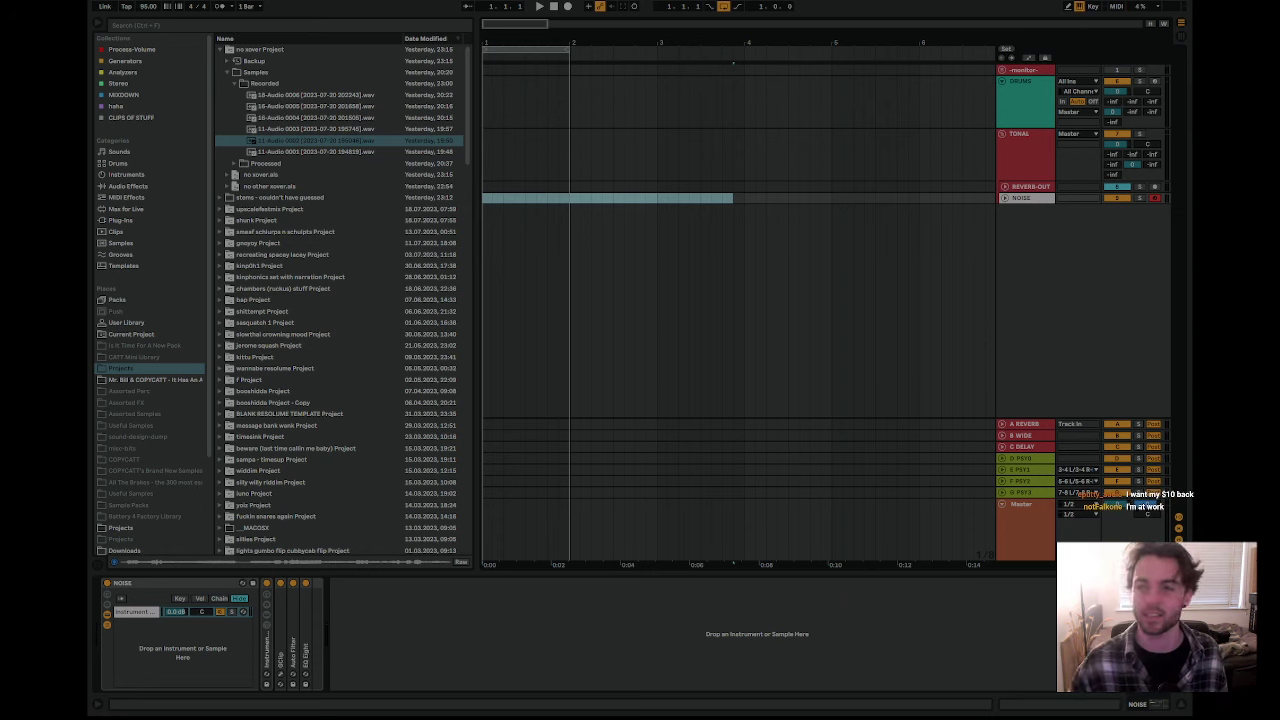
- Audition the 11-Audio 0003 recording from the no sover Project's Recorded samples folder
{"action": "left_click", "coordinate": [322, 300]}
{"action": "left_click", "coordinate": [275, 131]}
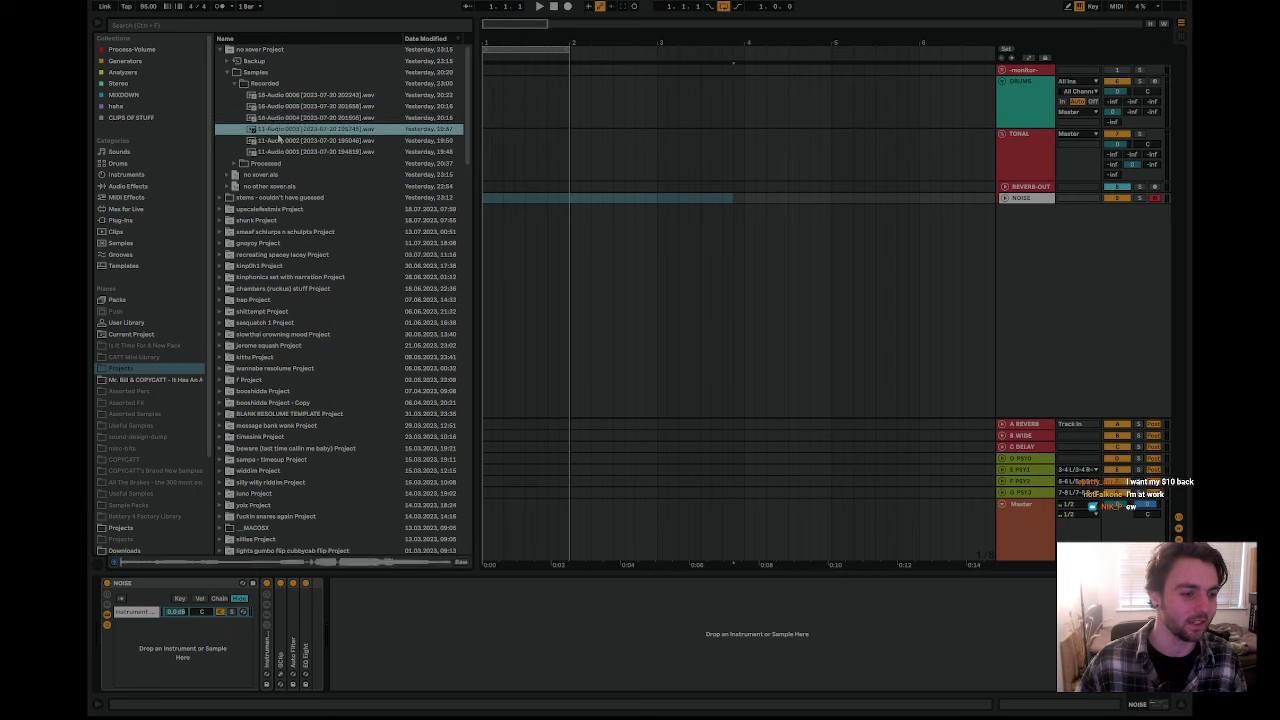
{"action": "left_click", "coordinate": [547, 165]}
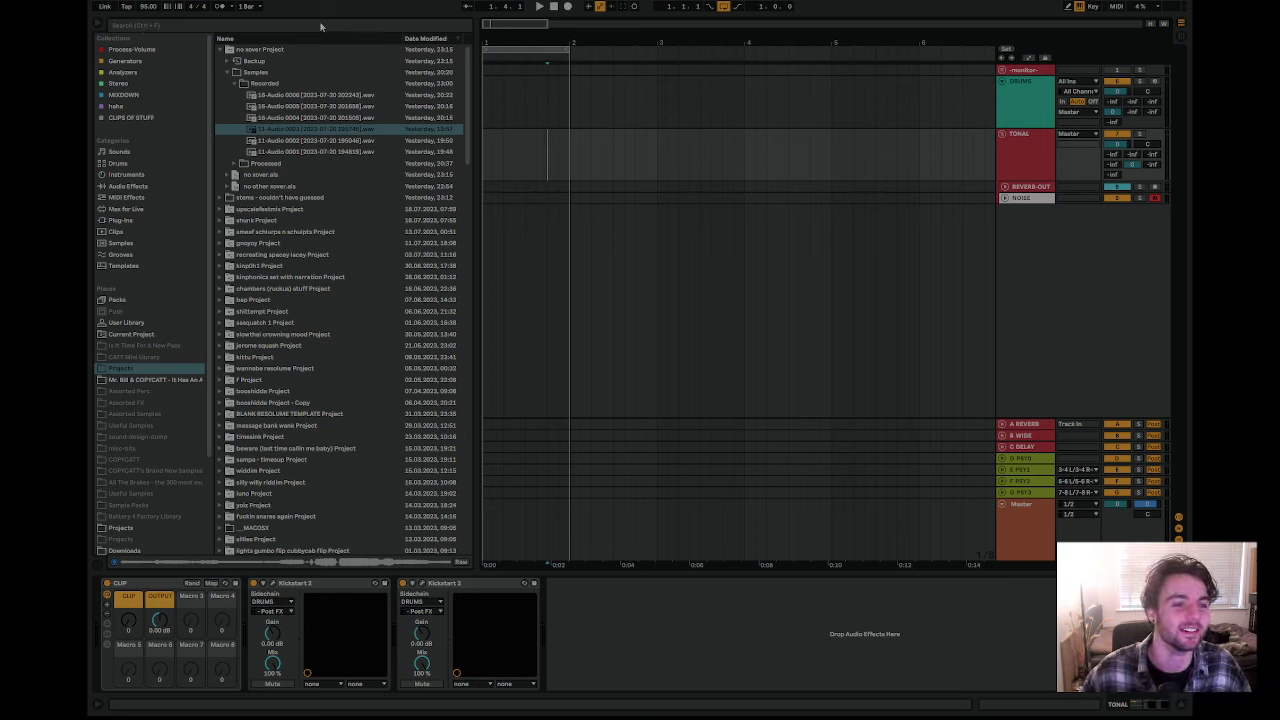
- Open an existing set and play its arrangement from the start of the sausage 808 clip at bar 5
{"action": "left_click", "coordinate": [353, 72]}
{"action": "left_click", "coordinate": [469, 309]}
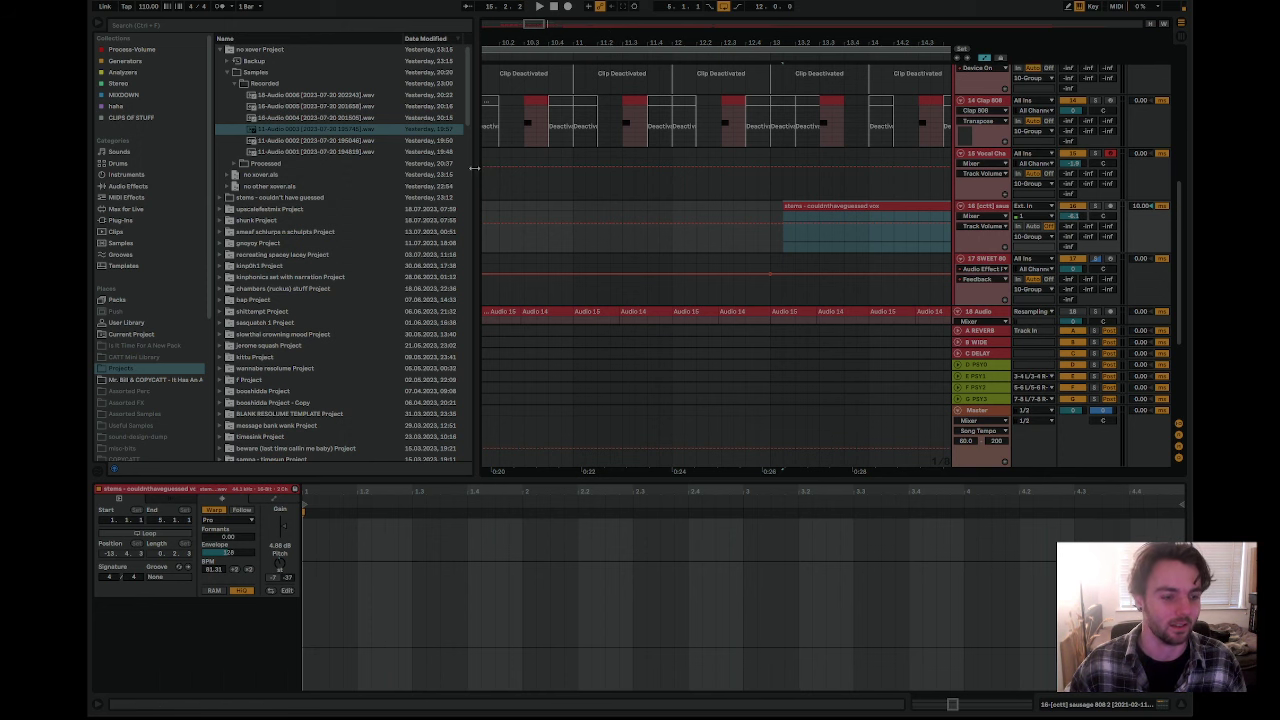
{"action": "left_click_drag", "start_coordinate": [477, 168], "coordinate": [428, 168]}
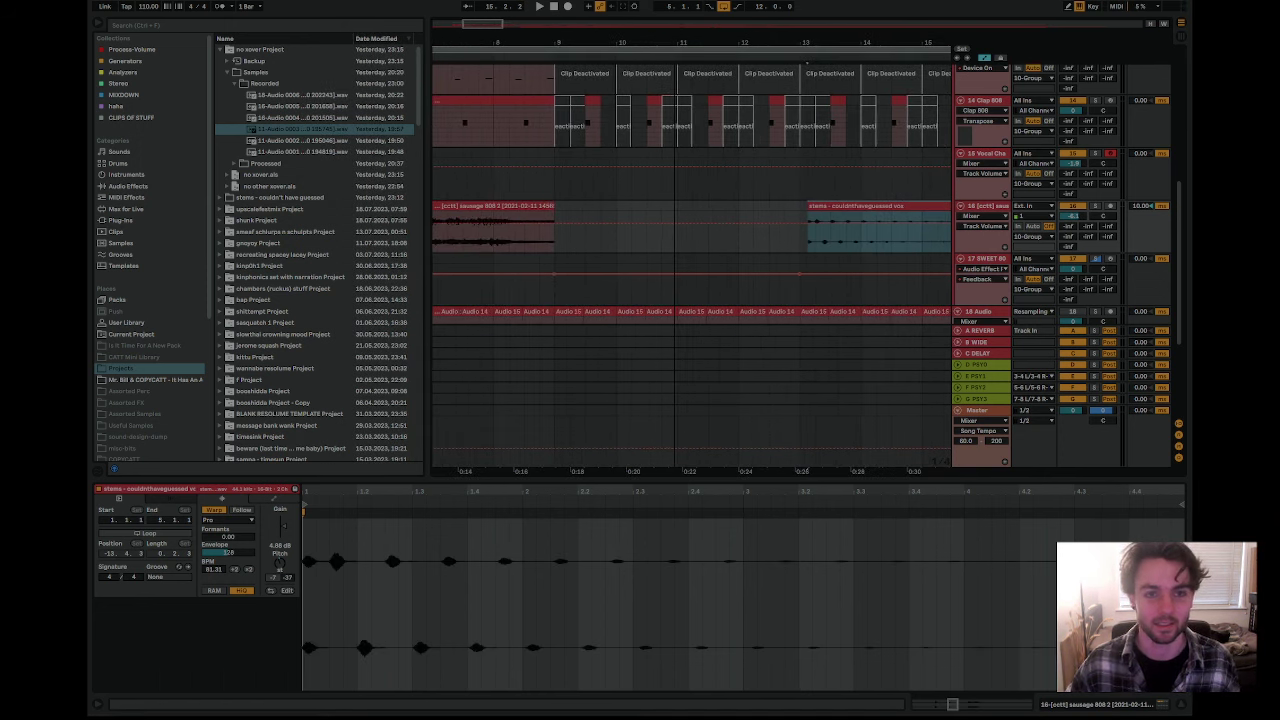
{"action": "scroll", "coordinate": [690, 250], "scroll_direction": "left", "scroll_amount": 2}
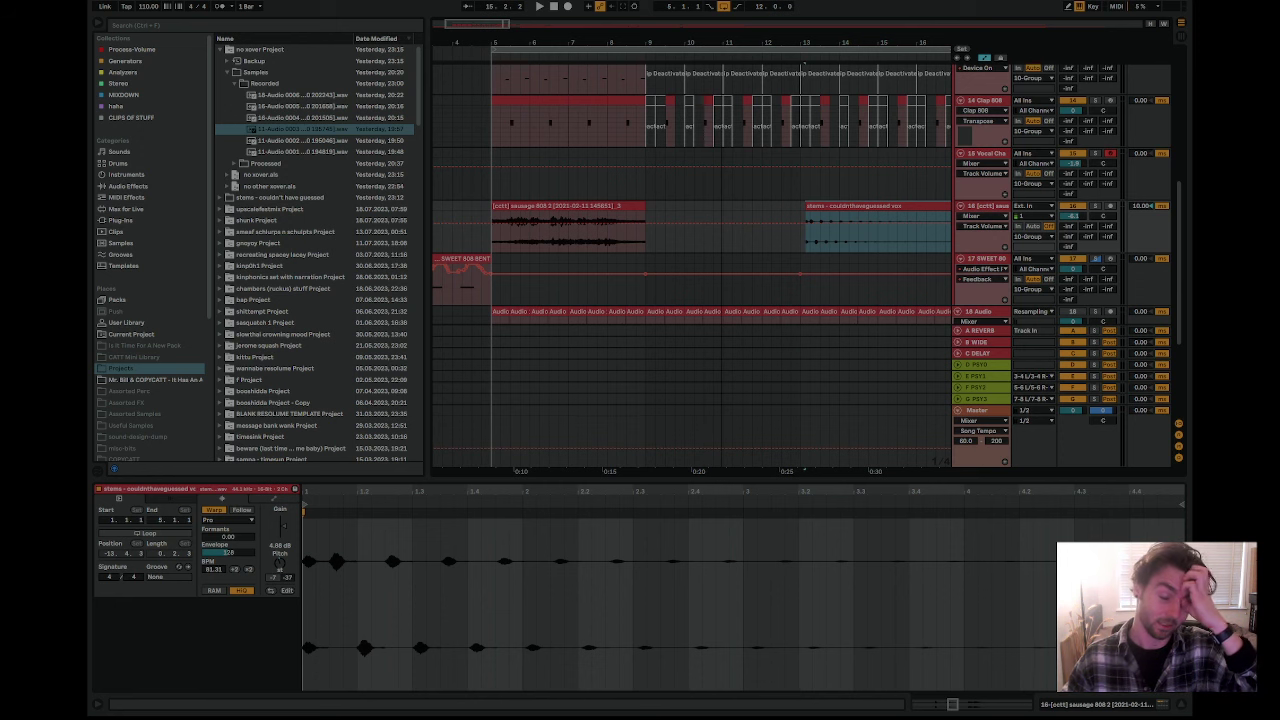
{"action": "left_click", "coordinate": [489, 217]}
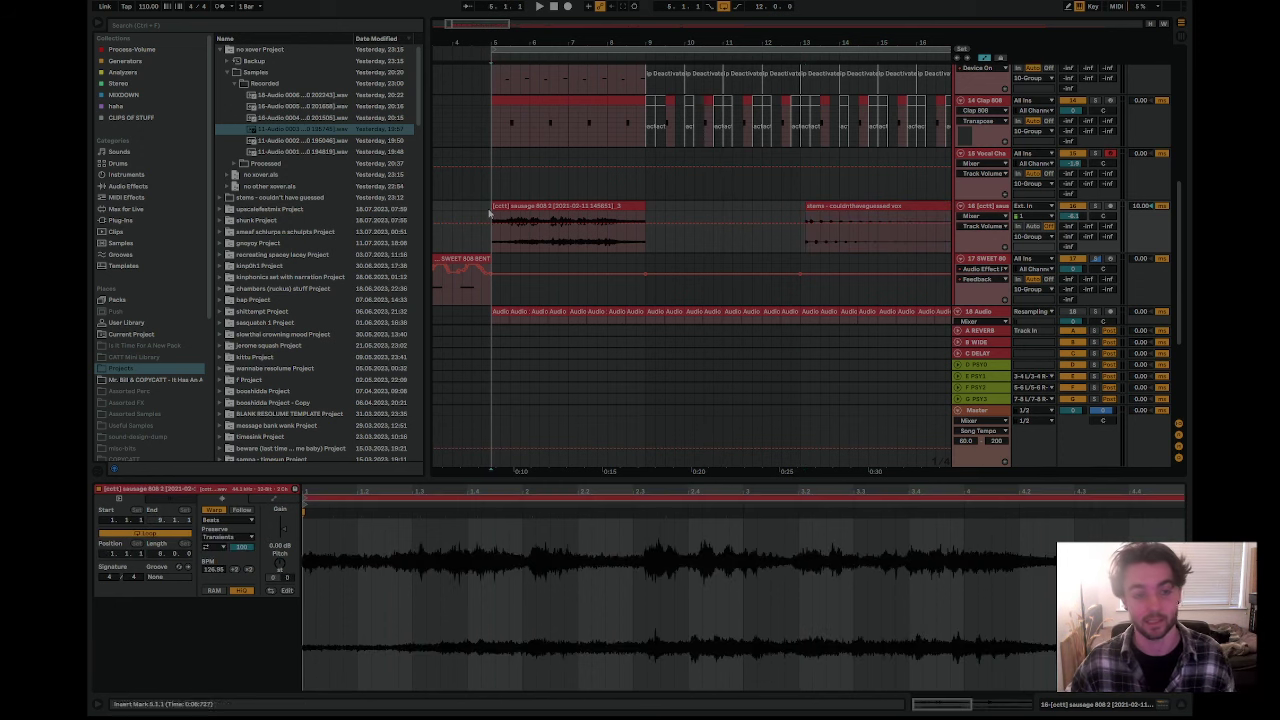
{"action": "scroll", "coordinate": [610, 130], "scroll_direction": "left", "scroll_amount": 3}
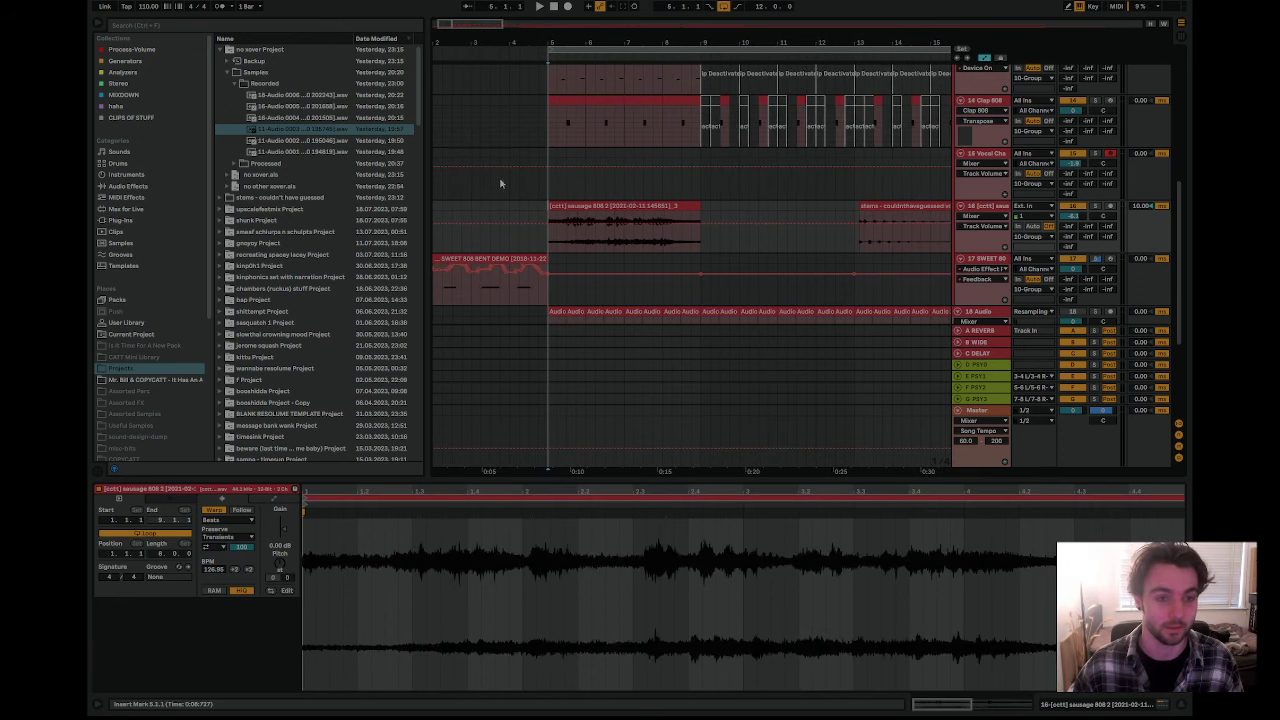
{"action": "key", "text": "space"}
{"action": "key", "text": "space"}
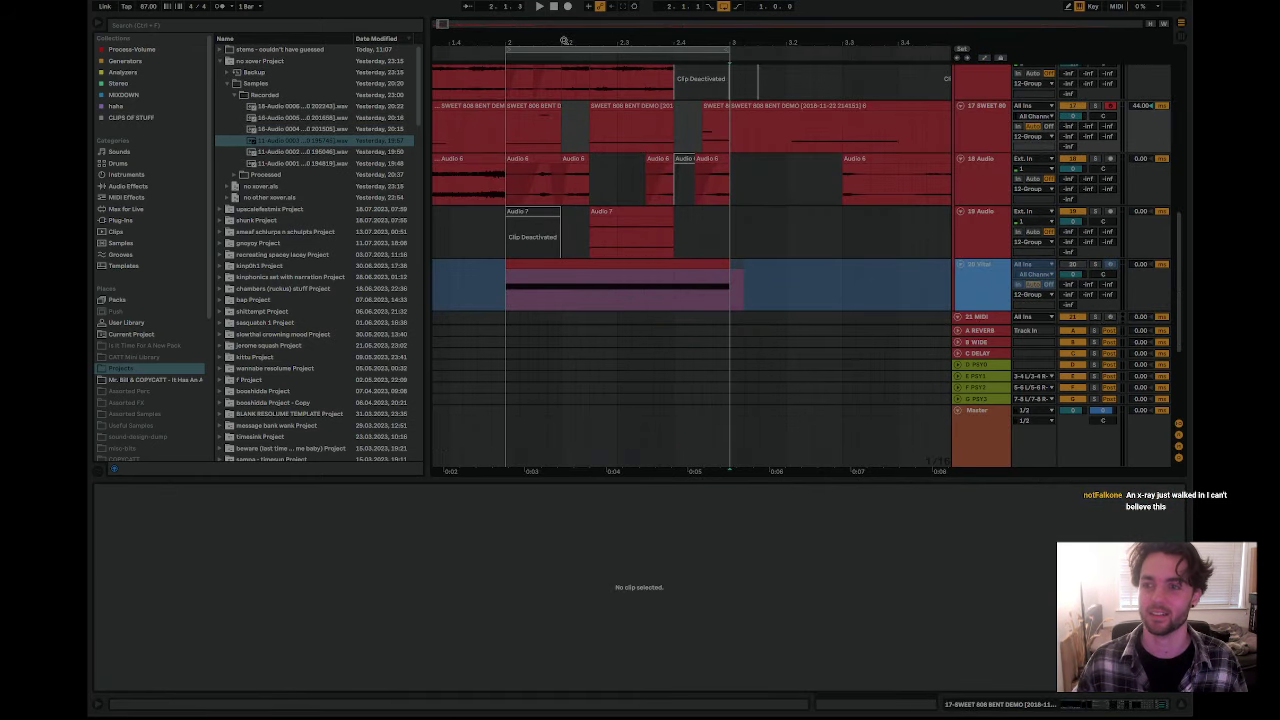
- Play the arrangement from just before bar 2 on the 19 Audio track, stopping partway through the bar
{"action": "mouse_move", "coordinate": [564, 41]}
{"action": "left_mouse_down"}
{"action": "mouse_move", "coordinate": [585, 41]}
{"action": "mouse_move", "coordinate": [590, 26]}
{"action": "left_mouse_up"}
{"action": "left_click", "coordinate": [511, 227]}
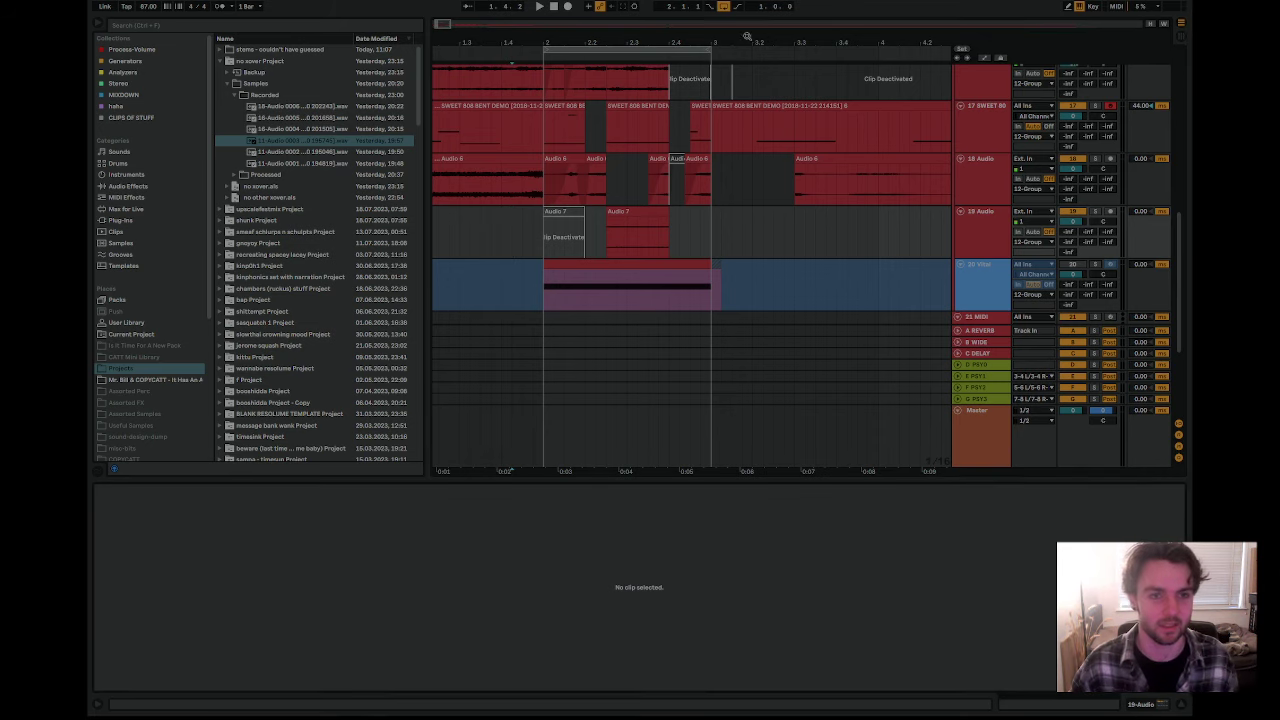
{"action": "left_click", "coordinate": [503, 238]}
{"action": "key", "text": "space"}
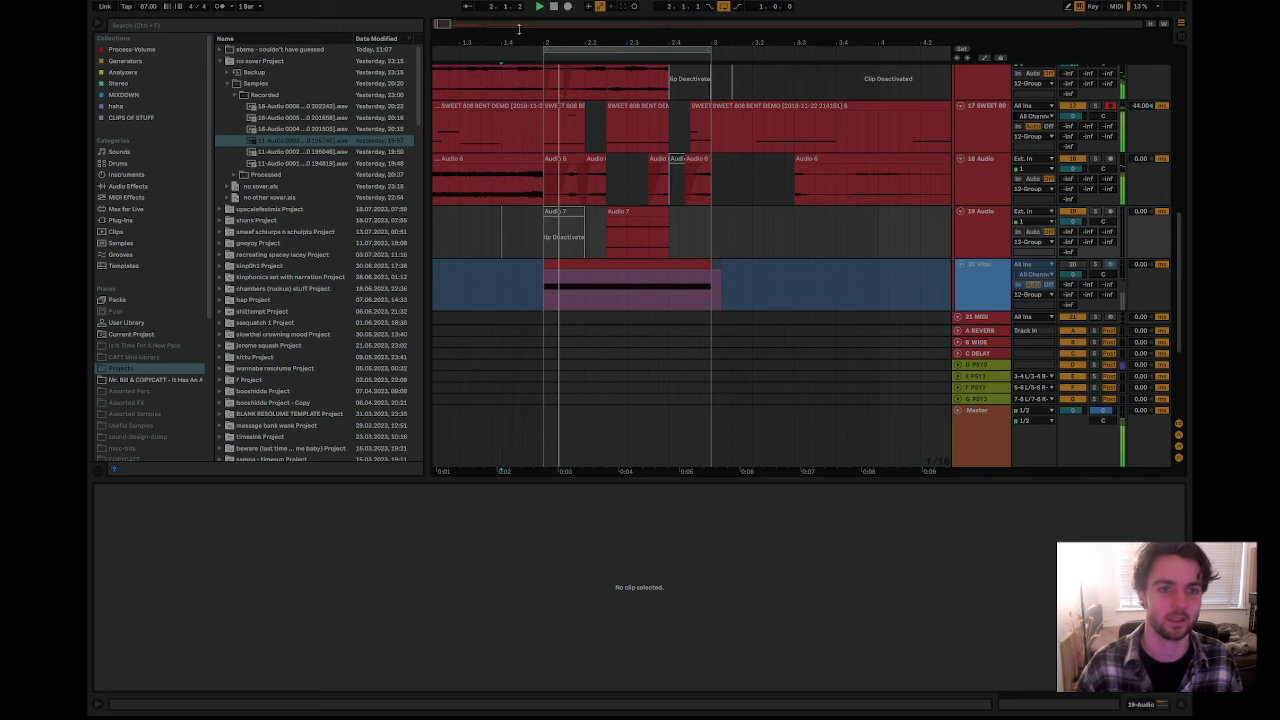
{"action": "left_click_drag", "start_coordinate": [521, 37], "coordinate": [564, 38]}
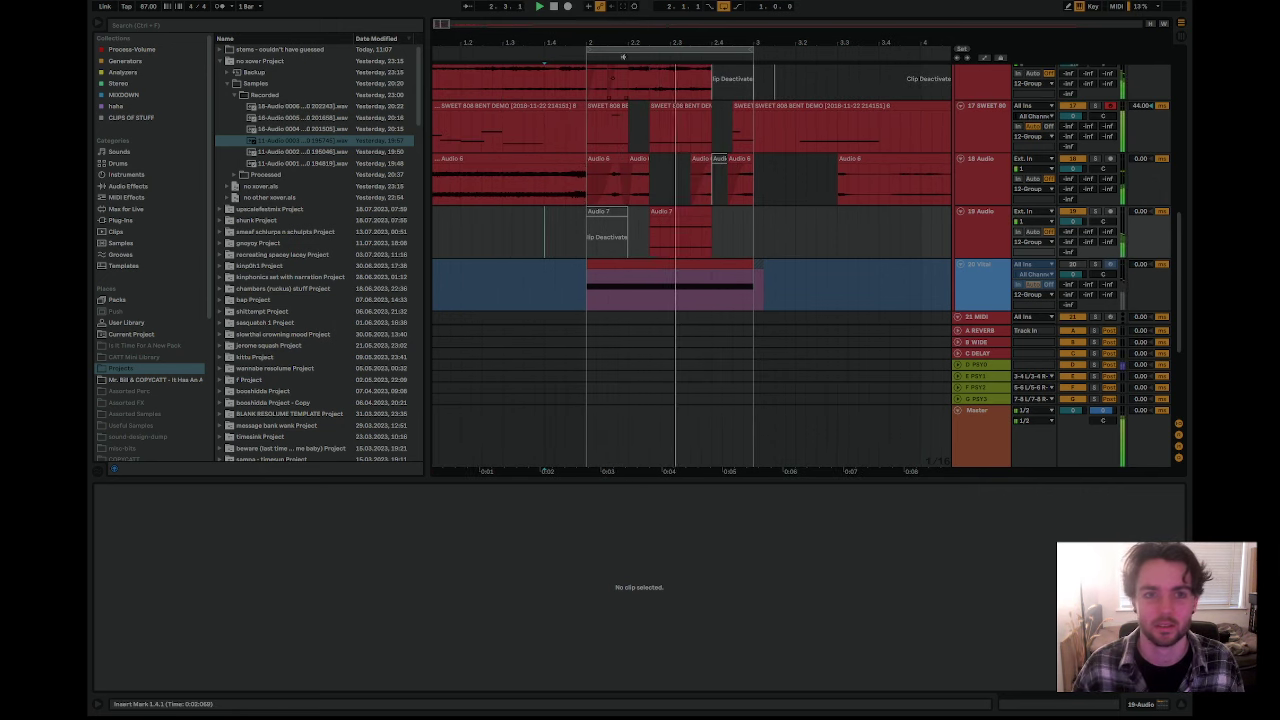
{"action": "key", "text": "space"}
- Solo the 17 SWEET 808 track and play its MIDI clips from bar 2
{"action": "key", "text": "plus"}
{"action": "left_click", "coordinate": [1003, 140]}
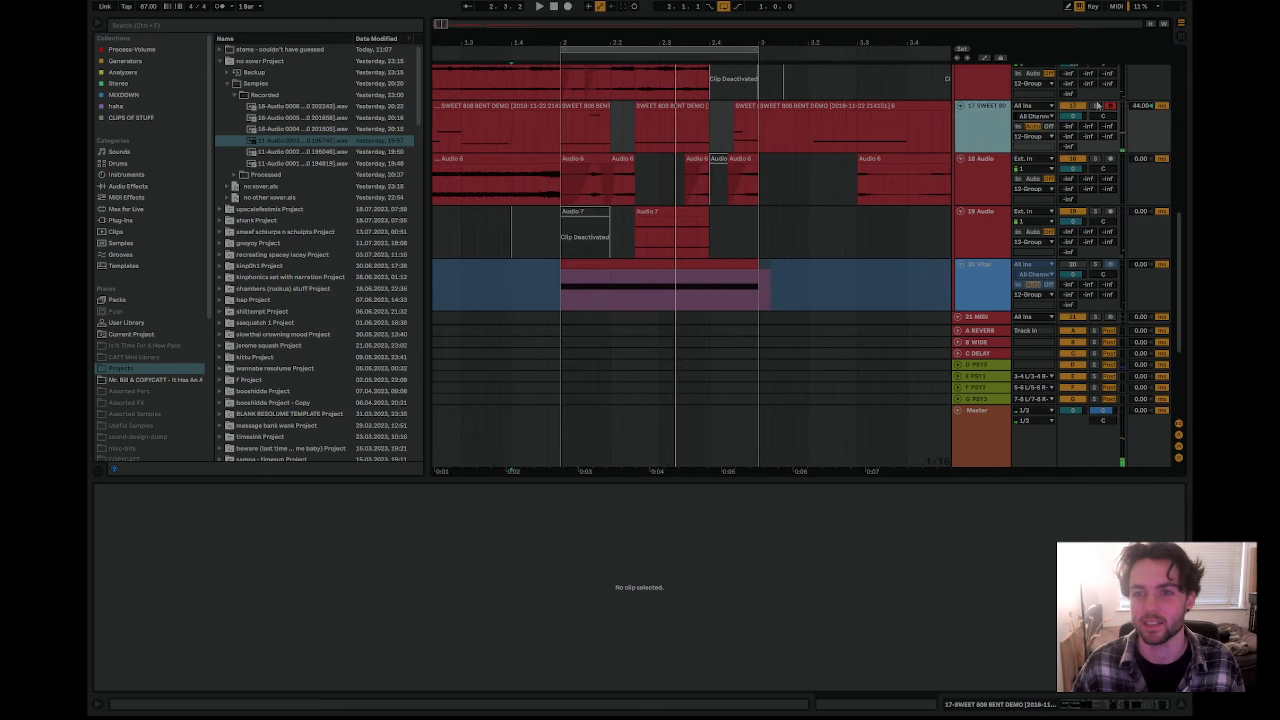
{"action": "left_click", "coordinate": [1096, 106]}
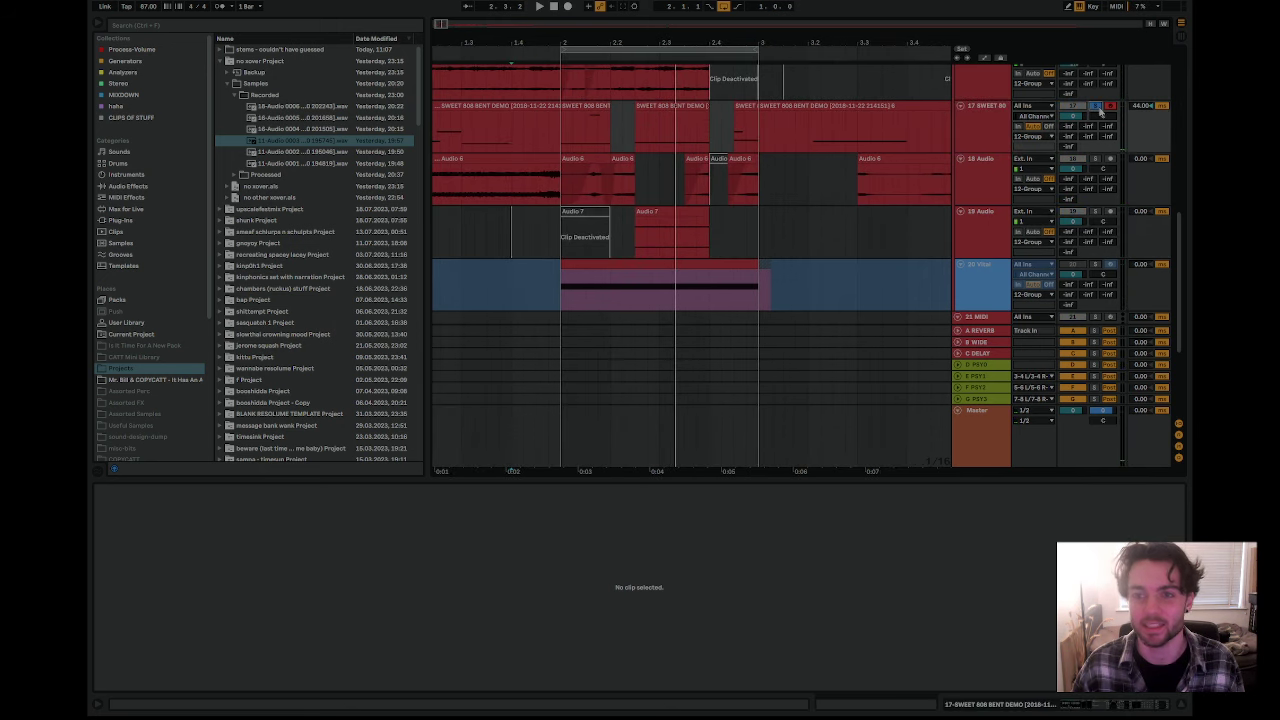
{"action": "left_click", "coordinate": [576, 50]}
{"action": "key", "text": "z"}
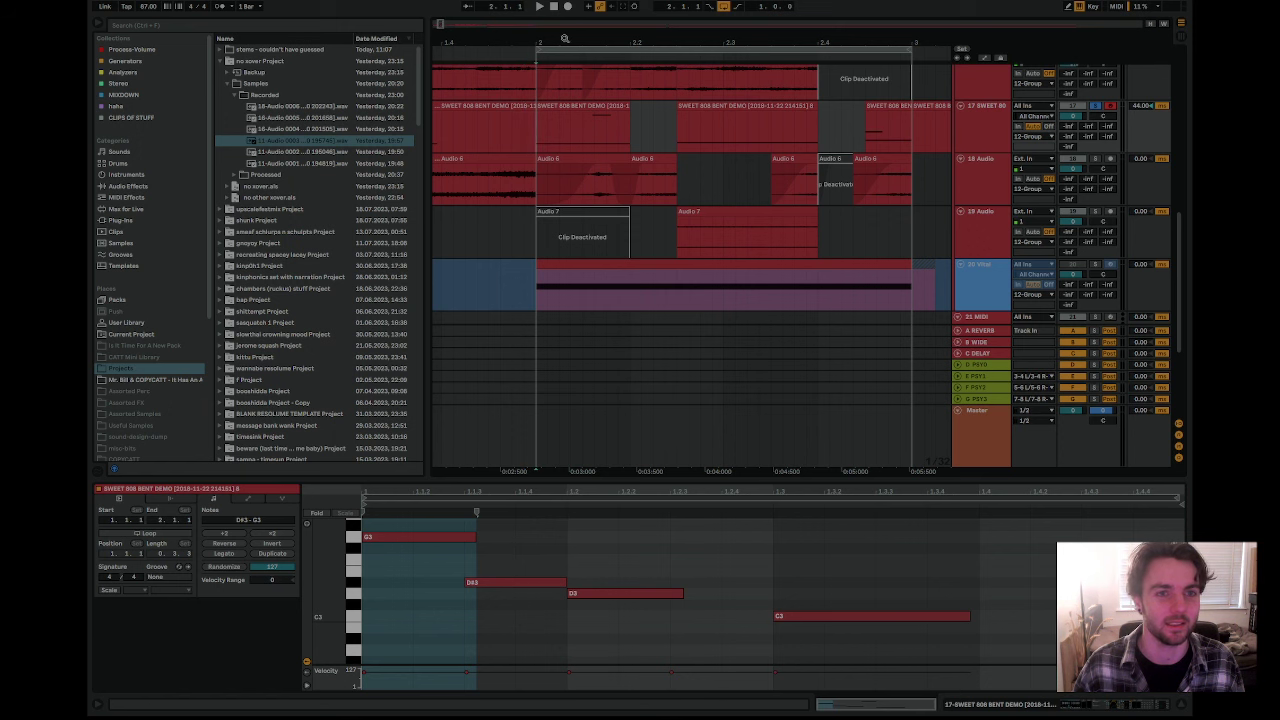
{"action": "left_click_drag", "start_coordinate": [566, 40], "coordinate": [581, 30]}
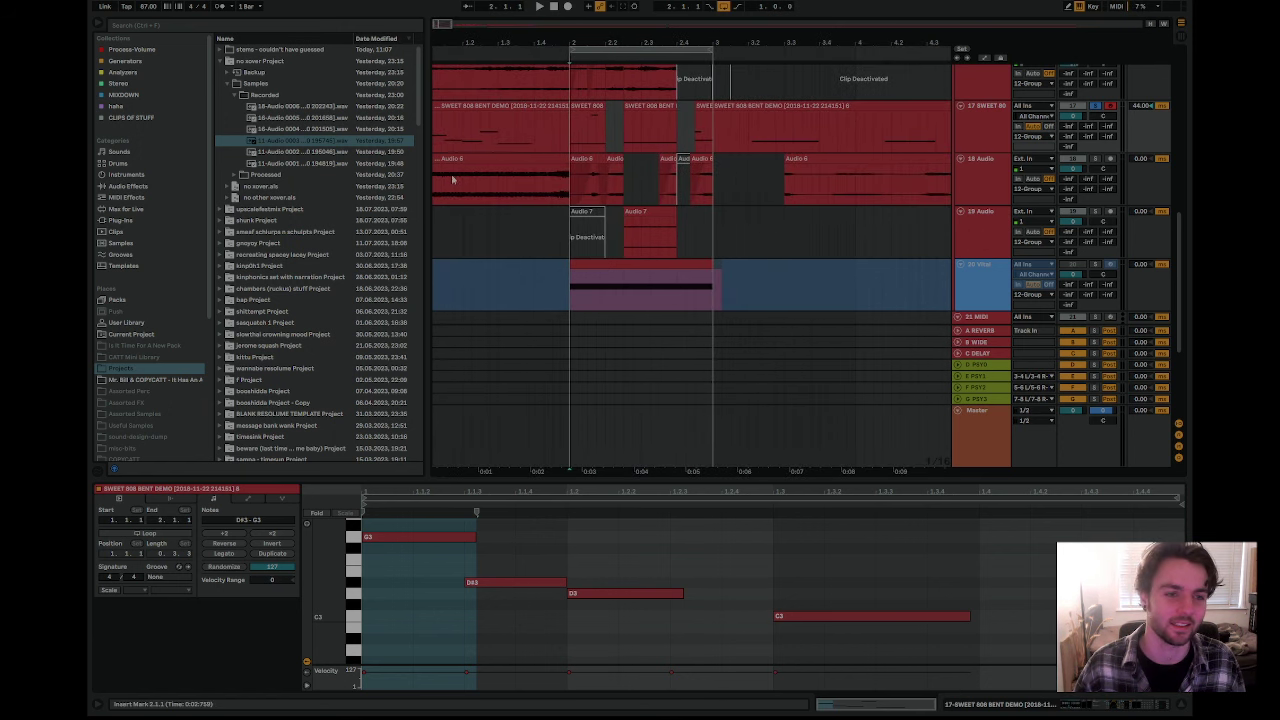
{"action": "left_click_drag", "start_coordinate": [425, 186], "coordinate": [370, 197]}
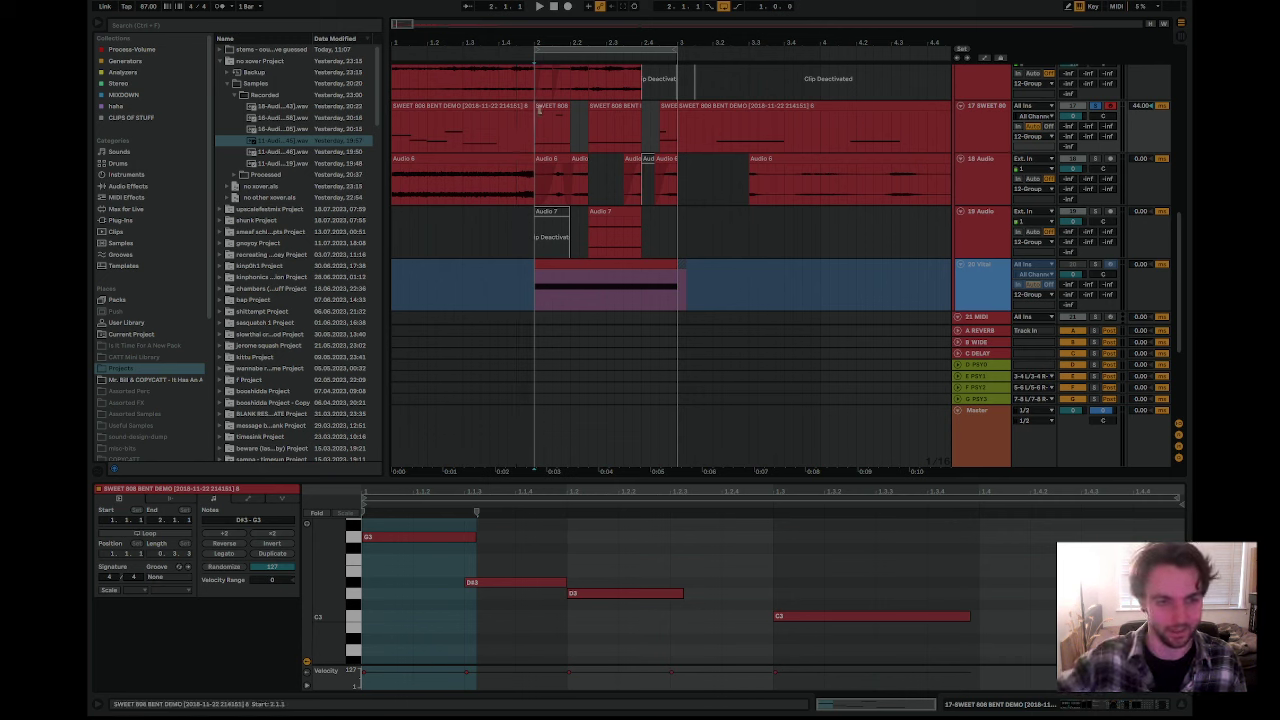
{"action": "left_click", "coordinate": [539, 6]}
{"action": "left_click_drag", "start_coordinate": [565, 42], "coordinate": [565, 47]}
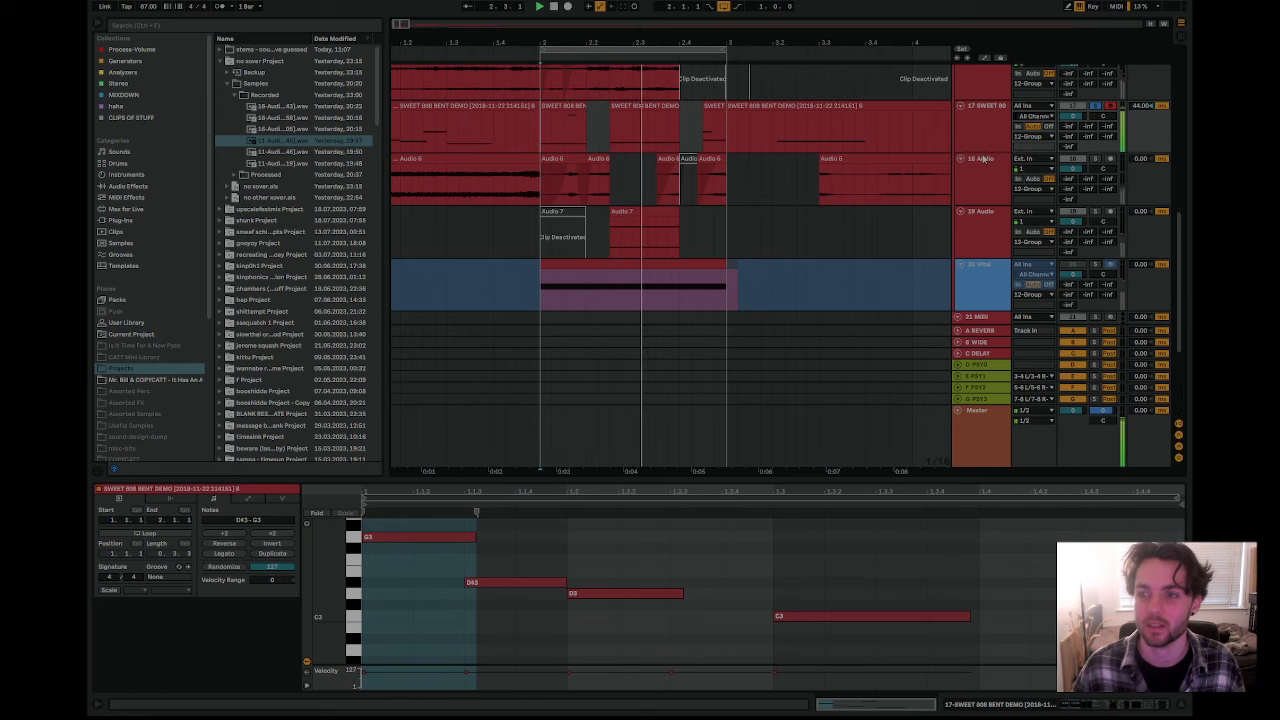
- Show the SWEET 808 track's devices and examine the sampler's looped waveform up close while playing test notes in the C3 octave
{"action": "left_click", "coordinate": [972, 145]}
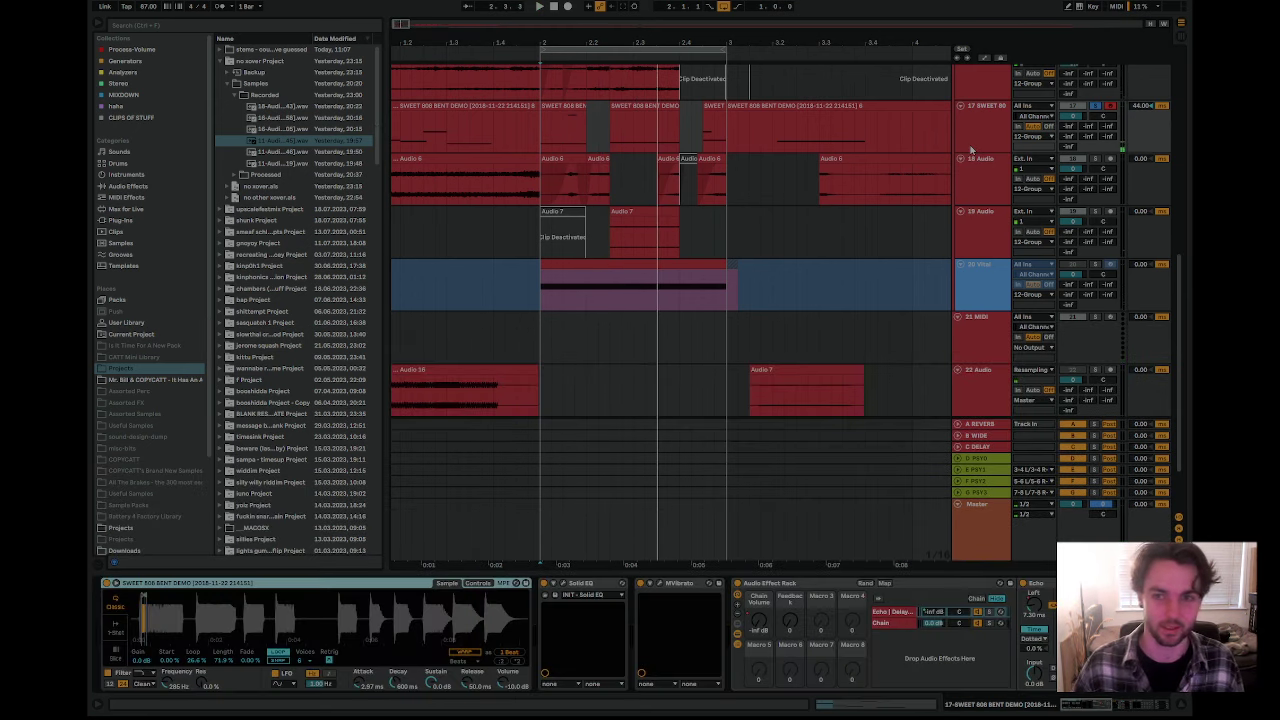
{"action": "key", "text": "x"}
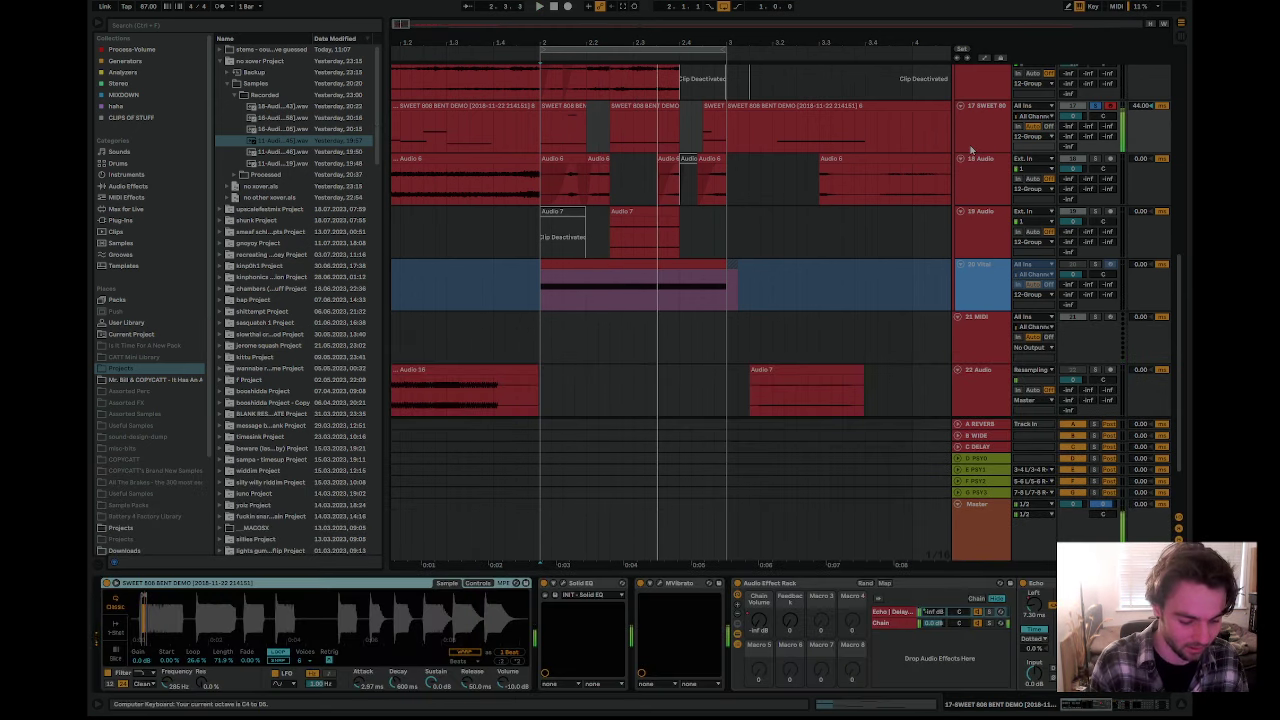
{"action": "key", "text": "z"}
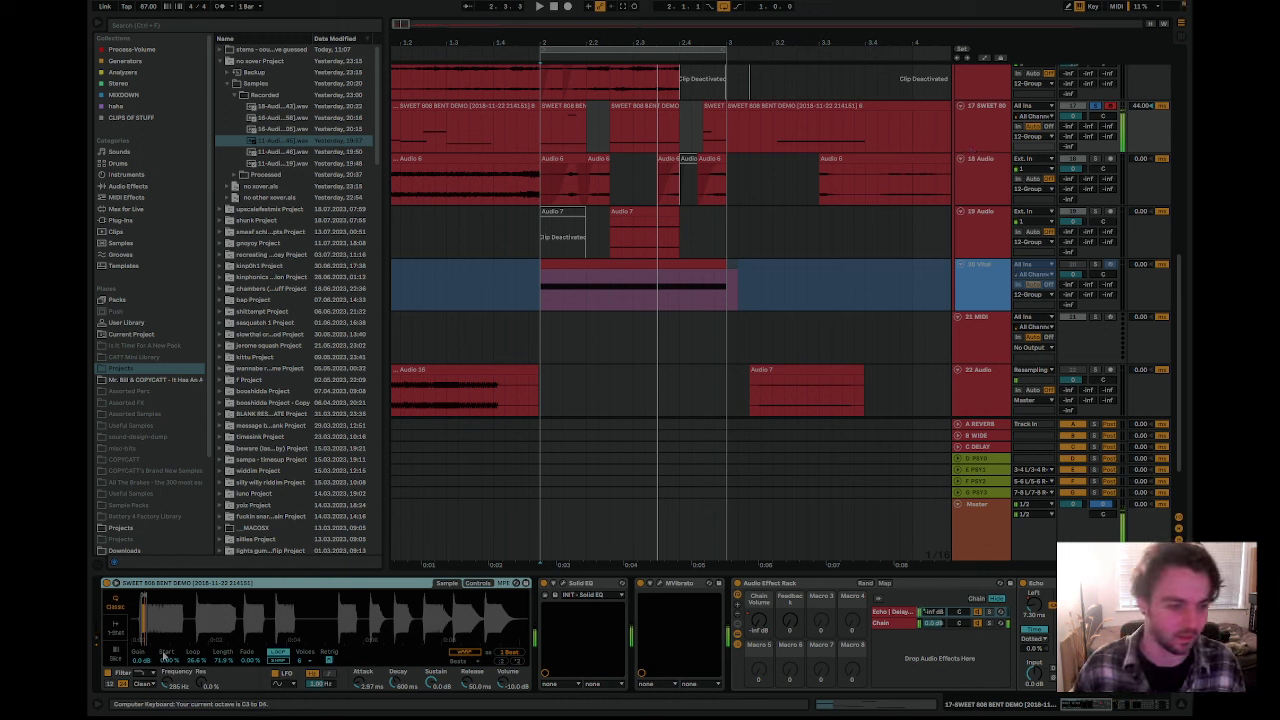
{"action": "scroll", "coordinate": [222, 617], "scroll_direction": "up", "scroll_amount": 8}
{"action": "scroll", "coordinate": [222, 617], "scroll_direction": "up", "scroll_amount": 6}
{"action": "scroll", "coordinate": [281, 631], "scroll_direction": "up", "scroll_amount": 3}
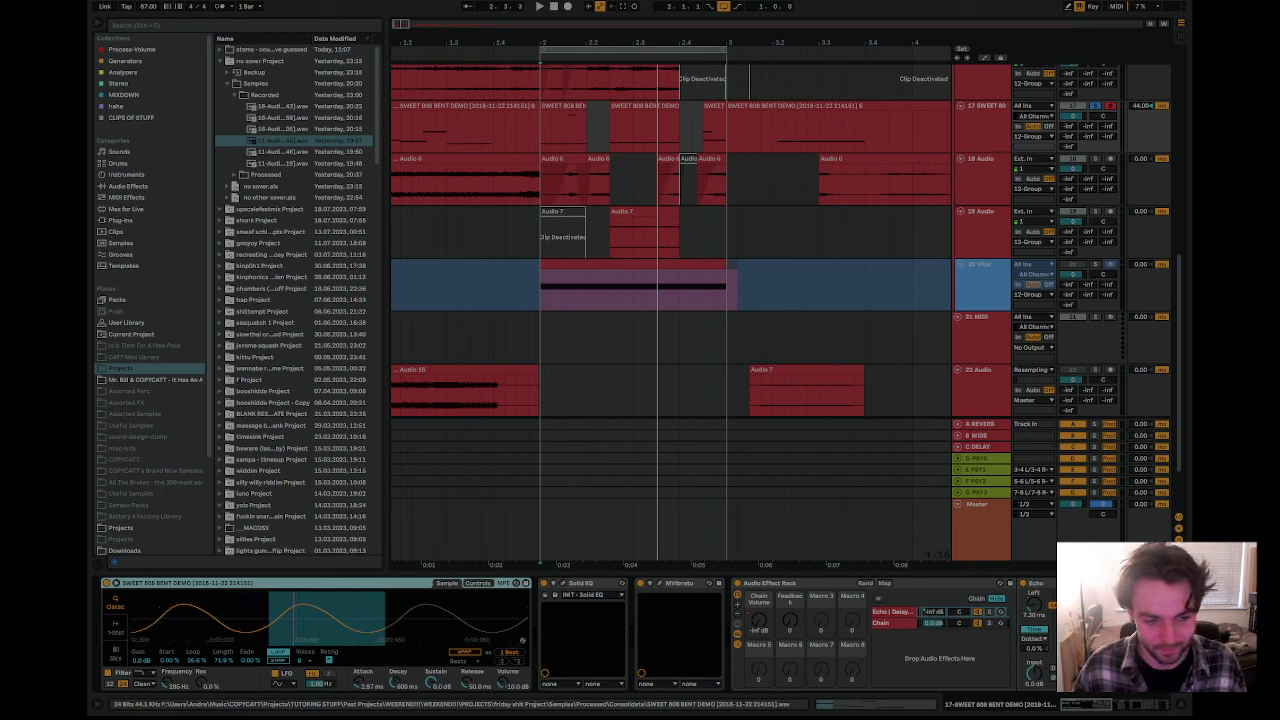
{"action": "key", "text": "a"}
{"action": "left_click_drag", "start_coordinate": [340, 634], "coordinate": [340, 590]}
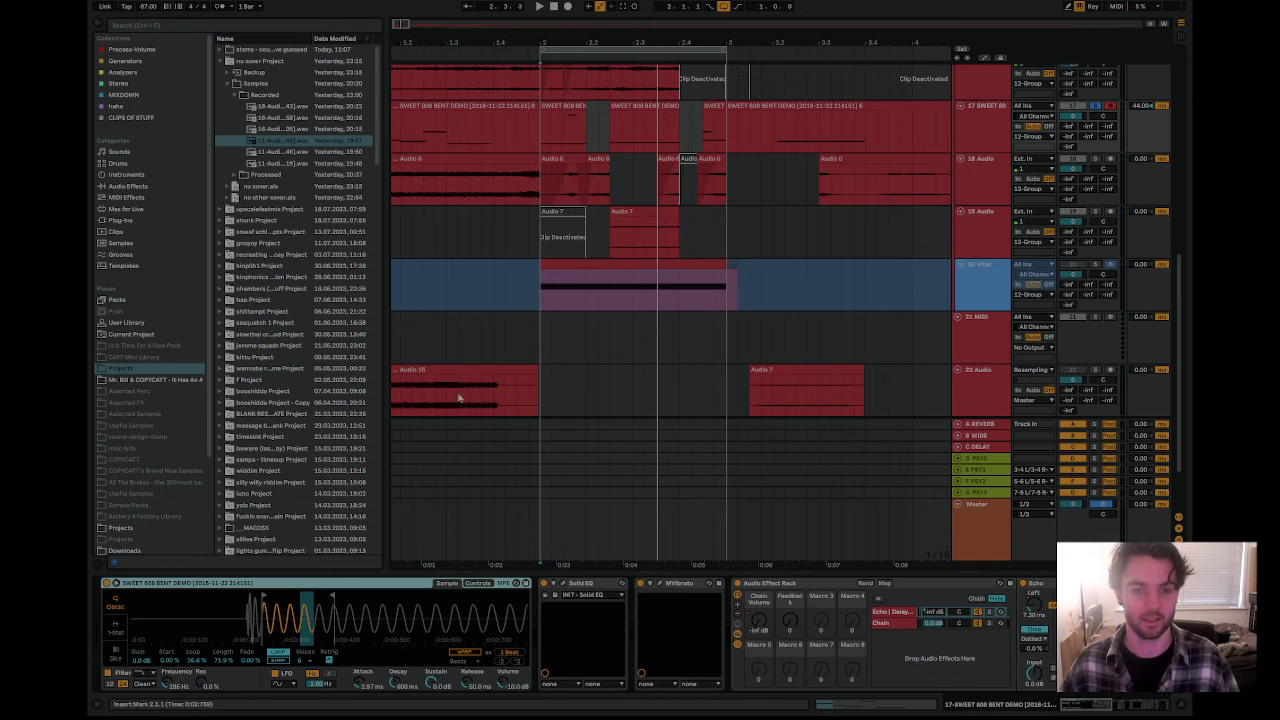
{"action": "left_click", "coordinate": [538, 343]}
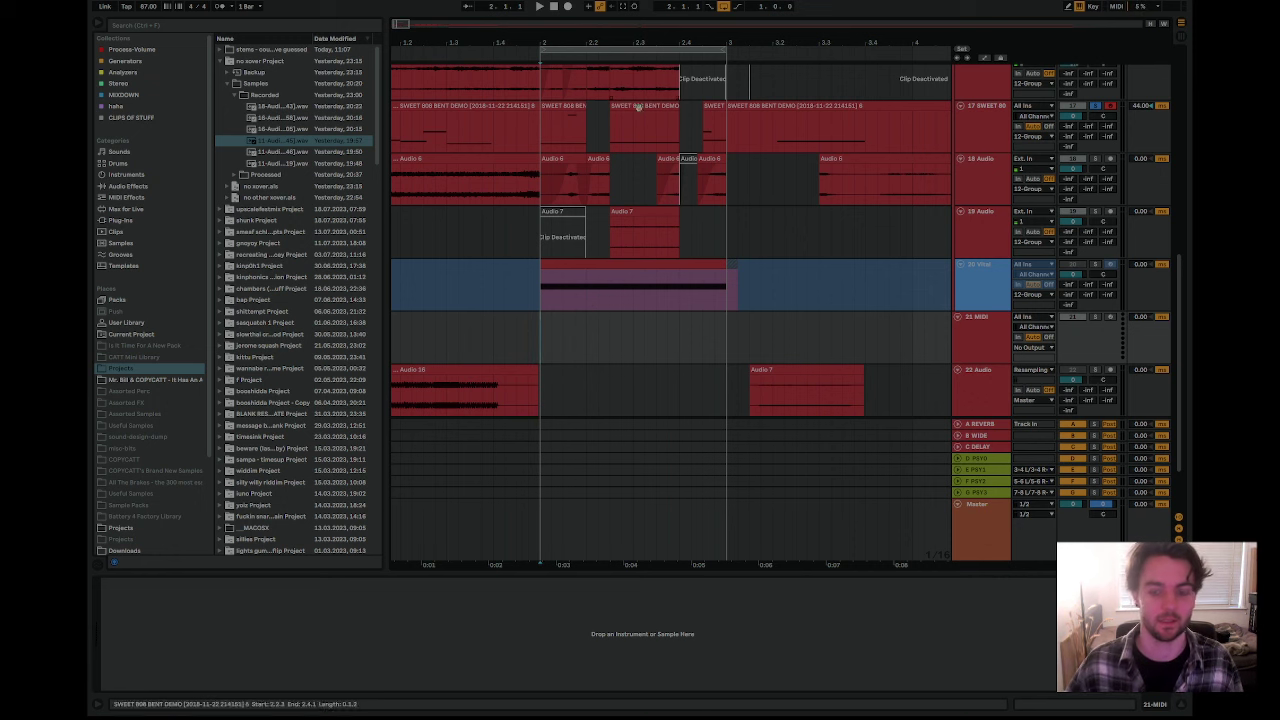
{"action": "left_click_drag", "start_coordinate": [606, 42], "coordinate": [463, 16]}
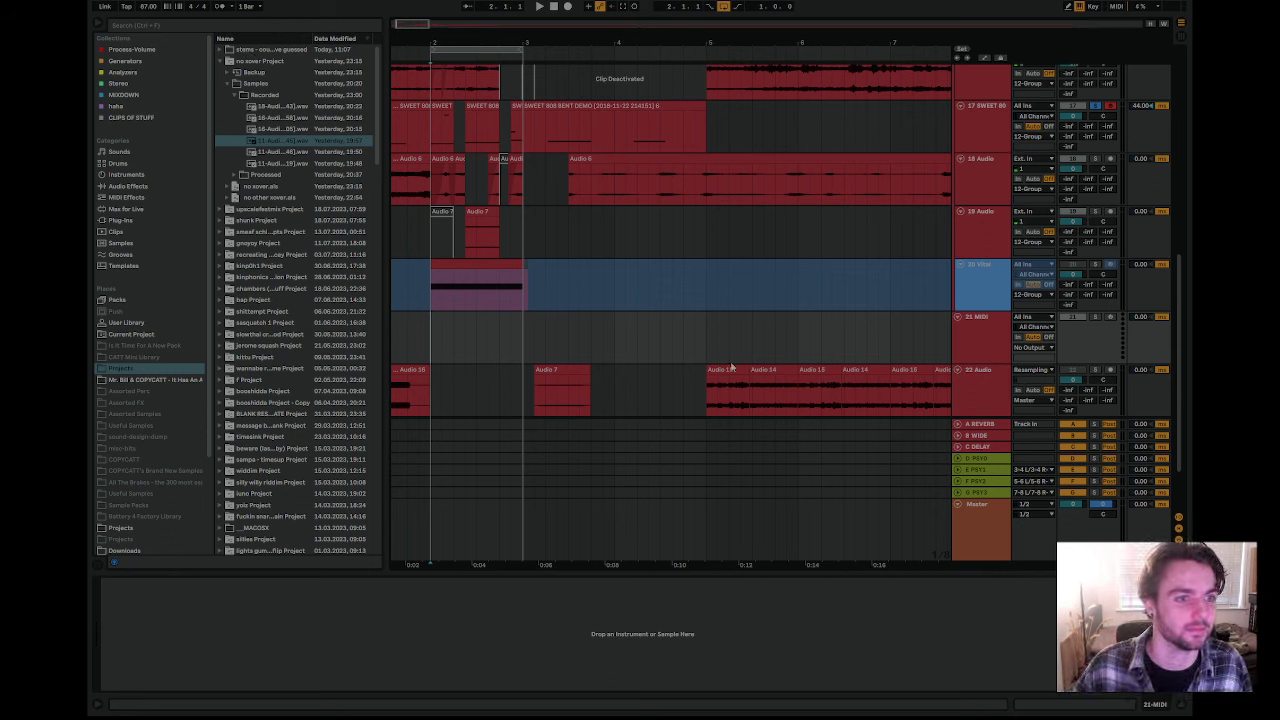
{"action": "left_click", "coordinate": [742, 320]}
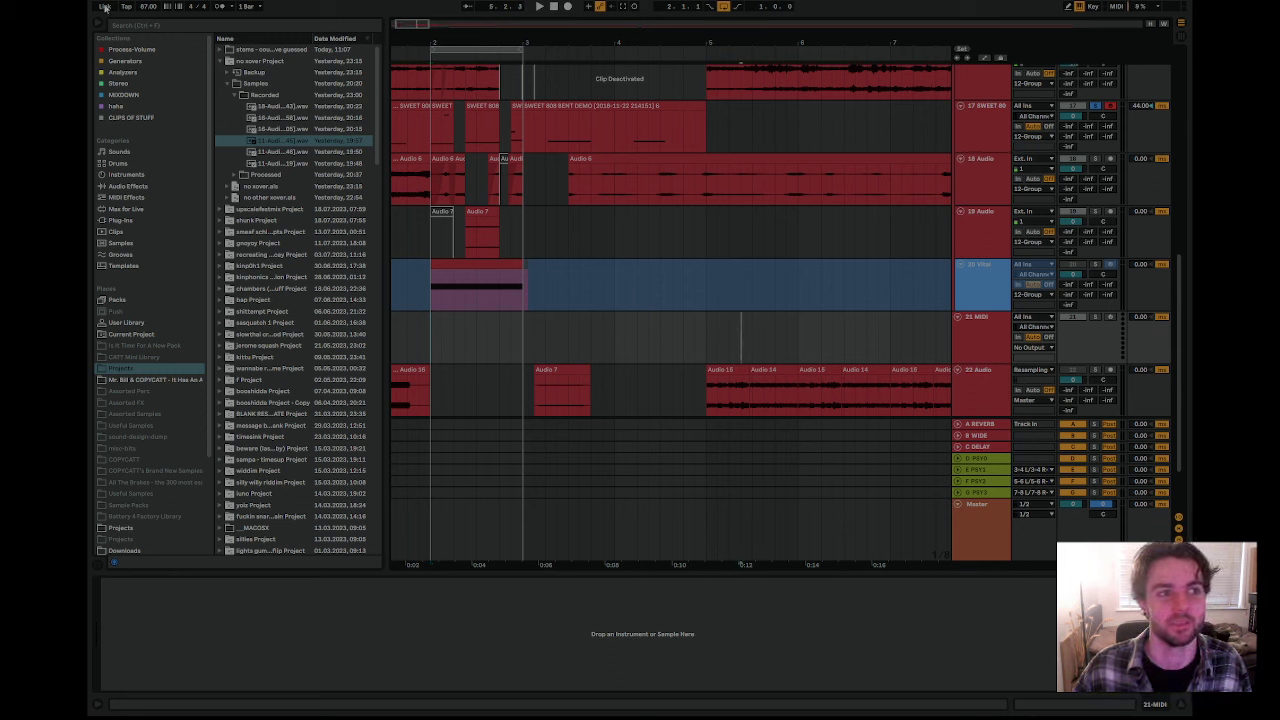
- Create a new set from the template and collapse its TONAL group
{"action": "key", "text": "ctrl+n"}
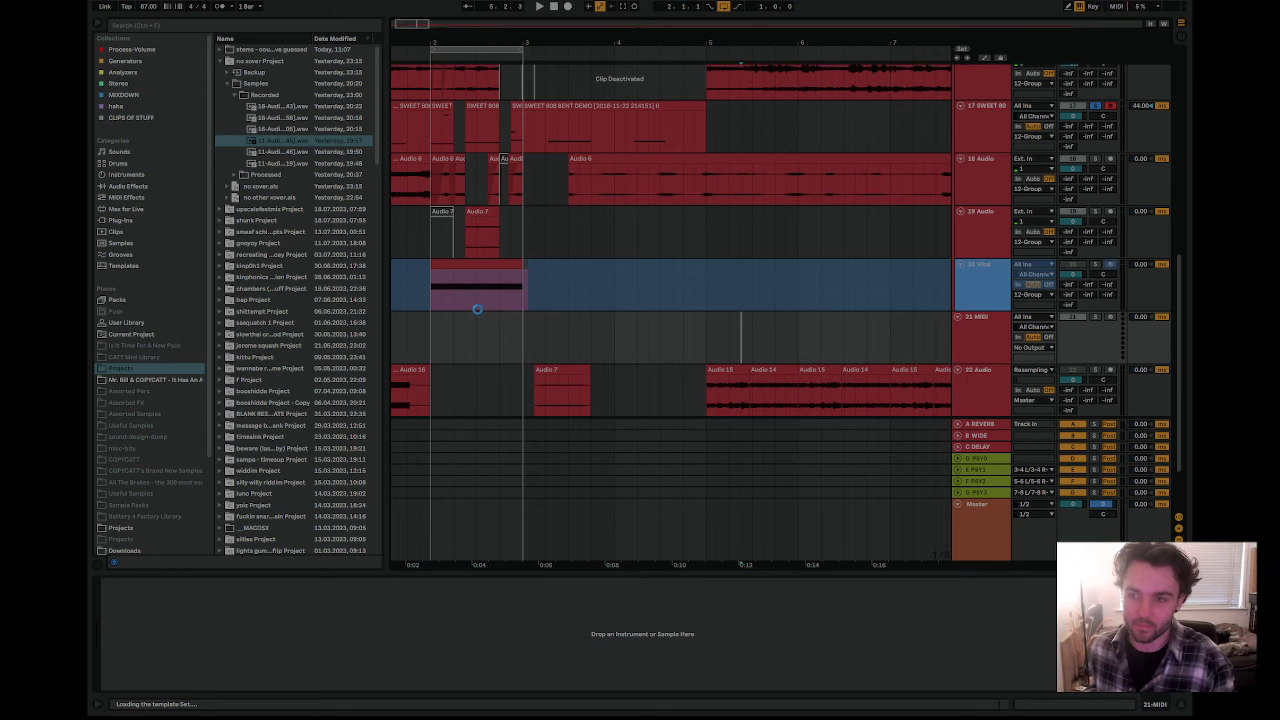
{"action": "left_click_drag", "start_coordinate": [407, 40], "coordinate": [407, 120]}
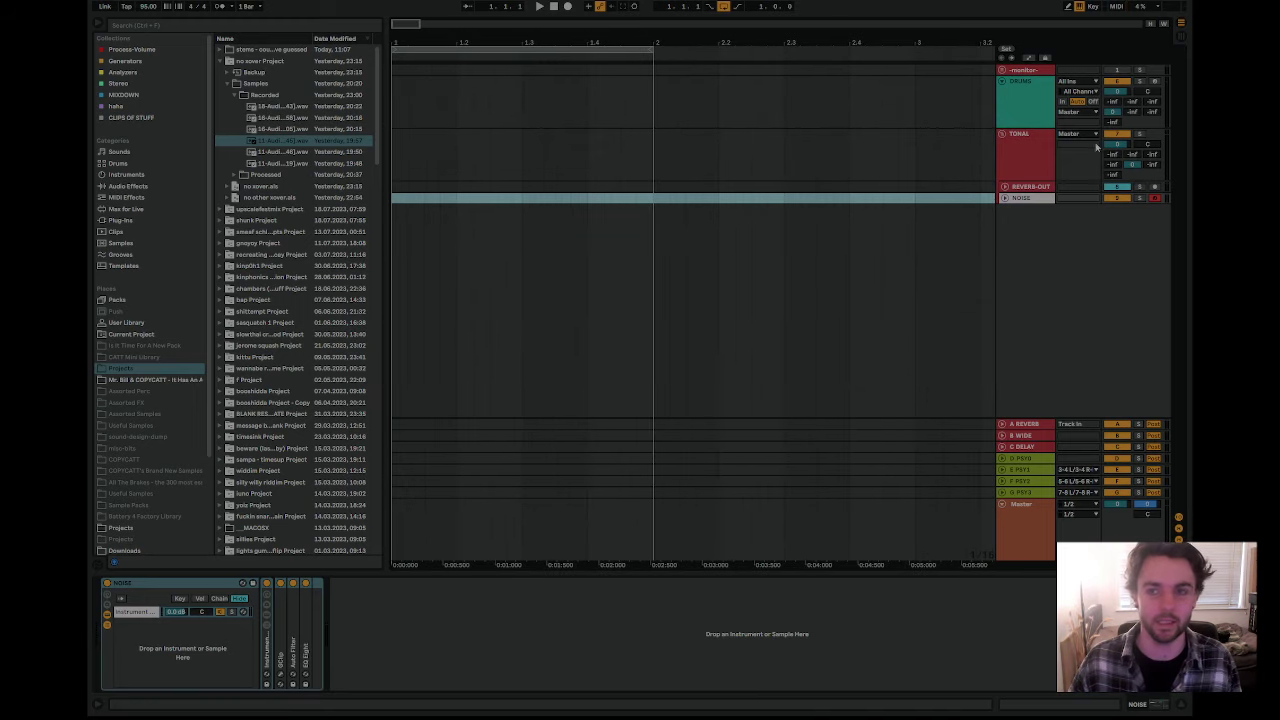
{"action": "left_click", "coordinate": [1010, 95]}
{"action": "left_click", "coordinate": [1006, 140]}
{"action": "left_click", "coordinate": [1003, 135]}
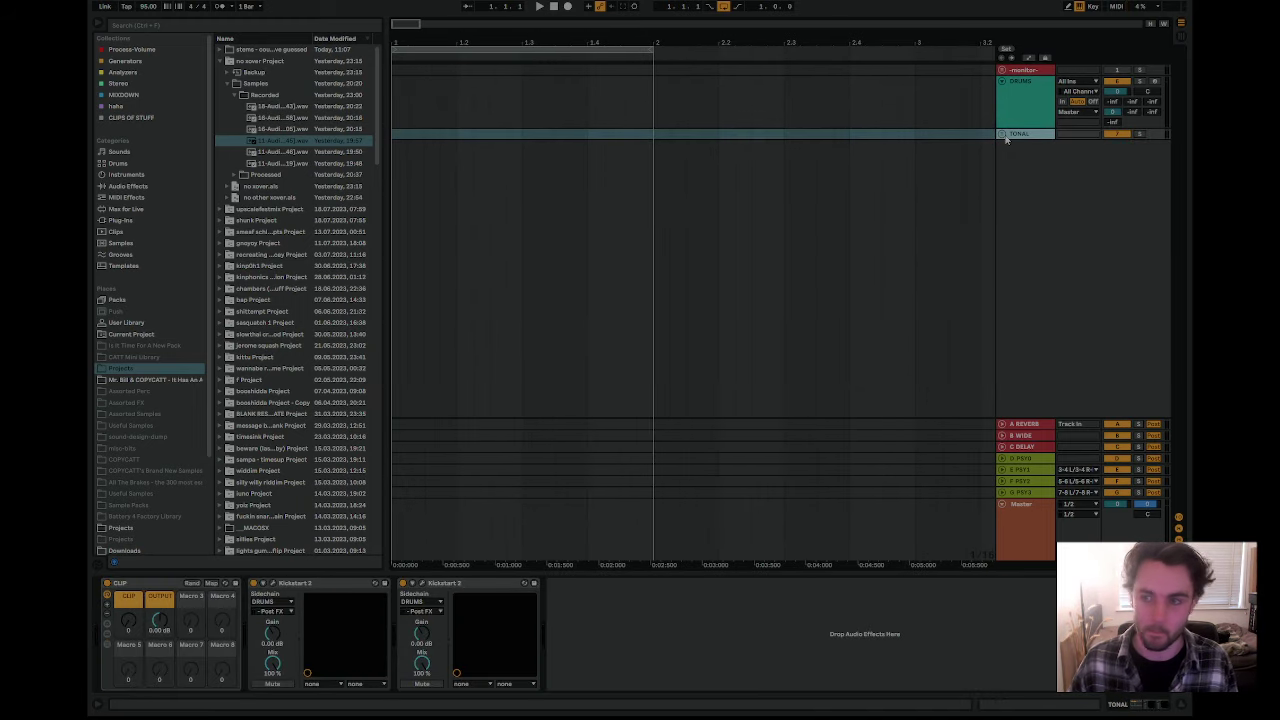
- Widen the browser and expand the Recorded samples folder of booshidda Project - Copy in the Projects place
{"action": "mouse_move", "coordinate": [385, 168]}
{"action": "left_mouse_down"}
{"action": "mouse_move", "coordinate": [471, 171]}
{"action": "mouse_move", "coordinate": [396, 168]}
{"action": "left_mouse_up"}
{"action": "left_click", "coordinate": [122, 370]}
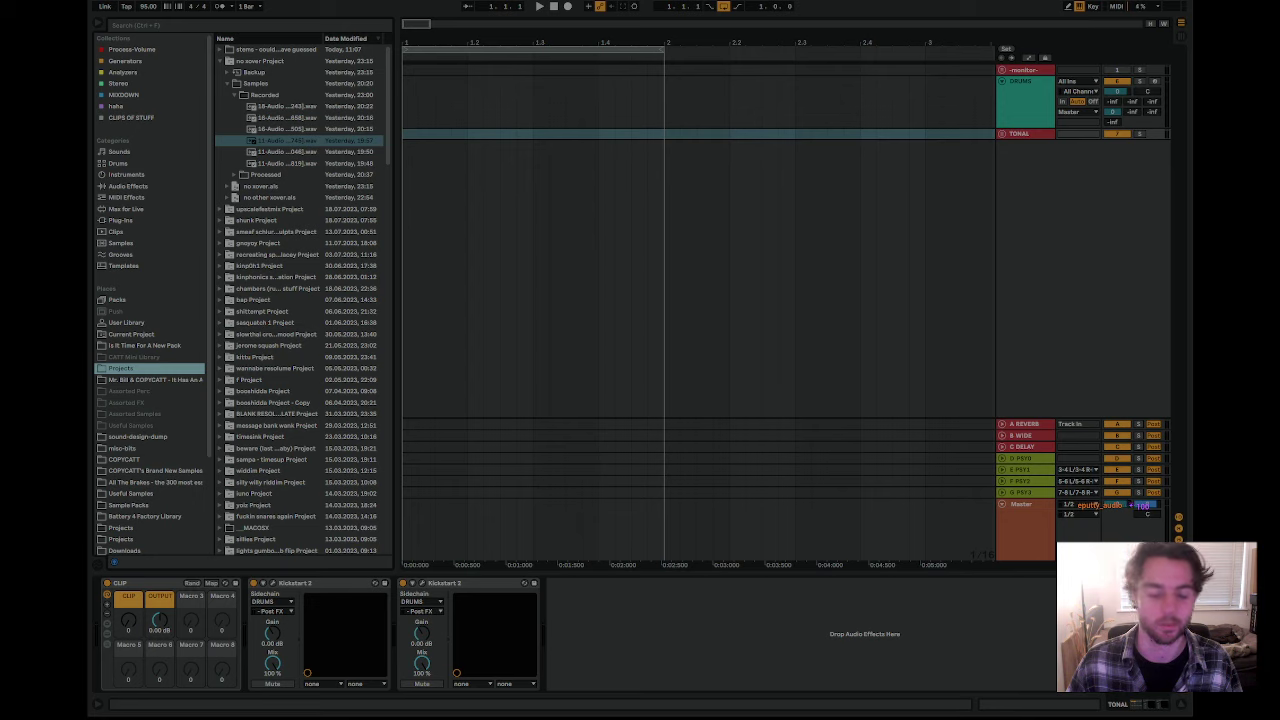
{"action": "left_click", "coordinate": [592, 642]}
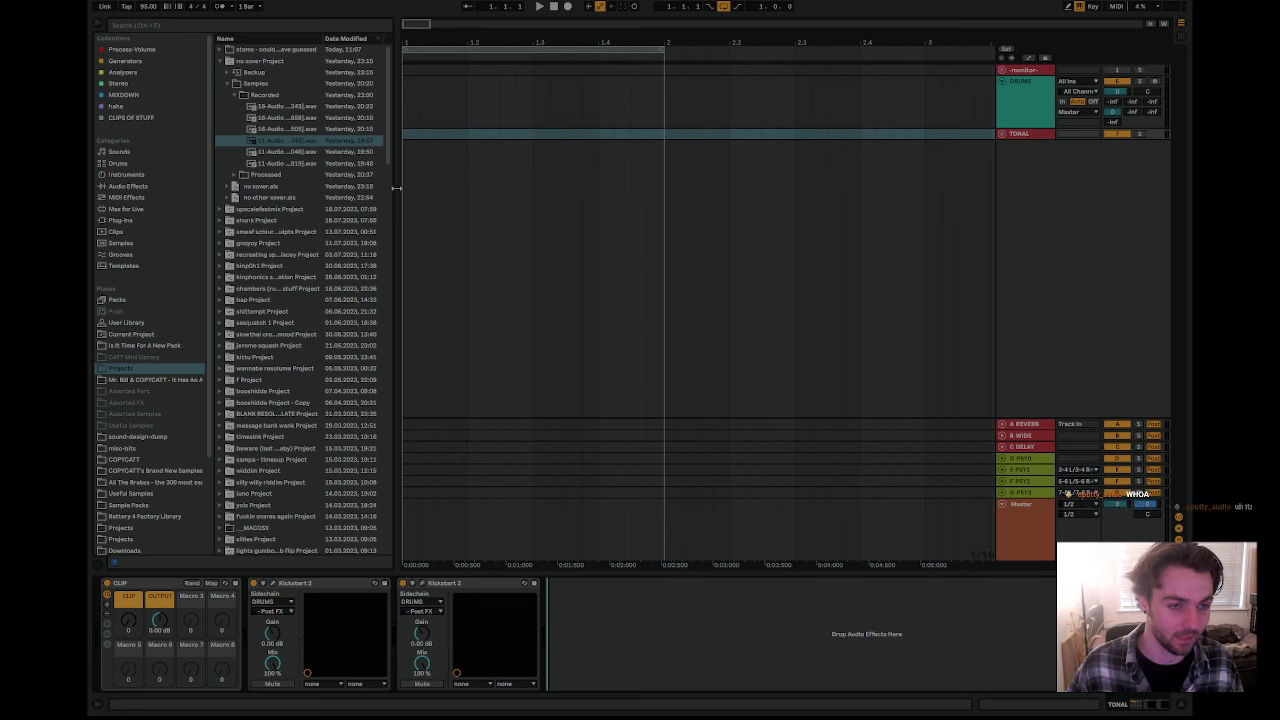
{"action": "left_click_drag", "start_coordinate": [399, 184], "coordinate": [451, 177]}
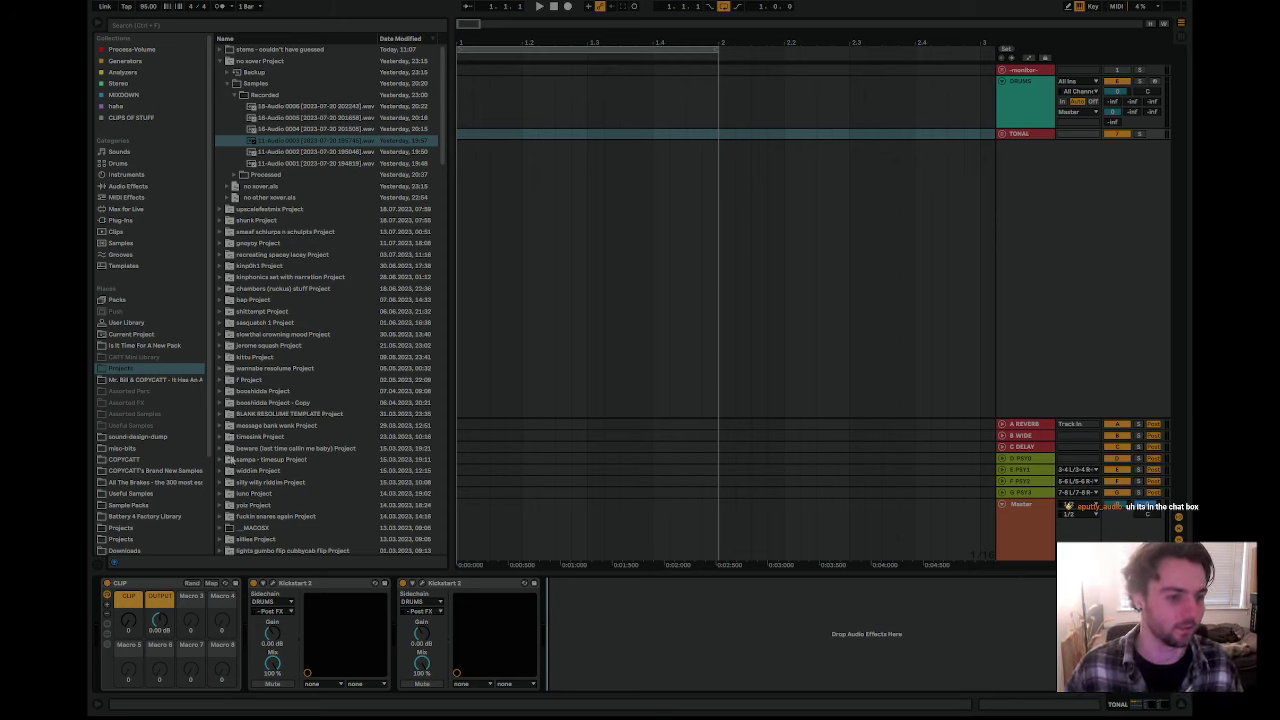
{"action": "left_click", "coordinate": [222, 437]}
{"action": "left_click", "coordinate": [220, 289]}
{"action": "left_click", "coordinate": [220, 277]}
{"action": "left_click", "coordinate": [220, 266]}
{"action": "left_click", "coordinate": [235, 289]}
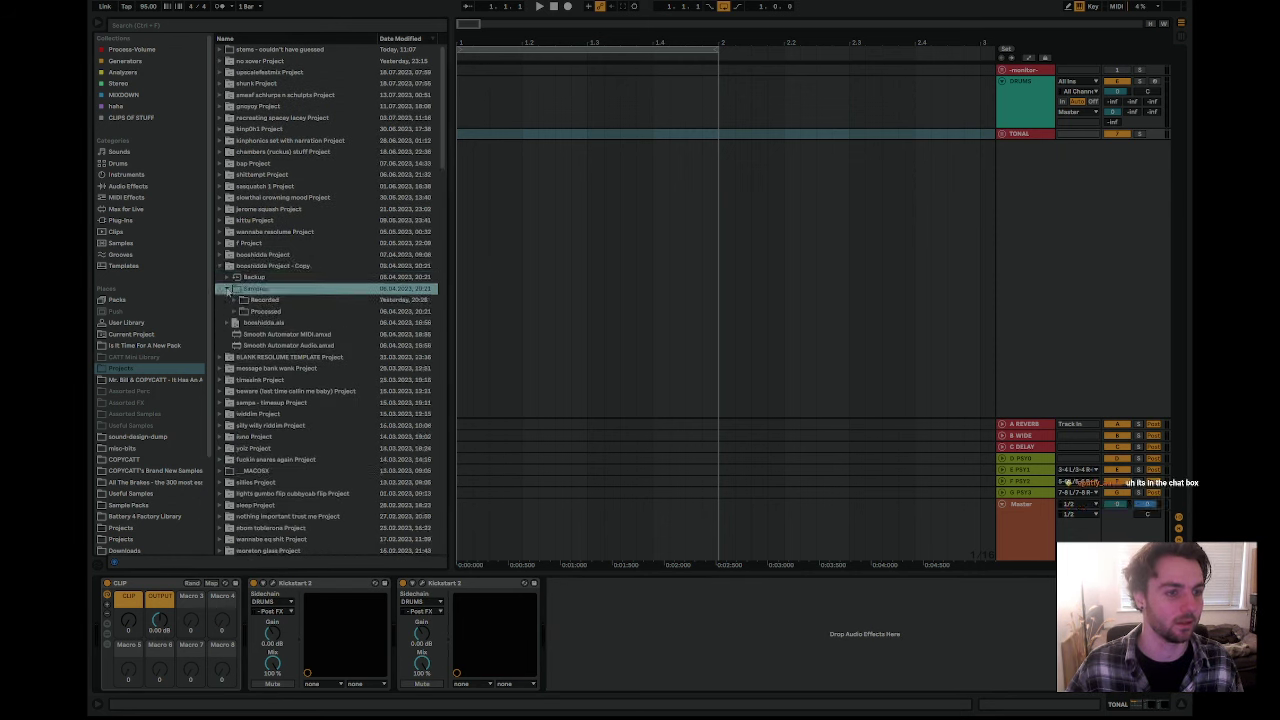
{"action": "left_click", "coordinate": [236, 300]}
- Audition the recorded samples of booshidda Project - Copy one after another, from 9-Audio 0001 through 5-Audio 0002
{"action": "left_click", "coordinate": [300, 334]}
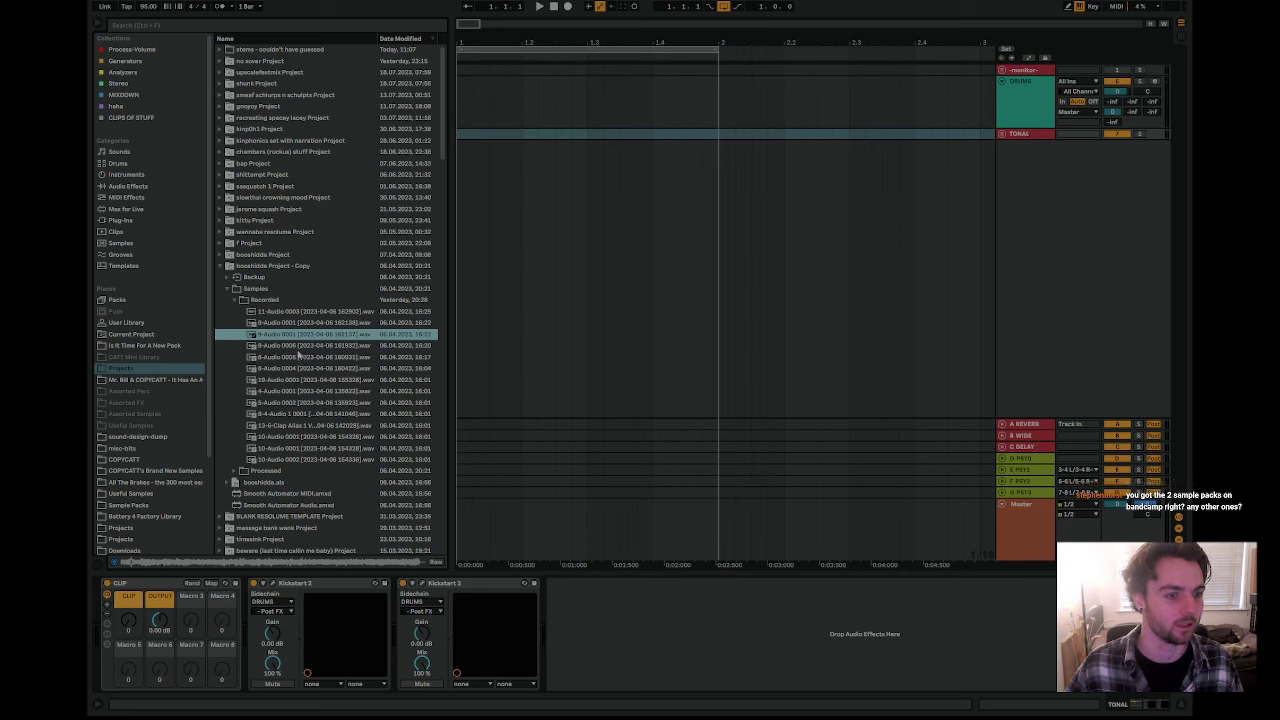
{"action": "left_click", "coordinate": [298, 346]}
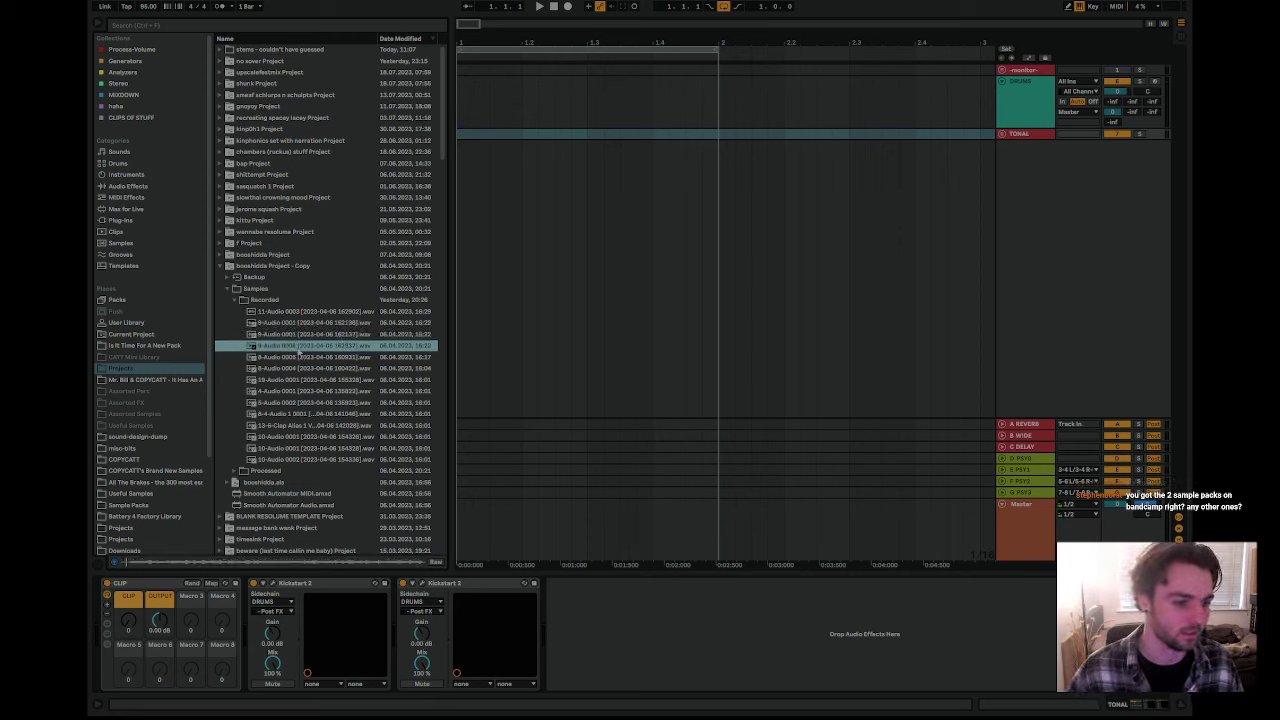
{"action": "left_click", "coordinate": [297, 356]}
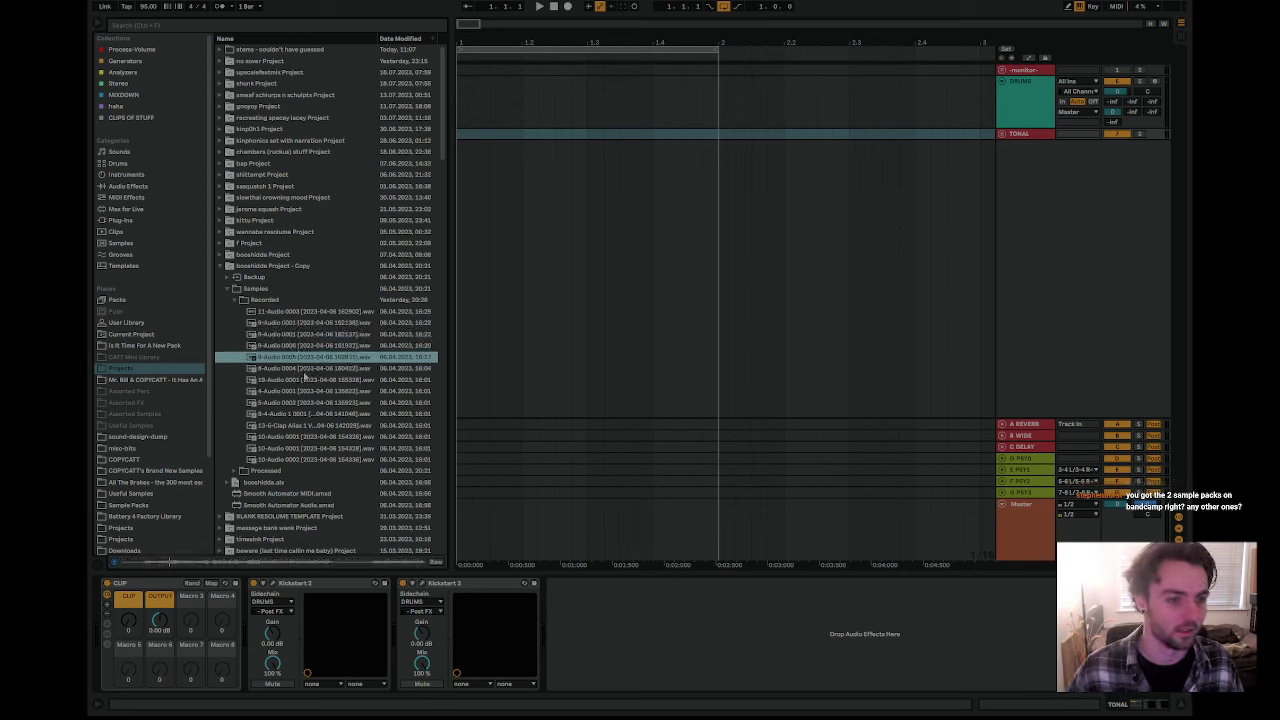
{"action": "left_click", "coordinate": [304, 370]}
{"action": "left_click", "coordinate": [310, 381]}
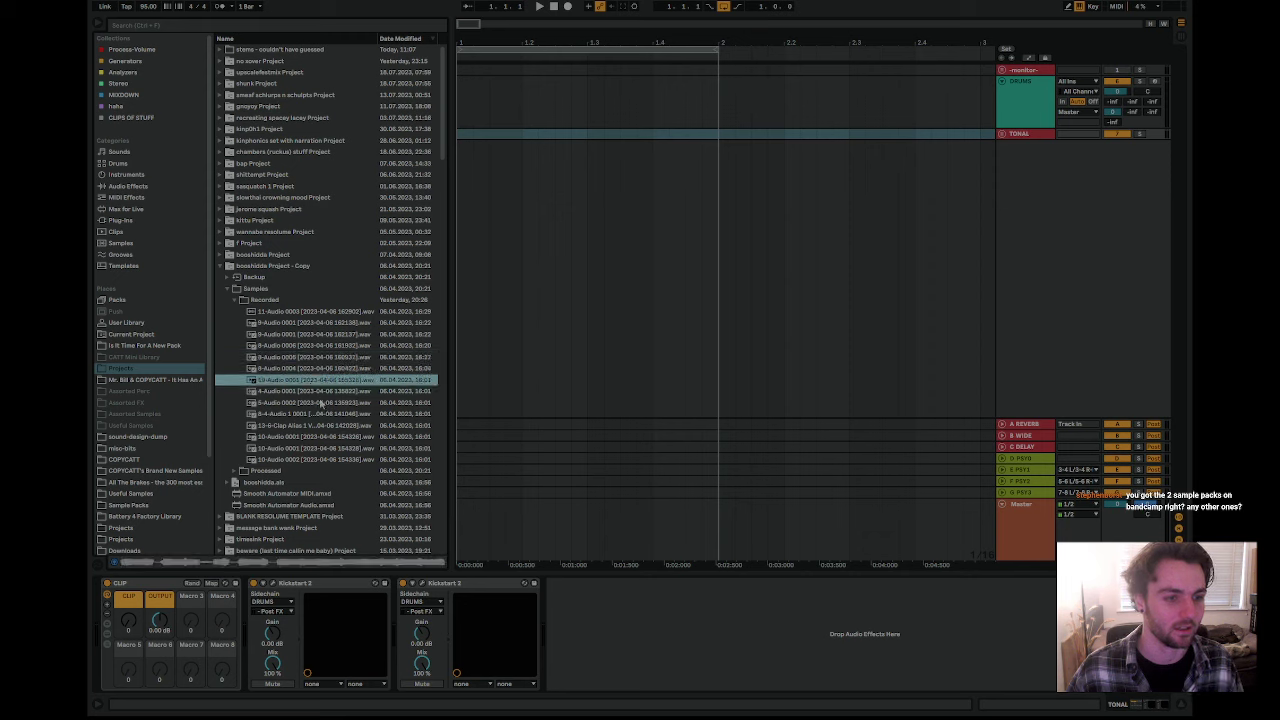
{"action": "left_click", "coordinate": [318, 393]}
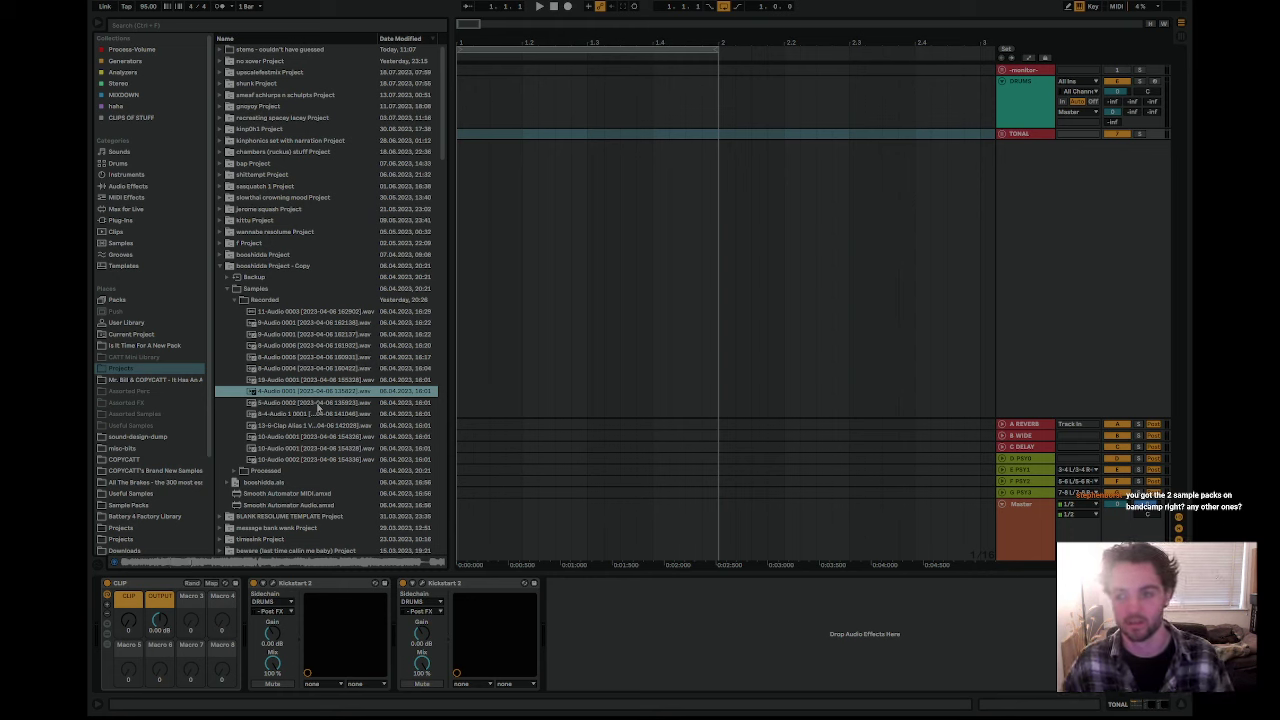
{"action": "left_click", "coordinate": [318, 403]}
{"action": "left_click", "coordinate": [797, 672]}
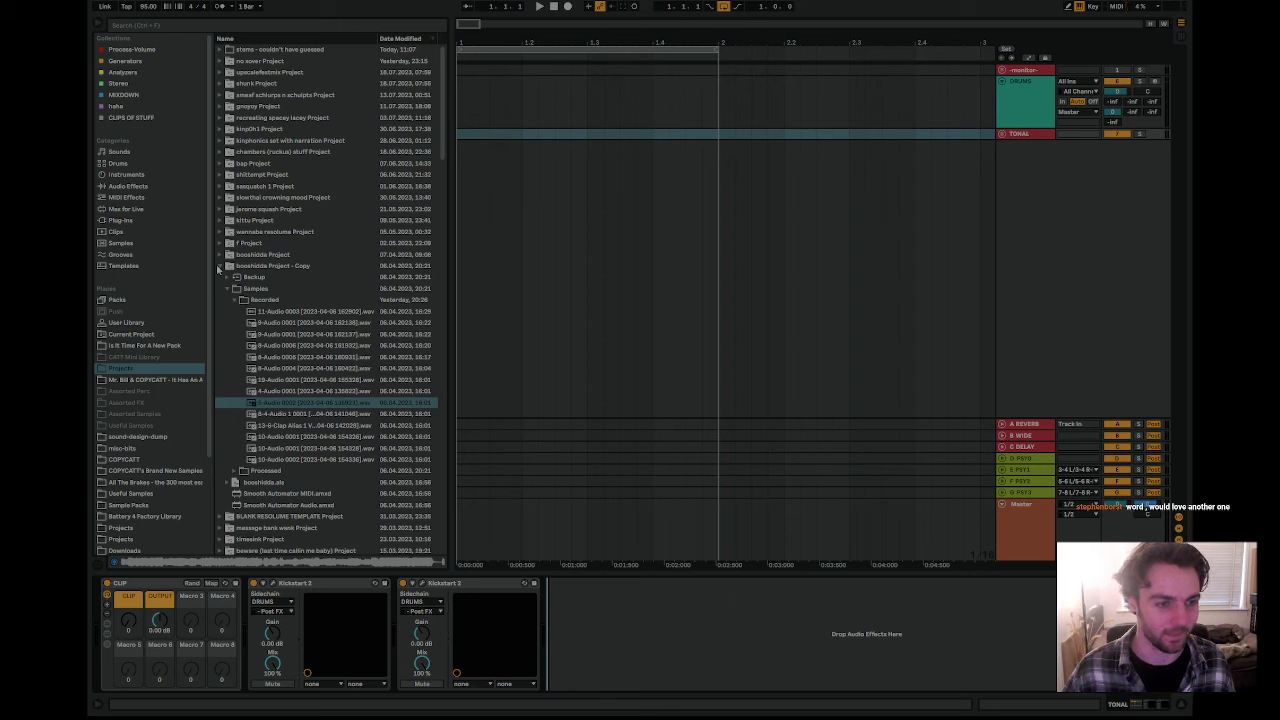
- Collapse booshidda Project - Copy, look through the CATT Mini Library and _COPYCATT folders inside booshidda Project, and collapse that project
{"action": "left_click", "coordinate": [222, 267]}
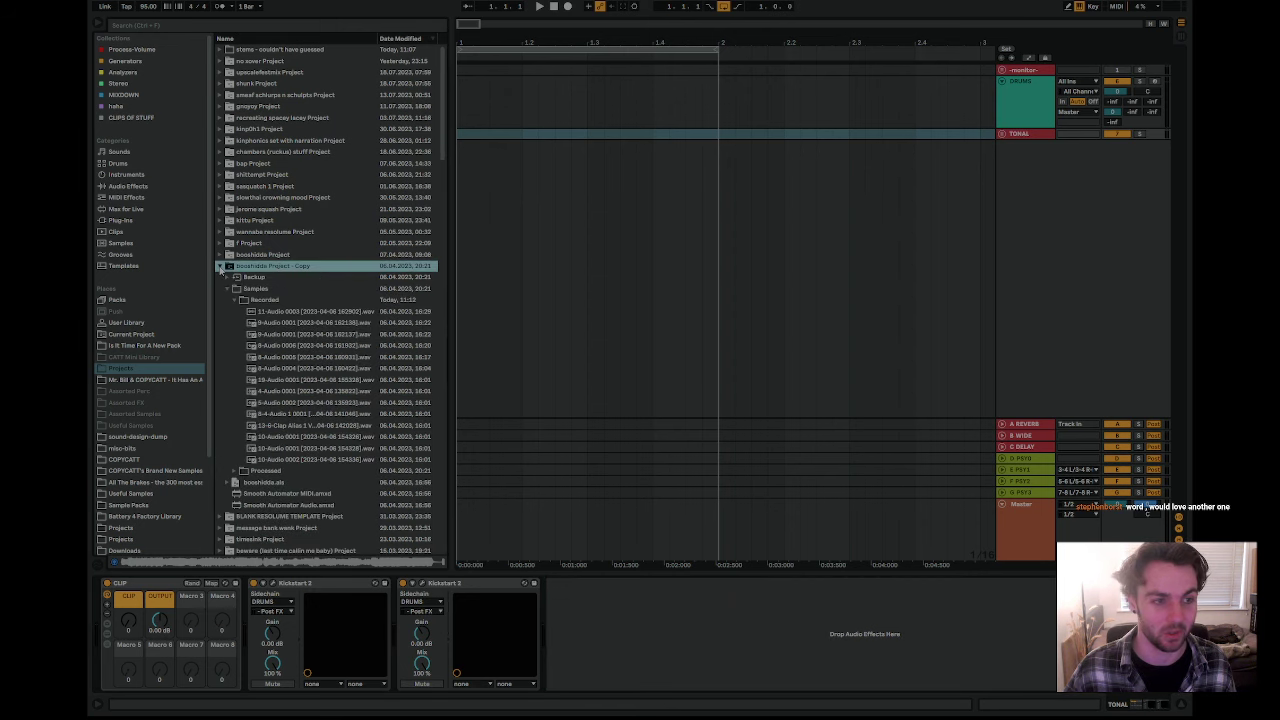
{"action": "left_click", "coordinate": [222, 256]}
{"action": "left_click", "coordinate": [227, 277]}
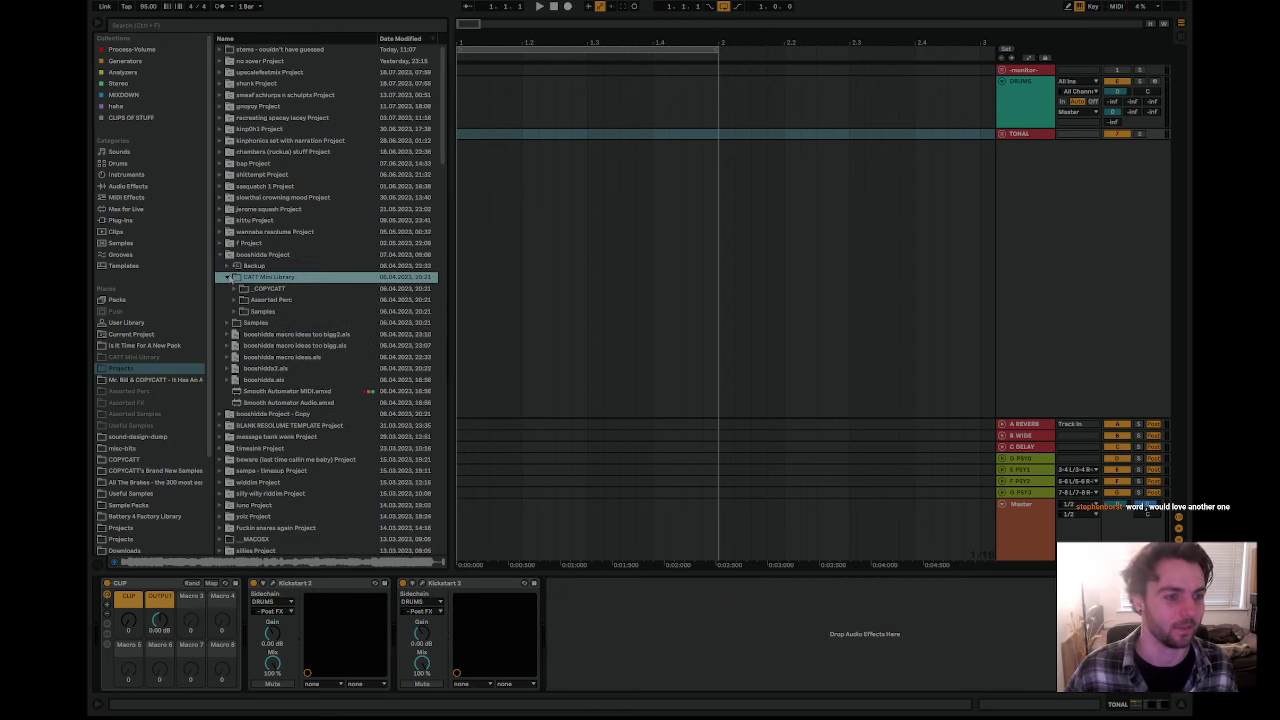
{"action": "left_click", "coordinate": [233, 288]}
{"action": "left_click", "coordinate": [241, 299]}
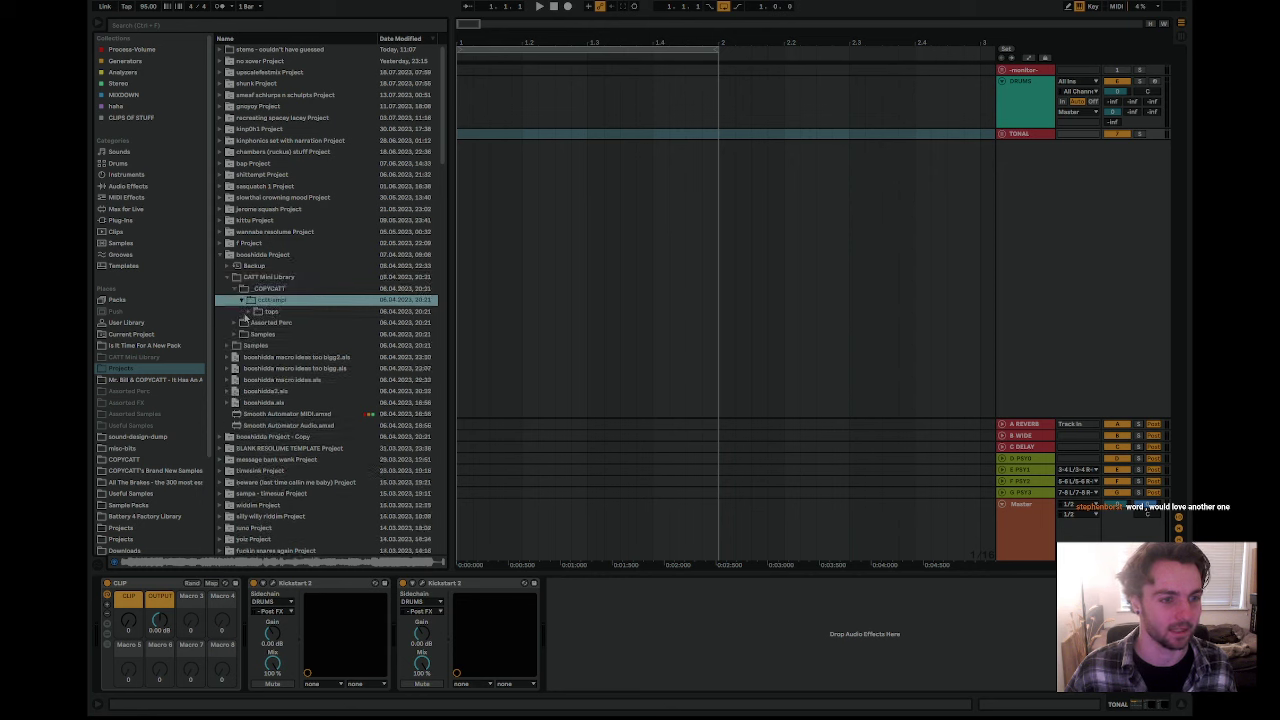
{"action": "left_click", "coordinate": [222, 255]}
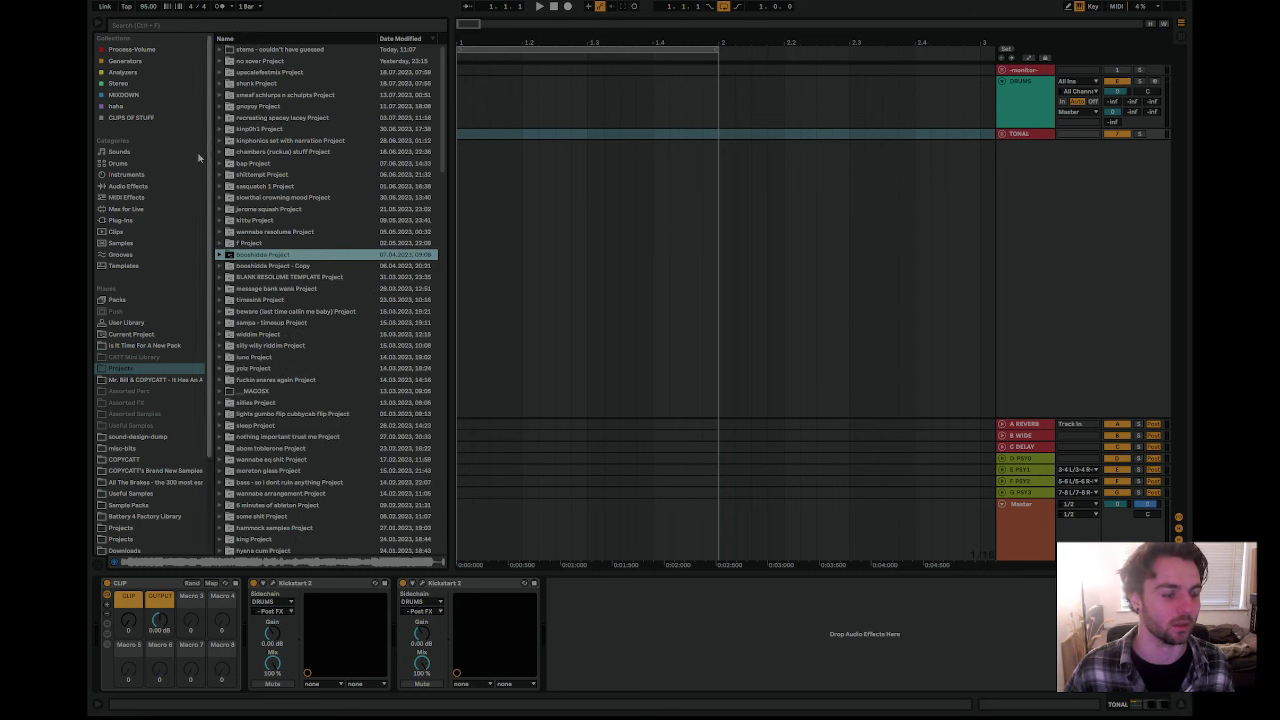
- Open the COPYCATT place and expand CATT Mini Library, _COPYCATT and cctt-smpl down to the bass folder's samples
{"action": "left_click", "coordinate": [137, 460]}
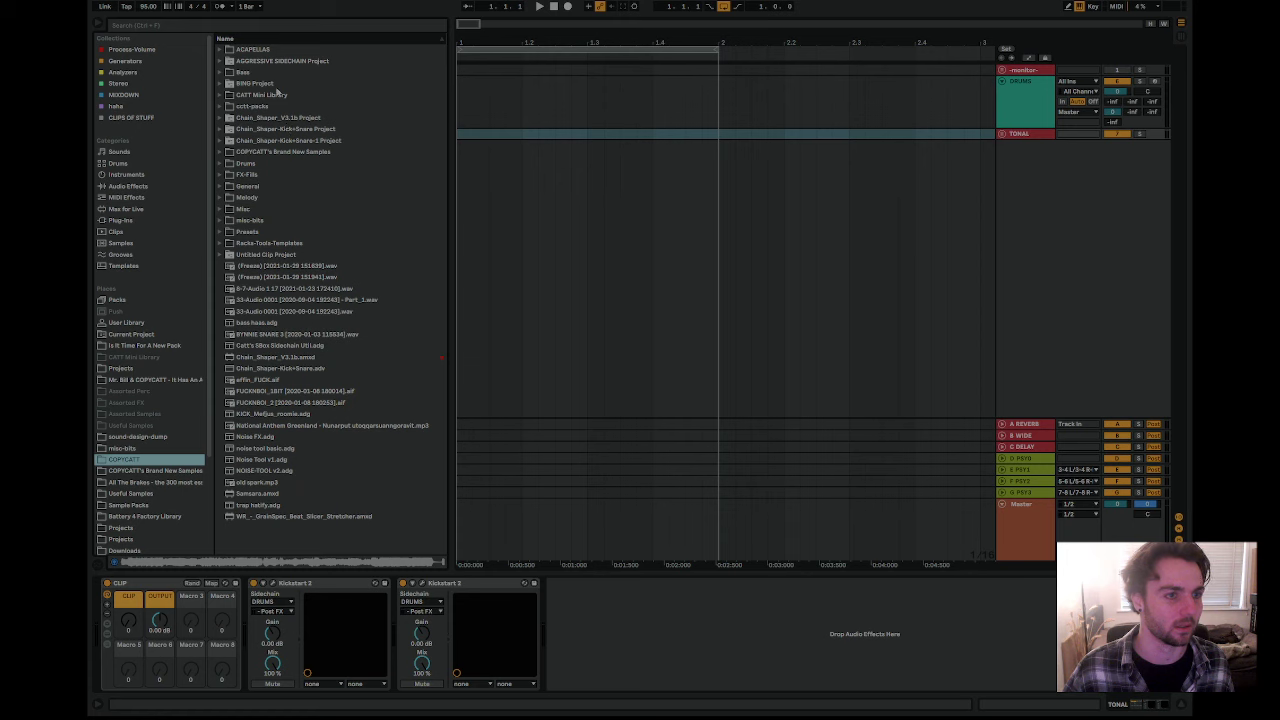
{"action": "left_click", "coordinate": [220, 97]}
{"action": "left_click", "coordinate": [227, 106]}
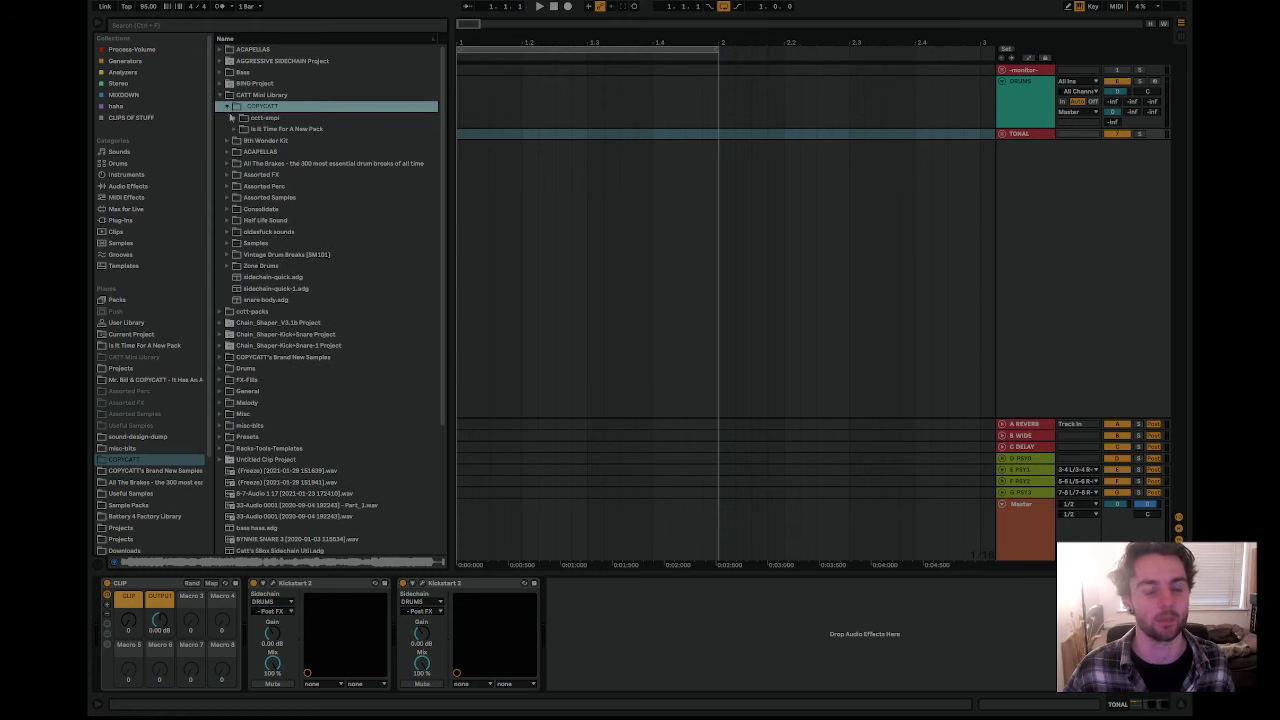
{"action": "left_click", "coordinate": [235, 118]}
{"action": "left_click", "coordinate": [244, 130]}
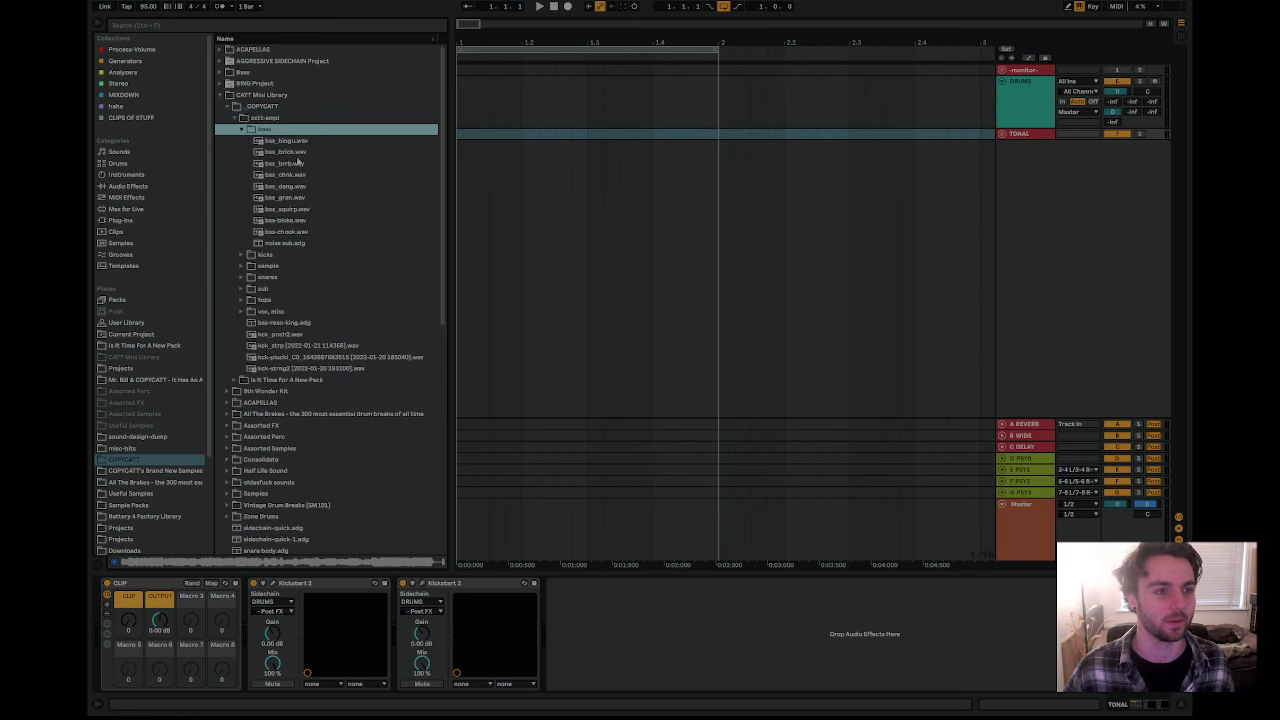
- Audition the bass samples in order, from bss_bingu.wav through bss_gran.wav
{"action": "left_click", "coordinate": [290, 141]}
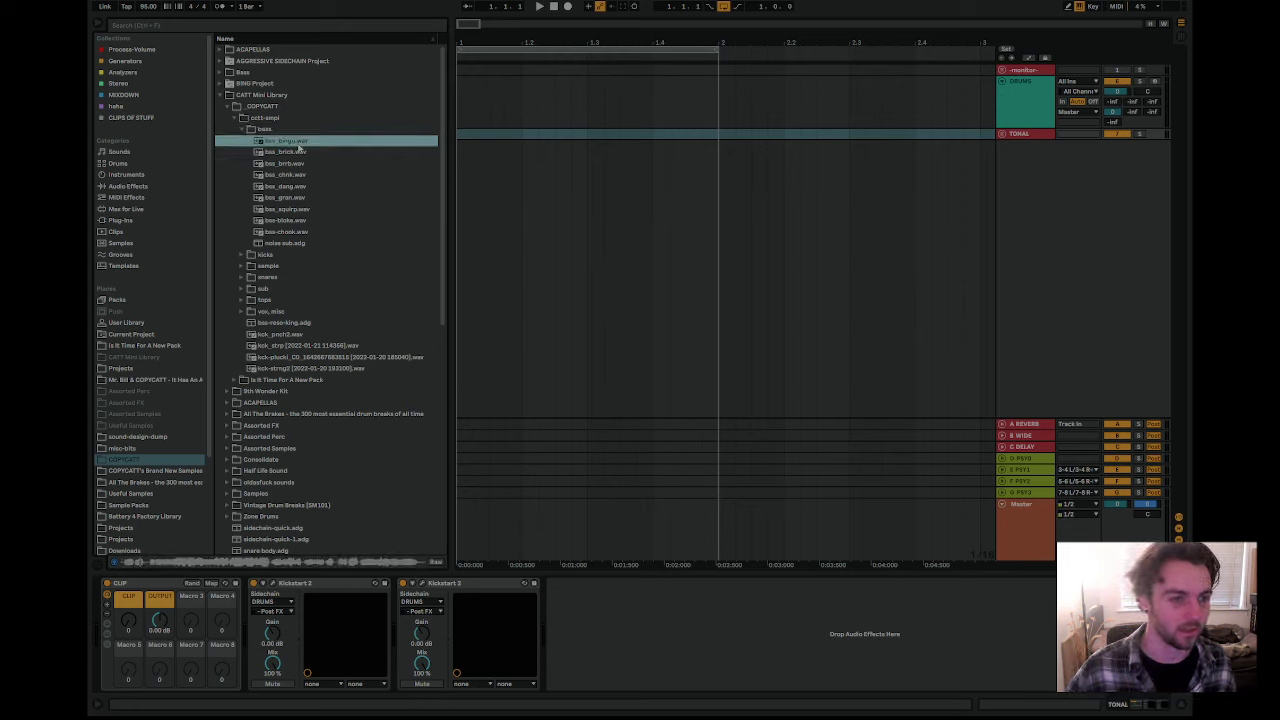
{"action": "key", "text": "Down"}
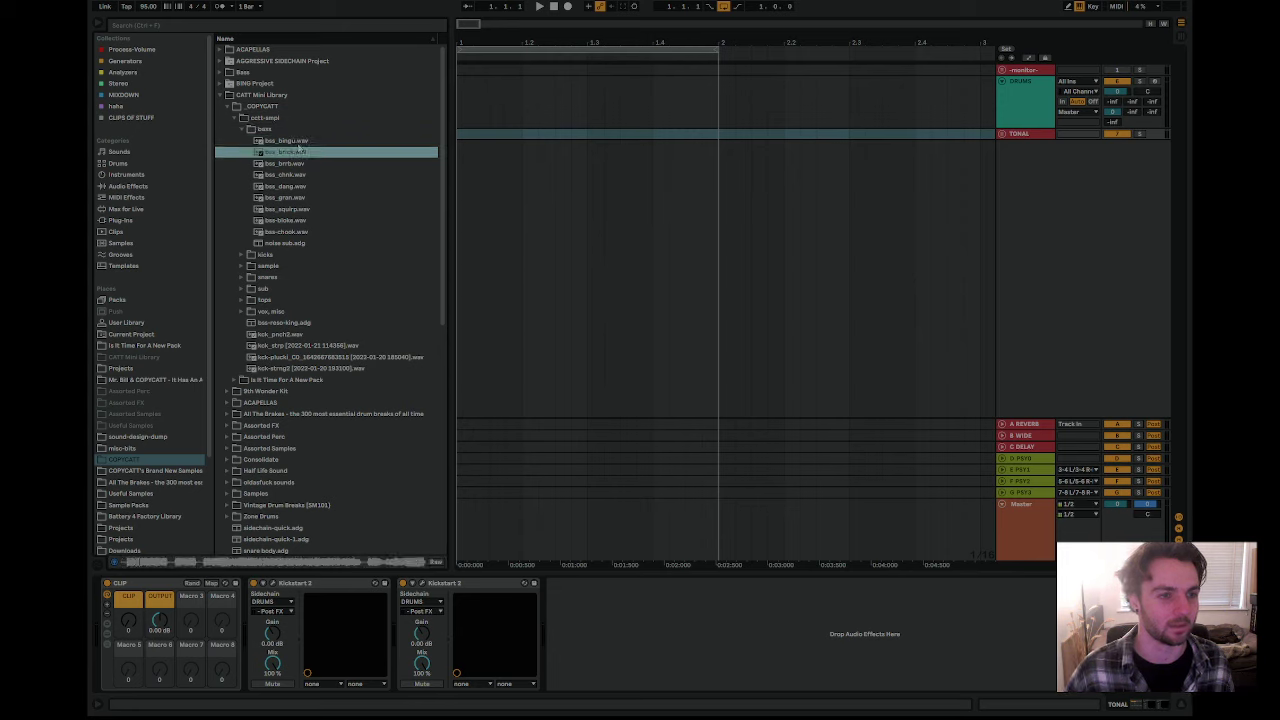
{"action": "key", "text": "Down"}
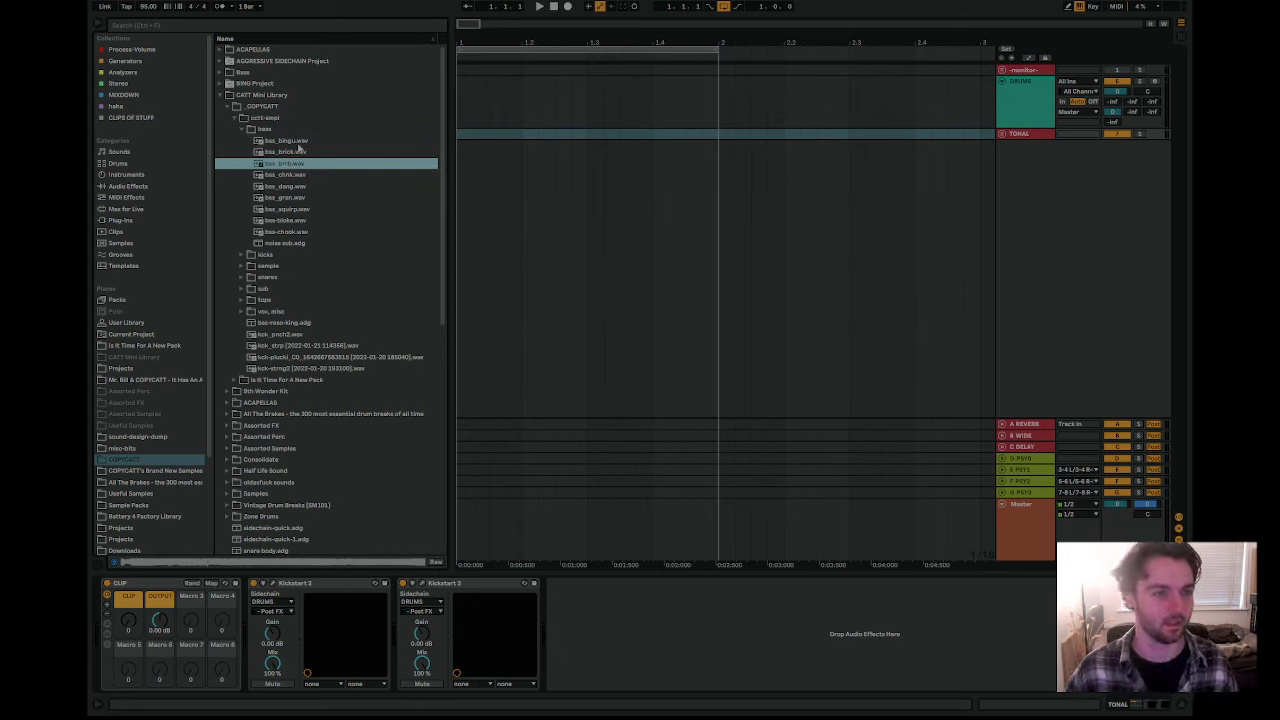
{"action": "key", "text": "Down"}
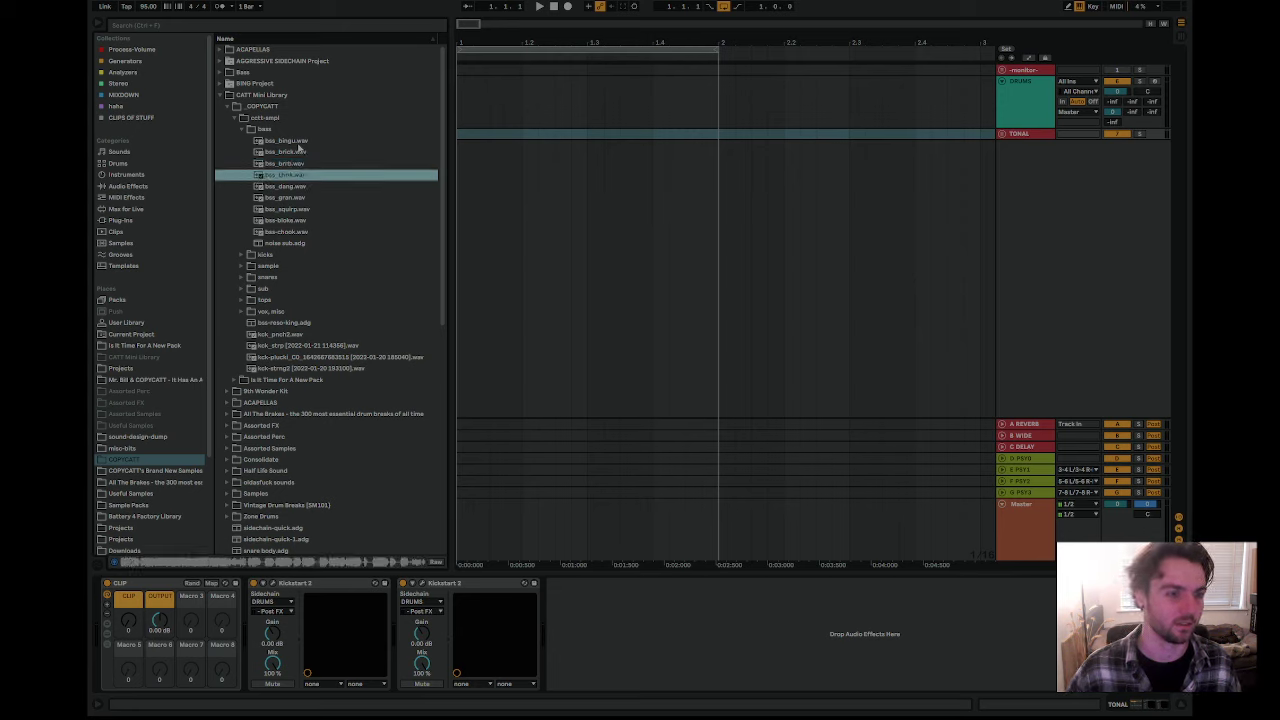
{"action": "key", "text": "Down"}
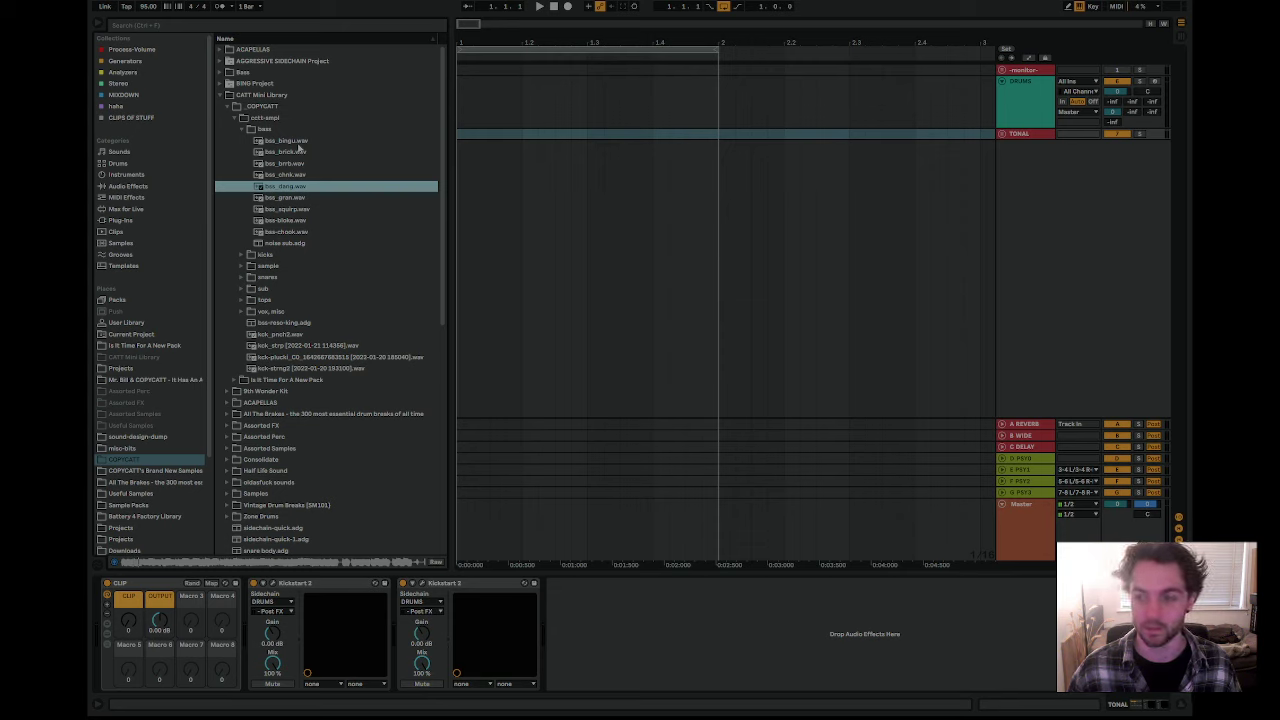
{"action": "key", "text": "Down"}
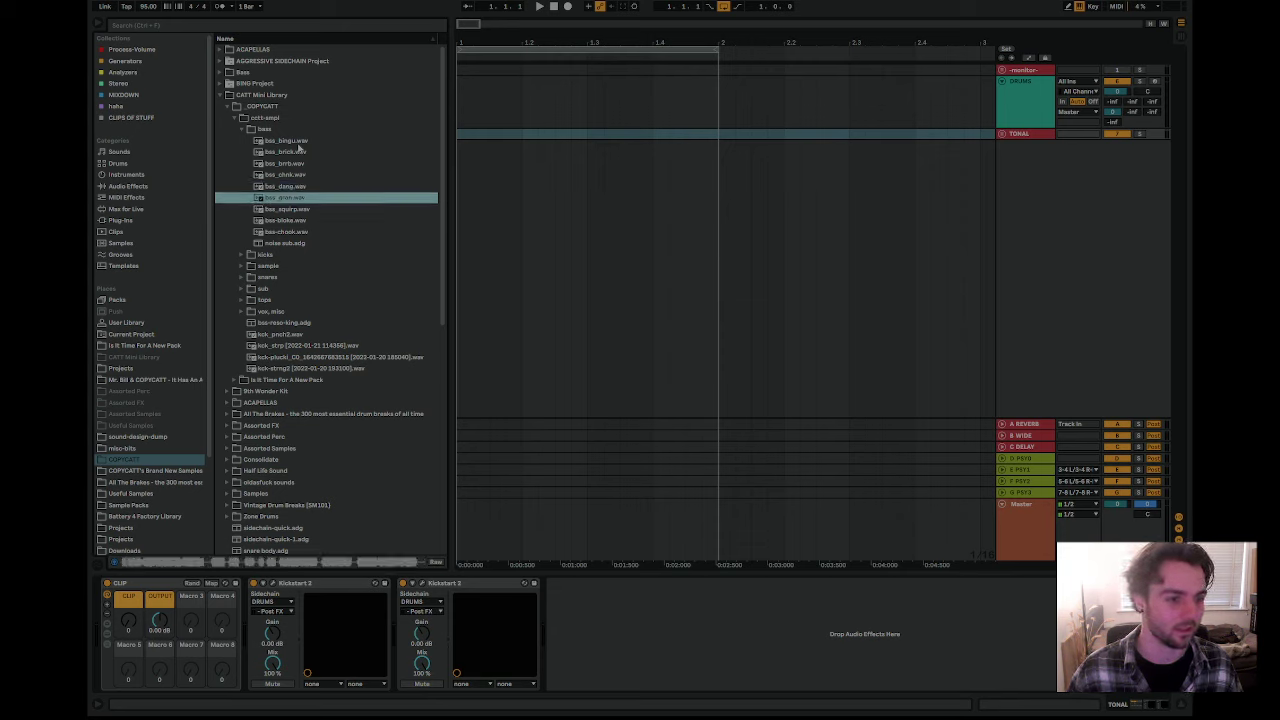
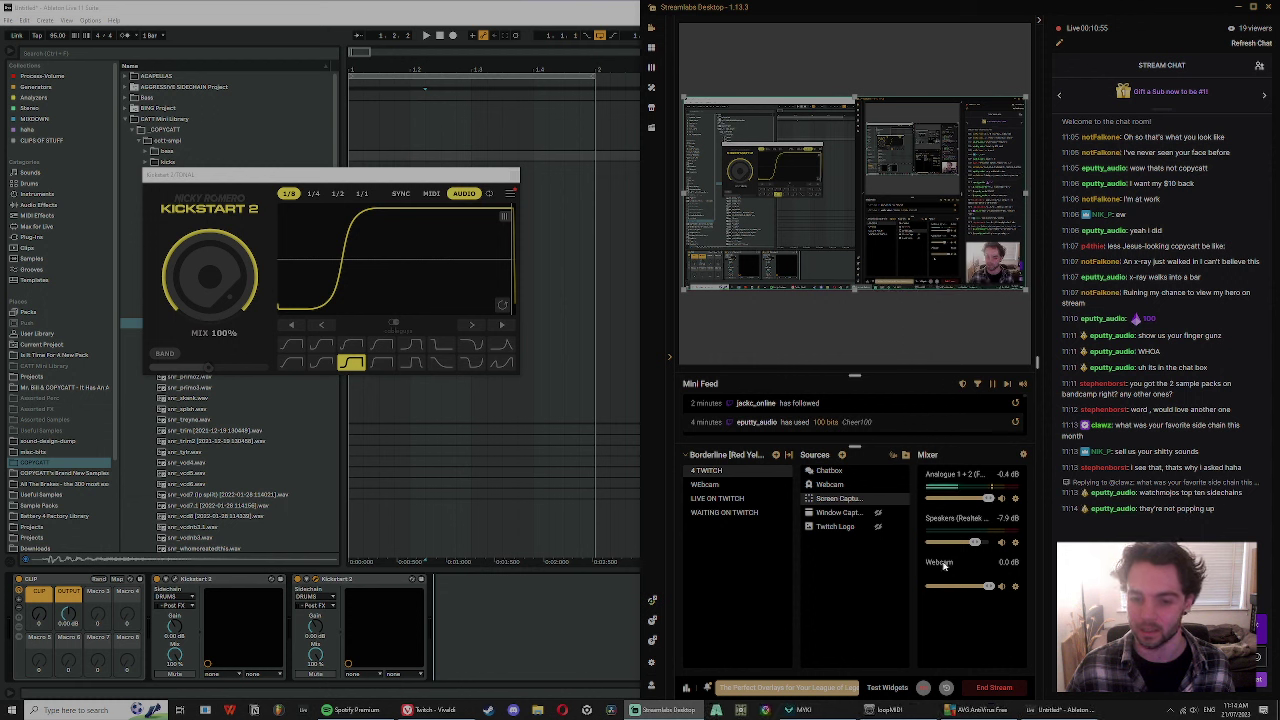
- Add a new Screen Capture source to the 4 TWITCH scene in Streamlabs Desktop instead of reusing the existing one
{"action": "left_click", "coordinate": [892, 455]}
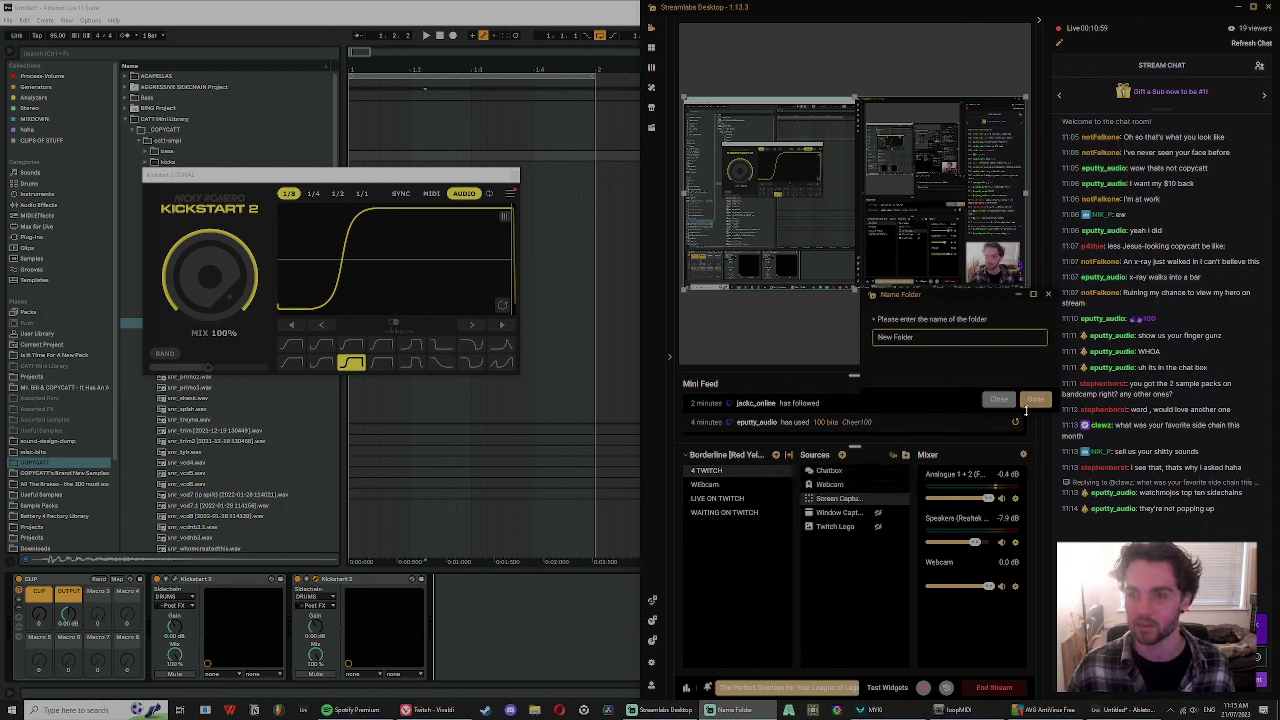
{"action": "left_click", "coordinate": [1007, 402]}
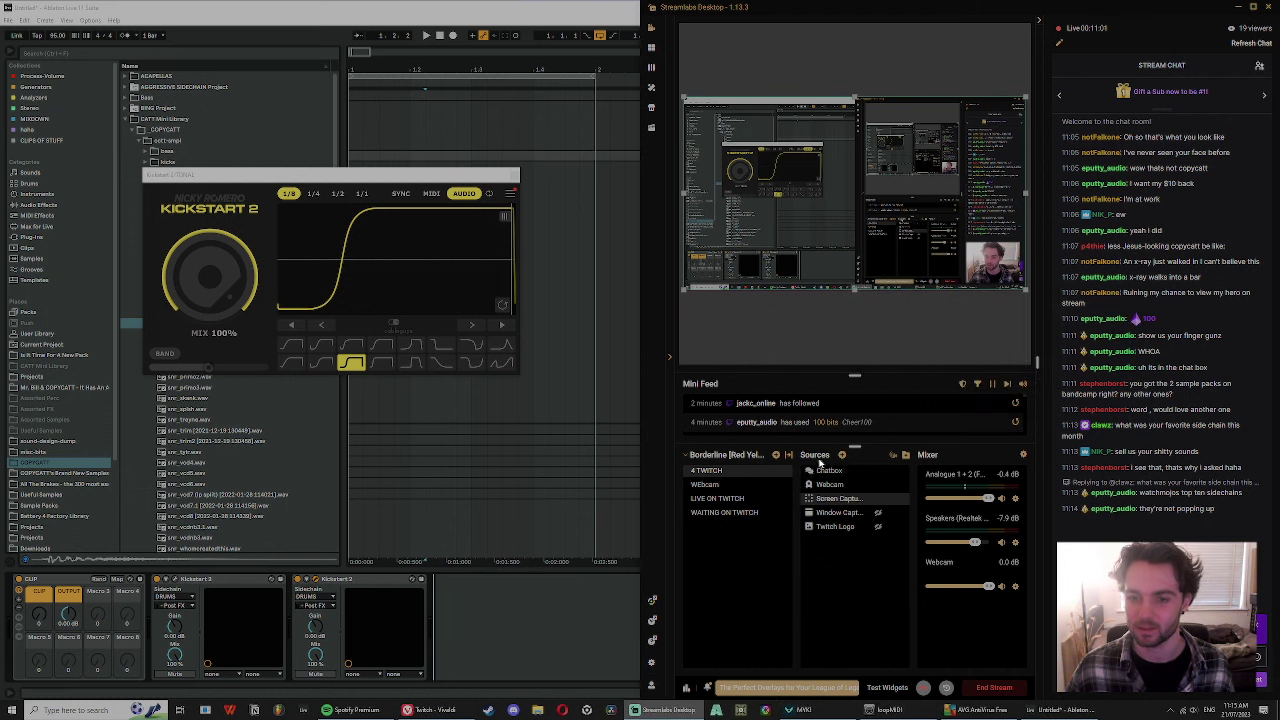
{"action": "left_click", "coordinate": [841, 455]}
{"action": "left_click_drag", "start_coordinate": [905, 190], "coordinate": [794, 155]}
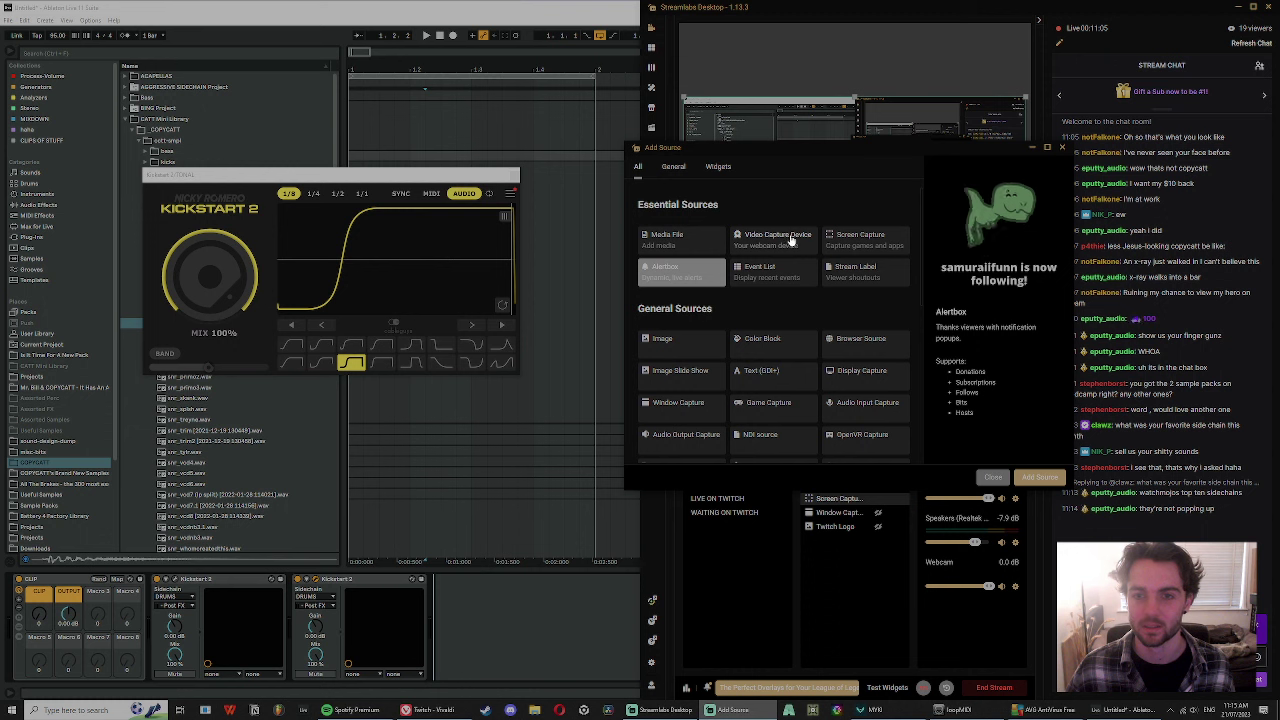
{"action": "left_click", "coordinate": [860, 250]}
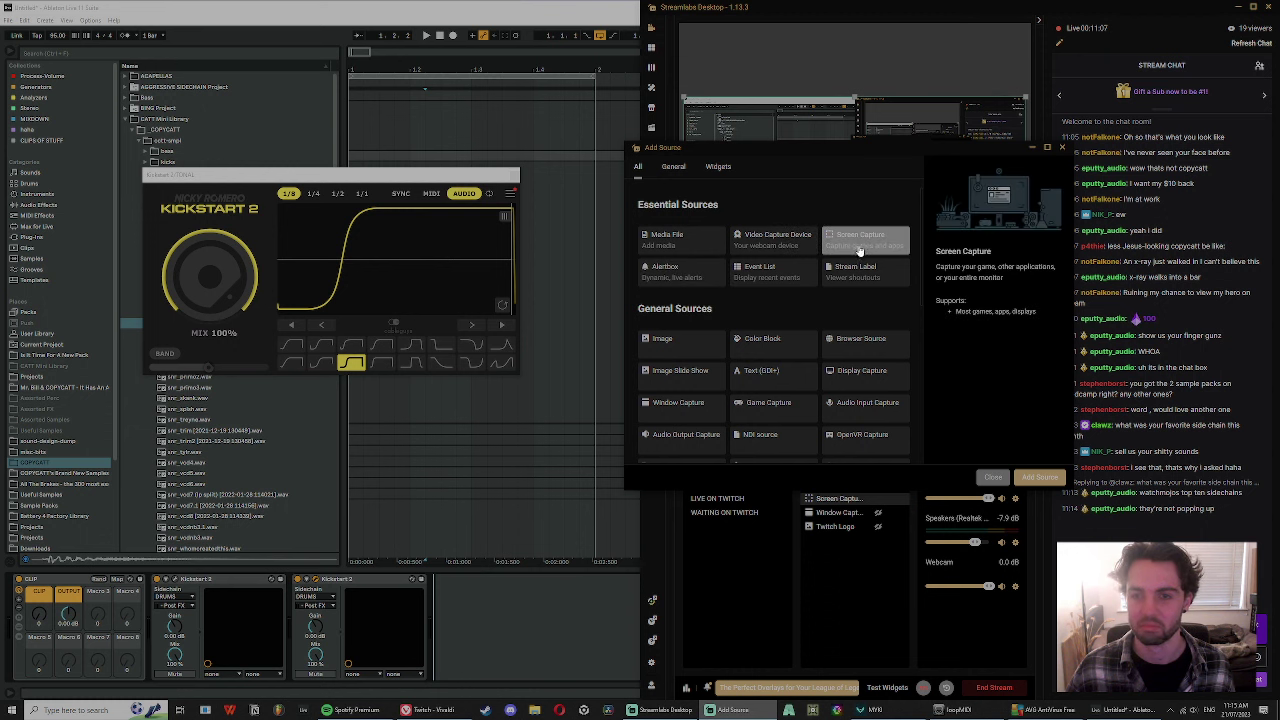
{"action": "left_click", "coordinate": [1040, 477]}
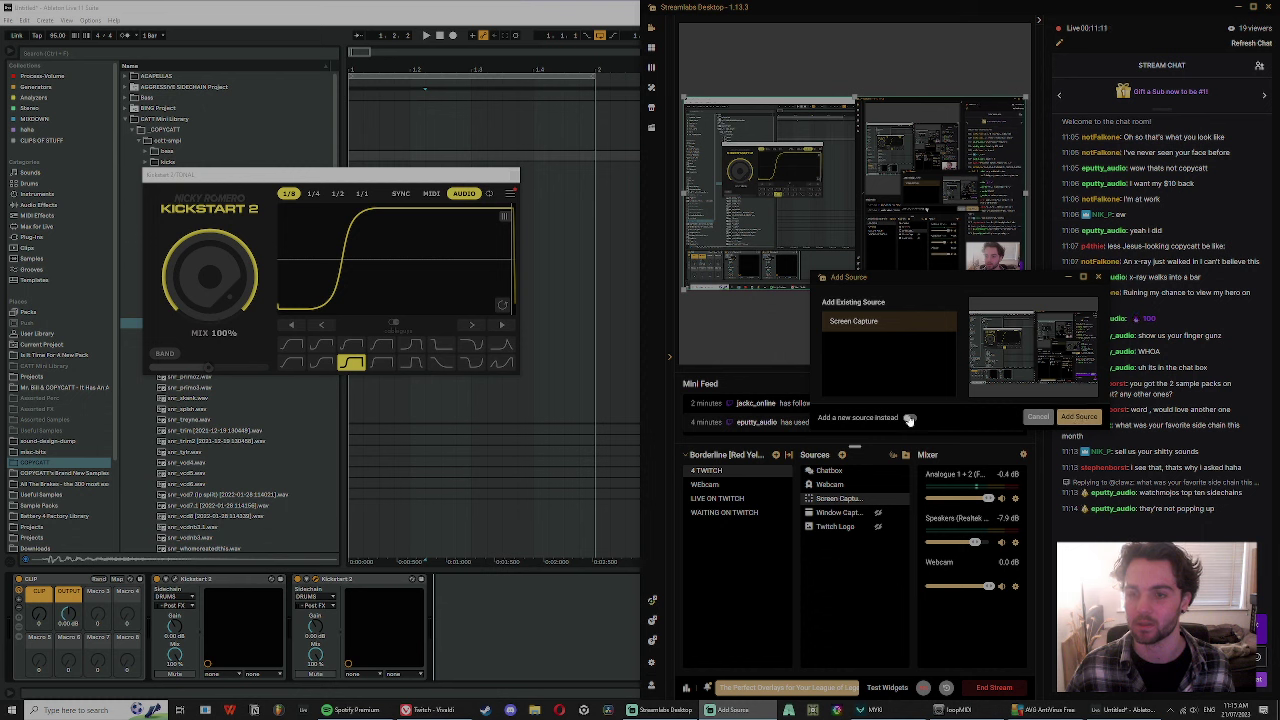
{"action": "left_click", "coordinate": [1089, 419]}
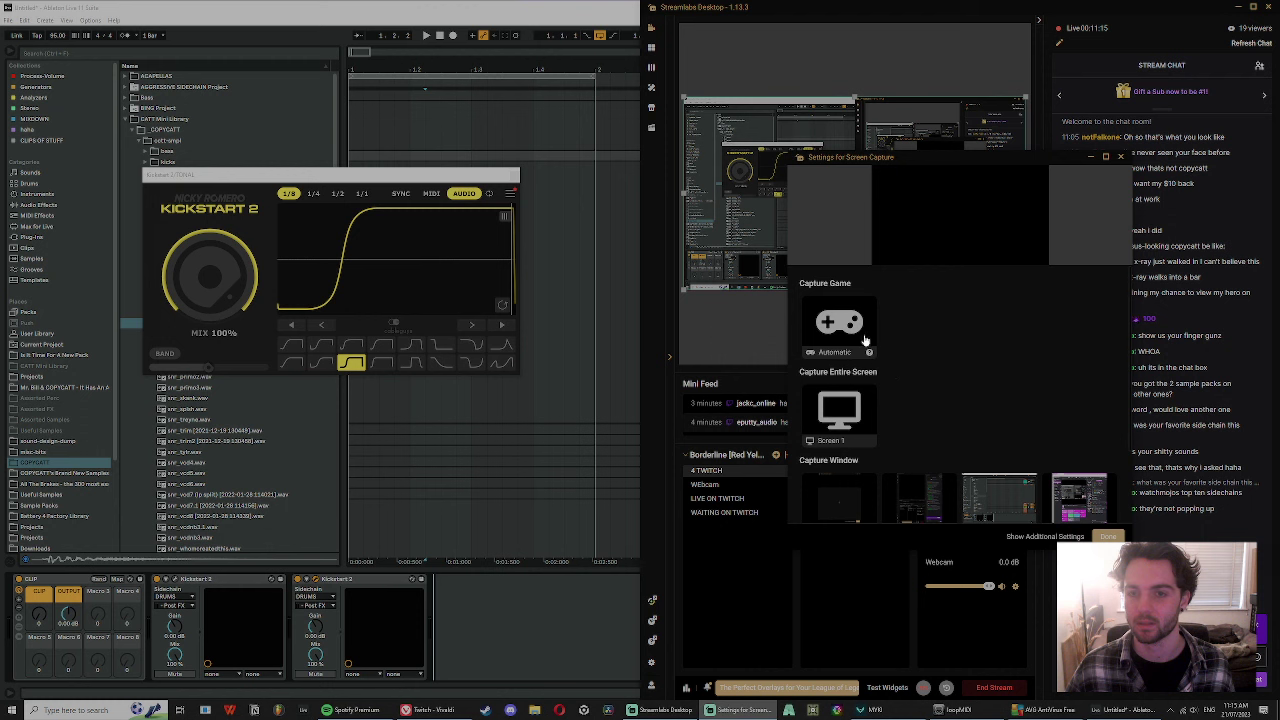
- Set the new Screen Capture source to capture the entire Screen 1 and finish its settings
{"action": "scroll", "coordinate": [978, 449], "scroll_direction": "down", "scroll_amount": 2}
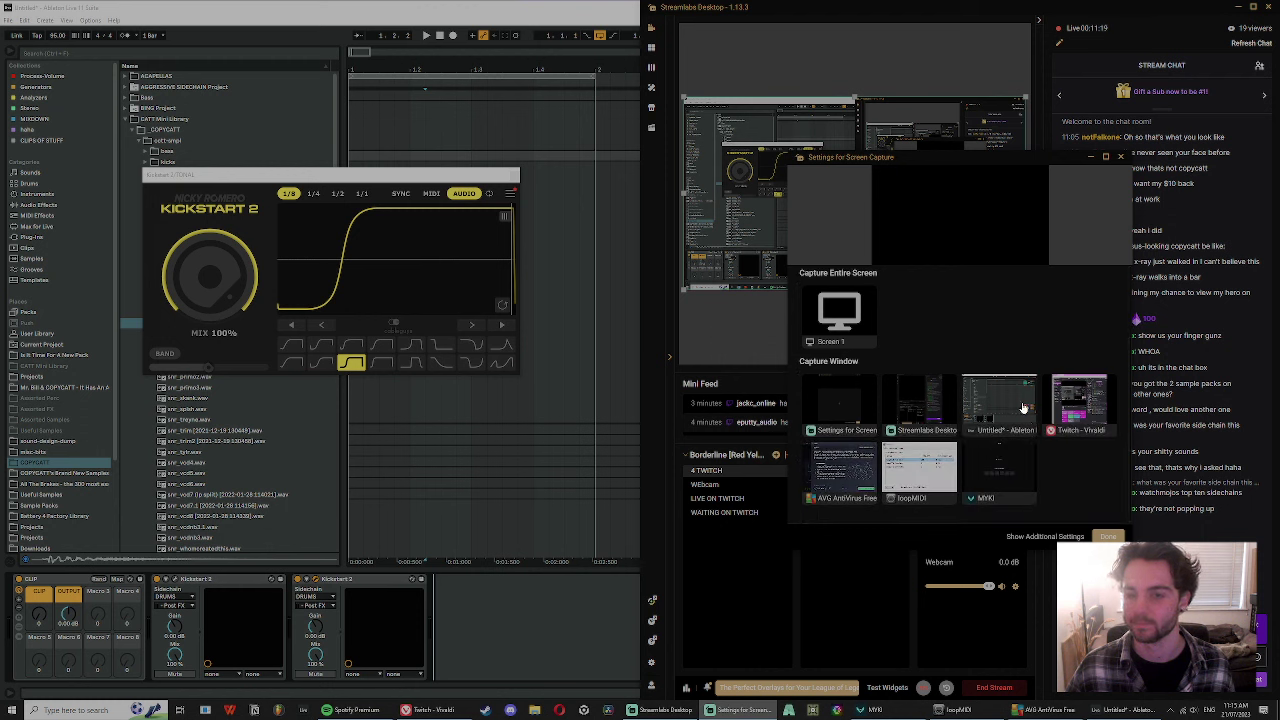
{"action": "scroll", "coordinate": [835, 325], "scroll_direction": "up", "scroll_amount": 2}
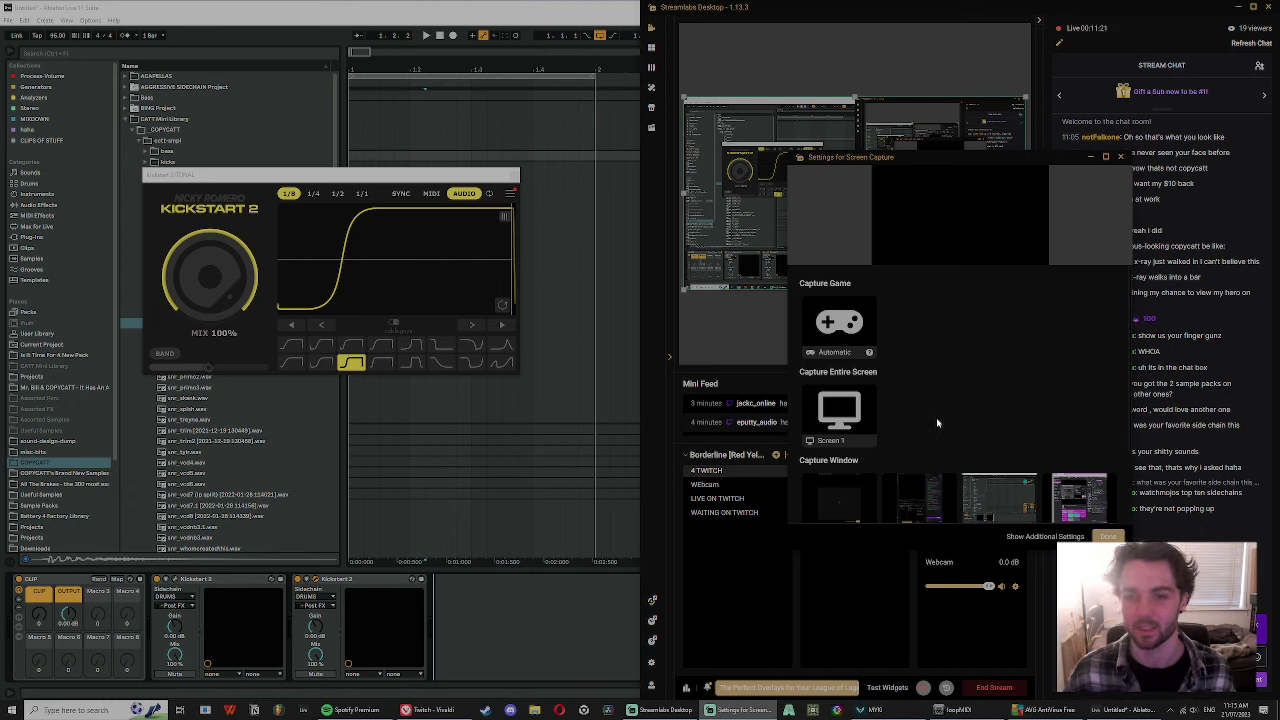
{"action": "left_click", "coordinate": [862, 416]}
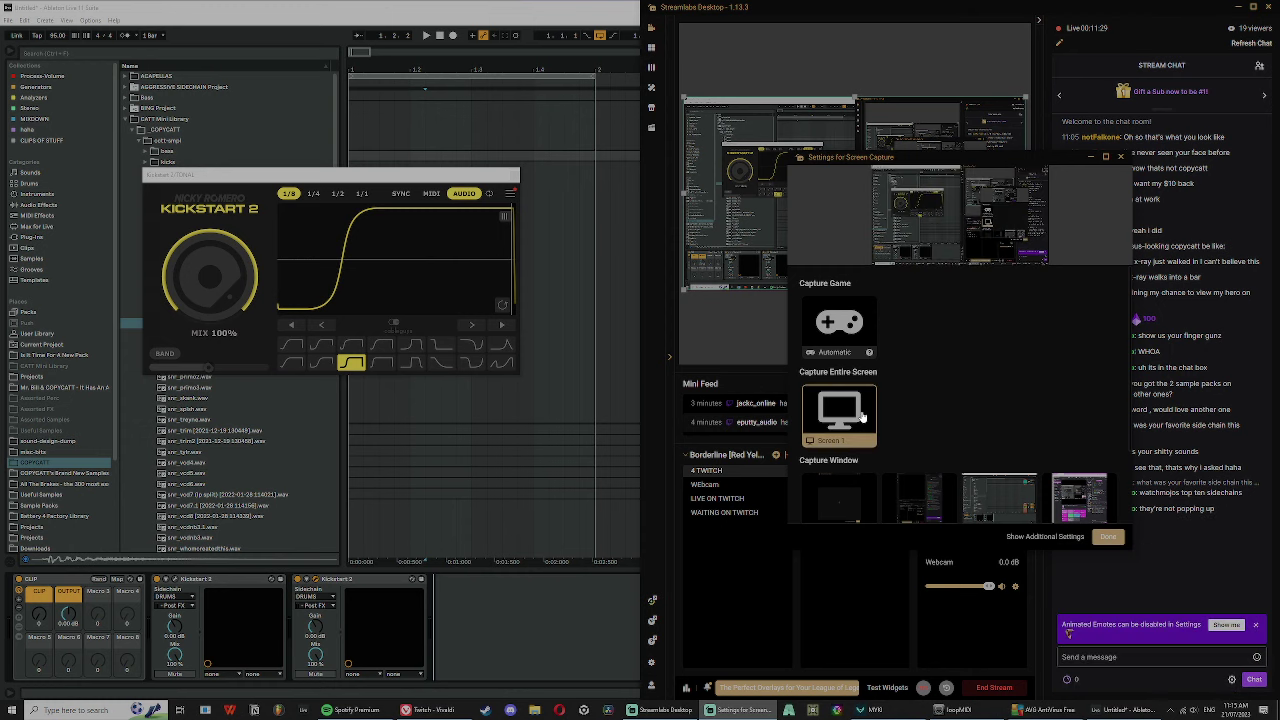
{"action": "left_click", "coordinate": [1108, 537]}
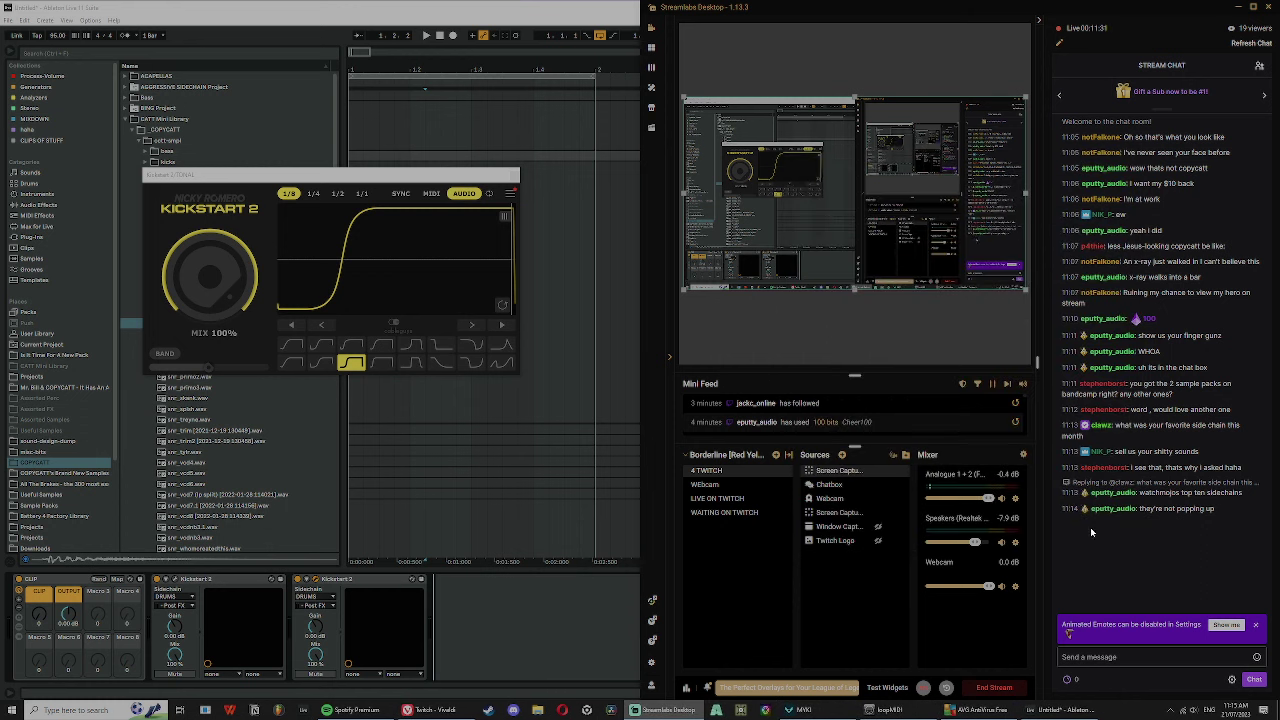
- Switch back to Ableton Live, move the Kickstart 2 window over the arrangement, and widen the browser slightly
{"action": "left_click", "coordinate": [548, 621]}
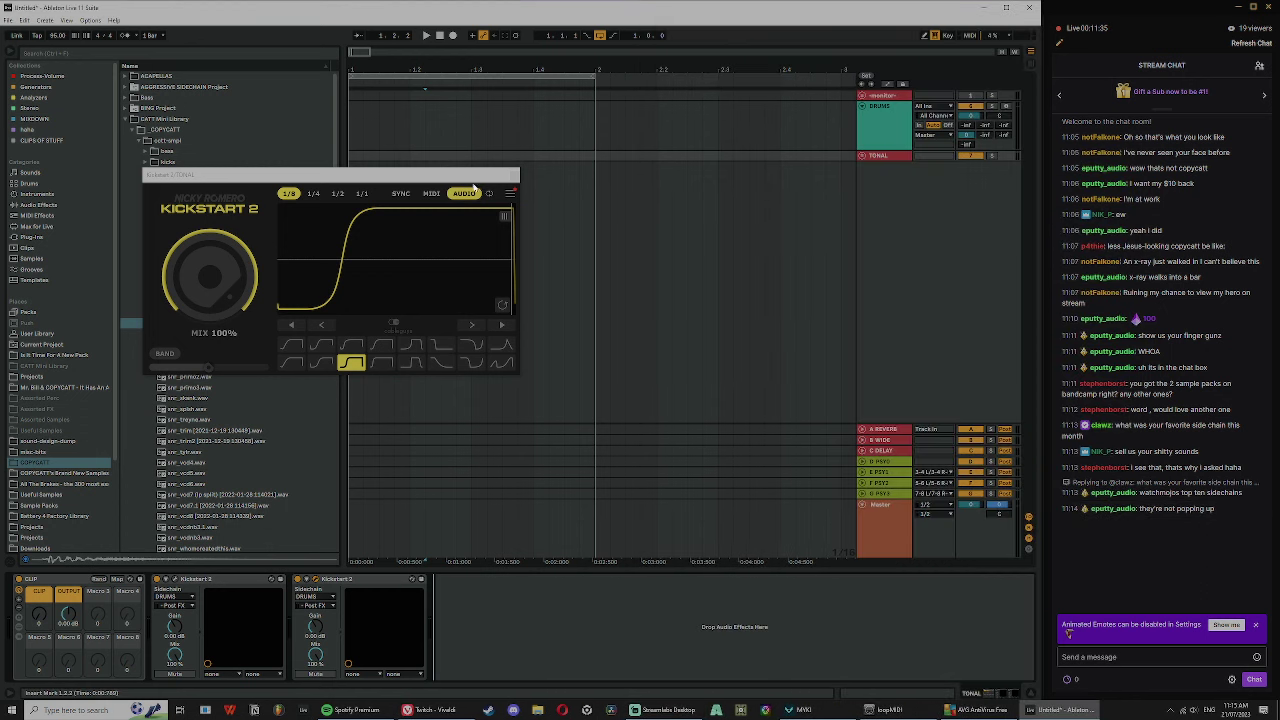
{"action": "left_click_drag", "start_coordinate": [466, 177], "coordinate": [674, 123]}
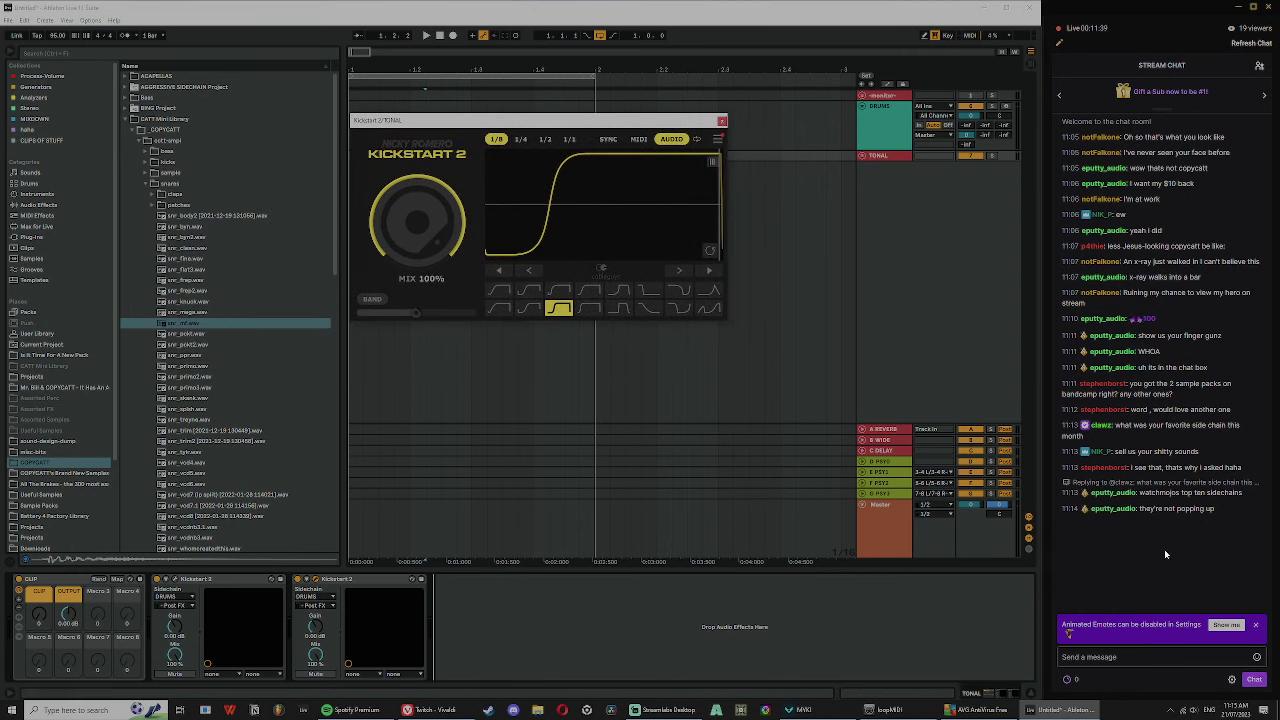
{"action": "left_click_drag", "start_coordinate": [335, 345], "coordinate": [358, 366]}
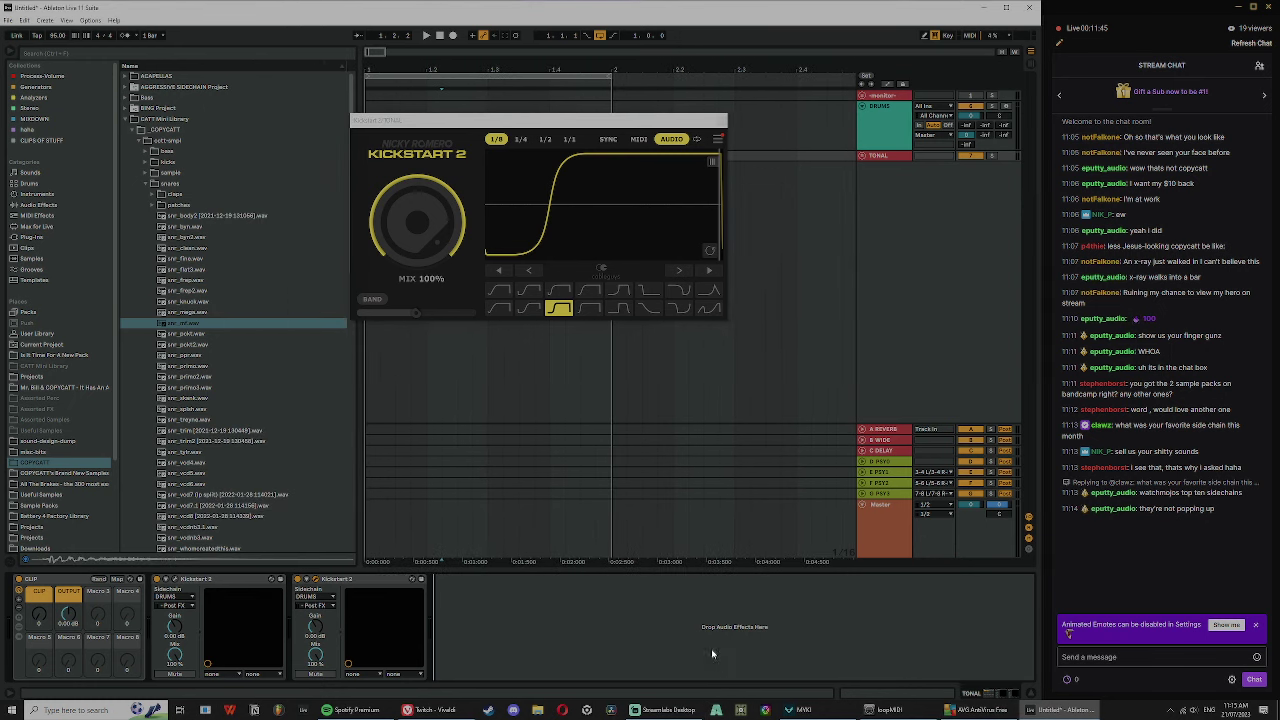
{"action": "mouse_move", "coordinate": [518, 120]}
{"action": "left_mouse_down"}
{"action": "mouse_move", "coordinate": [430, 120]}
{"action": "mouse_move", "coordinate": [519, 142]}
{"action": "left_mouse_up"}
- Check the stream preview in Streamlabs Desktop for the plug-in window and return to Ableton Live
{"action": "left_click_drag", "start_coordinate": [783, 157], "coordinate": [1245, 598]}
{"action": "left_click", "coordinate": [1230, 592]}
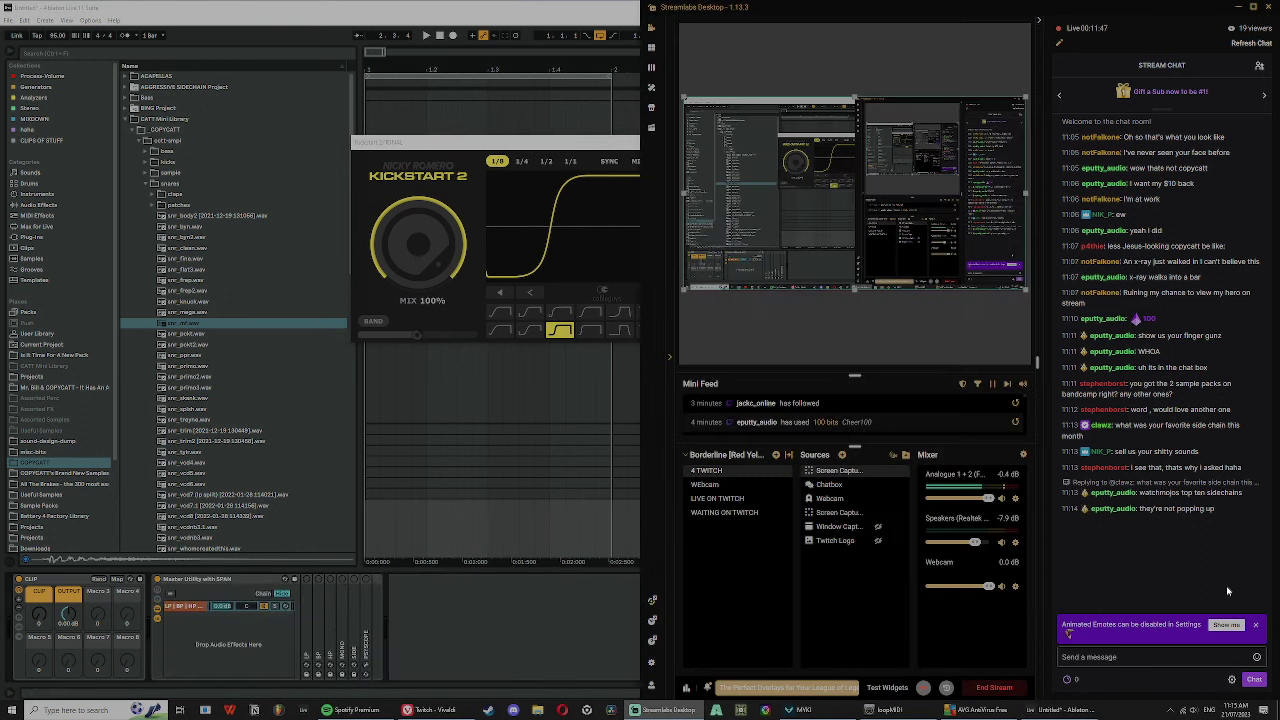
{"action": "left_click", "coordinate": [545, 622]}
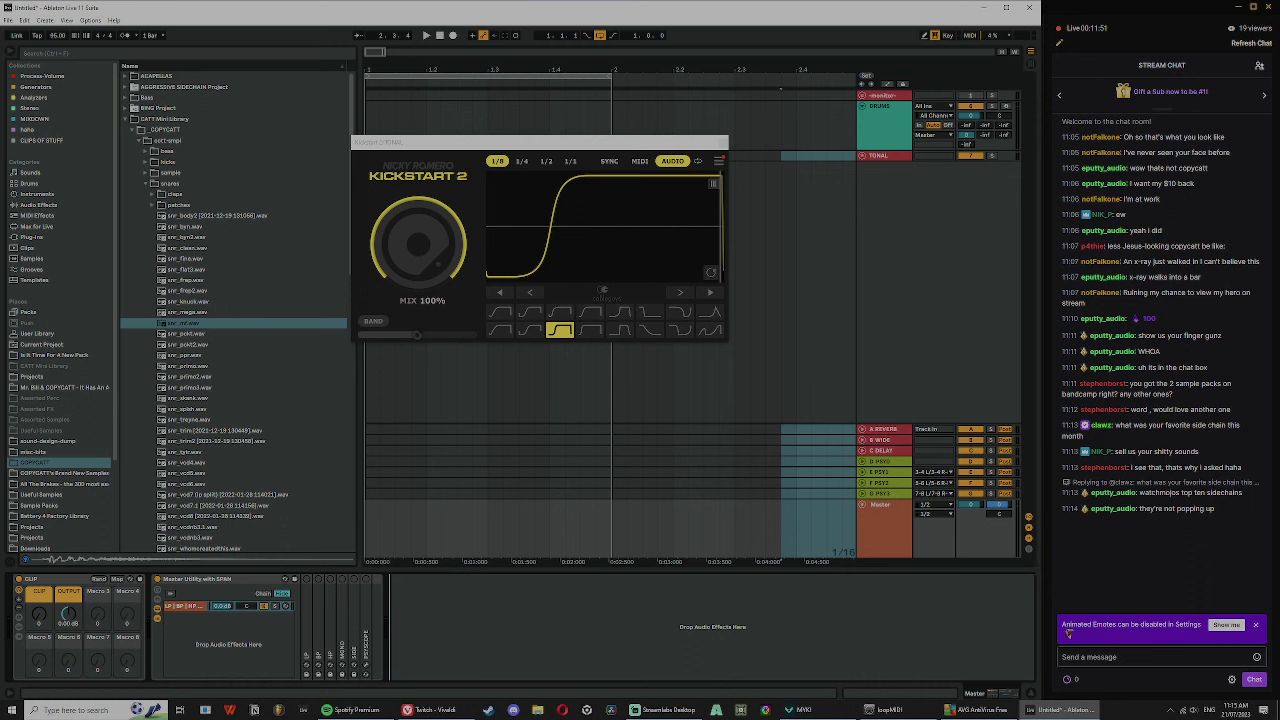
- Move the Kickstart 2 window over the arrangement and search the Max for Live devices for "bor"
{"action": "left_click", "coordinate": [497, 143]}
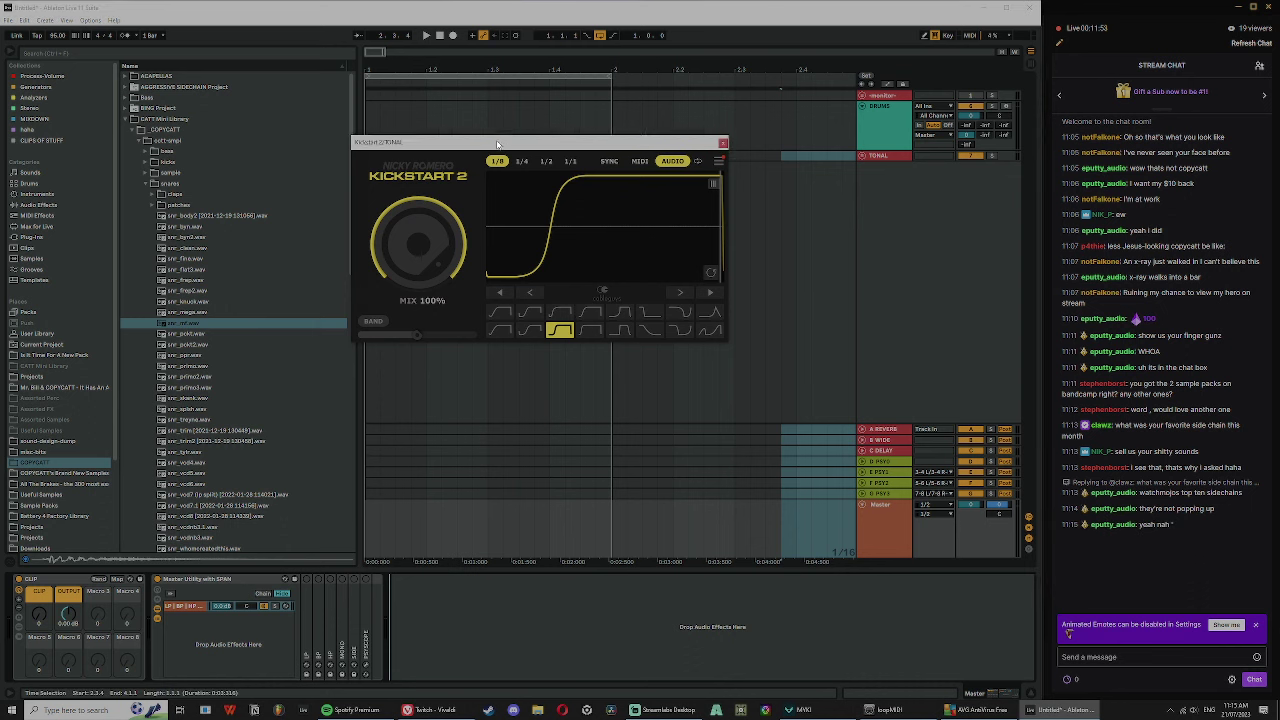
{"action": "left_click_drag", "start_coordinate": [497, 143], "coordinate": [424, 129]}
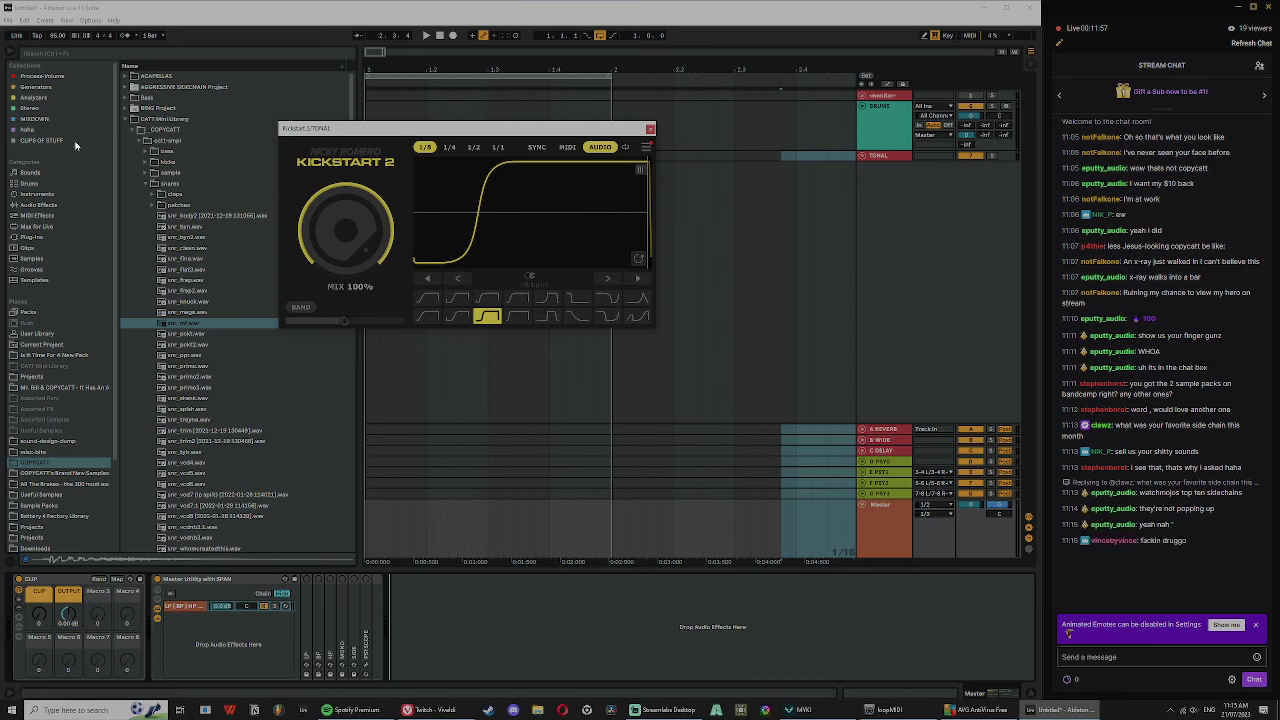
{"action": "left_click", "coordinate": [36, 238]}
{"action": "left_click", "coordinate": [38, 227]}
{"action": "left_click_drag", "start_coordinate": [280, 130], "coordinate": [427, 100]}
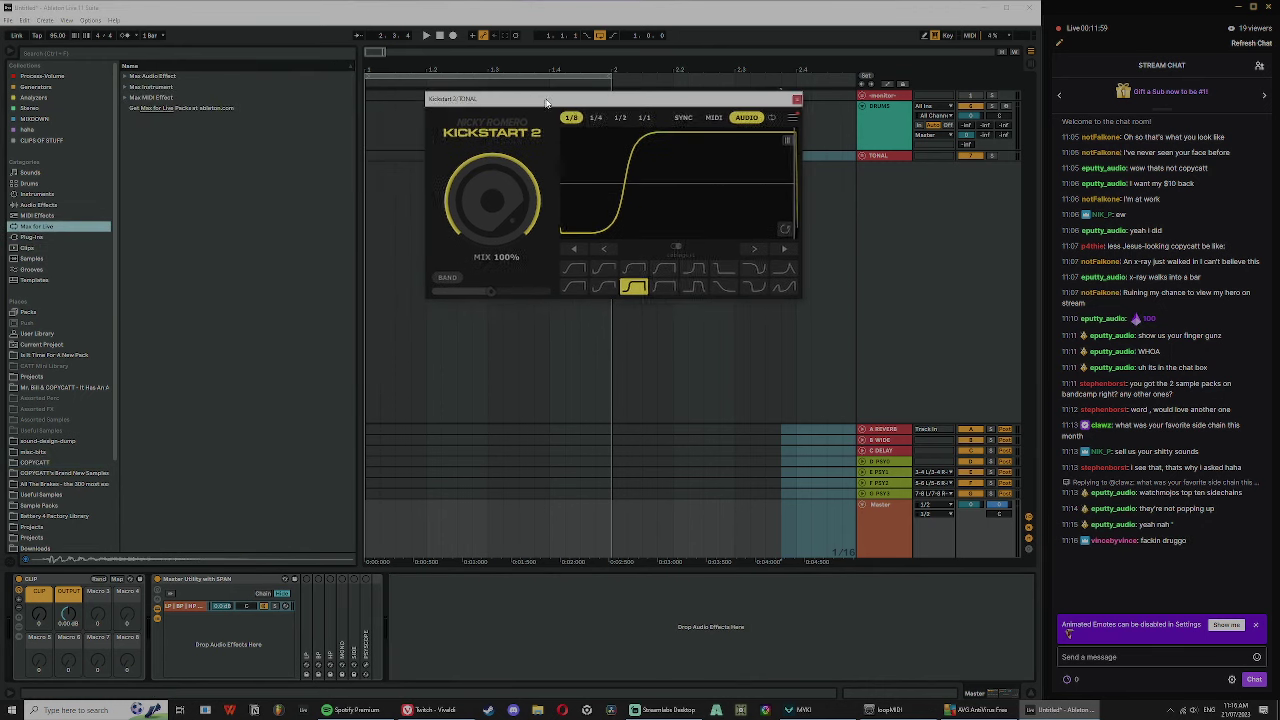
{"action": "left_click", "coordinate": [125, 54]}
{"action": "type", "text": "bor"}
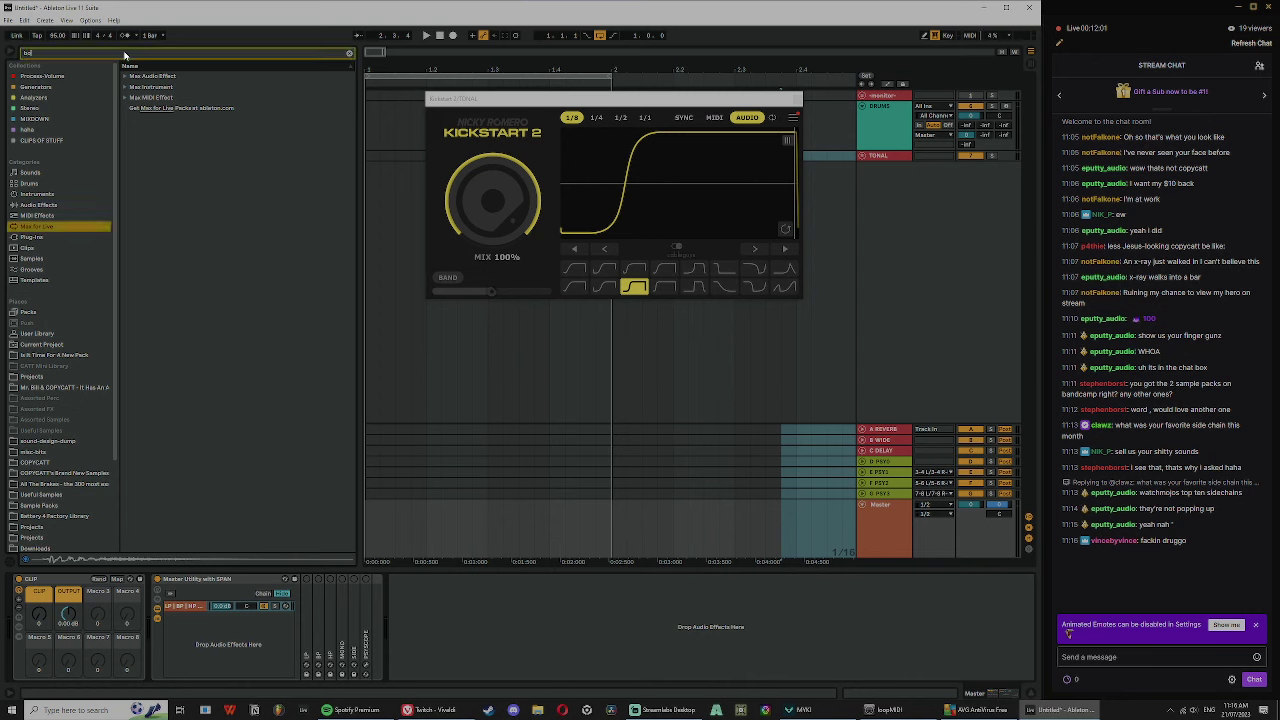
- Load Borrasca Sidechainer 1.0 on the TONAL track and move the Kickstart 2 window over the browser
{"action": "left_click", "coordinate": [125, 75]}
{"action": "left_click", "coordinate": [190, 88]}
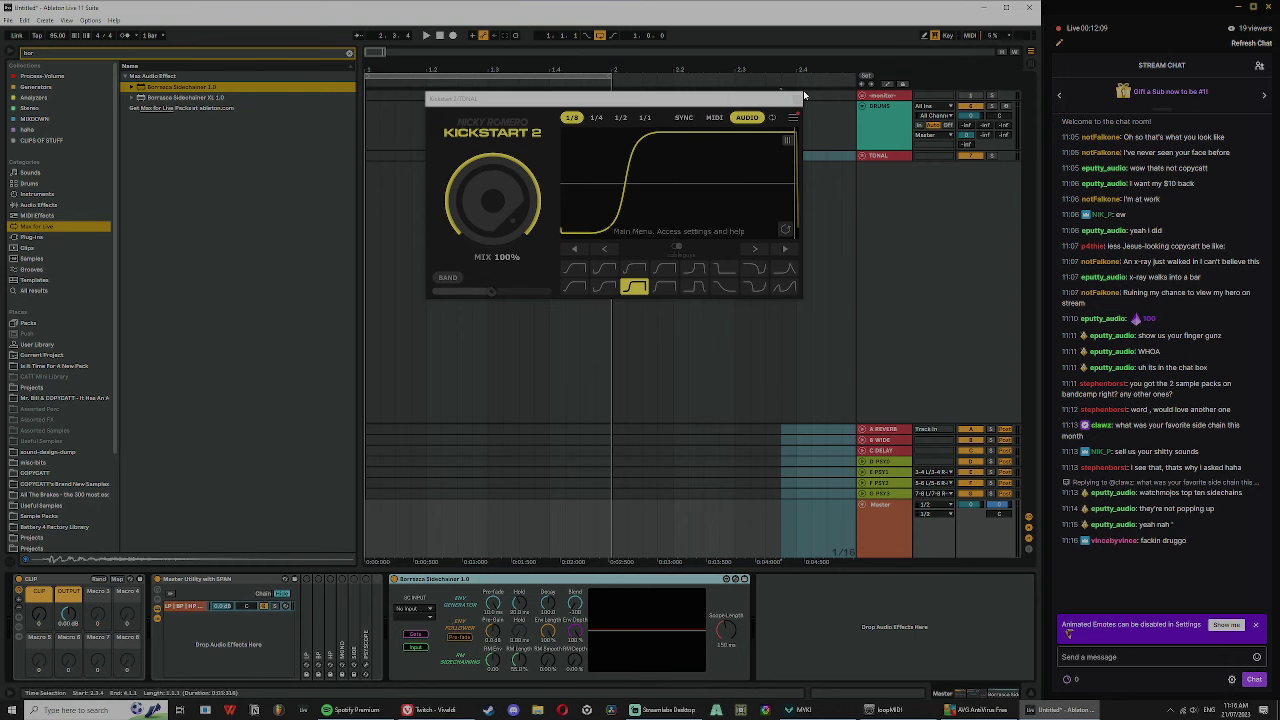
{"action": "left_click", "coordinate": [874, 140]}
{"action": "left_click", "coordinate": [902, 158]}
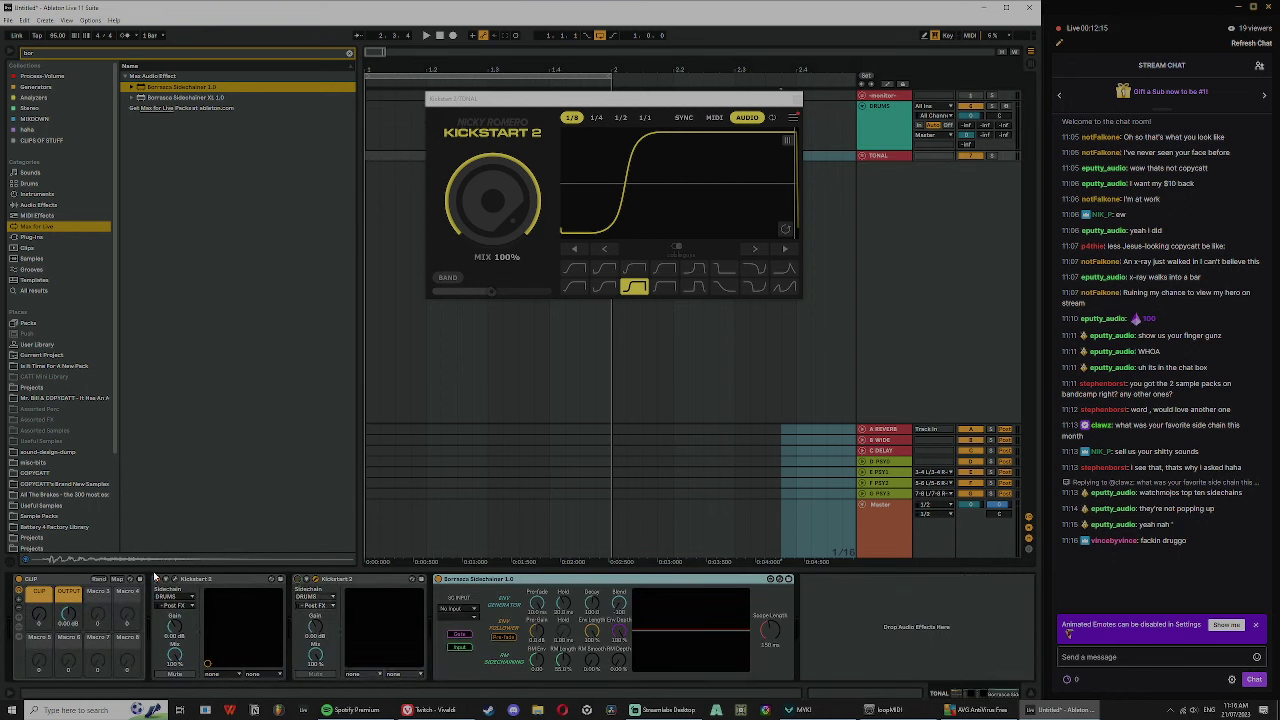
{"action": "left_click_drag", "start_coordinate": [600, 98], "coordinate": [260, 78]}
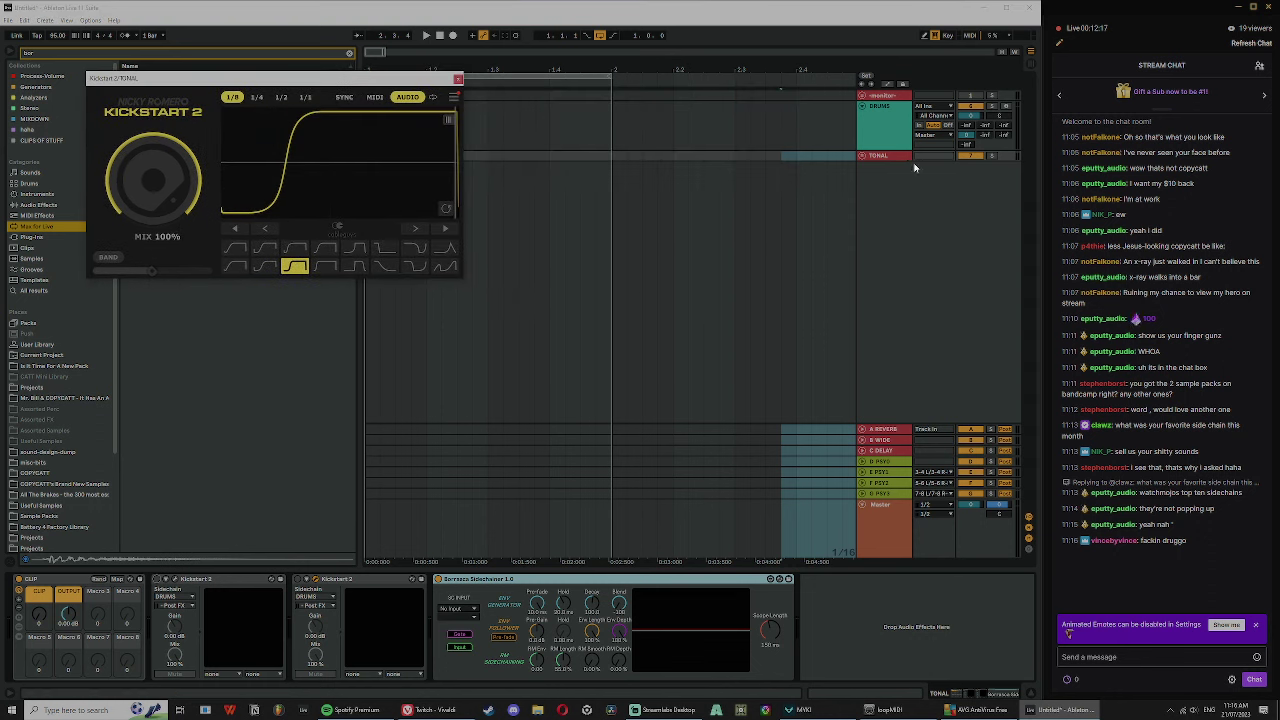
{"action": "left_click", "coordinate": [890, 158]}
{"action": "left_click", "coordinate": [890, 158]}
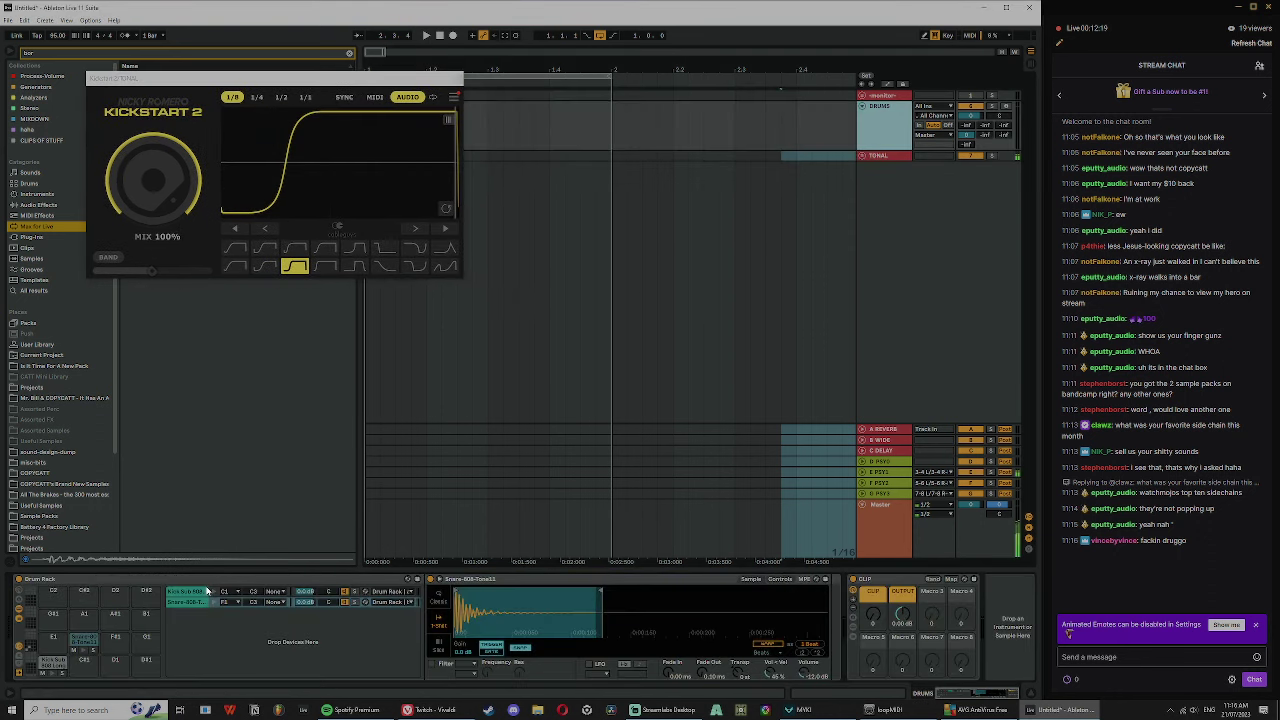
- Arm the DRUMS track, lower the computer keyboard's octave and play its Drum Rack sounds
{"action": "left_click", "coordinate": [1005, 106]}
{"action": "key", "text": "a"}
{"action": "key", "text": "z"}
{"action": "key", "text": "z"}
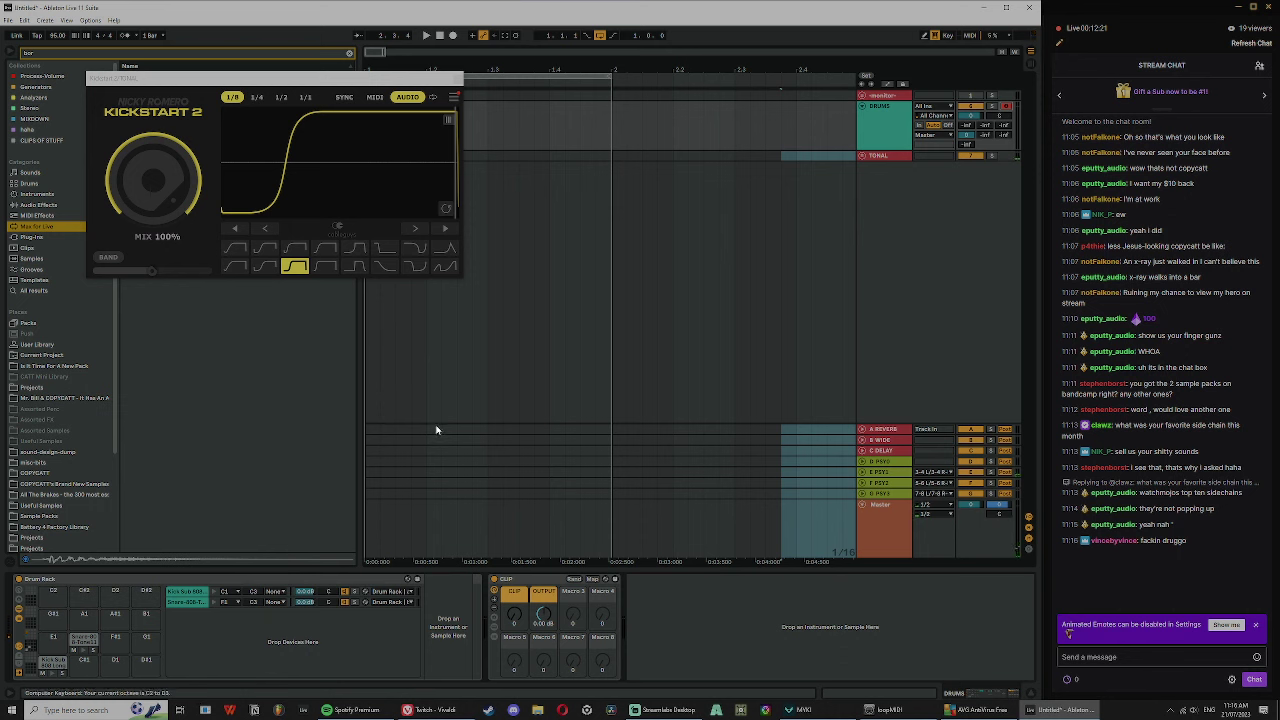
{"action": "key", "text": "a"}
- Set the TONAL track's Borrasca Sidechainer input to DRUMS, using the Drum Rack a Kick Post FX signal
{"action": "left_click", "coordinate": [874, 159]}
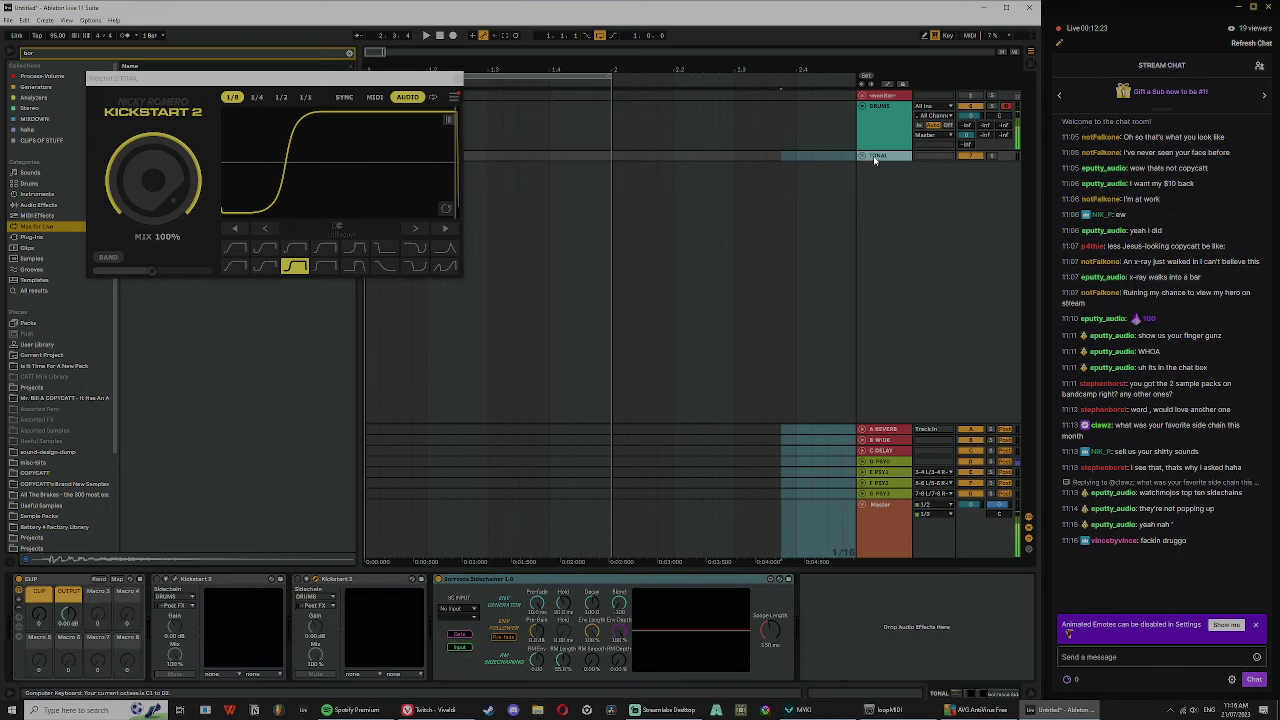
{"action": "left_click", "coordinate": [464, 607]}
{"action": "left_click", "coordinate": [465, 480]}
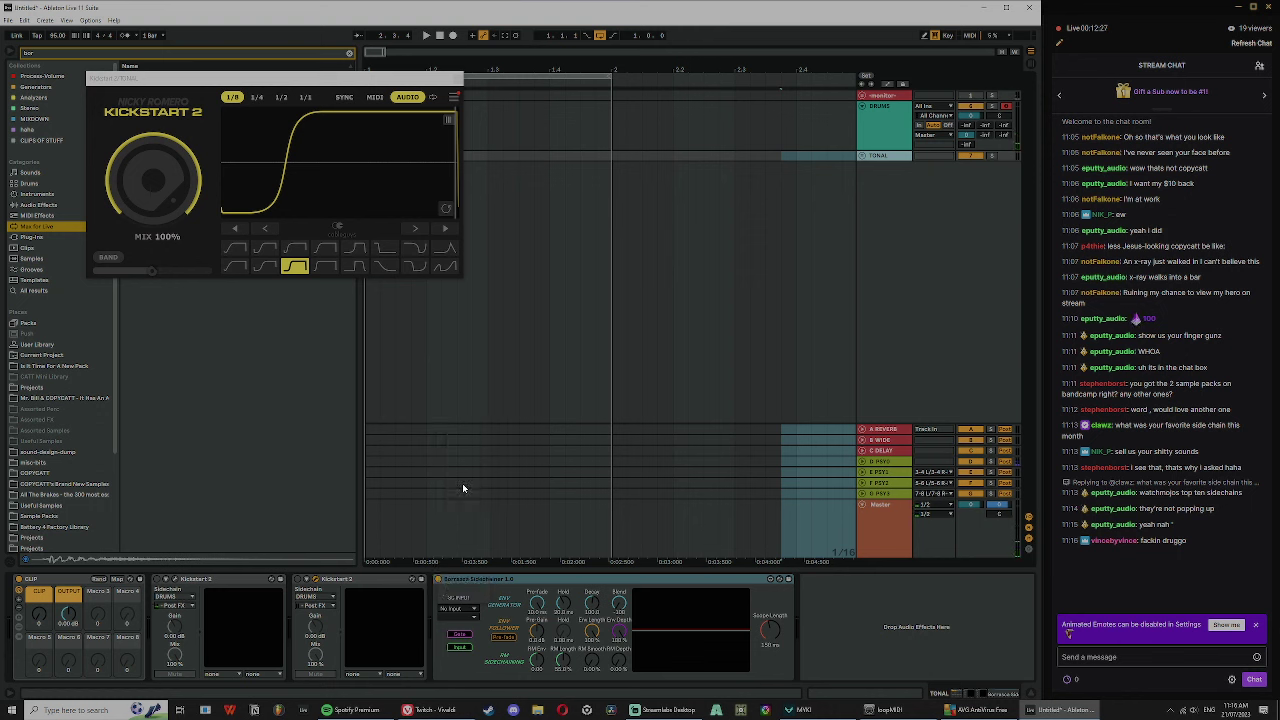
{"action": "left_click", "coordinate": [458, 617]}
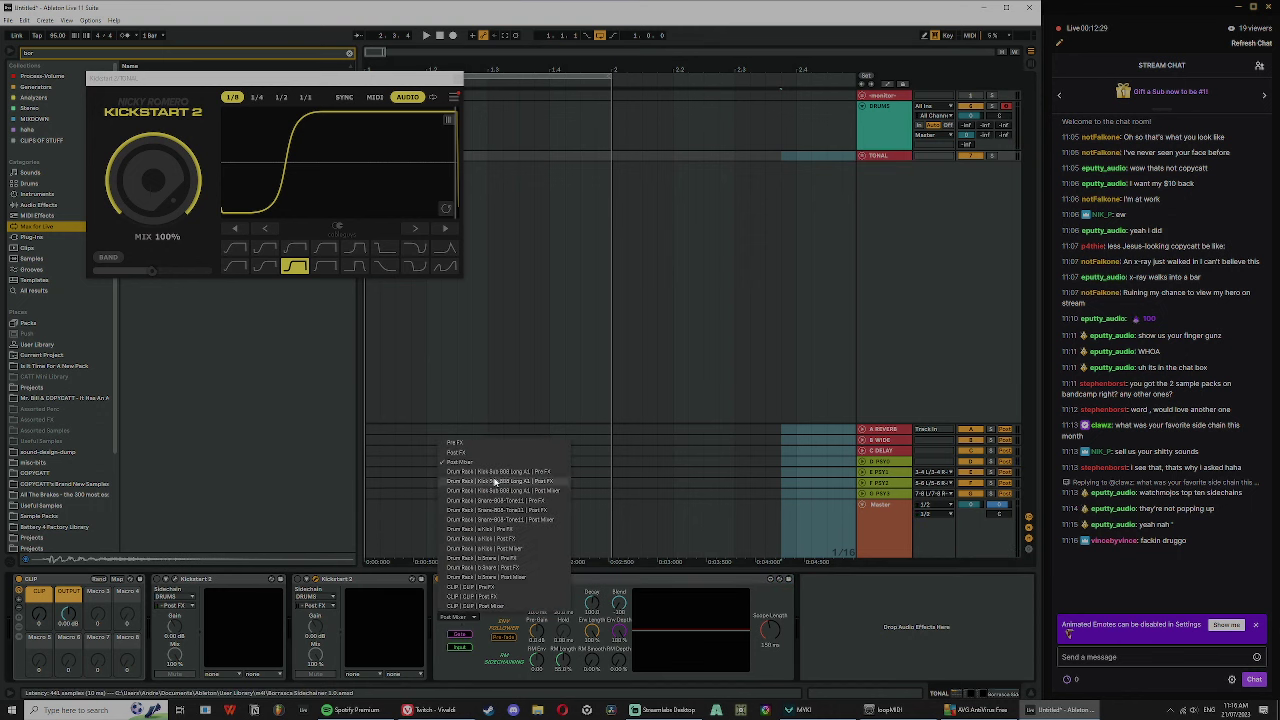
{"action": "left_click", "coordinate": [494, 543]}
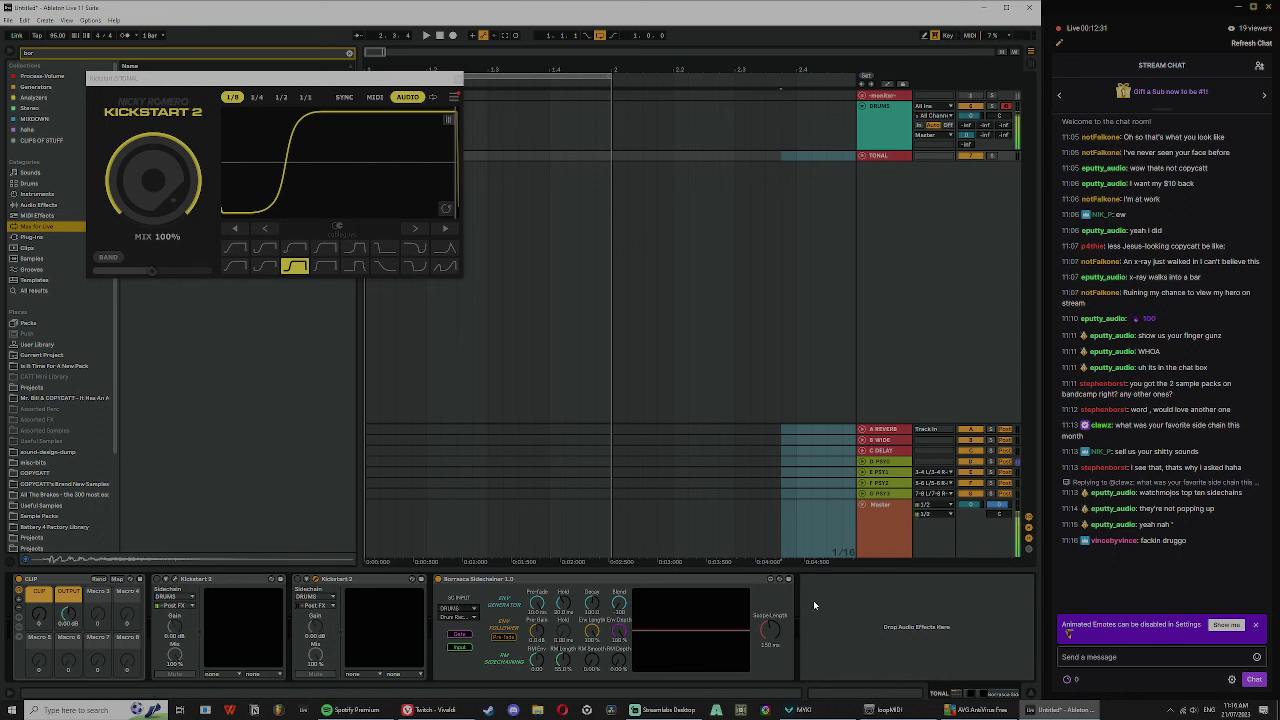
- Check the kick chain's routing in the DRUMS rack and reselect a Kick Post FX as the Sidechainer source
{"action": "left_click", "coordinate": [876, 126]}
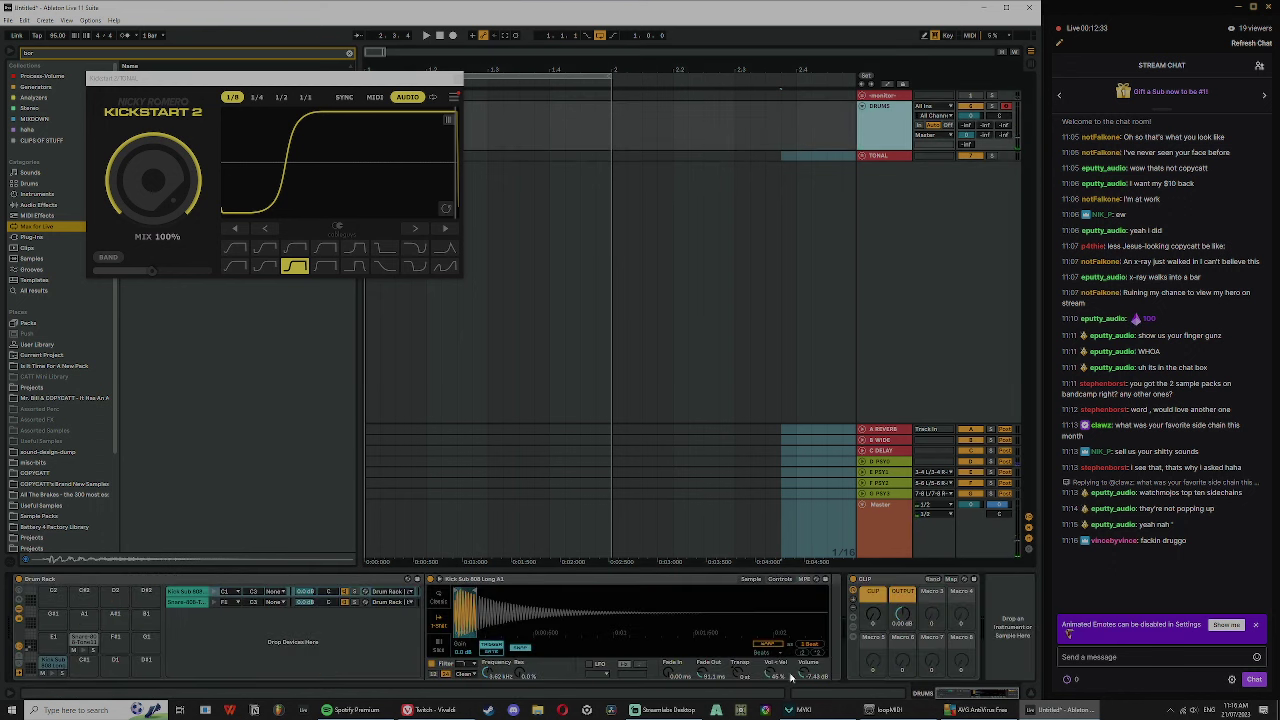
{"action": "left_click", "coordinate": [408, 624]}
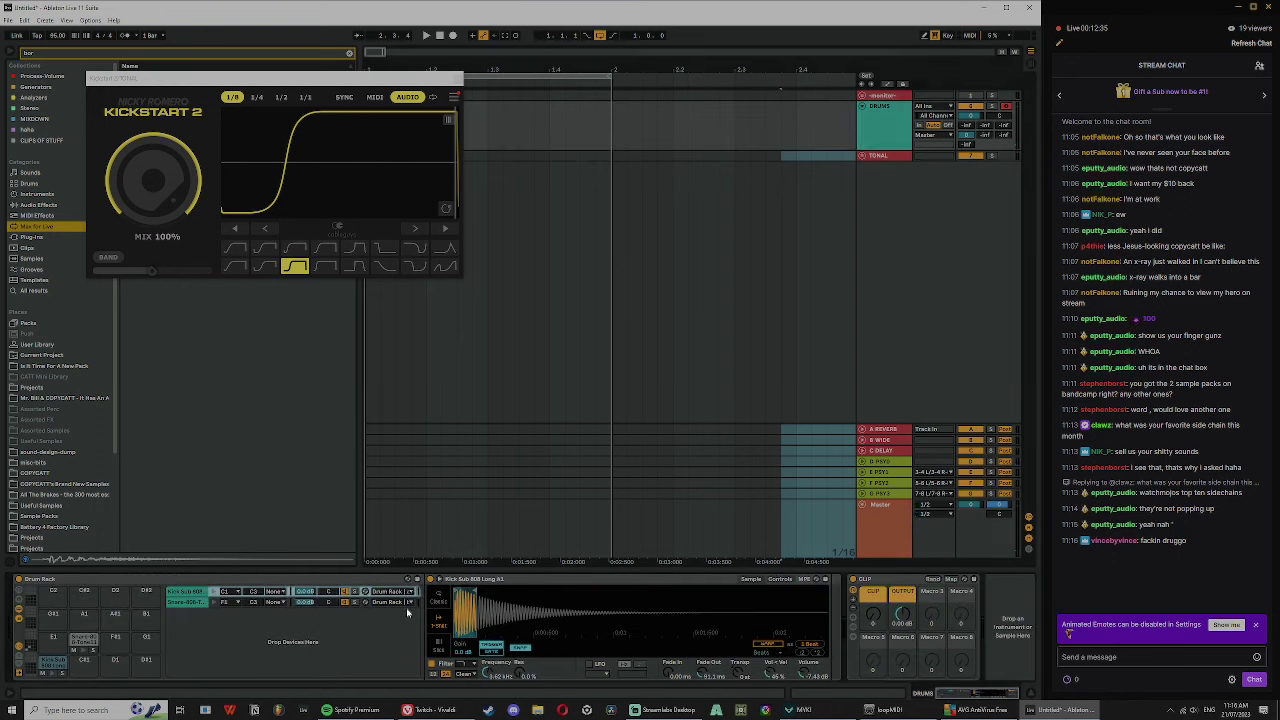
{"action": "left_click", "coordinate": [880, 155]}
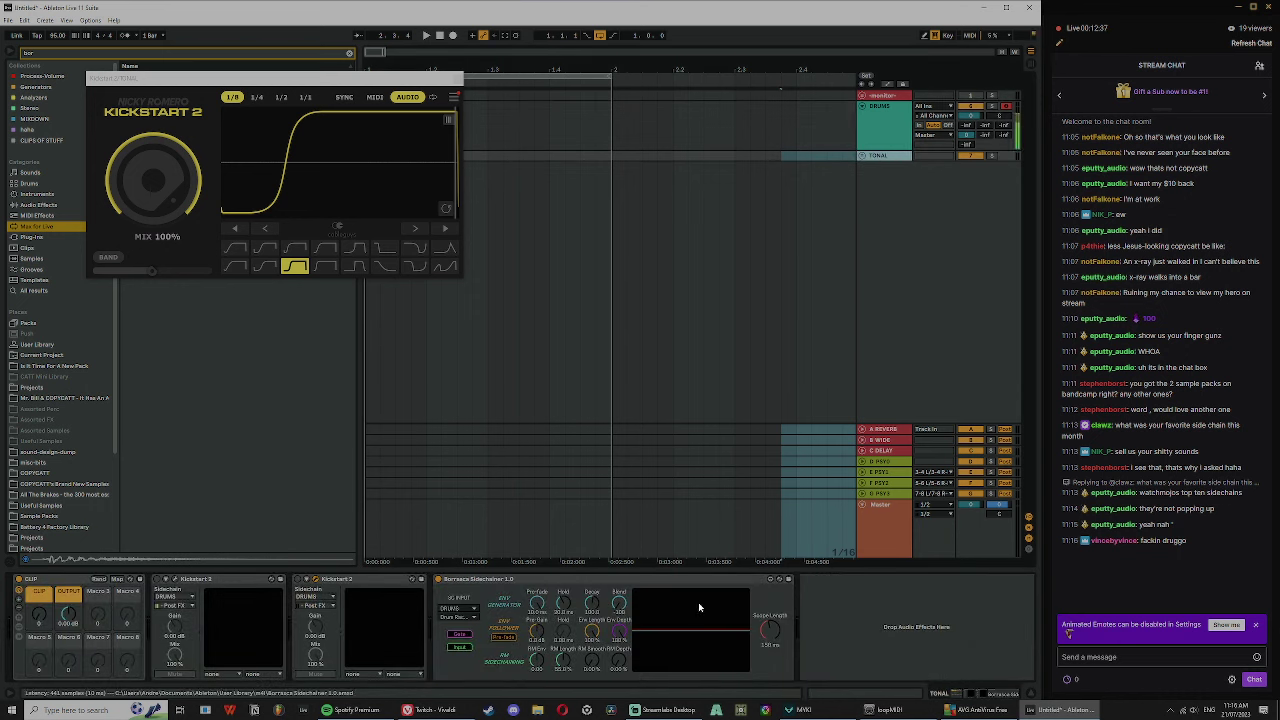
{"action": "left_click", "coordinate": [475, 619]}
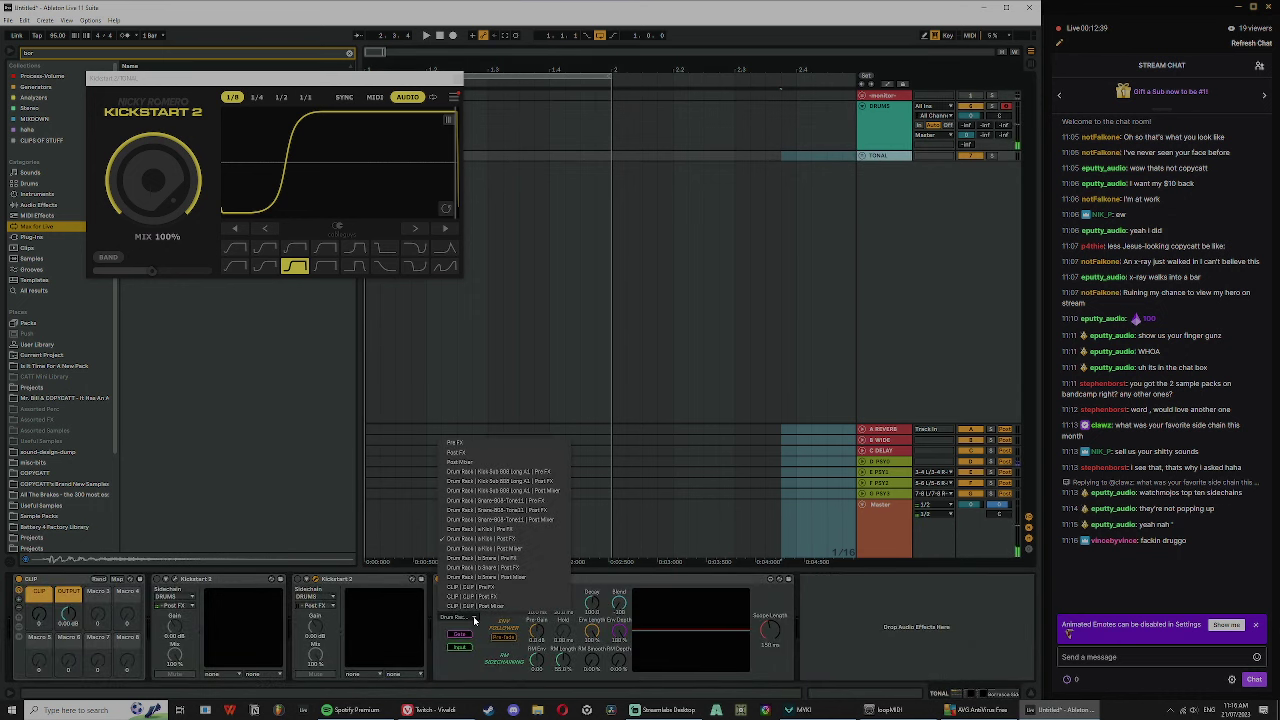
{"action": "left_click", "coordinate": [507, 541]}
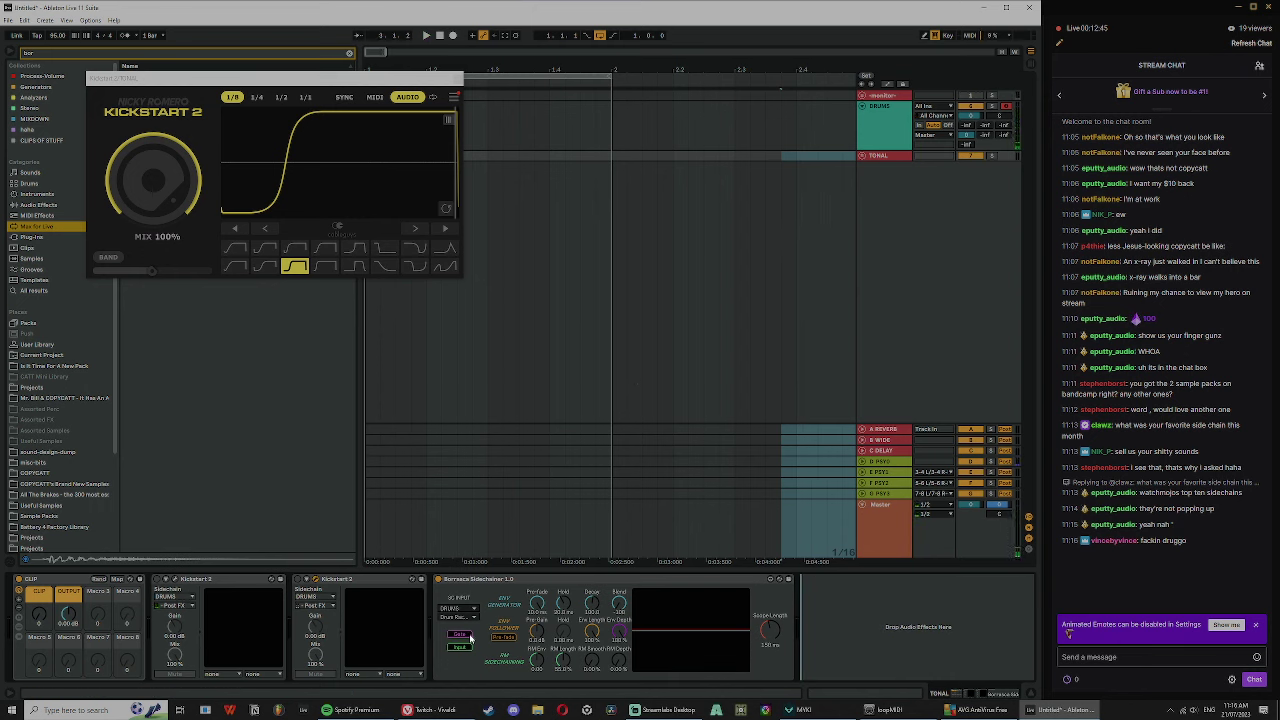
- Try Drum Rack Kick Sub 808 Long A1 Post FX as the Sidechainer source and start playback on the TONAL track
{"action": "left_click", "coordinate": [530, 149]}
{"action": "left_click_drag", "start_coordinate": [613, 155], "coordinate": [866, 150]}
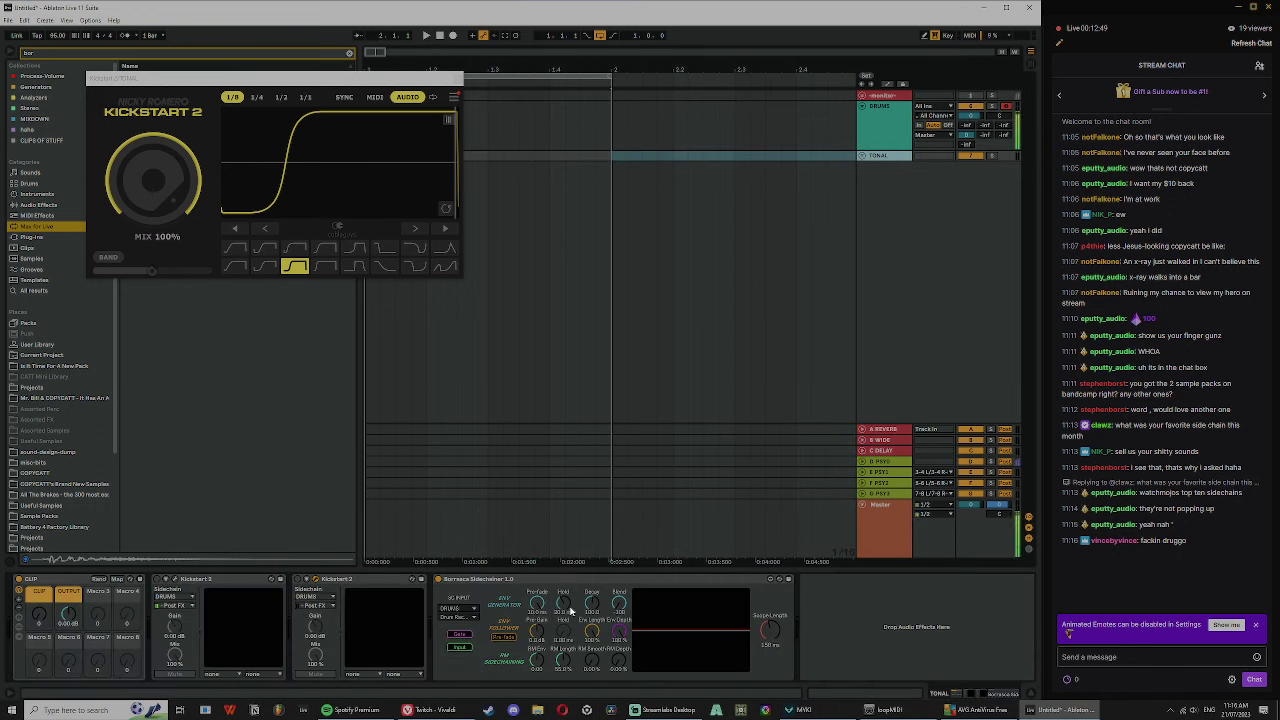
{"action": "left_click", "coordinate": [455, 610]}
{"action": "left_click", "coordinate": [437, 647]}
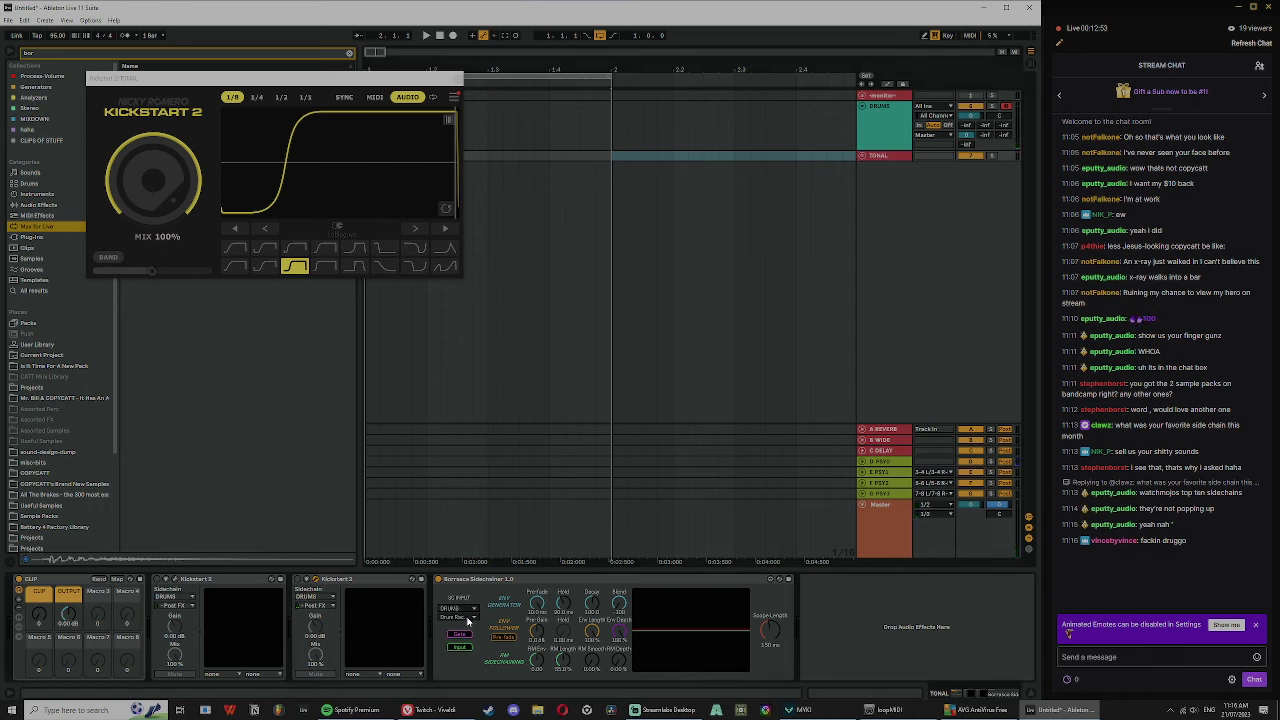
{"action": "left_click", "coordinate": [467, 617]}
{"action": "left_click", "coordinate": [461, 647]}
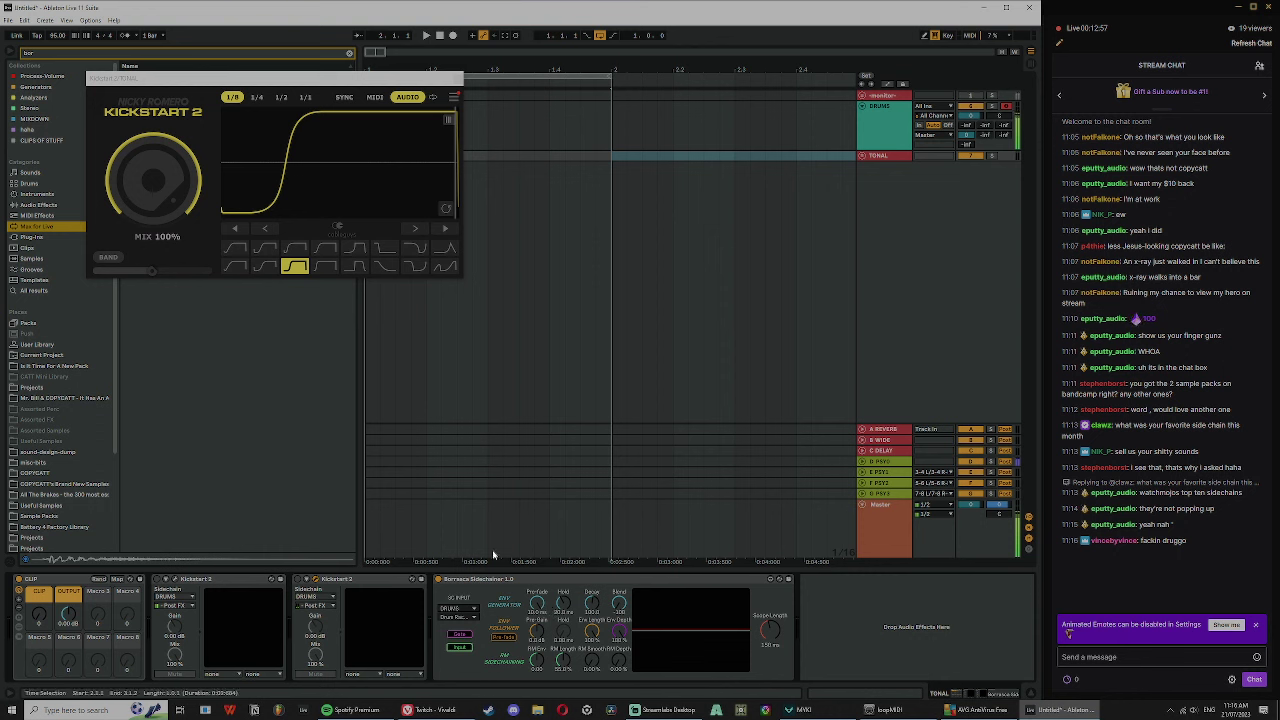
{"action": "left_click", "coordinate": [472, 618]}
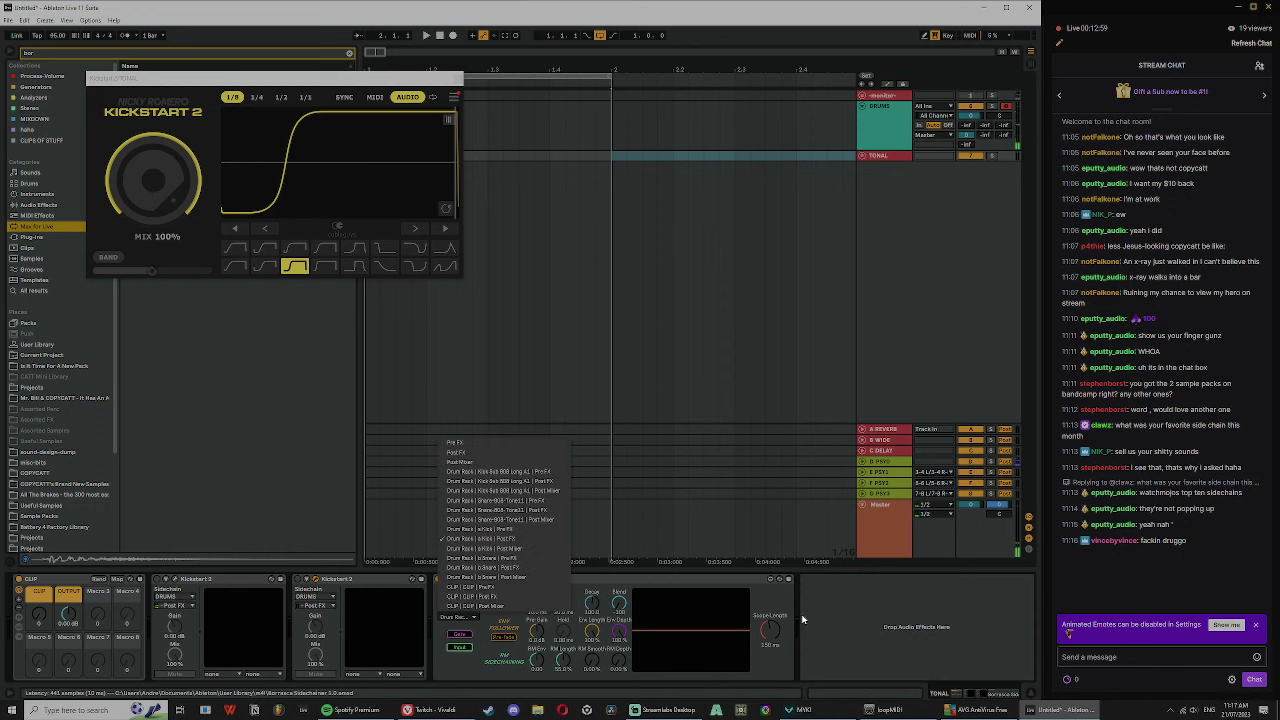
{"action": "left_click", "coordinate": [500, 478]}
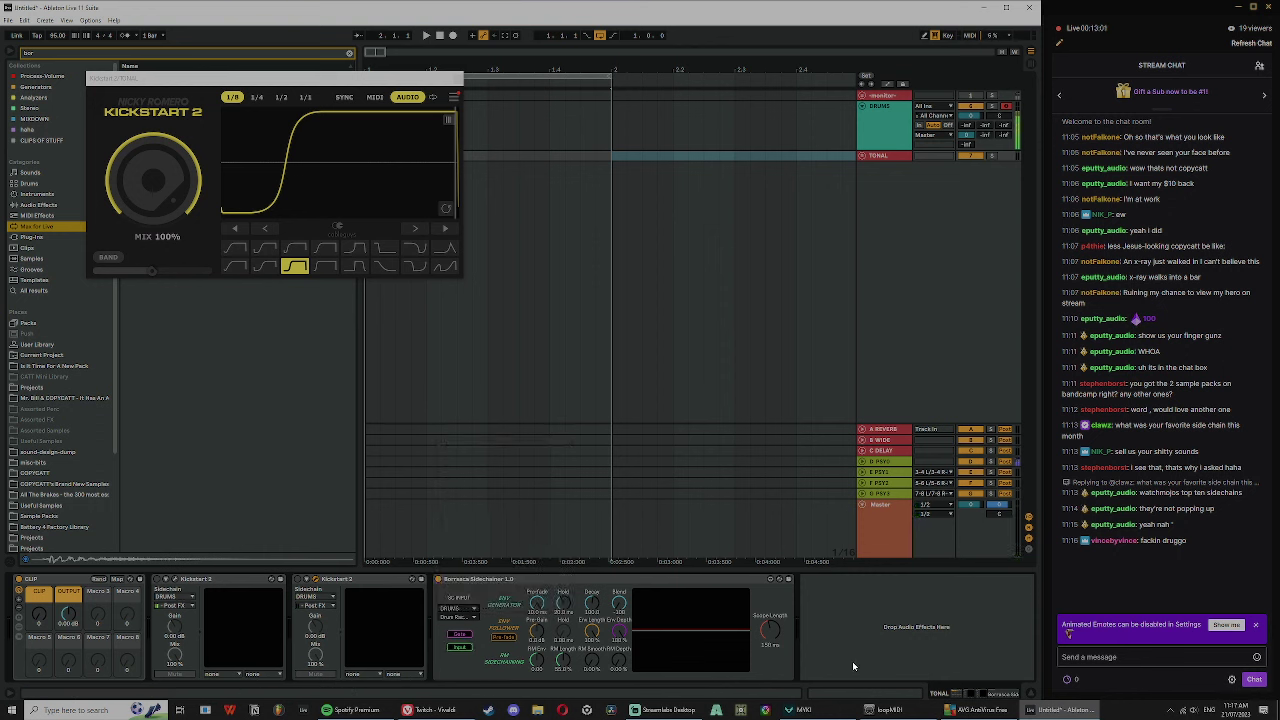
{"action": "key", "text": "space"}
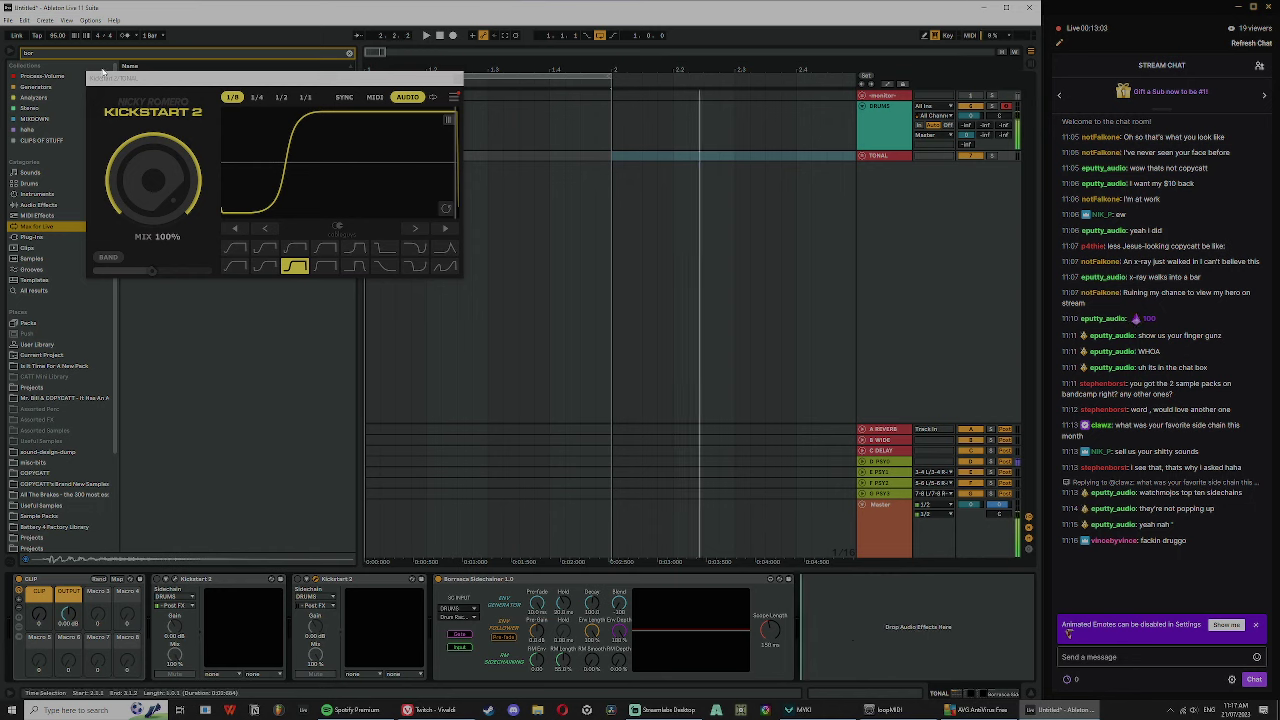
- Unfold the TONAL group and create a one-beat MIDI clip on the NOISE track with an F3 note filling it
{"action": "left_click", "coordinate": [885, 156]}
{"action": "left_click", "coordinate": [862, 156]}
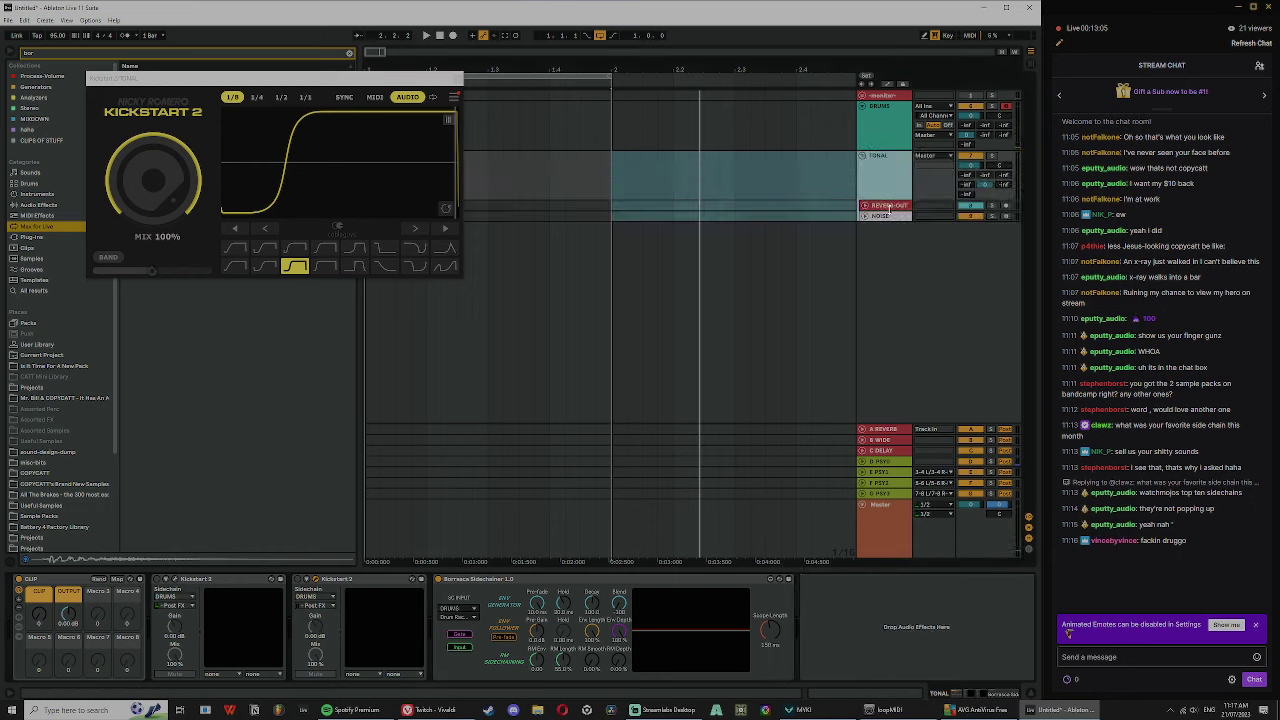
{"action": "left_click", "coordinate": [905, 216]}
{"action": "left_click_drag", "start_coordinate": [623, 222], "coordinate": [580, 226]}
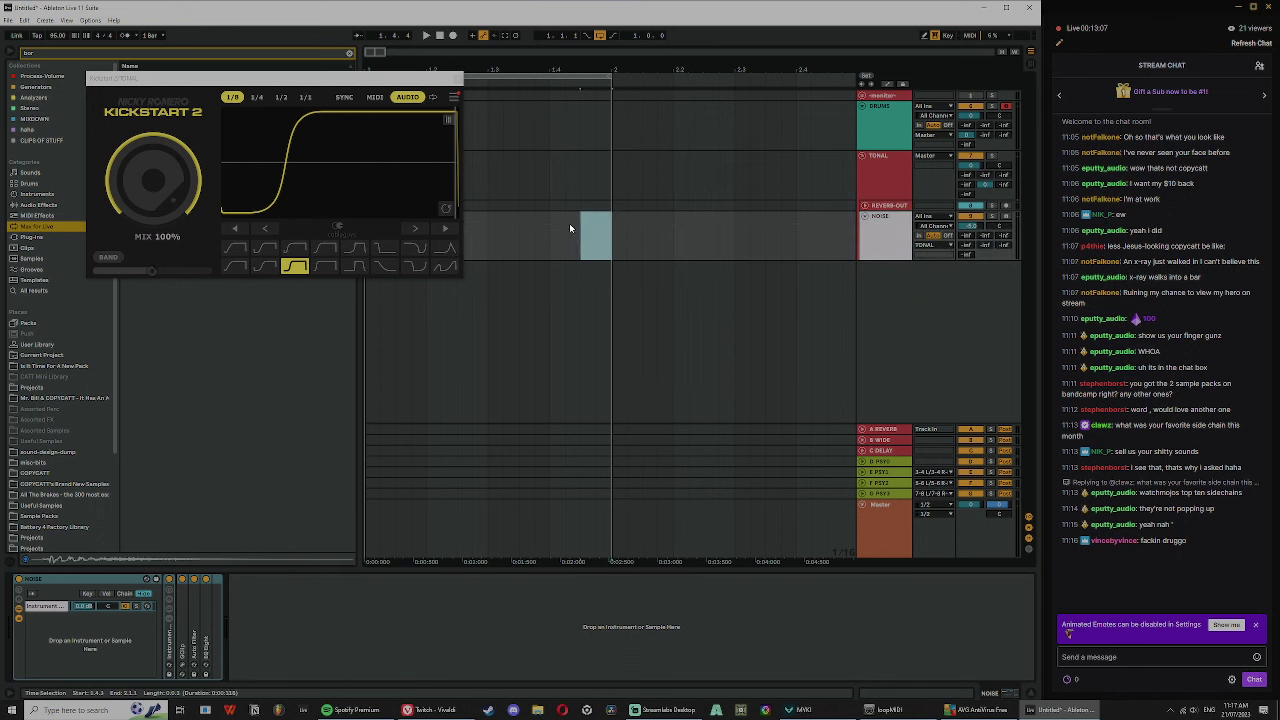
{"action": "key", "text": "ctrl+shift+m"}
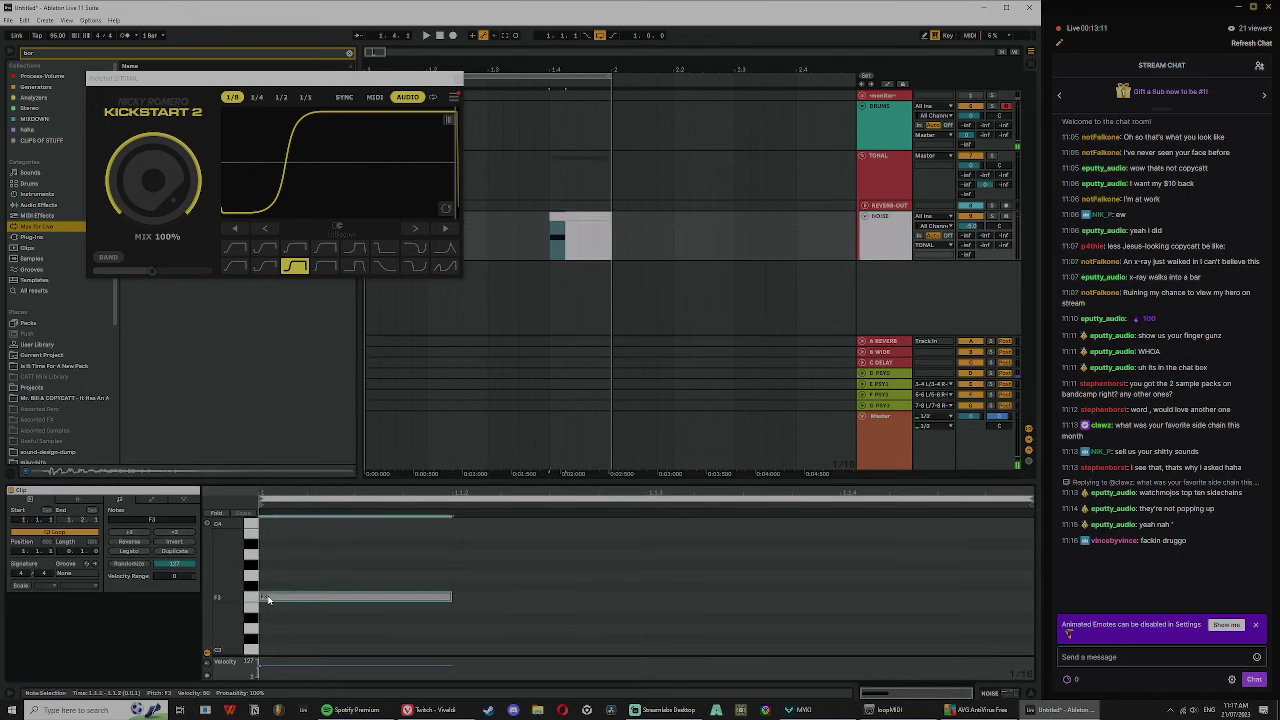
{"action": "double_click", "coordinate": [267, 596]}
{"action": "left_click_drag", "start_coordinate": [454, 596], "coordinate": [1033, 598]}
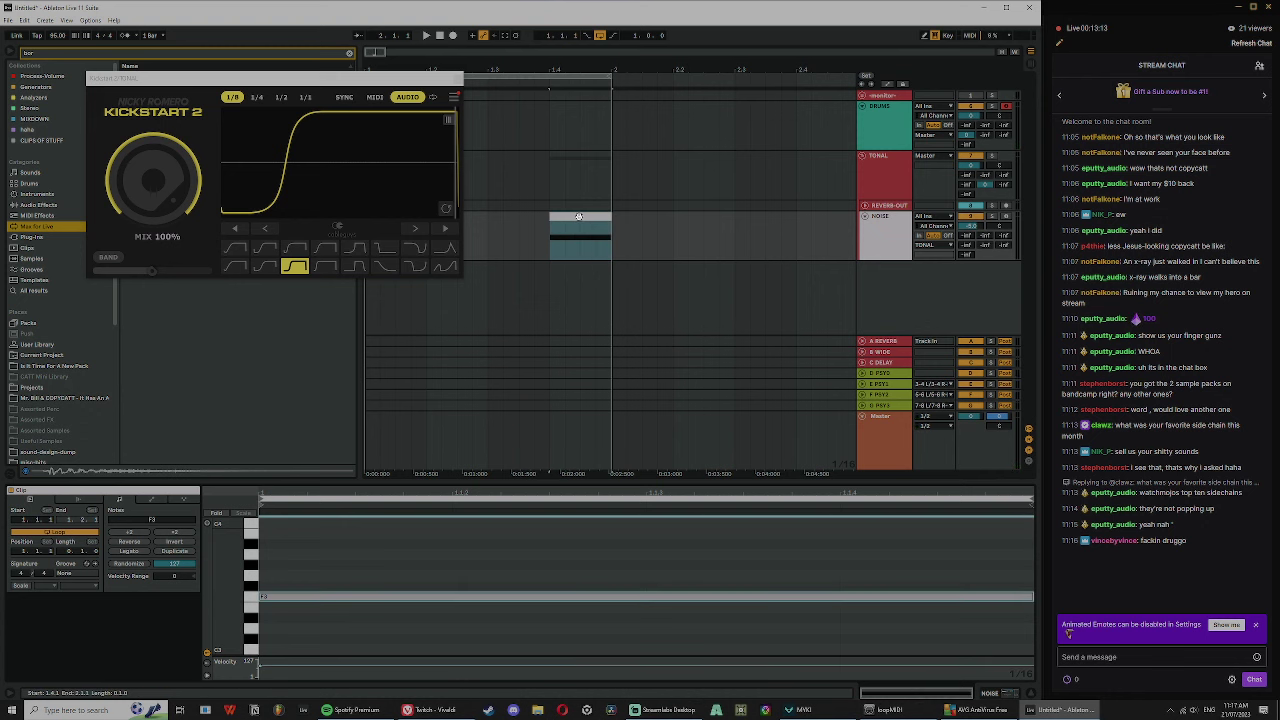
- Move the NOISE clip to the start of the arrangement, duplicate it to fill the first bar and play it
{"action": "left_click_drag", "start_coordinate": [354, 79], "coordinate": [881, 237]}
{"action": "left_click_drag", "start_coordinate": [572, 225], "coordinate": [392, 237]}
{"action": "key", "text": "ctrl+d"}
{"action": "key", "text": "ctrl+d"}
{"action": "key", "text": "ctrl+d"}
{"action": "left_click", "coordinate": [392, 222]}
{"action": "key", "text": "space"}
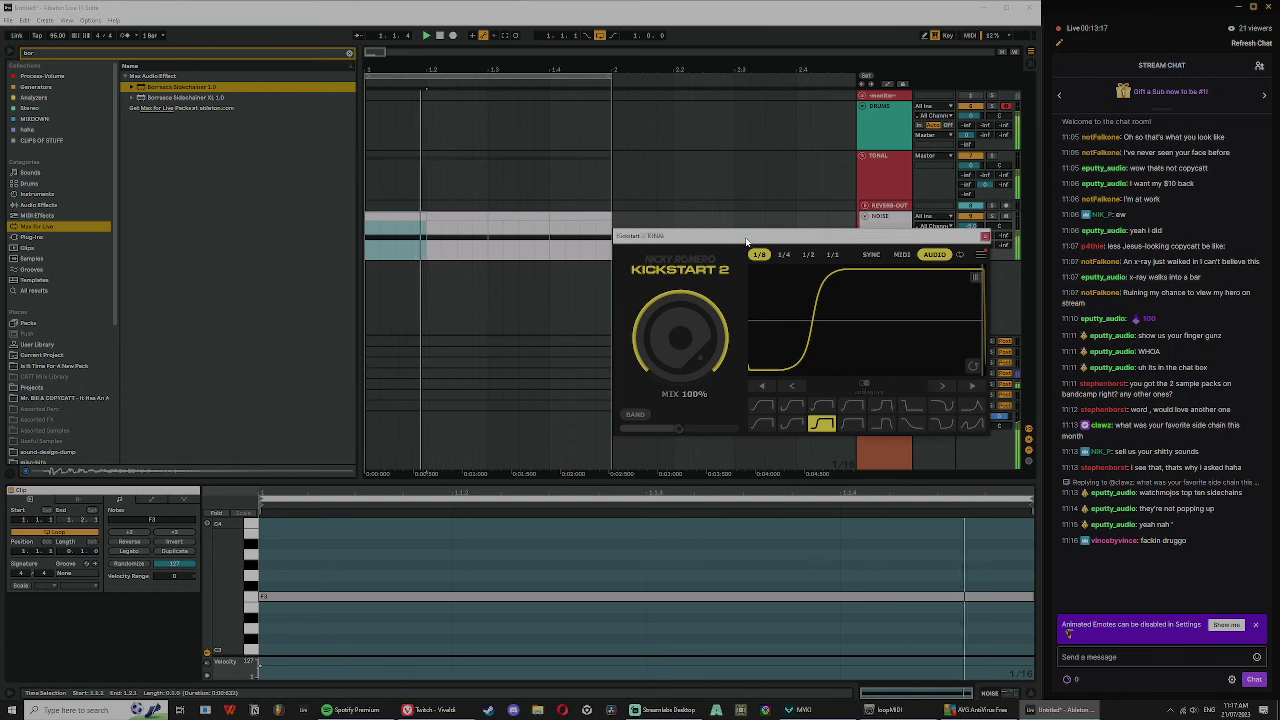
- Delete Borrasca Sidechainer from the TONAL track and load a fresh copy of Borrasca Sidechainer 1.0 after Kickstart 2
{"action": "left_click_drag", "start_coordinate": [752, 236], "coordinate": [434, 164]}
{"action": "left_click", "coordinate": [887, 174]}
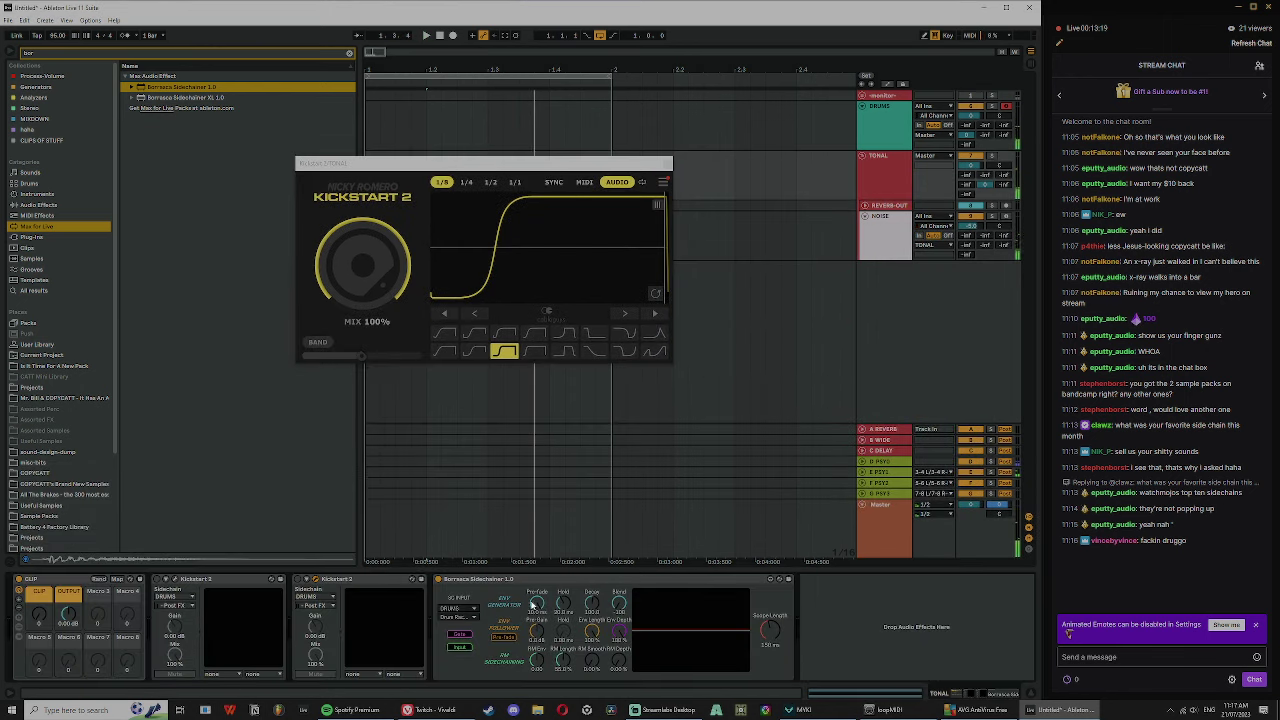
{"action": "left_click", "coordinate": [617, 580]}
{"action": "key", "text": "Delete"}
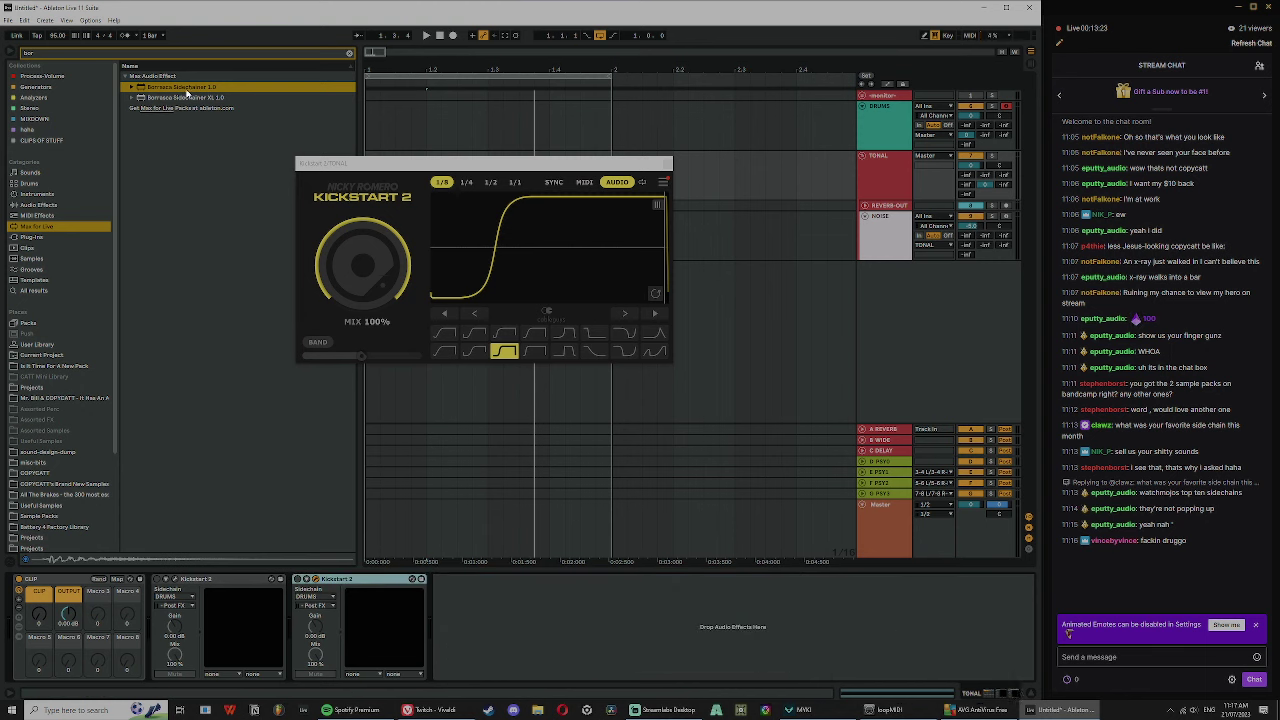
{"action": "left_click_drag", "start_coordinate": [187, 92], "coordinate": [645, 617]}
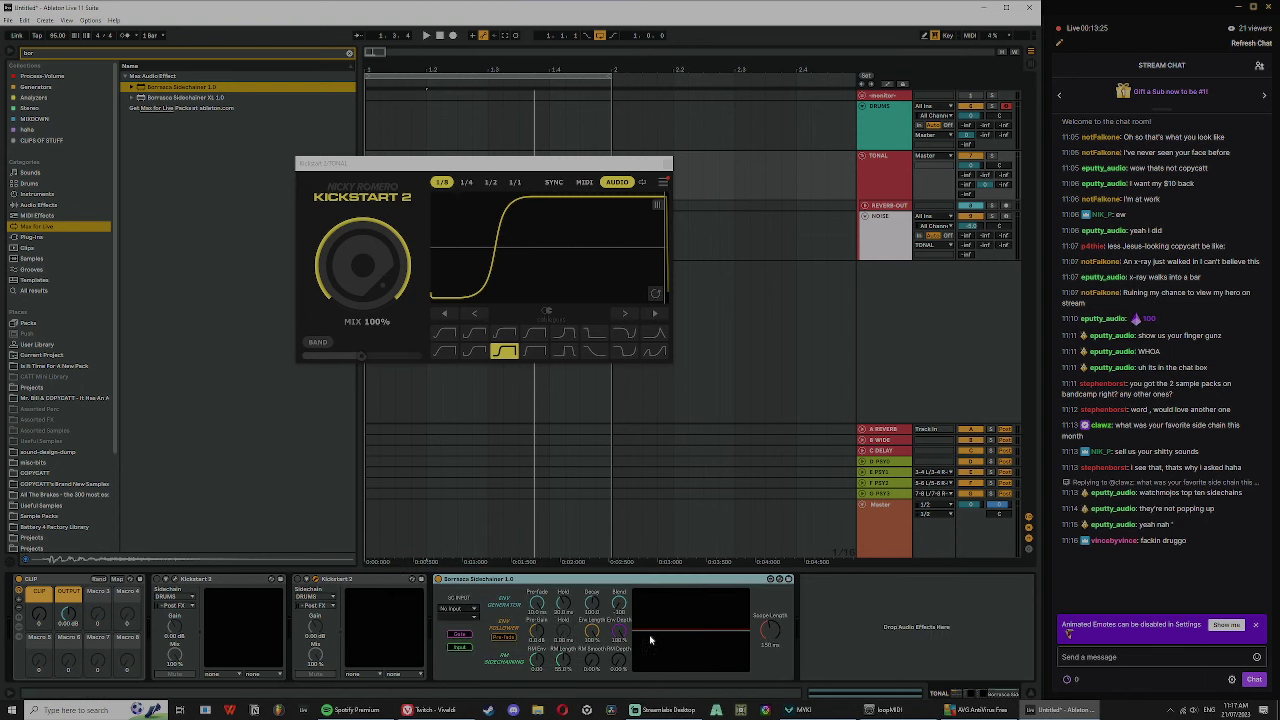
- Set the new Sidechainer's input to DRUMS, leave its source at Post Mixer and play the loop to test it
{"action": "left_click", "coordinate": [469, 609]}
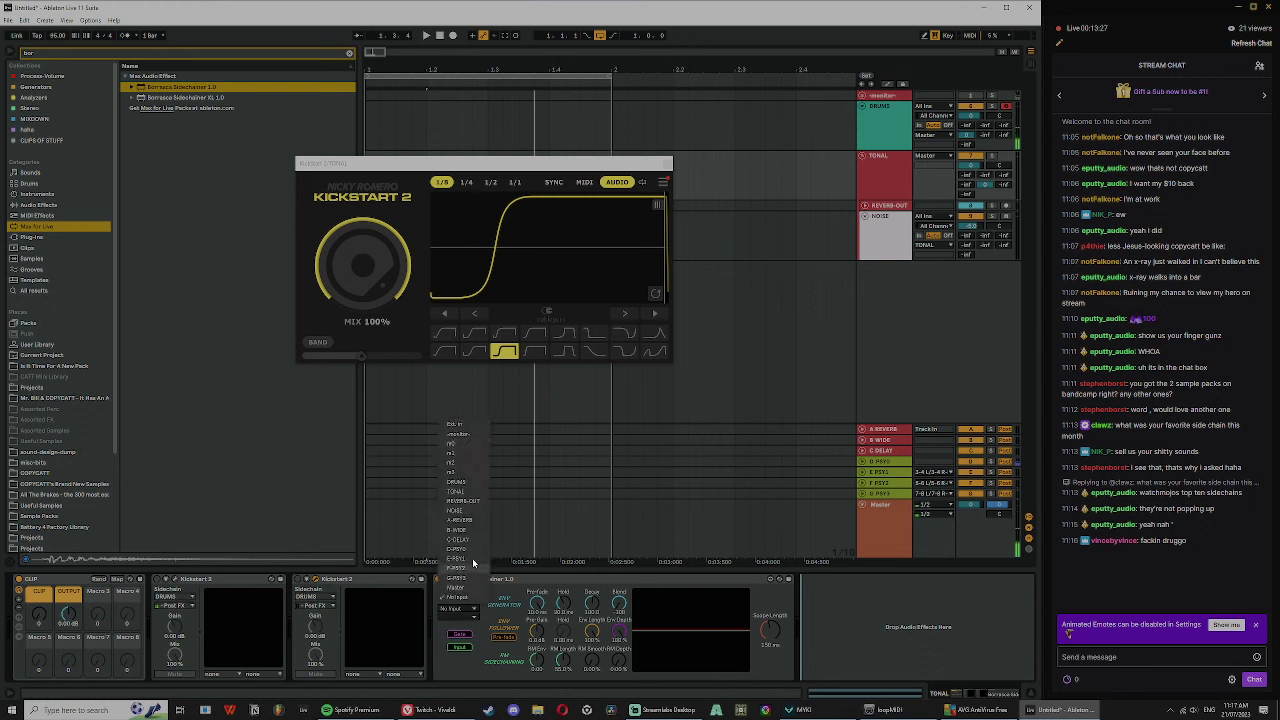
{"action": "left_click", "coordinate": [458, 487]}
{"action": "left_click", "coordinate": [453, 617]}
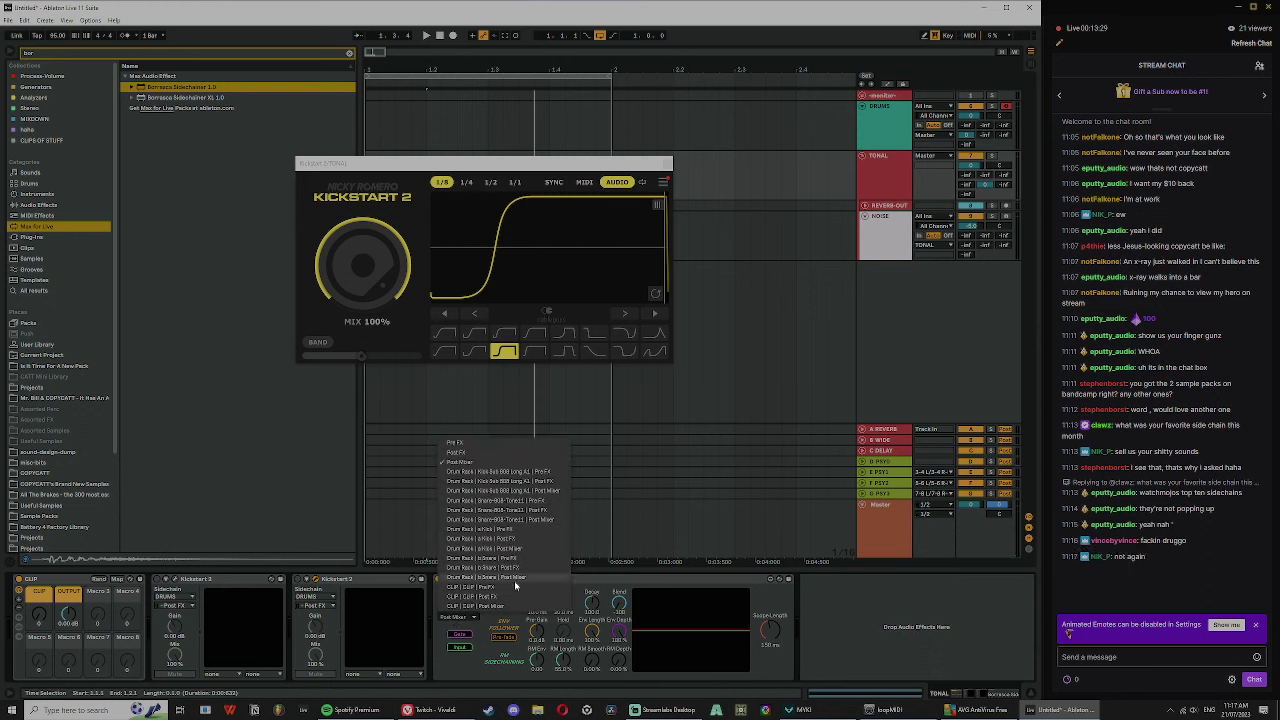
{"action": "left_click", "coordinate": [857, 642]}
{"action": "key", "text": "space"}
{"action": "left_click", "coordinate": [883, 614]}
{"action": "key", "text": "space"}
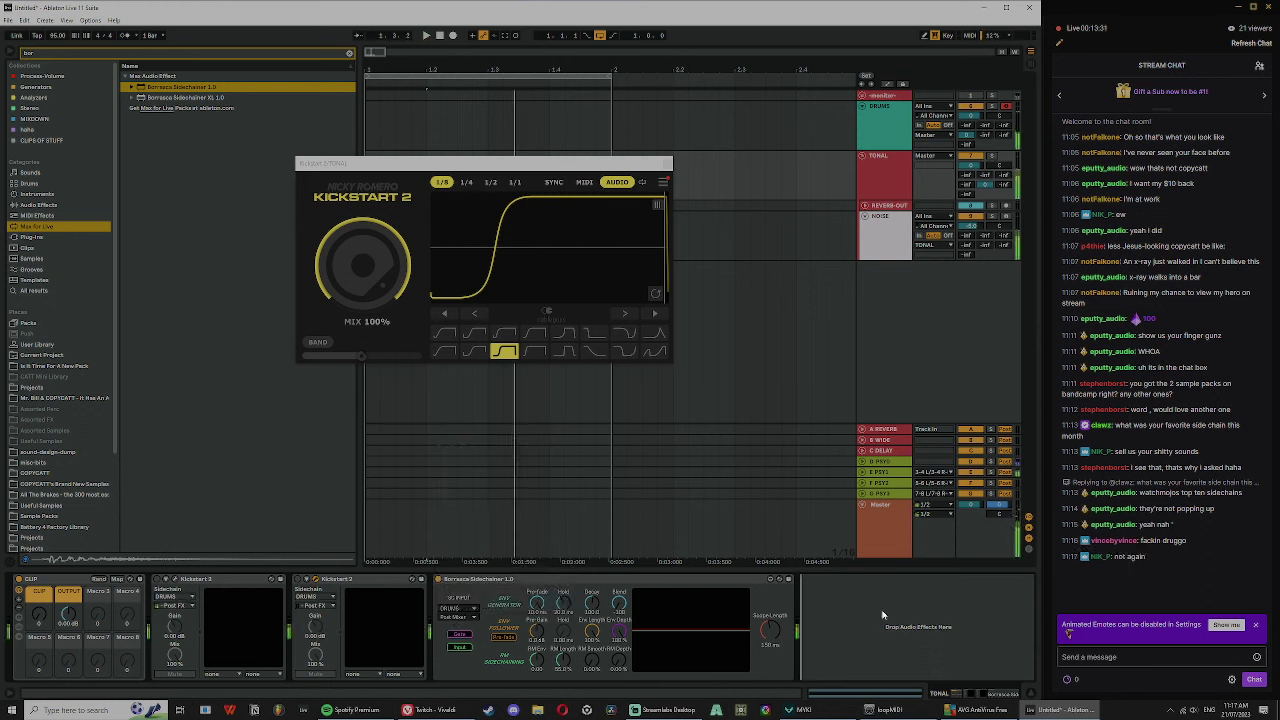
- Play the loop while adjusting the Kick Sub 808 sample's volume on the DRUMS track, and show the Drum Rack's return chains
{"action": "left_click", "coordinate": [879, 162]}
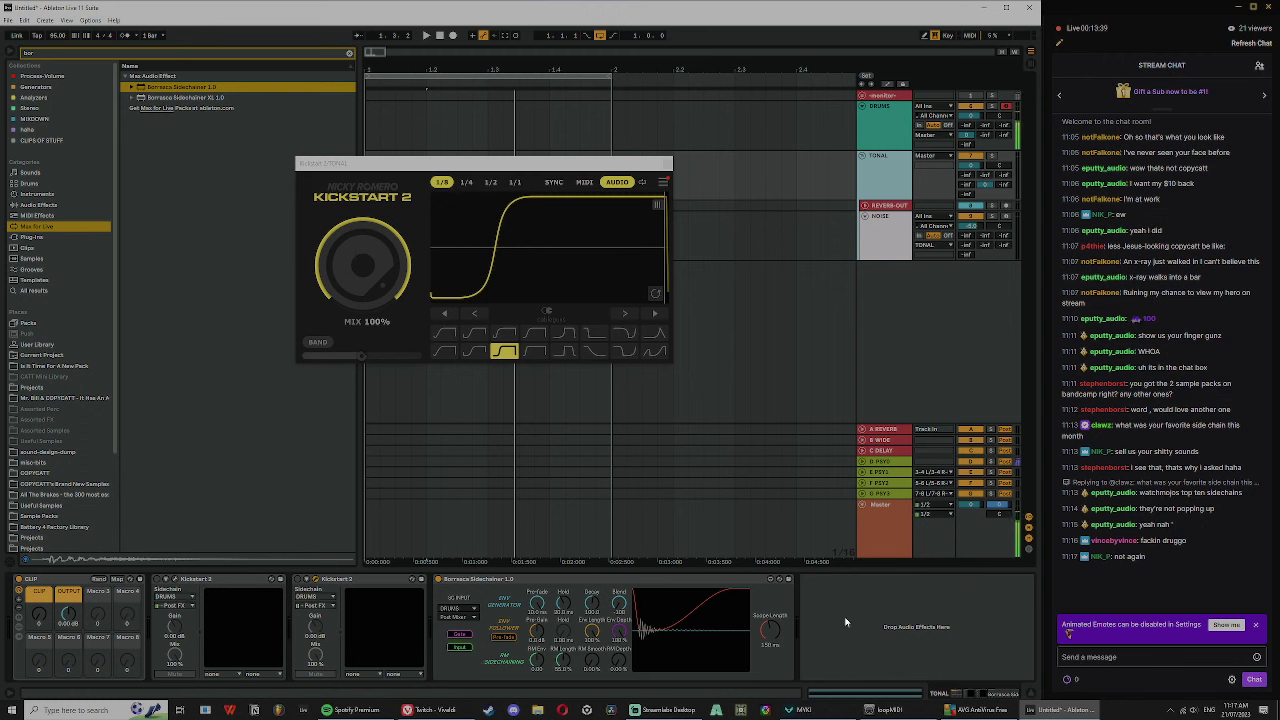
{"action": "key", "text": "space"}
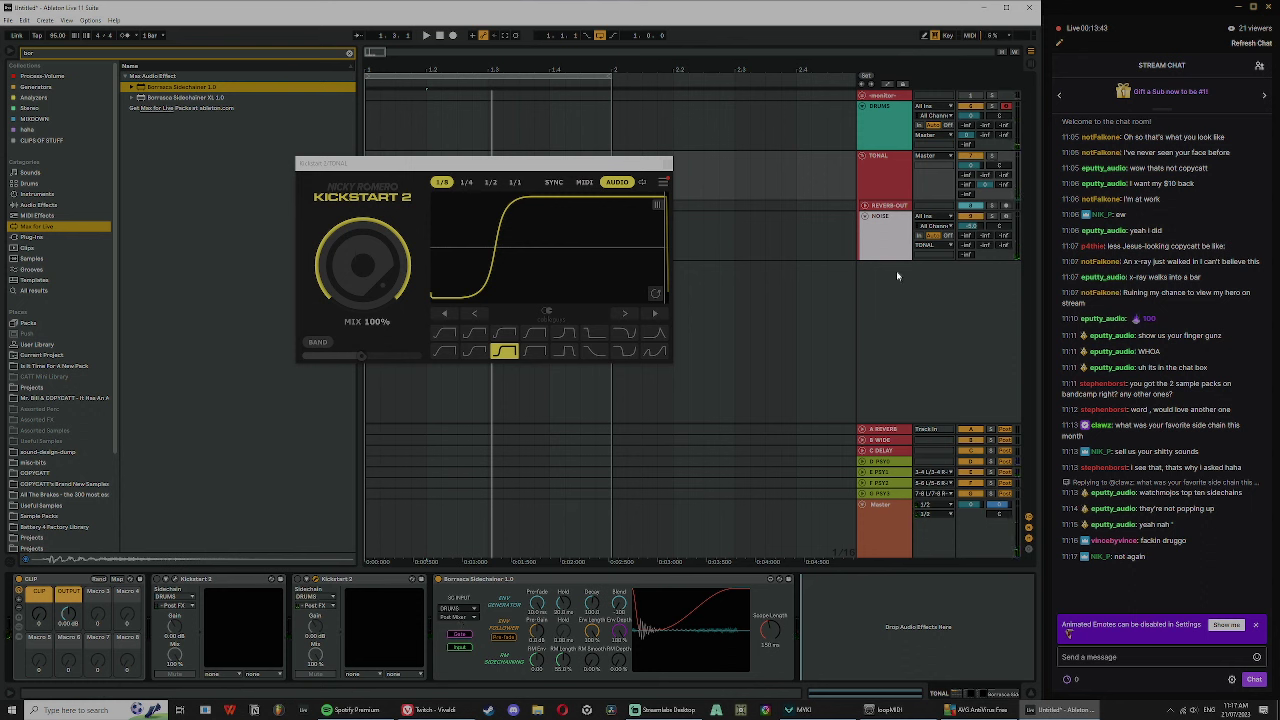
{"action": "left_click", "coordinate": [878, 127]}
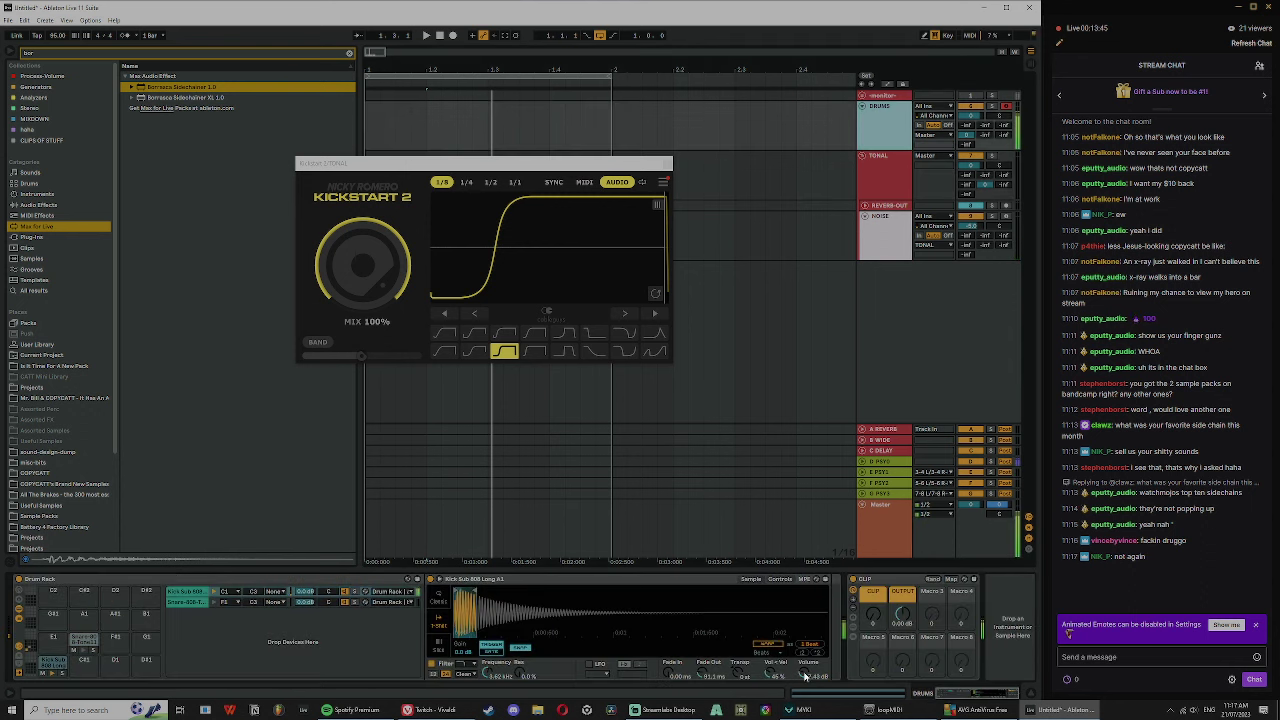
{"action": "left_click_drag", "start_coordinate": [804, 673], "coordinate": [804, 664]}
{"action": "key", "text": "space"}
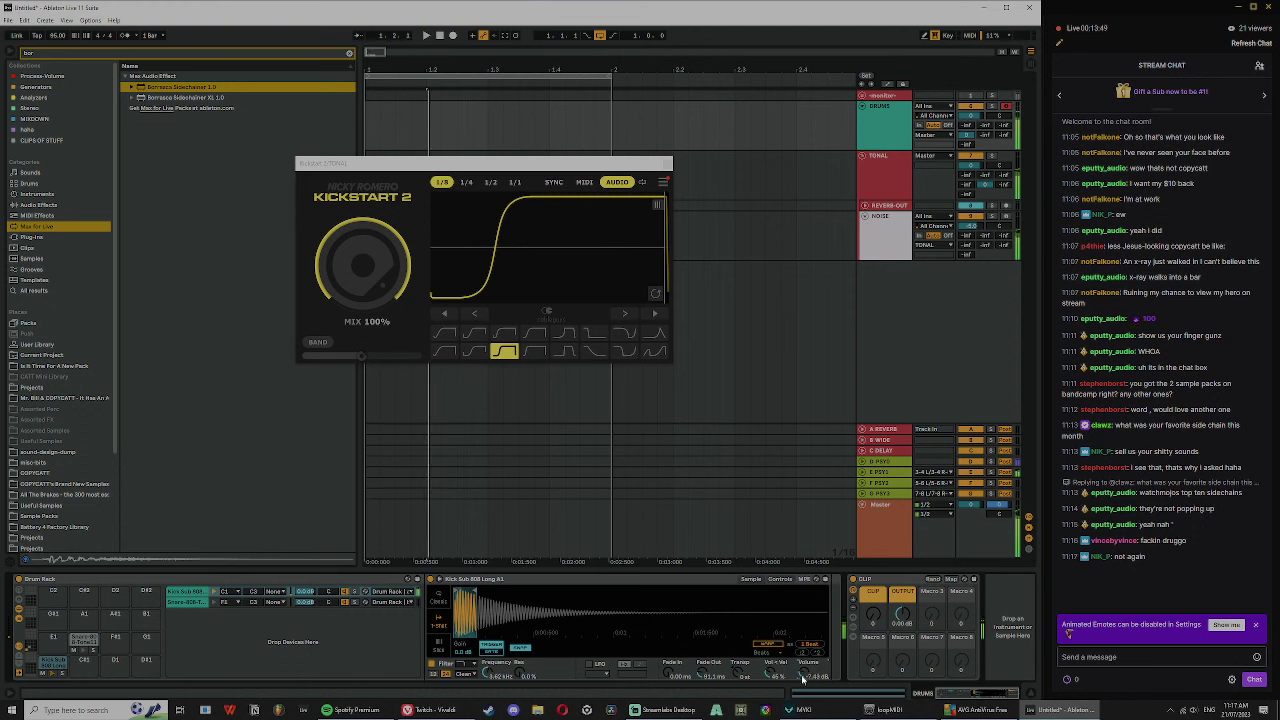
{"action": "left_click", "coordinate": [17, 669]}
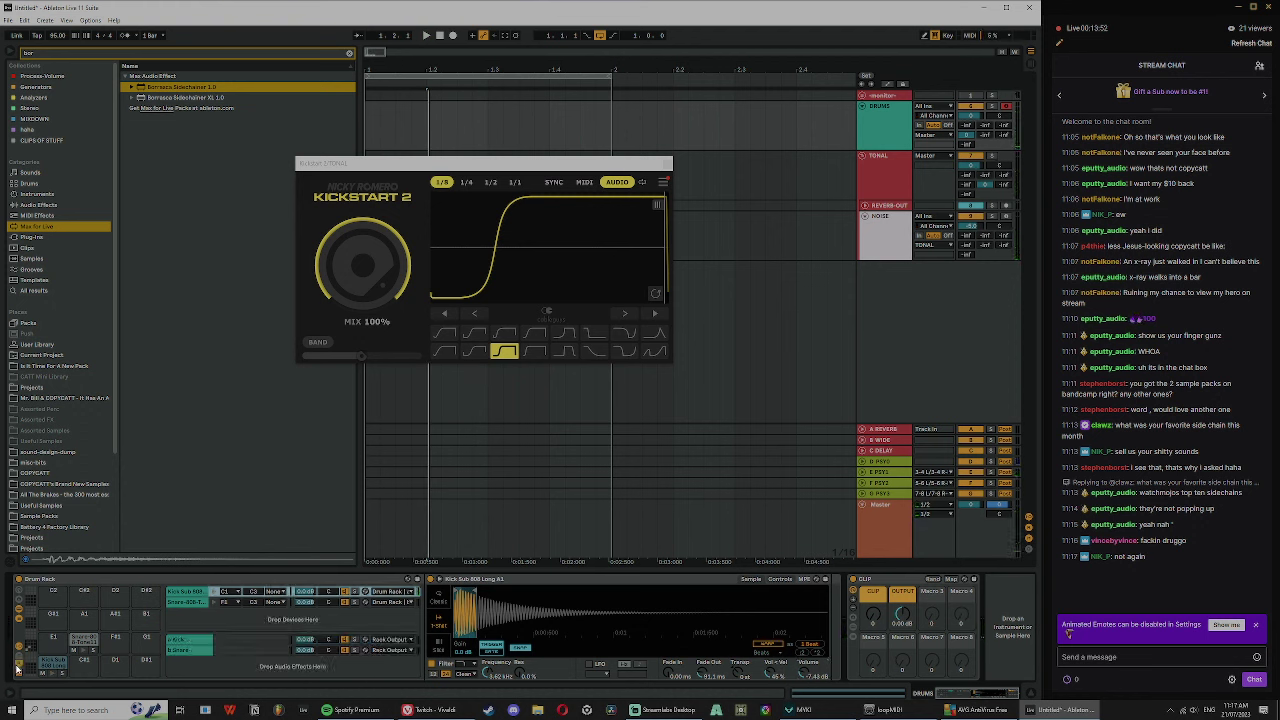
- Return to the TONAL track, move the Kickstart 2 window aside and test the loop with Borrasca Sidechainer's Input option enabled
{"action": "left_click", "coordinate": [864, 190]}
{"action": "key", "text": "space"}
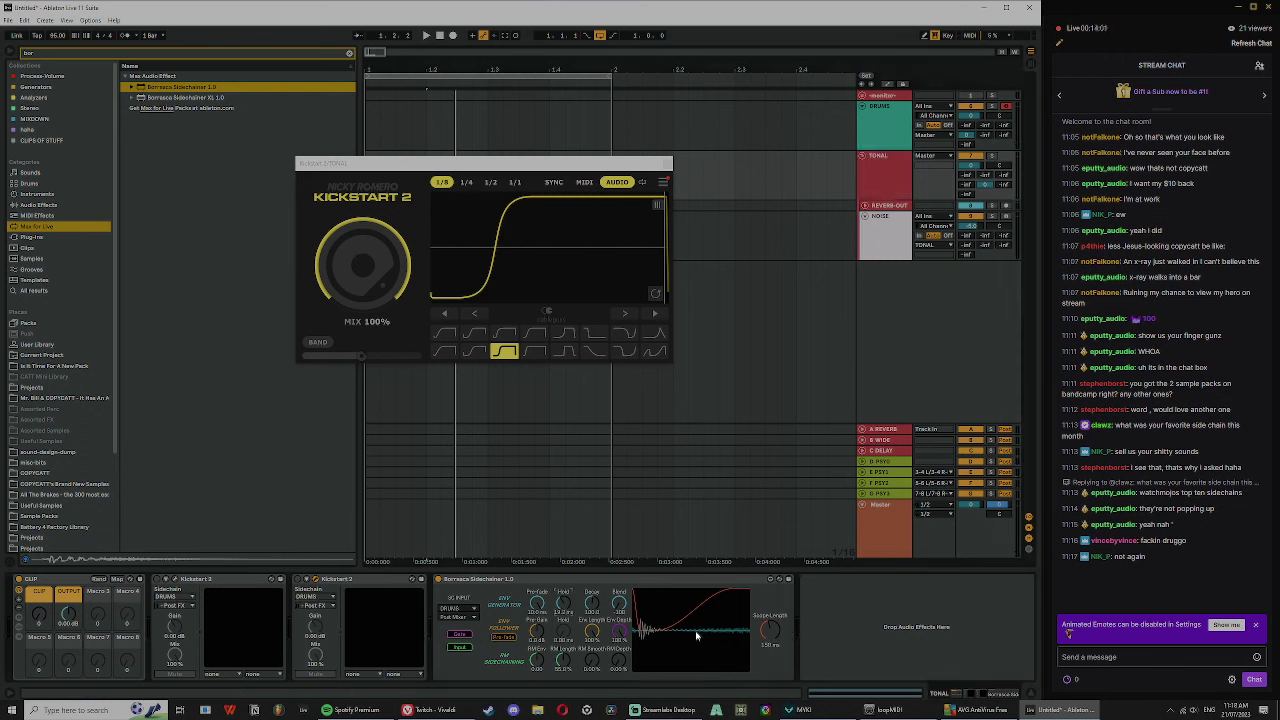
{"action": "left_click_drag", "start_coordinate": [486, 167], "coordinate": [214, 137]}
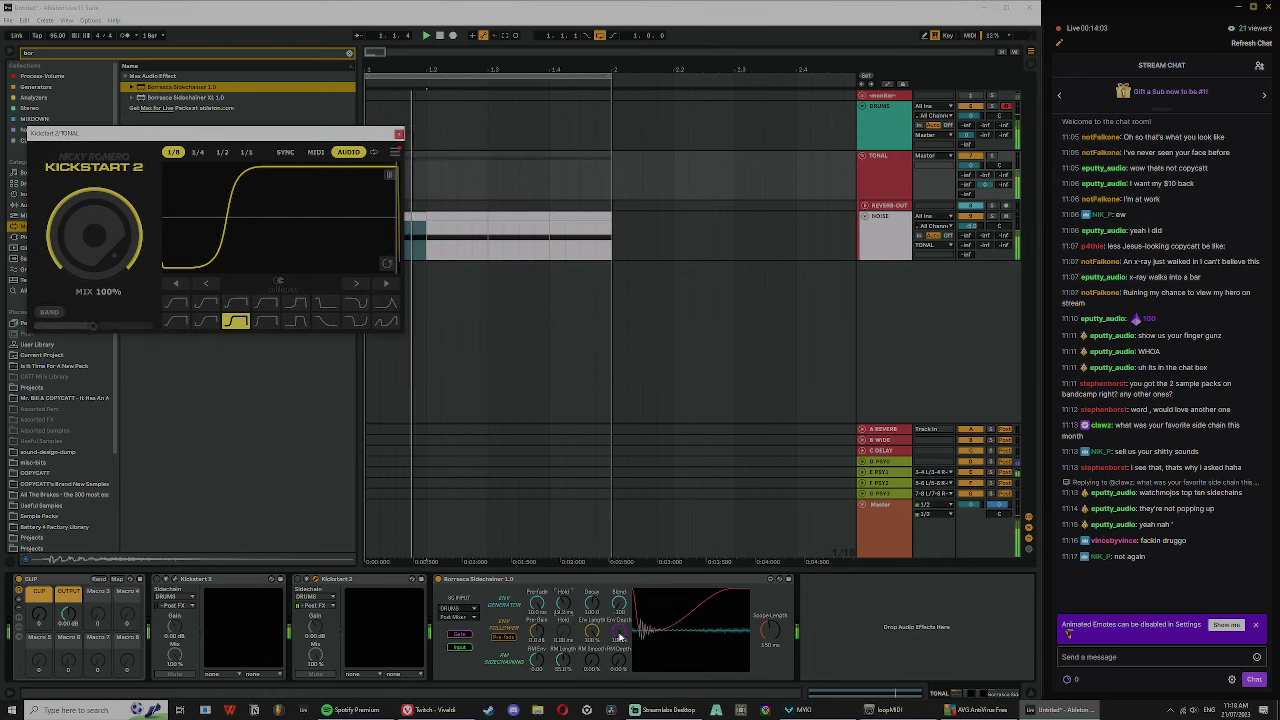
{"action": "left_click", "coordinate": [467, 649]}
{"action": "key", "text": "space"}
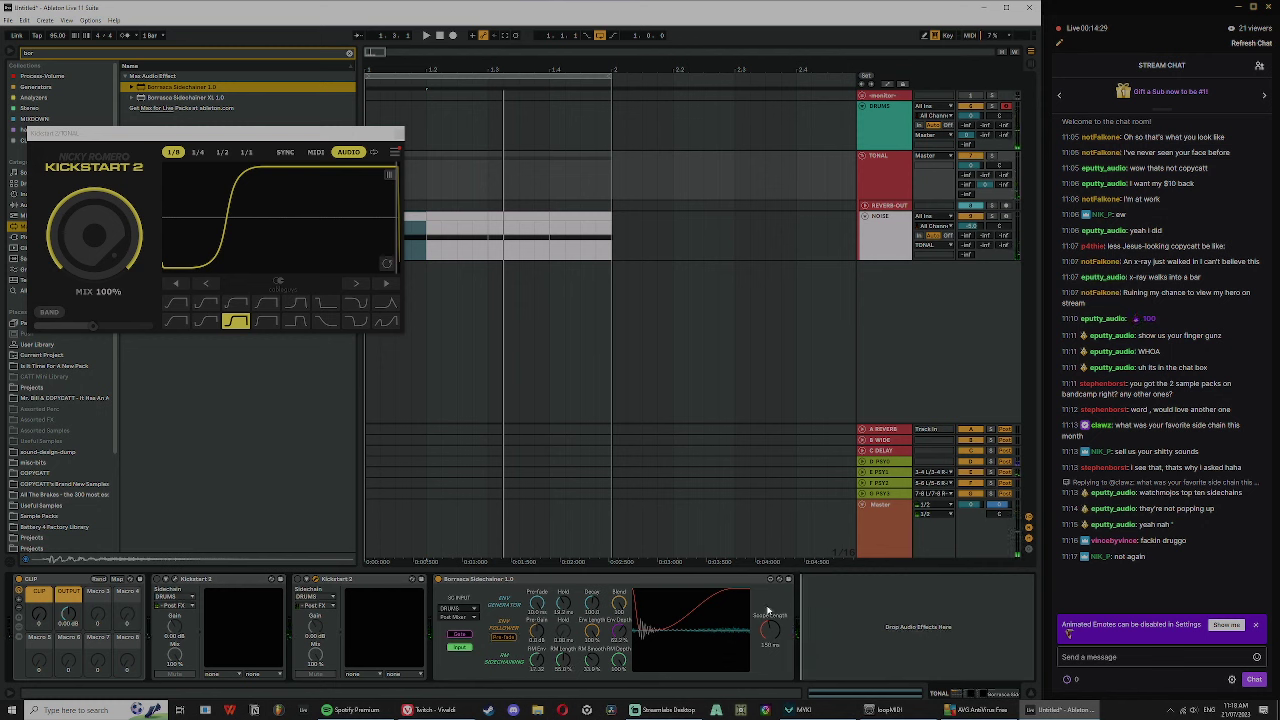
- Add Borrasca Sidechainer XL 1.0 to the end of the TONAL device chain and delete Borrasca Sidechainer 1.0
{"action": "left_click", "coordinate": [526, 580]}
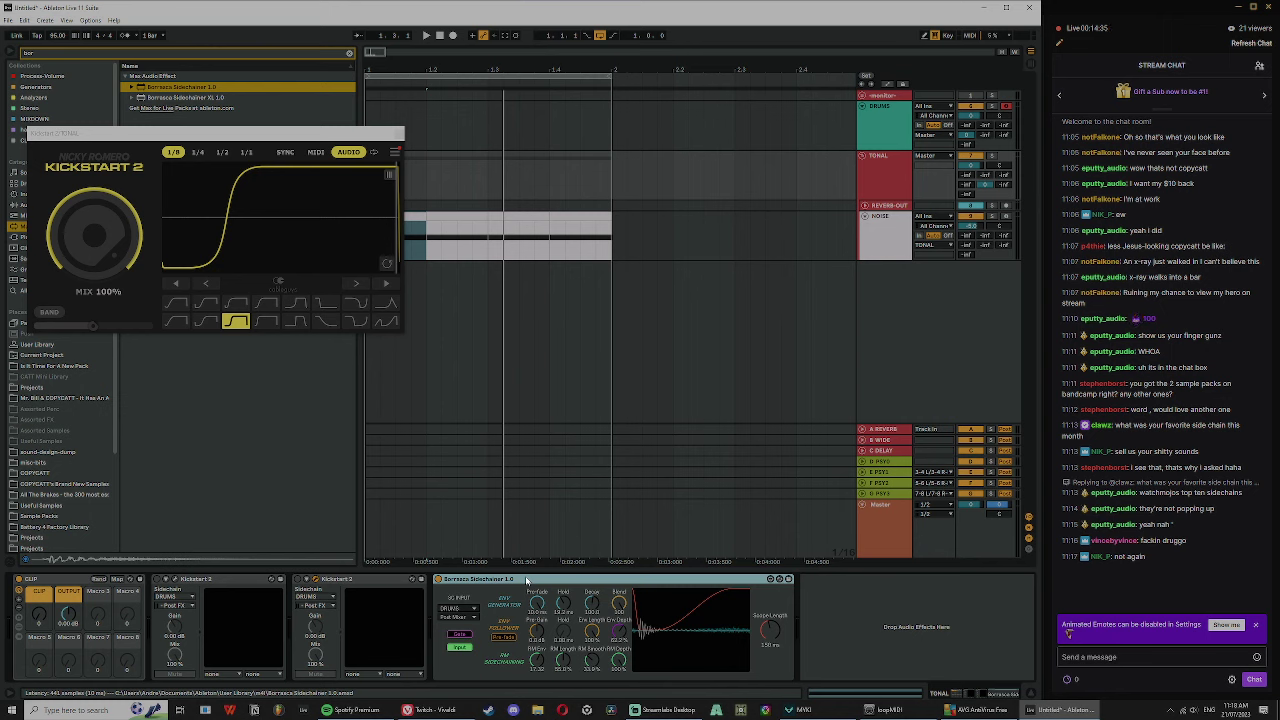
{"action": "left_click_drag", "start_coordinate": [215, 96], "coordinate": [899, 611]}
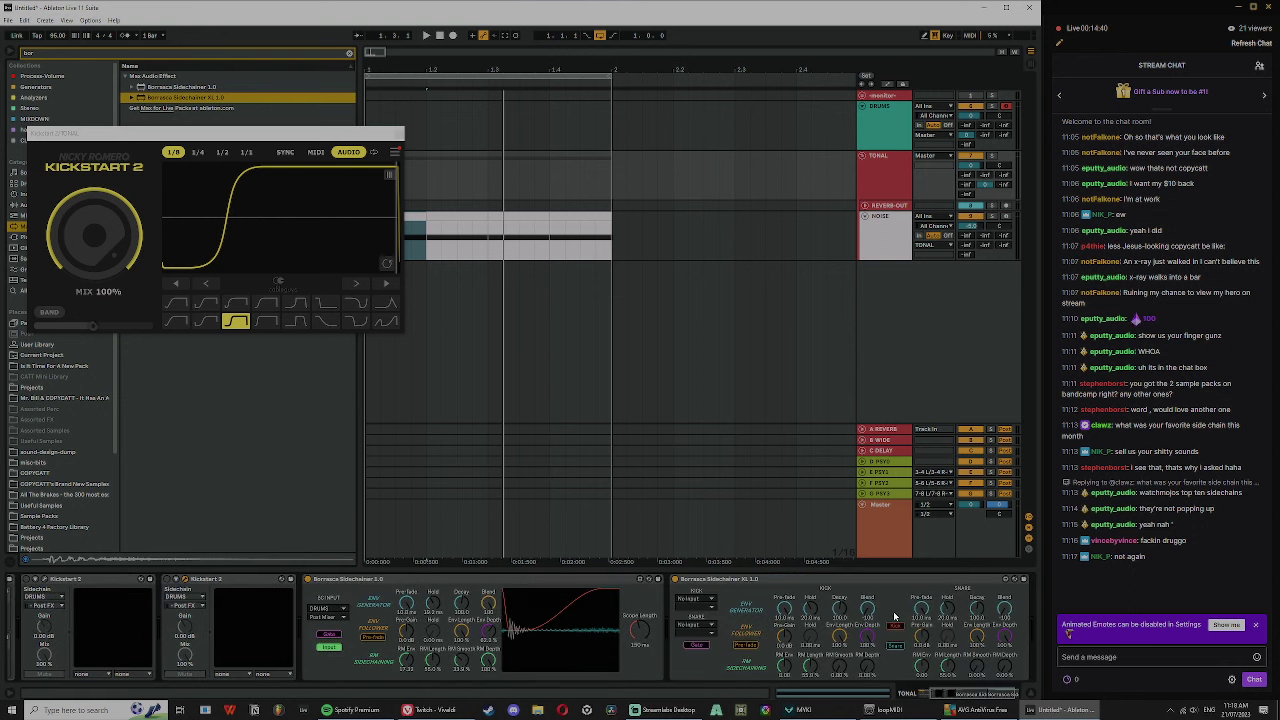
{"action": "left_click", "coordinate": [572, 582]}
{"action": "key", "text": "Delete"}
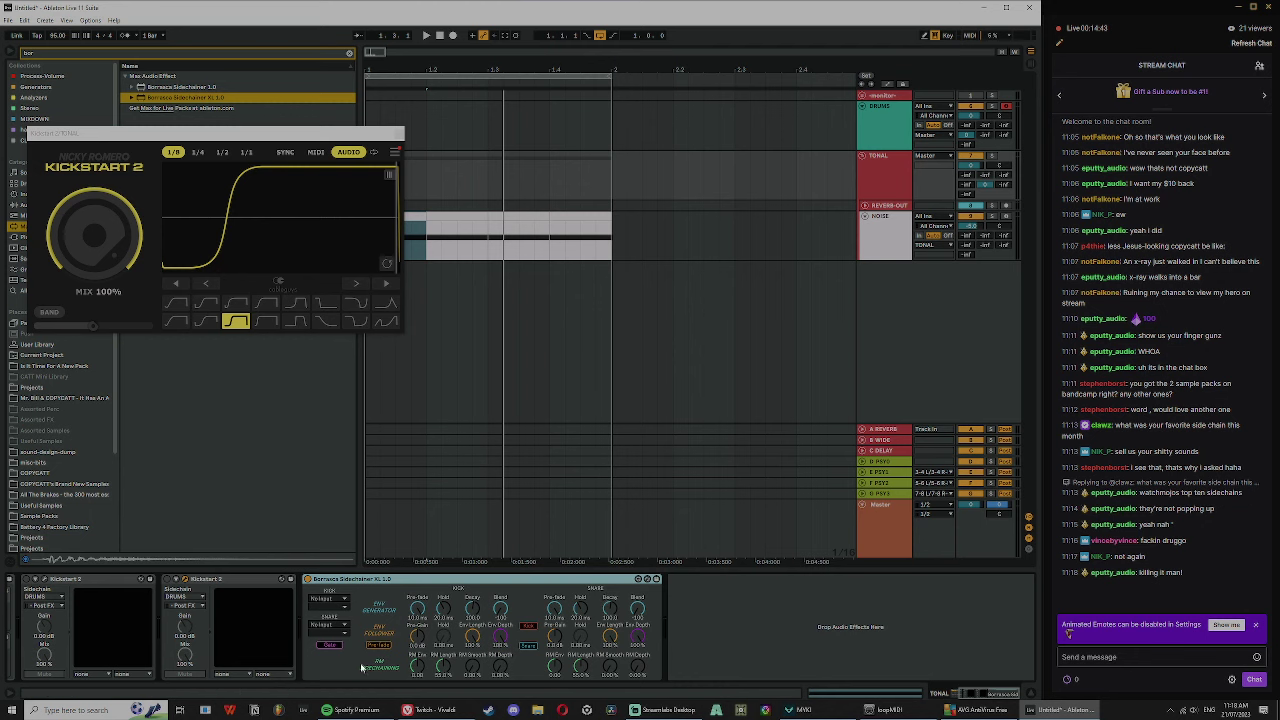
- Look at the kick and snare scopes of Borrasca Sidechainer XL, close the Kickstart 2 window and delete the XL device
{"action": "left_click", "coordinate": [526, 628]}
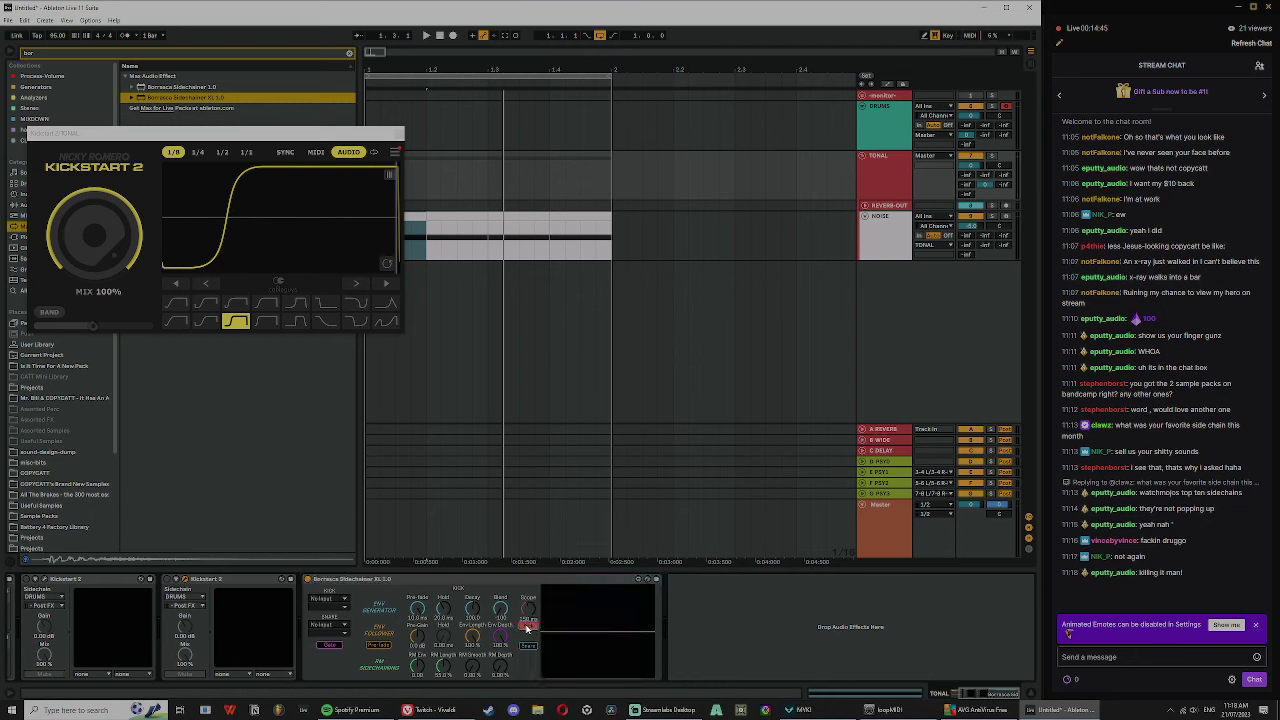
{"action": "left_click", "coordinate": [528, 645]}
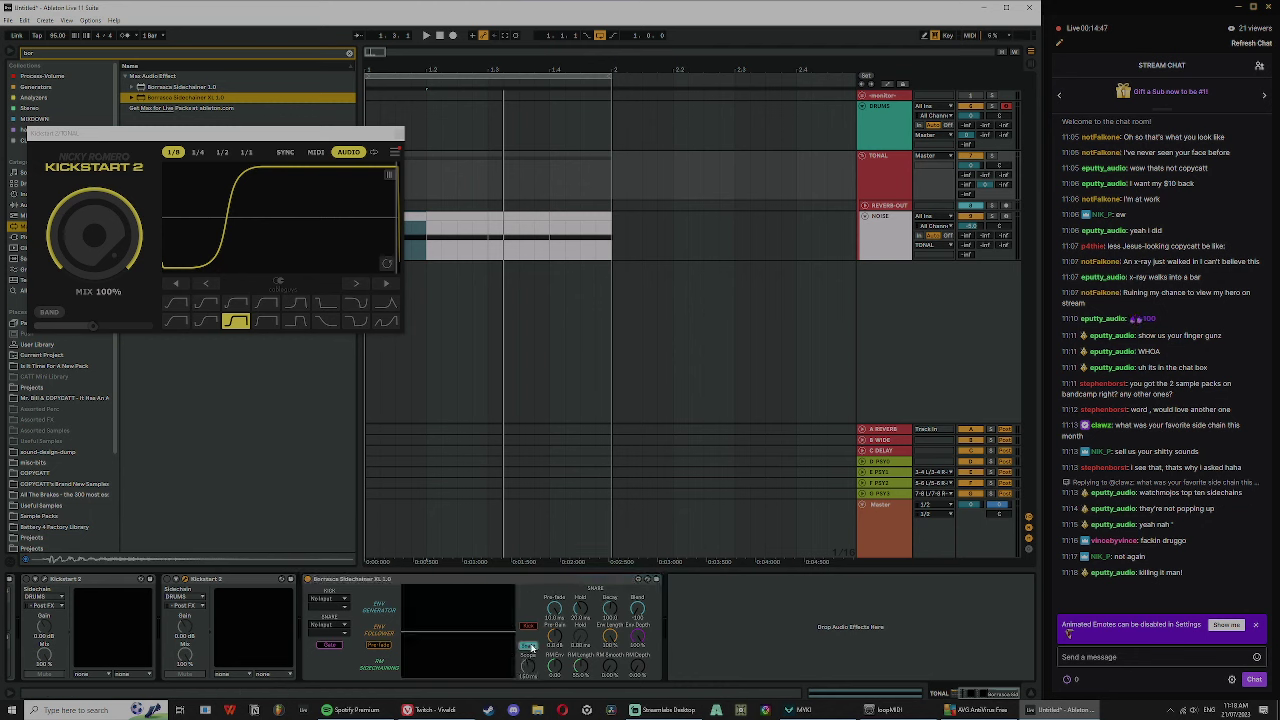
{"action": "left_click", "coordinate": [528, 646]}
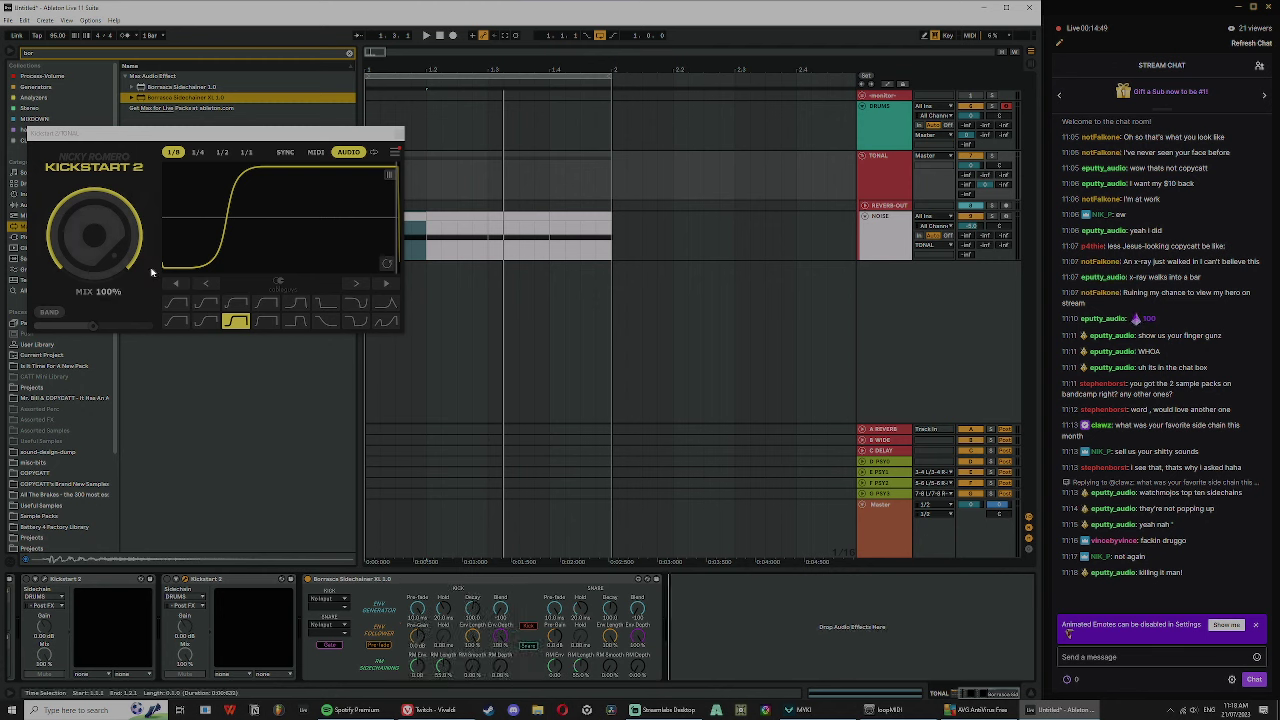
{"action": "left_click", "coordinate": [397, 133]}
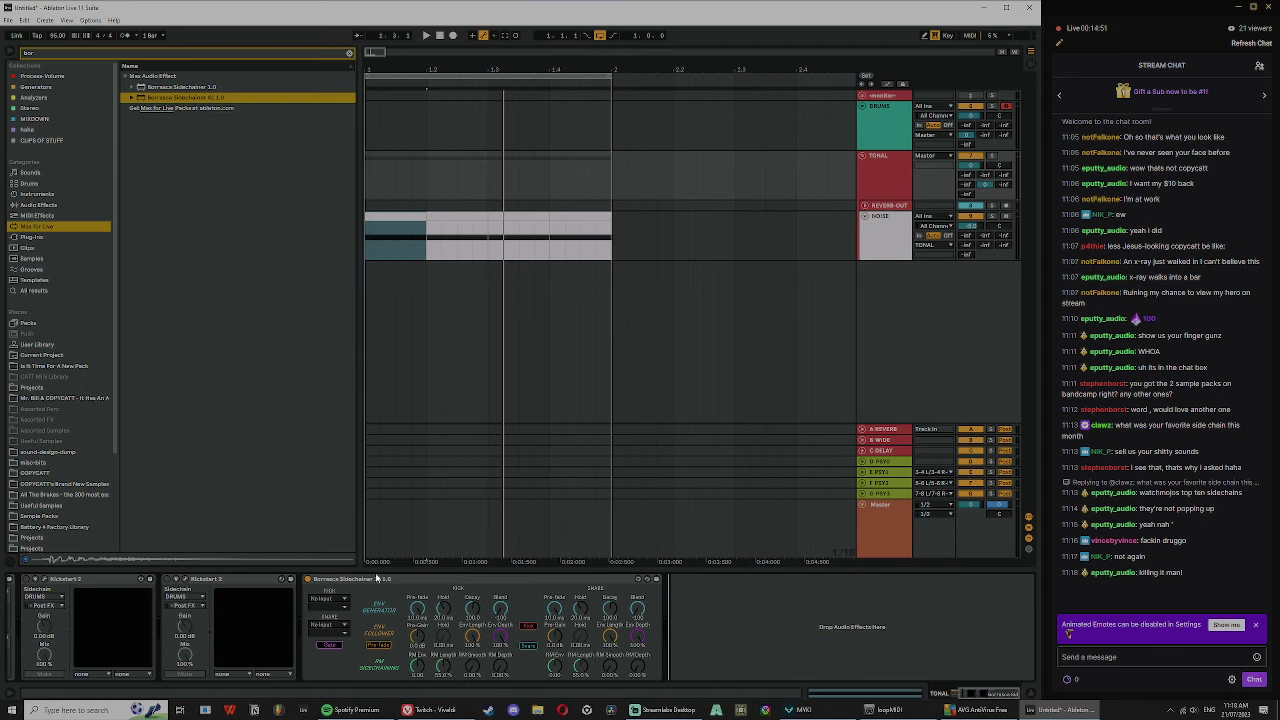
{"action": "key", "text": "Delete"}
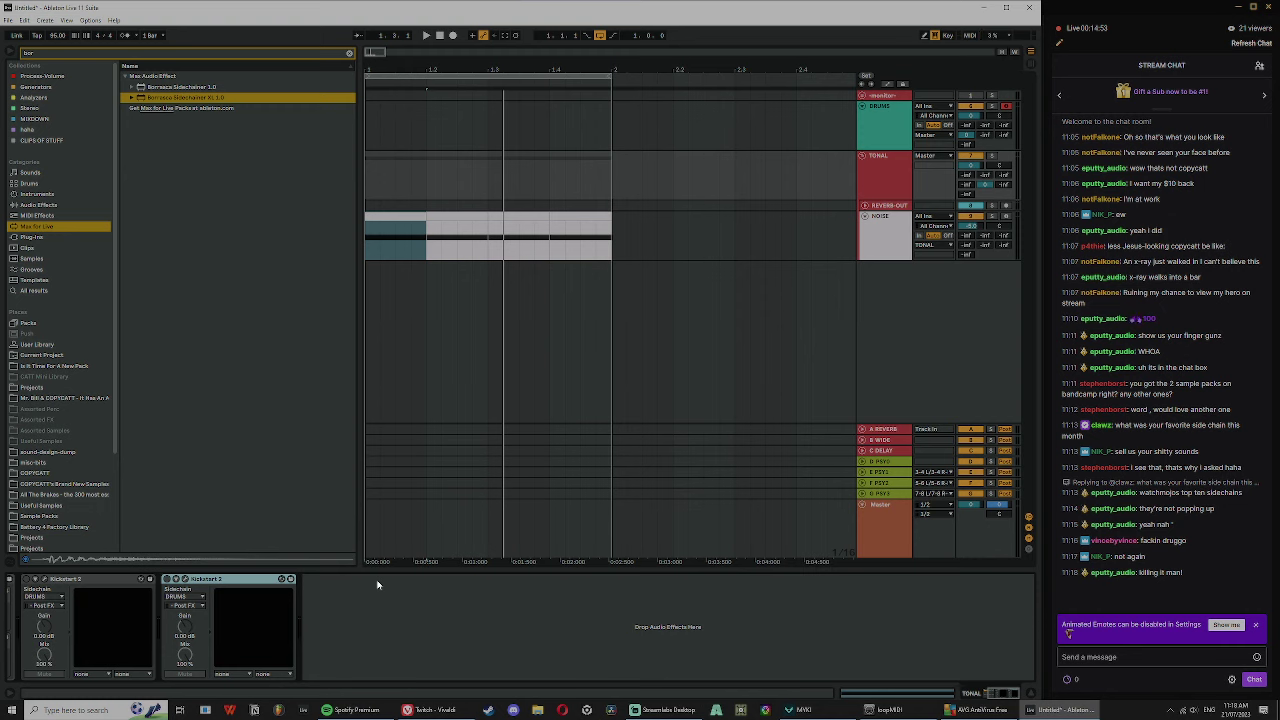
- Open the last Kickstart 2 on the TONAL track, switch its Band option on and off, and close its window
{"action": "left_click", "coordinate": [186, 579]}
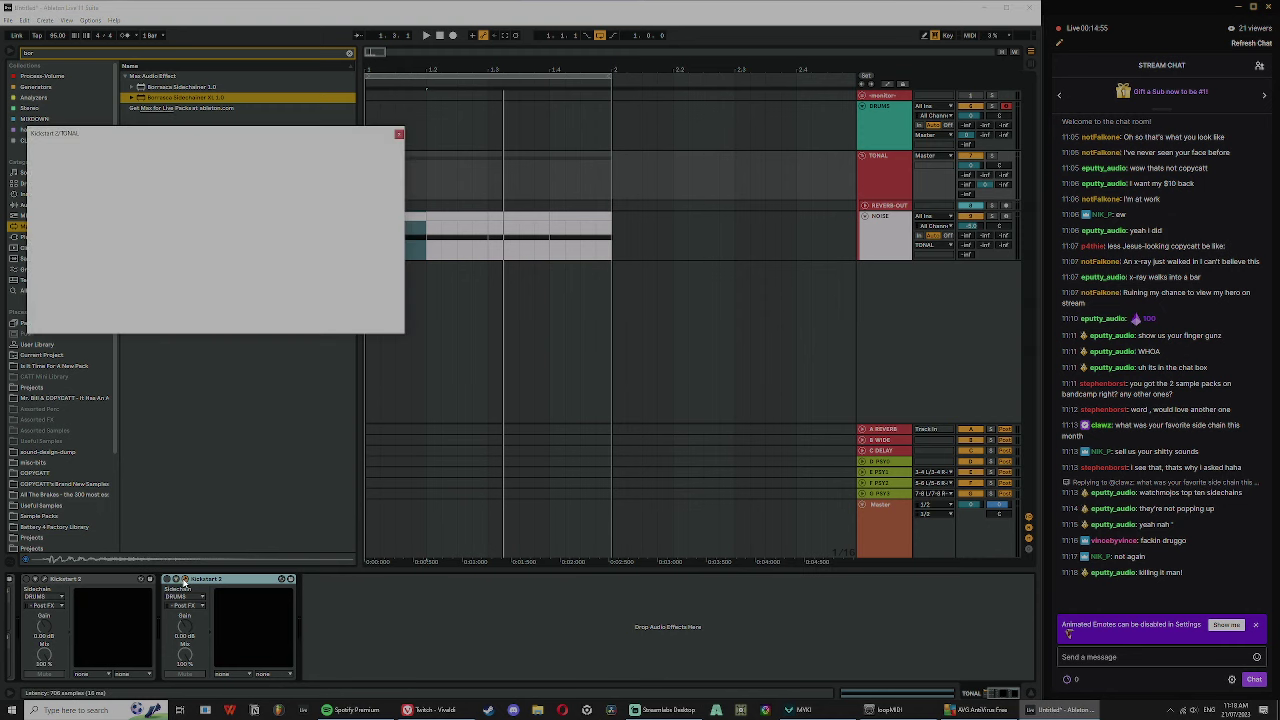
{"action": "left_click_drag", "start_coordinate": [186, 138], "coordinate": [312, 120]}
{"action": "key", "text": "space"}
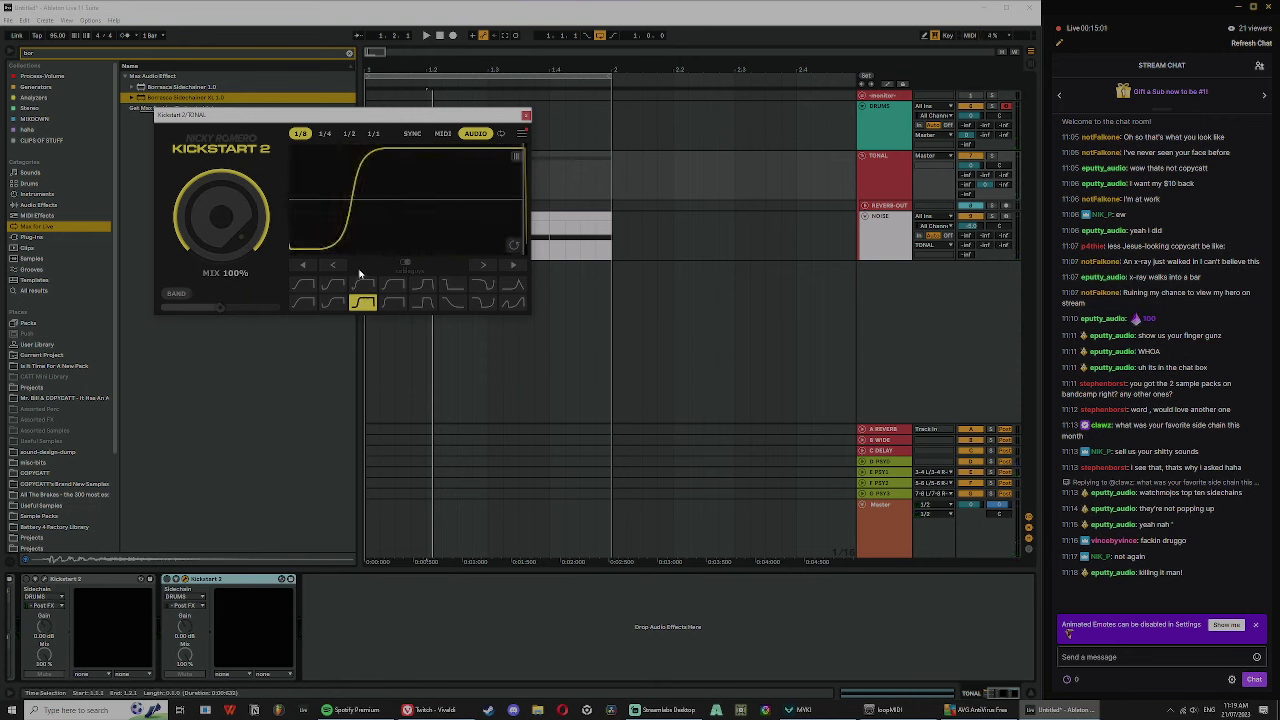
{"action": "left_click", "coordinate": [176, 293]}
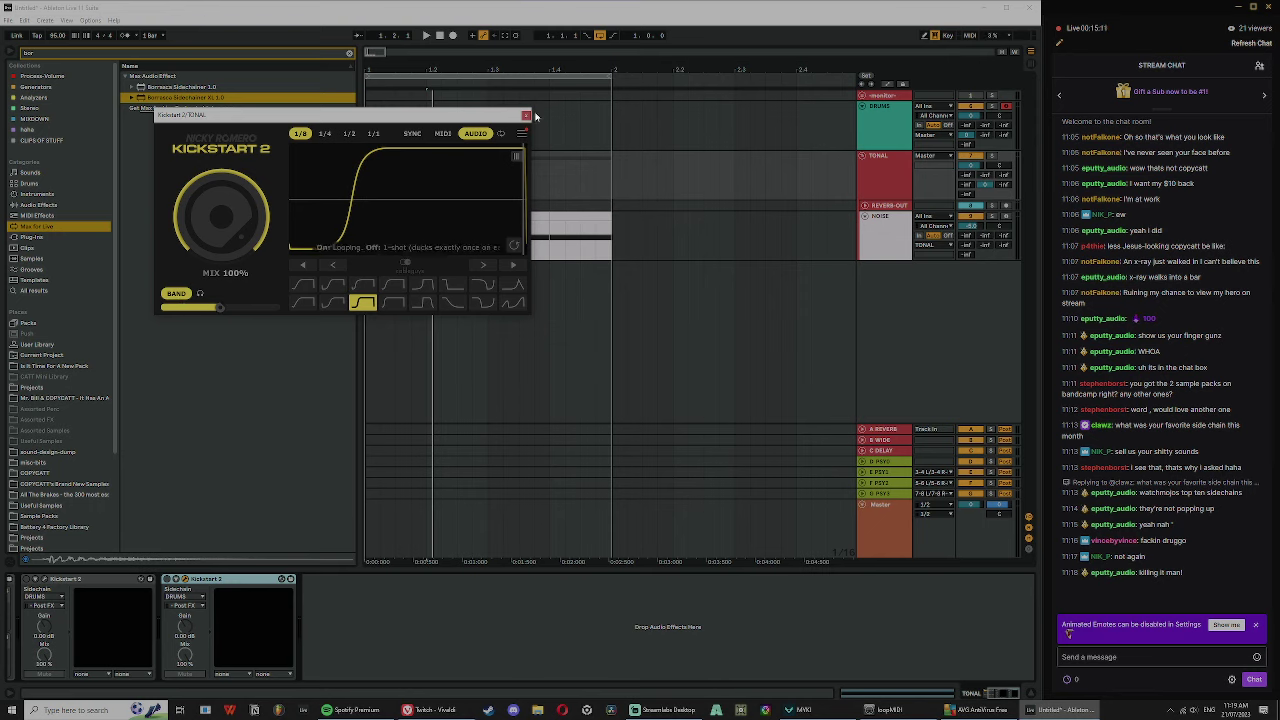
{"action": "left_click", "coordinate": [174, 292]}
{"action": "left_click", "coordinate": [526, 115]}
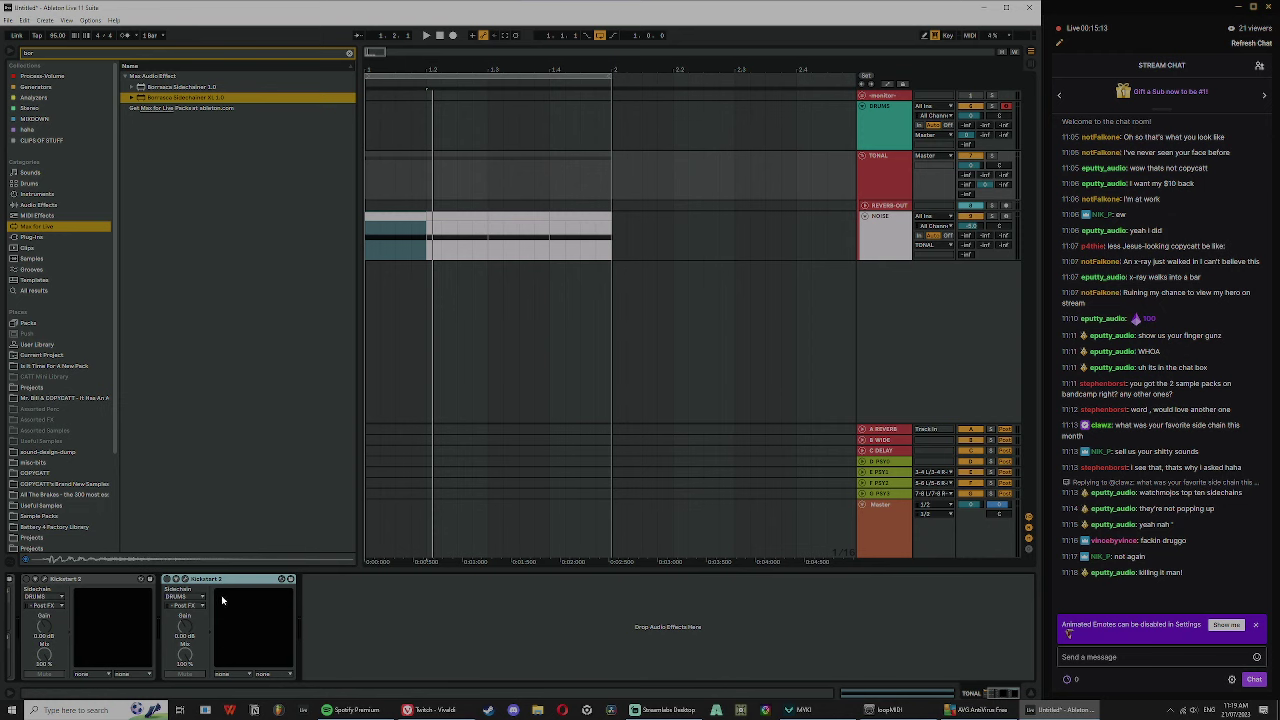
- Select all the clips in the first bar of the NOISE track and delete them
{"action": "left_click", "coordinate": [586, 229]}
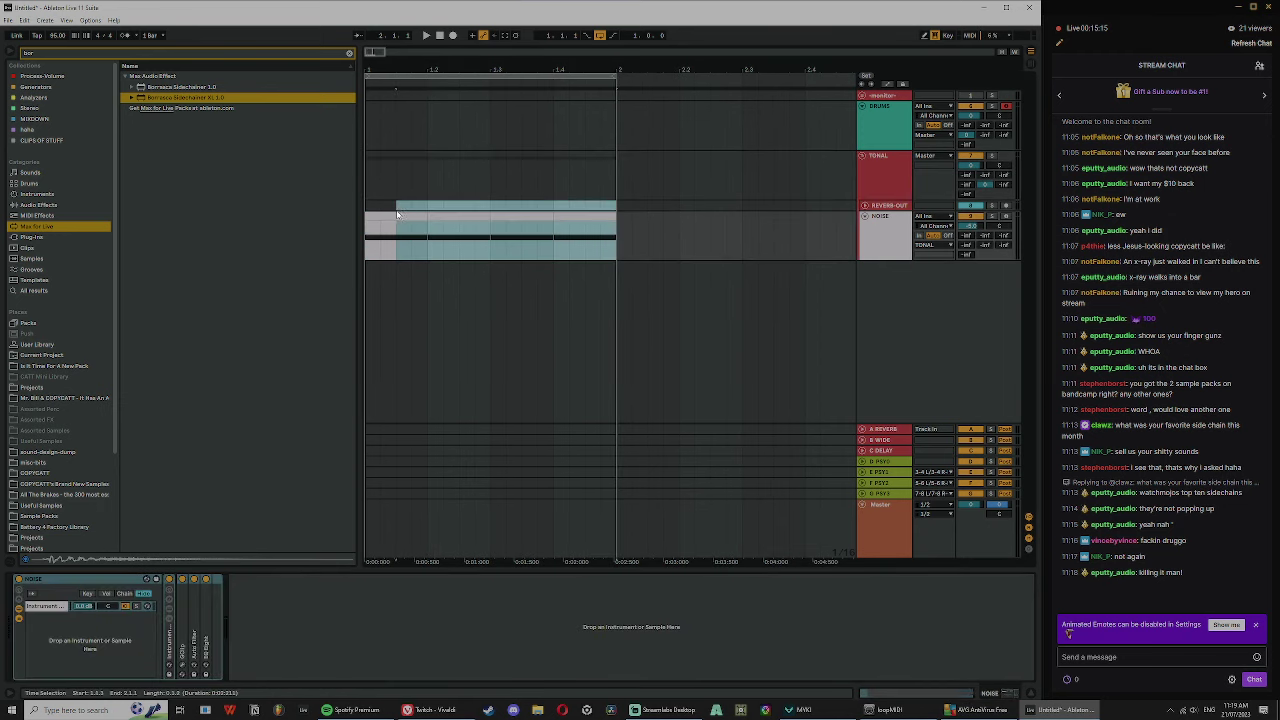
{"action": "left_click", "coordinate": [586, 229], "text": "shift"}
{"action": "left_click", "coordinate": [584, 214], "text": "shift"}
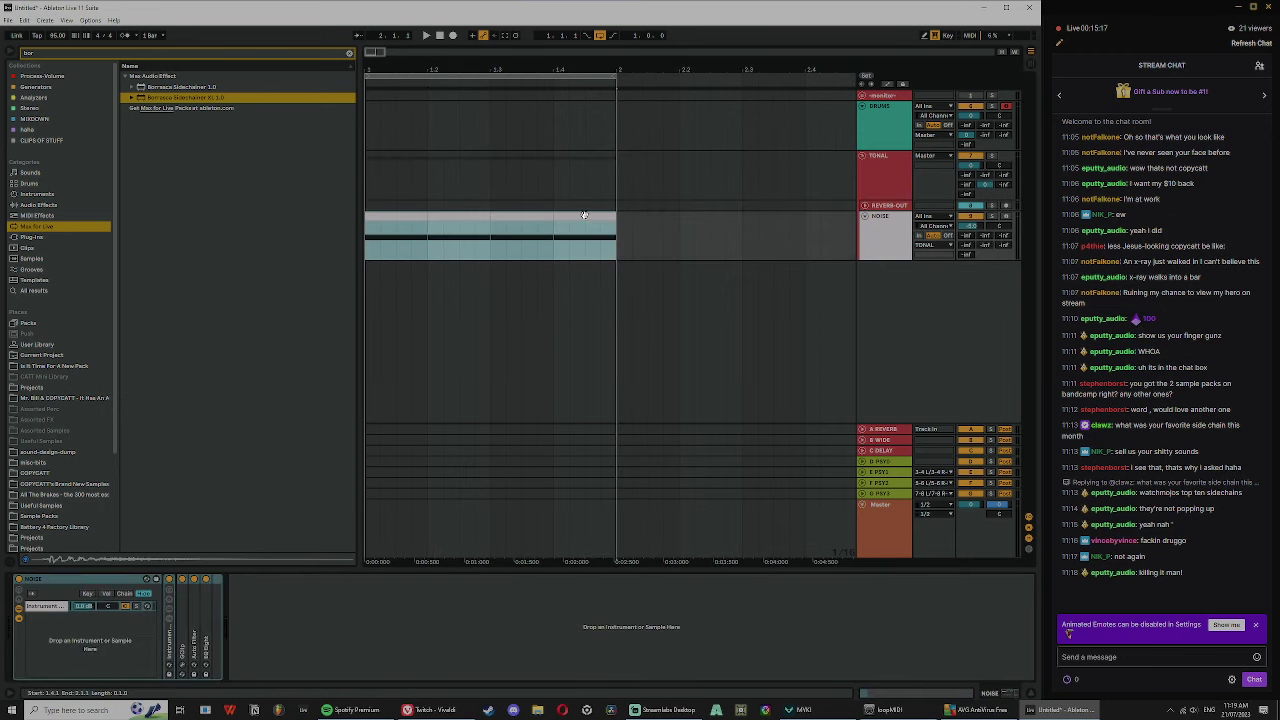
{"action": "key", "text": "Delete"}
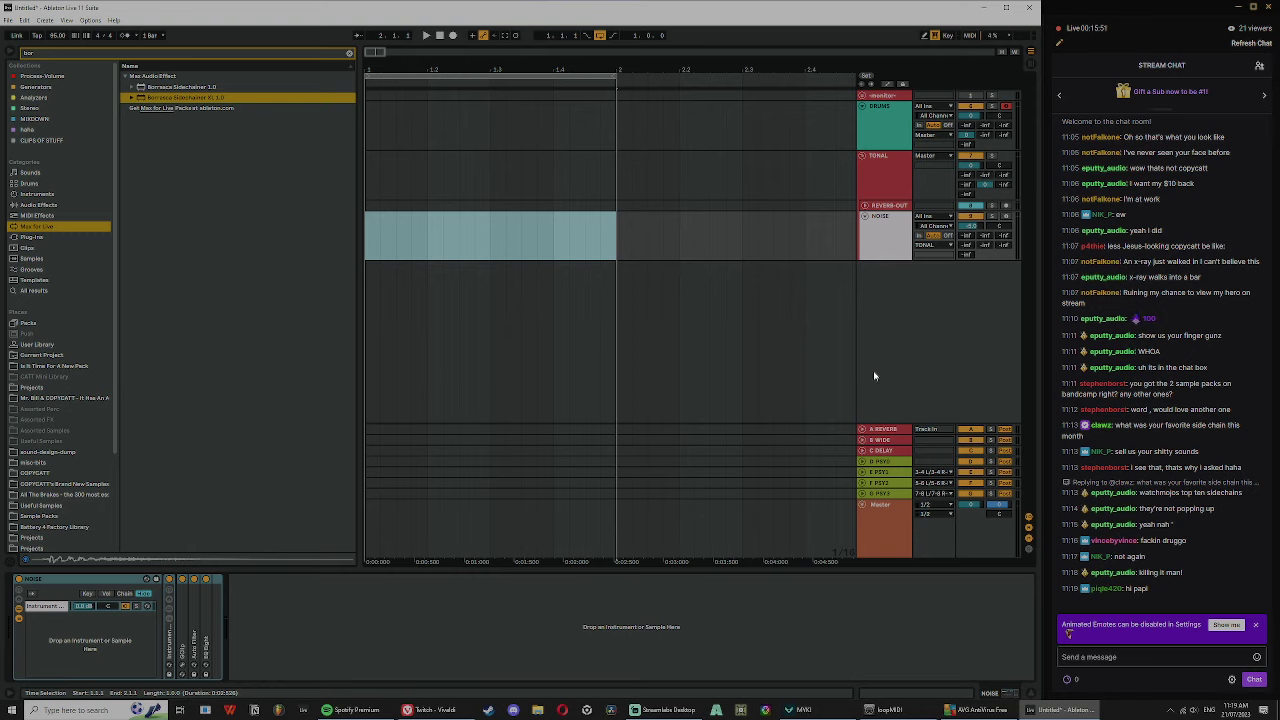
- Clear the browser search and look through the project and sample folders, ending in the COPYCATT folder
{"action": "left_click", "coordinate": [450, 651]}
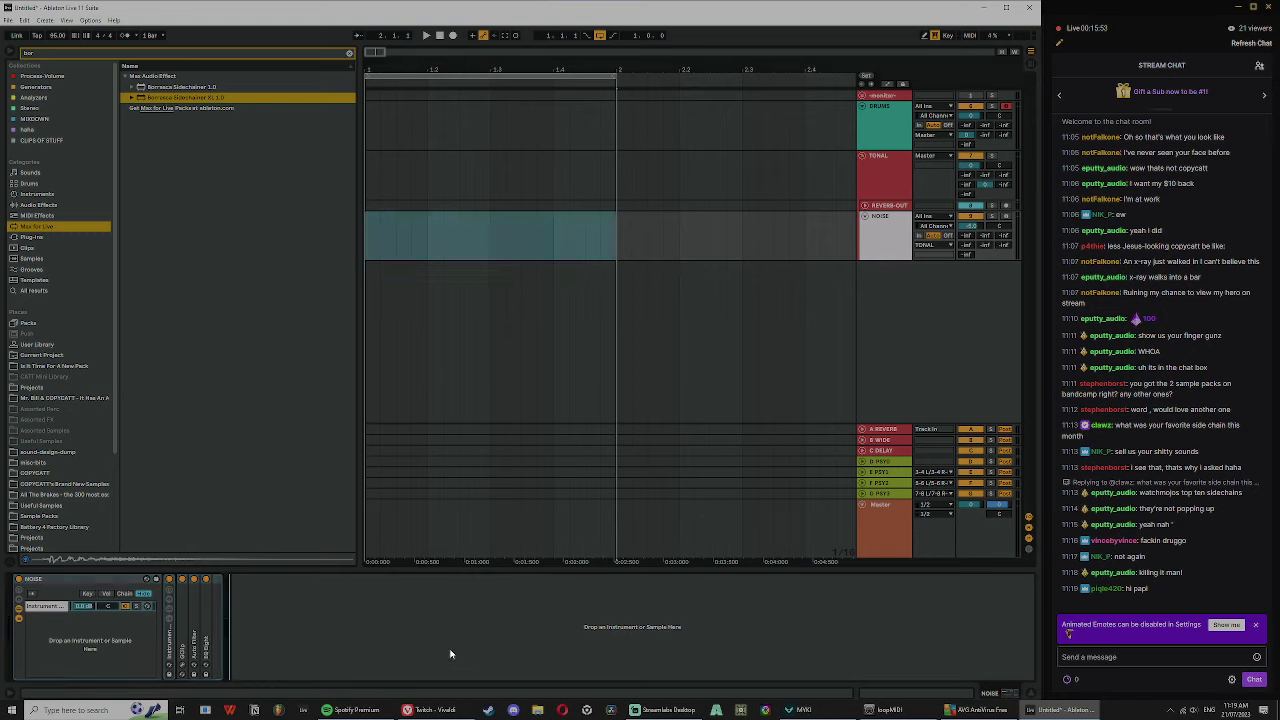
{"action": "left_click", "coordinate": [349, 53]}
{"action": "left_click", "coordinate": [32, 376]}
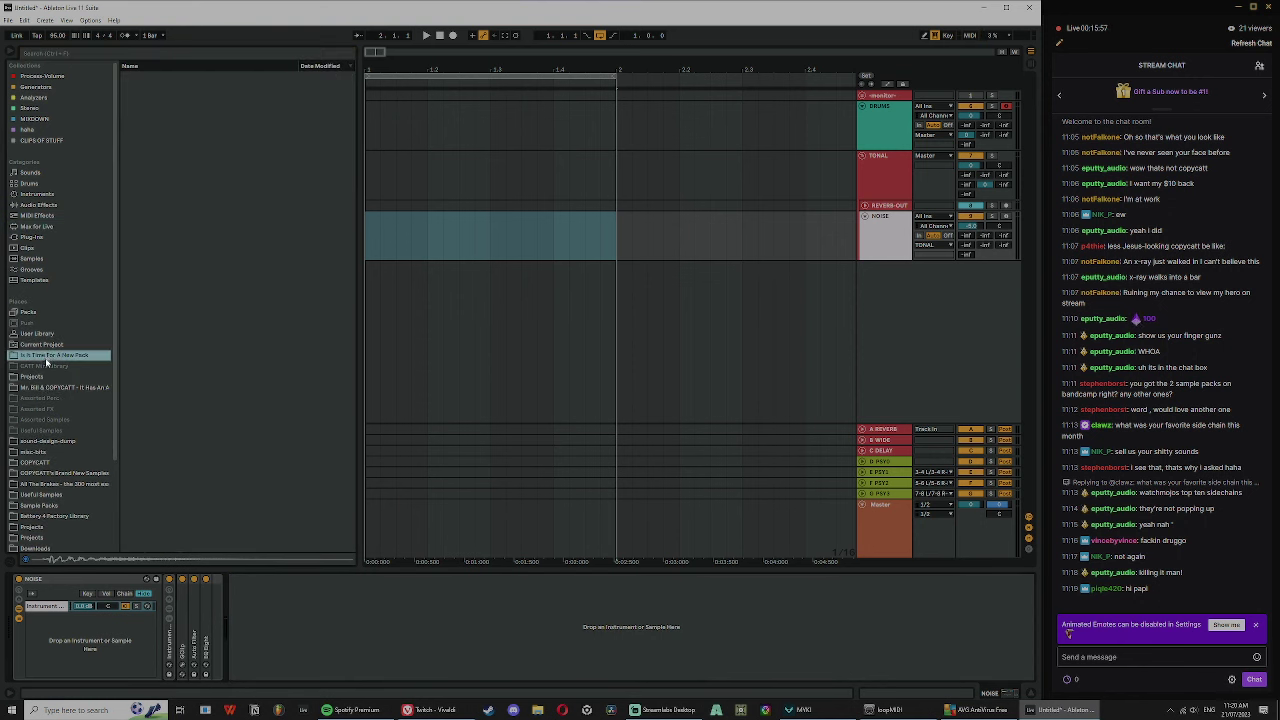
{"action": "left_click", "coordinate": [58, 387]}
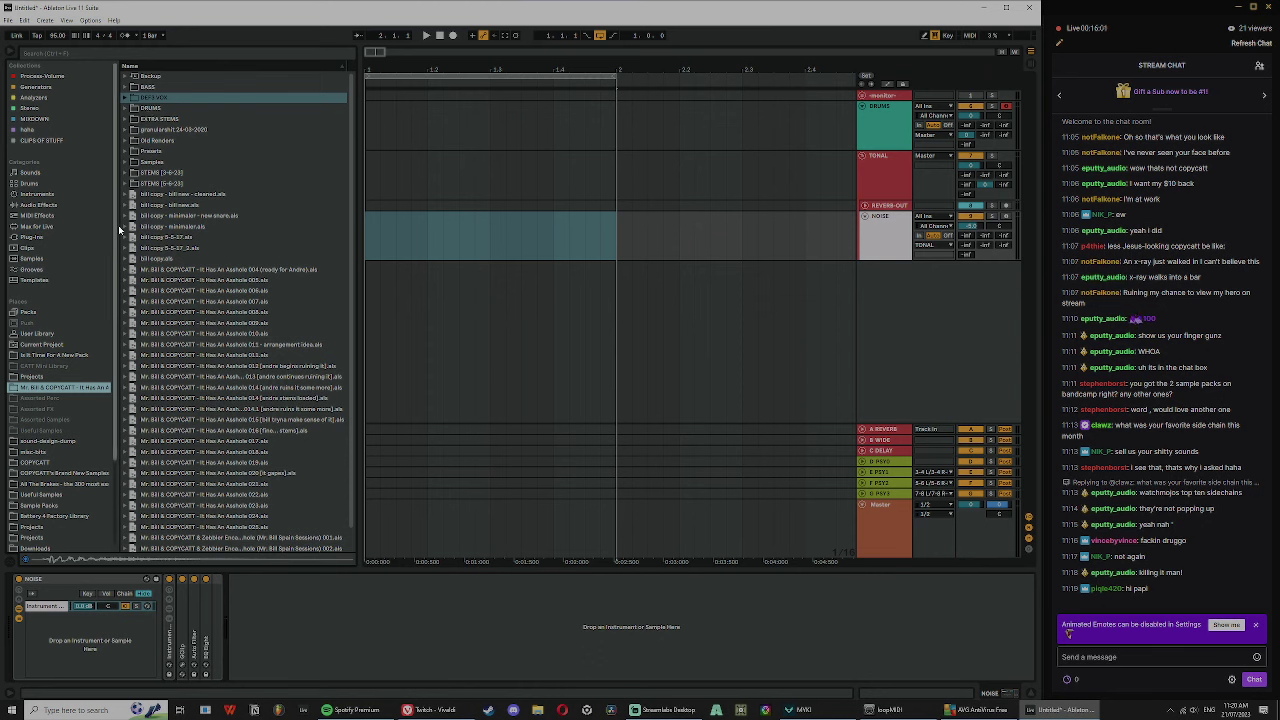
{"action": "left_click_drag", "start_coordinate": [118, 226], "coordinate": [113, 226]}
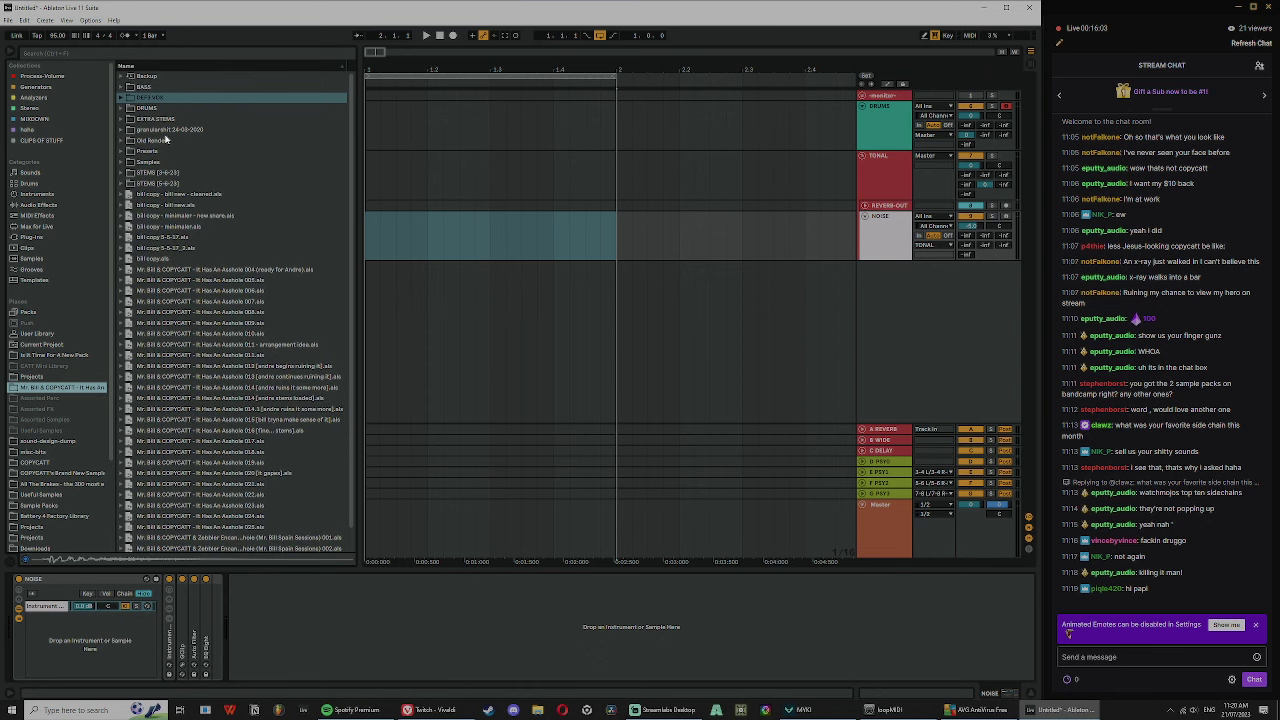
{"action": "left_click", "coordinate": [40, 451]}
{"action": "left_click", "coordinate": [68, 473]}
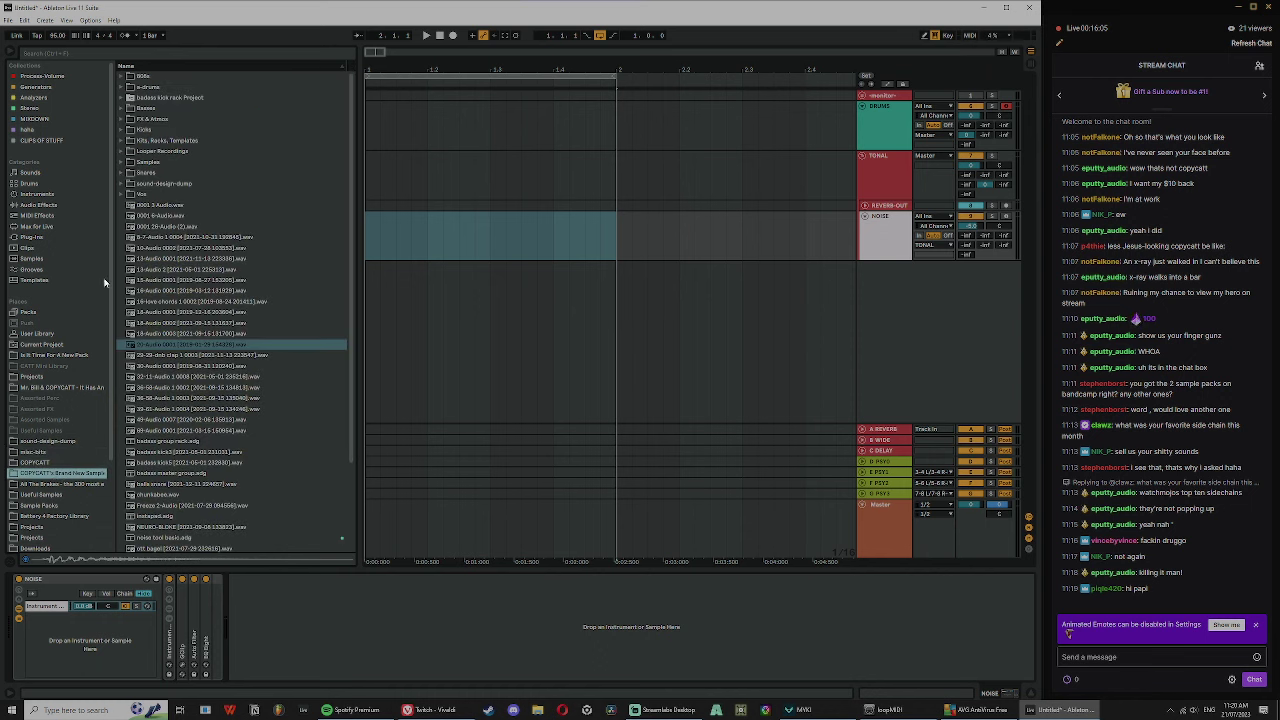
{"action": "left_click", "coordinate": [61, 485]}
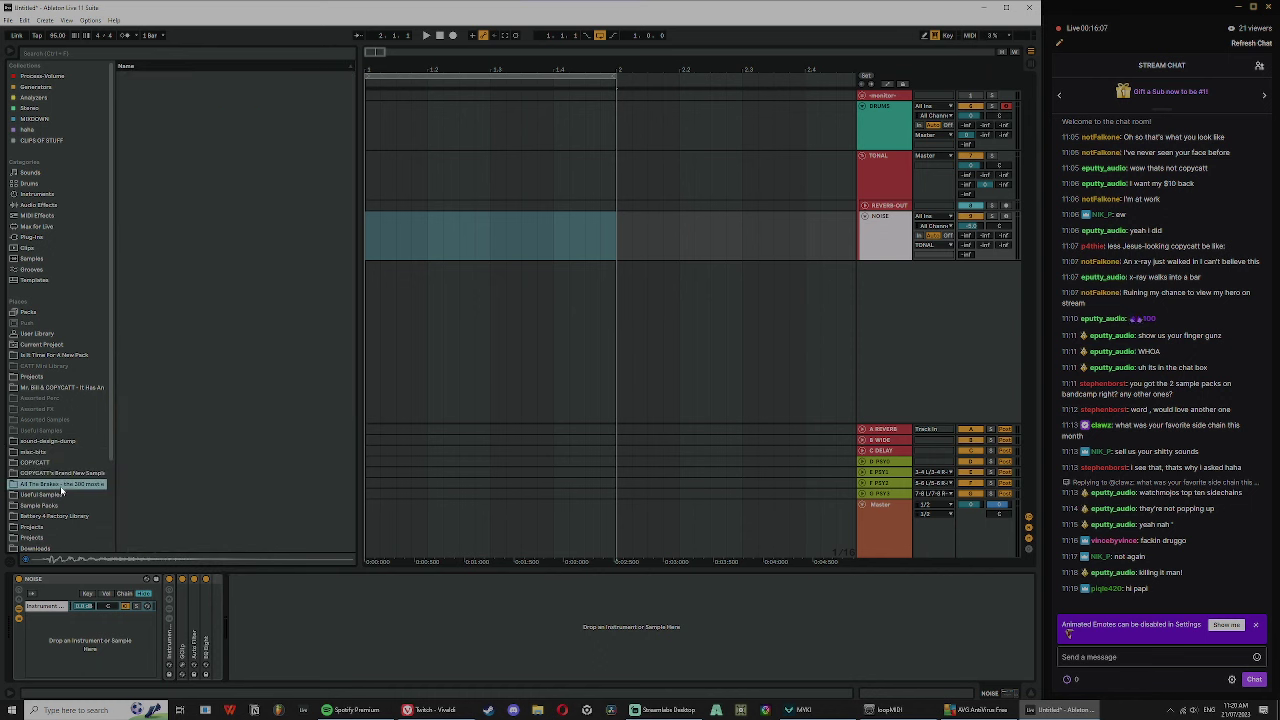
{"action": "left_click", "coordinate": [64, 496]}
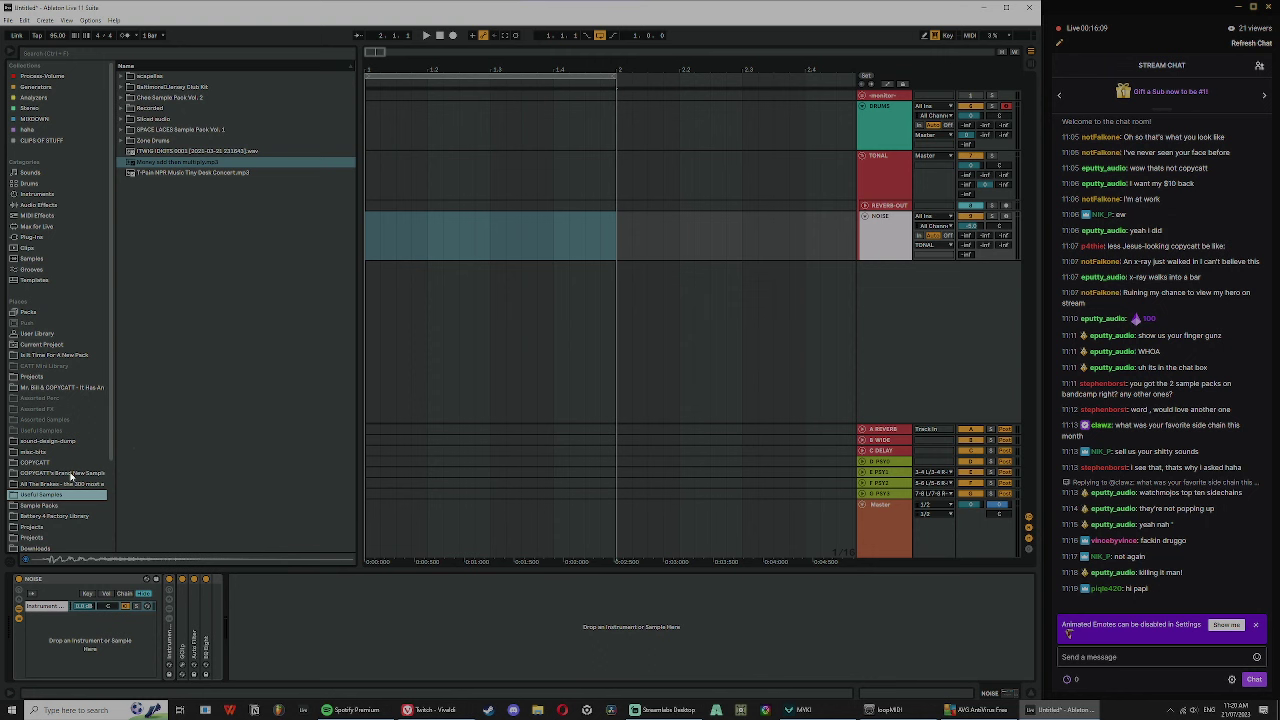
{"action": "left_click", "coordinate": [53, 463]}
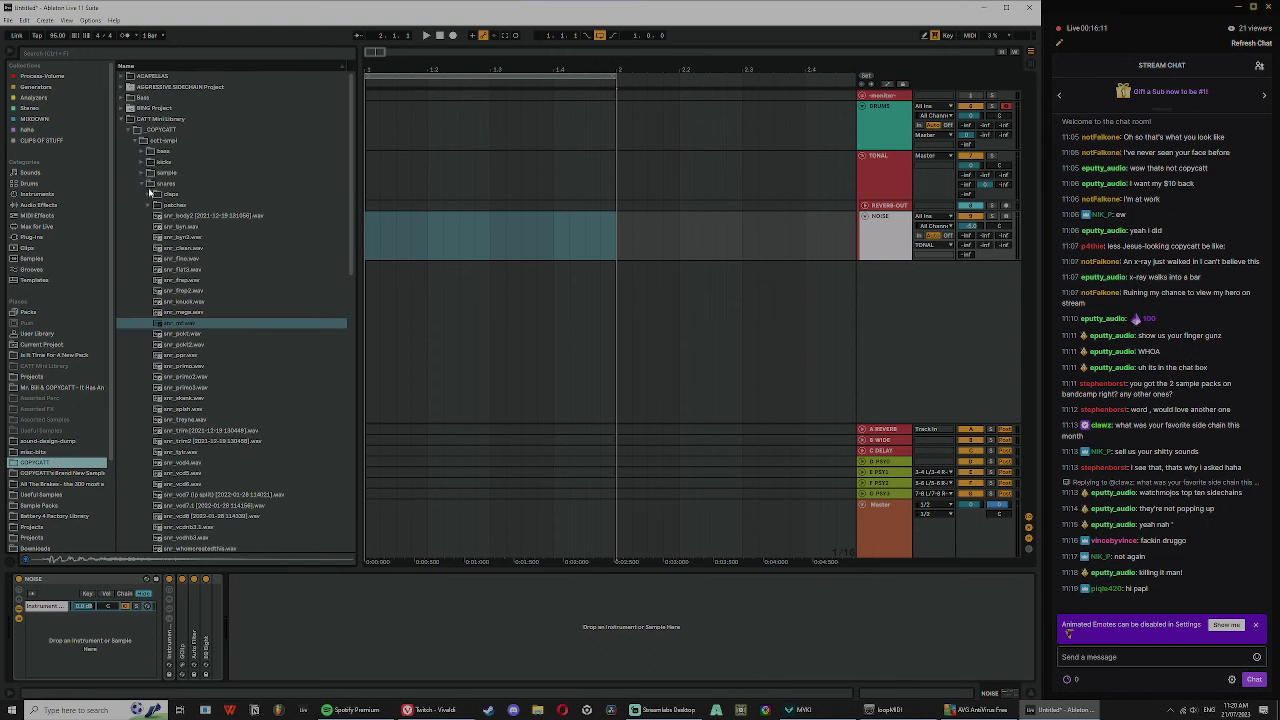
- Collapse the snares folder, expand the sample folder and audition its samples, selecting jazz_bluenote2
{"action": "left_click", "coordinate": [142, 184]}
{"action": "left_click", "coordinate": [143, 194]}
{"action": "left_click", "coordinate": [143, 173]}
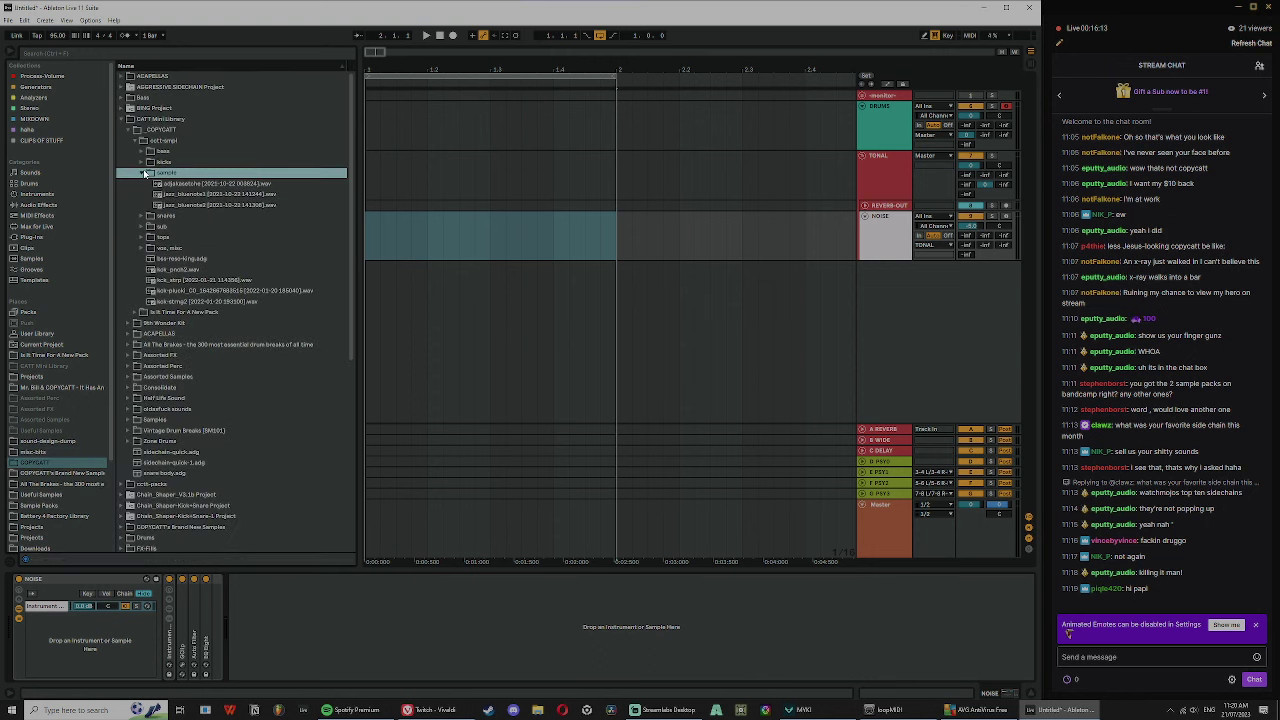
{"action": "left_click", "coordinate": [178, 184]}
{"action": "left_click", "coordinate": [186, 195]}
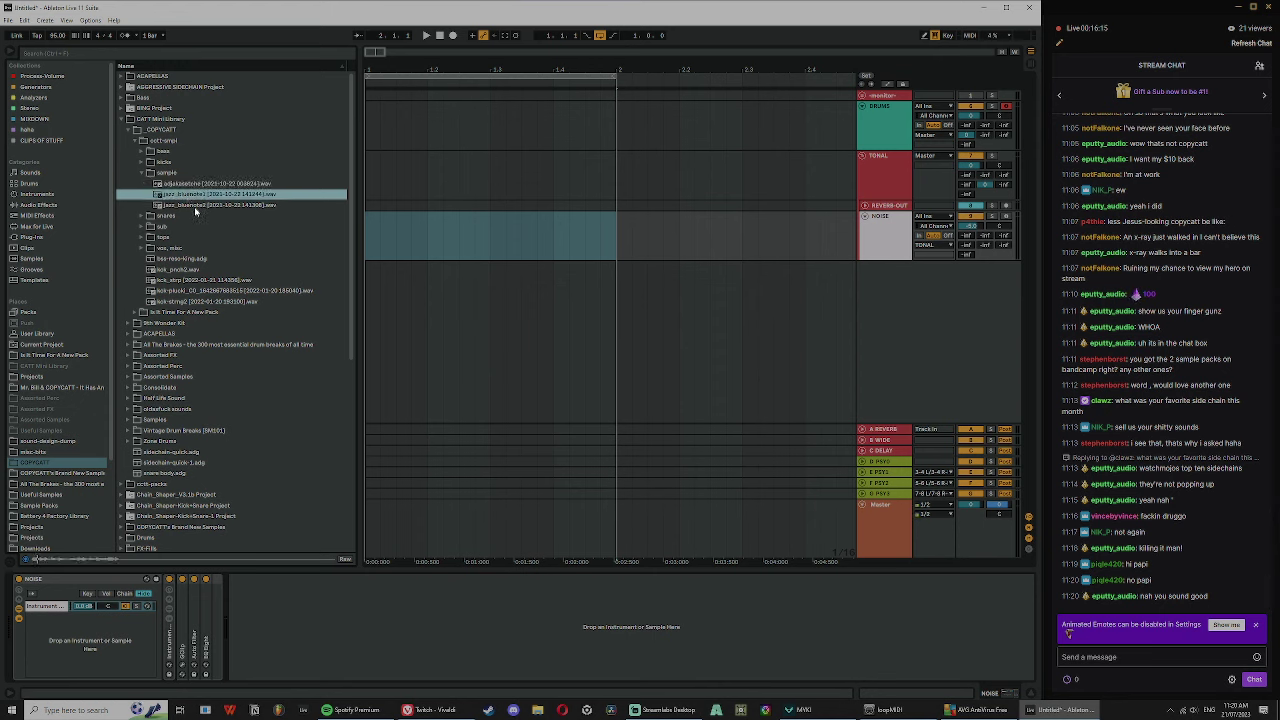
{"action": "left_click", "coordinate": [194, 205]}
{"action": "key", "text": "Up"}
{"action": "left_click", "coordinate": [202, 206]}
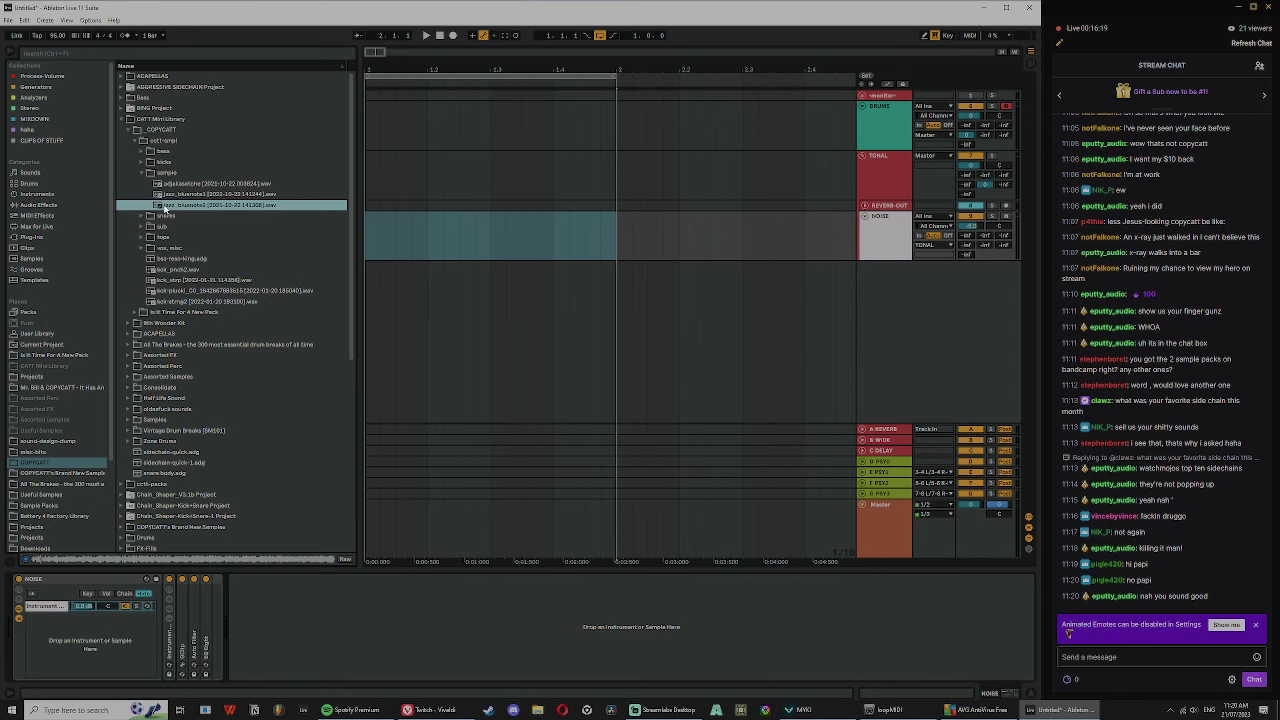
- Place jazz_bluenote2 on a new audio track below NOISE, align it to the arrangement start and open its clip settings
{"action": "left_click_drag", "start_coordinate": [152, 206], "coordinate": [411, 315]}
{"action": "left_click_drag", "start_coordinate": [466, 265], "coordinate": [420, 266]}
{"action": "double_click", "coordinate": [430, 266]}
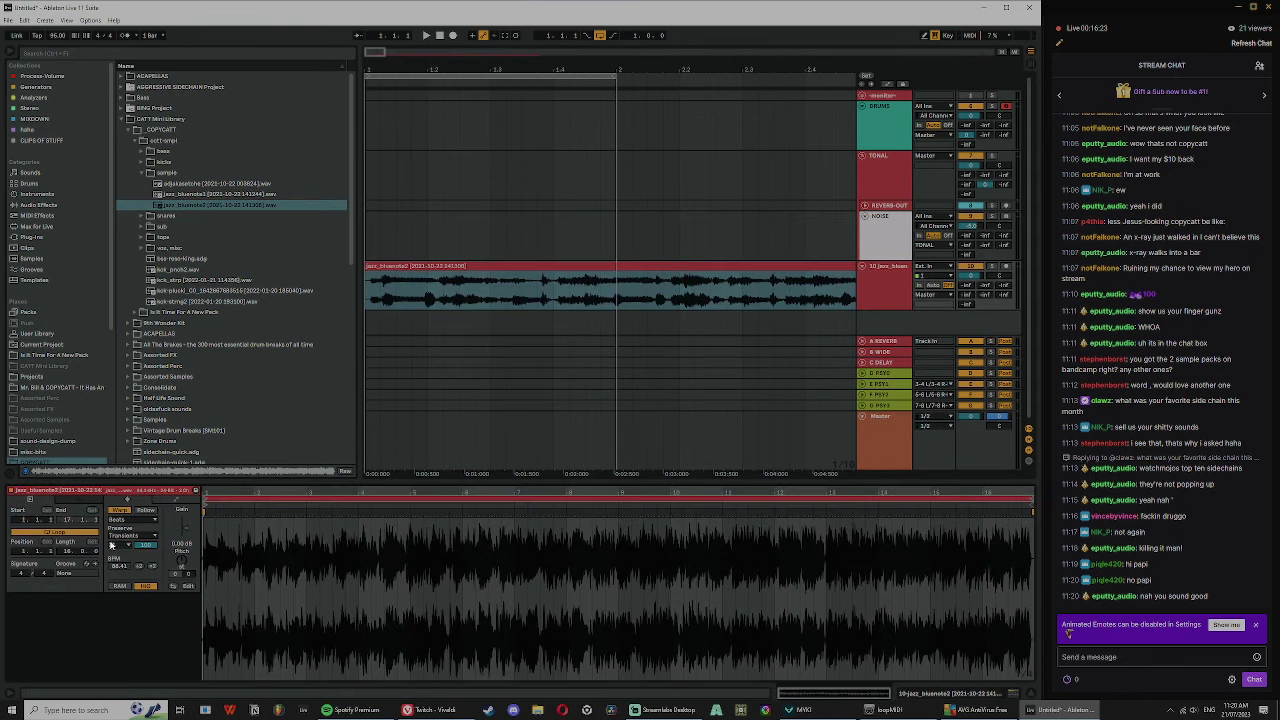
- Turn off warping on the jazz_bluenote2 clip and set its start marker to about 0.18 seconds, at the first strong note
{"action": "left_click", "coordinate": [121, 509]}
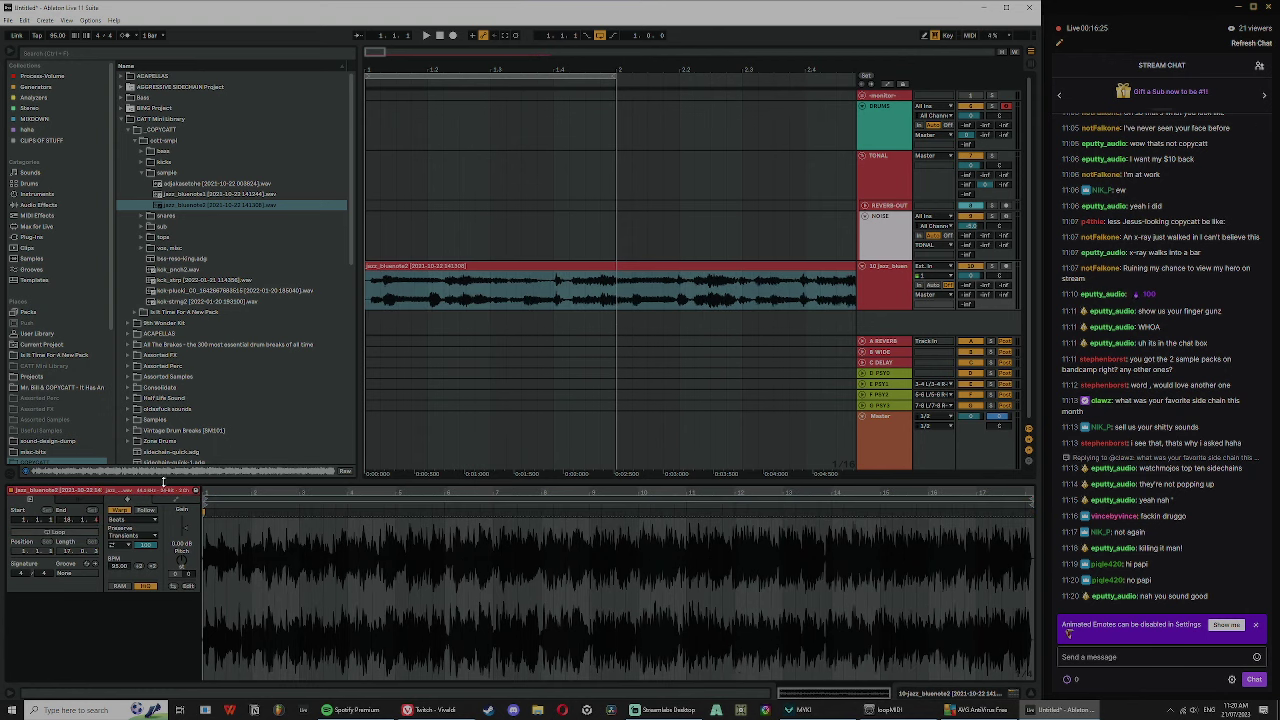
{"action": "left_click", "coordinate": [121, 510]}
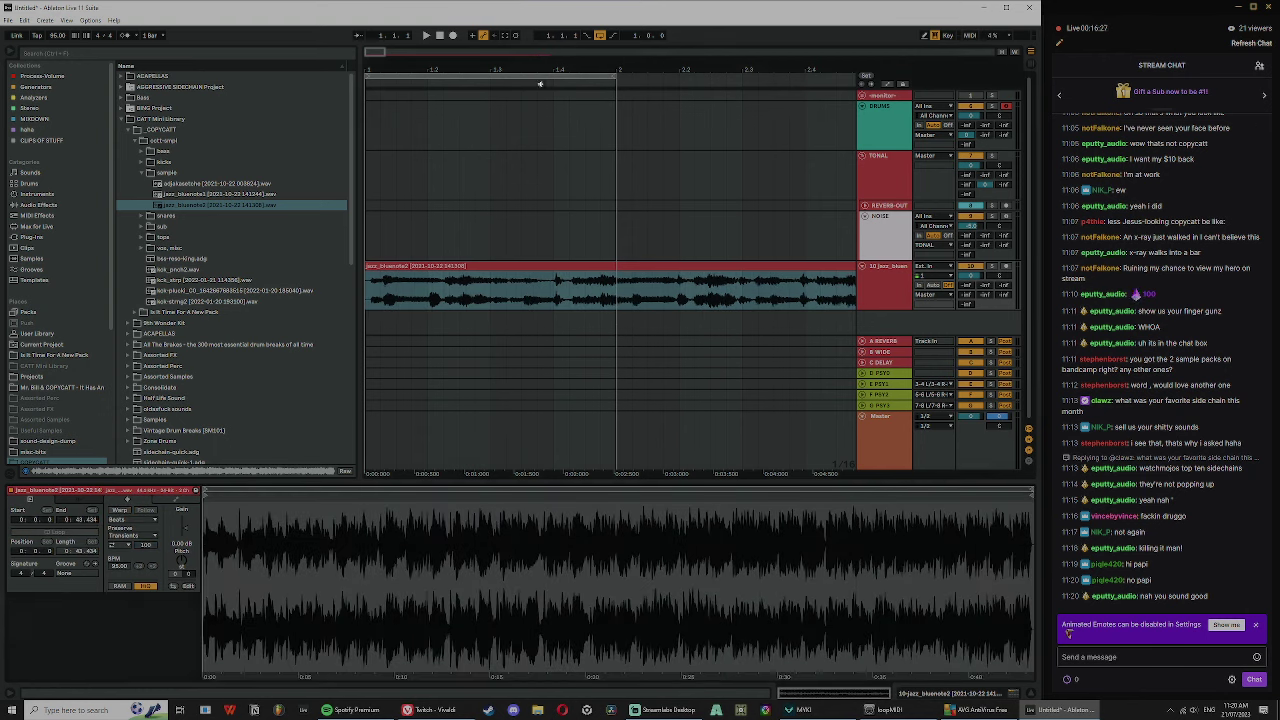
{"action": "left_click_drag", "start_coordinate": [410, 82], "coordinate": [408, 69]}
{"action": "left_click", "coordinate": [431, 266]}
{"action": "key", "text": "ctrl+c"}
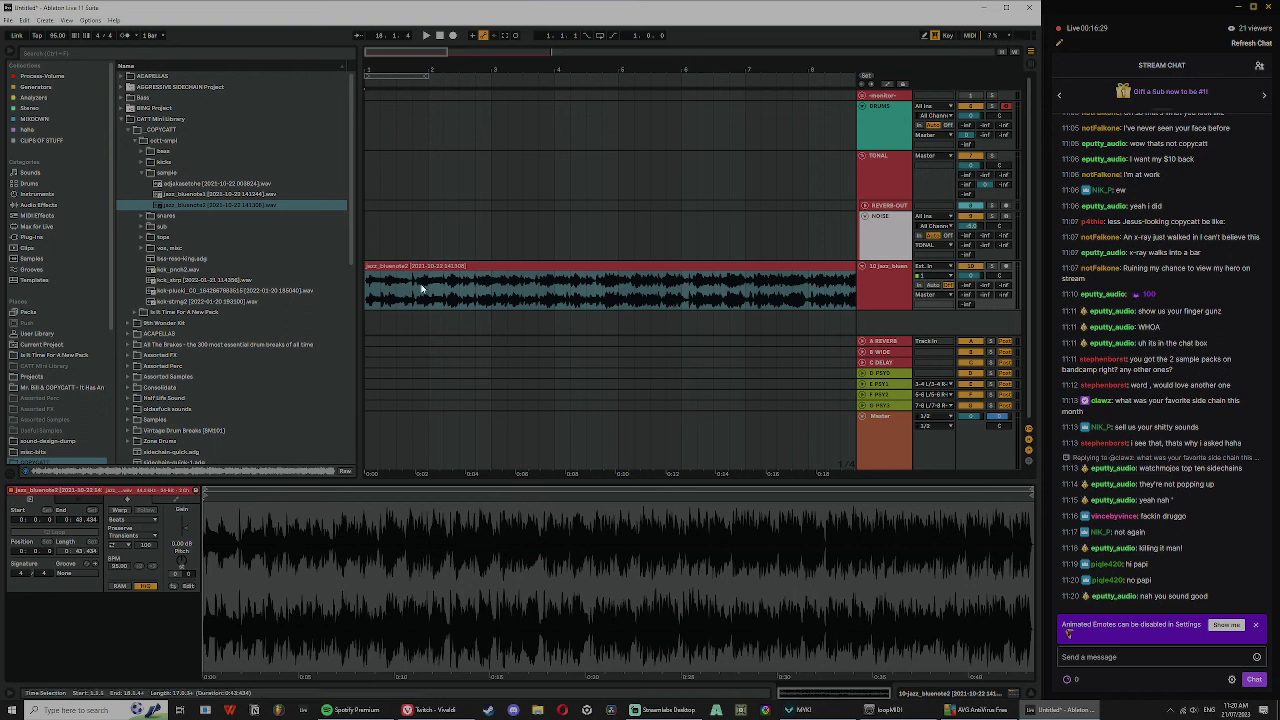
{"action": "left_click_drag", "start_coordinate": [225, 545], "coordinate": [266, 590]}
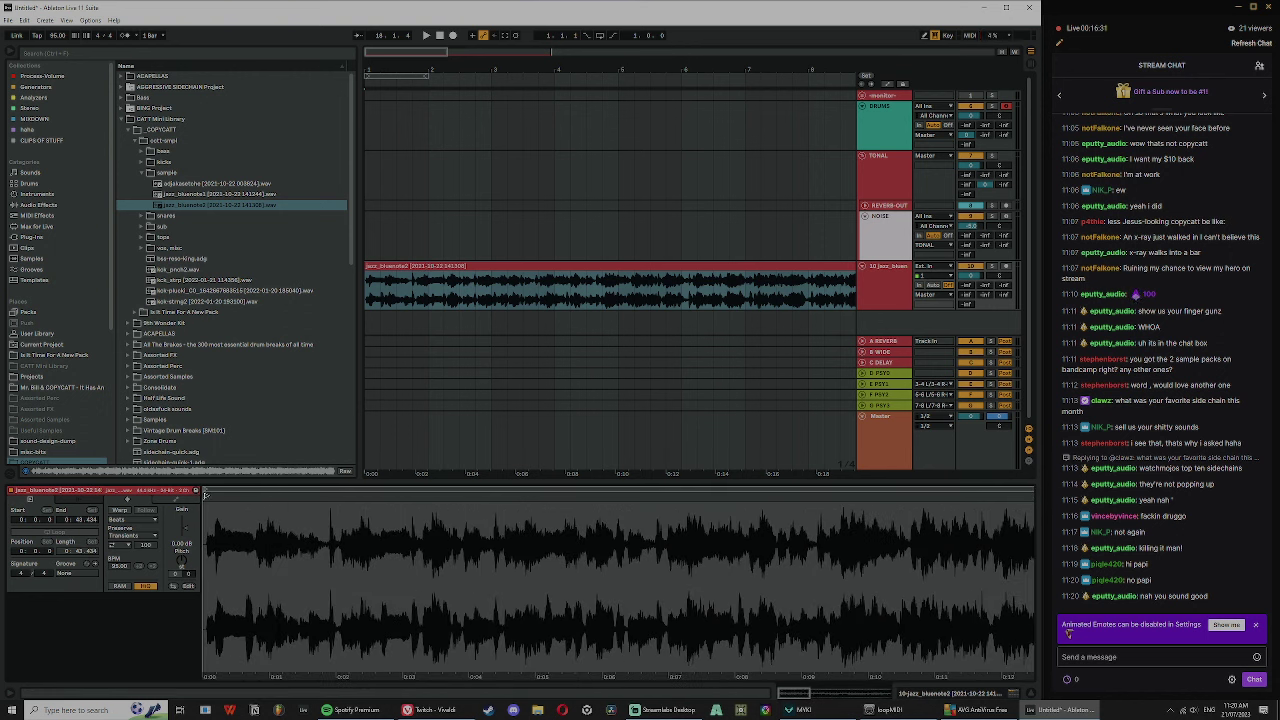
{"action": "left_click_drag", "start_coordinate": [206, 496], "coordinate": [217, 496]}
{"action": "left_click_drag", "start_coordinate": [220, 530], "coordinate": [225, 600]}
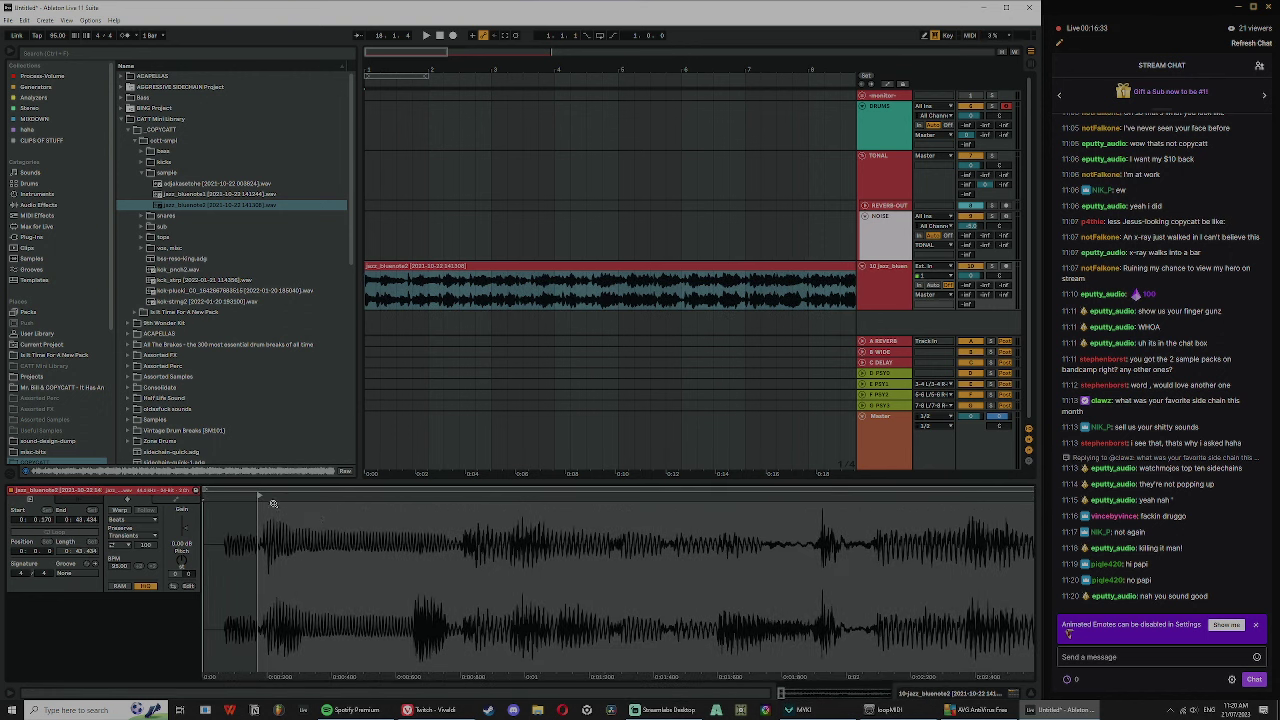
{"action": "key", "text": "space"}
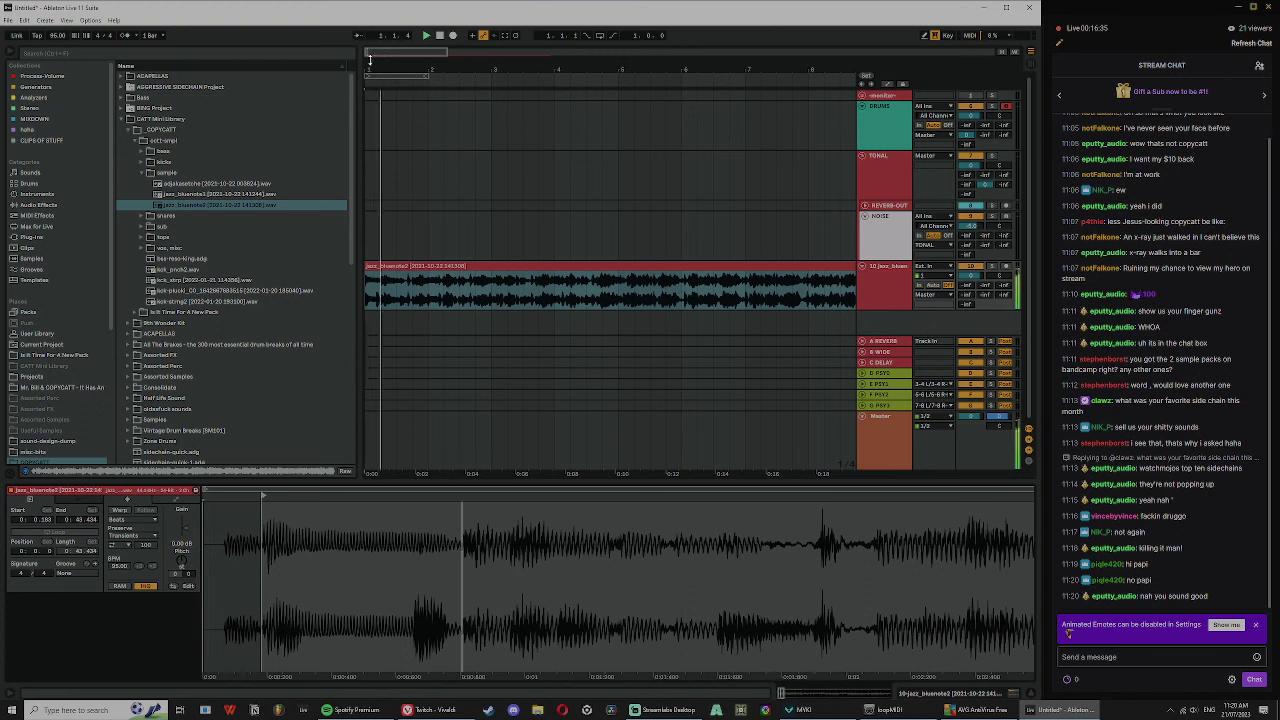
- Split the jazz clip near its start, deactivate the short piece after the first note and start the remaining audio at beat 1.2
{"action": "scroll", "coordinate": [433, 226], "scroll_direction": "up", "scroll_amount": 10}
{"action": "left_click_drag", "start_coordinate": [524, 300], "coordinate": [378, 270]}
{"action": "key", "text": "ctrl+e"}
{"action": "left_click", "coordinate": [506, 265]}
{"action": "key", "text": "0"}
{"action": "left_click", "coordinate": [677, 266]}
{"action": "key", "text": "space"}
{"action": "key", "text": "space"}
{"action": "left_click_drag", "start_coordinate": [714, 60], "coordinate": [515, 38]}
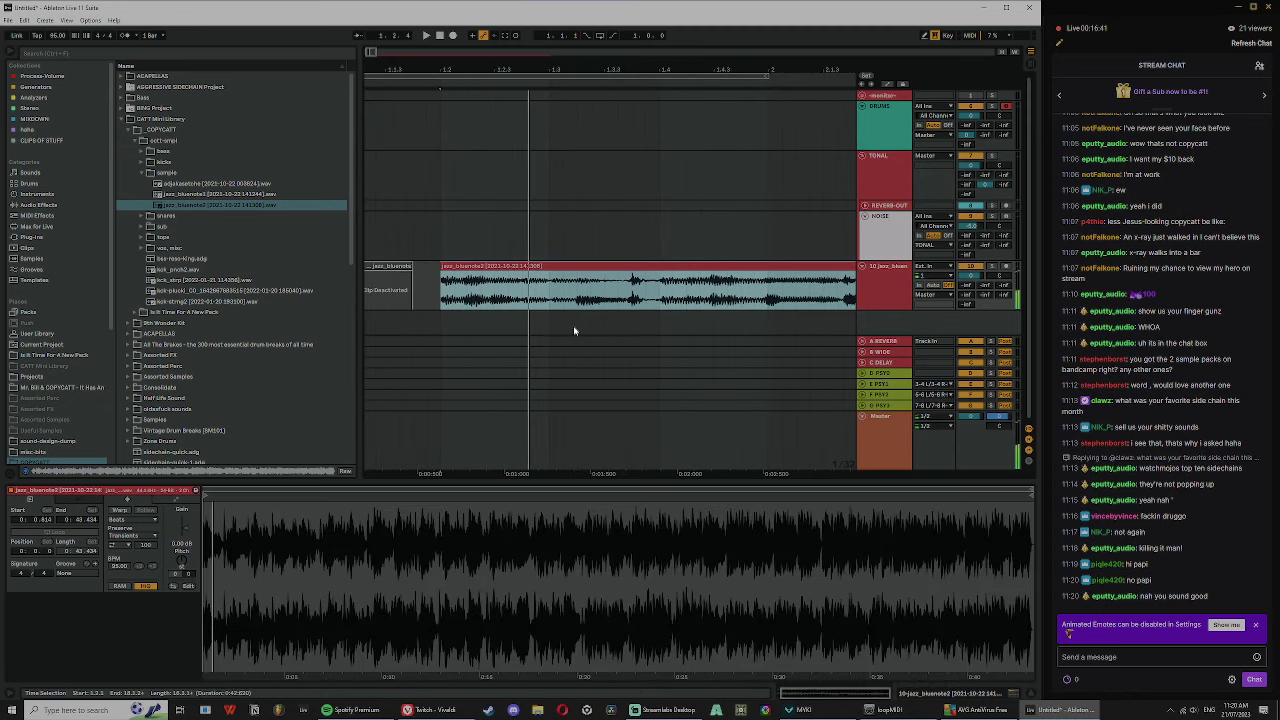
- Audition the jazz clip at beat 1.2 and split it at the note just after beat 1.3
{"action": "left_click", "coordinate": [570, 304]}
{"action": "key", "text": "space"}
{"action": "key", "text": "space"}
{"action": "left_click", "coordinate": [576, 298]}
{"action": "key", "text": "ctrl+e"}
{"action": "left_click", "coordinate": [581, 267]}
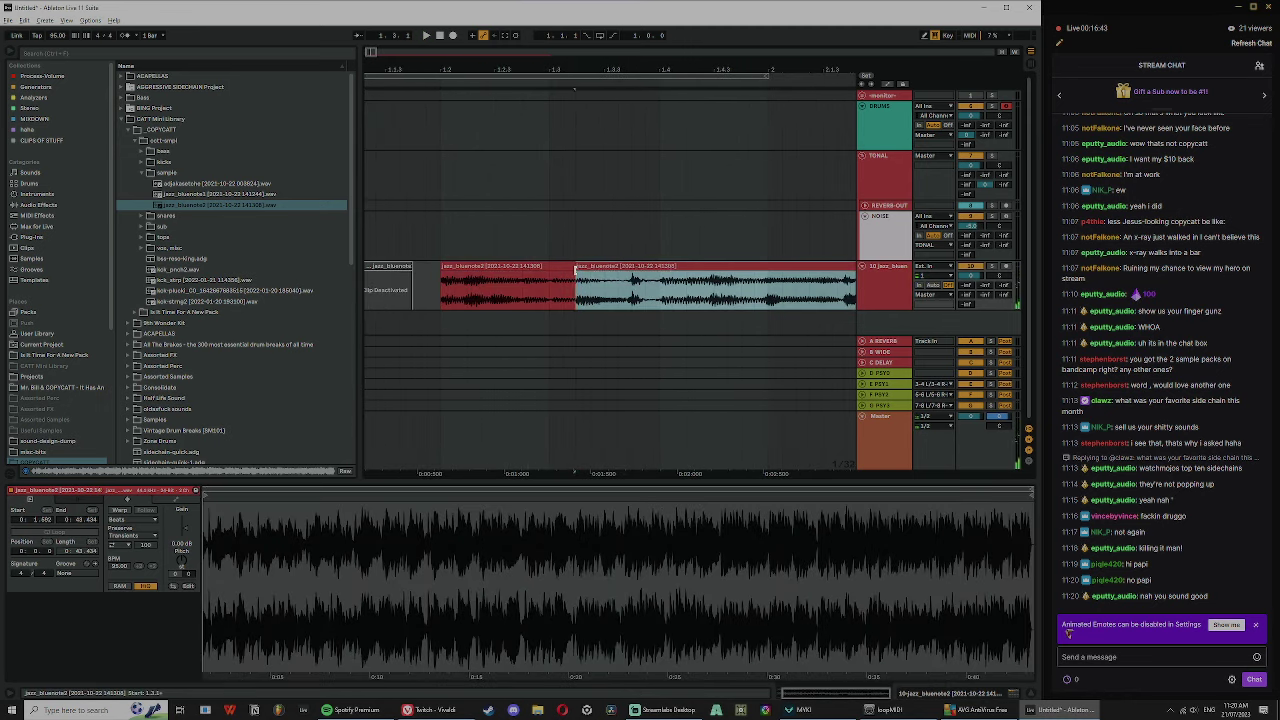
- Audition the following jazz section and split it about halfway between beat 1.4 and bar 2
{"action": "key", "text": "space"}
{"action": "left_click", "coordinate": [700, 307]}
{"action": "key", "text": "space"}
{"action": "key", "text": "space"}
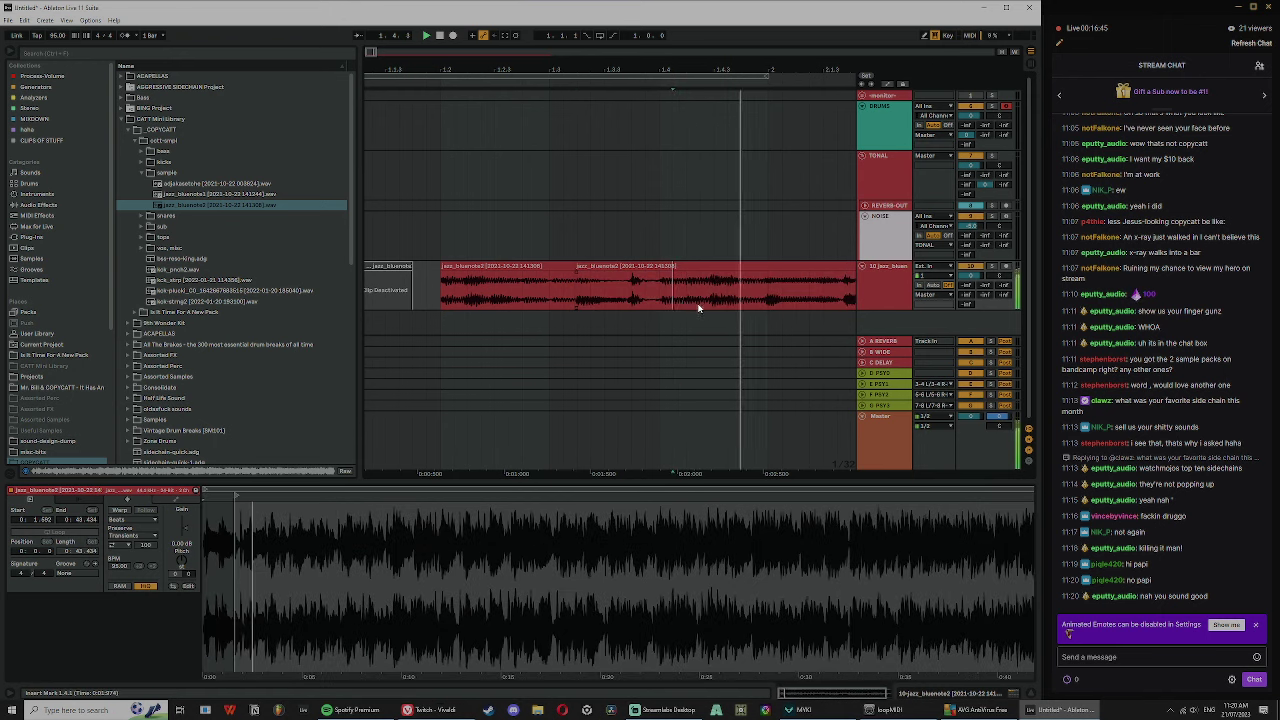
{"action": "key", "text": "space"}
{"action": "left_click", "coordinate": [714, 306]}
{"action": "key", "text": "space"}
{"action": "key", "text": "space"}
{"action": "key", "text": "ctrl+e"}
{"action": "key", "text": "space"}
{"action": "left_click", "coordinate": [718, 267]}
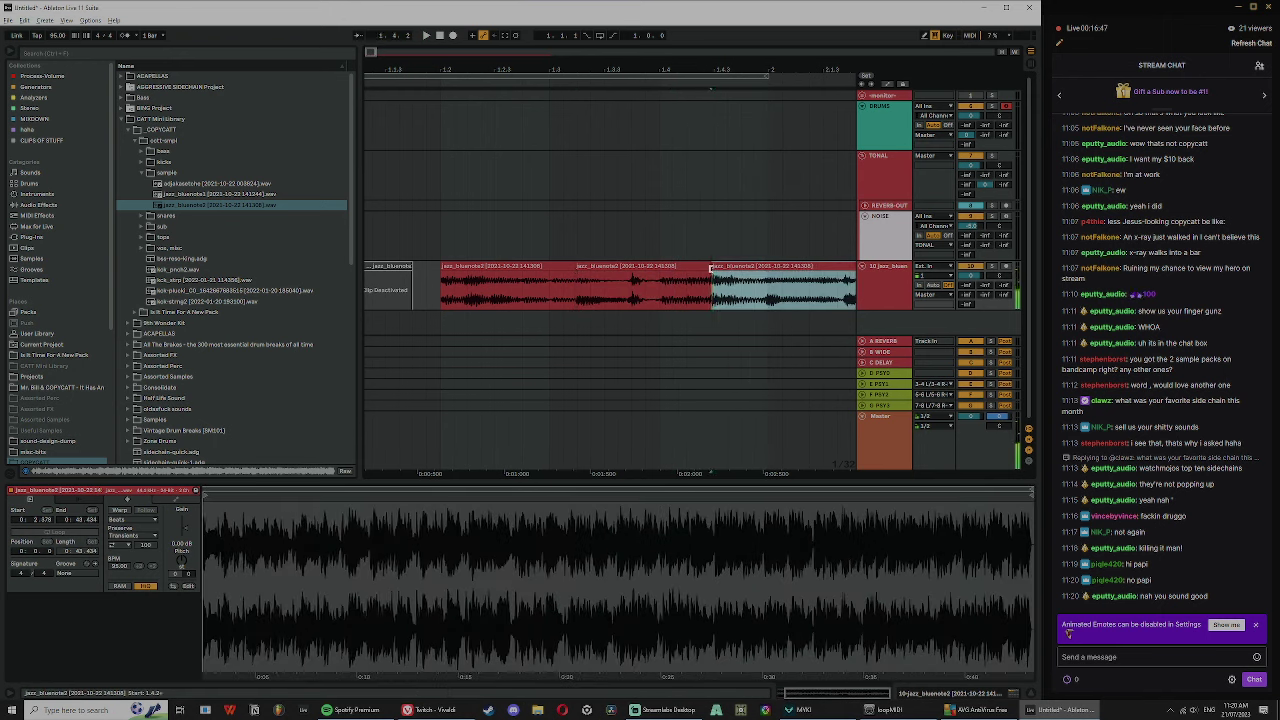
- Split the jazz clip at bar 2 and move the short piece before it into the space just ahead of beat 1.2
{"action": "left_click", "coordinate": [766, 291]}
{"action": "key", "text": "ctrl+e"}
{"action": "left_click", "coordinate": [771, 265]}
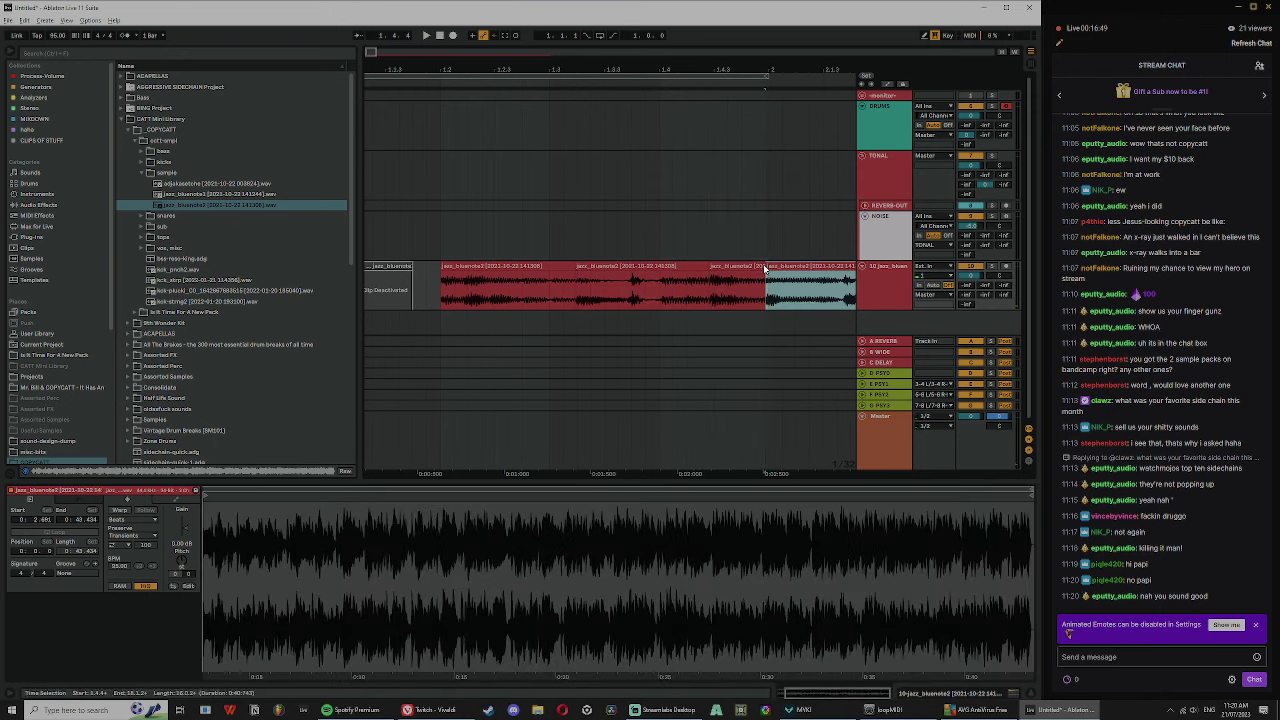
{"action": "left_click", "coordinate": [740, 266]}
{"action": "left_click_drag", "start_coordinate": [739, 60], "coordinate": [478, 58]}
{"action": "left_click_drag", "start_coordinate": [478, 267], "coordinate": [388, 283]}
{"action": "left_click", "coordinate": [450, 277]}
{"action": "left_click", "coordinate": [452, 267]}
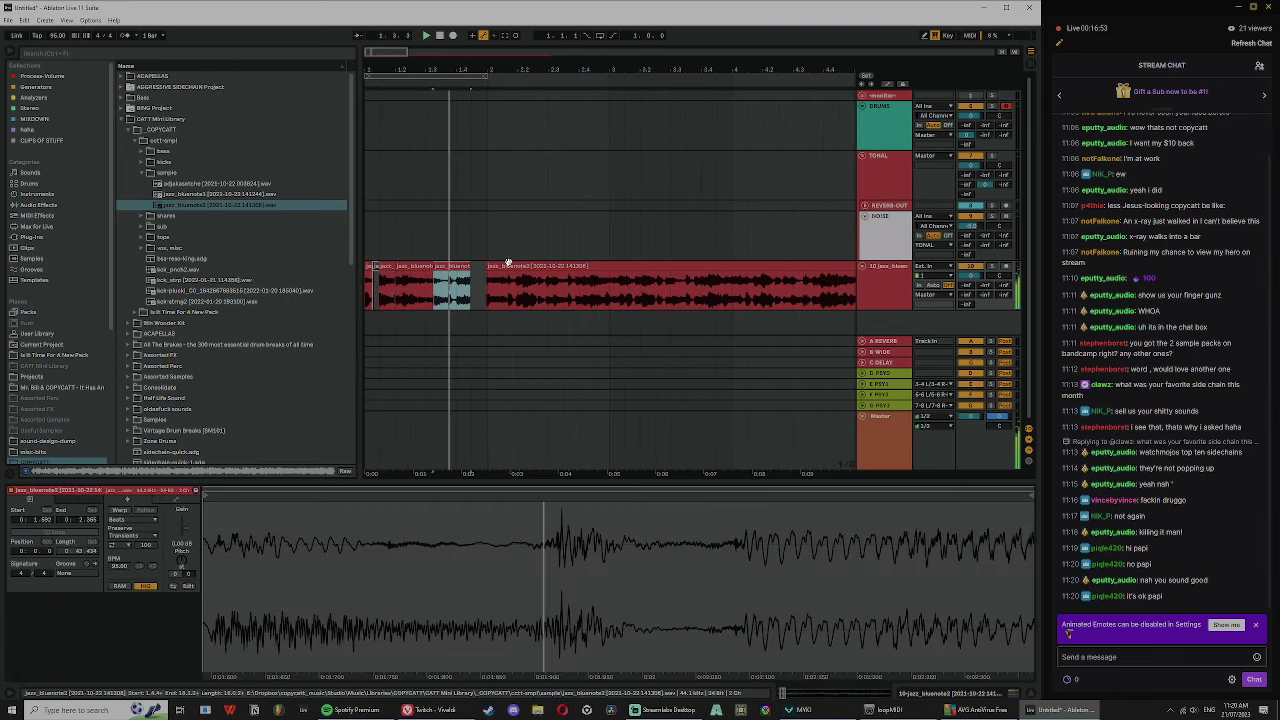
- Audition the long jazz clip from bar 2 and split it at two points shortly after bar 3
{"action": "left_click", "coordinate": [517, 265]}
{"action": "left_click_drag", "start_coordinate": [541, 62], "coordinate": [641, 280]}
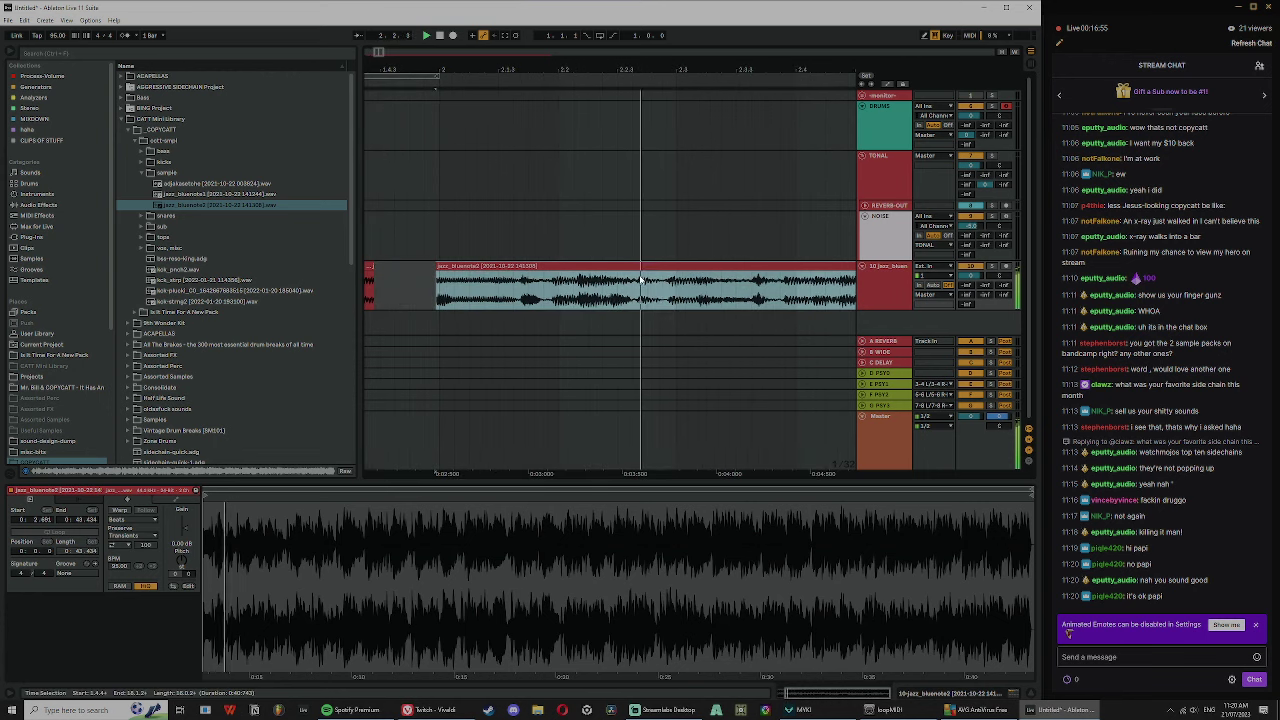
{"action": "left_click", "coordinate": [747, 294]}
{"action": "mouse_move", "coordinate": [797, 62]}
{"action": "left_mouse_down"}
{"action": "mouse_move", "coordinate": [517, 52]}
{"action": "mouse_move", "coordinate": [618, 250]}
{"action": "left_mouse_up"}
{"action": "key", "text": "space"}
{"action": "left_click", "coordinate": [581, 303]}
{"action": "key", "text": "space"}
{"action": "key", "text": "space"}
{"action": "key", "text": "ctrl+e"}
{"action": "left_click", "coordinate": [609, 292]}
{"action": "key", "text": "ctrl+e"}
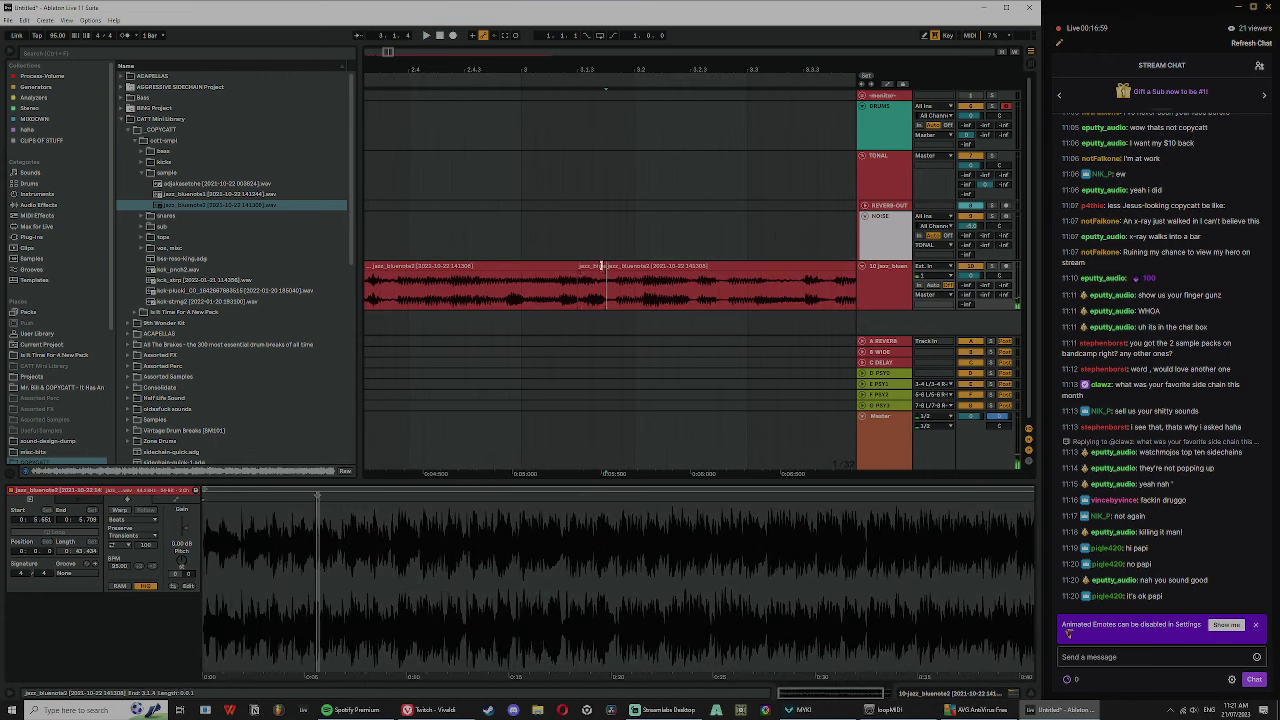
- Select the short jazz piece between the two cuts after bar 3 and delete it
{"action": "left_click", "coordinate": [598, 275]}
{"action": "key", "text": "Left"}
{"action": "left_click", "coordinate": [598, 275]}
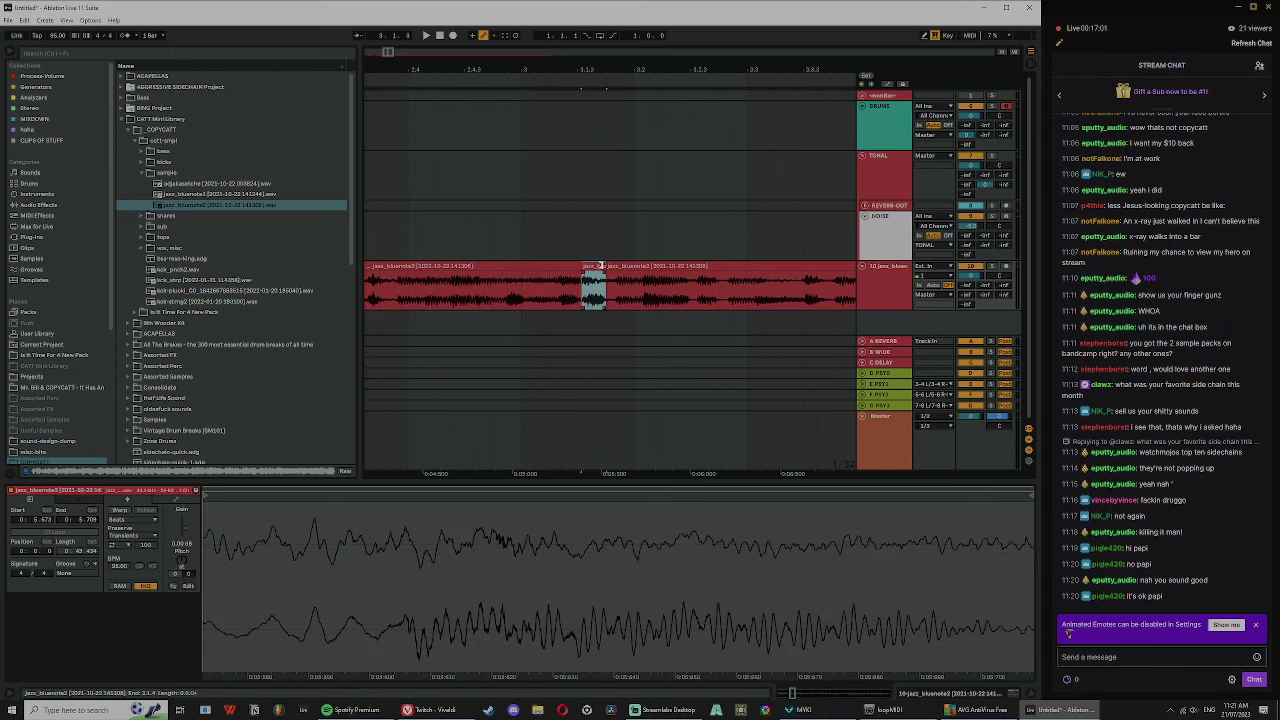
{"action": "left_click_drag", "start_coordinate": [622, 71], "coordinate": [694, 12]}
{"action": "key", "text": "Delete"}
- Play the jazz clip at beat 1.2 and trim its start to just after the beat
{"action": "left_click_drag", "start_coordinate": [398, 66], "coordinate": [440, 102]}
{"action": "left_click", "coordinate": [450, 265]}
{"action": "key", "text": "space"}
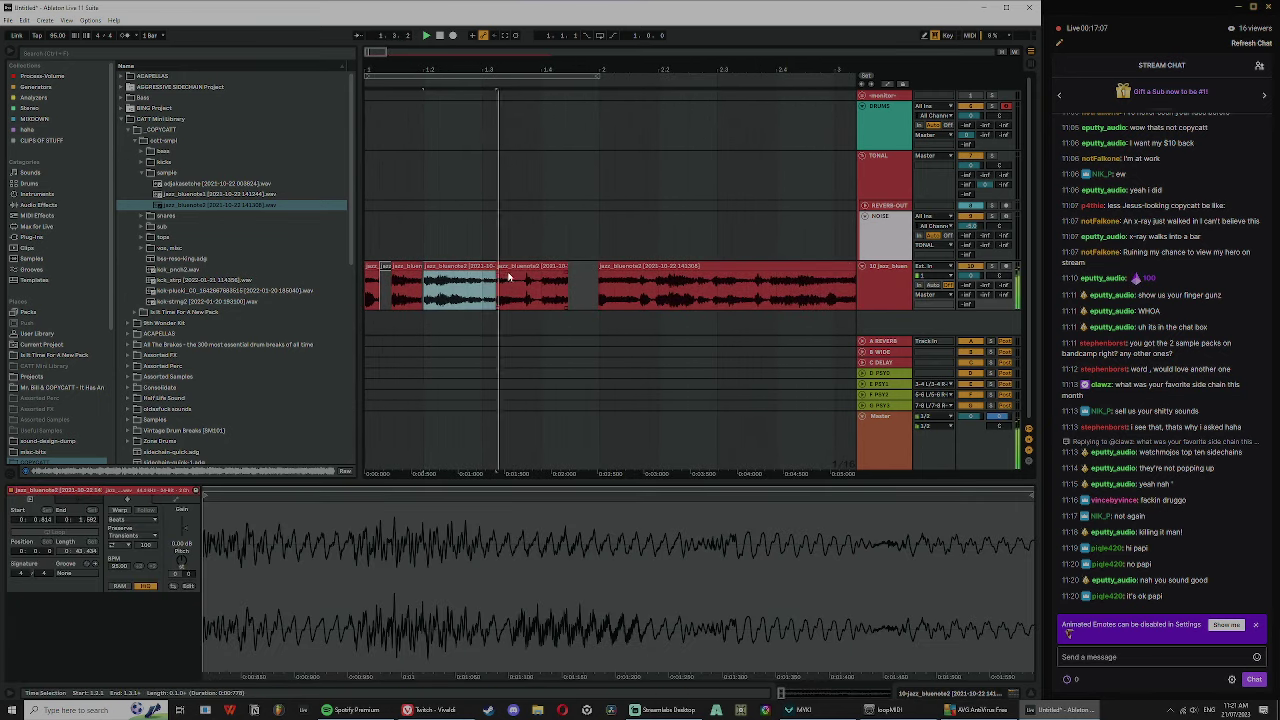
{"action": "key", "text": "space"}
{"action": "mouse_move", "coordinate": [425, 268]}
{"action": "left_mouse_down"}
{"action": "mouse_move", "coordinate": [448, 250]}
{"action": "mouse_move", "coordinate": [436, 270]}
{"action": "left_mouse_up"}
{"action": "key", "text": "space"}
{"action": "key", "text": "space"}
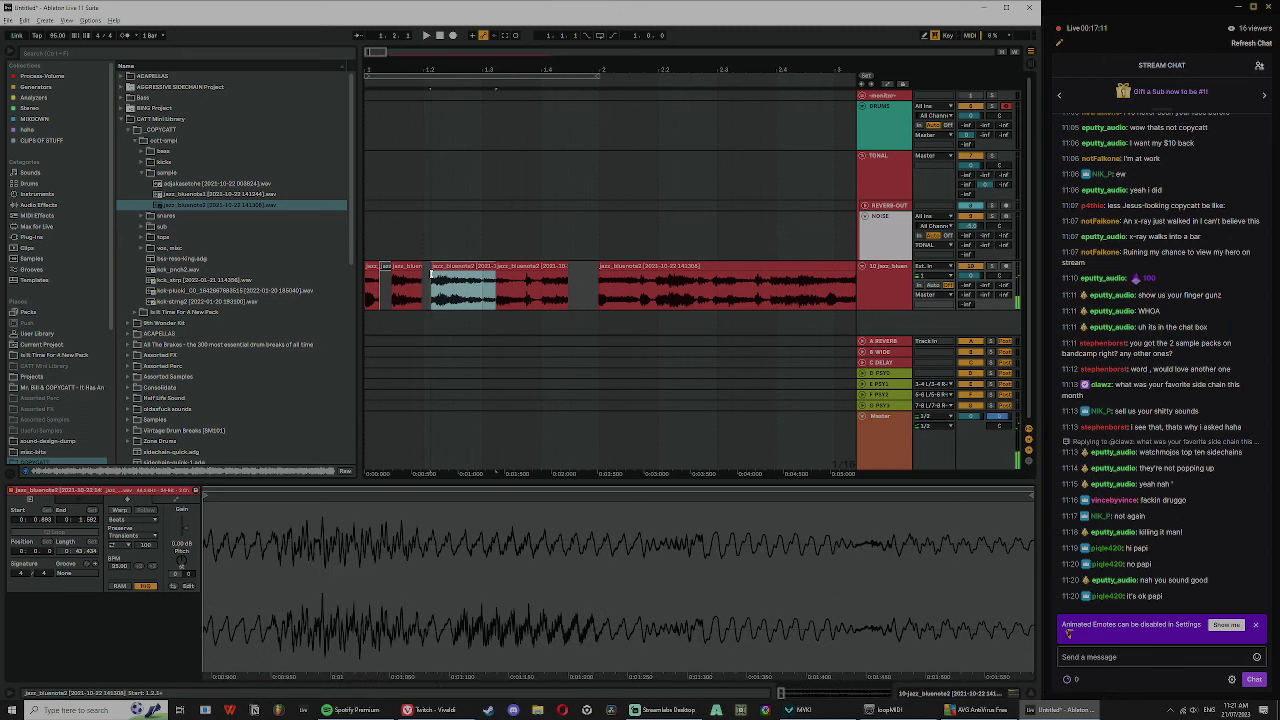
{"action": "key", "text": "space"}
{"action": "key", "text": "space"}
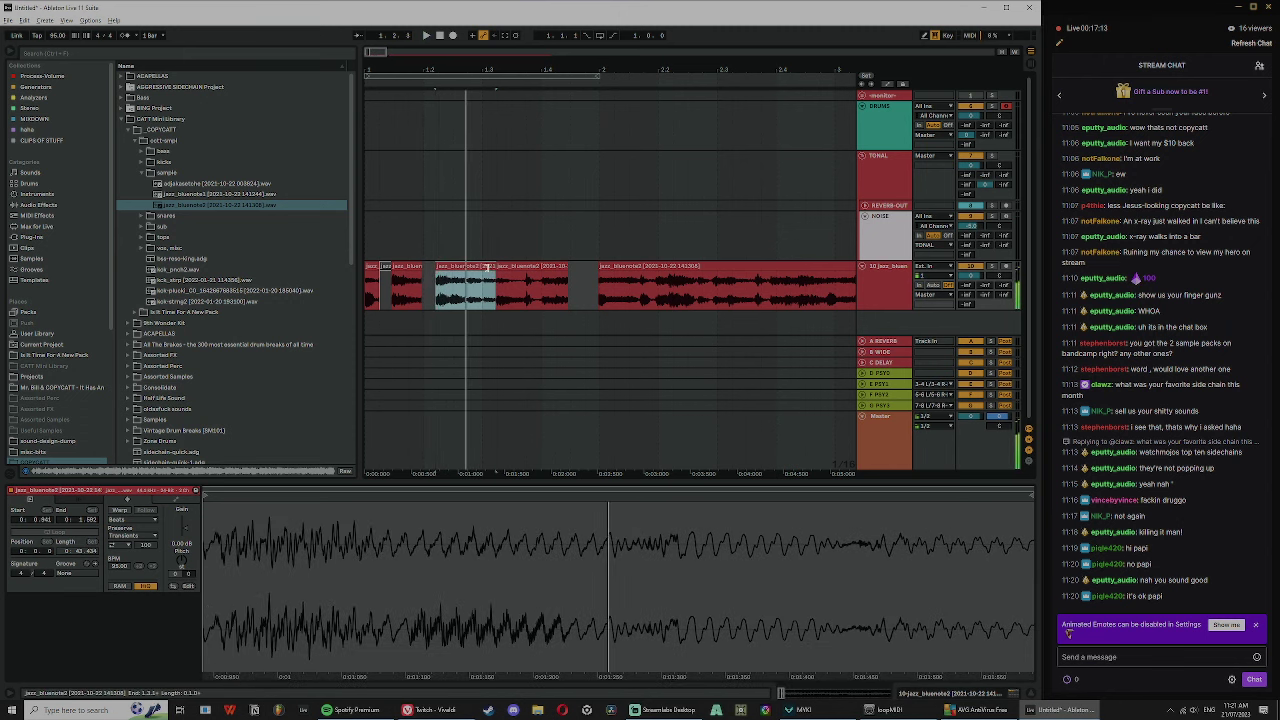
- Shorten the end of the clip after beat 1.2 to a brief stab and audition the opening chops
{"action": "left_click_drag", "start_coordinate": [494, 266], "coordinate": [448, 265]}
{"action": "key", "text": "space"}
{"action": "left_click", "coordinate": [405, 268]}
{"action": "left_click", "coordinate": [372, 268]}
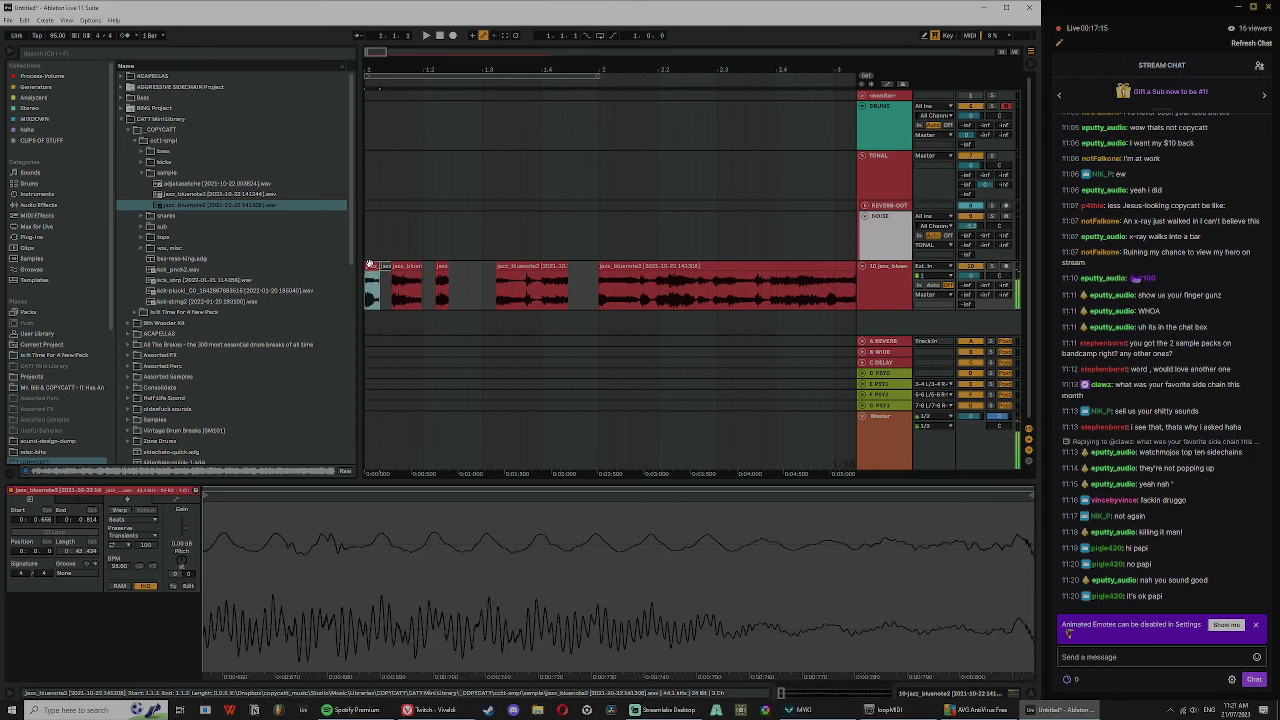
- Split the jazz clip after beat 1.3 at beat 1.4 and extend the second piece to bar 2
{"action": "left_click", "coordinate": [520, 266]}
{"action": "key", "text": "space"}
{"action": "key", "text": "space"}
{"action": "left_click", "coordinate": [547, 298]}
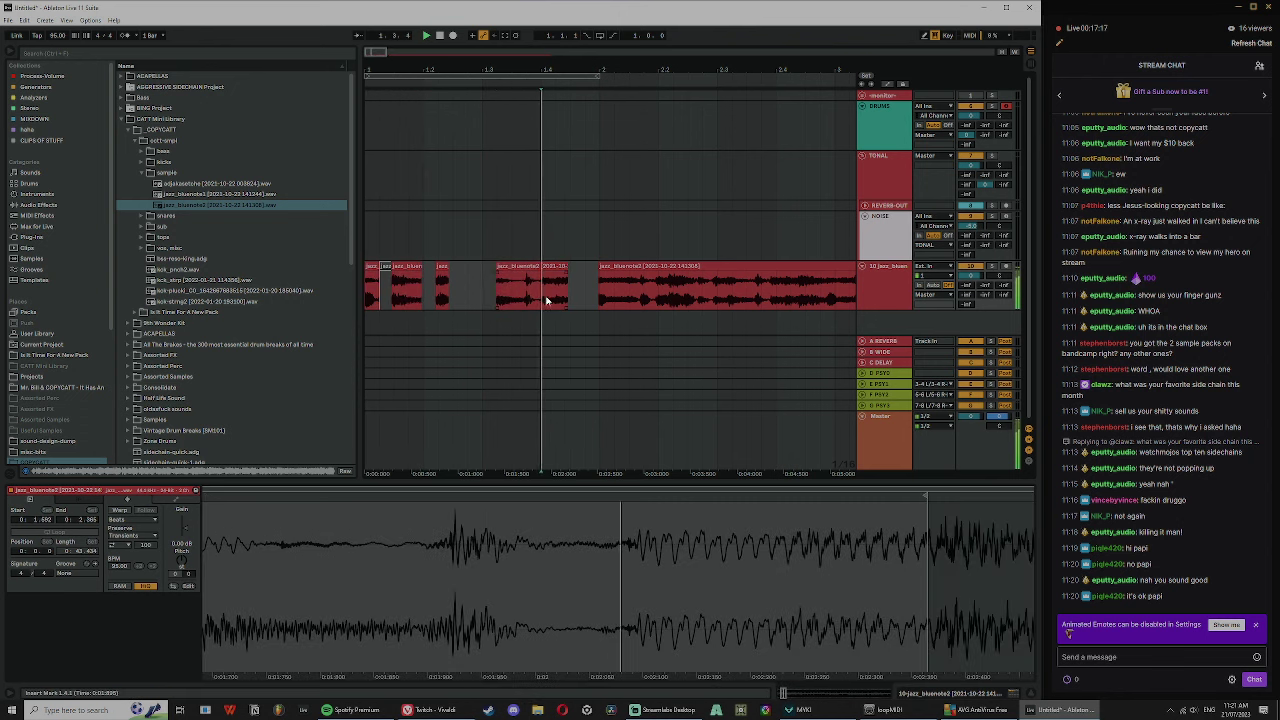
{"action": "key", "text": "space"}
{"action": "key", "text": "ctrl+e"}
{"action": "left_click", "coordinate": [547, 268]}
{"action": "key", "text": "space"}
{"action": "left_click_drag", "start_coordinate": [568, 268], "coordinate": [598, 268]}
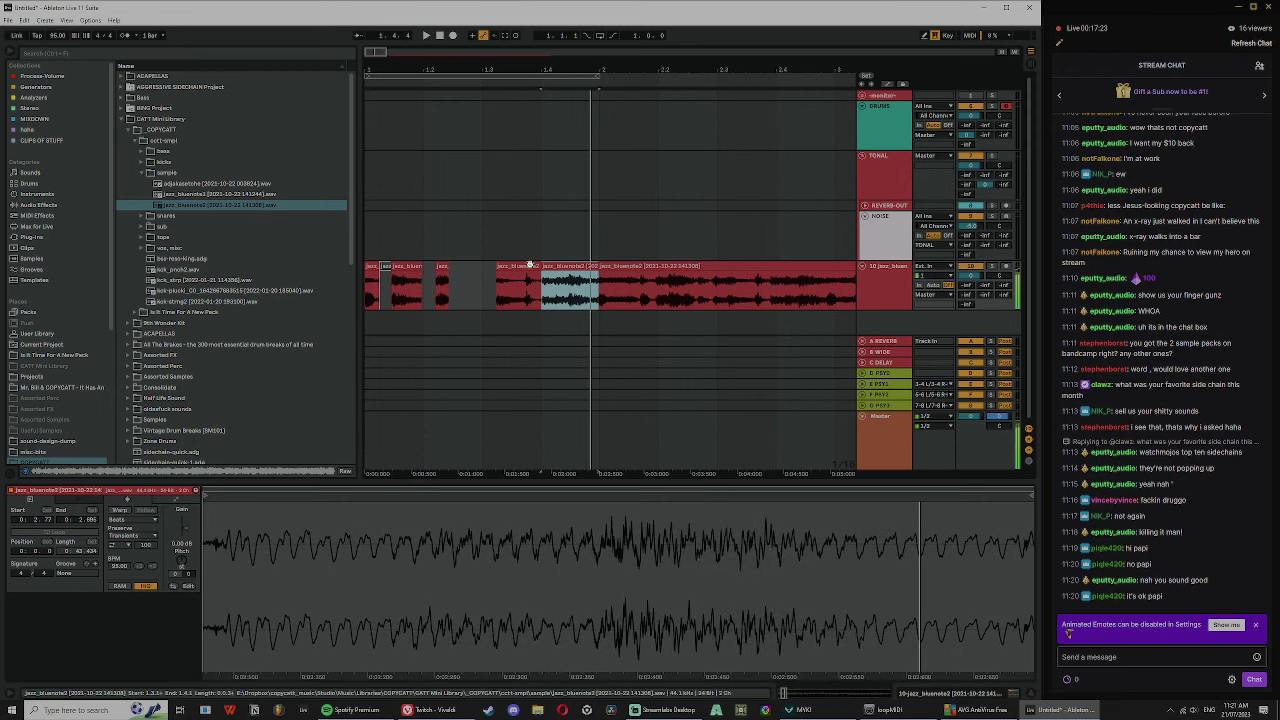
- Move the extended jazz piece from beat 1.4 to beat 1.3, replacing the chop there
{"action": "left_click", "coordinate": [517, 267]}
{"action": "key", "text": "space"}
{"action": "left_click_drag", "start_coordinate": [577, 266], "coordinate": [534, 266]}
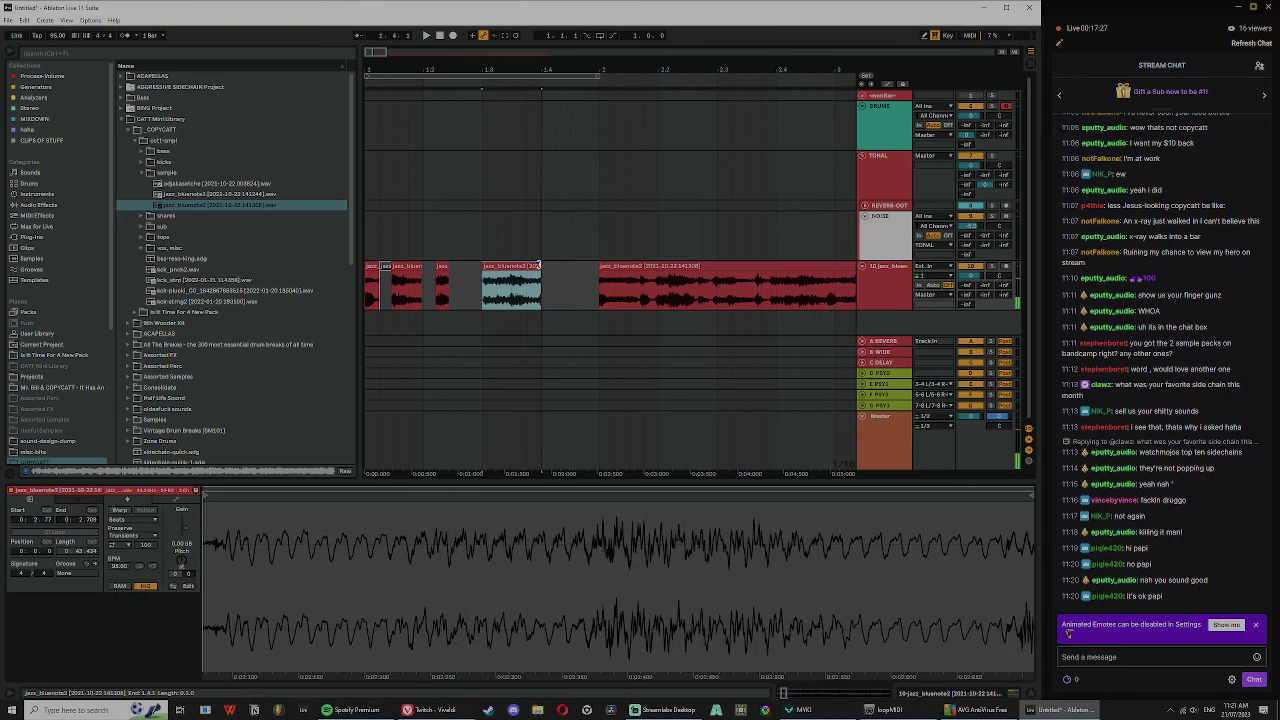
- Enable warping on the clip at beat 1.3, set the warp mode to Complex Pro and stretch it to bar 2
{"action": "left_click", "coordinate": [123, 512]}
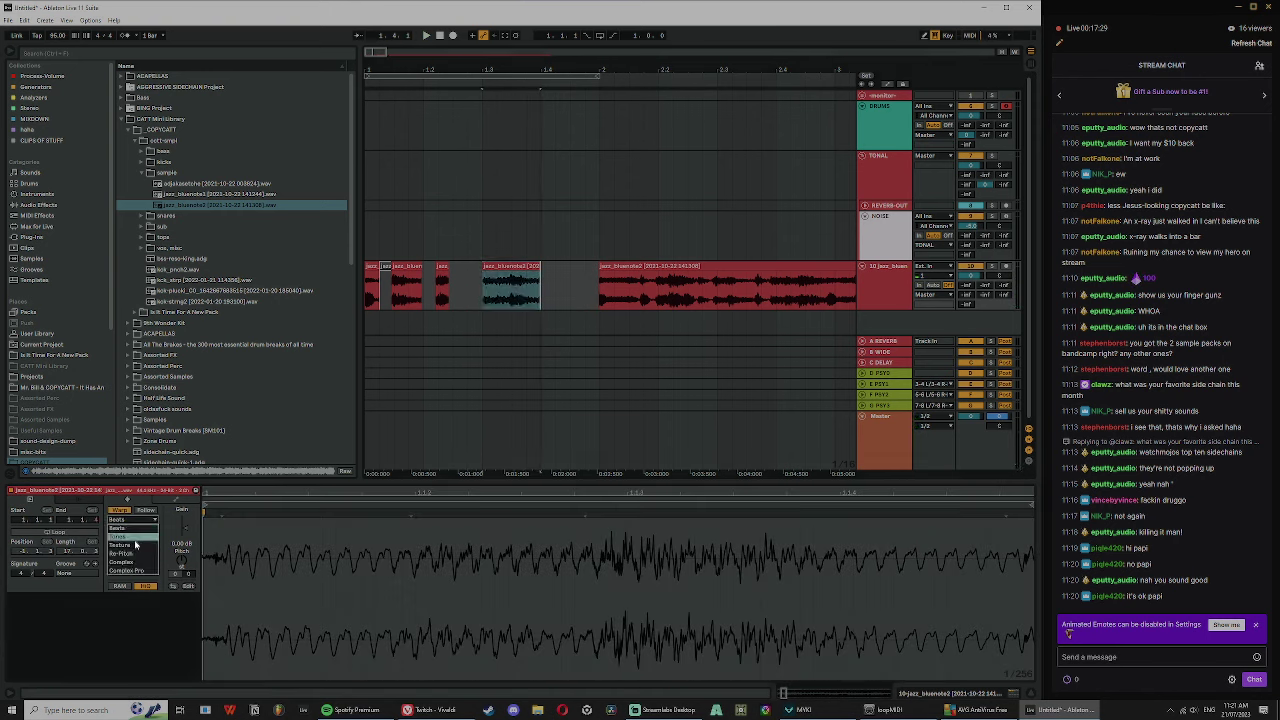
{"action": "left_click", "coordinate": [152, 567]}
{"action": "key", "text": "space"}
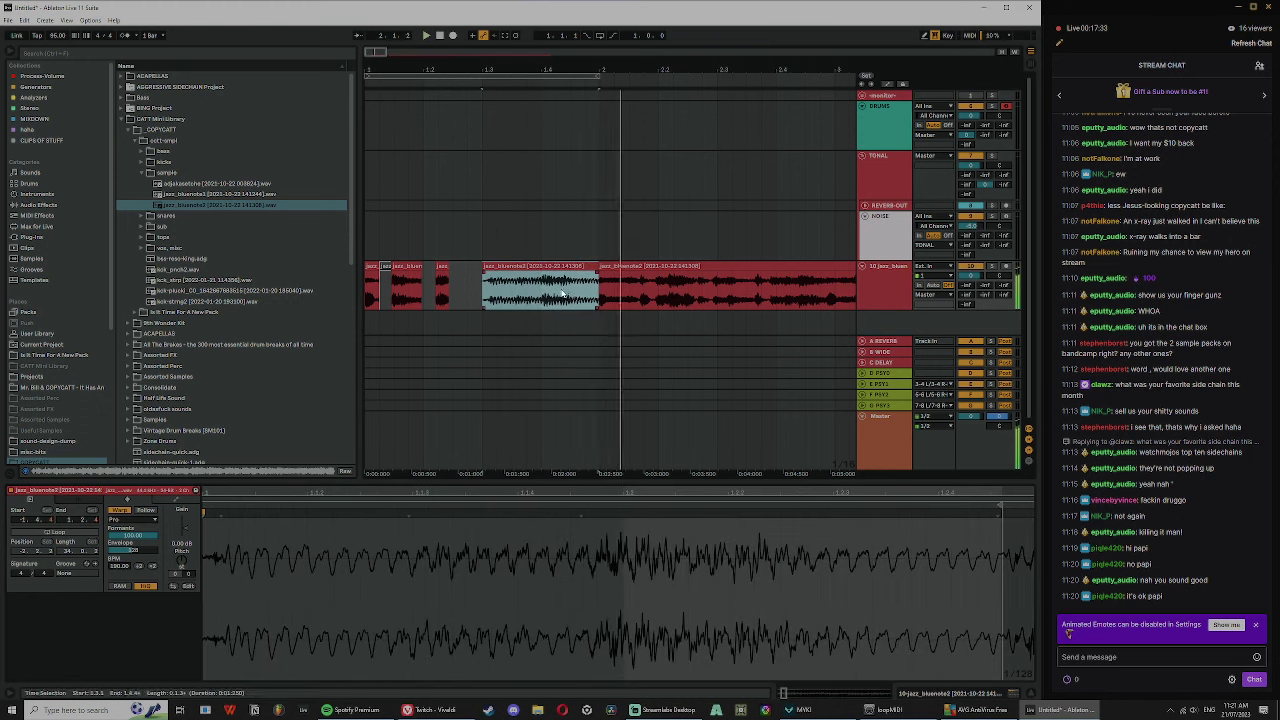
- Split the stretched clip at beat 1.4 and move its second half to the start of a new audio track
{"action": "left_click", "coordinate": [548, 286]}
{"action": "key", "text": "ctrl+e"}
{"action": "left_click", "coordinate": [556, 267]}
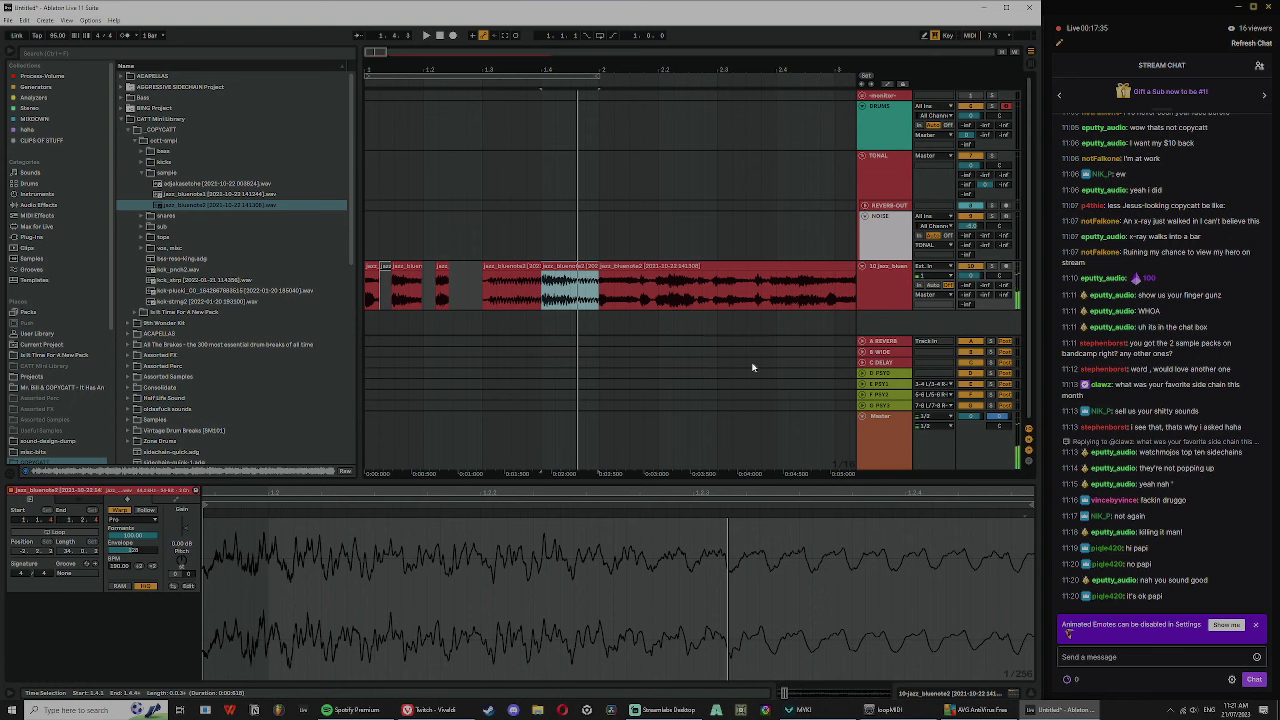
{"action": "key", "text": "ctrl+t"}
{"action": "left_click_drag", "start_coordinate": [573, 268], "coordinate": [412, 287]}
- Reverse the jazz piece on the new audio track and audition it
{"action": "key", "text": "r"}
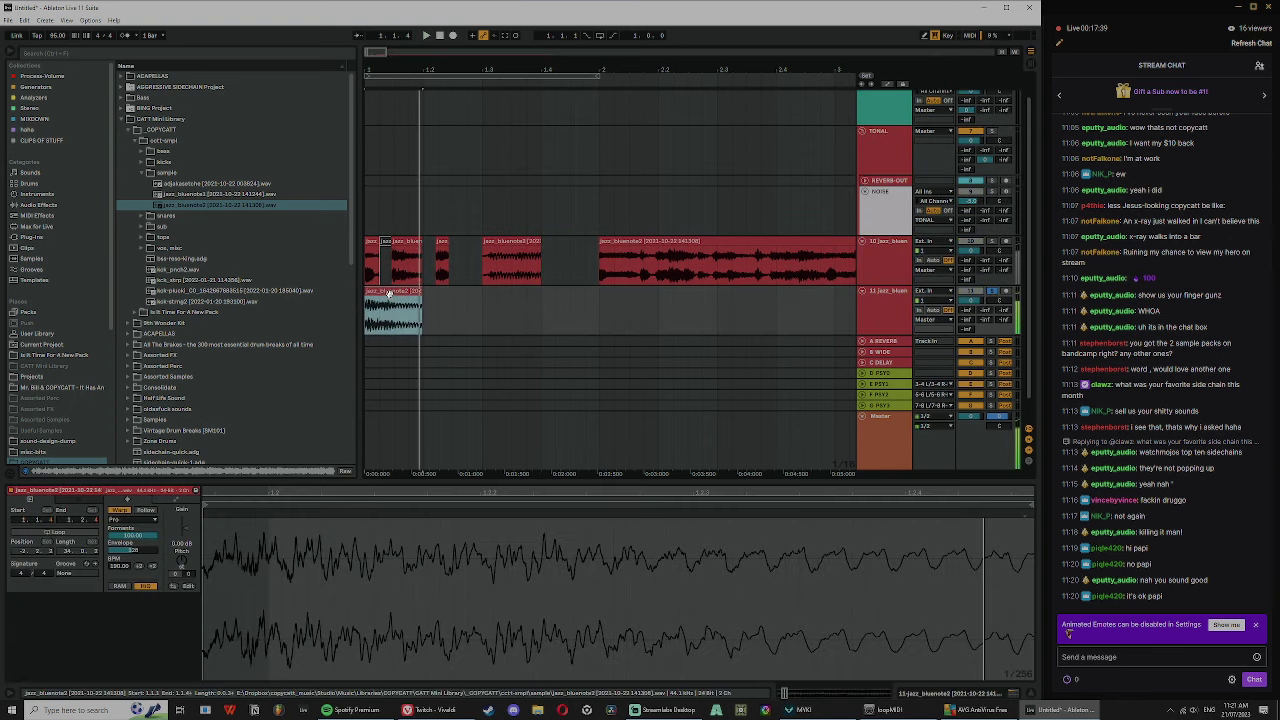
{"action": "key", "text": "space"}
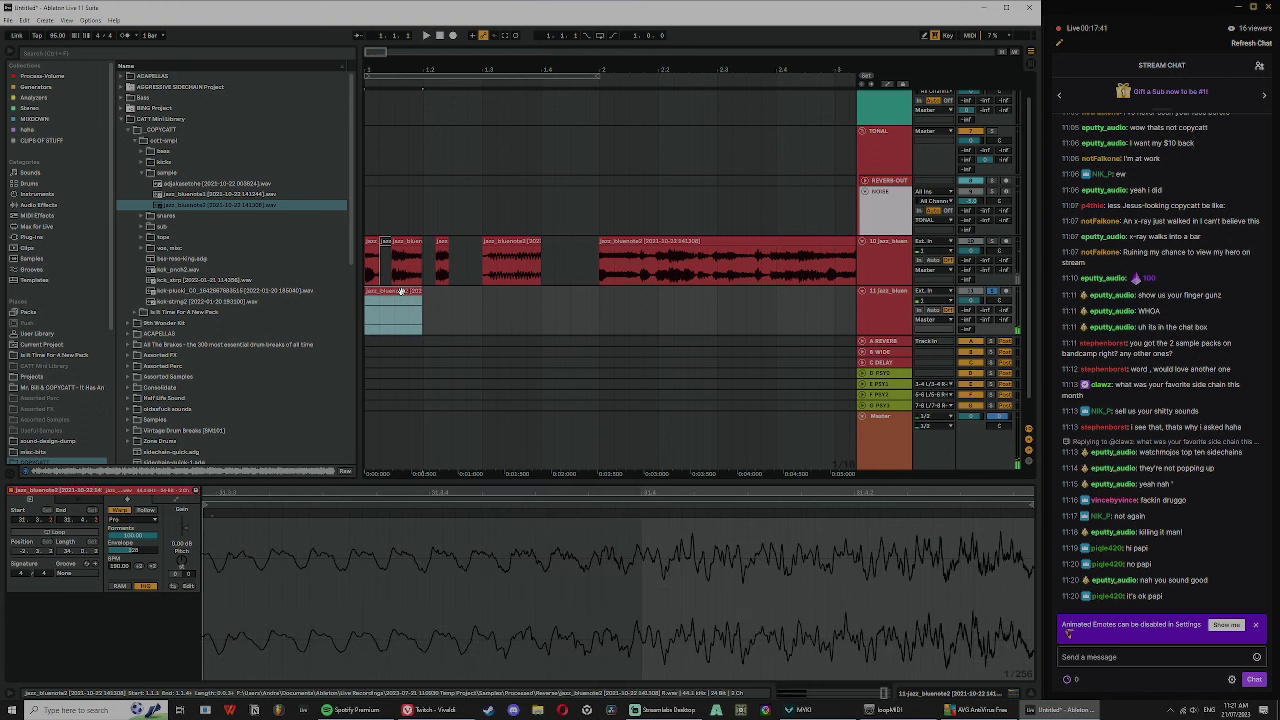
{"action": "key", "text": "space"}
{"action": "key", "text": "space"}
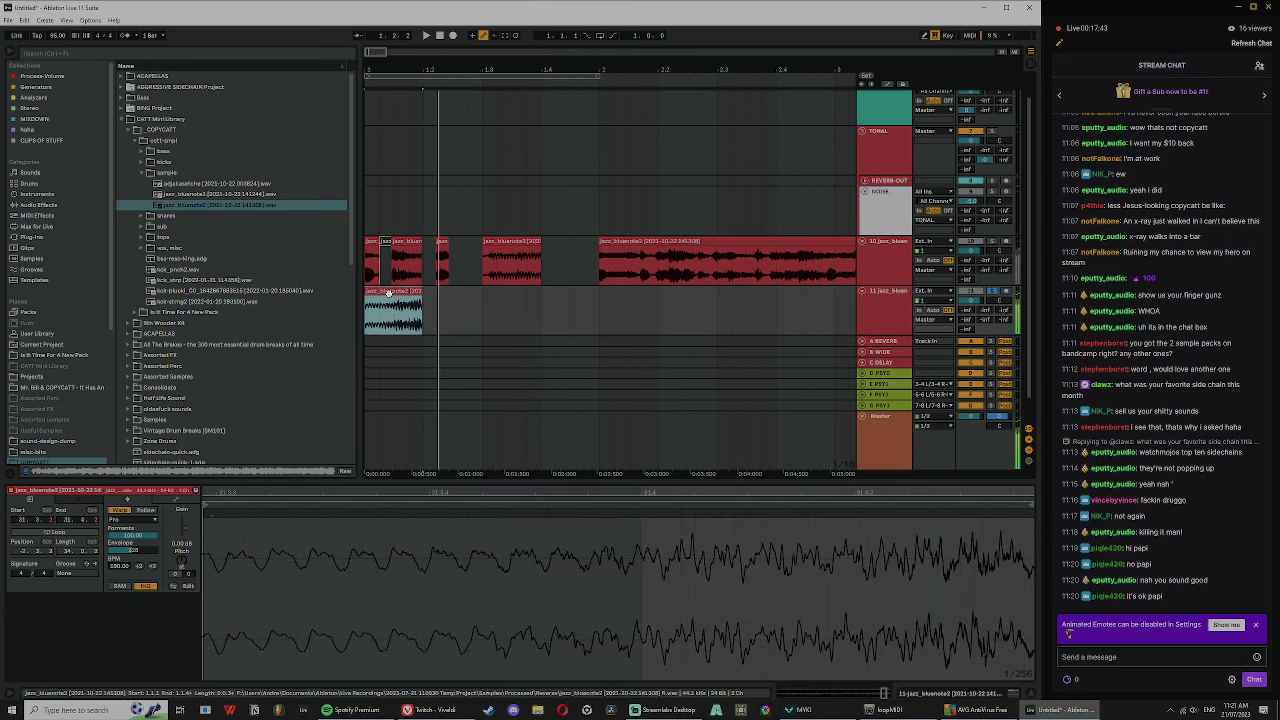
- Insert a MIDI track below the reversed clip's track and load the Max for Live instrument Granulator II onto it
{"action": "left_click", "coordinate": [886, 297]}
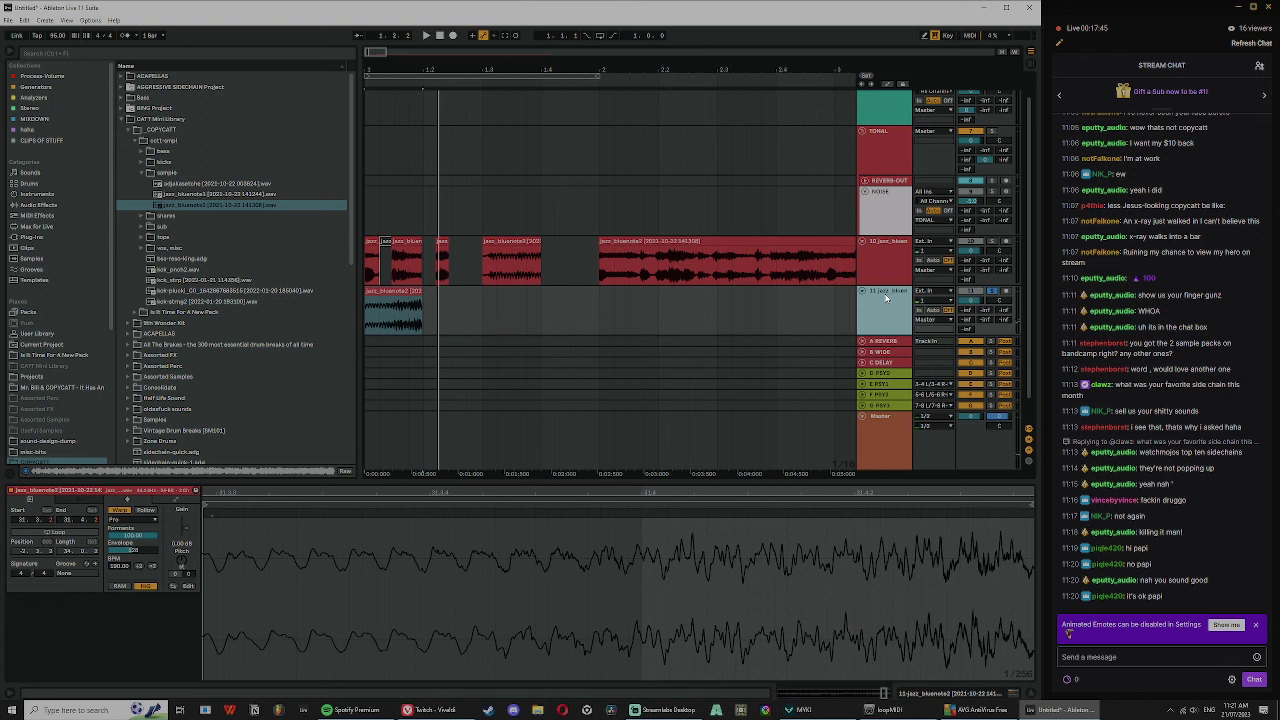
{"action": "key", "text": "ctrl+shift+t"}
{"action": "left_click", "coordinate": [38, 215]}
{"action": "left_click", "coordinate": [41, 226]}
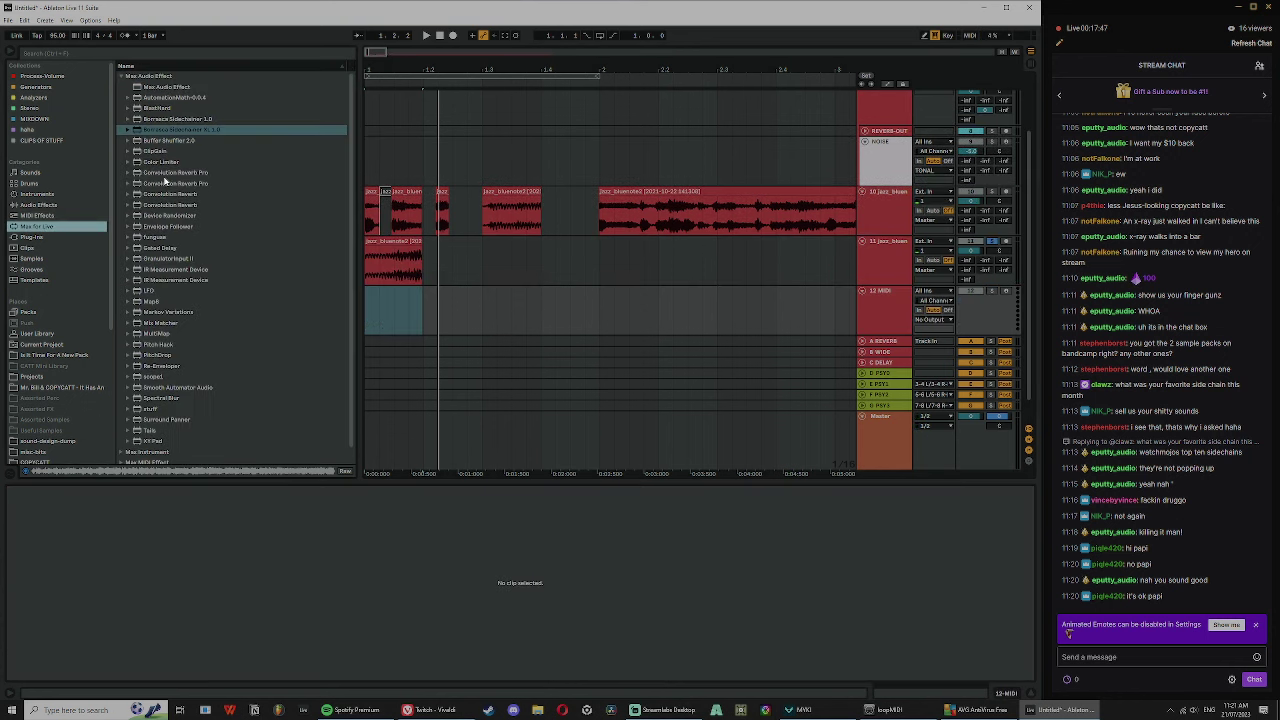
{"action": "left_click", "coordinate": [122, 77]}
{"action": "left_click", "coordinate": [122, 87]}
{"action": "left_click", "coordinate": [168, 271]}
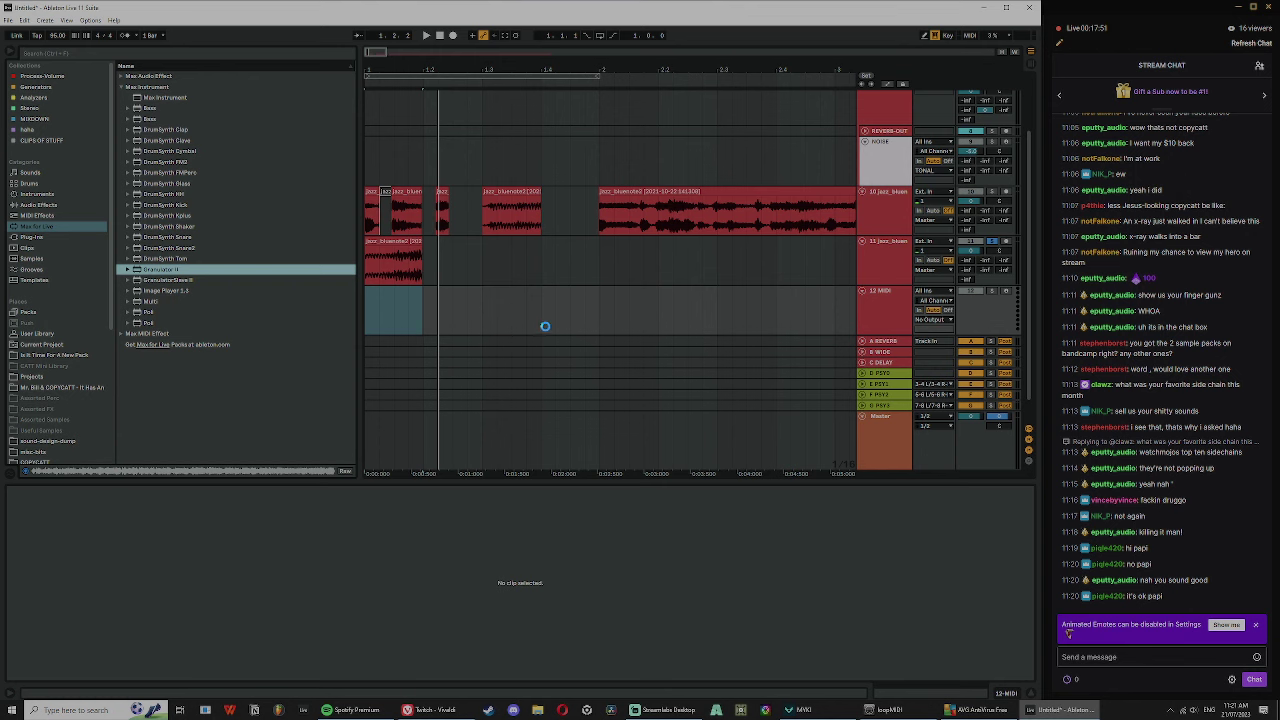
- Load the reversed jazz clip into Granulator II as its sample and solo the Granulator track
{"action": "left_click_drag", "start_coordinate": [398, 307], "coordinate": [230, 598]}
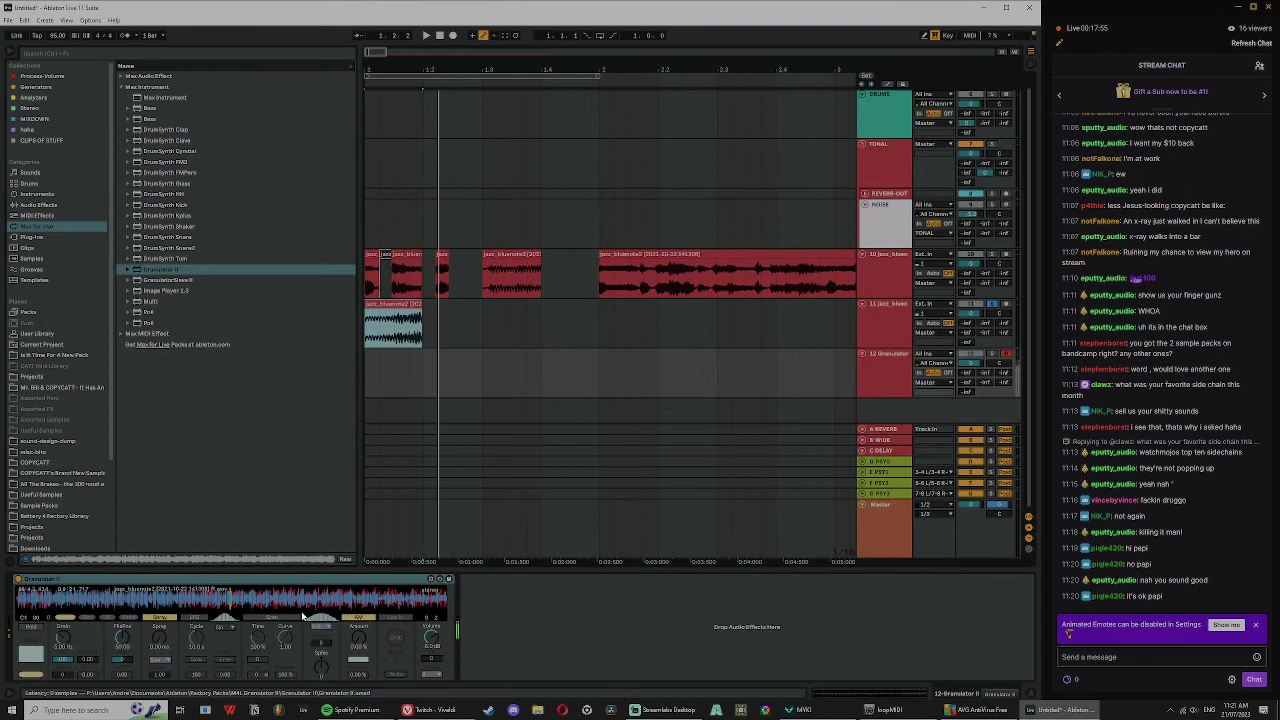
{"action": "left_click_drag", "start_coordinate": [997, 363], "coordinate": [997, 361]}
{"action": "left_click", "coordinate": [992, 354]}
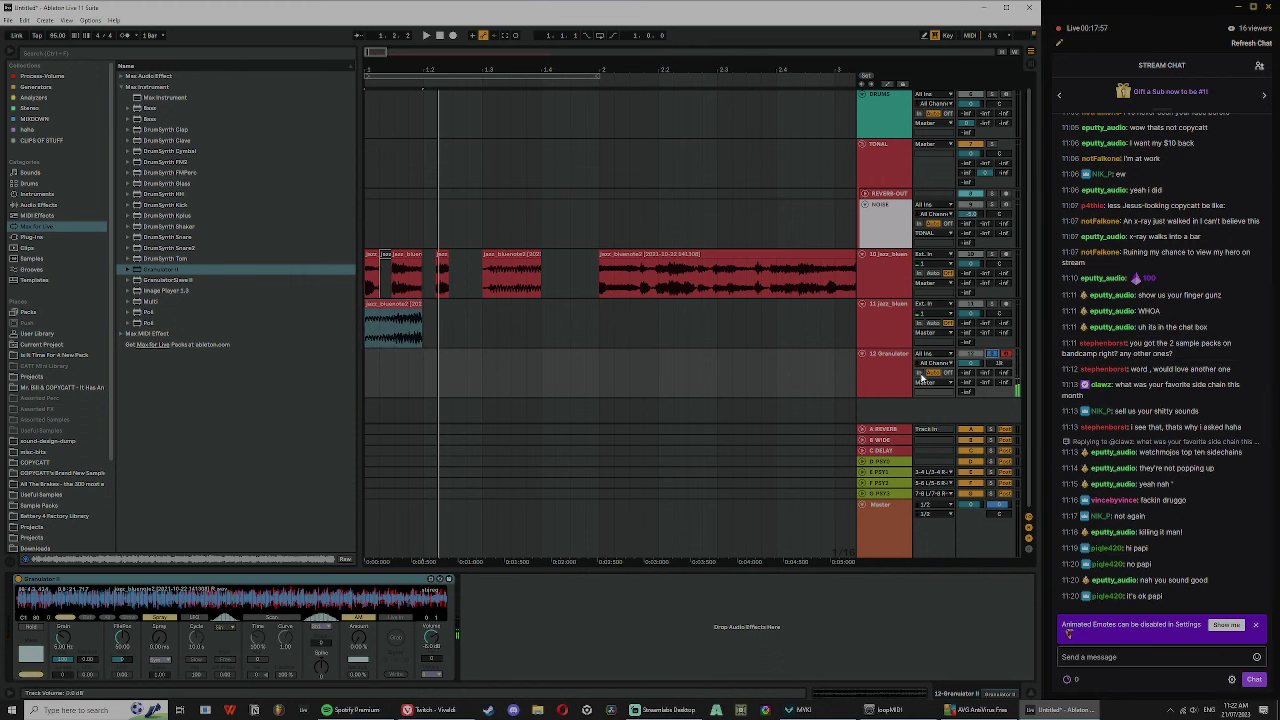
- Raise the computer MIDI keyboard's octave and fine-tune the Grain rate of Granulator II by ear
{"action": "key", "text": "x"}
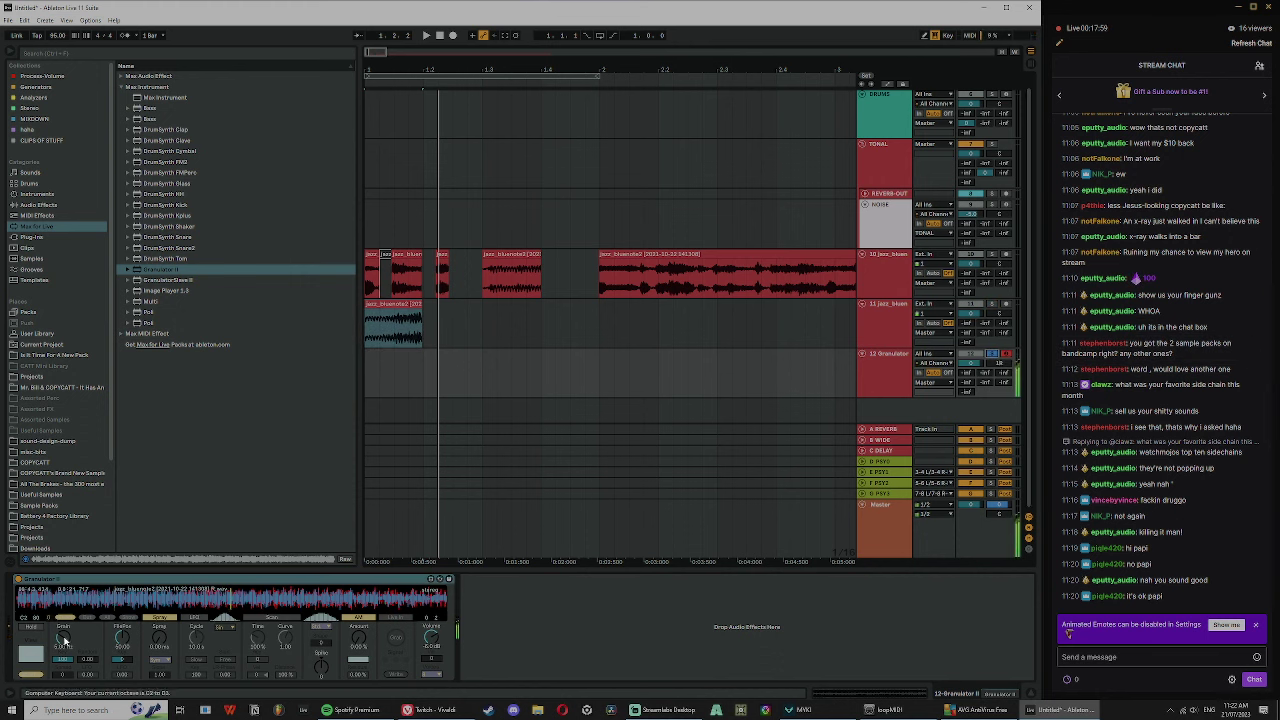
{"action": "left_click", "coordinate": [65, 641]}
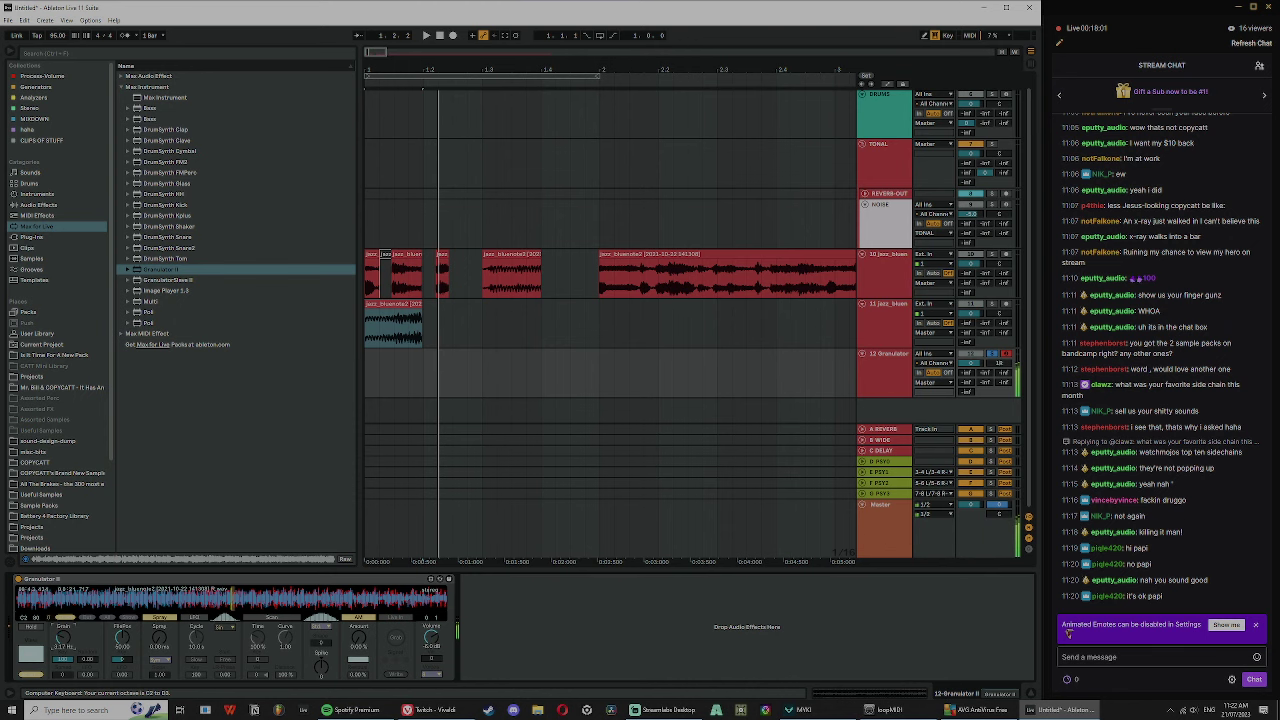
{"action": "left_click_drag", "start_coordinate": [65, 640], "coordinate": [65, 643]}
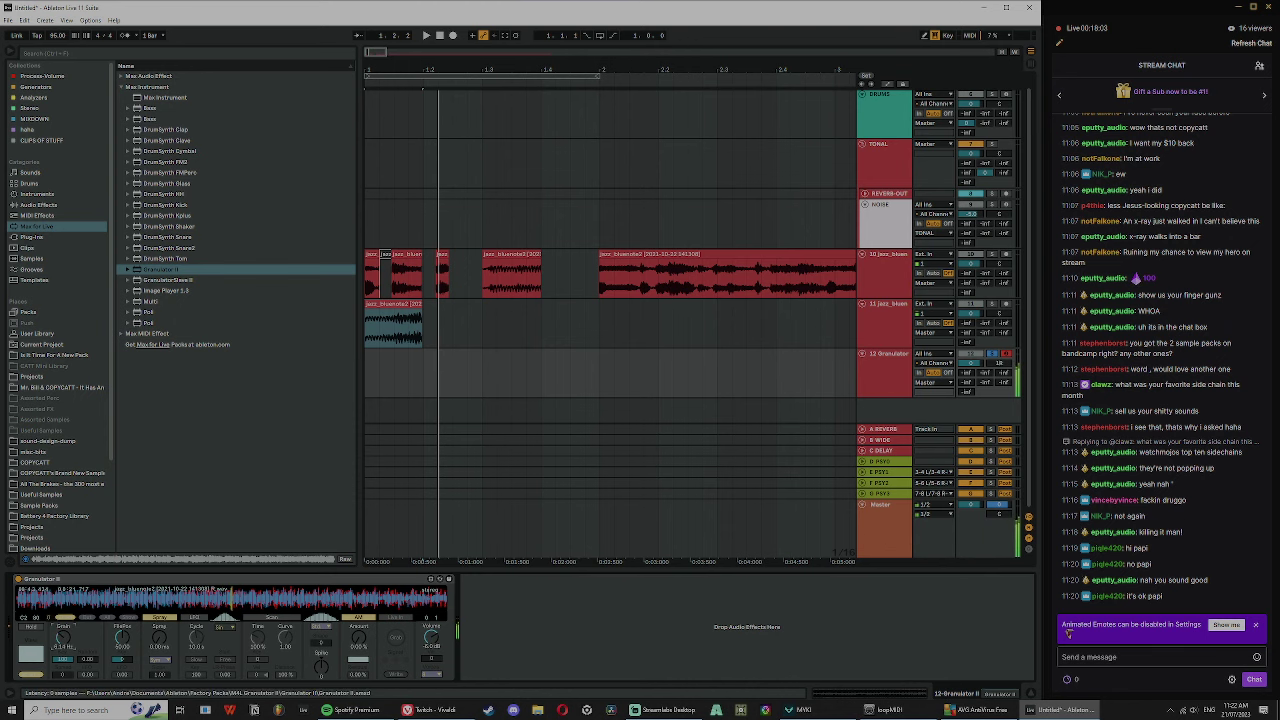
- Insert an audio track below the Granulator track with Resampling as its input, armed for recording
{"action": "left_click_drag", "start_coordinate": [491, 71], "coordinate": [480, 46]}
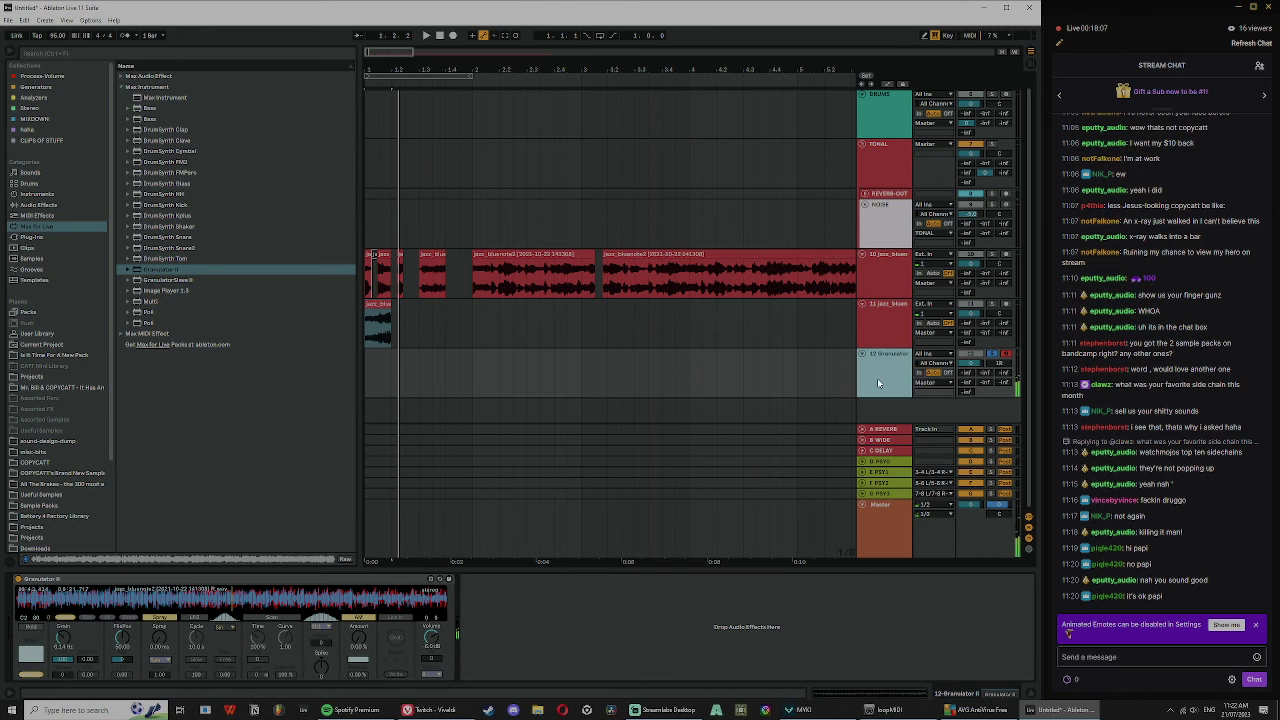
{"action": "key", "text": "ctrl+t"}
{"action": "left_click", "coordinate": [934, 380]}
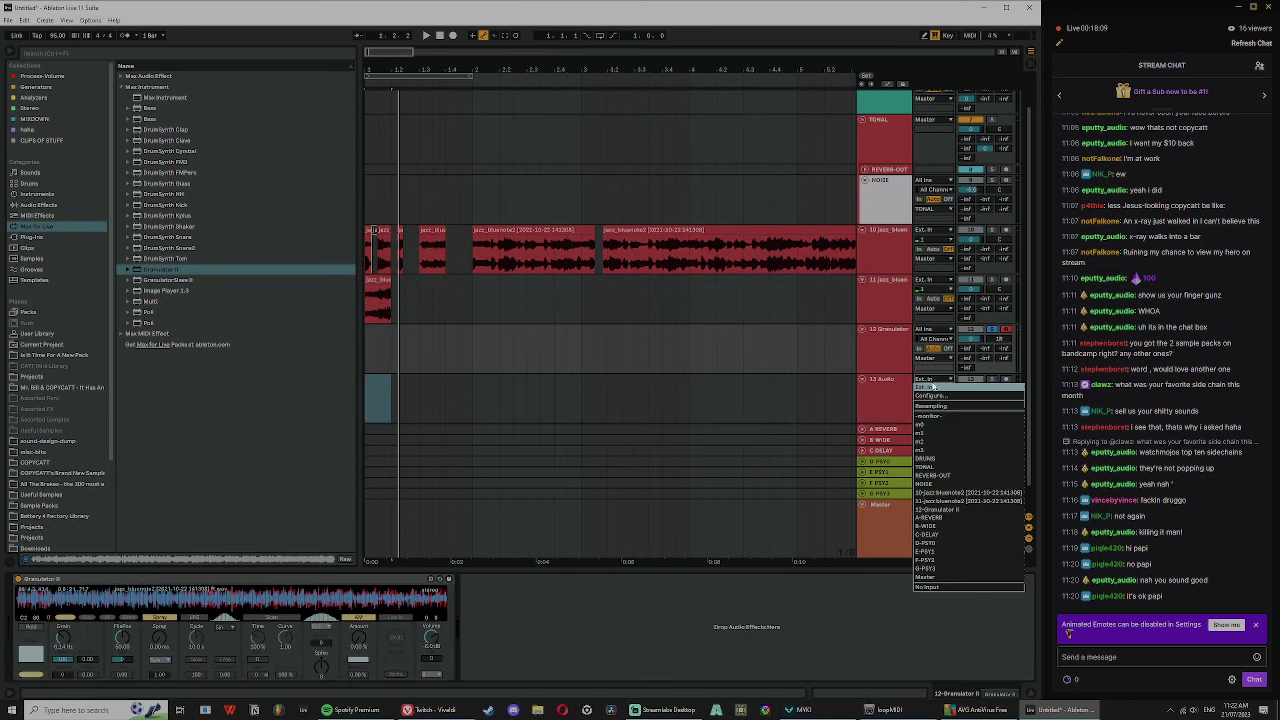
{"action": "left_click", "coordinate": [938, 408]}
{"action": "left_click", "coordinate": [870, 335]}
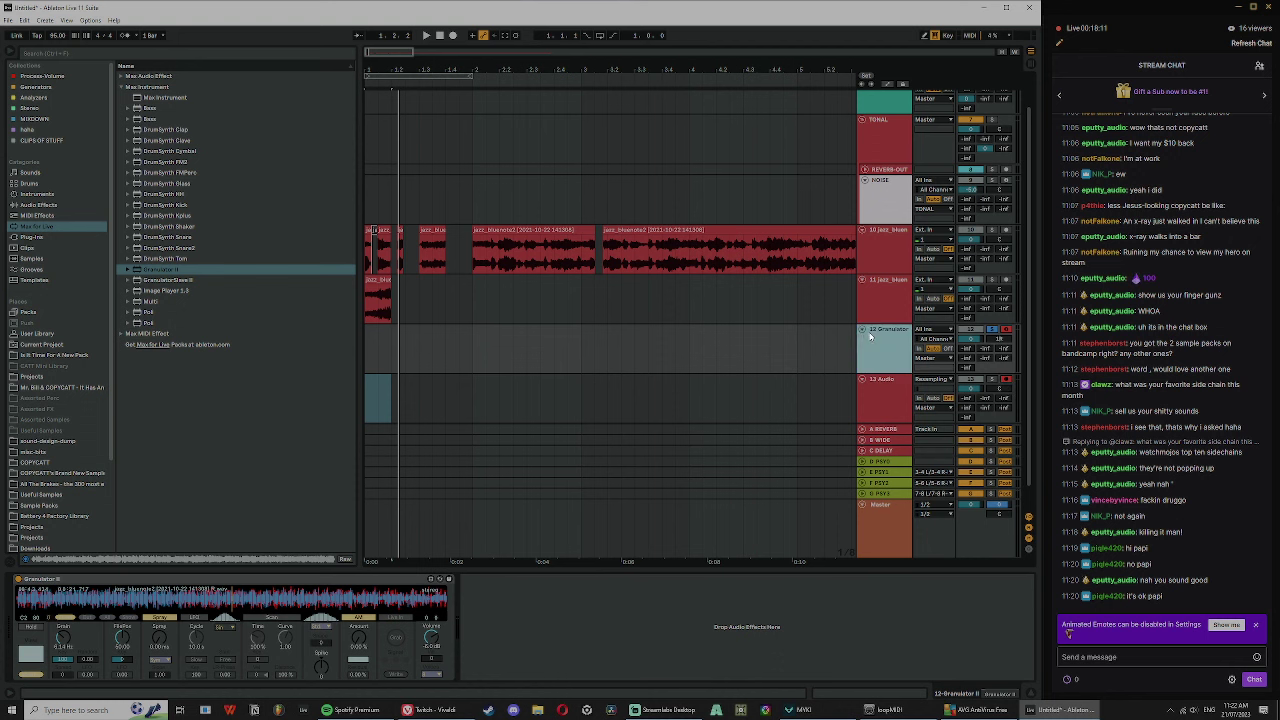
- Set the recording start at 2.1.1 on the Granulator track and check the Granulator and resampling audio tracks
{"action": "left_click_drag", "start_coordinate": [580, 71], "coordinate": [570, 40]}
{"action": "left_click", "coordinate": [433, 348]}
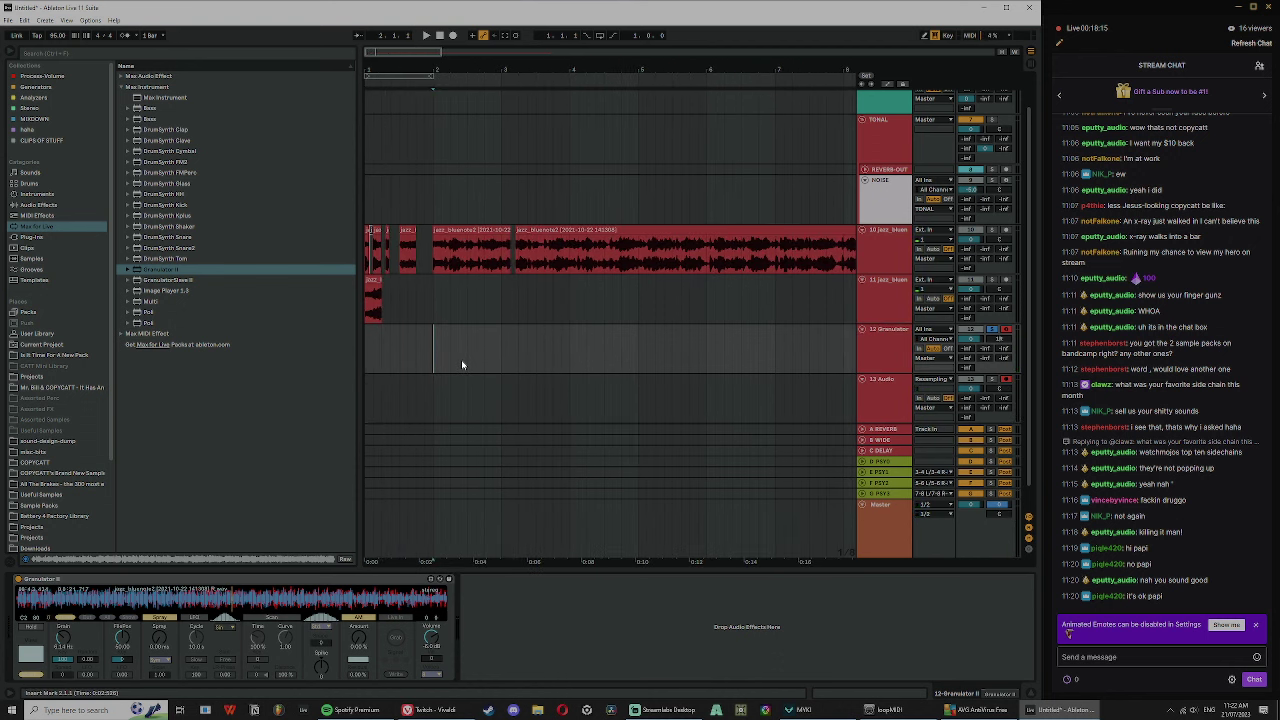
{"action": "left_click", "coordinate": [896, 360]}
{"action": "left_click", "coordinate": [893, 396]}
{"action": "left_click", "coordinate": [881, 361]}
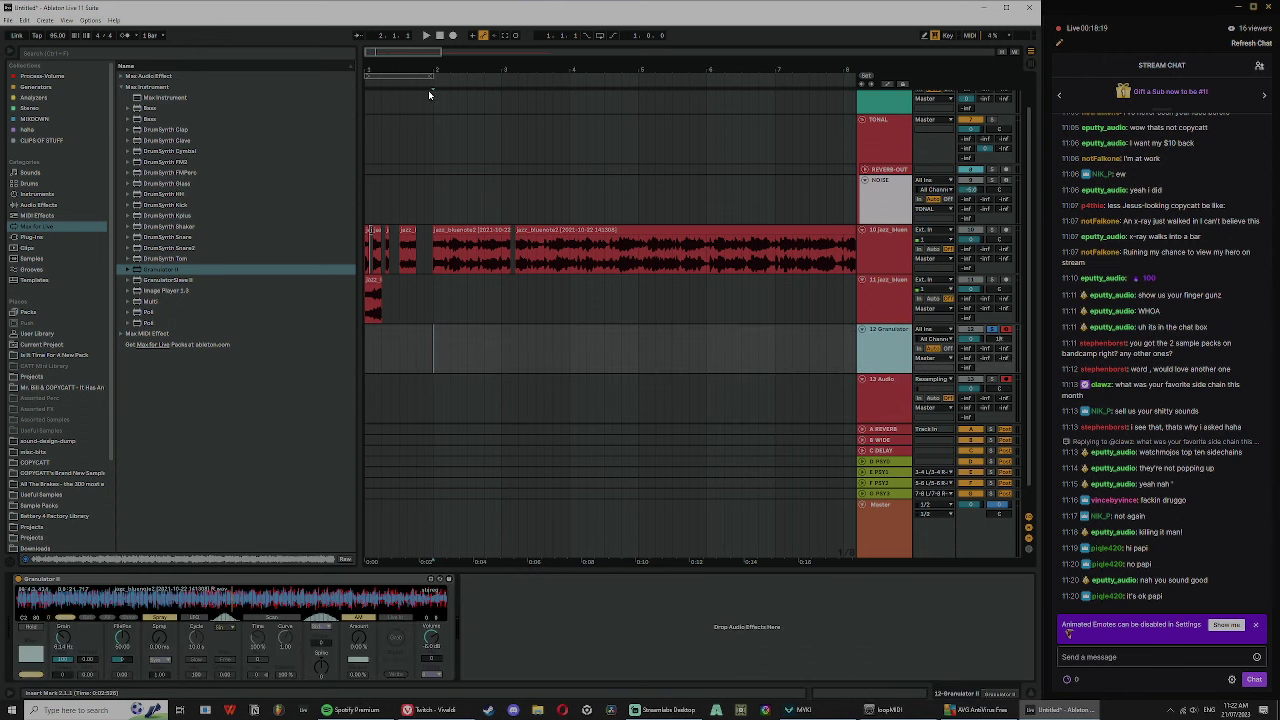
{"action": "left_click_drag", "start_coordinate": [428, 73], "coordinate": [428, 60]}
{"action": "left_click_drag", "start_coordinate": [413, 339], "coordinate": [392, 370]}
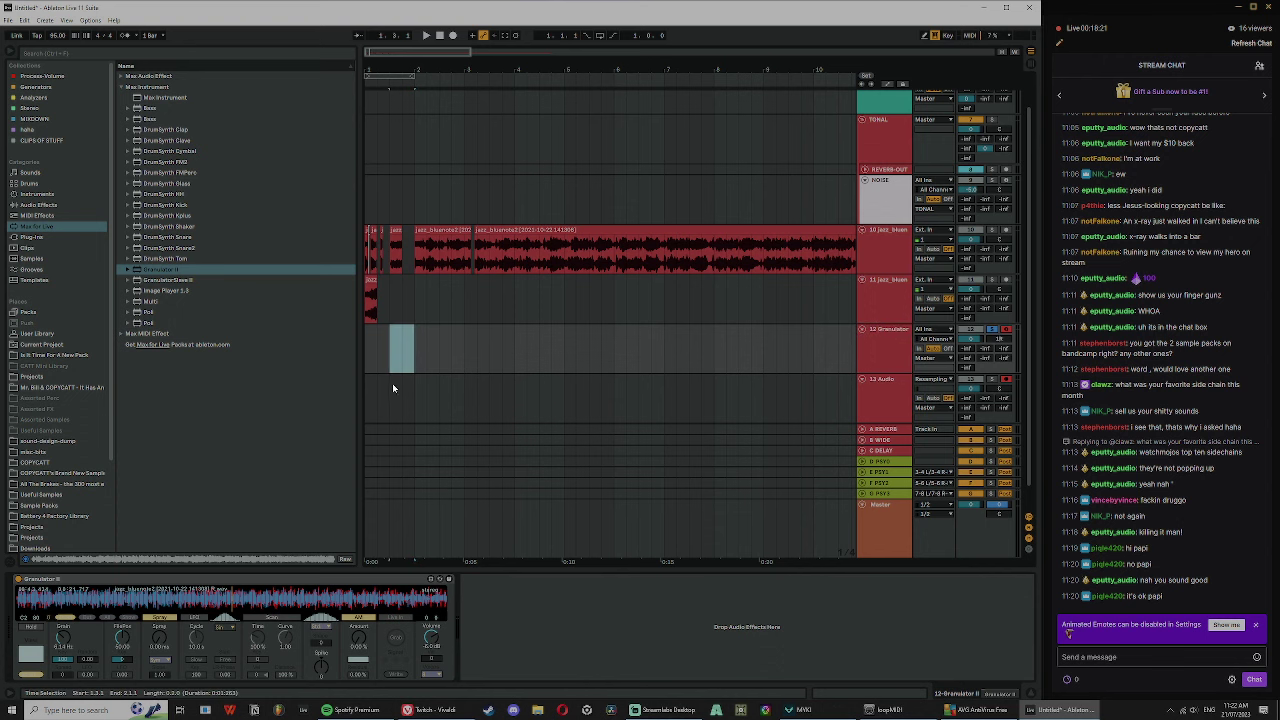
{"action": "left_click", "coordinate": [415, 366]}
{"action": "left_click", "coordinate": [884, 395]}
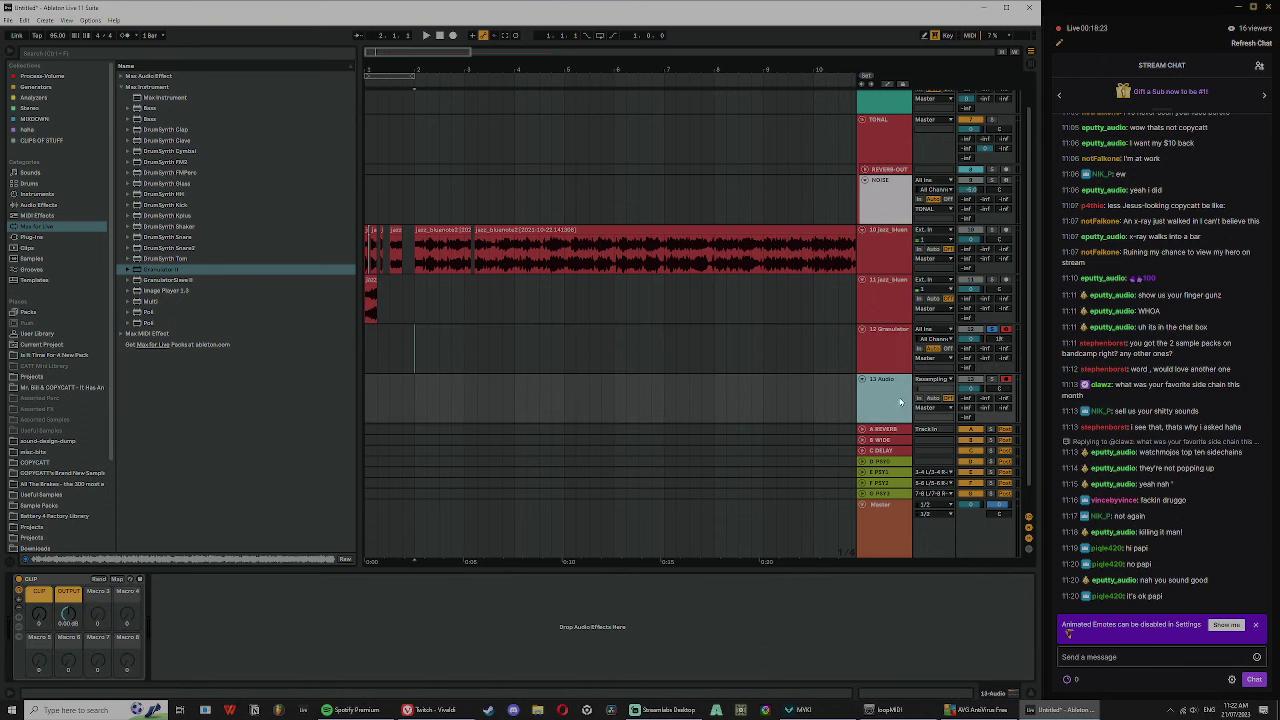
{"action": "left_click", "coordinate": [922, 347]}
{"action": "key", "text": "plus"}
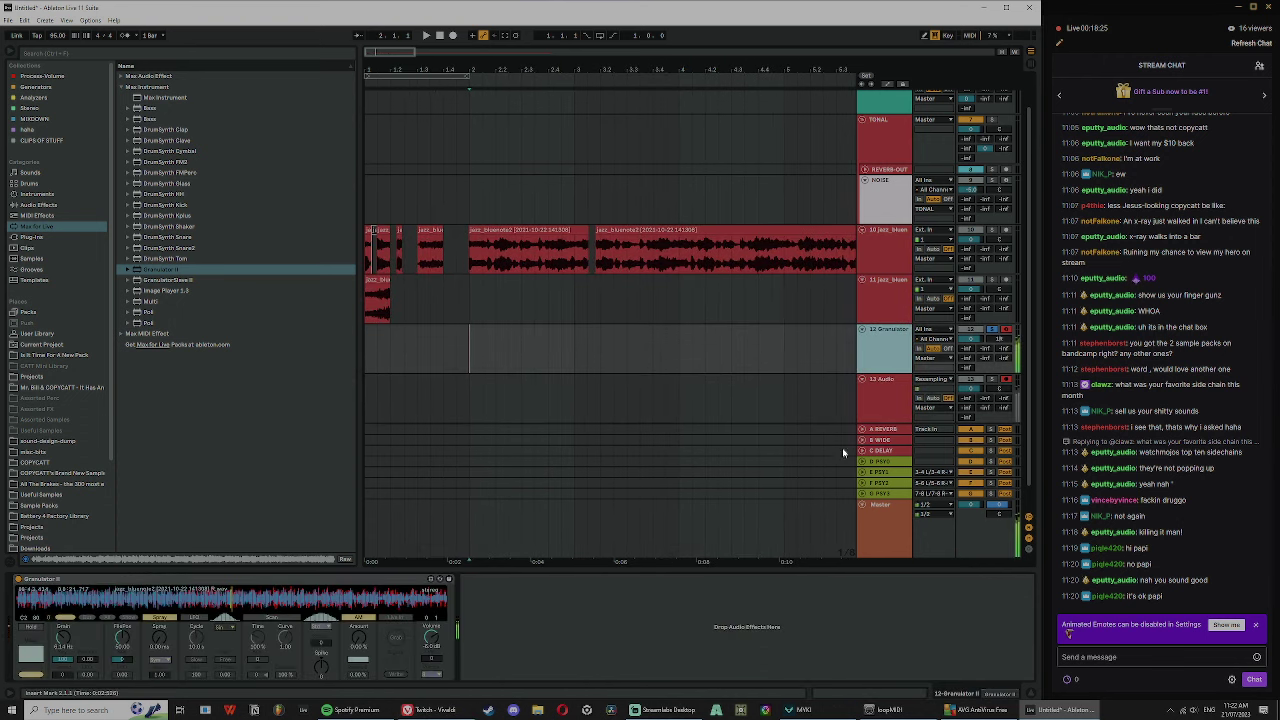
{"action": "left_click", "coordinate": [884, 406]}
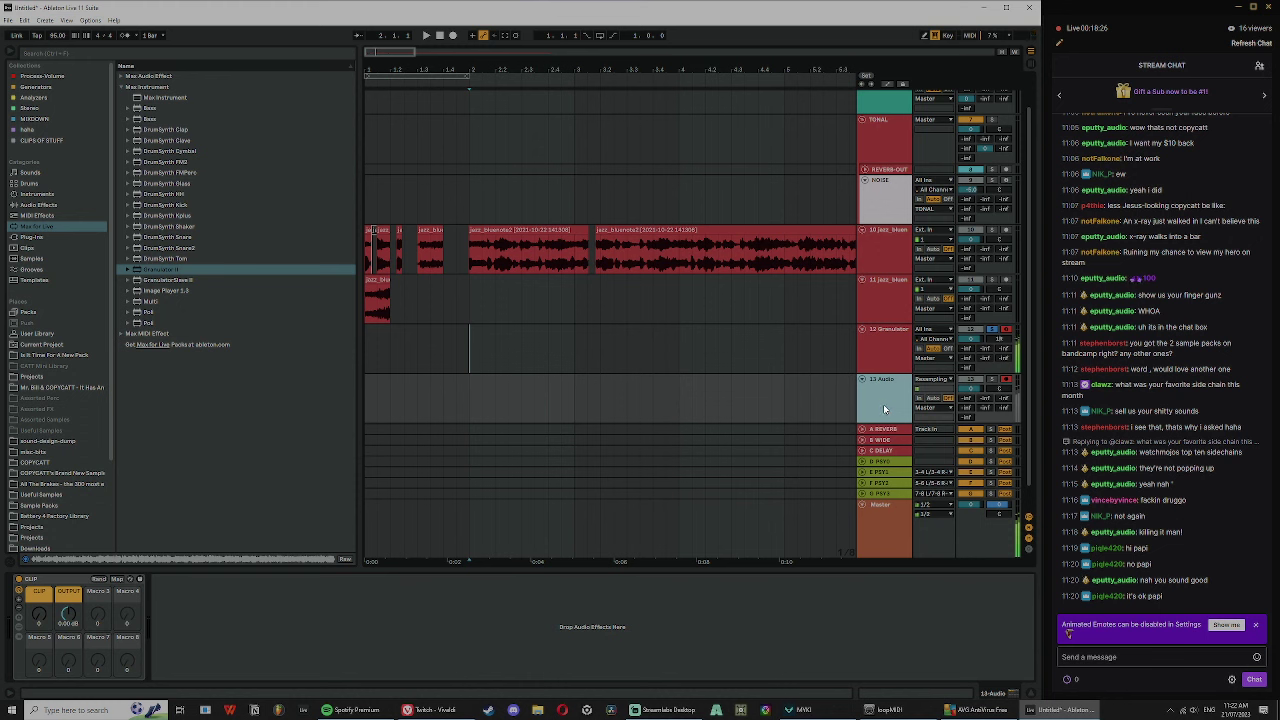
- Load the Multiband Dynamics preset OTT after Granulator II and set its Amount to 53 %
{"action": "left_click", "coordinate": [34, 193]}
{"action": "left_click", "coordinate": [40, 76]}
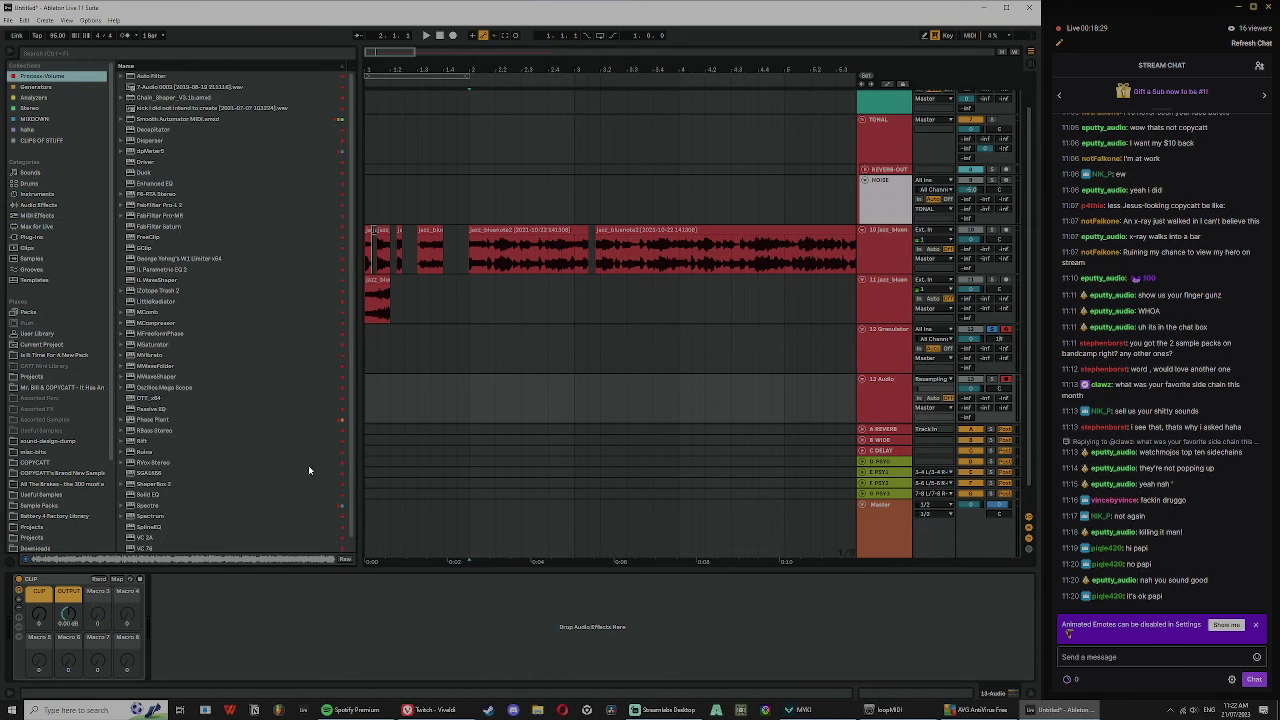
{"action": "left_click", "coordinate": [894, 357]}
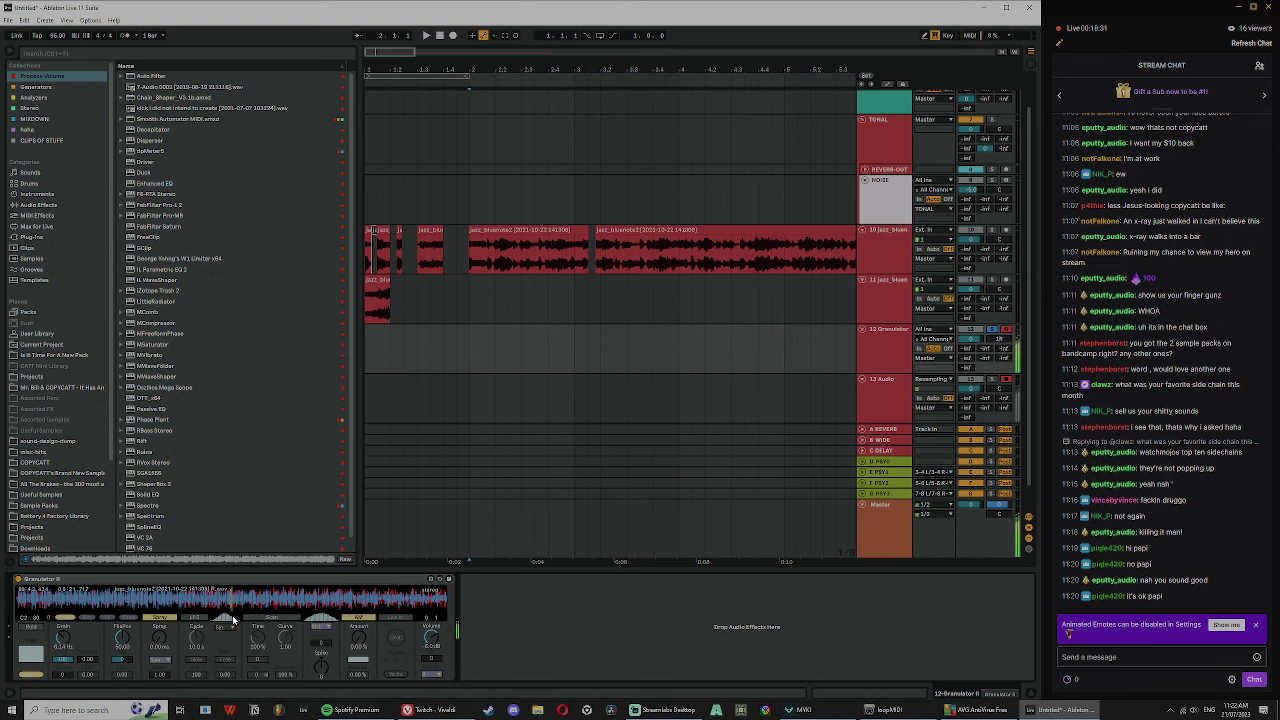
{"action": "left_click", "coordinate": [32, 205]}
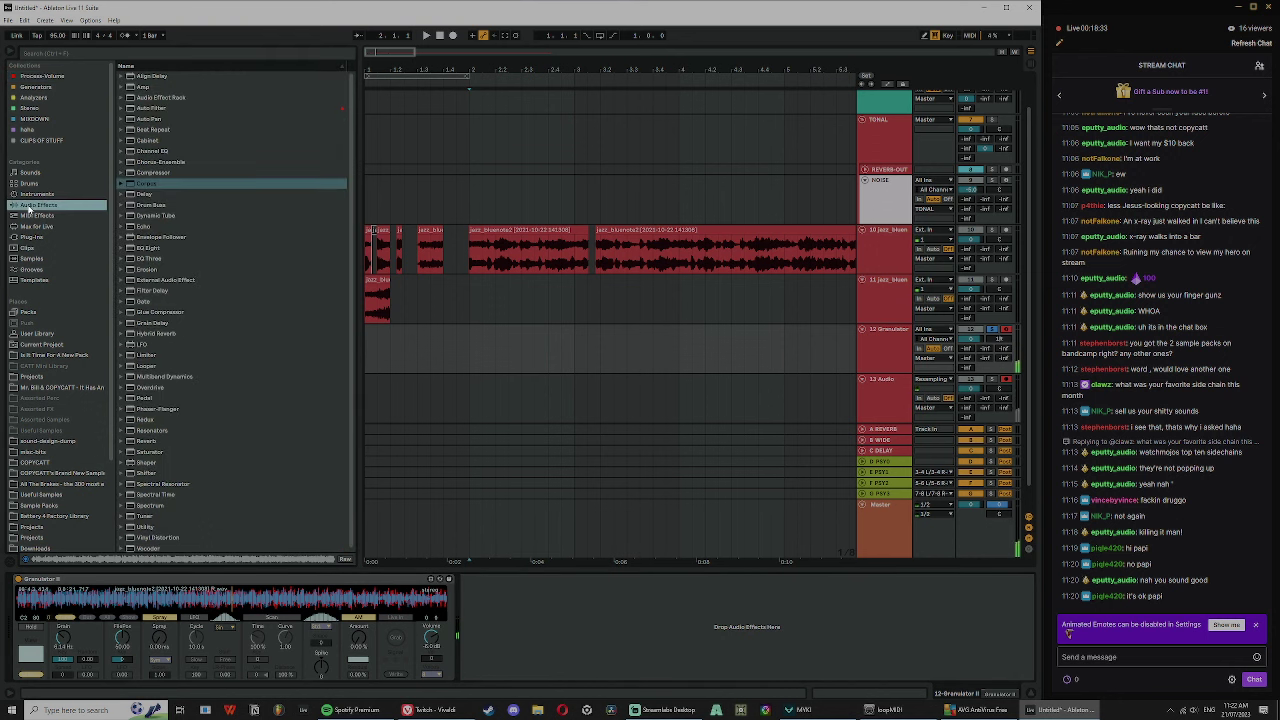
{"action": "left_click", "coordinate": [122, 378]}
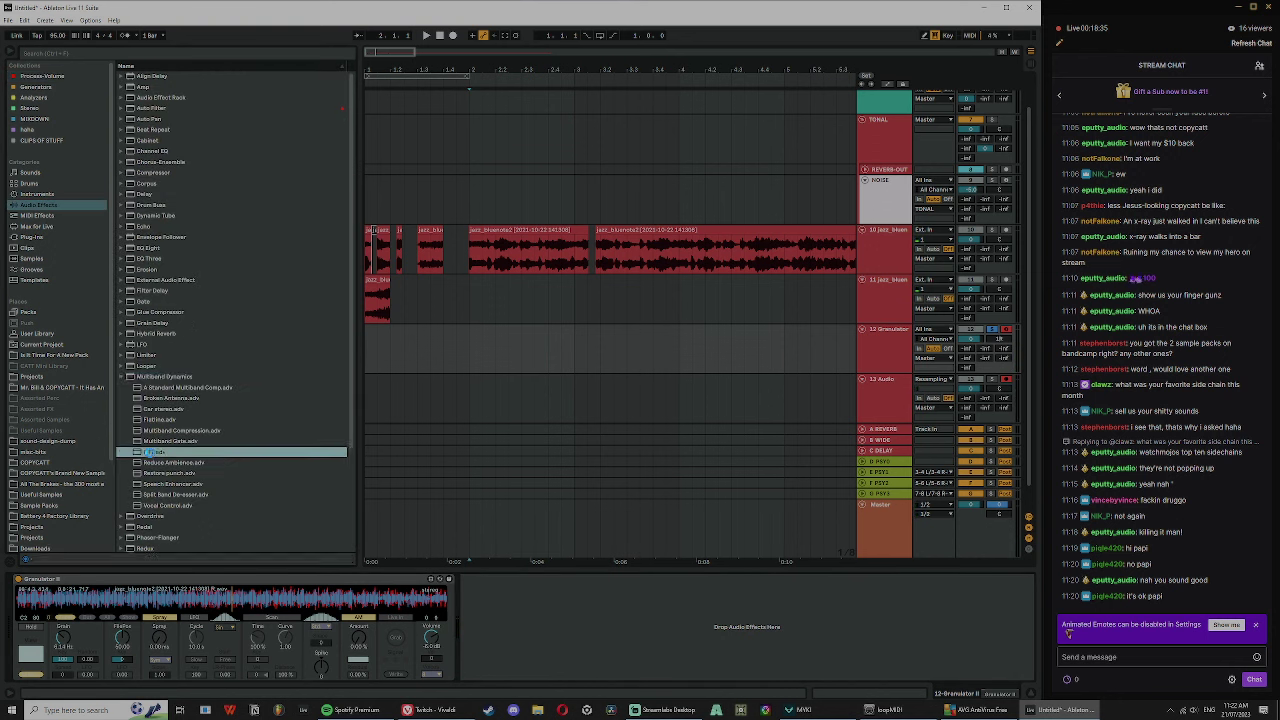
{"action": "left_click_drag", "start_coordinate": [152, 453], "coordinate": [510, 658]}
{"action": "left_click_drag", "start_coordinate": [716, 667], "coordinate": [716, 671]}
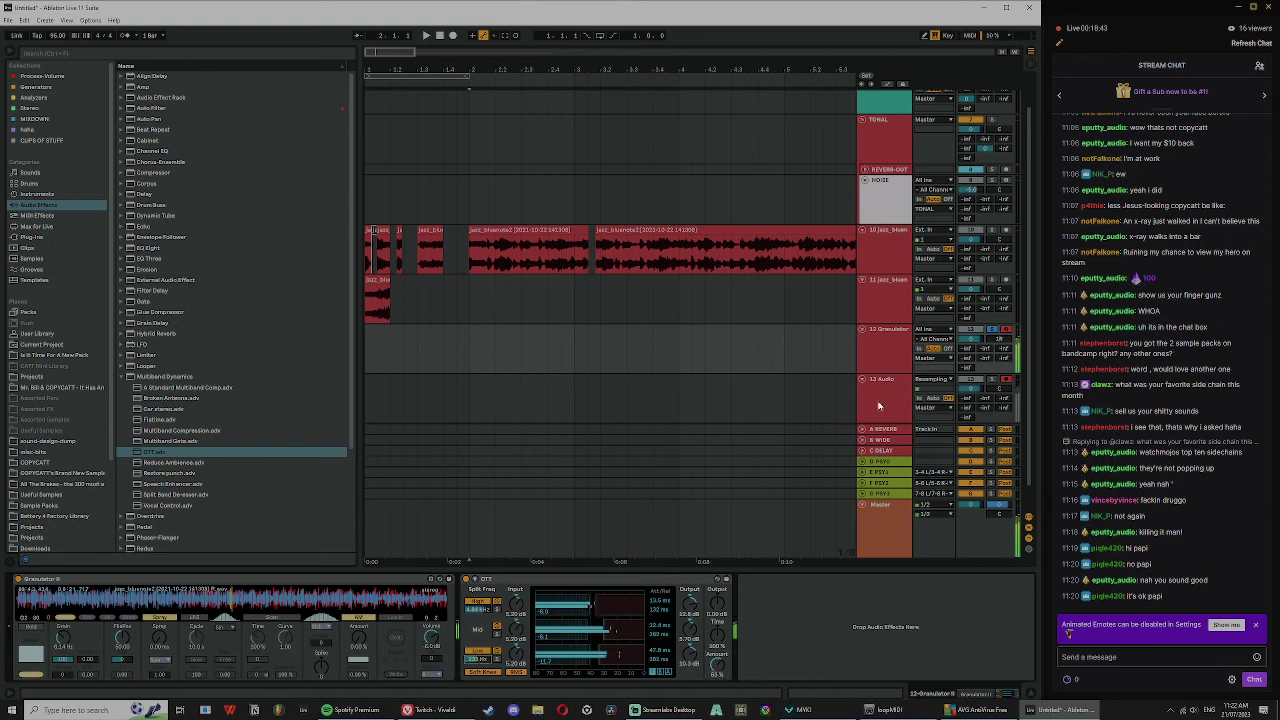
- Start recording on the armed Granulator and resampling audio tracks from 2.1.1
{"action": "left_click", "coordinate": [884, 350]}
{"action": "left_click", "coordinate": [904, 398]}
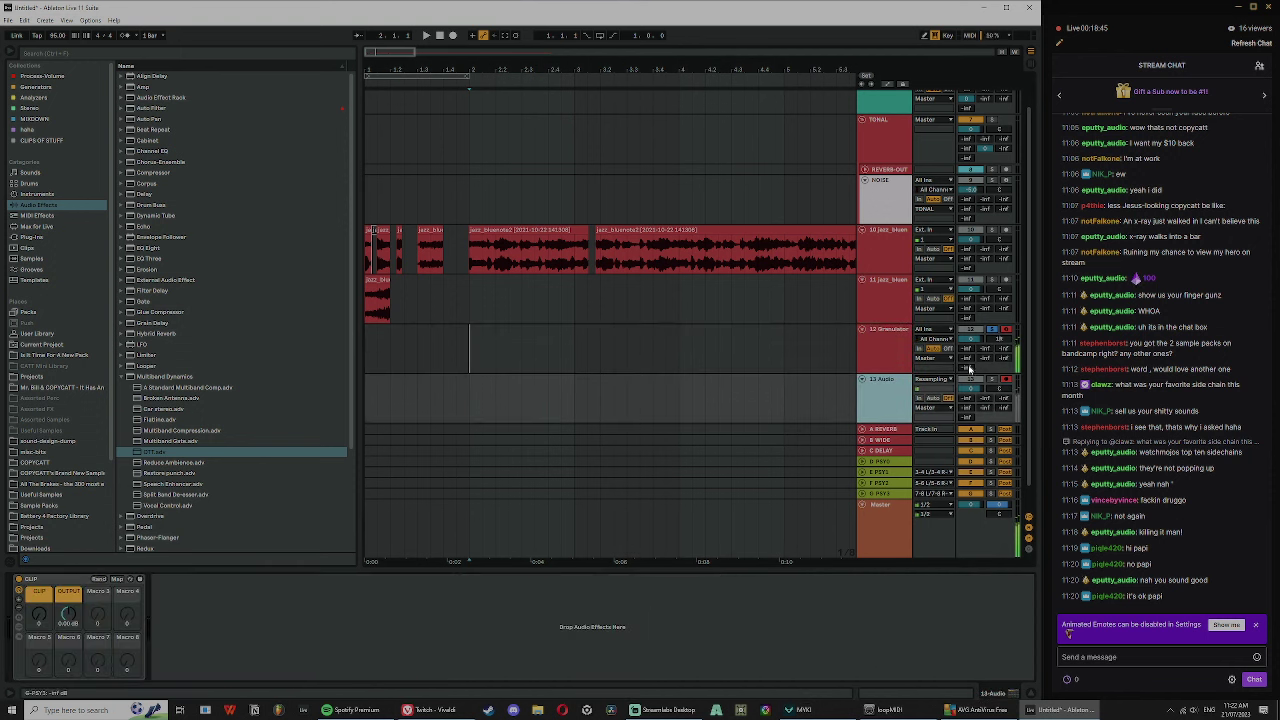
{"action": "left_click", "coordinate": [452, 36]}
- Vary the sample position in Granulator II while recording, raise the keyboard octave and play notes
{"action": "left_click", "coordinate": [880, 343]}
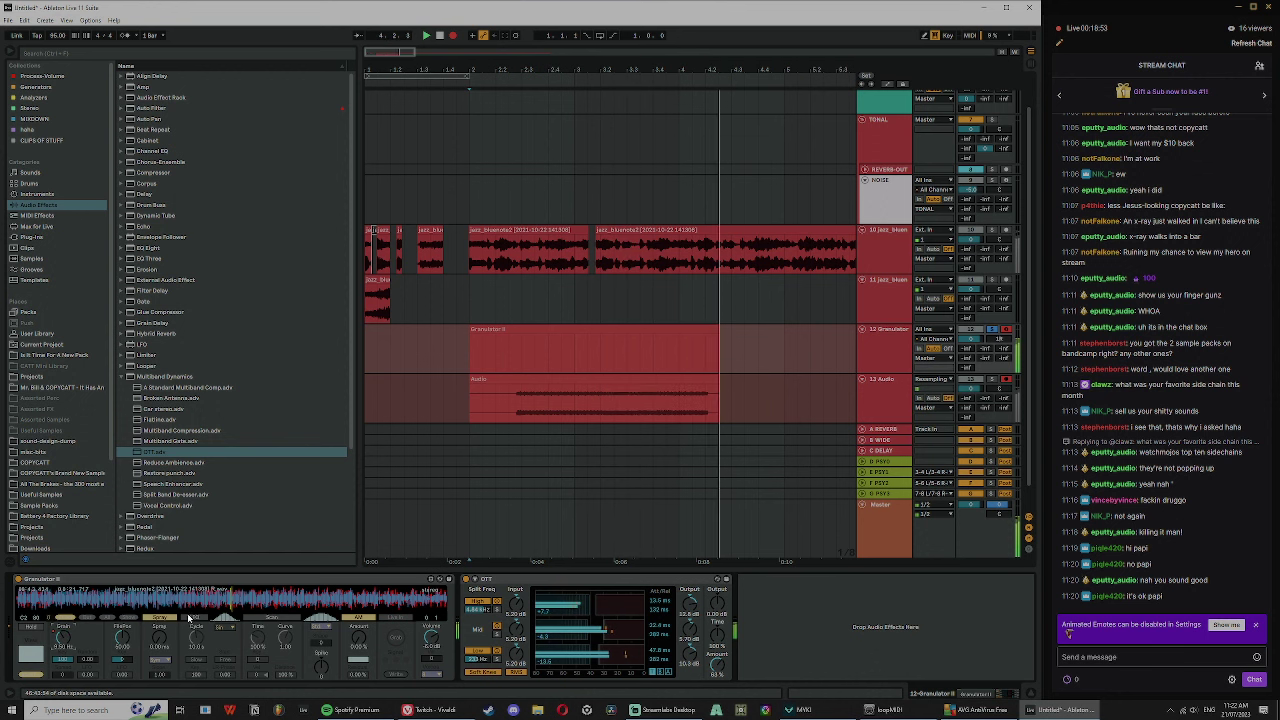
{"action": "left_click_drag", "start_coordinate": [188, 606], "coordinate": [27, 604]}
{"action": "key", "text": "x"}
{"action": "key", "text": "a"}
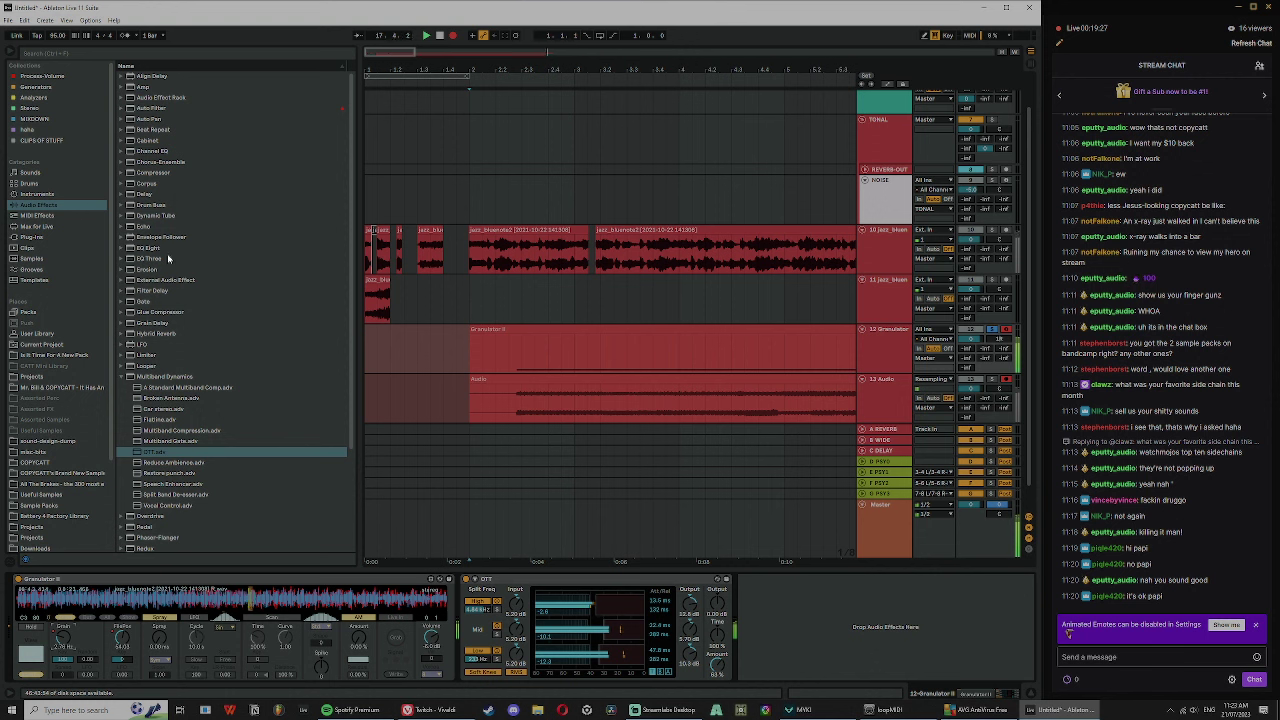
- Add EQ Eight after OTT and boost a narrow band at about 610 Hz by 15 dB
{"action": "left_click_drag", "start_coordinate": [150, 247], "coordinate": [880, 610]}
{"action": "left_click_drag", "start_coordinate": [766, 669], "coordinate": [844, 645]}
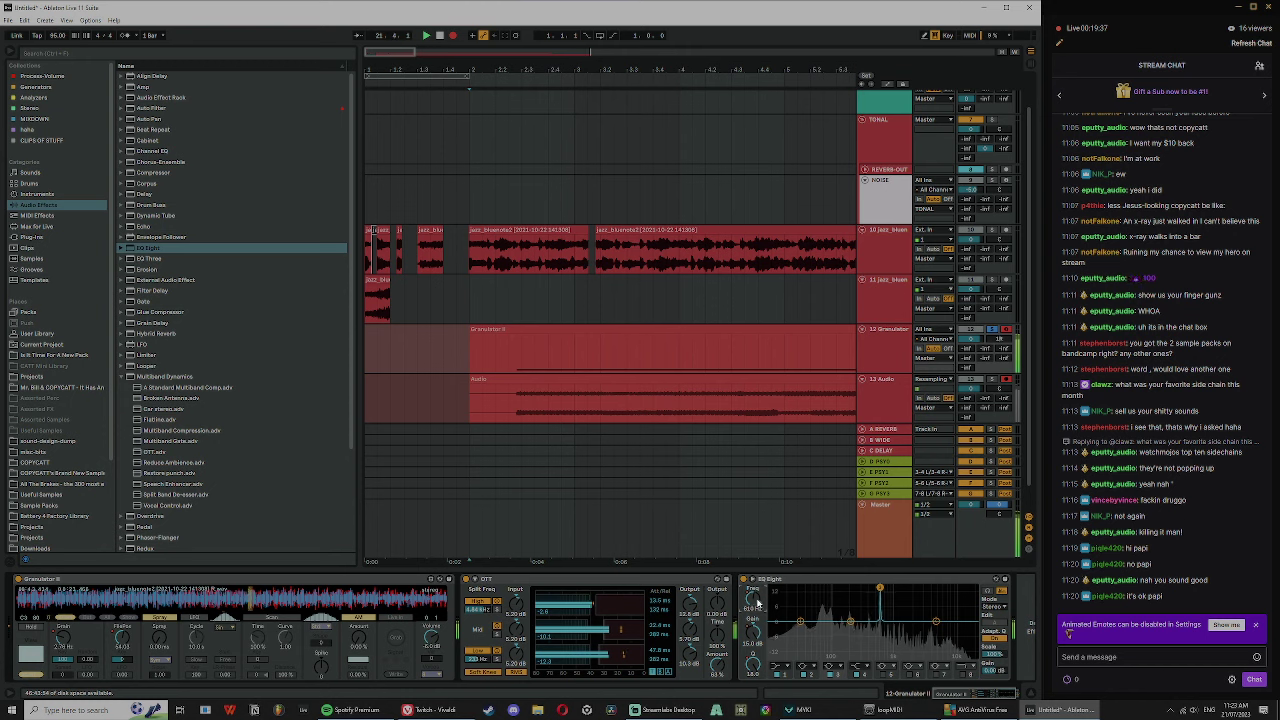
{"action": "left_click_drag", "start_coordinate": [956, 695], "coordinate": [981, 697]}
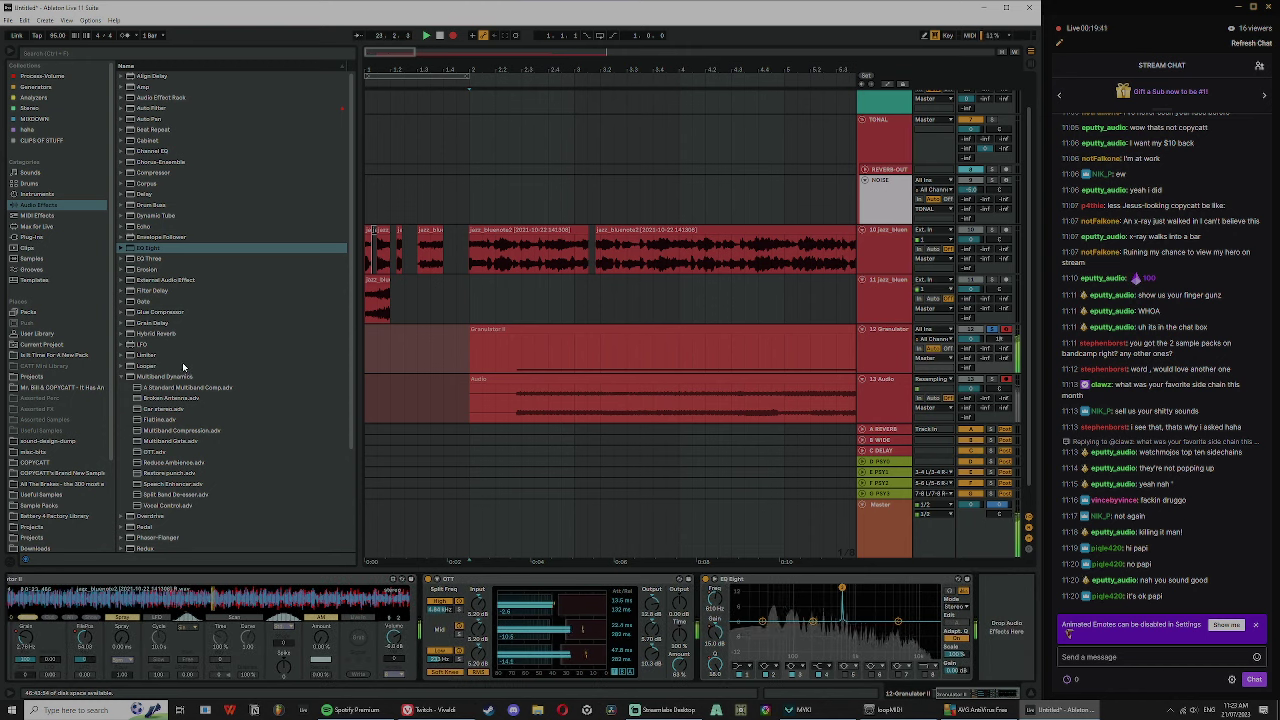
- Load Disperser from the Process-Volume collection after EQ Eight and close its plug-in window
{"action": "left_click", "coordinate": [45, 76]}
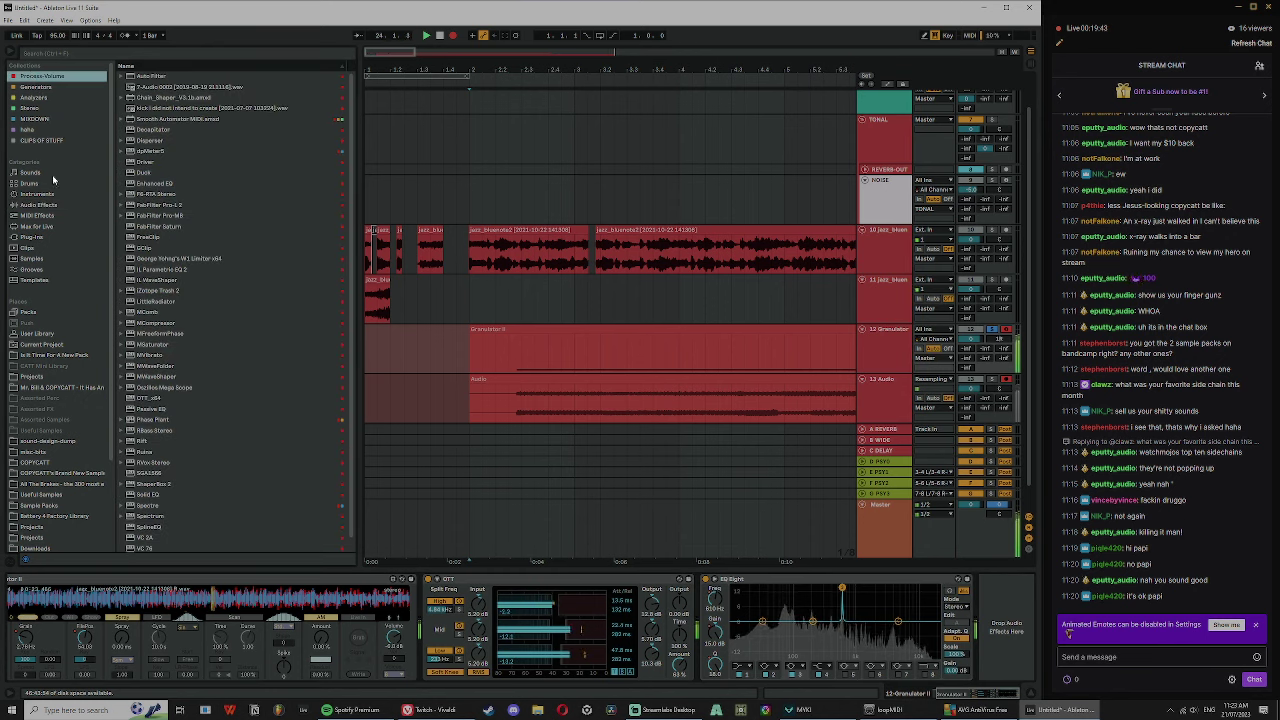
{"action": "double_click", "coordinate": [158, 141]}
{"action": "left_click_drag", "start_coordinate": [953, 693], "coordinate": [1005, 693]}
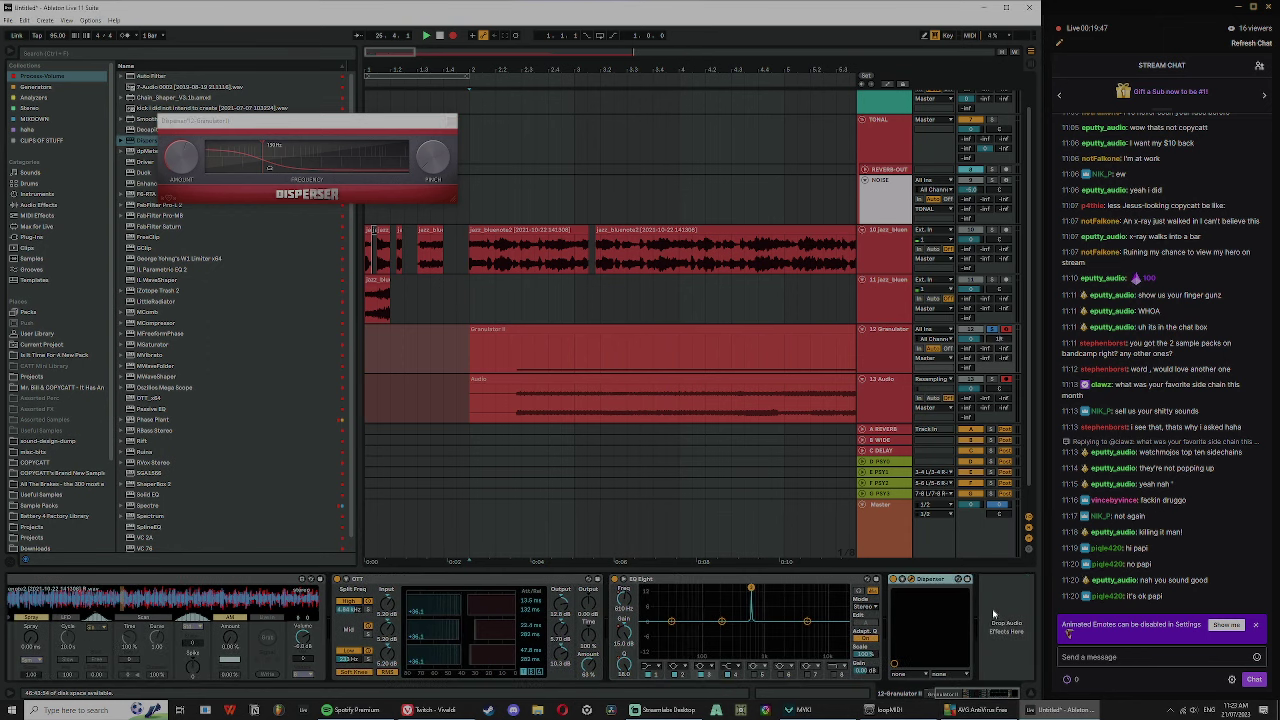
{"action": "left_click", "coordinate": [451, 121]}
- Search the Process-Volume collection for "shap" and load ShaperBox 2 directly after EQ Eight
{"action": "left_click", "coordinate": [38, 204]}
{"action": "left_click", "coordinate": [52, 54]}
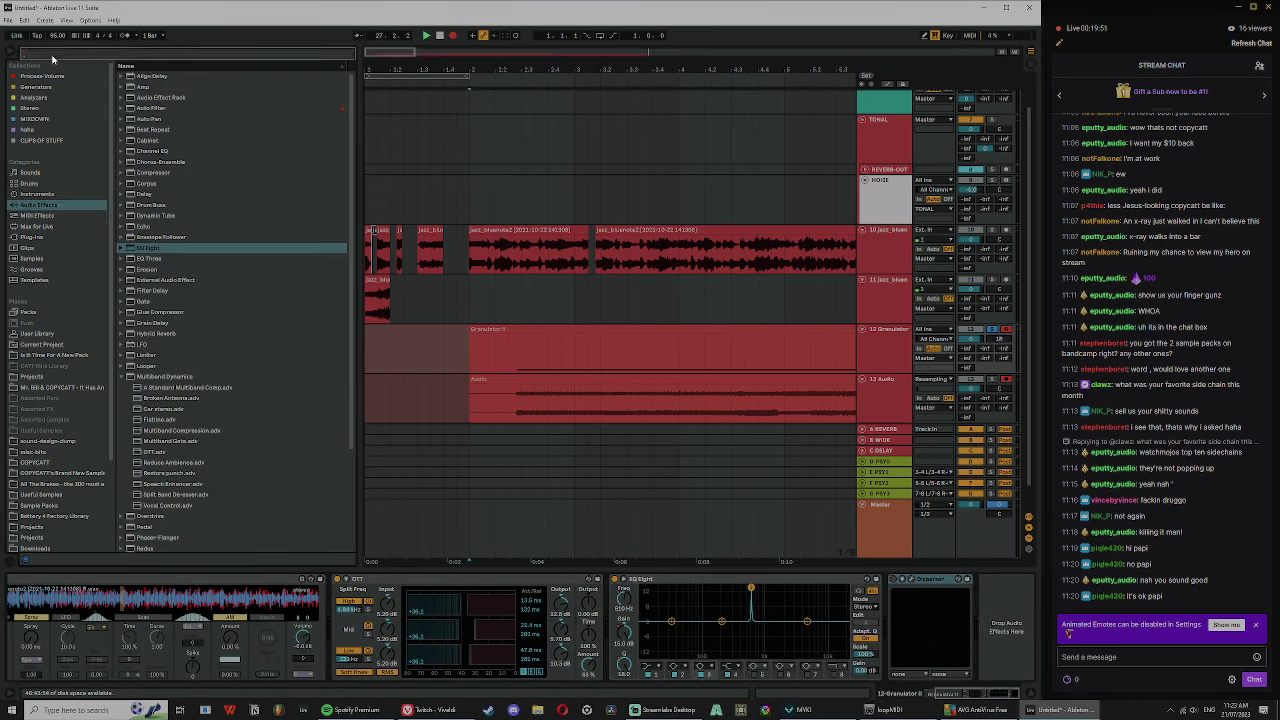
{"action": "type", "text": "shap"}
{"action": "left_click", "coordinate": [40, 78]}
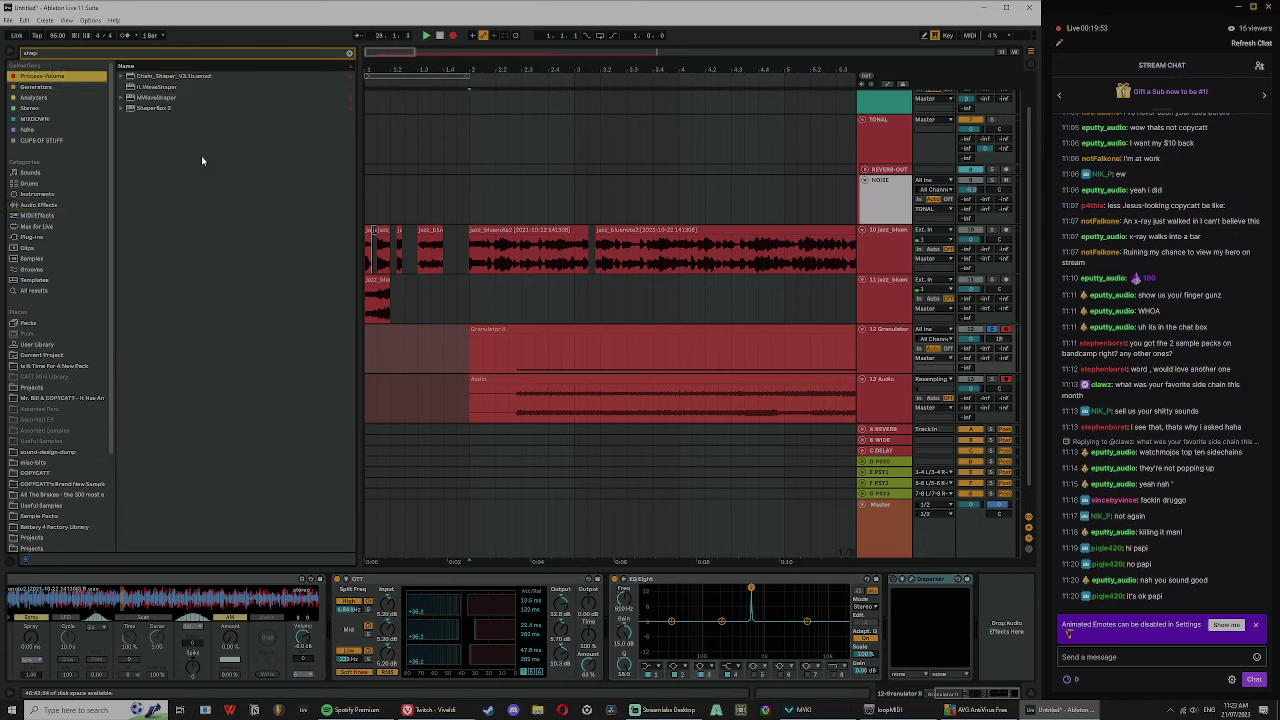
{"action": "left_click", "coordinate": [140, 108]}
{"action": "left_click_drag", "start_coordinate": [888, 630], "coordinate": [921, 624]}
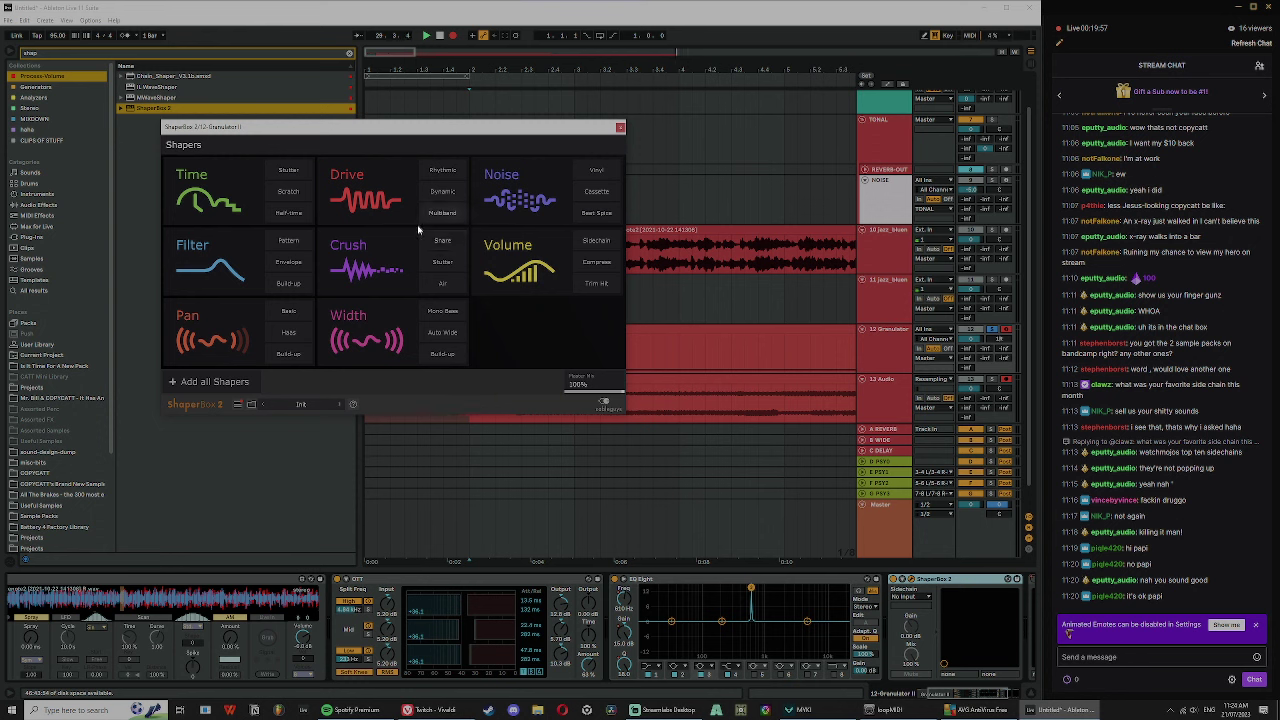
- Add a Filter shaper in ShaperBox 2, enable its envelope follower with an amount of -104 %, and expand the envelope settings
{"action": "left_click", "coordinate": [229, 276]}
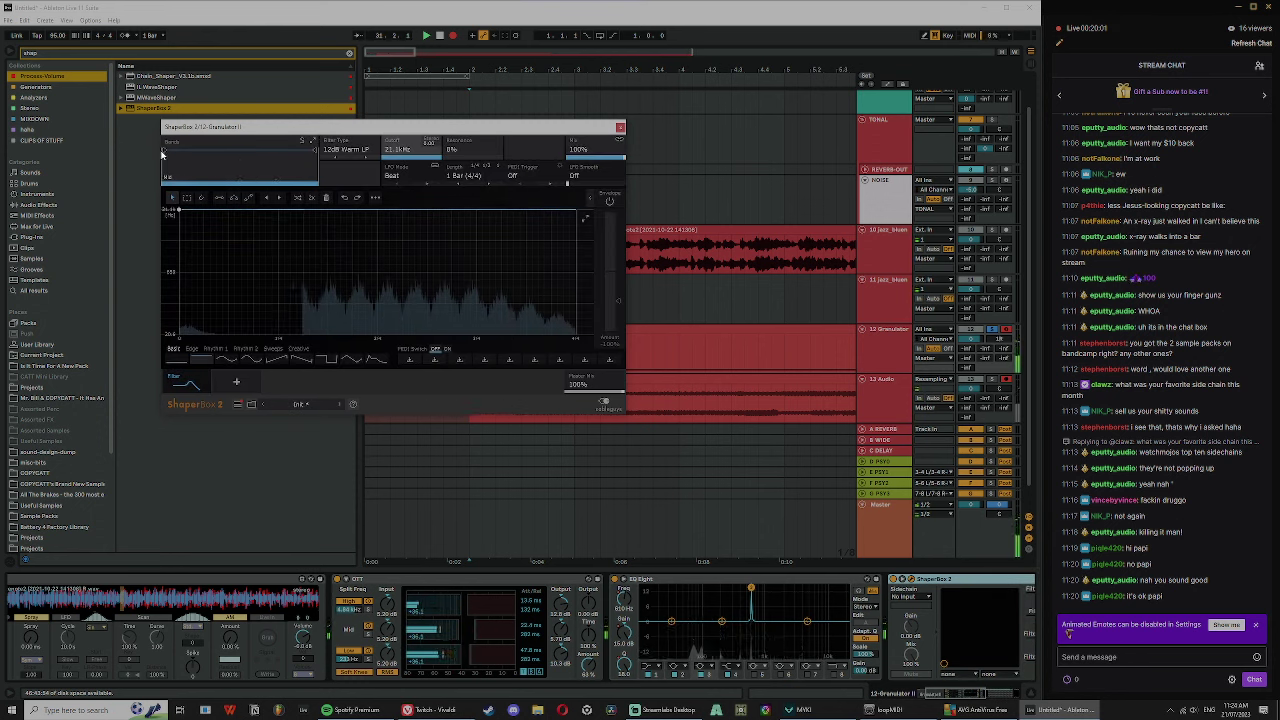
{"action": "mouse_move", "coordinate": [195, 150]}
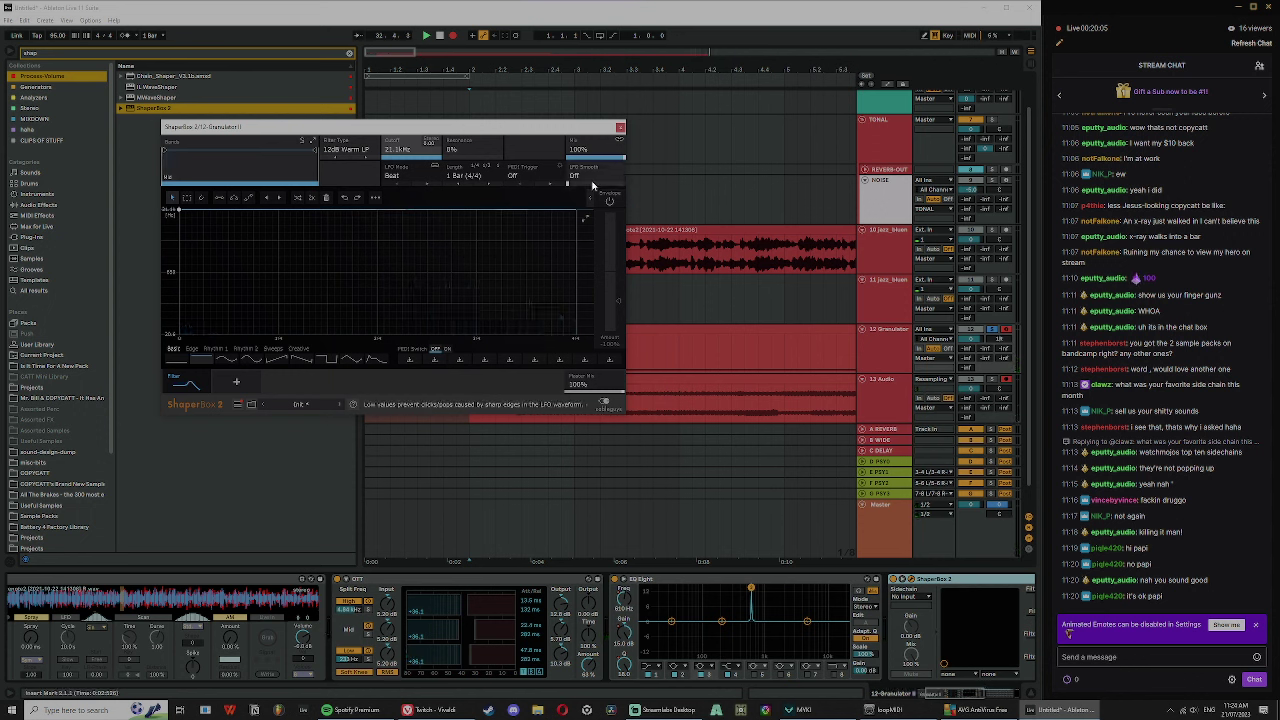
{"action": "left_click", "coordinate": [610, 201]}
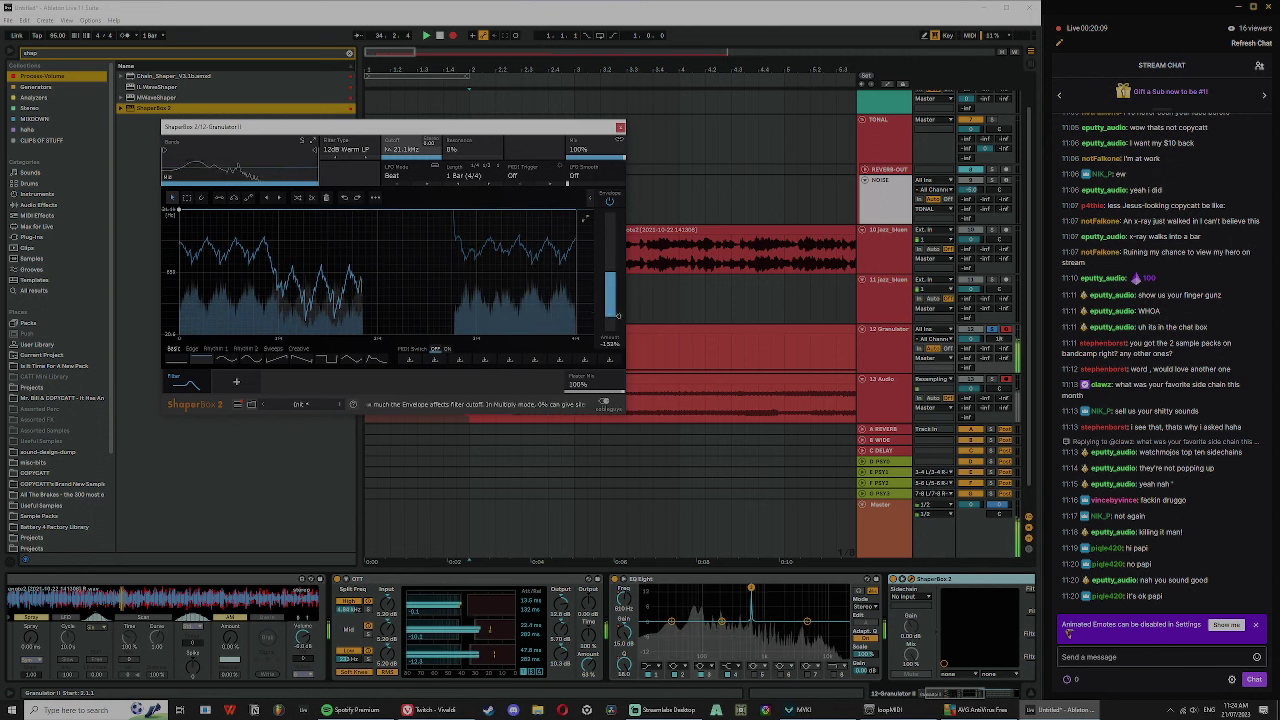
{"action": "left_click", "coordinate": [618, 301]}
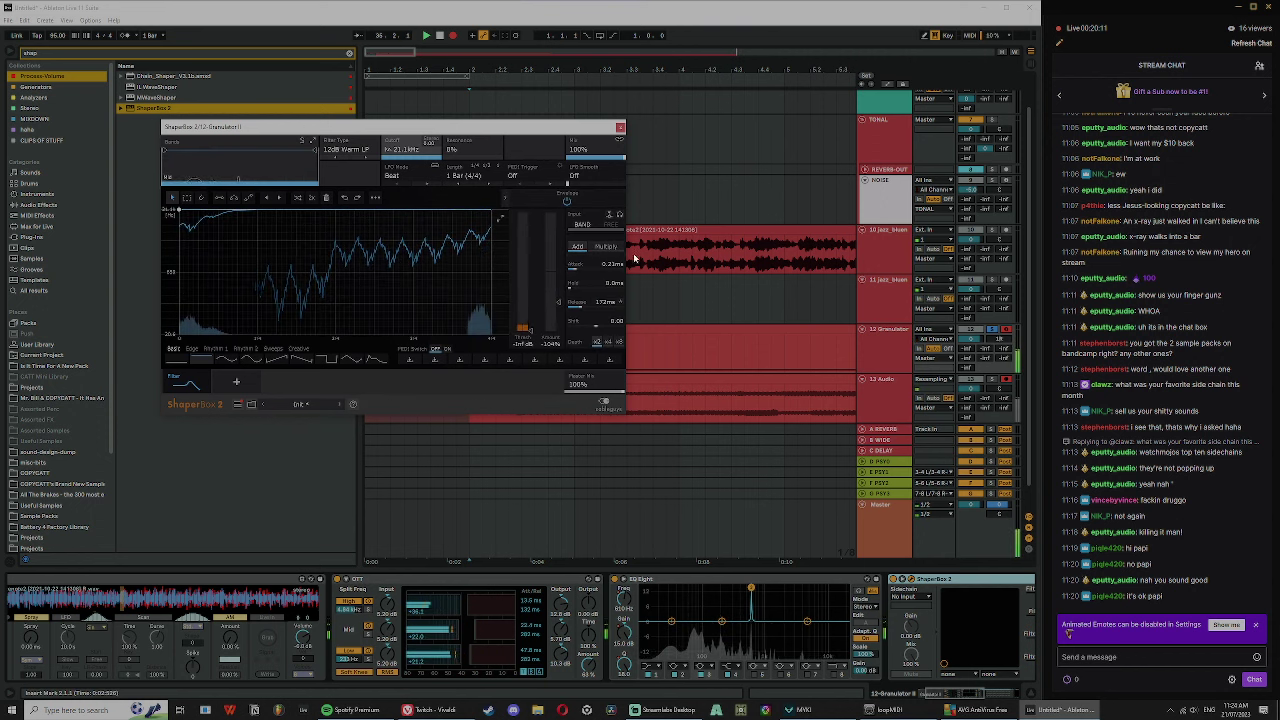
- Set the filter envelope's release to 107 ms, switch its input to Free and narrow the input frequency range
{"action": "left_click_drag", "start_coordinate": [593, 305], "coordinate": [585, 262]}
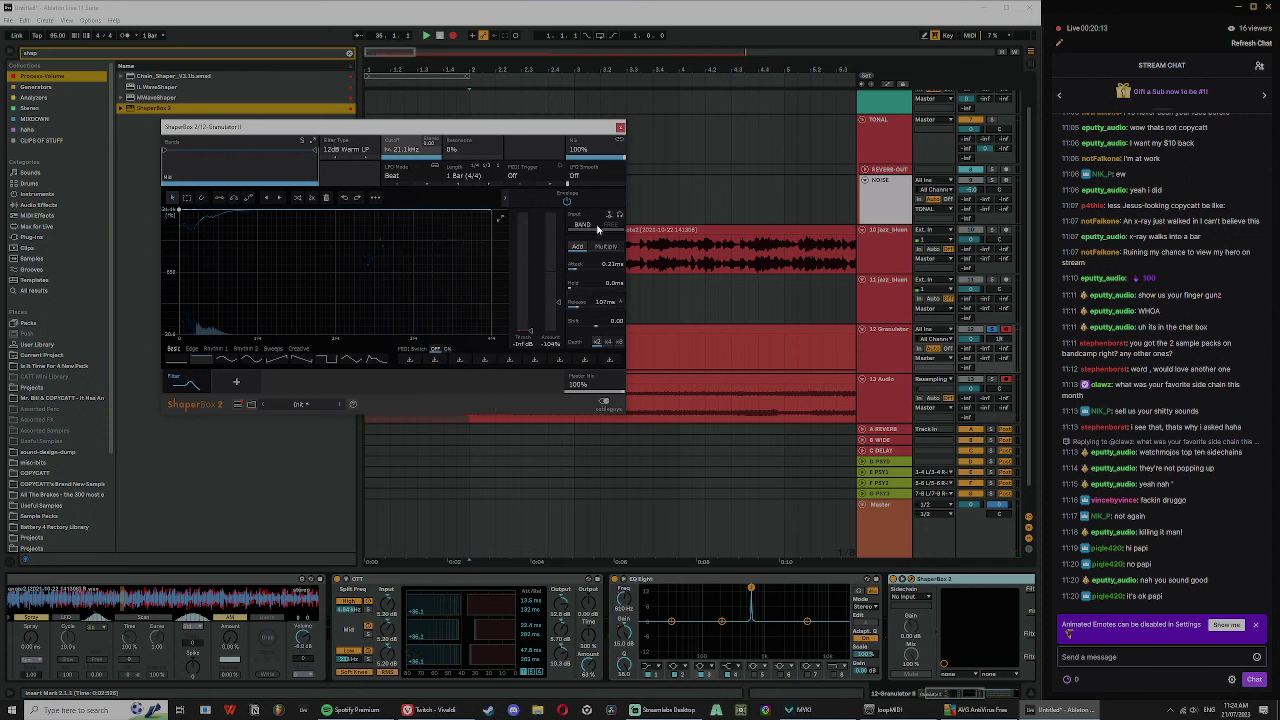
{"action": "left_click", "coordinate": [608, 224]}
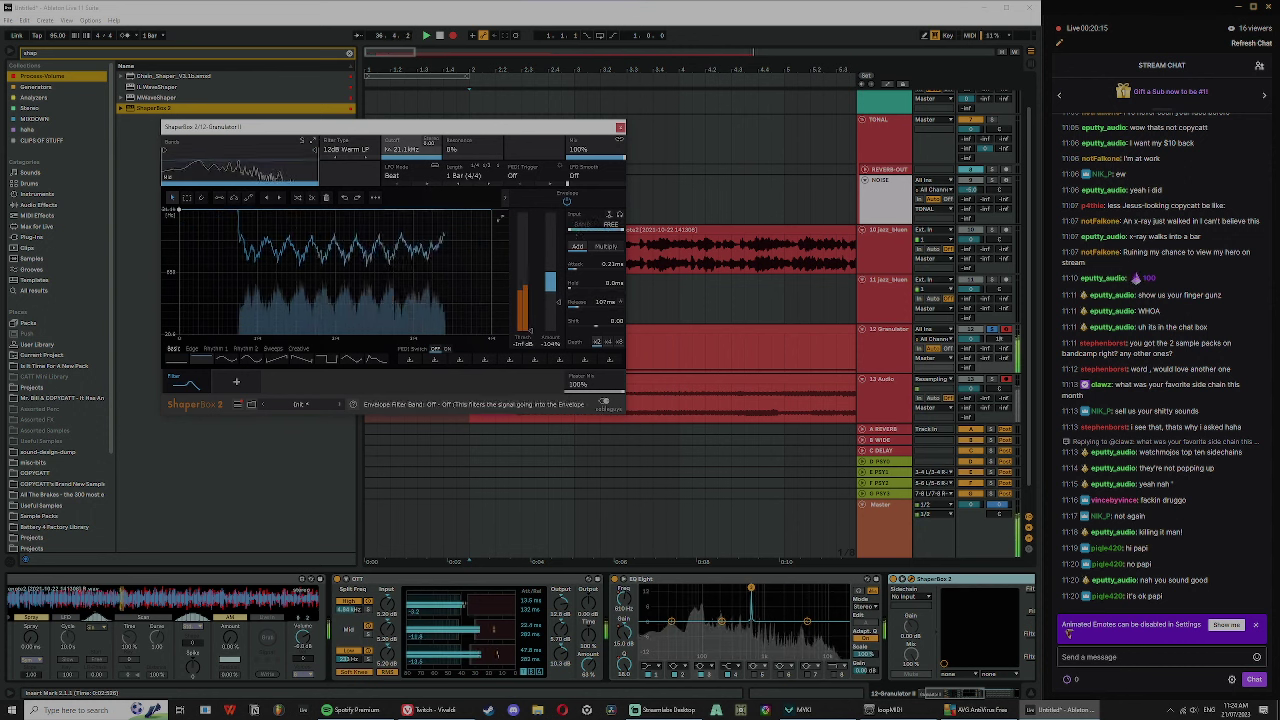
{"action": "mouse_move", "coordinate": [577, 229]}
{"action": "left_mouse_down"}
{"action": "mouse_move", "coordinate": [616, 239]}
{"action": "mouse_move", "coordinate": [584, 229]}
{"action": "left_mouse_up"}
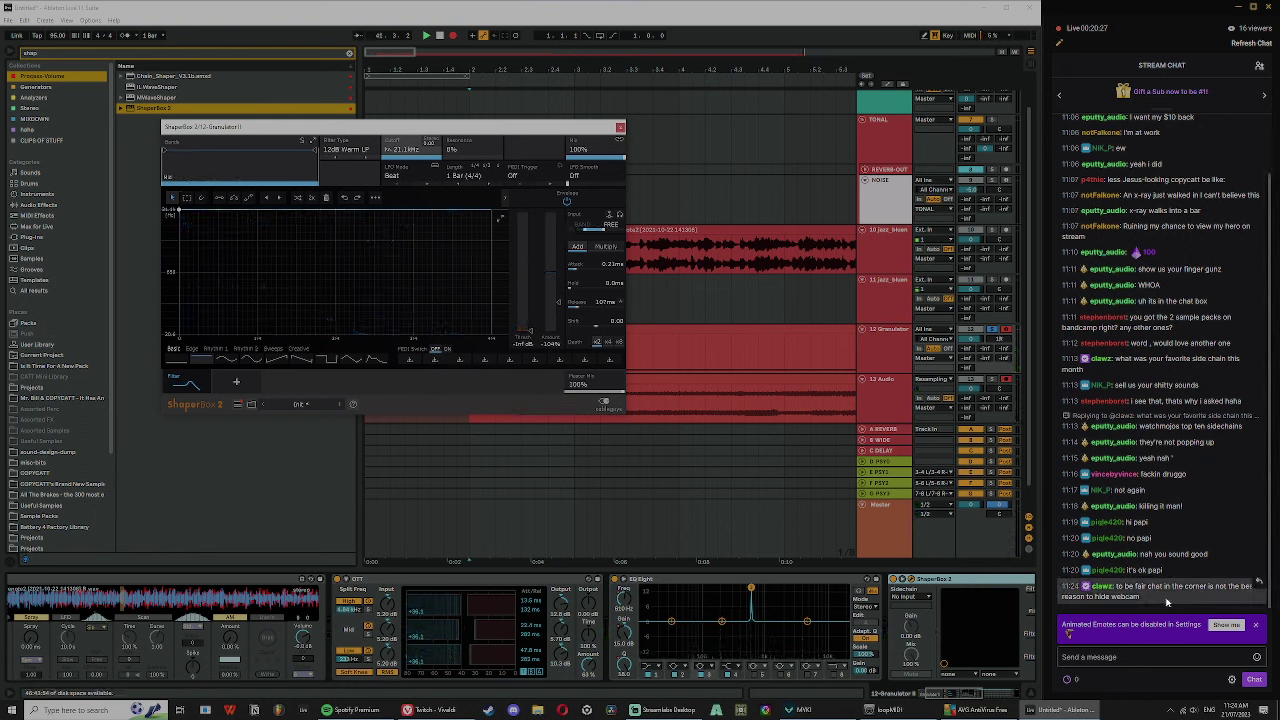
- Switch to the Twitch Stream Manager in the Vivaldi browser
{"action": "left_click", "coordinate": [432, 710]}
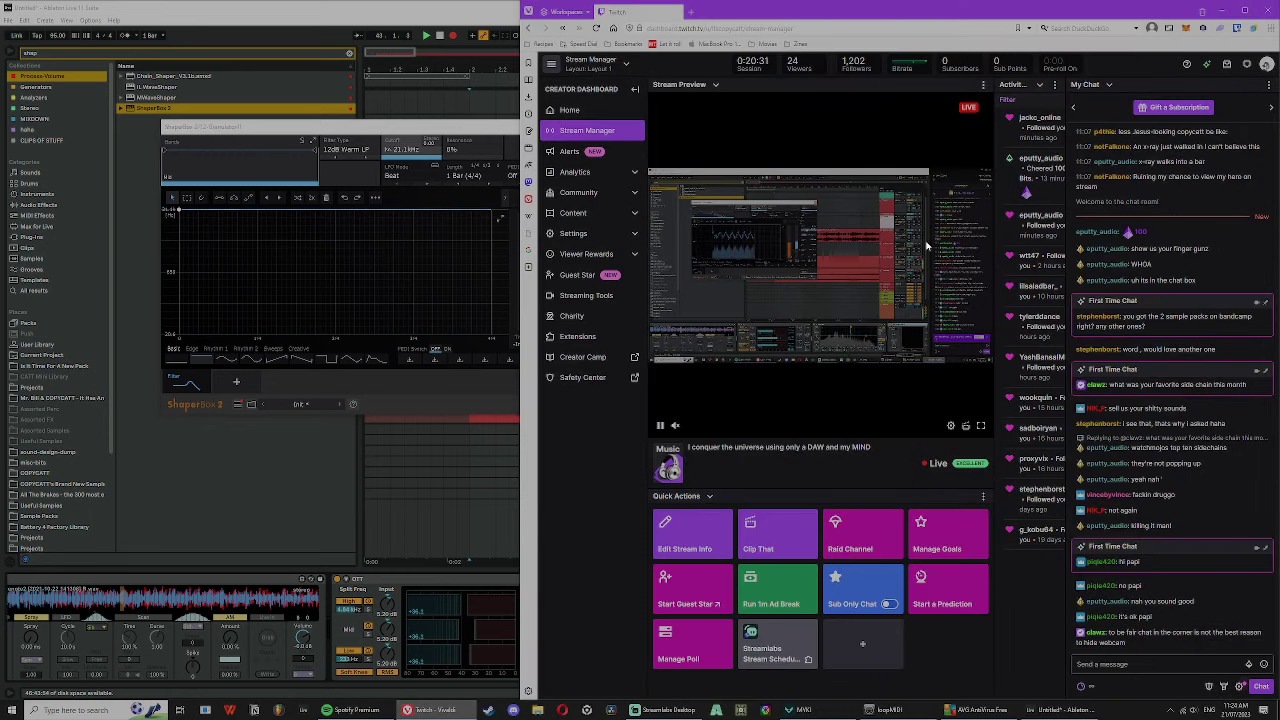
- Switch to Streamlabs Desktop, place the Webcam source above the screen captures and remove the second Screen Capture source
{"action": "left_click", "coordinate": [660, 710]}
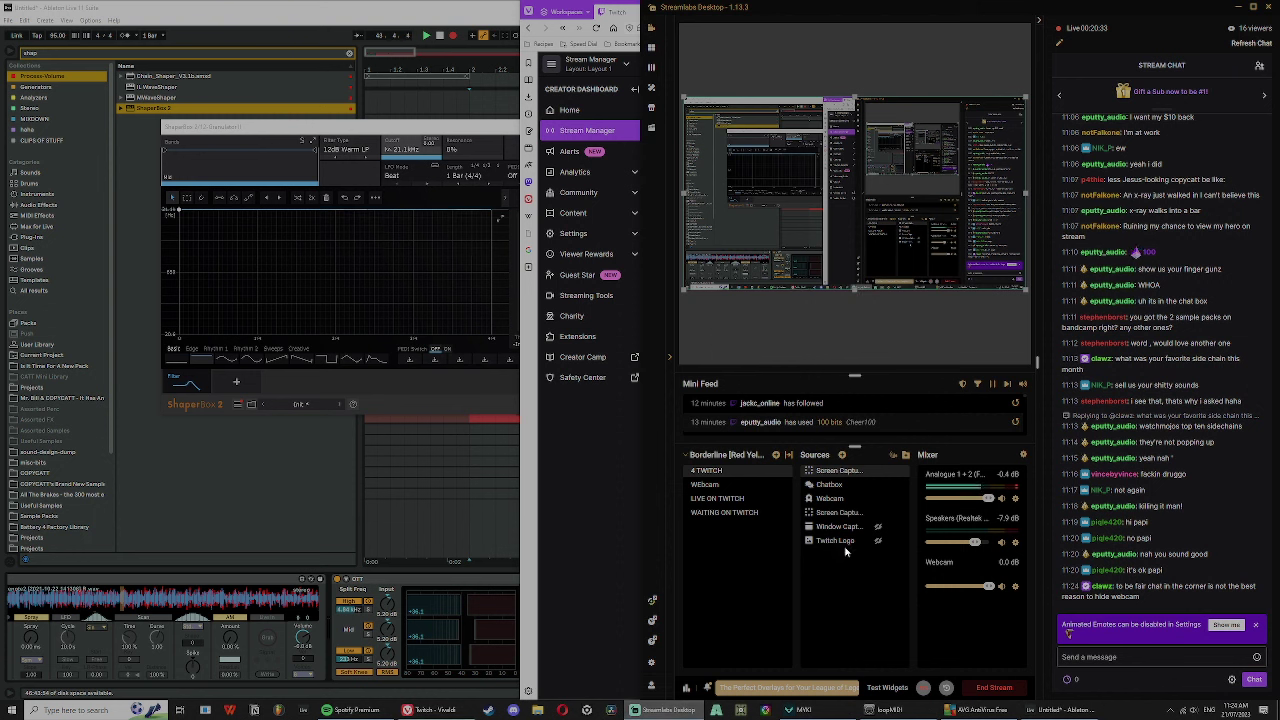
{"action": "mouse_move", "coordinate": [835, 498]}
{"action": "left_mouse_down"}
{"action": "mouse_move", "coordinate": [838, 472]}
{"action": "mouse_move", "coordinate": [855, 505]}
{"action": "left_mouse_up"}
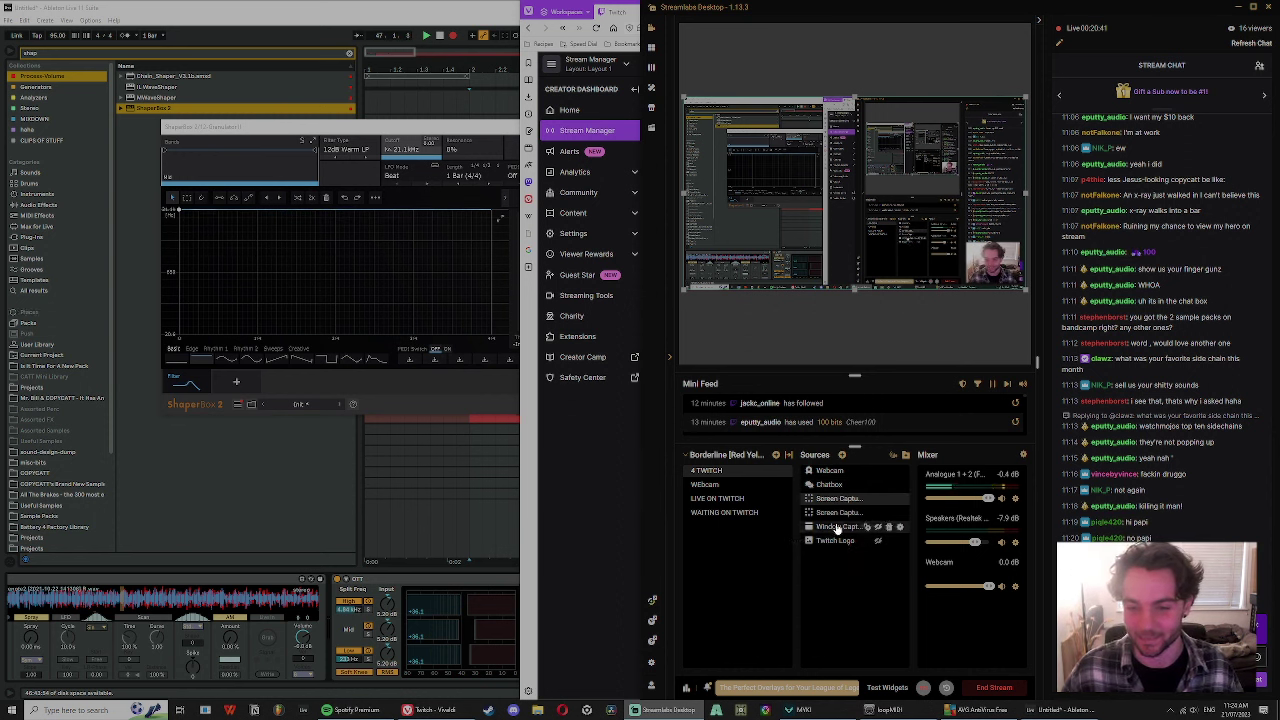
{"action": "left_click", "coordinate": [899, 514]}
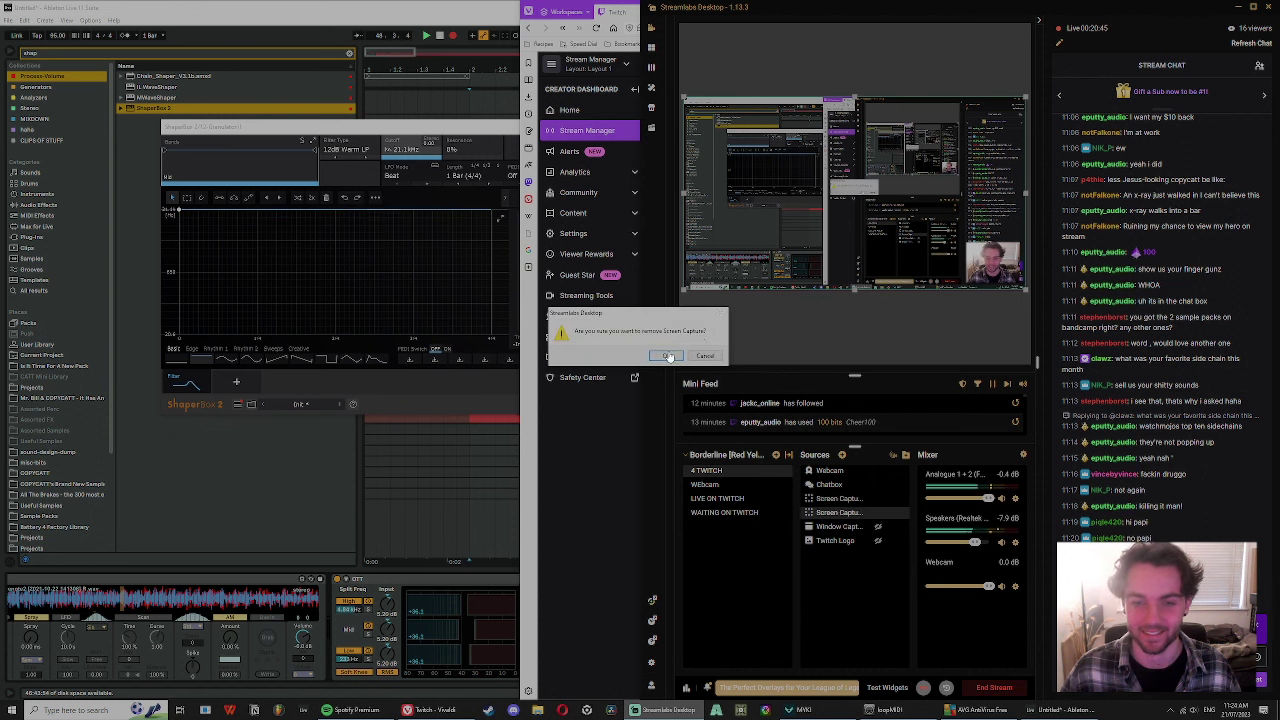
{"action": "left_click", "coordinate": [668, 356]}
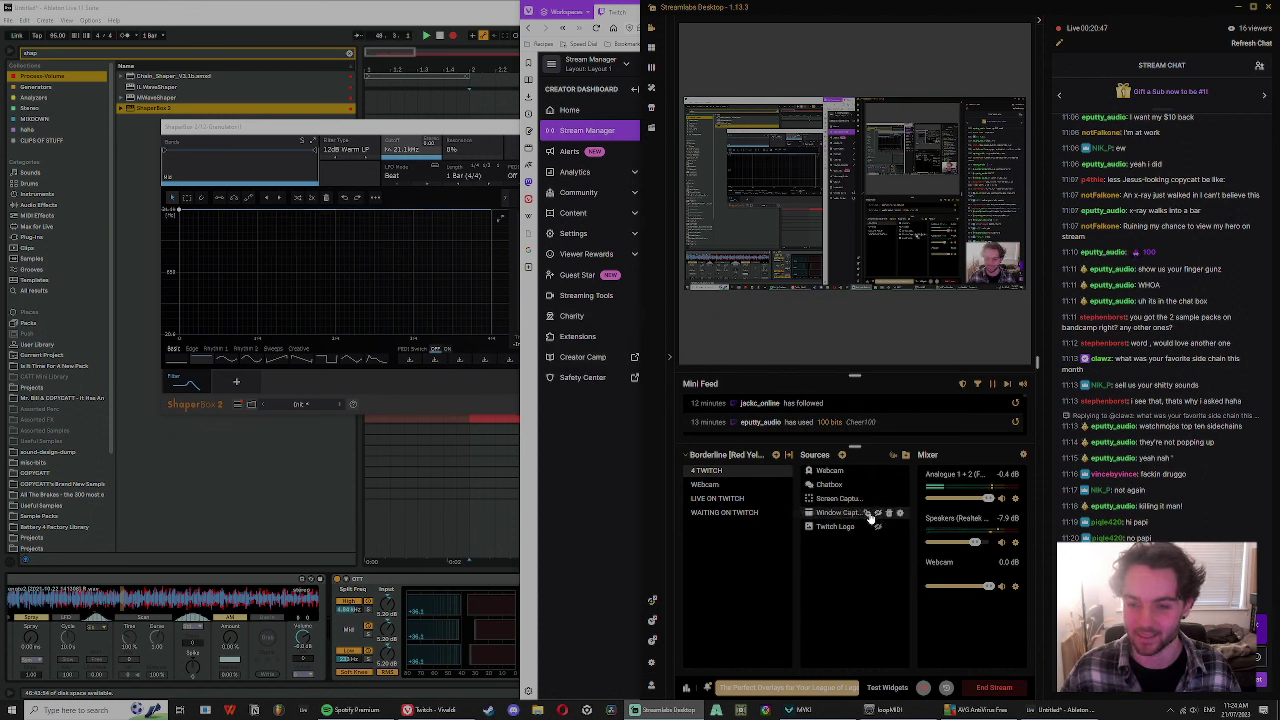
- Check the Window Capture source's settings, close them and return to Ableton Live
{"action": "left_click", "coordinate": [899, 513]}
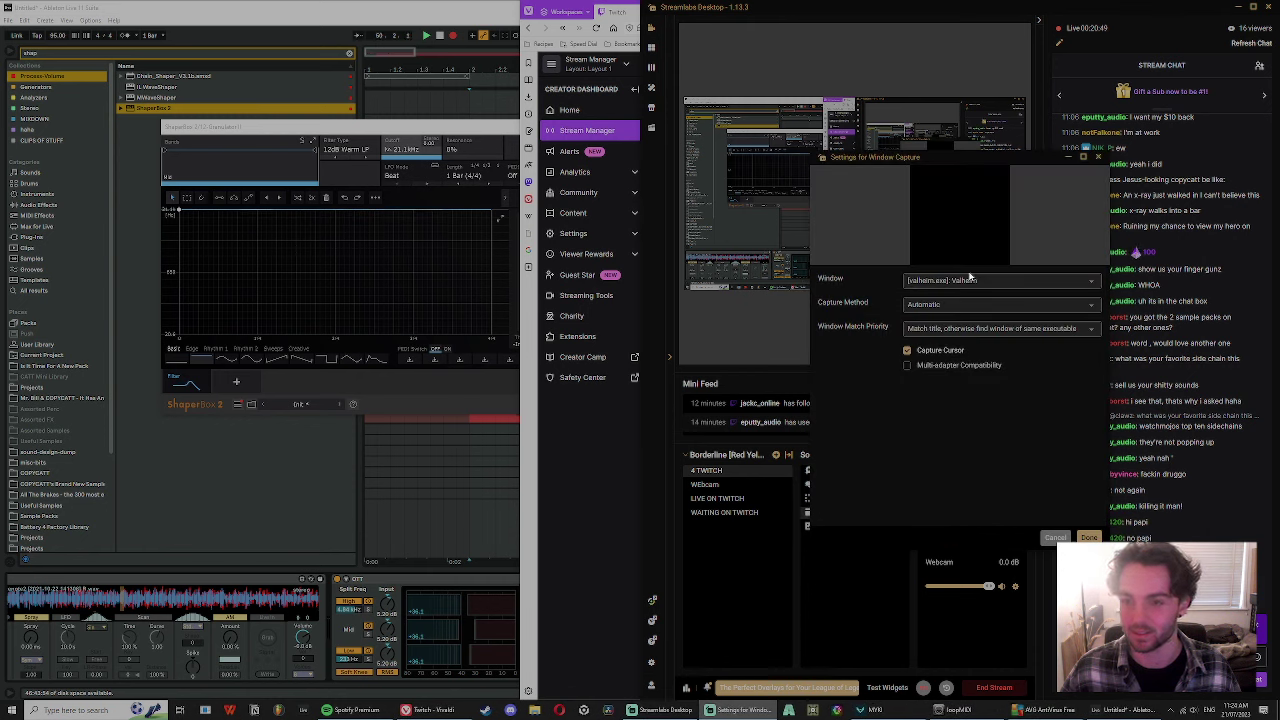
{"action": "left_click", "coordinate": [1088, 538]}
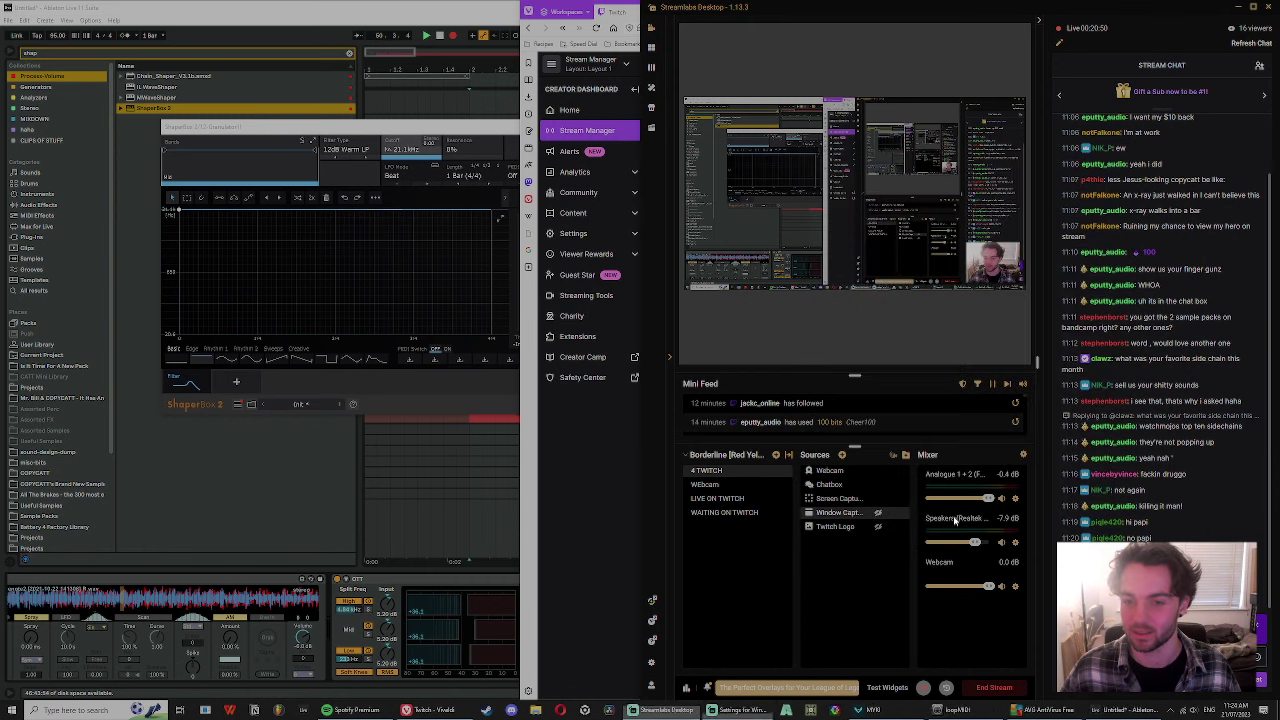
{"action": "left_click", "coordinate": [877, 513]}
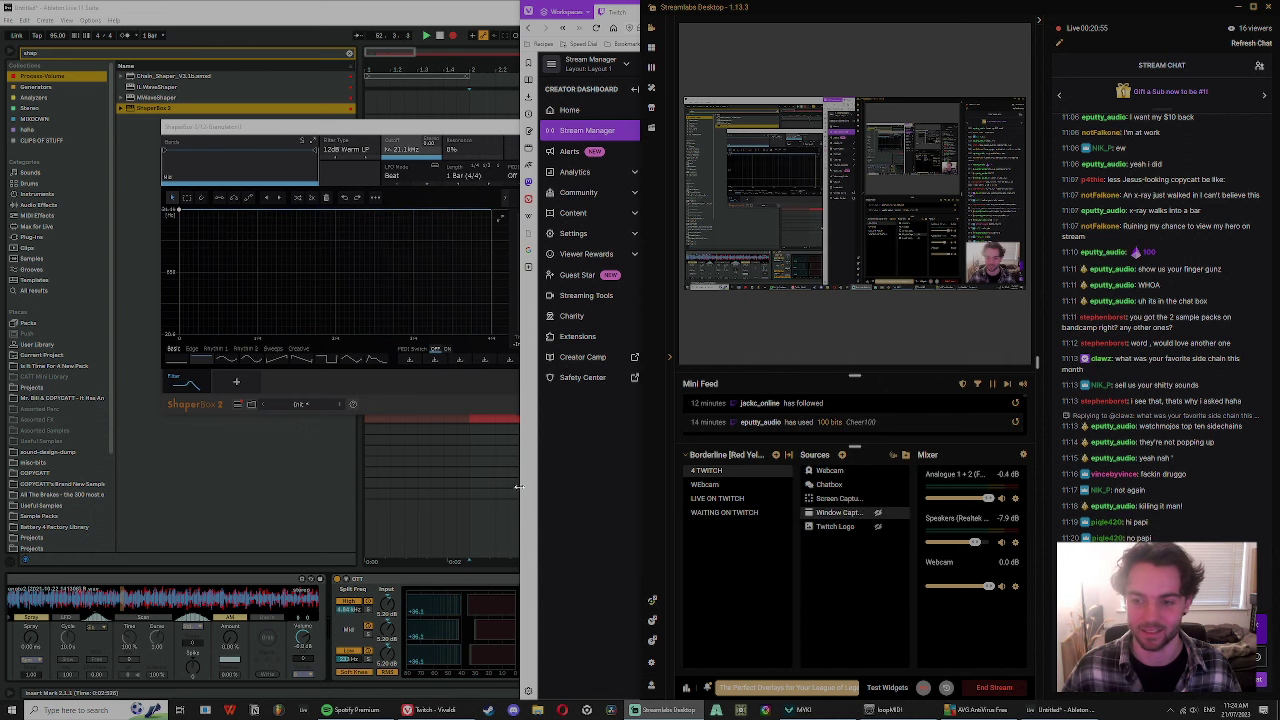
{"action": "left_click", "coordinate": [480, 573]}
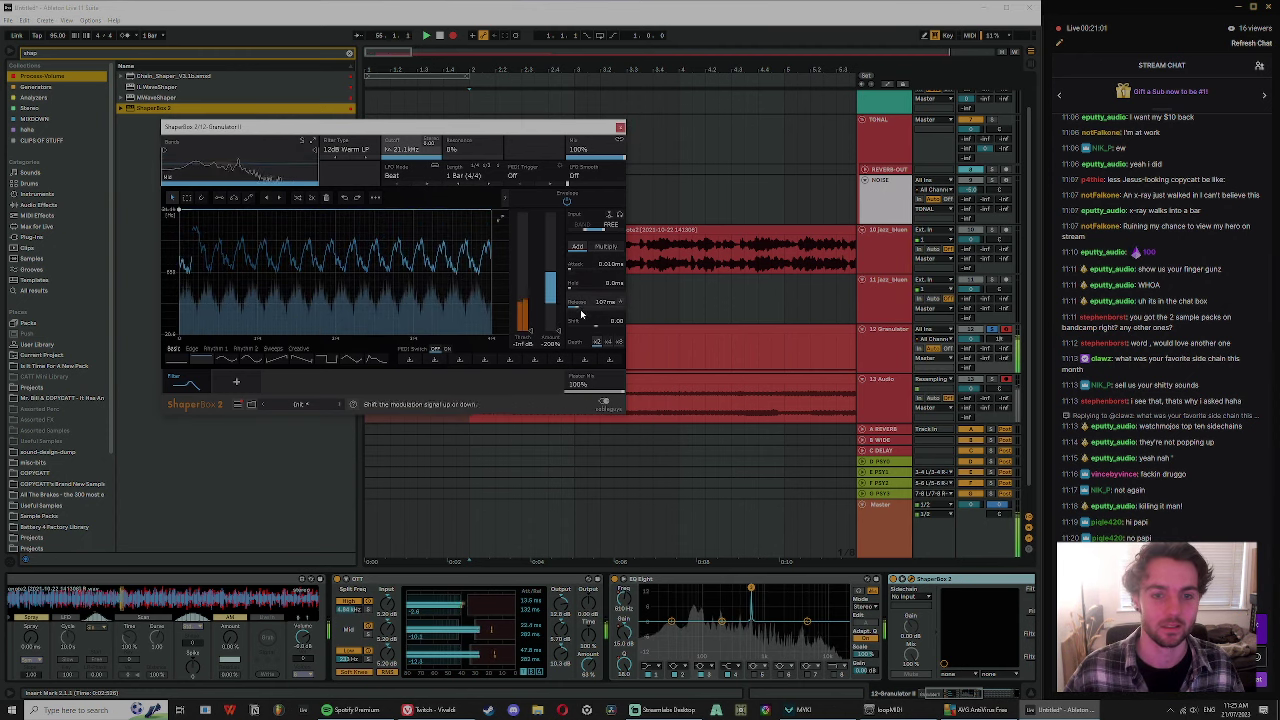
- Set the filter envelope's release to 281 ms, shift its input frequency band and switch the envelope to Multiply mode
{"action": "left_click_drag", "start_coordinate": [579, 305], "coordinate": [592, 312]}
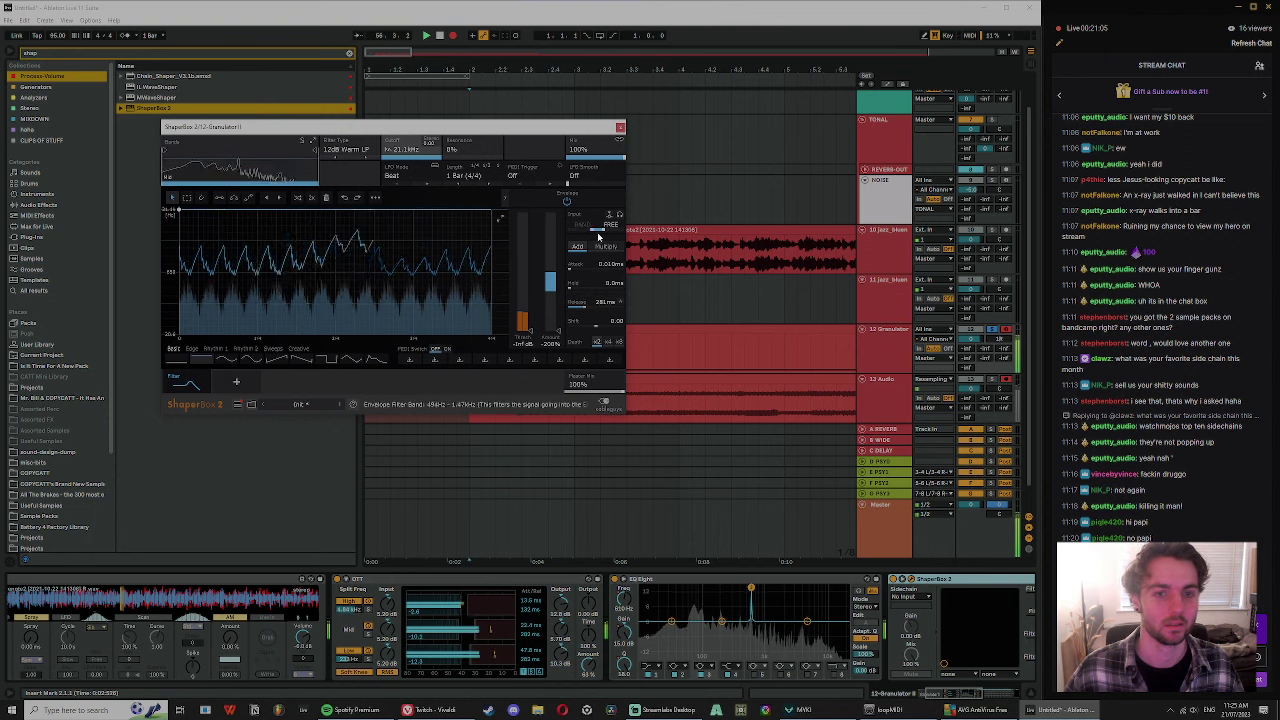
{"action": "mouse_move", "coordinate": [598, 237]}
{"action": "left_mouse_down"}
{"action": "mouse_move", "coordinate": [584, 246]}
{"action": "mouse_move", "coordinate": [595, 248]}
{"action": "left_mouse_up"}
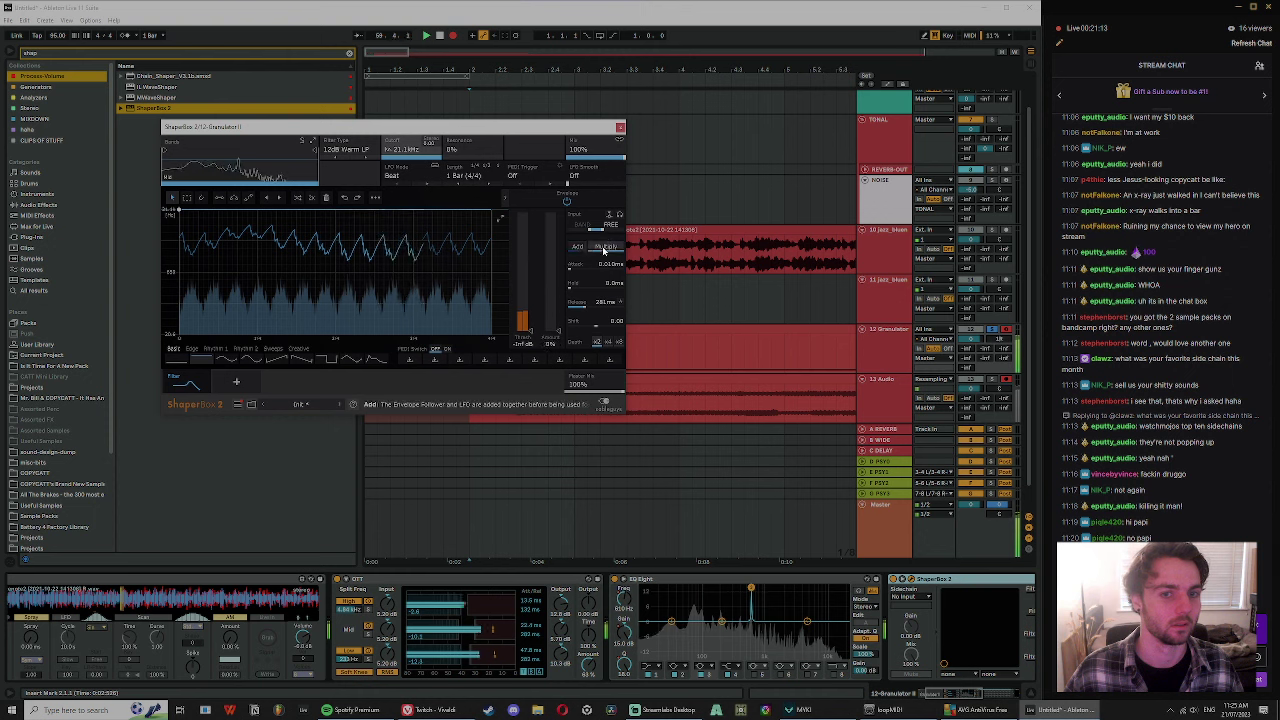
{"action": "mouse_move", "coordinate": [530, 330]}
{"action": "left_mouse_down"}
{"action": "mouse_move", "coordinate": [530, 292]}
{"action": "mouse_move", "coordinate": [530, 333]}
{"action": "left_mouse_up"}
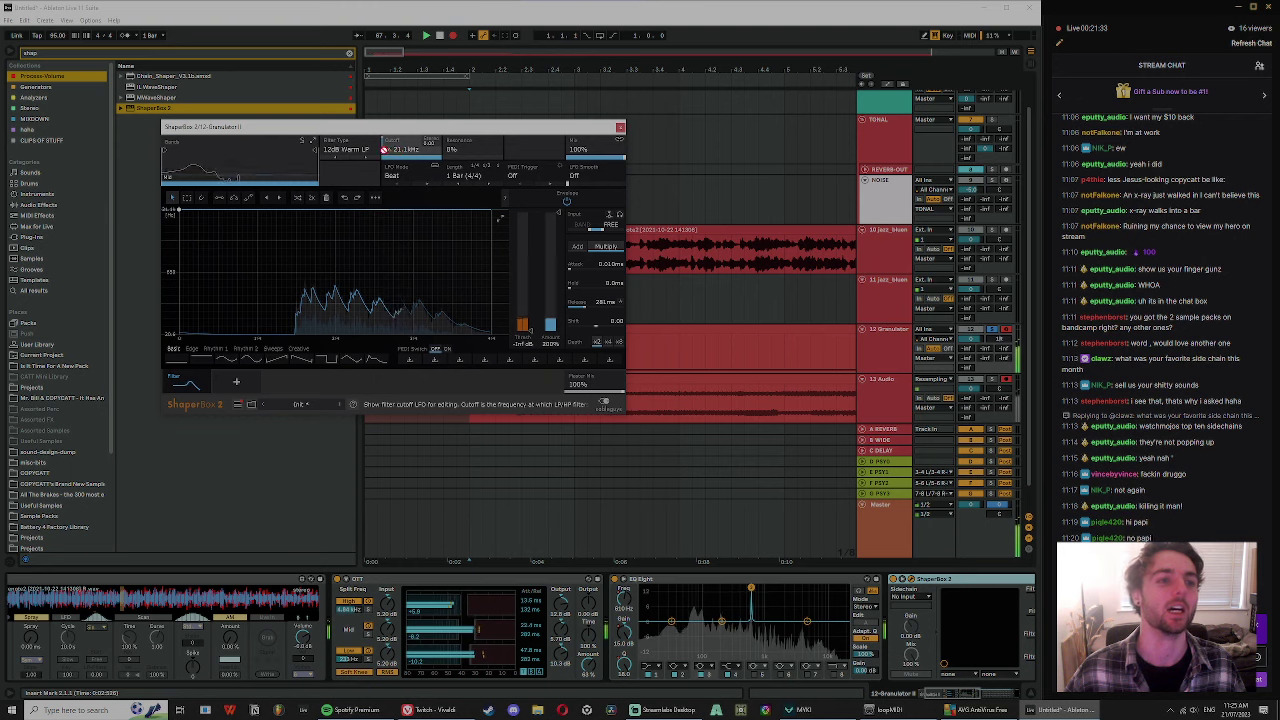
- Try another envelope depth, then return the filter envelope to Add mode with an amount of -400 %
{"action": "left_click_drag", "start_coordinate": [392, 128], "coordinate": [453, 129]}
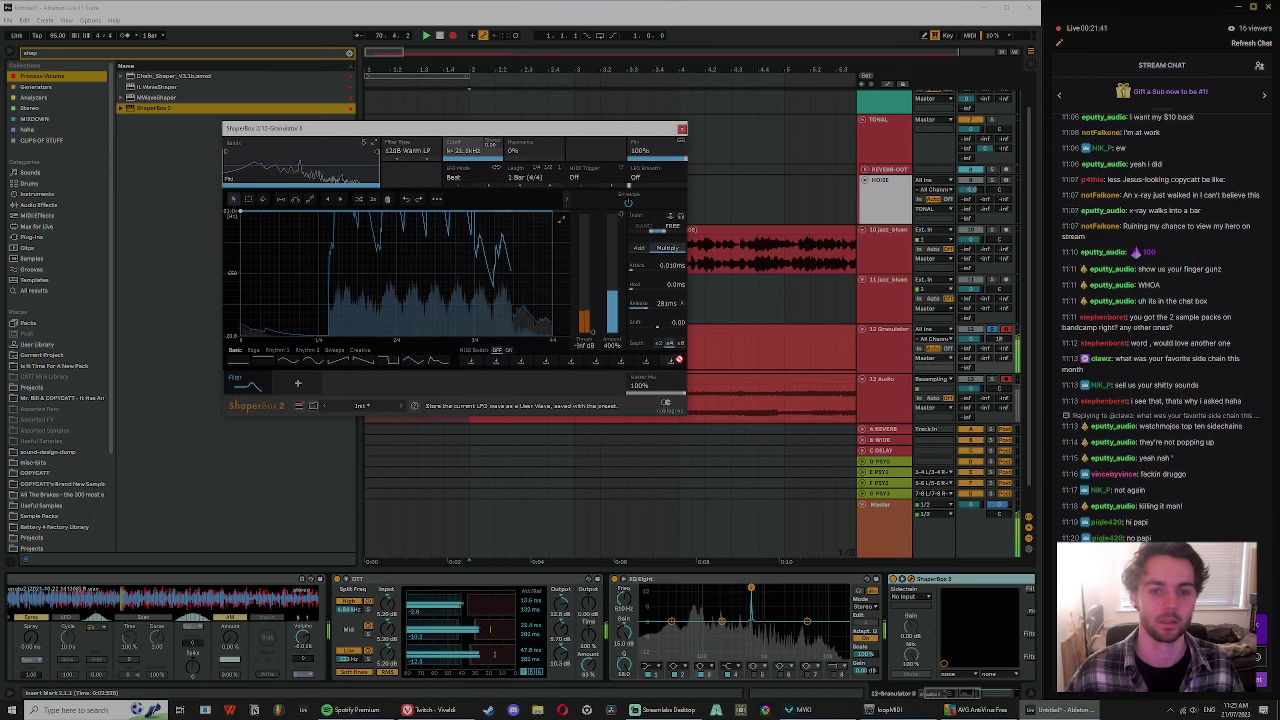
{"action": "left_click", "coordinate": [658, 343]}
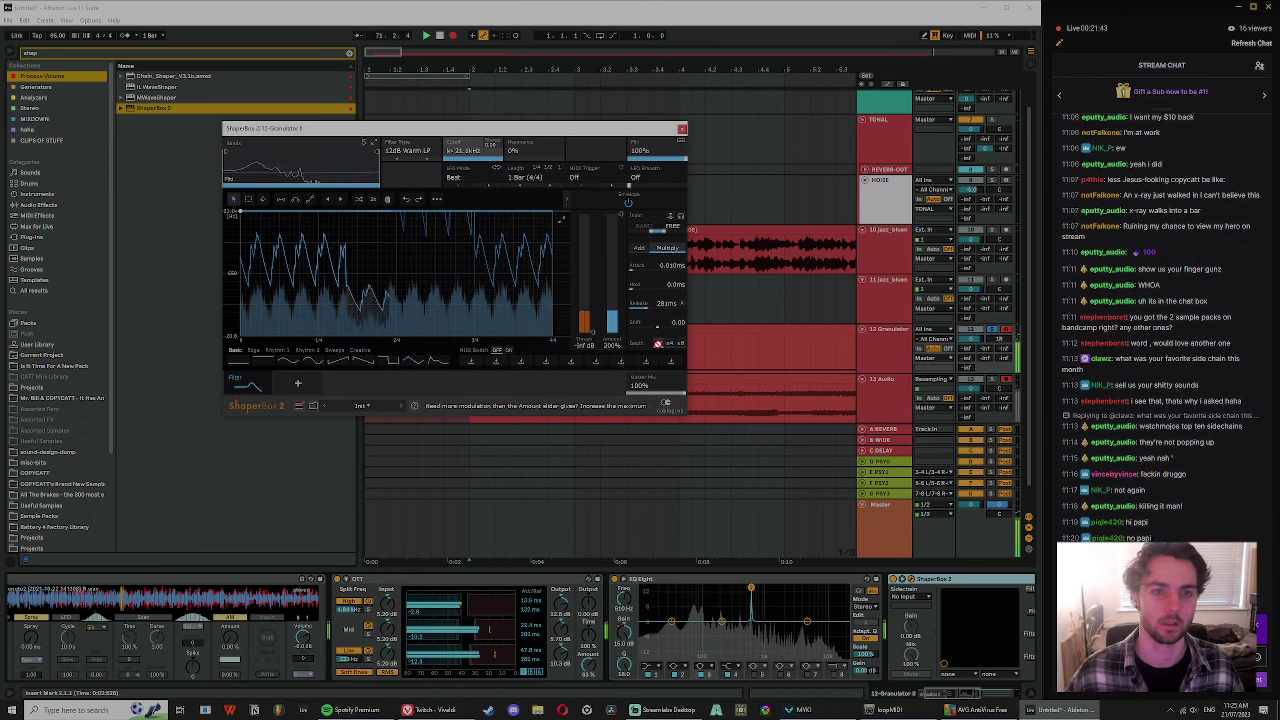
{"action": "left_click", "coordinate": [638, 248]}
{"action": "left_click_drag", "start_coordinate": [611, 290], "coordinate": [611, 325]}
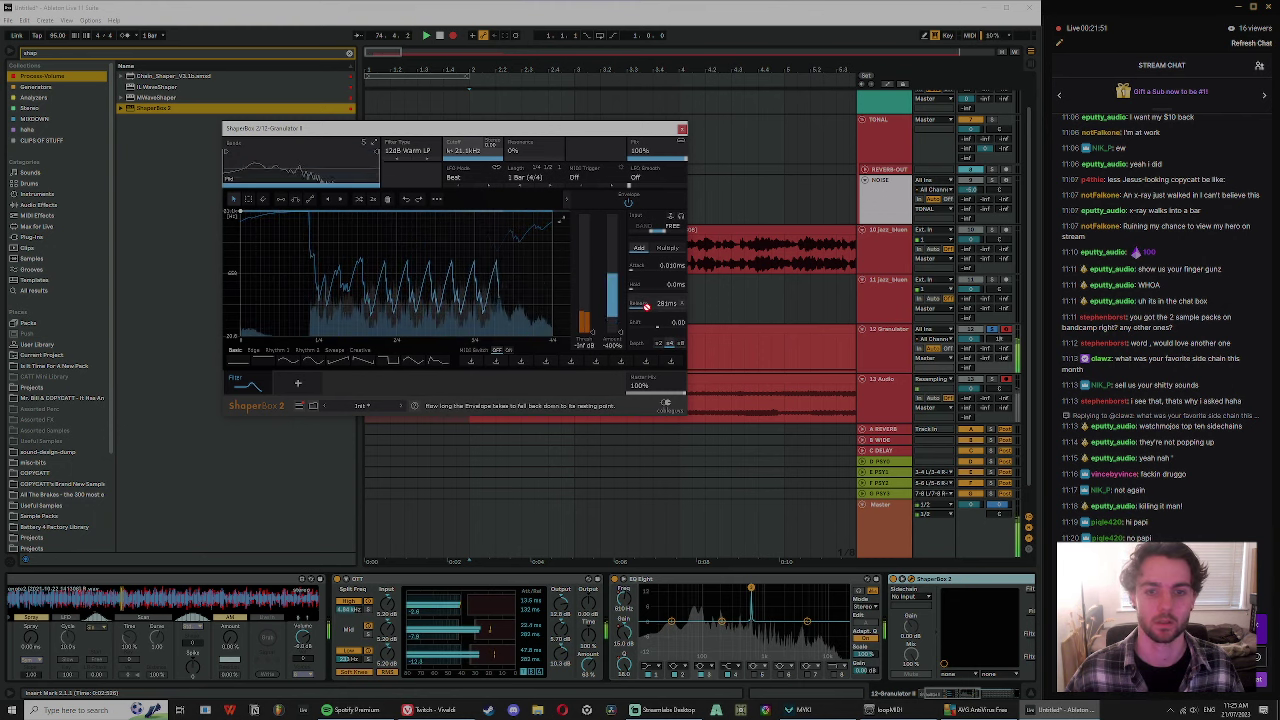
- Set the filter envelope's release to 317 ms and reduce its amount to -204 %
{"action": "scroll", "coordinate": [646, 307], "scroll_direction": "down", "scroll_amount": 3}
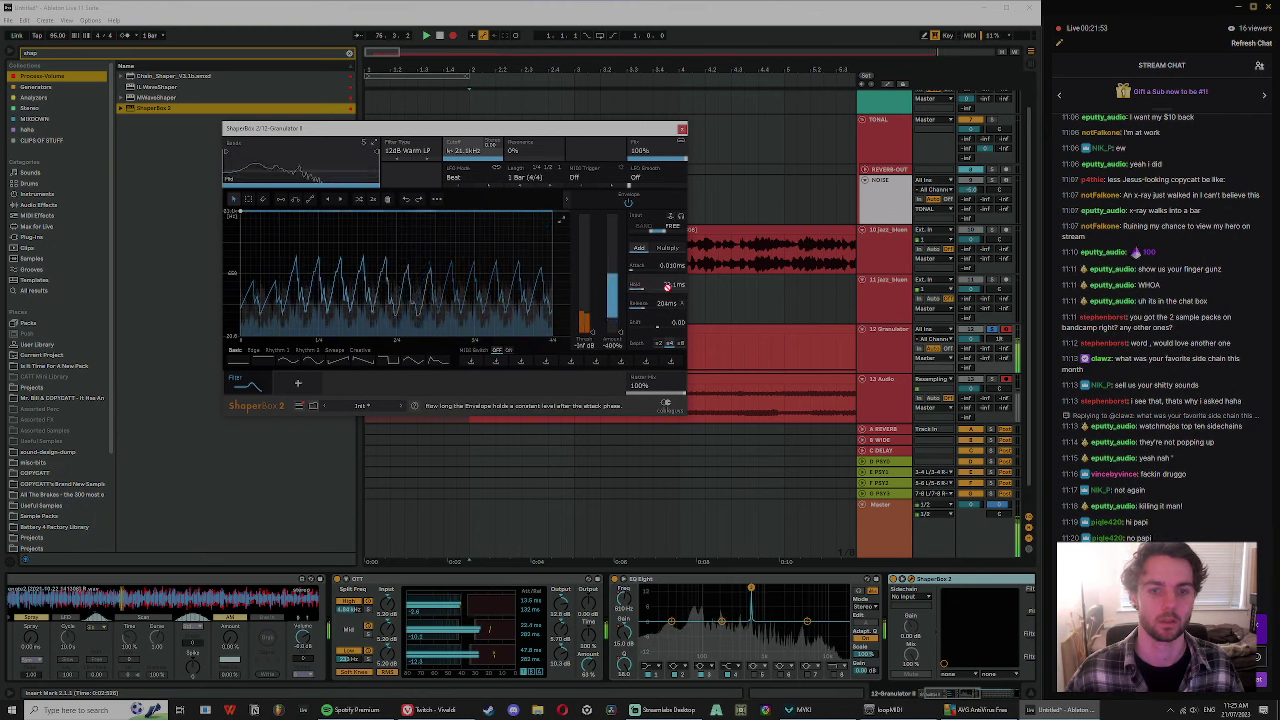
{"action": "scroll", "coordinate": [667, 287], "scroll_direction": "down", "scroll_amount": 1}
{"action": "scroll", "coordinate": [662, 304], "scroll_direction": "up", "scroll_amount": 3}
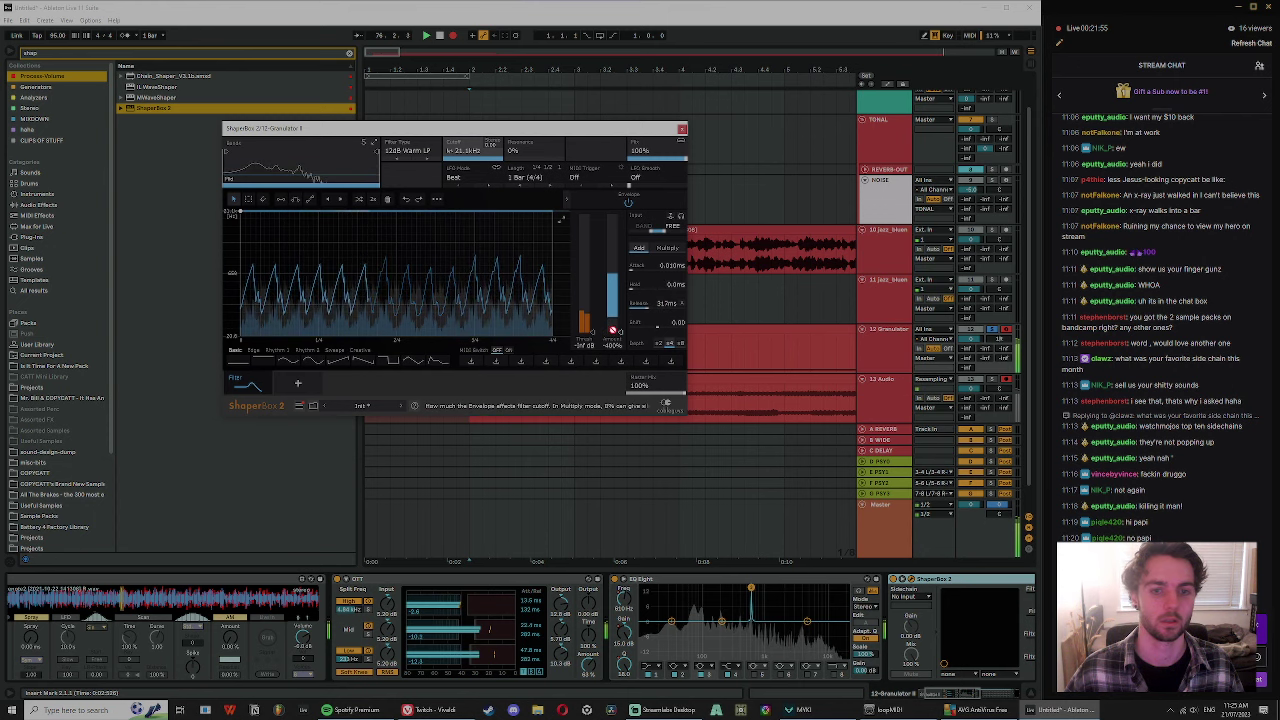
{"action": "scroll", "coordinate": [613, 328], "scroll_direction": "up", "scroll_amount": 5}
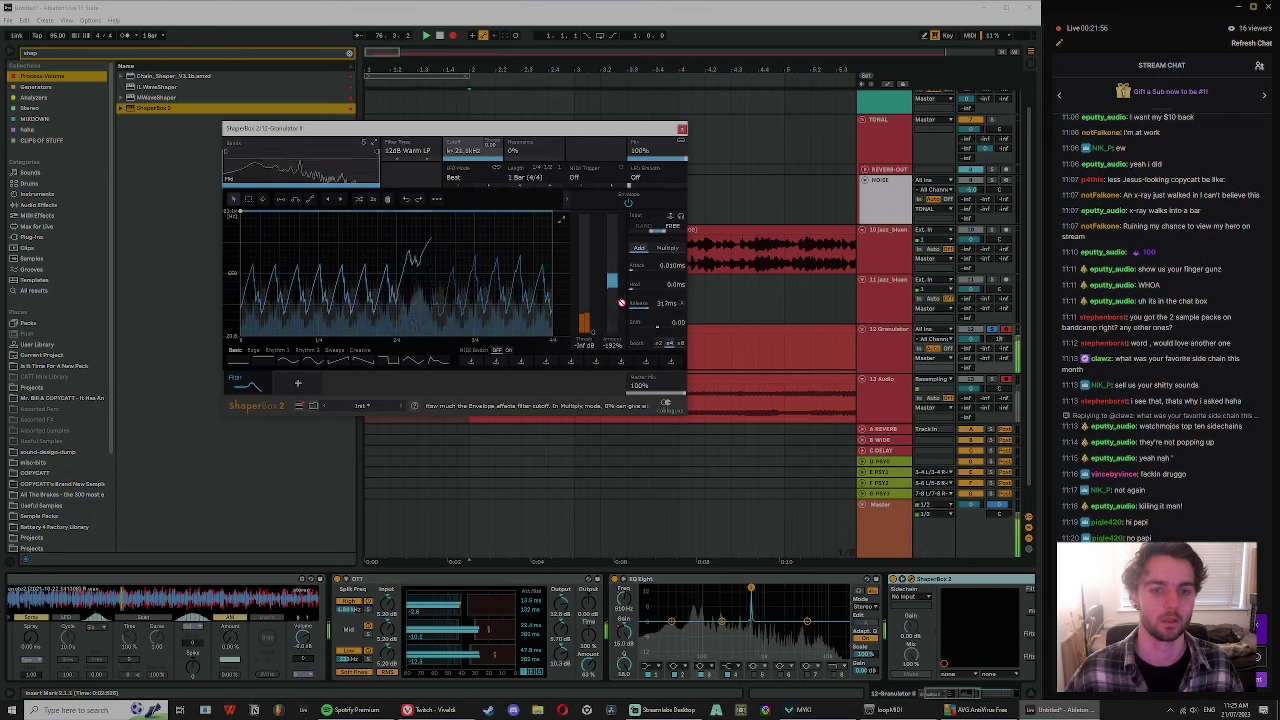
- Move the ShaperBox 2 window out of the way, zoom out the arrangement and select the Granulator II track
{"action": "left_click", "coordinate": [975, 697]}
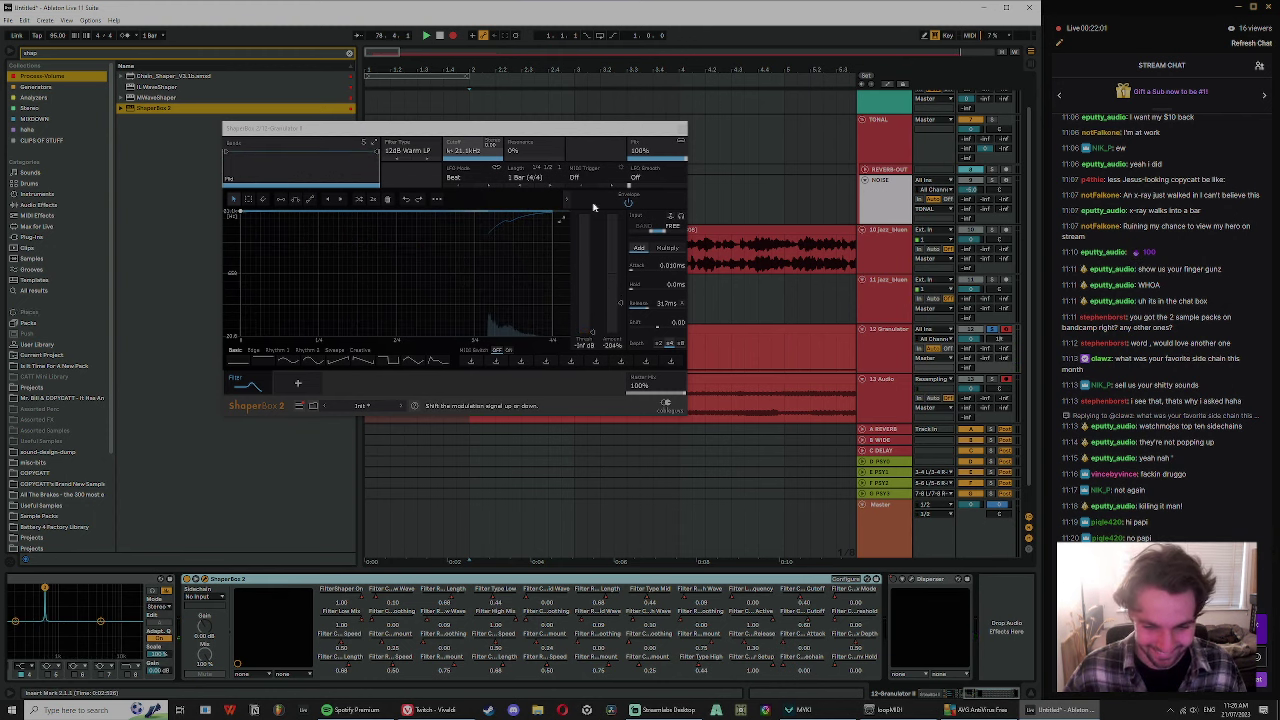
{"action": "left_click_drag", "start_coordinate": [330, 131], "coordinate": [290, 116]}
{"action": "left_click_drag", "start_coordinate": [503, 70], "coordinate": [411, 94]}
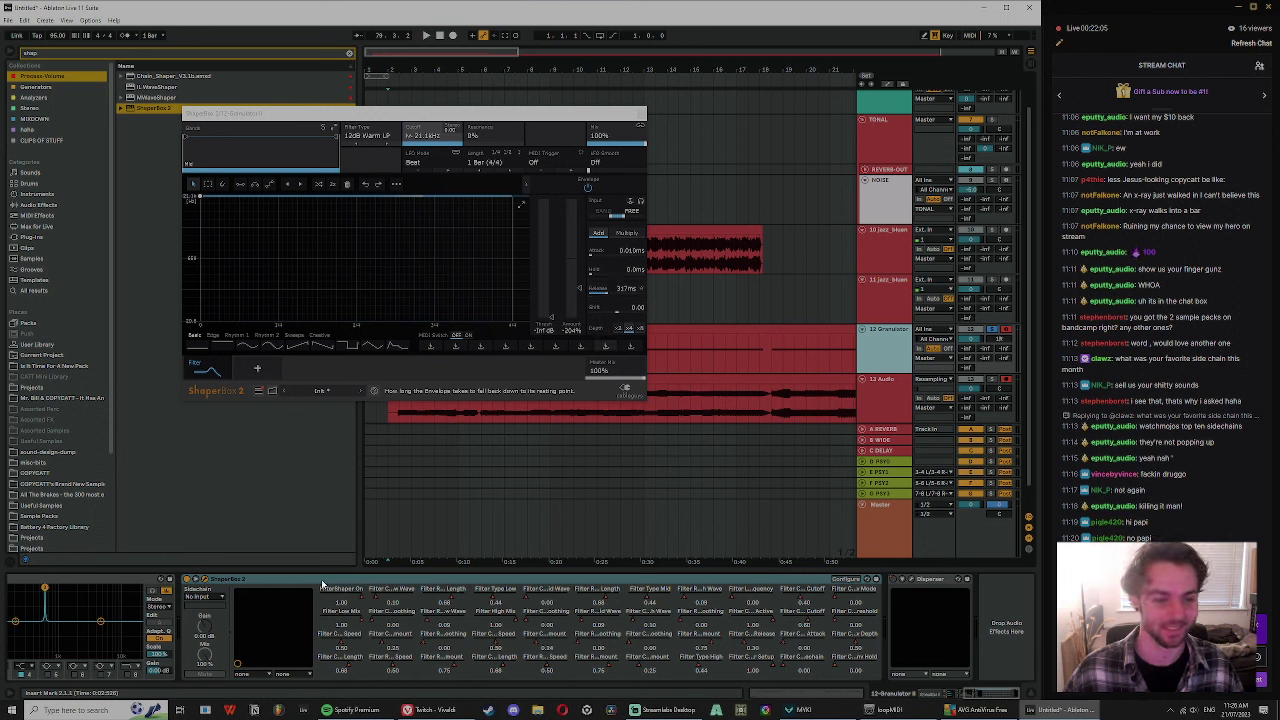
{"action": "left_click", "coordinate": [771, 395]}
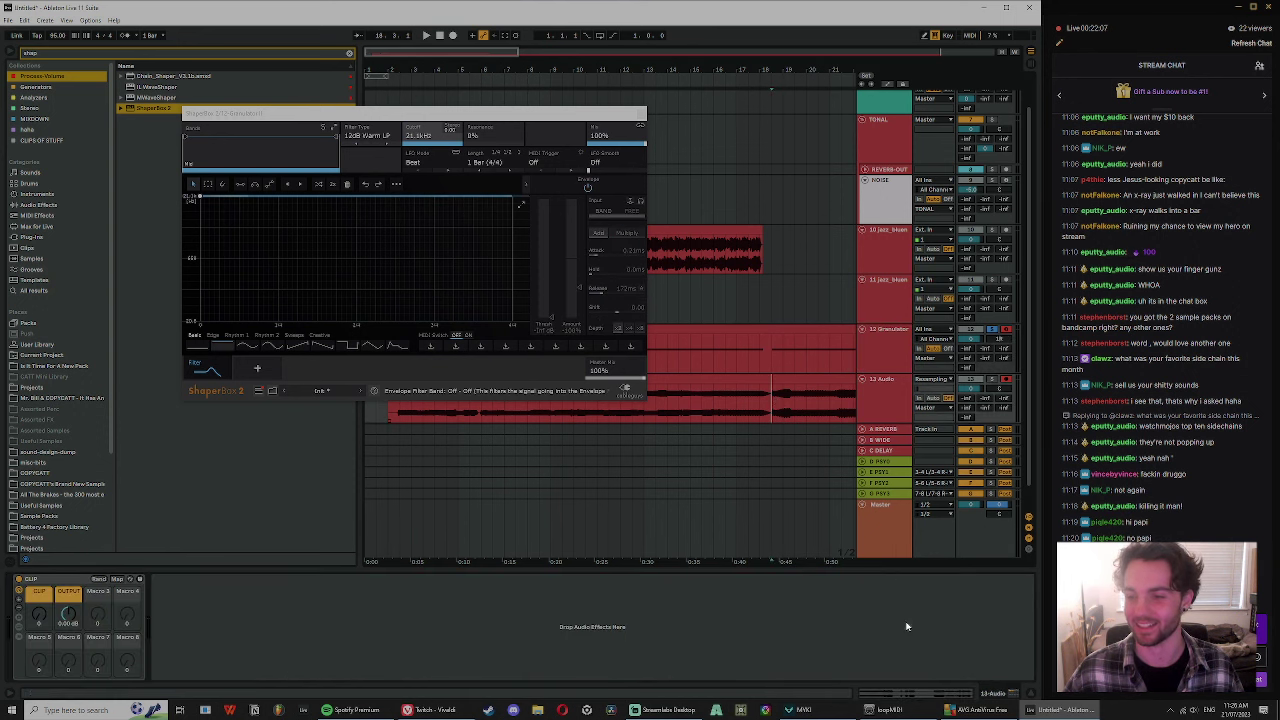
{"action": "left_click", "coordinate": [893, 358]}
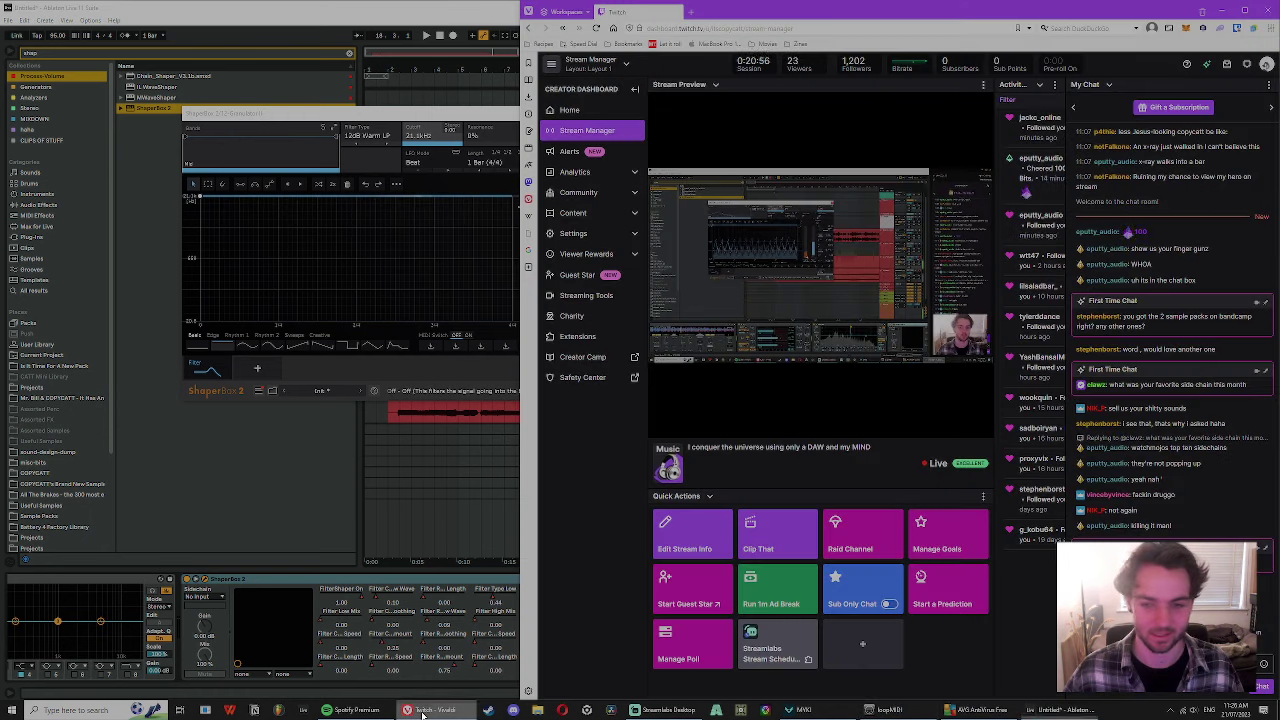
- Check the stream preview in the Twitch Stream Manager and return to Ableton Live
{"action": "left_click", "coordinate": [424, 710]}
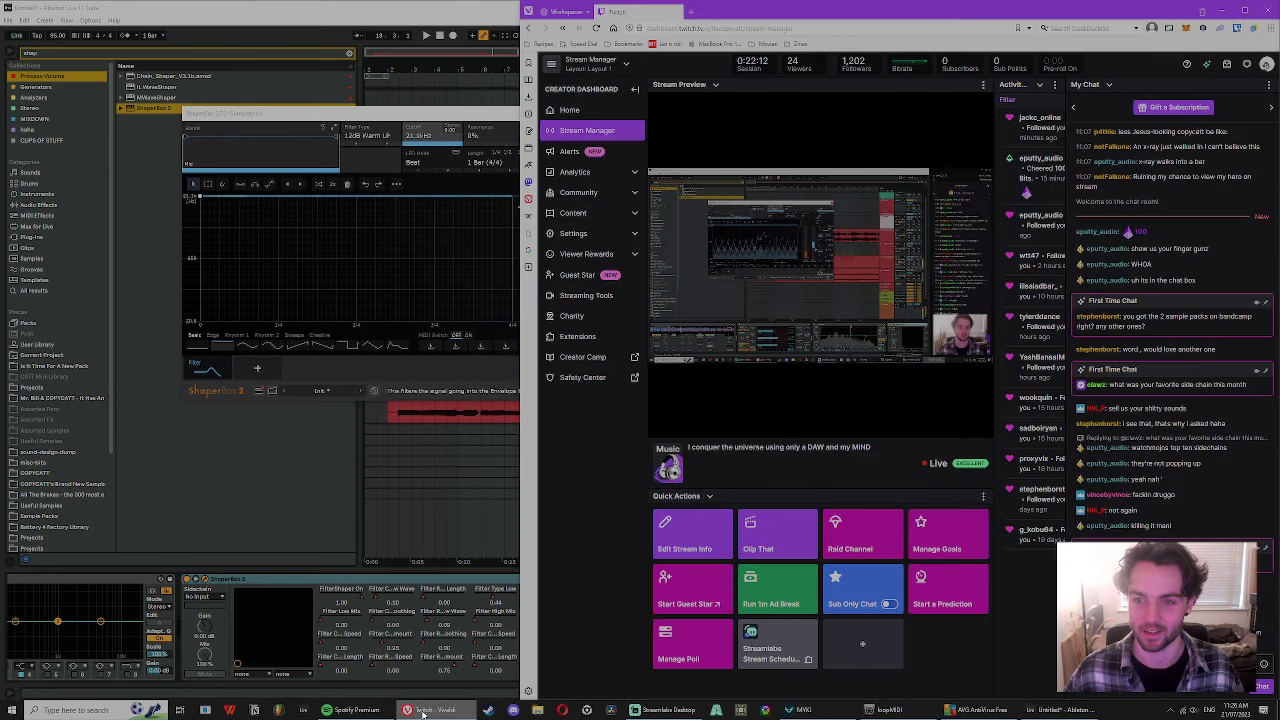
{"action": "left_click", "coordinate": [424, 710]}
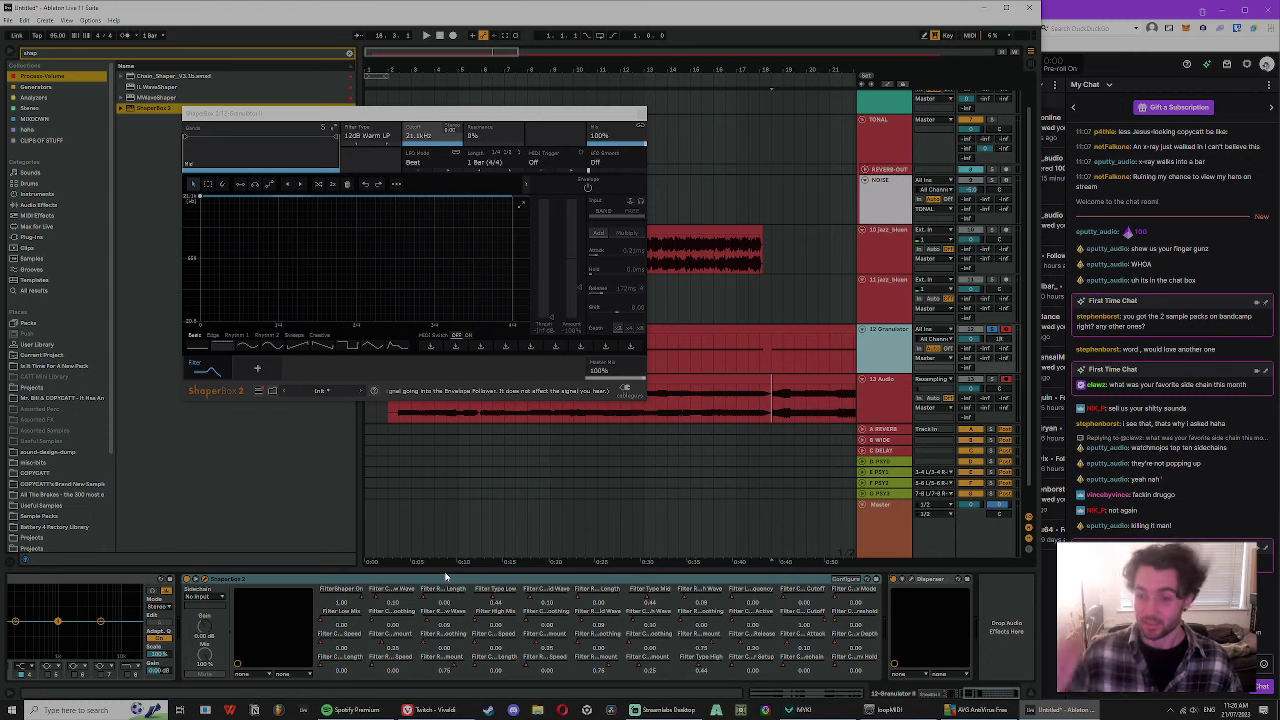
- Place the insert marker at the end of the recorded clips, select the Granulator II track and close the ShaperBox 2 window
{"action": "left_click_drag", "start_coordinate": [723, 66], "coordinate": [488, 66]}
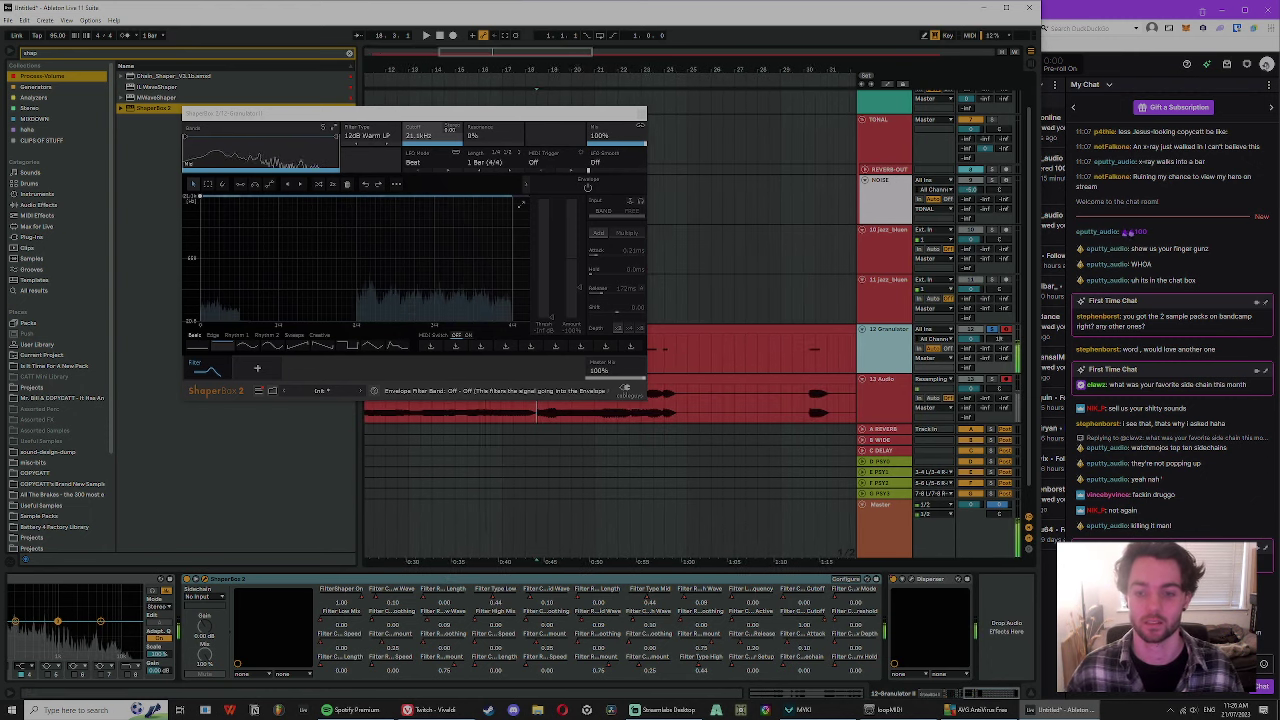
{"action": "left_click", "coordinate": [809, 391]}
{"action": "left_click_drag", "start_coordinate": [808, 68], "coordinate": [808, 20]}
{"action": "left_click", "coordinate": [811, 372]}
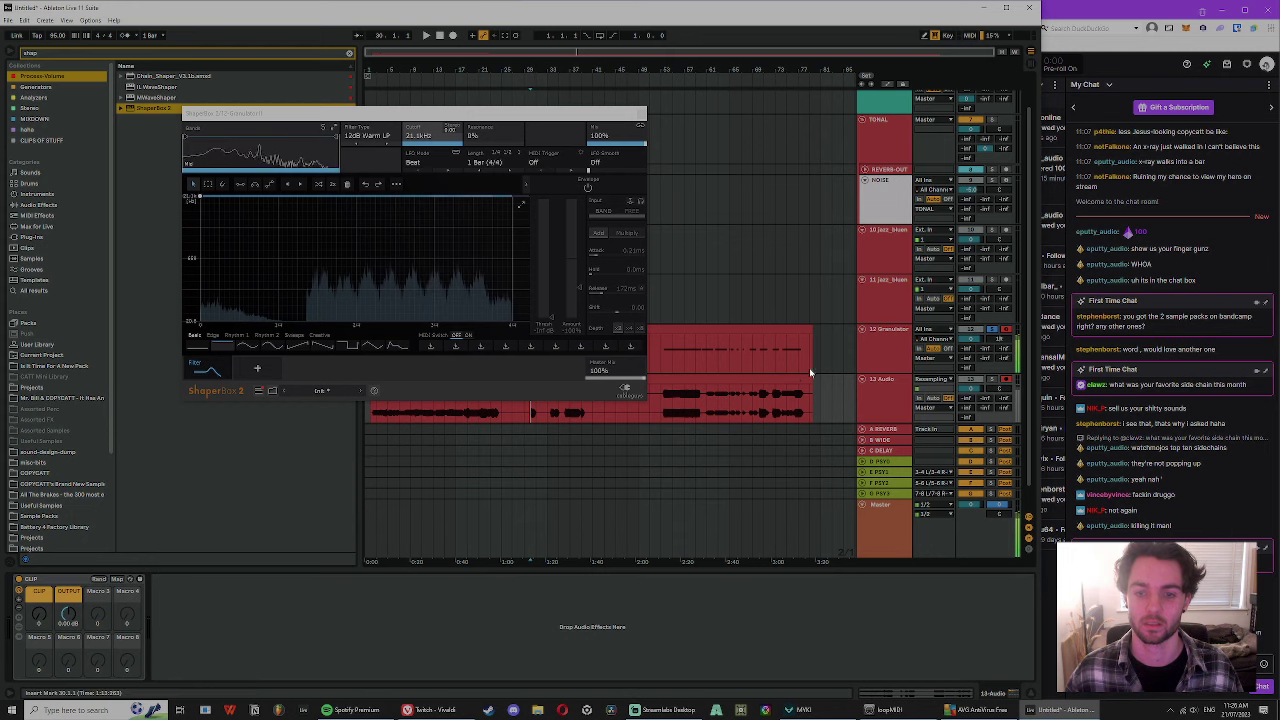
{"action": "left_click", "coordinate": [871, 354]}
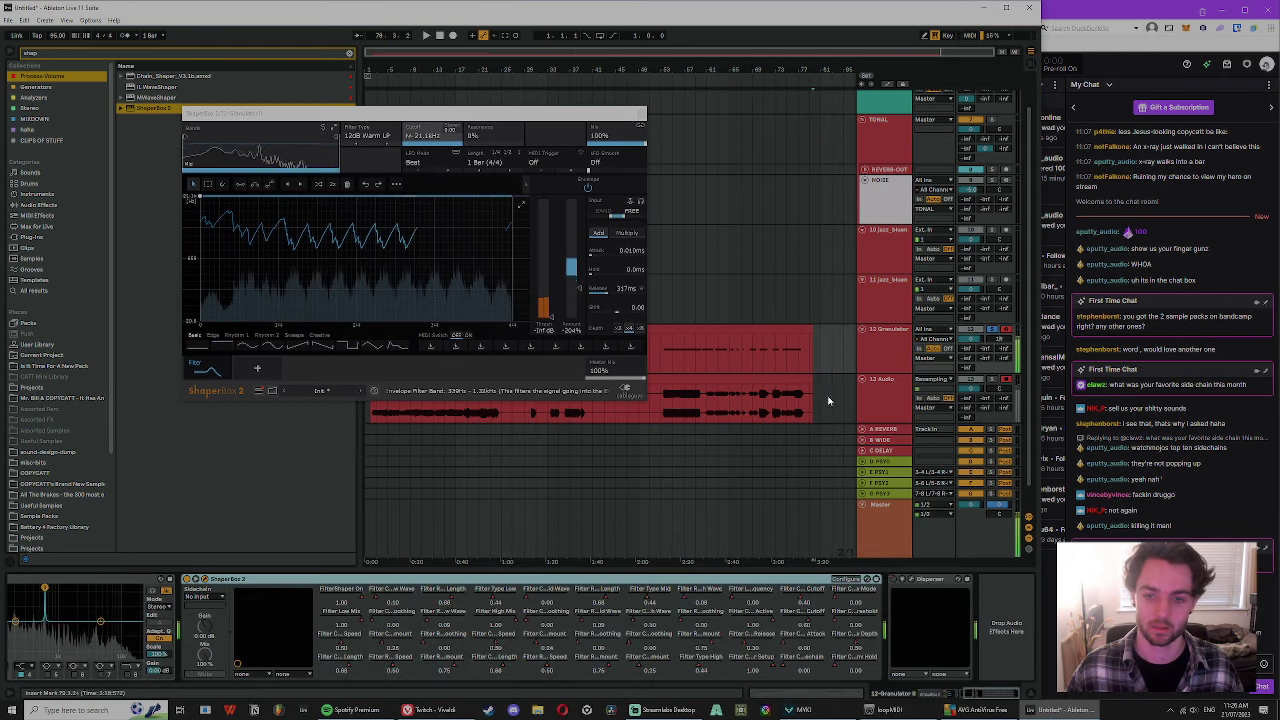
{"action": "left_click", "coordinate": [642, 113]}
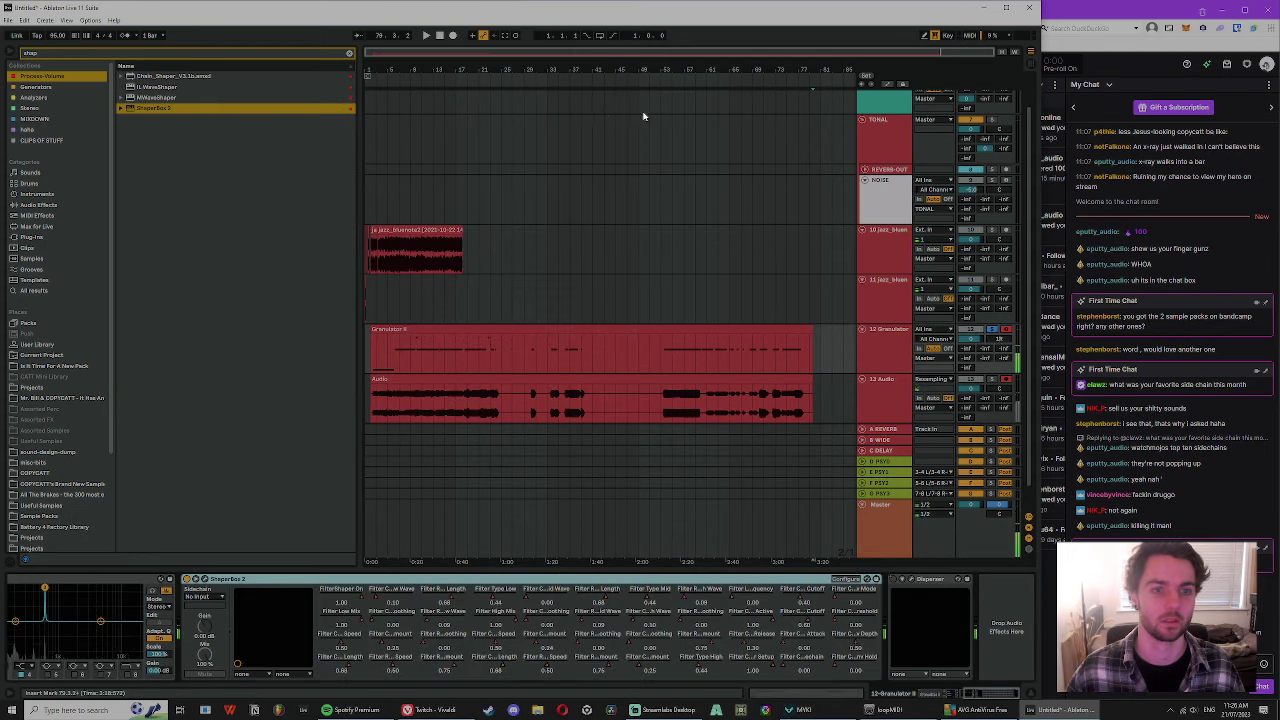
- Clear the browser search, add the OTT preset after Disperser on the Granulator II track and lower its Amount
{"action": "left_click", "coordinate": [349, 54]}
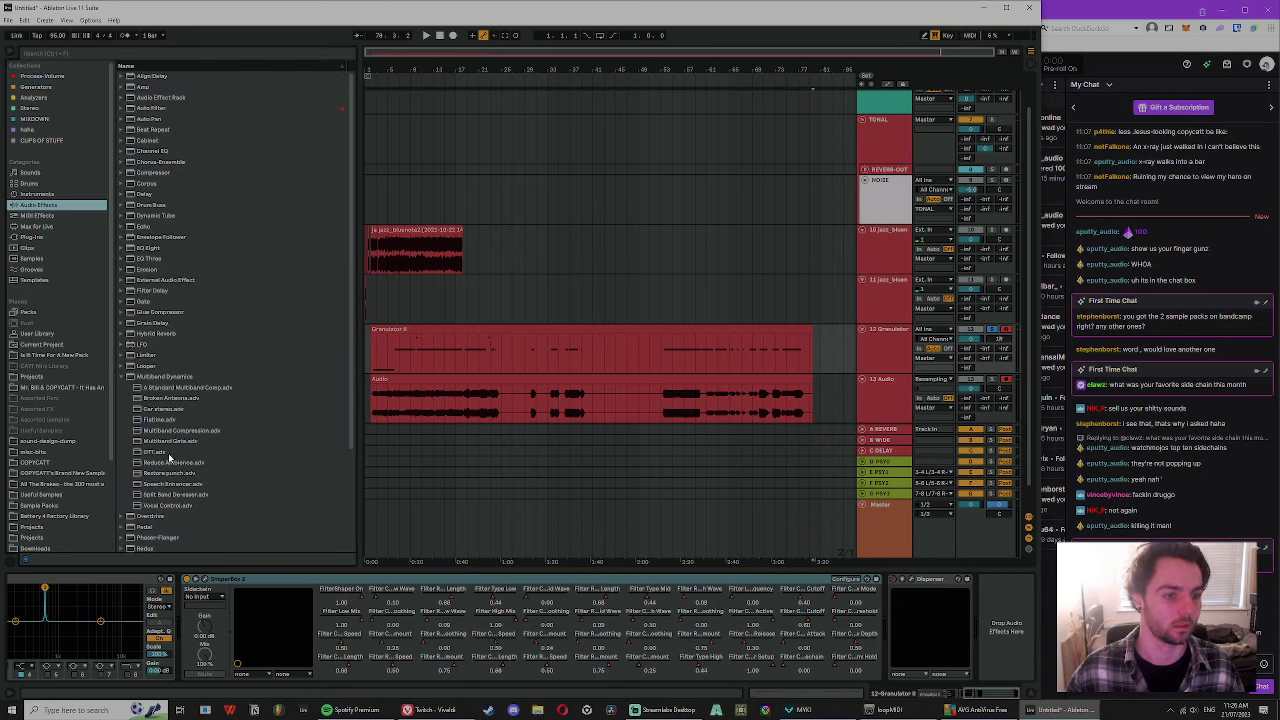
{"action": "left_click", "coordinate": [169, 455]}
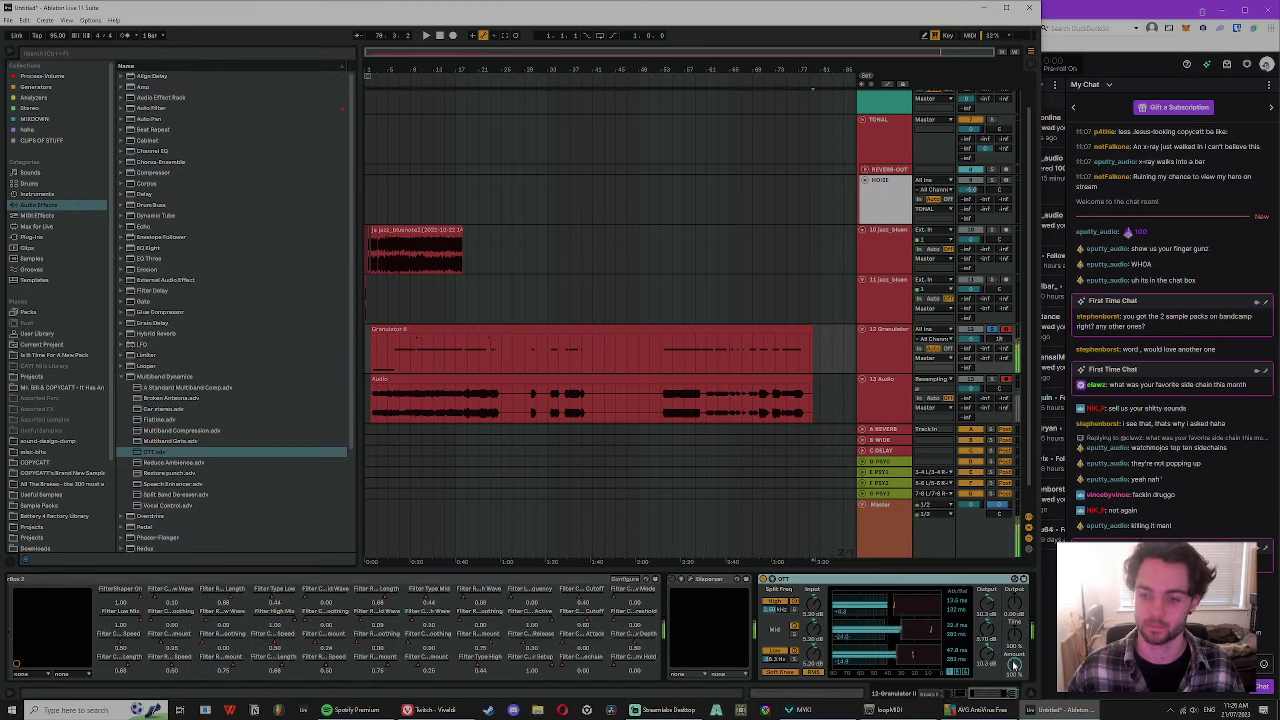
{"action": "left_click_drag", "start_coordinate": [1014, 664], "coordinate": [1014, 700]}
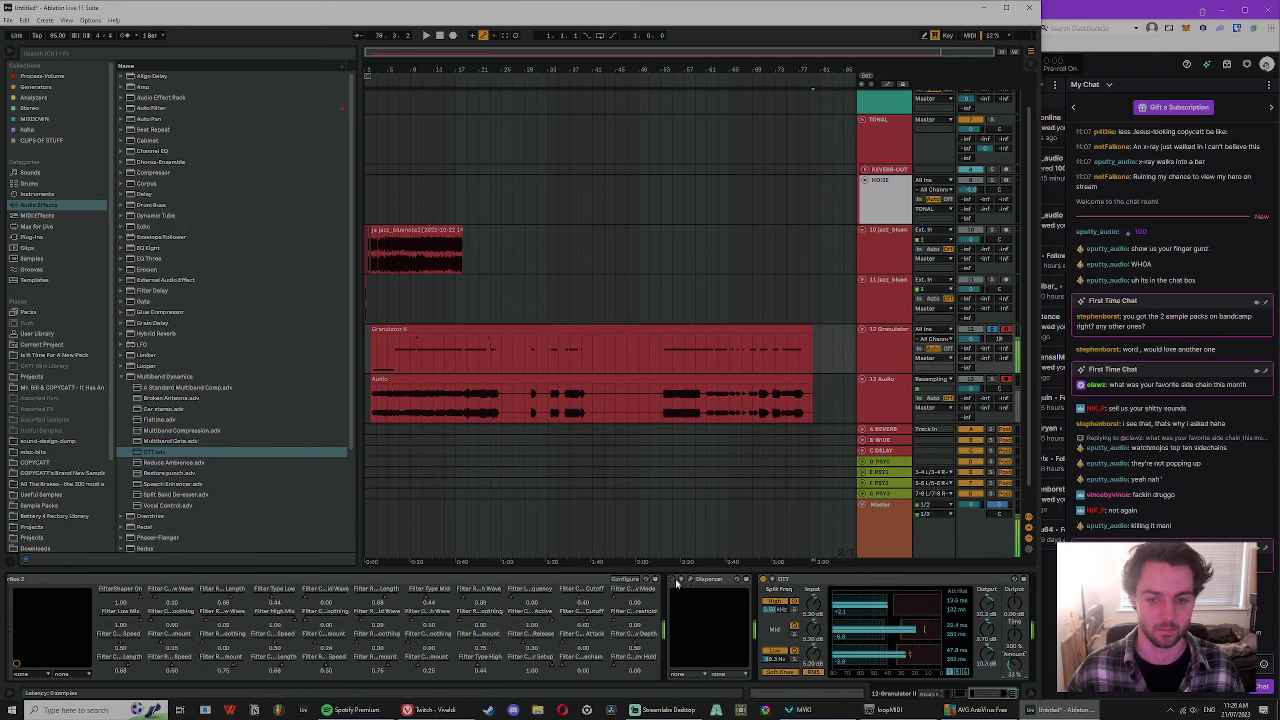
- Duplicate Disperser to the end of the chain after OTT and adjust the copy's amount and frequency
{"action": "left_click_drag", "start_coordinate": [676, 581], "coordinate": [1022, 630]}
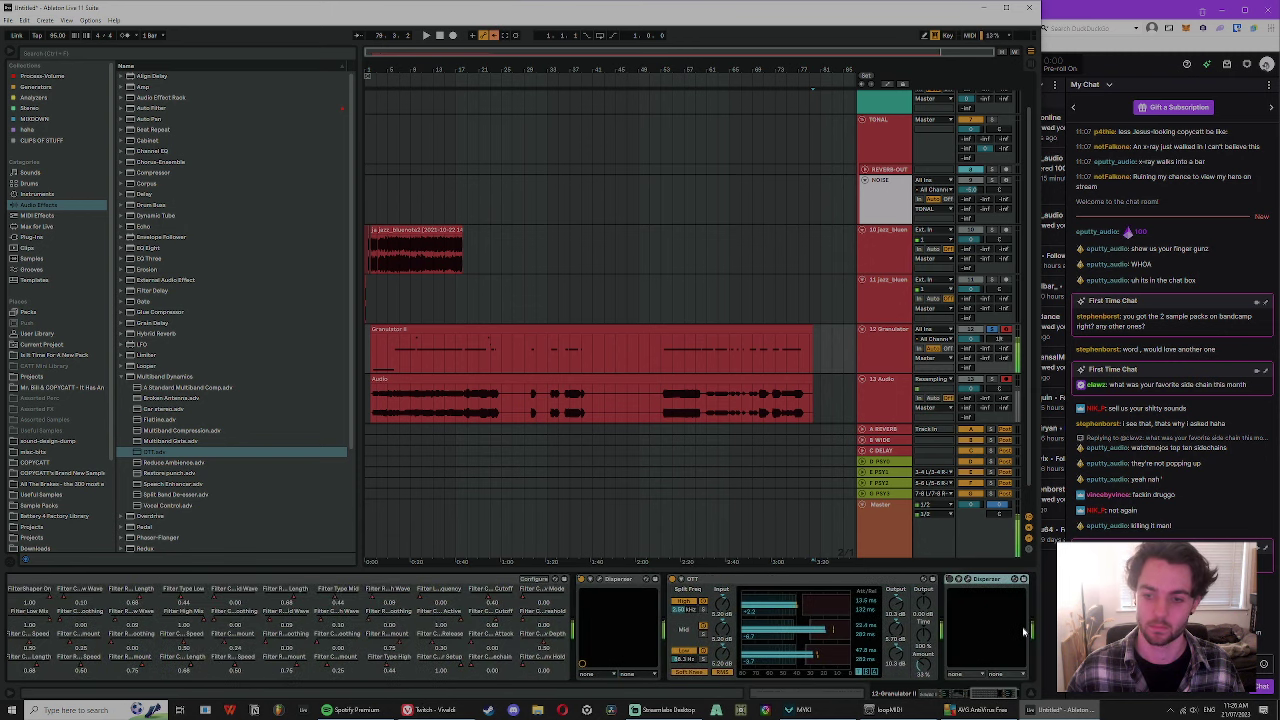
{"action": "left_click", "coordinate": [970, 581]}
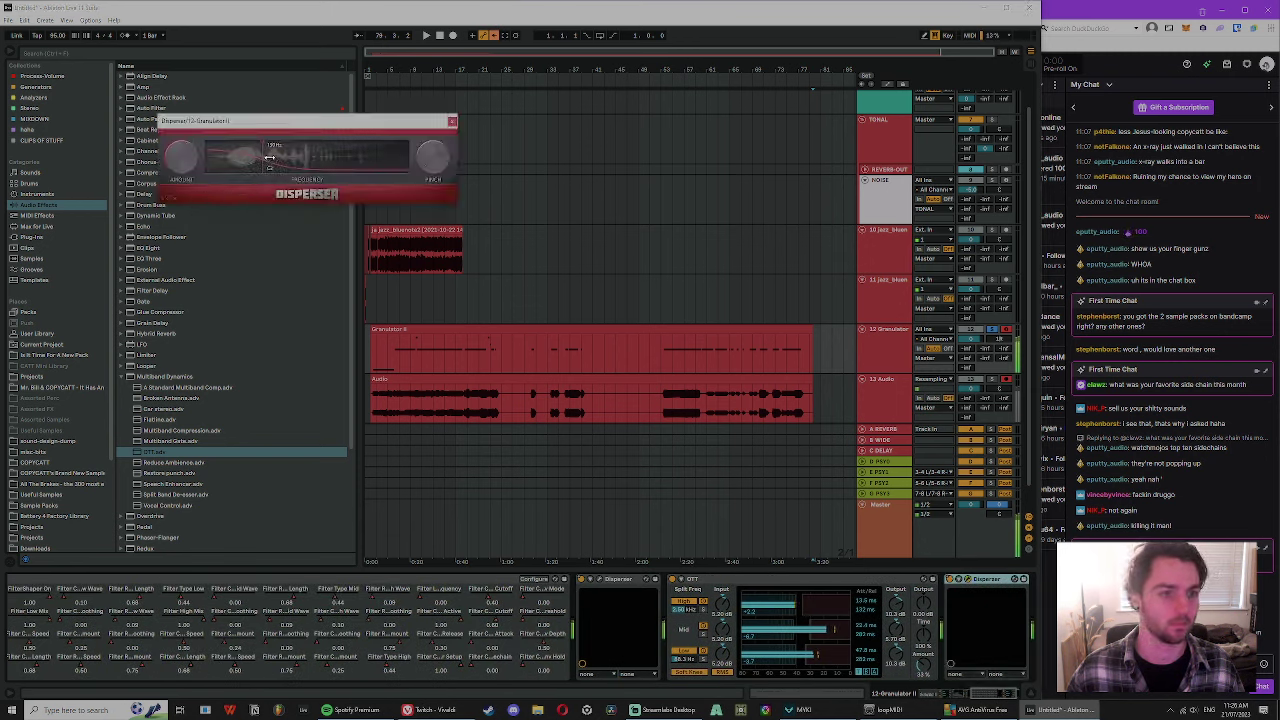
{"action": "left_click_drag", "start_coordinate": [167, 168], "coordinate": [167, 150]}
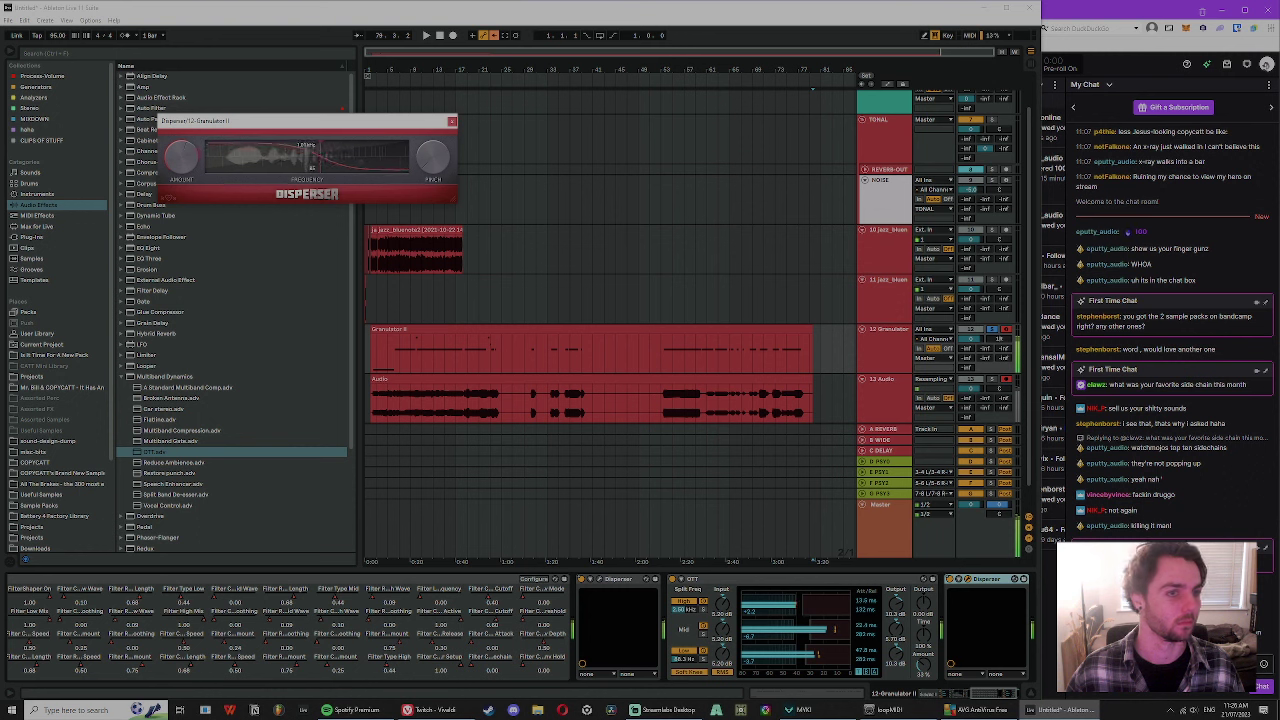
{"action": "left_click", "coordinate": [452, 122]}
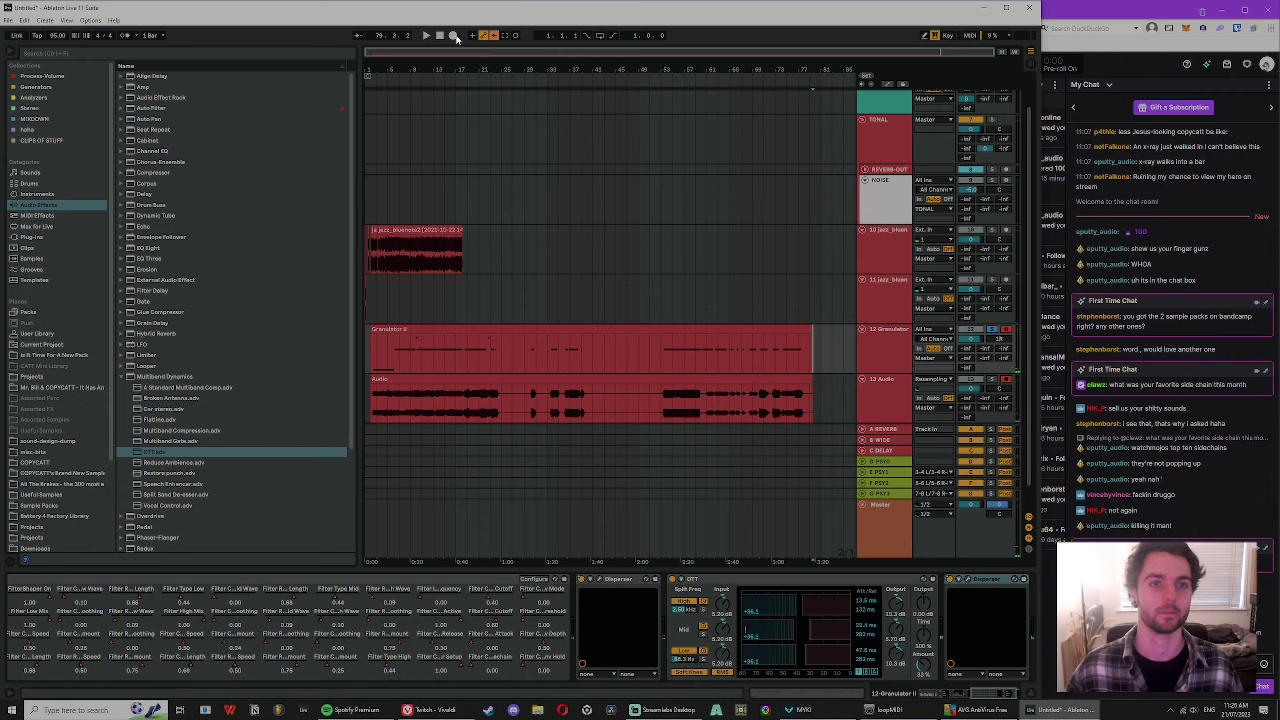
- Start recording a new take at the end of the existing Granulator II and Audio clips
{"action": "left_click", "coordinate": [453, 35]}
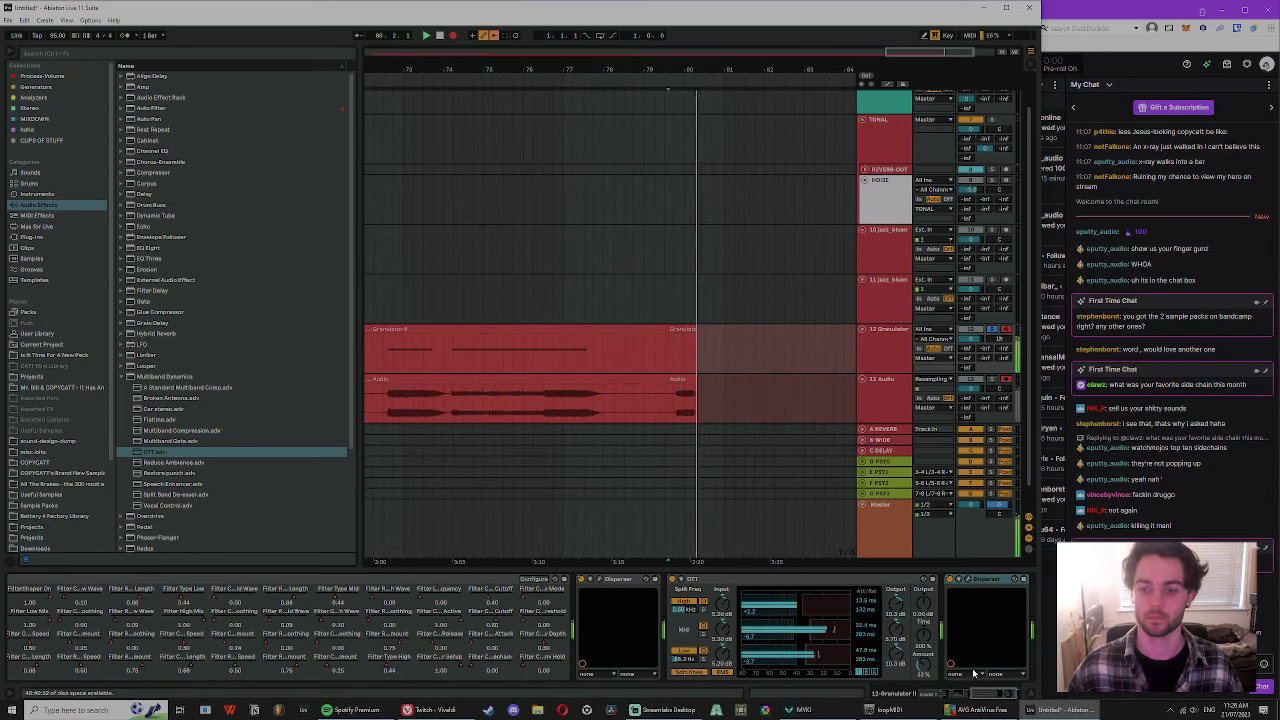
- Toggle the last Disperser in the chain and shift the computer MIDI keyboard's octave up and back down while recording
{"action": "left_click", "coordinate": [950, 580]}
{"action": "key", "text": "x"}
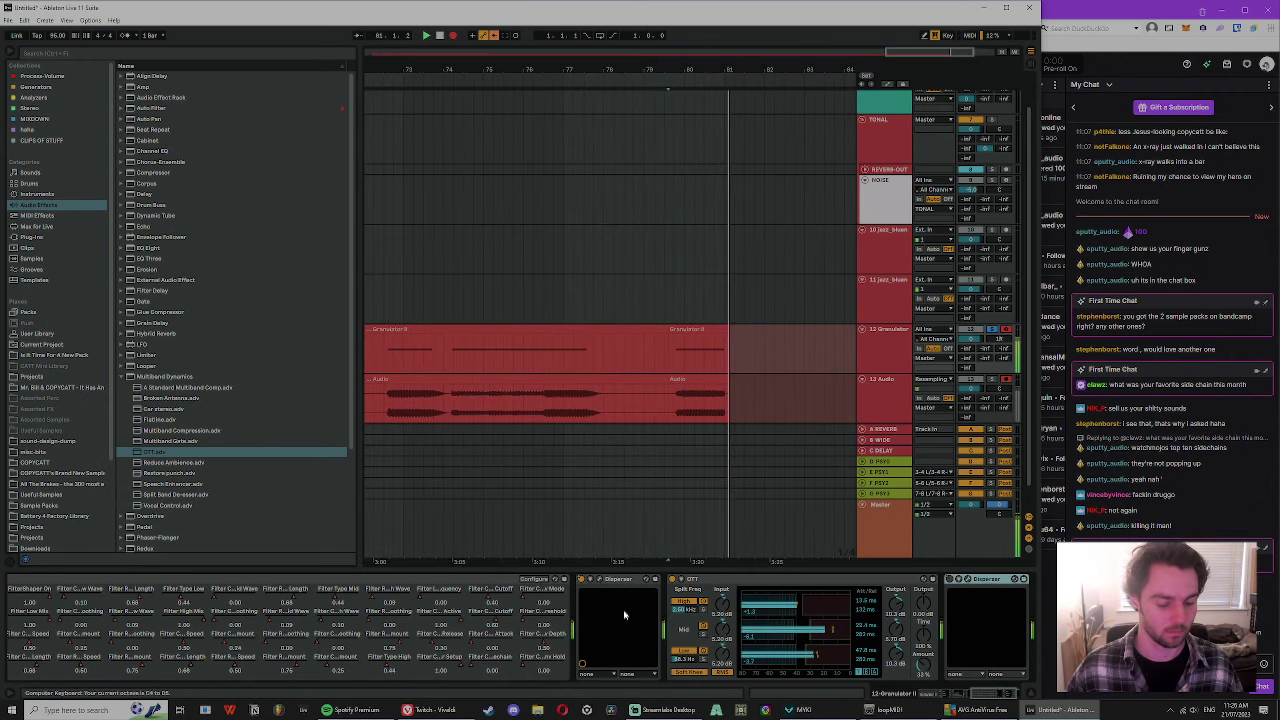
{"action": "key", "text": "z"}
- Move Granulator II's playback position to different spots in the sample while the take records
{"action": "left_click_drag", "start_coordinate": [997, 694], "coordinate": [938, 694]}
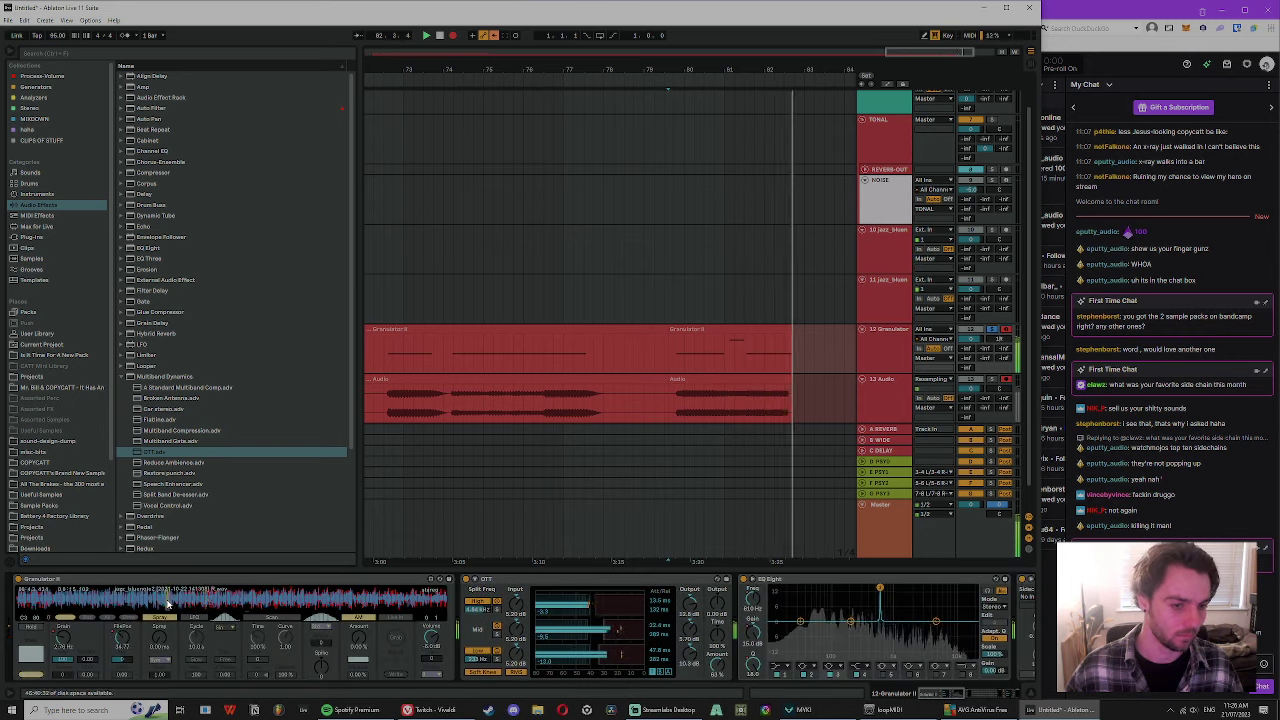
{"action": "left_click_drag", "start_coordinate": [168, 603], "coordinate": [118, 605]}
{"action": "left_click", "coordinate": [349, 601]}
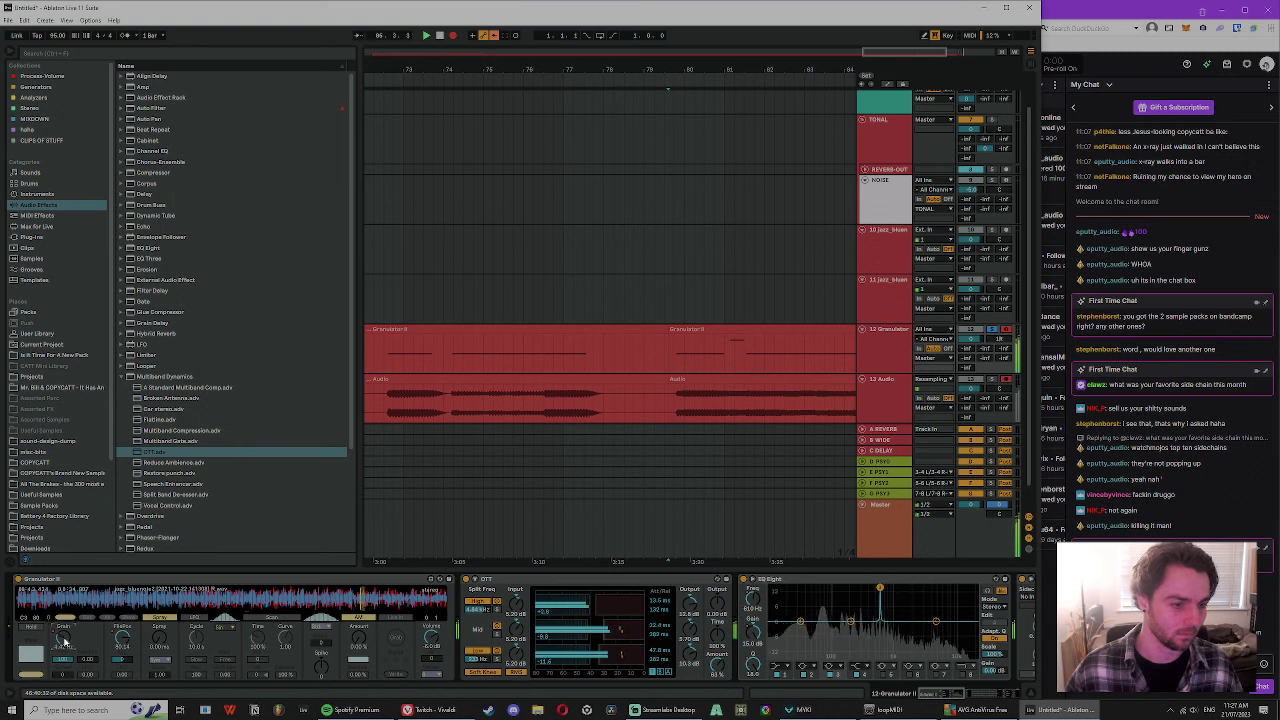
- Stop recording the new take on the Granulator II and Audio tracks
{"action": "left_click_drag", "start_coordinate": [956, 693], "coordinate": [964, 692]}
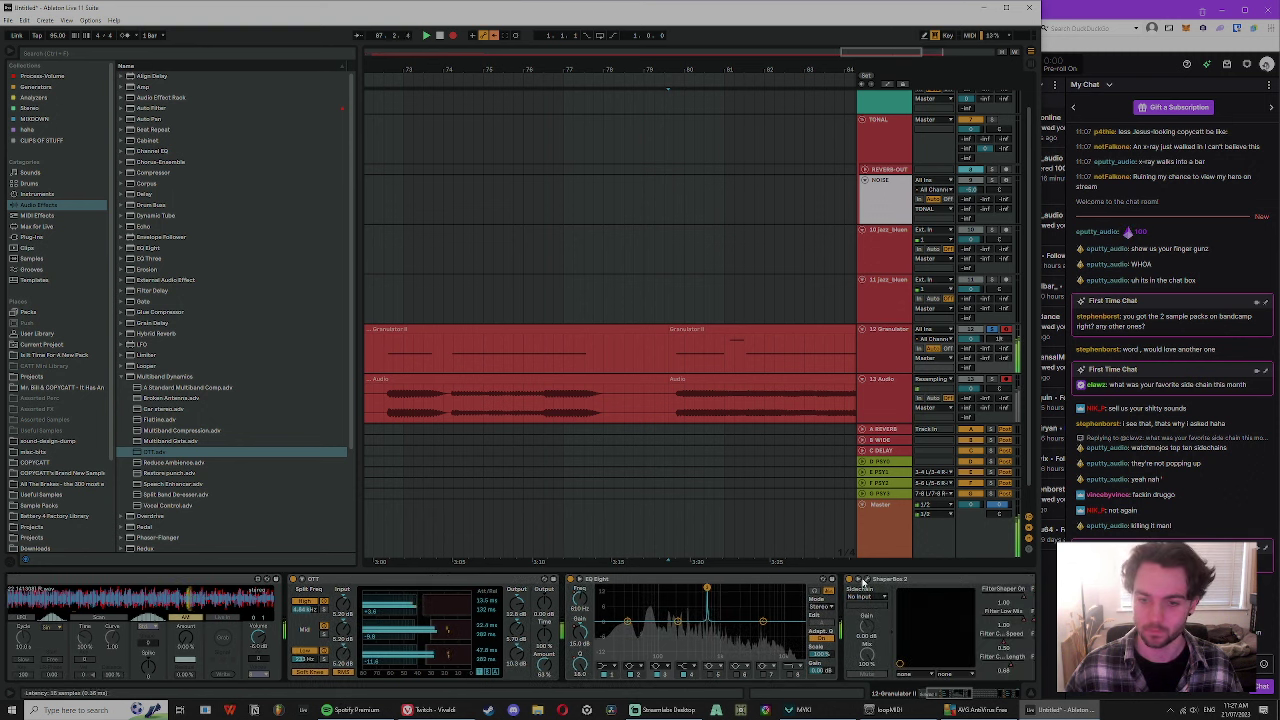
{"action": "scroll", "coordinate": [655, 679], "scroll_direction": "left", "scroll_amount": 3}
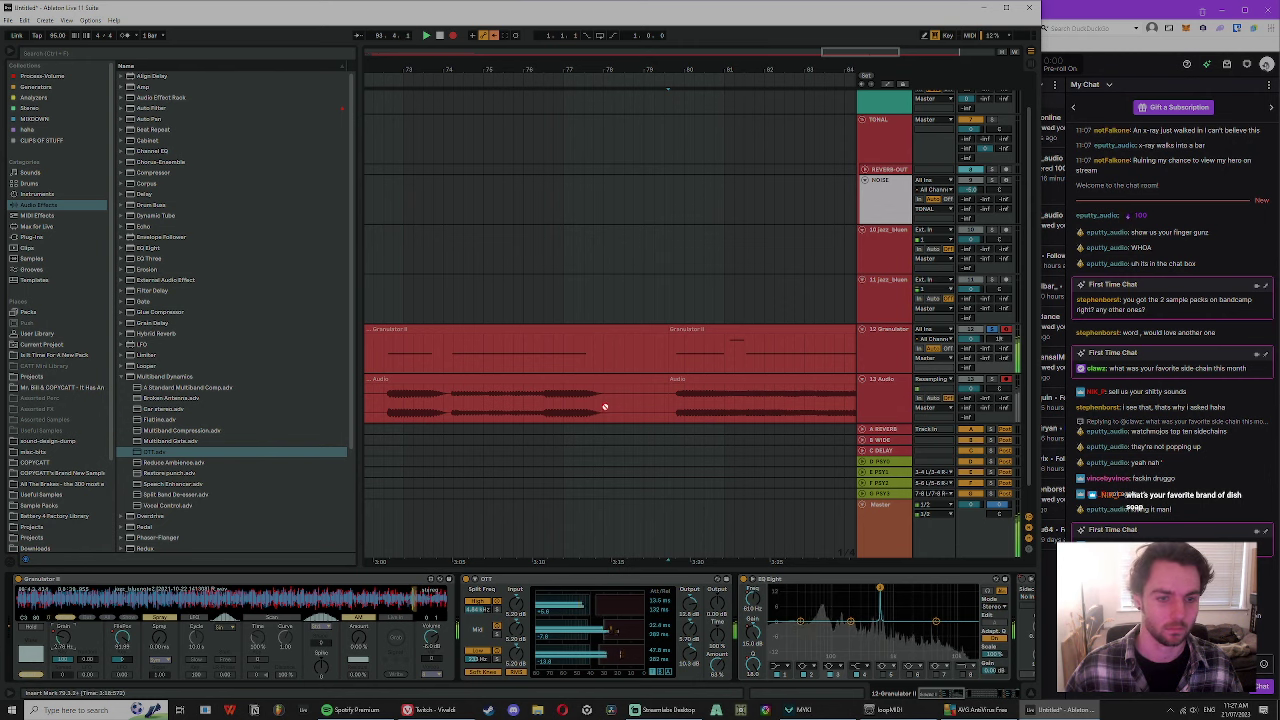
{"action": "scroll", "coordinate": [714, 140], "scroll_direction": "down", "scroll_amount": 5}
{"action": "key", "text": "space"}
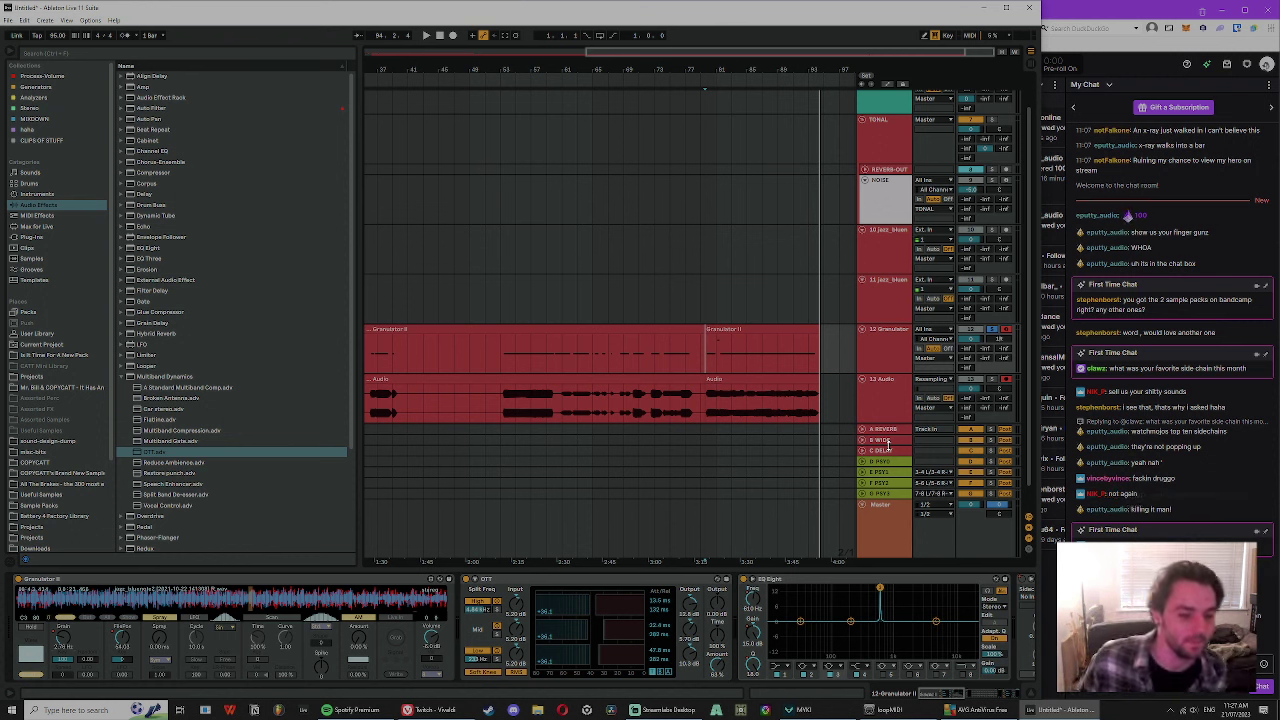
- Audition the end of the newly recorded take and select its clip on the Audio track
{"action": "left_click", "coordinate": [701, 350]}
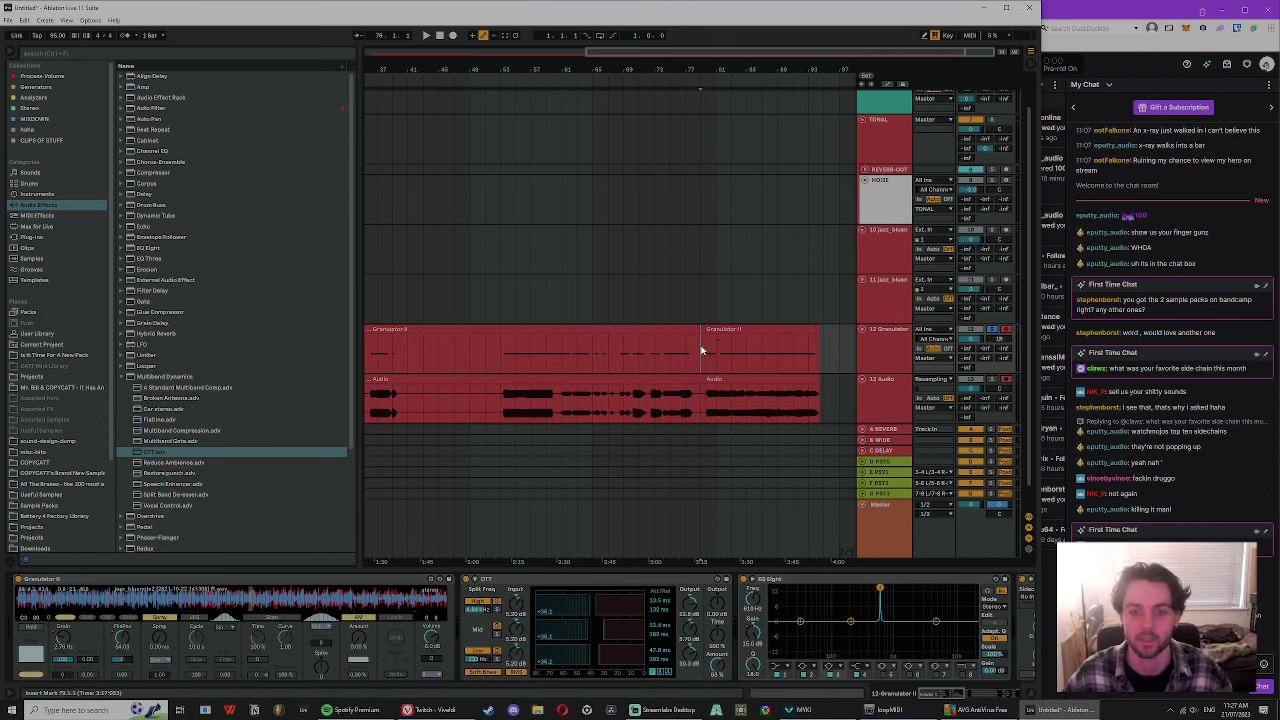
{"action": "left_click_drag", "start_coordinate": [714, 60], "coordinate": [771, 149]}
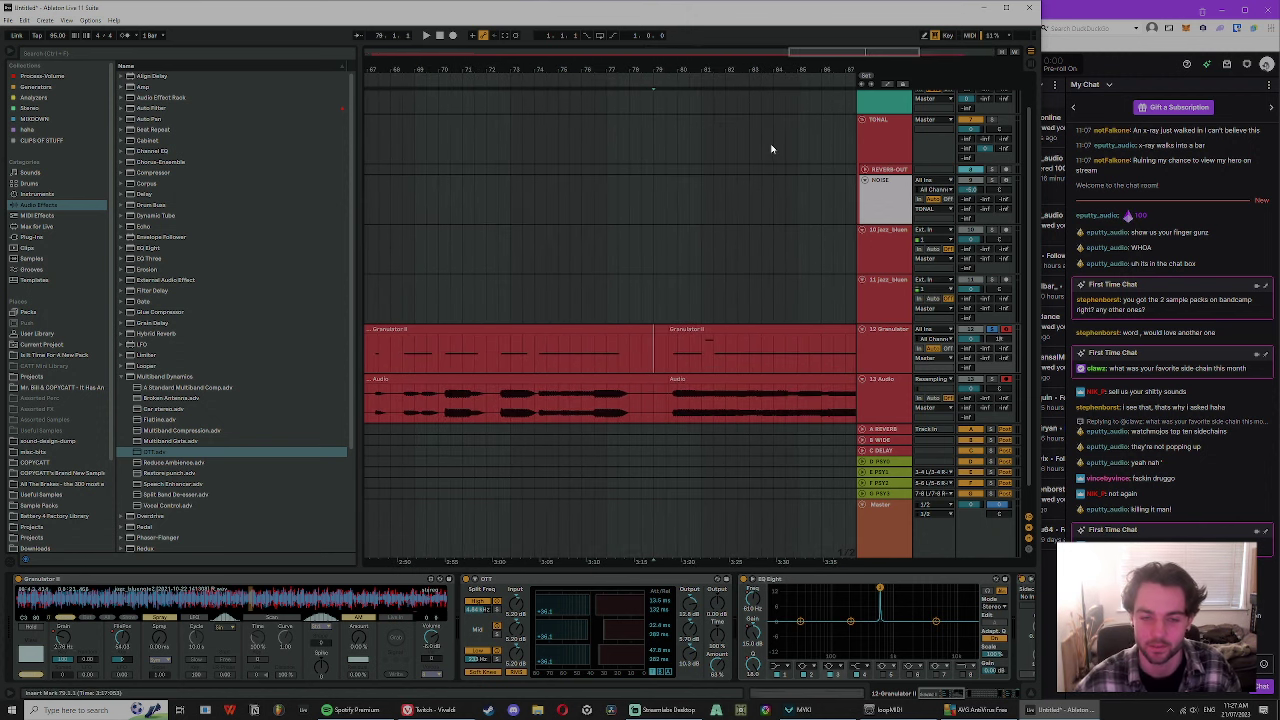
{"action": "left_click", "coordinate": [690, 401]}
{"action": "left_click_drag", "start_coordinate": [776, 68], "coordinate": [518, 62]}
{"action": "left_click", "coordinate": [730, 369]}
{"action": "key", "text": "space"}
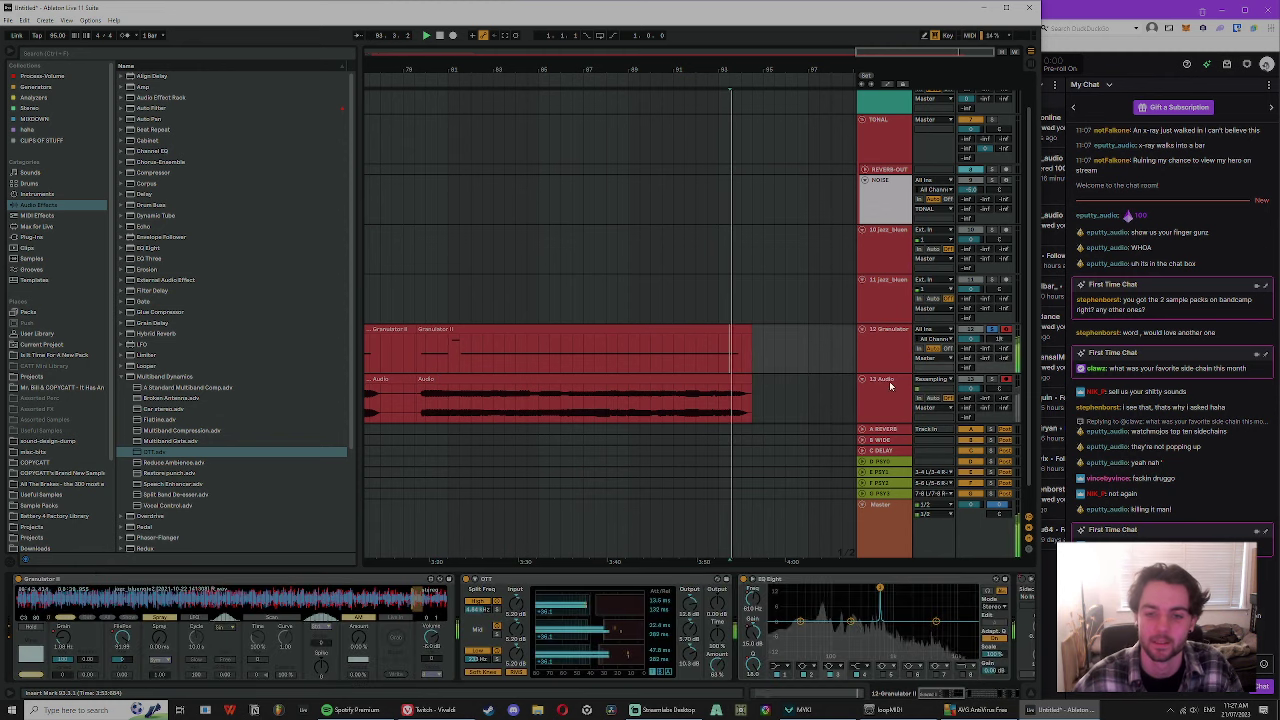
{"action": "left_click", "coordinate": [868, 407]}
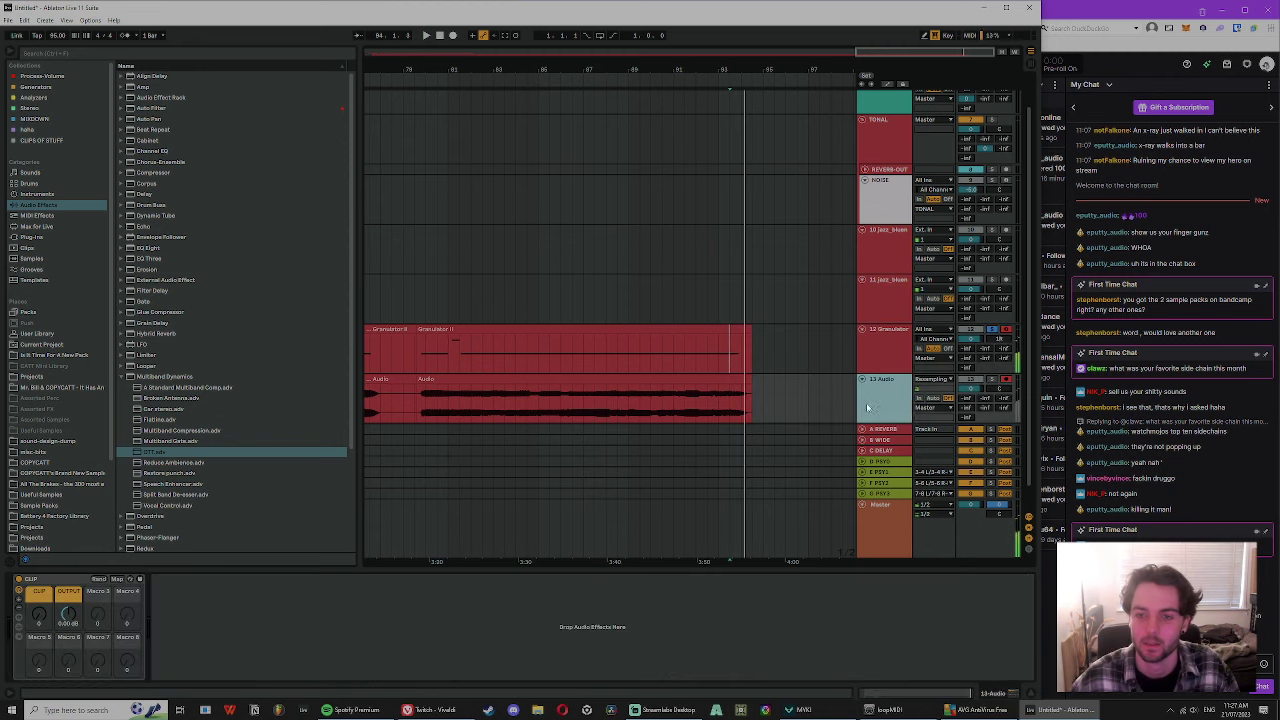
{"action": "left_click", "coordinate": [416, 396]}
{"action": "key", "text": "space"}
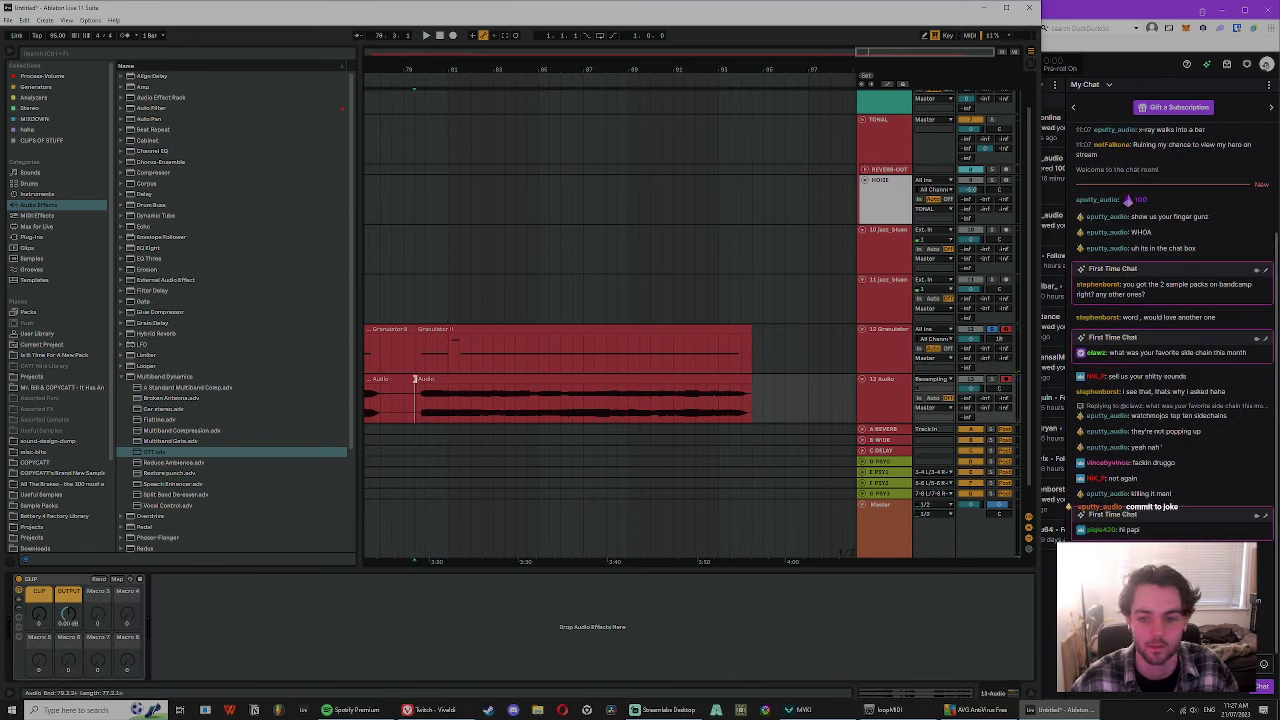
{"action": "left_click", "coordinate": [424, 379]}
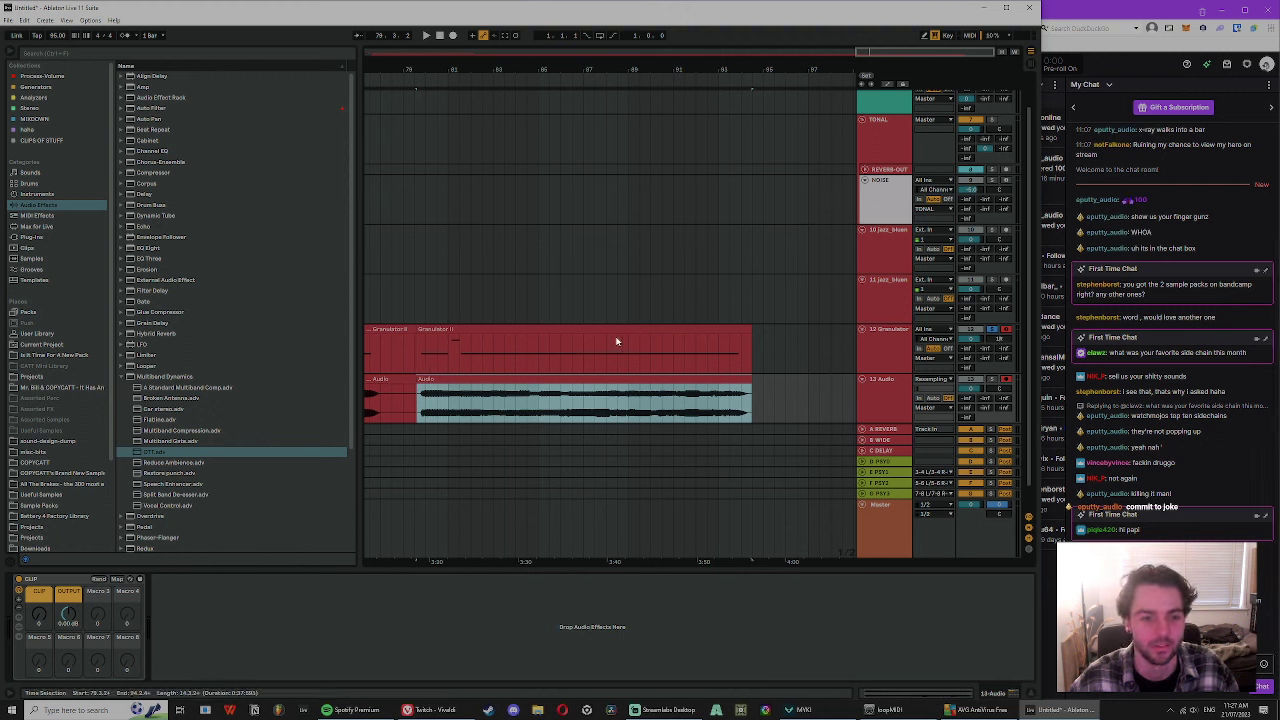
{"action": "left_click", "coordinate": [416, 380]}
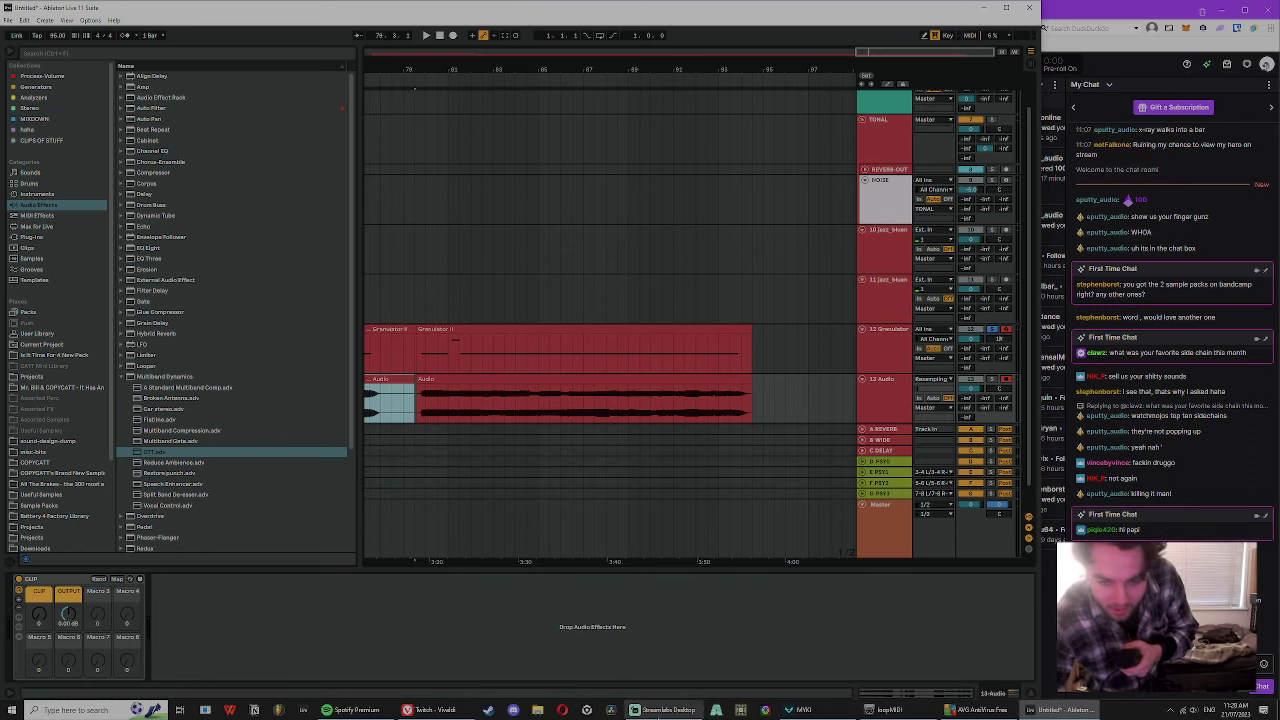
- Switch to Streamlabs Desktop to check the stream preview and chat, and return to Ableton Live
{"action": "left_click", "coordinate": [664, 710]}
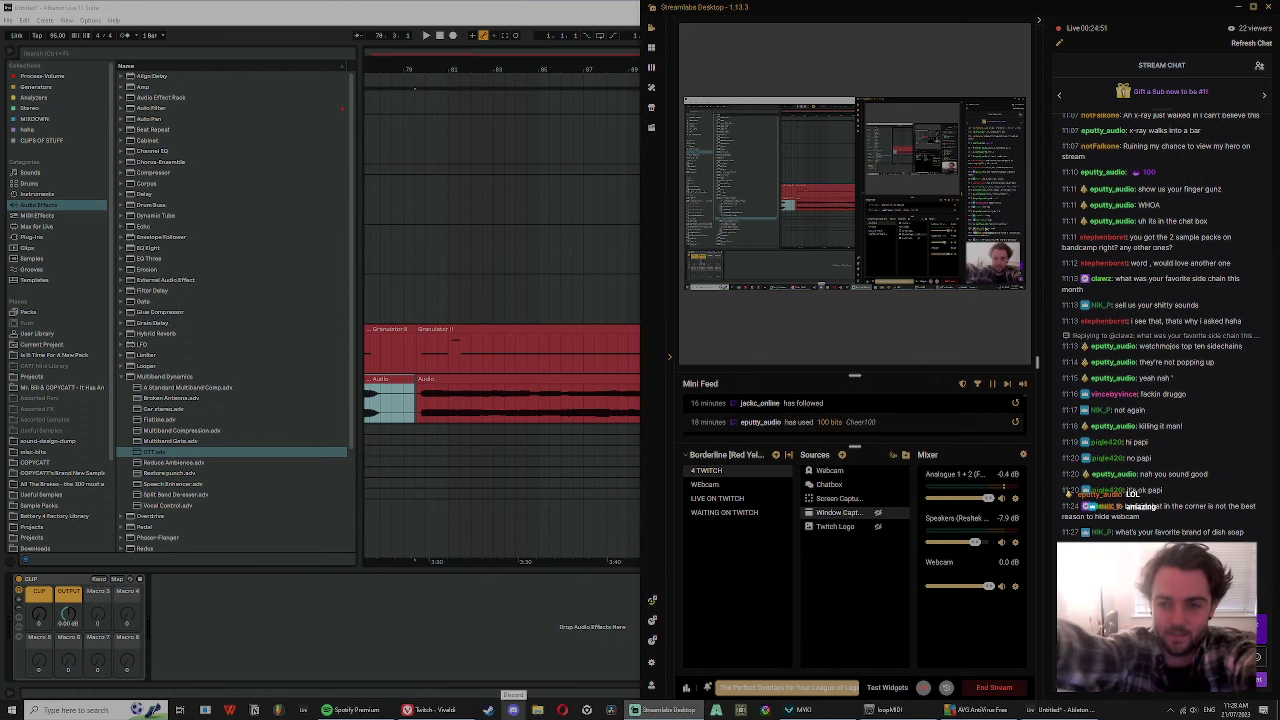
{"action": "left_click", "coordinate": [464, 498]}
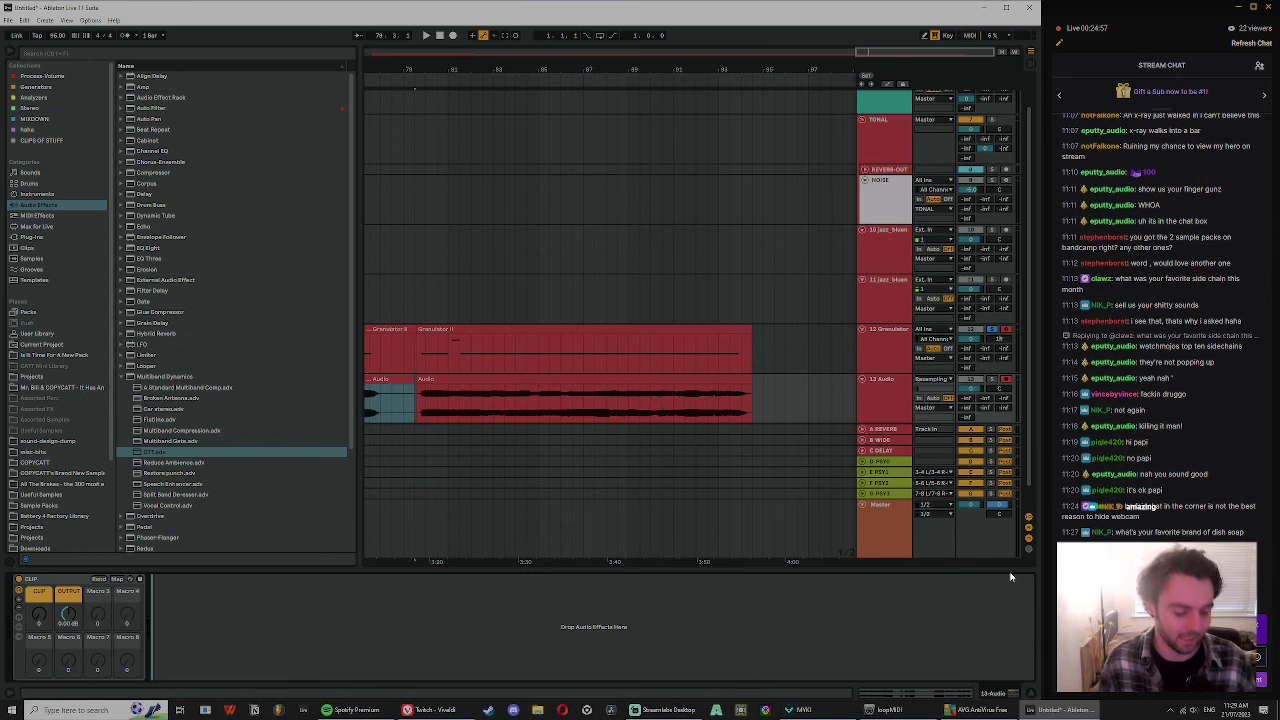
- Play the new take from its middle with the Audio track soloed and lower the system volume
{"action": "left_click", "coordinate": [594, 389]}
{"action": "left_click", "coordinate": [903, 406]}
{"action": "left_click_drag", "start_coordinate": [531, 73], "coordinate": [533, 125]}
{"action": "key", "text": "space"}
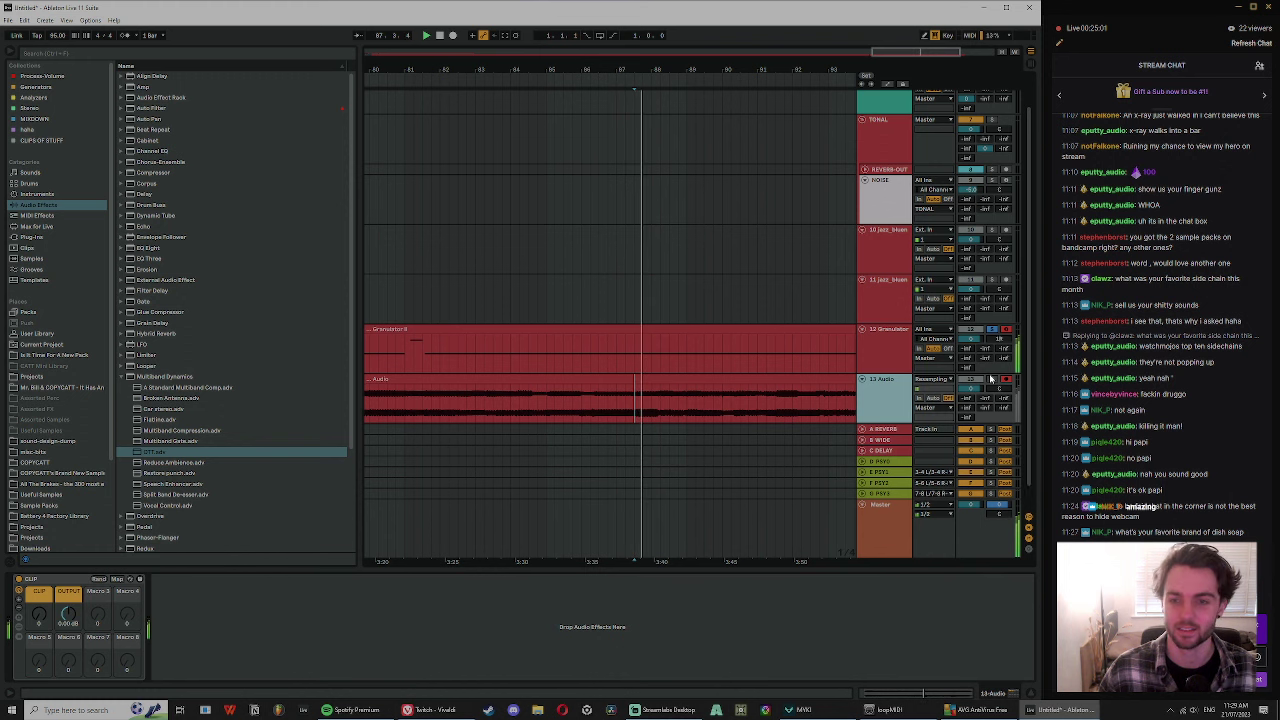
{"action": "left_click", "coordinate": [991, 380]}
{"action": "key", "text": "XF86AudioLowerVolume"}
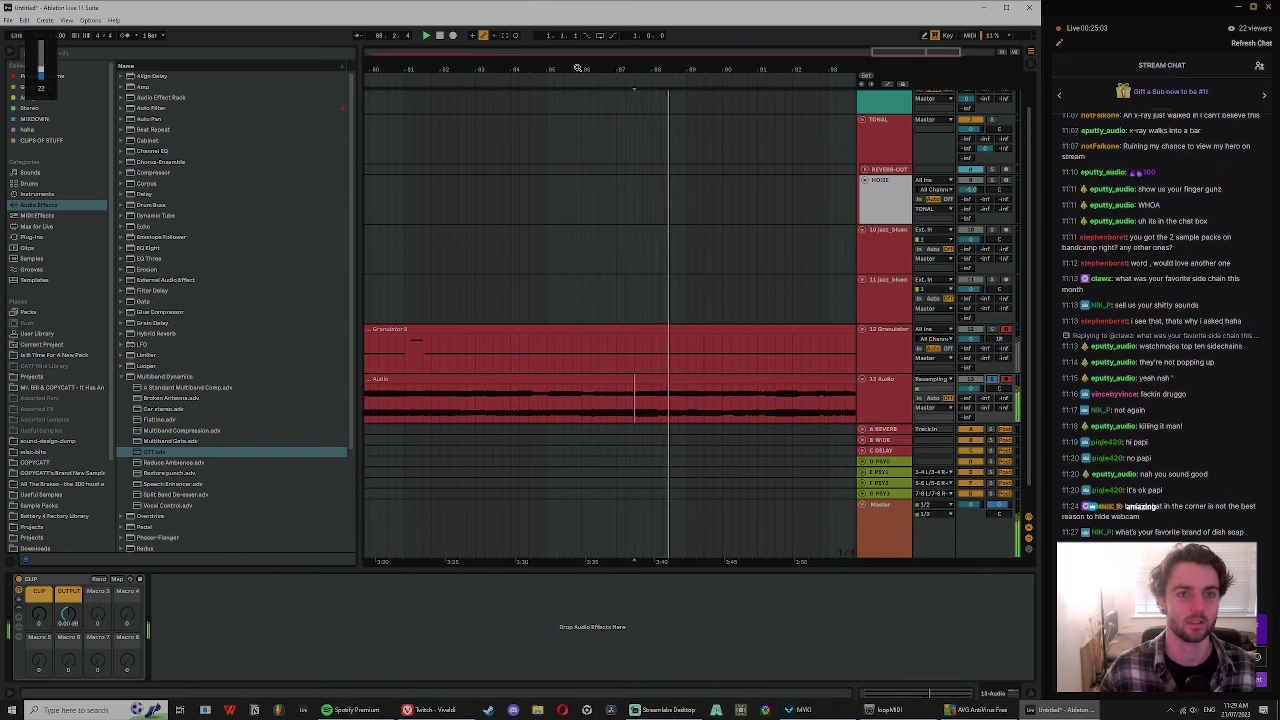
- Select both recorded clips on the Audio track and move them together to start at bar 33
{"action": "left_click_drag", "start_coordinate": [580, 68], "coordinate": [580, 12]}
{"action": "left_click", "coordinate": [771, 379]}
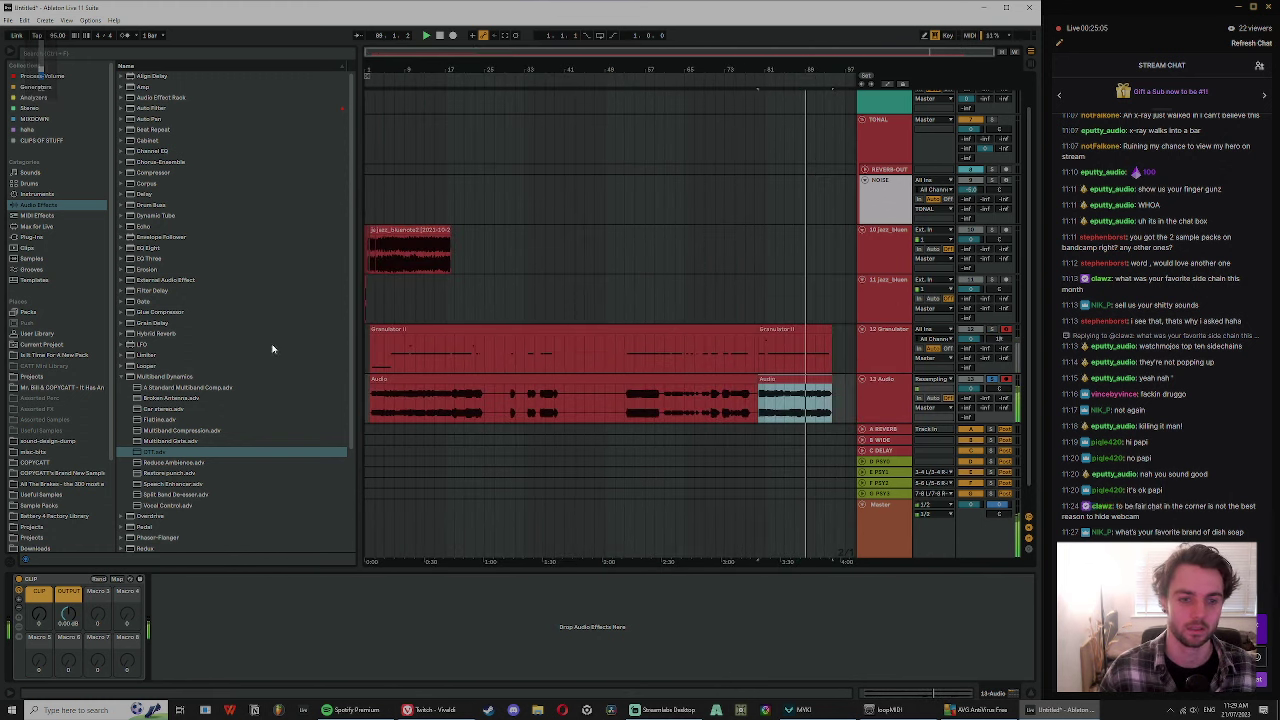
{"action": "left_click", "coordinate": [391, 380], "text": "shift"}
{"action": "left_click_drag", "start_coordinate": [391, 380], "coordinate": [477, 409]}
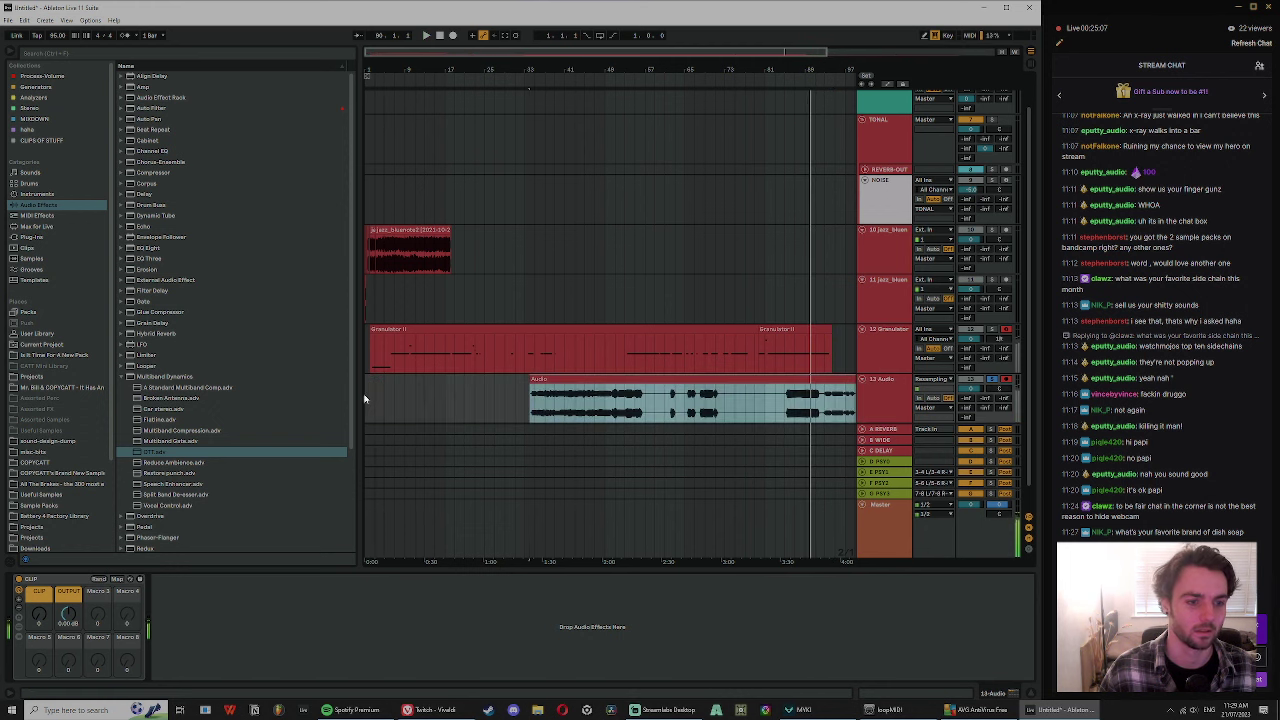
- Insert 16 bars of silence at the start of the arrangement
{"action": "left_click_drag", "start_coordinate": [365, 397], "coordinate": [440, 401]}
{"action": "key", "text": "ctrl+i"}
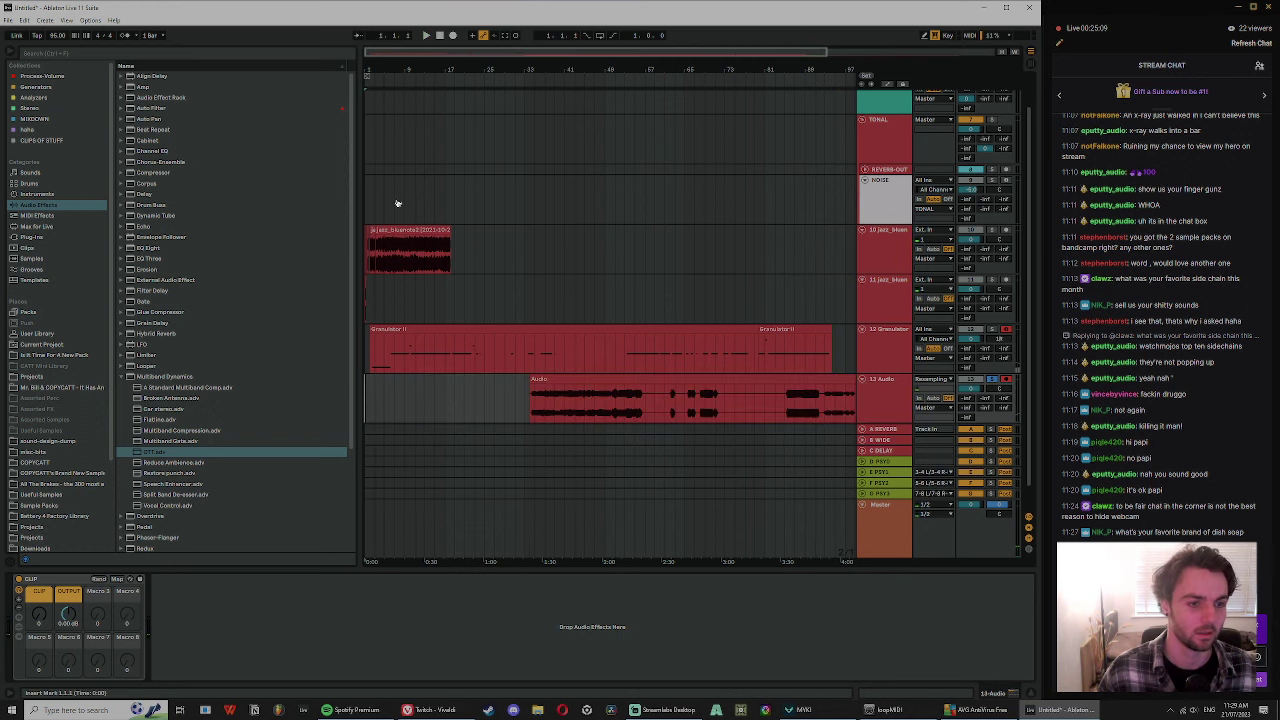
{"action": "mouse_move", "coordinate": [366, 71]}
{"action": "left_mouse_down"}
{"action": "mouse_move", "coordinate": [366, 115]}
{"action": "mouse_move", "coordinate": [366, 62]}
{"action": "left_mouse_up"}
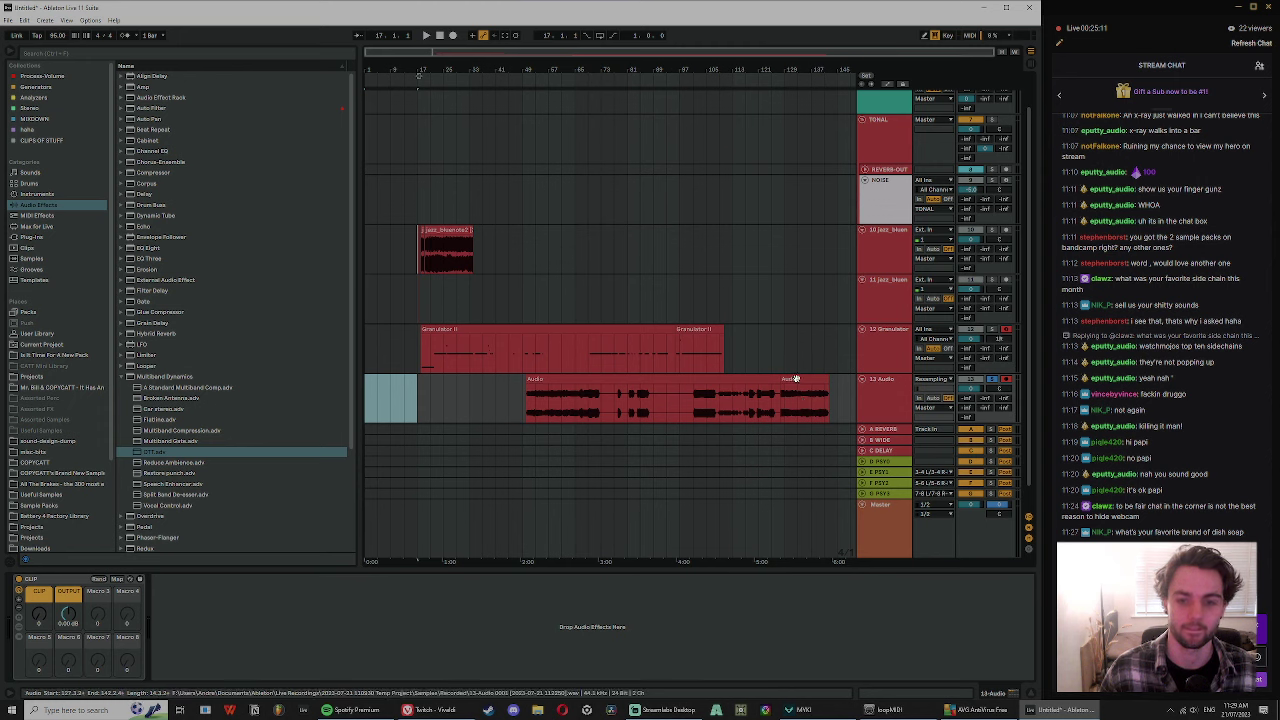
- Copy the last recorded audio clip to the start of the Audio track and open the copy's clip settings
{"action": "left_click", "coordinate": [805, 380]}
{"action": "left_click_drag", "start_coordinate": [805, 380], "coordinate": [381, 406]}
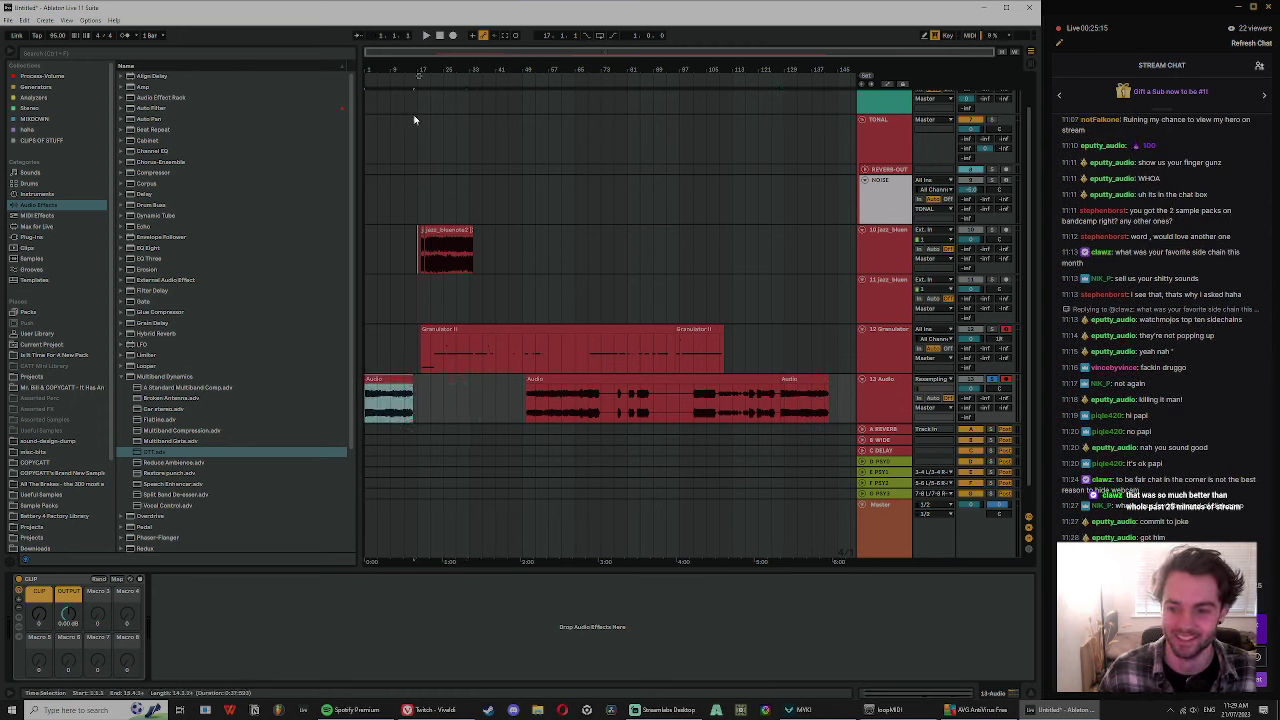
{"action": "key", "text": "z"}
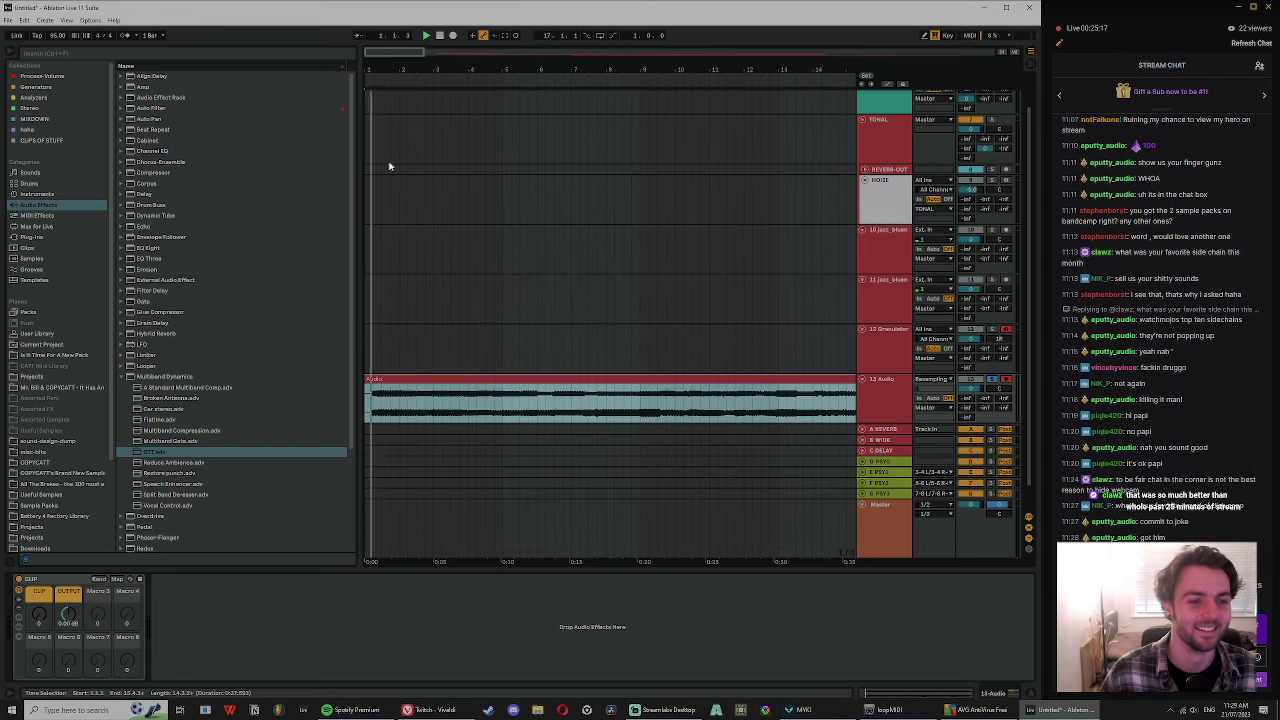
{"action": "double_click", "coordinate": [419, 380]}
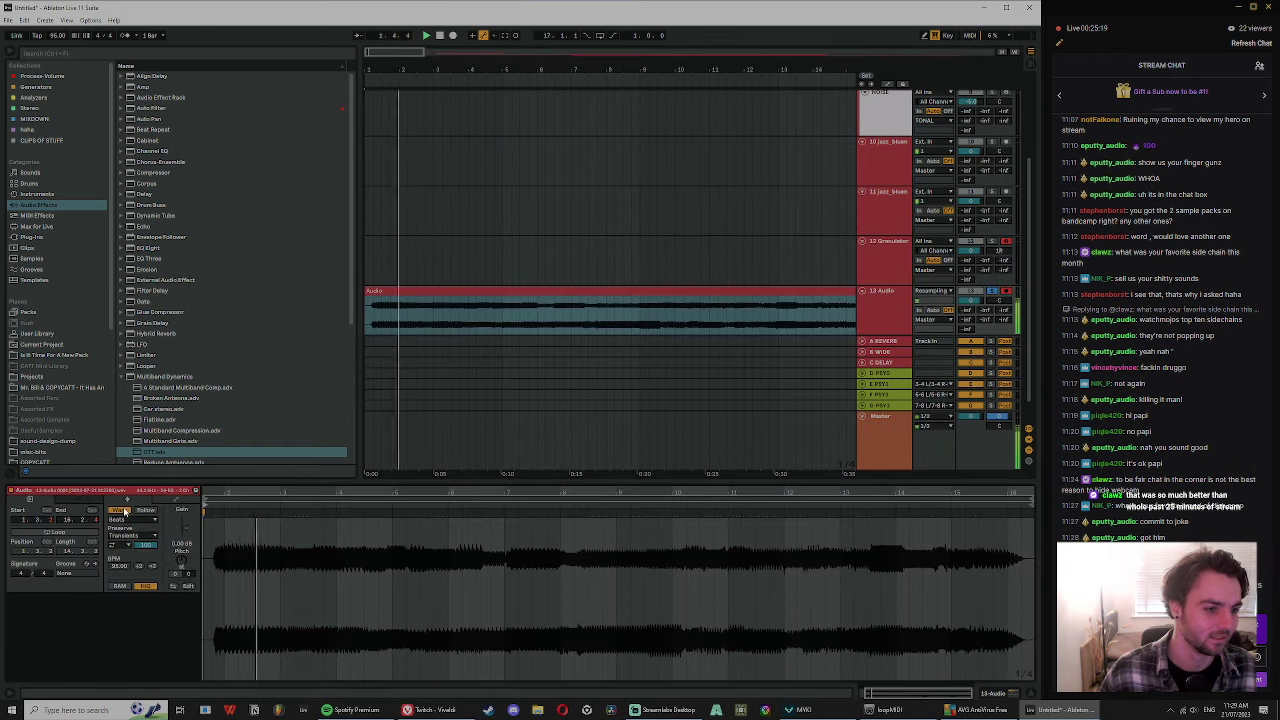
- Turn off Warp on the copied clip, audition different start points and set its start marker to about 1.2 seconds
{"action": "left_click", "coordinate": [121, 510]}
{"action": "mouse_move", "coordinate": [207, 497]}
{"action": "left_mouse_down"}
{"action": "mouse_move", "coordinate": [860, 497]}
{"action": "mouse_move", "coordinate": [624, 491]}
{"action": "mouse_move", "coordinate": [748, 514]}
{"action": "mouse_move", "coordinate": [968, 521]}
{"action": "mouse_move", "coordinate": [749, 546]}
{"action": "left_mouse_up"}
{"action": "key", "text": "space"}
{"action": "key", "text": "space"}
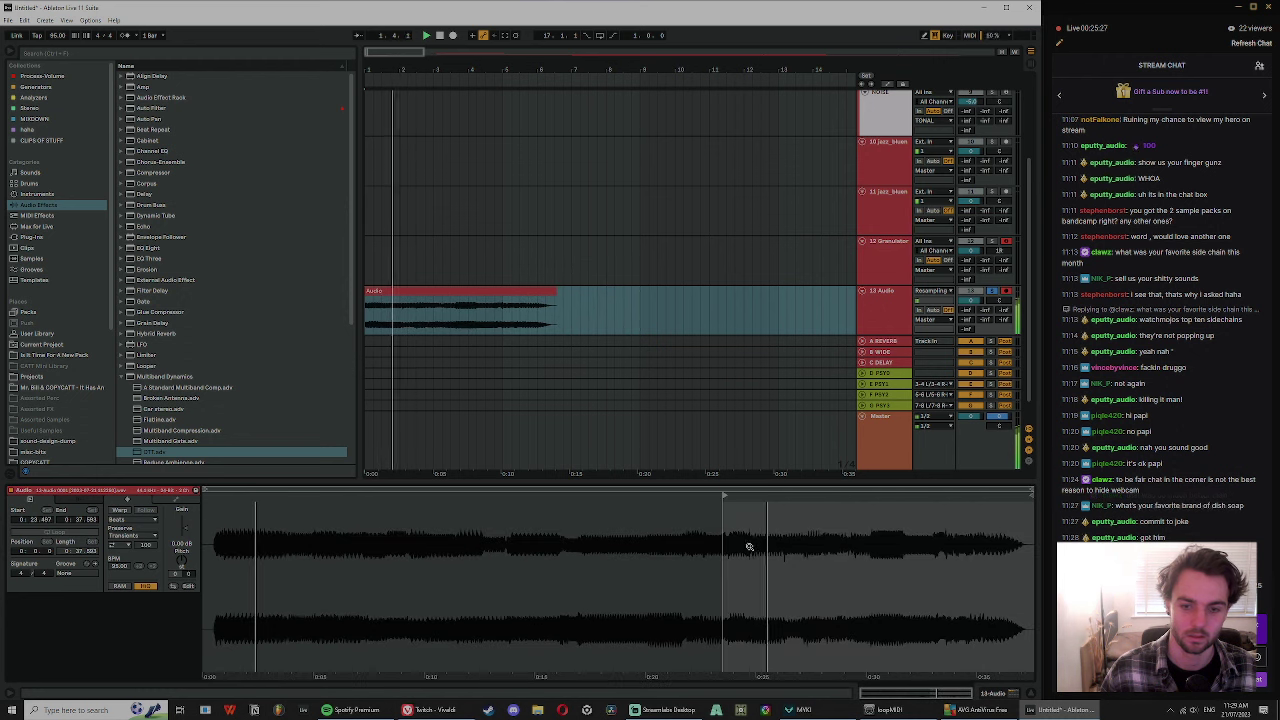
{"action": "key", "text": "space"}
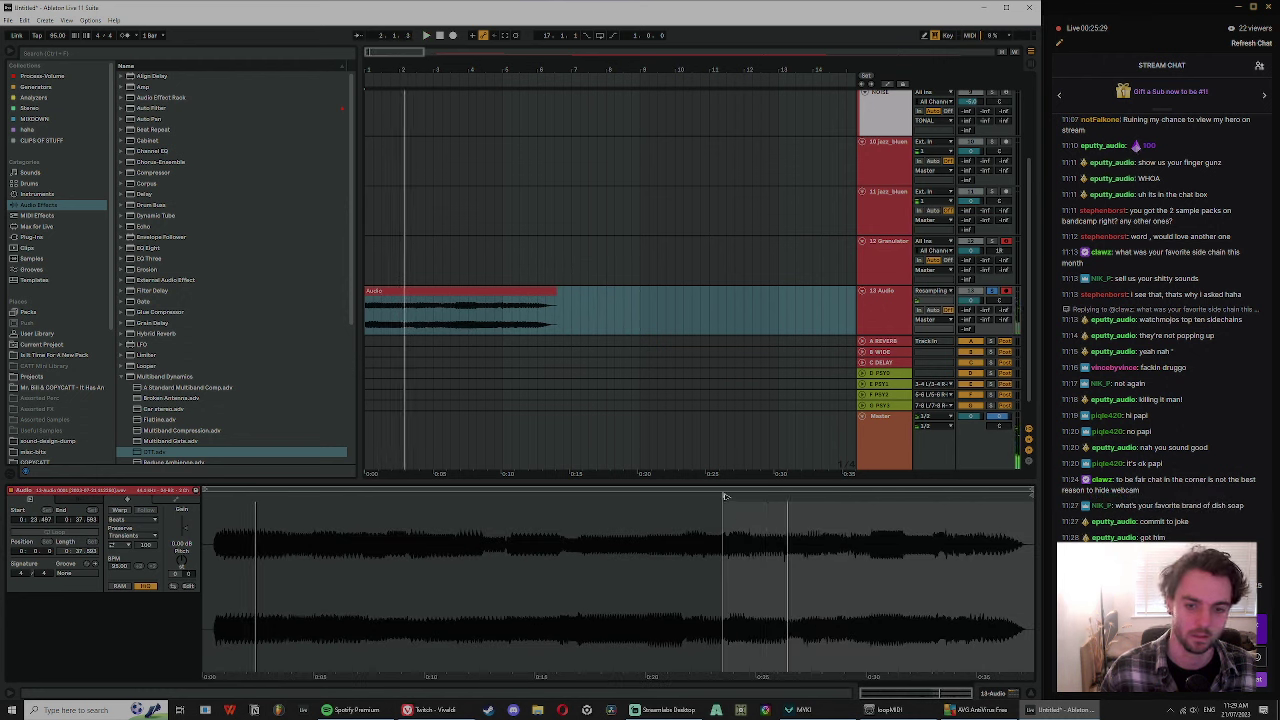
{"action": "mouse_move", "coordinate": [725, 496]}
{"action": "left_mouse_down"}
{"action": "mouse_move", "coordinate": [232, 500]}
{"action": "mouse_move", "coordinate": [236, 630]}
{"action": "left_mouse_up"}
{"action": "key", "text": "space"}
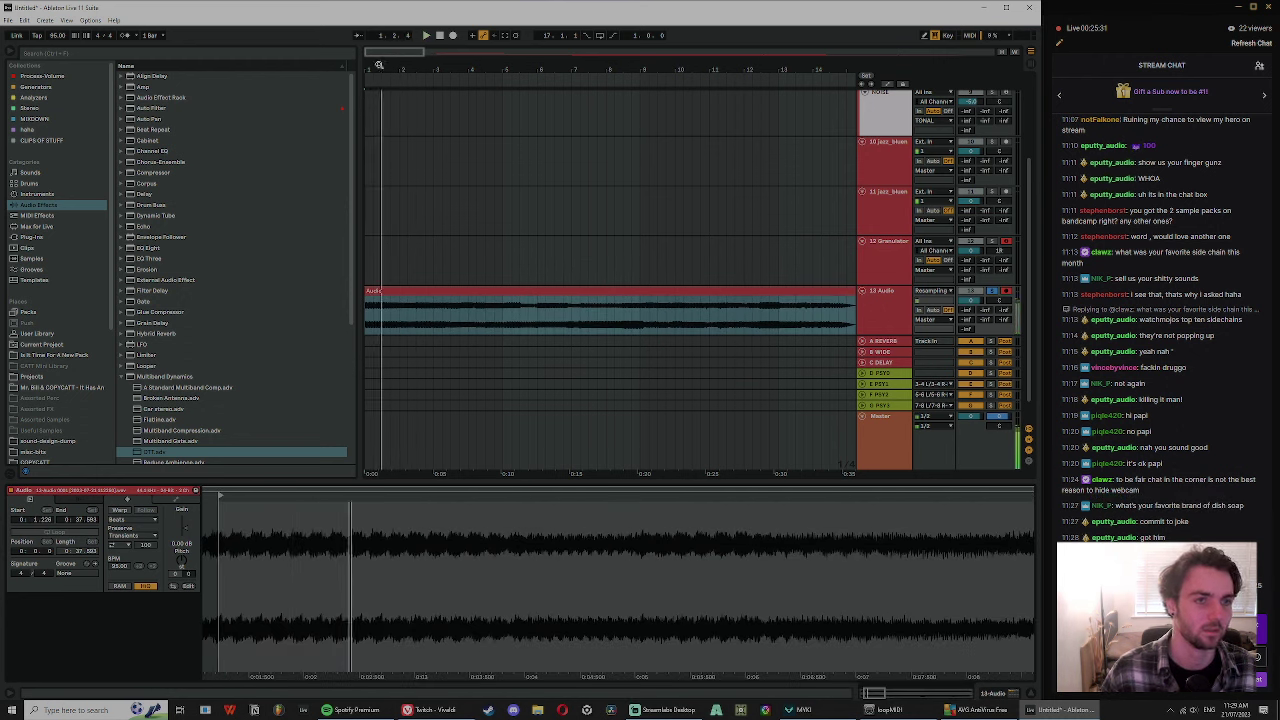
- Turn Warp back on for the clip, keeping its current timing, and transpose it up 12 semitones
{"action": "left_click_drag", "start_coordinate": [379, 65], "coordinate": [380, 120]}
{"action": "left_click", "coordinate": [118, 510]}
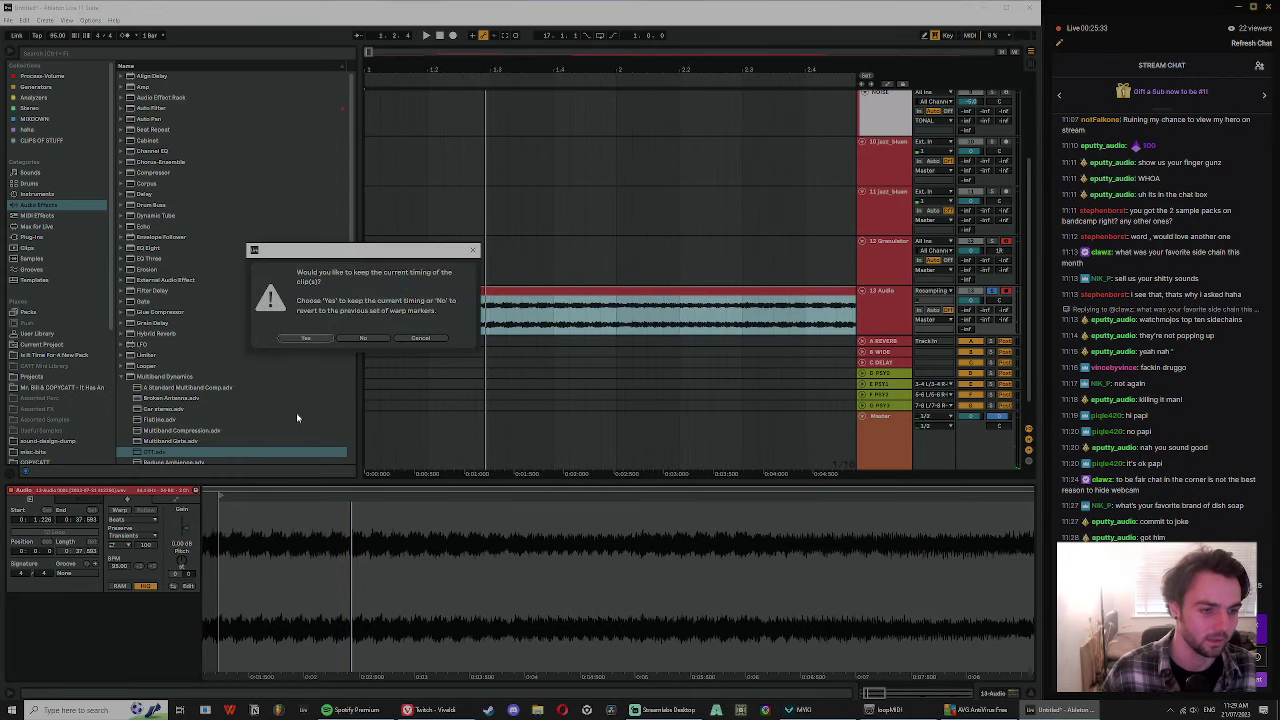
{"action": "left_click", "coordinate": [308, 338]}
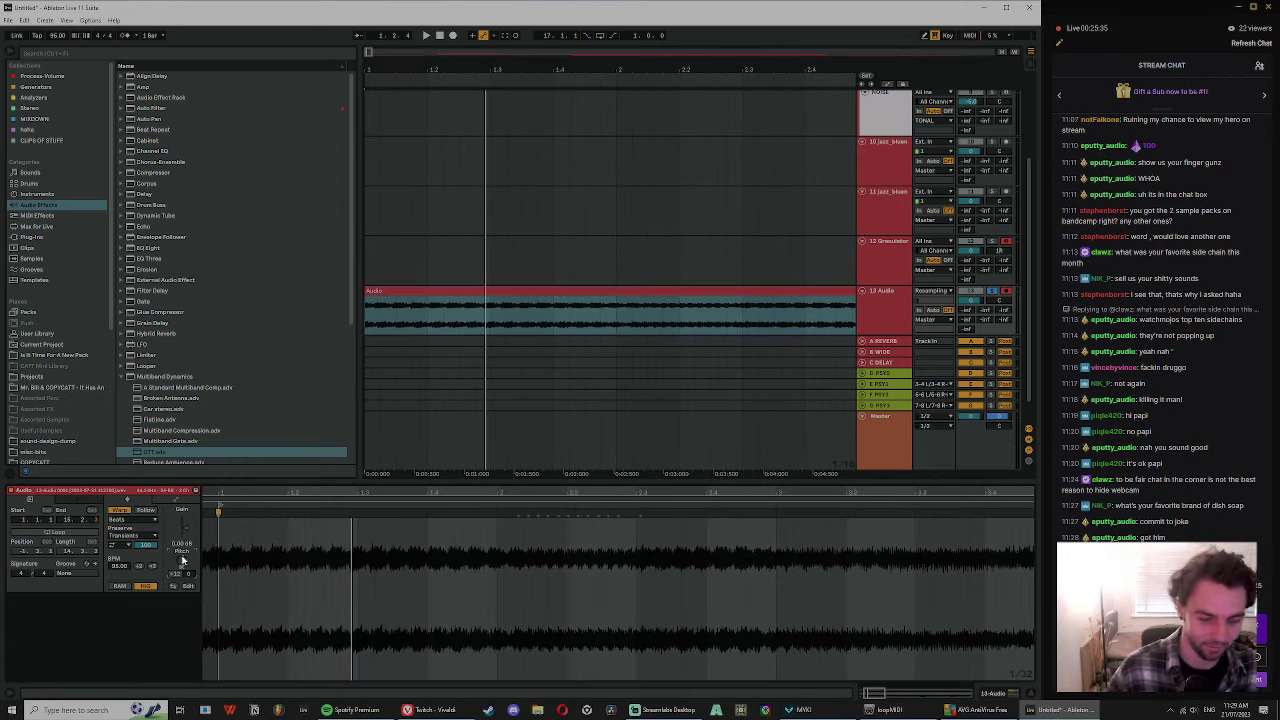
{"action": "key", "text": "space"}
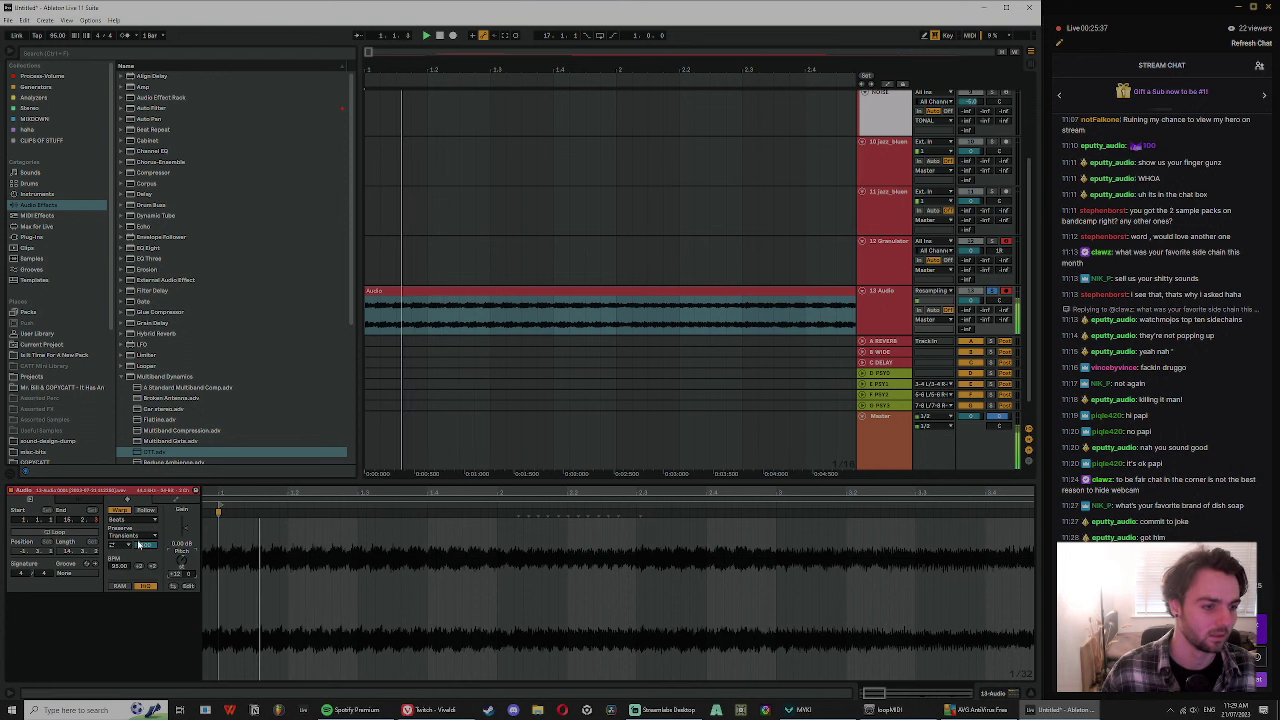
- Set the clip's warp mode to Complex Pro and listen to the result
{"action": "left_click", "coordinate": [132, 520]}
{"action": "left_click", "coordinate": [130, 574]}
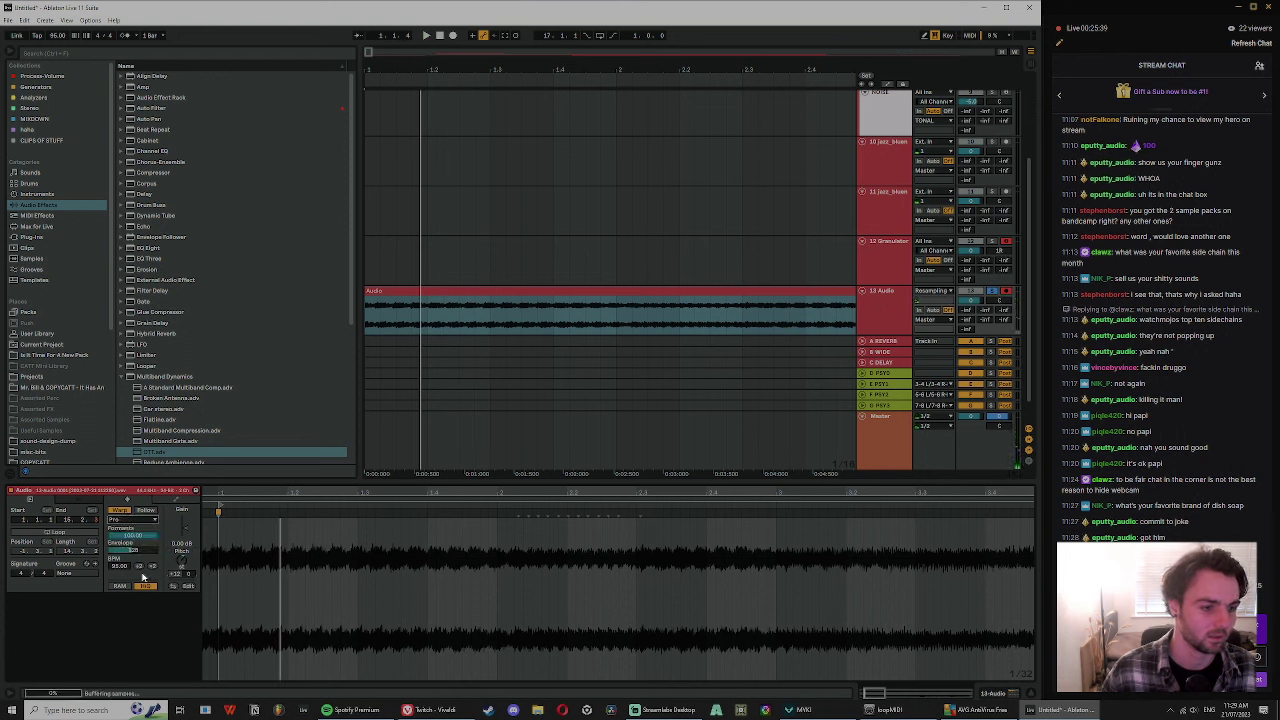
{"action": "left_click", "coordinate": [406, 291]}
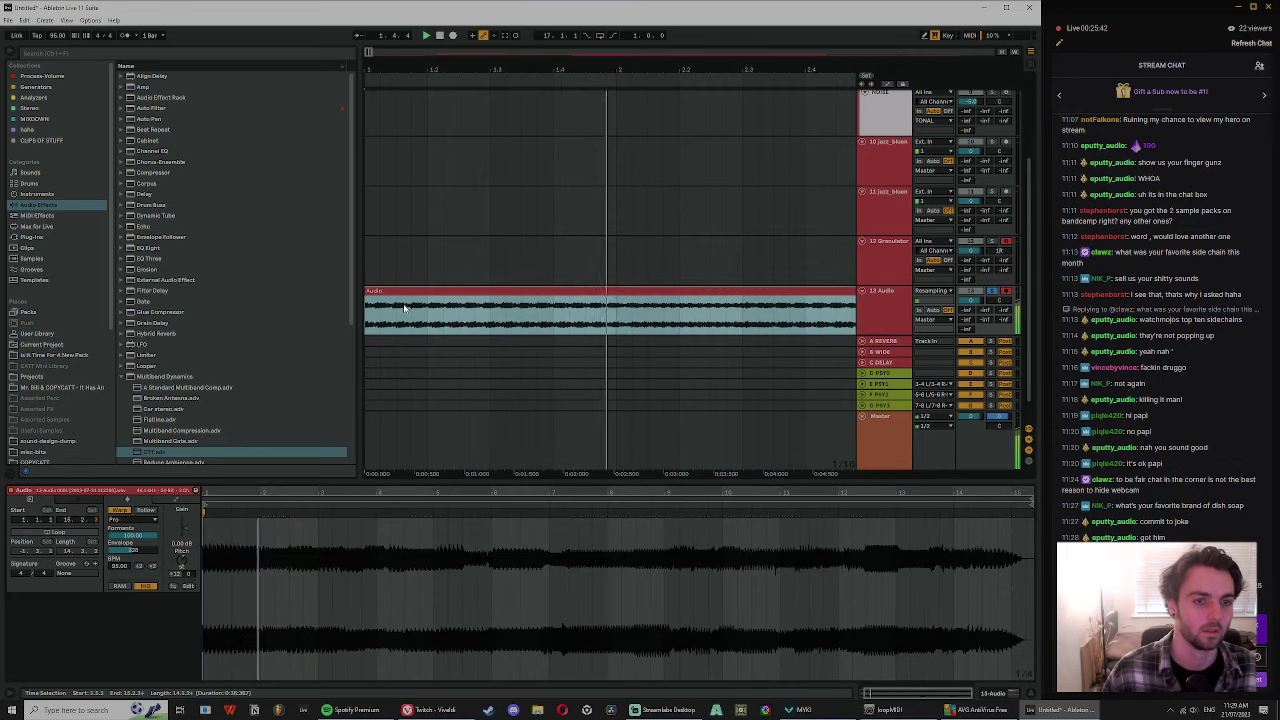
{"action": "key", "text": "space"}
- Split the audio clip at bar 2 and check playback around the split
{"action": "left_click", "coordinate": [616, 320]}
{"action": "key", "text": "ctrl+e"}
{"action": "left_click", "coordinate": [531, 294]}
{"action": "left_click", "coordinate": [474, 314]}
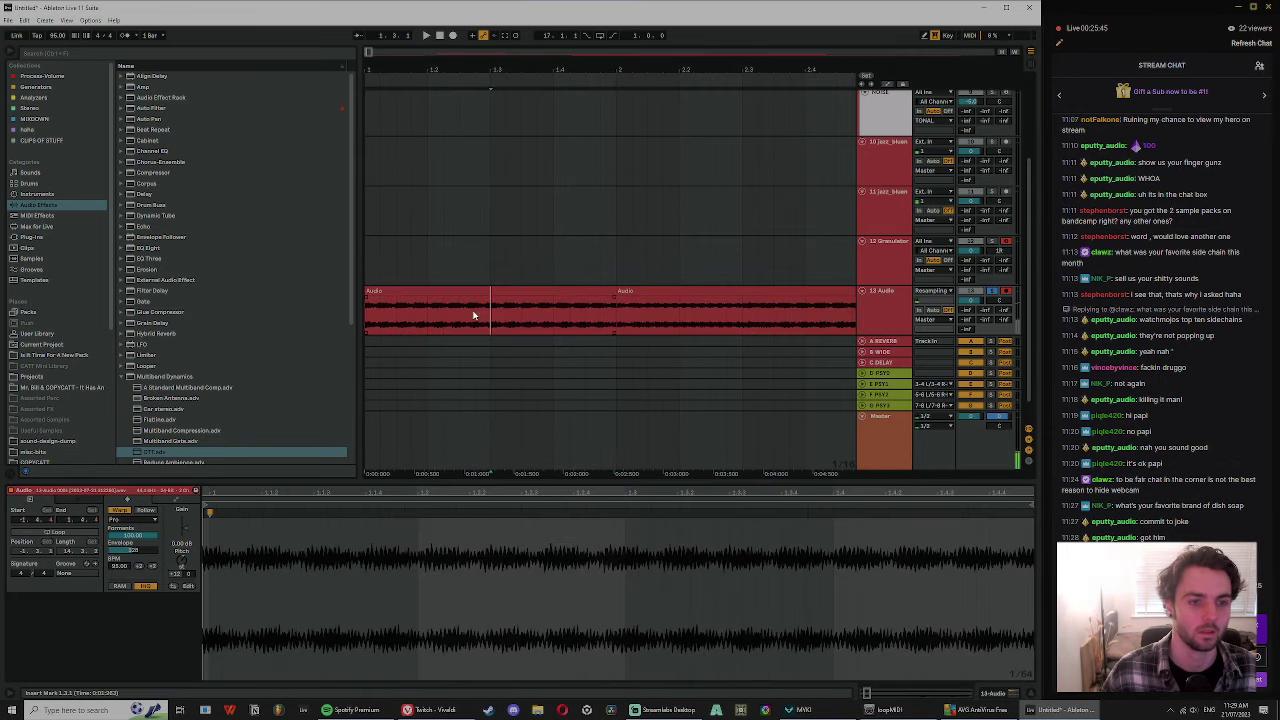
{"action": "left_click", "coordinate": [664, 292]}
{"action": "key", "text": "space"}
- Split the first bar's clip at 1.2.3 and turn off Warp on its second piece
{"action": "left_click", "coordinate": [461, 297]}
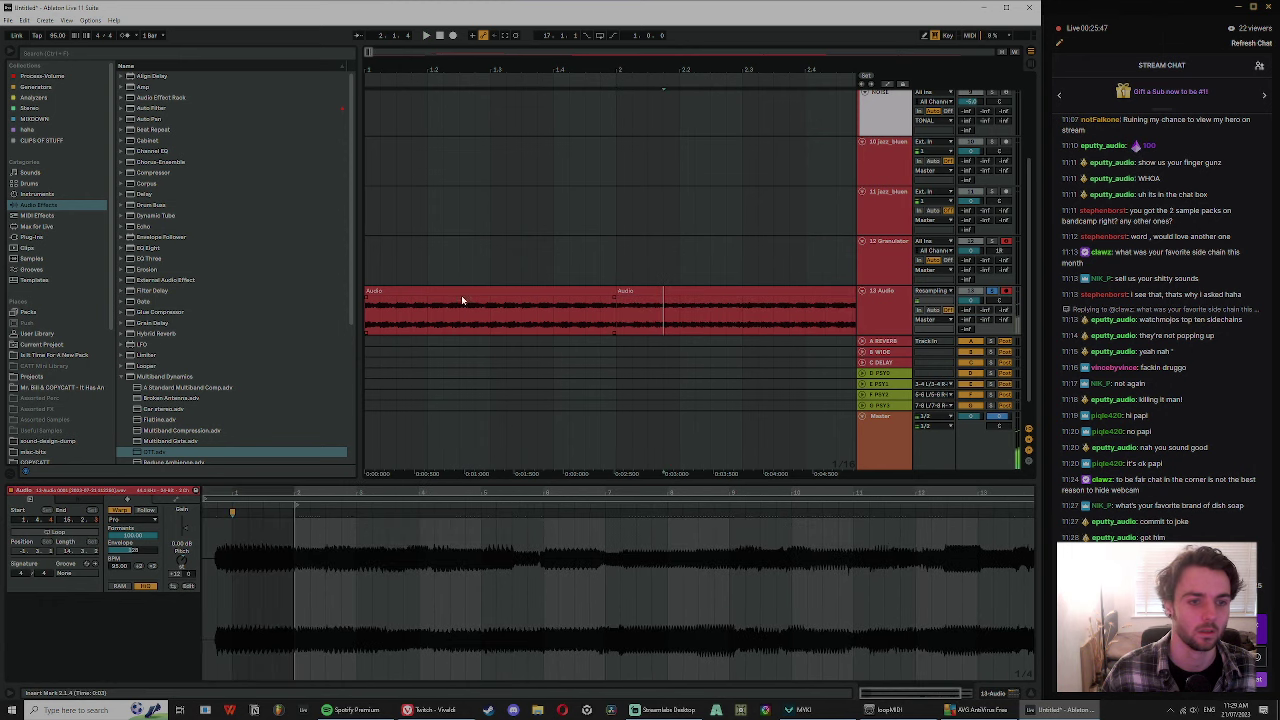
{"action": "key", "text": "ctrl+e"}
{"action": "left_click", "coordinate": [470, 293]}
{"action": "left_click", "coordinate": [120, 511]}
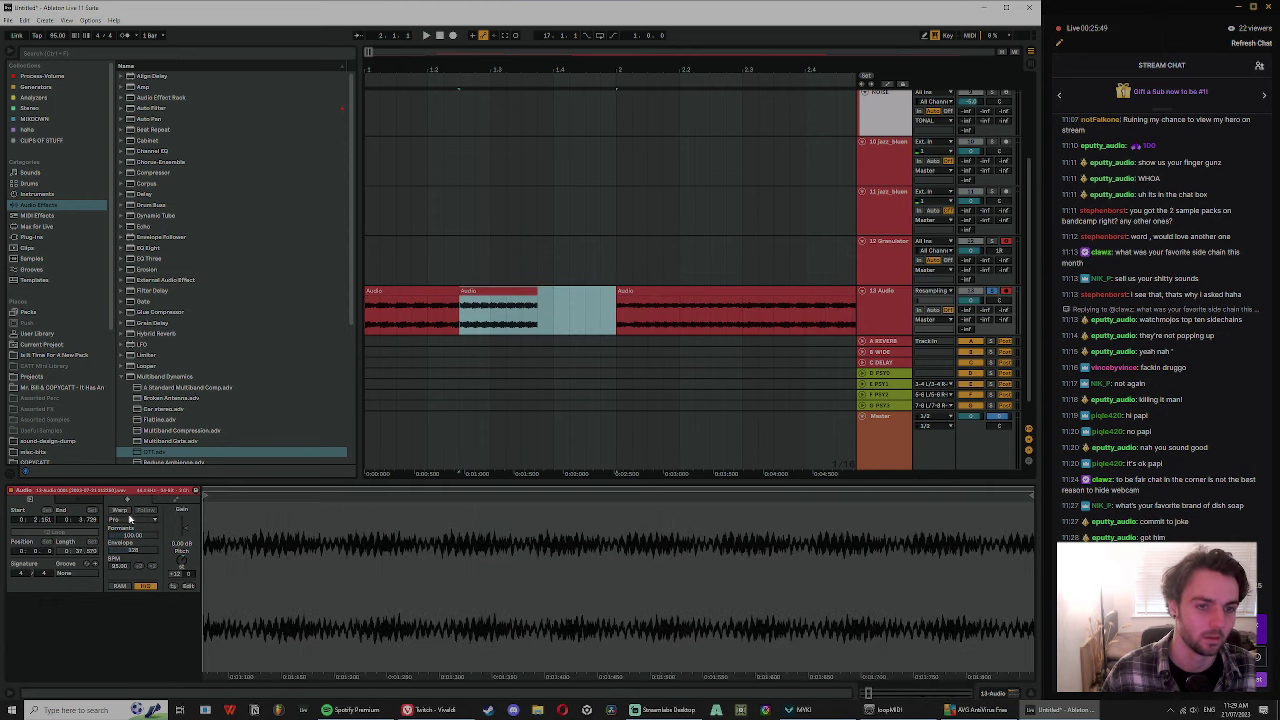
- Try to extend the unwarped piece starting at 1.2.3 up to bar 2
{"action": "key", "text": "space"}
{"action": "left_click_drag", "start_coordinate": [537, 293], "coordinate": [614, 300]}
{"action": "key", "text": "space"}
{"action": "key", "text": "ctrl+z"}
- Slip the audio slightly within the first bar's clip and listen to its start
{"action": "left_click", "coordinate": [443, 300]}
{"action": "key", "text": "space"}
{"action": "left_click_drag", "start_coordinate": [382, 68], "coordinate": [382, 102]}
{"action": "key", "text": "space"}
{"action": "left_click_drag", "start_coordinate": [436, 303], "coordinate": [427, 301]}
{"action": "key", "text": "space"}
{"action": "left_click", "coordinate": [426, 290]}
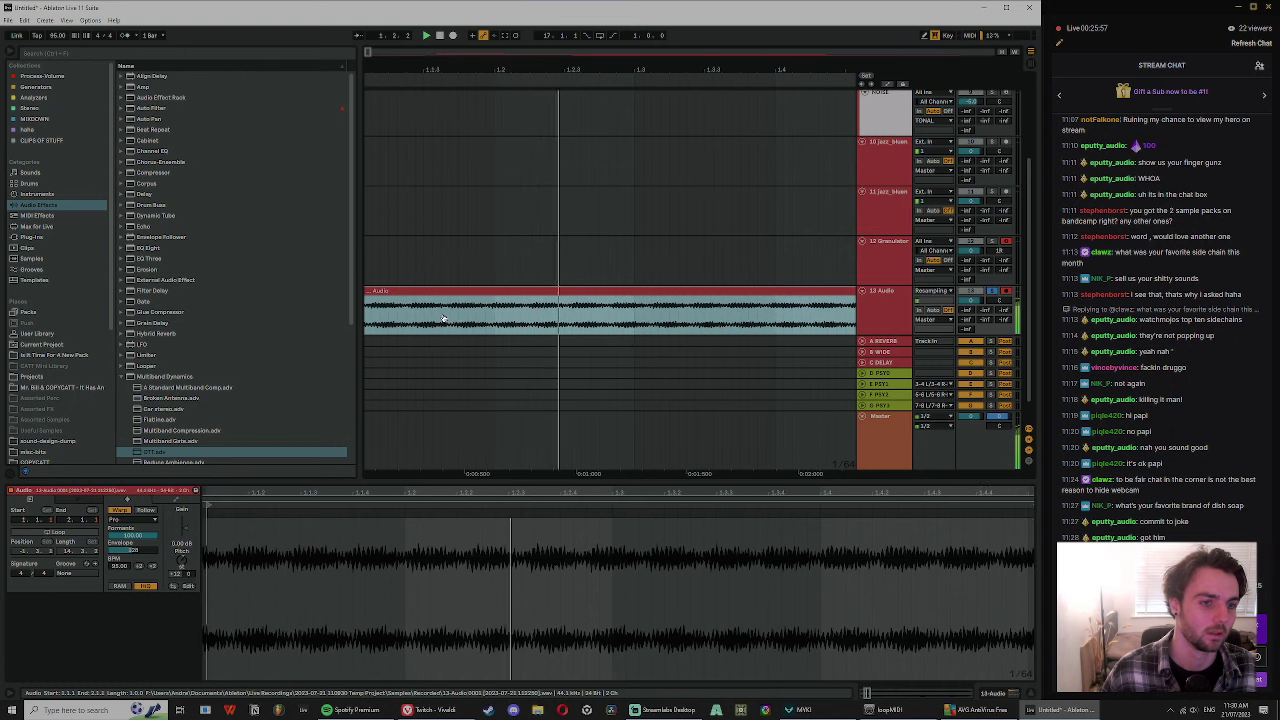
- Turn on the metronome and set the project tempo to 80 BPM
{"action": "key", "text": "space"}
{"action": "key", "text": "space"}
{"action": "key", "text": "space"}
{"action": "left_click_drag", "start_coordinate": [450, 69], "coordinate": [420, 52]}
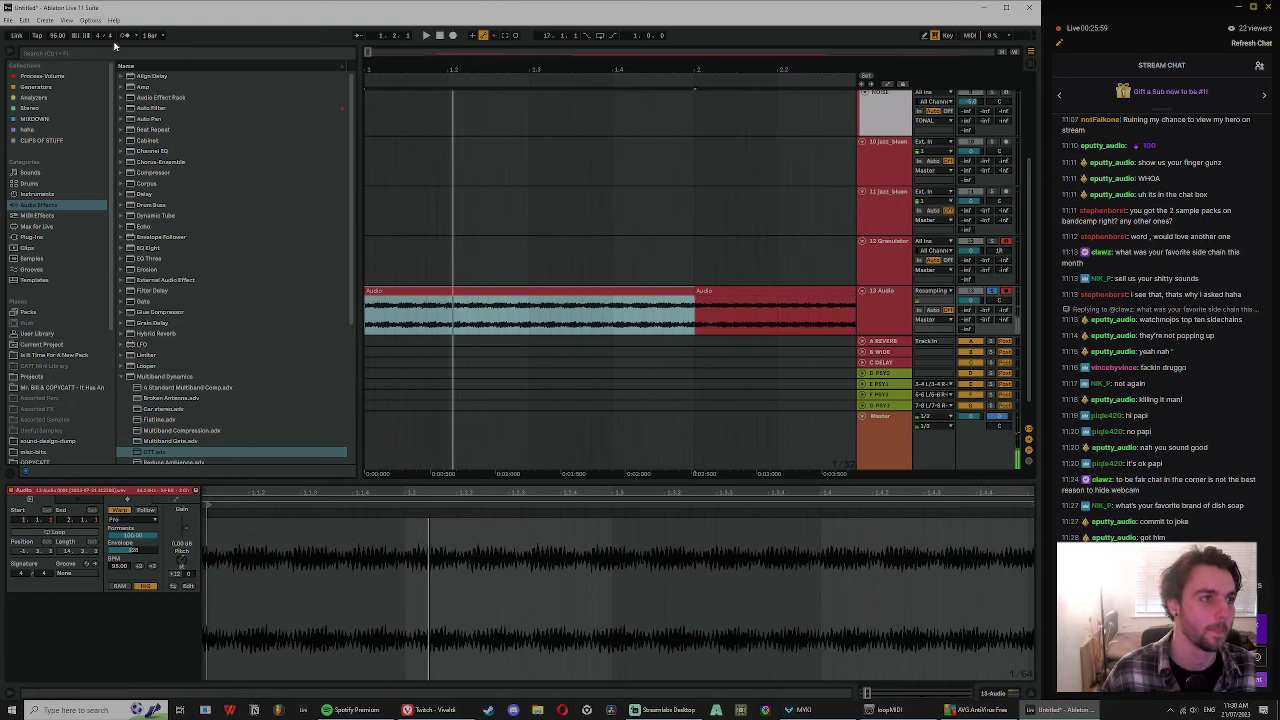
{"action": "left_click", "coordinate": [125, 35]}
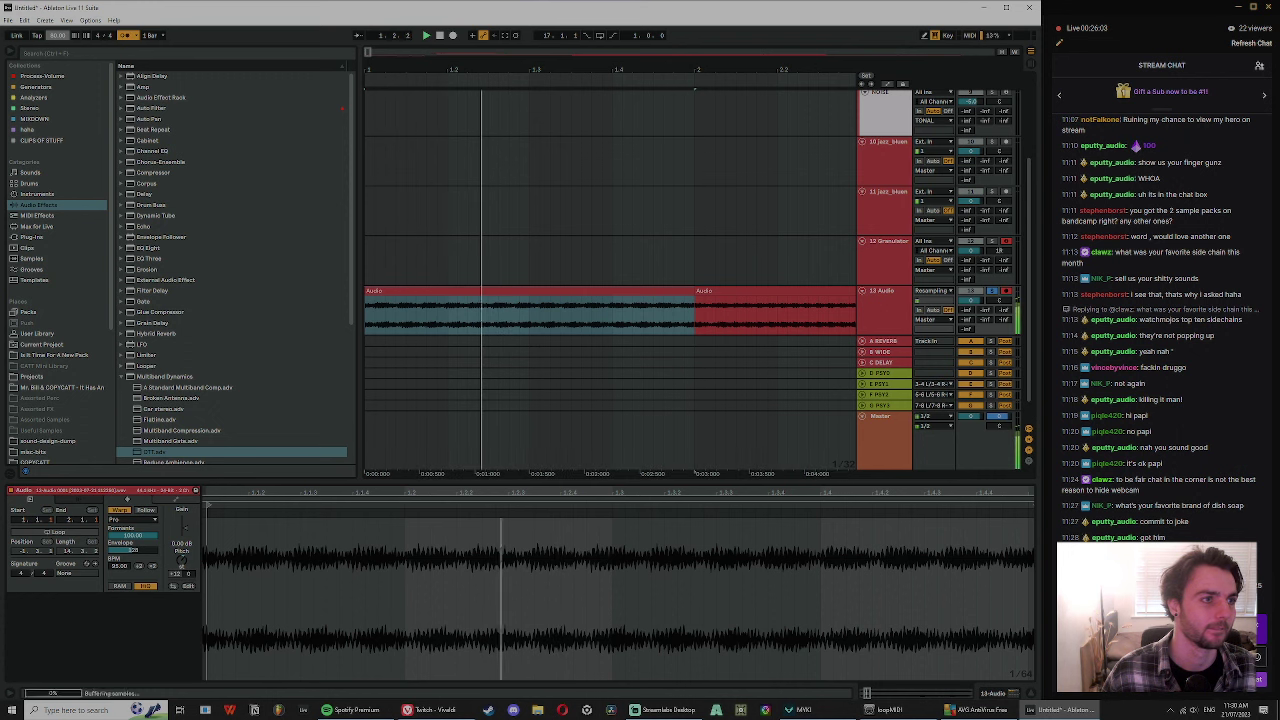
- Turn off Warp on the first clip, reset its pitch to 0 semitones and extend it to bar 2
{"action": "left_click", "coordinate": [118, 511]}
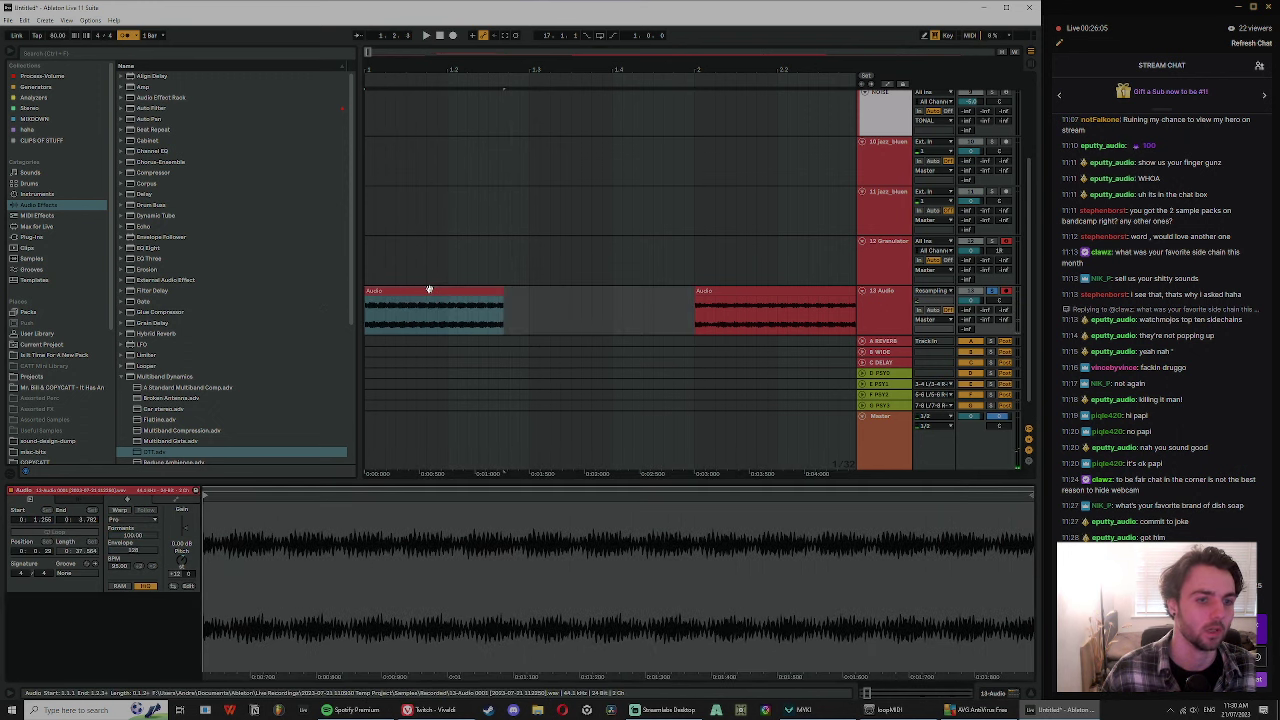
{"action": "double_click", "coordinate": [183, 565]}
{"action": "key", "text": "space"}
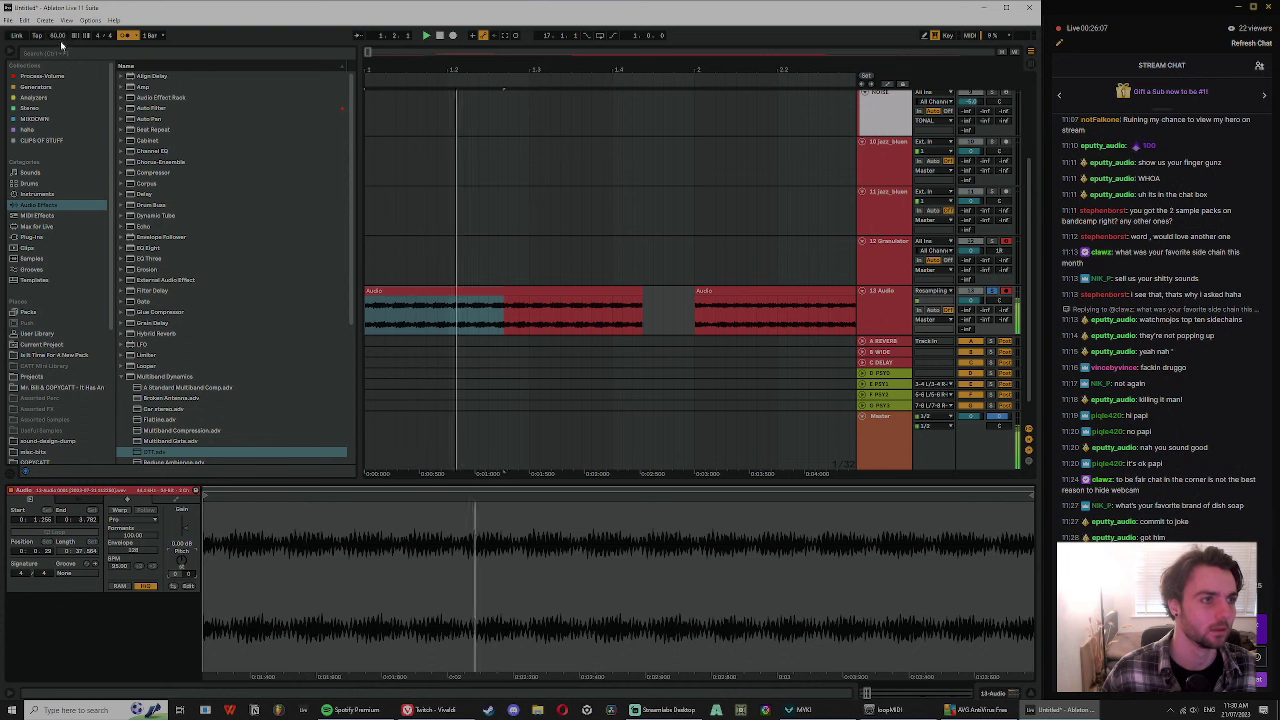
{"action": "left_click_drag", "start_coordinate": [642, 302], "coordinate": [694, 302]}
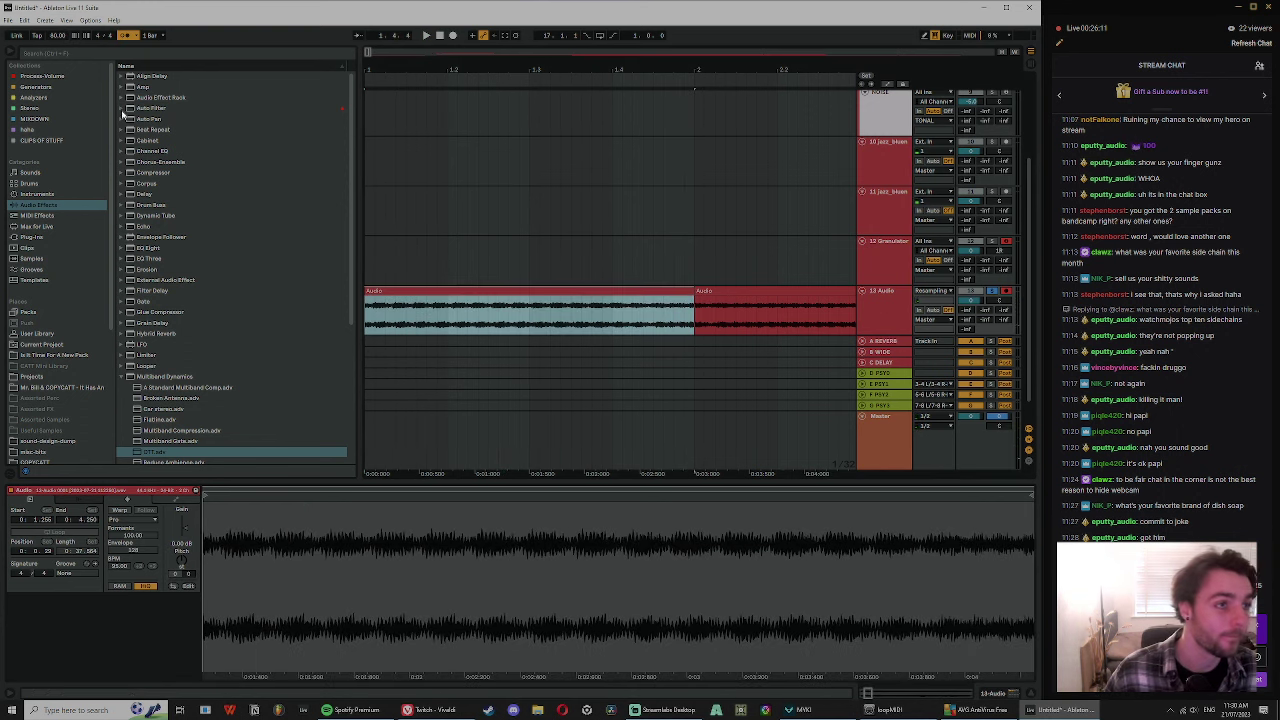
- Set the project tempo to 81 BPM and slip the first clip's audio slightly, checking it against the metronome
{"action": "left_click_drag", "start_coordinate": [58, 35], "coordinate": [58, 32]}
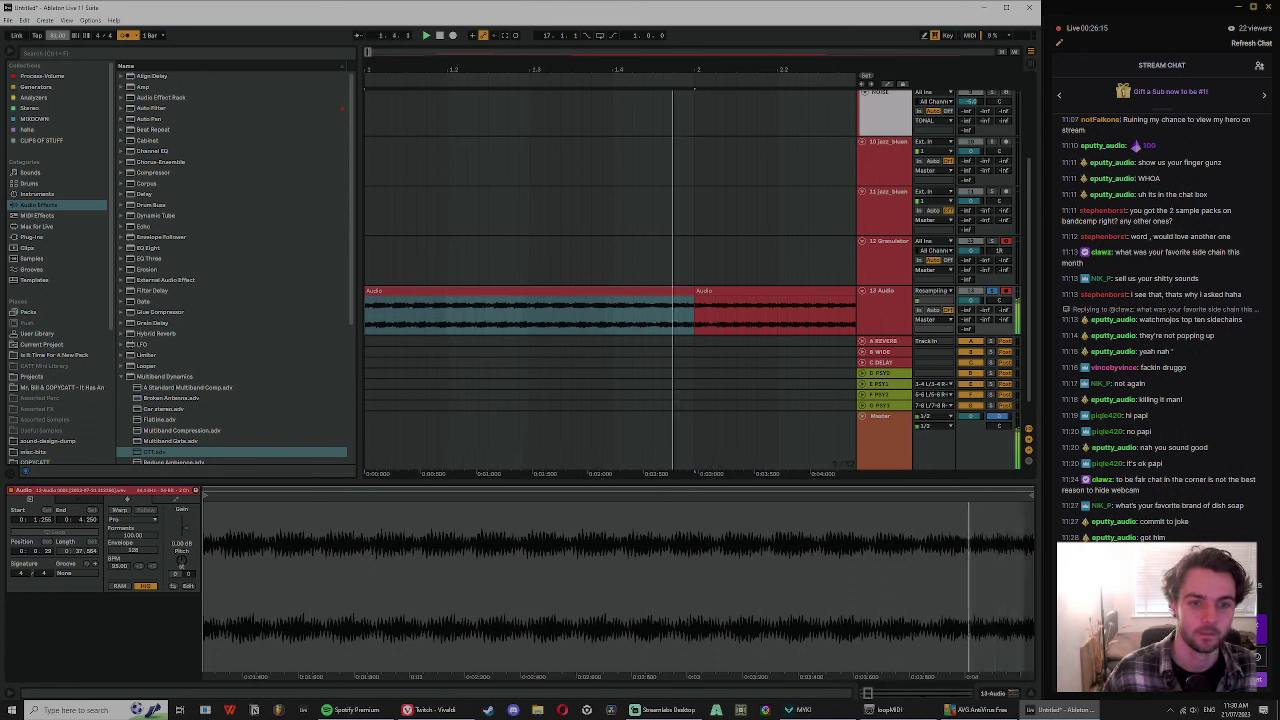
{"action": "left_click", "coordinate": [588, 288]}
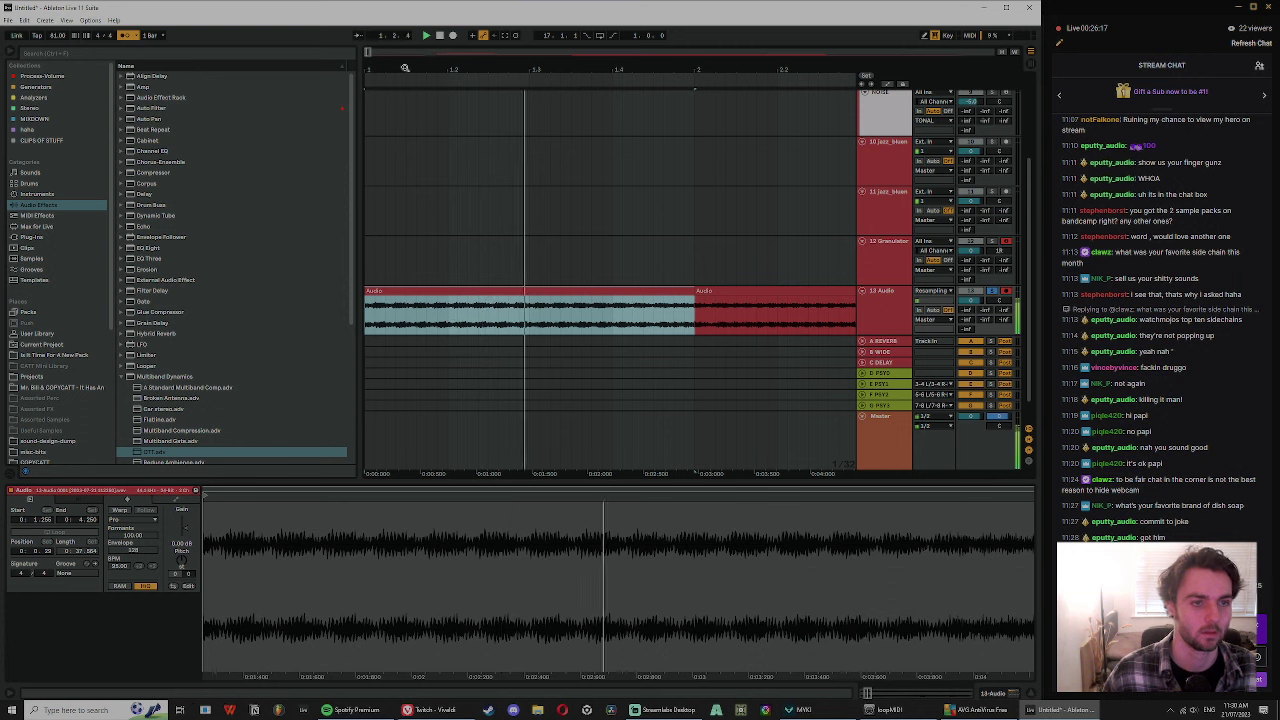
{"action": "key", "text": "z"}
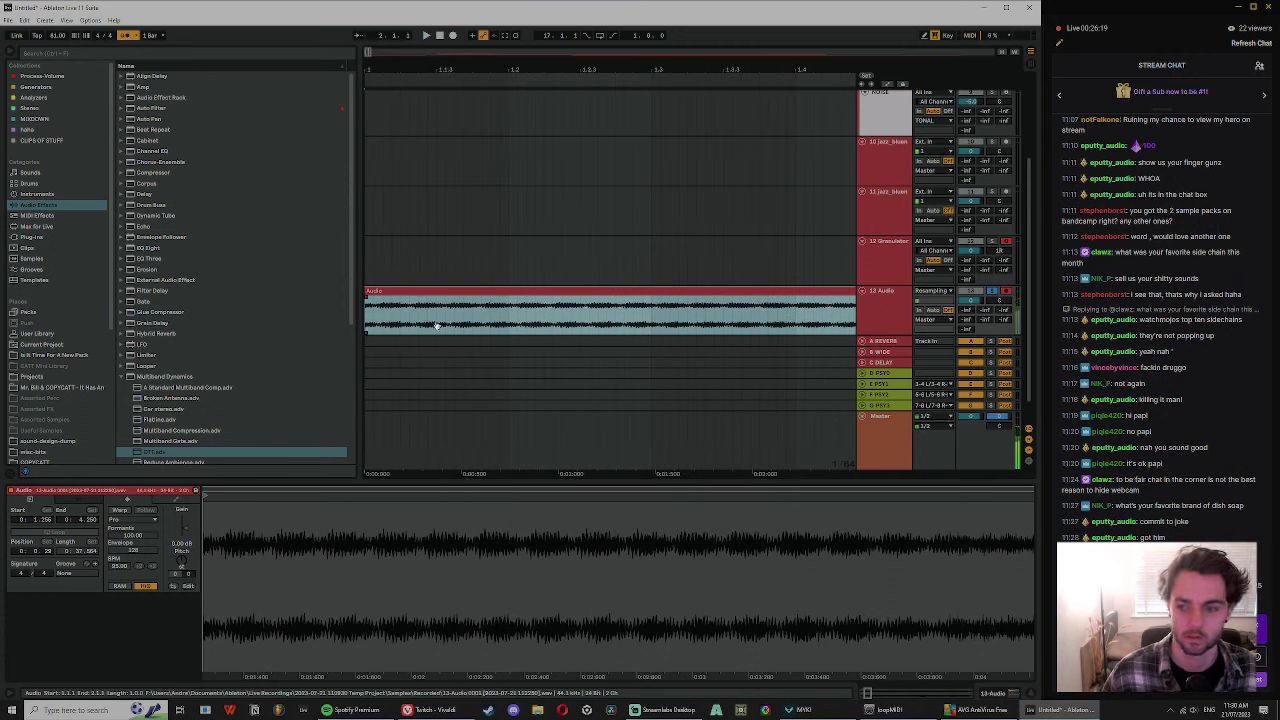
{"action": "key", "text": "space"}
{"action": "left_click_drag", "start_coordinate": [453, 322], "coordinate": [451, 322]}
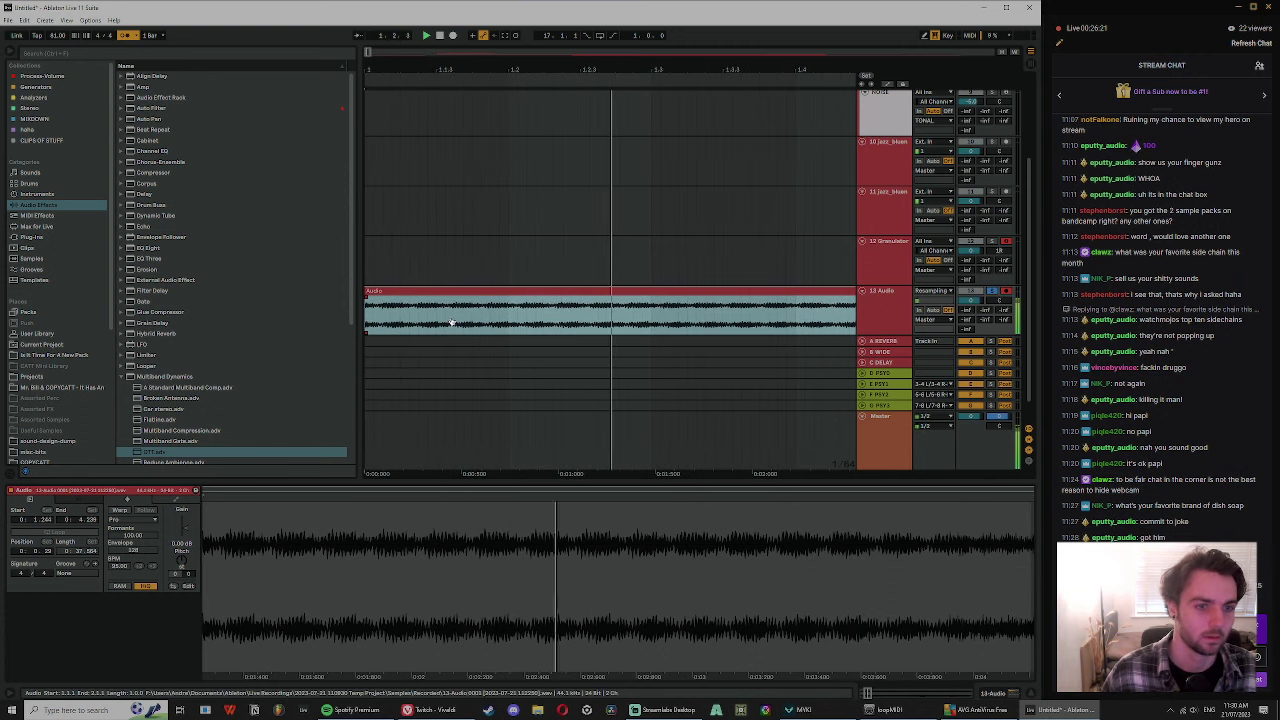
{"action": "key", "text": "space"}
- Split the first bar's clip at 1.4 and turn Warp on for its last beat, keeping the current timing
{"action": "left_click_drag", "start_coordinate": [563, 68], "coordinate": [453, 84]}
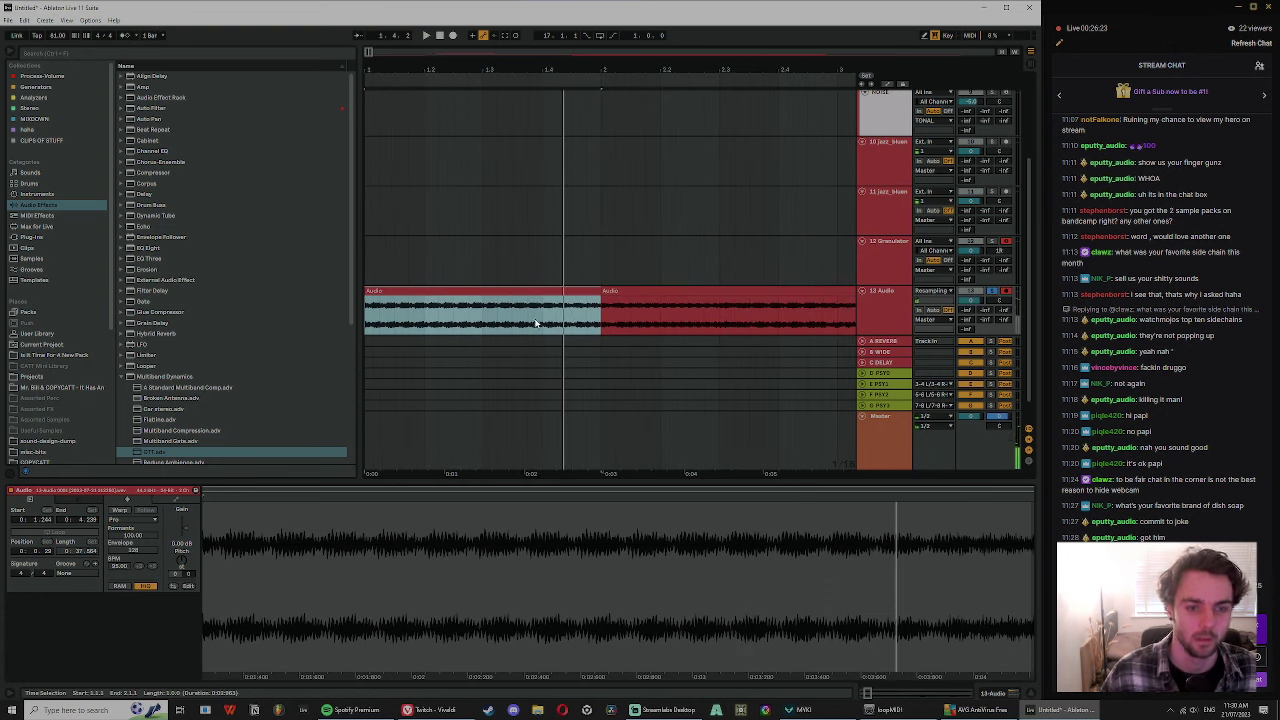
{"action": "left_click", "coordinate": [540, 322]}
{"action": "key", "text": "ctrl+e"}
{"action": "left_click", "coordinate": [552, 291]}
{"action": "key", "text": "space"}
{"action": "left_click", "coordinate": [118, 509]}
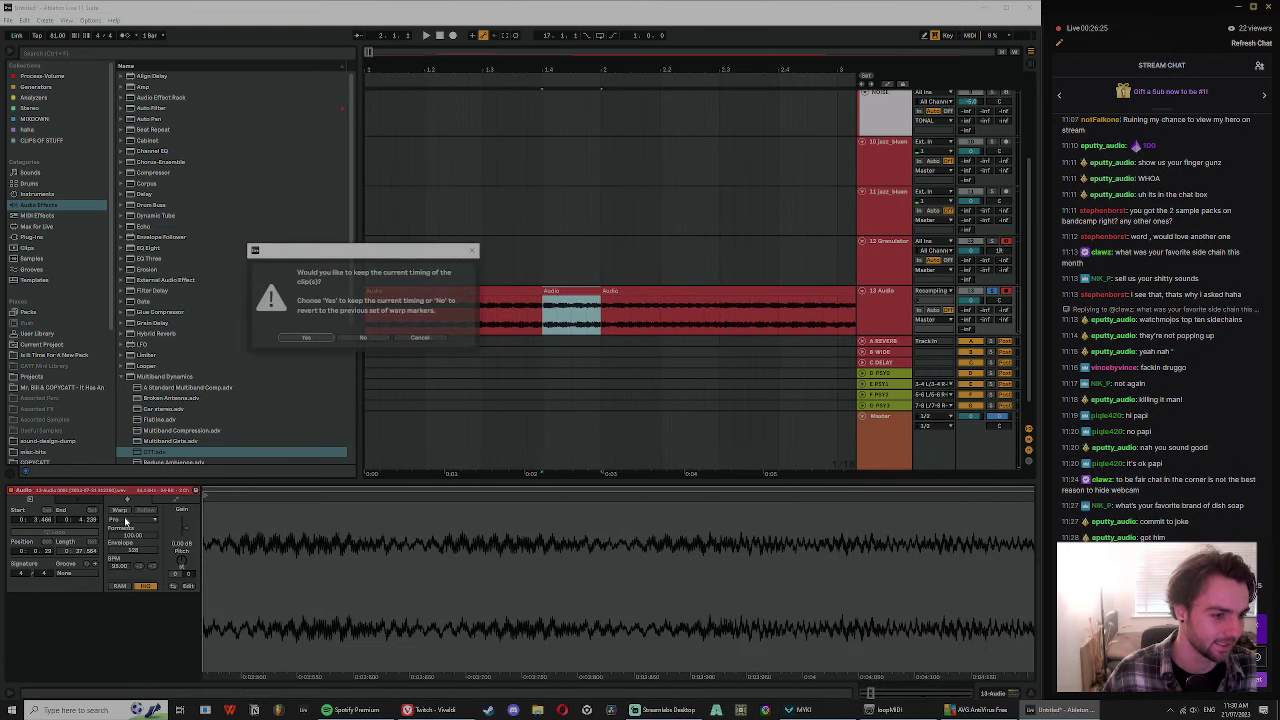
{"action": "left_click", "coordinate": [330, 340]}
- Transpose the last-beat piece up 12 semitones, halve its segment BPM to 40.50 and lower its formants
{"action": "left_click", "coordinate": [147, 537]}
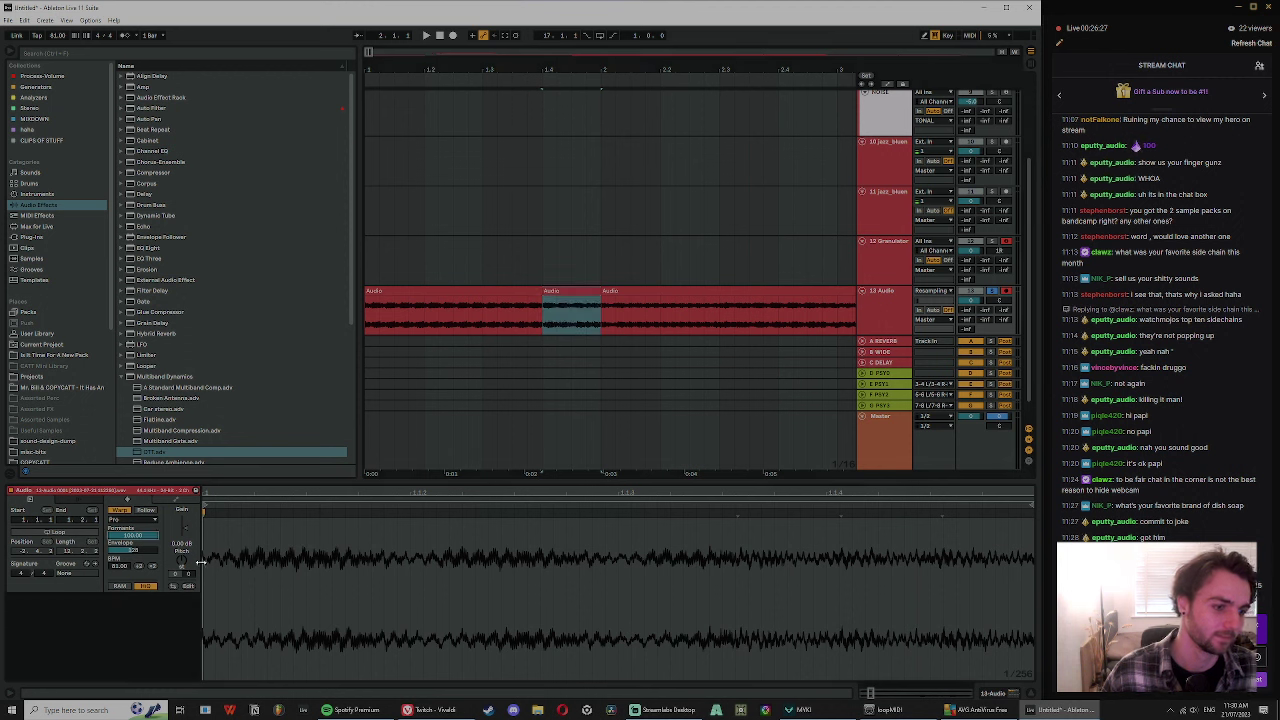
{"action": "key", "text": "space"}
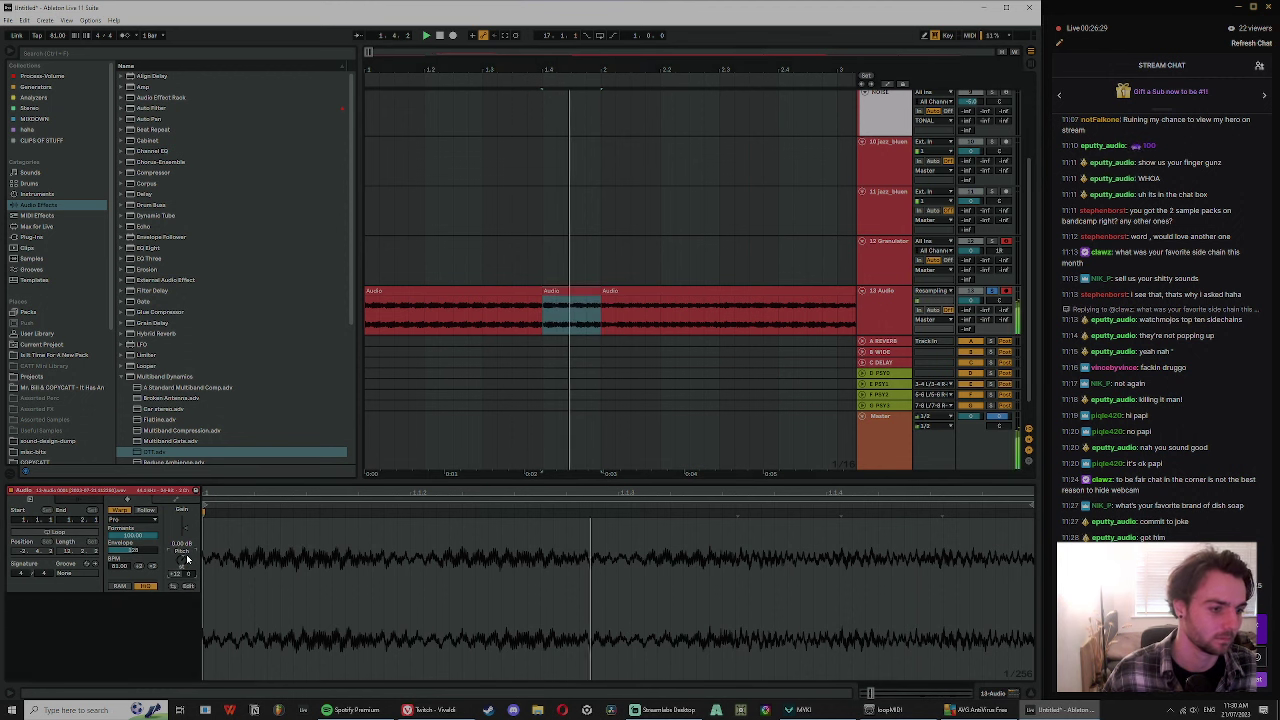
{"action": "left_click", "coordinate": [142, 567]}
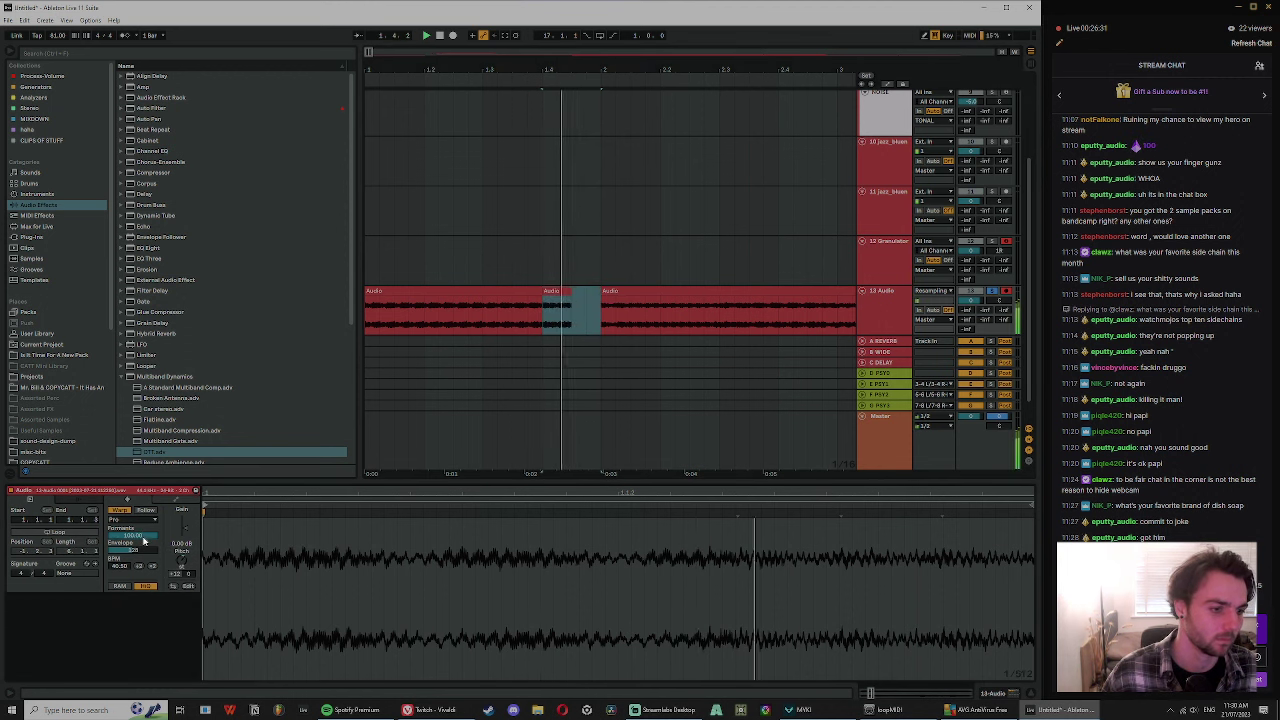
{"action": "left_click", "coordinate": [556, 292]}
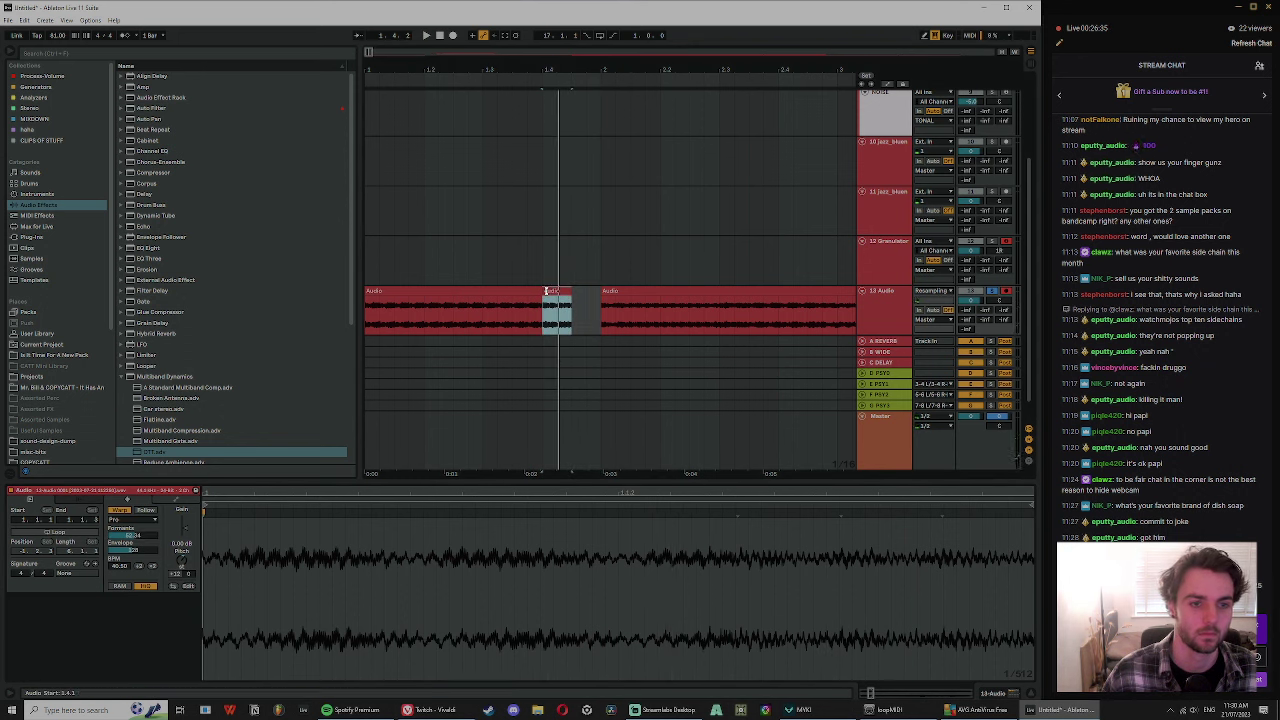
- Extend the transposed piece across the whole first bar and double its segment BPM to 81
{"action": "left_click_drag", "start_coordinate": [548, 291], "coordinate": [512, 292]}
{"action": "left_click_drag", "start_coordinate": [140, 569], "coordinate": [151, 566]}
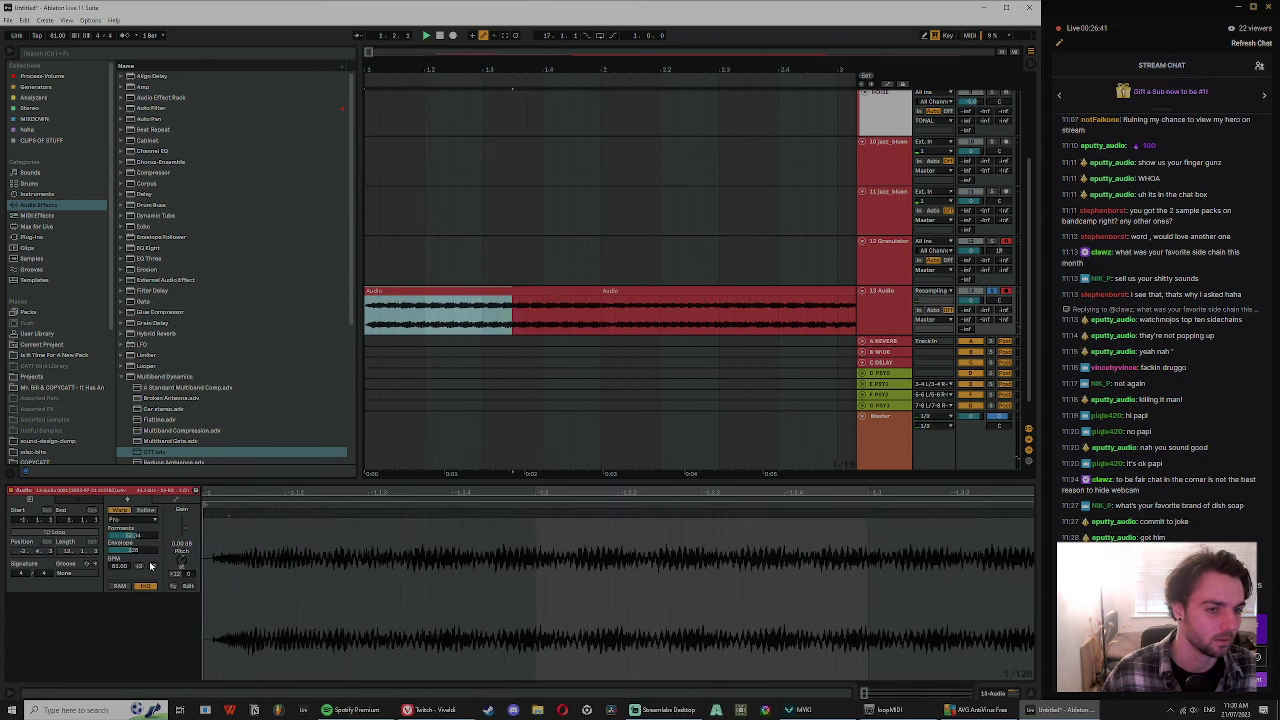
{"action": "left_click_drag", "start_coordinate": [508, 303], "coordinate": [601, 300]}
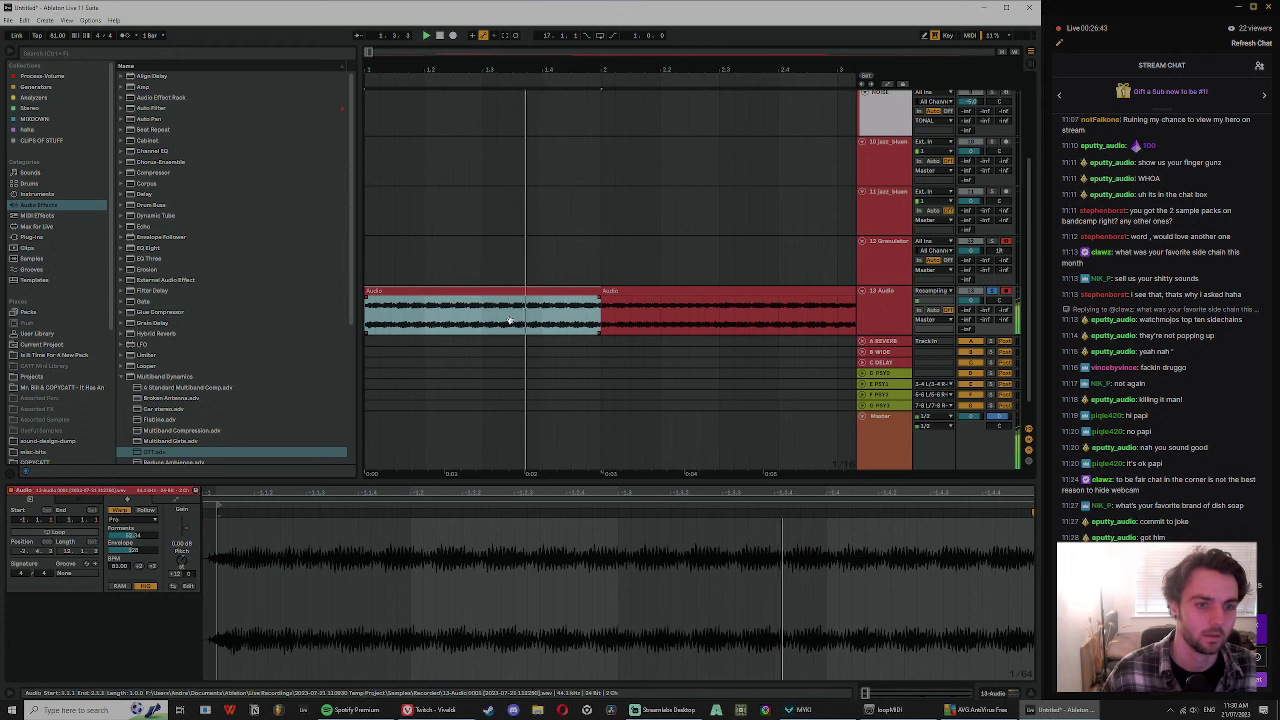
- Split the first bar's clip at 1.2 and move the later piece to the start of the bar
{"action": "left_click", "coordinate": [424, 320]}
{"action": "key", "text": "ctrl+e"}
{"action": "left_click_drag", "start_coordinate": [460, 291], "coordinate": [388, 297]}
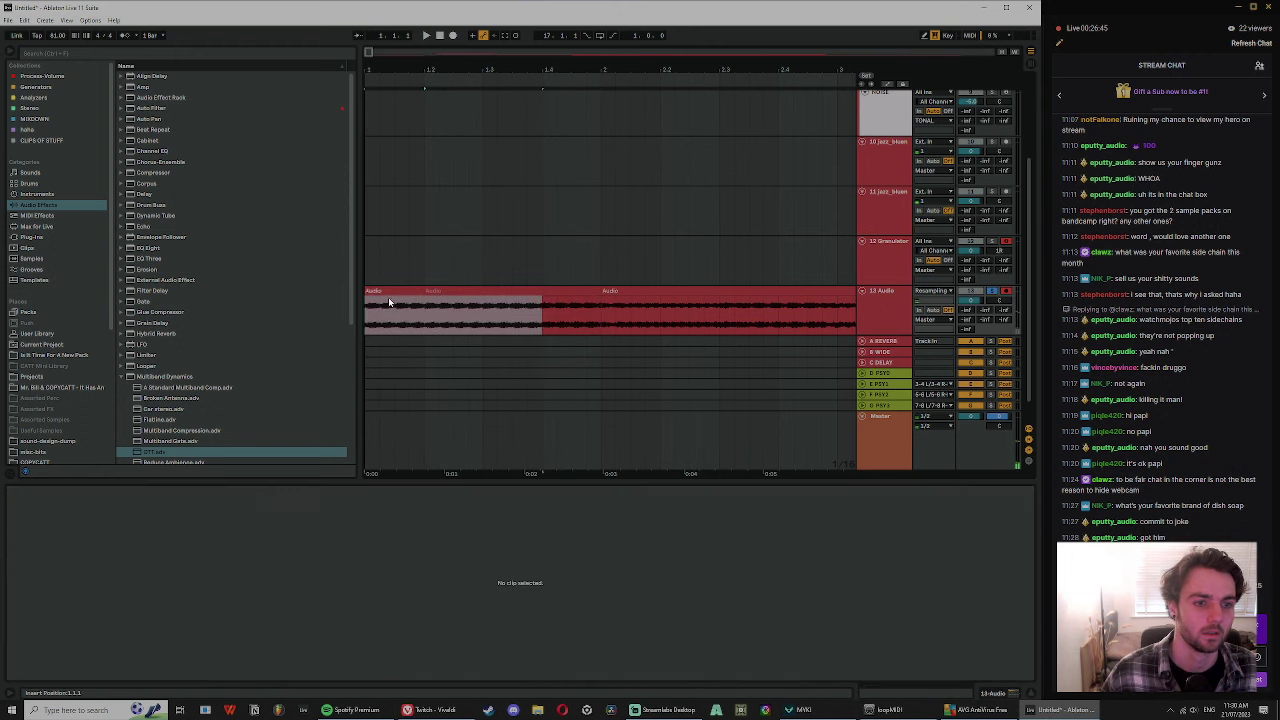
- Trim the moved piece to end at 1.3 and duplicate it to fill the rest of the bar
{"action": "key", "text": "space"}
{"action": "left_click_drag", "start_coordinate": [541, 291], "coordinate": [485, 292]}
{"action": "key", "text": "ctrl+d"}
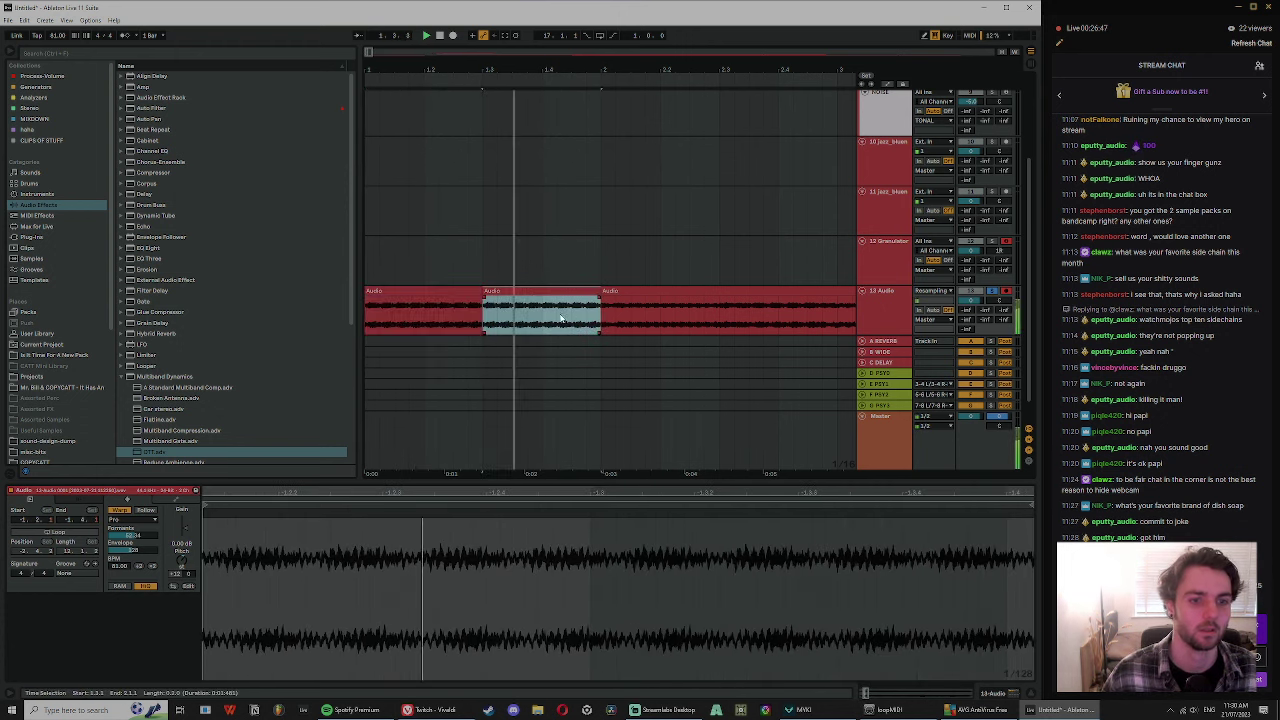
- Split the duplicated clip at 1.4 and listen to its last beat
{"action": "left_click", "coordinate": [541, 322]}
{"action": "key", "text": "ctrl+e"}
{"action": "left_click", "coordinate": [550, 292]}
{"action": "key", "text": "space"}
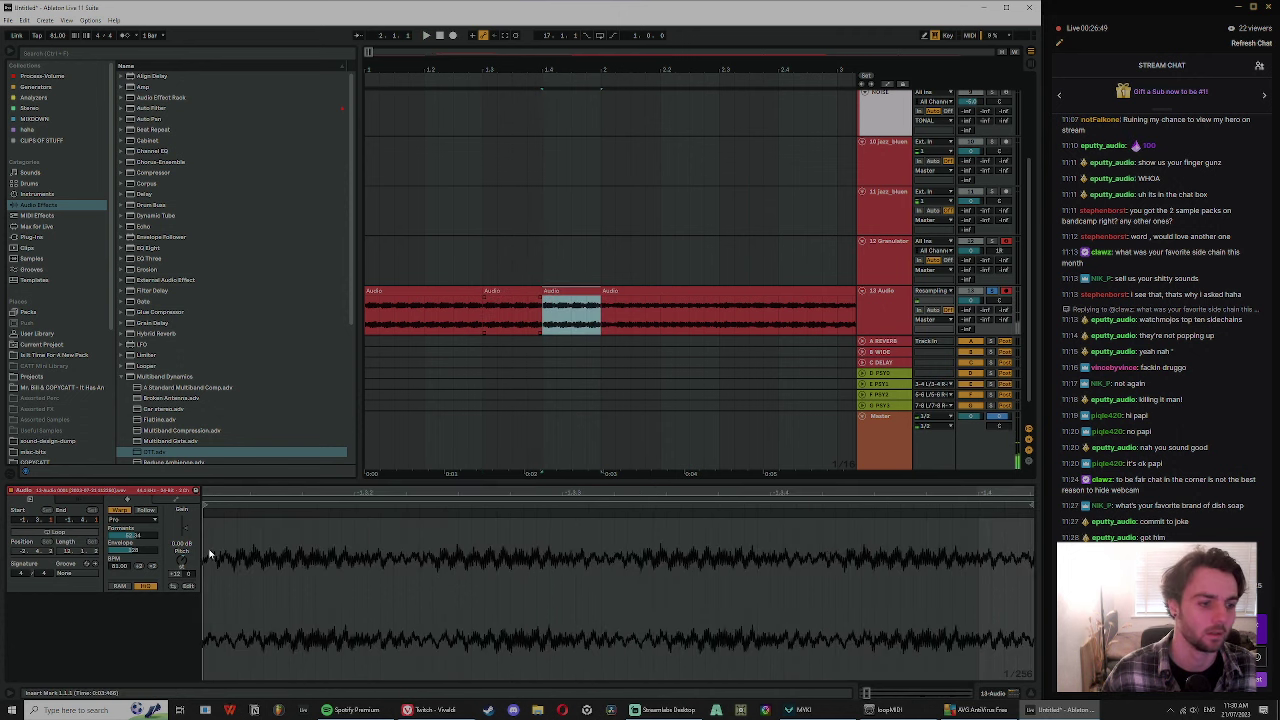
- Try double speed on the last-beat piece, settle on a segment BPM of 40.50 and check playback
{"action": "left_click", "coordinate": [152, 567]}
{"action": "key", "text": "space"}
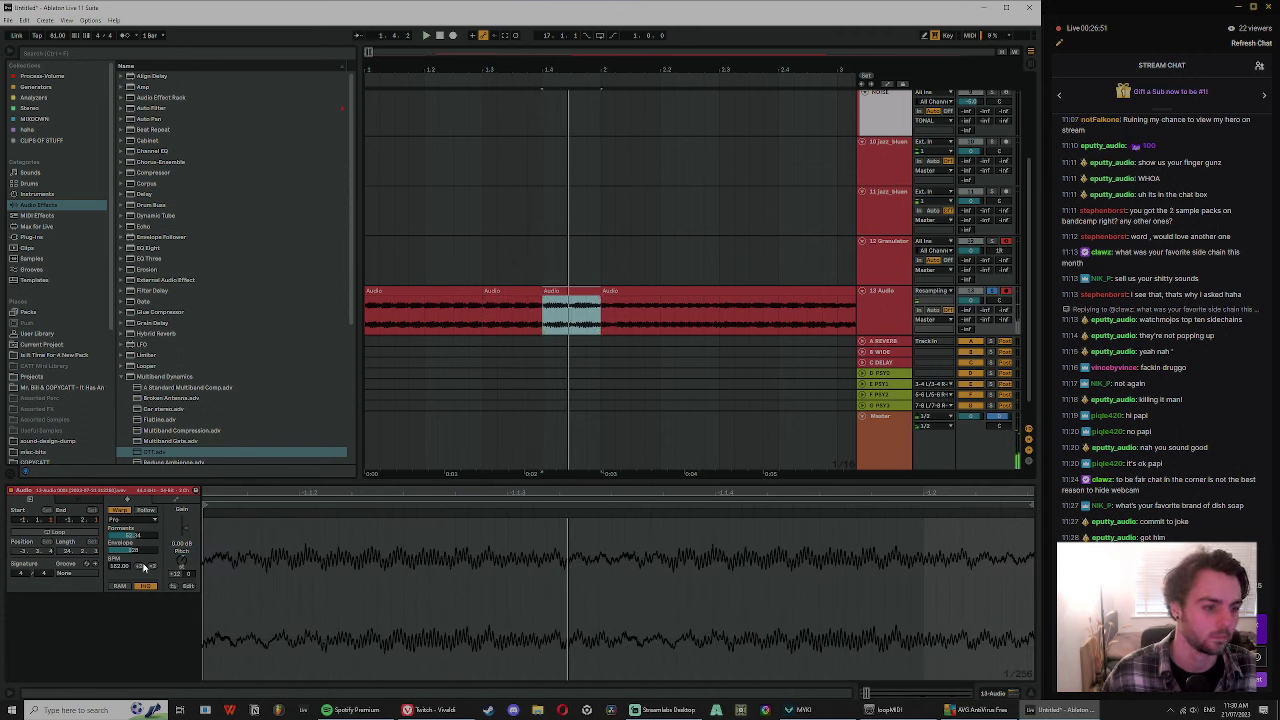
{"action": "left_click", "coordinate": [144, 567]}
{"action": "left_click", "coordinate": [144, 567]}
{"action": "key", "text": "space"}
{"action": "key", "text": "space"}
{"action": "key", "text": "space"}
{"action": "key", "text": "space"}
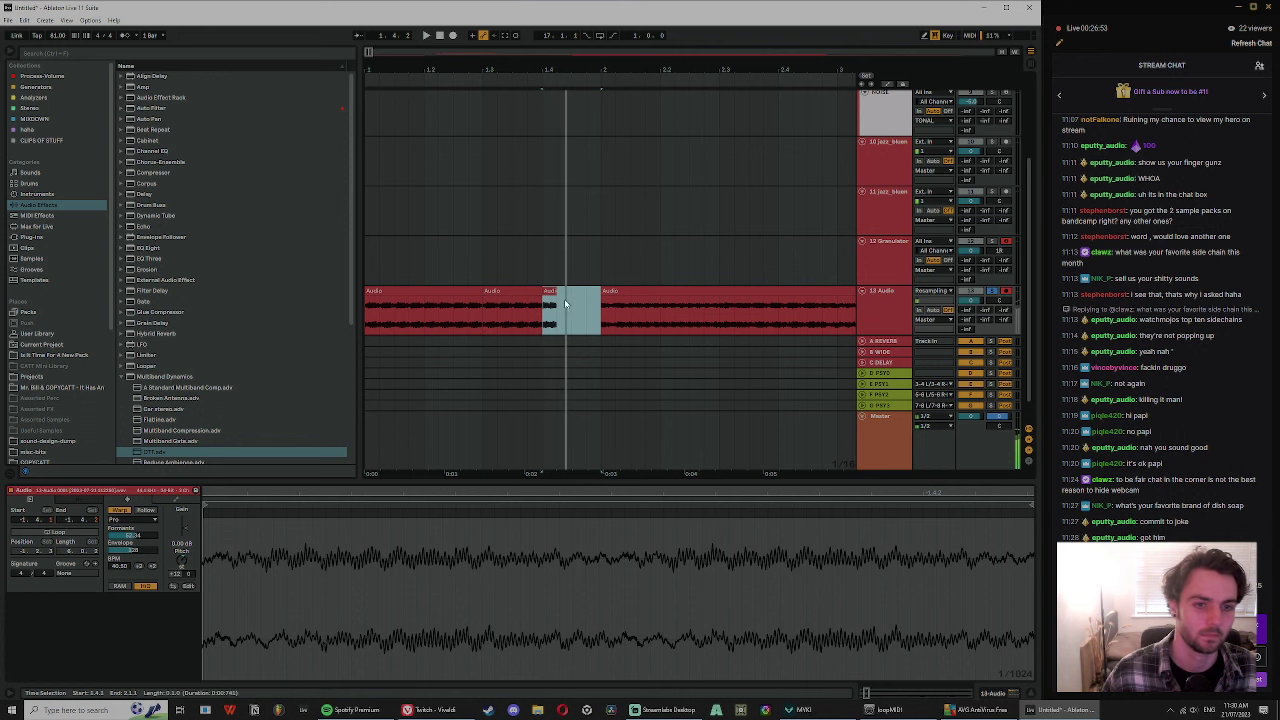
- Place the short last piece from 1.4.3 to bar 2 and extend the preceding clip to meet it
{"action": "left_click", "coordinate": [551, 290]}
{"action": "key", "text": "space"}
{"action": "left_click_drag", "start_coordinate": [557, 291], "coordinate": [593, 312]}
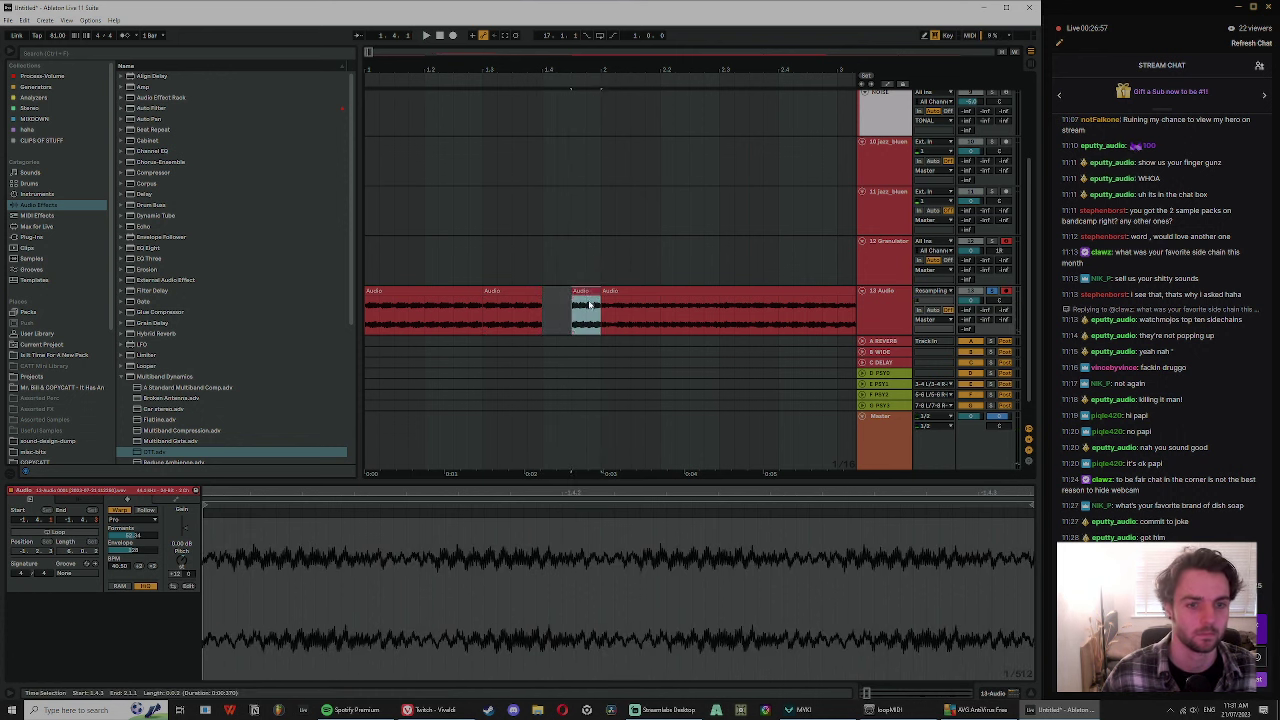
{"action": "left_click", "coordinate": [519, 292]}
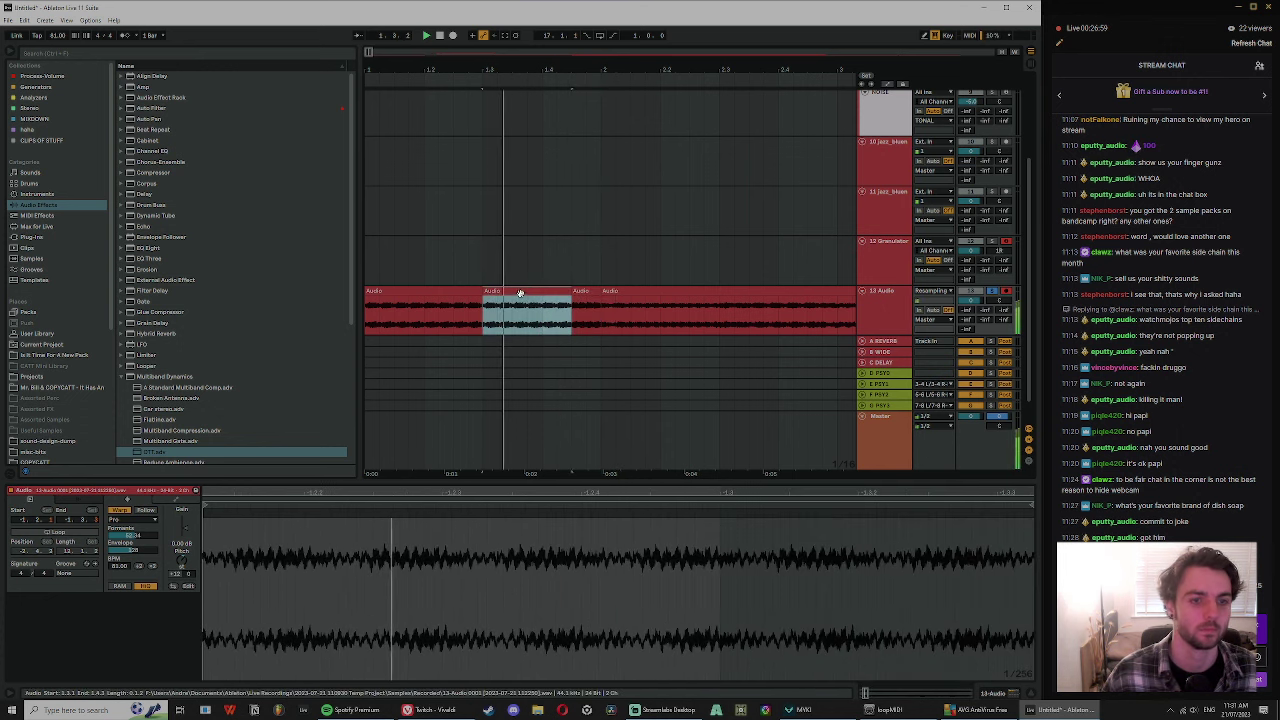
- Loop all the clips in the first bar and play the loop
{"action": "left_click", "coordinate": [434, 290], "text": "shift"}
{"action": "left_click", "coordinate": [593, 291], "text": "shift"}
{"action": "key", "text": "ctrl+l"}
{"action": "key", "text": "space"}
{"action": "key", "text": "space"}
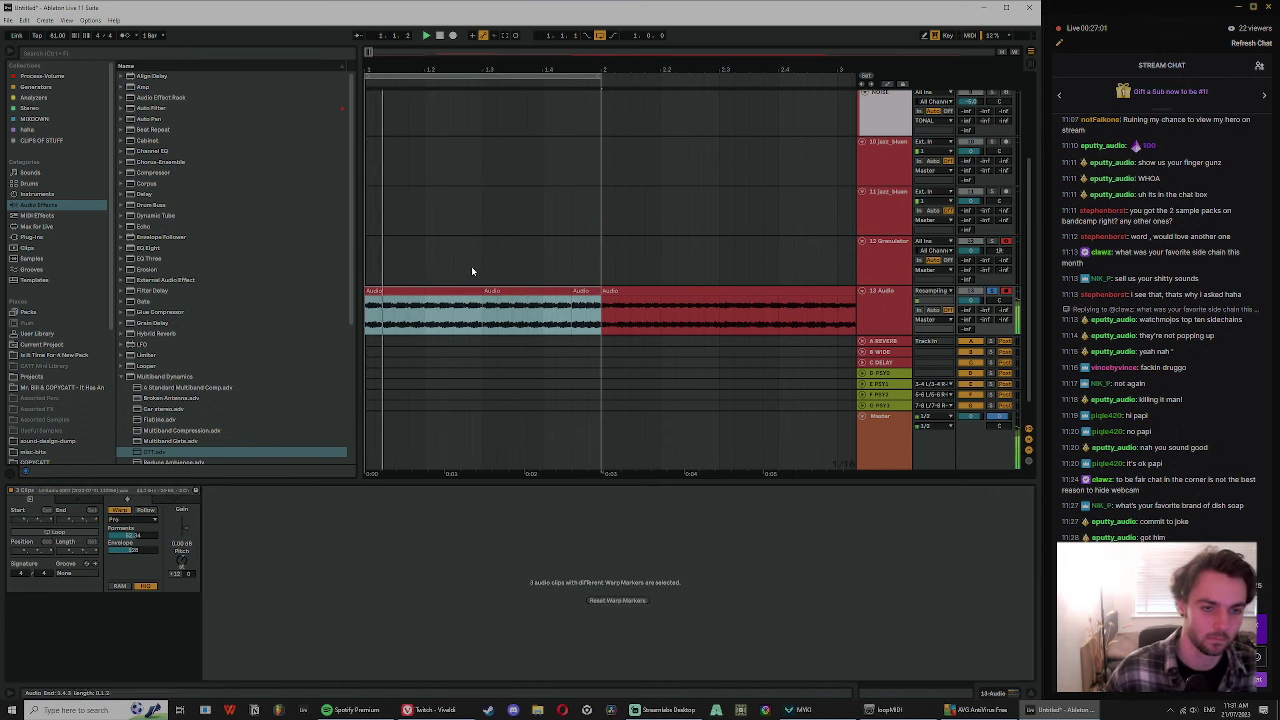
- Copy the short piece from the end of the first bar to 1.2.3 and select the bar's first clip
{"action": "left_click", "coordinate": [468, 262]}
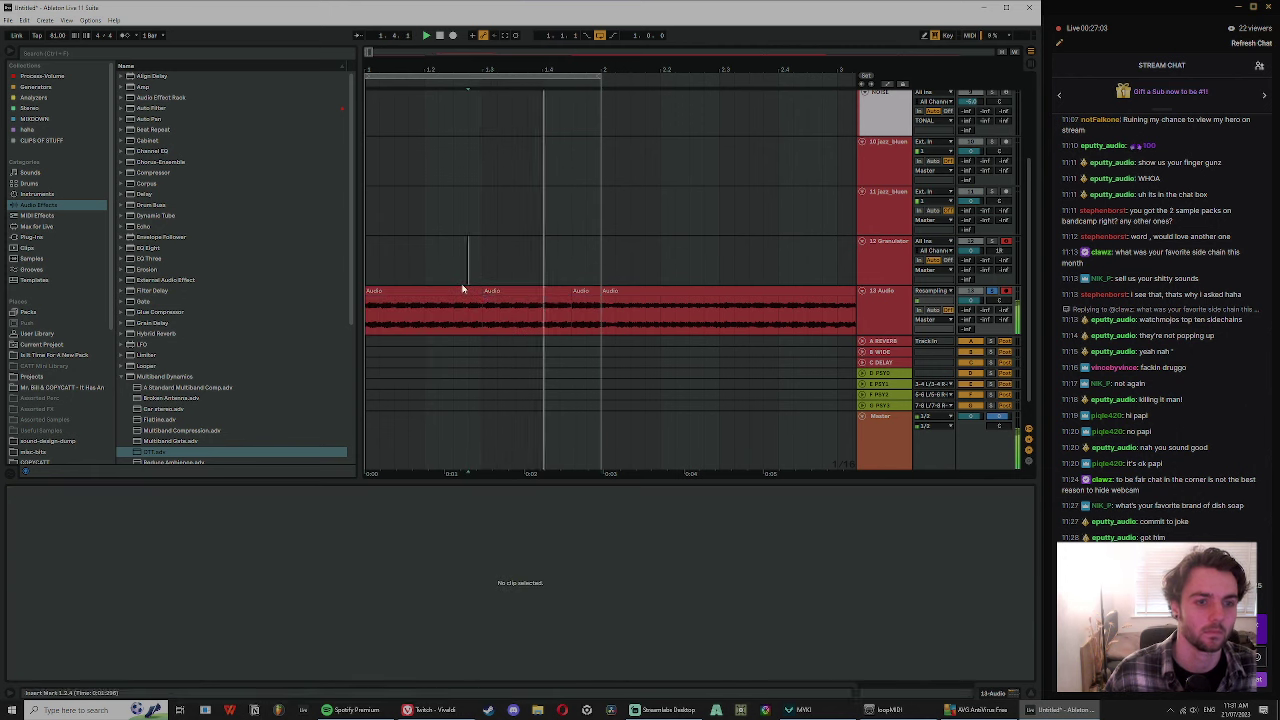
{"action": "left_click", "coordinate": [465, 300]}
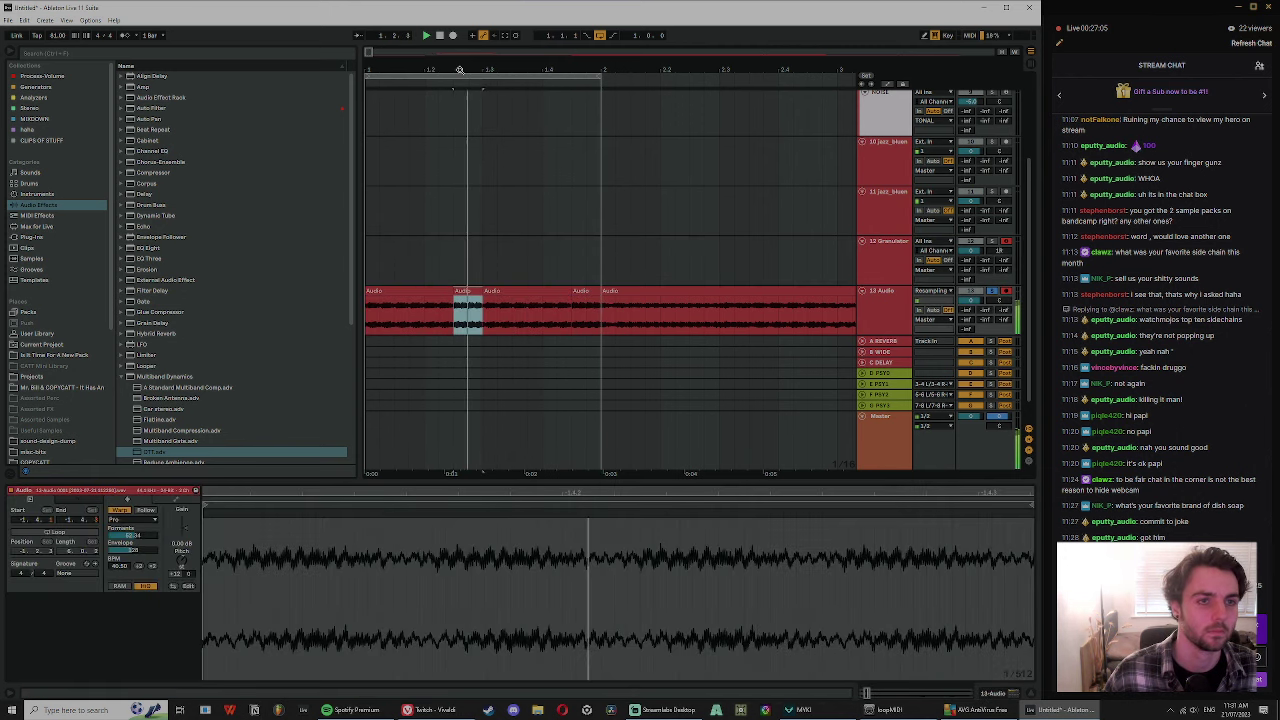
{"action": "scroll", "coordinate": [440, 293], "scroll_direction": "up", "scroll_amount": 3}
{"action": "left_click", "coordinate": [429, 312]}
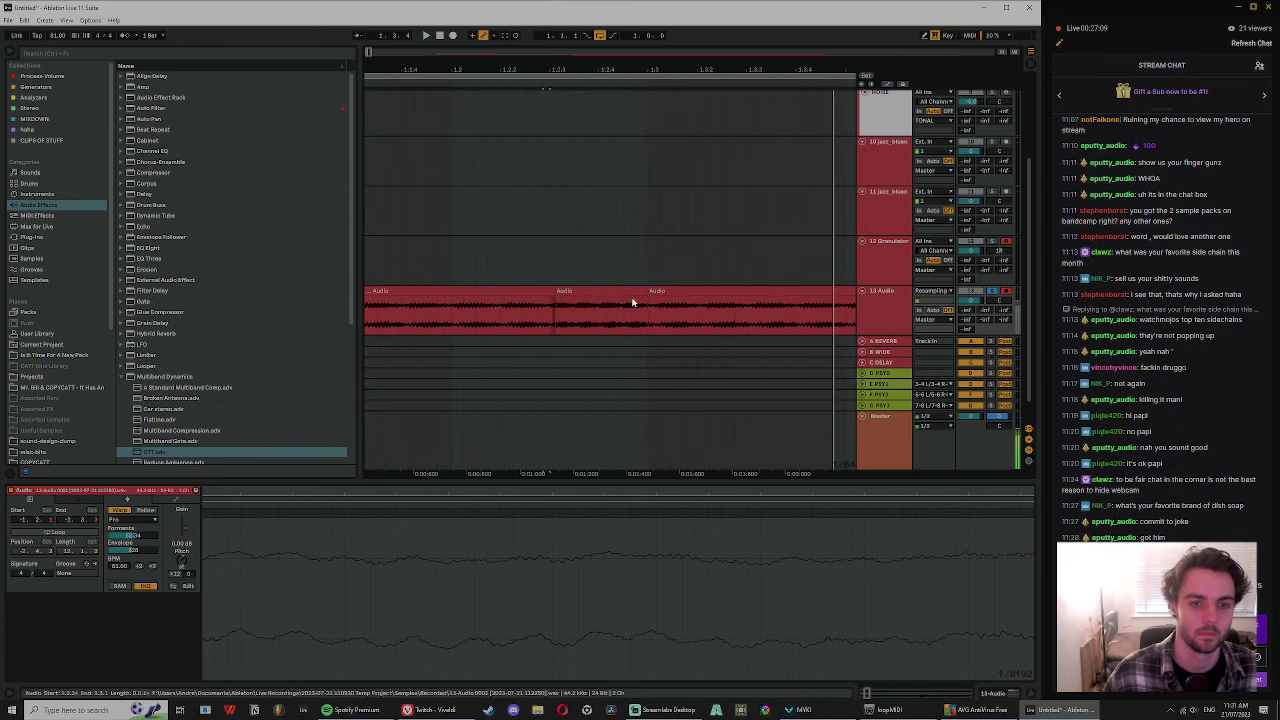
{"action": "left_click", "coordinate": [631, 305]}
{"action": "scroll", "coordinate": [541, 105], "scroll_direction": "down", "scroll_amount": 2}
{"action": "left_click", "coordinate": [390, 285]}
{"action": "left_click", "coordinate": [391, 291]}
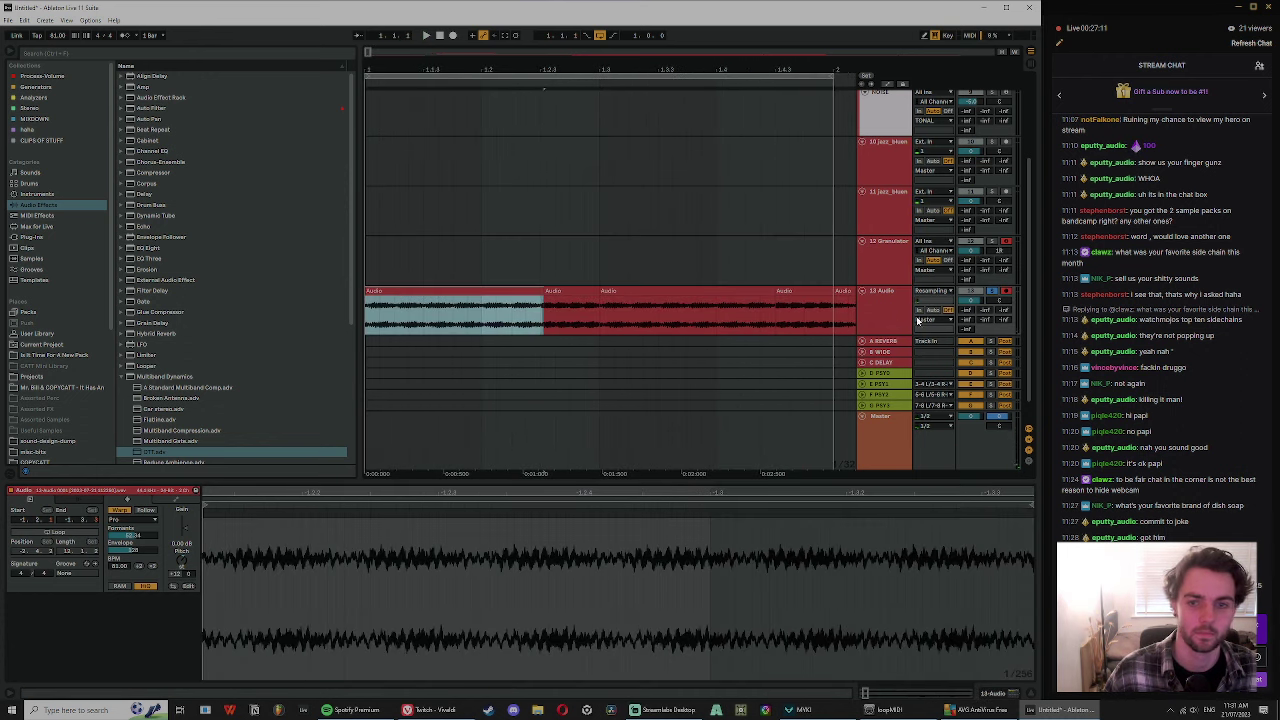
- Add EQ Eight to the 13 Audio track, lifting the highs and slightly dipping the mids
{"action": "double_click", "coordinate": [884, 306]}
{"action": "double_click", "coordinate": [148, 248]}
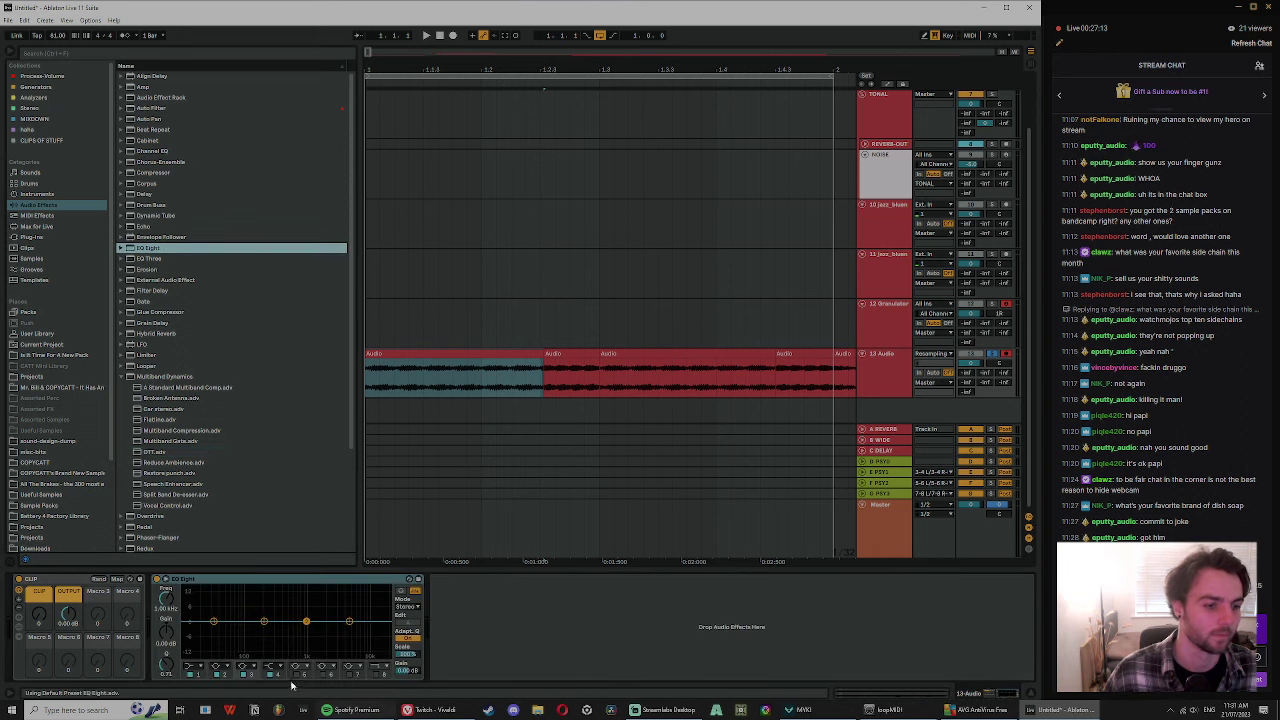
{"action": "left_click_drag", "start_coordinate": [343, 603], "coordinate": [296, 624]}
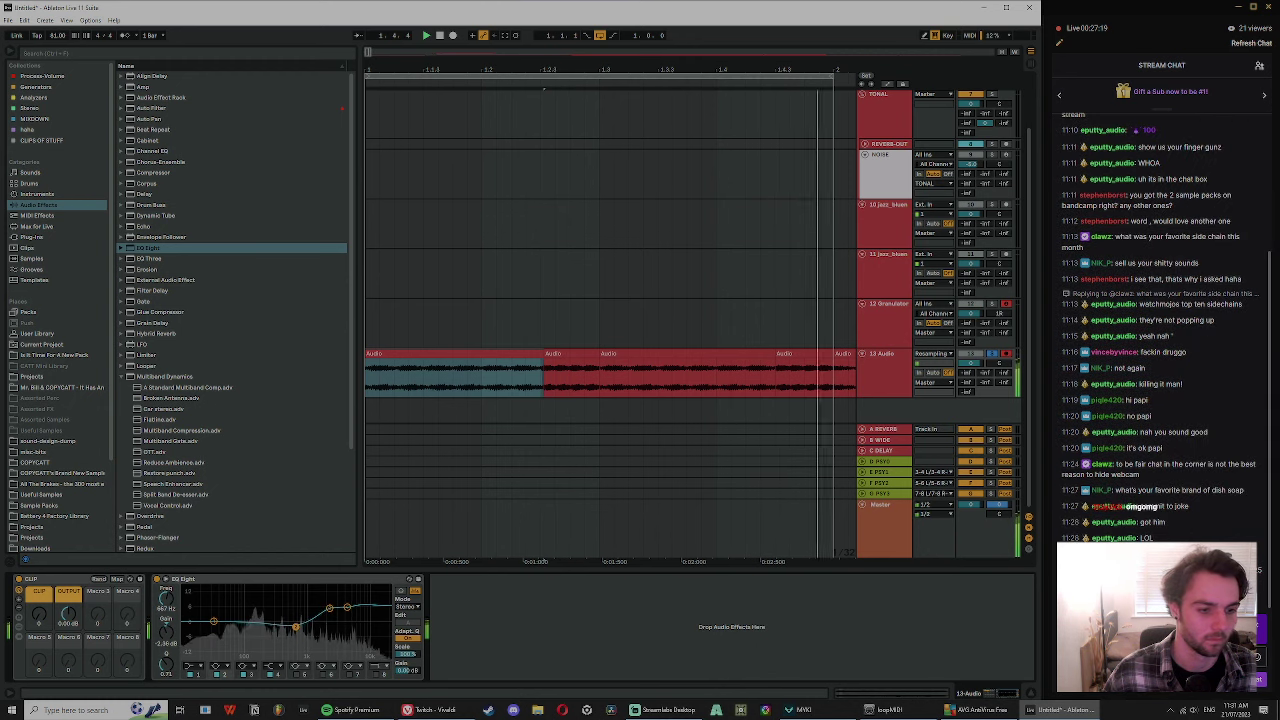
- Cut the low end with EQ Eight's lowest band at about 167 Hz and listen to the loop
{"action": "key", "text": "space"}
{"action": "left_click_drag", "start_coordinate": [214, 622], "coordinate": [257, 654]}
{"action": "key", "text": "space"}
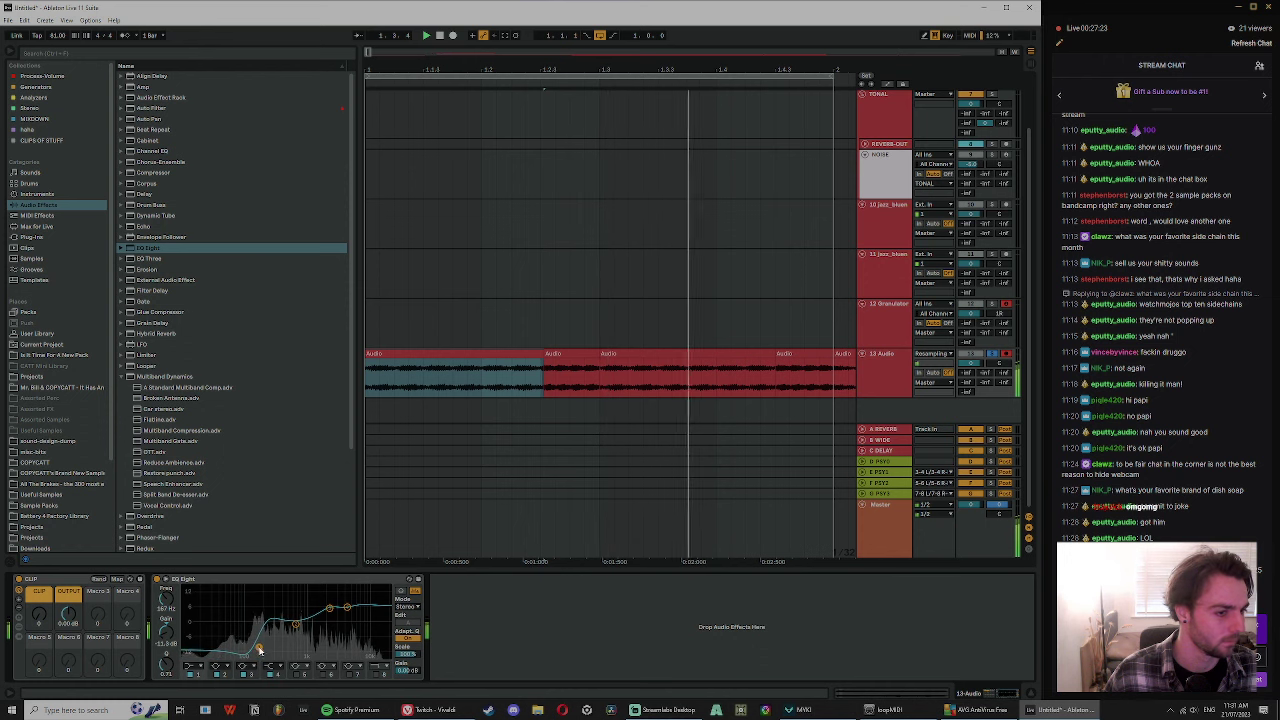
- Collapse the Multiband Dynamics presets and select the first clip in the looped bar
{"action": "left_click", "coordinate": [121, 377]}
{"action": "left_click_drag", "start_coordinate": [480, 57], "coordinate": [474, 27]}
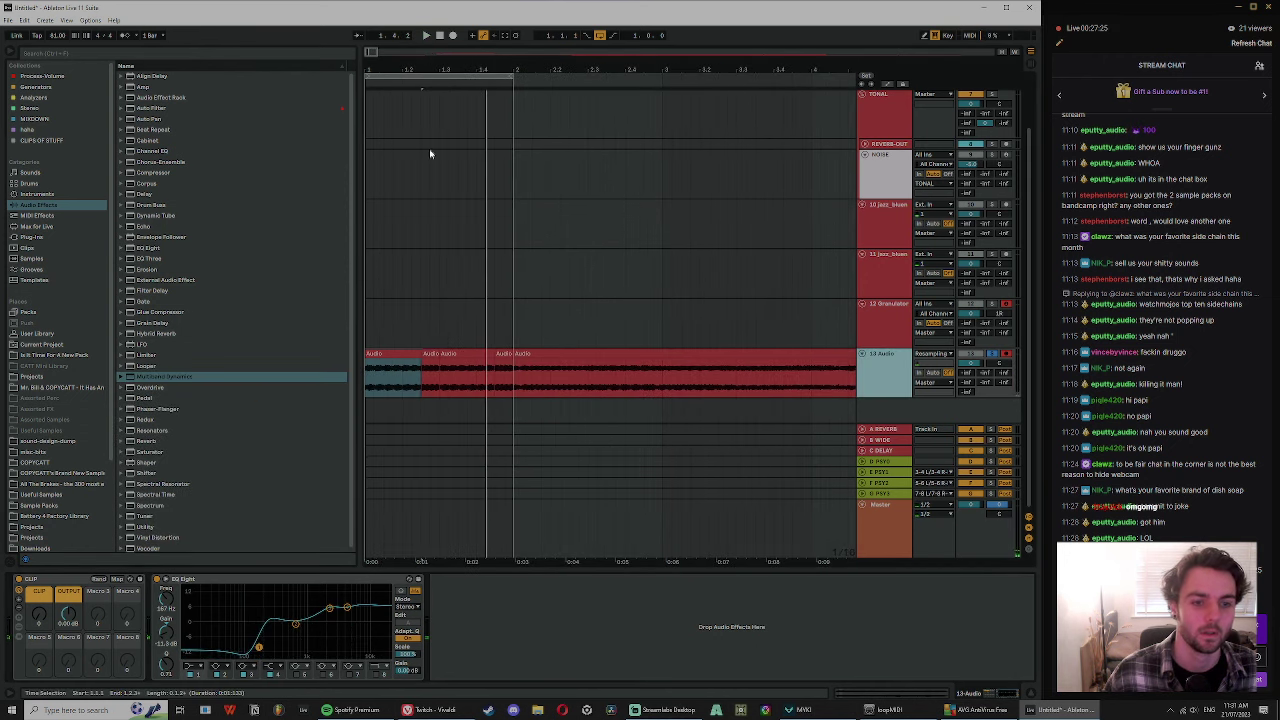
{"action": "left_click", "coordinate": [407, 359]}
{"action": "left_click_drag", "start_coordinate": [386, 68], "coordinate": [405, 70]}
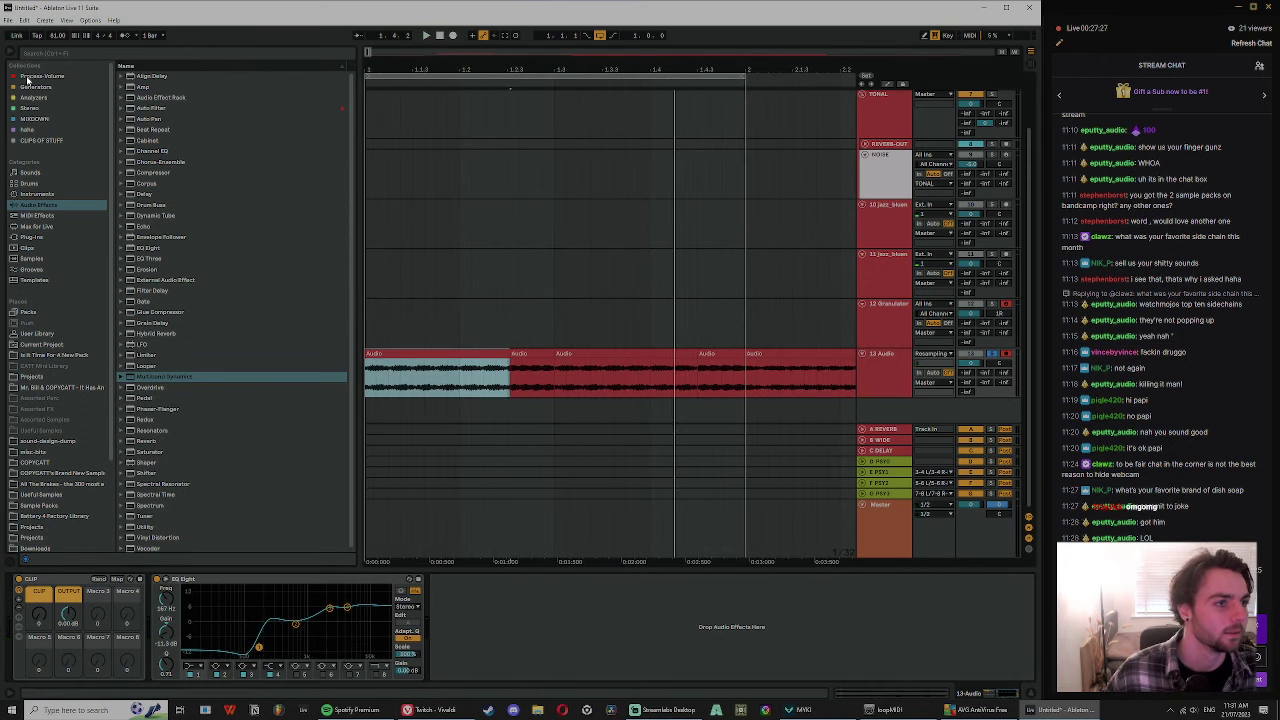
- Add ShaperBox 2 to the 13 Audio track, start playback and settle on a 1 Bar (4/4) volume LFO length
{"action": "left_click", "coordinate": [30, 77]}
{"action": "double_click", "coordinate": [146, 488]}
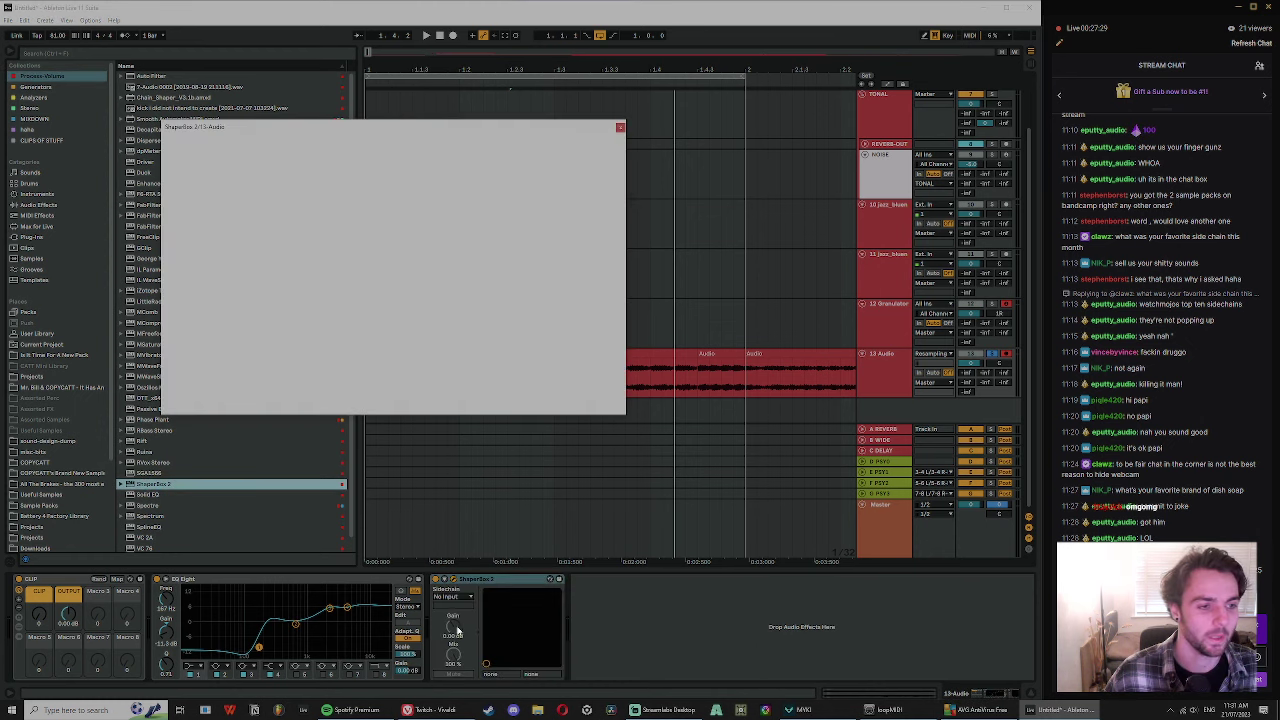
{"action": "key", "text": "space"}
{"action": "left_click", "coordinate": [510, 265]}
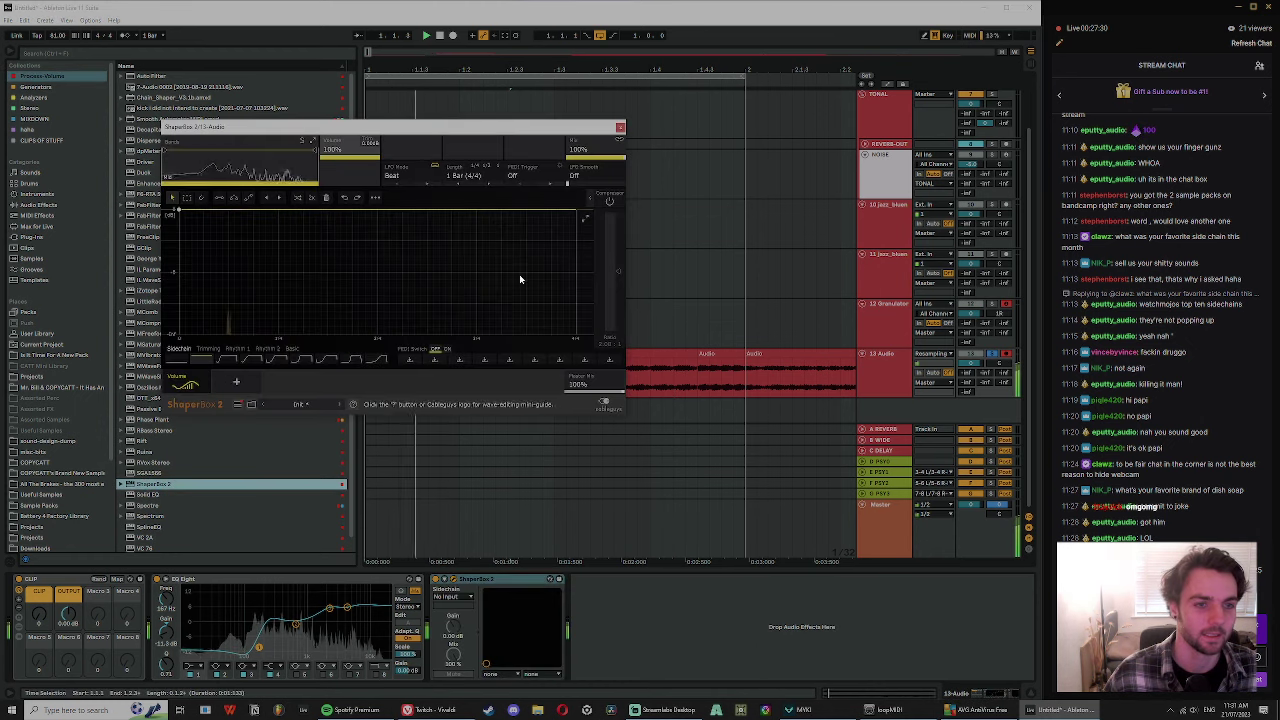
{"action": "left_click", "coordinate": [463, 176]}
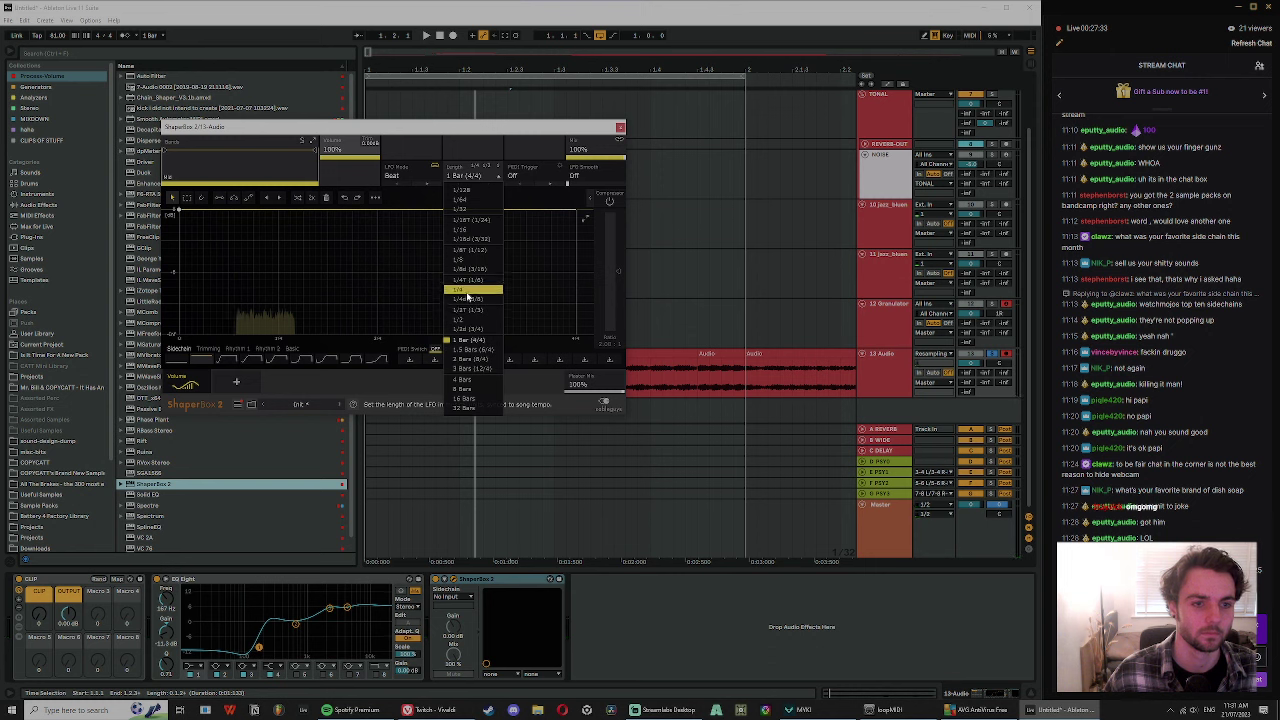
{"action": "left_click", "coordinate": [467, 292]}
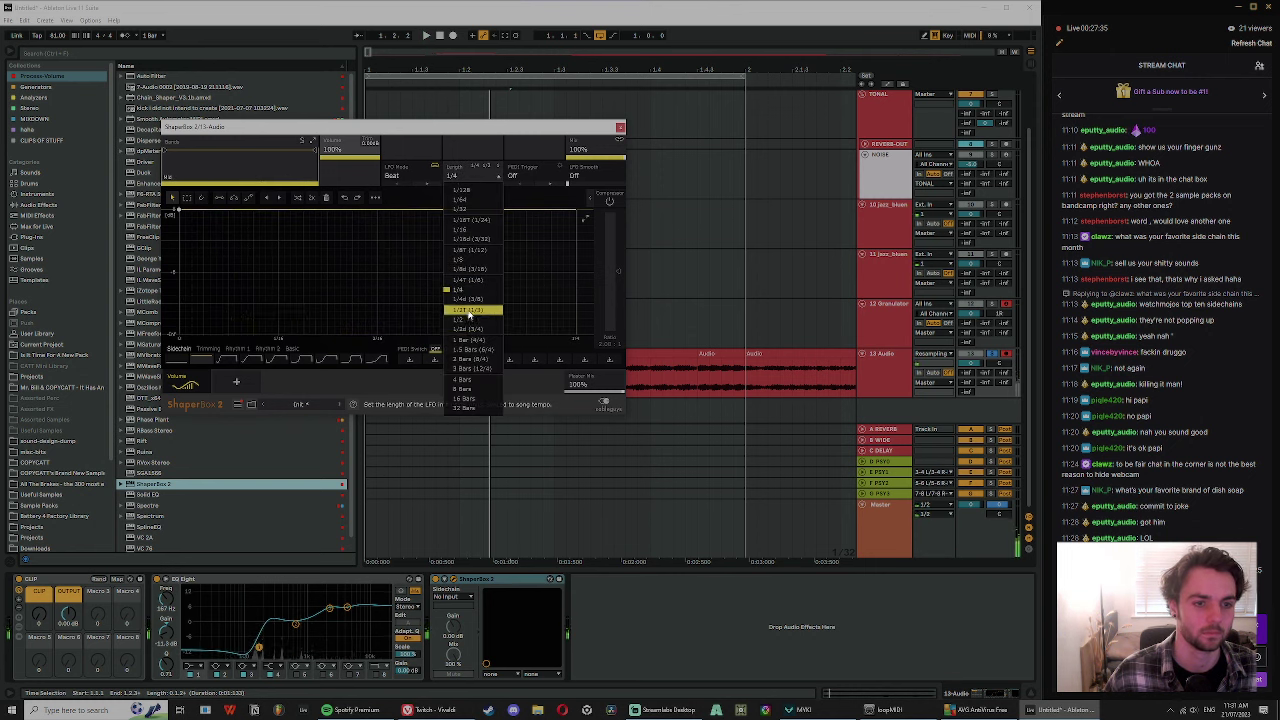
{"action": "left_click", "coordinate": [472, 341]}
- Draw three descending volume ramps across the ShaperBox curve and shorten the LFO length to 1/2
{"action": "left_click_drag", "start_coordinate": [271, 223], "coordinate": [328, 222]}
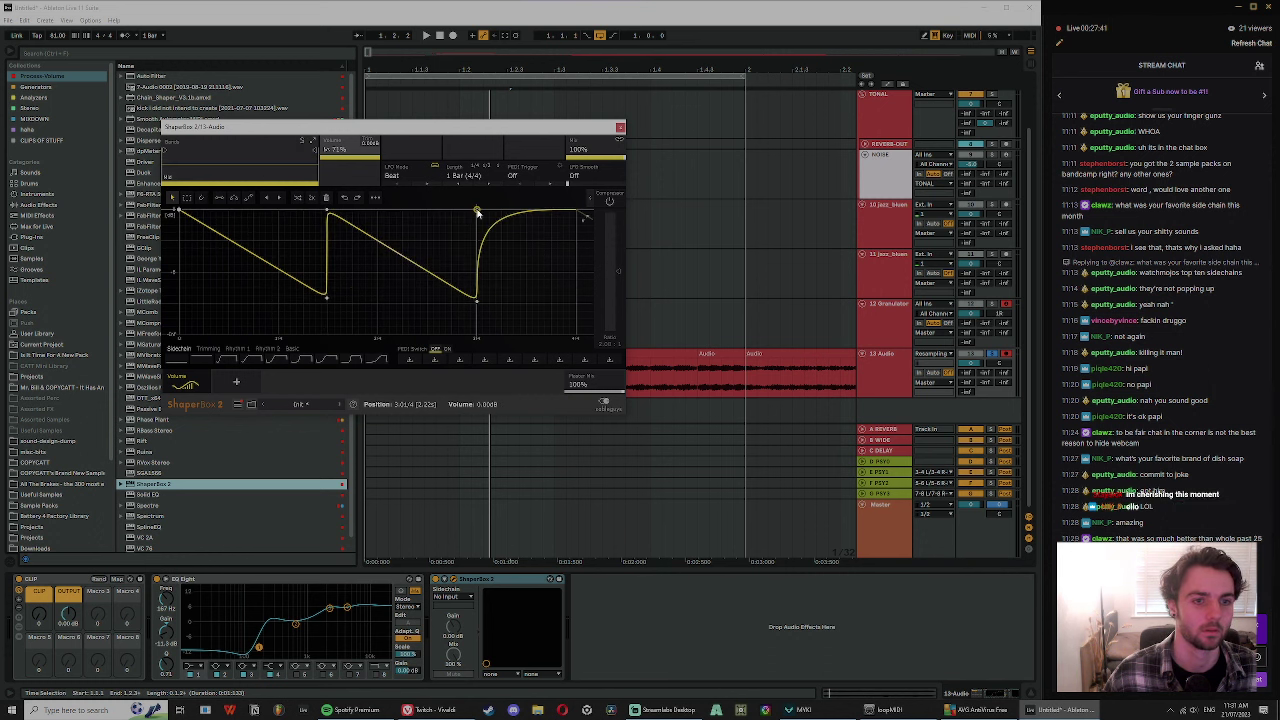
{"action": "left_click_drag", "start_coordinate": [565, 264], "coordinate": [576, 317]}
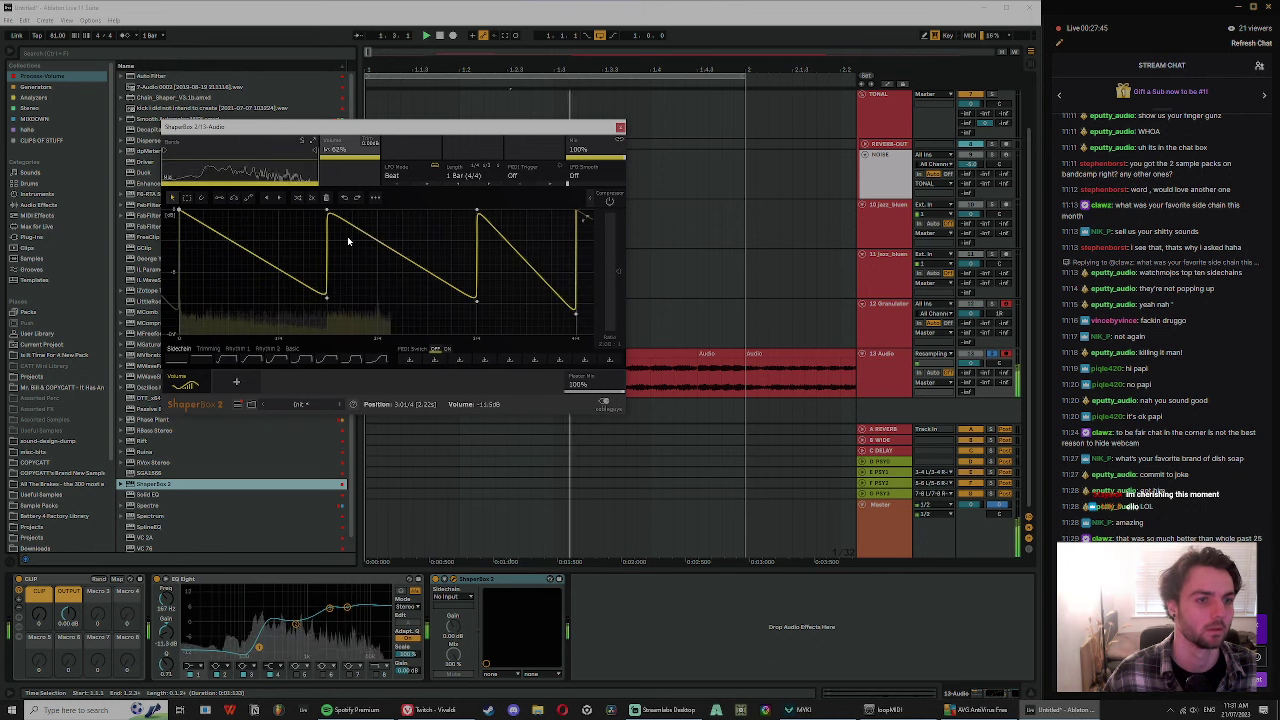
{"action": "scroll", "coordinate": [455, 180], "scroll_direction": "down", "scroll_amount": 1}
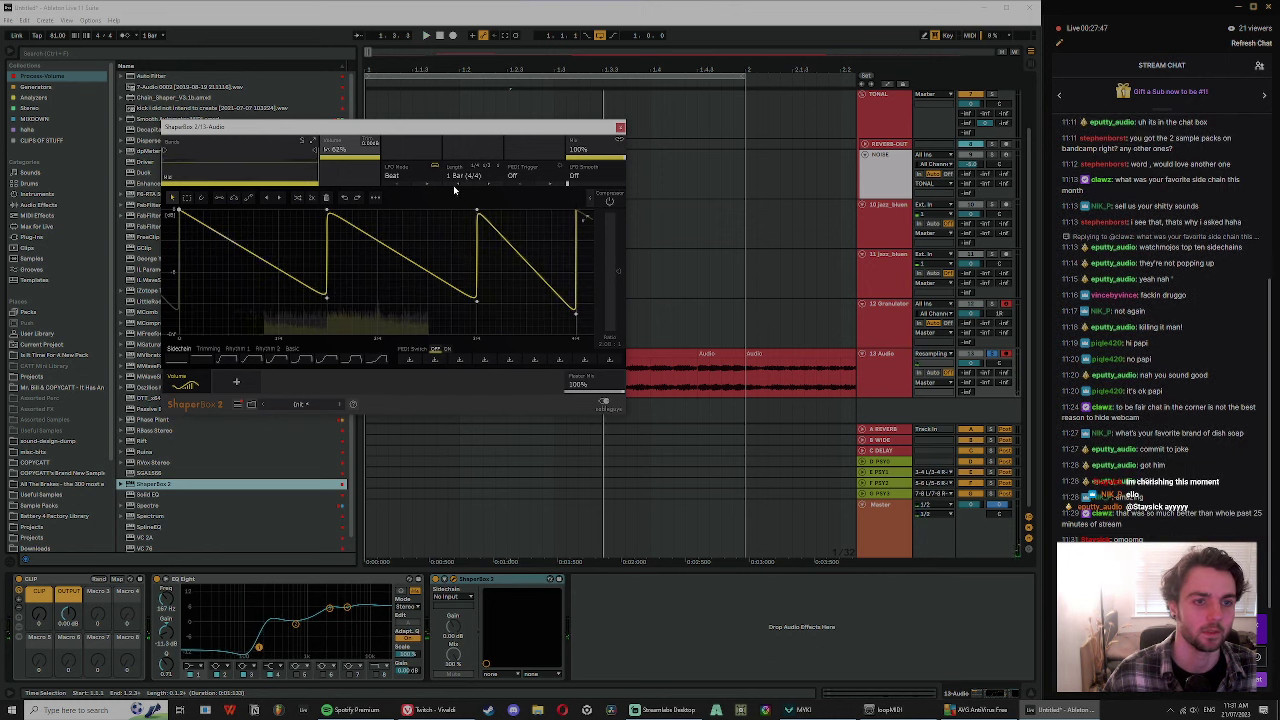
{"action": "scroll", "coordinate": [455, 186], "scroll_direction": "down", "scroll_amount": 1}
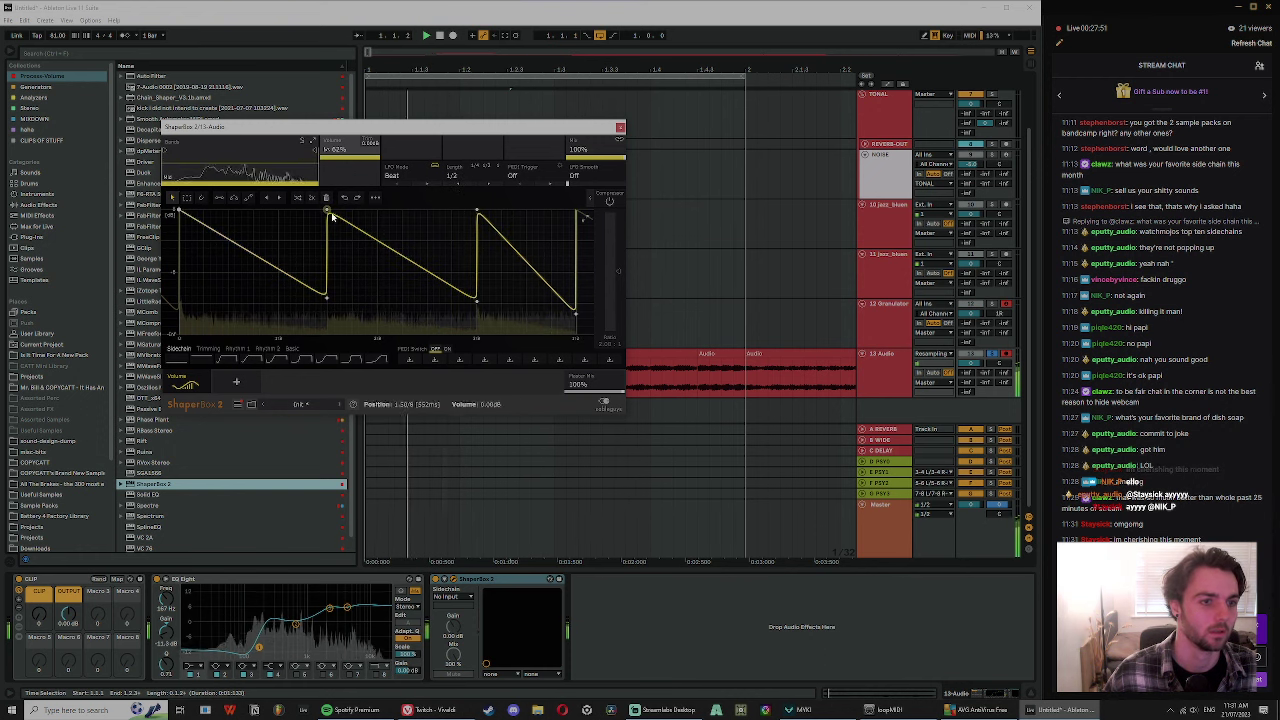
- Bend the three volume ramps into steep decays and add a point so the first dip swells back up
{"action": "left_click_drag", "start_coordinate": [363, 242], "coordinate": [368, 270]}
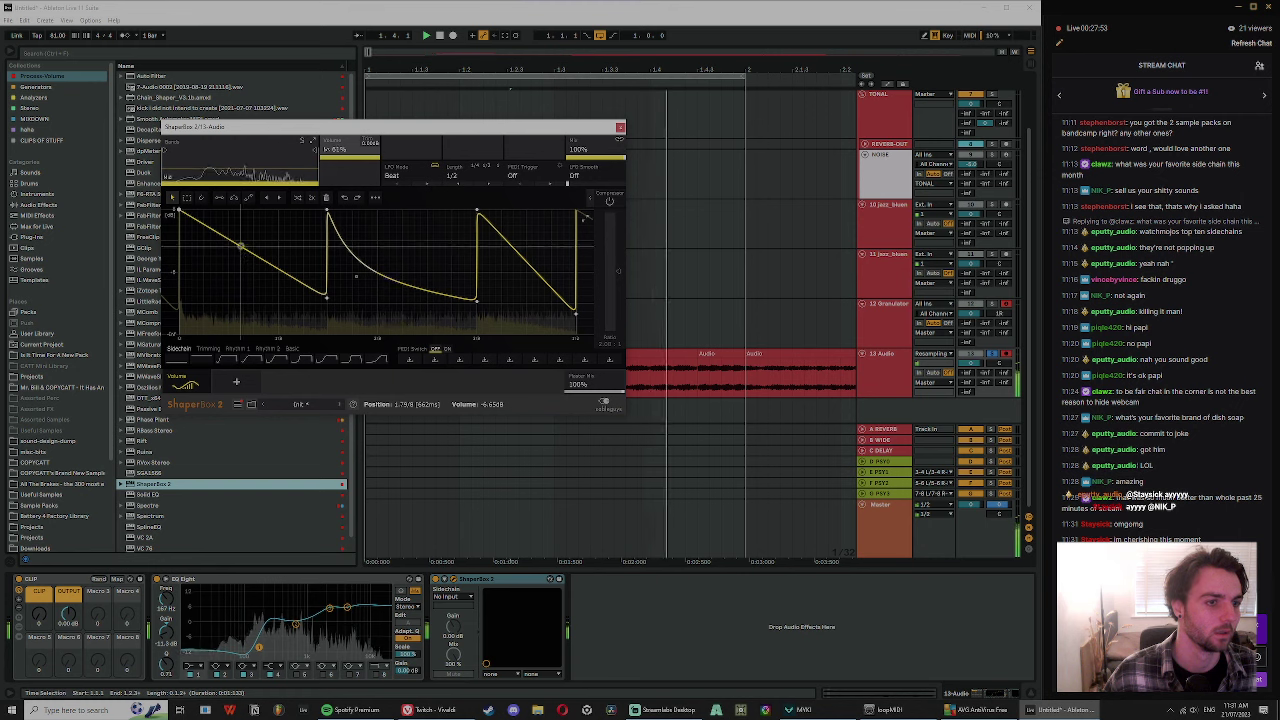
{"action": "left_click_drag", "start_coordinate": [250, 253], "coordinate": [265, 297]}
{"action": "left_click_drag", "start_coordinate": [520, 268], "coordinate": [506, 313]}
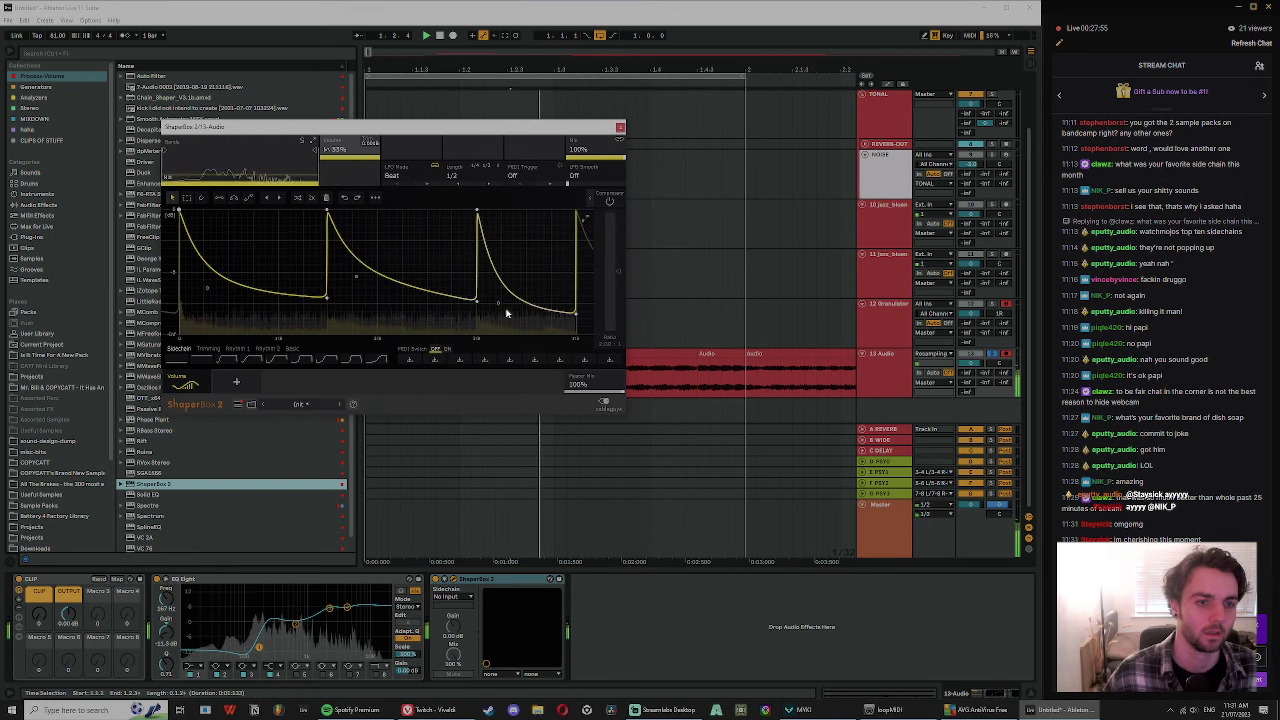
{"action": "left_click", "coordinate": [254, 291]}
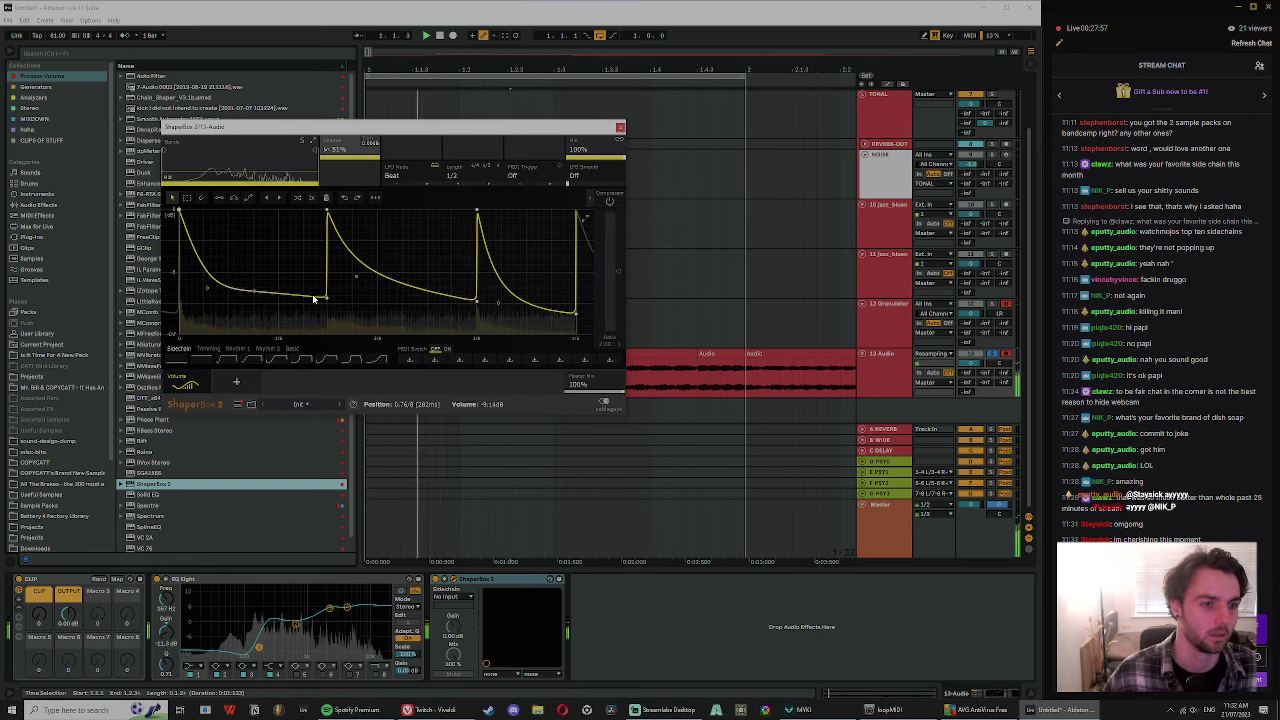
{"action": "left_click_drag", "start_coordinate": [301, 247], "coordinate": [311, 266]}
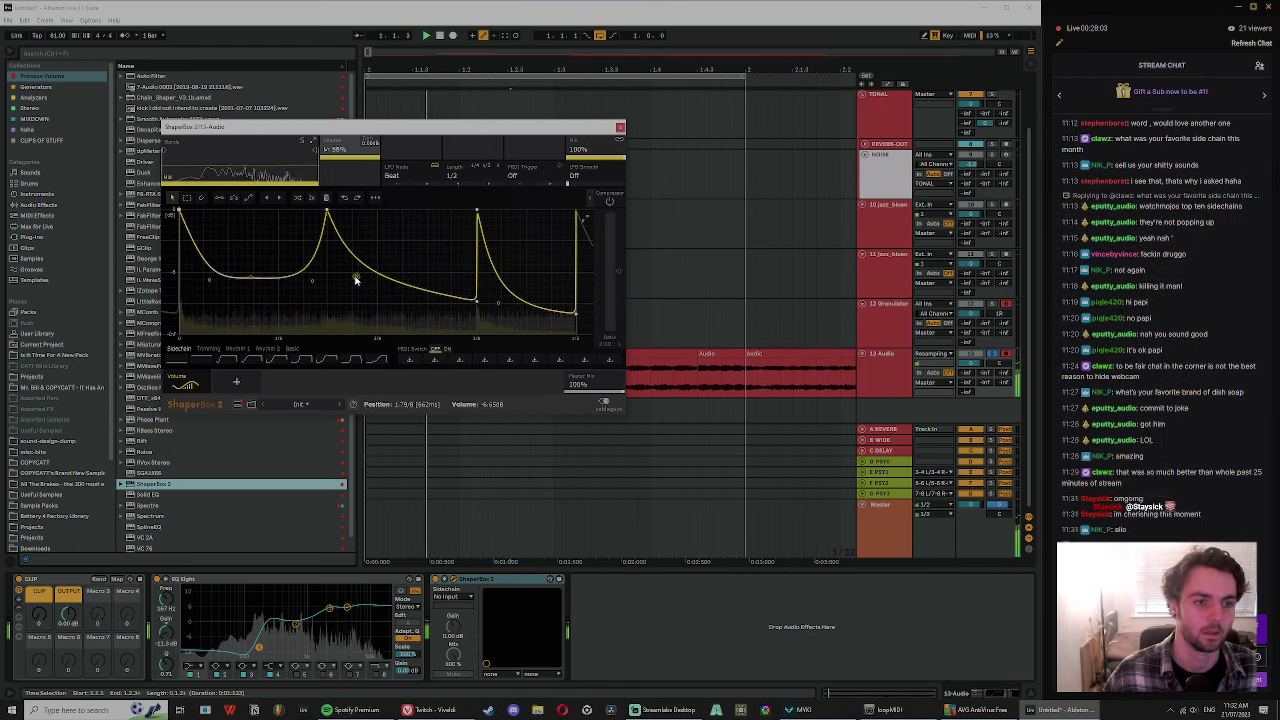
- Raise the second and third ramps' low points to about -4.9 and -6.6 dB, straighten both ramps and soften the first curve
{"action": "left_click_drag", "start_coordinate": [475, 300], "coordinate": [475, 268]}
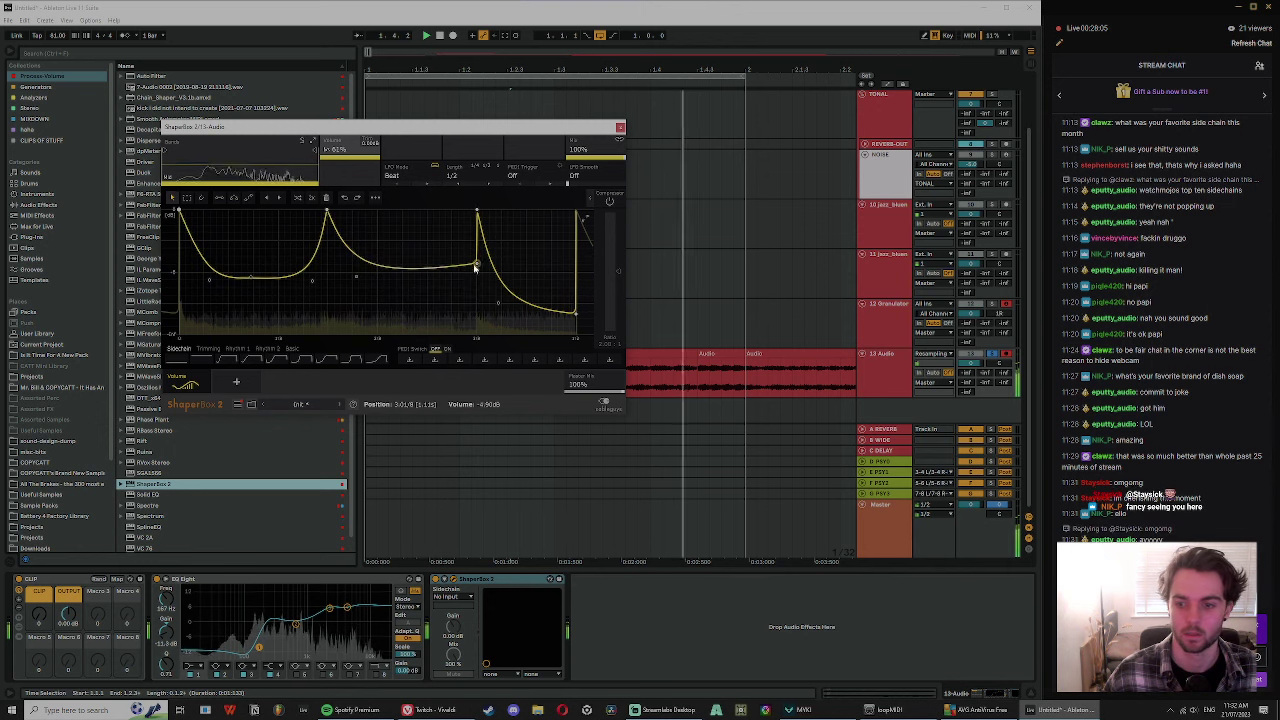
{"action": "left_click_drag", "start_coordinate": [575, 313], "coordinate": [577, 275]}
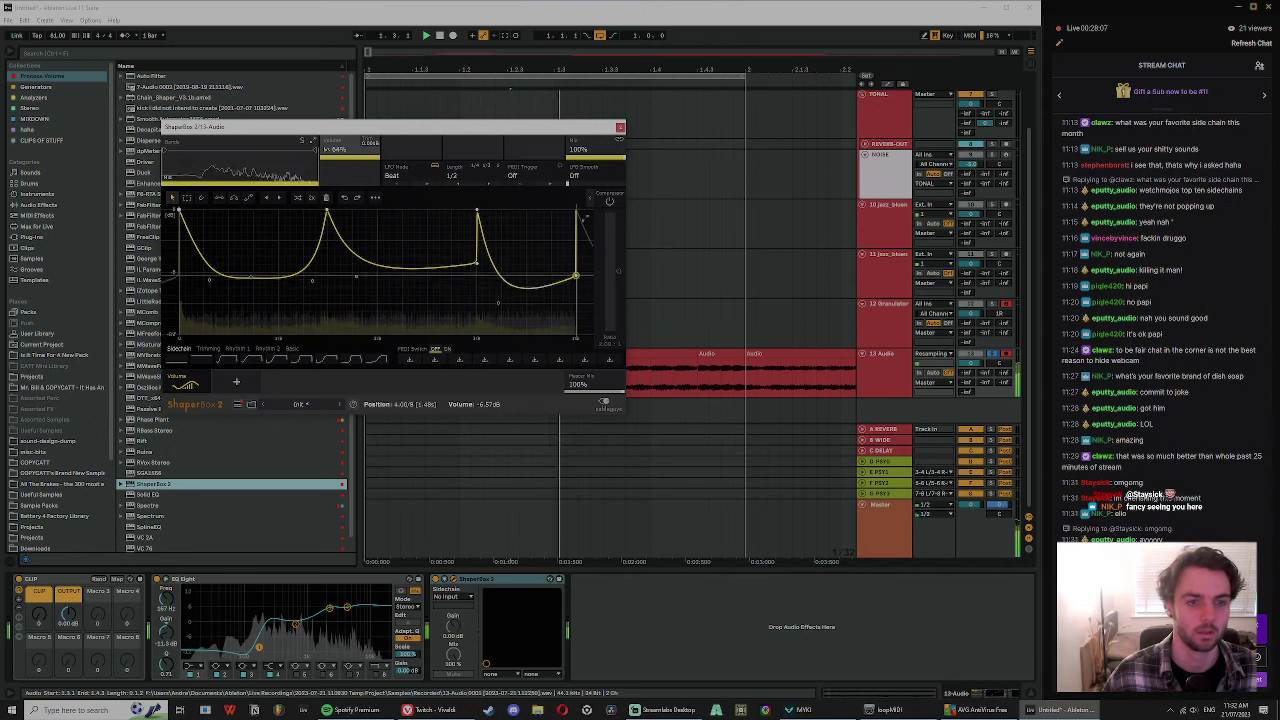
{"action": "double_click", "coordinate": [497, 305]}
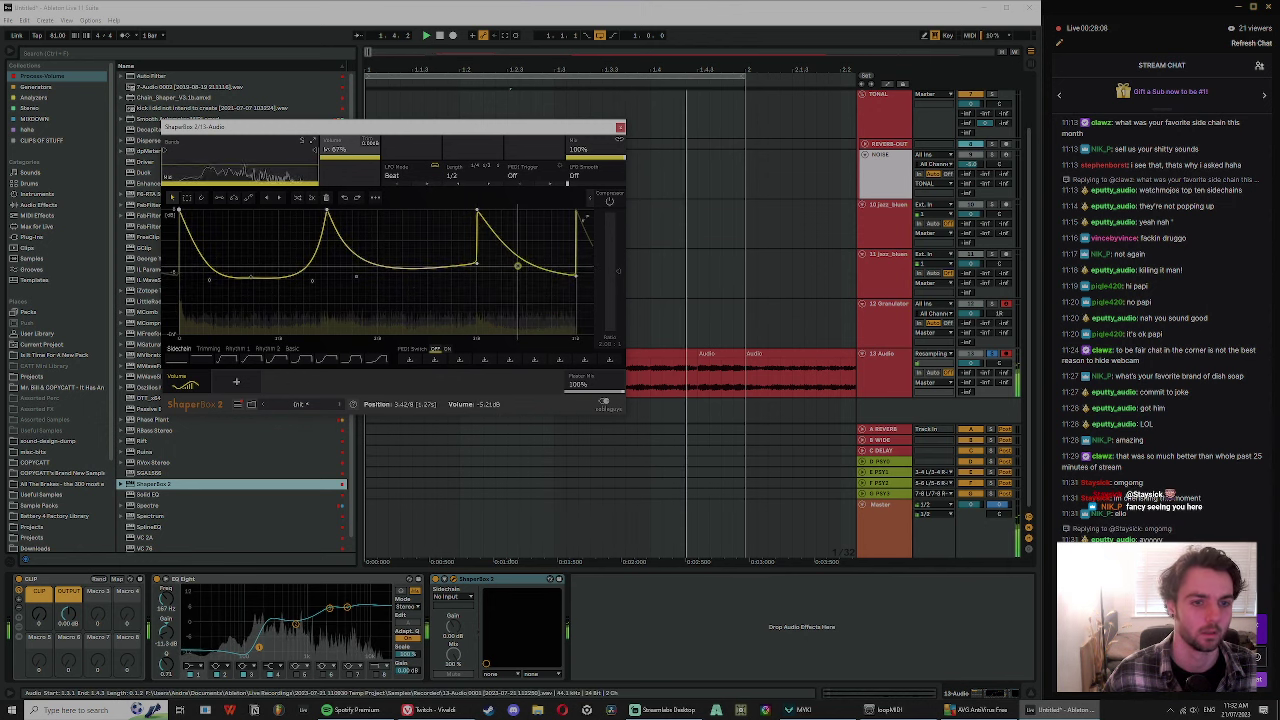
{"action": "double_click", "coordinate": [357, 281]}
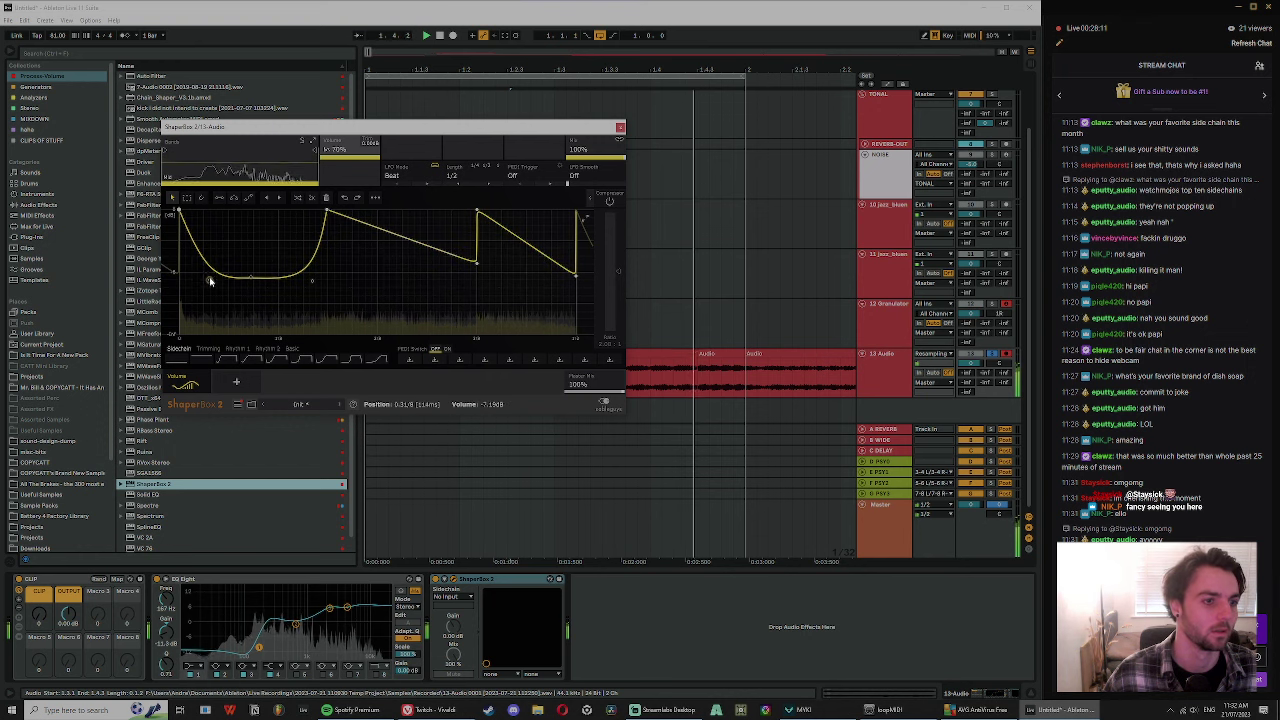
{"action": "left_click_drag", "start_coordinate": [209, 278], "coordinate": [254, 268]}
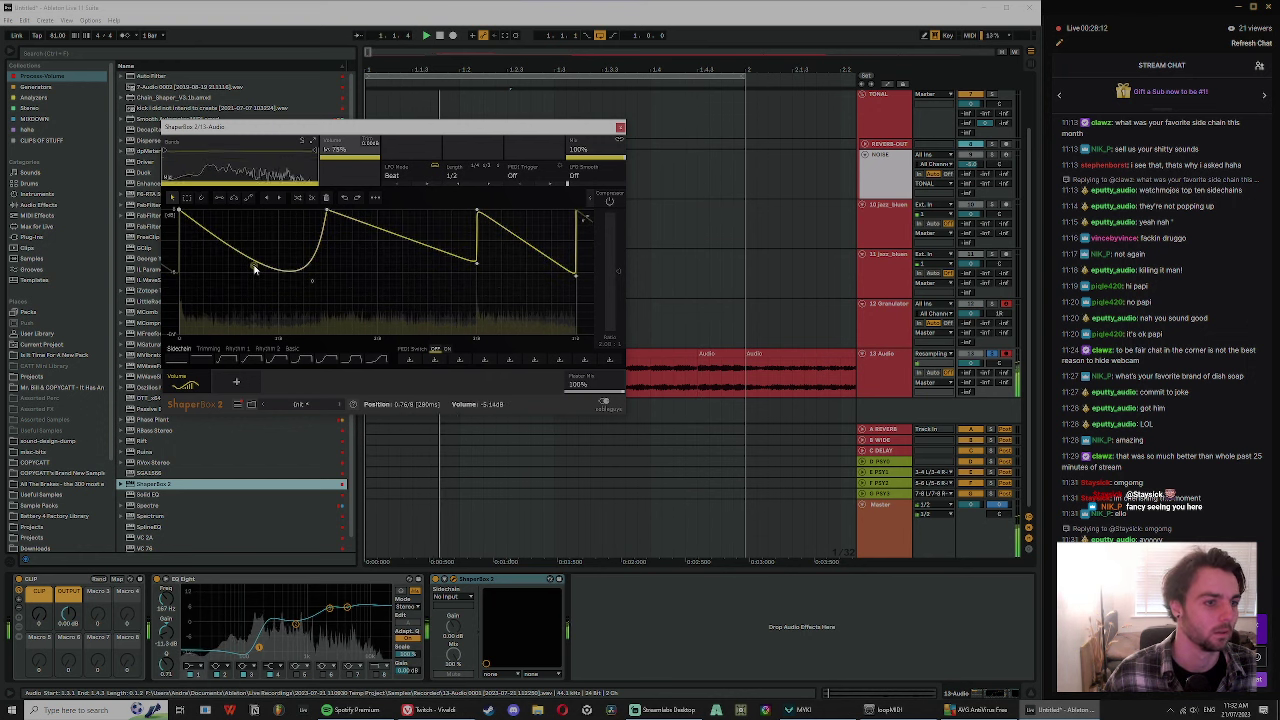
{"action": "left_click", "coordinate": [620, 127]}
- Look through the effect collections, add ValhallaSupermassive_x64 from Stereo to the 13 Audio track and play the loop
{"action": "left_click", "coordinate": [16, 107]}
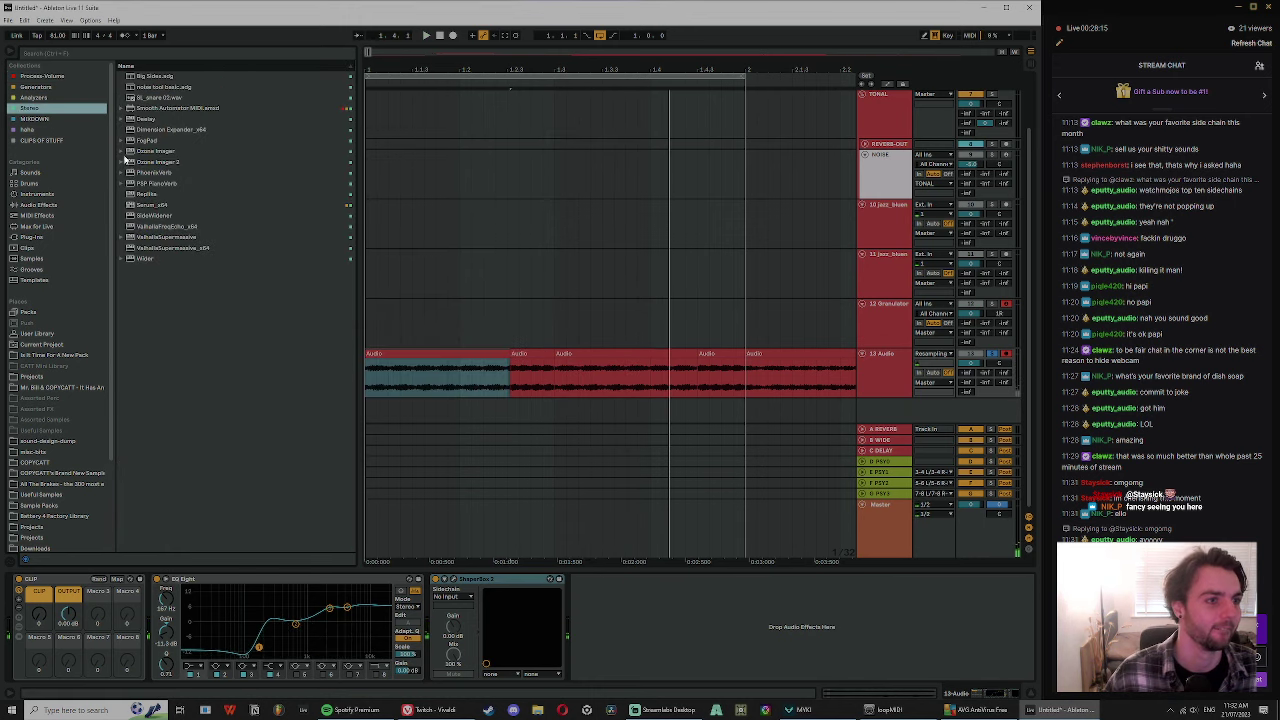
{"action": "left_click", "coordinate": [46, 121]}
{"action": "left_click", "coordinate": [36, 130]}
{"action": "left_click", "coordinate": [42, 88]}
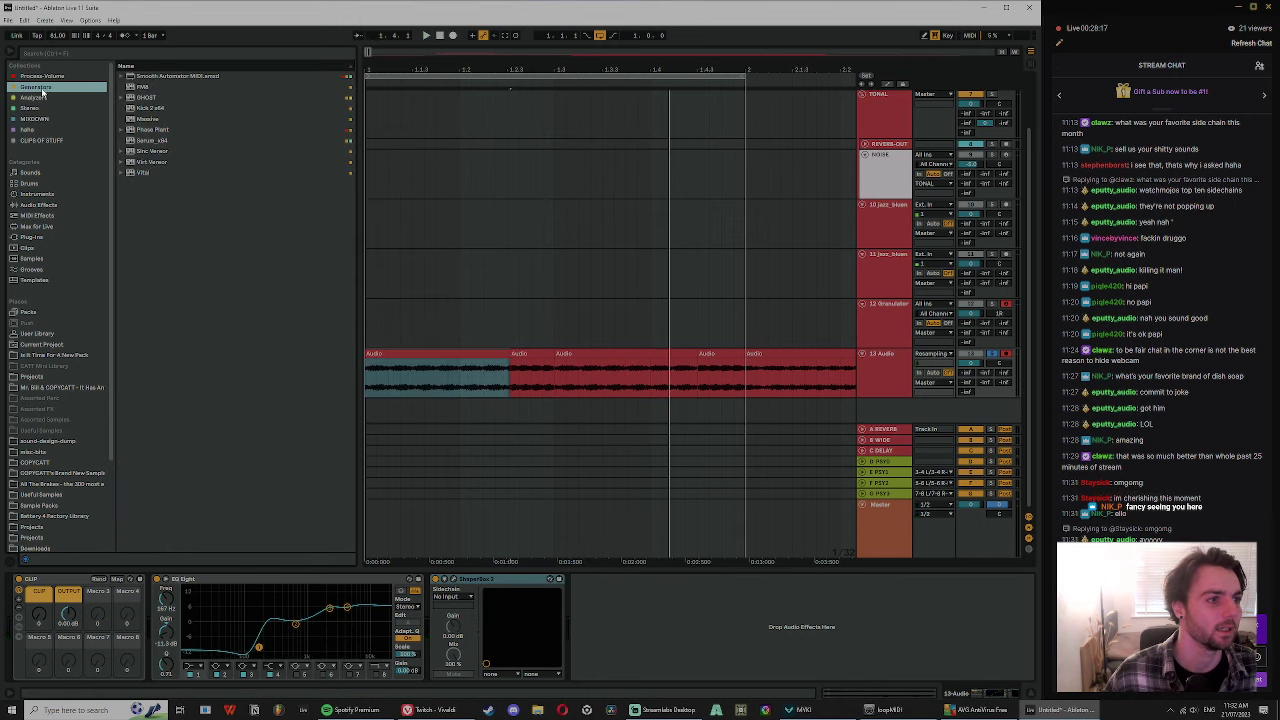
{"action": "left_click", "coordinate": [45, 121]}
{"action": "left_click", "coordinate": [44, 98]}
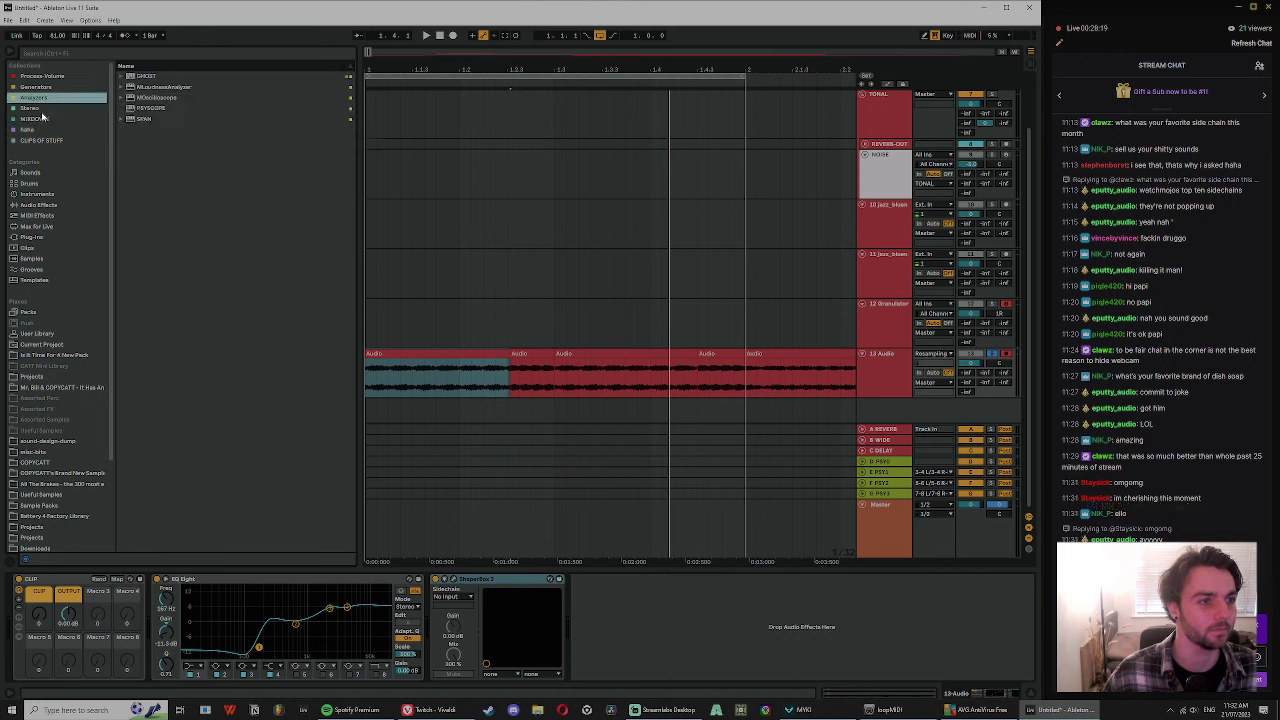
{"action": "left_click", "coordinate": [43, 109]}
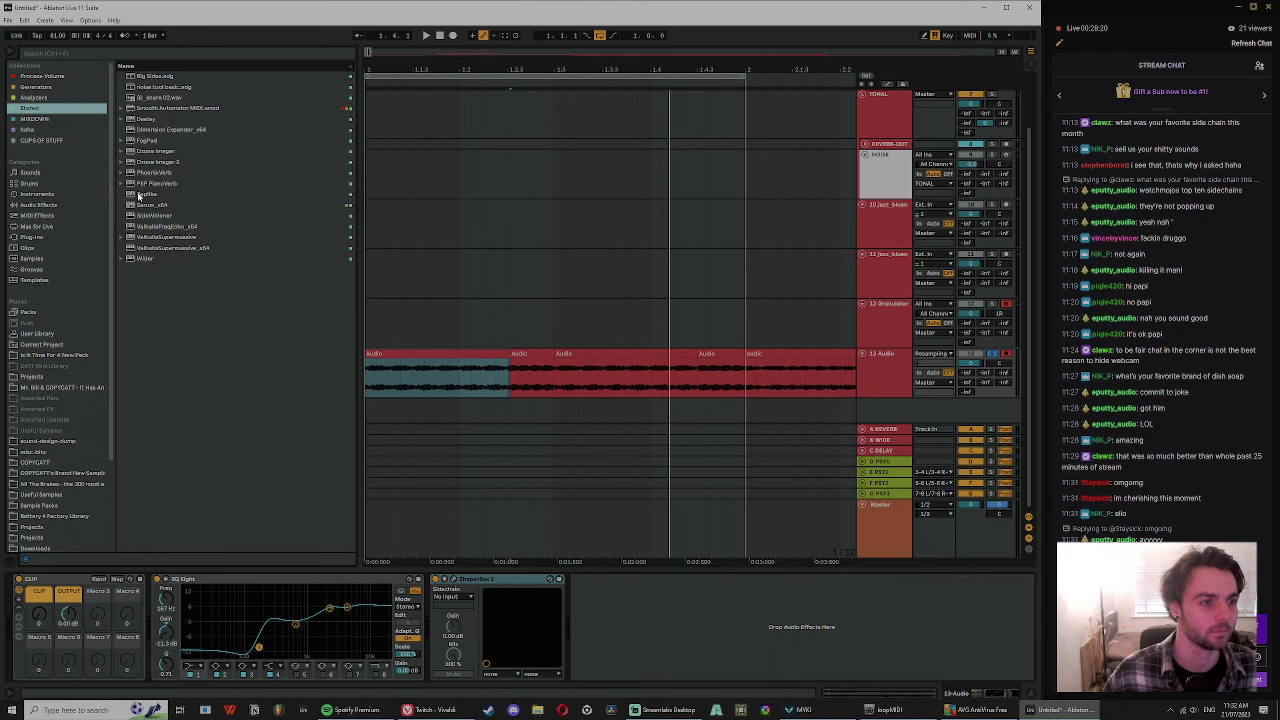
{"action": "double_click", "coordinate": [171, 247]}
{"action": "key", "text": "space"}
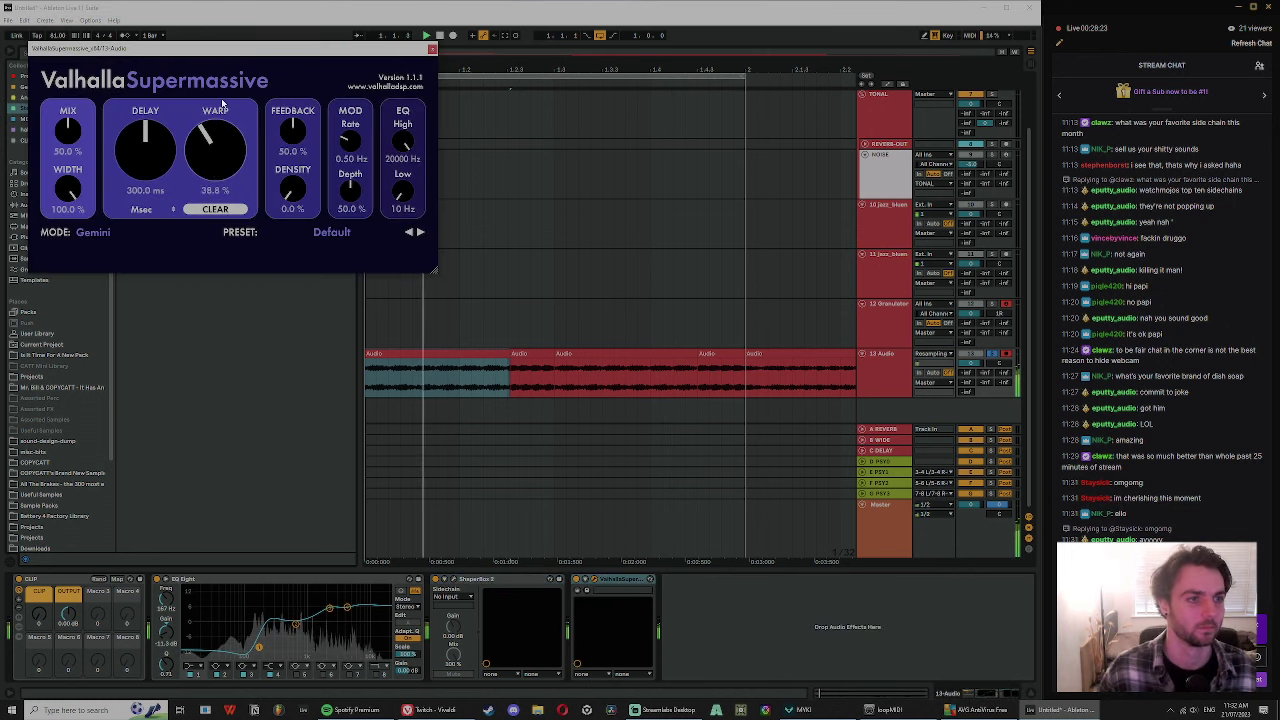
- Set Supermassive to Centaurus mode with 100% mix, 0 ms delay, 100% warp, 78.4% feedback and 100% density
{"action": "left_click_drag", "start_coordinate": [291, 133], "coordinate": [288, 115]}
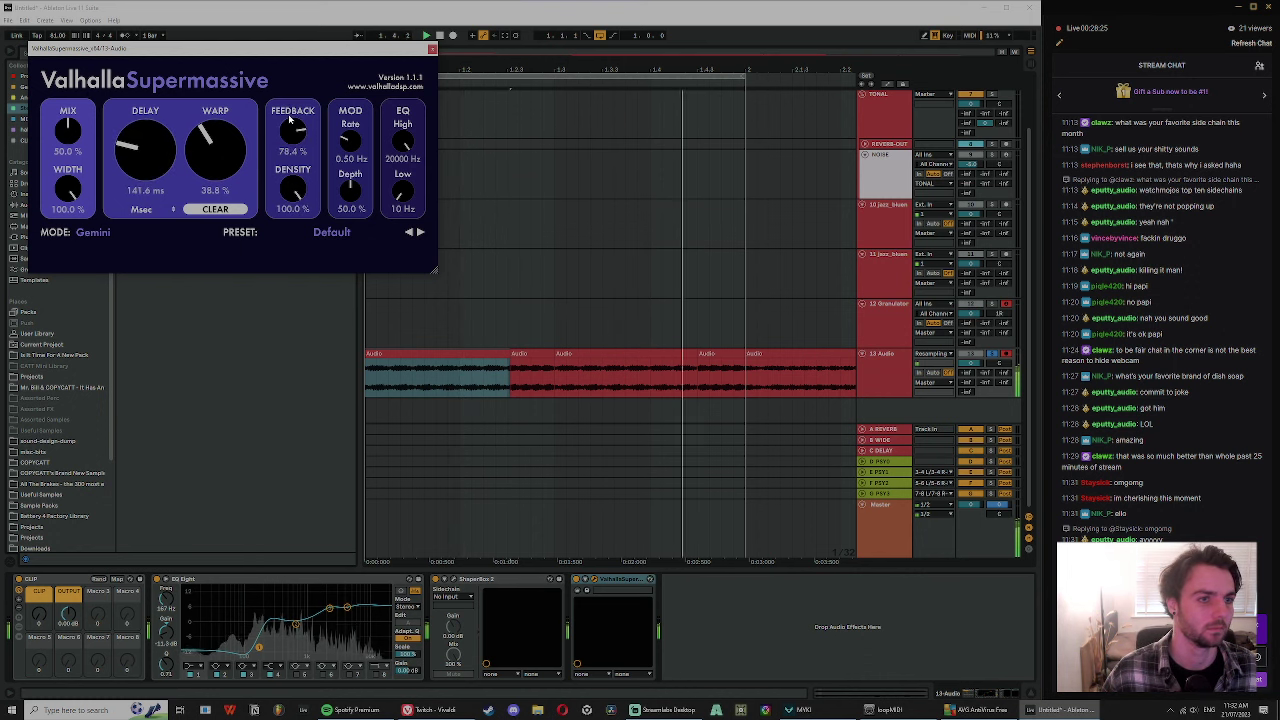
{"action": "left_click_drag", "start_coordinate": [70, 130], "coordinate": [72, 96]}
{"action": "left_click_drag", "start_coordinate": [145, 122], "coordinate": [147, 138]}
{"action": "left_click_drag", "start_coordinate": [214, 133], "coordinate": [214, 85]}
{"action": "left_click_drag", "start_coordinate": [142, 160], "coordinate": [137, 208]}
{"action": "left_click", "coordinate": [105, 233]}
{"action": "left_click", "coordinate": [102, 269]}
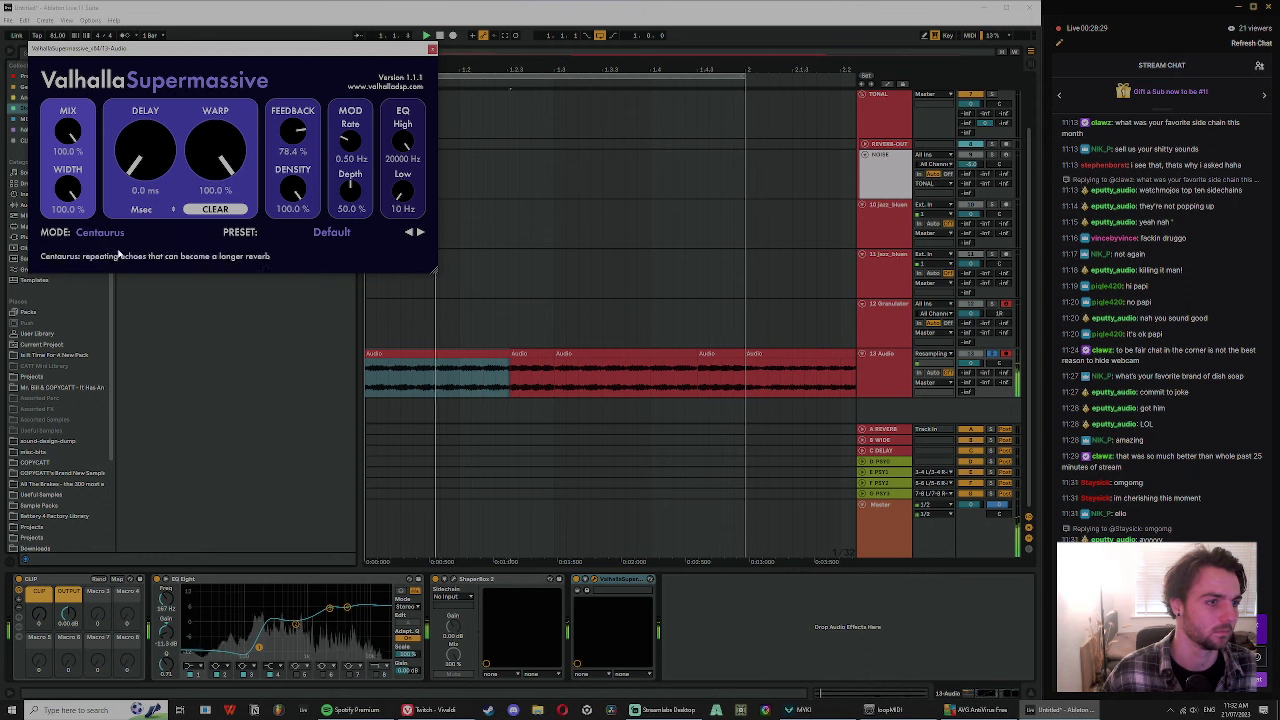
{"action": "left_click", "coordinate": [100, 232]}
{"action": "left_click", "coordinate": [102, 269]}
- Close the Supermassive window and insert a new audio track below 13 Audio
{"action": "left_click", "coordinate": [479, 392]}
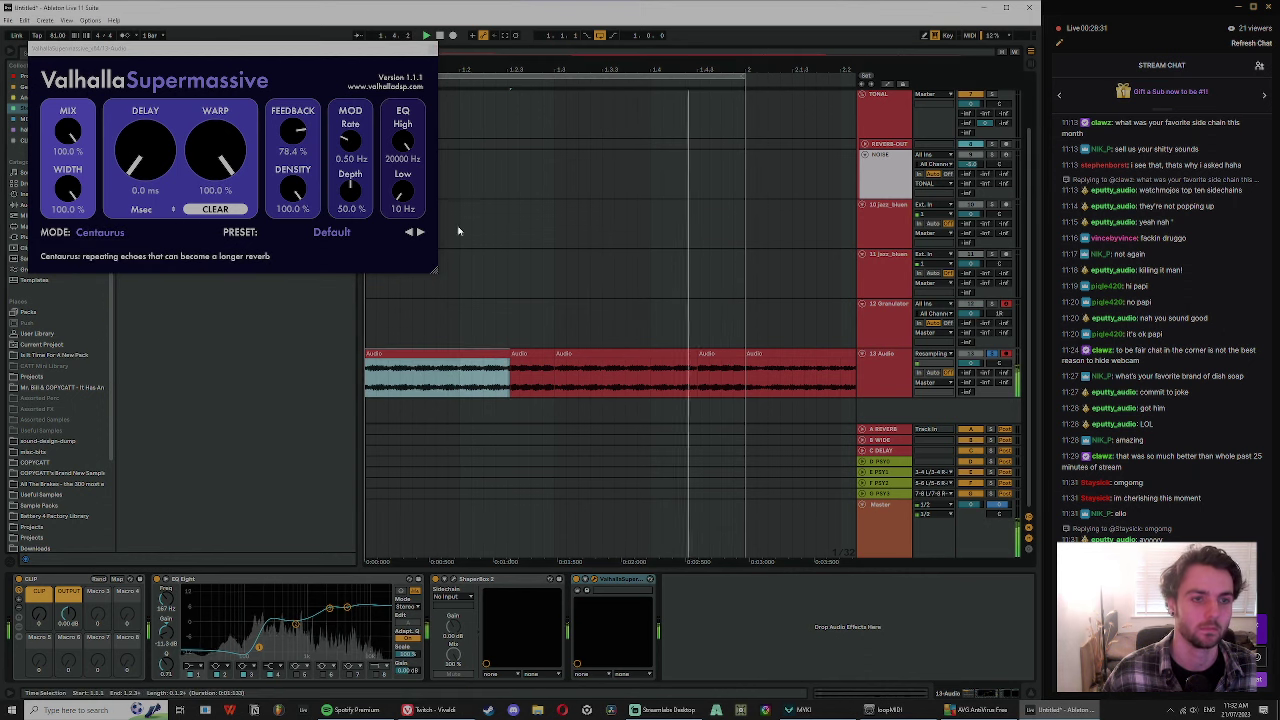
{"action": "left_click", "coordinate": [432, 50]}
{"action": "left_click", "coordinate": [897, 380]}
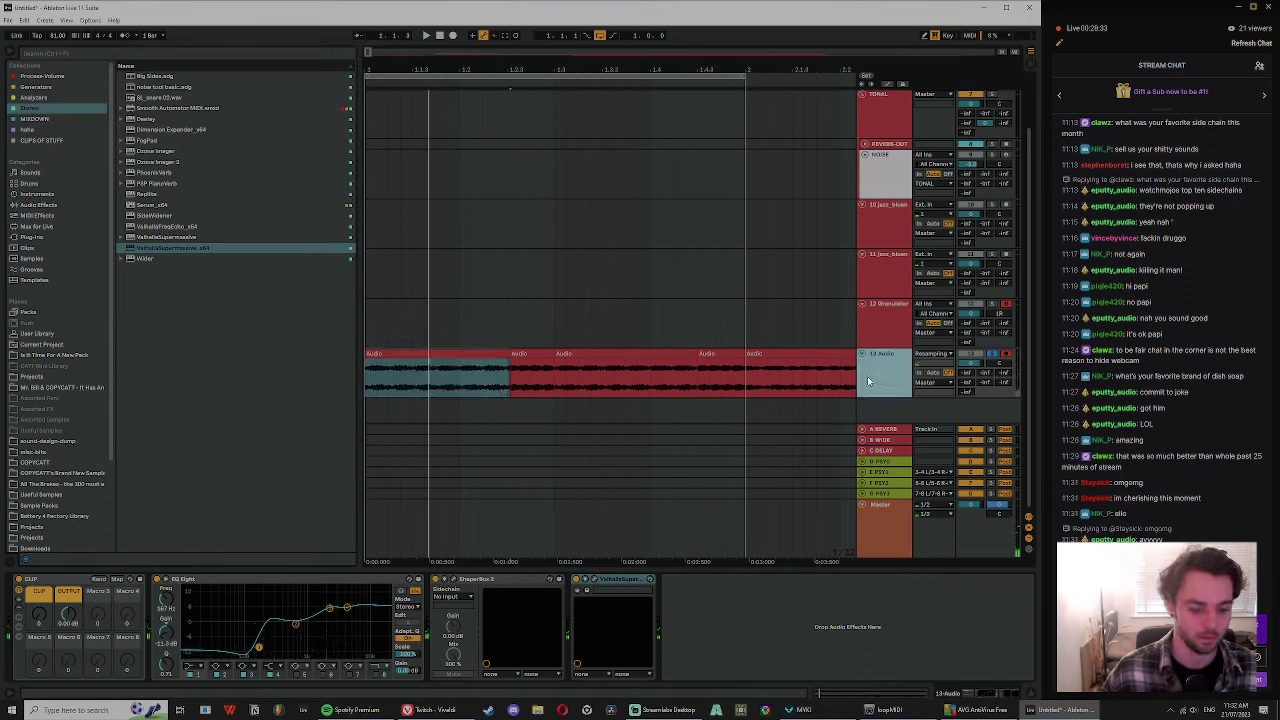
{"action": "key", "text": "ctrl+t"}
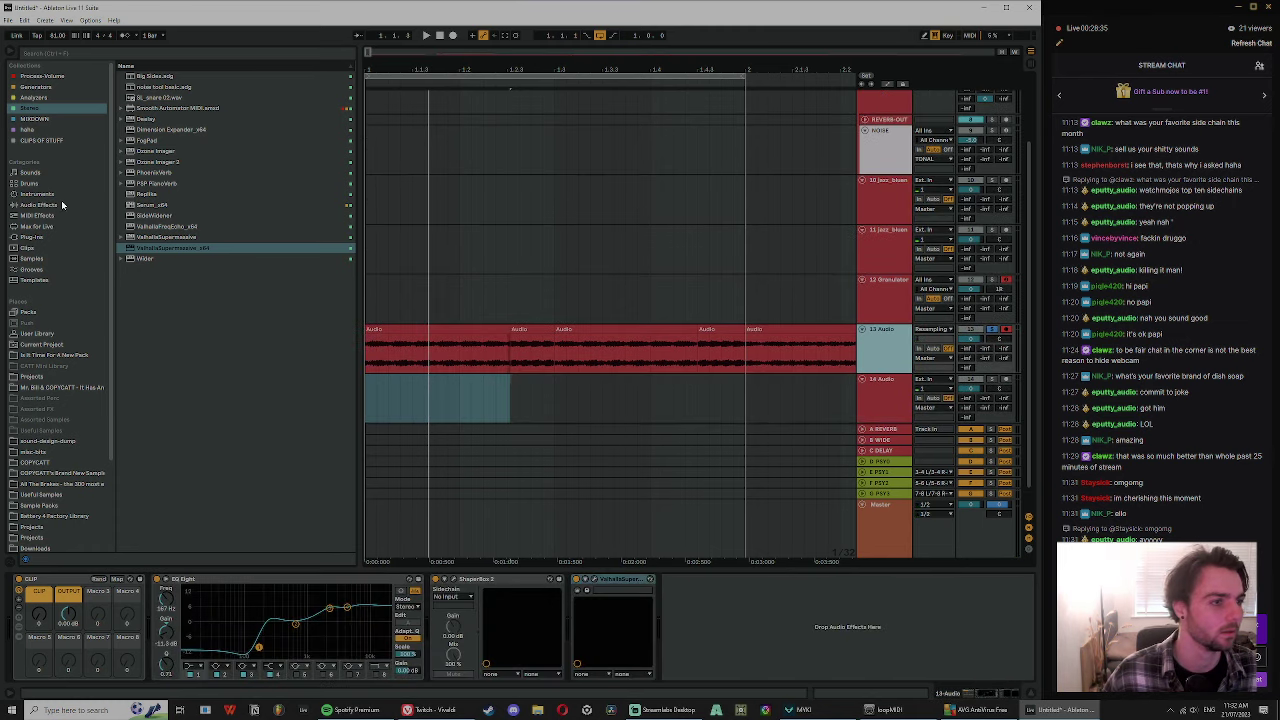
- Add a high-pass Auto Filter at about 530 Hz to 13 Audio, followed by a low-pass Auto Filter with its cutoff below 500 Hz
{"action": "left_click", "coordinate": [38, 205]}
{"action": "double_click", "coordinate": [150, 107]}
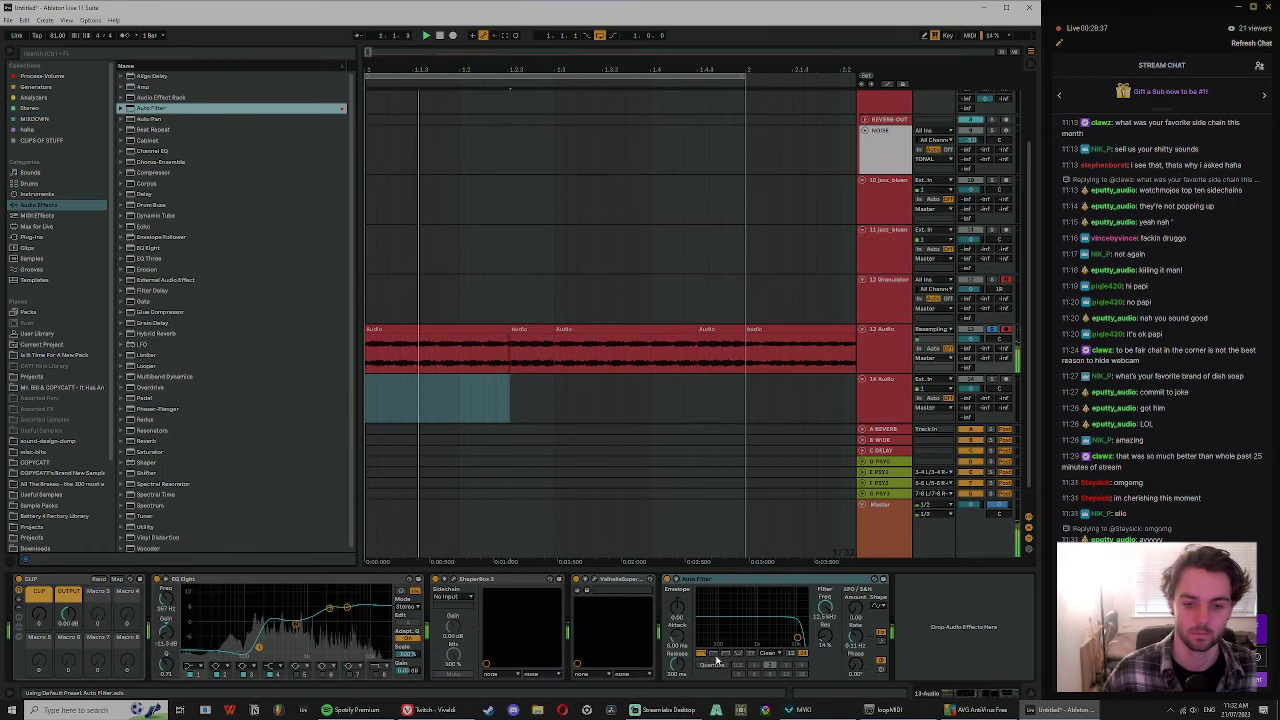
{"action": "left_click", "coordinate": [713, 653]}
{"action": "left_click_drag", "start_coordinate": [736, 638], "coordinate": [747, 617]}
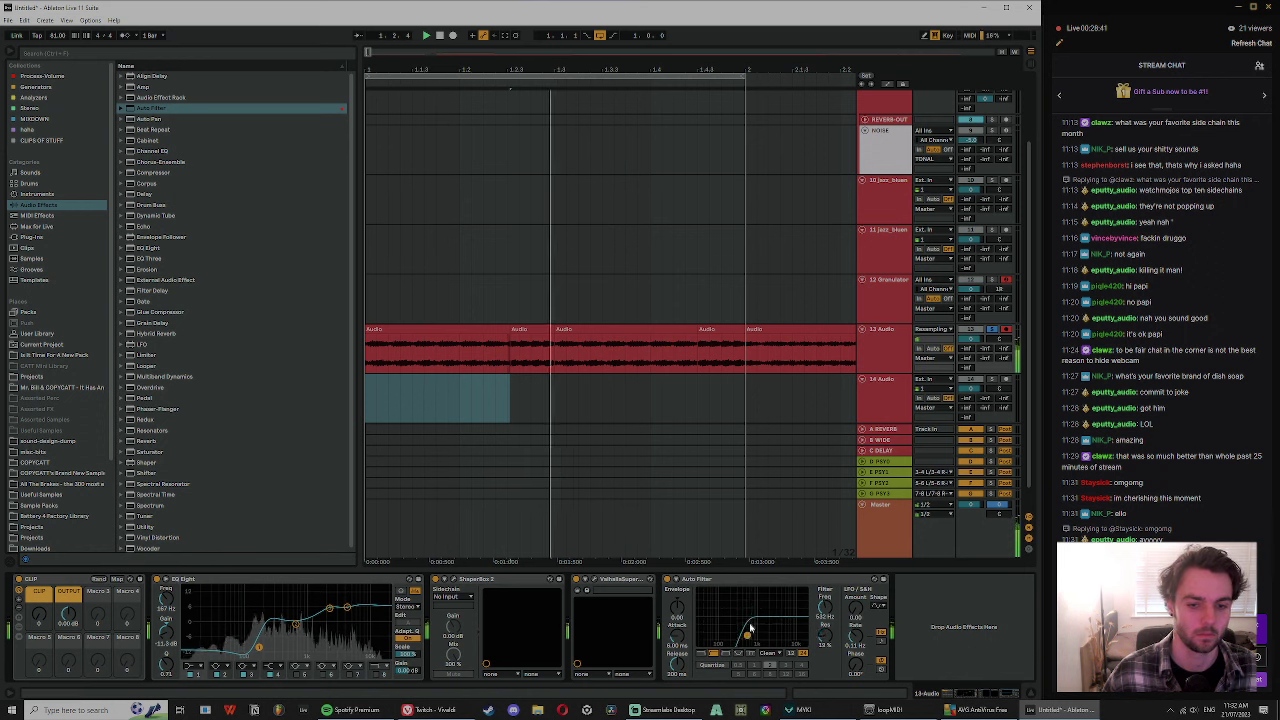
{"action": "key", "text": "ctrl+d"}
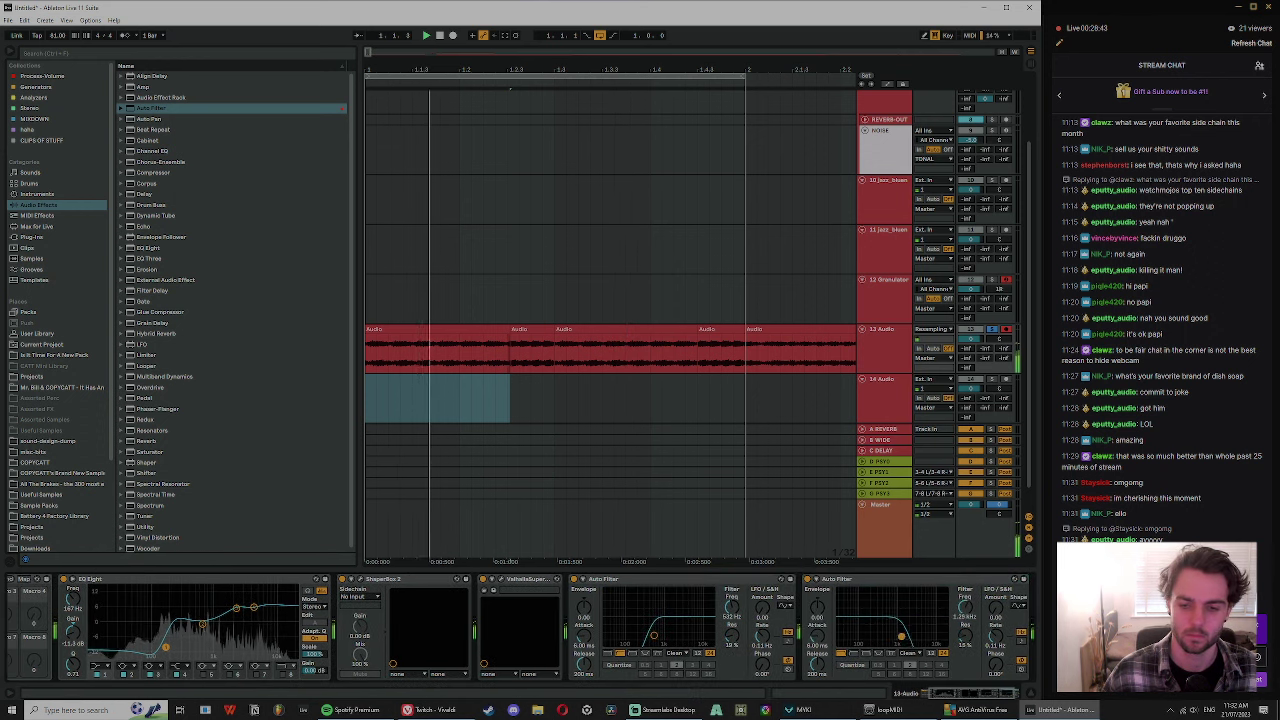
{"action": "left_click_drag", "start_coordinate": [901, 636], "coordinate": [884, 624]}
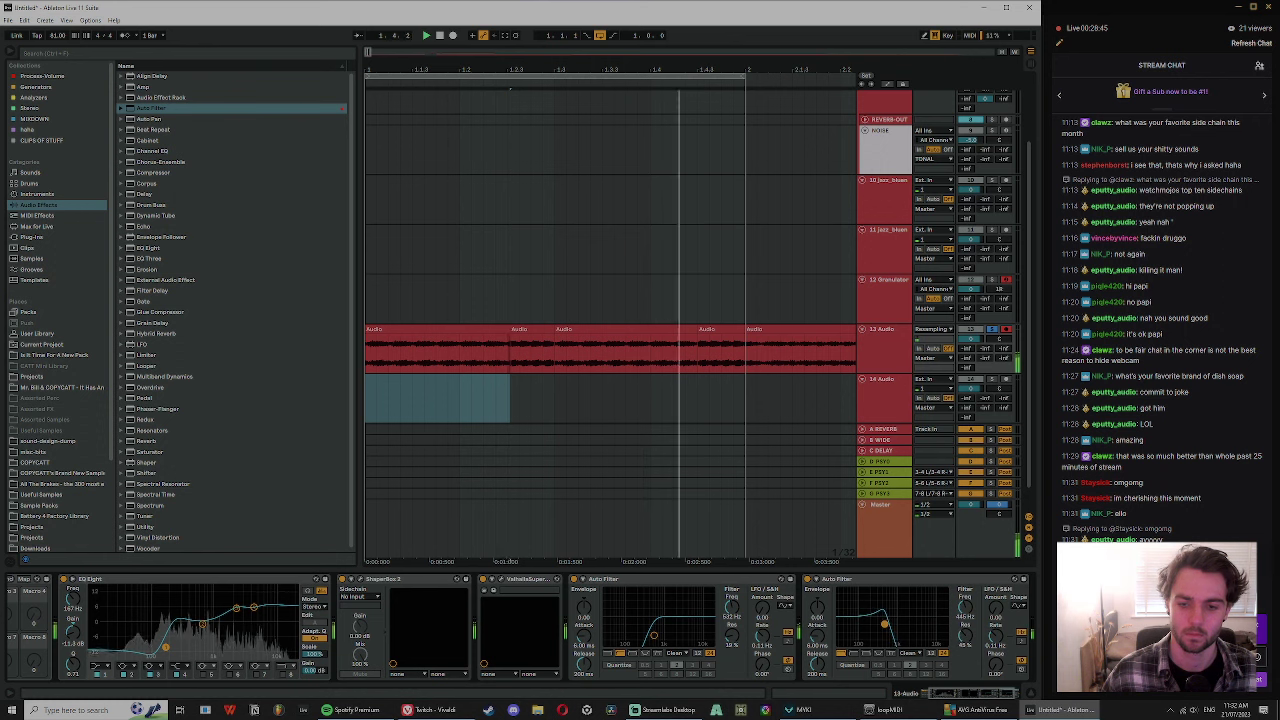
- Add an Echo to 14 Audio and move it to the end of the 13 Audio effect chain
{"action": "left_click", "coordinate": [903, 395]}
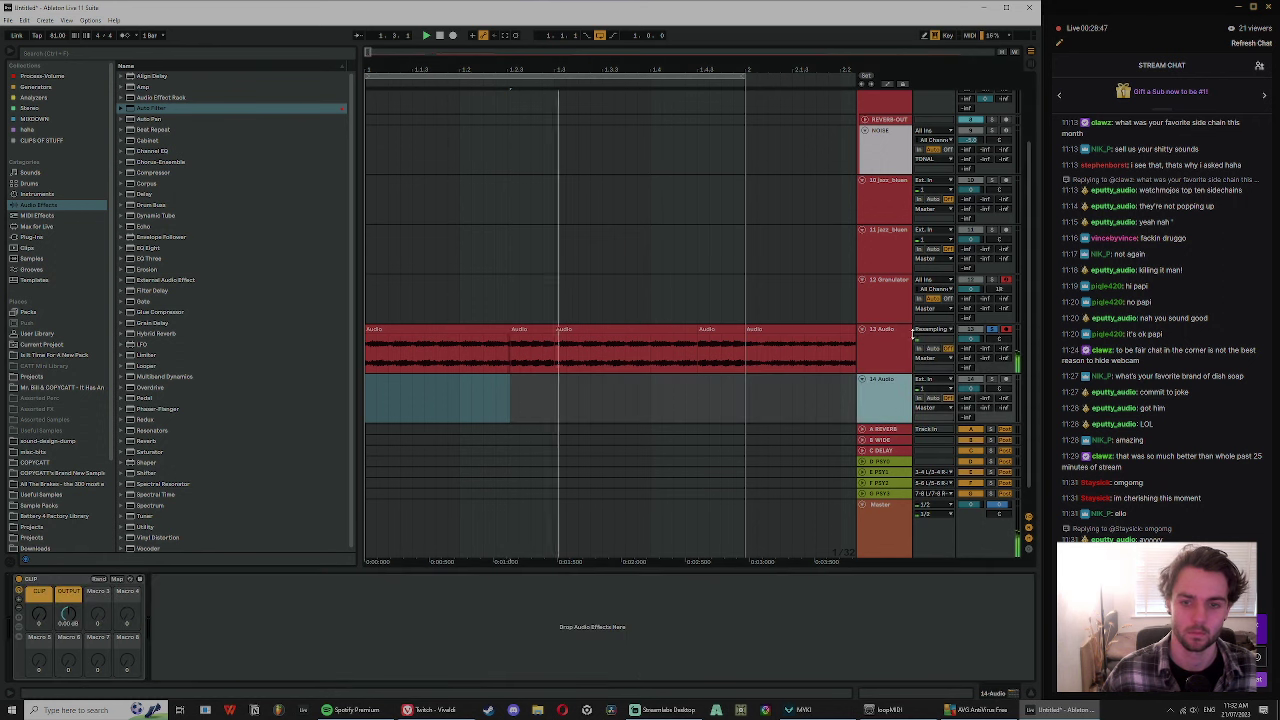
{"action": "left_click", "coordinate": [876, 344]}
{"action": "left_click", "coordinate": [889, 397]}
{"action": "key", "text": "space"}
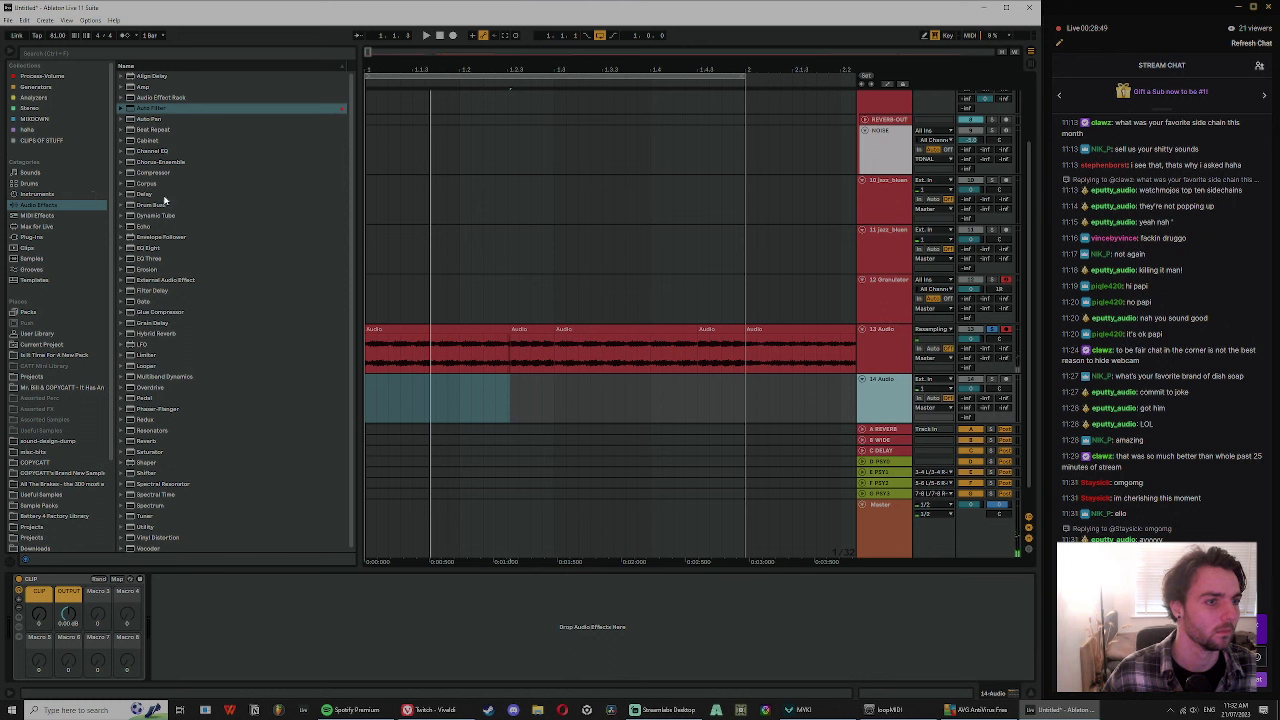
{"action": "double_click", "coordinate": [148, 227]}
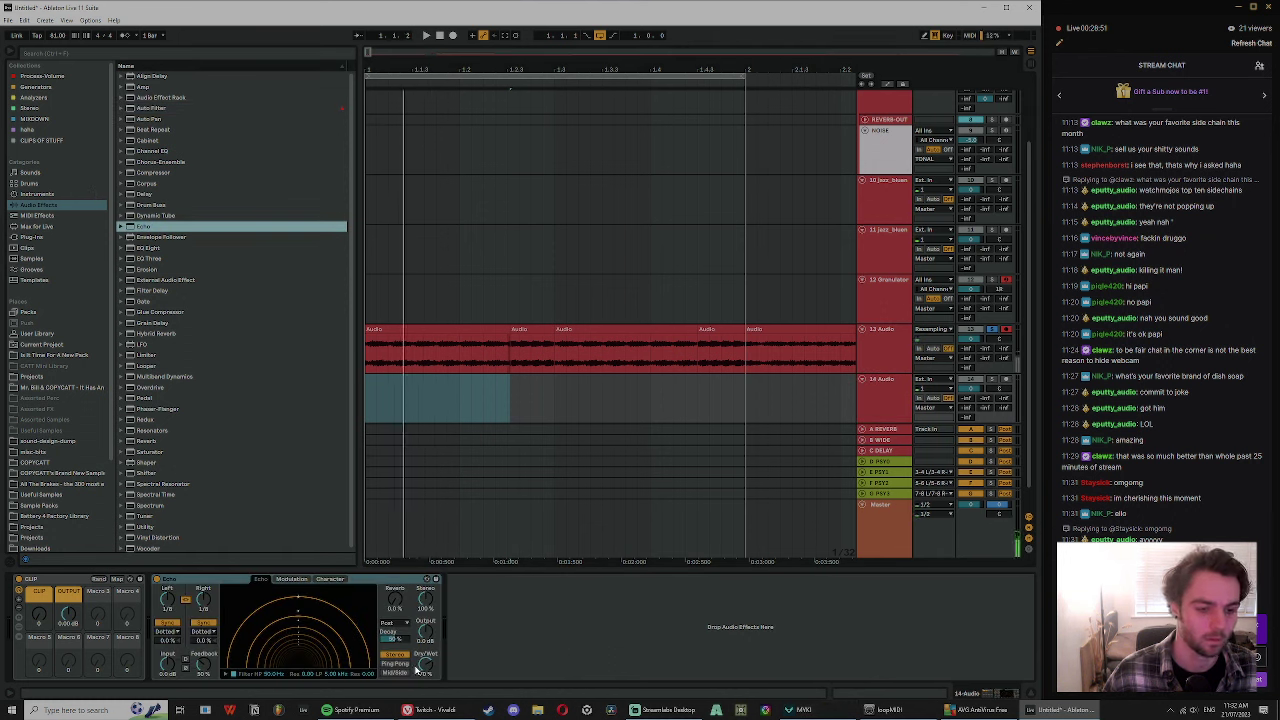
{"action": "left_click", "coordinate": [381, 585]}
{"action": "left_click_drag", "start_coordinate": [381, 585], "coordinate": [882, 343]}
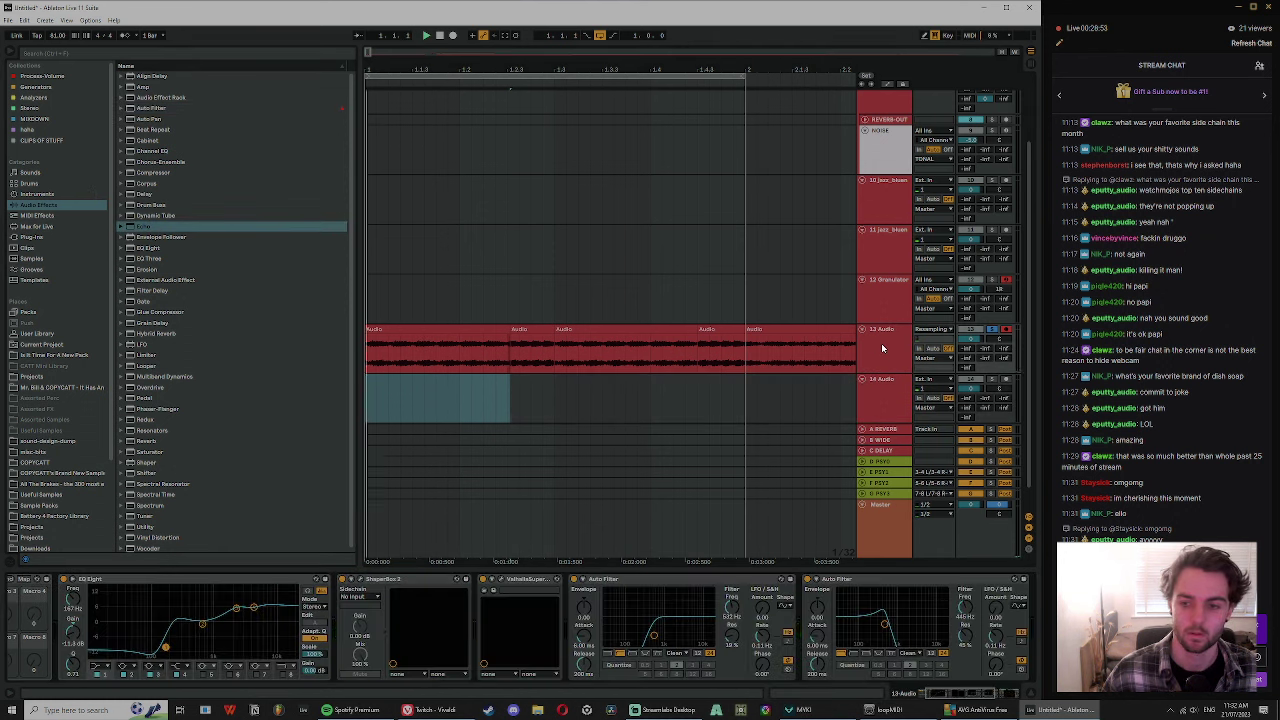
{"action": "left_click", "coordinate": [985, 693]}
- Set both the left and right delay times of the Echo on 13 Audio to Dotted sync mode
{"action": "left_click", "coordinate": [735, 632]}
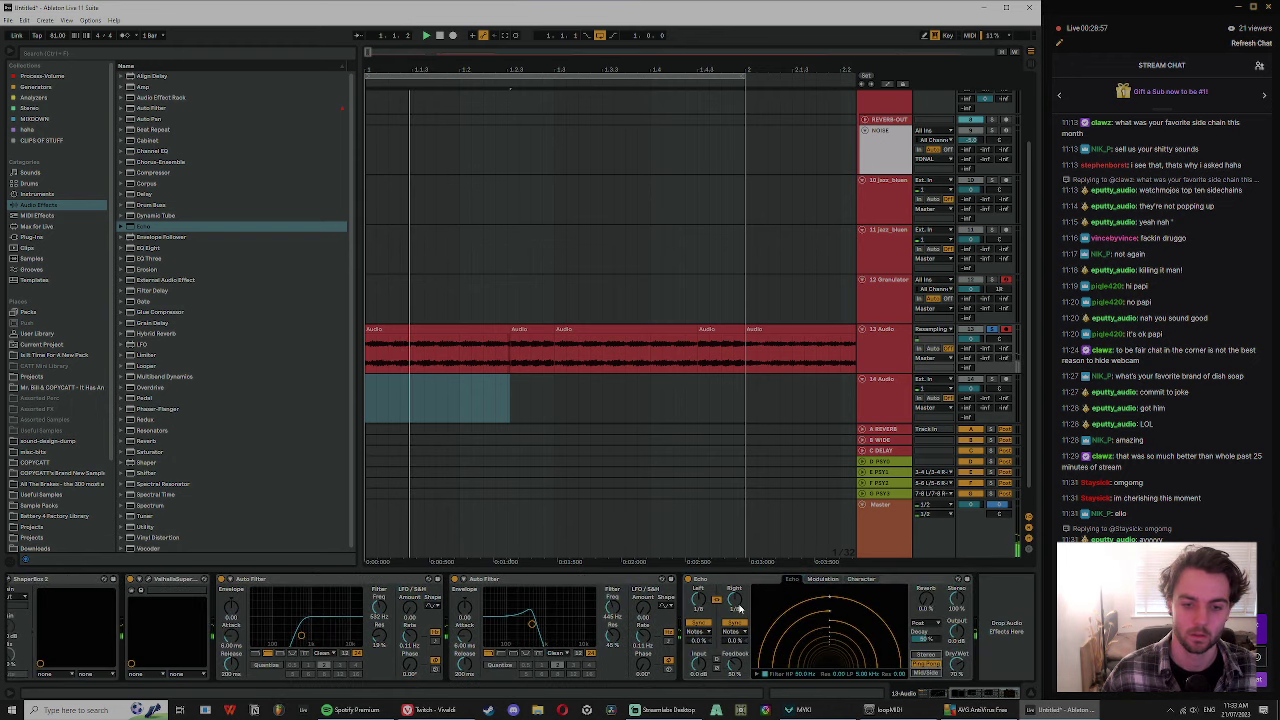
{"action": "left_click", "coordinate": [738, 602]}
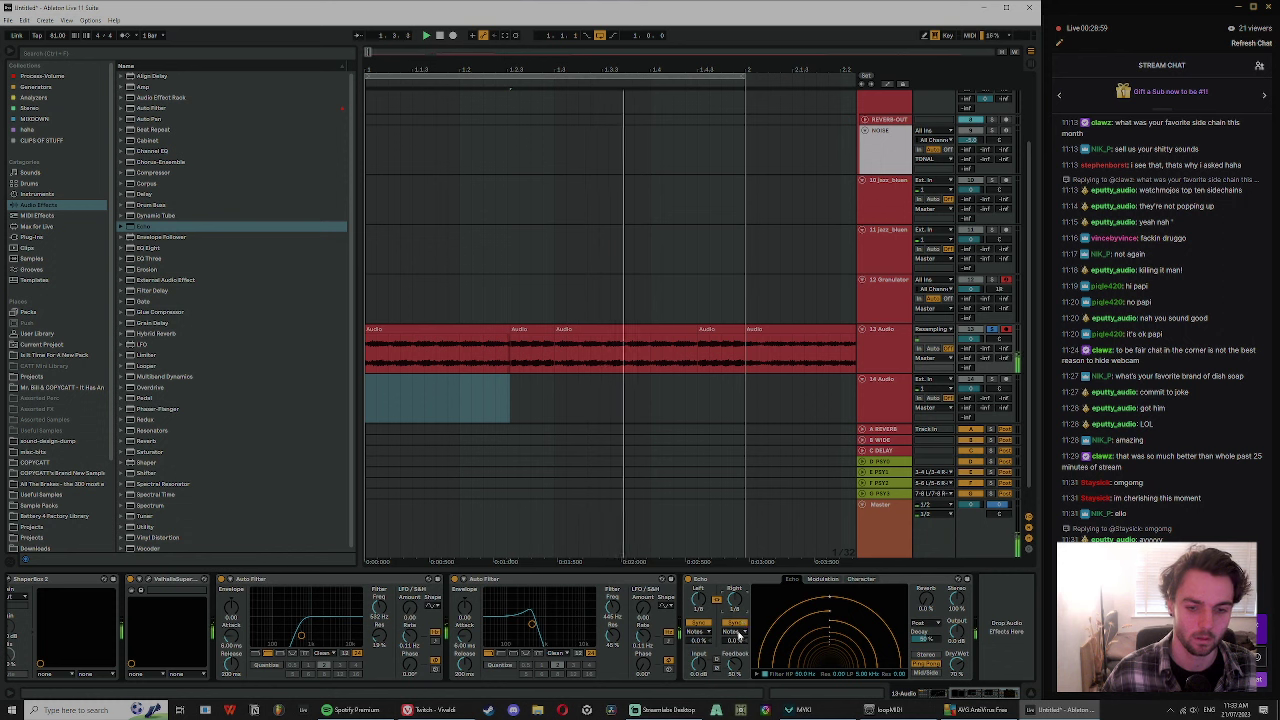
{"action": "left_click", "coordinate": [737, 632]}
{"action": "left_click", "coordinate": [737, 642]}
{"action": "left_click", "coordinate": [738, 652]}
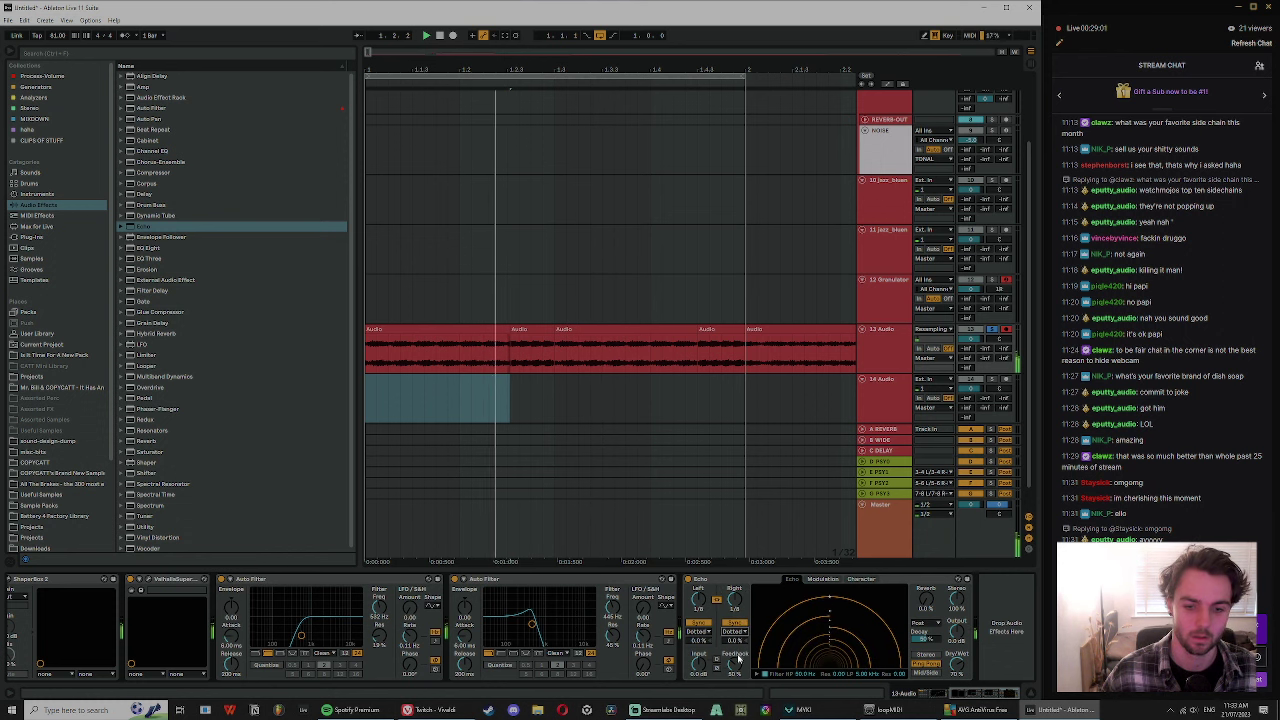
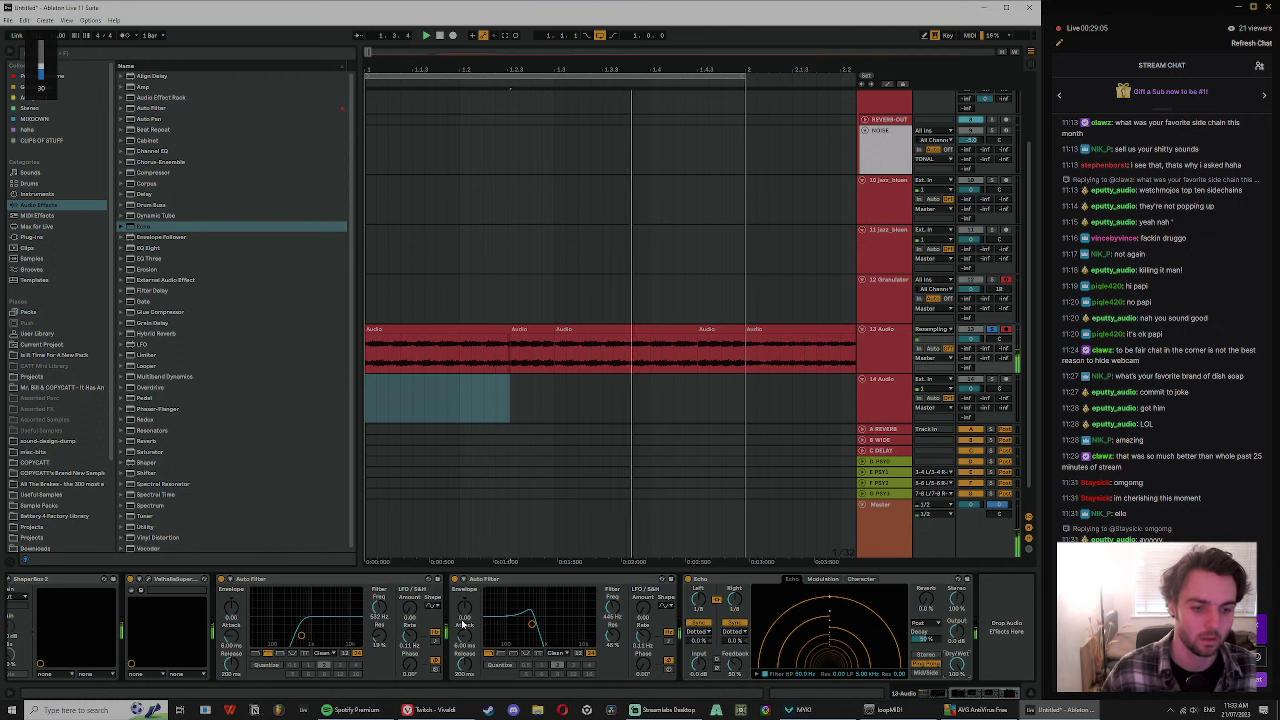
- Insert an EQ Eight before the first Auto Filter on 13 Audio and cut a deep, narrow notch at about 800 Hz
{"action": "left_click_drag", "start_coordinate": [148, 247], "coordinate": [286, 630]}
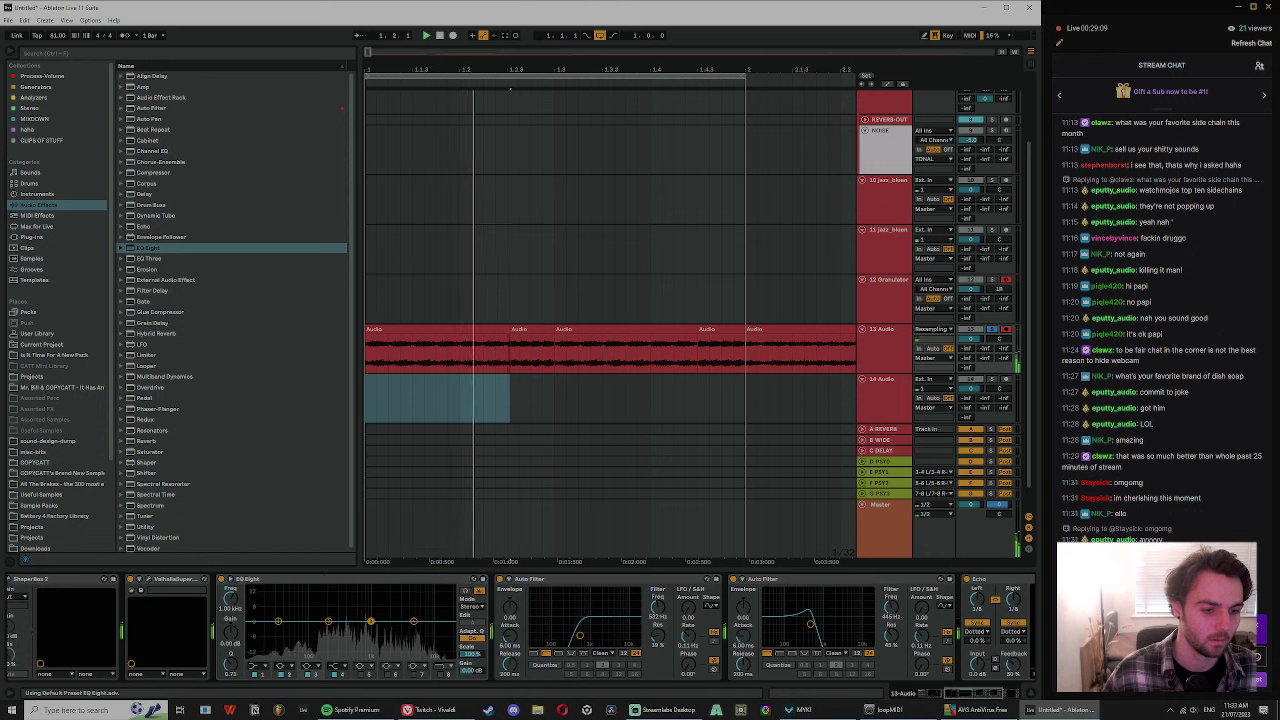
{"action": "left_click_drag", "start_coordinate": [371, 622], "coordinate": [365, 588]}
{"action": "left_click_drag", "start_coordinate": [231, 665], "coordinate": [231, 580]}
{"action": "left_click_drag", "start_coordinate": [231, 633], "coordinate": [231, 715]}
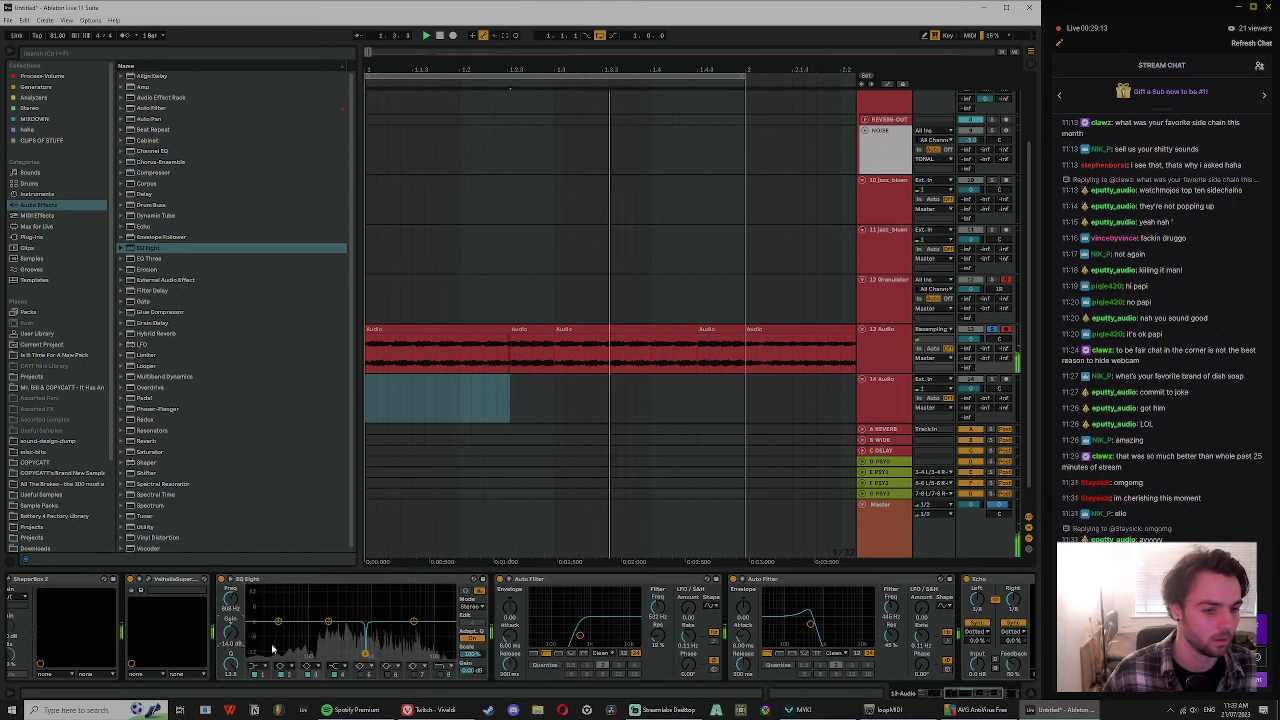
- Raise the low-pass Auto Filter's cutoff to about 1.44 kHz and add the OTT Multiband Dynamics preset with a reduced amount
{"action": "left_click", "coordinate": [952, 694]}
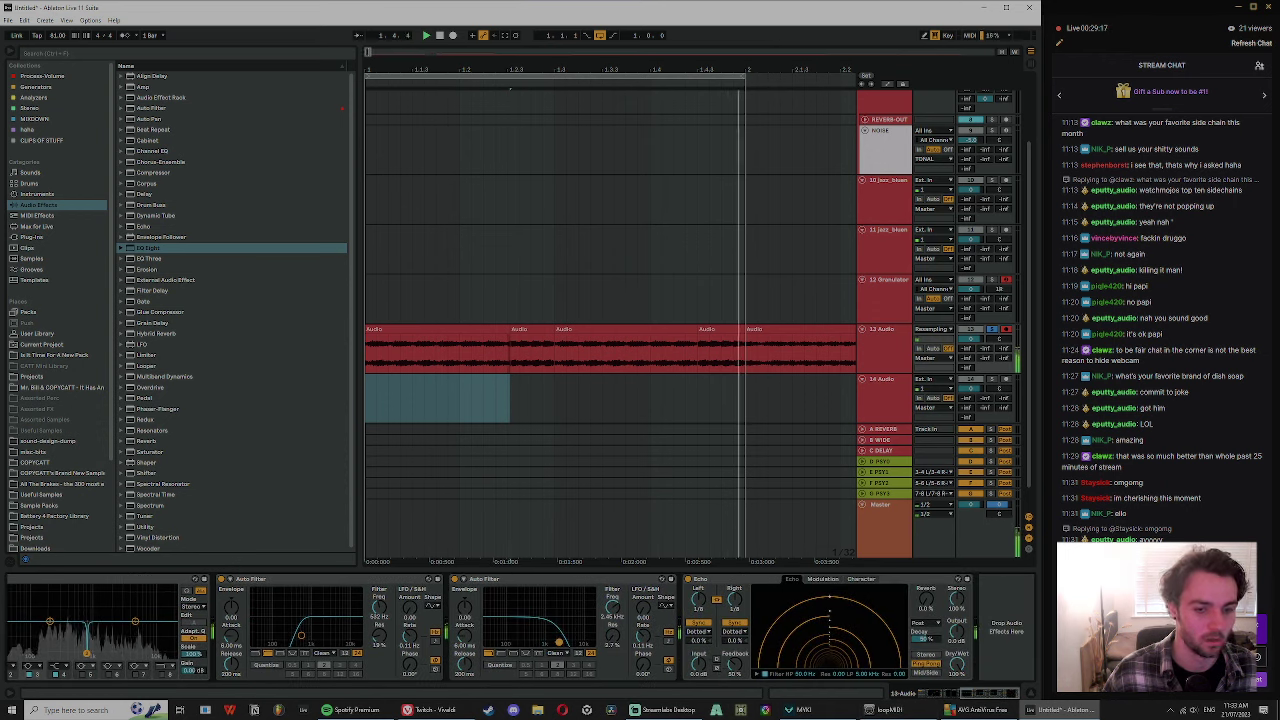
{"action": "left_click", "coordinate": [121, 377]}
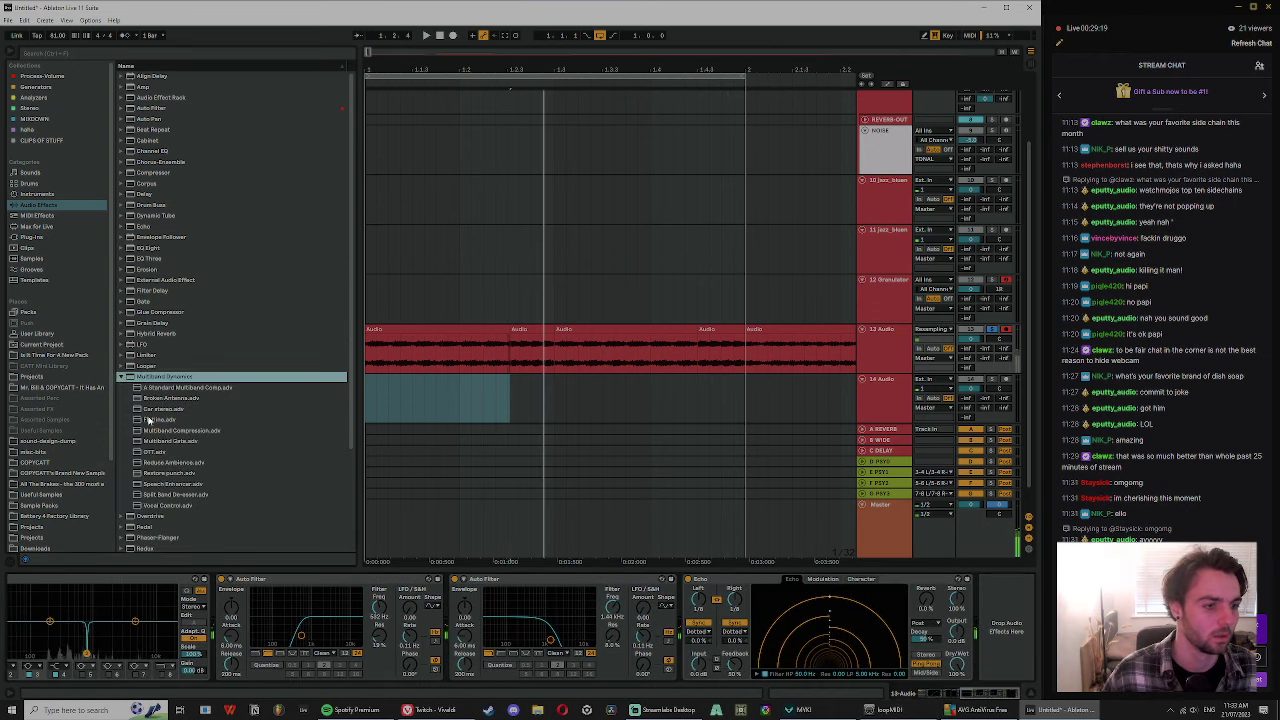
{"action": "double_click", "coordinate": [158, 452]}
{"action": "left_click_drag", "start_coordinate": [1018, 666], "coordinate": [1018, 691]}
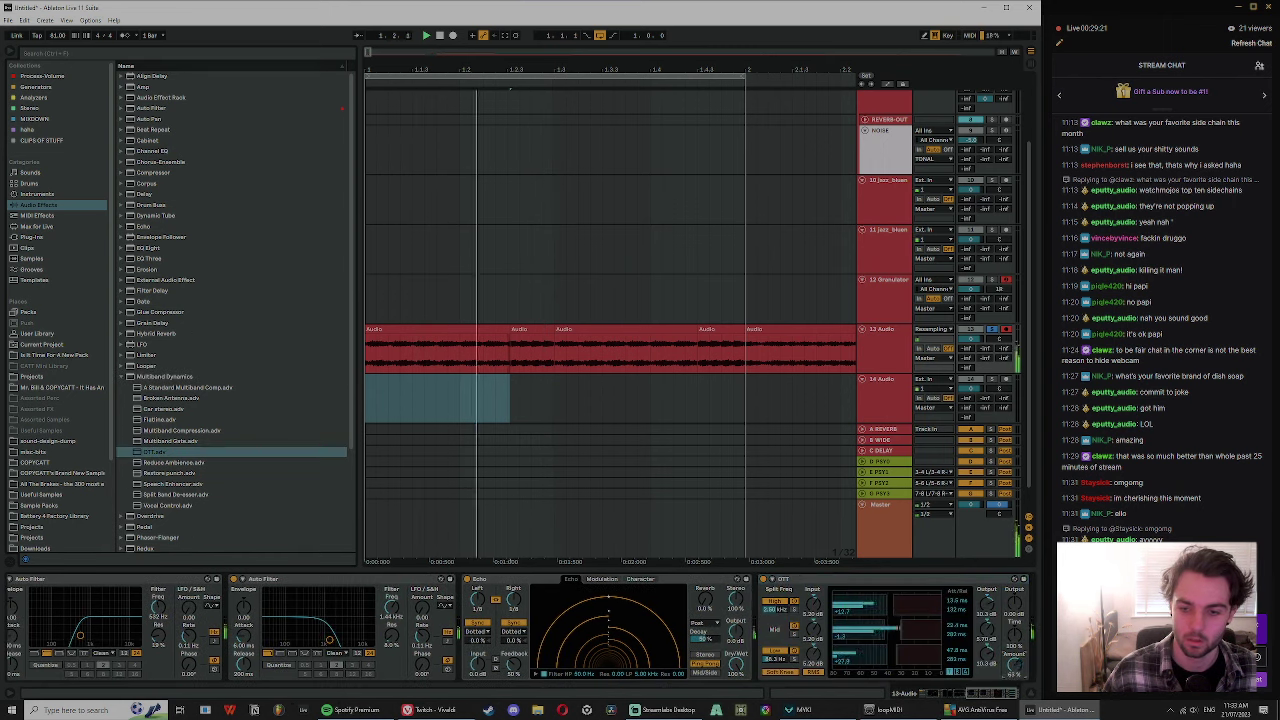
- Move OTT between the low-pass Auto Filter and Echo, then fold and duplicate it
{"action": "left_click_drag", "start_coordinate": [780, 579], "coordinate": [491, 614]}
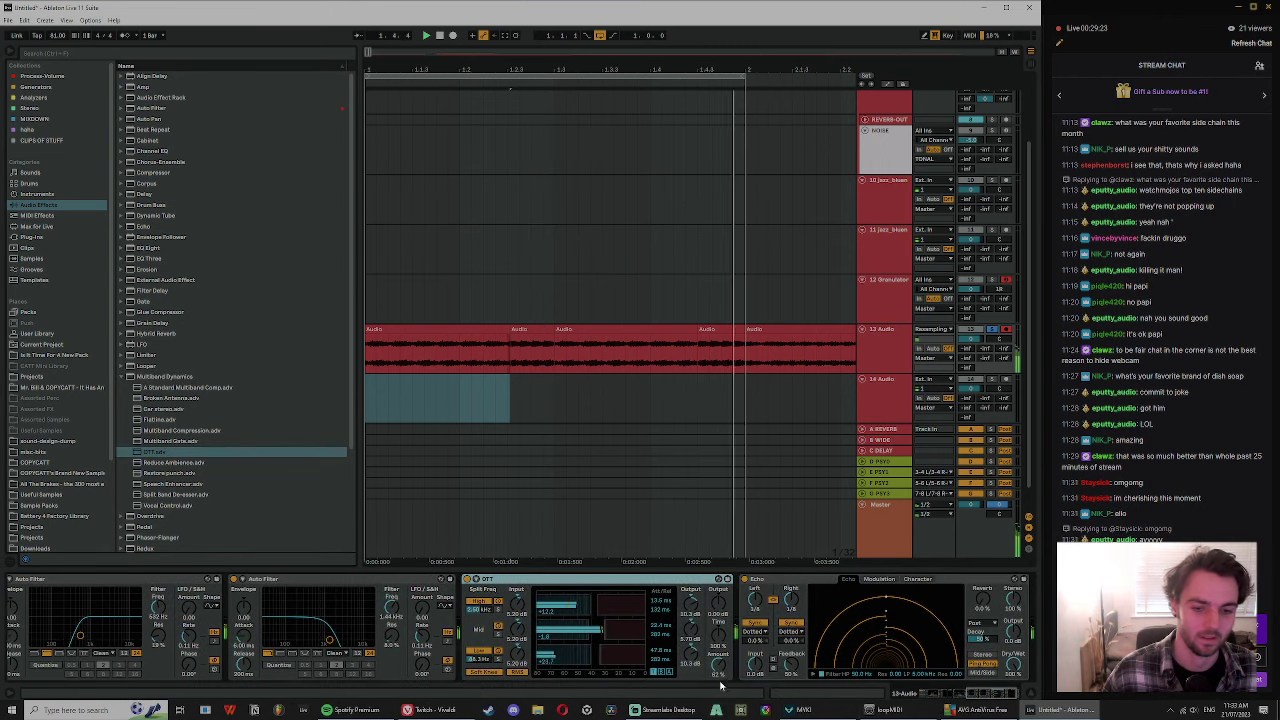
{"action": "key", "text": "Delete"}
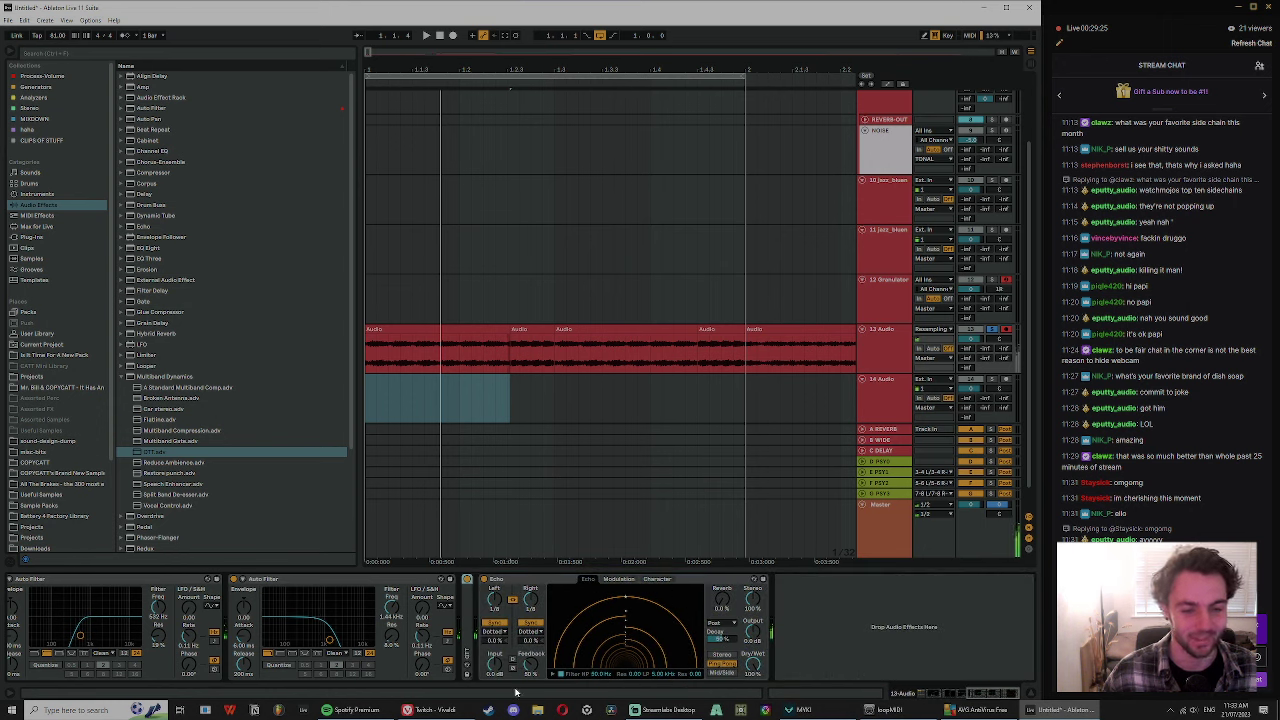
{"action": "key", "text": "ctrl+d"}
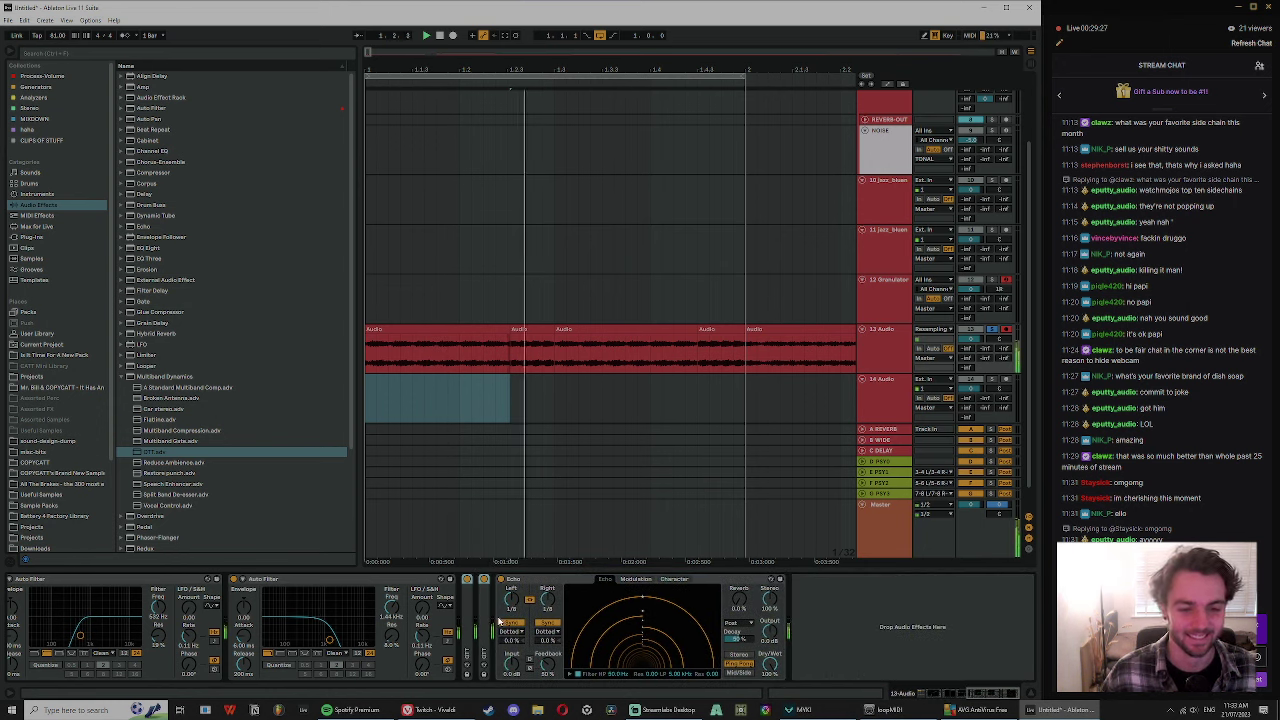
- Duplicate the two OTT devices on 13 Audio and start recording onto 14 Audio with Resampling as its input
{"action": "key", "text": "ctrl+d"}
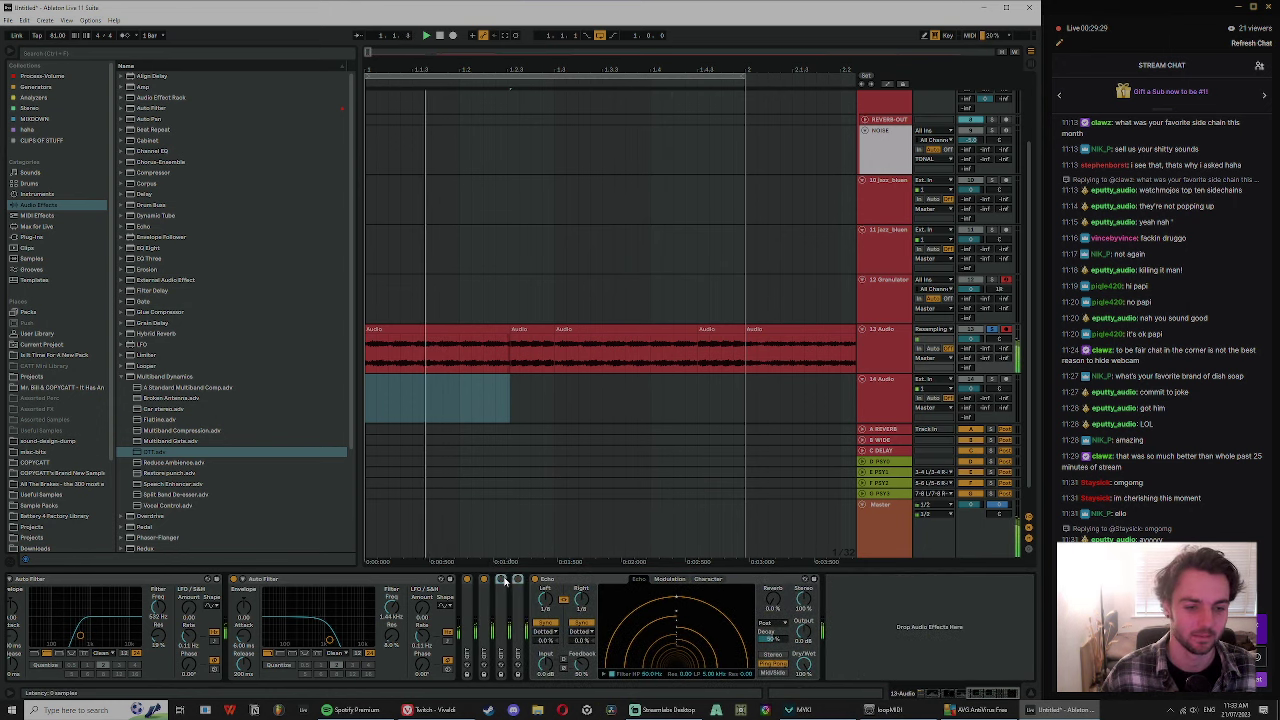
{"action": "left_click", "coordinate": [868, 401]}
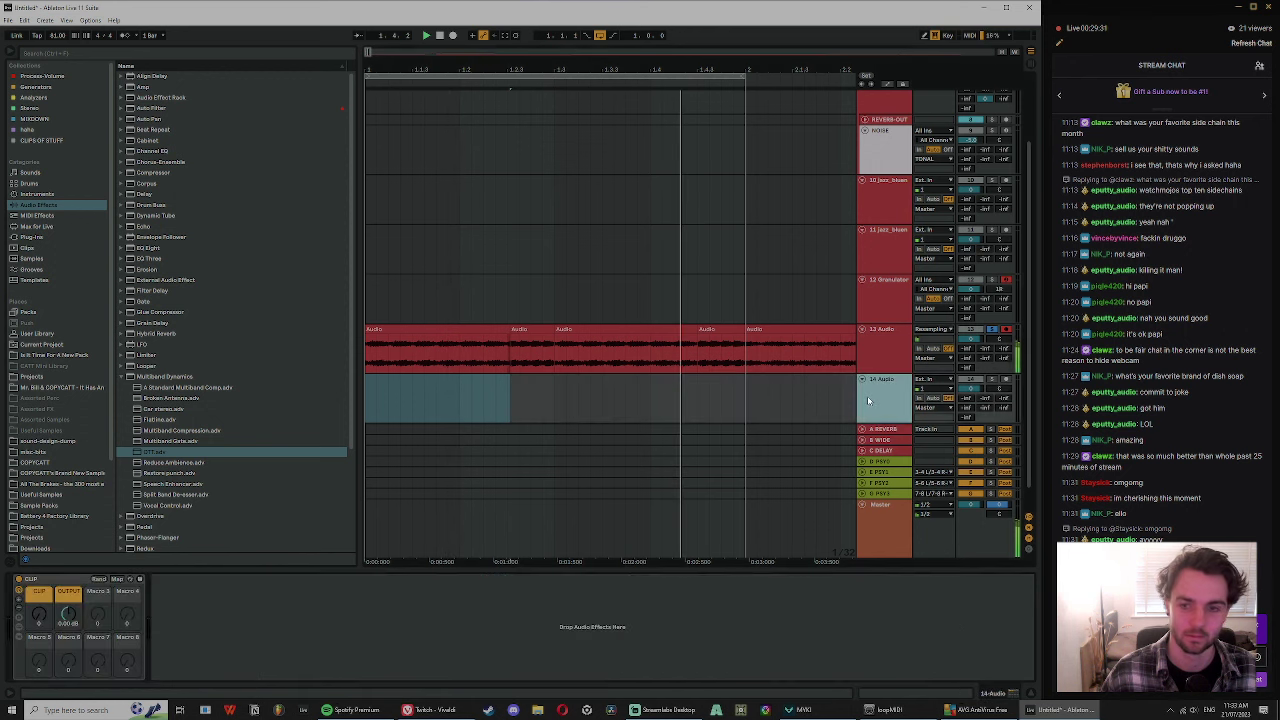
{"action": "left_click", "coordinate": [935, 380]}
{"action": "left_click", "coordinate": [940, 405]}
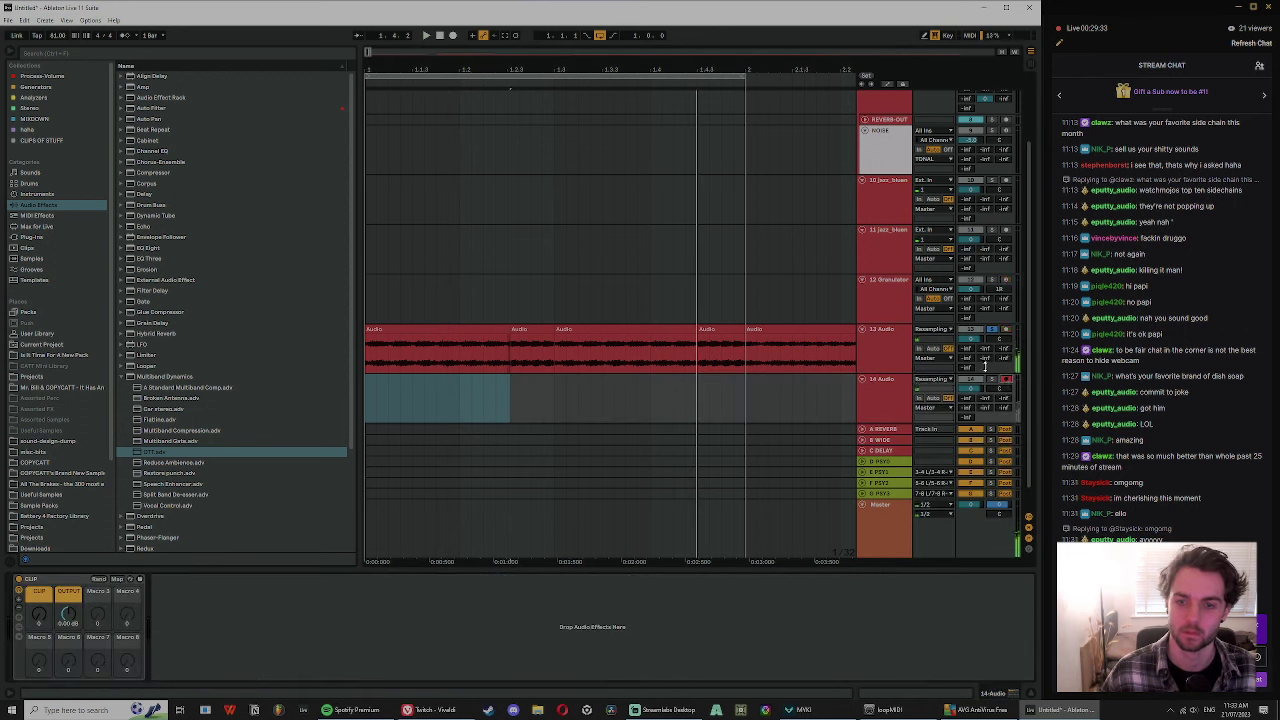
{"action": "left_click", "coordinate": [453, 35]}
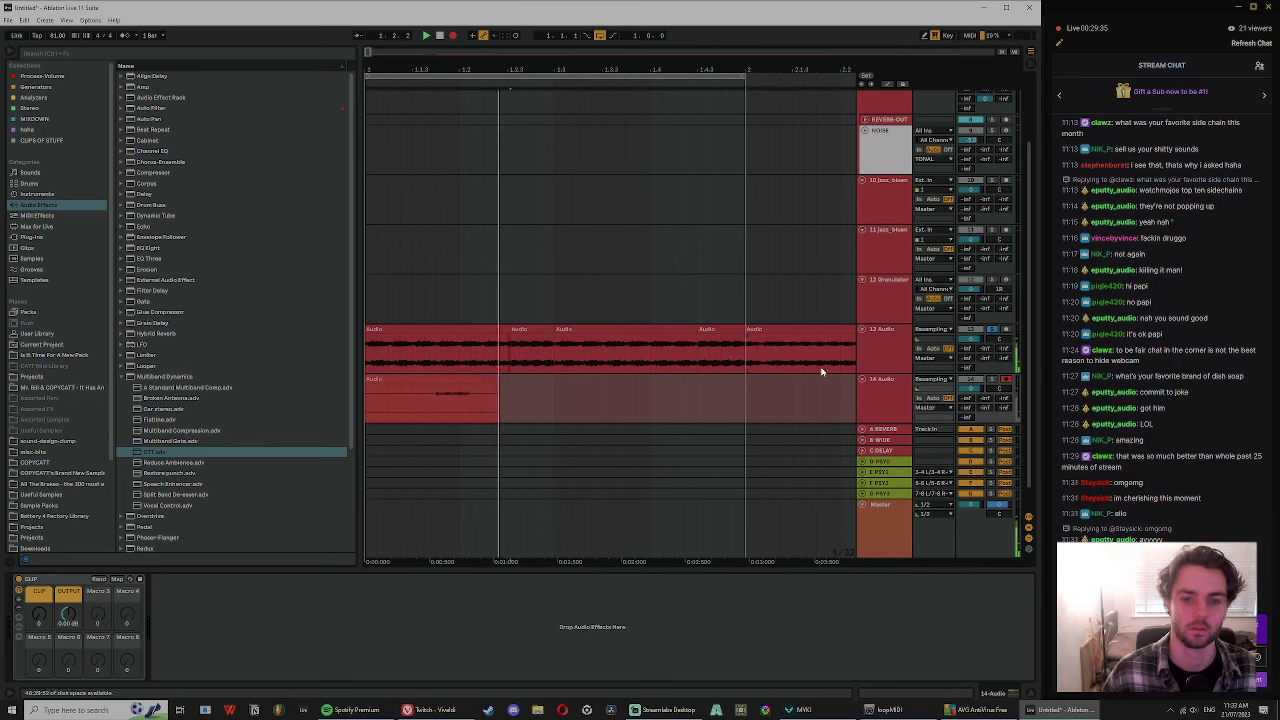
- Pull all three dips of the ShaperBox 2 volume curve on 13 Audio down to silence
{"action": "left_click", "coordinate": [880, 350]}
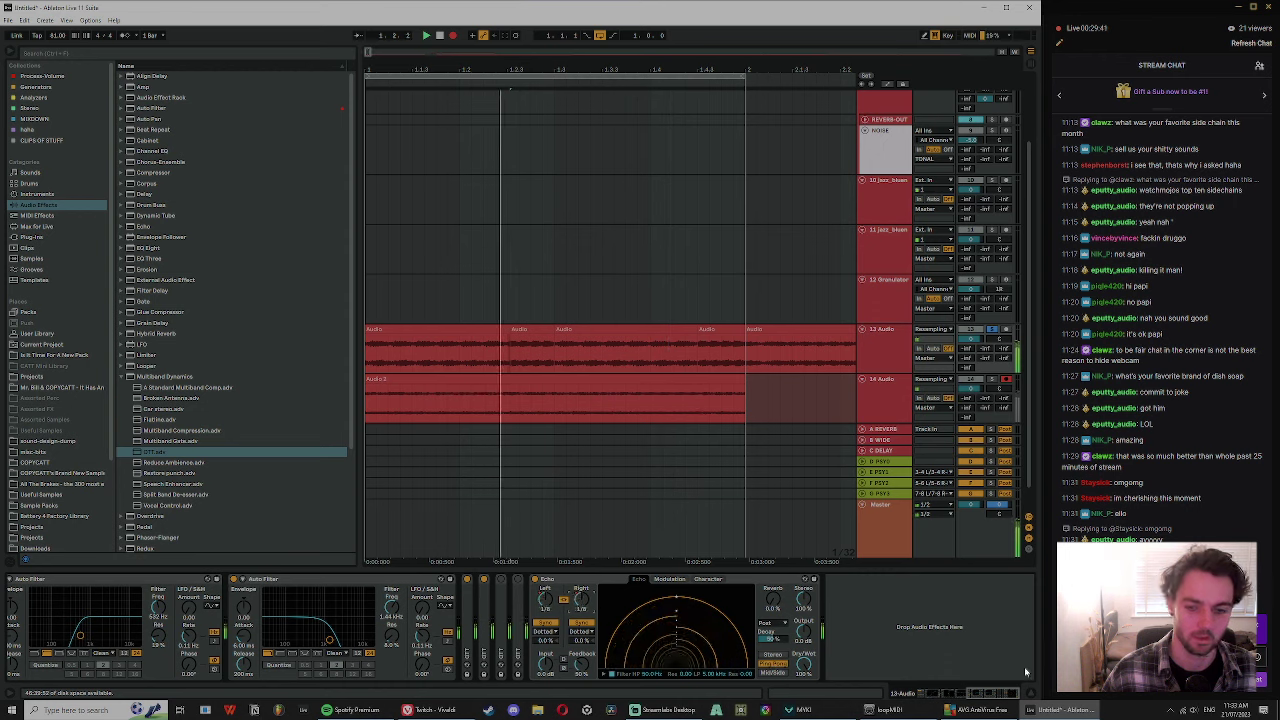
{"action": "left_click_drag", "start_coordinate": [994, 693], "coordinate": [925, 693]}
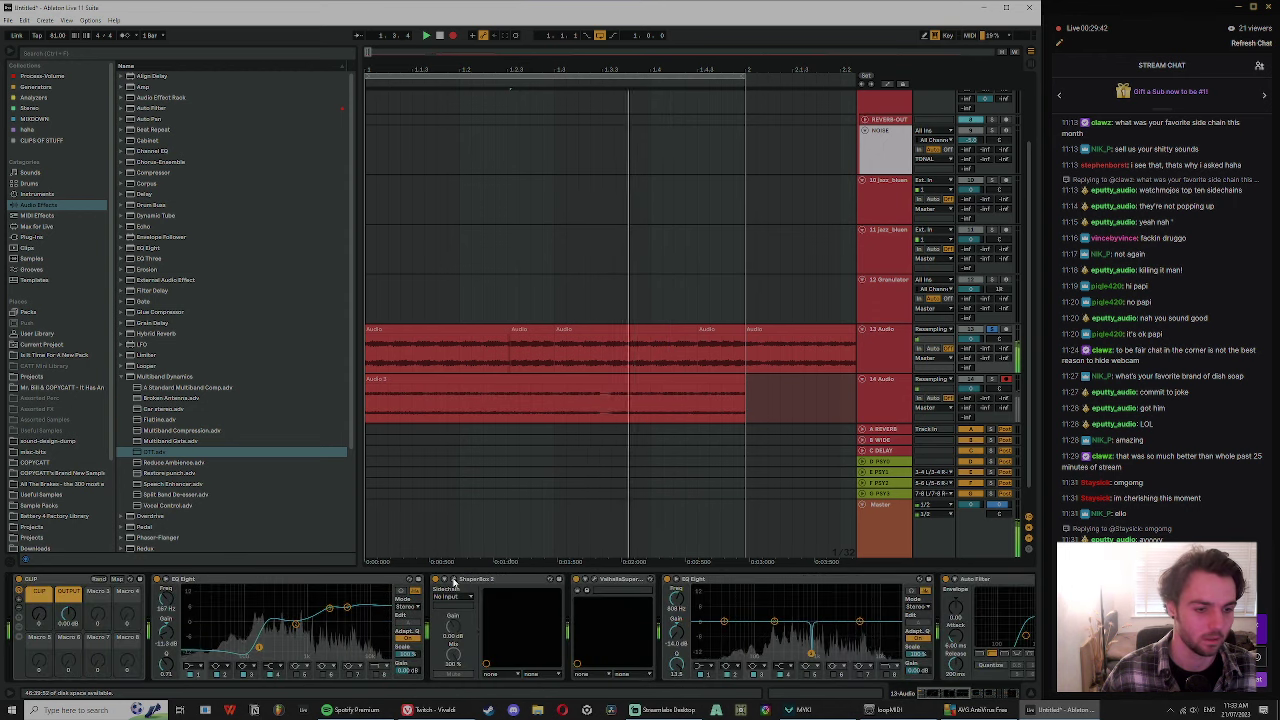
{"action": "left_click", "coordinate": [588, 579]}
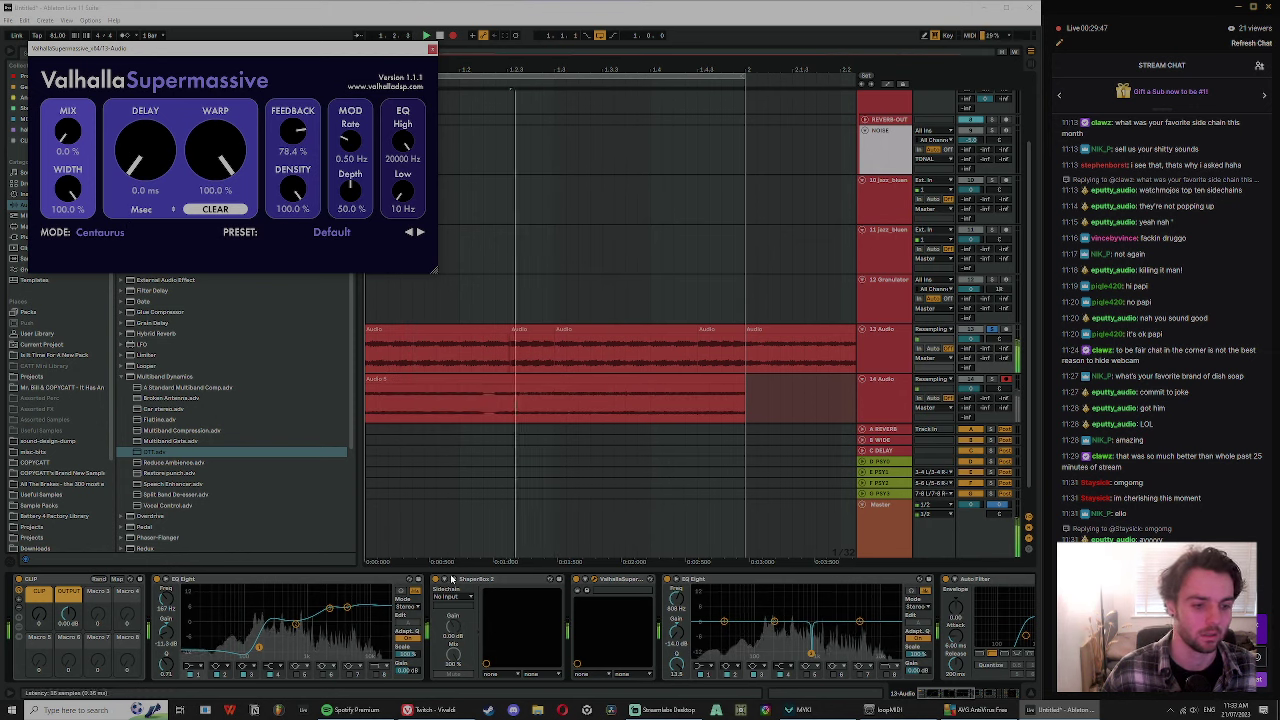
{"action": "left_click", "coordinate": [451, 579]}
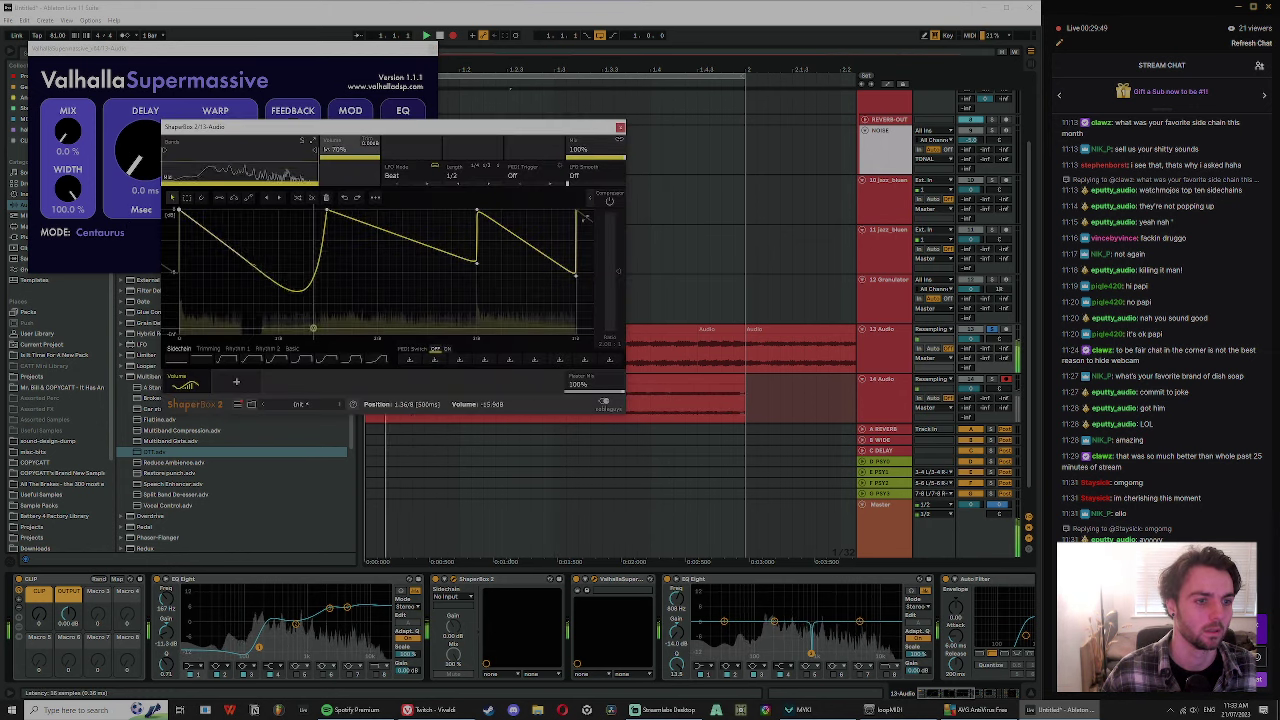
{"action": "left_click_drag", "start_coordinate": [313, 328], "coordinate": [313, 335]}
{"action": "left_click_drag", "start_coordinate": [477, 264], "coordinate": [477, 334]}
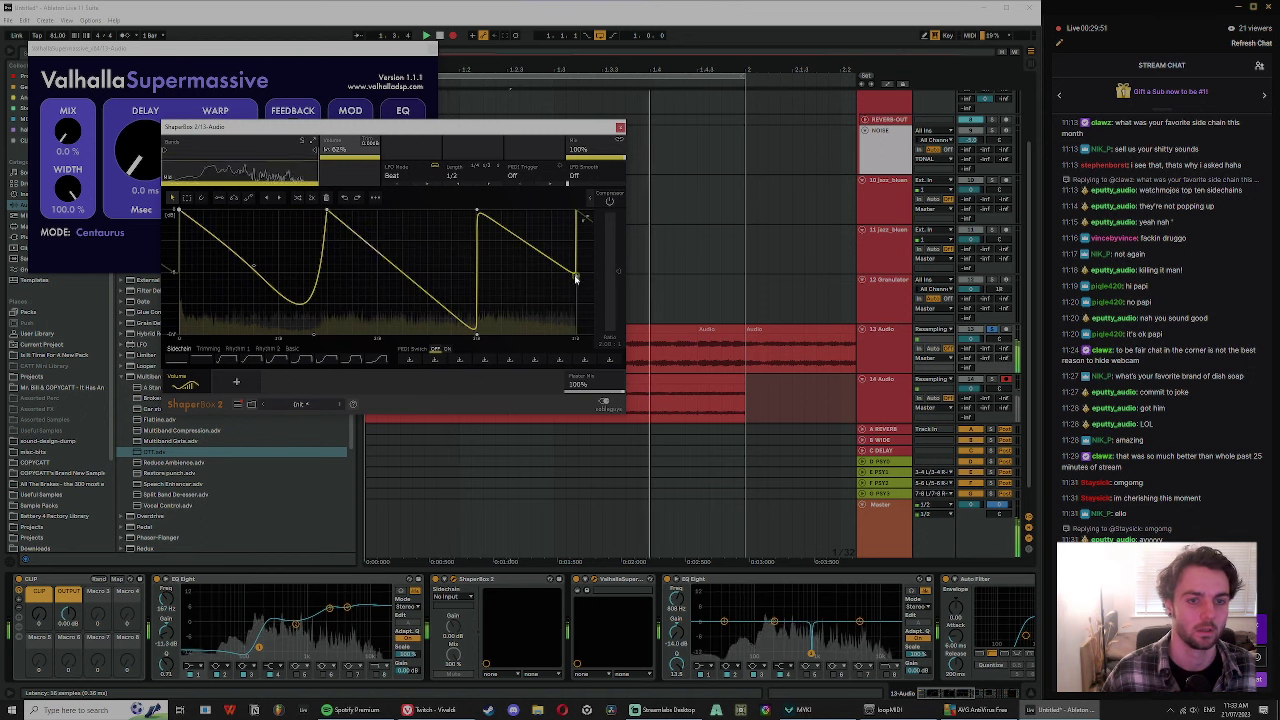
{"action": "left_click_drag", "start_coordinate": [575, 278], "coordinate": [576, 334]}
- Bend the three falling segments of the ShaperBox volume curve into steep decays and align the first dip with the second peak
{"action": "left_click_drag", "start_coordinate": [254, 267], "coordinate": [227, 334]}
{"action": "mouse_move", "coordinate": [314, 334]}
{"action": "left_mouse_down"}
{"action": "mouse_move", "coordinate": [297, 260]}
{"action": "mouse_move", "coordinate": [326, 336]}
{"action": "left_mouse_up"}
{"action": "left_click_drag", "start_coordinate": [402, 272], "coordinate": [356, 329]}
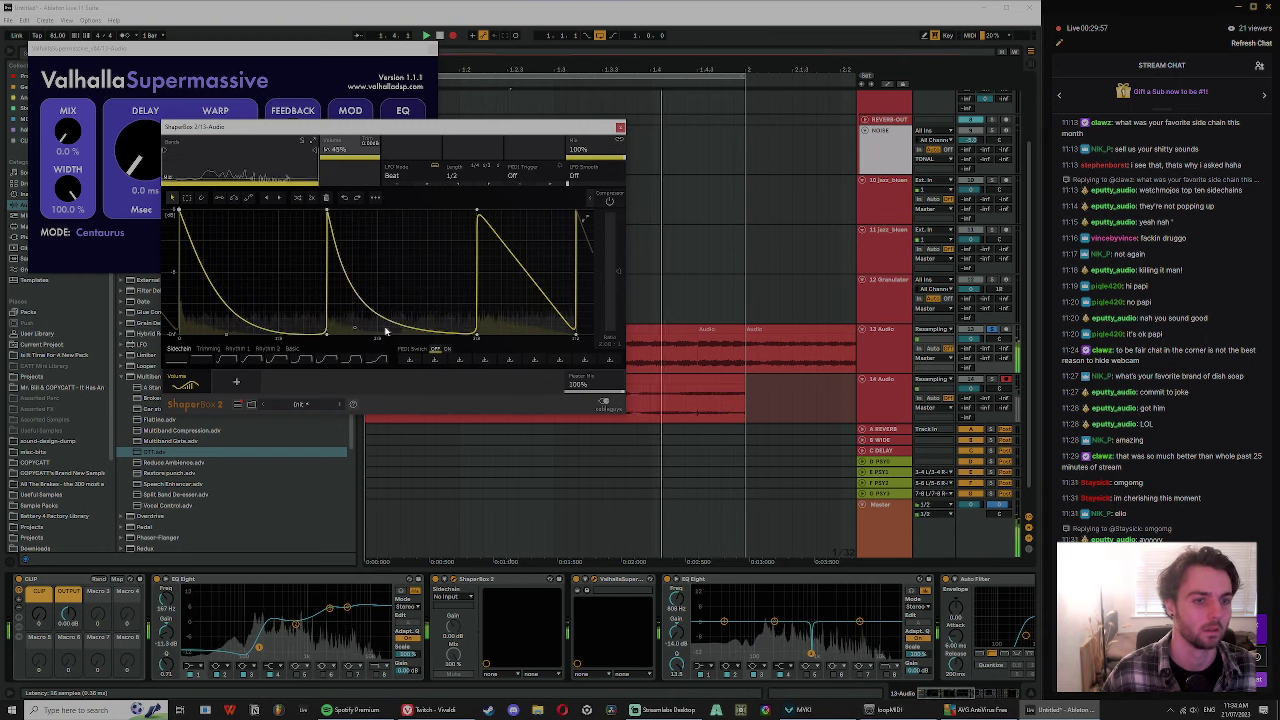
{"action": "left_click_drag", "start_coordinate": [526, 272], "coordinate": [500, 306]}
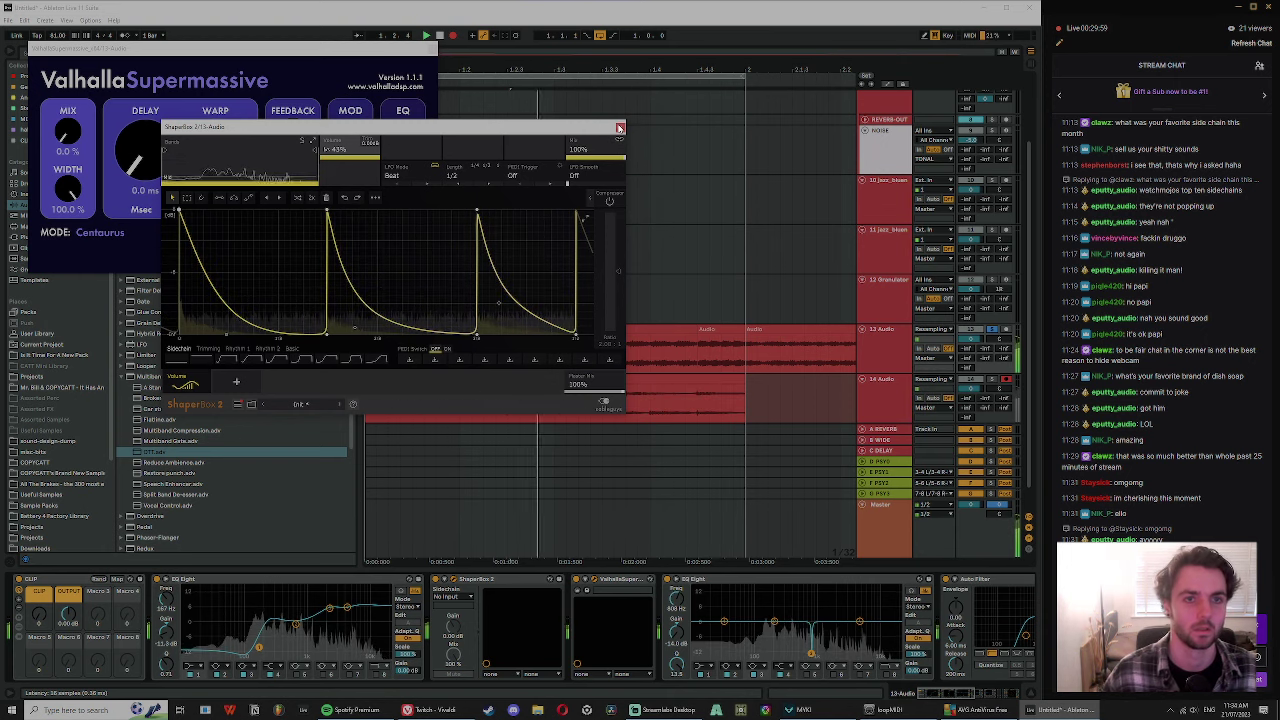
{"action": "key", "text": "ctrl+alt+p"}
- Extend the recorded Audio 9 take back to the loop's start and audition it reversed with 14 Audio soloed
{"action": "left_click_drag", "start_coordinate": [958, 693], "coordinate": [973, 694]}
{"action": "key", "text": "space"}
{"action": "left_click", "coordinate": [439, 381]}
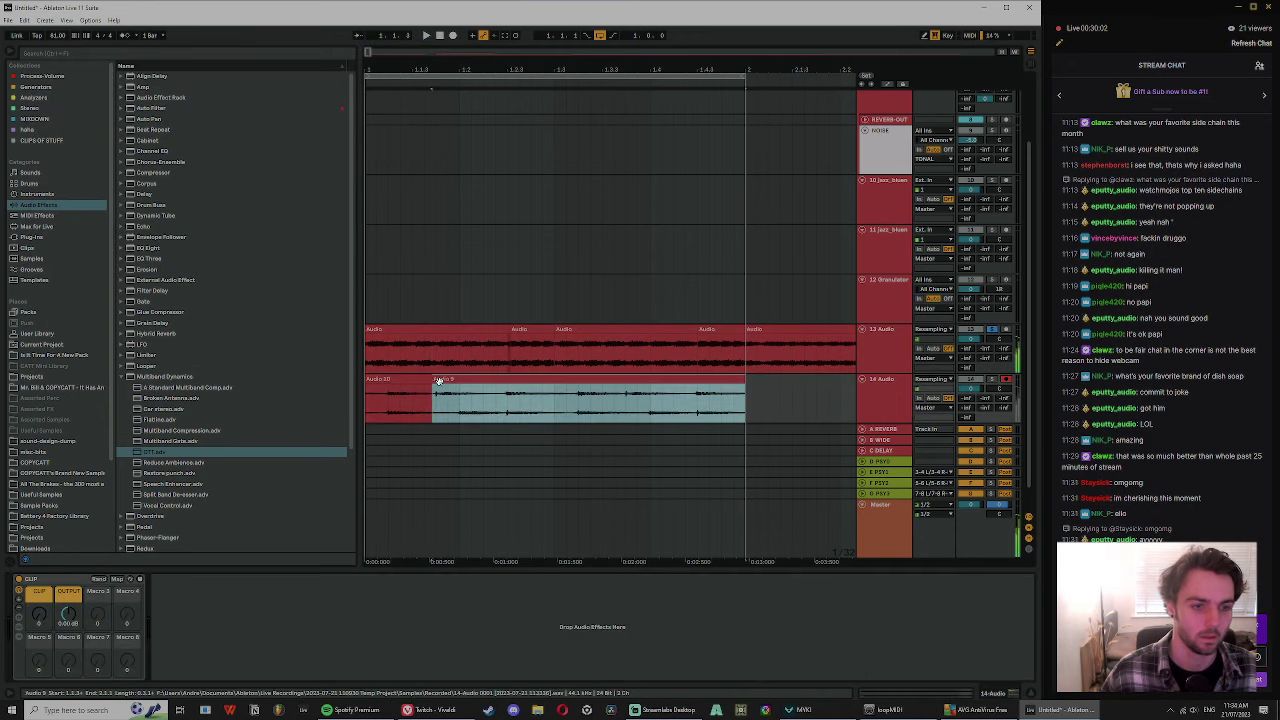
{"action": "left_click", "coordinate": [869, 345]}
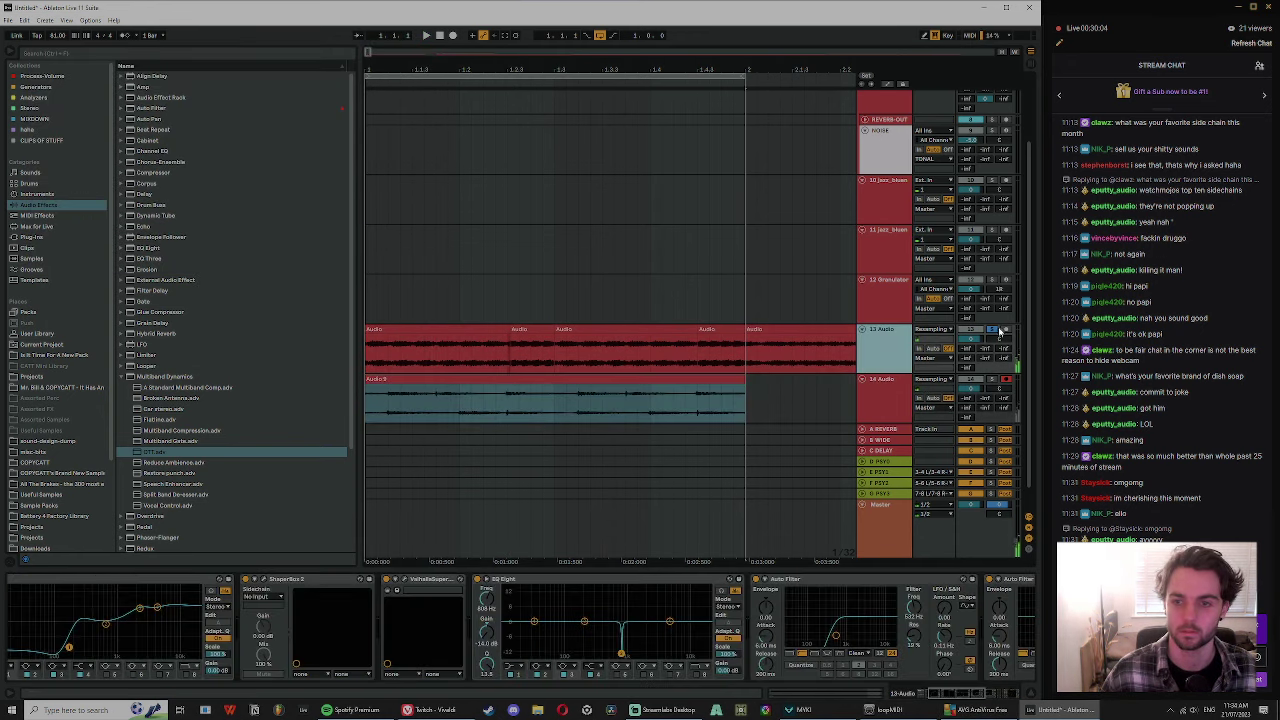
{"action": "left_click", "coordinate": [560, 388]}
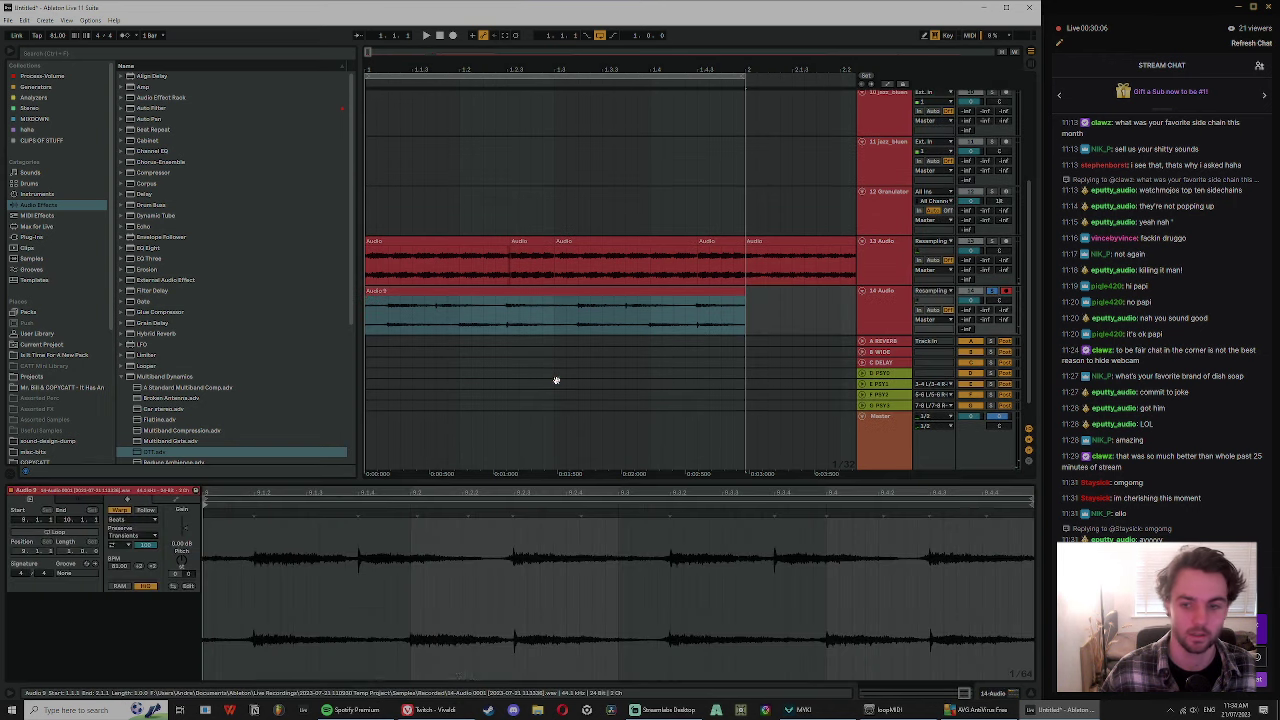
{"action": "left_click", "coordinate": [444, 288]}
{"action": "key", "text": "space"}
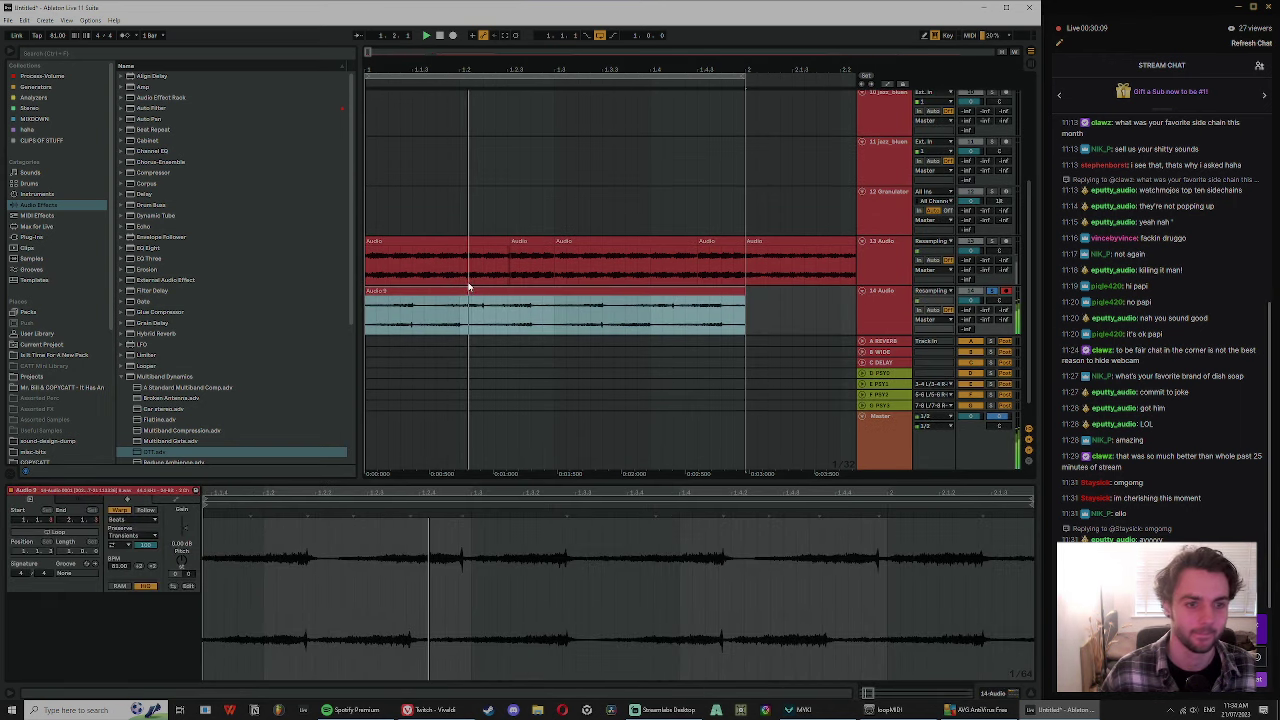
- Split the reversed Audio 9 clip at 1.2.2 and deactivate the part before the split
{"action": "left_click", "coordinate": [420, 317]}
{"action": "left_click", "coordinate": [487, 321]}
{"action": "key", "text": "ctrl+e"}
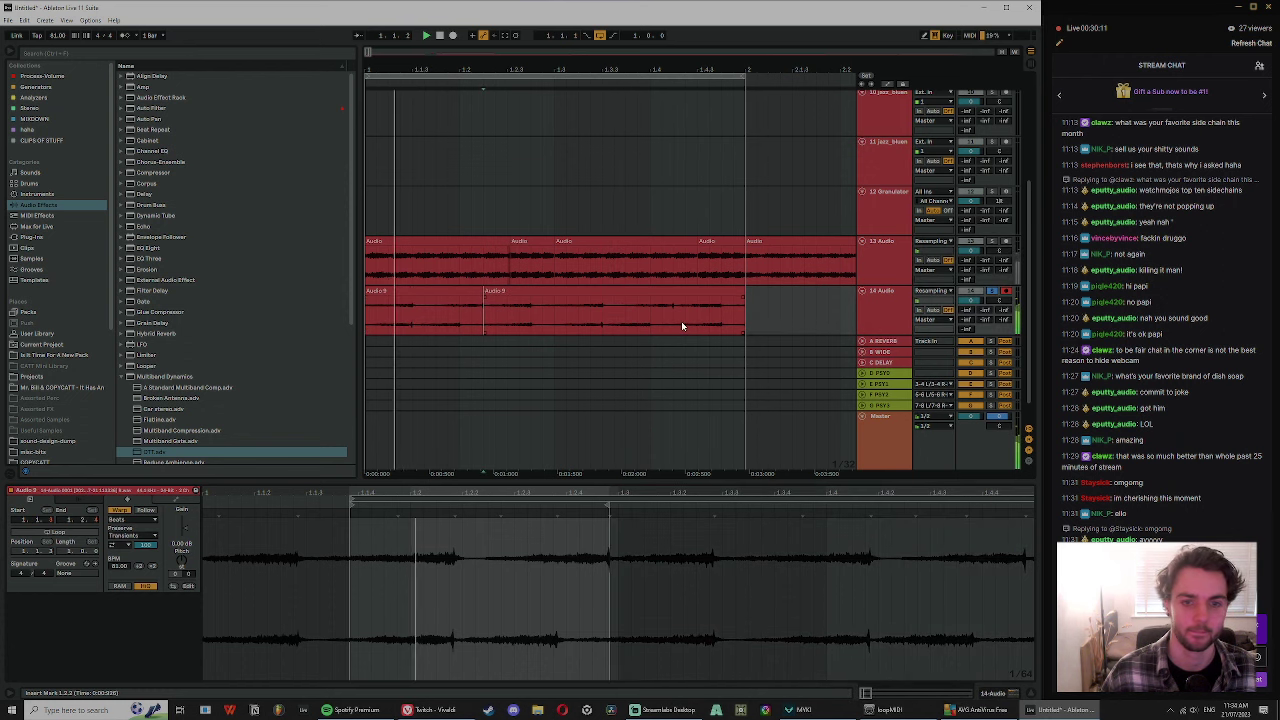
{"action": "left_click", "coordinate": [509, 300]}
{"action": "left_click", "coordinate": [466, 292]}
{"action": "key", "text": "space"}
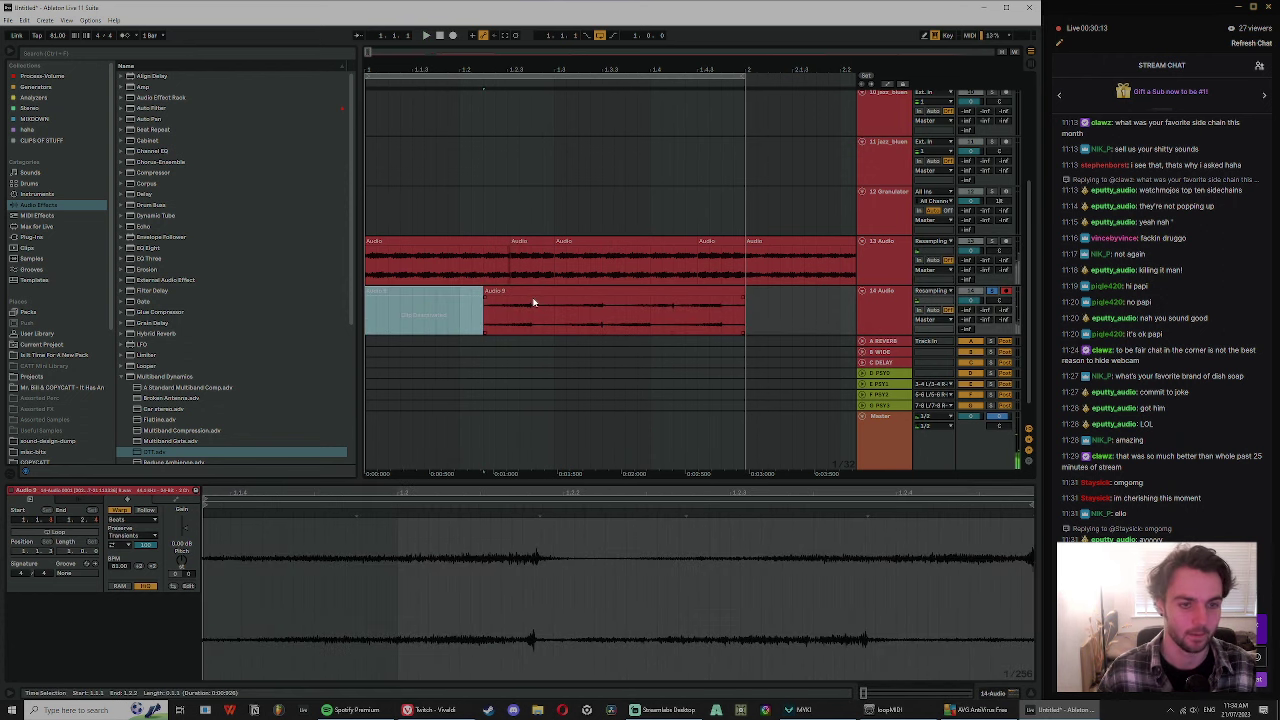
- Split the remaining active part of the reversed clip at 1.2.4 and 1.3.3
{"action": "left_click", "coordinate": [536, 293]}
{"action": "key", "text": "space"}
{"action": "left_click", "coordinate": [533, 316]}
{"action": "key", "text": "ctrl+e"}
{"action": "left_click", "coordinate": [609, 324]}
{"action": "key", "text": "ctrl+e"}
{"action": "key", "text": "space"}
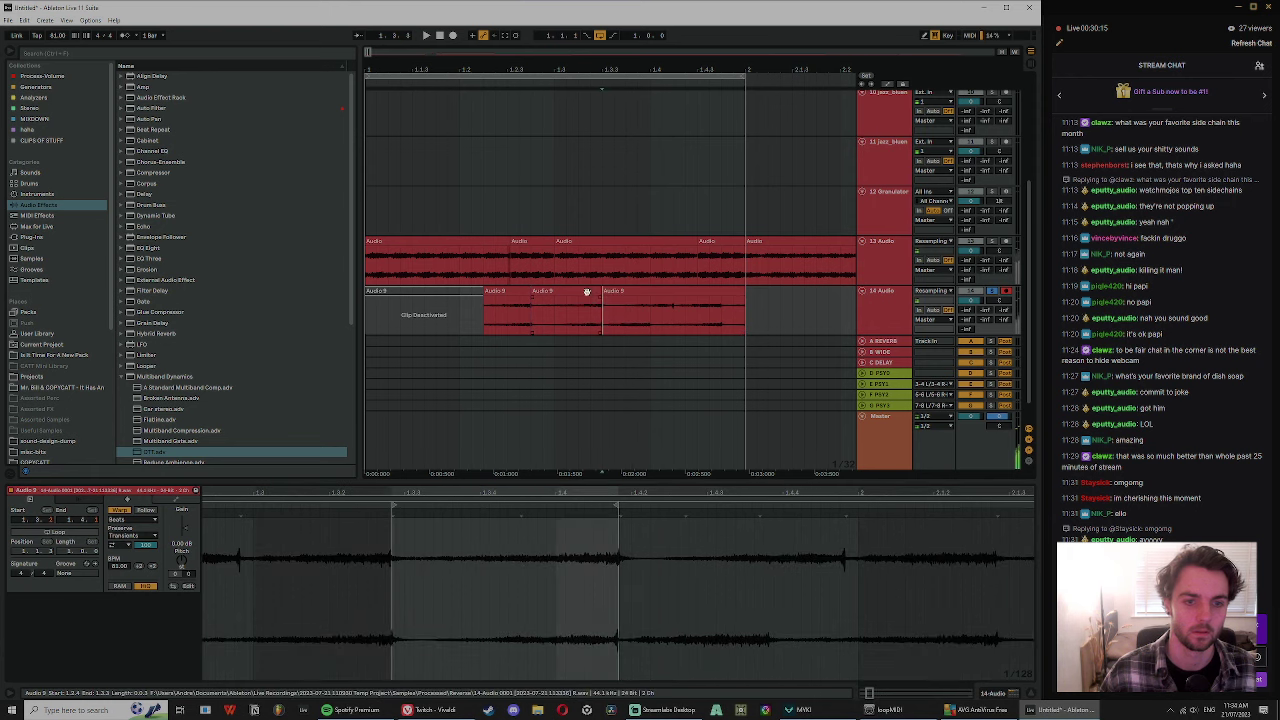
- Isolate the middle slice of the reversed clip by deactivating the slices around it, and turn off its warping
{"action": "left_click", "coordinate": [587, 292]}
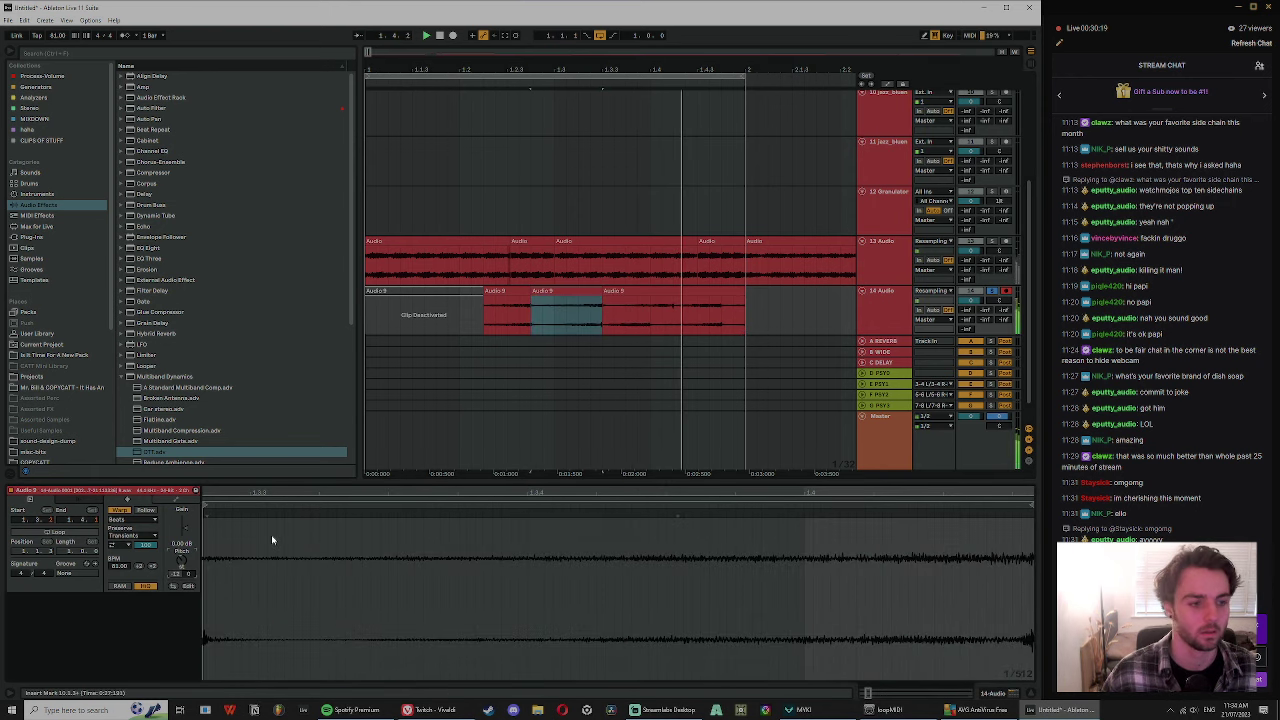
{"action": "left_click", "coordinate": [503, 294]}
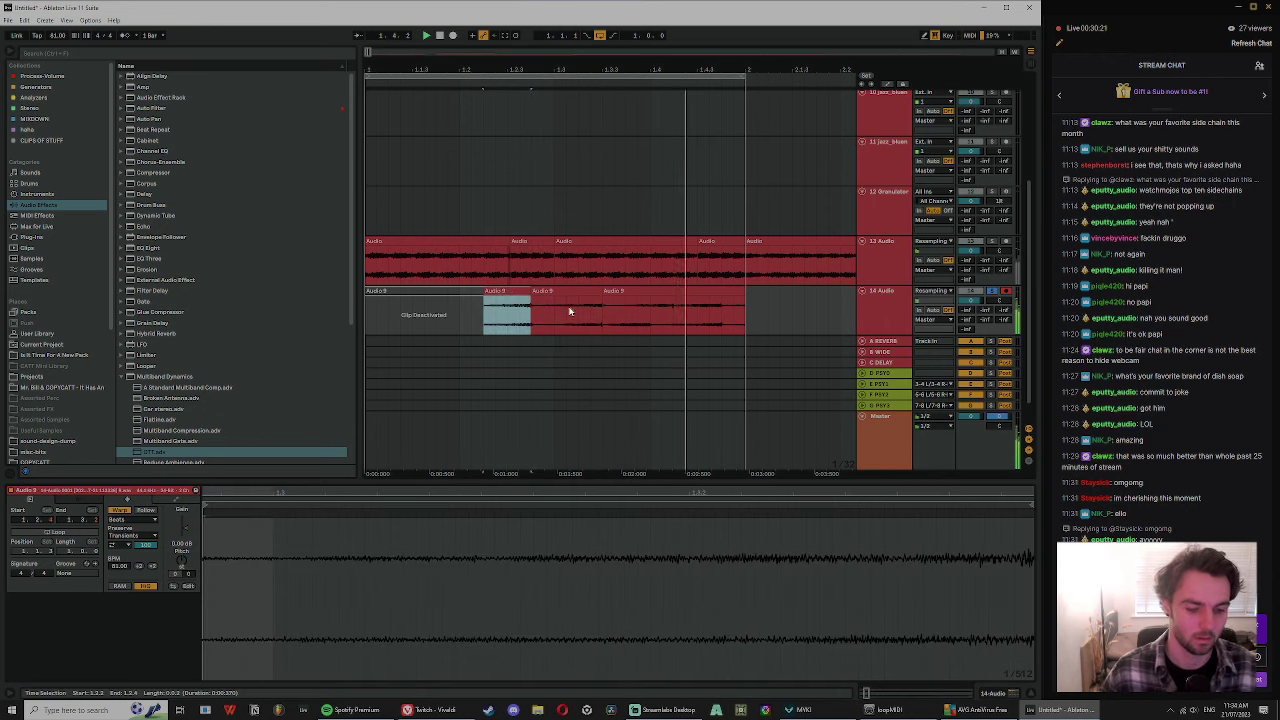
{"action": "key", "text": "0"}
{"action": "left_click", "coordinate": [645, 293]}
{"action": "key", "text": "0"}
{"action": "left_click", "coordinate": [577, 292]}
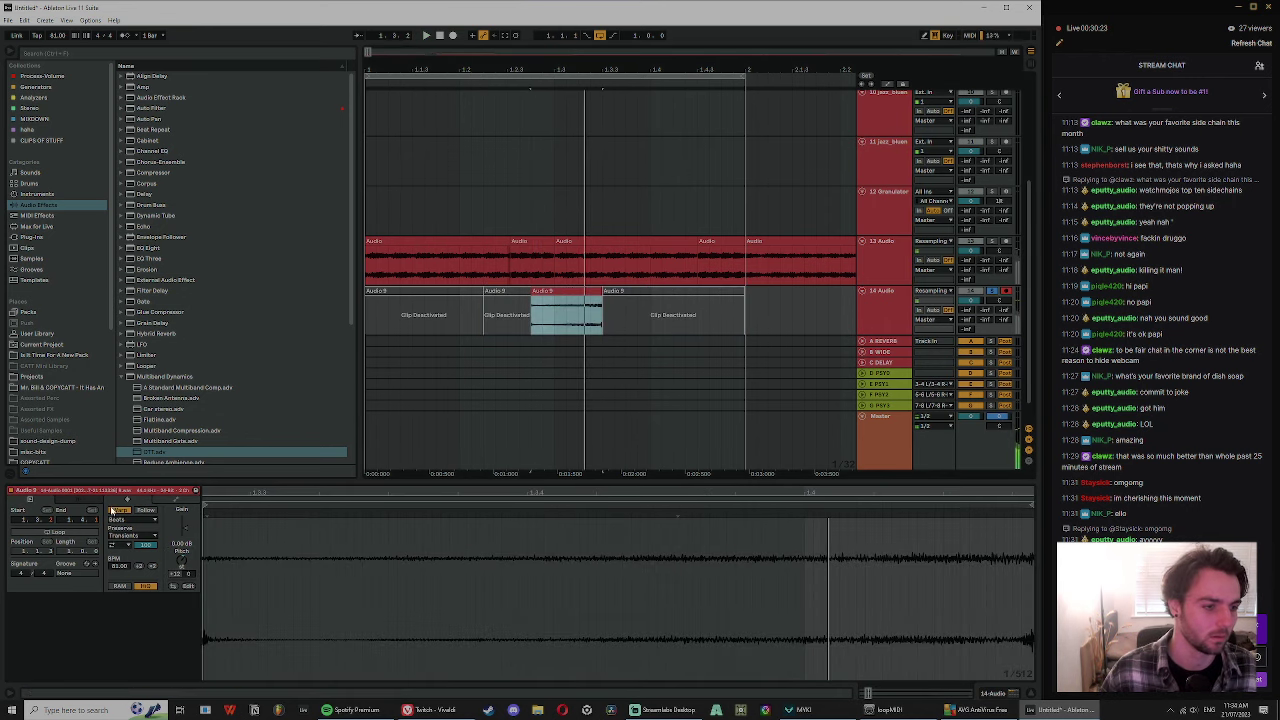
{"action": "left_click", "coordinate": [118, 510]}
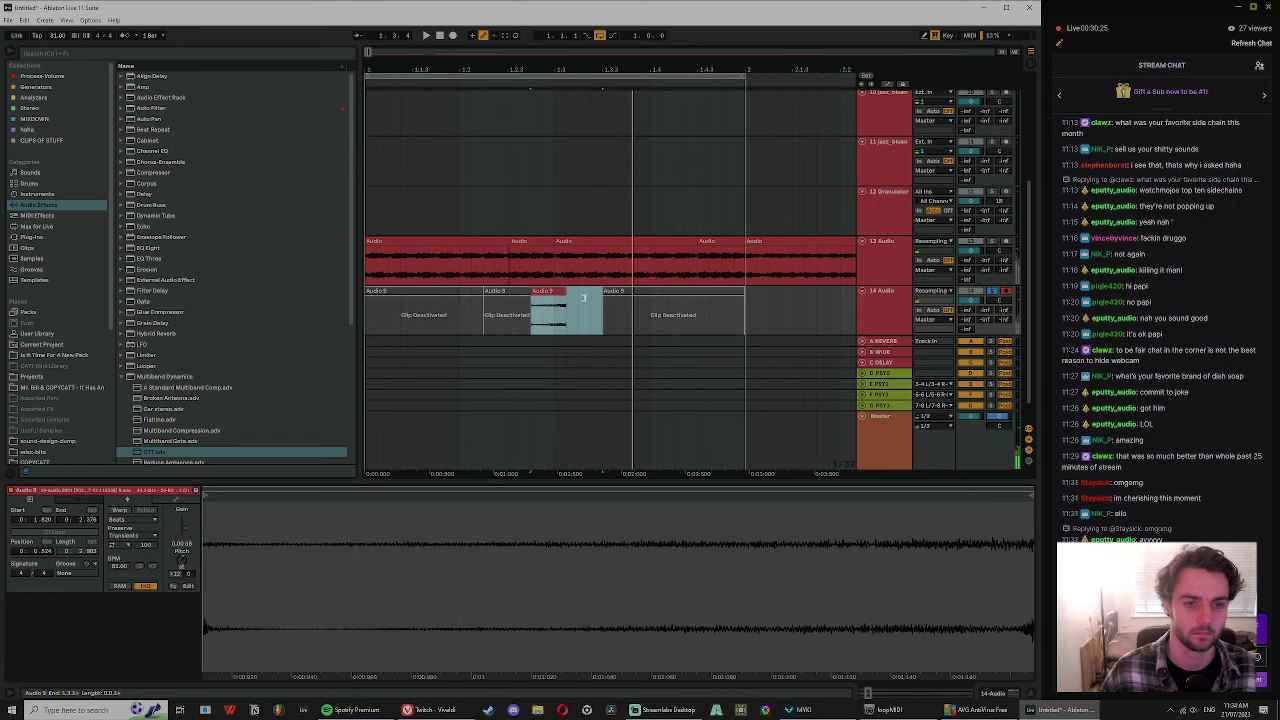
- Undo the last slice edits and deactivate the reversed clip from 1.2.2 to just before 1.4
{"action": "key", "text": "ctrl+z"}
{"action": "key", "text": "ctrl+z"}
{"action": "key", "text": "ctrl+z"}
{"action": "key", "text": "space"}
{"action": "left_click_drag", "start_coordinate": [530, 291], "coordinate": [640, 293]}
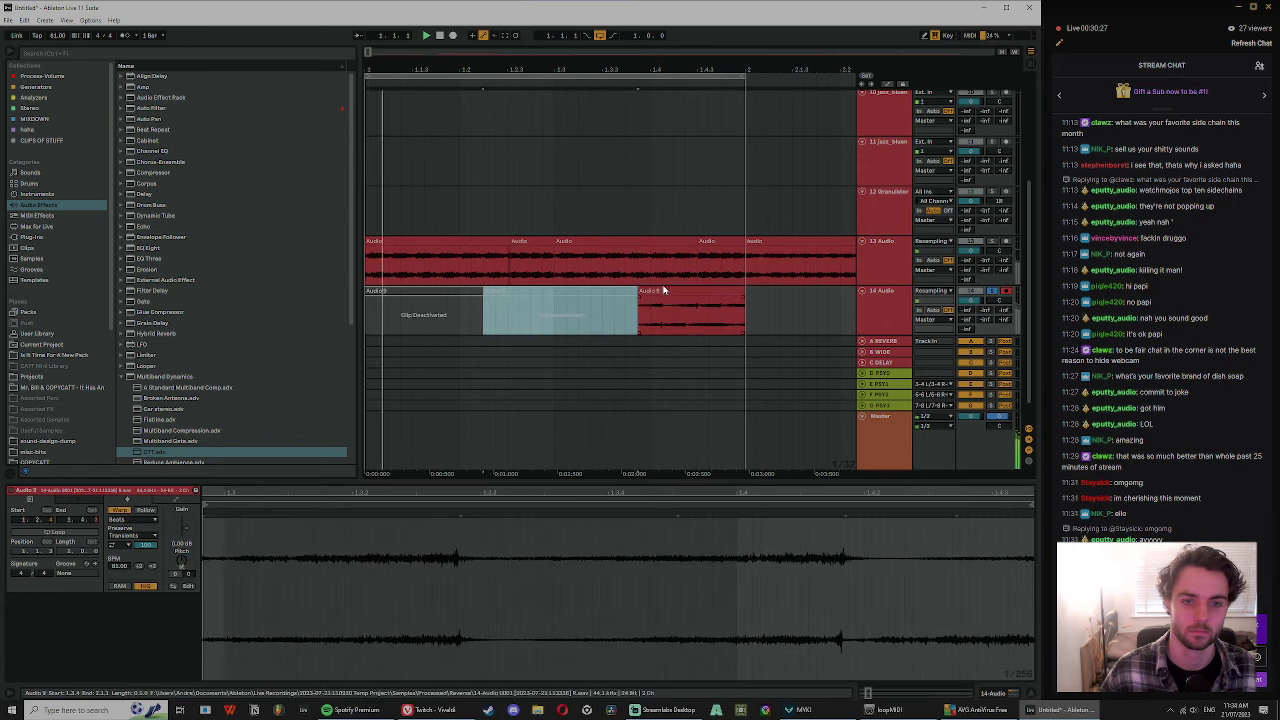
- Try the last active piece of the reversed clip unwarped and transposed, and undo the change
{"action": "double_click", "coordinate": [661, 290]}
{"action": "key", "text": "space"}
{"action": "left_click_drag", "start_coordinate": [182, 569], "coordinate": [182, 566]}
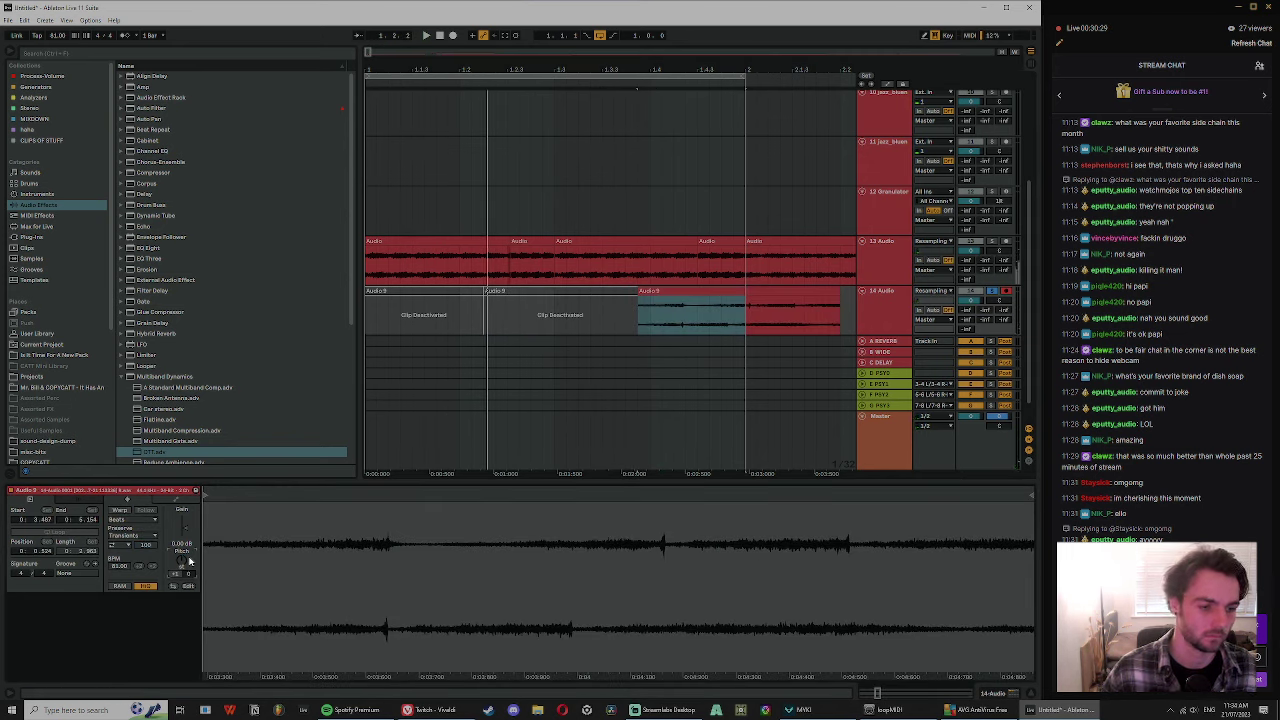
{"action": "key", "text": "ctrl+z"}
- Move the active reversed piece to start at the loop's end, and audition 13 Audio in solo
{"action": "left_click_drag", "start_coordinate": [669, 291], "coordinate": [774, 303]}
{"action": "left_click", "coordinate": [997, 252]}
{"action": "key", "text": "space"}
{"action": "left_click", "coordinate": [406, 242]}
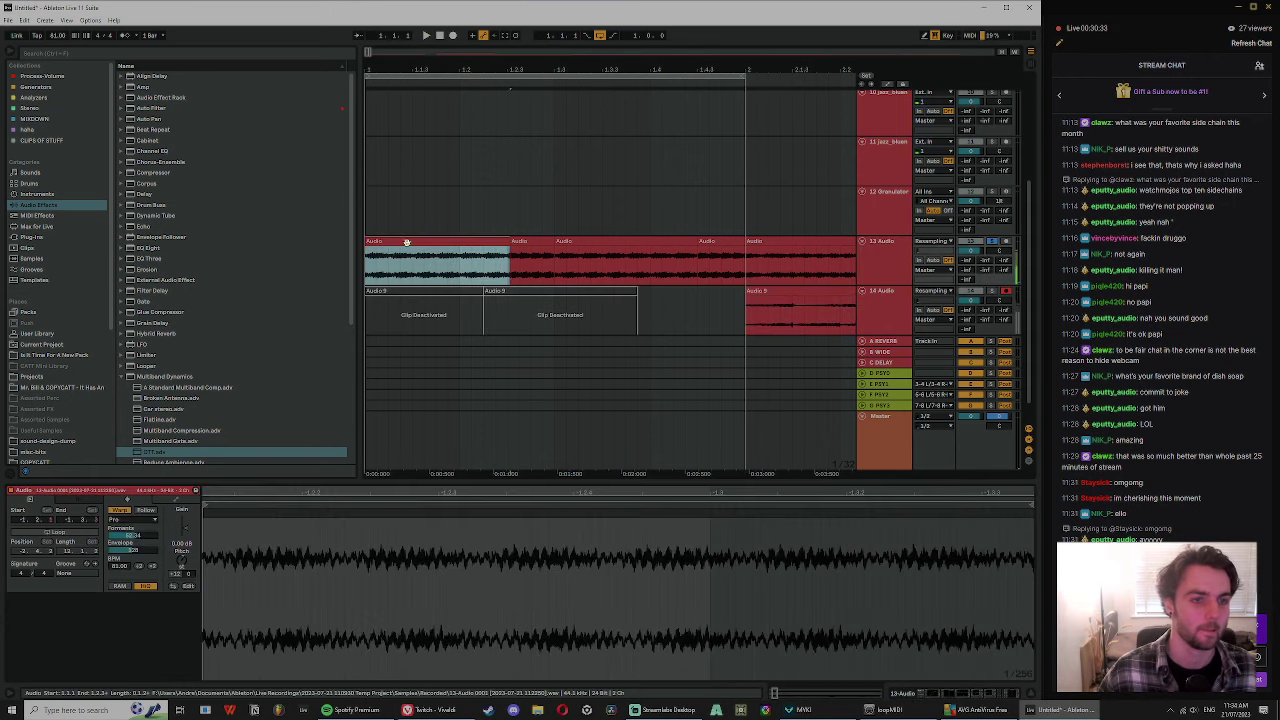
{"action": "key", "text": "space"}
{"action": "key", "text": "space"}
- Switch off both Auto Filters, the OTT devices and the Echo in the 13 Audio effect chain
{"action": "double_click", "coordinate": [889, 263]}
{"action": "key", "text": "XF86AudioRaiseVolume"}
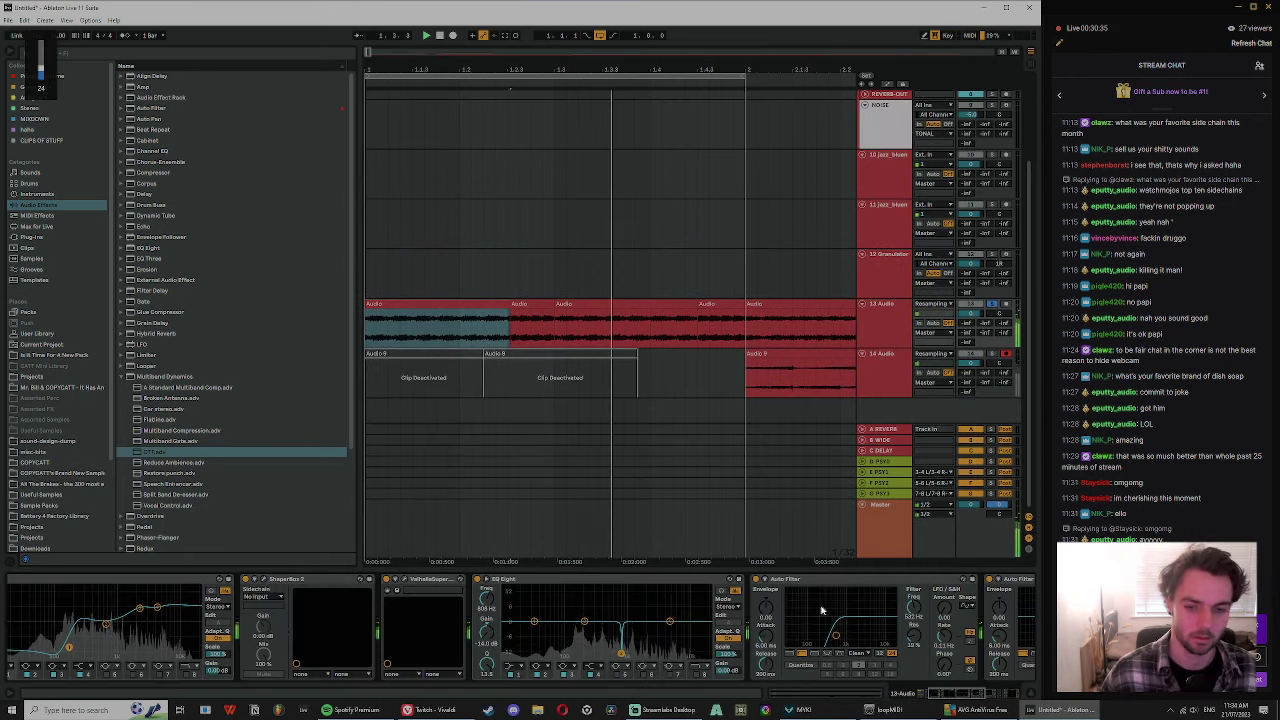
{"action": "left_click_drag", "start_coordinate": [959, 697], "coordinate": [975, 696]}
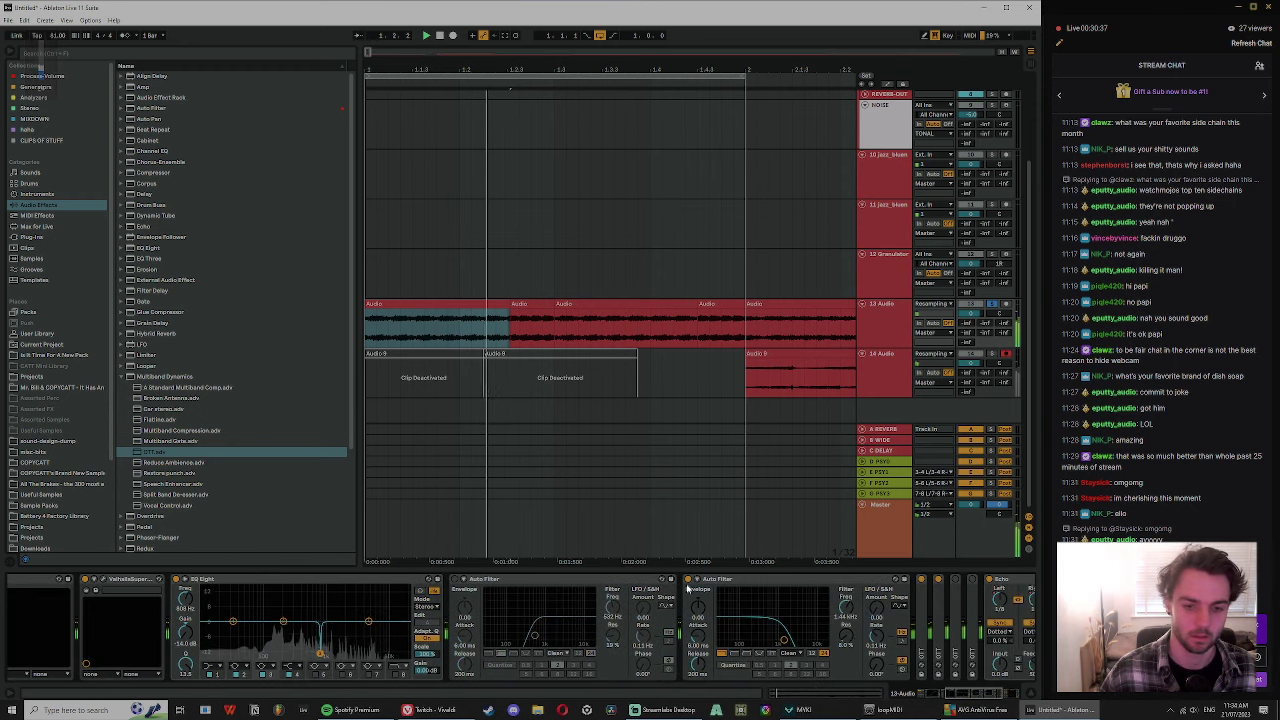
{"action": "left_click", "coordinate": [992, 694]}
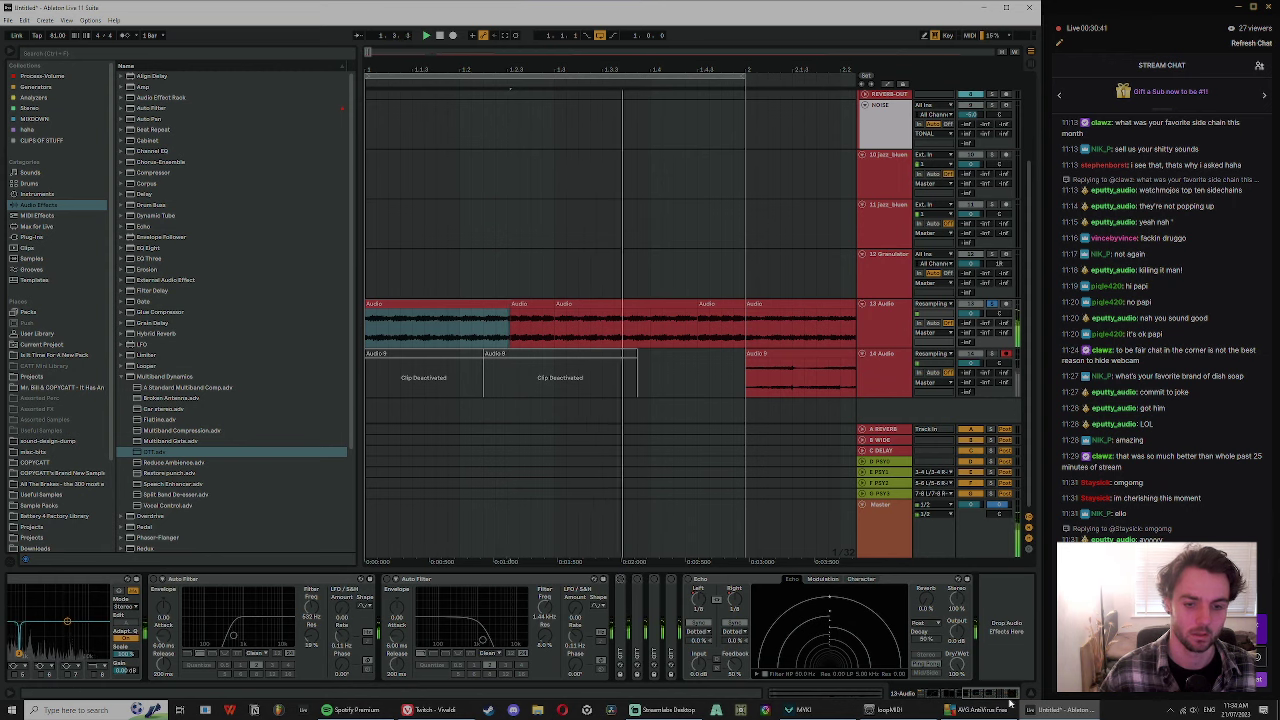
{"action": "left_click_drag", "start_coordinate": [980, 693], "coordinate": [922, 690]}
- Raise the first dip of the ShaperBox 2 volume curve to about mid-height and flatten the decay leading into it
{"action": "left_click", "coordinate": [455, 584]}
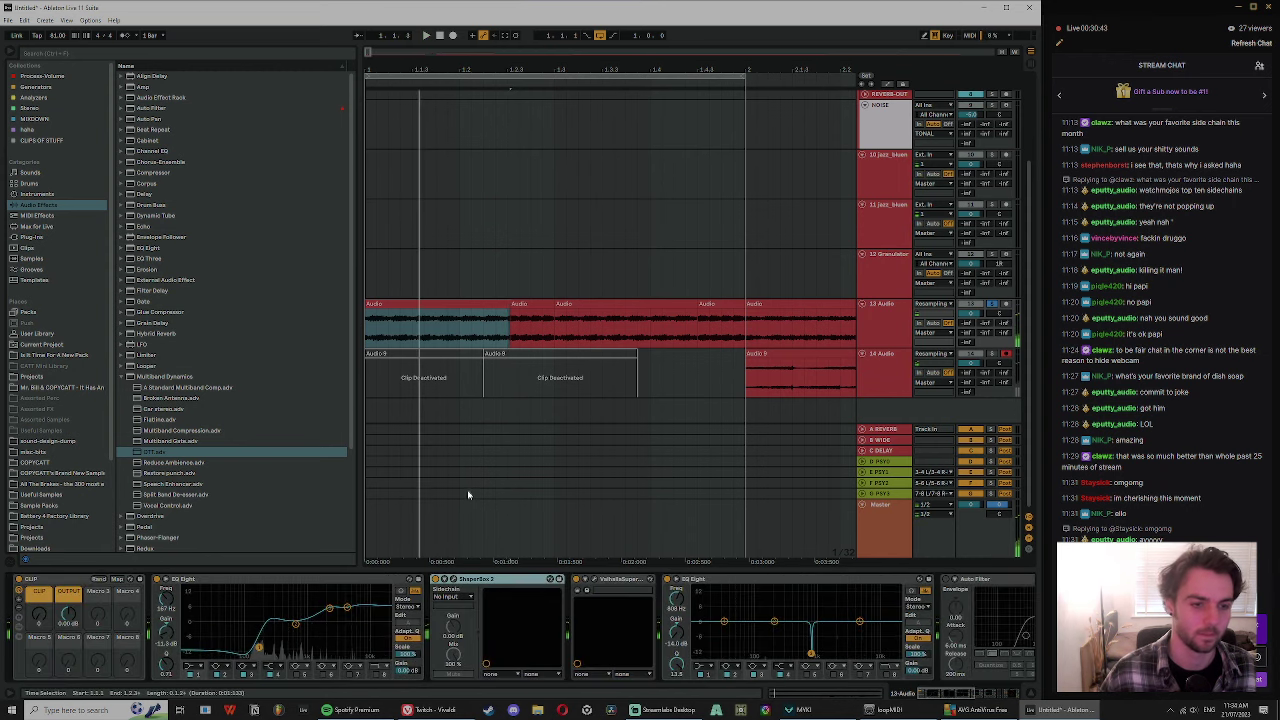
{"action": "left_click", "coordinate": [446, 580]}
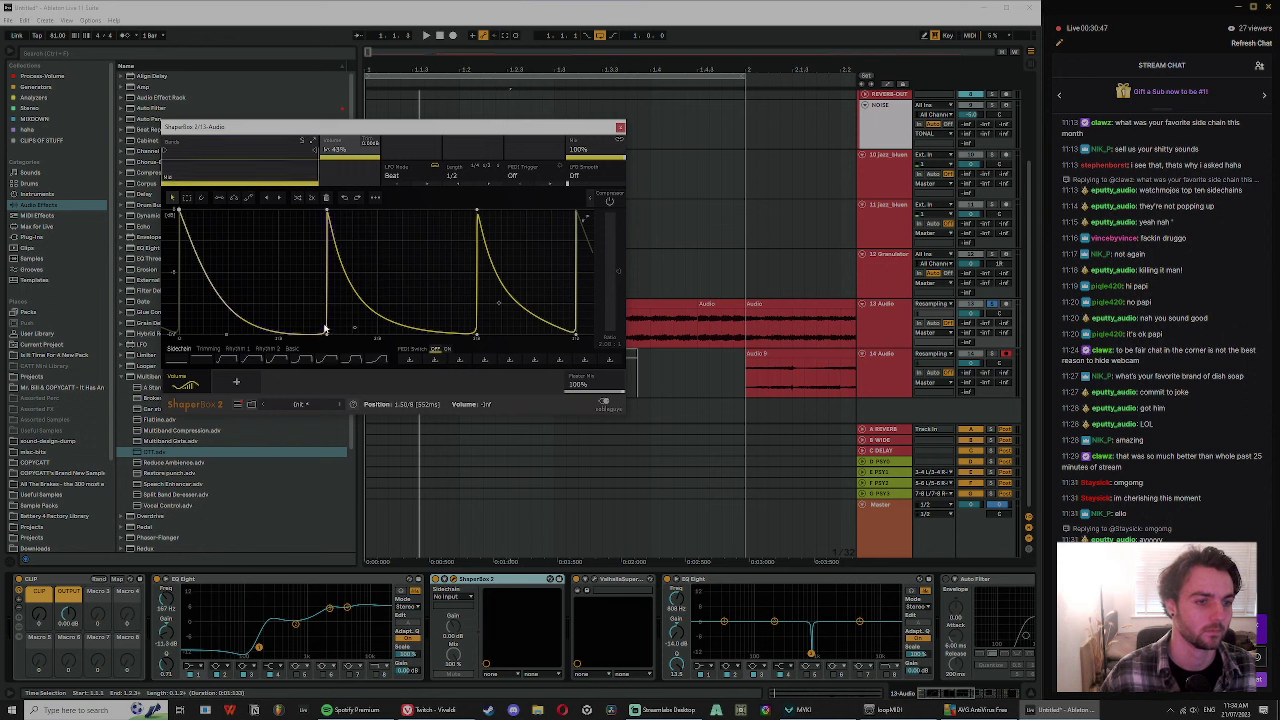
{"action": "left_click_drag", "start_coordinate": [327, 280], "coordinate": [327, 269]}
{"action": "key", "text": "space"}
{"action": "left_click_drag", "start_coordinate": [227, 334], "coordinate": [228, 279]}
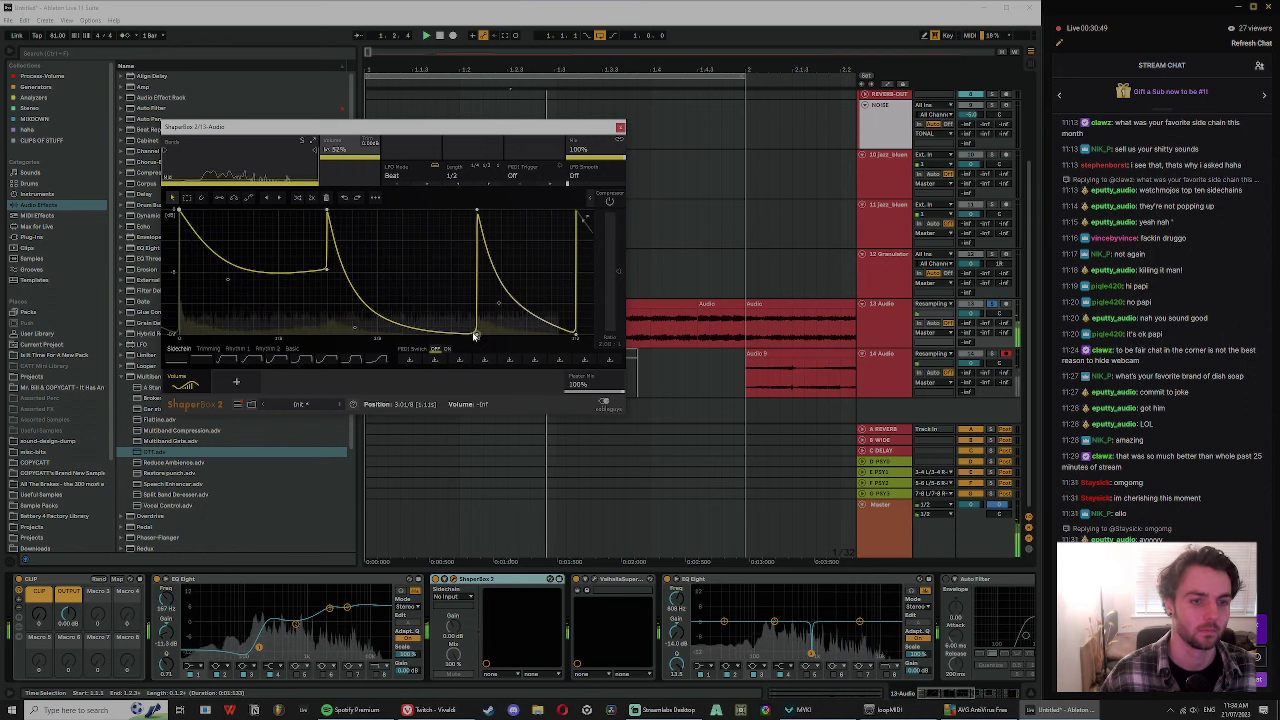
- Raise the second and third dips of the volume curve above mid-height and soften all three decays
{"action": "left_click_drag", "start_coordinate": [476, 334], "coordinate": [477, 253]}
{"action": "left_click_drag", "start_coordinate": [354, 321], "coordinate": [355, 232]}
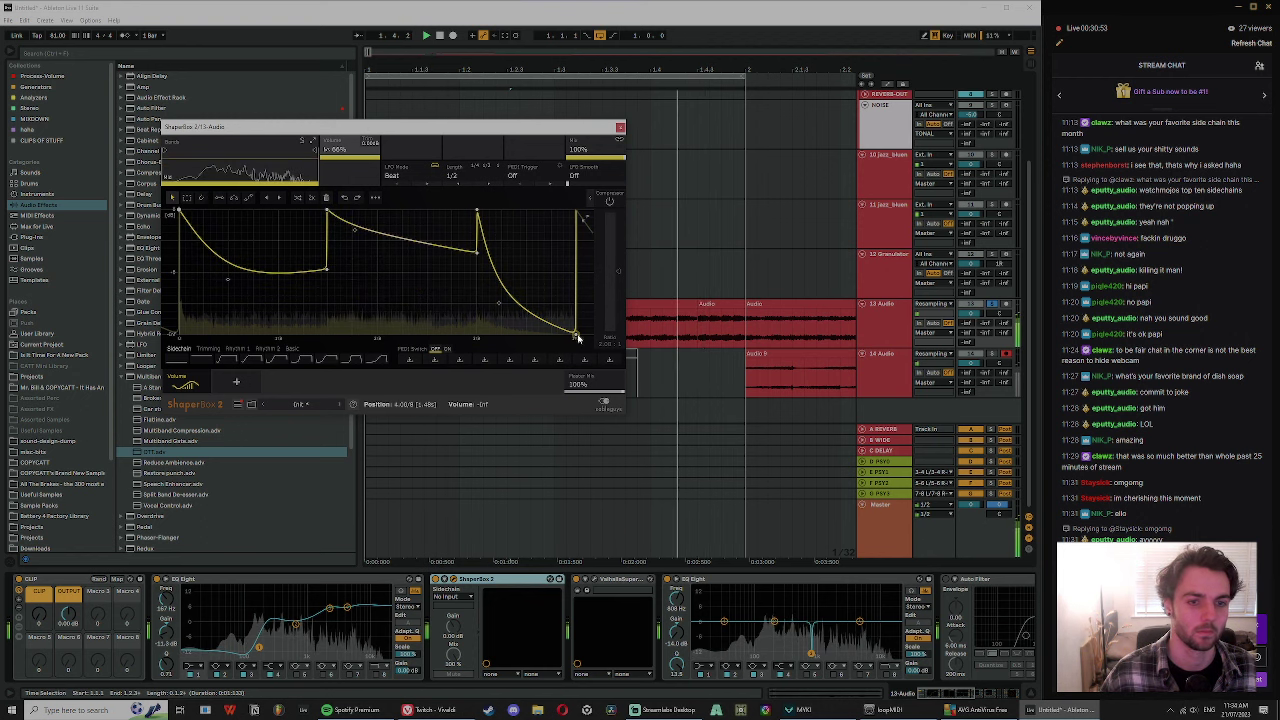
{"action": "left_click_drag", "start_coordinate": [576, 333], "coordinate": [576, 244]}
{"action": "left_click_drag", "start_coordinate": [505, 267], "coordinate": [539, 245]}
{"action": "left_click_drag", "start_coordinate": [355, 230], "coordinate": [392, 237]}
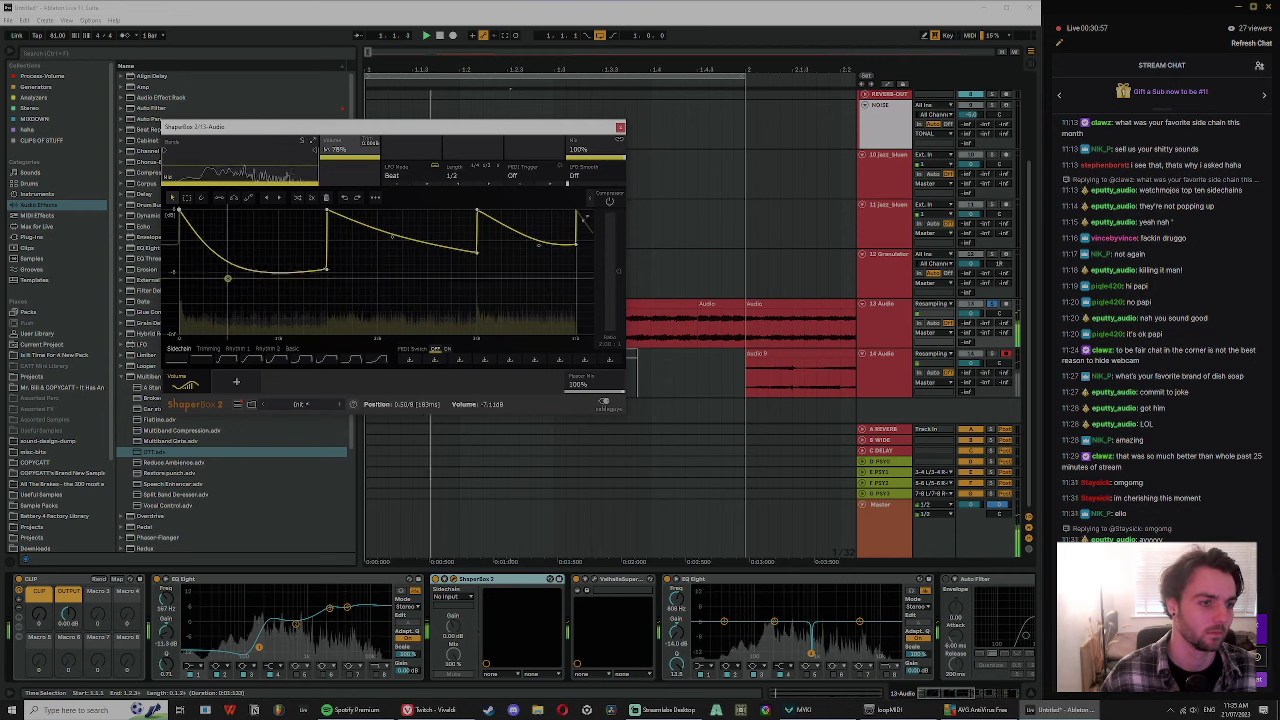
{"action": "left_click_drag", "start_coordinate": [228, 279], "coordinate": [243, 254]}
{"action": "left_click", "coordinate": [620, 128]}
- Search the browser for "hat loop" with the 13 Audio track selected
{"action": "left_click", "coordinate": [886, 331]}
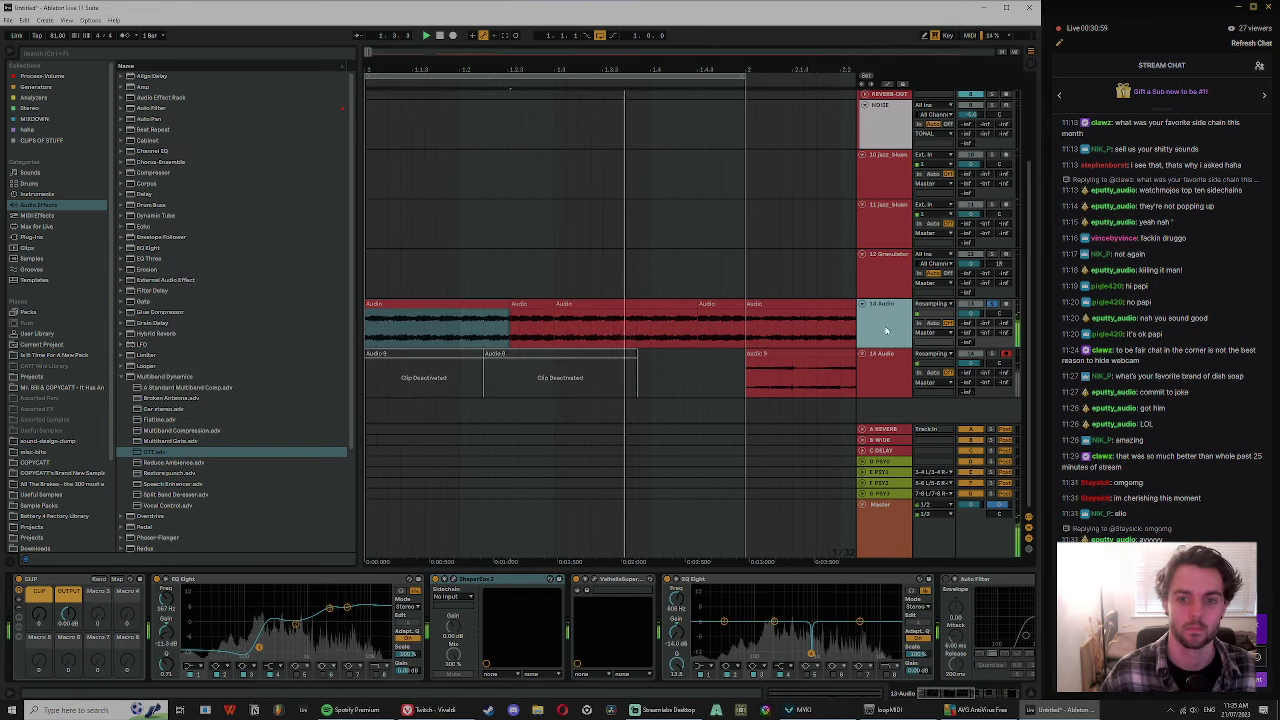
{"action": "left_click", "coordinate": [153, 54]}
{"action": "type", "text": "eq t"}
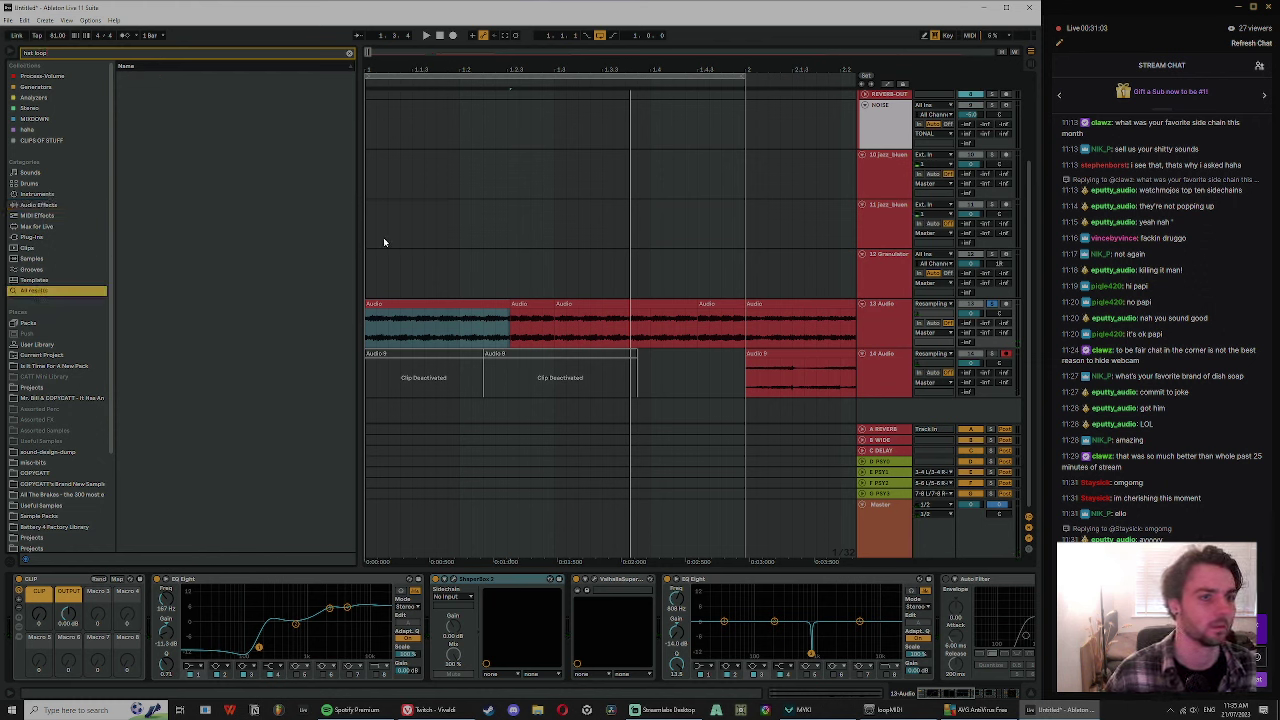
- Preview a range of hat loops from the search results, including hat loop.aif, Hat Loop.wav and the Cymatics loops
{"action": "left_click", "coordinate": [156, 335]}
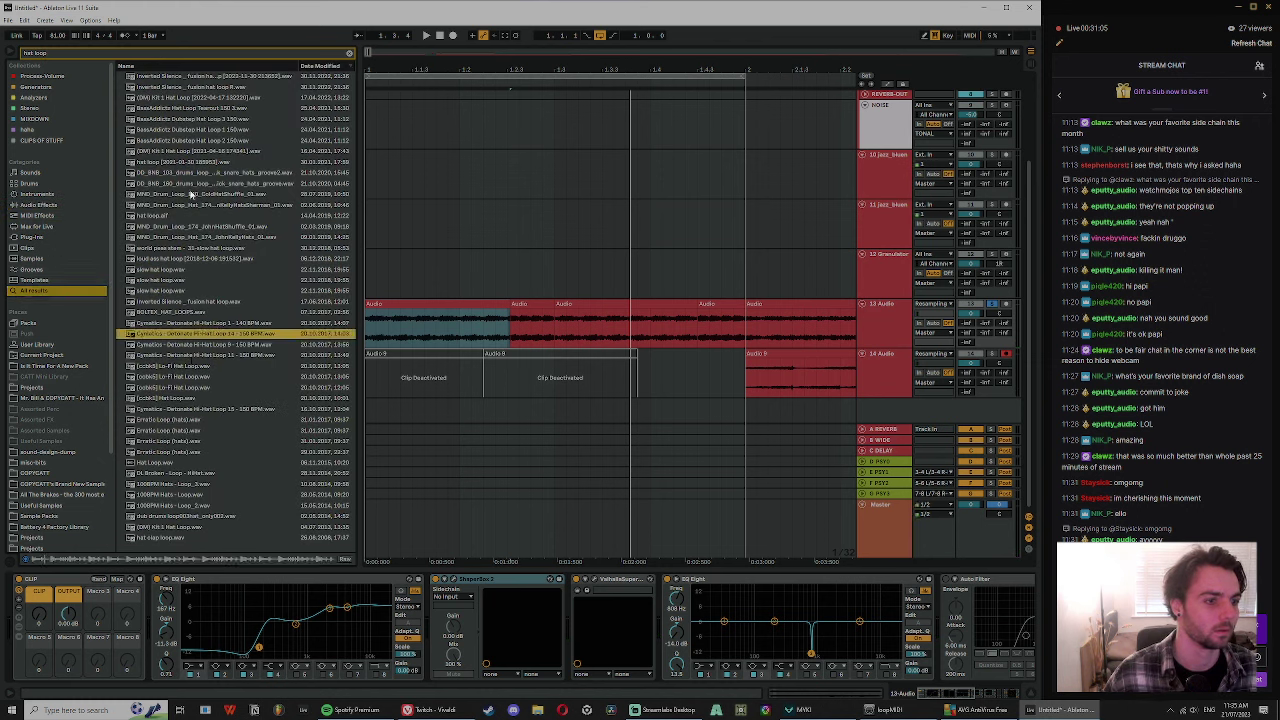
{"action": "left_click", "coordinate": [209, 216]}
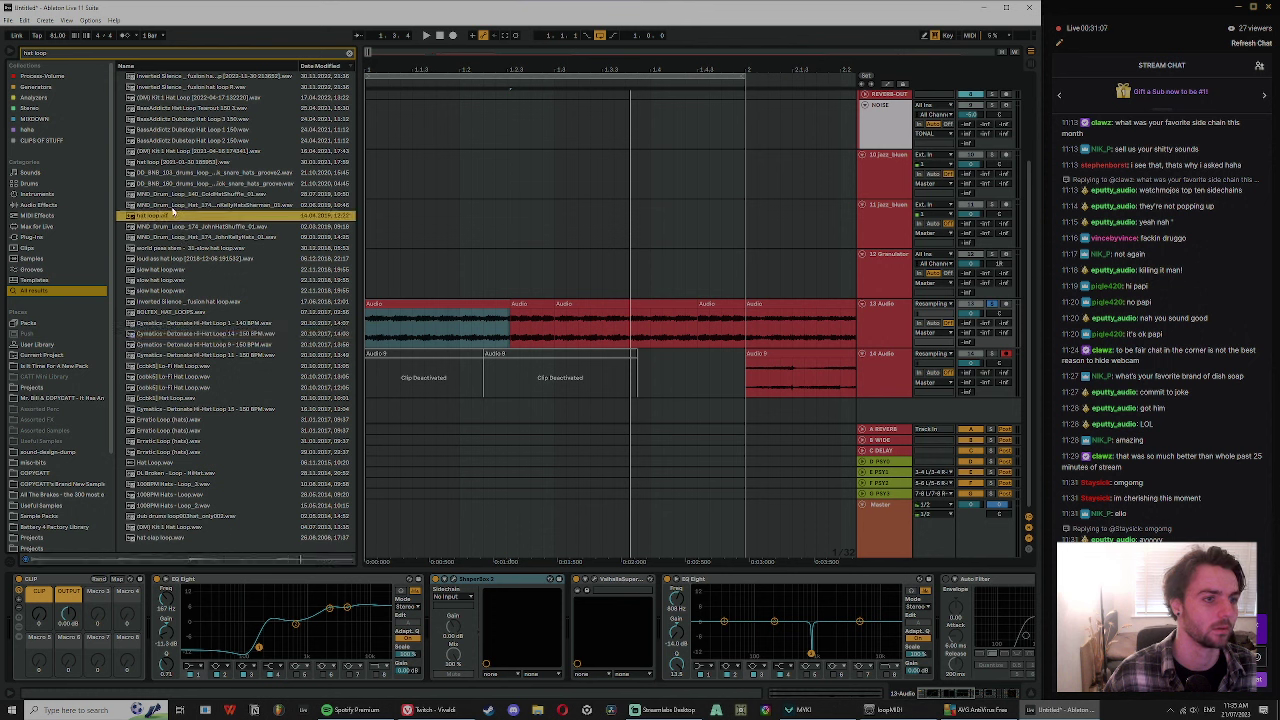
{"action": "left_click", "coordinate": [178, 162]}
{"action": "left_click", "coordinate": [190, 398]}
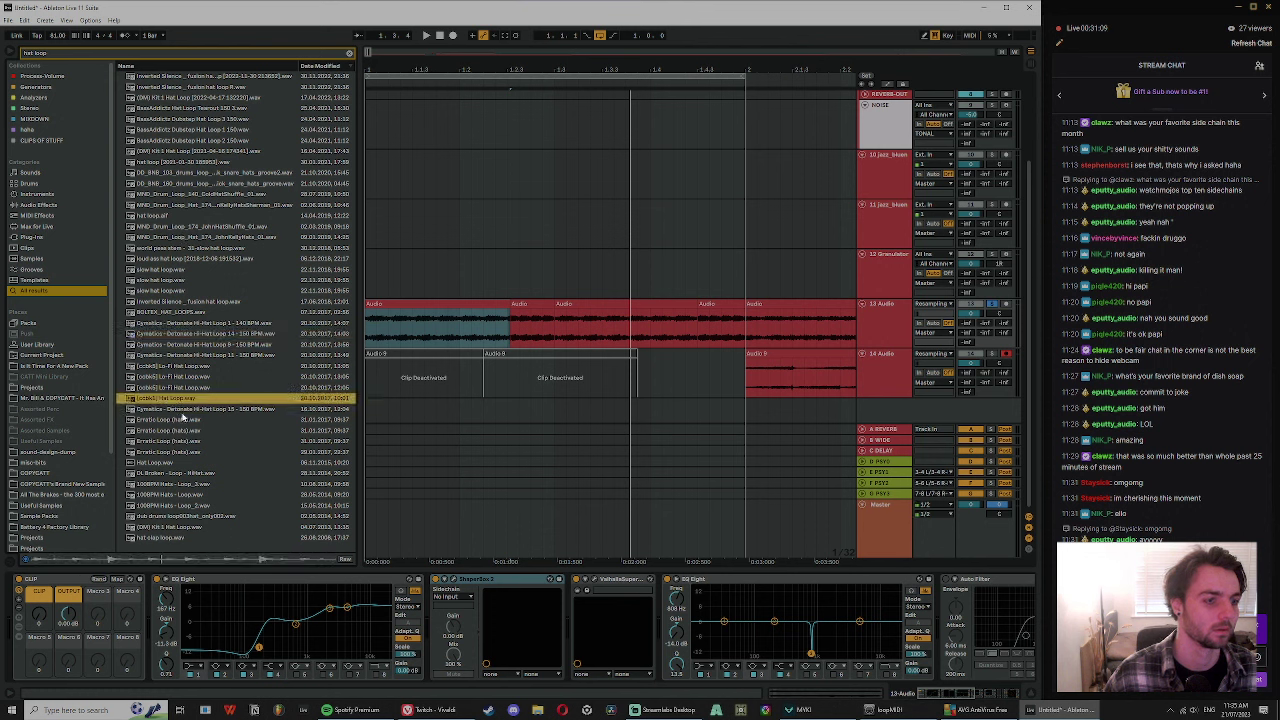
{"action": "left_click", "coordinate": [184, 452]}
{"action": "left_click", "coordinate": [193, 464]}
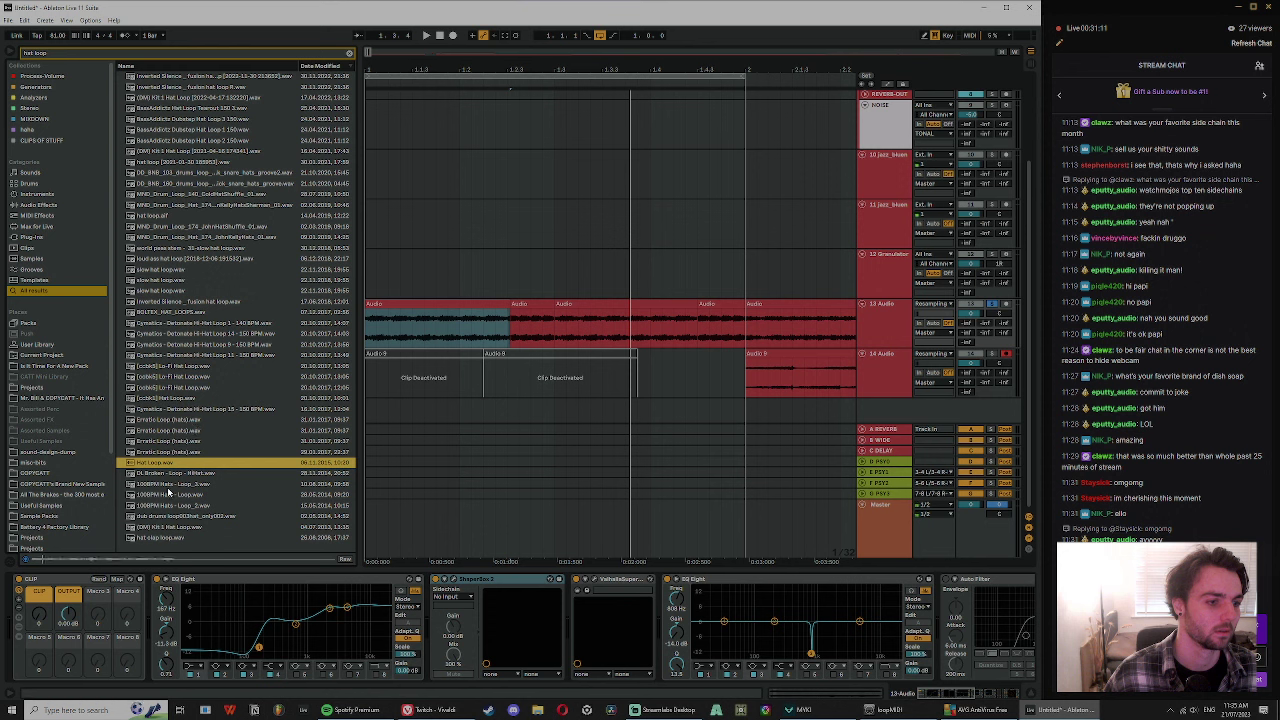
{"action": "left_click", "coordinate": [172, 518]}
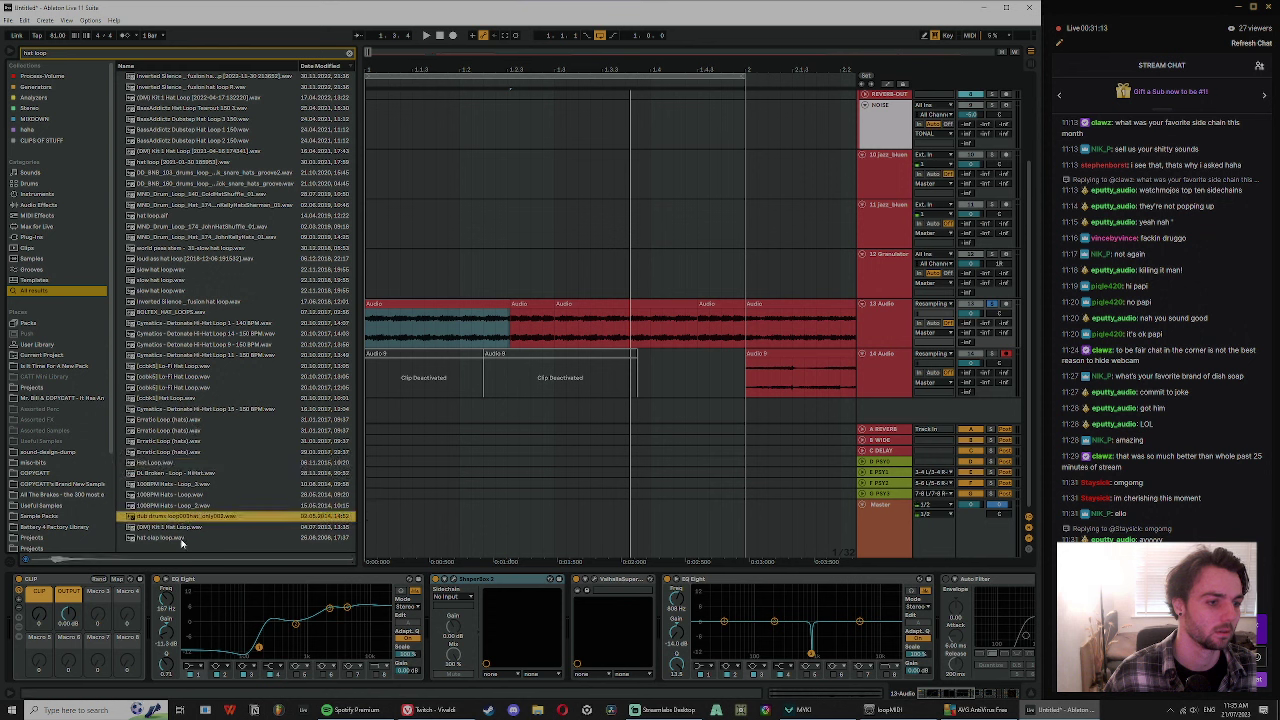
{"action": "left_click", "coordinate": [179, 538]}
{"action": "left_click", "coordinate": [236, 184]}
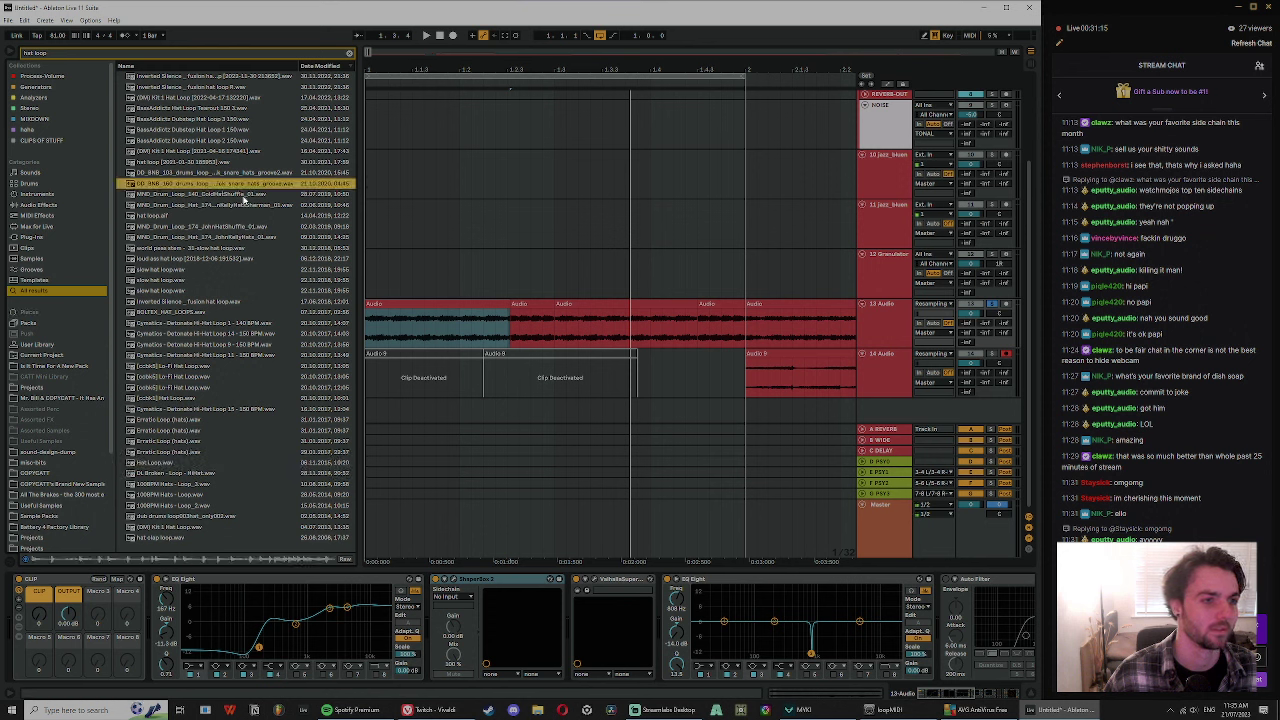
{"action": "left_click", "coordinate": [194, 152]}
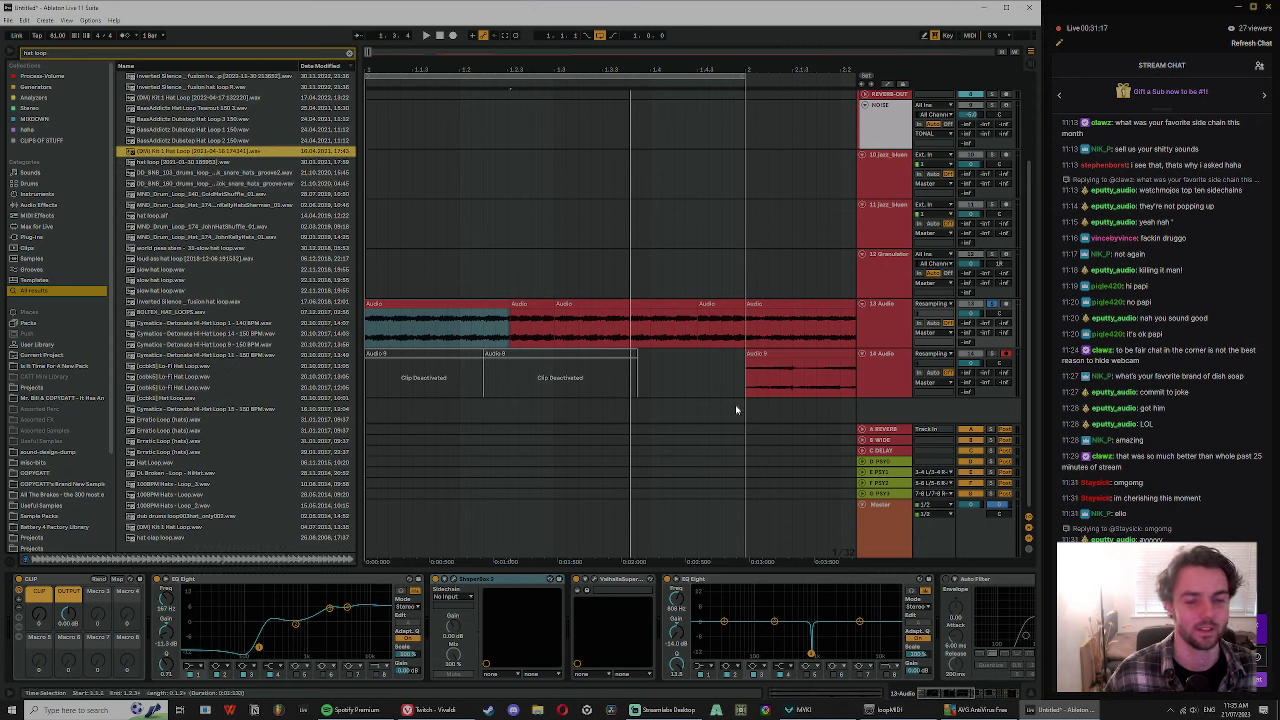
- Insert a new audio track directly below 13 Audio
{"action": "left_click", "coordinate": [614, 380]}
{"action": "left_click", "coordinate": [887, 317]}
{"action": "key", "text": "ctrl+t"}
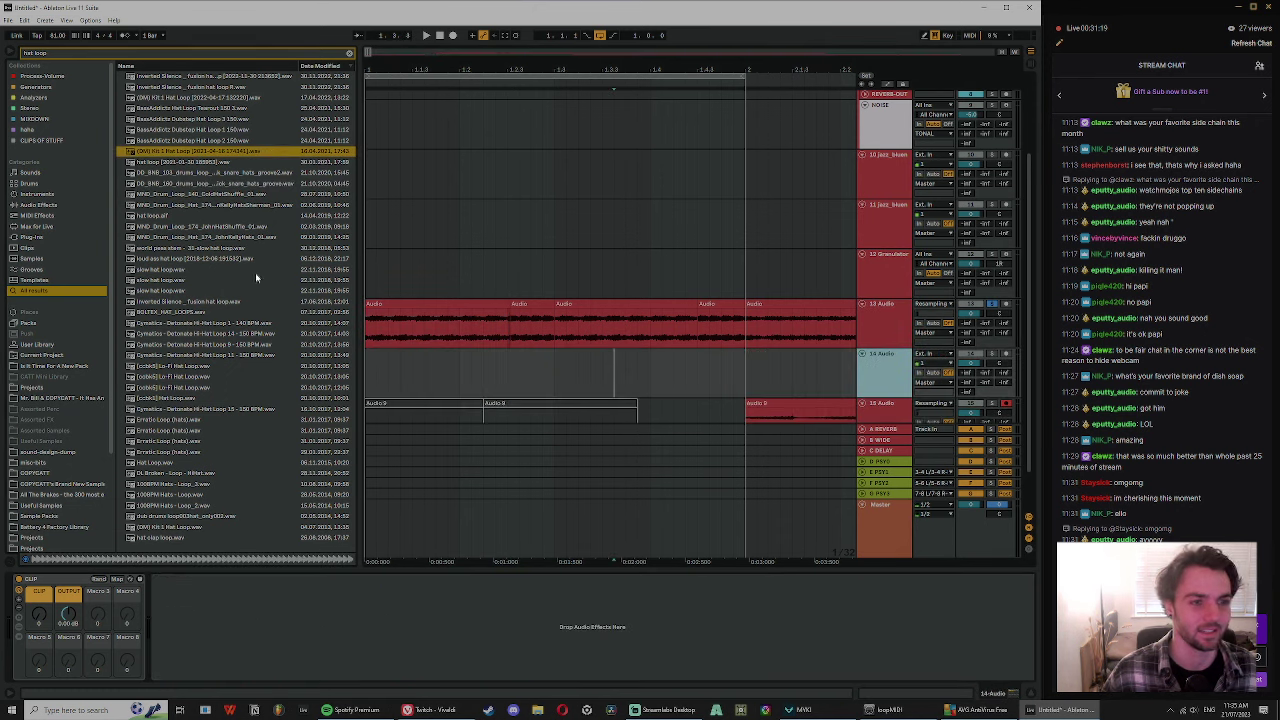
- Preview the neighbouring hat loops and place "Inverted Silence _ fusion hat loop.wav" at the start of the new track
{"action": "left_click", "coordinate": [195, 356]}
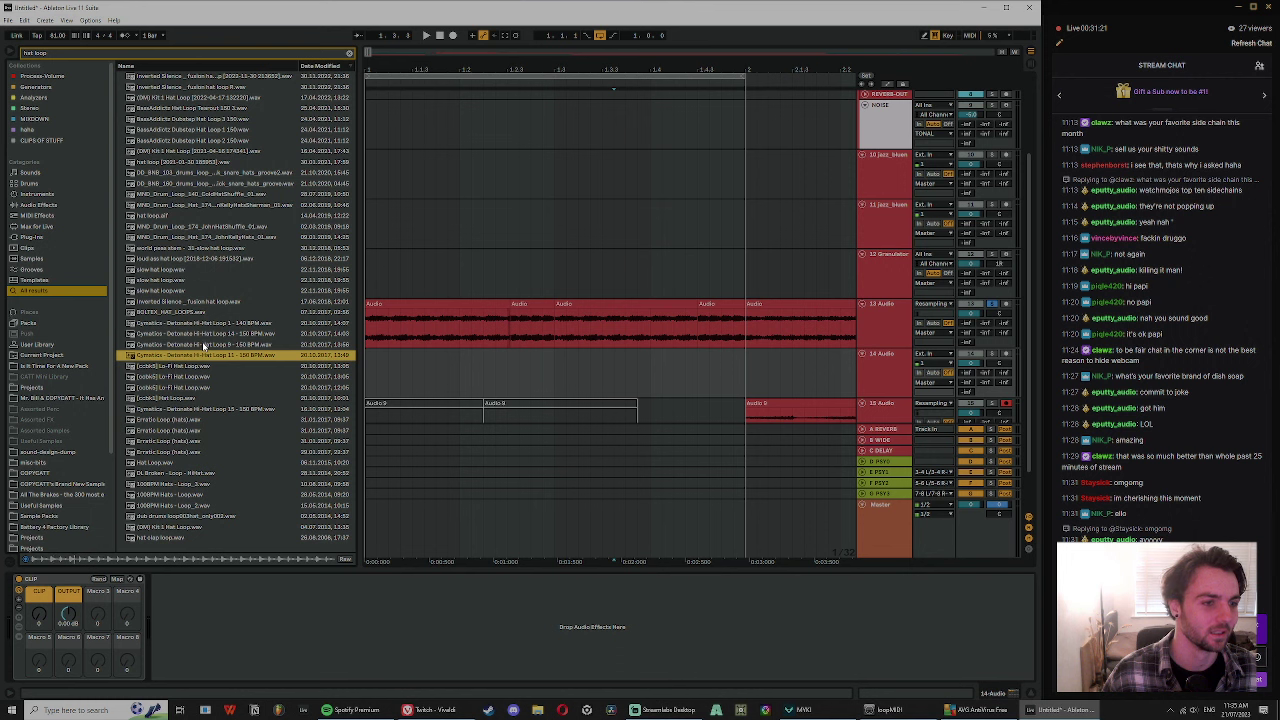
{"action": "left_click", "coordinate": [203, 344]}
{"action": "left_click", "coordinate": [199, 335]}
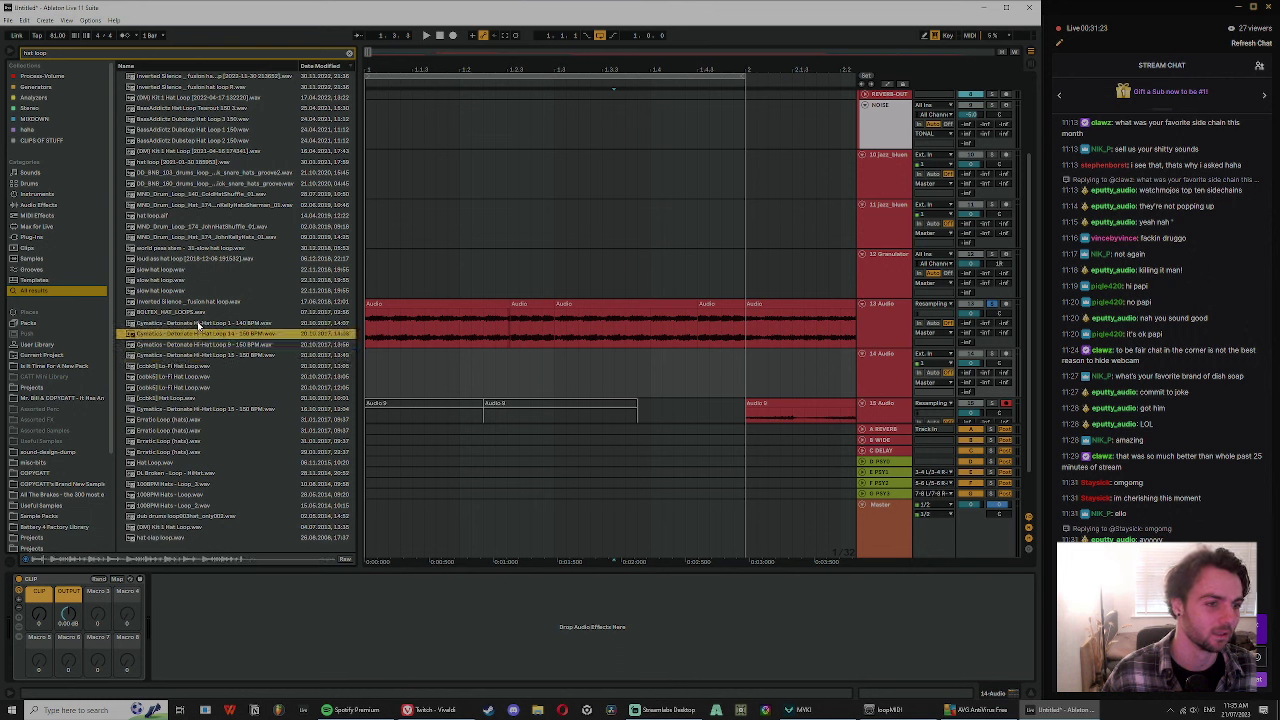
{"action": "left_click", "coordinate": [198, 324]}
{"action": "left_click", "coordinate": [188, 312]}
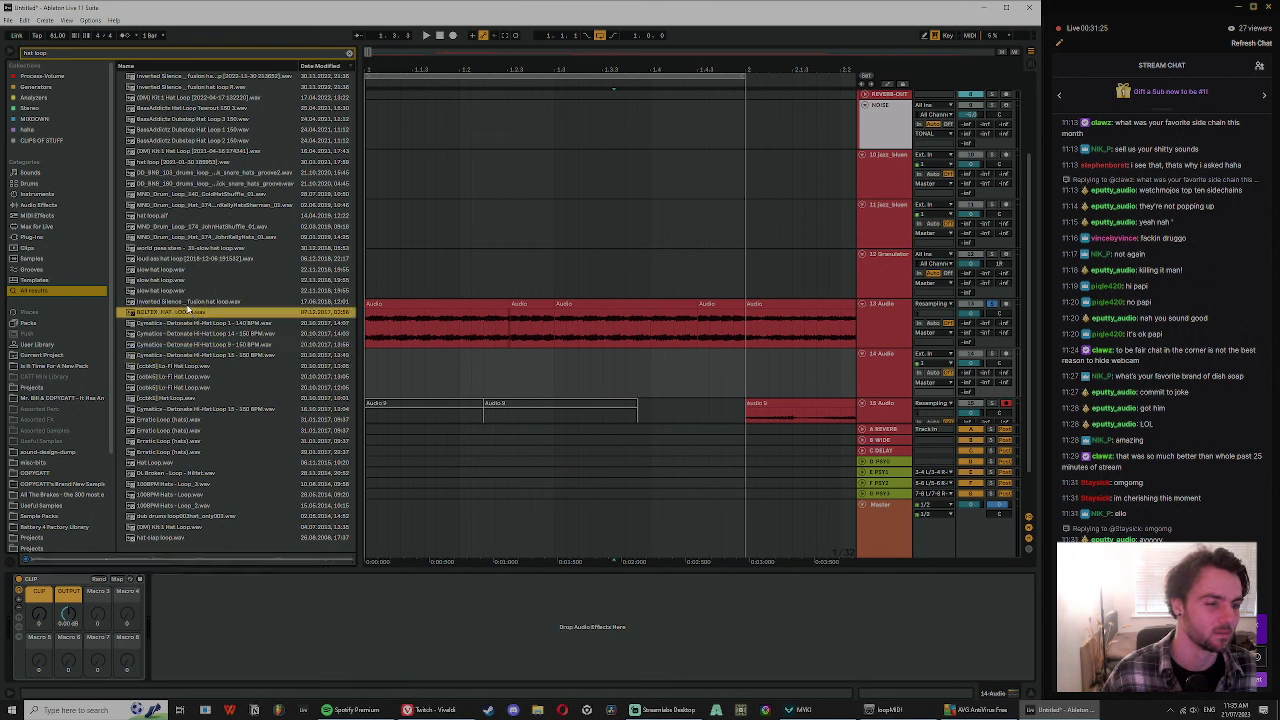
{"action": "left_click", "coordinate": [186, 303]}
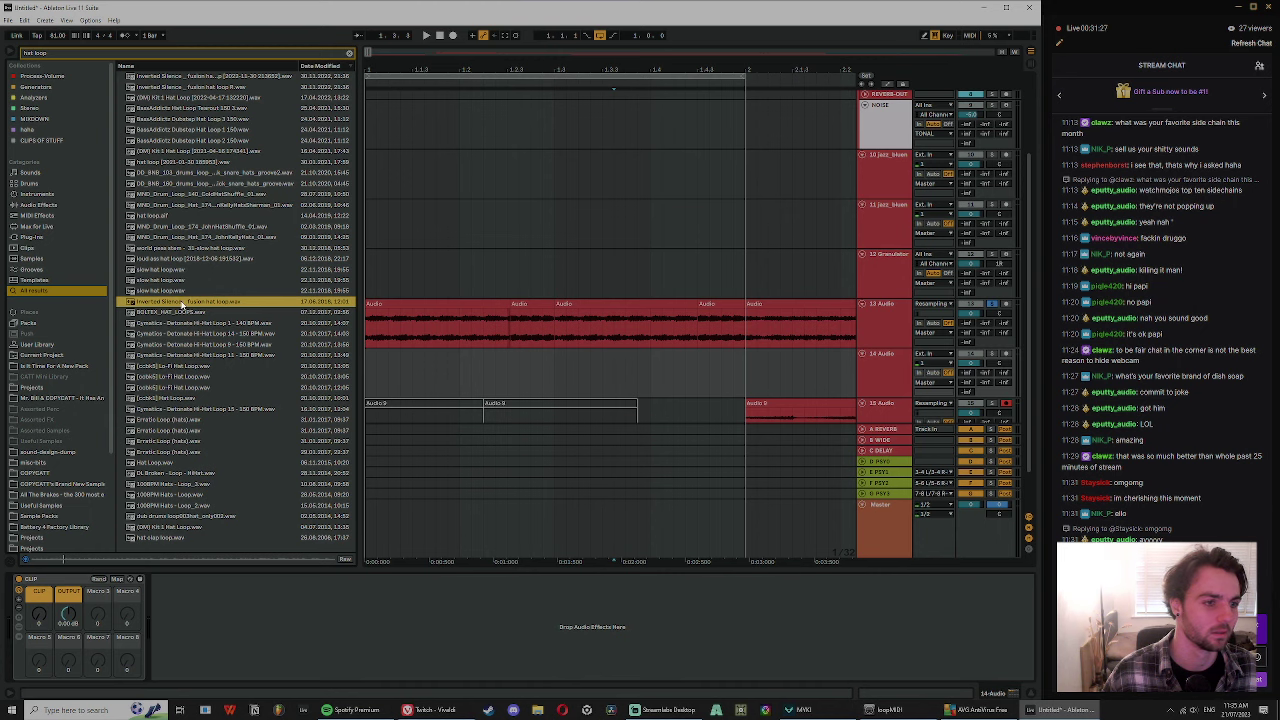
{"action": "left_click_drag", "start_coordinate": [400, 364], "coordinate": [400, 372]}
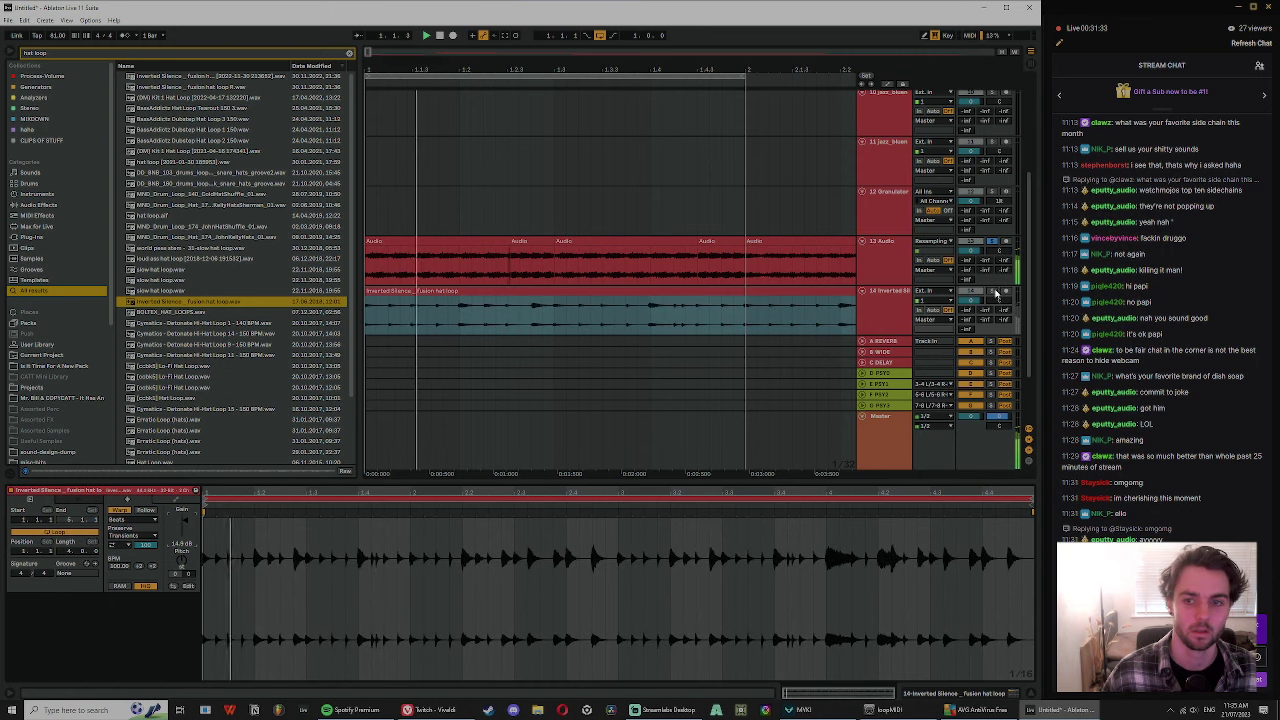
- Consolidate the fusion hat loop clip on its track into a new audio clip
{"action": "left_click", "coordinate": [772, 312]}
{"action": "left_click", "coordinate": [558, 319]}
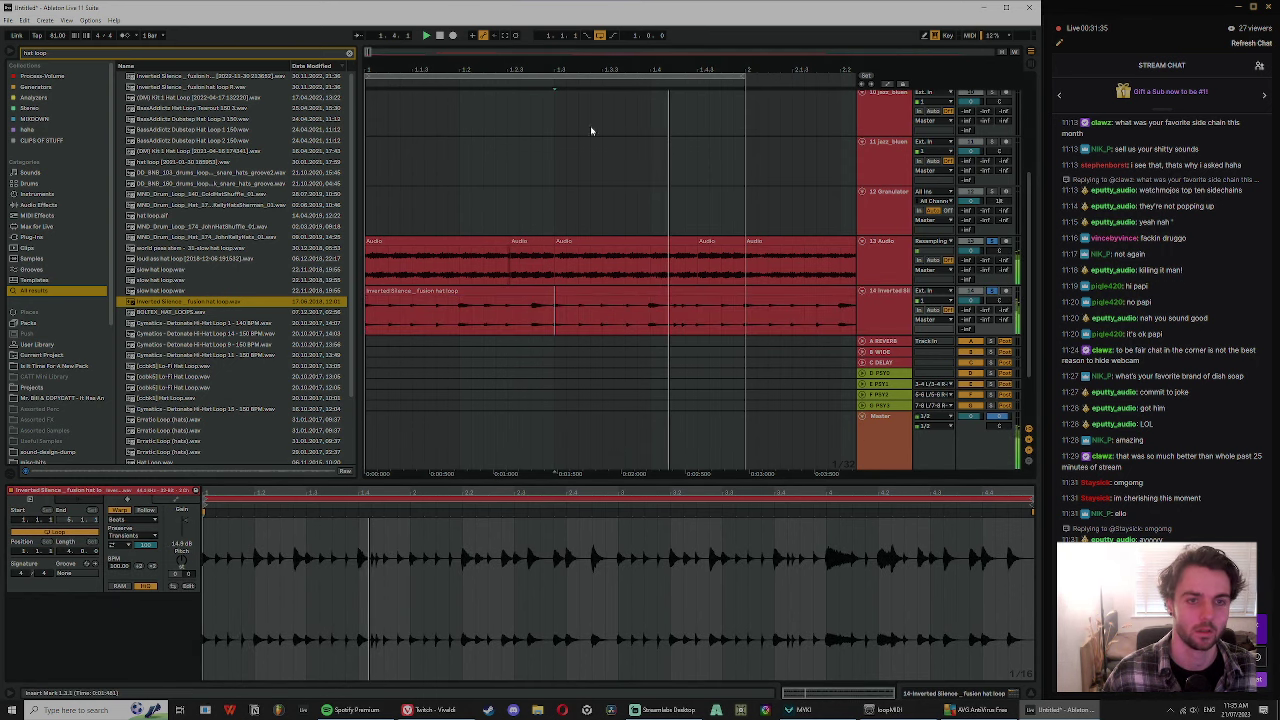
{"action": "left_click", "coordinate": [500, 290]}
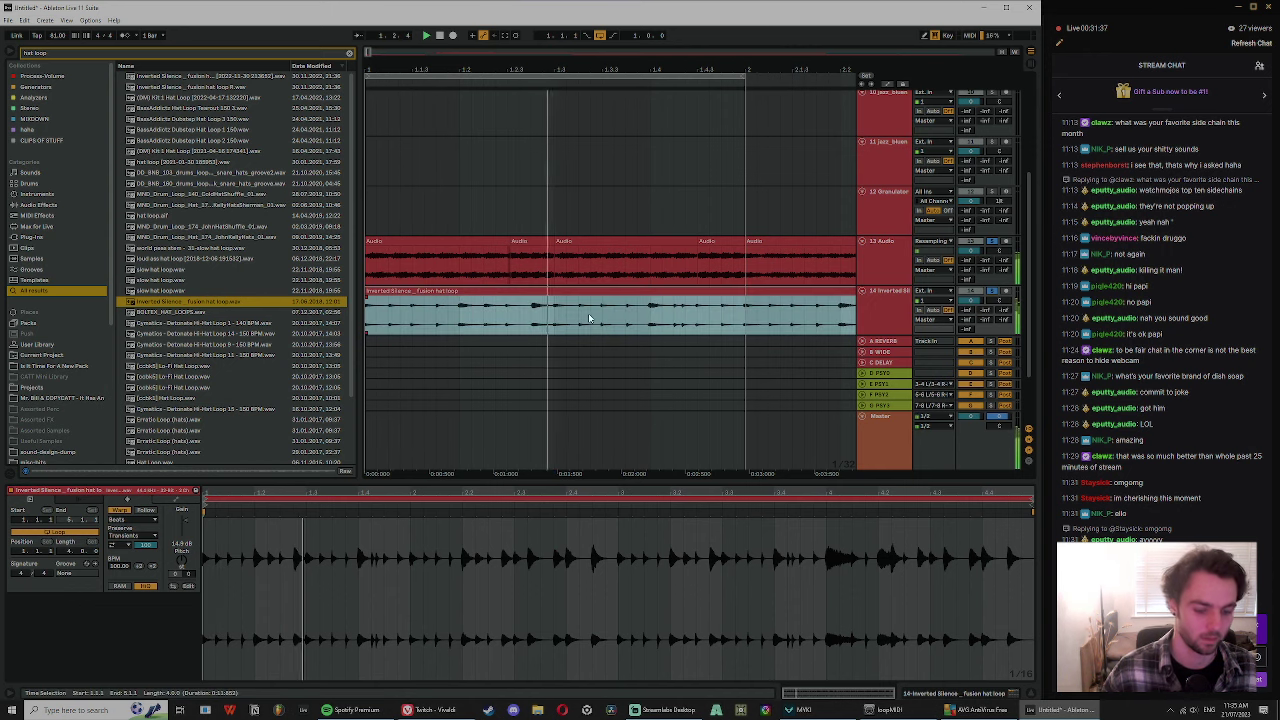
{"action": "key", "text": "ctrl+j"}
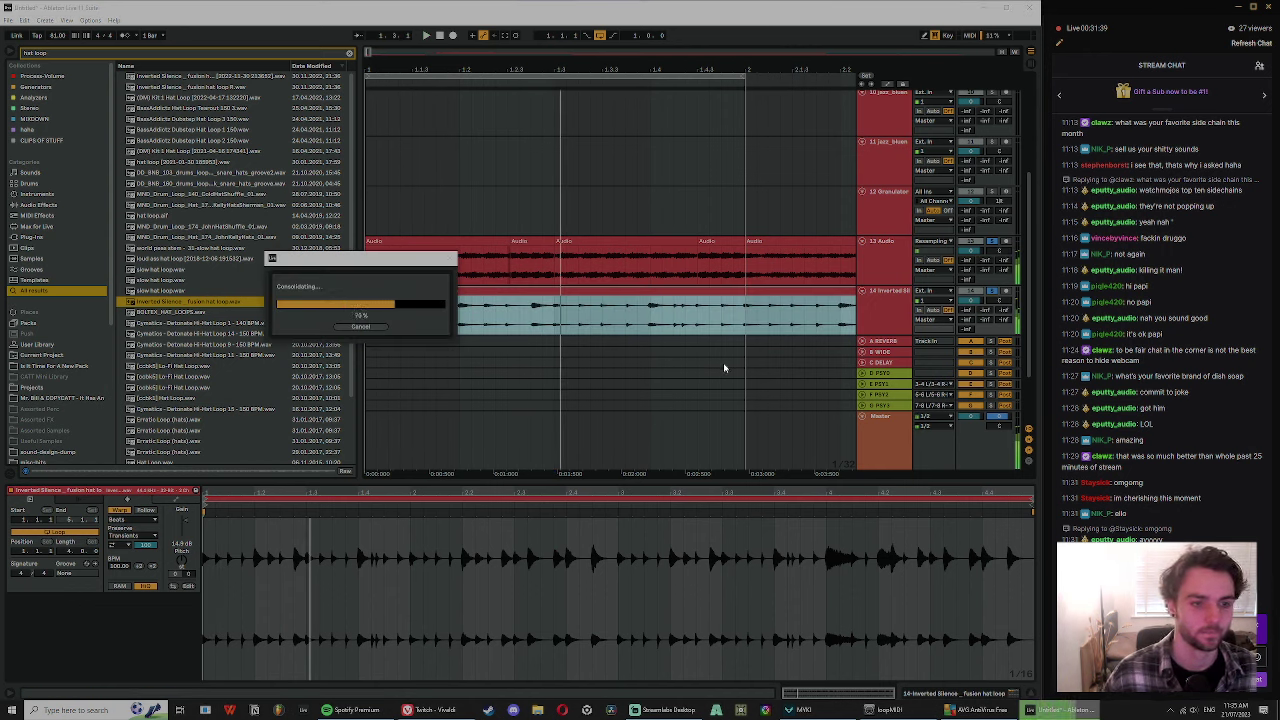
- Split the consolidated hat clip around its early hits and move the slices closer together at the start of the track
{"action": "left_click", "coordinate": [470, 298]}
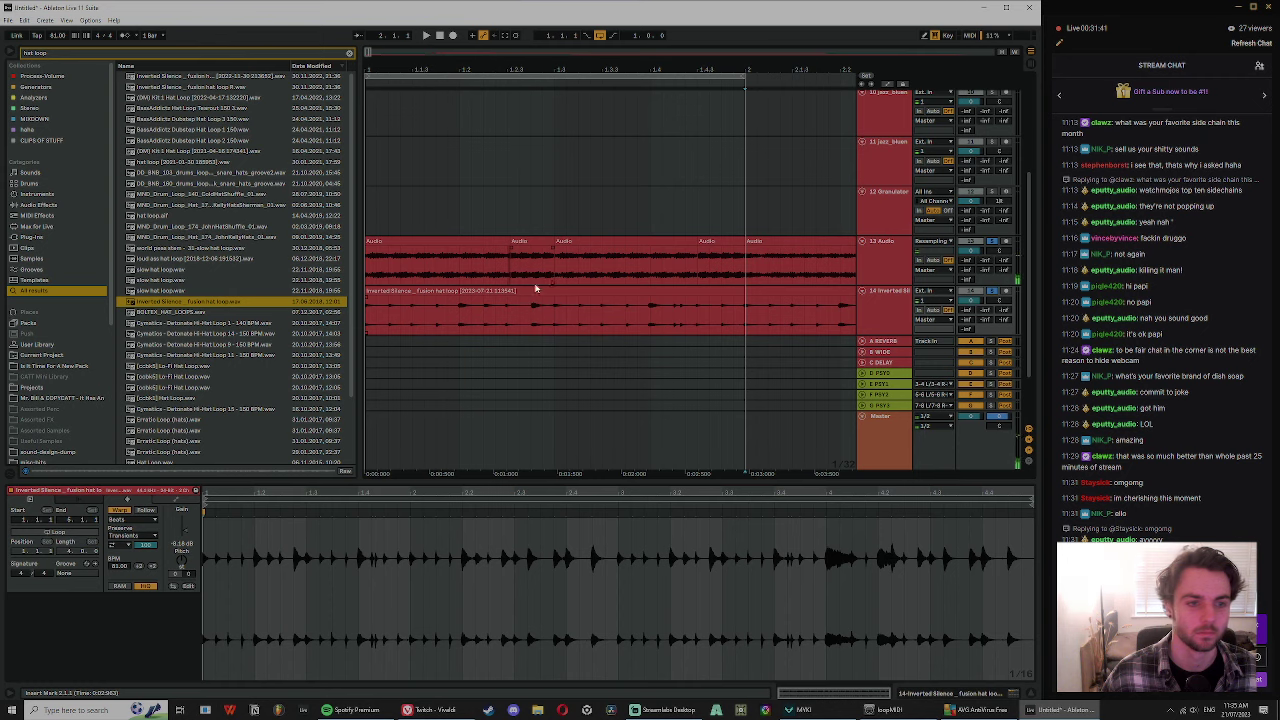
{"action": "left_click", "coordinate": [463, 291]}
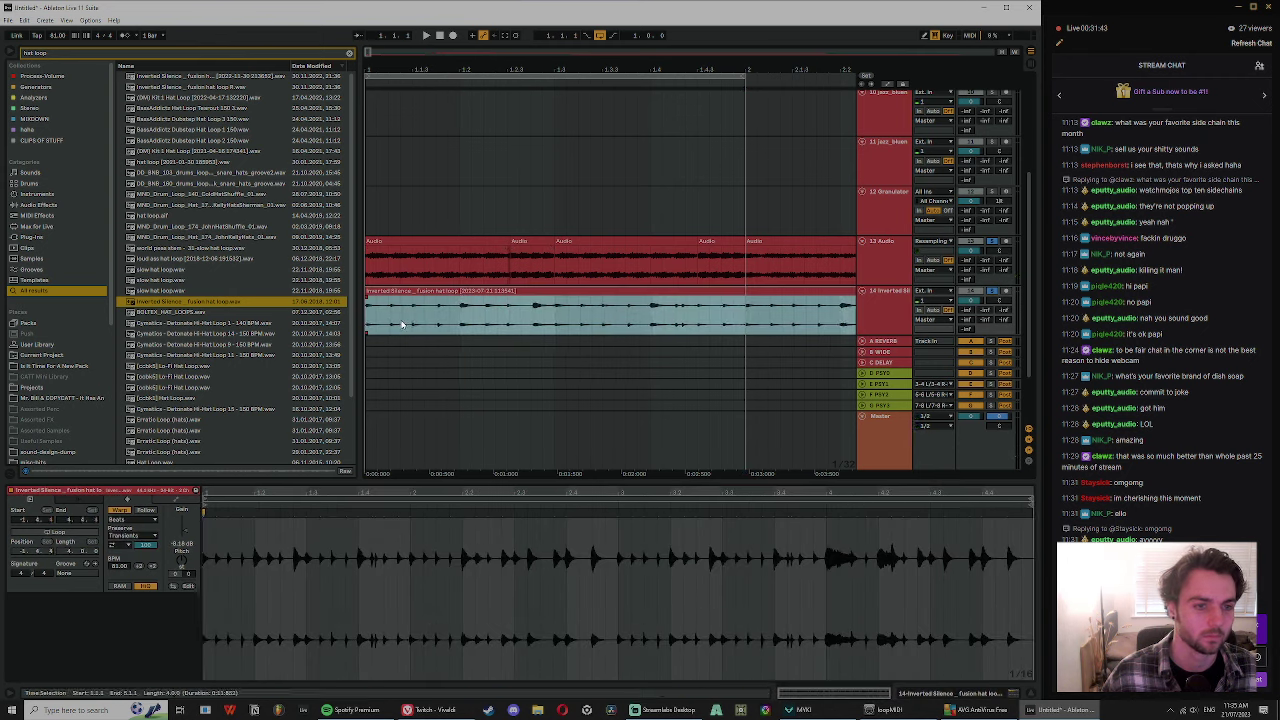
{"action": "left_click", "coordinate": [481, 312]}
{"action": "key", "text": "ctrl+e"}
{"action": "left_click_drag", "start_coordinate": [472, 291], "coordinate": [364, 308]}
{"action": "left_click_drag", "start_coordinate": [471, 291], "coordinate": [443, 292]}
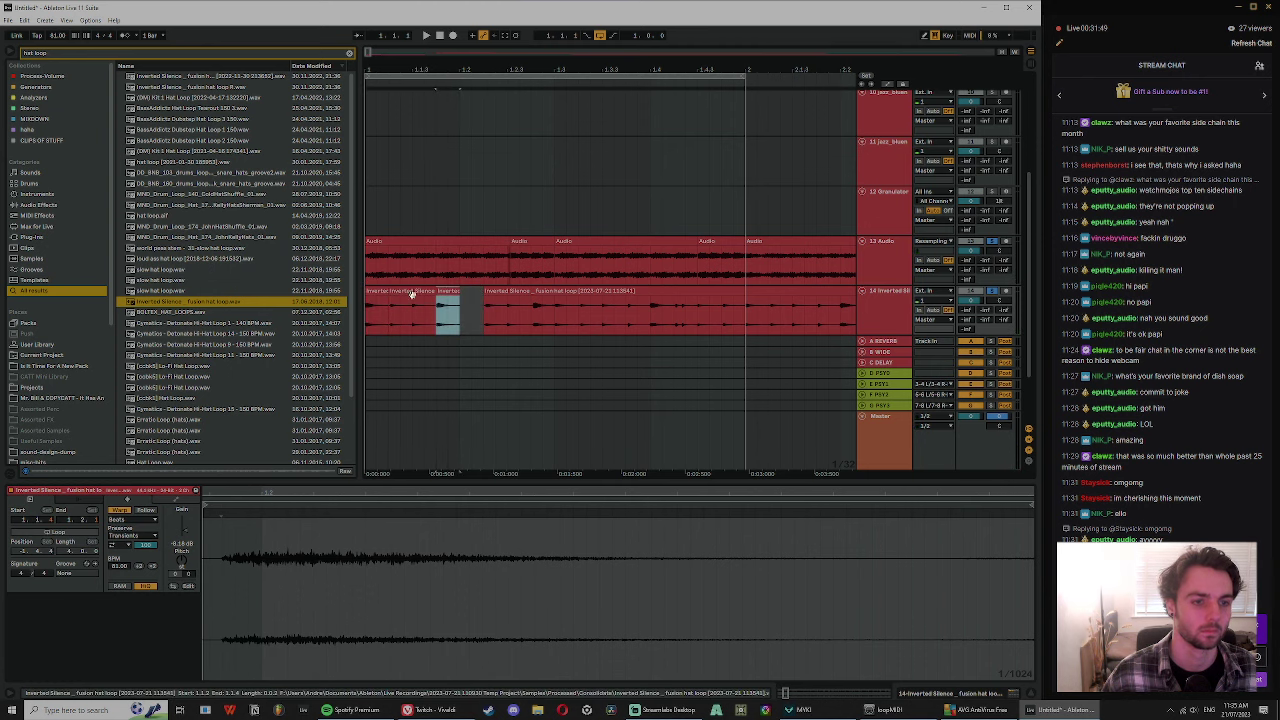
- Select the two adjacent hat slices and duplicate them four times to fill the arrangement up to bar 2
{"action": "left_click", "coordinate": [410, 292], "text": "shift"}
{"action": "key", "text": "ctrl+d"}
{"action": "key", "text": "ctrl+d"}
{"action": "key", "text": "ctrl+d"}
{"action": "key", "text": "ctrl+d"}
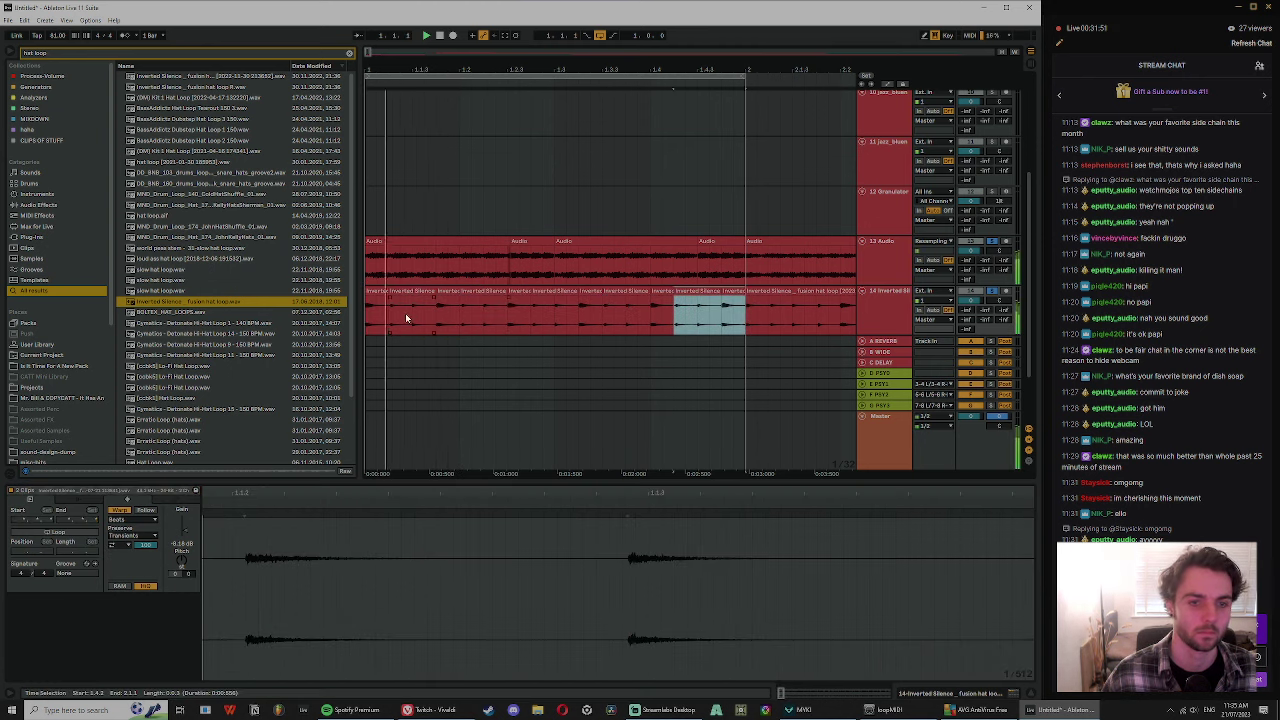
- Extend the last two-hit hat clip over the final short slice up to bar 2 and select all clips of the pattern
{"action": "left_click", "coordinate": [394, 291]}
{"action": "left_click", "coordinate": [445, 291]}
{"action": "left_click", "coordinate": [490, 291]}
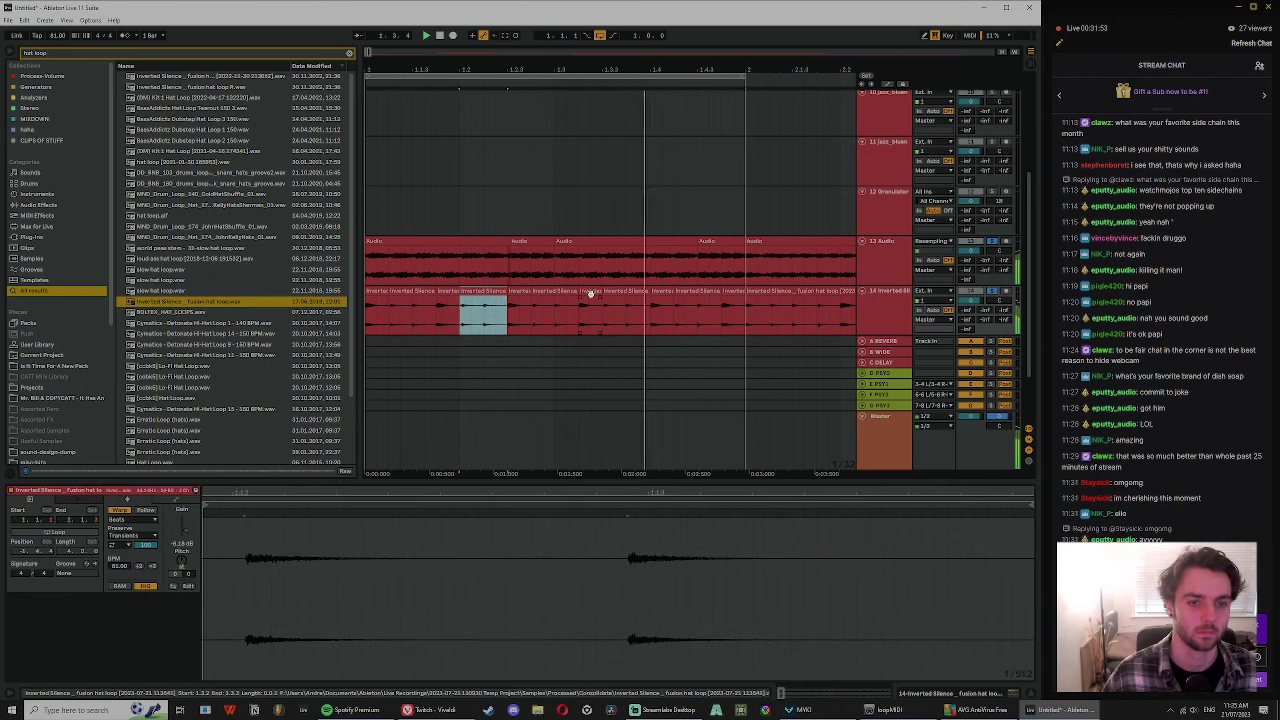
{"action": "left_click", "coordinate": [727, 291]}
{"action": "left_click", "coordinate": [711, 291]}
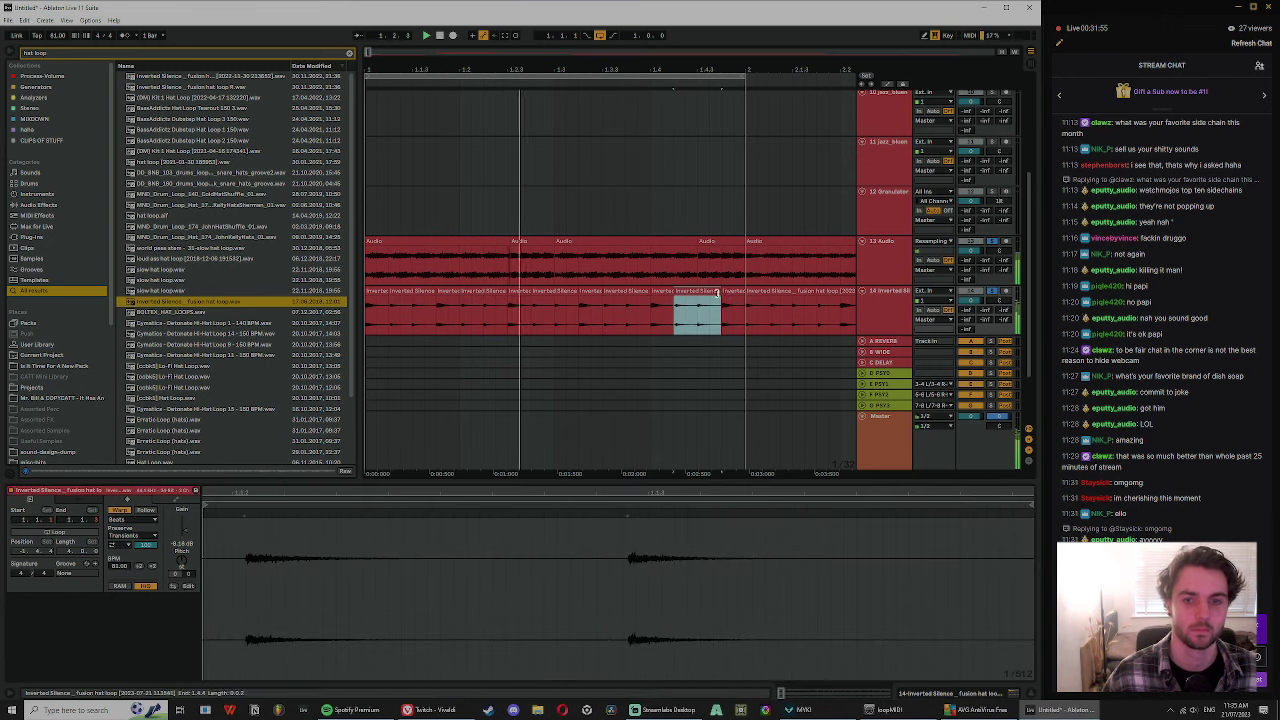
{"action": "left_click", "coordinate": [730, 291], "text": "shift"}
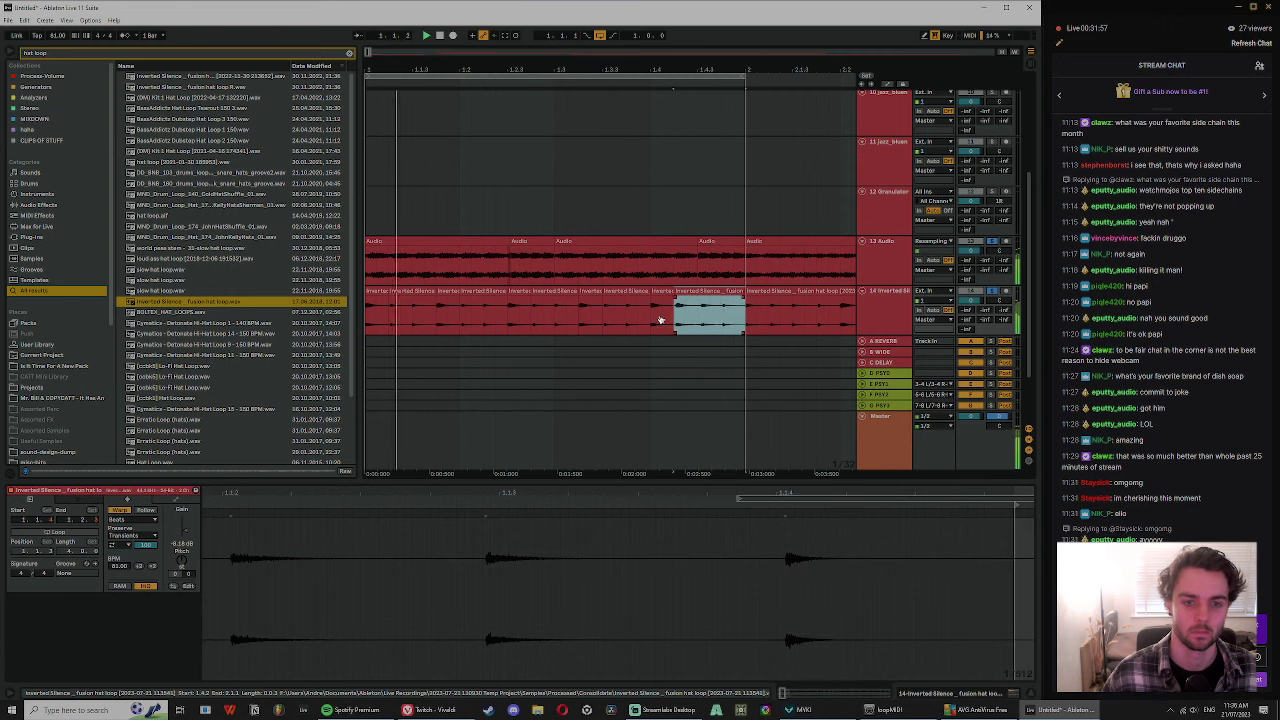
{"action": "left_click", "coordinate": [399, 288], "text": "shift"}
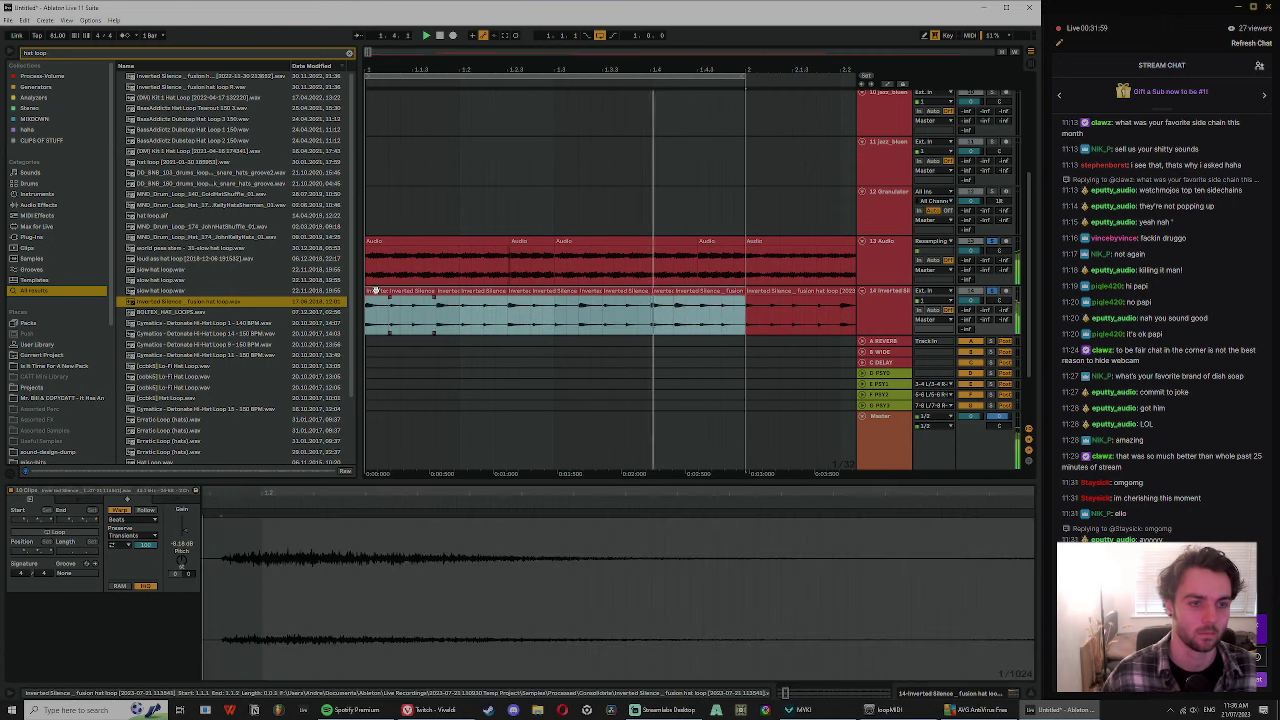
- Stop playback, show the 13 Audio effect chain and duplicate its ShaperBox 2 device
{"action": "left_click", "coordinate": [889, 260]}
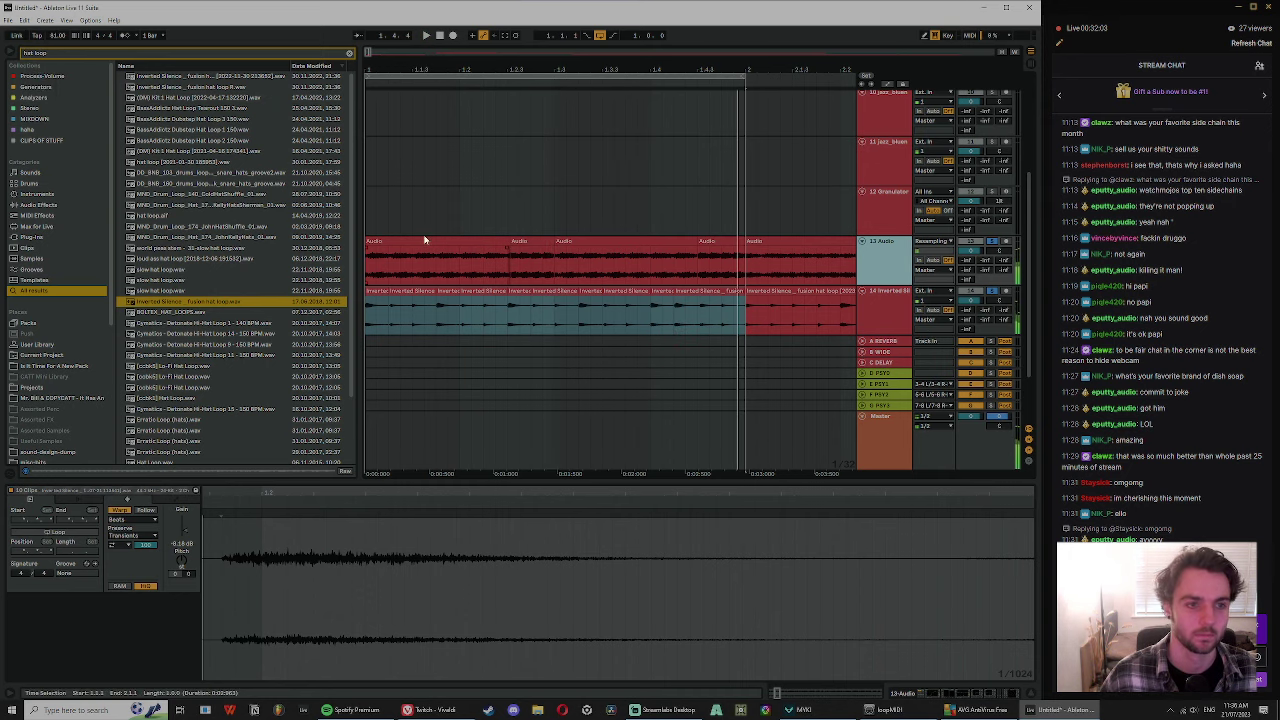
{"action": "left_click", "coordinate": [425, 240]}
{"action": "key", "text": "space"}
{"action": "double_click", "coordinate": [887, 261]}
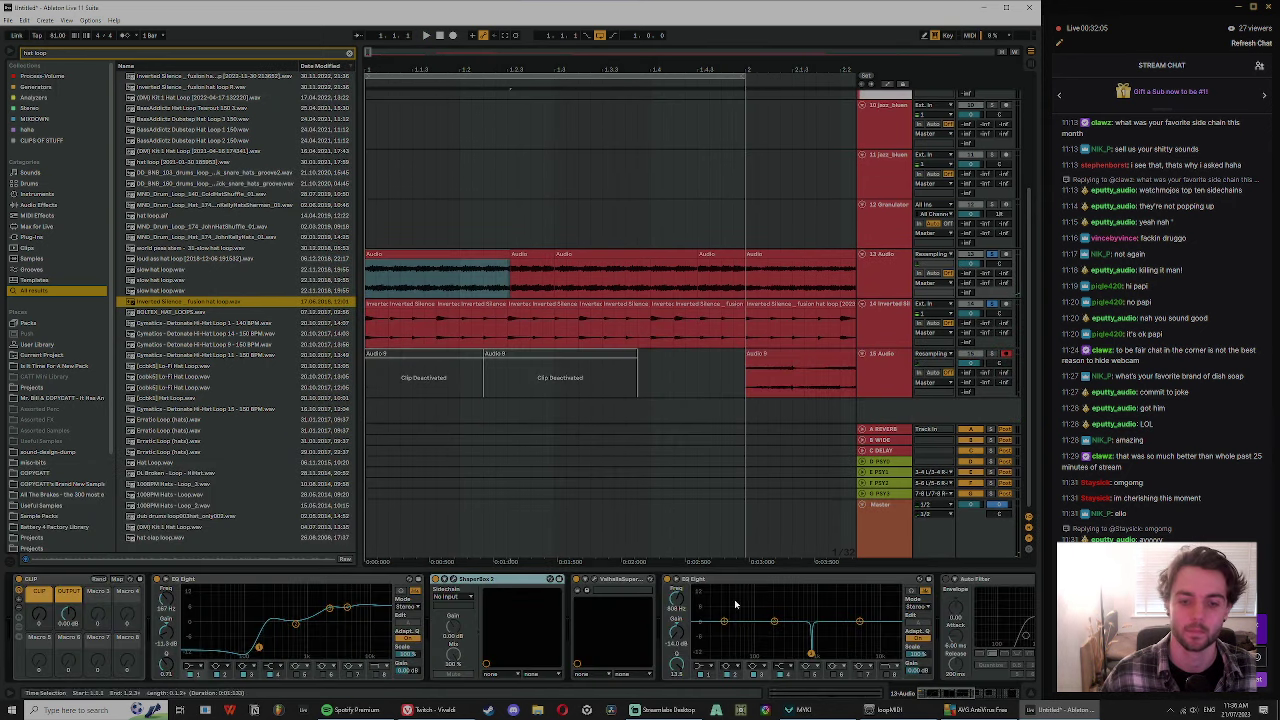
{"action": "key", "text": "ctrl+d"}
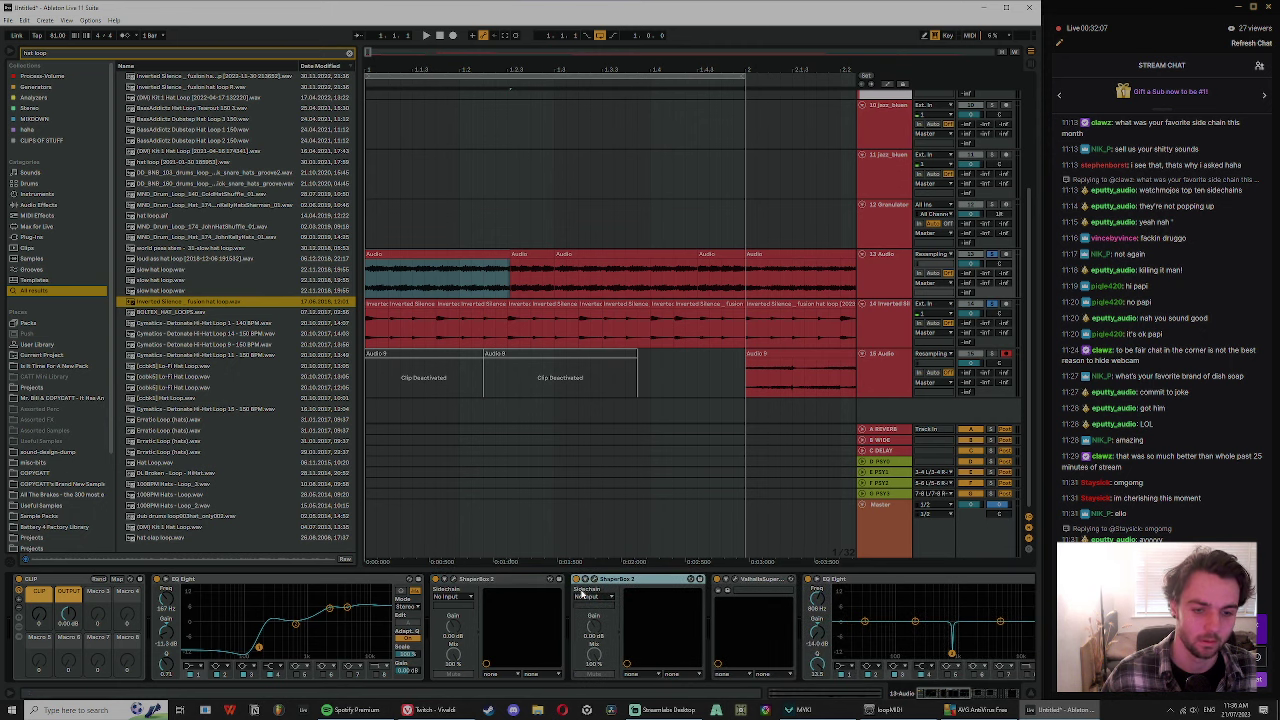
- Open the duplicated ShaperBox 2 and set its volume LFO length to 1/16
{"action": "left_click", "coordinate": [594, 579]}
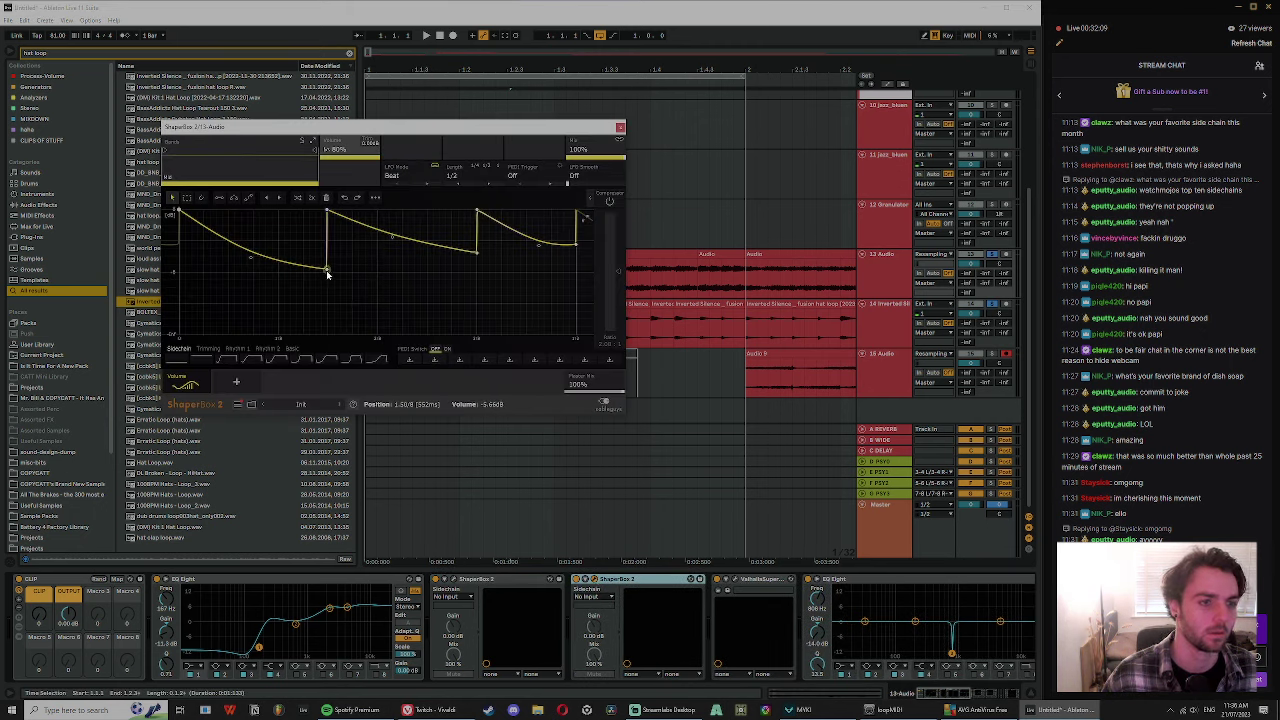
{"action": "left_click", "coordinate": [455, 176]}
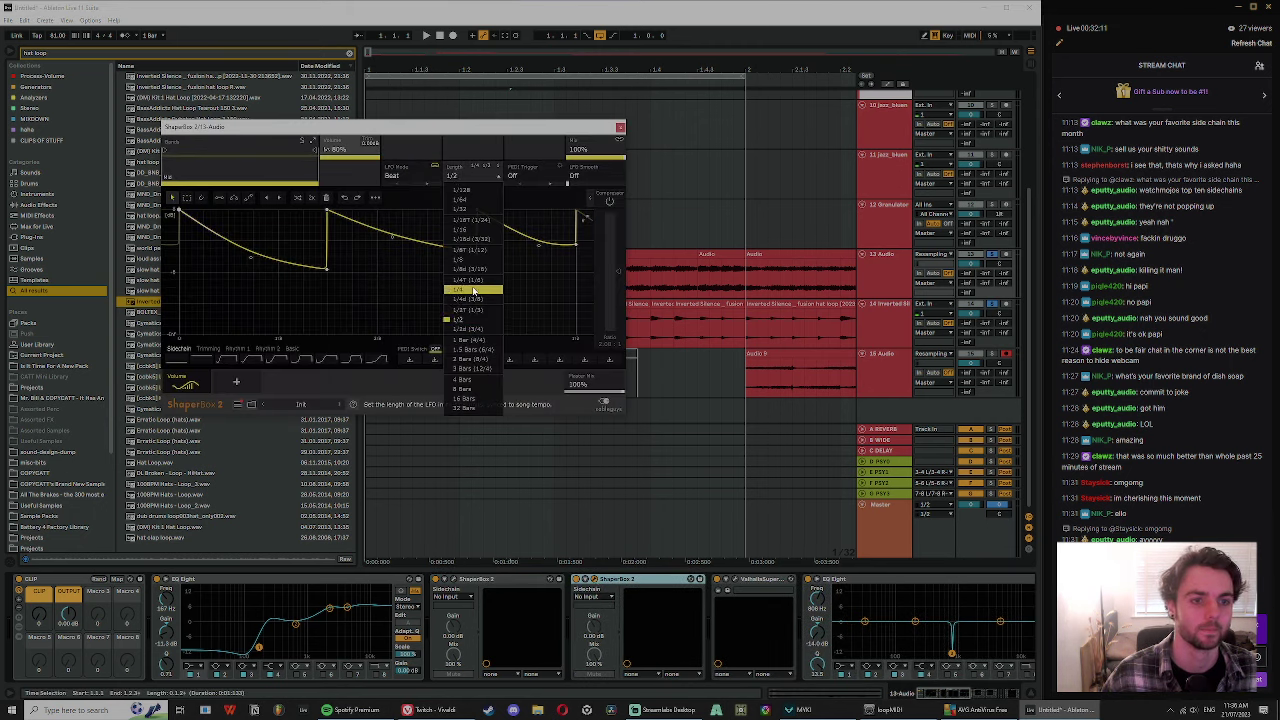
{"action": "left_click", "coordinate": [474, 290]}
{"action": "left_click", "coordinate": [455, 176]}
{"action": "left_click", "coordinate": [465, 233]}
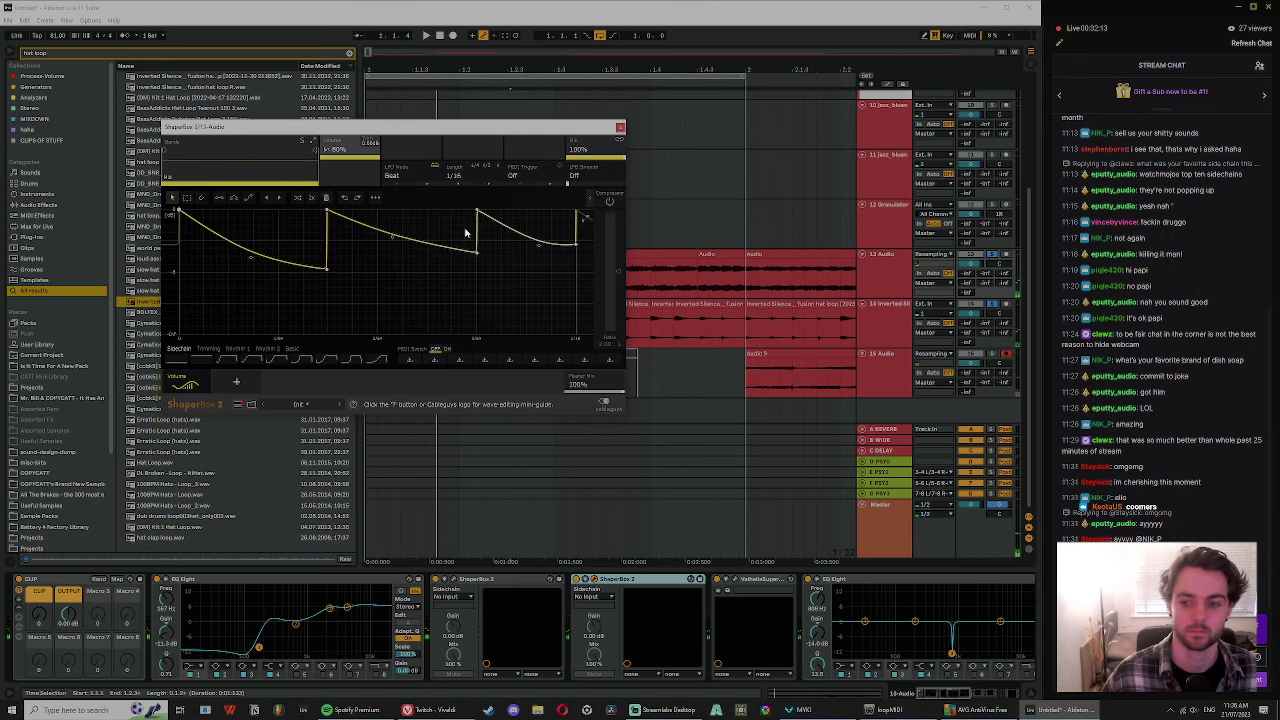
{"action": "key", "text": "space"}
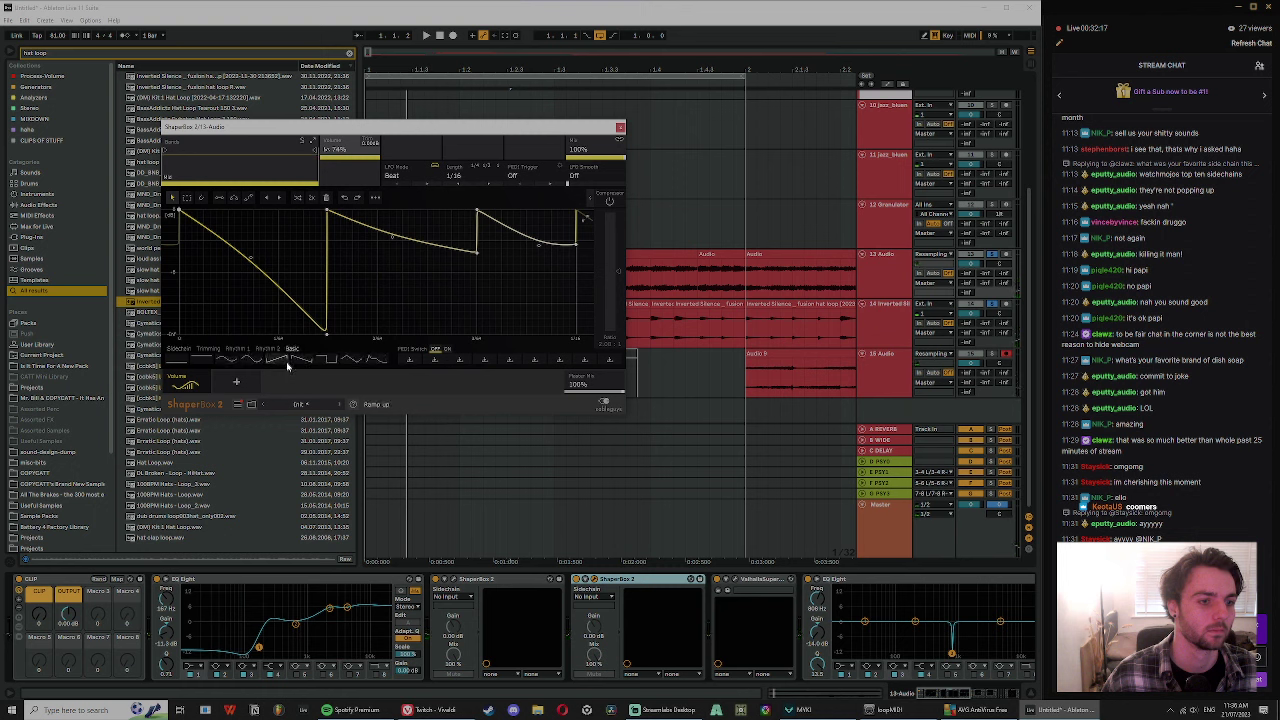
- Load the basic falling ramp as the volume wave and bend it into a smooth S-shaped decay
{"action": "left_click", "coordinate": [287, 367]}
{"action": "left_click_drag", "start_coordinate": [283, 241], "coordinate": [286, 229]}
{"action": "left_click_drag", "start_coordinate": [400, 280], "coordinate": [393, 334]}
{"action": "left_click_drag", "start_coordinate": [285, 228], "coordinate": [307, 215]}
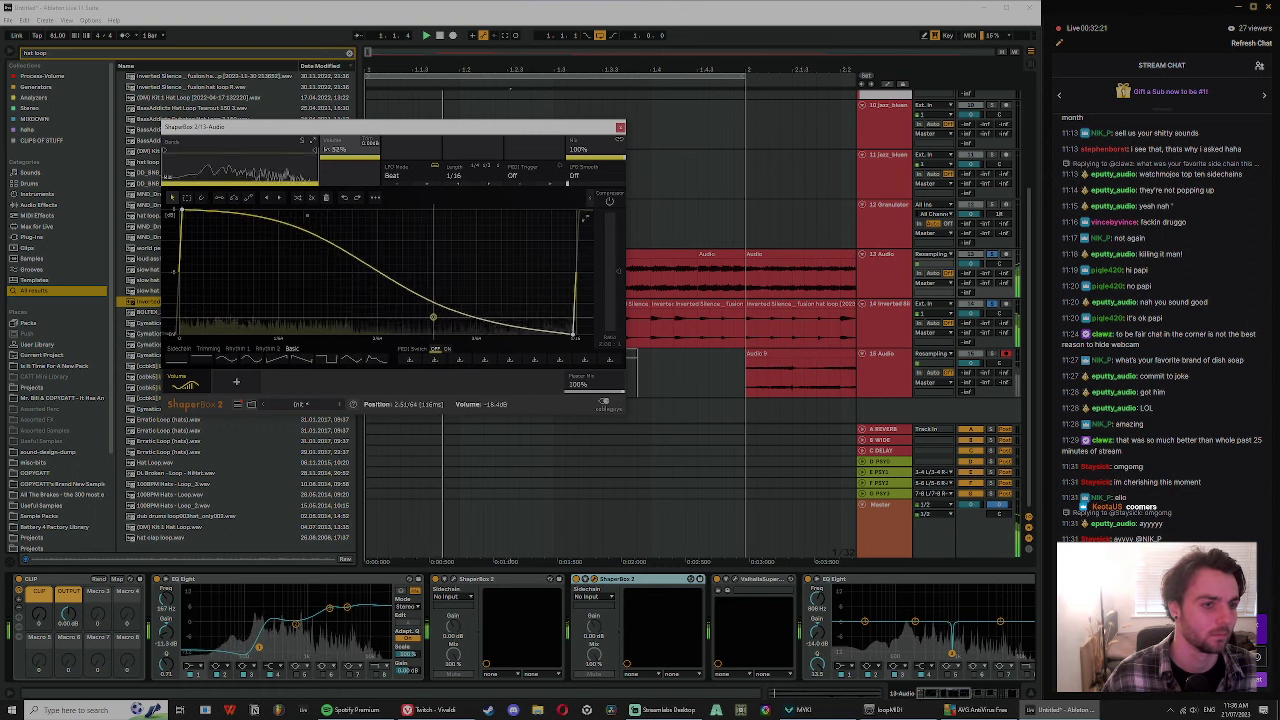
- Raise the wave's end point to near full volume and form a low plateau starting mid-cycle at about -13.8 dB
{"action": "left_click_drag", "start_coordinate": [433, 317], "coordinate": [437, 302]}
{"action": "left_click_drag", "start_coordinate": [575, 288], "coordinate": [577, 214]}
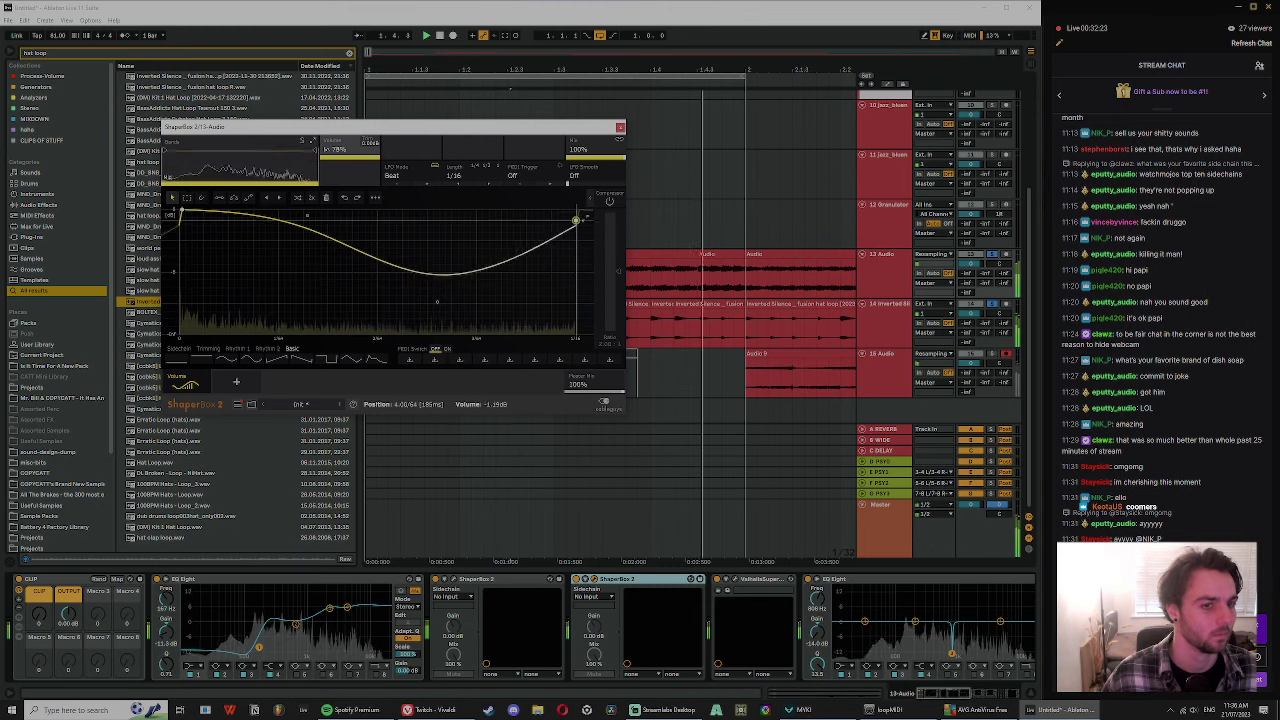
{"action": "left_click_drag", "start_coordinate": [441, 338], "coordinate": [357, 334]}
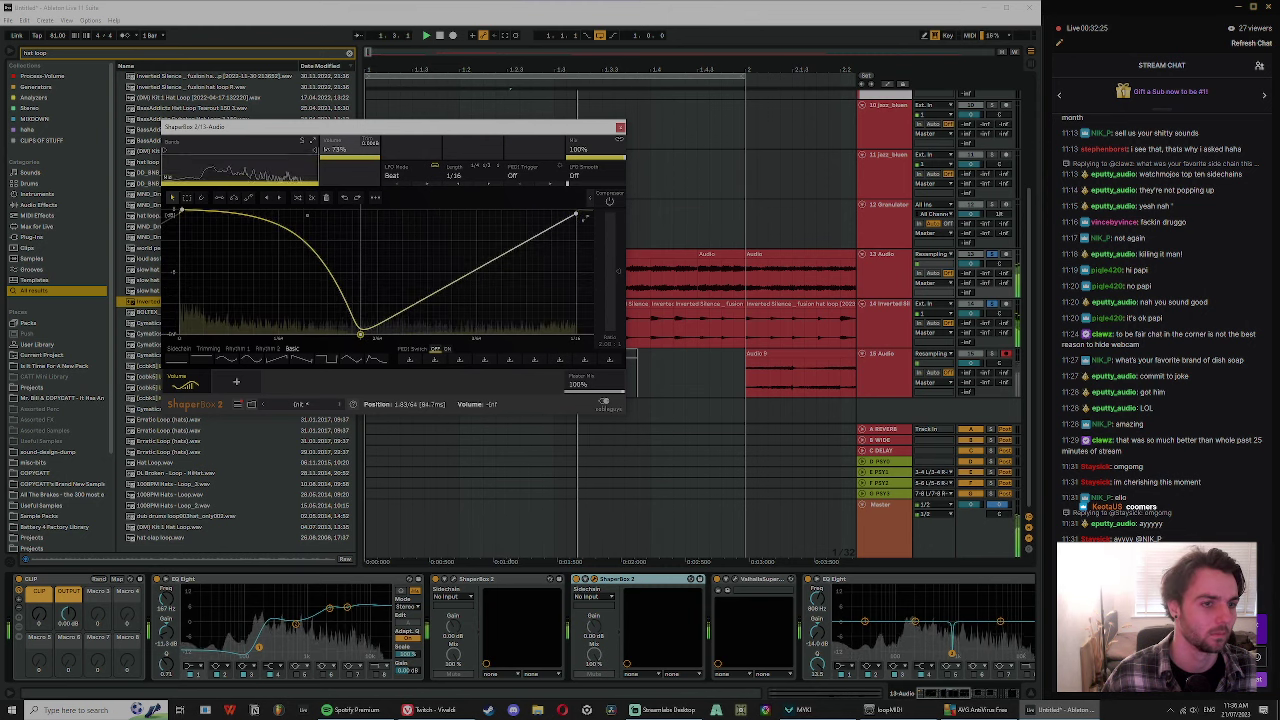
{"action": "left_click_drag", "start_coordinate": [457, 286], "coordinate": [551, 299]}
{"action": "left_click_drag", "start_coordinate": [370, 308], "coordinate": [378, 308]}
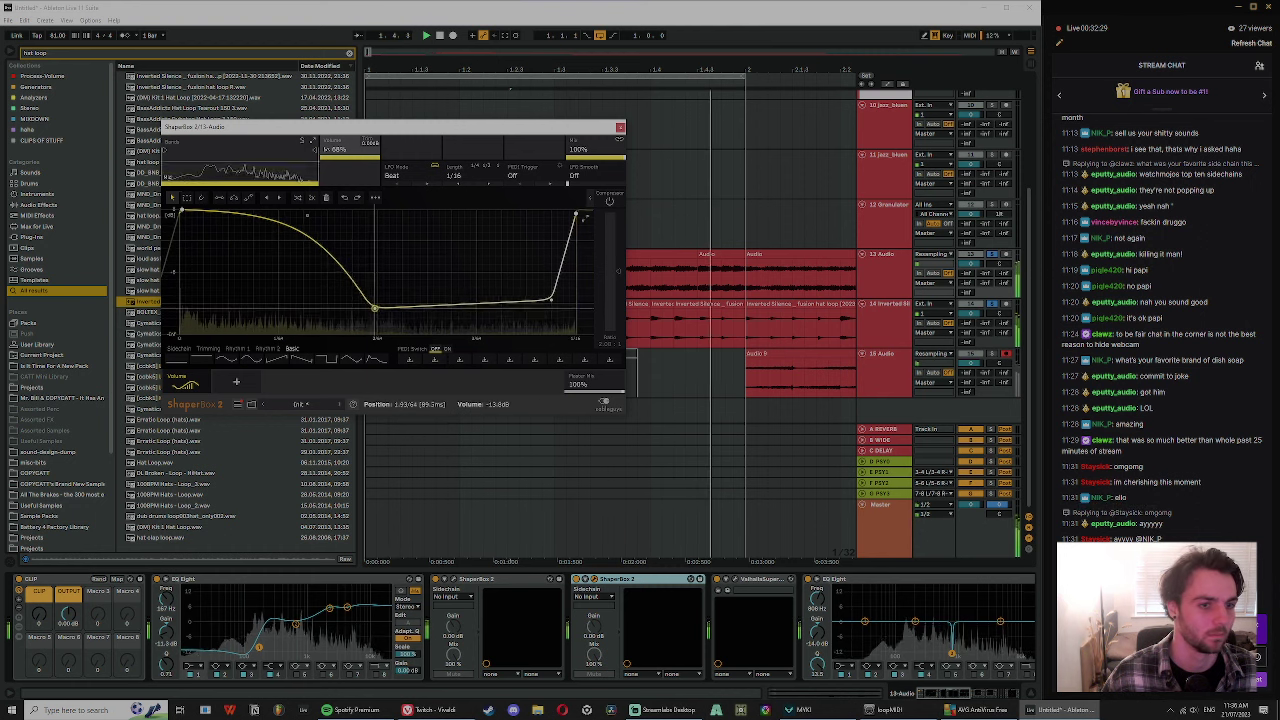
- Raise the volume wave's low plateau to about mid-level, sloping up toward its end, and restore the smooth curve of the opening decay
{"action": "left_click_drag", "start_coordinate": [551, 301], "coordinate": [552, 275]}
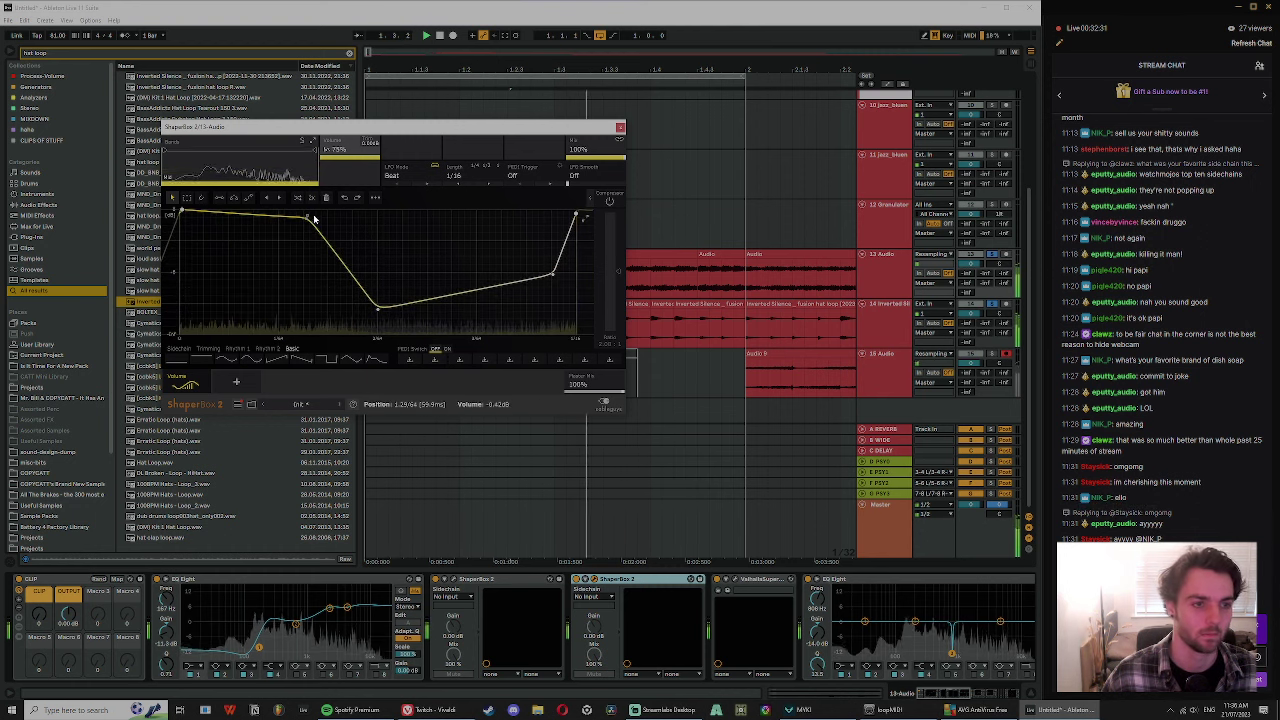
{"action": "right_click", "coordinate": [308, 218]}
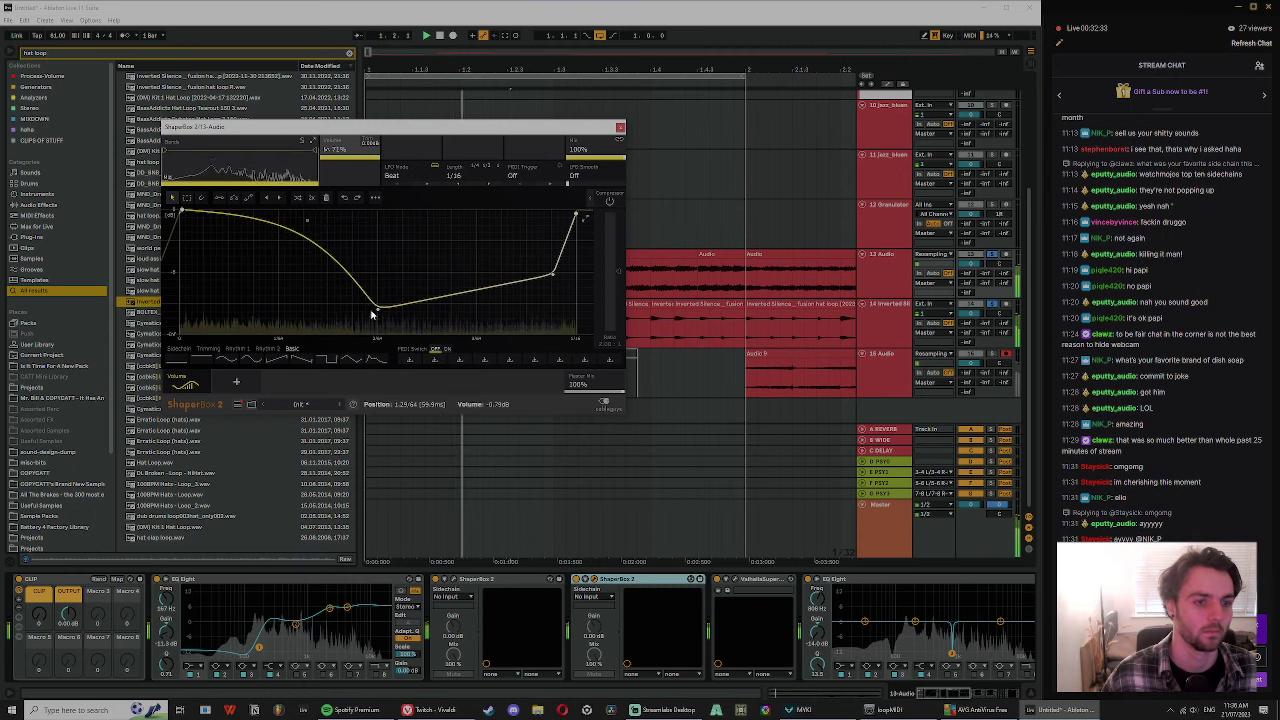
{"action": "left_click_drag", "start_coordinate": [378, 308], "coordinate": [378, 276]}
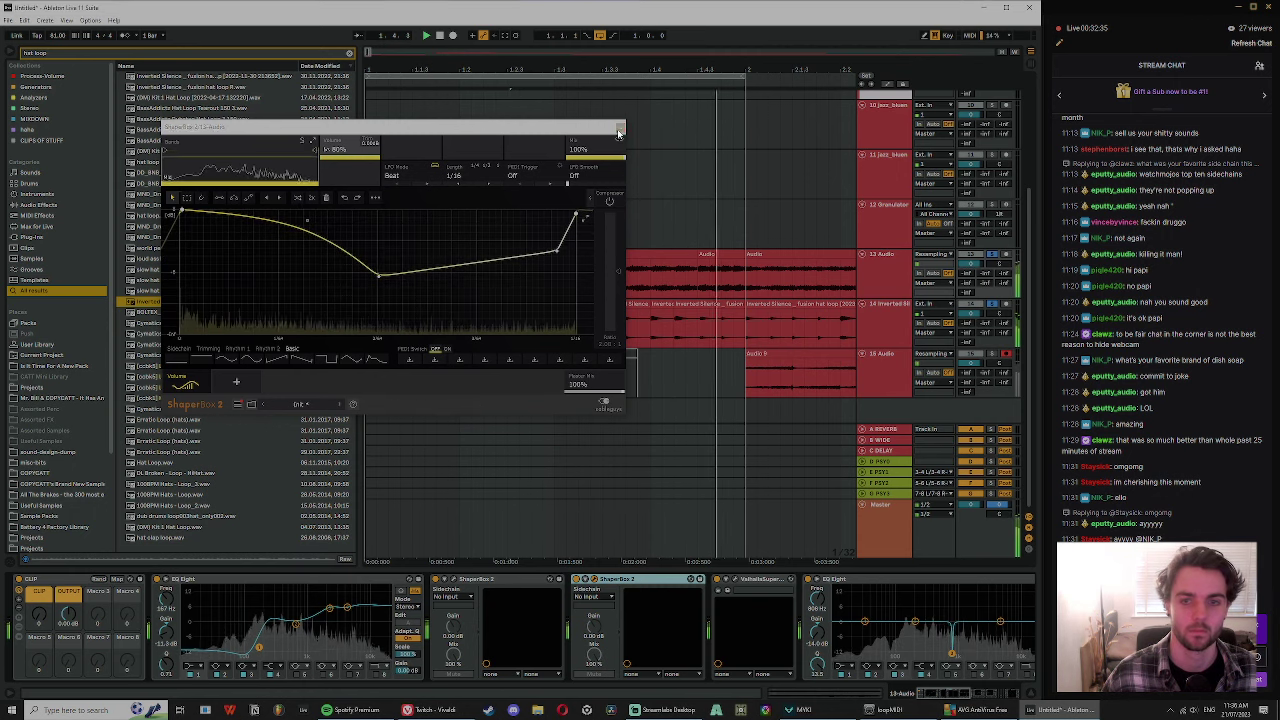
- Close ShaperBox 2 and merge the chopped hat loop clips in bar 1 of track 14 into a single clip
{"action": "left_click", "coordinate": [866, 258]}
{"action": "left_click_drag", "start_coordinate": [424, 68], "coordinate": [283, 150]}
{"action": "left_click", "coordinate": [943, 311]}
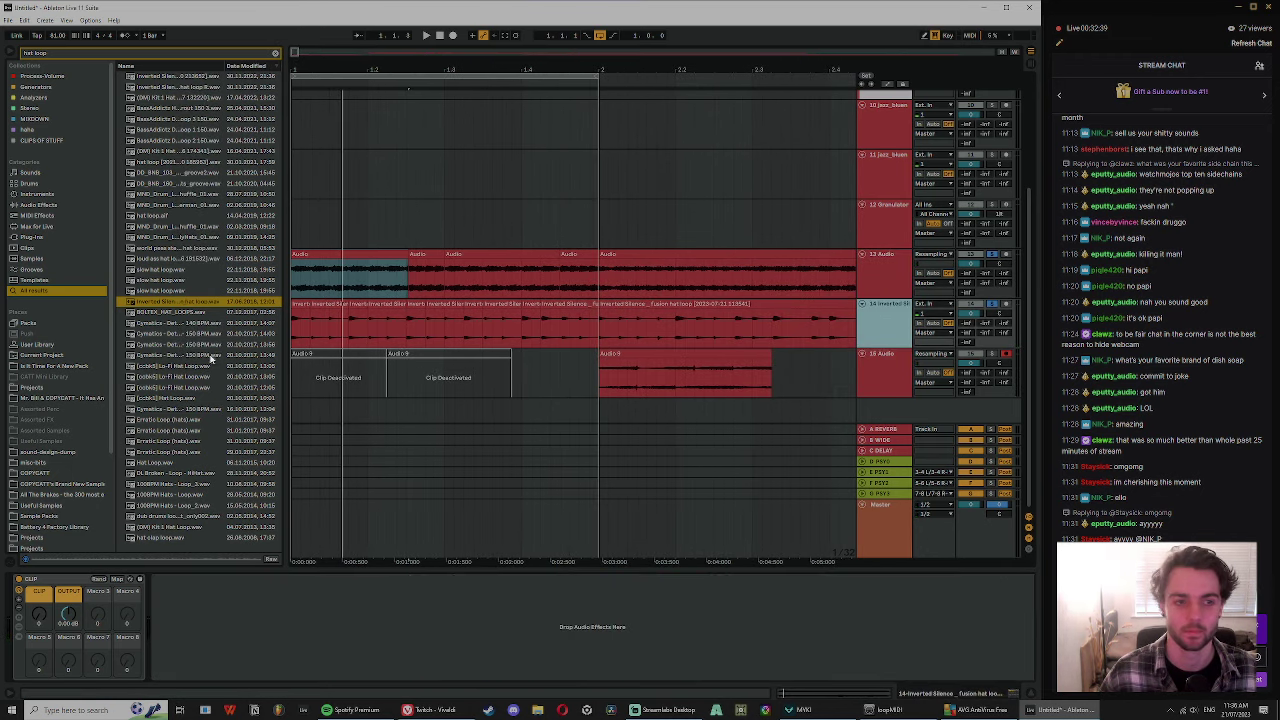
{"action": "left_click_drag", "start_coordinate": [405, 314], "coordinate": [367, 322]}
{"action": "left_click_drag", "start_coordinate": [543, 331], "coordinate": [595, 310]}
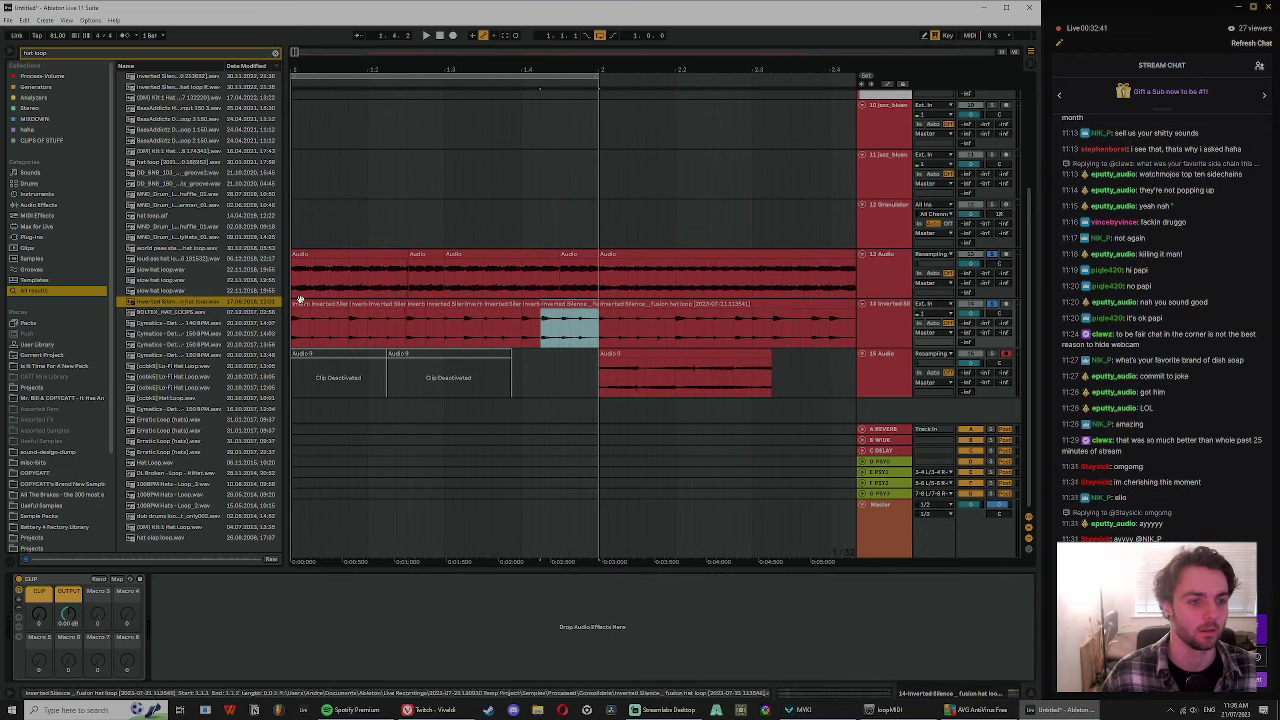
{"action": "left_click", "coordinate": [299, 301], "text": "shift"}
{"action": "key", "text": "r"}
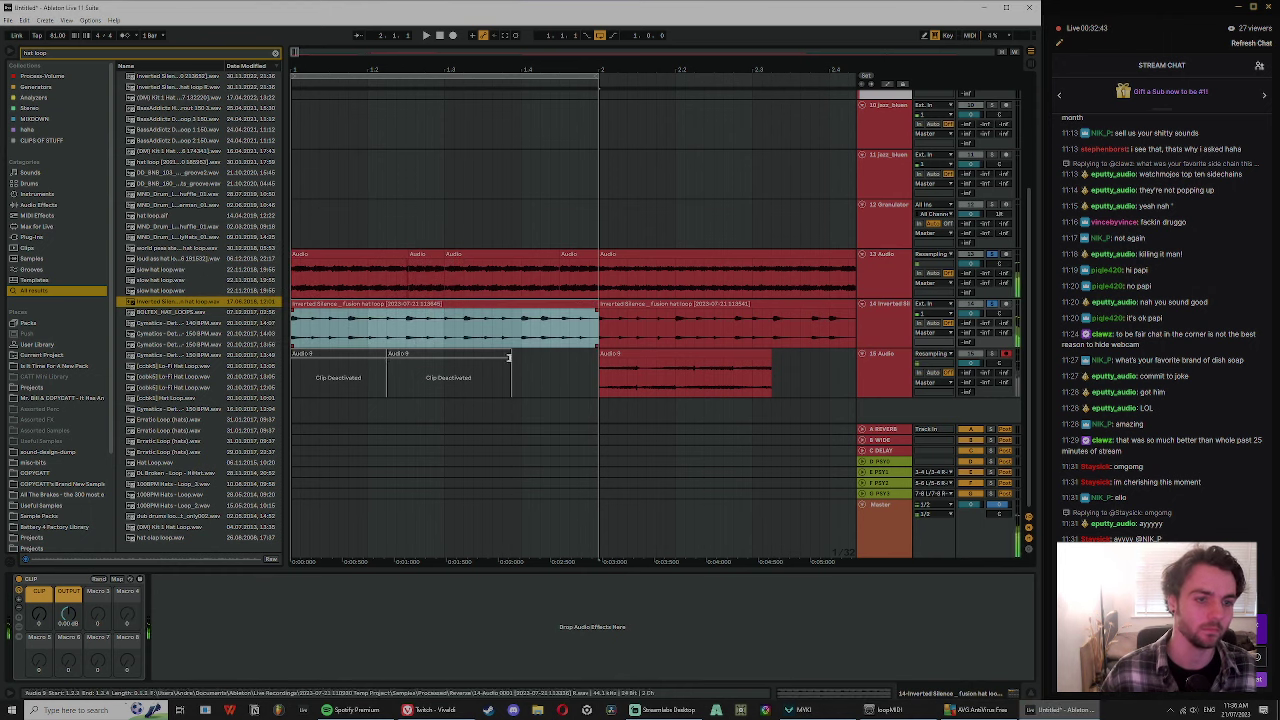
- Show the track delay settings and offset 13 Audio and the hat loop track while the loop plays
{"action": "left_click", "coordinate": [1029, 550]}
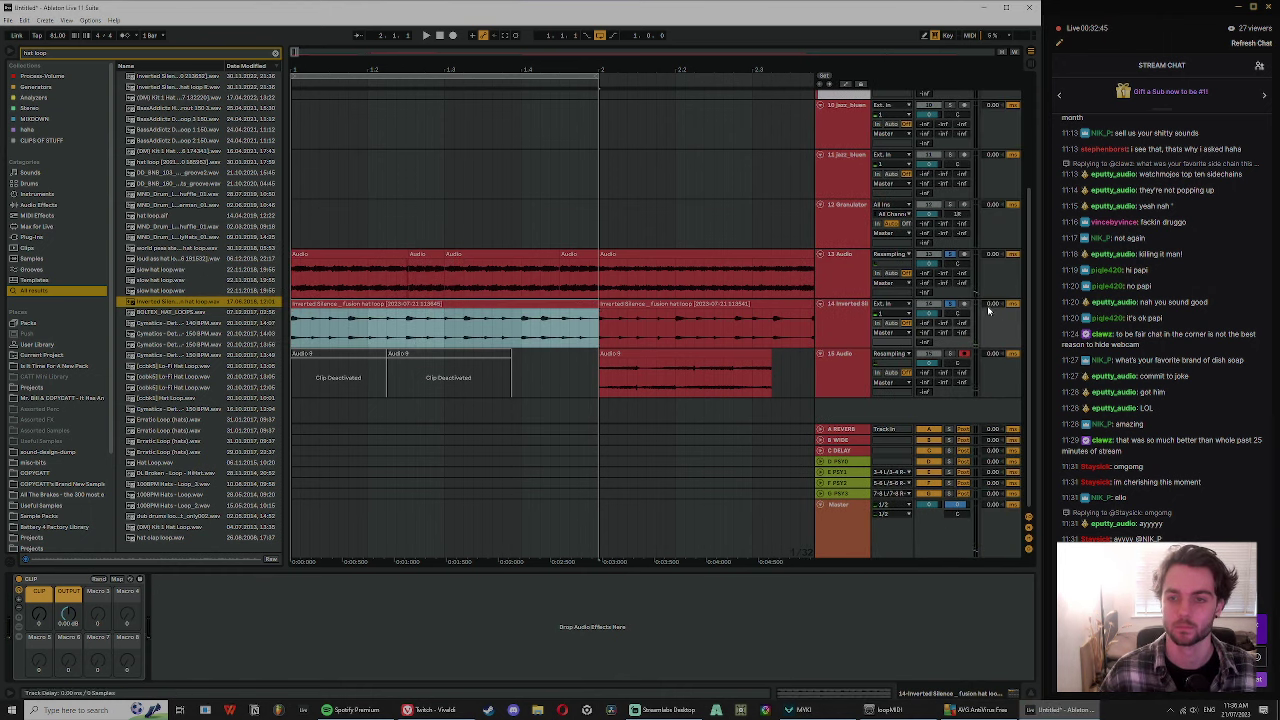
{"action": "key", "text": "space"}
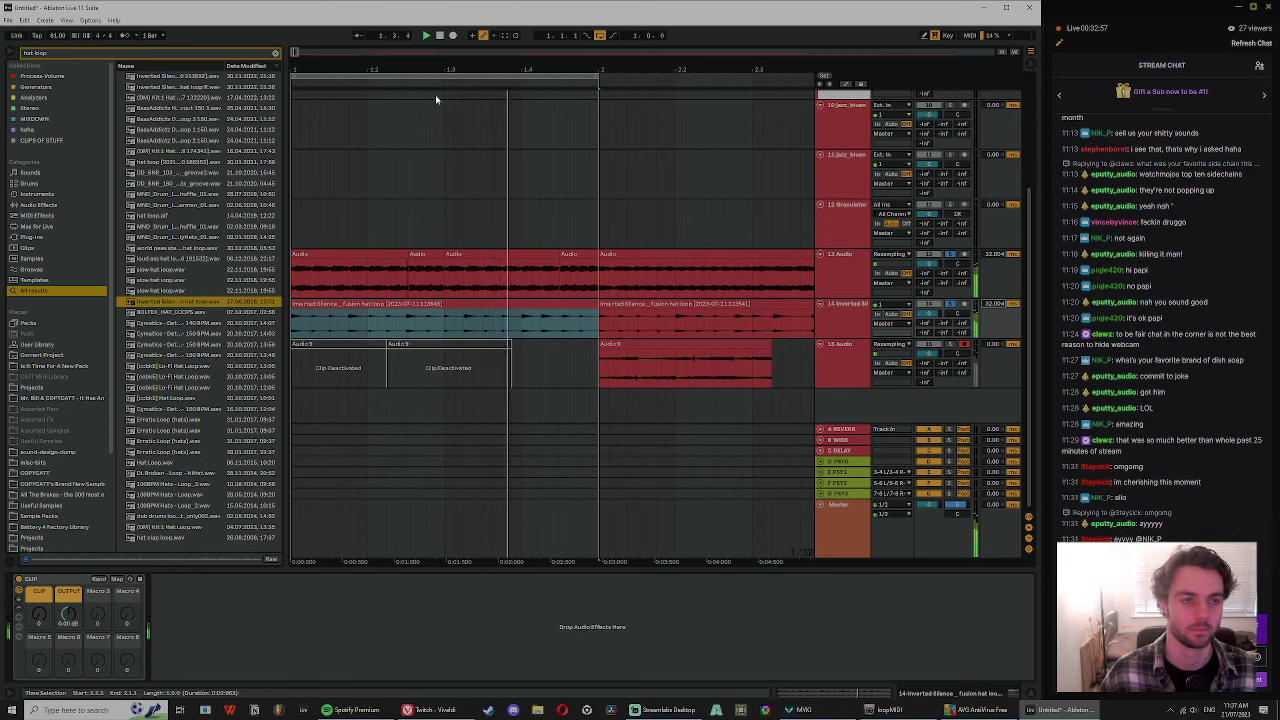
- Collapse the TONAL group and play the loop with the 13 Audio effect chain shown
{"action": "scroll", "coordinate": [763, 229], "scroll_direction": "up", "scroll_amount": 3}
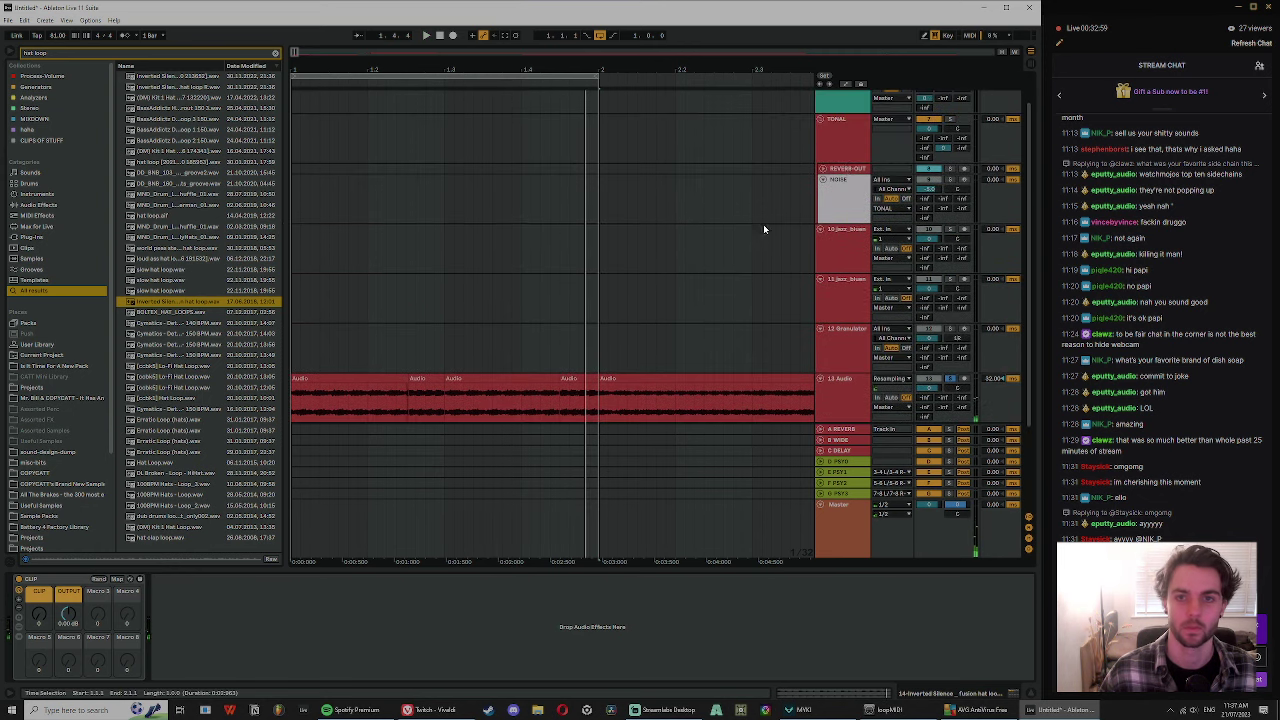
{"action": "left_click", "coordinate": [820, 120]}
{"action": "left_click", "coordinate": [843, 287]}
{"action": "left_click", "coordinate": [842, 348]}
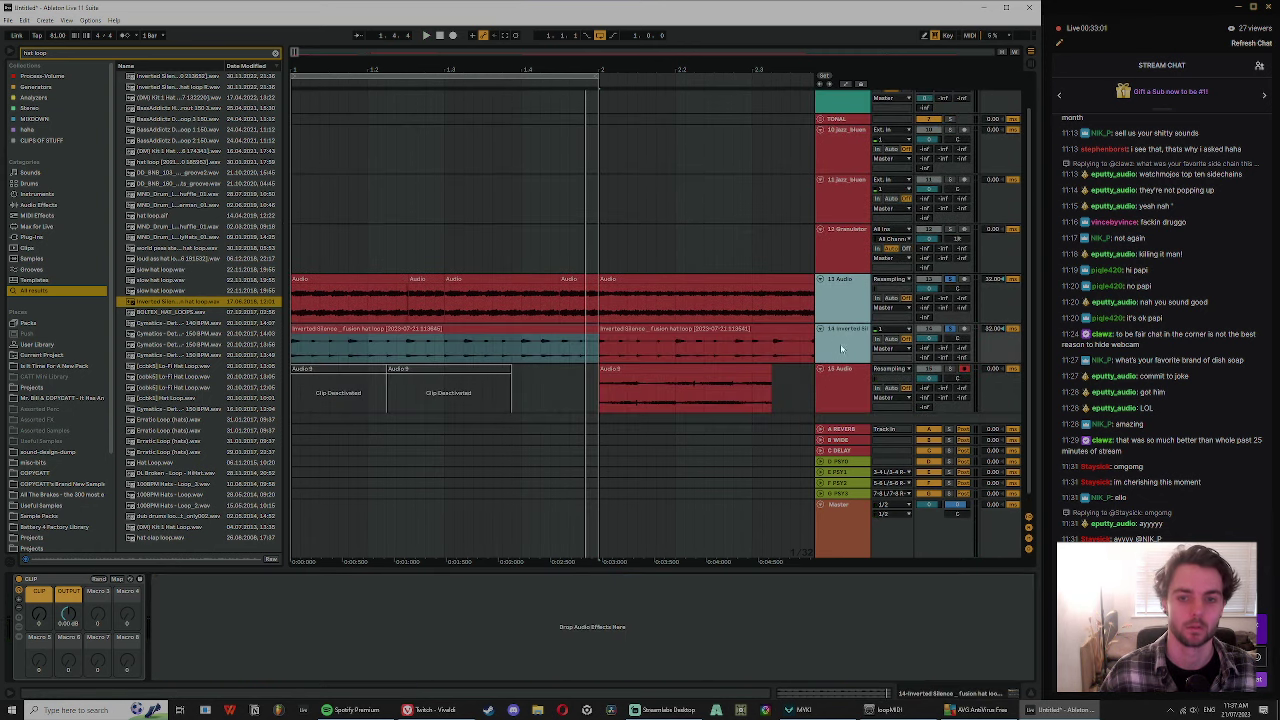
{"action": "left_click", "coordinate": [853, 304]}
{"action": "key", "text": "space"}
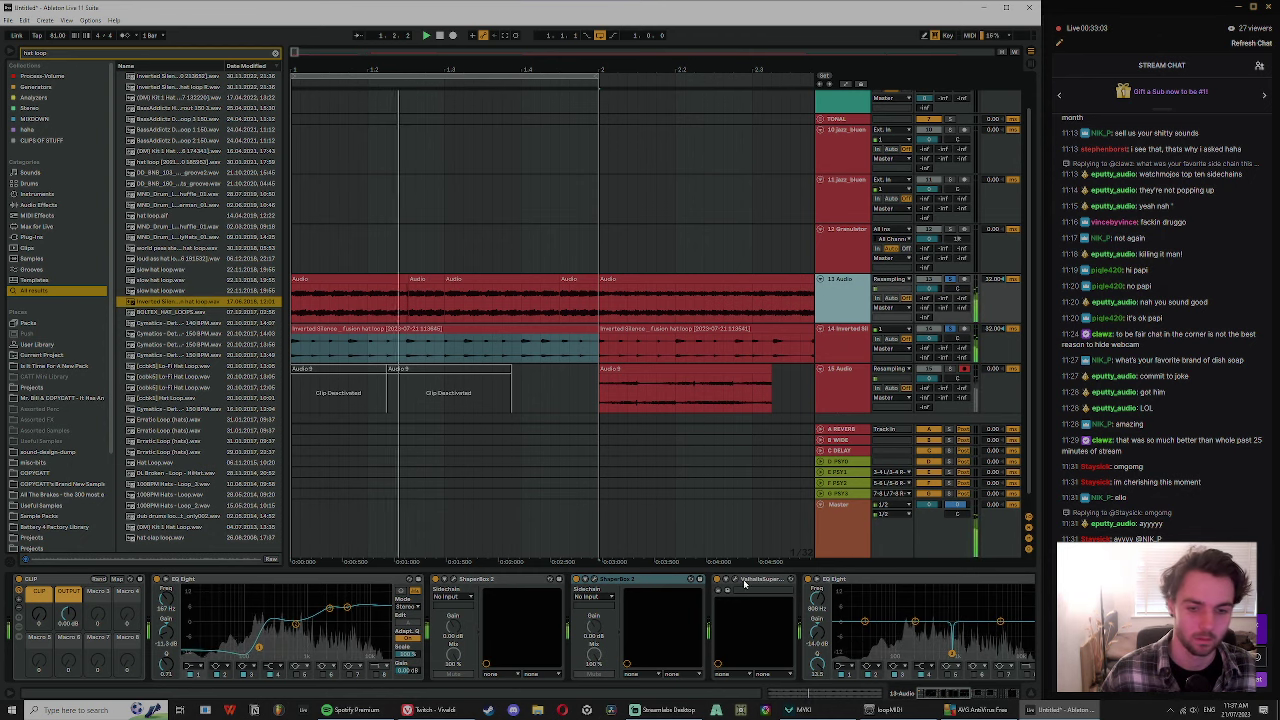
- Duplicate the time range of bar 1, covering all the 13 Audio clips in it, to create a second bar
{"action": "left_click", "coordinate": [398, 279]}
{"action": "left_click", "coordinate": [574, 280], "text": "shift"}
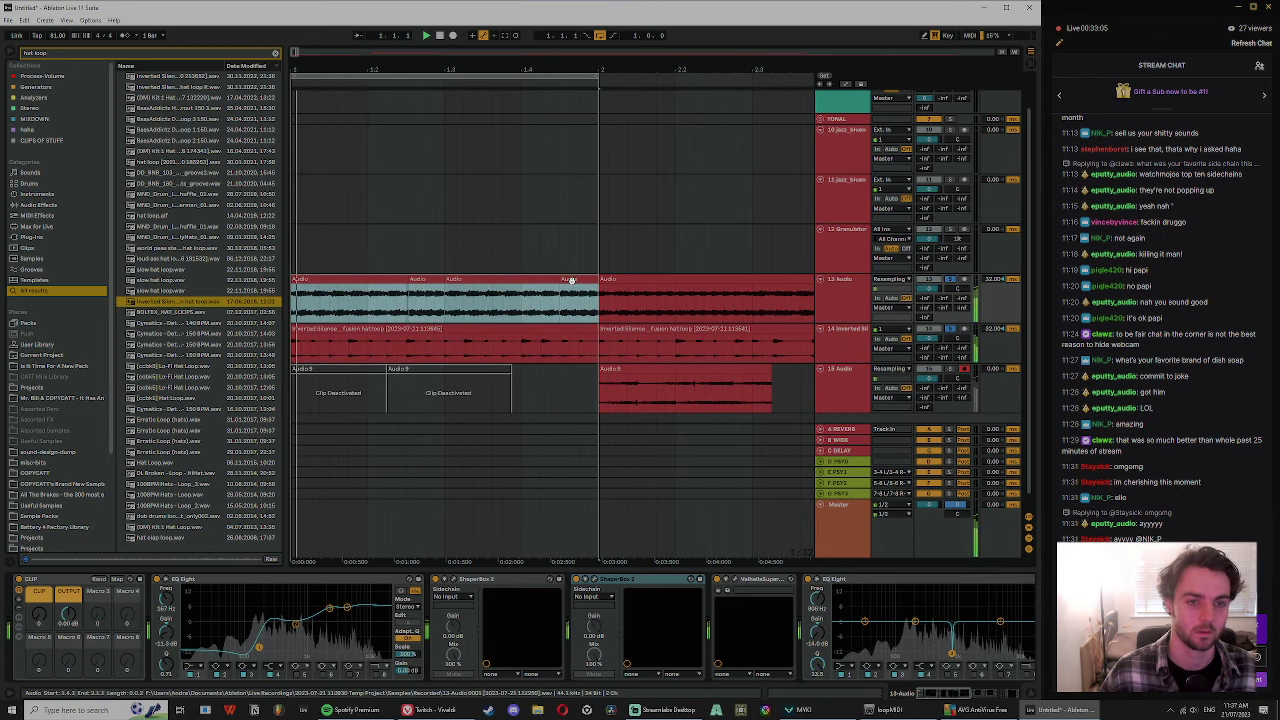
{"action": "key", "text": "ctrl+shift+d"}
- Extend the first 13 Audio clip of bar 2 across nearly the whole bar and play it back
{"action": "left_click", "coordinate": [477, 279]}
{"action": "left_click_drag", "start_coordinate": [517, 283], "coordinate": [696, 290]}
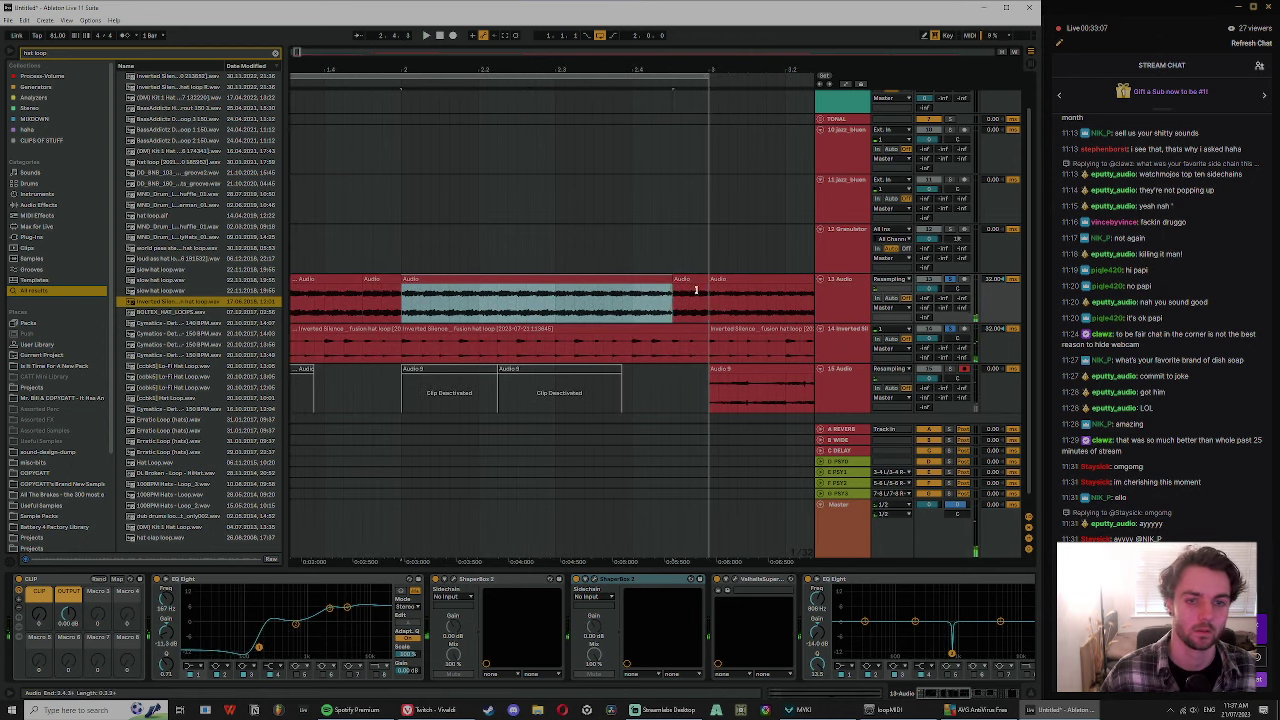
{"action": "left_click", "coordinate": [418, 310]}
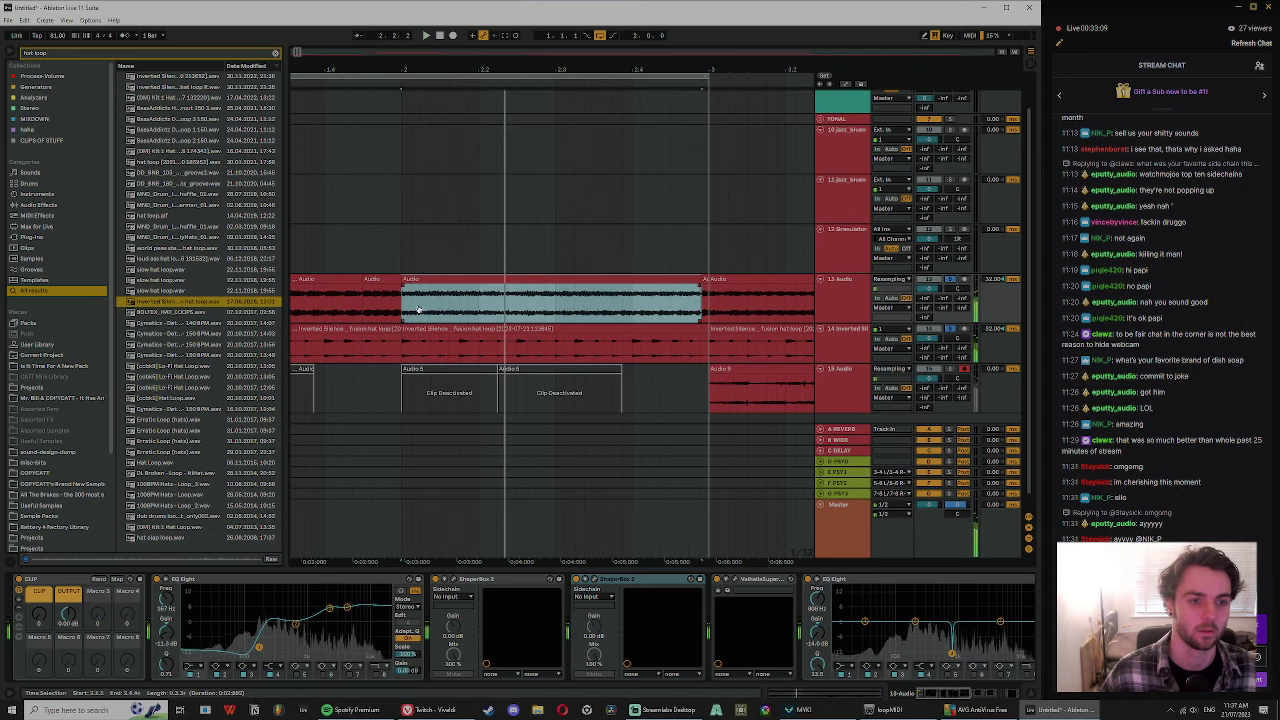
{"action": "key", "text": "space"}
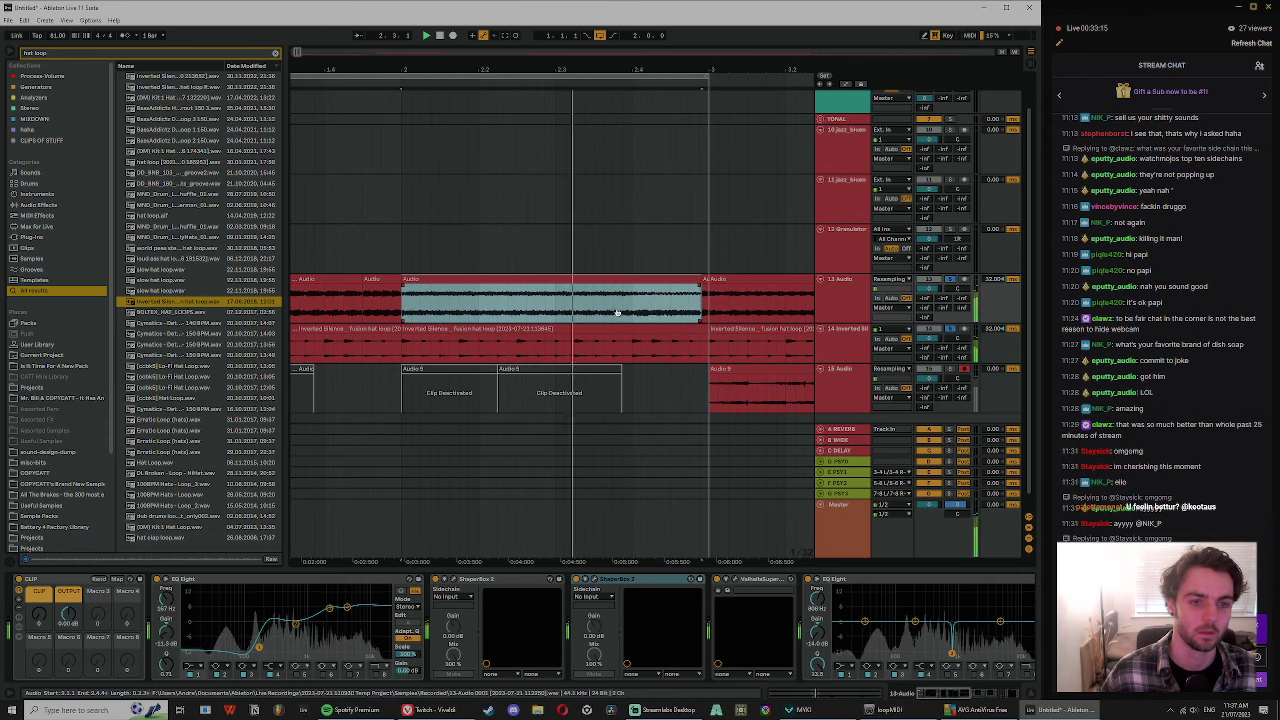
{"action": "key", "text": "space"}
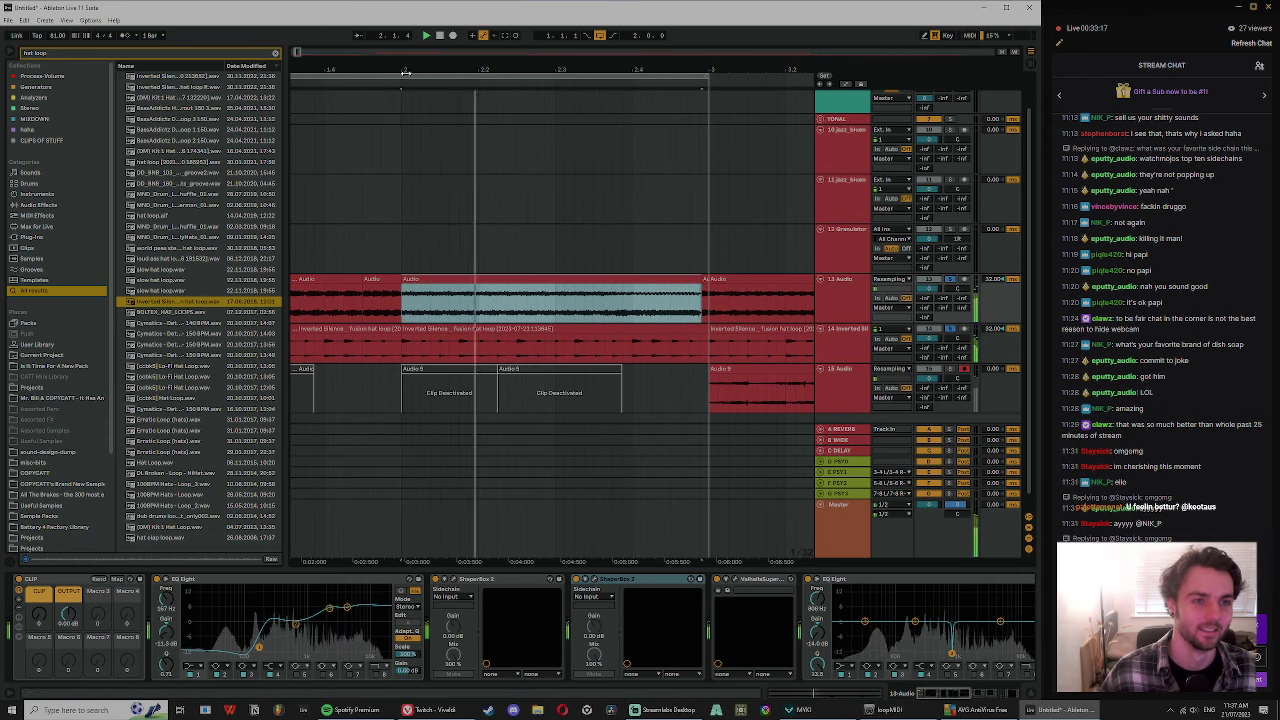
- Cut a three-sixteenth-long slice from the start of bar 2 on 13 Audio and duplicate it twice in a row
{"action": "left_click_drag", "start_coordinate": [405, 72], "coordinate": [491, 271]}
{"action": "left_click", "coordinate": [502, 314]}
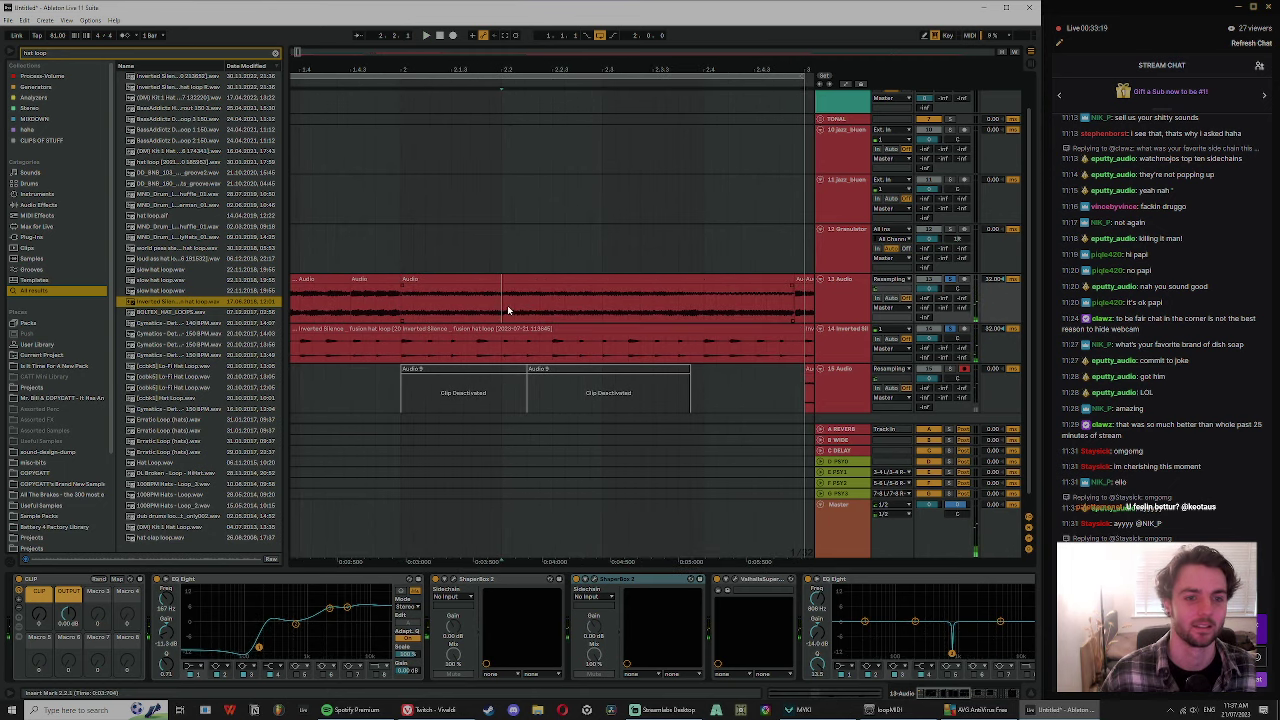
{"action": "left_click", "coordinate": [481, 278]}
{"action": "key", "text": "space"}
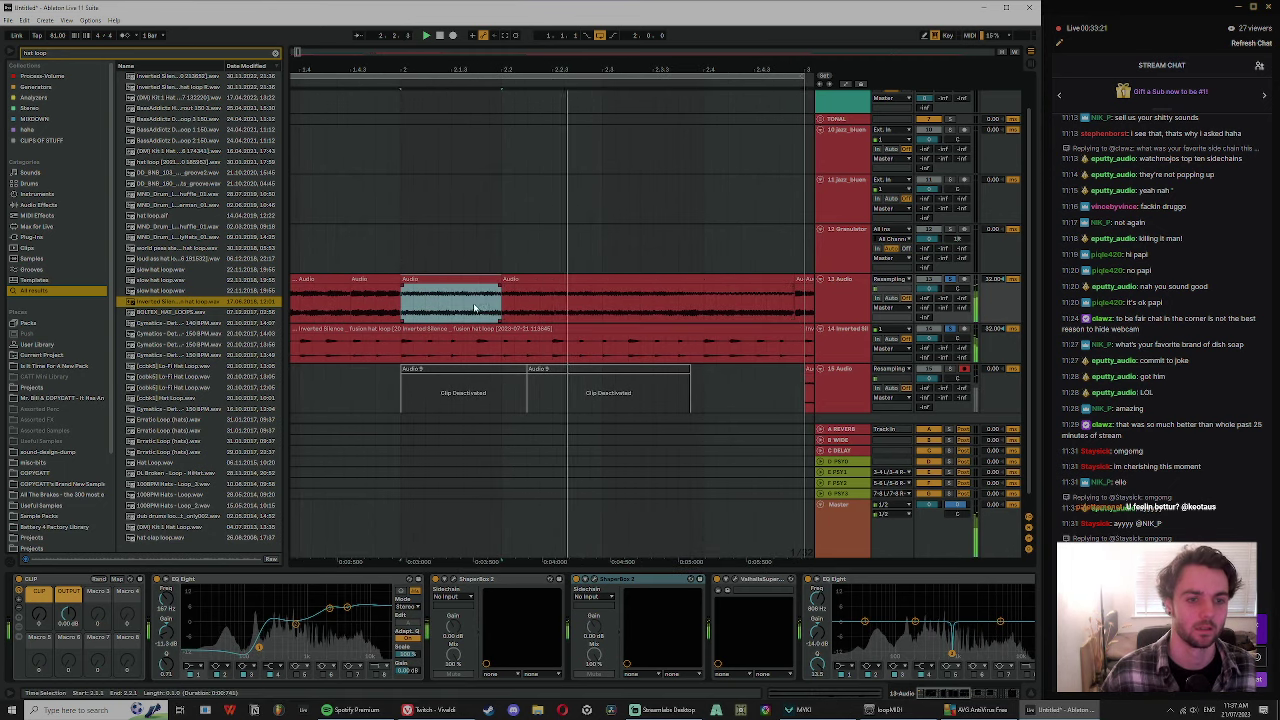
{"action": "left_click", "coordinate": [477, 305]}
{"action": "key", "text": "ctrl+e"}
{"action": "left_click", "coordinate": [462, 275]}
{"action": "key", "text": "ctrl+d"}
{"action": "key", "text": "ctrl+d"}
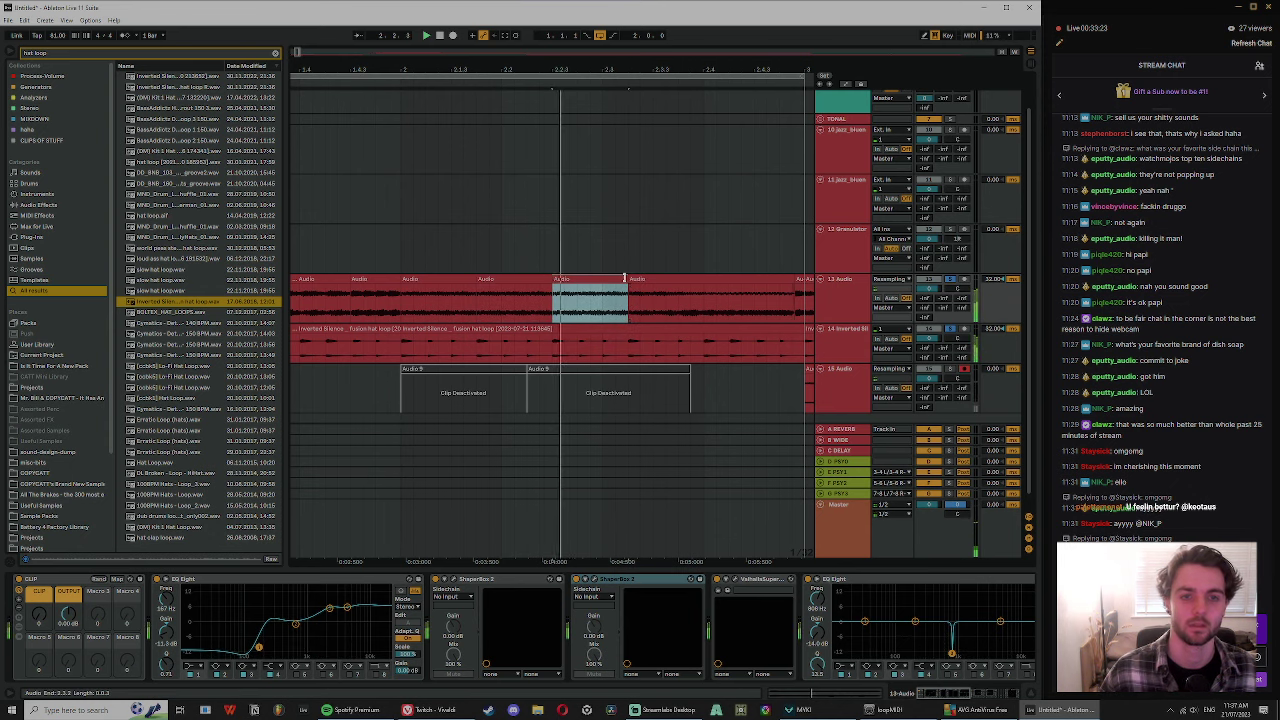
- Extend the third slice on 13 Audio to the end of bar 2 and split it at 2.4
{"action": "left_click_drag", "start_coordinate": [628, 283], "coordinate": [802, 296]}
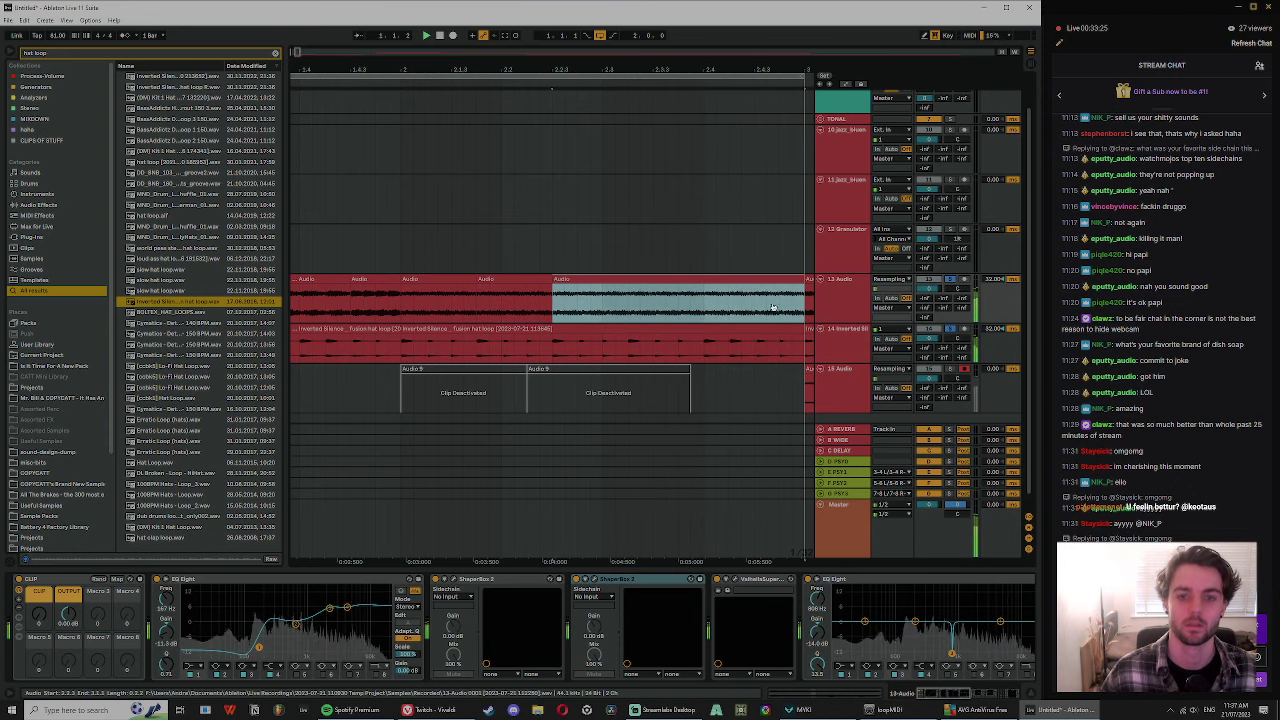
{"action": "left_click", "coordinate": [723, 286]}
{"action": "key", "text": "ctrl+e"}
{"action": "left_click_drag", "start_coordinate": [777, 71], "coordinate": [698, 66]}
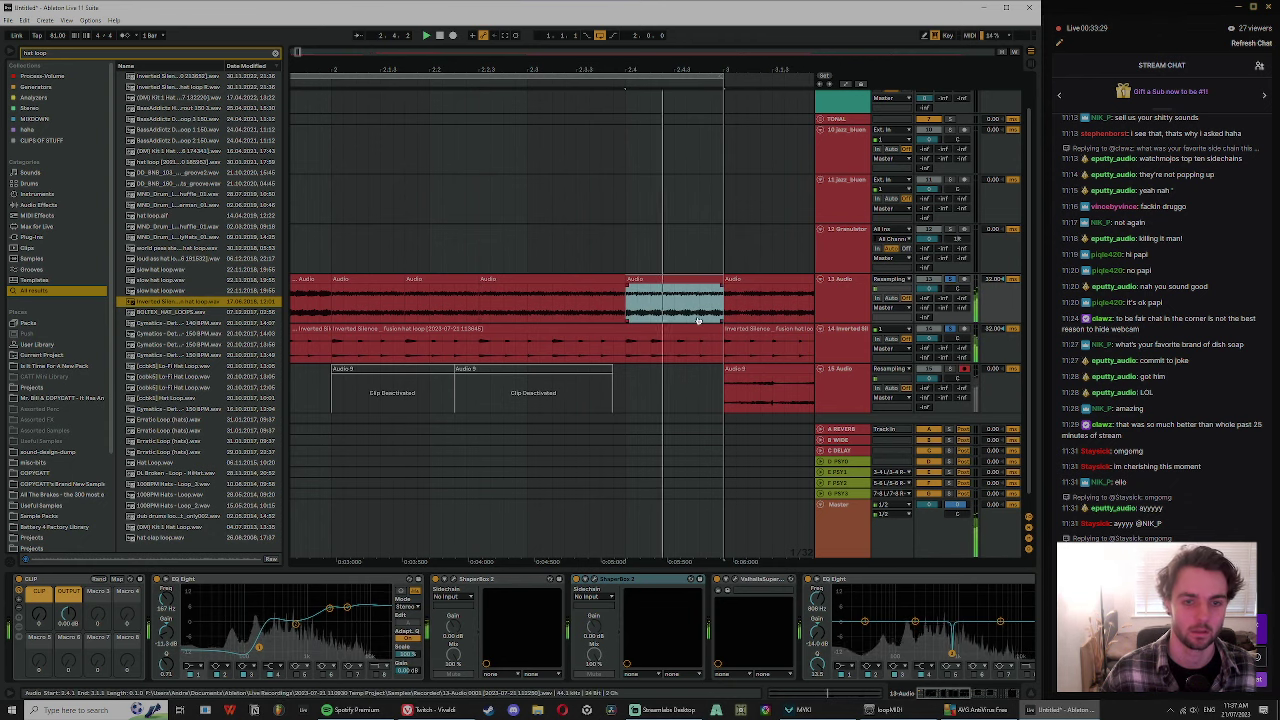
- Open the slice starting at 2.4 in the clip view and audition it together with the slice before it
{"action": "double_click", "coordinate": [689, 280]}
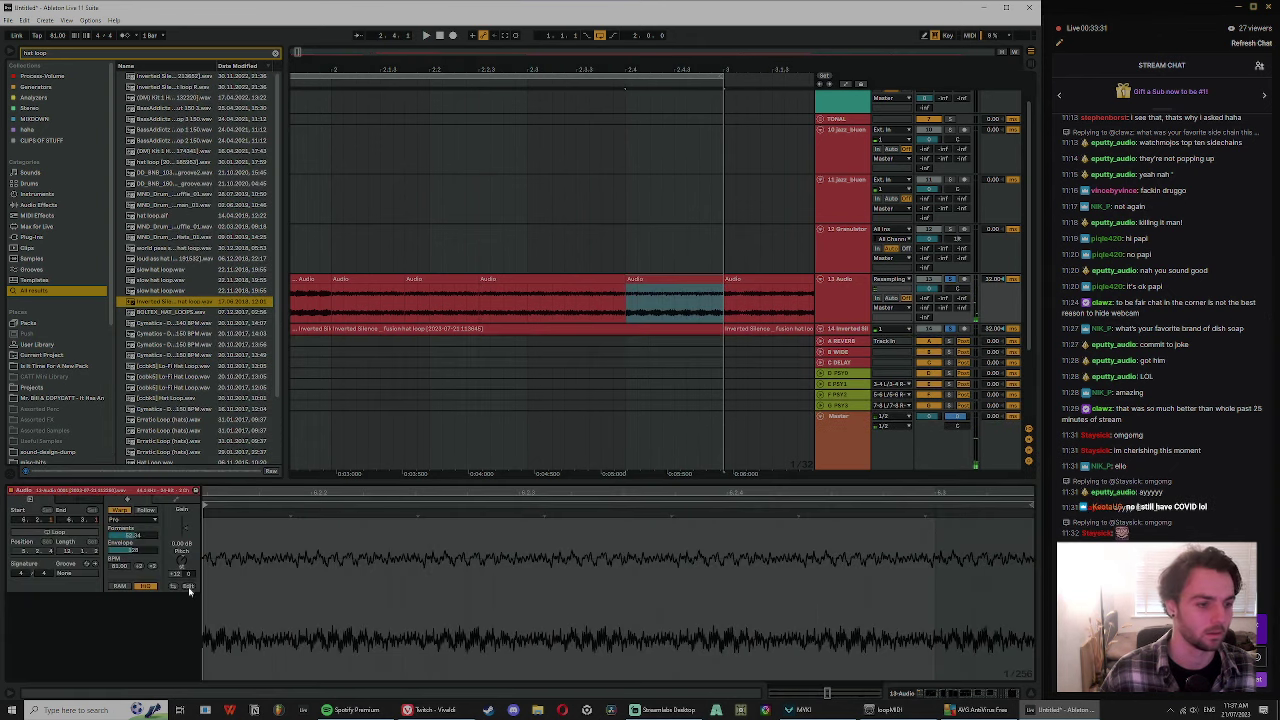
{"action": "key", "text": "space"}
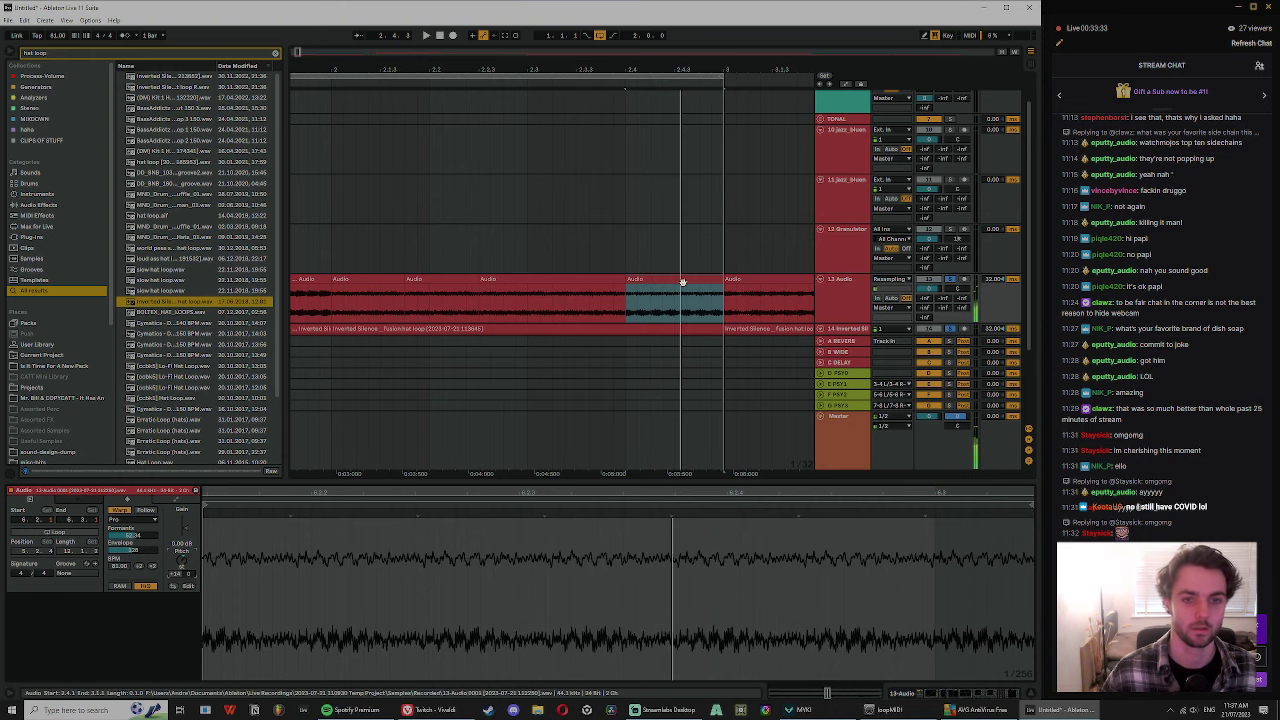
{"action": "left_click", "coordinate": [683, 282]}
{"action": "left_click", "coordinate": [597, 282]}
{"action": "key", "text": "space"}
{"action": "left_click_drag", "start_coordinate": [534, 74], "coordinate": [588, 70]}
{"action": "key", "text": "space"}
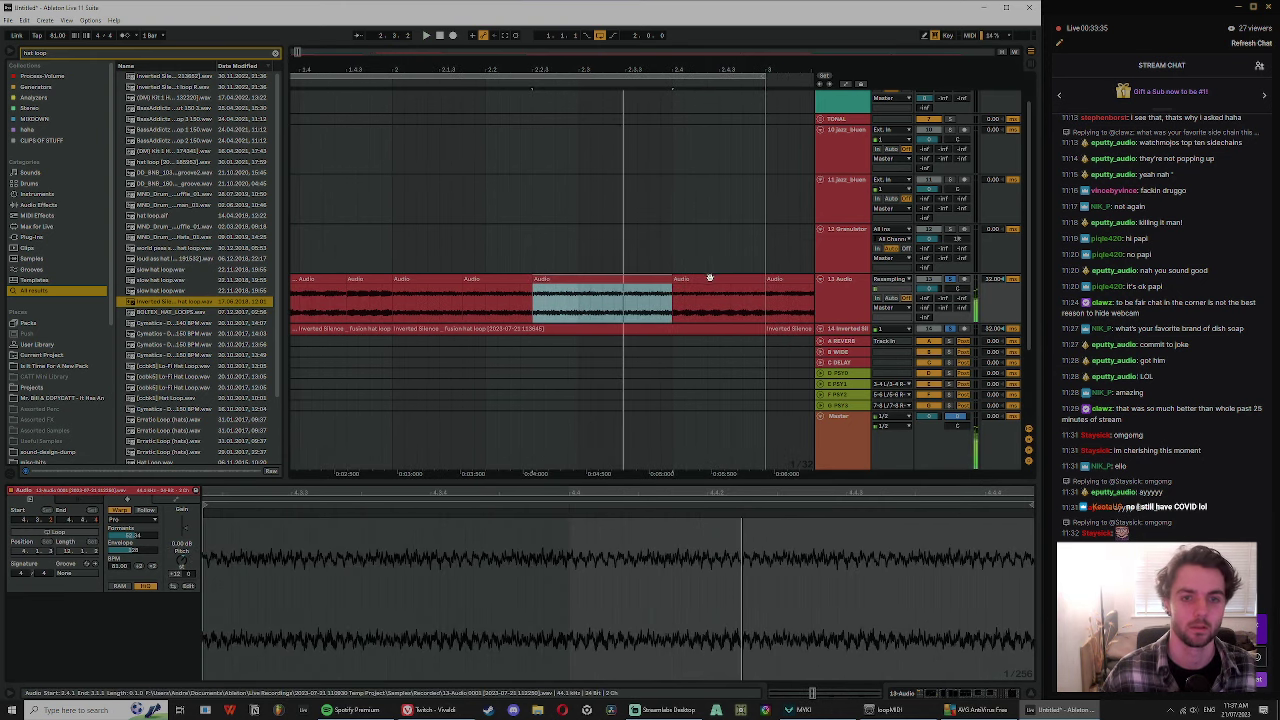
- Move the last slice of bar 2 earlier to start at 2.3.4 and split it at 2.4.3
{"action": "mouse_move", "coordinate": [709, 278]}
{"action": "left_mouse_down"}
{"action": "mouse_move", "coordinate": [643, 290]}
{"action": "mouse_move", "coordinate": [694, 294]}
{"action": "left_mouse_up"}
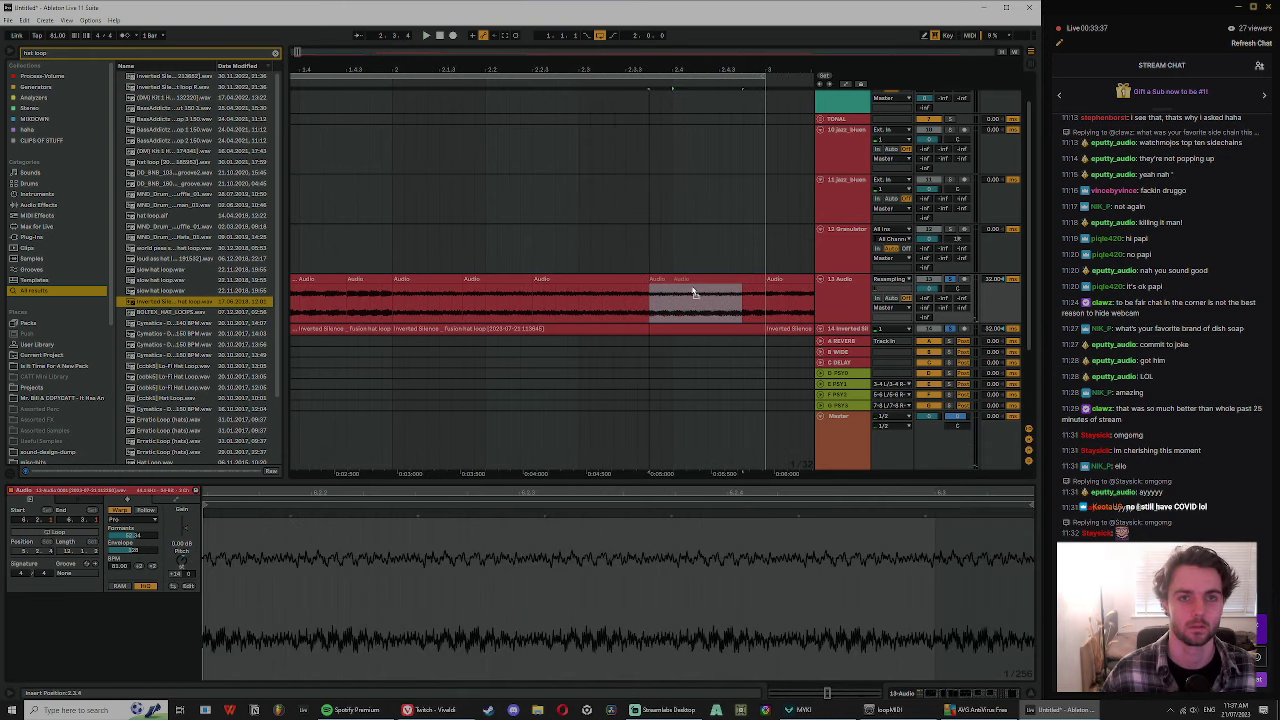
{"action": "key", "text": "space"}
{"action": "left_click", "coordinate": [714, 297]}
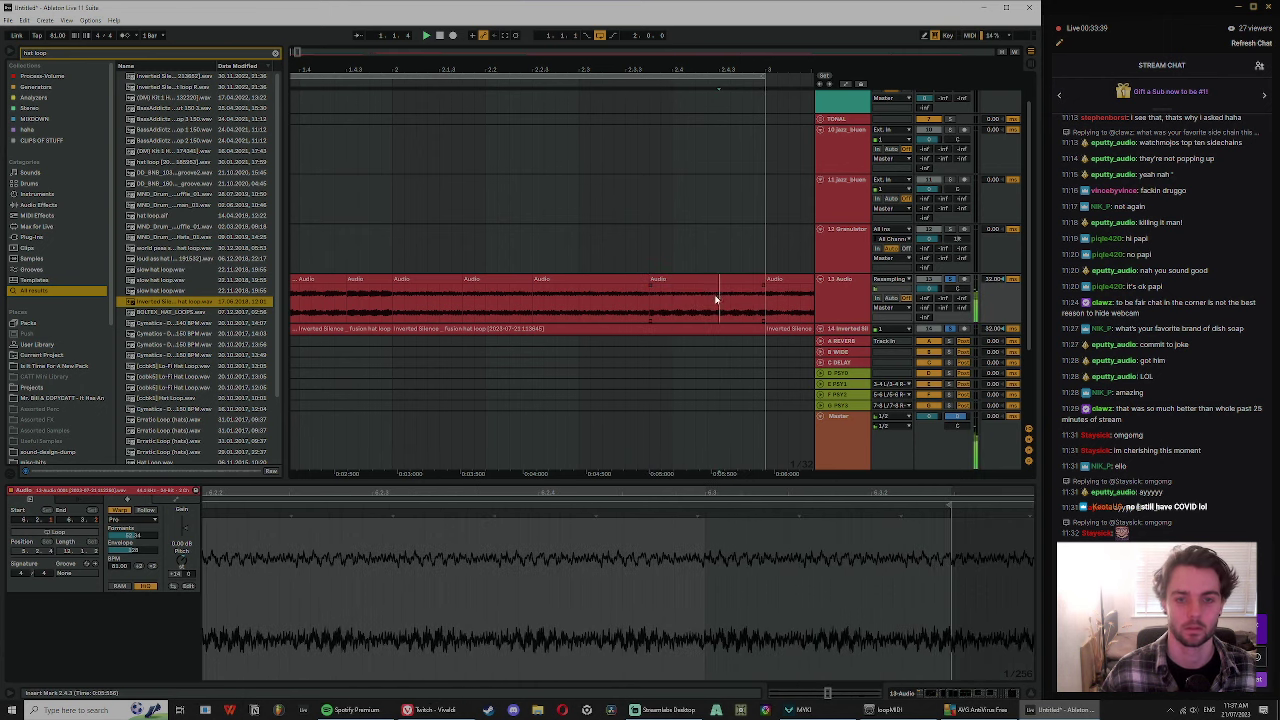
{"action": "key", "text": "ctrl+e"}
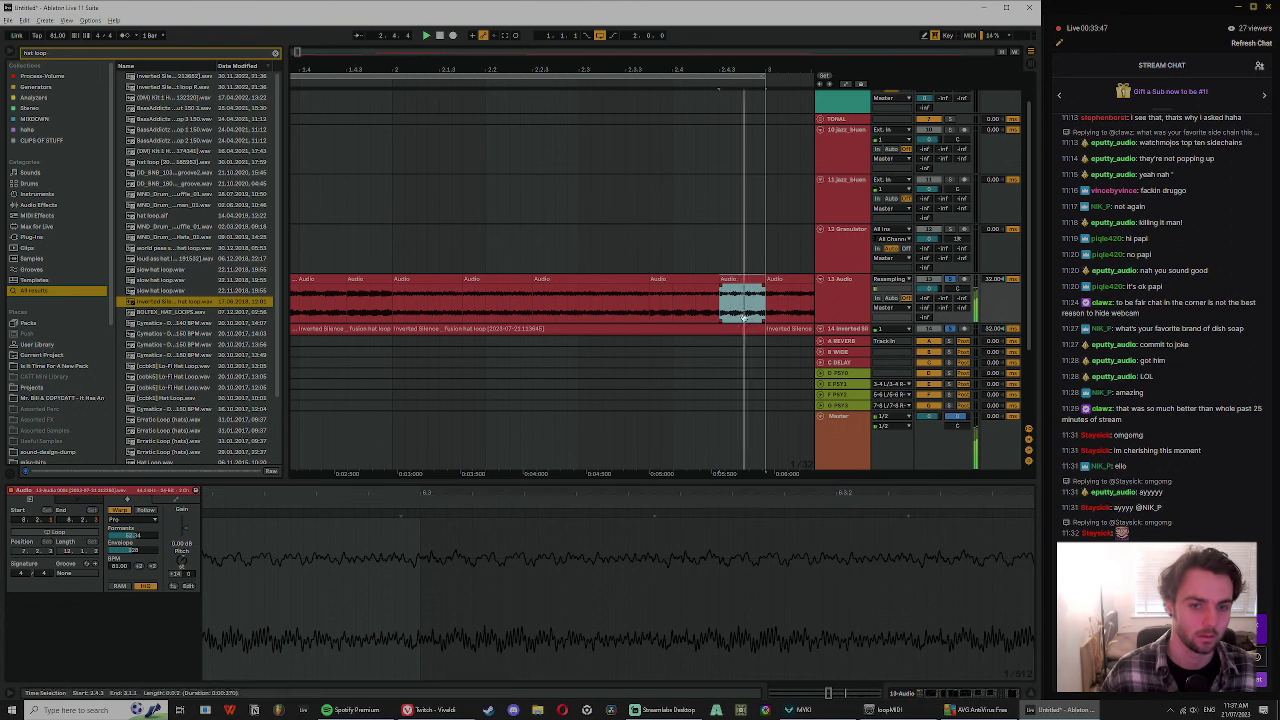
- Select the first 13 Audio clip and play the edited two-bar arrangement from its start
{"action": "left_click_drag", "start_coordinate": [742, 72], "coordinate": [672, 70]}
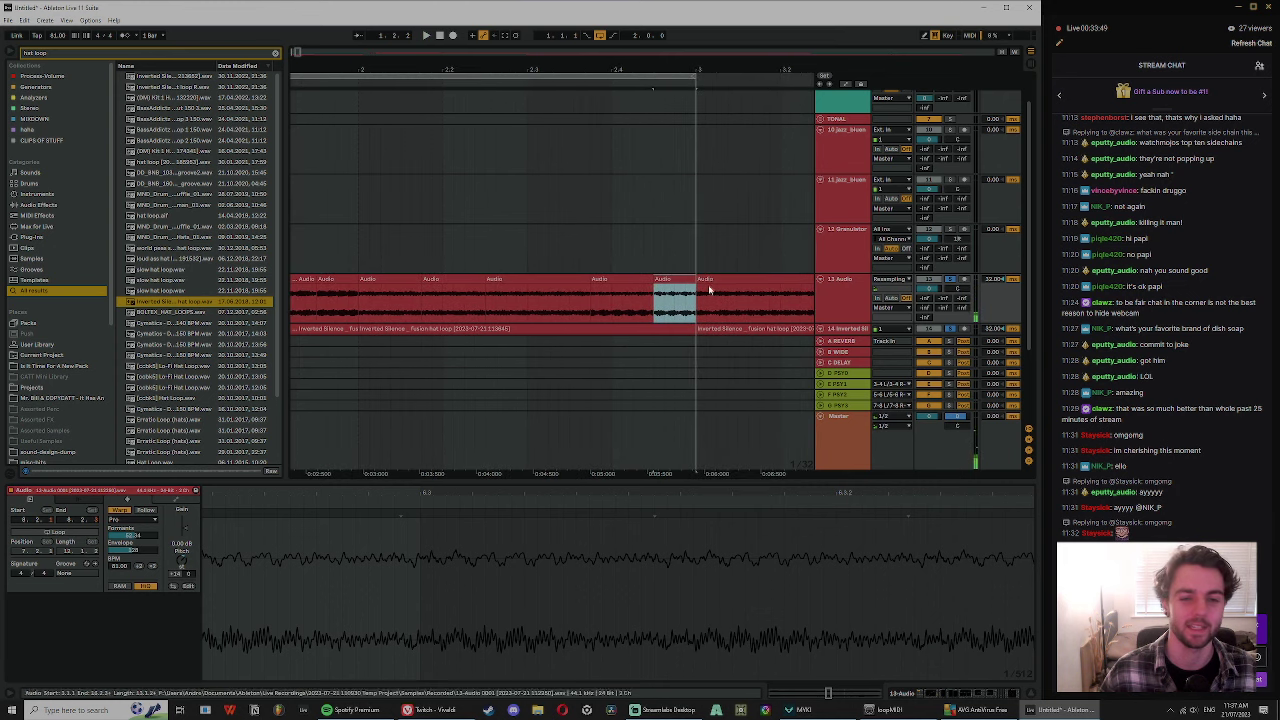
{"action": "left_click_drag", "start_coordinate": [436, 70], "coordinate": [516, 62]}
{"action": "left_click", "coordinate": [336, 279]}
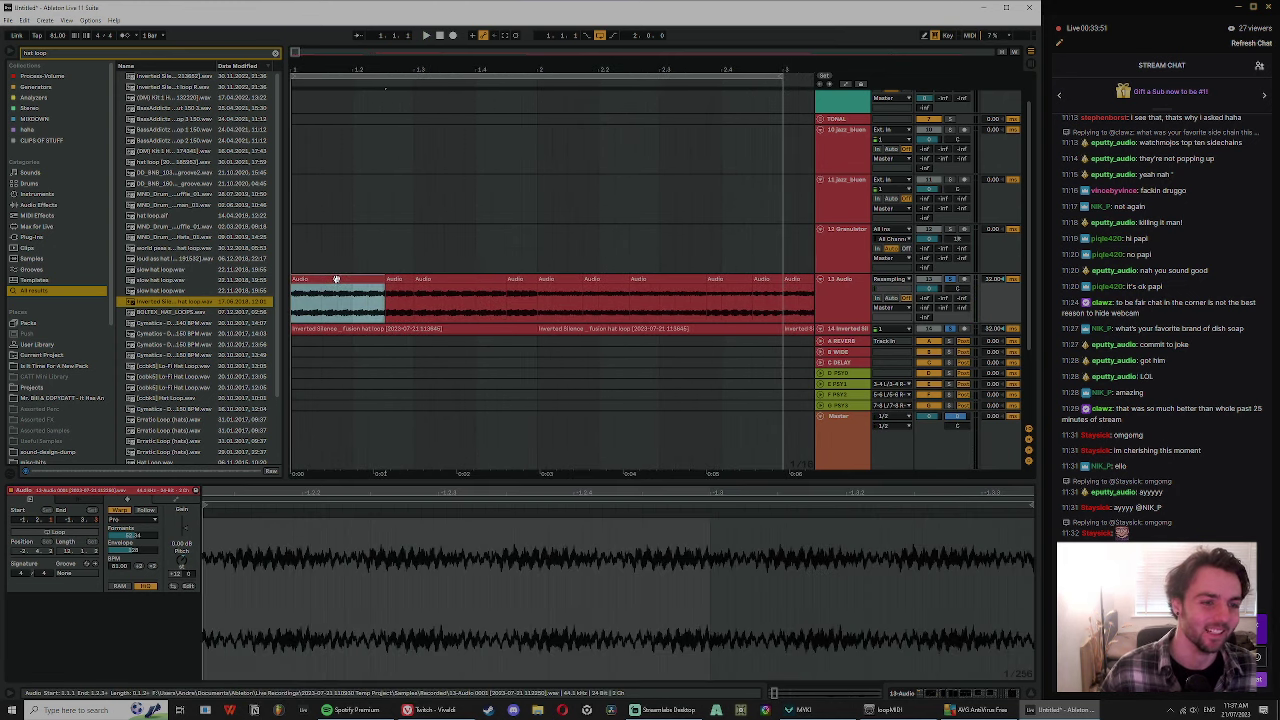
{"action": "key", "text": "space"}
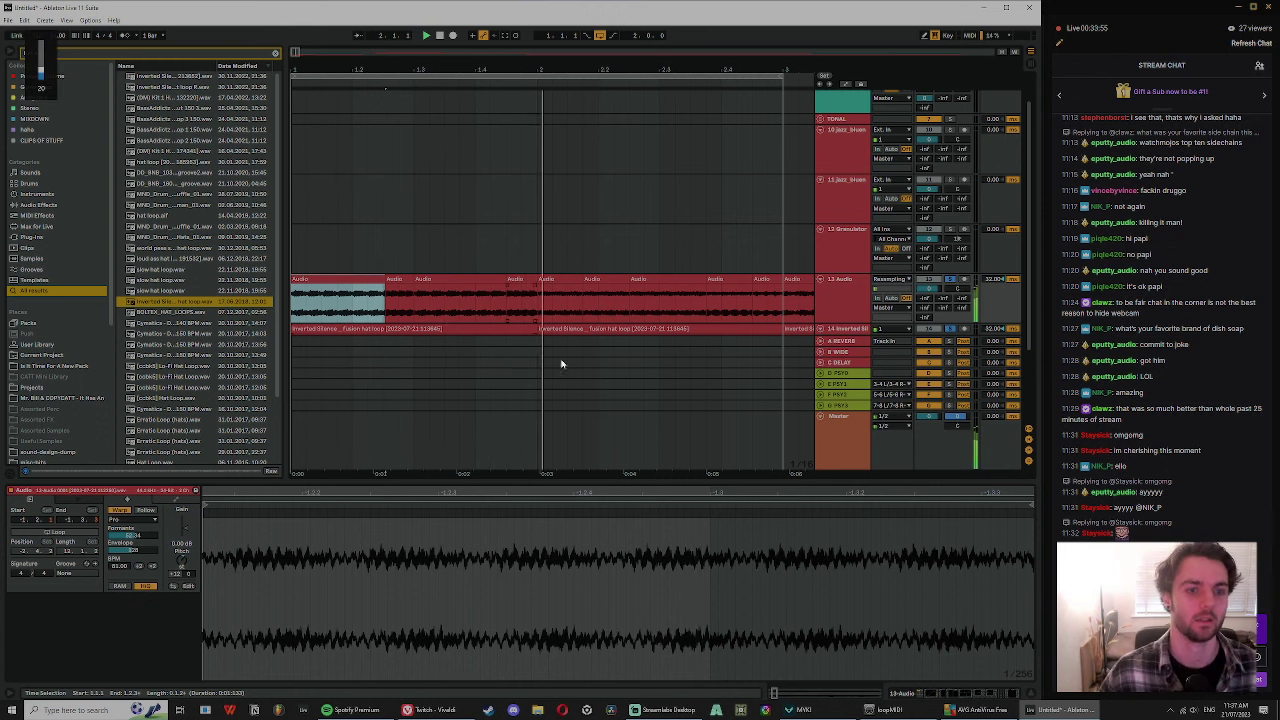
- Loop bar 2 and duplicate its time range, including all the 13 Audio slices, into bar 3
{"action": "left_click_drag", "start_coordinate": [537, 280], "coordinate": [784, 279]}
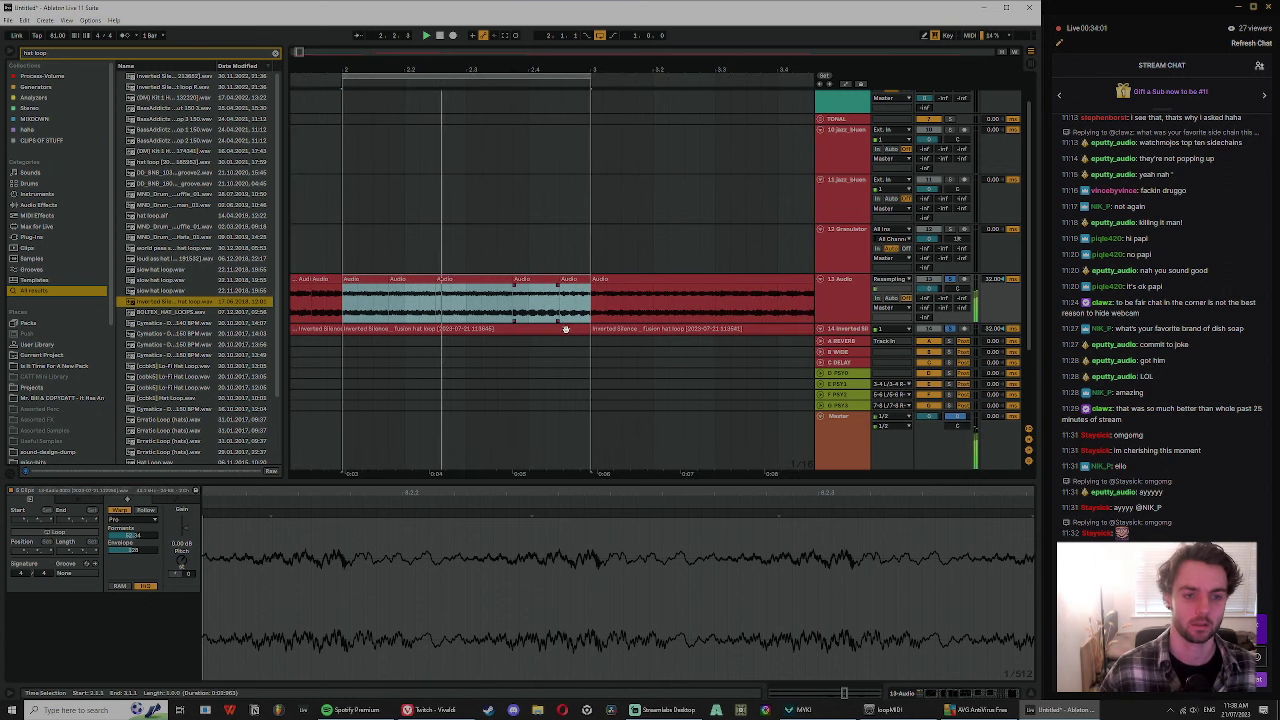
{"action": "left_click", "coordinate": [573, 268]}
{"action": "left_click", "coordinate": [526, 279]}
{"action": "left_click", "coordinate": [570, 279]}
{"action": "left_click", "coordinate": [363, 279], "text": "shift"}
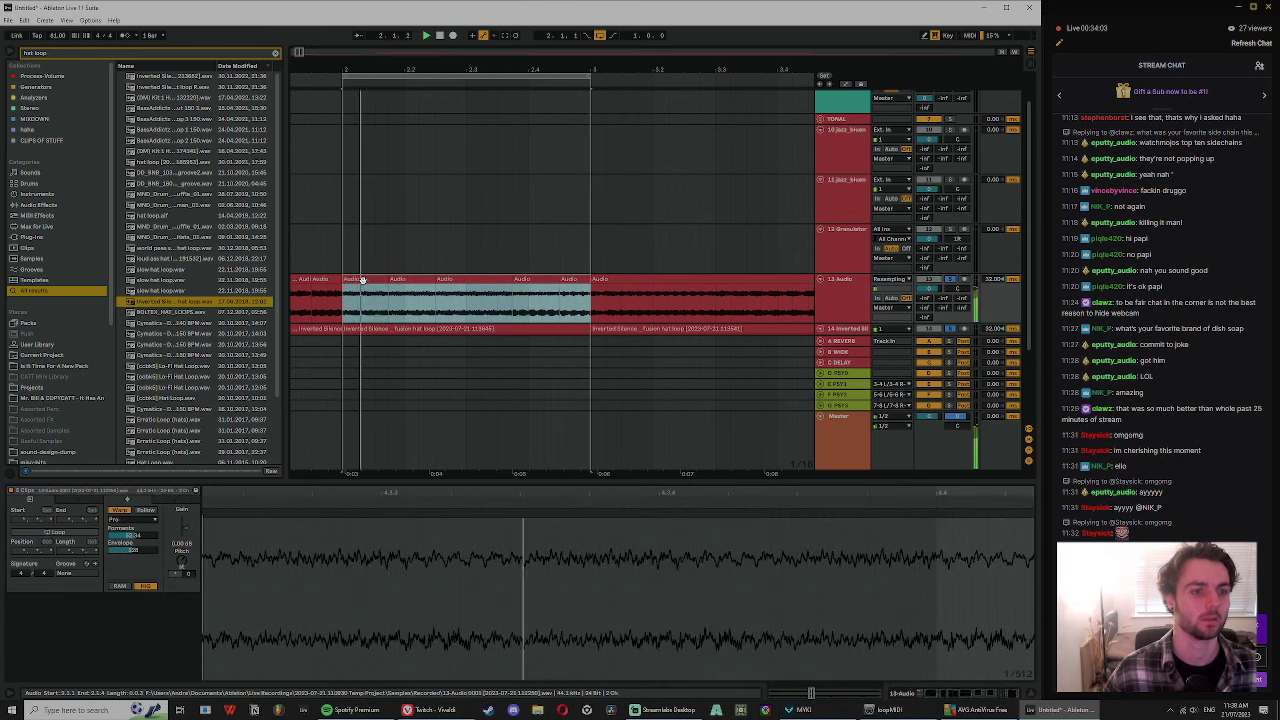
{"action": "key", "text": "ctrl+shift+d"}
{"action": "left_click", "coordinate": [470, 280]}
- Clear the hat loop search in the browser and narrow the browser to give the arrangement more width
{"action": "scroll", "coordinate": [538, 254], "scroll_direction": "down", "scroll_amount": 2}
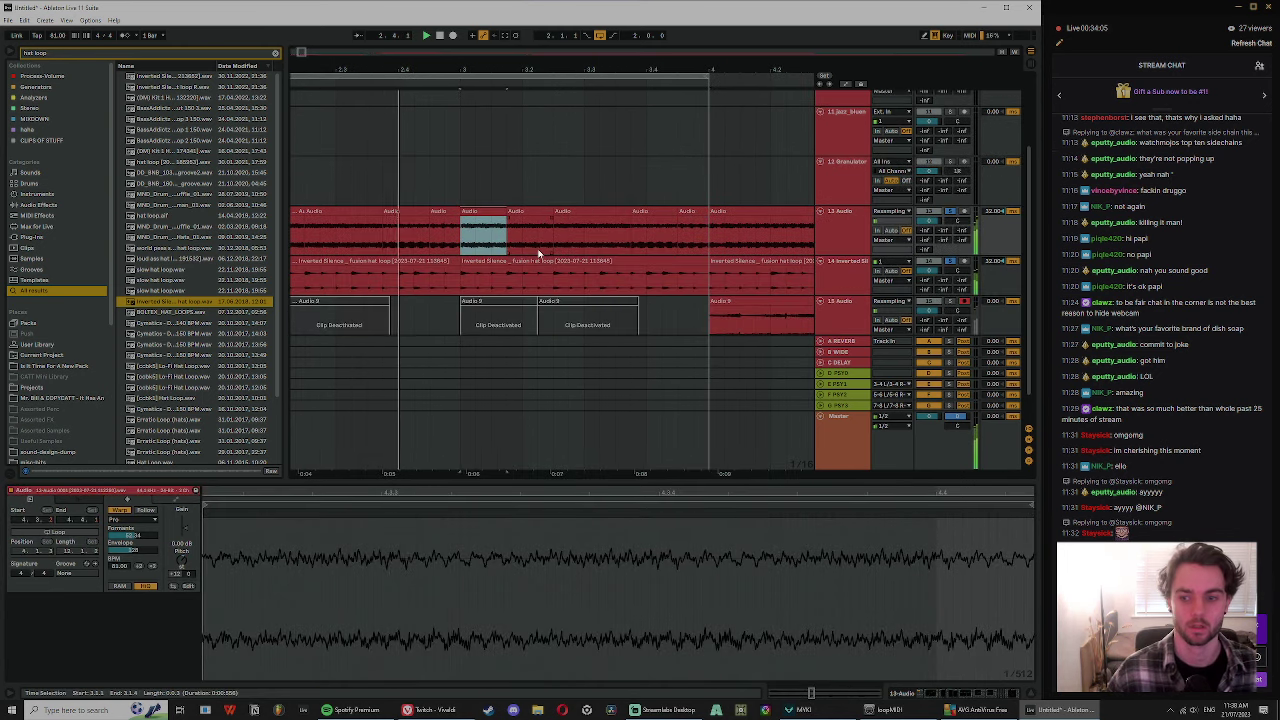
{"action": "left_click_drag", "start_coordinate": [498, 58], "coordinate": [557, 66]}
{"action": "scroll", "coordinate": [671, 266], "scroll_direction": "down", "scroll_amount": 1}
{"action": "left_click", "coordinate": [838, 222]}
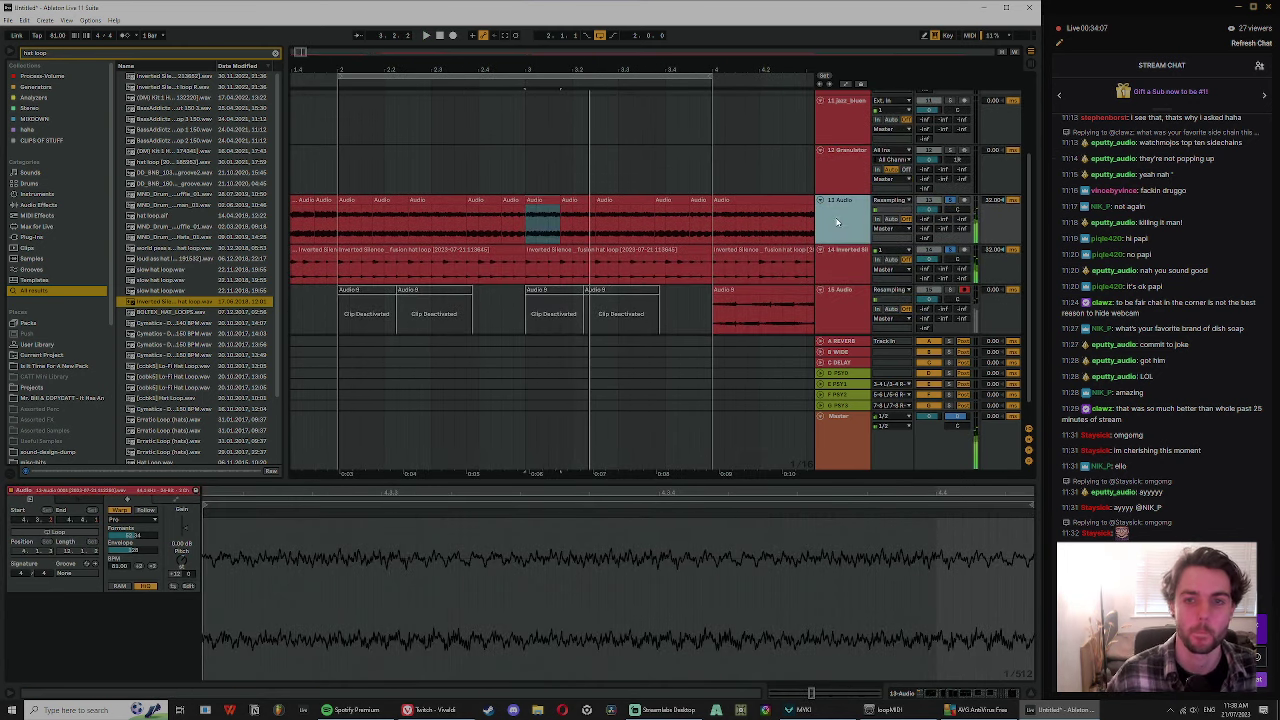
{"action": "left_click", "coordinate": [275, 54]}
{"action": "left_click_drag", "start_coordinate": [286, 105], "coordinate": [213, 108]}
{"action": "left_click", "coordinate": [451, 188]}
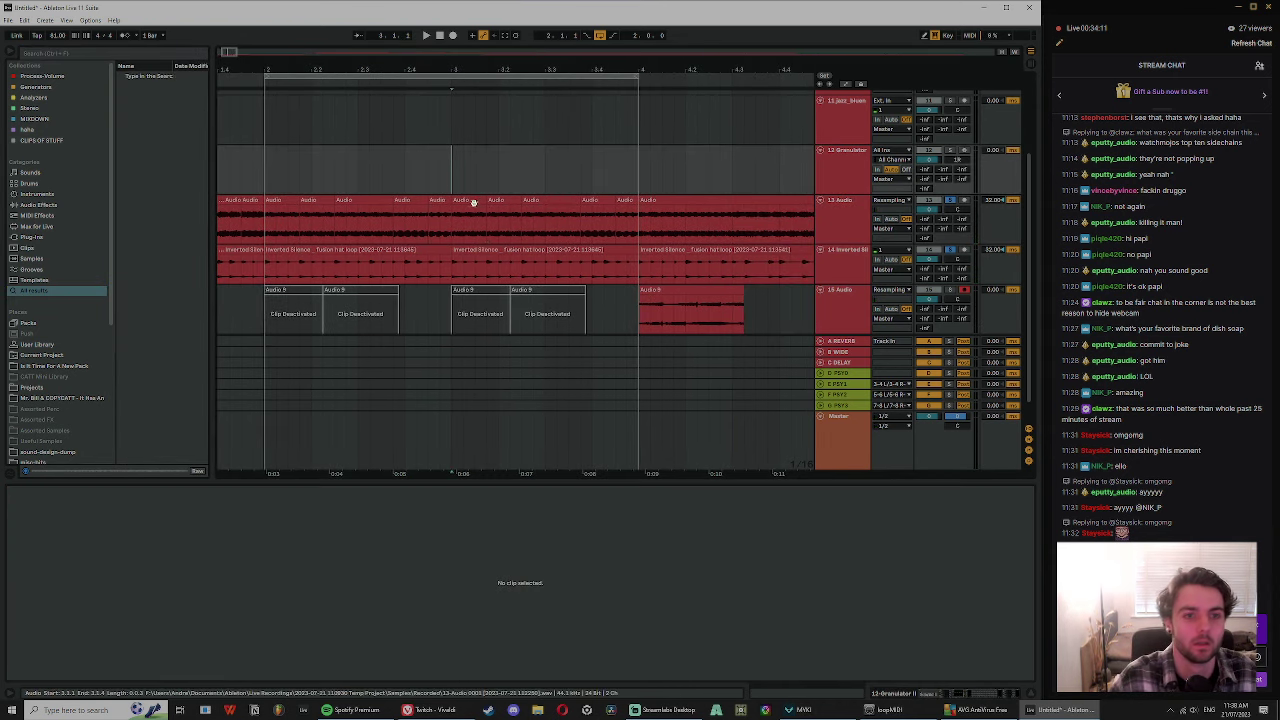
- Replace the 13 Audio slices in bar 3 with one clip spanning the whole bar and split it at 3.4
{"action": "left_click", "coordinate": [474, 202]}
{"action": "left_click", "coordinate": [628, 200], "text": "shift"}
{"action": "key", "text": "space"}
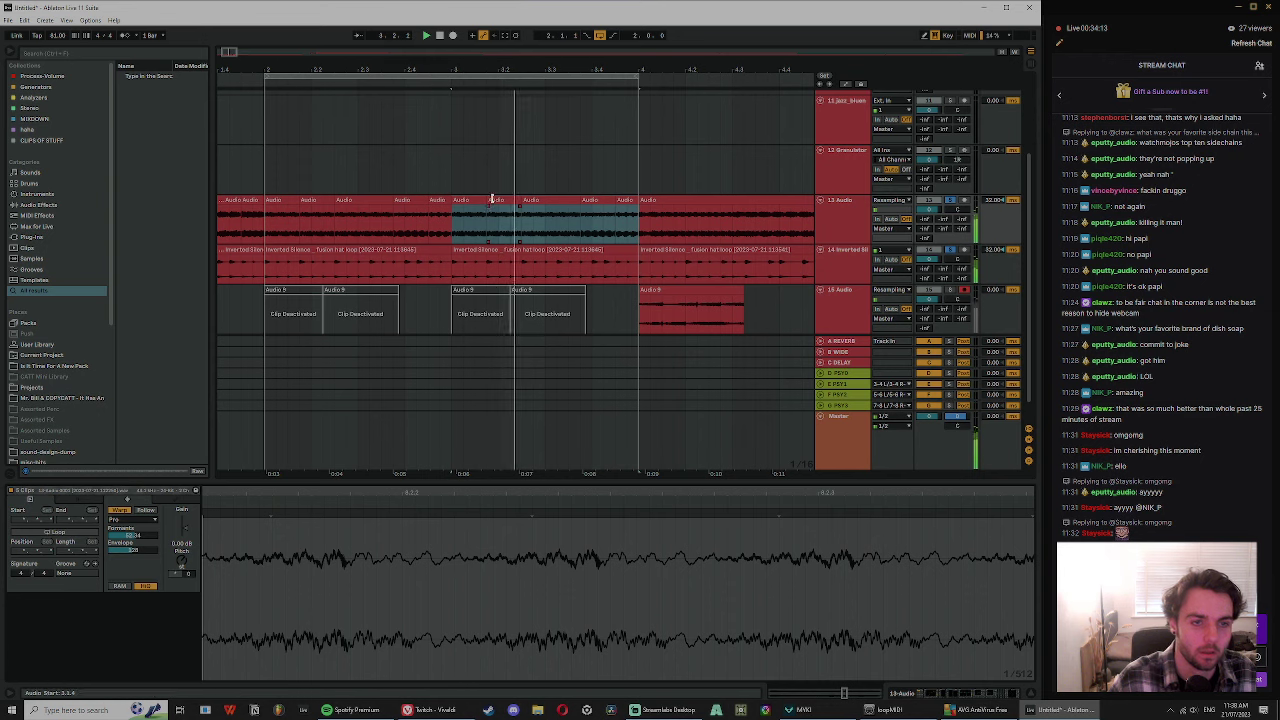
{"action": "left_click_drag", "start_coordinate": [486, 200], "coordinate": [640, 210]}
{"action": "left_click", "coordinate": [588, 216]}
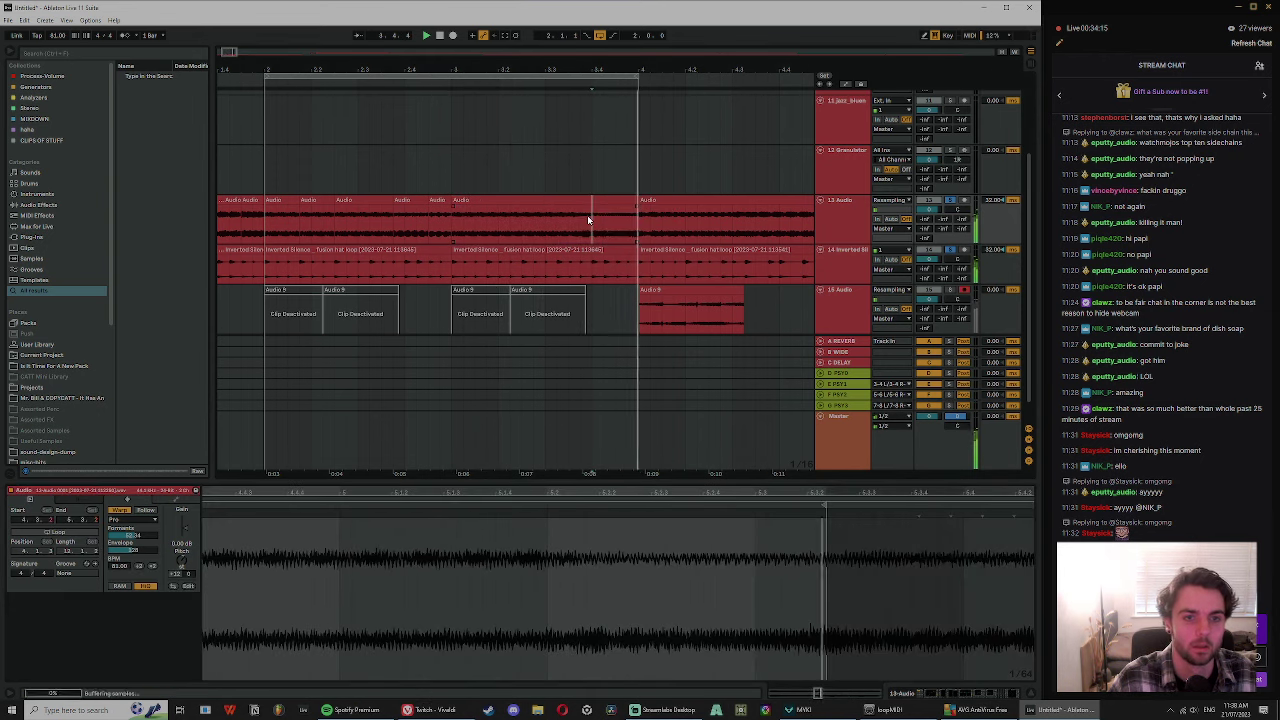
{"action": "key", "text": "ctrl+e"}
- Place a three-beat slice of 13 Audio at the start of bar 3, play it and split it at 3.3
{"action": "left_click_drag", "start_coordinate": [614, 200], "coordinate": [474, 206]}
{"action": "left_click", "coordinate": [491, 200]}
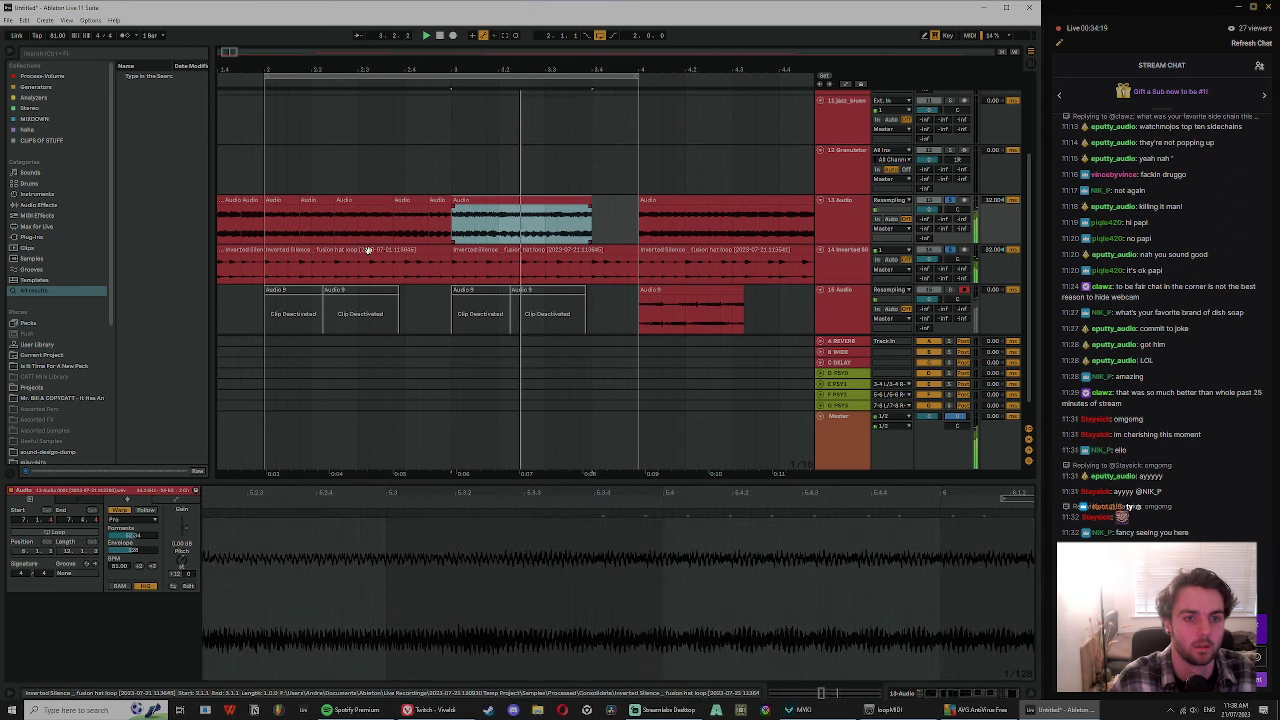
{"action": "key", "text": "space"}
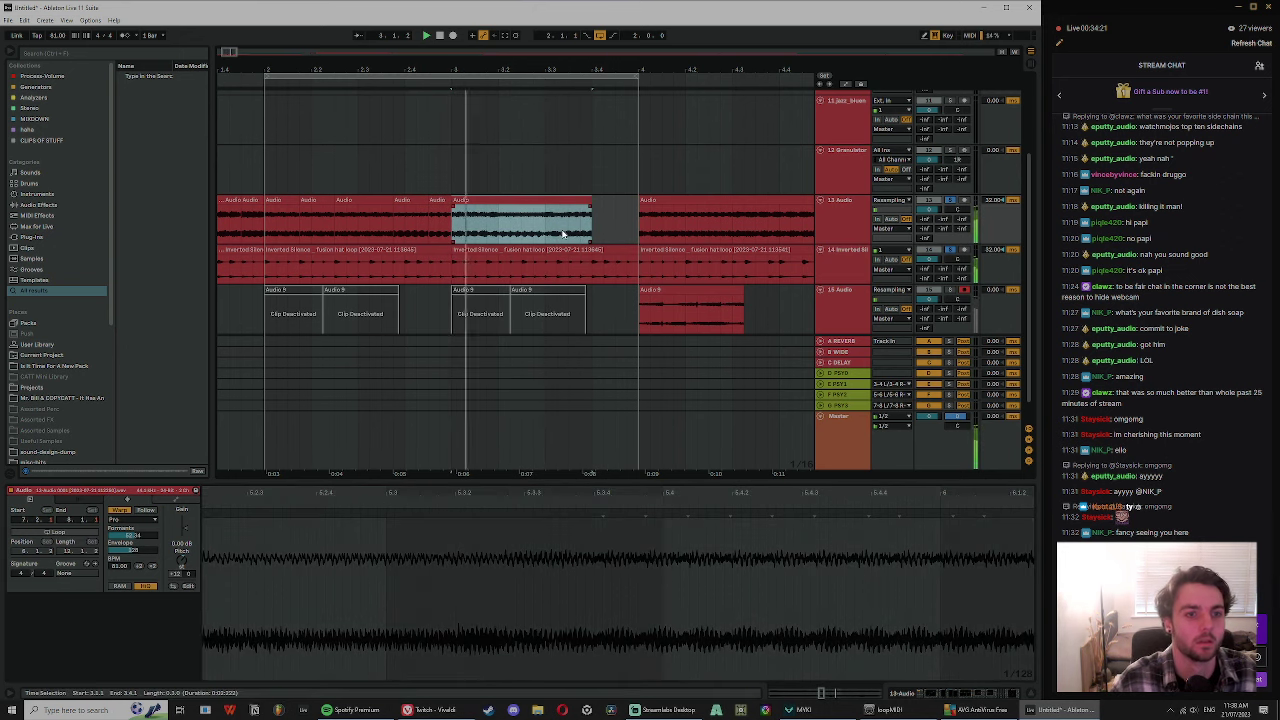
{"action": "left_click", "coordinate": [549, 238]}
{"action": "key", "text": "ctrl+e"}
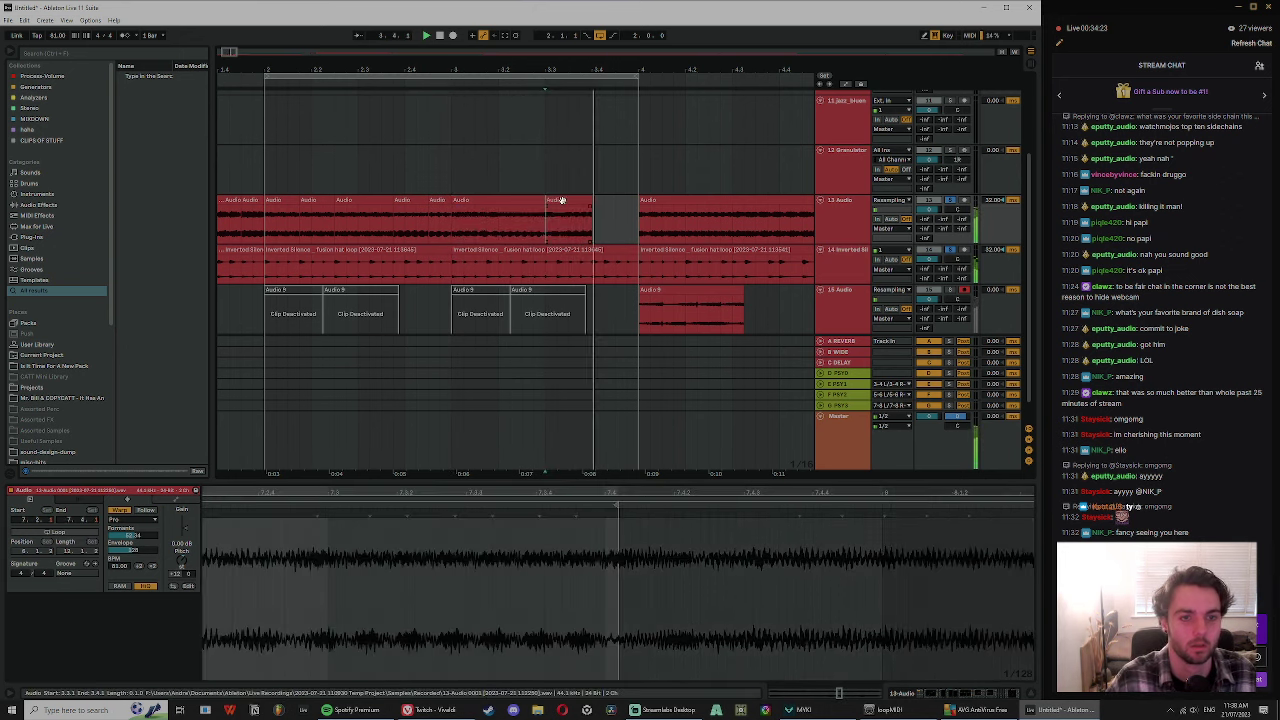
- Rearrange the bar 3 slices of 13 Audio to start at 3.1, 3.2.3 and 3.4, and play the result
{"action": "key", "text": "space"}
{"action": "mouse_move", "coordinate": [560, 200]}
{"action": "left_mouse_down"}
{"action": "mouse_move", "coordinate": [543, 208]}
{"action": "mouse_move", "coordinate": [638, 202]}
{"action": "mouse_move", "coordinate": [640, 232]}
{"action": "left_mouse_up"}
{"action": "left_click", "coordinate": [503, 221]}
{"action": "key", "text": "space"}
{"action": "left_click", "coordinate": [591, 228]}
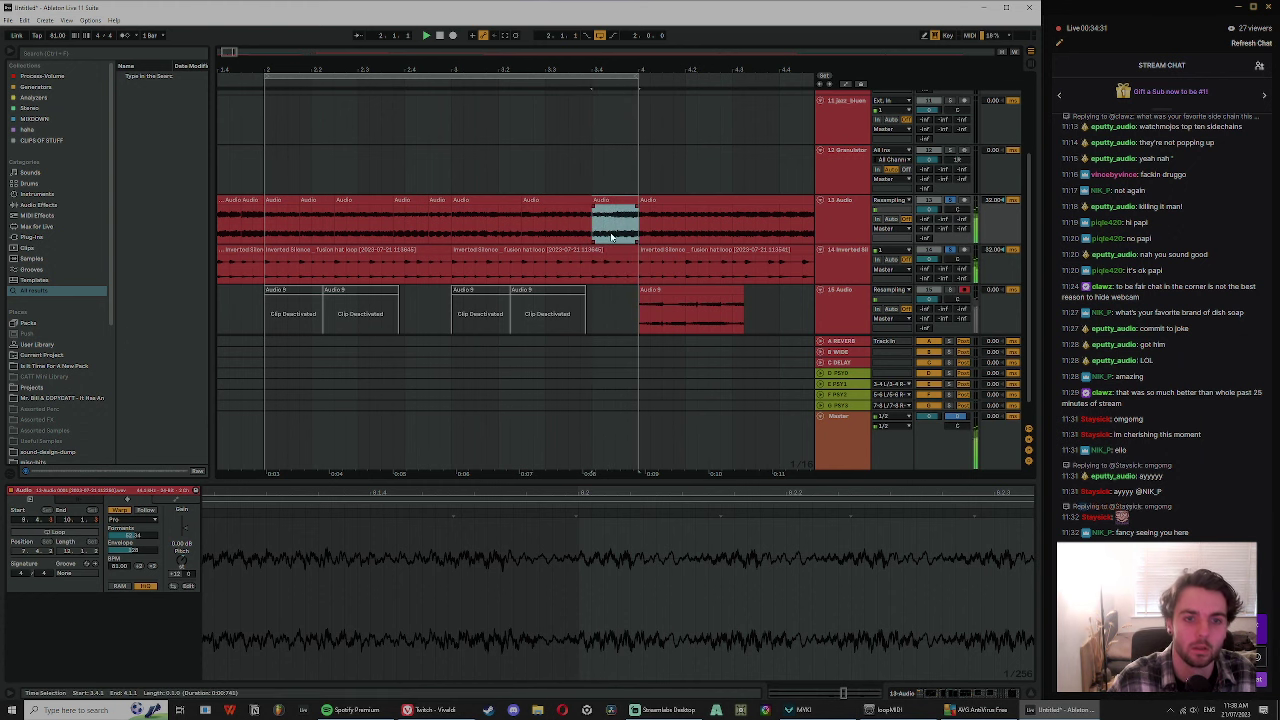
{"action": "key", "text": "space"}
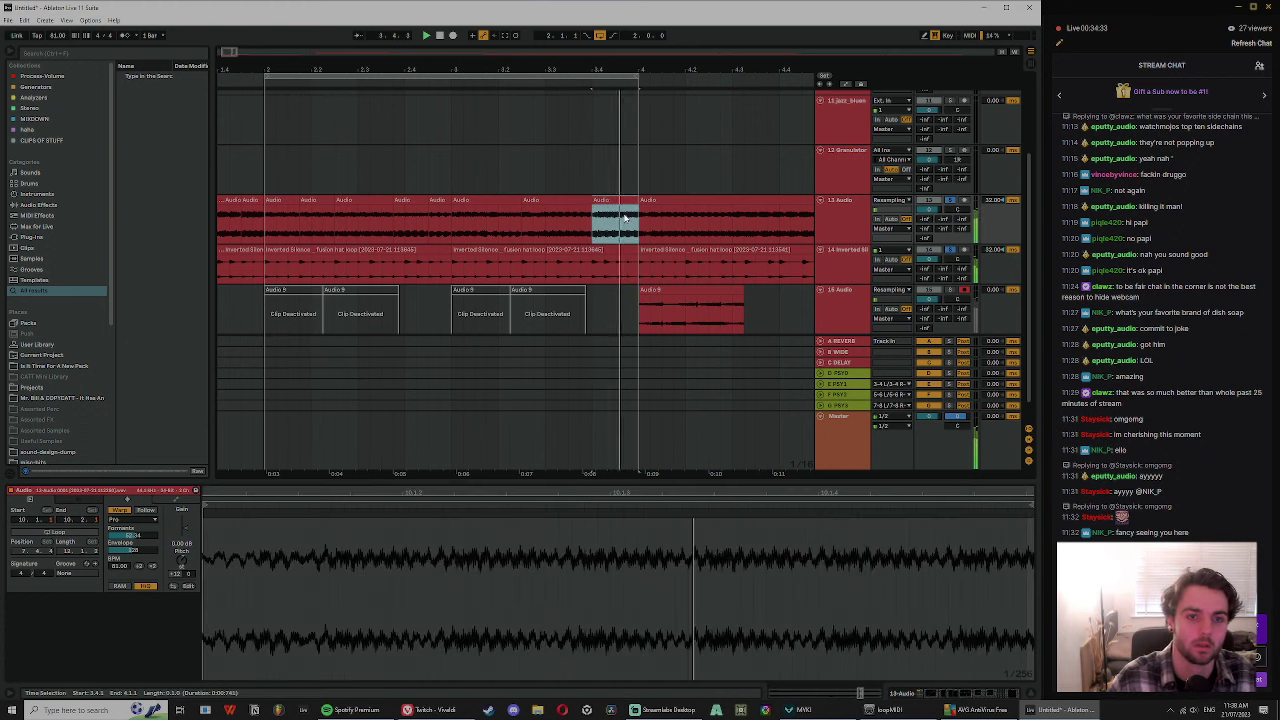
- Play the last slice of bar 3 and split it at 3.4.4, one sixteenth before bar 4
{"action": "left_click_drag", "start_coordinate": [630, 229], "coordinate": [632, 226]}
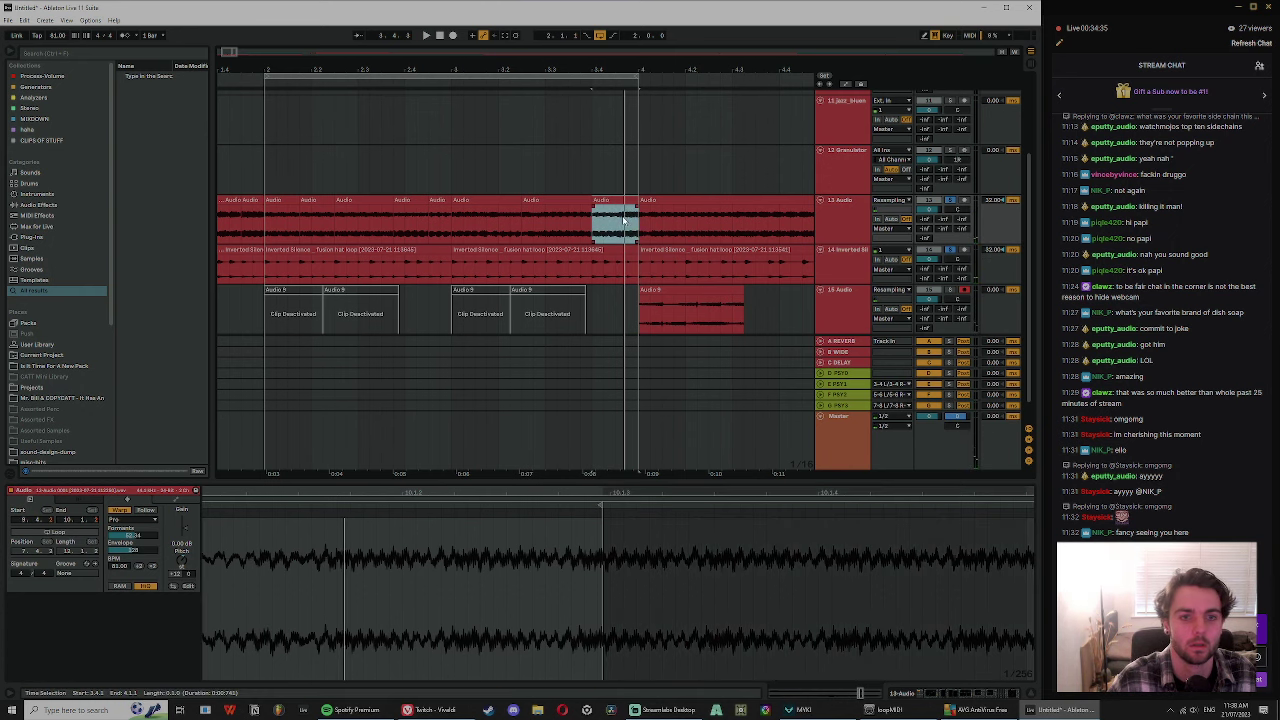
{"action": "key", "text": "space"}
{"action": "left_click_drag", "start_coordinate": [623, 62], "coordinate": [611, 221]}
{"action": "key", "text": "space"}
{"action": "left_click", "coordinate": [628, 217]}
{"action": "key", "text": "ctrl+e"}
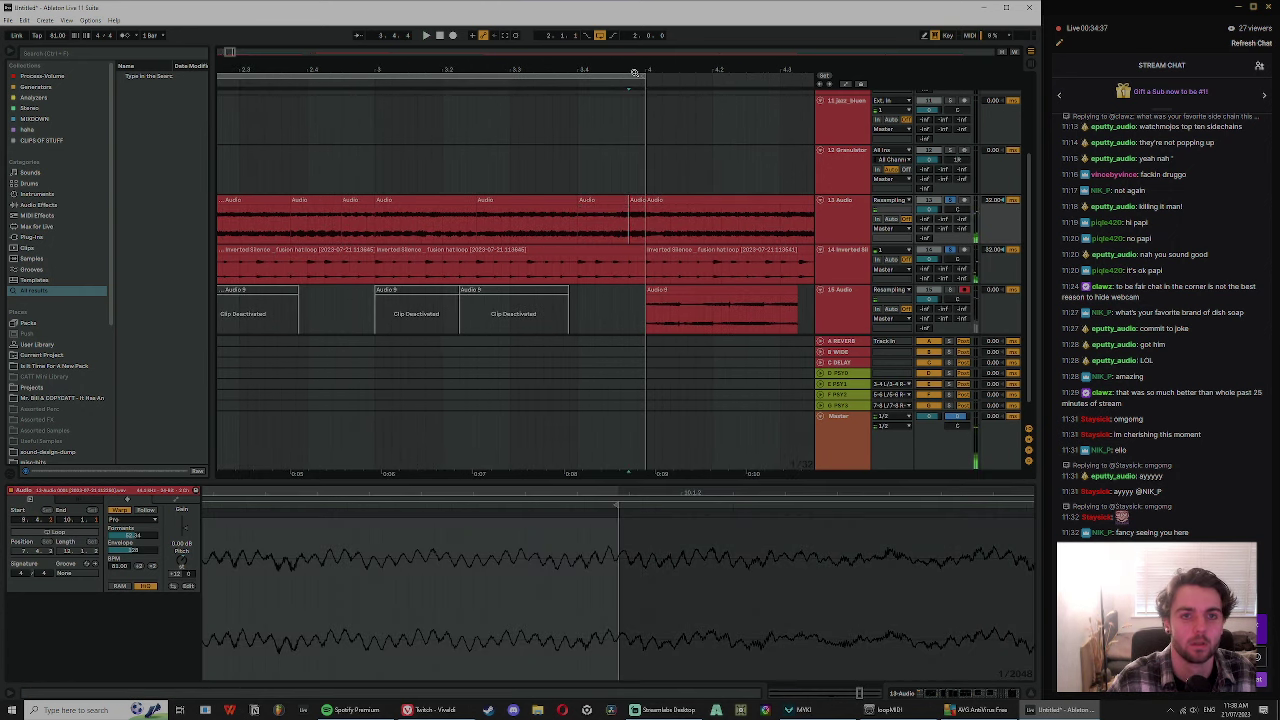
- Duplicate a very short fragment from 3.4.4 five times to build a stutter filling the end of bar 3
{"action": "left_click_drag", "start_coordinate": [631, 69], "coordinate": [633, 220]}
{"action": "left_click", "coordinate": [627, 226]}
{"action": "key", "text": "ctrl+d"}
{"action": "key", "text": "ctrl+d"}
{"action": "key", "text": "ctrl+d"}
{"action": "key", "text": "ctrl+d"}
{"action": "key", "text": "ctrl+d"}
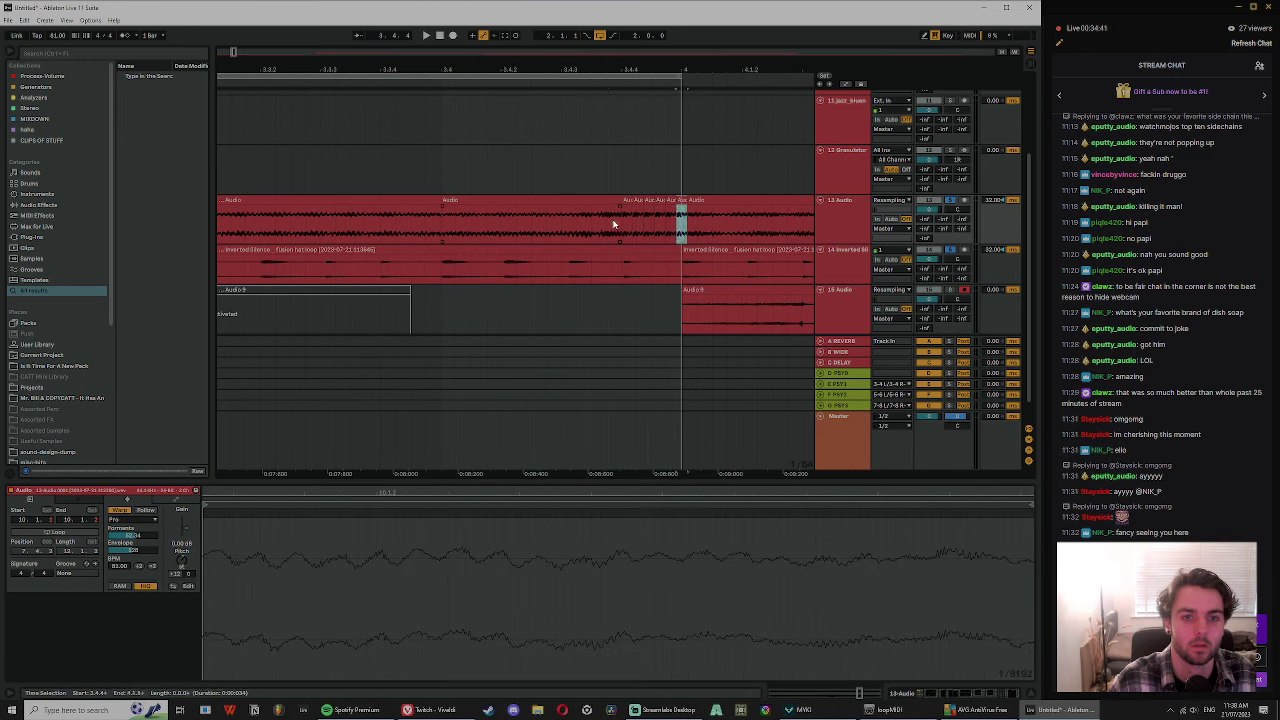
- Play back the stutter and the surrounding 13 Audio slices in bars 2 and 3 to check the rhythm
{"action": "left_click", "coordinate": [607, 225]}
{"action": "key", "text": "space"}
{"action": "left_click", "coordinate": [446, 212]}
{"action": "key", "text": "space"}
{"action": "key", "text": "space"}
{"action": "left_click_drag", "start_coordinate": [548, 69], "coordinate": [573, 59]}
{"action": "left_click", "coordinate": [442, 165]}
{"action": "left_click_drag", "start_coordinate": [456, 69], "coordinate": [554, 50]}
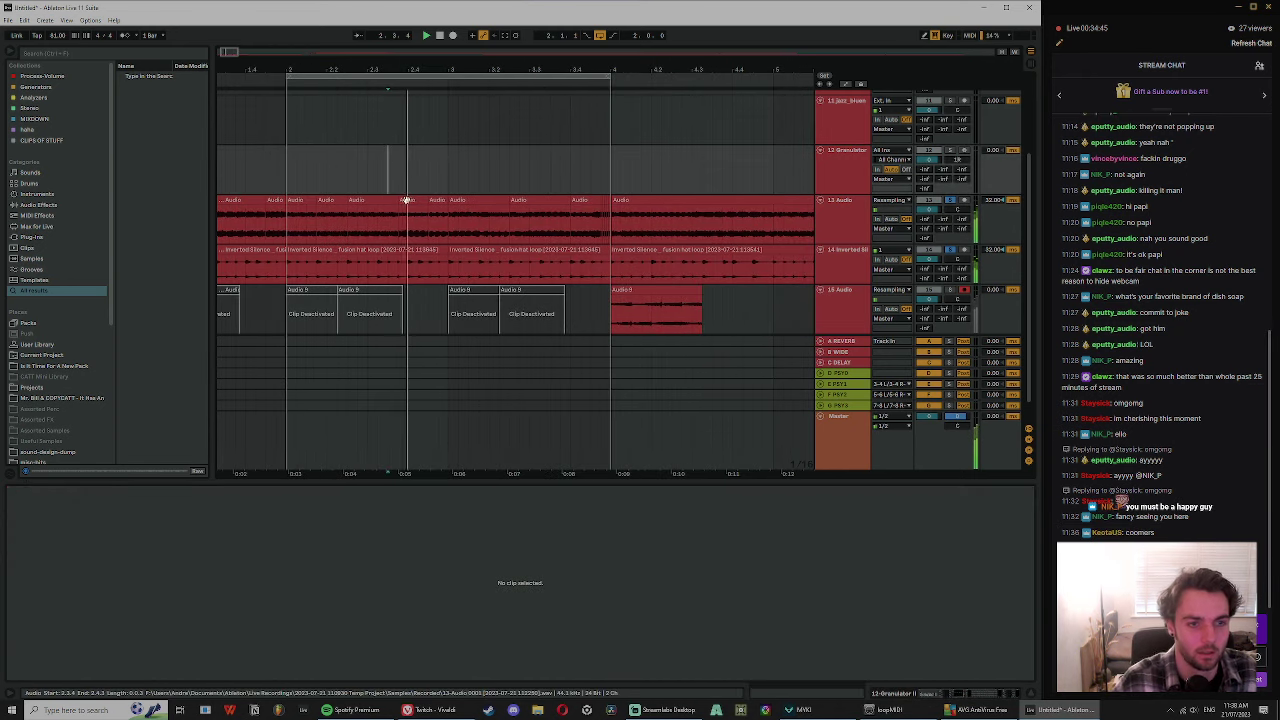
{"action": "left_click", "coordinate": [414, 202]}
{"action": "left_click", "coordinate": [438, 201]}
{"action": "left_click", "coordinate": [480, 200]}
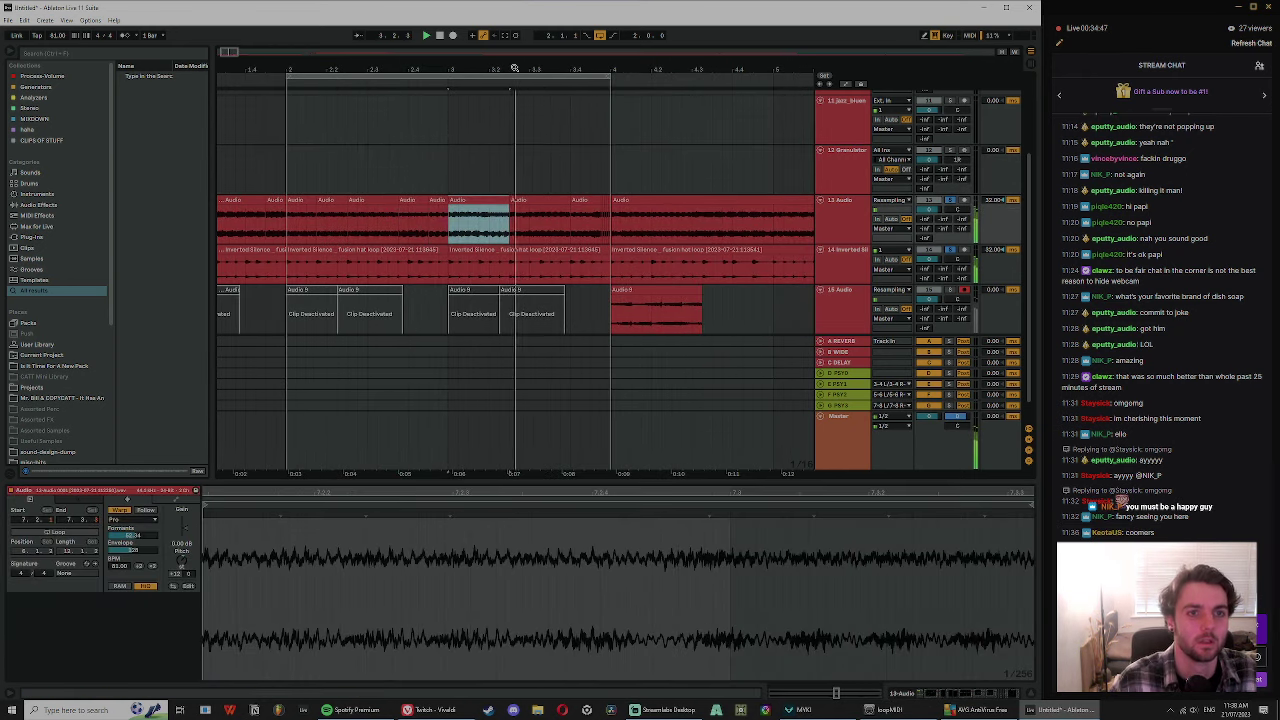
{"action": "left_click_drag", "start_coordinate": [514, 67], "coordinate": [515, 75]}
- Insert a new MIDI track directly below the 13 Audio track
{"action": "left_click", "coordinate": [840, 215]}
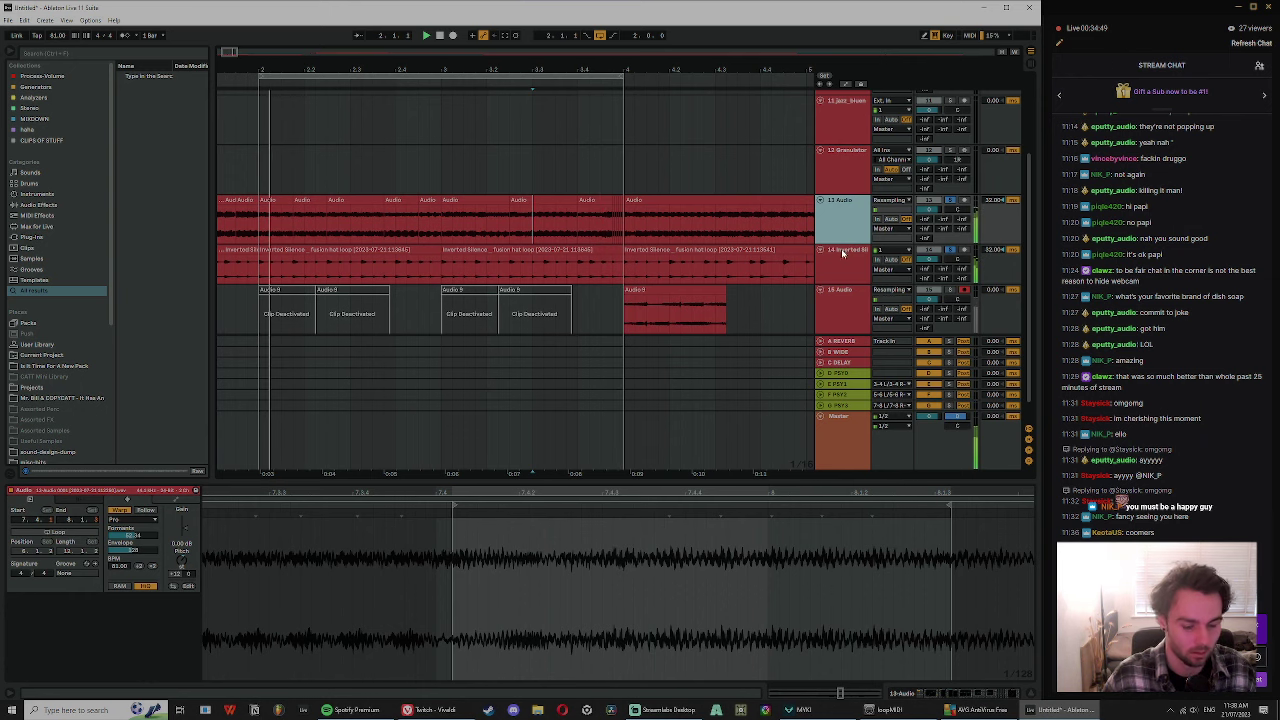
{"action": "key", "text": "ctrl+shift+t"}
{"action": "key", "text": "space"}
{"action": "left_click", "coordinate": [832, 285]}
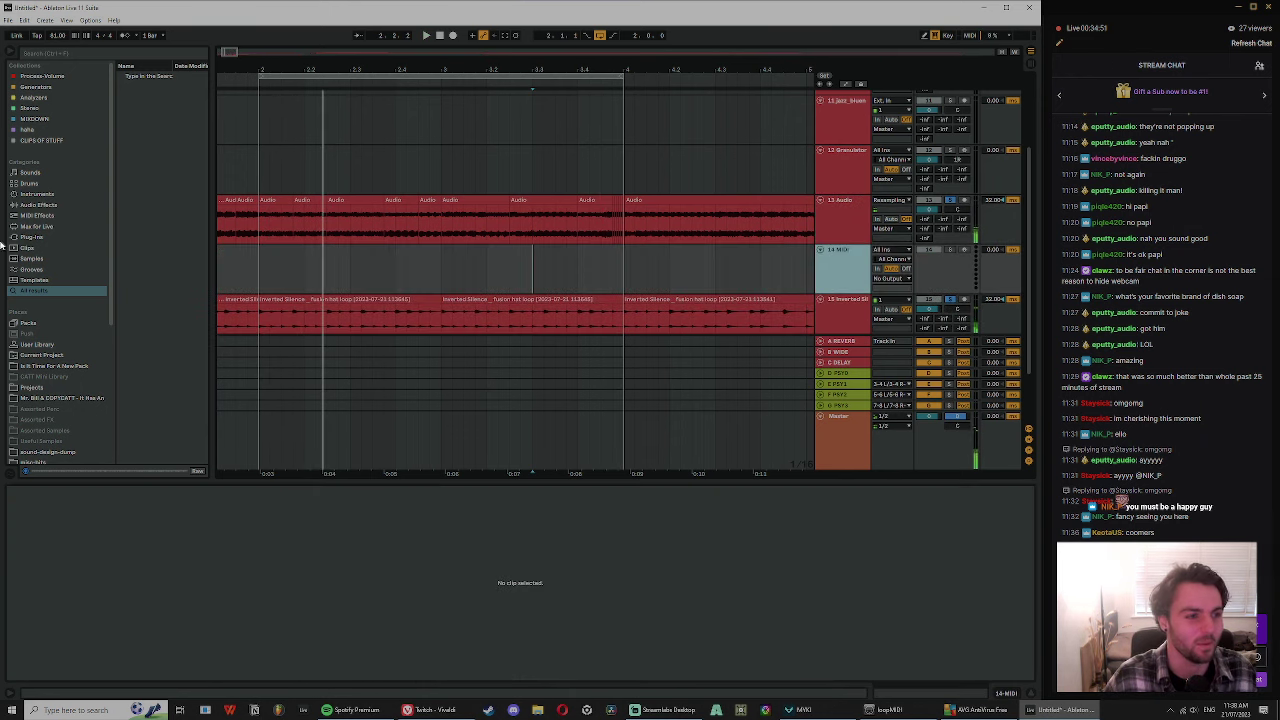
- Load Operator on the new MIDI track and shorten its envelope release to about 4.73 ms
{"action": "left_click", "coordinate": [32, 194]}
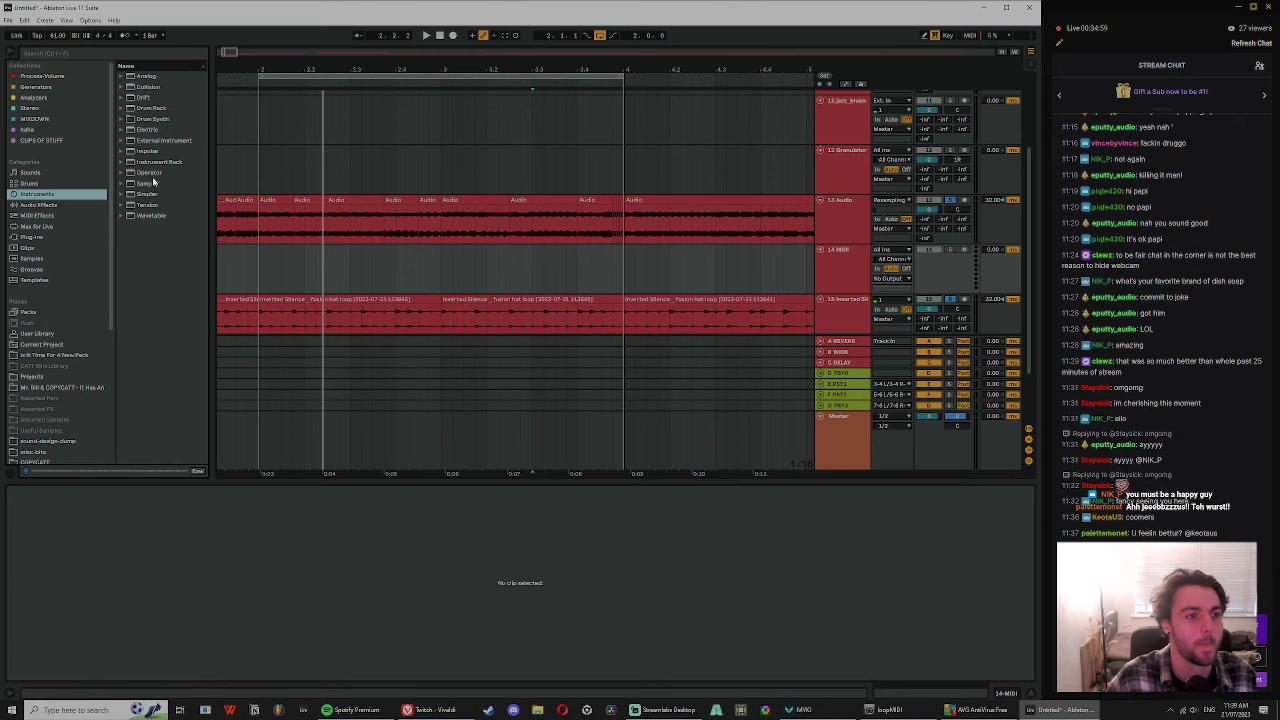
{"action": "left_click", "coordinate": [149, 174]}
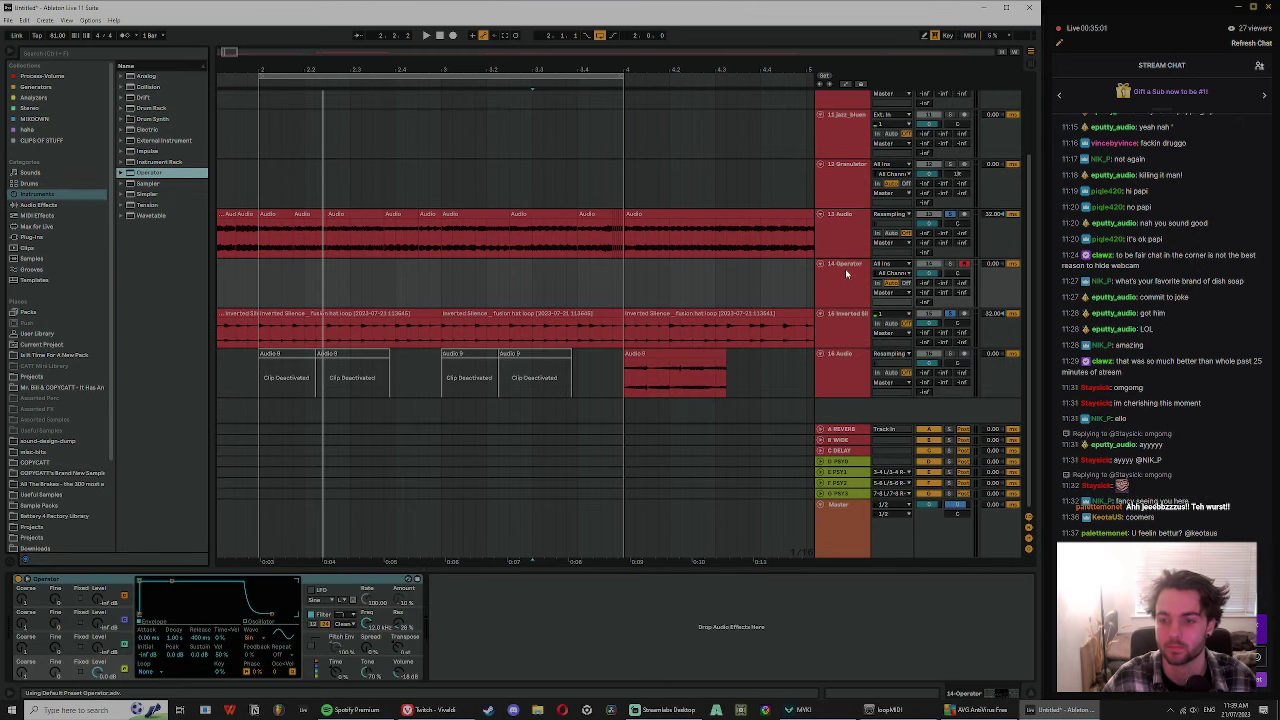
{"action": "left_click", "coordinate": [656, 615]}
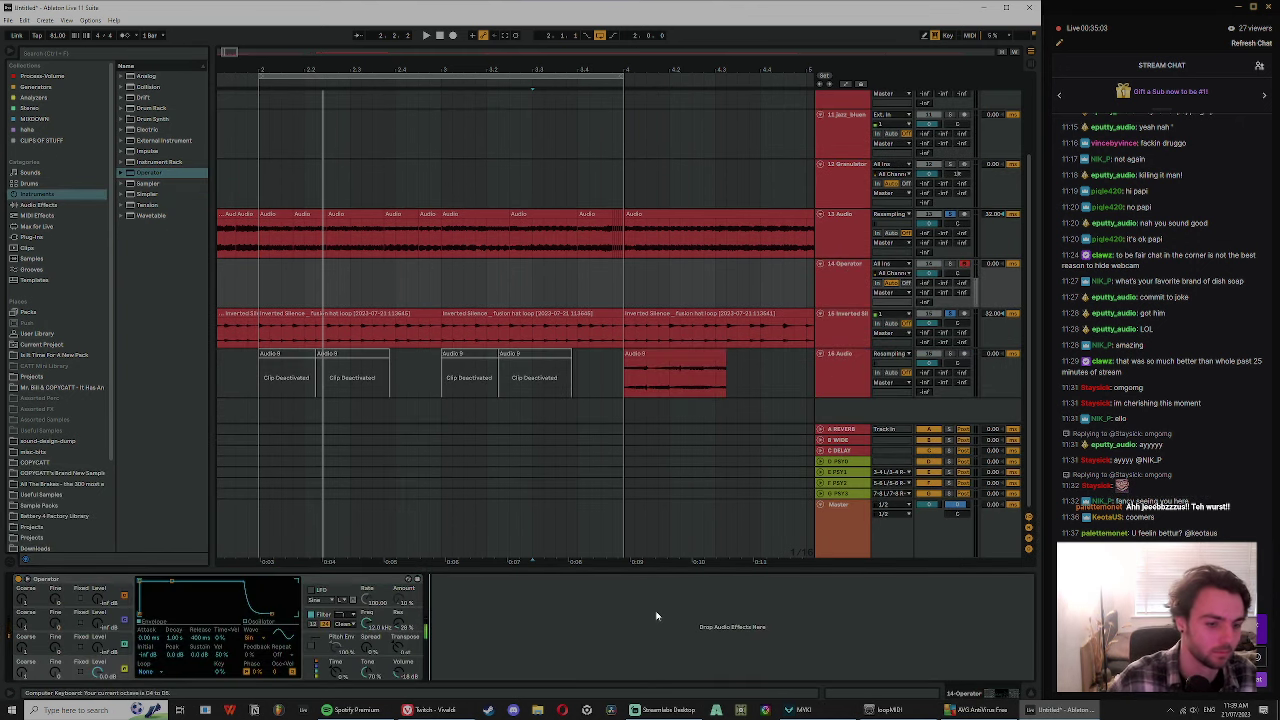
{"action": "double_click", "coordinate": [951, 265]}
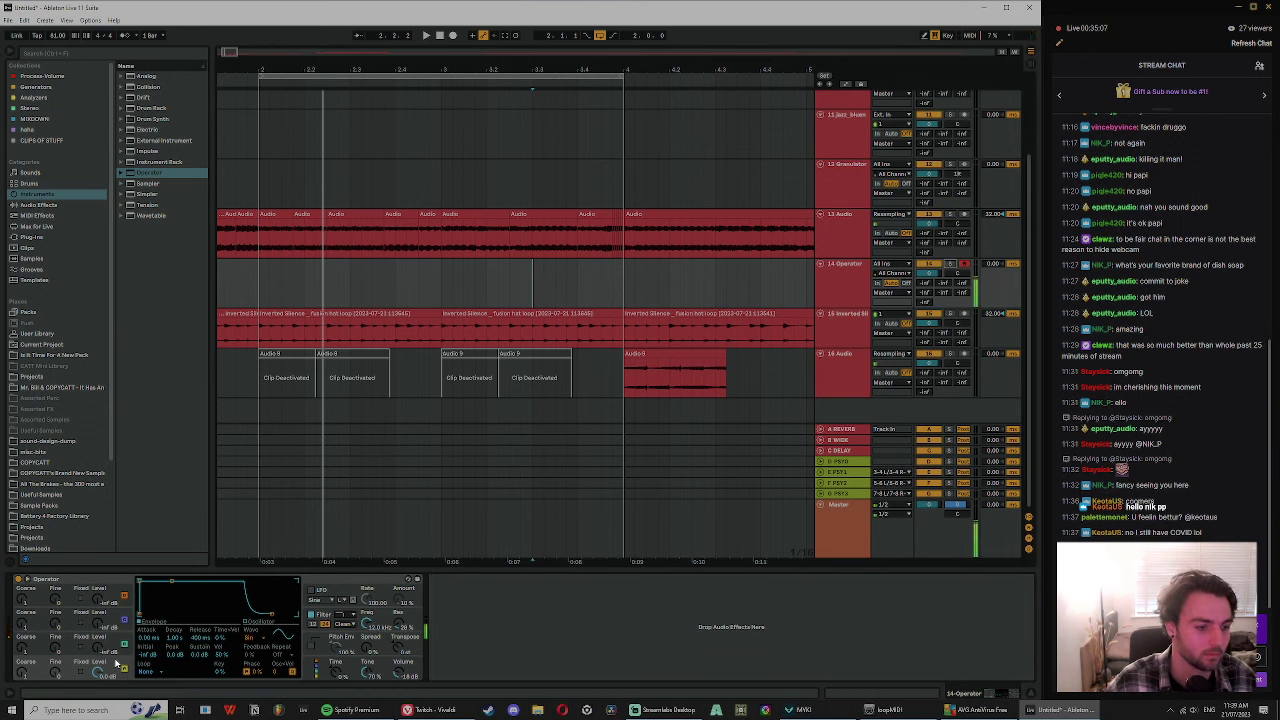
{"action": "left_click_drag", "start_coordinate": [286, 611], "coordinate": [254, 614]}
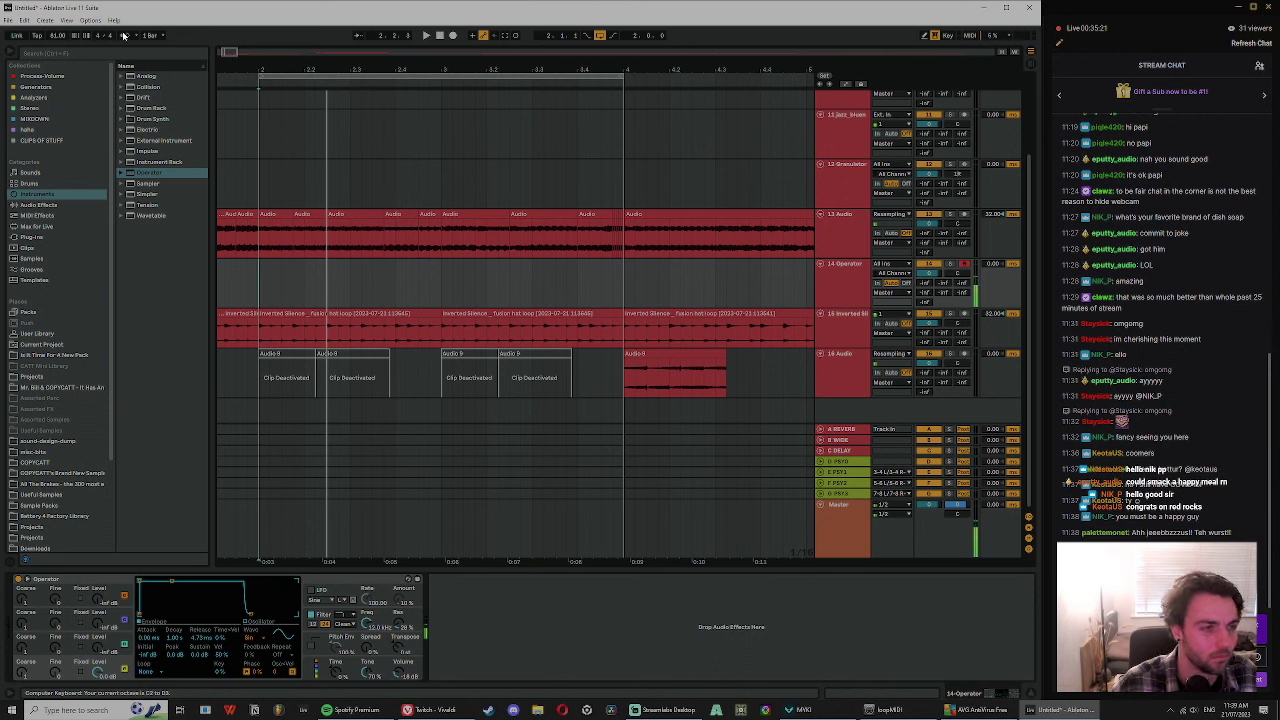
- Replace Operator with Wavetable and set its amp envelope to 0.0 dB sustain and about 12.3 ms release
{"action": "left_click", "coordinate": [155, 130]}
{"action": "left_click", "coordinate": [163, 184]}
{"action": "left_click", "coordinate": [162, 206]}
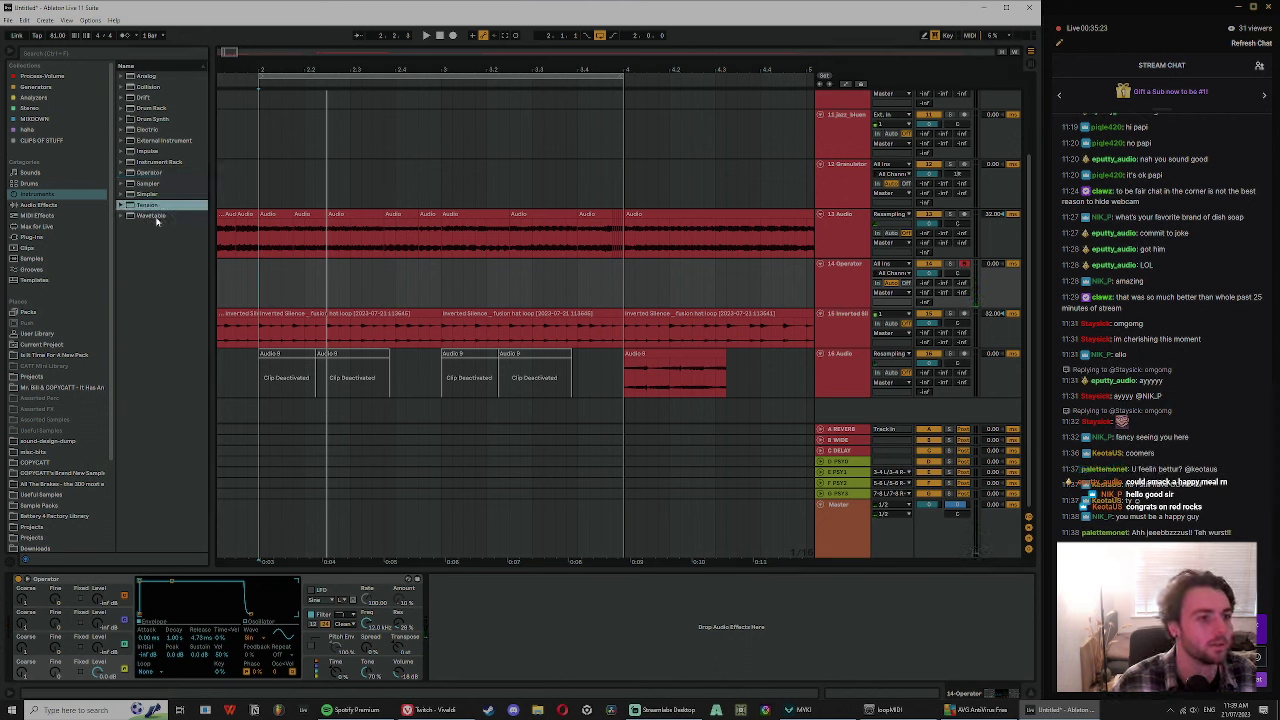
{"action": "left_click", "coordinate": [156, 217]}
{"action": "left_click", "coordinate": [362, 657]}
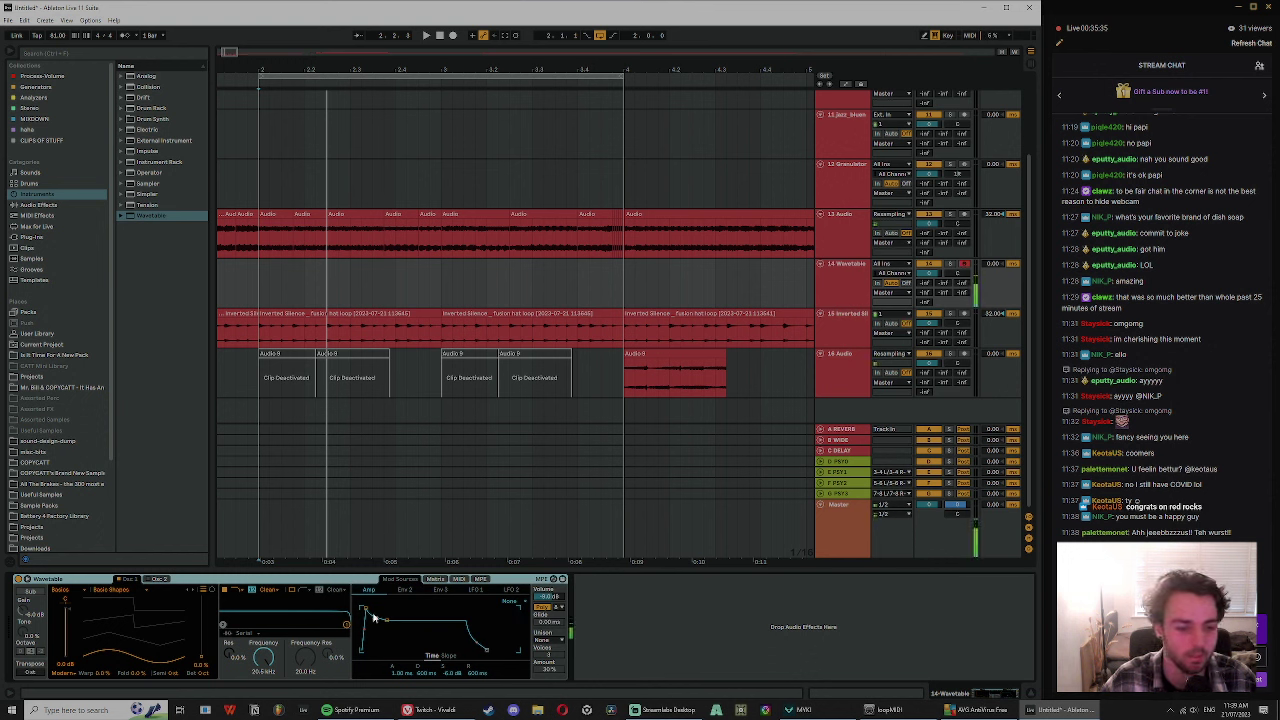
{"action": "left_click_drag", "start_coordinate": [487, 652], "coordinate": [472, 654]}
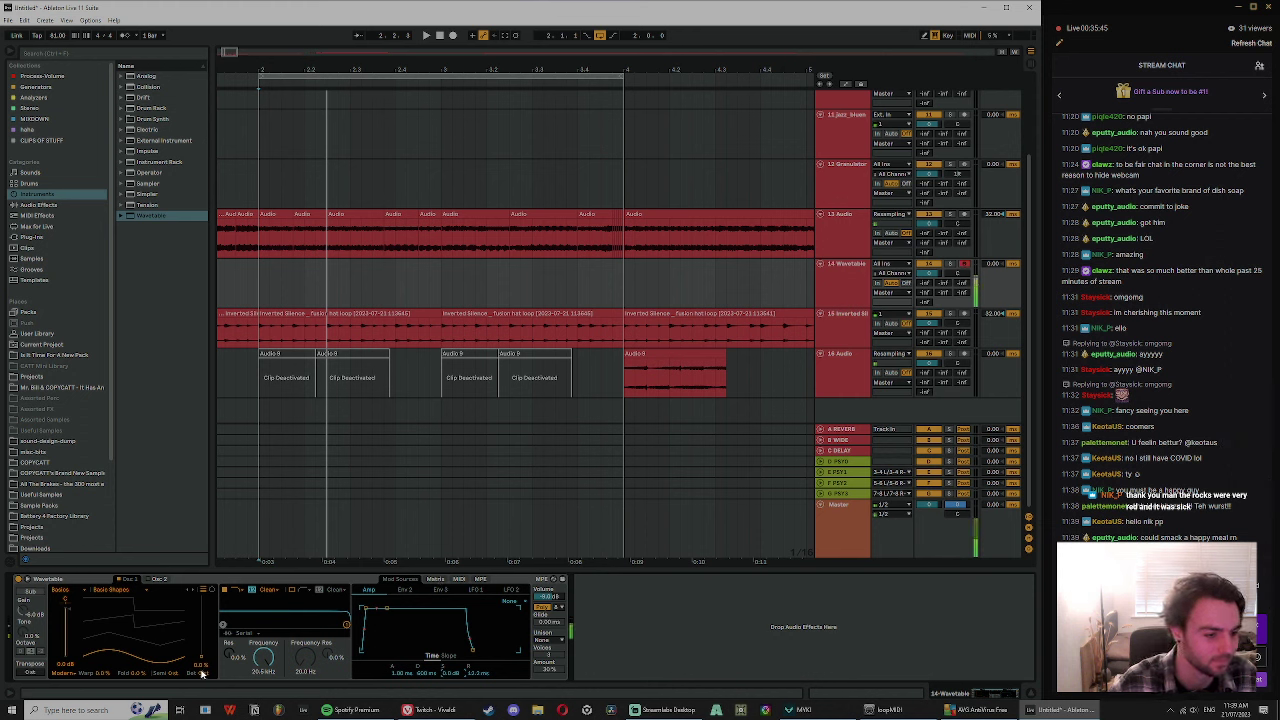
- Create an empty one-bar MIDI clip at bar 2 on the Wavetable track
{"action": "key", "text": "space"}
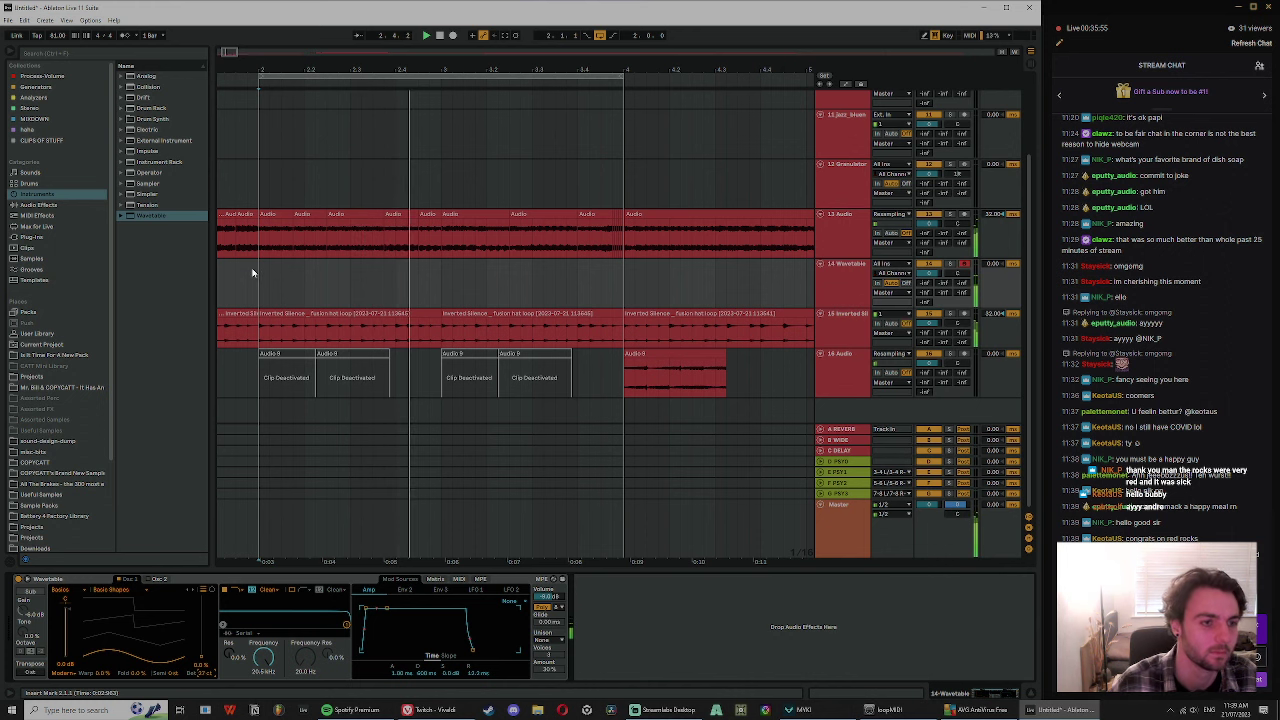
{"action": "left_click_drag", "start_coordinate": [251, 274], "coordinate": [440, 277]}
{"action": "left_click_drag", "start_coordinate": [226, 312], "coordinate": [264, 295]}
{"action": "key", "text": "space"}
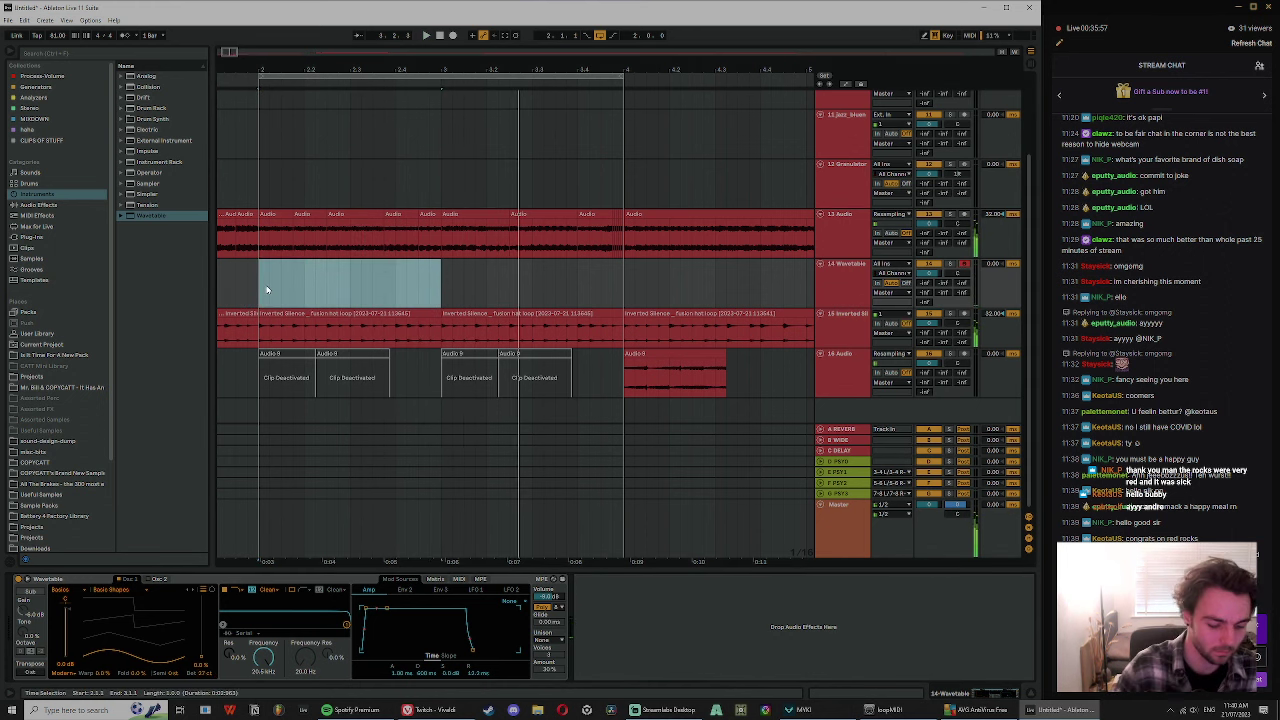
{"action": "key", "text": "ctrl+shift+m"}
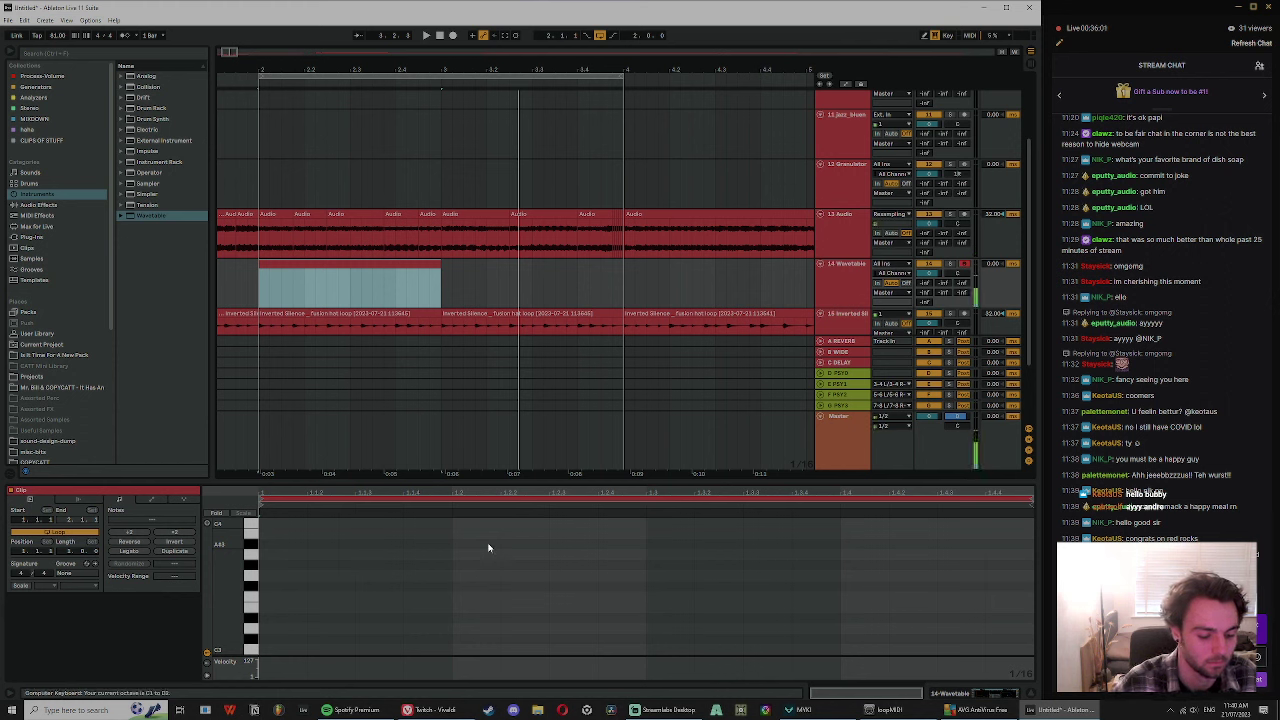
- Draw a G3 note at the start of the Wavetable clip, lengthen it to two beats and play it
{"action": "key", "text": "space"}
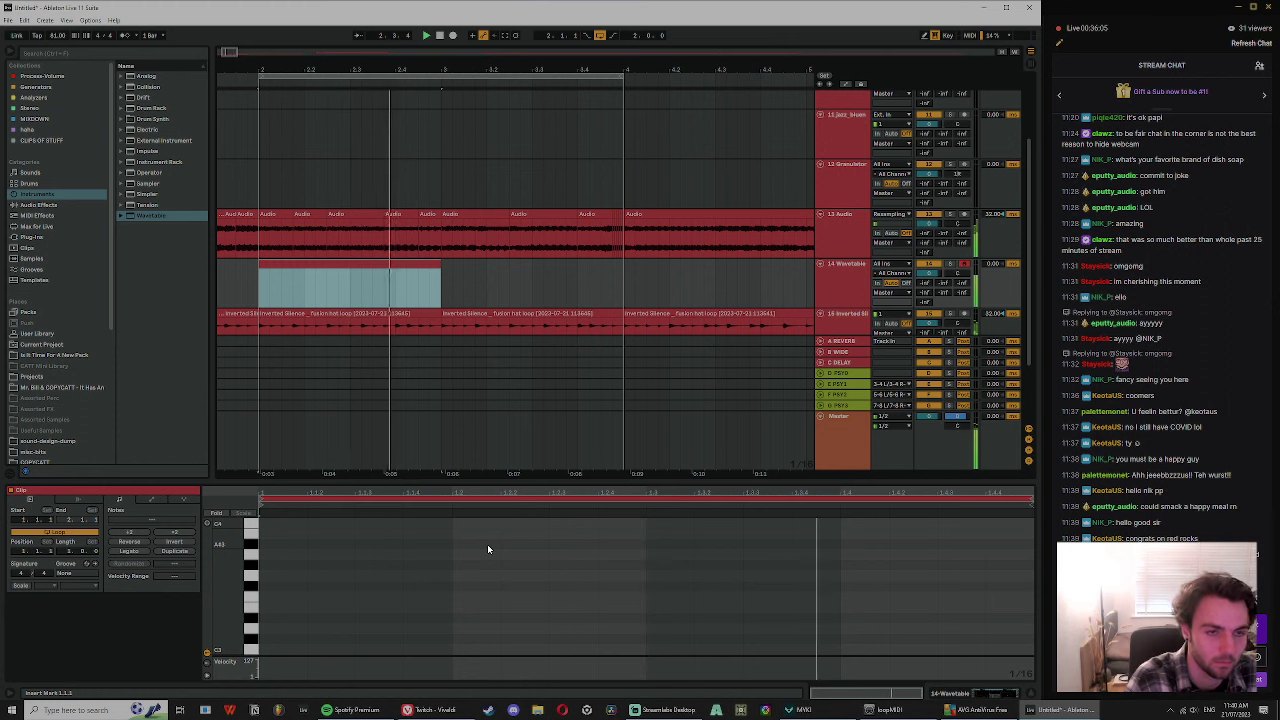
{"action": "key", "text": "space"}
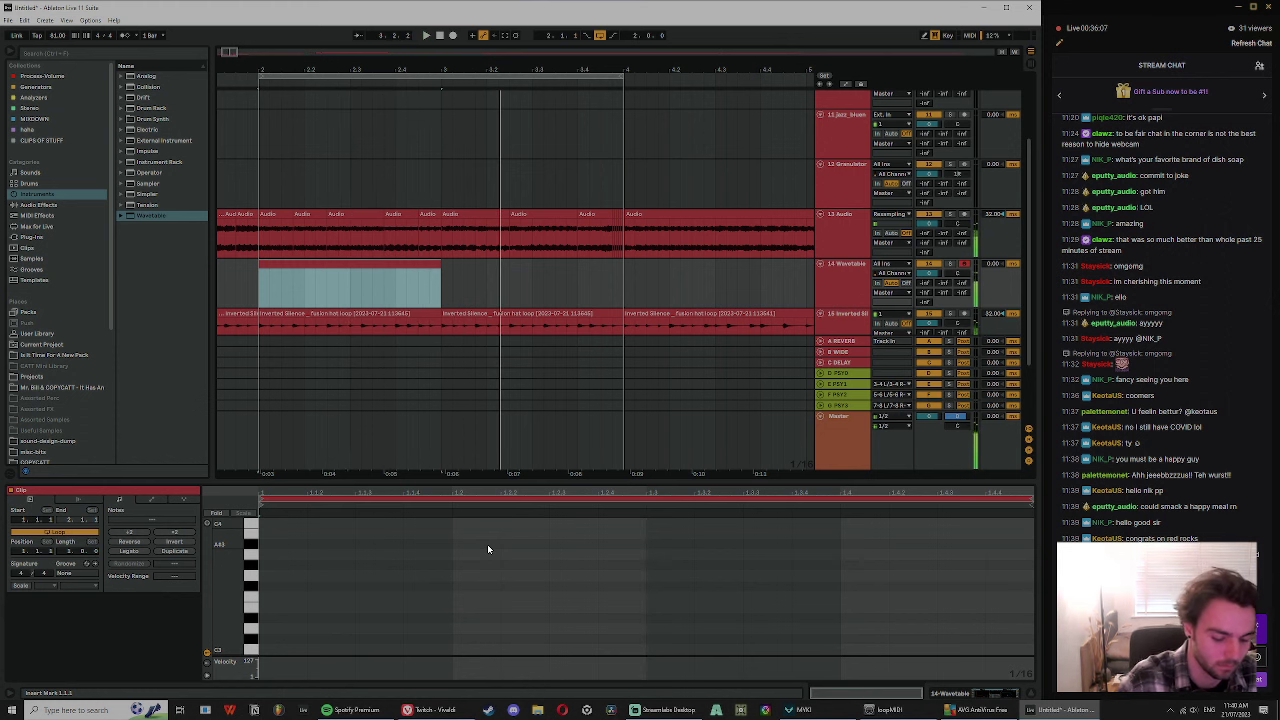
{"action": "left_click", "coordinate": [272, 578]}
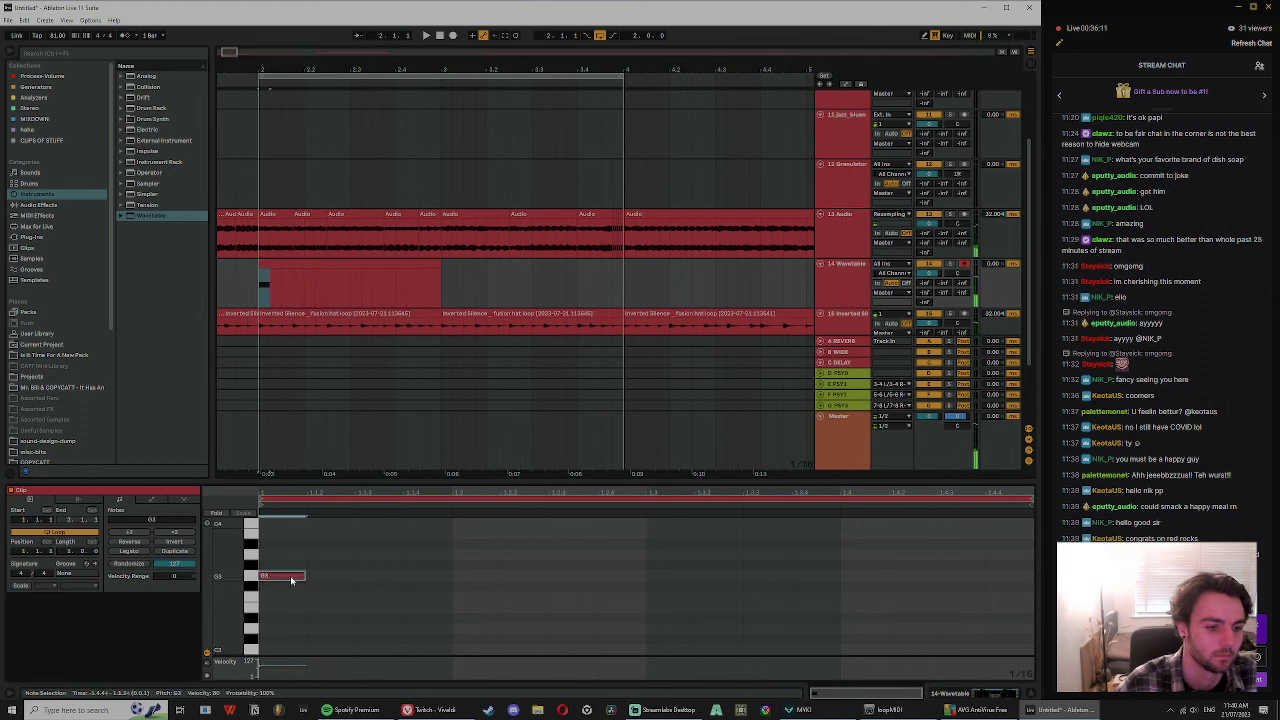
{"action": "key", "text": "space"}
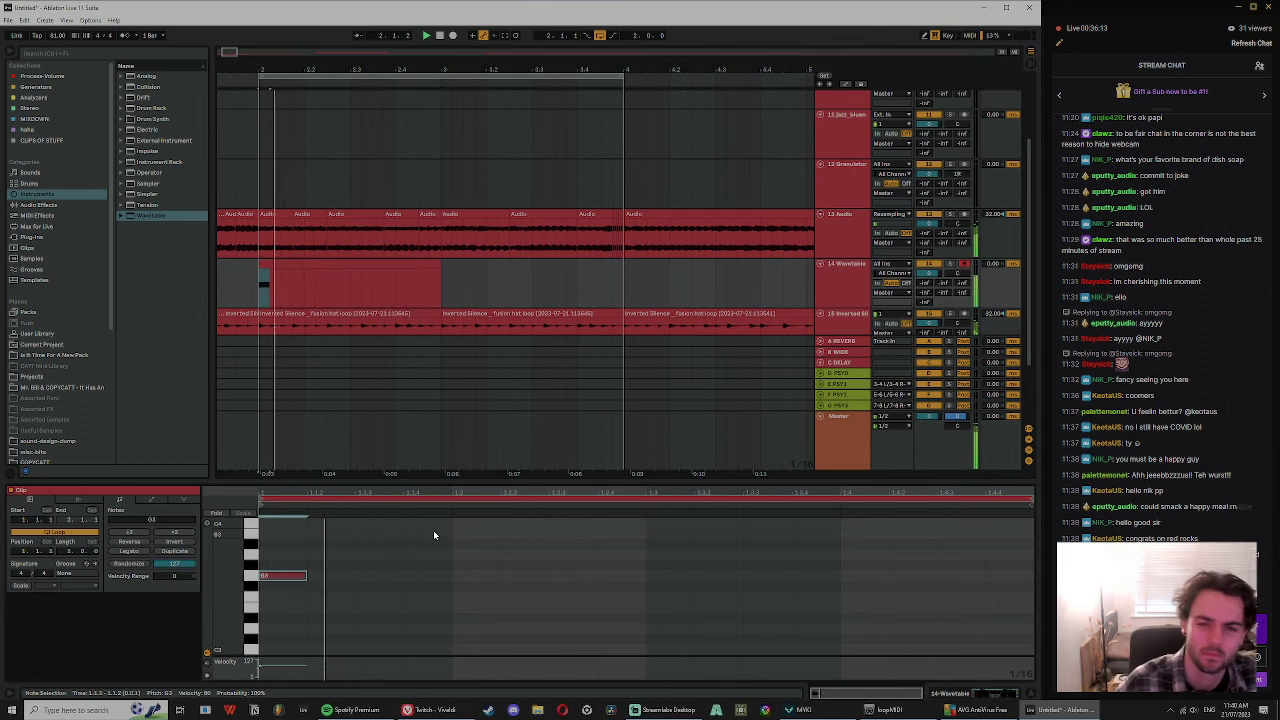
{"action": "left_click_drag", "start_coordinate": [306, 576], "coordinate": [654, 573]}
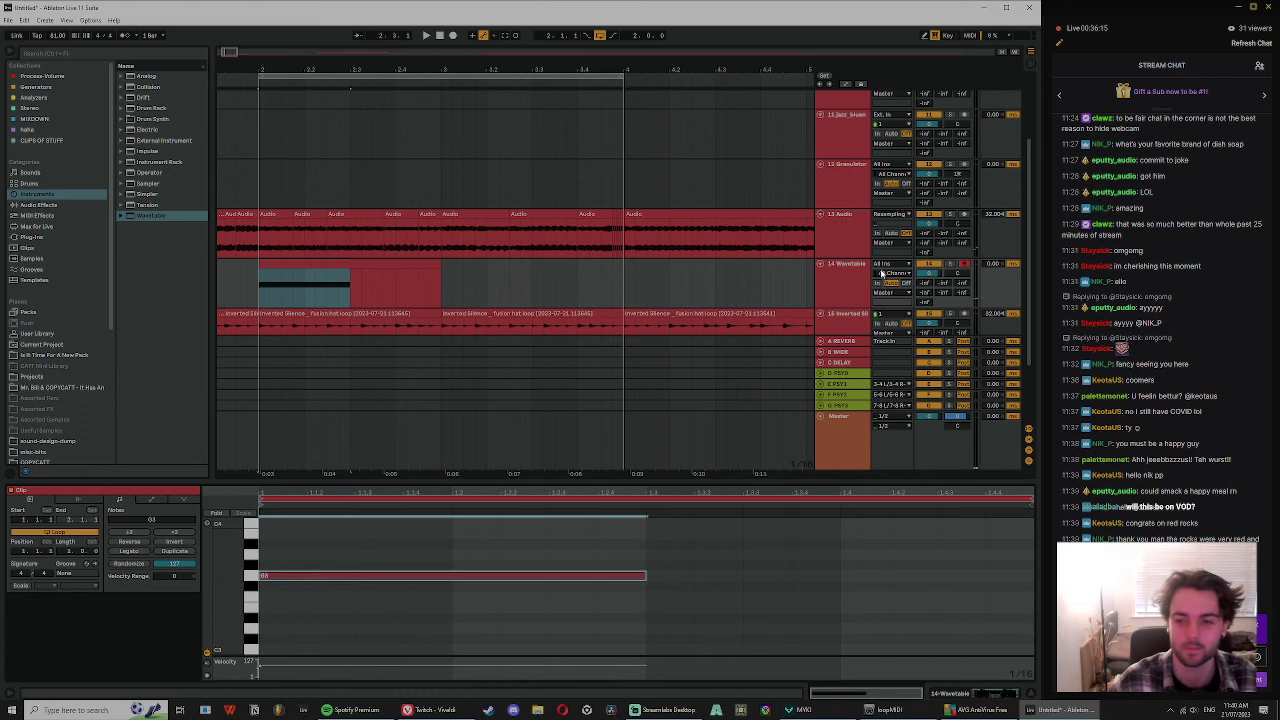
{"action": "key", "text": "space"}
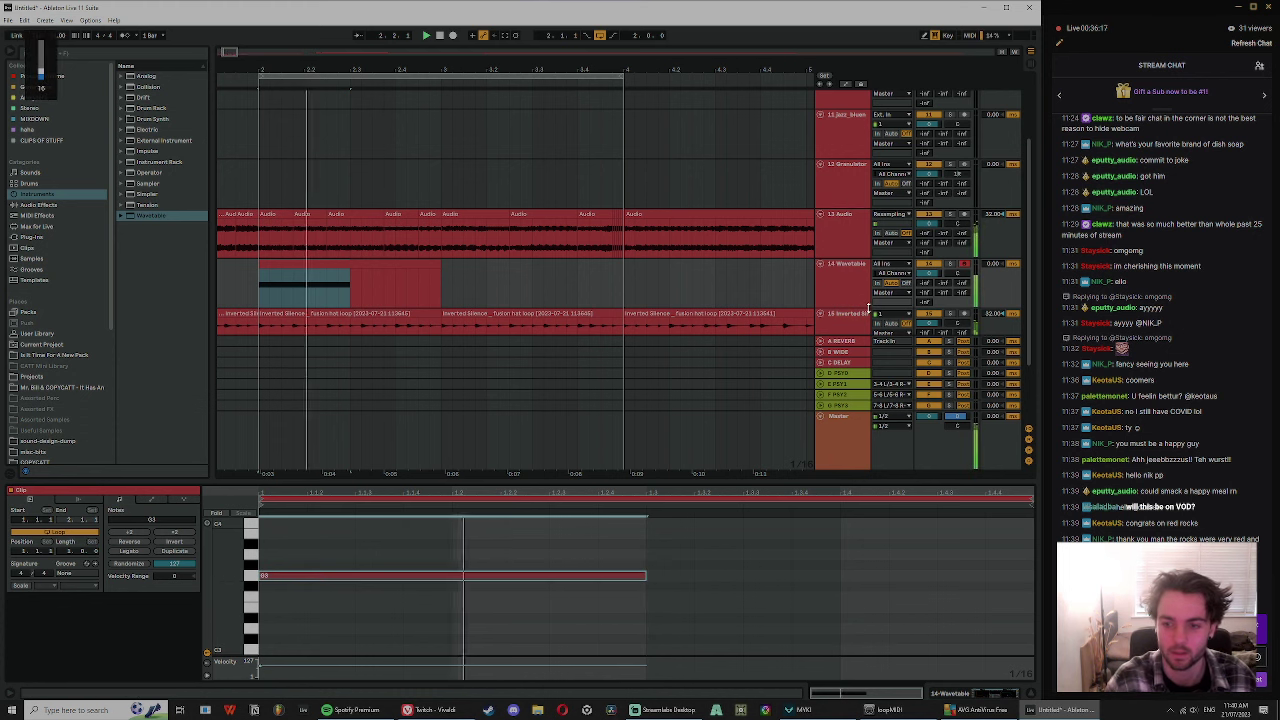
{"action": "key", "text": "space"}
- Extend the G3 note to the end of the one-bar clip and transpose it down an octave to G2
{"action": "left_click", "coordinate": [345, 272]}
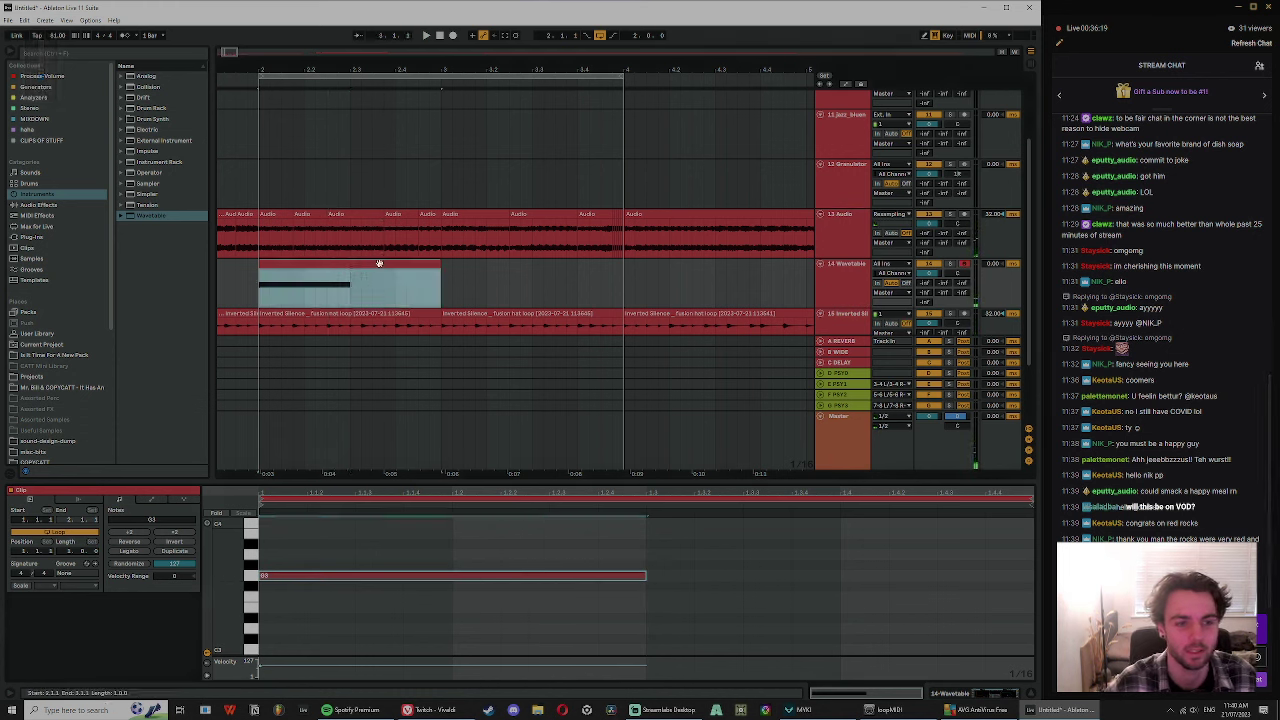
{"action": "left_click", "coordinate": [646, 560]}
{"action": "left_click_drag", "start_coordinate": [646, 575], "coordinate": [937, 575]}
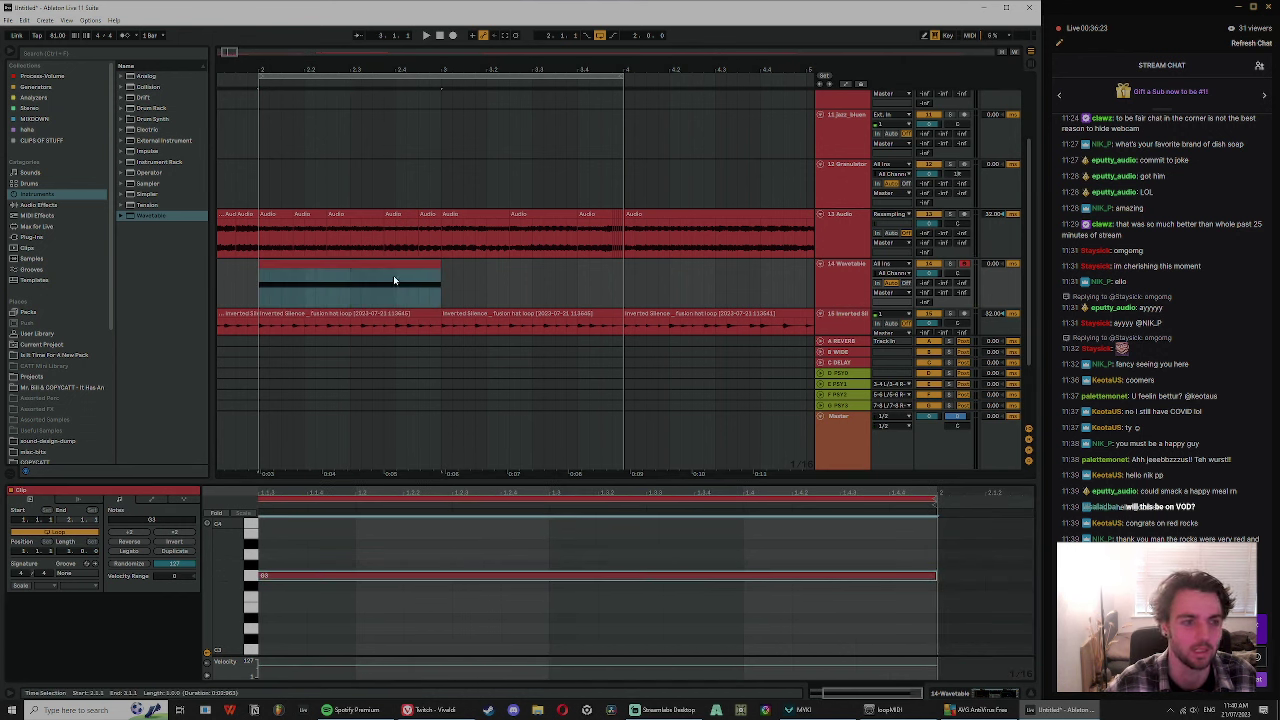
{"action": "key", "text": "shift+Down"}
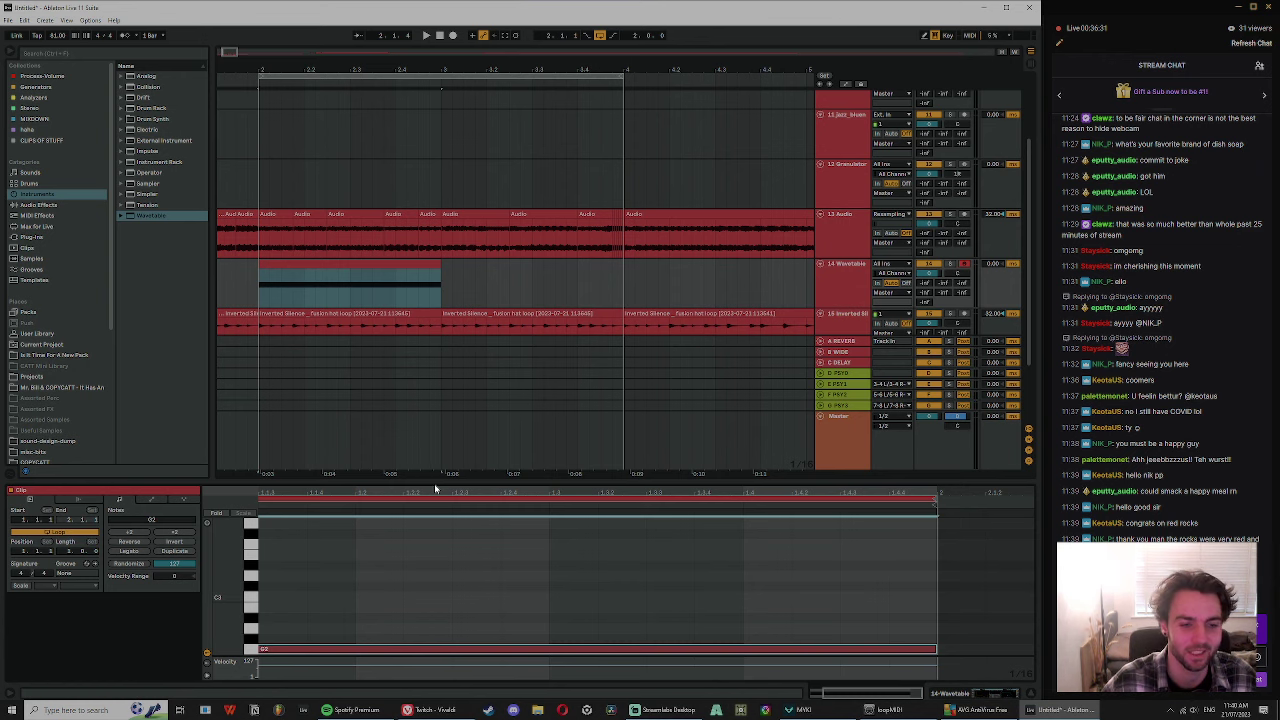
{"action": "left_click_drag", "start_coordinate": [435, 488], "coordinate": [456, 430]}
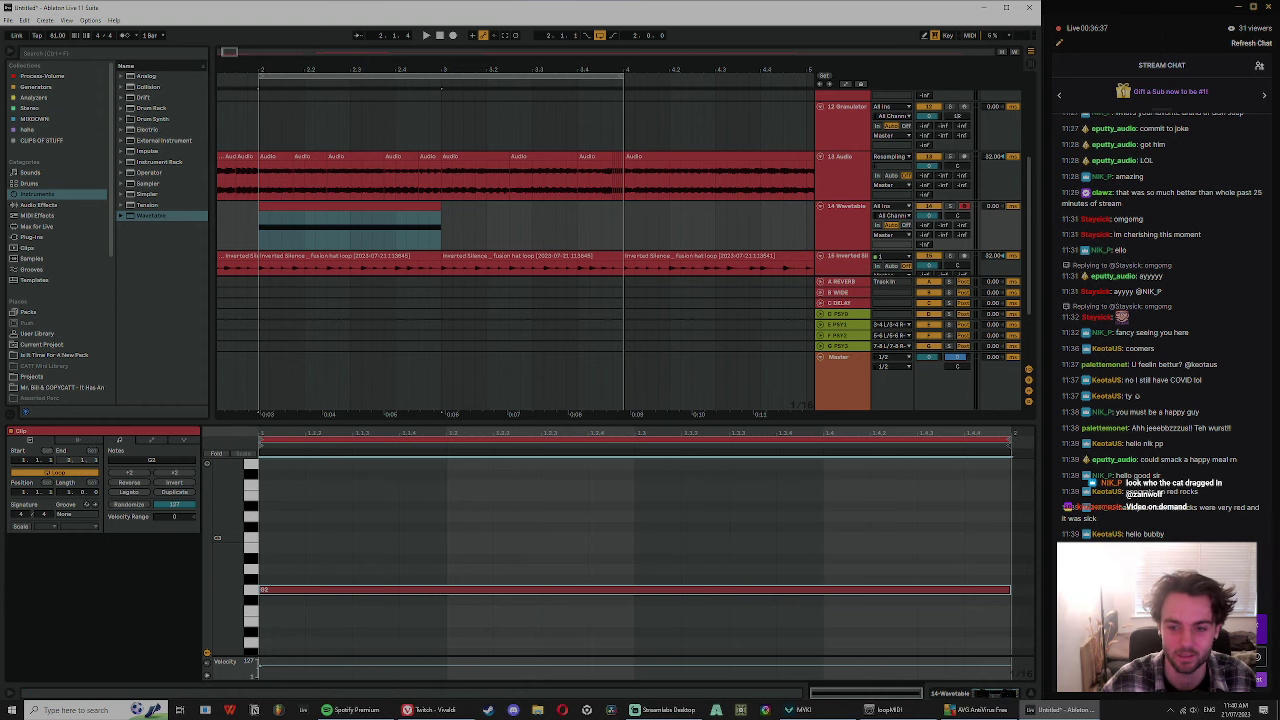
- Switch to Streamlabs Desktop, dismiss the Twitch sign-up prompt covering the stream chat and return to Ableton Live
{"action": "key", "text": "alt+Tab"}
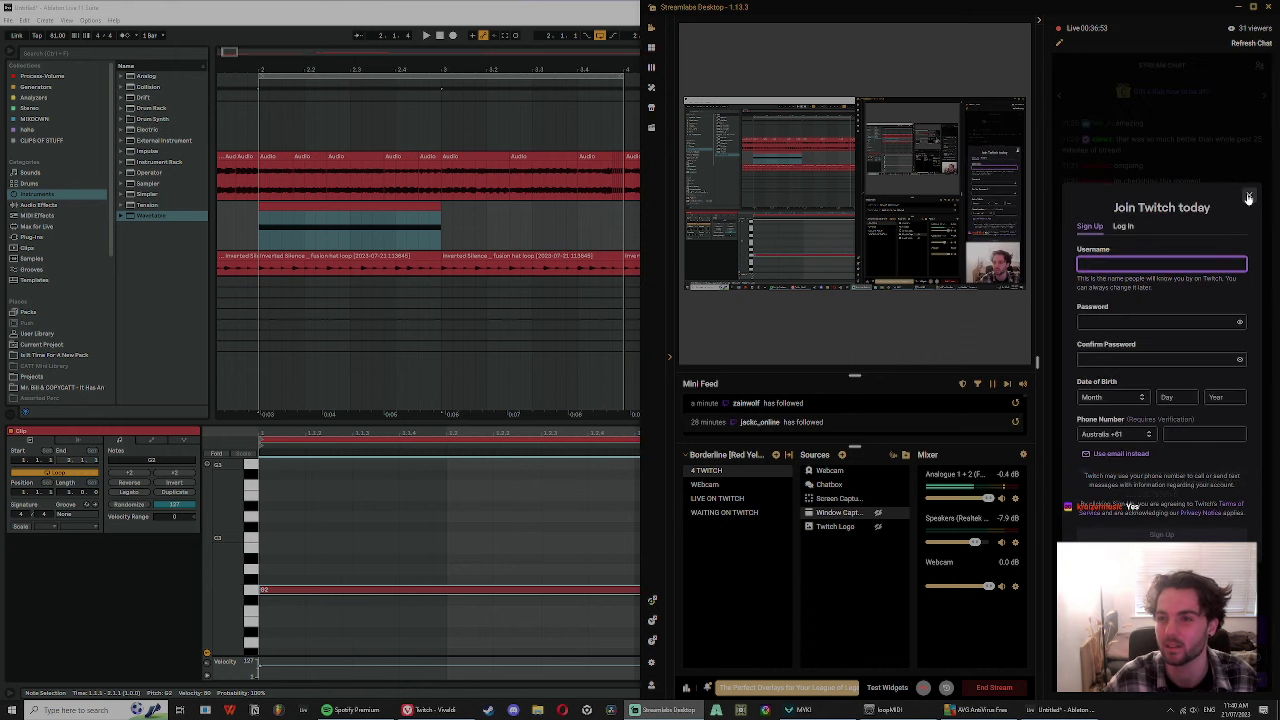
{"action": "left_click", "coordinate": [1248, 196]}
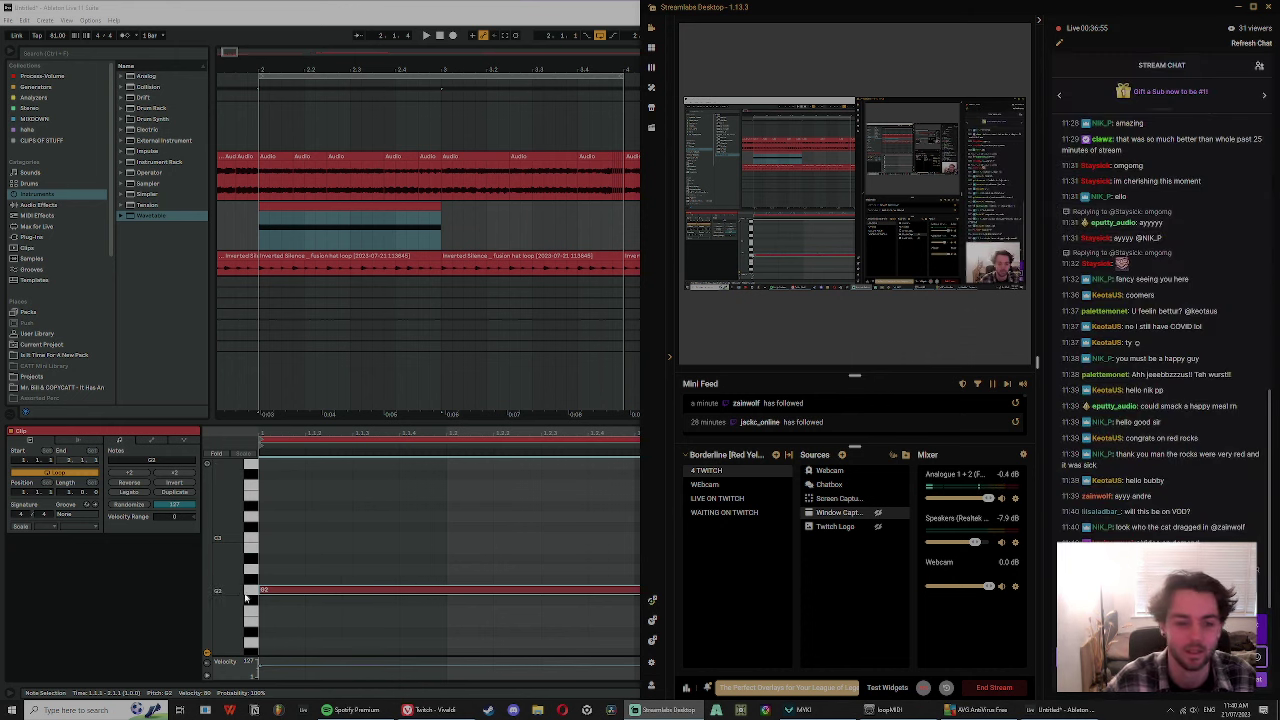
{"action": "left_click", "coordinate": [443, 422]}
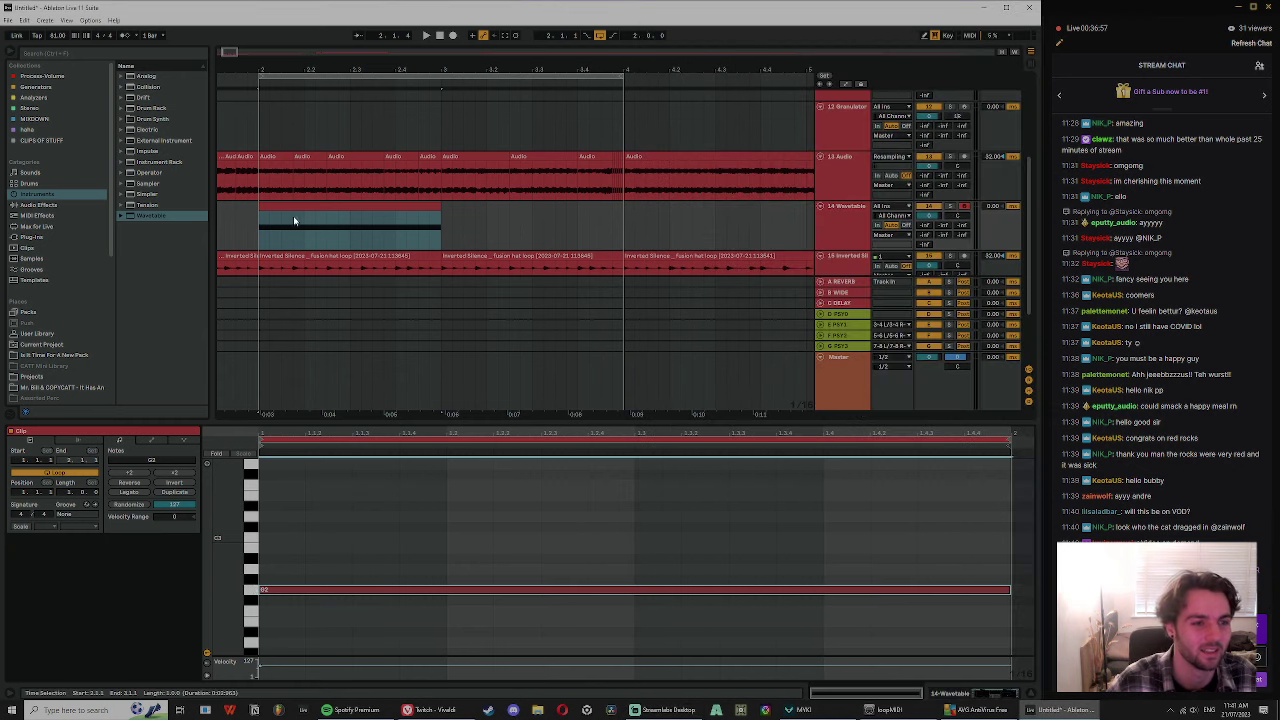
- Play the Wavetable clip, try its note an octave lower at G1 and restore it to G2
{"action": "left_click", "coordinate": [285, 213]}
{"action": "key", "text": "space"}
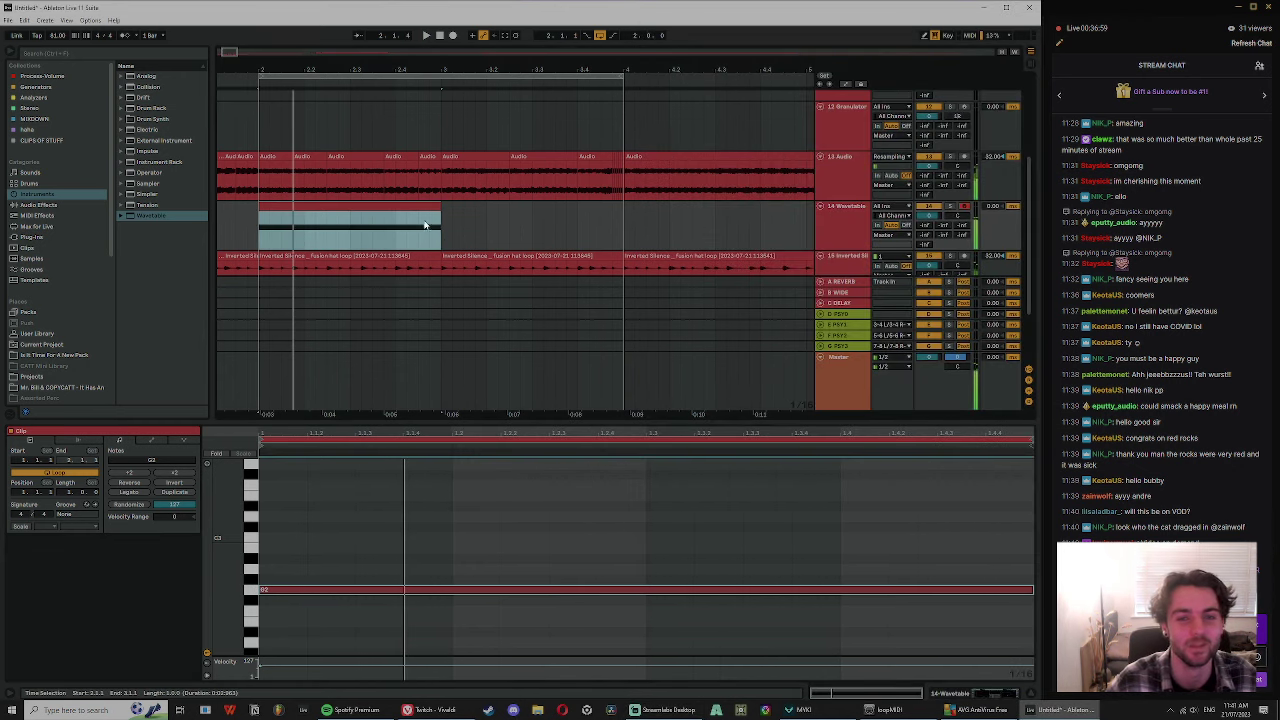
{"action": "left_click", "coordinate": [409, 546]}
{"action": "key", "text": "ctrl+a"}
{"action": "key", "text": "shift+Down"}
{"action": "key", "text": "space"}
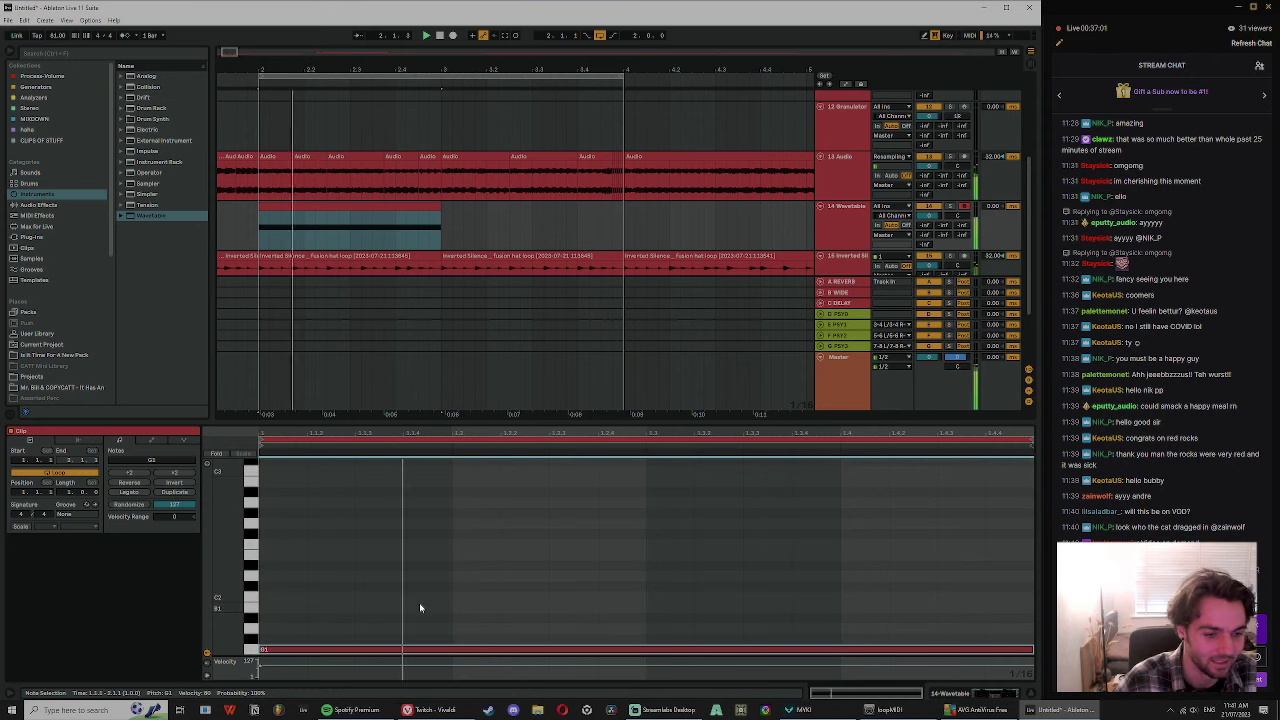
{"action": "key", "text": "shift+Up"}
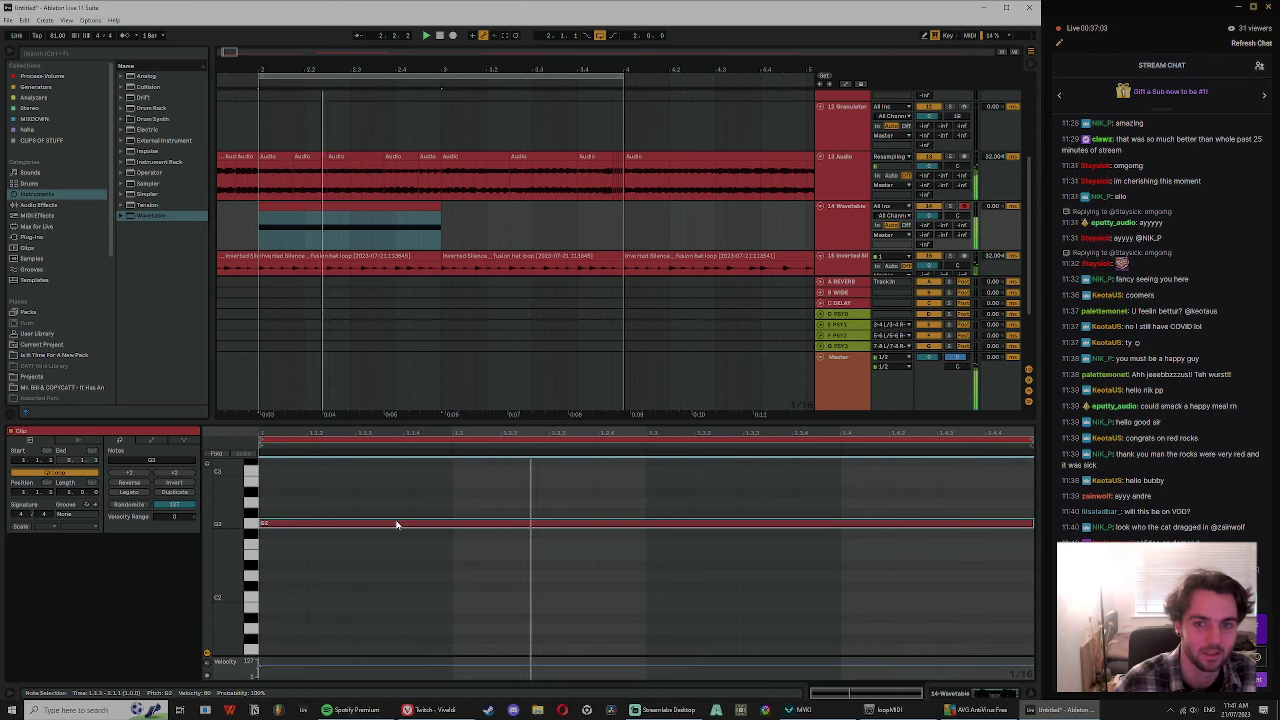
{"action": "key", "text": "space"}
- Transpose the Wavetable clip's G2 note up to G#3 and play the result
{"action": "left_click", "coordinate": [836, 260]}
{"action": "double_click", "coordinate": [844, 225]}
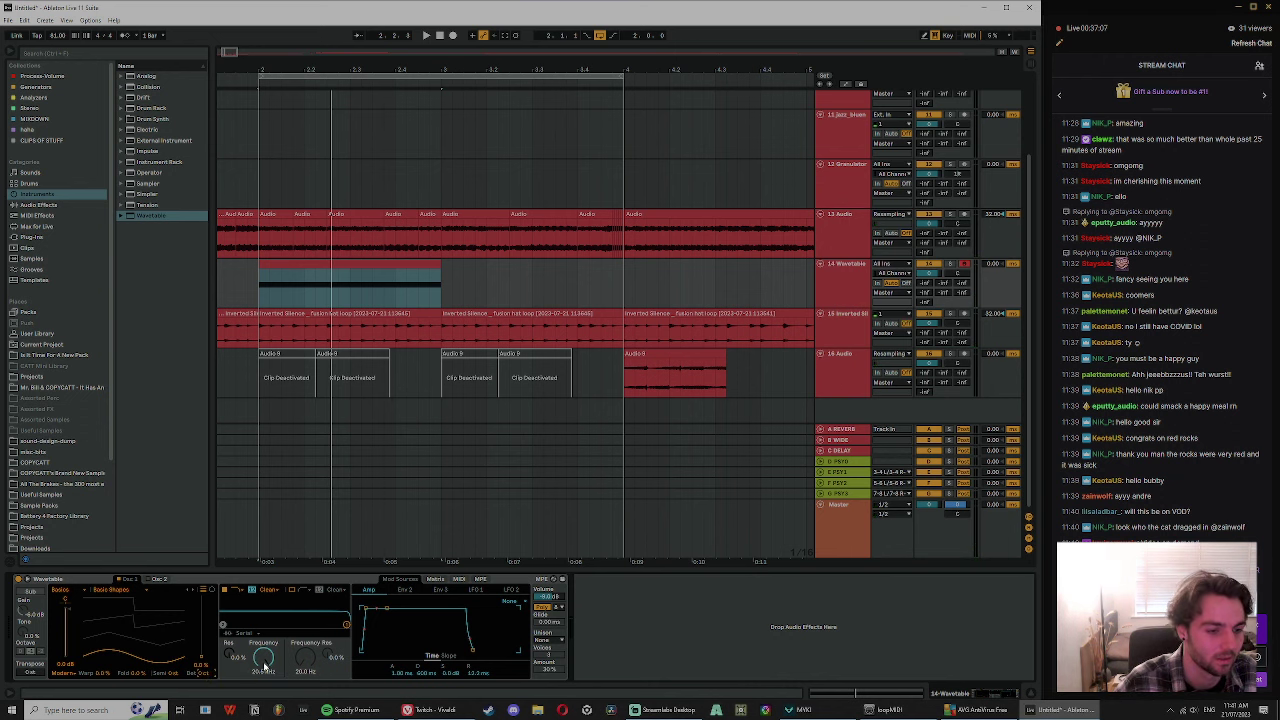
{"action": "double_click", "coordinate": [303, 285]}
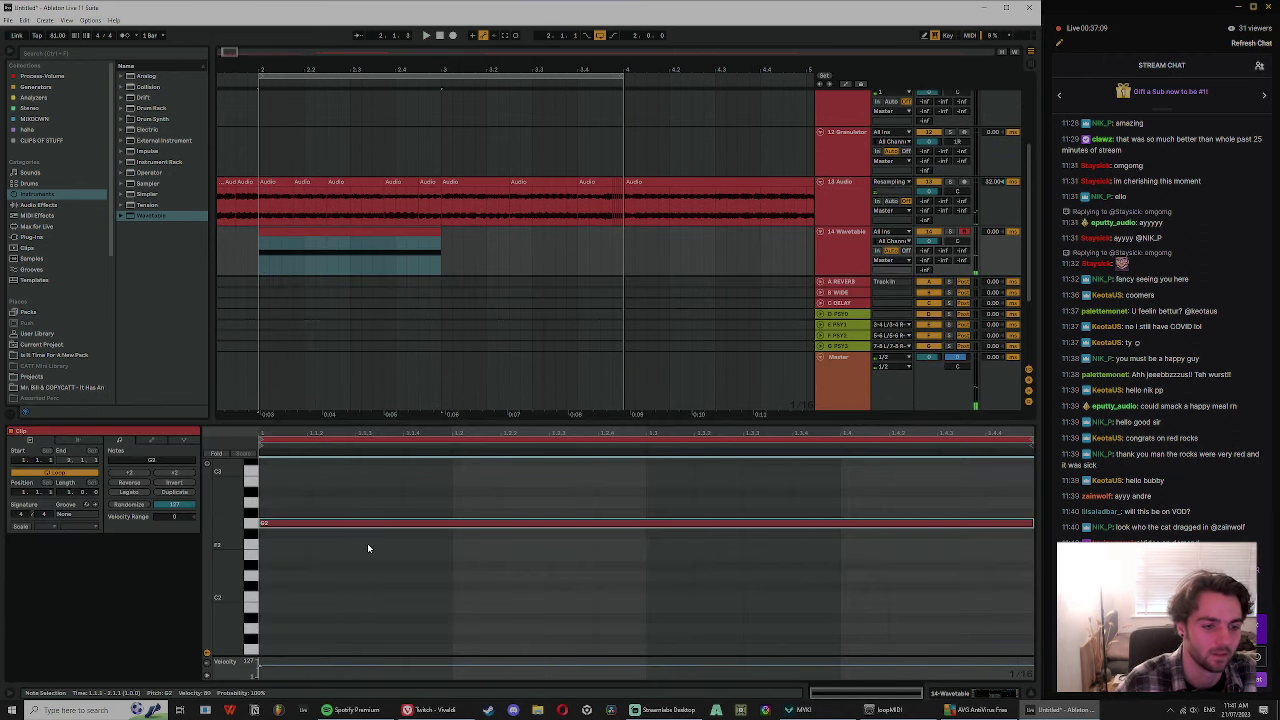
{"action": "key", "text": "shift+Up"}
{"action": "key", "text": "Up"}
{"action": "key", "text": "space"}
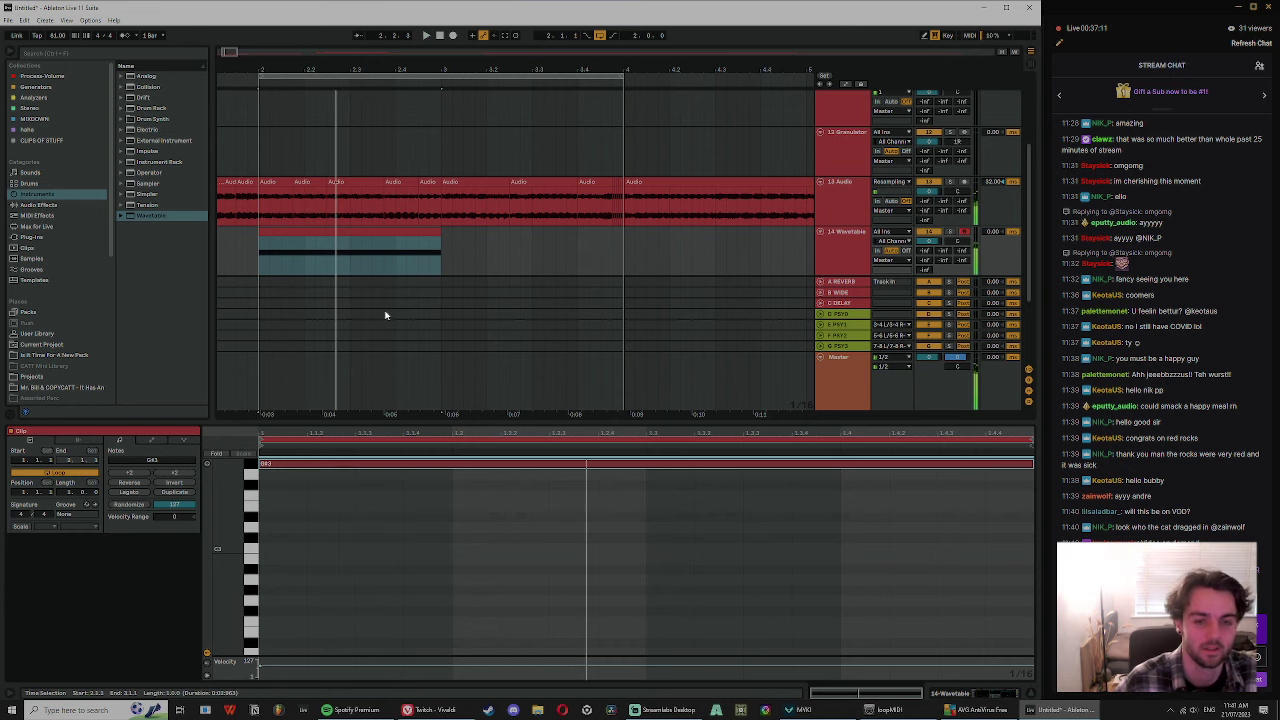
- Lower the note a semitone and audition the loop with the Wavetable device shown
{"action": "key", "text": "Down"}
{"action": "key", "text": "shift+Tab"}
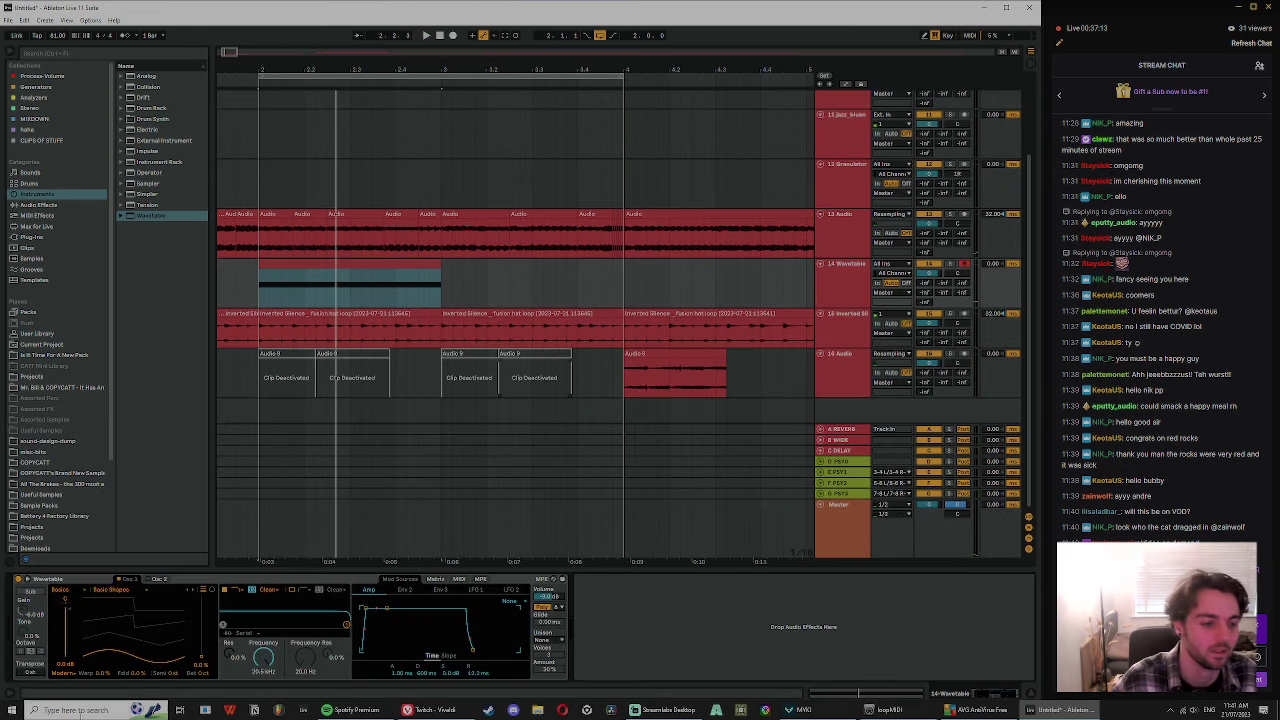
{"action": "key", "text": "space"}
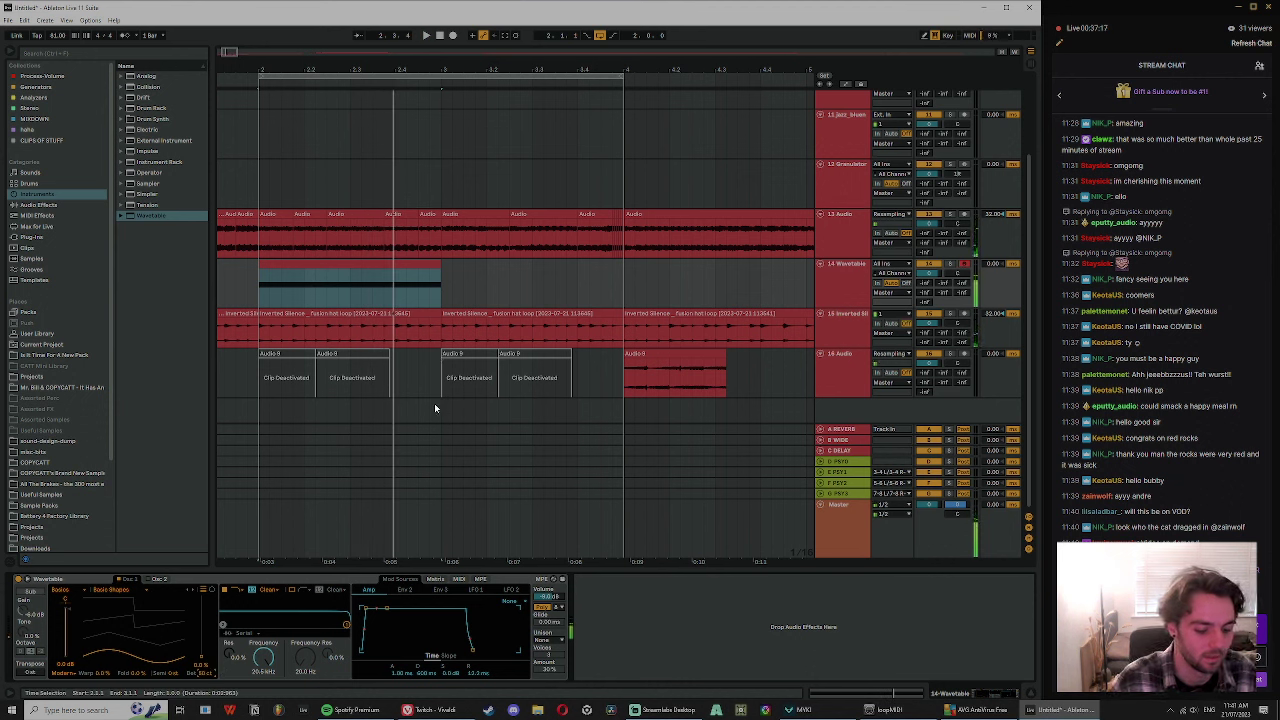
{"action": "key", "text": "z"}
{"action": "key", "text": "space"}
{"action": "key", "text": "space"}
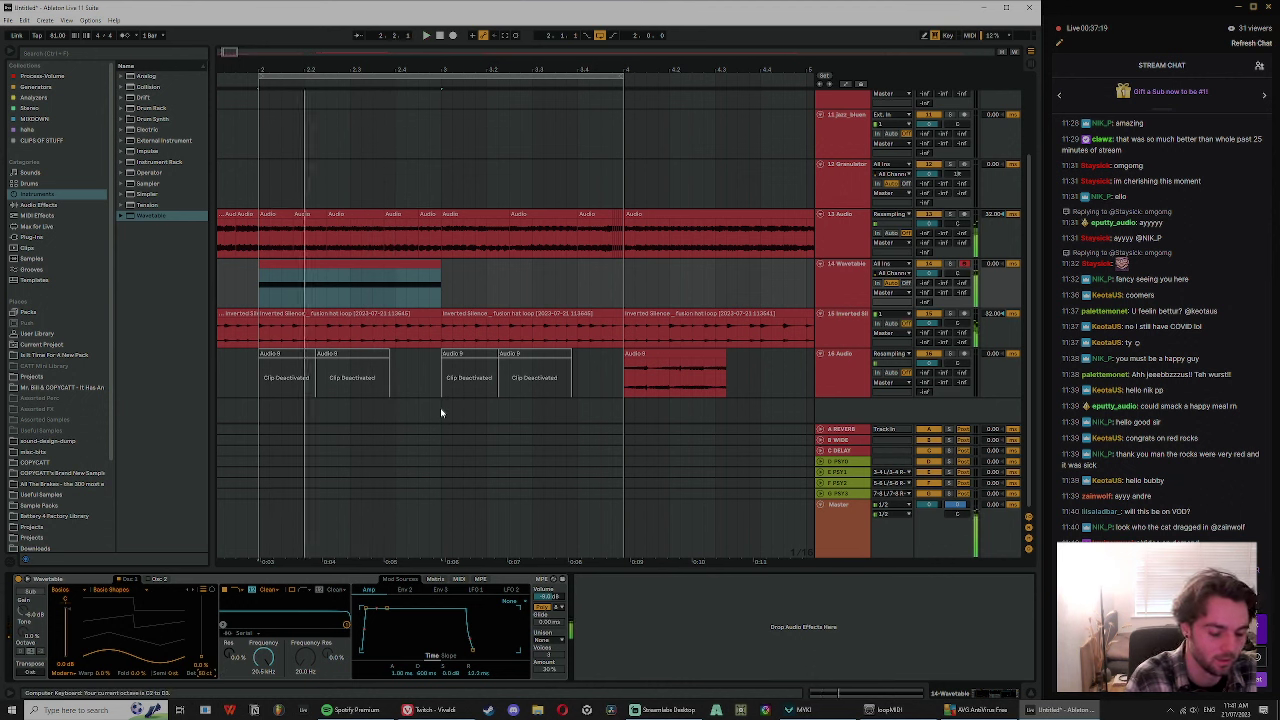
- Reopen the Wavetable clip and transpose its note down to A#0 while auditioning it
{"action": "left_click", "coordinate": [336, 263]}
{"action": "double_click", "coordinate": [336, 262]}
{"action": "left_click", "coordinate": [351, 526]}
{"action": "key", "text": "ctrl+a"}
{"action": "key", "text": "Up"}
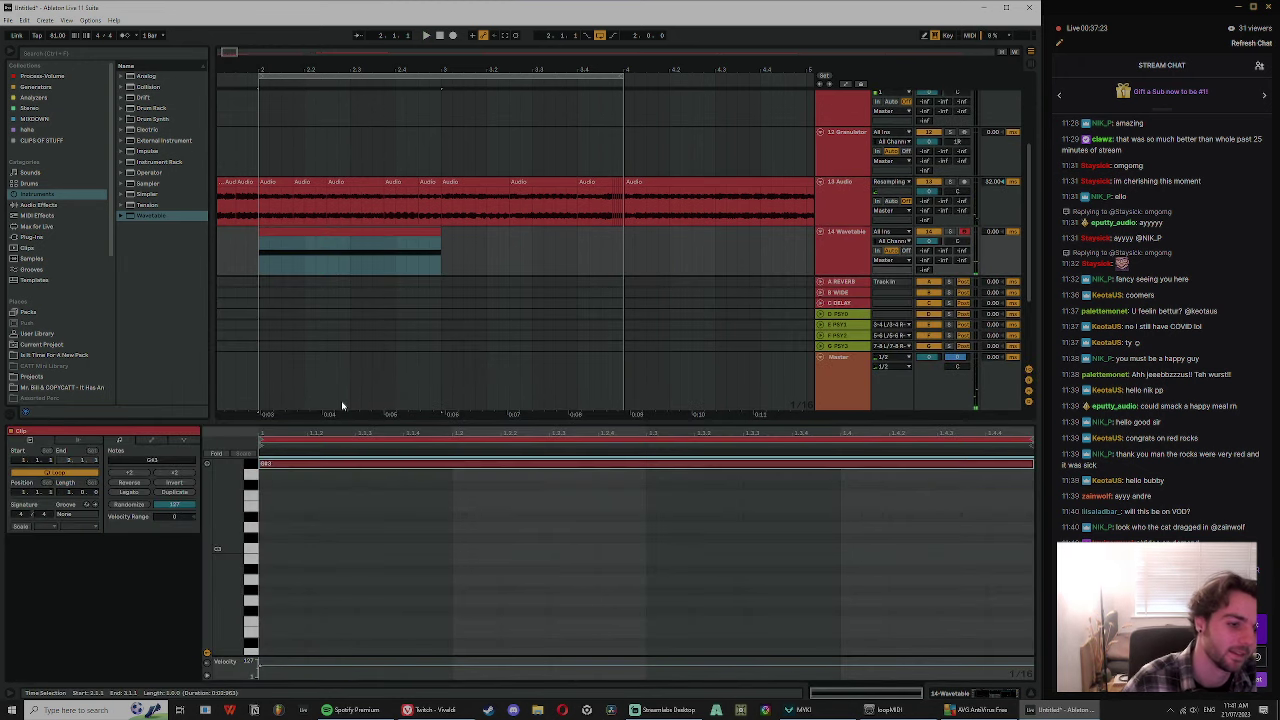
{"action": "key", "text": "space"}
{"action": "key", "text": "shift+Down"}
{"action": "key", "text": "shift+Down"}
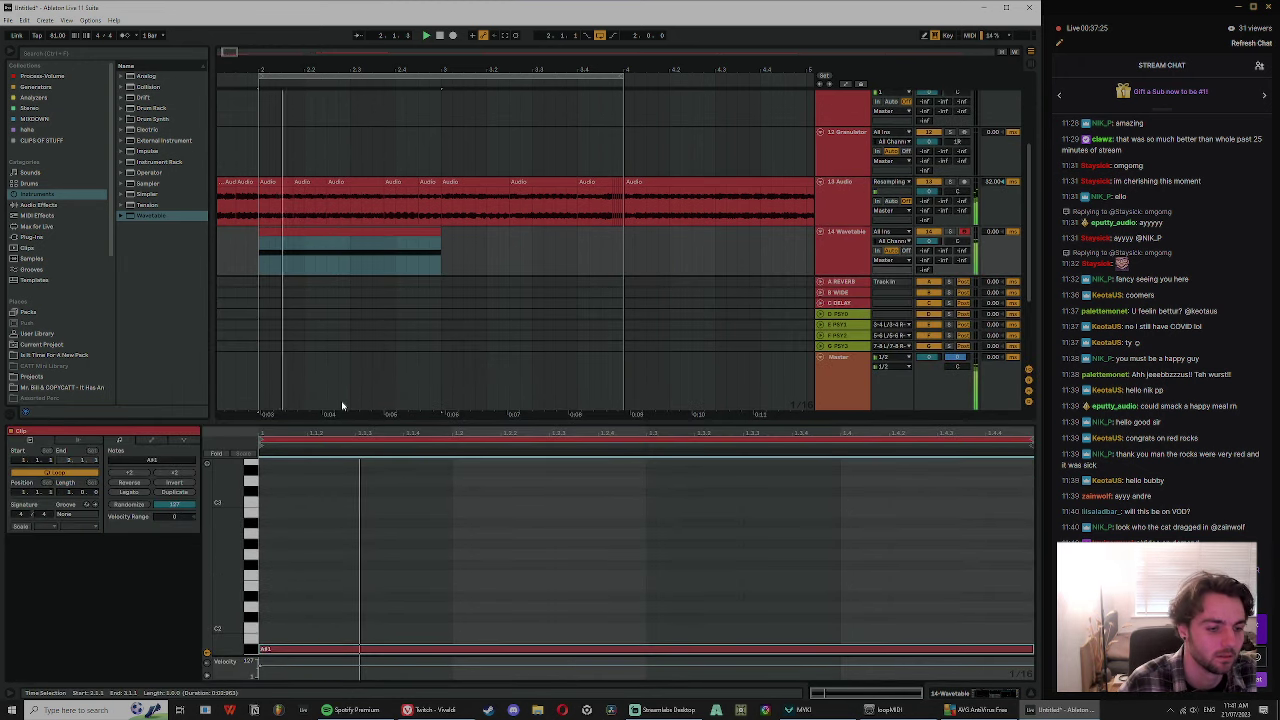
{"action": "key", "text": "shift+Down"}
{"action": "key", "text": "space"}
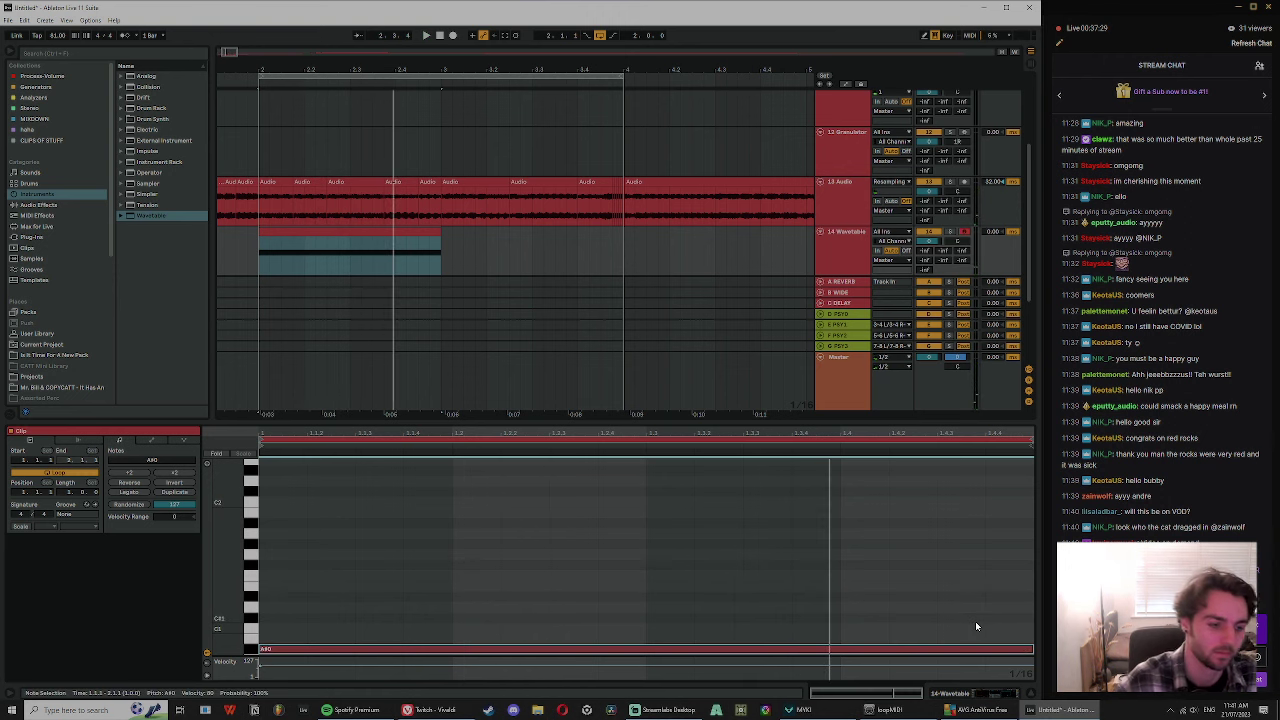
- Lower the bass note three semitones to G0 and play it
{"action": "key", "text": "Right"}
{"action": "key", "text": "Down"}
{"action": "key", "text": "Down"}
{"action": "key", "text": "Down"}
{"action": "key", "text": "space"}
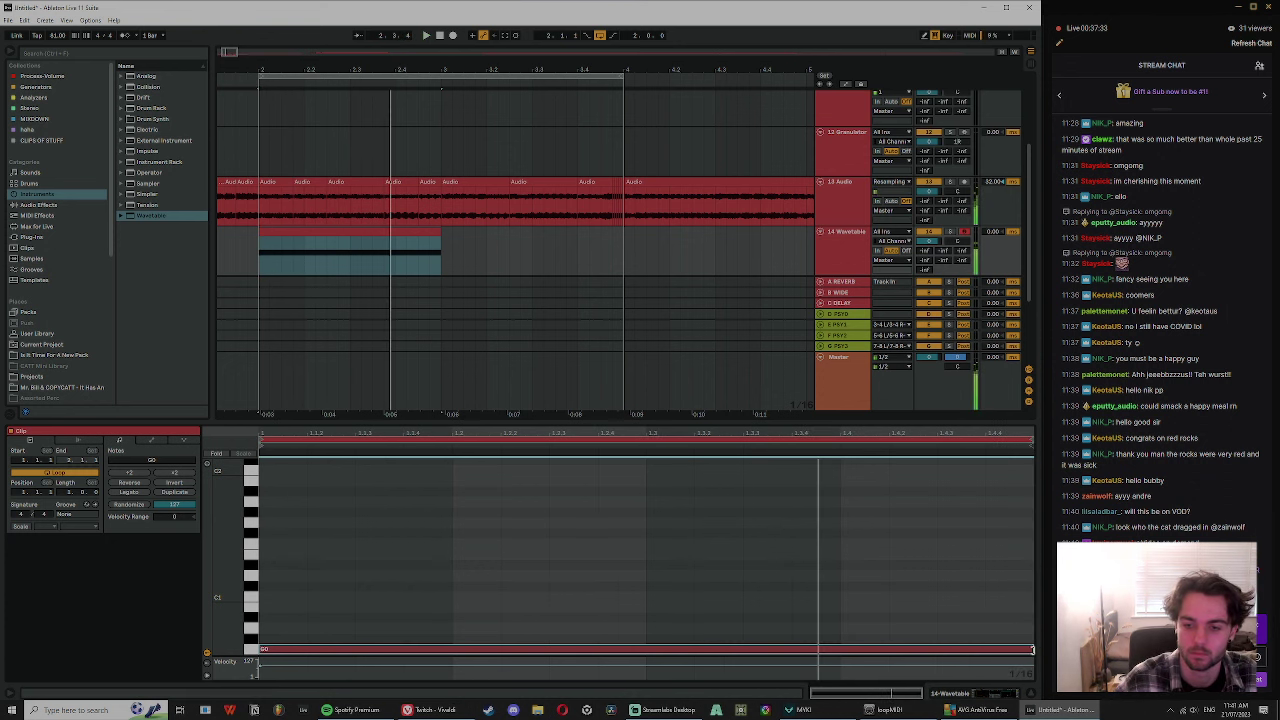
- Shorten the G0 note to end at 1.3.4 and draw an A#0 note from there to the clip's end
{"action": "left_click_drag", "start_coordinate": [1033, 654], "coordinate": [804, 646]}
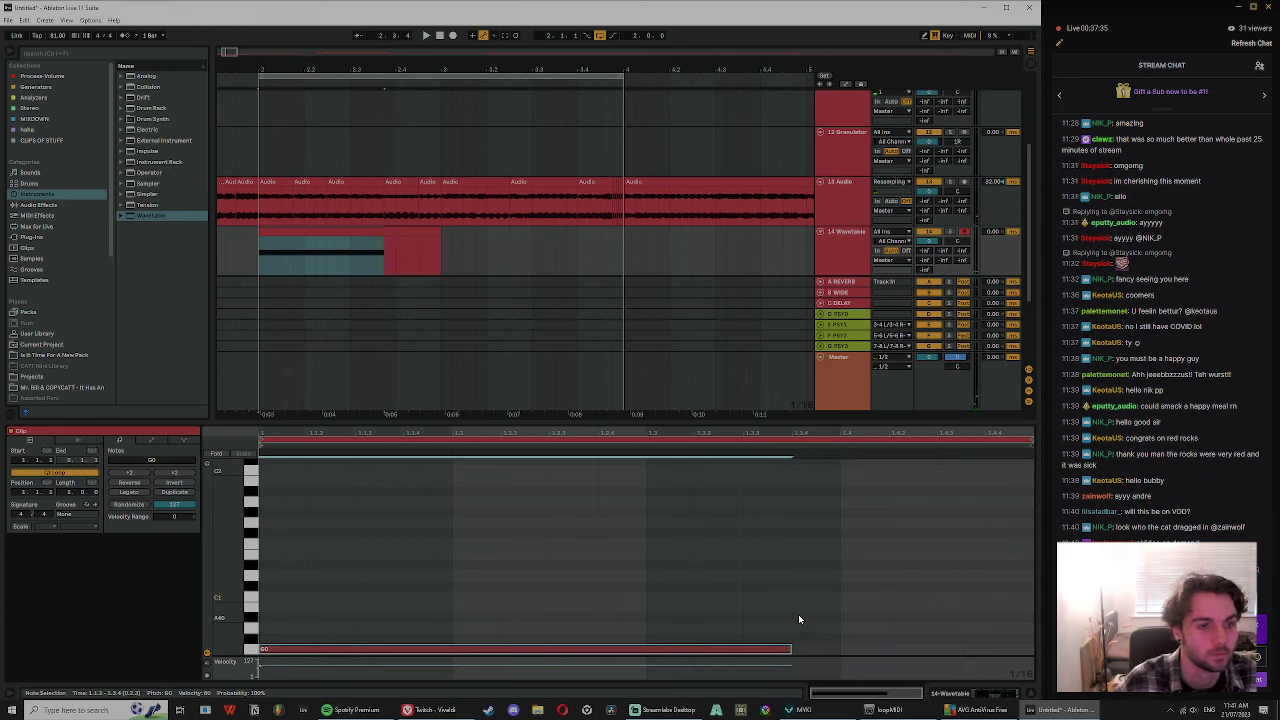
{"action": "double_click", "coordinate": [798, 617]}
{"action": "left_click_drag", "start_coordinate": [842, 618], "coordinate": [1034, 615]}
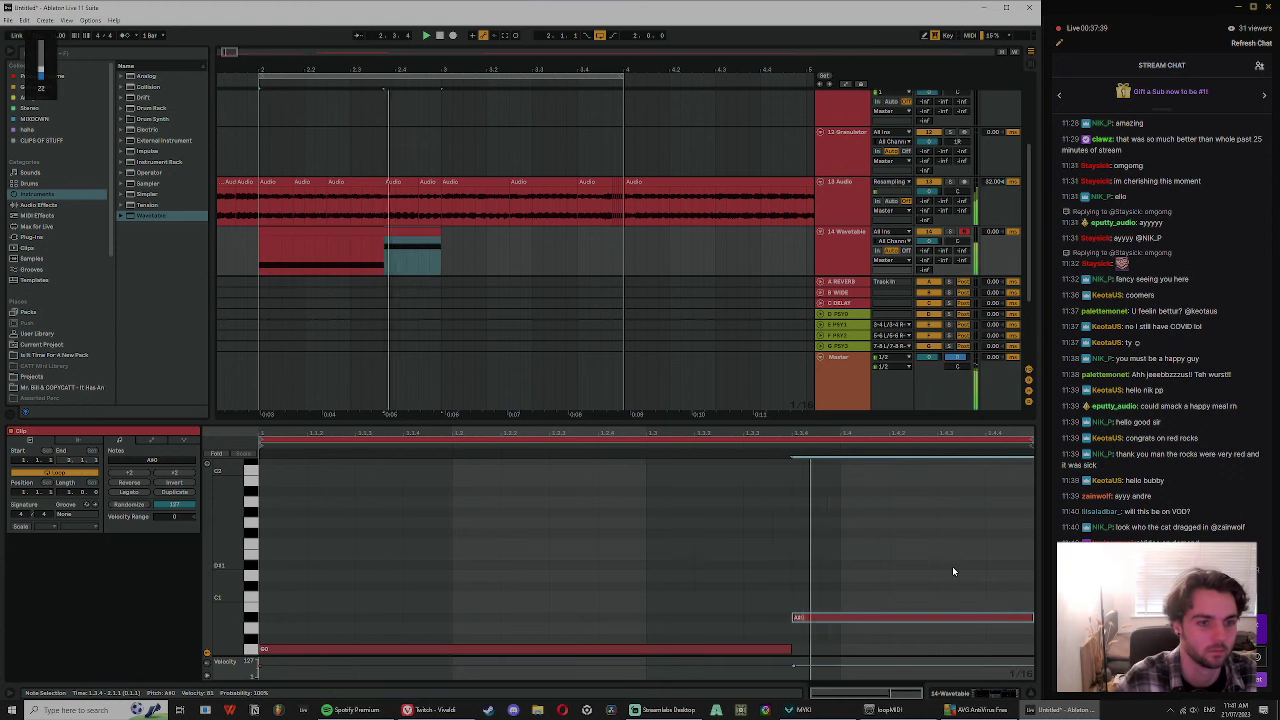
- Extend the looped Wavetable clip to two bars, ending at bar 4, and consolidate it into a single clip
{"action": "left_click", "coordinate": [424, 229]}
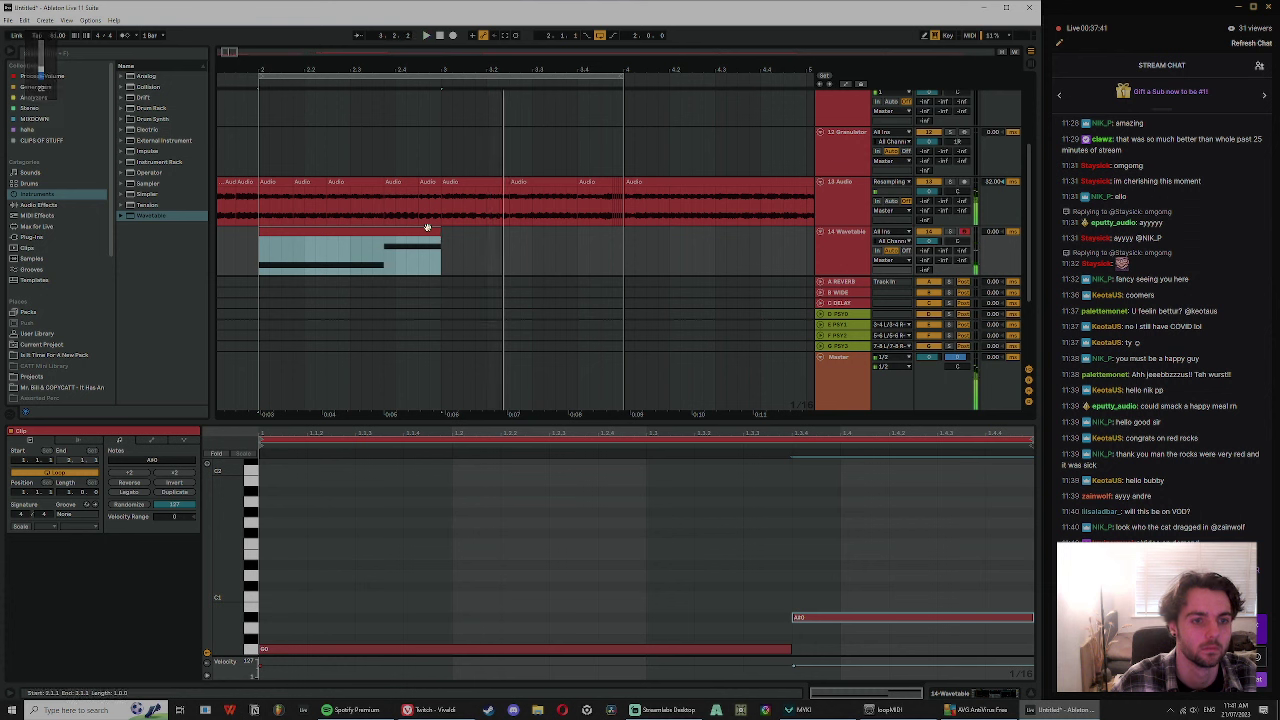
{"action": "left_click_drag", "start_coordinate": [439, 232], "coordinate": [623, 232]}
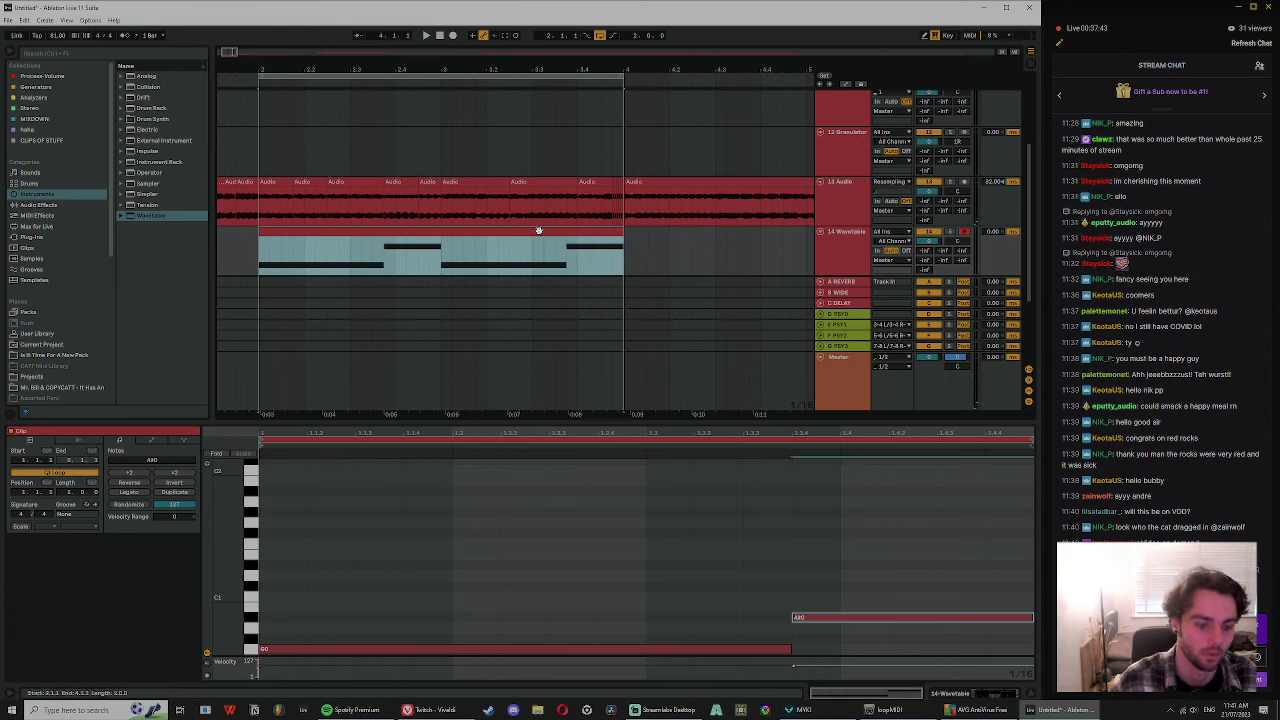
{"action": "key", "text": "ctrl+j"}
{"action": "left_click", "coordinate": [629, 474]}
{"action": "left_click", "coordinate": [450, 577]}
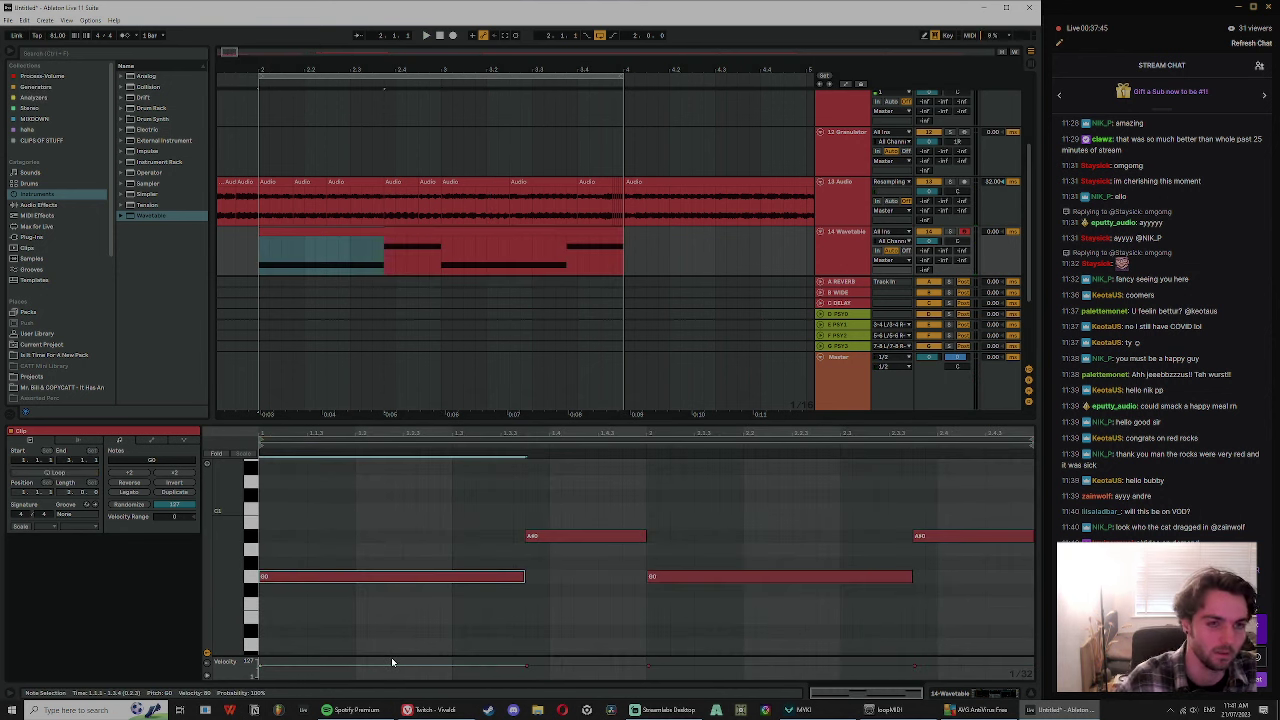
- Split the two-bar Wavetable clip at bar 3 and play the second half
{"action": "left_click", "coordinate": [443, 248]}
{"action": "key", "text": "ctrl+e"}
{"action": "left_click", "coordinate": [455, 232]}
{"action": "key", "text": "space"}
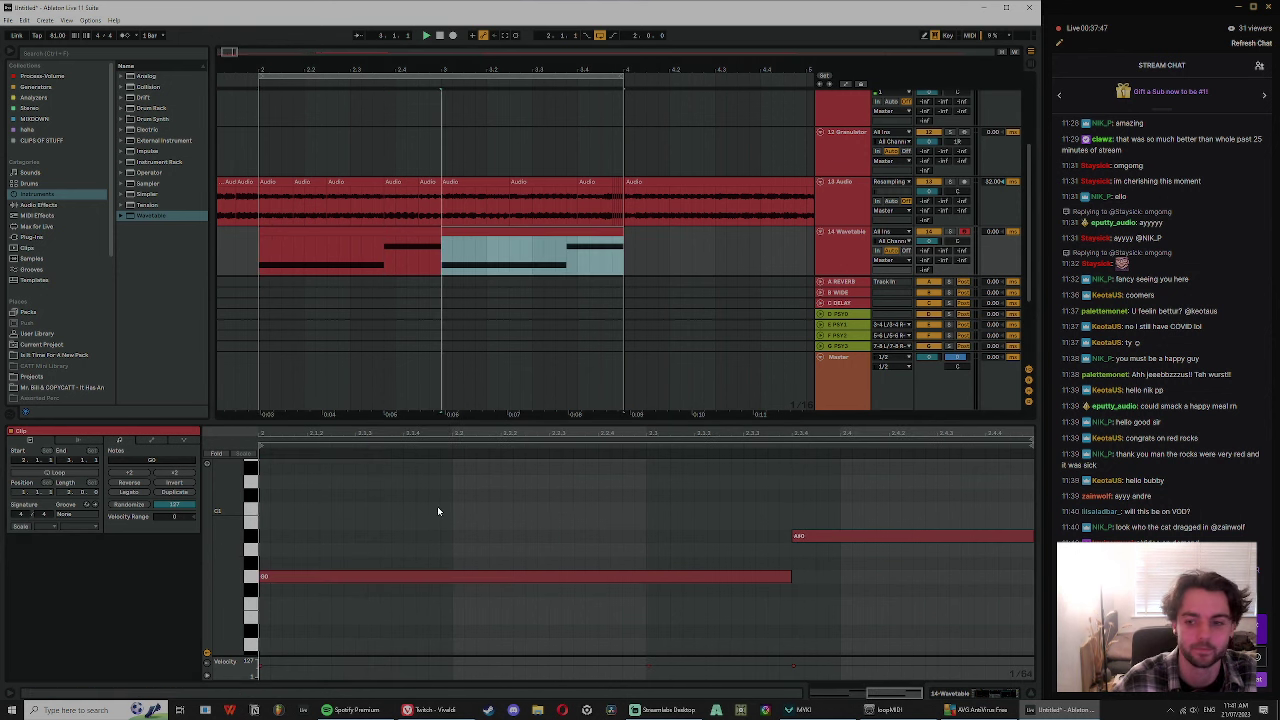
- Transpose the G0 note in the second Wavetable clip up two octaves to G2, auditioning each octave
{"action": "key", "text": "space"}
{"action": "left_click", "coordinate": [397, 577]}
{"action": "key", "text": "space"}
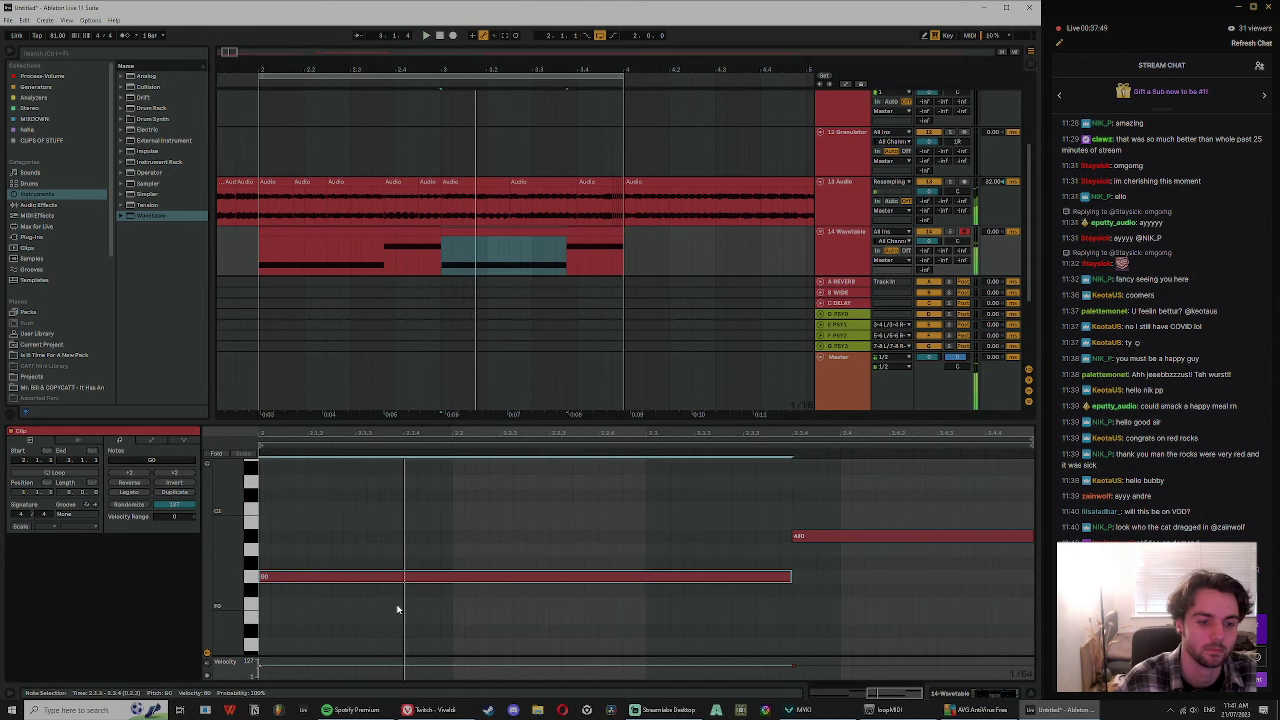
{"action": "key", "text": "shift+Up"}
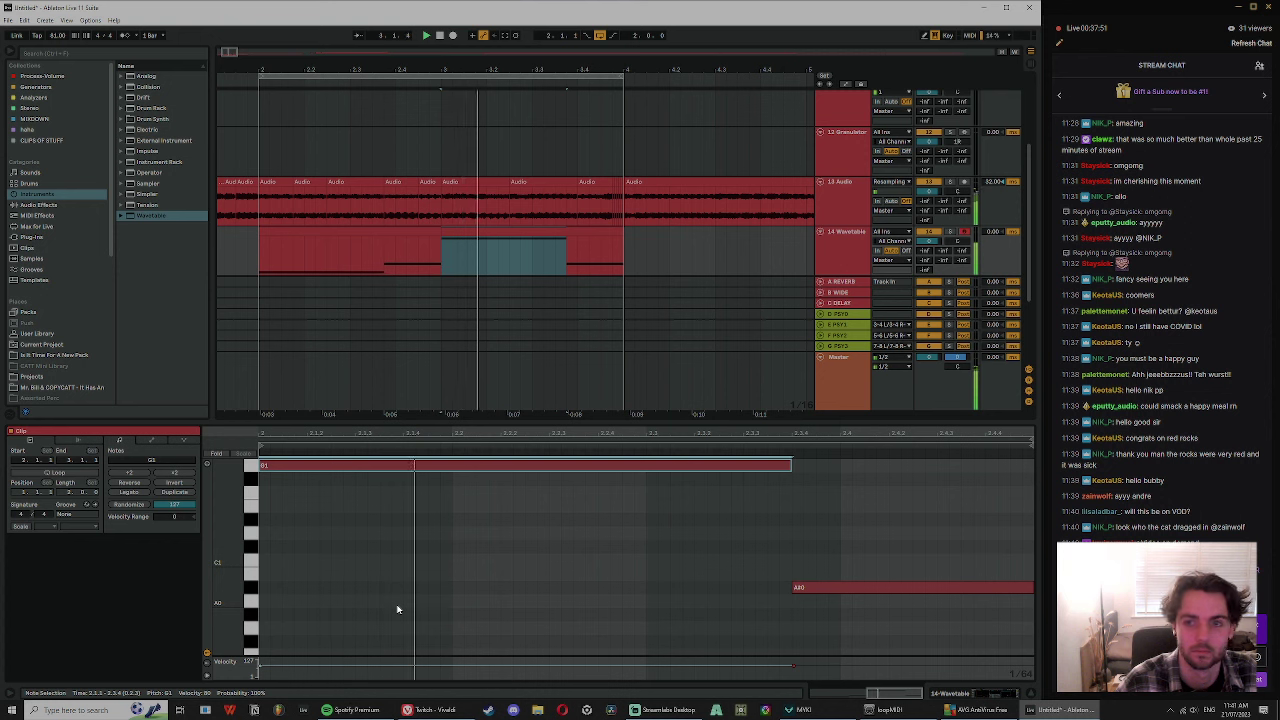
{"action": "key", "text": "space"}
{"action": "key", "text": "shift+Up"}
{"action": "key", "text": "space"}
{"action": "key", "text": "space"}
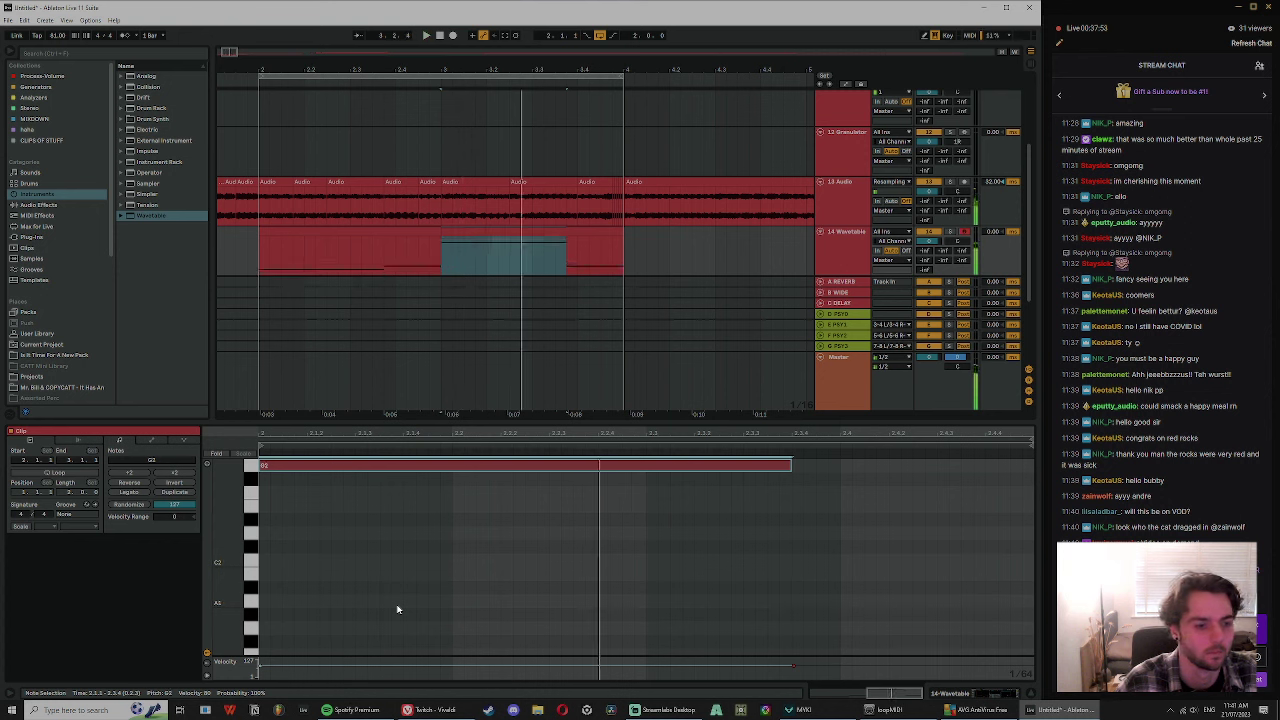
- Raise the second clip's first note from G2 to D3 in semitone steps and play it
{"action": "key", "text": "Up"}
{"action": "key", "text": "Up"}
{"action": "key", "text": "Up"}
{"action": "key", "text": "Up"}
{"action": "key", "text": "Up"}
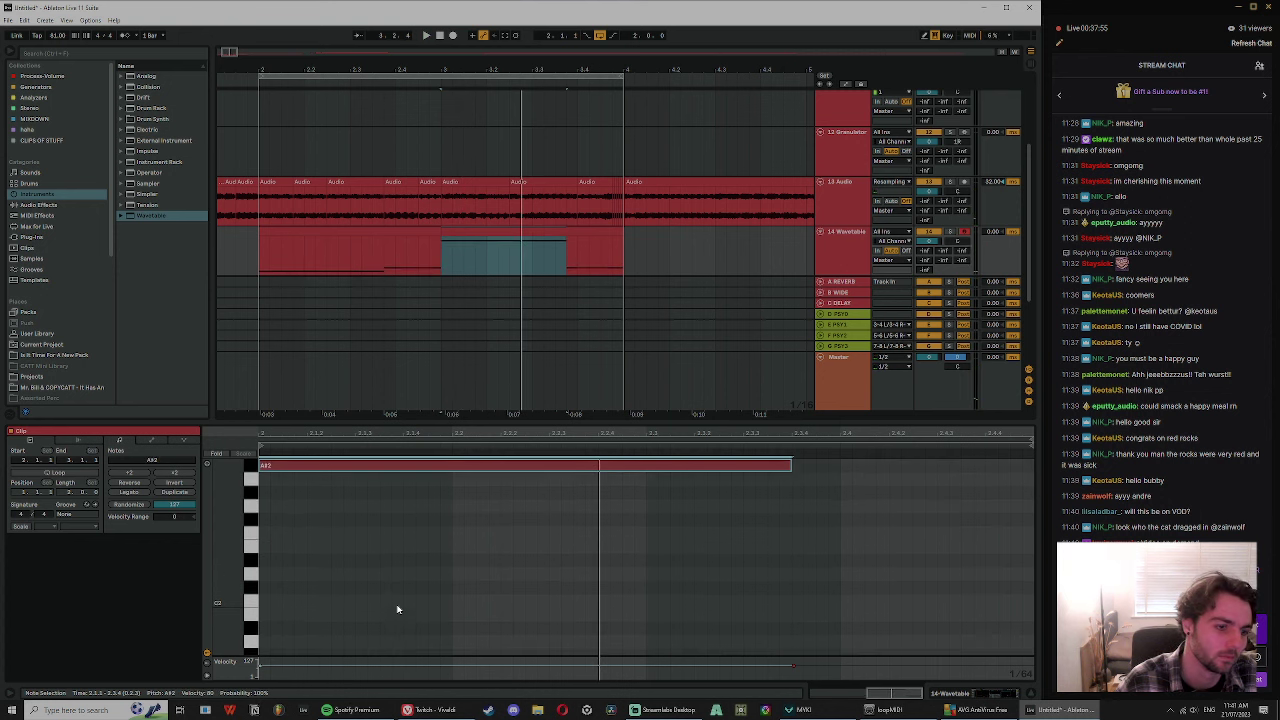
{"action": "key", "text": "space"}
{"action": "key", "text": "Up"}
{"action": "key", "text": "Up"}
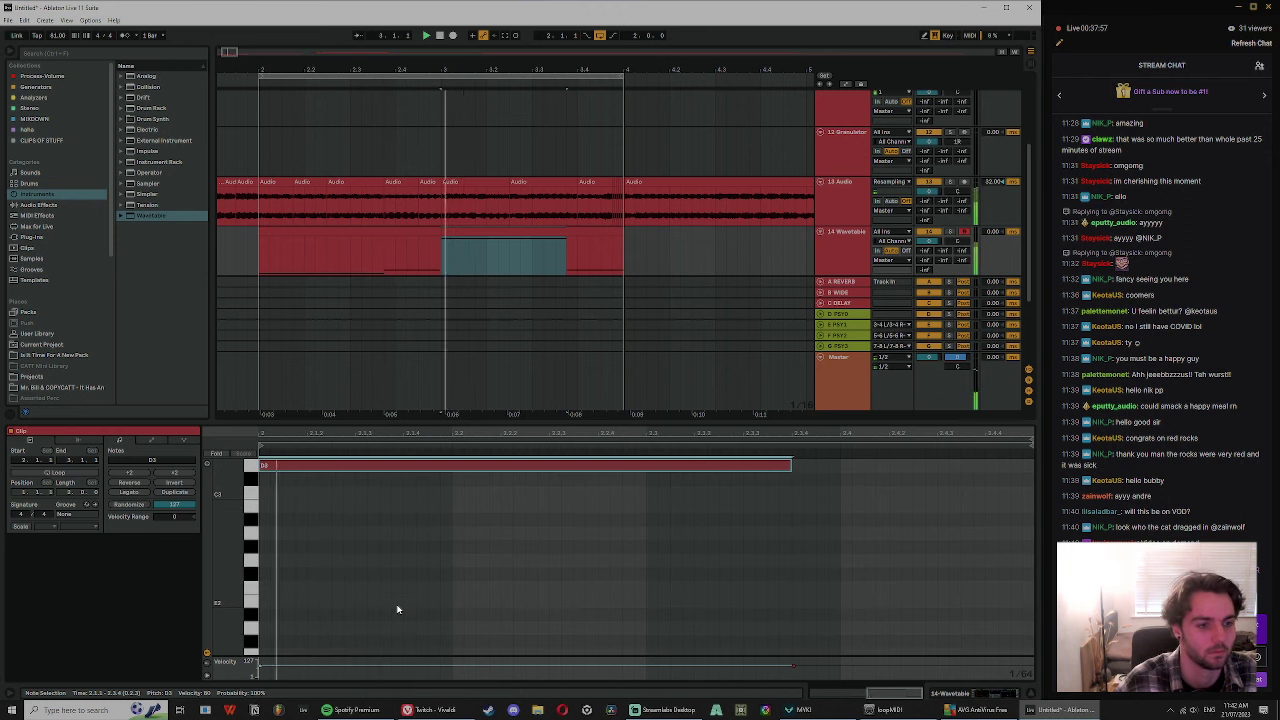
- Shorten the D3 note to three sixteenths, duplicate it and transpose the copy down two semitones to C3
{"action": "left_click_drag", "start_coordinate": [790, 464], "coordinate": [404, 466]}
{"action": "key", "text": "ctrl+d"}
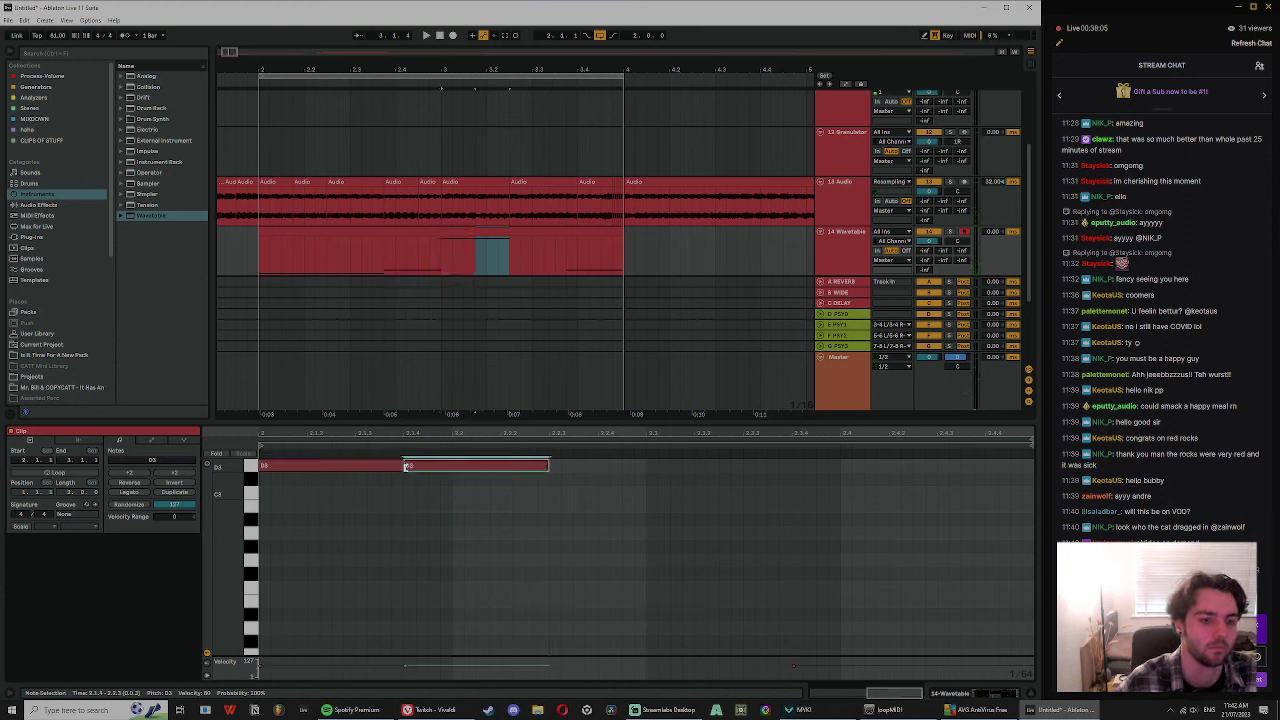
{"action": "key", "text": "Down"}
{"action": "key", "text": "Down"}
{"action": "key", "text": "space"}
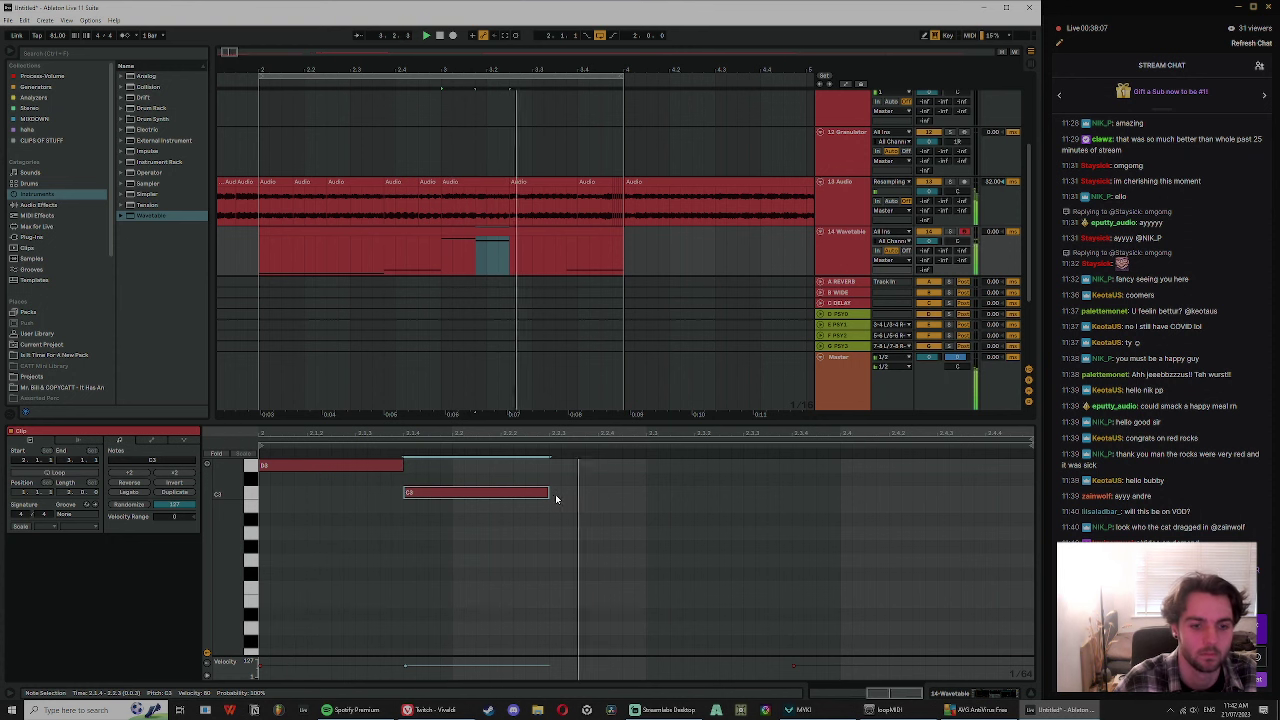
- Duplicate the C3 note directly after itself and transpose the copy down five semitones to G2
{"action": "key", "text": "ctrl+d"}
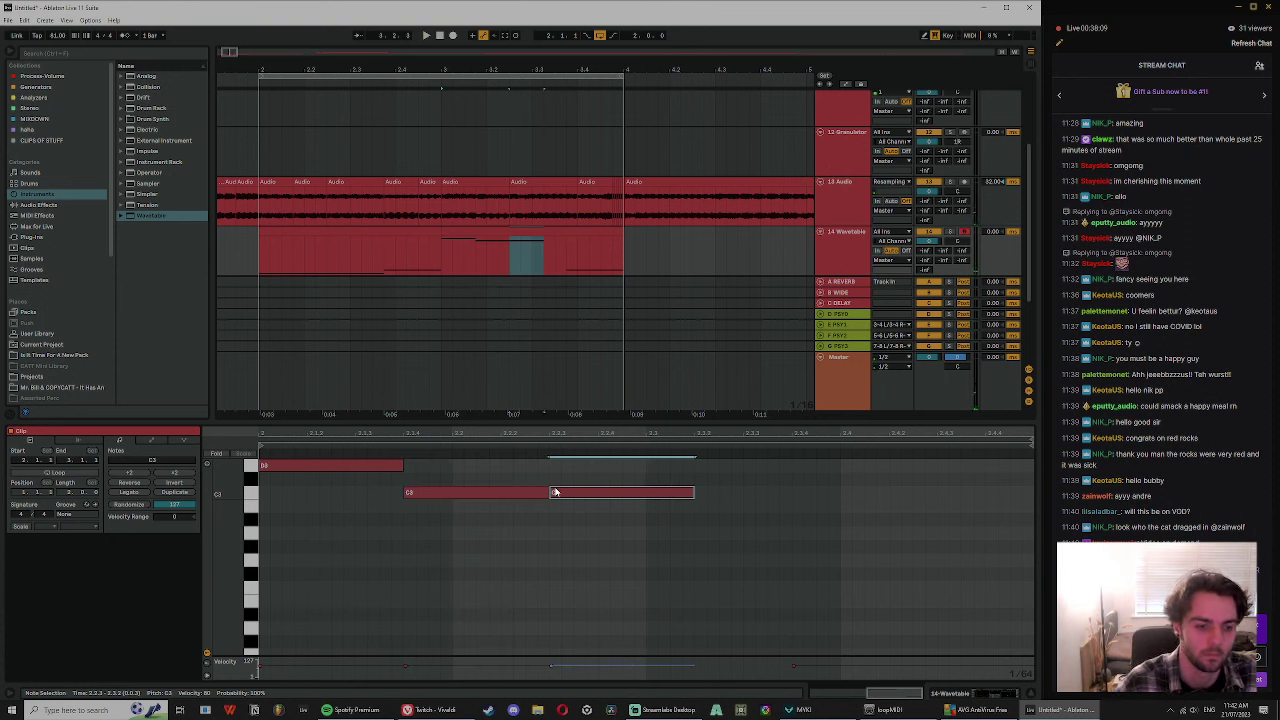
{"action": "key", "text": "Down"}
{"action": "key", "text": "Down"}
{"action": "key", "text": "Down"}
{"action": "key", "text": "Down"}
{"action": "key", "text": "Down"}
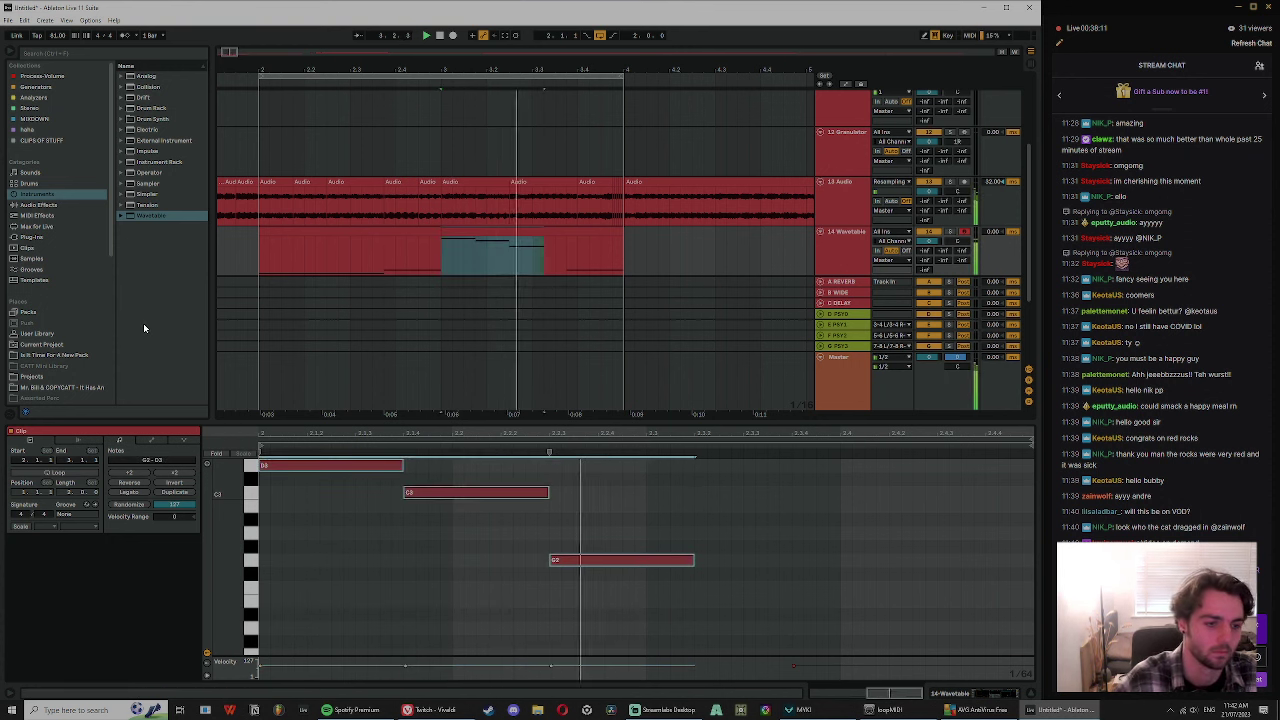
- Raise the third note to A#2 and lengthen it to end at 2.4.1
{"action": "left_click", "coordinate": [594, 560]}
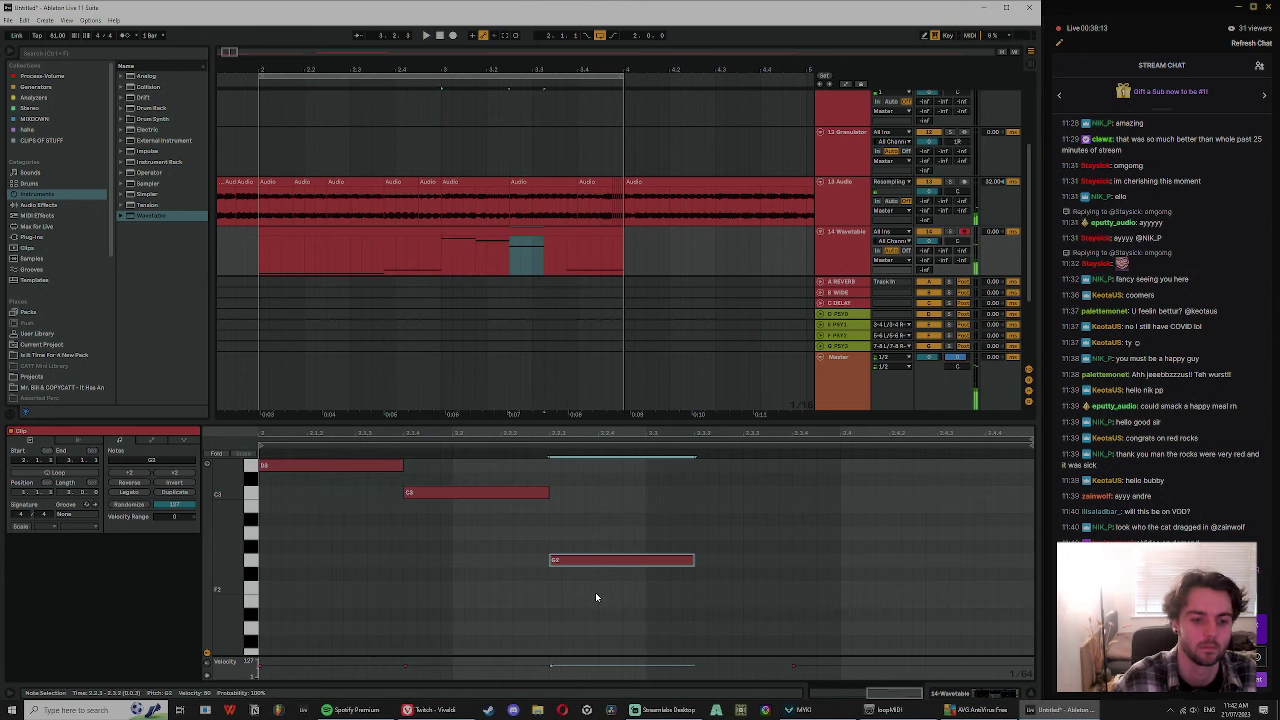
{"action": "key", "text": "Up"}
{"action": "key", "text": "Up"}
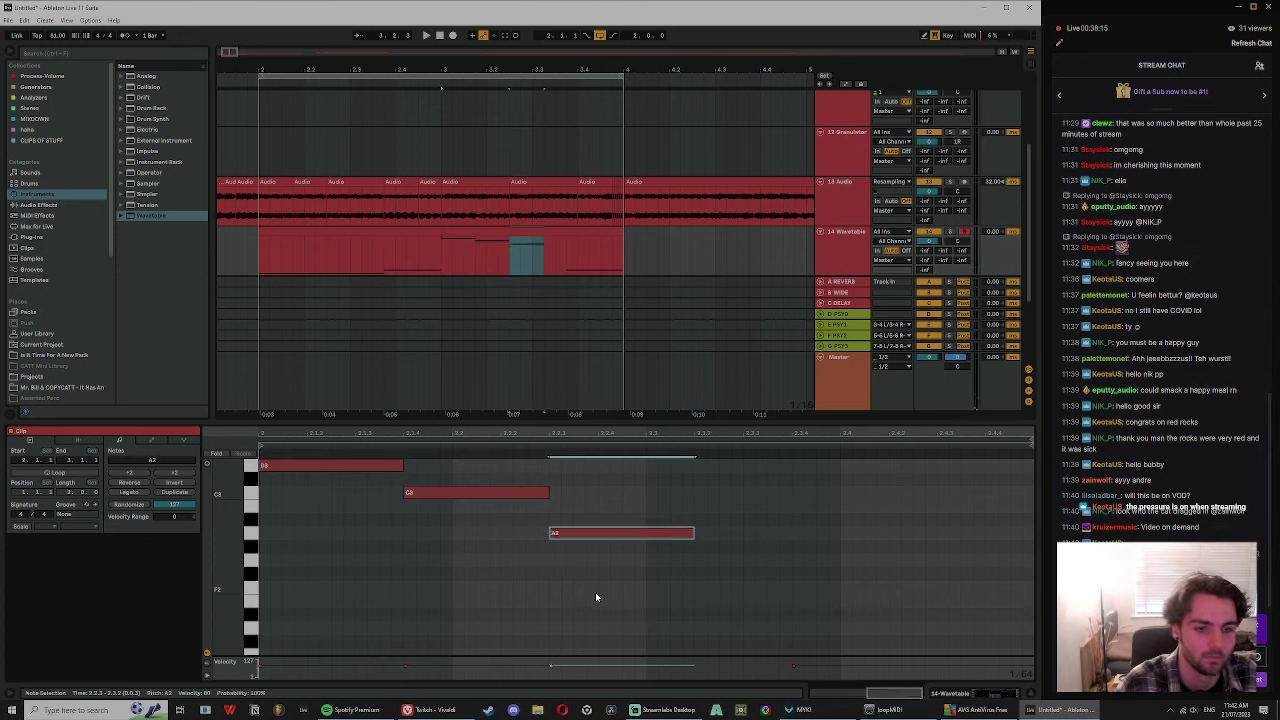
{"action": "key", "text": "Up"}
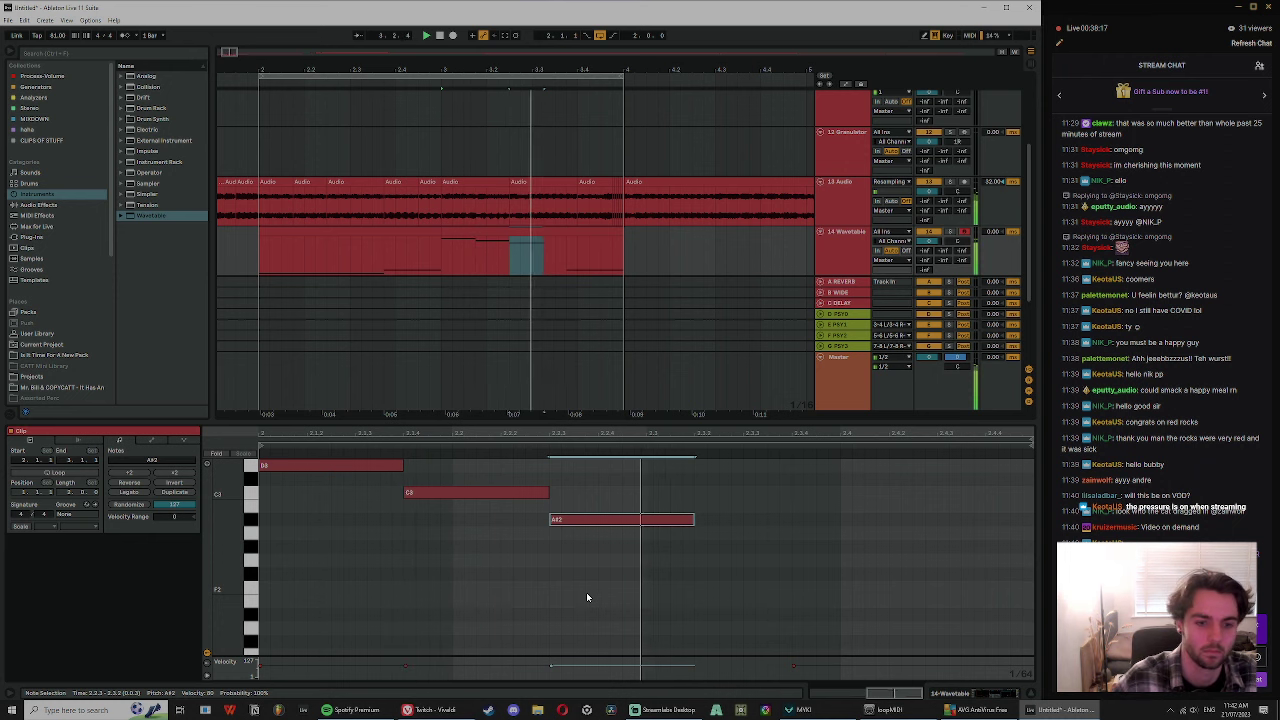
{"action": "left_click_drag", "start_coordinate": [697, 502], "coordinate": [836, 500]}
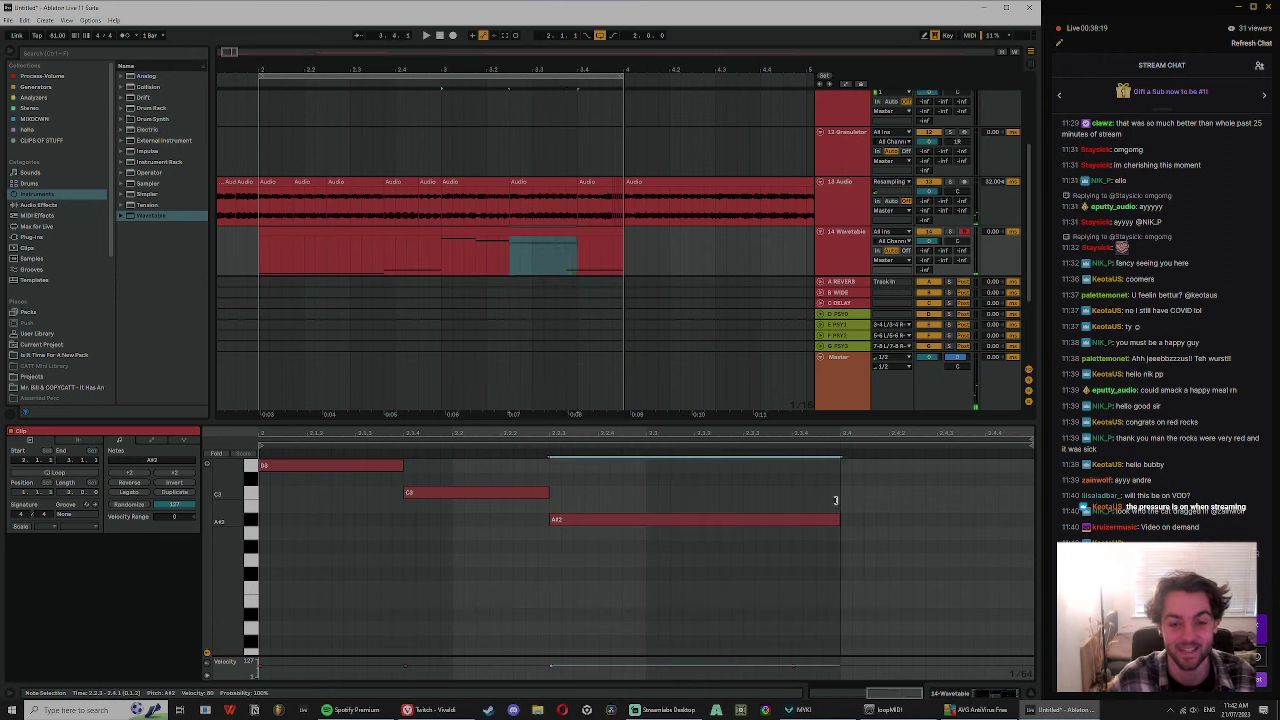
- Transpose the second Wavetable clip's three notes down two octaves to D1, C1 and A#0 and play them
{"action": "left_click_drag", "start_coordinate": [939, 620], "coordinate": [375, 465]}
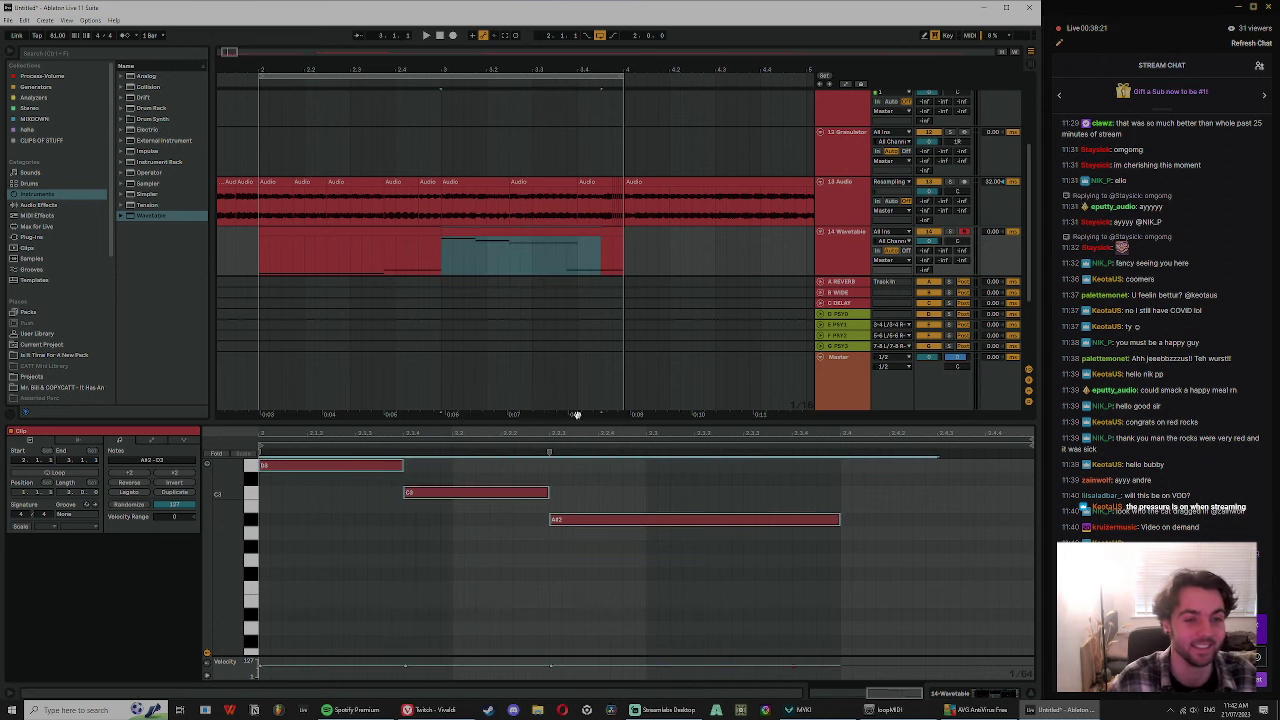
{"action": "left_click", "coordinate": [514, 231]}
{"action": "left_click_drag", "start_coordinate": [823, 601], "coordinate": [389, 337]}
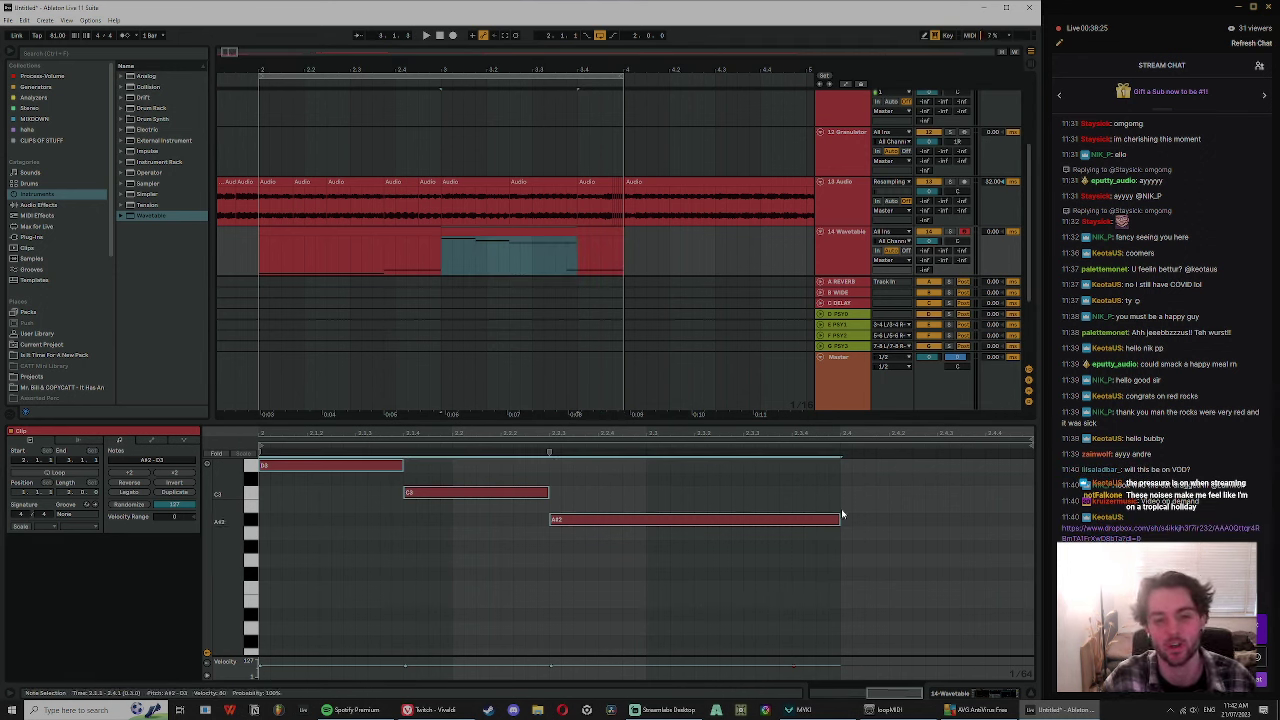
{"action": "scroll", "coordinate": [870, 535], "scroll_direction": "down", "scroll_amount": 3}
{"action": "scroll", "coordinate": [883, 541], "scroll_direction": "down", "scroll_amount": 2}
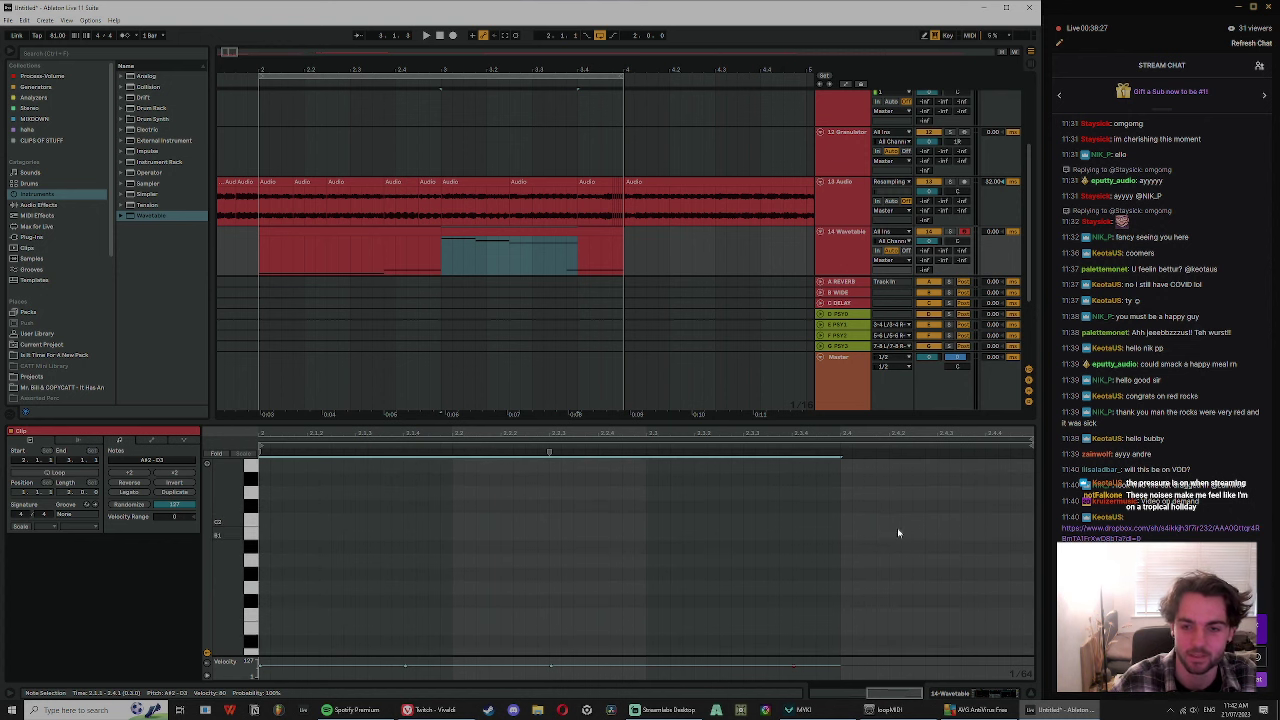
{"action": "key", "text": "shift+Down"}
{"action": "scroll", "coordinate": [880, 516], "scroll_direction": "up", "scroll_amount": 3}
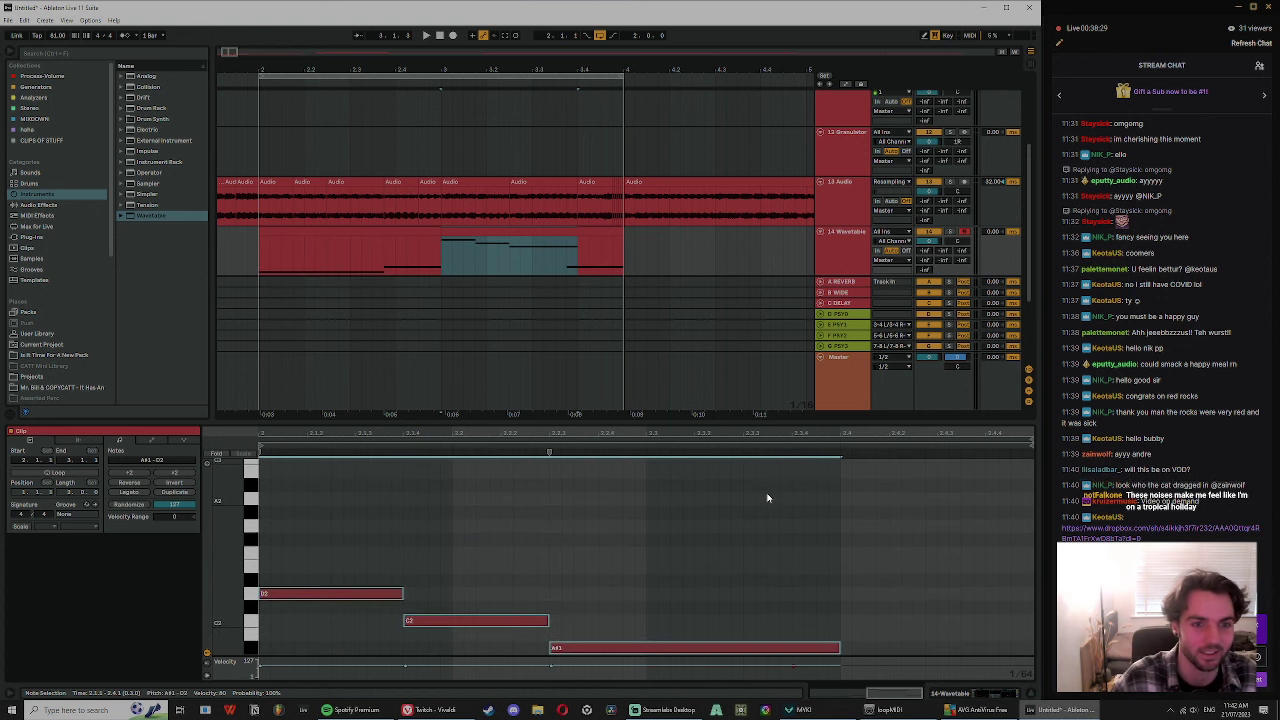
{"action": "key", "text": "shift+Down"}
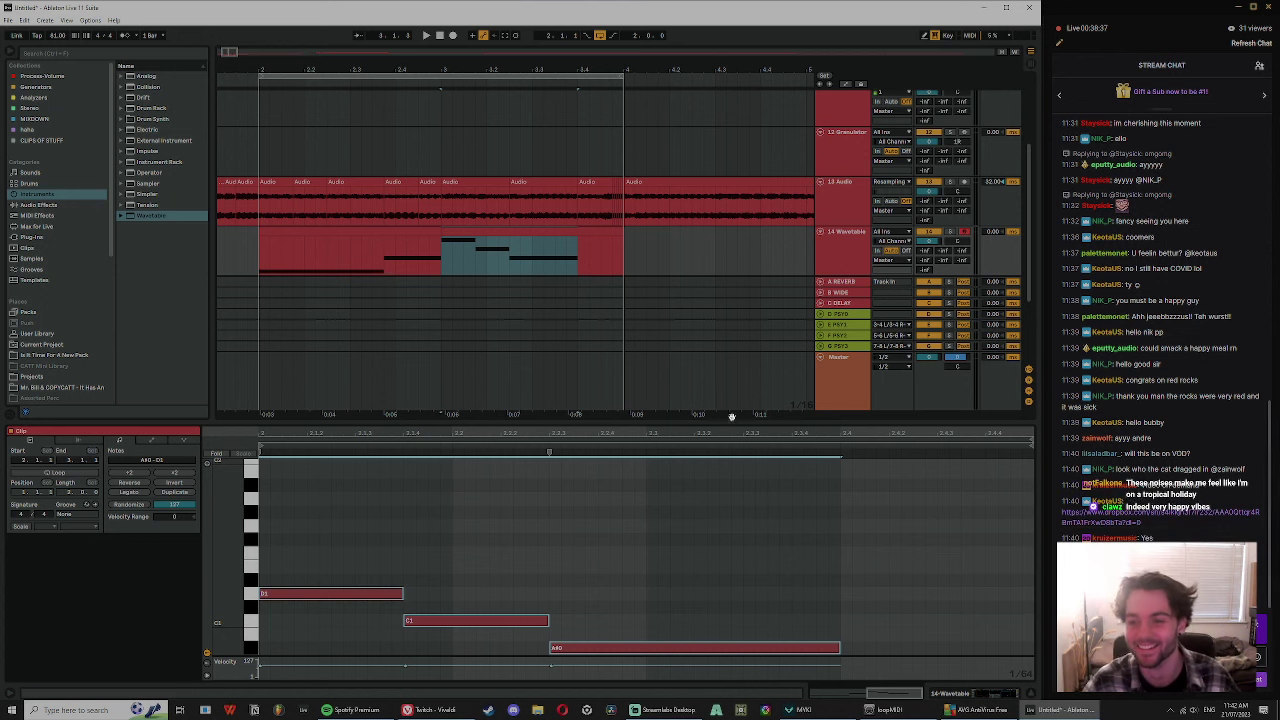
{"action": "key", "text": "space"}
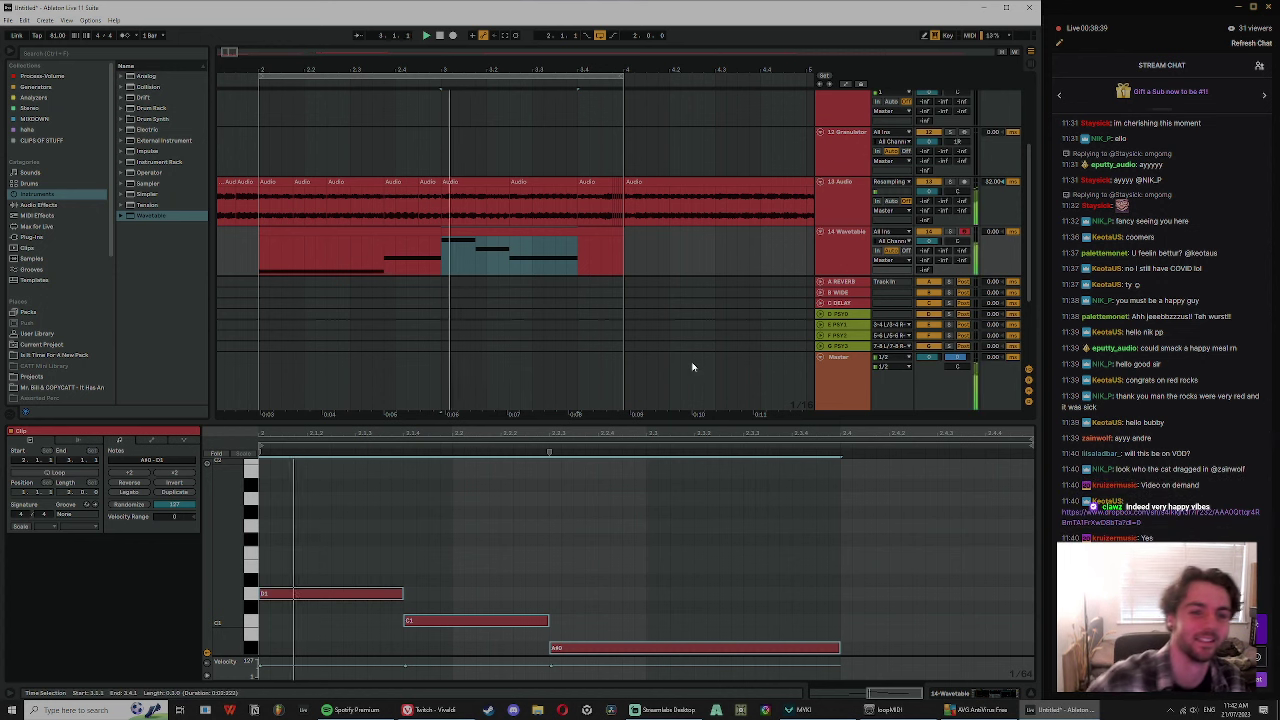
{"action": "left_click", "coordinate": [565, 236]}
{"action": "left_click", "coordinate": [854, 256]}
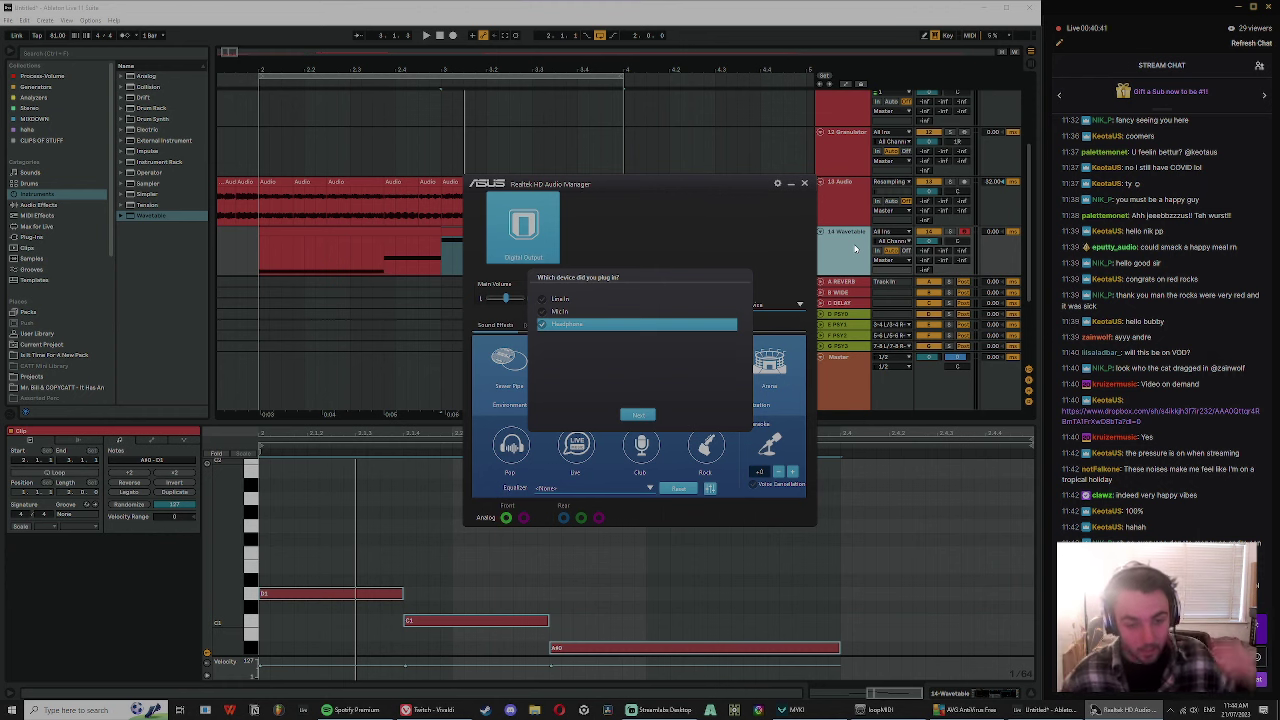
- Confirm Headphone as the plugged-in device with the Auto headphone type and close the Realtek HD Audio Manager
{"action": "left_click", "coordinate": [638, 414]}
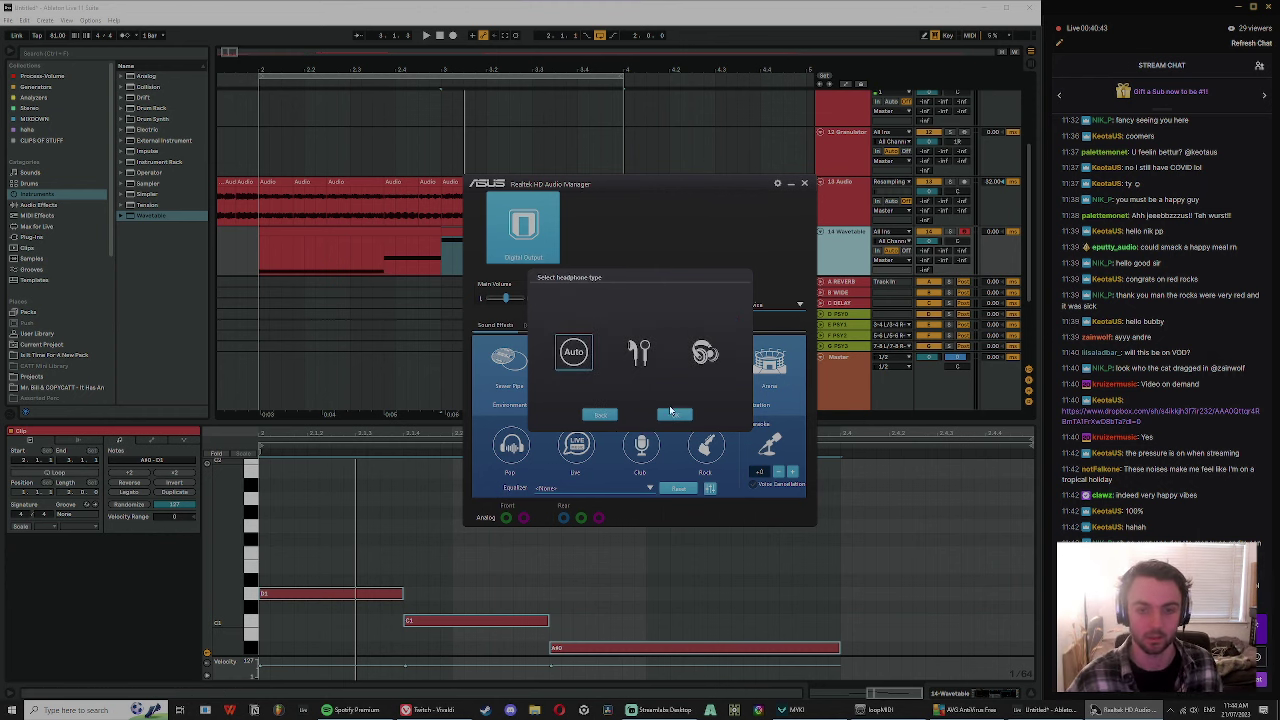
{"action": "left_click", "coordinate": [674, 414]}
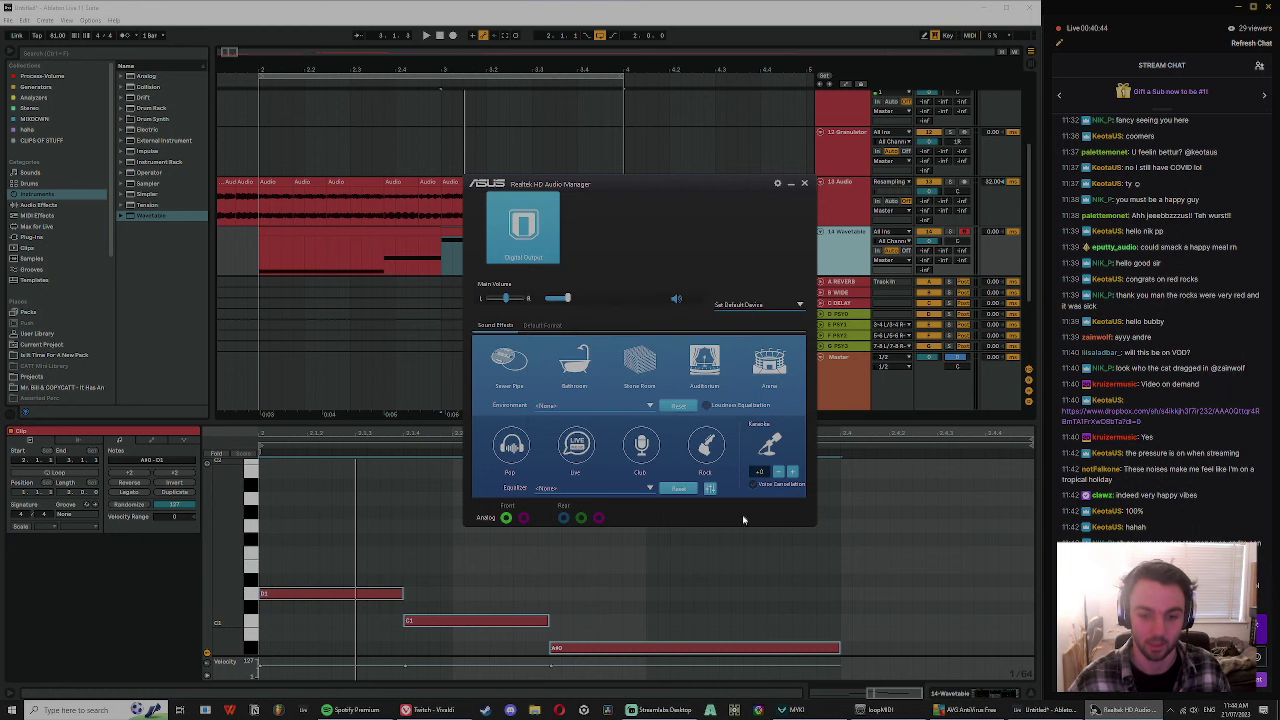
{"action": "left_click", "coordinate": [804, 183]}
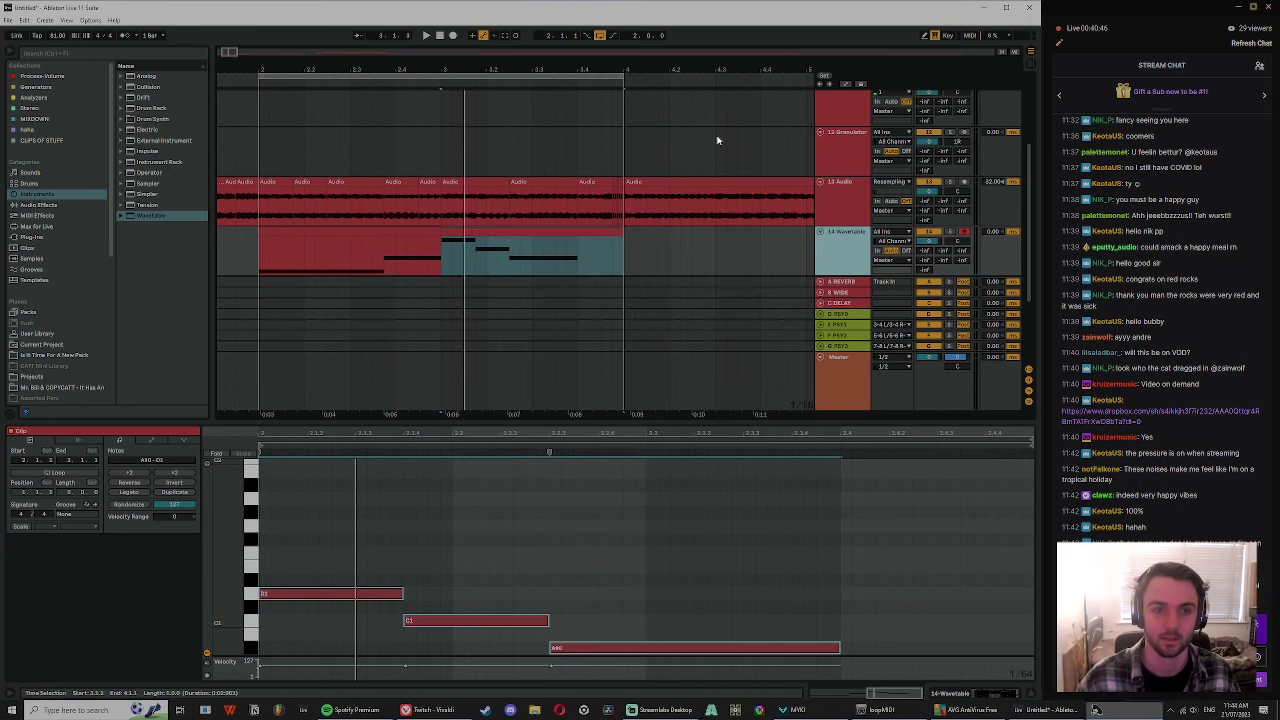
- Check the audio mixer in Streamlabs Desktop, and play both Wavetable clips back in Ableton Live
{"action": "left_click", "coordinate": [668, 710]}
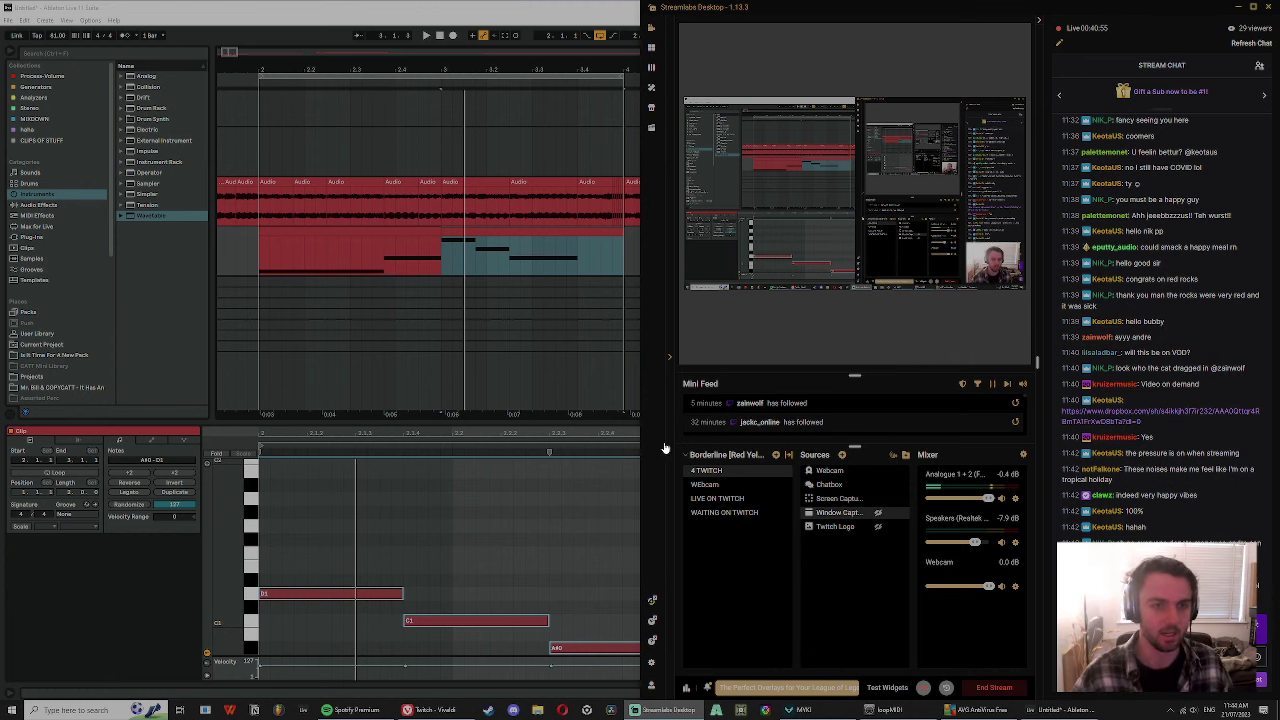
{"action": "left_click", "coordinate": [266, 255]}
{"action": "key", "text": "space"}
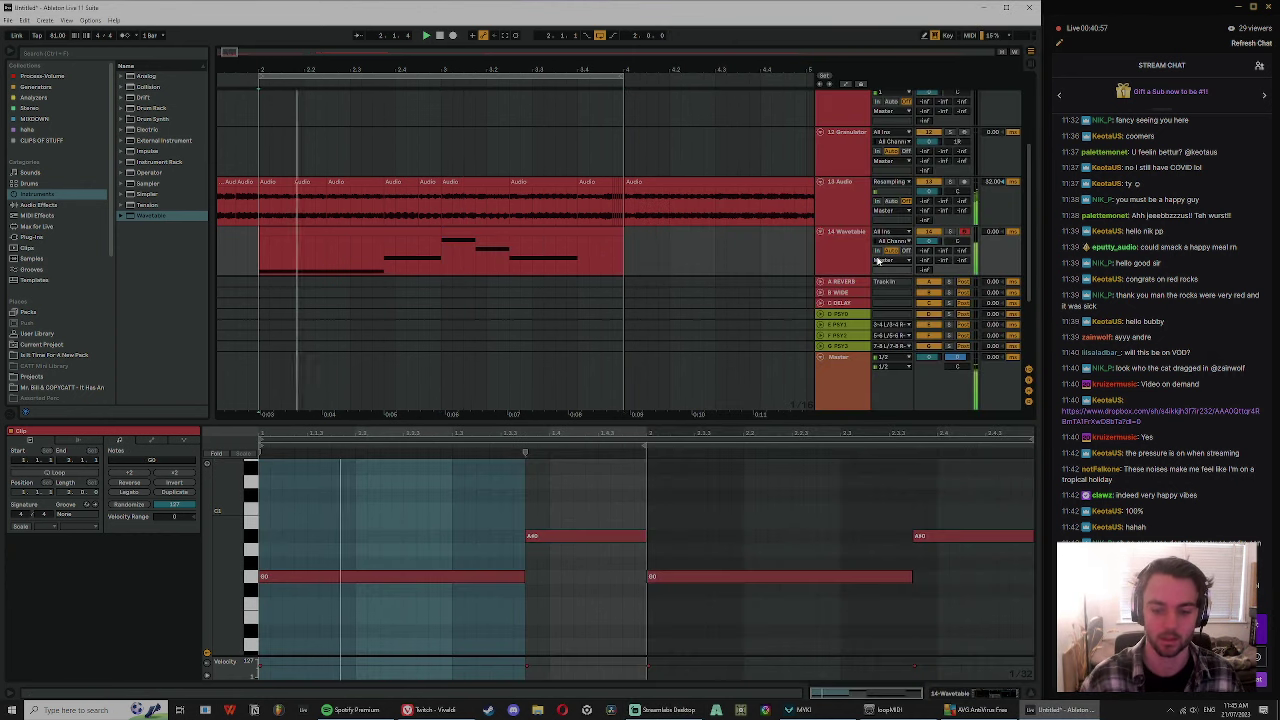
{"action": "left_click", "coordinate": [411, 232]}
{"action": "left_click", "coordinate": [482, 225]}
{"action": "left_click", "coordinate": [481, 232]}
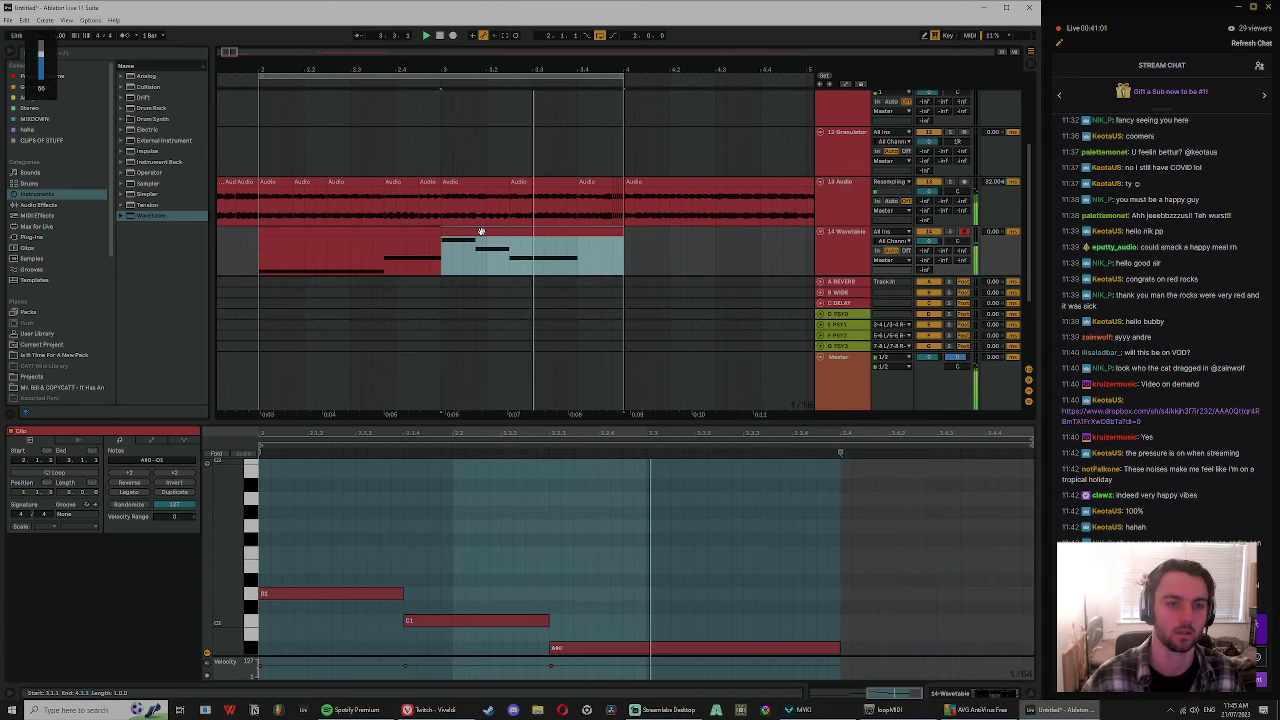
{"action": "key", "text": "space"}
{"action": "key", "text": "space"}
{"action": "key", "text": "space"}
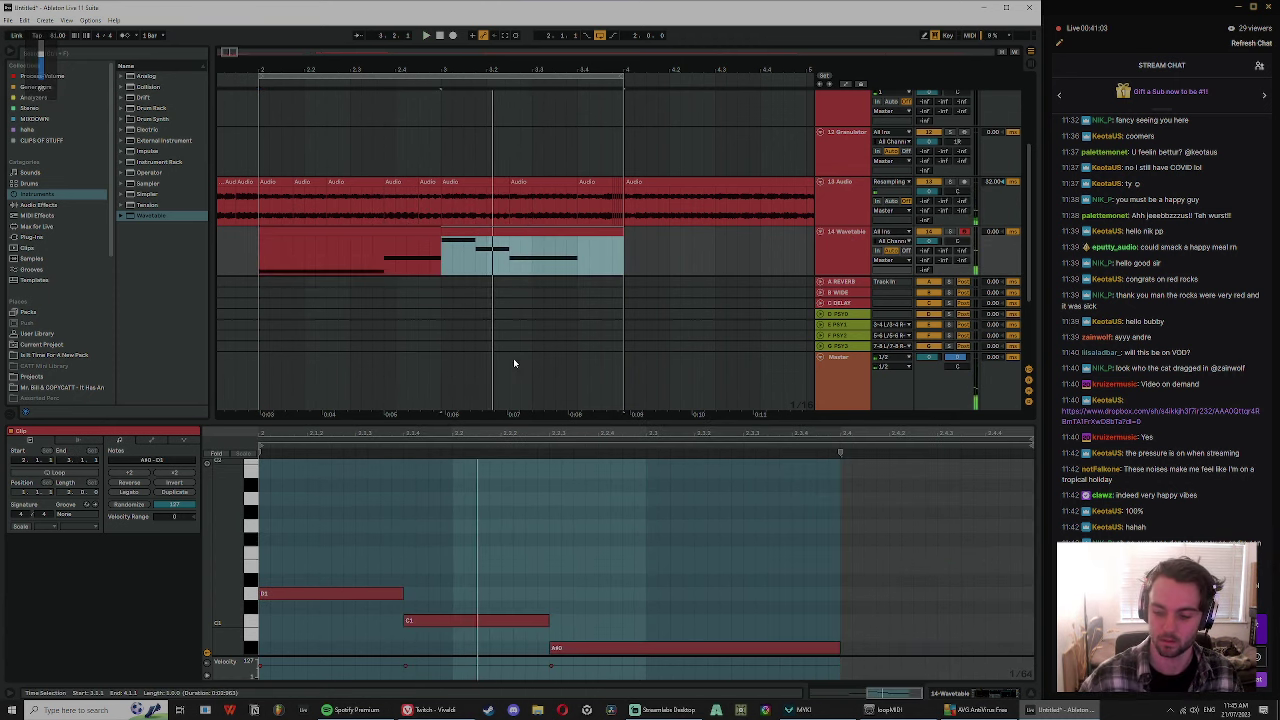
- Transpose the second clip's middle note down two semitones to A#0 and play the line
{"action": "left_click", "coordinate": [465, 620]}
{"action": "key", "text": "Down"}
{"action": "key", "text": "Down"}
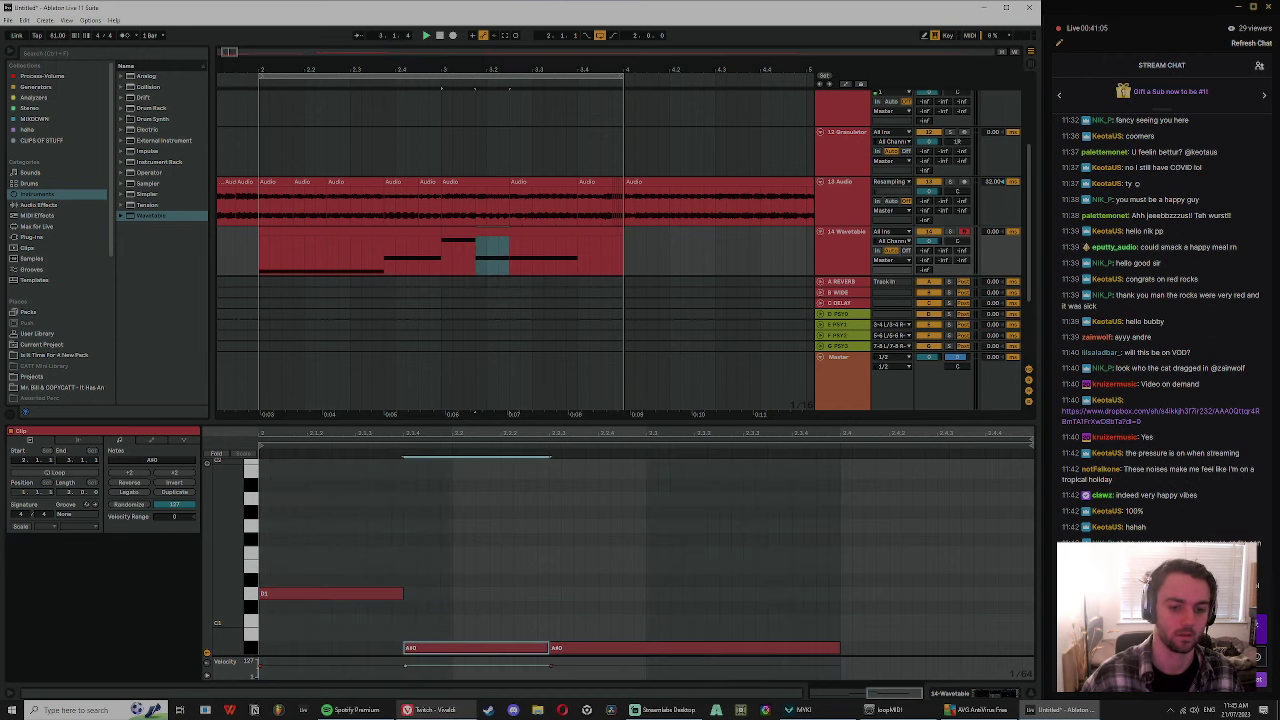
{"action": "key", "text": "space"}
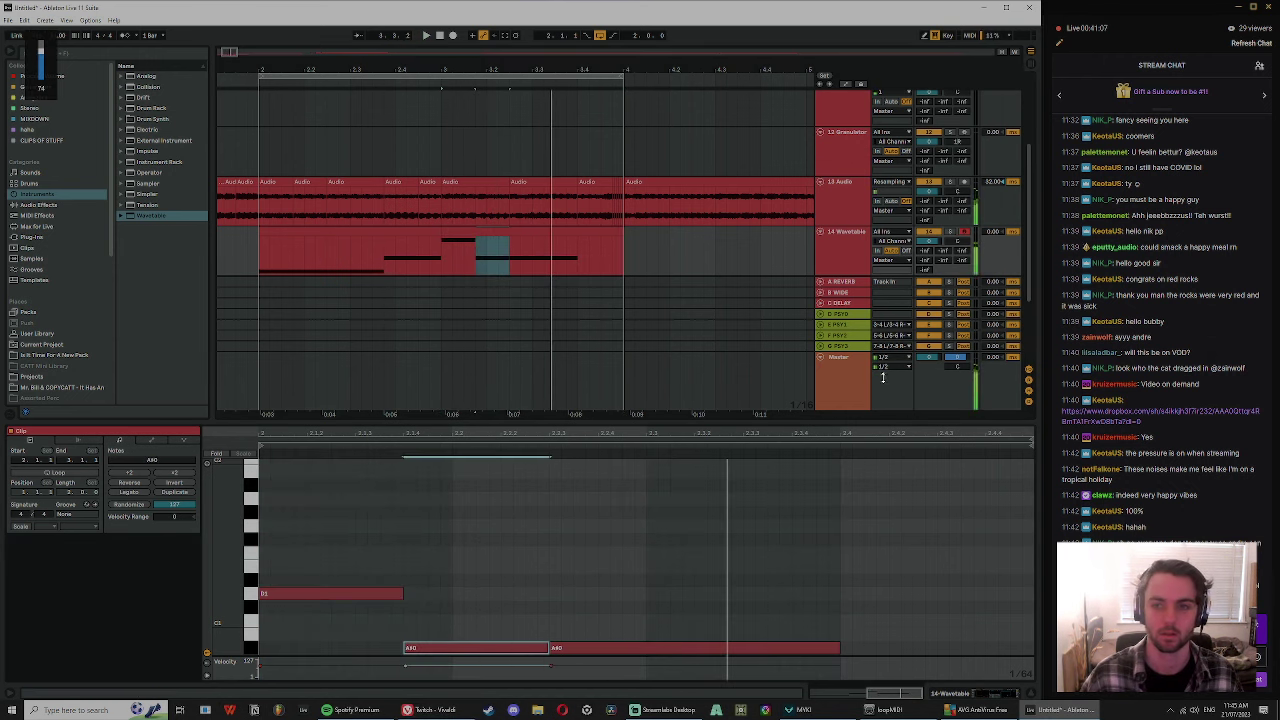
{"action": "key", "text": "space"}
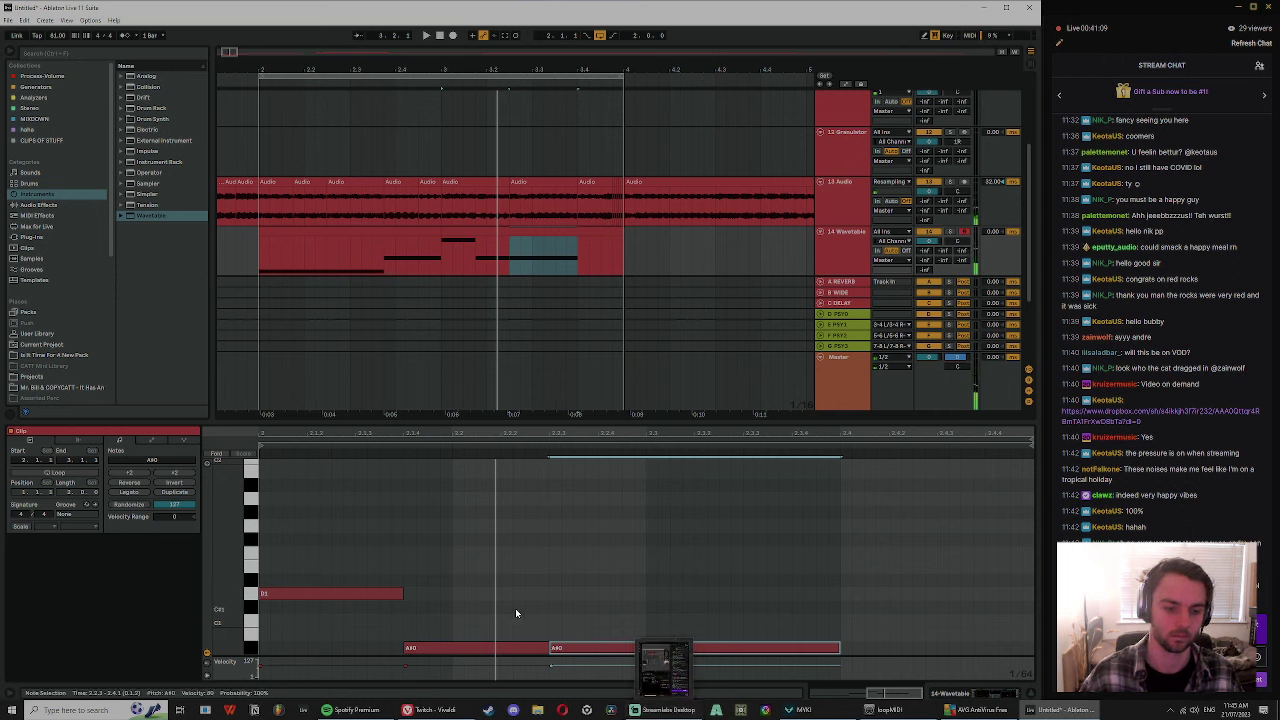
- Transpose the second clip's last two notes down three semitones to G0 and play the result
{"action": "left_click", "coordinate": [489, 609]}
{"action": "left_click_drag", "start_coordinate": [476, 608], "coordinate": [594, 651]}
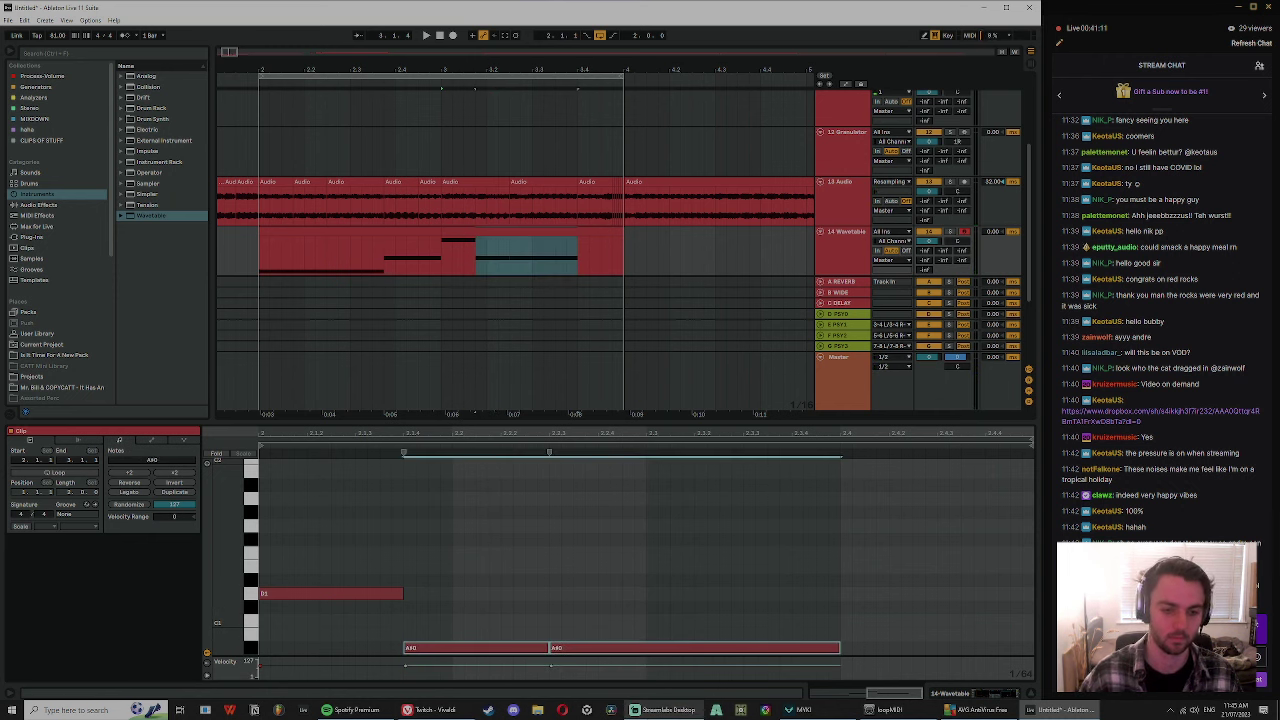
{"action": "key", "text": "Down"}
{"action": "key", "text": "Down"}
{"action": "key", "text": "Down"}
{"action": "key", "text": "space"}
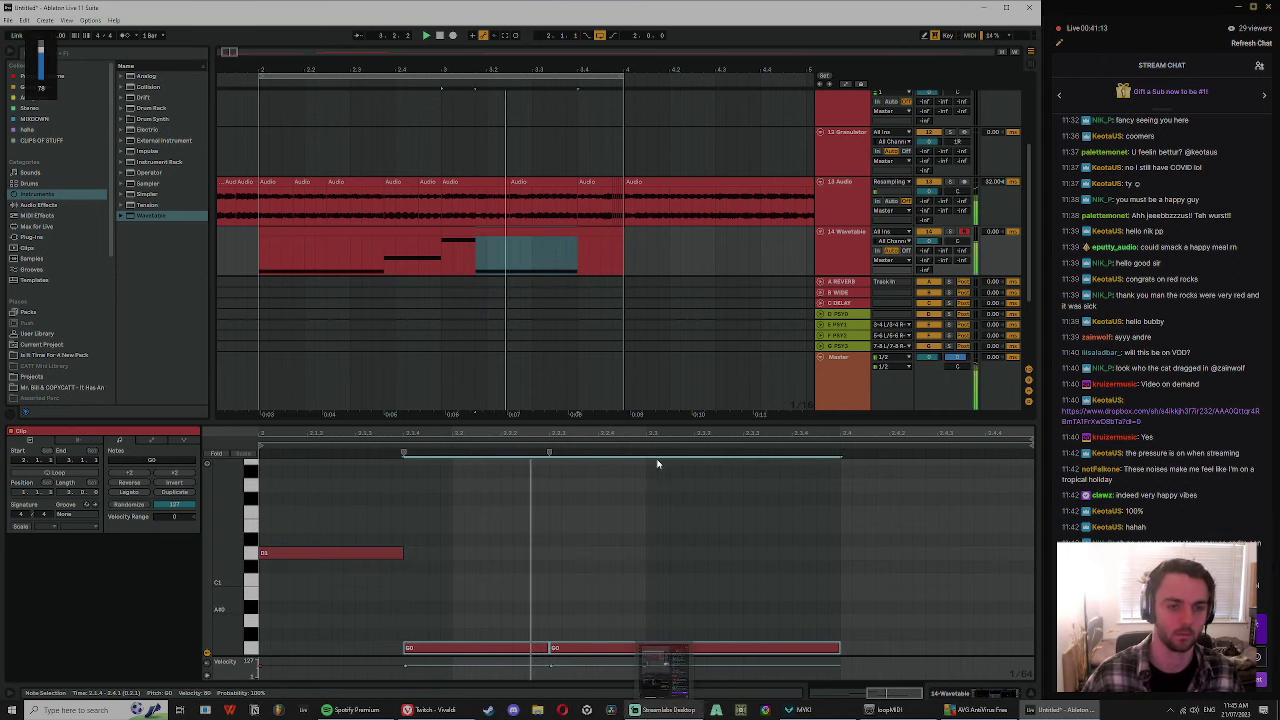
{"action": "left_click", "coordinate": [554, 231]}
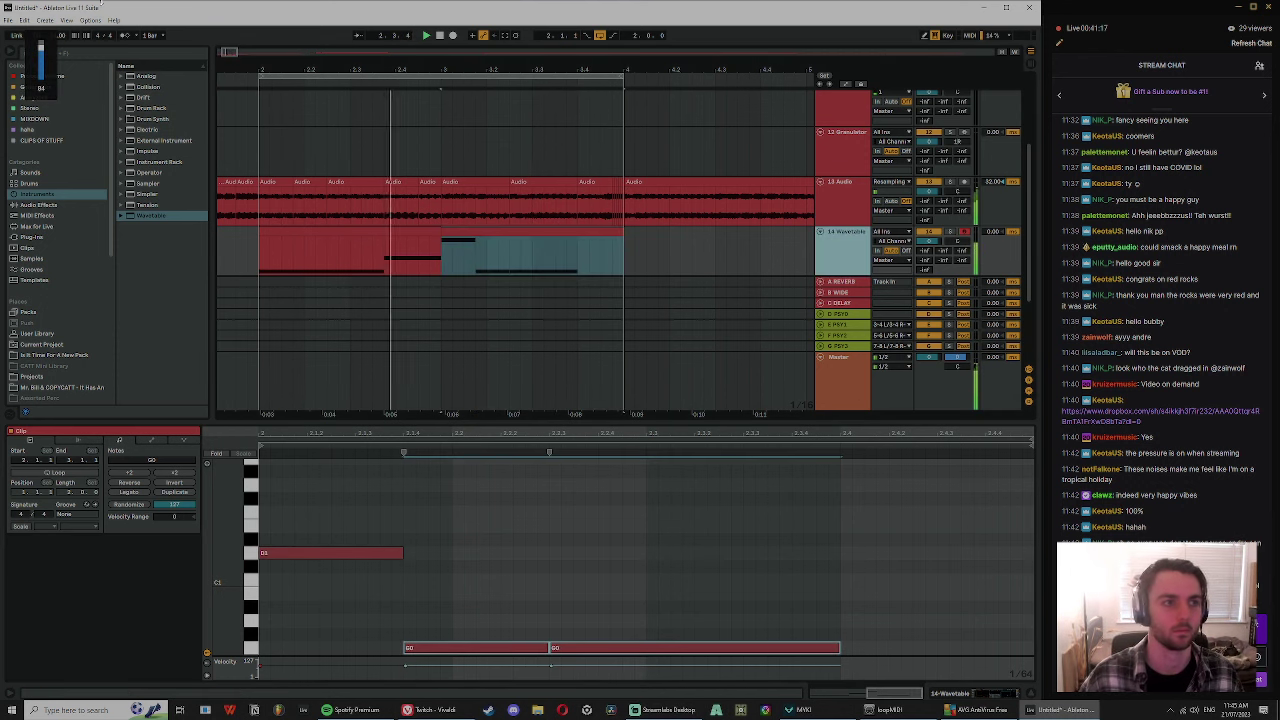
- Split the 13 Audio slice in bar 3 at 3.1.4, where the second clip's first Wavetable note ends
{"action": "left_click", "coordinate": [838, 197]}
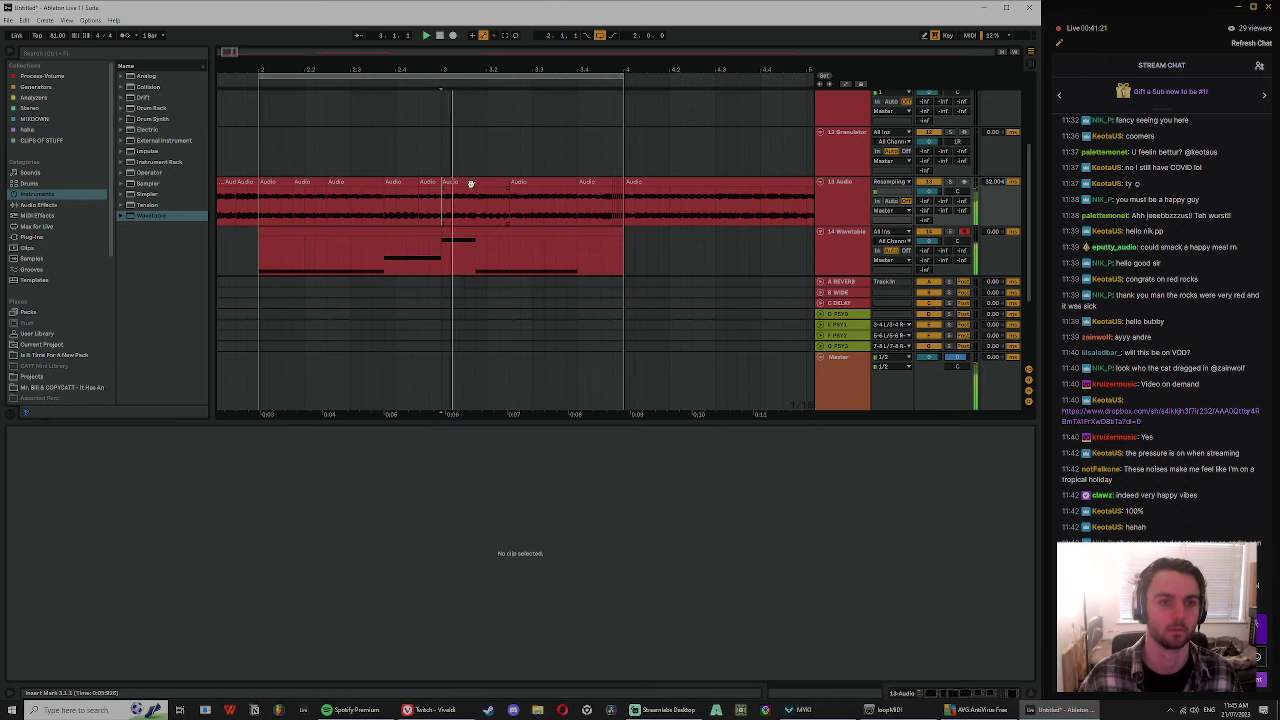
{"action": "left_click_drag", "start_coordinate": [443, 200], "coordinate": [577, 190]}
{"action": "left_click_drag", "start_coordinate": [486, 212], "coordinate": [503, 203]}
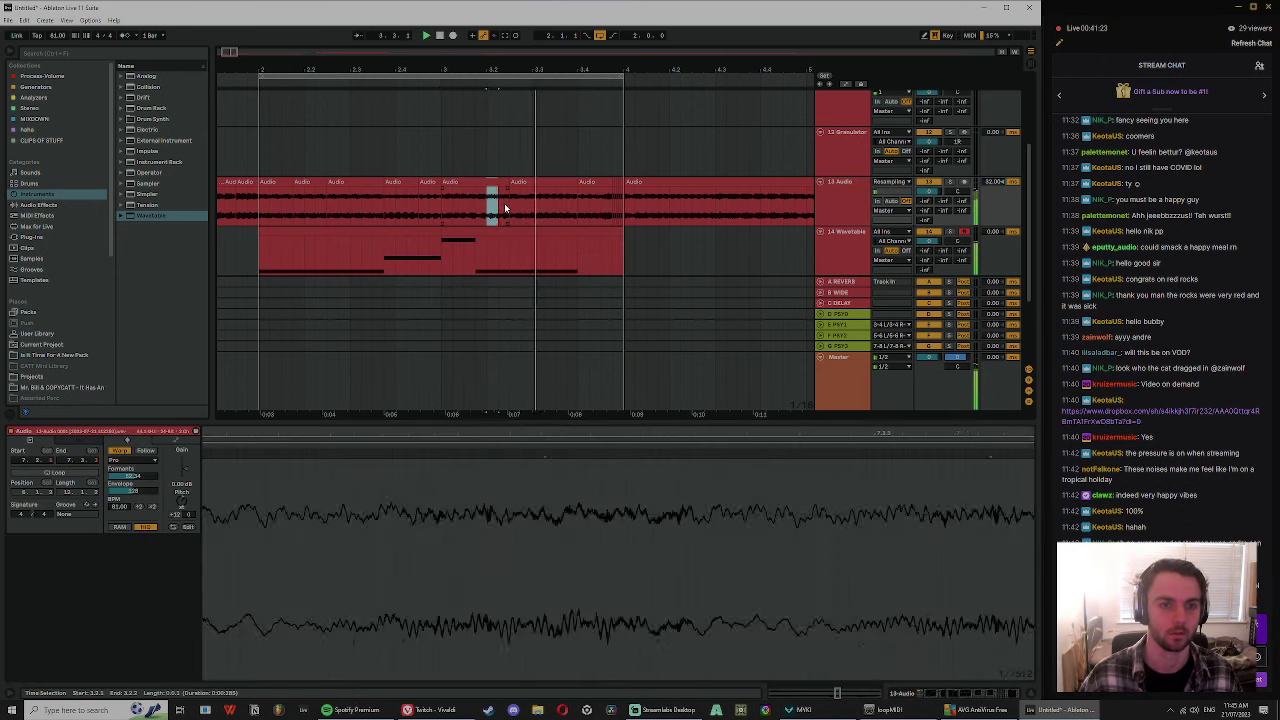
{"action": "left_click", "coordinate": [446, 137]}
{"action": "left_click_drag", "start_coordinate": [482, 70], "coordinate": [482, 108]}
{"action": "left_click", "coordinate": [468, 203]}
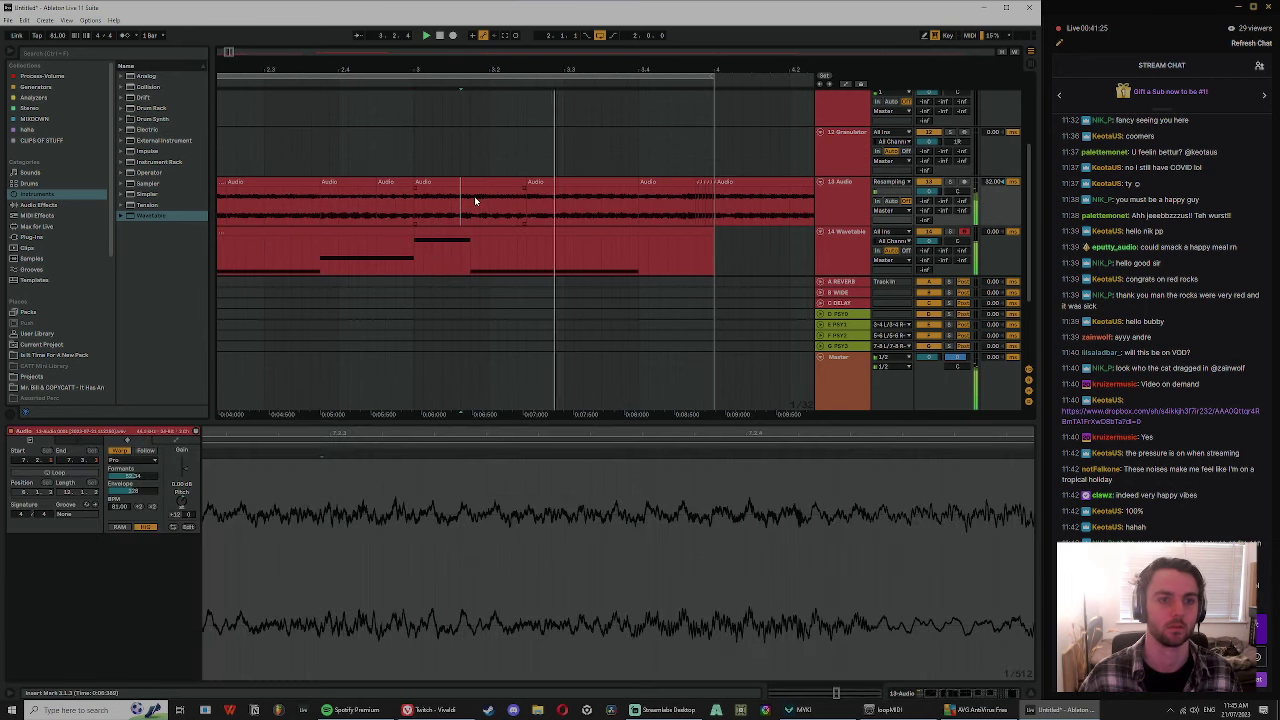
{"action": "key", "text": "ctrl+e"}
- Duplicate the new three-sixteenth audio slice twice, directly after itself, over the following audio
{"action": "left_click", "coordinate": [488, 184]}
{"action": "left_click", "coordinate": [596, 183]}
{"action": "left_click", "coordinate": [495, 183]}
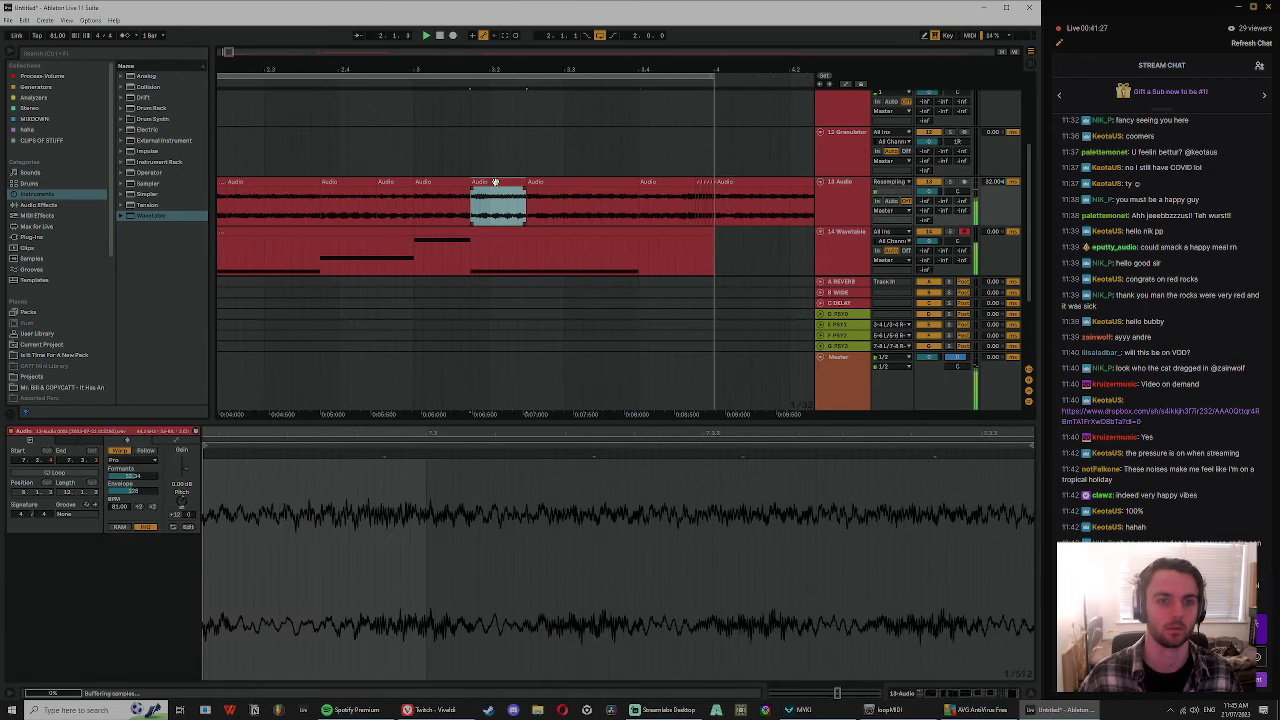
{"action": "key", "text": "ctrl+d"}
{"action": "key", "text": "ctrl+d"}
{"action": "left_click", "coordinate": [495, 183]}
{"action": "left_click_drag", "start_coordinate": [497, 70], "coordinate": [642, 50]}
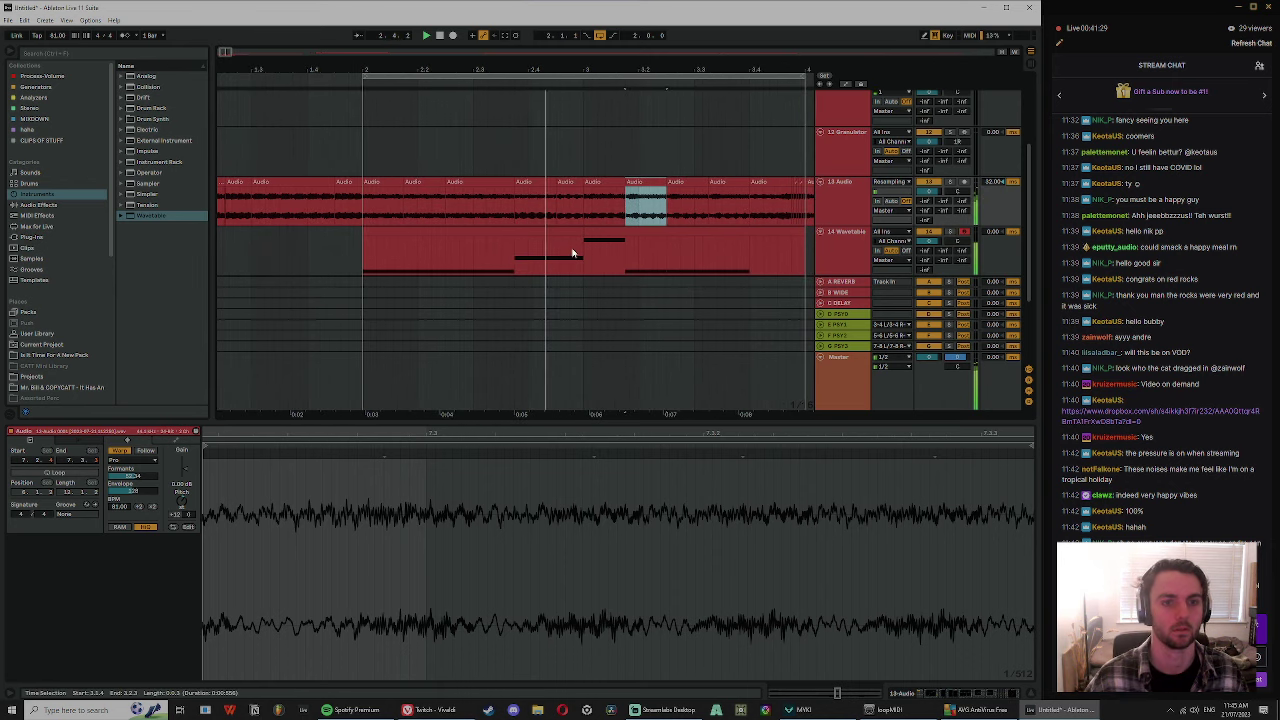
- Raise the first Wavetable clip's second note two semitones to C1 and loop that one-bar clip
{"action": "left_click", "coordinate": [557, 232]}
{"action": "left_click", "coordinate": [819, 536]}
{"action": "left_click", "coordinate": [600, 577]}
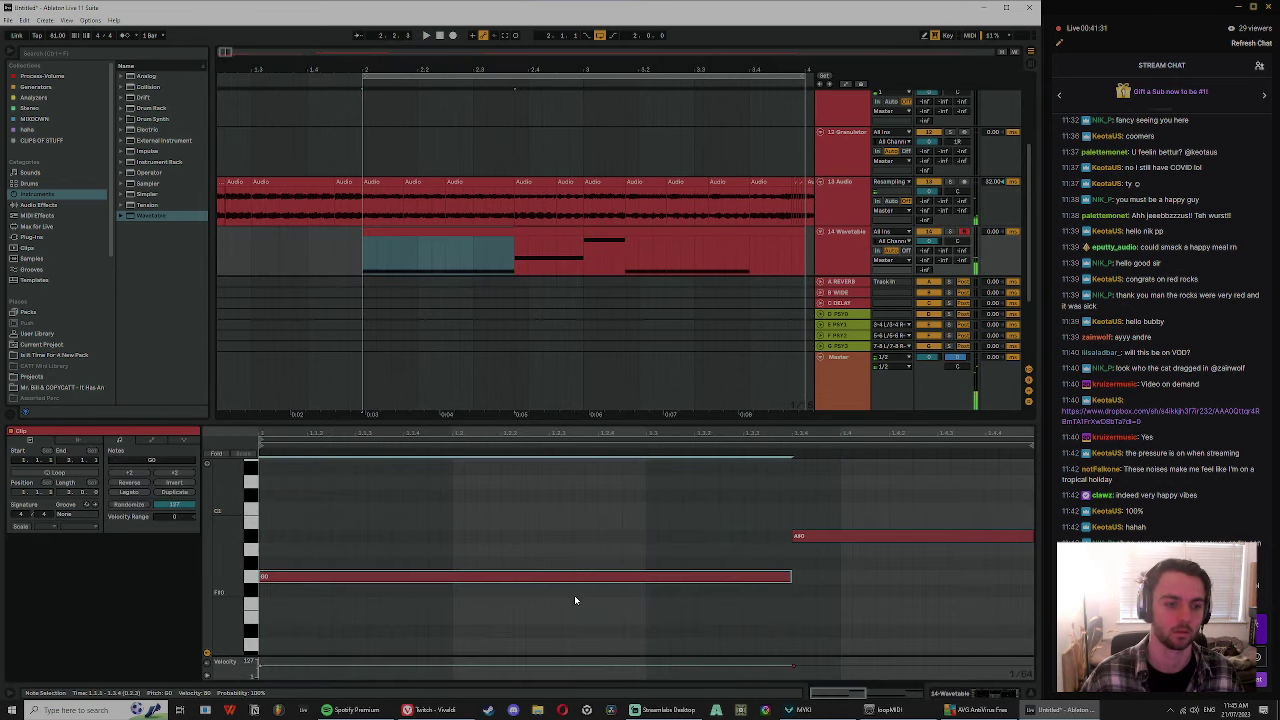
{"action": "key", "text": "space"}
{"action": "left_click", "coordinate": [820, 534]}
{"action": "key", "text": "Up"}
{"action": "key", "text": "Up"}
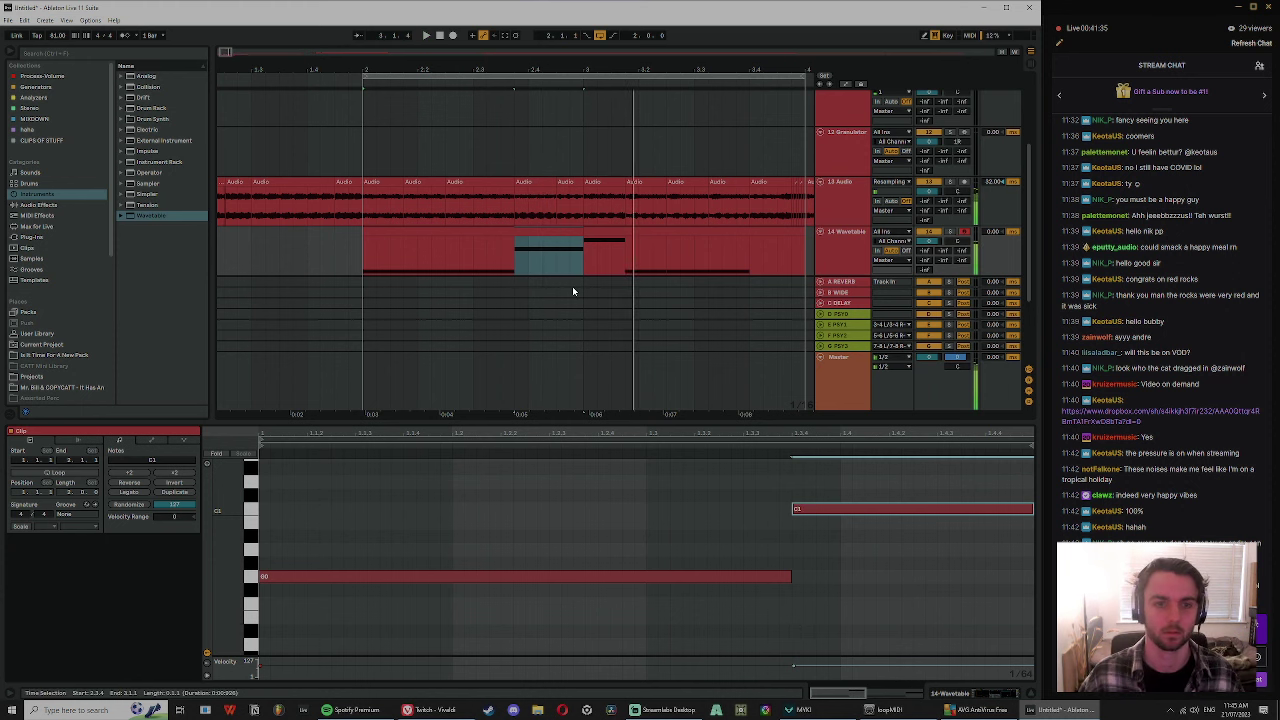
{"action": "left_click", "coordinate": [550, 233]}
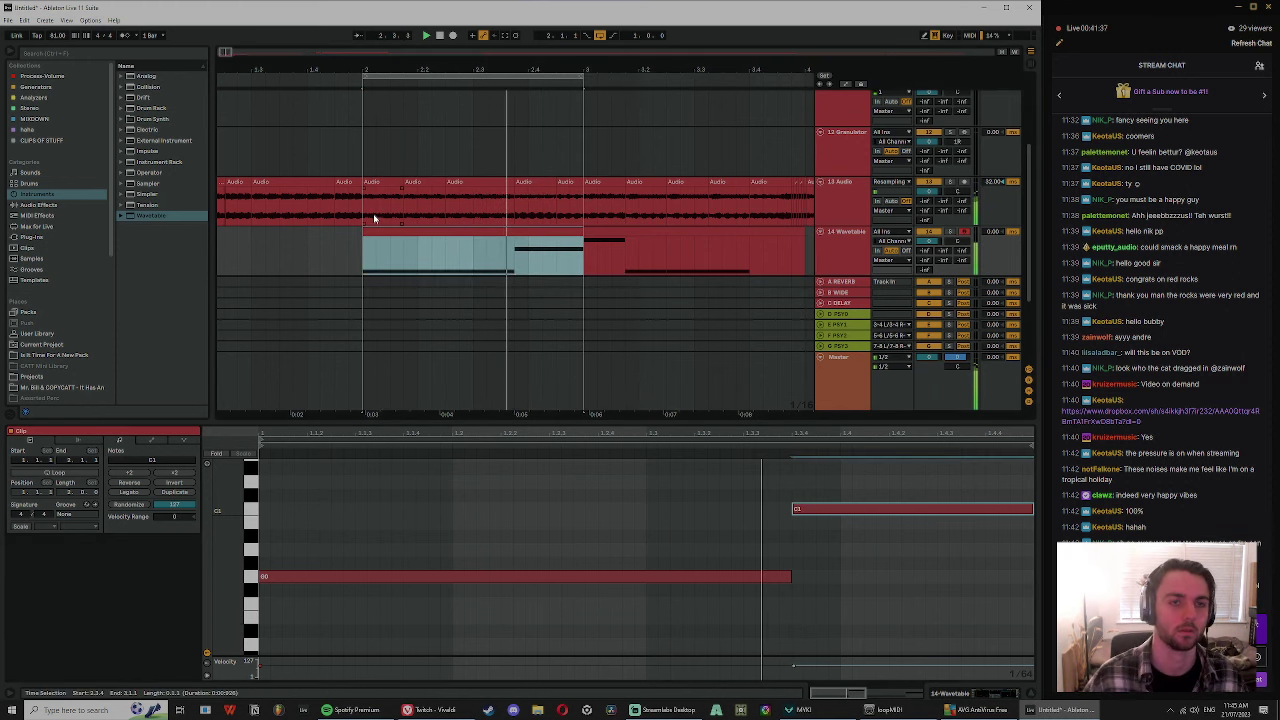
{"action": "left_click_drag", "start_coordinate": [523, 71], "coordinate": [532, 62]}
- Try the C1 note an octave higher at C2 with the Wavetable track soloed
{"action": "left_click", "coordinate": [958, 233]}
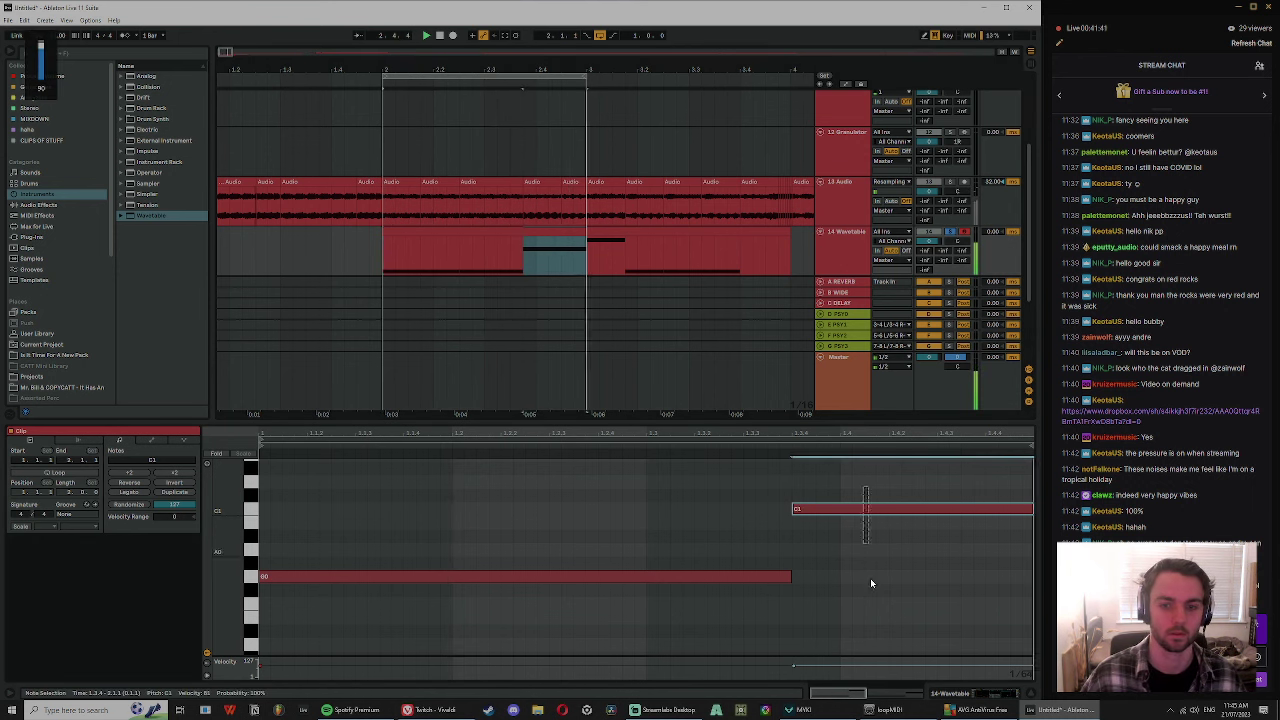
{"action": "key", "text": "shift+Up"}
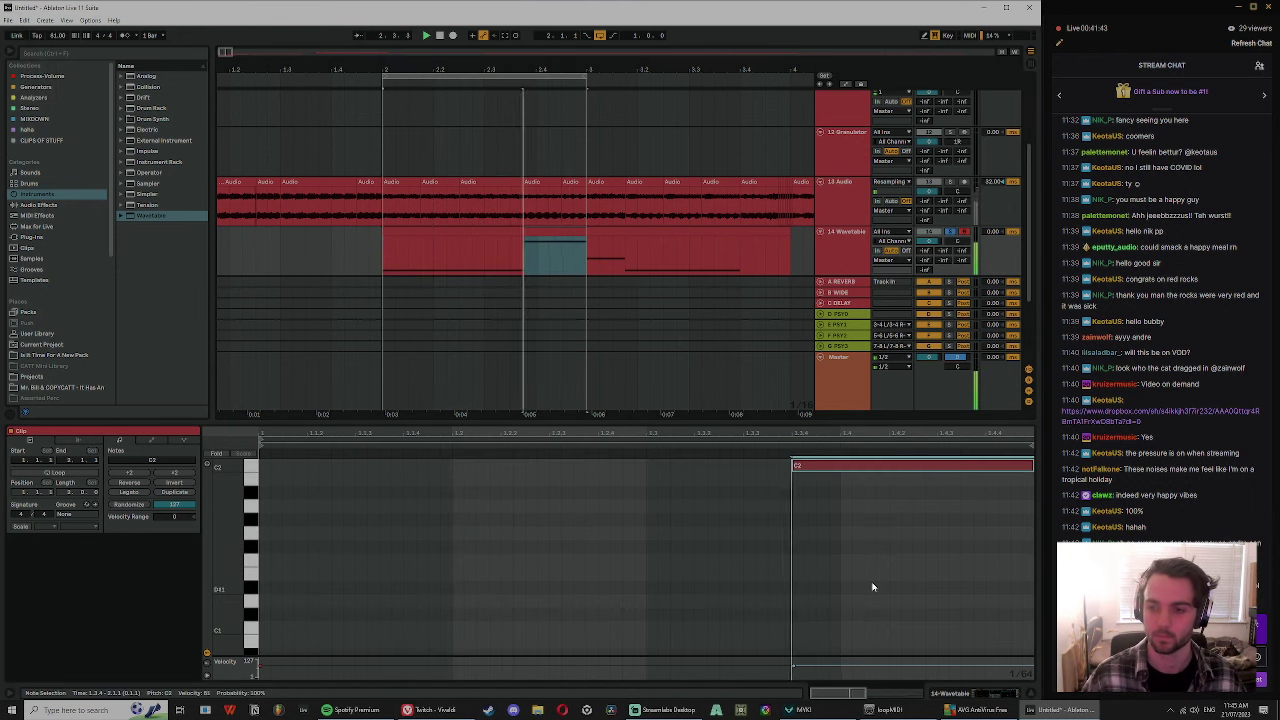
{"action": "key", "text": "shift+Down"}
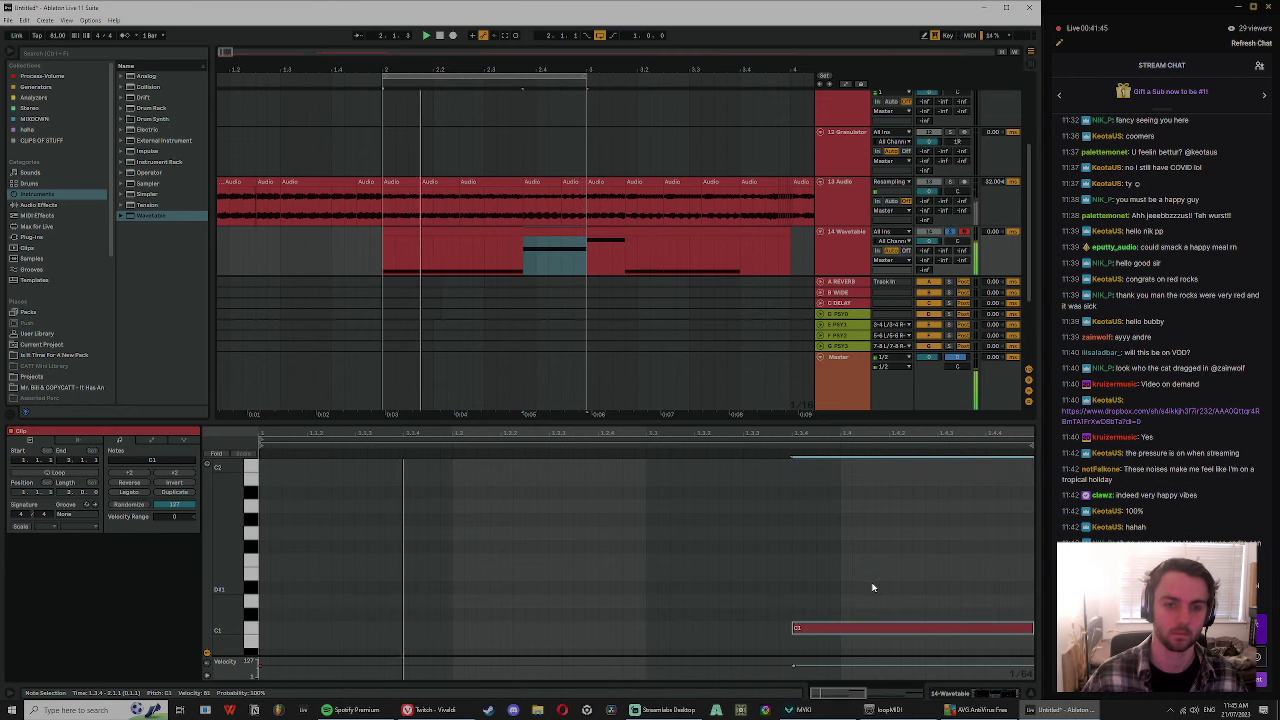
{"action": "left_click", "coordinate": [951, 233]}
- Enlarge the arrangement area and audition the 13 Audio slices in bar 2 with that track soloed
{"action": "left_click_drag", "start_coordinate": [825, 430], "coordinate": [825, 545]}
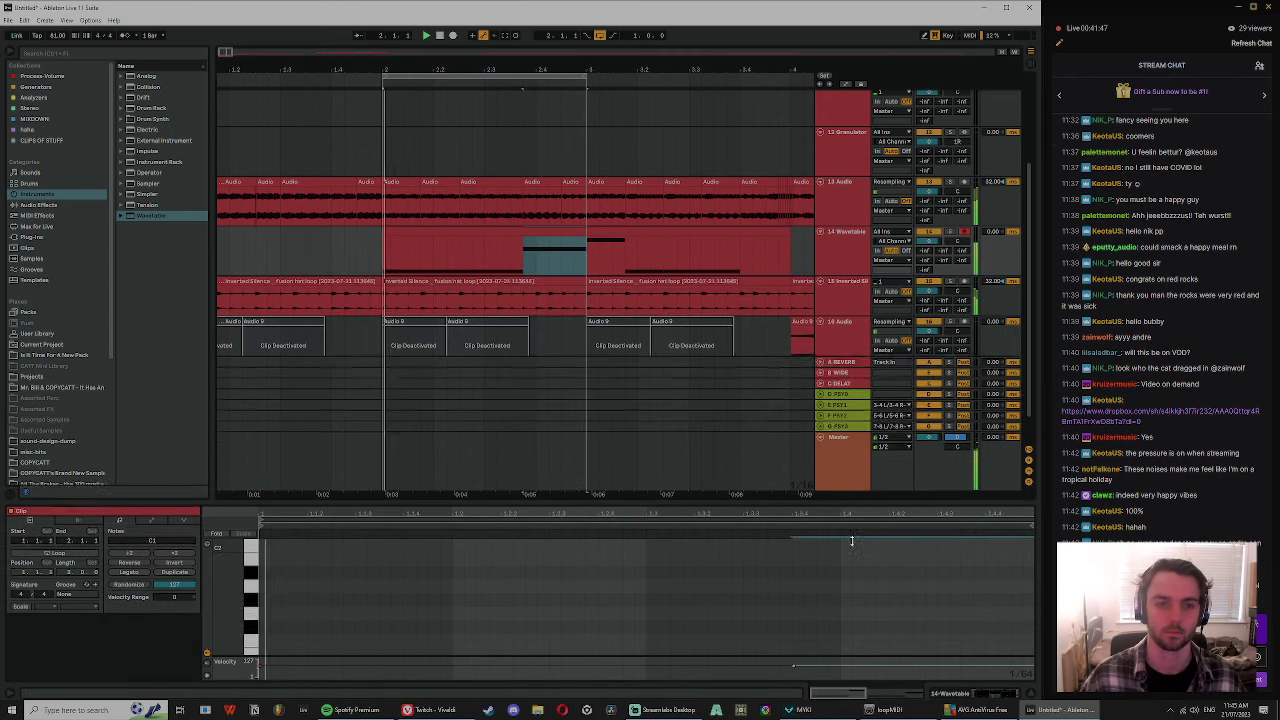
{"action": "left_click", "coordinate": [387, 181]}
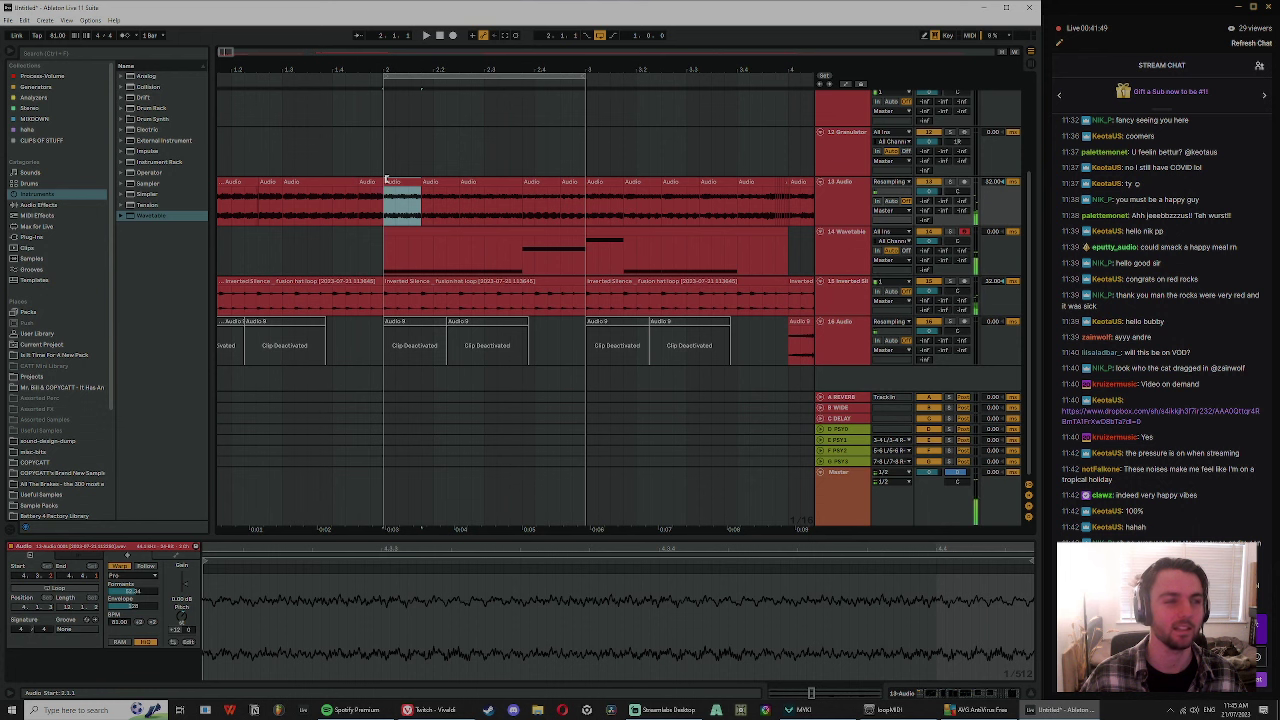
{"action": "key", "text": "space"}
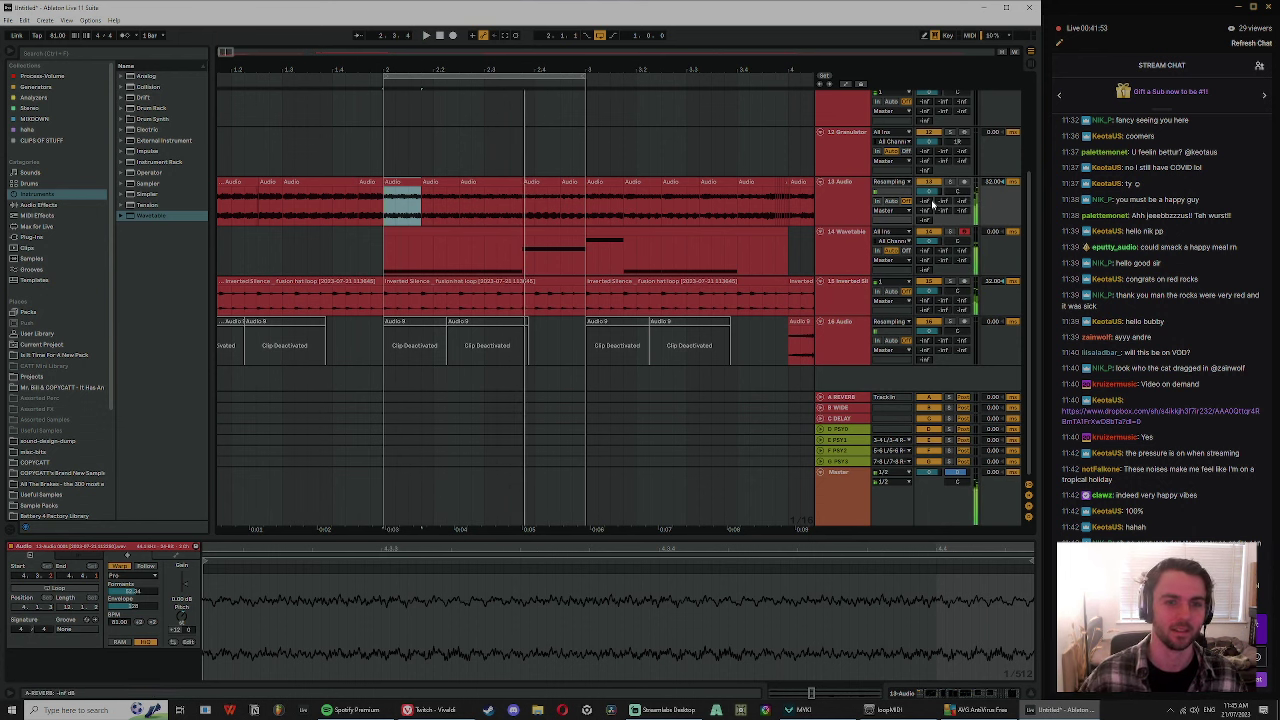
{"action": "left_click", "coordinate": [395, 194]}
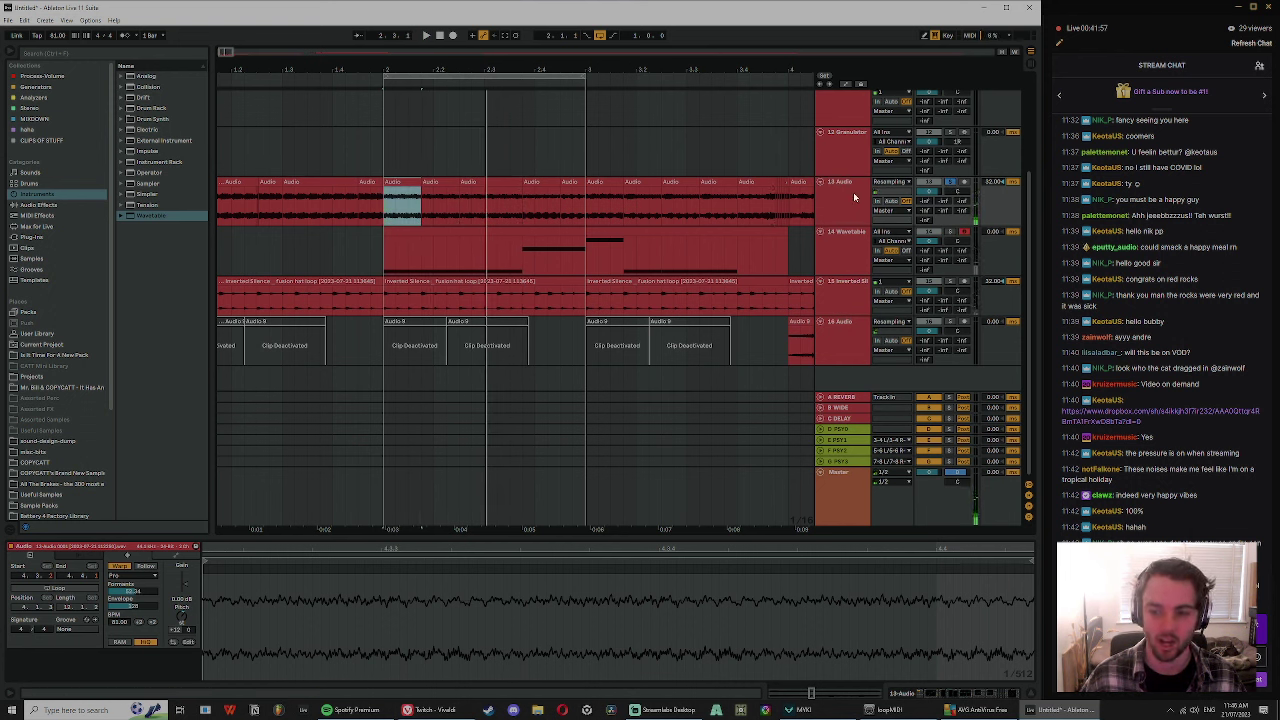
- Play the looped second bar and turn off the solo on the 13 Audio track
{"action": "key", "text": "space"}
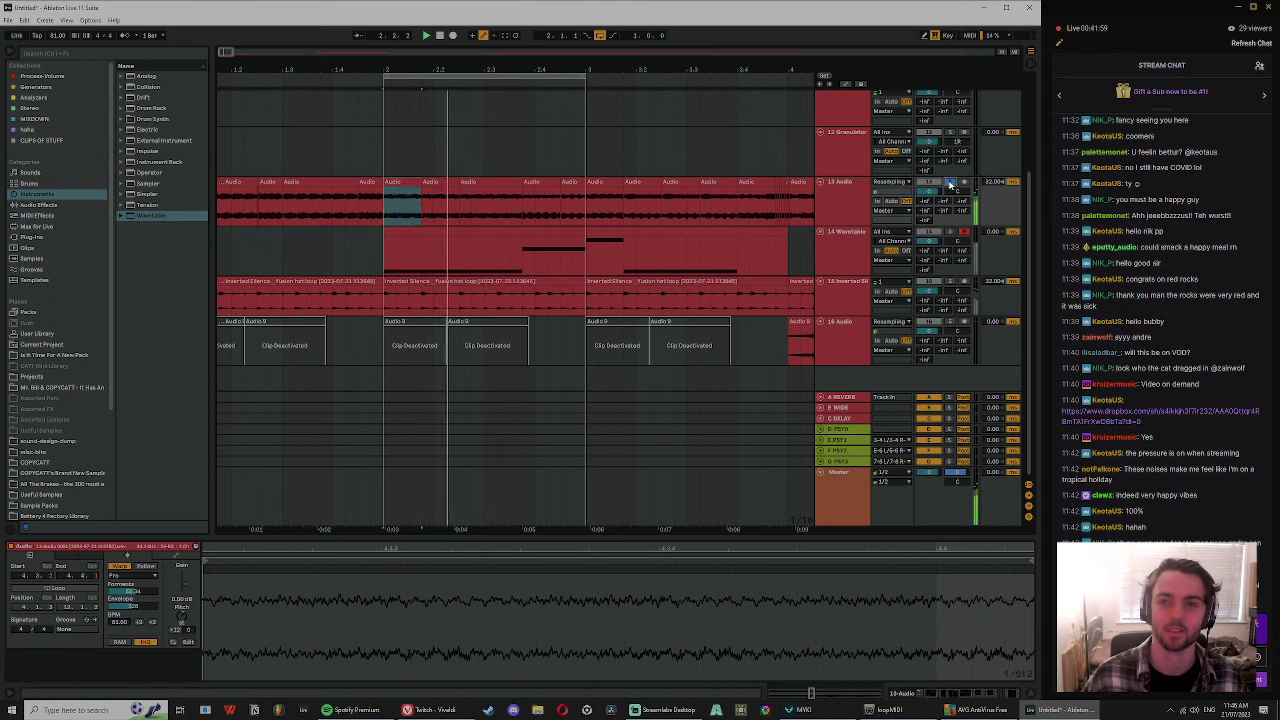
{"action": "left_click", "coordinate": [950, 183]}
{"action": "left_click", "coordinate": [386, 171]}
{"action": "left_click_drag", "start_coordinate": [409, 69], "coordinate": [407, 54]}
- Group the 13 Audio, Wavetable and hat loop tracks together and audition bar 2 from its start
{"action": "left_click", "coordinate": [842, 293]}
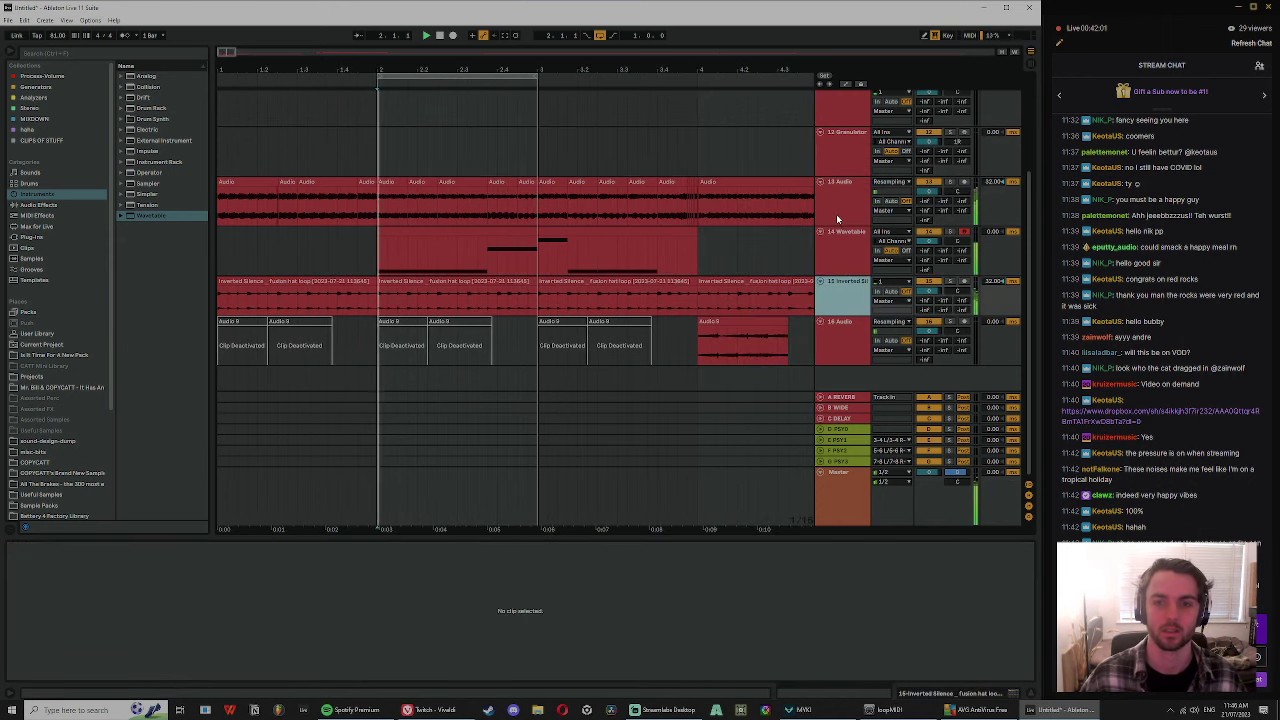
{"action": "left_click", "coordinate": [836, 214], "text": "shift"}
{"action": "key", "text": "ctrl+g"}
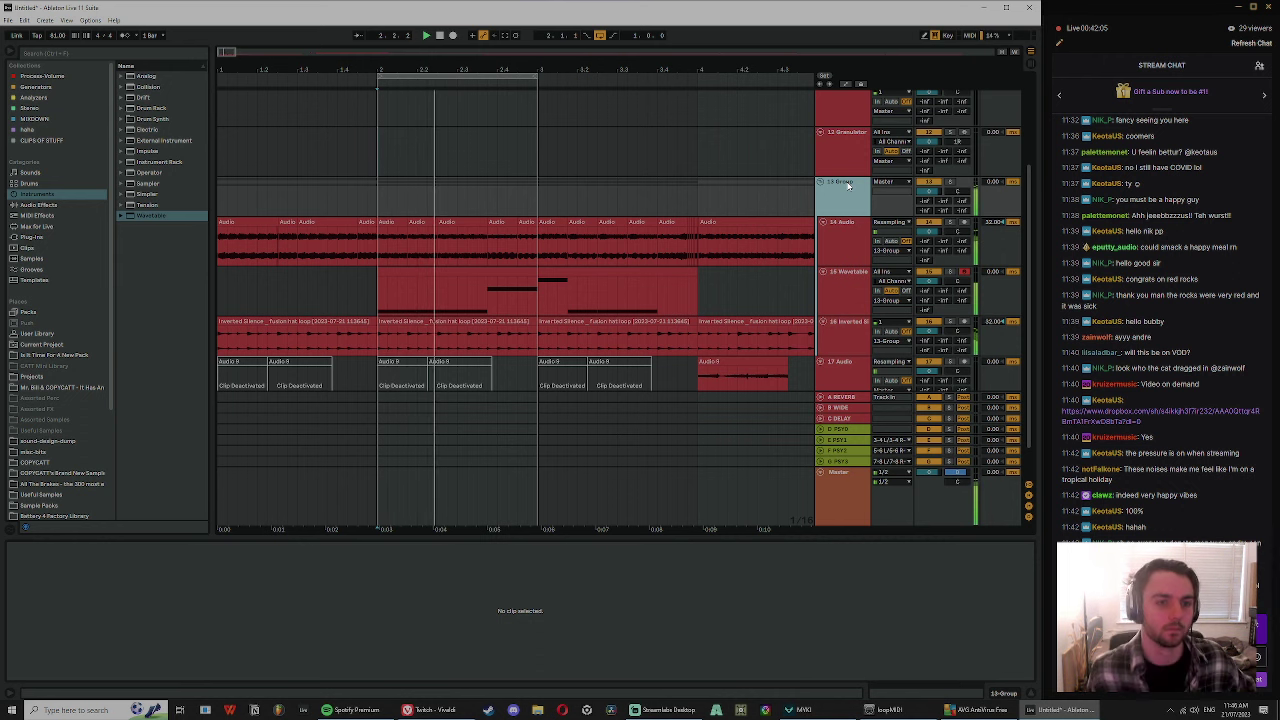
{"action": "left_click", "coordinate": [380, 206]}
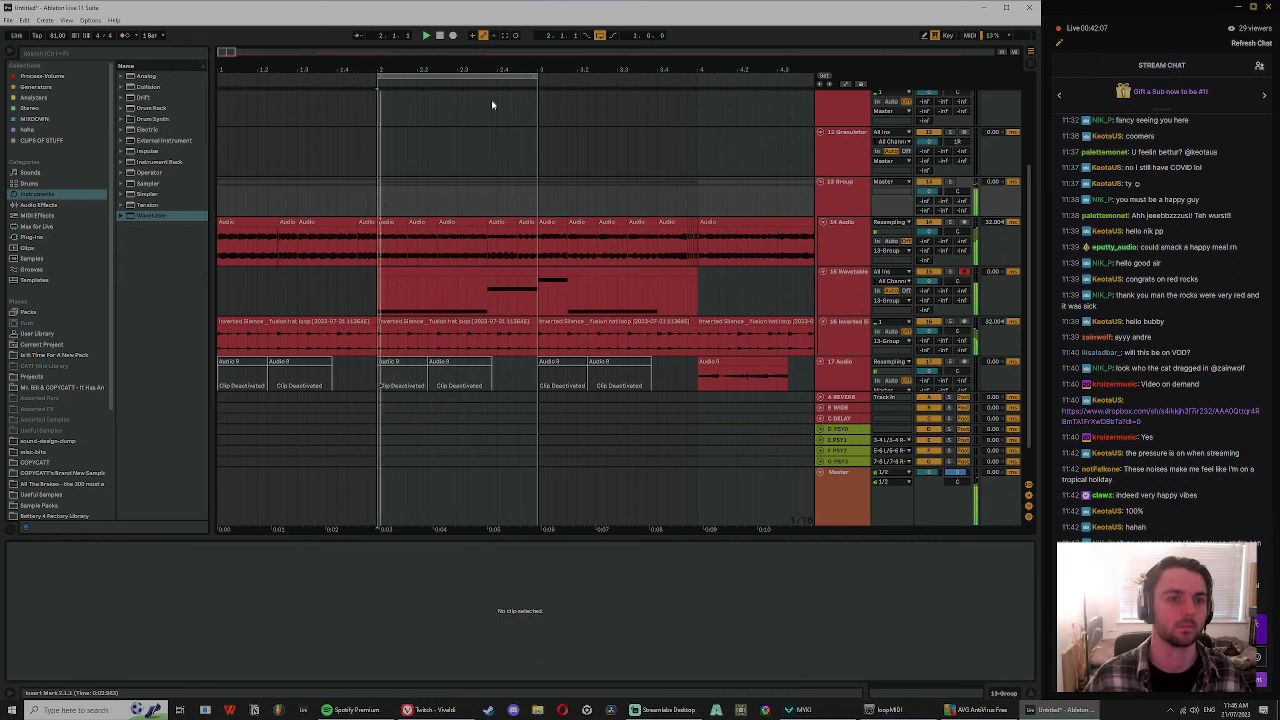
- Show the DRUMS track's devices, check Streamlabs Desktop, and return to the Ableton Live arrangement
{"action": "scroll", "coordinate": [848, 206], "scroll_direction": "up", "scroll_amount": 5}
{"action": "left_click", "coordinate": [835, 130]}
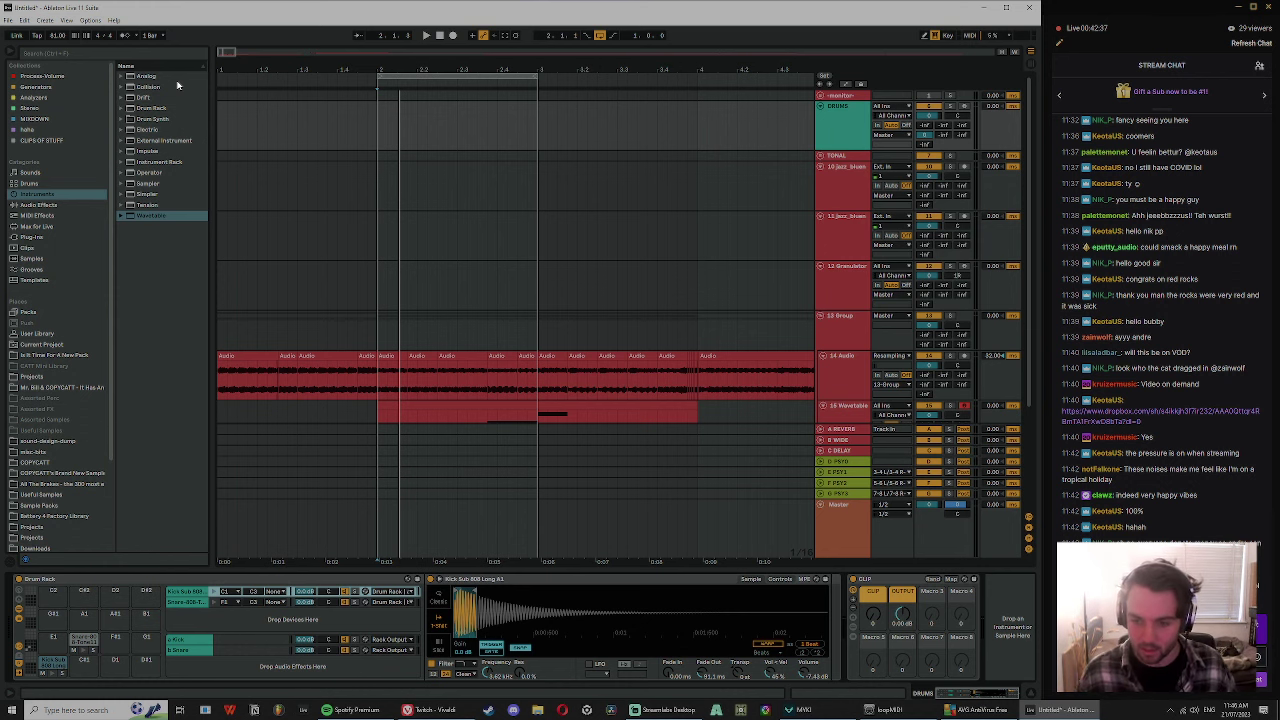
{"action": "key", "text": "alt+Tab"}
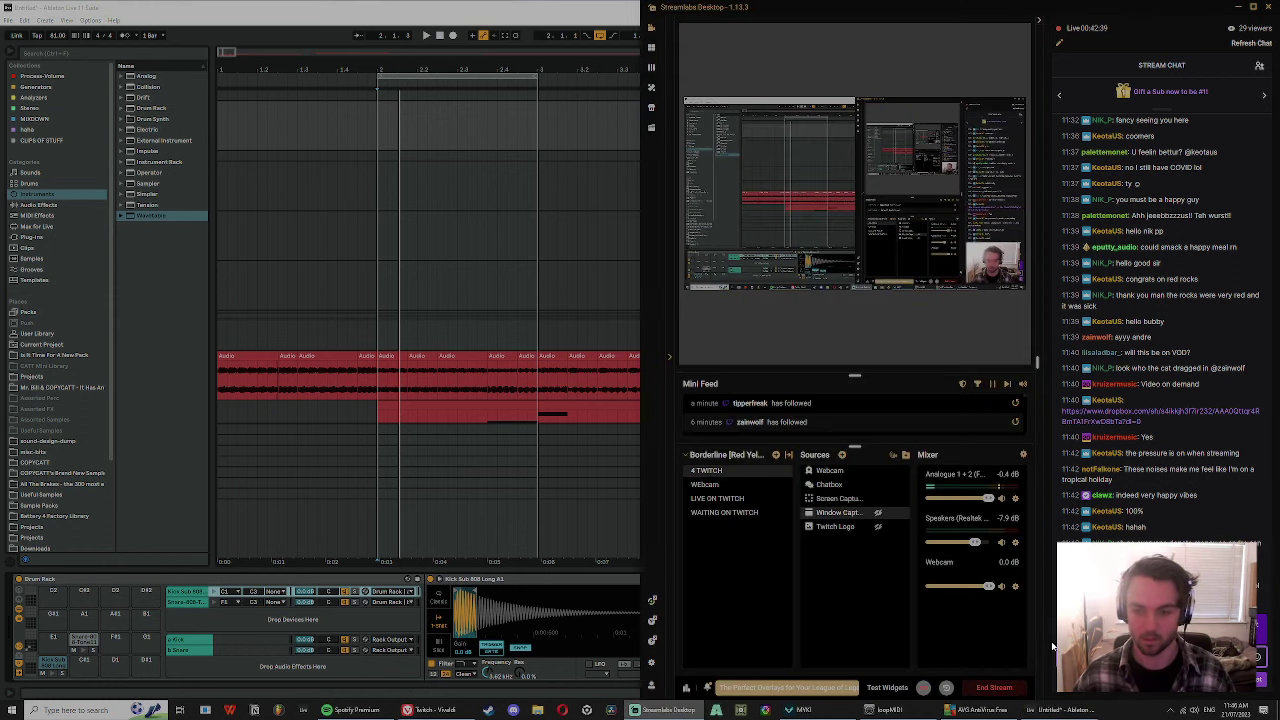
{"action": "left_click", "coordinate": [386, 286]}
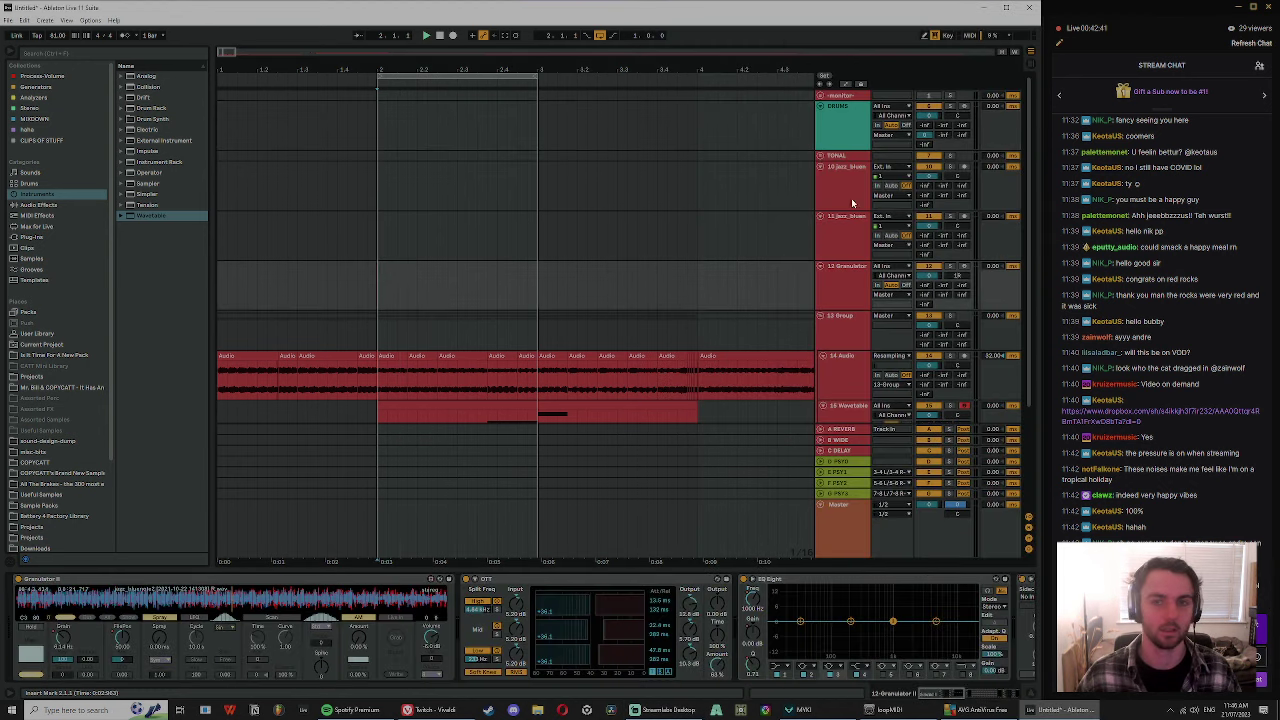
- Audition the full mix of bar 2 and select the looped time range
{"action": "key", "text": "space"}
{"action": "left_click", "coordinate": [965, 121]}
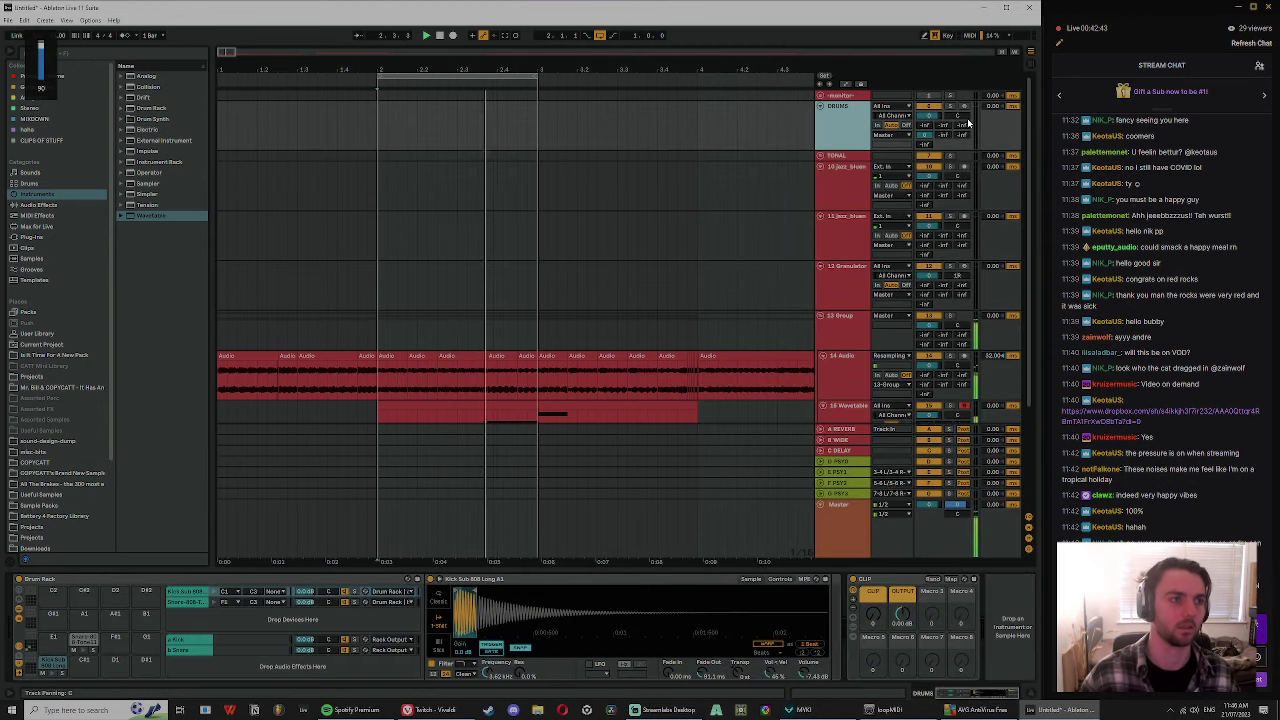
{"action": "left_click", "coordinate": [508, 77]}
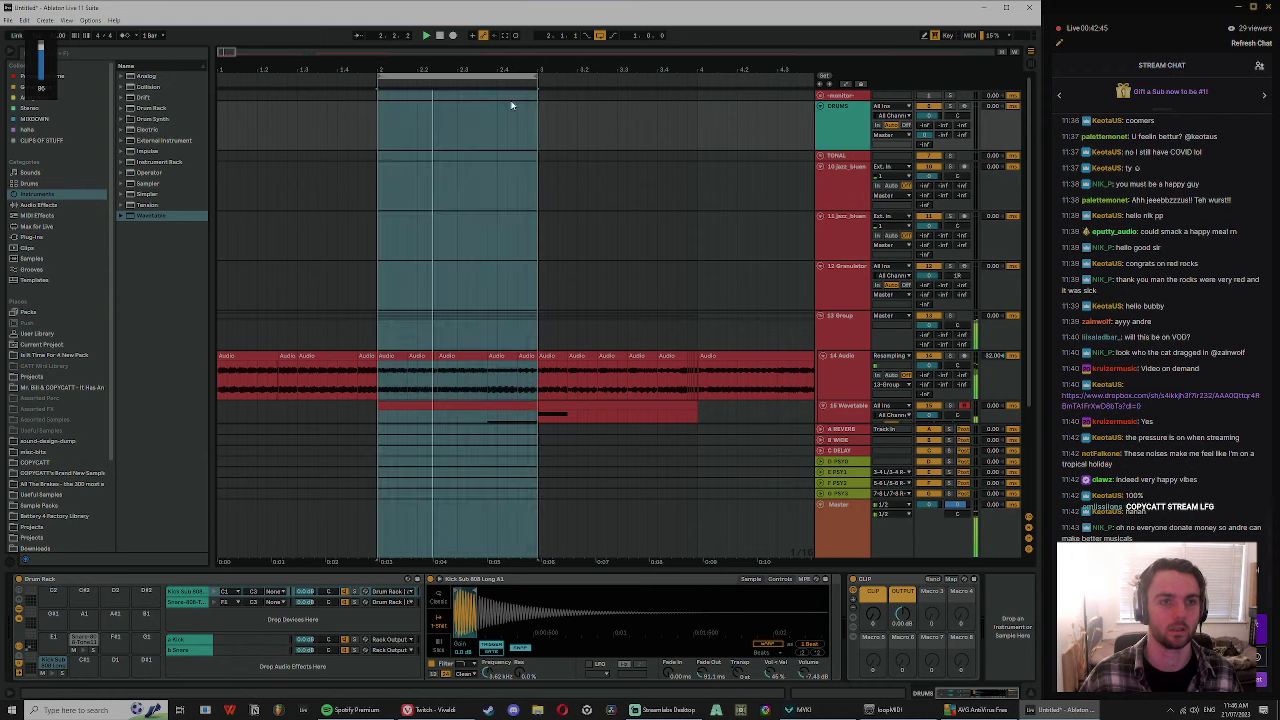
{"action": "scroll", "coordinate": [835, 200], "scroll_direction": "down", "scroll_amount": 2}
- Select the Wavetable track, stop playback, and search all browser results for 808 with a wider browser
{"action": "left_click", "coordinate": [835, 369]}
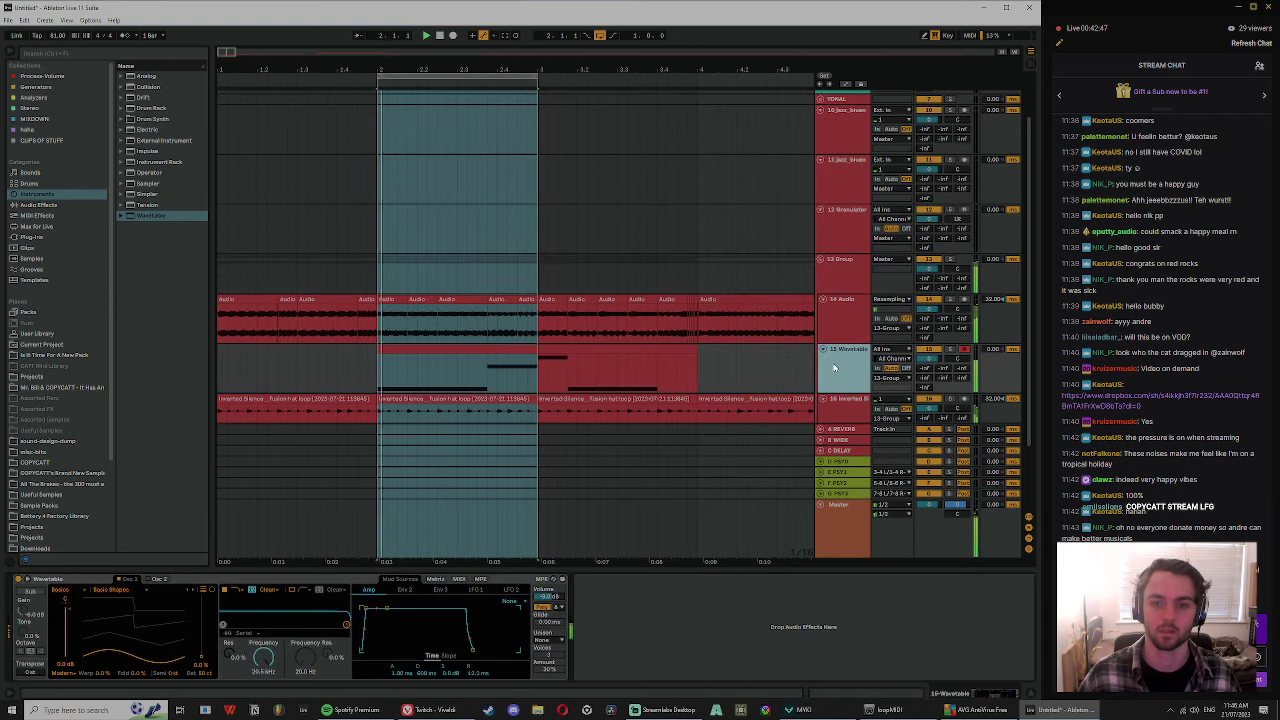
{"action": "key", "text": "space"}
{"action": "left_click", "coordinate": [42, 55]}
{"action": "type", "text": "808"}
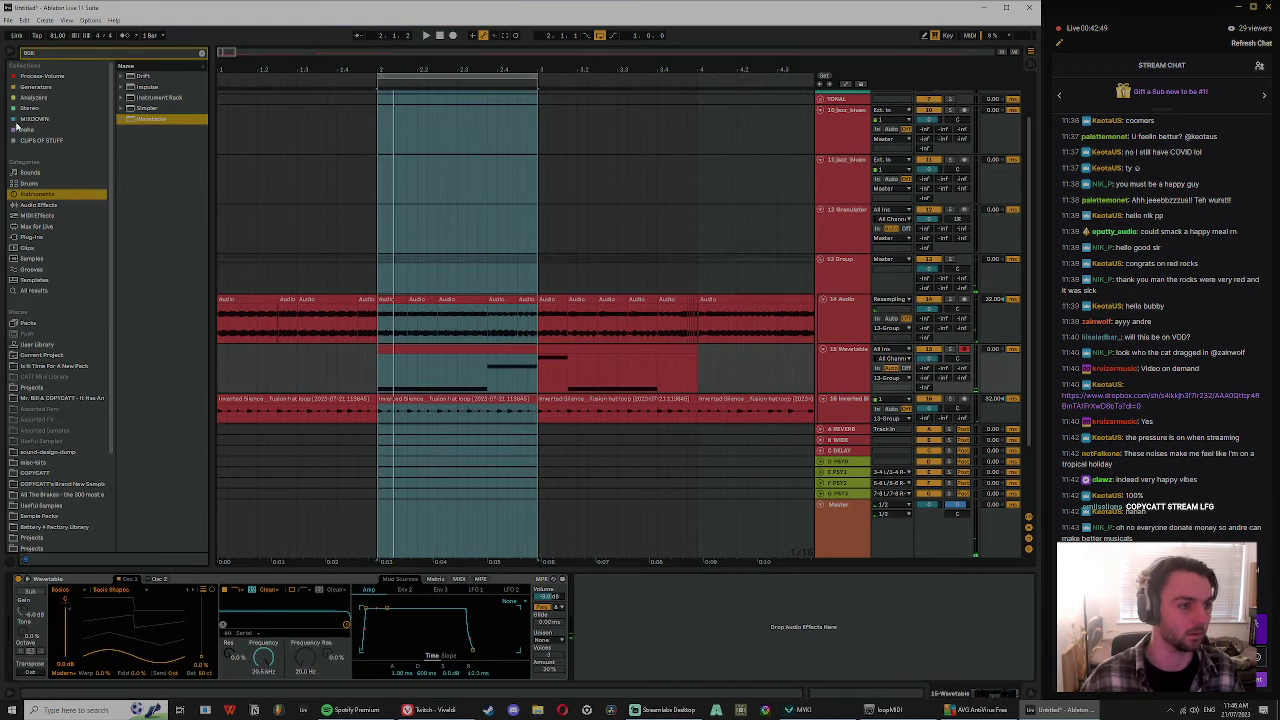
{"action": "left_click", "coordinate": [17, 292]}
{"action": "left_click_drag", "start_coordinate": [217, 186], "coordinate": [342, 186]}
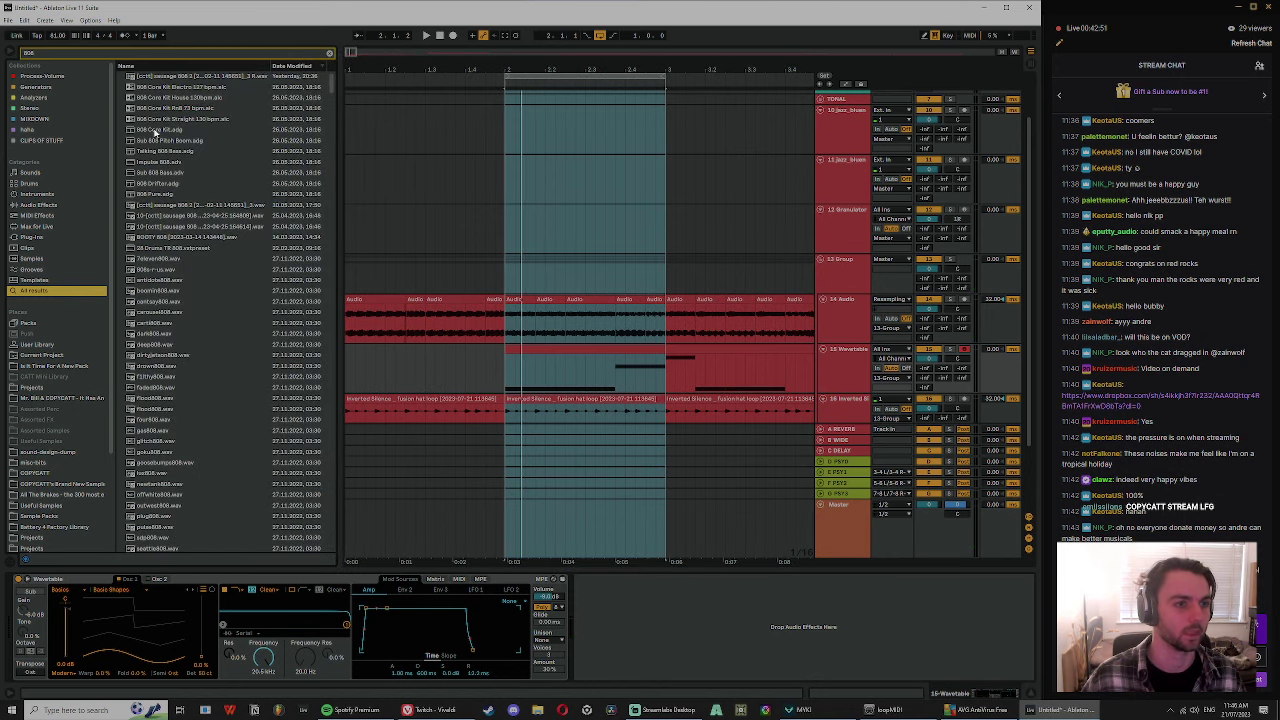
- Preview several 808 samples from 2022, from the short-named 808 files to a Kick 808 Tone sample
{"action": "left_click", "coordinate": [192, 484]}
{"action": "scroll", "coordinate": [195, 470], "scroll_direction": "down", "scroll_amount": 4}
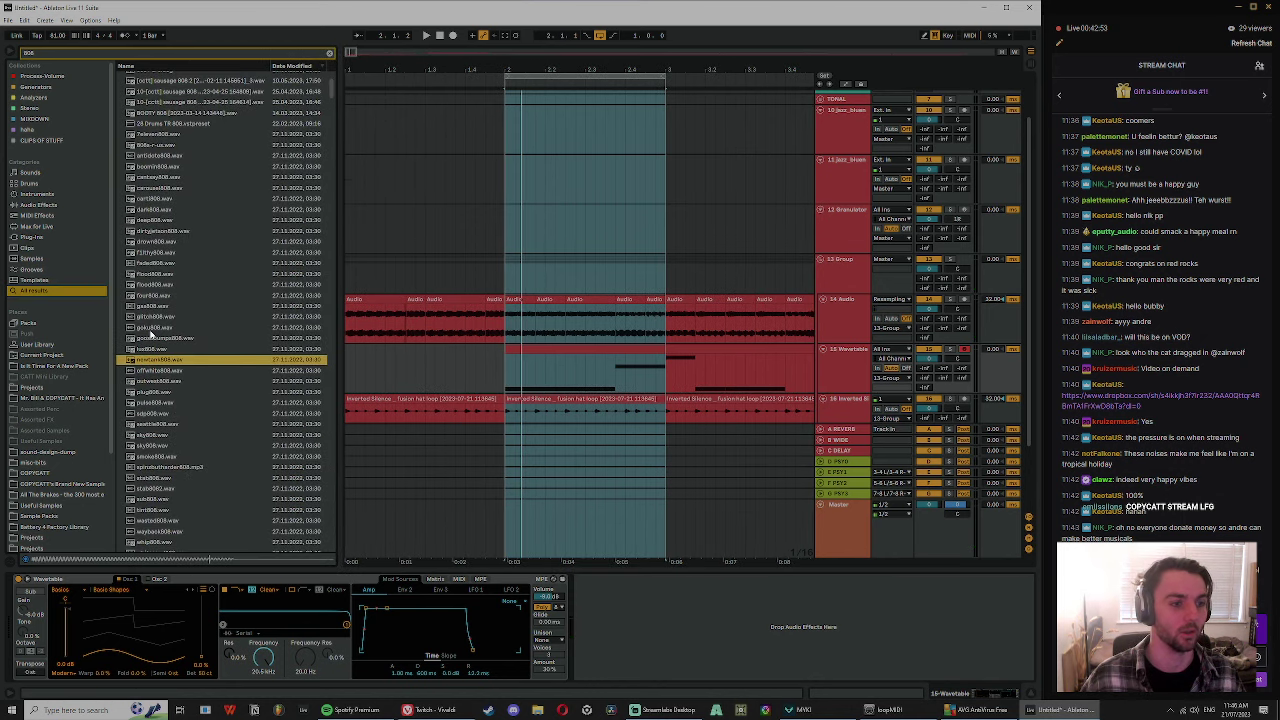
{"action": "left_click", "coordinate": [150, 329]}
{"action": "scroll", "coordinate": [155, 344], "scroll_direction": "down", "scroll_amount": 4}
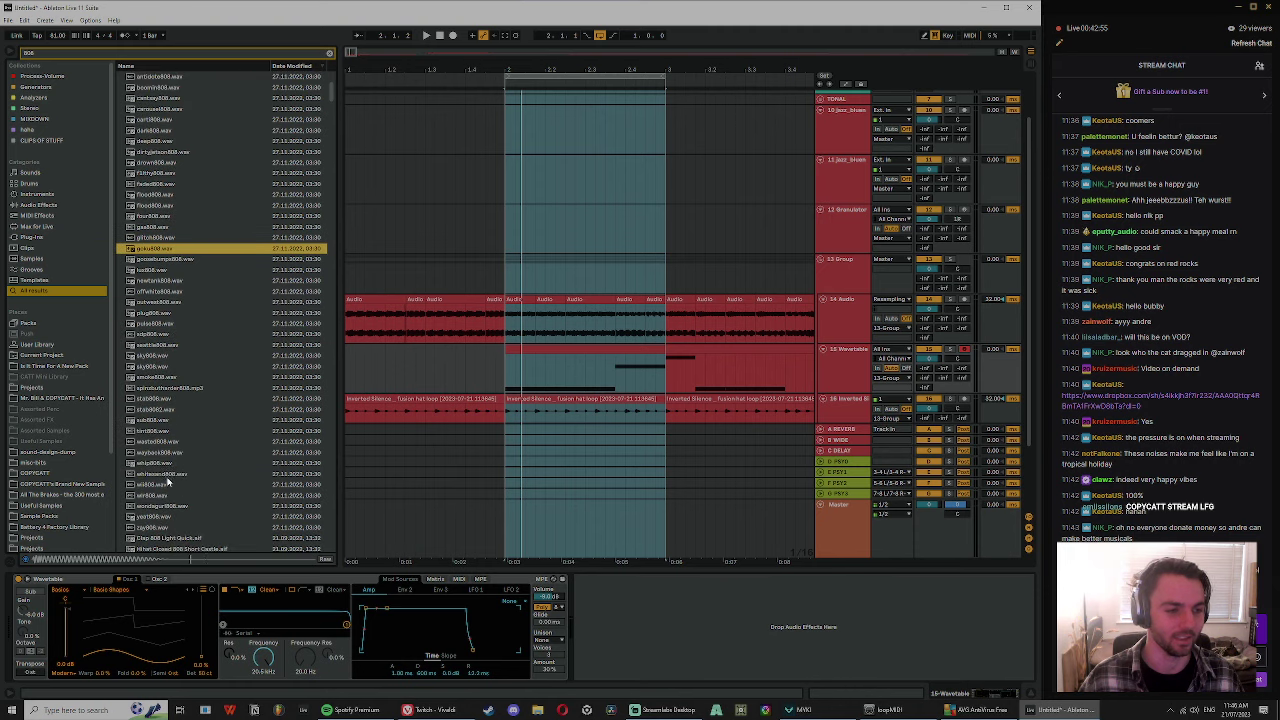
{"action": "left_click", "coordinate": [163, 451]}
{"action": "scroll", "coordinate": [170, 470], "scroll_direction": "down", "scroll_amount": 4}
{"action": "left_click", "coordinate": [175, 479]}
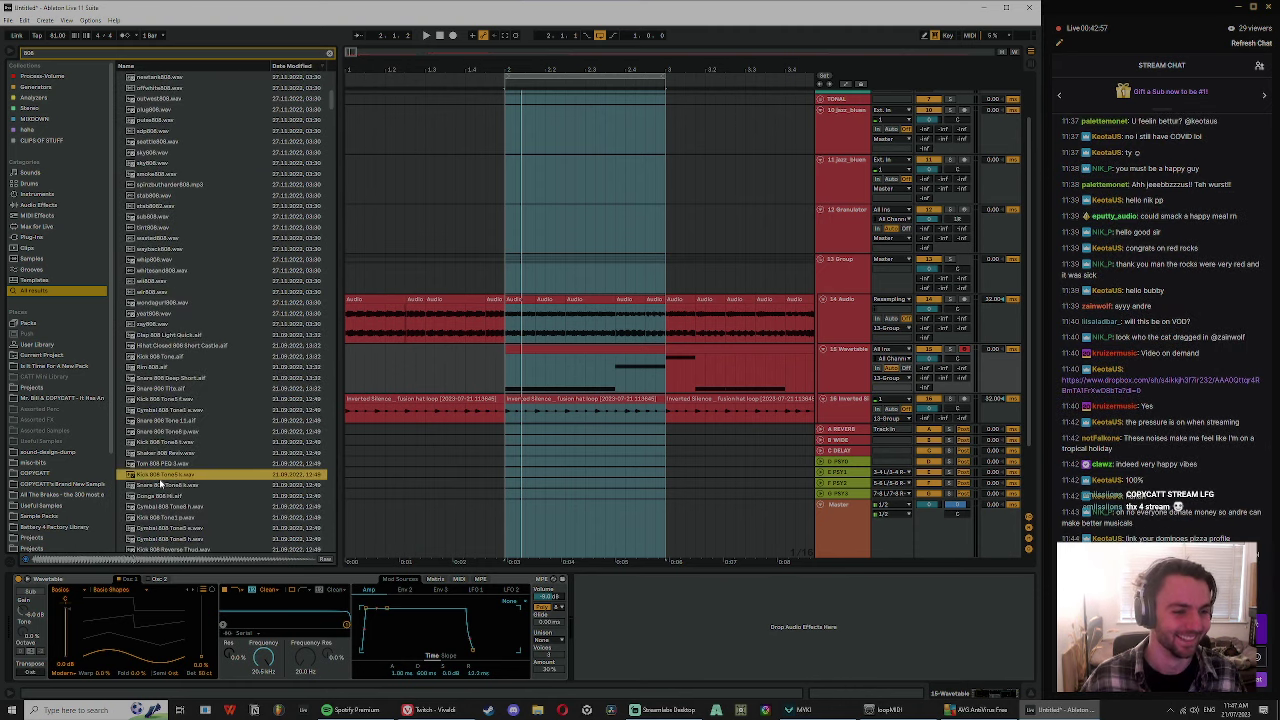
- Try replacing the Wavetable instrument with the Kick 808 Reverse Thud sample
{"action": "scroll", "coordinate": [177, 480], "scroll_direction": "down", "scroll_amount": 2}
{"action": "left_click", "coordinate": [178, 481]}
{"action": "double_click", "coordinate": [178, 481]}
{"action": "scroll", "coordinate": [180, 482], "scroll_direction": "down", "scroll_amount": 2}
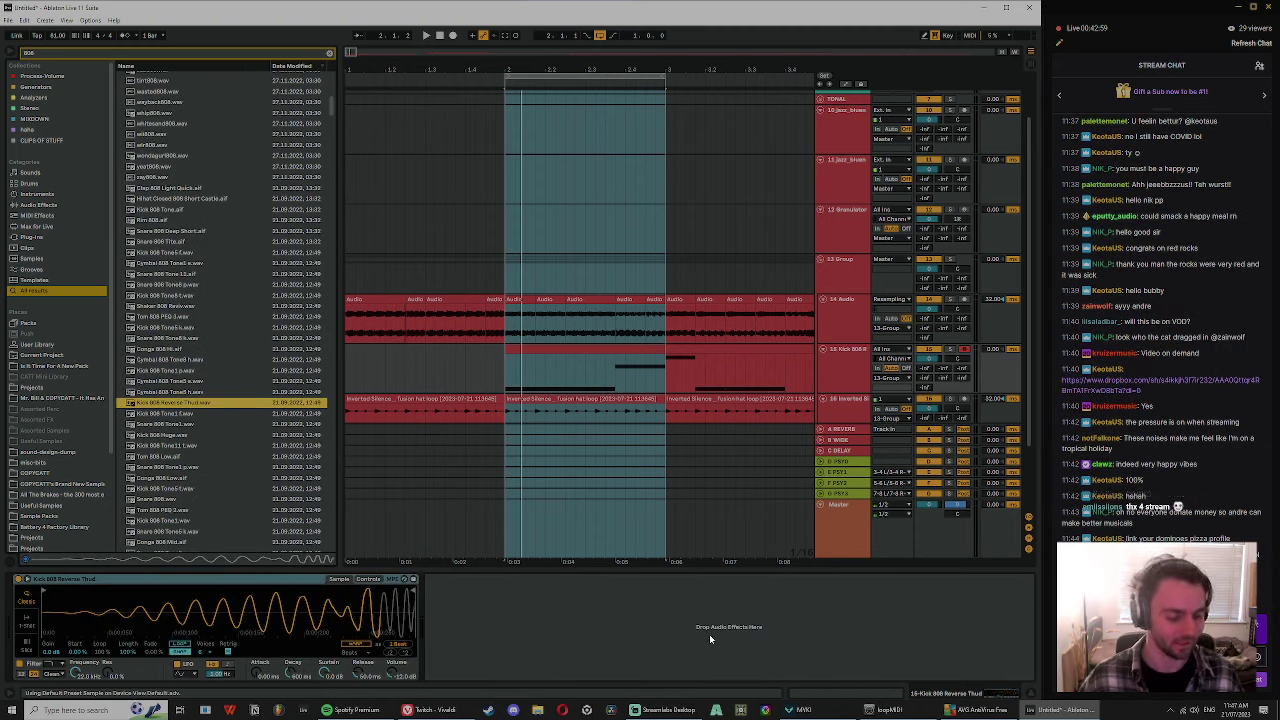
{"action": "key", "text": "ctrl+z"}
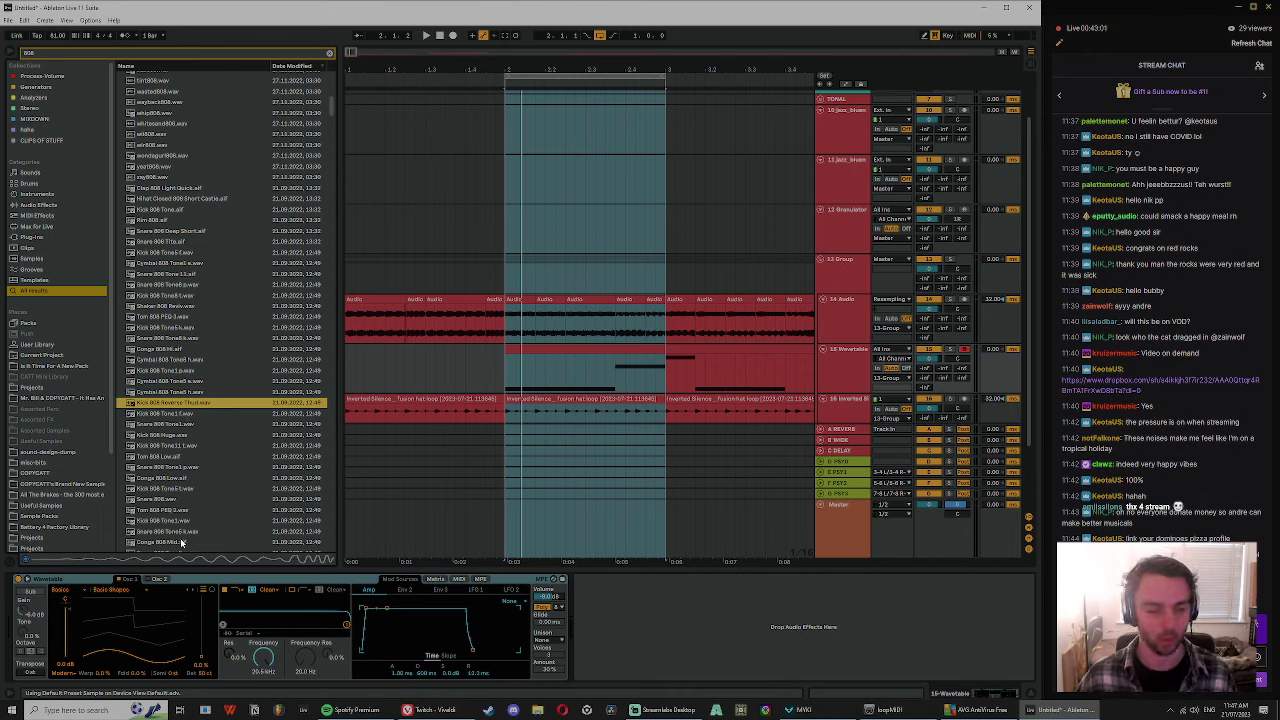
- Preview the Rim 808 SP sample and one of the 808 samples dated 2017
{"action": "scroll", "coordinate": [185, 510], "scroll_direction": "down", "scroll_amount": 7}
{"action": "left_click", "coordinate": [199, 466]}
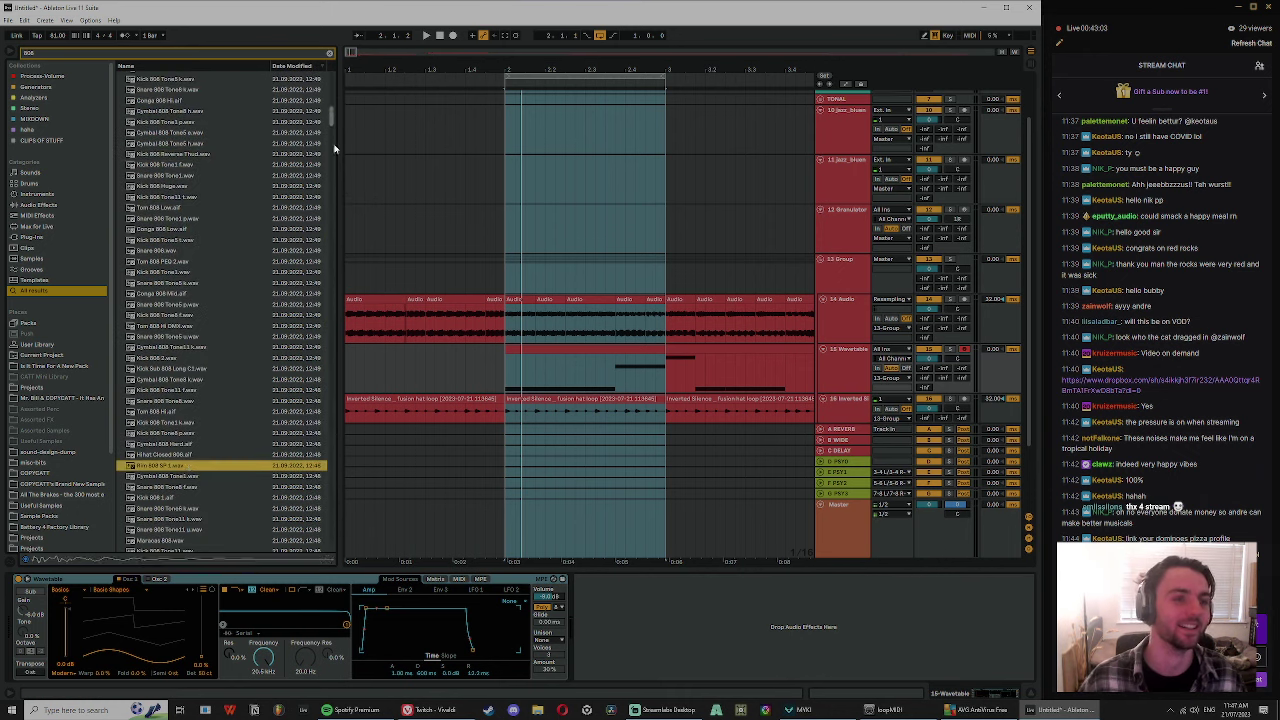
{"action": "scroll", "coordinate": [335, 148], "scroll_direction": "down", "scroll_amount": 5}
{"action": "scroll", "coordinate": [320, 353], "scroll_direction": "down", "scroll_amount": 5}
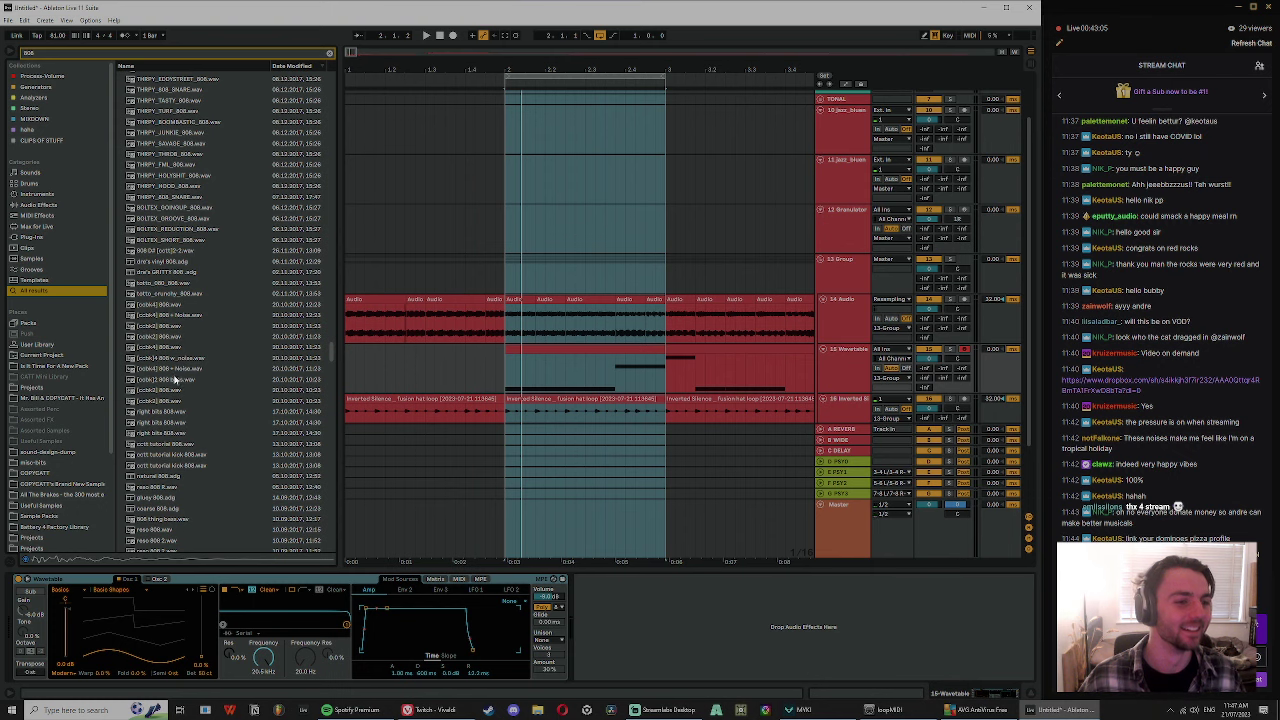
{"action": "left_click", "coordinate": [180, 326]}
{"action": "scroll", "coordinate": [330, 302], "scroll_direction": "up", "scroll_amount": 1}
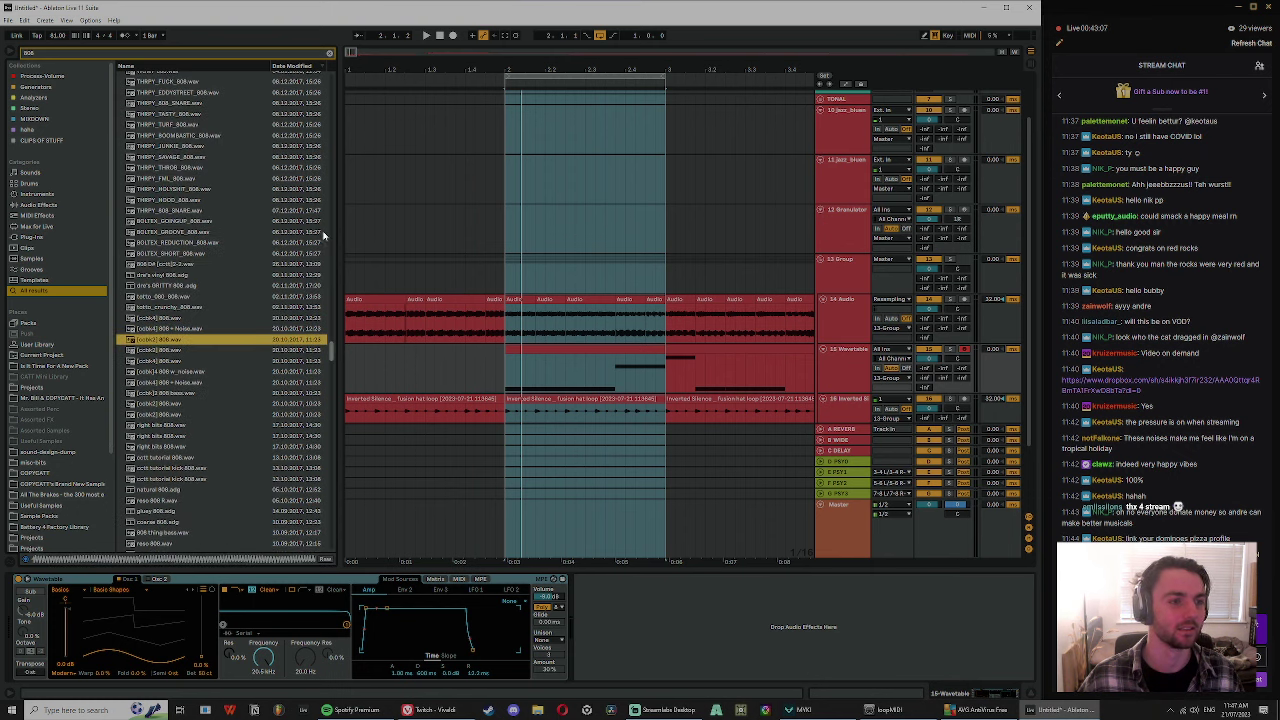
- Preview the Thickman 808 and PERFECT 808 KICK samples dated 2019
{"action": "scroll", "coordinate": [323, 236], "scroll_direction": "up", "scroll_amount": 10}
{"action": "scroll", "coordinate": [318, 224], "scroll_direction": "up", "scroll_amount": 15}
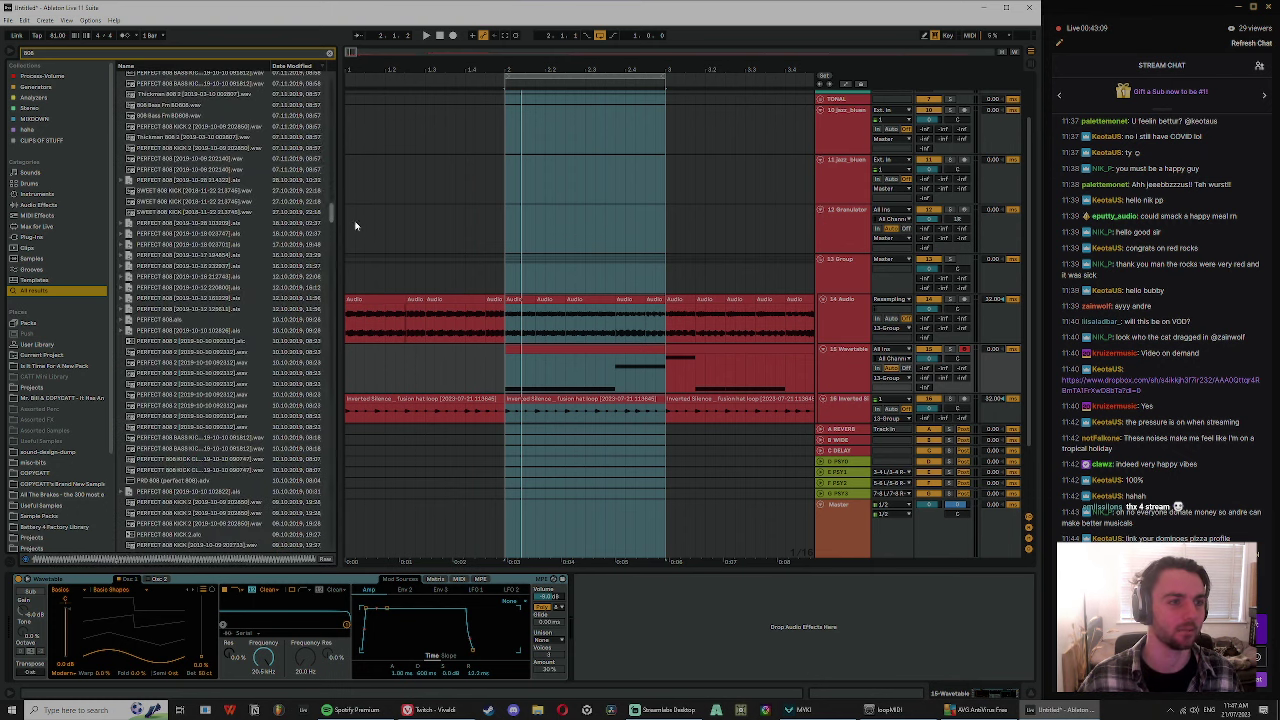
{"action": "left_click", "coordinate": [186, 150]}
{"action": "left_click", "coordinate": [182, 139]}
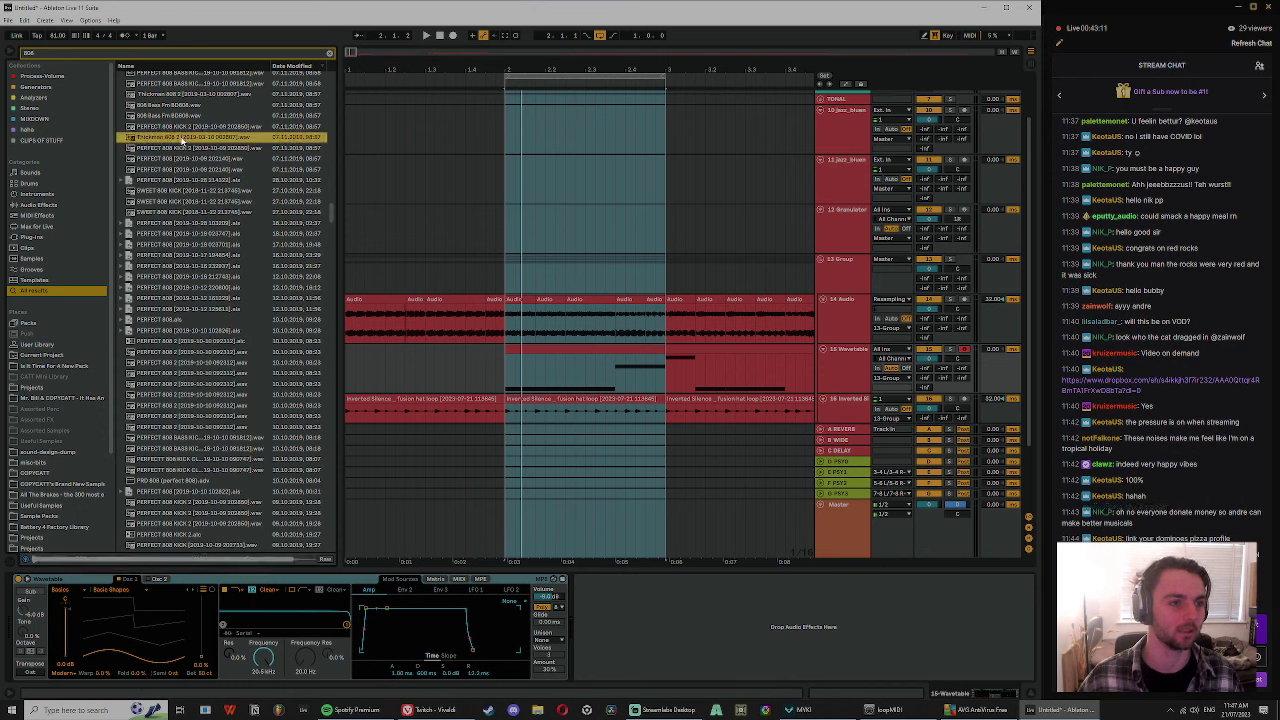
{"action": "left_click", "coordinate": [181, 128]}
{"action": "left_click", "coordinate": [183, 85]}
{"action": "left_click", "coordinate": [183, 93]}
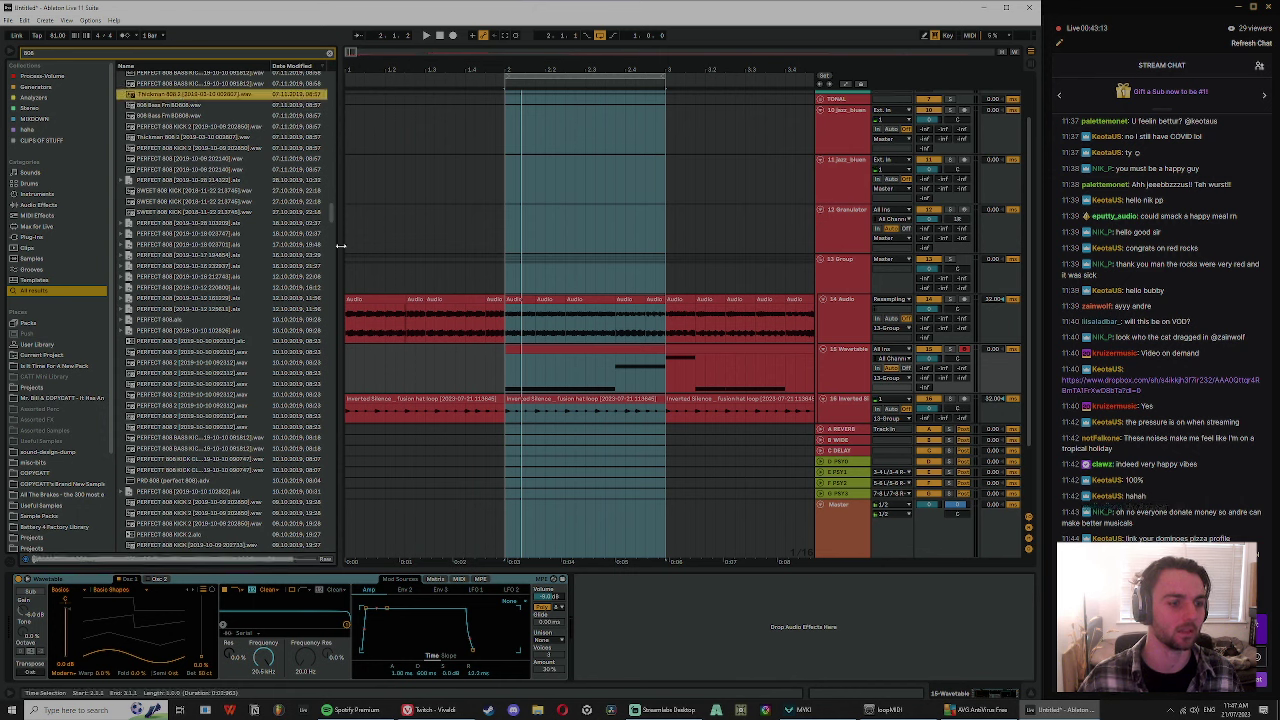
- Preview the meaty, chunk and sausage 808 samples dated 2021
{"action": "scroll", "coordinate": [331, 200], "scroll_direction": "up", "scroll_amount": 4}
{"action": "scroll", "coordinate": [302, 238], "scroll_direction": "up", "scroll_amount": 10}
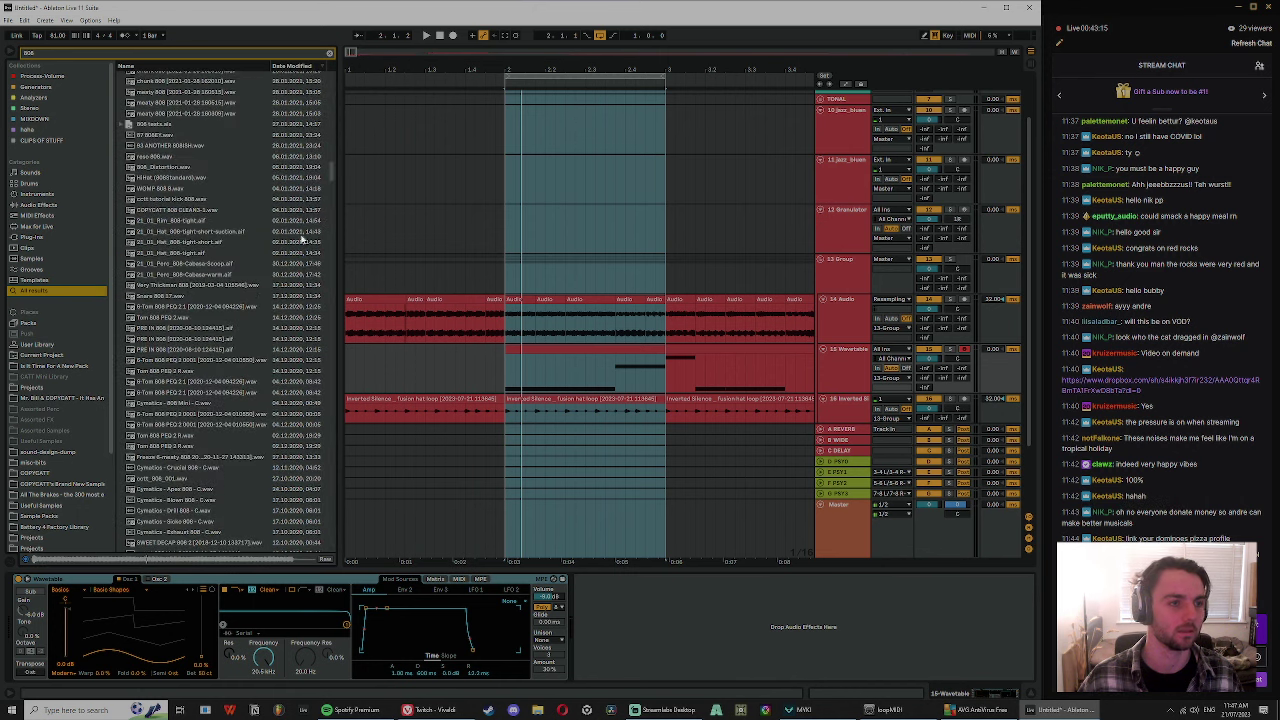
{"action": "left_click", "coordinate": [185, 98]}
{"action": "scroll", "coordinate": [185, 100], "scroll_direction": "up", "scroll_amount": 3}
{"action": "left_click", "coordinate": [172, 163]}
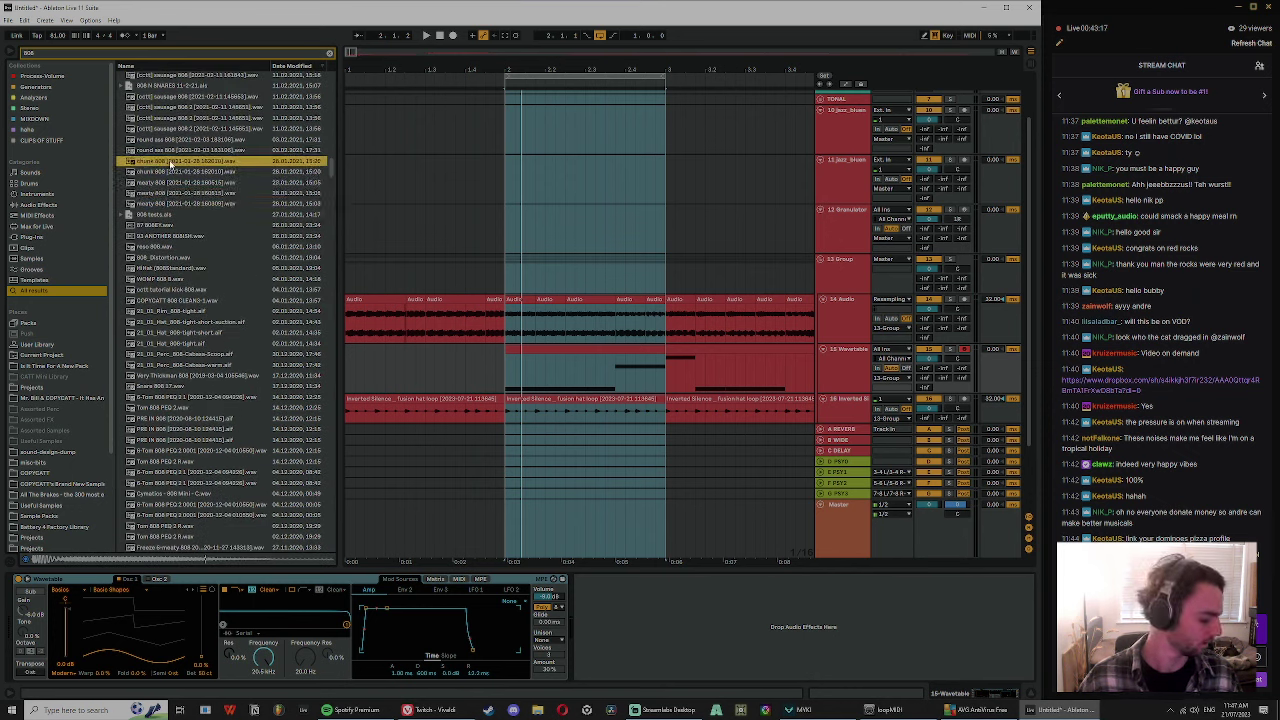
{"action": "scroll", "coordinate": [185, 160], "scroll_direction": "up", "scroll_amount": 2}
{"action": "left_click", "coordinate": [201, 153]}
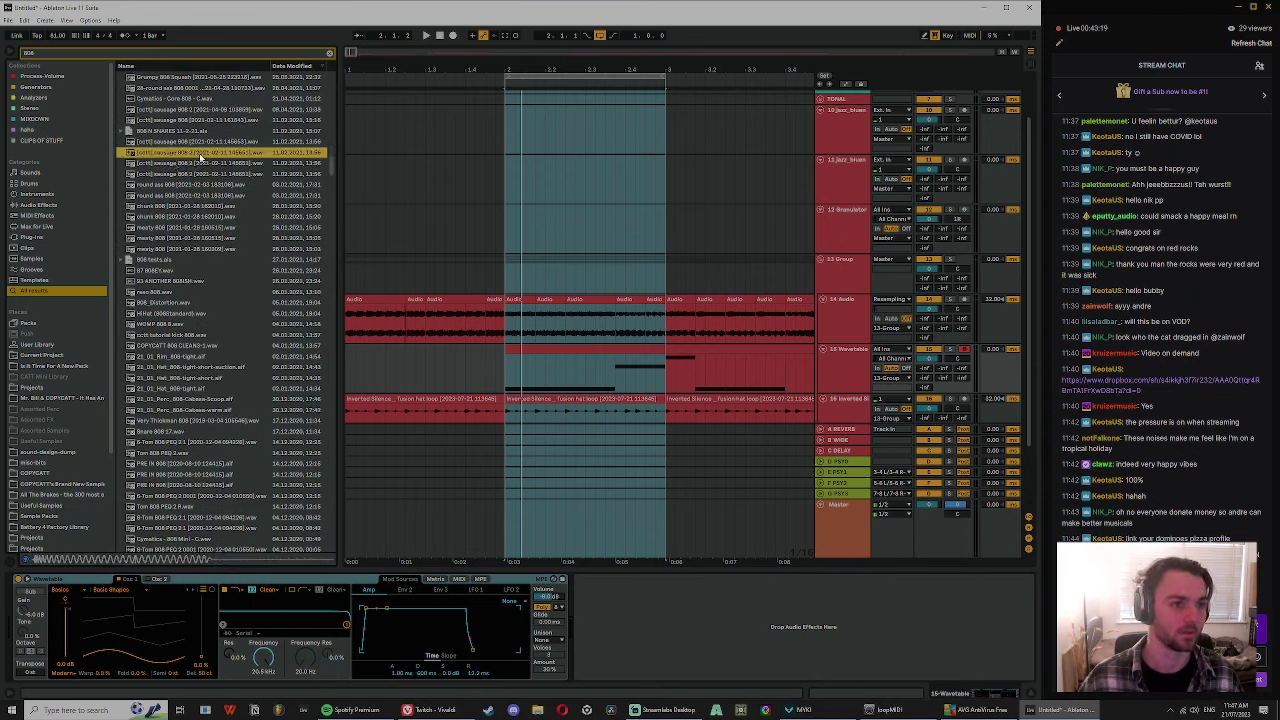
{"action": "left_click", "coordinate": [190, 118]}
{"action": "scroll", "coordinate": [222, 163], "scroll_direction": "up", "scroll_amount": 2}
{"action": "left_click", "coordinate": [202, 99]}
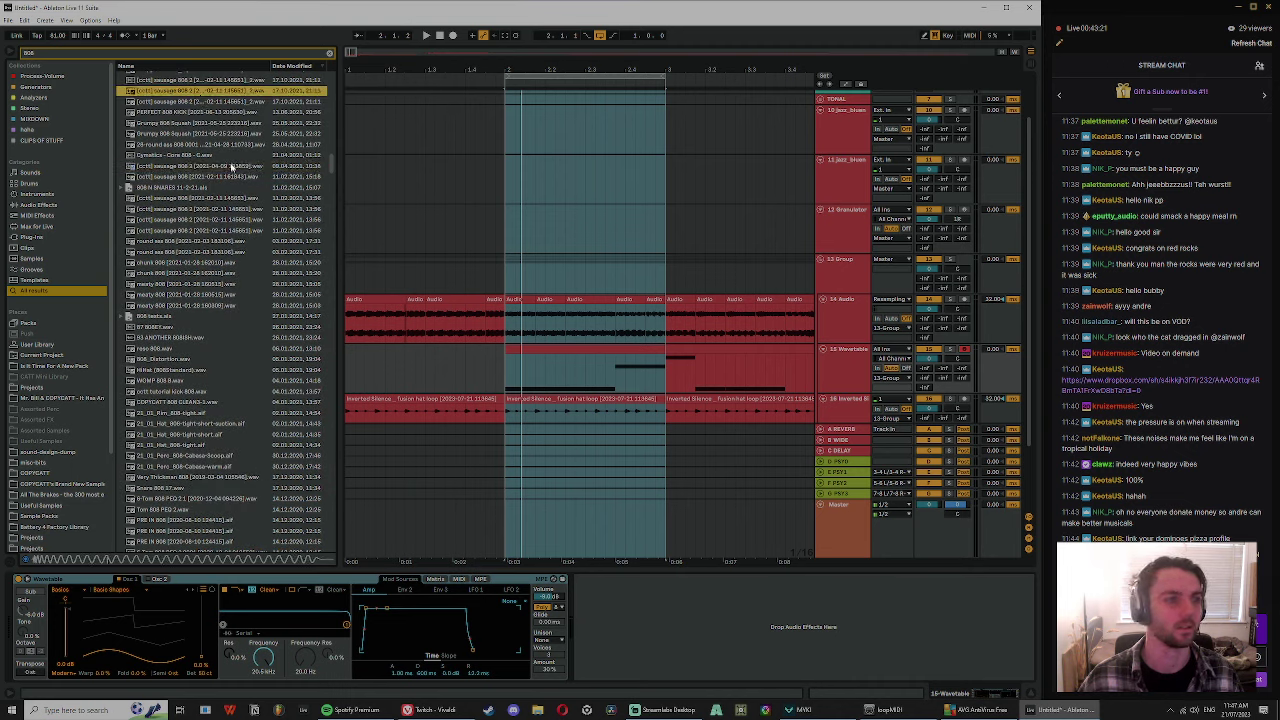
- Preview the 808 samples from late 2021 to 2022, including DECAP_808_head_explosion_C R and the 8-reso 808 files
{"action": "scroll", "coordinate": [228, 165], "scroll_direction": "up", "scroll_amount": 4}
{"action": "left_click", "coordinate": [205, 120]}
{"action": "left_click", "coordinate": [198, 87]}
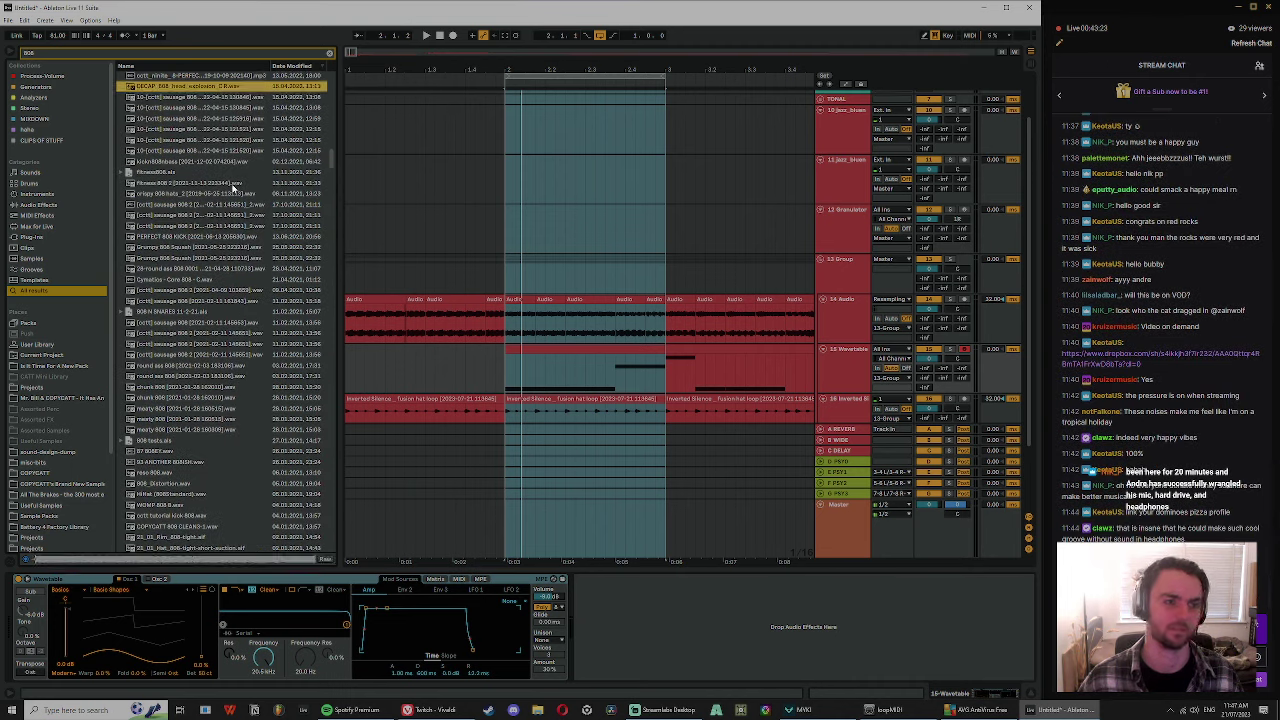
{"action": "scroll", "coordinate": [222, 175], "scroll_direction": "up", "scroll_amount": 4}
{"action": "left_click", "coordinate": [218, 176]}
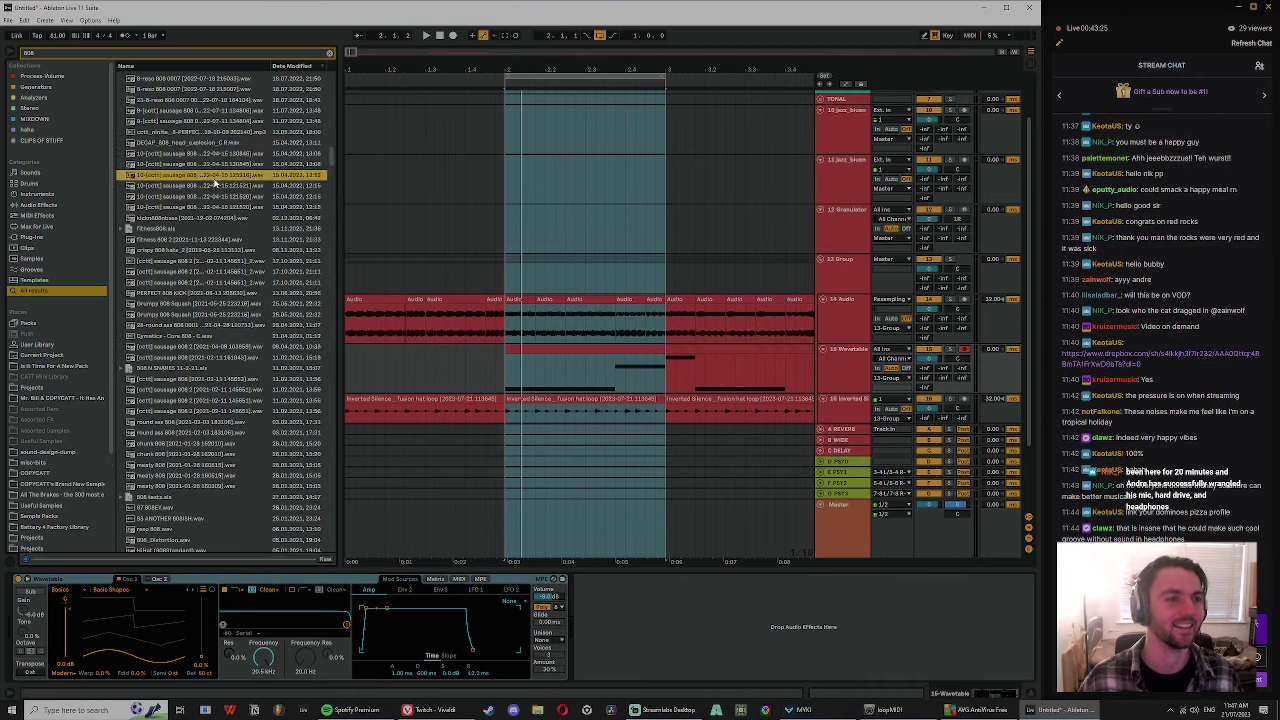
{"action": "left_click", "coordinate": [196, 89]}
{"action": "left_click", "coordinate": [196, 100]}
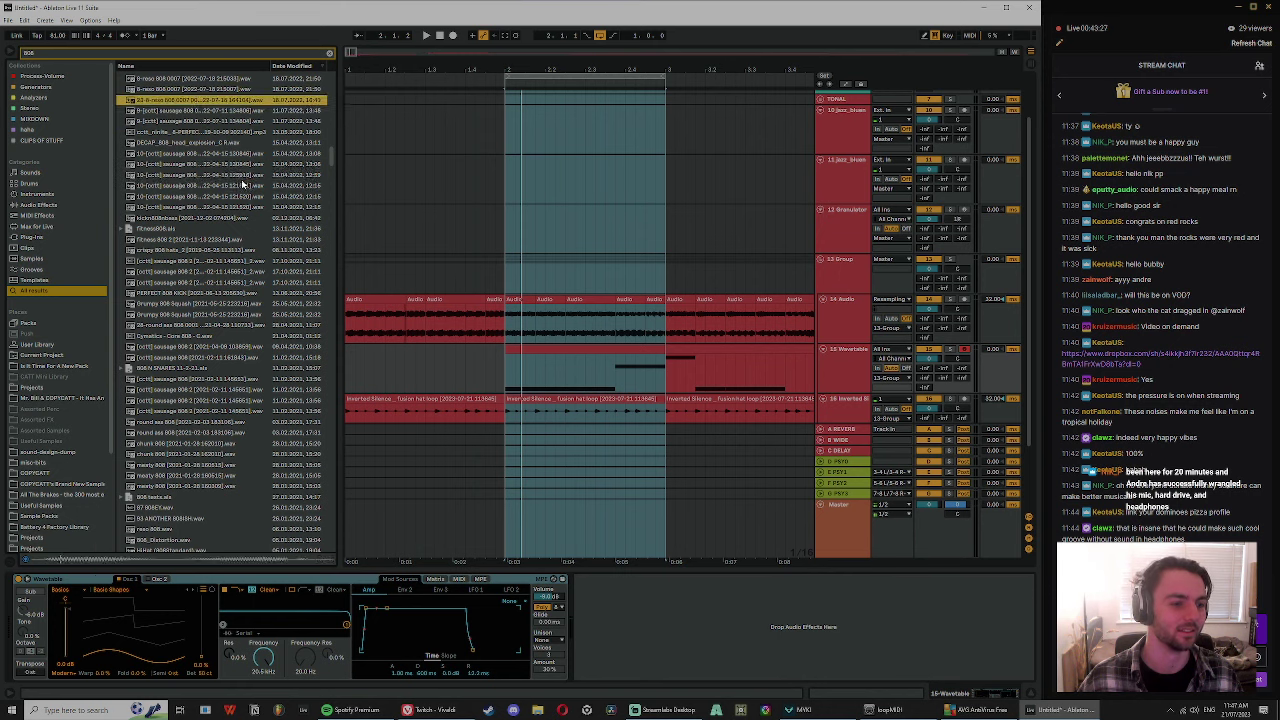
- Preview the 8-reso 808 0007 sample and load it in place of the Wavetable instrument
{"action": "scroll", "coordinate": [229, 173], "scroll_direction": "up", "scroll_amount": 5}
{"action": "left_click", "coordinate": [220, 201]}
{"action": "left_click", "coordinate": [203, 190]}
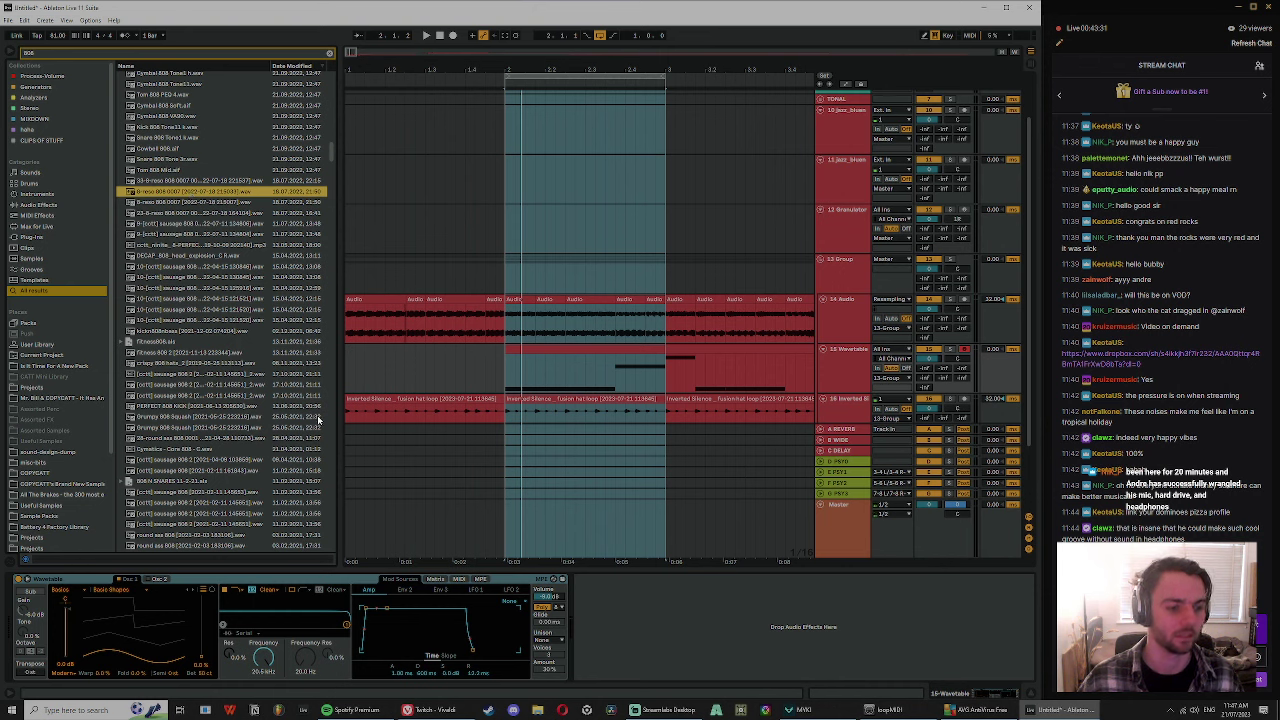
{"action": "left_click_drag", "start_coordinate": [186, 196], "coordinate": [174, 580]}
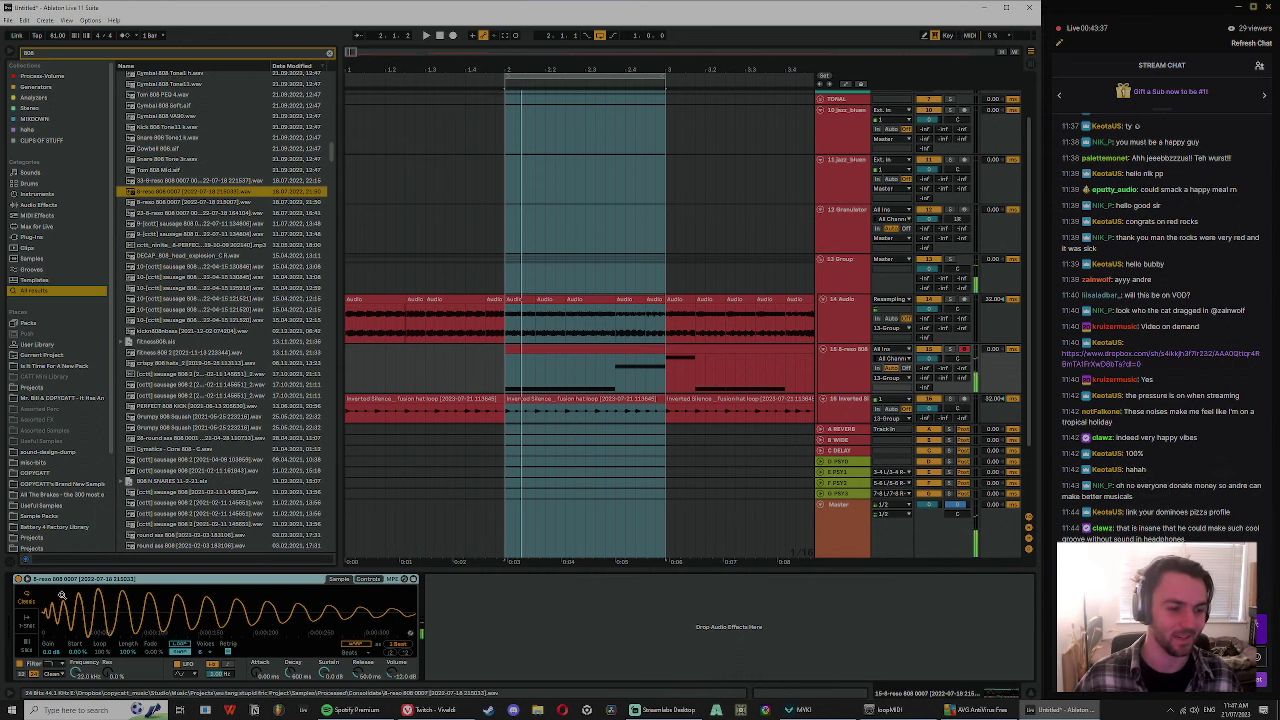
- Set up a sustain loop over a few cycles near the start of the 8-reso 808 sample and adjust the loop amount
{"action": "mouse_move", "coordinate": [90, 610]}
{"action": "left_mouse_down"}
{"action": "mouse_move", "coordinate": [88, 632]}
{"action": "mouse_move", "coordinate": [176, 608]}
{"action": "mouse_move", "coordinate": [165, 641]}
{"action": "mouse_move", "coordinate": [180, 645]}
{"action": "mouse_move", "coordinate": [140, 597]}
{"action": "mouse_move", "coordinate": [173, 595]}
{"action": "left_mouse_up"}
{"action": "key", "text": "x"}
{"action": "left_click", "coordinate": [203, 597]}
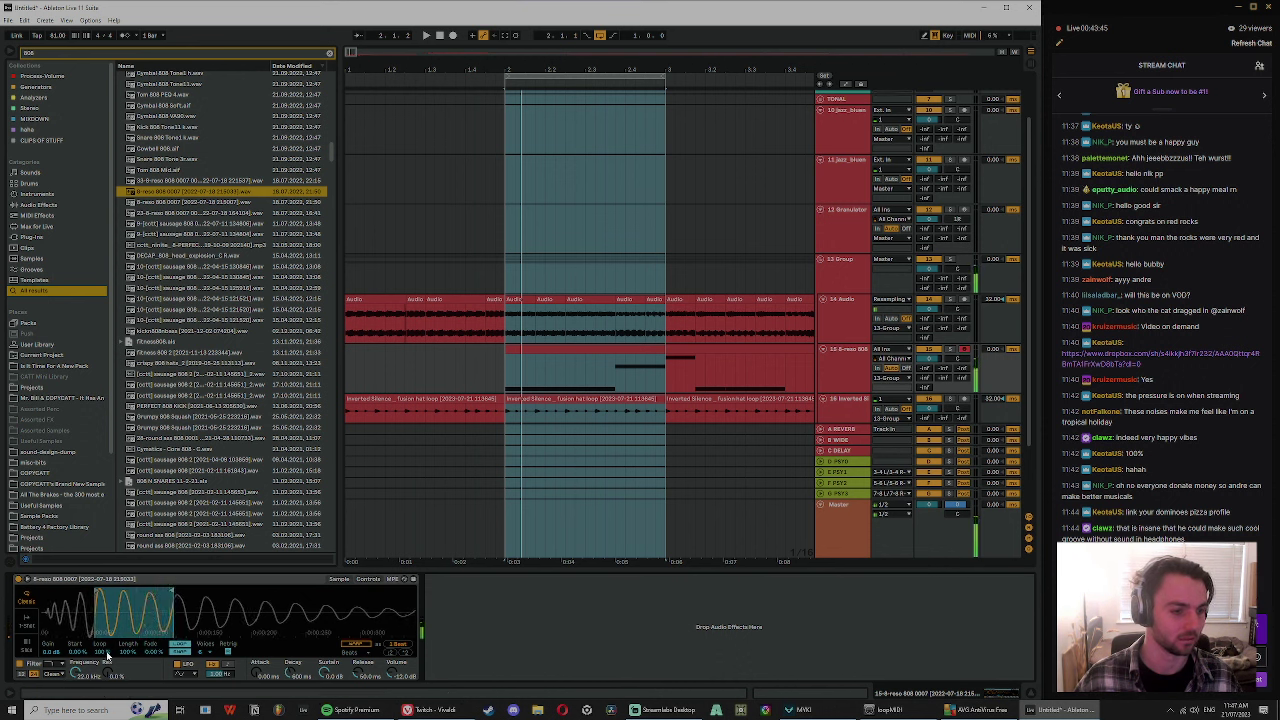
{"action": "left_click_drag", "start_coordinate": [104, 653], "coordinate": [104, 690]}
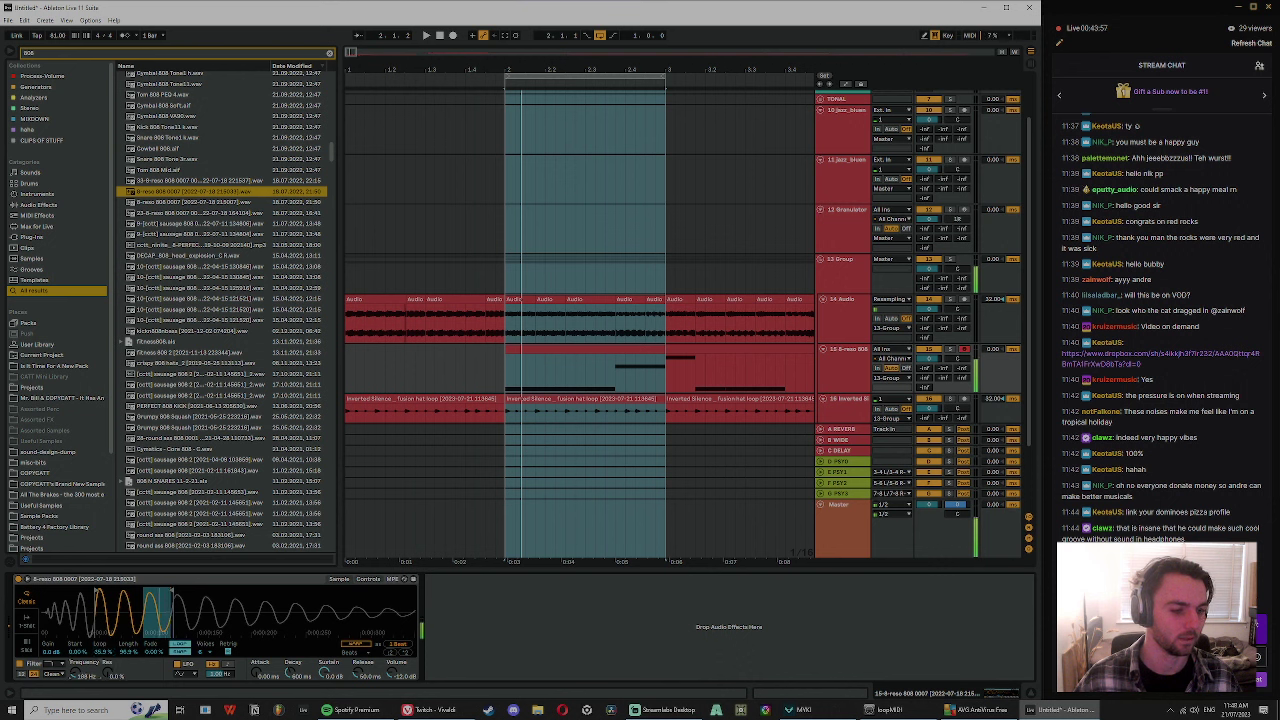
{"action": "scroll", "coordinate": [146, 630], "scroll_direction": "up", "scroll_amount": 2}
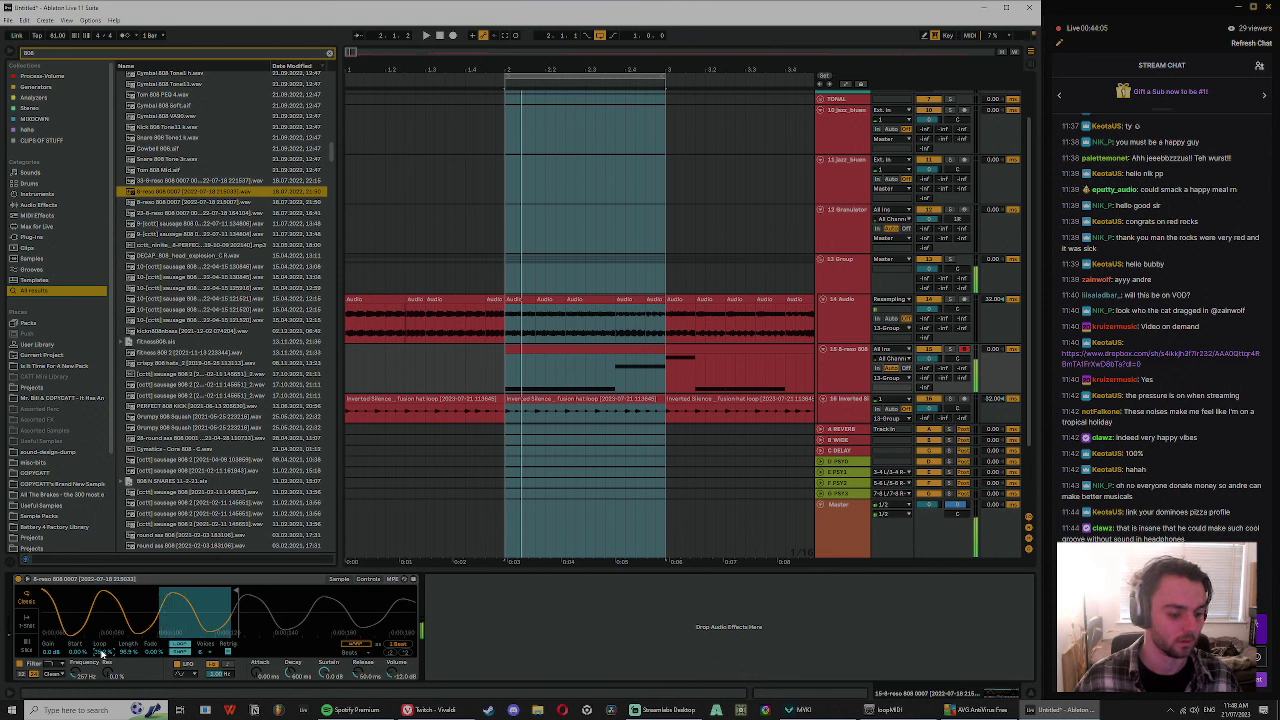
{"action": "scroll", "coordinate": [48, 622], "scroll_direction": "down", "scroll_amount": 3}
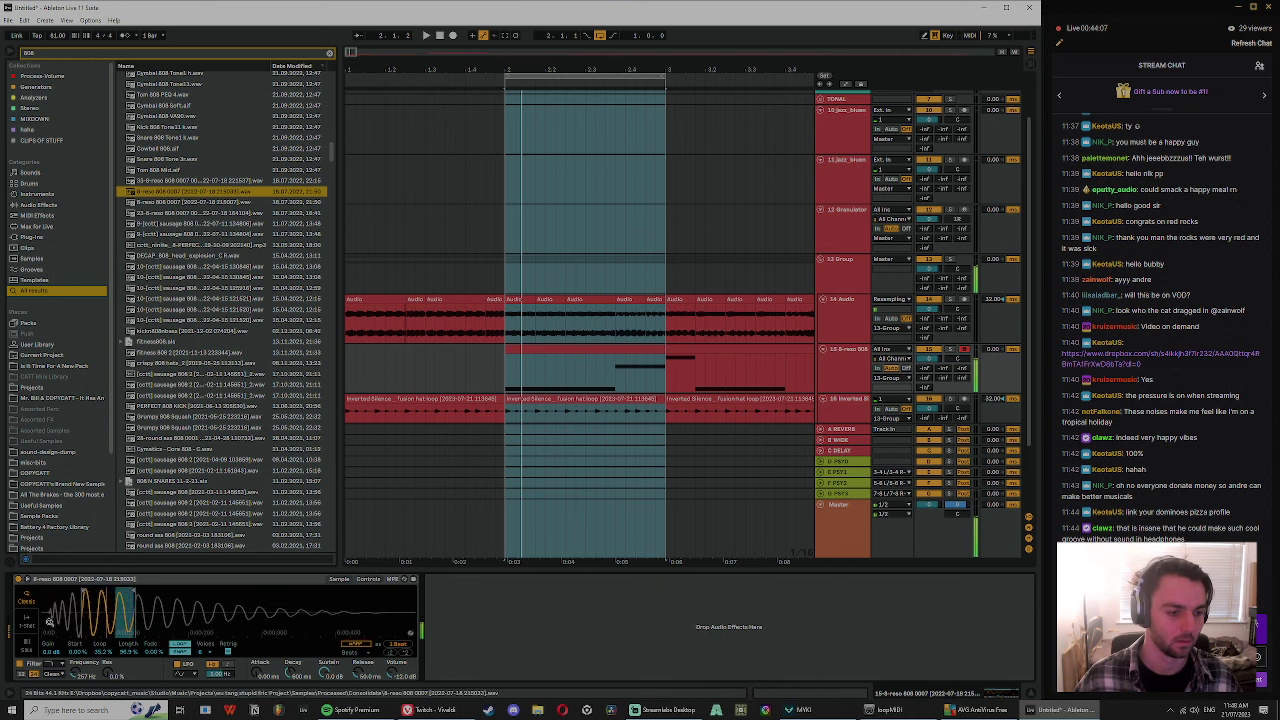
- Change the sampler's low-pass filter circuit to OSR and adjust its cutoff and drive
{"action": "left_click", "coordinate": [45, 674]}
{"action": "left_click", "coordinate": [50, 666]}
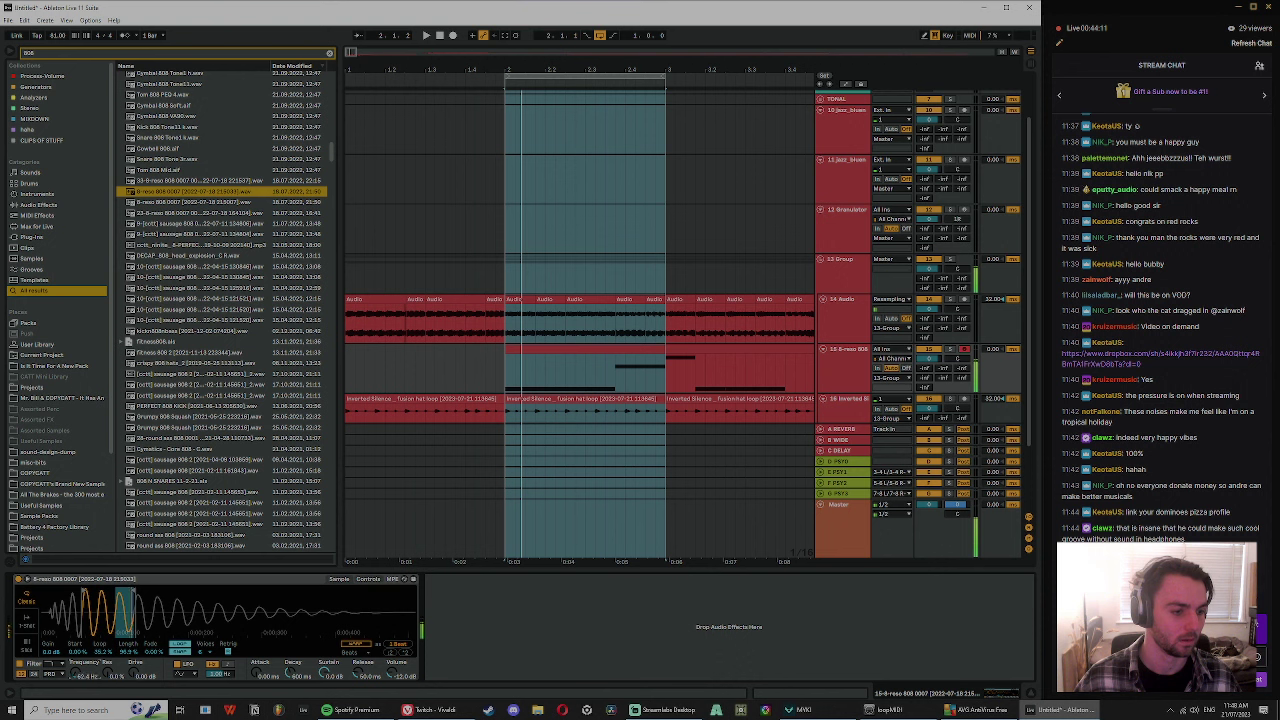
{"action": "left_click", "coordinate": [52, 675]}
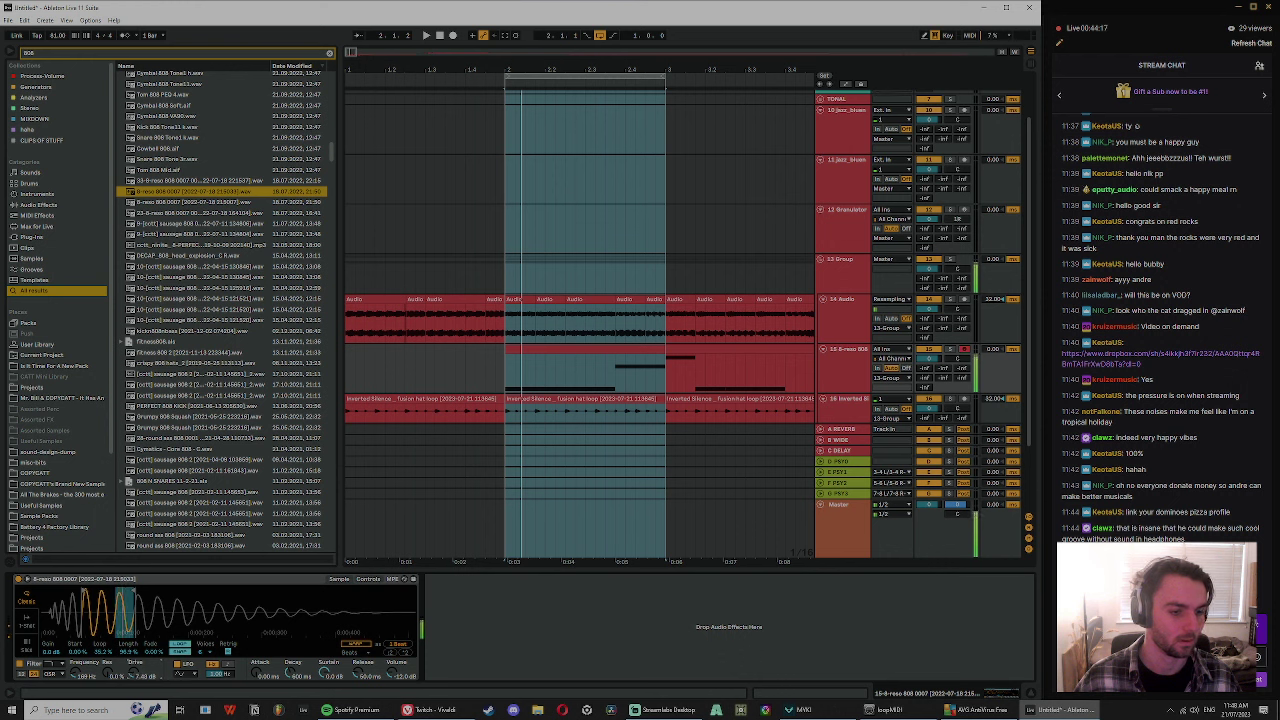
- Clear the browser search and play the looped bar with the 808 track soloed
{"action": "left_click", "coordinate": [581, 346]}
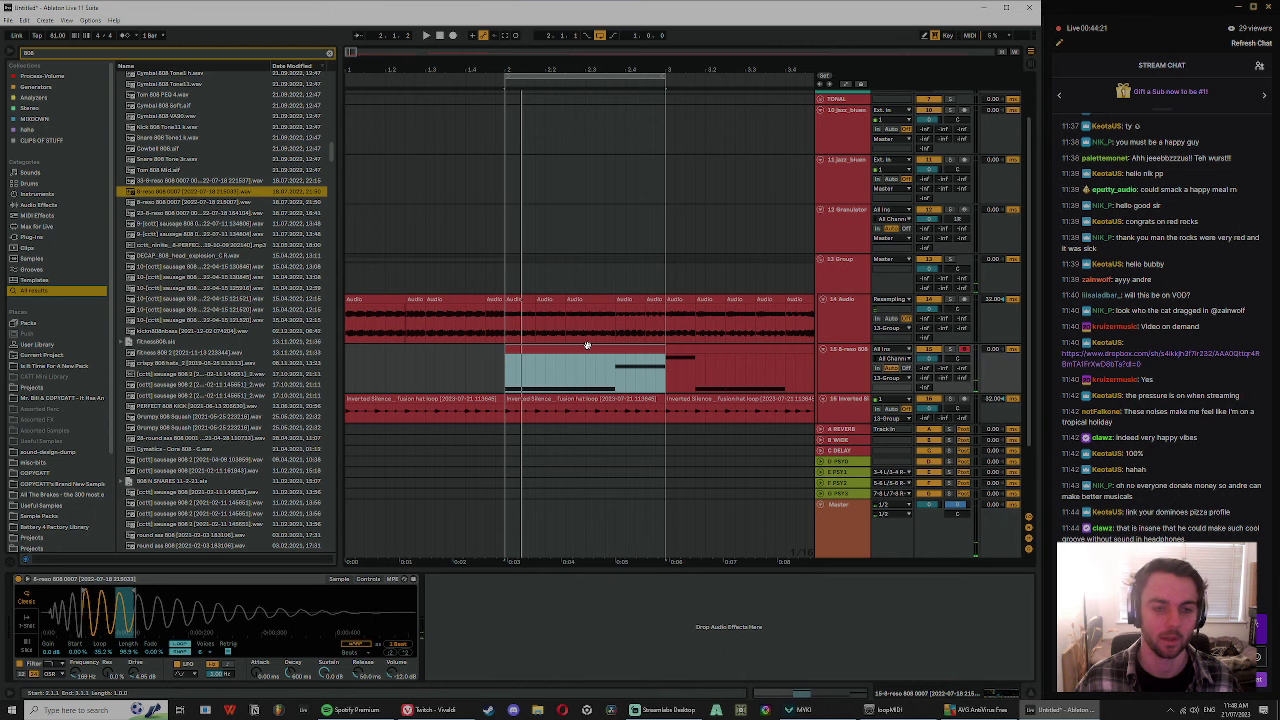
{"action": "left_click", "coordinate": [330, 53]}
{"action": "left_click_drag", "start_coordinate": [504, 69], "coordinate": [499, 66]}
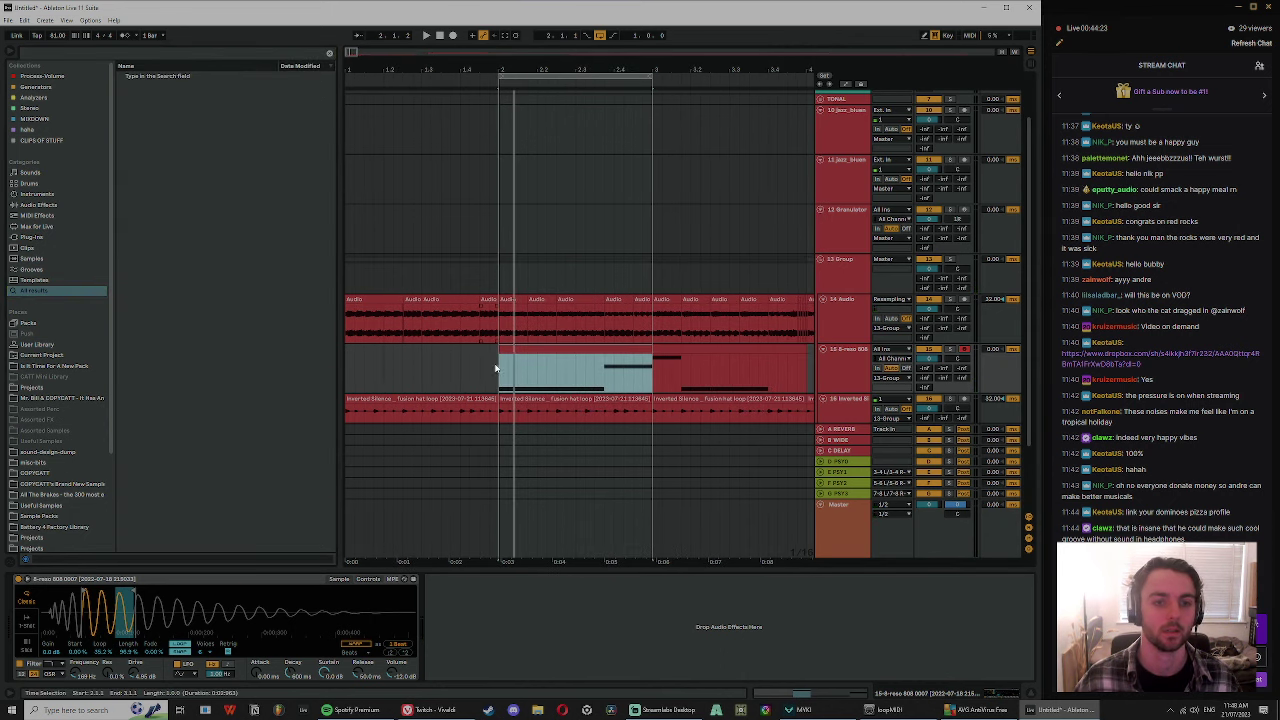
{"action": "left_click", "coordinate": [495, 367]}
{"action": "key", "text": "space"}
{"action": "left_click", "coordinate": [643, 358]}
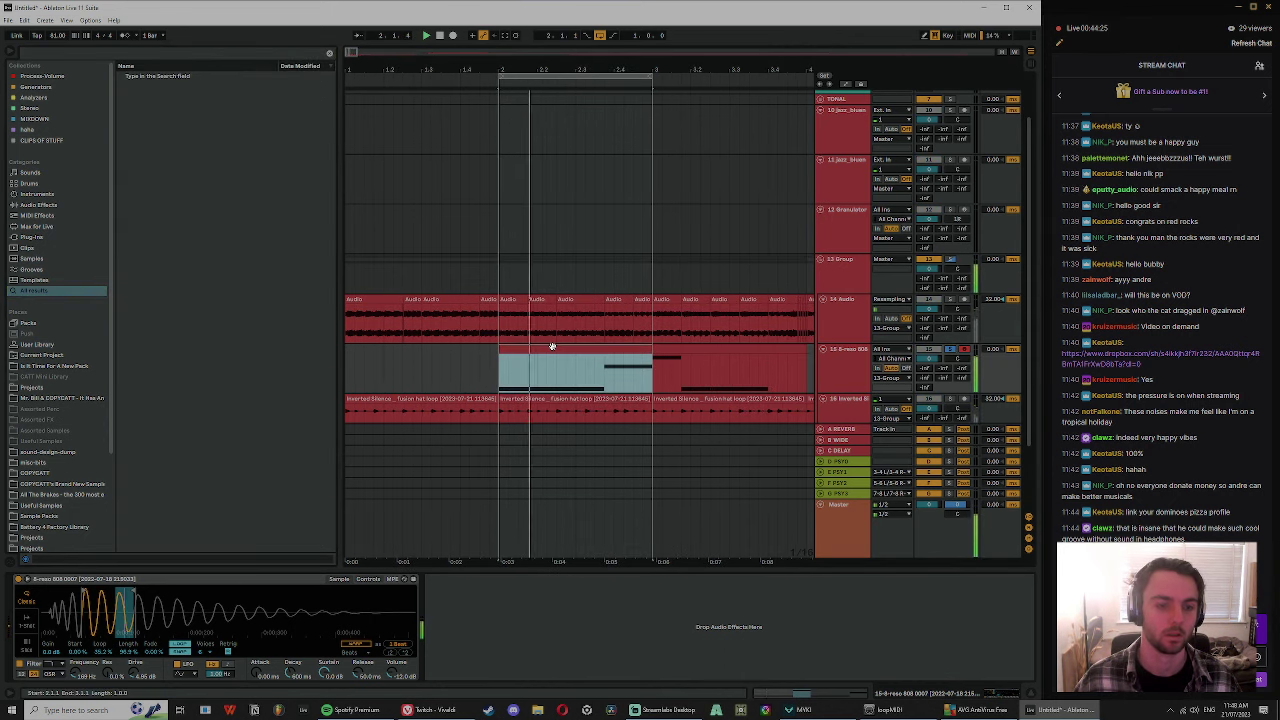
- Transpose the 808 sample up 24 semitones in the sampler controls and raise the filter cutoff to 484 Hz during playback
{"action": "left_click", "coordinate": [368, 579]}
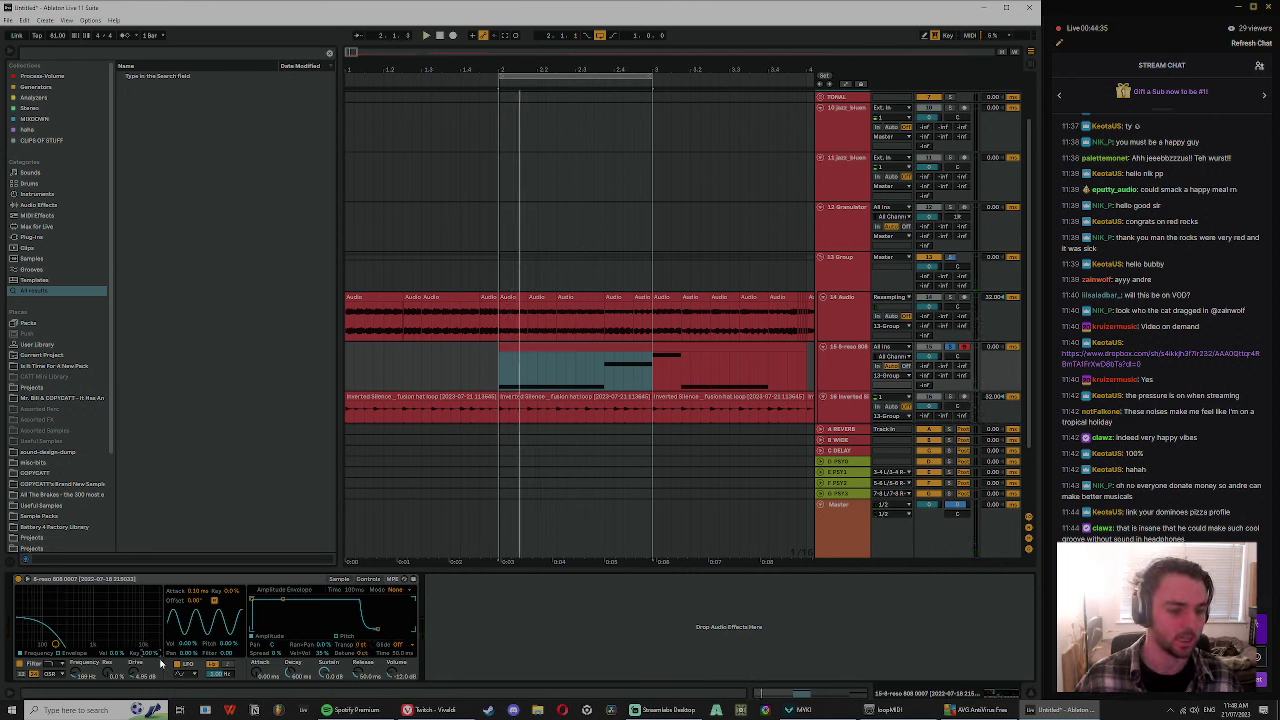
{"action": "left_click", "coordinate": [561, 348]}
{"action": "left_click", "coordinate": [339, 579]}
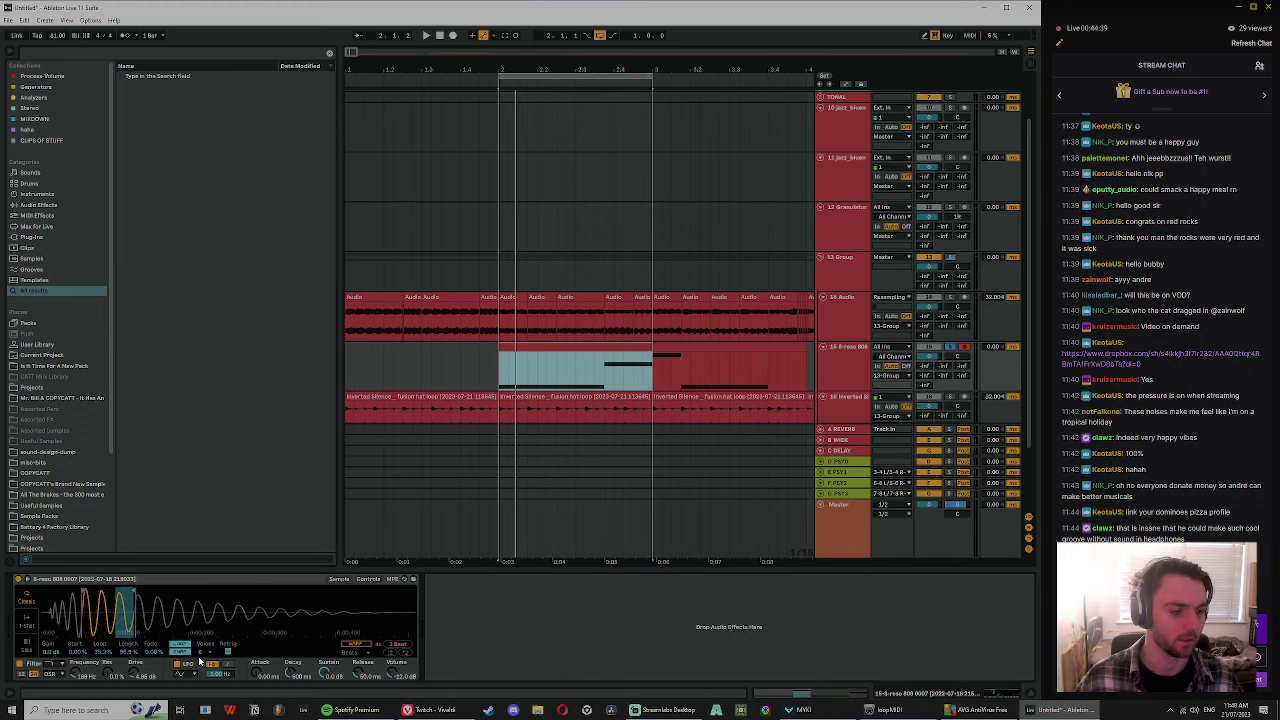
{"action": "double_click", "coordinate": [543, 368]}
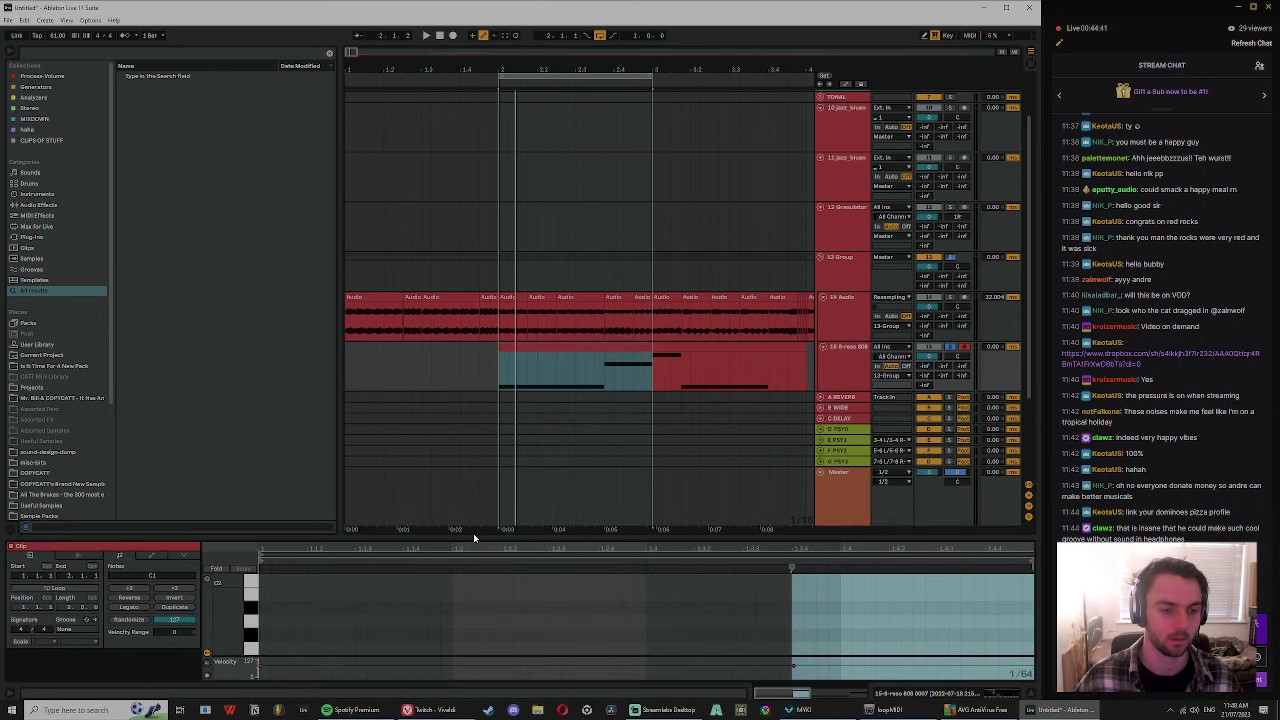
{"action": "left_click", "coordinate": [571, 431]}
{"action": "left_click", "coordinate": [578, 539]}
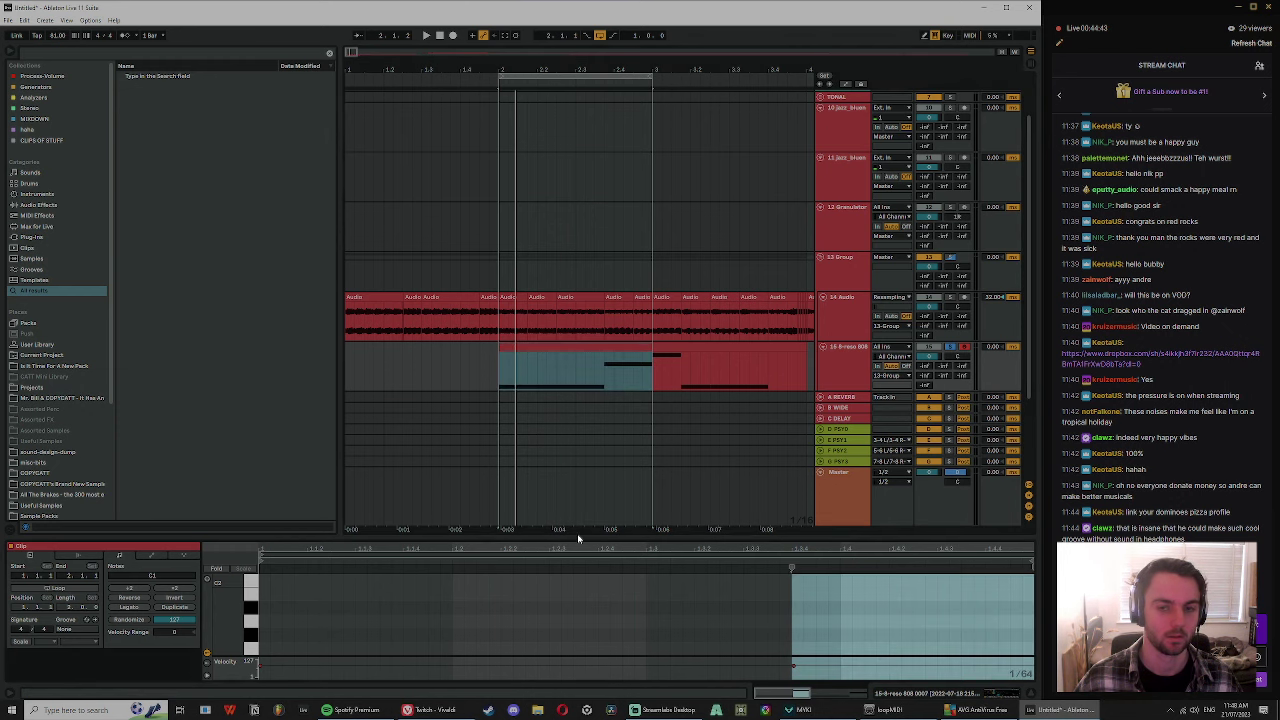
{"action": "double_click", "coordinate": [852, 373]}
{"action": "left_click", "coordinate": [365, 579]}
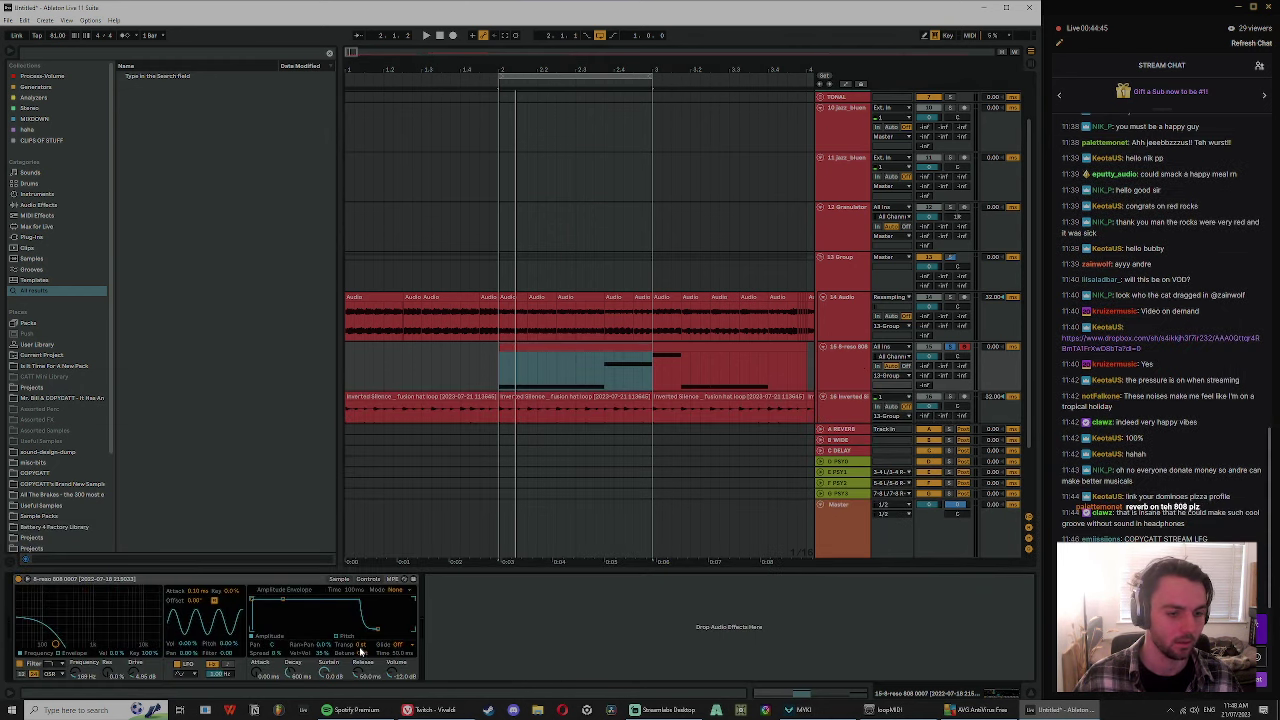
{"action": "key", "text": "space"}
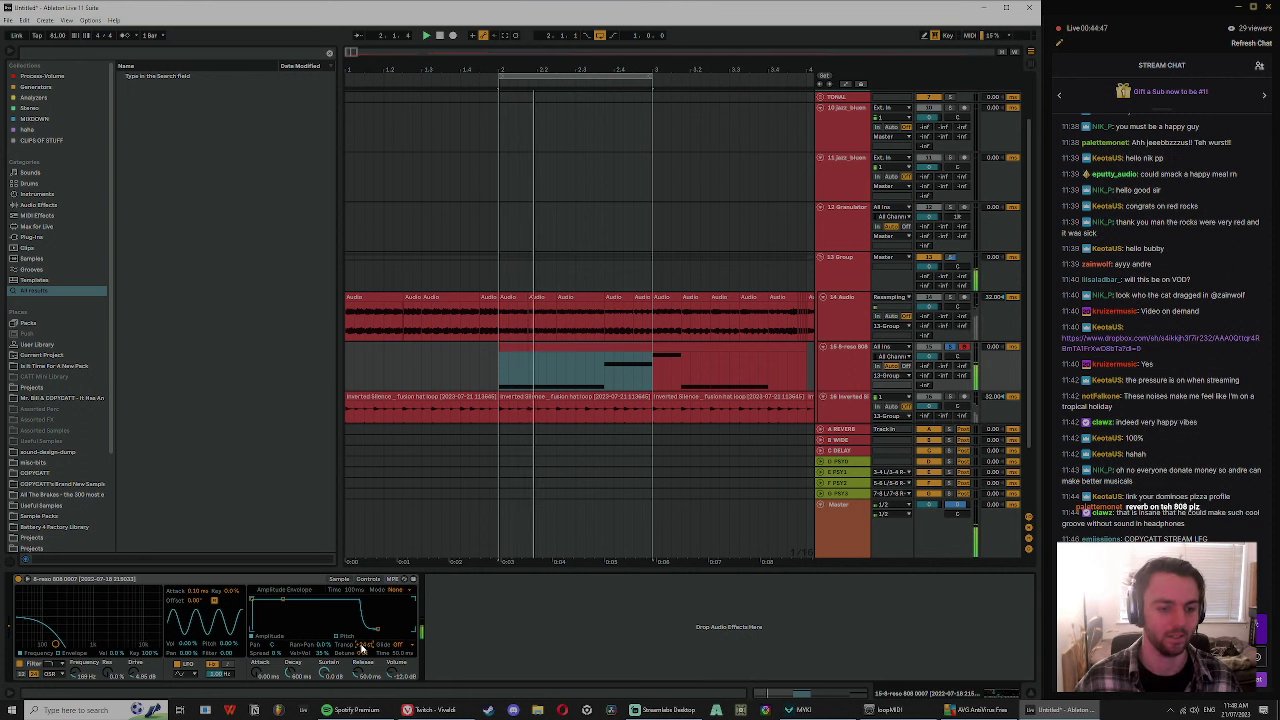
{"action": "left_click_drag", "start_coordinate": [58, 642], "coordinate": [76, 642]}
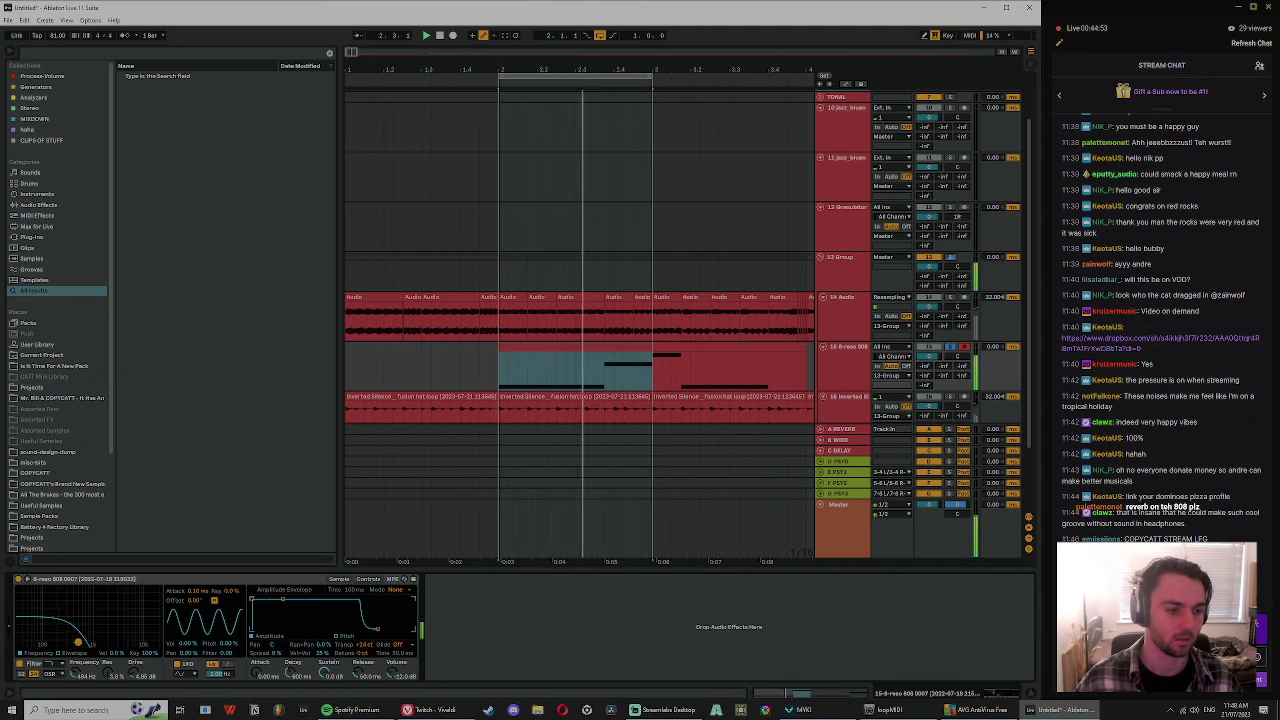
- Set the 808 sampler's filter cutoff to 377 Hz and lower its transposition during playback
{"action": "double_click", "coordinate": [600, 347]}
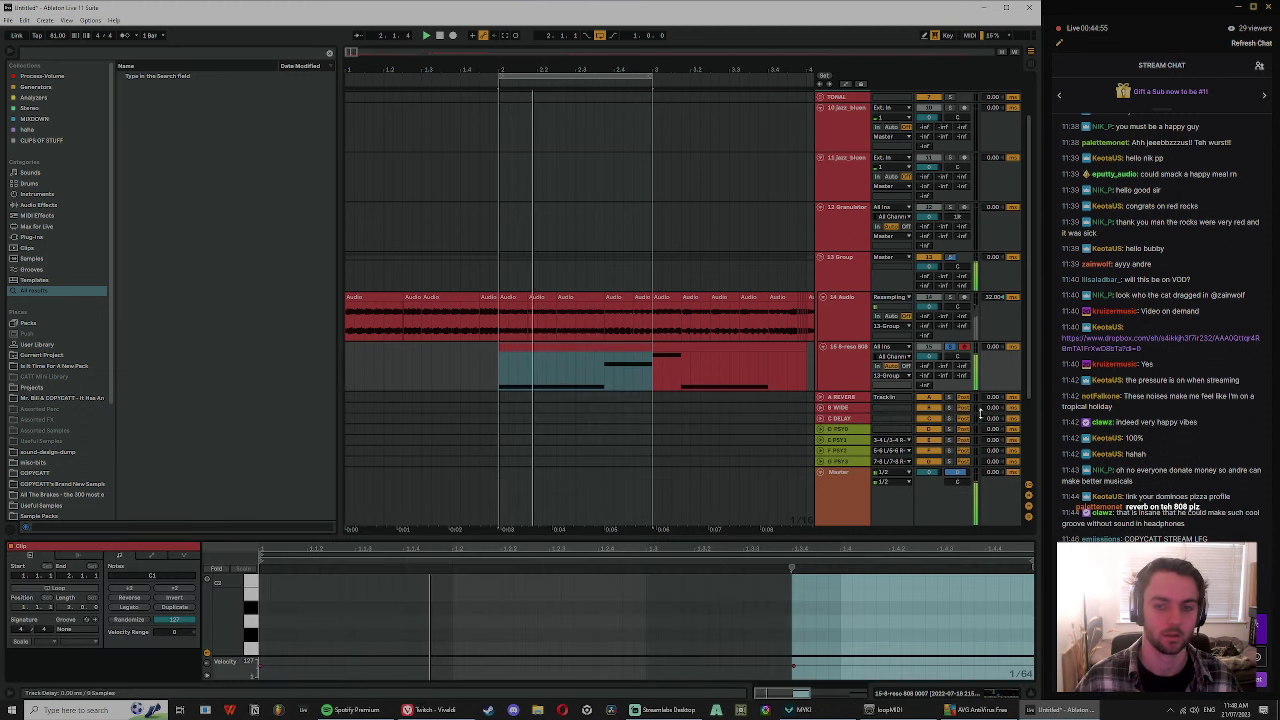
{"action": "double_click", "coordinate": [857, 363]}
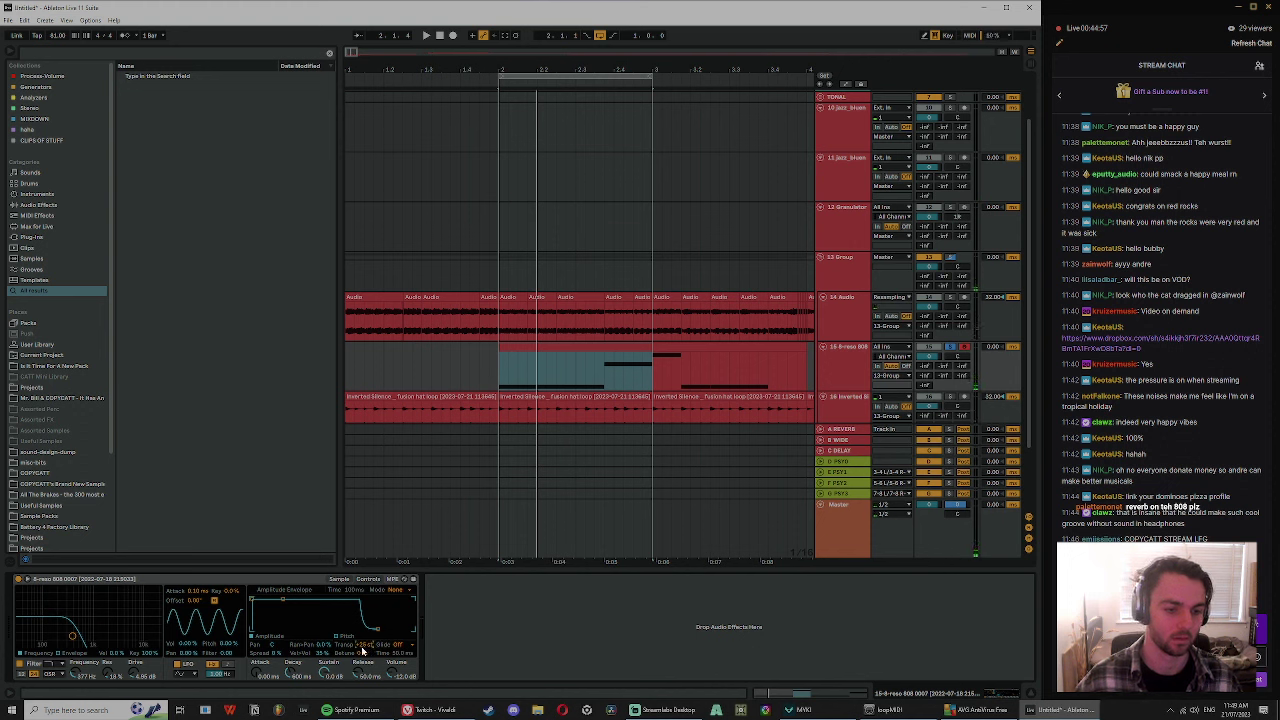
{"action": "key", "text": "space"}
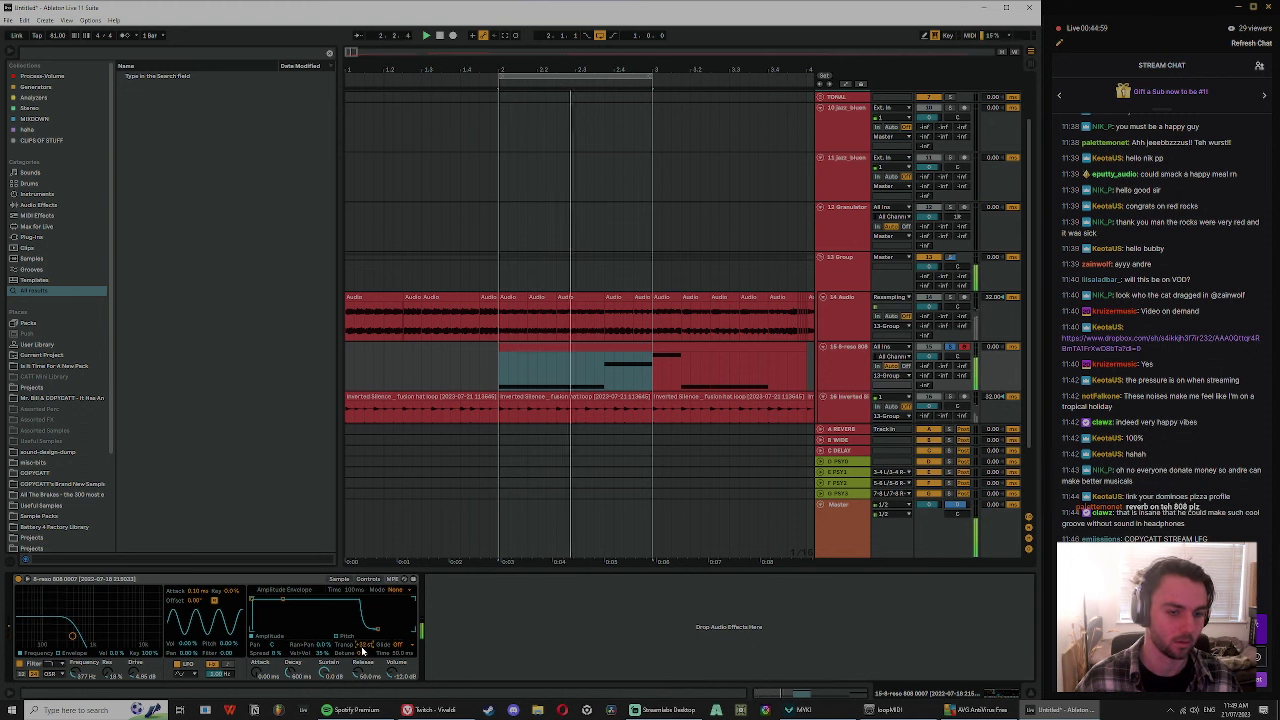
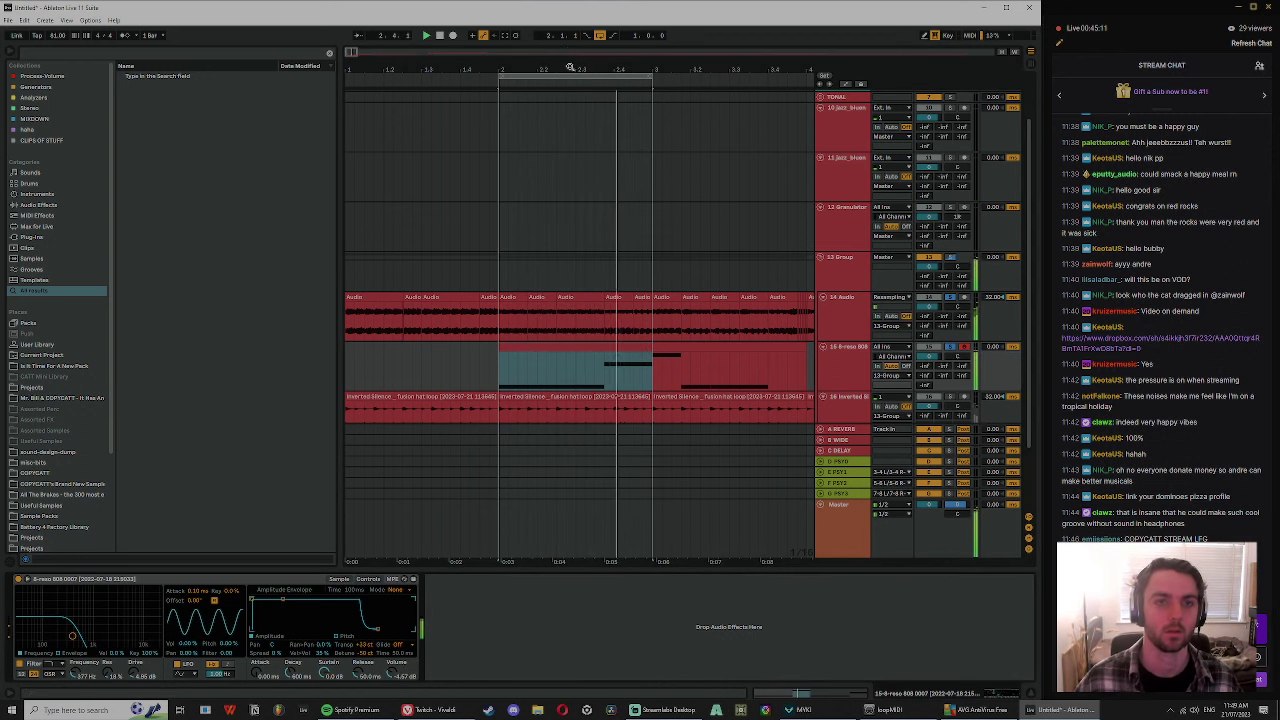
- Open the bass clip in an enlarged note editor, then shorten the first bar's C1 note and lower it to A#0
{"action": "left_click_drag", "start_coordinate": [569, 66], "coordinate": [565, 291]}
{"action": "double_click", "coordinate": [580, 362]}
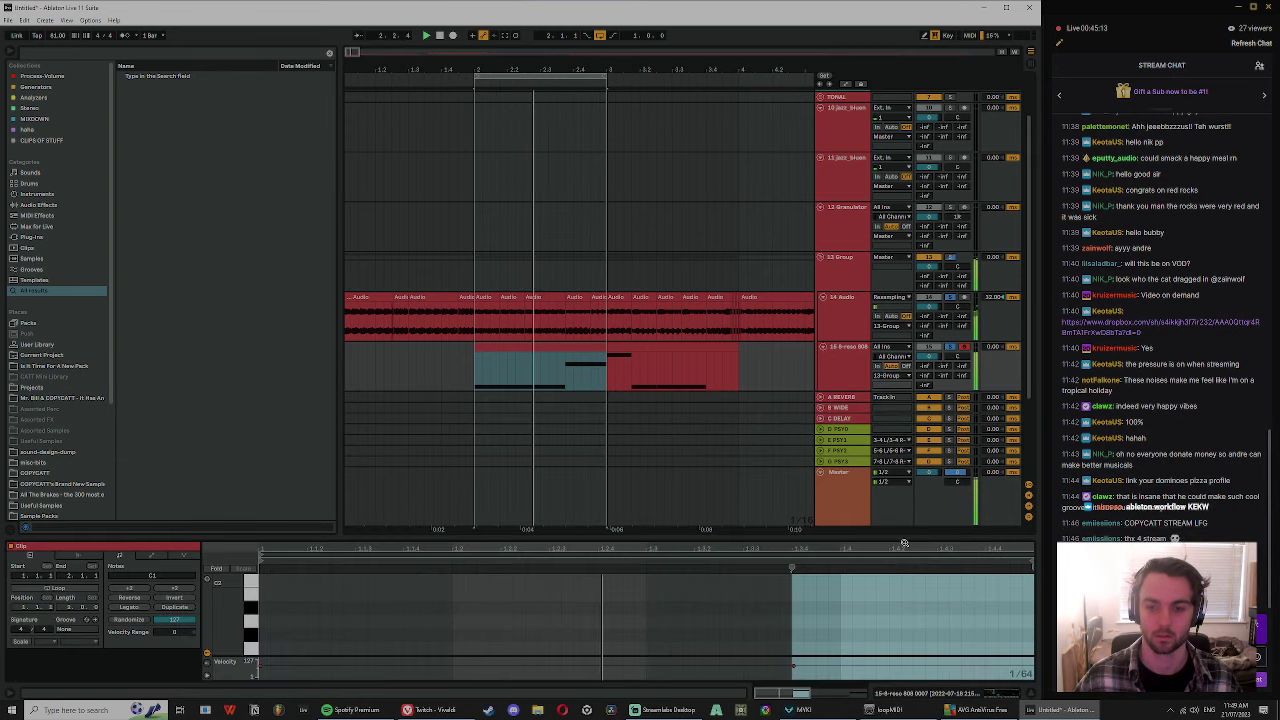
{"action": "left_click_drag", "start_coordinate": [899, 536], "coordinate": [901, 347]}
{"action": "key", "text": "space"}
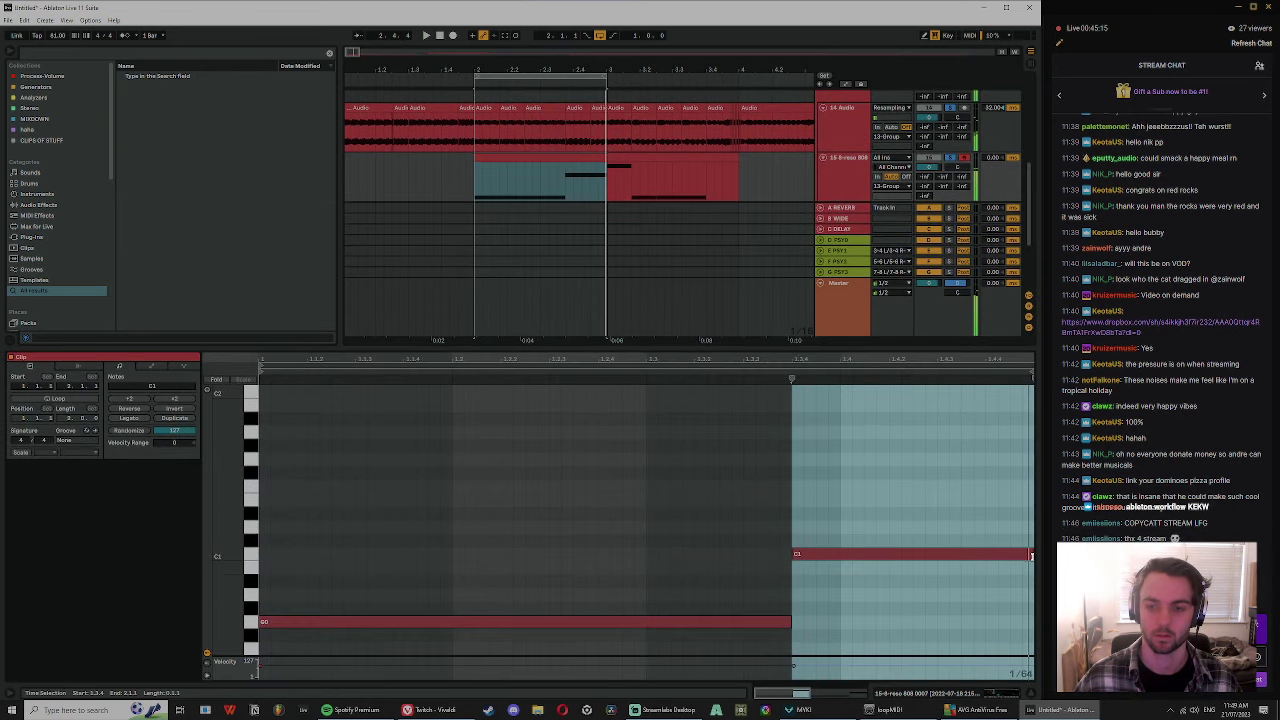
{"action": "left_click_drag", "start_coordinate": [1032, 557], "coordinate": [880, 584]}
{"action": "key", "text": "space"}
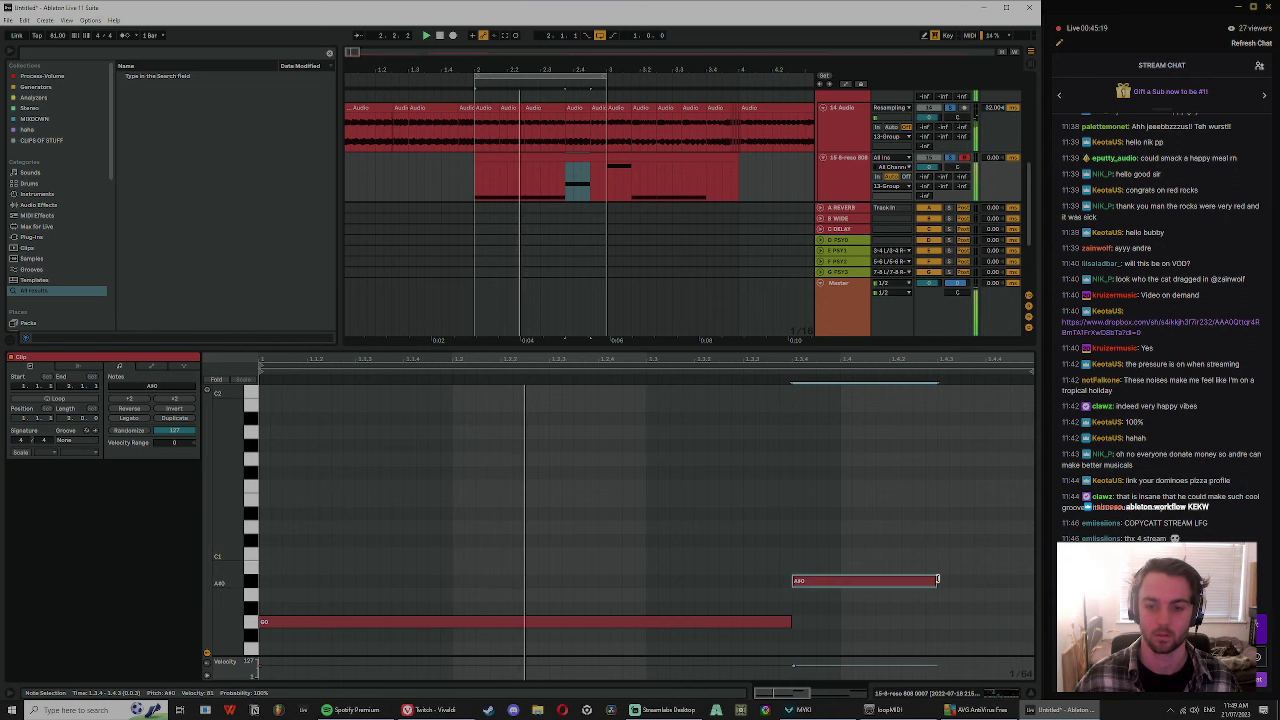
- Add a short C1 note after the A#0 note and raise the A#0 note to C1 while listening
{"action": "left_click", "coordinate": [943, 556]}
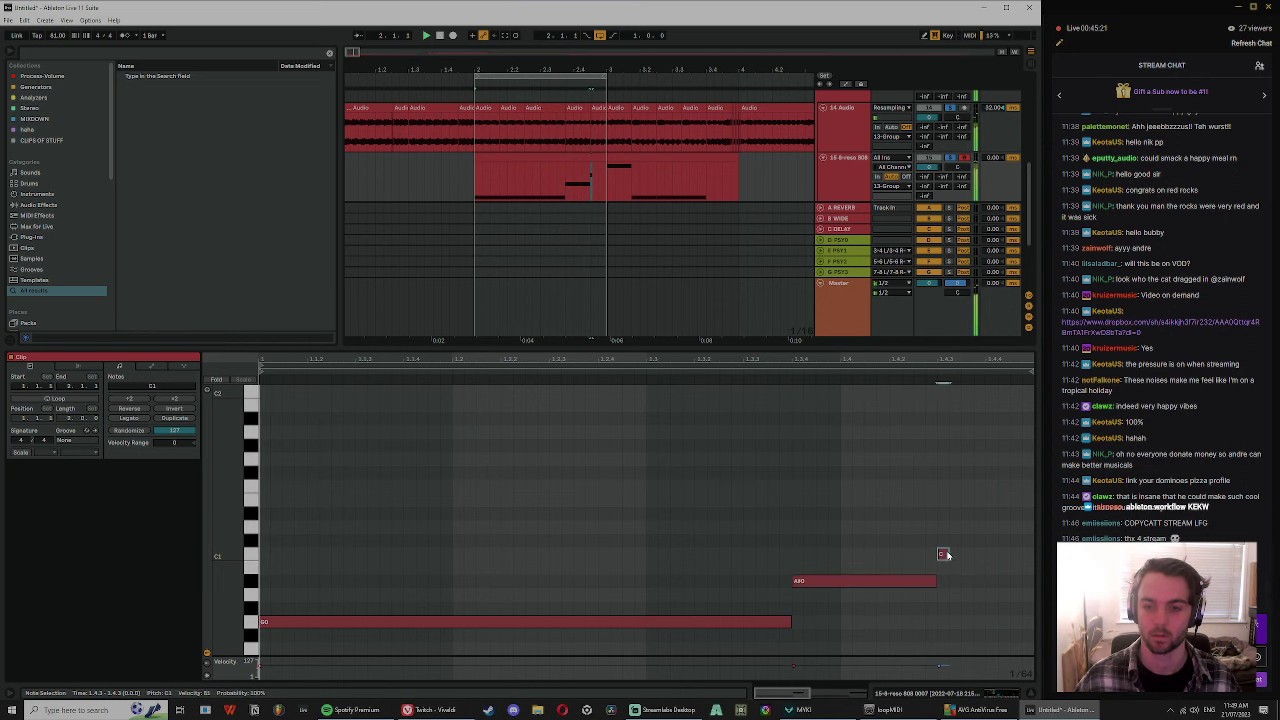
{"action": "left_click_drag", "start_coordinate": [947, 556], "coordinate": [997, 556]}
{"action": "left_click_drag", "start_coordinate": [857, 582], "coordinate": [860, 599]}
{"action": "key", "text": "Up"}
{"action": "key", "text": "Up"}
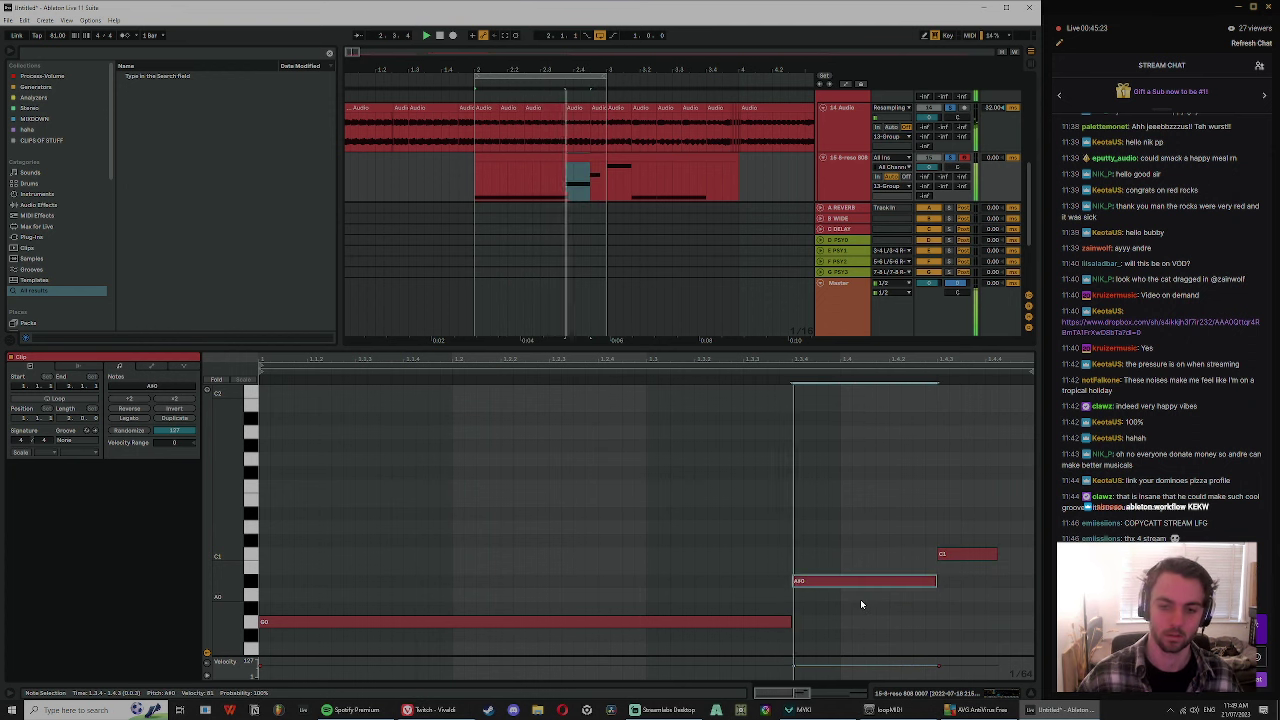
{"action": "key", "text": "Up"}
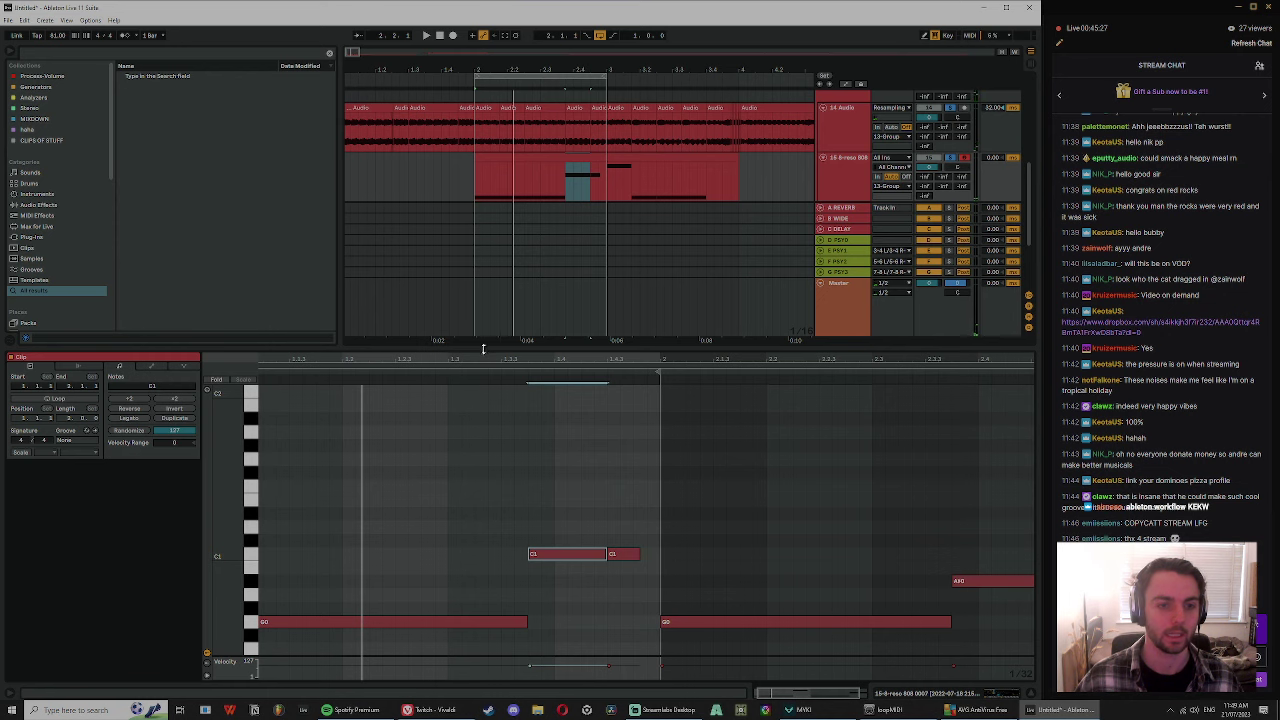
{"action": "key", "text": "space"}
- Rename the group track as stuff and delete the 17 Audio track below the hat loop
{"action": "left_click", "coordinate": [458, 188]}
{"action": "scroll", "coordinate": [482, 204], "scroll_direction": "up", "scroll_amount": 2}
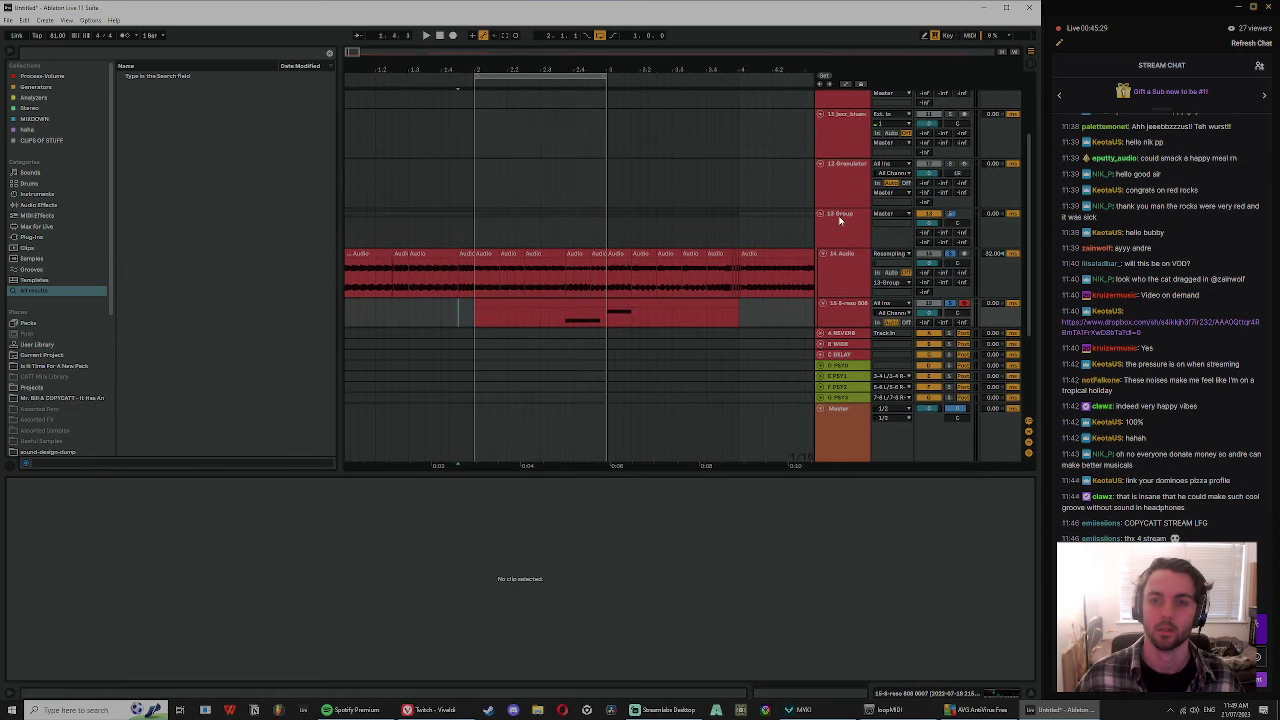
{"action": "left_click", "coordinate": [846, 232]}
{"action": "key", "text": "ctrl+t"}
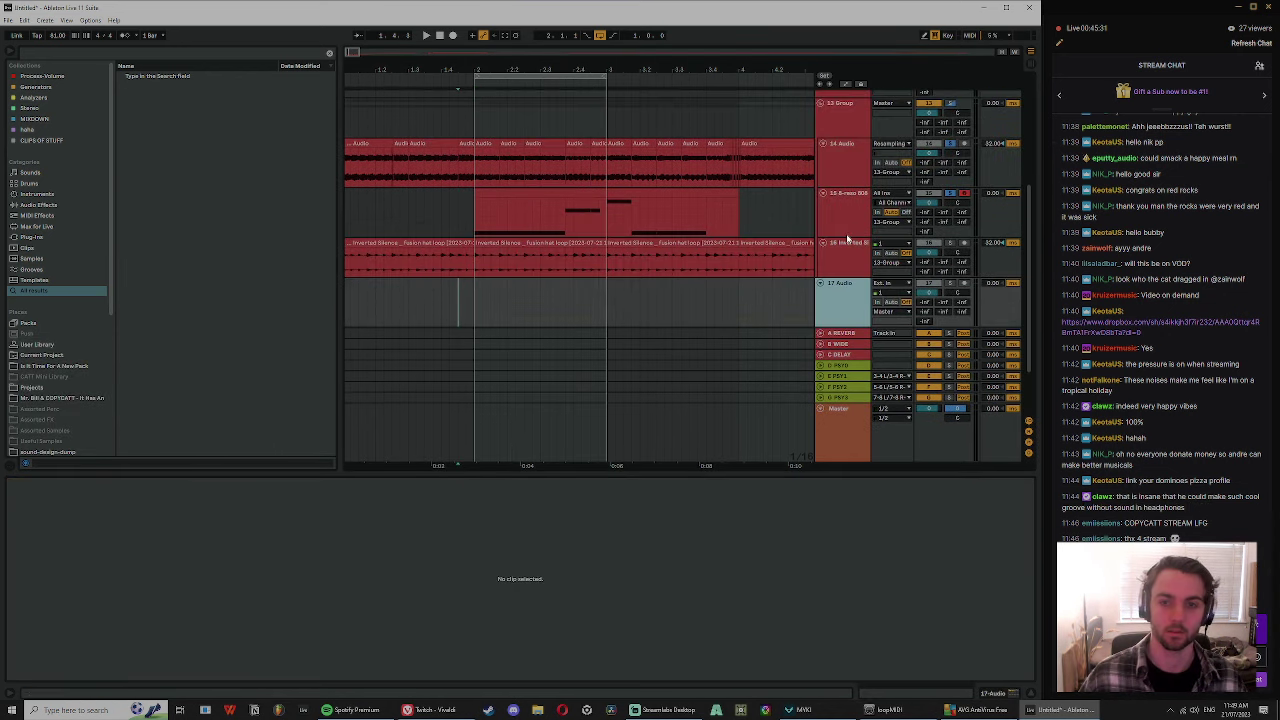
{"action": "key", "text": "ctrl+z"}
{"action": "left_click", "coordinate": [842, 120]}
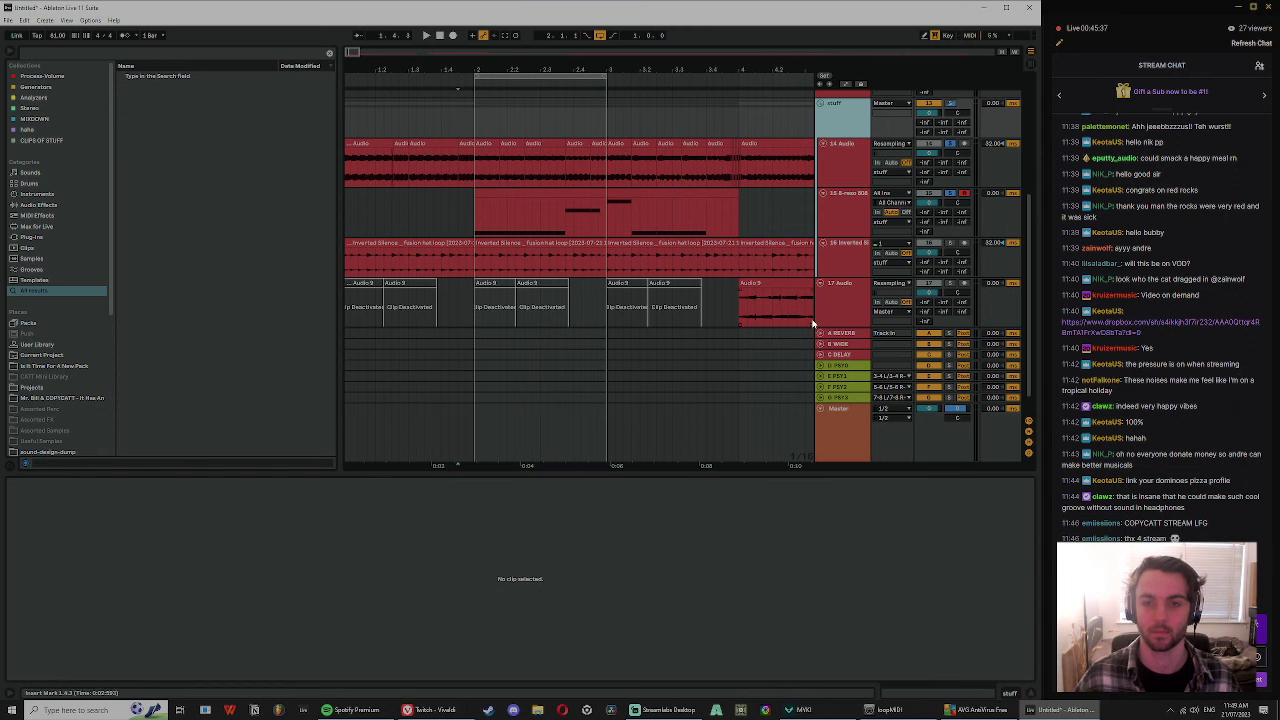
{"action": "left_click", "coordinate": [850, 283]}
{"action": "key", "text": "Delete"}
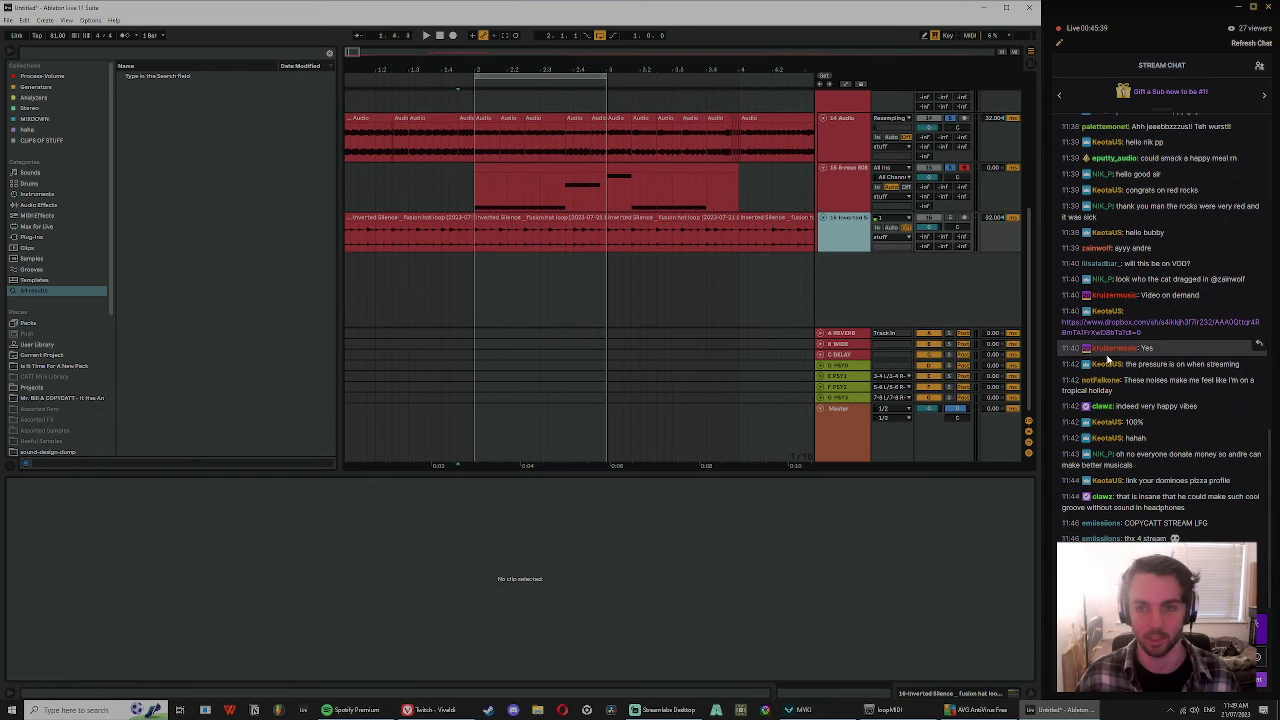
- Collapse the two jazz_bluenote tracks and the Granulator track in the arrangement
{"action": "left_click_drag", "start_coordinate": [1029, 334], "coordinate": [1029, 240]}
{"action": "left_click", "coordinate": [824, 249]}
{"action": "left_click", "coordinate": [856, 184], "text": "shift"}
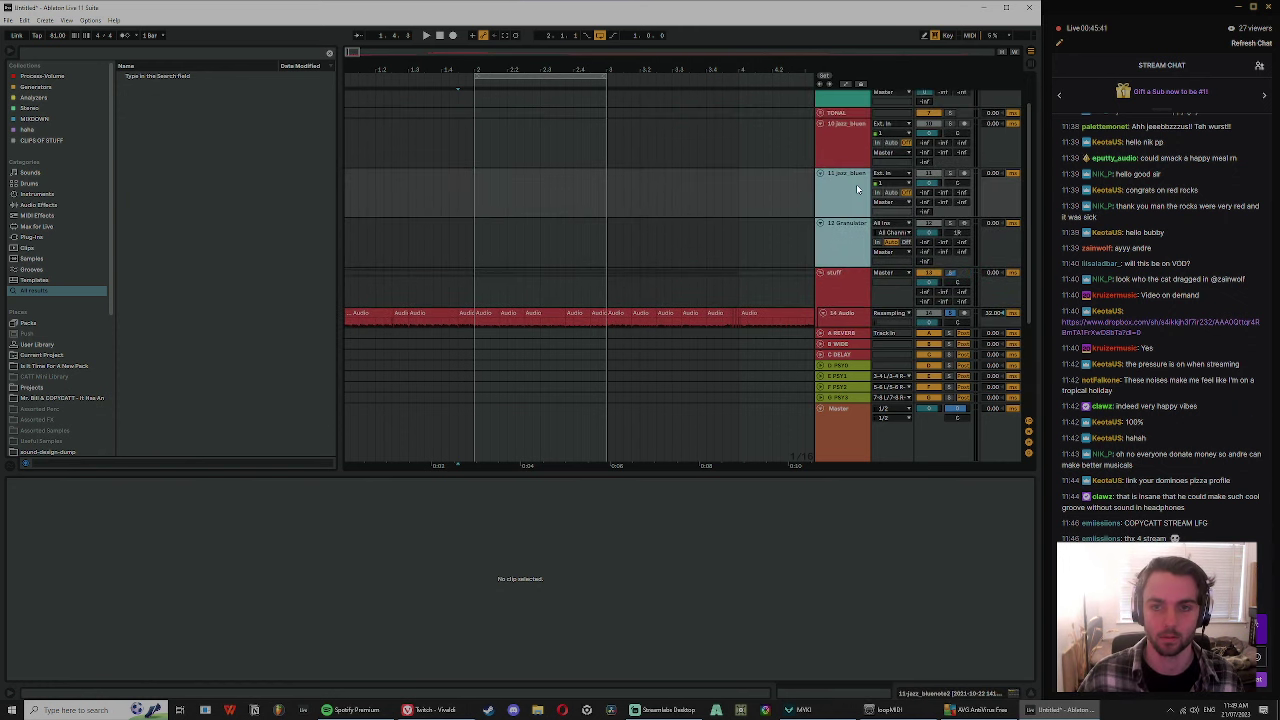
{"action": "scroll", "coordinate": [879, 209], "scroll_direction": "up", "scroll_amount": 1}
{"action": "left_click", "coordinate": [831, 190]}
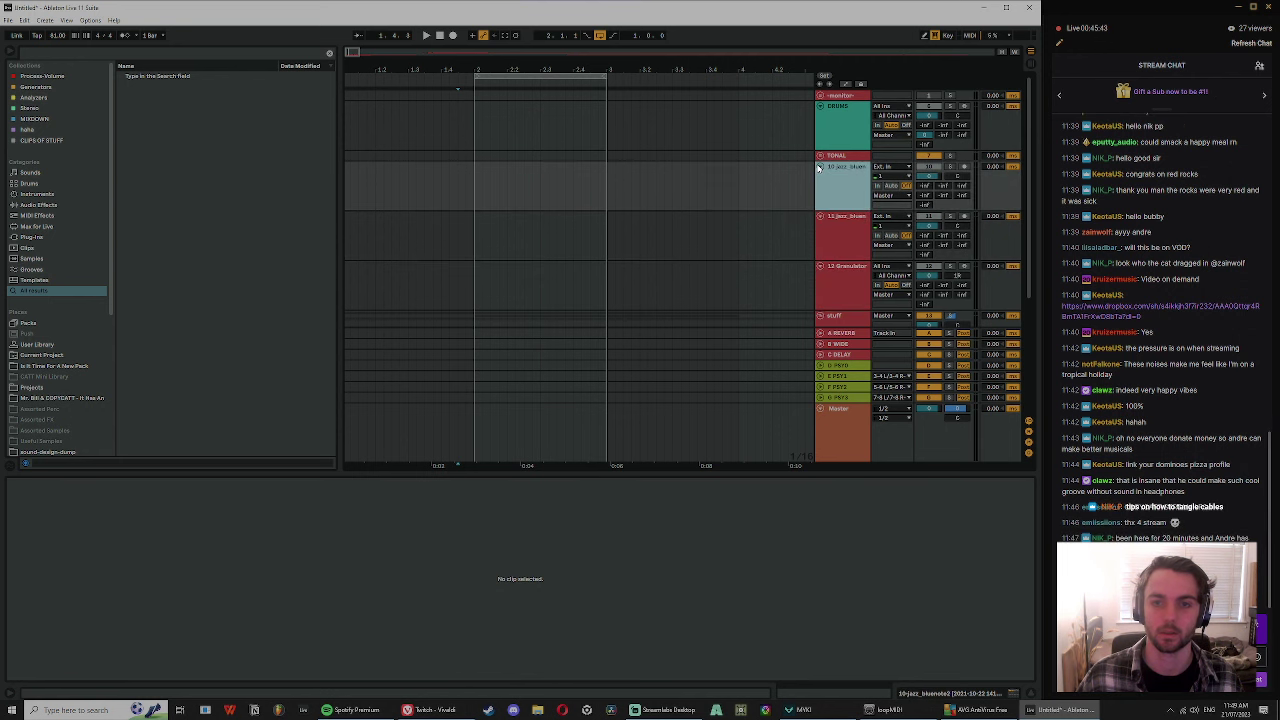
{"action": "left_click", "coordinate": [820, 167]}
{"action": "left_click", "coordinate": [821, 177]}
{"action": "left_click", "coordinate": [821, 188]}
- Copy both Kickstart 2 devices from the TONAL group onto the stuff group
{"action": "left_click", "coordinate": [836, 156]}
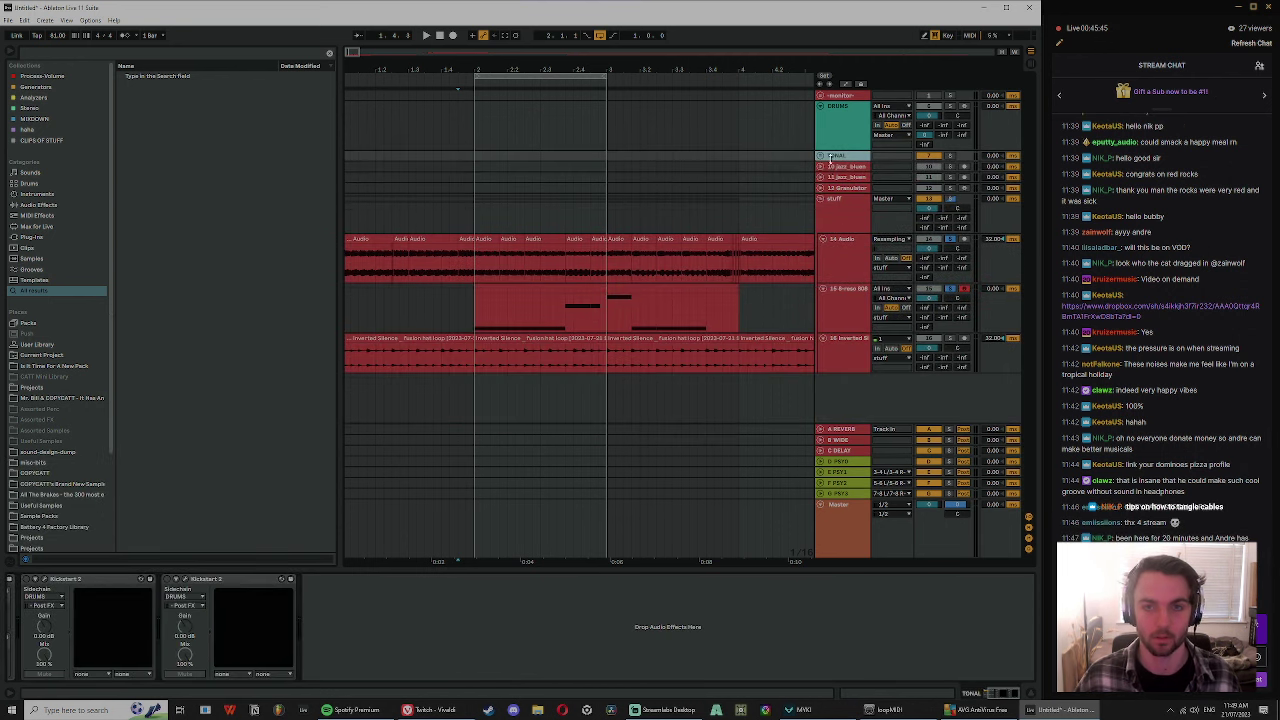
{"action": "left_click", "coordinate": [217, 578]}
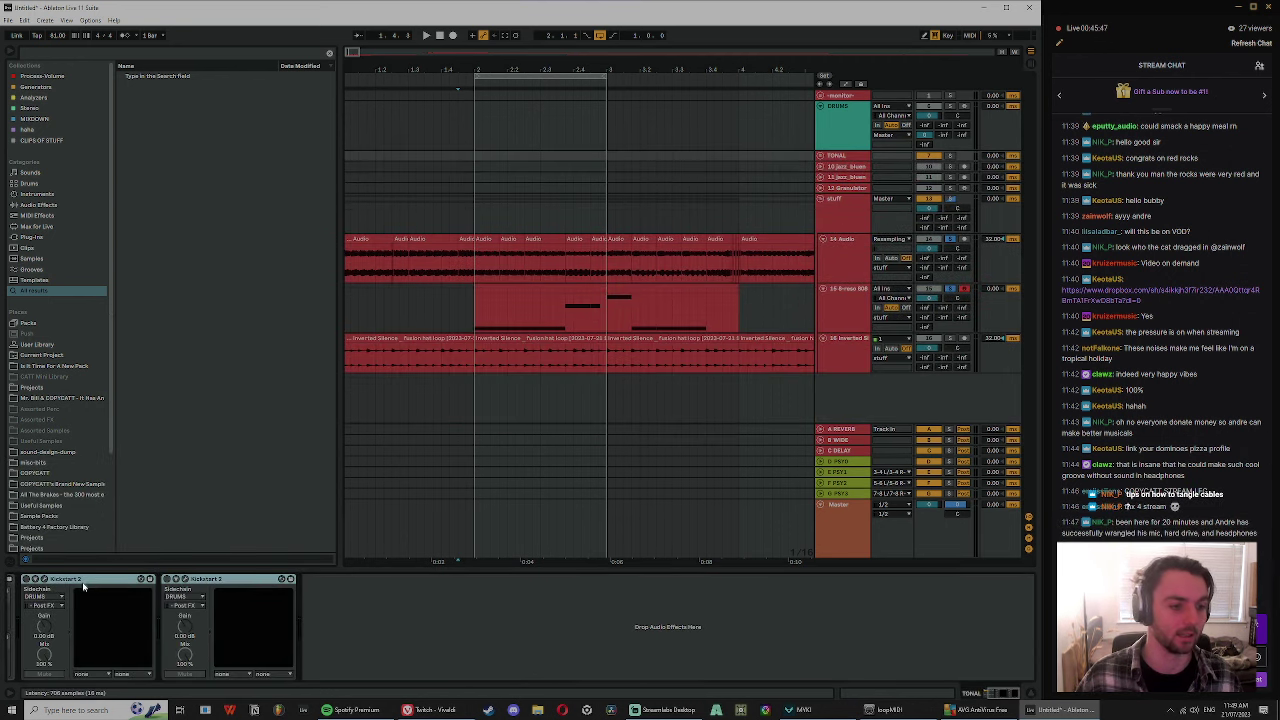
{"action": "left_click", "coordinate": [832, 212]}
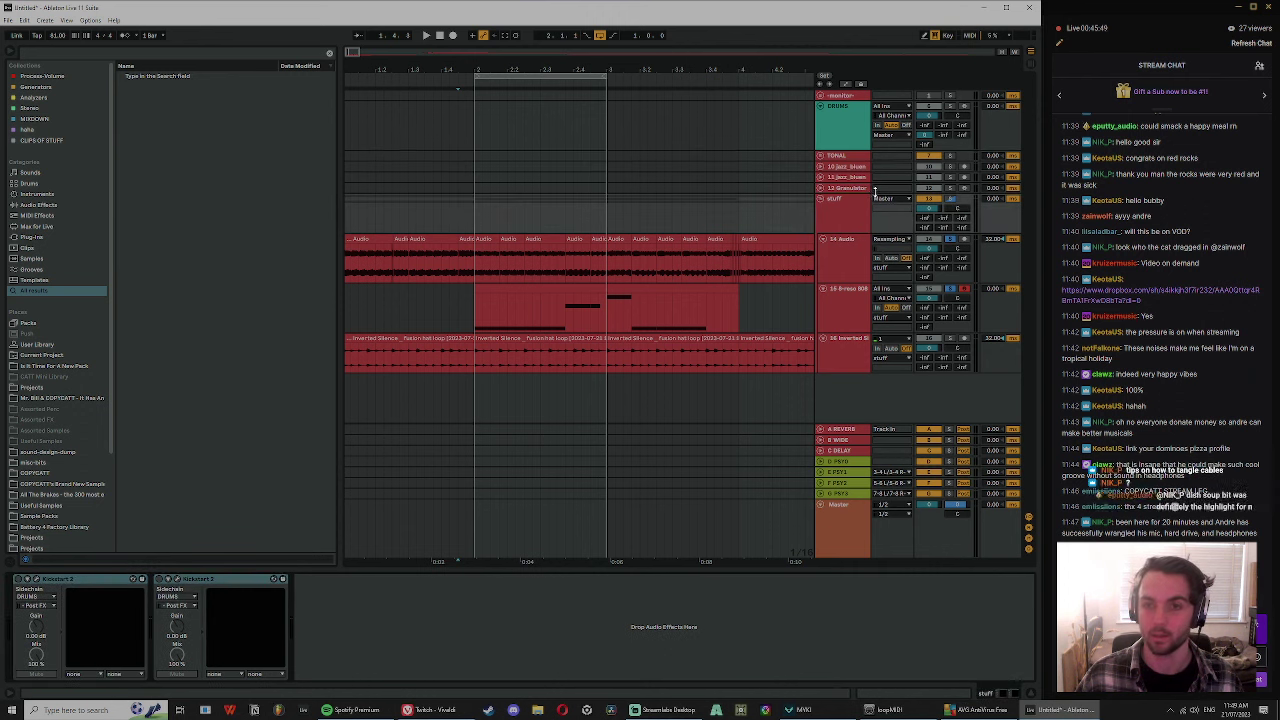
- Ungroup the TONAL group so its jazz_bluenote and Granulator tracks stand on their own
{"action": "left_click", "coordinate": [877, 198]}
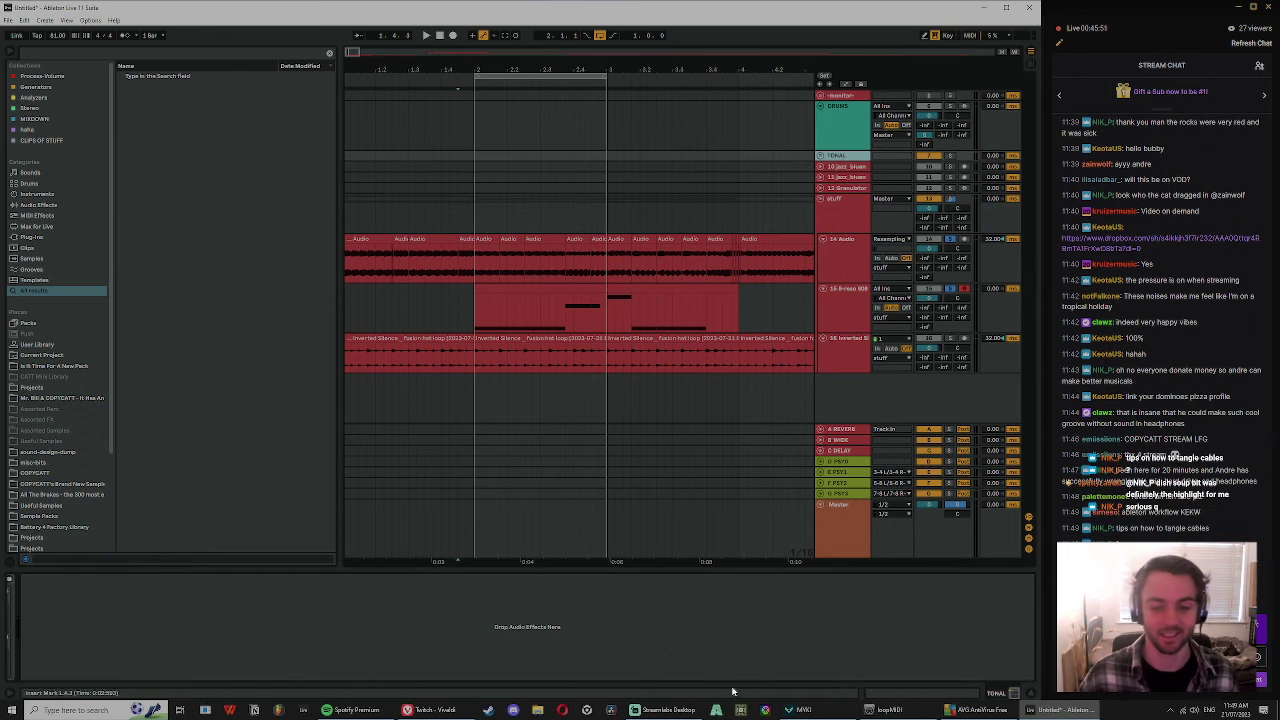
{"action": "left_click", "coordinate": [990, 697]}
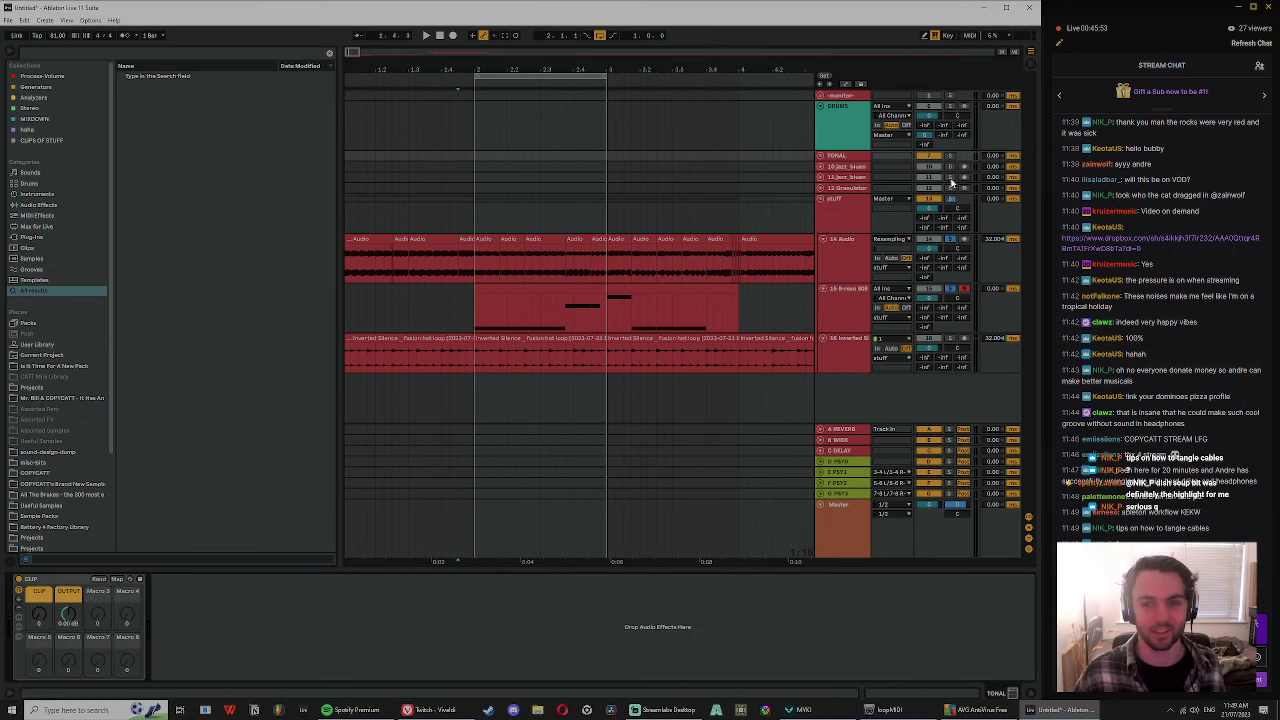
{"action": "left_click", "coordinate": [854, 133]}
{"action": "left_click", "coordinate": [859, 158]}
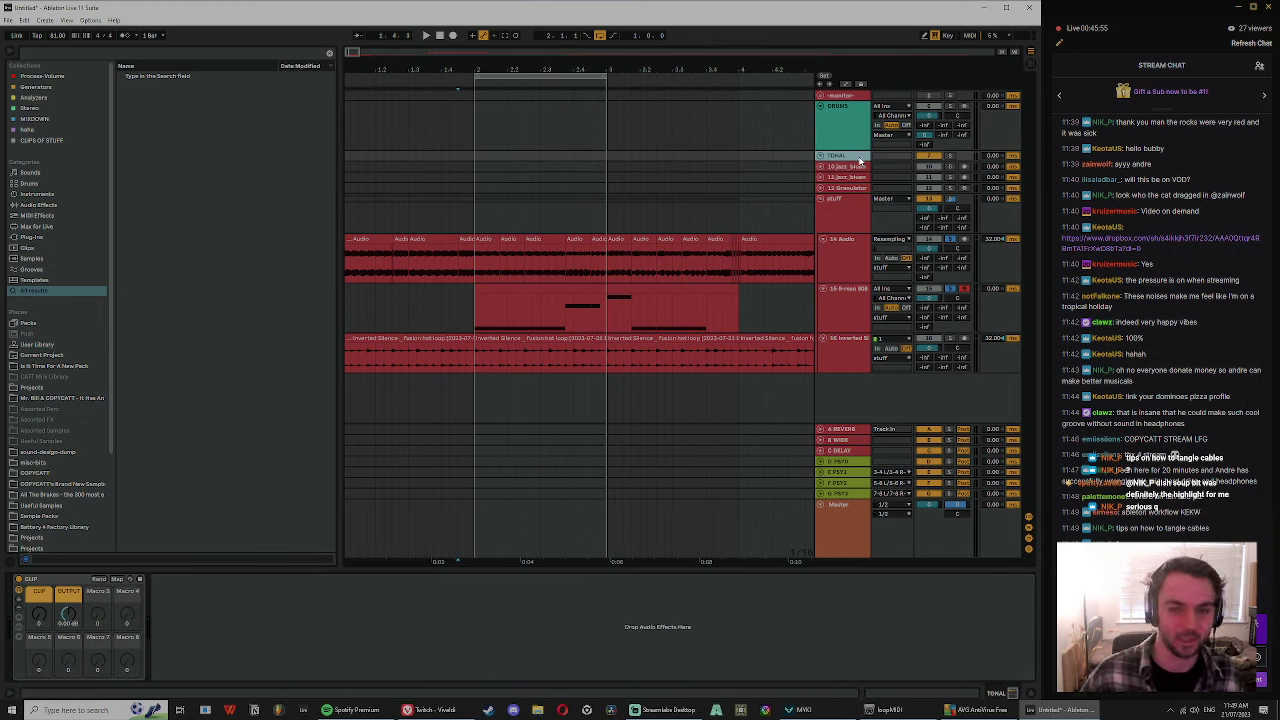
{"action": "key", "text": "ctrl+shift+g"}
- Turn on both Kickstart 2 devices on the stuff group
{"action": "left_click", "coordinate": [836, 208]}
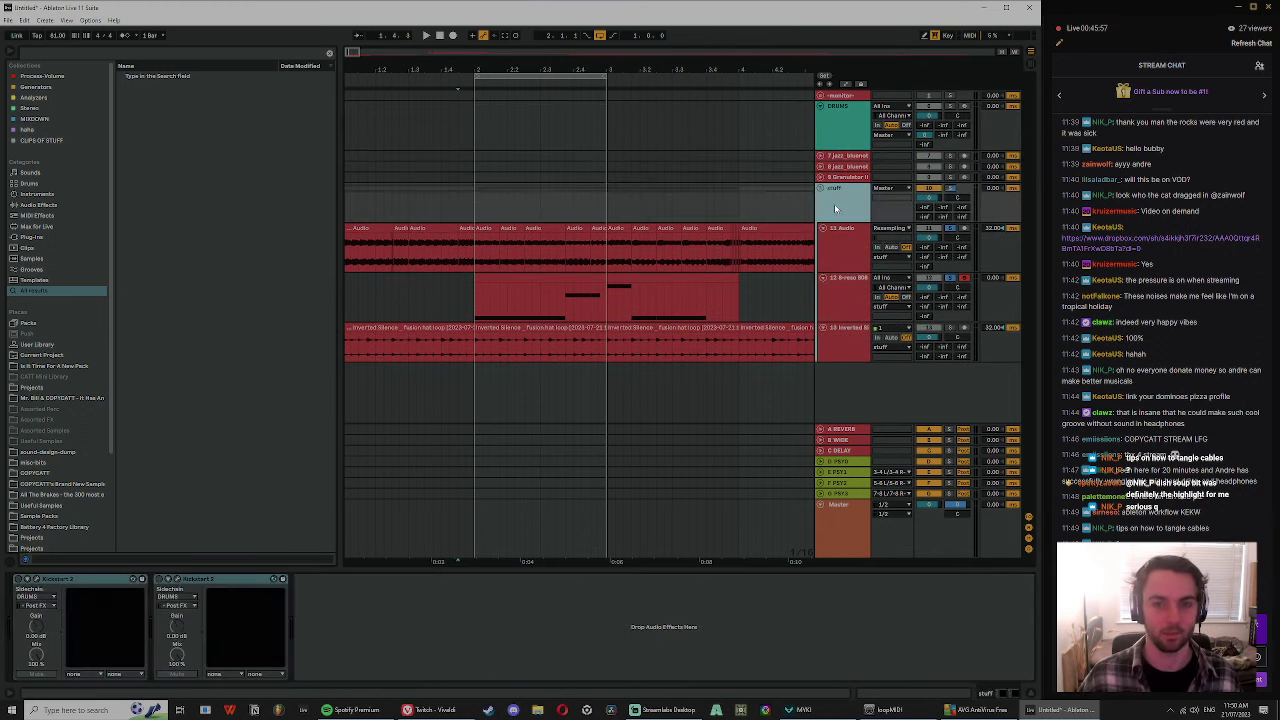
{"action": "left_click", "coordinate": [212, 592]}
{"action": "left_click", "coordinate": [95, 584]}
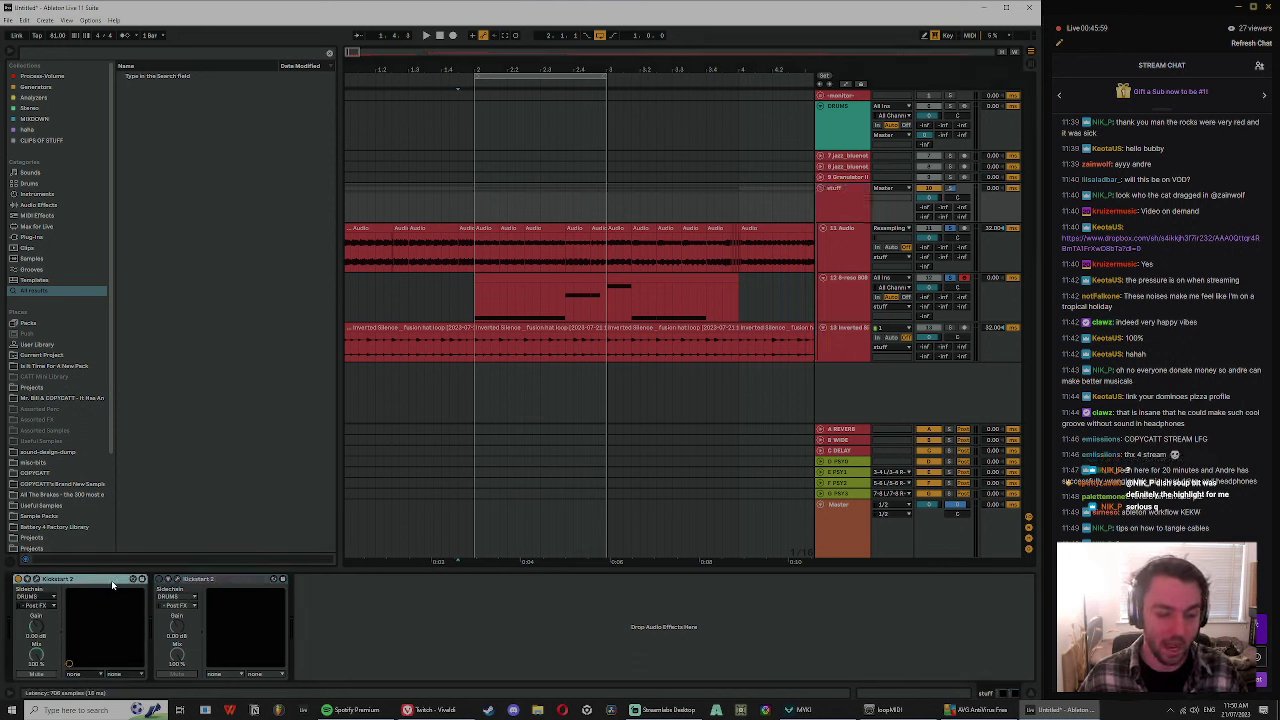
{"action": "left_click", "coordinate": [232, 582]}
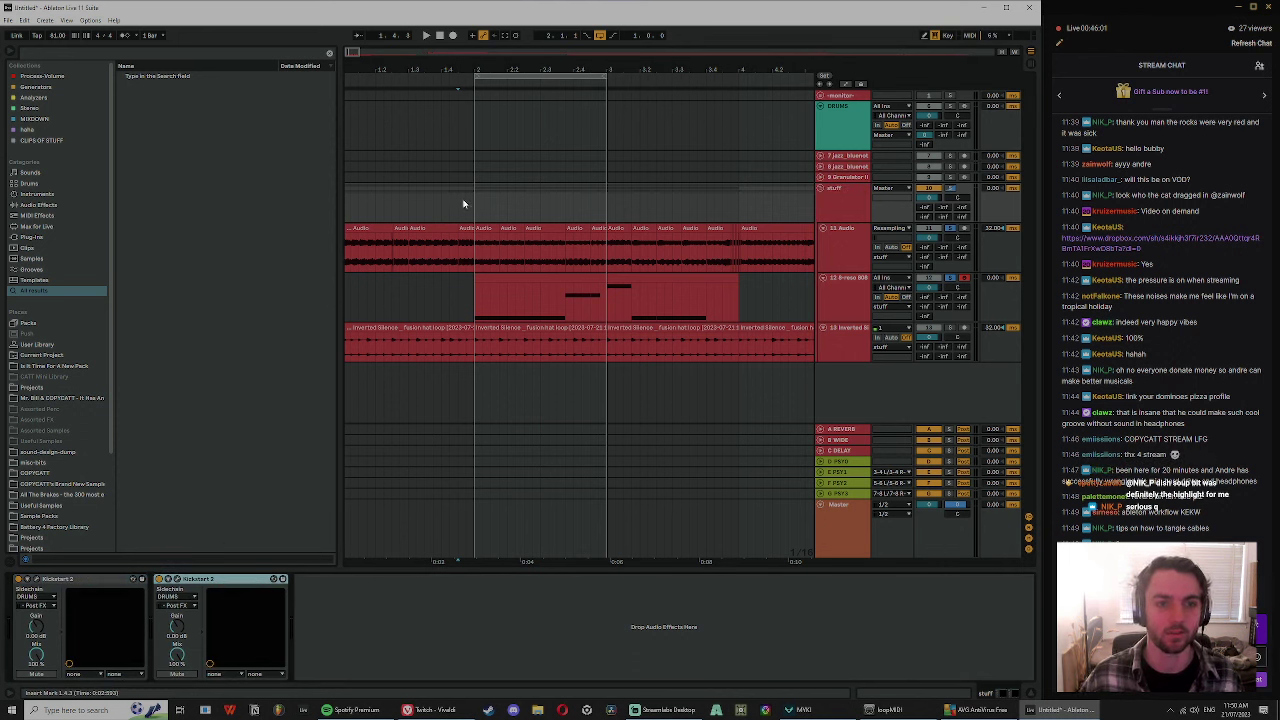
- Search the browser for load and replace the drum rack's Kick Sub 808 sample with the loaded_kick sample dated 2022-12-02
{"action": "left_click", "coordinate": [821, 130]}
{"action": "key", "text": "space"}
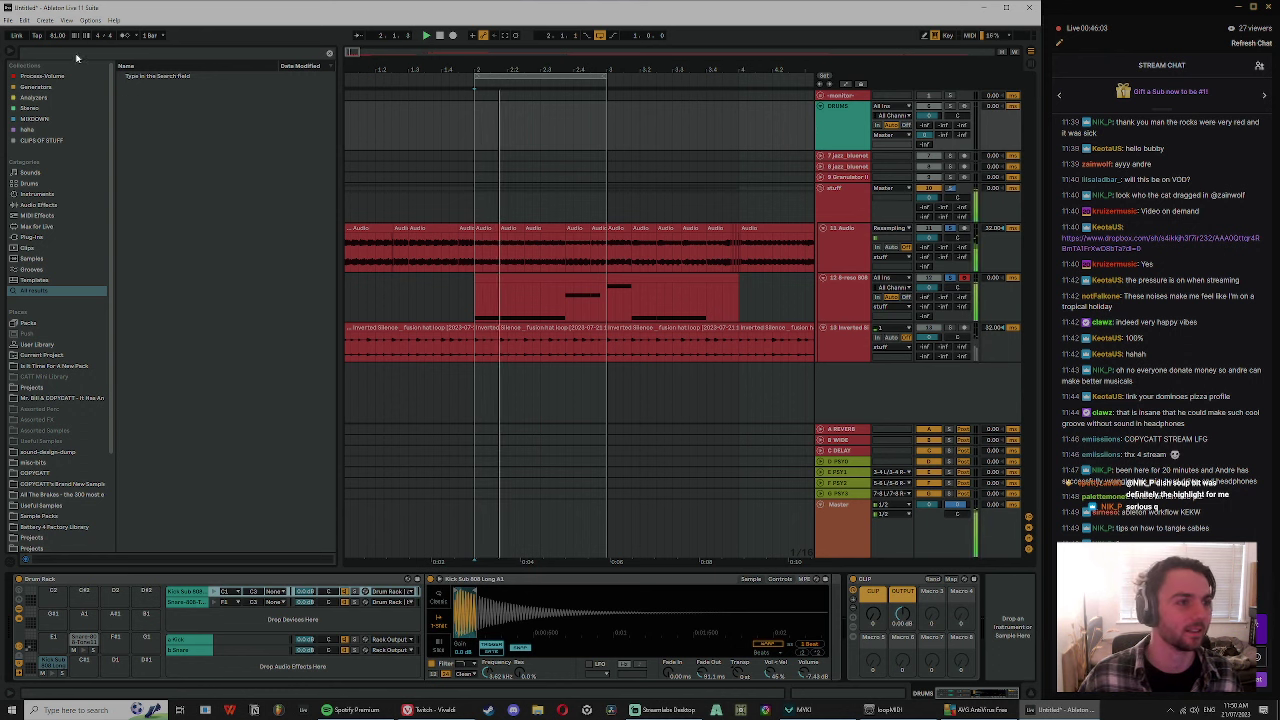
{"action": "left_click", "coordinate": [330, 53]}
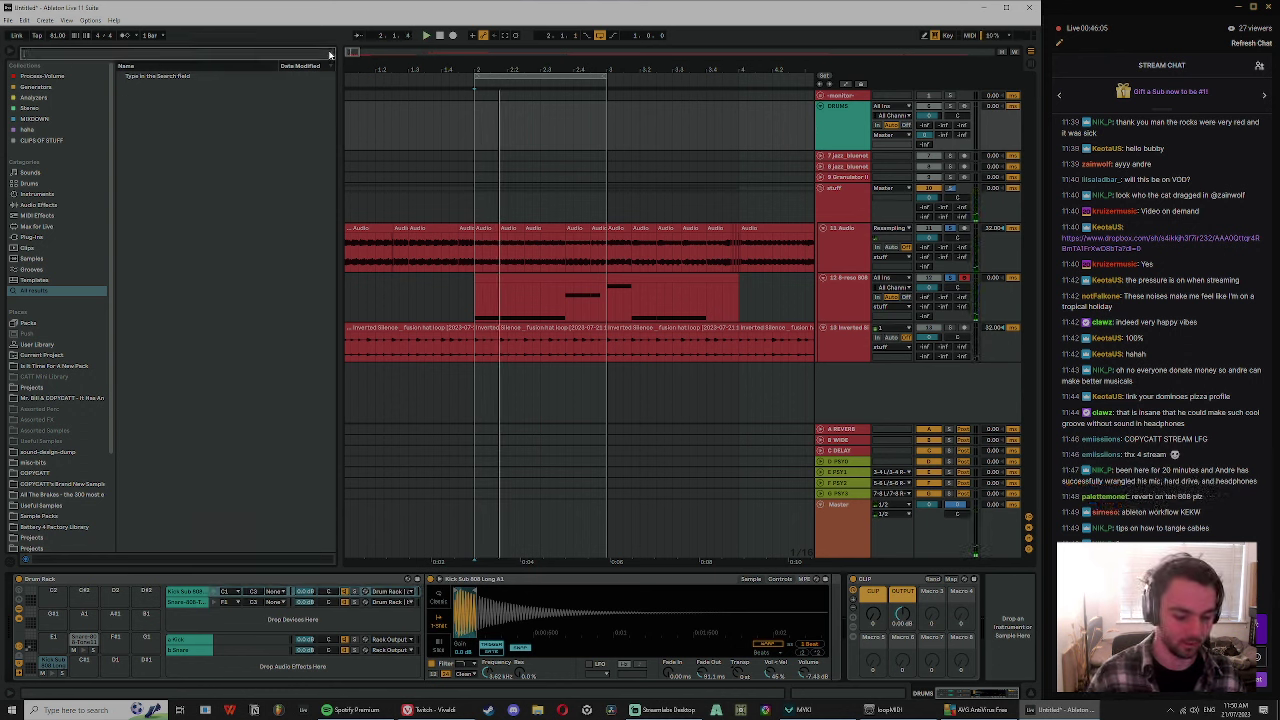
{"action": "type", "text": "kick"}
{"action": "left_click", "coordinate": [176, 140]}
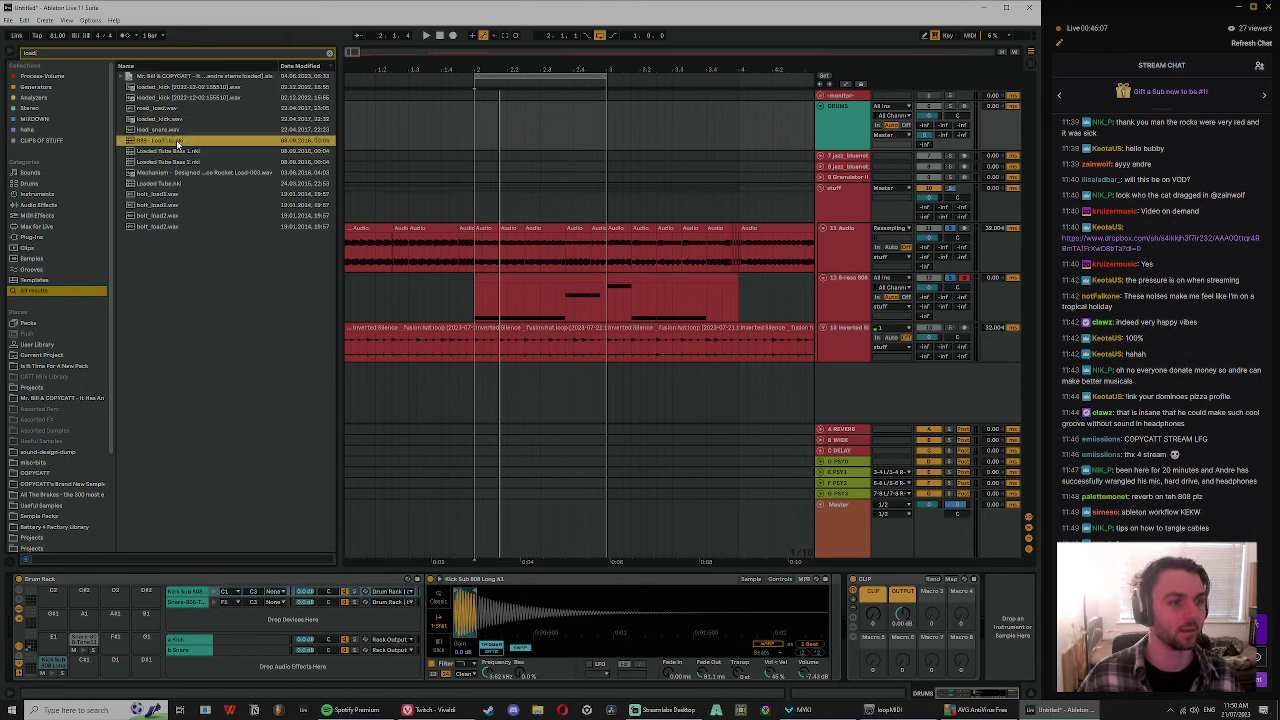
{"action": "left_click", "coordinate": [173, 95]}
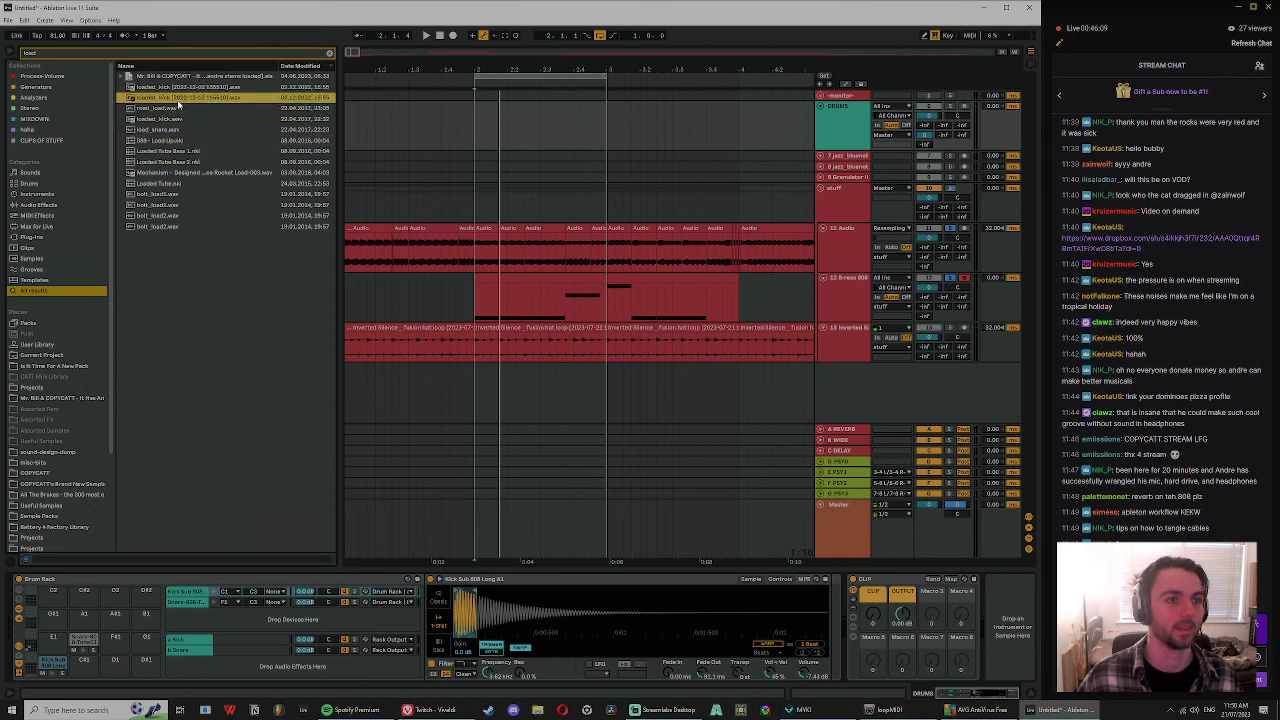
{"action": "left_click_drag", "start_coordinate": [50, 674], "coordinate": [51, 673]}
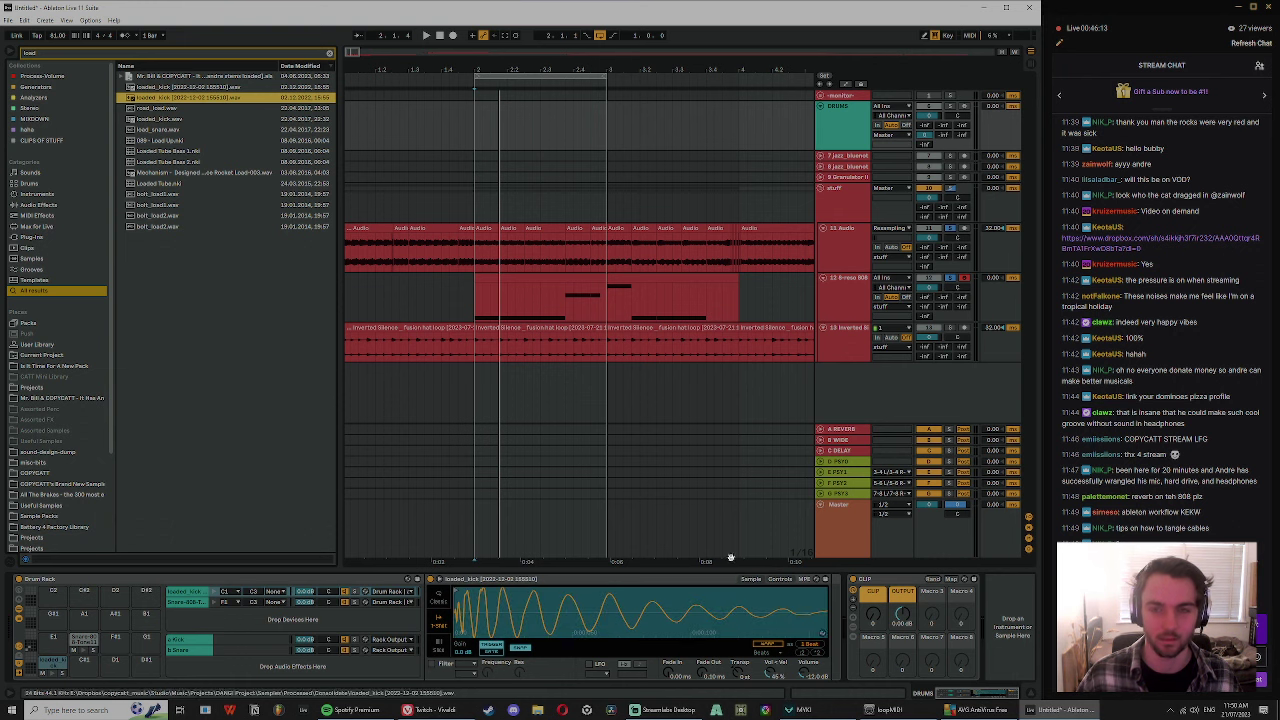
- Arm the DRUMS track, play the new kick over the loop, and select bar 2 on that track
{"action": "left_click", "coordinate": [948, 108]}
{"action": "left_click", "coordinate": [964, 106]}
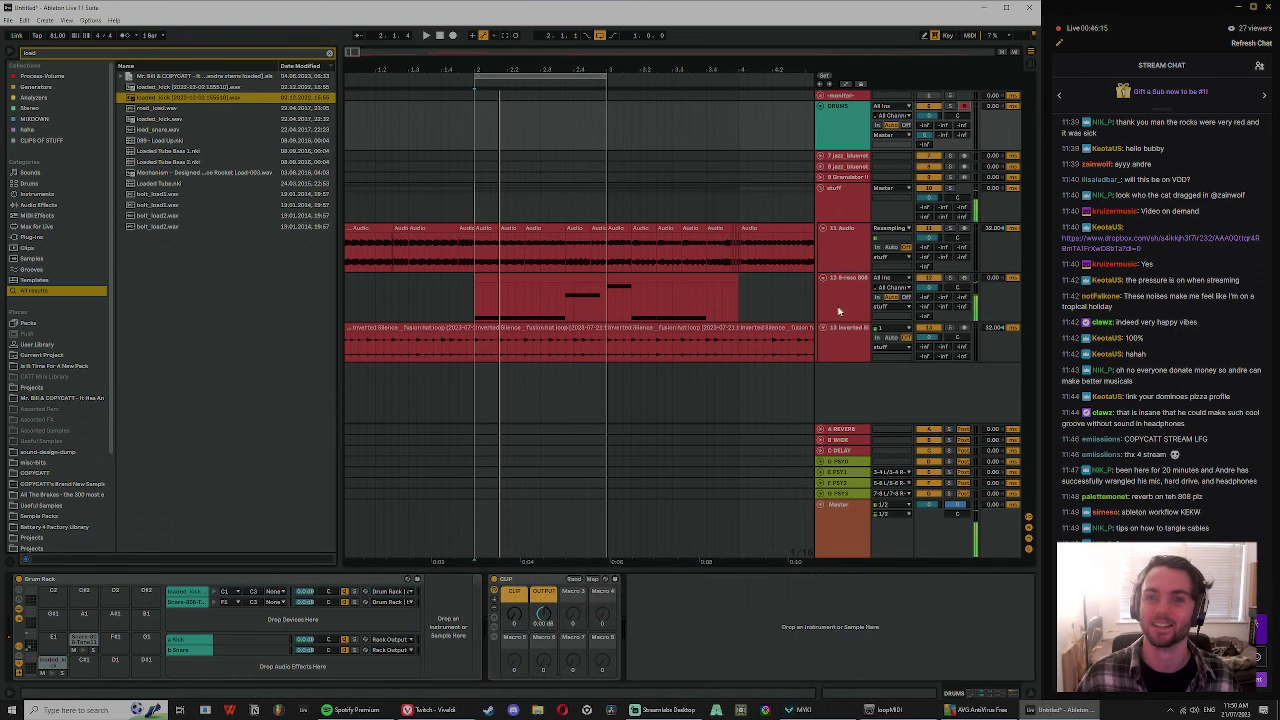
{"action": "key", "text": "a"}
{"action": "key", "text": "space"}
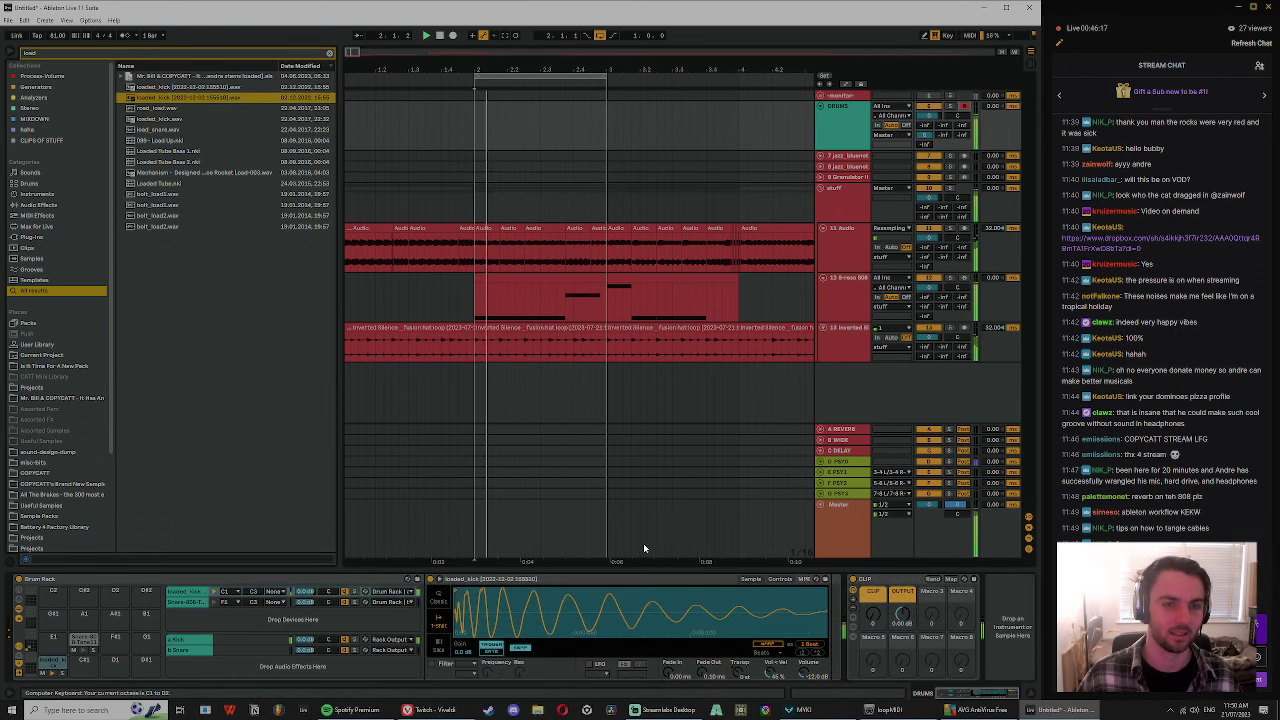
{"action": "left_click_drag", "start_coordinate": [474, 117], "coordinate": [607, 117]}
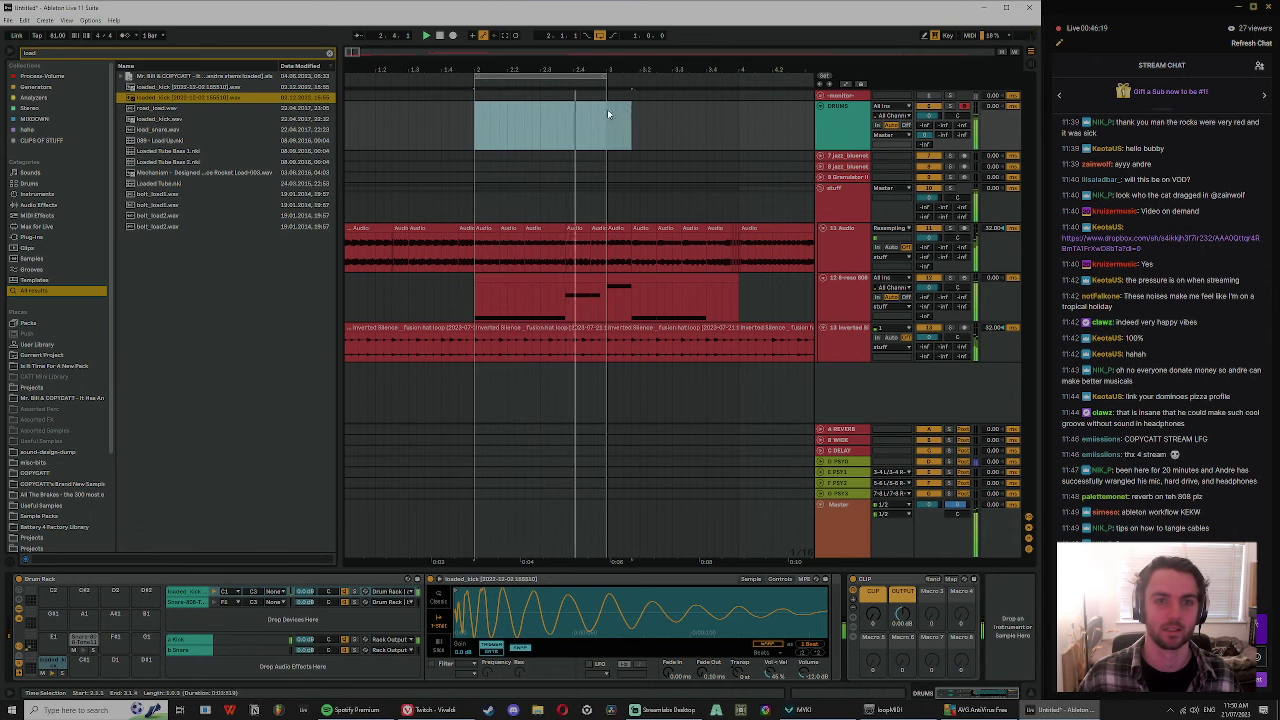
- Open Kickstart 2 on the stuff group and shorten its ducking curve while the kick plays
{"action": "left_click", "coordinate": [27, 579]}
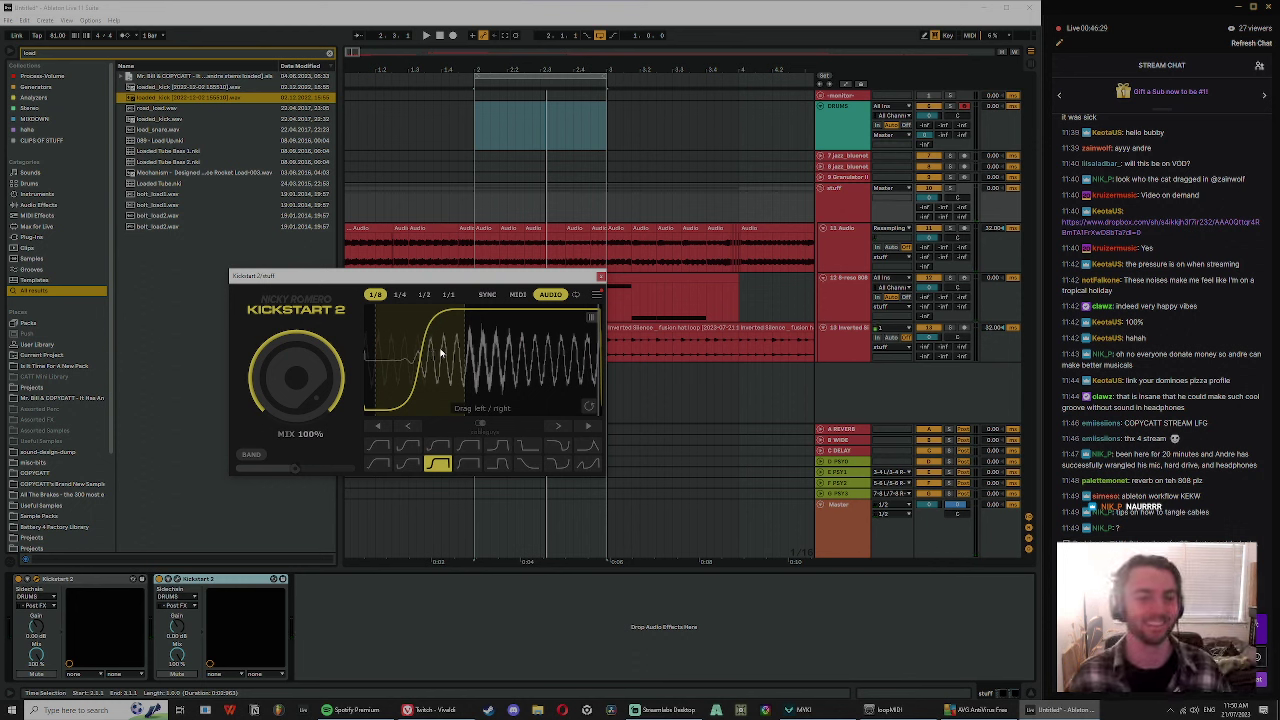
{"action": "left_click", "coordinate": [843, 139]}
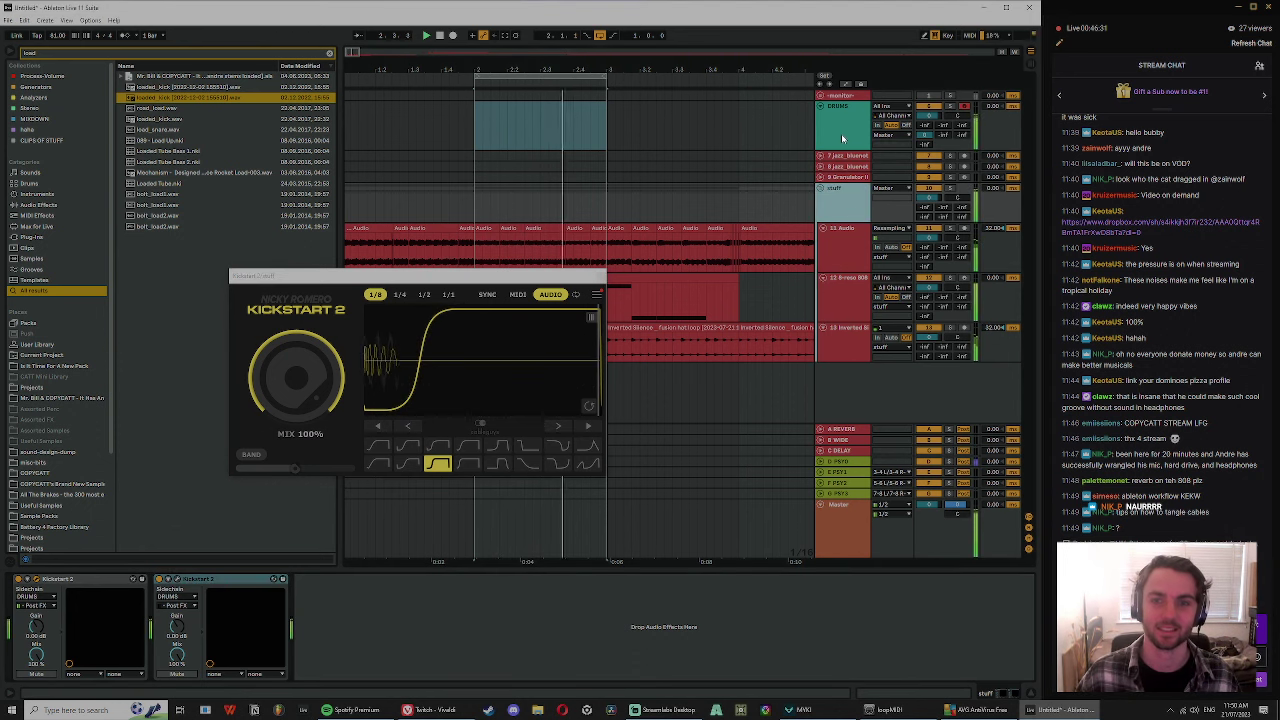
{"action": "left_click_drag", "start_coordinate": [448, 340], "coordinate": [438, 341]}
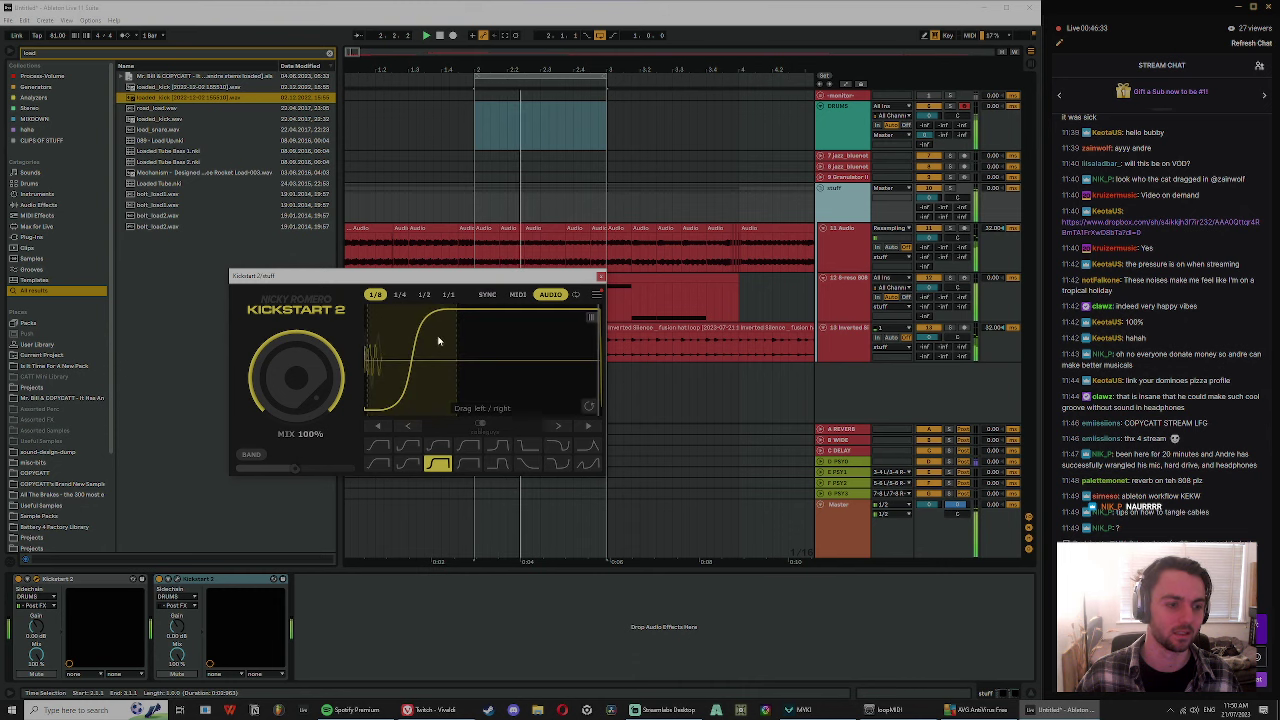
- Trim the end of the loaded_kick sample in the DRUMS rack and lengthen its fade-out to about 65 ms
{"action": "left_click", "coordinate": [845, 124]}
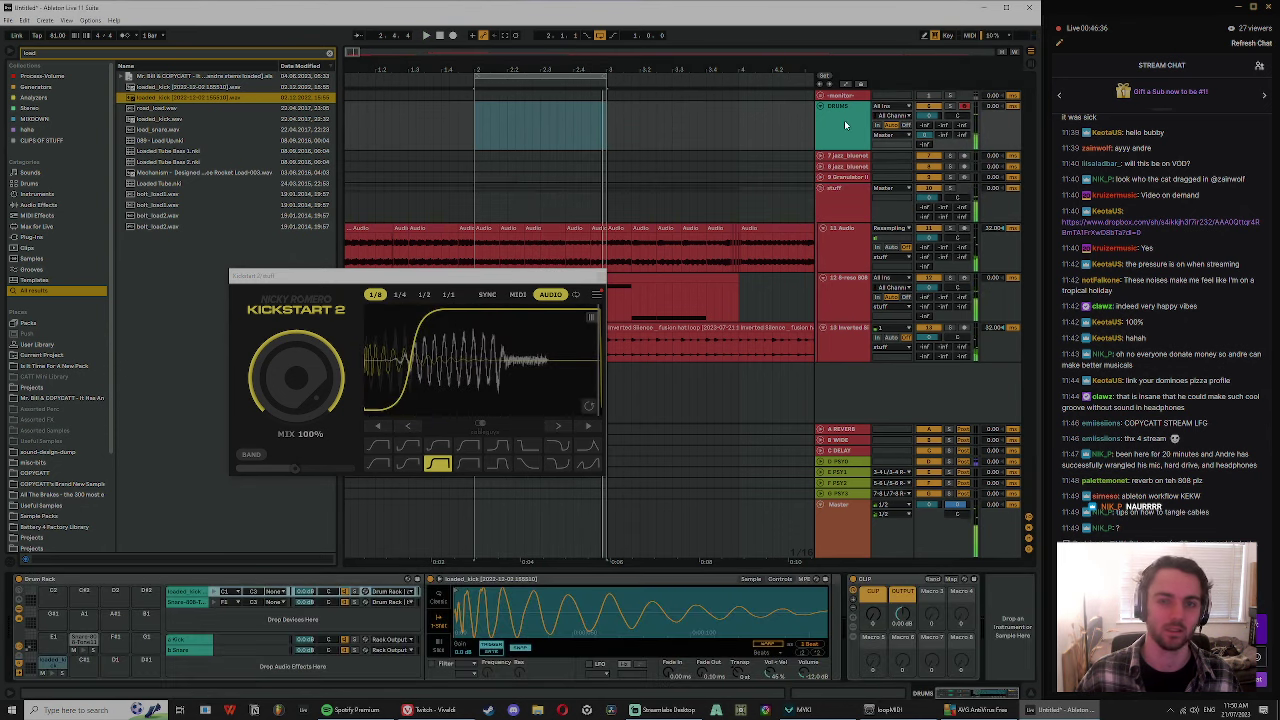
{"action": "left_click", "coordinate": [439, 600]}
{"action": "left_click", "coordinate": [442, 625]}
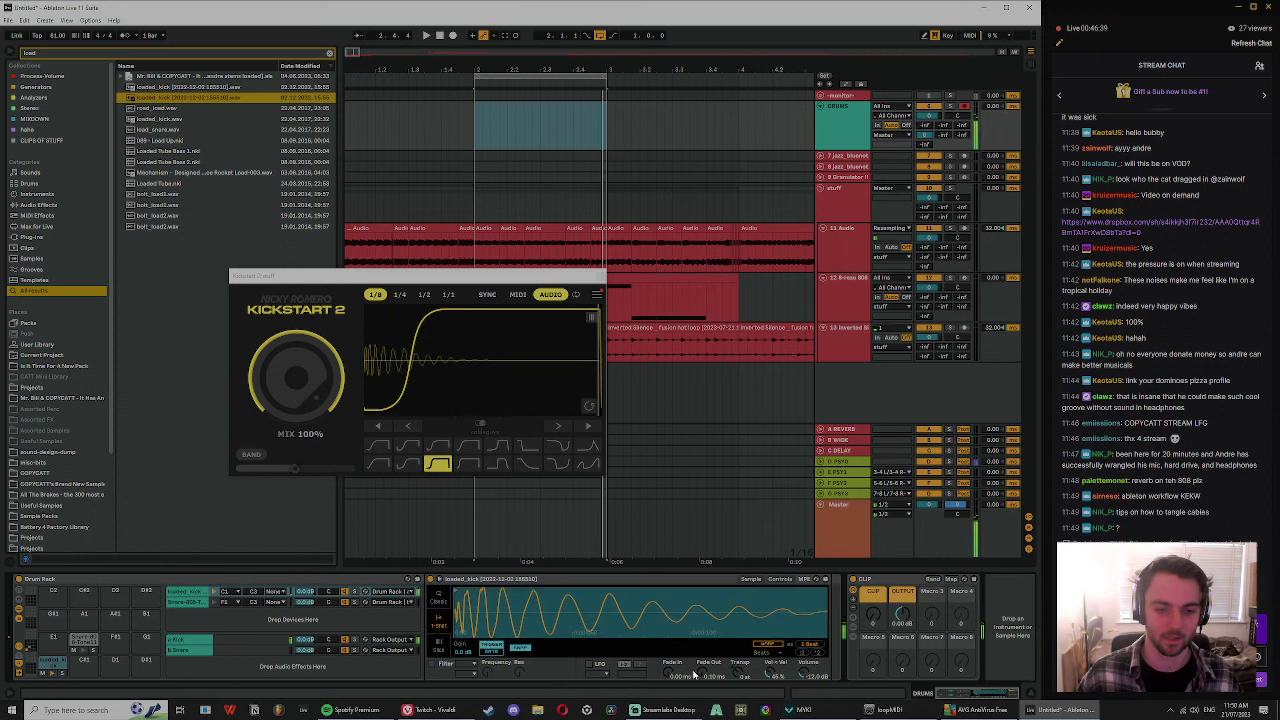
{"action": "mouse_move", "coordinate": [709, 673]}
{"action": "left_mouse_down"}
{"action": "mouse_move", "coordinate": [709, 650]}
{"action": "mouse_move", "coordinate": [709, 662]}
{"action": "left_mouse_up"}
{"action": "left_click_drag", "start_coordinate": [698, 609], "coordinate": [698, 580]}
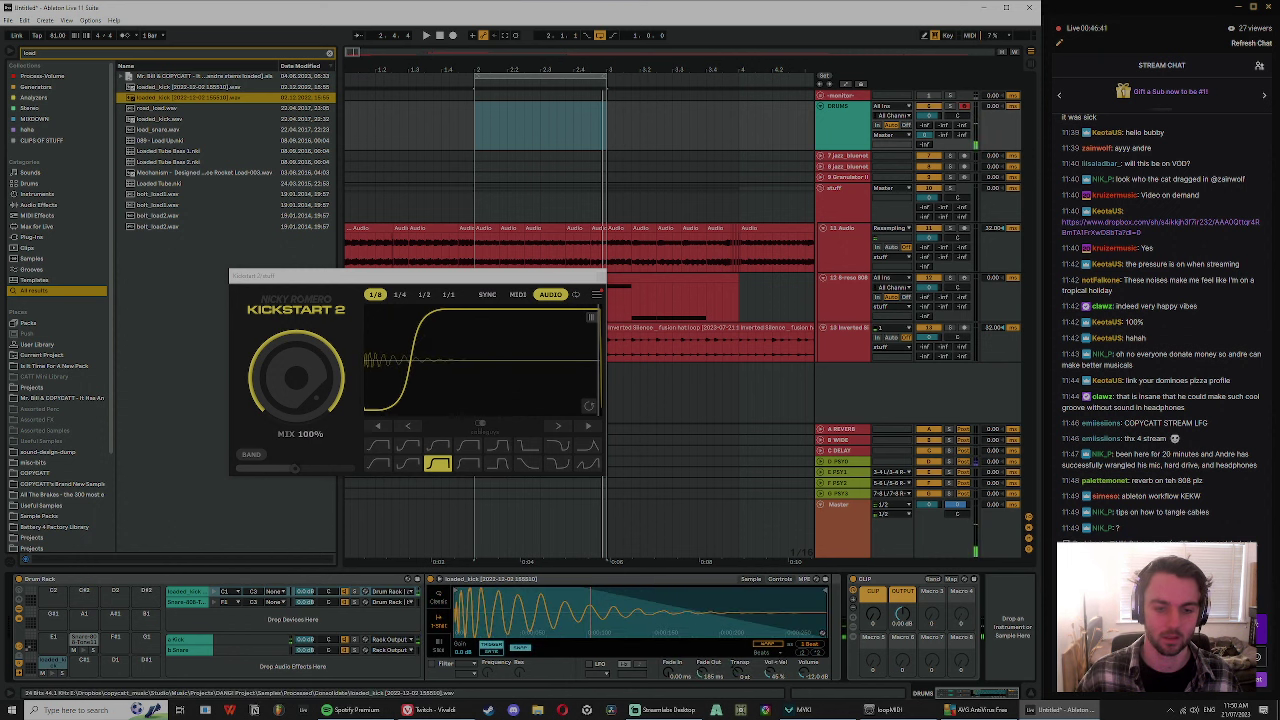
{"action": "left_click_drag", "start_coordinate": [828, 592], "coordinate": [630, 592]}
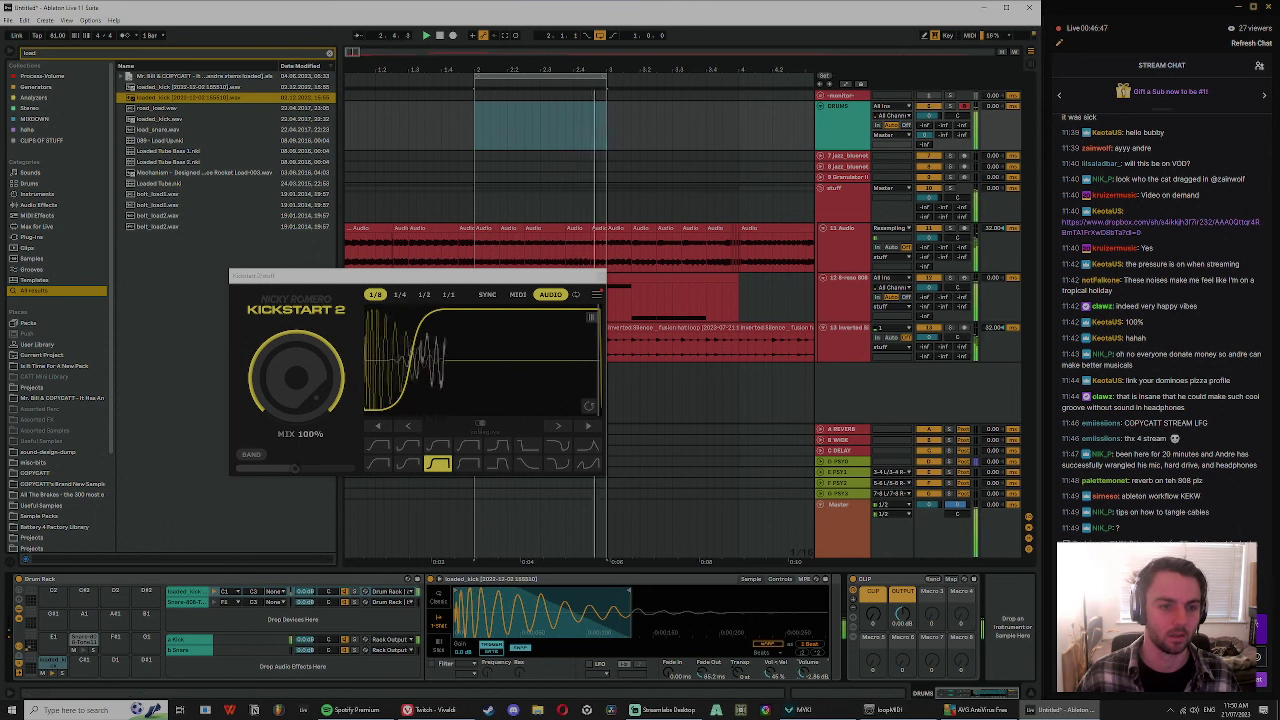
- Search the browser for speck and audition the snare samples, including speck snare and several 10-snr_speck versions
{"action": "left_click", "coordinate": [329, 54]}
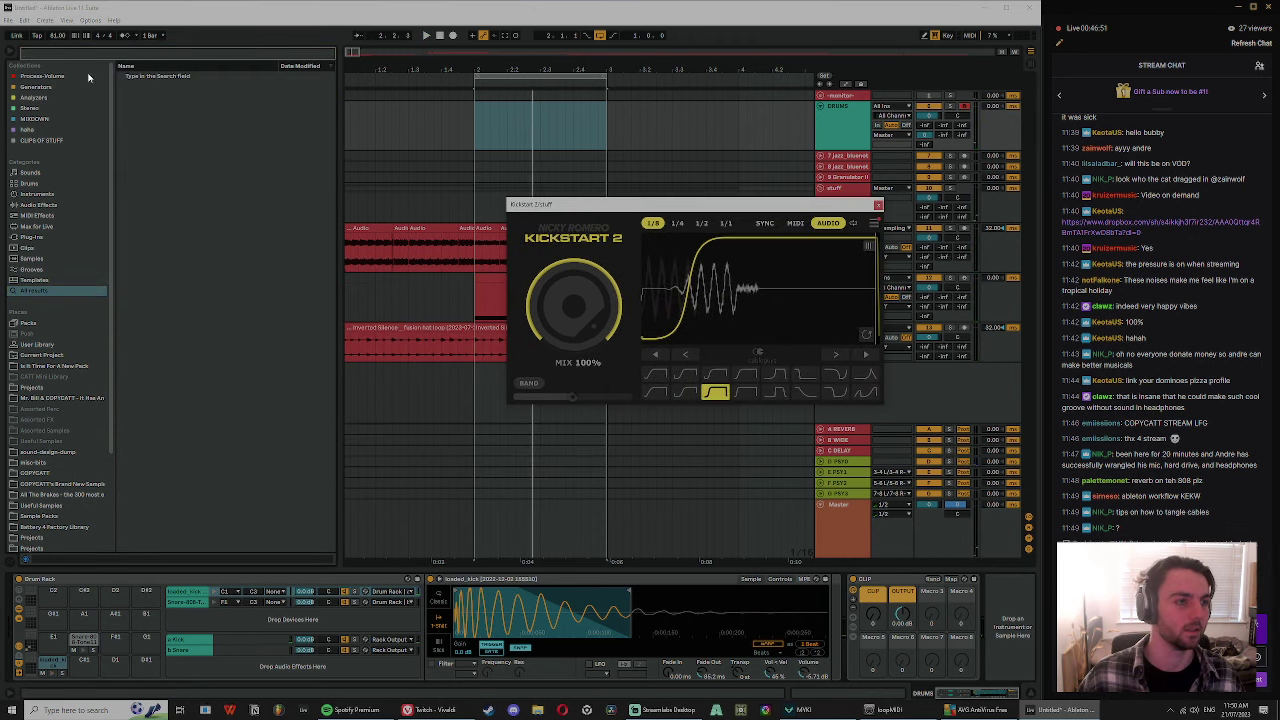
{"action": "left_click", "coordinate": [63, 53]}
{"action": "type", "text": "speck"}
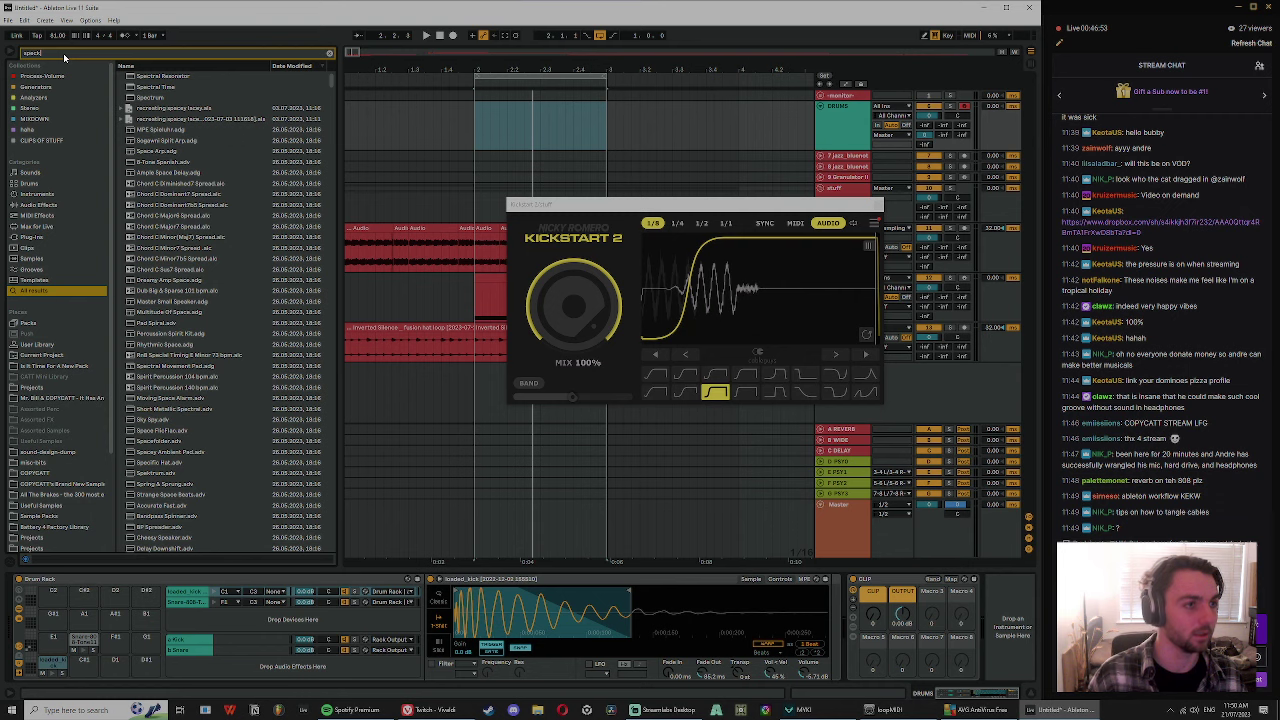
{"action": "left_click", "coordinate": [157, 88]}
{"action": "left_click", "coordinate": [173, 108]}
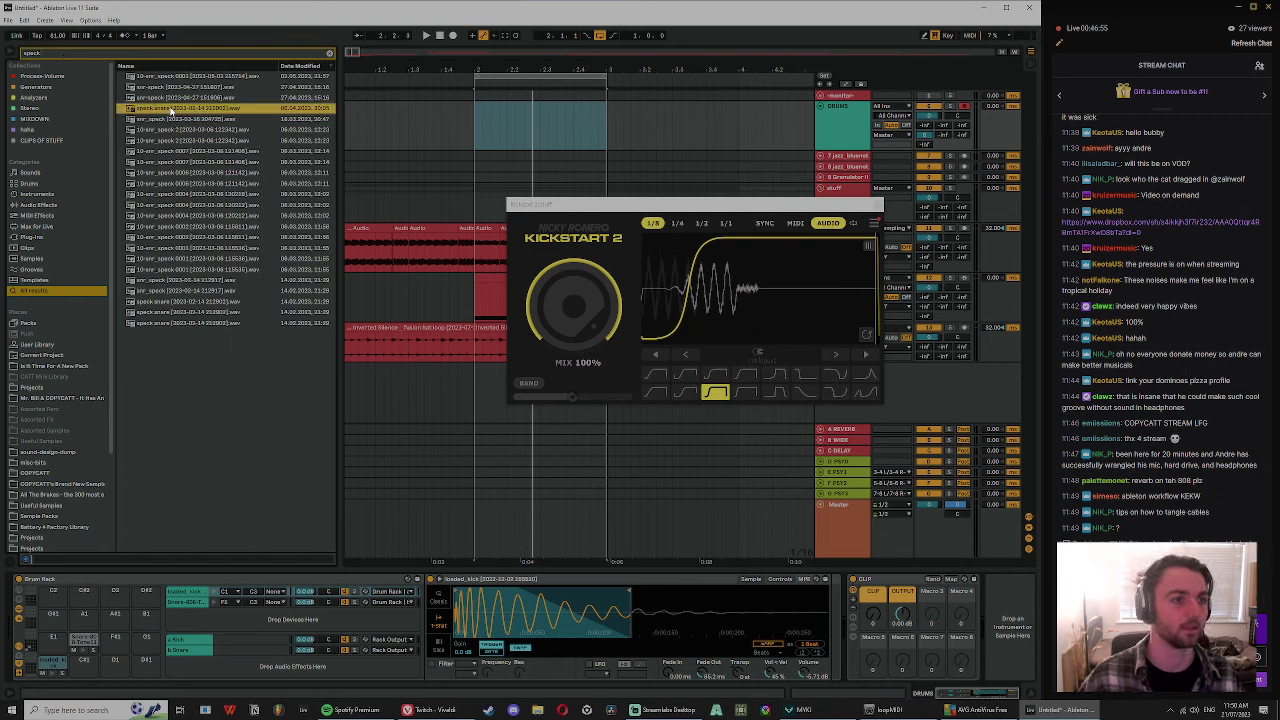
{"action": "left_click", "coordinate": [190, 173]}
{"action": "left_click", "coordinate": [176, 131]}
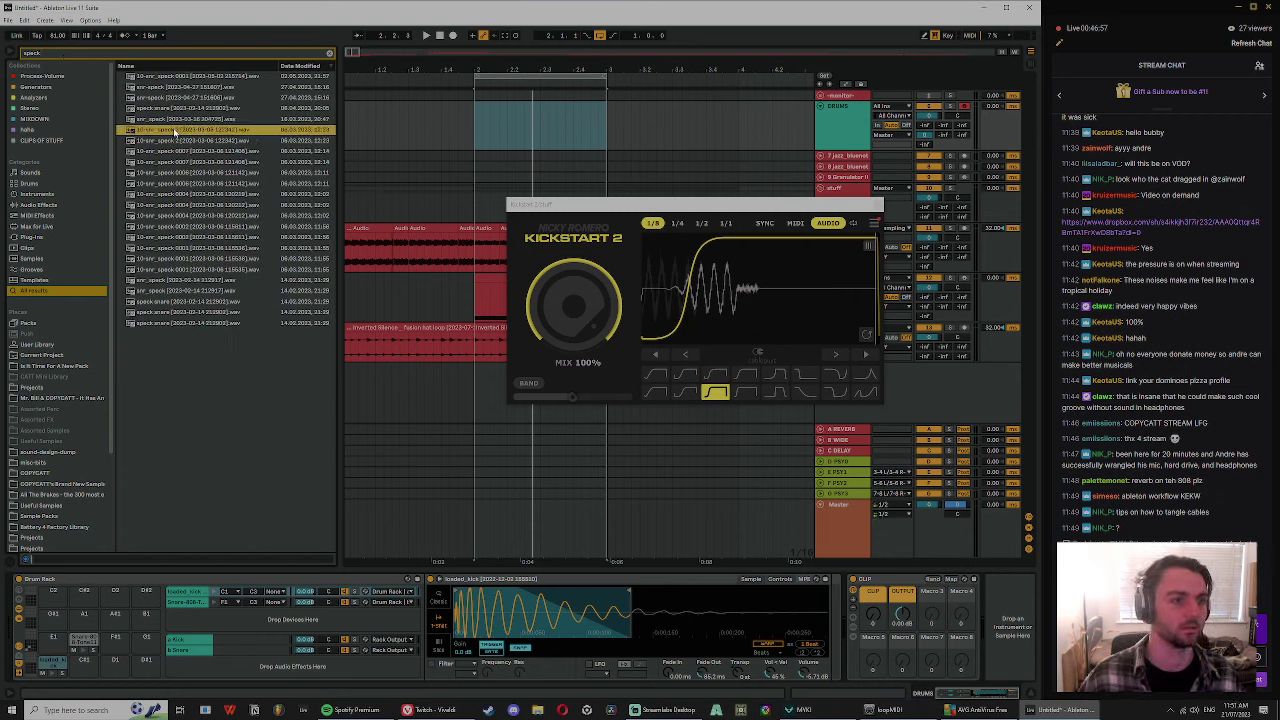
{"action": "left_click", "coordinate": [190, 173]}
{"action": "left_click", "coordinate": [194, 196]}
{"action": "left_click", "coordinate": [196, 173]}
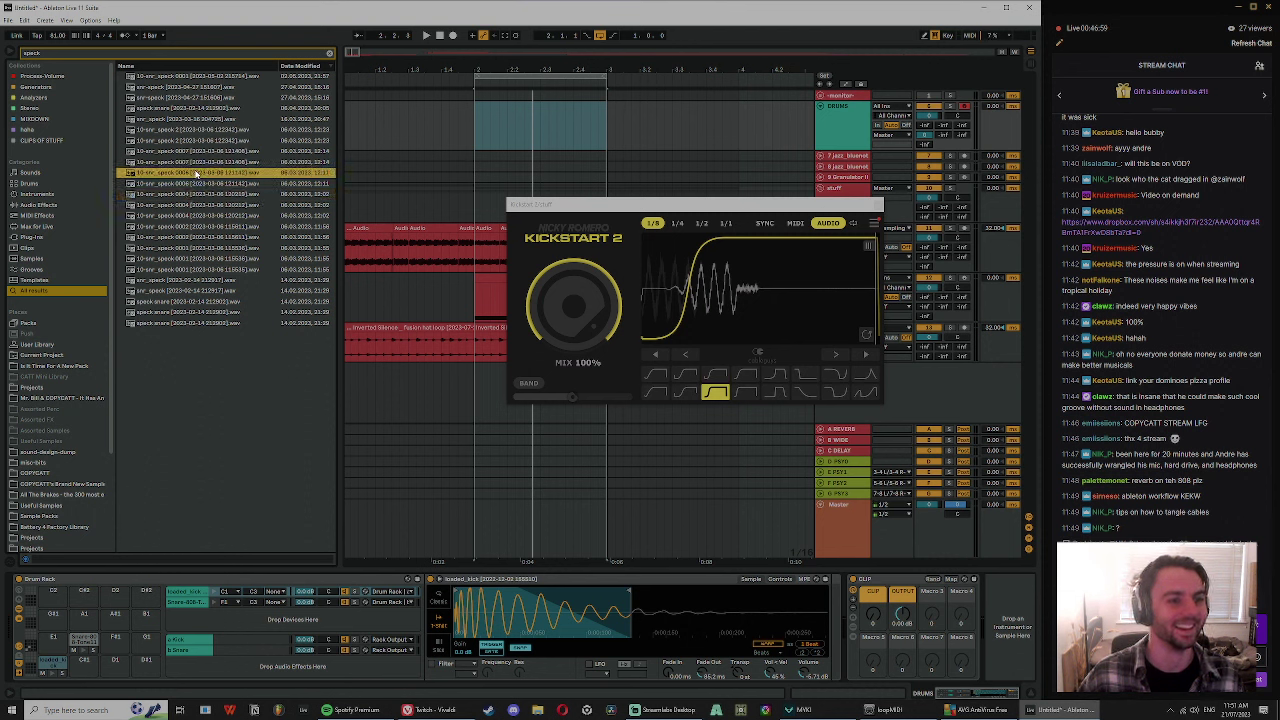
{"action": "left_click", "coordinate": [215, 163]}
{"action": "left_click", "coordinate": [202, 175]}
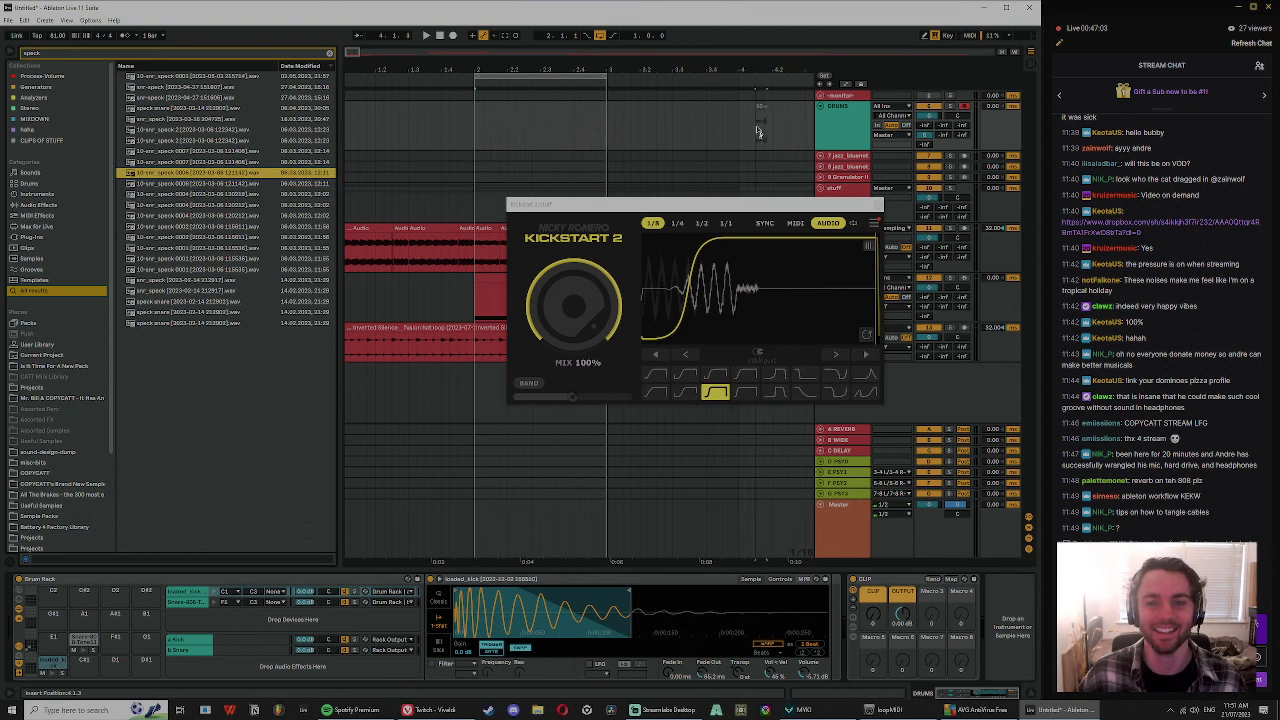
- Place the 10-snr_speck 0006 sample on a new audio track just after bar 4 and solo it to examine its waveform
{"action": "left_click", "coordinate": [746, 418]}
{"action": "left_click_drag", "start_coordinate": [744, 418], "coordinate": [746, 416]}
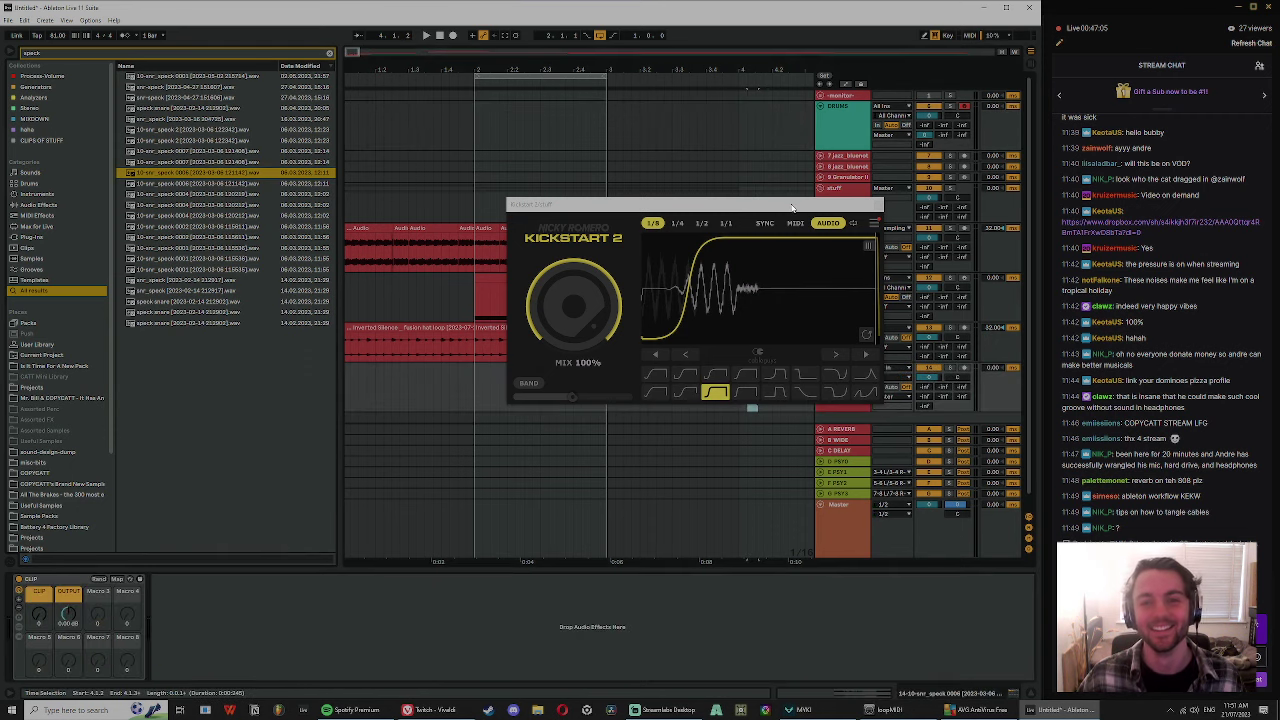
{"action": "left_click_drag", "start_coordinate": [716, 204], "coordinate": [323, 29]}
{"action": "left_click_drag", "start_coordinate": [758, 66], "coordinate": [749, 72]}
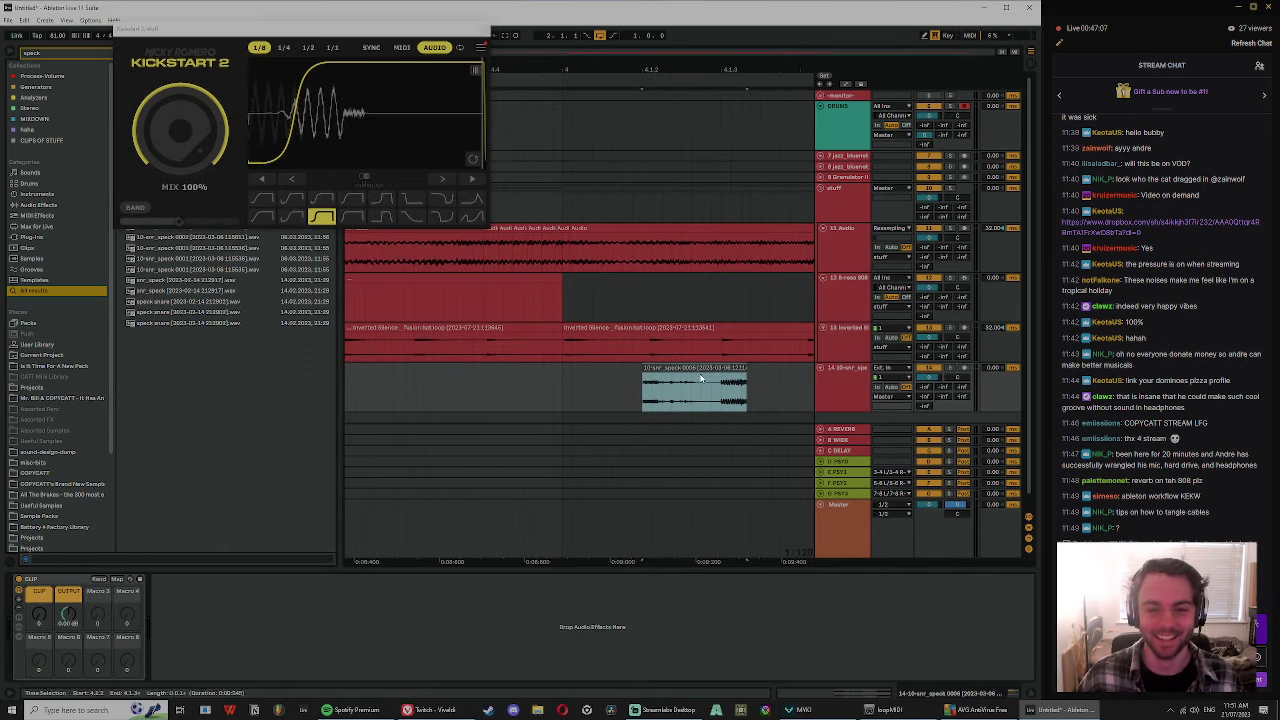
{"action": "key", "text": "space"}
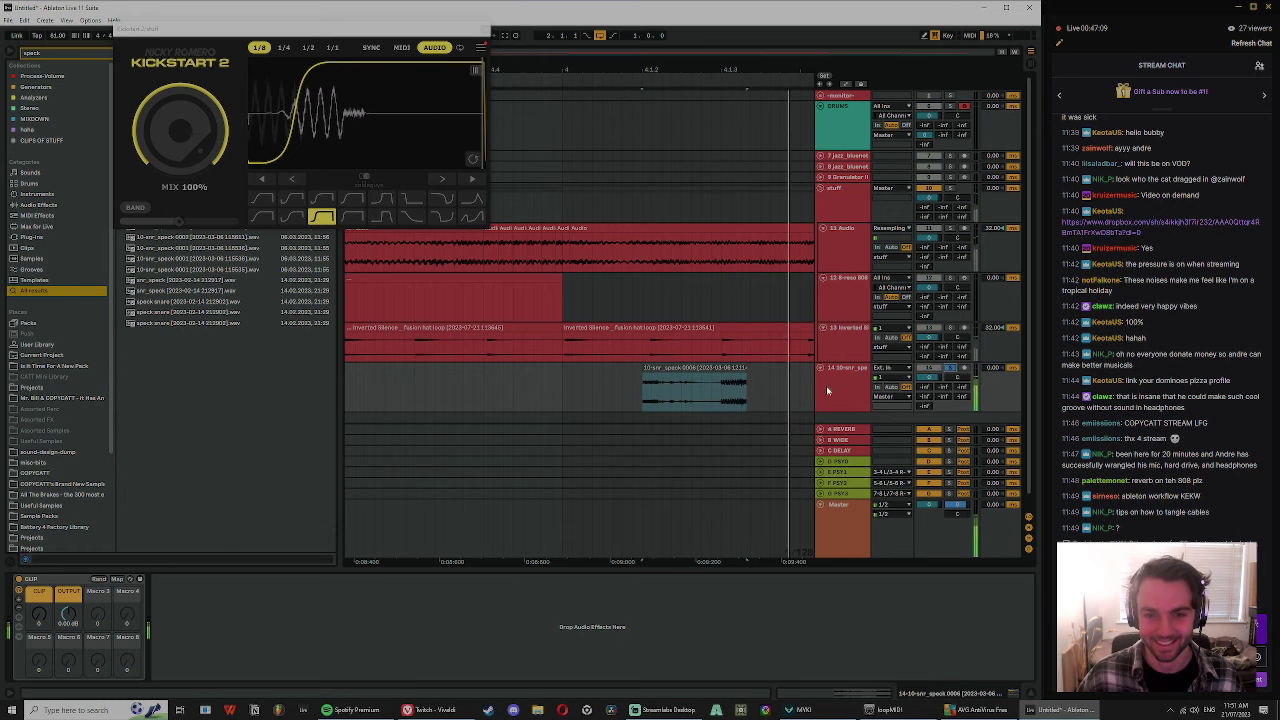
{"action": "double_click", "coordinate": [727, 367]}
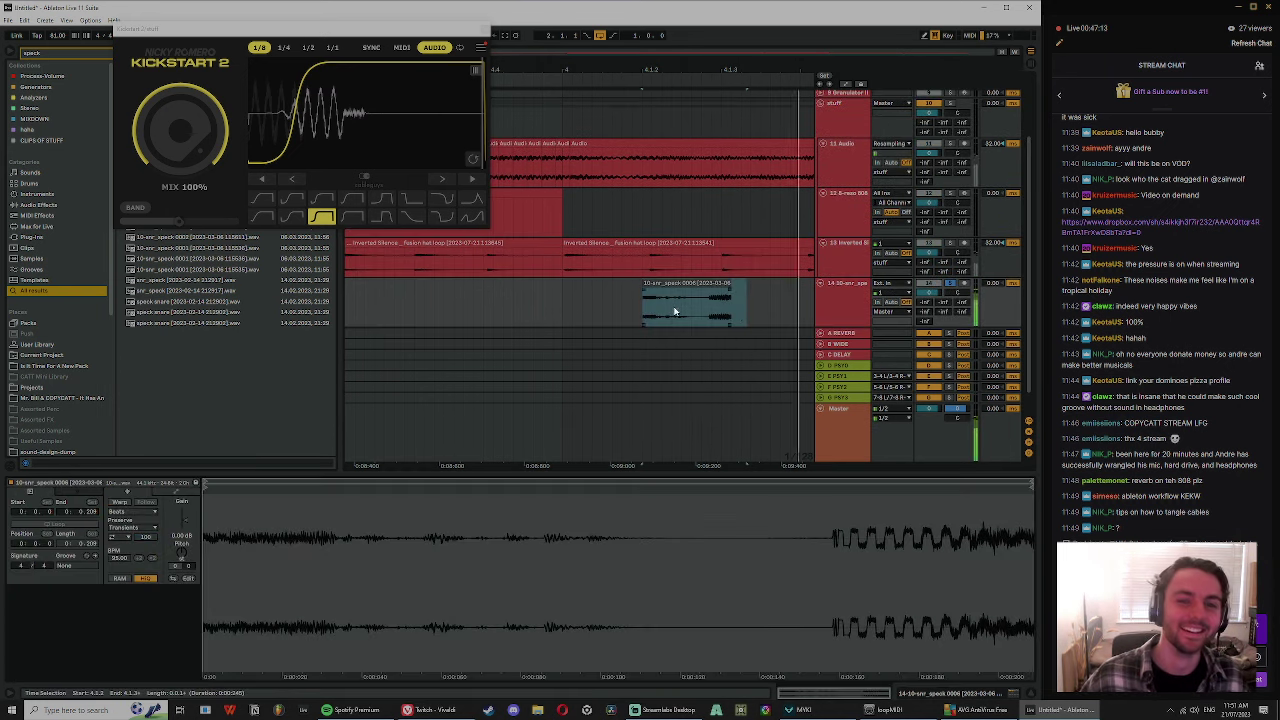
- Delete the 10-snr_speck 0006 clip from the new audio track and move the Kickstart 2 window clear of the browser
{"action": "left_click", "coordinate": [678, 284]}
{"action": "key", "text": "Delete"}
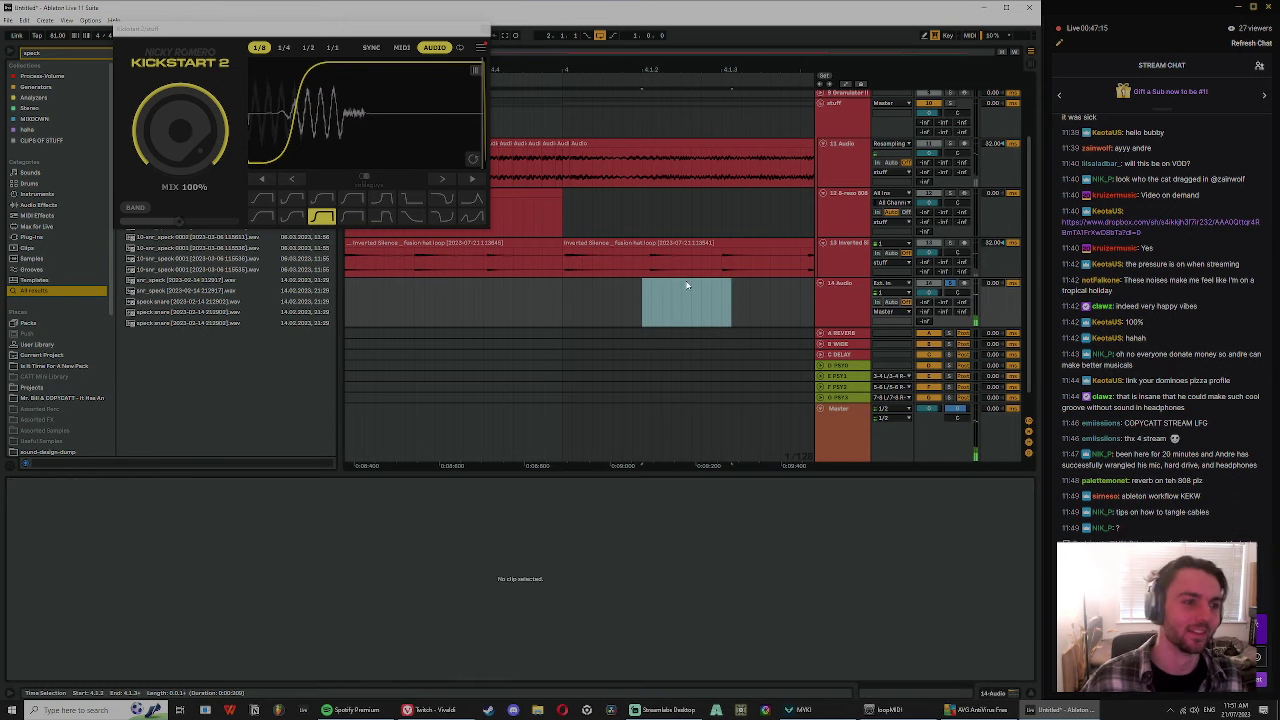
{"action": "left_click_drag", "start_coordinate": [284, 29], "coordinate": [502, 126]}
{"action": "key", "text": "ctrl+z"}
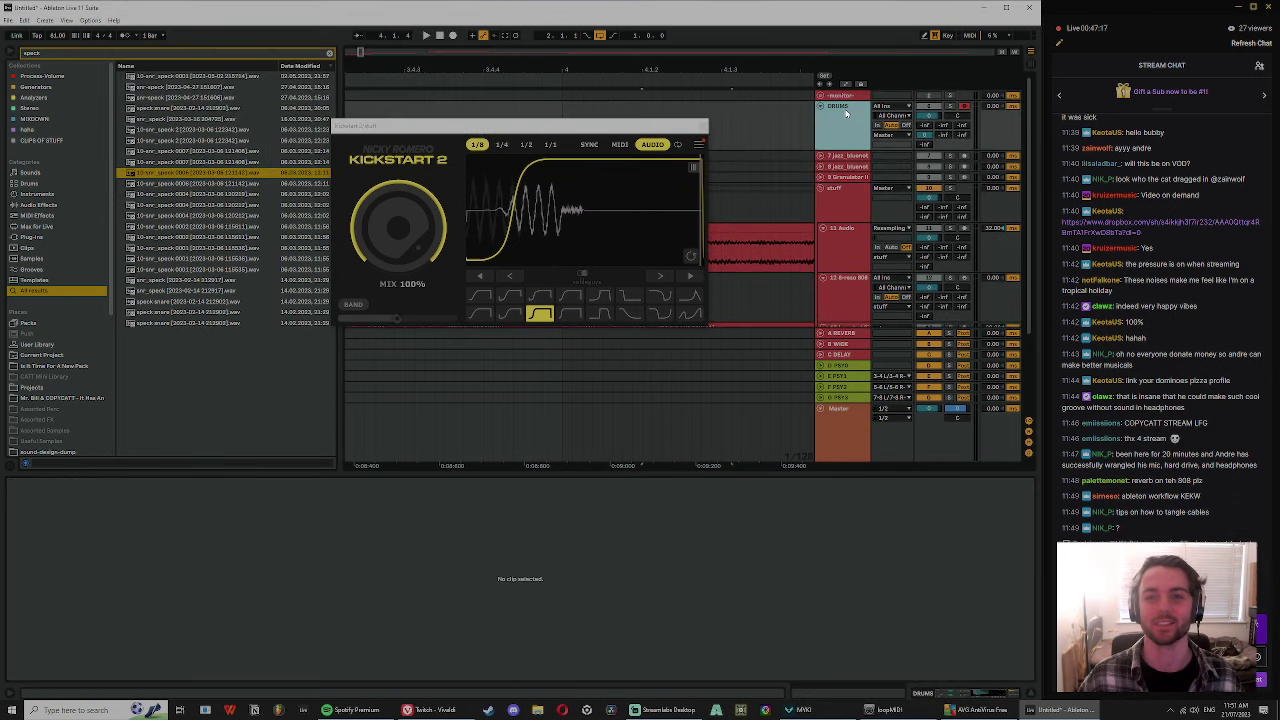
- Audition the speck snare samples and replace the snare in the DRUMS rack with the speck snare sample
{"action": "left_click", "coordinate": [186, 141]}
{"action": "left_click", "coordinate": [202, 106]}
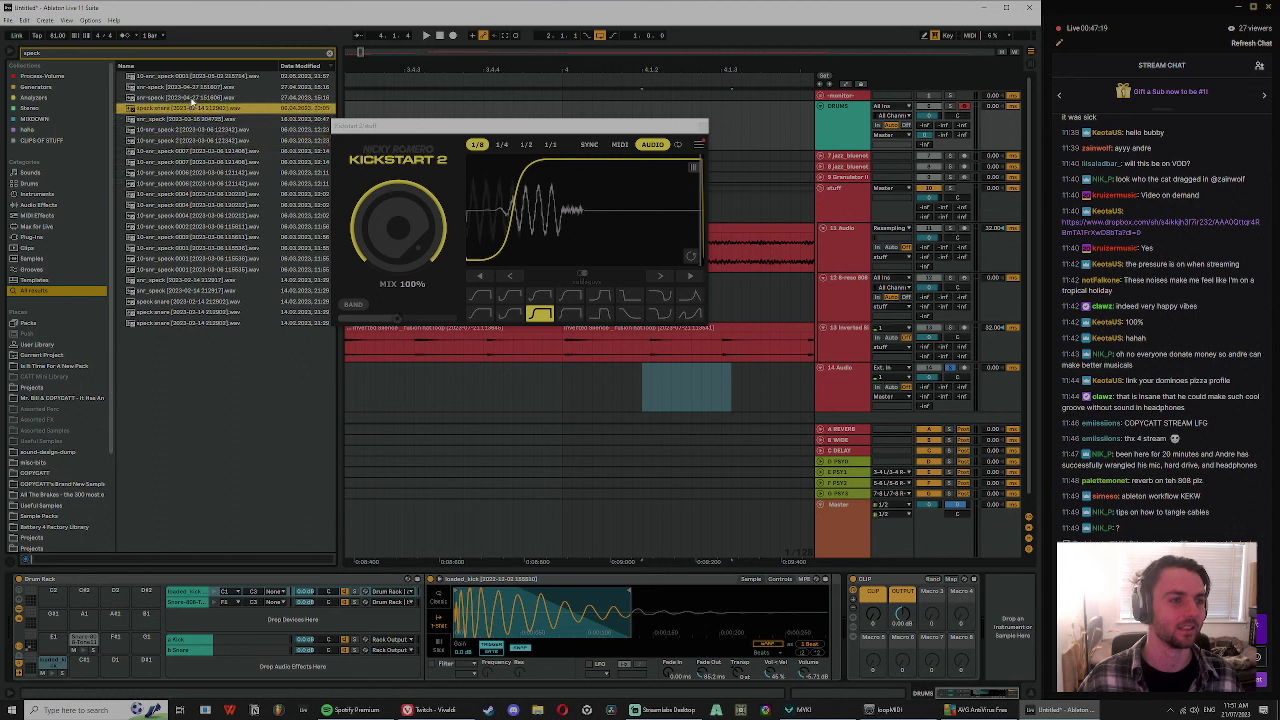
{"action": "left_click", "coordinate": [171, 99]}
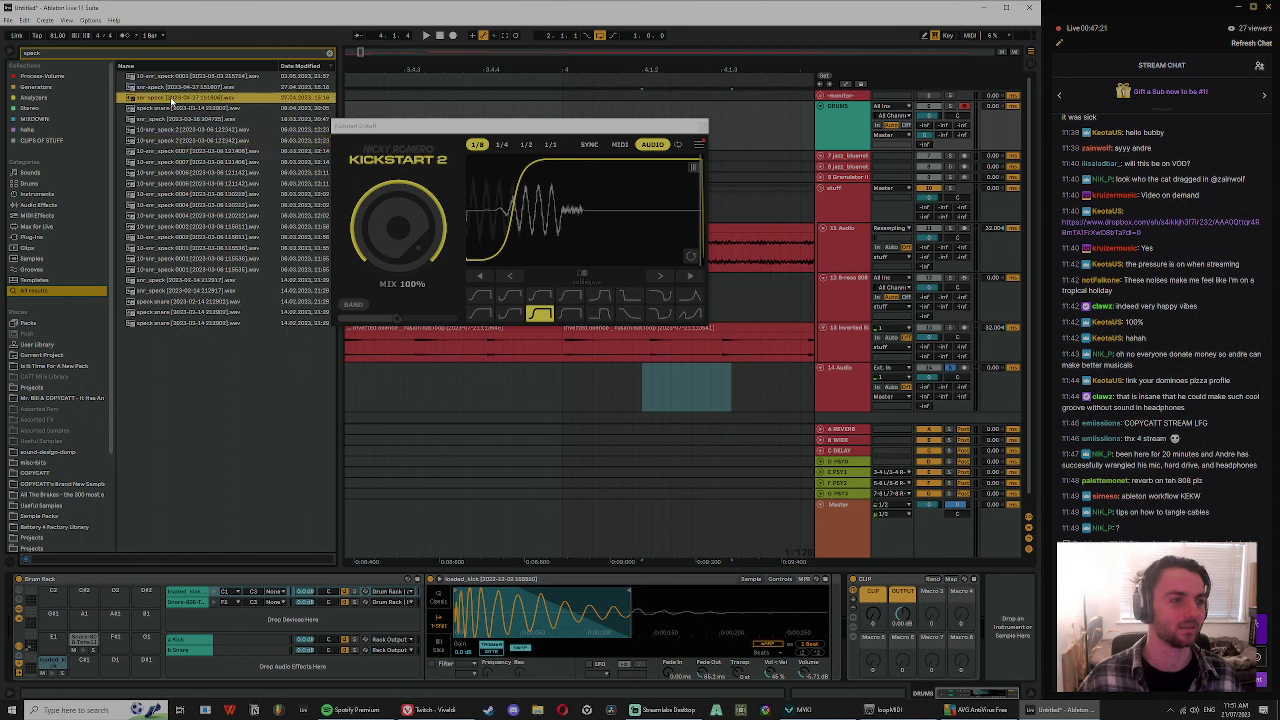
{"action": "left_click", "coordinate": [178, 112]}
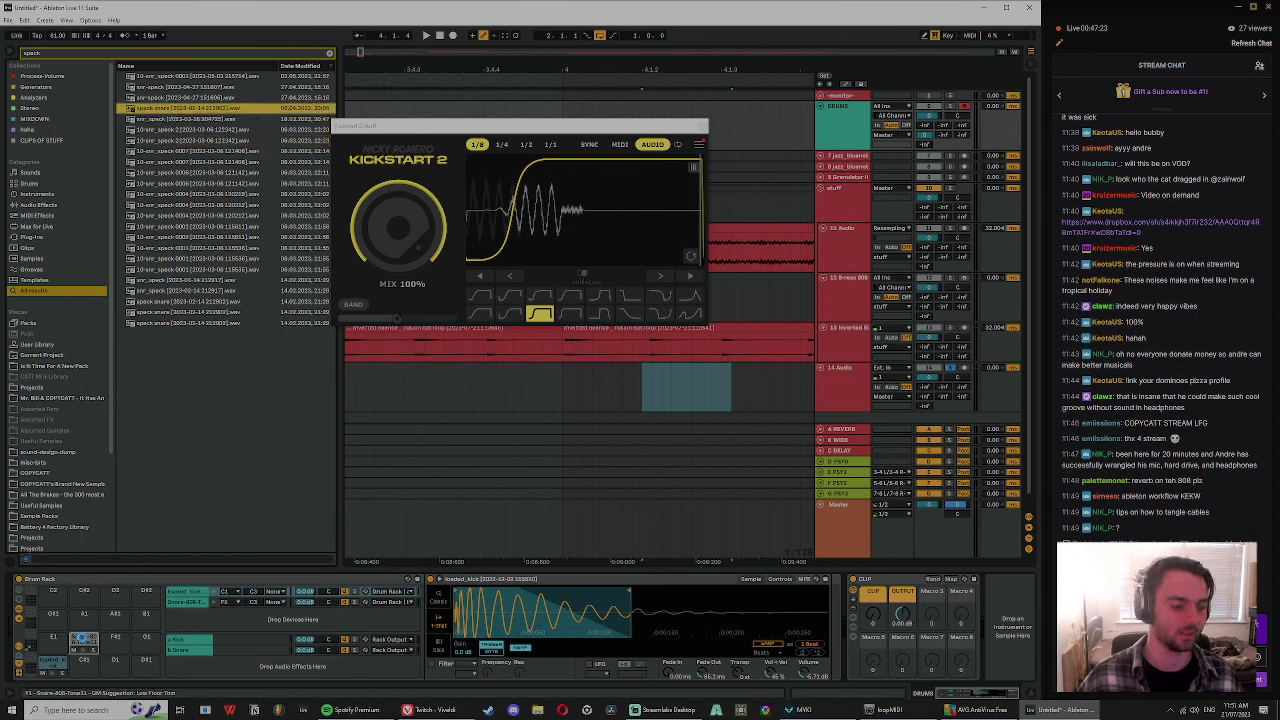
{"action": "key", "text": "f"}
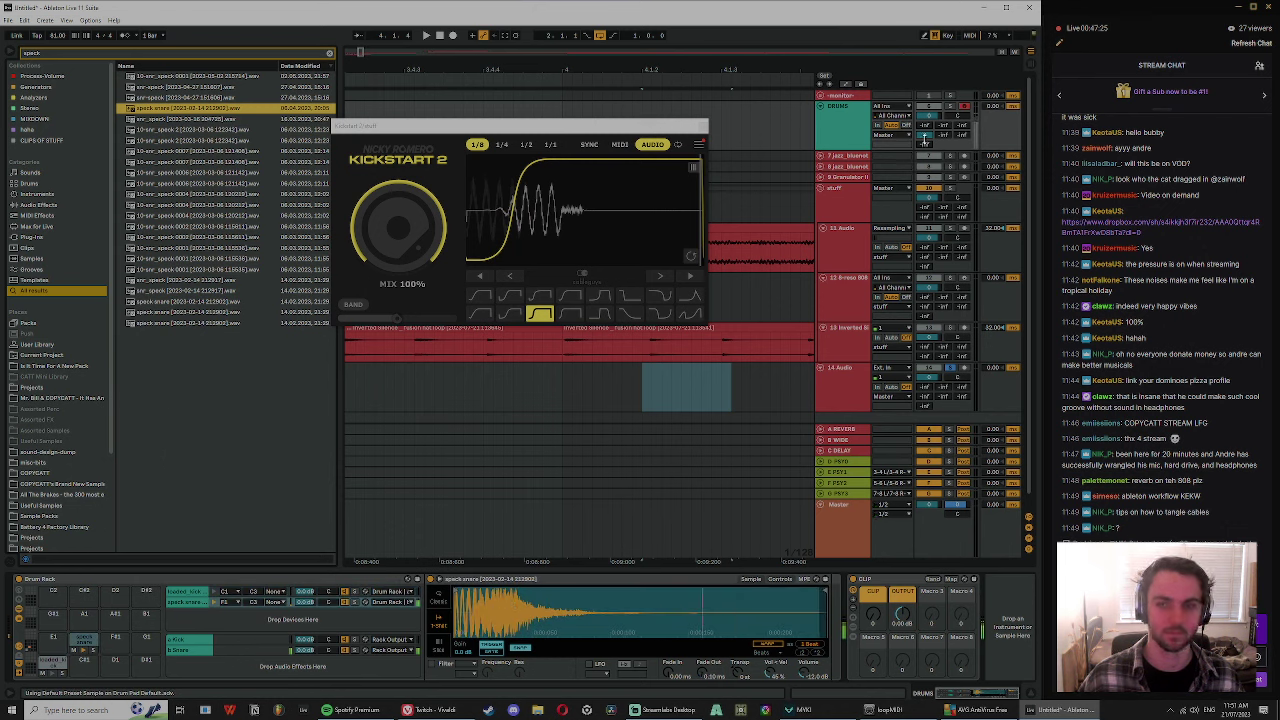
- Clear the active track solo and close the Kickstart 2 window
{"action": "left_click", "coordinate": [950, 106]}
{"action": "left_click", "coordinate": [950, 106]}
{"action": "left_click", "coordinate": [703, 126]}
- Insert an empty one-bar MIDI clip across bar 2 on the DRUMS track
{"action": "scroll", "coordinate": [640, 220], "scroll_direction": "left", "scroll_amount": 3}
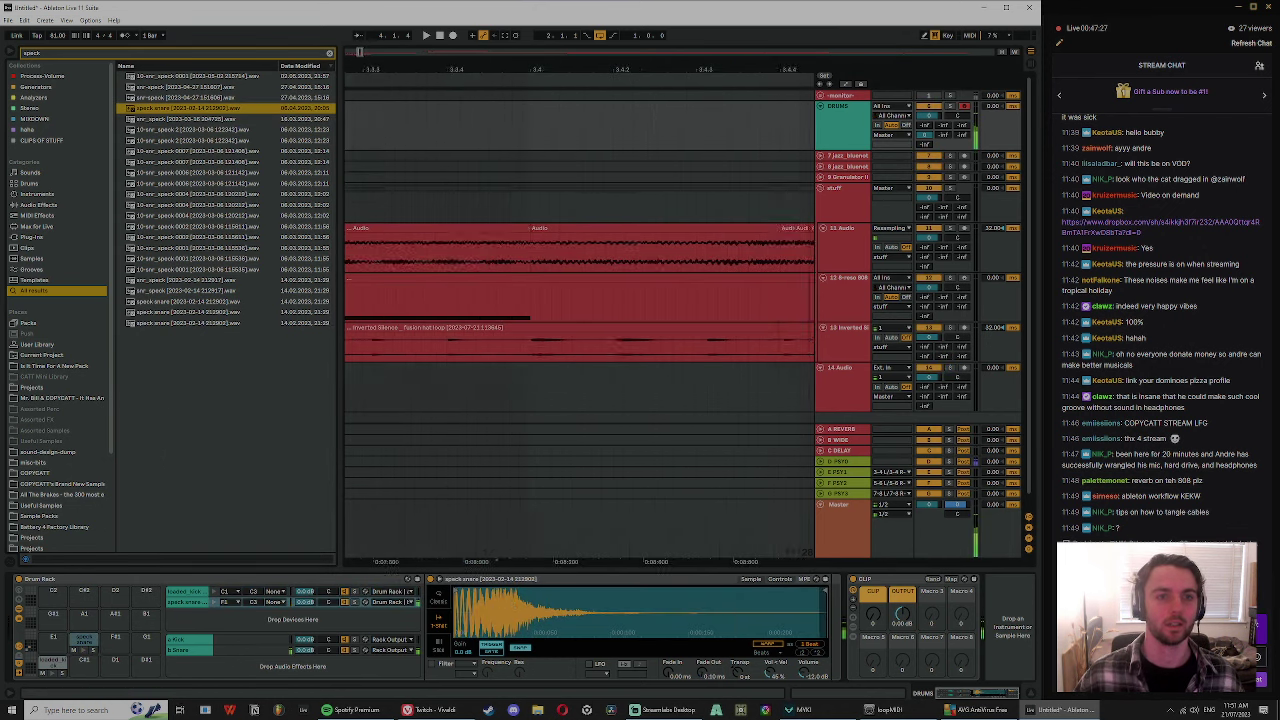
{"action": "left_click_drag", "start_coordinate": [428, 70], "coordinate": [434, 64]}
{"action": "left_click", "coordinate": [426, 130]}
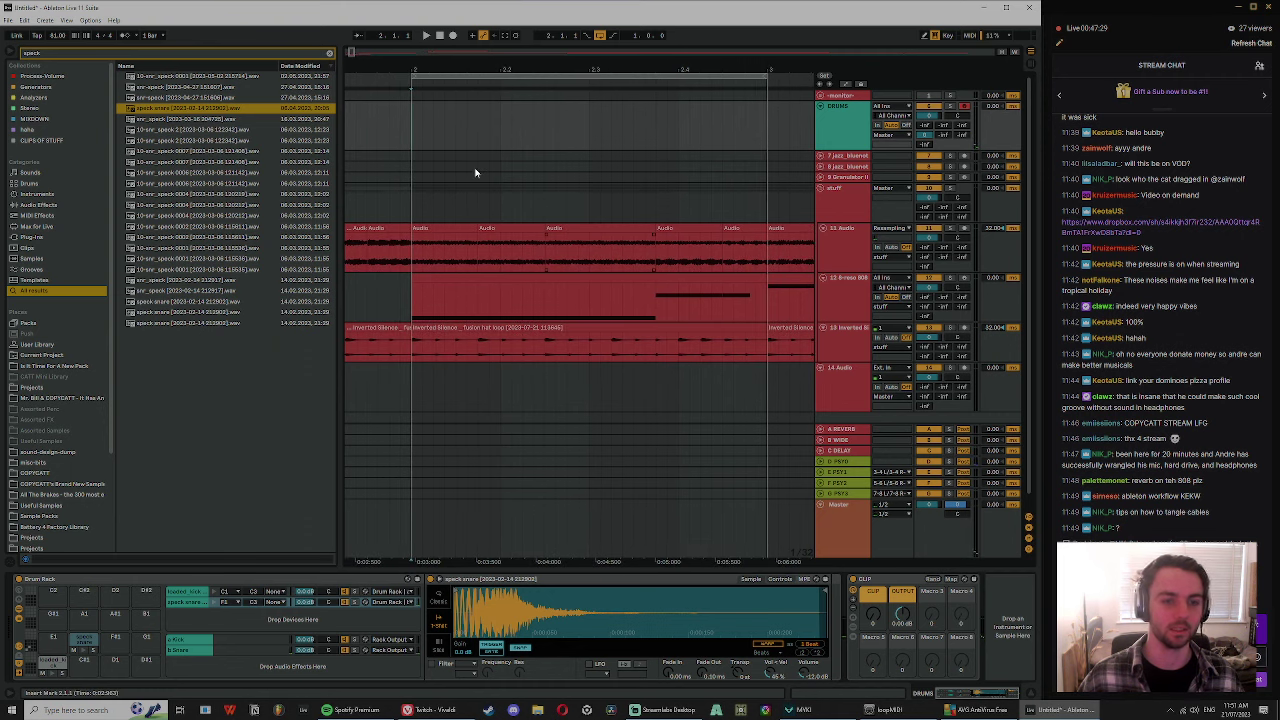
{"action": "key", "text": "a"}
{"action": "left_click_drag", "start_coordinate": [416, 121], "coordinate": [763, 131]}
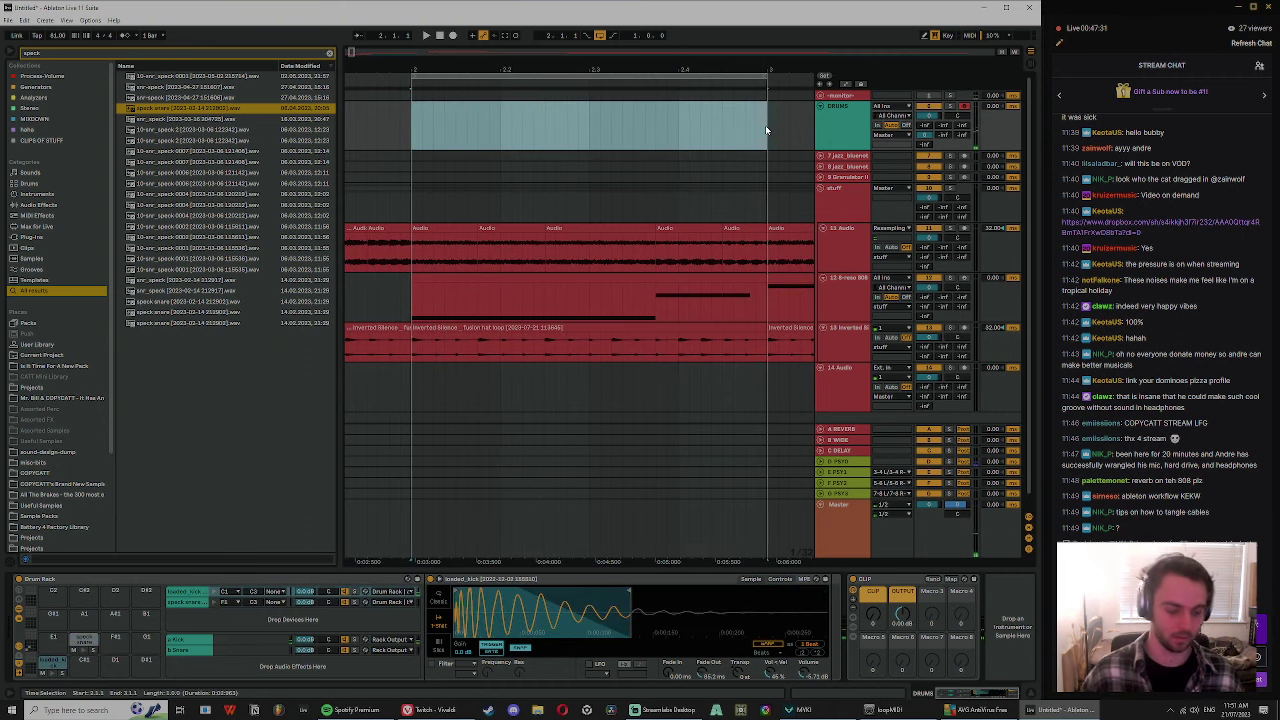
{"action": "key", "text": "ctrl+shift+m"}
- Add kicks at 1.1, 1.2.4 and 1.3.3 and snares on beats 2 and 4 of the drum clip, and play it back
{"action": "left_click", "coordinate": [316, 531]}
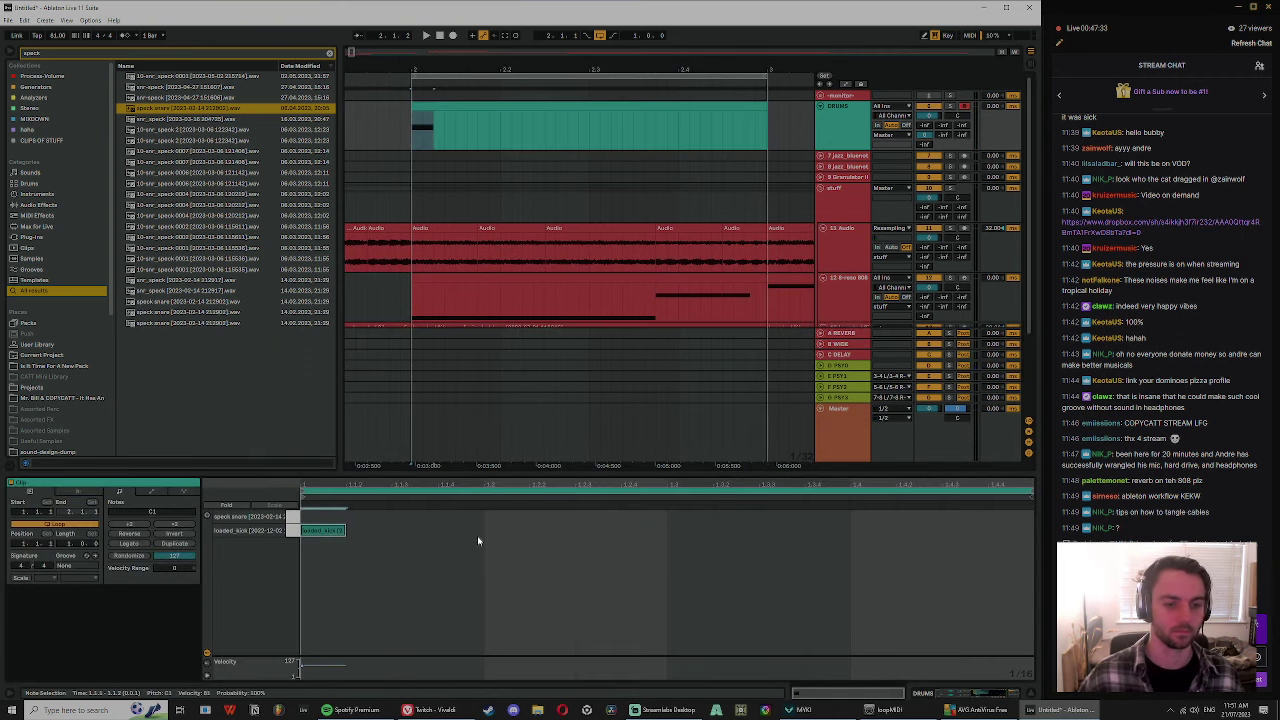
{"action": "left_click", "coordinate": [497, 518]}
{"action": "left_click", "coordinate": [782, 529]}
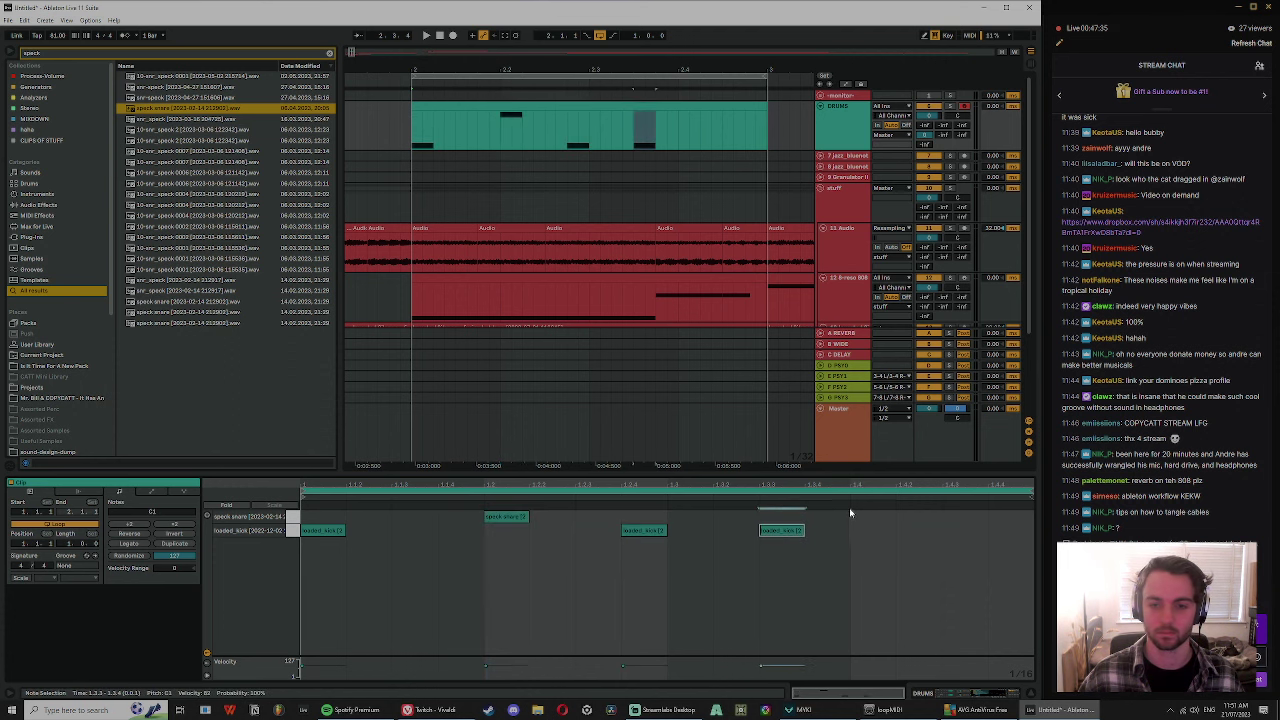
{"action": "left_click", "coordinate": [864, 516]}
{"action": "left_click", "coordinate": [561, 121]}
{"action": "key", "text": "space"}
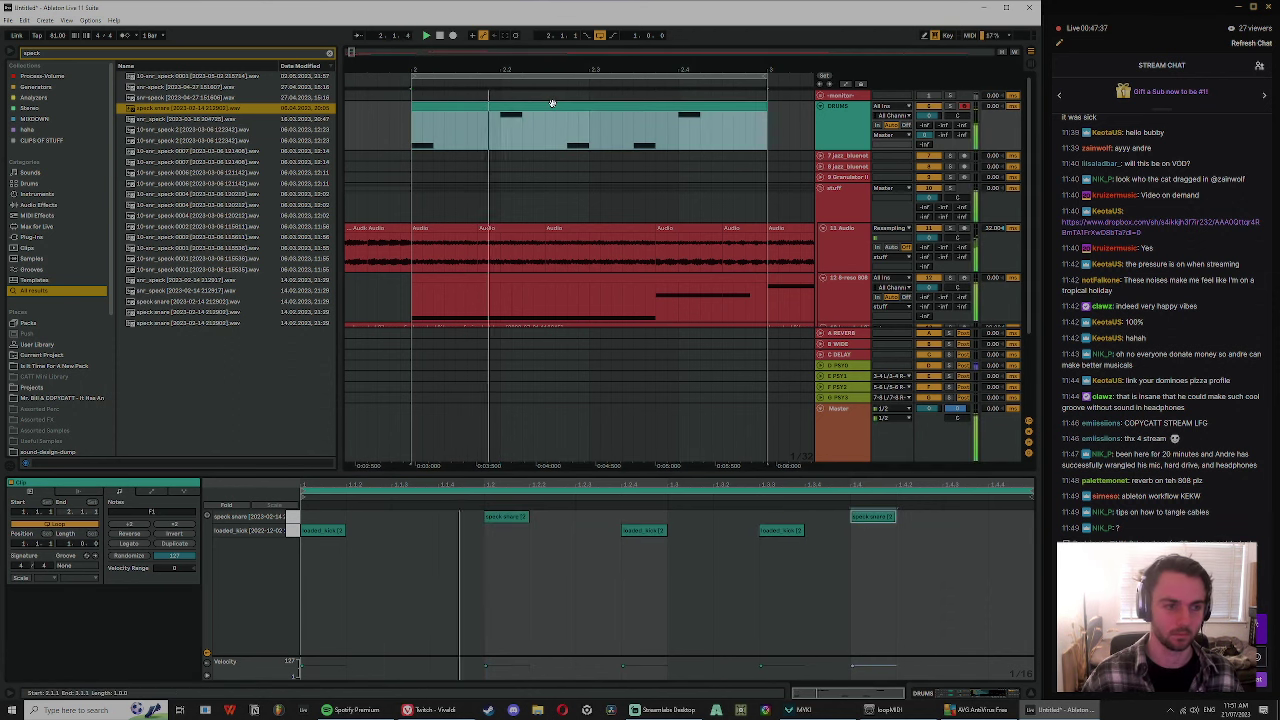
- Rearrange the drum clip's kicks after the first one to fall at 1.1.4, 1.2.3 and 1.3.4 while checking playback
{"action": "double_click", "coordinate": [848, 114]}
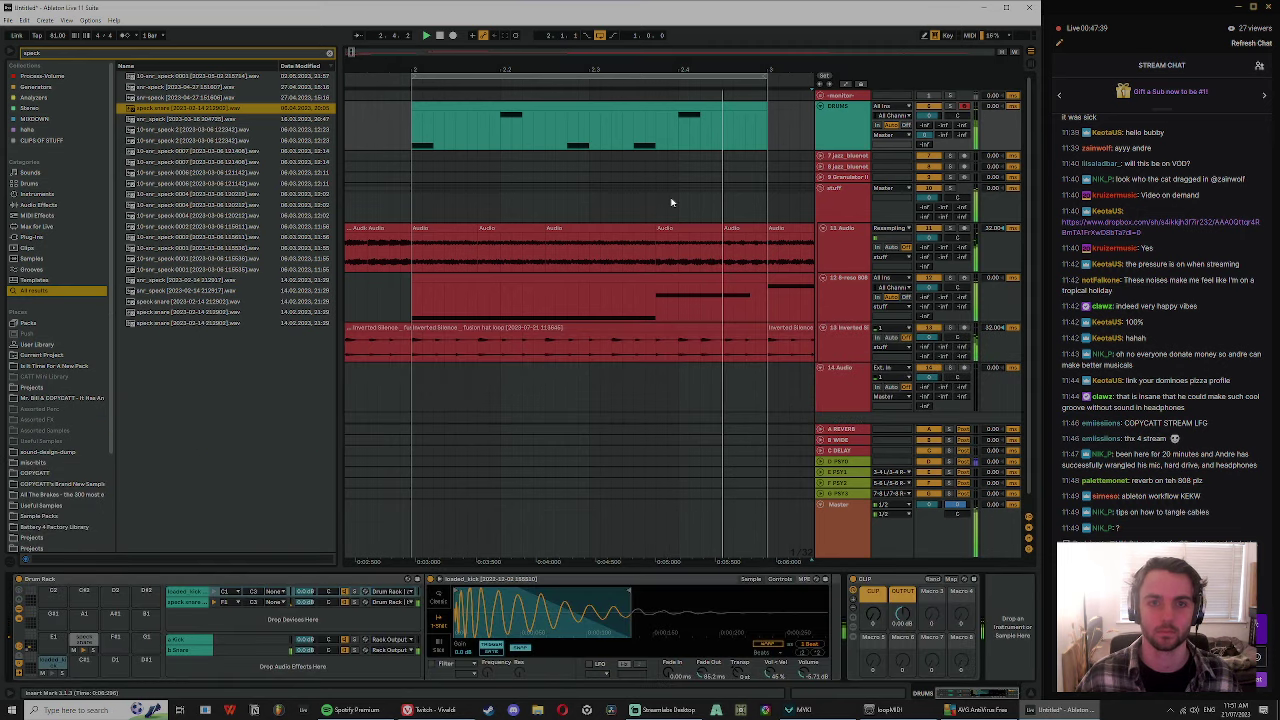
{"action": "double_click", "coordinate": [648, 108]}
{"action": "key", "text": "space"}
{"action": "left_click_drag", "start_coordinate": [638, 537], "coordinate": [480, 545]}
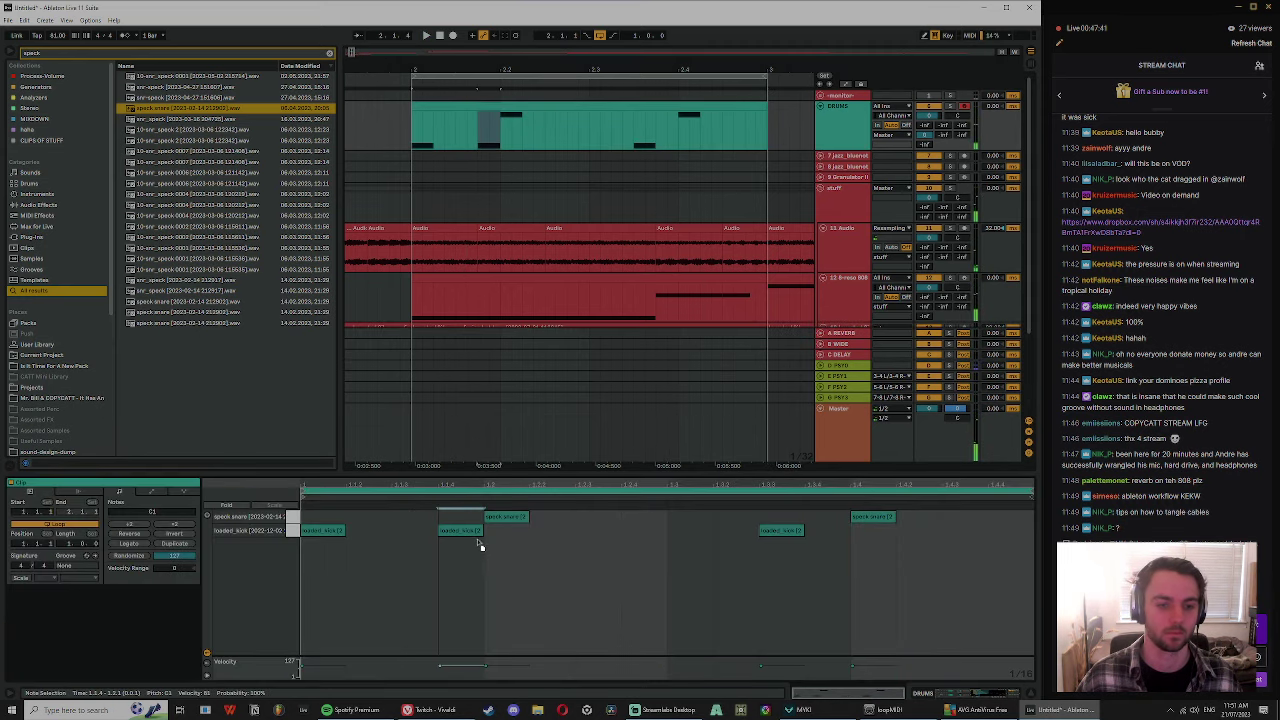
{"action": "double_click", "coordinate": [618, 537]}
{"action": "key", "text": "space"}
{"action": "left_click_drag", "start_coordinate": [786, 534], "coordinate": [826, 536]}
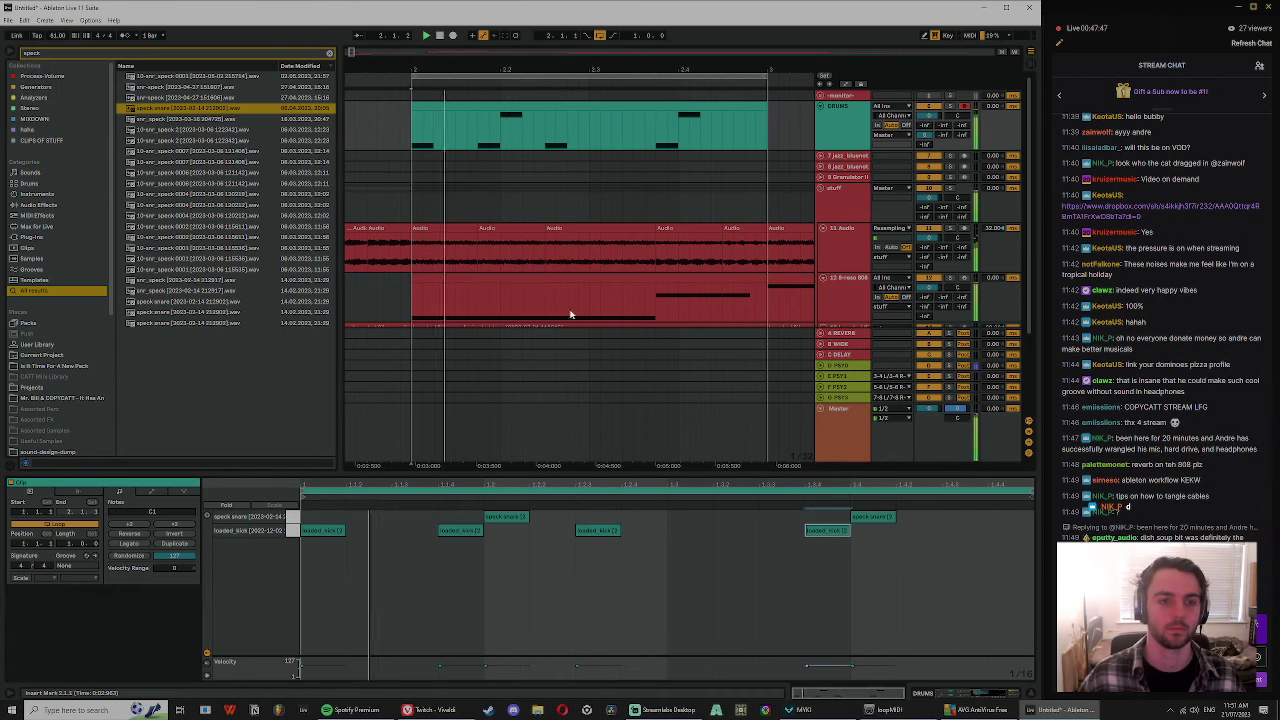
- Stop playback and duplicate the time of bar 2 across all tracks into bar 3
{"action": "left_click_drag", "start_coordinate": [546, 71], "coordinate": [538, 58]}
{"action": "key", "text": "space"}
{"action": "left_click", "coordinate": [547, 76]}
{"action": "key", "text": "ctrl+shift+d"}
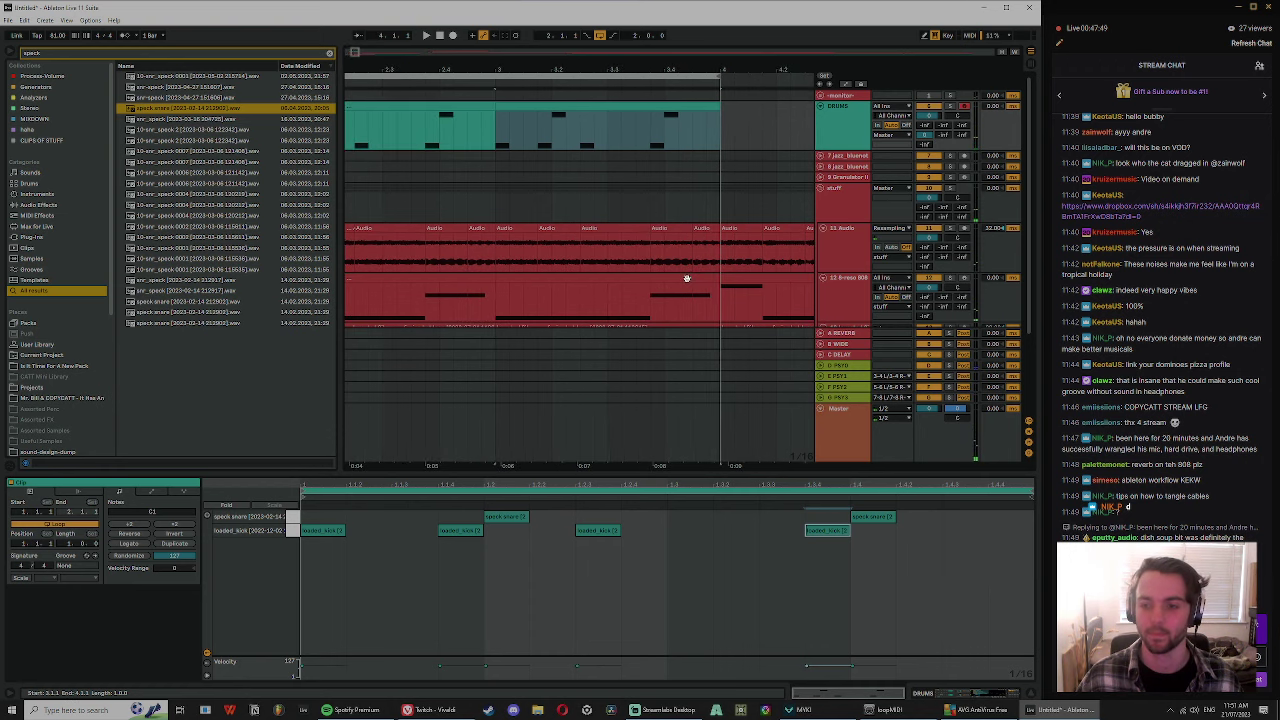
- Shorten the first low note of the 808 bass clip in bar 3 to one beat
{"action": "left_click", "coordinate": [521, 108]}
{"action": "left_click", "coordinate": [590, 305]}
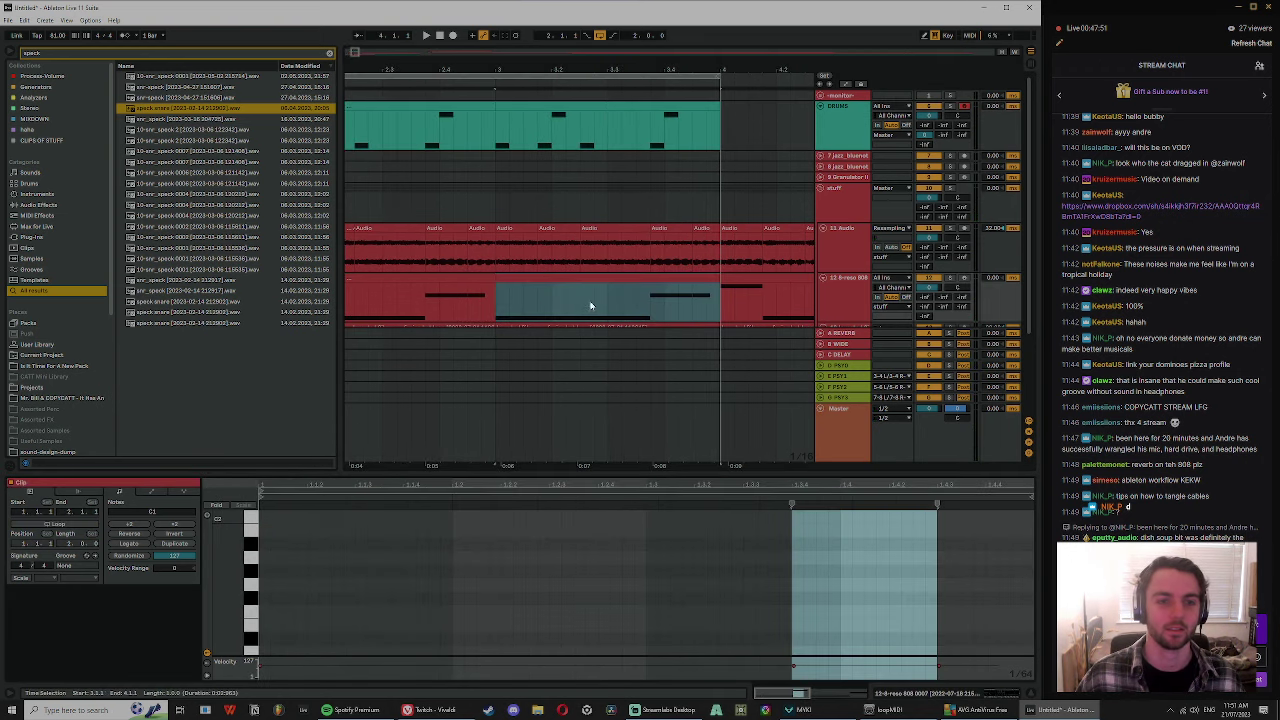
{"action": "key", "text": "space"}
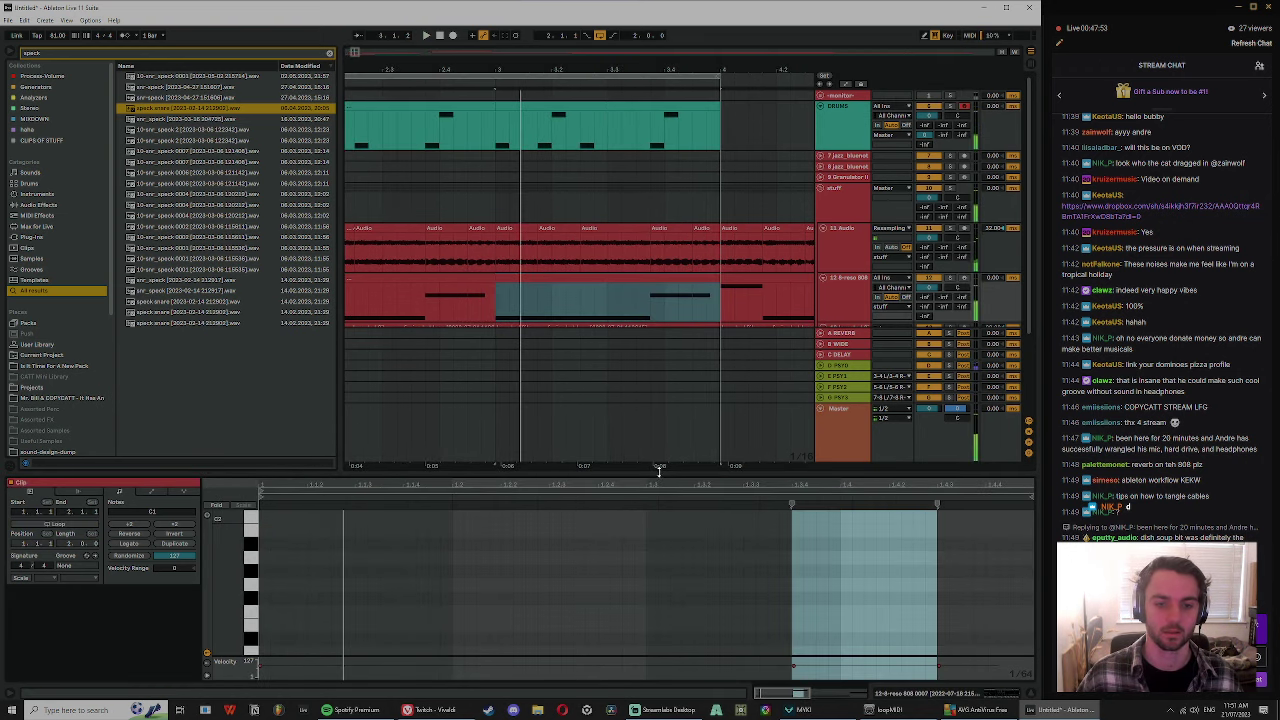
{"action": "left_click_drag", "start_coordinate": [659, 472], "coordinate": [690, 221]}
{"action": "left_click_drag", "start_coordinate": [788, 494], "coordinate": [452, 495]}
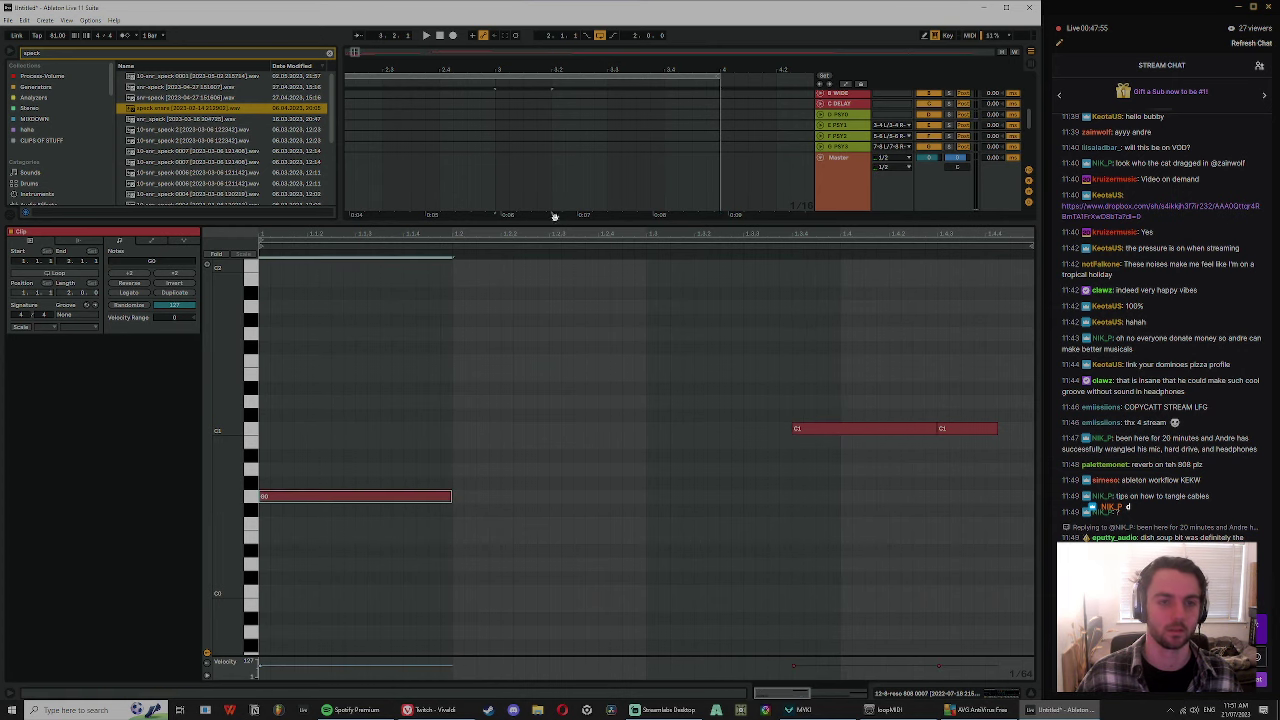
- Deactivate the sixteenth at 3.1.4 of the DRUMS clip, just before the snare, and play the gap back
{"action": "left_click_drag", "start_coordinate": [553, 229], "coordinate": [553, 443]}
{"action": "scroll", "coordinate": [557, 131], "scroll_direction": "up", "scroll_amount": 3}
{"action": "left_click", "coordinate": [533, 135]}
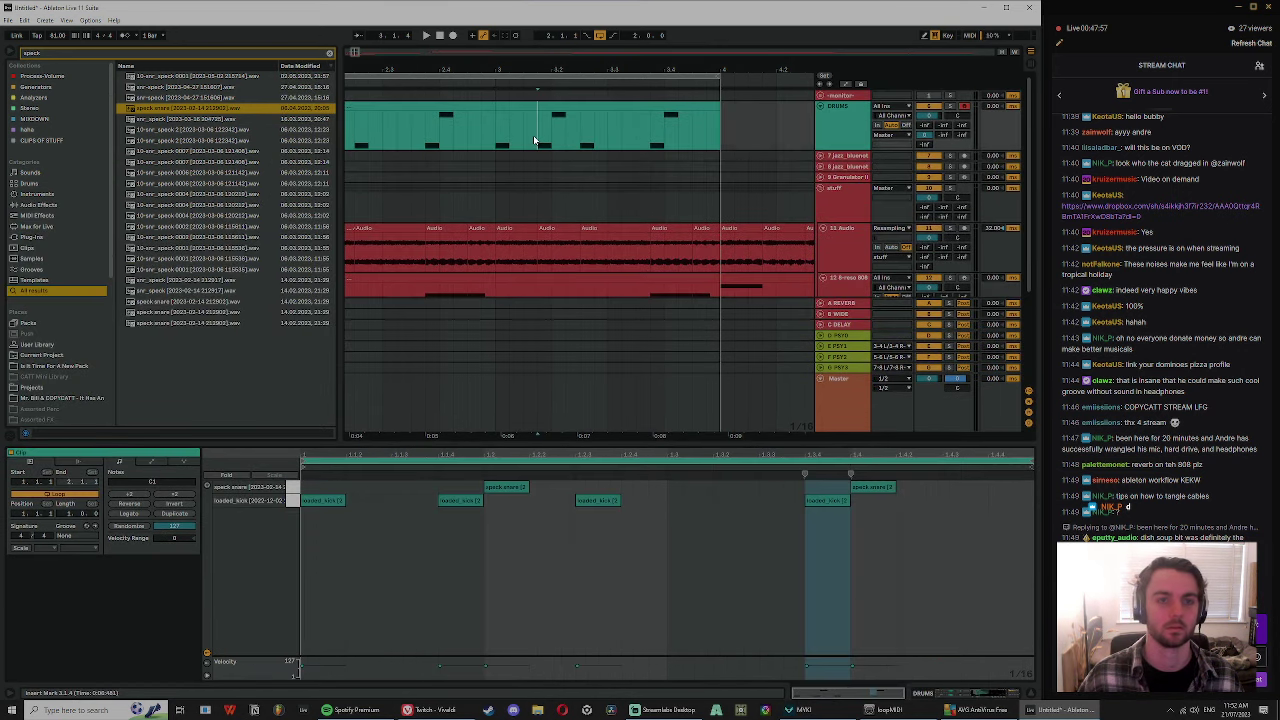
{"action": "left_click_drag", "start_coordinate": [547, 105], "coordinate": [540, 103]}
{"action": "left_click", "coordinate": [474, 146]}
{"action": "key", "text": "space"}
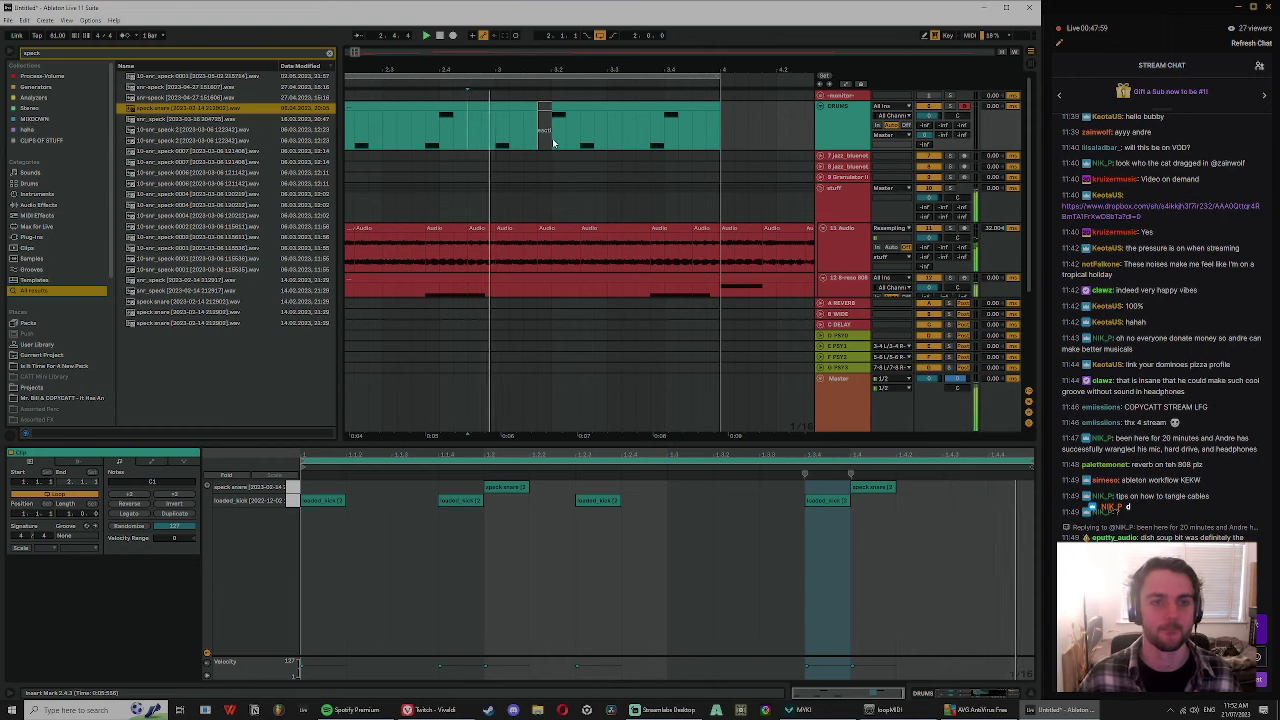
{"action": "left_click", "coordinate": [526, 106]}
{"action": "left_click", "coordinate": [577, 108]}
{"action": "left_click", "coordinate": [573, 137]}
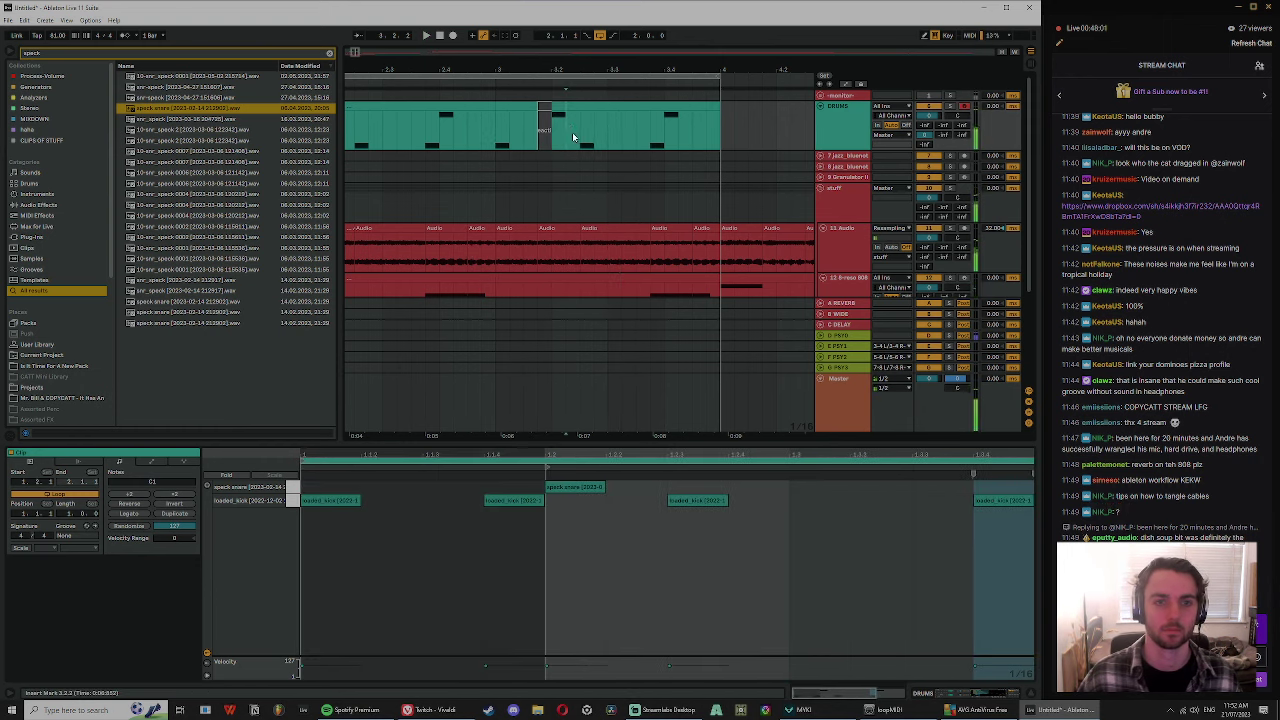
{"action": "left_click", "coordinate": [522, 104]}
- Select a very short slice near 3.1.3 on the 13 Audio track and duplicate it repeatedly up to beat 2 as a stutter
{"action": "left_click", "coordinate": [534, 246]}
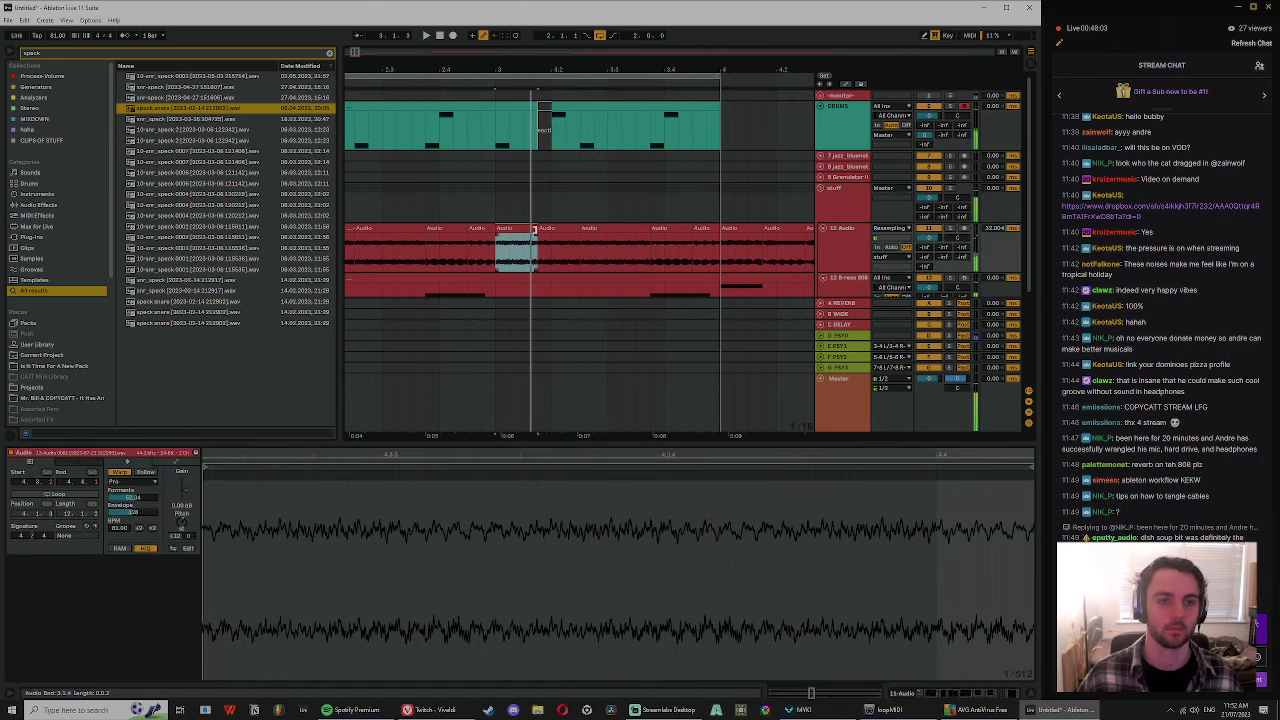
{"action": "mouse_move", "coordinate": [516, 70]}
{"action": "left_mouse_down"}
{"action": "mouse_move", "coordinate": [516, 100]}
{"action": "mouse_move", "coordinate": [550, 110]}
{"action": "left_mouse_up"}
{"action": "left_click", "coordinate": [546, 248]}
{"action": "key", "text": "space"}
{"action": "left_click_drag", "start_coordinate": [503, 256], "coordinate": [536, 261]}
{"action": "key", "text": "space"}
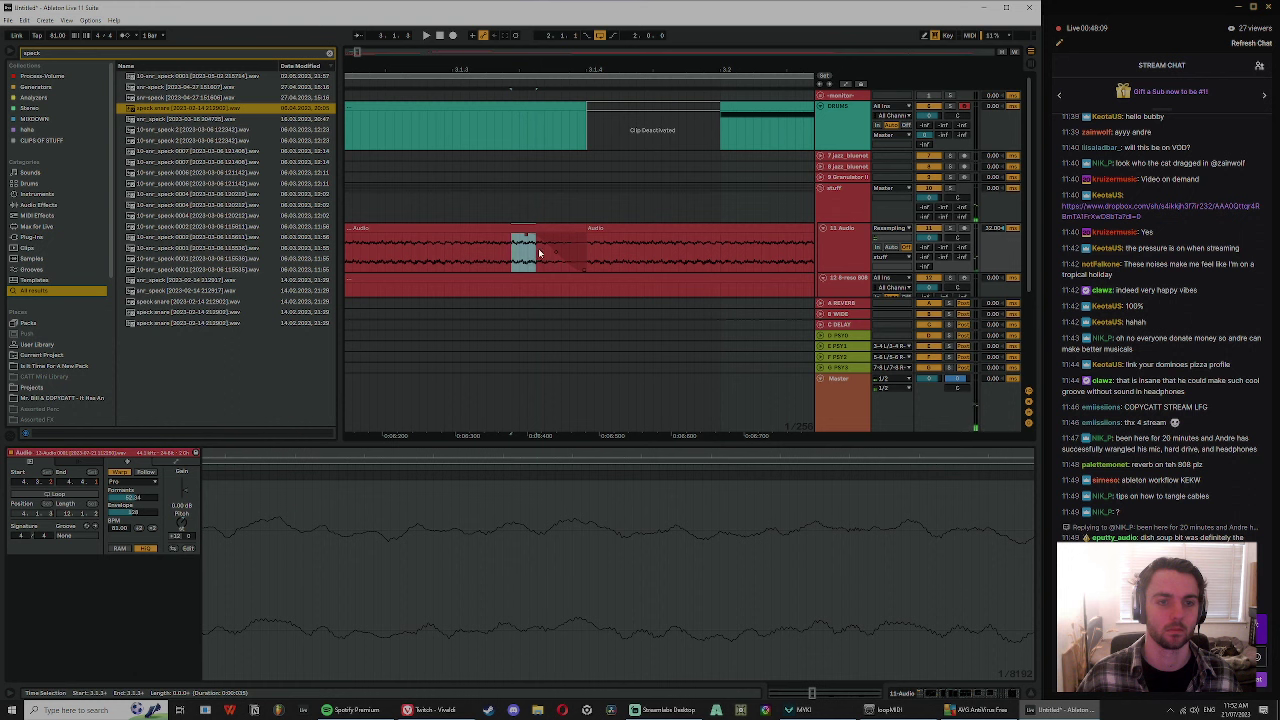
{"action": "key", "text": "ctrl+d"}
{"action": "key", "text": "ctrl+d"}
{"action": "key", "text": "ctrl+d"}
{"action": "key", "text": "ctrl+d"}
{"action": "key", "text": "ctrl+d"}
{"action": "mouse_move", "coordinate": [583, 72]}
{"action": "left_mouse_down"}
{"action": "mouse_move", "coordinate": [573, 40]}
{"action": "mouse_move", "coordinate": [567, 92]}
{"action": "left_mouse_up"}
{"action": "key", "text": "ctrl+d"}
{"action": "key", "text": "ctrl+d"}
{"action": "key", "text": "ctrl+d"}
- Play back the stuttered audio in bar 3 and select the audio slice right after it
{"action": "left_click", "coordinate": [518, 206]}
{"action": "key", "text": "space"}
{"action": "left_click", "coordinate": [493, 205]}
{"action": "key", "text": "space"}
{"action": "key", "text": "space"}
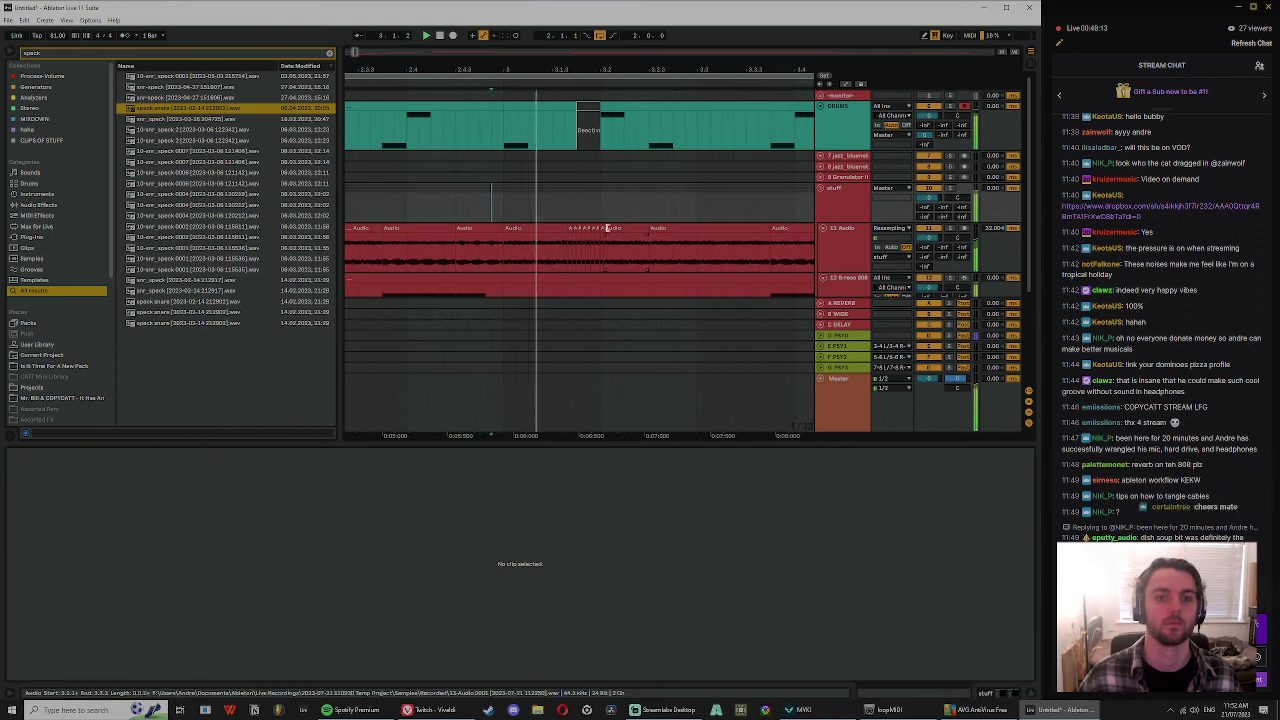
{"action": "left_click_drag", "start_coordinate": [601, 237], "coordinate": [648, 240]}
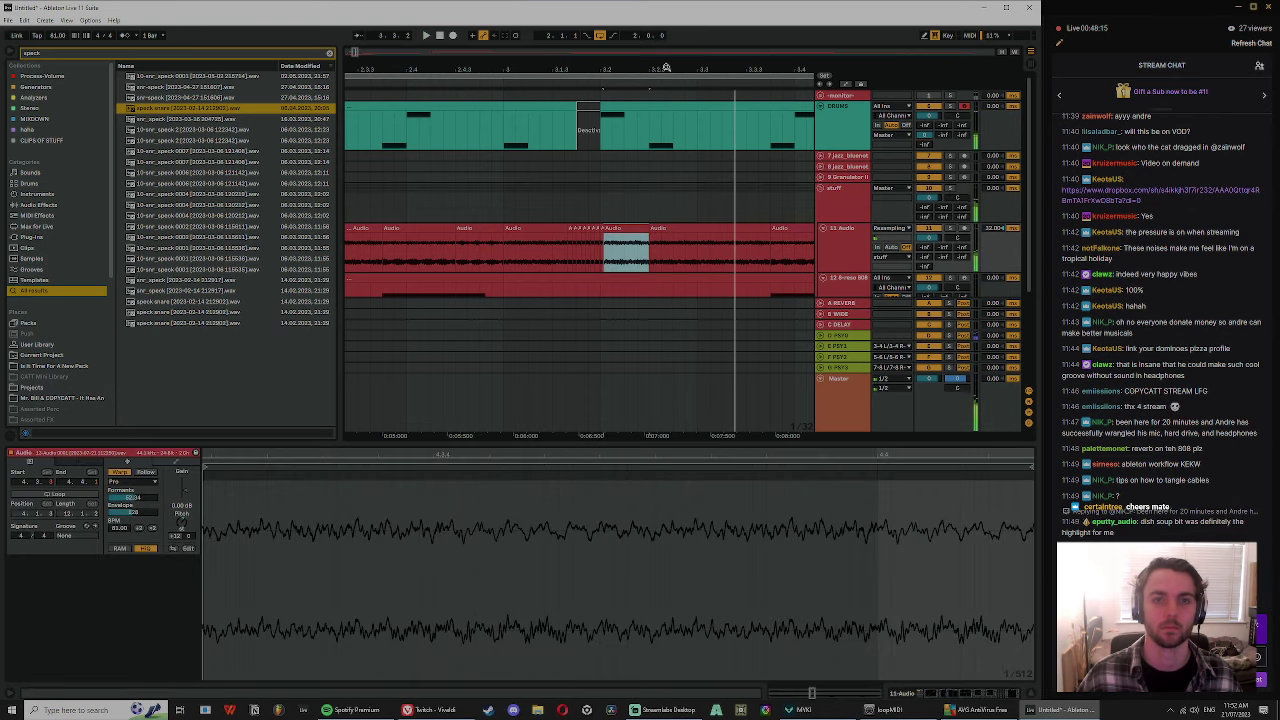
- Split the 808 bass clip in bar 3, copy its first three sixteenths to 3.2.3, and play the result
{"action": "scroll", "coordinate": [514, 249], "scroll_direction": "down", "scroll_amount": 5}
{"action": "left_click", "coordinate": [459, 167]}
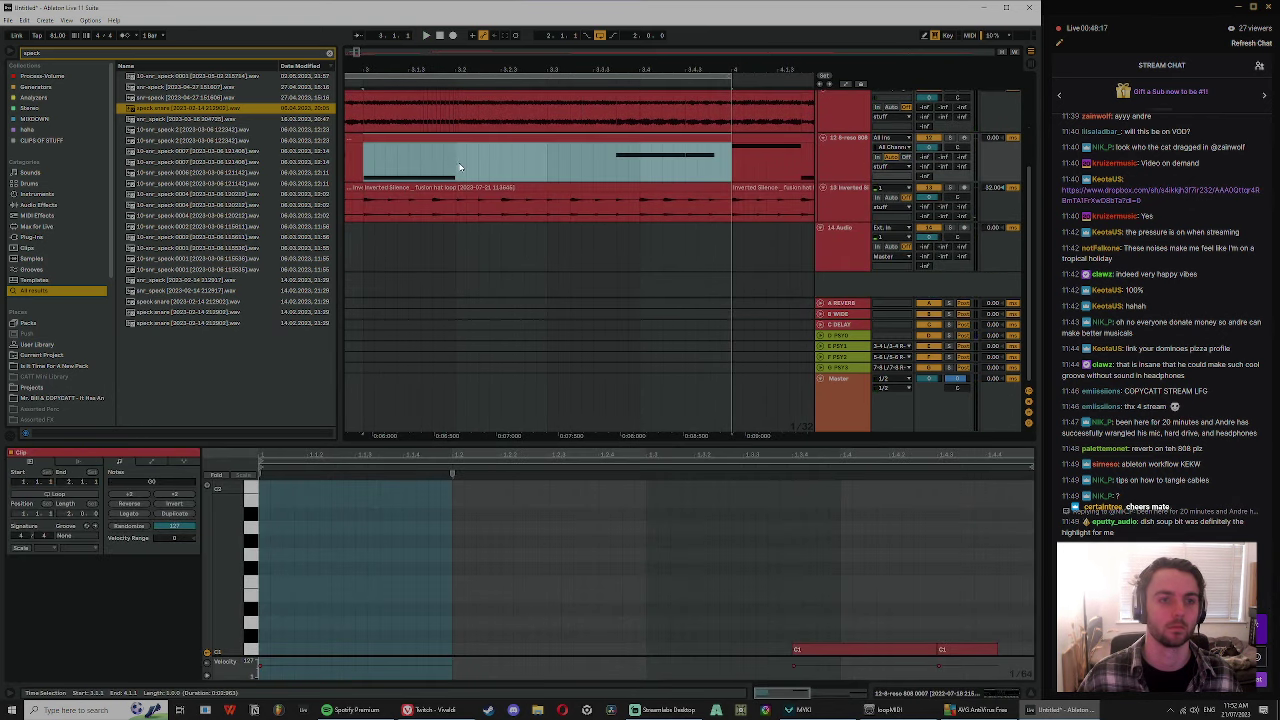
{"action": "left_click", "coordinate": [459, 167]}
{"action": "key", "text": "ctrl+e"}
{"action": "left_click_drag", "start_coordinate": [406, 140], "coordinate": [569, 141]}
{"action": "key", "text": "space"}
{"action": "scroll", "coordinate": [589, 173], "scroll_direction": "up", "scroll_amount": 5}
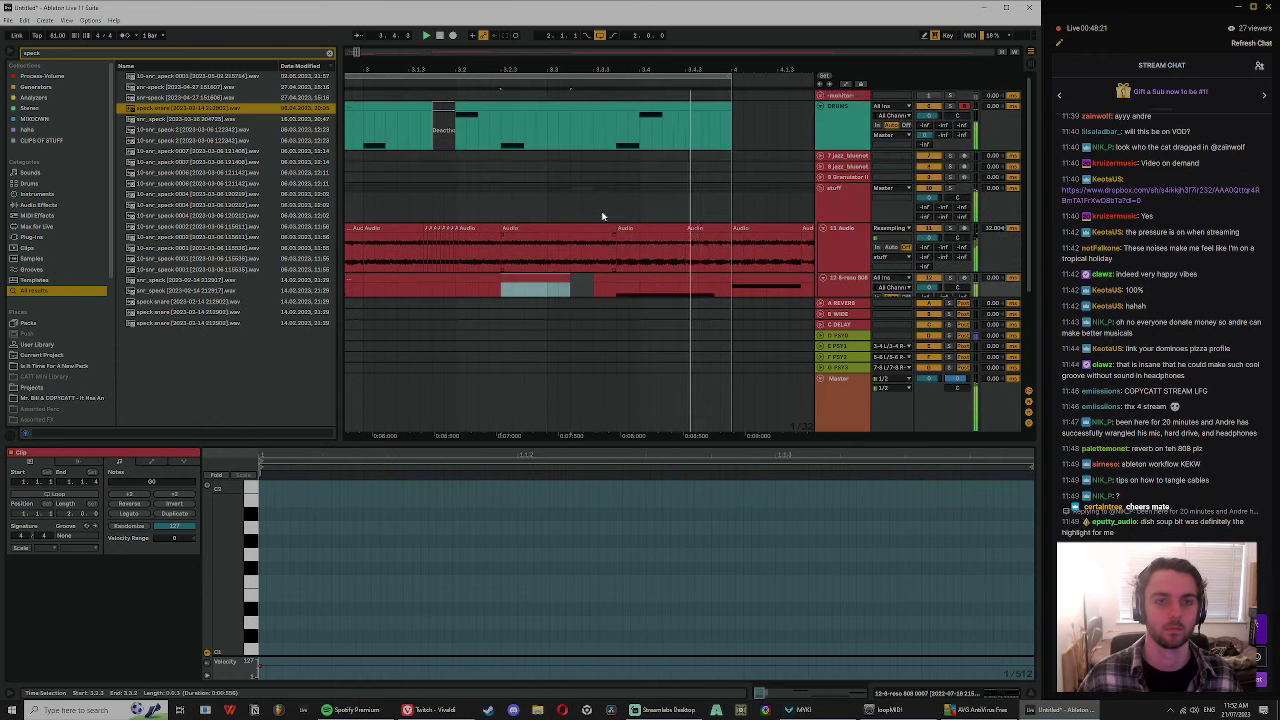
{"action": "scroll", "coordinate": [615, 230], "scroll_direction": "down", "scroll_amount": 3}
{"action": "key", "text": "space"}
- Select the bass clip in bar 2 and duplicate that bar's time across the arrangement
{"action": "left_click_drag", "start_coordinate": [521, 68], "coordinate": [692, 38]}
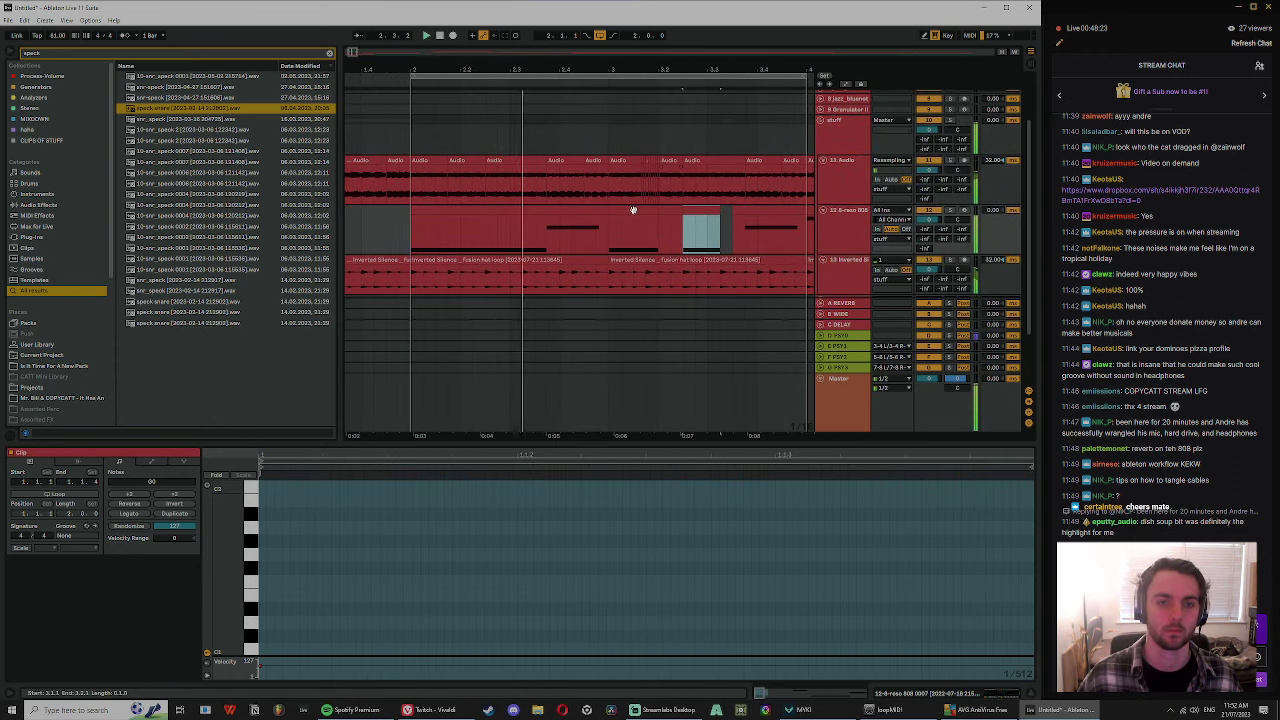
{"action": "left_click", "coordinate": [634, 209]}
{"action": "left_click", "coordinate": [585, 209]}
{"action": "left_click_drag", "start_coordinate": [527, 75], "coordinate": [474, 40]}
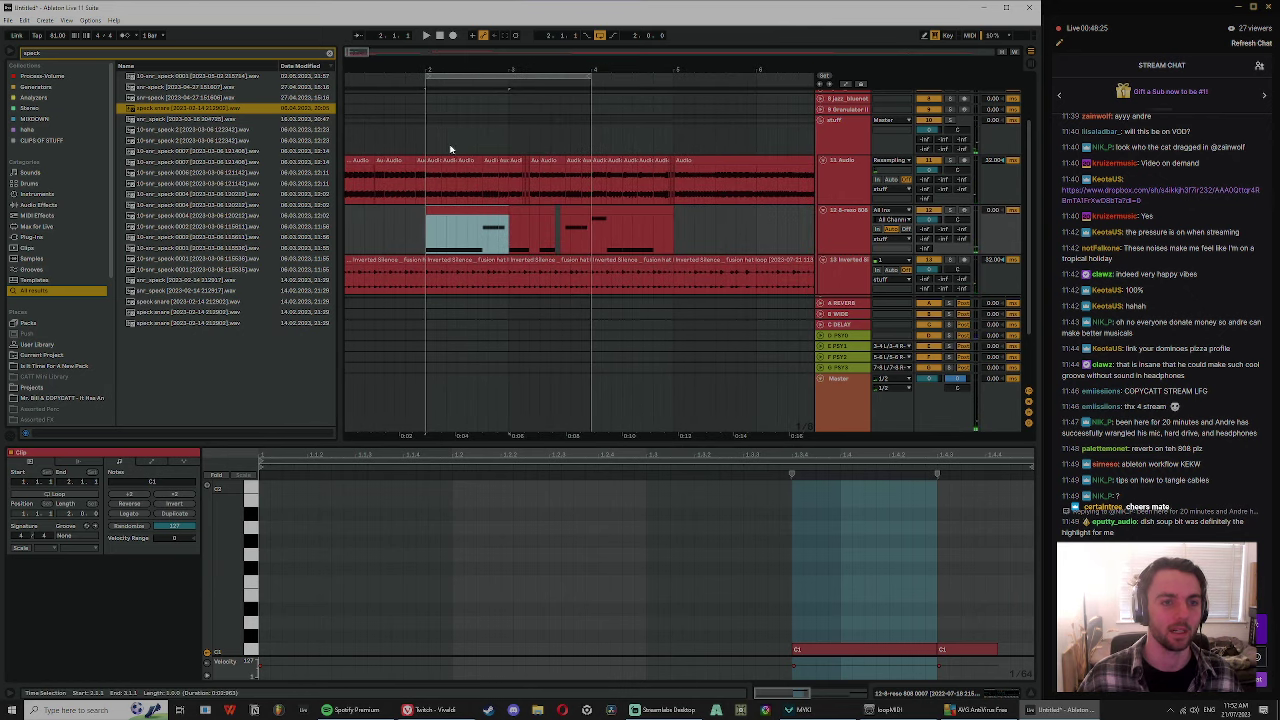
{"action": "key", "text": "ctrl+shift+d"}
- Delete the 808 bass clip in bar 2 and deactivate the DRUMS clip in the same bar
{"action": "left_click", "coordinate": [457, 209]}
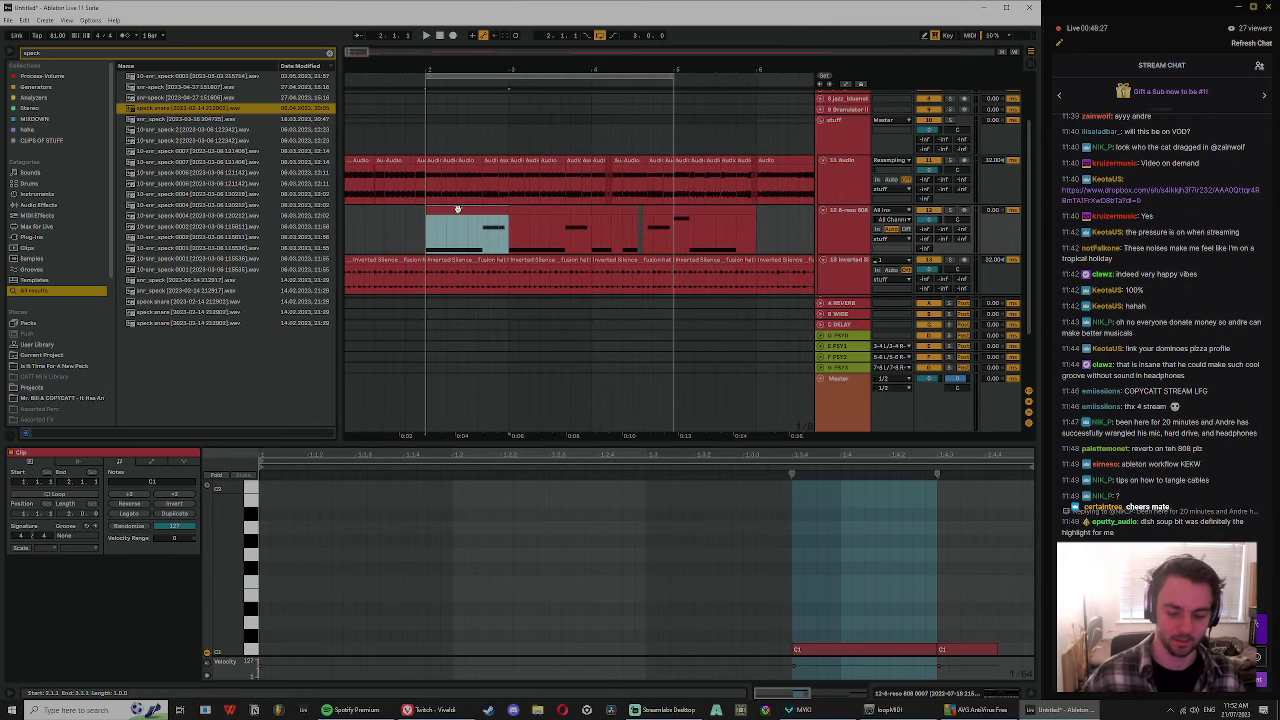
{"action": "key", "text": "Delete"}
{"action": "scroll", "coordinate": [472, 153], "scroll_direction": "up", "scroll_amount": 2}
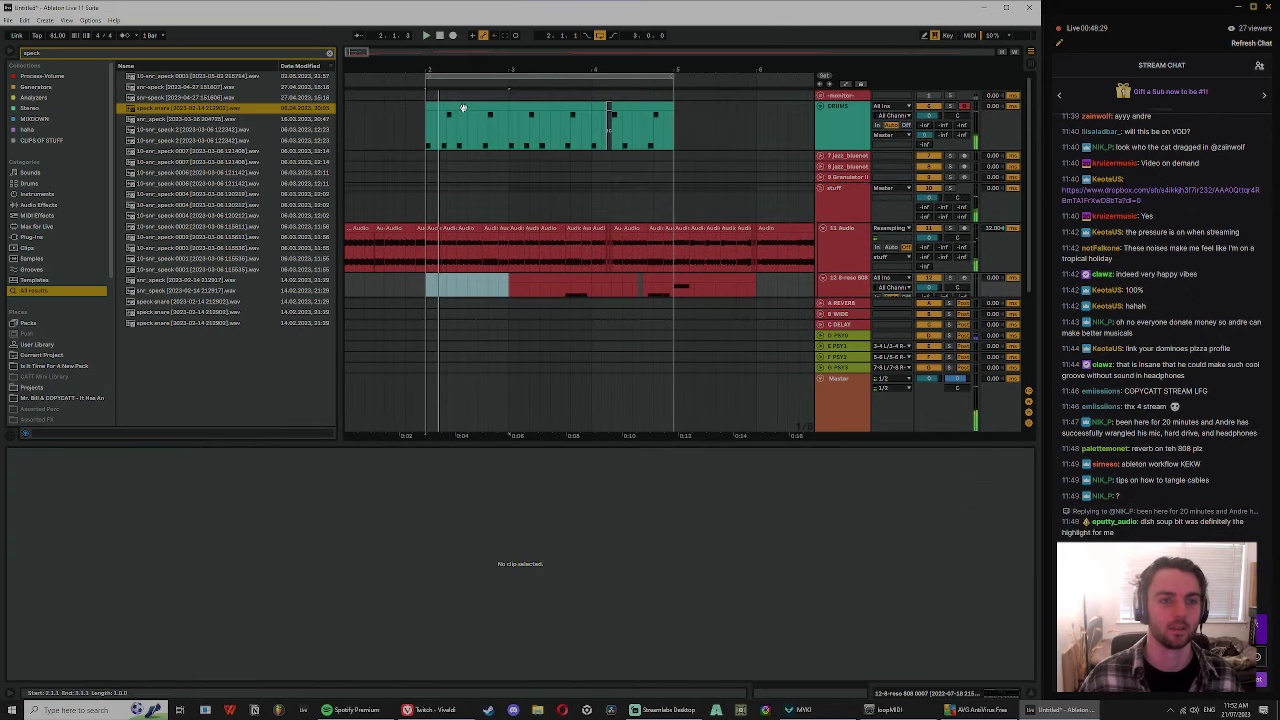
{"action": "left_click", "coordinate": [463, 107]}
{"action": "key", "text": "0"}
{"action": "key", "text": "plus"}
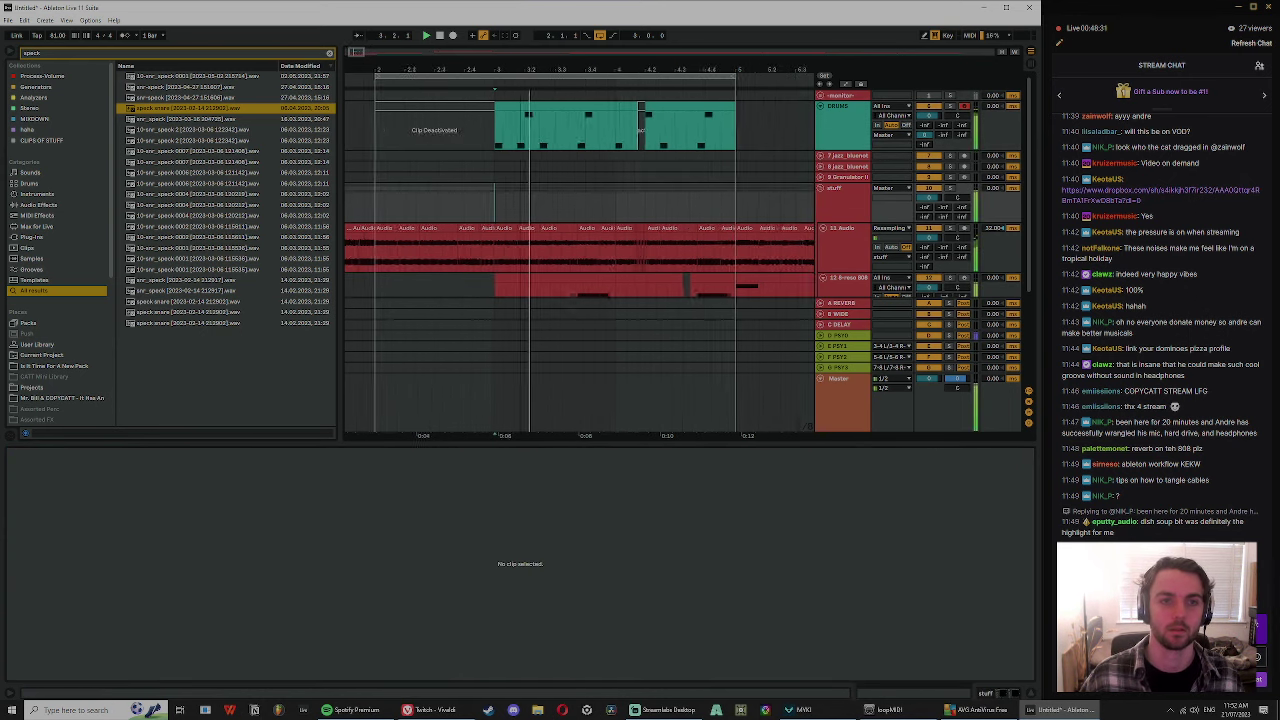
- Select the bass clip in bar 3 and delete the time of that duplicated bar from the arrangement
{"action": "scroll", "coordinate": [566, 194], "scroll_direction": "down", "scroll_amount": 3}
{"action": "left_click", "coordinate": [563, 210]}
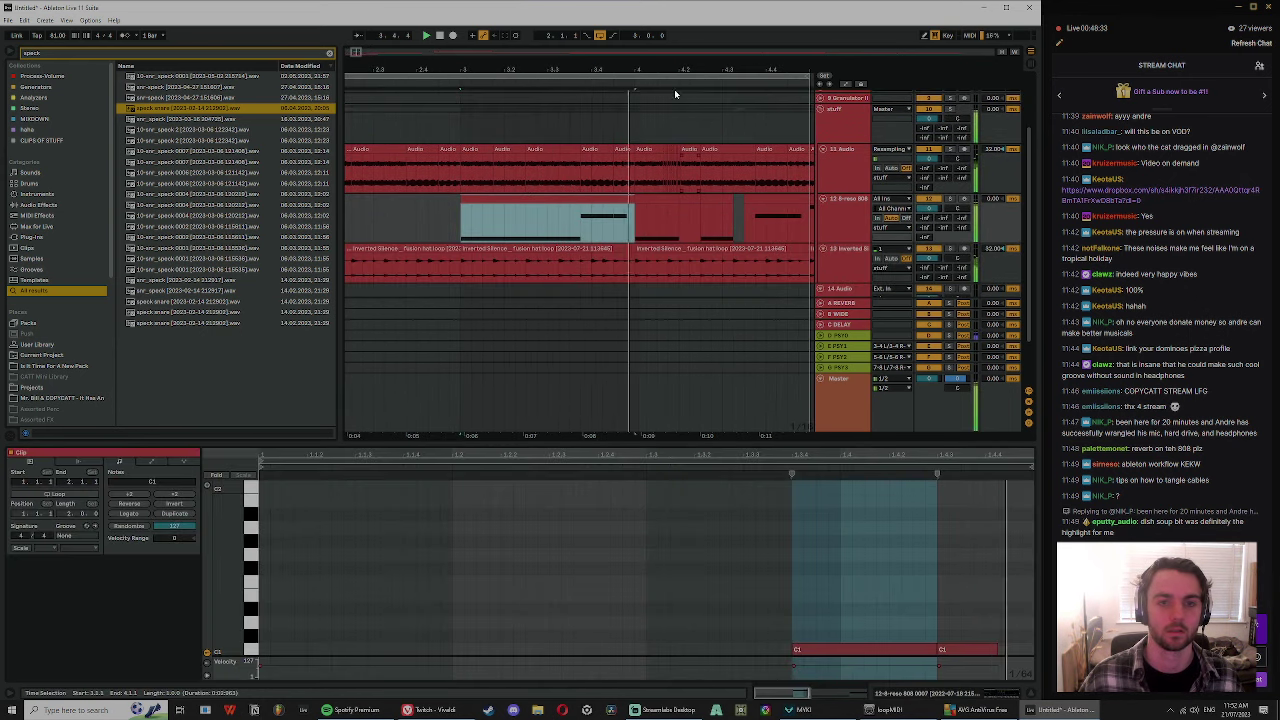
{"action": "left_click_drag", "start_coordinate": [647, 72], "coordinate": [584, 68]}
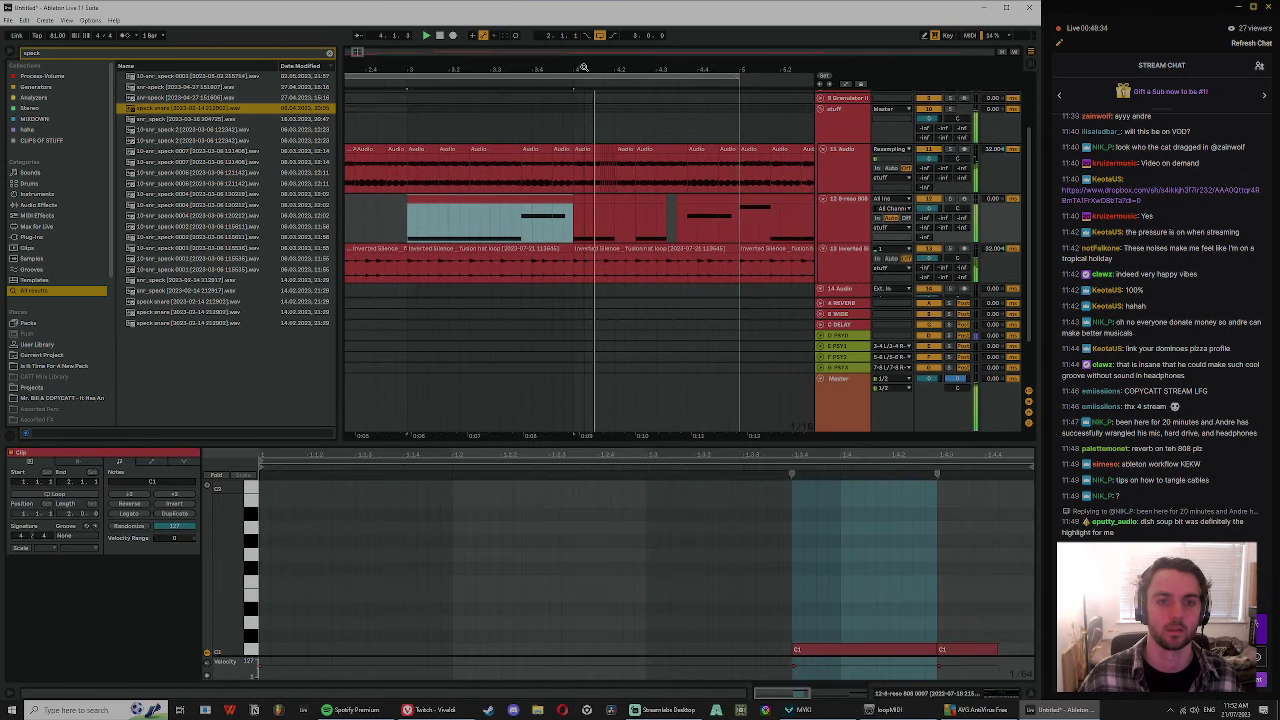
{"action": "left_click", "coordinate": [508, 199]}
- Copy the audio slice from beat 3 of bar 4 back to 3.2.3 on the resampled audio track and play it
{"action": "scroll", "coordinate": [717, 215], "scroll_direction": "up", "scroll_amount": 3}
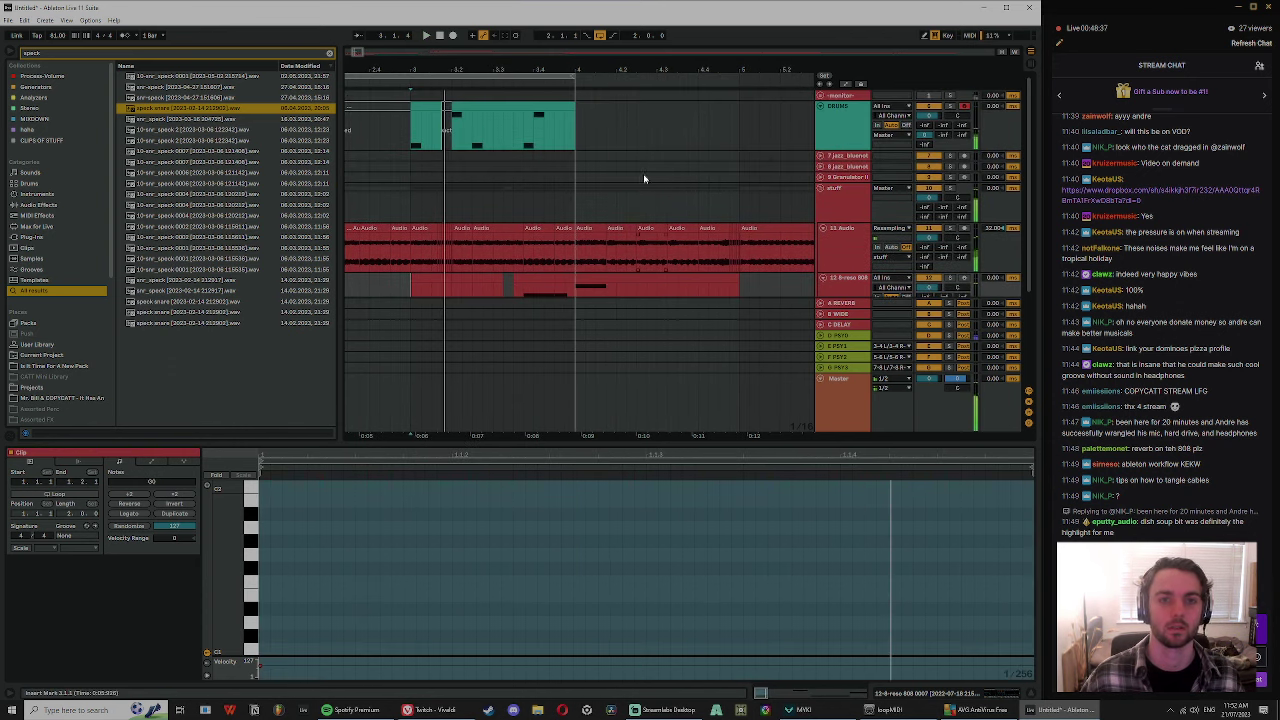
{"action": "left_click_drag", "start_coordinate": [615, 252], "coordinate": [636, 245]}
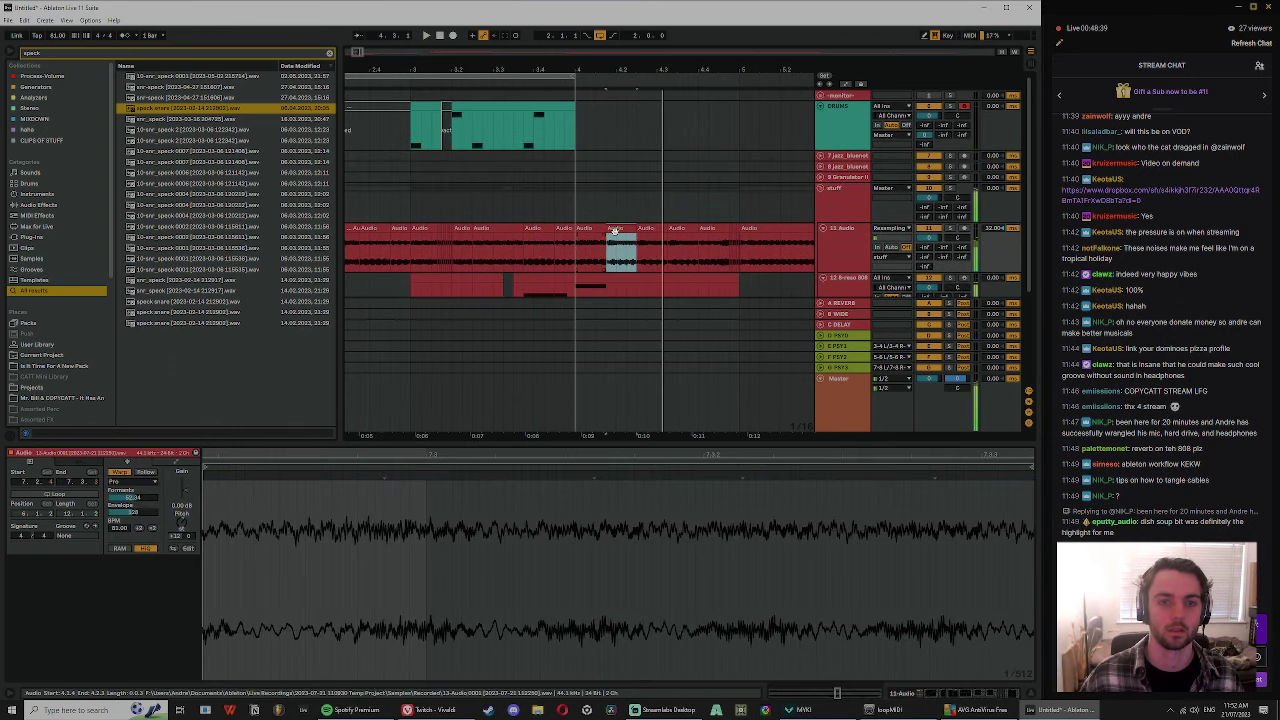
{"action": "left_click", "coordinate": [707, 230]}
{"action": "key", "text": "space"}
{"action": "mouse_move", "coordinate": [711, 228]}
{"action": "left_mouse_down"}
{"action": "mouse_move", "coordinate": [470, 262]}
{"action": "mouse_move", "coordinate": [474, 231]}
{"action": "left_mouse_up"}
{"action": "left_click", "coordinate": [402, 202]}
{"action": "key", "text": "space"}
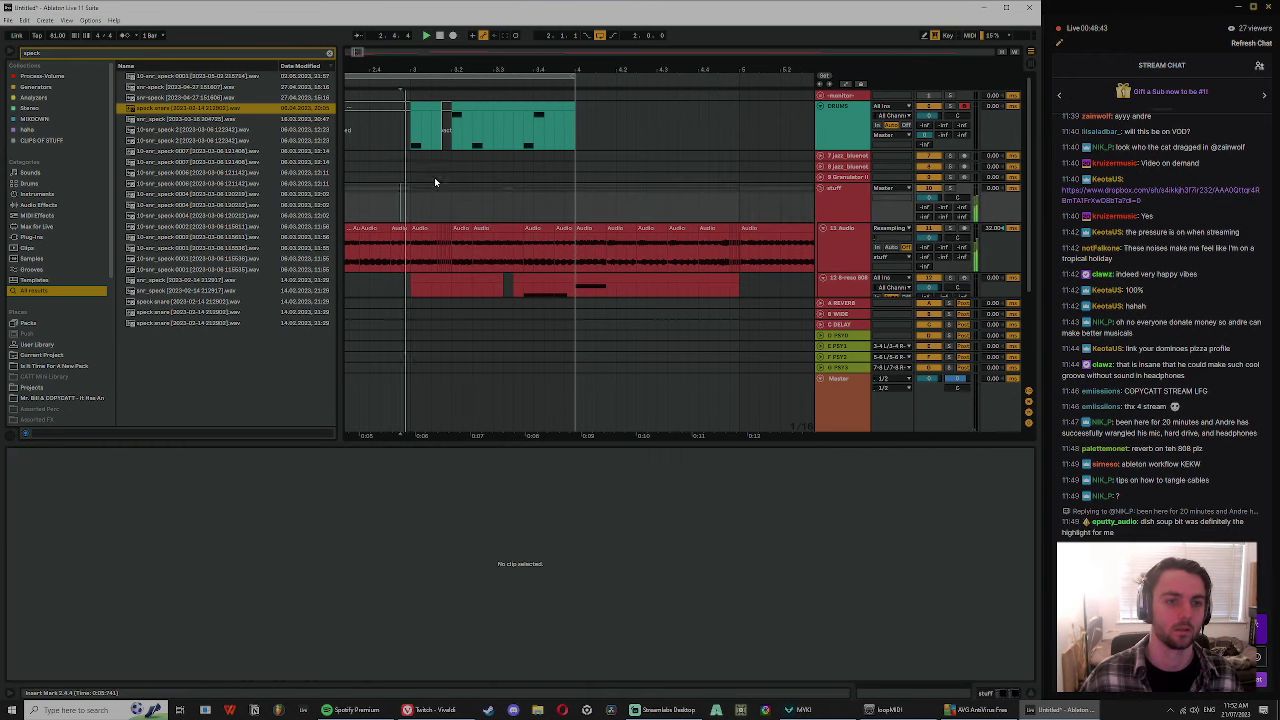
- In the bar 3 DRUMS clip, shift the first kick after 3.2 one sixteenth later and the next kick one sixteenth earlier
{"action": "left_click_drag", "start_coordinate": [443, 63], "coordinate": [420, 209]}
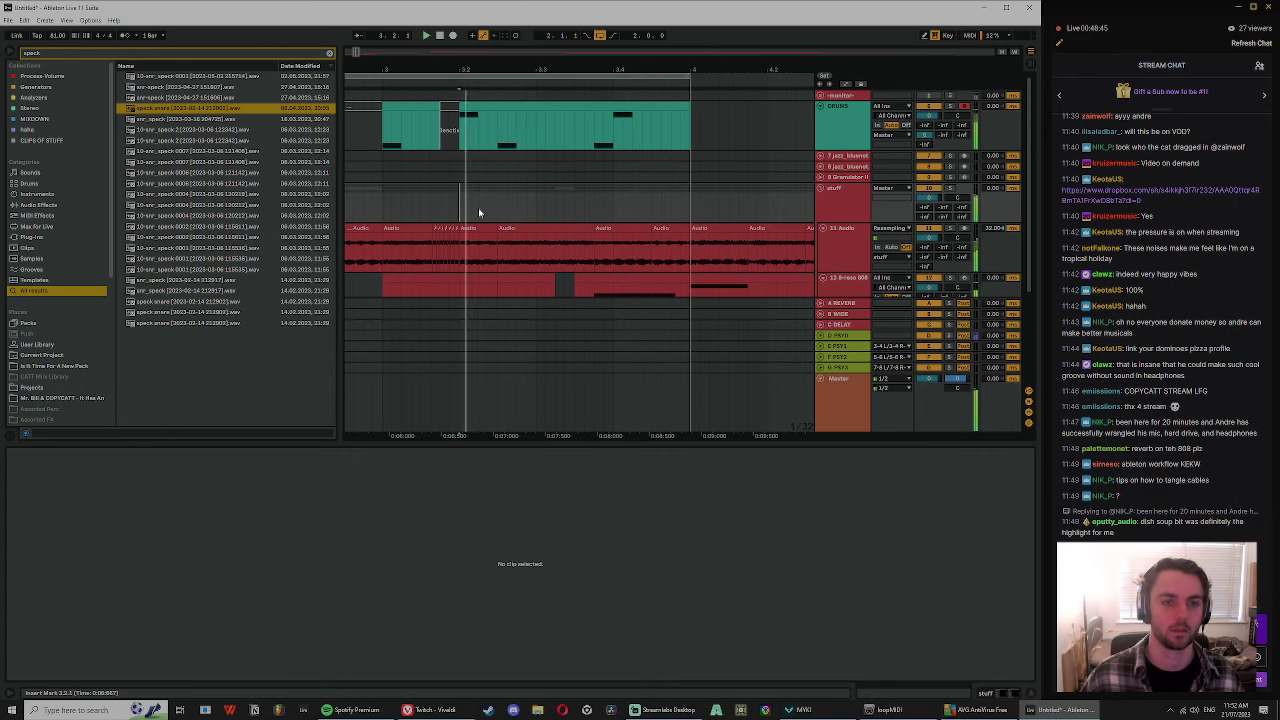
{"action": "left_click", "coordinate": [507, 103]}
{"action": "left_click_drag", "start_coordinate": [450, 503], "coordinate": [523, 508]}
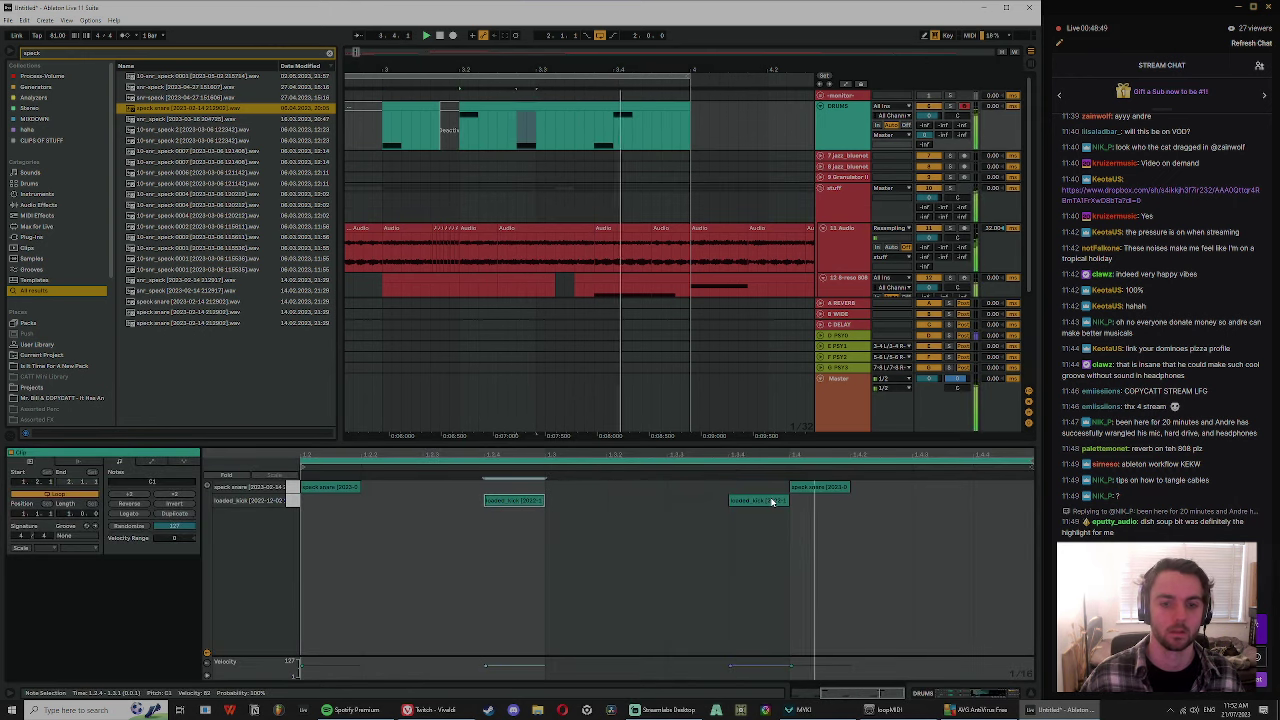
{"action": "left_click_drag", "start_coordinate": [772, 503], "coordinate": [709, 508]}
{"action": "key", "text": "space"}
{"action": "left_click", "coordinate": [372, 174]}
{"action": "key", "text": "space"}
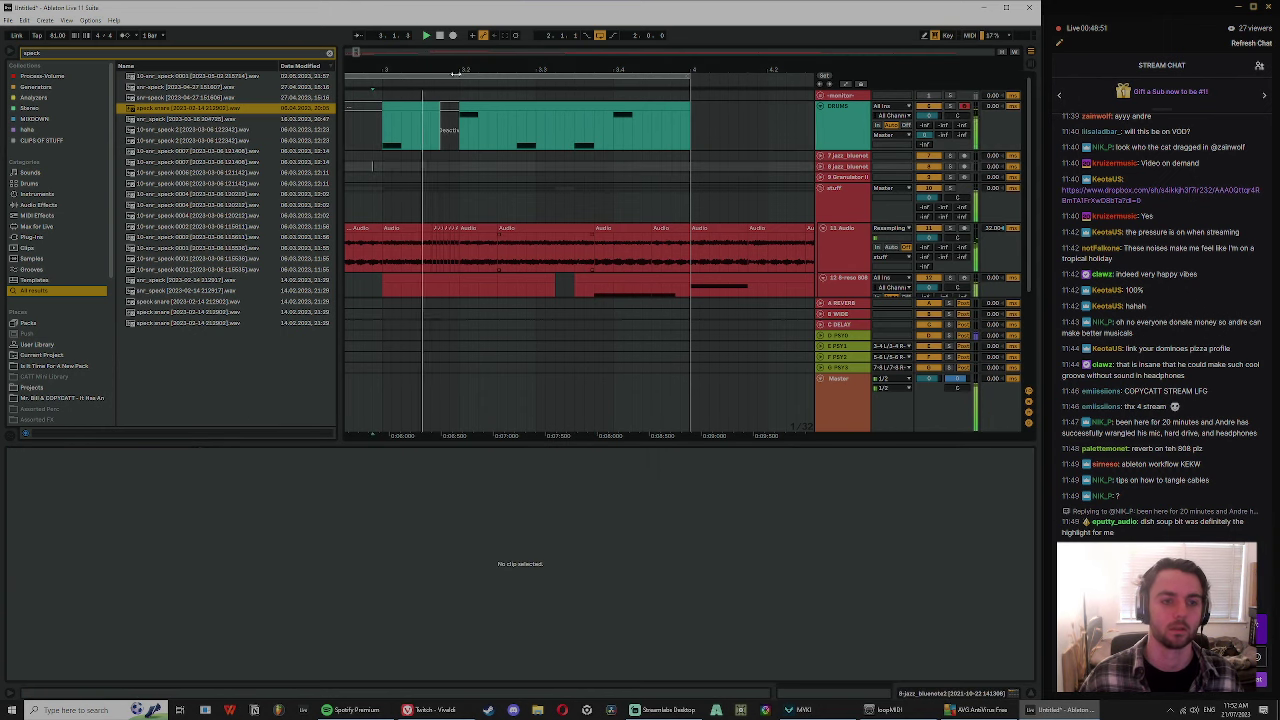
- Trim the bar 3 audio slice to start at 3.2.4 and extend the following slice's start back to 3.3.3, then play the result
{"action": "left_click", "coordinate": [506, 229]}
{"action": "left_click", "coordinate": [535, 228]}
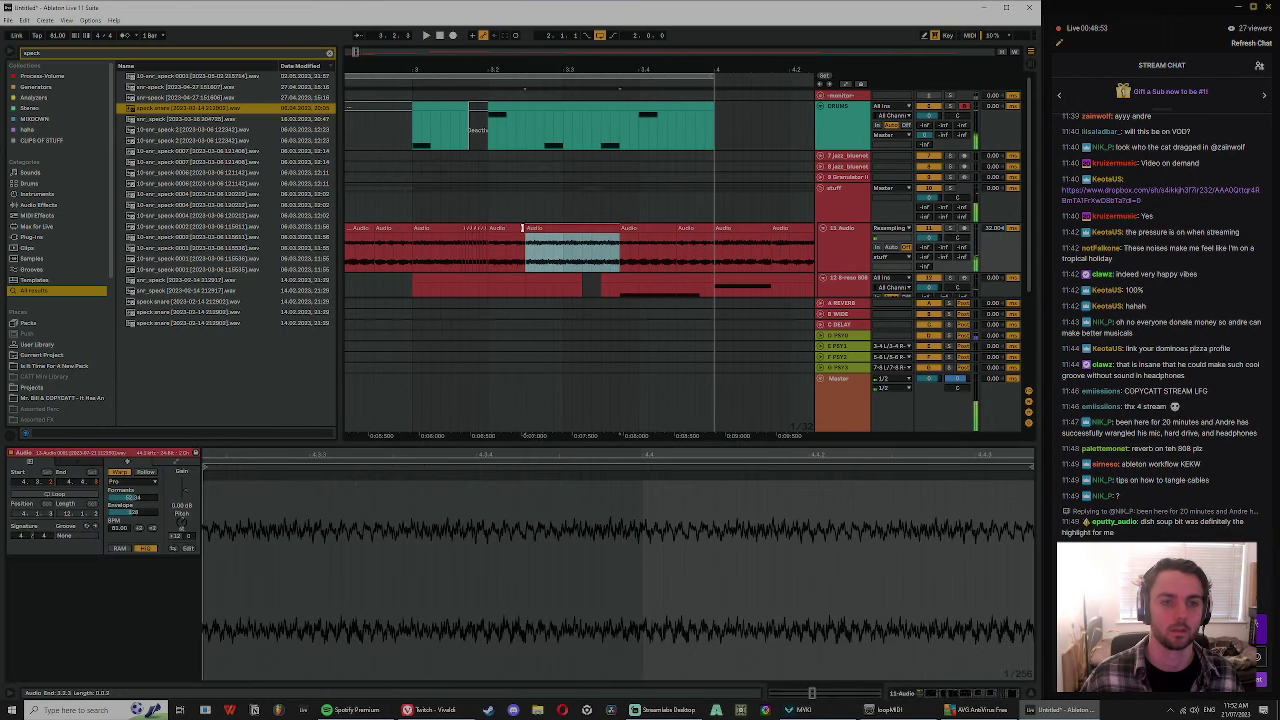
{"action": "left_click_drag", "start_coordinate": [525, 229], "coordinate": [544, 230]}
{"action": "left_click", "coordinate": [560, 229]}
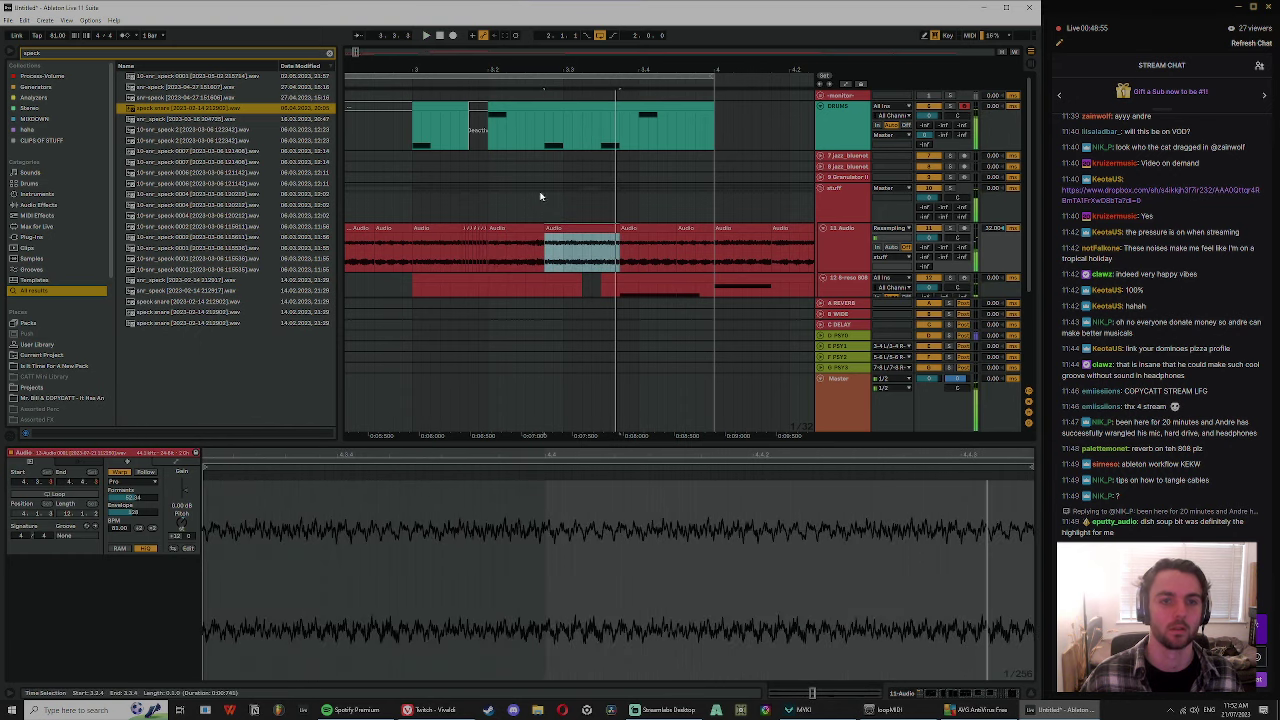
{"action": "left_click_drag", "start_coordinate": [621, 229], "coordinate": [602, 229]}
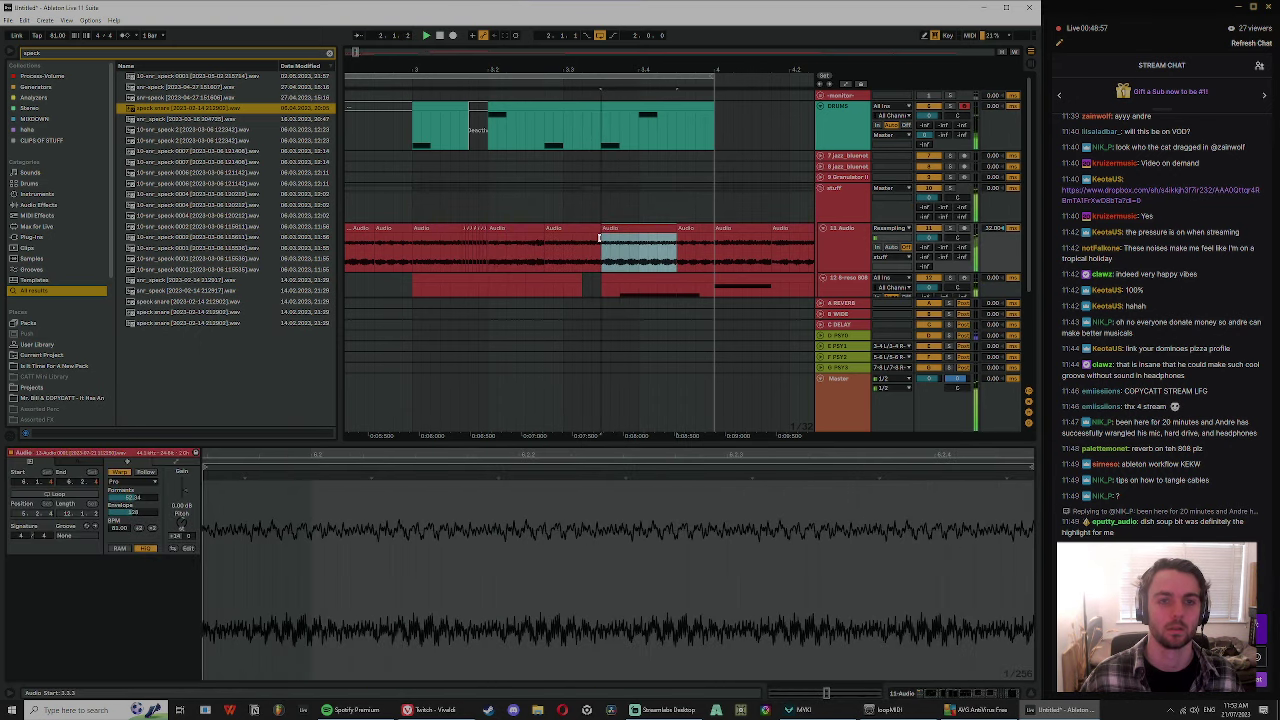
{"action": "key", "text": "space"}
{"action": "key", "text": "space"}
{"action": "left_click_drag", "start_coordinate": [613, 52], "coordinate": [617, 55]}
{"action": "key", "text": "space"}
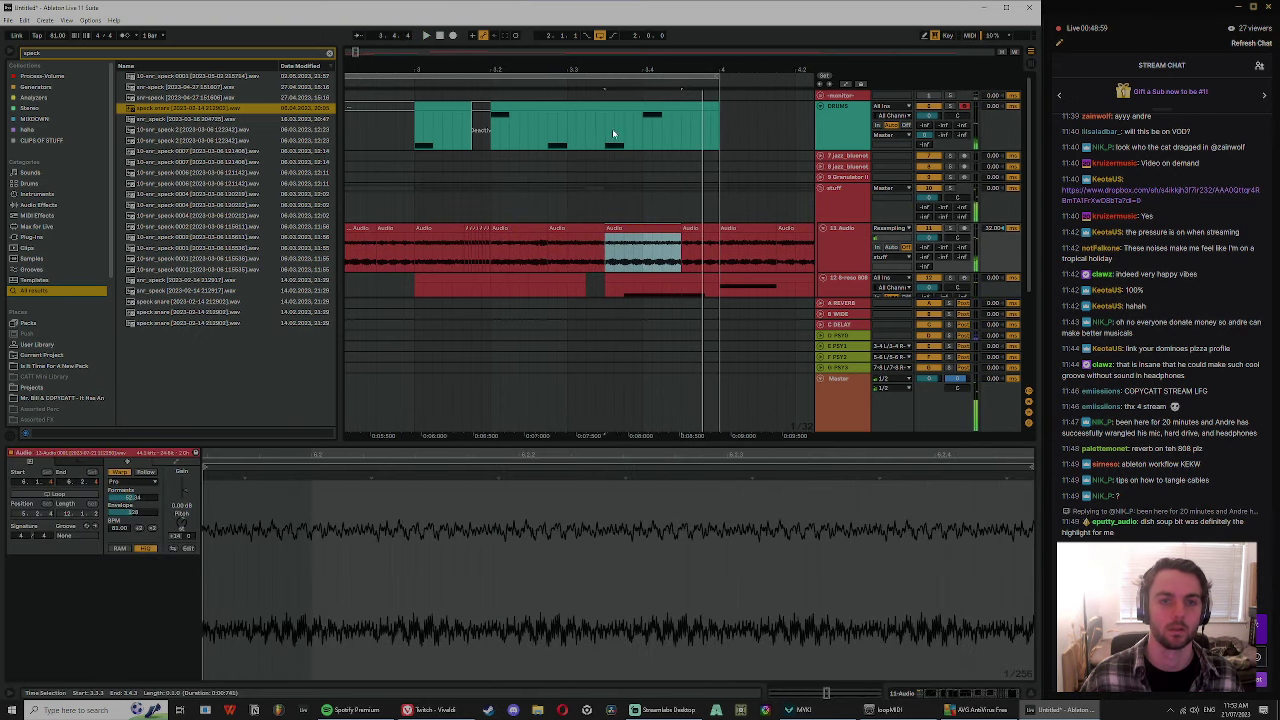
- Trim the second 808 bass clip in bar 3 to start at 3.3.4 and copy the preceding bass section to 3.3.3
{"action": "left_click", "coordinate": [630, 258]}
{"action": "scroll", "coordinate": [623, 261], "scroll_direction": "down", "scroll_amount": 1}
{"action": "left_click_drag", "start_coordinate": [608, 246], "coordinate": [625, 248]}
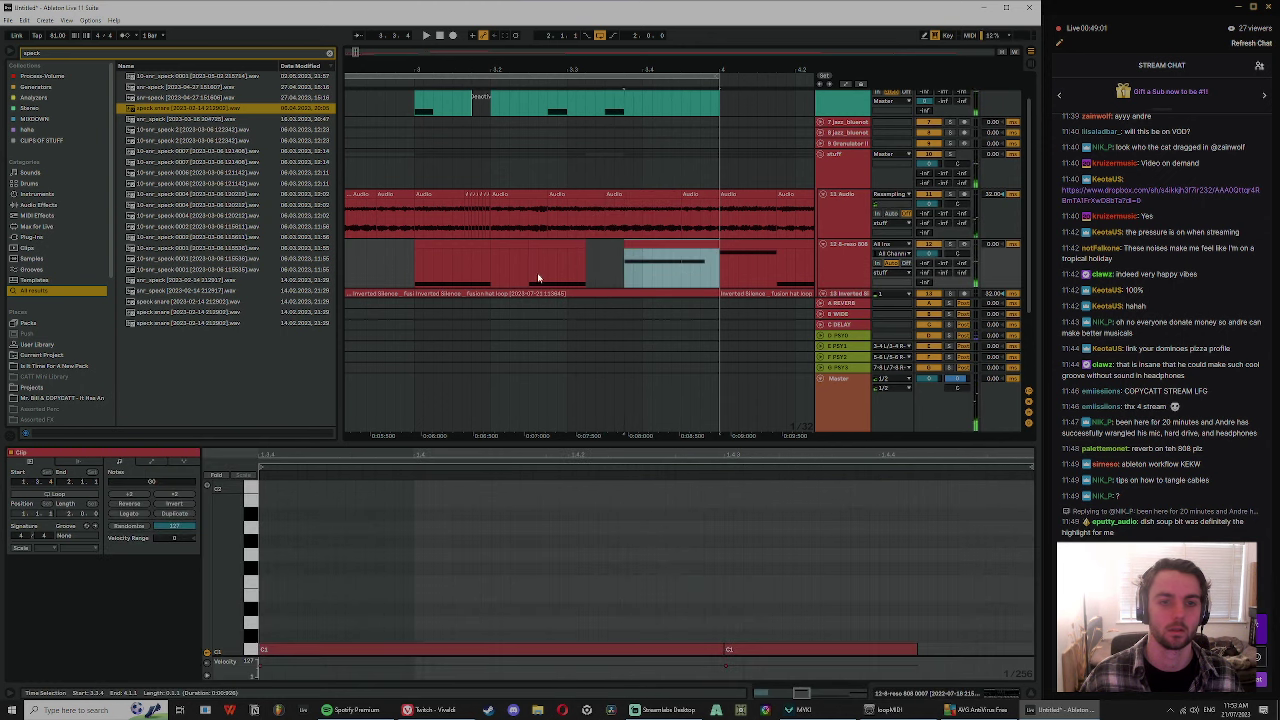
{"action": "left_click", "coordinate": [529, 277]}
{"action": "left_click_drag", "start_coordinate": [543, 246], "coordinate": [643, 258]}
- Select bar 3 across the stuff group, set the loop to that one bar and play it
{"action": "key", "text": "space"}
{"action": "left_click", "coordinate": [634, 190]}
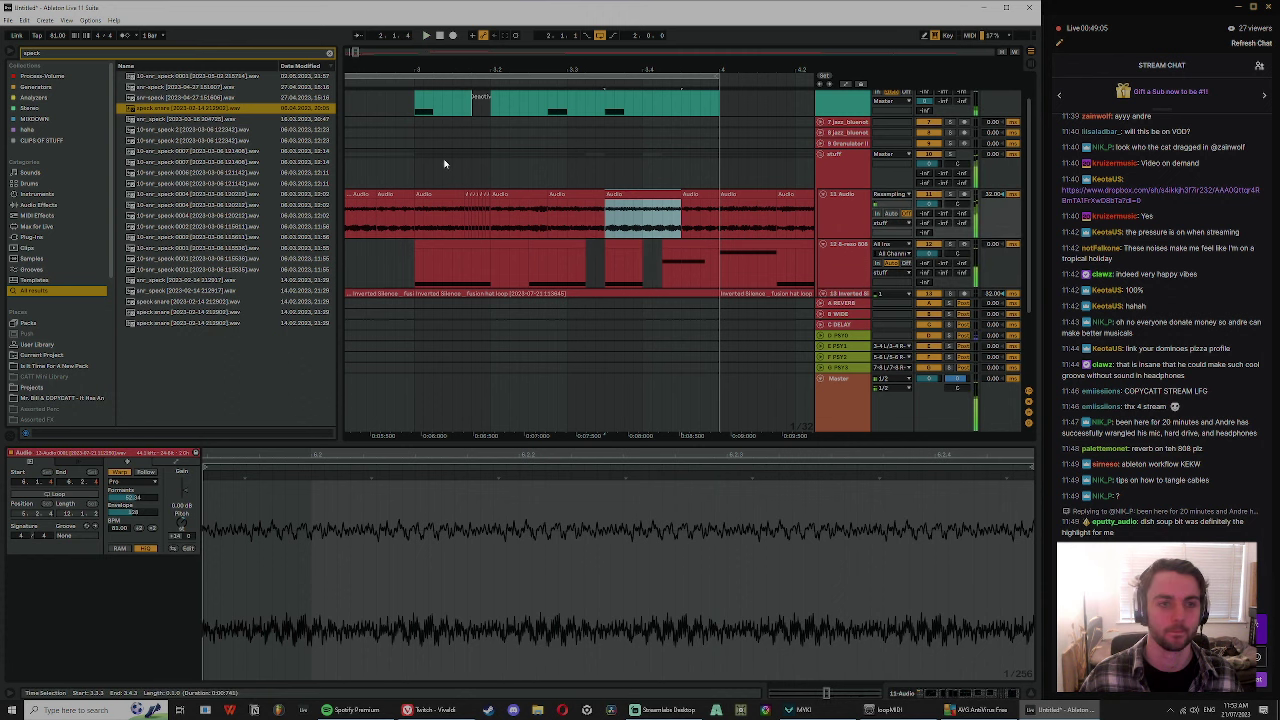
{"action": "left_click_drag", "start_coordinate": [416, 163], "coordinate": [718, 167]}
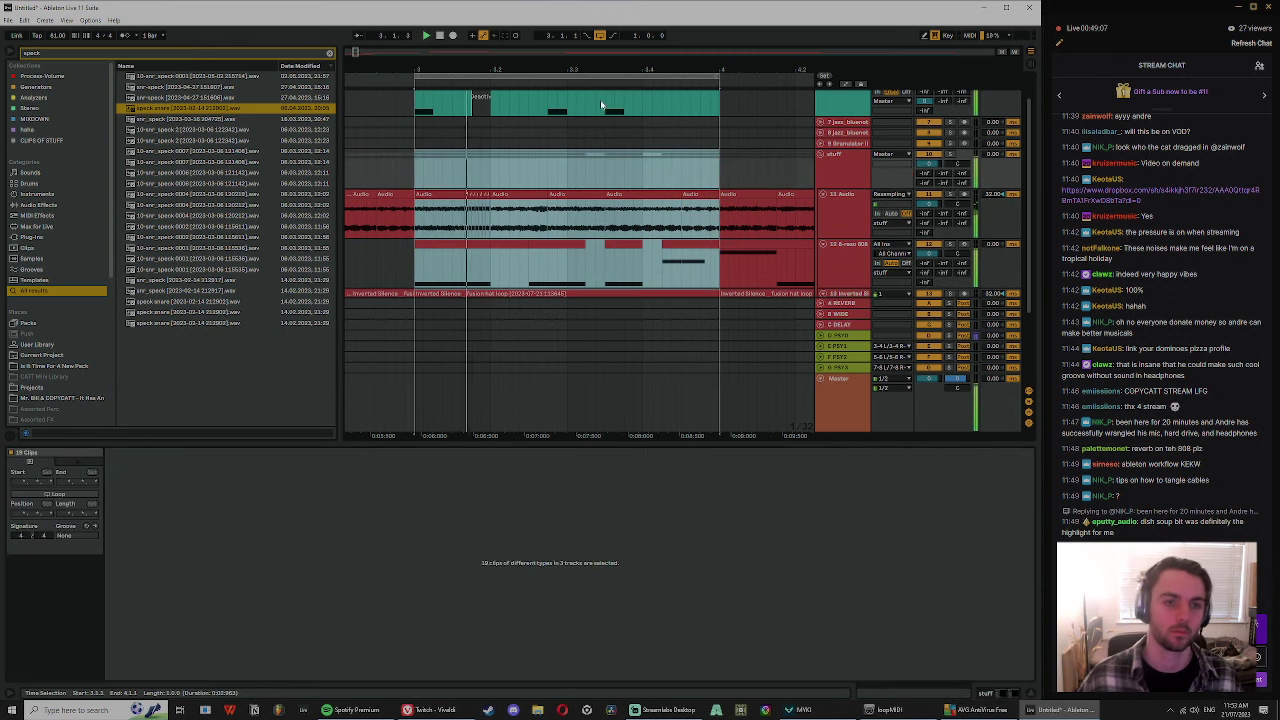
- Shift the reso 808 clip in the second half of beat 3.2 a sixteenth later and consolidate it with the gap before it
{"action": "left_click", "coordinate": [500, 163]}
{"action": "key", "text": "space"}
{"action": "key", "text": "space"}
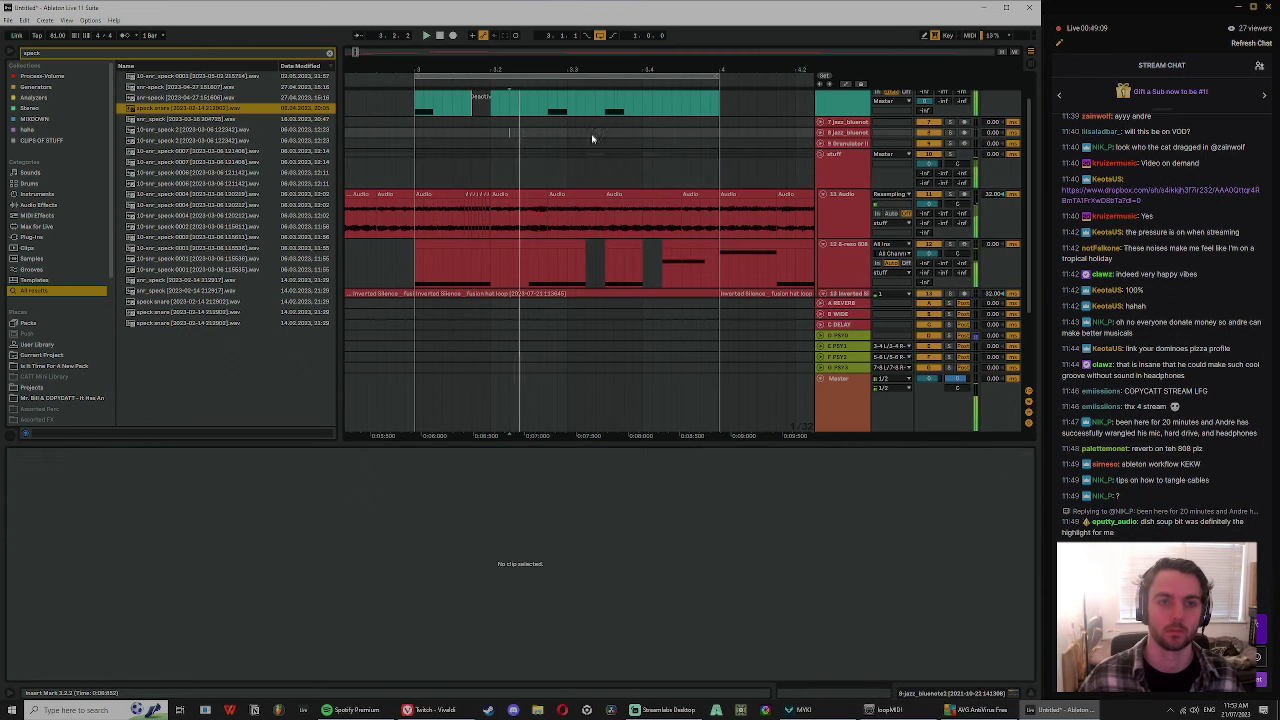
{"action": "scroll", "coordinate": [588, 150], "scroll_direction": "up", "scroll_amount": 1}
{"action": "scroll", "coordinate": [560, 255], "scroll_direction": "down", "scroll_amount": 2}
{"action": "key", "text": "space"}
{"action": "left_click", "coordinate": [545, 211]}
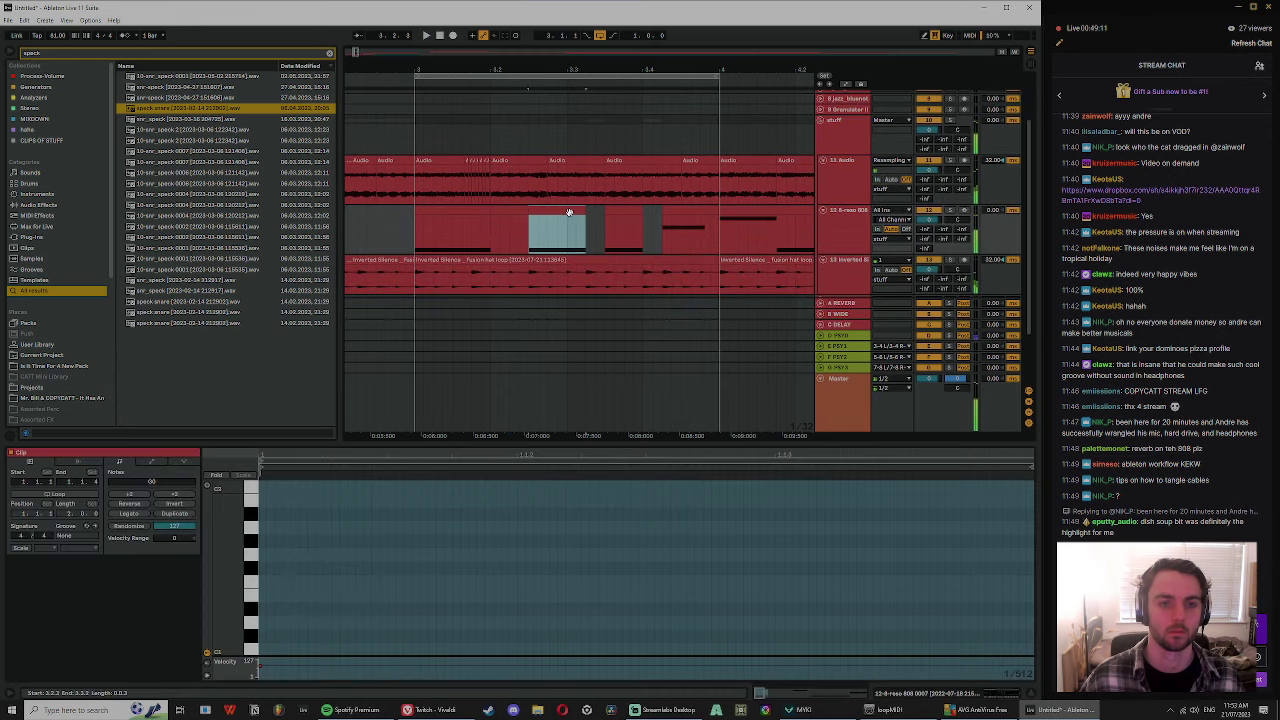
{"action": "left_click_drag", "start_coordinate": [545, 211], "coordinate": [565, 212]}
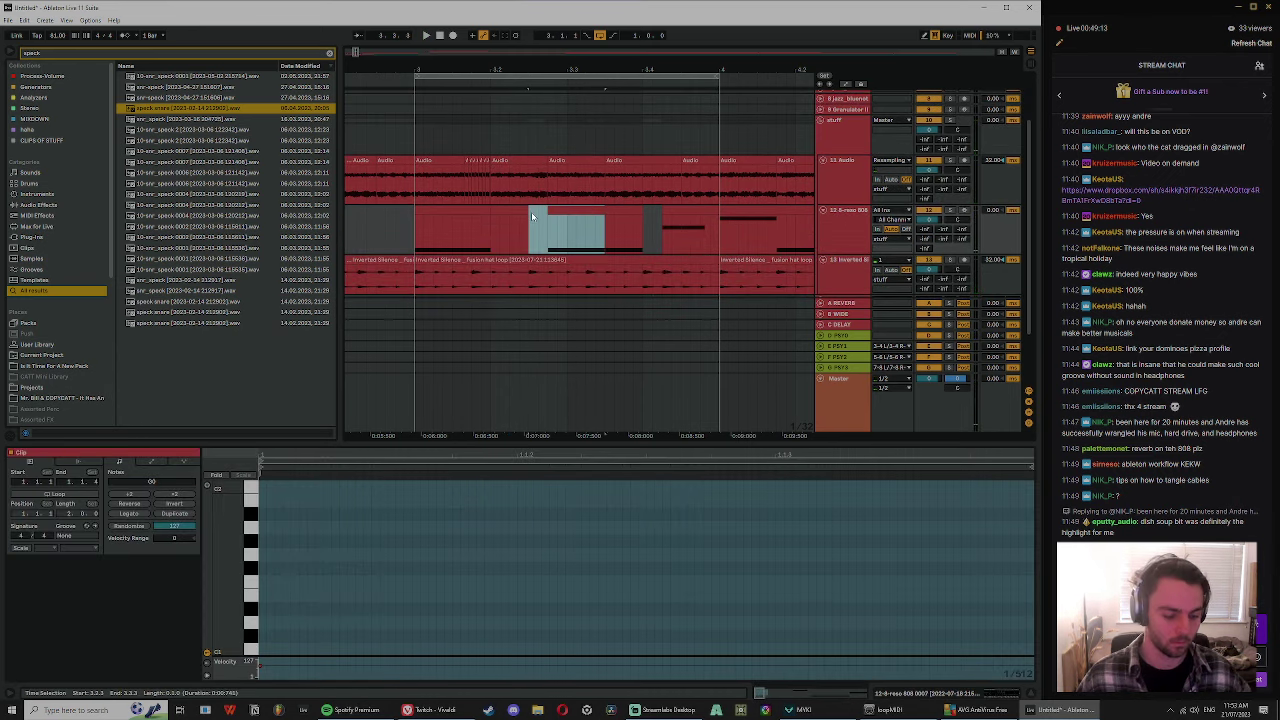
{"action": "key", "text": "ctrl+j"}
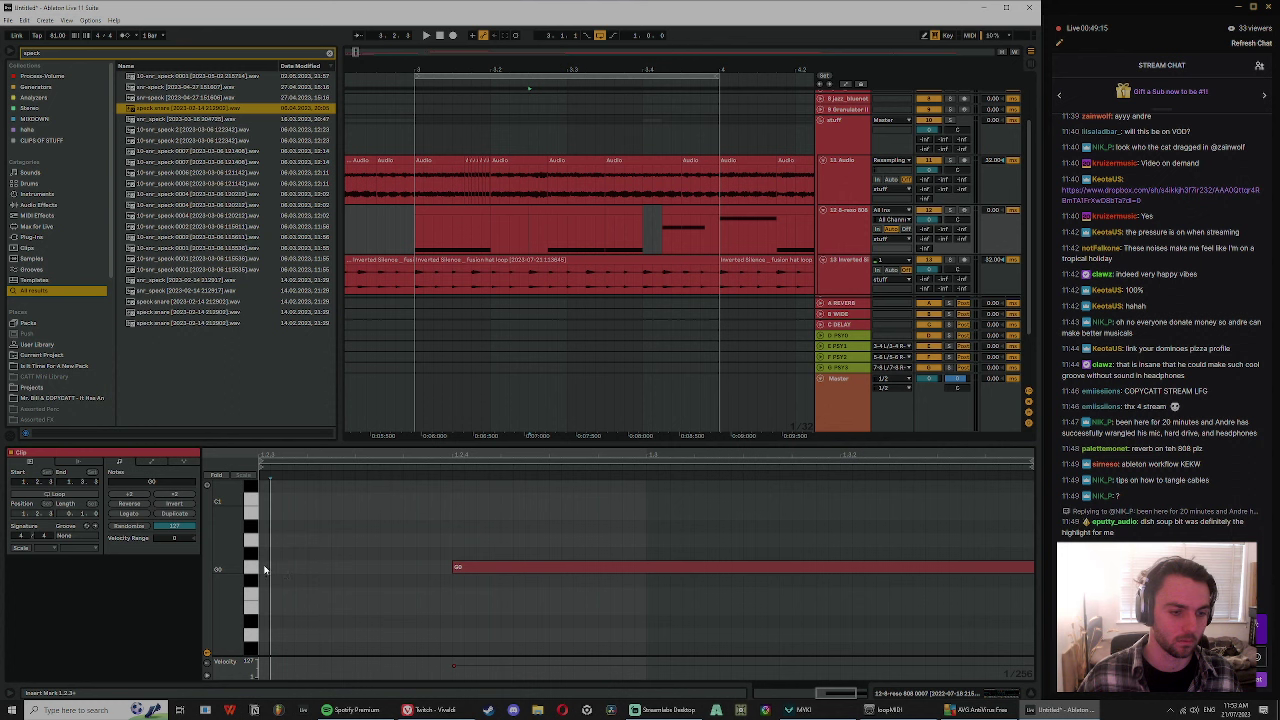
- Add a G1 note at the start of the consolidated 808 clip and lengthen it to overlap the G0 note slightly
{"action": "double_click", "coordinate": [265, 568]}
{"action": "left_click_drag", "start_coordinate": [271, 567], "coordinate": [452, 554]}
{"action": "key", "text": "shift+Up"}
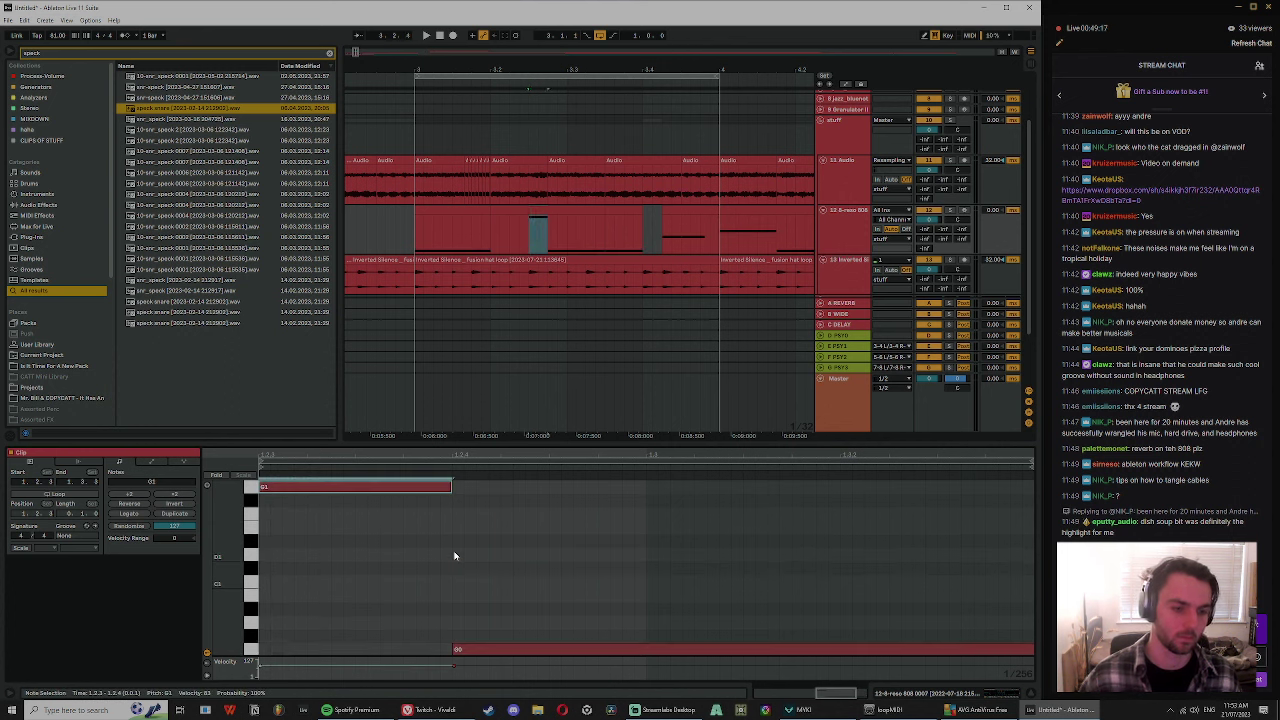
{"action": "key", "text": "space"}
{"action": "left_click_drag", "start_coordinate": [455, 487], "coordinate": [487, 493]}
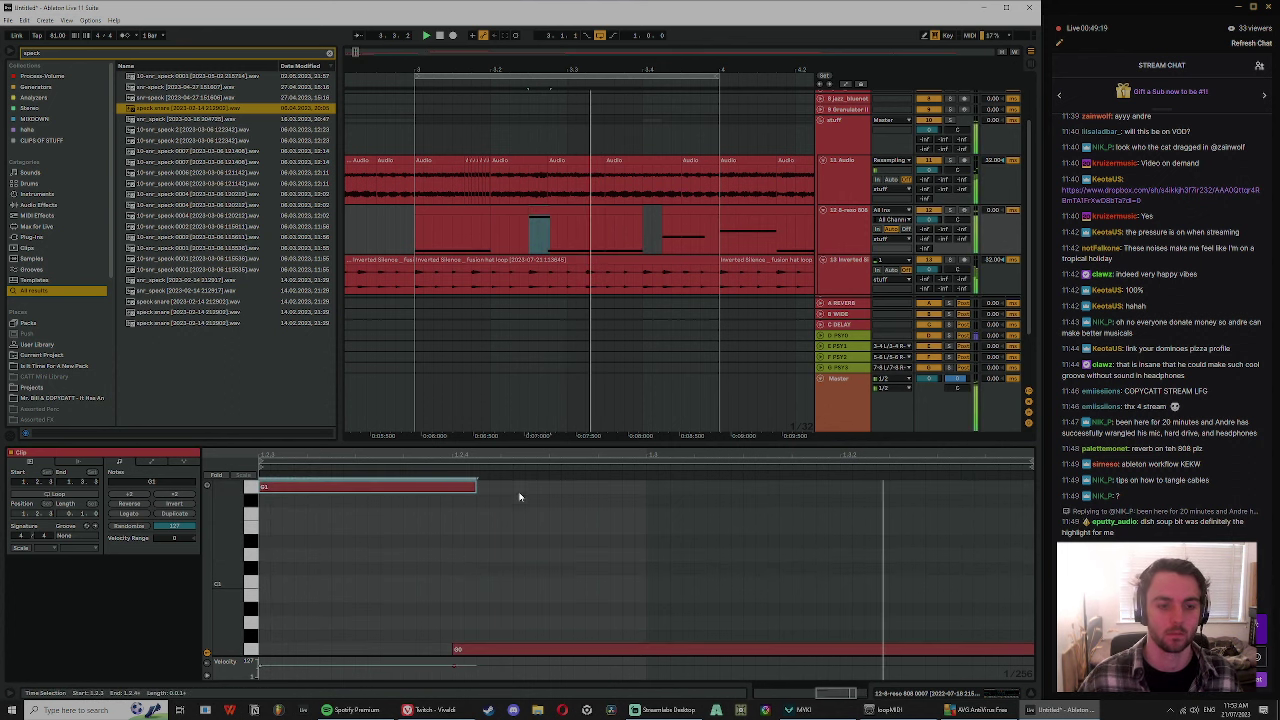
{"action": "key", "text": "space"}
- Show the reso 808 track's Simpler and arm the track for live playing
{"action": "left_click", "coordinate": [824, 224]}
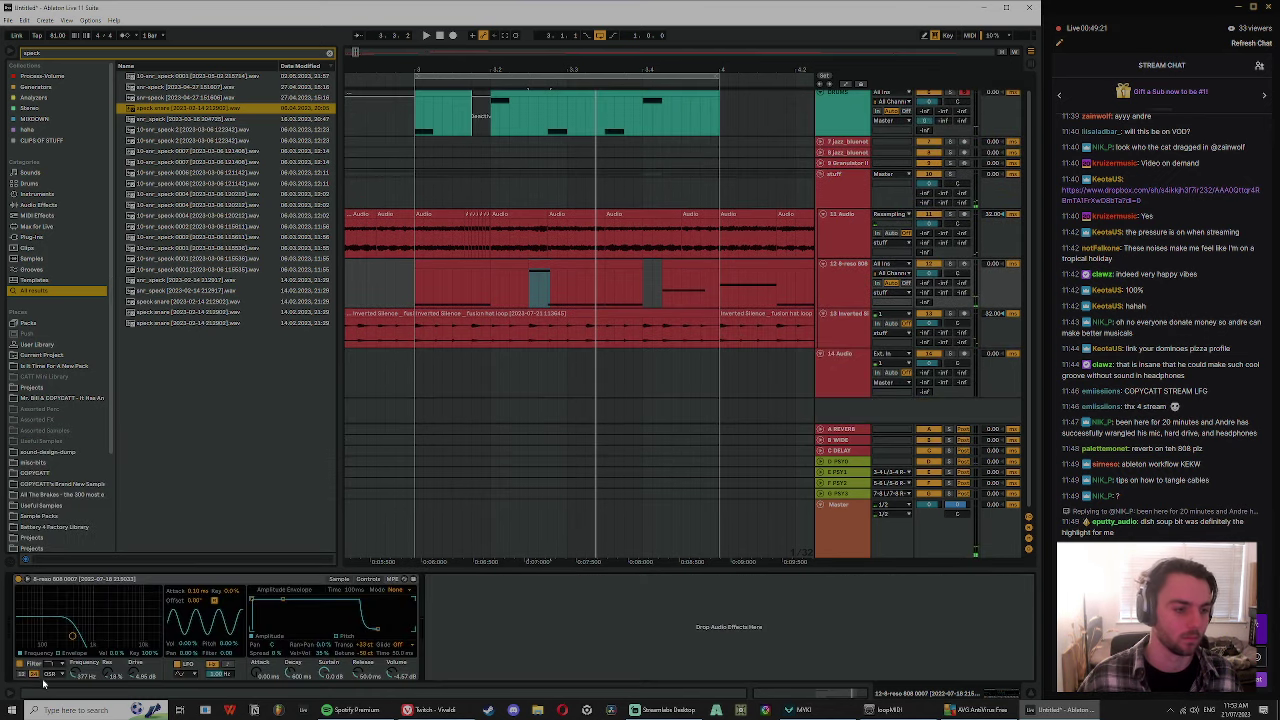
{"action": "left_click", "coordinate": [965, 264]}
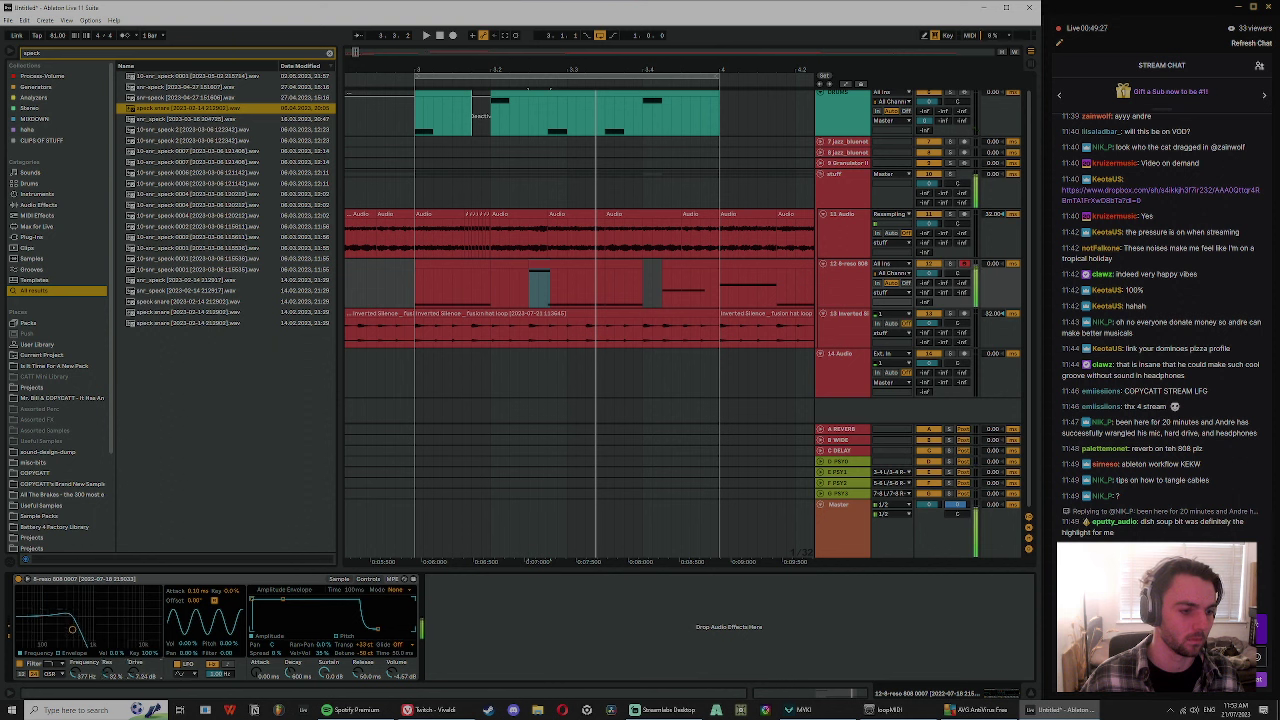
- Clear the browser search and expand the recorded samples of the no cover Project in the Projects folder
{"action": "left_click", "coordinate": [45, 76]}
{"action": "left_click", "coordinate": [330, 52]}
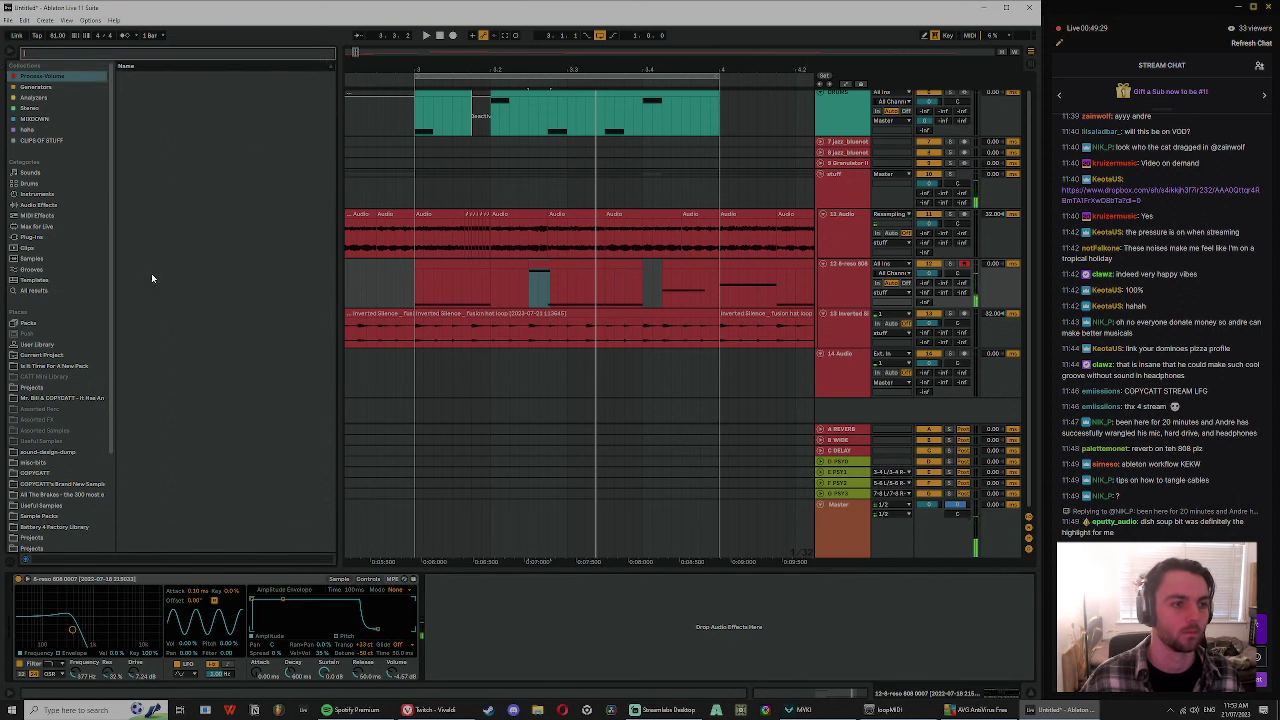
{"action": "left_click", "coordinate": [408, 188]}
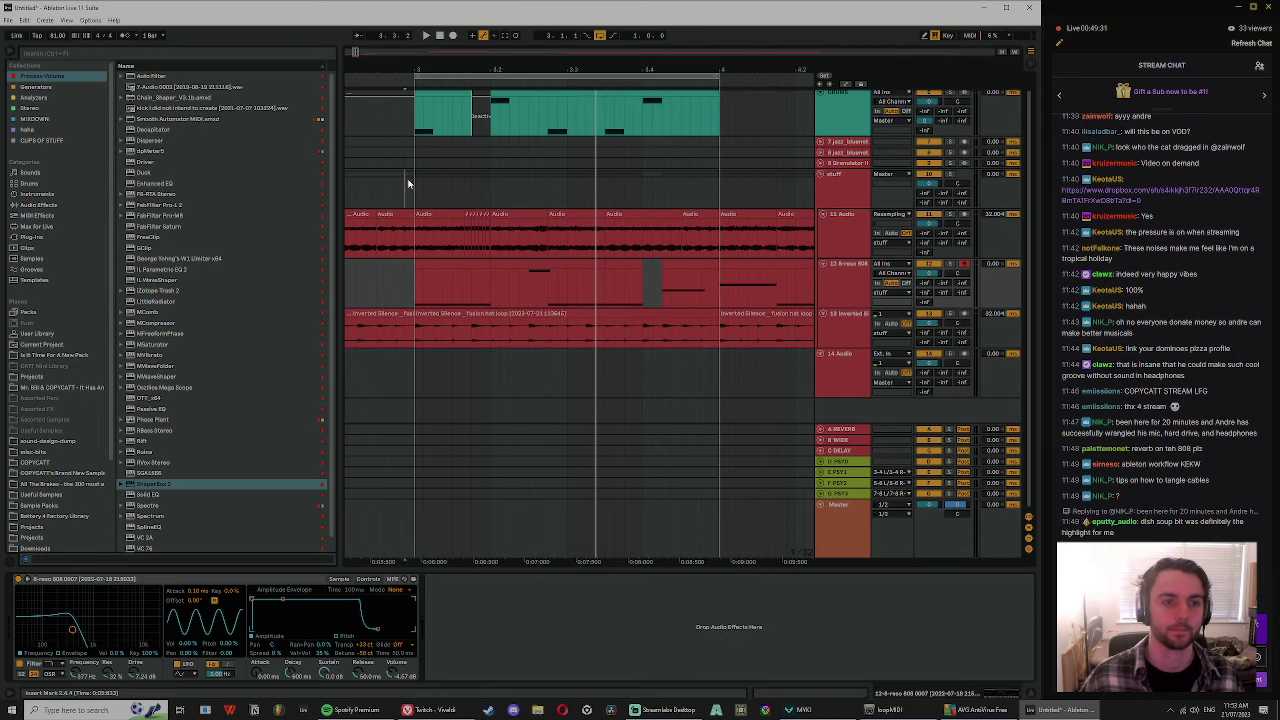
{"action": "left_click", "coordinate": [854, 291]}
{"action": "left_click", "coordinate": [162, 54]}
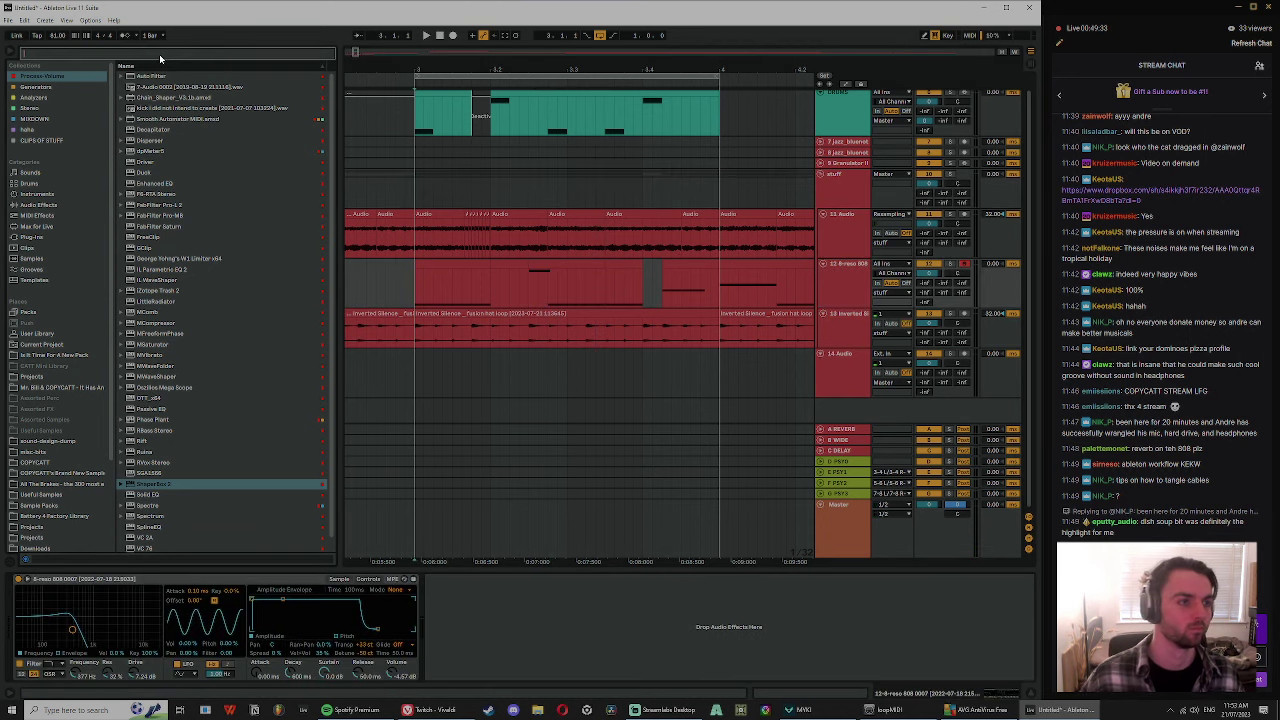
{"action": "left_click_drag", "start_coordinate": [505, 78], "coordinate": [464, 68]}
{"action": "left_click", "coordinate": [41, 54]}
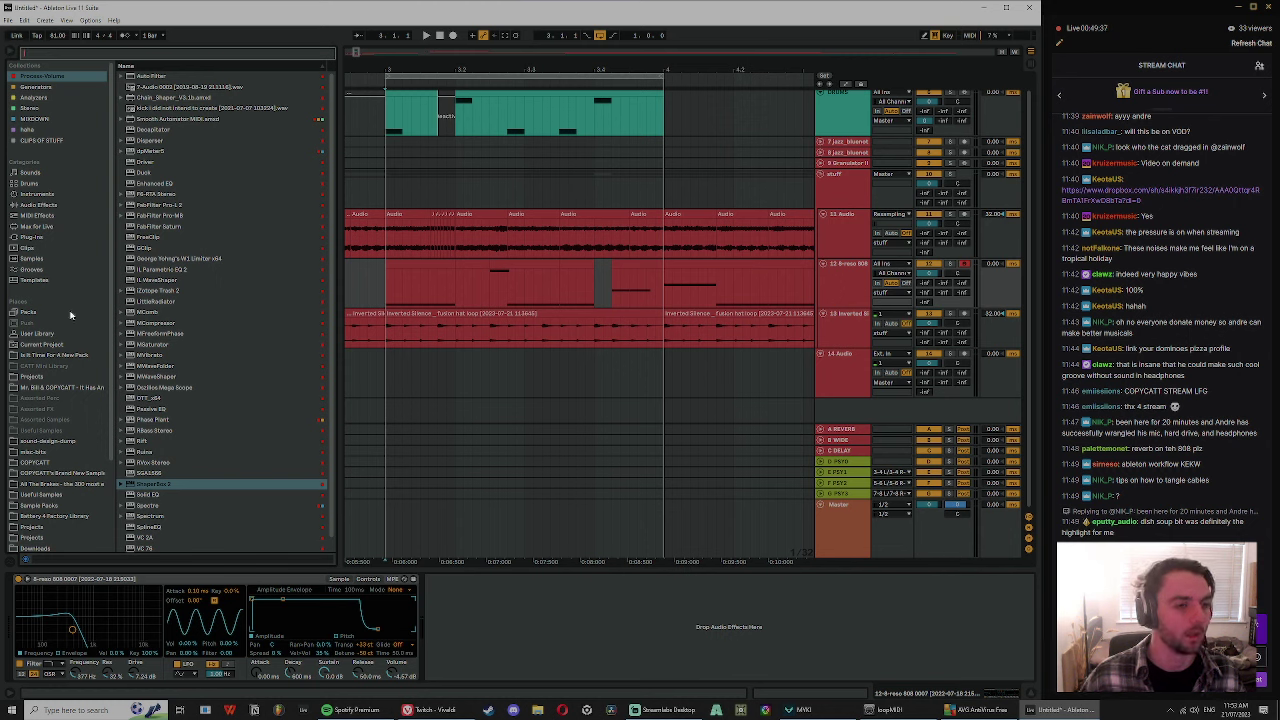
{"action": "left_click", "coordinate": [47, 399]}
{"action": "left_click", "coordinate": [34, 387]}
{"action": "left_click", "coordinate": [32, 377]}
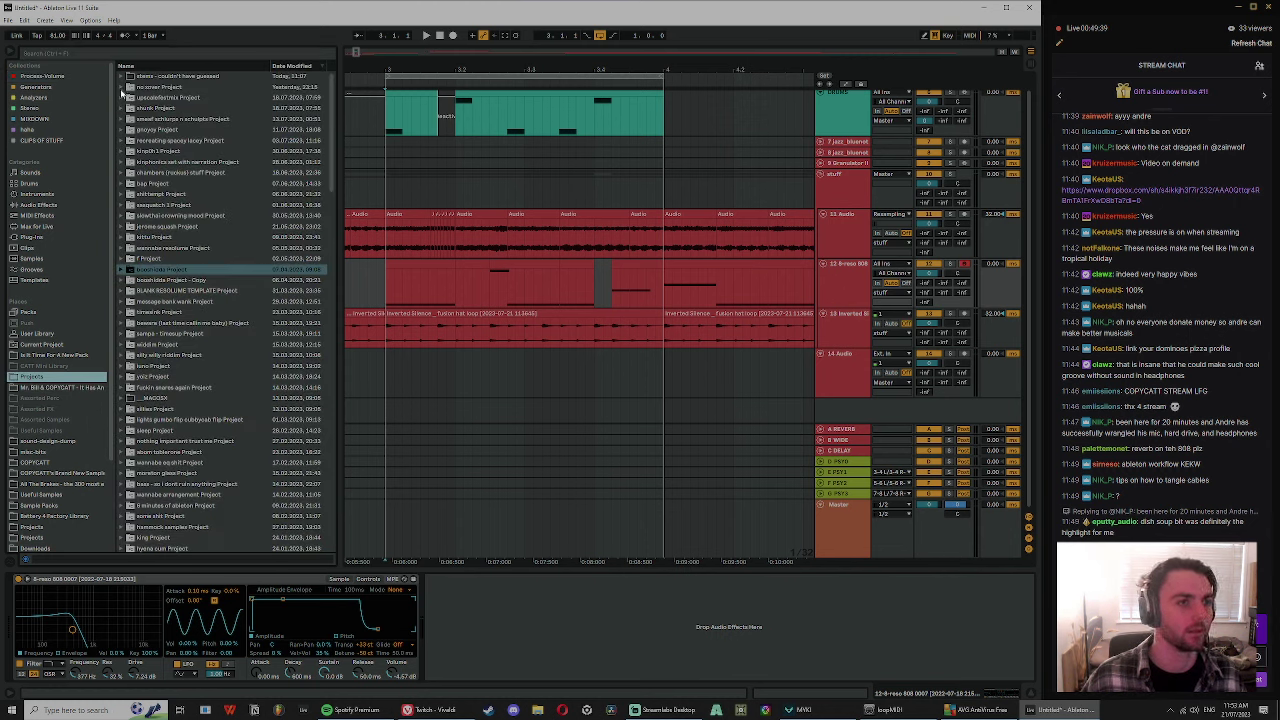
{"action": "left_click", "coordinate": [122, 87]}
- Audition the no cover Project's recorded audio files down to 11-Audio 0001
{"action": "left_click", "coordinate": [153, 131]}
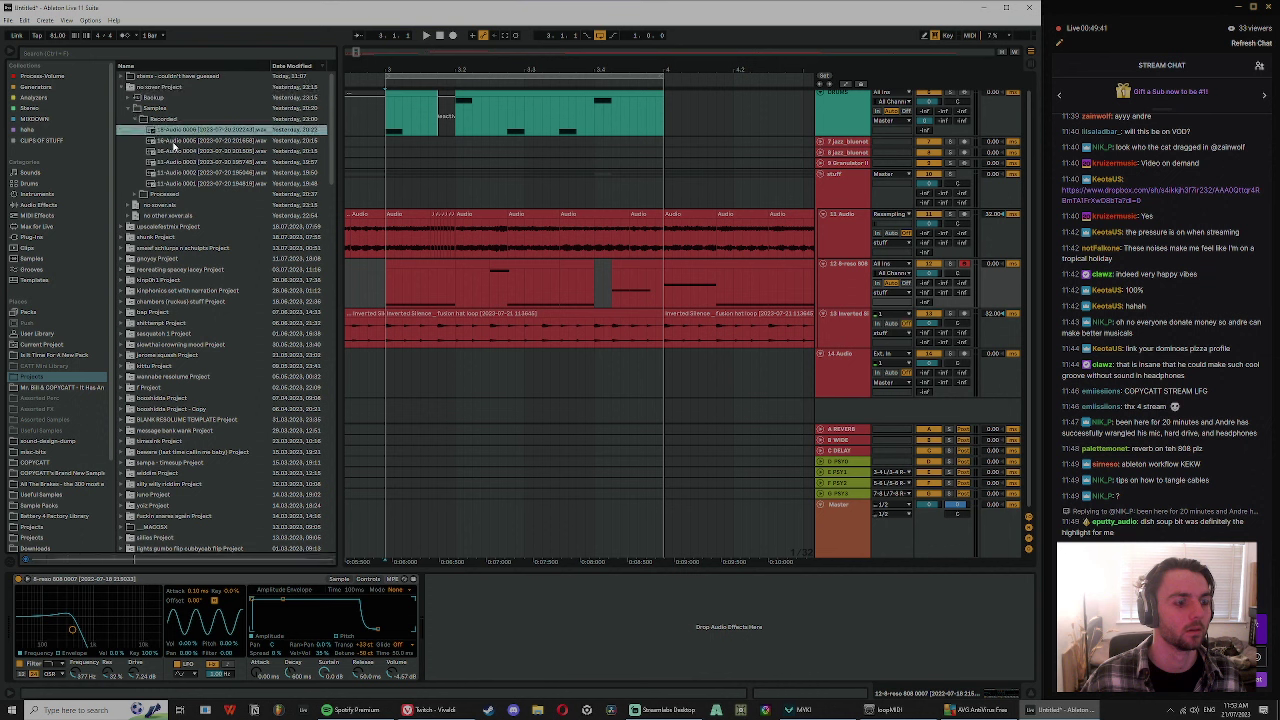
{"action": "left_click", "coordinate": [173, 142]}
{"action": "left_click", "coordinate": [193, 162]}
{"action": "left_click", "coordinate": [205, 172]}
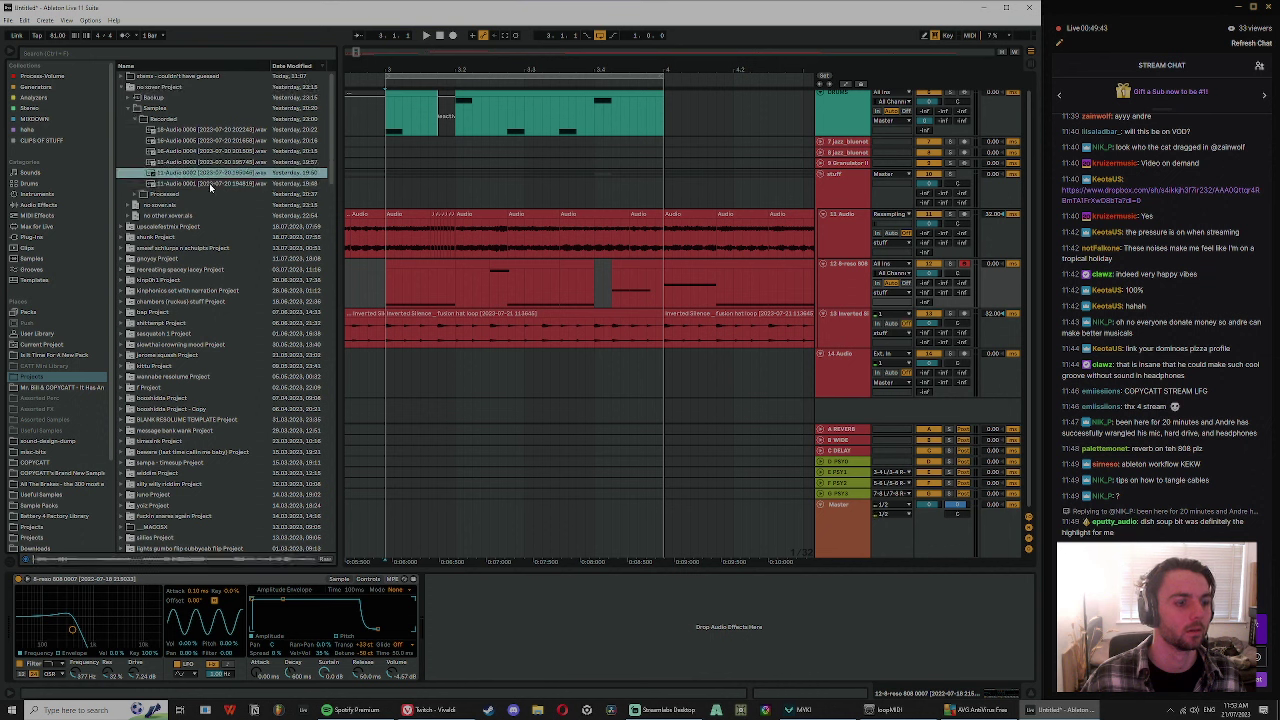
{"action": "left_click", "coordinate": [210, 184]}
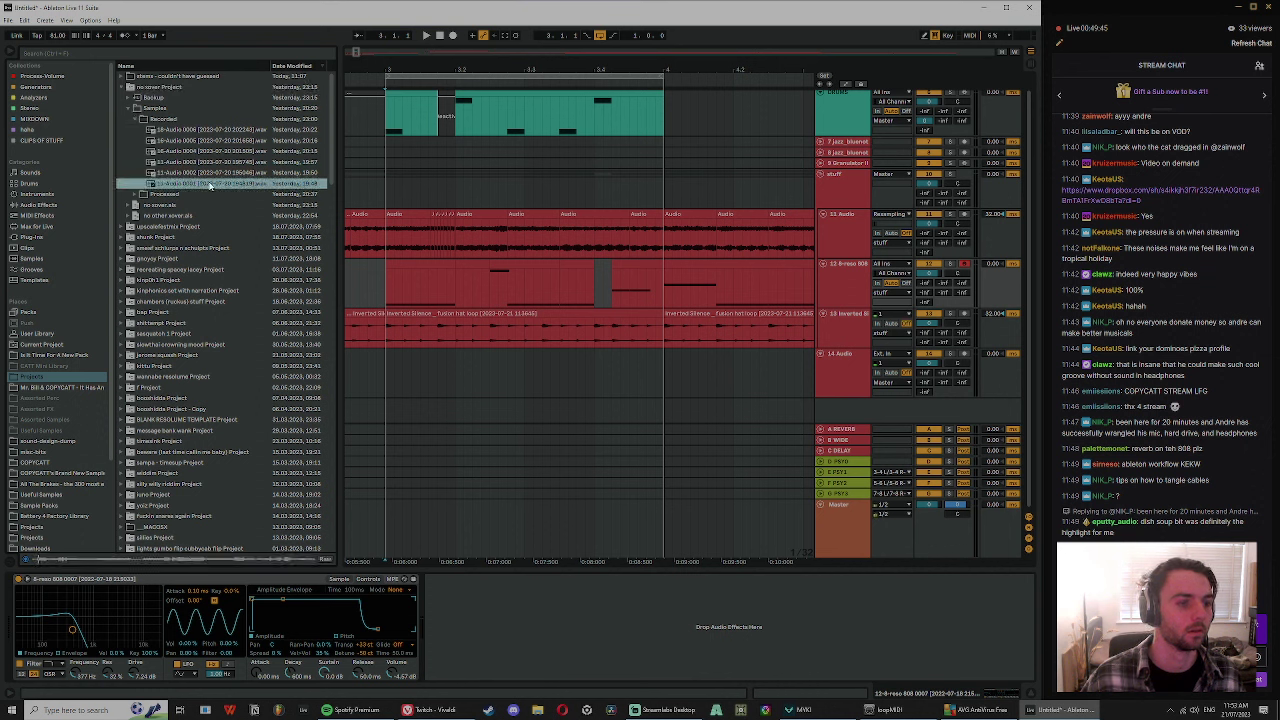
{"action": "left_click", "coordinate": [842, 248]}
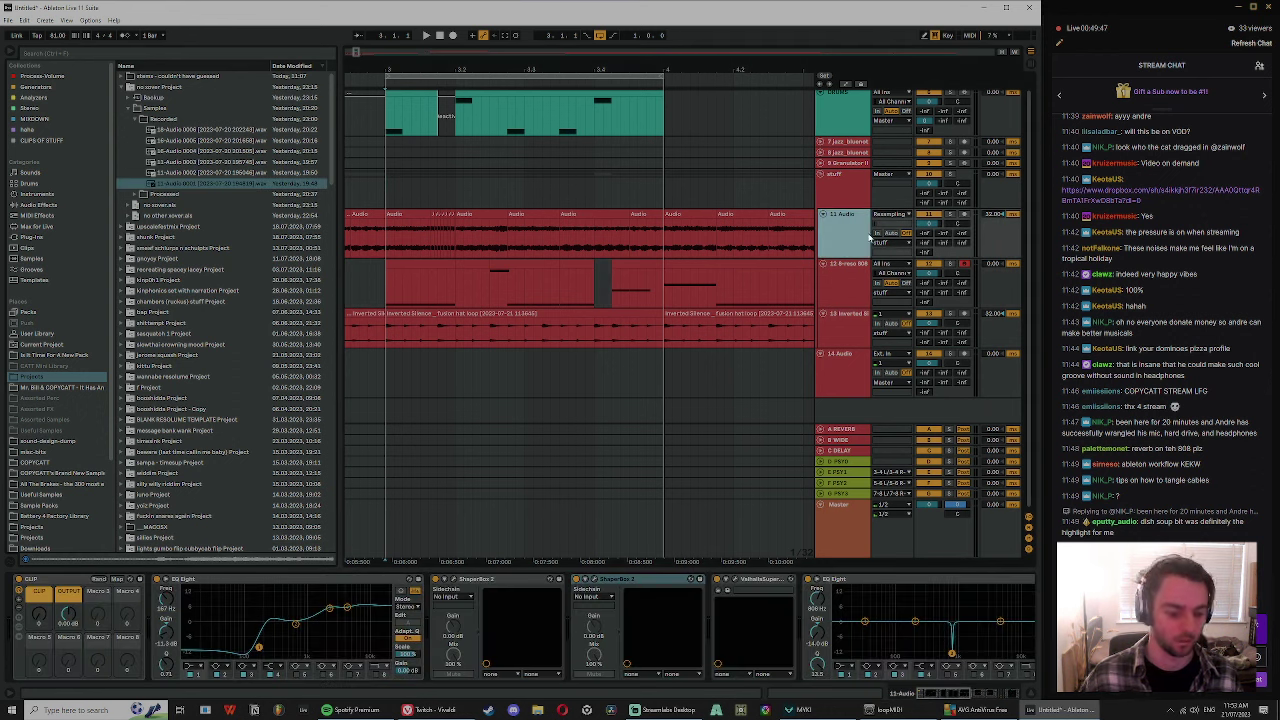
{"action": "key", "text": "ctrl+t"}
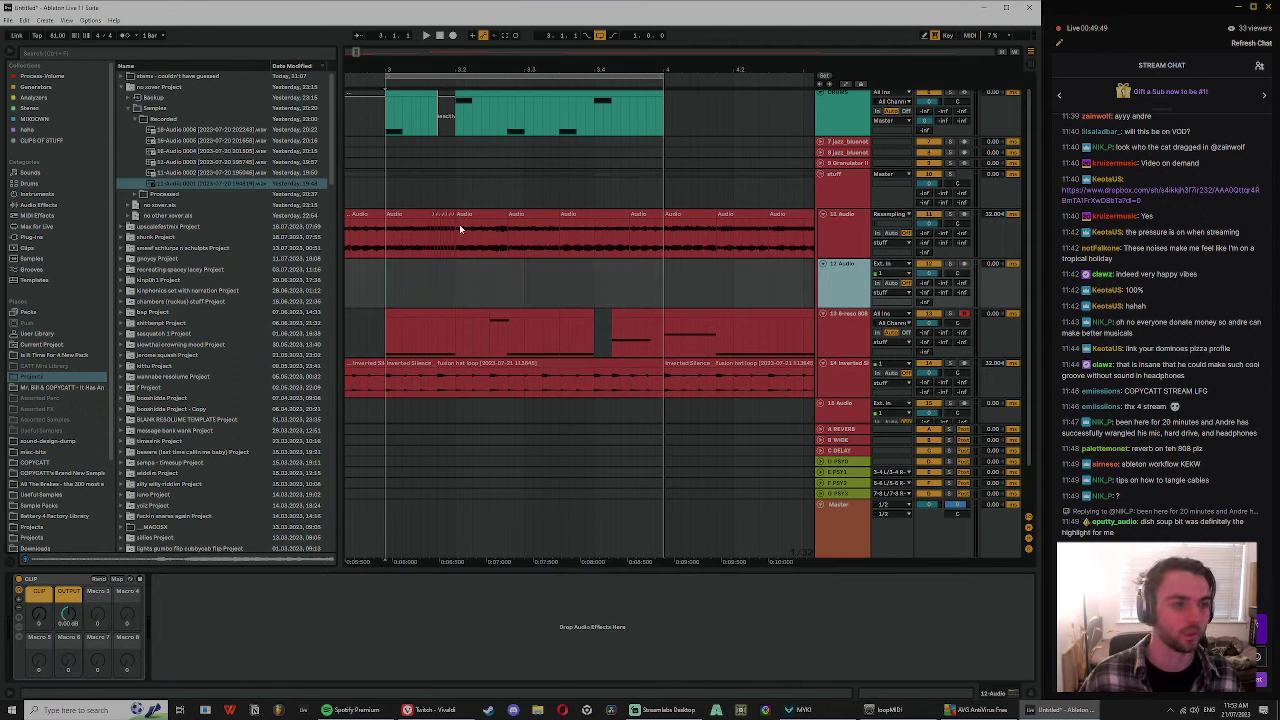
{"action": "key", "text": "Delete"}
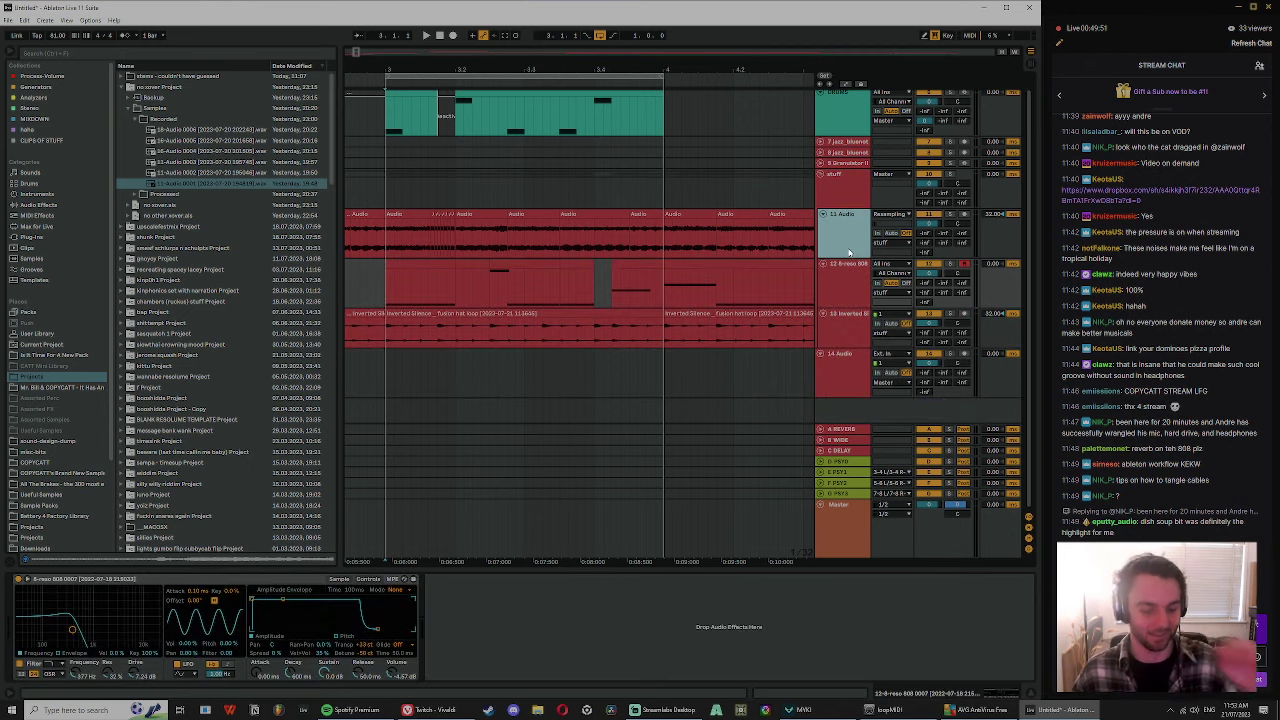
- Insert a MIDI track below the 11 Audio track and load the 11-Audio 0001 recording into it as a Simpler
{"action": "key", "text": "ctrl+shift+t"}
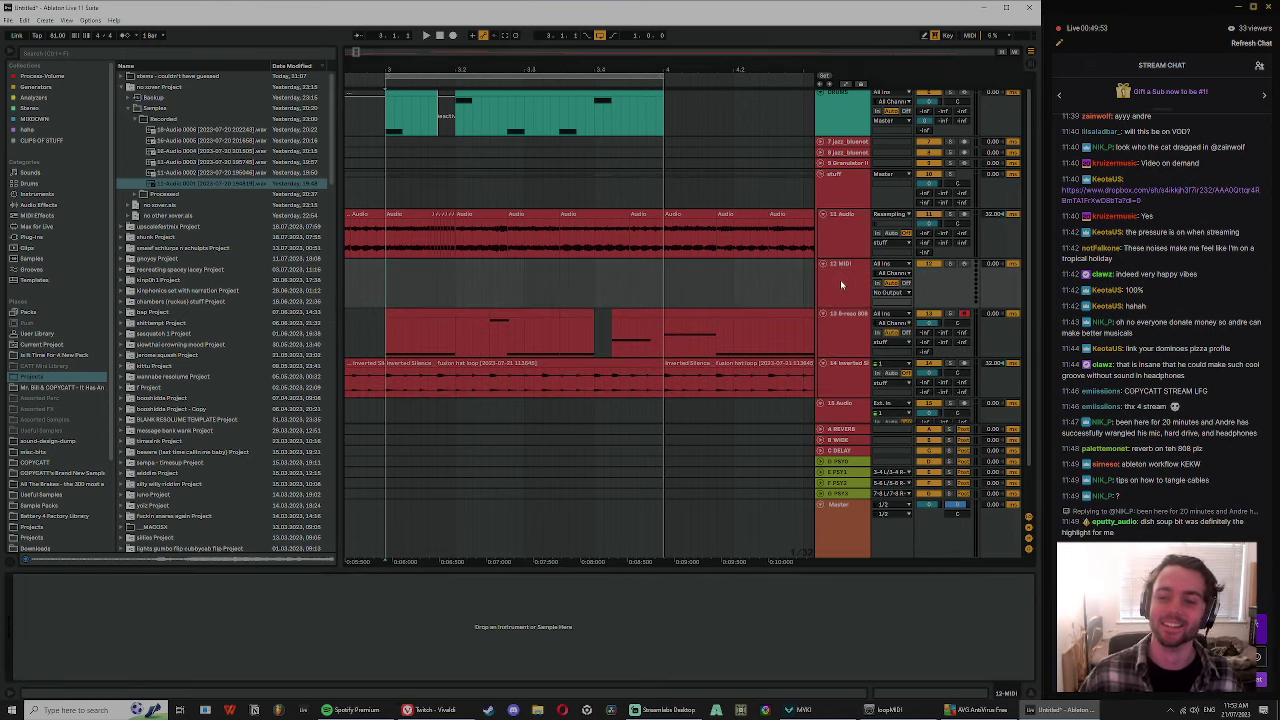
{"action": "left_click_drag", "start_coordinate": [187, 185], "coordinate": [797, 365]}
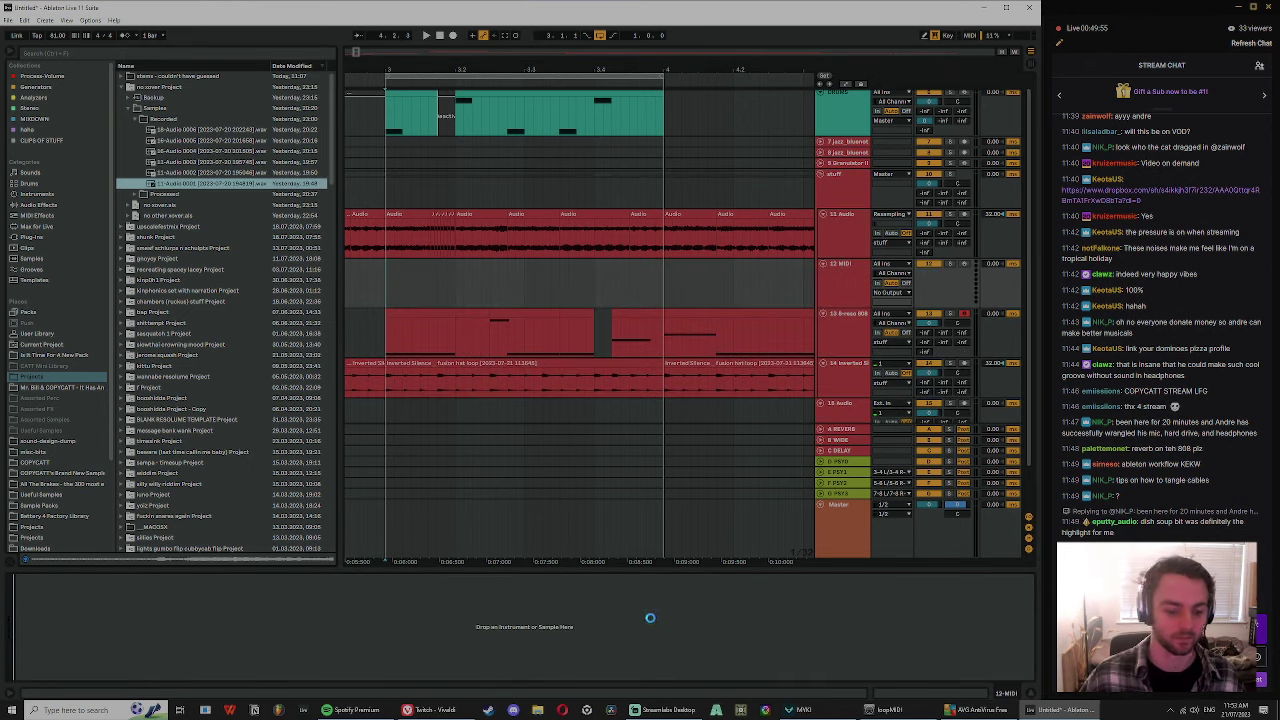
- Try different start and end points in the Simpler and trim the recording to one short melodic hit
{"action": "mouse_move", "coordinate": [403, 590]}
{"action": "left_mouse_down"}
{"action": "mouse_move", "coordinate": [5, 640]}
{"action": "mouse_move", "coordinate": [46, 618]}
{"action": "mouse_move", "coordinate": [46, 640]}
{"action": "left_mouse_up"}
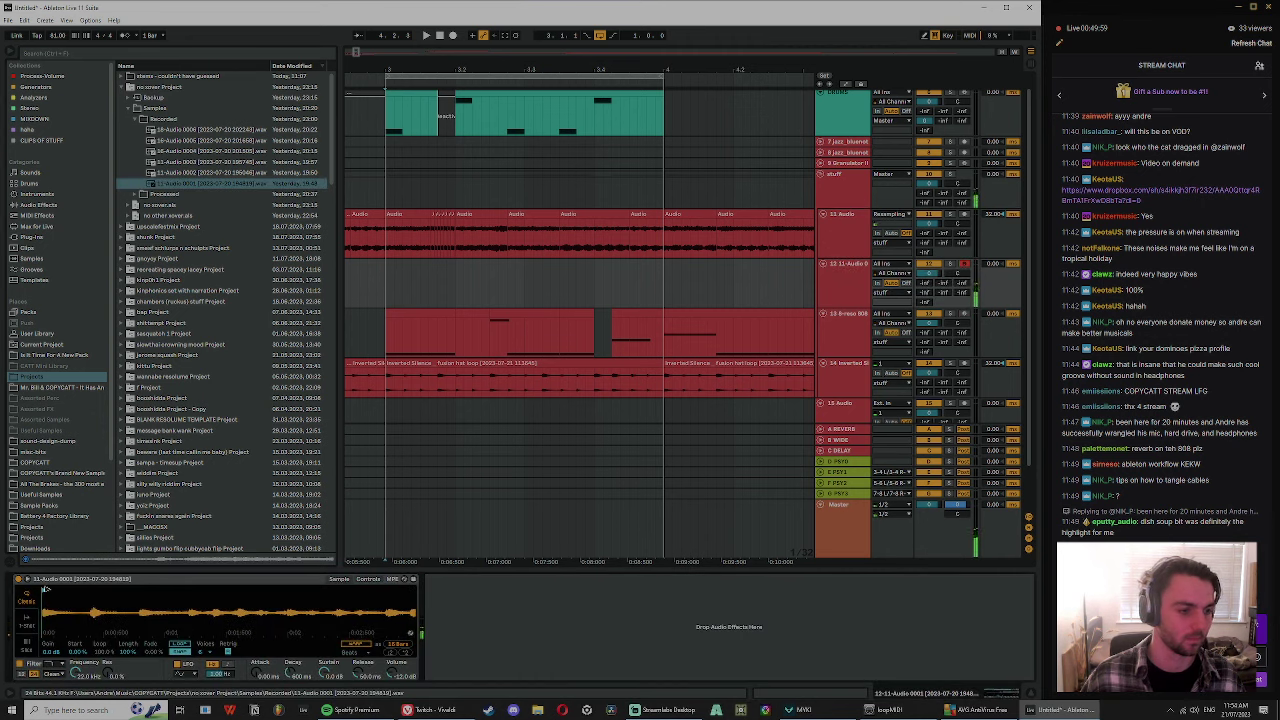
{"action": "mouse_move", "coordinate": [112, 597]}
{"action": "left_mouse_down"}
{"action": "mouse_move", "coordinate": [95, 598]}
{"action": "mouse_move", "coordinate": [100, 575]}
{"action": "left_mouse_up"}
{"action": "left_click_drag", "start_coordinate": [47, 612], "coordinate": [52, 641]}
{"action": "left_click_drag", "start_coordinate": [74, 590], "coordinate": [298, 590]}
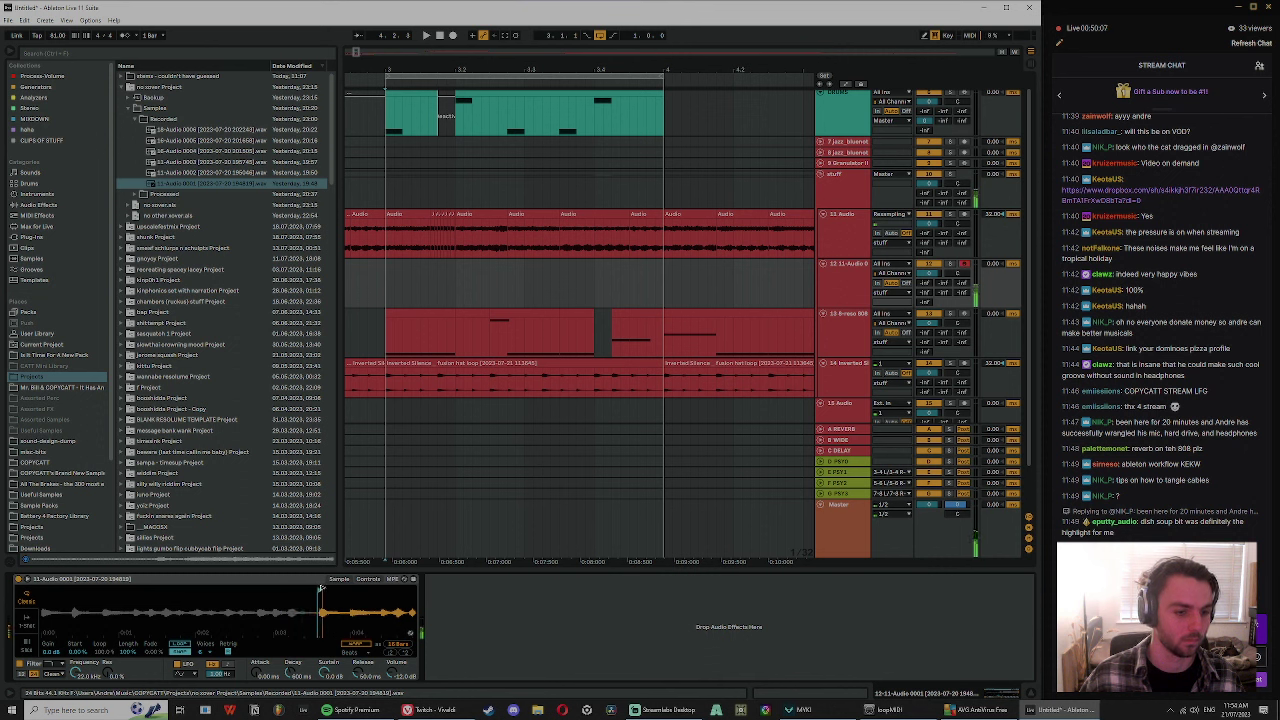
{"action": "left_click_drag", "start_coordinate": [355, 589], "coordinate": [238, 590]}
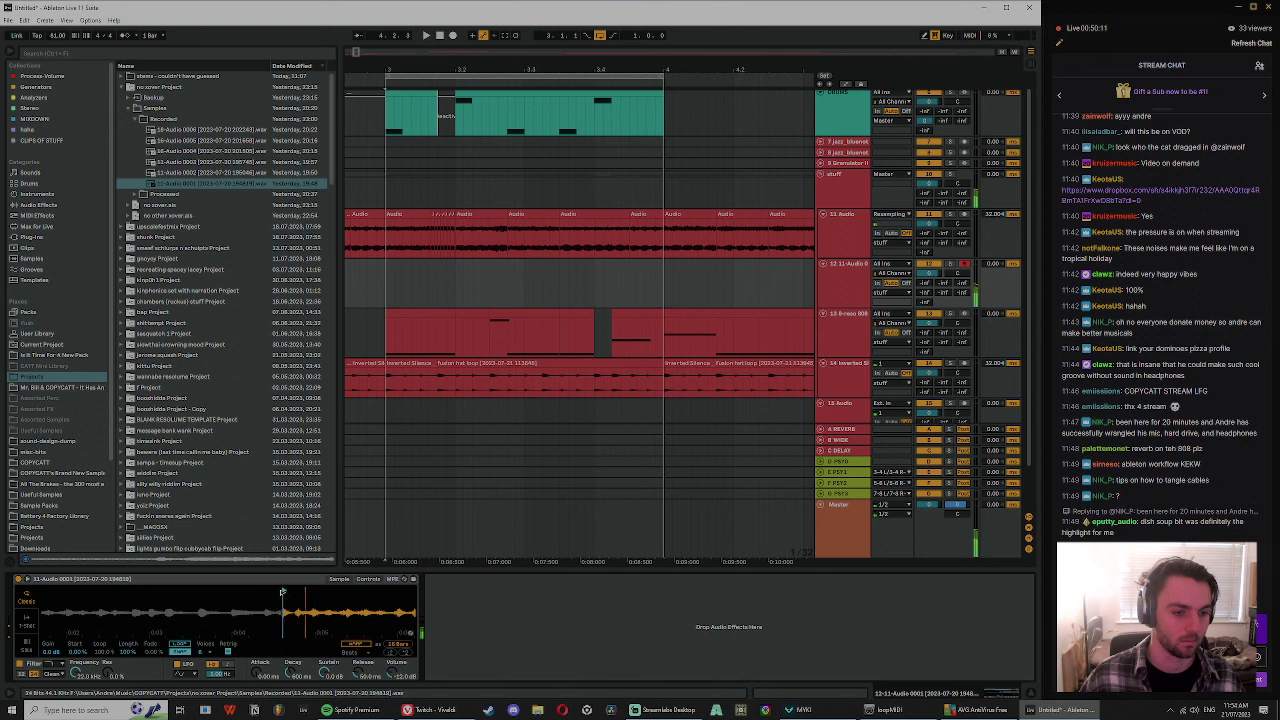
{"action": "mouse_move", "coordinate": [350, 607]}
{"action": "left_mouse_down"}
{"action": "mouse_move", "coordinate": [233, 601]}
{"action": "mouse_move", "coordinate": [363, 615]}
{"action": "mouse_move", "coordinate": [143, 612]}
{"action": "left_mouse_up"}
{"action": "left_click_drag", "start_coordinate": [416, 594], "coordinate": [25, 627]}
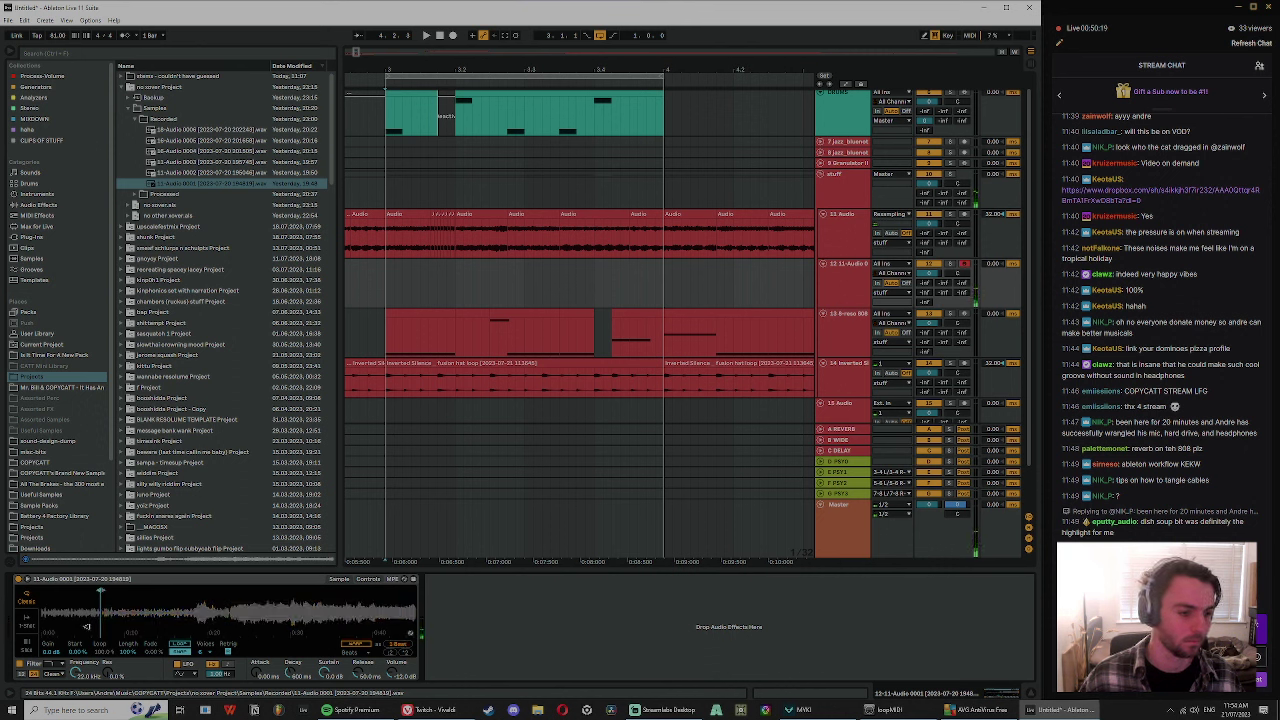
{"action": "left_click_drag", "start_coordinate": [103, 615], "coordinate": [213, 604]}
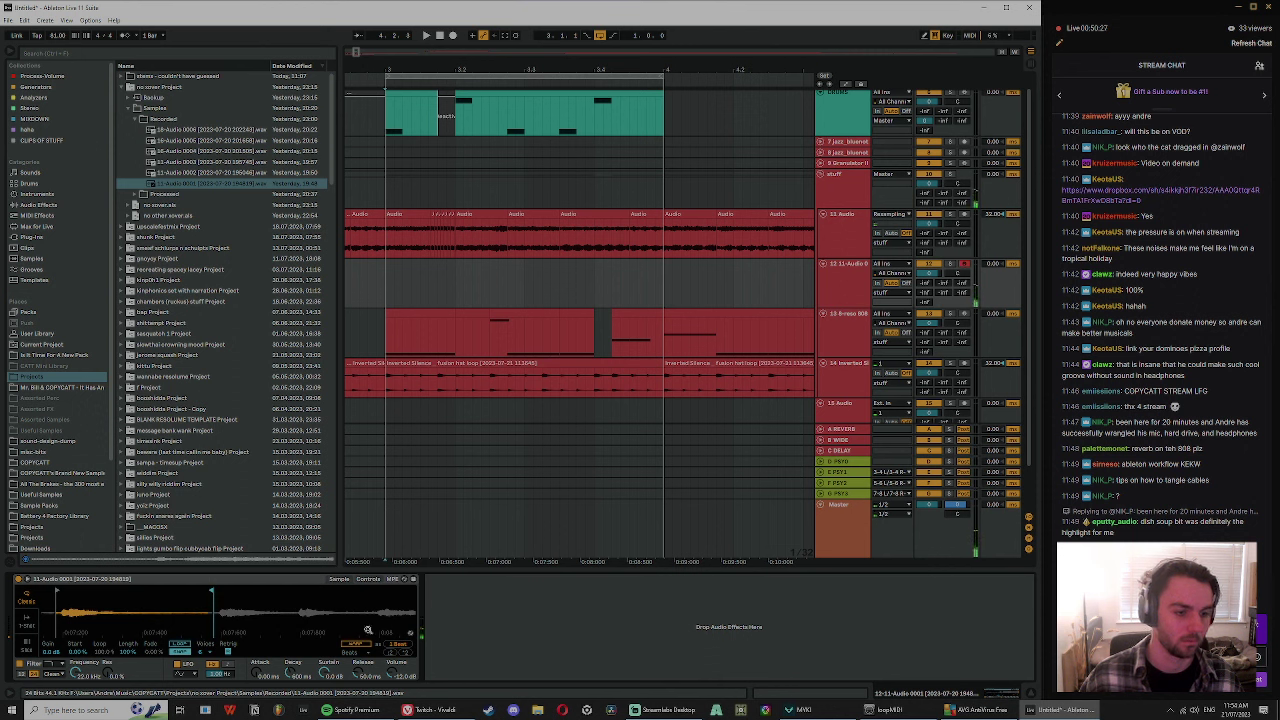
- Play the loop alongside the new sample and adjust the Simpler's volume and detune by ear
{"action": "key", "text": "space"}
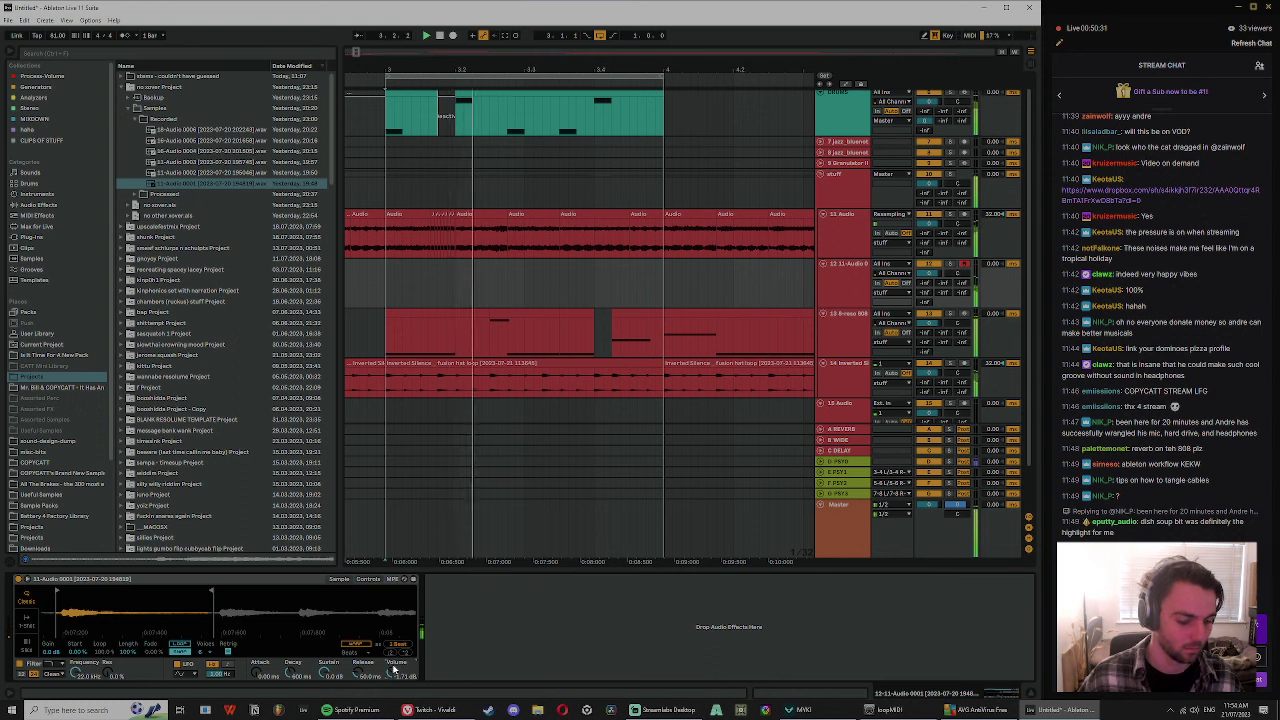
{"action": "left_click", "coordinate": [368, 579]}
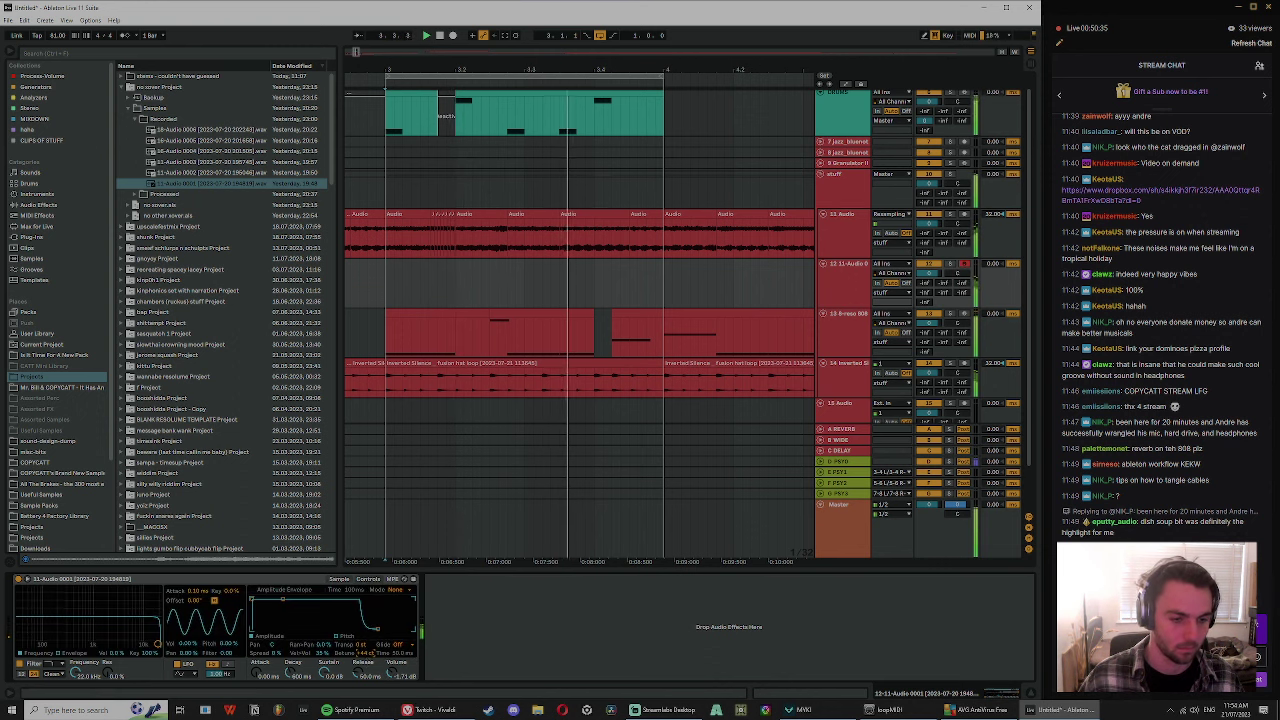
{"action": "left_click_drag", "start_coordinate": [379, 287], "coordinate": [659, 283]}
{"action": "left_click", "coordinate": [381, 280]}
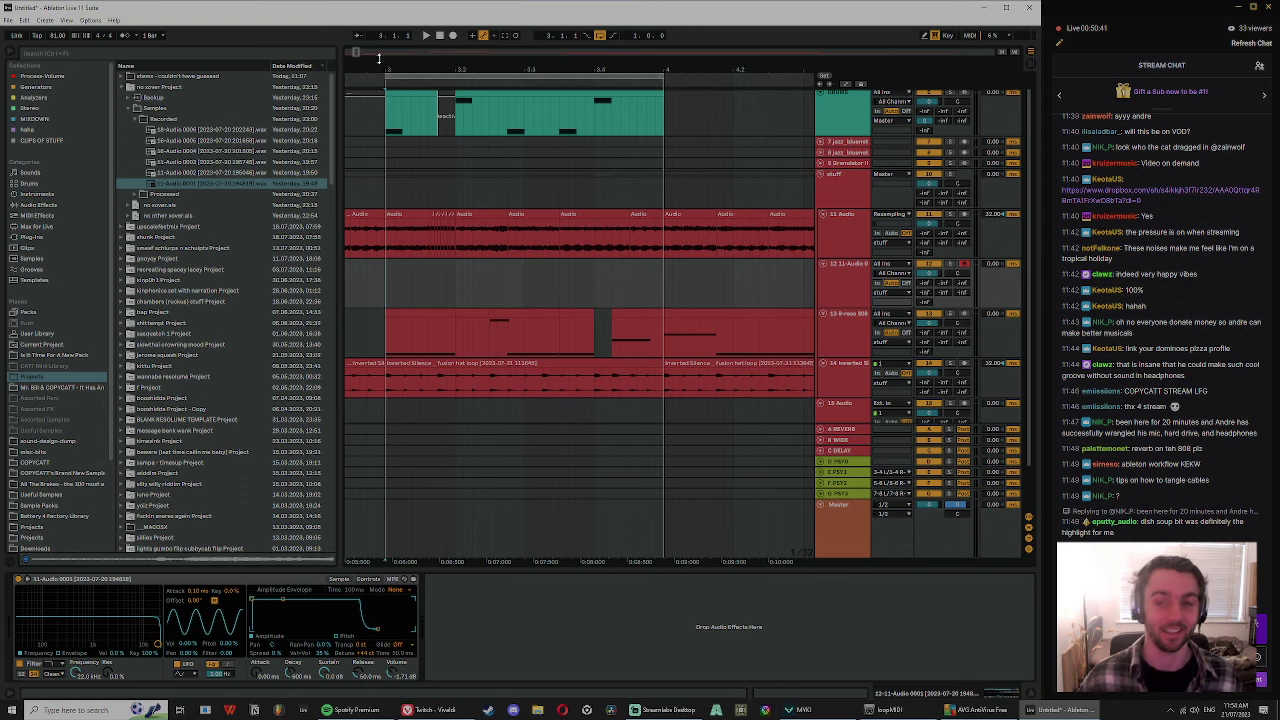
{"action": "left_click", "coordinate": [852, 277]}
{"action": "left_click_drag", "start_coordinate": [427, 68], "coordinate": [427, 88]}
{"action": "key", "text": "space"}
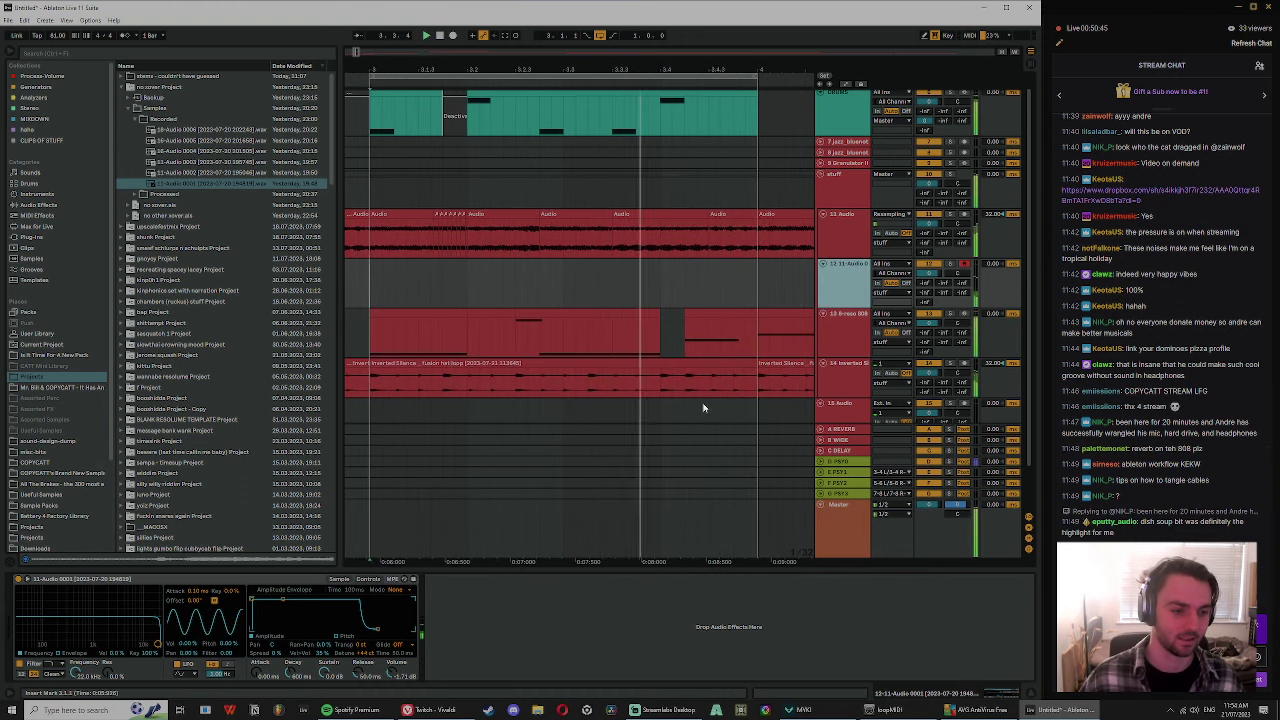
{"action": "key", "text": "z"}
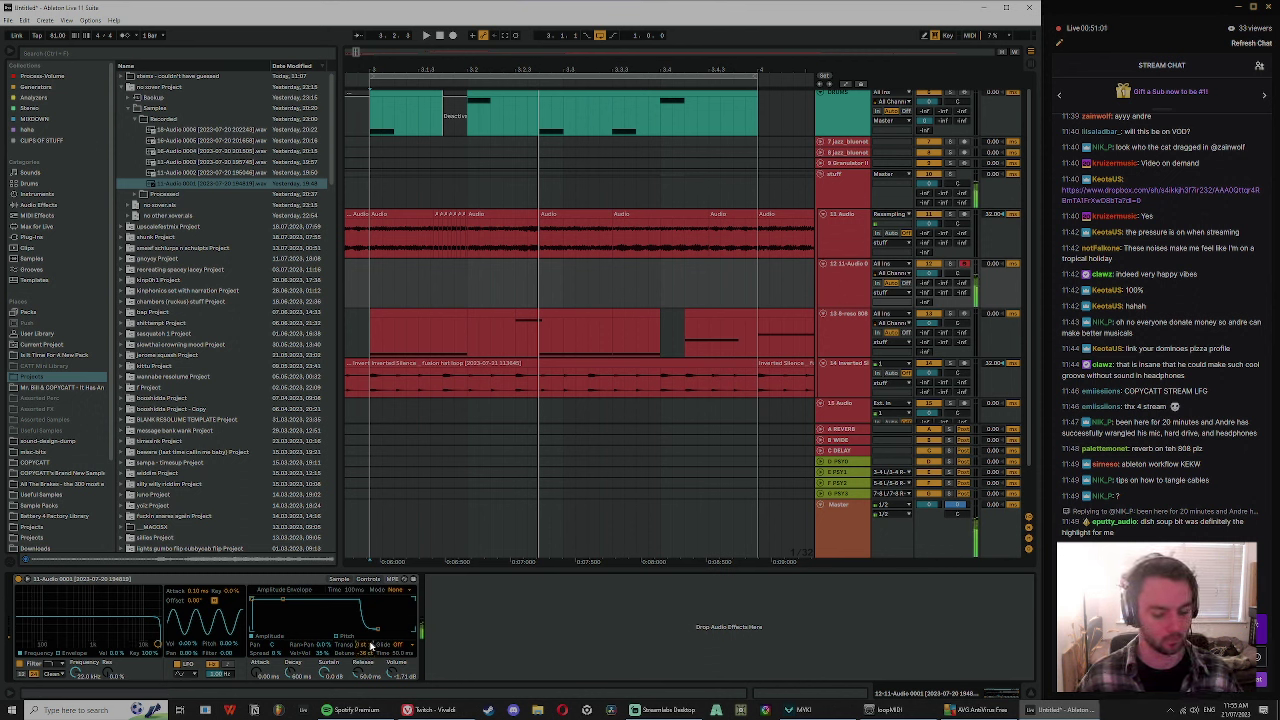
- Switch the Simpler to 1-Shot mode with a shorter fade-out, trim the sample's end earlier, and play the loop
{"action": "left_click", "coordinate": [340, 580]}
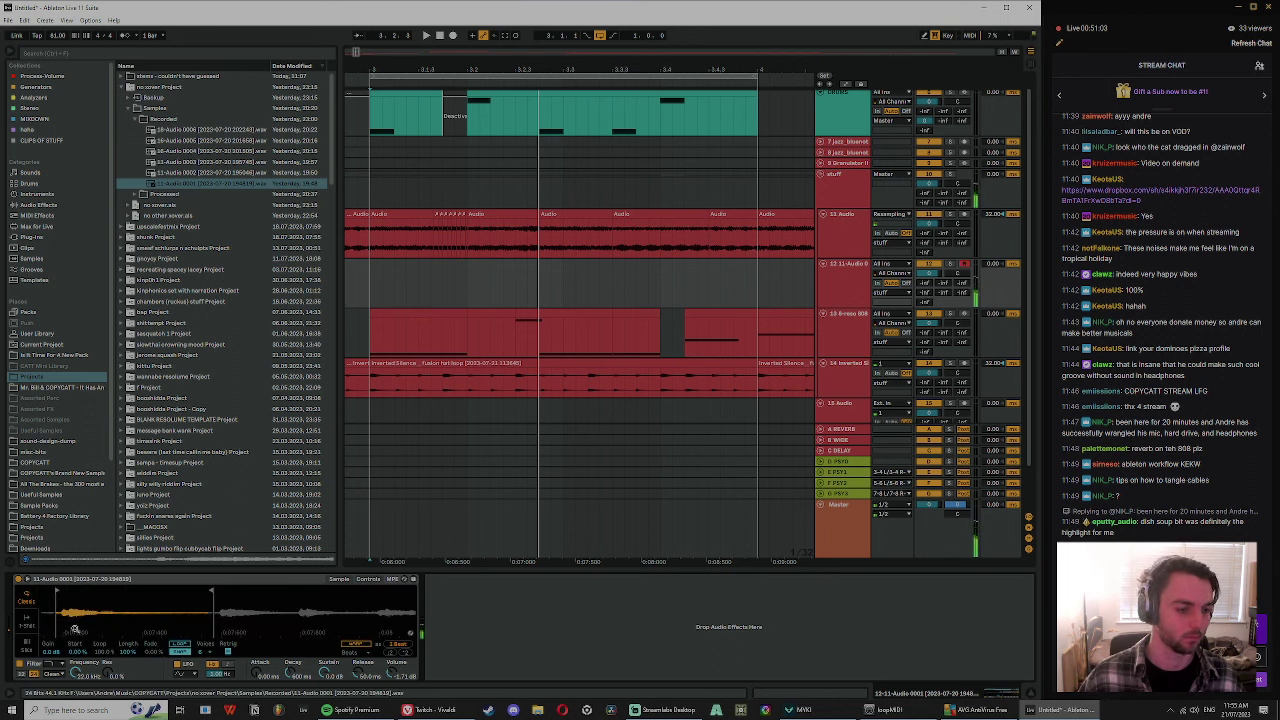
{"action": "left_click", "coordinate": [26, 620]}
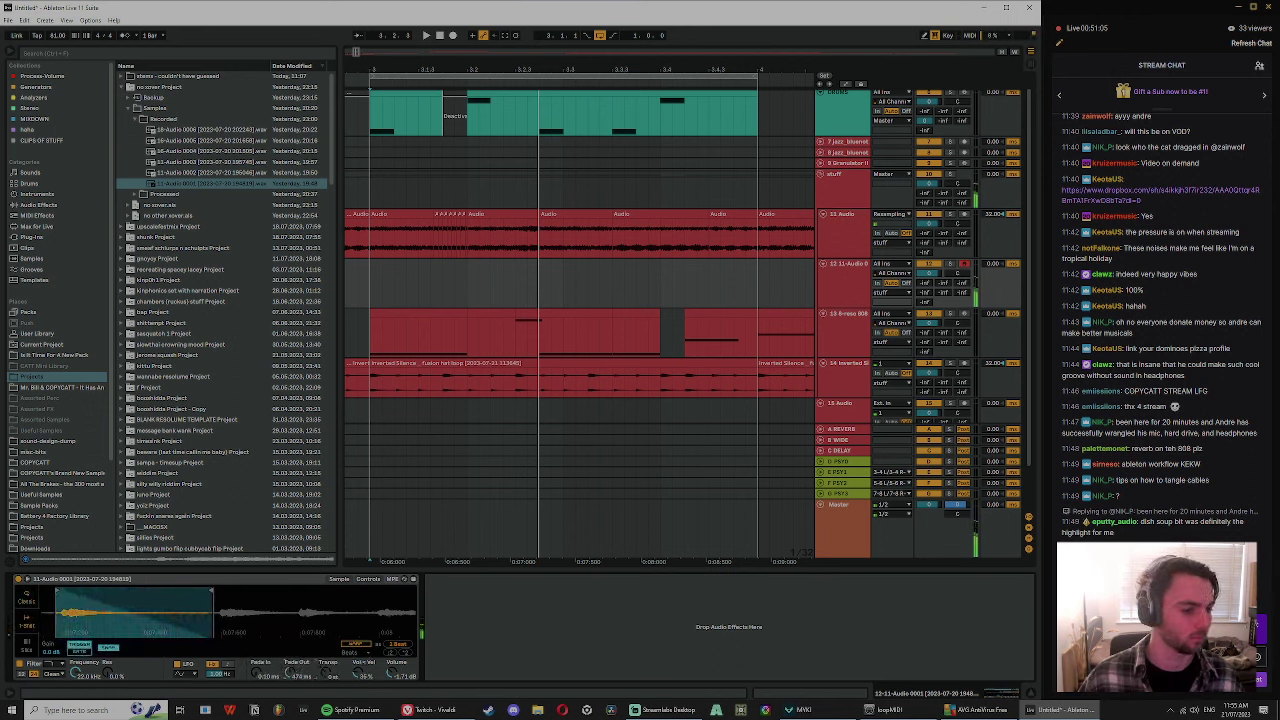
{"action": "left_click_drag", "start_coordinate": [286, 673], "coordinate": [286, 695]}
{"action": "left_click_drag", "start_coordinate": [197, 592], "coordinate": [119, 593]}
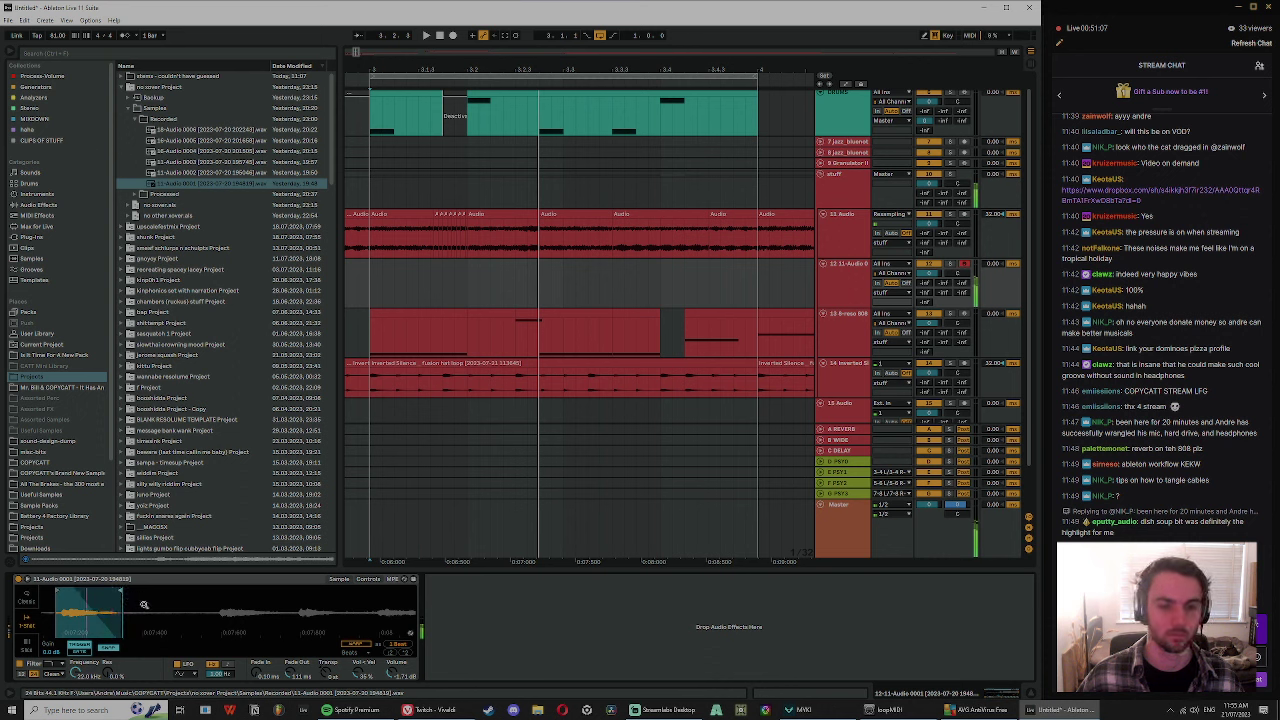
{"action": "key", "text": "space"}
{"action": "left_click", "coordinate": [470, 290]}
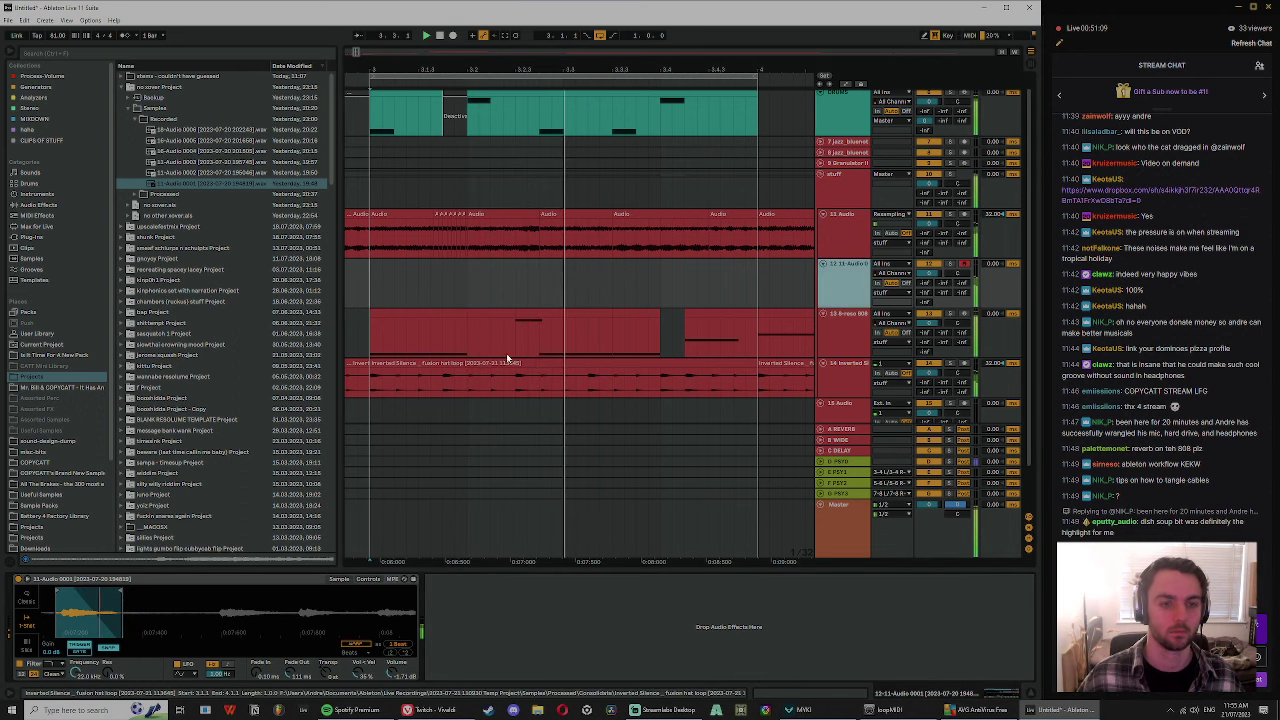
- Adjust the volume of the sampled 11-Audio Simpler track while the loop plays
{"action": "left_click", "coordinate": [843, 277]}
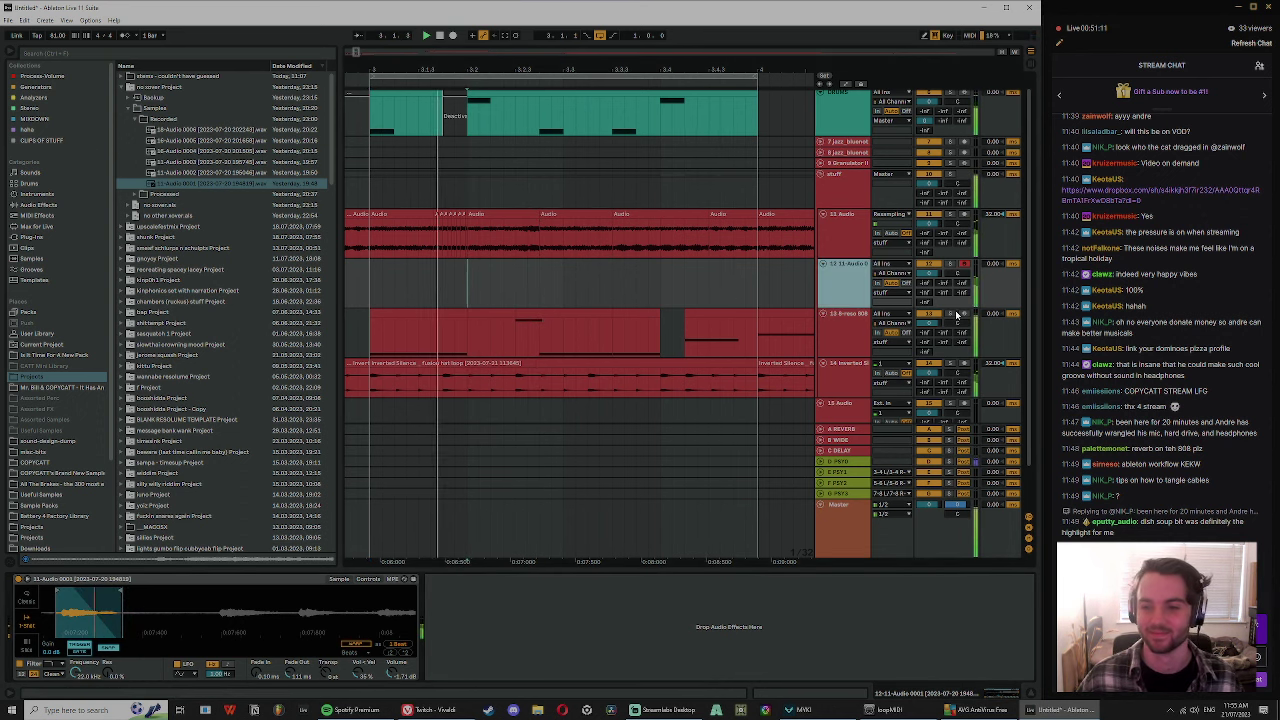
{"action": "left_click_drag", "start_coordinate": [933, 275], "coordinate": [933, 272]}
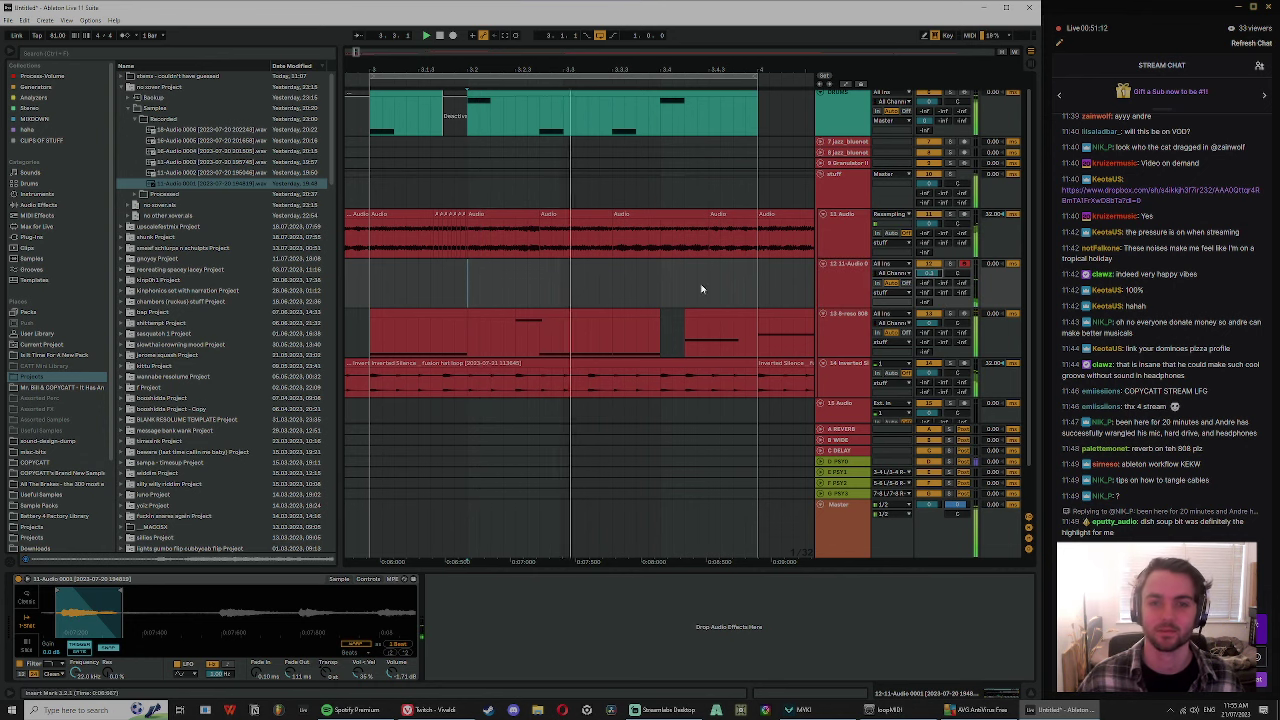
{"action": "left_click", "coordinate": [369, 266]}
- Cut the end off the 808 clip's first note to leave a short silent gap just before beat 3.2
{"action": "left_click_drag", "start_coordinate": [448, 73], "coordinate": [490, 70]}
{"action": "key", "text": "space"}
{"action": "left_click", "coordinate": [507, 313]}
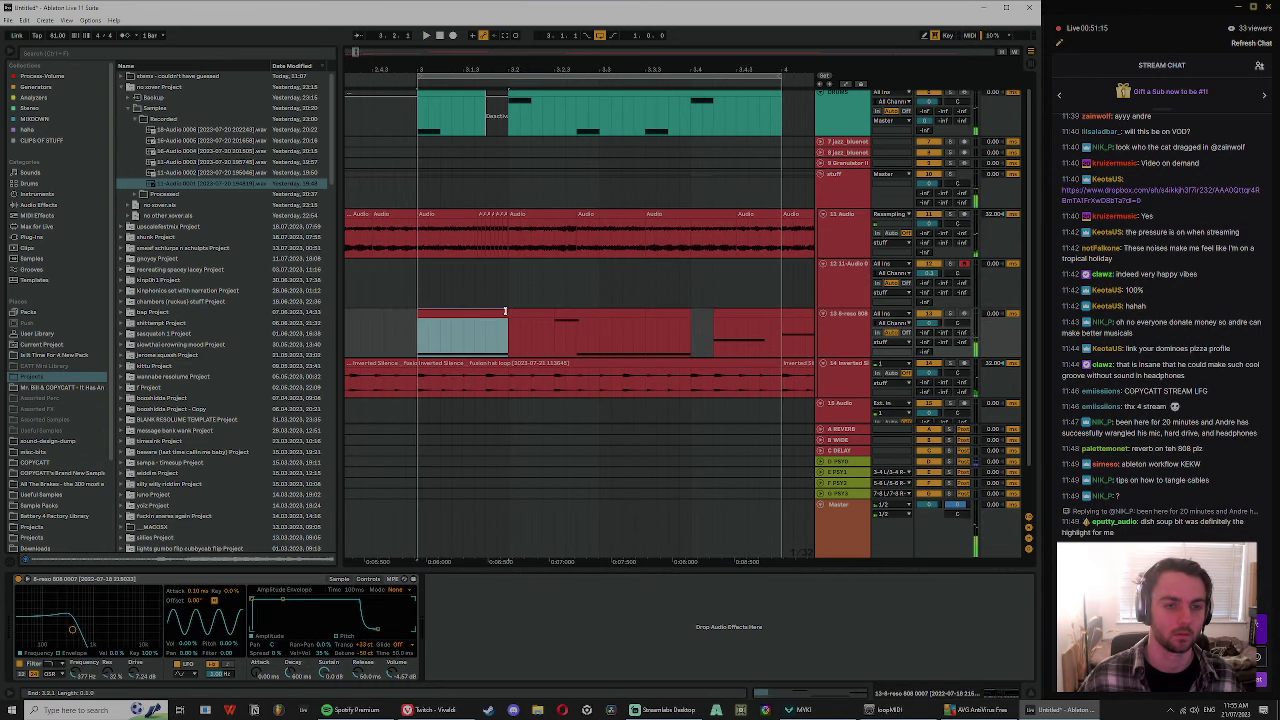
{"action": "left_click_drag", "start_coordinate": [473, 321], "coordinate": [474, 321]}
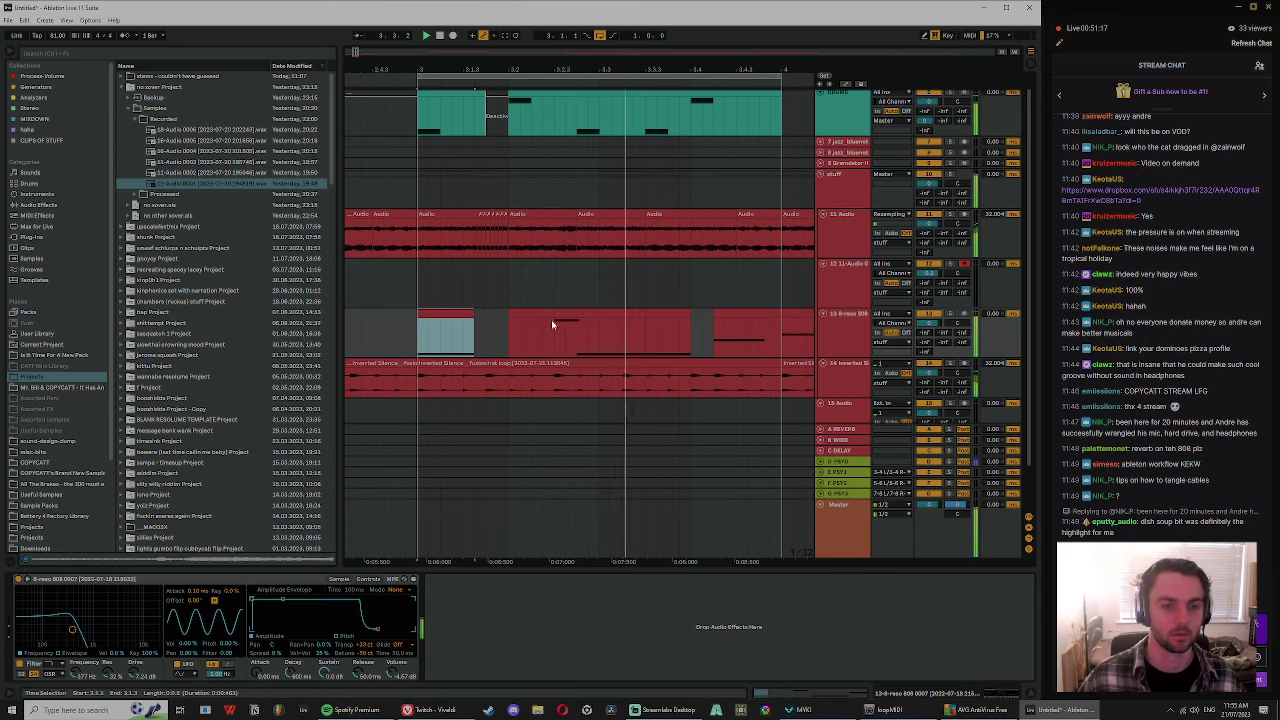
- Play the loop and check the audio clips on the 11 Audio track against the 808 line across the bar
{"action": "left_click_drag", "start_coordinate": [552, 325], "coordinate": [643, 120]}
{"action": "left_click_drag", "start_coordinate": [671, 69], "coordinate": [602, 276]}
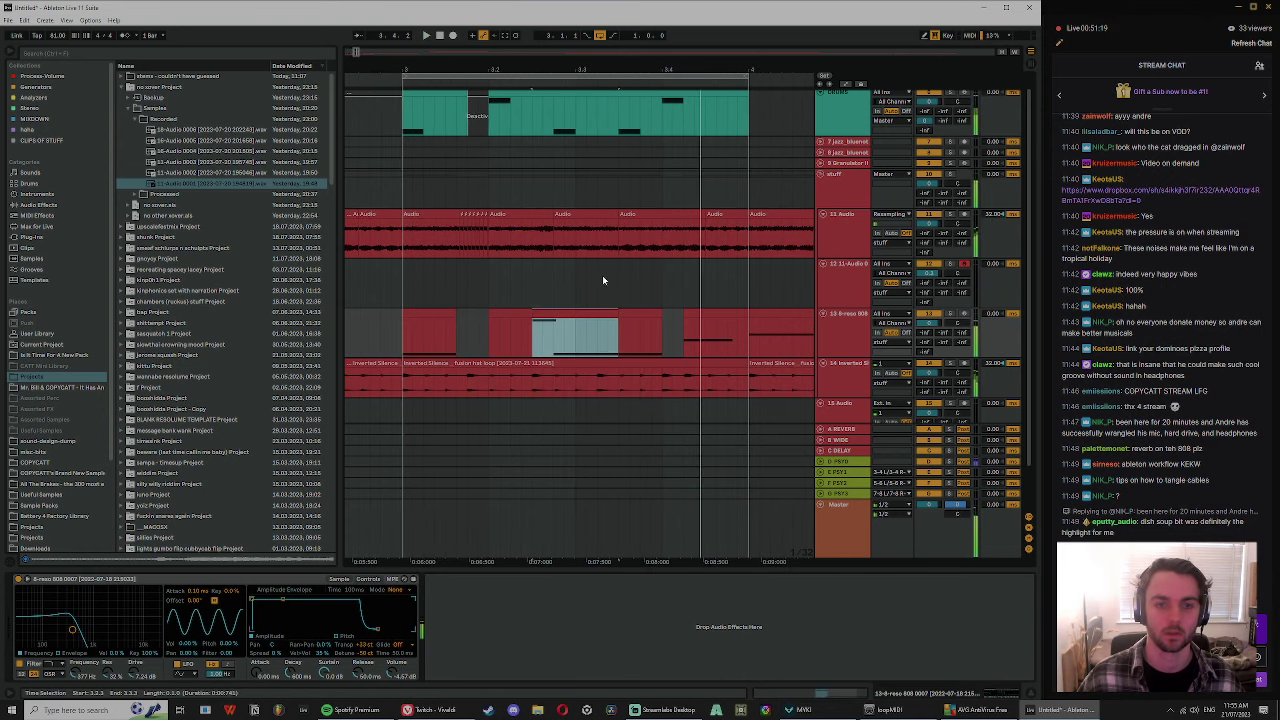
{"action": "left_click", "coordinate": [602, 277]}
{"action": "left_click", "coordinate": [632, 215]}
{"action": "key", "text": "space"}
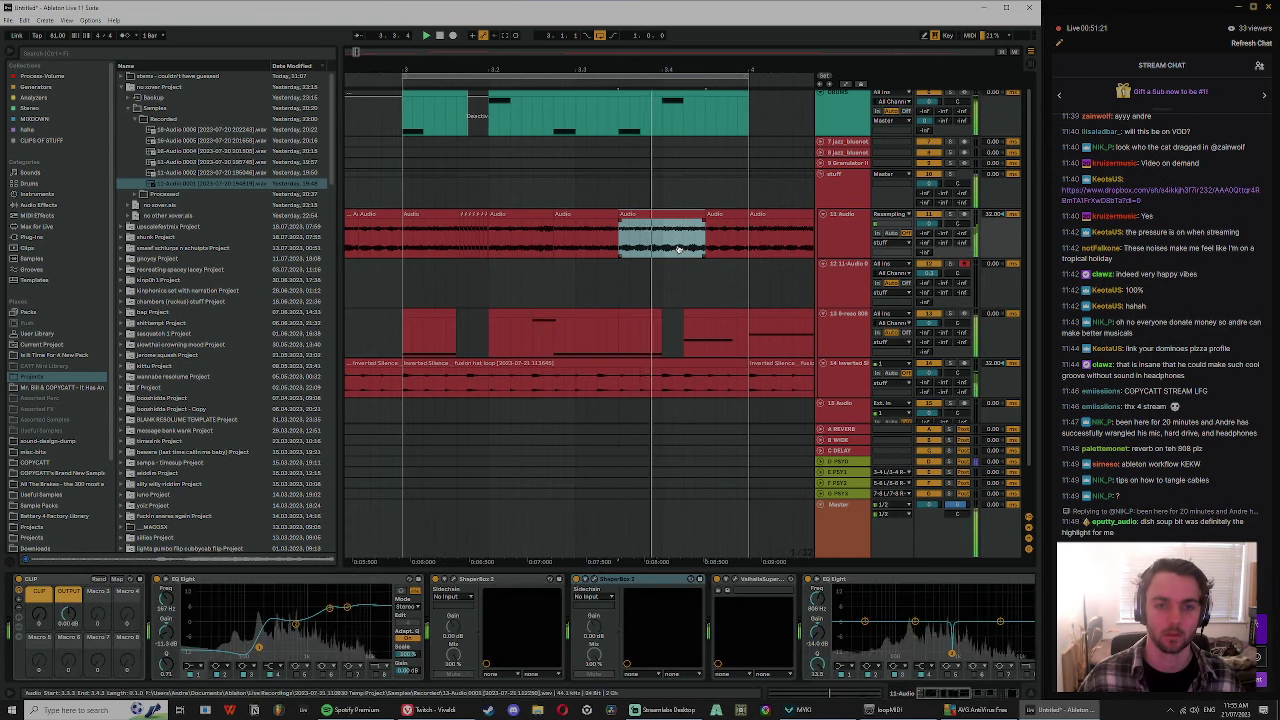
{"action": "key", "text": "space"}
{"action": "key", "text": "space"}
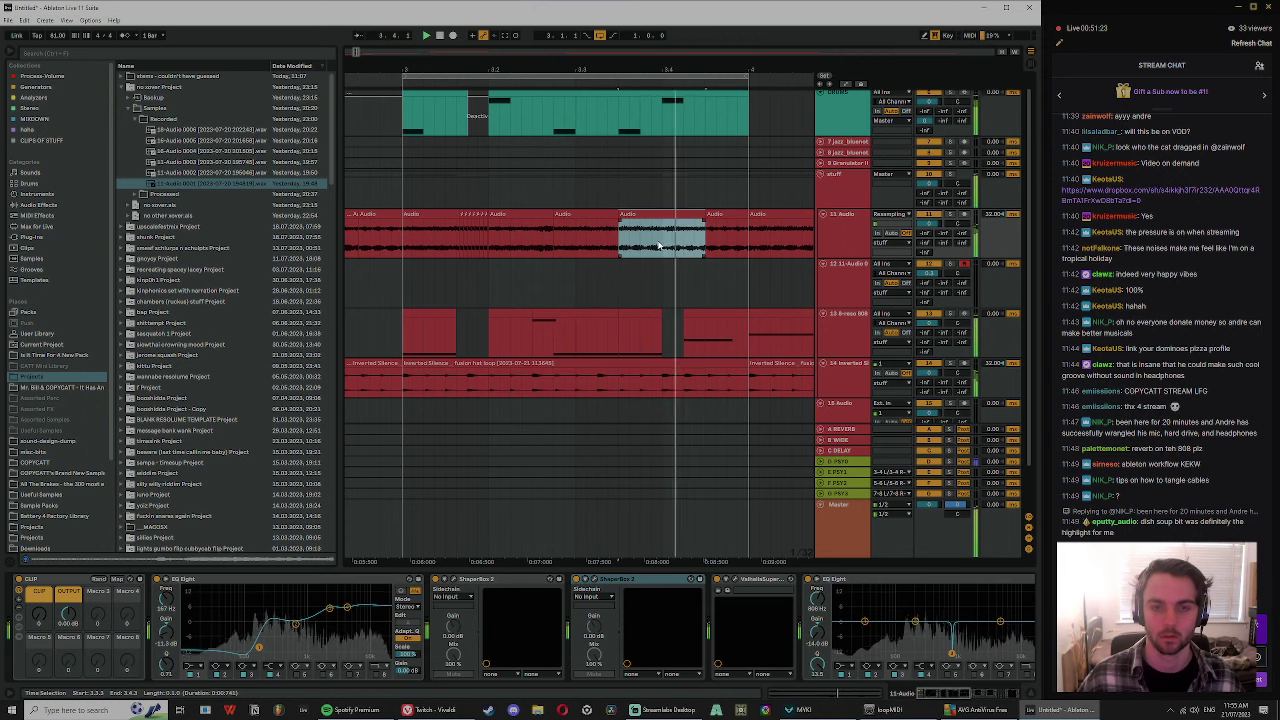
{"action": "left_click", "coordinate": [657, 242]}
{"action": "left_click", "coordinate": [621, 216]}
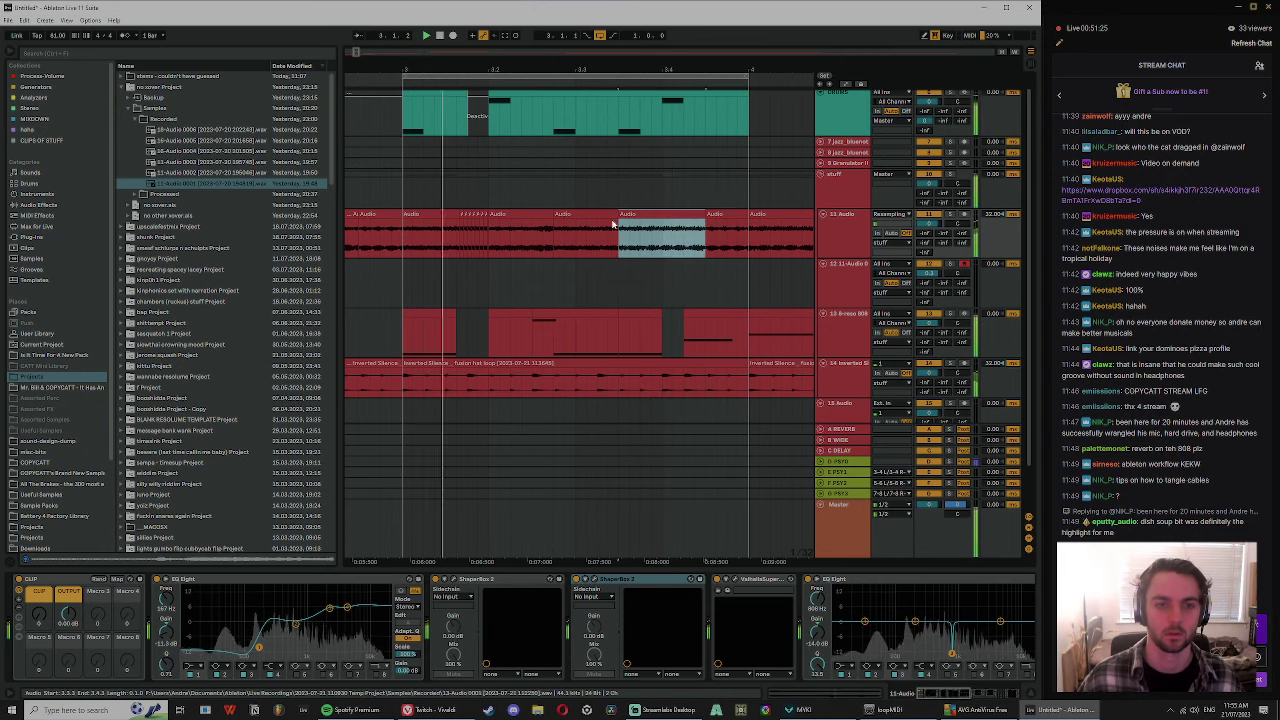
{"action": "left_click", "coordinate": [412, 215]}
{"action": "left_click", "coordinate": [710, 215], "text": "shift"}
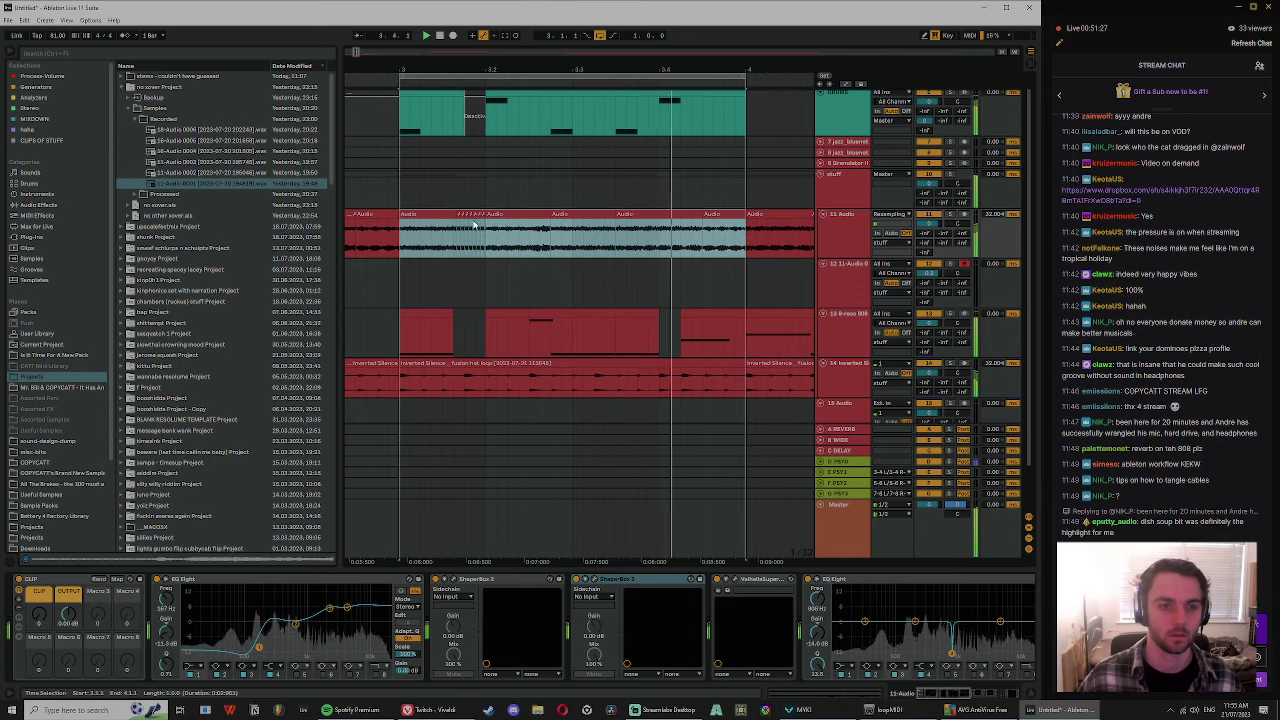
{"action": "double_click", "coordinate": [771, 231]}
{"action": "left_click", "coordinate": [687, 217]}
{"action": "scroll", "coordinate": [520, 133], "scroll_direction": "down", "scroll_amount": 1}
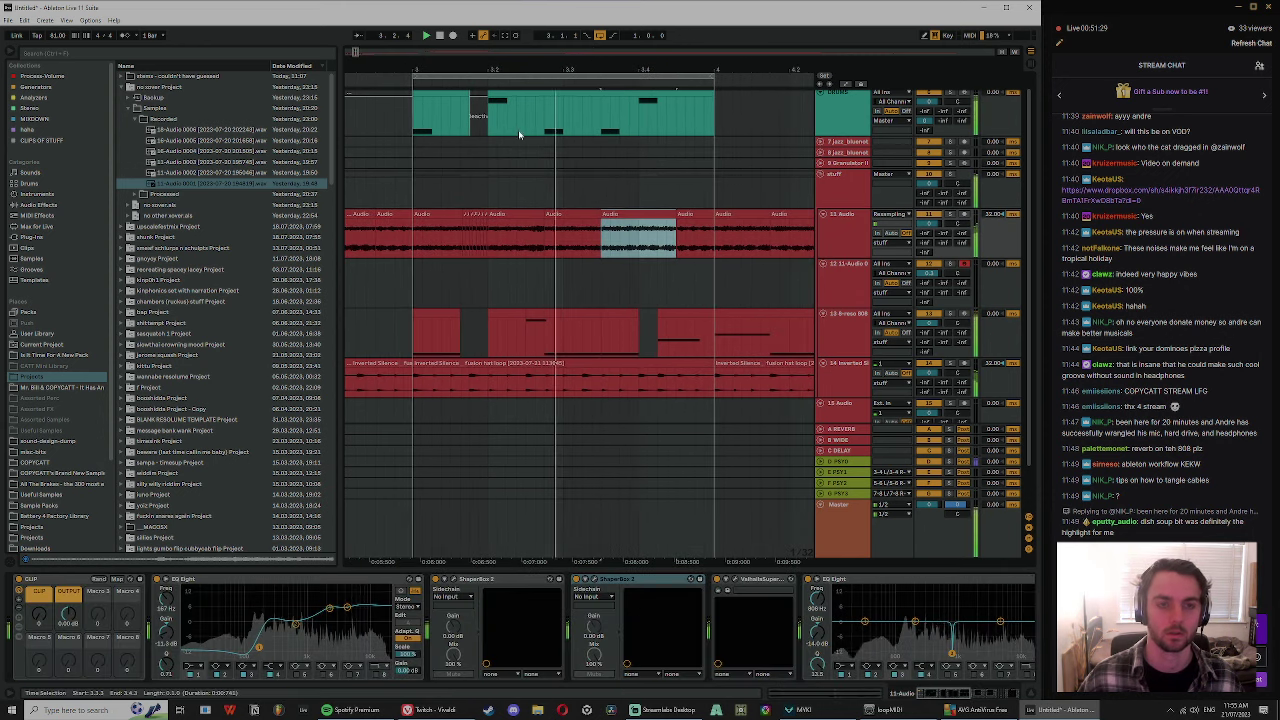
- Clear the short high note from the 808 clip between 3.2.1 and 3.2.4
{"action": "left_click", "coordinate": [479, 120]}
{"action": "left_click_drag", "start_coordinate": [527, 323], "coordinate": [542, 311]}
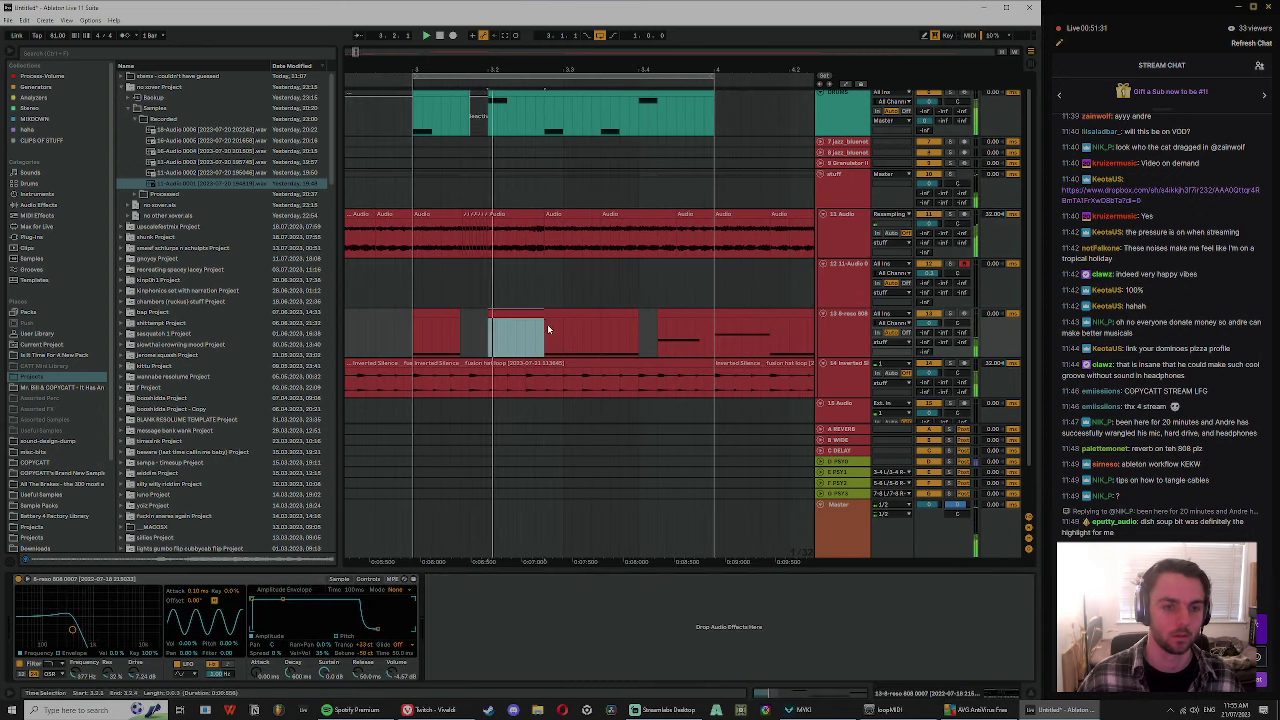
{"action": "left_click", "coordinate": [486, 127]}
- Solo the 11 Audio track and load ValhallaSupermassive_x64 onto it from the browser collections
{"action": "left_click", "coordinate": [953, 213]}
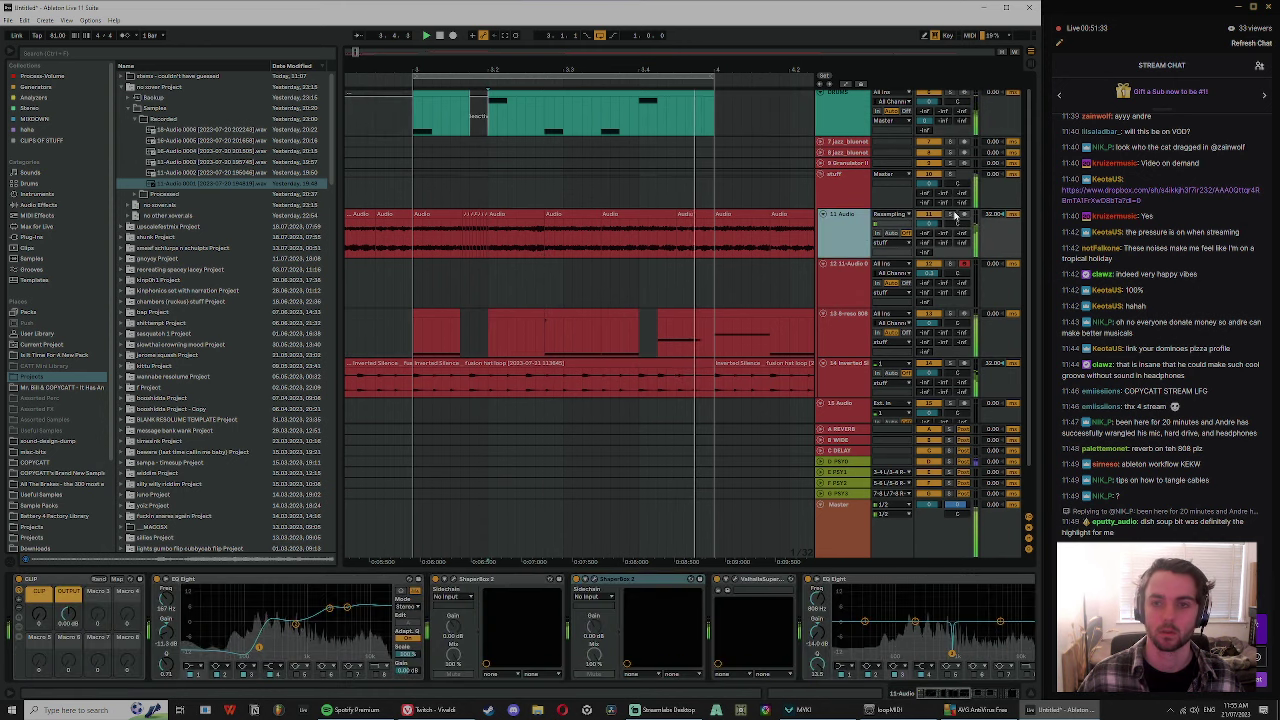
{"action": "left_click", "coordinate": [16, 100]}
{"action": "left_click", "coordinate": [28, 88]}
{"action": "left_click", "coordinate": [40, 121]}
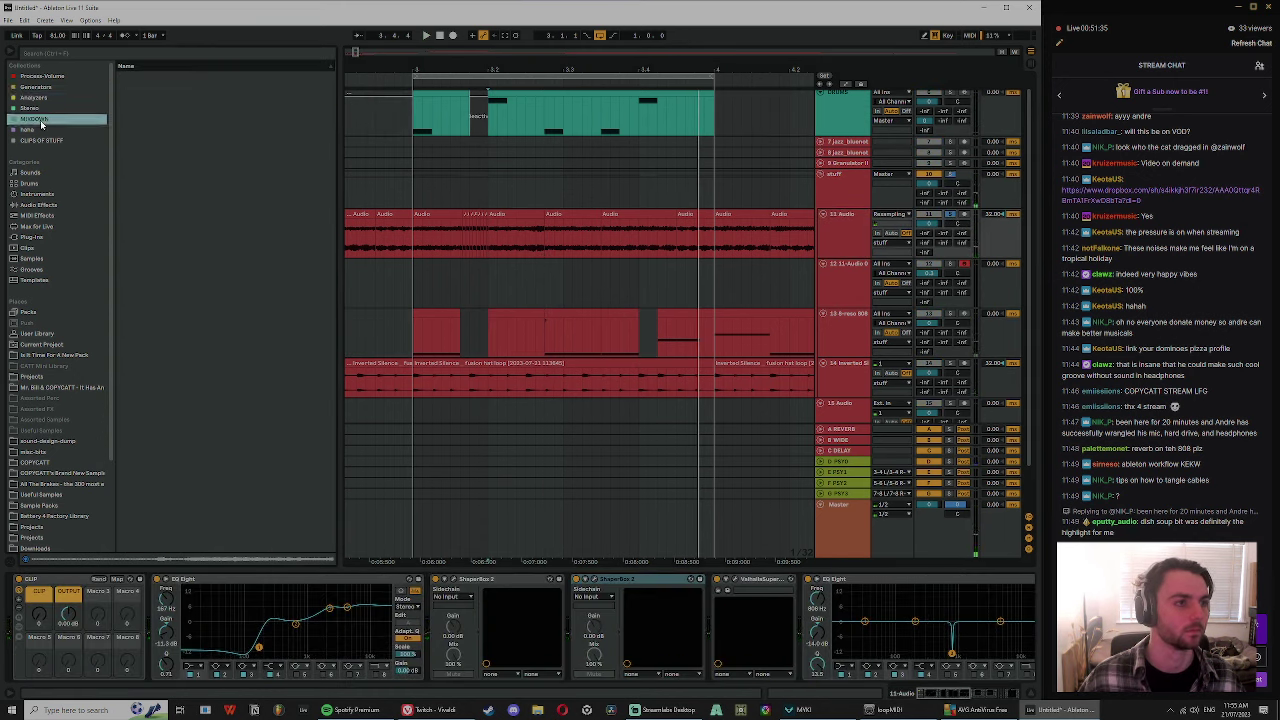
{"action": "left_click", "coordinate": [181, 128]}
{"action": "left_click", "coordinate": [59, 108]}
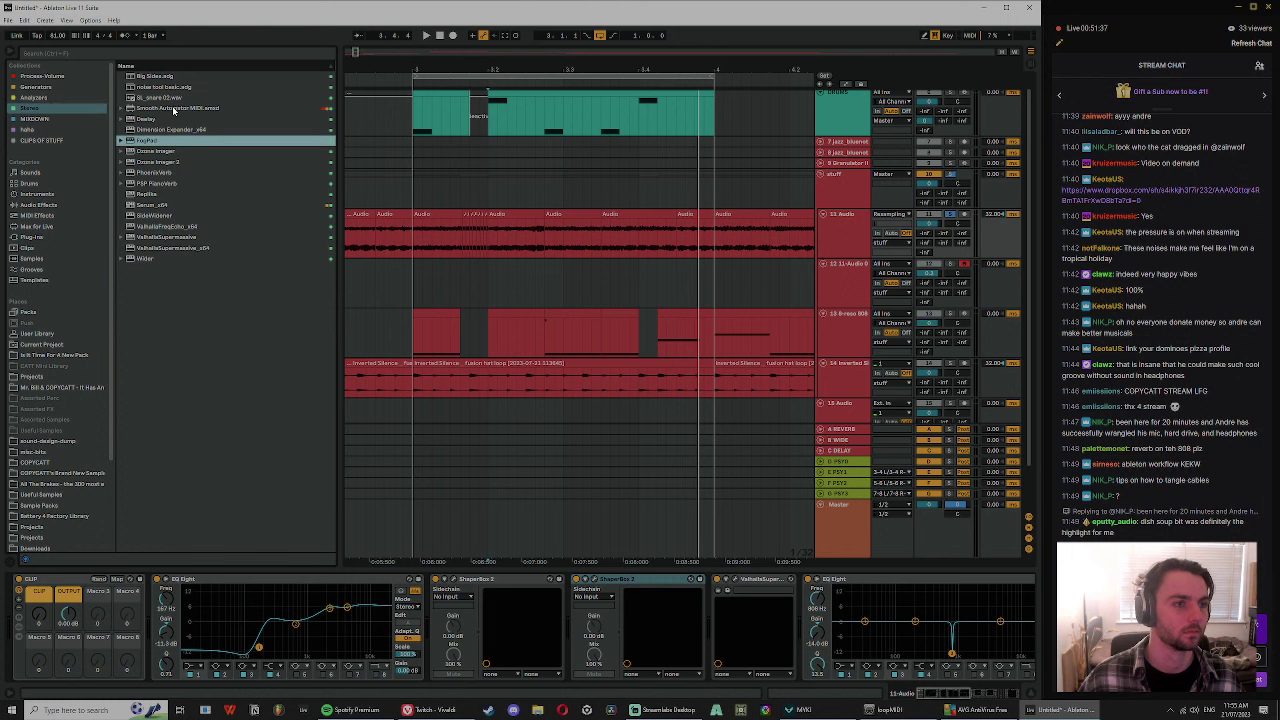
{"action": "left_click", "coordinate": [168, 237]}
{"action": "left_click", "coordinate": [183, 248]}
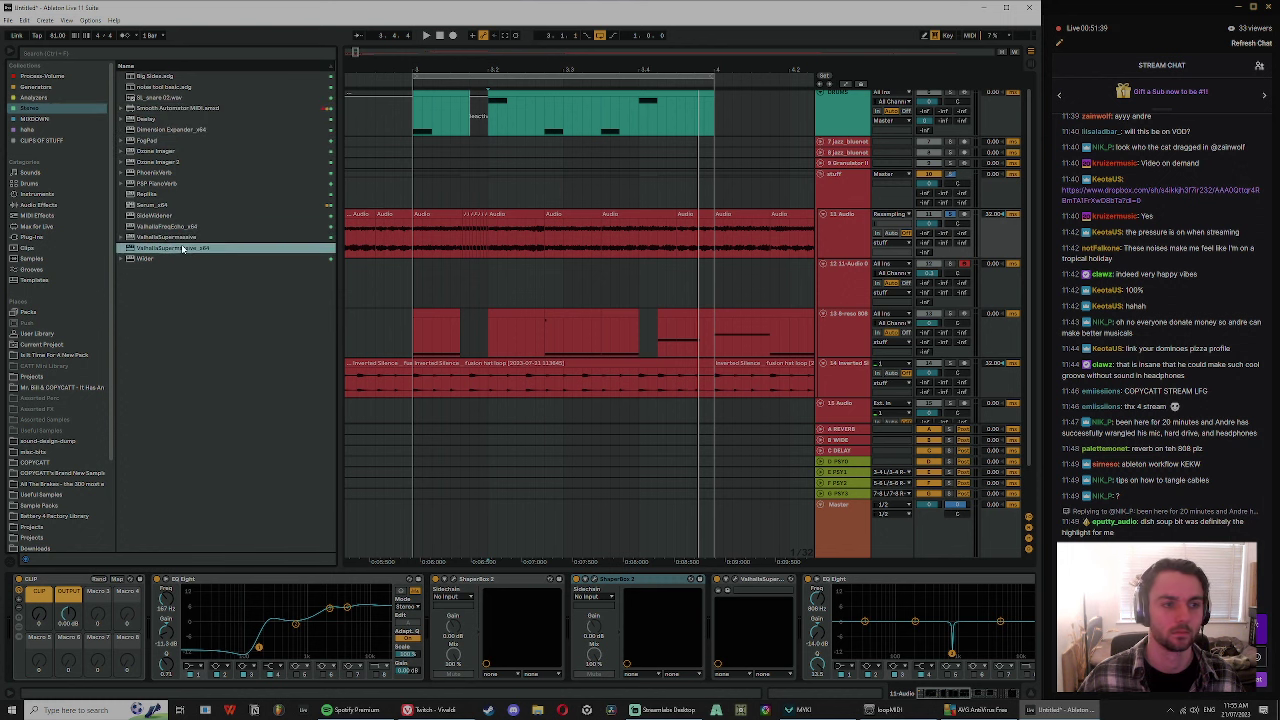
{"action": "left_click_drag", "start_coordinate": [845, 201], "coordinate": [846, 204]}
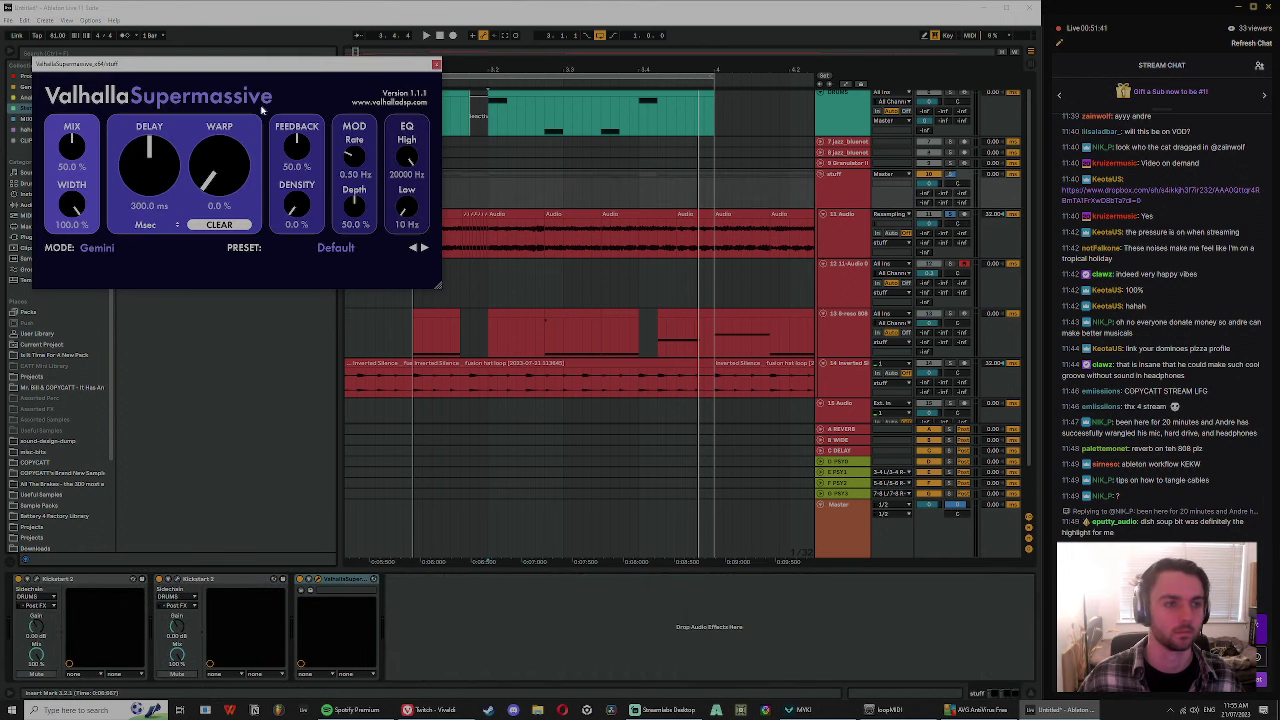
{"action": "left_click", "coordinate": [835, 237]}
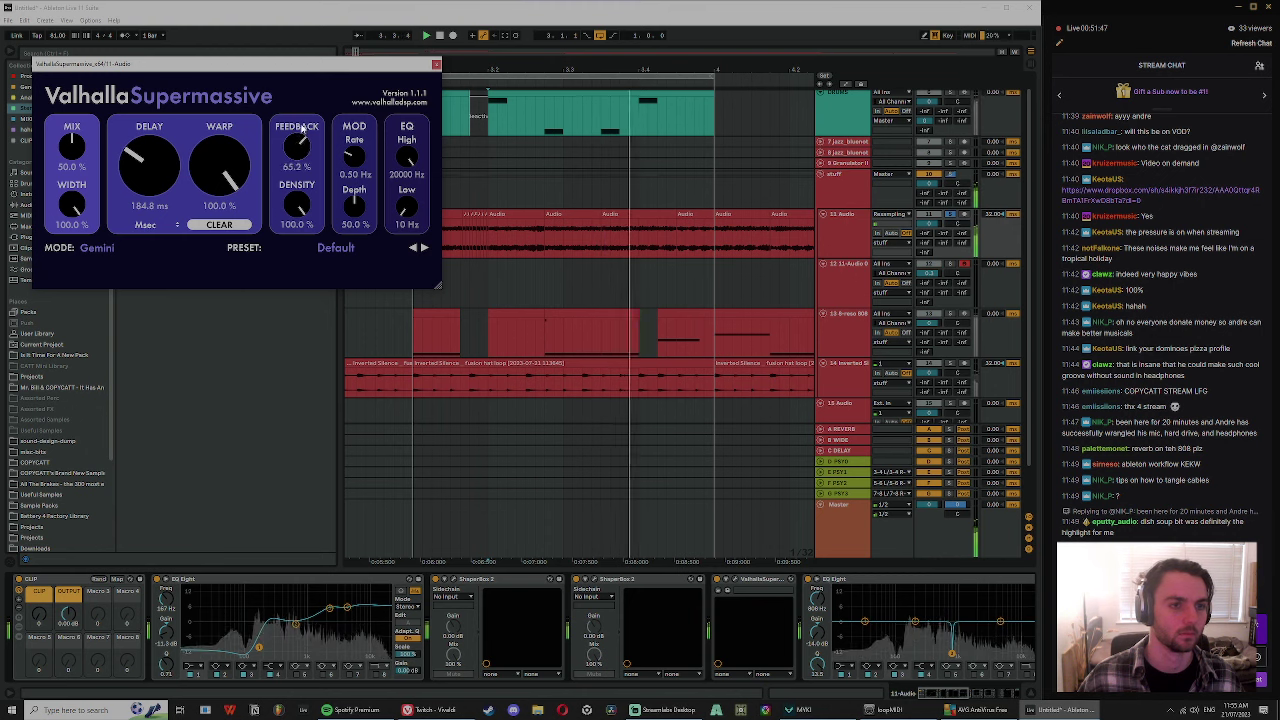
- Set Supermassive to Hydra mode with 67.2 ms delay, 100% warp, 63.6% feedback, 100% density and a 300 Hz low EQ
{"action": "left_click", "coordinate": [97, 247]}
{"action": "left_click", "coordinate": [119, 293]}
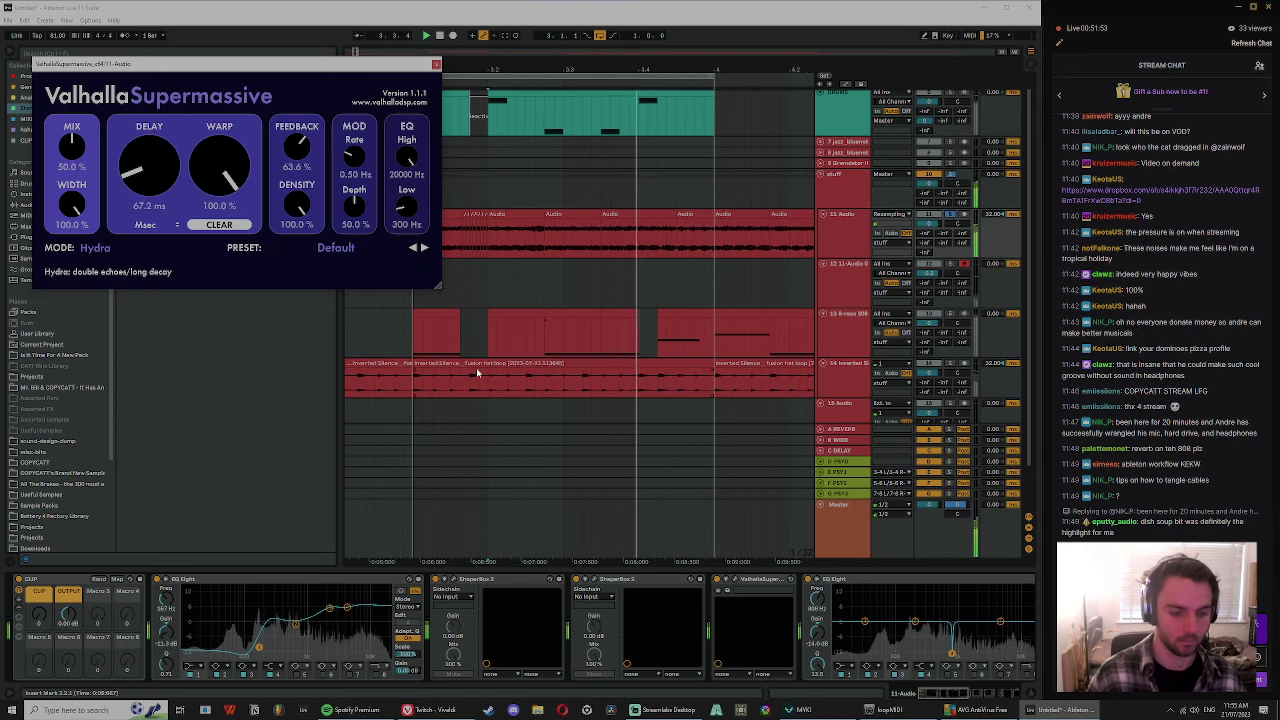
- Automate Supermassive's Mix on 11 Audio to rise through the clip at beat 3.2 and drop at its end, then close the plug-in
{"action": "key", "text": "a"}
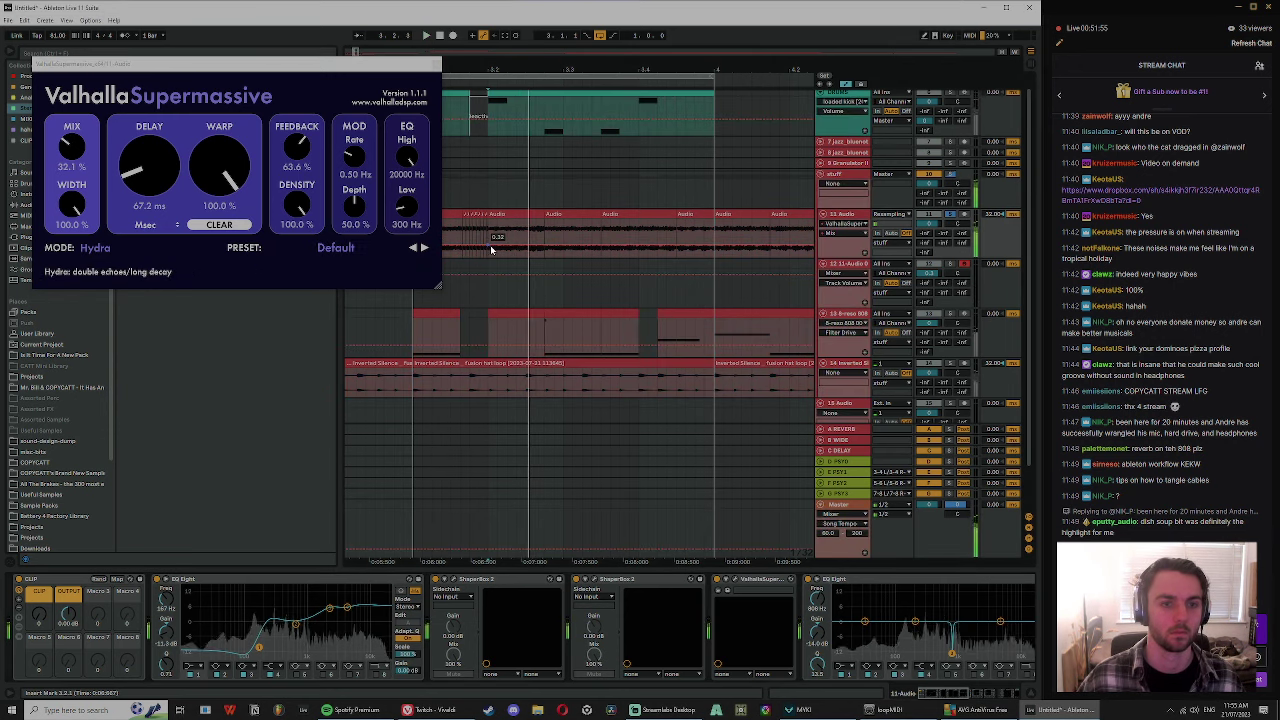
{"action": "left_click_drag", "start_coordinate": [491, 249], "coordinate": [546, 254]}
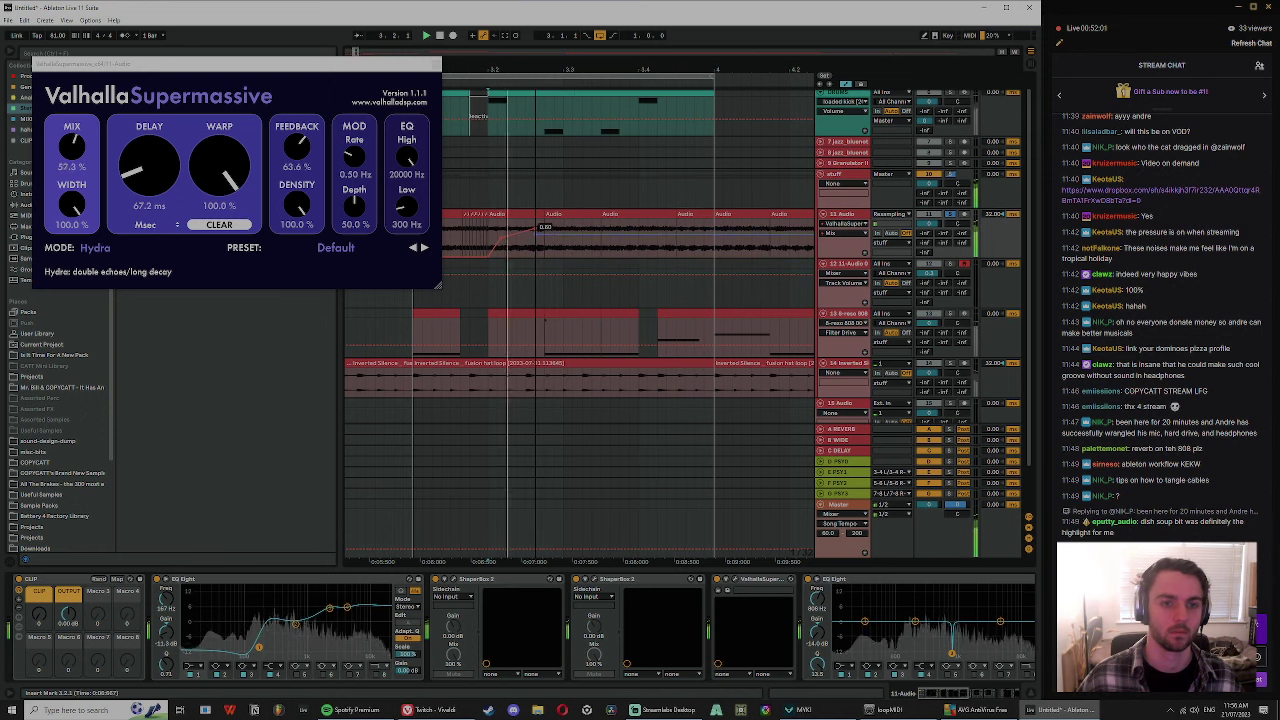
{"action": "left_click", "coordinate": [437, 65]}
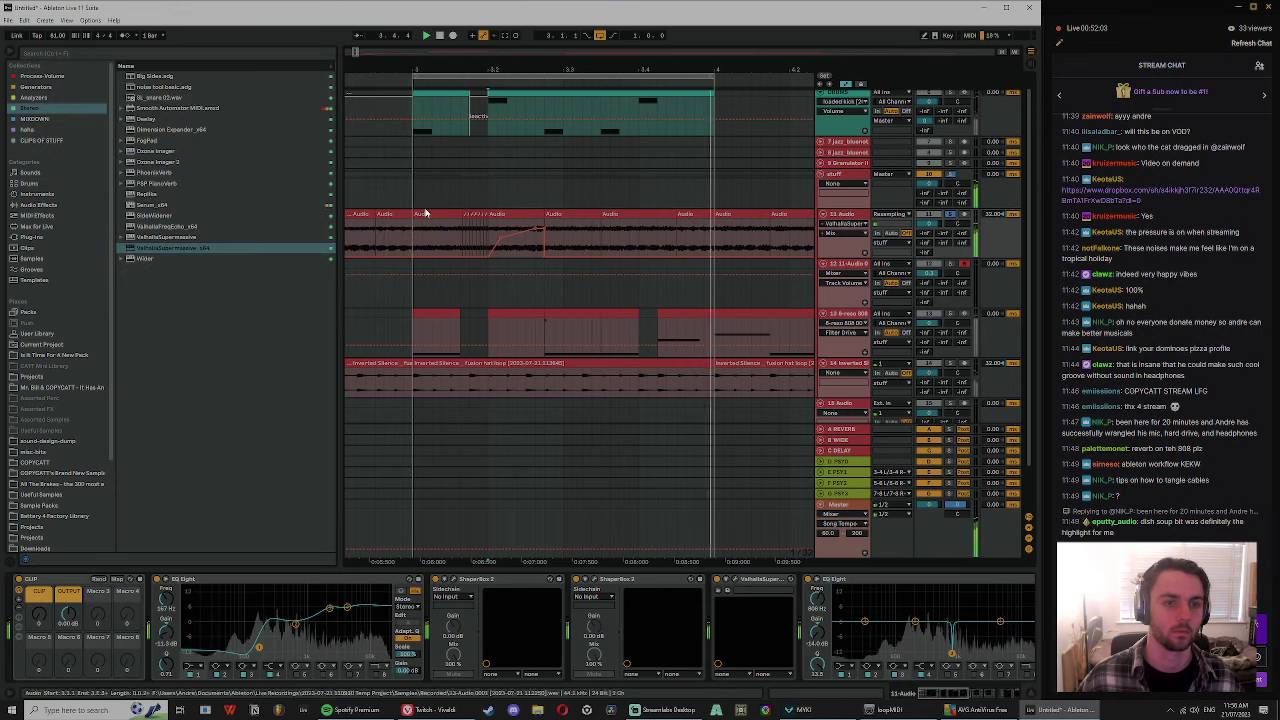
- Take the 11 Audio track out of solo and play the loop with all tracks, reviewing its clips in the wider arrangement
{"action": "left_click", "coordinate": [426, 213]}
{"action": "left_click", "coordinate": [690, 214], "text": "shift"}
{"action": "left_click_drag", "start_coordinate": [670, 69], "coordinate": [569, 58]}
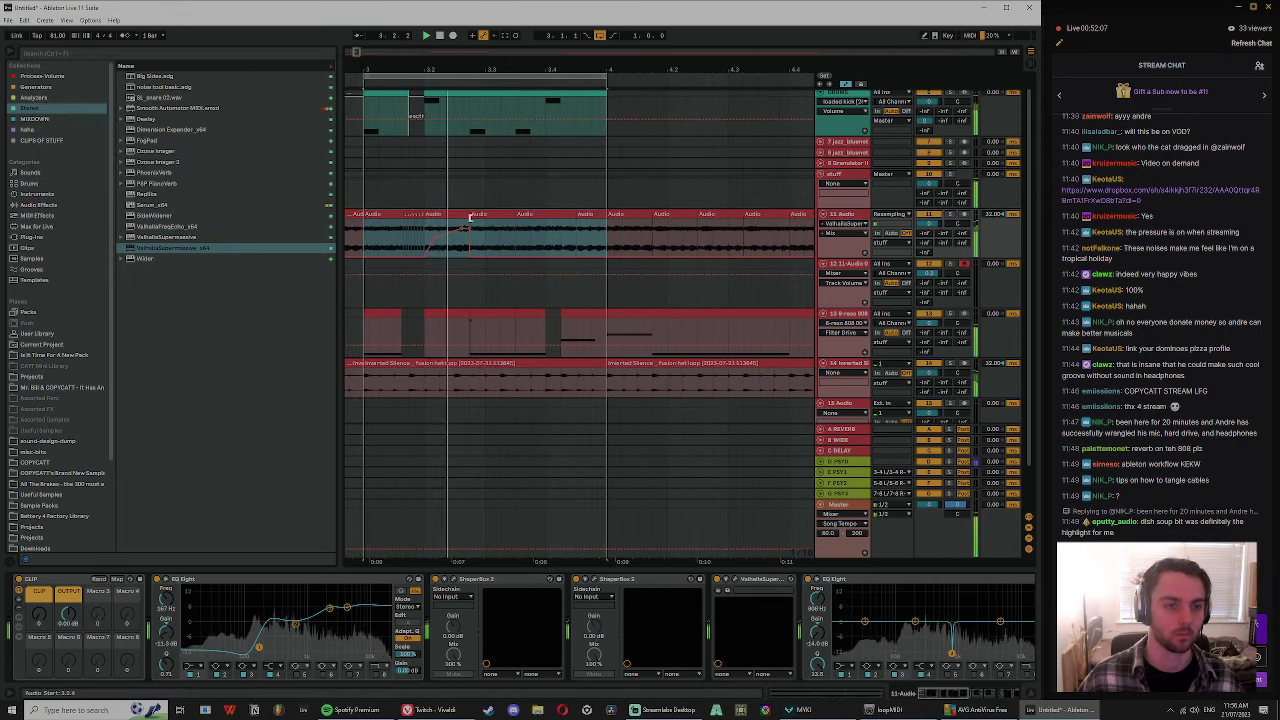
{"action": "left_click", "coordinate": [472, 172]}
{"action": "scroll", "coordinate": [519, 105], "scroll_direction": "down", "scroll_amount": 2}
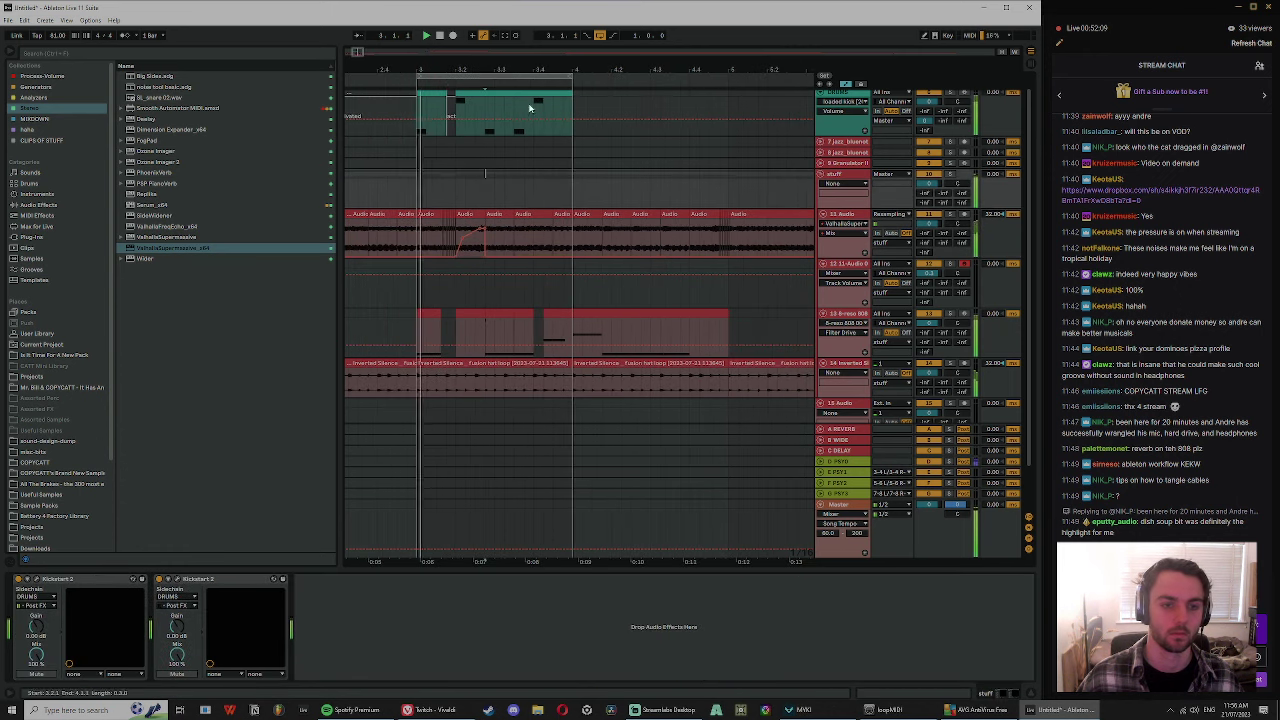
{"action": "left_click", "coordinate": [519, 104]}
{"action": "scroll", "coordinate": [537, 215], "scroll_direction": "down", "scroll_amount": 2}
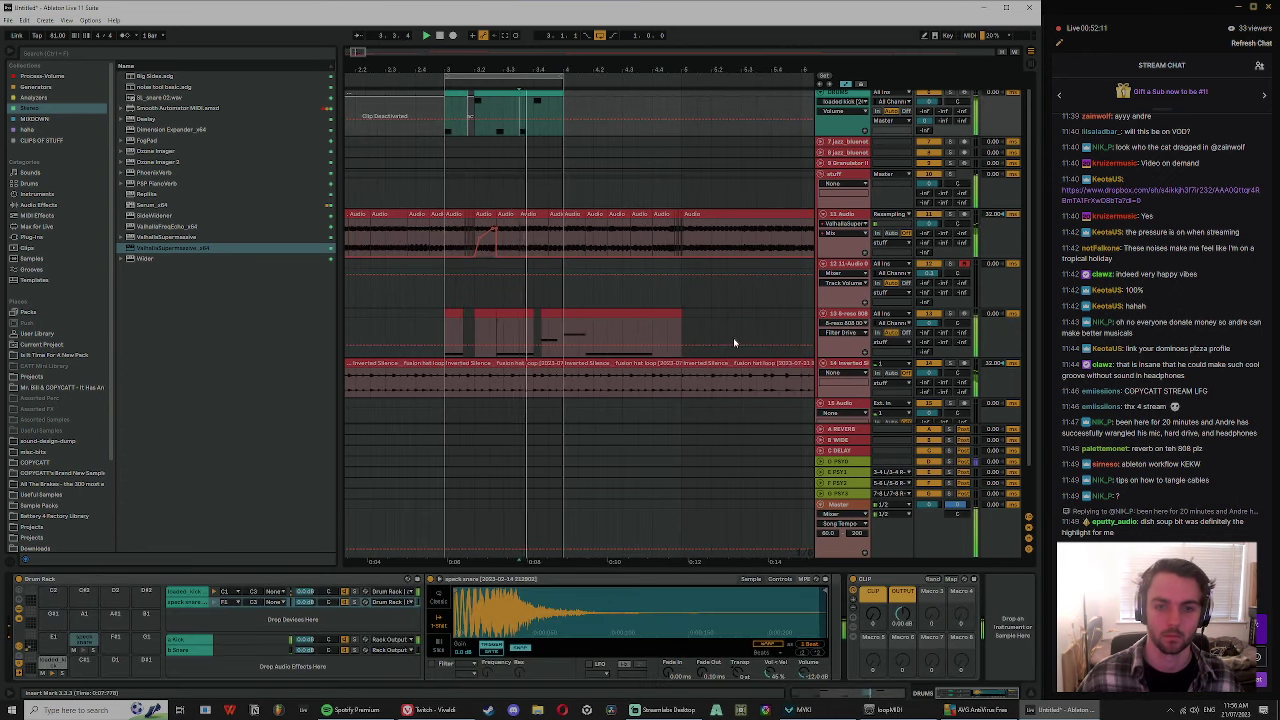
{"action": "scroll", "coordinate": [720, 338], "scroll_direction": "down", "scroll_amount": 2}
- Split the fusion hat loop clip around beat 3.2 and clear the sixteenth just before that beat
{"action": "left_click", "coordinate": [552, 321]}
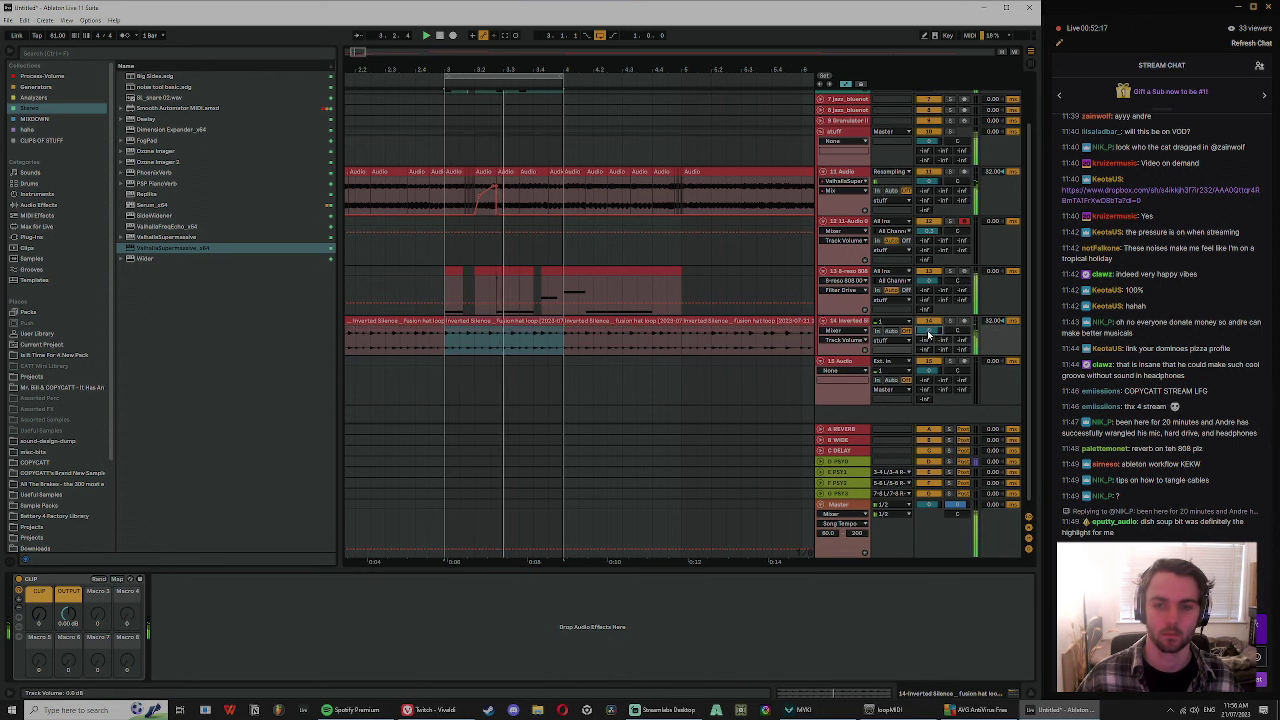
{"action": "left_click", "coordinate": [486, 349]}
{"action": "key", "text": "space"}
{"action": "left_click_drag", "start_coordinate": [479, 72], "coordinate": [497, 173]}
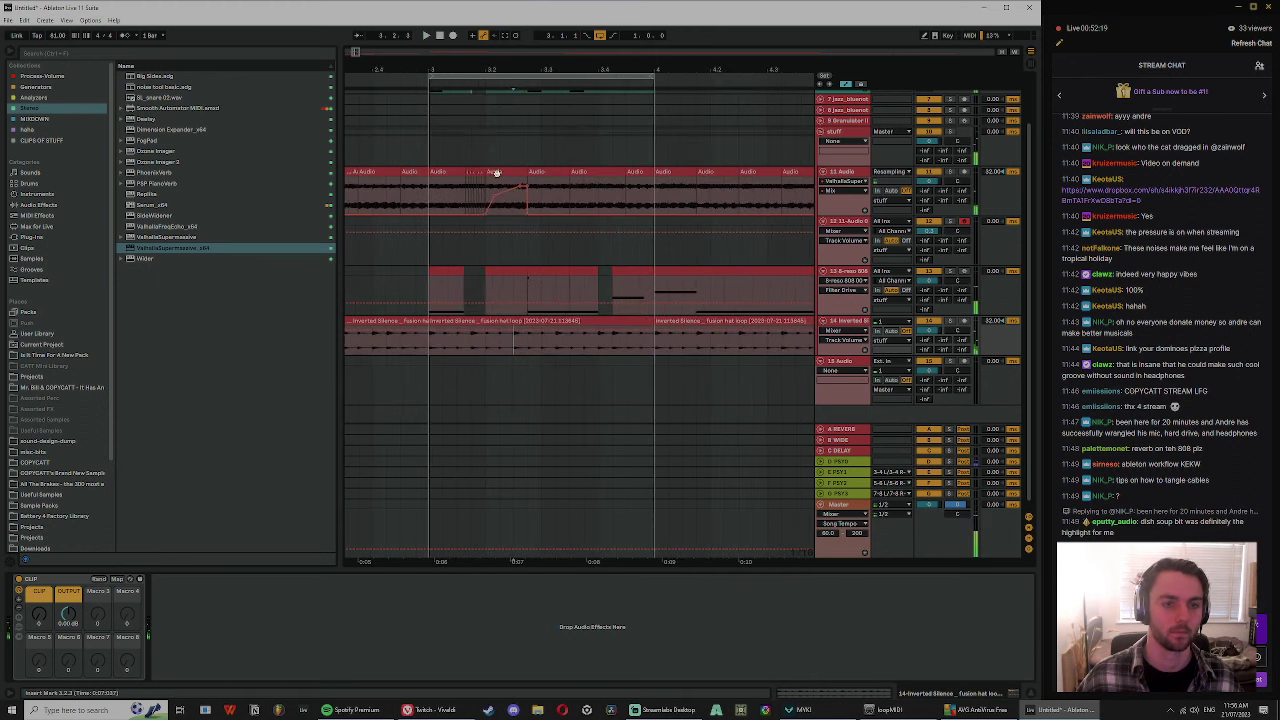
{"action": "key", "text": "ctrl+e"}
{"action": "left_click_drag", "start_coordinate": [479, 321], "coordinate": [495, 322]}
{"action": "key", "text": "space"}
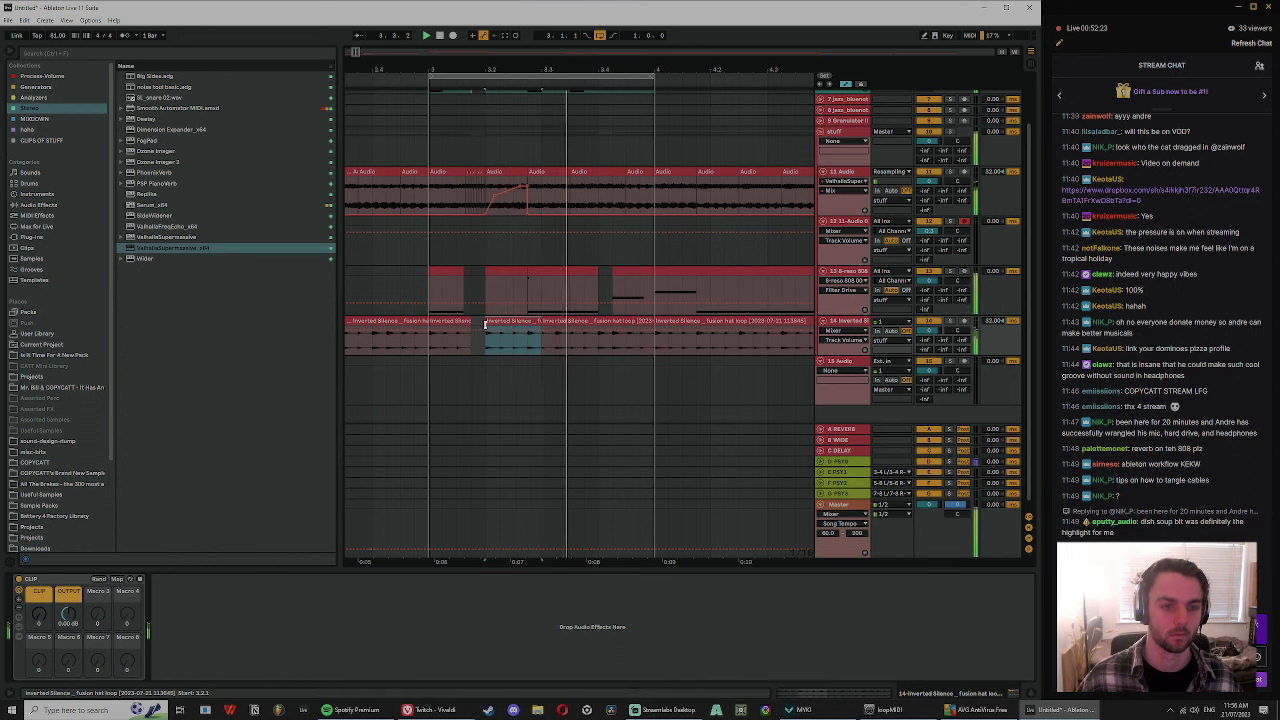
- Fill the gap before beat 3.2 on the hat track with a slice taken from earlier in the hat loop
{"action": "left_click", "coordinate": [458, 345]}
{"action": "key", "text": "space"}
{"action": "left_click_drag", "start_coordinate": [443, 347], "coordinate": [470, 345]}
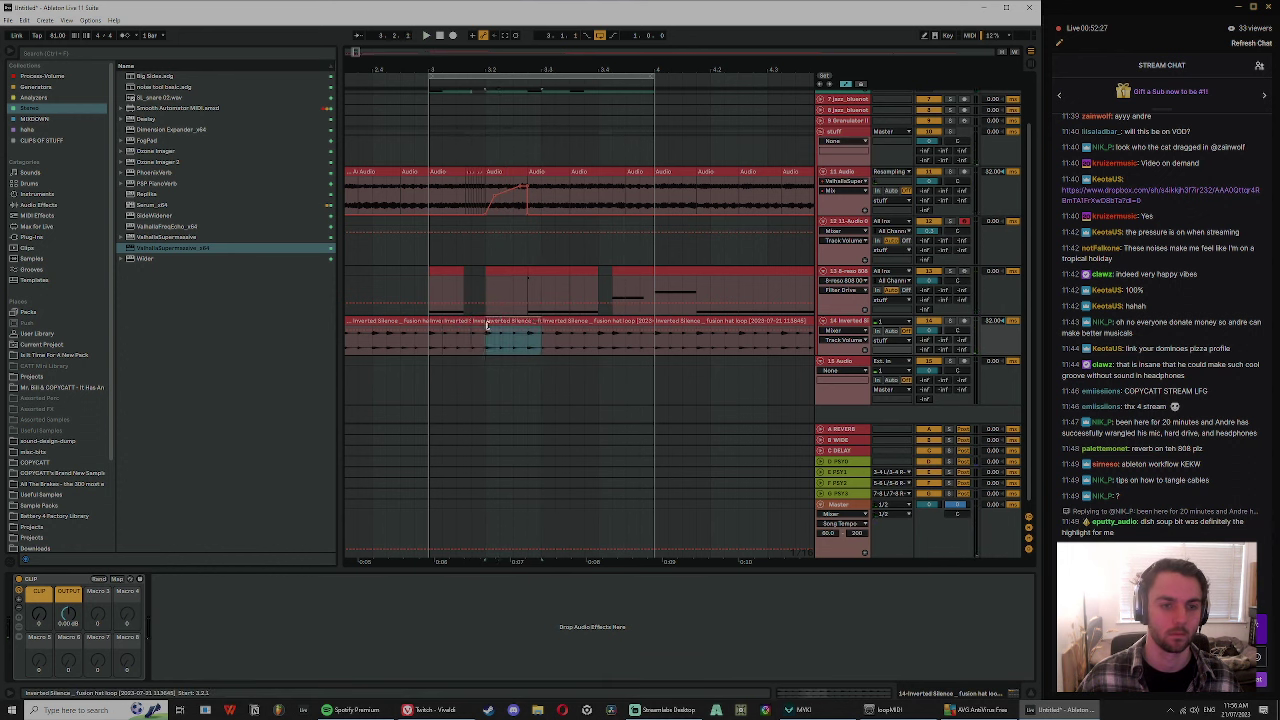
- Duplicate the edited first beat of the hat loop three times to fill the bar
{"action": "left_click", "coordinate": [434, 323]}
{"action": "key", "text": "space"}
{"action": "left_click", "coordinate": [480, 321], "text": "shift"}
{"action": "key", "text": "ctrl+d"}
{"action": "key", "text": "ctrl+d"}
{"action": "key", "text": "ctrl+d"}
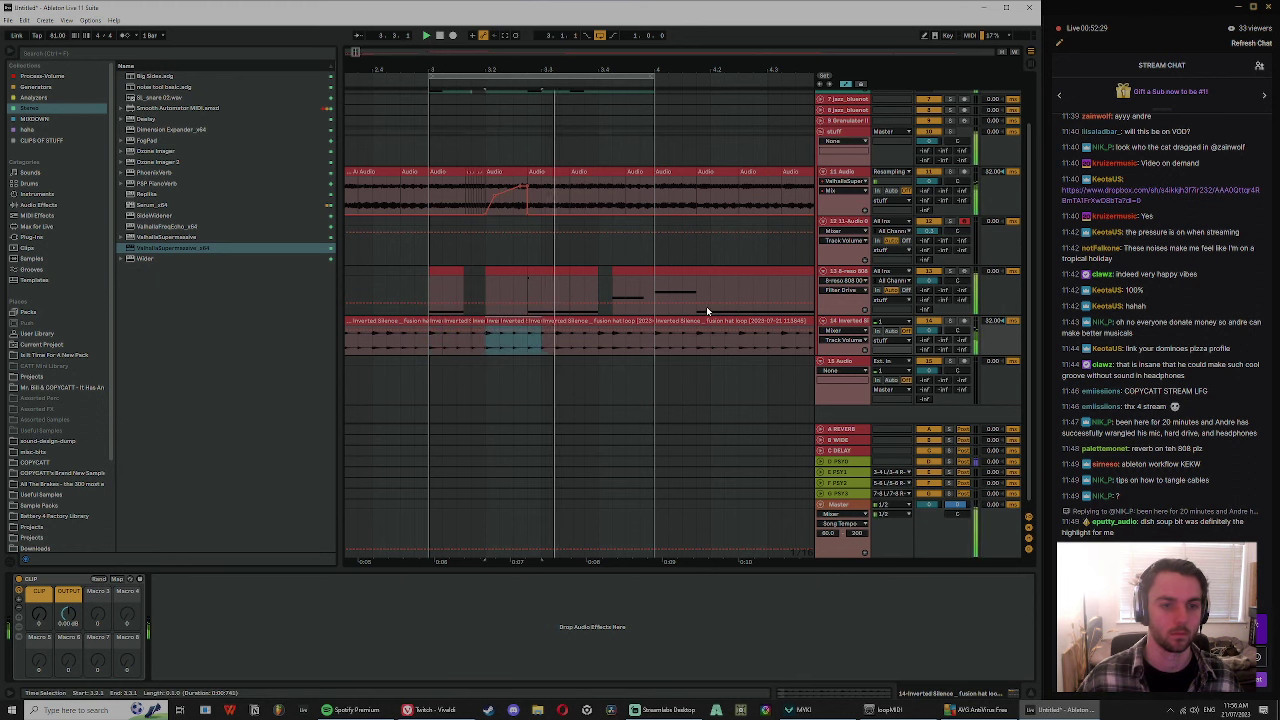
- Consolidate the hat slices from 3.1.1 to 4.1.1 into a single one-bar clip, allowing the audio to stop
{"action": "left_click_drag", "start_coordinate": [564, 78], "coordinate": [537, 160]}
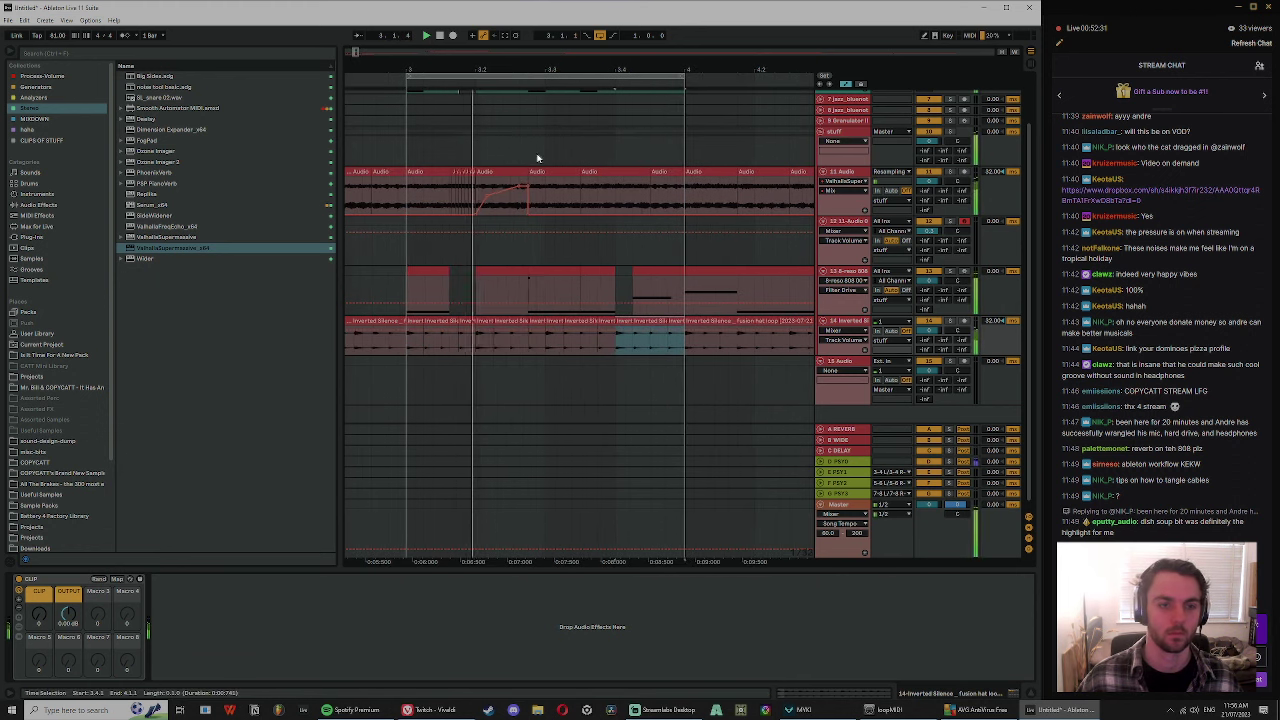
{"action": "left_click", "coordinate": [614, 322]}
{"action": "left_click", "coordinate": [674, 321], "text": "shift"}
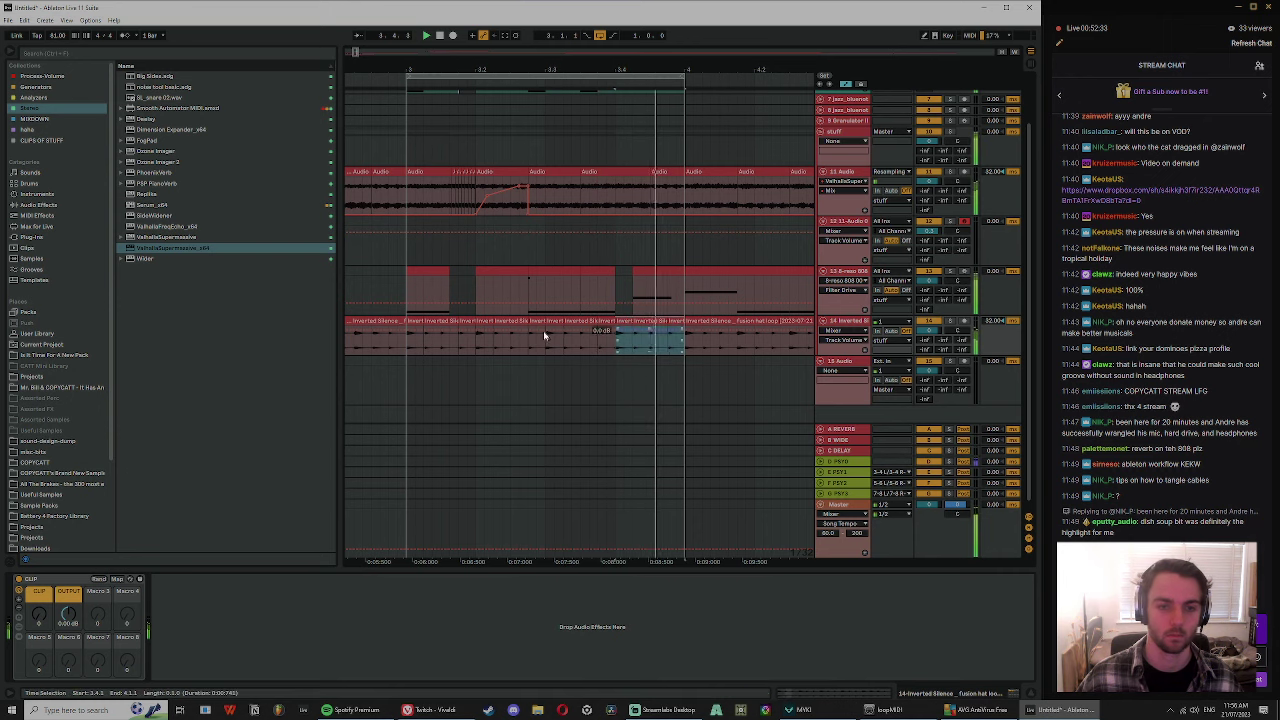
{"action": "left_click", "coordinate": [415, 321], "text": "shift"}
{"action": "key", "text": "ctrl+j"}
{"action": "left_click", "coordinate": [348, 319]}
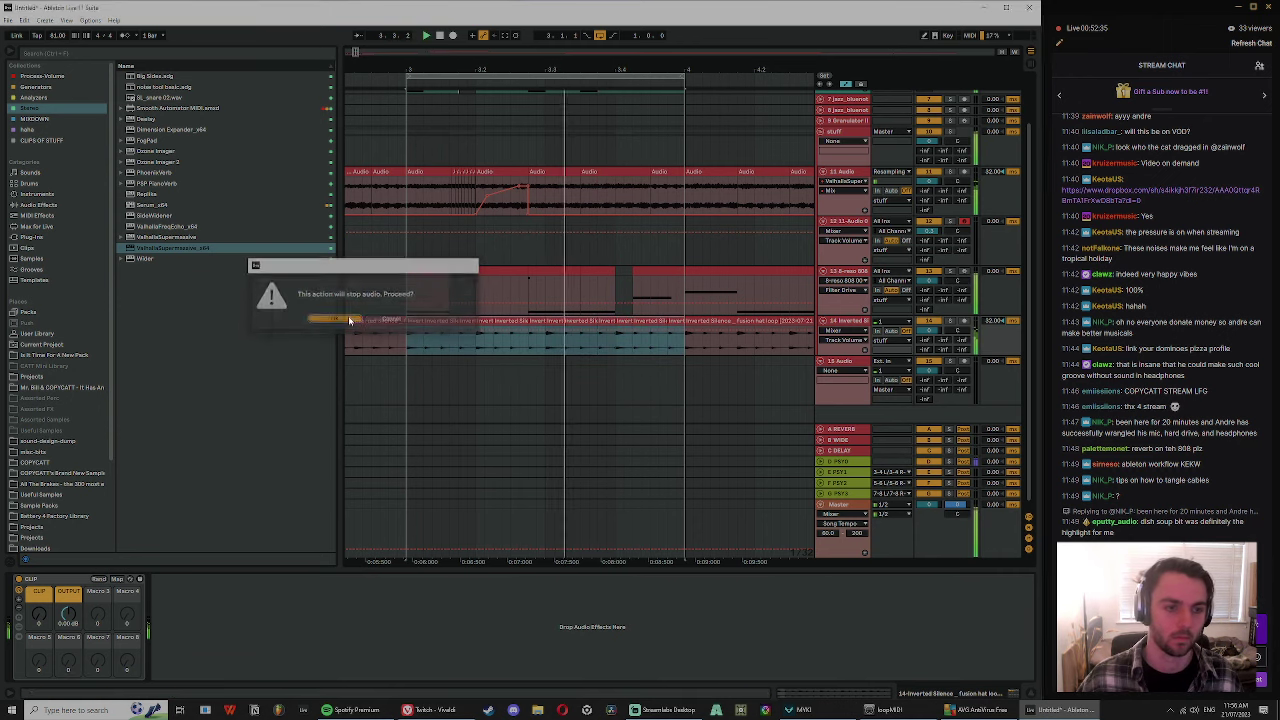
- Duplicate the time of the one-bar section across all tracks, making a two-bar loop
{"action": "left_click_drag", "start_coordinate": [469, 68], "coordinate": [457, 25]}
{"action": "left_click_drag", "start_coordinate": [440, 146], "coordinate": [532, 140]}
{"action": "key", "text": "ctrl+shift+d"}
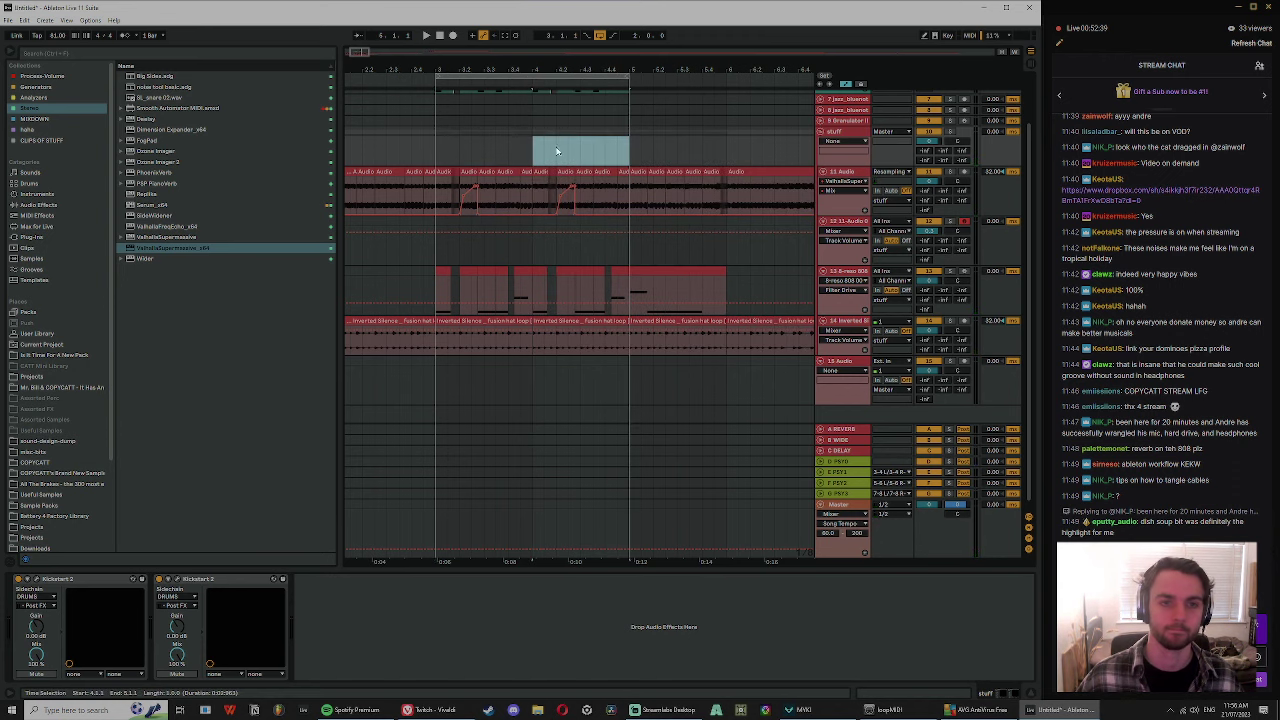
- Audition the second bar around the Supermassive mix automation on track 11
{"action": "key", "text": "space"}
{"action": "left_click_drag", "start_coordinate": [543, 68], "coordinate": [547, 112]}
{"action": "left_click", "coordinate": [549, 170]}
{"action": "left_click", "coordinate": [561, 161]}
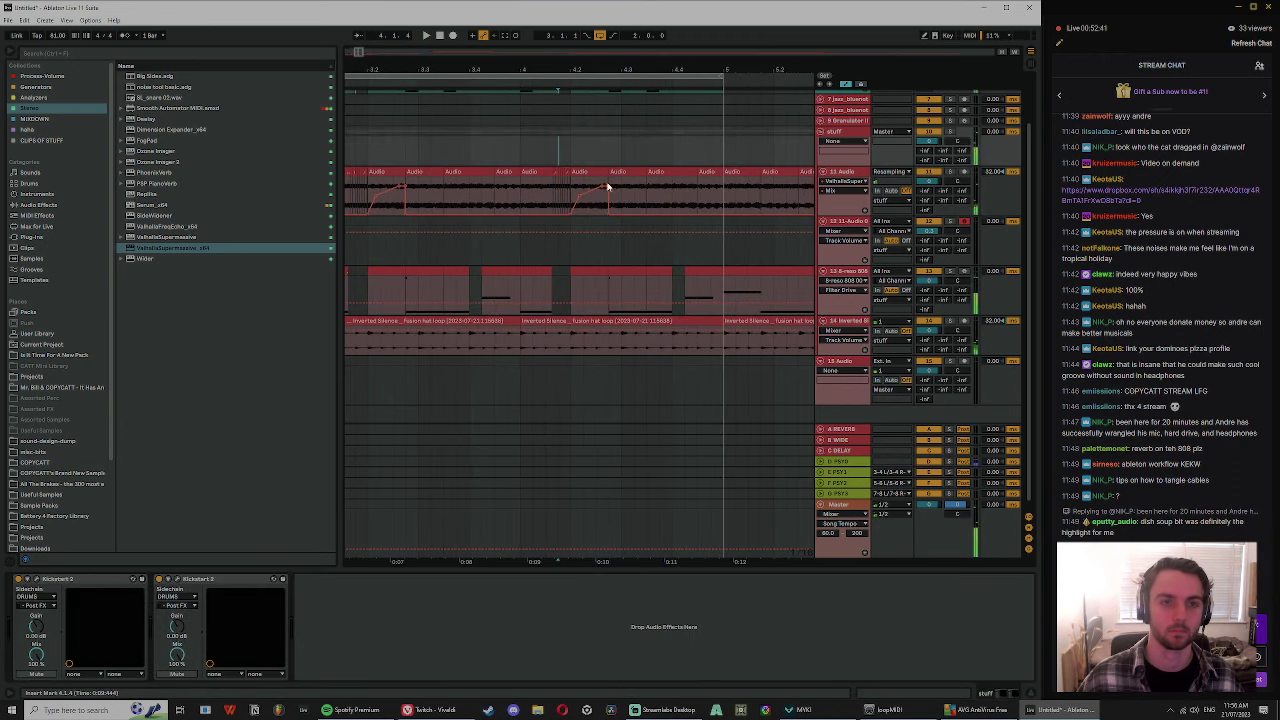
{"action": "left_click", "coordinate": [602, 173]}
{"action": "key", "text": "space"}
{"action": "key", "text": "space"}
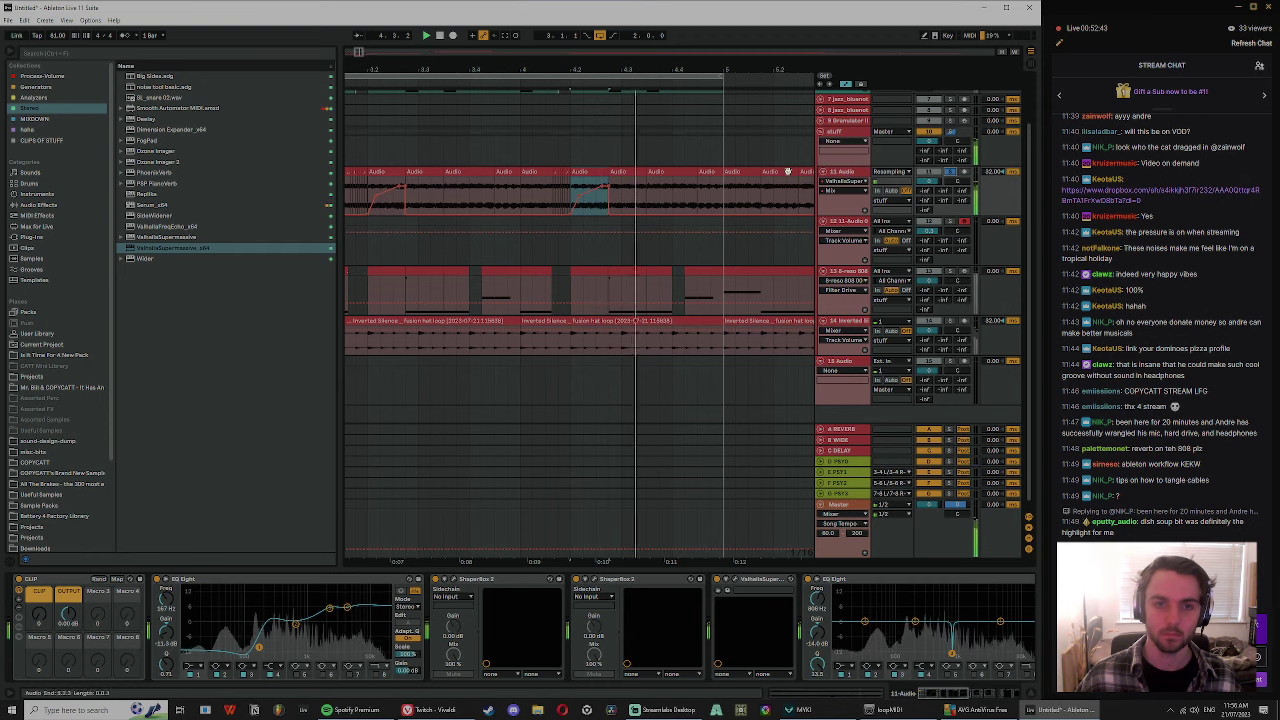
{"action": "key", "text": "space"}
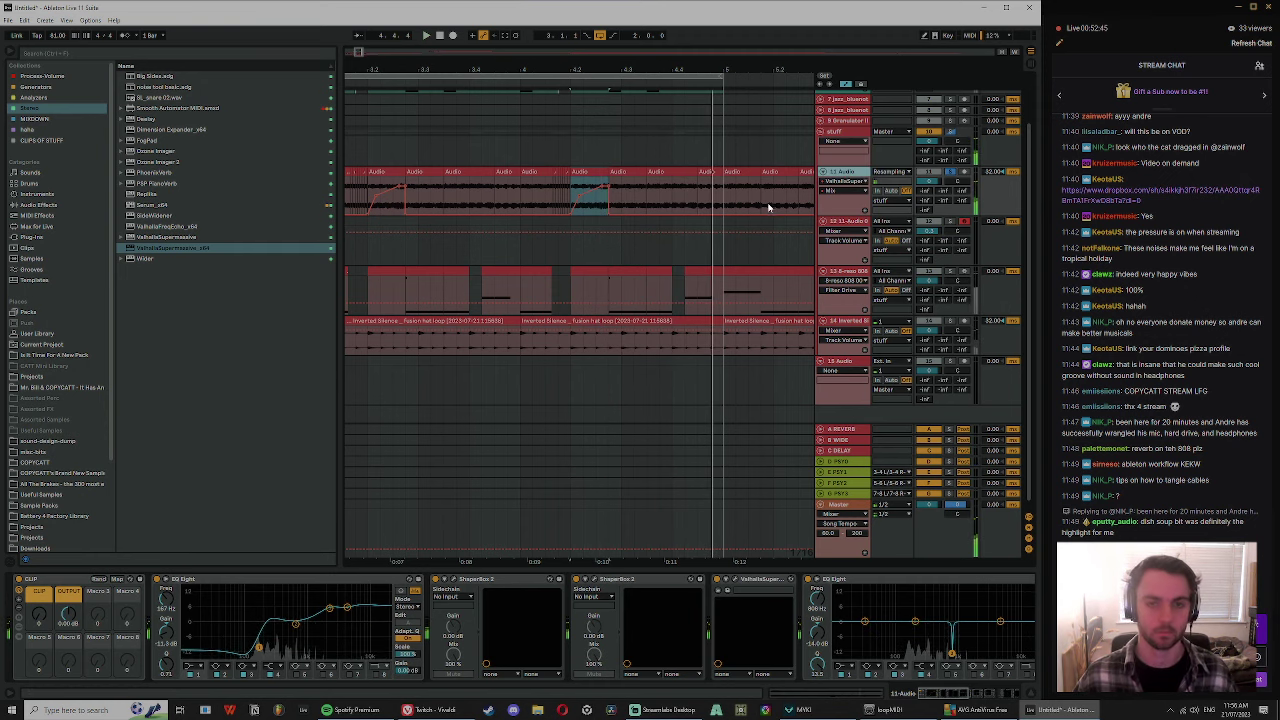
- Insert a new audio track below track 11 and consolidate track 11's clips from 4.1.1 to 5.1.1
{"action": "key", "text": "ctrl+t"}
{"action": "left_click", "coordinate": [531, 173]}
{"action": "left_click", "coordinate": [684, 195], "text": "shift"}
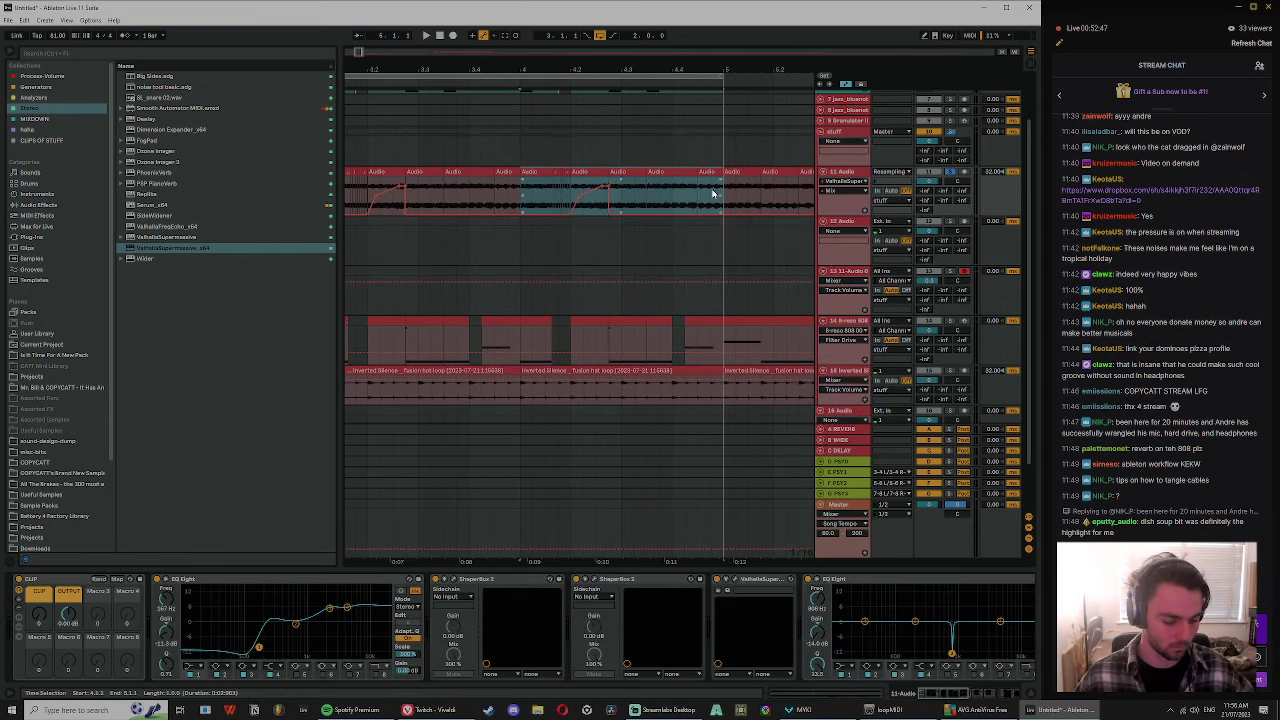
{"action": "key", "text": "ctrl+j"}
- Try playing a copy of the consolidated second-bar clip on the new audio track, and undo the copy
{"action": "left_click_drag", "start_coordinate": [635, 175], "coordinate": [640, 232]}
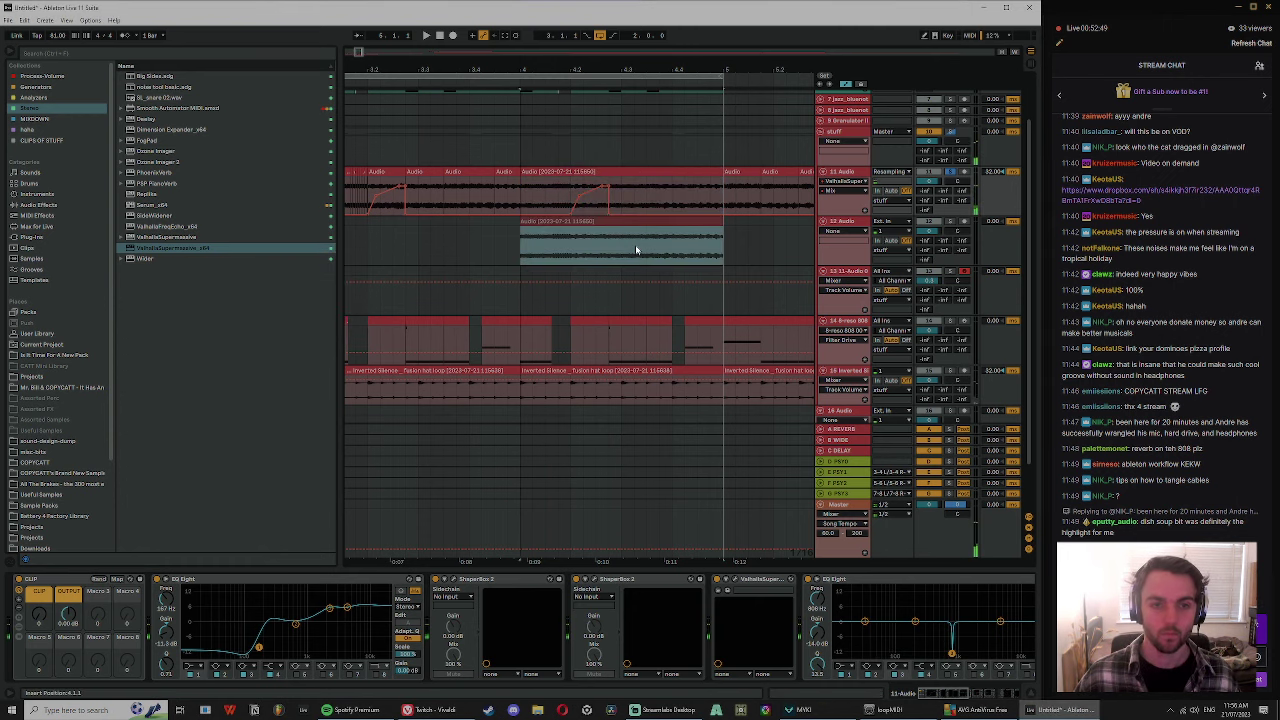
{"action": "key", "text": "space"}
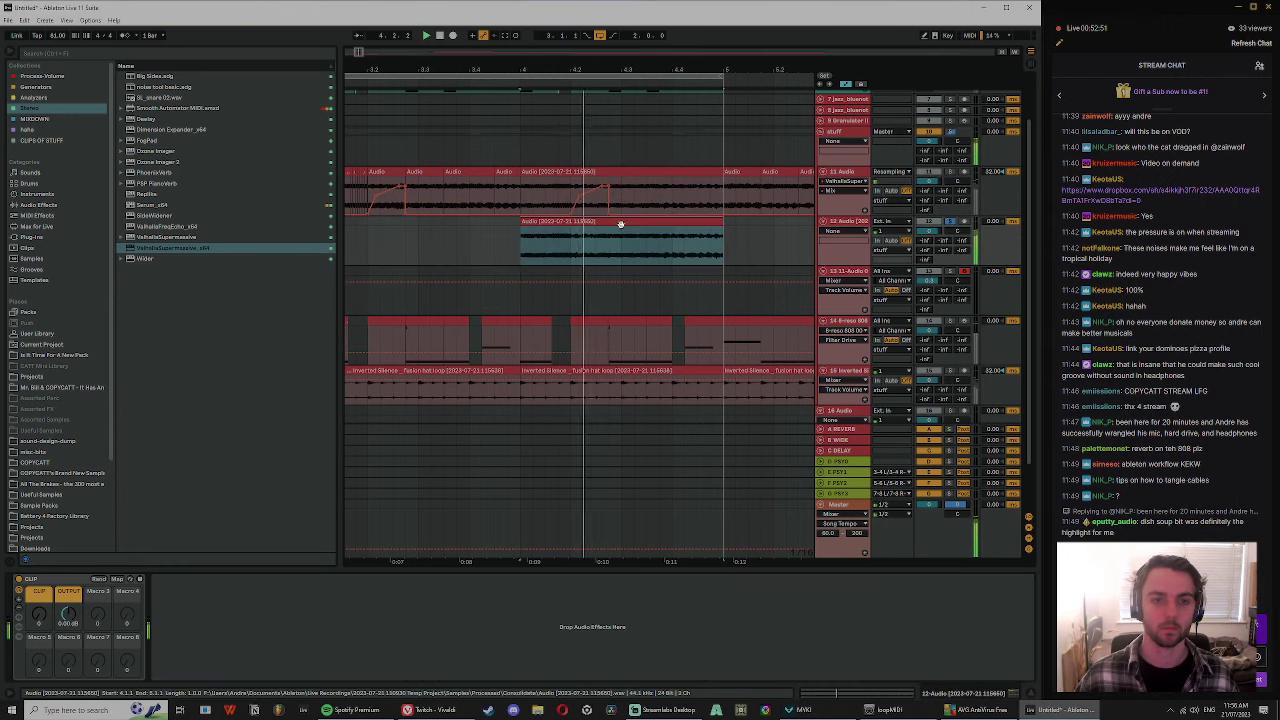
{"action": "key", "text": "space"}
{"action": "key", "text": "ctrl+z"}
- Set the new track's input to Resampling and record the second bar onto it from 4.1.1
{"action": "left_click", "coordinate": [892, 221]}
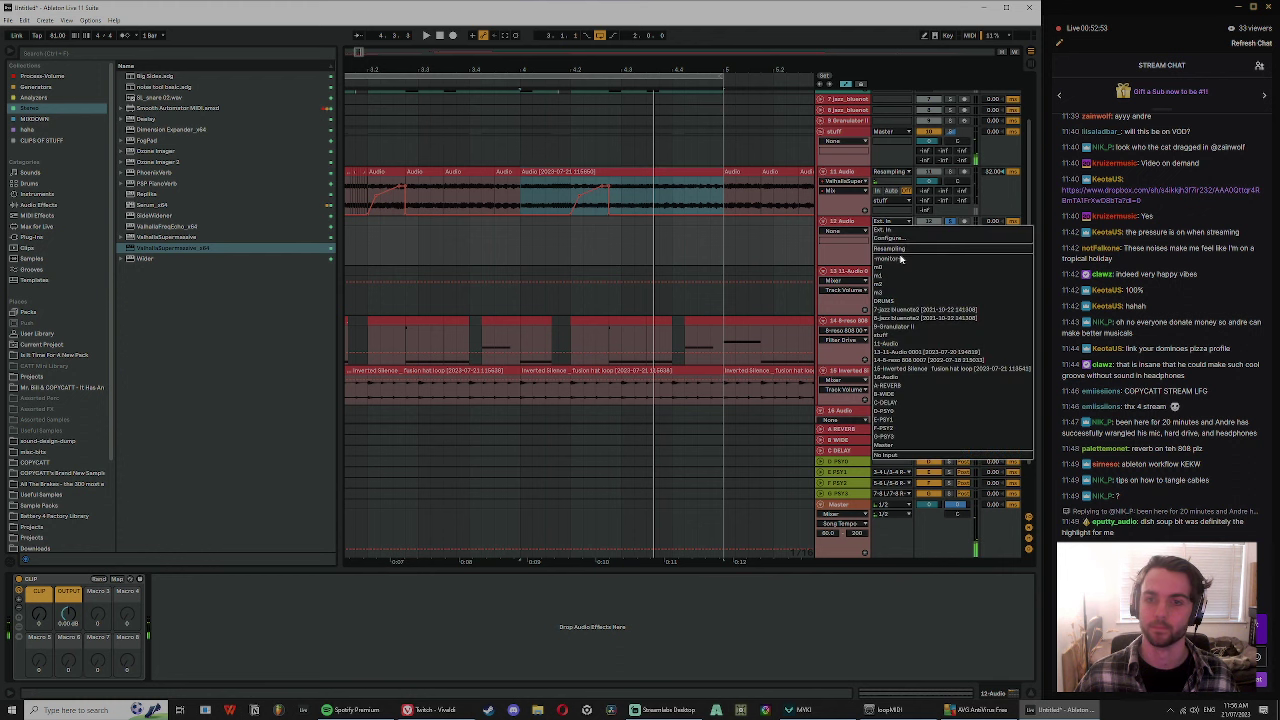
{"action": "left_click", "coordinate": [900, 257]}
{"action": "key", "text": "F9"}
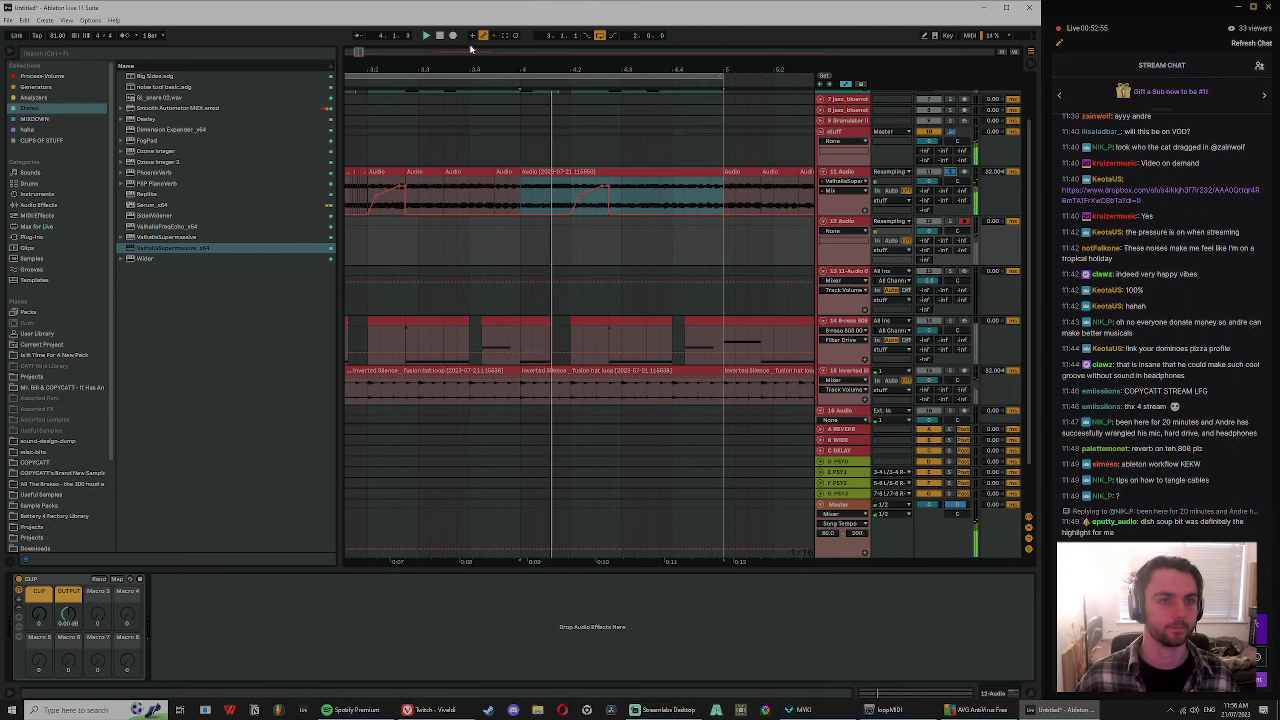
{"action": "key", "text": "plus"}
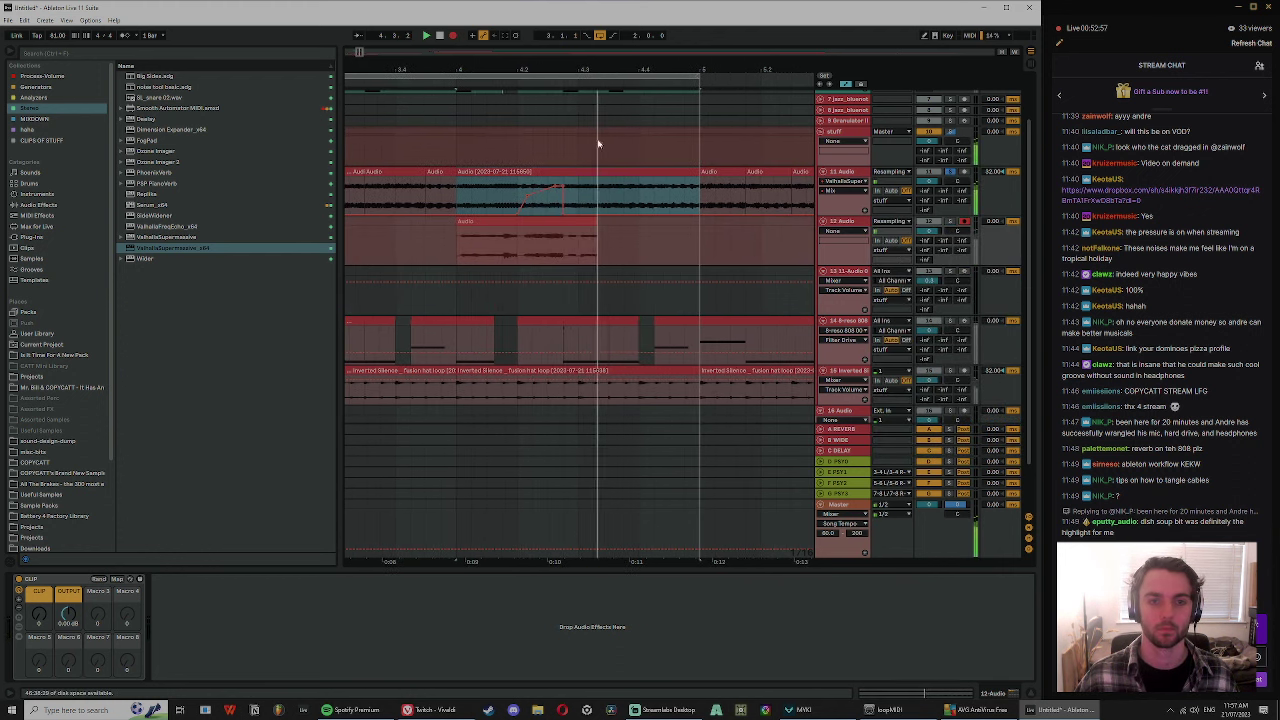
{"action": "key", "text": "space"}
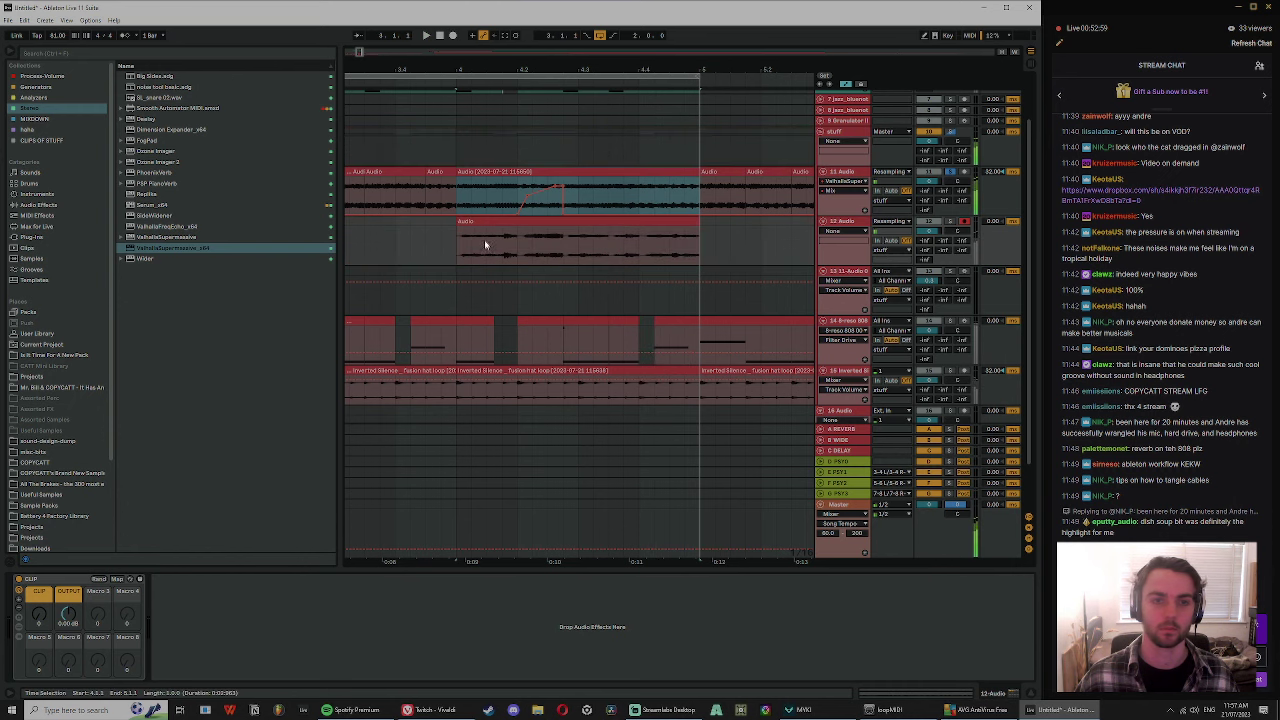
- Solo the new track, shorten the recorded clip's transient envelope in Beats warp mode, and consolidate the clip
{"action": "left_click", "coordinate": [668, 222]}
{"action": "double_click", "coordinate": [622, 220]}
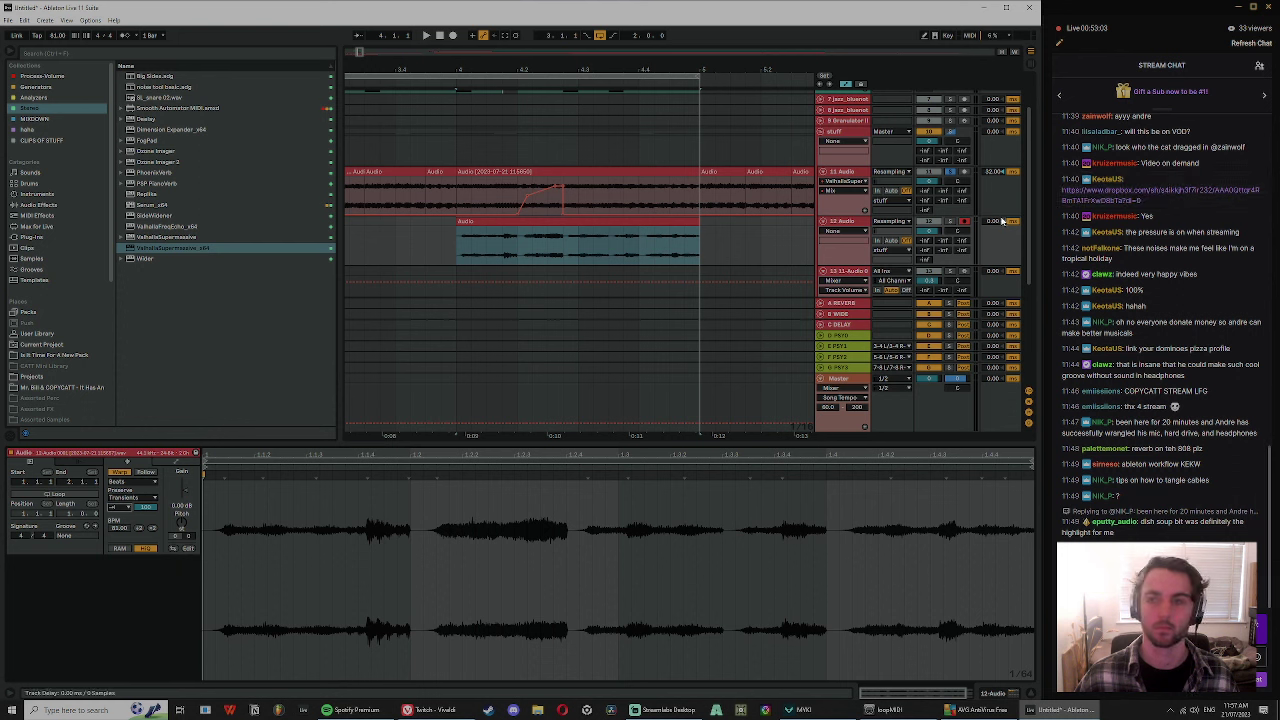
{"action": "left_click", "coordinate": [943, 216]}
{"action": "left_click_drag", "start_coordinate": [146, 507], "coordinate": [146, 564]}
{"action": "key", "text": "space"}
{"action": "key", "text": "space"}
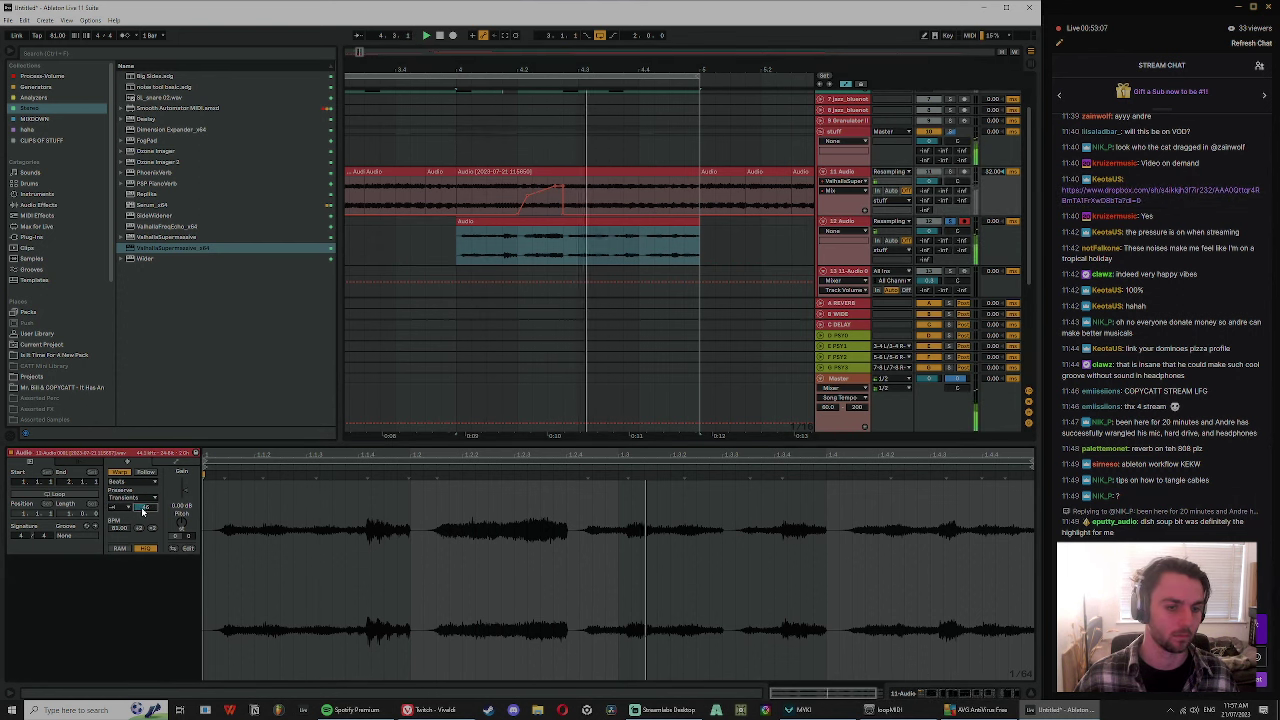
{"action": "key", "text": "space"}
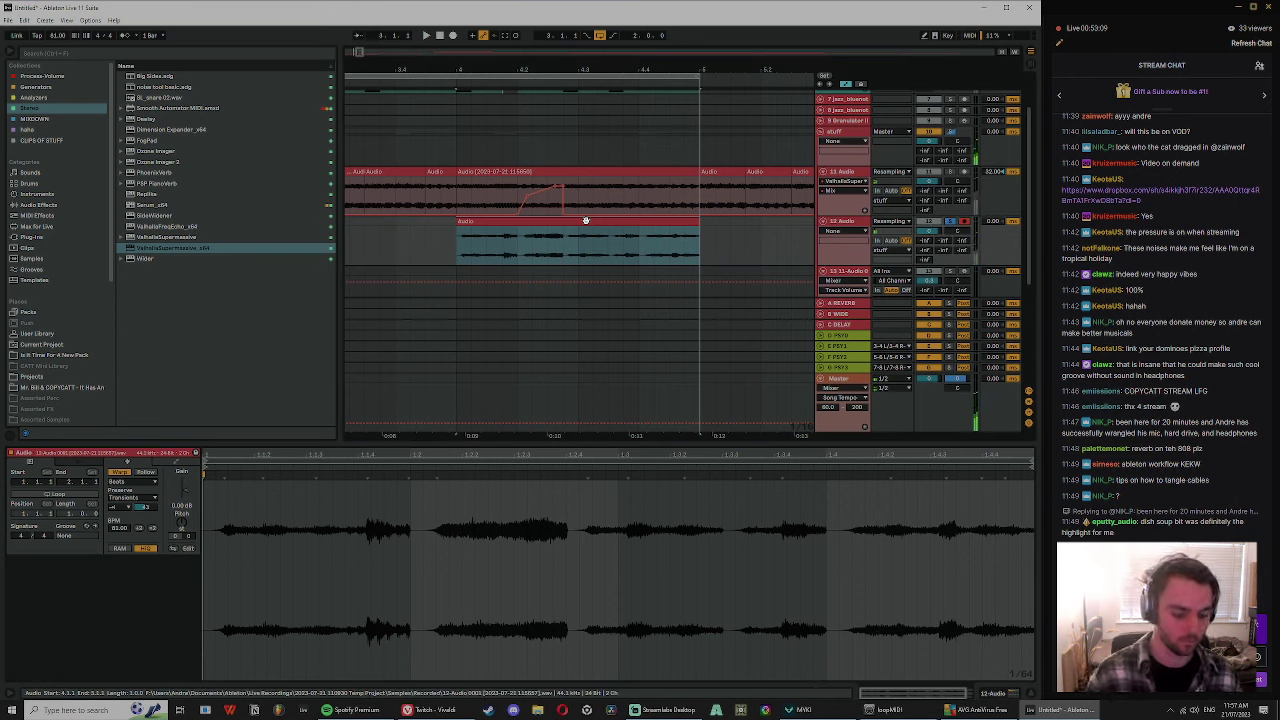
{"action": "key", "text": "ctrl+j"}
- Move the clip's final slice from 4.4.3 to 4.2.3 and deactivate the portion before it
{"action": "left_click", "coordinate": [668, 250]}
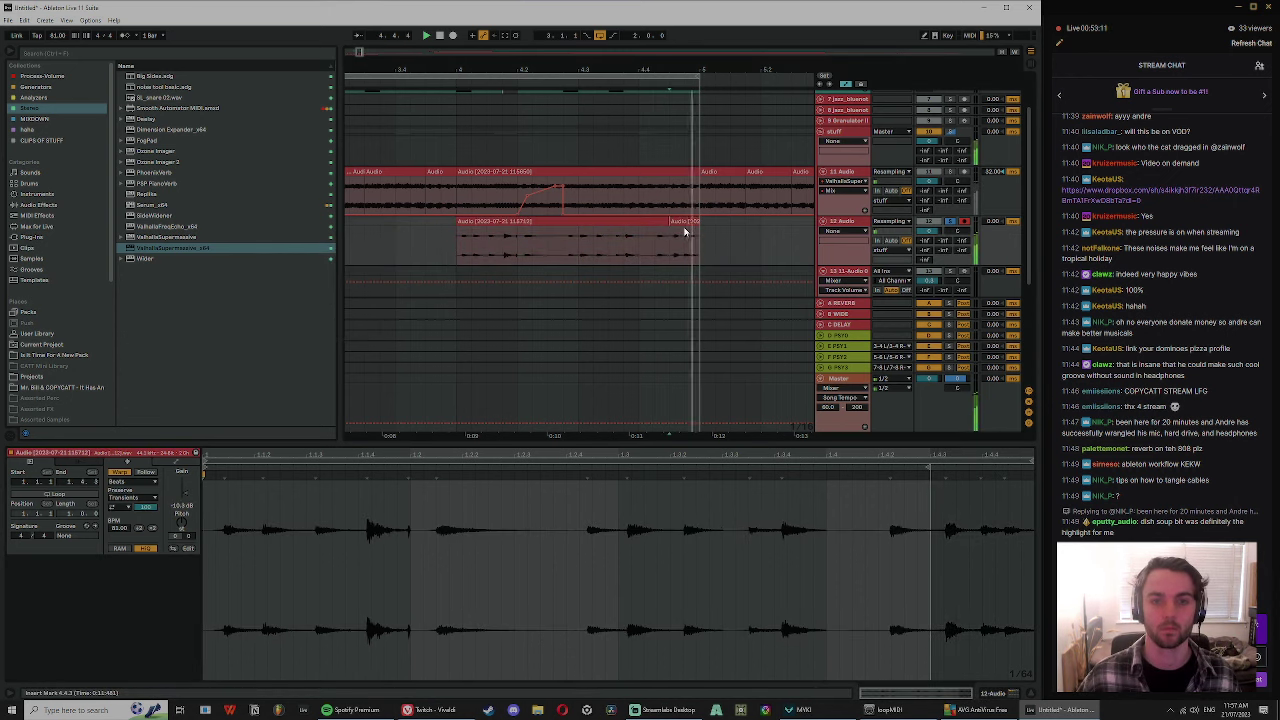
{"action": "left_click", "coordinate": [685, 232]}
{"action": "left_click_drag", "start_coordinate": [698, 229], "coordinate": [563, 240]}
{"action": "left_click", "coordinate": [524, 219]}
{"action": "key", "text": "0"}
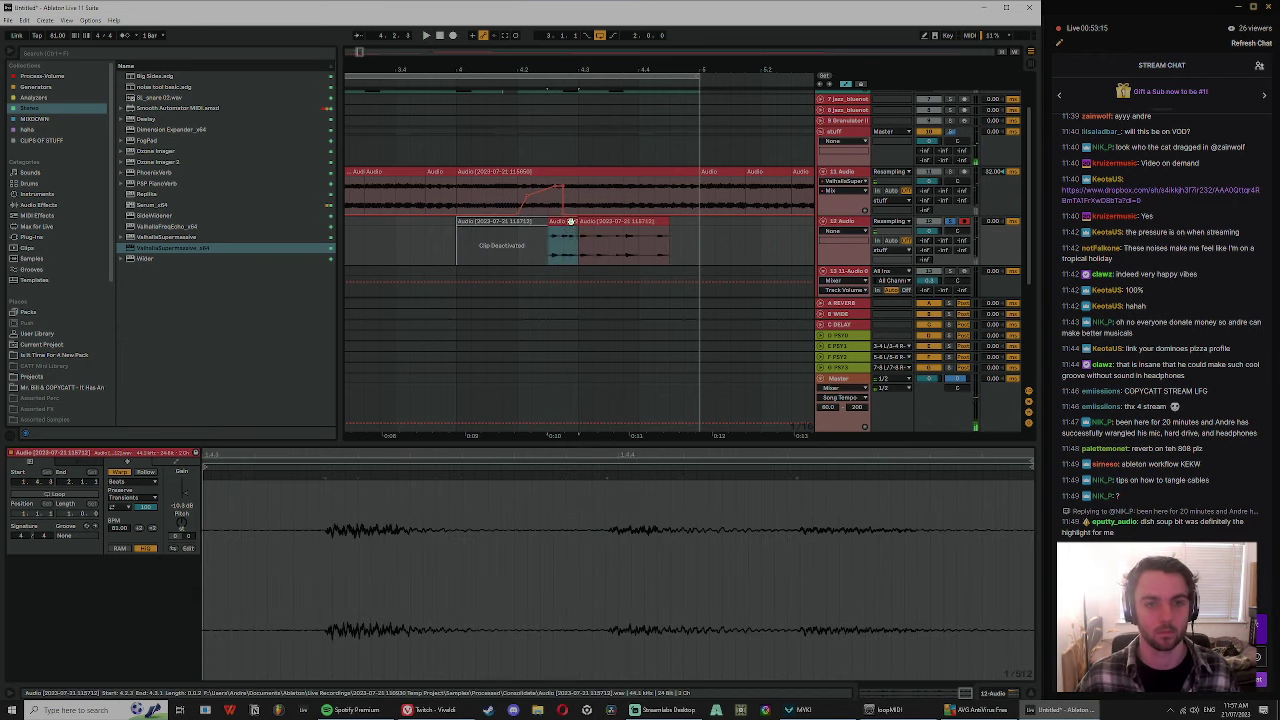
- Audition the slice at 4.2.3 and the portion that follows it at 4.3.1
{"action": "left_click", "coordinate": [574, 219]}
{"action": "left_click", "coordinate": [587, 222]}
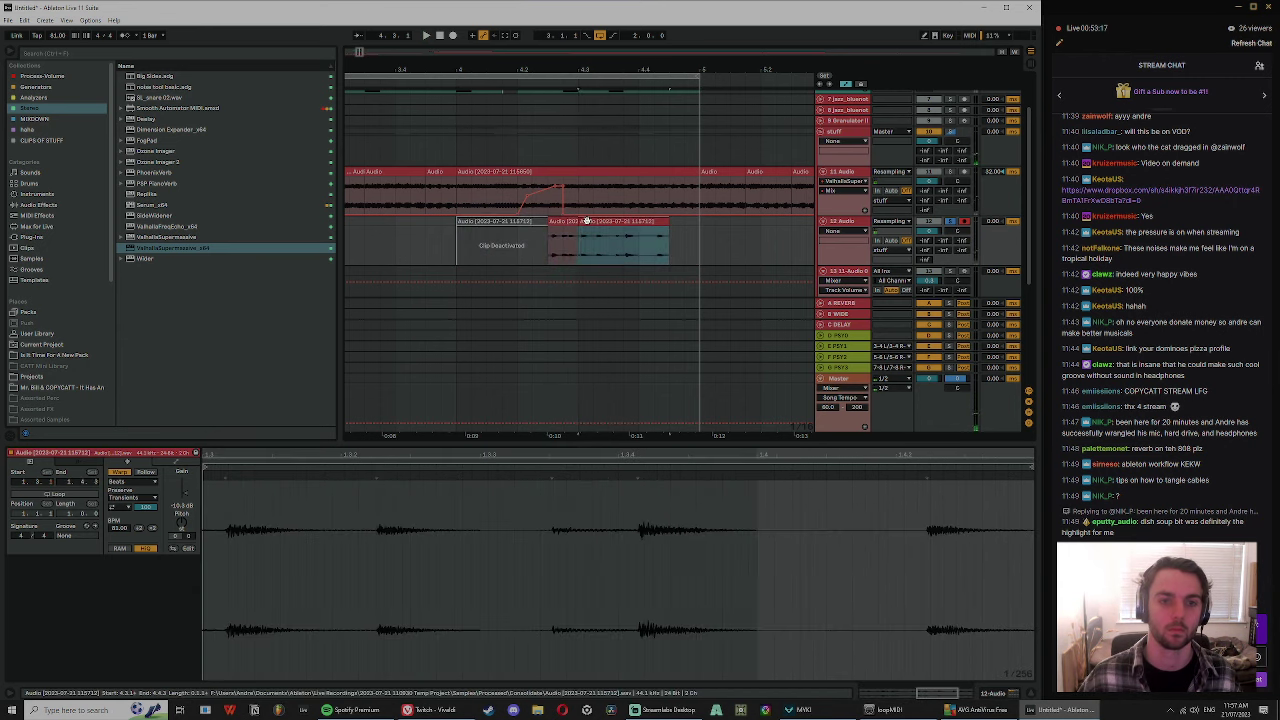
{"action": "key", "text": "space"}
{"action": "key", "text": "space"}
{"action": "key", "text": "space"}
{"action": "left_click", "coordinate": [567, 222]}
{"action": "key", "text": "space"}
{"action": "key", "text": "space"}
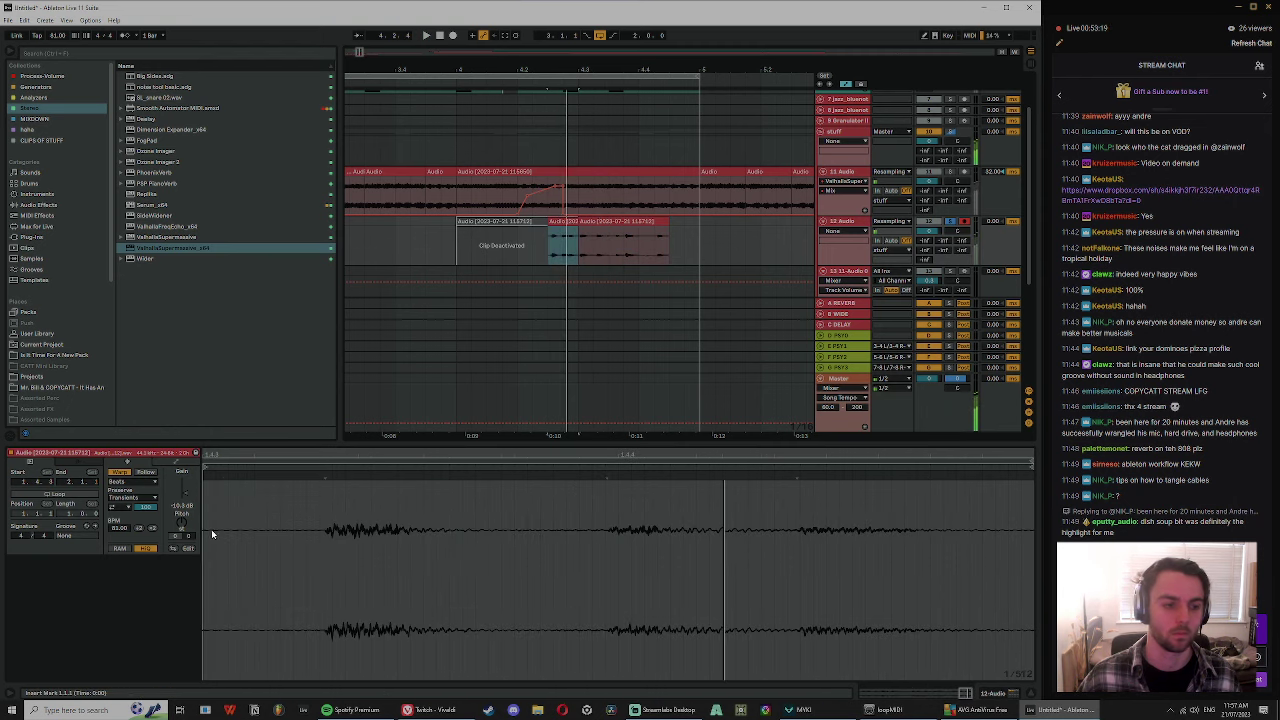
- Turn off warping on the slice at 4.2.3, shift its start marker to the onset, and trim it to one short hit
{"action": "left_click", "coordinate": [119, 472]}
{"action": "scroll", "coordinate": [488, 456], "scroll_direction": "down", "scroll_amount": 2}
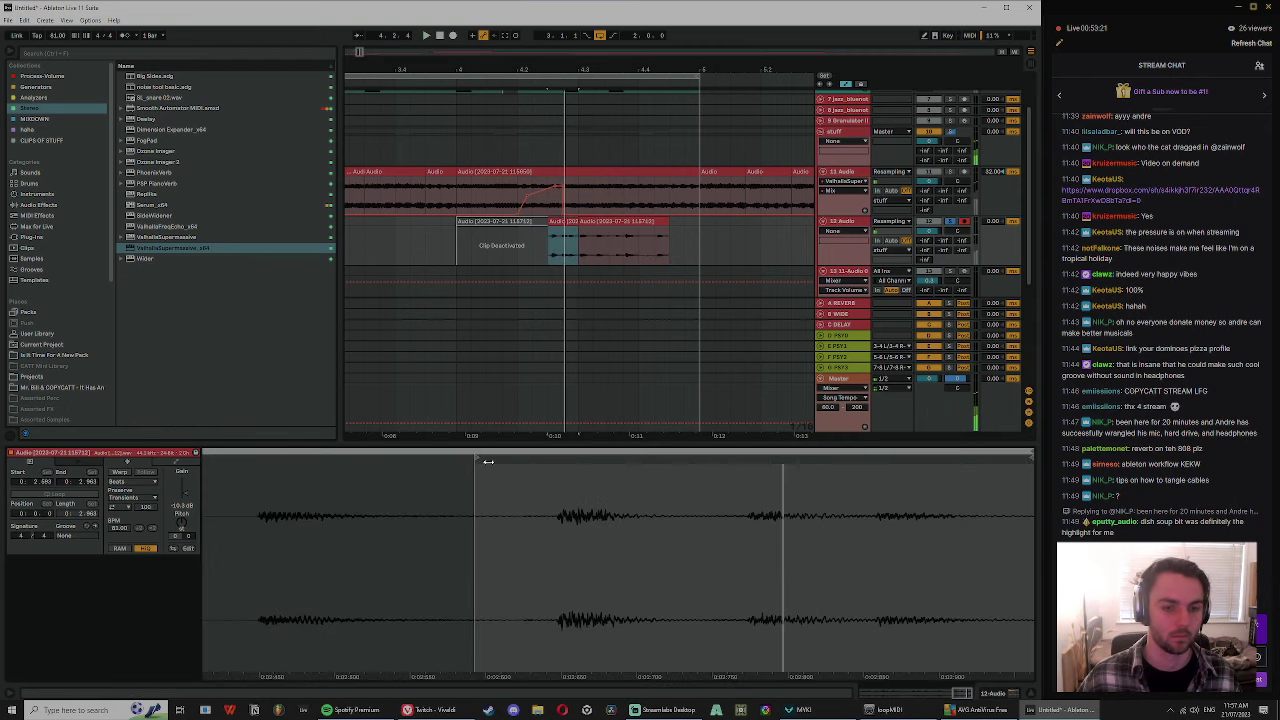
{"action": "mouse_move", "coordinate": [477, 458]}
{"action": "left_mouse_down"}
{"action": "mouse_move", "coordinate": [544, 462]}
{"action": "mouse_move", "coordinate": [218, 503]}
{"action": "mouse_move", "coordinate": [525, 504]}
{"action": "left_mouse_up"}
{"action": "left_click_drag", "start_coordinate": [577, 222], "coordinate": [553, 240]}
{"action": "key", "text": "space"}
{"action": "scroll", "coordinate": [556, 223], "scroll_direction": "up", "scroll_amount": 2}
{"action": "key", "text": "a"}
{"action": "key", "text": "space"}
{"action": "left_click", "coordinate": [556, 240]}
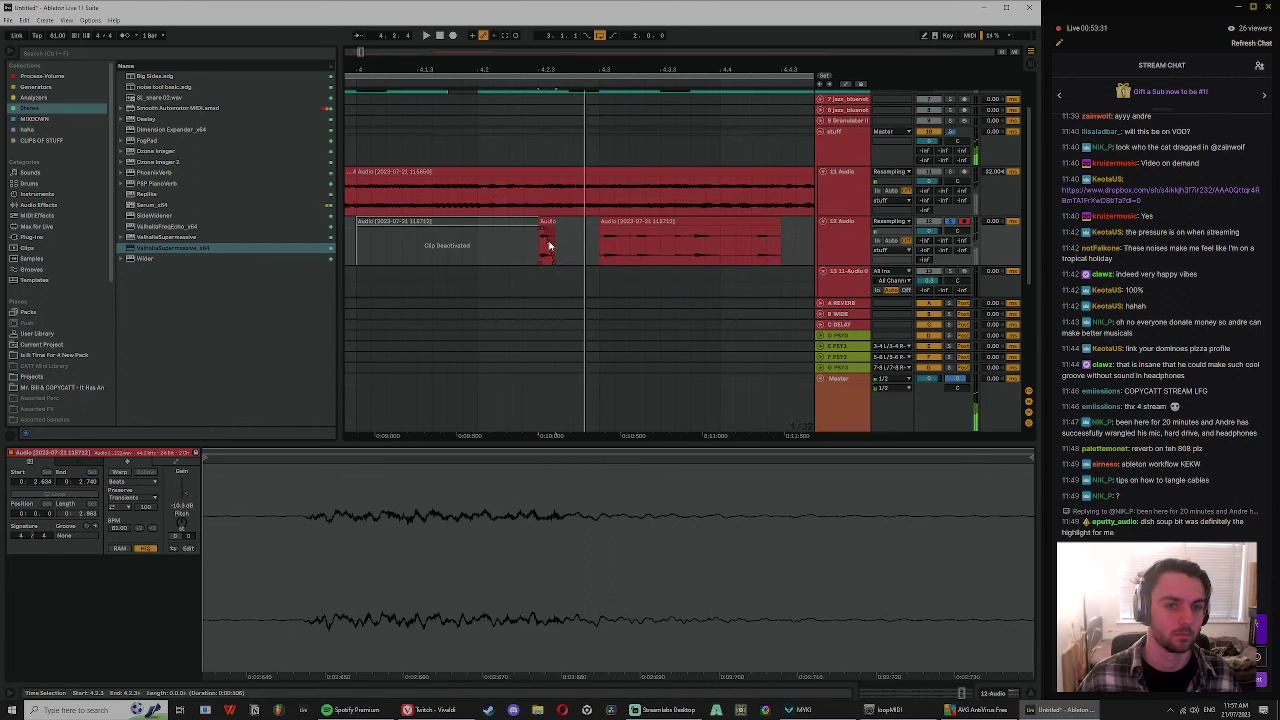
- Consolidate the short hit at 4.2.3 into its own clip, allowing the audio to stop, and play it
{"action": "left_click", "coordinate": [549, 246]}
{"action": "key", "text": "ctrl+j"}
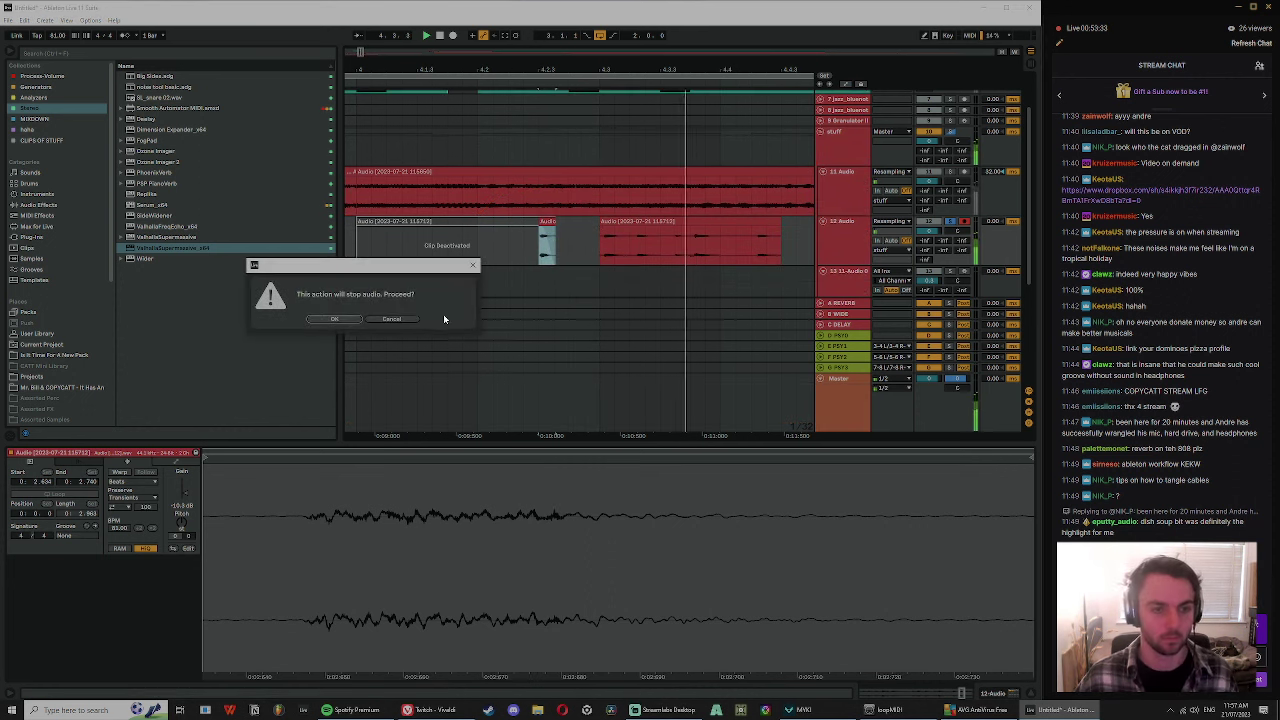
{"action": "key", "text": "Return"}
{"action": "key", "text": "space"}
{"action": "key", "text": "space"}
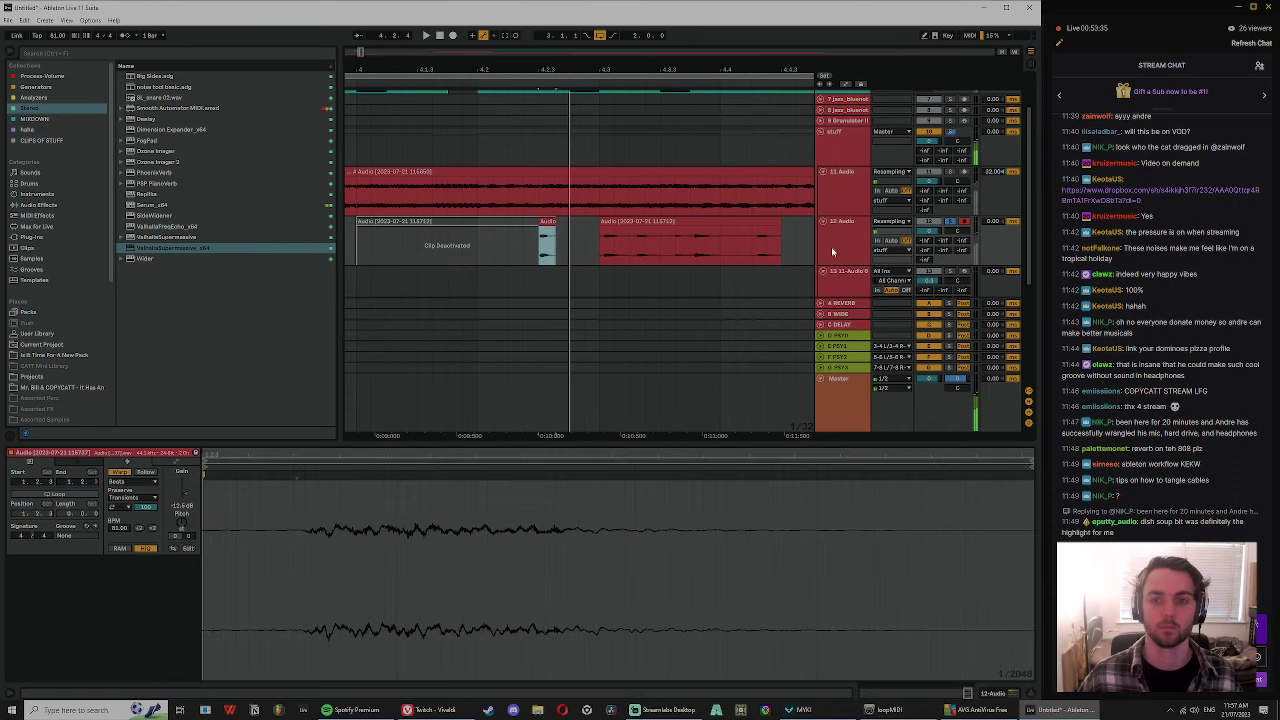
- Add a Delay effect to the resampled track and loop playback for one beat from 4.2.3
{"action": "left_click", "coordinate": [836, 247]}
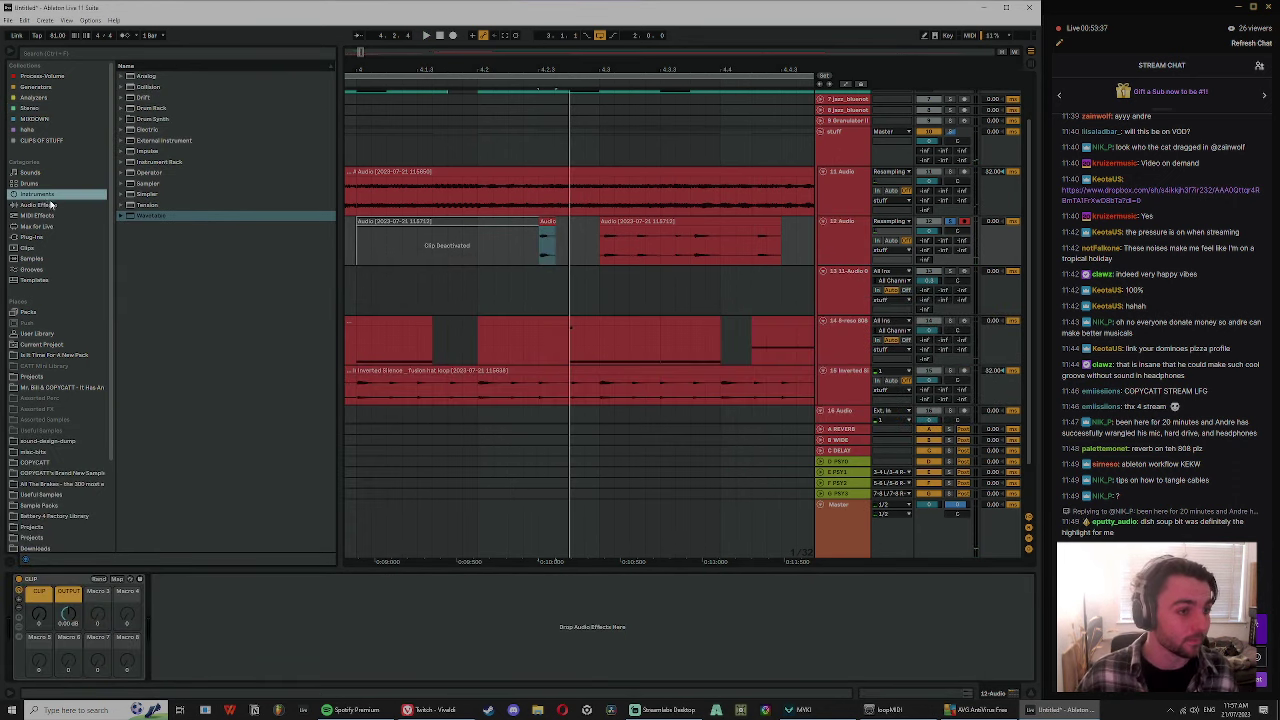
{"action": "left_click", "coordinate": [42, 204]}
{"action": "double_click", "coordinate": [152, 194]}
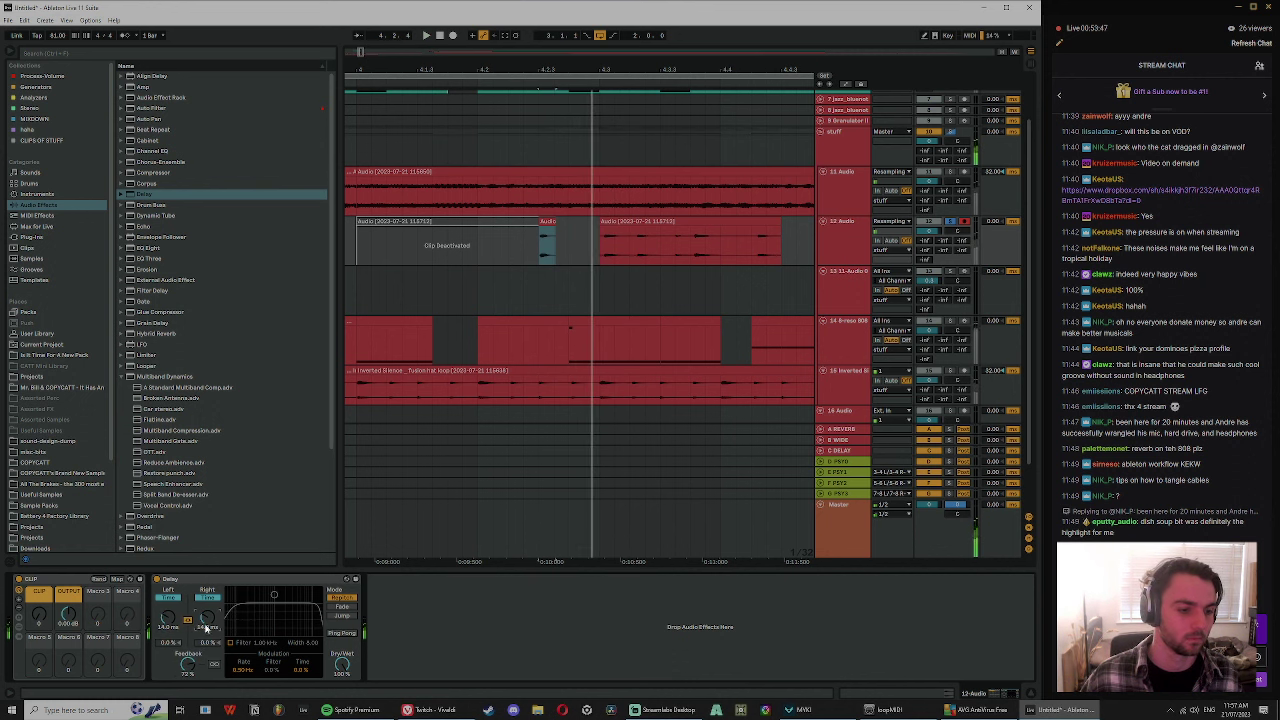
{"action": "left_click", "coordinate": [549, 219]}
{"action": "key", "text": "ctrl+l"}
{"action": "key", "text": "space"}
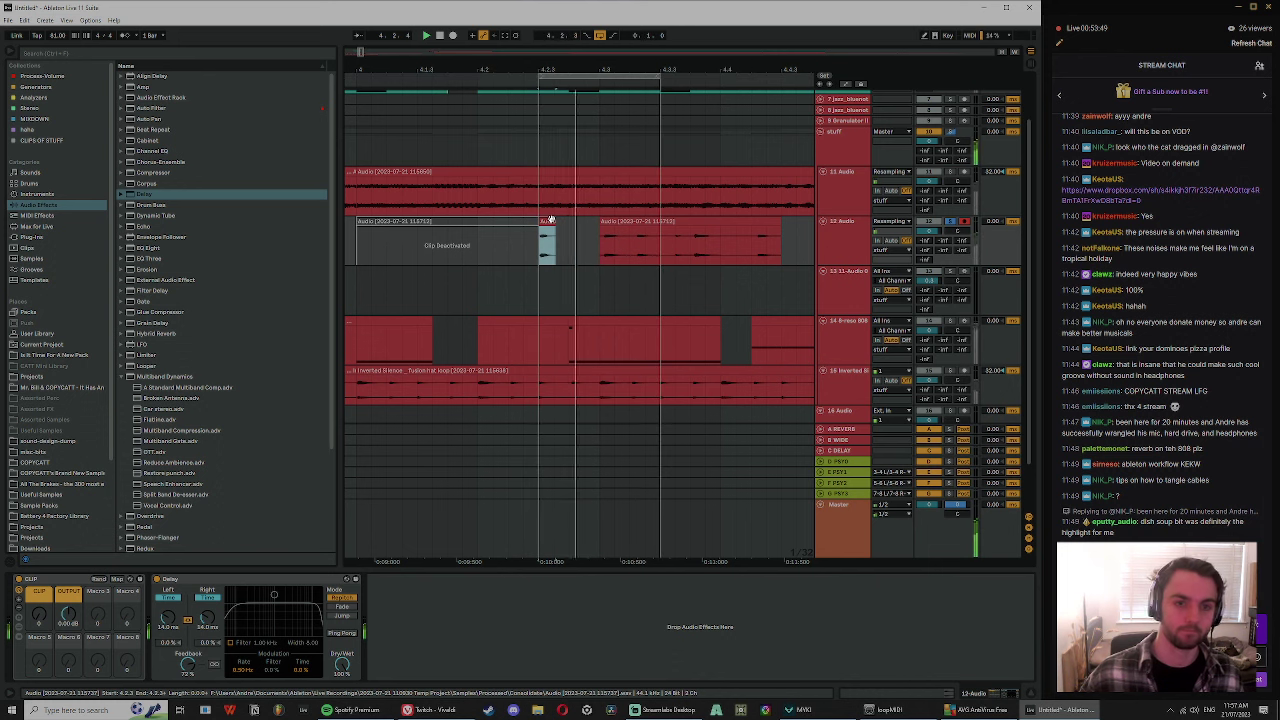
- Deactivate the remaining clip after the short hit and place a copy of the hit at 4.3.1
{"action": "left_click", "coordinate": [627, 220]}
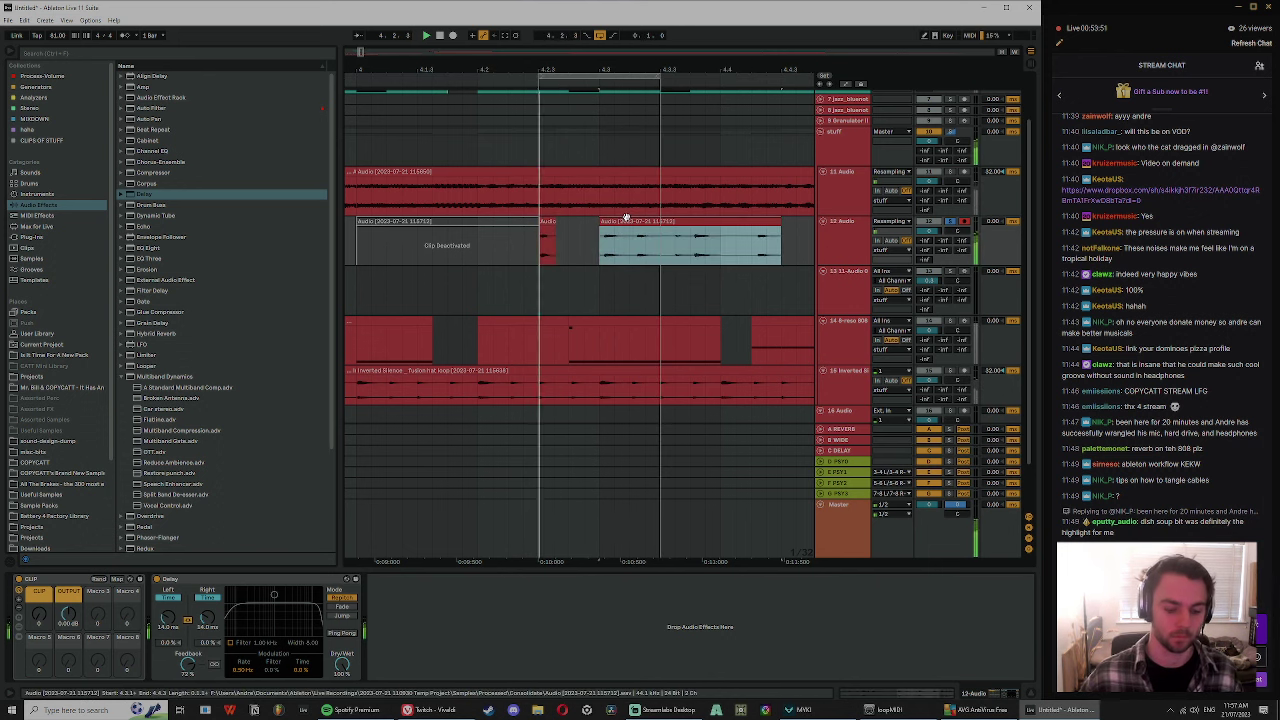
{"action": "key", "text": "0"}
{"action": "left_click", "coordinate": [549, 221]}
{"action": "left_click", "coordinate": [599, 247], "text": "shift"}
{"action": "left_click_drag", "start_coordinate": [597, 242], "coordinate": [659, 243]}
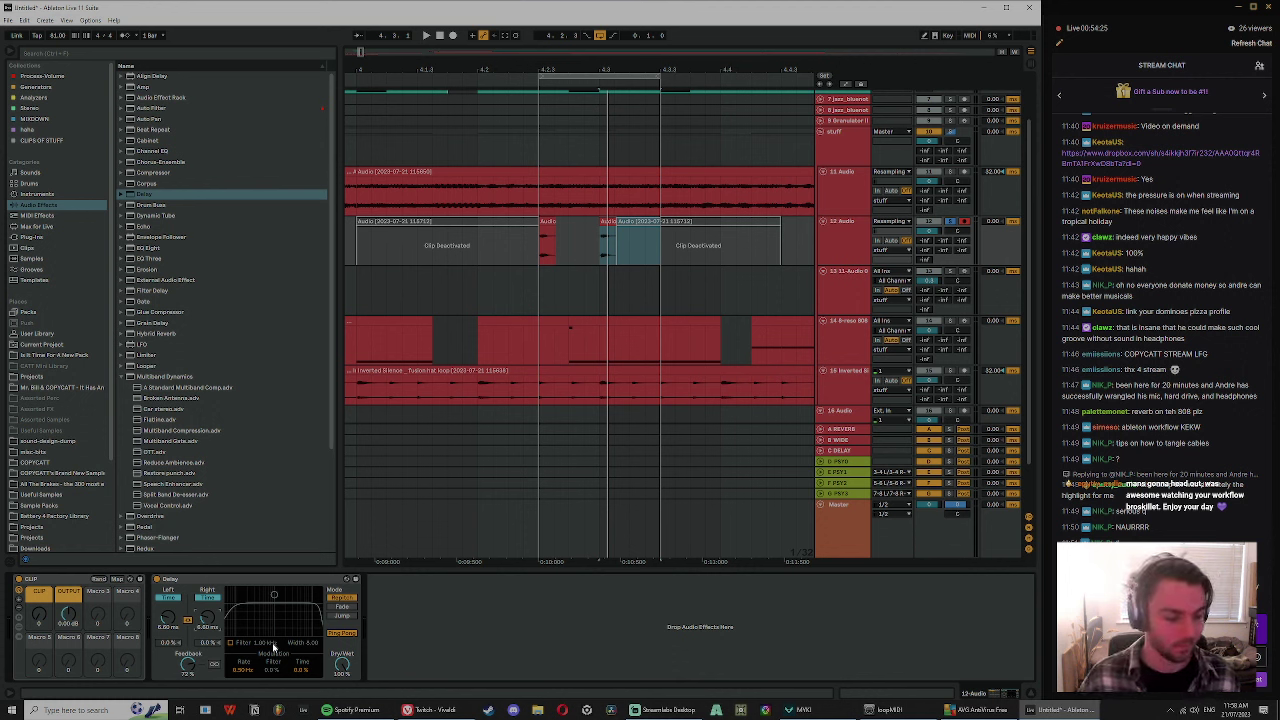
{"action": "key", "text": "space"}
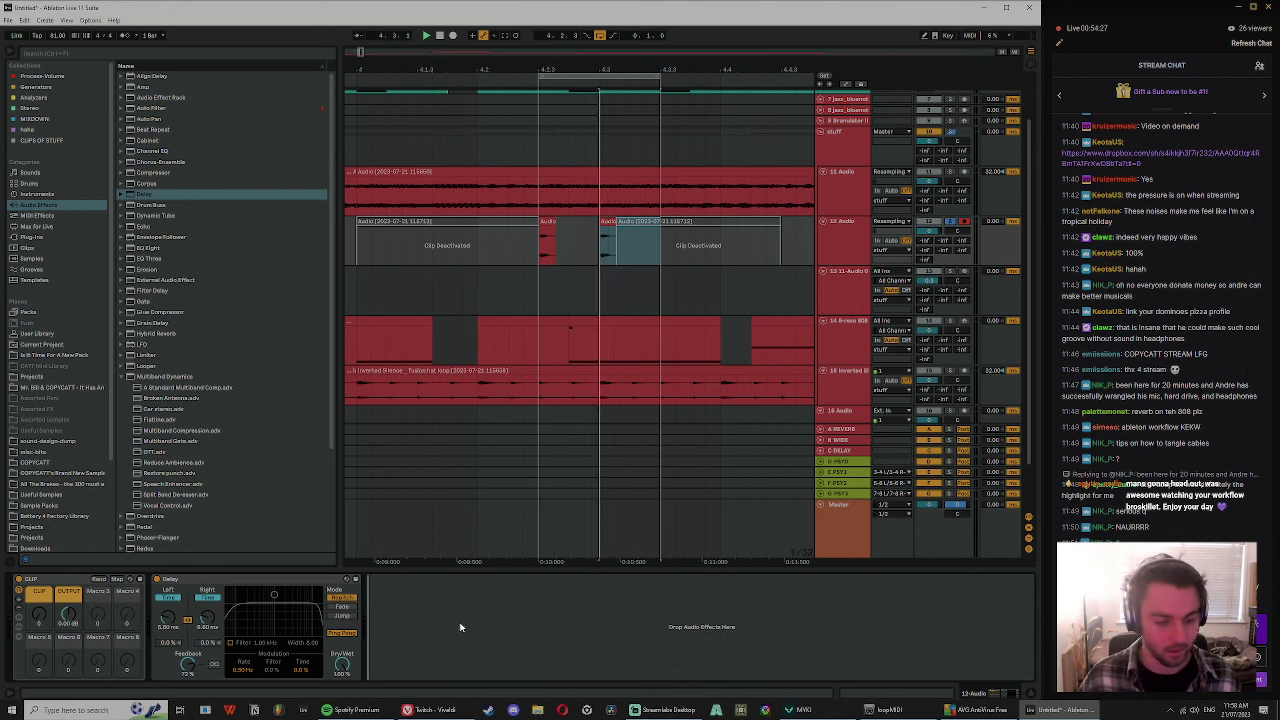
- Add ValhallaSupermassive from the Stereo collection after the Delay on the resampled track
{"action": "left_click", "coordinate": [546, 222]}
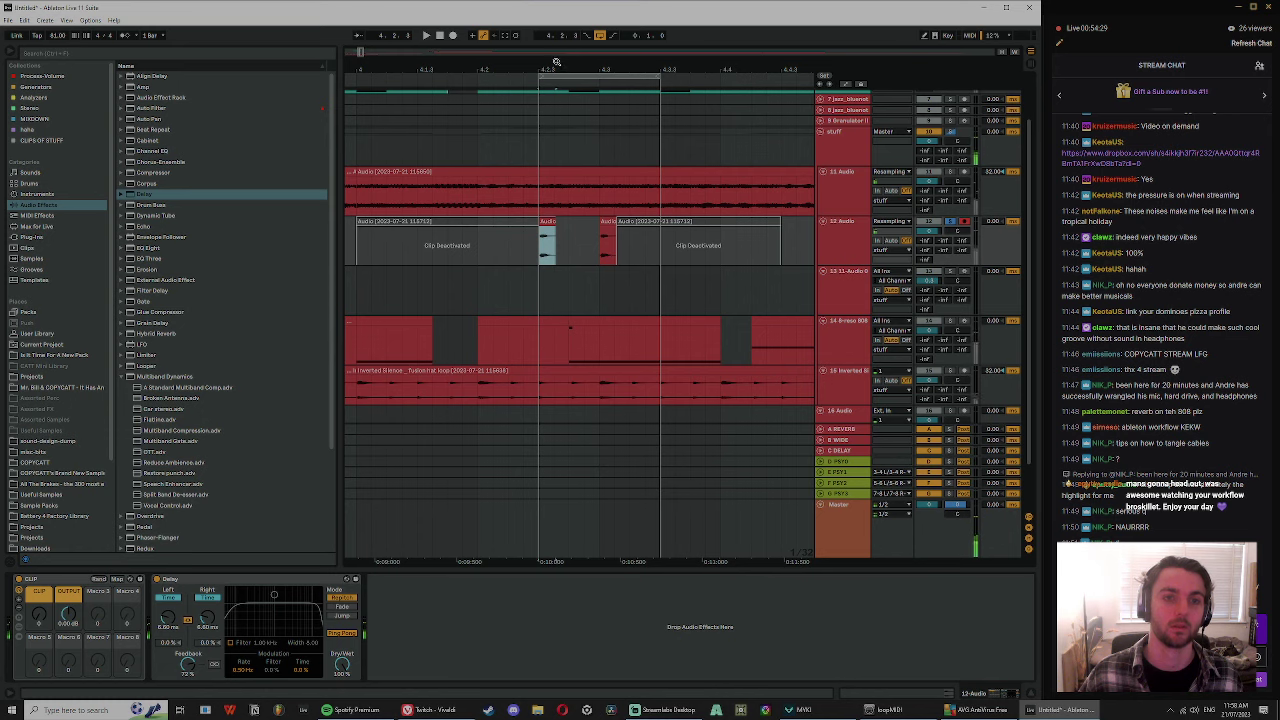
{"action": "left_click_drag", "start_coordinate": [557, 63], "coordinate": [557, 36]}
{"action": "left_click", "coordinate": [29, 77]}
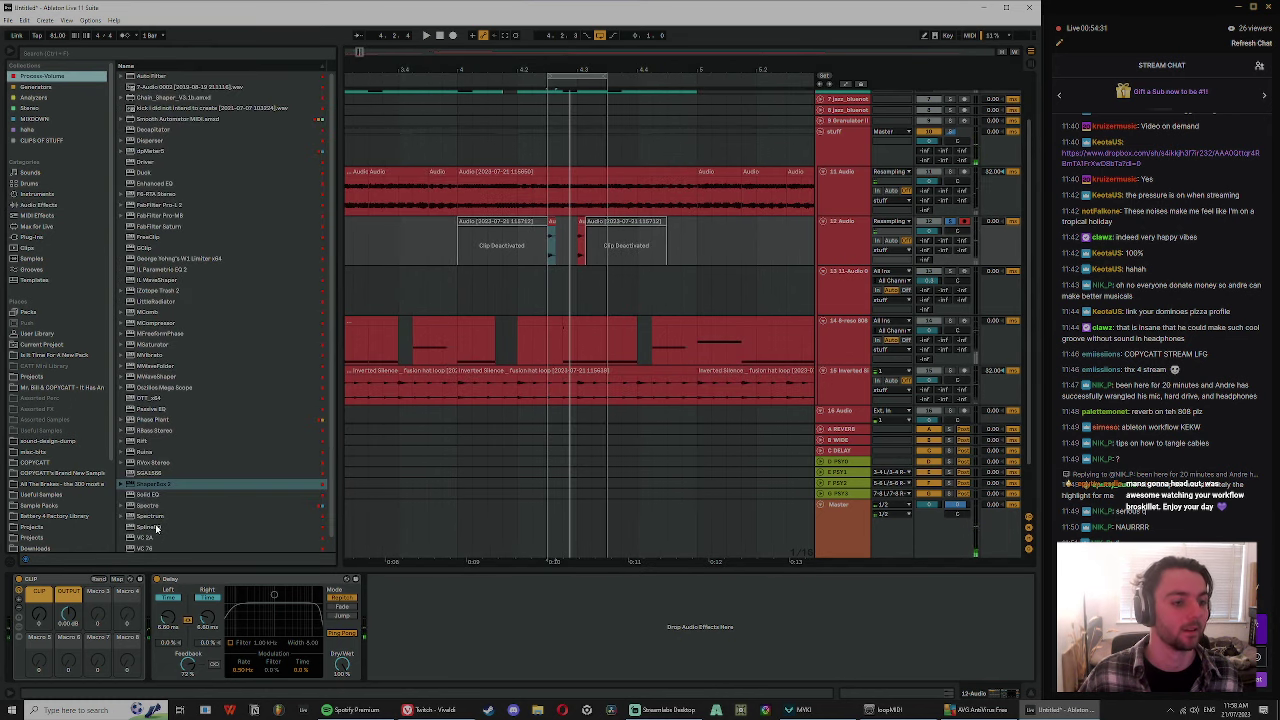
{"action": "left_click", "coordinate": [45, 108]}
{"action": "left_click", "coordinate": [161, 238]}
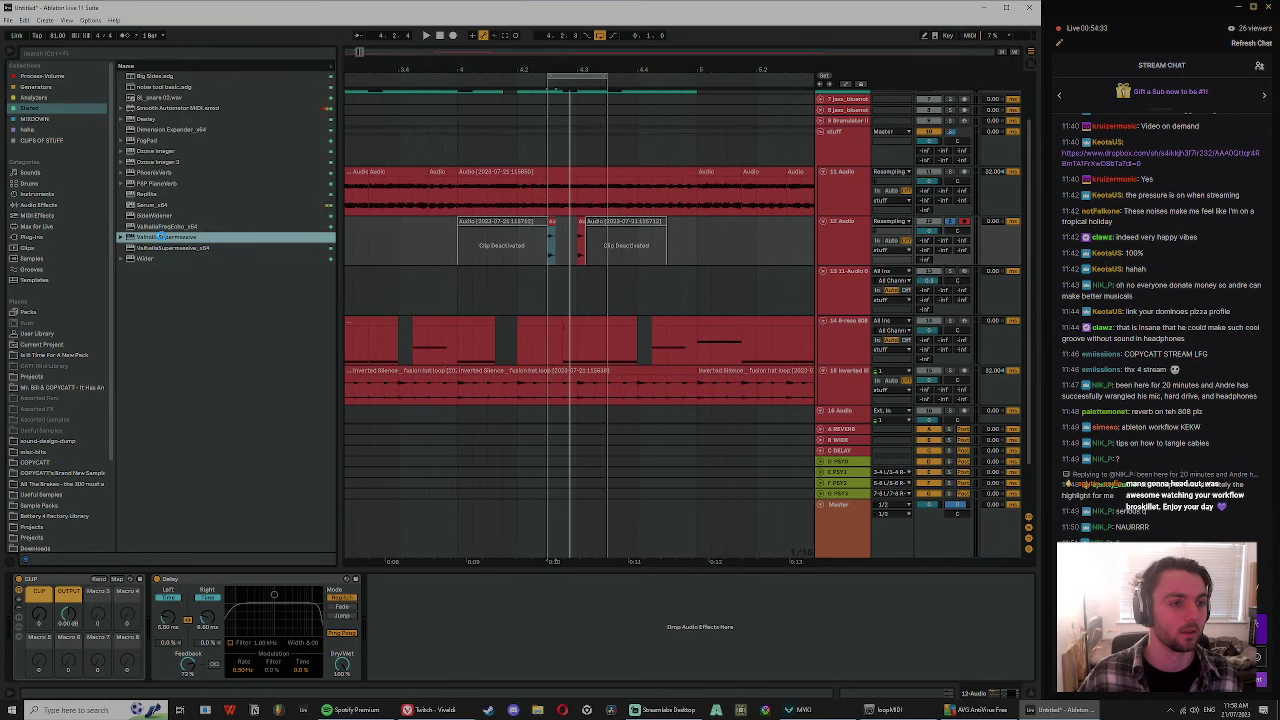
{"action": "key", "text": "Return"}
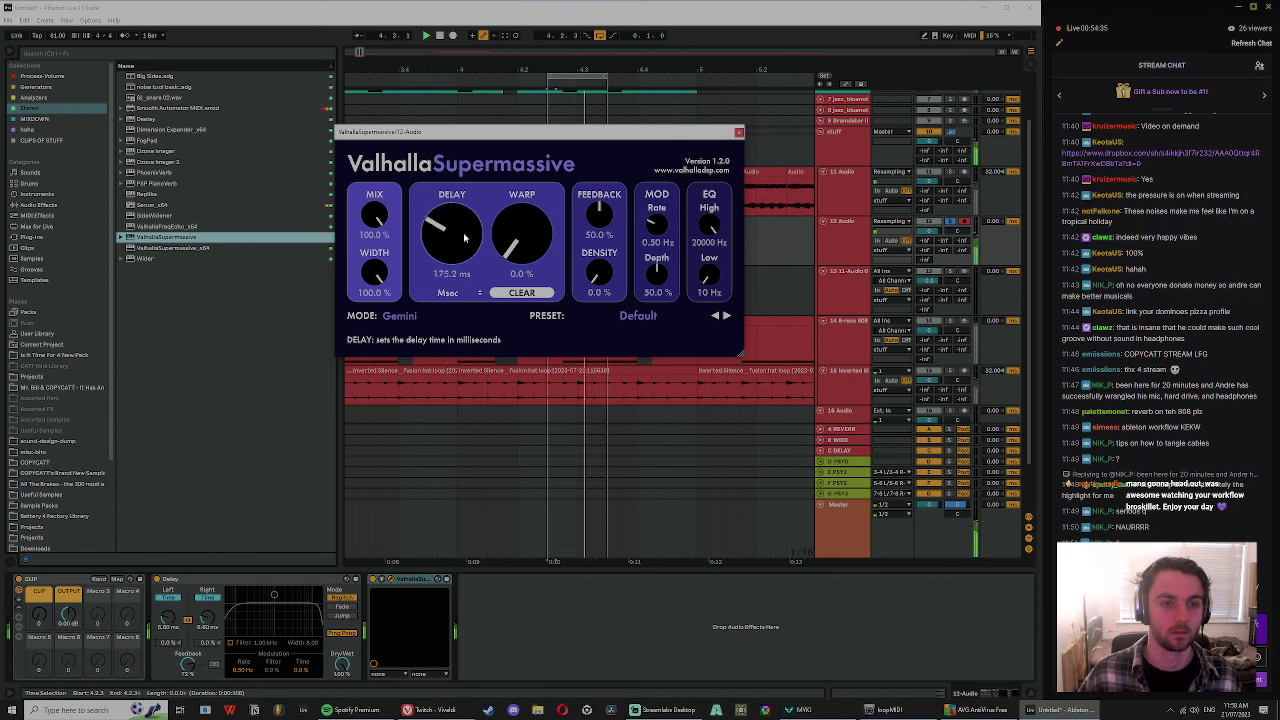
- Set Supermassive's delay to 117.6 ms with warp and density at 100%, and lower its mix
{"action": "left_click_drag", "start_coordinate": [601, 273], "coordinate": [598, 160]}
{"action": "left_click_drag", "start_coordinate": [450, 234], "coordinate": [449, 253]}
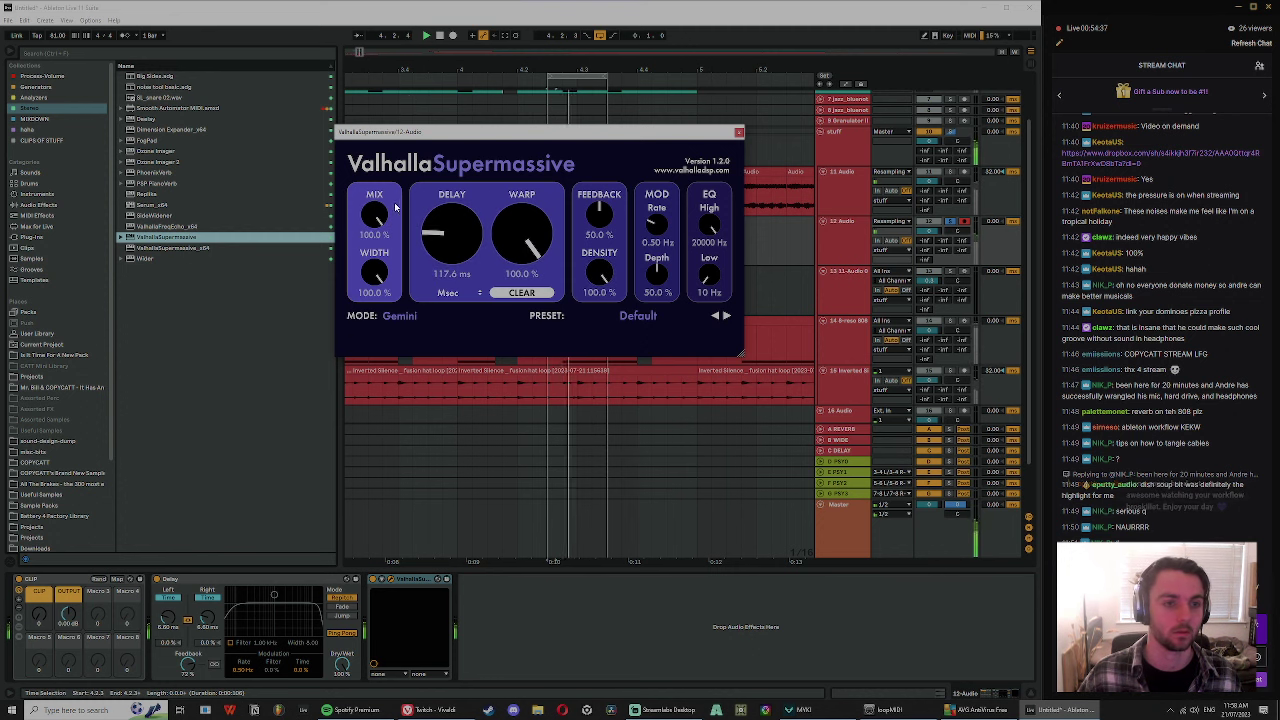
{"action": "left_click_drag", "start_coordinate": [376, 213], "coordinate": [392, 267]}
{"action": "left_click", "coordinate": [737, 133]}
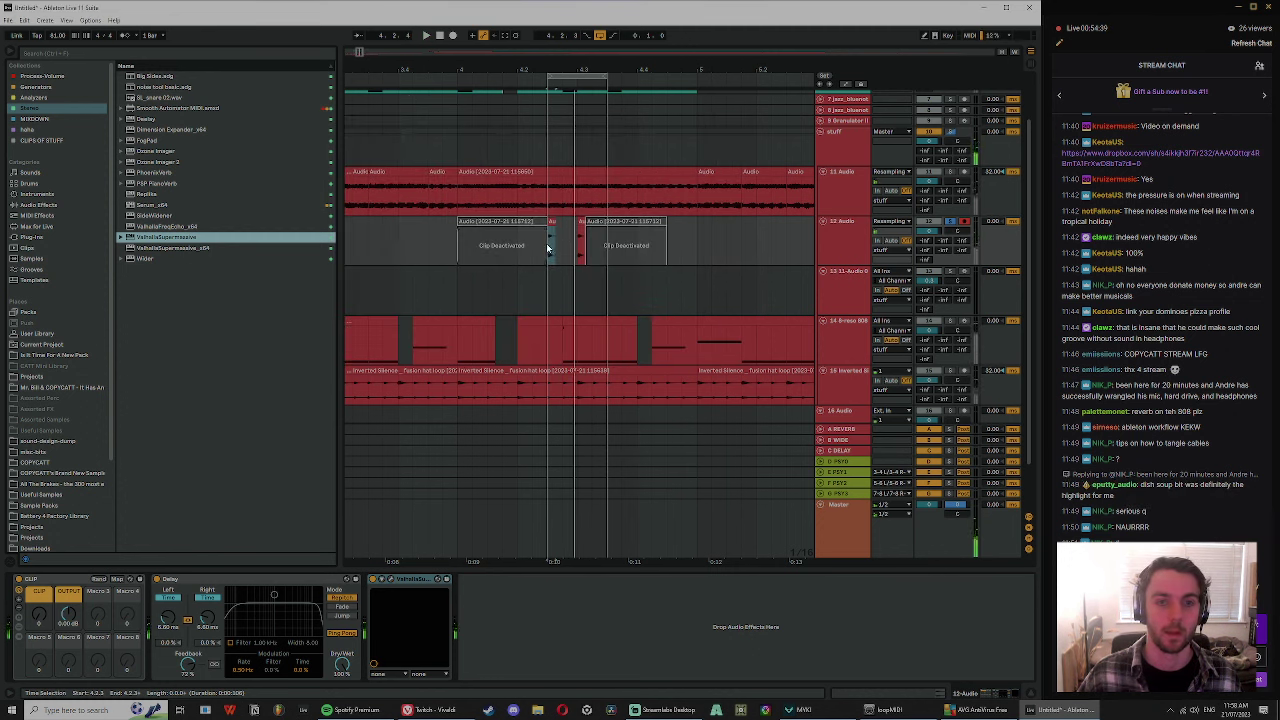
- Play the resampled hits with their effects from the start of the second bar
{"action": "left_click_drag", "start_coordinate": [572, 68], "coordinate": [555, 283]}
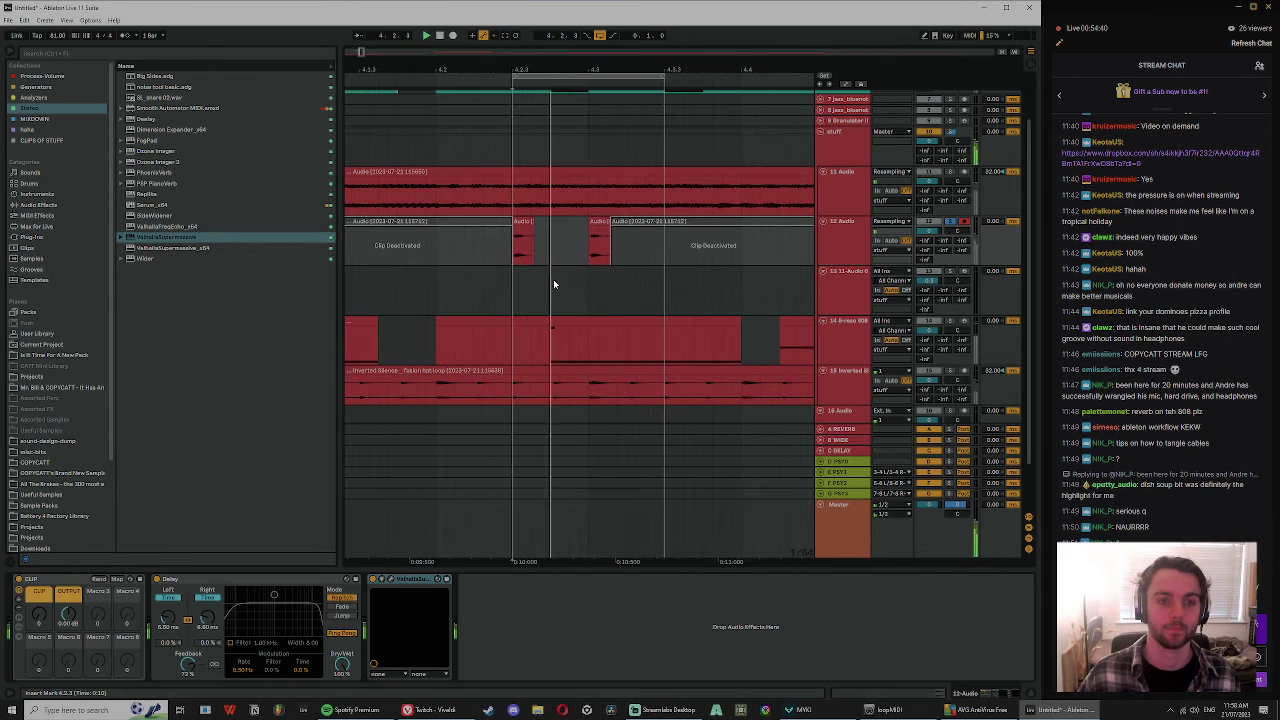
{"action": "key", "text": "minus"}
{"action": "left_click", "coordinate": [477, 264]}
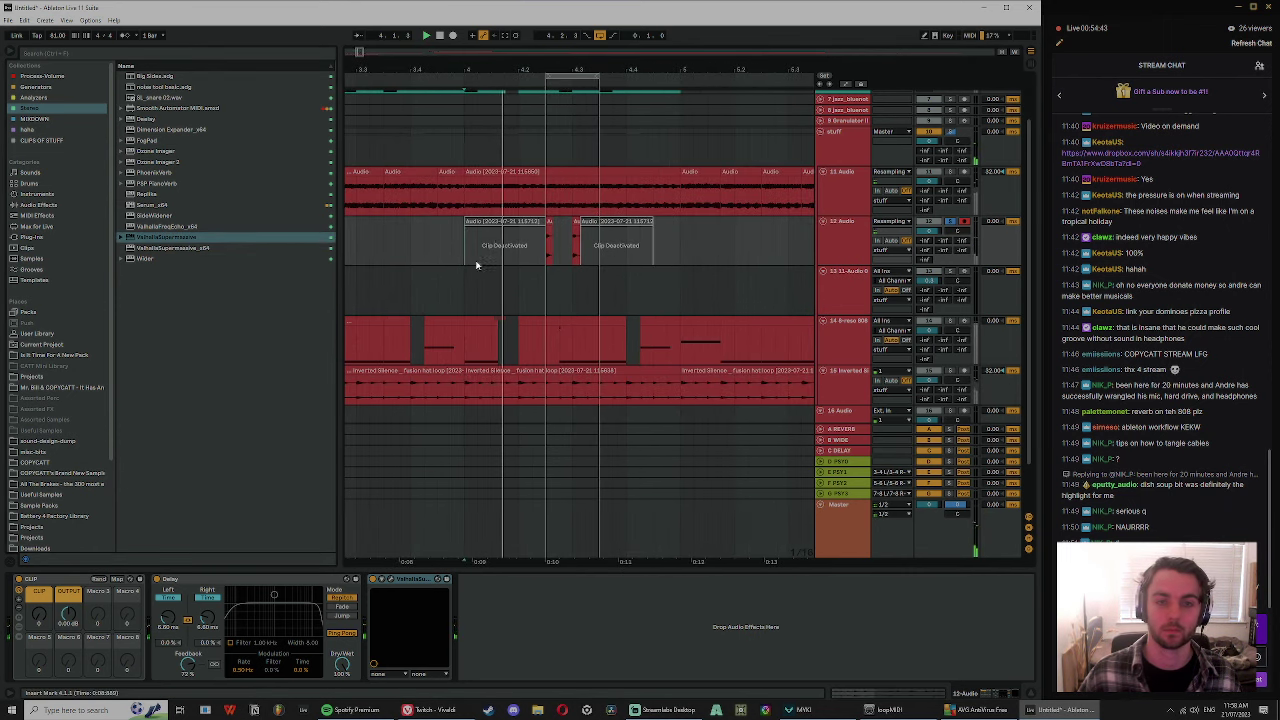
- Split the track 11 audio clip at 4.2.3 and deactivate its section up to 5.1.1
{"action": "left_click", "coordinate": [552, 184]}
{"action": "key", "text": "ctrl+e"}
{"action": "left_click", "coordinate": [571, 171]}
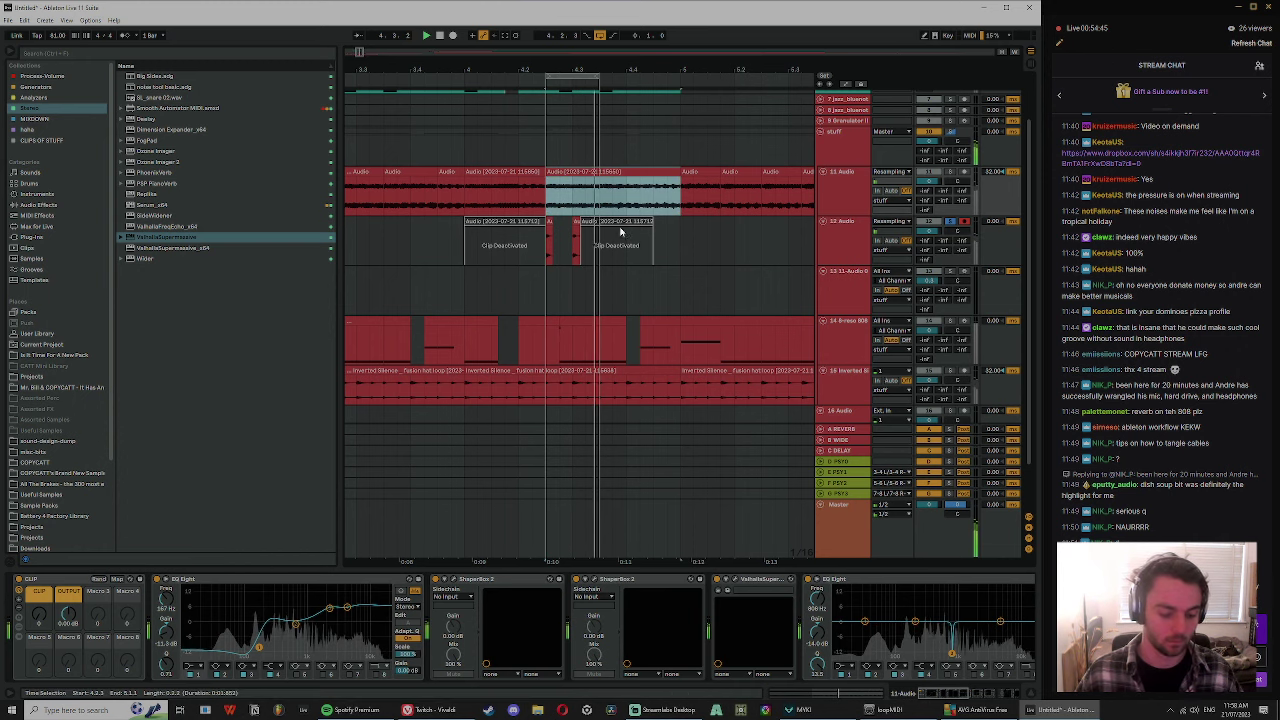
{"action": "key", "text": "0"}
{"action": "left_click", "coordinate": [470, 200]}
- Check Supermassive's controls on the resampled track and take track 12 out of solo
{"action": "left_click", "coordinate": [548, 232]}
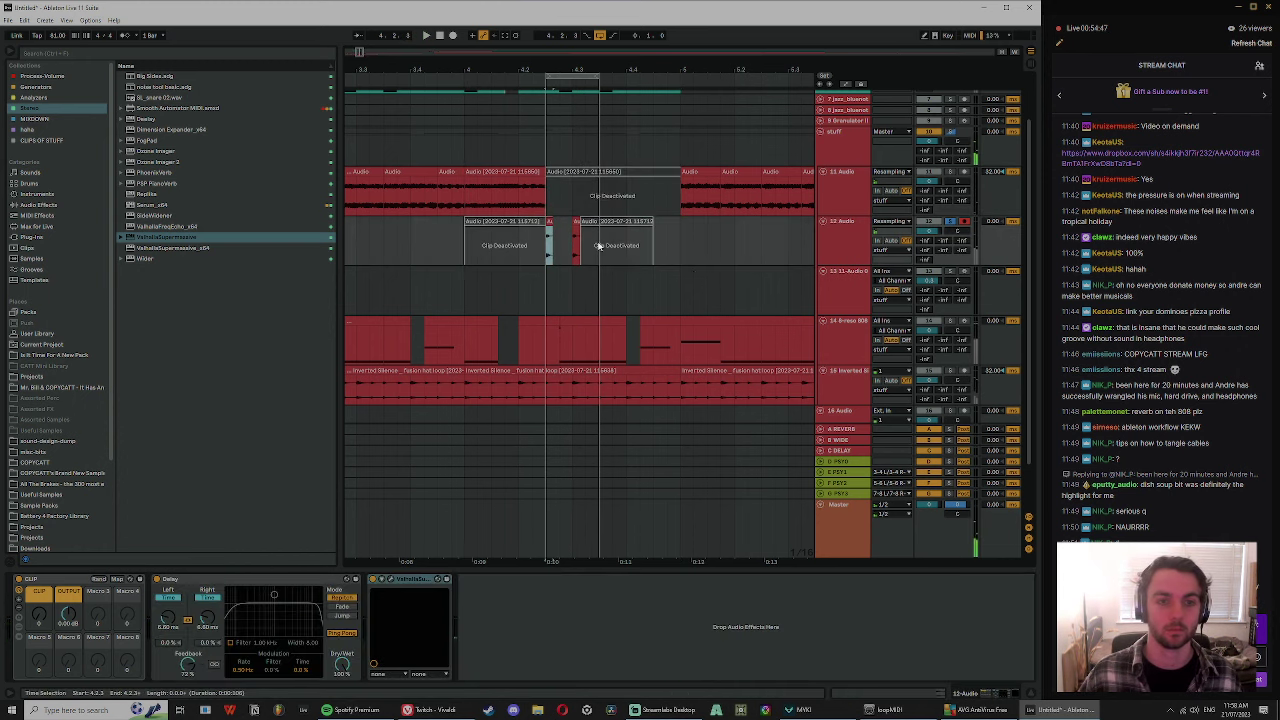
{"action": "left_click", "coordinate": [392, 582]}
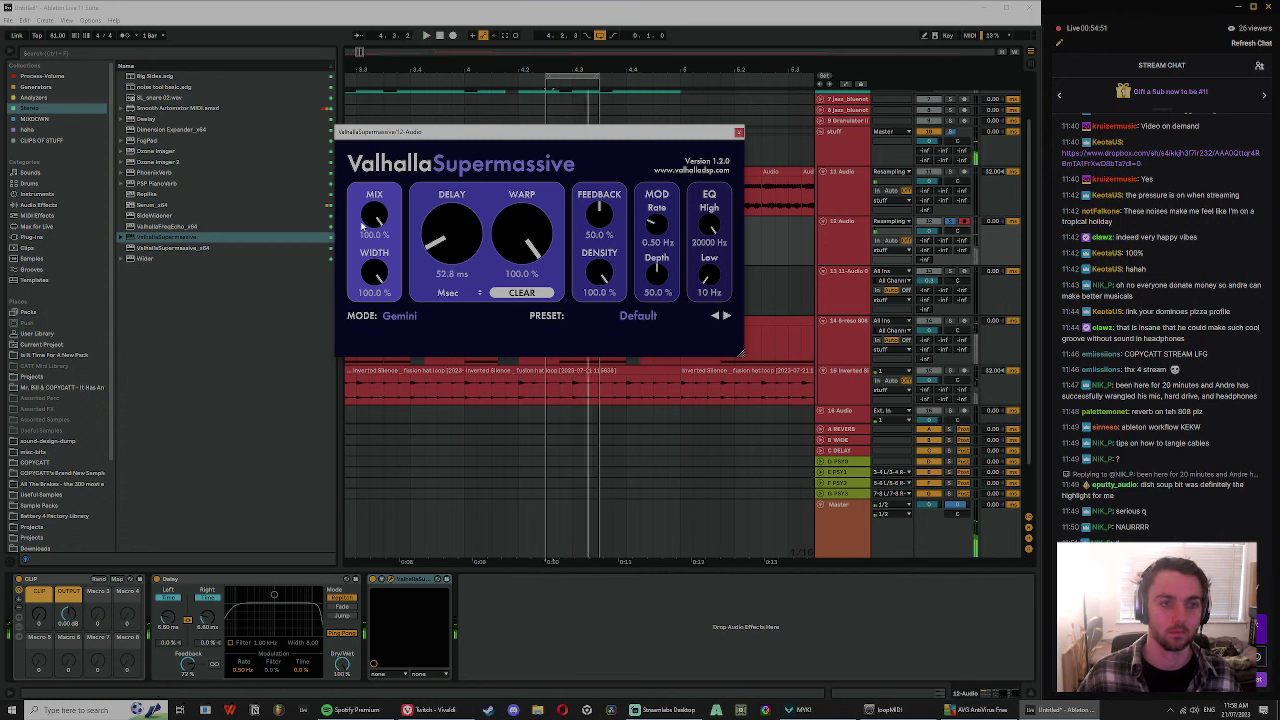
{"action": "left_click", "coordinate": [739, 132]}
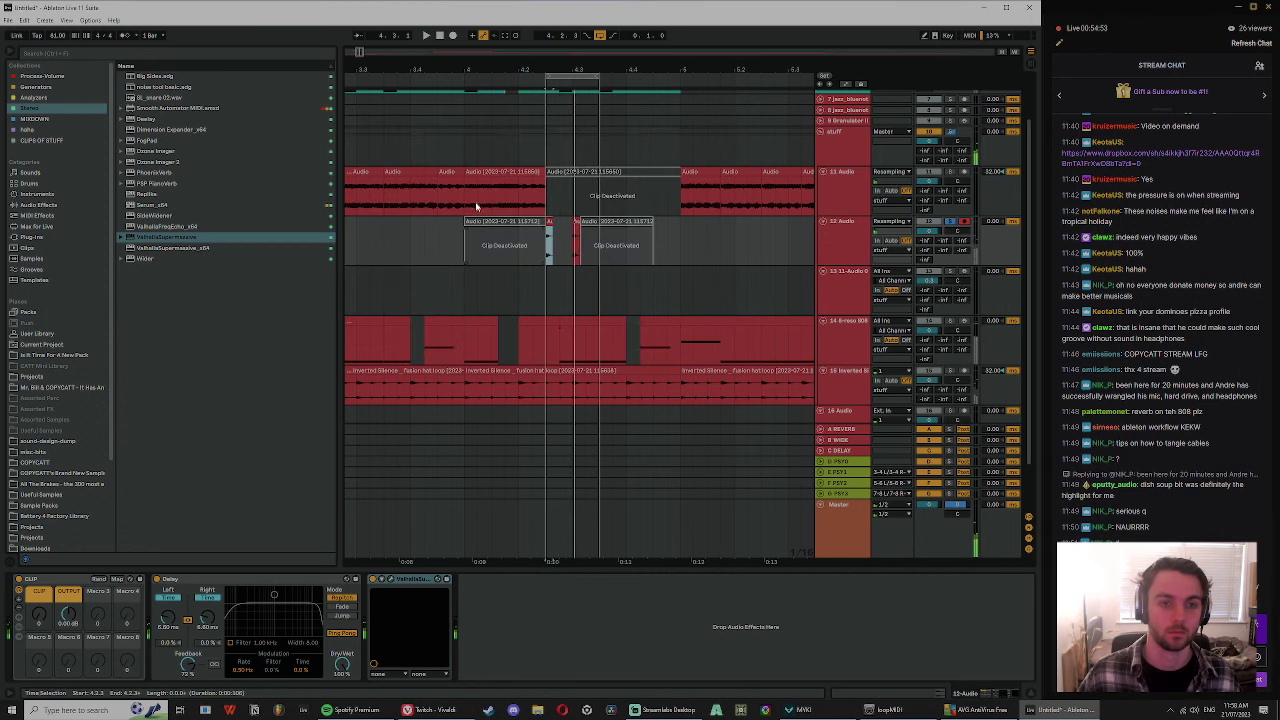
{"action": "left_click", "coordinate": [950, 223]}
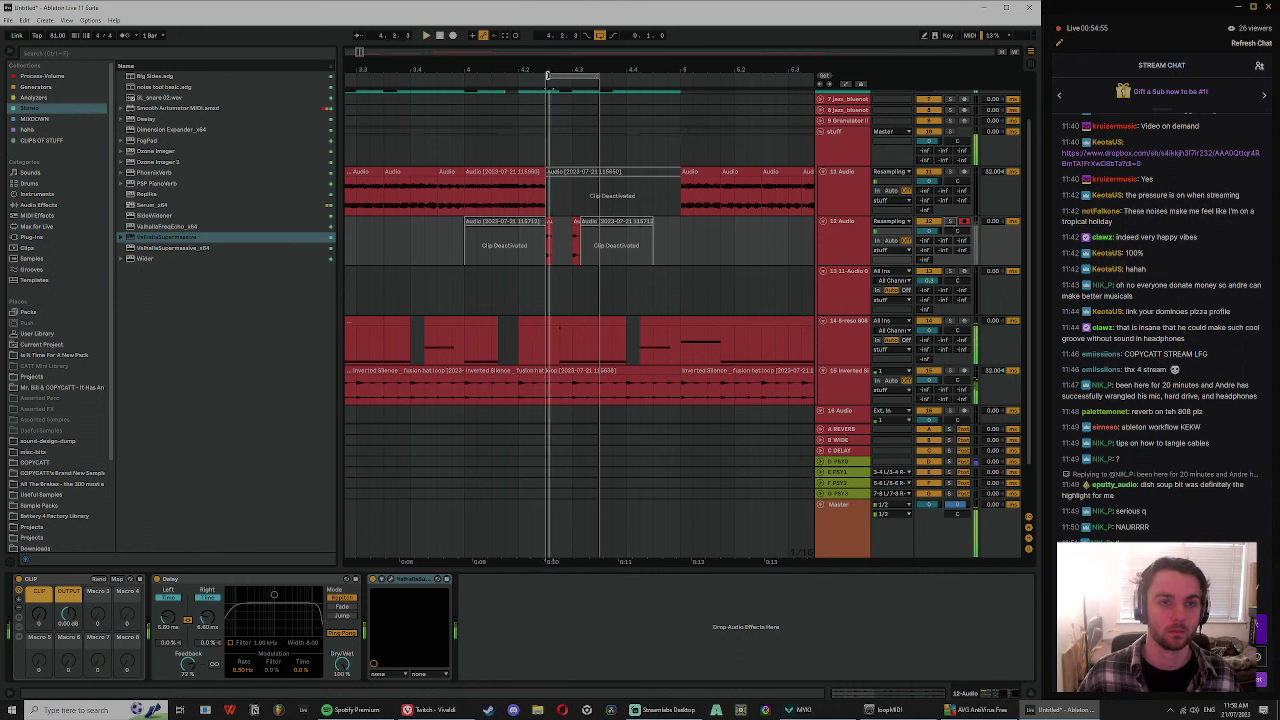
- Extend the loop range to cover 4.1.1 to 5.1.1
{"action": "left_click_drag", "start_coordinate": [547, 77], "coordinate": [465, 77]}
{"action": "left_click_drag", "start_coordinate": [591, 77], "coordinate": [672, 77]}
{"action": "left_click_drag", "start_coordinate": [548, 75], "coordinate": [466, 90]}
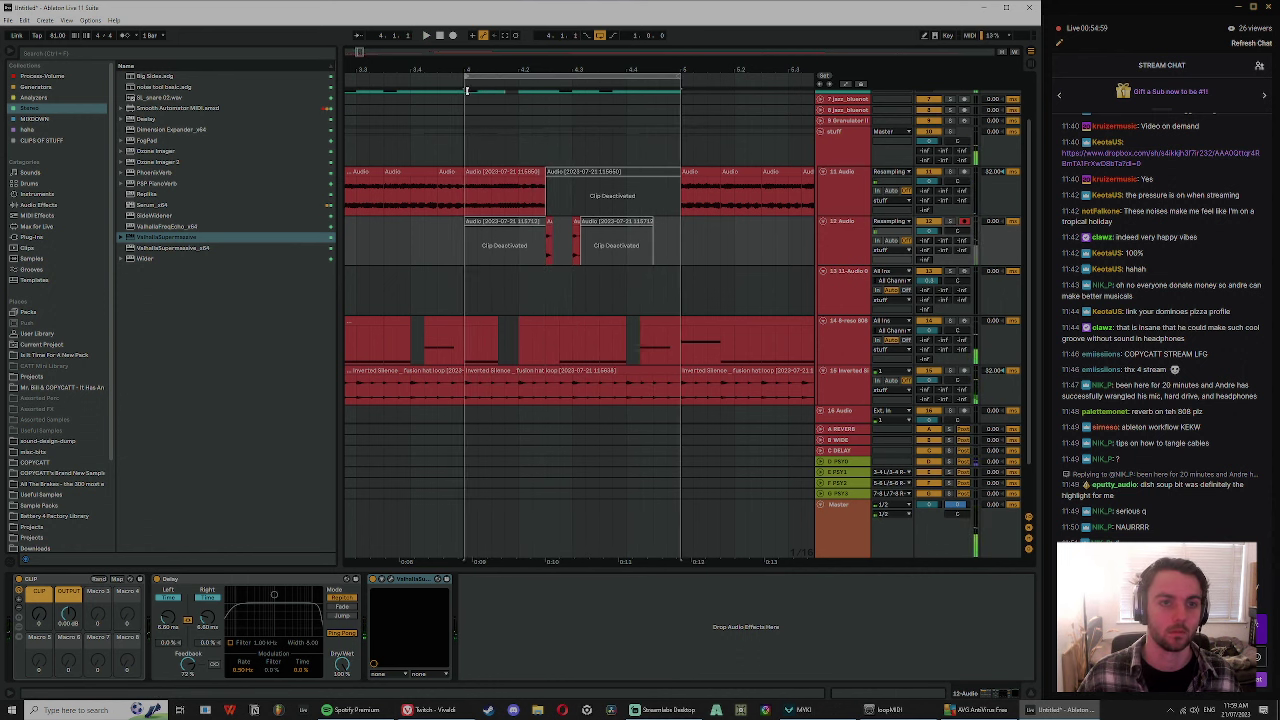
- Duplicate the short hit at 4.2.3 four times so it repeats every sixteenth up to 4.3.3
{"action": "left_click", "coordinate": [547, 240]}
{"action": "scroll", "coordinate": [548, 242], "scroll_direction": "up", "scroll_amount": 3}
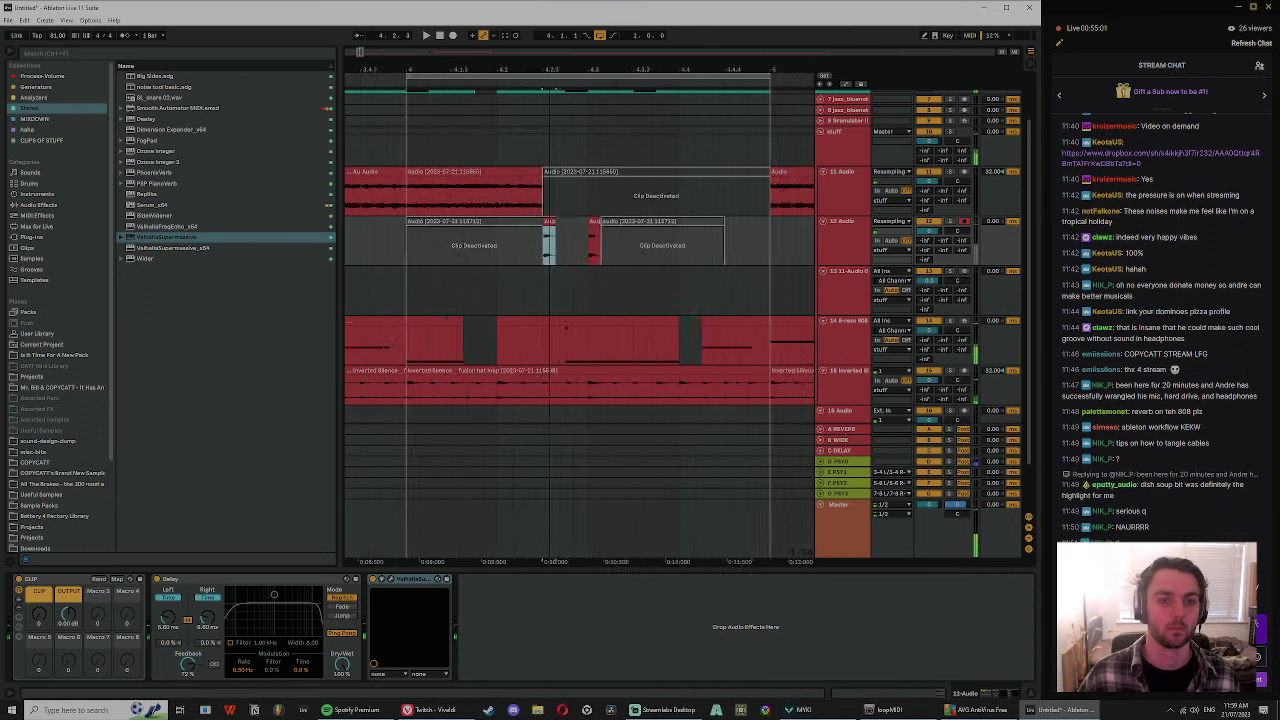
{"action": "key", "text": "ctrl+d"}
{"action": "key", "text": "ctrl+d"}
{"action": "key", "text": "ctrl+d"}
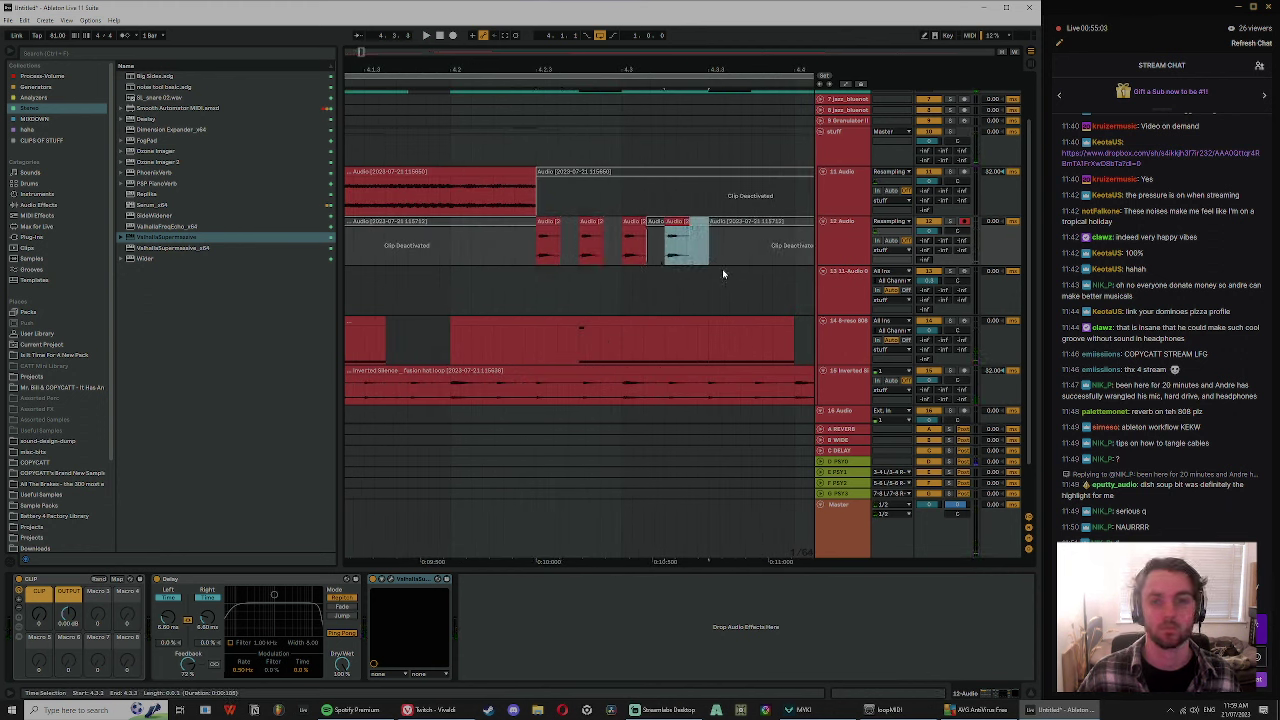
{"action": "key", "text": "ctrl+d"}
- Play the repeated hits in context and offset track 12's track delay by about 53 ms
{"action": "key", "text": "space"}
{"action": "left_click", "coordinate": [505, 241]}
{"action": "key", "text": "space"}
{"action": "key", "text": "space"}
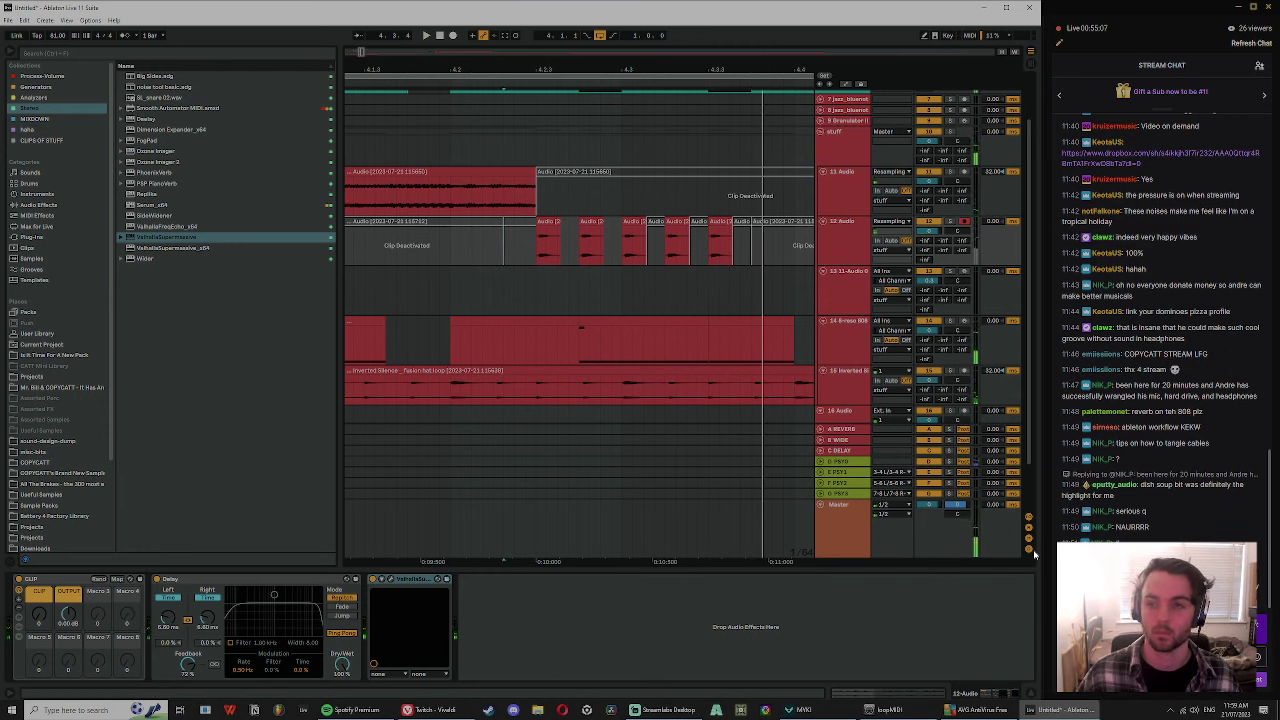
{"action": "mouse_move", "coordinate": [998, 193]}
{"action": "left_mouse_down"}
{"action": "mouse_move", "coordinate": [998, 164]}
{"action": "mouse_move", "coordinate": [996, 205]}
{"action": "left_mouse_up"}
{"action": "key", "text": "space"}
{"action": "key", "text": "space"}
{"action": "key", "text": "space"}
{"action": "key", "text": "space"}
{"action": "key", "text": "space"}
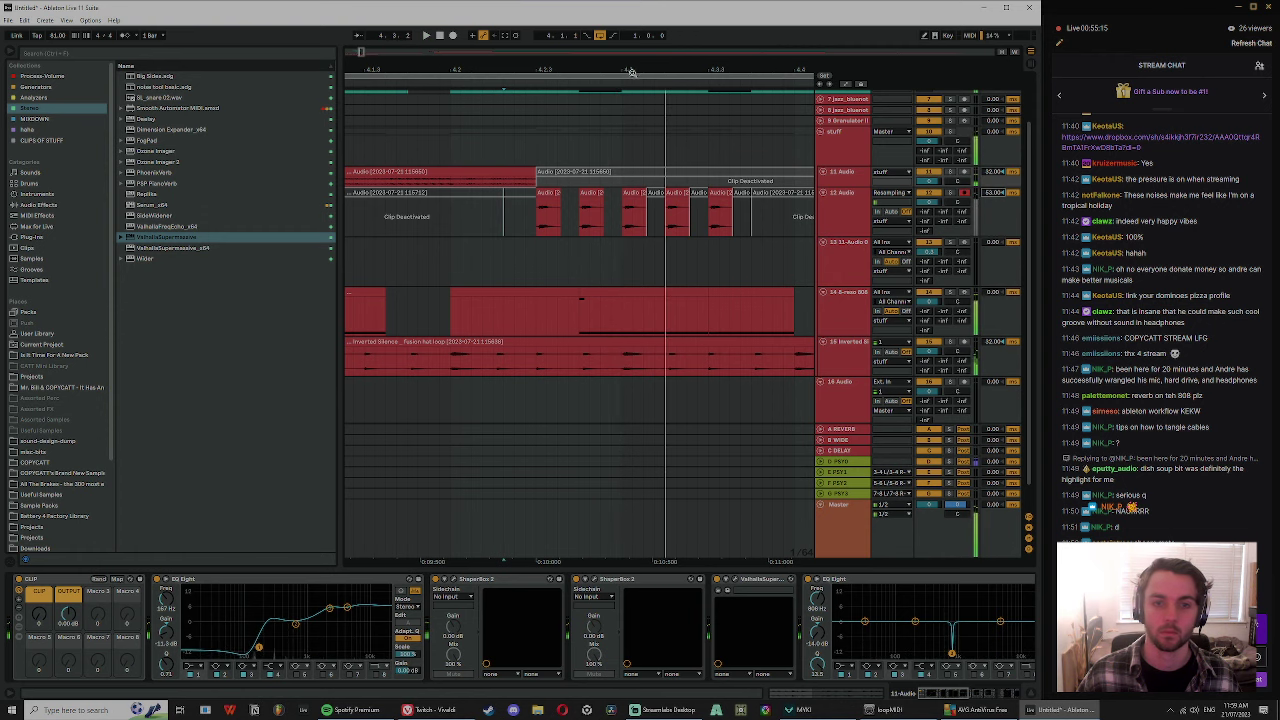
- Show the automation lanes and set the Delay time on the resampled track to about 3.9 ms
{"action": "left_click_drag", "start_coordinate": [600, 66], "coordinate": [541, 58]}
{"action": "scroll", "coordinate": [497, 298], "scroll_direction": "down", "scroll_amount": 1}
{"action": "left_click", "coordinate": [537, 277]}
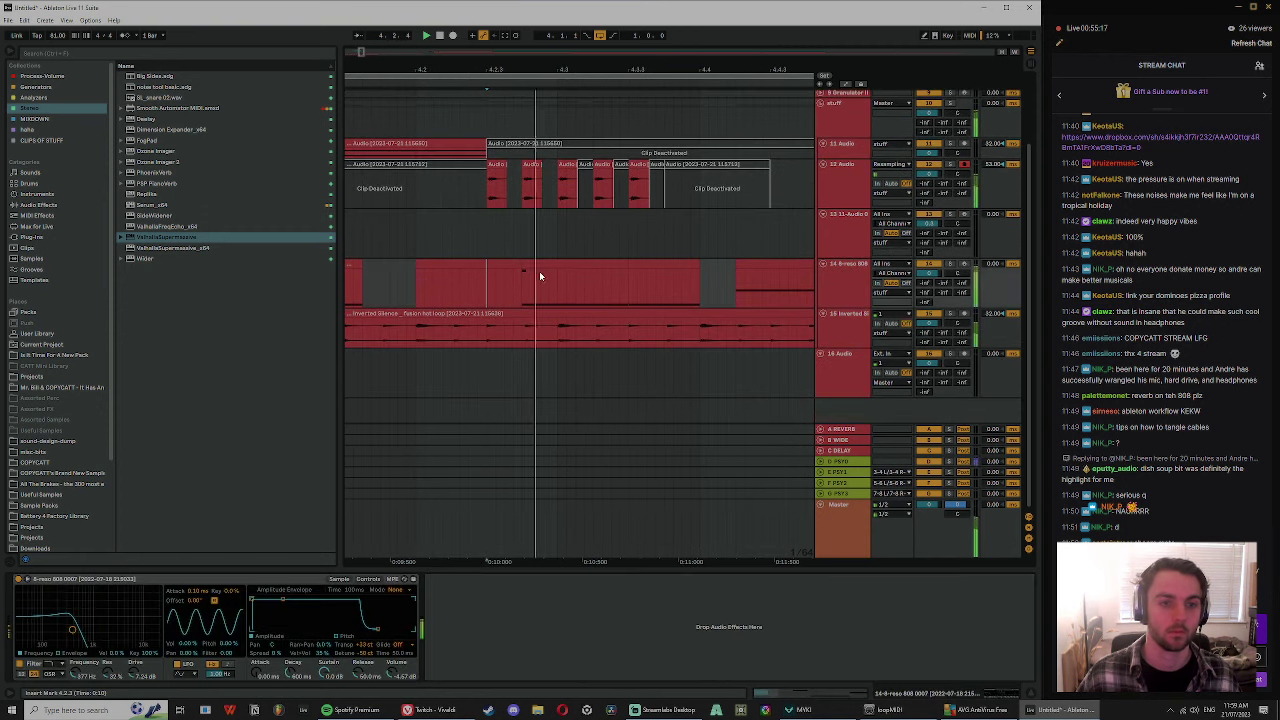
{"action": "left_click", "coordinate": [531, 271]}
{"action": "left_click", "coordinate": [874, 165]}
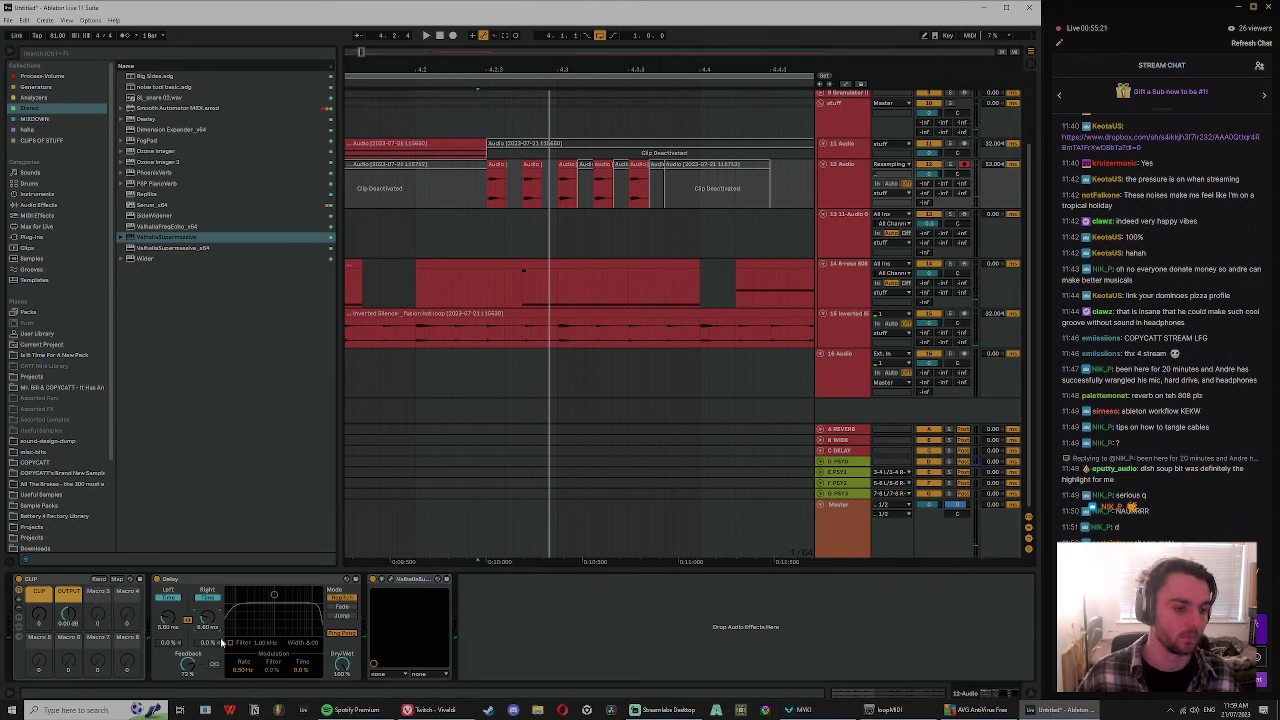
{"action": "key", "text": "a"}
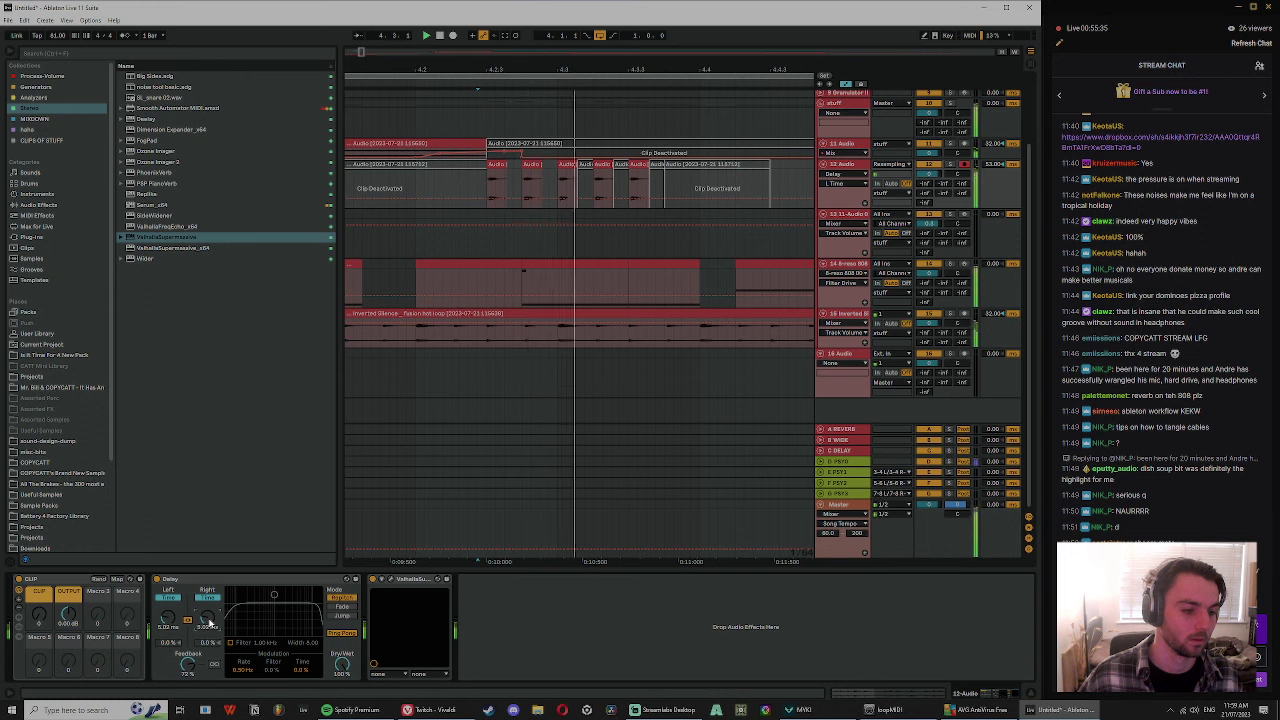
{"action": "left_click_drag", "start_coordinate": [209, 621], "coordinate": [209, 626]}
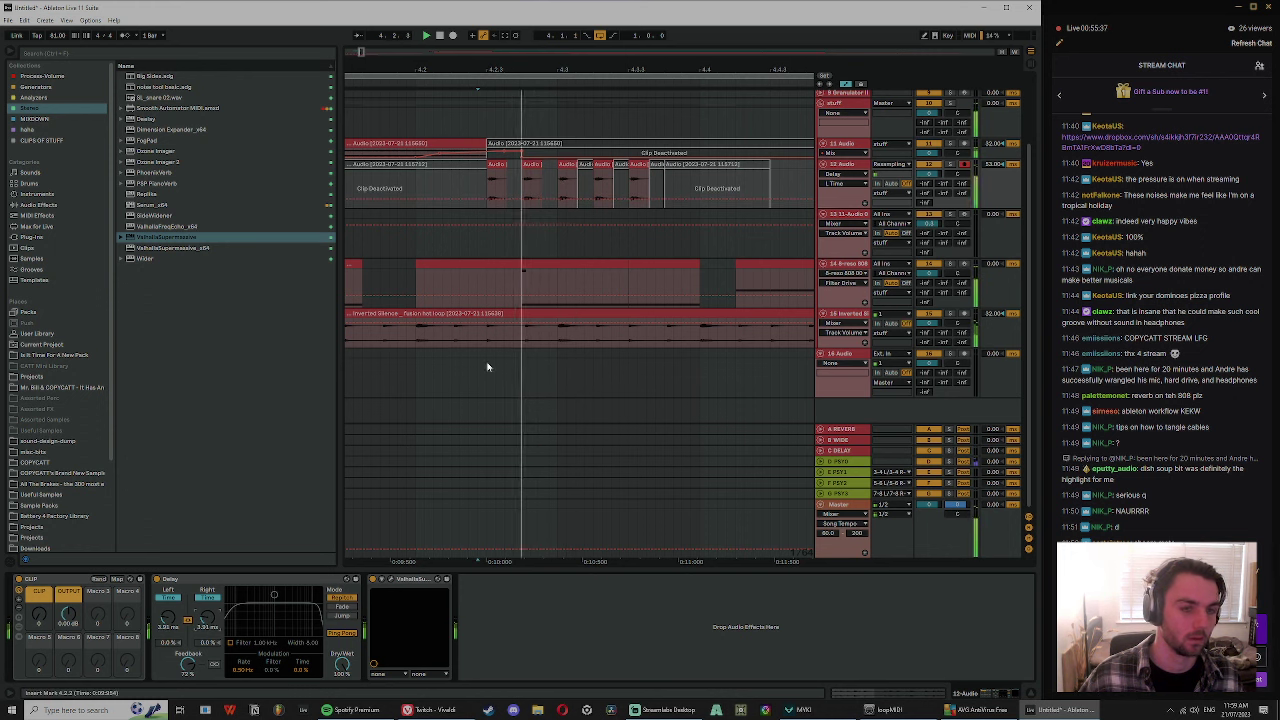
- Play the hits from 4.2.4 to hear the shortened delay time
{"action": "left_click", "coordinate": [562, 174]}
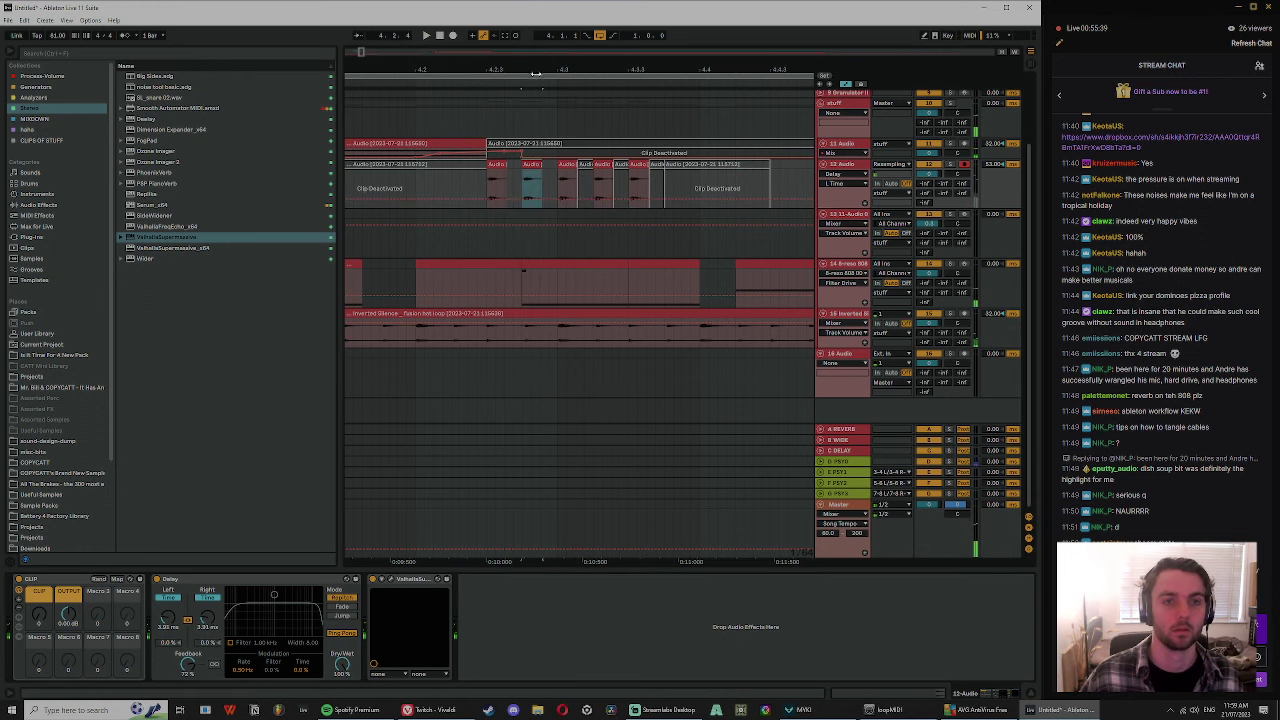
{"action": "left_click_drag", "start_coordinate": [536, 74], "coordinate": [463, 71]}
{"action": "key", "text": "Left"}
{"action": "key", "text": "space"}
{"action": "key", "text": "space"}
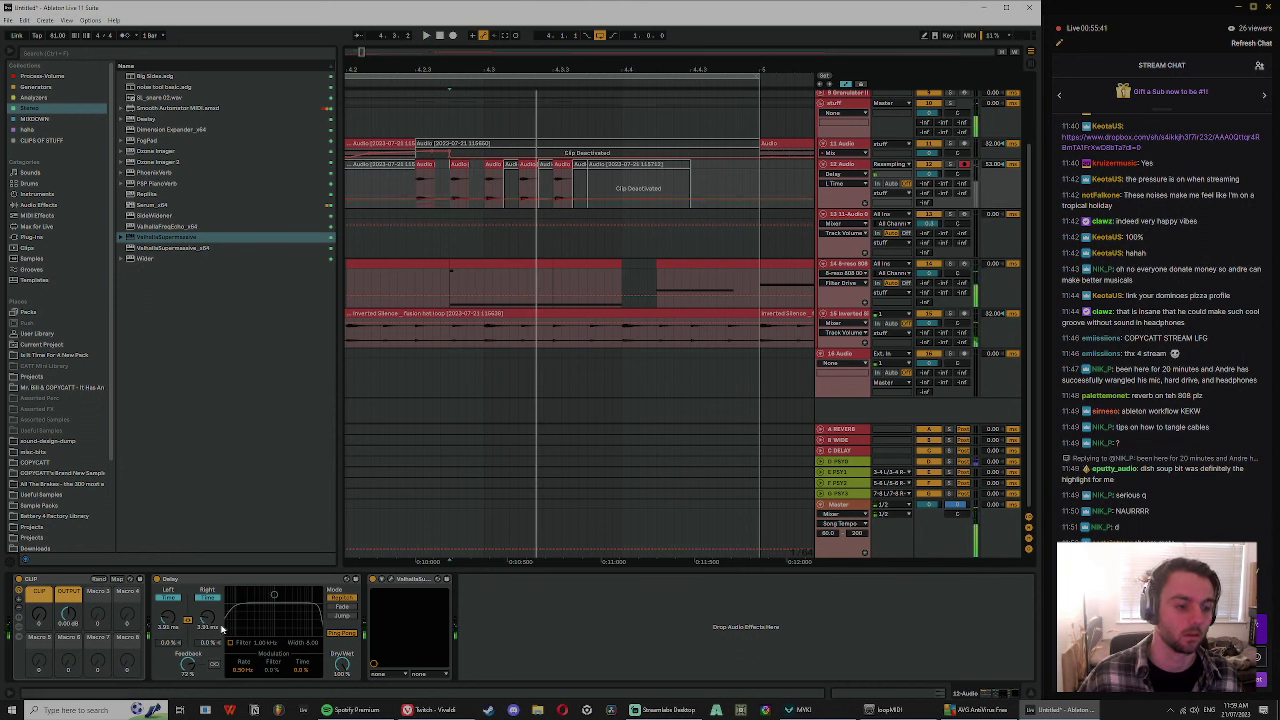
{"action": "key", "text": "space"}
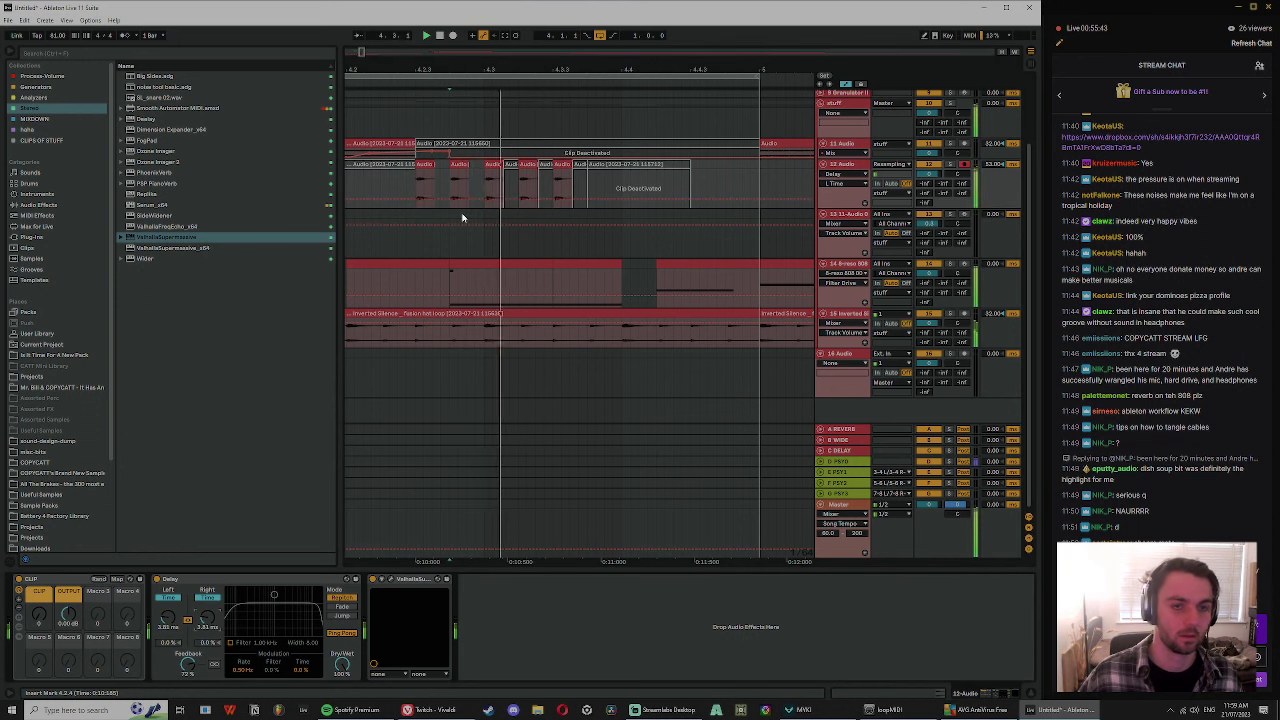
- Bypass Supermassive on the resampled track and set the Delay to 7.74 ms with Ping Pong off
{"action": "left_click", "coordinate": [390, 640]}
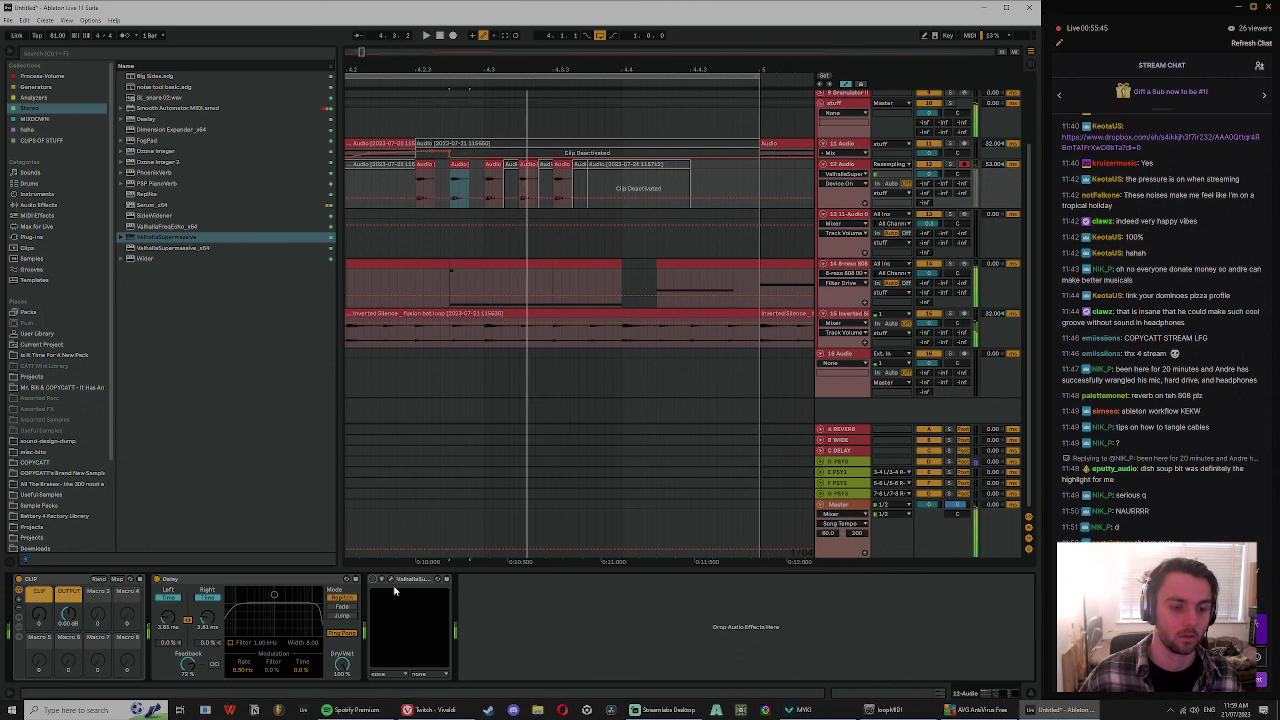
{"action": "left_click", "coordinate": [344, 633]}
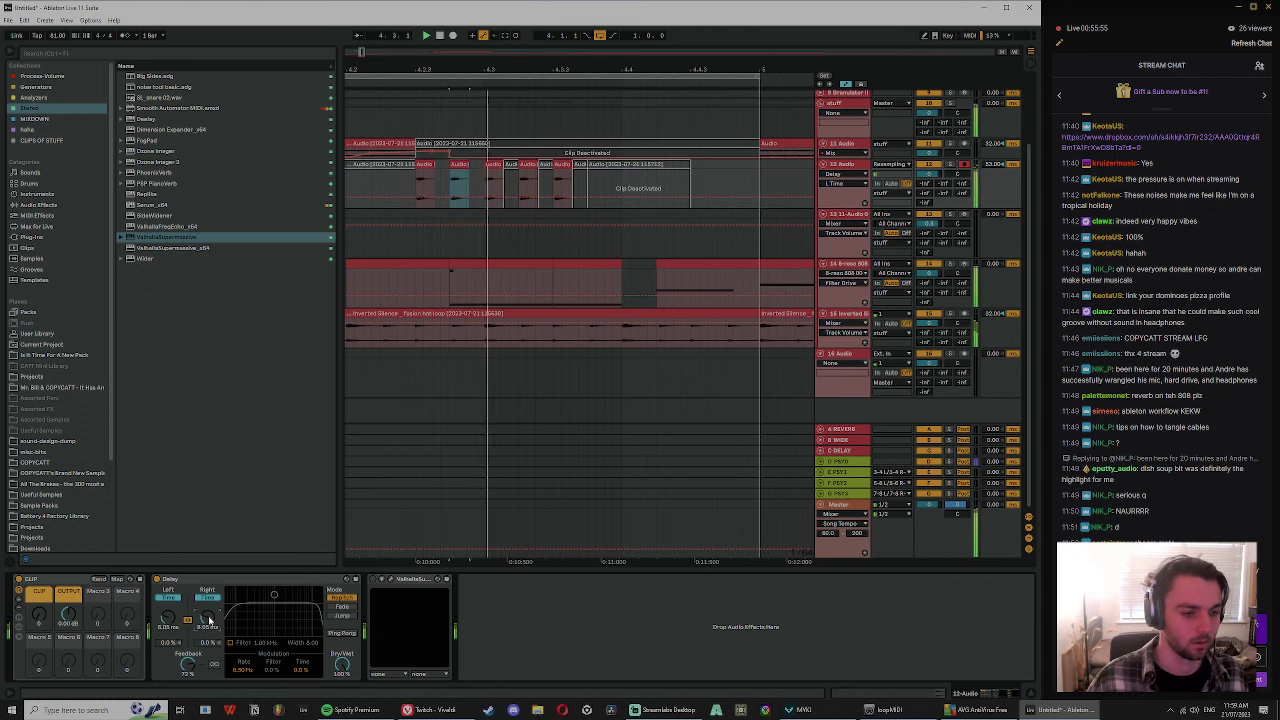
{"action": "left_click_drag", "start_coordinate": [209, 620], "coordinate": [209, 618]}
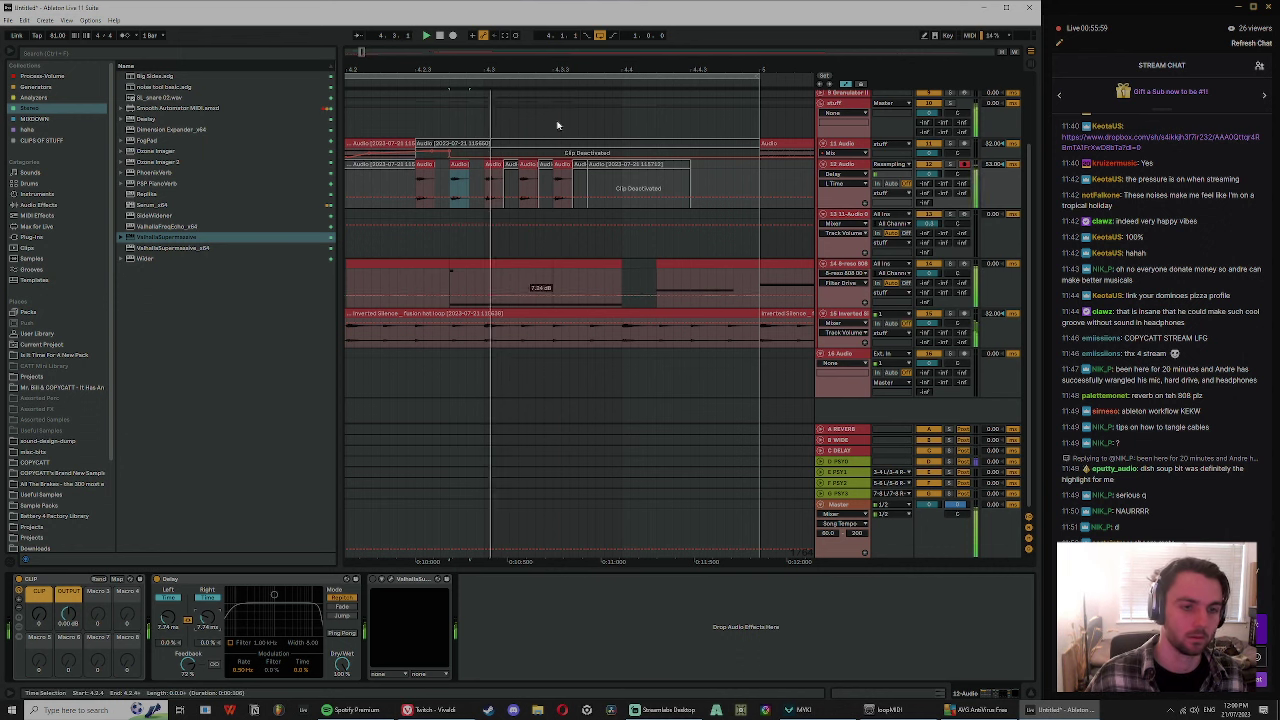
- Deactivate the first short hit at 4.2.3 and play the loop around it
{"action": "left_click", "coordinate": [380, 183]}
{"action": "scroll", "coordinate": [491, 109], "scroll_direction": "down", "scroll_amount": 3}
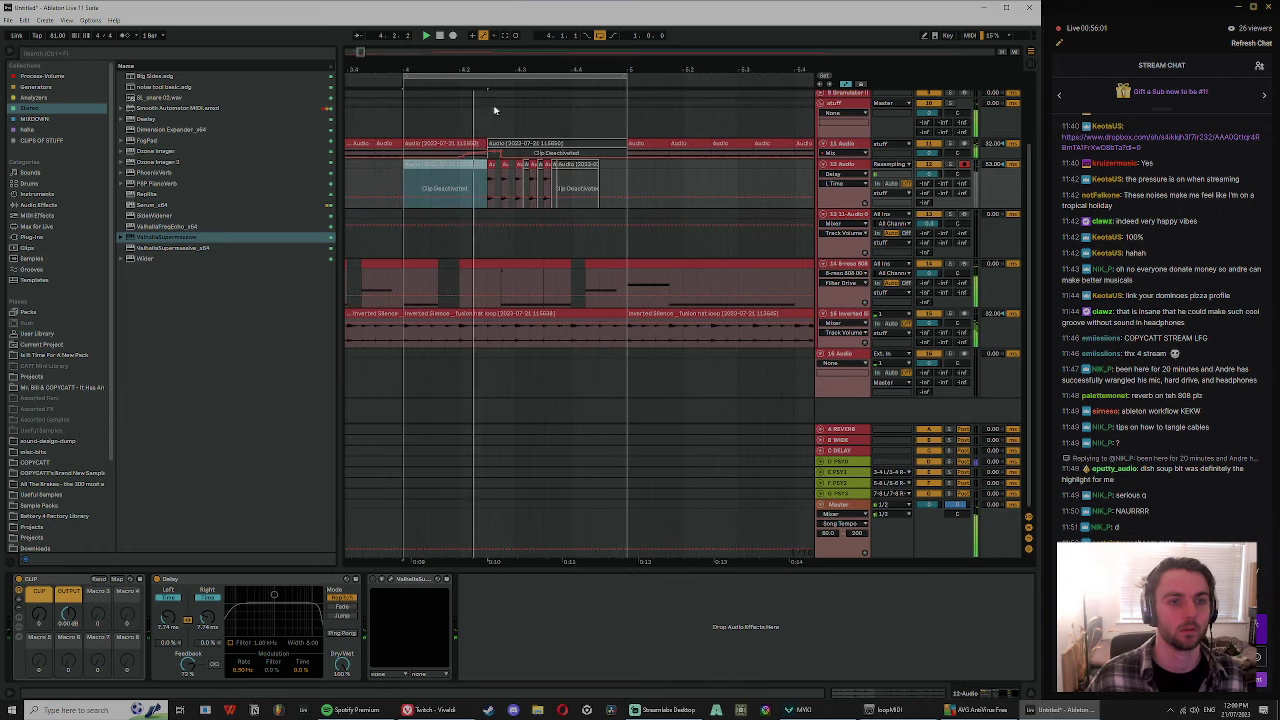
{"action": "left_click", "coordinate": [480, 178]}
{"action": "key", "text": "space"}
{"action": "mouse_move", "coordinate": [491, 58]}
{"action": "left_mouse_down"}
{"action": "mouse_move", "coordinate": [491, 101]}
{"action": "mouse_move", "coordinate": [518, 130]}
{"action": "mouse_move", "coordinate": [545, 124]}
{"action": "mouse_move", "coordinate": [520, 100]}
{"action": "left_mouse_up"}
{"action": "left_click", "coordinate": [490, 209]}
{"action": "key", "text": "0"}
{"action": "key", "text": "space"}
{"action": "key", "text": "space"}
{"action": "key", "text": "space"}
{"action": "key", "text": "space"}
- Try deactivating another short hit near 4.3.1 and play the resulting pattern
{"action": "left_click", "coordinate": [520, 208]}
{"action": "key", "text": "0"}
{"action": "key", "text": "space"}
{"action": "key", "text": "space"}
{"action": "left_click", "coordinate": [502, 228]}
{"action": "key", "text": "space"}
{"action": "key", "text": "space"}
{"action": "left_click", "coordinate": [506, 208]}
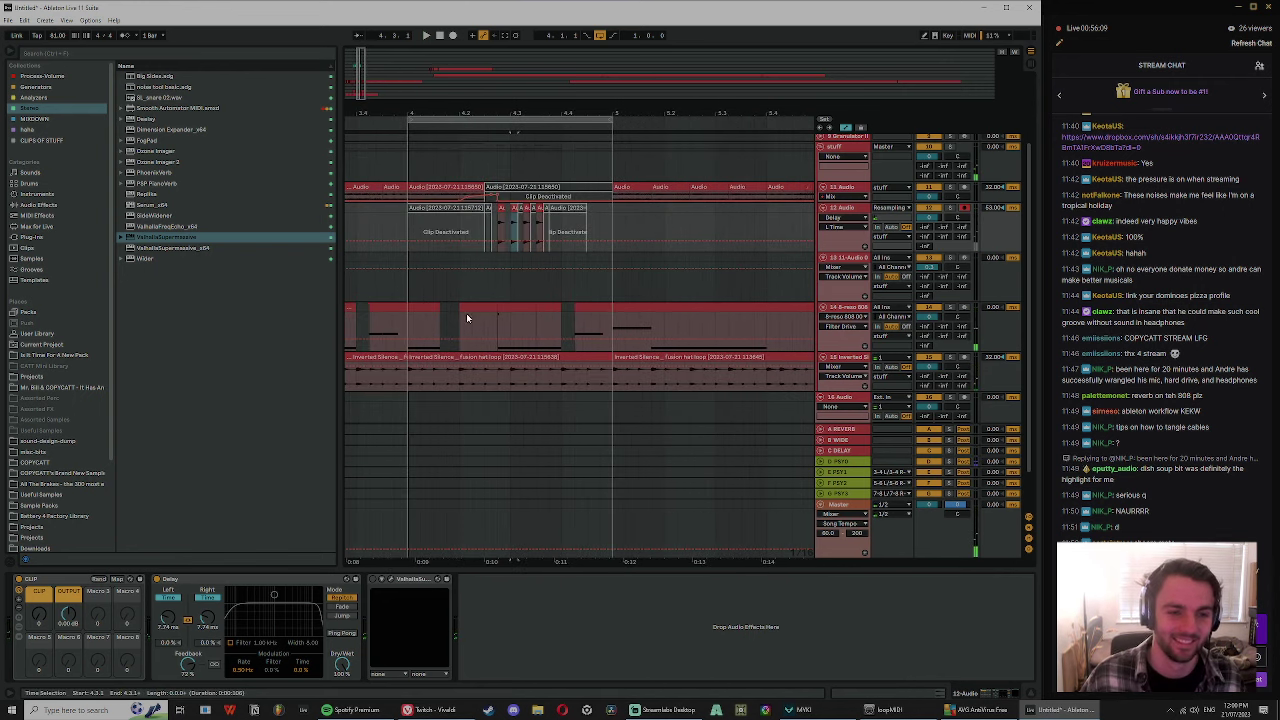
- Solo the 808 track, play it, and select its section from 4.2.4 to 4.3.3
{"action": "left_click", "coordinate": [484, 283]}
{"action": "key", "text": "space"}
{"action": "left_click", "coordinate": [951, 307]}
{"action": "key", "text": "space"}
{"action": "key", "text": "space"}
{"action": "left_click_drag", "start_coordinate": [497, 319], "coordinate": [535, 320]}
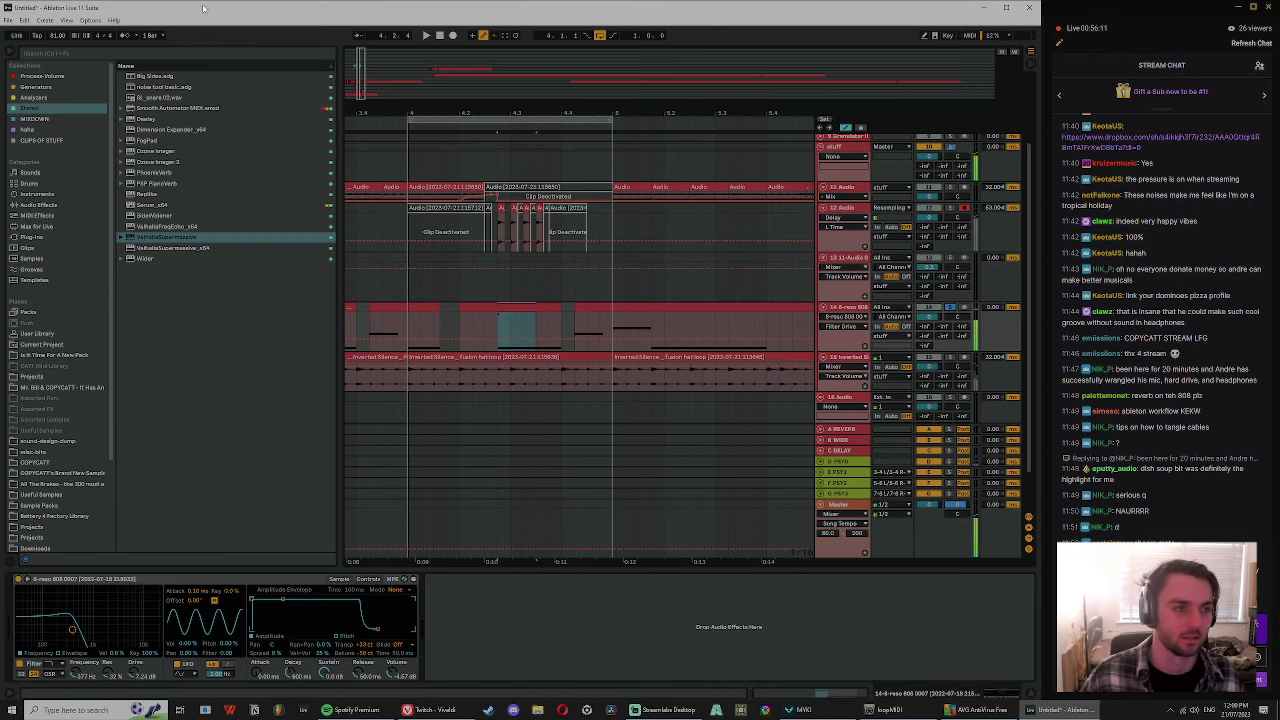
- Search all browser results for "sub" and audition the sub808.wav sample
{"action": "left_click", "coordinate": [152, 55]}
{"action": "type", "text": "sub"}
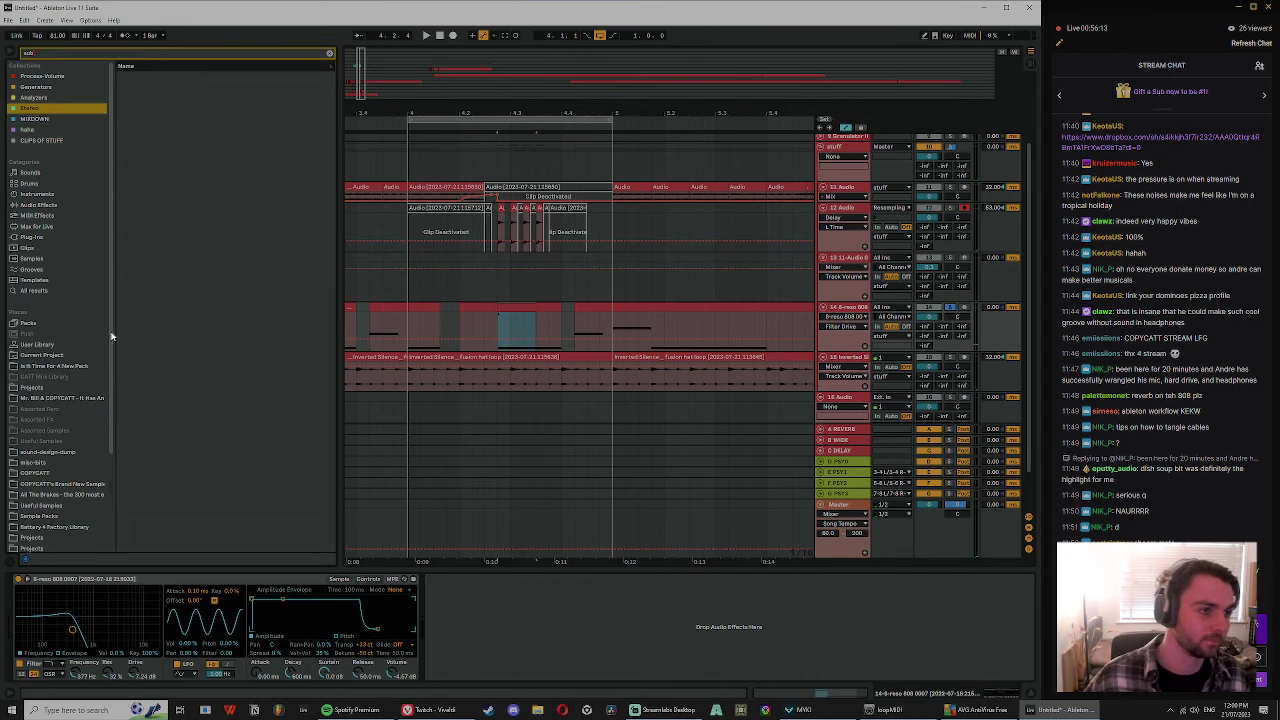
{"action": "left_click", "coordinate": [175, 86]}
{"action": "left_click", "coordinate": [173, 76]}
{"action": "scroll", "coordinate": [177, 394], "scroll_direction": "down", "scroll_amount": 2}
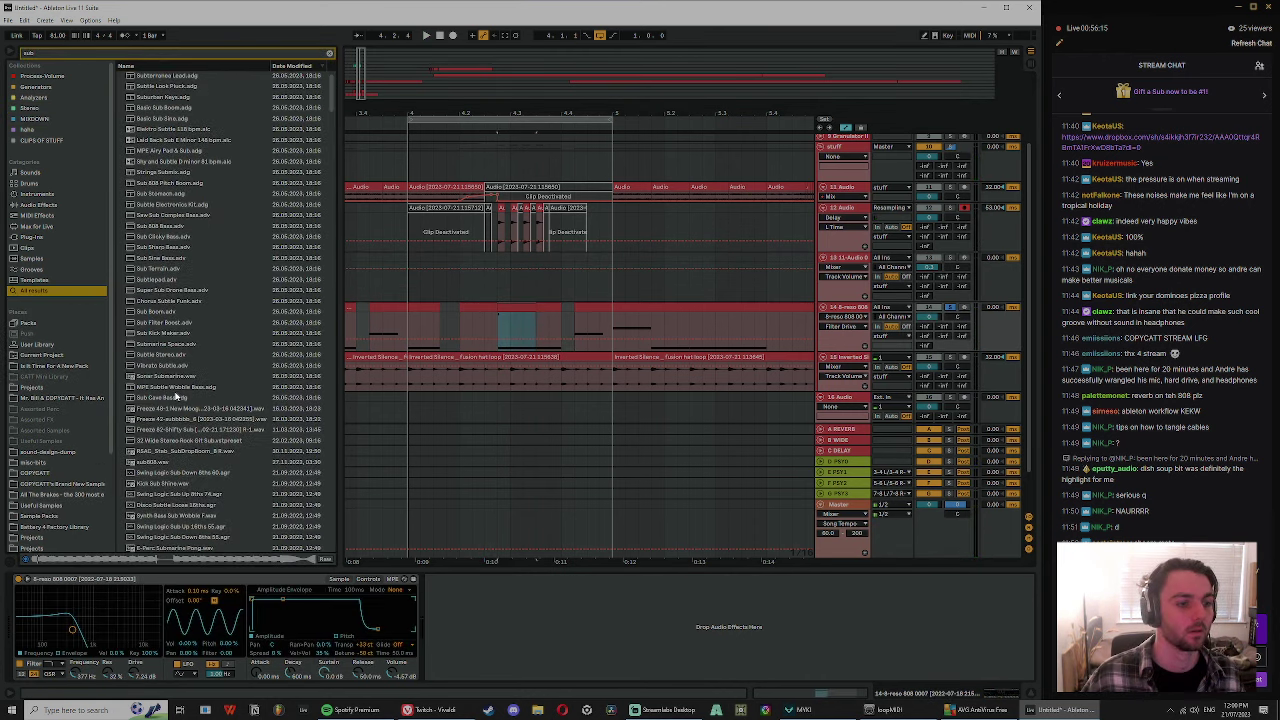
{"action": "left_click", "coordinate": [194, 466]}
{"action": "scroll", "coordinate": [194, 459], "scroll_direction": "down", "scroll_amount": 2}
{"action": "left_click", "coordinate": [165, 338]}
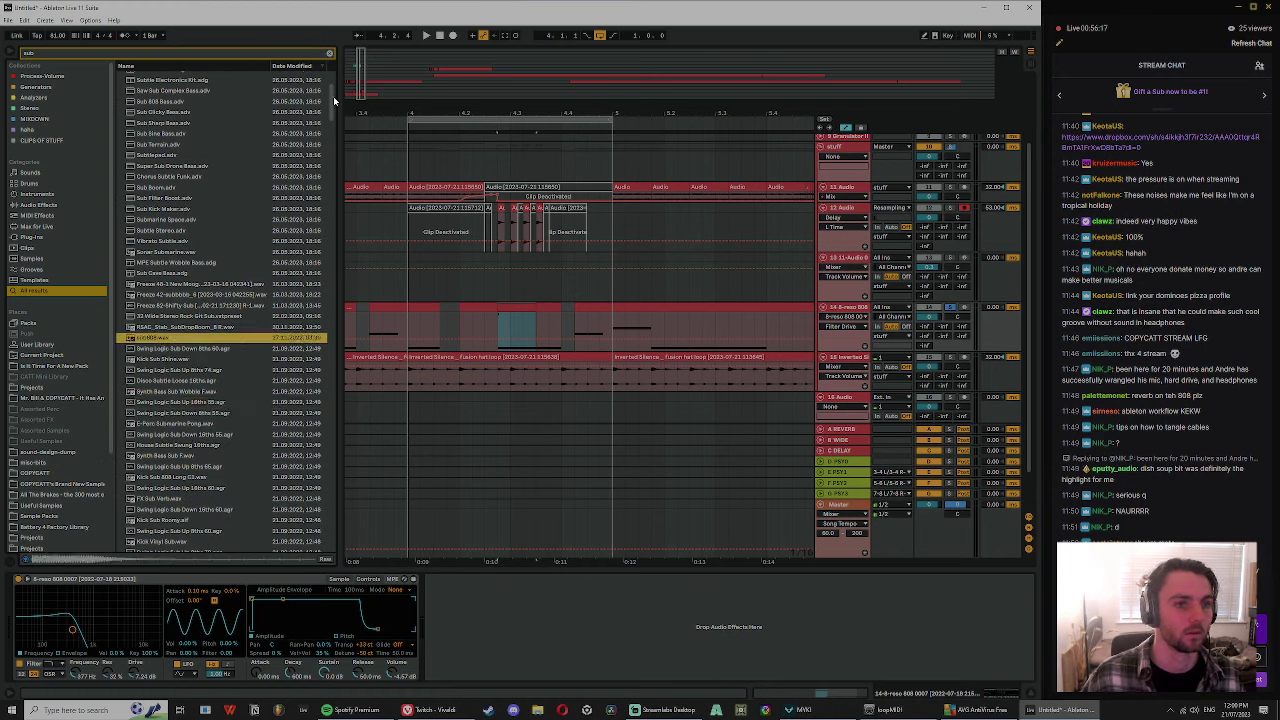
- Look further down the sub results and audition an MND_Synth_Loop sample
{"action": "left_click_drag", "start_coordinate": [332, 101], "coordinate": [339, 246]}
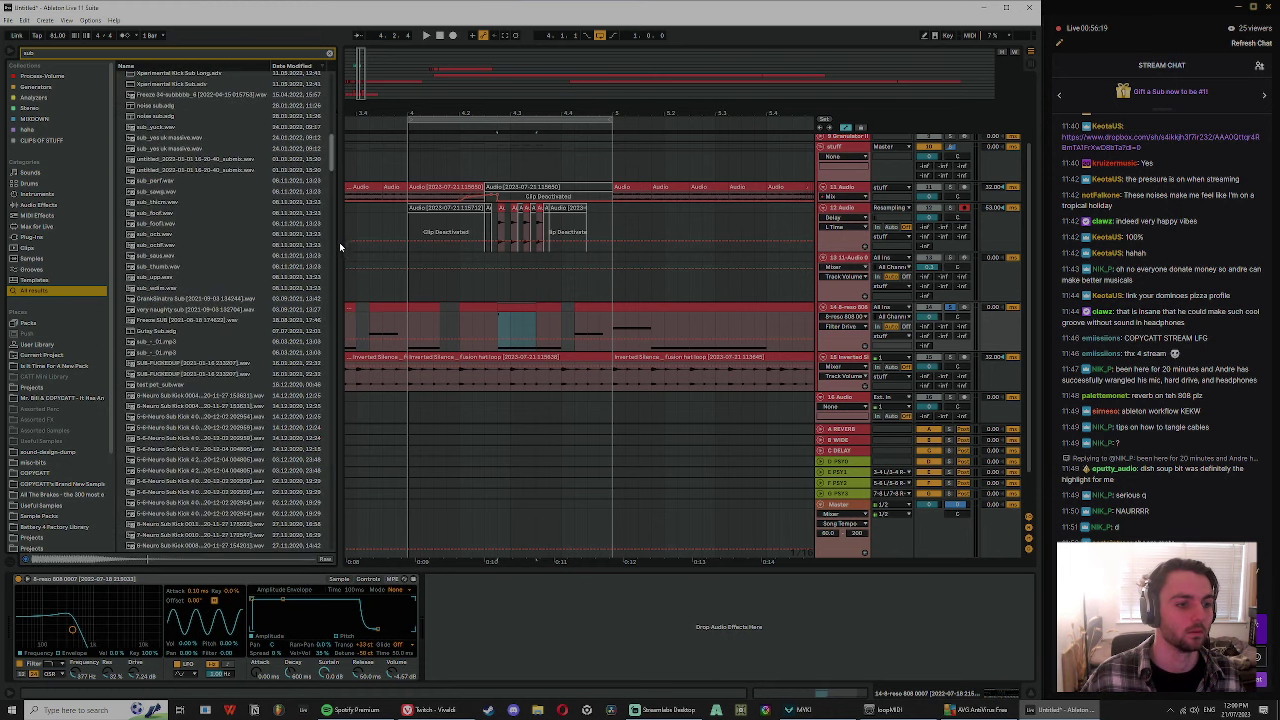
{"action": "scroll", "coordinate": [167, 397], "scroll_direction": "down", "scroll_amount": 5}
{"action": "left_click", "coordinate": [224, 392]}
{"action": "left_click", "coordinate": [158, 177]}
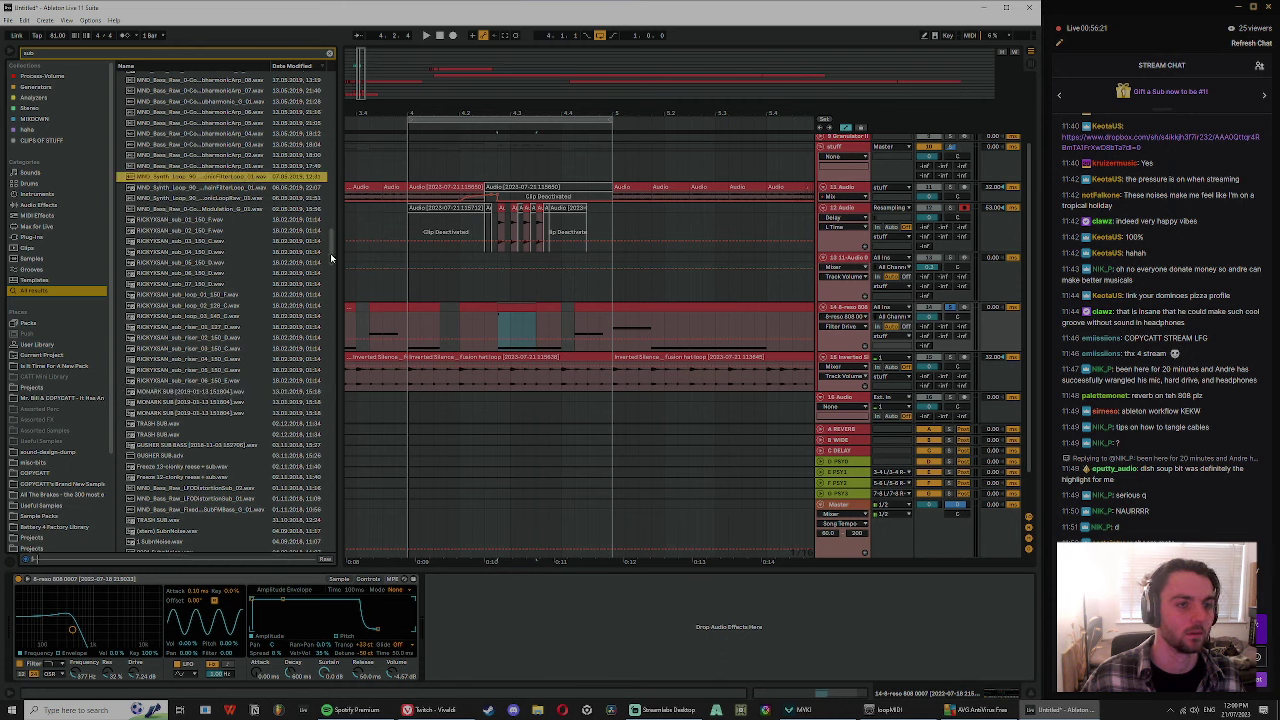
- Audition the moog sub, reese sub wiggle, woopy sub and MONARK SUB samples
{"action": "scroll", "coordinate": [331, 252], "scroll_direction": "up", "scroll_amount": 10}
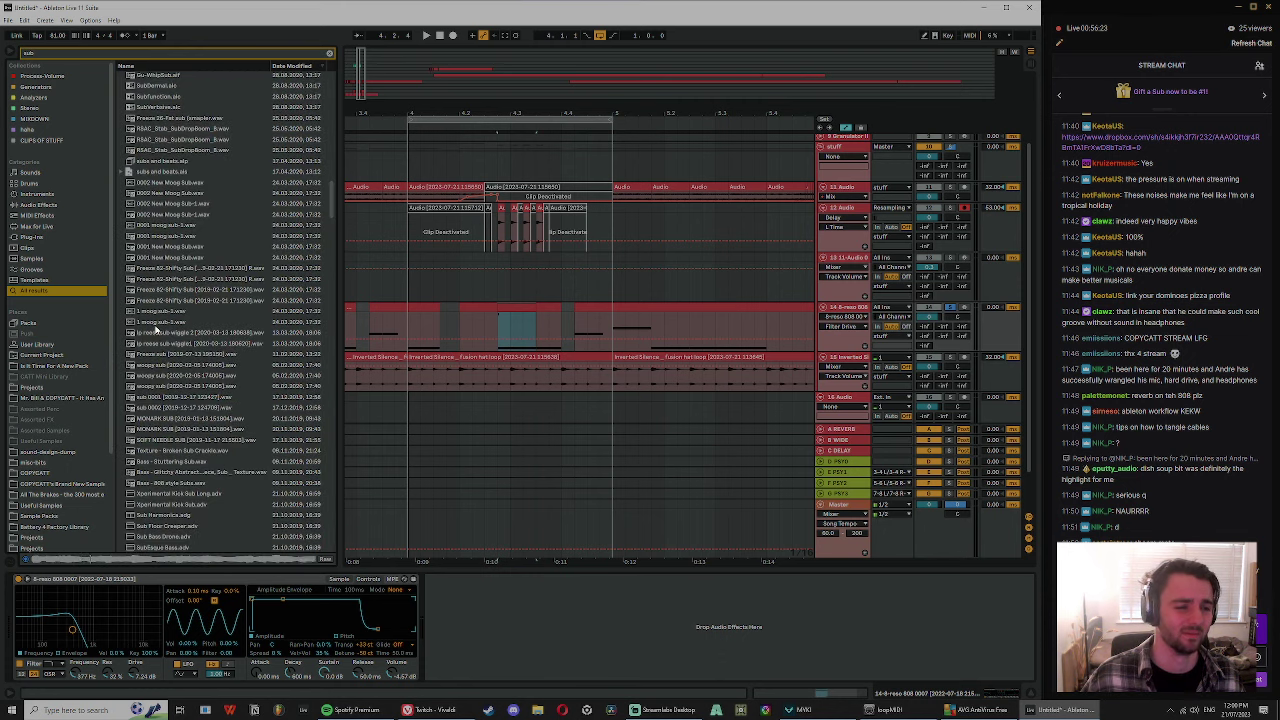
{"action": "left_click", "coordinate": [155, 323]}
{"action": "left_click", "coordinate": [195, 343]}
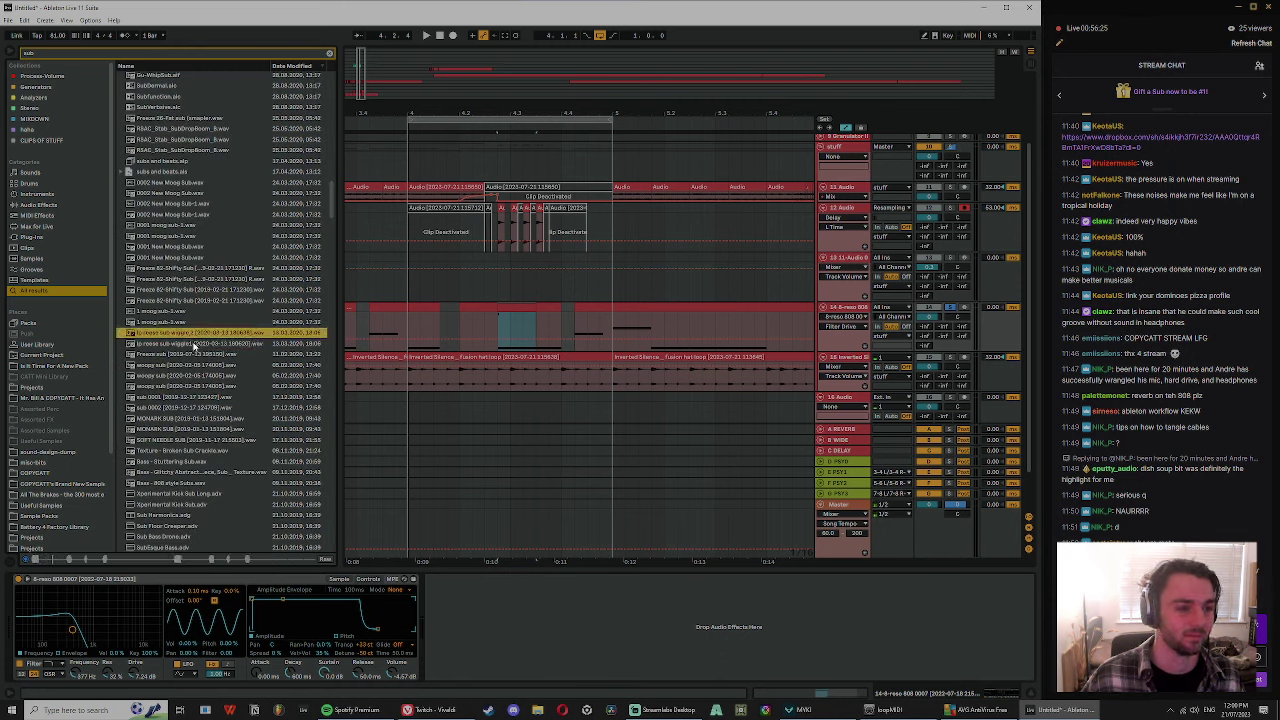
{"action": "left_click", "coordinate": [197, 355]}
{"action": "left_click", "coordinate": [198, 366]}
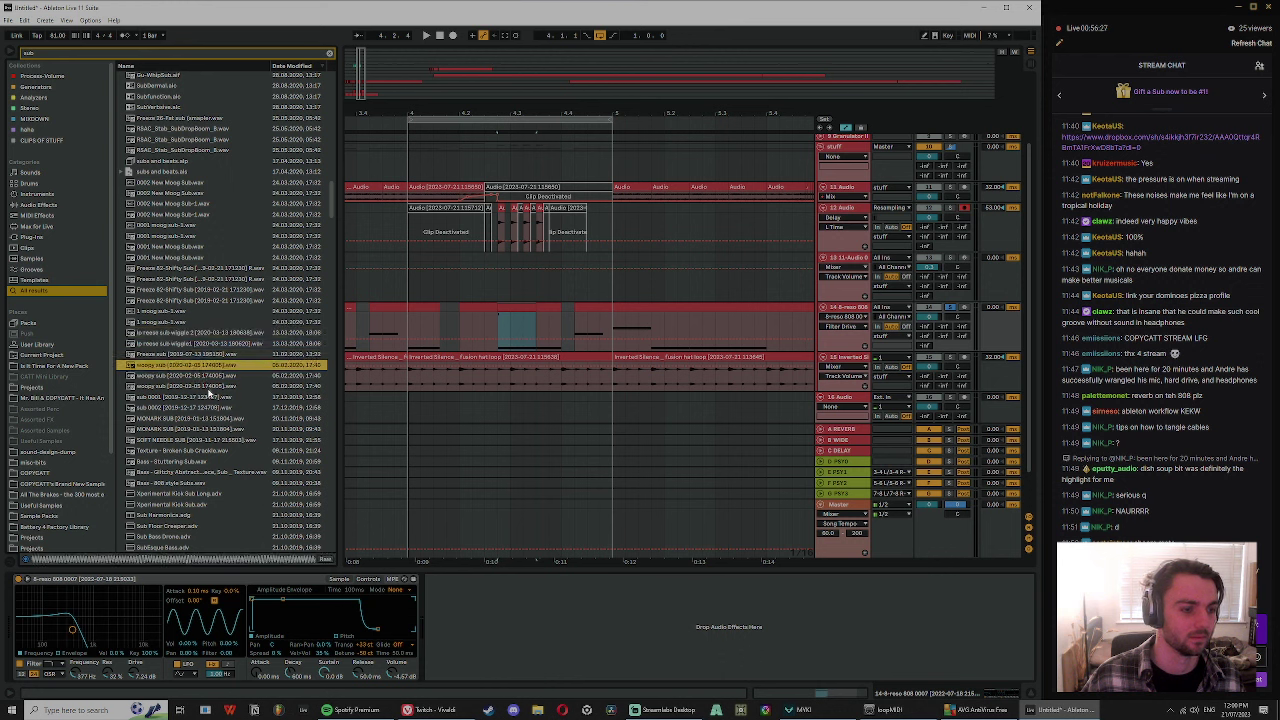
{"action": "left_click", "coordinate": [204, 408]}
{"action": "left_click", "coordinate": [210, 418]}
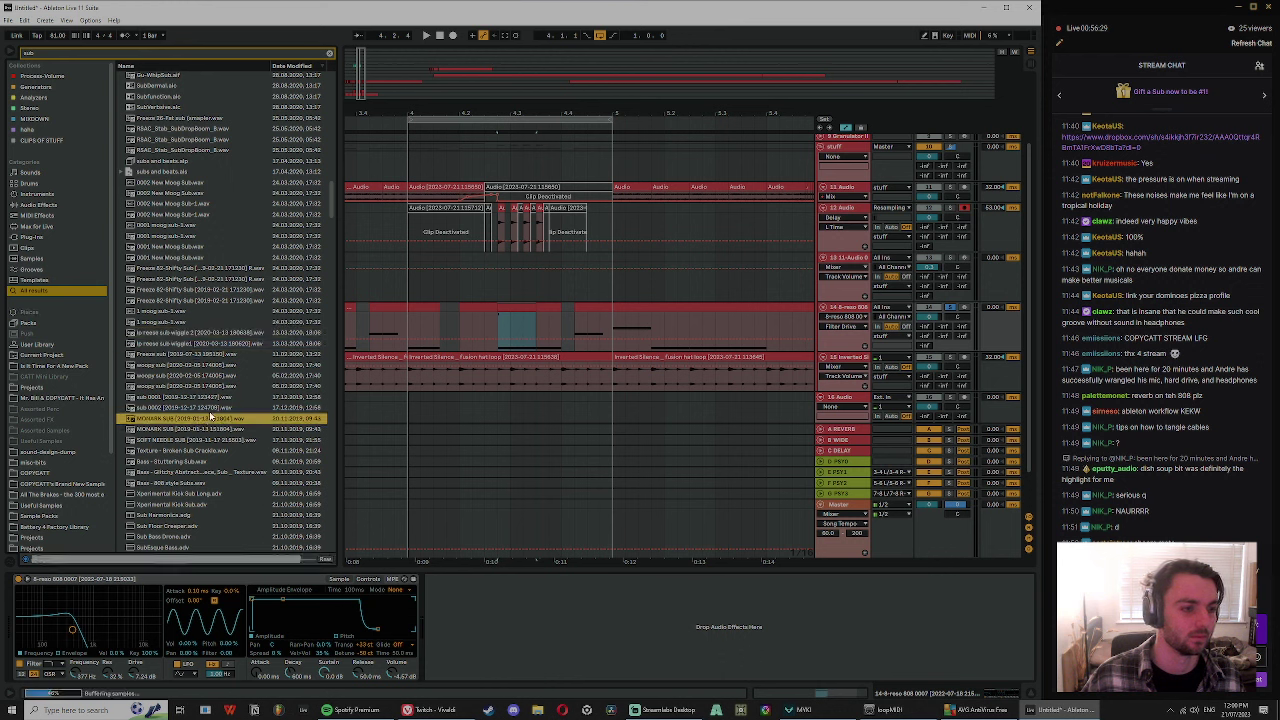
{"action": "key", "text": "Down"}
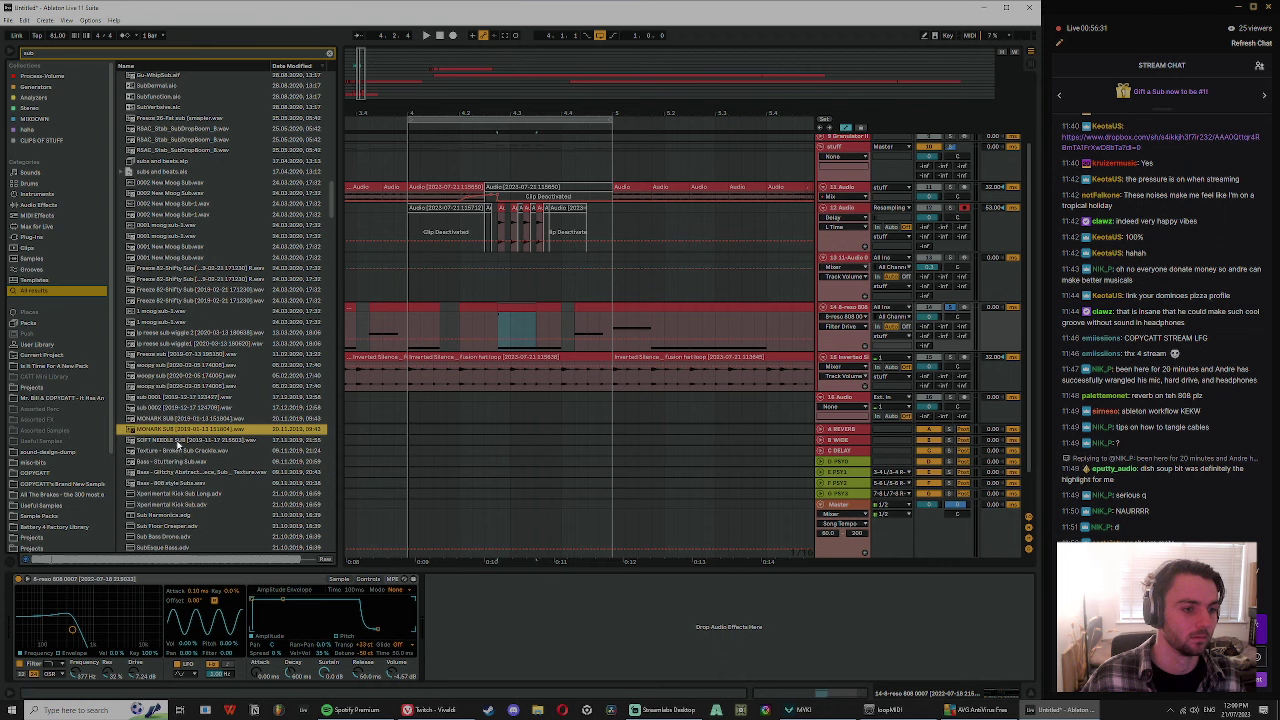
- Audition the Freeze 82-Shifty Sub and SOFT NEEDLE SUB samples
{"action": "left_click", "coordinate": [186, 270]}
{"action": "scroll", "coordinate": [255, 455], "scroll_direction": "down", "scroll_amount": 3}
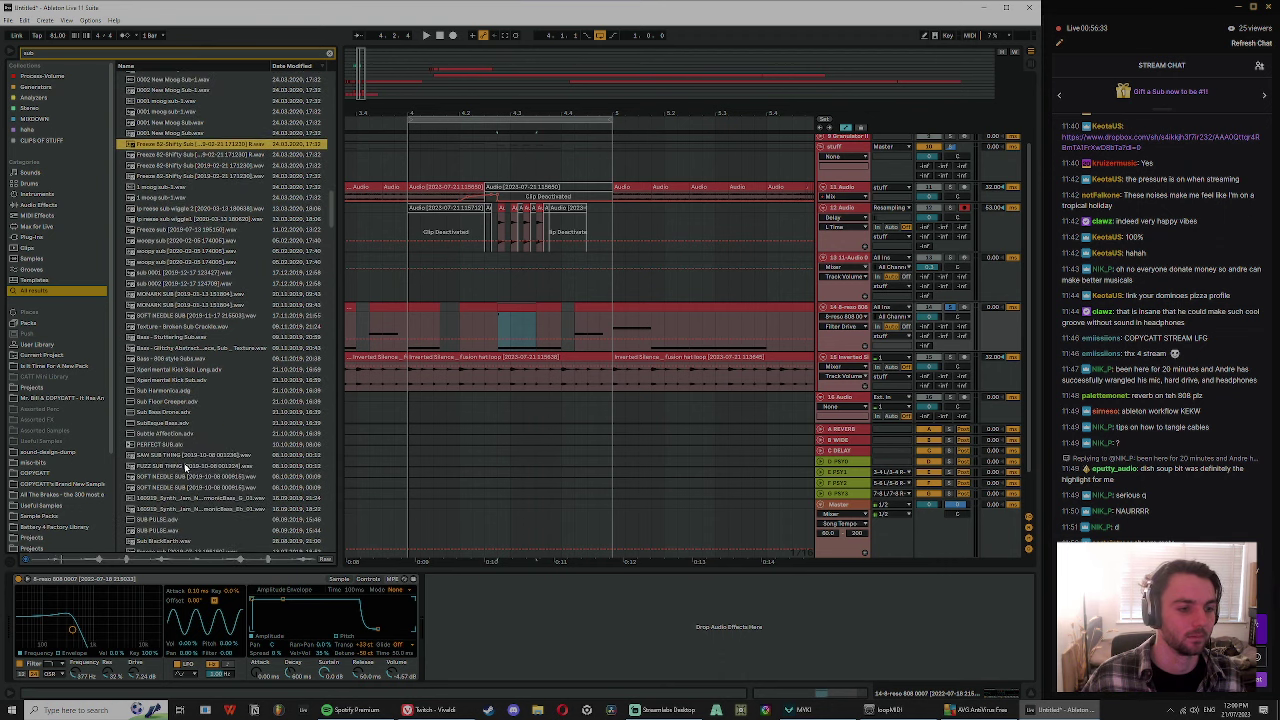
{"action": "left_click", "coordinate": [186, 476]}
{"action": "scroll", "coordinate": [186, 455], "scroll_direction": "down", "scroll_amount": 1}
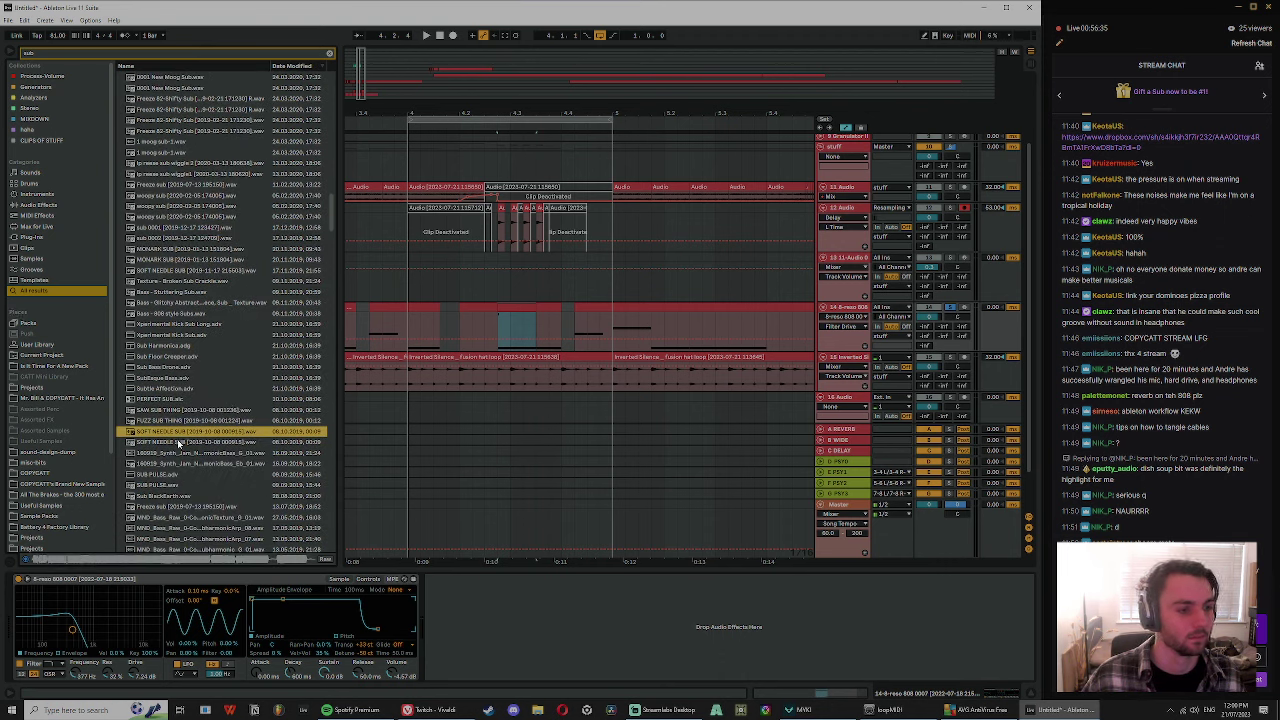
- Audition the two SOFT NEEDLE SUB samples and load the first one as an instrument on a new MIDI track beneath the 808
{"action": "left_click", "coordinate": [178, 443]}
{"action": "left_click", "coordinate": [178, 433]}
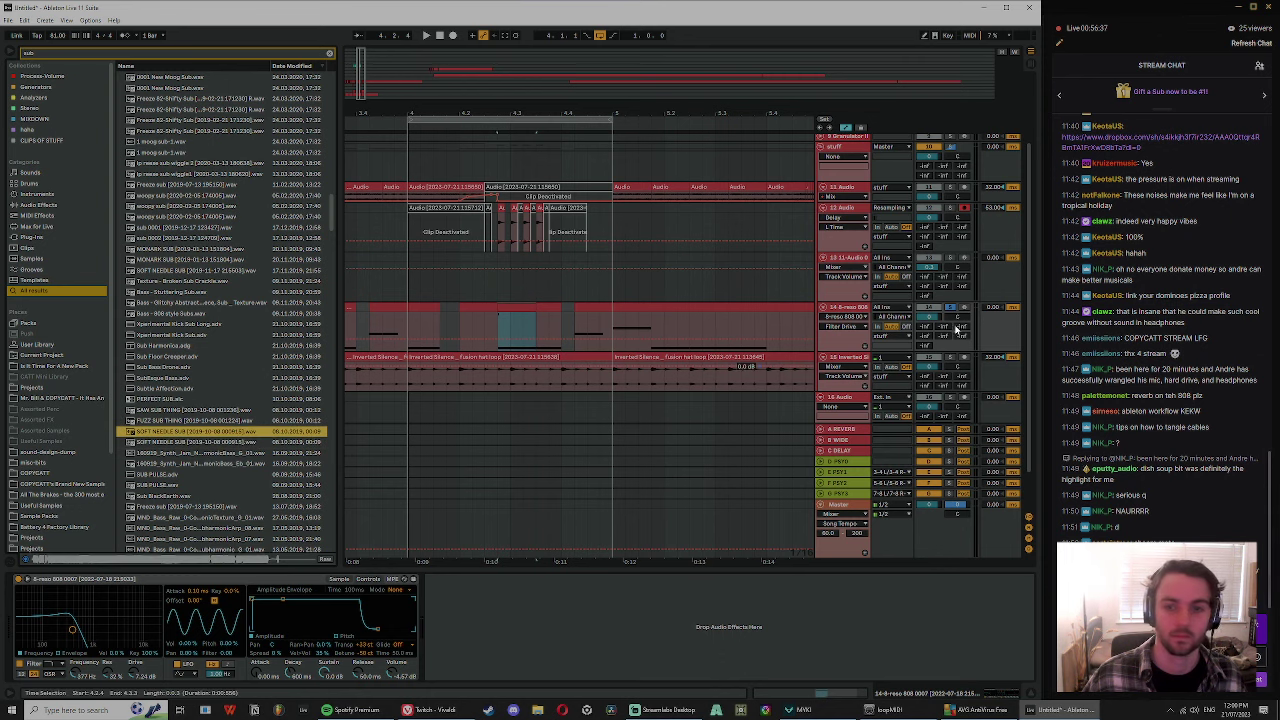
{"action": "left_click", "coordinate": [856, 310]}
{"action": "key", "text": "ctrl+shift+t"}
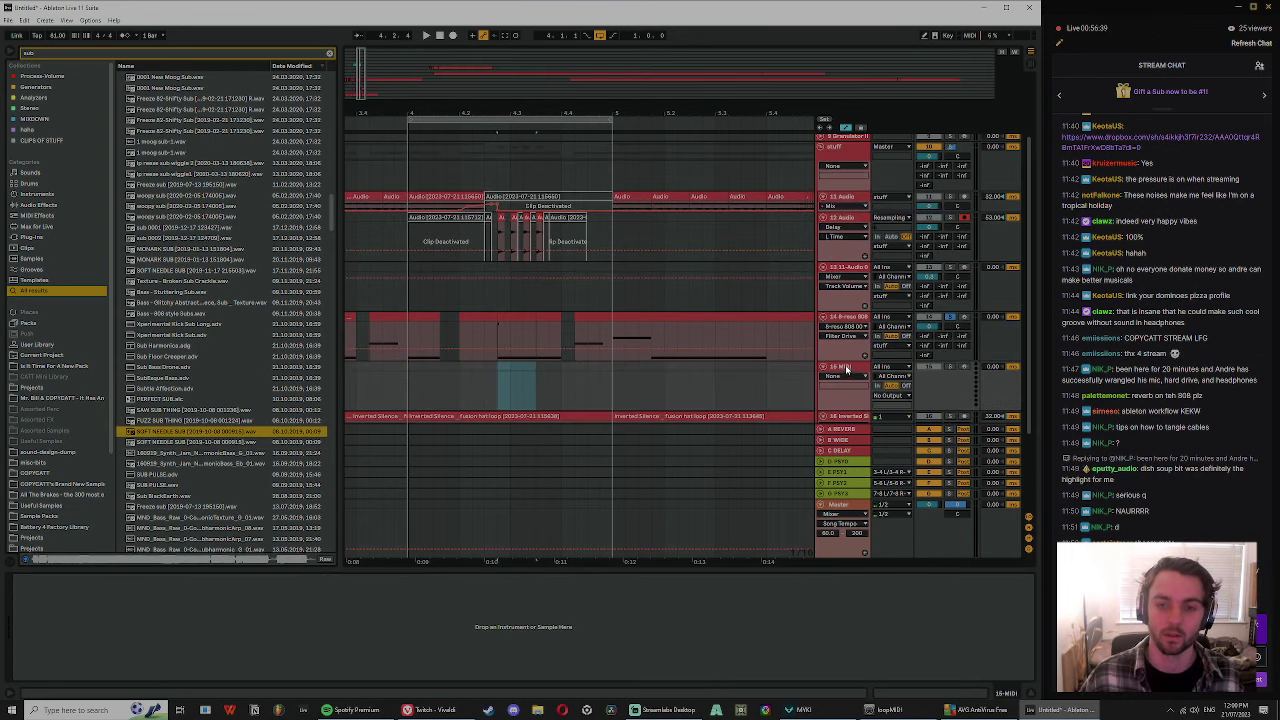
{"action": "left_click_drag", "start_coordinate": [165, 433], "coordinate": [414, 606]}
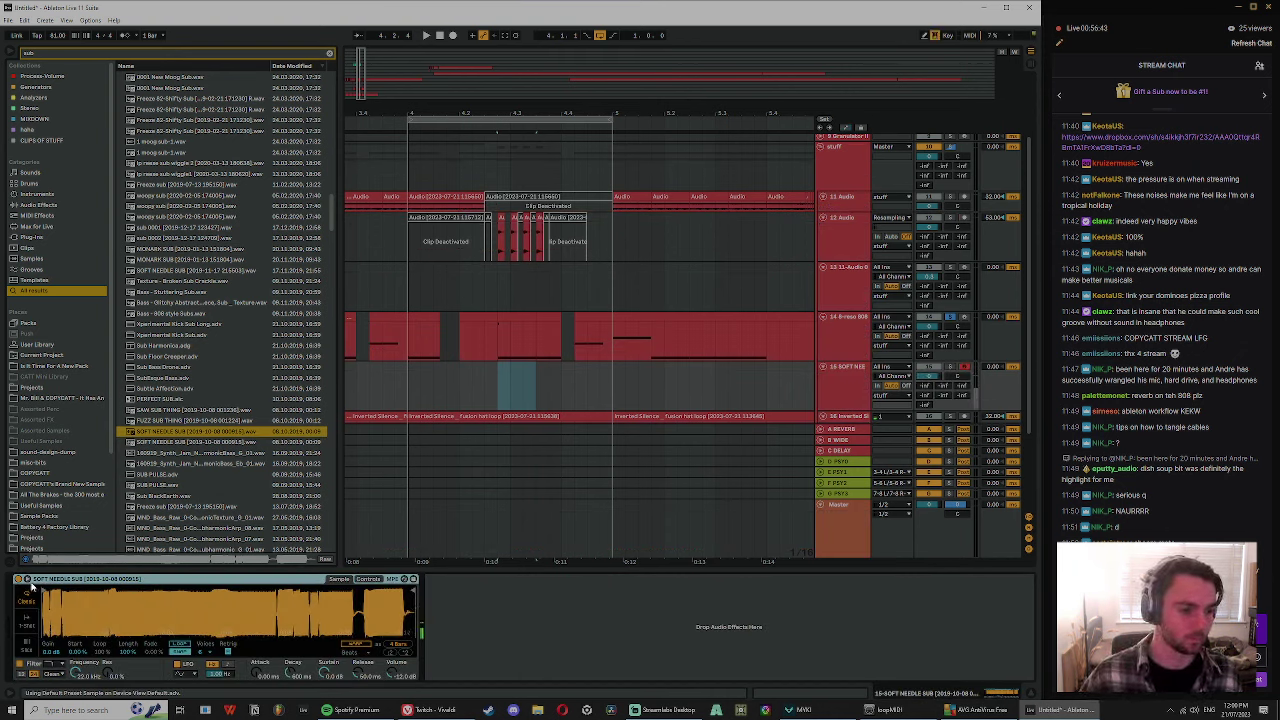
- Confine the SOFT NEEDLE SUB playback to a short section mid-sample and set up a pitch envelope with an amount of +11 st
{"action": "left_click_drag", "start_coordinate": [45, 592], "coordinate": [79, 592]}
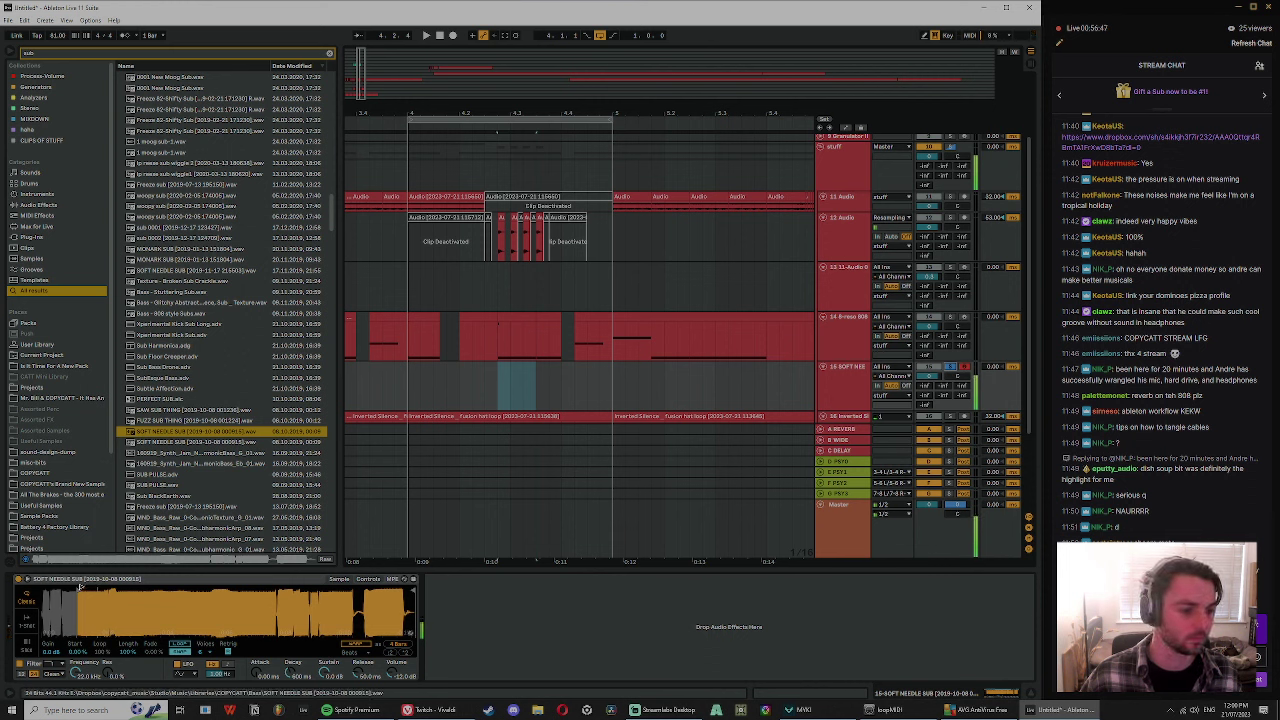
{"action": "left_click_drag", "start_coordinate": [80, 590], "coordinate": [266, 603]}
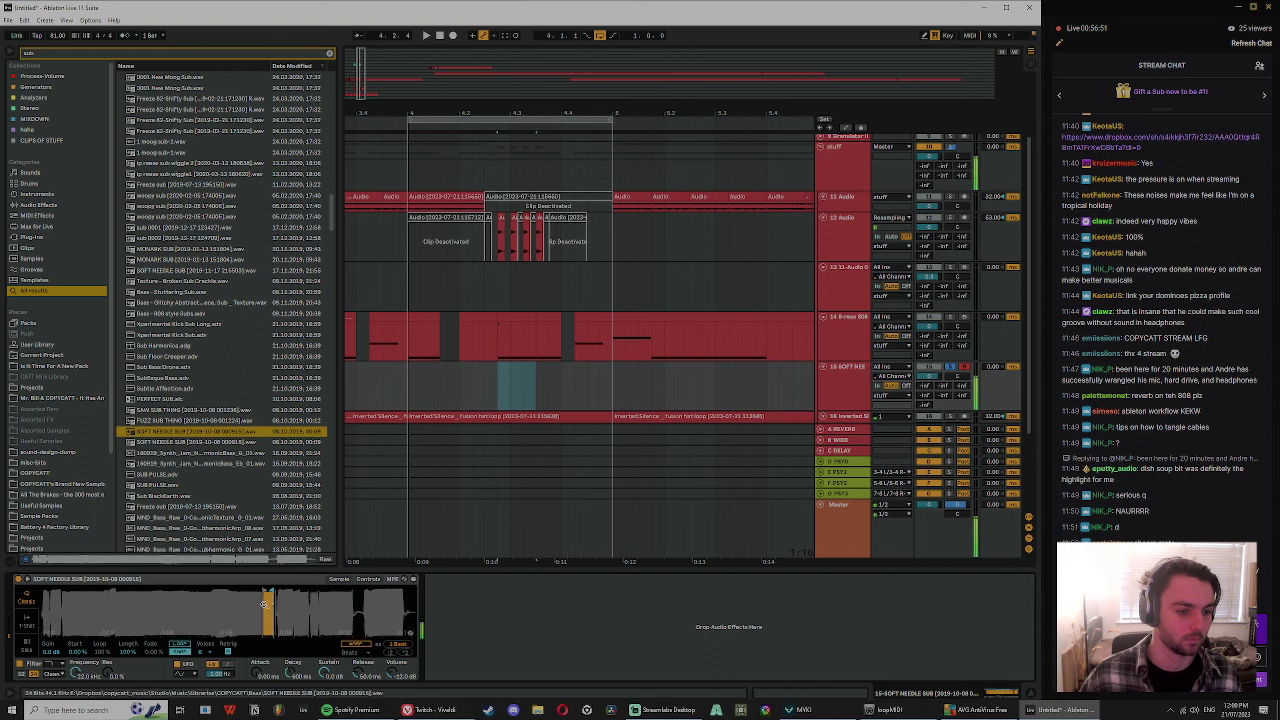
{"action": "scroll", "coordinate": [267, 600], "scroll_direction": "up", "scroll_amount": 3}
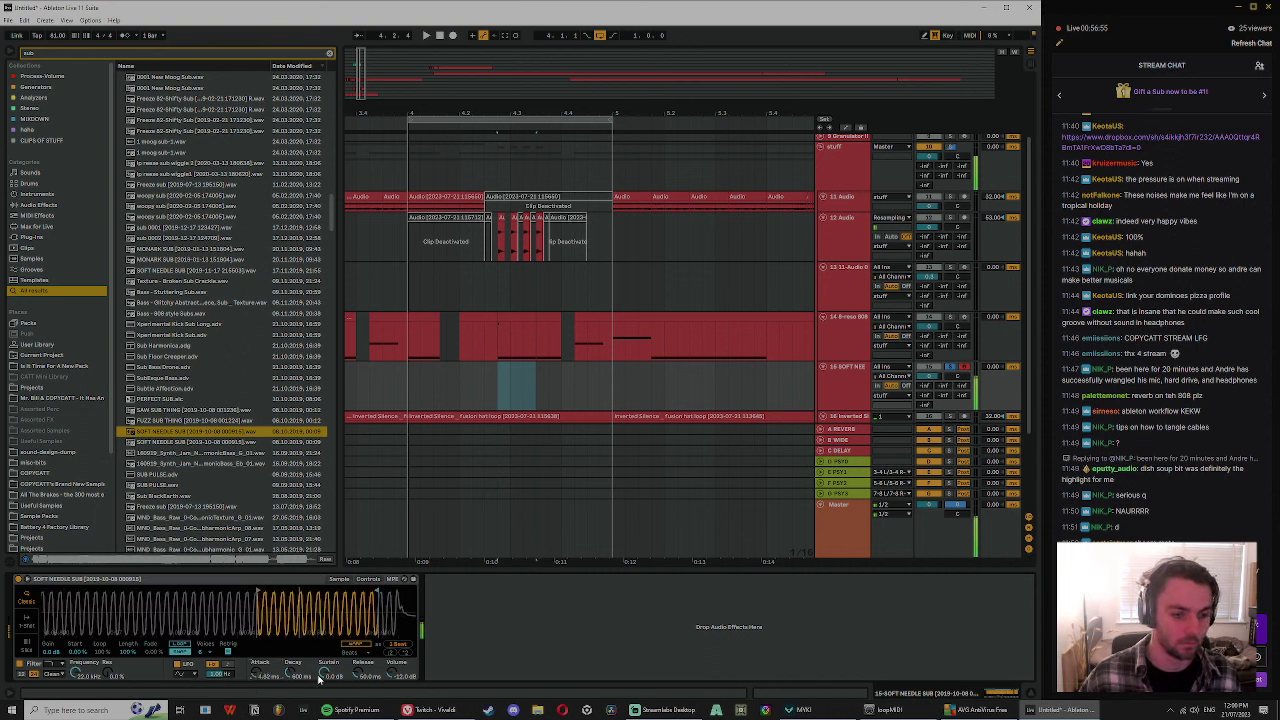
{"action": "left_click", "coordinate": [368, 579]}
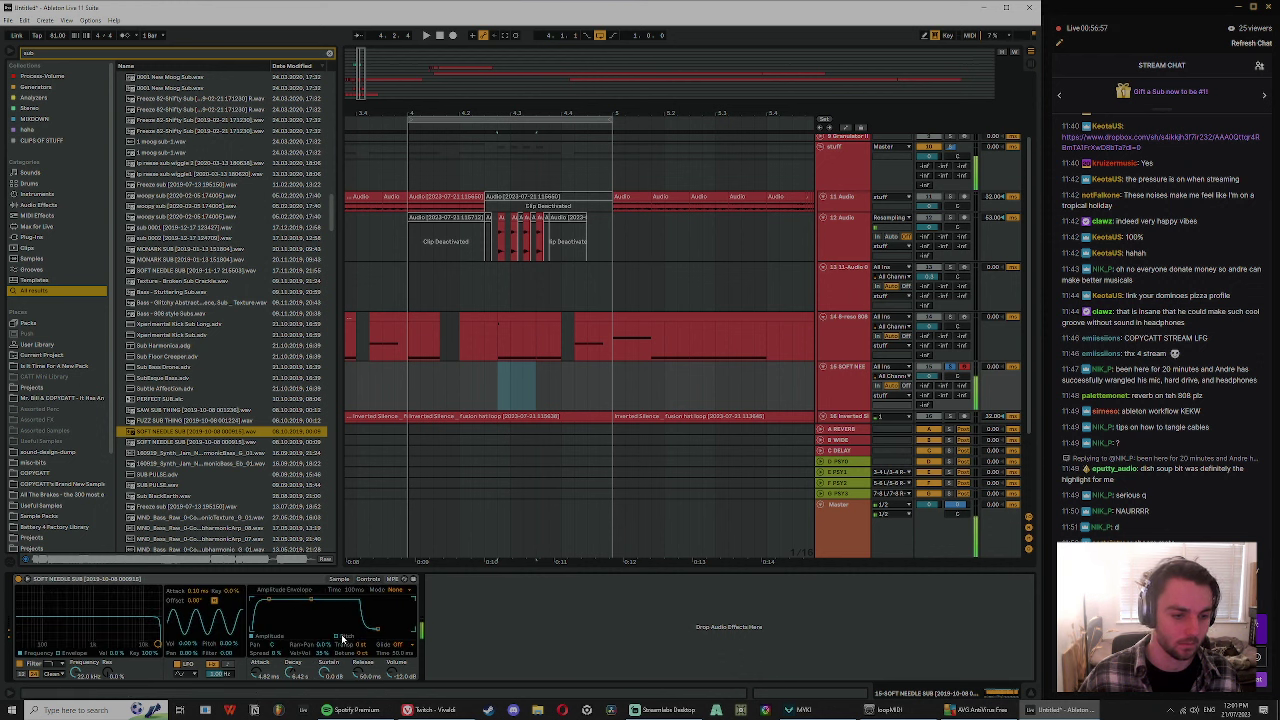
{"action": "left_click", "coordinate": [338, 637]}
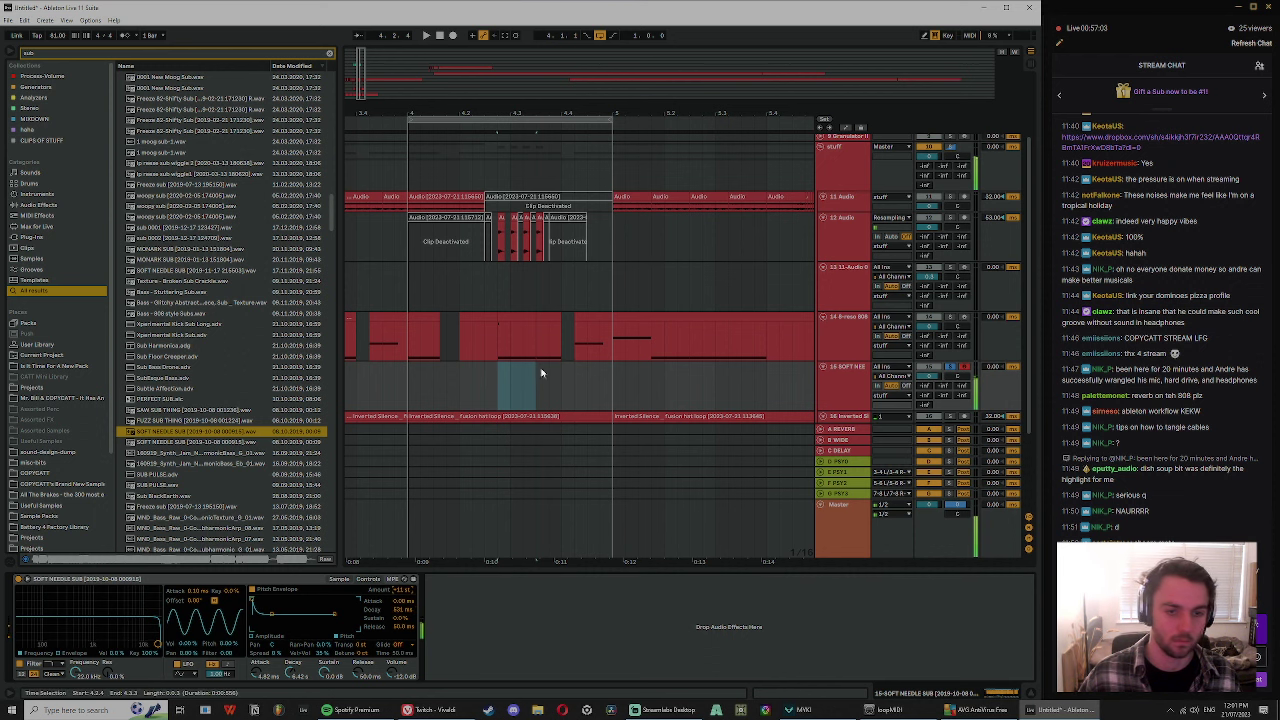
- Create a MIDI clip on the sub track starting at 4.2.4 under the chopped hits and add a C3 note at its start
{"action": "left_click_drag", "start_coordinate": [496, 377], "coordinate": [548, 373]}
{"action": "key", "text": "ctrl+shift+m"}
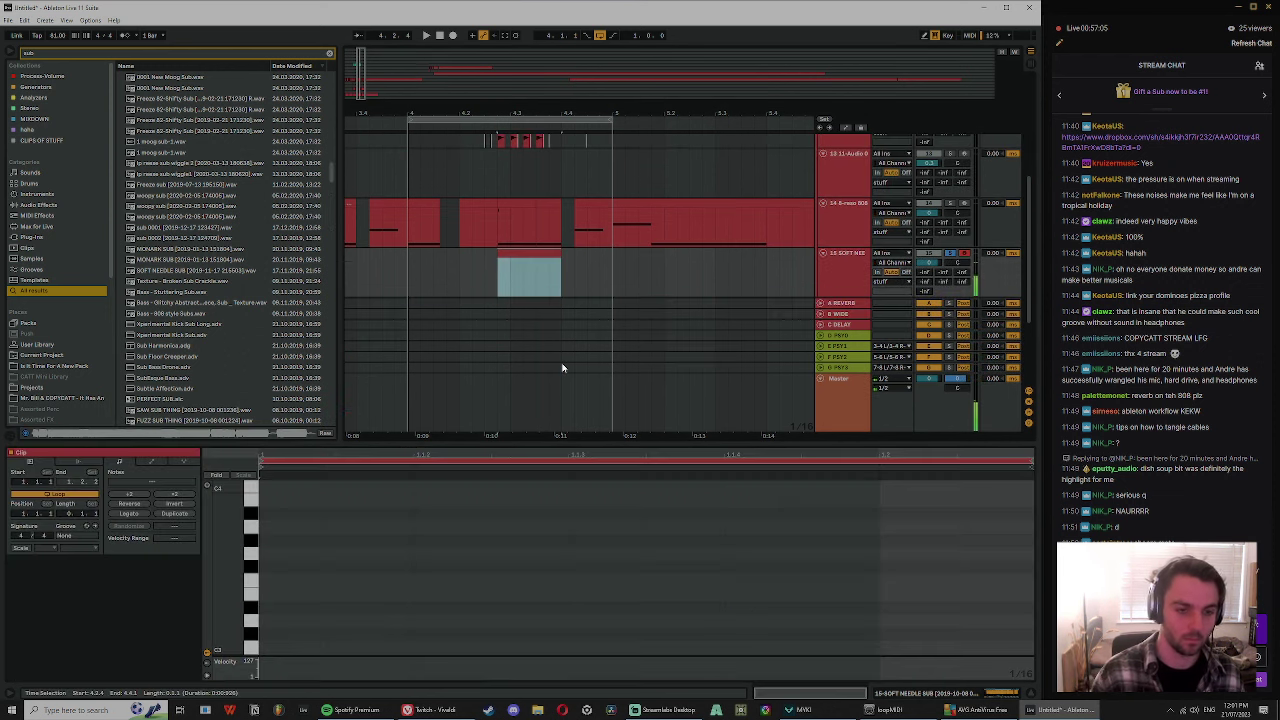
{"action": "left_click", "coordinate": [266, 649]}
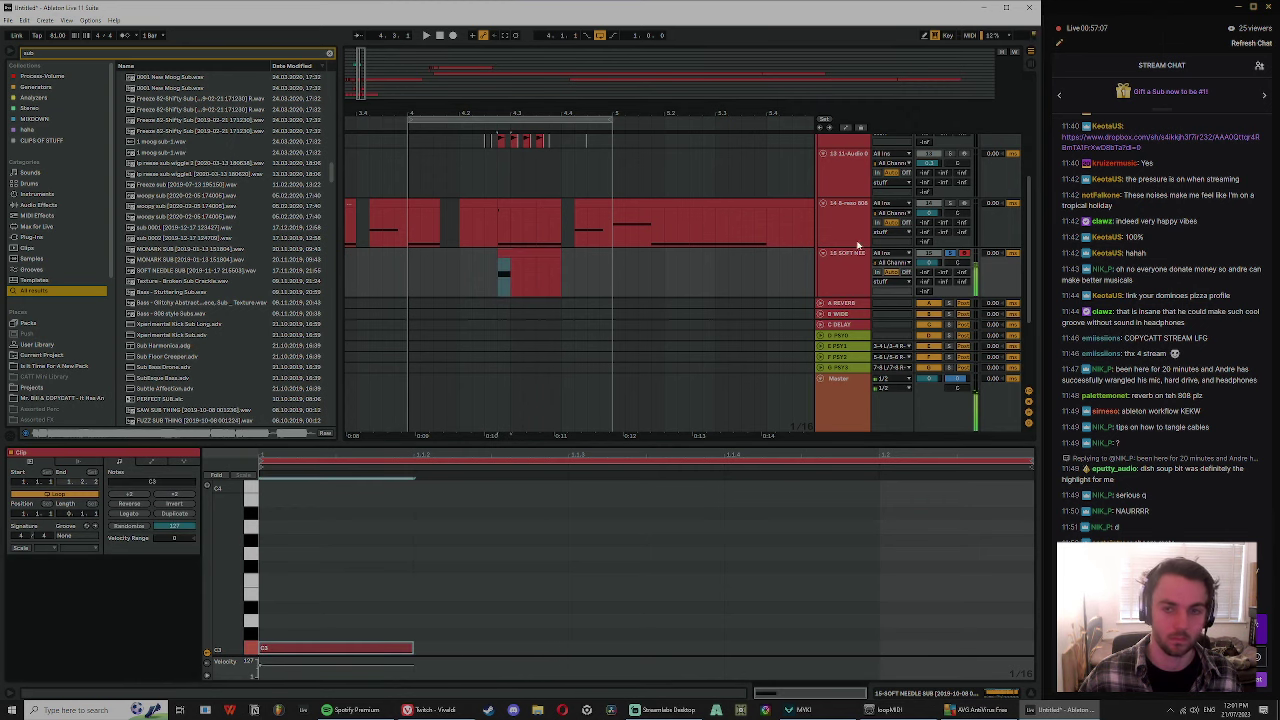
- Adjust the sub sample's sustain loop, with the loop at about 41% and the length at about 65%
{"action": "double_click", "coordinate": [855, 254]}
{"action": "left_click", "coordinate": [339, 579]}
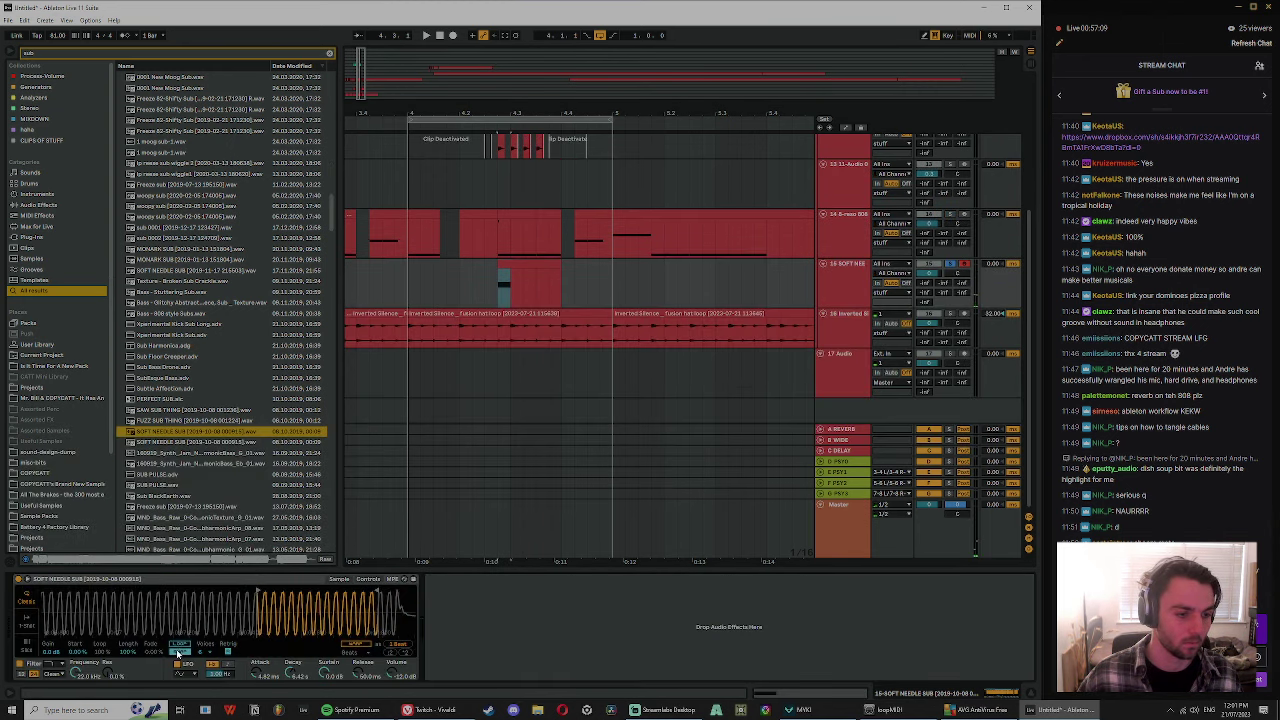
{"action": "left_click_drag", "start_coordinate": [178, 653], "coordinate": [178, 672]}
{"action": "left_click_drag", "start_coordinate": [103, 652], "coordinate": [103, 668]}
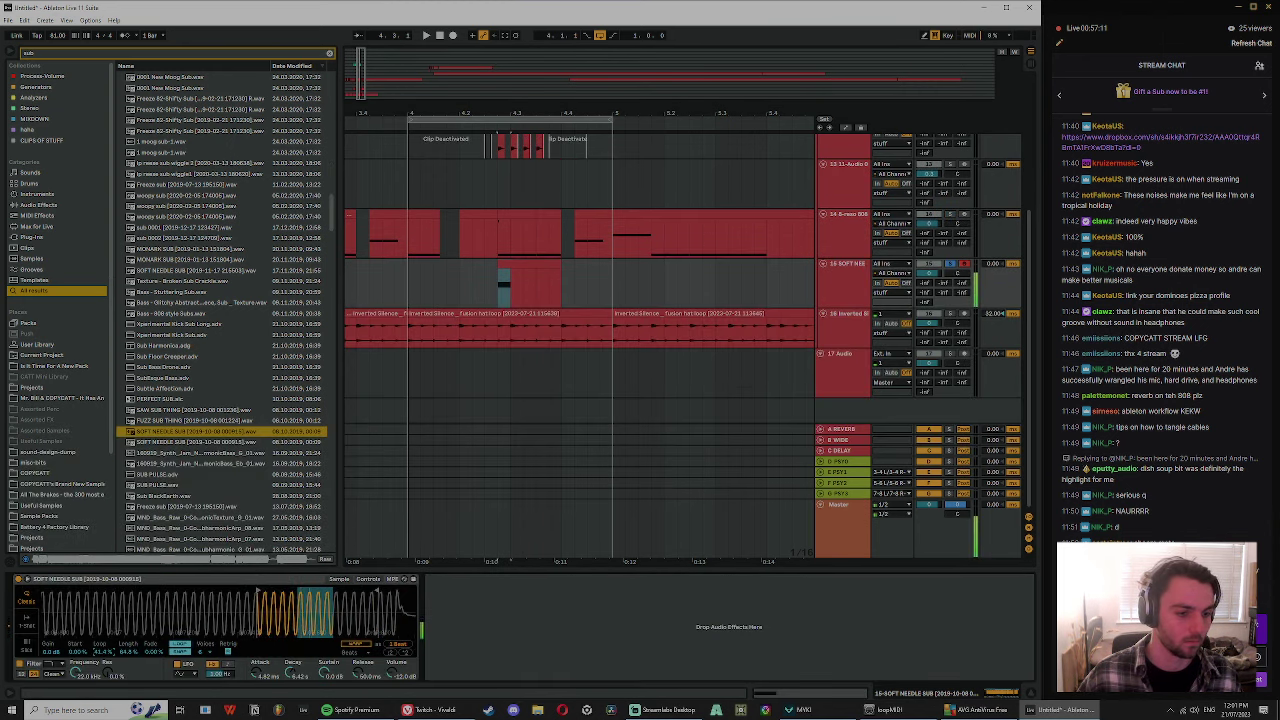
- Lengthen the C3 sub note, duplicate it to fill the rest of the clip, and start playback
{"action": "double_click", "coordinate": [508, 265]}
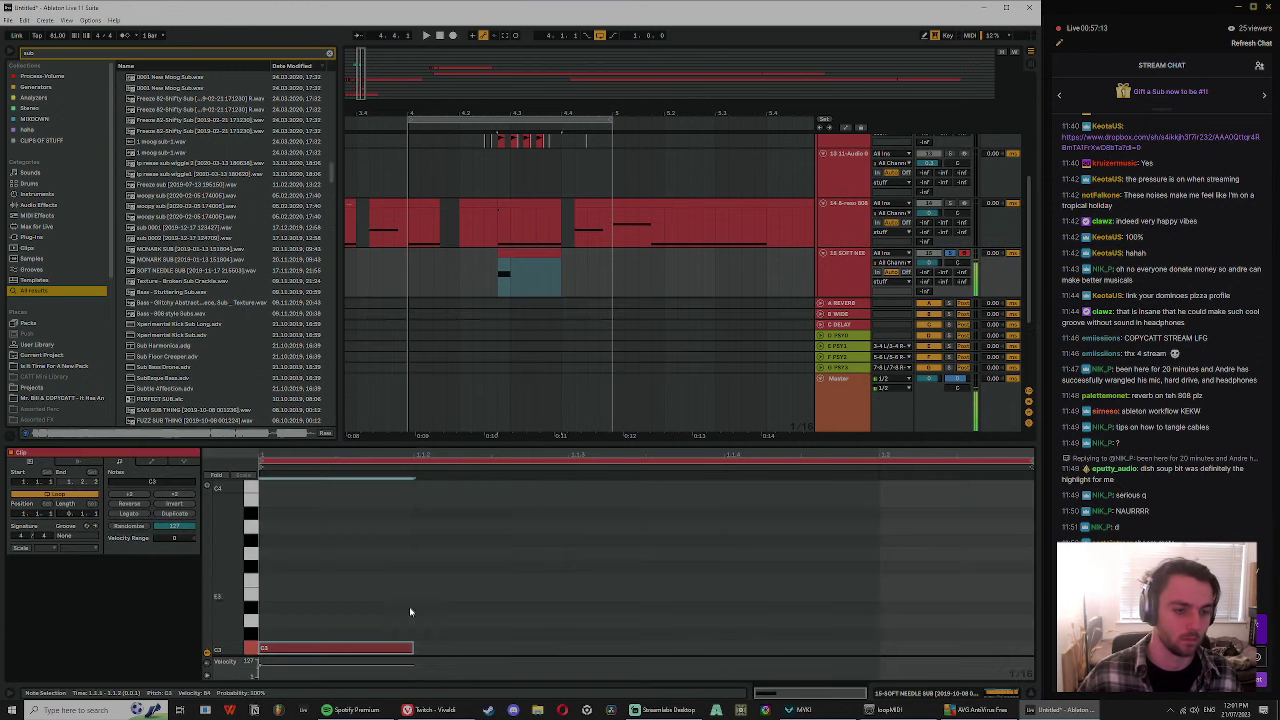
{"action": "left_click_drag", "start_coordinate": [410, 648], "coordinate": [724, 648]}
{"action": "key", "text": "ctrl+d"}
{"action": "key", "text": "space"}
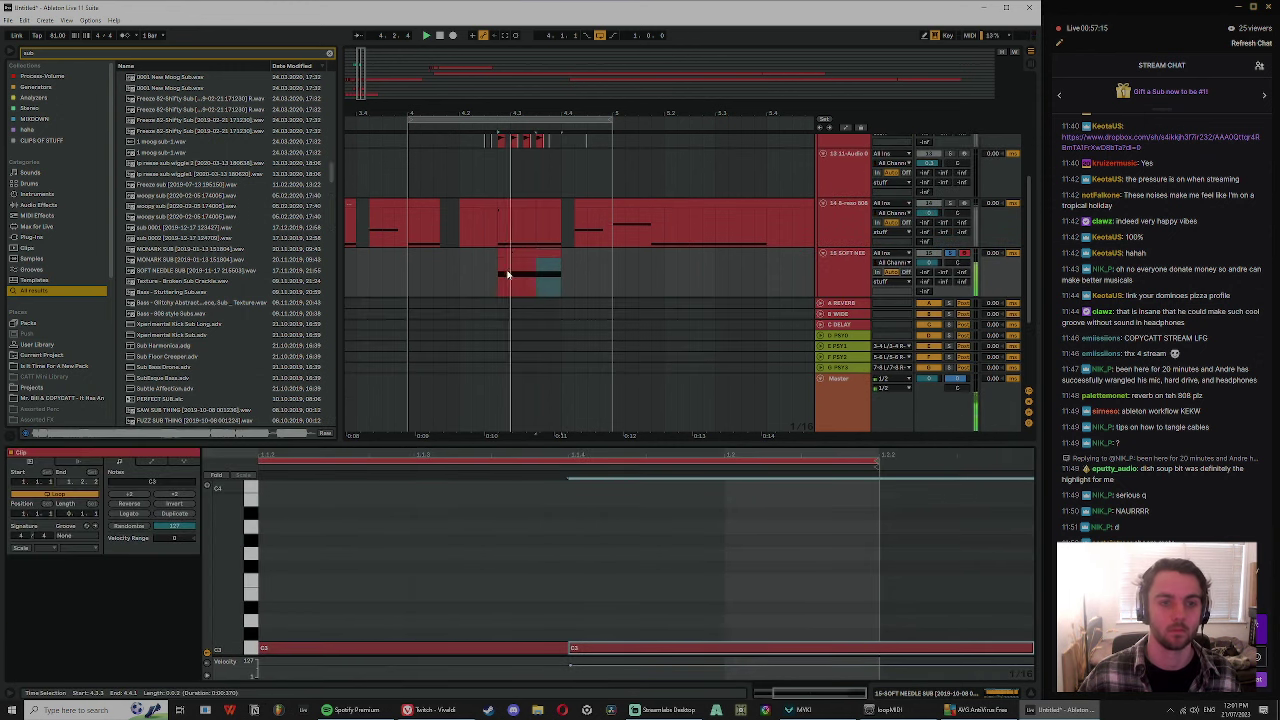
- Deactivate the 808 clips above the new sub notes and play the passage with the sub track unsoloed
{"action": "left_click_drag", "start_coordinate": [498, 222], "coordinate": [560, 215]}
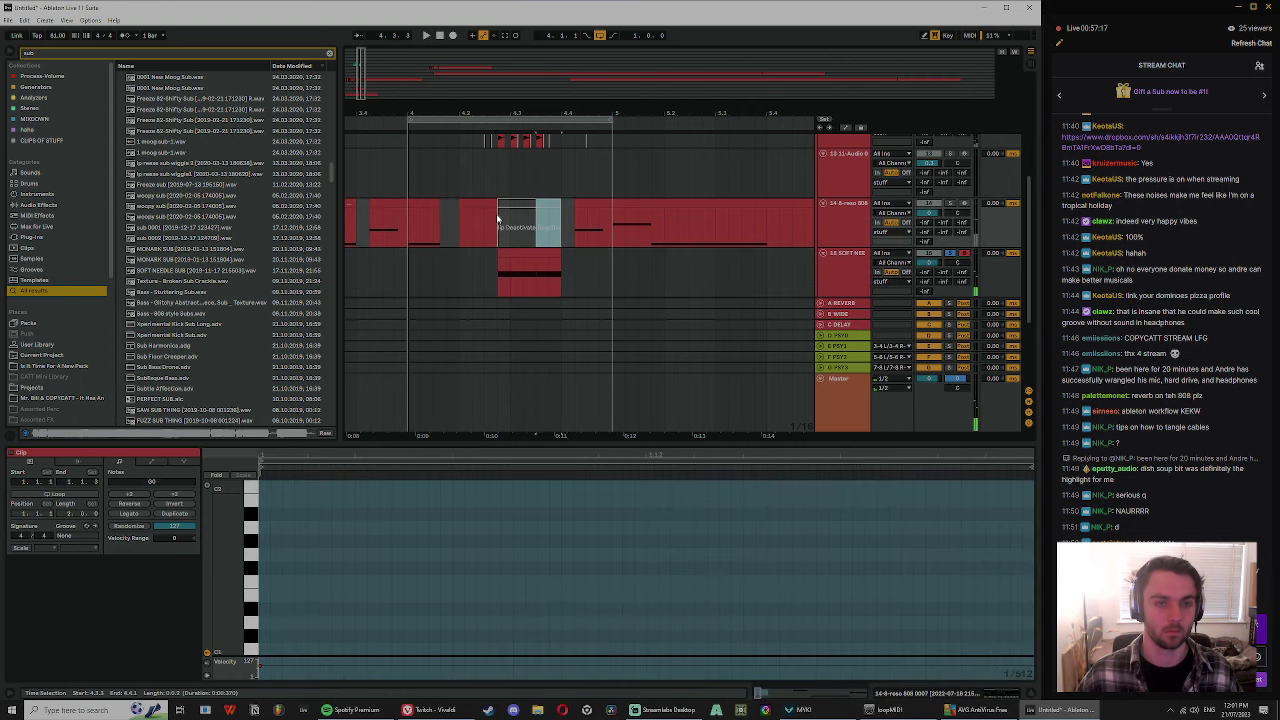
{"action": "key", "text": "0"}
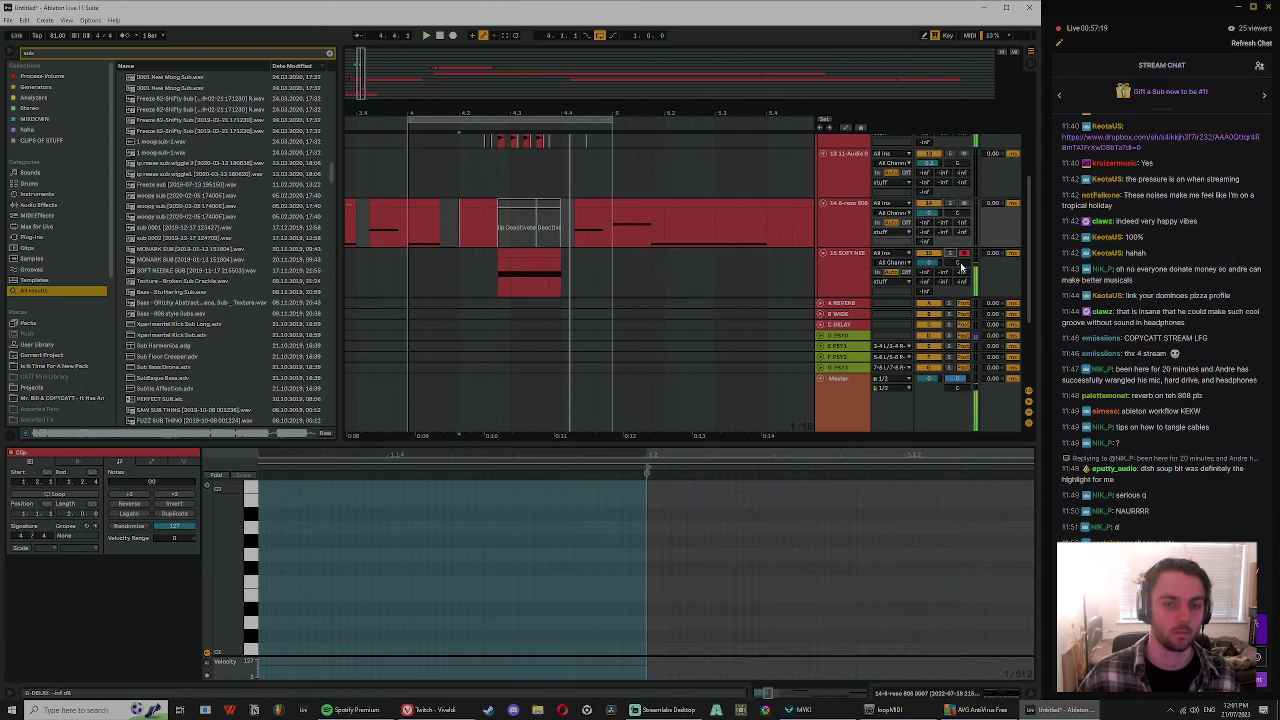
{"action": "left_click", "coordinate": [852, 274]}
{"action": "double_click", "coordinate": [852, 274]}
{"action": "left_click", "coordinate": [489, 296]}
{"action": "key", "text": "space"}
{"action": "key", "text": "space"}
{"action": "scroll", "coordinate": [528, 274], "scroll_direction": "up", "scroll_amount": 3}
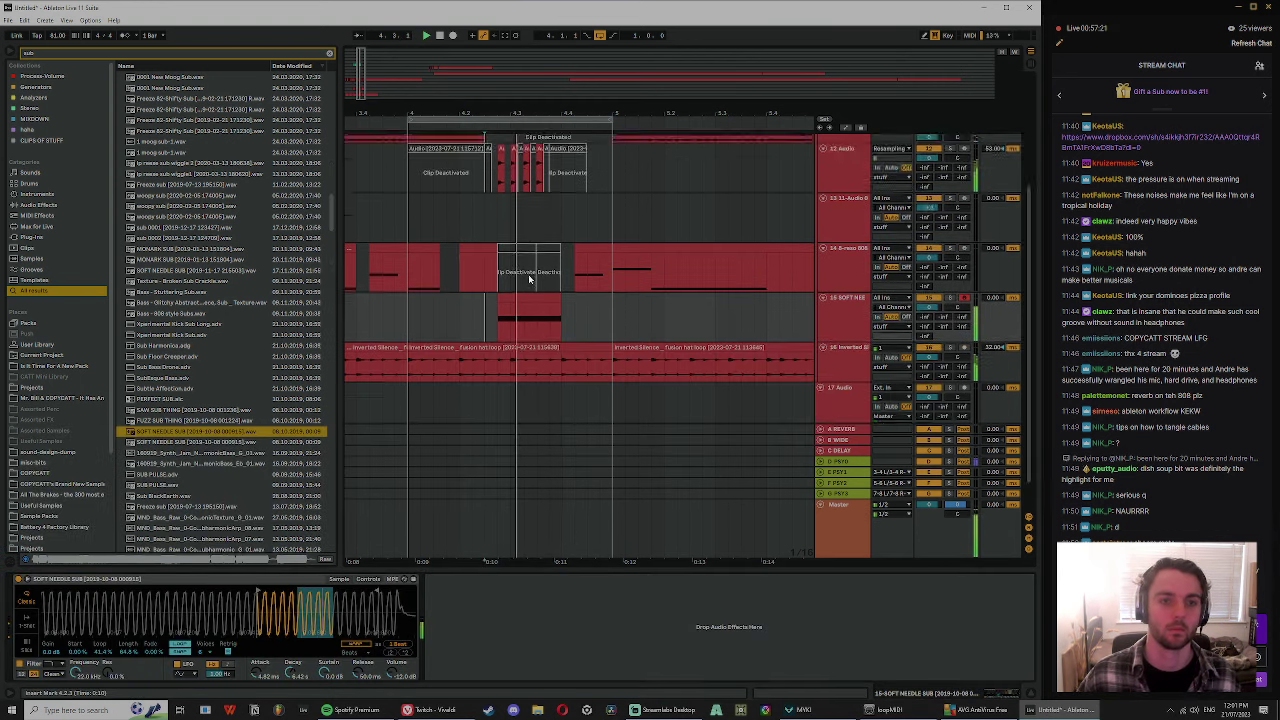
- Play the sub clip together with the chopped resampled hits on track 12 and examine that passage
{"action": "key", "text": "space"}
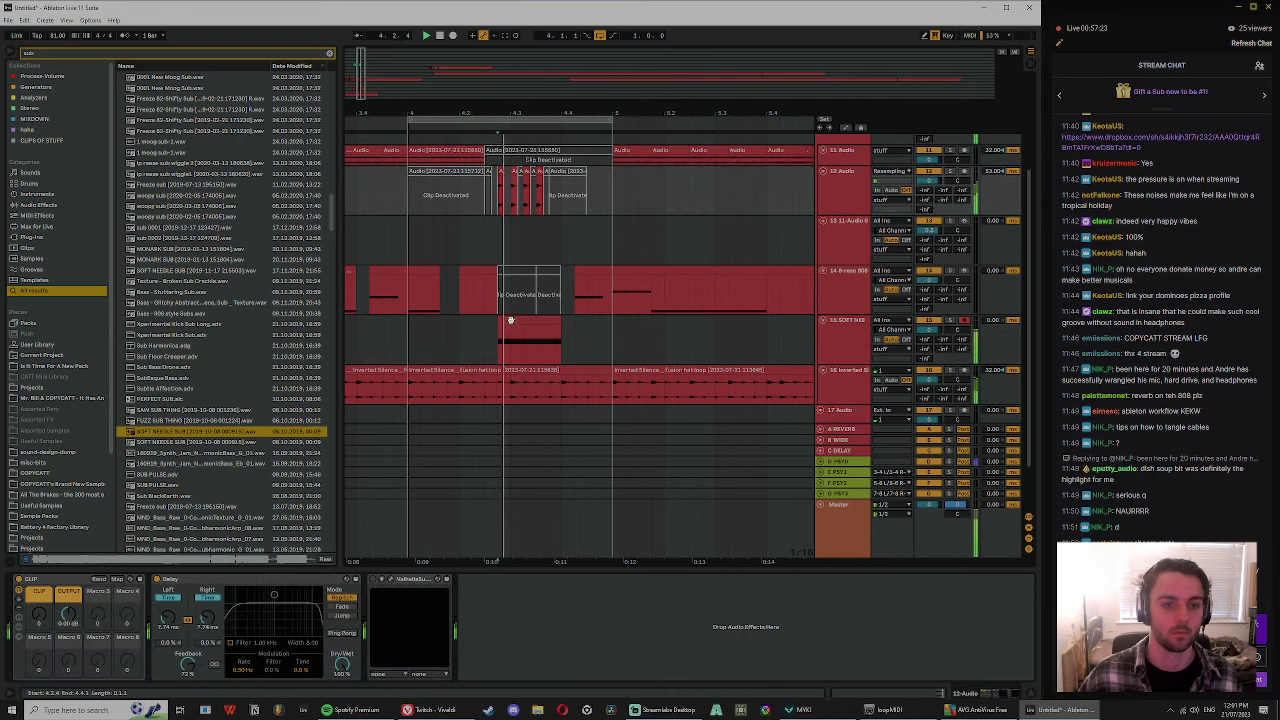
{"action": "left_click", "coordinate": [515, 325]}
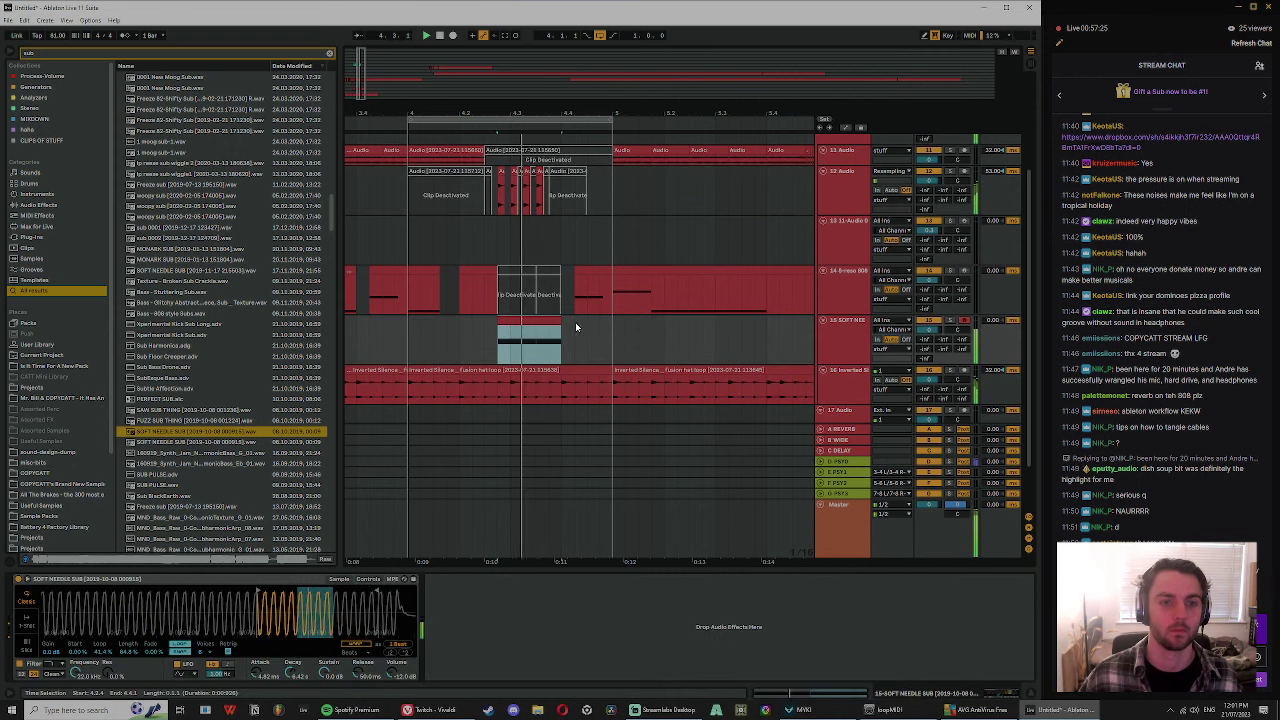
{"action": "left_click", "coordinate": [494, 187]}
{"action": "left_click", "coordinate": [502, 172]}
{"action": "key", "text": "space"}
{"action": "key", "text": "space"}
{"action": "key", "text": "space"}
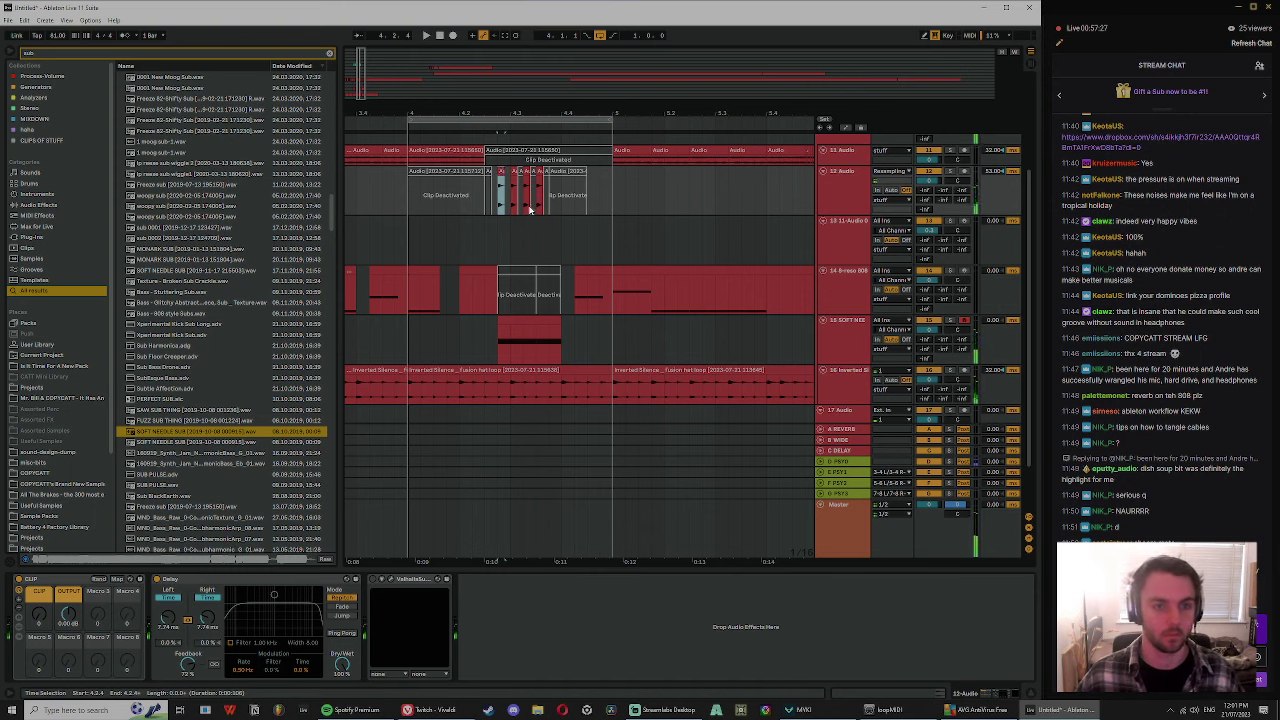
{"action": "scroll", "coordinate": [531, 212], "scroll_direction": "up", "scroll_amount": 1}
{"action": "left_click_drag", "start_coordinate": [541, 112], "coordinate": [541, 170]}
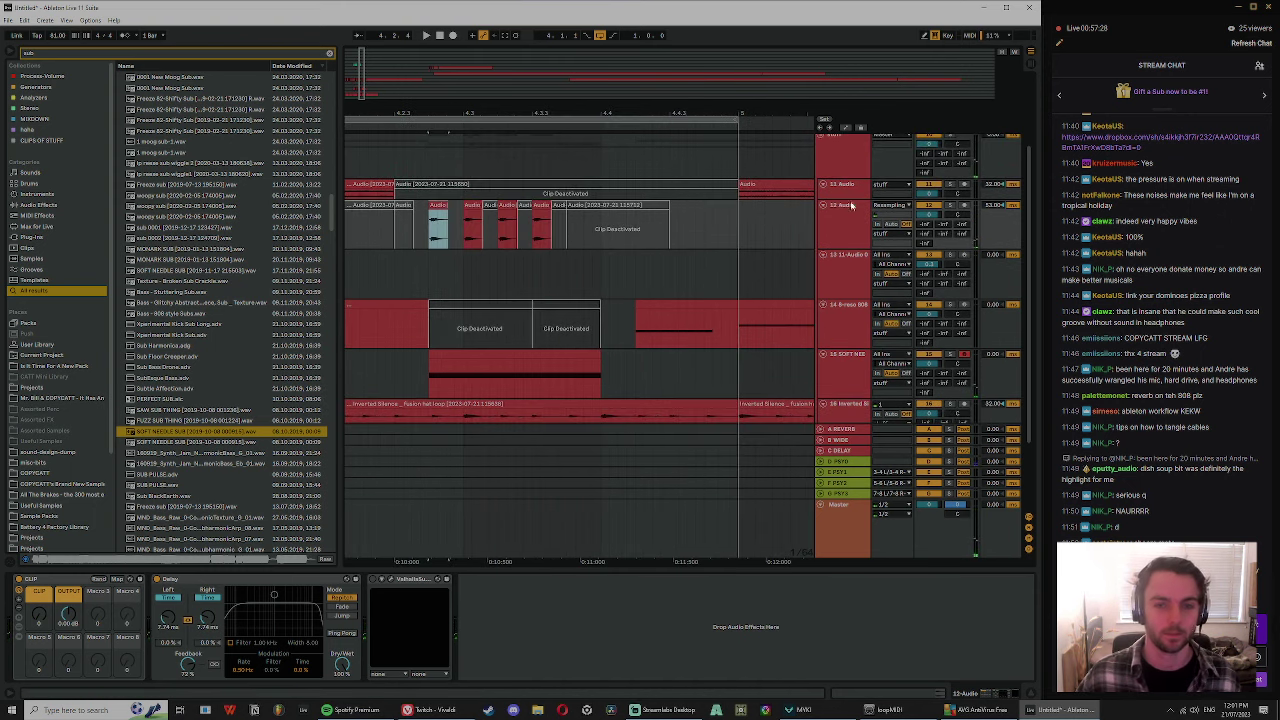
- Reactivate the audio clip at 4.2.3 on track 11, solo the track, and play the clip
{"action": "left_click", "coordinate": [445, 183]}
{"action": "key", "text": "space"}
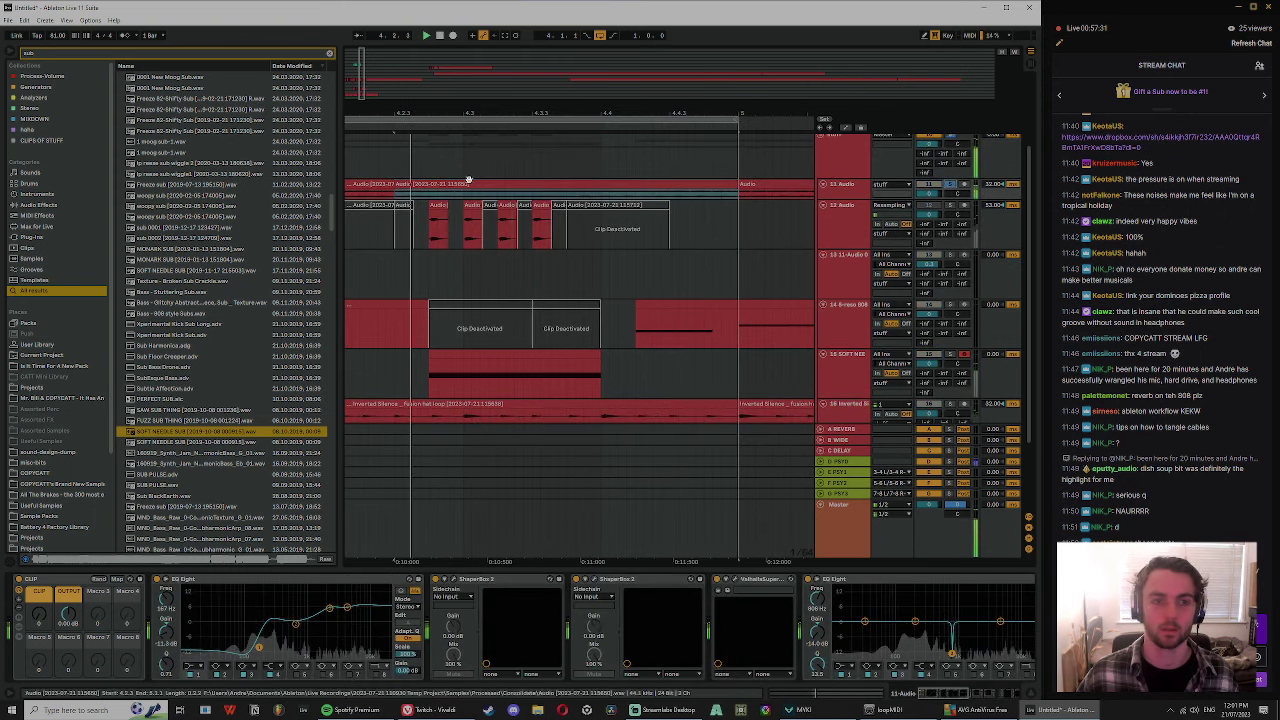
{"action": "key", "text": "space"}
- Try turning off Warp on the clip at 4.2.3 and moving its start to about 2.55 s
{"action": "double_click", "coordinate": [473, 184]}
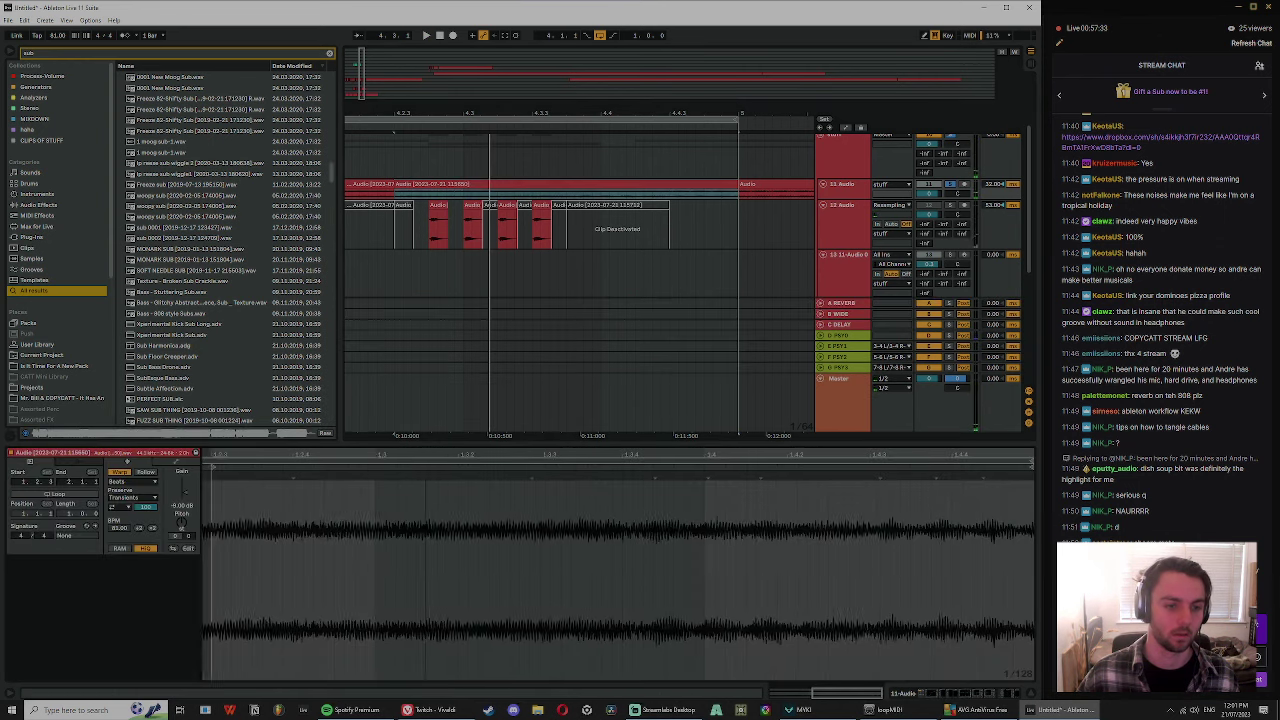
{"action": "left_click", "coordinate": [120, 471]}
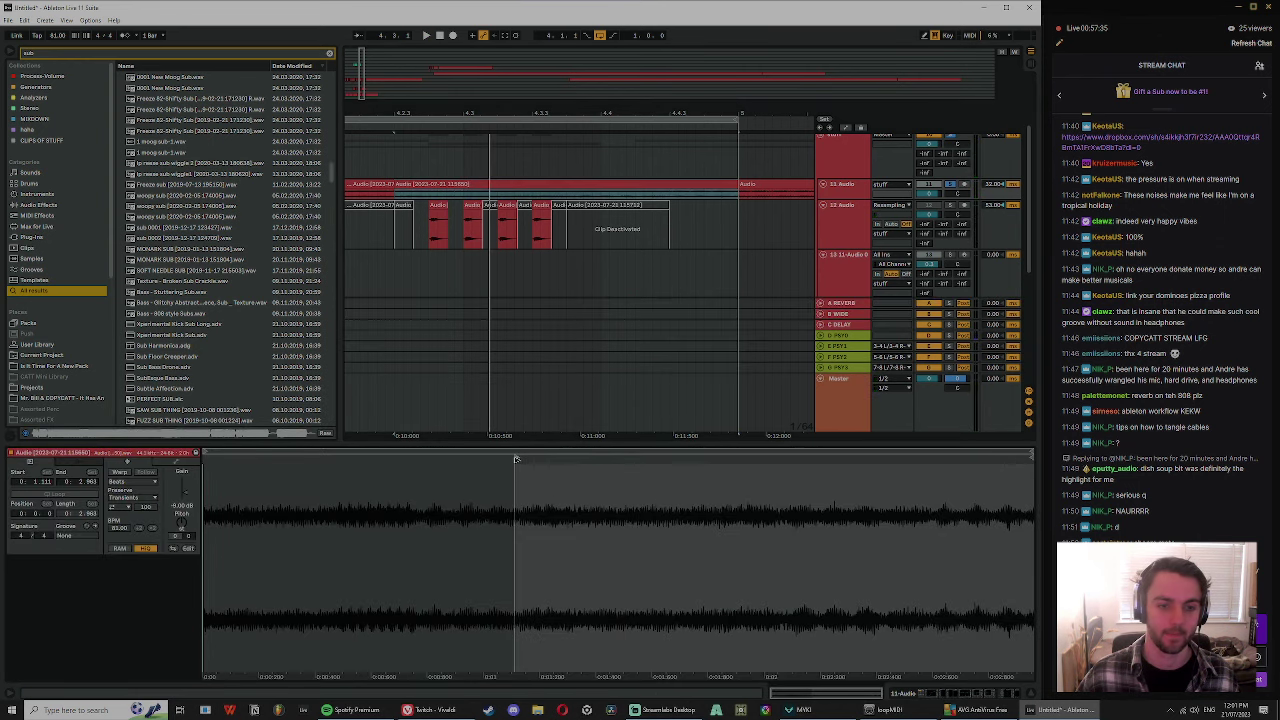
{"action": "left_click", "coordinate": [766, 460]}
{"action": "left_click", "coordinate": [923, 462]}
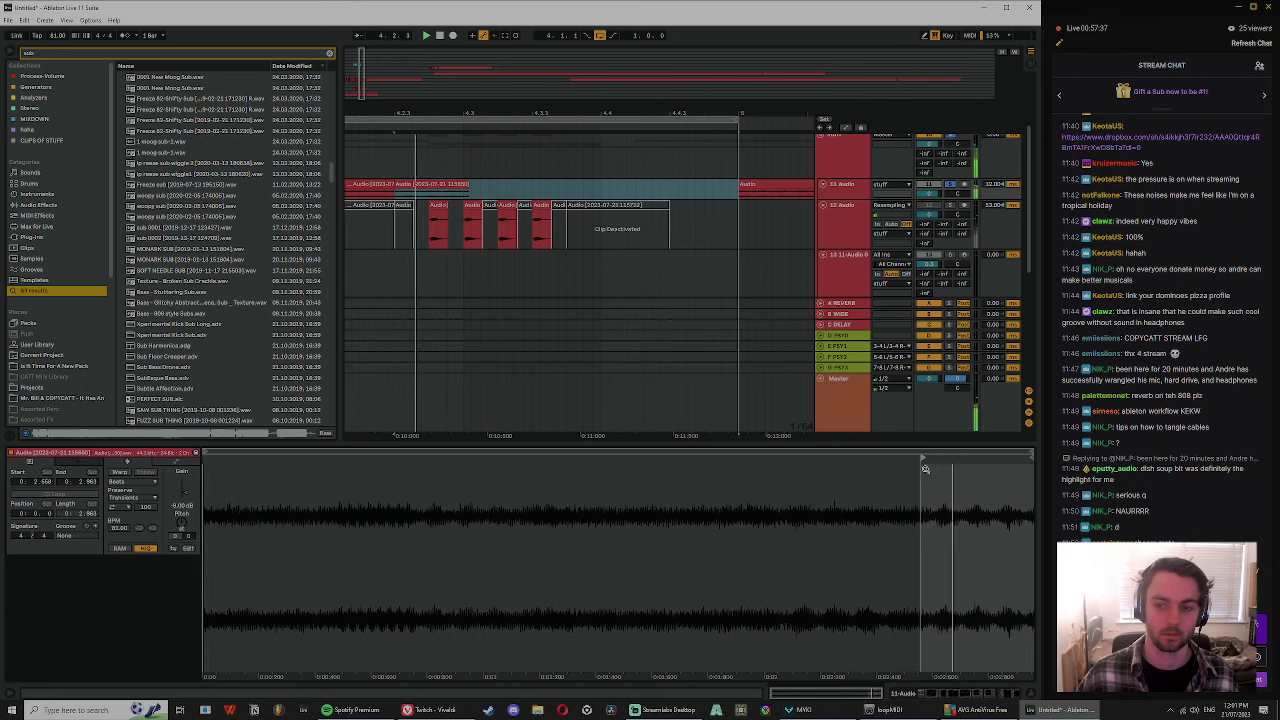
- Replace the clip at 4.2.3 on track 11 with a copy of the audio clip that follows bar 5
{"action": "left_click_drag", "start_coordinate": [586, 108], "coordinate": [588, 60]}
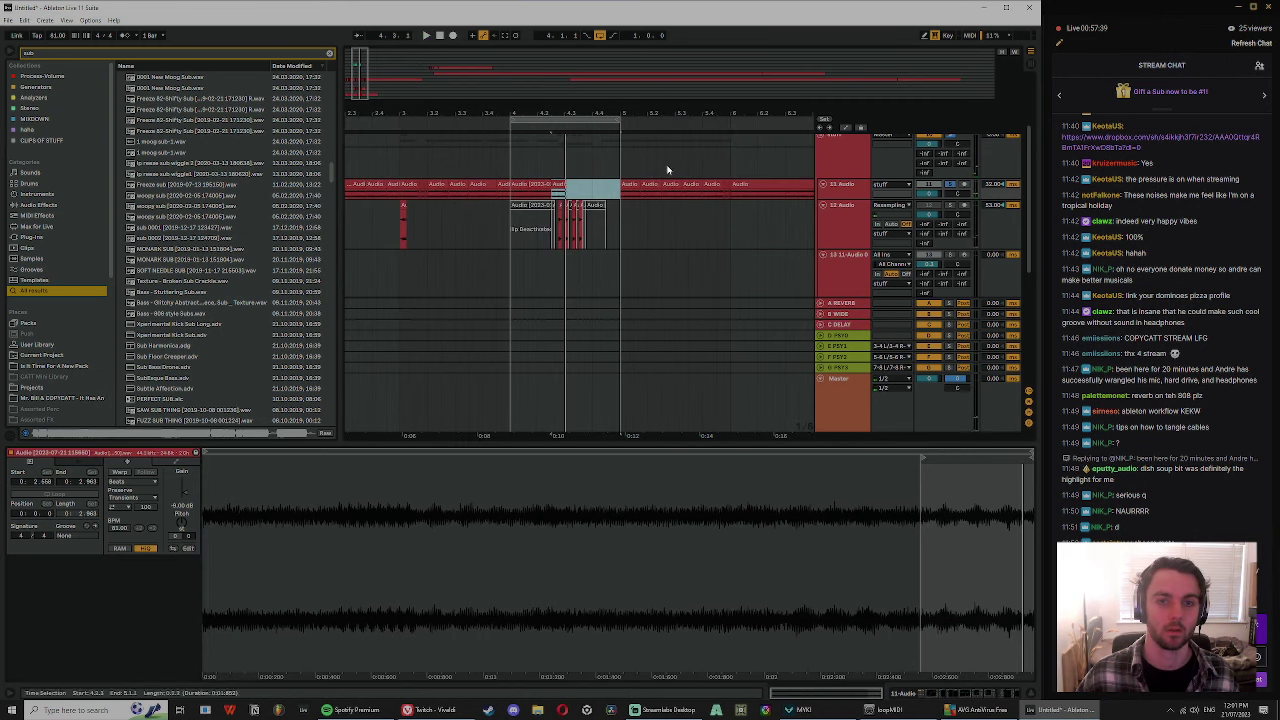
{"action": "left_click", "coordinate": [629, 184]}
{"action": "key", "text": "space"}
{"action": "left_click_drag", "start_coordinate": [629, 185], "coordinate": [560, 185]}
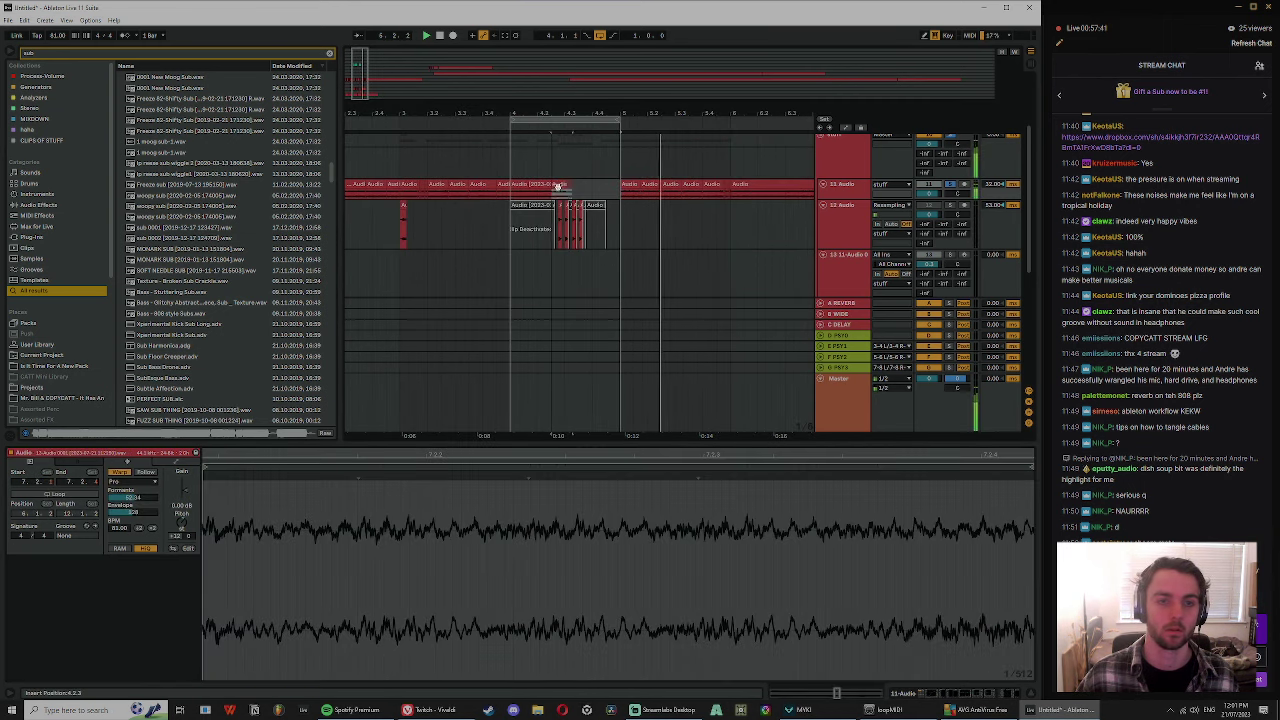
{"action": "key", "text": "space"}
{"action": "key", "text": "space"}
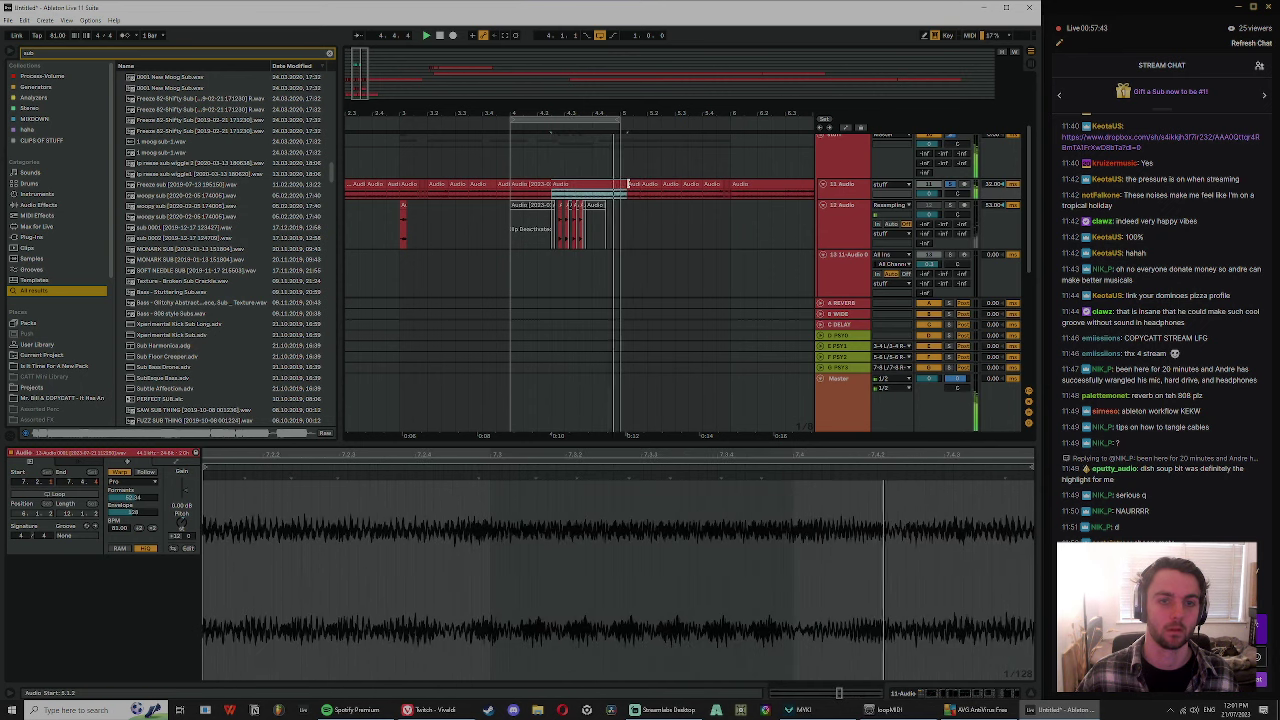
- Fit the copied clip to 4.2.3–5.1.1, enlarge the track 11 lane, and slip the audio inside the clip
{"action": "left_click", "coordinate": [619, 187]}
{"action": "left_click_drag", "start_coordinate": [572, 111], "coordinate": [573, 136]}
{"action": "key", "text": "space"}
{"action": "left_click", "coordinate": [555, 184]}
{"action": "key", "text": "space"}
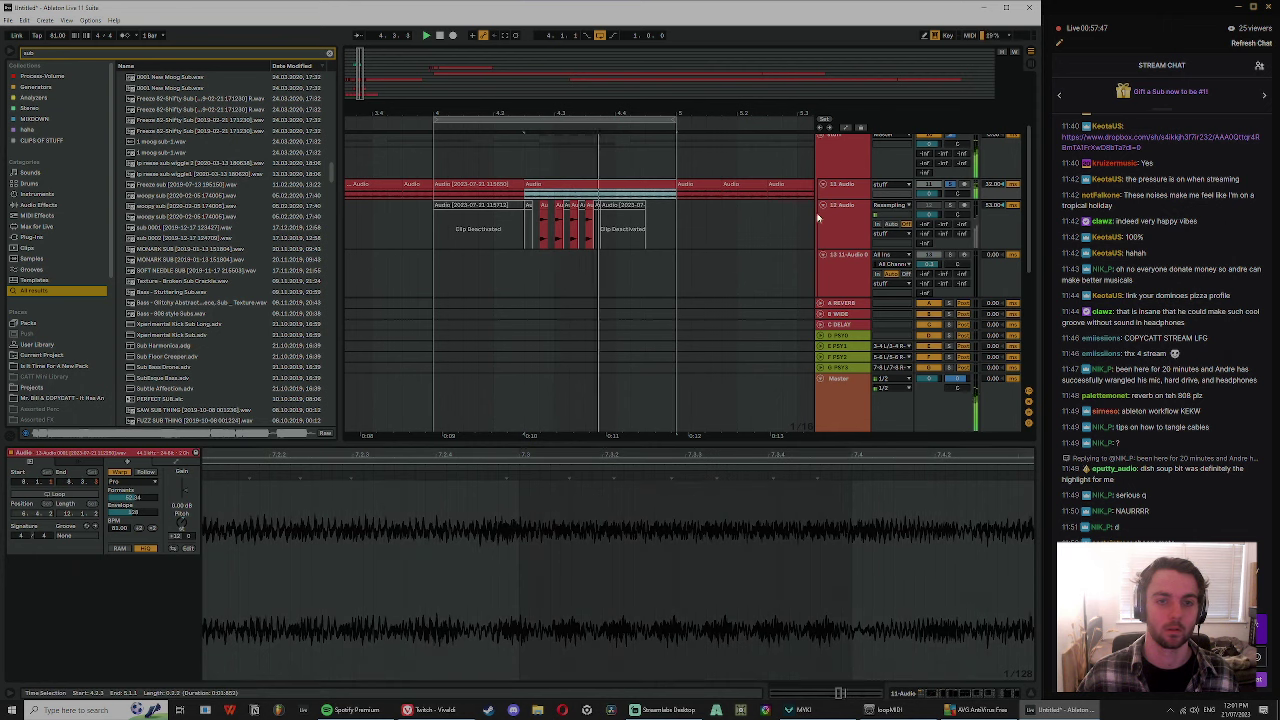
{"action": "left_click_drag", "start_coordinate": [856, 200], "coordinate": [858, 320]}
{"action": "mouse_move", "coordinate": [622, 243]}
{"action": "left_mouse_down"}
{"action": "mouse_move", "coordinate": [580, 268]}
{"action": "mouse_move", "coordinate": [598, 257]}
{"action": "mouse_move", "coordinate": [646, 278]}
{"action": "mouse_move", "coordinate": [632, 265]}
{"action": "left_mouse_up"}
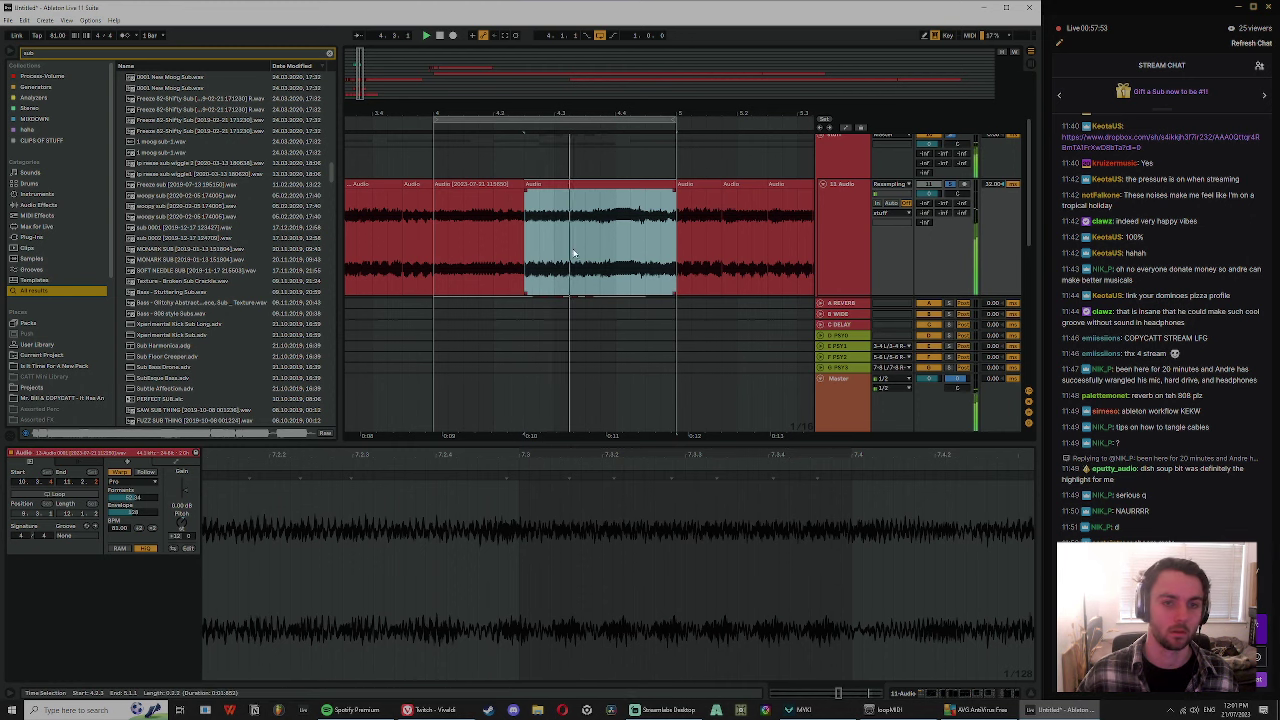
- Split the clip at 4.2.3 one beat in and duplicate its first beat directly after it
{"action": "left_click", "coordinate": [571, 246]}
{"action": "left_click", "coordinate": [583, 241]}
{"action": "key", "text": "ctrl+e"}
{"action": "left_click", "coordinate": [557, 184]}
{"action": "key", "text": "ctrl+d"}
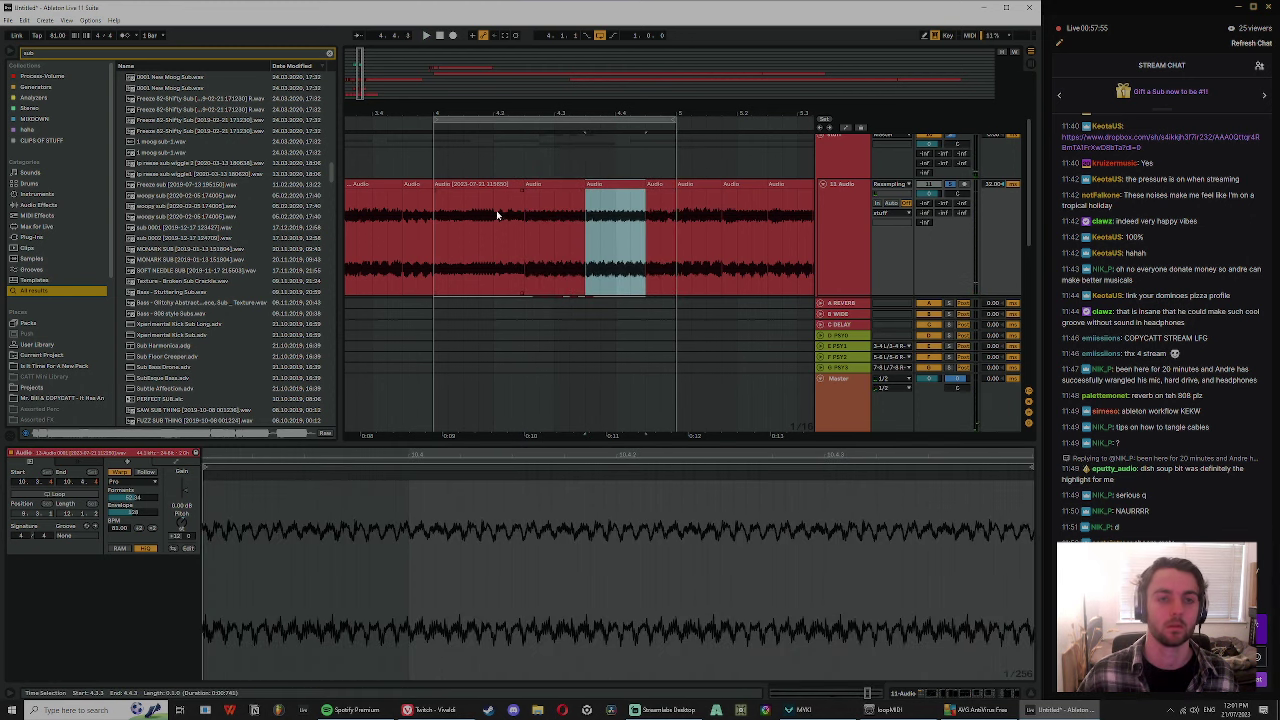
- Duplicate the two-beat time range from 4.2 to 4.4 twice, extending the loop to two bars
{"action": "left_click", "coordinate": [496, 216]}
{"action": "left_click", "coordinate": [613, 226], "text": "shift"}
{"action": "key", "text": "ctrl+d"}
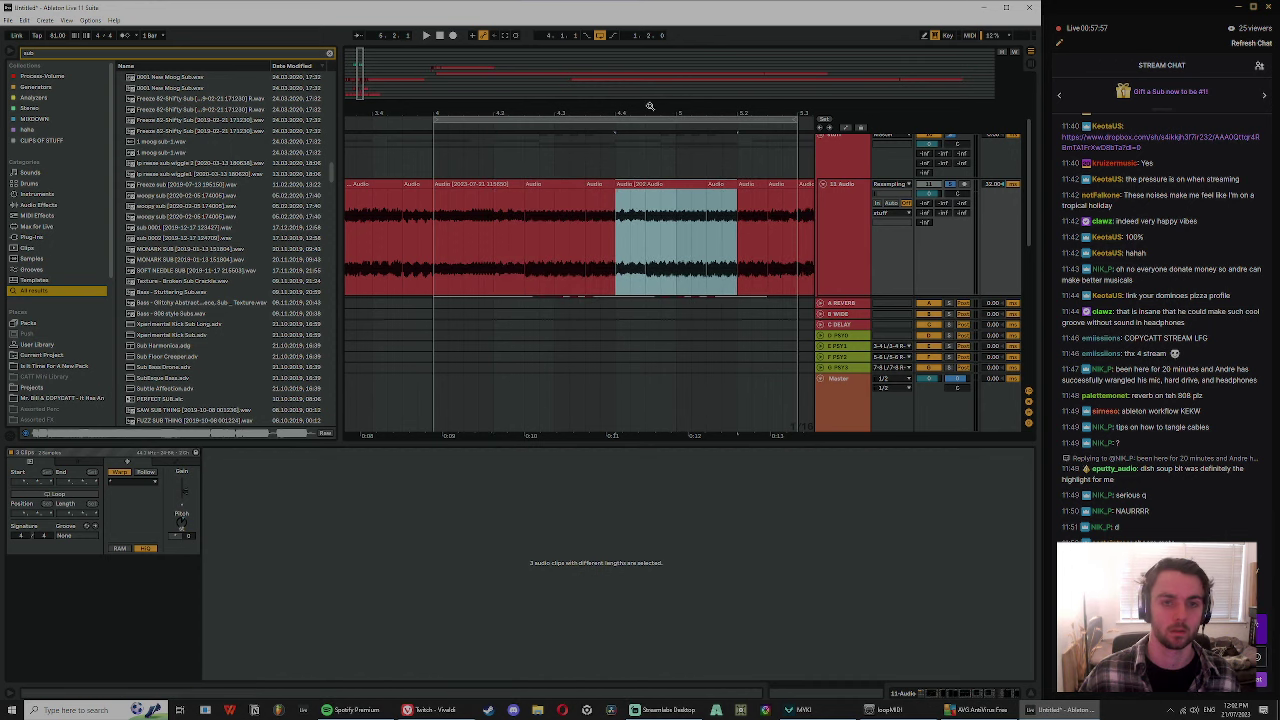
{"action": "key", "text": "ctrl+d"}
- Play the extended loop with track 11 unsoloed and listen to it from several positions in the arrangement
{"action": "left_click", "coordinate": [568, 226]}
{"action": "key", "text": "space"}
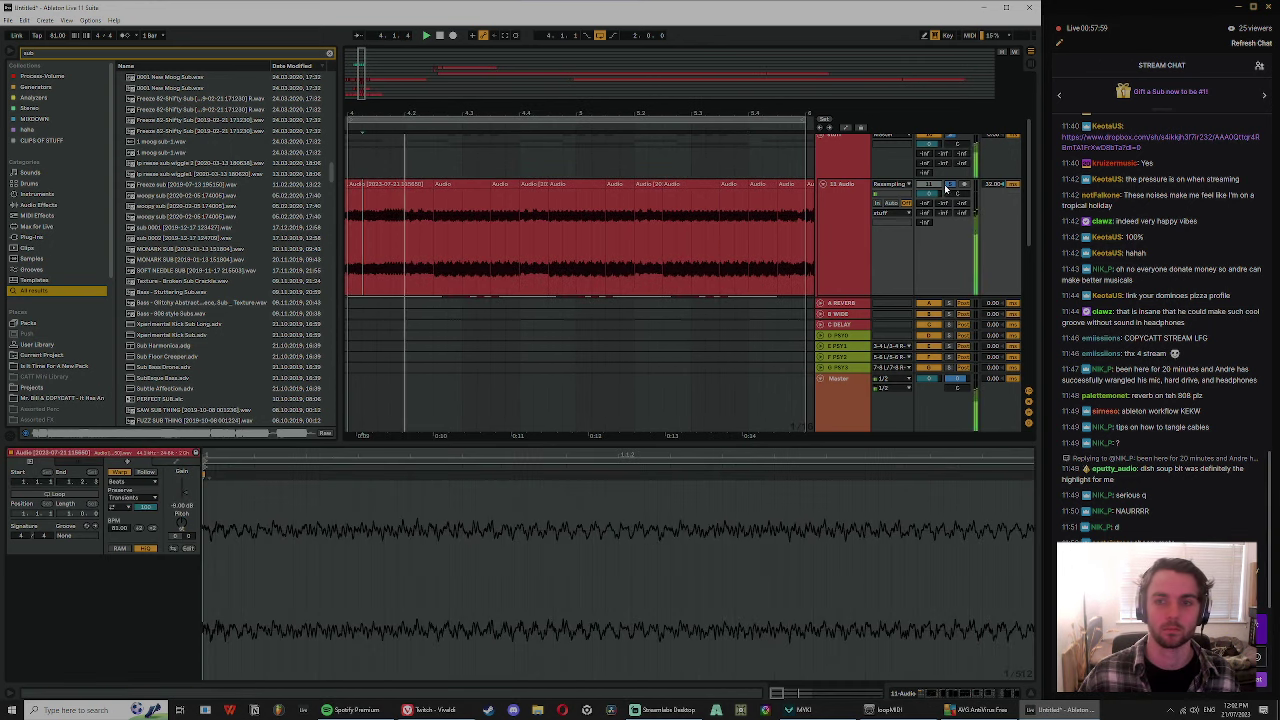
{"action": "left_click_drag", "start_coordinate": [540, 109], "coordinate": [538, 109]}
{"action": "key", "text": "XF86AudioRaiseVolume"}
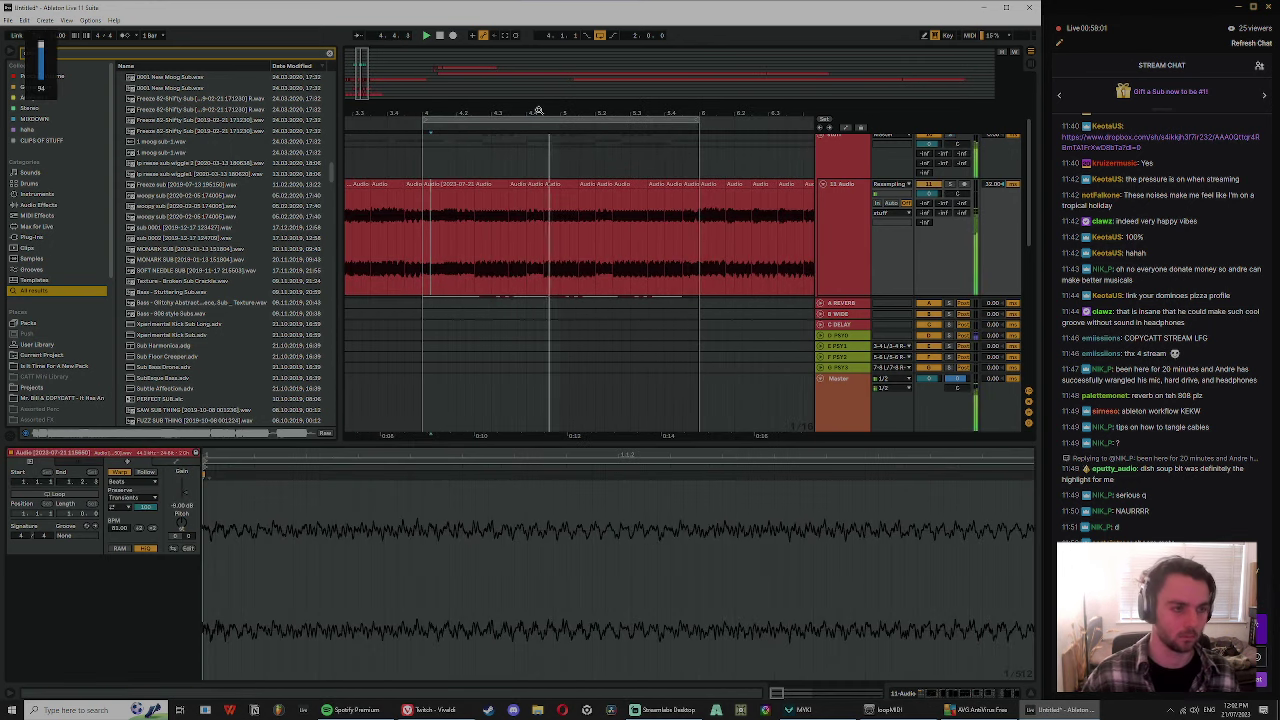
{"action": "left_click", "coordinate": [688, 268]}
{"action": "mouse_move", "coordinate": [682, 112]}
{"action": "left_mouse_down"}
{"action": "mouse_move", "coordinate": [680, 123]}
{"action": "mouse_move", "coordinate": [698, 98]}
{"action": "left_mouse_up"}
{"action": "left_click", "coordinate": [658, 213]}
{"action": "left_click", "coordinate": [567, 161]}
{"action": "left_click_drag", "start_coordinate": [577, 106], "coordinate": [477, 163]}
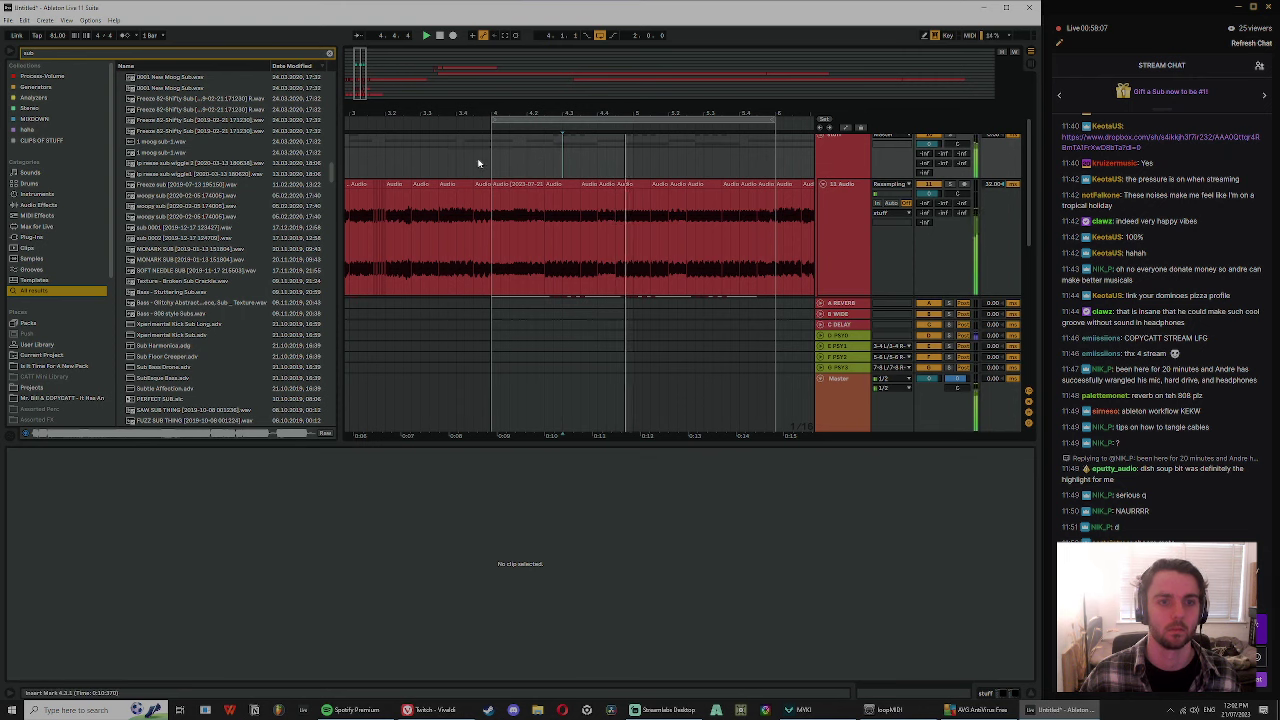
- Inspect the chopped hits on track 12 and replay the loop from several positions
{"action": "scroll", "coordinate": [751, 229], "scroll_direction": "down", "scroll_amount": 2}
{"action": "left_click", "coordinate": [535, 235]}
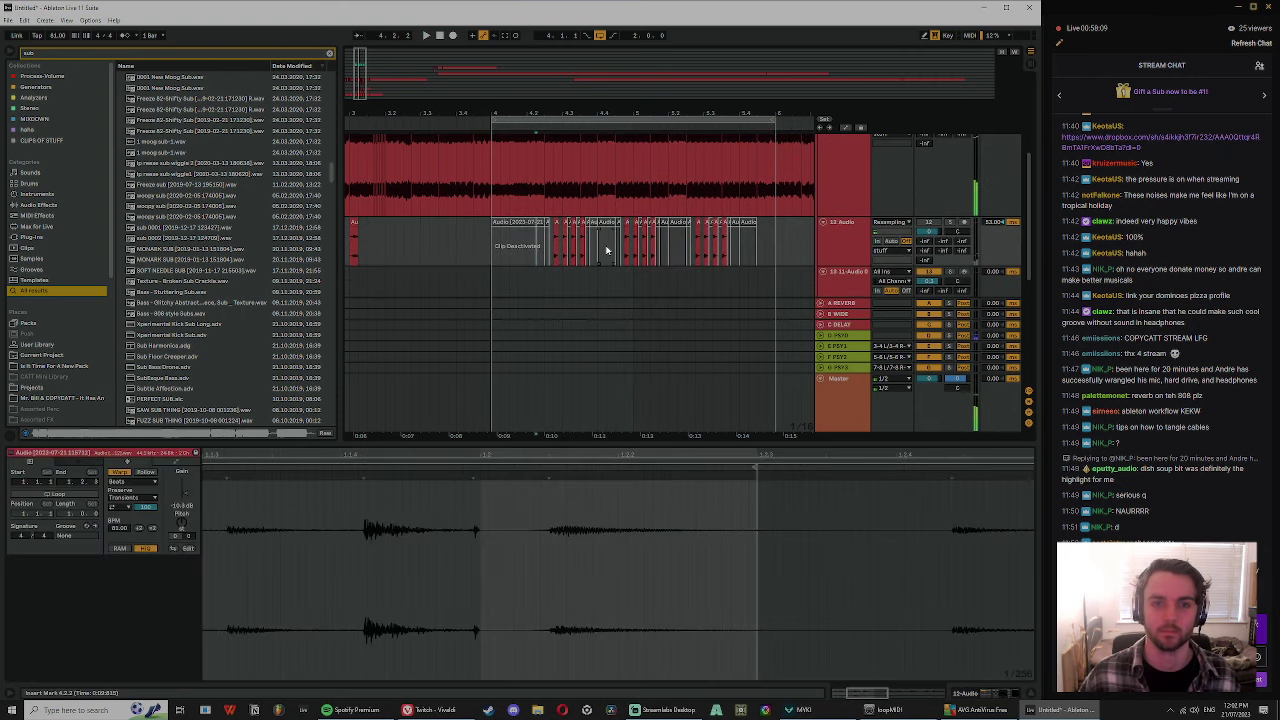
{"action": "left_click", "coordinate": [550, 238]}
{"action": "scroll", "coordinate": [873, 275], "scroll_direction": "down", "scroll_amount": 1}
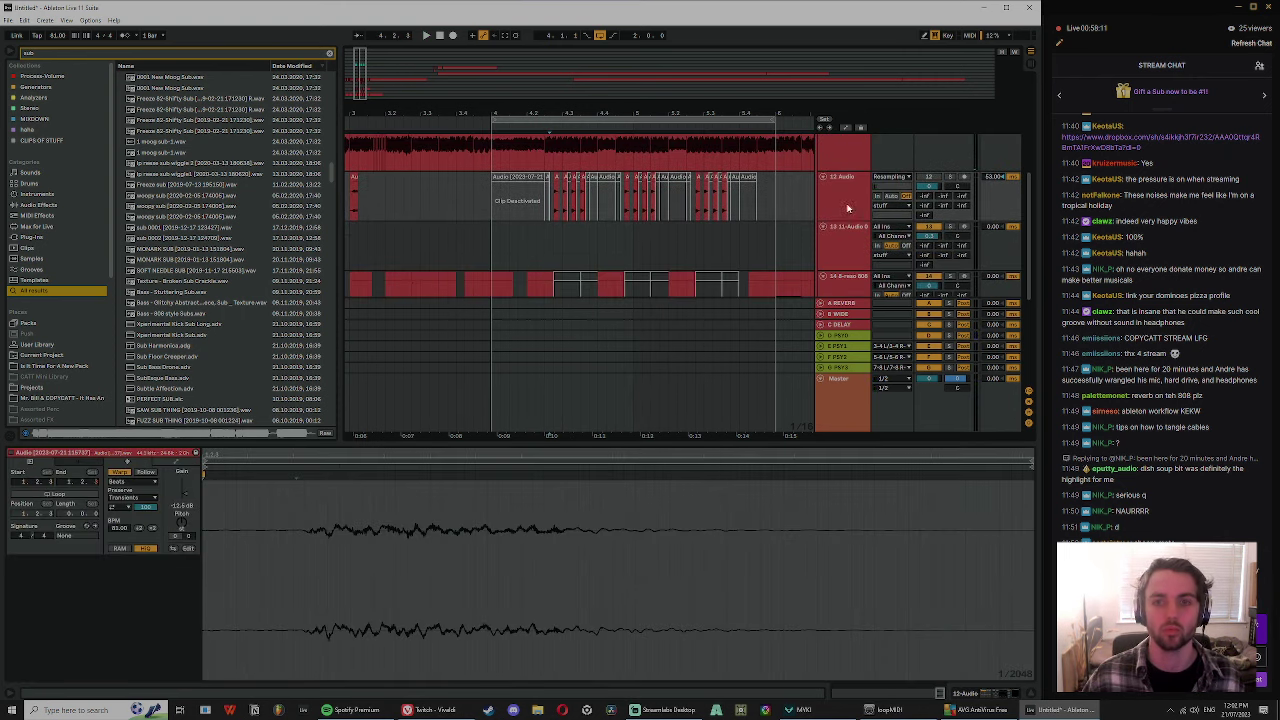
{"action": "left_click", "coordinate": [848, 208]}
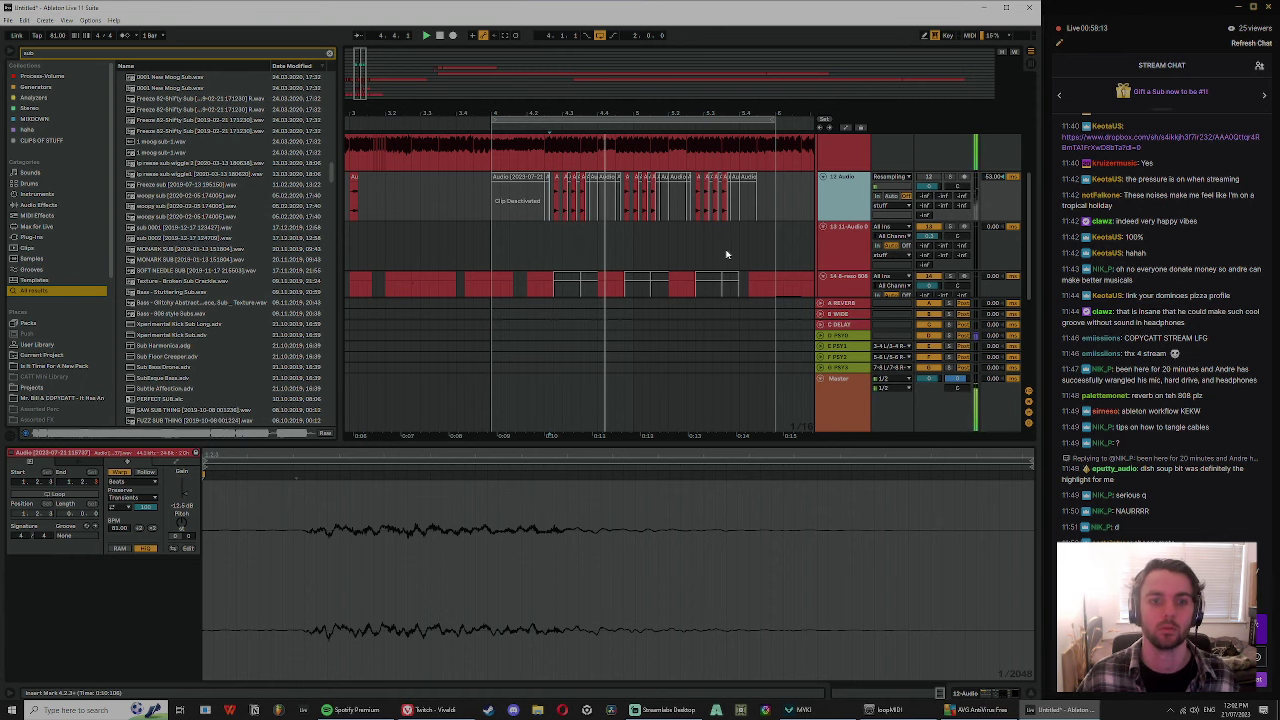
{"action": "scroll", "coordinate": [742, 230], "scroll_direction": "up", "scroll_amount": 1}
{"action": "left_click_drag", "start_coordinate": [572, 118], "coordinate": [572, 140]}
{"action": "key", "text": "space"}
{"action": "left_click", "coordinate": [540, 198]}
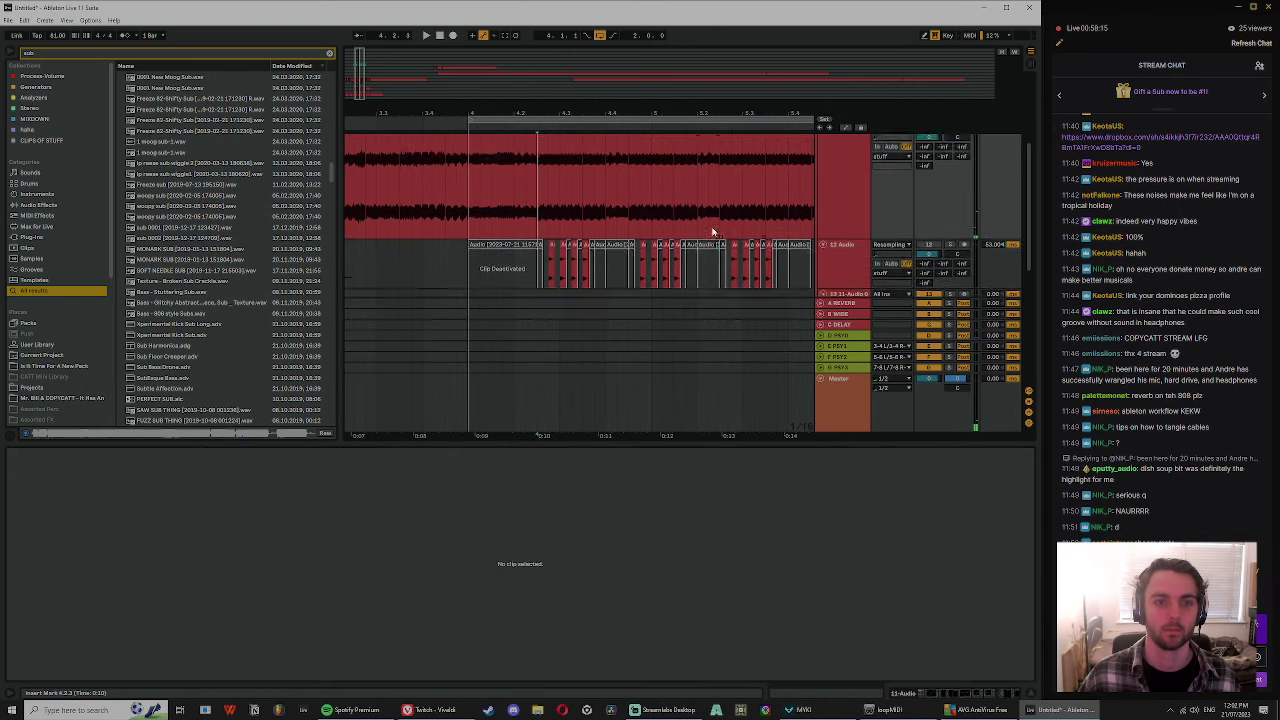
- Solo track 11, show its device chain, and play the loop
{"action": "scroll", "coordinate": [711, 231], "scroll_direction": "up", "scroll_amount": 1}
{"action": "double_click", "coordinate": [842, 216]}
{"action": "key", "text": "space"}
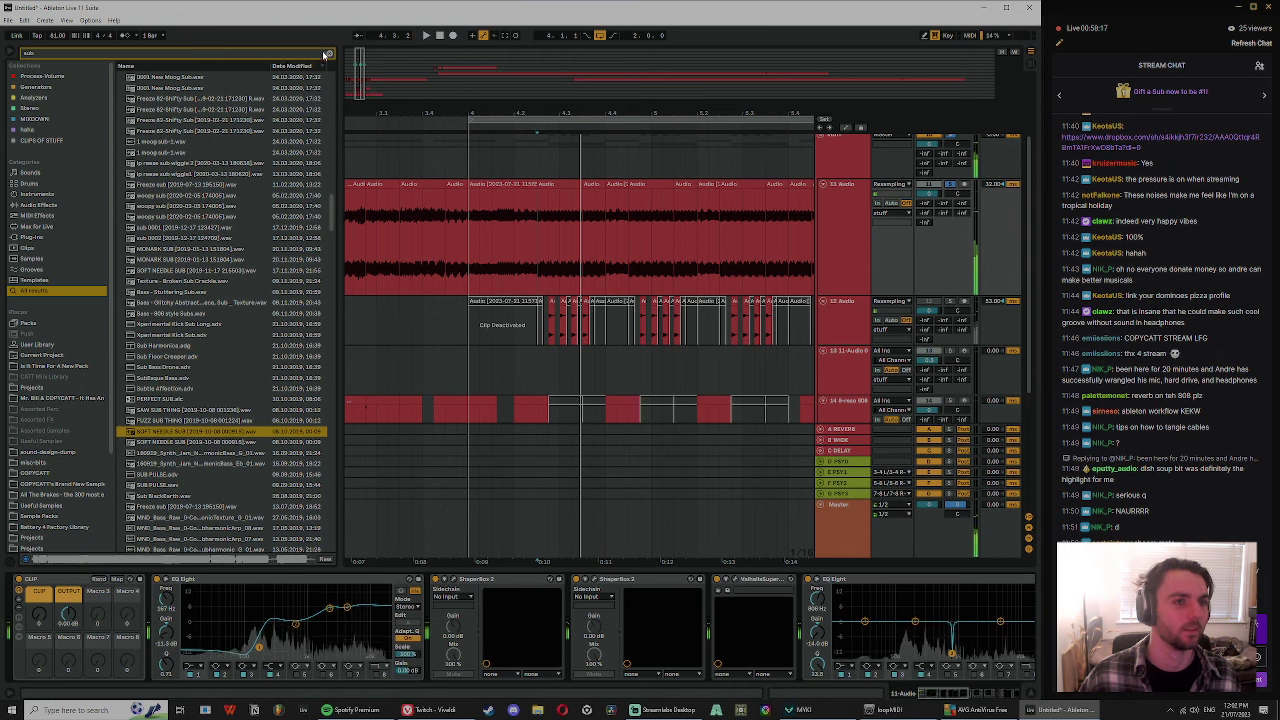
- Clear the sample search, find MRingModulator among the plug-ins, and load it at the end of track 11's device chain
{"action": "left_click", "coordinate": [329, 53]}
{"action": "left_click", "coordinate": [68, 77]}
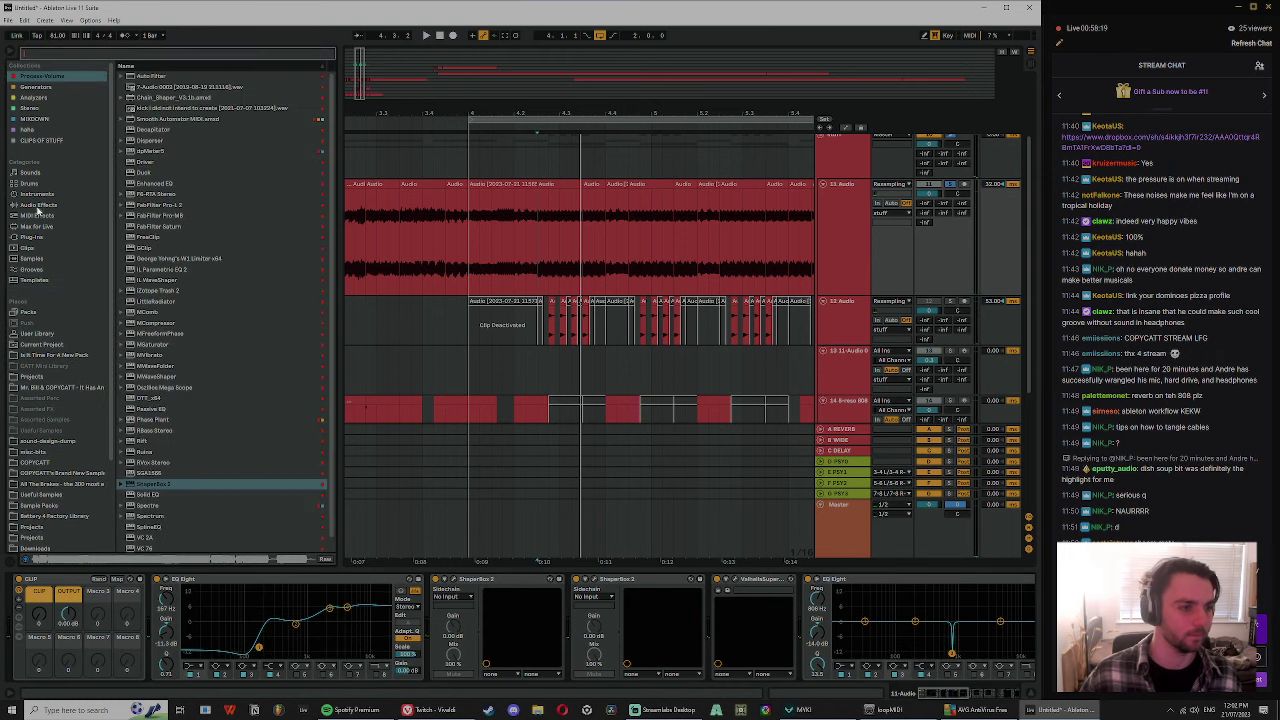
{"action": "left_click", "coordinate": [34, 237]}
{"action": "left_click", "coordinate": [55, 54]}
{"action": "type", "text": "mrh"}
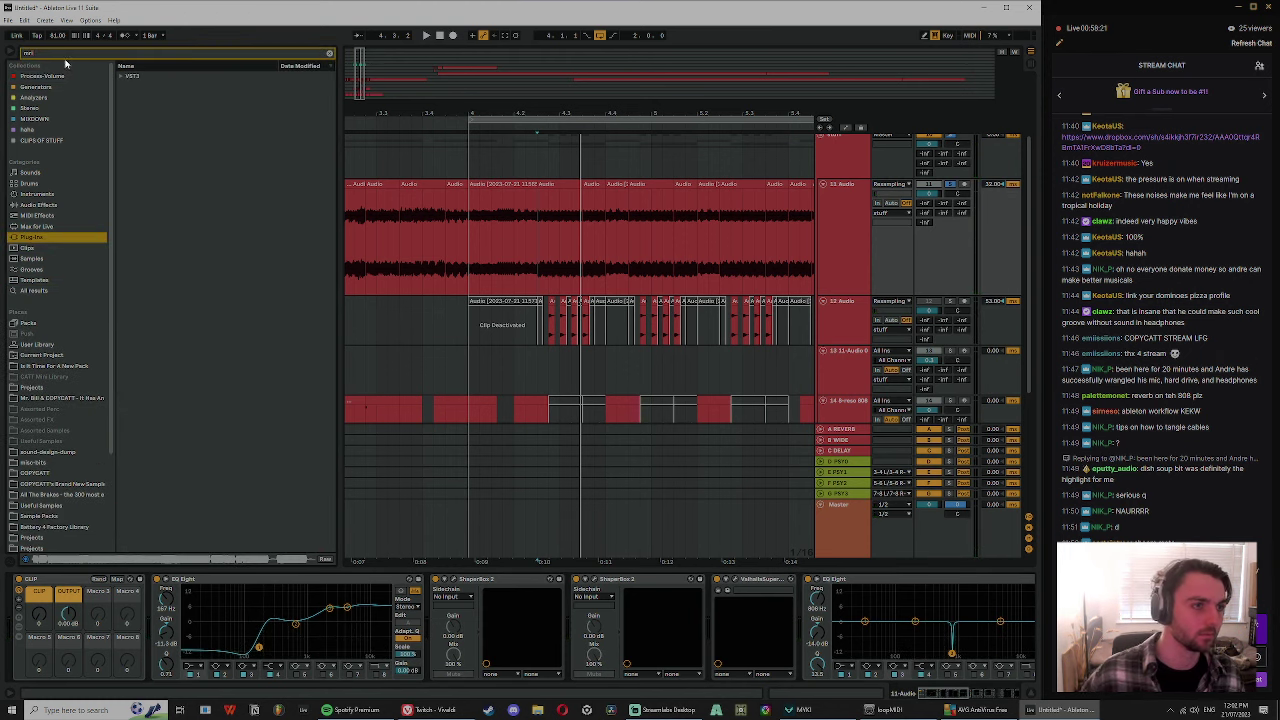
{"action": "left_click", "coordinate": [123, 77]}
{"action": "left_click", "coordinate": [128, 87]}
{"action": "left_click", "coordinate": [160, 97]}
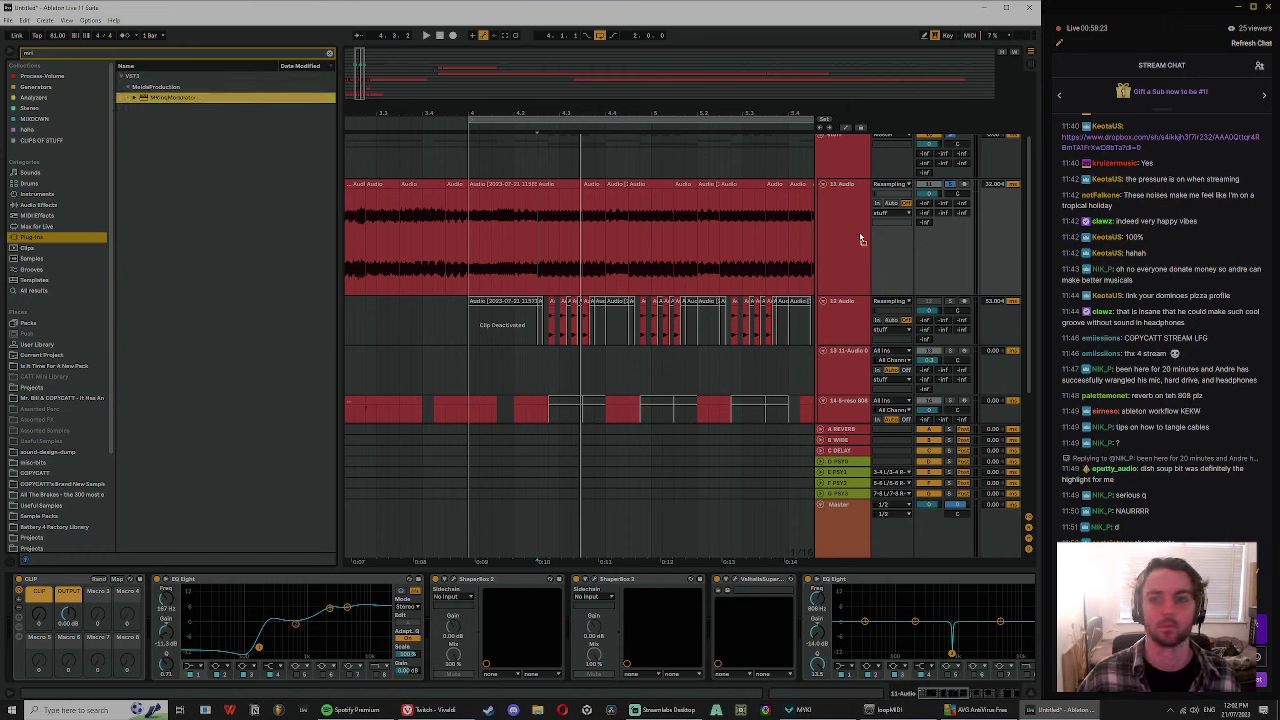
{"action": "left_click_drag", "start_coordinate": [871, 229], "coordinate": [871, 229]}
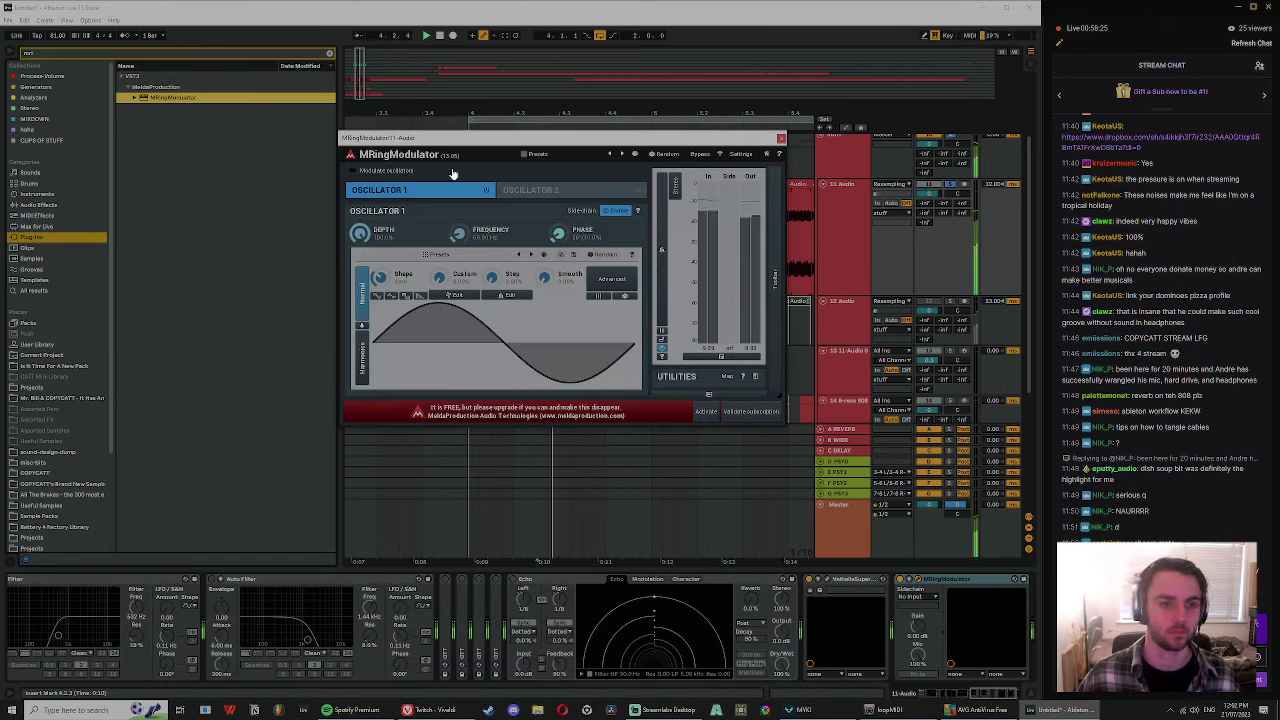
- Side-chain MRingModulator's oscillator 1 from the SOFT NEEDLE SUB track, adjust its depth and frequency, and close the plug-in window
{"action": "left_click", "coordinate": [487, 191]}
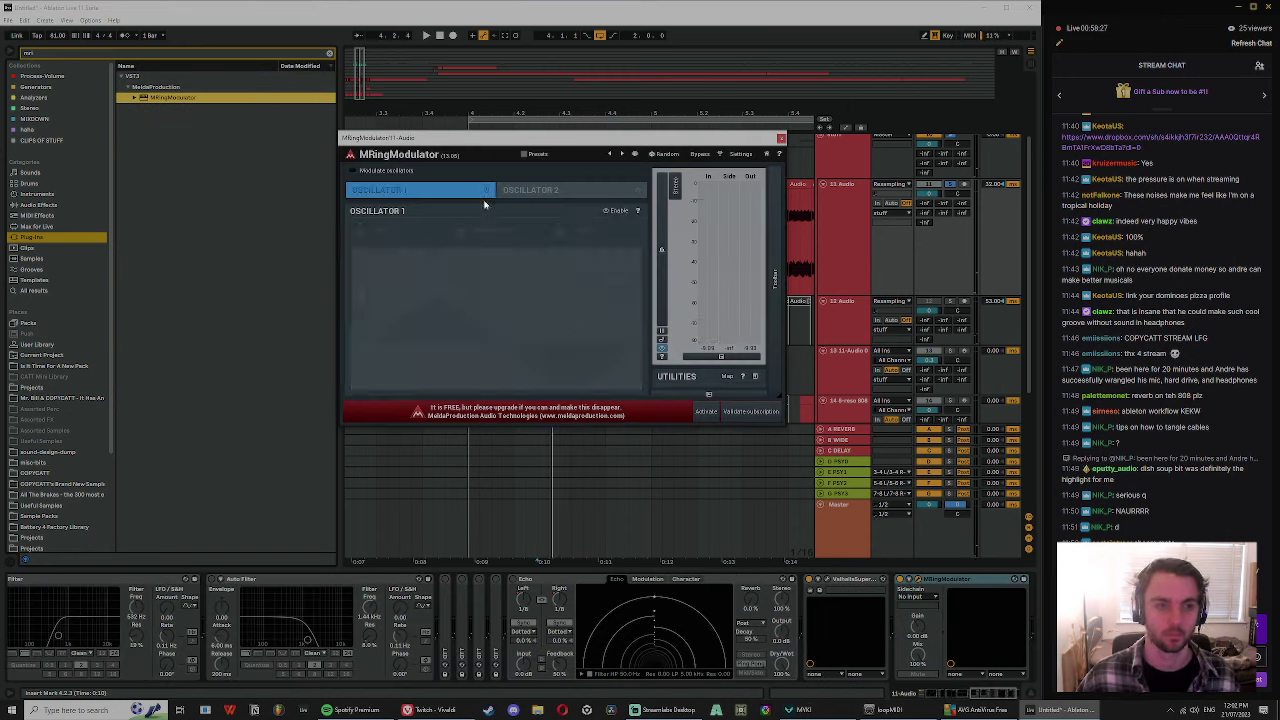
{"action": "left_click", "coordinate": [487, 191]}
{"action": "left_click", "coordinate": [917, 597]}
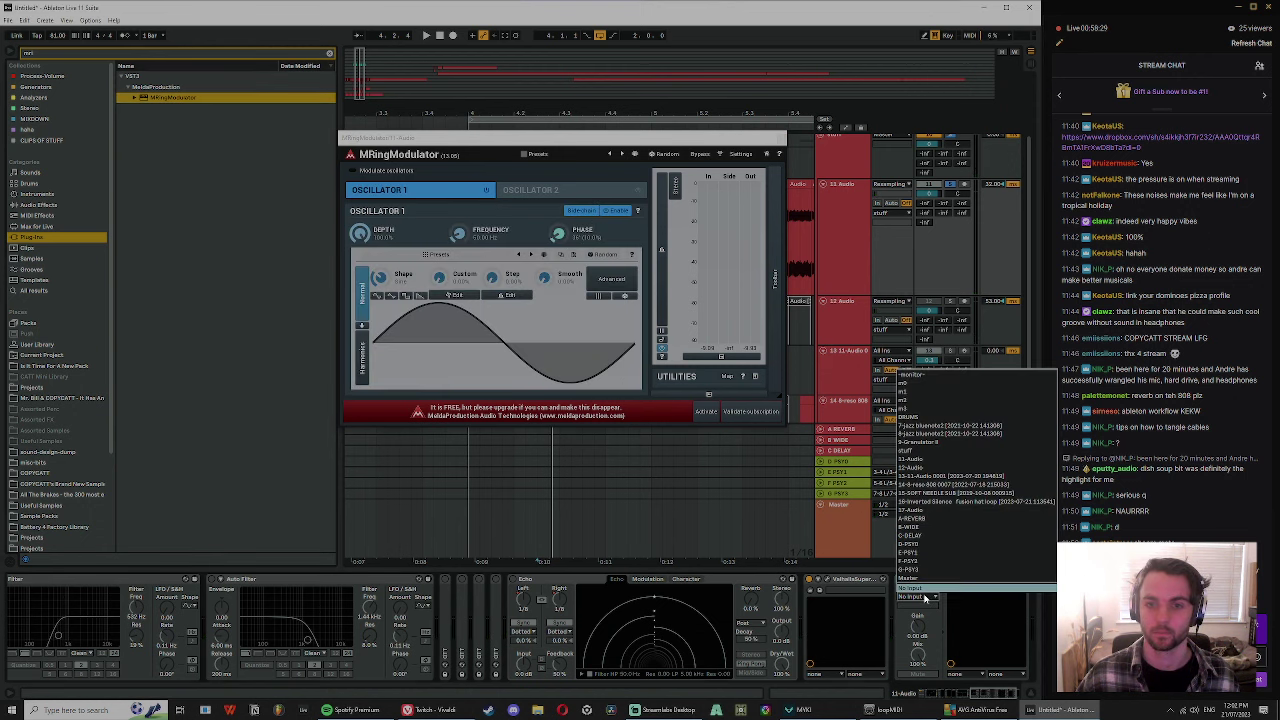
{"action": "left_click", "coordinate": [950, 493]}
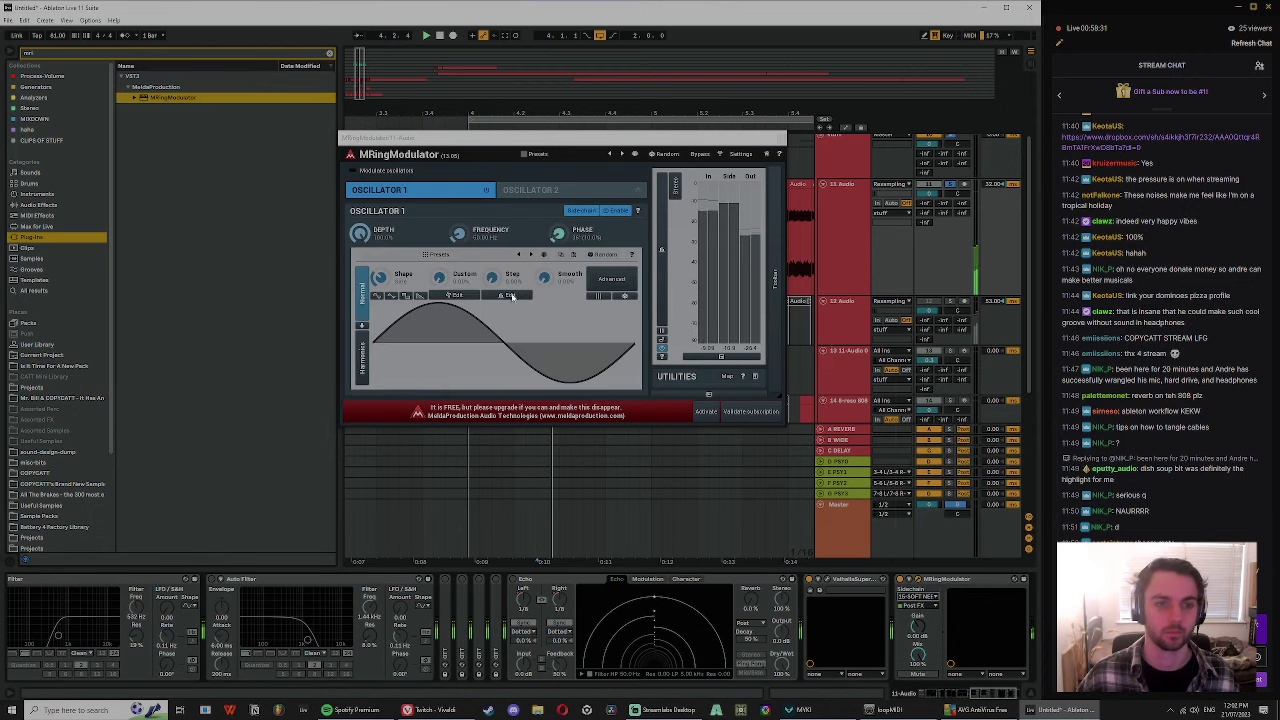
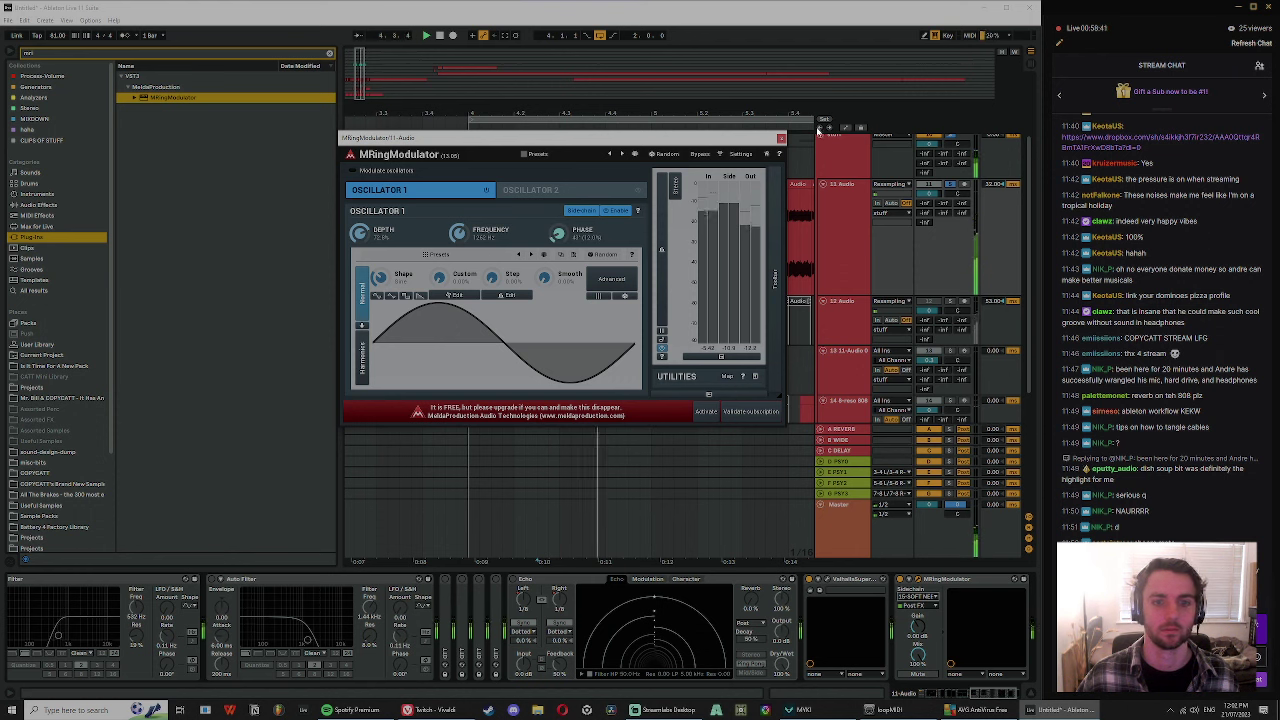
{"action": "left_click", "coordinate": [781, 138]}
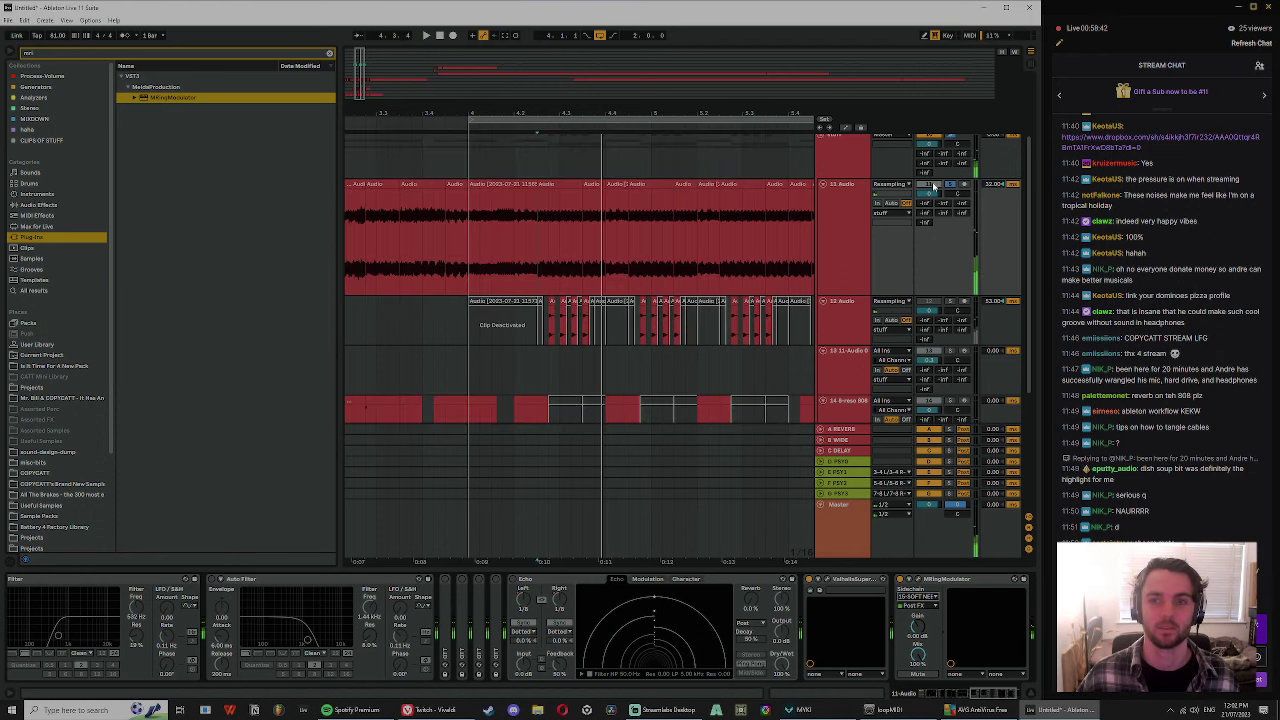
- Unsolo track 11, play the loop, and open the Controls page of the SOFT NEEDLE SUB sampler
{"action": "left_click", "coordinate": [594, 185]}
{"action": "left_click", "coordinate": [535, 159]}
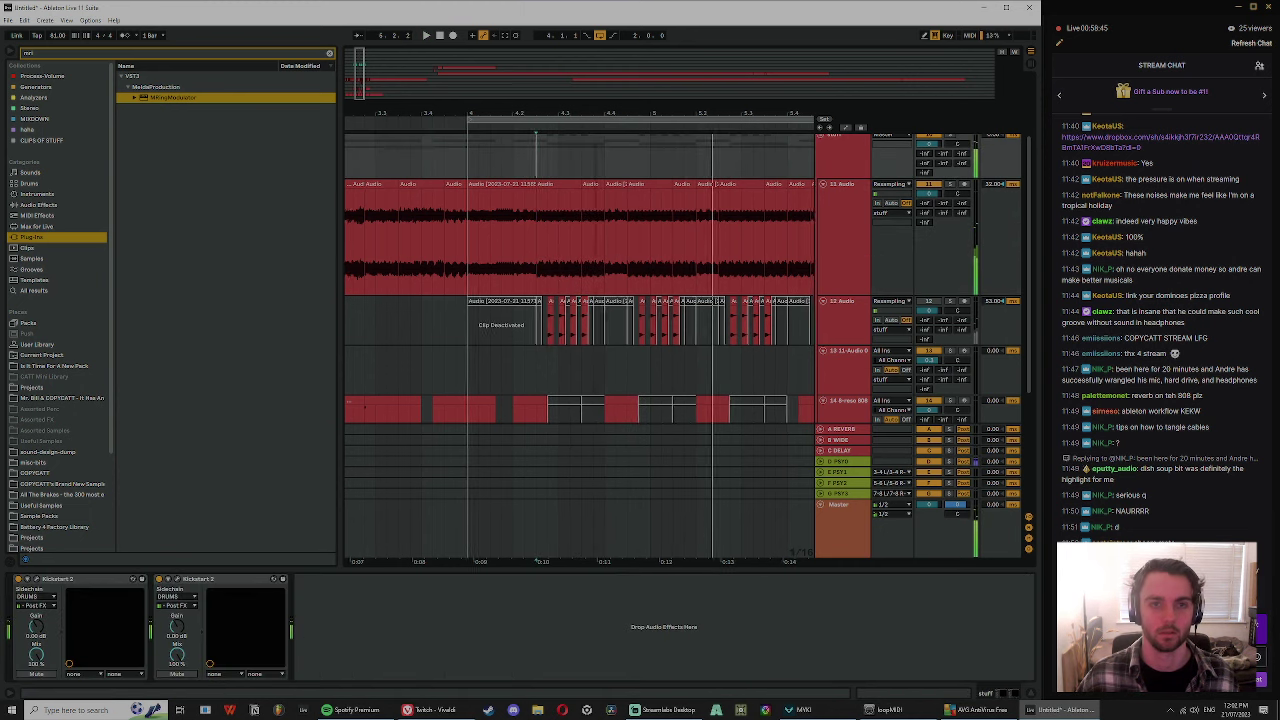
{"action": "scroll", "coordinate": [580, 330], "scroll_direction": "down", "scroll_amount": 4}
{"action": "left_click", "coordinate": [543, 310]}
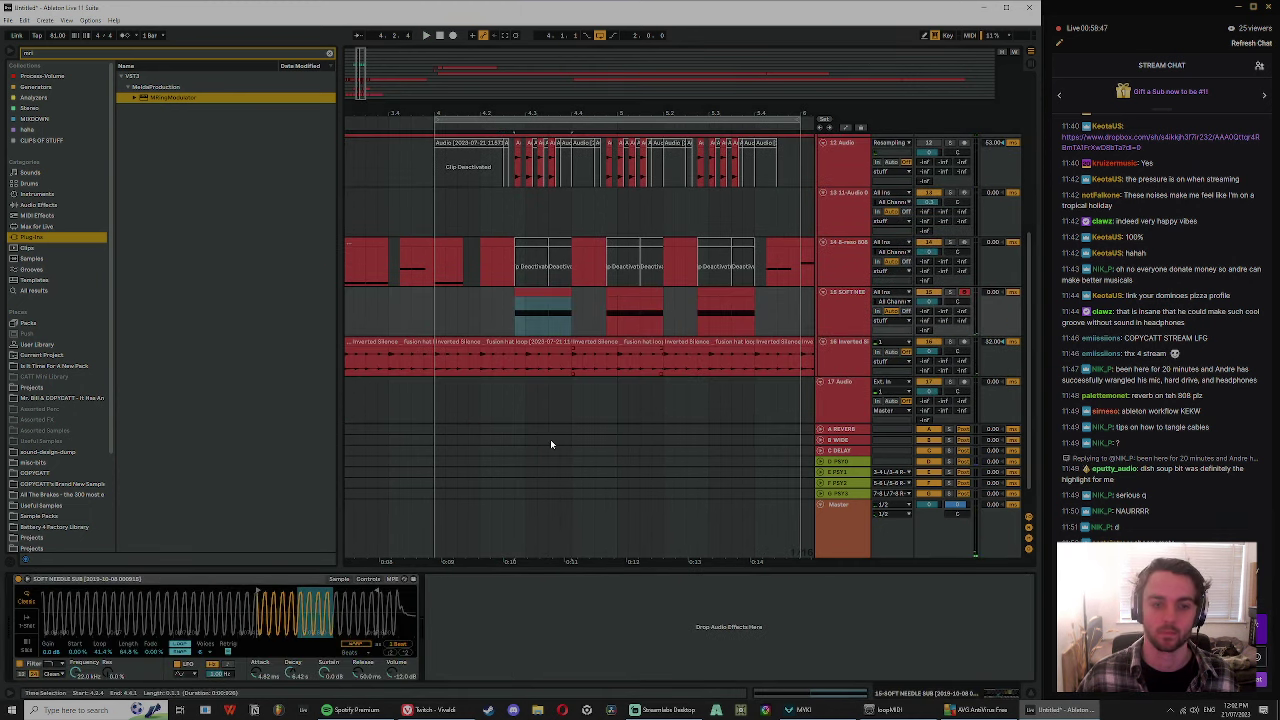
{"action": "key", "text": "space"}
{"action": "left_click", "coordinate": [369, 579]}
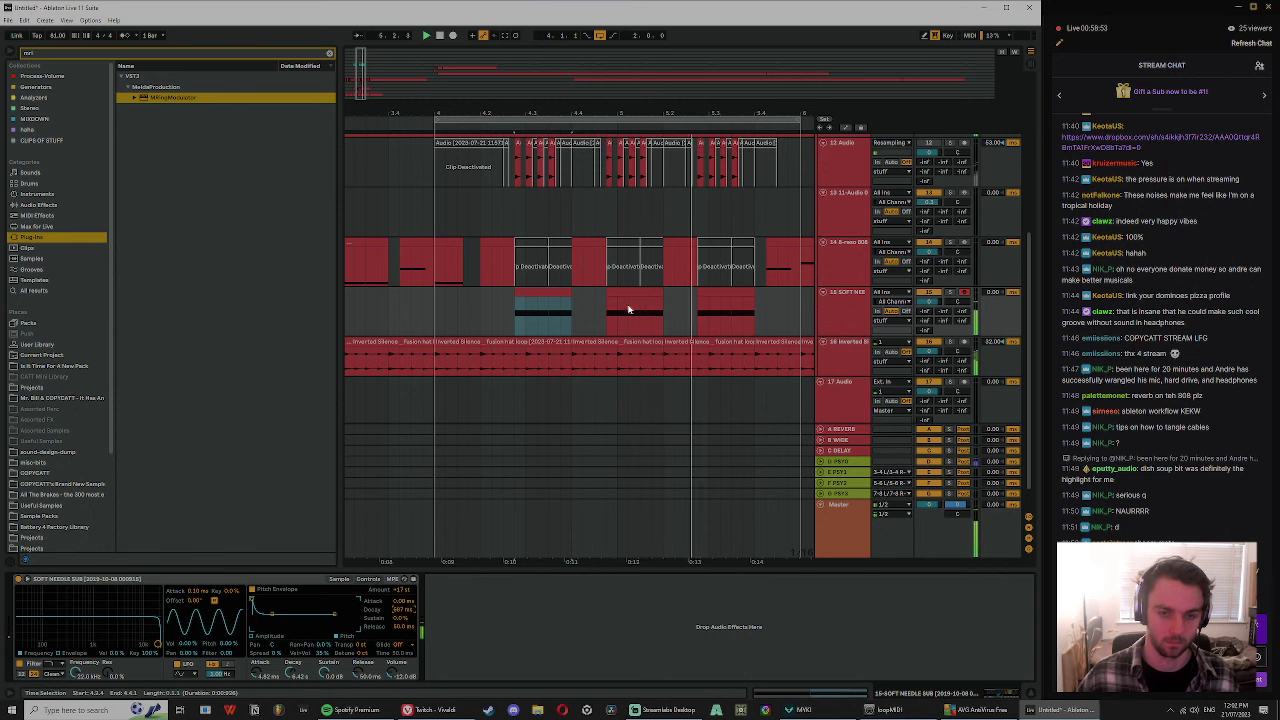
- Replay the passage from positions in bar 4 to hear track 11 against the sub line
{"action": "left_click", "coordinate": [544, 291]}
{"action": "left_click", "coordinate": [503, 308]}
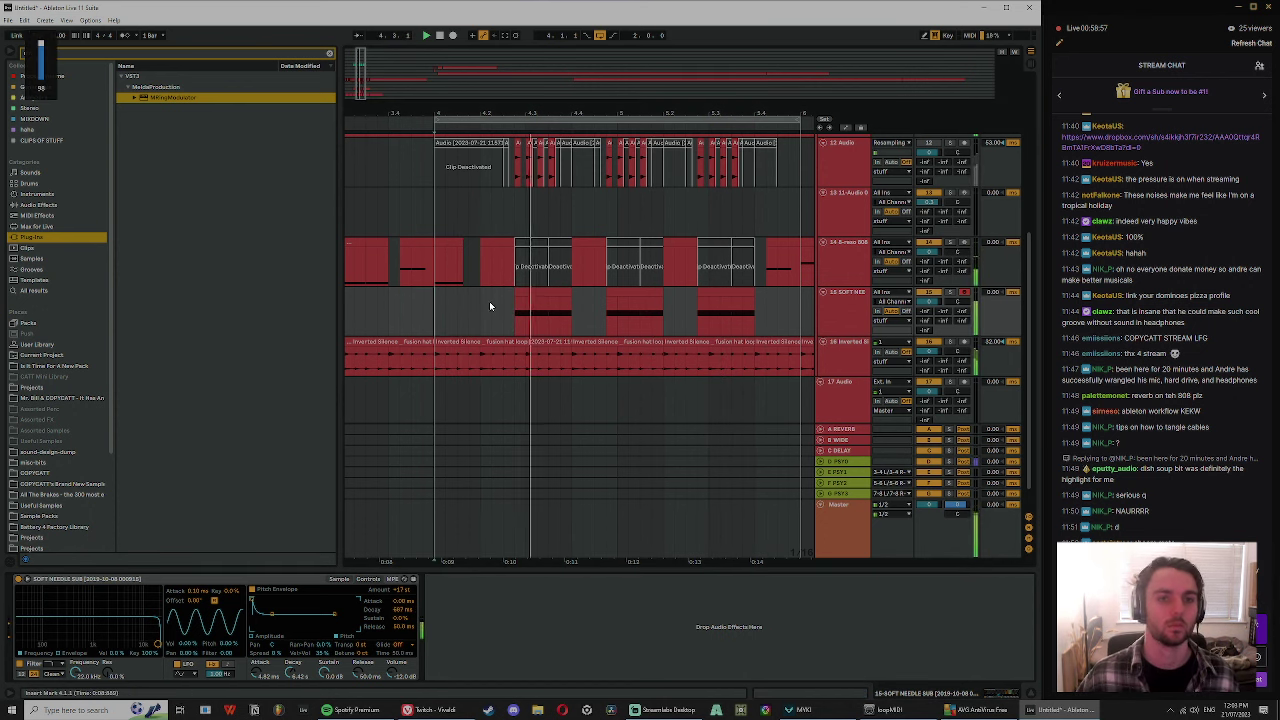
{"action": "left_click", "coordinate": [481, 214]}
{"action": "scroll", "coordinate": [588, 311], "scroll_direction": "up", "scroll_amount": 3}
{"action": "key", "text": "space"}
{"action": "left_click", "coordinate": [492, 151]}
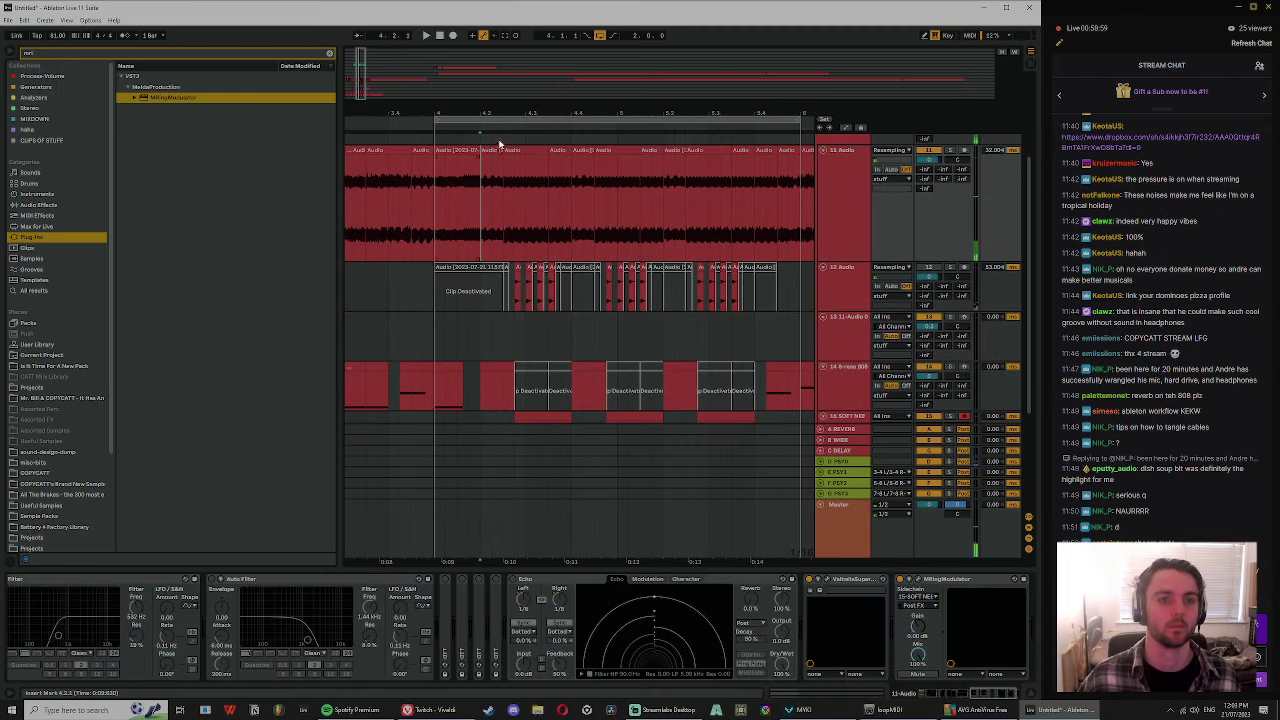
{"action": "left_click_drag", "start_coordinate": [507, 108], "coordinate": [507, 145]}
{"action": "key", "text": "space"}
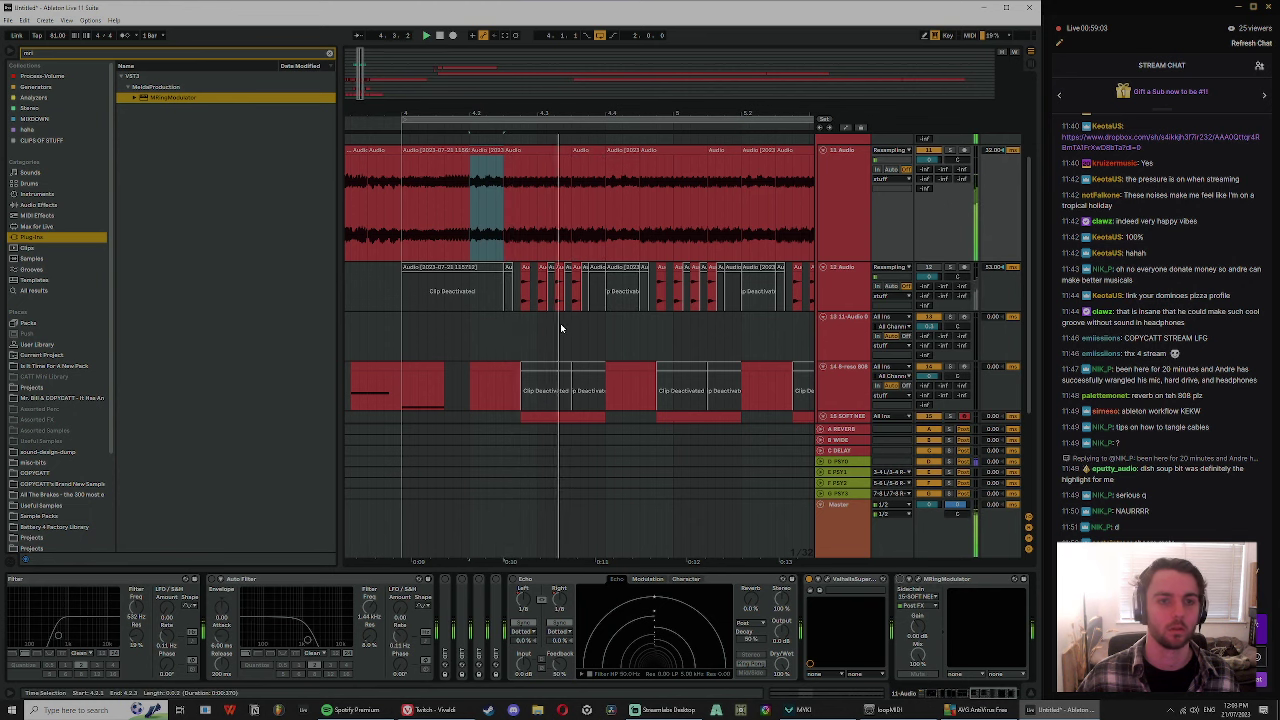
- Add a long fade-out to the track 11 clip at 4.2.3–4.2.4 and play it back
{"action": "key", "text": "space"}
{"action": "left_click_drag", "start_coordinate": [511, 110], "coordinate": [511, 140]}
{"action": "left_click", "coordinate": [531, 208]}
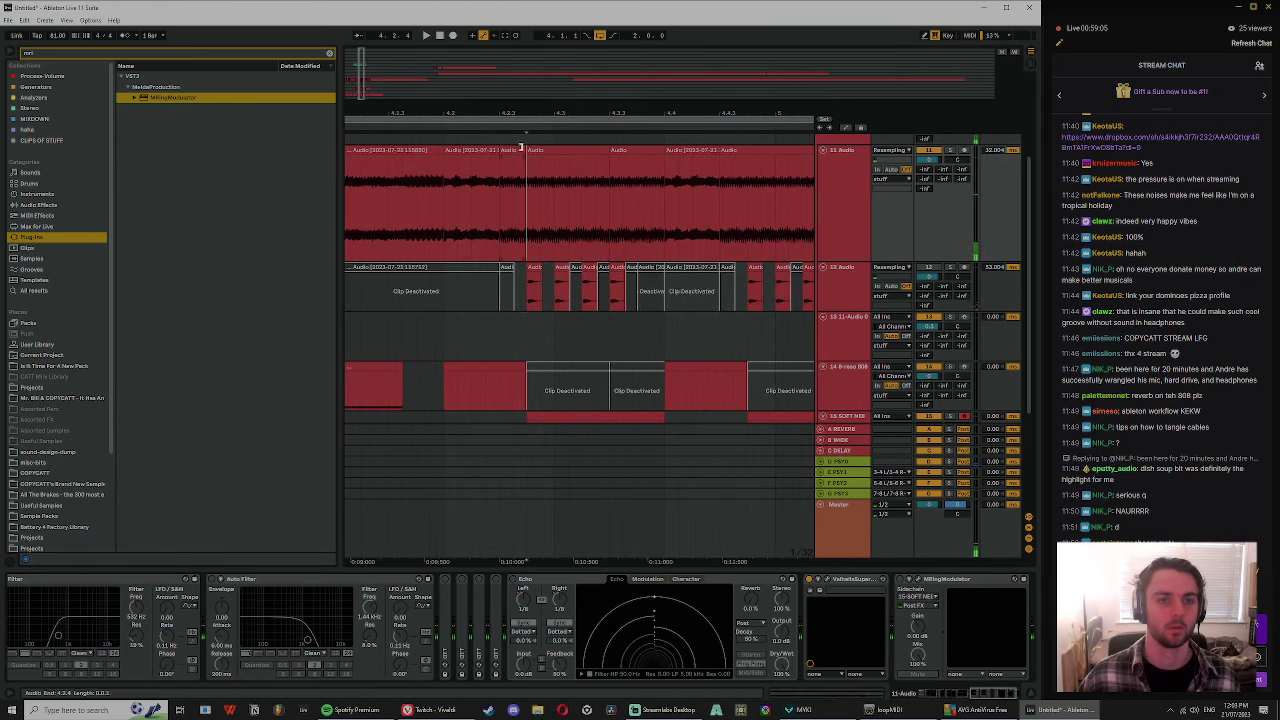
{"action": "left_click", "coordinate": [523, 150]}
{"action": "key", "text": "space"}
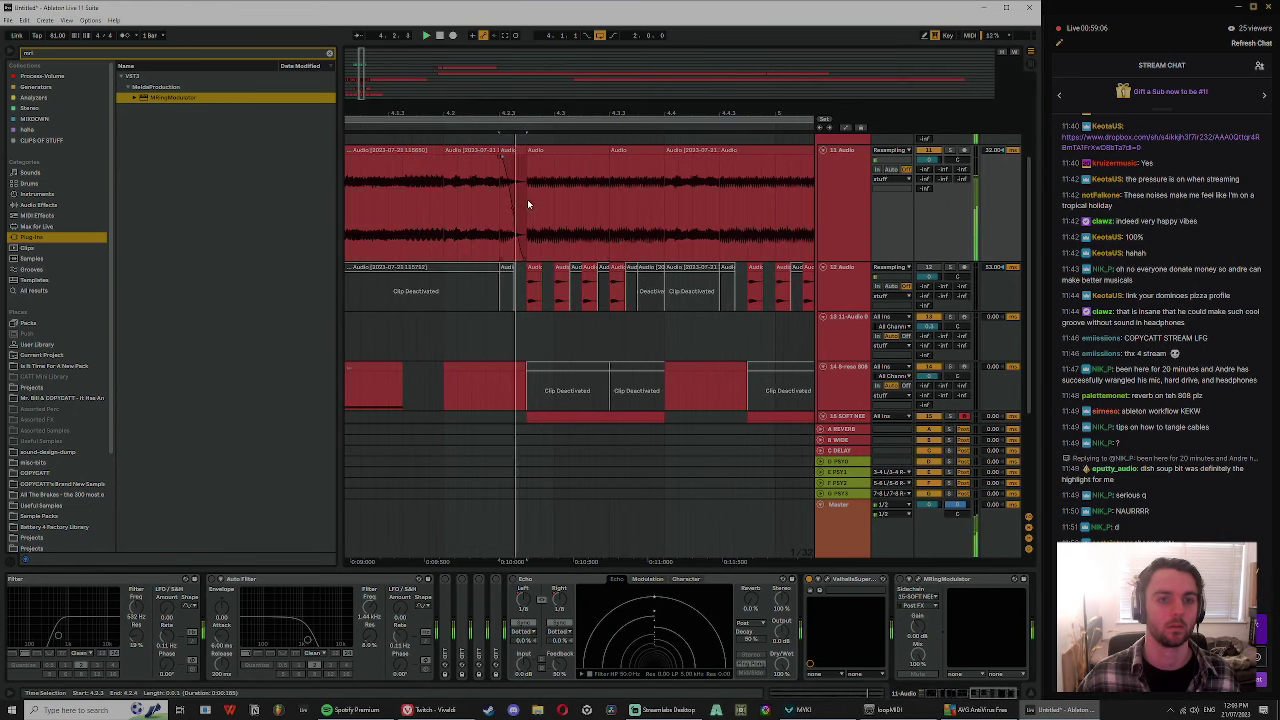
- Open the 4.2.3–4.2.4 clip on track 11, shorten its fade-out, slip its audio, and replay it
{"action": "double_click", "coordinate": [507, 148]}
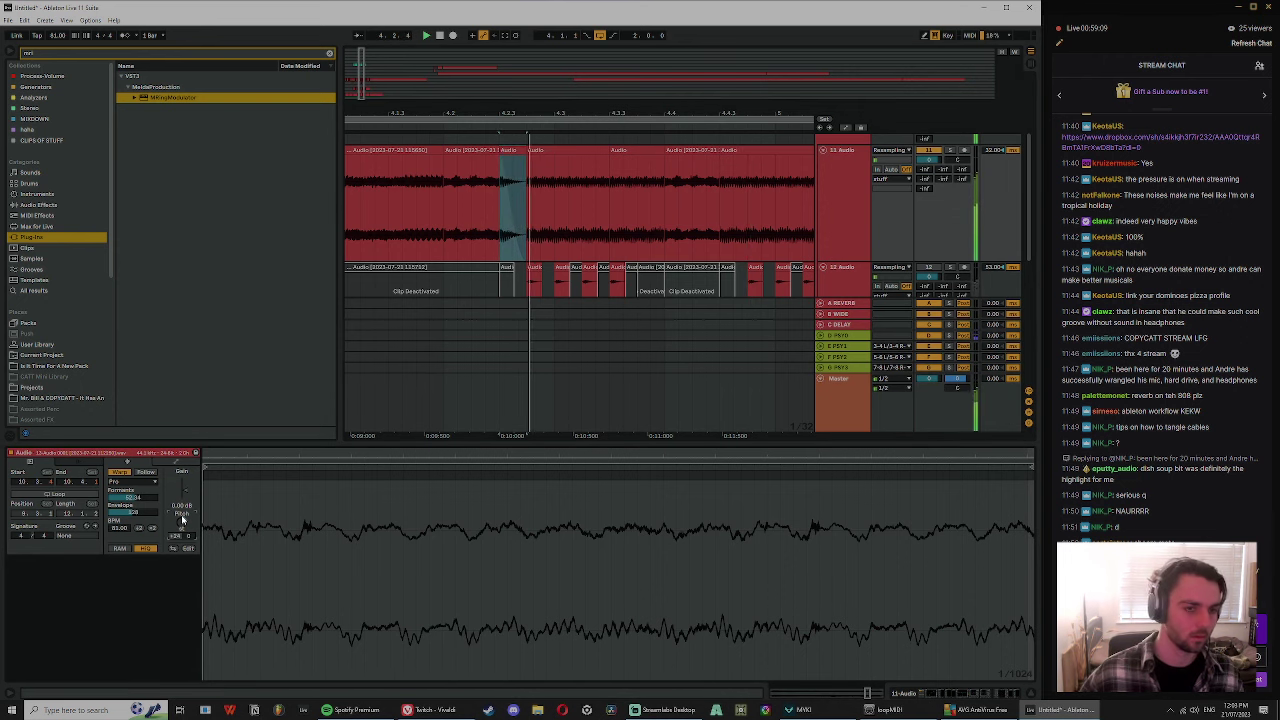
{"action": "key", "text": "space"}
{"action": "left_click", "coordinate": [508, 151]}
{"action": "left_click_drag", "start_coordinate": [502, 157], "coordinate": [518, 158]}
{"action": "left_click_drag", "start_coordinate": [508, 200], "coordinate": [461, 227]}
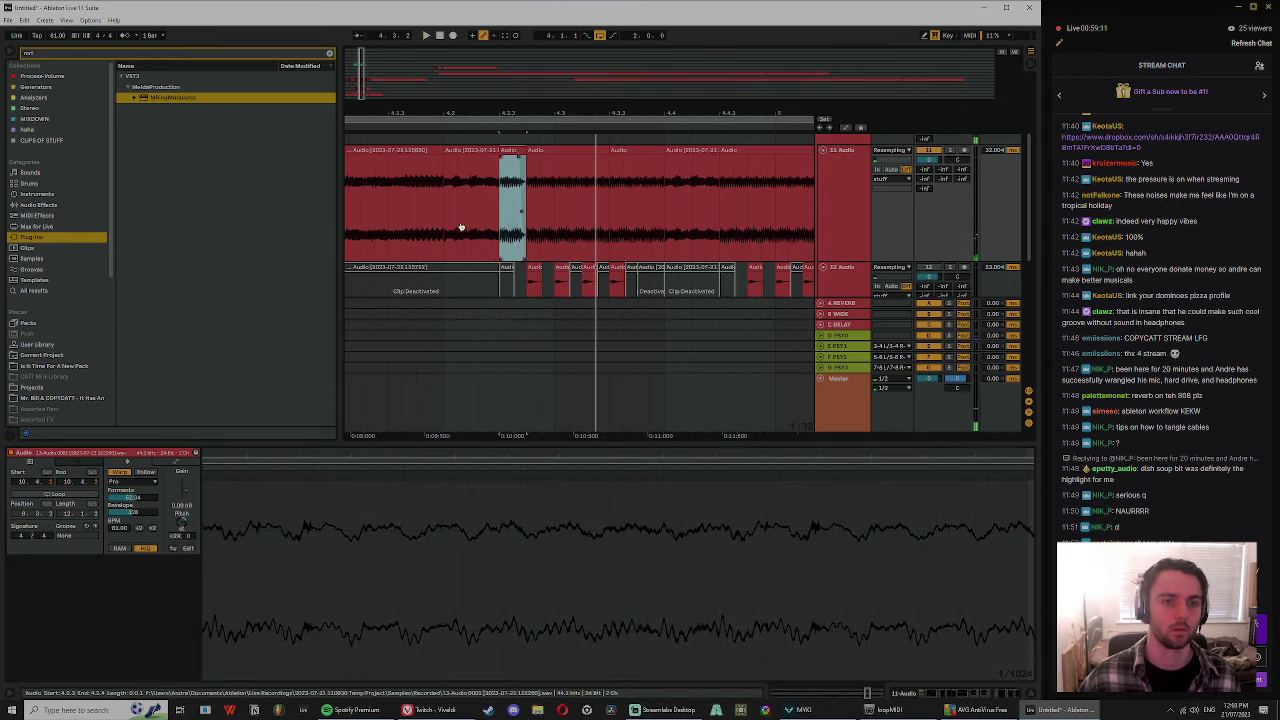
{"action": "left_click", "coordinate": [511, 244]}
{"action": "key", "text": "space"}
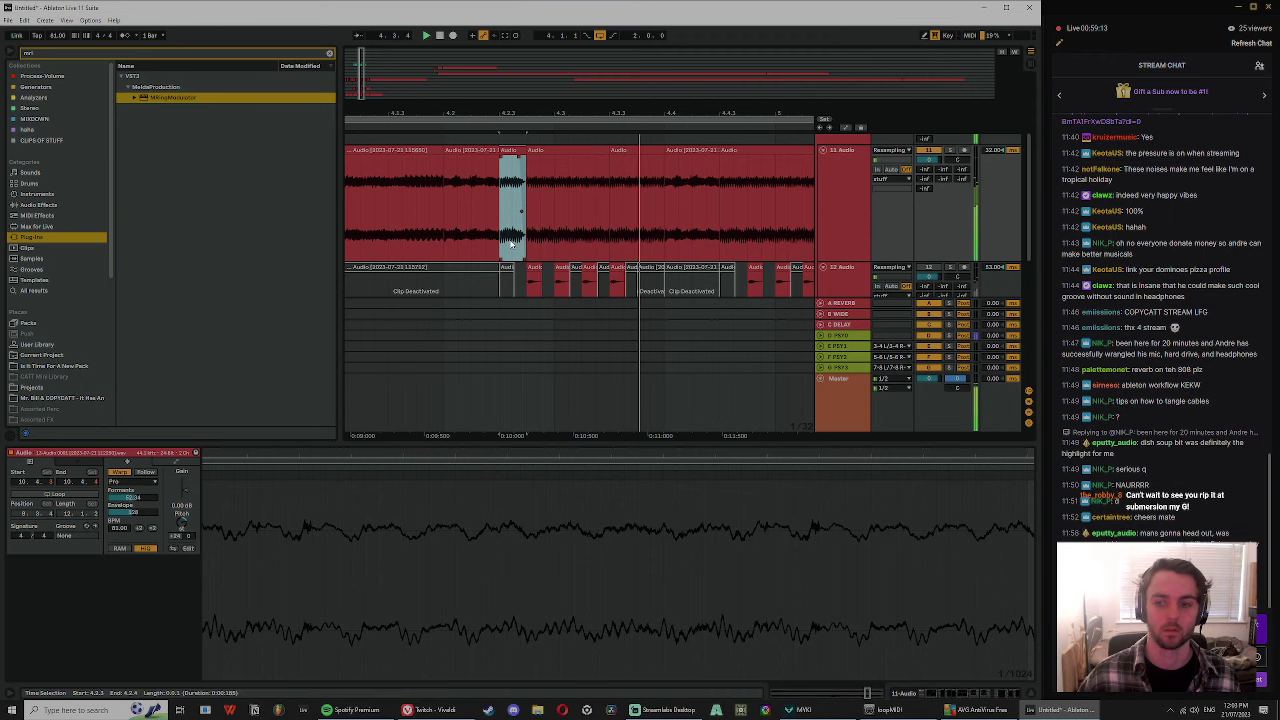
- Select the track 11 clip starting at 4.2.4, narrow the browser, and clear the plug-in search
{"action": "key", "text": "space"}
{"action": "left_click", "coordinate": [590, 150]}
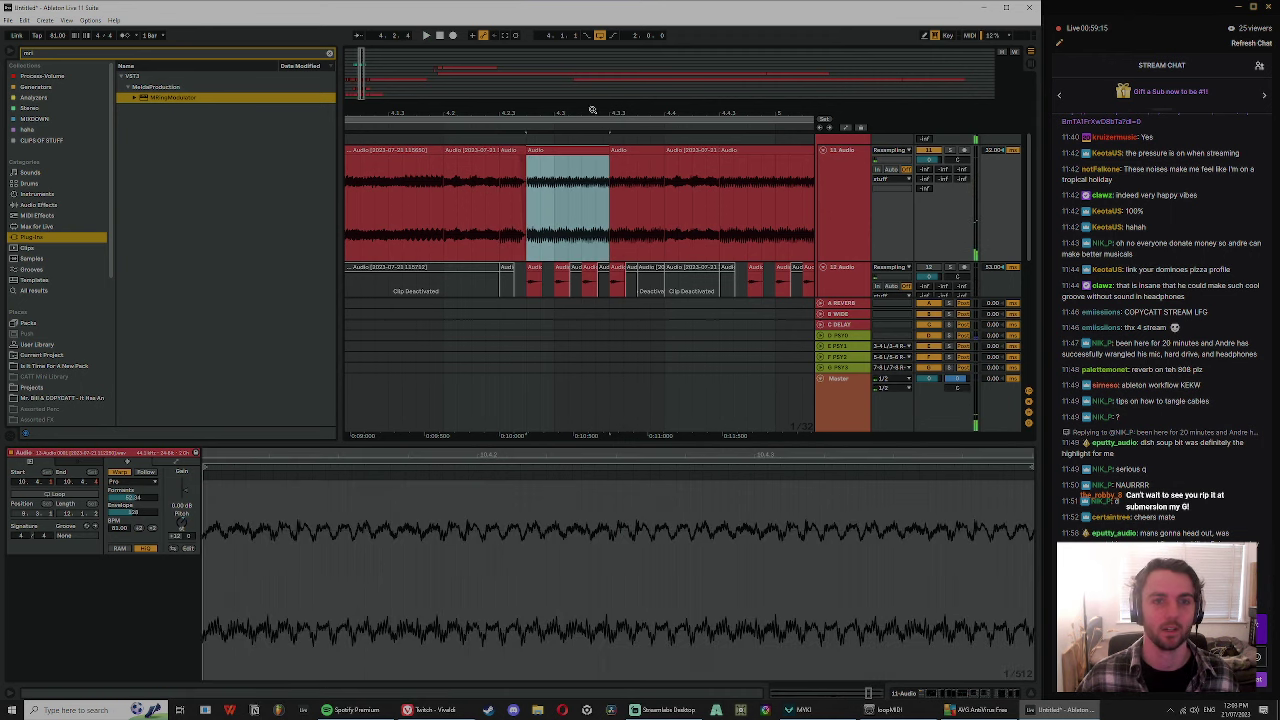
{"action": "left_click_drag", "start_coordinate": [591, 111], "coordinate": [453, 84]}
{"action": "left_click_drag", "start_coordinate": [314, 169], "coordinate": [240, 169]}
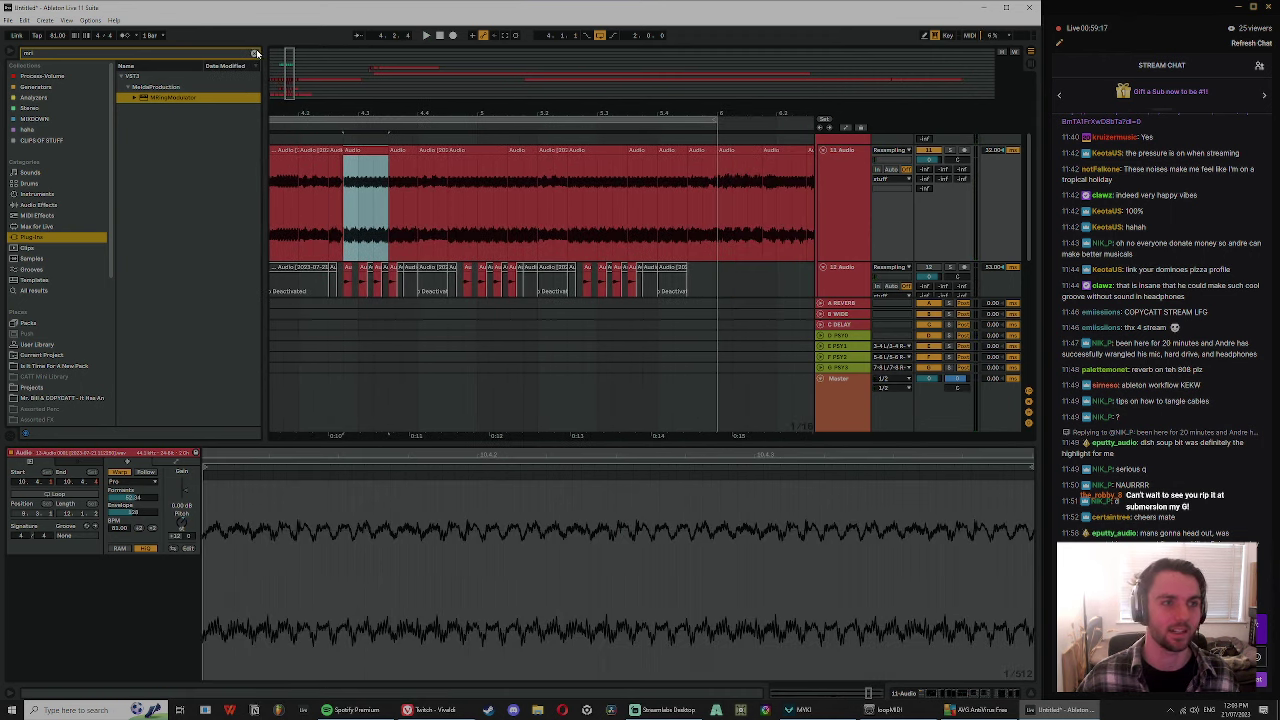
{"action": "left_click", "coordinate": [255, 53]}
- Slip the audio inside the track 11 clip starting at 4.2.4, and split it at 4.3.2 and 4.3
{"action": "left_click_drag", "start_coordinate": [319, 112], "coordinate": [476, 116]}
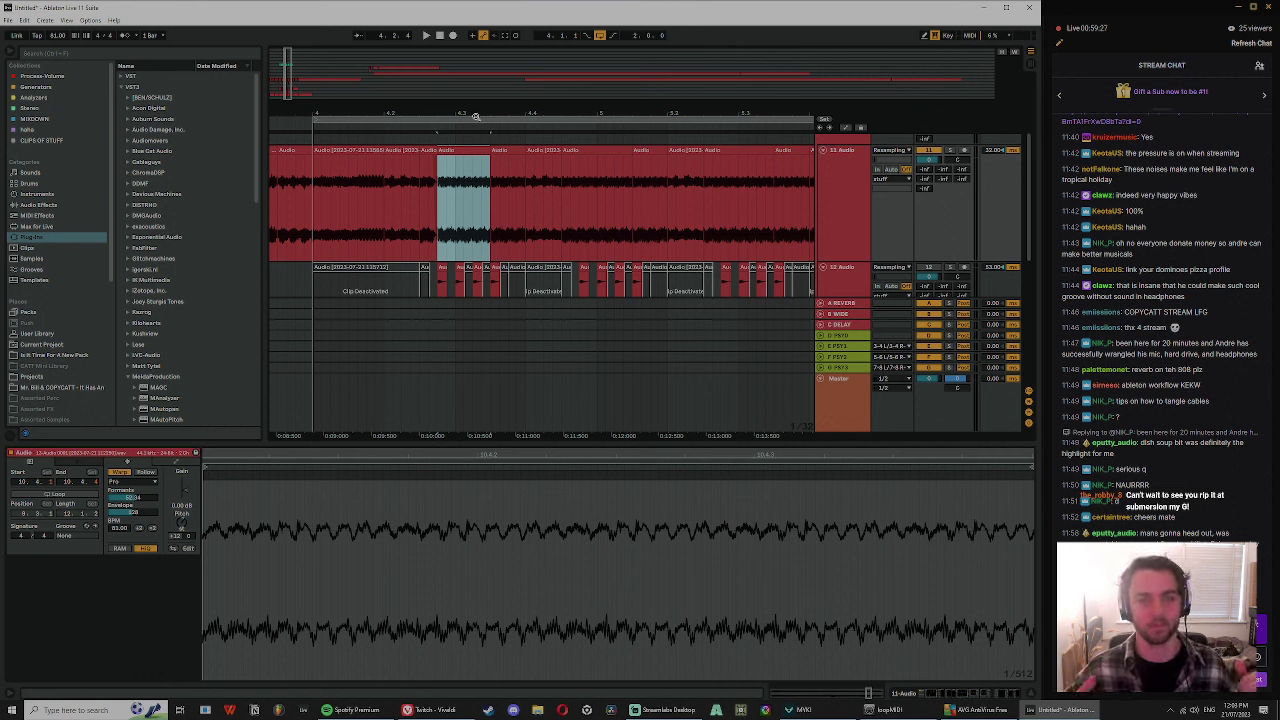
{"action": "left_click_drag", "start_coordinate": [476, 116], "coordinate": [469, 131]}
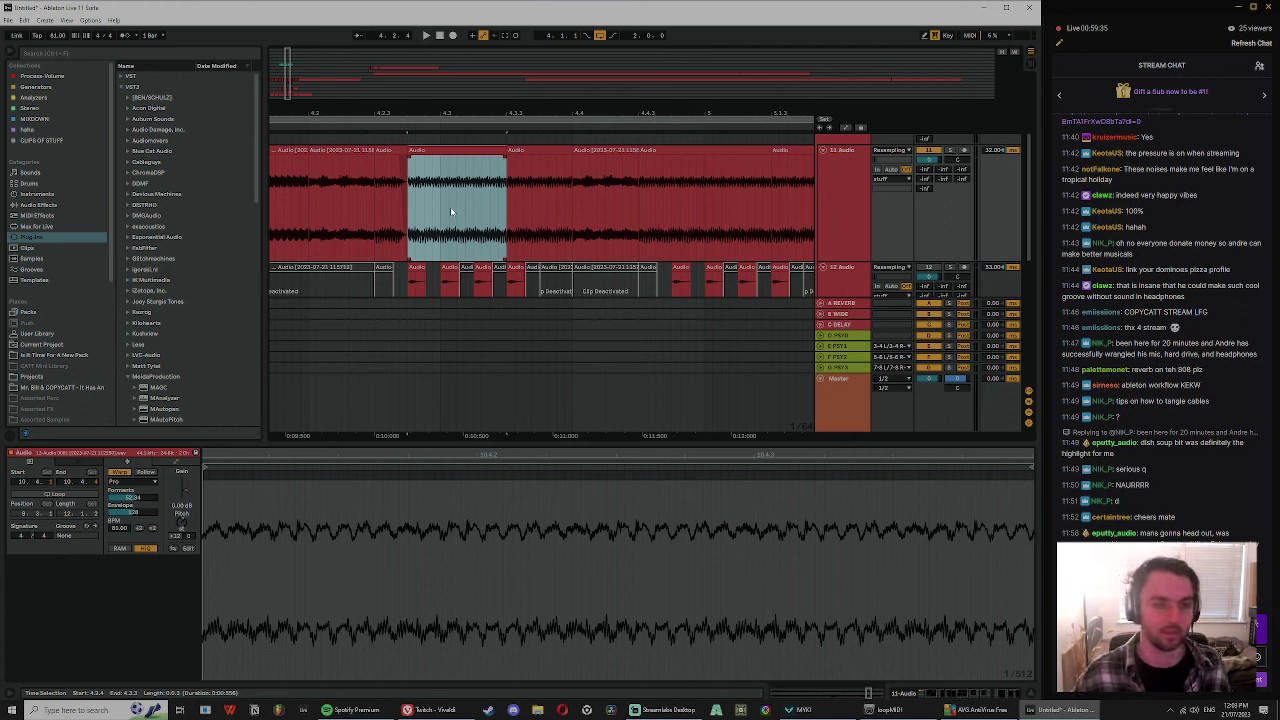
{"action": "left_click_drag", "start_coordinate": [457, 116], "coordinate": [500, 116]}
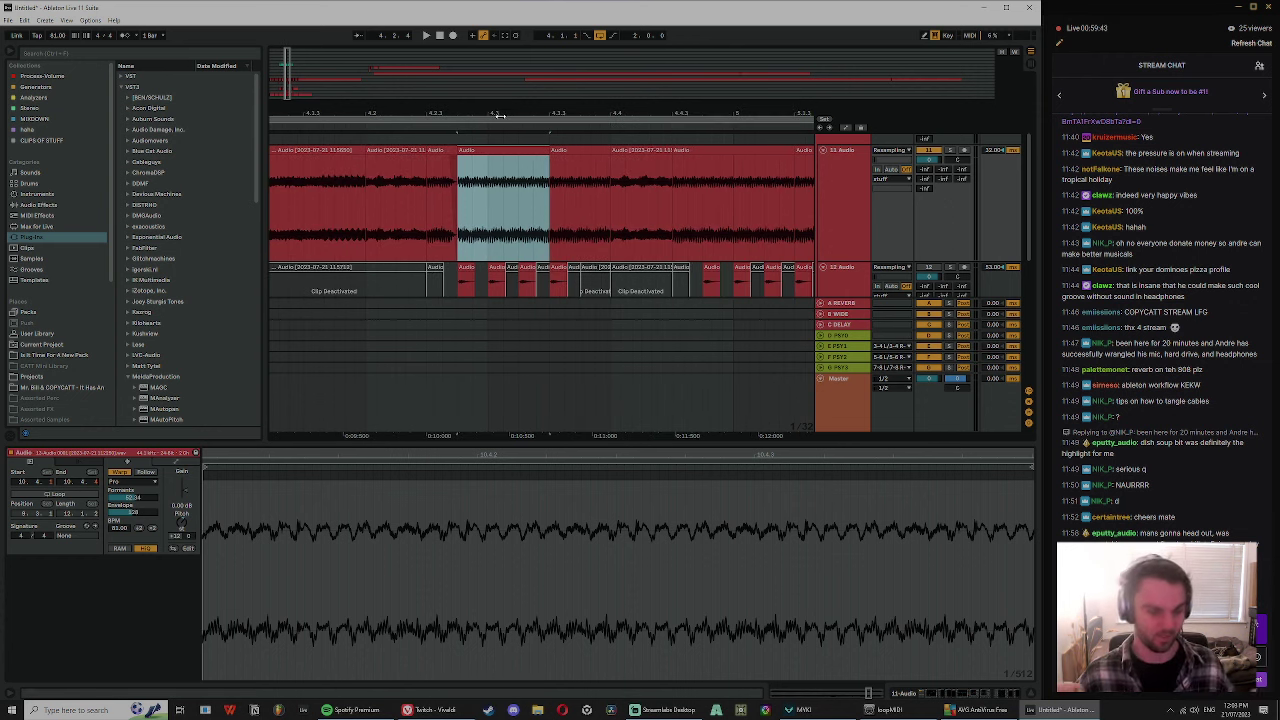
{"action": "left_click_drag", "start_coordinate": [504, 110], "coordinate": [458, 118]}
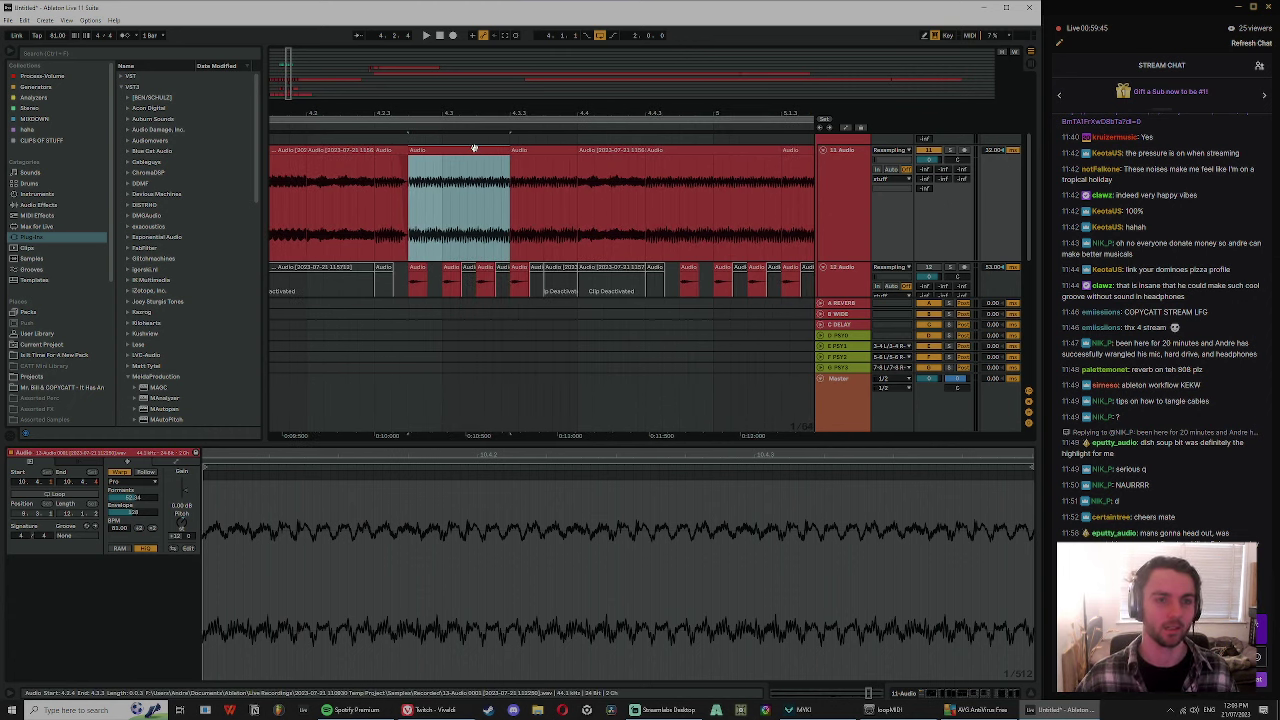
{"action": "key", "text": "space"}
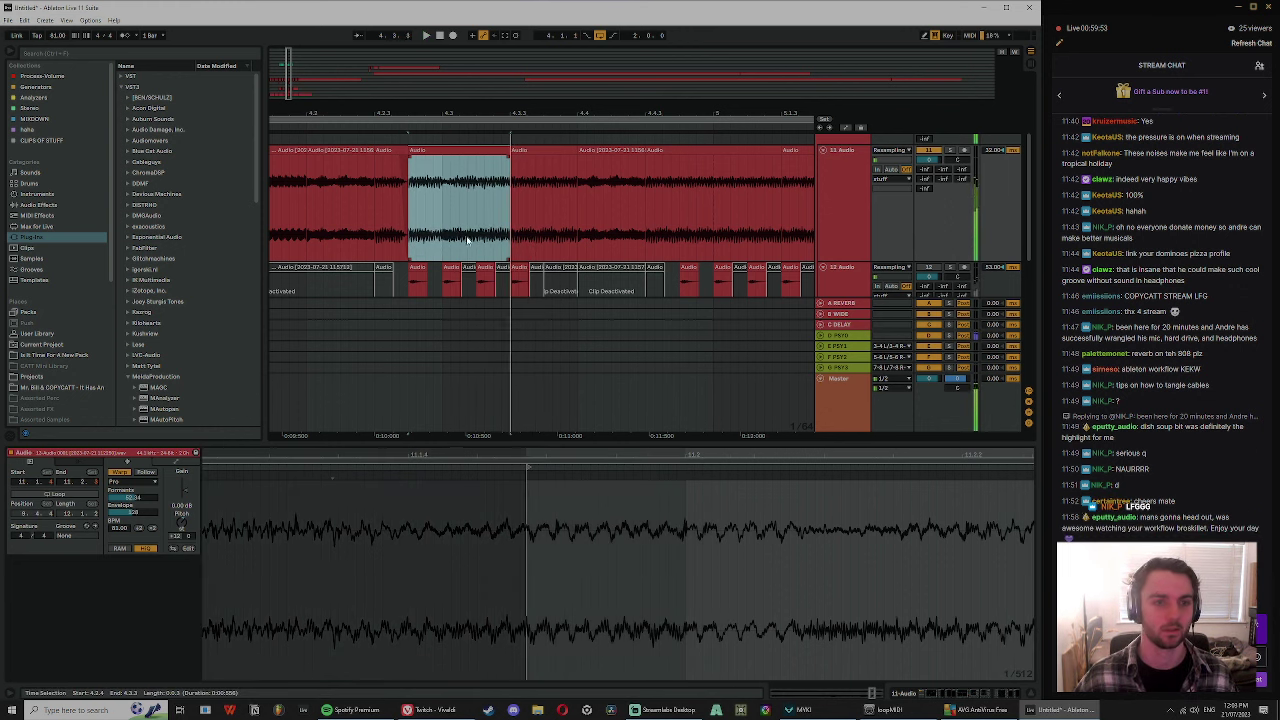
{"action": "left_click", "coordinate": [472, 232]}
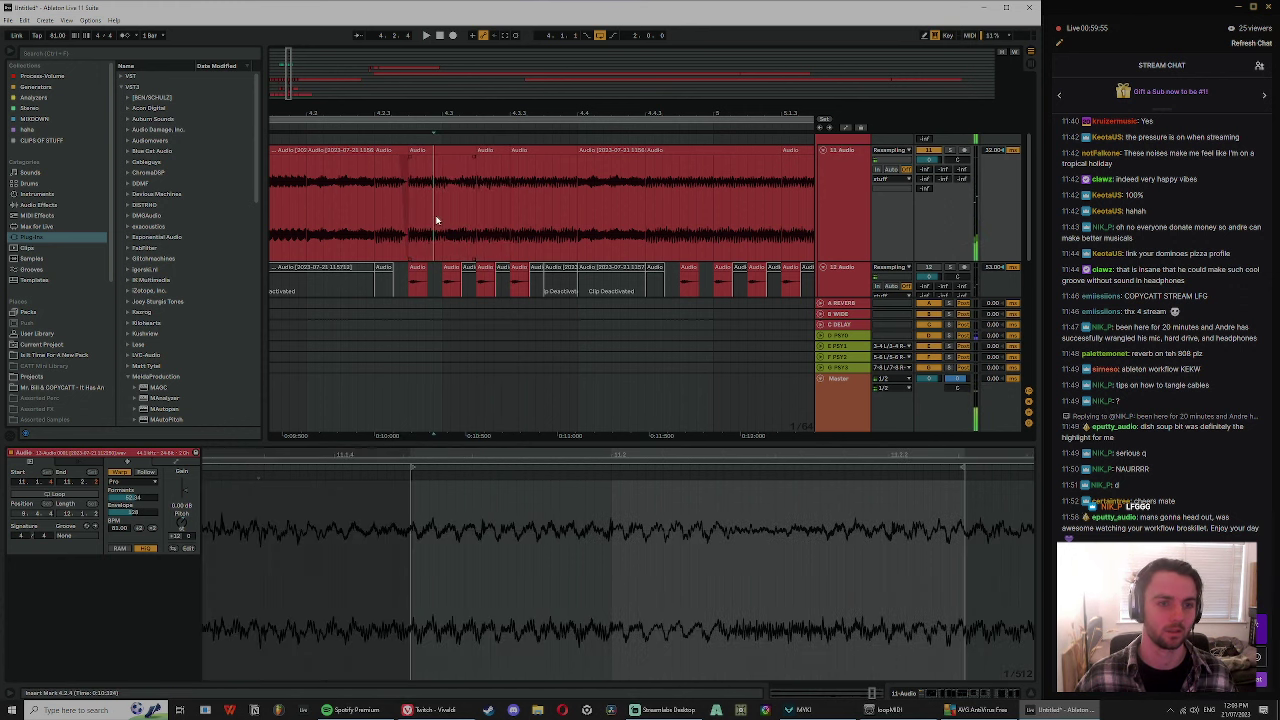
{"action": "left_click", "coordinate": [443, 196]}
{"action": "key", "text": "ctrl+e"}
- Add a fade-out to the track 11 clip at 4.3–4.3.2 and play it back
{"action": "left_click", "coordinate": [452, 152]}
{"action": "key", "text": "space"}
{"action": "key", "text": "space"}
{"action": "left_click_drag", "start_coordinate": [475, 158], "coordinate": [457, 164]}
{"action": "key", "text": "space"}
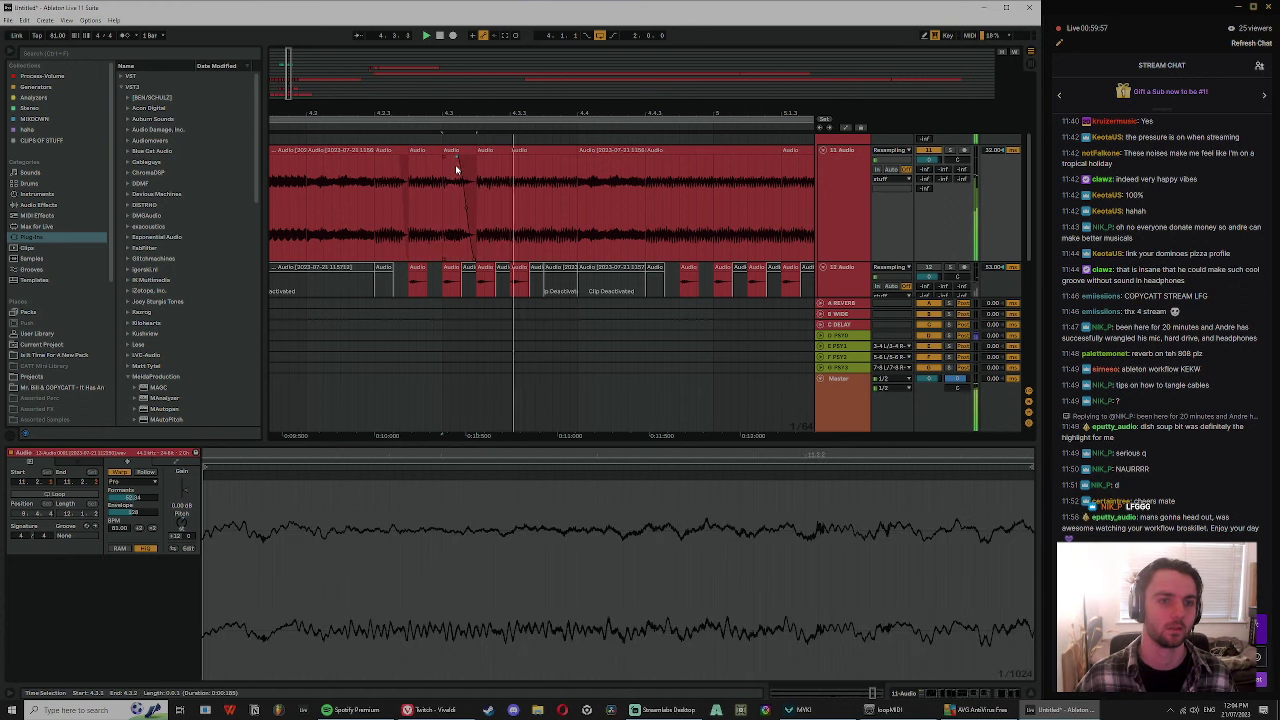
- Select the two adjacent track 11 clips from 4.2.4 to 4.3.2 and duplicate them three times
{"action": "left_click", "coordinate": [450, 150]}
{"action": "key", "text": "space"}
{"action": "key", "text": "space"}
{"action": "left_click", "coordinate": [420, 152], "text": "shift"}
{"action": "key", "text": "space"}
{"action": "key", "text": "space"}
{"action": "key", "text": "ctrl+d"}
{"action": "key", "text": "ctrl+d"}
{"action": "key", "text": "ctrl+d"}
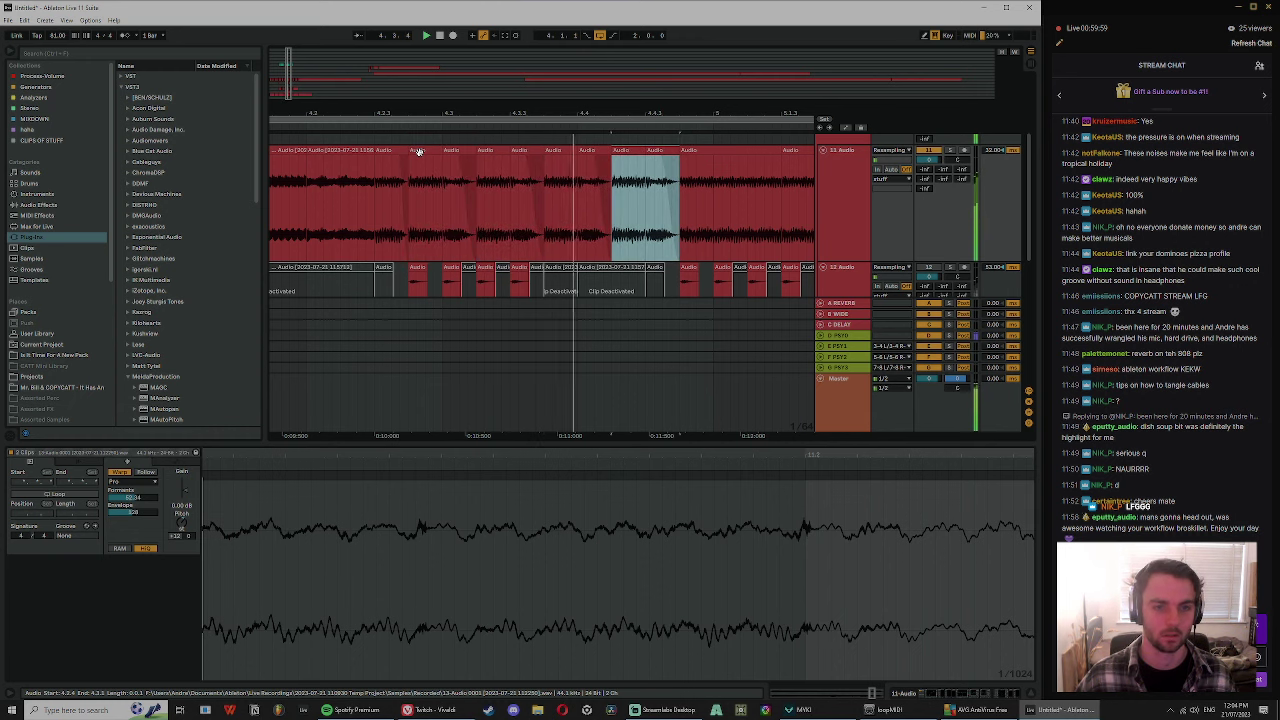
- Play back the repeated, faded track 11 slices around 4.3
{"action": "left_click", "coordinate": [464, 150]}
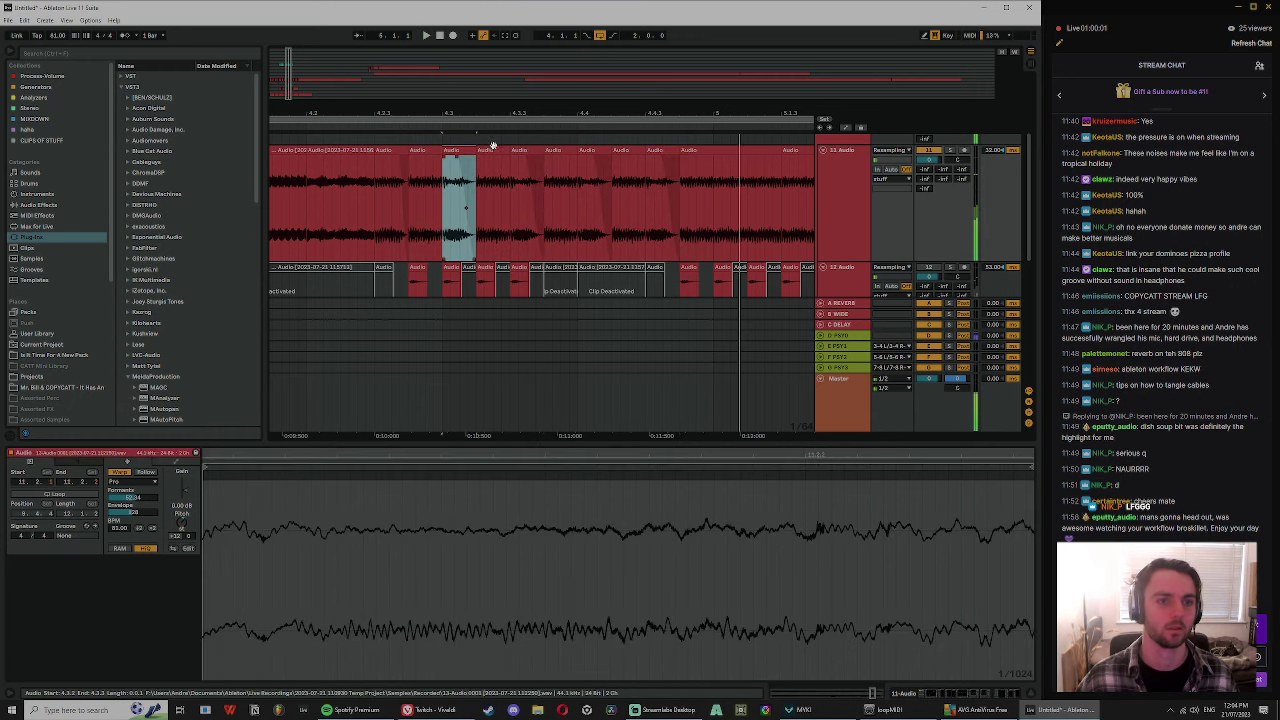
{"action": "left_click", "coordinate": [357, 166]}
{"action": "key", "text": "space"}
{"action": "key", "text": "space"}
- Extend the track 11 clip at 4.2.4 to 4.3.2 so it covers the neighbouring slice
{"action": "left_click", "coordinate": [429, 151]}
{"action": "left_click_drag", "start_coordinate": [446, 152], "coordinate": [427, 155]}
{"action": "key", "text": "space"}
{"action": "left_click_drag", "start_coordinate": [423, 152], "coordinate": [477, 151]}
{"action": "left_click", "coordinate": [402, 165]}
- Slip the audio inside the track 11 clip from 4.2.4 to 4.3.2, playing it back between shifts
{"action": "key", "text": "space"}
{"action": "key", "text": "space"}
{"action": "key", "text": "space"}
{"action": "key", "text": "space"}
{"action": "key", "text": "space"}
{"action": "key", "text": "space"}
{"action": "left_click_drag", "start_coordinate": [448, 206], "coordinate": [327, 278]}
{"action": "key", "text": "space"}
{"action": "key", "text": "space"}
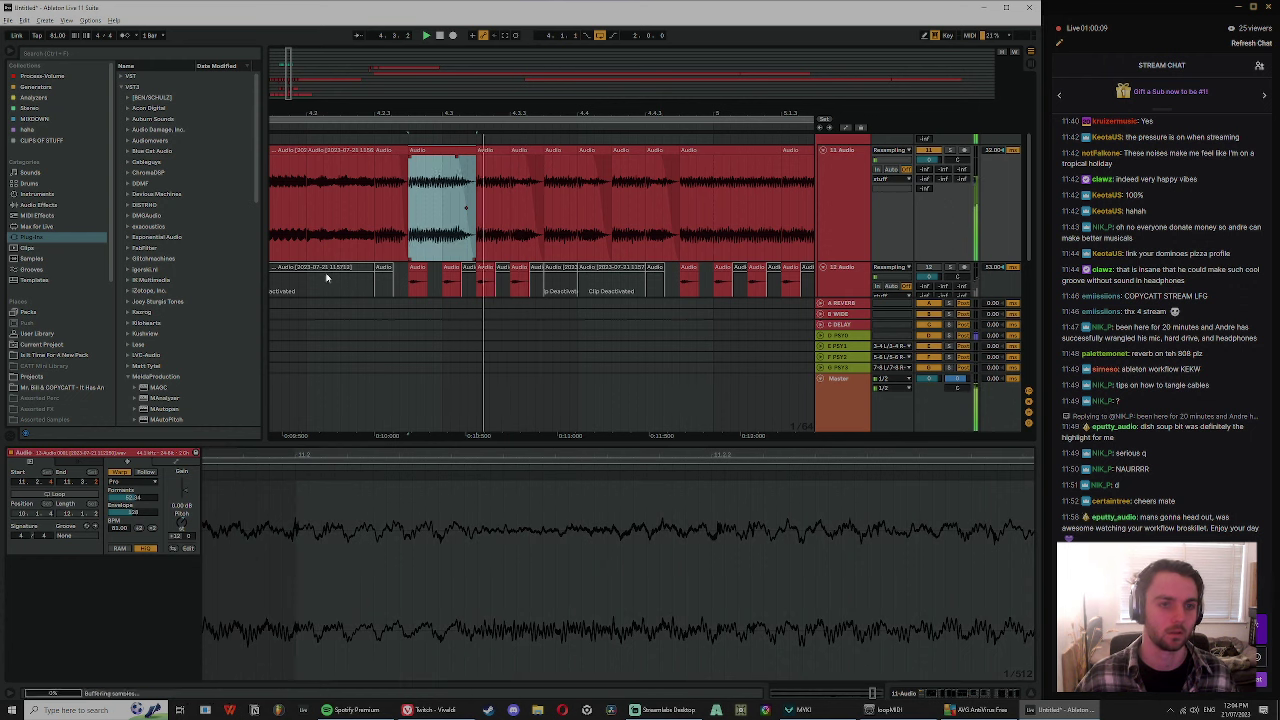
{"action": "key", "text": "space"}
{"action": "key", "text": "space"}
{"action": "left_click_drag", "start_coordinate": [442, 248], "coordinate": [331, 268]}
{"action": "key", "text": "space"}
{"action": "key", "text": "space"}
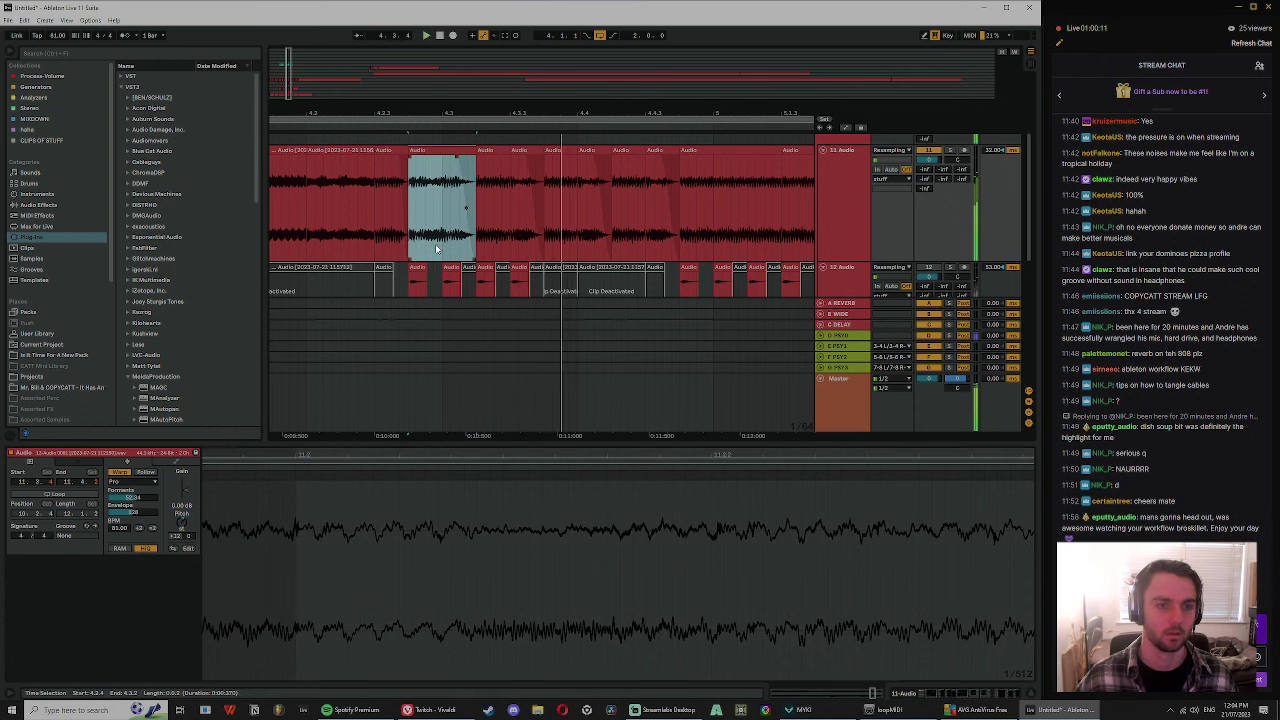
- Split the track 11 clip at 4.3 and shape a short fade at the end of its first slice
{"action": "left_click", "coordinate": [443, 243]}
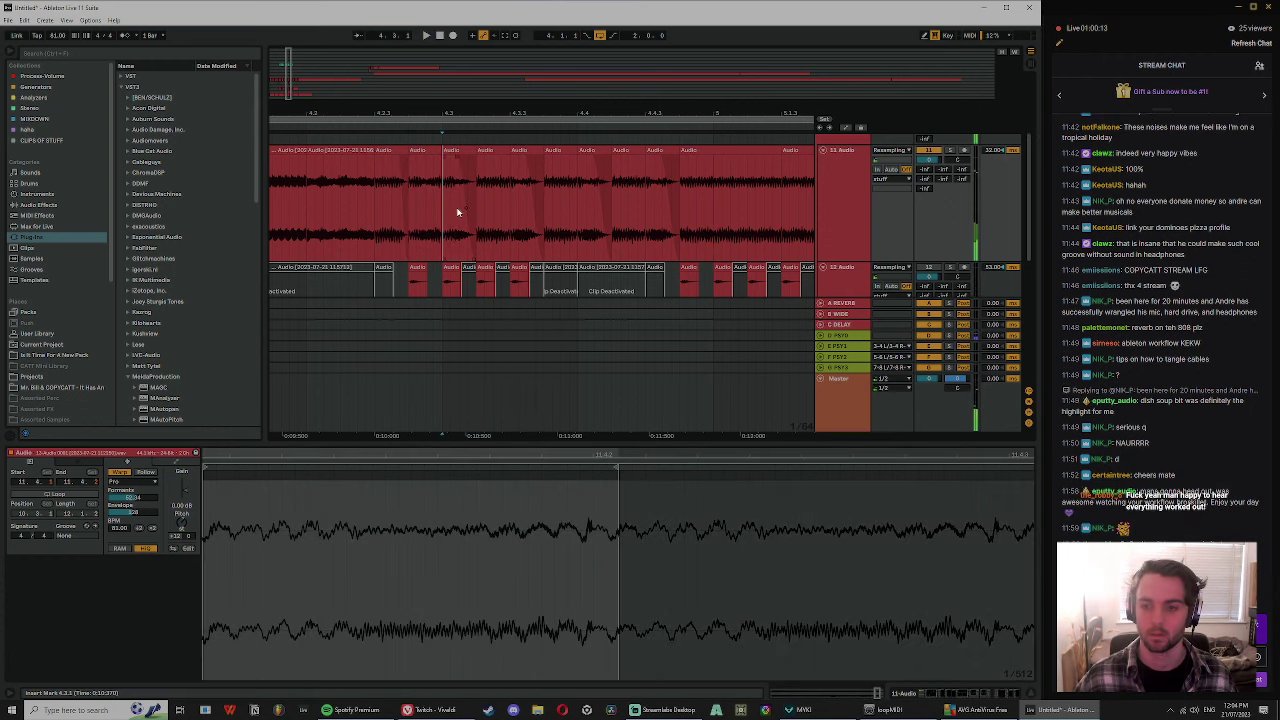
{"action": "left_click", "coordinate": [437, 158]}
{"action": "left_click", "coordinate": [441, 160]}
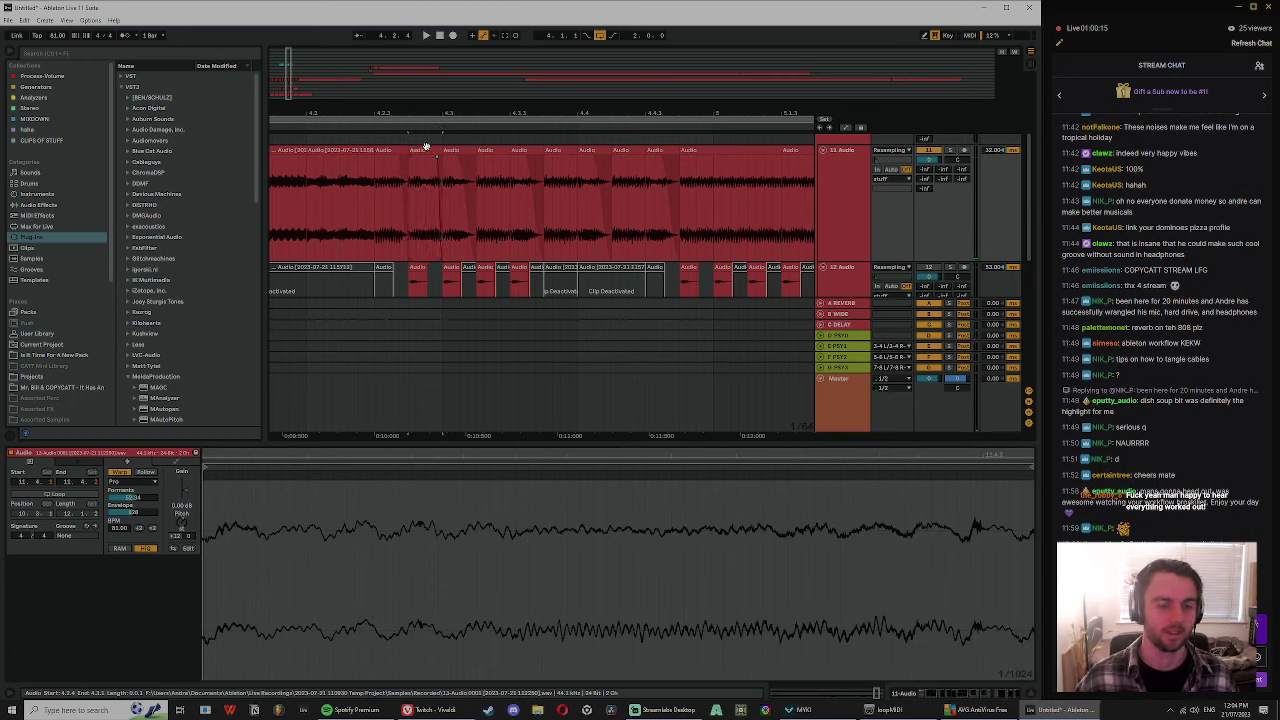
- Deactivate the track 11 slice at 4.3, and duplicate the slice at 4.2.4 over it
{"action": "left_click", "coordinate": [426, 150]}
{"action": "left_click", "coordinate": [457, 150]}
{"action": "key", "text": "0"}
{"action": "left_click", "coordinate": [424, 152]}
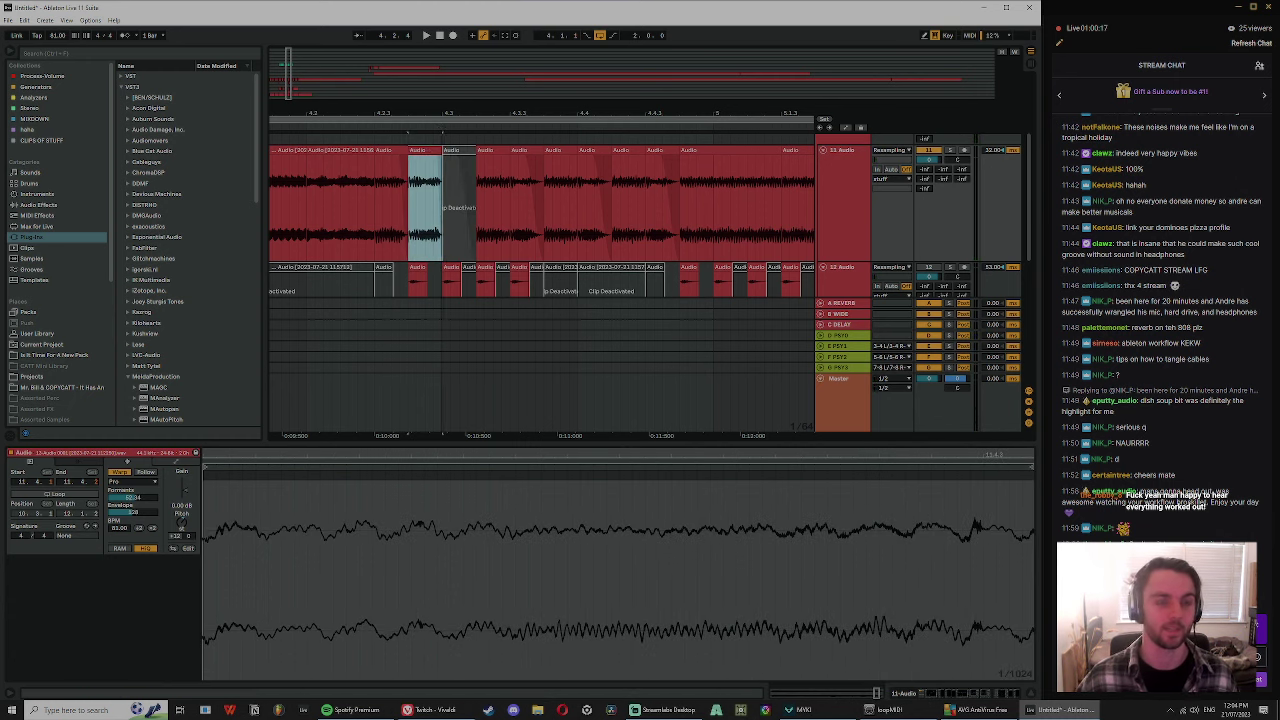
{"action": "left_click_drag", "start_coordinate": [443, 110], "coordinate": [443, 124]}
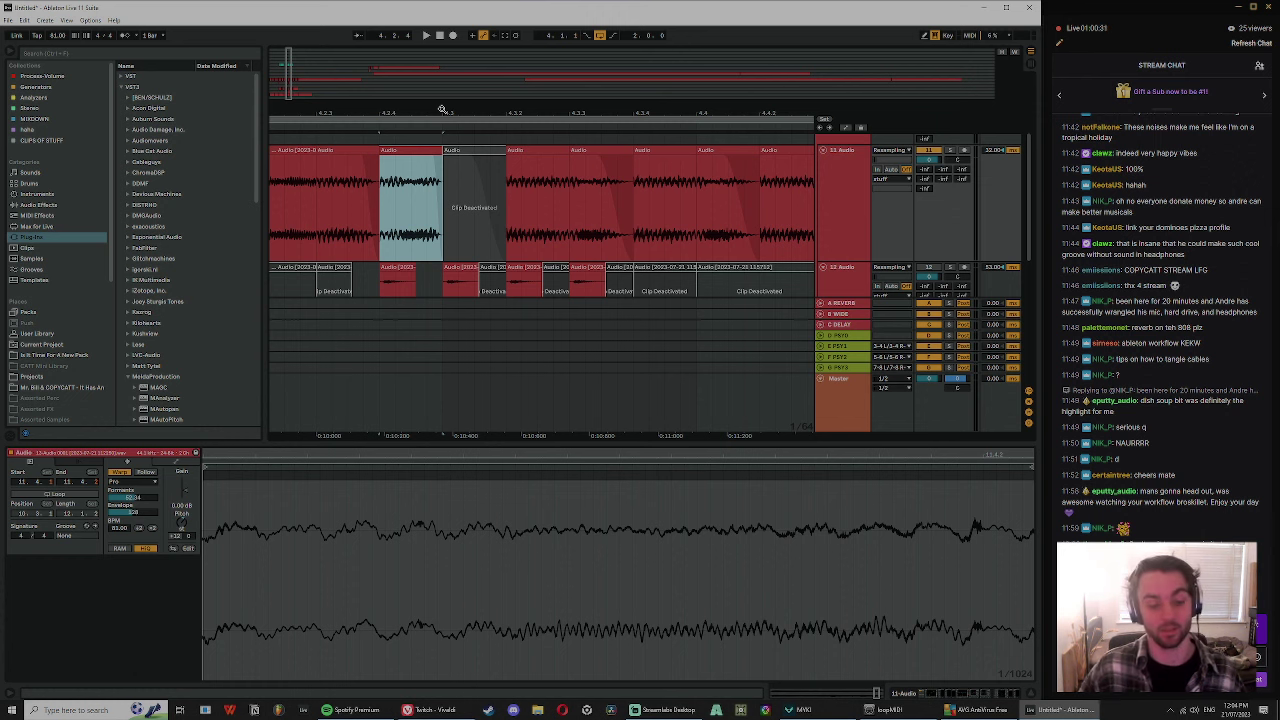
{"action": "key", "text": "ctrl+d"}
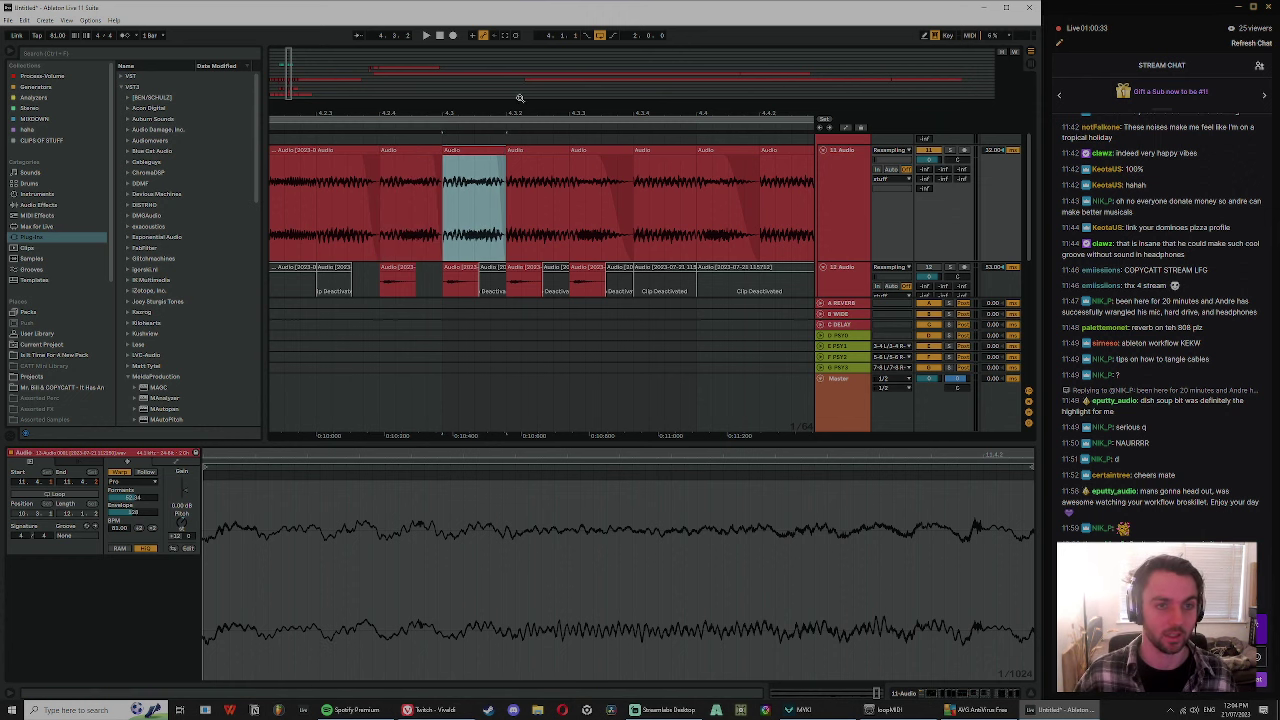
- Play back the duplicated track 11 slices from 4.2.4 and show the track's device chain
{"action": "left_click", "coordinate": [366, 201]}
{"action": "key", "text": "space"}
{"action": "left_click_drag", "start_coordinate": [409, 108], "coordinate": [409, 80]}
{"action": "left_click", "coordinate": [406, 151]}
{"action": "left_click", "coordinate": [437, 150]}
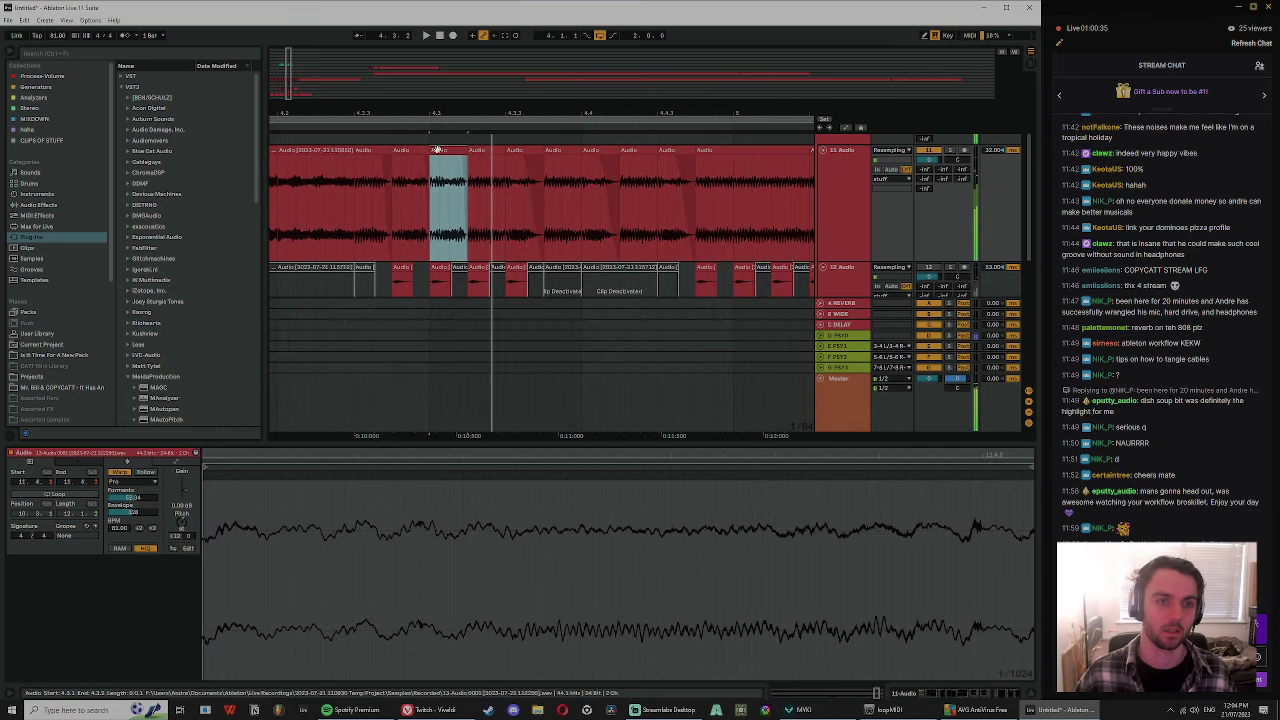
{"action": "left_click", "coordinate": [403, 150]}
{"action": "key", "text": "space"}
{"action": "key", "text": "space"}
{"action": "double_click", "coordinate": [834, 189]}
{"action": "key", "text": "space"}
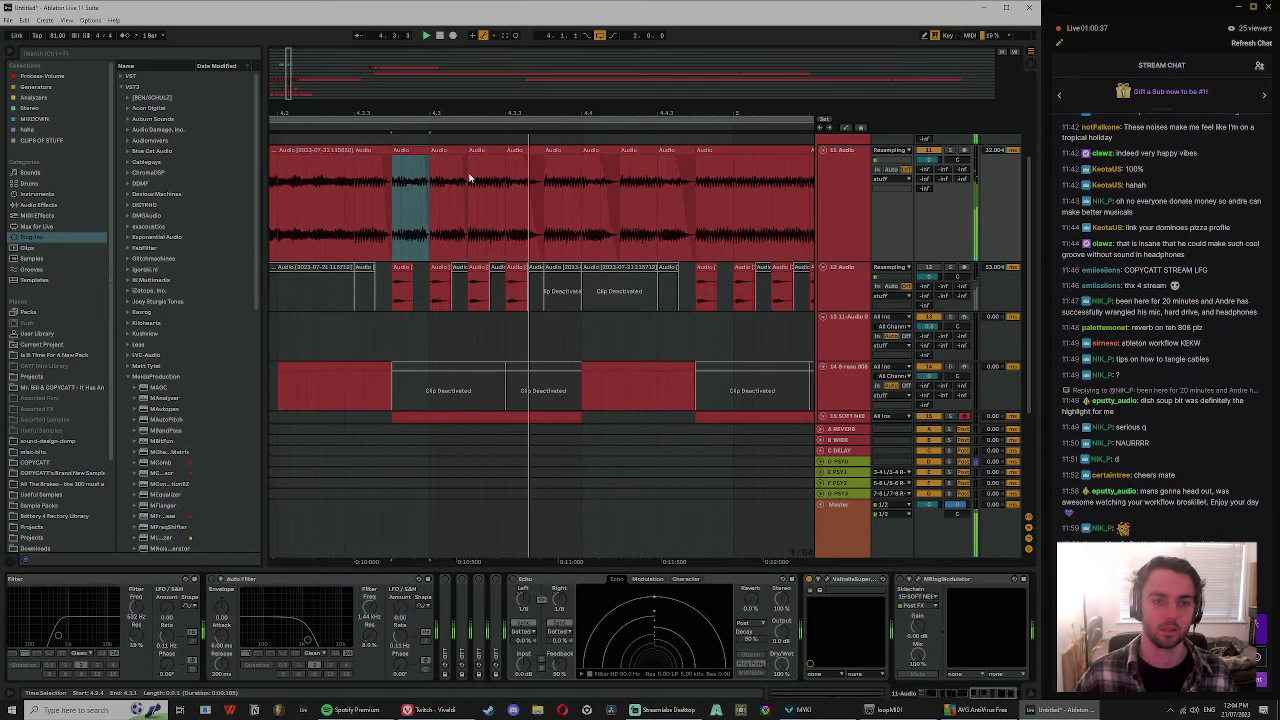
{"action": "left_click", "coordinate": [449, 150]}
{"action": "key", "text": "ctrl+d"}
{"action": "left_click", "coordinate": [406, 151]}
{"action": "left_click", "coordinate": [485, 151], "text": "shift"}
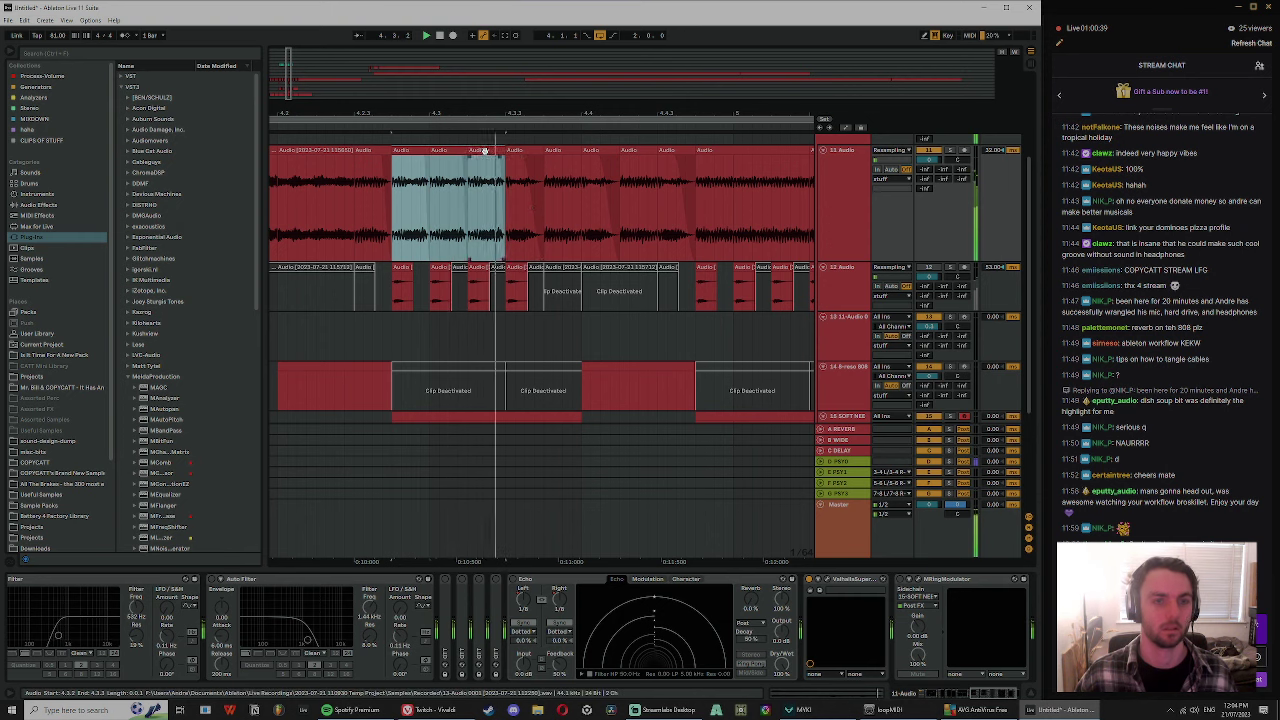
{"action": "left_click_drag", "start_coordinate": [518, 110], "coordinate": [491, 105]}
{"action": "key", "text": "ctrl+z"}
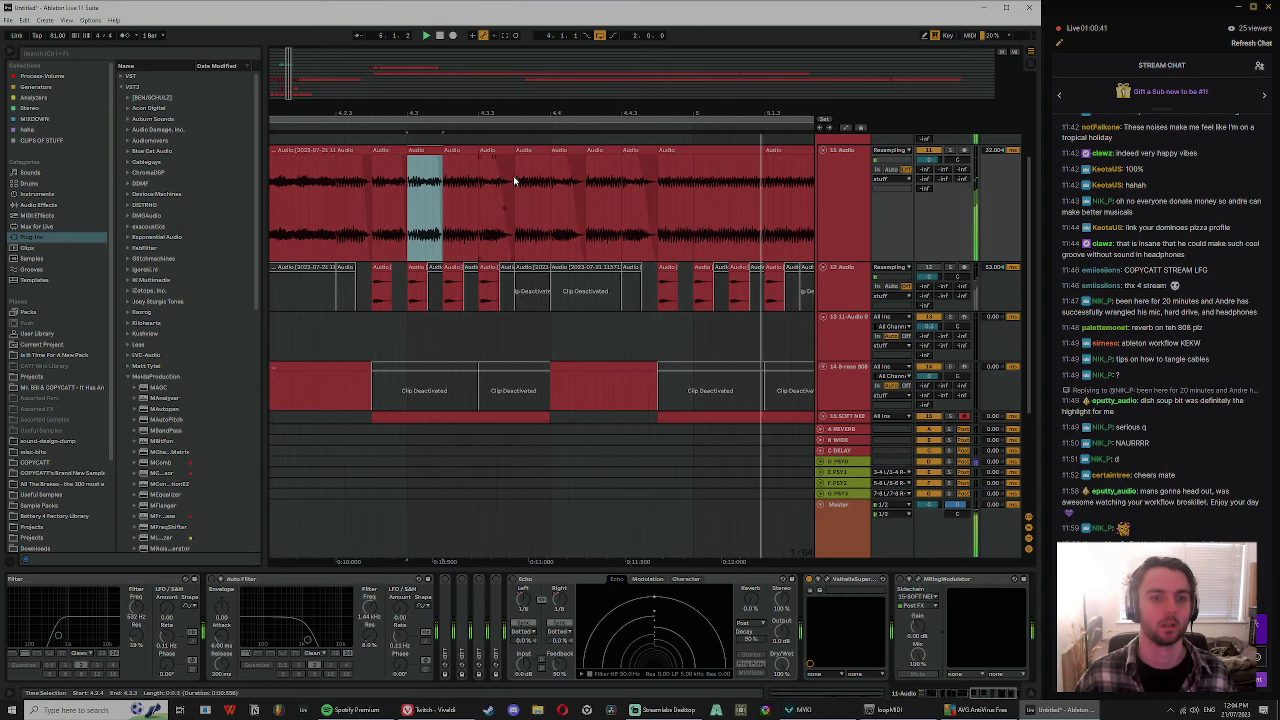
- Duplicate the 4.3 slice on track 11, duplicate the resulting three slices from 4.2.4 twice up to bar 5, and play back
{"action": "left_click", "coordinate": [432, 151]}
{"action": "key", "text": "ctrl+d"}
{"action": "left_click", "coordinate": [392, 150], "text": "shift"}
{"action": "key", "text": "ctrl+d"}
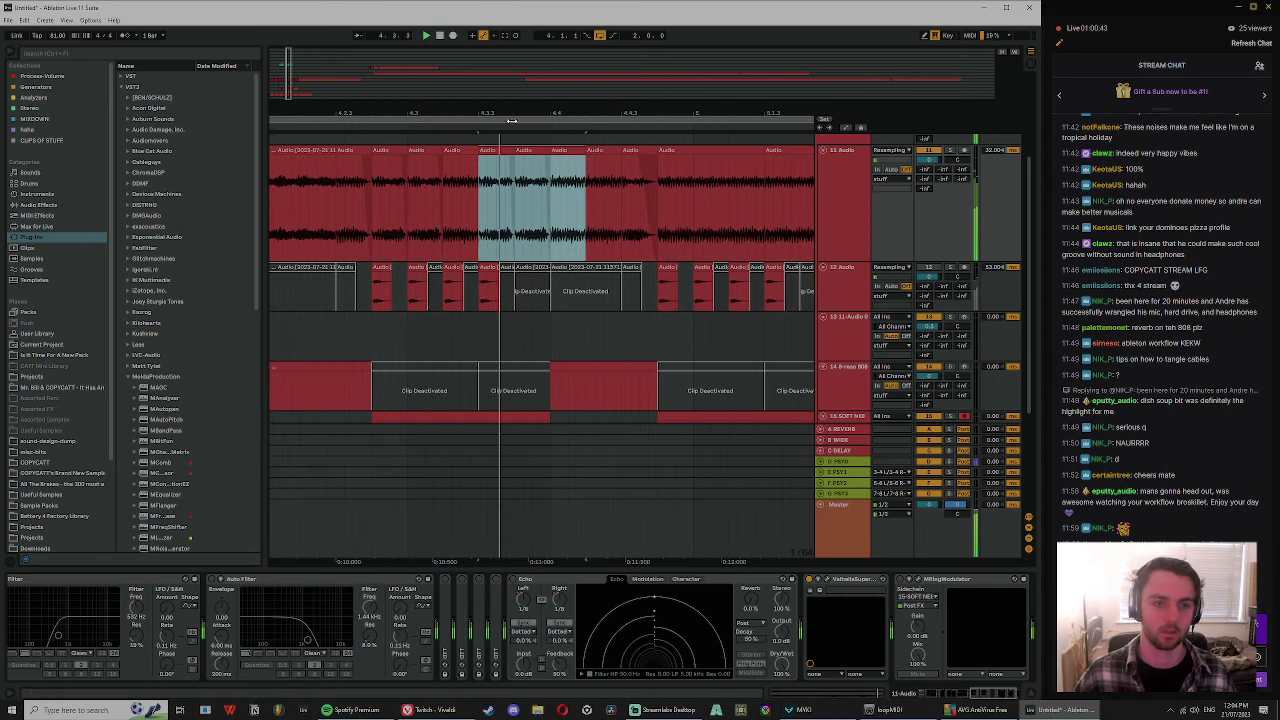
{"action": "left_click_drag", "start_coordinate": [512, 114], "coordinate": [543, 80]}
{"action": "key", "text": "ctrl+d"}
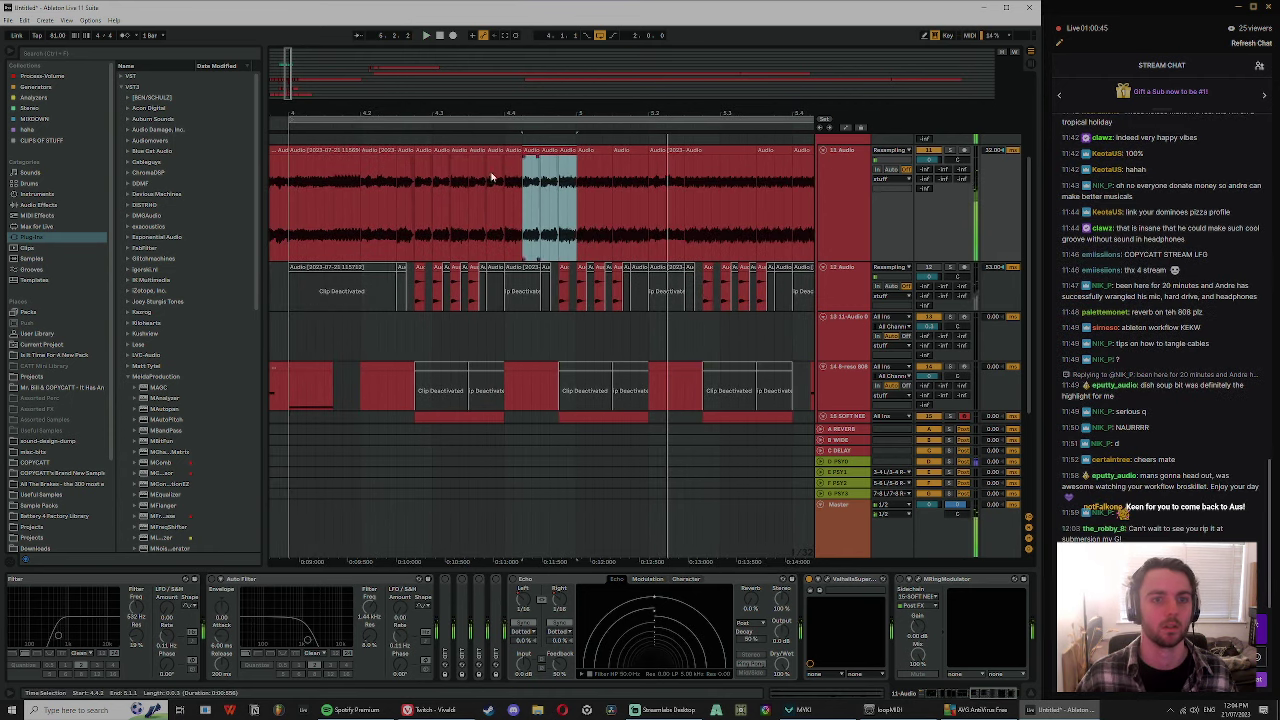
{"action": "left_click", "coordinate": [417, 196]}
{"action": "key", "text": "space"}
{"action": "key", "text": "space"}
- Solo the SOFT NEEDLE SUB track and play it back from just before its first visible clip
{"action": "scroll", "coordinate": [839, 350], "scroll_direction": "down", "scroll_amount": 3}
{"action": "left_click", "coordinate": [846, 292]}
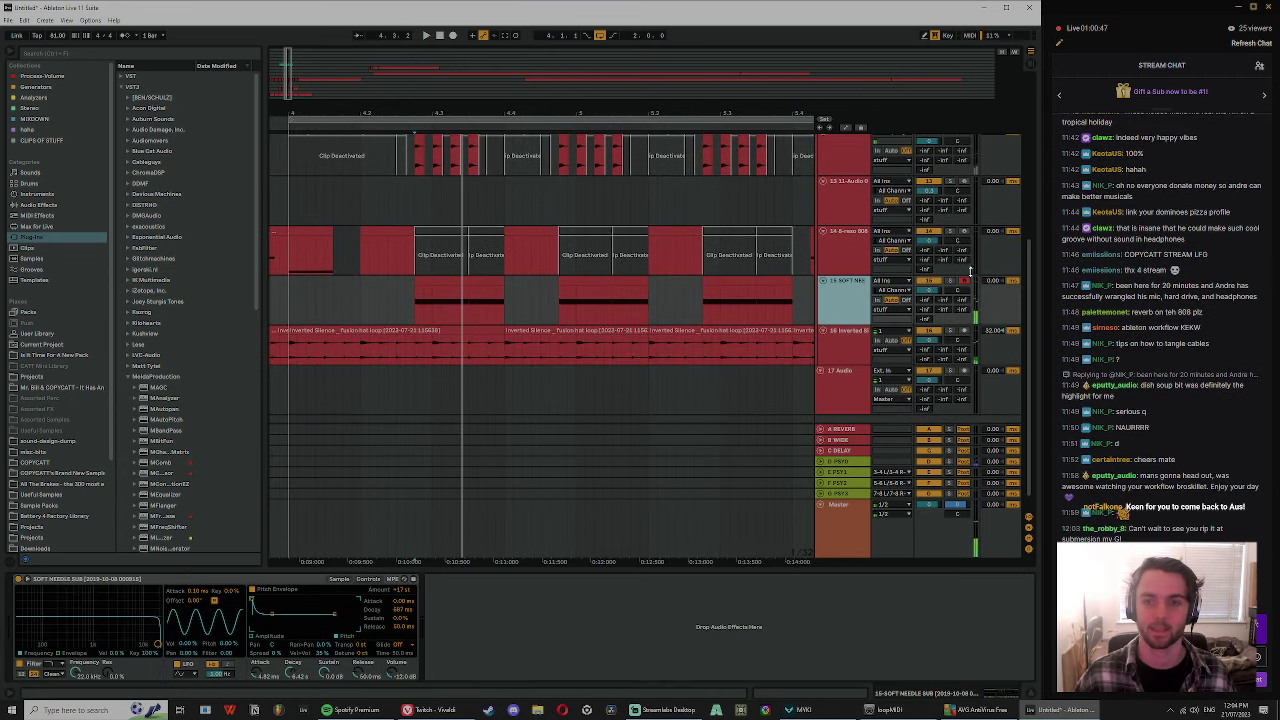
{"action": "left_click", "coordinate": [950, 281]}
{"action": "left_click", "coordinate": [372, 318]}
{"action": "key", "text": "space"}
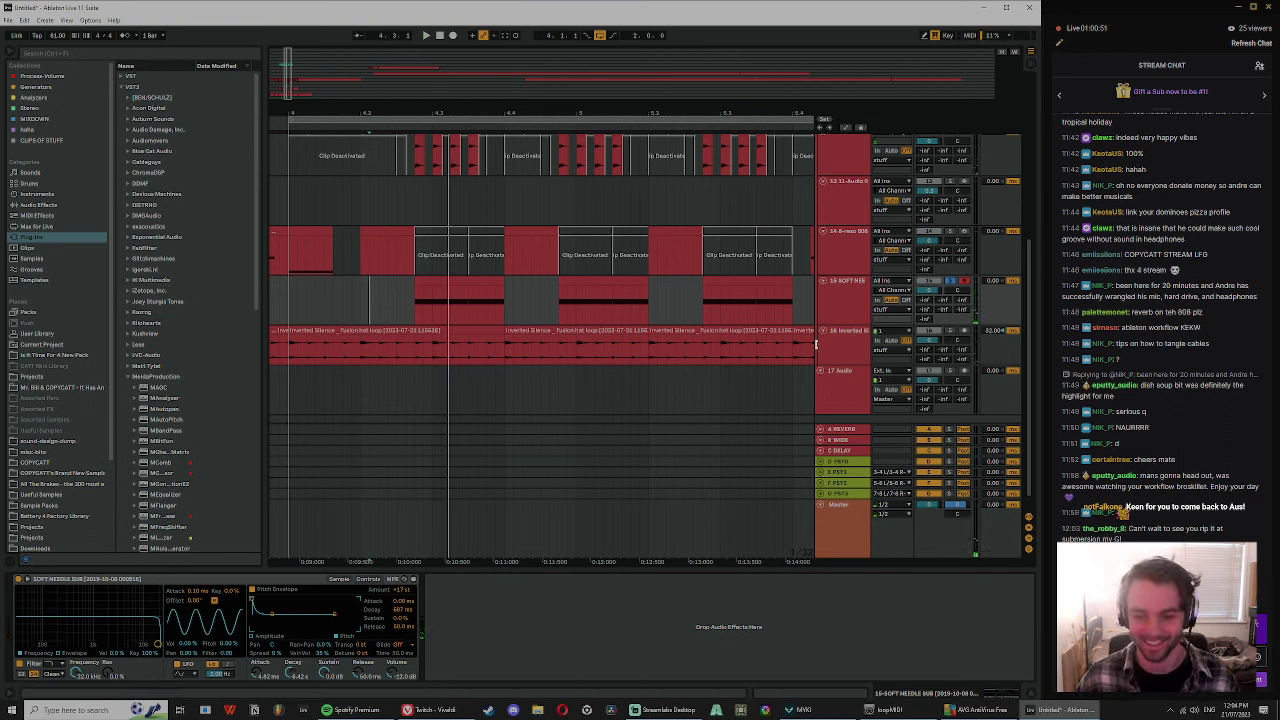
- Select the SOFT NEEDLE SUB clip at 4.2.4, find MWaveFolder in the Process-Volume collection, and add it to the track
{"action": "left_click", "coordinate": [415, 197]}
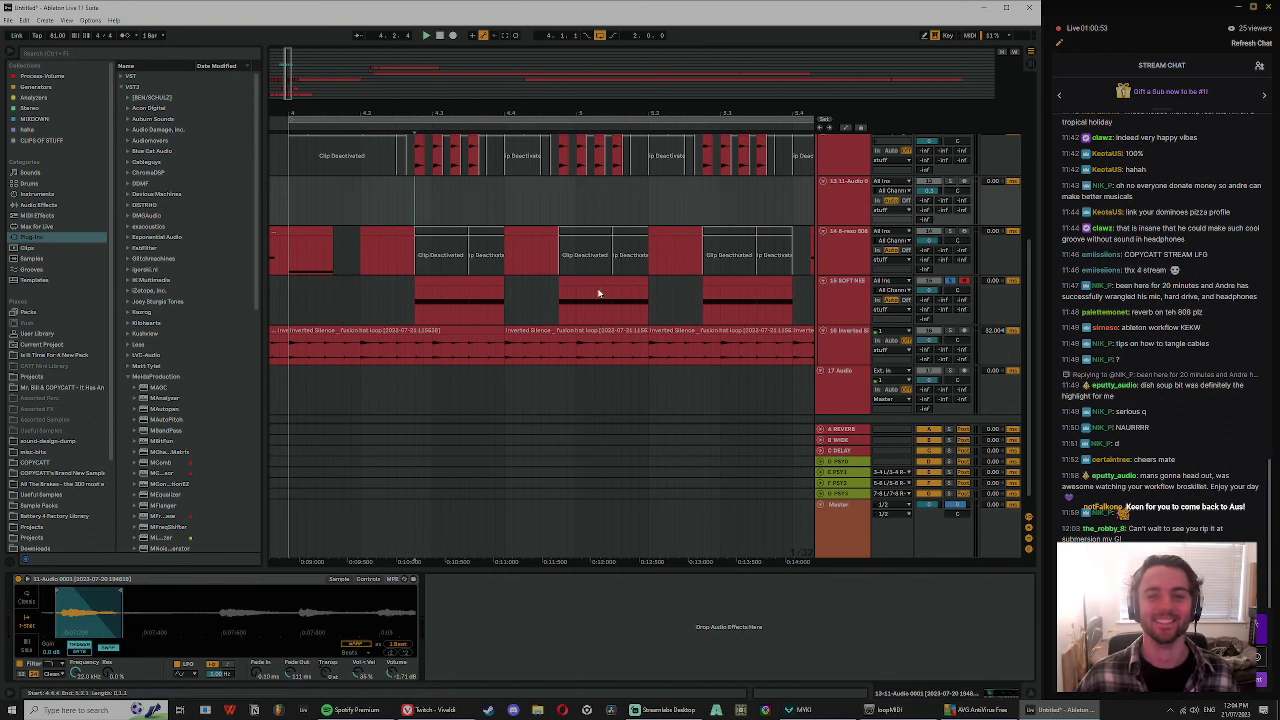
{"action": "left_click", "coordinate": [460, 285]}
{"action": "left_click", "coordinate": [38, 204]}
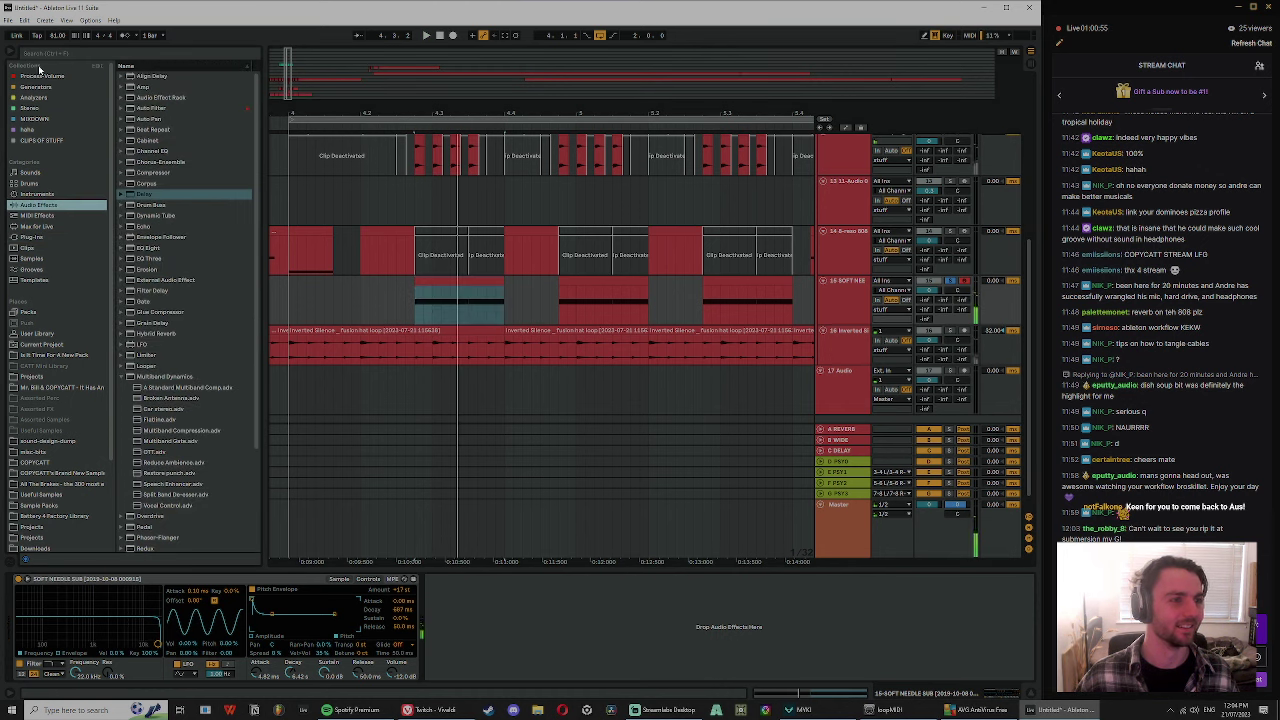
{"action": "left_click", "coordinate": [44, 76]}
{"action": "key", "text": "ctrl+f"}
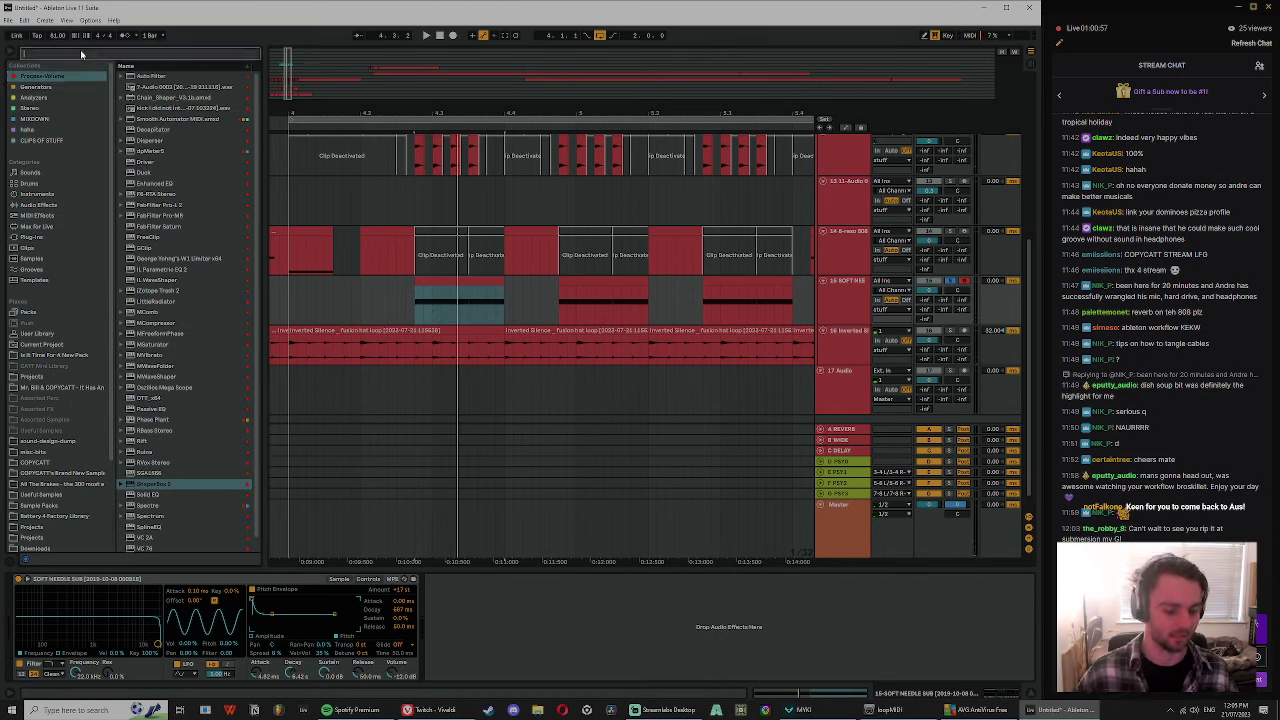
{"action": "type", "text": "mesa"}
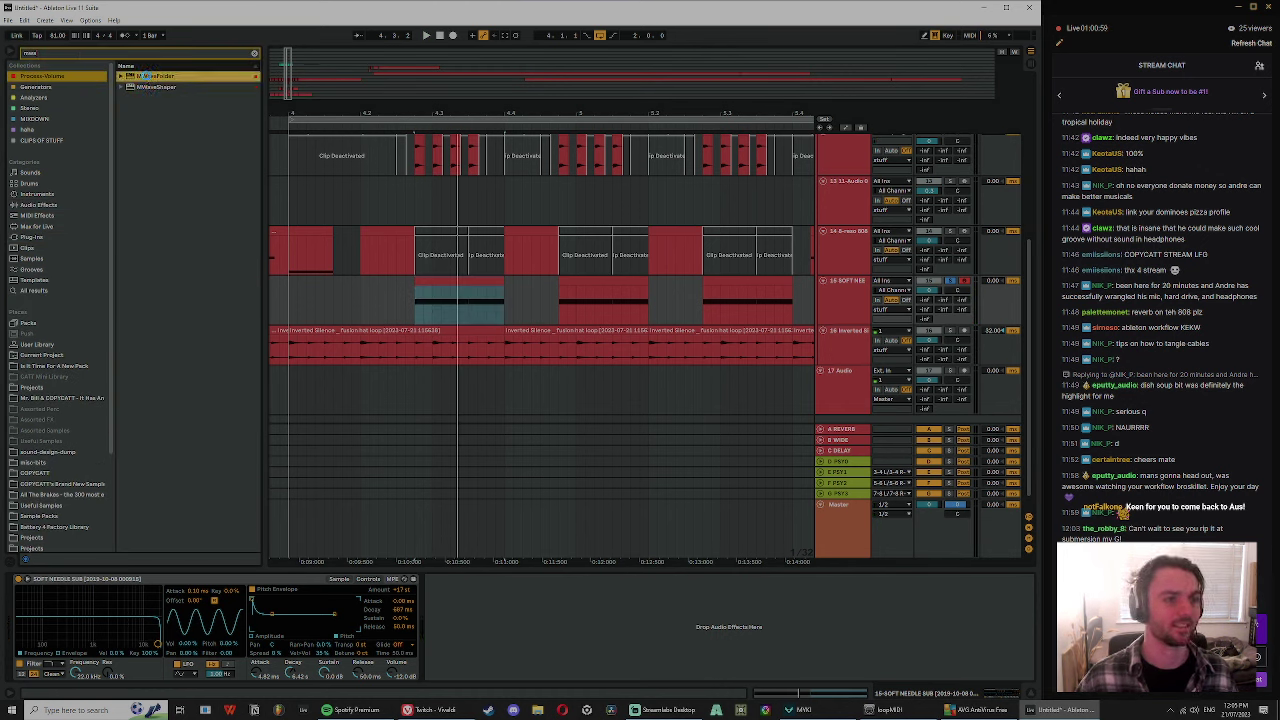
{"action": "double_click", "coordinate": [146, 76]}
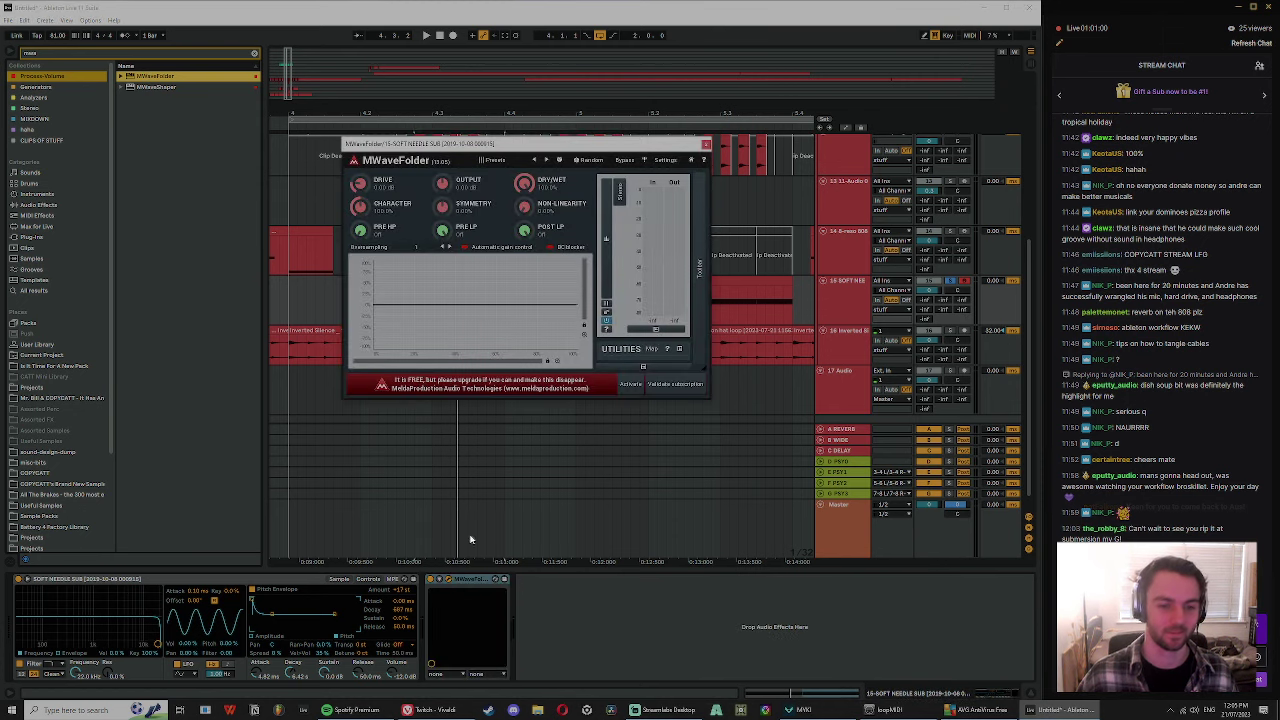
- Adjust the drive and symmetry of MWaveFolder and close its window
{"action": "double_click", "coordinate": [442, 206]}
{"action": "left_click", "coordinate": [428, 338]}
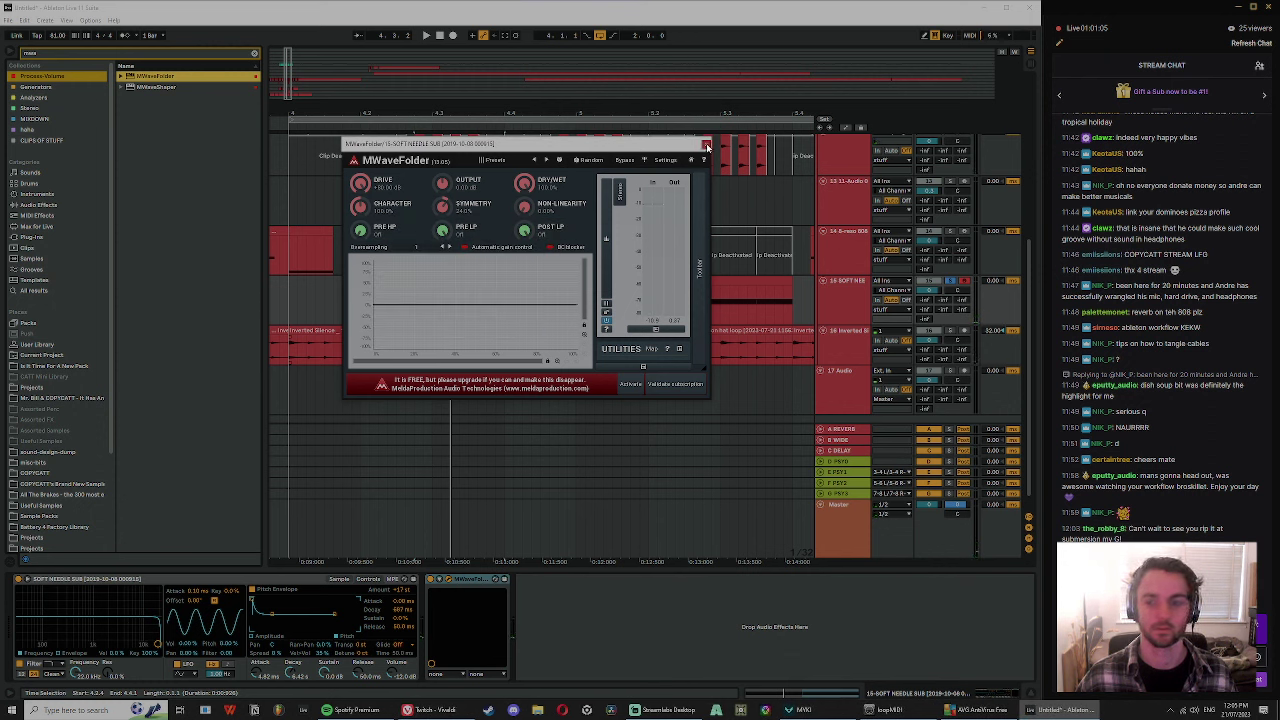
{"action": "left_click", "coordinate": [707, 146]}
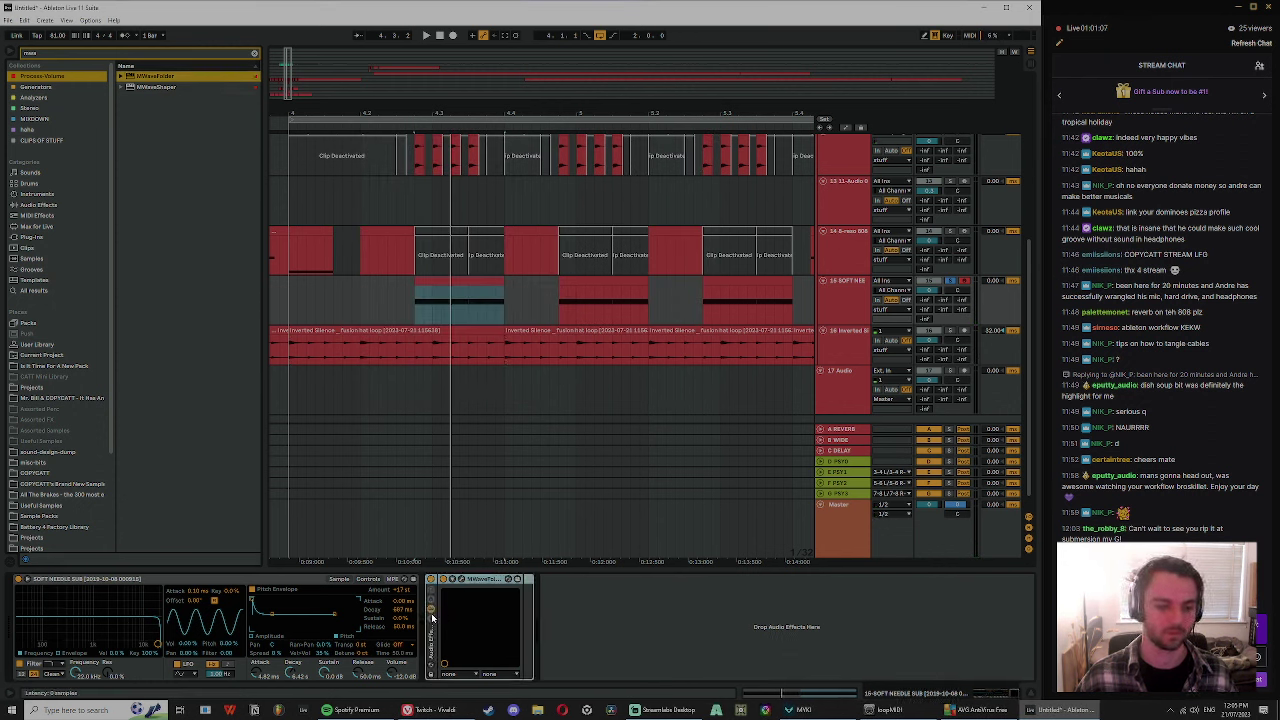
- Group MWaveFolder into an Audio Effect Rack with an additional empty chain, and clear the browser search
{"action": "key", "text": "ctrl+g"}
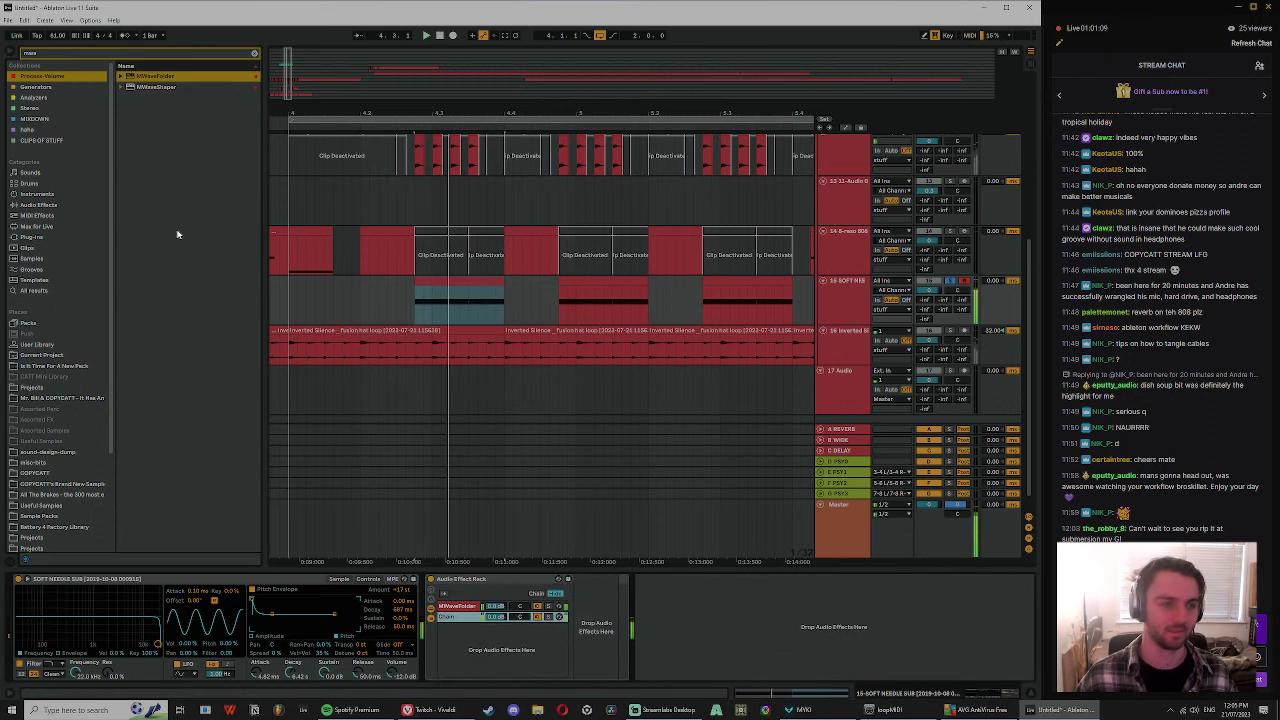
{"action": "left_click", "coordinate": [254, 55]}
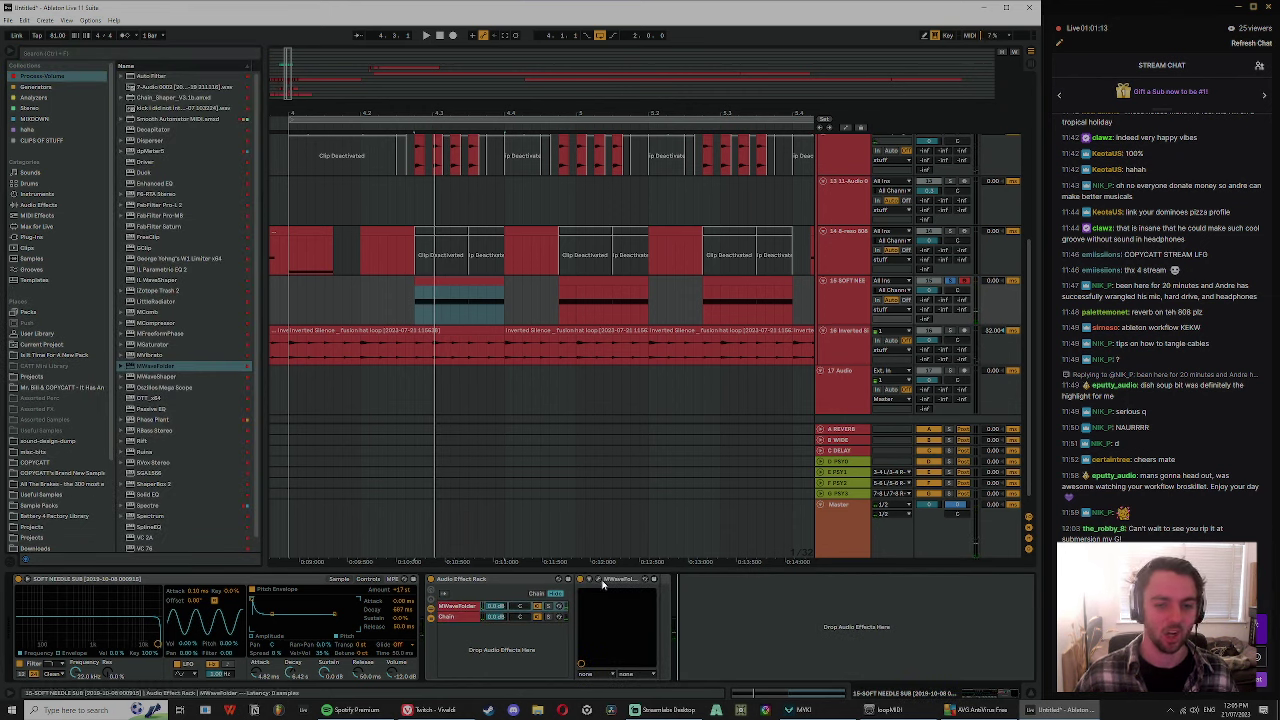
- Adjust the output level of the racked MWaveFolder during playback and close its window
{"action": "left_click", "coordinate": [603, 584]}
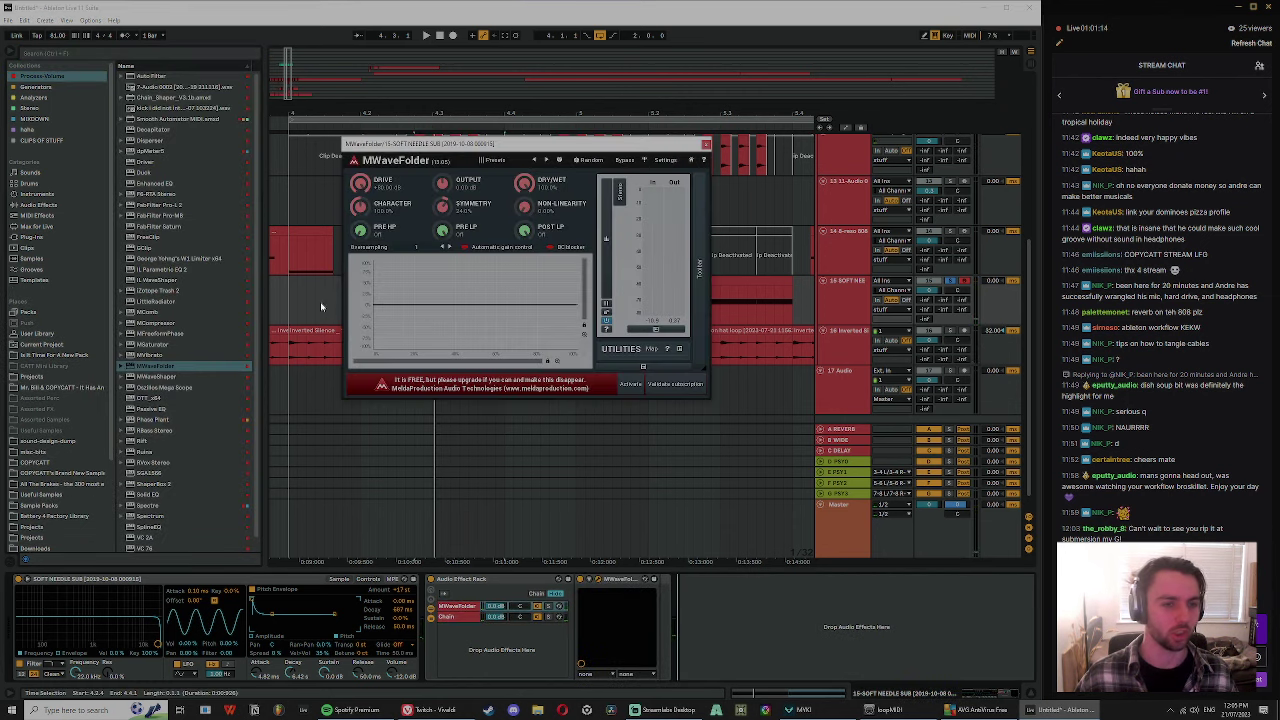
{"action": "left_click_drag", "start_coordinate": [437, 181], "coordinate": [437, 160]}
{"action": "double_click", "coordinate": [440, 183]}
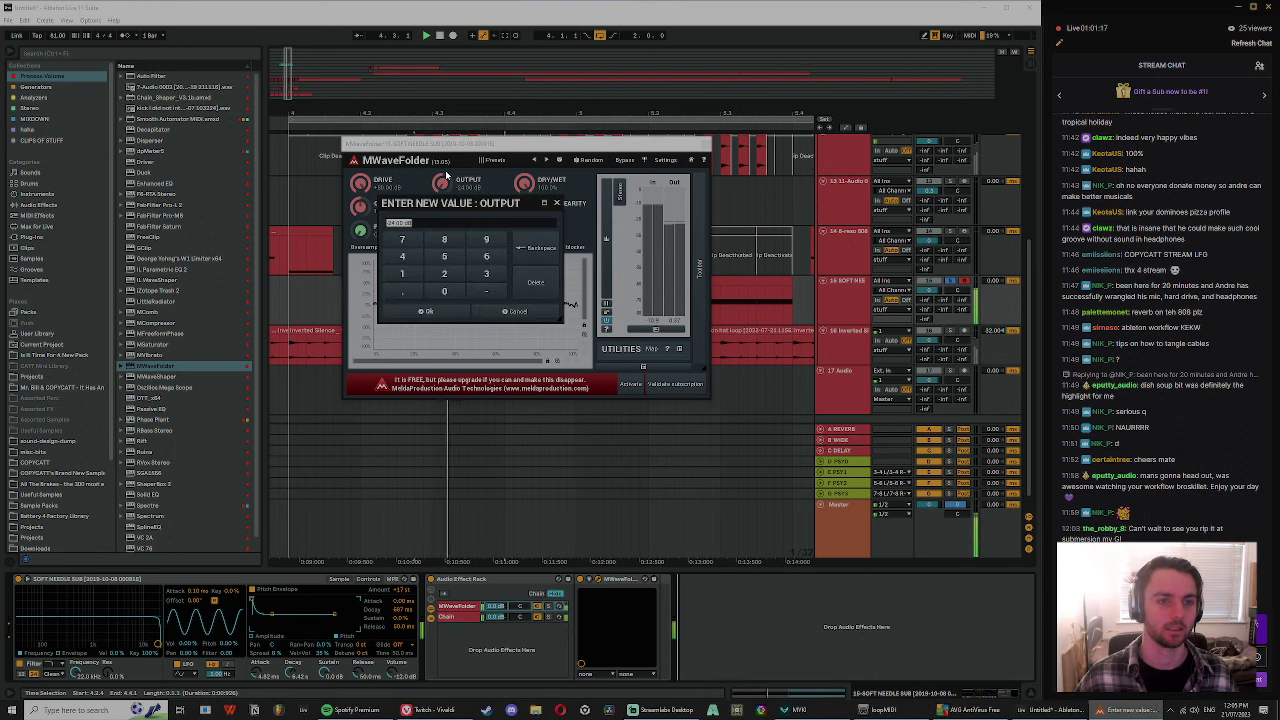
{"action": "left_click", "coordinate": [428, 311]}
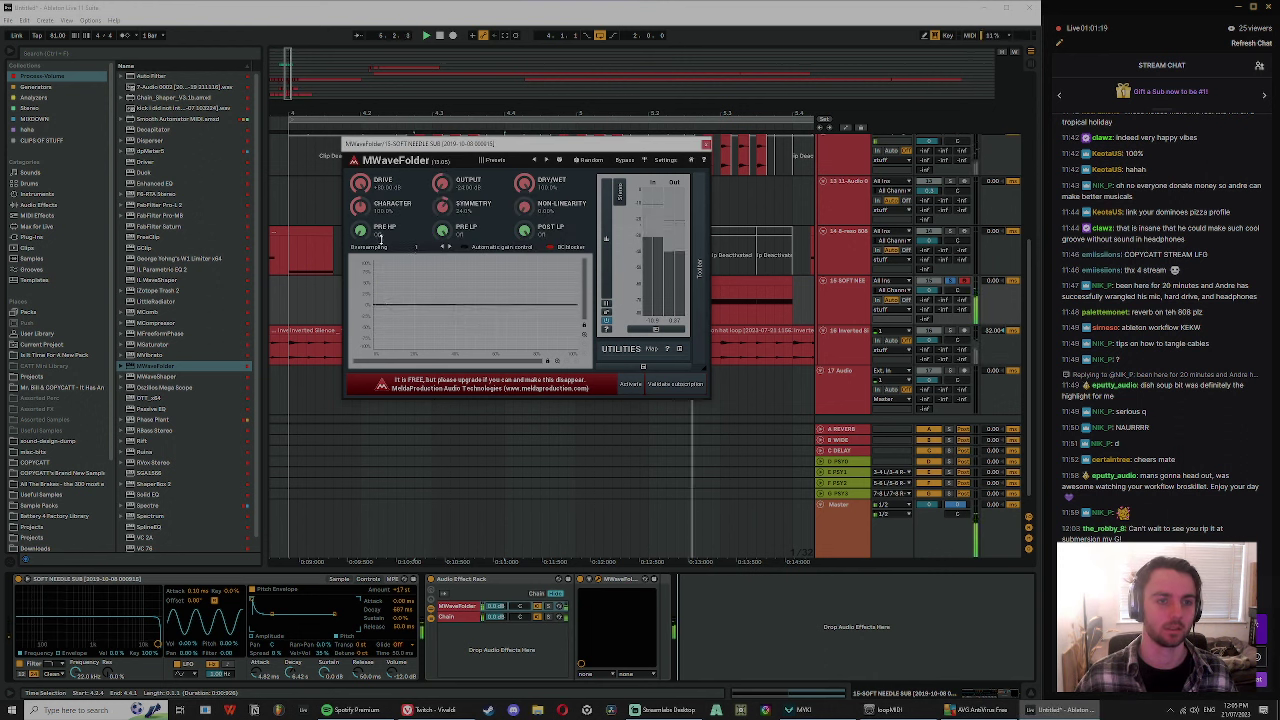
{"action": "key", "text": "space"}
{"action": "left_click", "coordinate": [706, 145]}
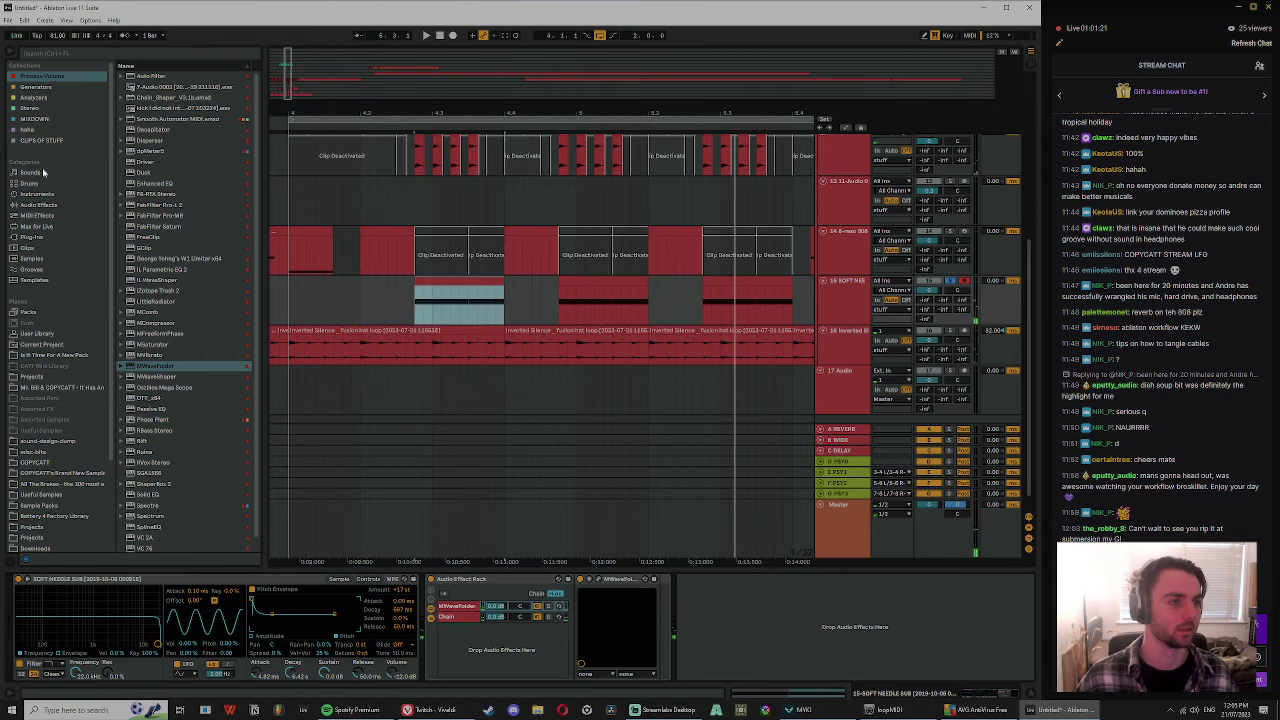
- Add a high-pass Auto Filter after MWaveFolder in its rack chain, audition it, and switch to the empty chain
{"action": "left_click", "coordinate": [40, 205]}
{"action": "left_click_drag", "start_coordinate": [150, 110], "coordinate": [663, 629]}
{"action": "key", "text": "space"}
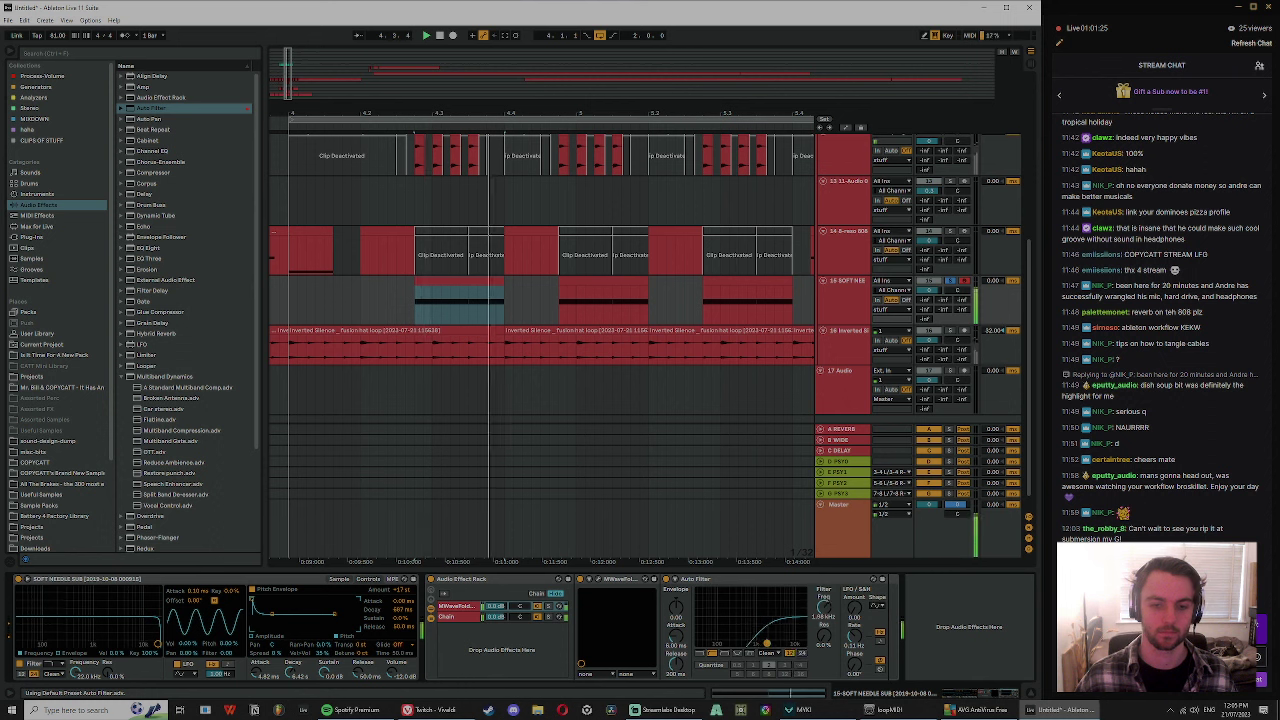
{"action": "key", "text": "Delete"}
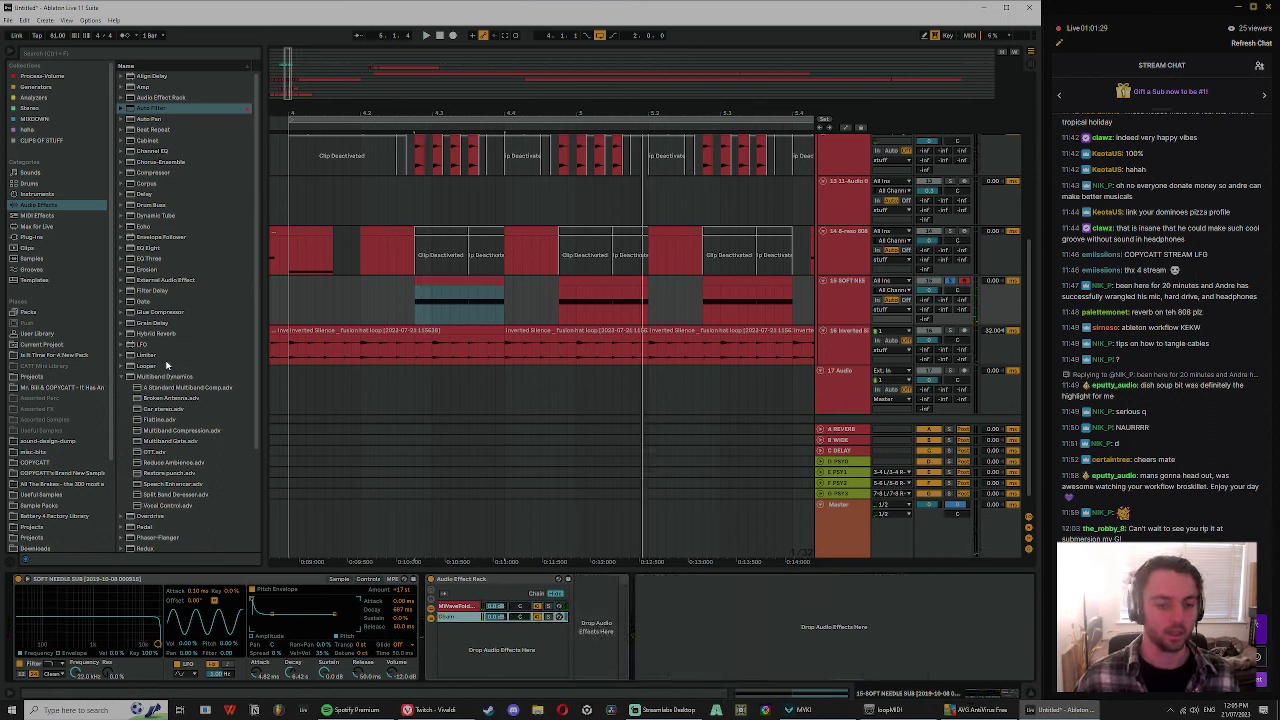
- Nest the Audio Effect Rack inside another rack, add a second MWaveFolder after the inner rack, and play back
{"action": "left_click", "coordinate": [513, 581]}
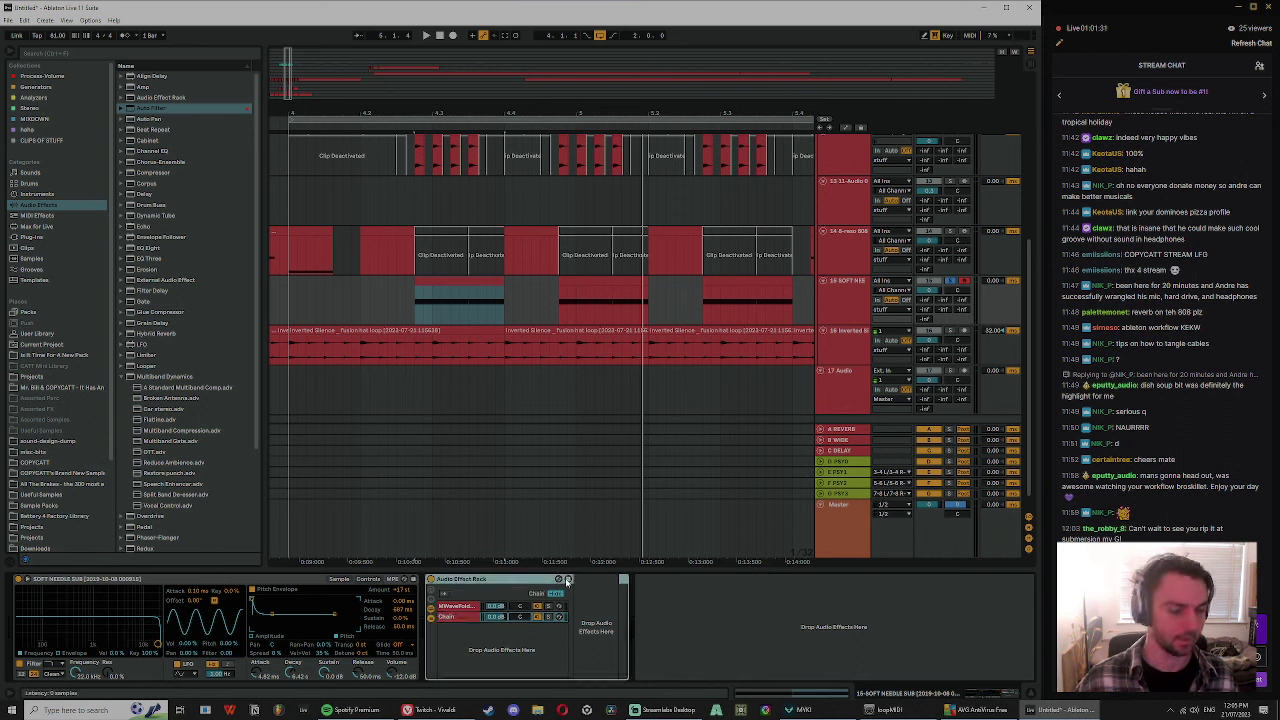
{"action": "left_click", "coordinate": [567, 581]}
{"action": "left_click", "coordinate": [46, 76]}
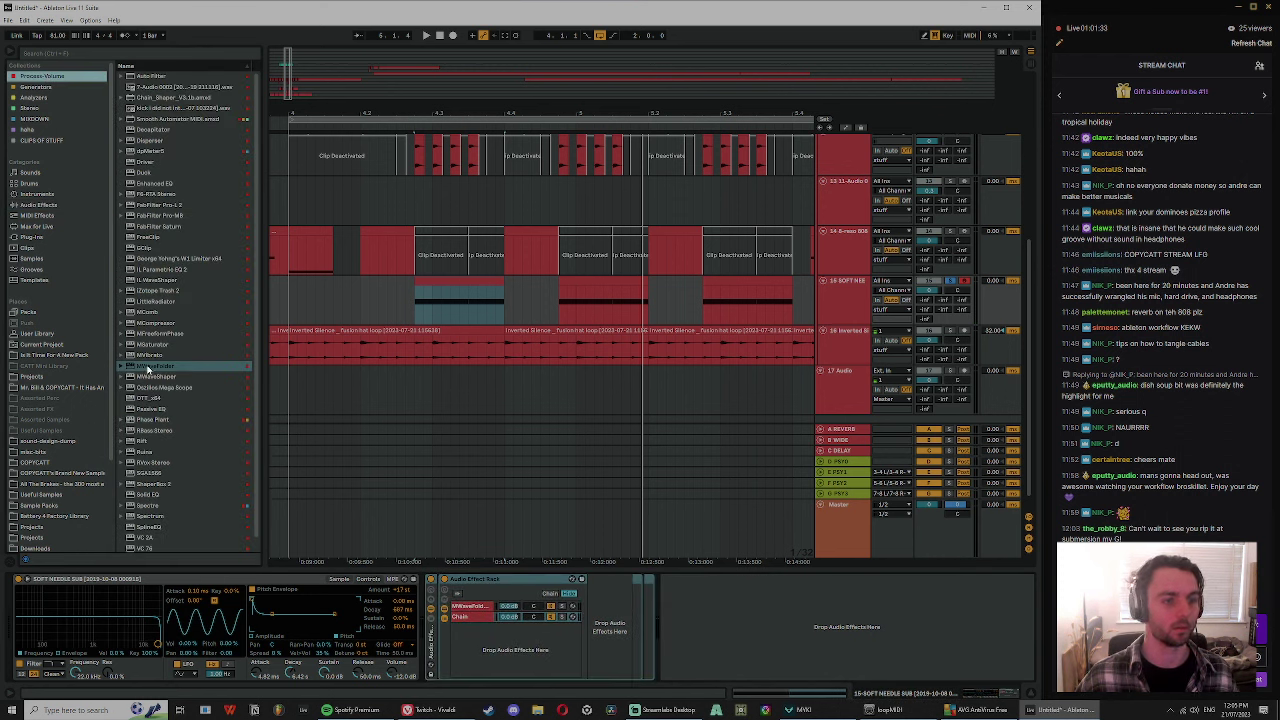
{"action": "left_click_drag", "start_coordinate": [147, 367], "coordinate": [650, 626]}
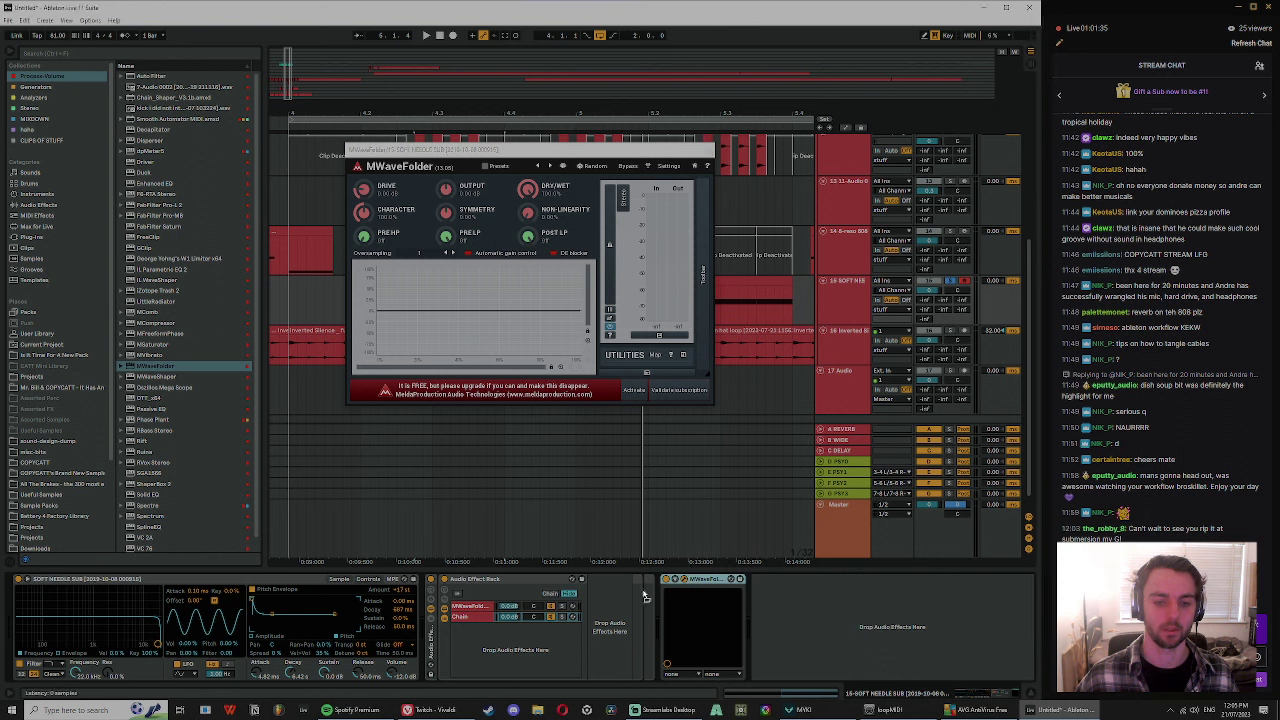
{"action": "key", "text": "space"}
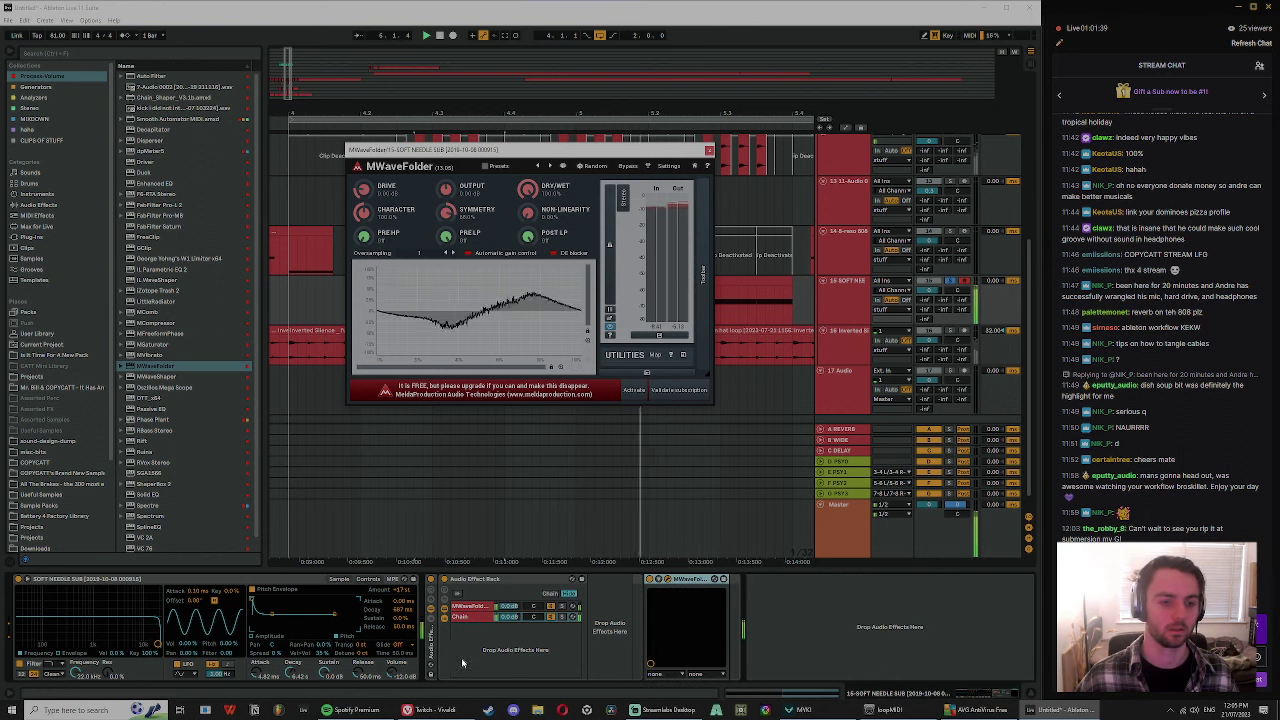
- Rename the inner rack noise, add a high-pass Auto Filter after the second MWaveFolder, and tune its cutoff during playback
{"action": "left_click", "coordinate": [470, 580]}
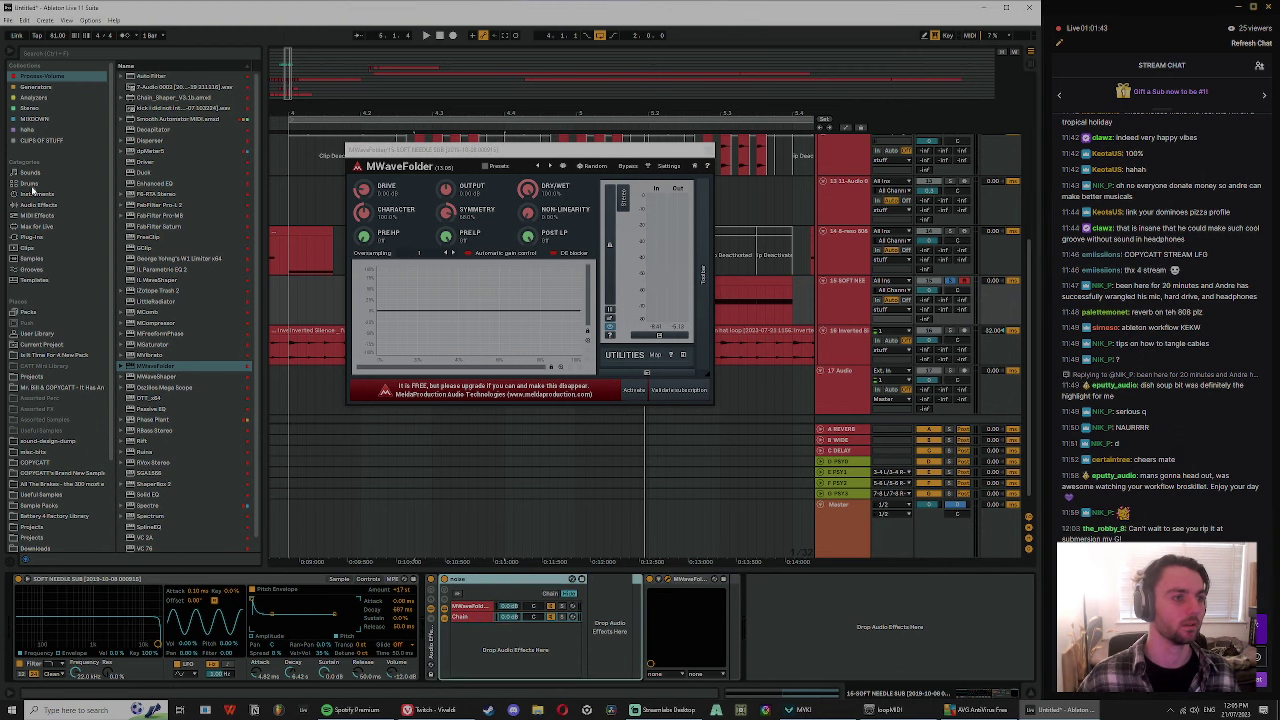
{"action": "left_click", "coordinate": [40, 205]}
{"action": "left_click", "coordinate": [150, 108]}
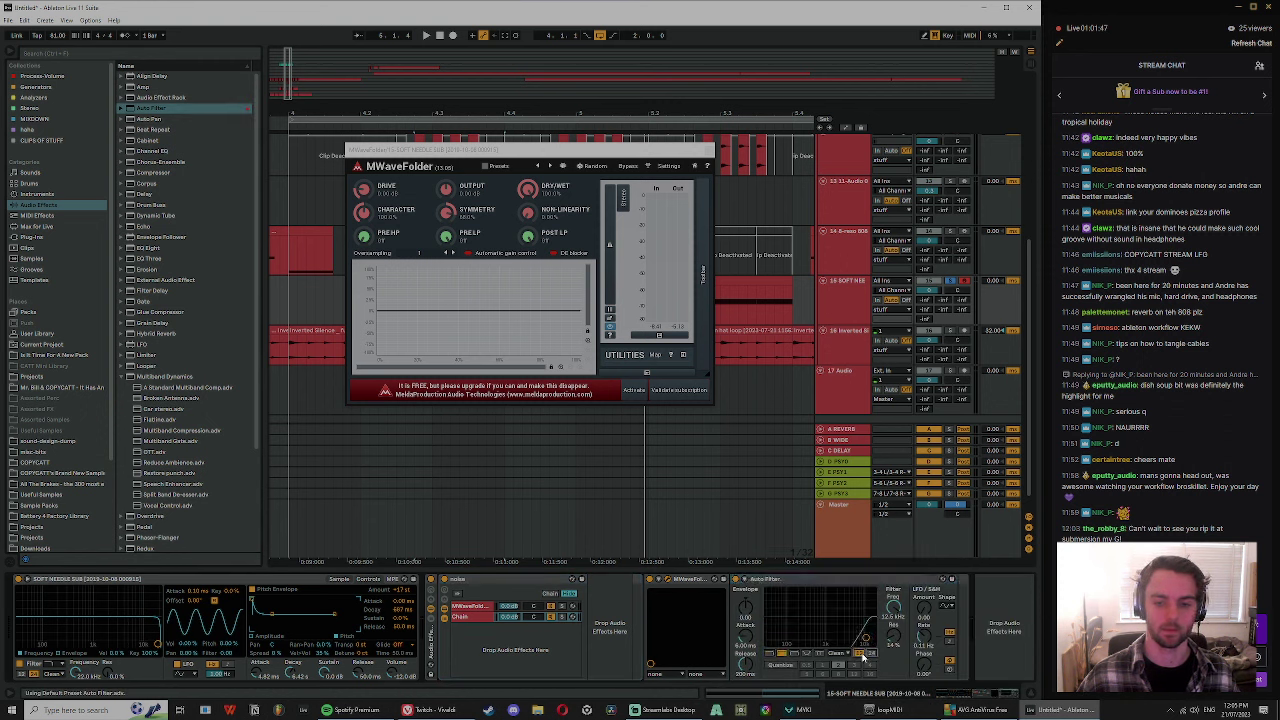
{"action": "key", "text": "space"}
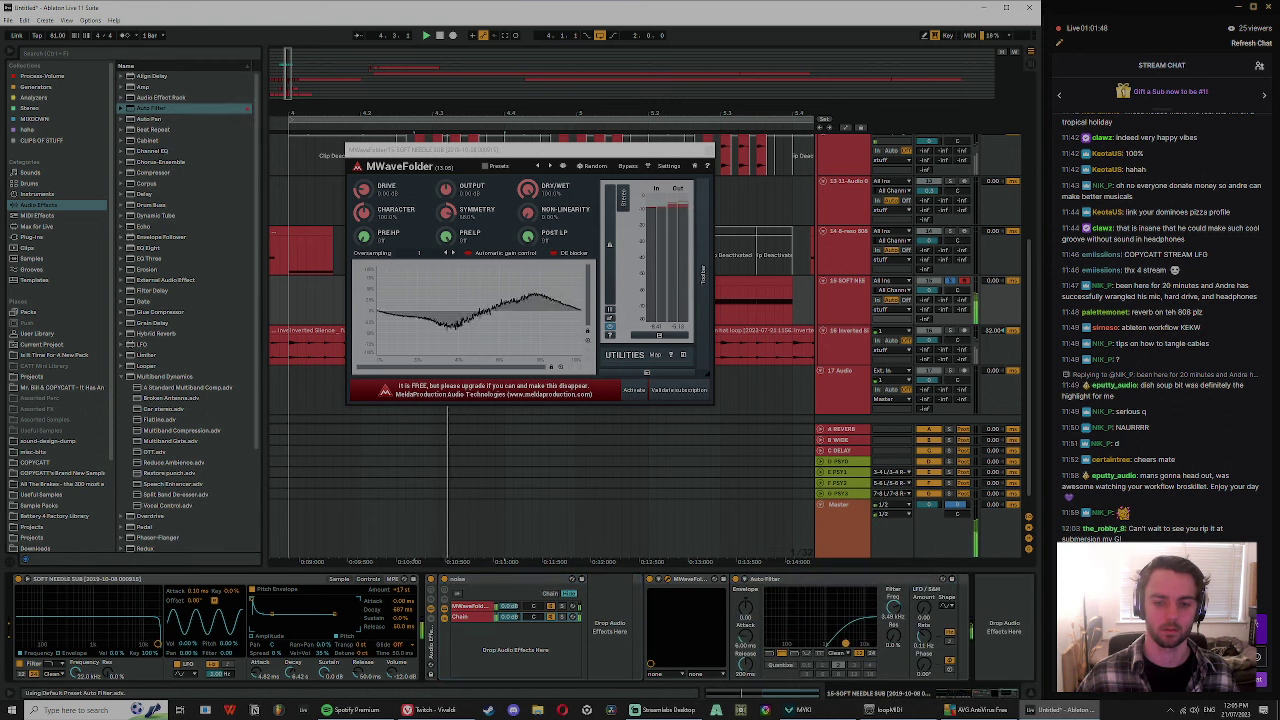
{"action": "key", "text": "space"}
- Rename the outer rack's existing chain NOISE and add an empty parallel chain named THRU
{"action": "left_click", "coordinate": [432, 608]}
{"action": "left_click", "coordinate": [450, 608]}
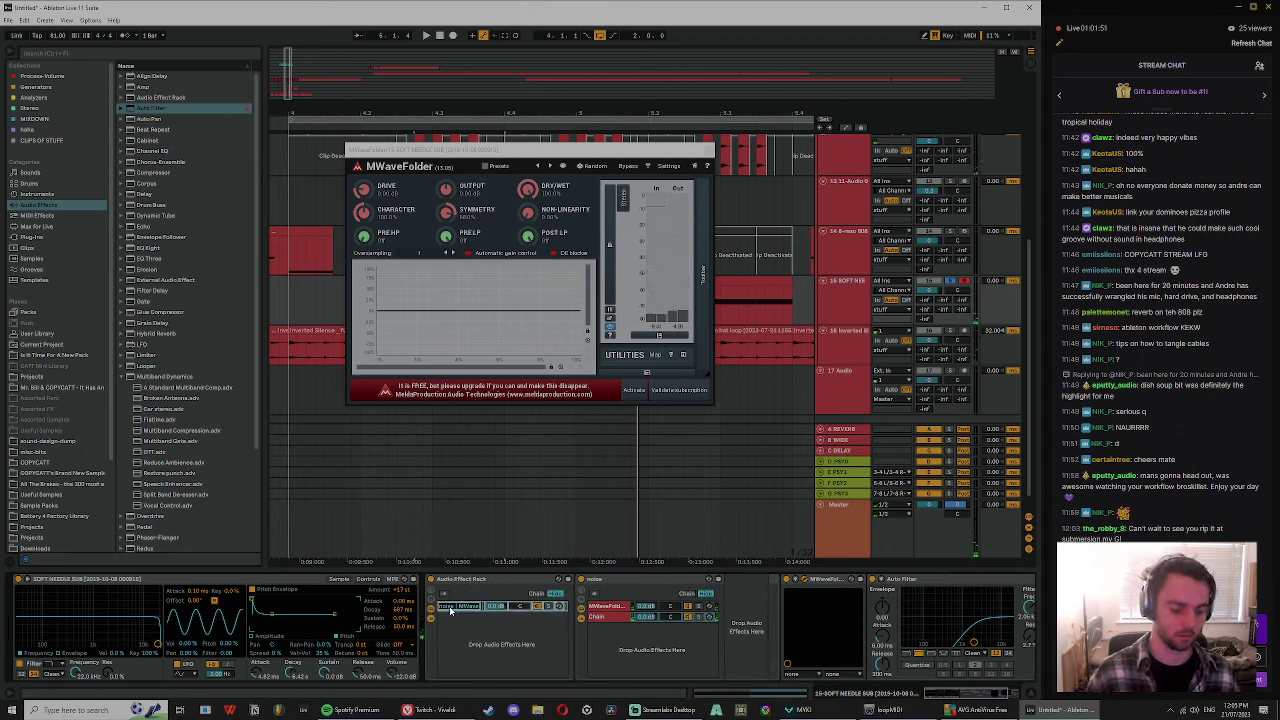
{"action": "right_click", "coordinate": [467, 633]}
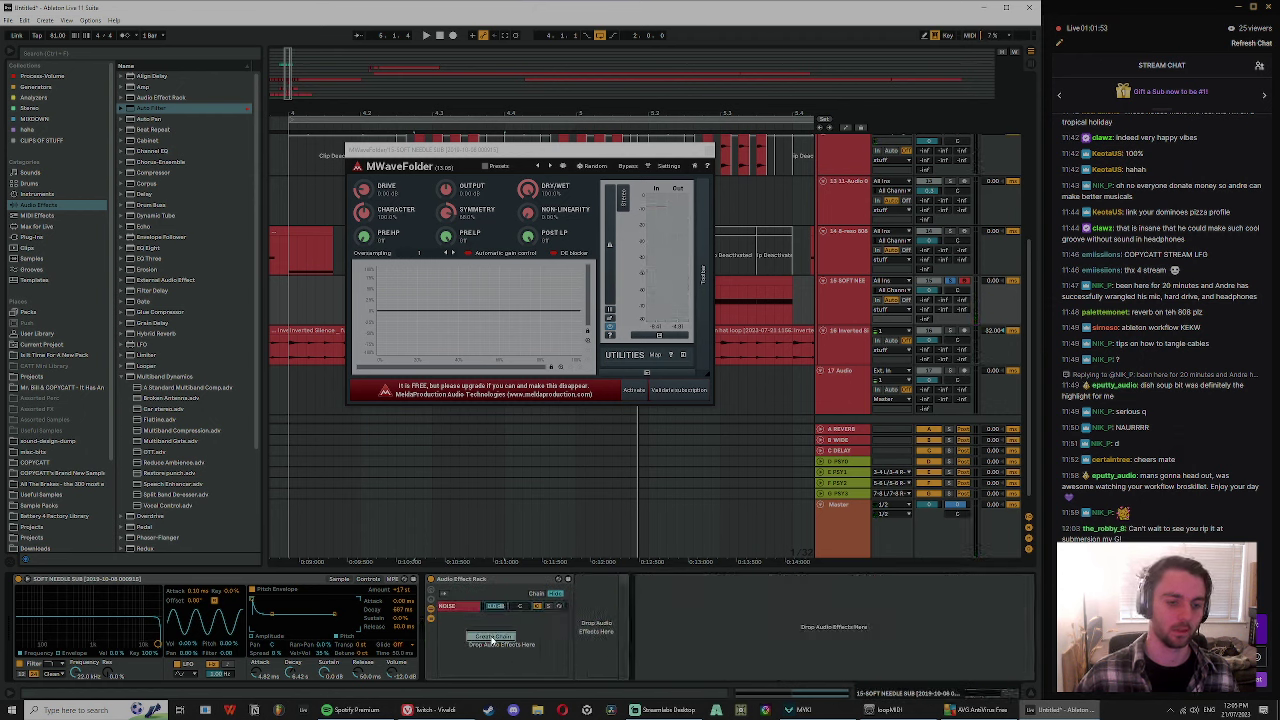
{"action": "left_click", "coordinate": [470, 621]}
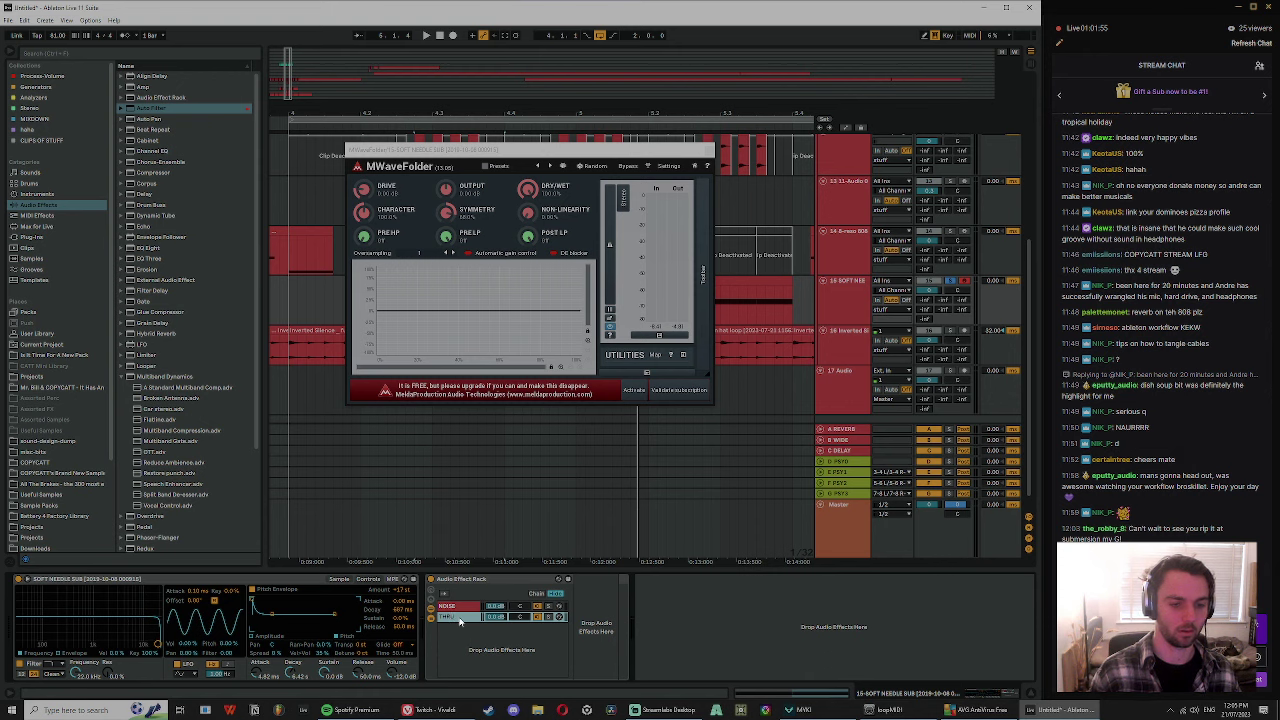
- Audition the NOISE chain alongside THRU during playback and close the MWaveFolder window
{"action": "key", "text": "space"}
{"action": "left_click", "coordinate": [463, 605]}
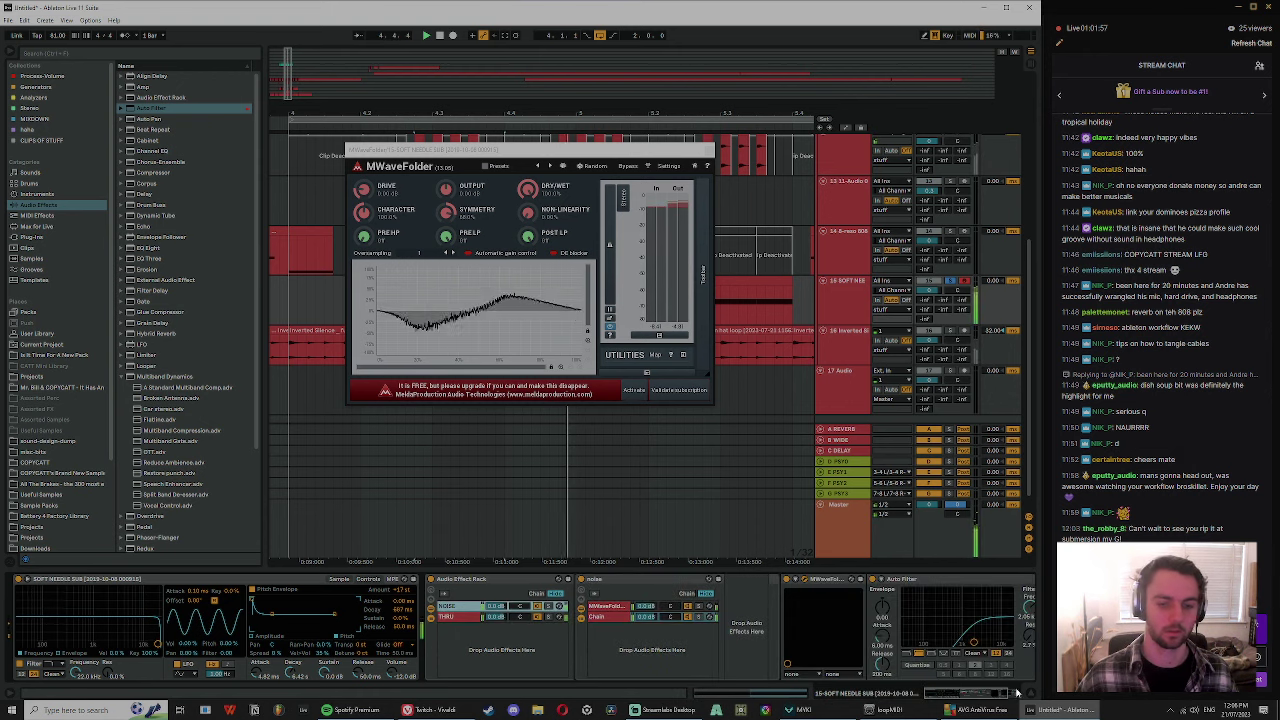
{"action": "scroll", "coordinate": [905, 668], "scroll_direction": "right", "scroll_amount": 3}
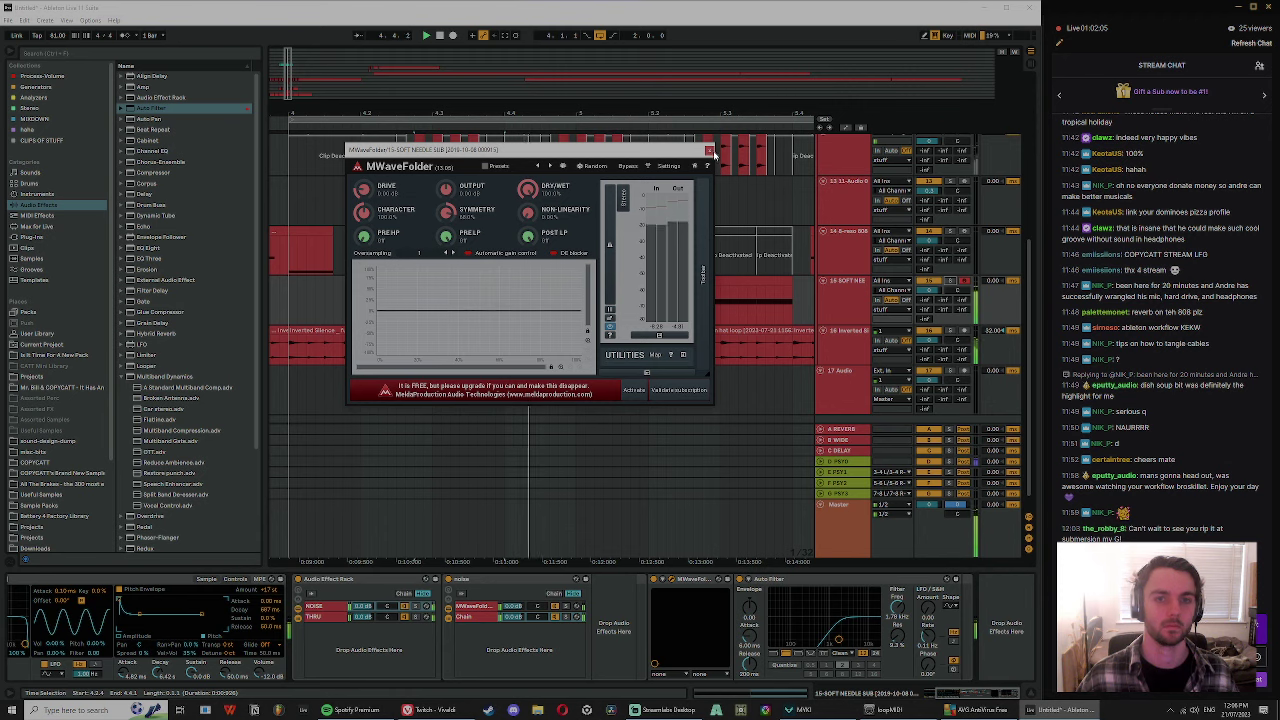
{"action": "left_click", "coordinate": [709, 150]}
- Play back the loop and deactivate the track 11 audio slices from 4.4 to 4.4.4
{"action": "left_click", "coordinate": [486, 183]}
{"action": "scroll", "coordinate": [561, 330], "scroll_direction": "up", "scroll_amount": 2}
{"action": "scroll", "coordinate": [561, 330], "scroll_direction": "up", "scroll_amount": 1}
{"action": "key", "text": "space"}
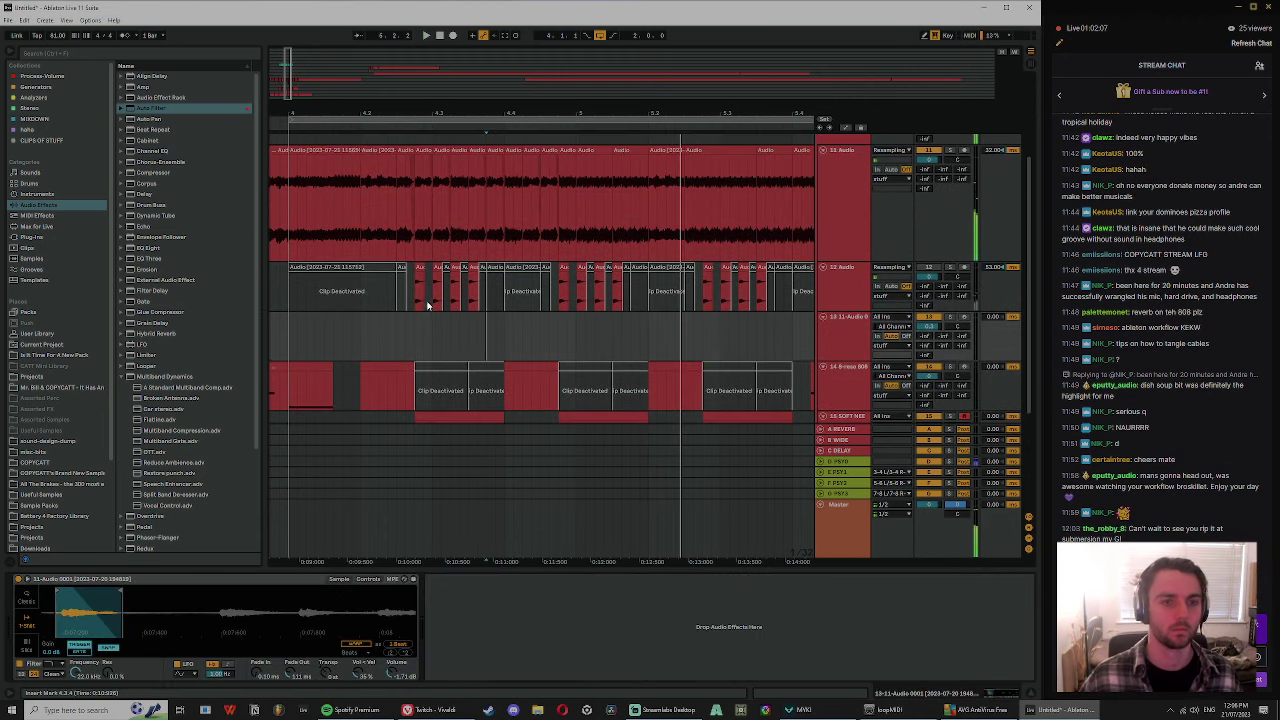
{"action": "left_click", "coordinate": [429, 305]}
{"action": "key", "text": "space"}
{"action": "scroll", "coordinate": [510, 343], "scroll_direction": "up", "scroll_amount": 1}
{"action": "left_click", "coordinate": [510, 218]}
{"action": "key", "text": "space"}
{"action": "left_click", "coordinate": [553, 216], "text": "shift"}
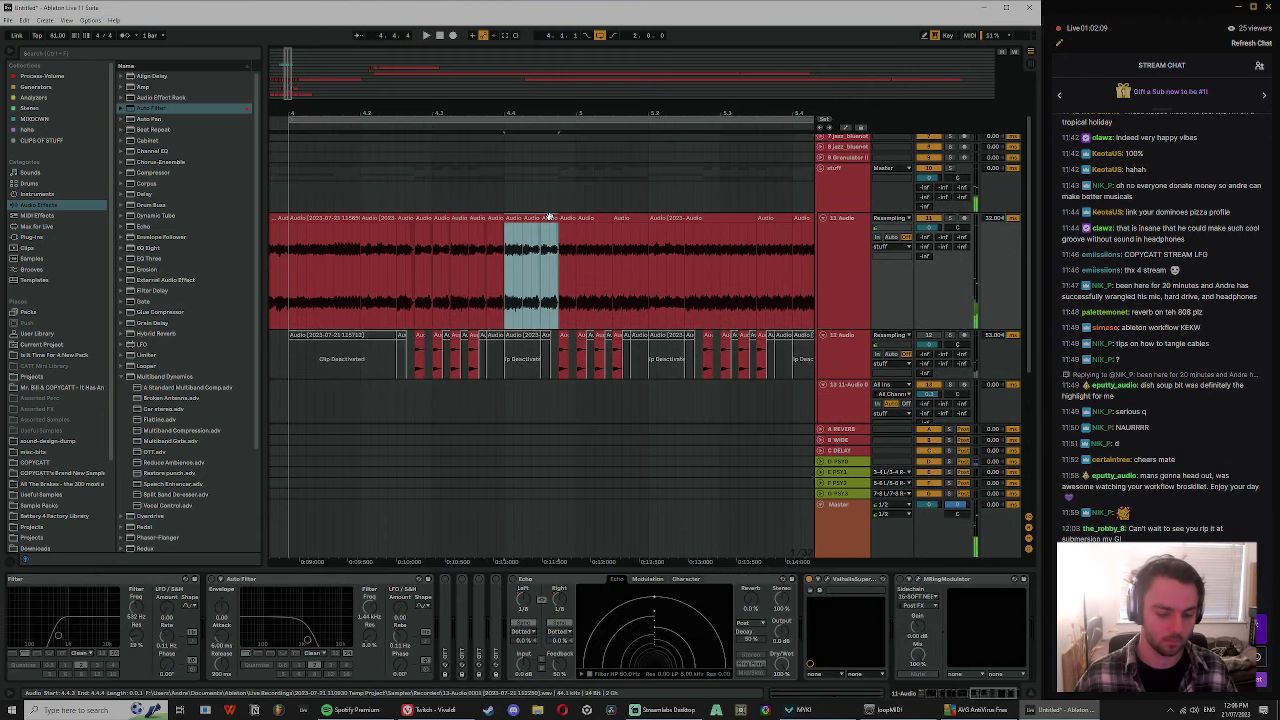
{"action": "key", "text": "0"}
- Deactivate the sixteenth-note piece of the Fusion hat loop at 4.4.2 and play back the gap
{"action": "left_click", "coordinate": [540, 190]}
{"action": "key", "text": "space"}
{"action": "scroll", "coordinate": [614, 288], "scroll_direction": "down", "scroll_amount": 3}
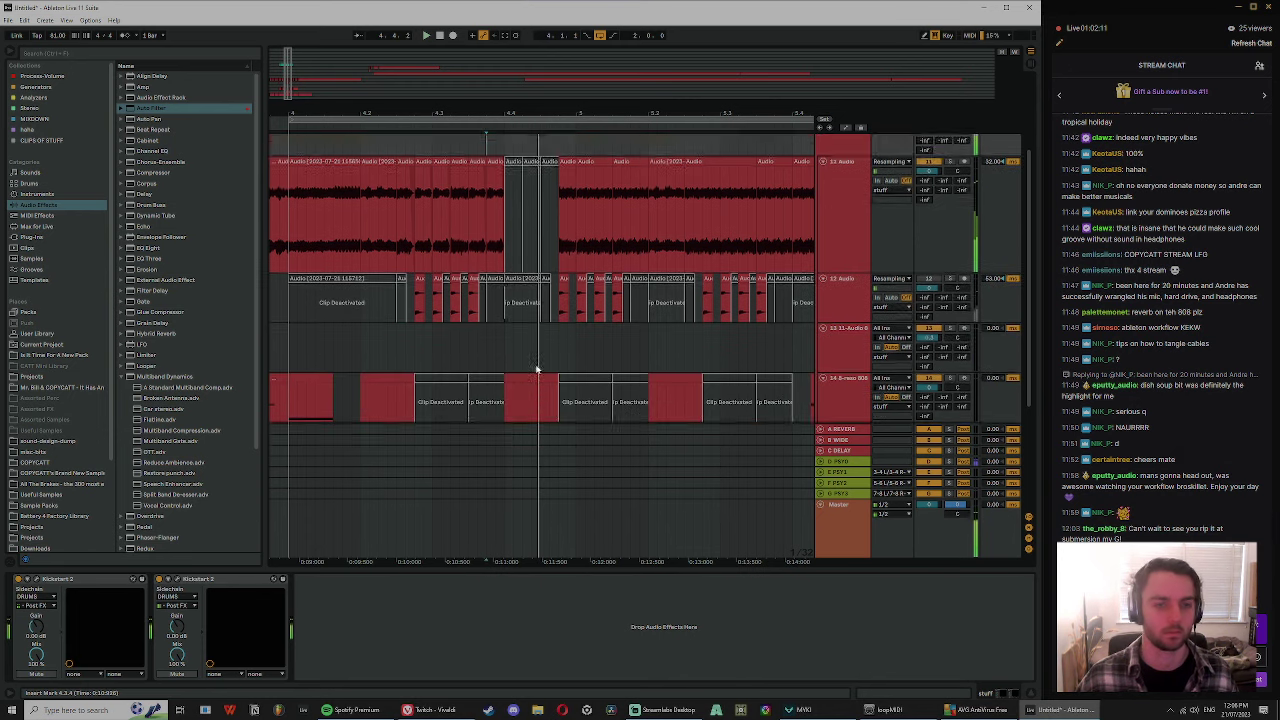
{"action": "left_click", "coordinate": [523, 413]}
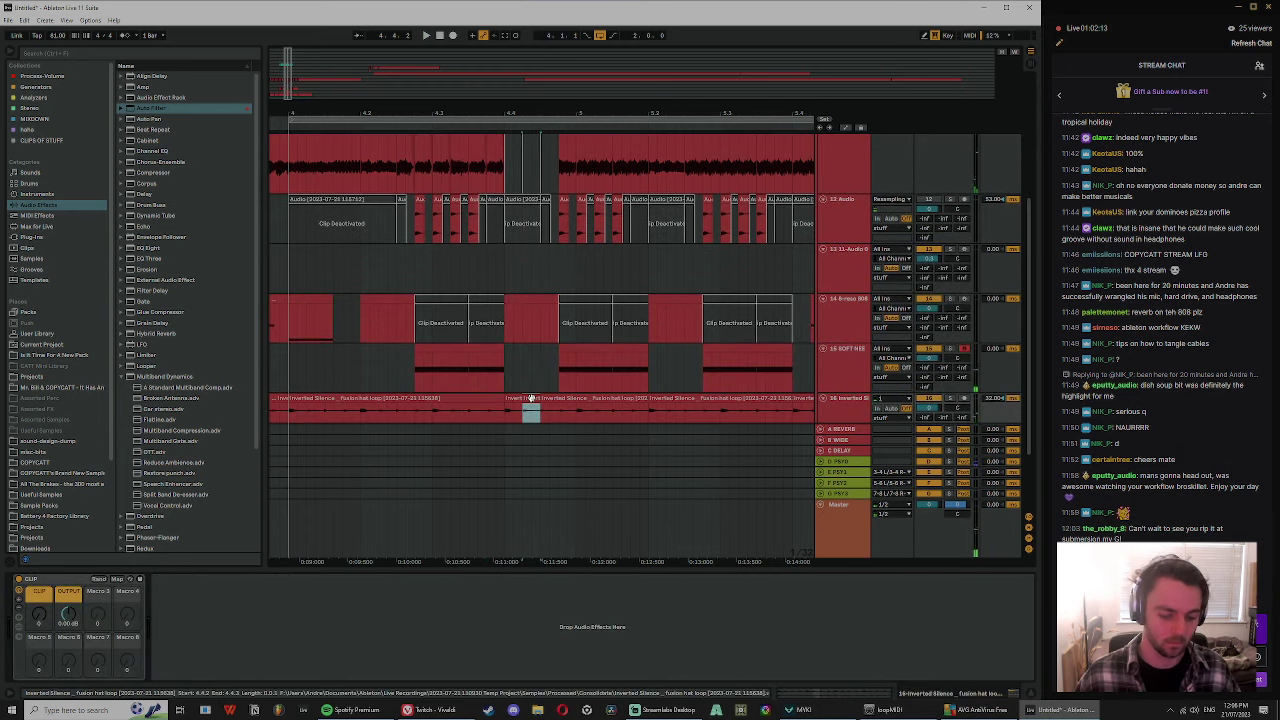
{"action": "left_click", "coordinate": [486, 257]}
{"action": "key", "text": "space"}
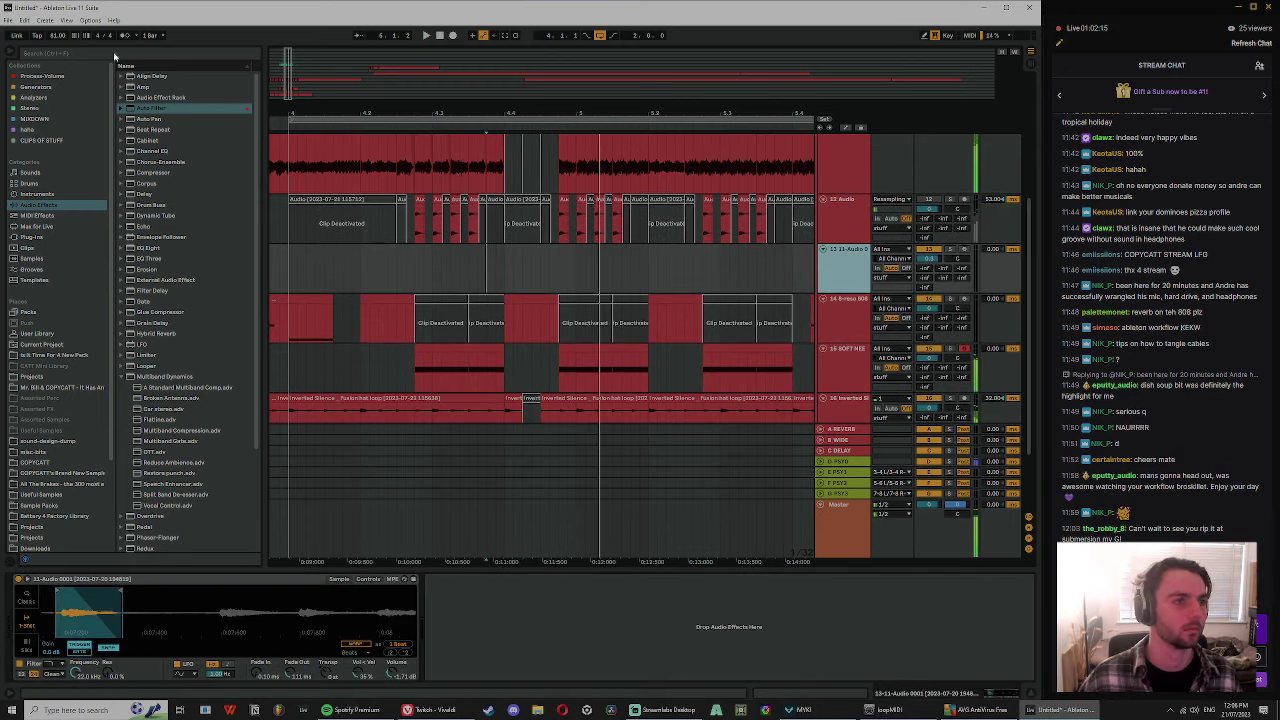
- Insert a new audio track directly below the SOFT NEEDLE SUB track
{"action": "left_click", "coordinate": [114, 54]}
{"action": "left_click", "coordinate": [504, 257]}
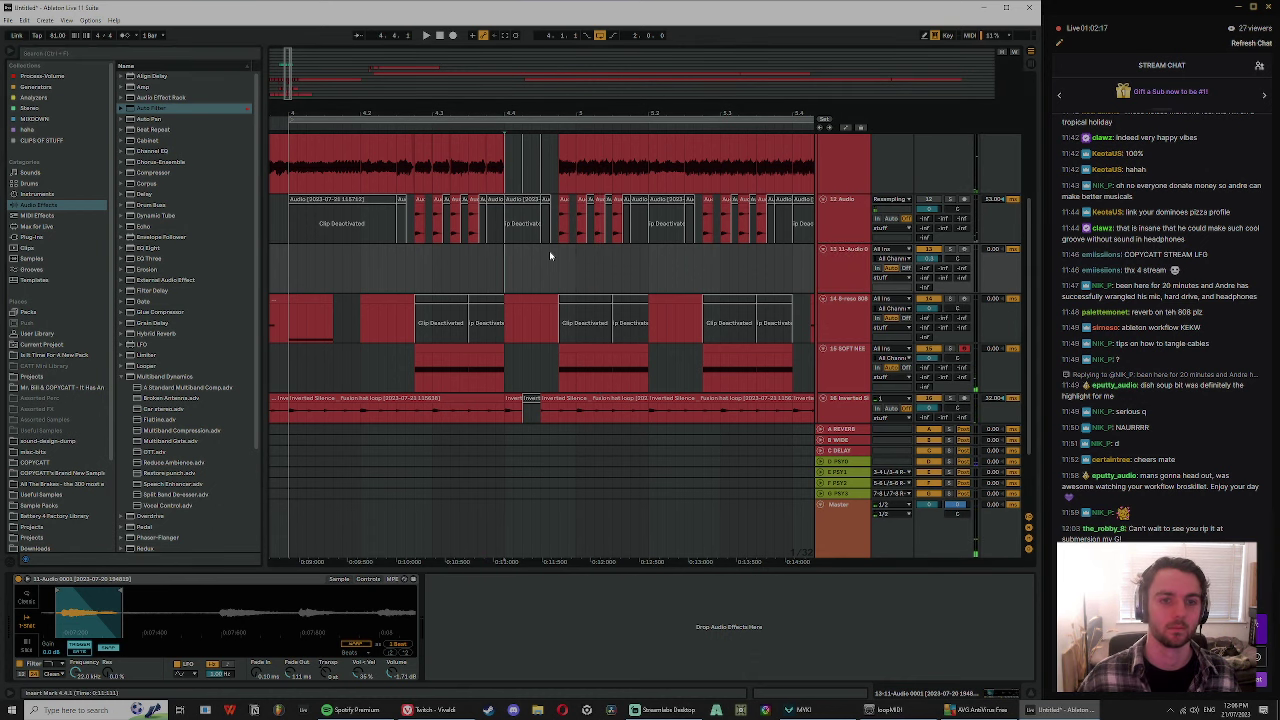
{"action": "left_click", "coordinate": [860, 358]}
{"action": "key", "text": "ctrl+z"}
- Search the whole browser library for bass, widen the browser to read the results, and clear the search
{"action": "left_click", "coordinate": [30, 58]}
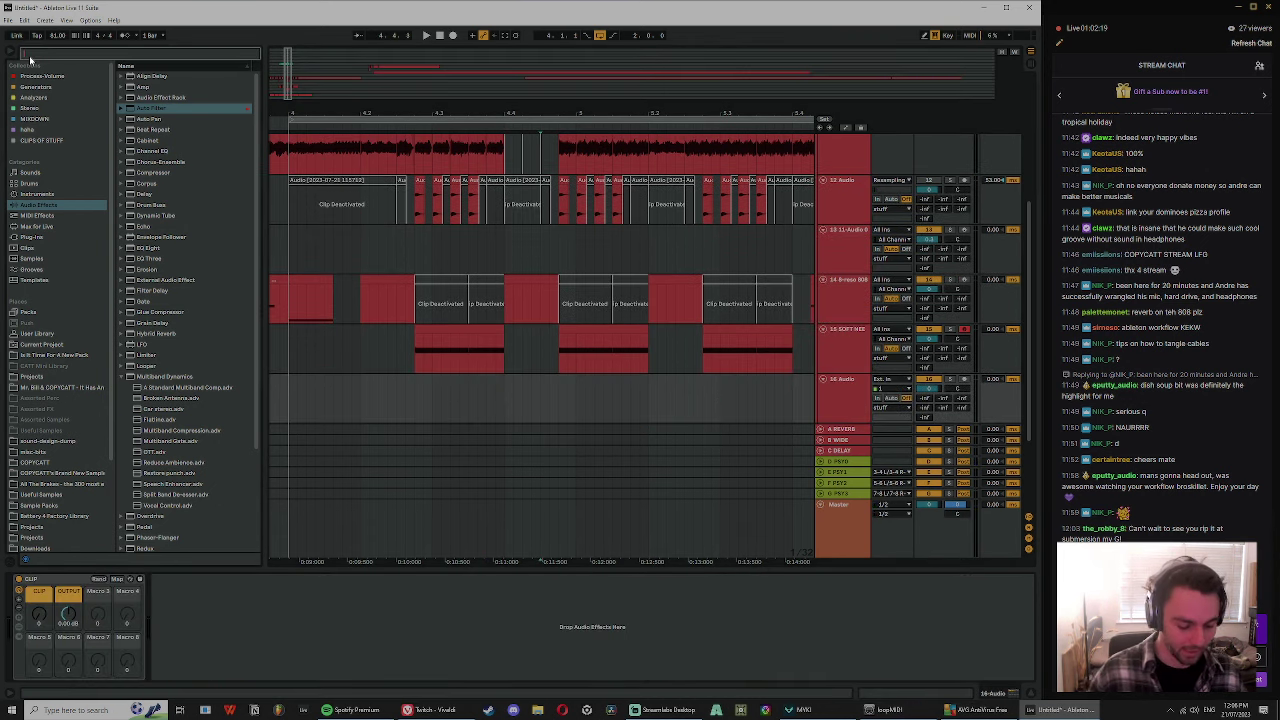
{"action": "type", "text": "bass"}
{"action": "left_click", "coordinate": [40, 290]}
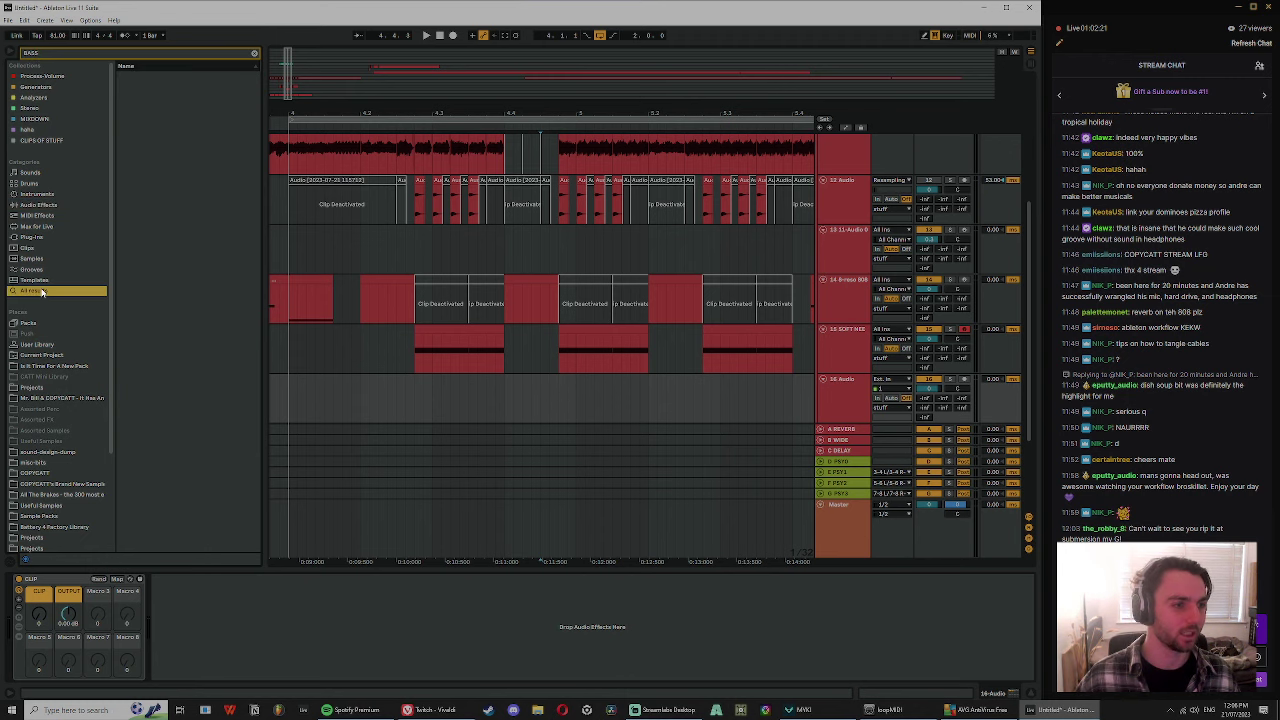
{"action": "left_click", "coordinate": [148, 173]}
{"action": "left_click_drag", "start_coordinate": [266, 240], "coordinate": [387, 240]}
{"action": "scroll", "coordinate": [281, 388], "scroll_direction": "down", "scroll_amount": 5}
{"action": "left_click", "coordinate": [378, 55]}
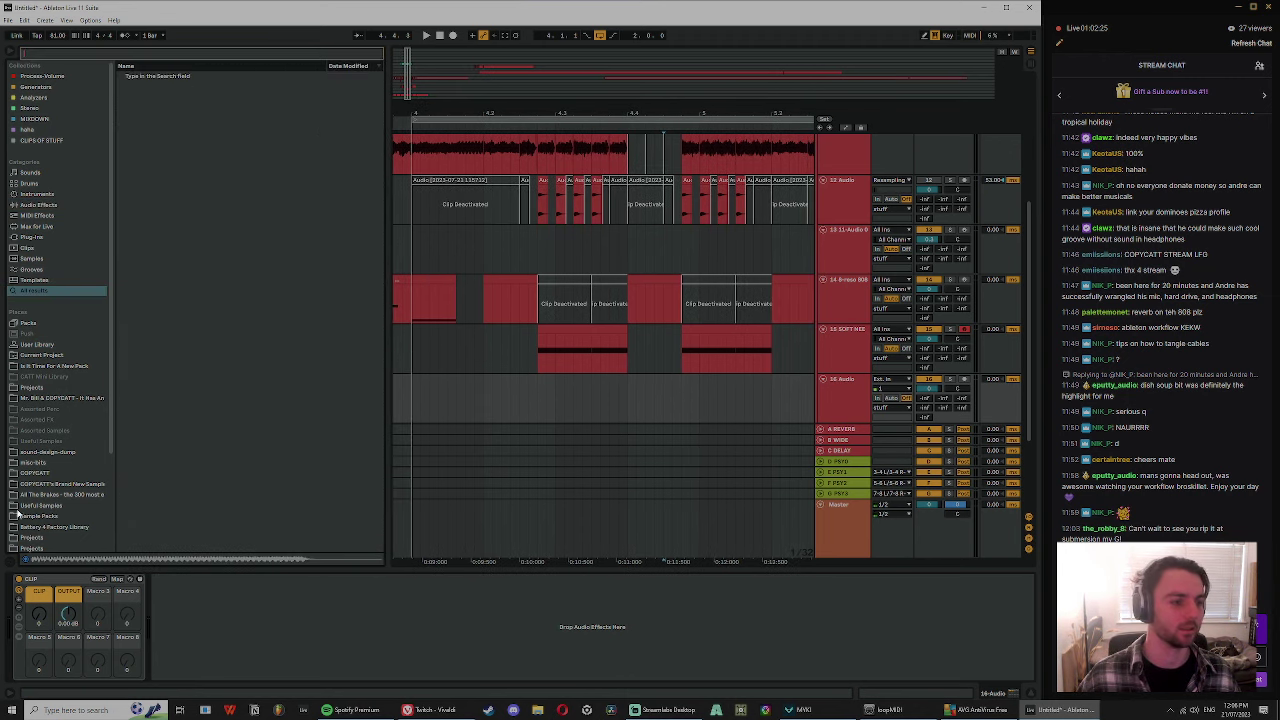
- Open the Recorded samples folder of the sasquatch project in the Projects location
{"action": "left_click", "coordinate": [30, 527]}
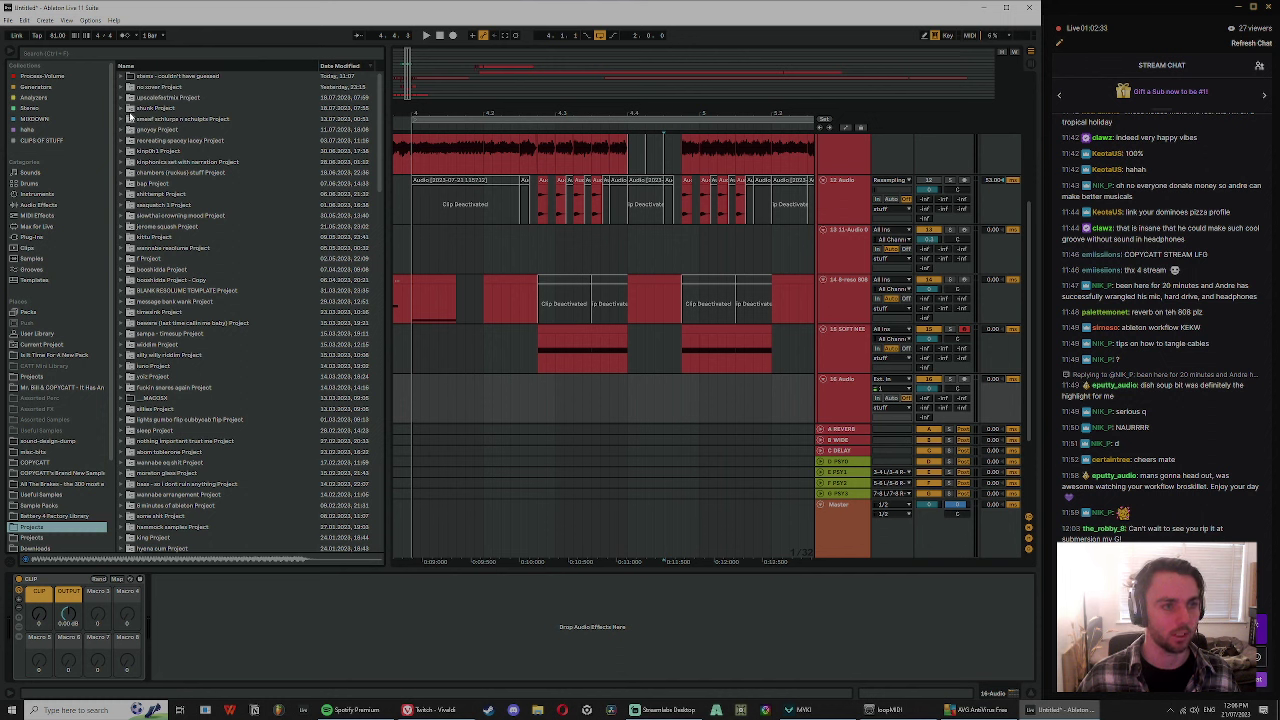
{"action": "left_click", "coordinate": [120, 204]}
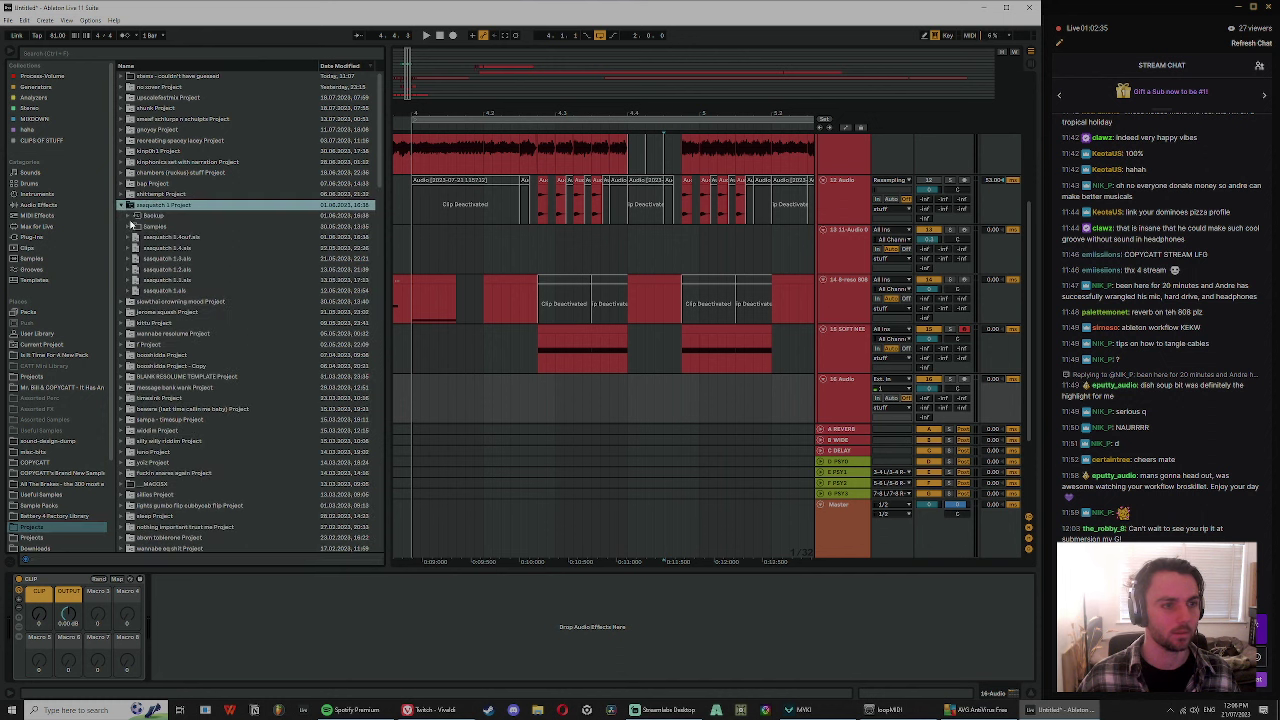
{"action": "left_click", "coordinate": [129, 226]}
{"action": "left_click", "coordinate": [136, 237]}
- Preview the recorded audio, clap and hat samples in the folder for a sound to fill the gap
{"action": "left_click", "coordinate": [203, 304]}
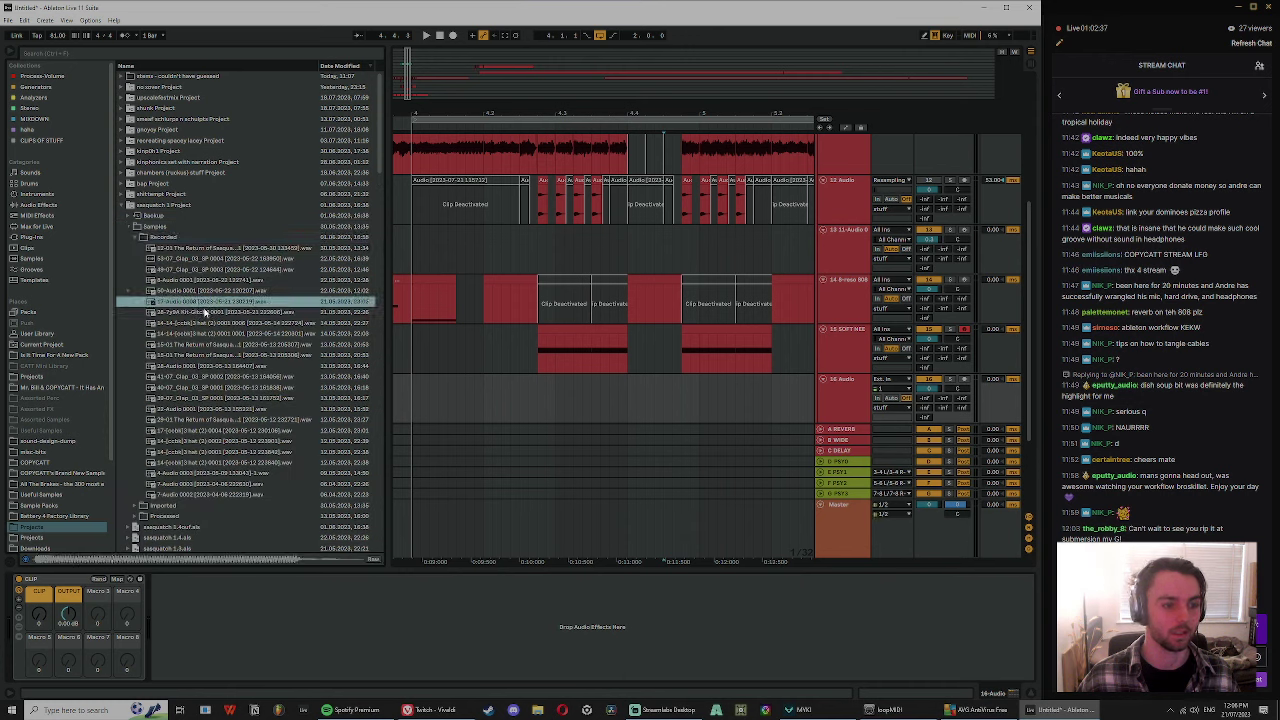
{"action": "left_click", "coordinate": [210, 280]}
{"action": "left_click", "coordinate": [212, 270]}
{"action": "left_click", "coordinate": [208, 259]}
{"action": "left_click", "coordinate": [207, 249]}
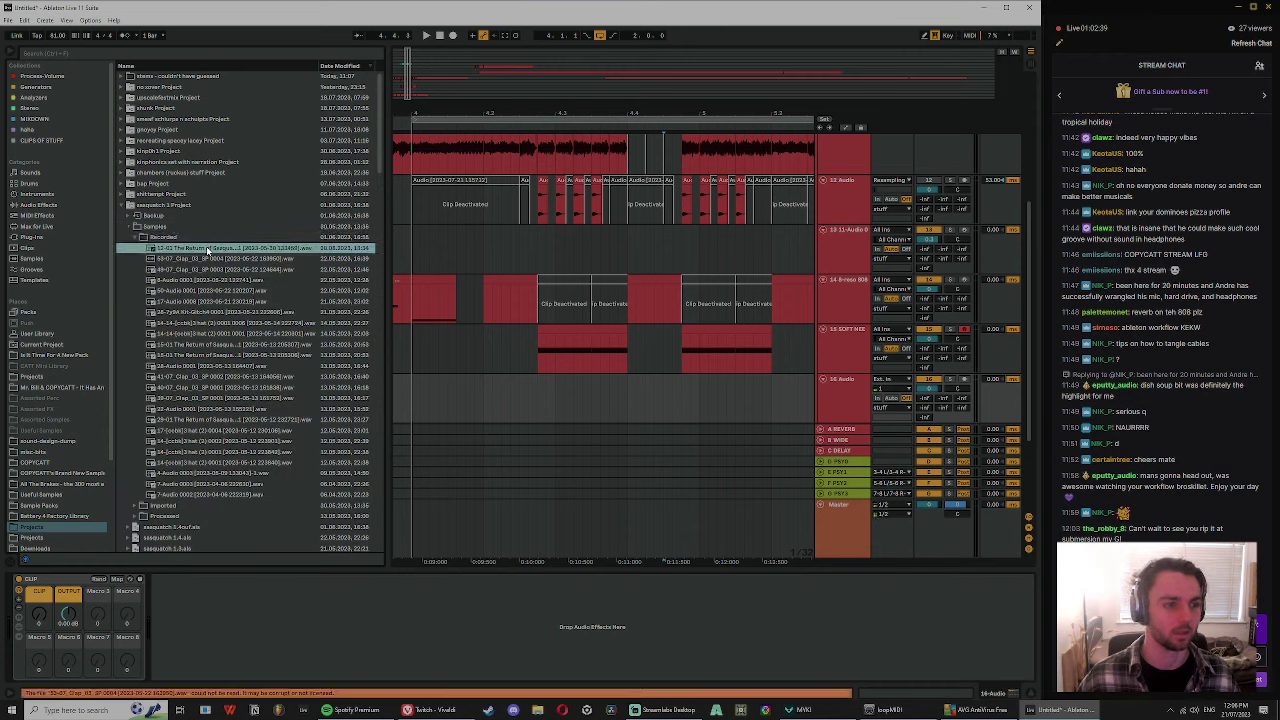
{"action": "left_click", "coordinate": [214, 291]}
{"action": "left_click", "coordinate": [204, 331]}
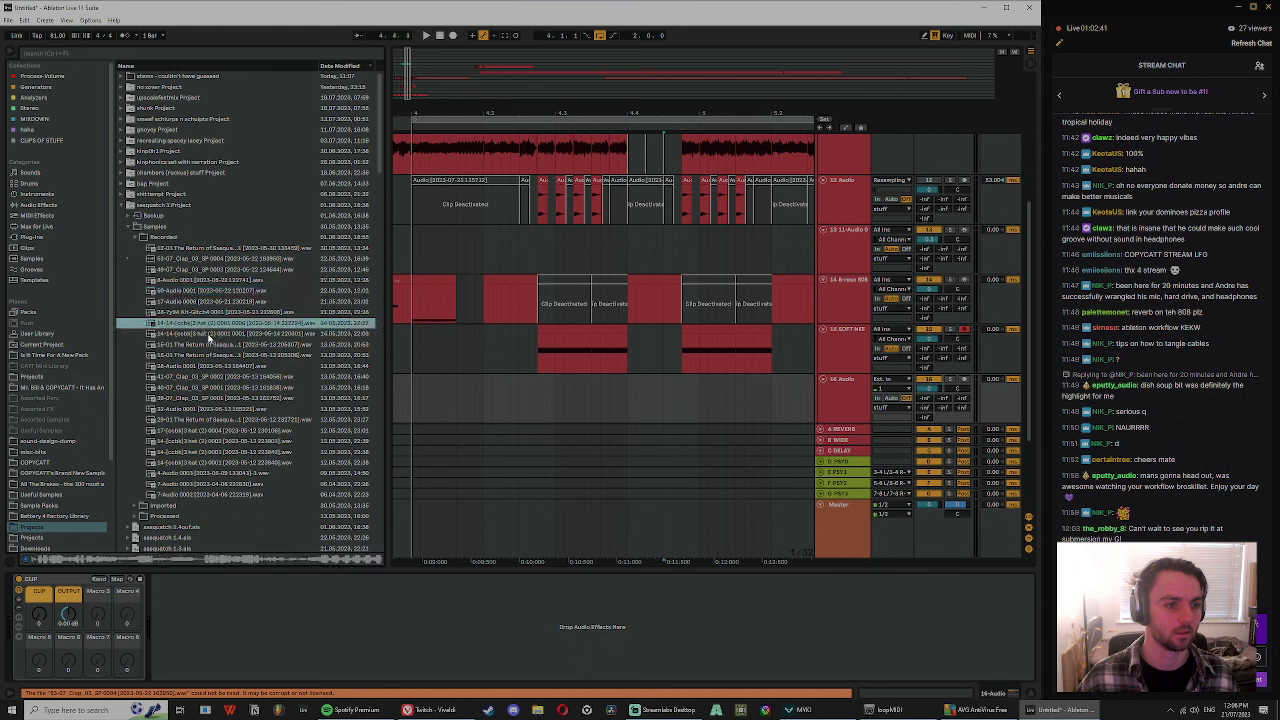
{"action": "left_click", "coordinate": [212, 344]}
{"action": "left_click", "coordinate": [218, 356]}
{"action": "left_click", "coordinate": [226, 377]}
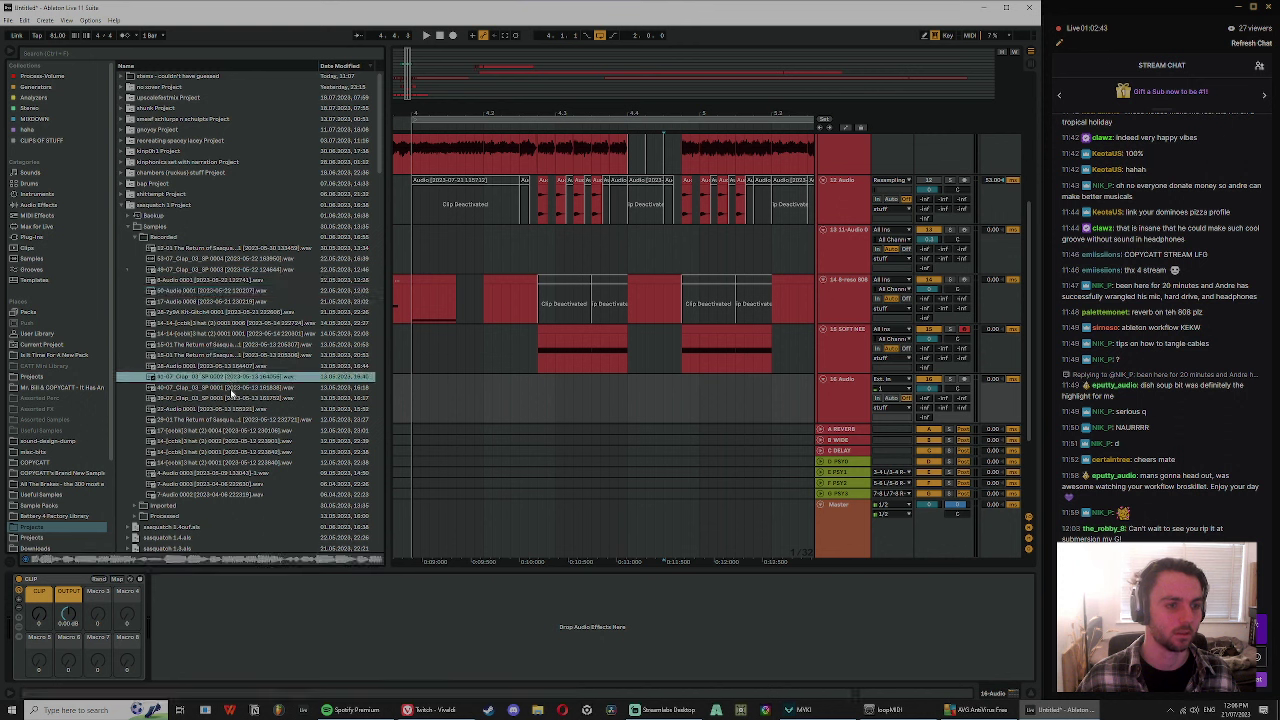
{"action": "left_click", "coordinate": [229, 388]}
{"action": "left_click", "coordinate": [226, 409]}
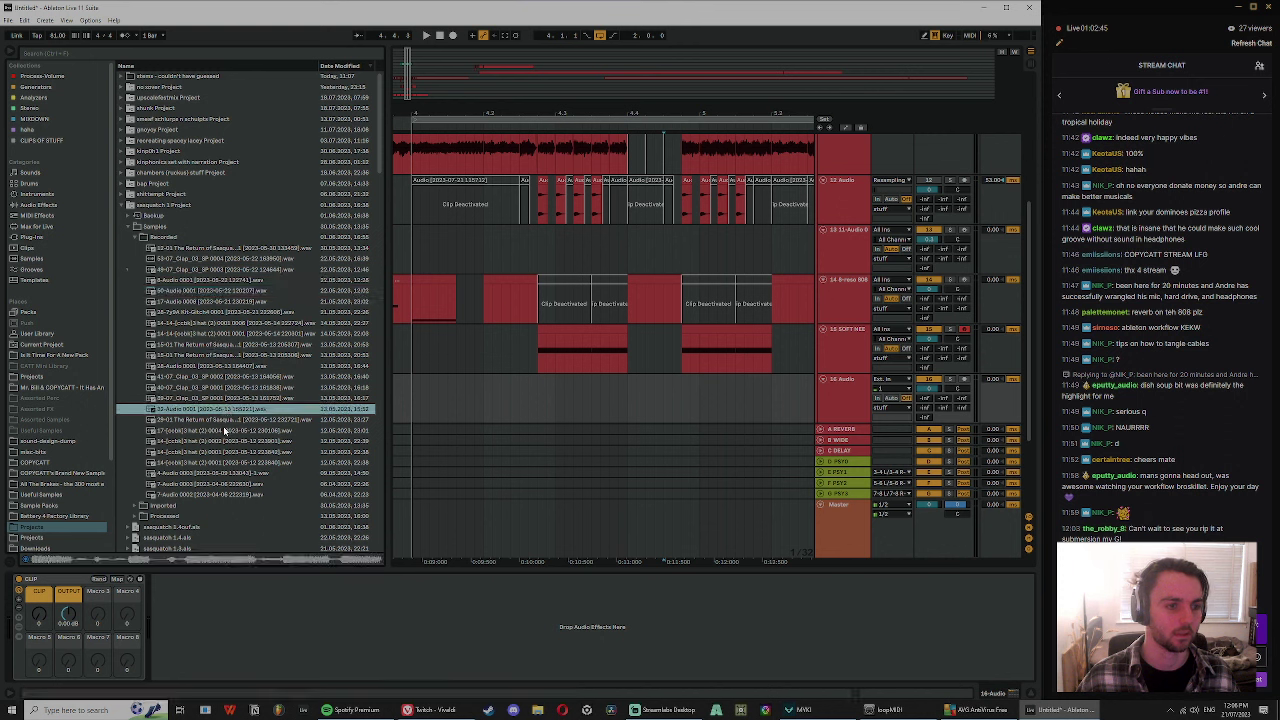
{"action": "left_click", "coordinate": [224, 420]}
{"action": "left_click", "coordinate": [229, 452]}
{"action": "left_click", "coordinate": [233, 473]}
{"action": "left_click", "coordinate": [236, 483]}
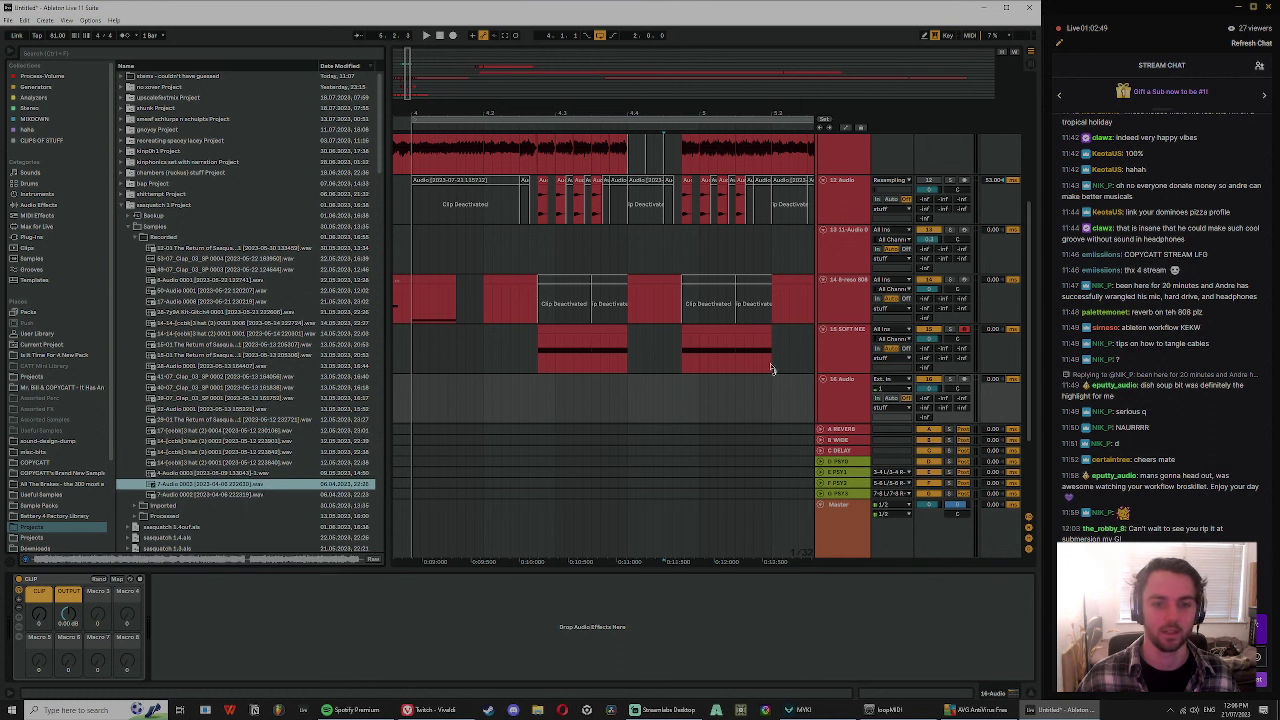
- Place the 7-Audio 0003 sample on the new audio track at 4.4, solo the track, and turn off the clip's warping
{"action": "left_click_drag", "start_coordinate": [770, 368], "coordinate": [630, 400]}
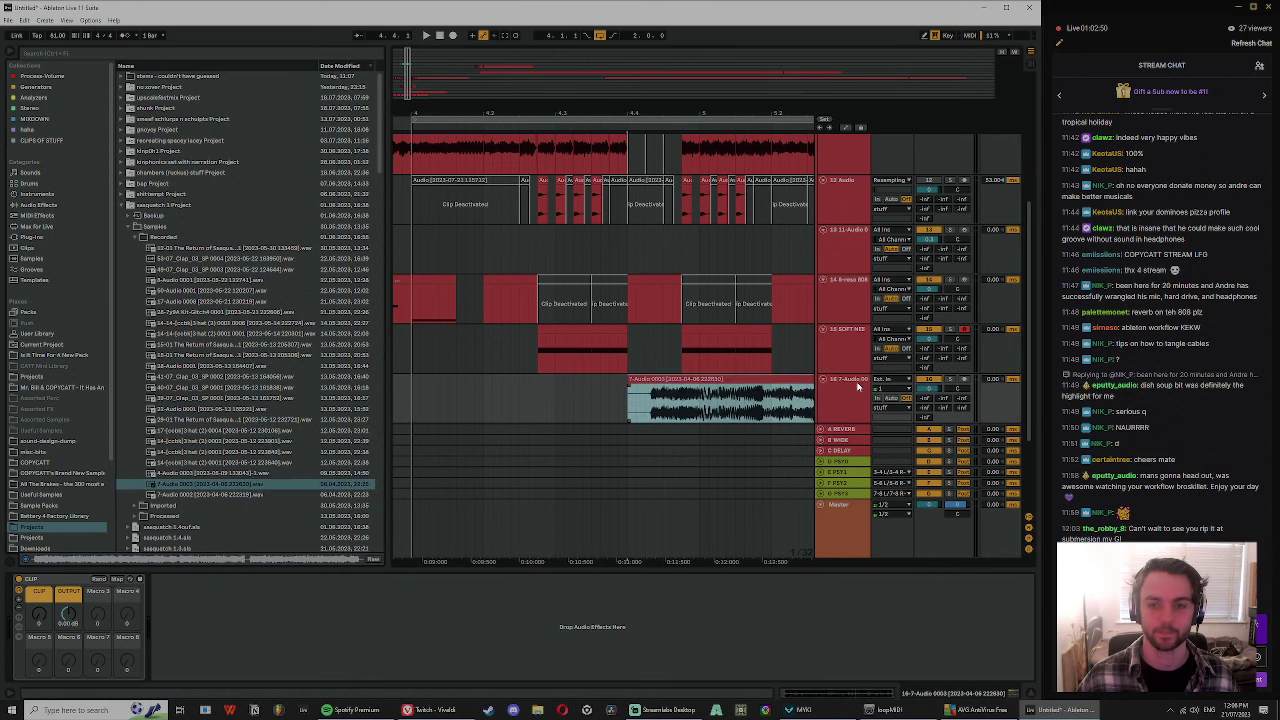
{"action": "double_click", "coordinate": [687, 379]}
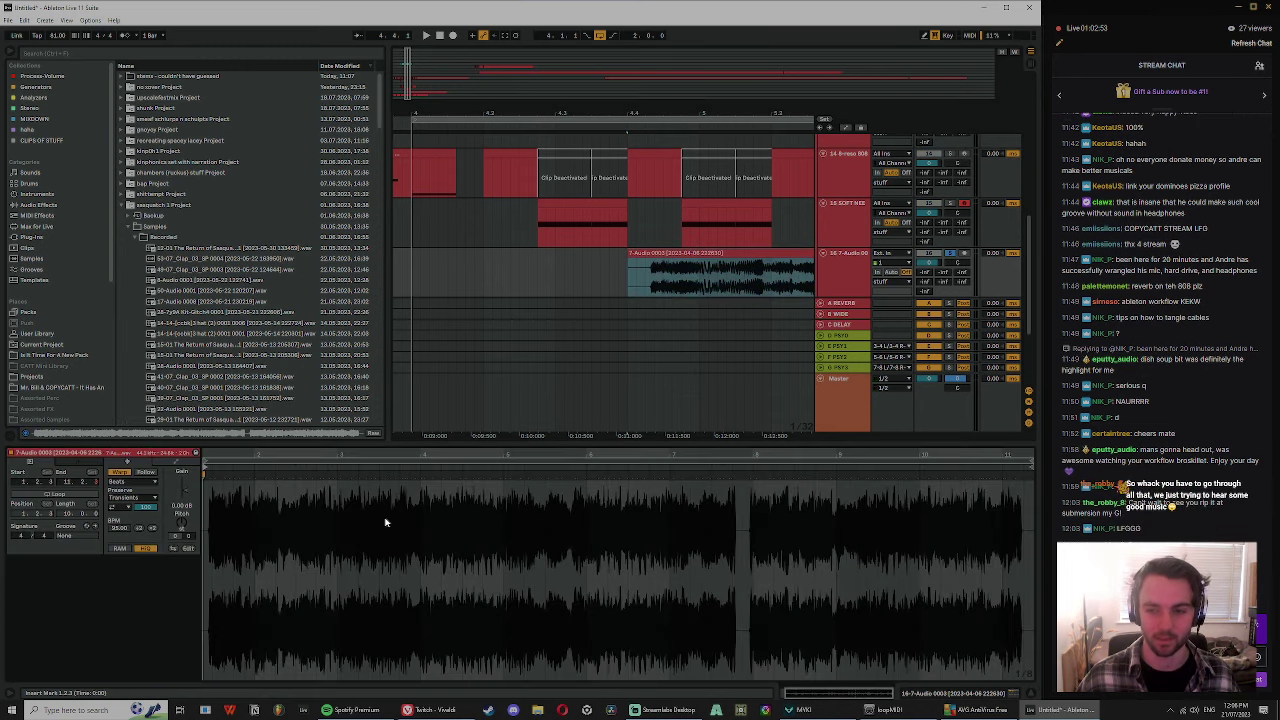
{"action": "left_click_drag", "start_coordinate": [392, 569], "coordinate": [417, 569]}
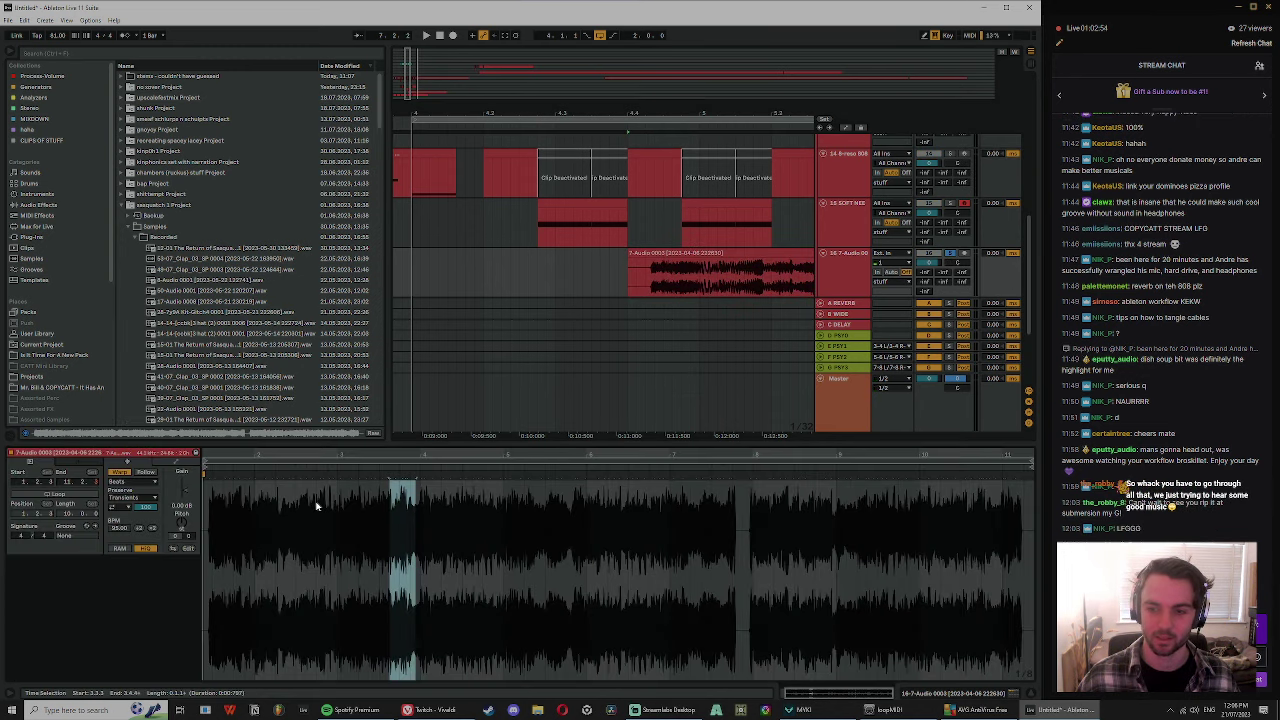
{"action": "left_click", "coordinate": [124, 472]}
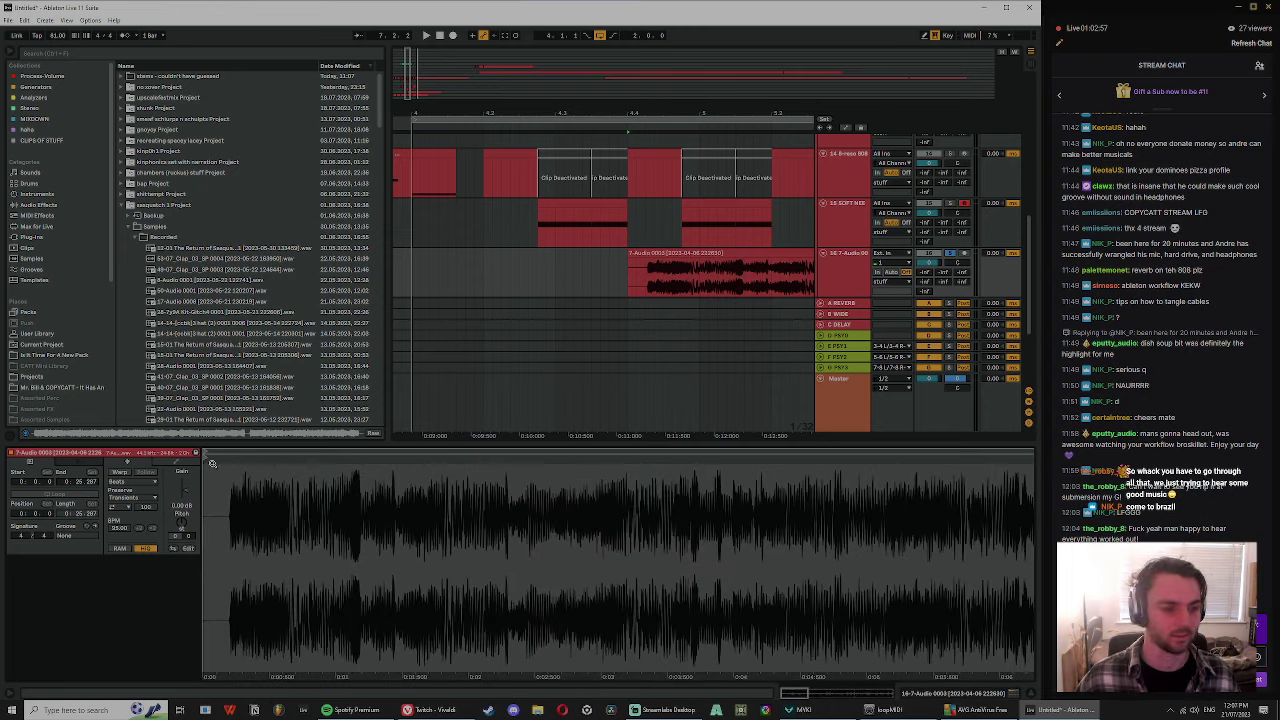
- Move the 7-Audio 0003 clip's start marker further into the sample, auditioning each position
{"action": "left_click_drag", "start_coordinate": [212, 464], "coordinate": [406, 500]}
{"action": "key", "text": "space"}
{"action": "key", "text": "space"}
{"action": "key", "text": "space"}
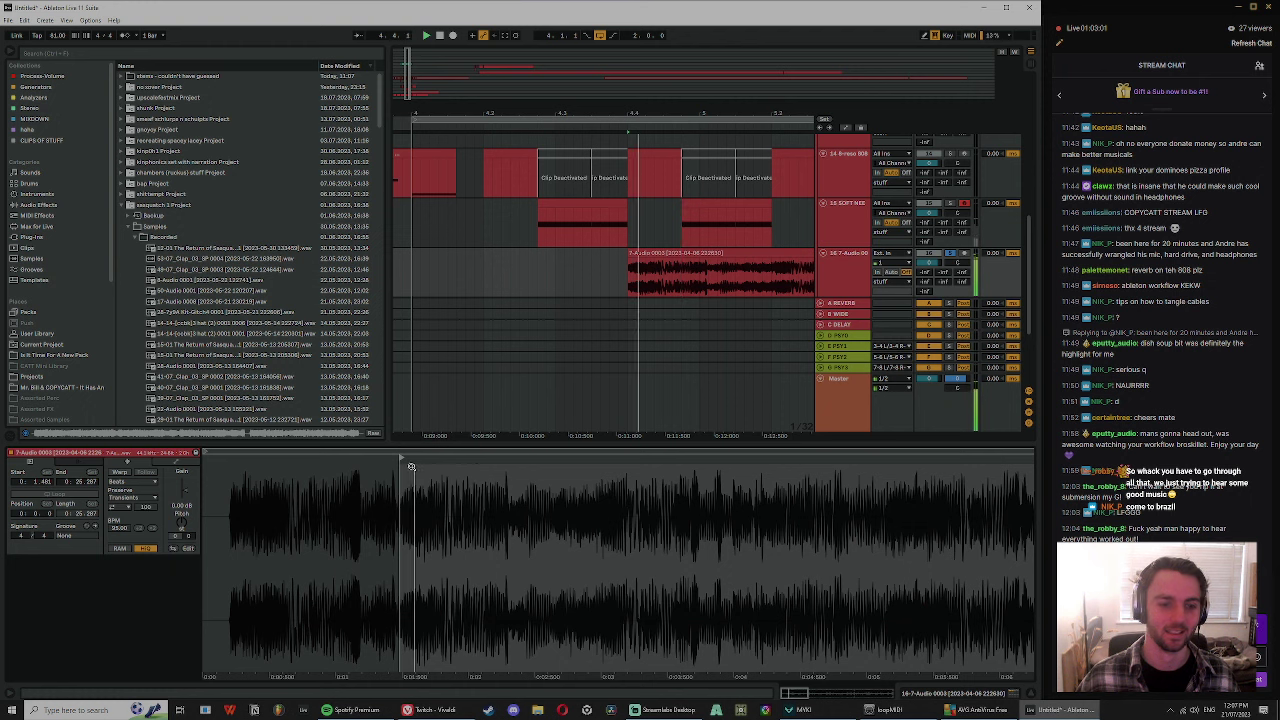
{"action": "key", "text": "space"}
{"action": "key", "text": "space"}
{"action": "mouse_move", "coordinate": [404, 457]}
{"action": "left_mouse_down"}
{"action": "mouse_move", "coordinate": [484, 475]}
{"action": "mouse_move", "coordinate": [438, 491]}
{"action": "left_mouse_up"}
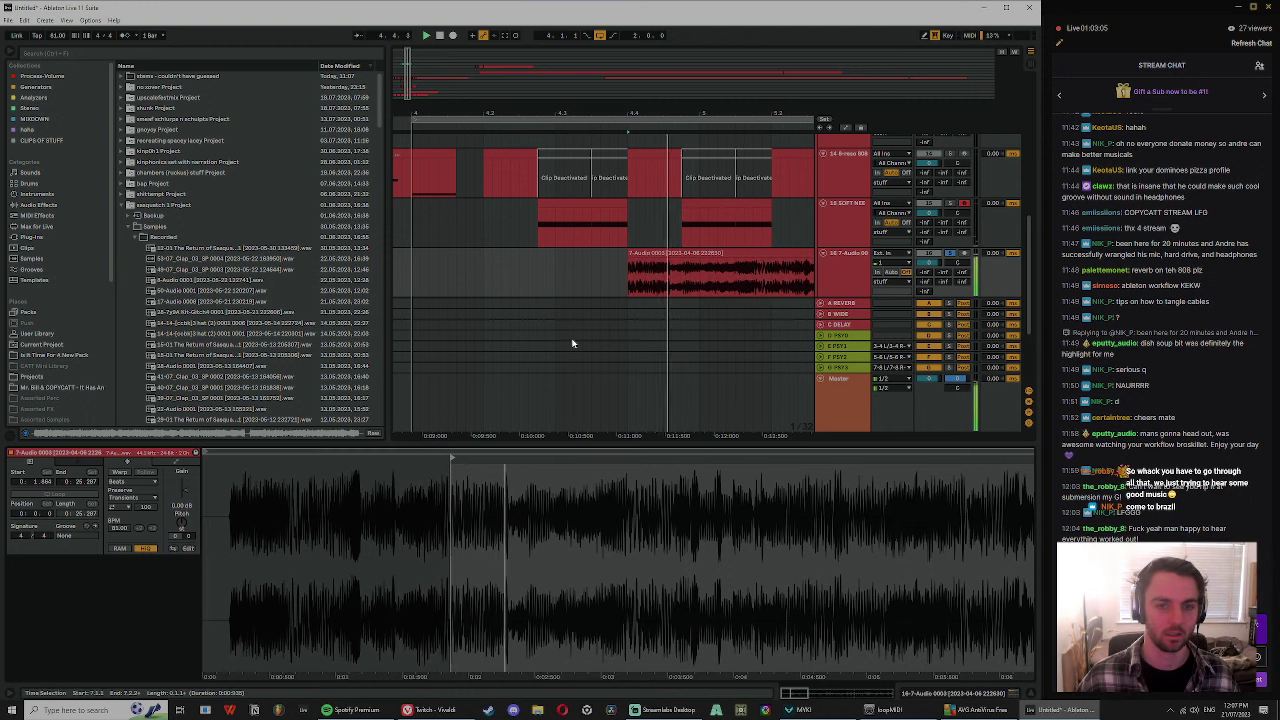
- Move the 7-Audio 0003 clip to start at 4.4.3 and play it back
{"action": "left_click", "coordinate": [634, 255]}
{"action": "left_click_drag", "start_coordinate": [649, 252], "coordinate": [686, 253]}
{"action": "key", "text": "space"}
{"action": "key", "text": "space"}
{"action": "key", "text": "space"}
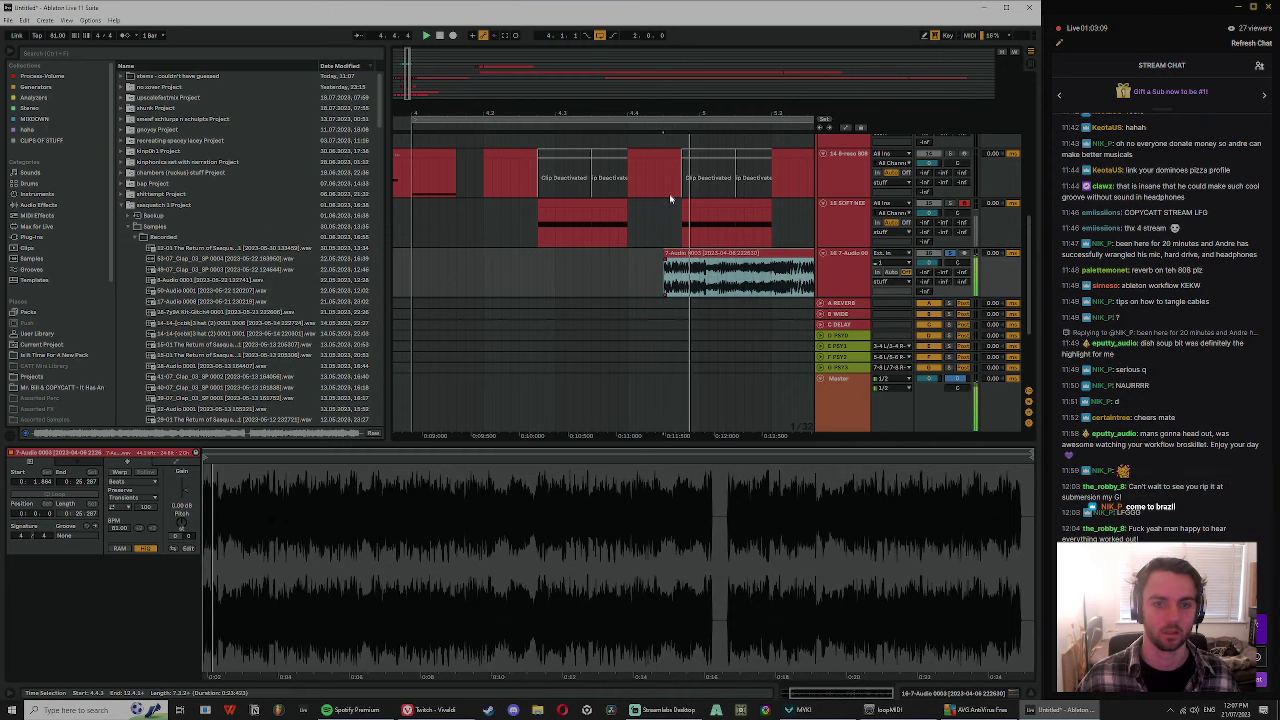
{"action": "key", "text": "space"}
- Audition the 7-Audio 0003 clip, split it at bar 5, and deactivate the part after the split
{"action": "scroll", "coordinate": [672, 200], "scroll_direction": "up", "scroll_amount": 5}
{"action": "key", "text": "space"}
{"action": "key", "text": "space"}
{"action": "key", "text": "space"}
{"action": "key", "text": "space"}
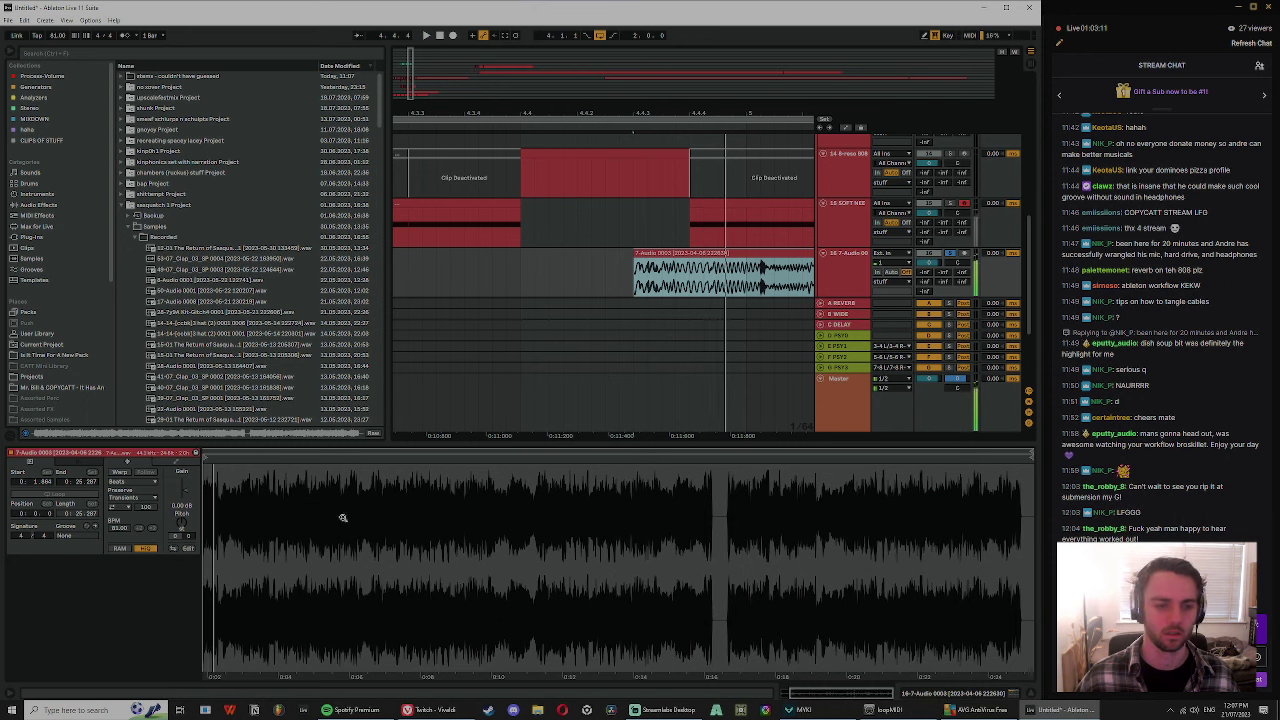
{"action": "left_click", "coordinate": [747, 272]}
{"action": "key", "text": "ctrl+e"}
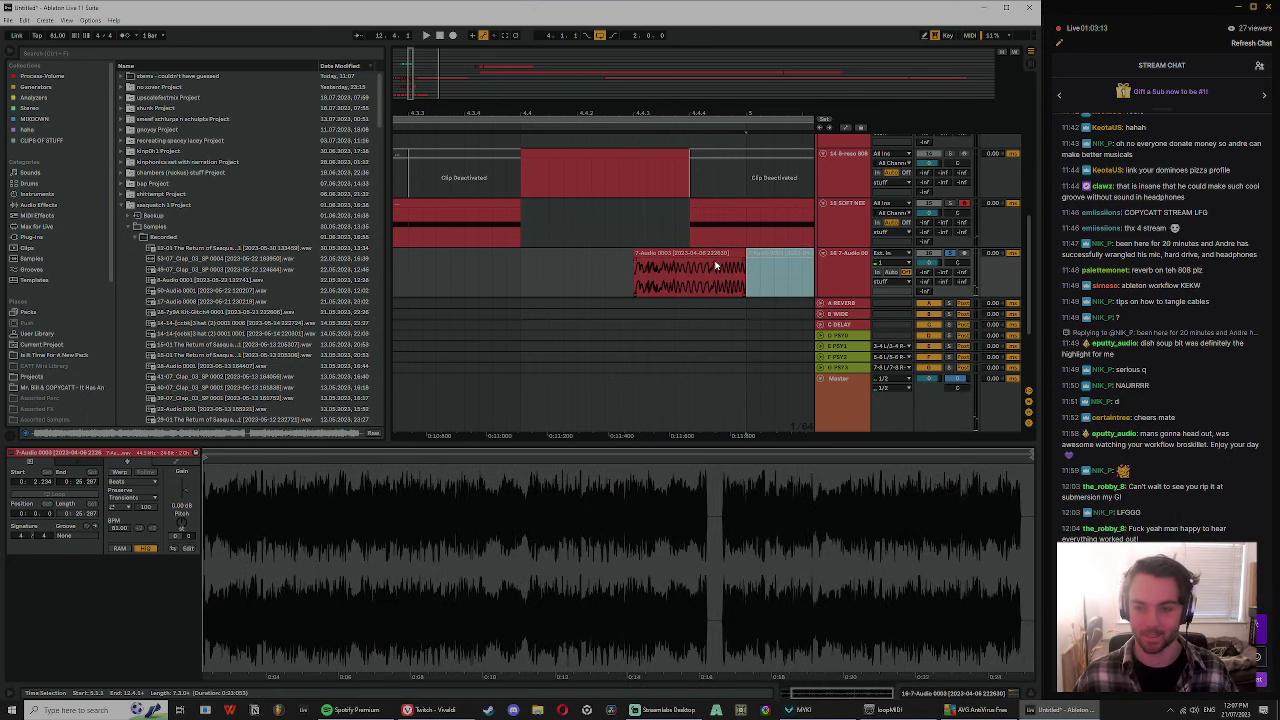
{"action": "key", "text": "0"}
- Move the 7-Audio 0003 clip's start marker to about 3.2 s, audition it, and shift the clip to end at 4.4.4
{"action": "double_click", "coordinate": [702, 253]}
{"action": "scroll", "coordinate": [401, 548], "scroll_direction": "down", "scroll_amount": 5}
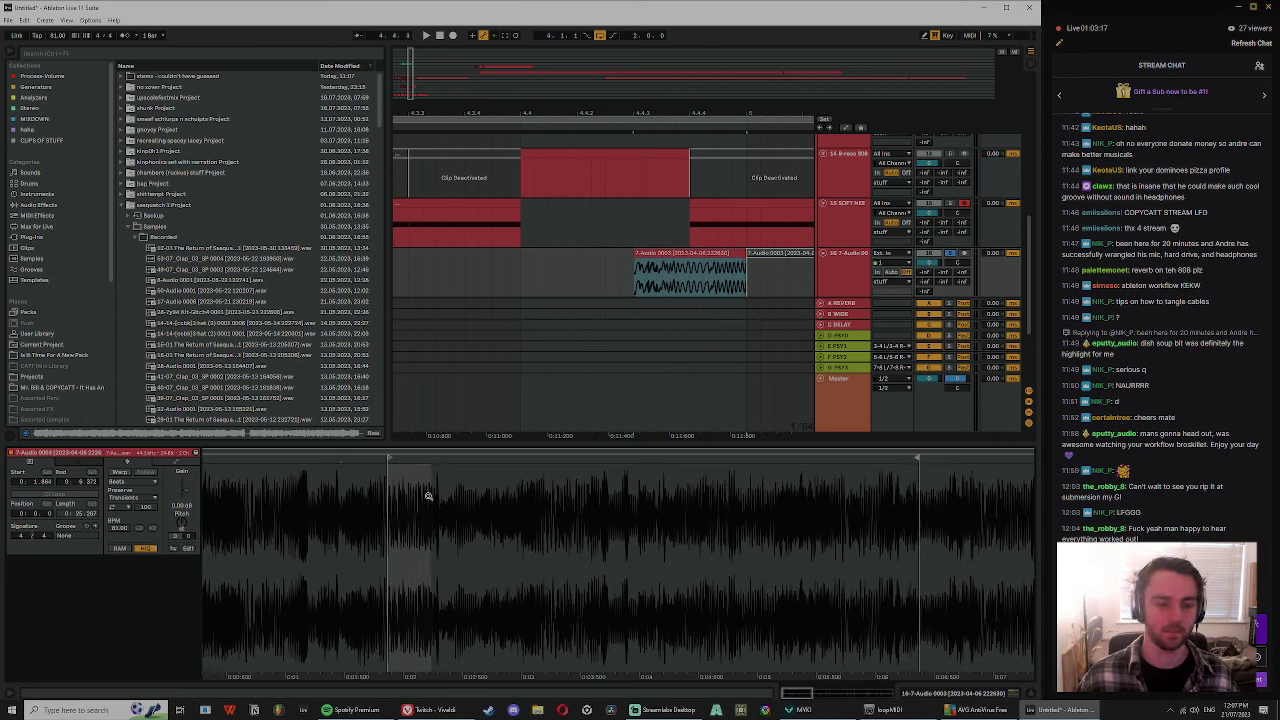
{"action": "left_click", "coordinate": [551, 466]}
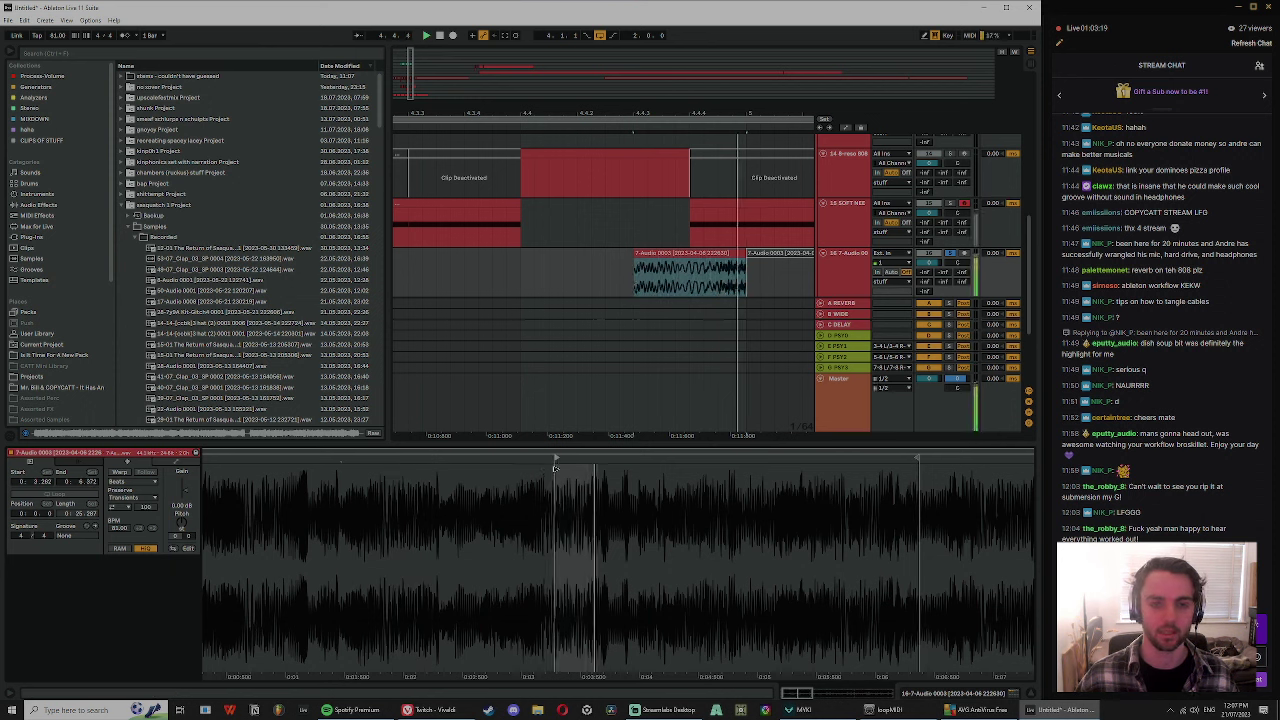
{"action": "double_click", "coordinate": [708, 253]}
{"action": "left_click_drag", "start_coordinate": [708, 253], "coordinate": [651, 255]}
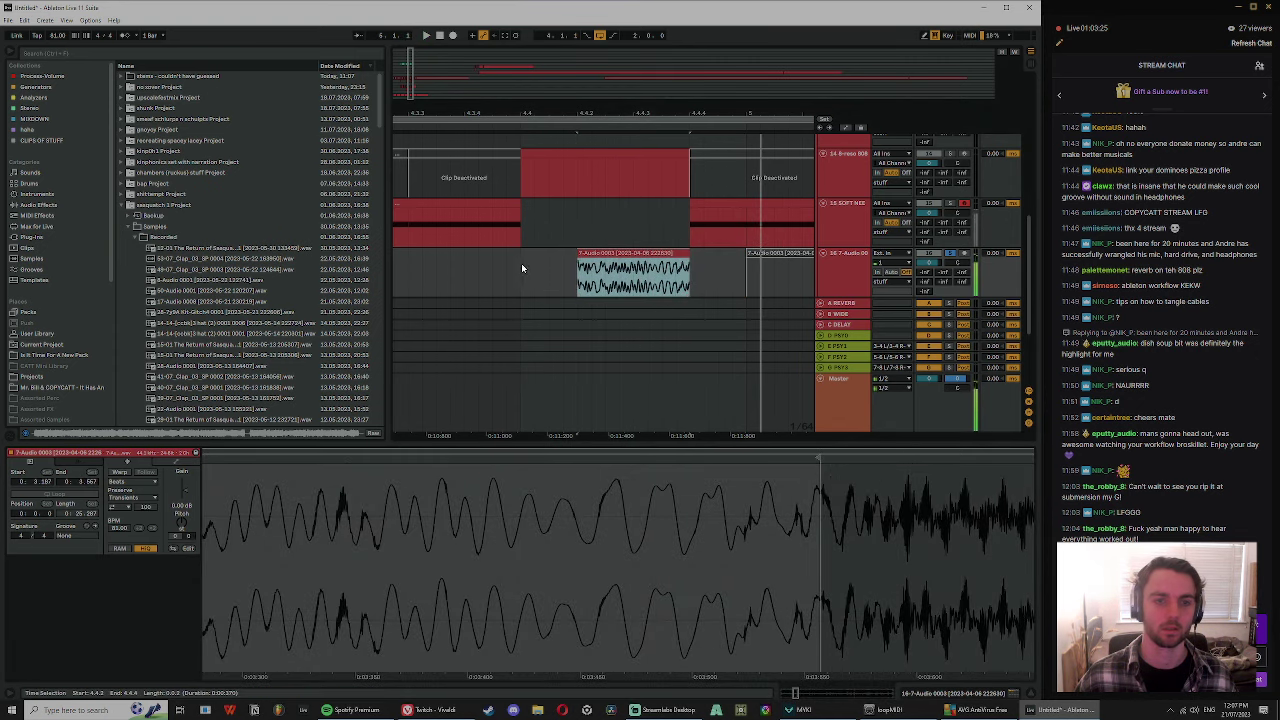
- Trim the SOFT NEEDLE SUB clip to end at 4.3.3 and extend the 7-Audio 0003 clip's start back to meet it
{"action": "left_click_drag", "start_coordinate": [521, 263], "coordinate": [583, 255]}
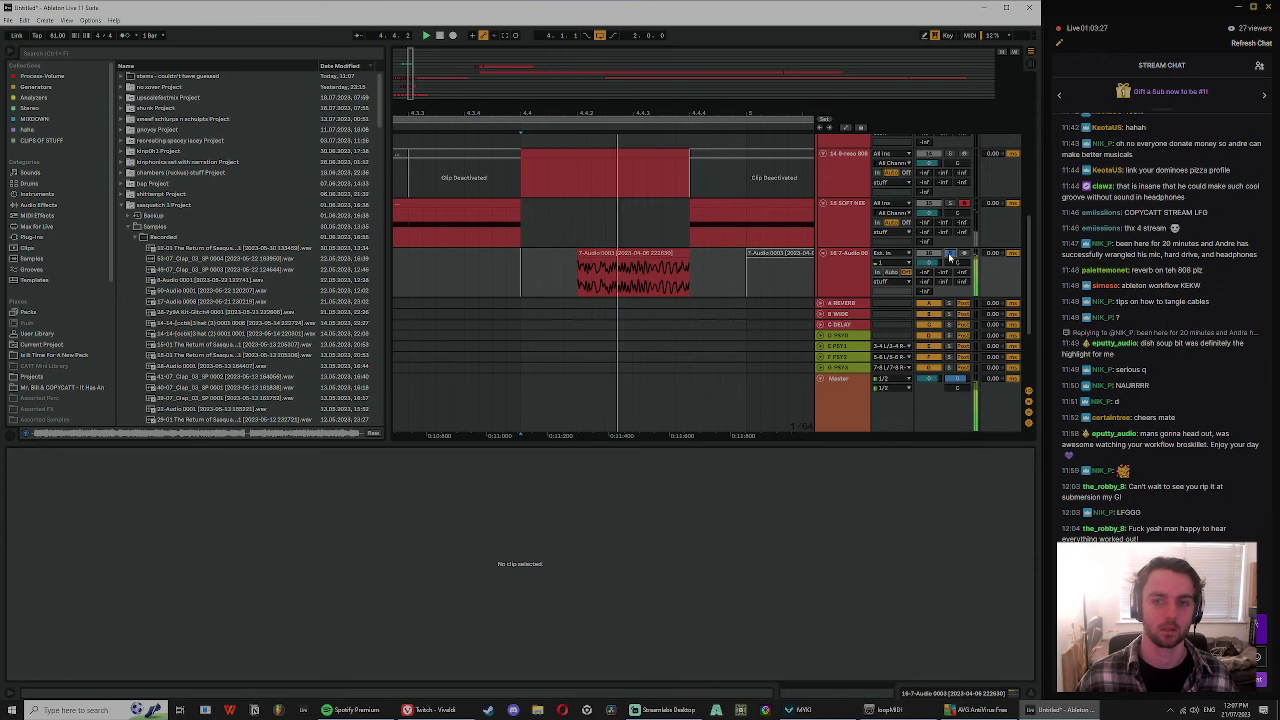
{"action": "left_click_drag", "start_coordinate": [596, 263], "coordinate": [434, 254]}
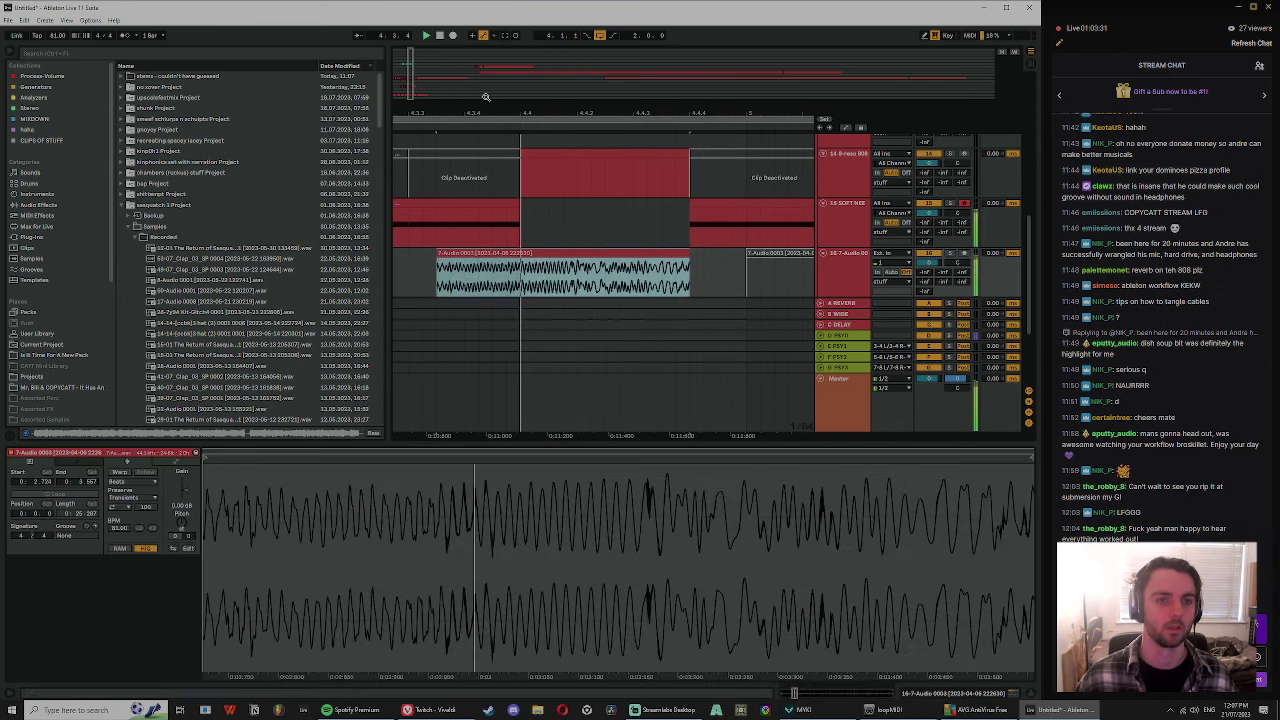
{"action": "left_click_drag", "start_coordinate": [486, 106], "coordinate": [530, 85]}
{"action": "left_click_drag", "start_coordinate": [549, 205], "coordinate": [485, 208]}
{"action": "left_click_drag", "start_coordinate": [549, 110], "coordinate": [547, 92]}
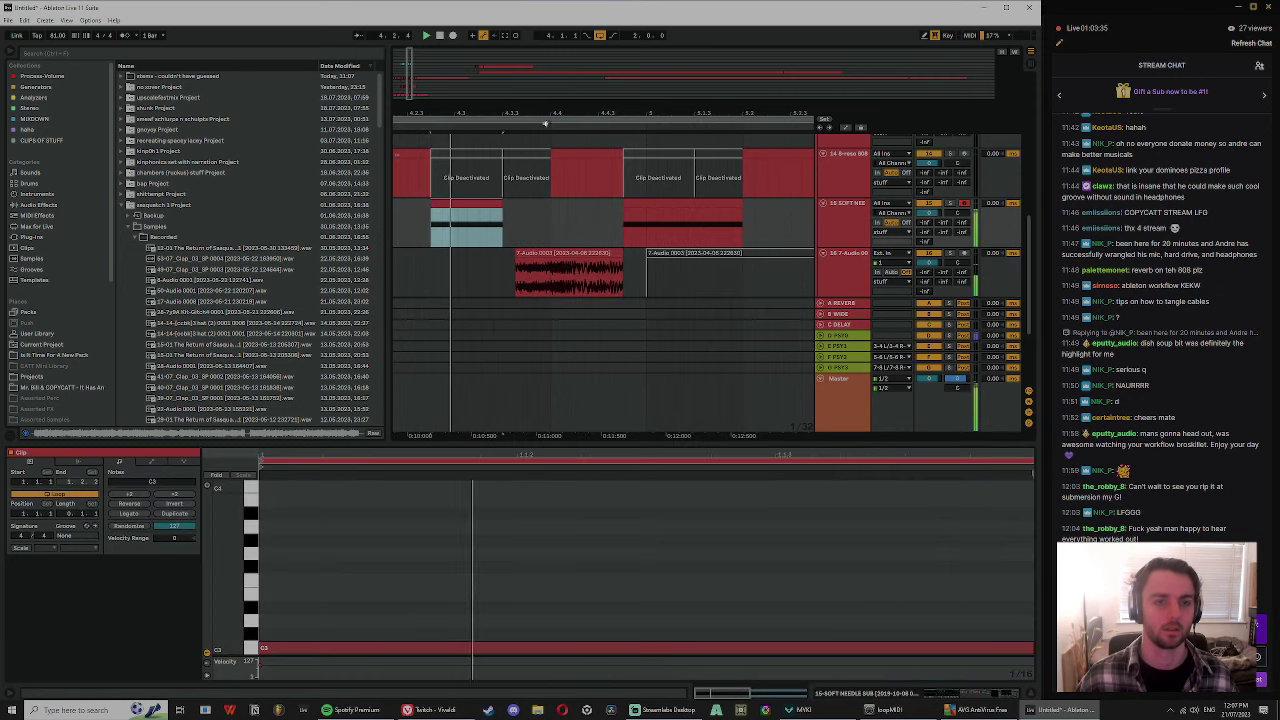
{"action": "left_click_drag", "start_coordinate": [516, 251], "coordinate": [504, 250]}
- Deactivate the 8-reso 808 section from 5.4.2 to bar 6 during loop playback
{"action": "left_click_drag", "start_coordinate": [559, 112], "coordinate": [557, 96]}
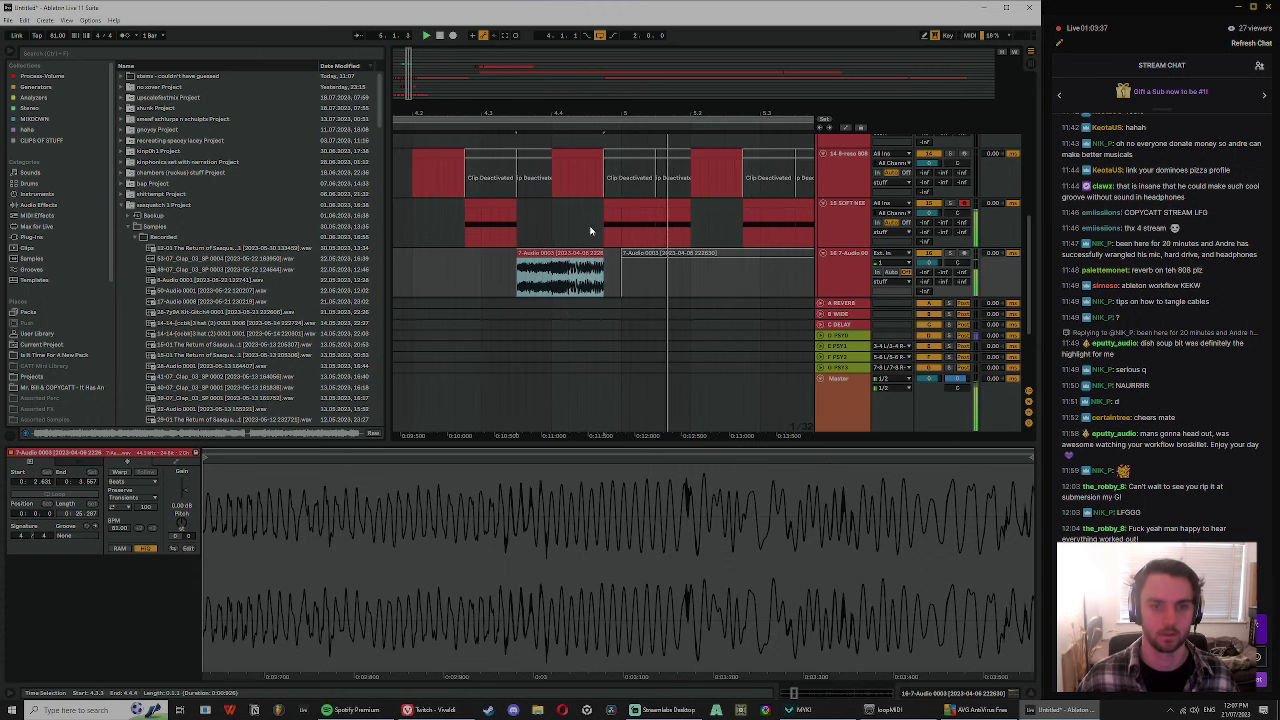
{"action": "left_click", "coordinate": [591, 231]}
{"action": "left_click_drag", "start_coordinate": [704, 115], "coordinate": [703, 105]}
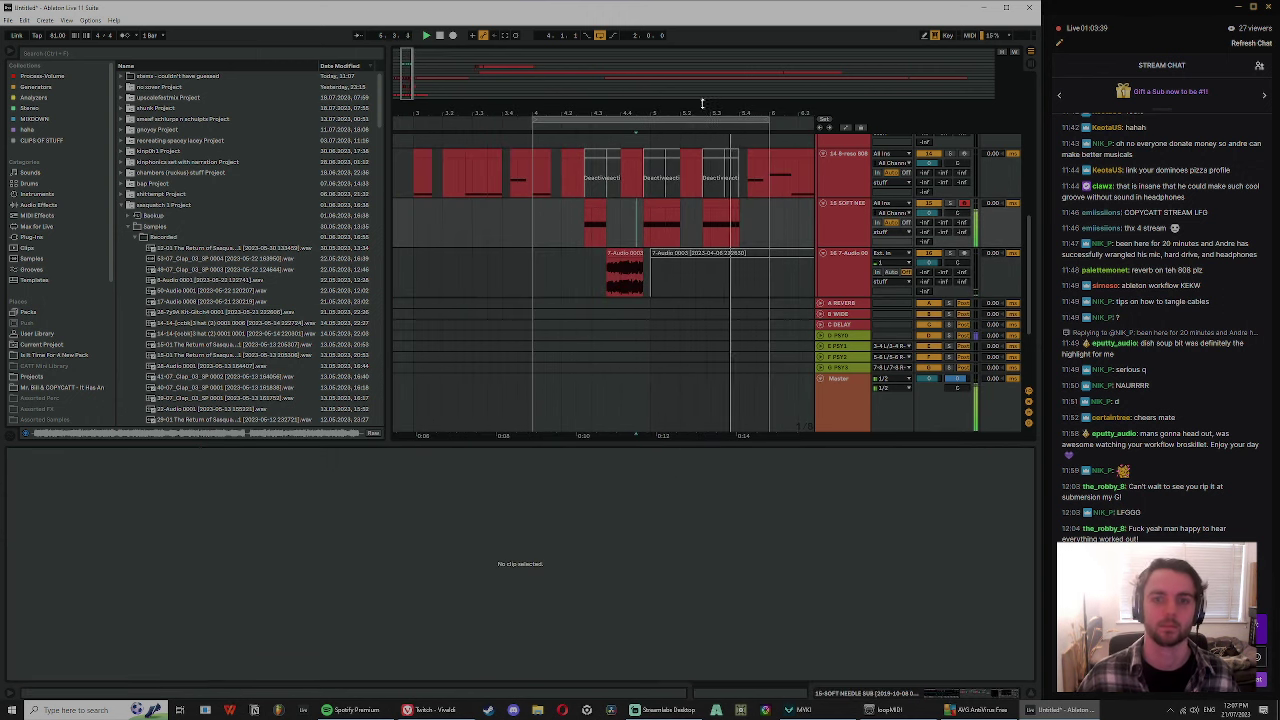
{"action": "left_click", "coordinate": [741, 180]}
{"action": "scroll", "coordinate": [753, 230], "scroll_direction": "up", "scroll_amount": 1}
{"action": "left_click", "coordinate": [751, 231]}
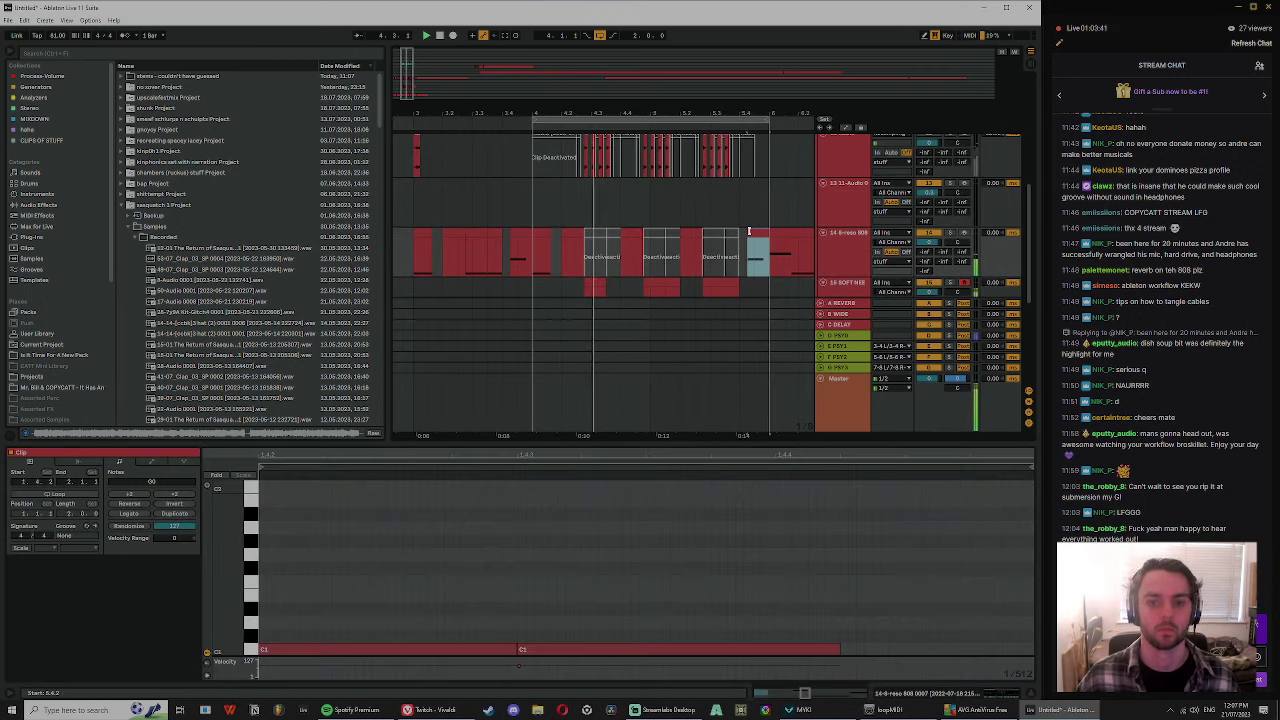
{"action": "left_click", "coordinate": [588, 195]}
{"action": "scroll", "coordinate": [648, 250], "scroll_direction": "down", "scroll_amount": 2}
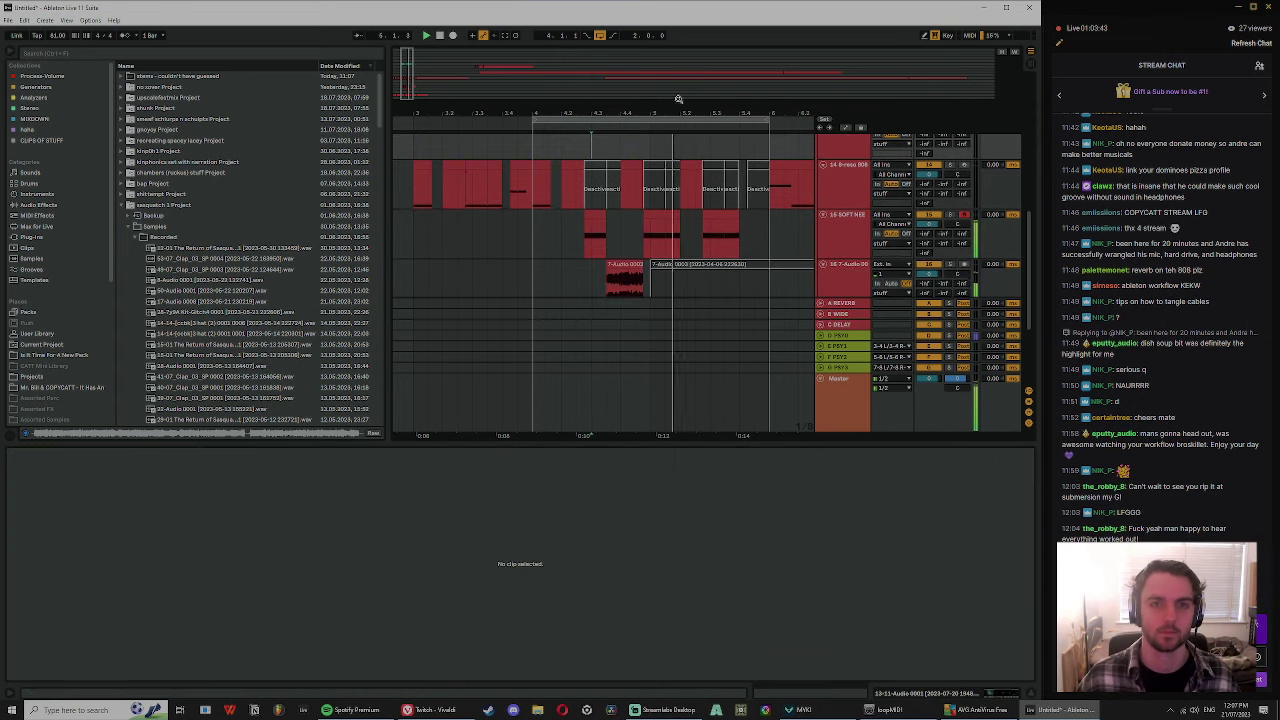
- Delete the deactivated remainder of the 7-Audio 0003 sample after the gap slice
{"action": "left_click_drag", "start_coordinate": [681, 109], "coordinate": [683, 125]}
{"action": "left_click", "coordinate": [680, 280]}
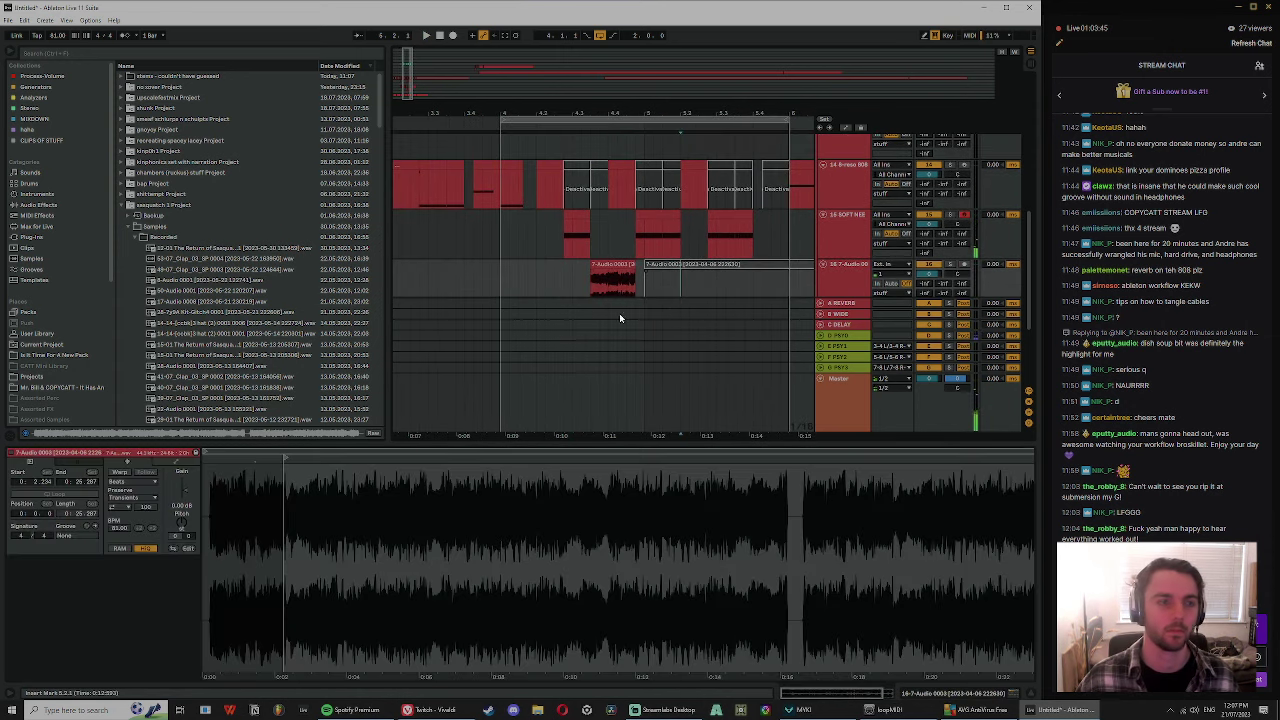
{"action": "left_click", "coordinate": [687, 267]}
{"action": "key", "text": "0"}
{"action": "left_click", "coordinate": [846, 237]}
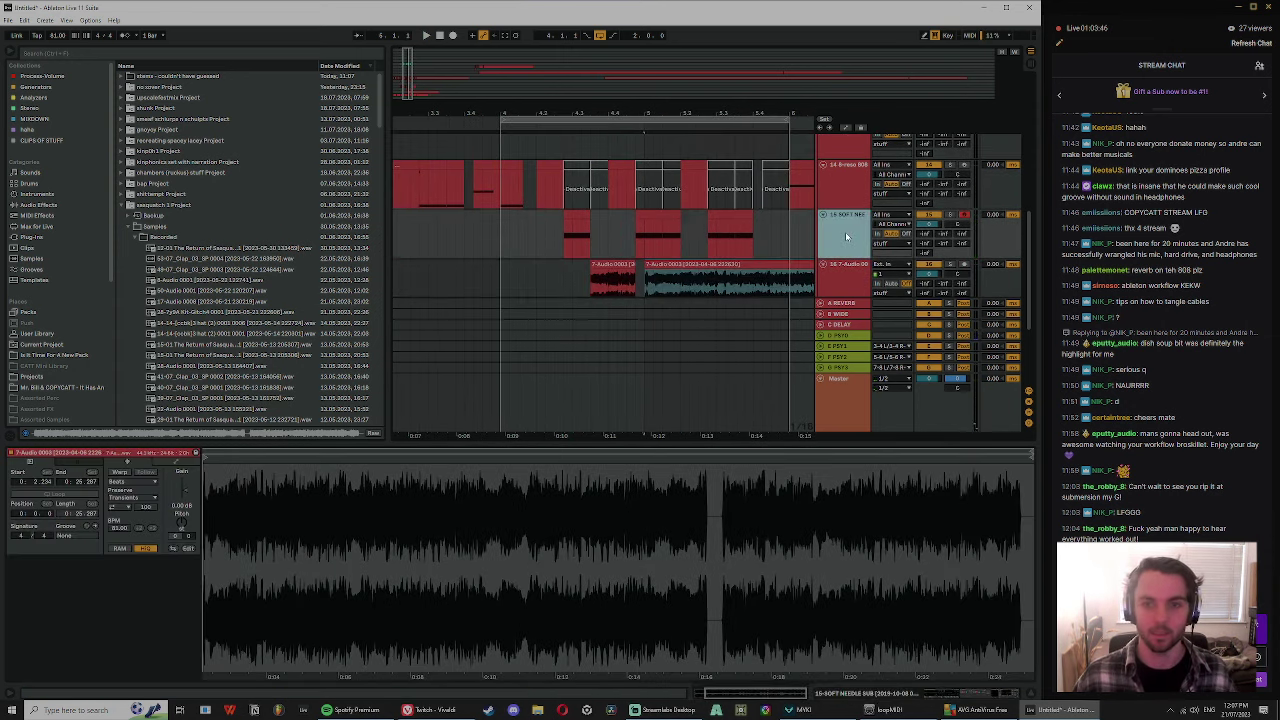
{"action": "left_click", "coordinate": [693, 264]}
{"action": "key", "text": "Delete"}
- Play the remaining 7-Audio 0003 slice and add the OTT Multiband Dynamics preset to its track
{"action": "left_click", "coordinate": [630, 265]}
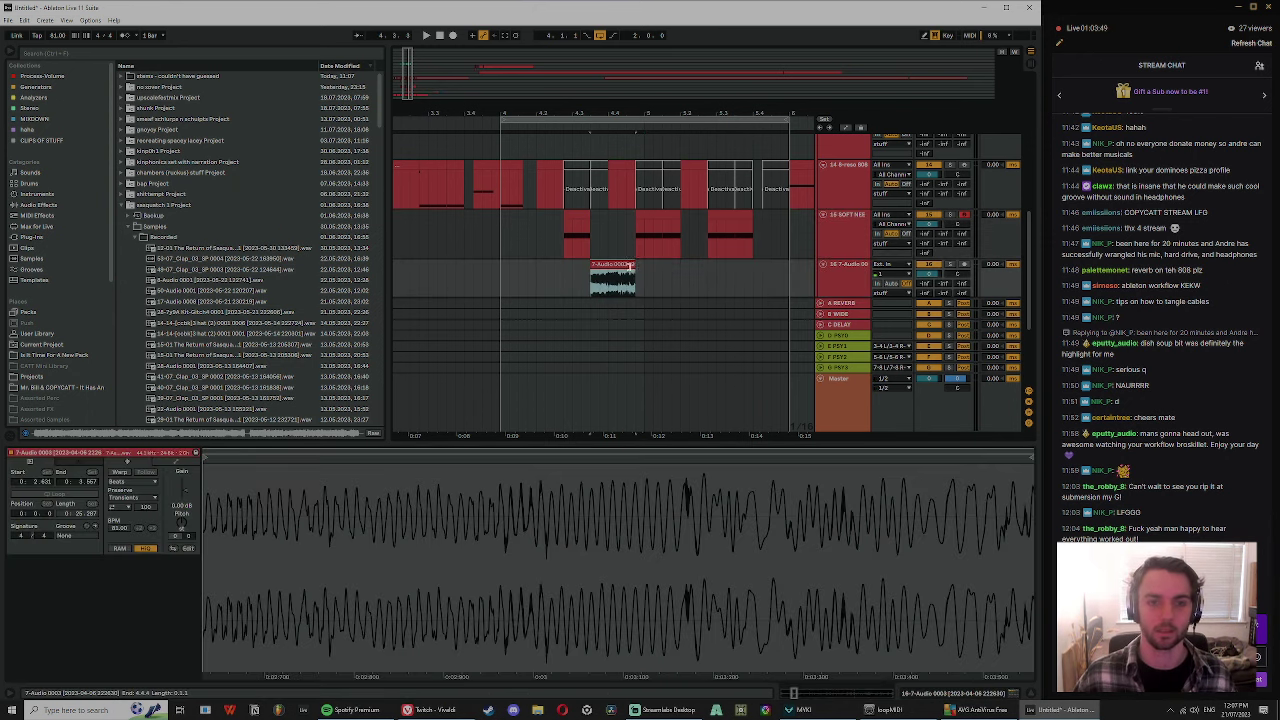
{"action": "key", "text": "space"}
{"action": "left_click", "coordinate": [42, 206]}
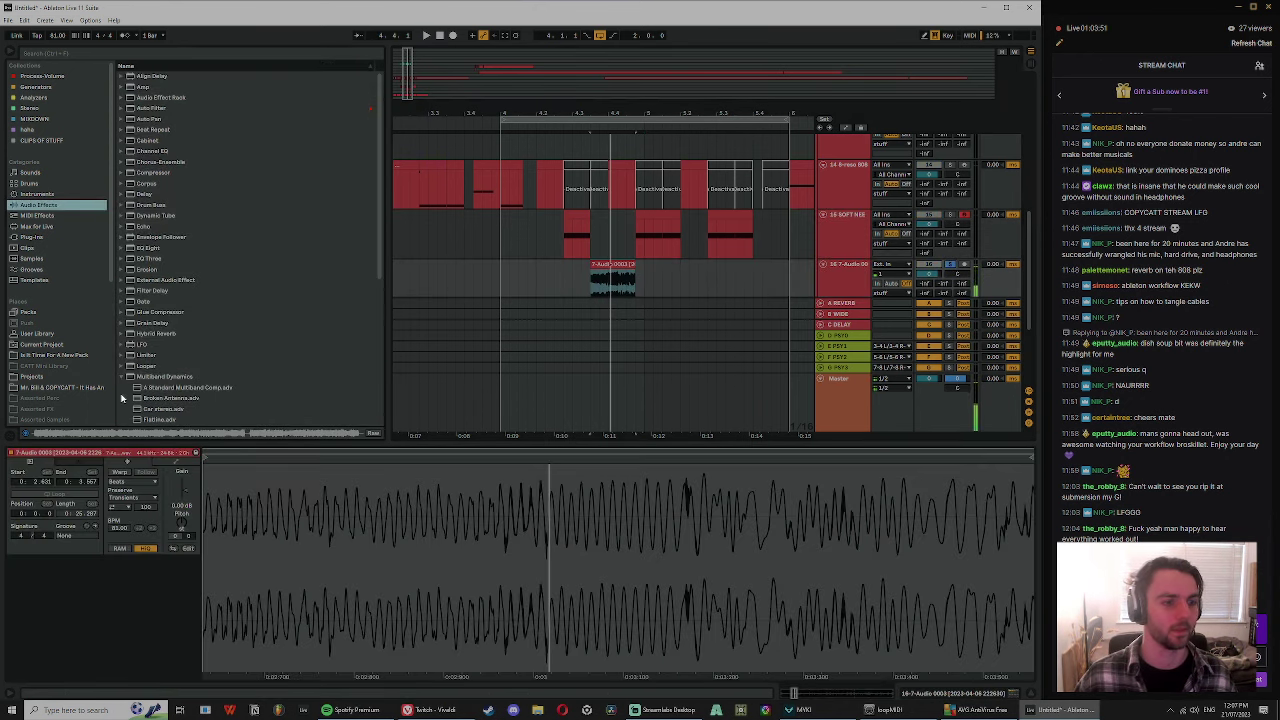
{"action": "scroll", "coordinate": [145, 378], "scroll_direction": "down", "scroll_amount": 2}
{"action": "left_click_drag", "start_coordinate": [157, 396], "coordinate": [845, 274]}
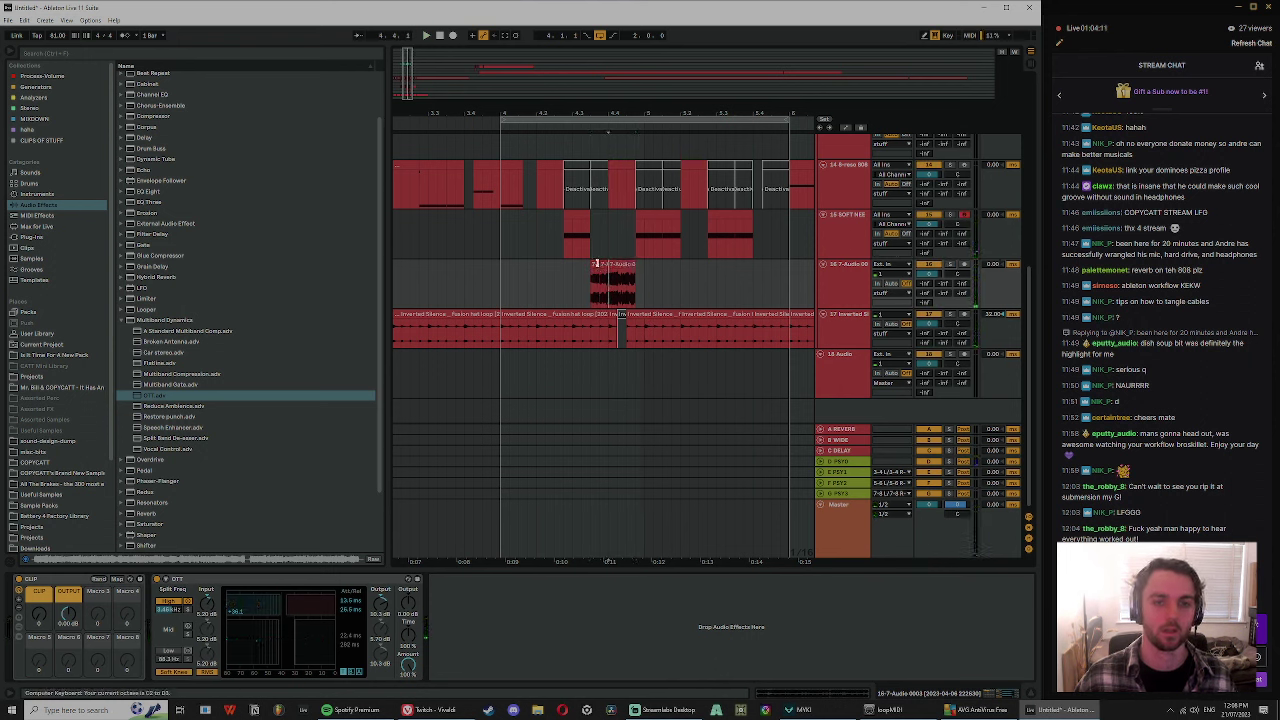
- Solo the 7-Audio track and audition the slice from 4.3.3 to 4.4 with its start marker near the sample's beginning
{"action": "left_click_drag", "start_coordinate": [603, 110], "coordinate": [571, 363]}
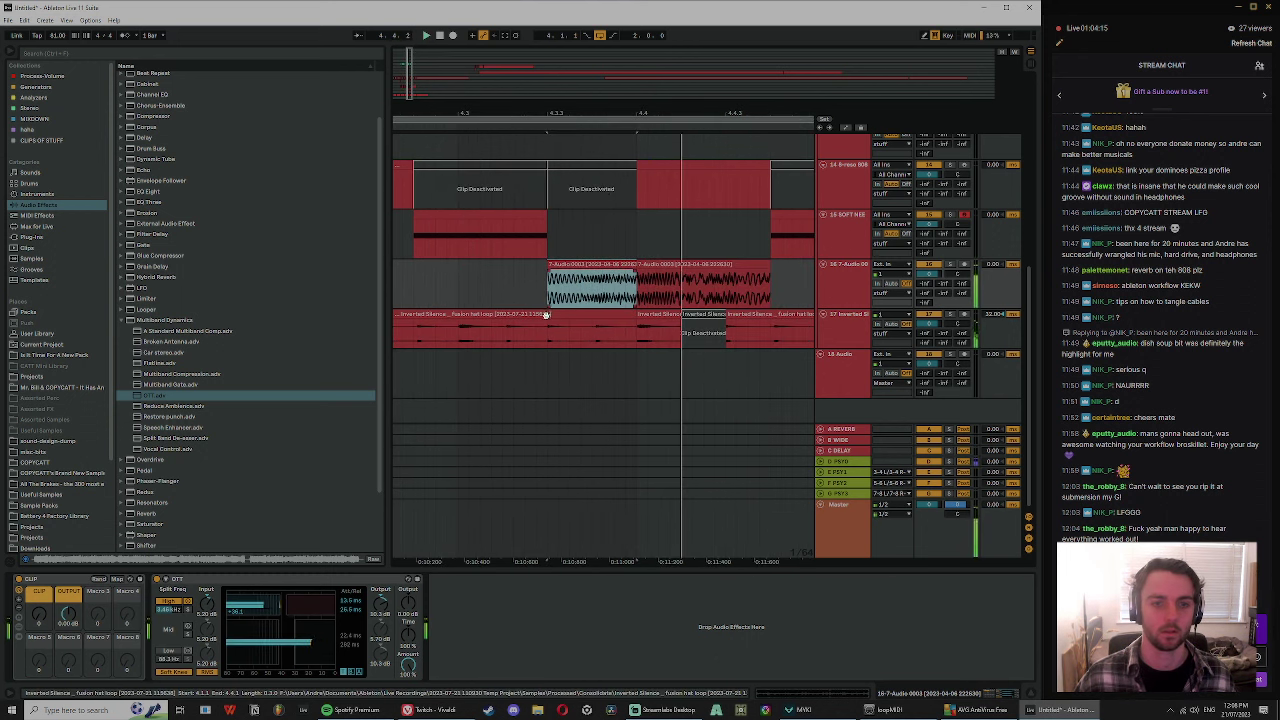
{"action": "double_click", "coordinate": [597, 264]}
{"action": "left_click", "coordinate": [951, 254]}
{"action": "left_click_drag", "start_coordinate": [720, 520], "coordinate": [720, 490]}
{"action": "key", "text": "space"}
{"action": "mouse_move", "coordinate": [620, 460]}
{"action": "left_mouse_down"}
{"action": "mouse_move", "coordinate": [620, 390]}
{"action": "mouse_move", "coordinate": [620, 490]}
{"action": "mouse_move", "coordinate": [620, 460]}
{"action": "left_mouse_up"}
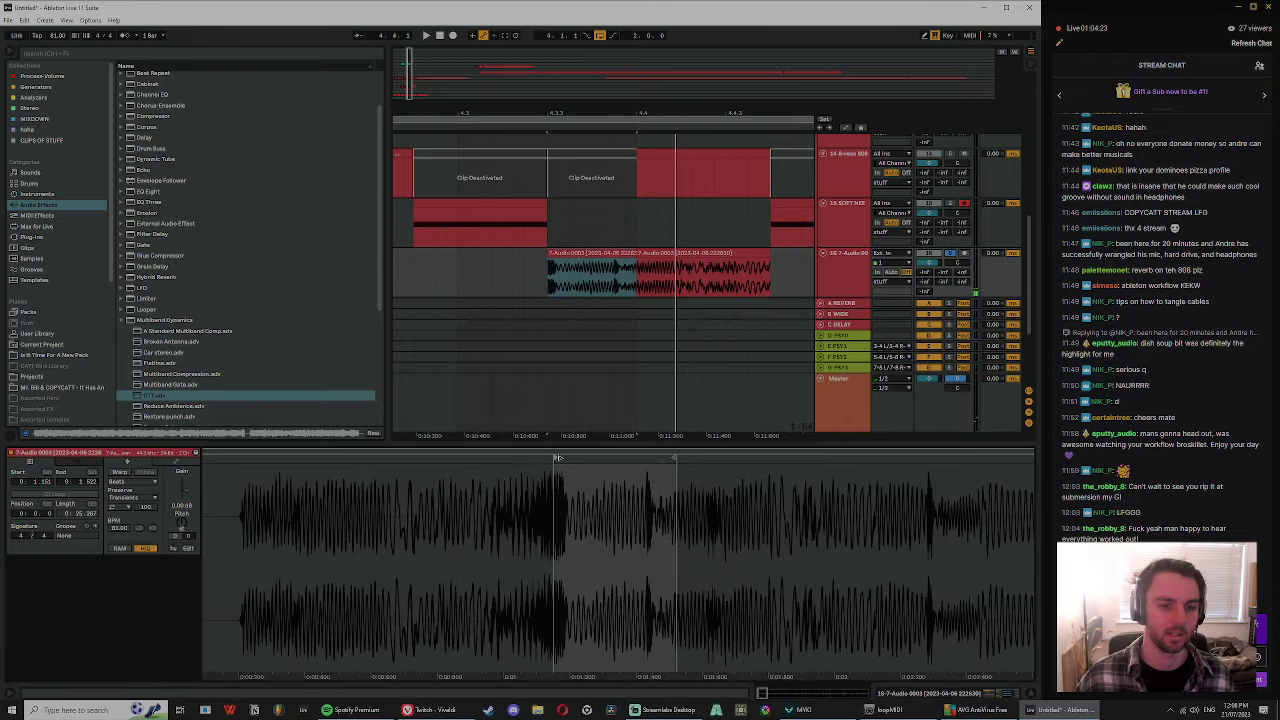
{"action": "left_click", "coordinate": [444, 458]}
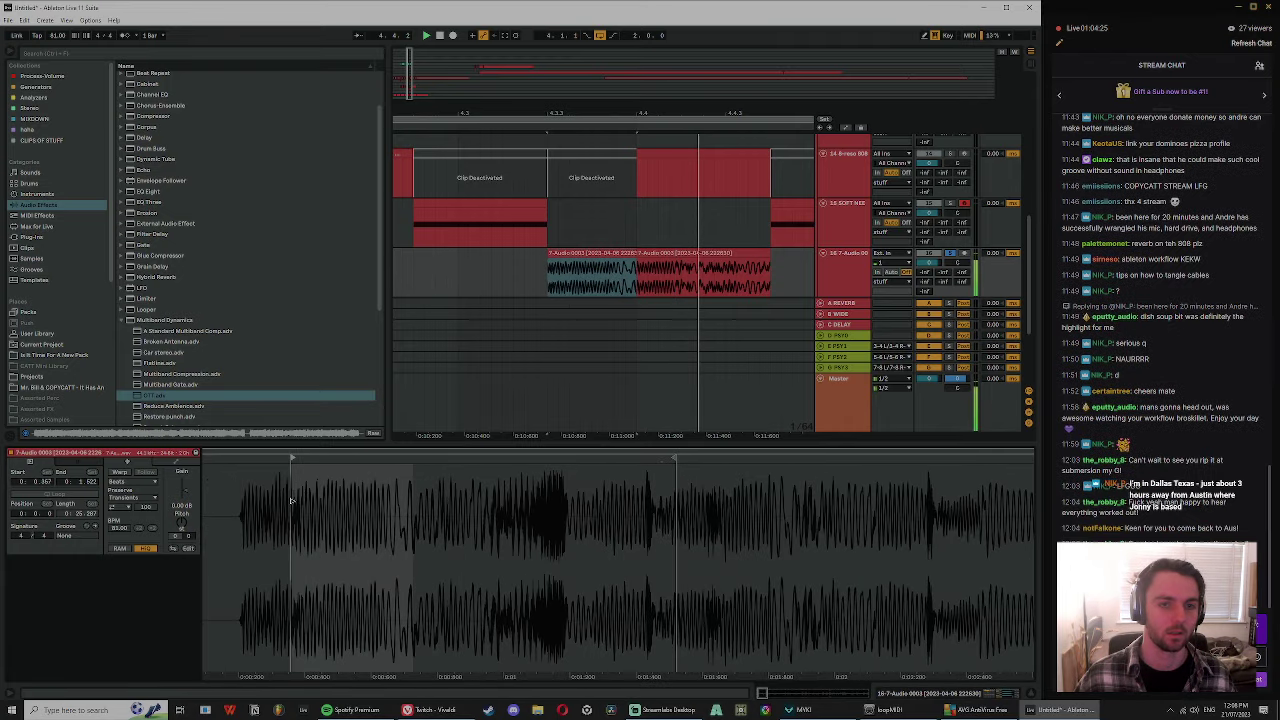
{"action": "left_click_drag", "start_coordinate": [466, 521], "coordinate": [513, 462]}
- Move the first 7-Audio 0003 slice's start marker much further into the sample, to about 17.9 s, auditioning positions on the way
{"action": "left_click_drag", "start_coordinate": [1191, 450], "coordinate": [1230, 455]}
{"action": "scroll", "coordinate": [282, 519], "scroll_direction": "down", "scroll_amount": 5}
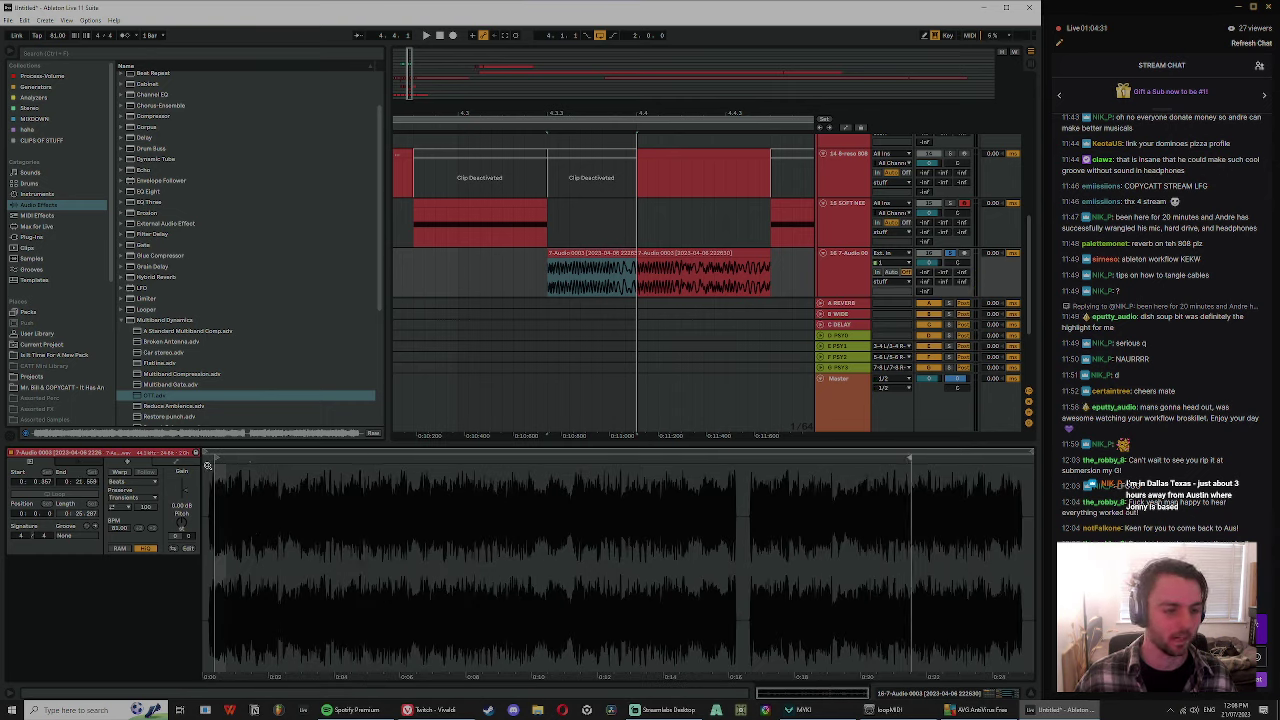
{"action": "left_click_drag", "start_coordinate": [216, 457], "coordinate": [705, 457]}
{"action": "mouse_move", "coordinate": [708, 465]}
{"action": "left_mouse_down"}
{"action": "mouse_move", "coordinate": [631, 488]}
{"action": "mouse_move", "coordinate": [478, 484]}
{"action": "left_mouse_up"}
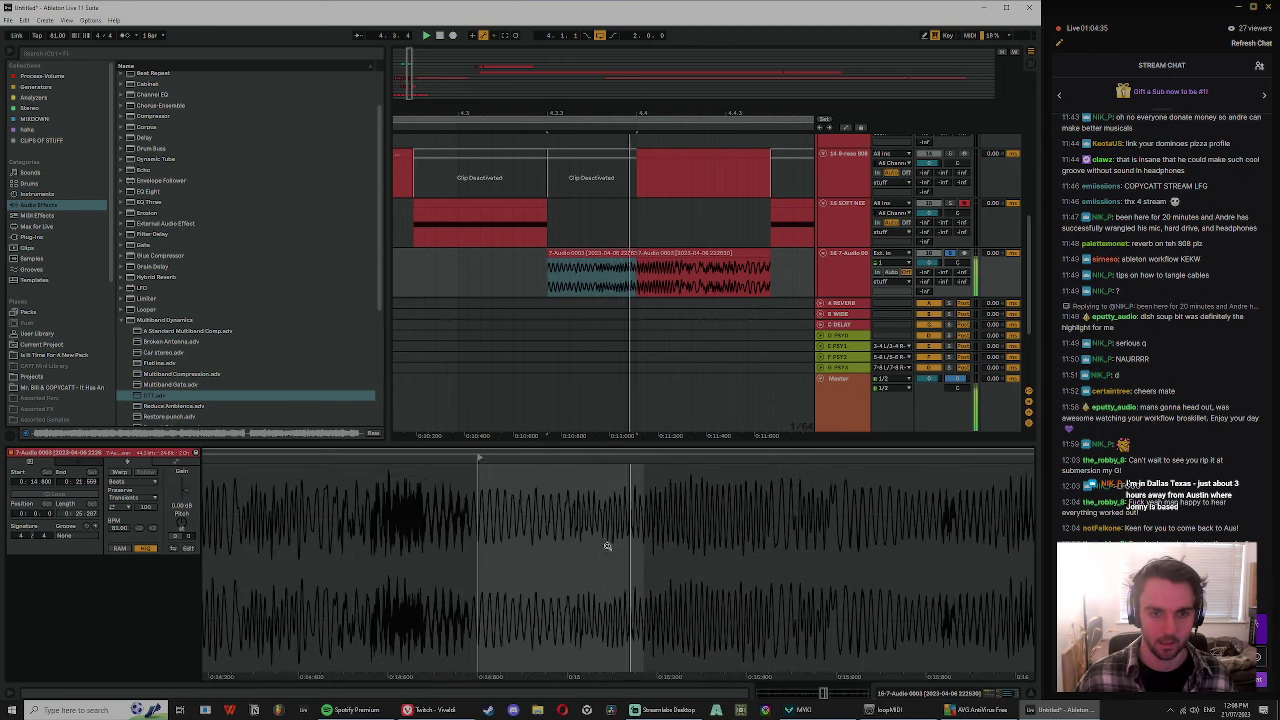
{"action": "scroll", "coordinate": [475, 484], "scroll_direction": "down", "scroll_amount": 3}
{"action": "mouse_move", "coordinate": [469, 458]}
{"action": "left_mouse_down"}
{"action": "mouse_move", "coordinate": [609, 480]}
{"action": "mouse_move", "coordinate": [997, 490]}
{"action": "mouse_move", "coordinate": [951, 493]}
{"action": "left_mouse_up"}
{"action": "left_click_drag", "start_coordinate": [184, 523], "coordinate": [185, 528]}
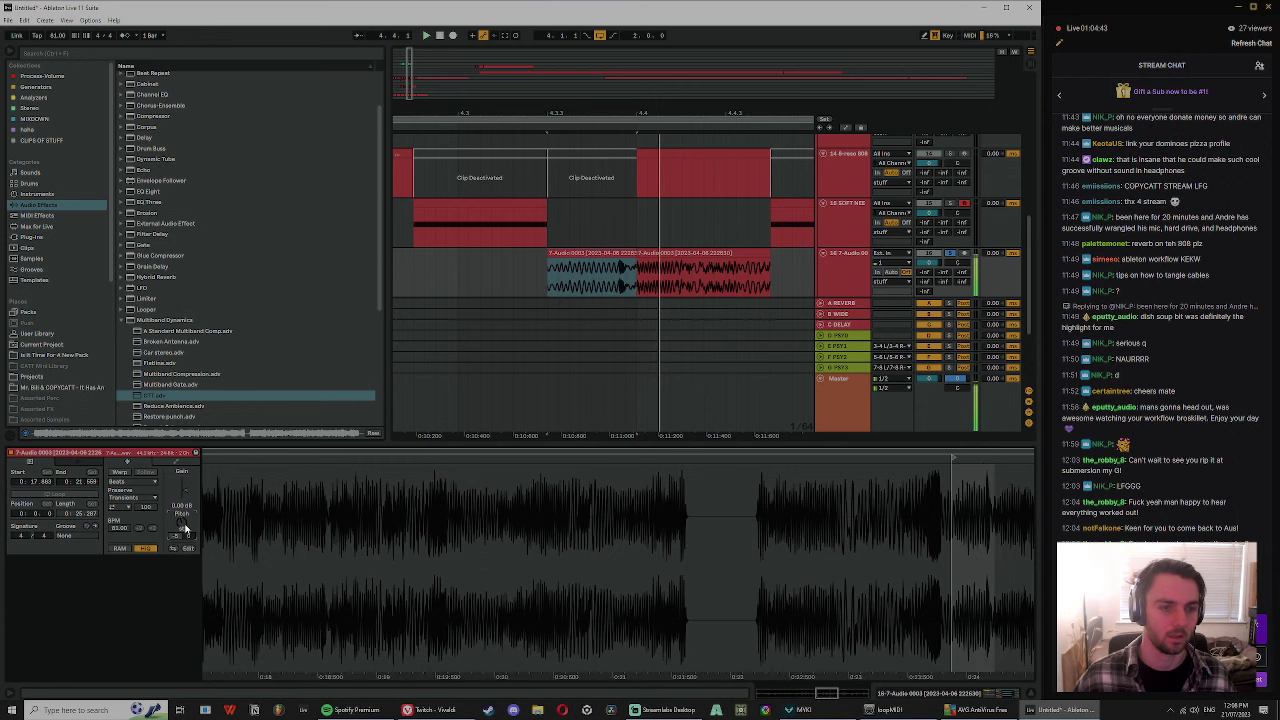
- Slide the sample content within the first 7-Audio 0003 slice to audition portions beyond 18 s
{"action": "left_click", "coordinate": [592, 289]}
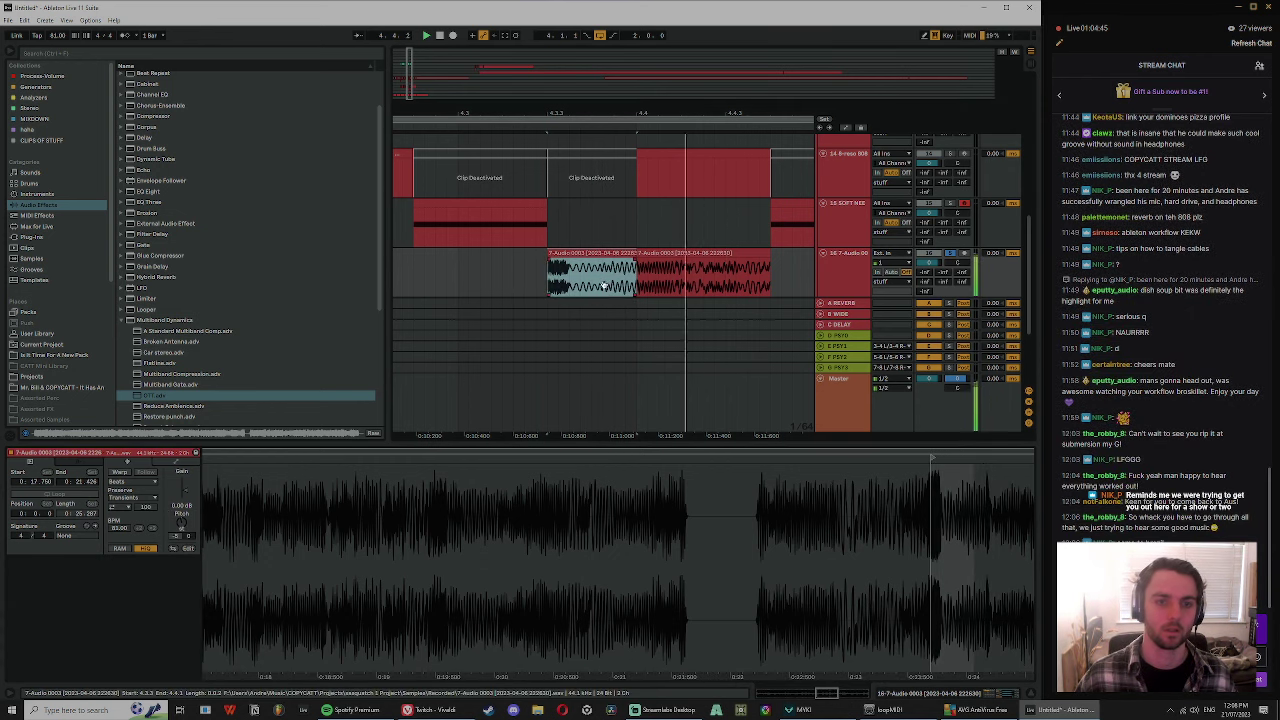
{"action": "left_click", "coordinate": [480, 303]}
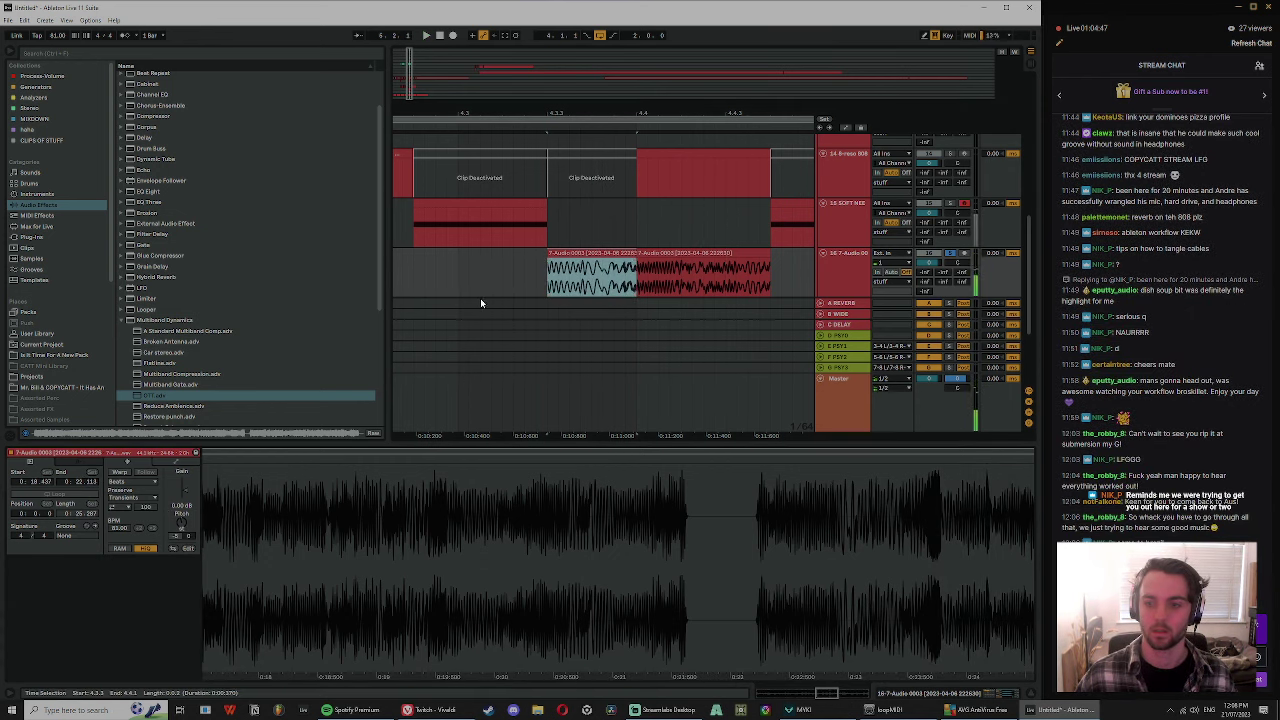
{"action": "left_click", "coordinate": [601, 287]}
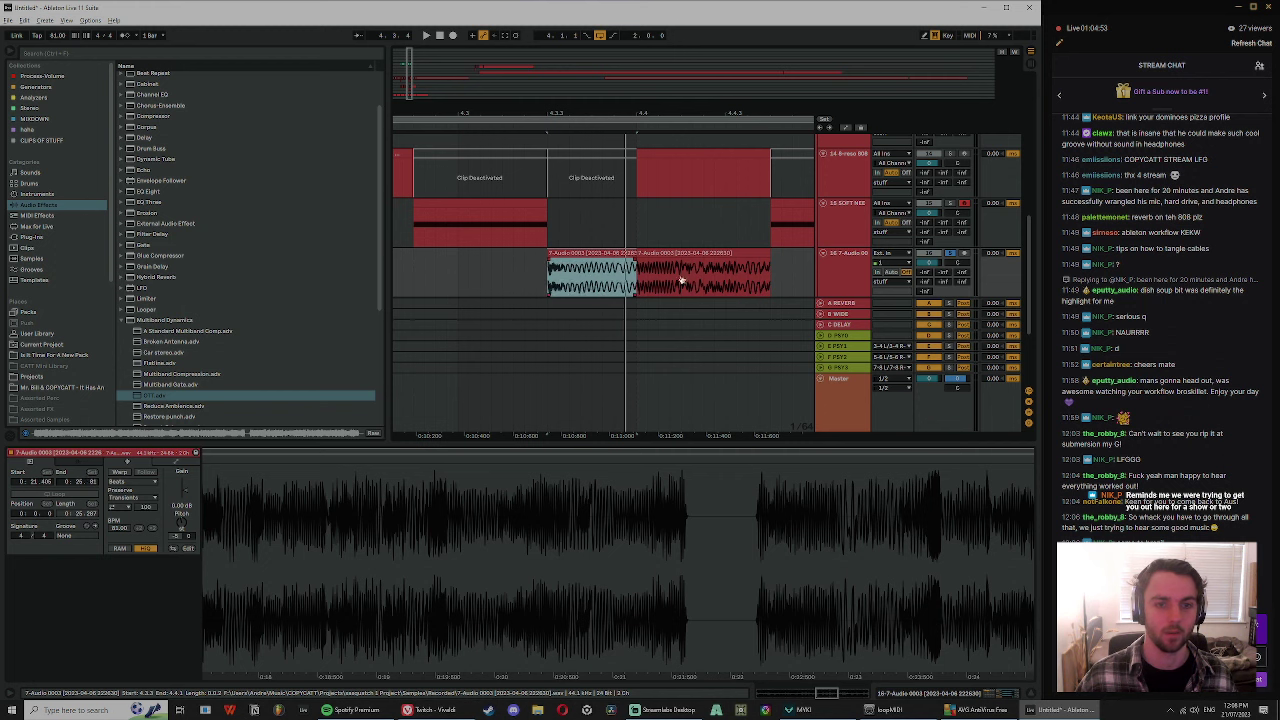
{"action": "left_click_drag", "start_coordinate": [682, 281], "coordinate": [700, 285]}
{"action": "left_click_drag", "start_coordinate": [727, 550], "coordinate": [729, 494]}
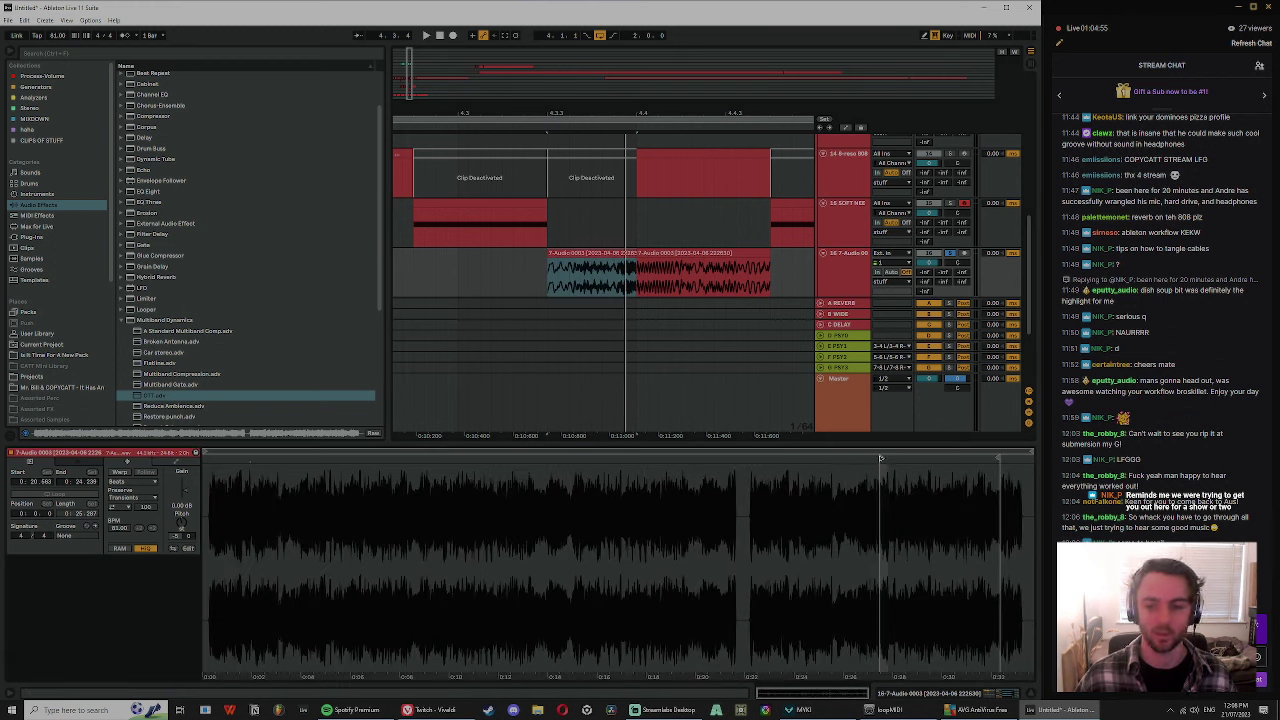
- Move the first 7-Audio 0003 slice's start marker back to about 7.05 s into the sample
{"action": "mouse_move", "coordinate": [880, 458]}
{"action": "left_mouse_down"}
{"action": "mouse_move", "coordinate": [978, 466]}
{"action": "mouse_move", "coordinate": [547, 493]}
{"action": "mouse_move", "coordinate": [470, 470]}
{"action": "mouse_move", "coordinate": [388, 470]}
{"action": "mouse_move", "coordinate": [606, 463]}
{"action": "mouse_move", "coordinate": [454, 490]}
{"action": "mouse_move", "coordinate": [487, 542]}
{"action": "left_mouse_up"}
{"action": "scroll", "coordinate": [553, 492], "scroll_direction": "up", "scroll_amount": 5}
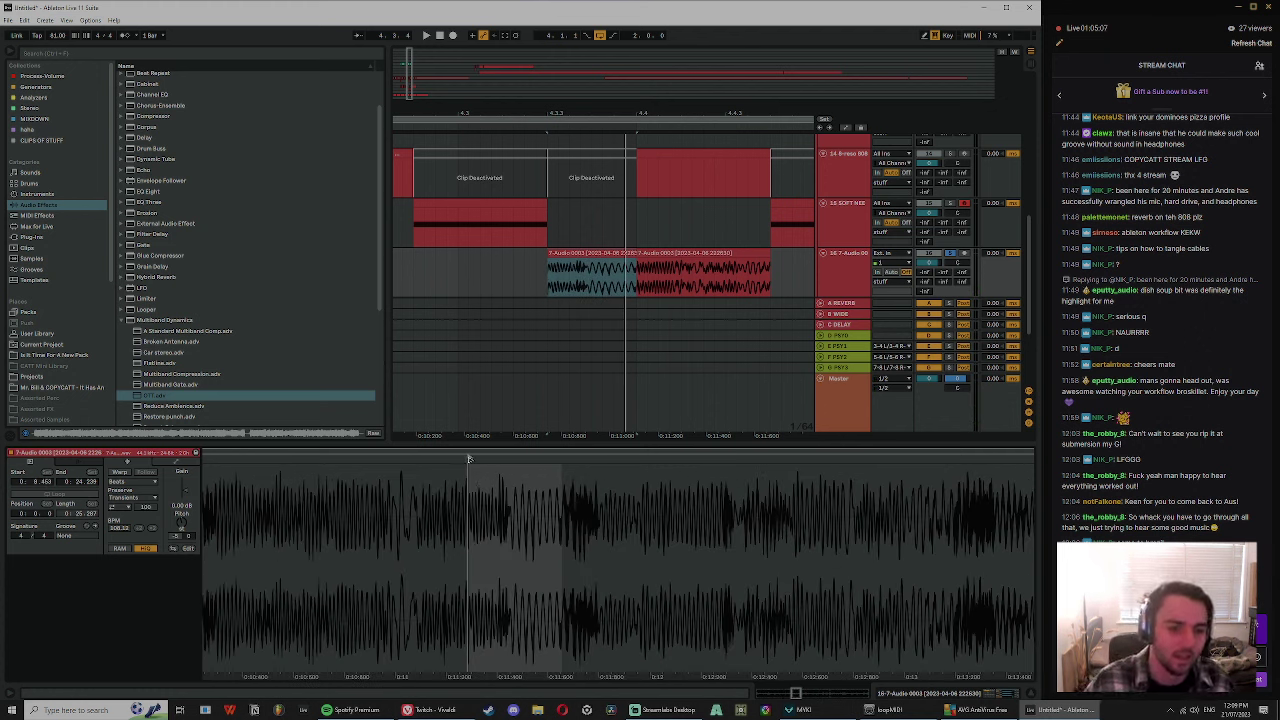
{"action": "left_click_drag", "start_coordinate": [473, 459], "coordinate": [289, 458]}
{"action": "left_click_drag", "start_coordinate": [289, 510], "coordinate": [531, 503]}
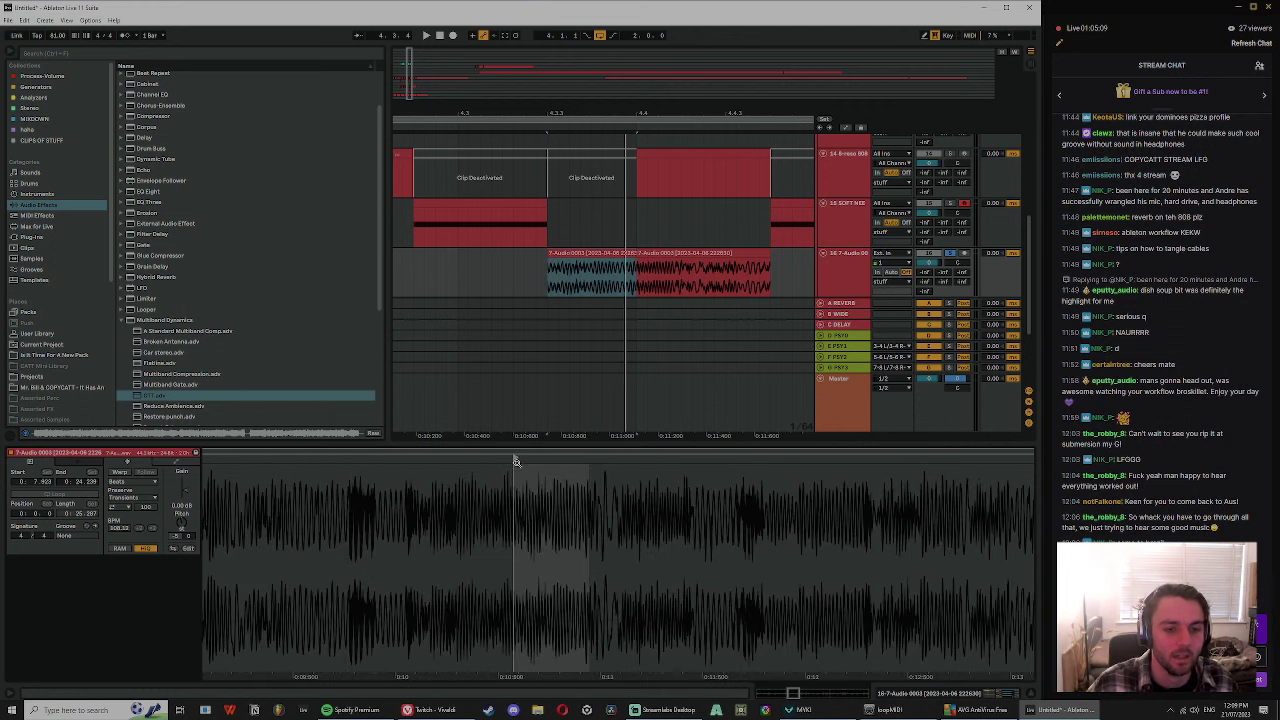
{"action": "mouse_move", "coordinate": [515, 459]}
{"action": "left_mouse_down"}
{"action": "mouse_move", "coordinate": [284, 490]}
{"action": "mouse_move", "coordinate": [651, 490]}
{"action": "mouse_move", "coordinate": [432, 495]}
{"action": "left_mouse_up"}
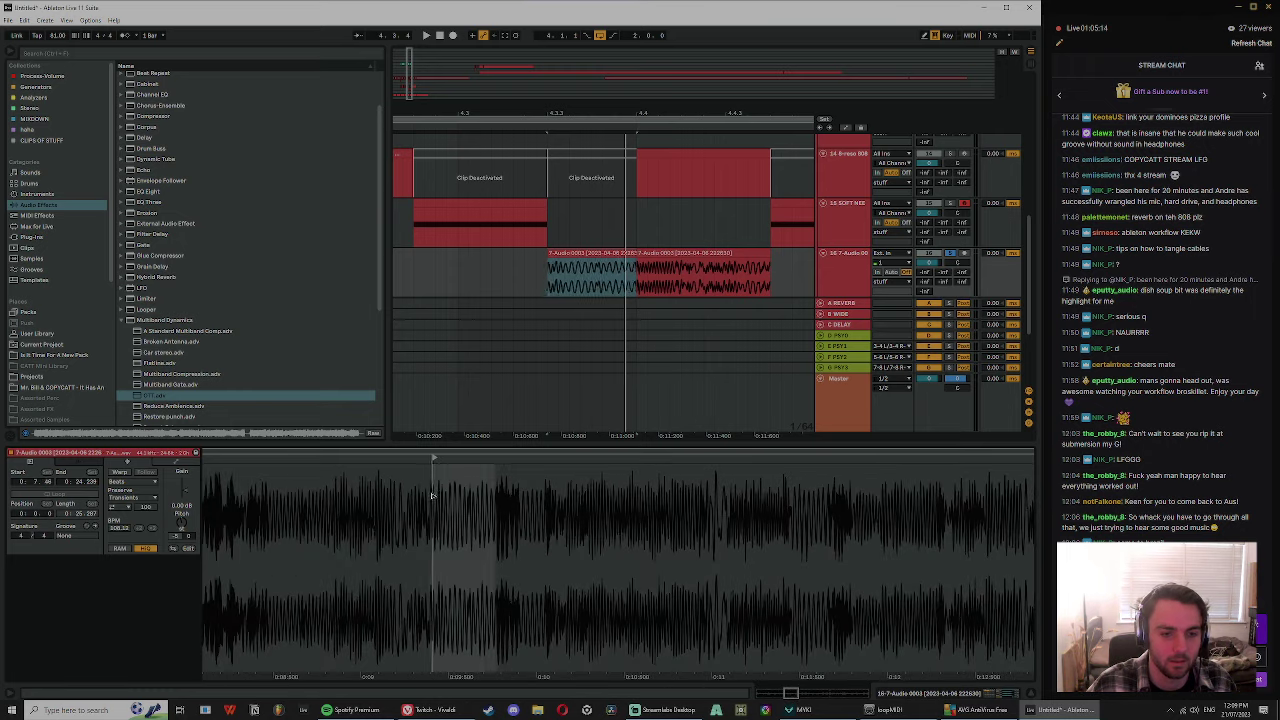
- Play the repositioned slice, unsolo the 7-Audio track, and play it back with the full mix
{"action": "left_click", "coordinate": [560, 254]}
{"action": "key", "text": "space"}
{"action": "left_click_drag", "start_coordinate": [184, 529], "coordinate": [185, 526]}
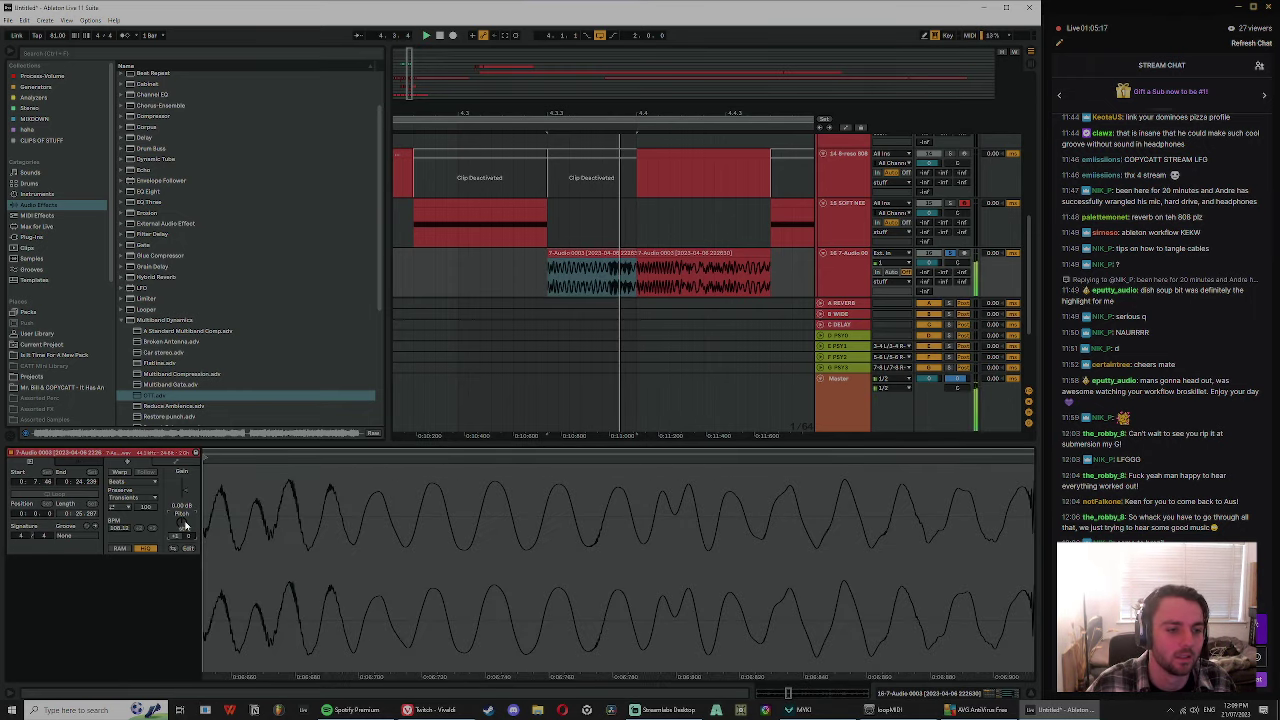
{"action": "left_click", "coordinate": [951, 253]}
{"action": "key", "text": "space"}
{"action": "left_click", "coordinate": [608, 254]}
{"action": "key", "text": "space"}
{"action": "key", "text": "space"}
- Play the loop and select the short segment starting at 5.4 on the 11-Audio track
{"action": "left_click_drag", "start_coordinate": [674, 112], "coordinate": [713, 80]}
{"action": "left_click", "coordinate": [567, 220]}
{"action": "left_click", "coordinate": [596, 254]}
{"action": "left_click", "coordinate": [628, 211]}
{"action": "left_click", "coordinate": [671, 178]}
{"action": "scroll", "coordinate": [700, 200], "scroll_direction": "up", "scroll_amount": 3}
{"action": "left_click", "coordinate": [689, 163]}
{"action": "key", "text": "space"}
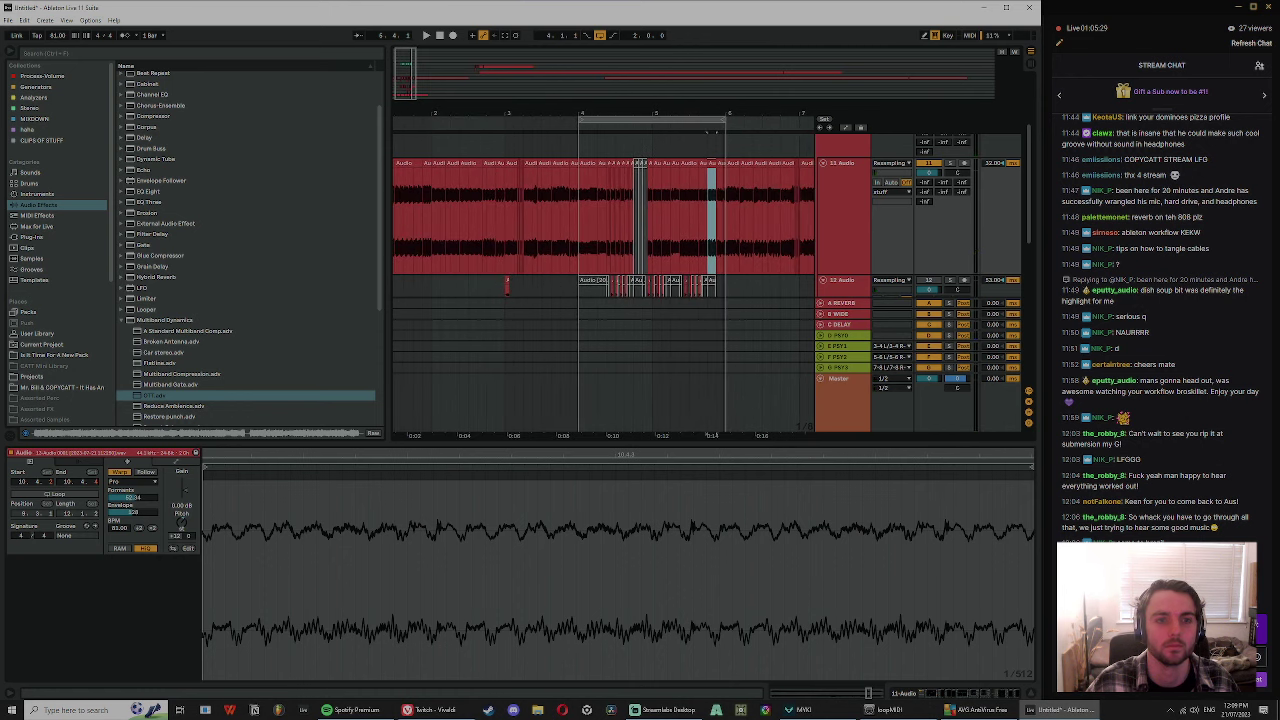
- Select the 11-Audio passage from bar 3 to 3.2 and audition it
{"action": "left_click", "coordinate": [516, 203]}
{"action": "key", "text": "space"}
{"action": "left_click_drag", "start_coordinate": [517, 115], "coordinate": [507, 208]}
{"action": "key", "text": "space"}
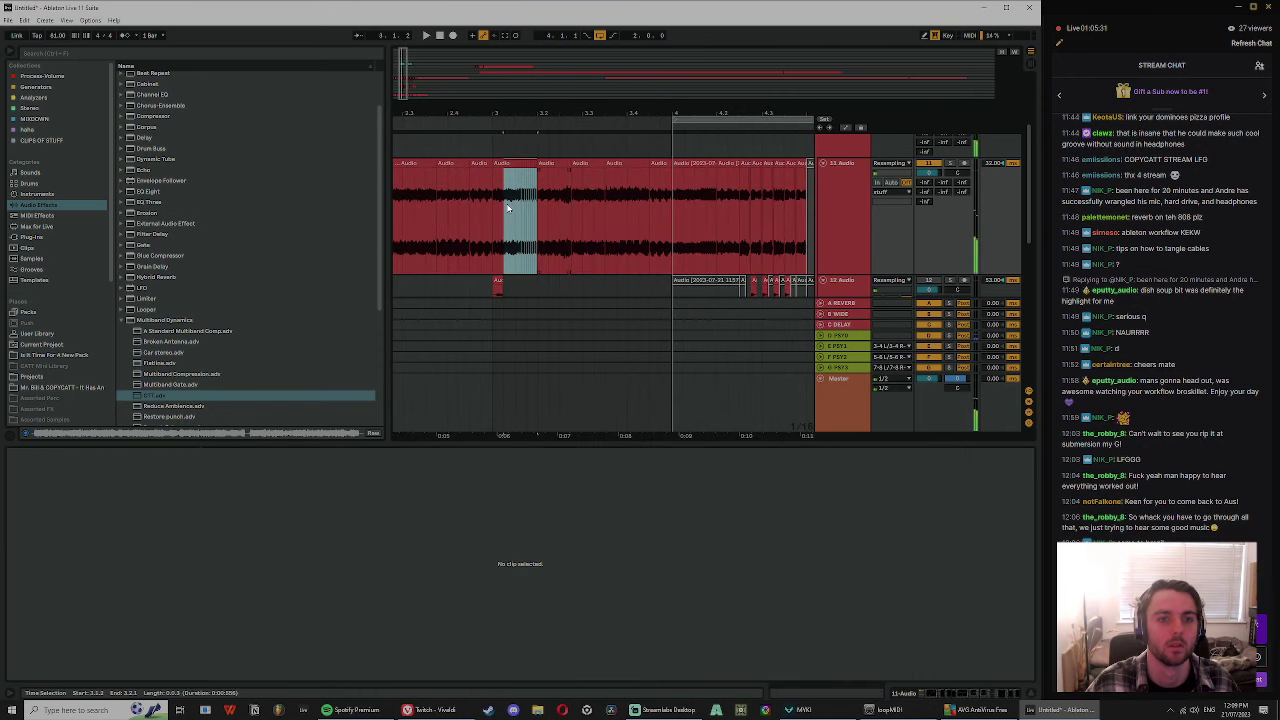
{"action": "left_click_drag", "start_coordinate": [601, 111], "coordinate": [594, 107]}
{"action": "left_click", "coordinate": [493, 195], "text": "shift"}
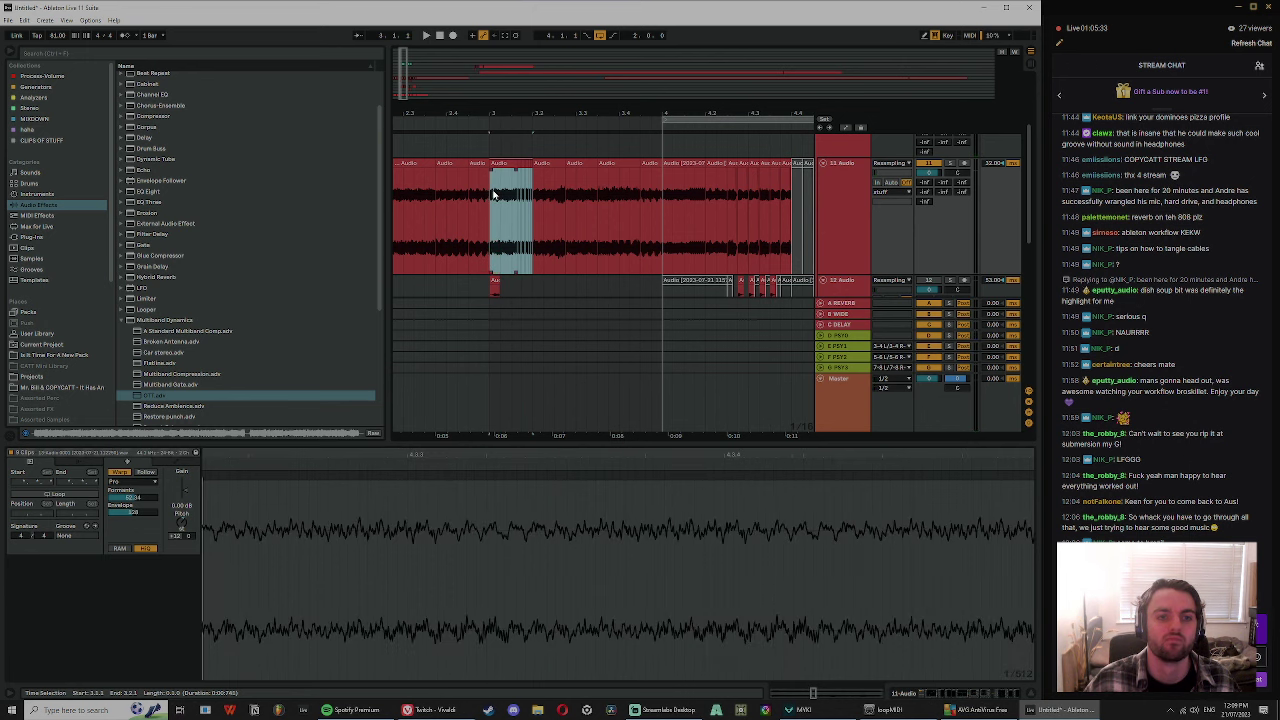
- Select the last beat of bar 5 on the 11-Audio track, play the loop, and place the insertion point at 4.4.4
{"action": "left_click_drag", "start_coordinate": [680, 113], "coordinate": [428, 109]}
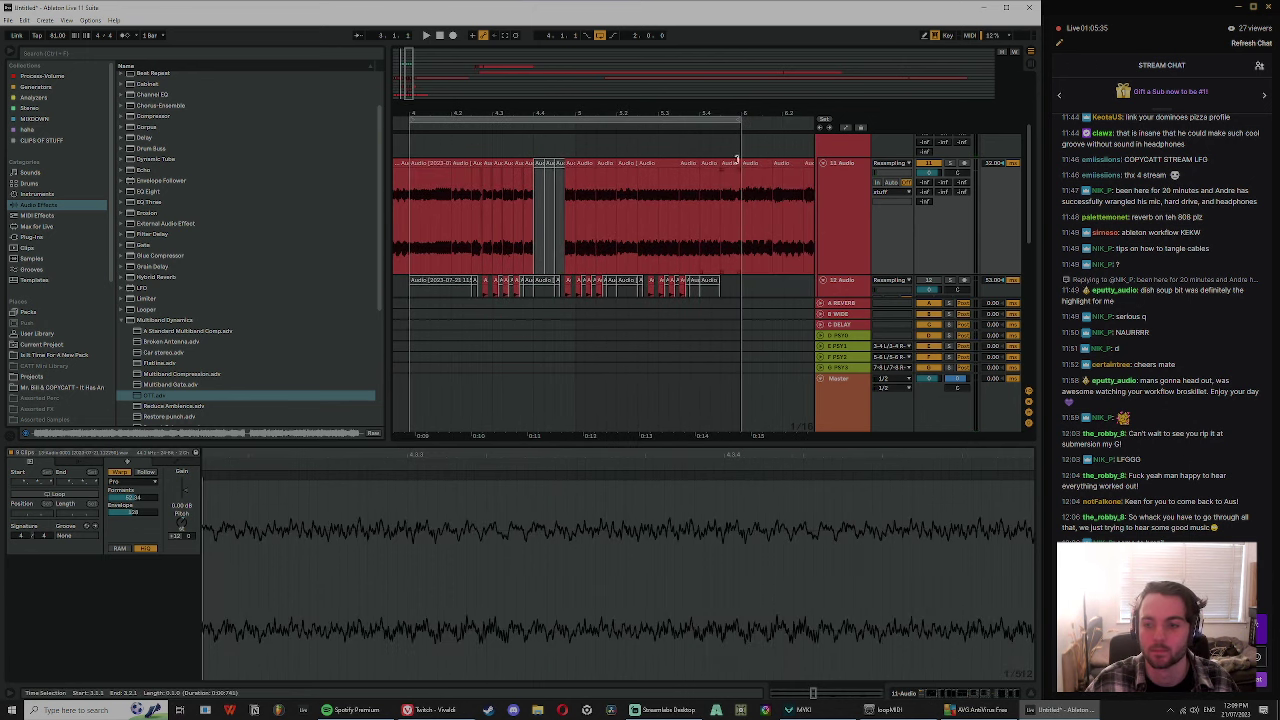
{"action": "left_click_drag", "start_coordinate": [700, 221], "coordinate": [740, 220]}
{"action": "left_click_drag", "start_coordinate": [736, 113], "coordinate": [735, 160]}
{"action": "left_click", "coordinate": [673, 167]}
{"action": "left_click_drag", "start_coordinate": [661, 113], "coordinate": [815, 106]}
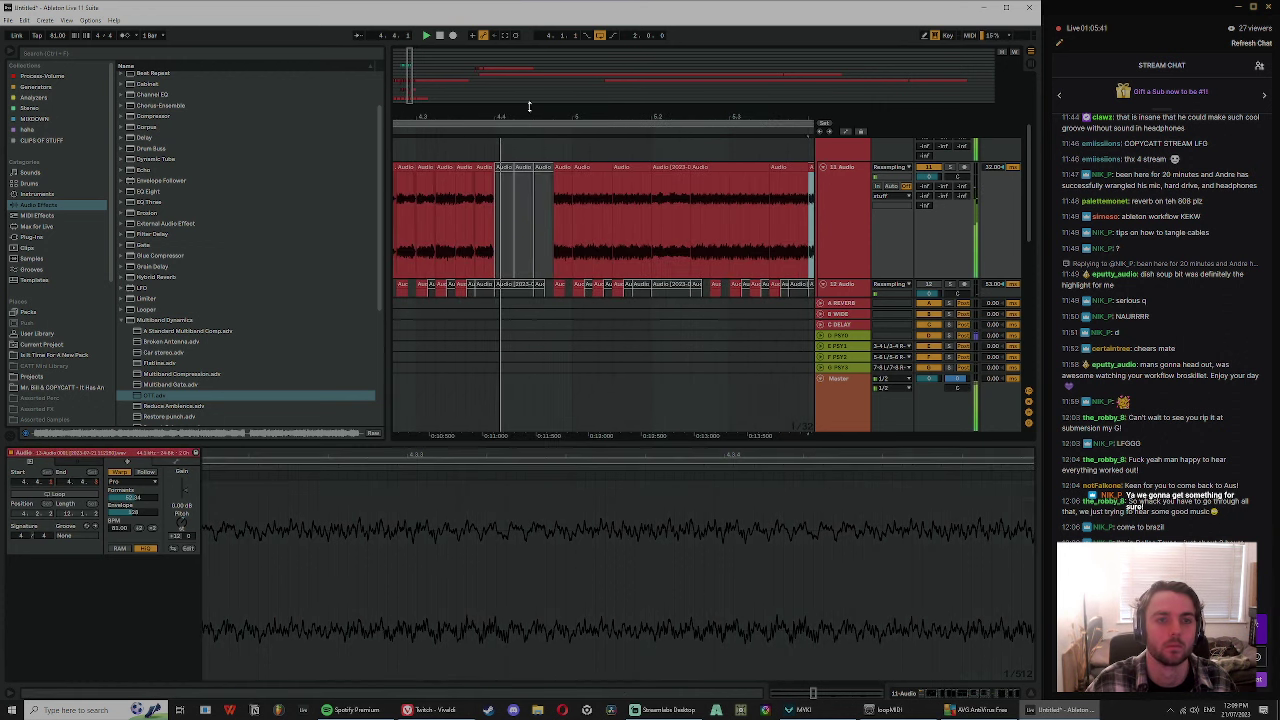
{"action": "left_click_drag", "start_coordinate": [529, 110], "coordinate": [598, 112]}
{"action": "left_click", "coordinate": [611, 163]}
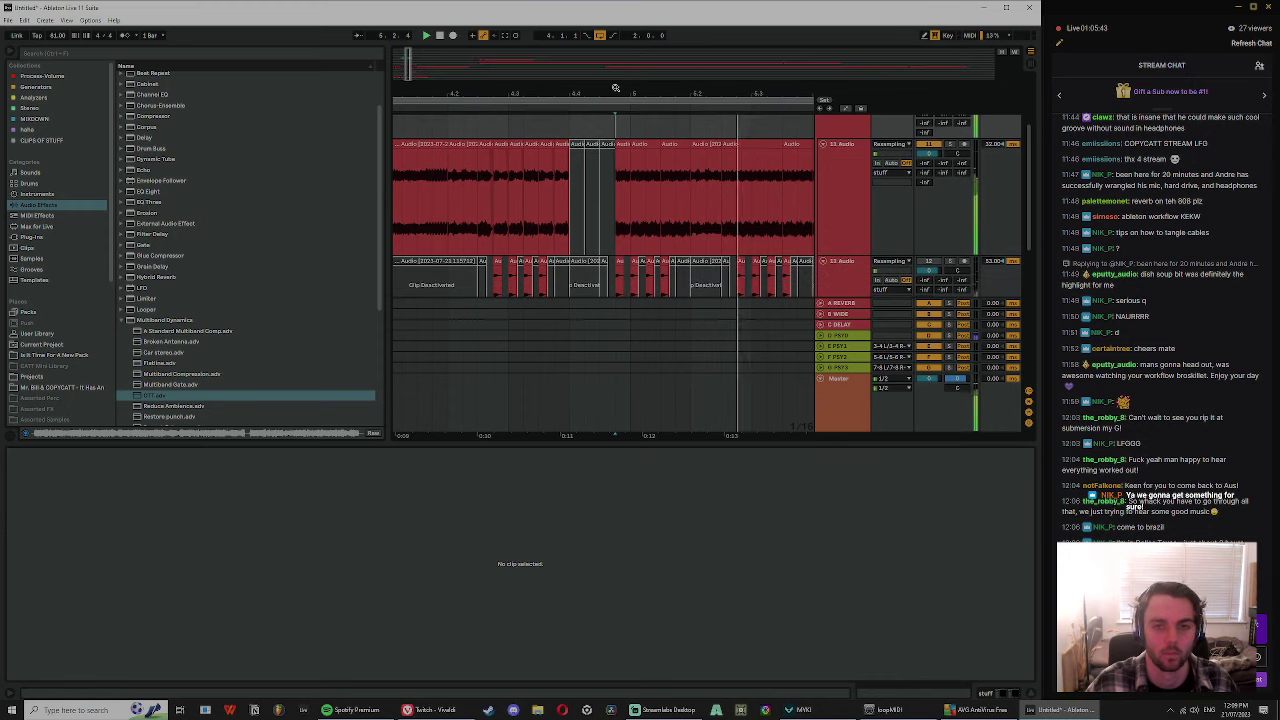
- Select the clip at 5.4 on the 11-Audio track, raise its transposition, and play it back
{"action": "left_click_drag", "start_coordinate": [680, 88], "coordinate": [656, 119]}
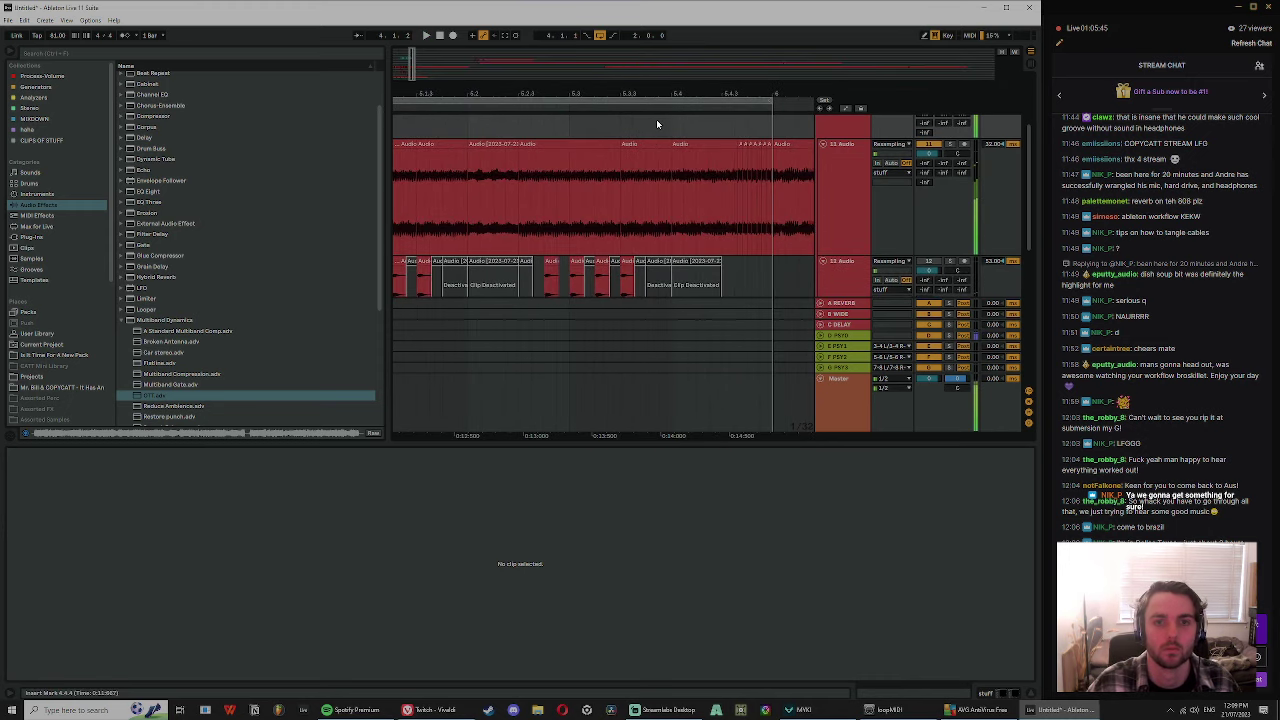
{"action": "left_click", "coordinate": [689, 144]}
{"action": "key", "text": "space"}
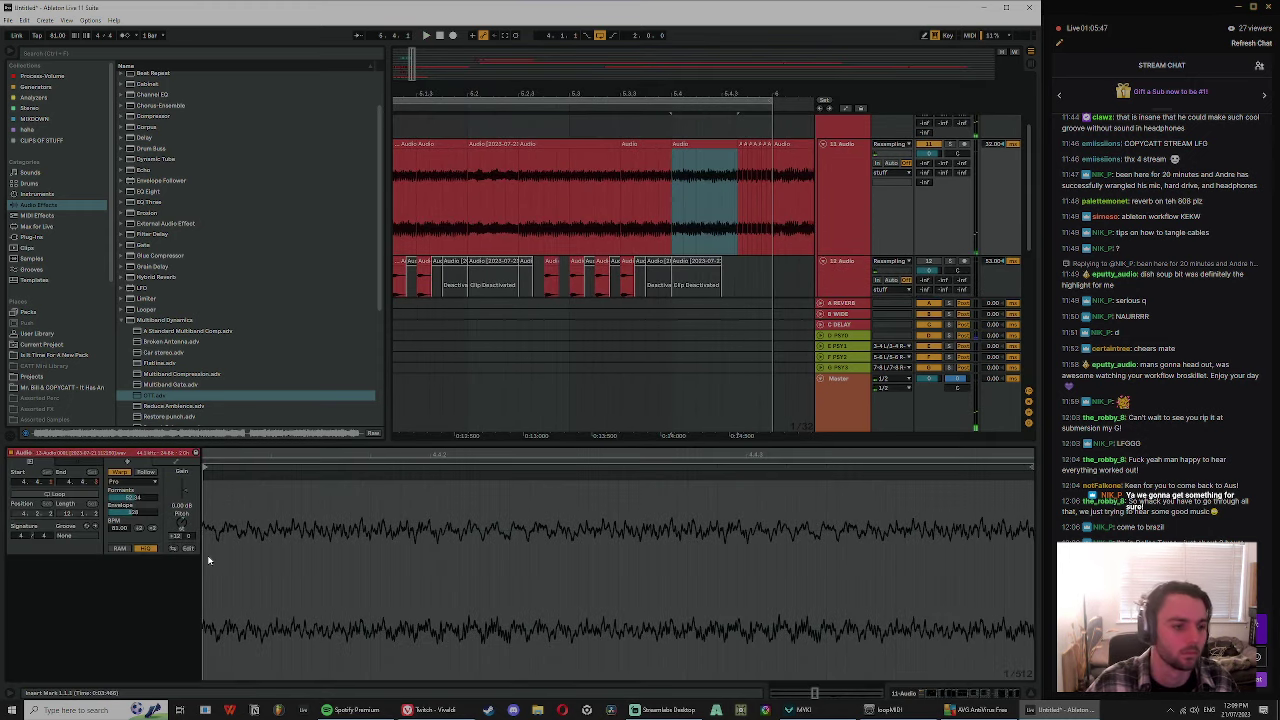
{"action": "left_click_drag", "start_coordinate": [178, 527], "coordinate": [179, 511]}
{"action": "key", "text": "space"}
{"action": "key", "text": "space"}
{"action": "key", "text": "space"}
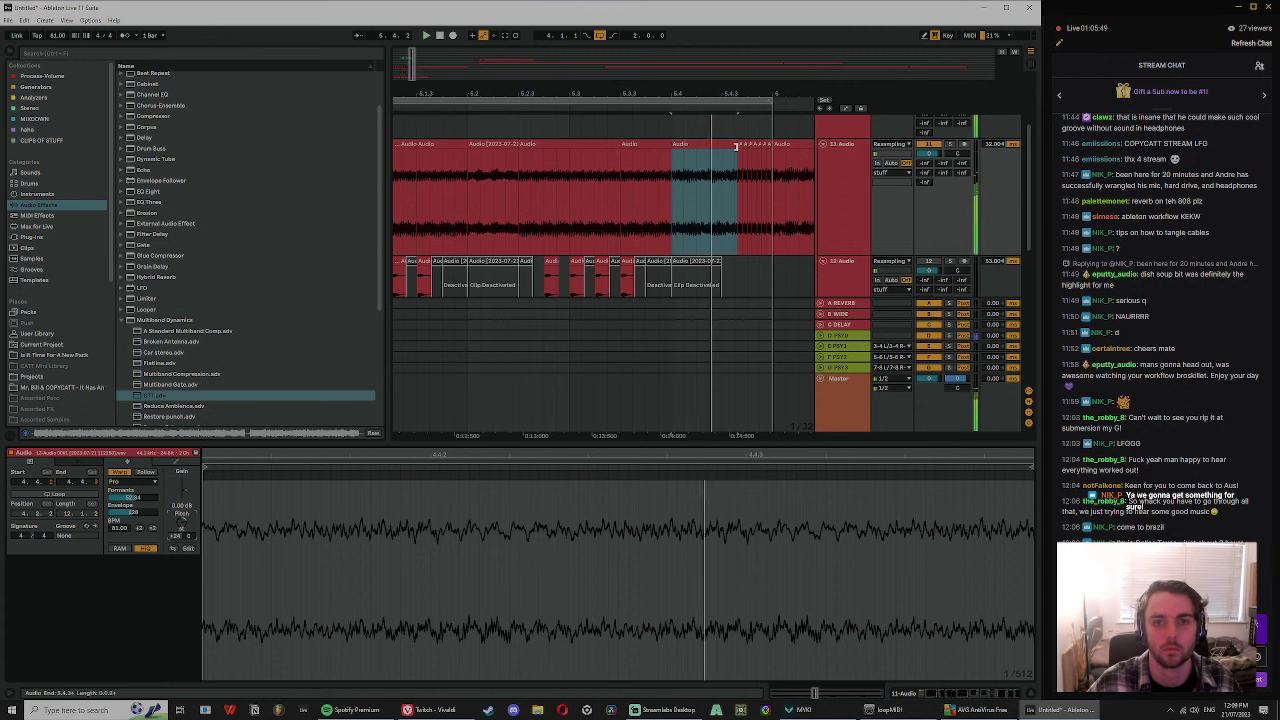
- Trim the end of the 5.4 clip on the 11-Audio track slightly earlier and audition the shortened clip
{"action": "mouse_move", "coordinate": [737, 145]}
{"action": "left_mouse_down"}
{"action": "mouse_move", "coordinate": [708, 147]}
{"action": "mouse_move", "coordinate": [722, 146]}
{"action": "left_mouse_up"}
{"action": "key", "text": "space"}
{"action": "key", "text": "space"}
{"action": "key", "text": "space"}
- Select the row of tiny slices just before bar 6 on the 11-Audio track and move them earlier, over the end of the 5.4 clip
{"action": "left_click", "coordinate": [746, 168]}
{"action": "left_click", "coordinate": [768, 145]}
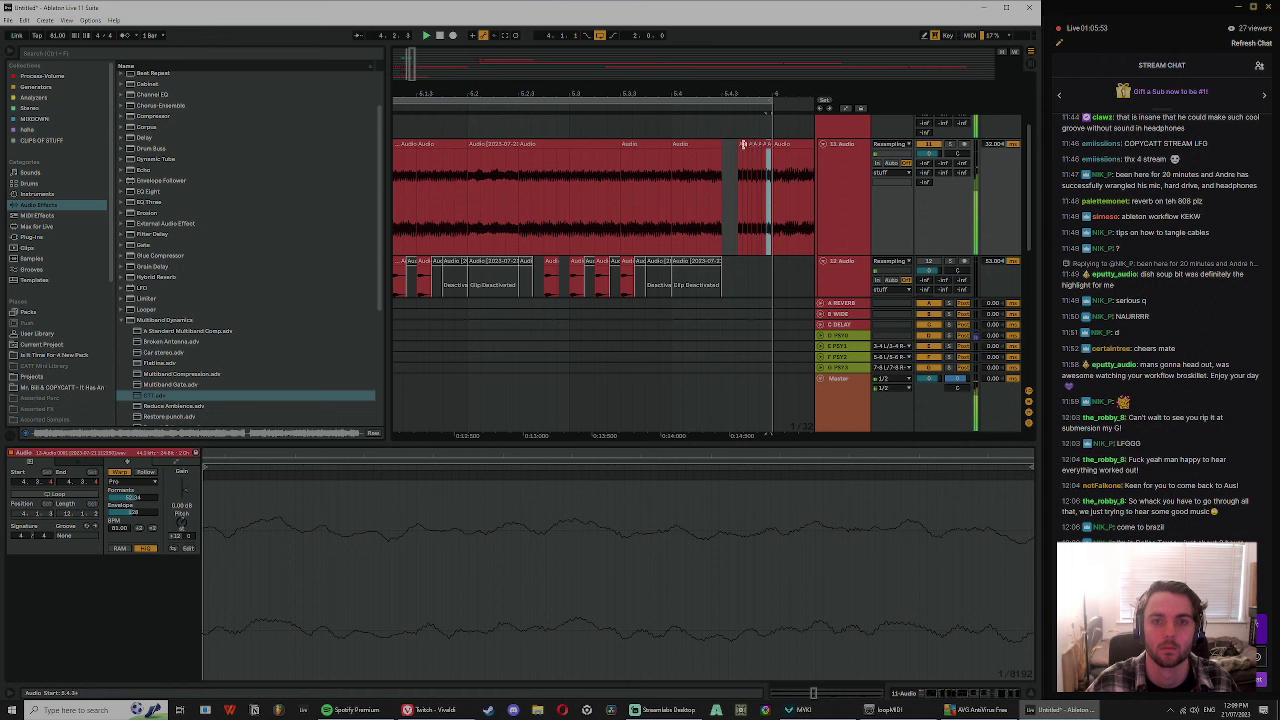
{"action": "left_click", "coordinate": [739, 143], "text": "shift"}
{"action": "left_click", "coordinate": [740, 146]}
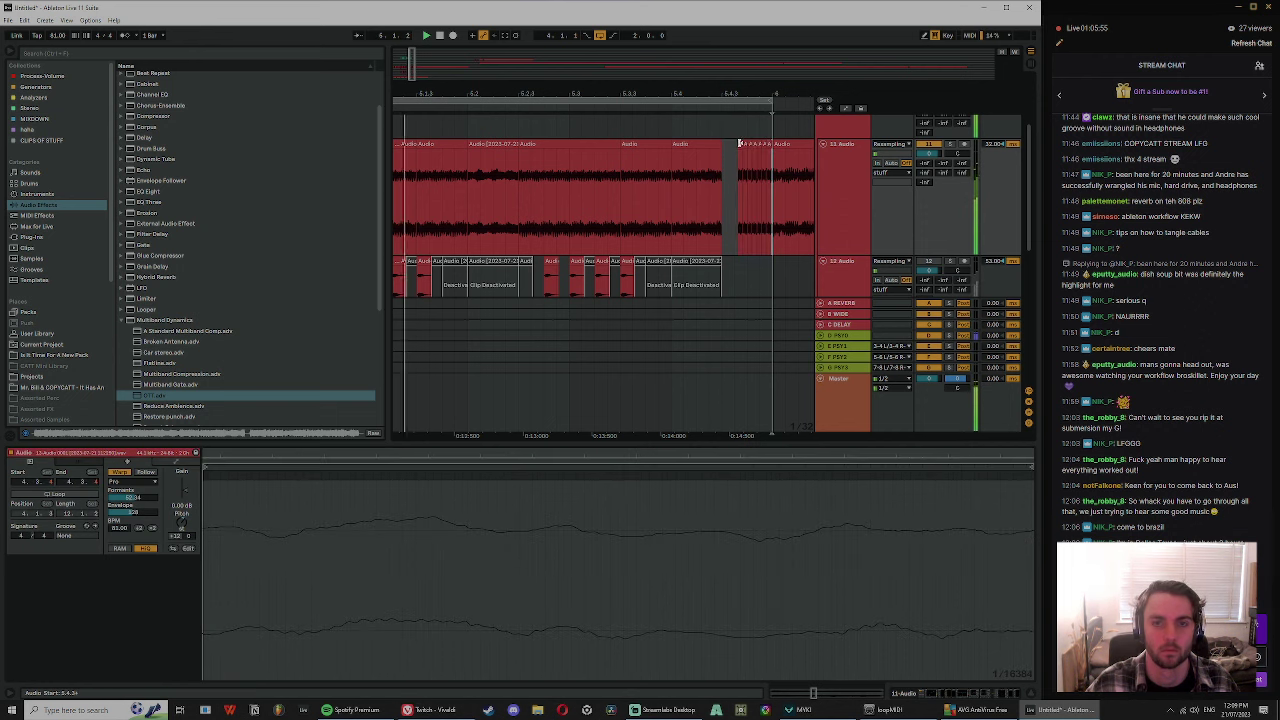
{"action": "left_click", "coordinate": [742, 152], "text": "shift"}
{"action": "left_click", "coordinate": [768, 143]}
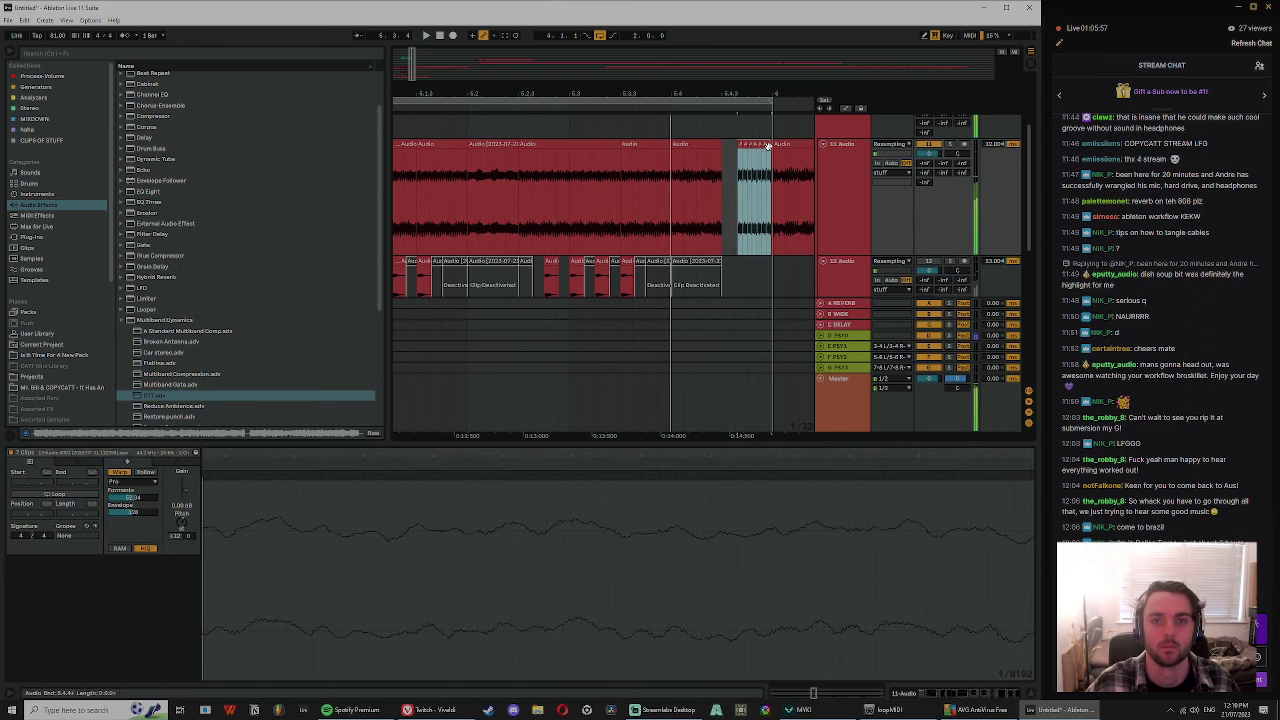
{"action": "left_click_drag", "start_coordinate": [768, 143], "coordinate": [718, 163]}
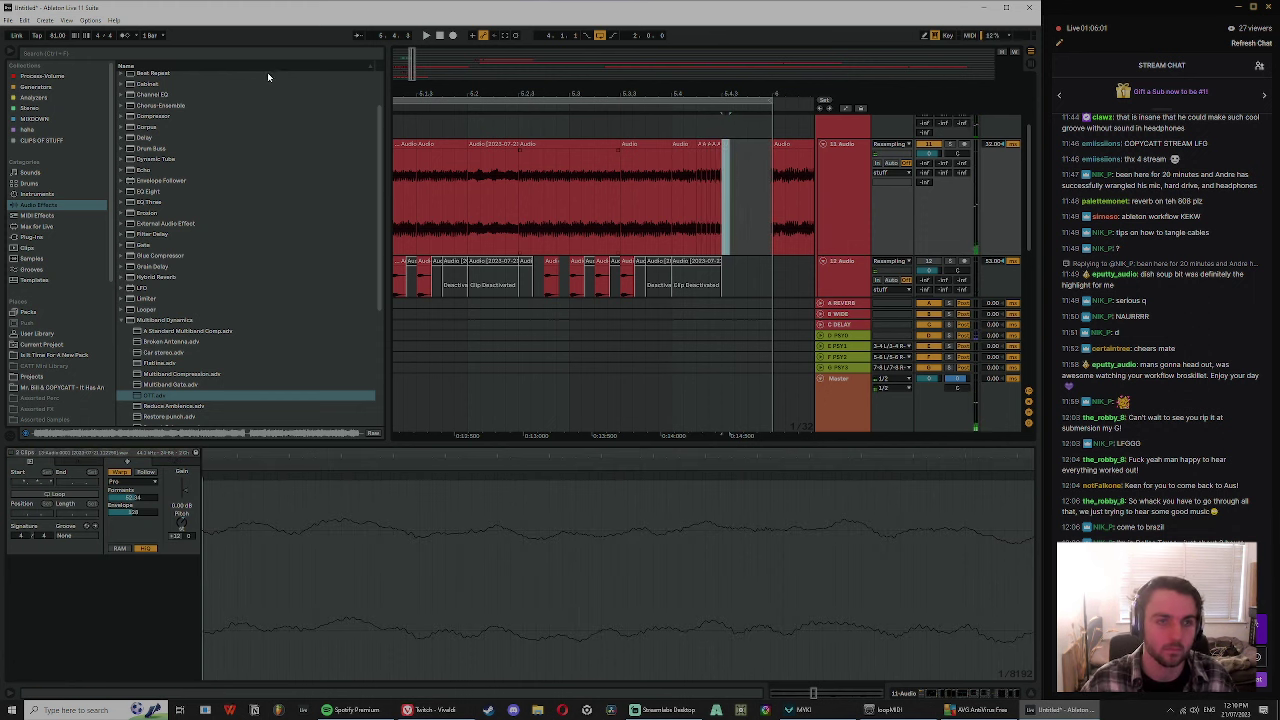
- Search the sample library for "vox"
{"action": "left_click", "coordinate": [210, 56]}
{"action": "type", "text": "vox"}
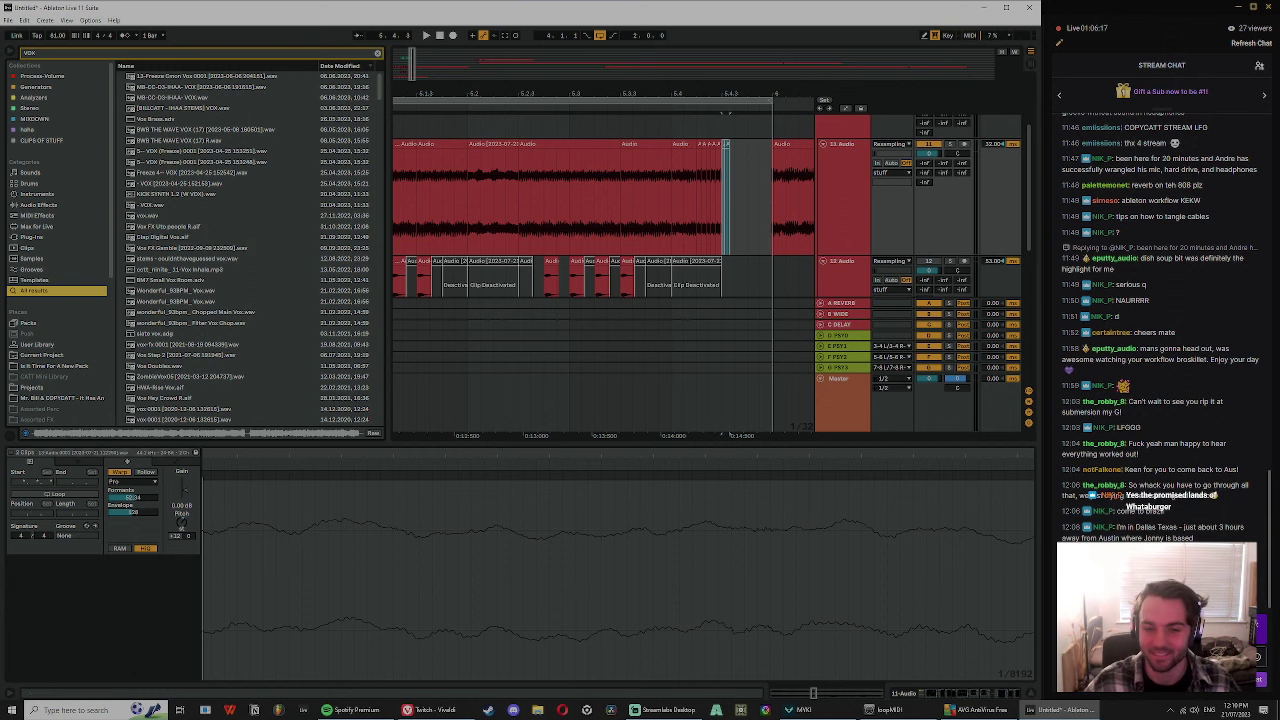
- Switch to the Vivaldi browser, open a new tab, and search the web for "HAMMERHEAD SHARK YEAH VIDEO"
{"action": "left_click", "coordinate": [430, 711]}
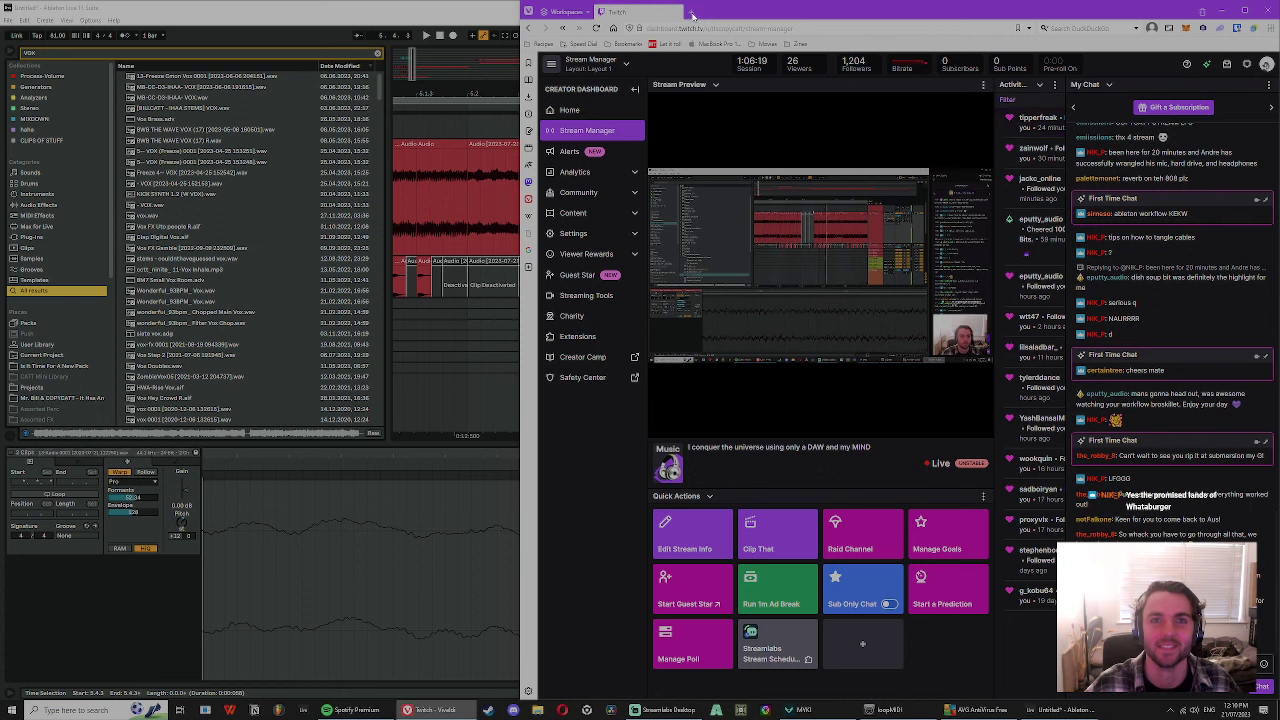
{"action": "left_click", "coordinate": [691, 12]}
{"action": "left_click_drag", "start_coordinate": [798, 11], "coordinate": [488, 23]}
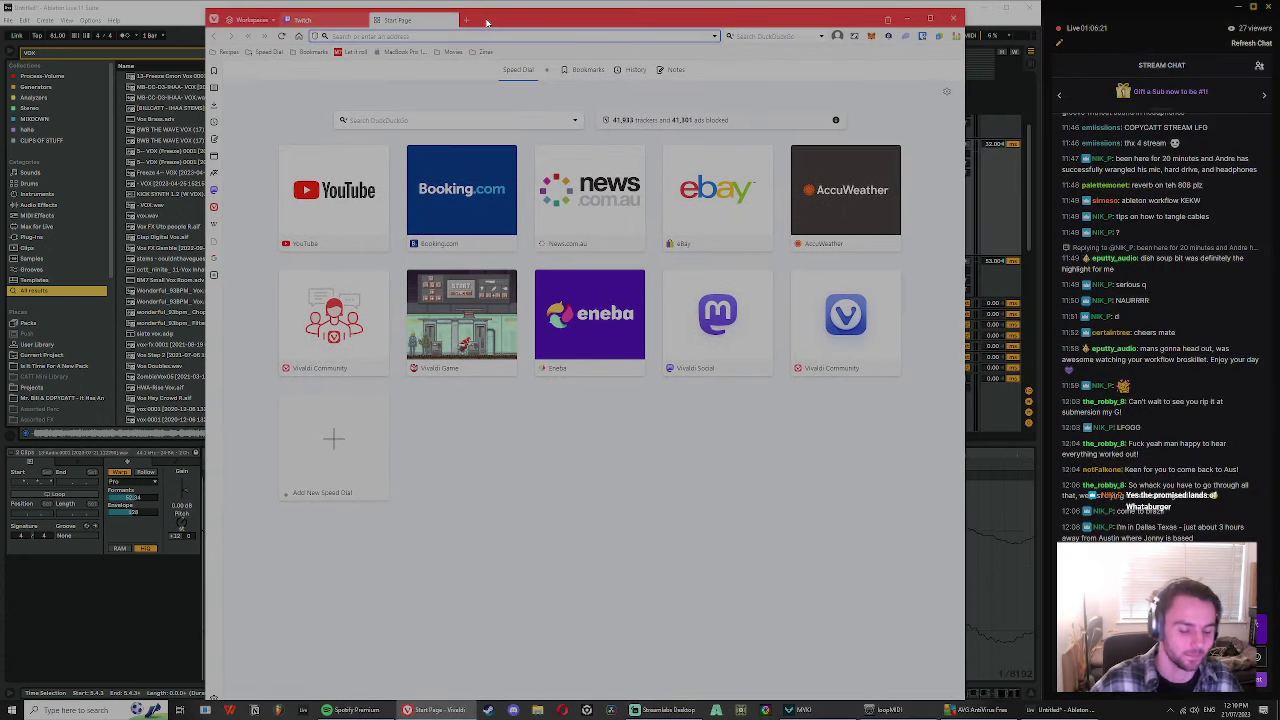
{"action": "type", "text": "HAMMERHEAD SHARK YEAH VIDEO"}
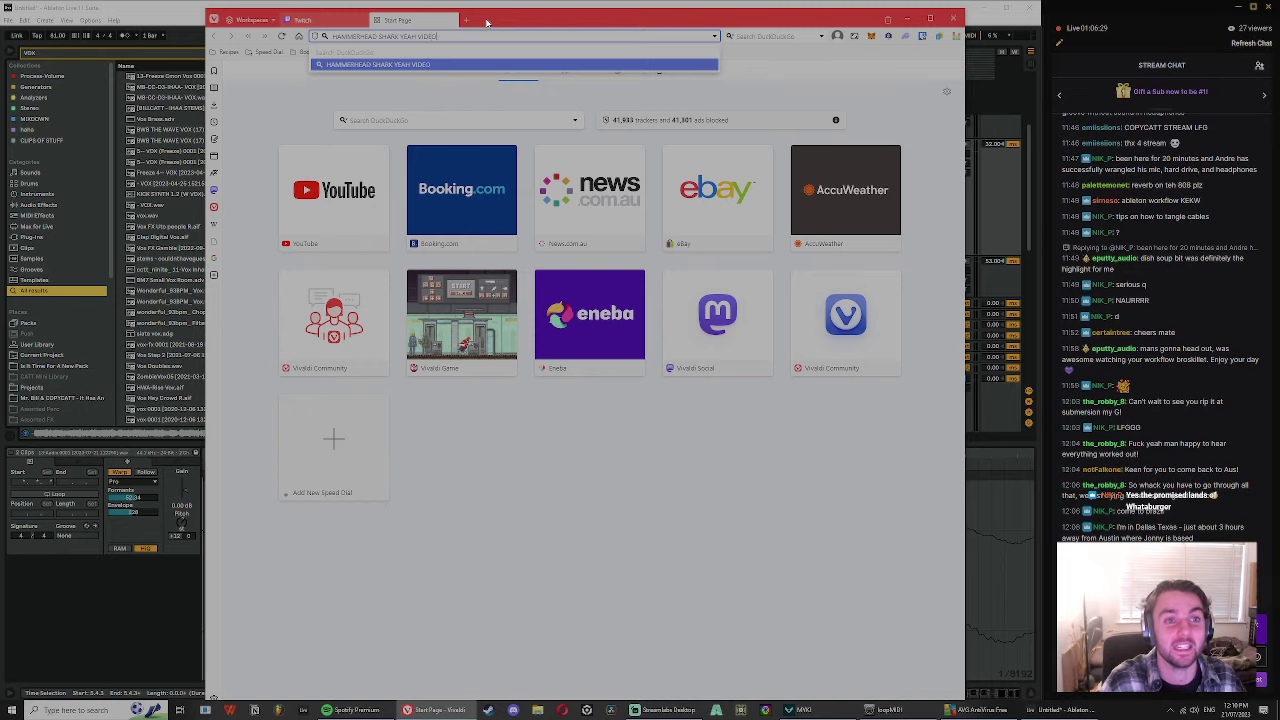
{"action": "key", "text": "Return"}
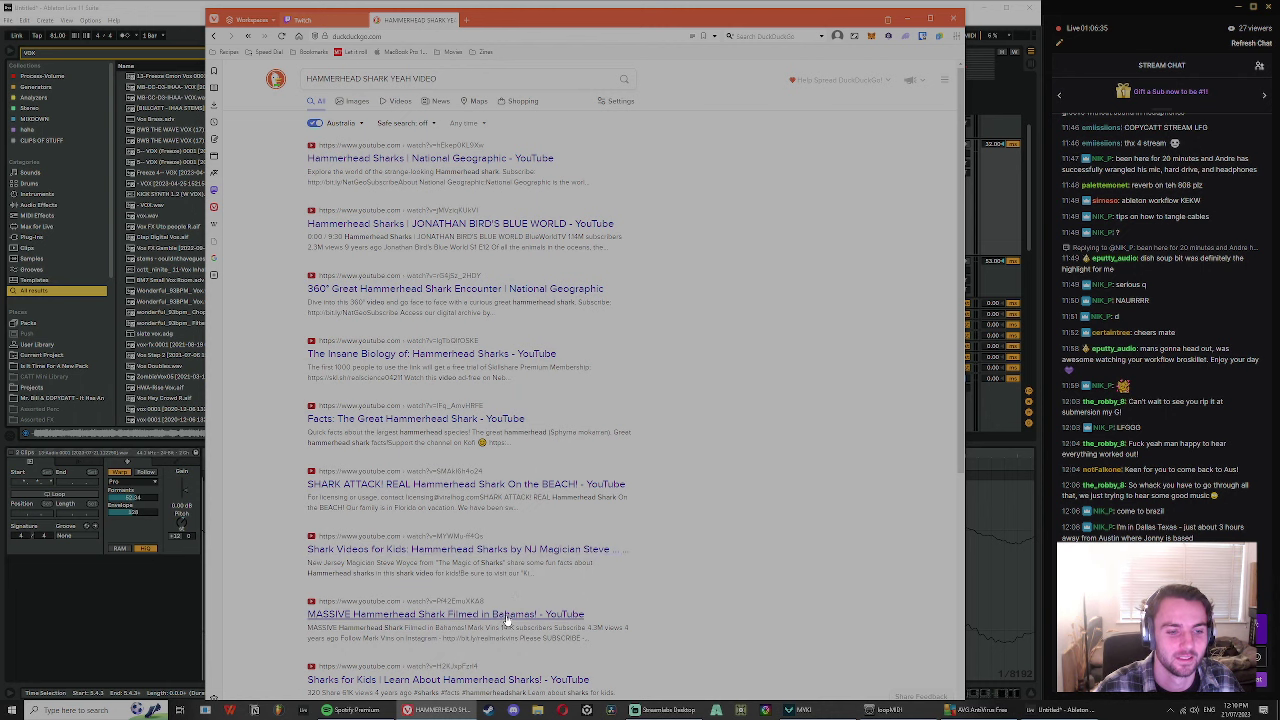
{"action": "scroll", "coordinate": [507, 620], "scroll_direction": "down", "scroll_amount": 3}
{"action": "scroll", "coordinate": [476, 510], "scroll_direction": "up", "scroll_amount": 3}
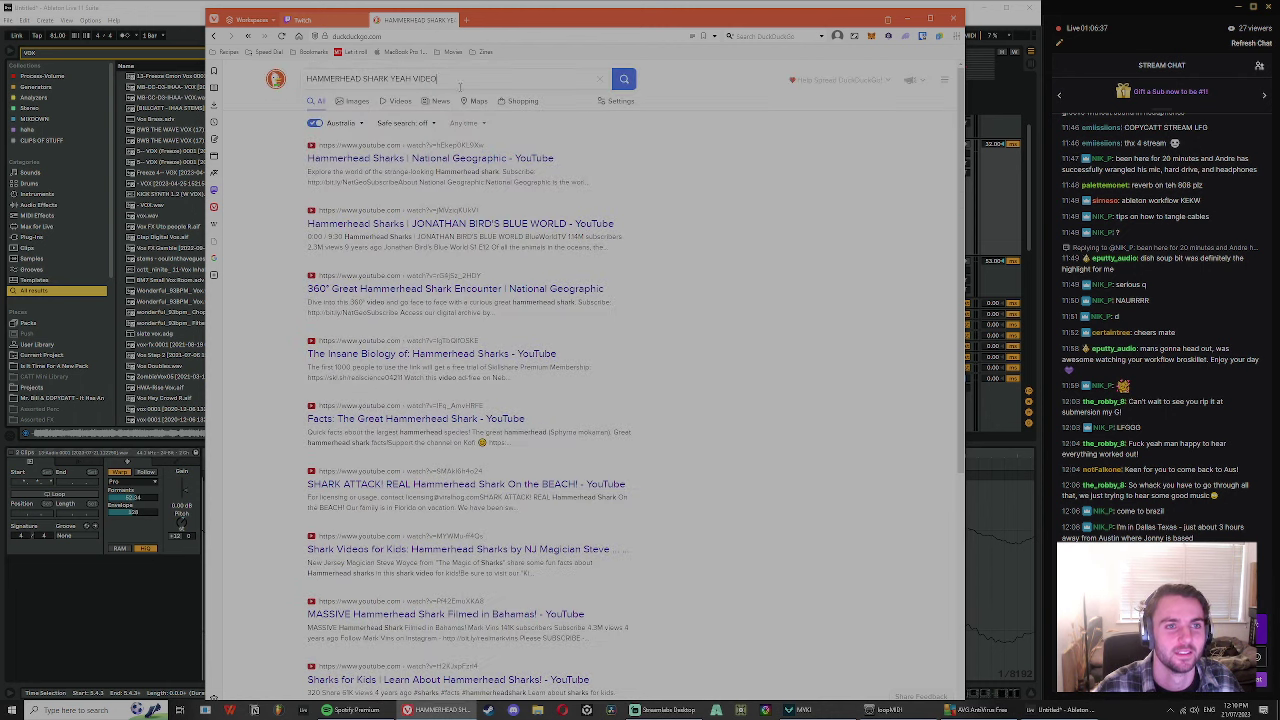
- Change the web search to "HAMMERHEAD SHARK YEAH TIKTOK" and open the #hammerheadshark TikTok result
{"action": "type", "text": "TIK"}
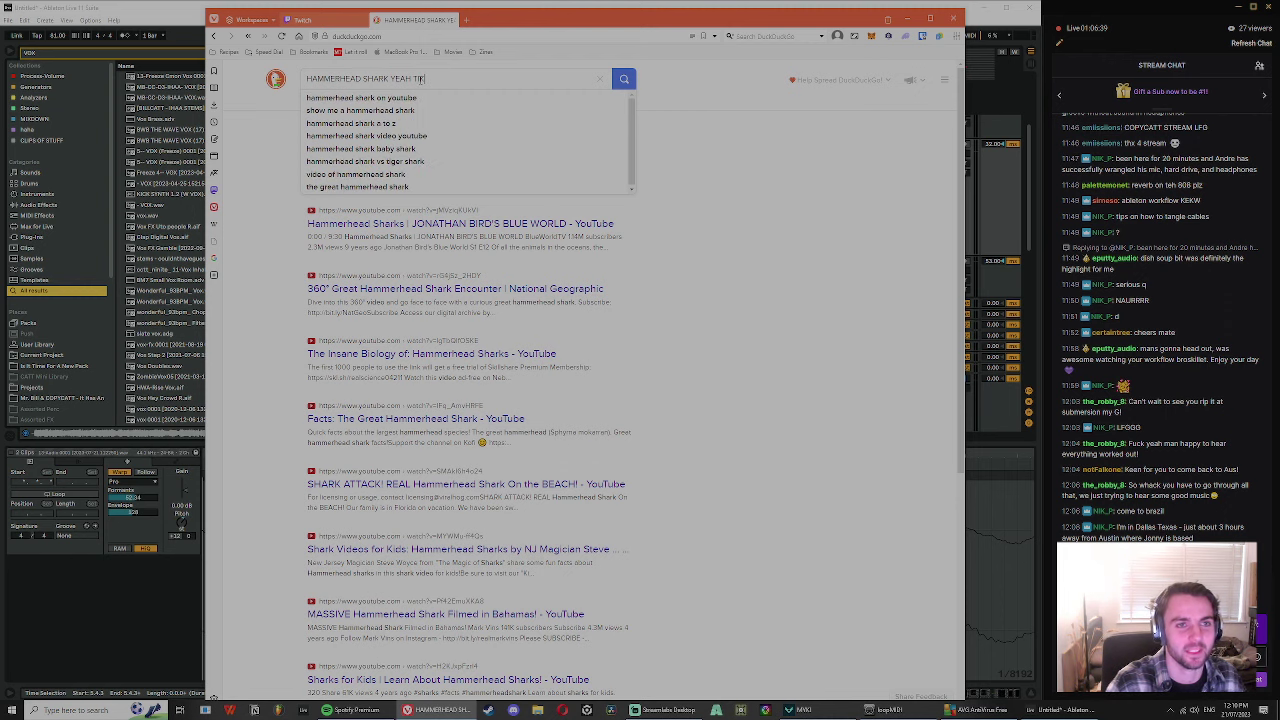
{"action": "type", "text": "TOK"}
{"action": "key", "text": "Return"}
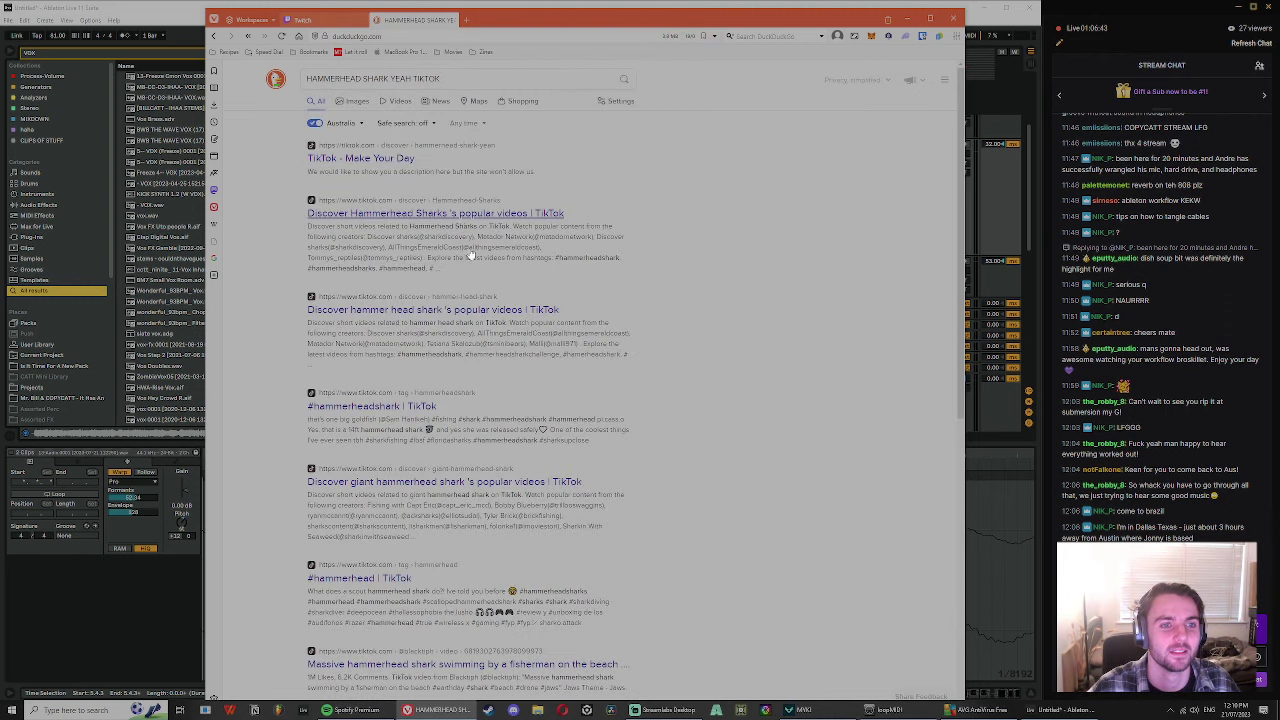
{"action": "left_click", "coordinate": [430, 408]}
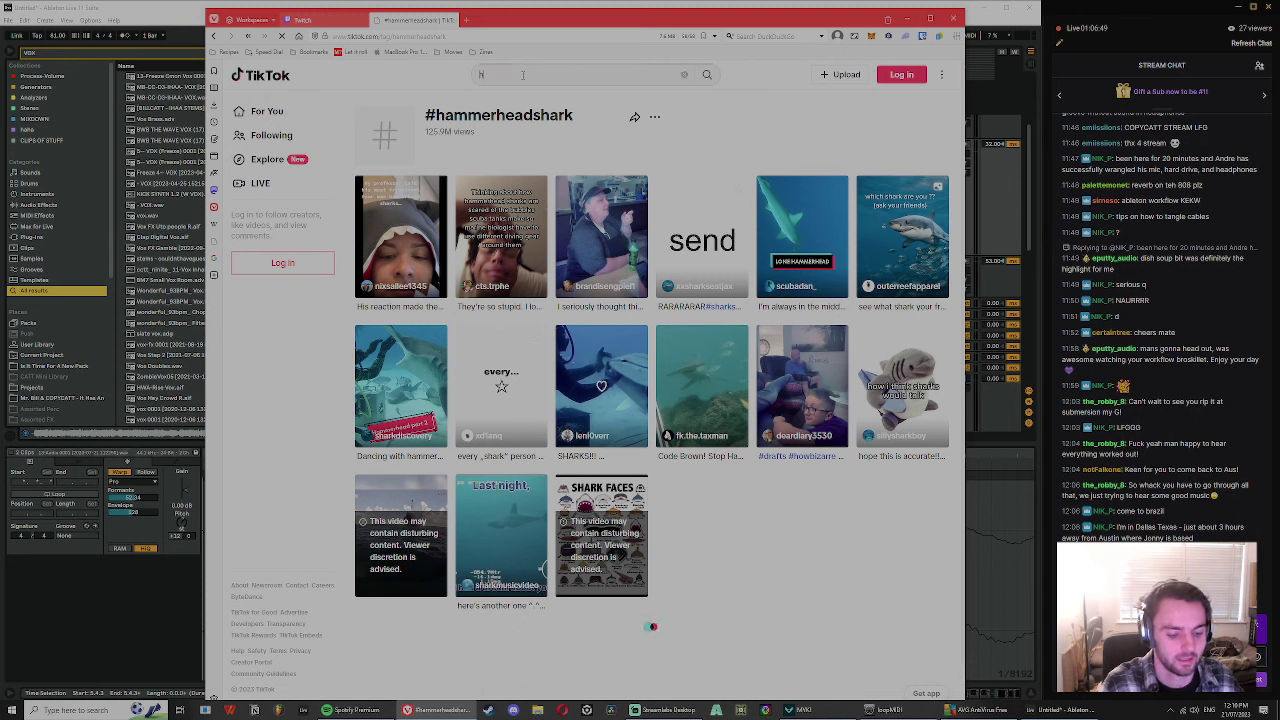
- Search TikTok for "hammerhead shark yeah" and solve the puzzle-piece verification
{"action": "left_click", "coordinate": [522, 75]}
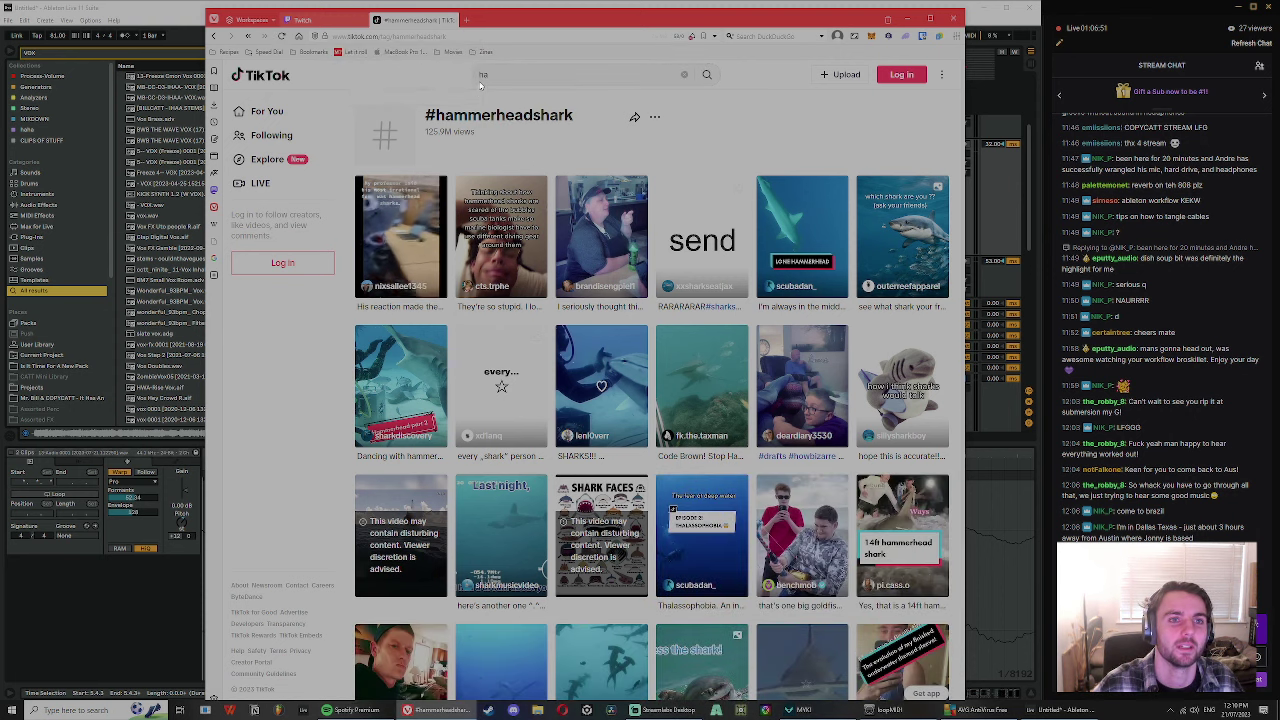
{"action": "type", "text": "hammer"}
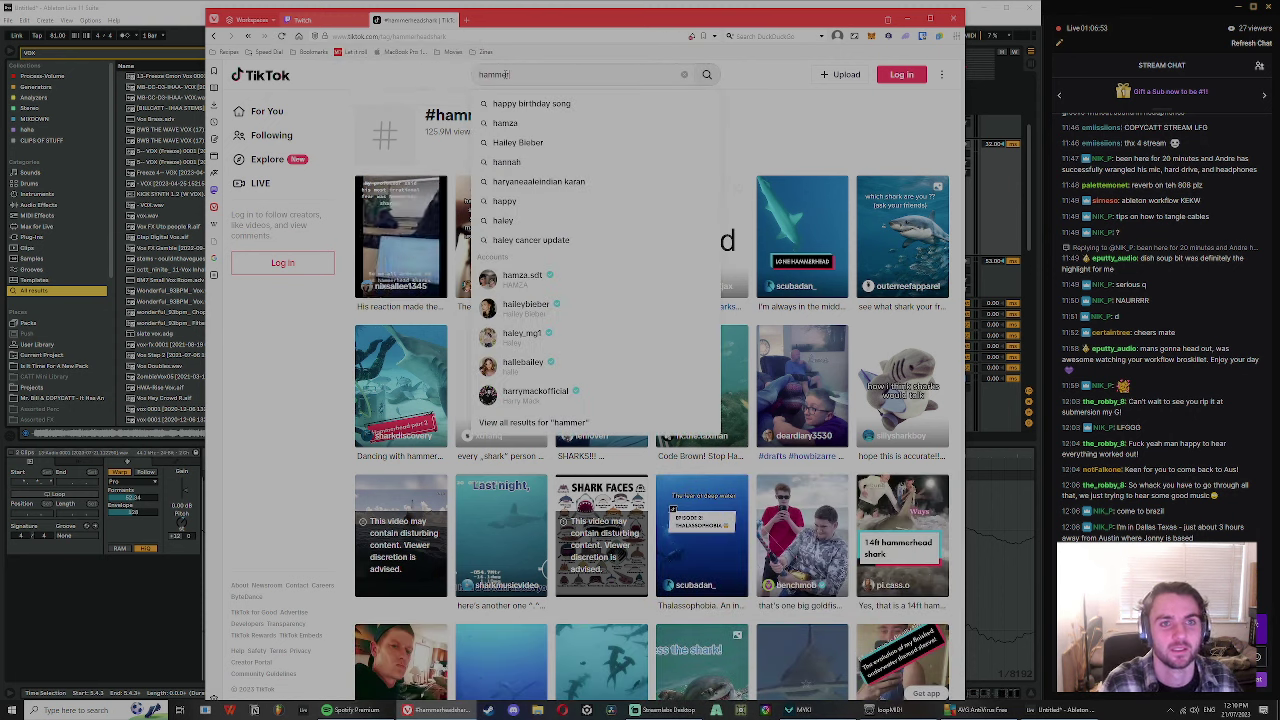
{"action": "type", "text": "head shark"}
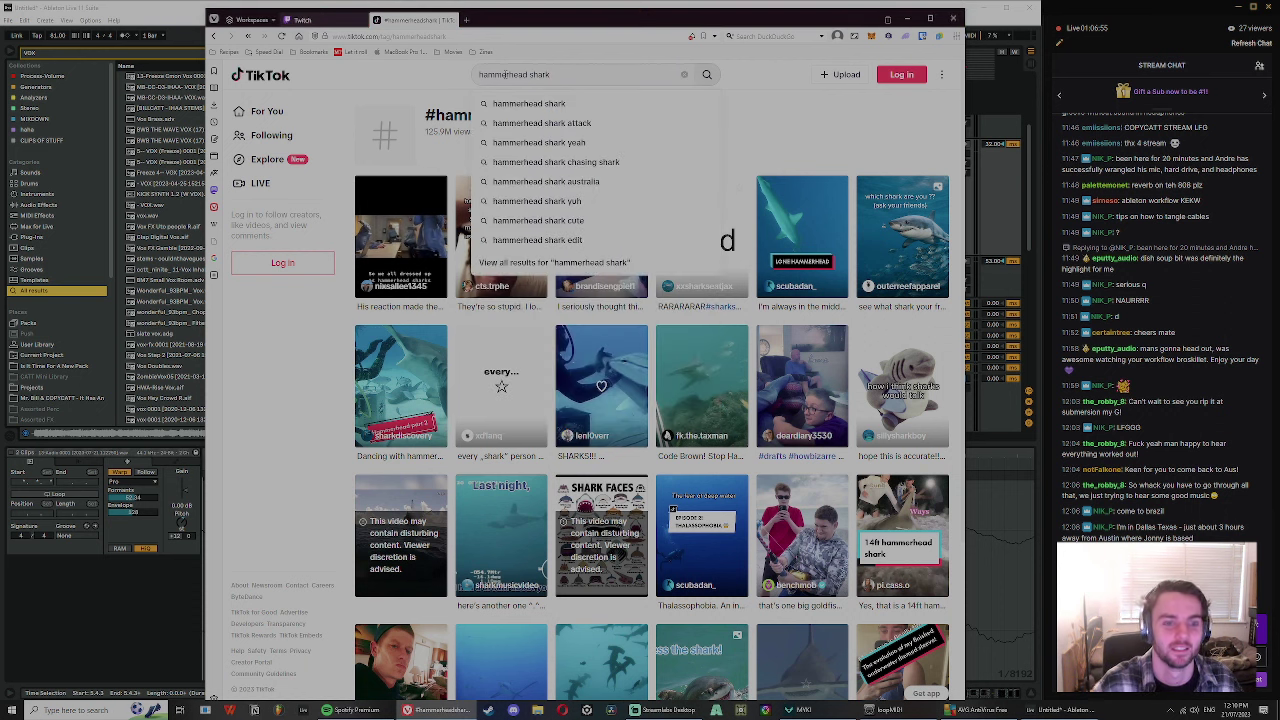
{"action": "type", "text": " yeah"}
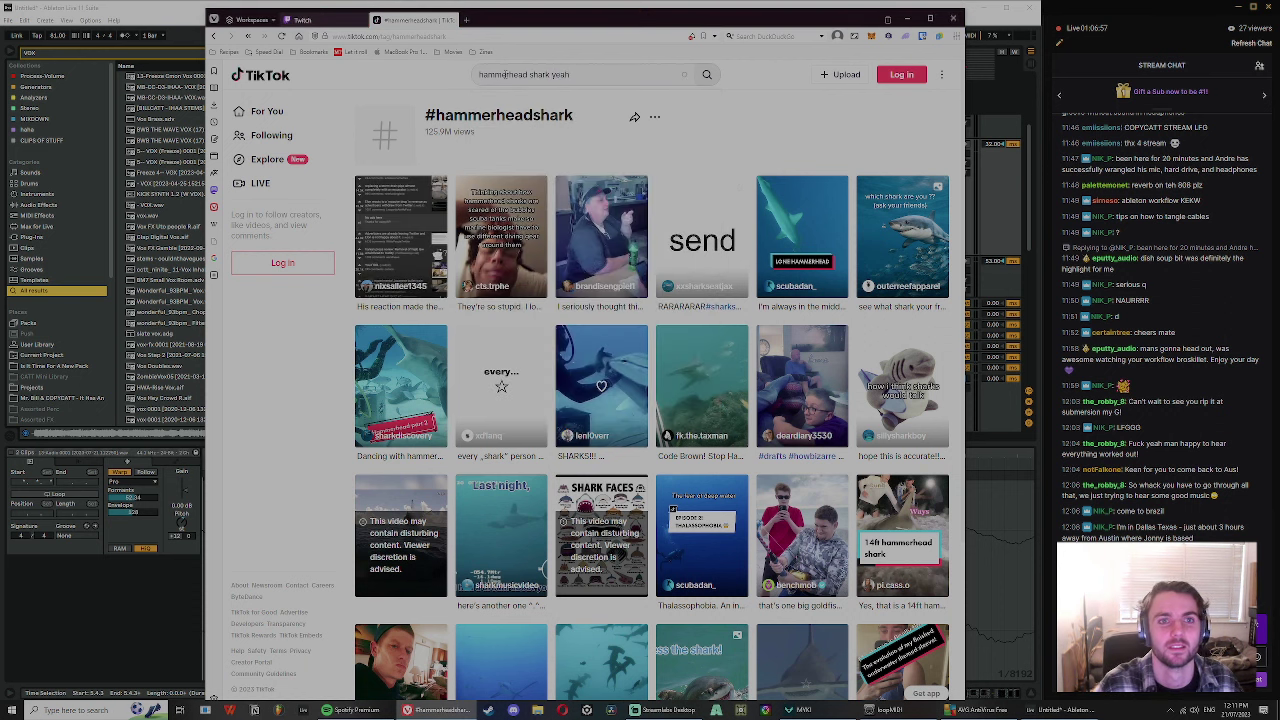
{"action": "key", "text": "Return"}
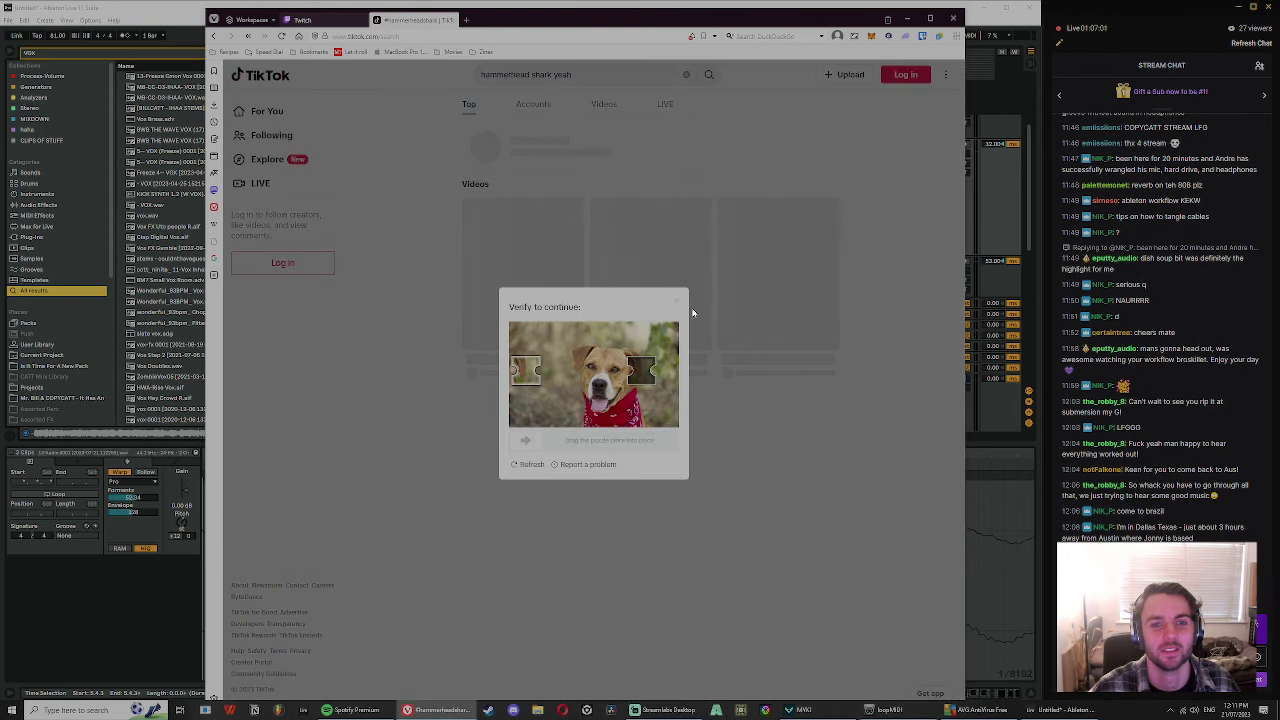
{"action": "left_click_drag", "start_coordinate": [530, 373], "coordinate": [624, 373]}
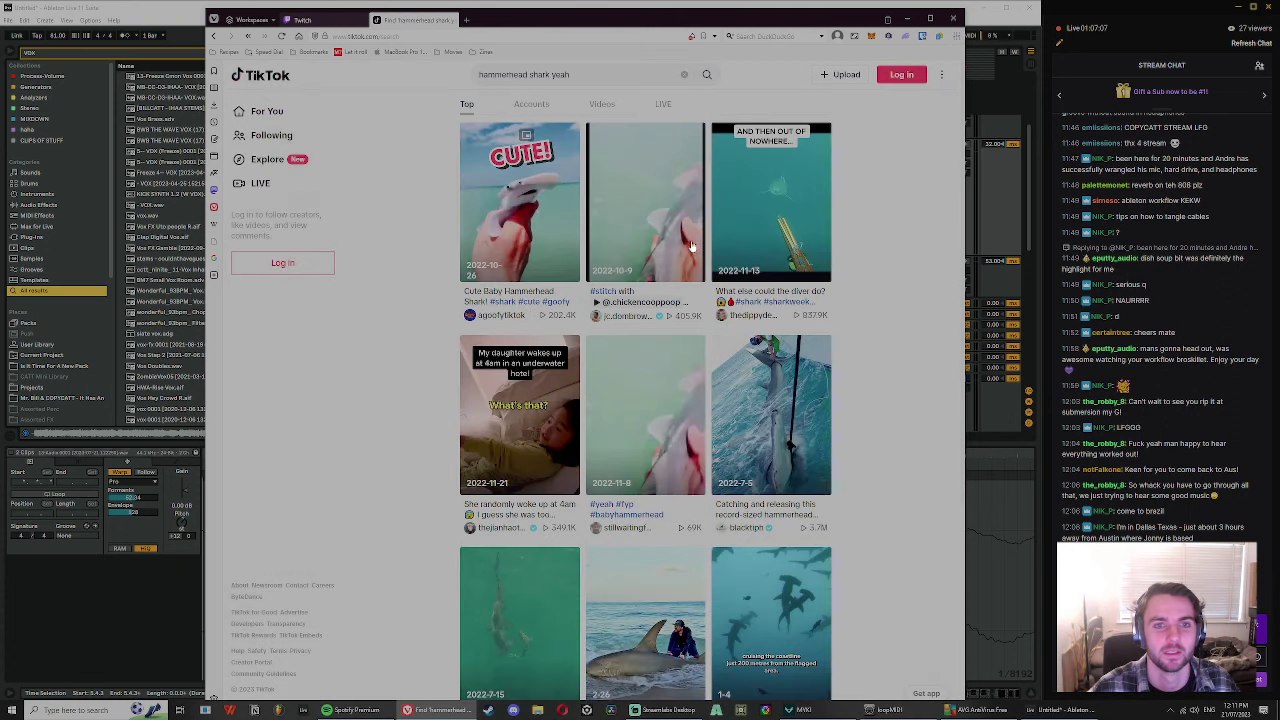
- Play the "Cute Baby Hammerhead Shark!" video, close it, and look over the other search results
{"action": "left_click", "coordinate": [560, 230]}
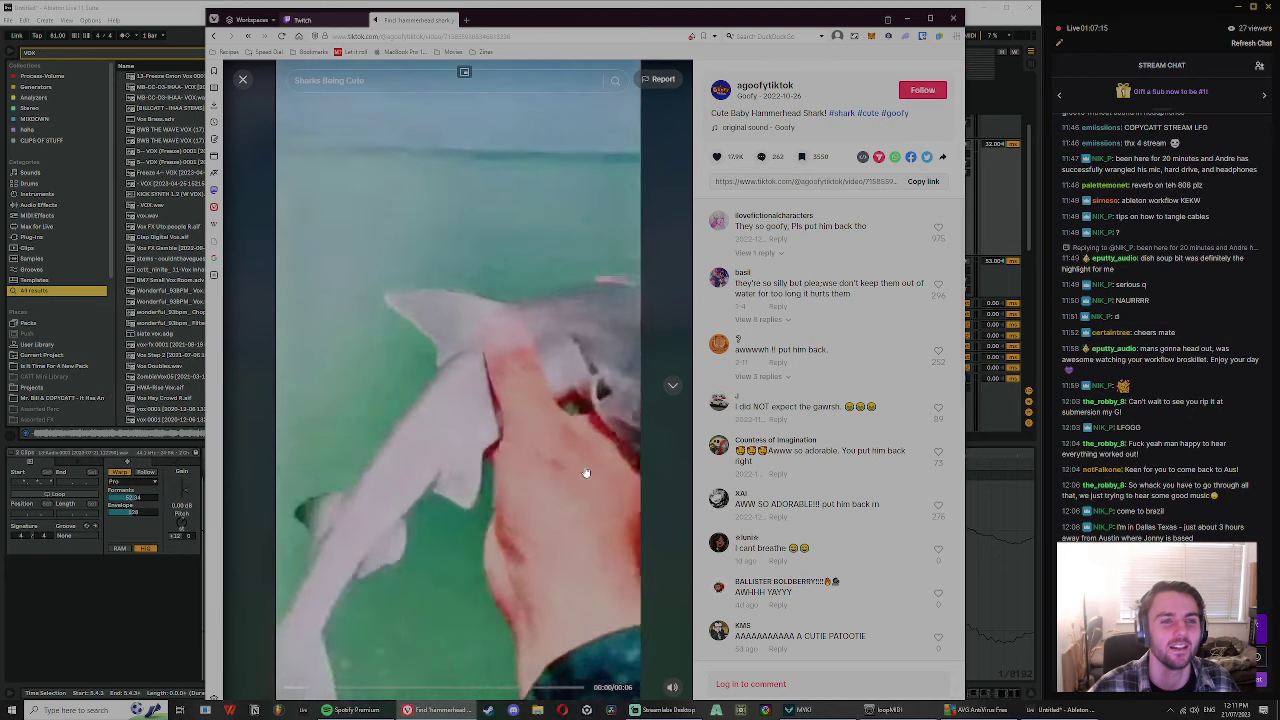
{"action": "key", "text": "Escape"}
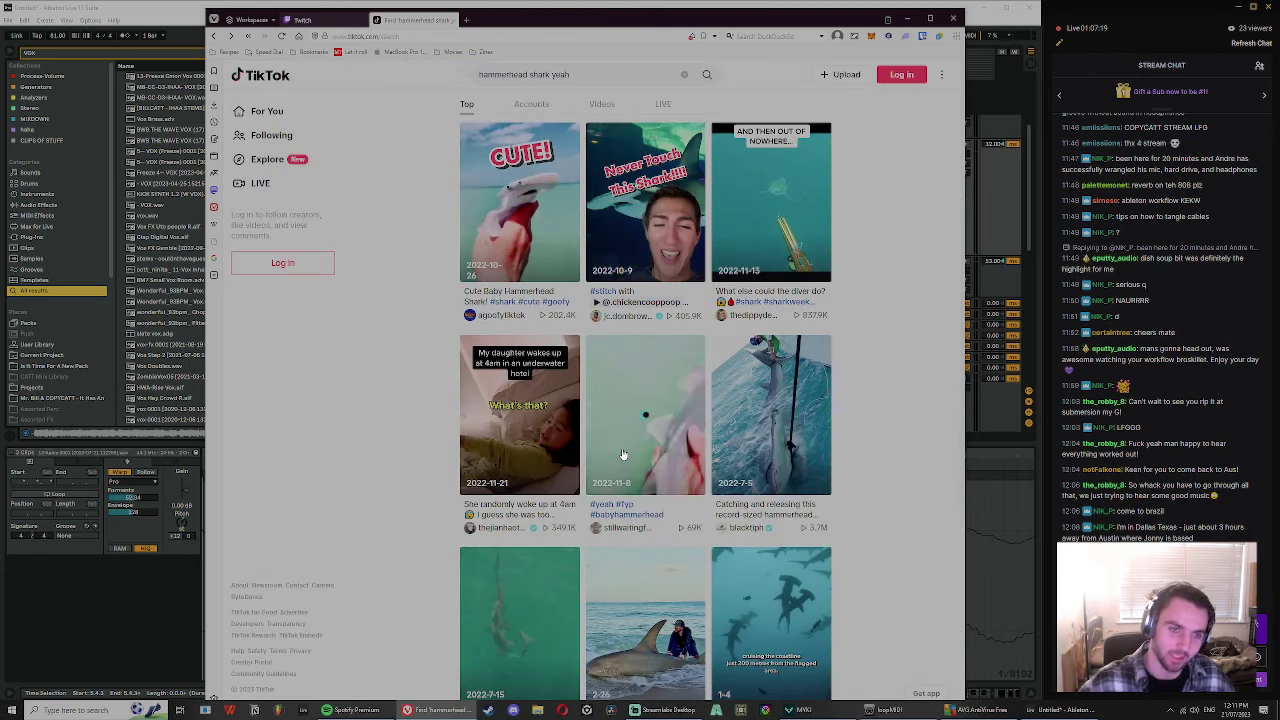
{"action": "scroll", "coordinate": [534, 310], "scroll_direction": "down", "scroll_amount": 2}
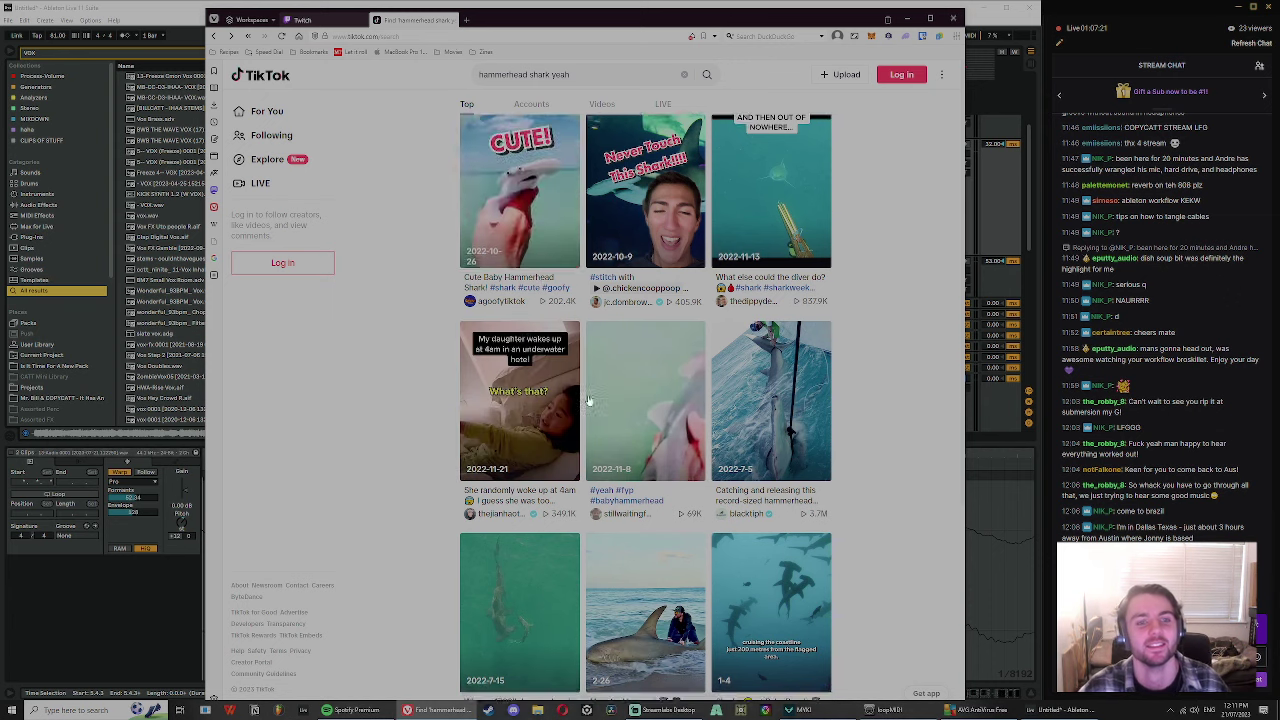
{"action": "scroll", "coordinate": [680, 468], "scroll_direction": "up", "scroll_amount": 2}
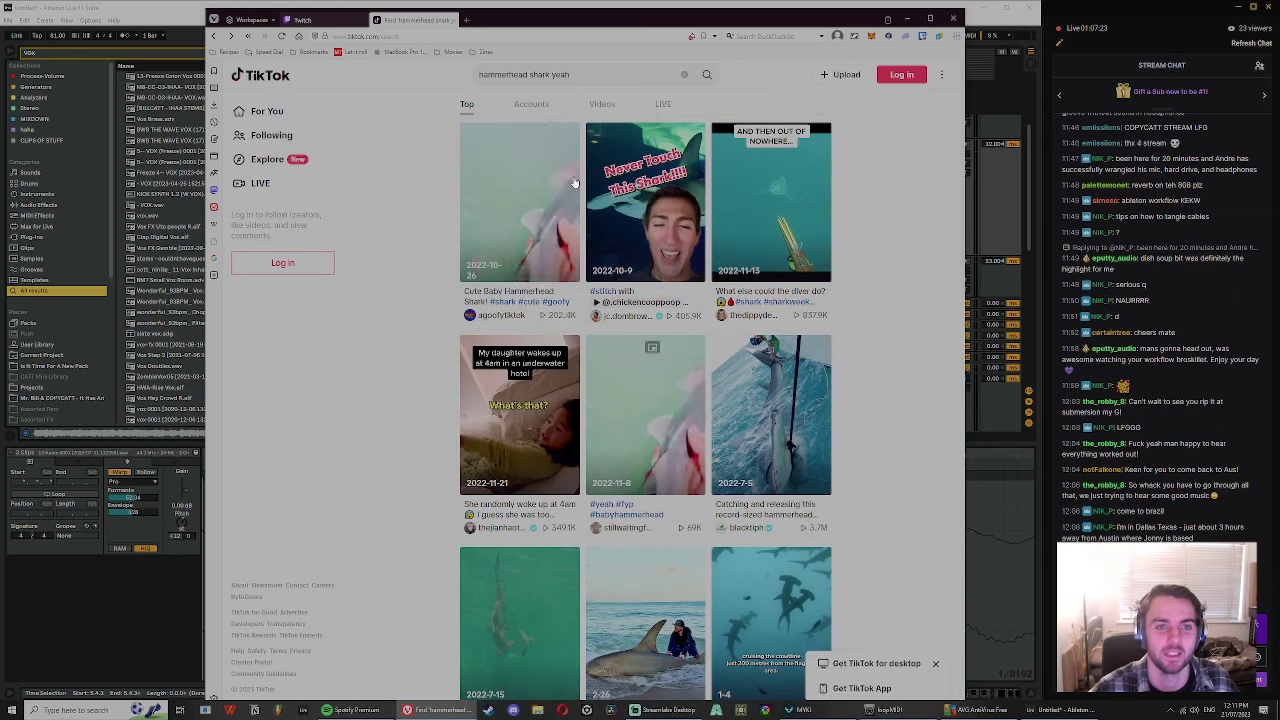
- Change the TikTok search to "hammerhead shark cute baby yeah" and browse the resulting videos
{"action": "left_click", "coordinate": [573, 74]}
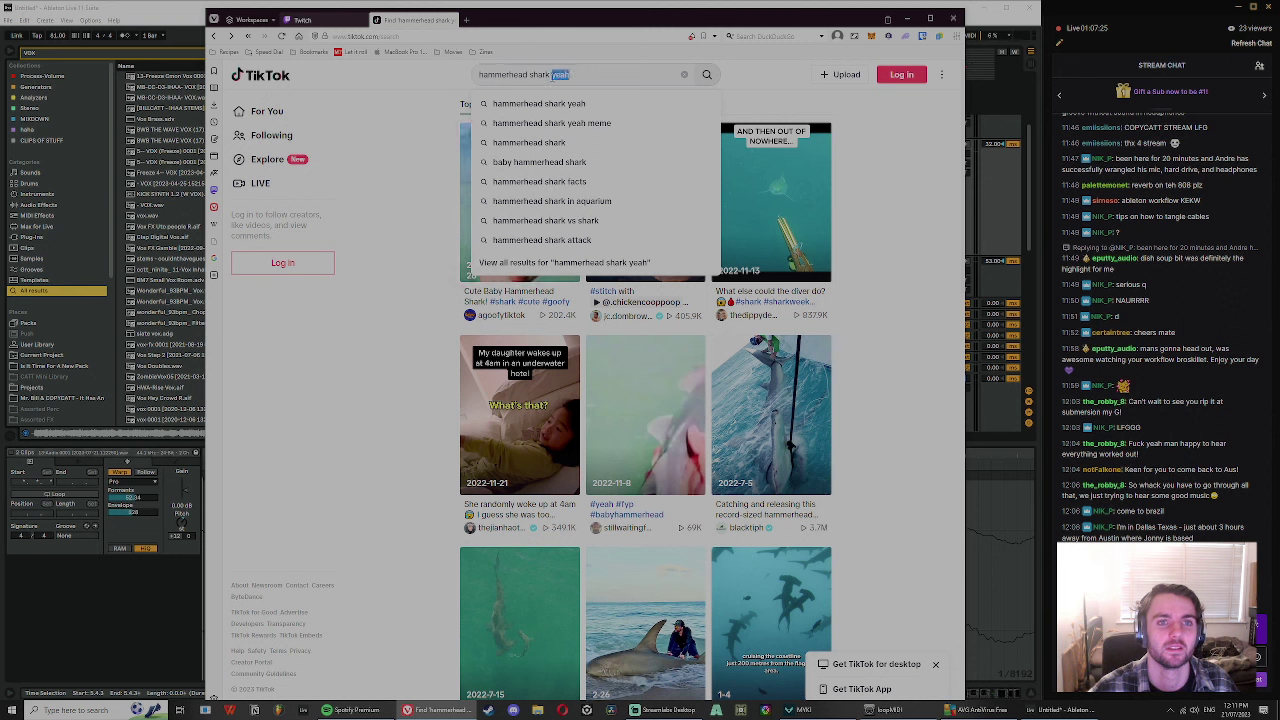
{"action": "type", "text": "cu"}
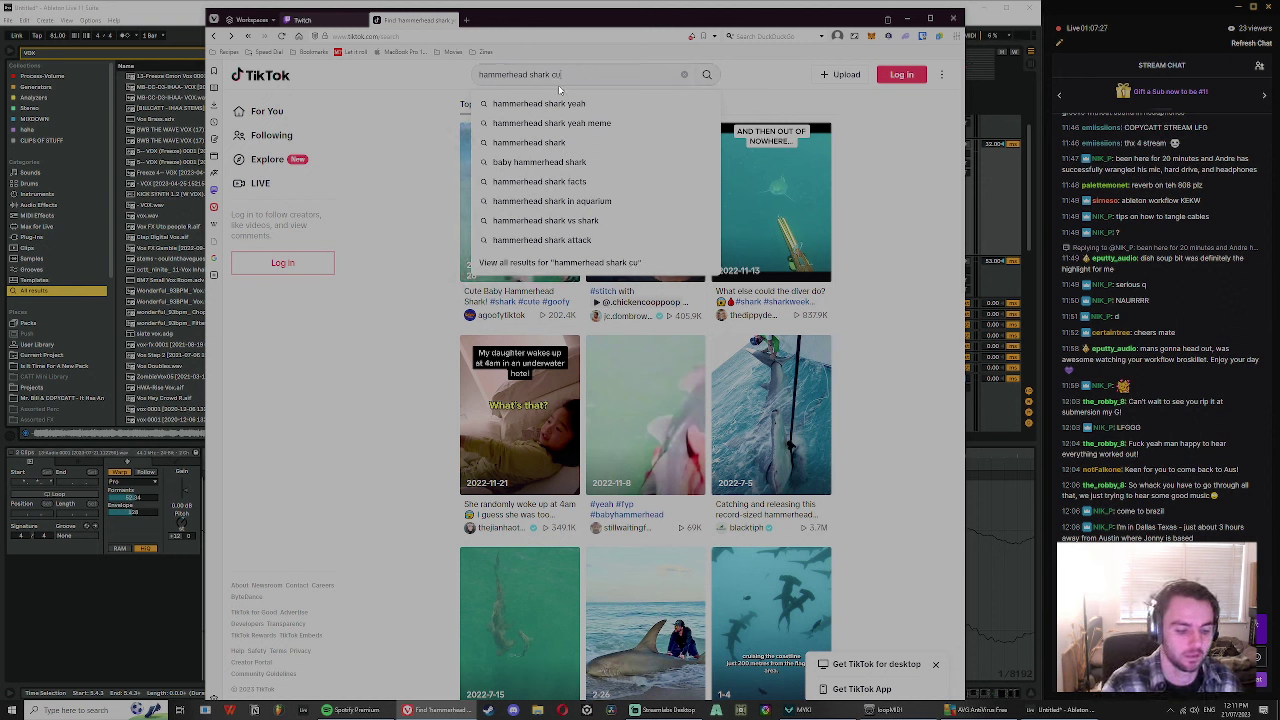
{"action": "type", "text": "te baby yeah"}
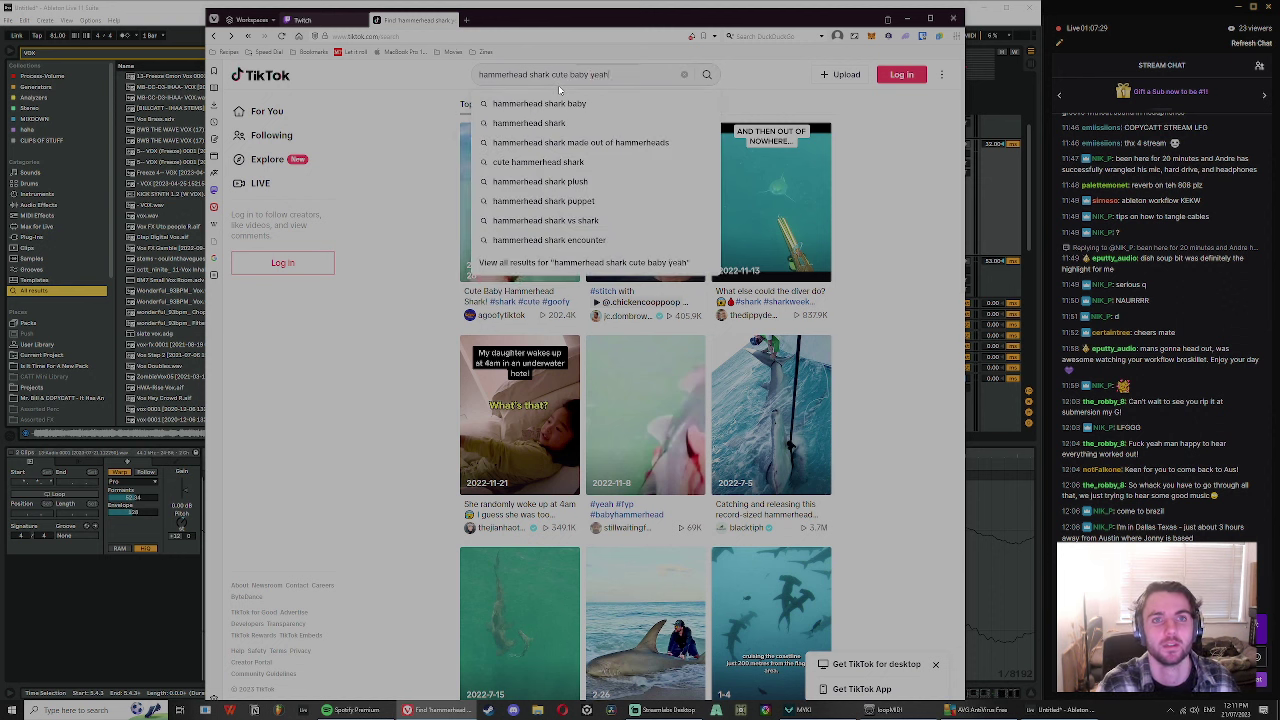
{"action": "key", "text": "Return"}
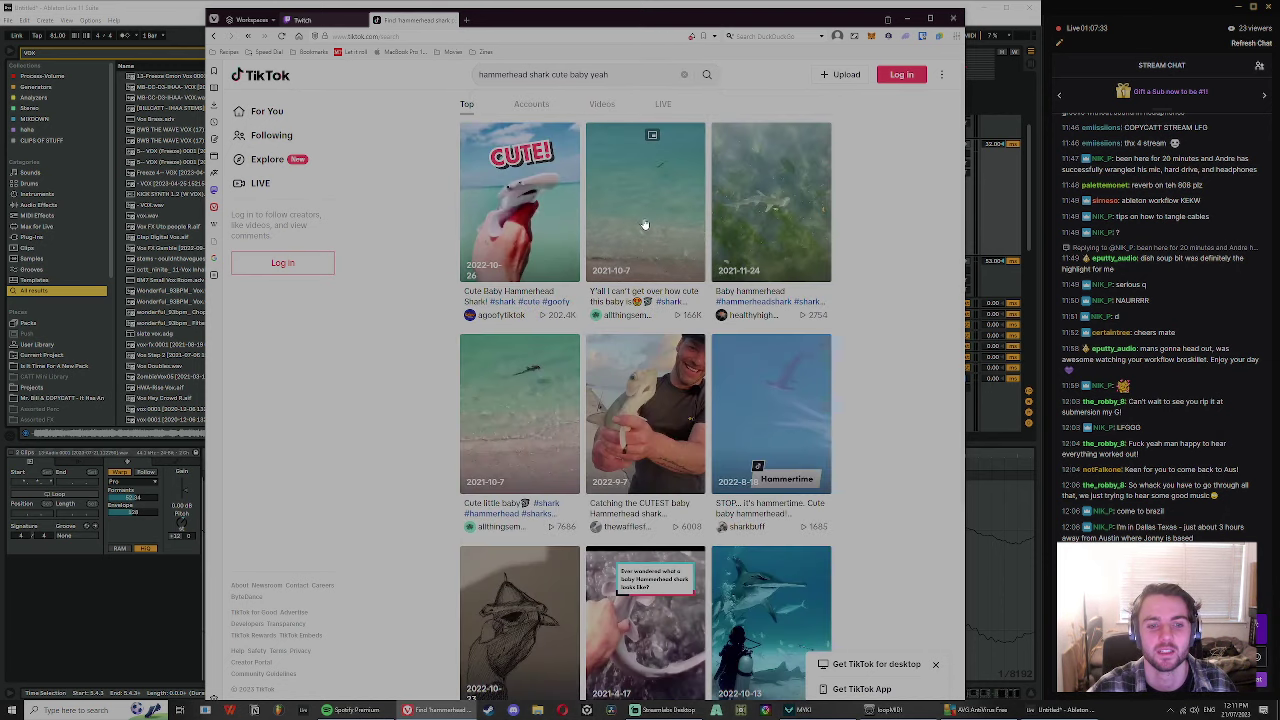
{"action": "scroll", "coordinate": [783, 352], "scroll_direction": "down", "scroll_amount": 5}
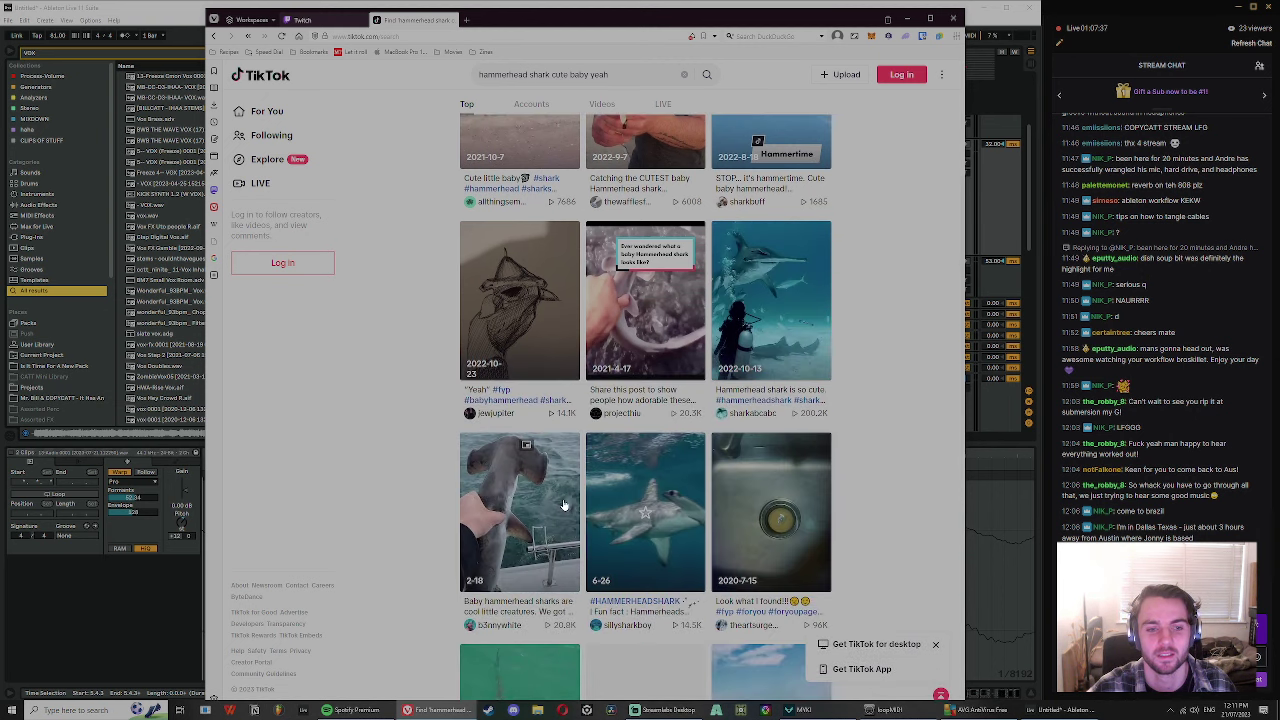
{"action": "scroll", "coordinate": [548, 505], "scroll_direction": "down", "scroll_amount": 10}
{"action": "scroll", "coordinate": [859, 435], "scroll_direction": "up", "scroll_amount": 4}
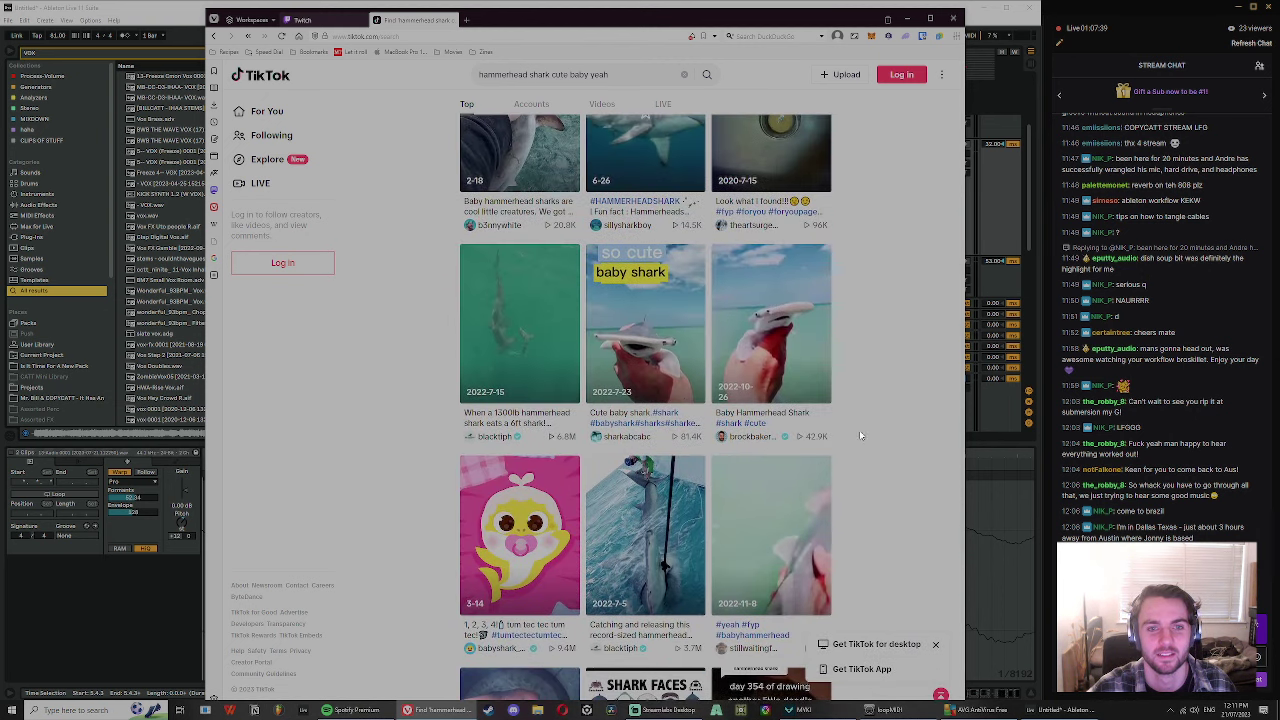
- Preview the "Cute baby shark" video, close it, and play the "Baby Hammerhead Shark" video
{"action": "left_click", "coordinate": [624, 325]}
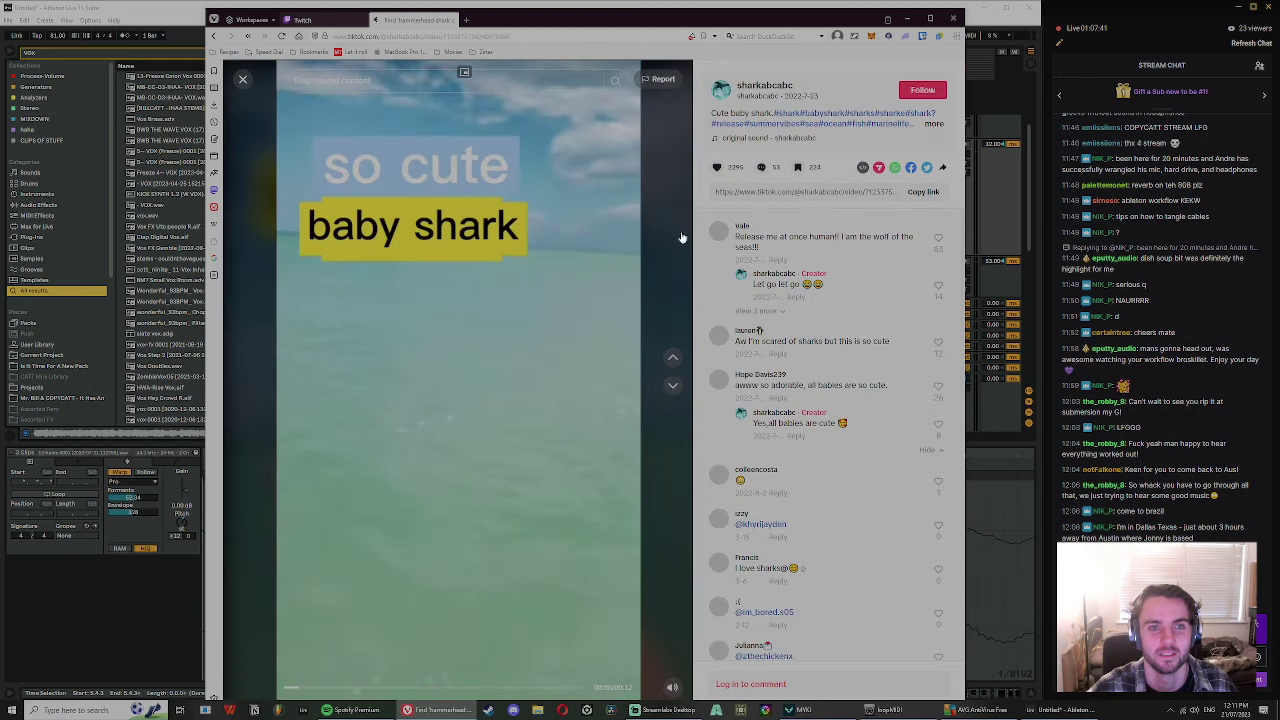
{"action": "left_click", "coordinate": [242, 80]}
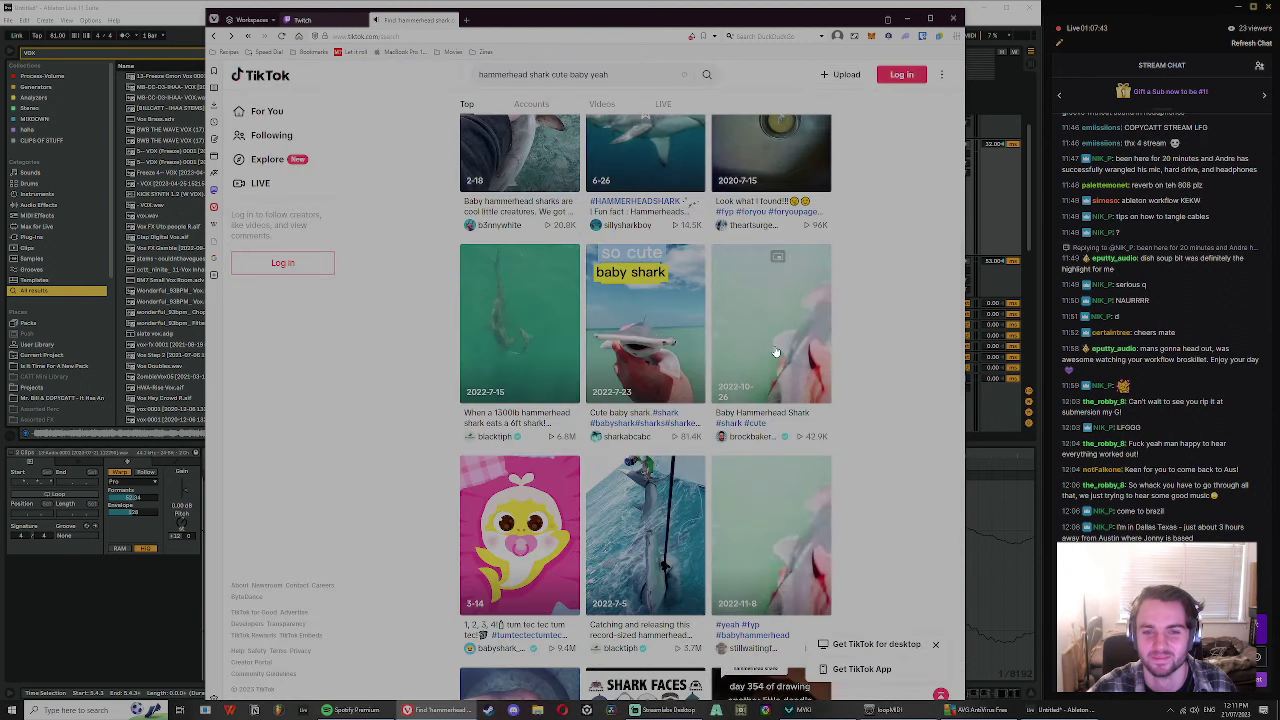
{"action": "left_click", "coordinate": [771, 350]}
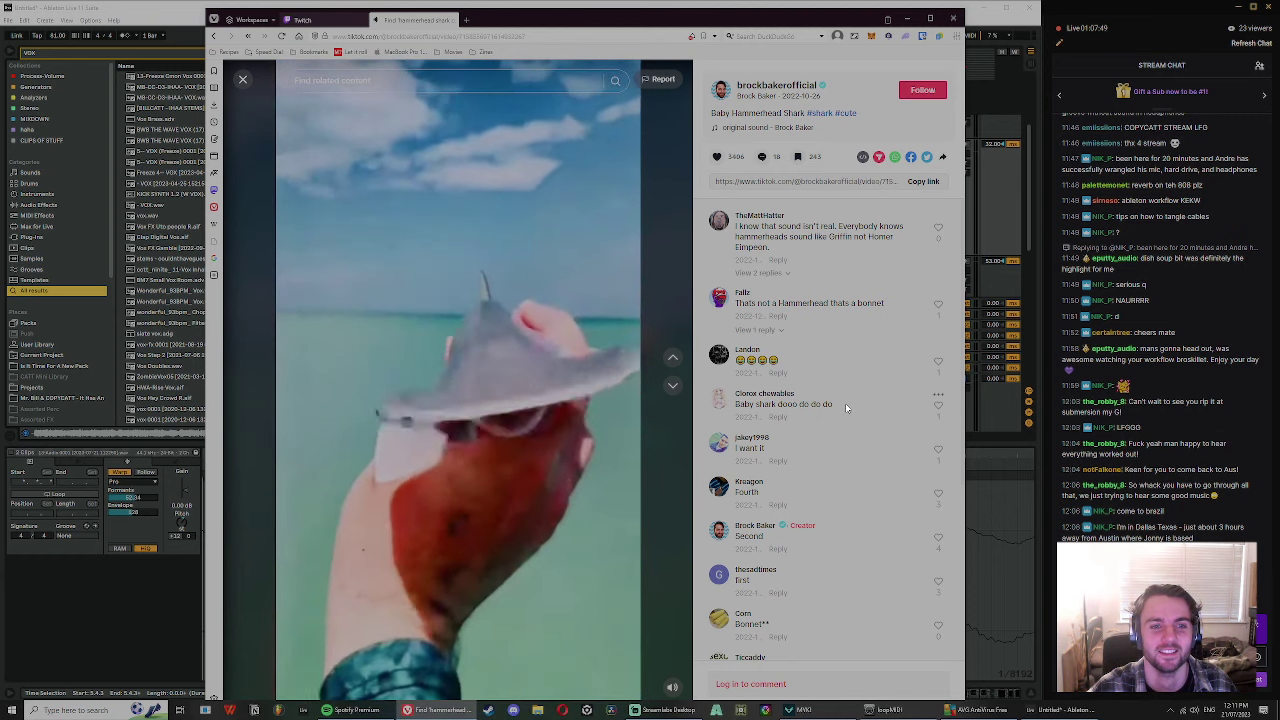
- Close the current video and play the "#yeah #fyp #babyhammerhead" video twice, closing it after each playback
{"action": "left_click", "coordinate": [242, 79]}
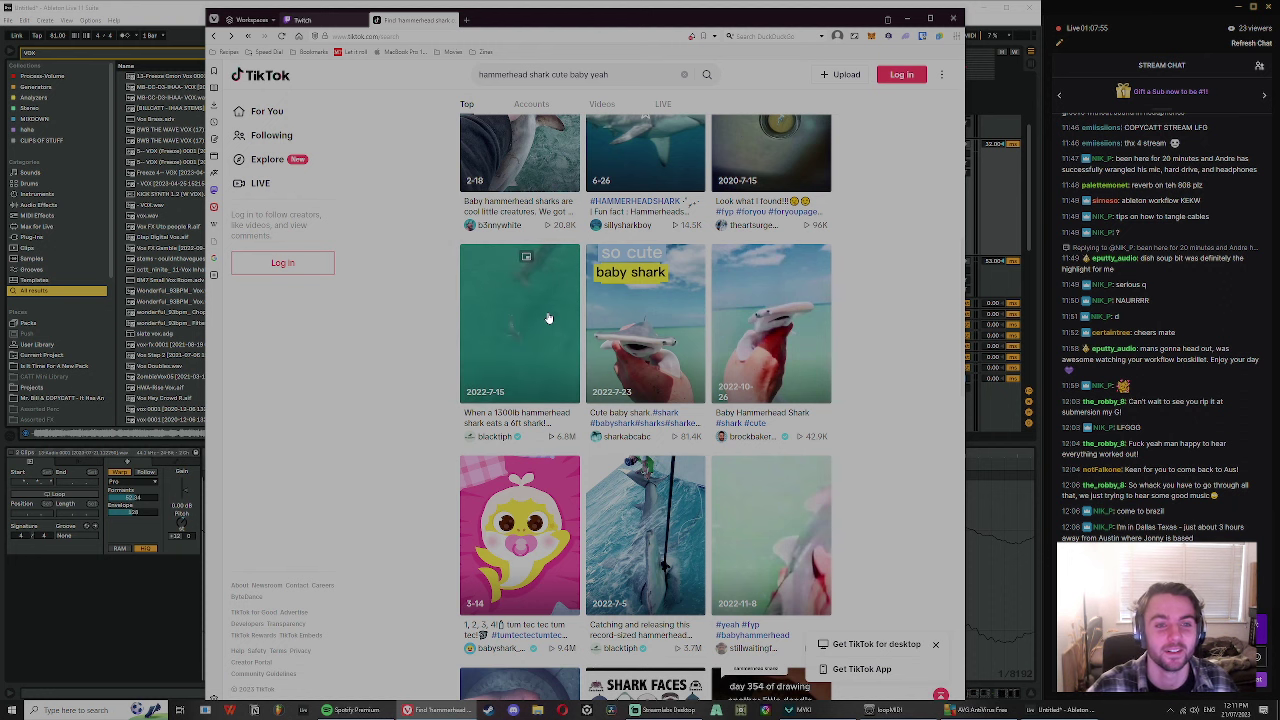
{"action": "scroll", "coordinate": [548, 318], "scroll_direction": "down", "scroll_amount": 3}
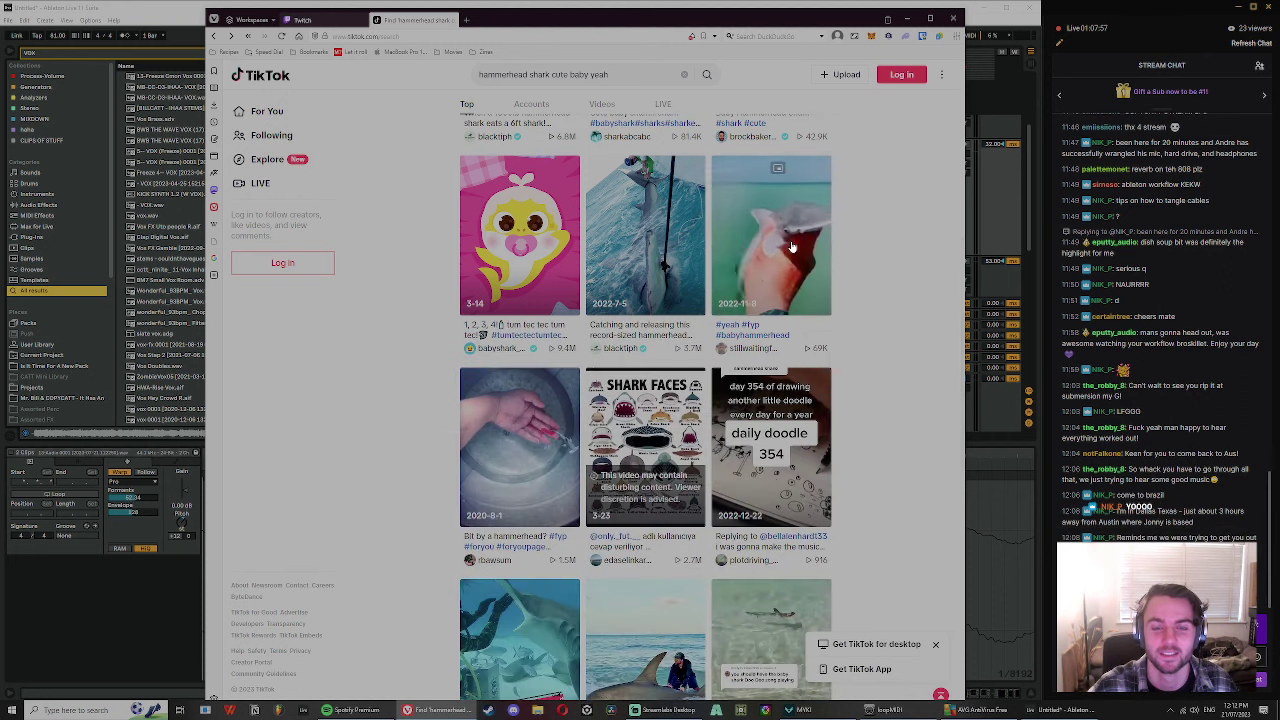
{"action": "left_click", "coordinate": [791, 247]}
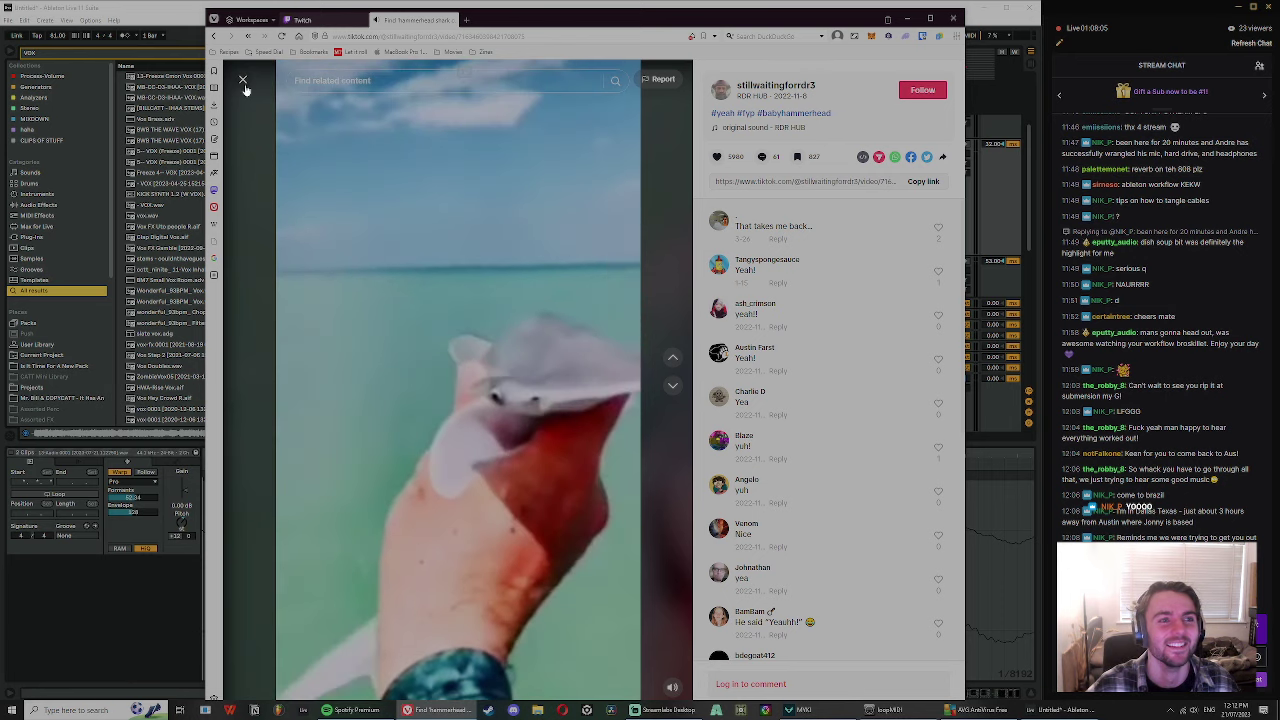
{"action": "left_click", "coordinate": [243, 82]}
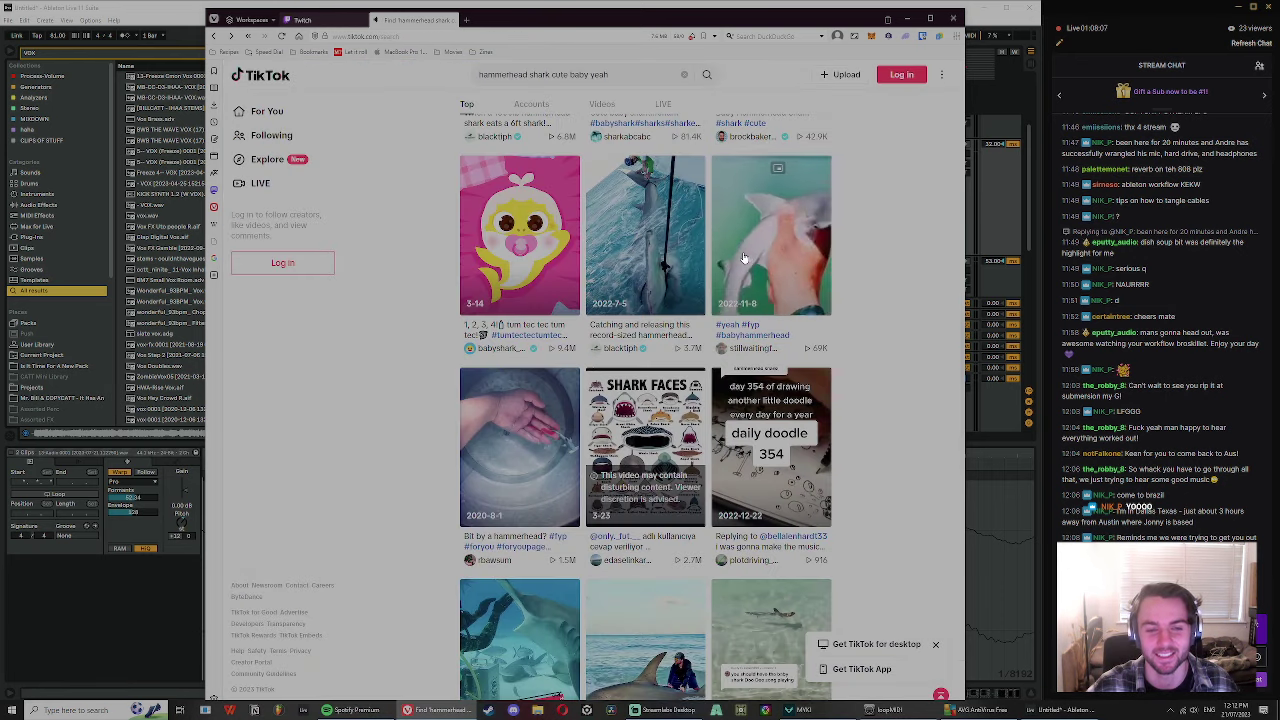
{"action": "scroll", "coordinate": [760, 270], "scroll_direction": "down", "scroll_amount": 3}
{"action": "scroll", "coordinate": [807, 289], "scroll_direction": "up", "scroll_amount": 3}
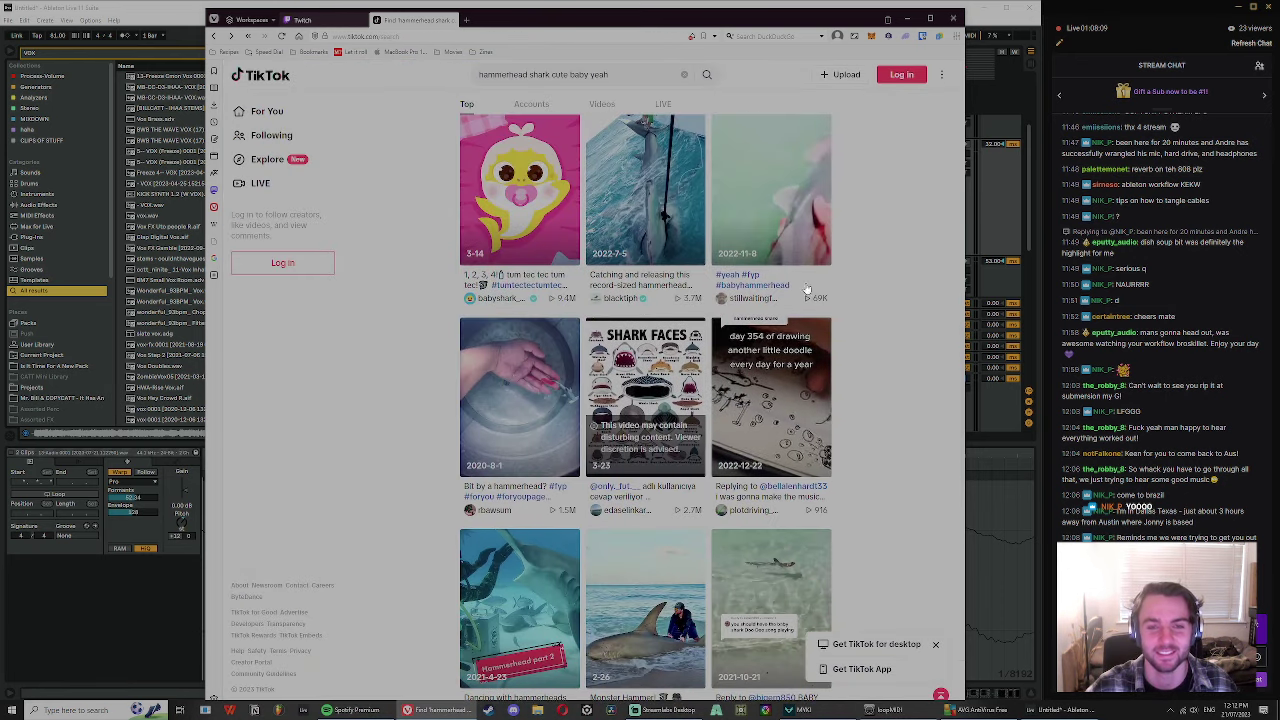
{"action": "left_click", "coordinate": [794, 215]}
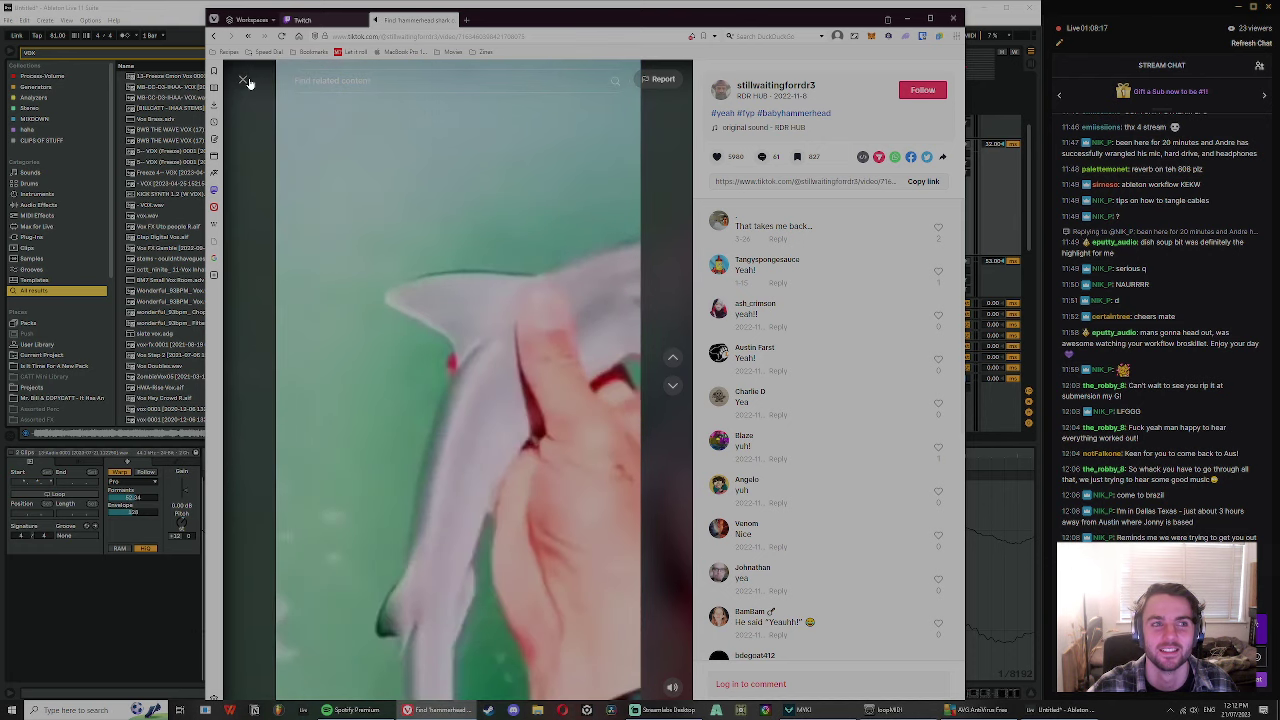
{"action": "left_click", "coordinate": [249, 82]}
- Look over the remaining "hammerhead shark cute baby yeah" results and close the TikTok tab
{"action": "scroll", "coordinate": [879, 378], "scroll_direction": "down", "scroll_amount": 5}
{"action": "scroll", "coordinate": [879, 378], "scroll_direction": "up", "scroll_amount": 2}
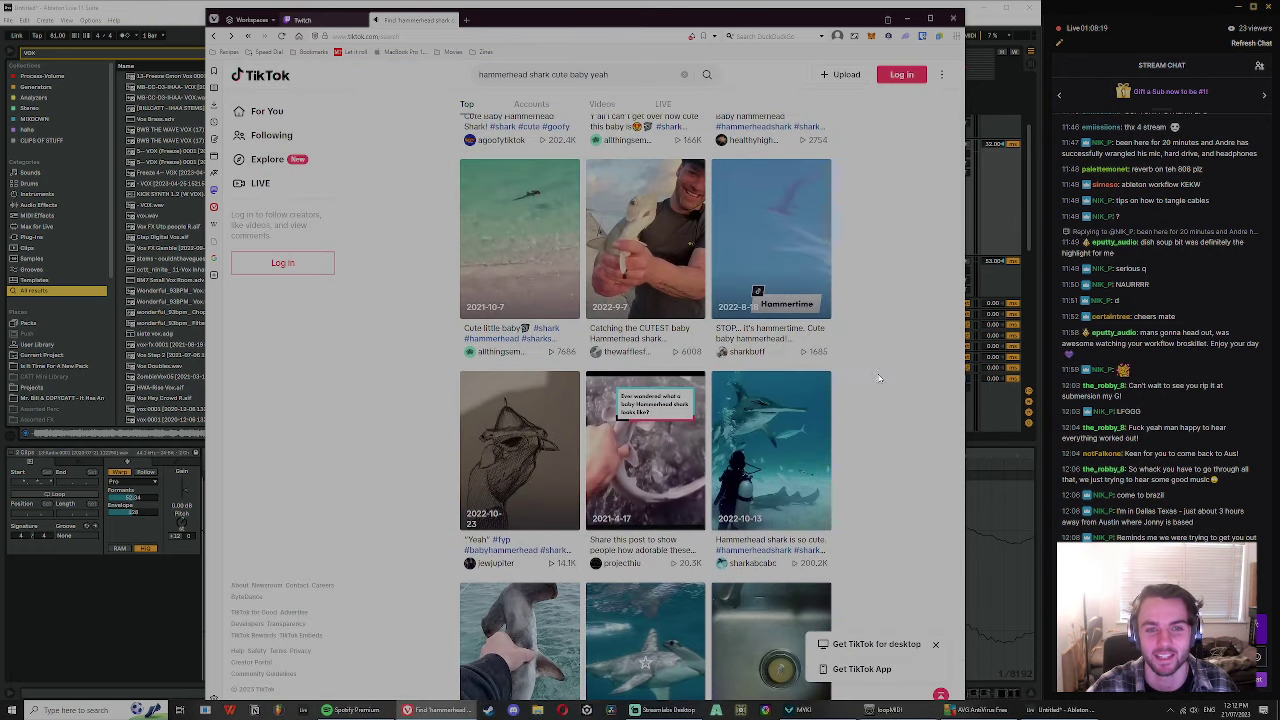
{"action": "scroll", "coordinate": [879, 378], "scroll_direction": "up", "scroll_amount": 2}
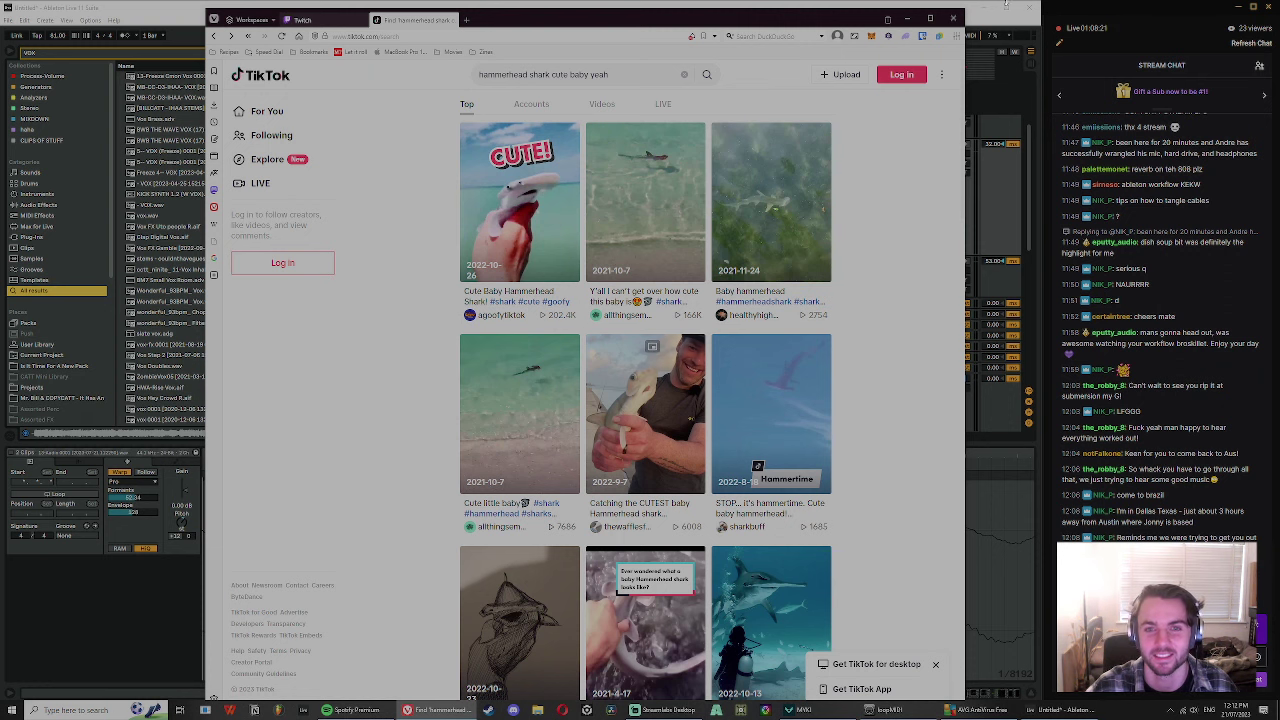
{"action": "scroll", "coordinate": [874, 296], "scroll_direction": "down", "scroll_amount": 10}
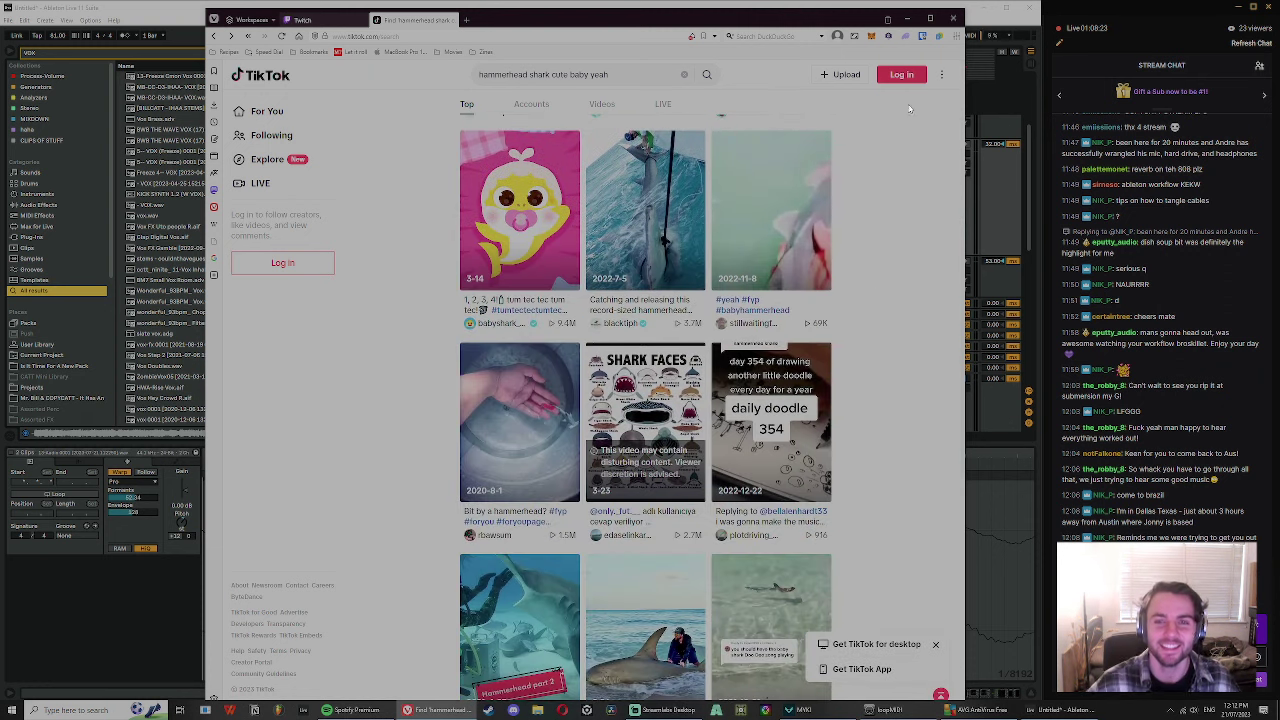
{"action": "left_click", "coordinate": [452, 20]}
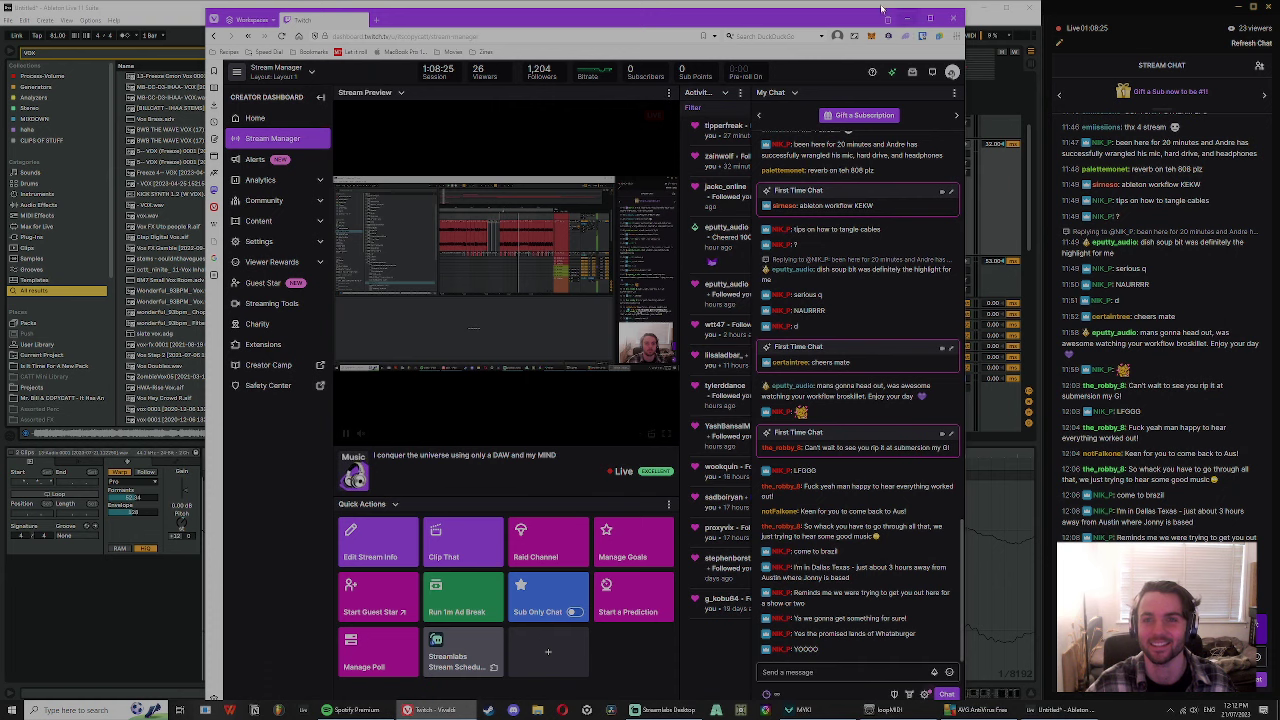
- Return to Ableton Live and audition the vox samples found in the browser
{"action": "left_click", "coordinate": [907, 20]}
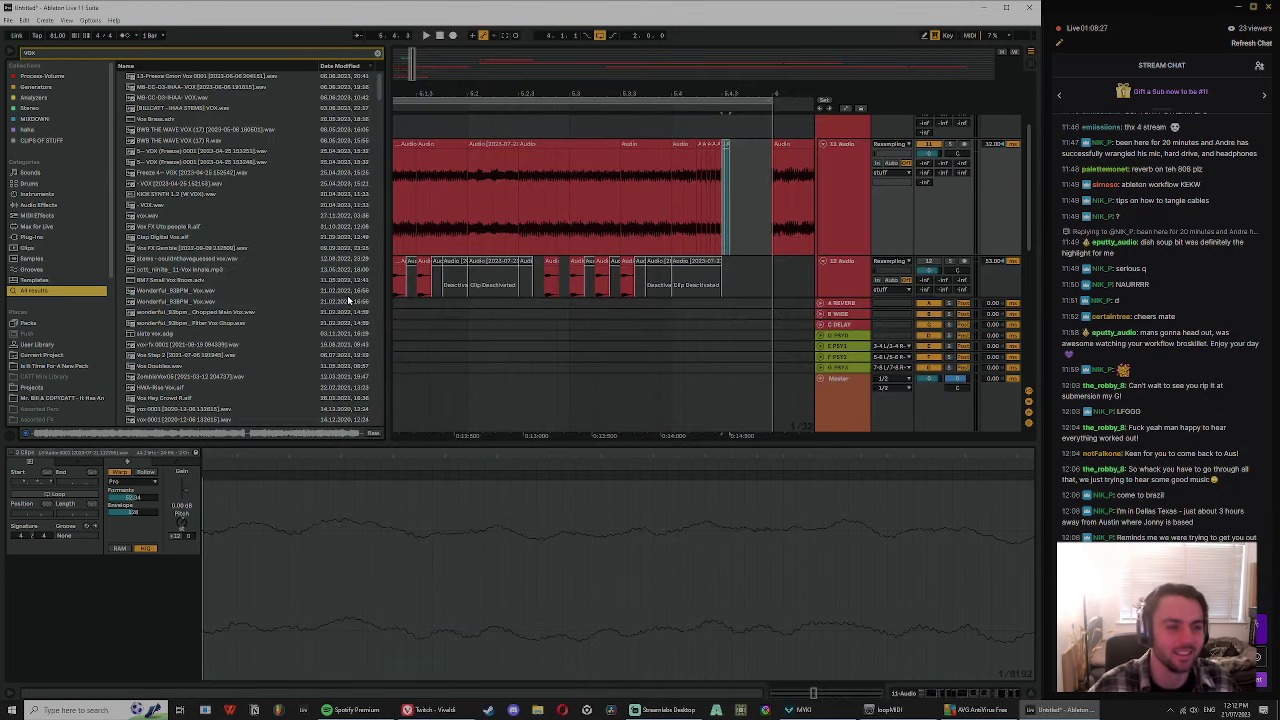
{"action": "left_click", "coordinate": [190, 152]}
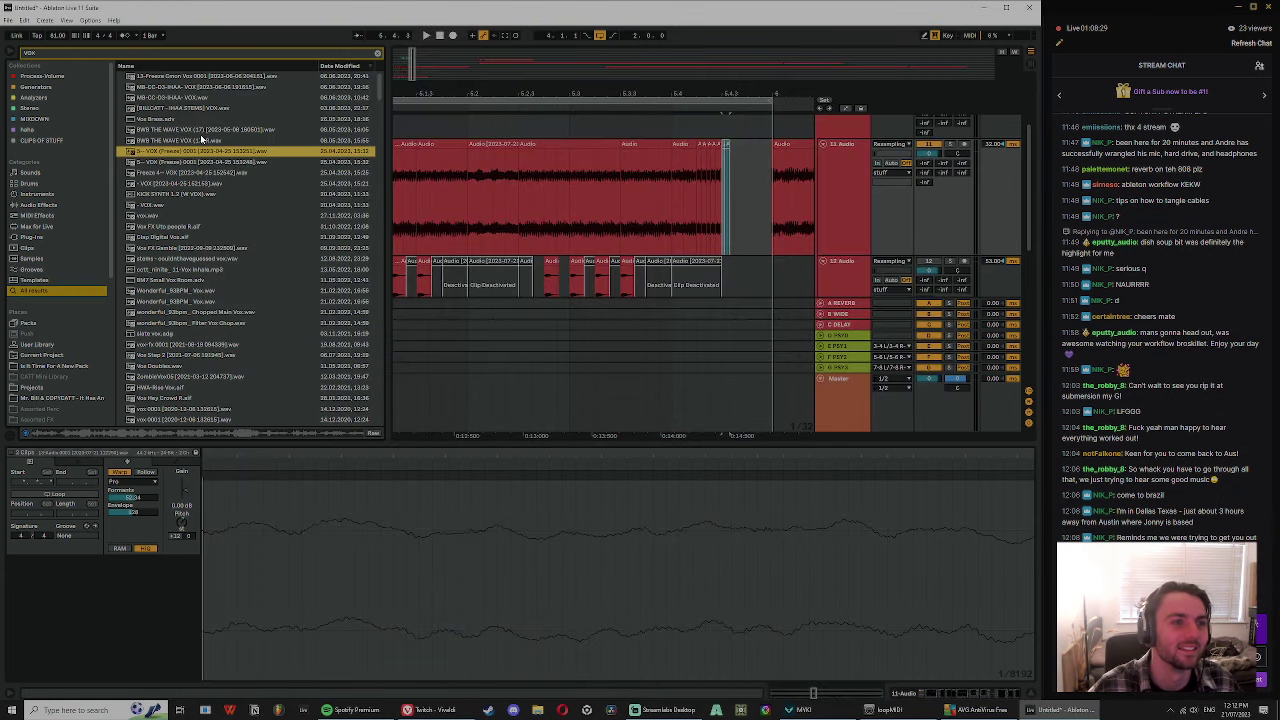
{"action": "scroll", "coordinate": [228, 315], "scroll_direction": "down", "scroll_amount": 3}
{"action": "scroll", "coordinate": [267, 179], "scroll_direction": "up", "scroll_amount": 3}
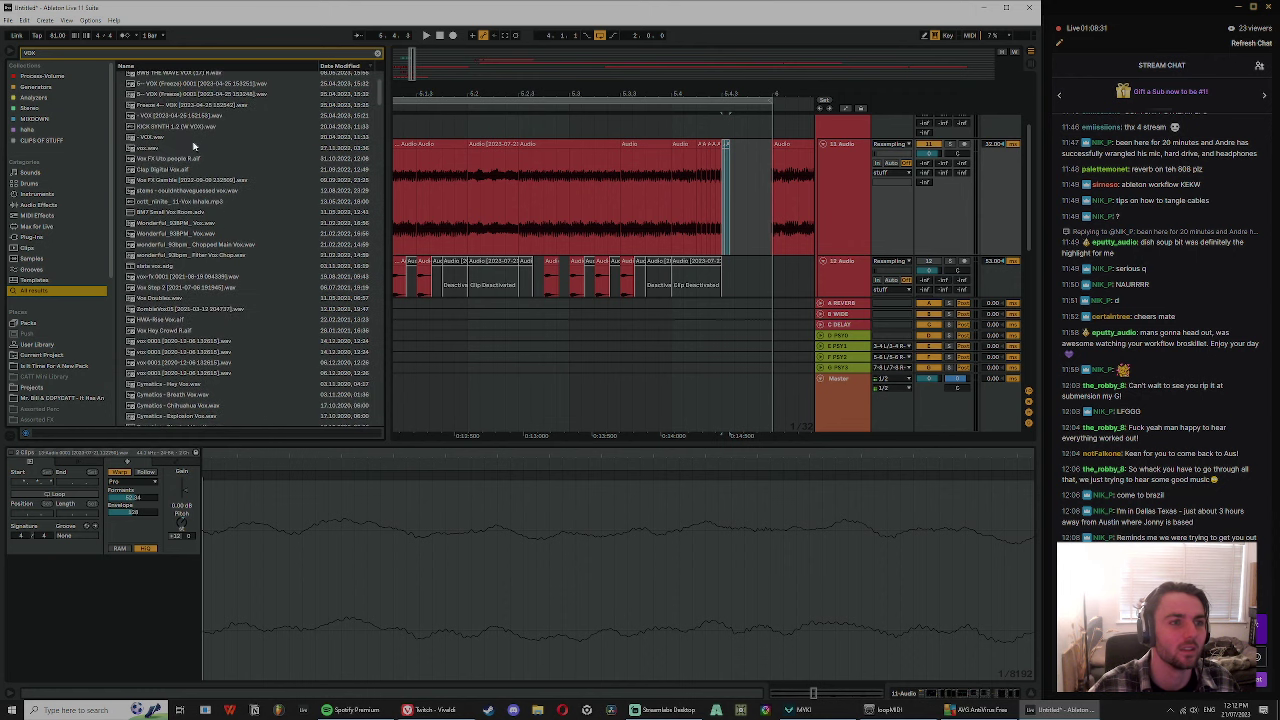
{"action": "left_click", "coordinate": [197, 131]}
- Place the BWB THE WAVE VOX (17) sample on a new track below 11 Audio at 5.4, reverse it and split it at bar 6
{"action": "left_click", "coordinate": [836, 217]}
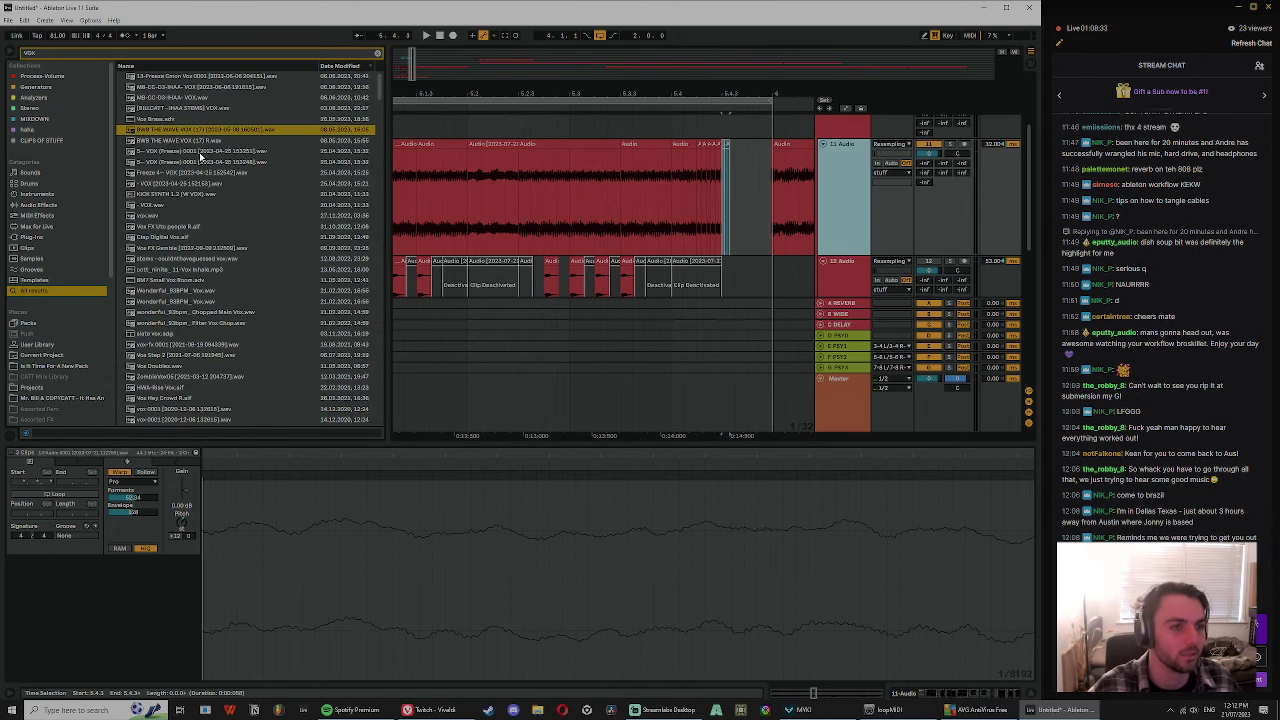
{"action": "left_click_drag", "start_coordinate": [205, 132], "coordinate": [674, 292]}
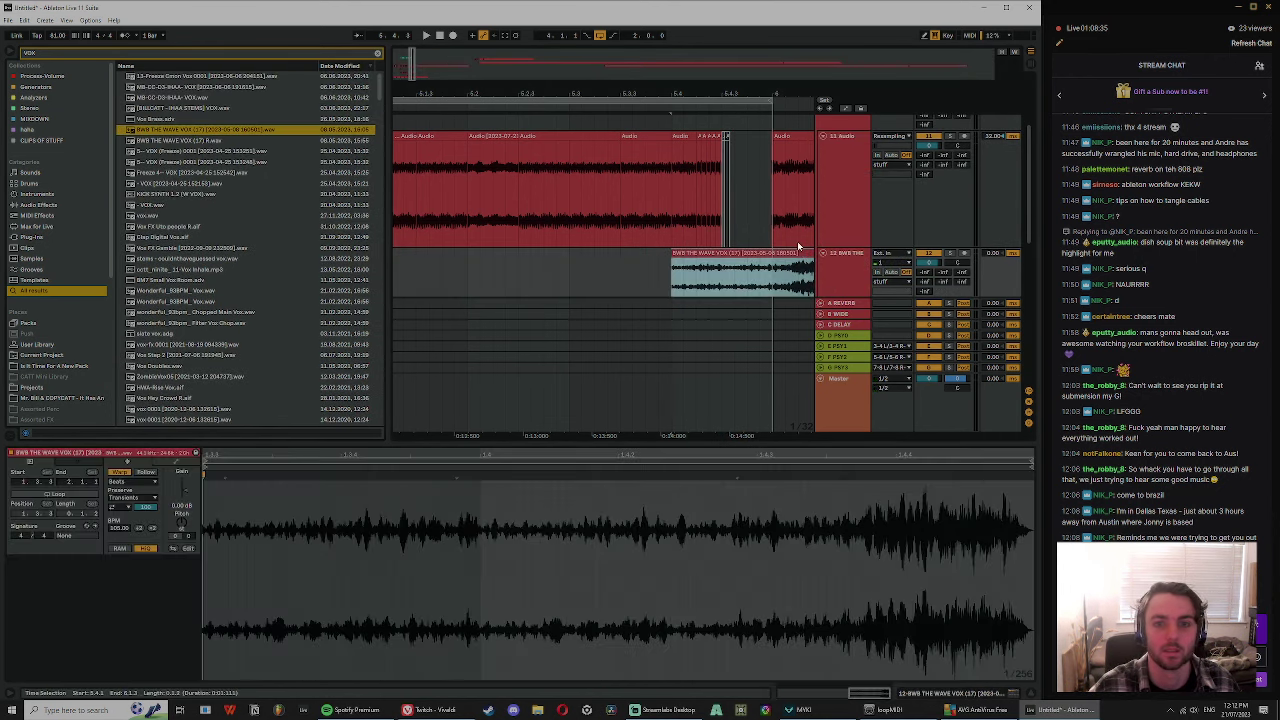
{"action": "key", "text": "space"}
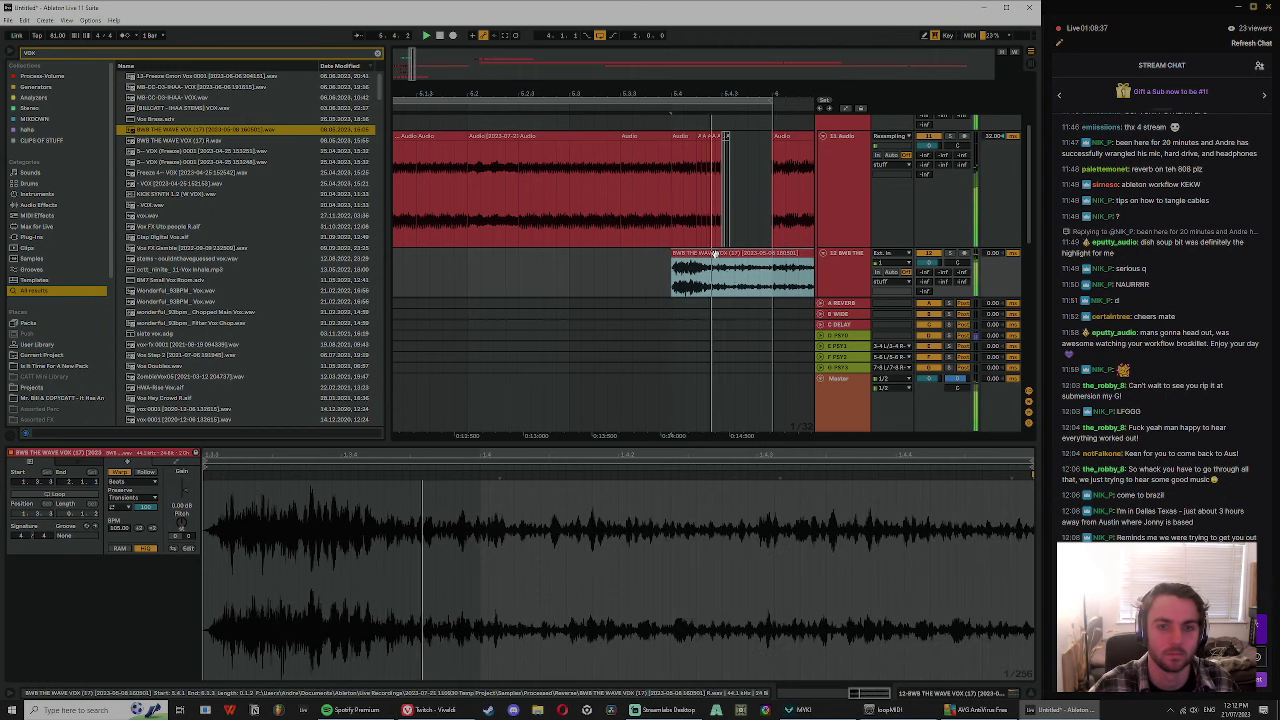
{"action": "left_click", "coordinate": [773, 278]}
{"action": "key", "text": "ctrl+e"}
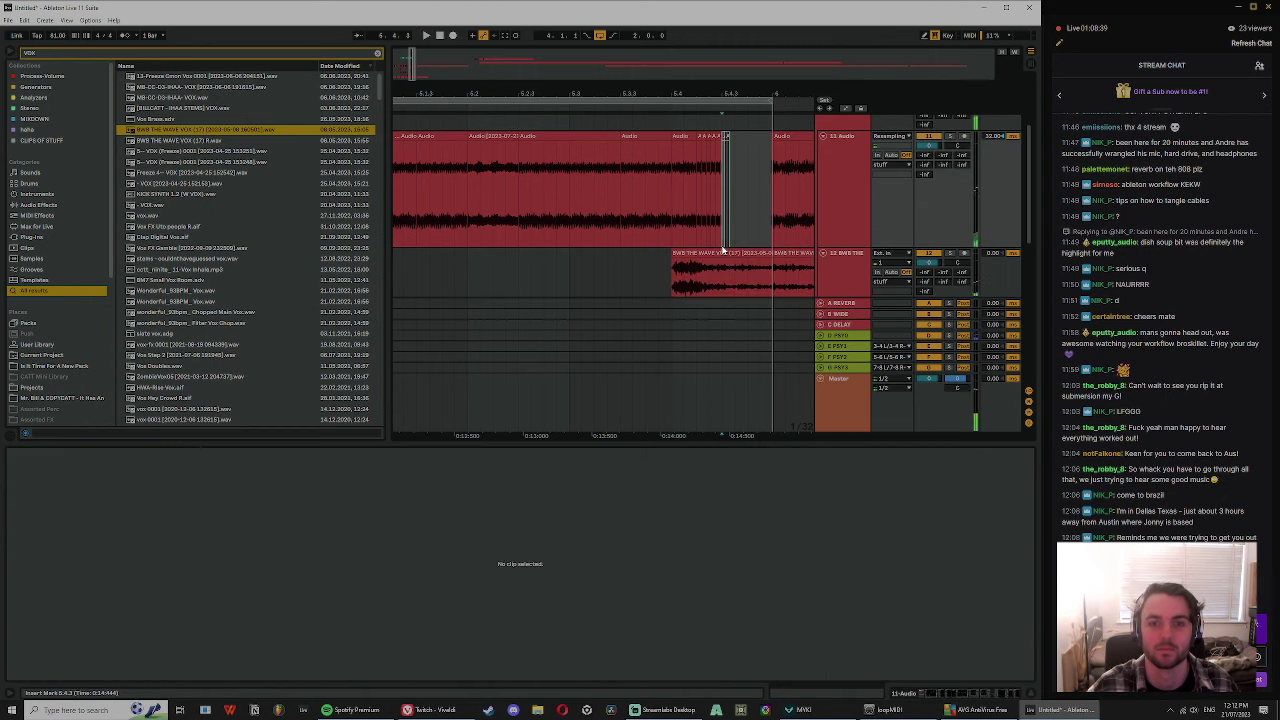
- Try splitting the reversed vocal at 5.4.3 and again shortly after, then duplicate the short slice towards bar 6
{"action": "left_click", "coordinate": [726, 253]}
{"action": "left_click", "coordinate": [724, 277]}
{"action": "key", "text": "ctrl+e"}
{"action": "left_click", "coordinate": [739, 254]}
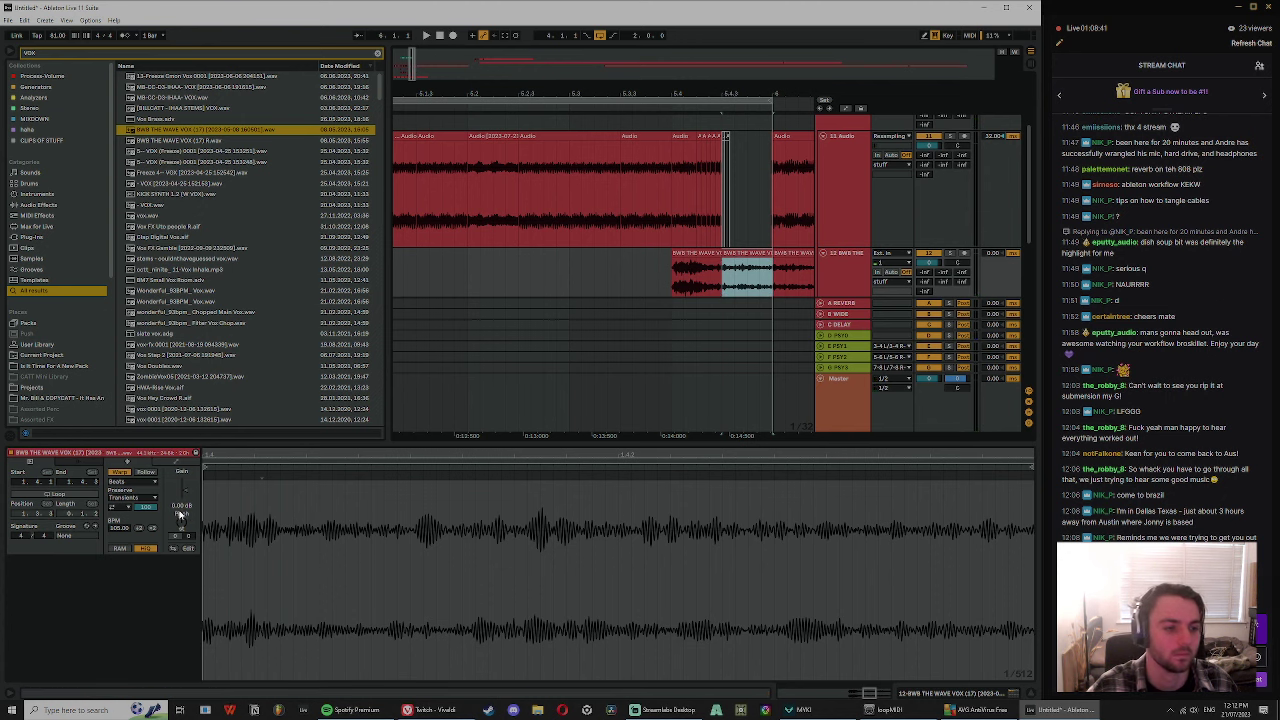
{"action": "left_click", "coordinate": [738, 285]}
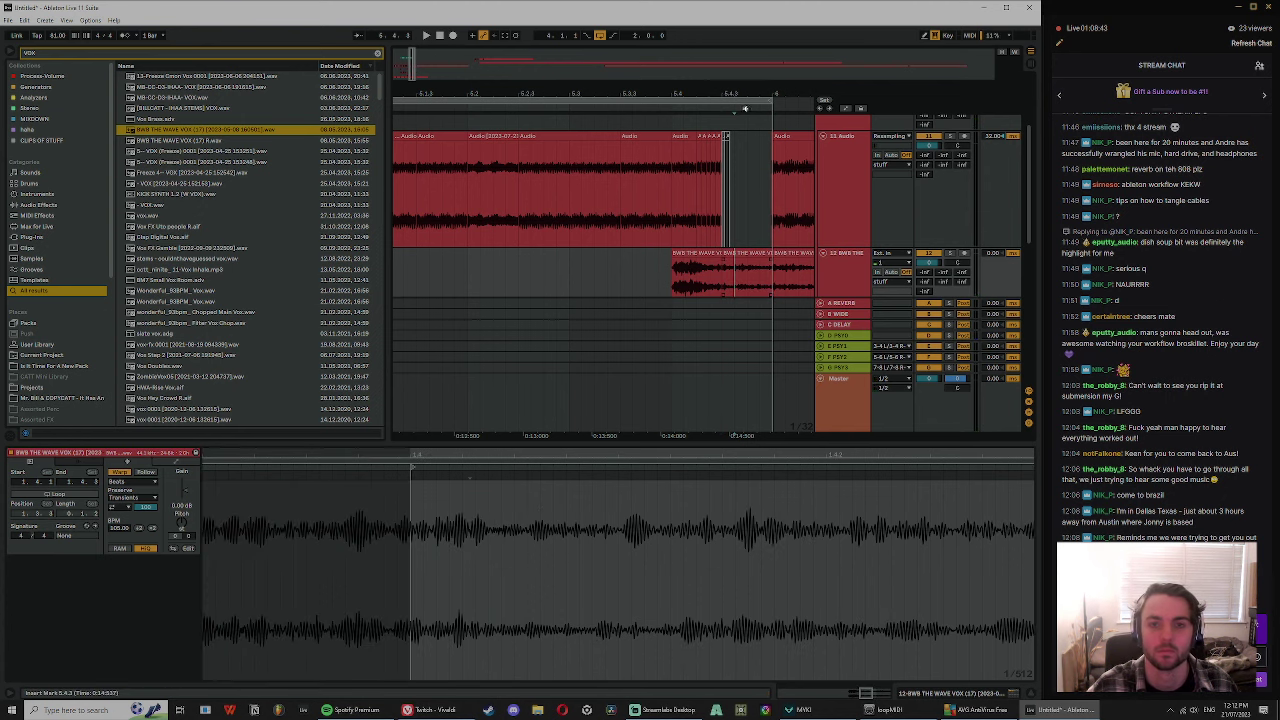
{"action": "left_click_drag", "start_coordinate": [743, 95], "coordinate": [740, 140]}
{"action": "key", "text": "ctrl+e"}
{"action": "left_click", "coordinate": [715, 253]}
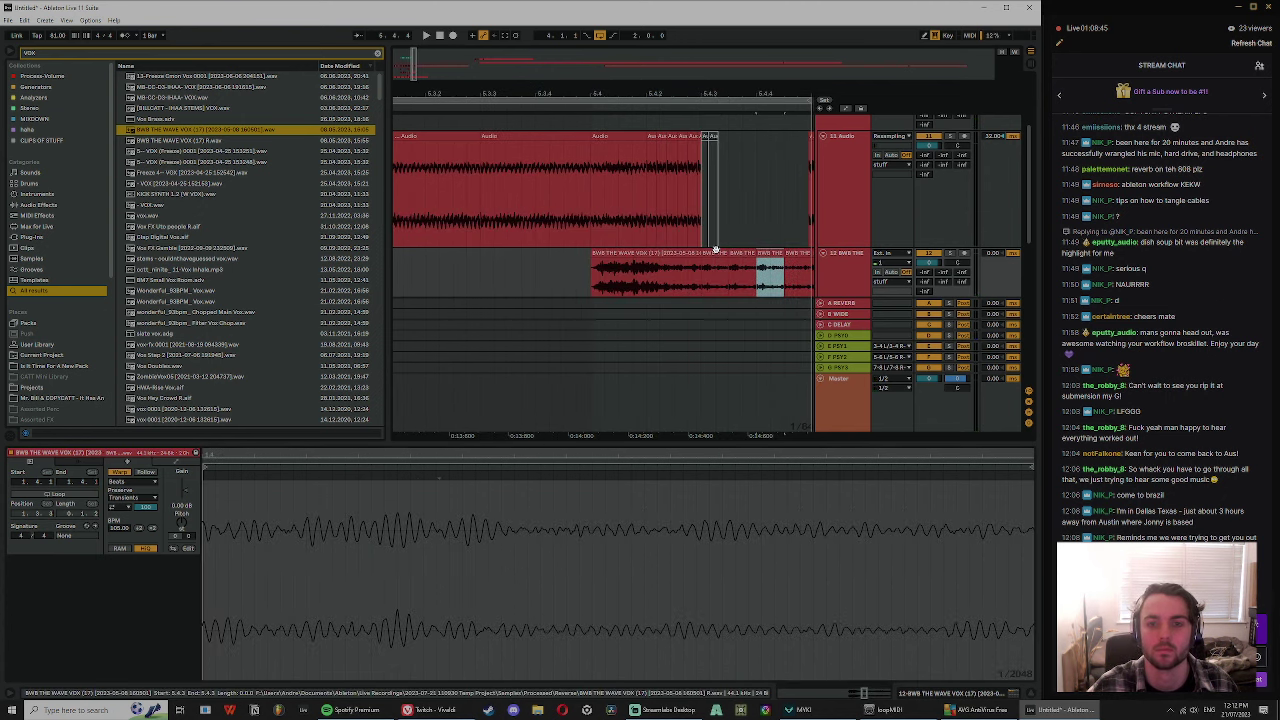
{"action": "key", "text": "ctrl+d"}
- Play back the chopped vocal section from beat 5.4
{"action": "key", "text": "space"}
{"action": "left_click", "coordinate": [623, 272]}
{"action": "key", "text": "space"}
{"action": "key", "text": "space"}
{"action": "left_click", "coordinate": [557, 253]}
{"action": "key", "text": "space"}
{"action": "key", "text": "space"}
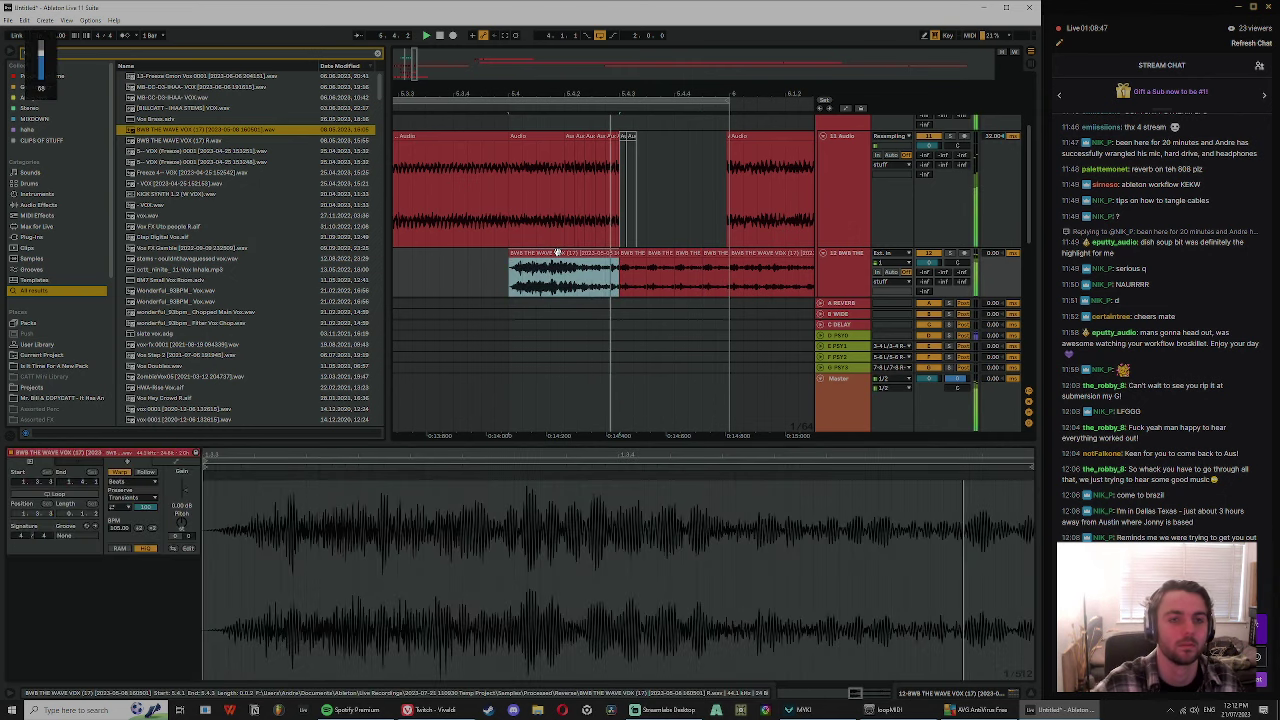
- Extend the first vocal piece to bar 6 over the repeated slices and play it back
{"action": "left_click", "coordinate": [615, 266]}
{"action": "left_click_drag", "start_coordinate": [620, 254], "coordinate": [730, 258]}
{"action": "key", "text": "space"}
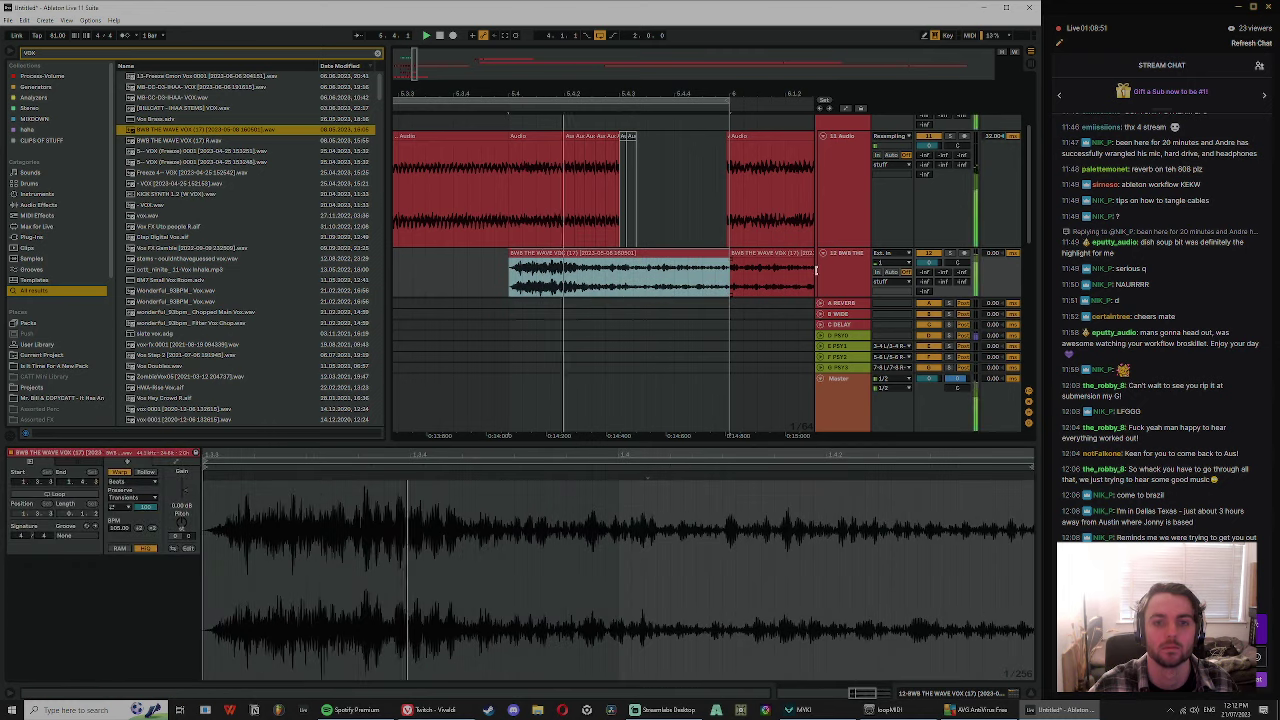
- Add the OTT preset to the vocal track, switch off its Low band and set the High band's input gain to 7.10 dB
{"action": "left_click", "coordinate": [836, 266]}
{"action": "double_click", "coordinate": [836, 266]}
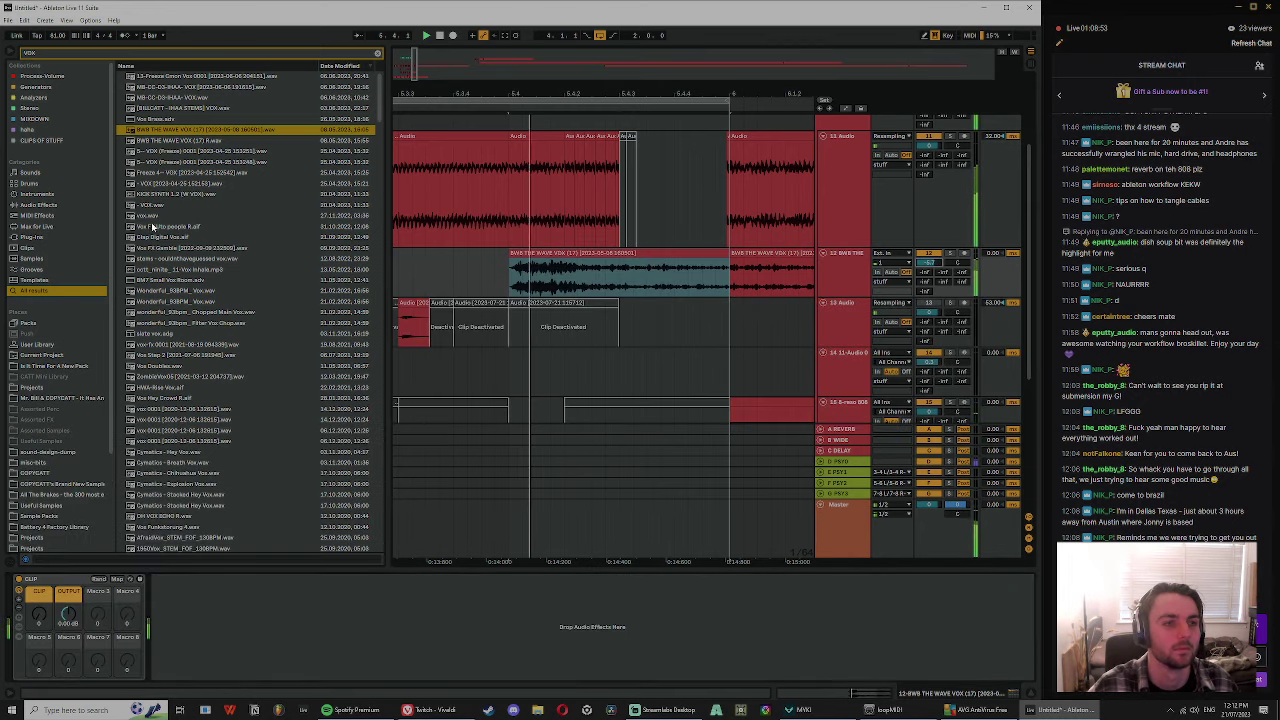
{"action": "left_click", "coordinate": [379, 55]}
{"action": "left_click", "coordinate": [50, 205]}
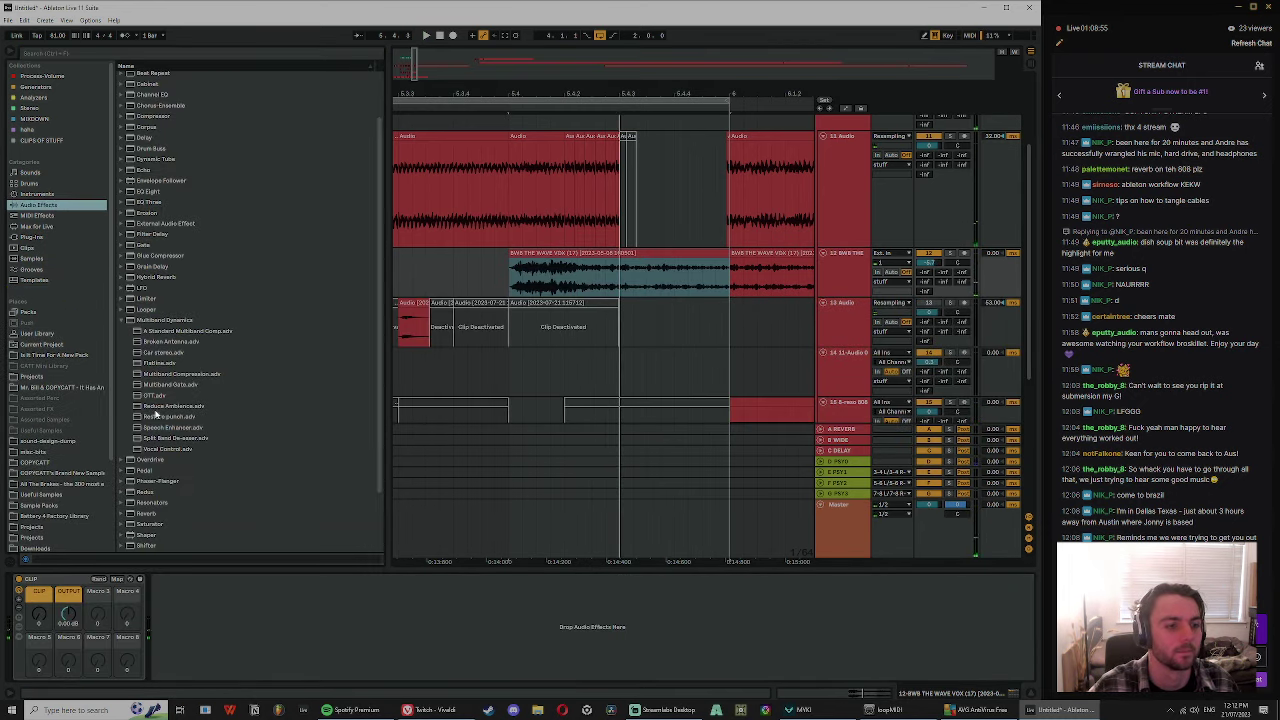
{"action": "left_click", "coordinate": [162, 394]}
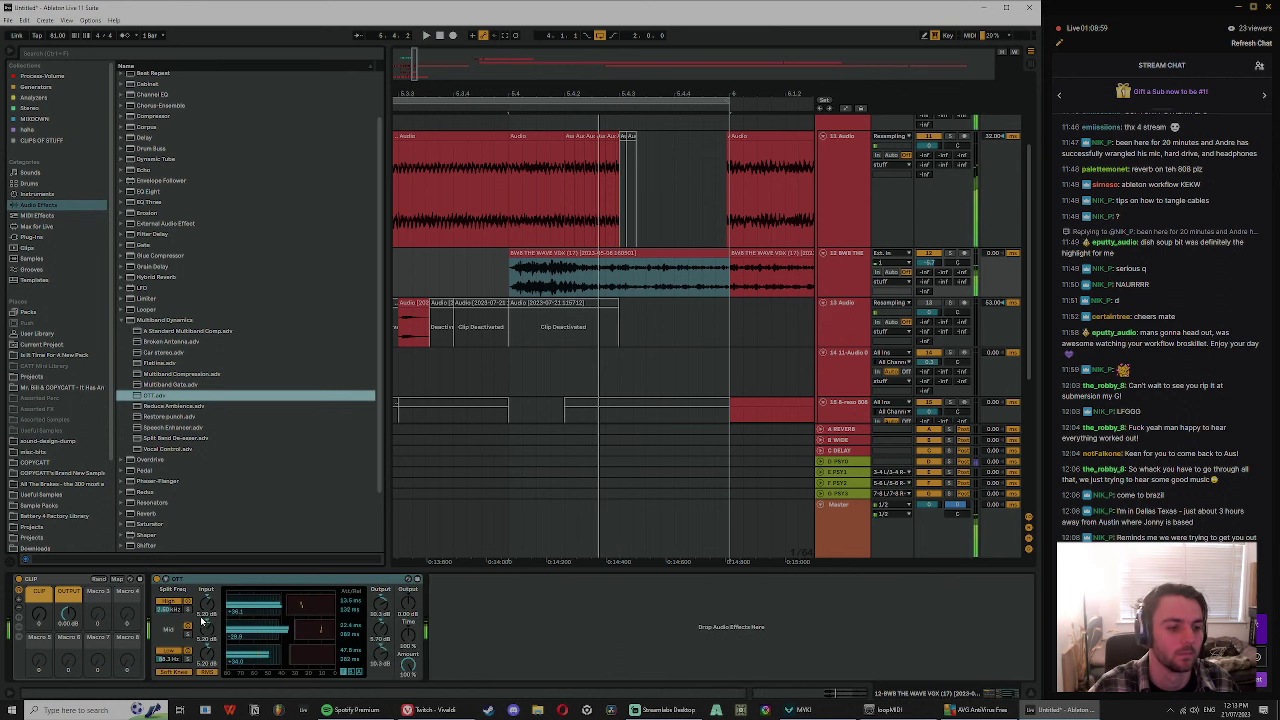
{"action": "left_click", "coordinate": [187, 628]}
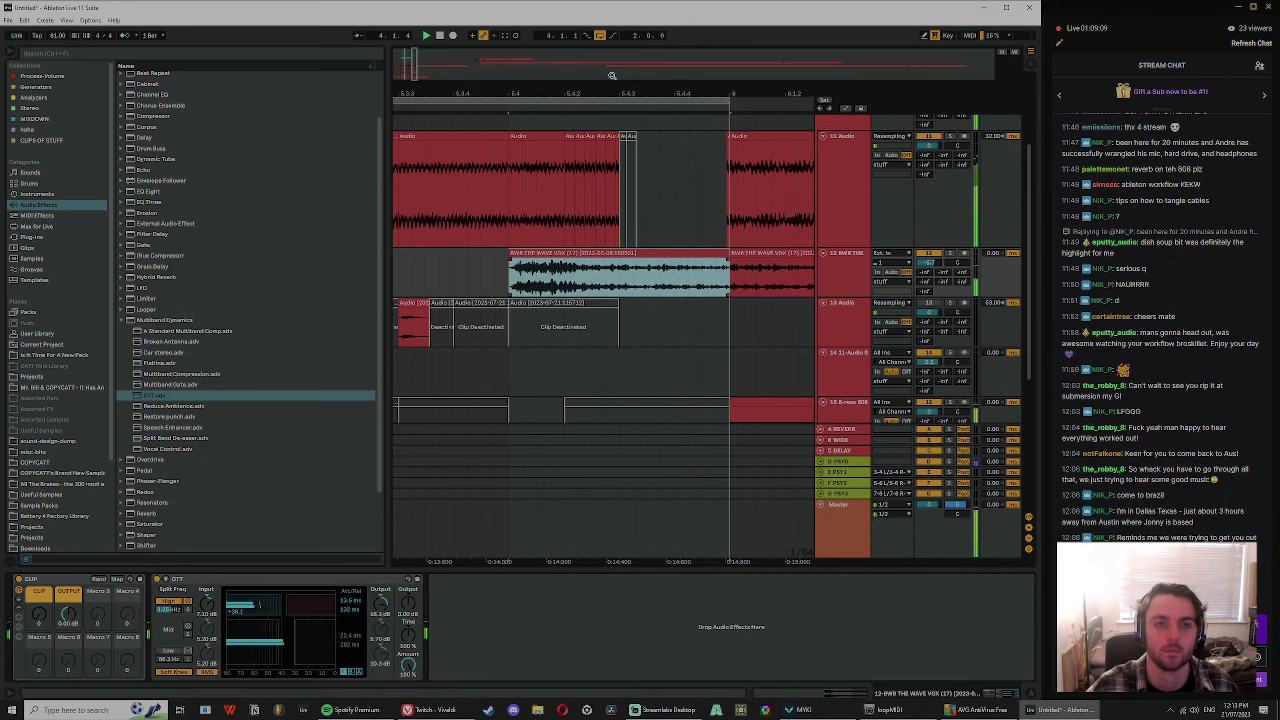
- On the 11 Audio track, shorten the clip at bar 4 to half its length and duplicate it directly after
{"action": "left_click_drag", "start_coordinate": [690, 96], "coordinate": [468, 112]}
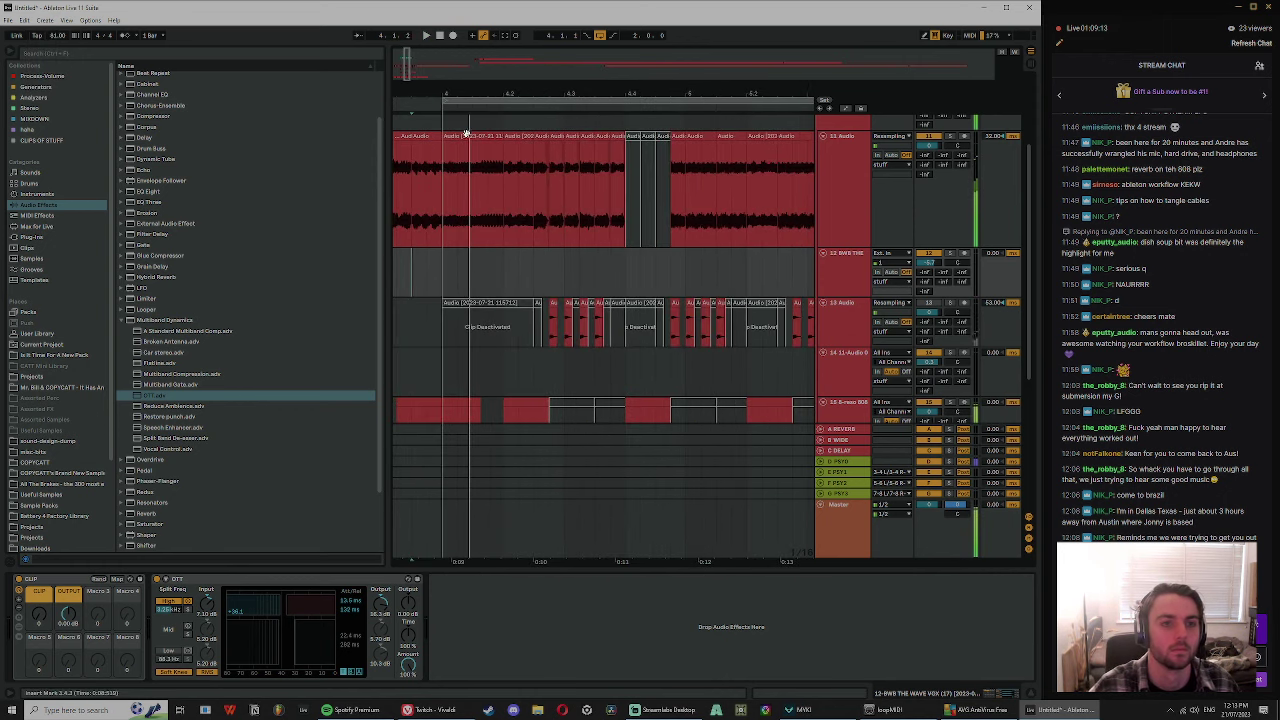
{"action": "left_click", "coordinate": [491, 147]}
{"action": "left_click", "coordinate": [472, 162]}
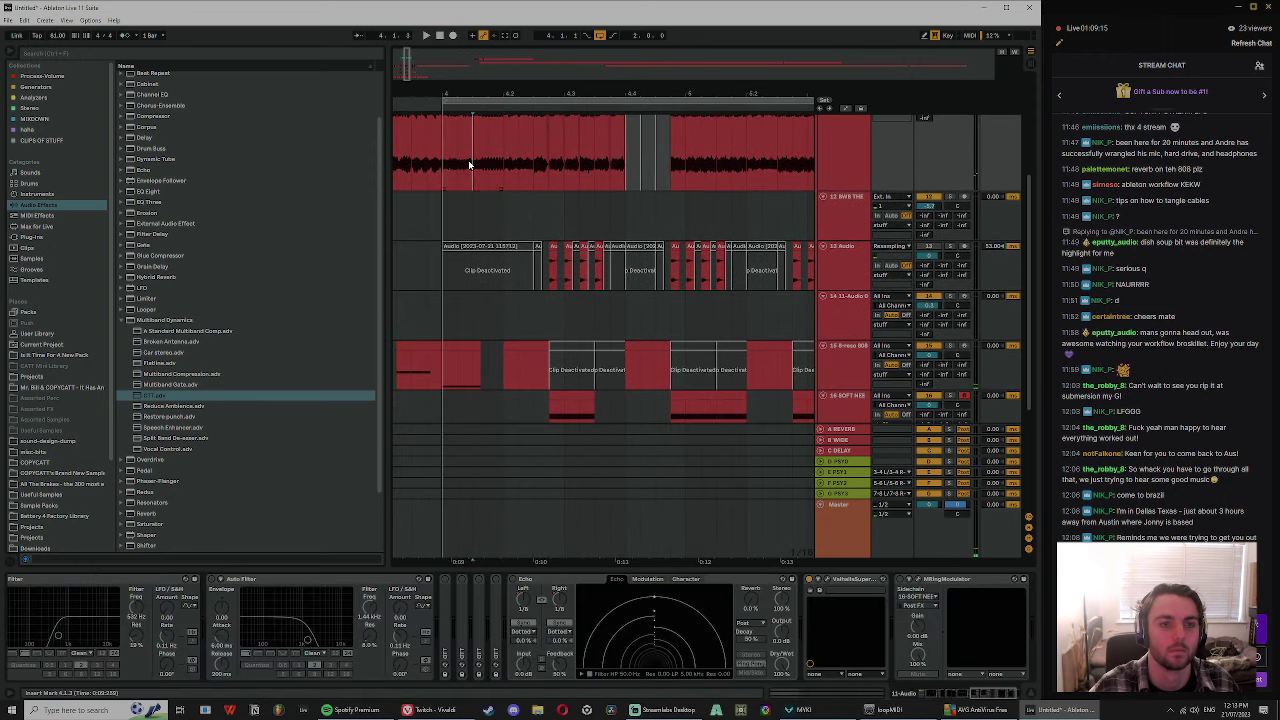
{"action": "left_click", "coordinate": [473, 137]}
{"action": "left_click", "coordinate": [468, 137]}
{"action": "key", "text": "space"}
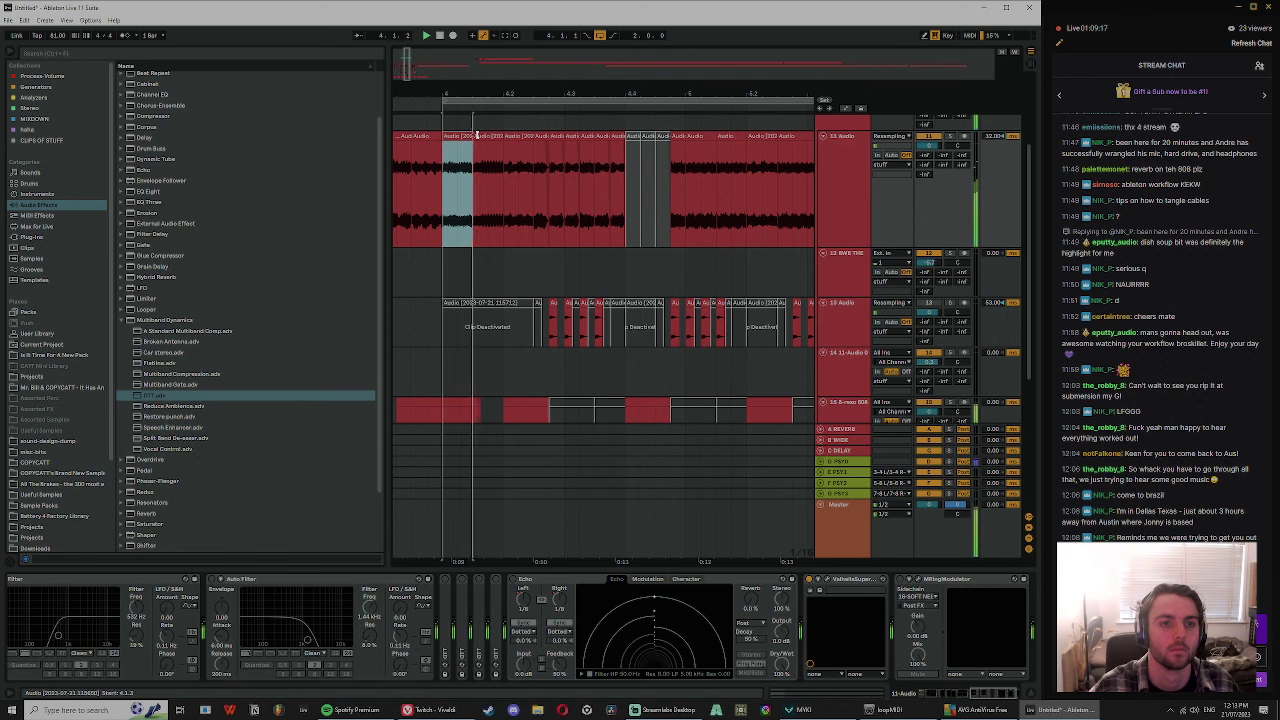
{"action": "mouse_move", "coordinate": [470, 138]}
{"action": "left_mouse_down"}
{"action": "mouse_move", "coordinate": [492, 146]}
{"action": "mouse_move", "coordinate": [462, 138]}
{"action": "mouse_move", "coordinate": [471, 145]}
{"action": "left_mouse_up"}
{"action": "key", "text": "ctrl+d"}
{"action": "key", "text": "space"}
- Play the 11 Audio track from just before bar 4, audition the clip at 4.2.3 and adjust the track's delay
{"action": "left_click", "coordinate": [431, 124]}
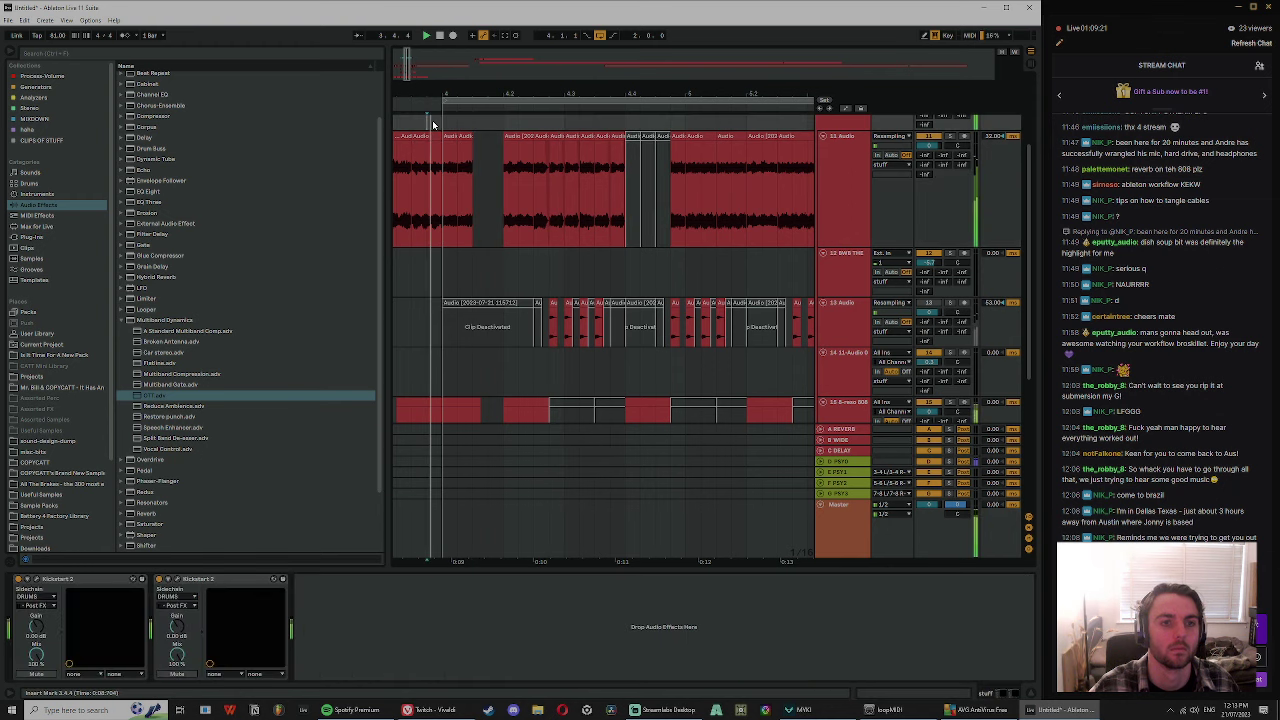
{"action": "left_click_drag", "start_coordinate": [513, 96], "coordinate": [525, 178]}
{"action": "key", "text": "space"}
{"action": "left_click", "coordinate": [496, 276]}
{"action": "key", "text": "space"}
{"action": "key", "text": "space"}
{"action": "left_click", "coordinate": [462, 135]}
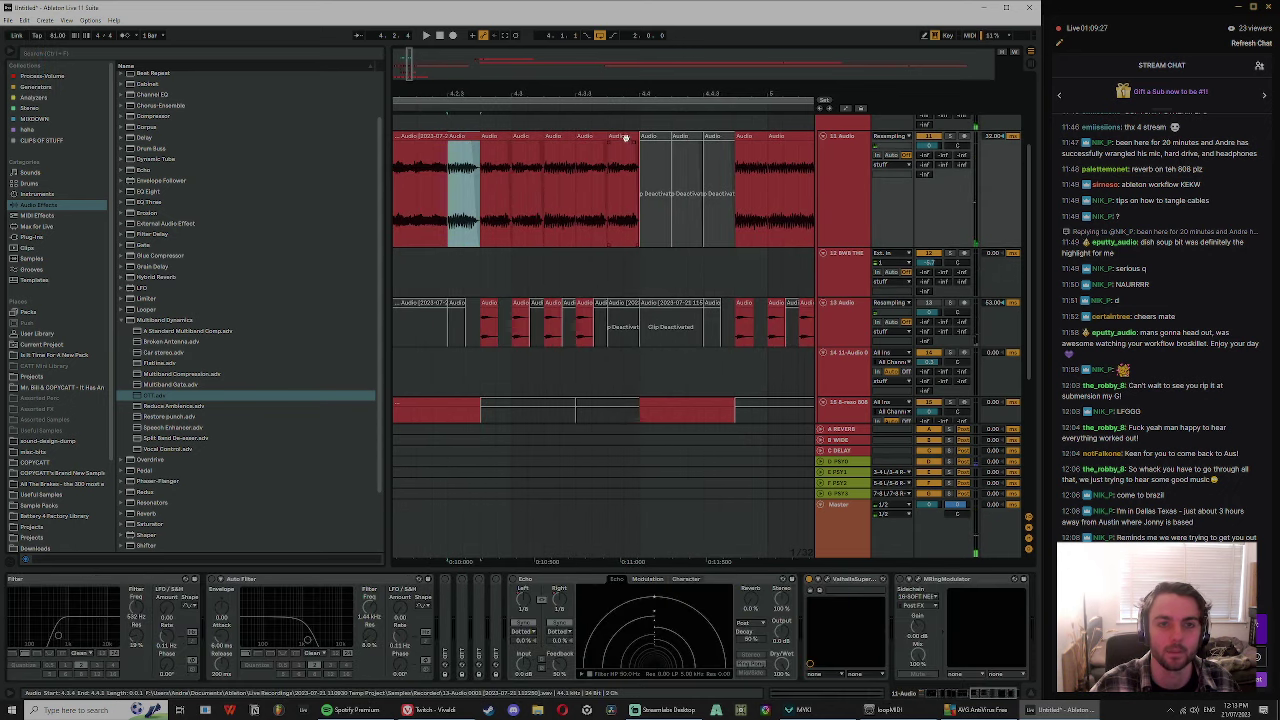
{"action": "key", "text": "space"}
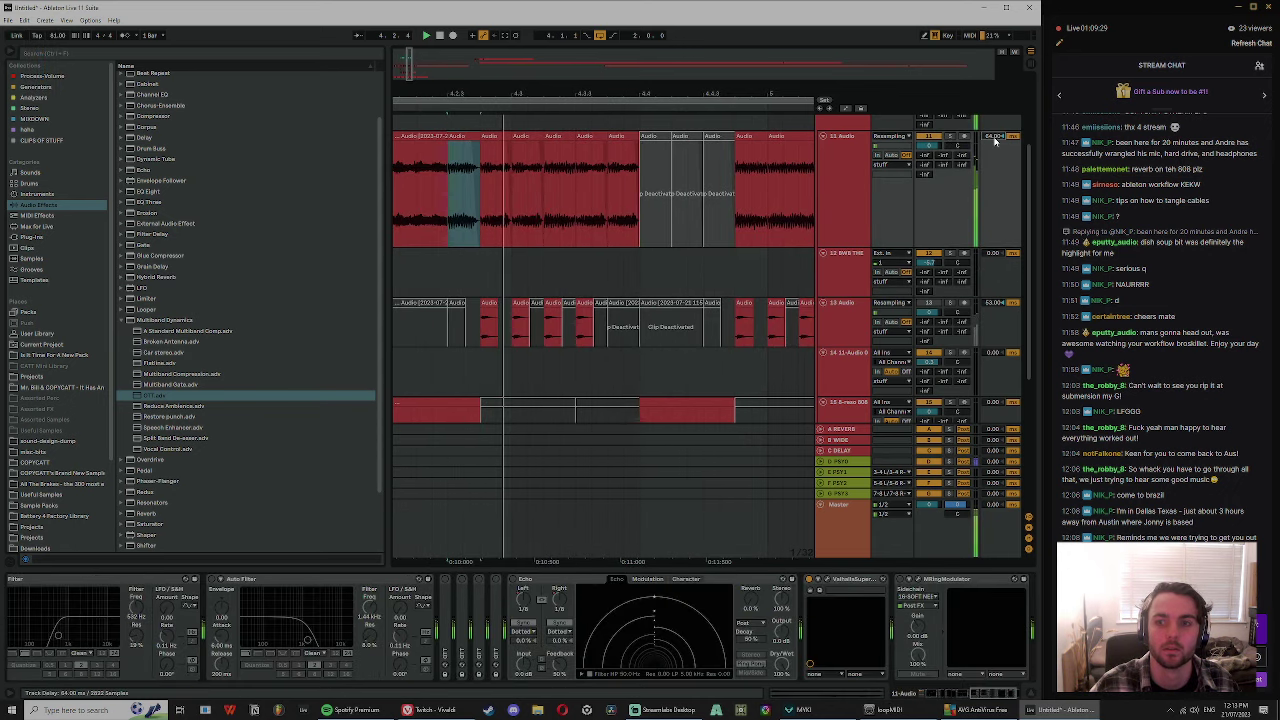
- Extend the 4.2.3 clip on 11 Audio over the following pieces to 4.4 and split it just after 4.2.4
{"action": "left_click", "coordinate": [469, 140]}
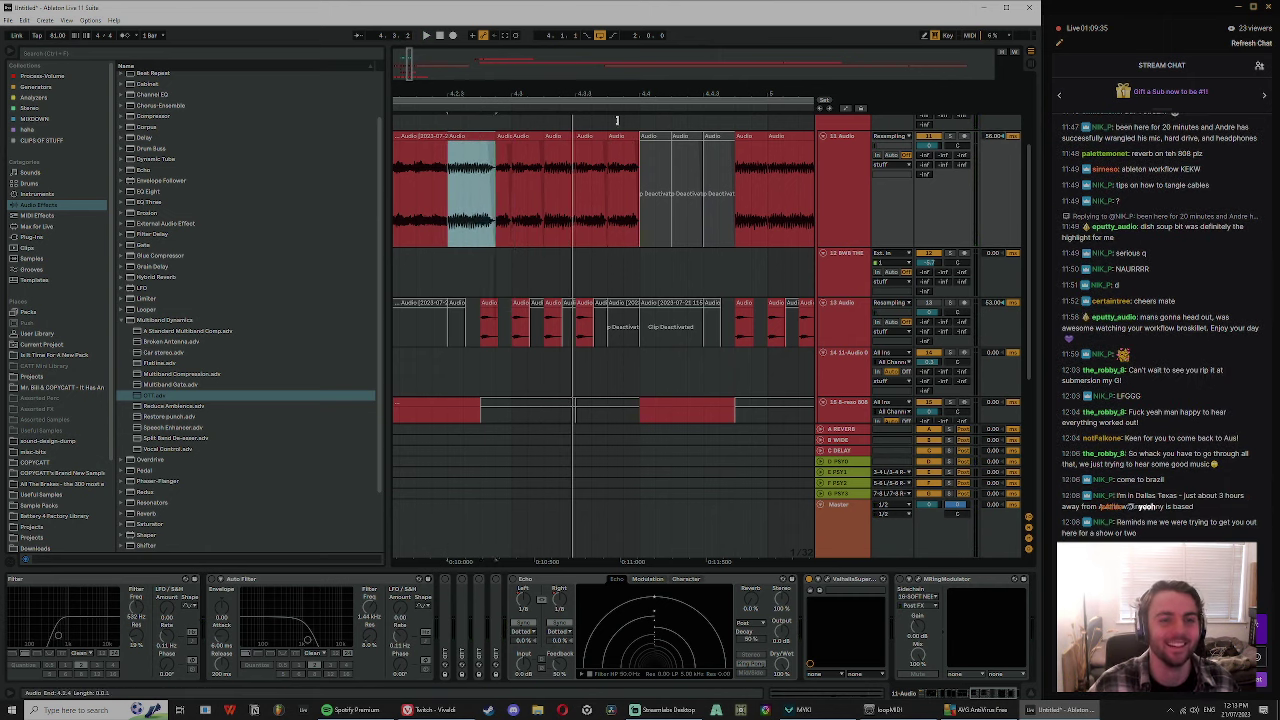
{"action": "left_click", "coordinate": [628, 158], "text": "shift"}
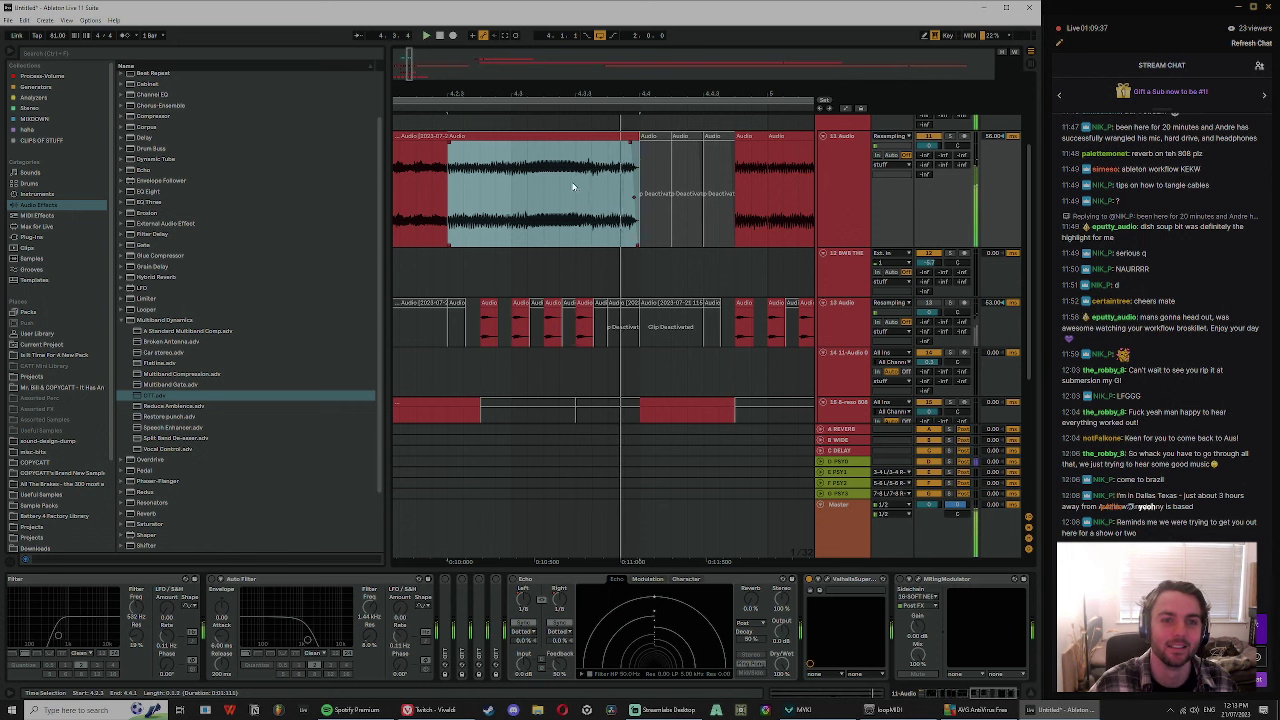
{"action": "left_click", "coordinate": [493, 205]}
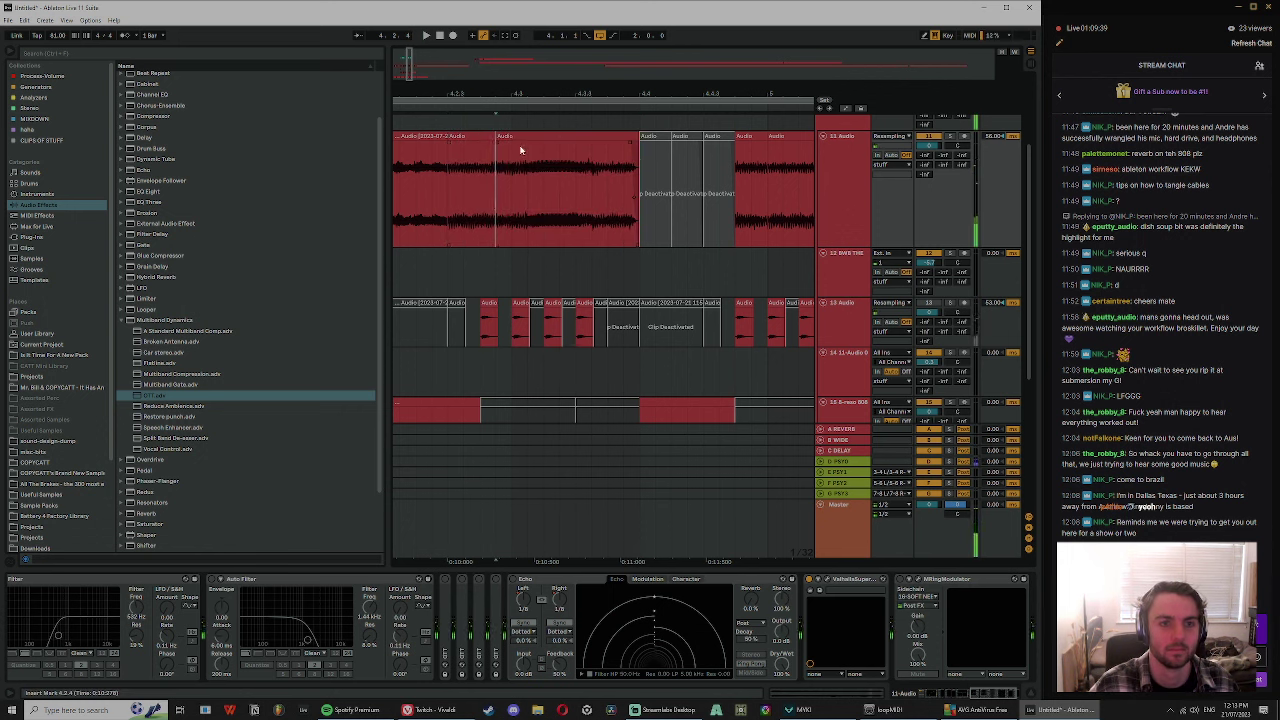
{"action": "key", "text": "ctrl+e"}
- Move the piece after the split back to 4.2.4, extend its end to 4.4 and play it back
{"action": "left_click_drag", "start_coordinate": [508, 137], "coordinate": [640, 147]}
{"action": "key", "text": "space"}
{"action": "key", "text": "space"}
{"action": "key", "text": "space"}
{"action": "key", "text": "space"}
{"action": "key", "text": "ctrl+z"}
{"action": "key", "text": "space"}
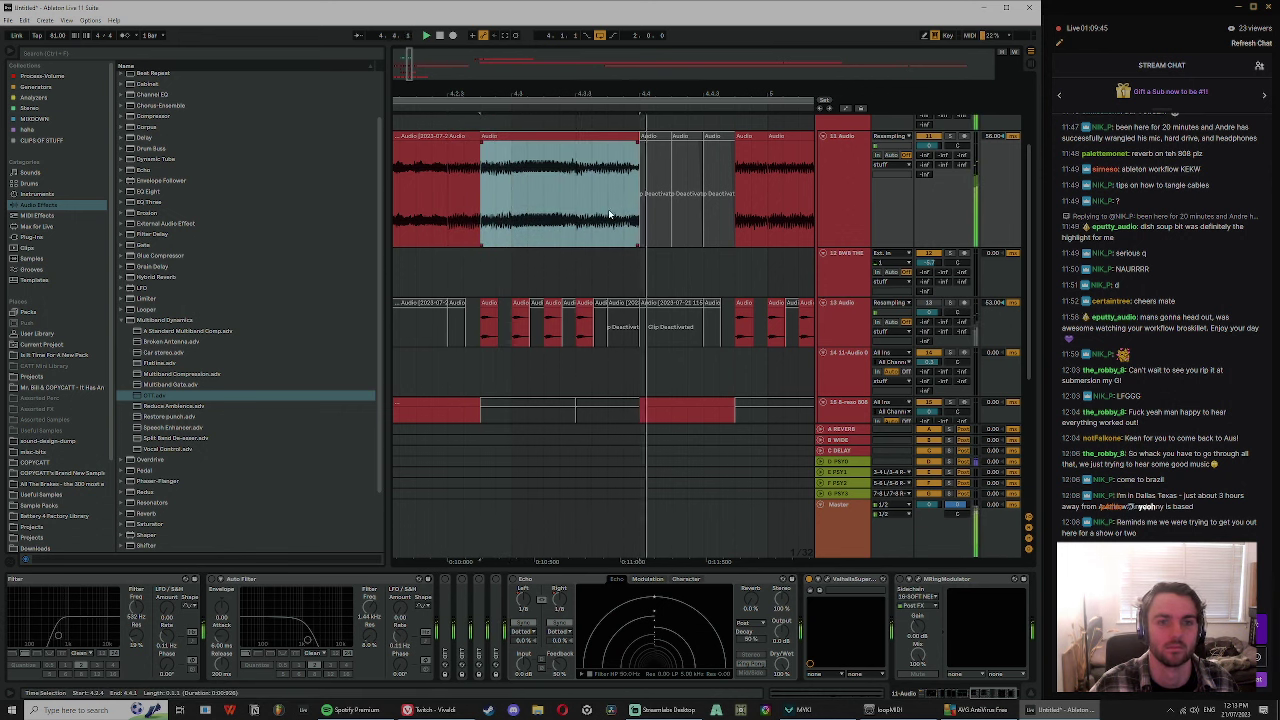
{"action": "key", "text": "space"}
{"action": "key", "text": "space"}
{"action": "key", "text": "space"}
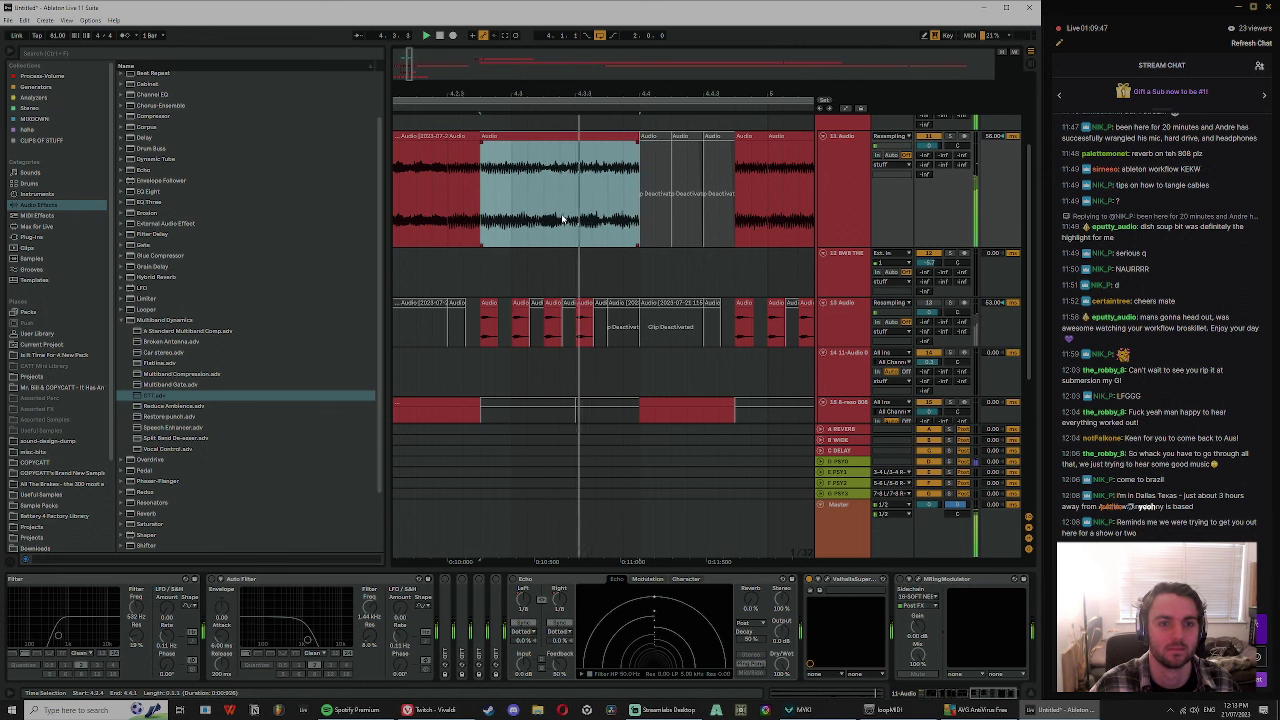
- Split that clip shortly after 4.3, move the part after the cut back to 4.2.4 and play it back
{"action": "left_click", "coordinate": [526, 221]}
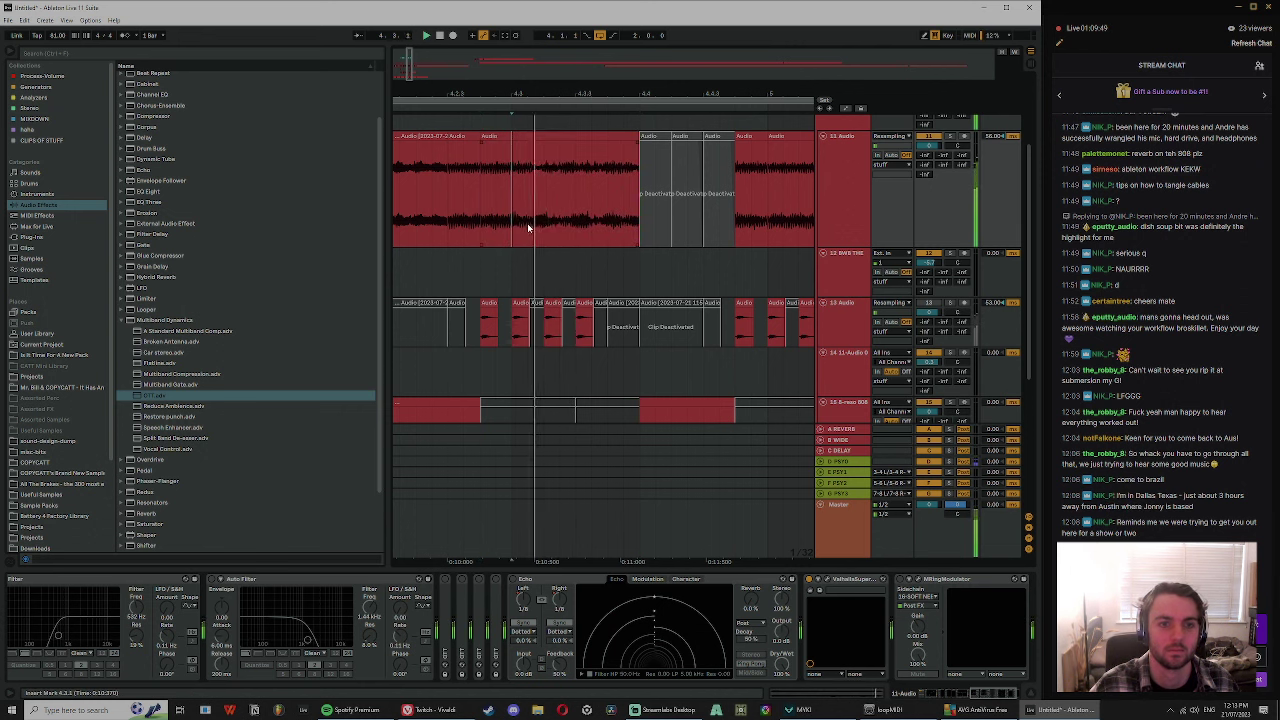
{"action": "left_click_drag", "start_coordinate": [539, 137], "coordinate": [492, 140]}
{"action": "key", "text": "space"}
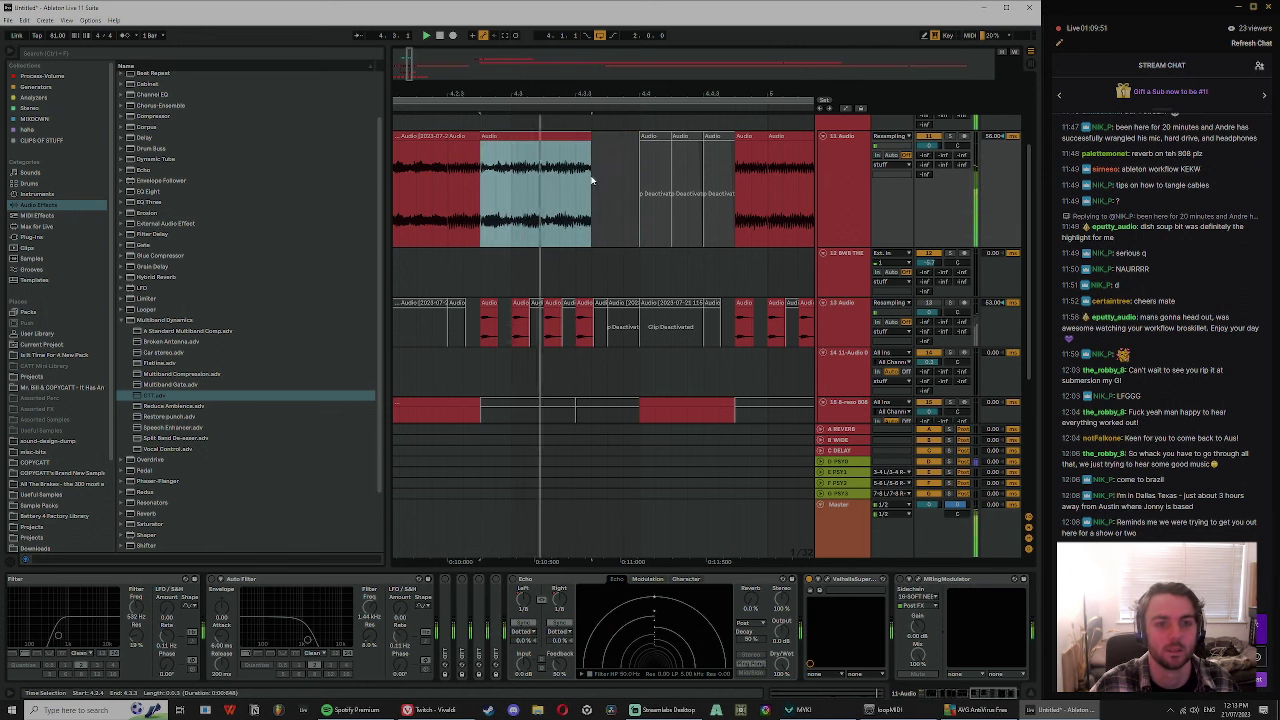
{"action": "key", "text": "space"}
- Shorten the clip at 4.2.4 to a sixteenth note and duplicate it four times up to 4.4
{"action": "left_click", "coordinate": [533, 170]}
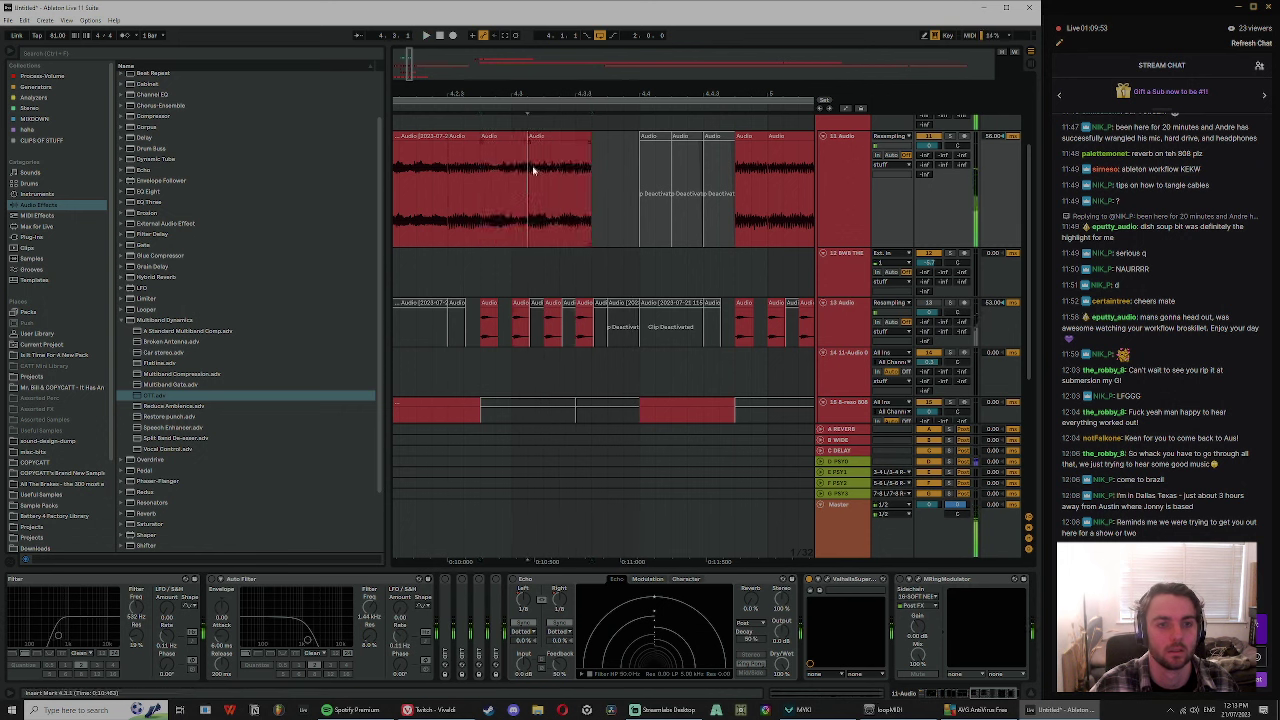
{"action": "left_click_drag", "start_coordinate": [526, 137], "coordinate": [511, 137]}
{"action": "key", "text": "ctrl+d"}
{"action": "key", "text": "ctrl+d"}
{"action": "key", "text": "ctrl+d"}
{"action": "key", "text": "ctrl+d"}
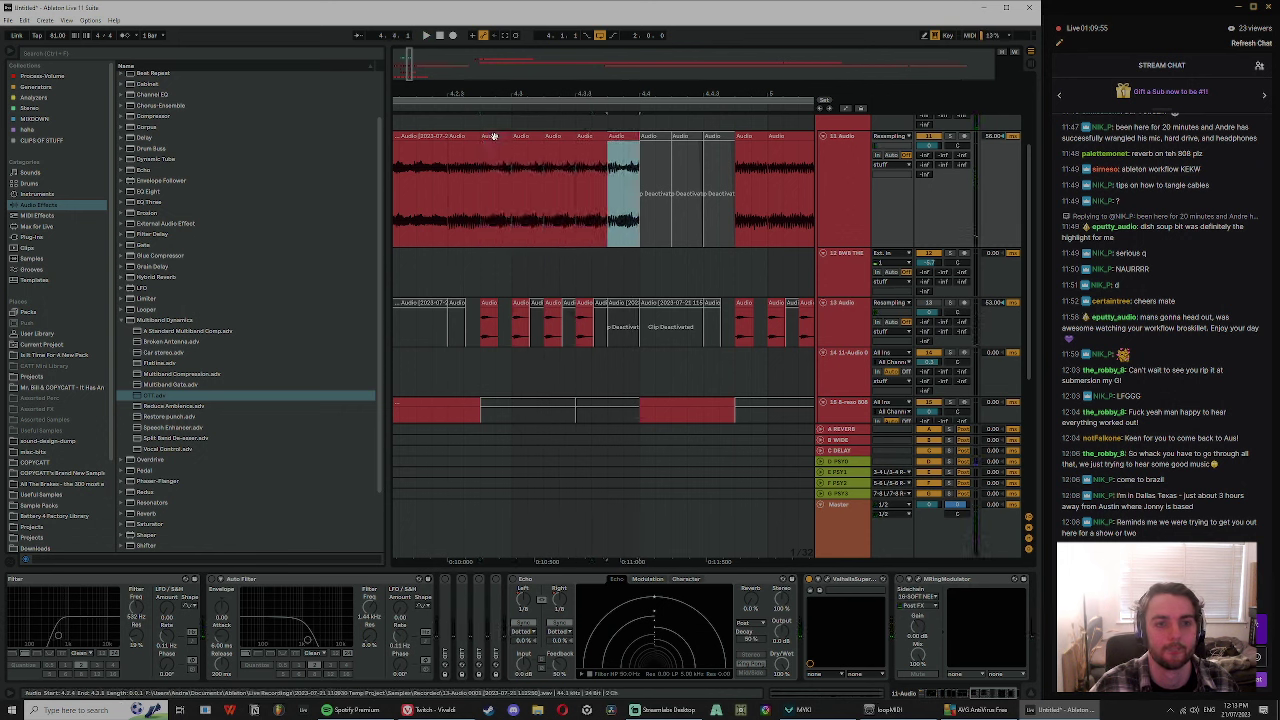
- Audition the individual repeated slices between 4.2.3 and 4.4 on 11 Audio
{"action": "left_click", "coordinate": [493, 136]}
{"action": "key", "text": "space"}
{"action": "left_click", "coordinate": [557, 137]}
{"action": "left_click", "coordinate": [617, 137]}
{"action": "key", "text": "space"}
{"action": "left_click", "coordinate": [589, 136]}
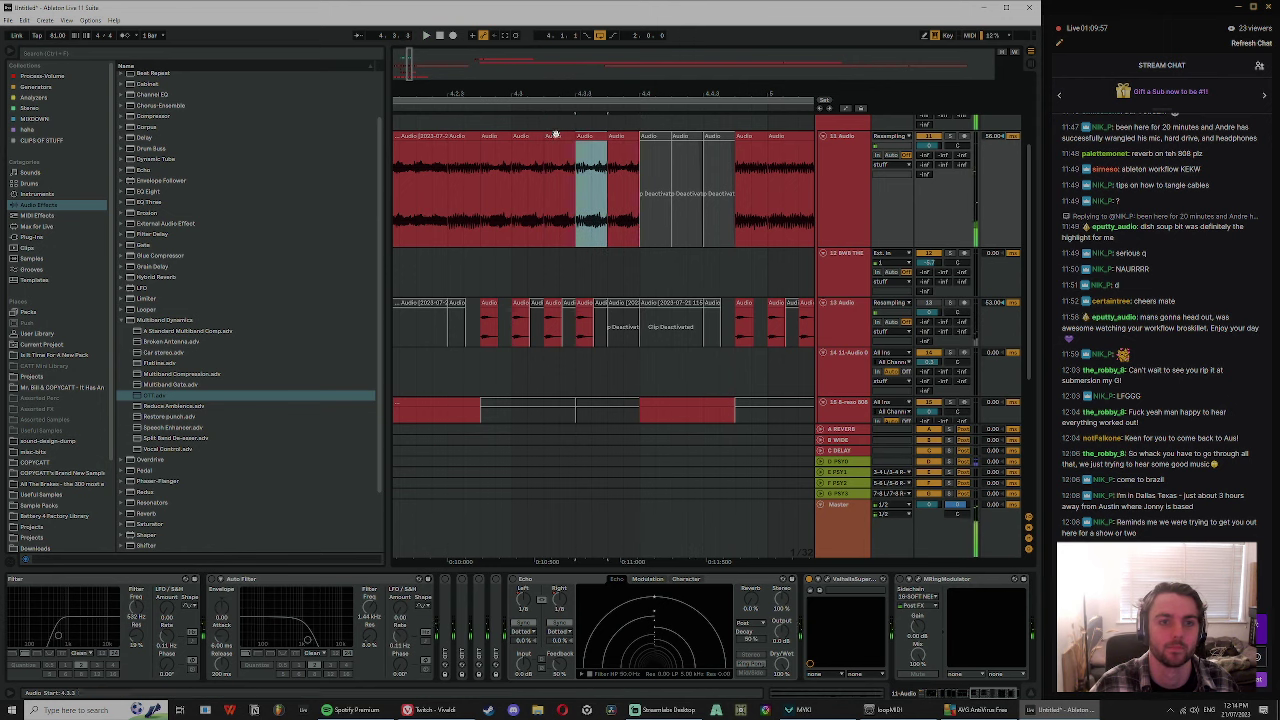
{"action": "left_click", "coordinate": [469, 134]}
{"action": "key", "text": "space"}
{"action": "left_click", "coordinate": [492, 134]}
{"action": "key", "text": "space"}
- Extend the slice at 4.2.4 to 4.4 over its repeats, play it back and open its clip settings
{"action": "left_click_drag", "start_coordinate": [510, 135], "coordinate": [641, 133]}
{"action": "key", "text": "space"}
{"action": "double_click", "coordinate": [589, 133]}
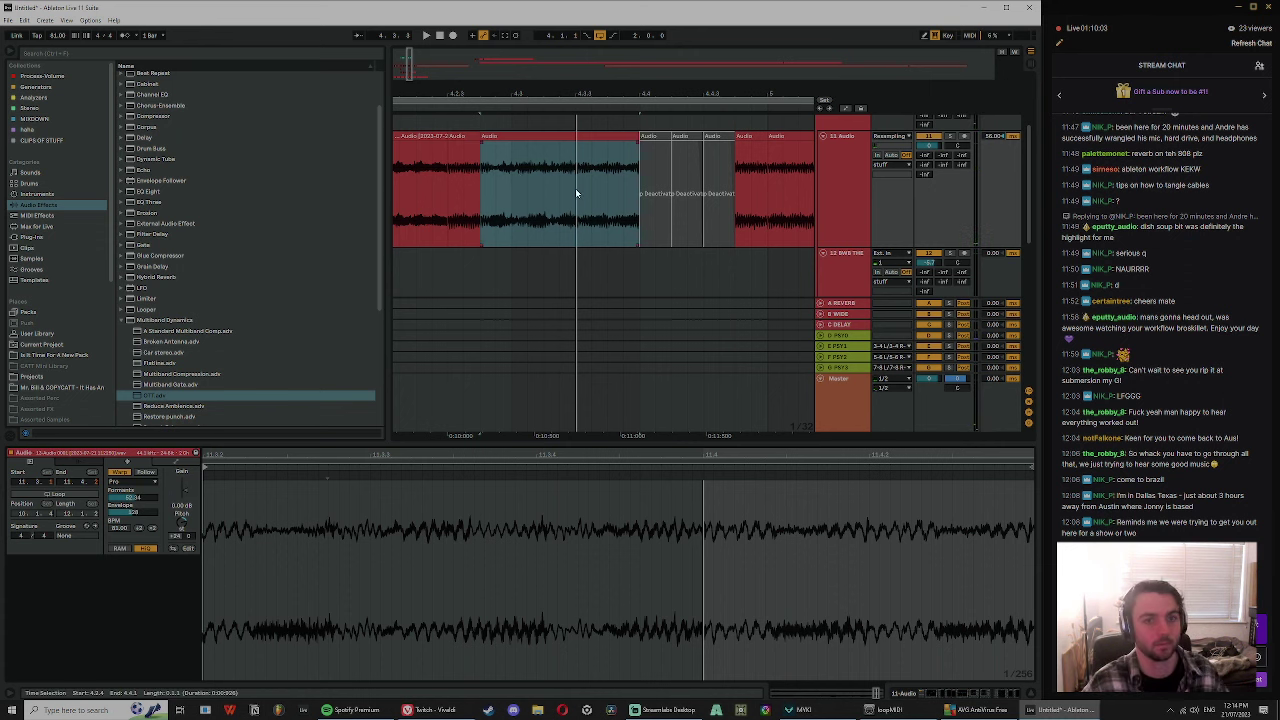
- Split the extended clip at 4.3.3, set the first piece's BPM to 324 and play it back
{"action": "left_click", "coordinate": [571, 153]}
{"action": "key", "text": "ctrl+e"}
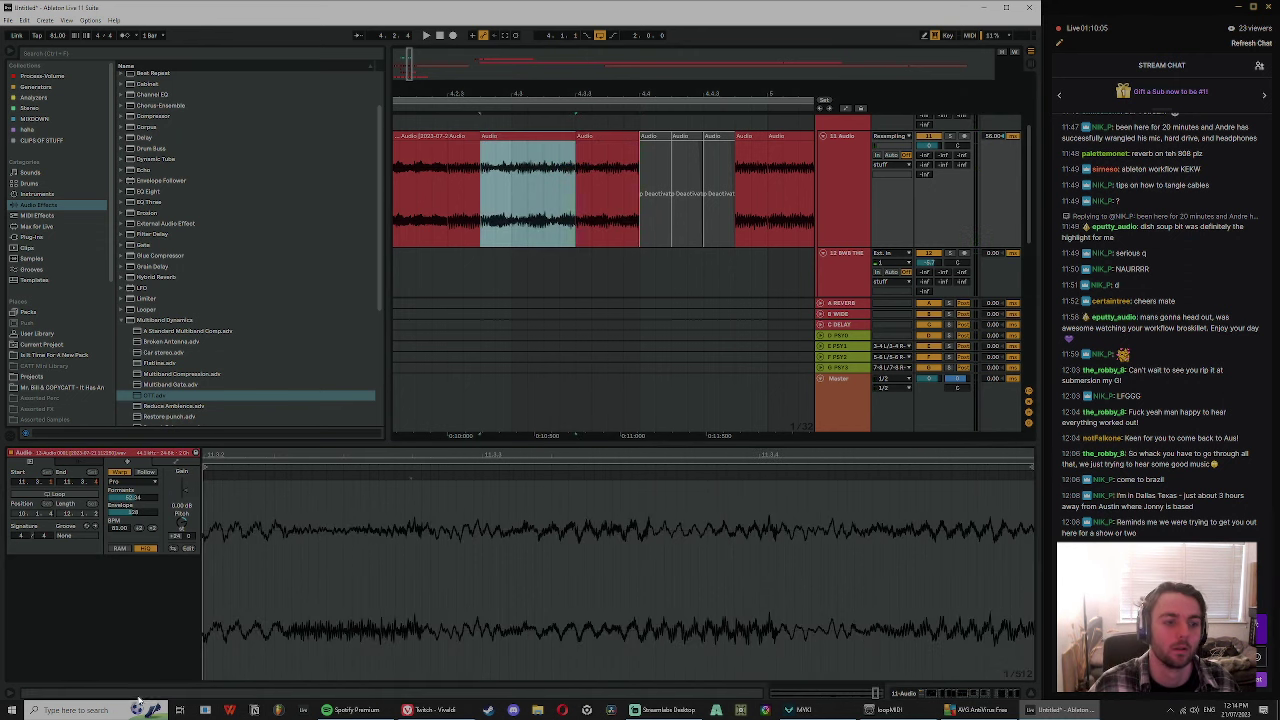
{"action": "key", "text": "space"}
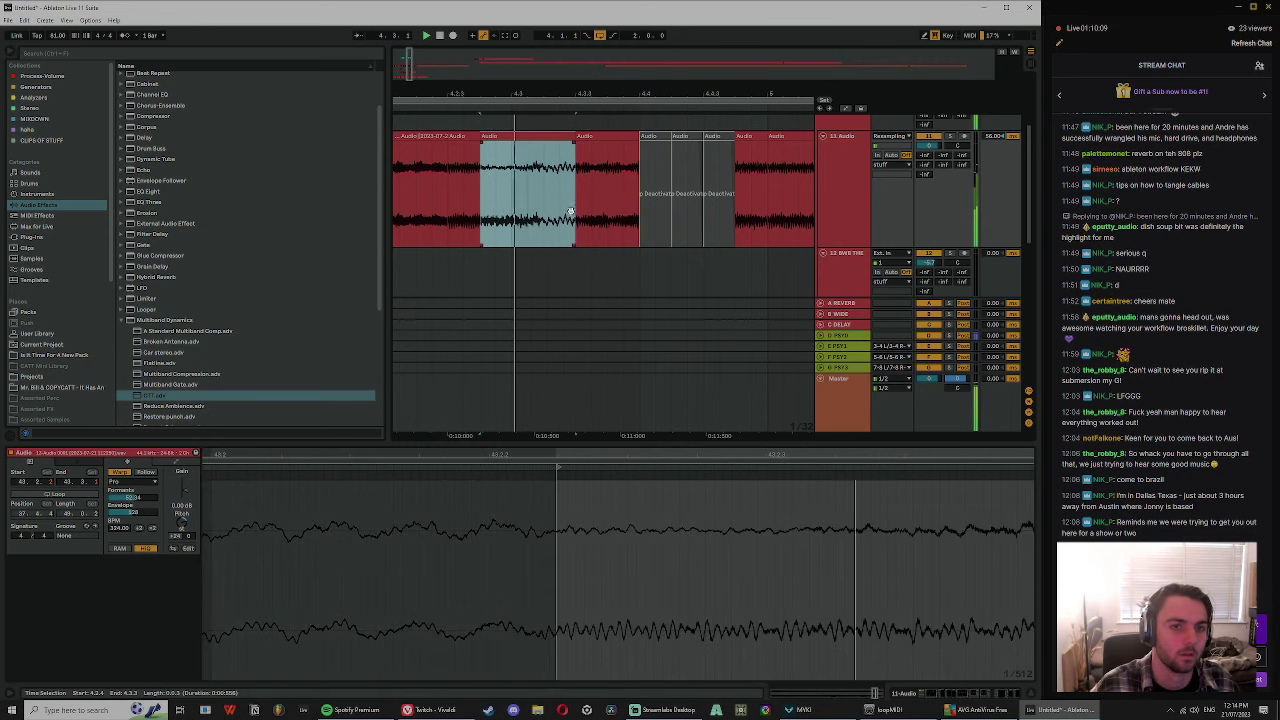
- Add a long fade-in to the slice at 4.2.4, repeat it from 4.3.3 and play the result
{"action": "left_click_drag", "start_coordinate": [482, 147], "coordinate": [541, 155]}
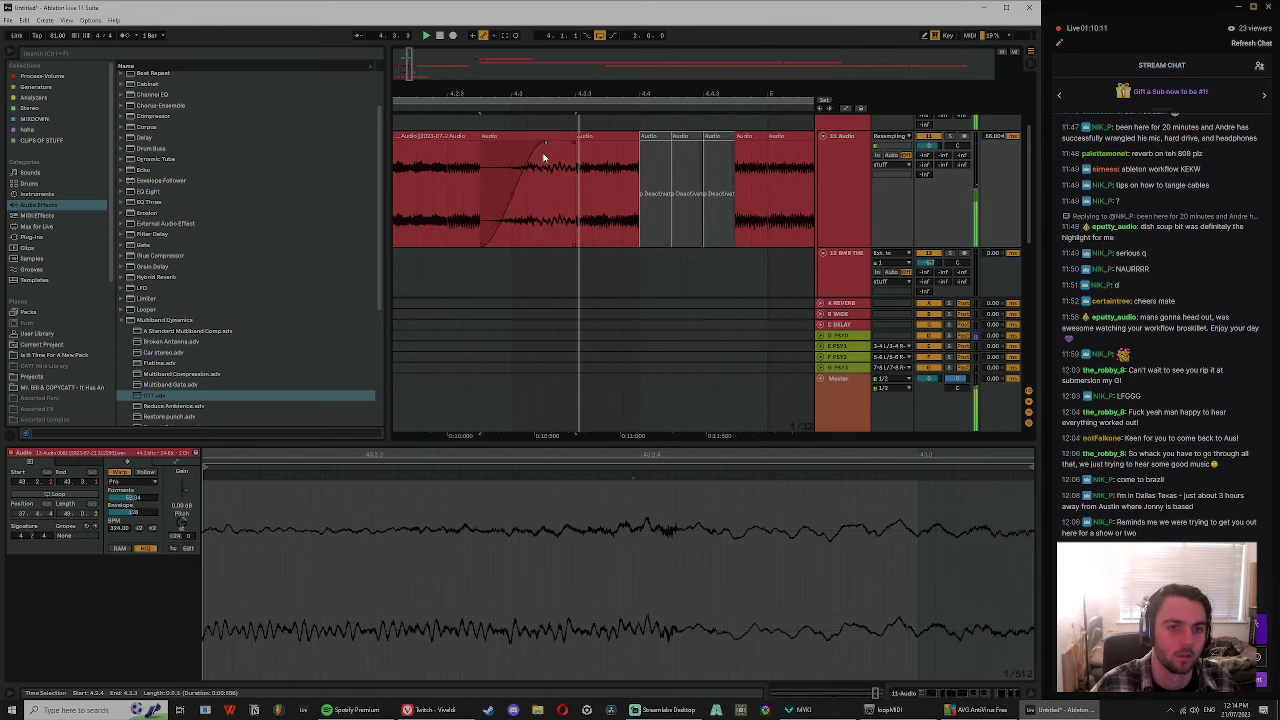
{"action": "left_click", "coordinate": [534, 136]}
{"action": "key", "text": "ctrl+d"}
{"action": "left_click_drag", "start_coordinate": [671, 150], "coordinate": [530, 147]}
{"action": "key", "text": "ctrl+z"}
{"action": "left_click", "coordinate": [540, 137]}
{"action": "key", "text": "space"}
{"action": "scroll", "coordinate": [594, 152], "scroll_direction": "down", "scroll_amount": 3}
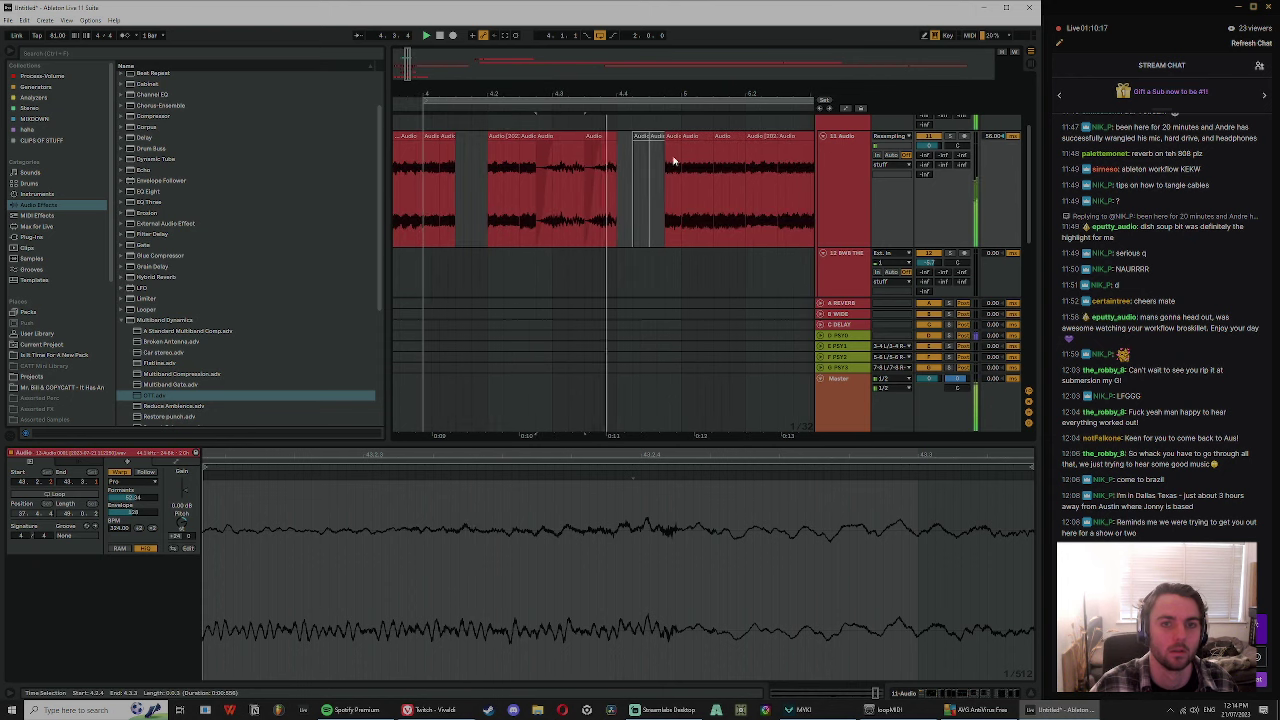
- Audition the slices between 5.2 and 5.4 on 11 Audio to find replacement material for the 4.2.4 clip
{"action": "left_click", "coordinate": [843, 192]}
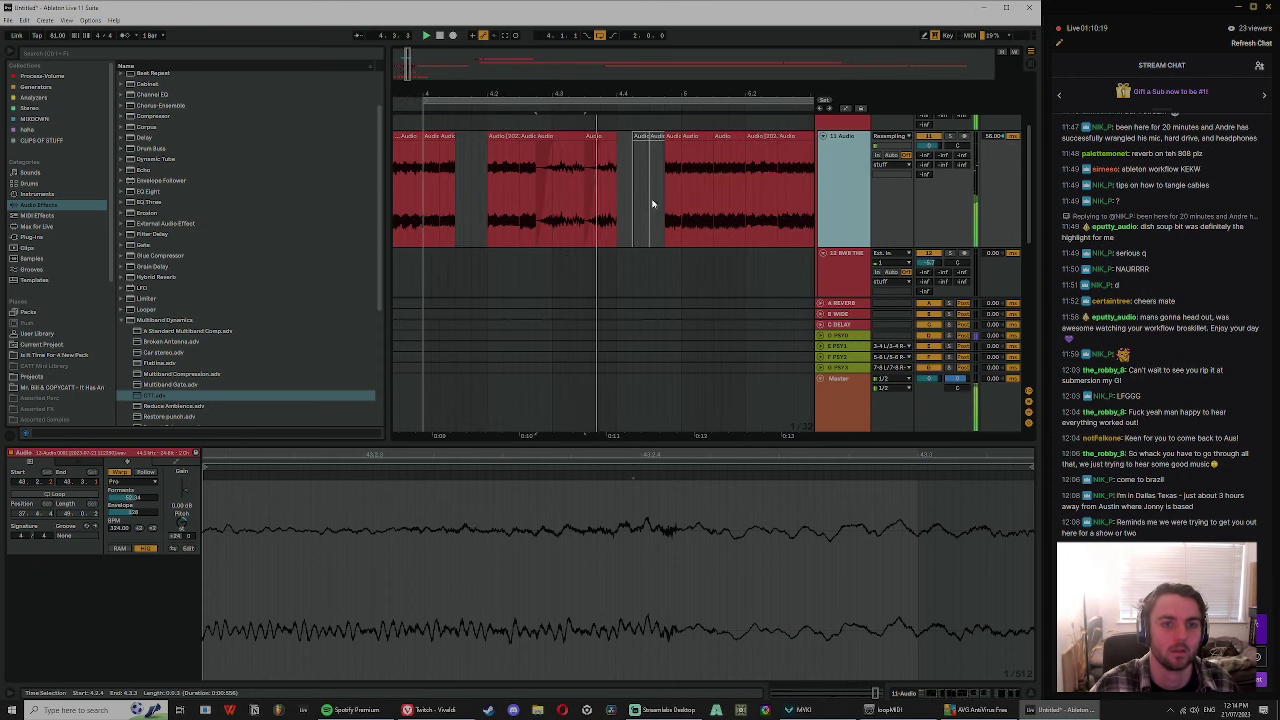
{"action": "scroll", "coordinate": [660, 212], "scroll_direction": "down", "scroll_amount": 2}
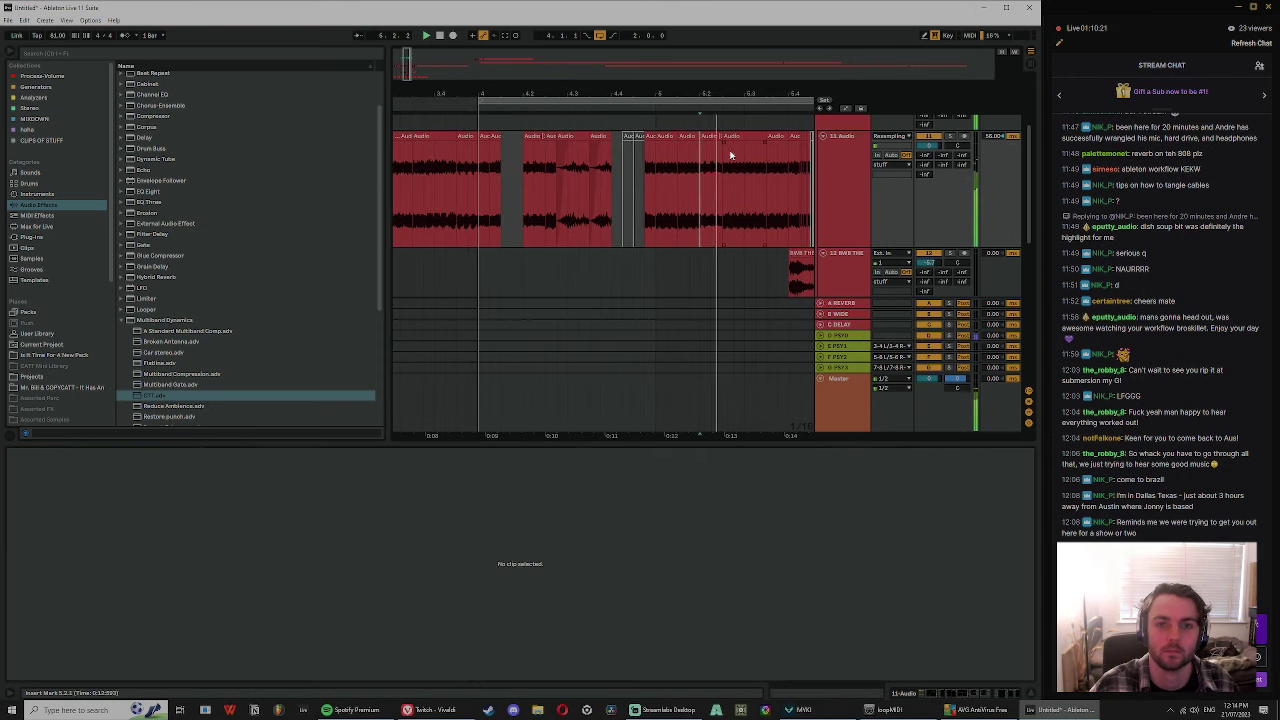
{"action": "left_click", "coordinate": [727, 138]}
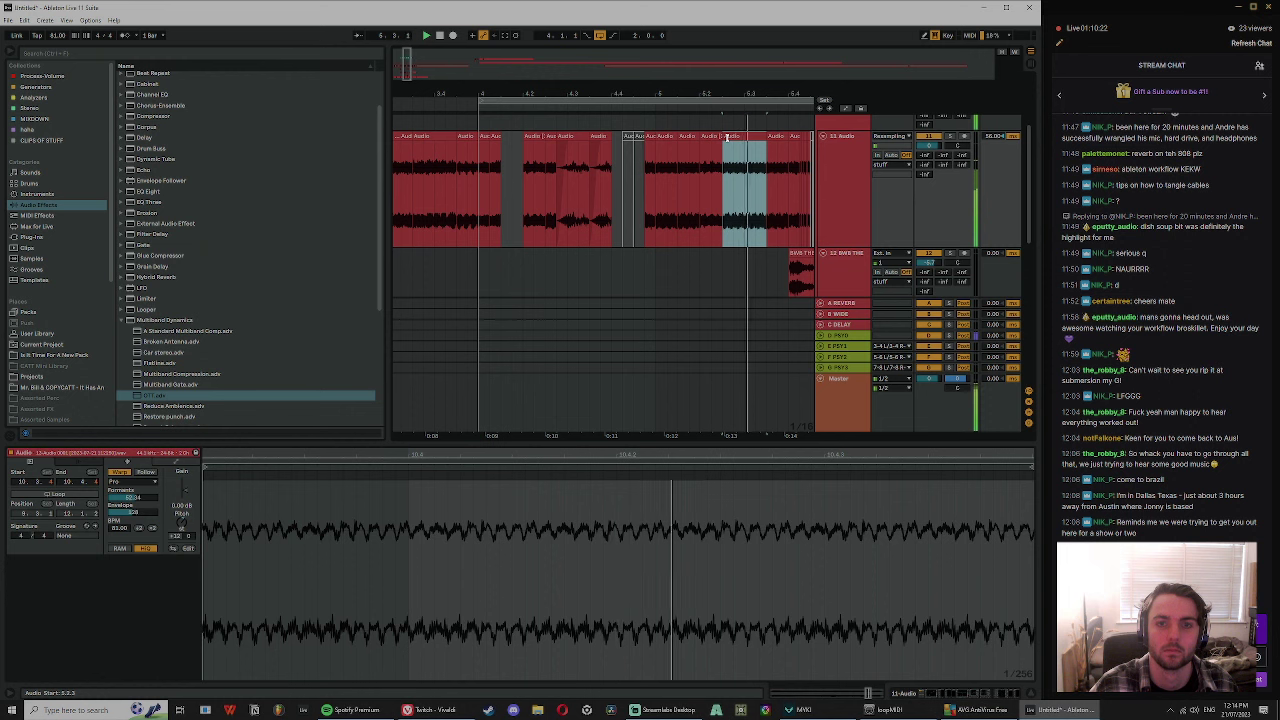
{"action": "left_click", "coordinate": [795, 140]}
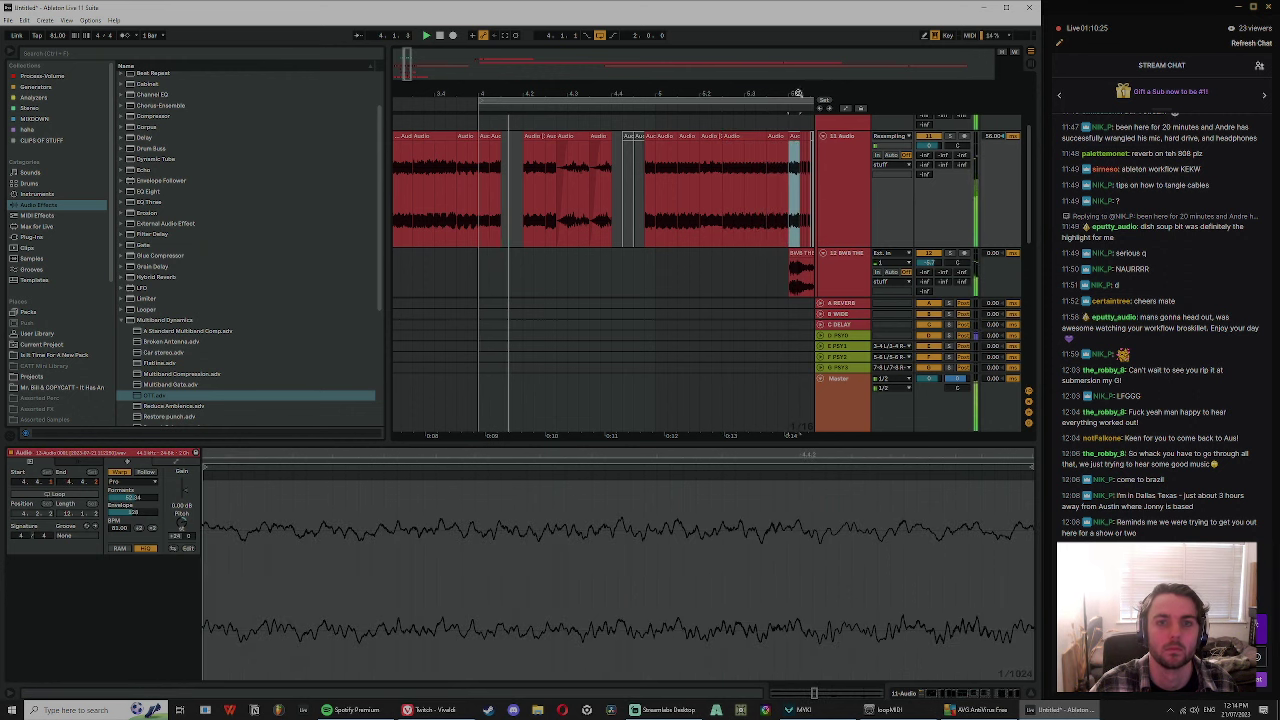
{"action": "left_click_drag", "start_coordinate": [798, 93], "coordinate": [768, 86]}
{"action": "left_click", "coordinate": [784, 255]}
{"action": "left_click", "coordinate": [589, 165]}
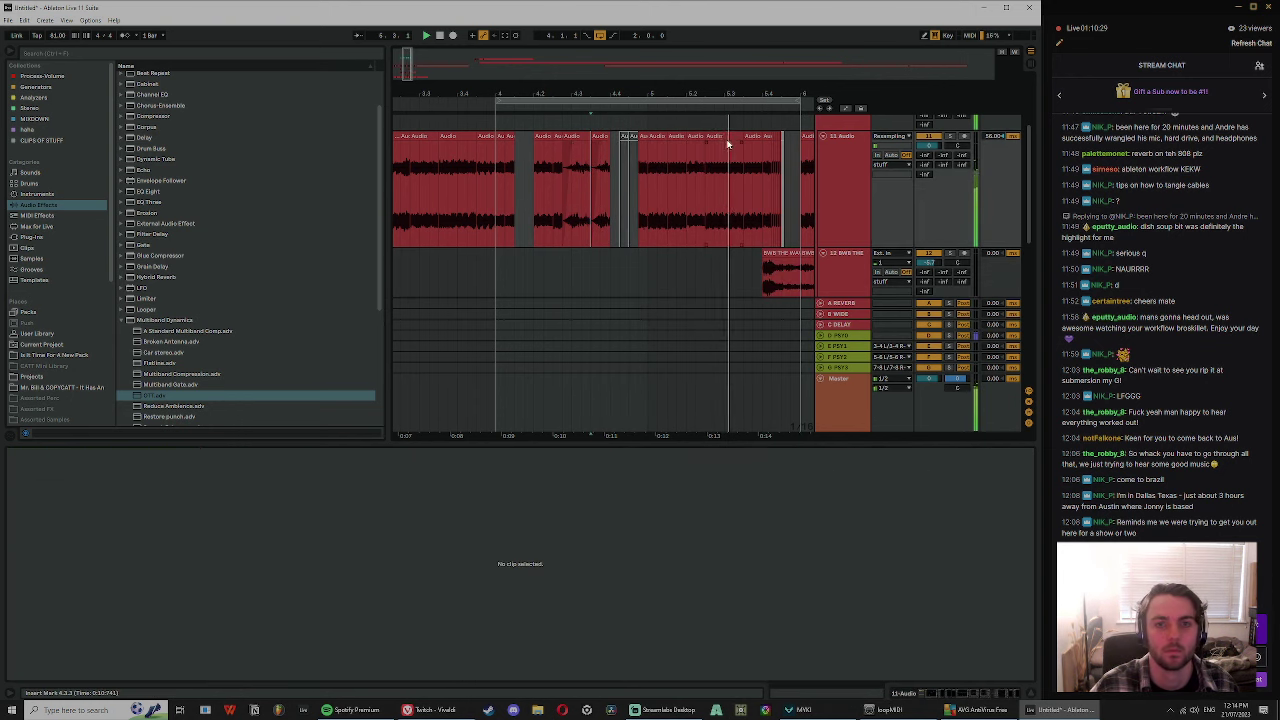
- Copy the sixteenth-note slice at 5.4.1 on 11 Audio to 4.2.4 and play it back
{"action": "left_click", "coordinate": [758, 136]}
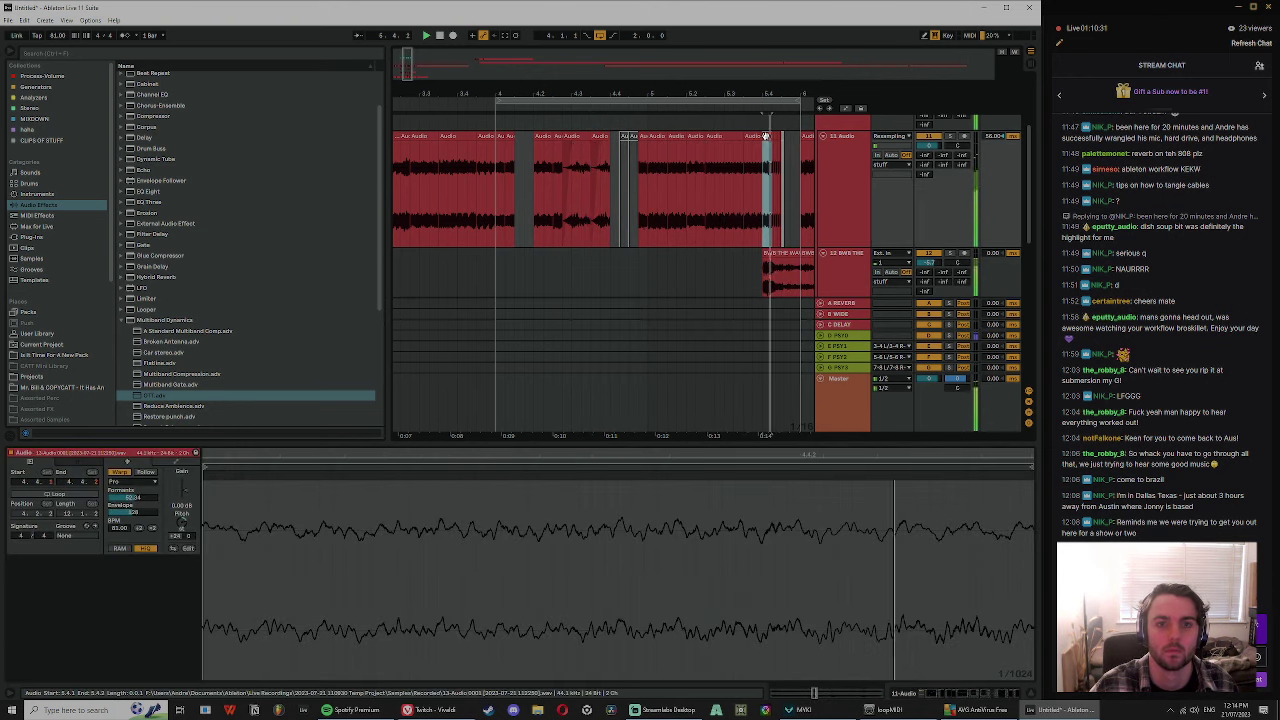
{"action": "left_click", "coordinate": [691, 164]}
{"action": "left_click", "coordinate": [706, 140]}
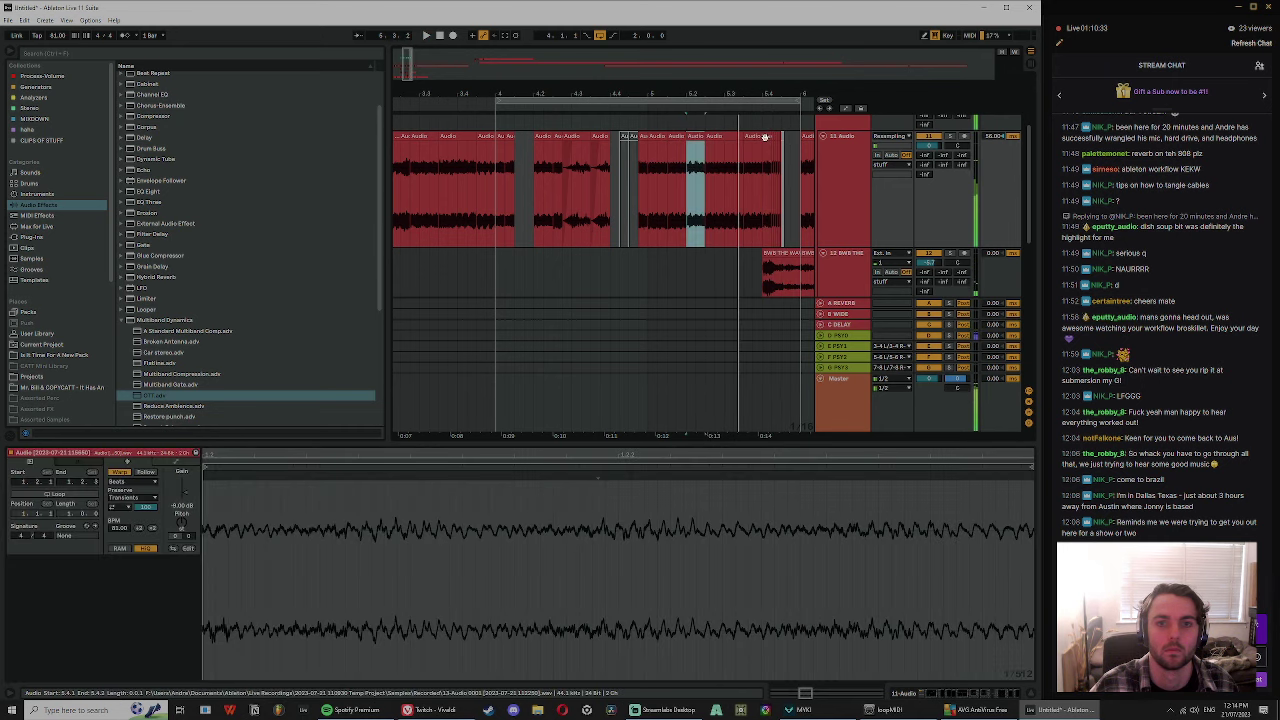
{"action": "left_click", "coordinate": [573, 181]}
{"action": "scroll", "coordinate": [573, 148], "scroll_direction": "up", "scroll_amount": 3, "text": "ctrl"}
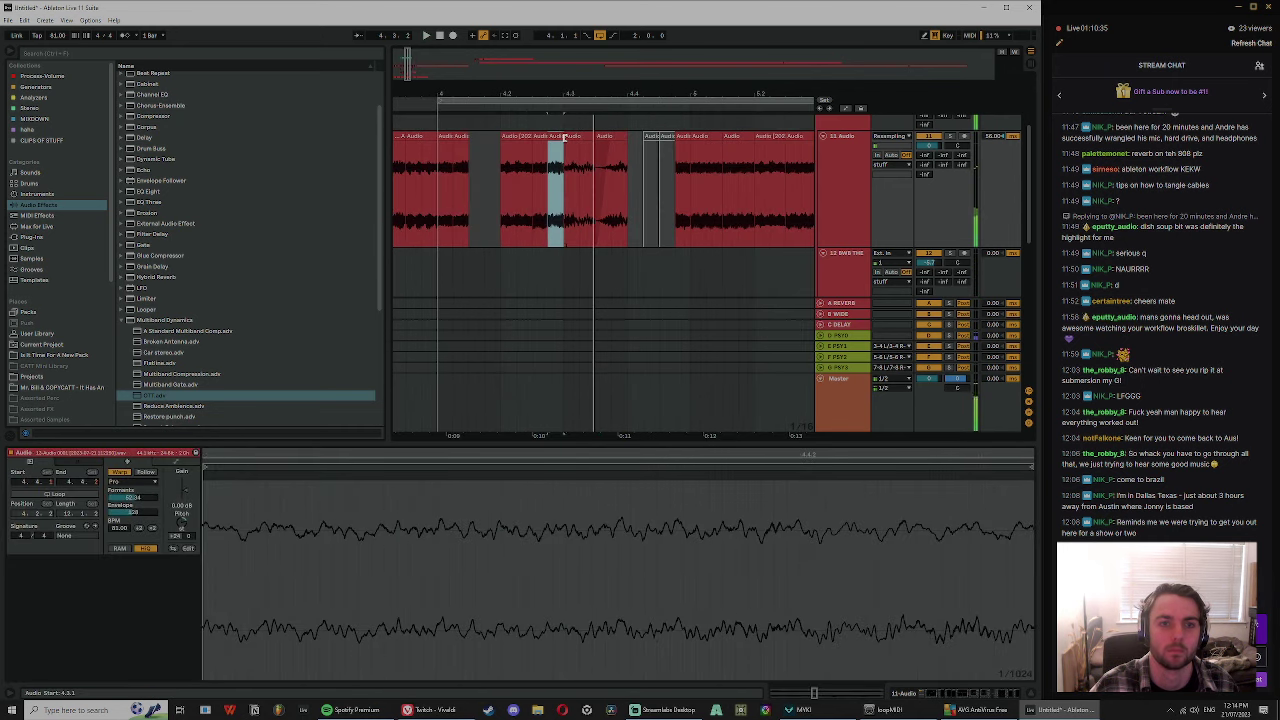
{"action": "key", "text": "space"}
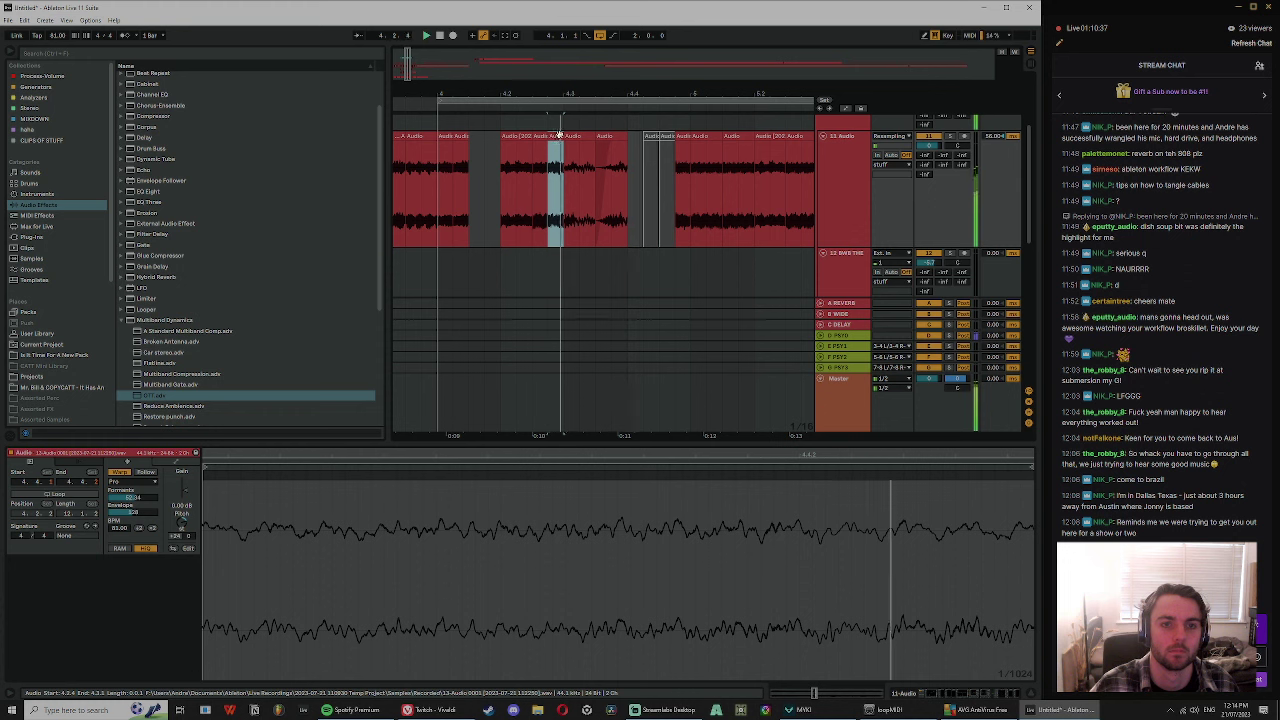
- Extend the slice at 4.2.4 to 4.3.3 and replace the clip from 4.3.3 to 4.4.1 with the same audio
{"action": "left_click_drag", "start_coordinate": [560, 133], "coordinate": [597, 140]}
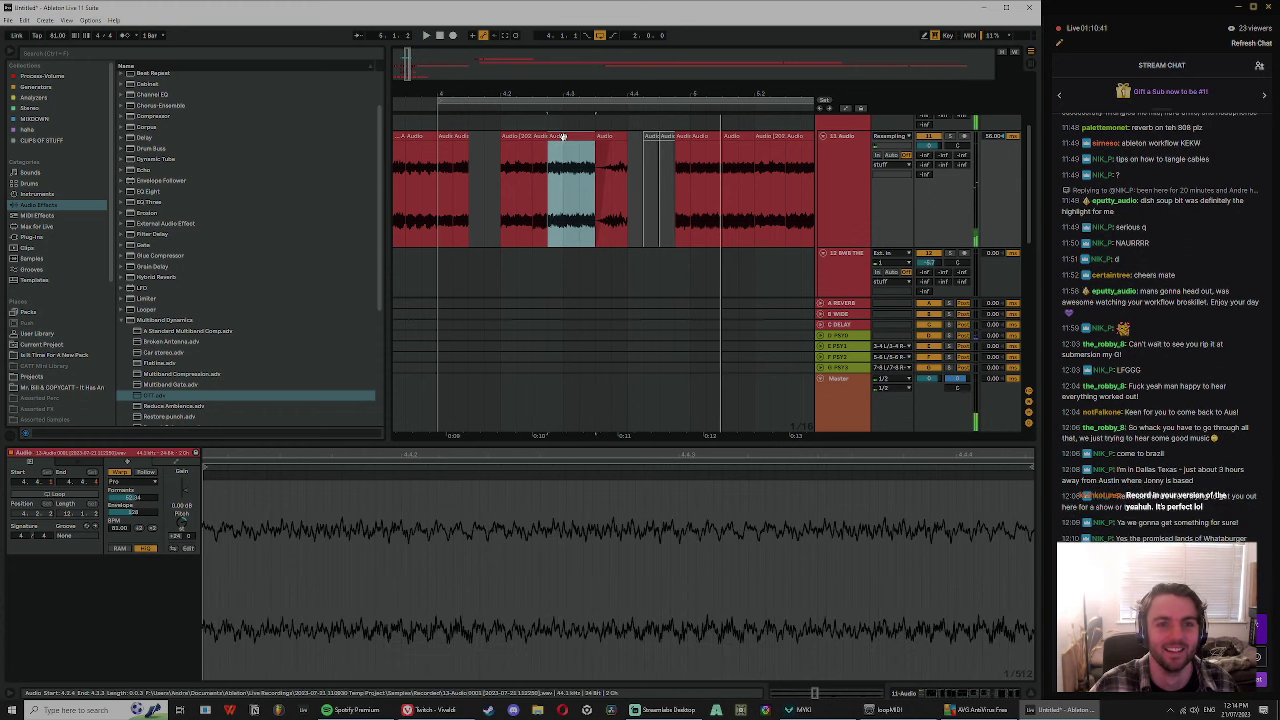
{"action": "left_click", "coordinate": [612, 145]}
{"action": "left_click", "coordinate": [836, 187]}
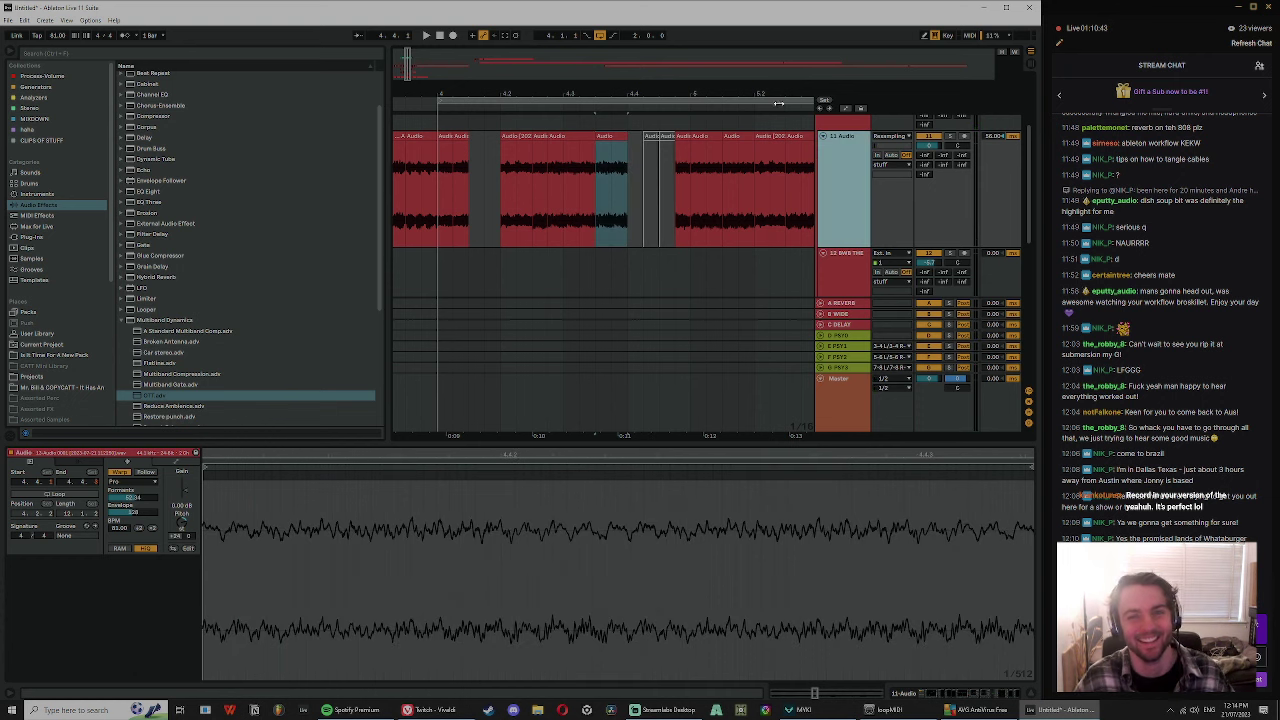
- Select track 12 Audio, check the stream mixer in Streamlabs Desktop and return to Ableton Live
{"action": "key", "text": "minus"}
{"action": "key", "text": "minus"}
{"action": "left_click", "coordinate": [853, 248]}
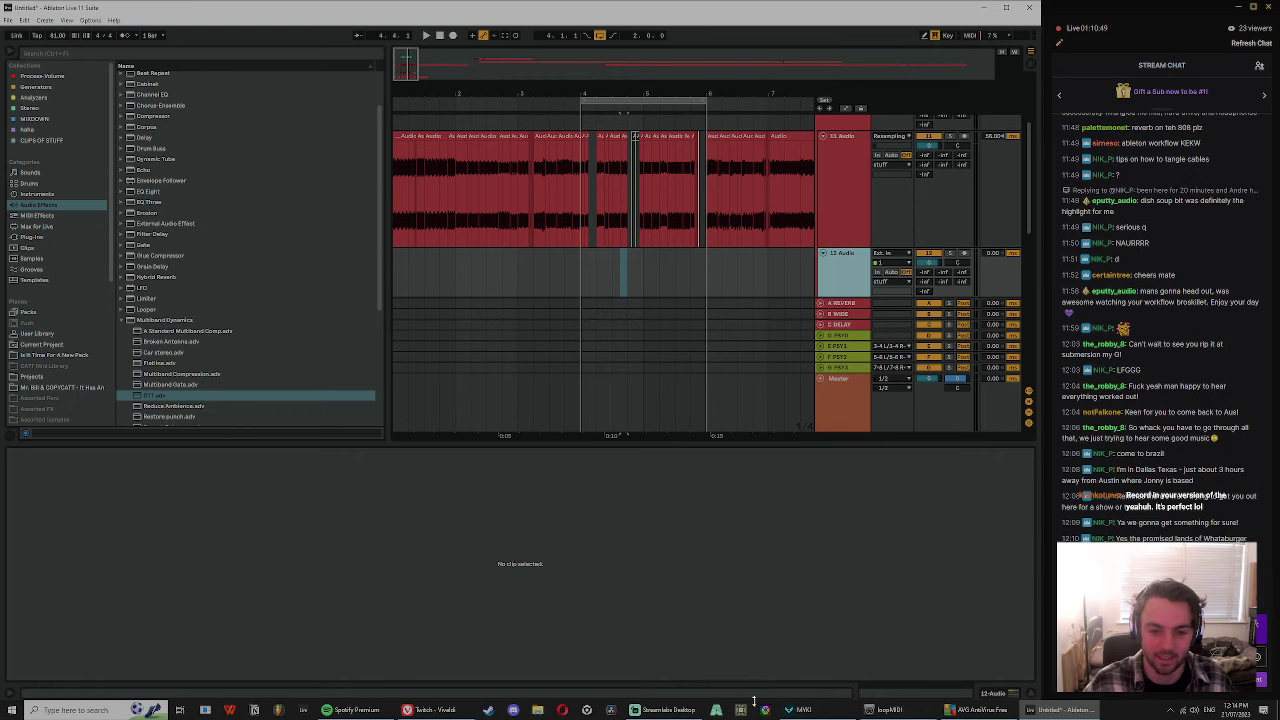
{"action": "left_click", "coordinate": [664, 710]}
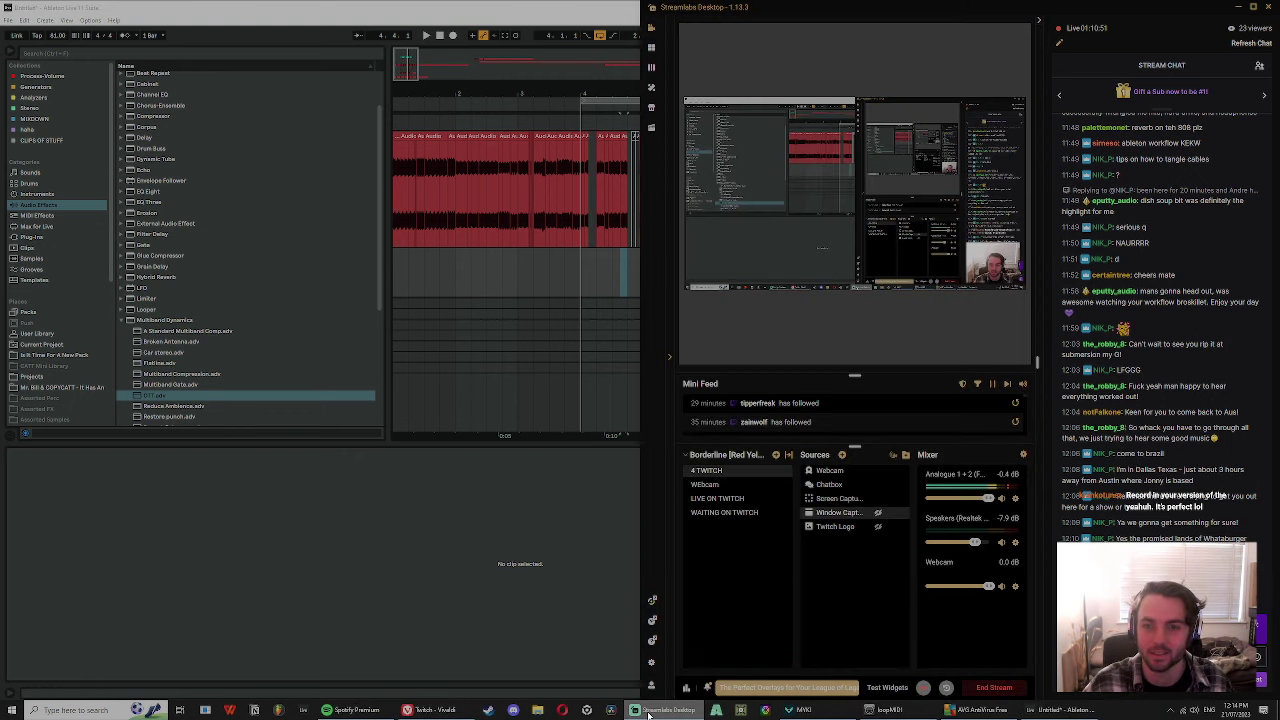
{"action": "left_click", "coordinate": [549, 516]}
- Set the input channel of 12 Audio to 1, arm the track for recording and solo it
{"action": "left_click", "coordinate": [895, 263]}
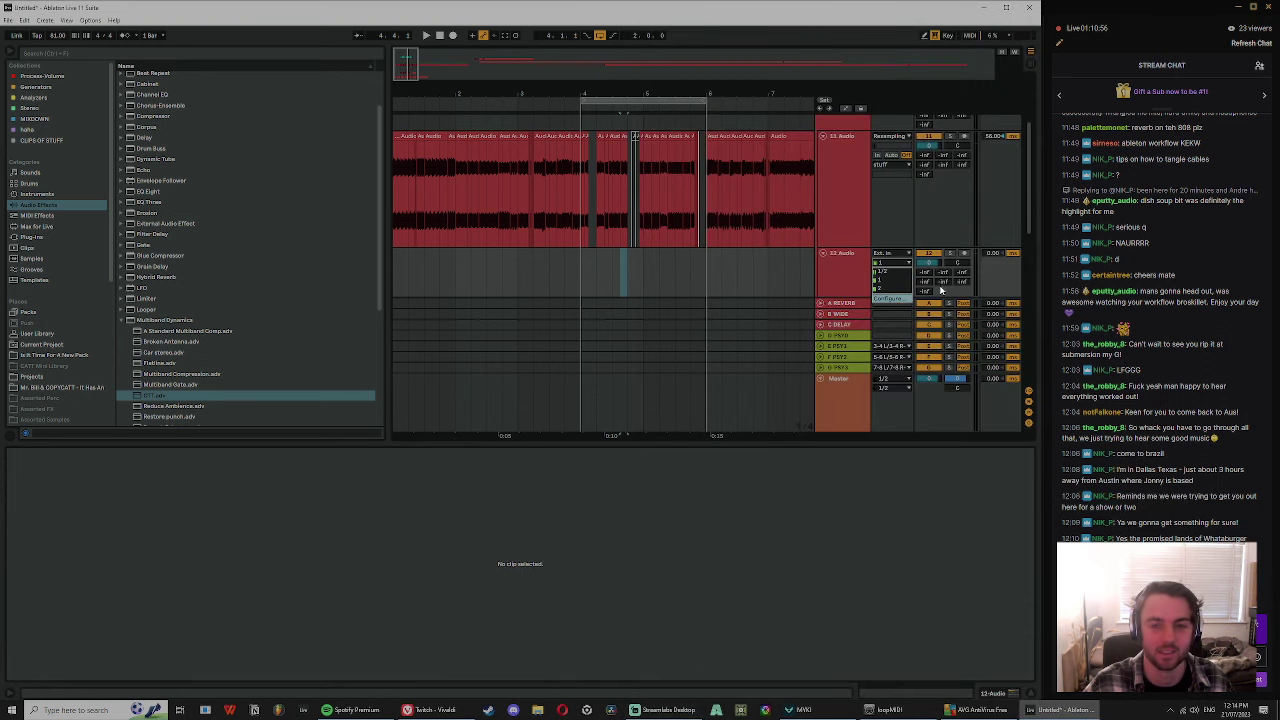
{"action": "left_click", "coordinate": [888, 281]}
{"action": "left_click", "coordinate": [963, 245]}
{"action": "left_click", "coordinate": [966, 254]}
{"action": "left_click_drag", "start_coordinate": [636, 95], "coordinate": [552, 91]}
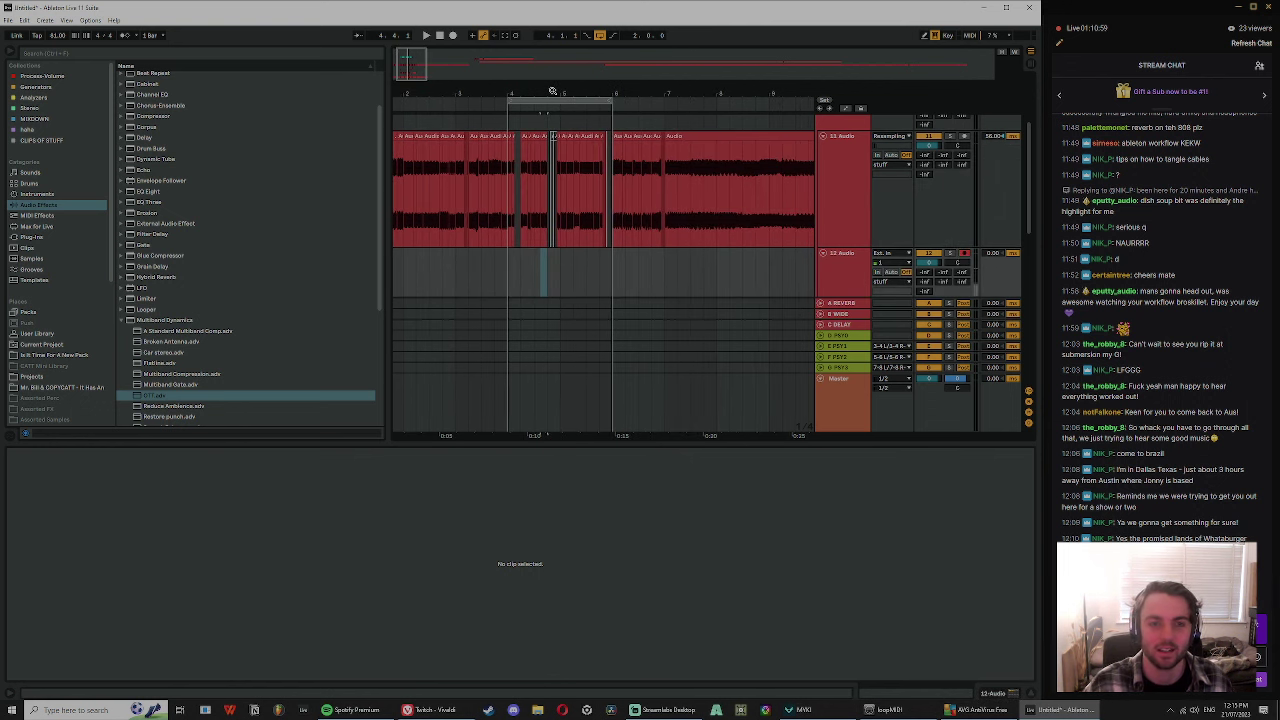
{"action": "left_click", "coordinate": [947, 241]}
{"action": "left_click", "coordinate": [949, 253]}
- Place the insert marker at 21.1.1 on 12 Audio, test its input with monitoring set to In and set monitoring back to Off
{"action": "left_click_drag", "start_coordinate": [679, 93], "coordinate": [555, 92]}
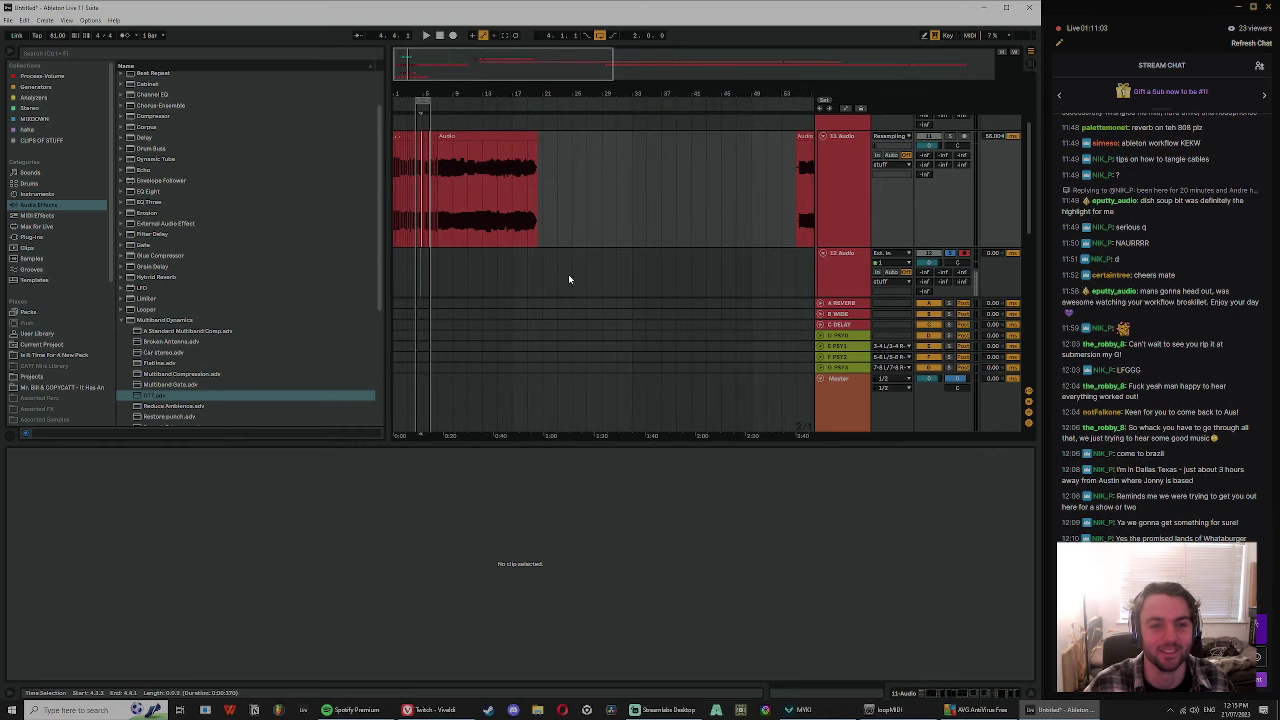
{"action": "left_click", "coordinate": [542, 275]}
{"action": "left_click", "coordinate": [877, 272]}
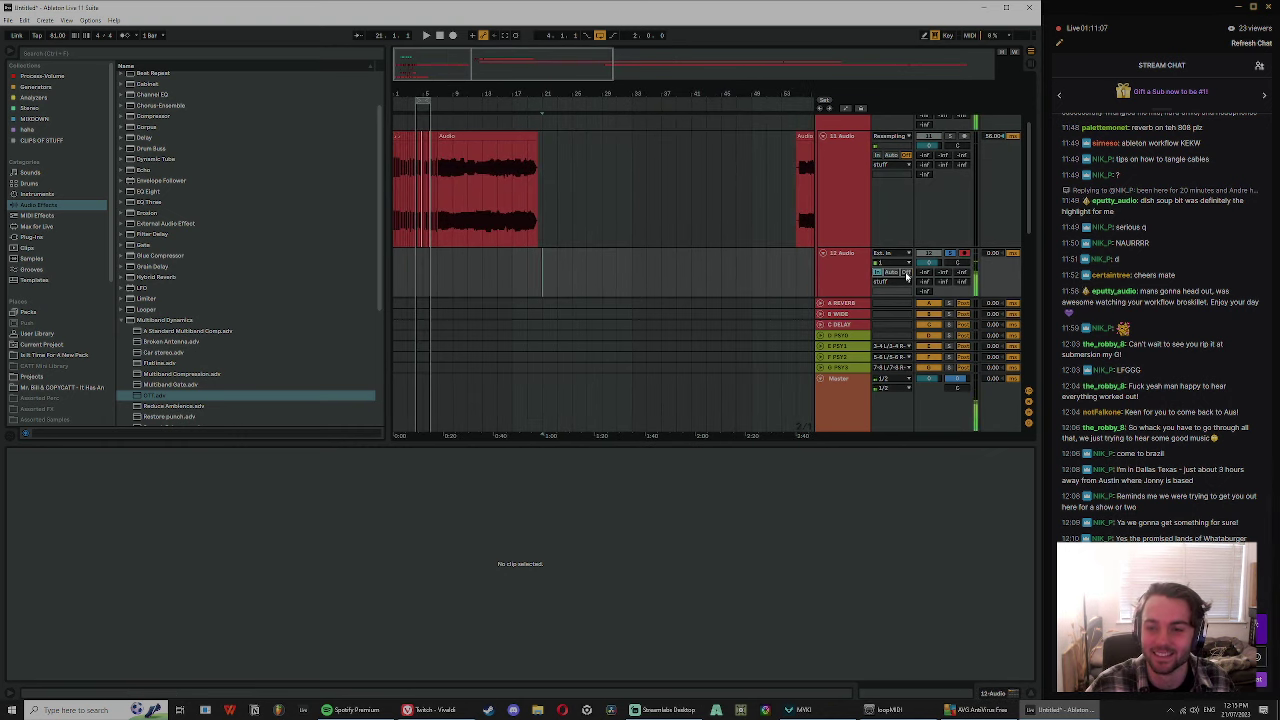
{"action": "left_click", "coordinate": [906, 274]}
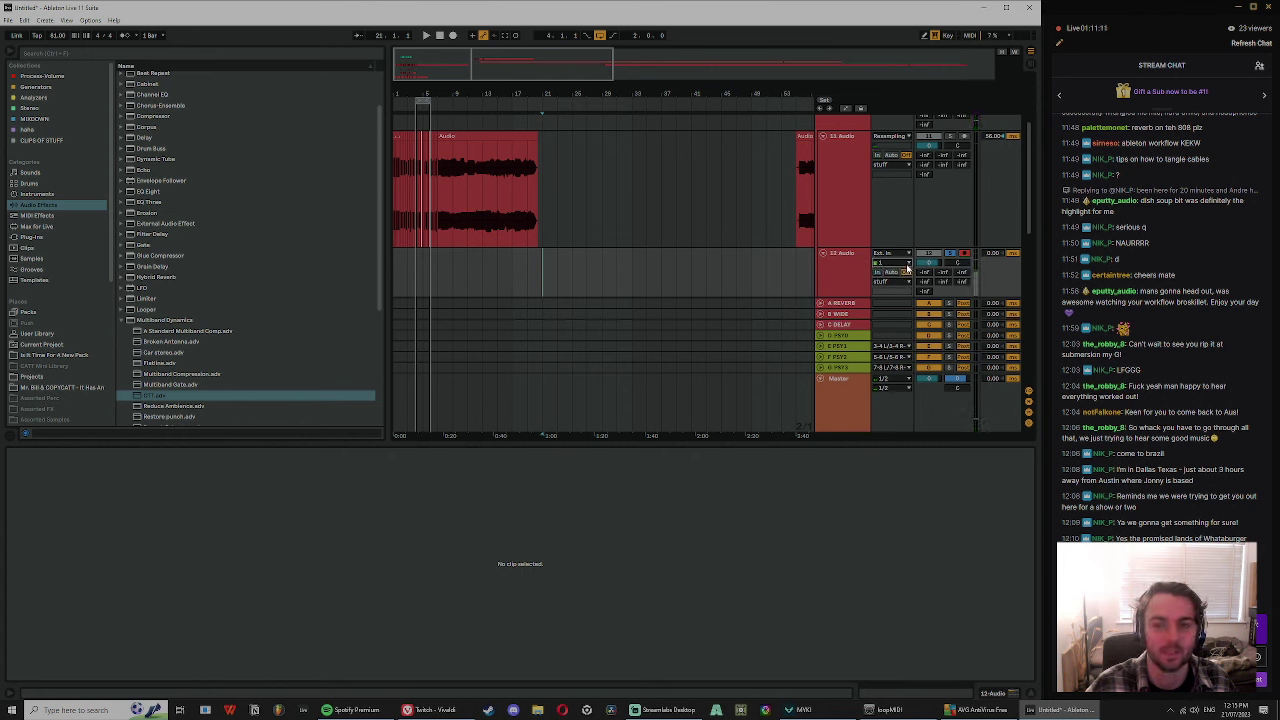
- Change the input device in the FL Studio ASIO hardware setup from the audio preferences and close both windows
{"action": "key", "text": "ctrl+comma"}
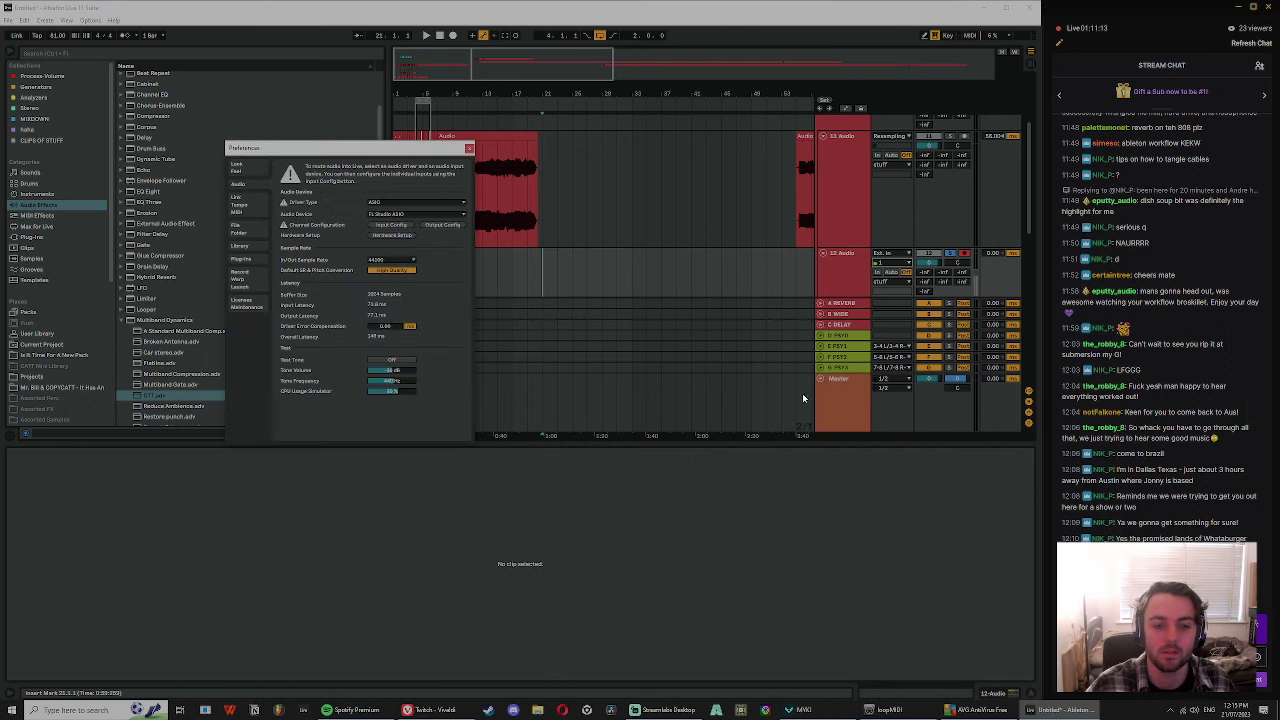
{"action": "left_click", "coordinate": [397, 234]}
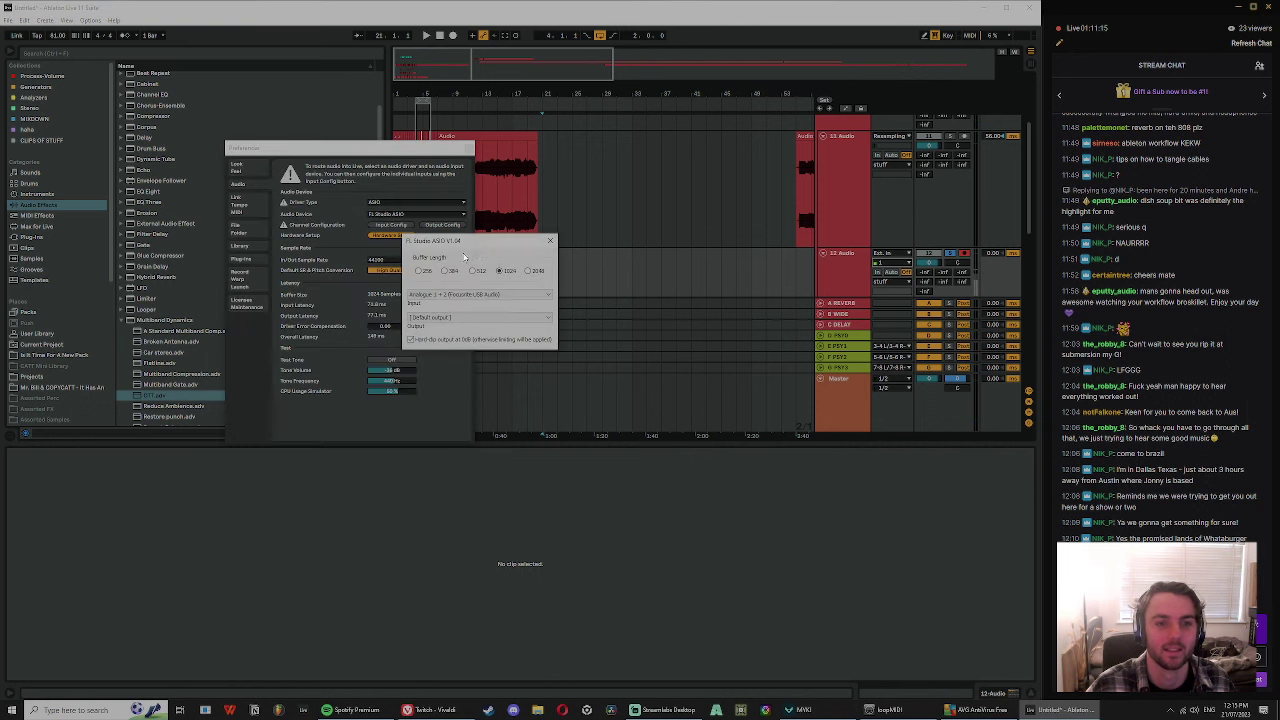
{"action": "left_click", "coordinate": [469, 296]}
{"action": "left_click", "coordinate": [470, 304]}
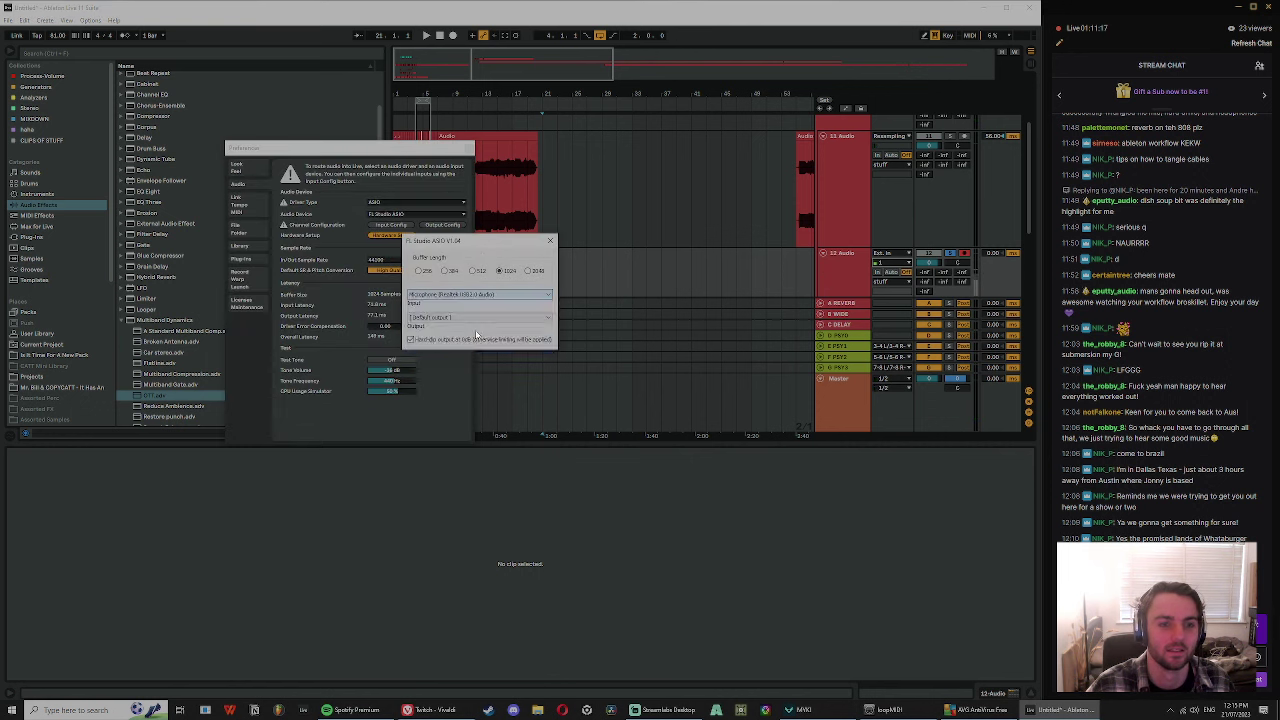
{"action": "left_click", "coordinate": [476, 297]}
{"action": "left_click", "coordinate": [478, 338]}
{"action": "left_click", "coordinate": [550, 241]}
{"action": "left_click", "coordinate": [469, 148]}
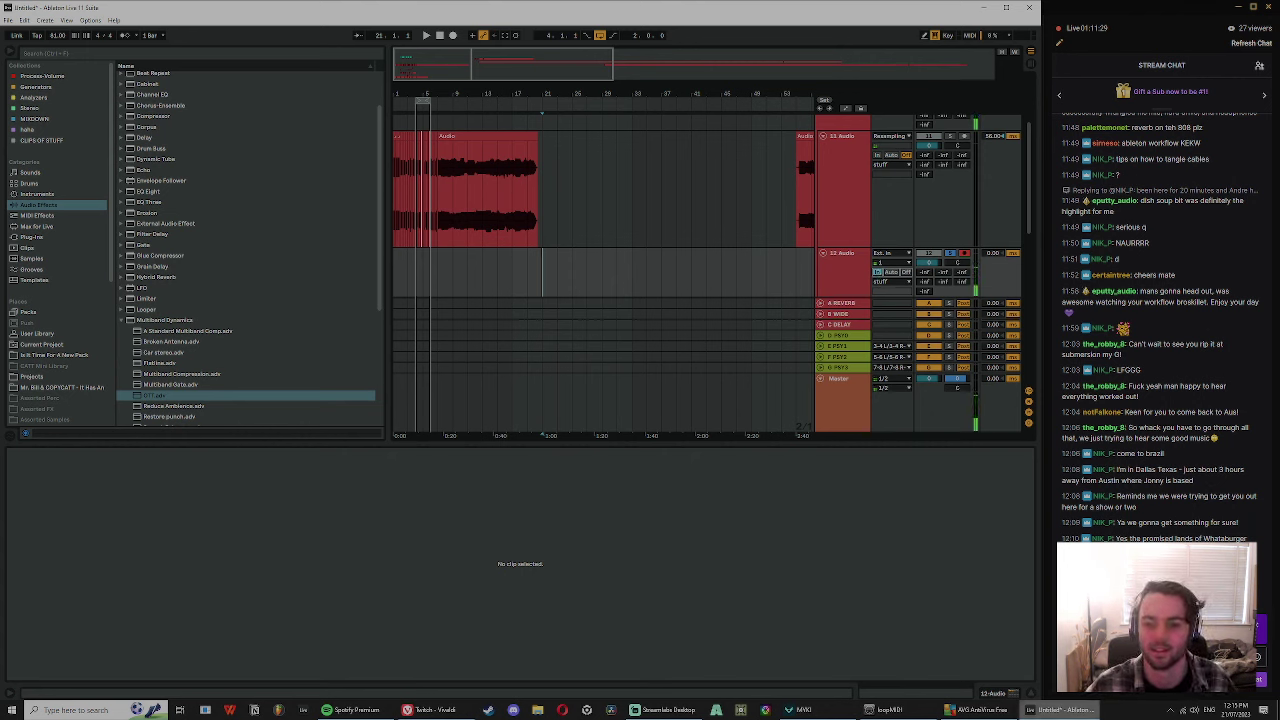
- Check the input channel and input source options of 12 Audio
{"action": "left_click", "coordinate": [898, 264]}
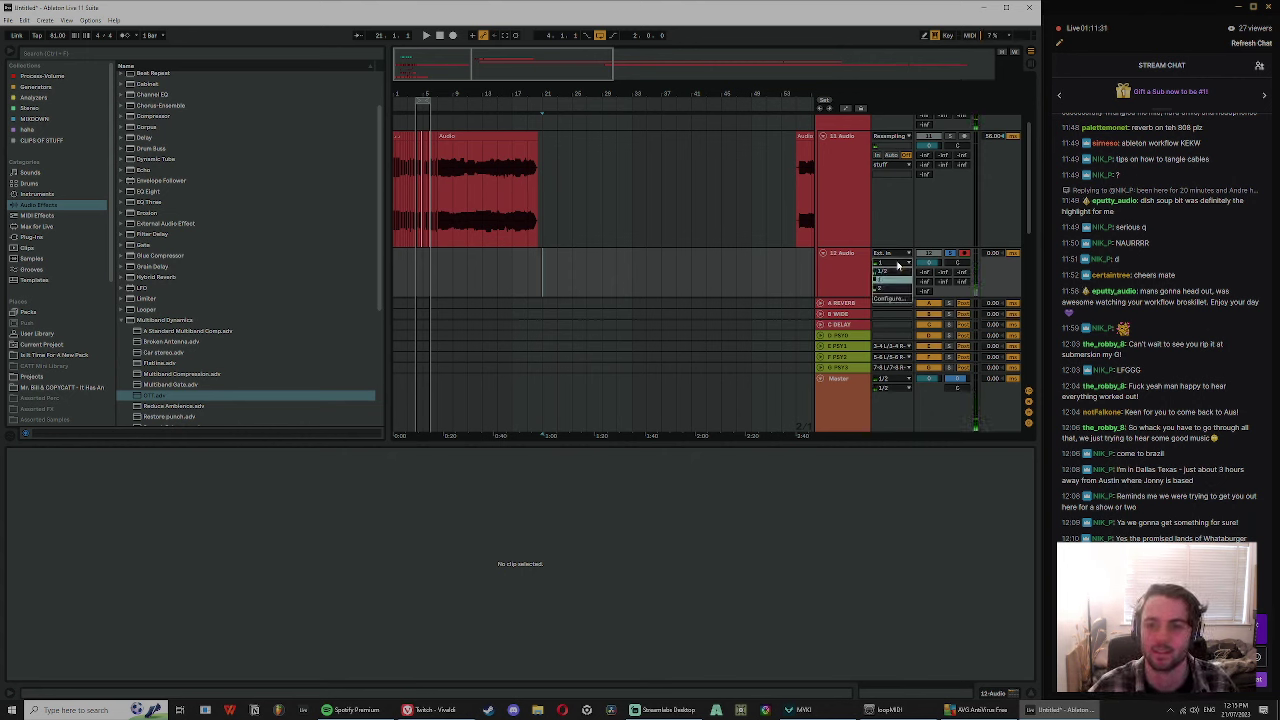
{"action": "left_click", "coordinate": [861, 269]}
{"action": "left_click", "coordinate": [899, 254]}
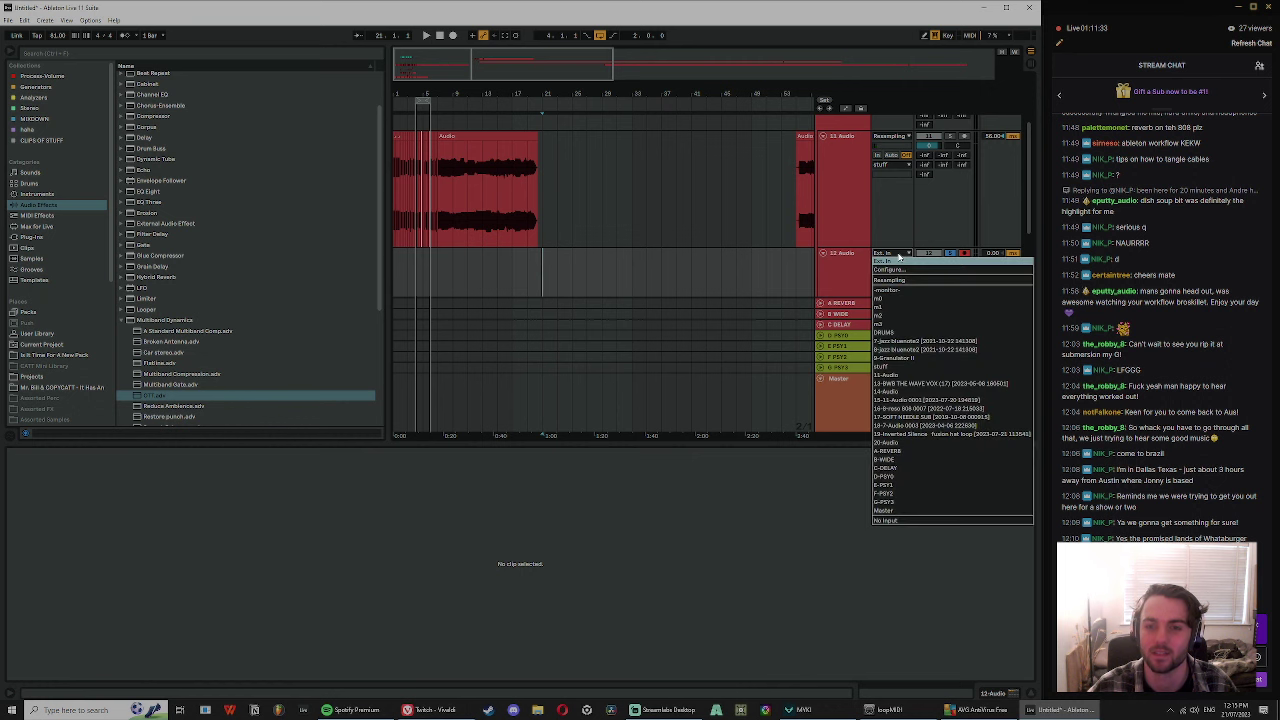
{"action": "left_click", "coordinate": [838, 269]}
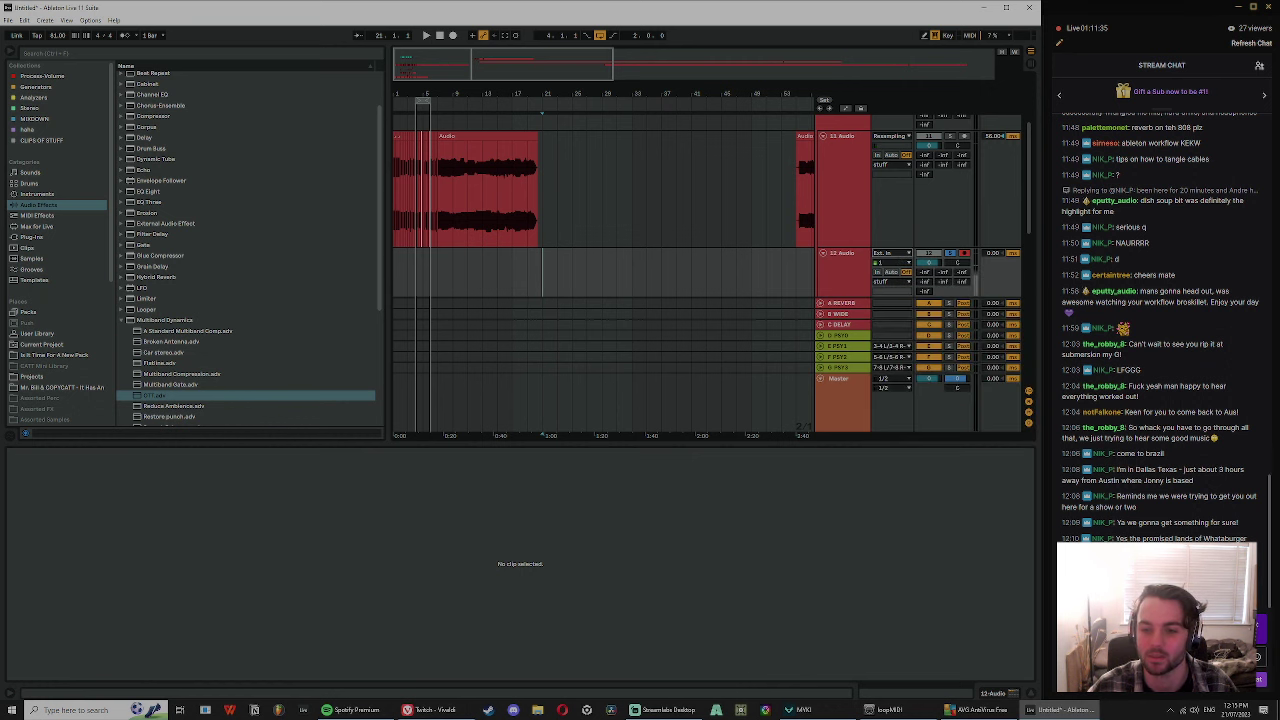
- Switch to Streamlabs Desktop and open the advanced audio settings of the Analogue 1 + 2 source
{"action": "left_click", "coordinate": [671, 710]}
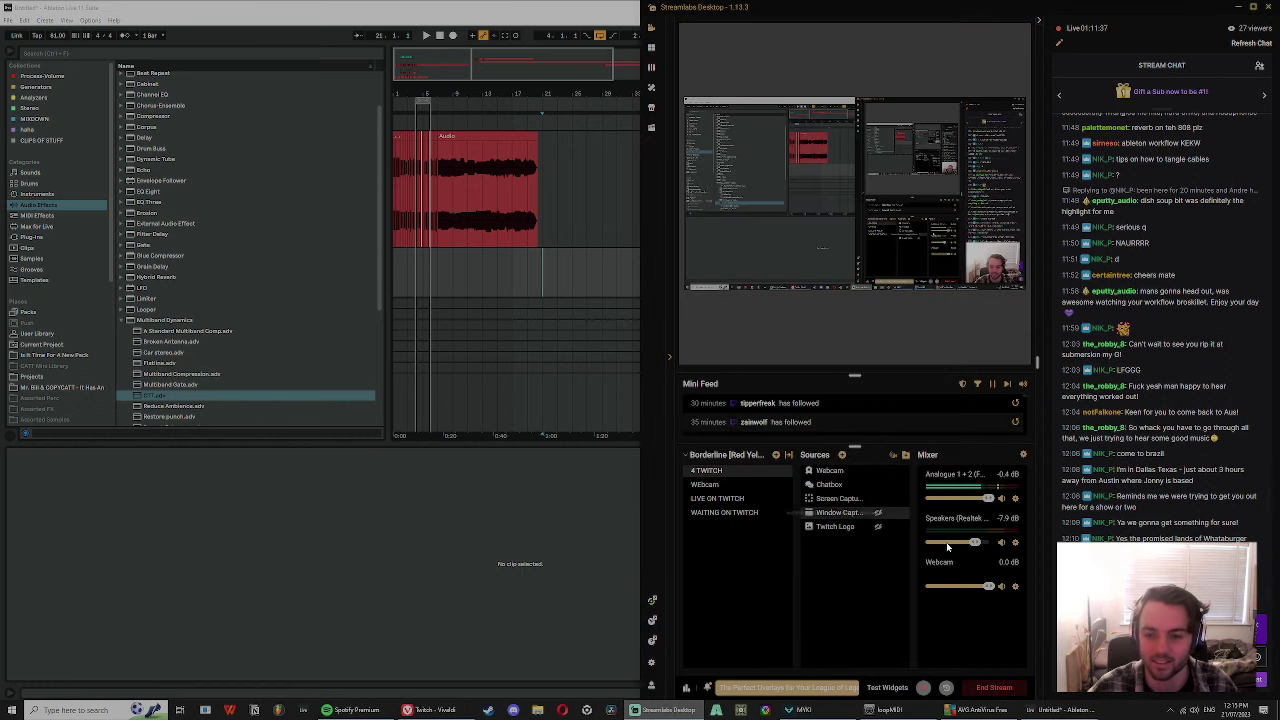
{"action": "left_click", "coordinate": [1015, 498]}
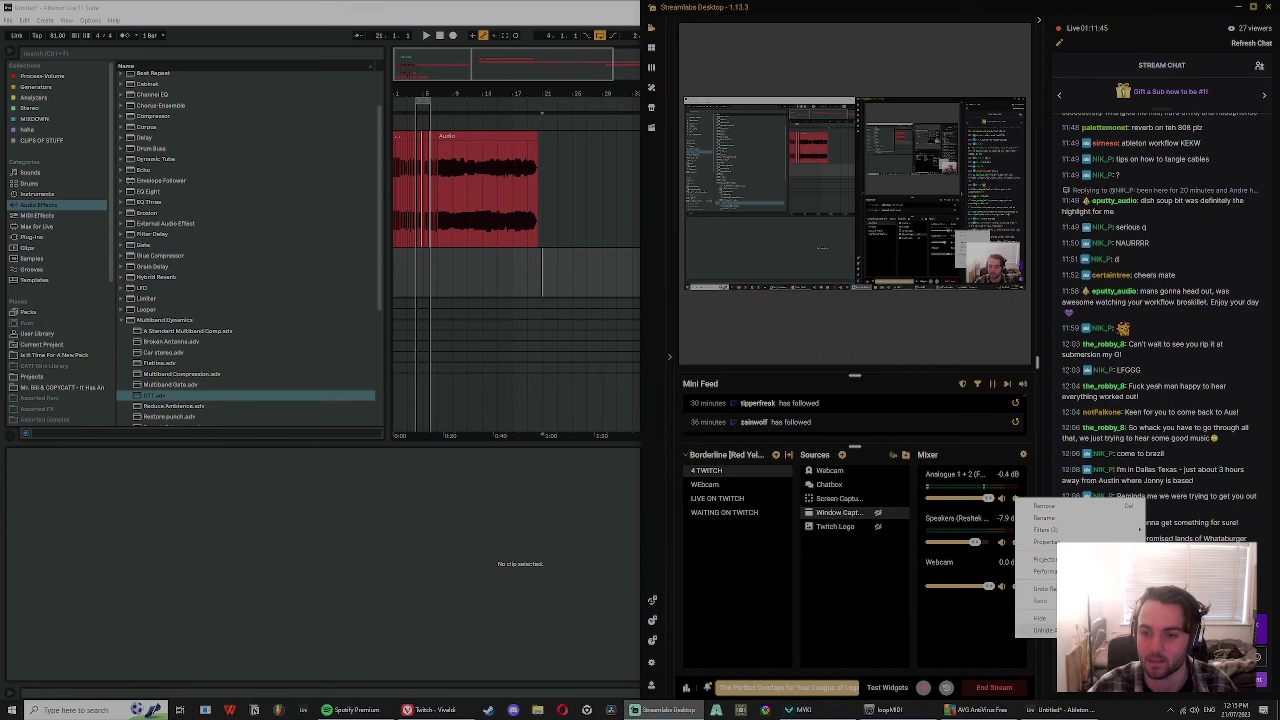
{"action": "left_click", "coordinate": [1020, 631]}
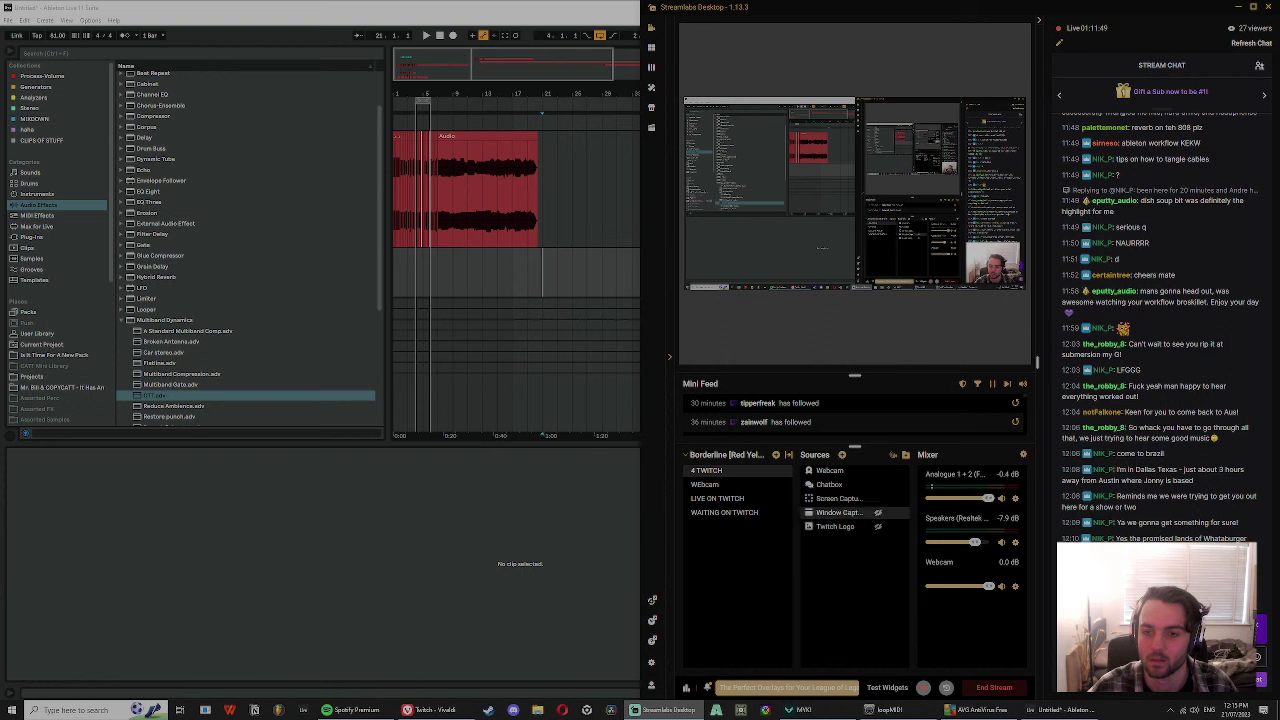
{"action": "left_click", "coordinate": [1015, 499]}
{"action": "left_click", "coordinate": [1090, 517]}
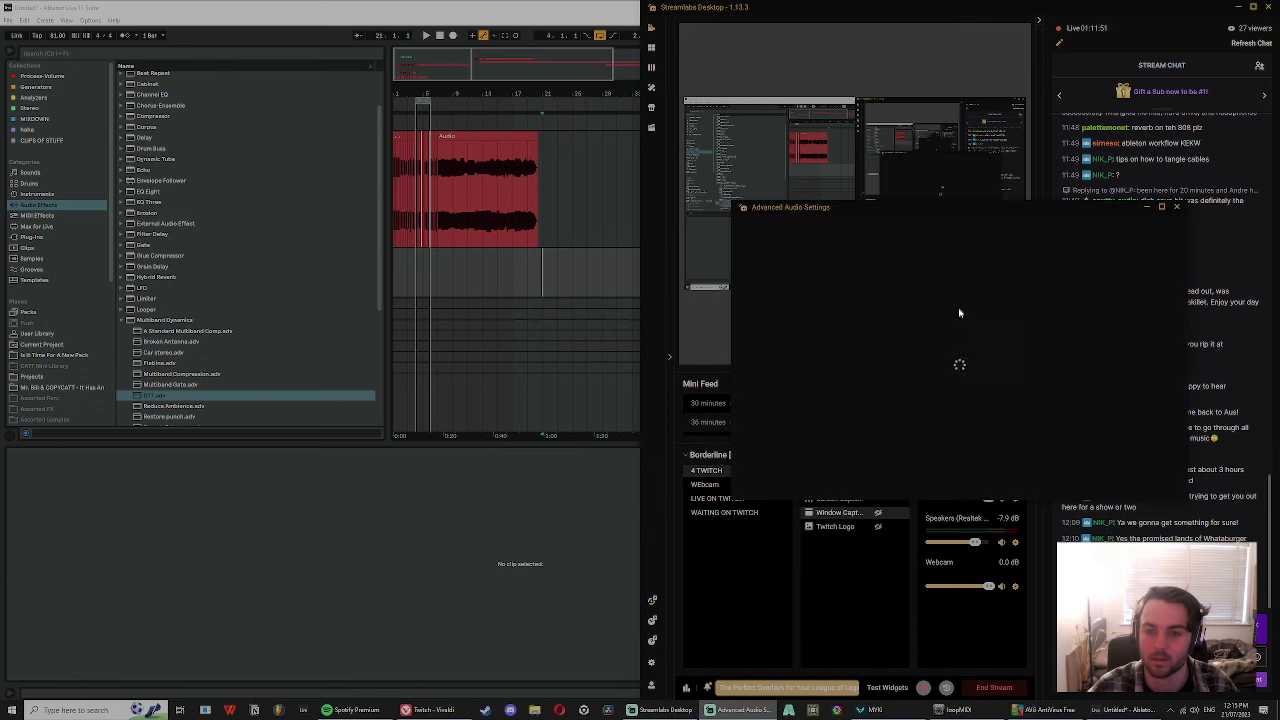
- Set the Analogue 1 + 2 source's device to Microphone (Logitech StreamCam), close the settings and return to Ableton Live
{"action": "left_click", "coordinate": [957, 297]}
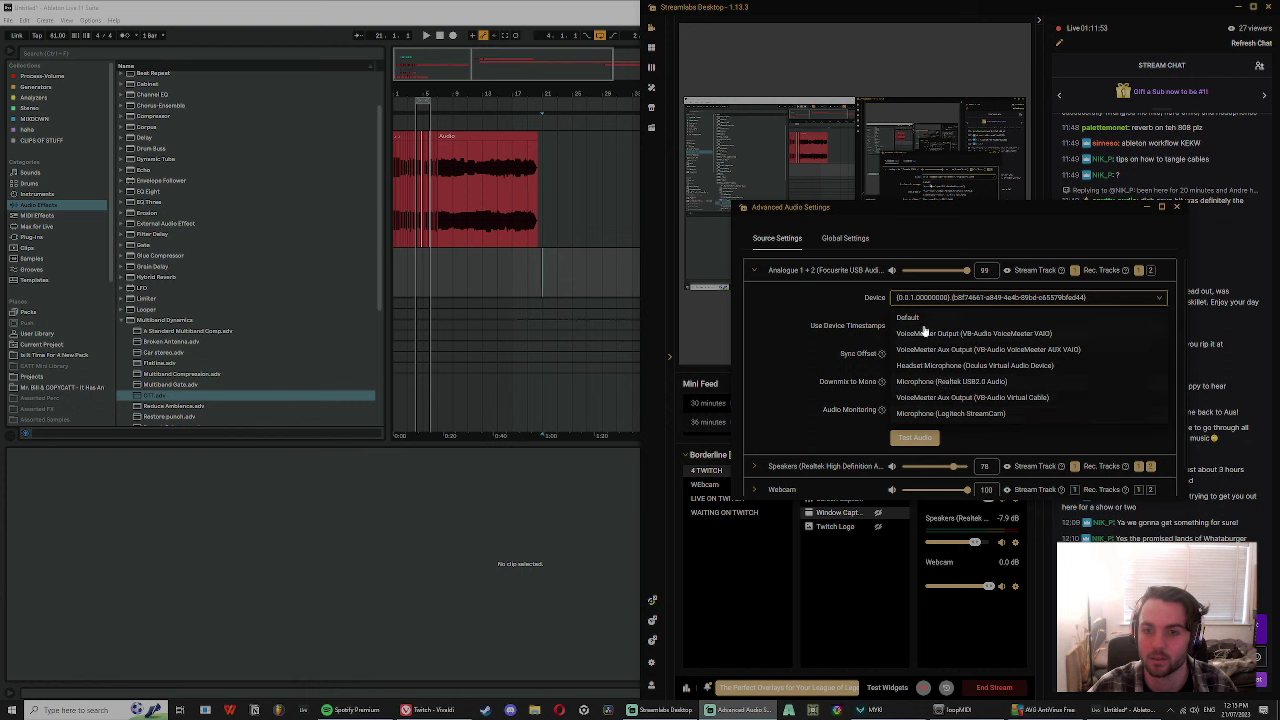
{"action": "scroll", "coordinate": [976, 418], "scroll_direction": "down", "scroll_amount": 1}
{"action": "left_click", "coordinate": [982, 386]}
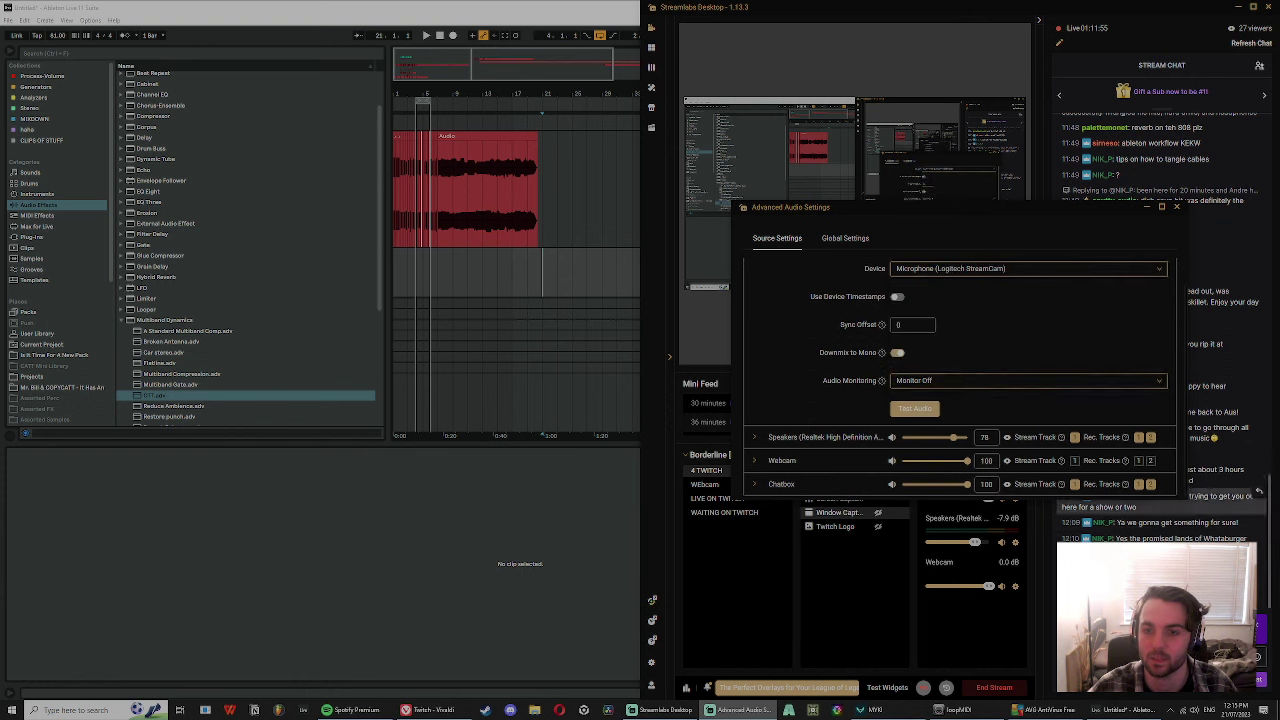
{"action": "left_click", "coordinate": [1178, 210]}
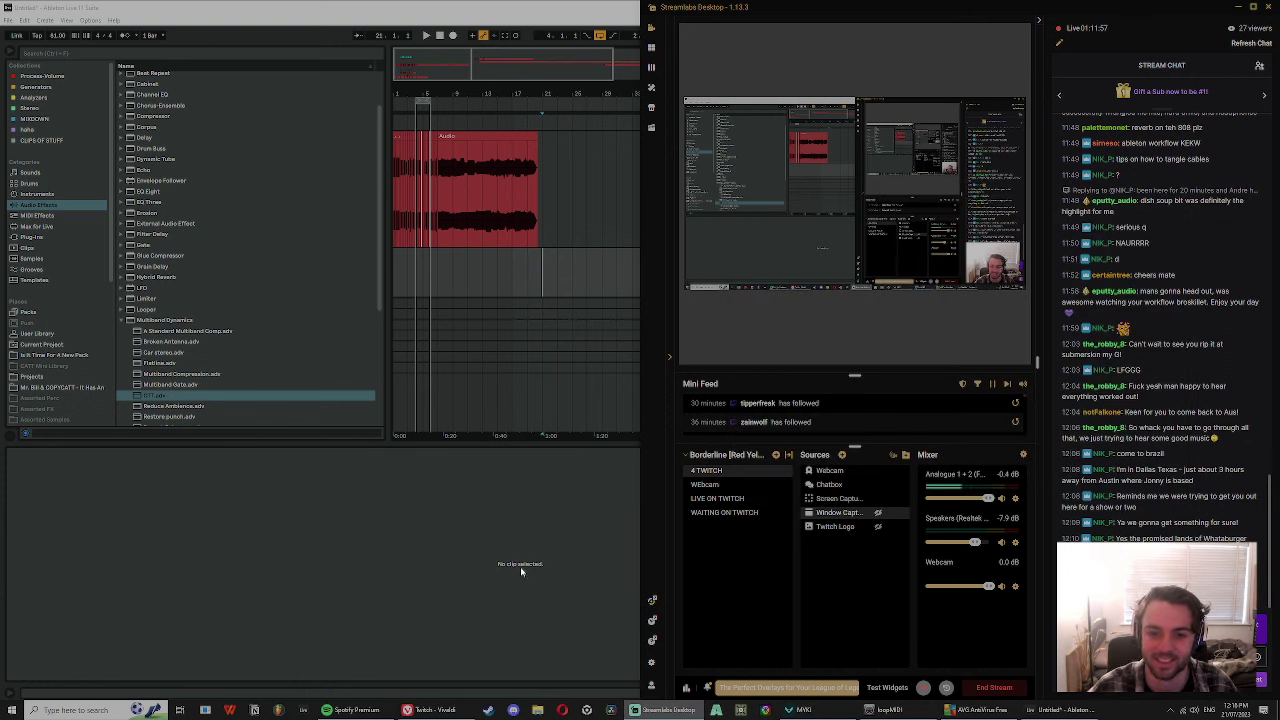
{"action": "left_click", "coordinate": [578, 567]}
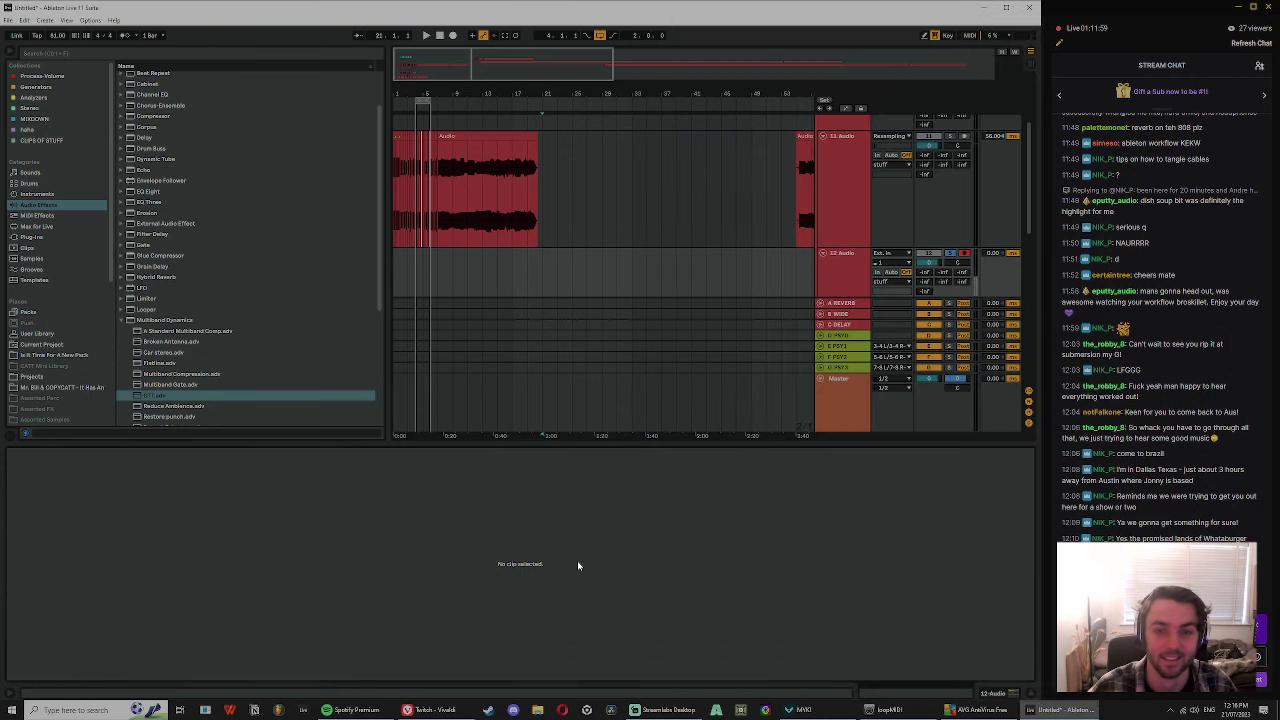
- Set the FL Studio ASIO input device to Analogue 1 + 2 (Focusrite USB Audio) from the audio preferences and close both windows
{"action": "left_click", "coordinate": [842, 283]}
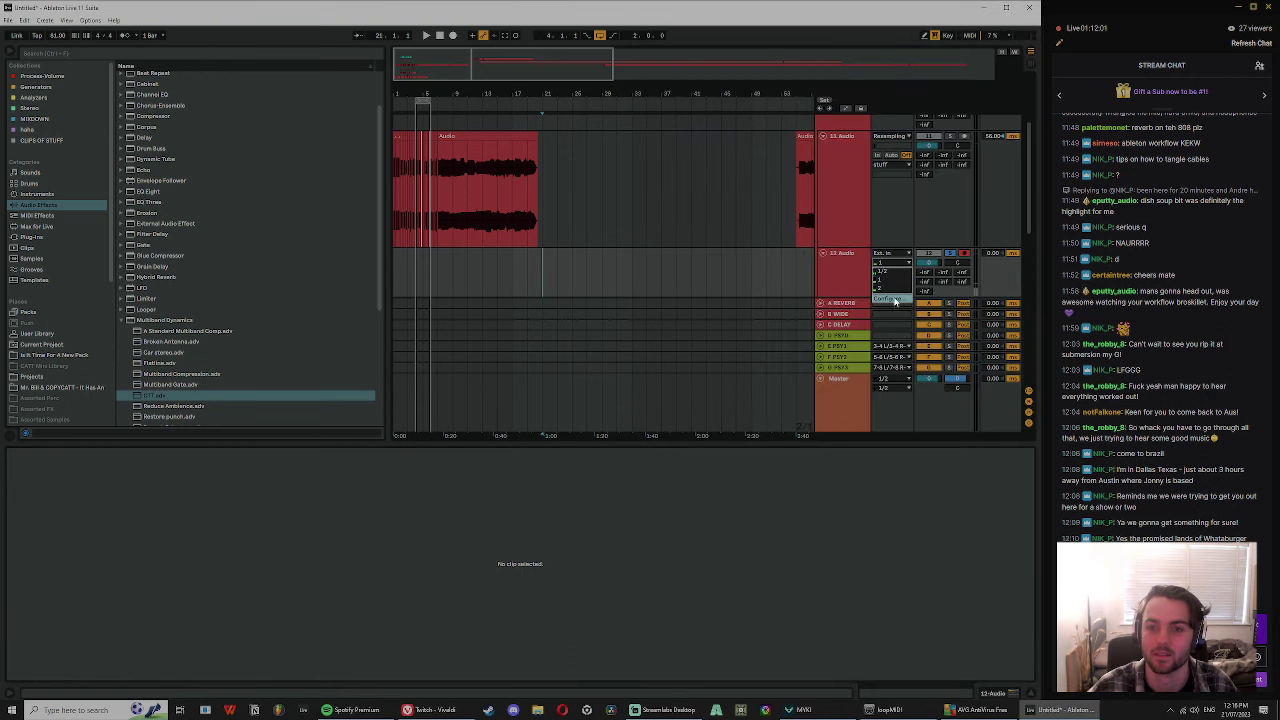
{"action": "key", "text": "ctrl+comma"}
{"action": "left_click", "coordinate": [404, 232]}
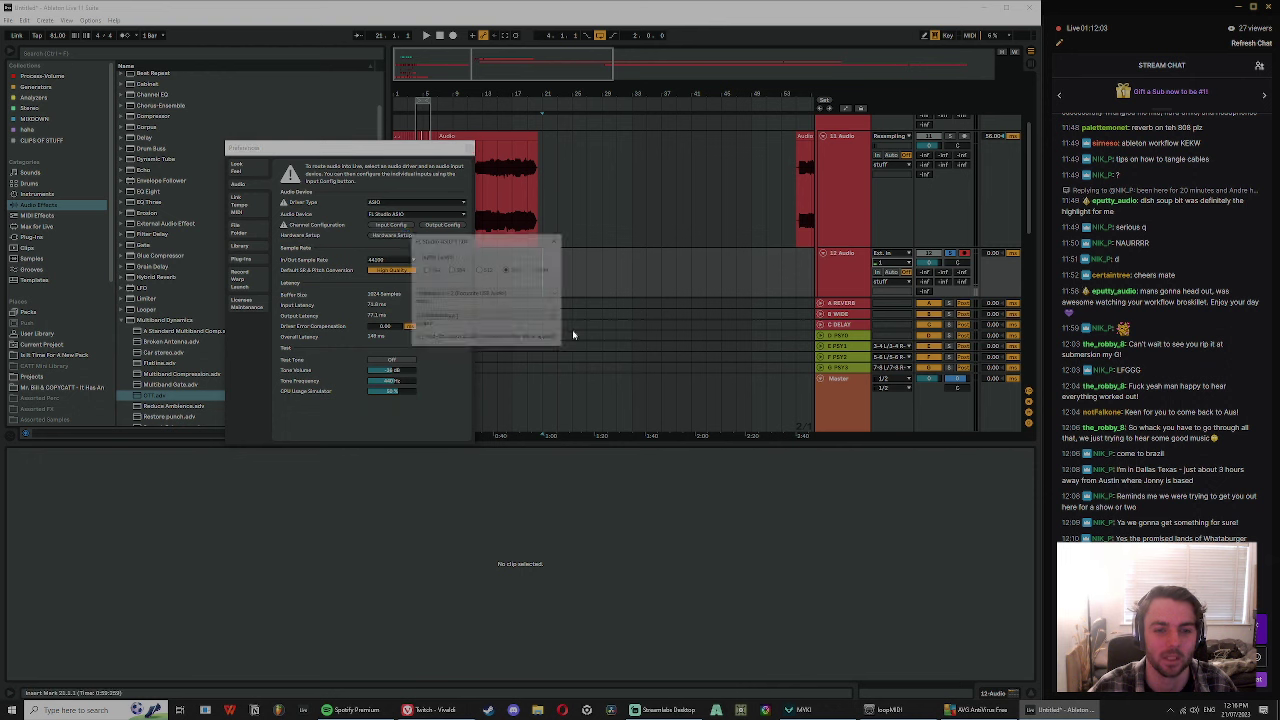
{"action": "left_click", "coordinate": [507, 292]}
{"action": "left_click", "coordinate": [455, 302]}
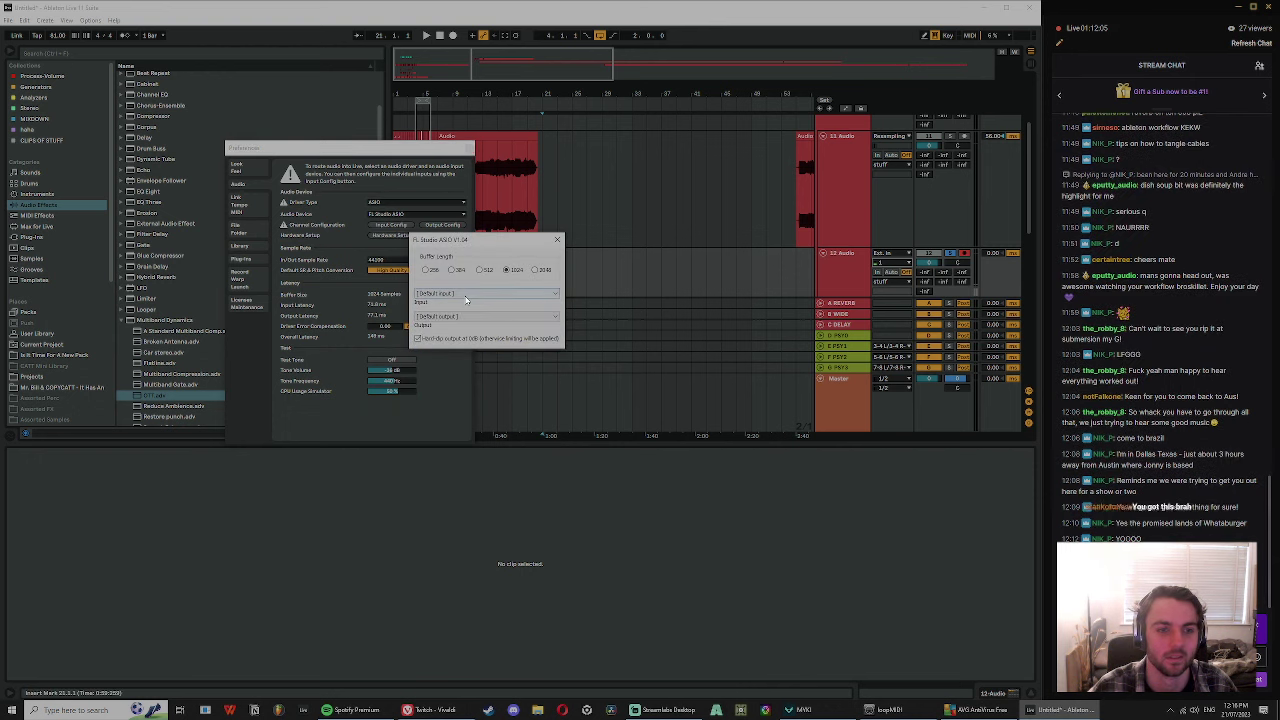
{"action": "left_click", "coordinate": [462, 295]}
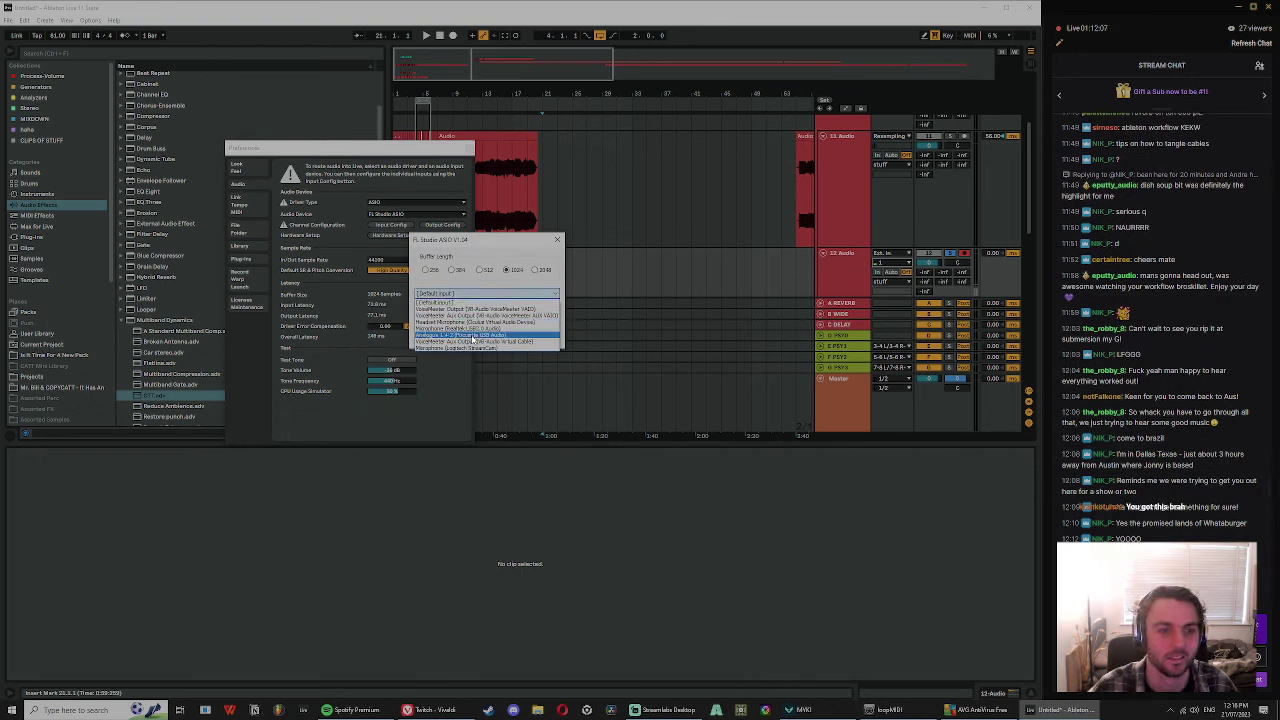
{"action": "left_click", "coordinate": [474, 334]}
{"action": "left_click", "coordinate": [559, 245]}
{"action": "left_click", "coordinate": [469, 149]}
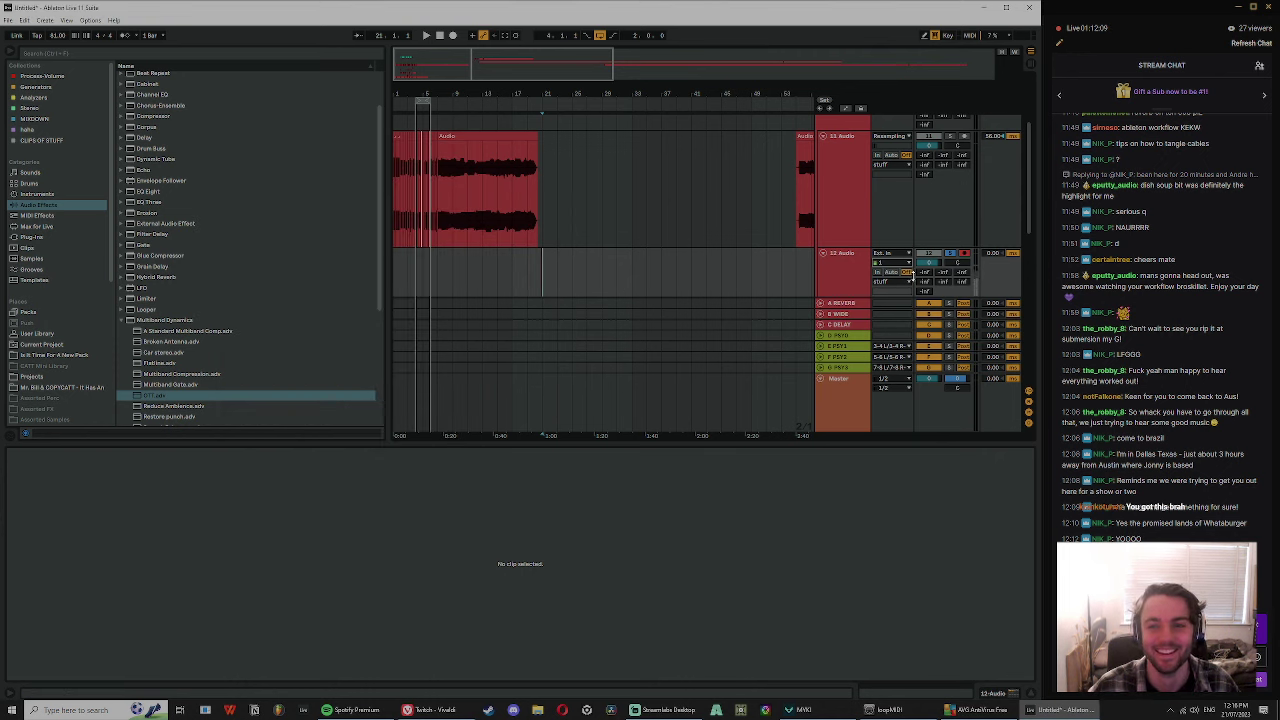
- Test the microphone by monitoring the input of 12 Audio and choose input channel 1
{"action": "left_click", "coordinate": [862, 275]}
{"action": "left_click", "coordinate": [879, 273]}
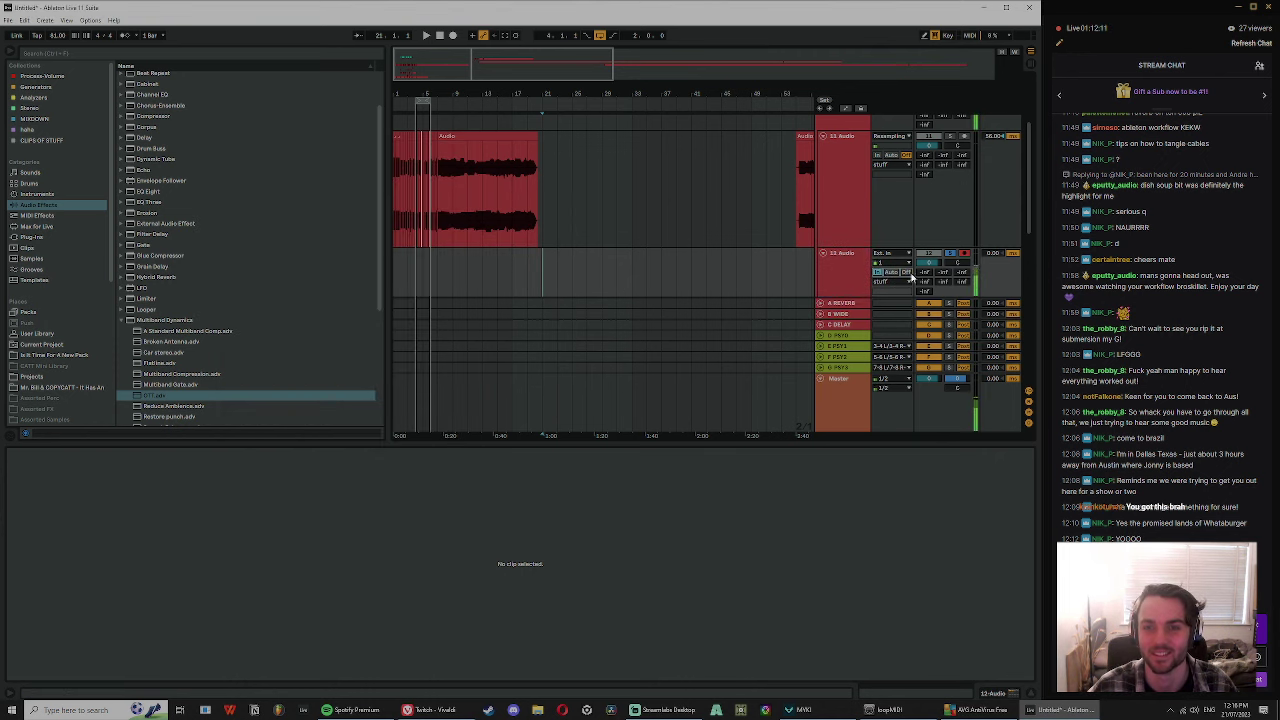
{"action": "left_click", "coordinate": [899, 262]}
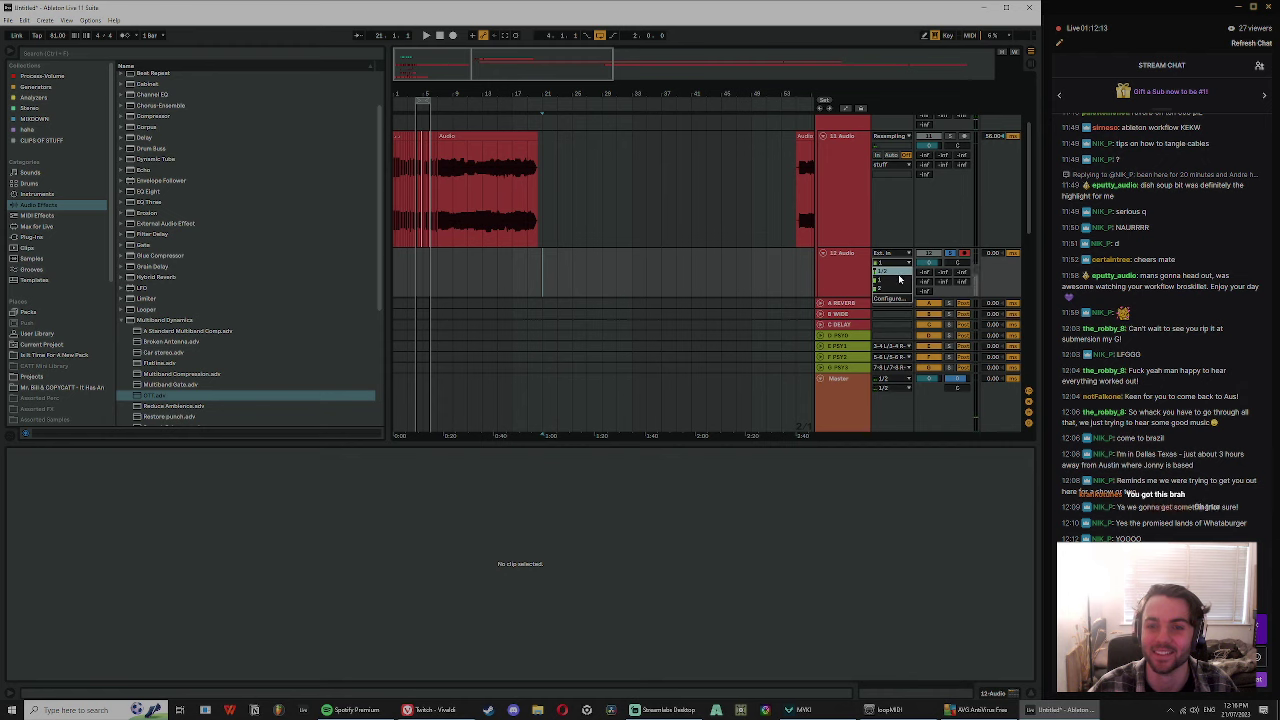
{"action": "left_click", "coordinate": [899, 279]}
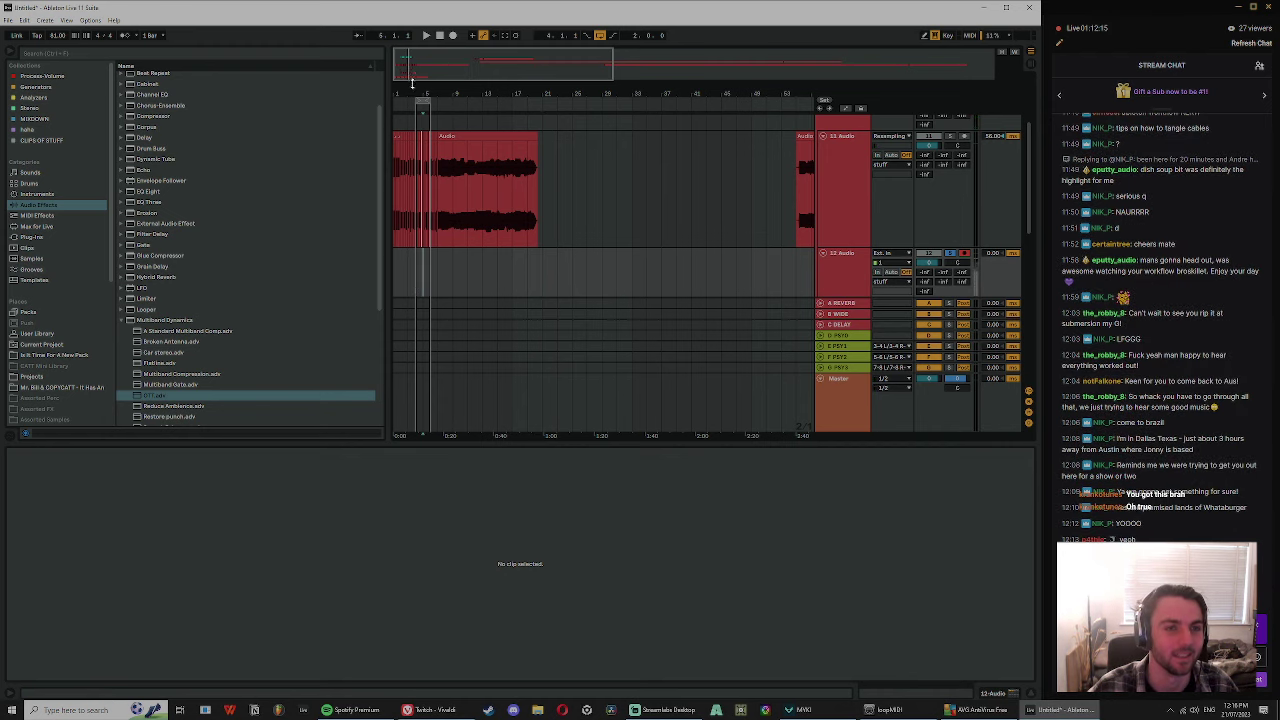
- Place the insert marker at bar 4 on 12 Audio and save the Live Set under a new name, deleting the temporary files
{"action": "left_click_drag", "start_coordinate": [412, 84], "coordinate": [419, 190]}
{"action": "left_click", "coordinate": [451, 267]}
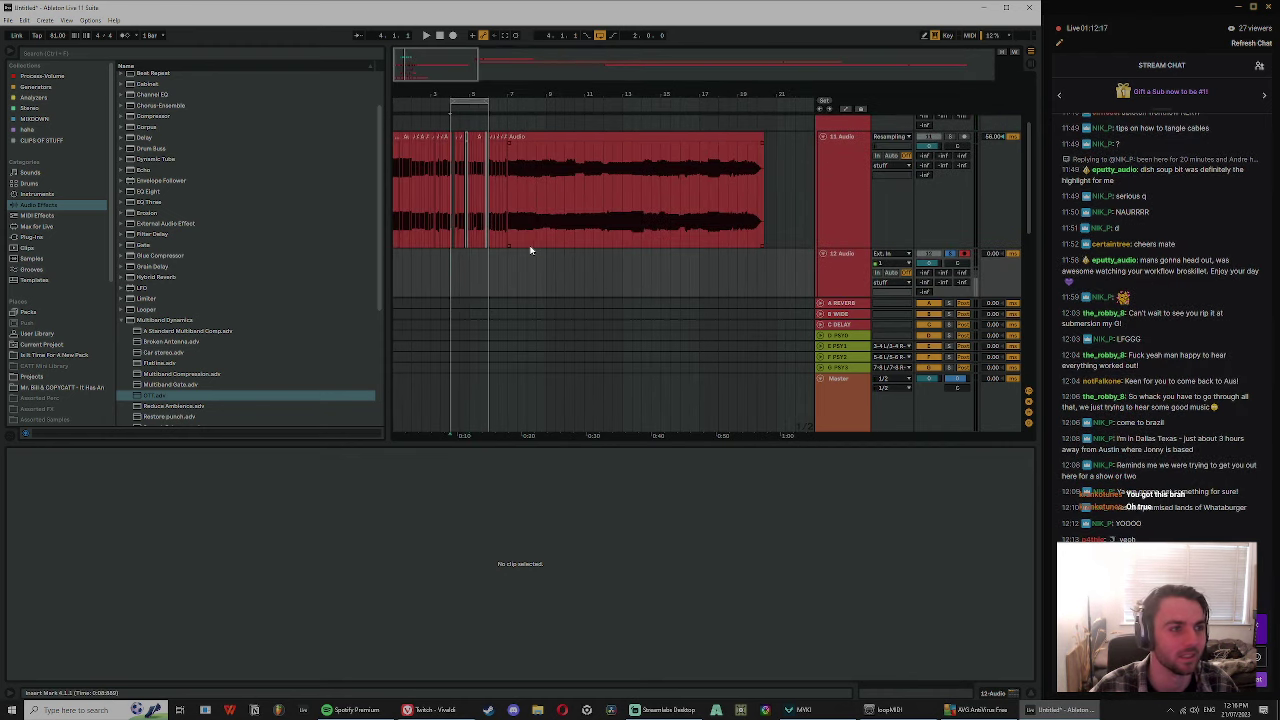
{"action": "key", "text": "ctrl+s"}
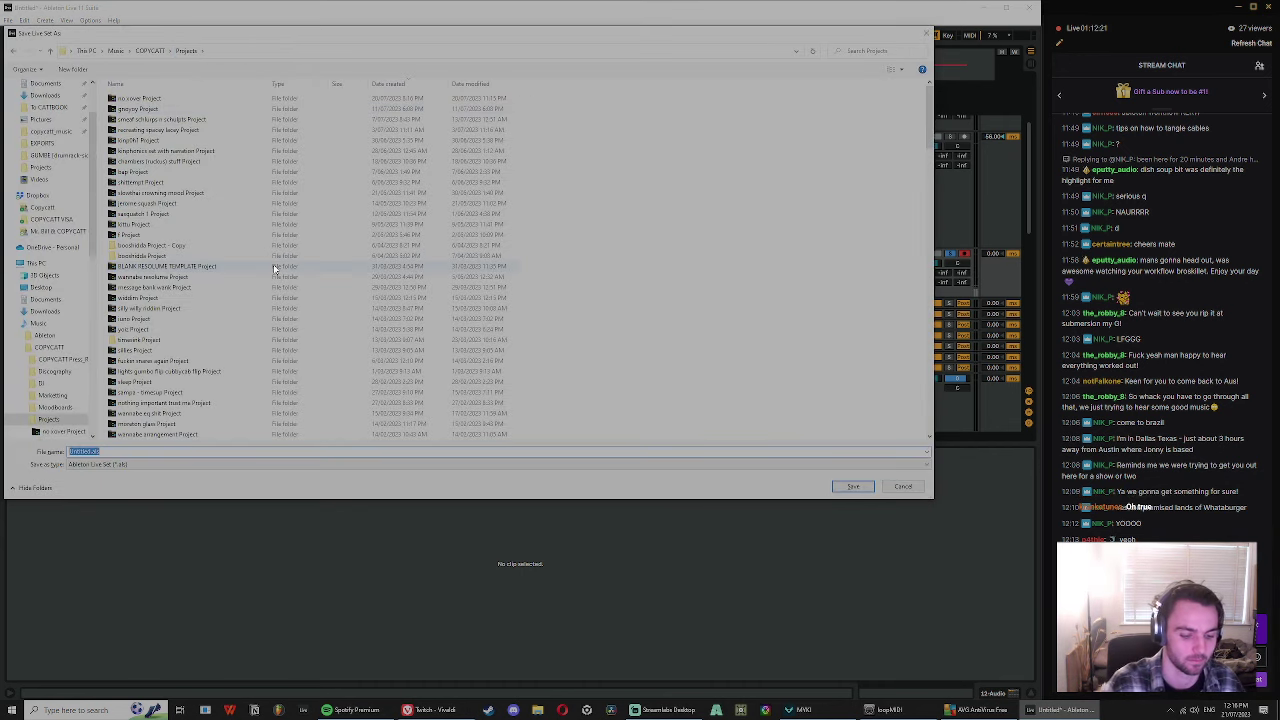
{"action": "type", "text": "foo"}
{"action": "key", "text": "Return"}
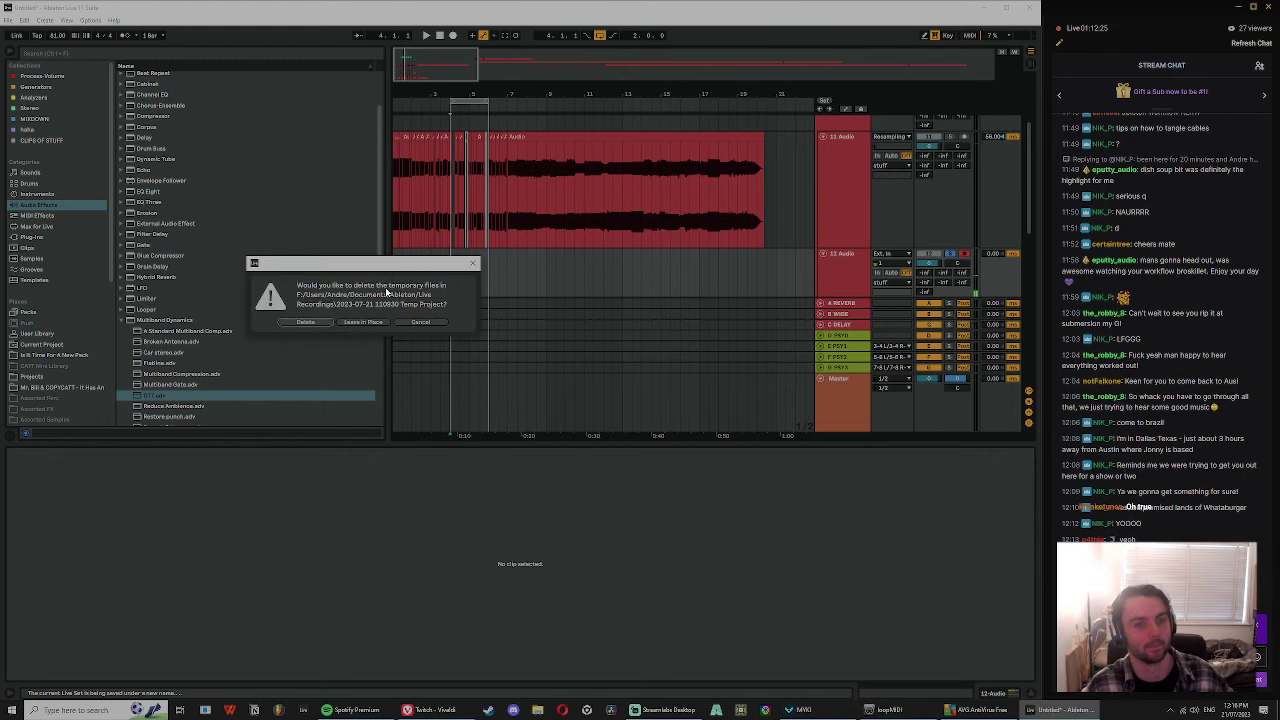
{"action": "left_click", "coordinate": [308, 322]}
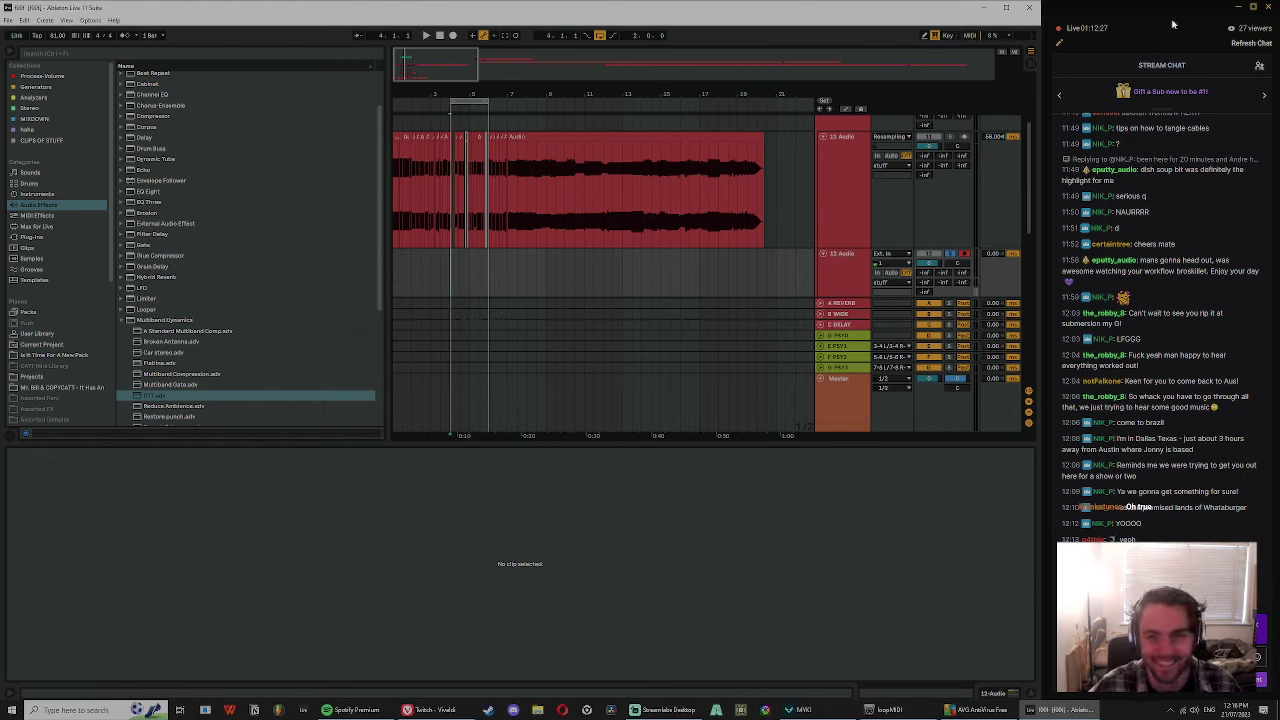
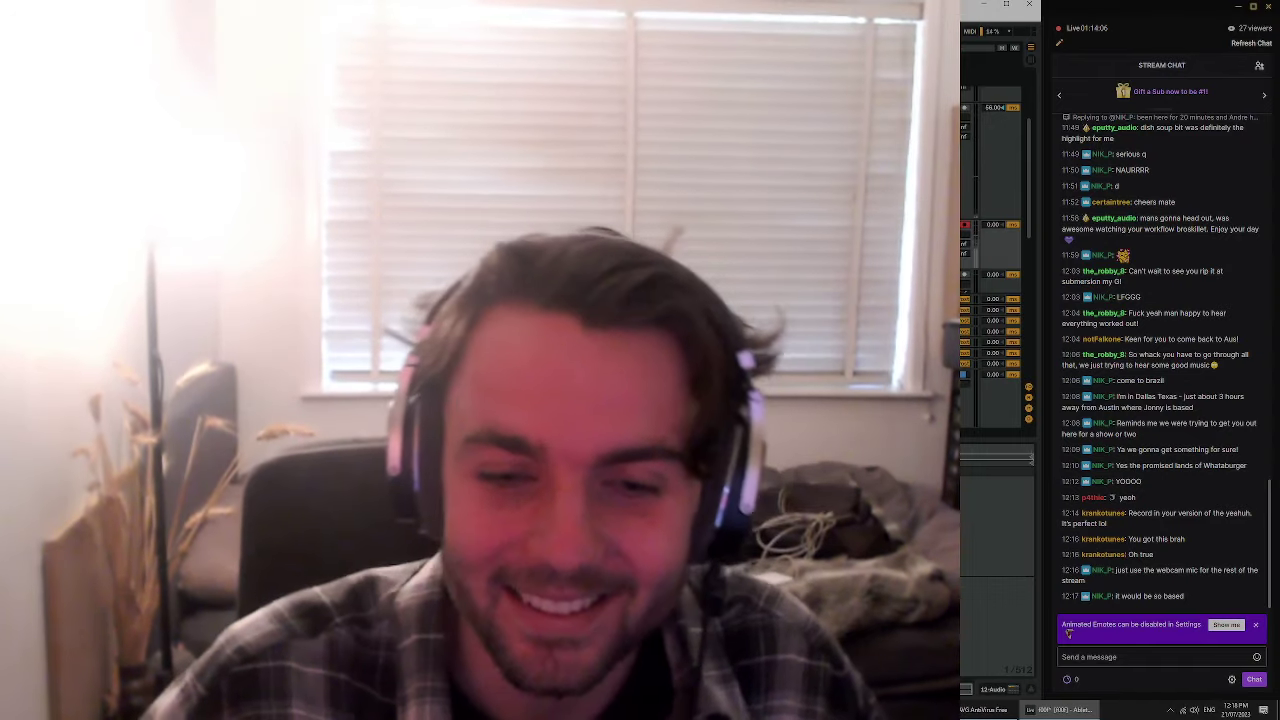
- In Streamlabs Desktop, set the Analogue 1 + 2 source's device back to the Focusrite USB Audio input and return to Ableton Live
{"action": "left_click", "coordinate": [1146, 575]}
{"action": "left_click", "coordinate": [1015, 500]}
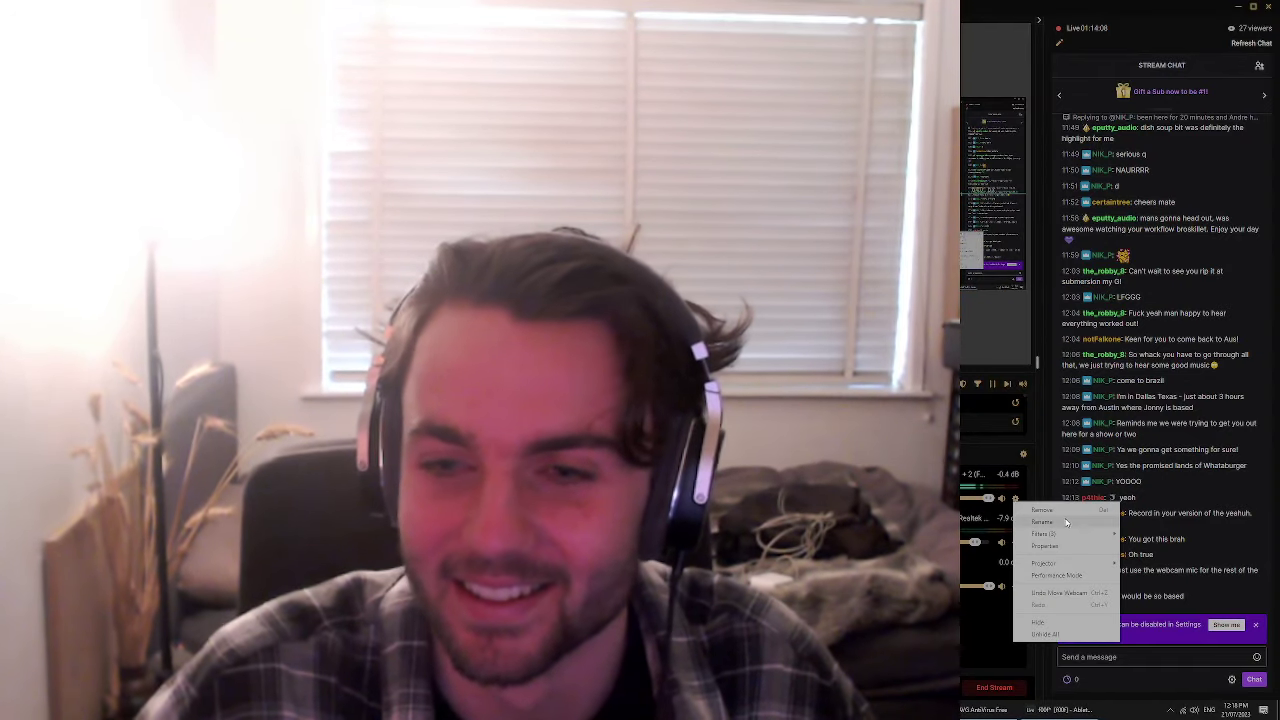
{"action": "left_click", "coordinate": [1044, 546]}
{"action": "left_click", "coordinate": [963, 298]}
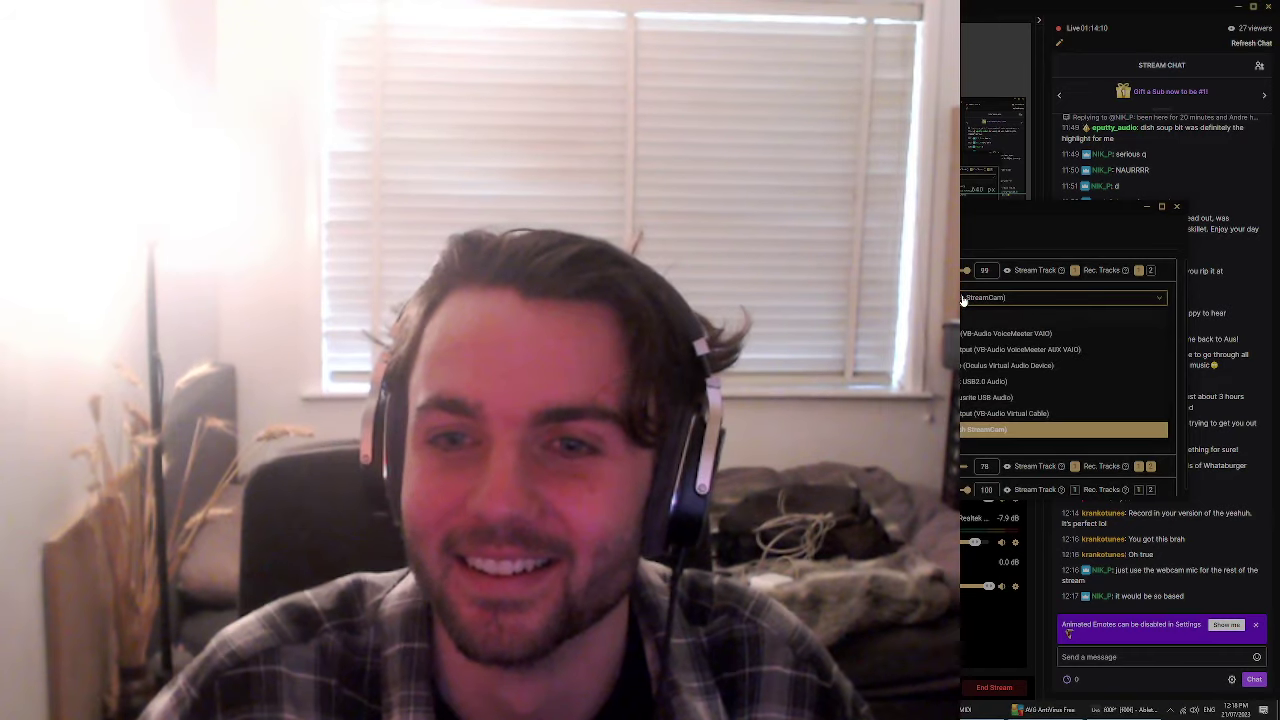
{"action": "left_click", "coordinate": [972, 398]}
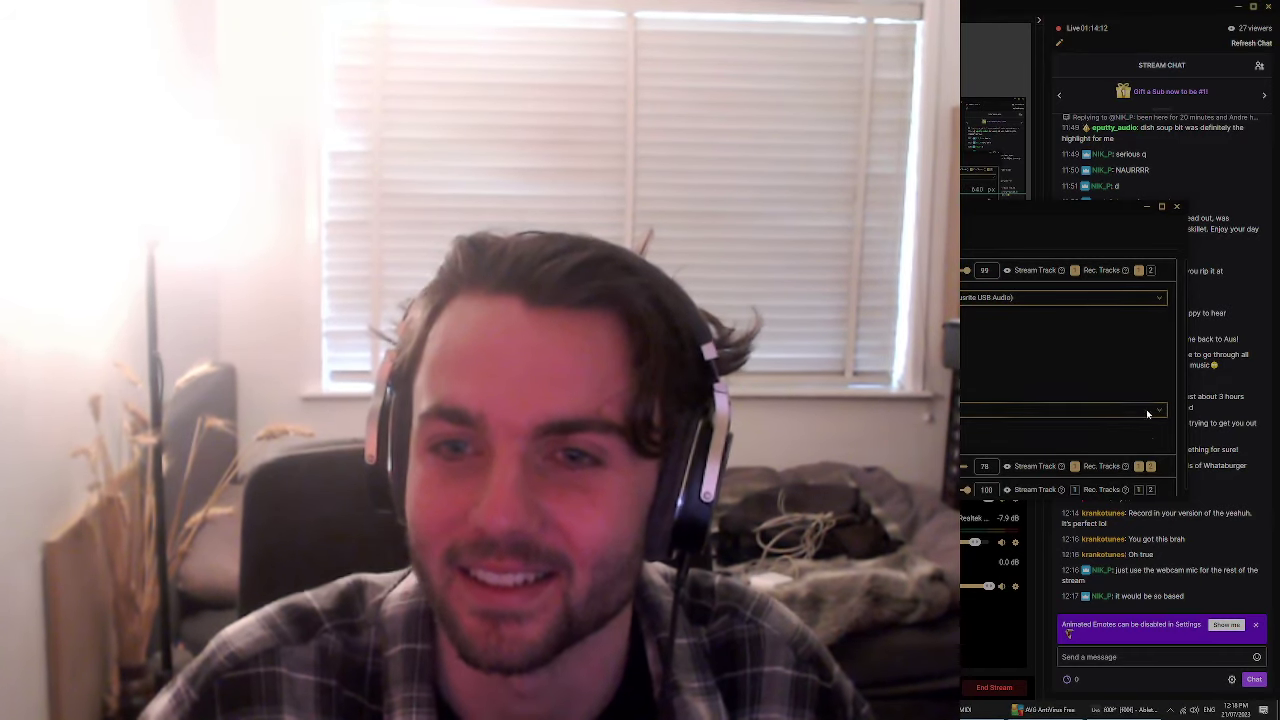
{"action": "left_click", "coordinate": [1177, 208]}
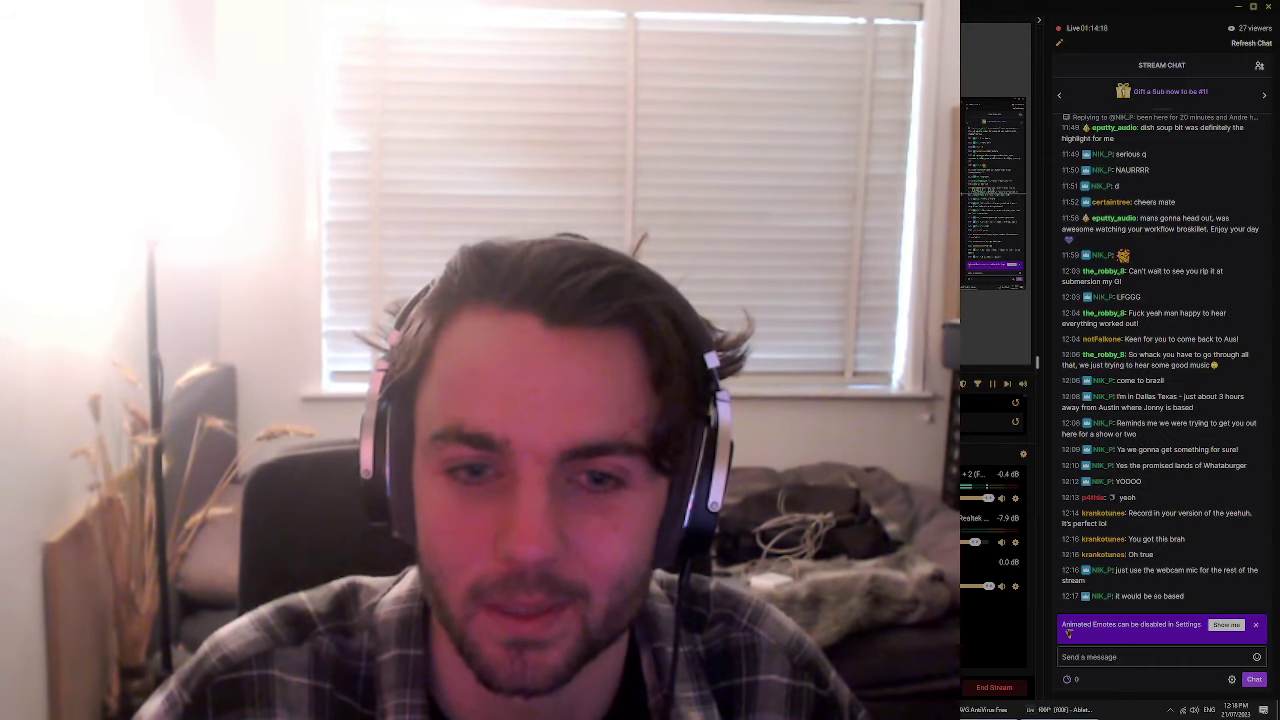
{"action": "left_click", "coordinate": [712, 472]}
{"action": "left_click", "coordinate": [529, 447]}
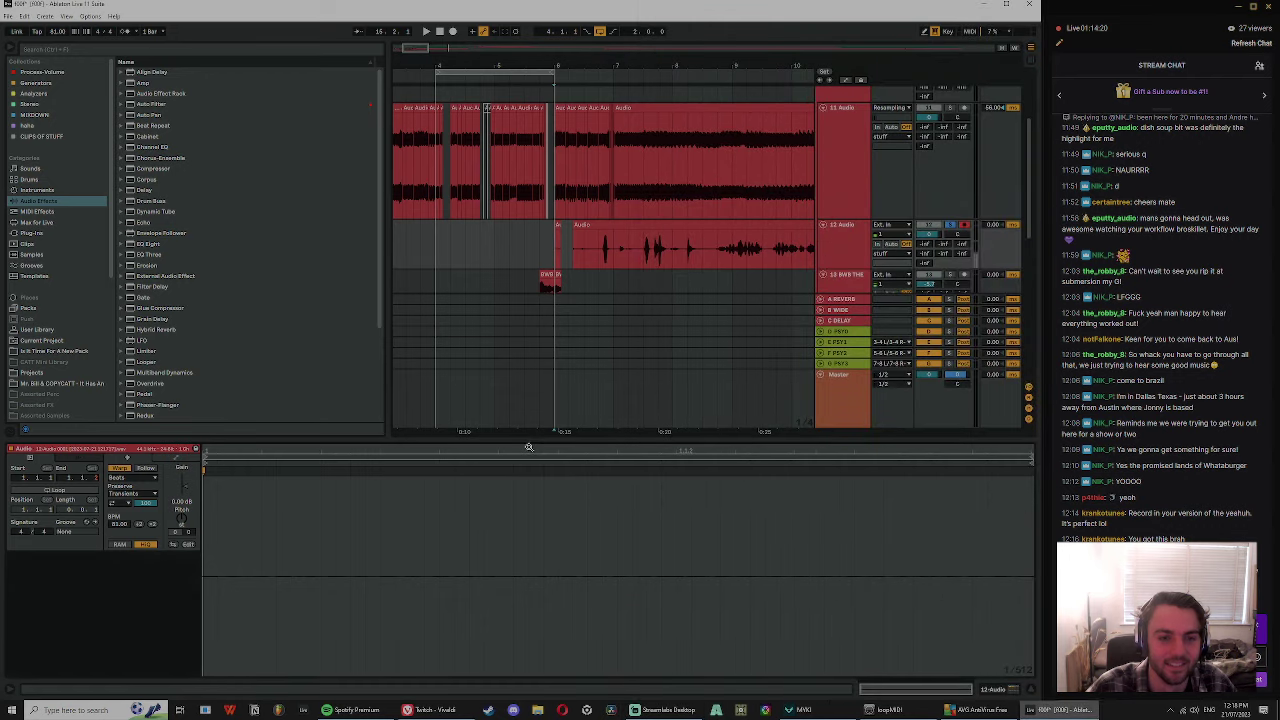
- Play the long recorded clip on 12 Audio after bar 6 and trim its start to just before the first vocal hit
{"action": "left_click", "coordinate": [575, 248]}
{"action": "key", "text": "space"}
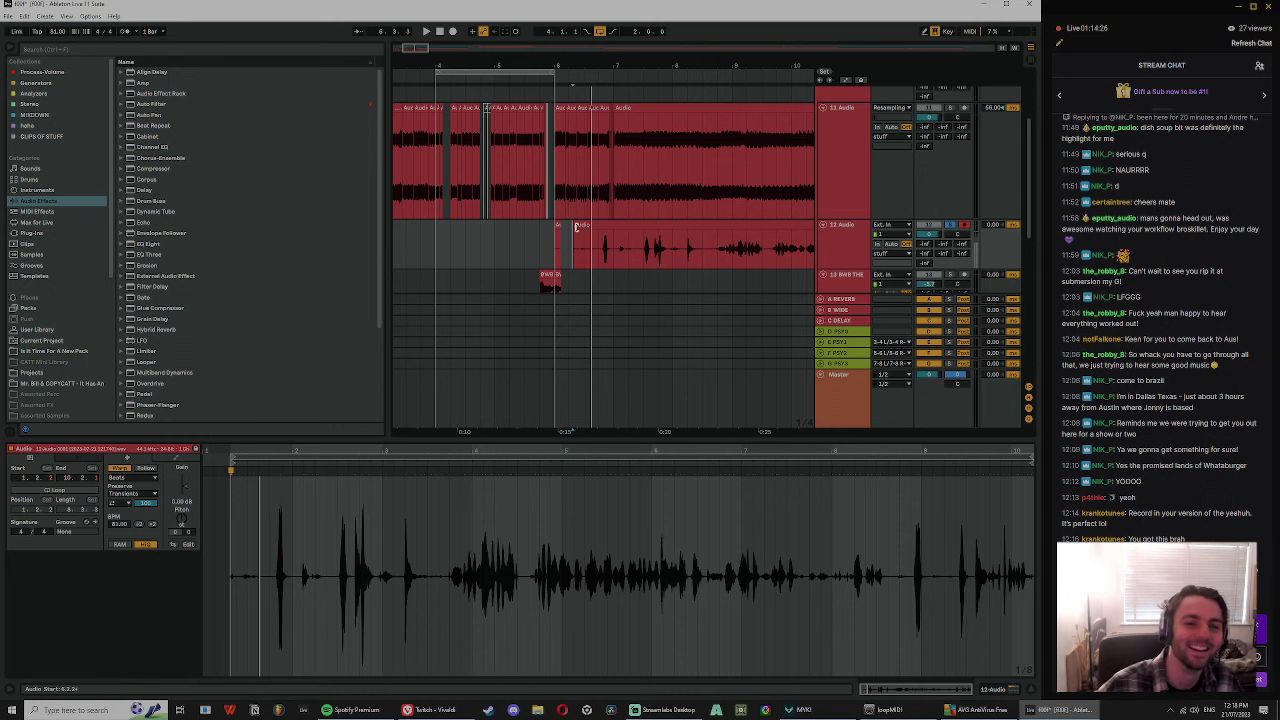
{"action": "left_click_drag", "start_coordinate": [573, 226], "coordinate": [598, 226]}
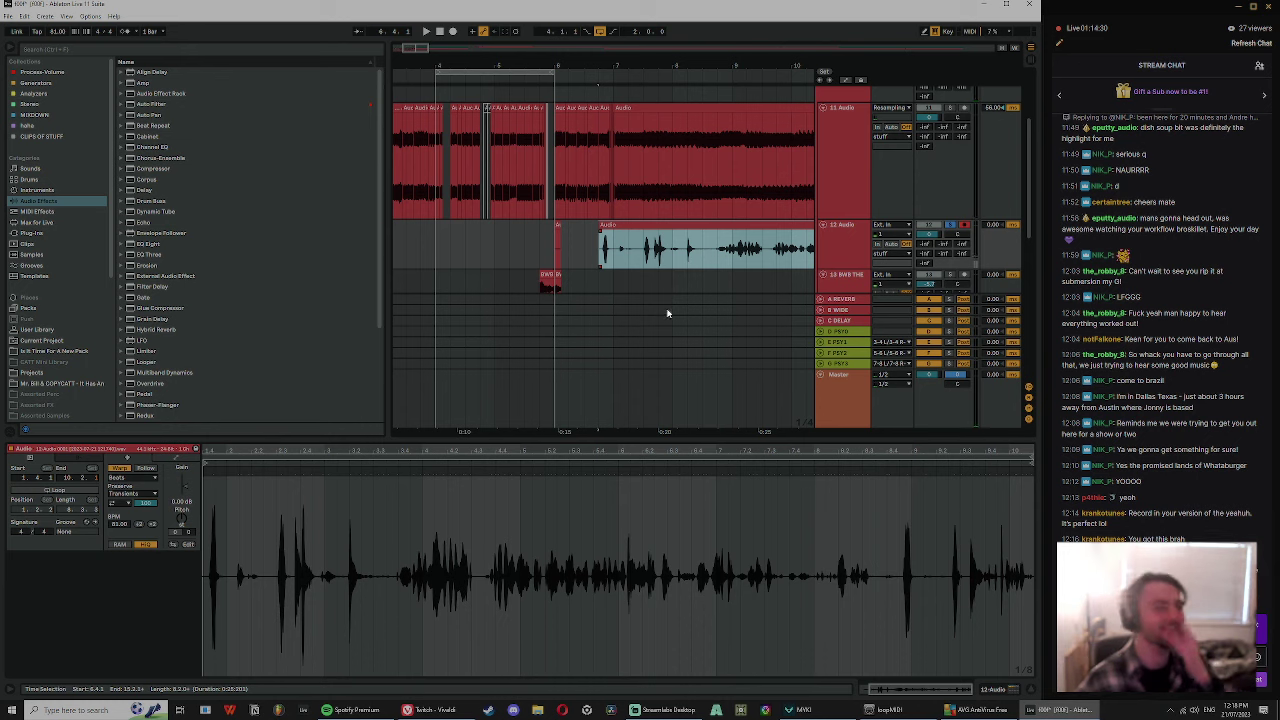
- Split the first vocal hit off the recorded clip and move the slice to beat 3 of bar 3 on 12 Audio
{"action": "left_click", "coordinate": [614, 260]}
{"action": "key", "text": "ctrl+e"}
{"action": "left_click_drag", "start_coordinate": [605, 227], "coordinate": [414, 240]}
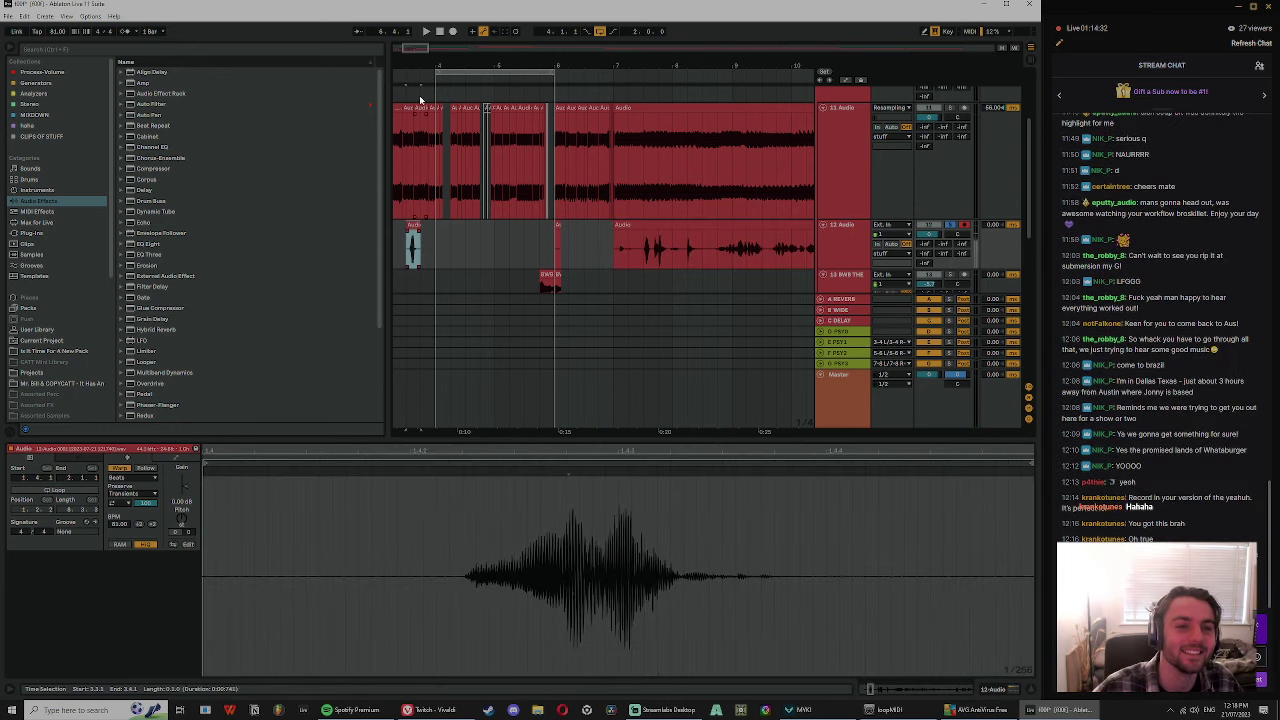
{"action": "left_click_drag", "start_coordinate": [403, 60], "coordinate": [428, 58]}
{"action": "left_click", "coordinate": [468, 250]}
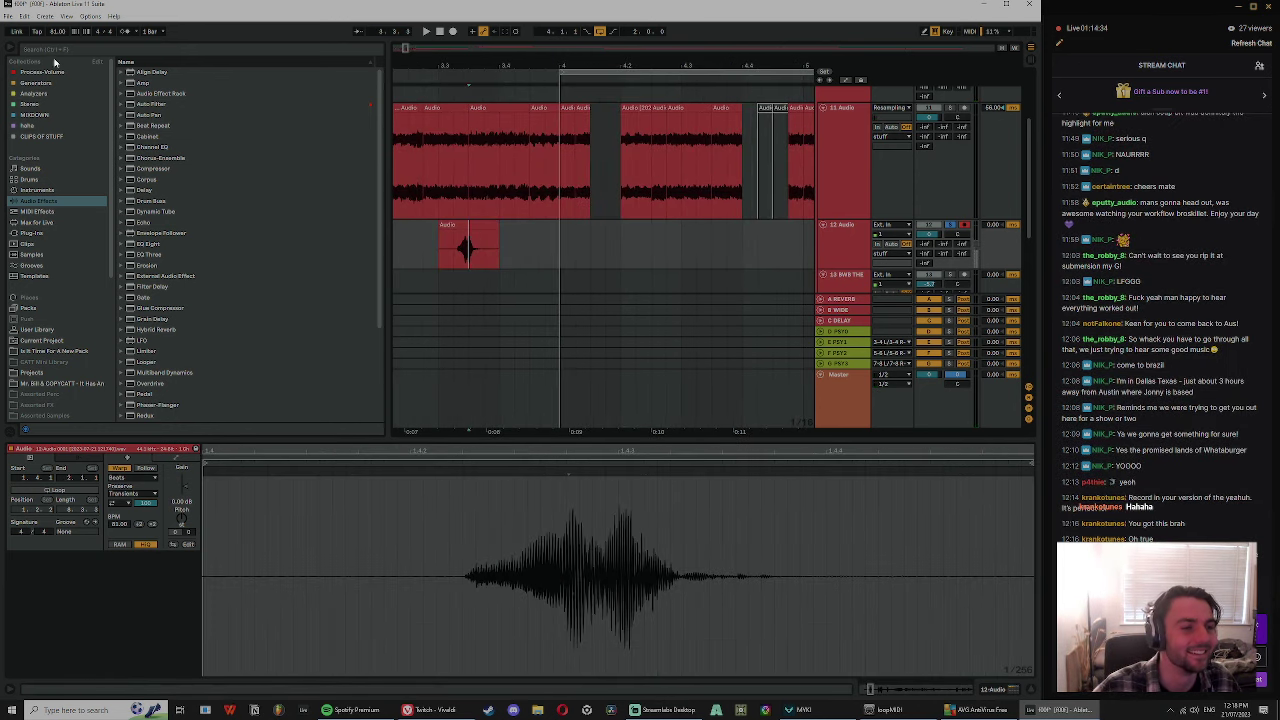
- Add an Echo effect at 100% dry/wet to 12 Audio and audition the vocal slice through it
{"action": "left_click", "coordinate": [44, 74]}
{"action": "left_click", "coordinate": [40, 201]}
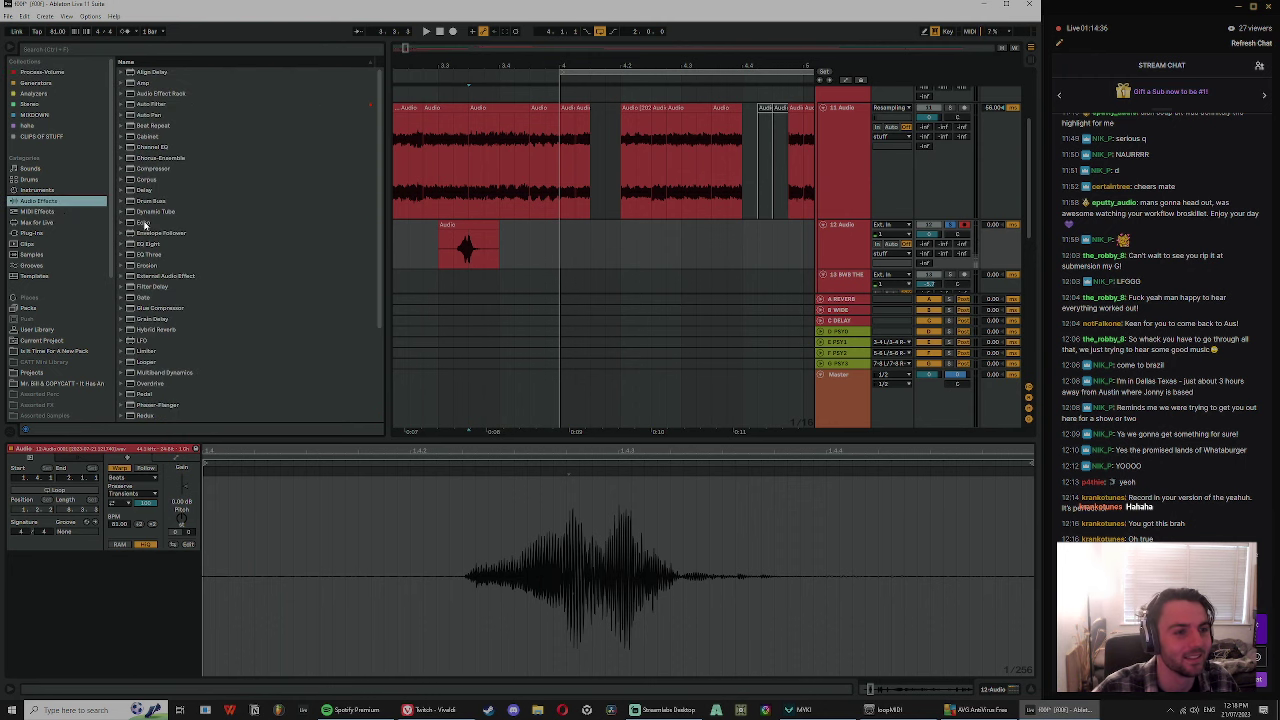
{"action": "left_click", "coordinate": [145, 223]}
{"action": "left_click", "coordinate": [805, 252]}
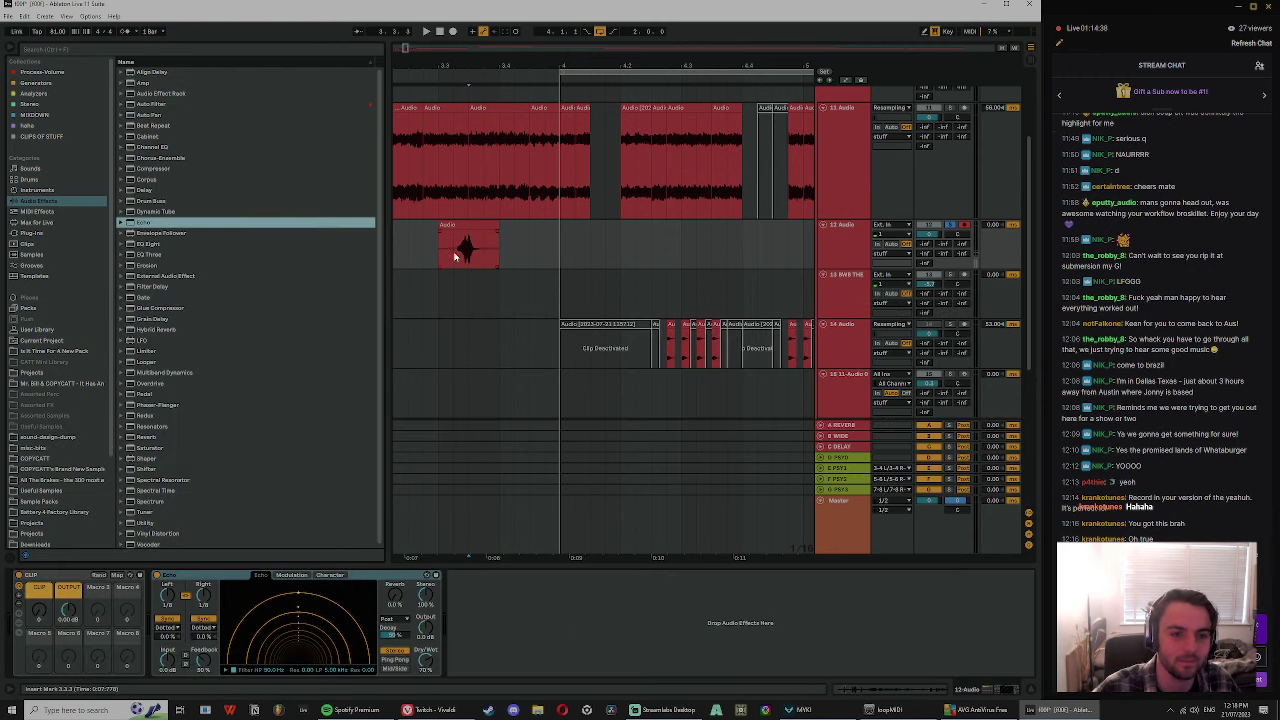
{"action": "left_click", "coordinate": [454, 257]}
{"action": "key", "text": "space"}
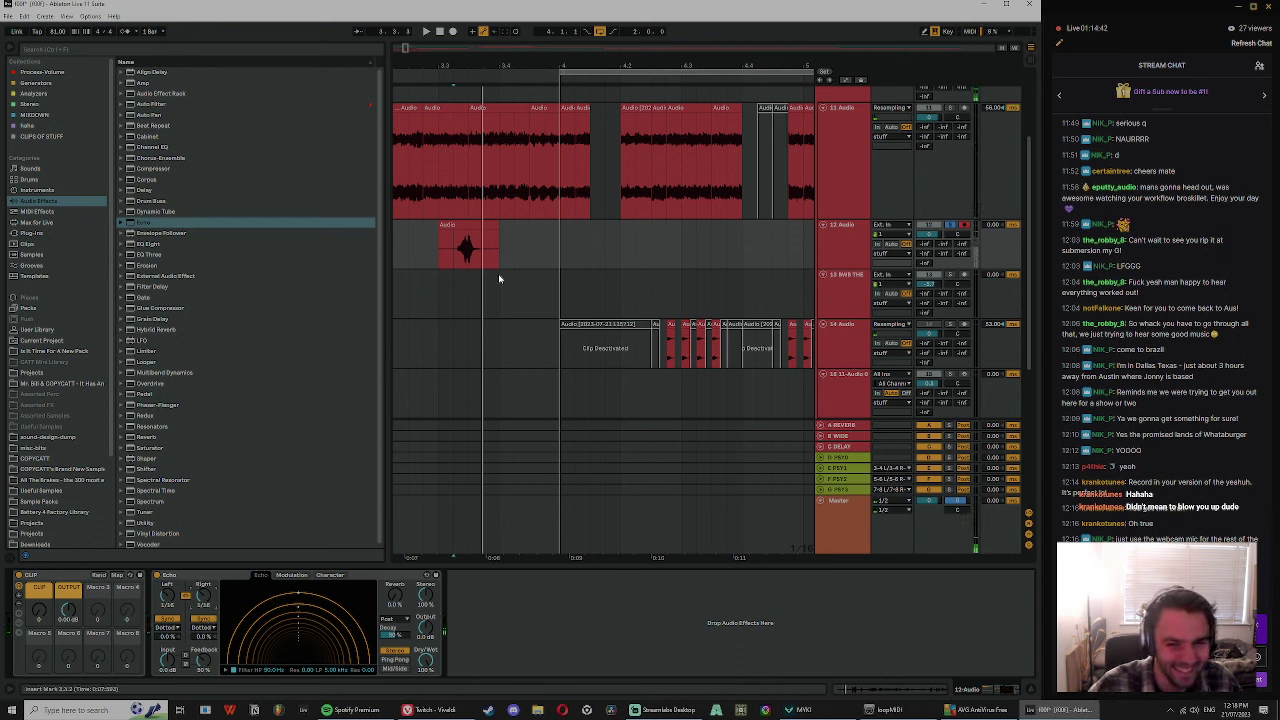
- Trim the vocal slice's start by one sixteenth and switch Echo's left and right delays from sync to a short free time
{"action": "left_click_drag", "start_coordinate": [441, 220], "coordinate": [450, 224]}
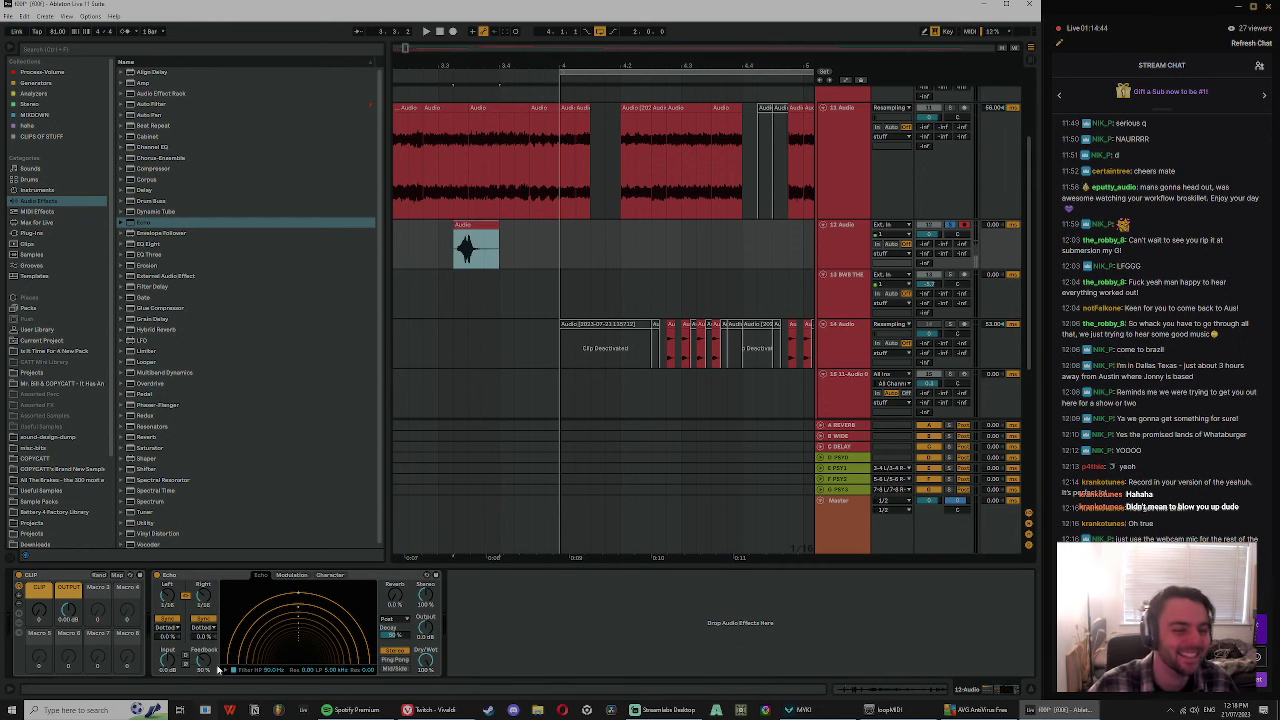
{"action": "left_click", "coordinate": [212, 622]}
{"action": "left_click_drag", "start_coordinate": [207, 593], "coordinate": [209, 599]}
{"action": "key", "text": "space"}
{"action": "key", "text": "space"}
{"action": "key", "text": "space"}
{"action": "key", "text": "space"}
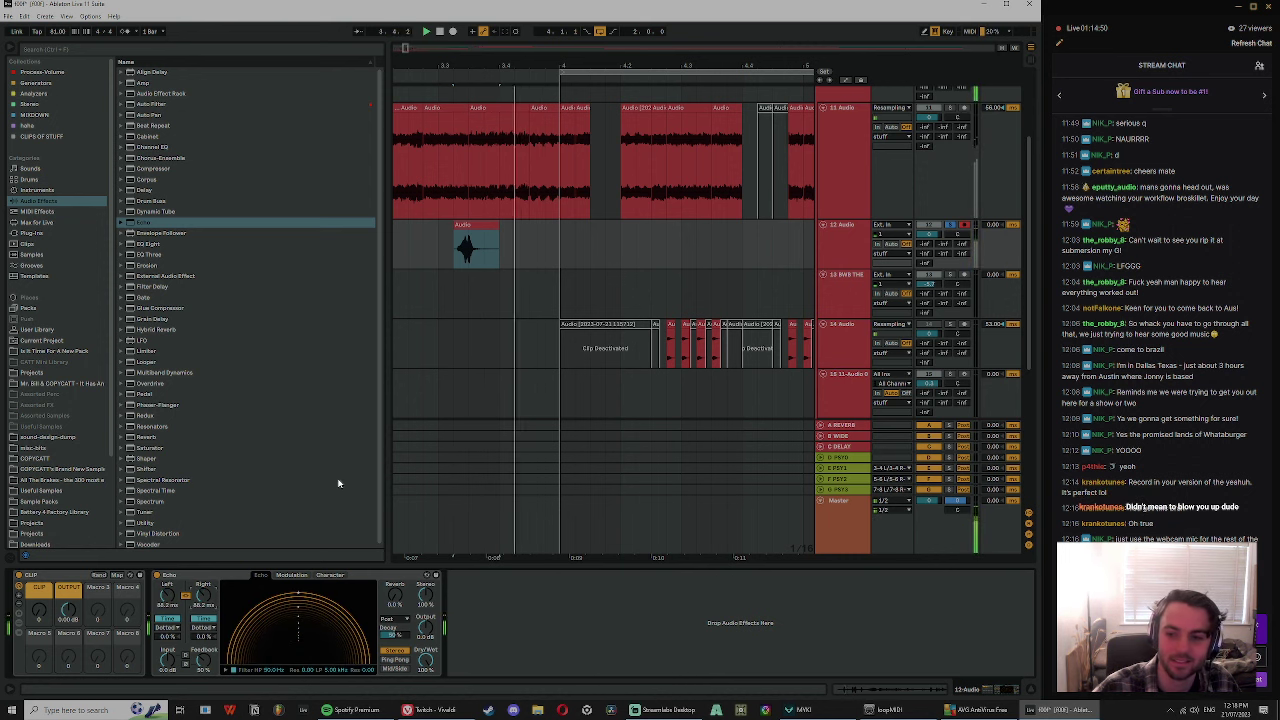
- Add warp markers at the onset and first peak of the vocal slice and pull the peak earlier
{"action": "double_click", "coordinate": [475, 223]}
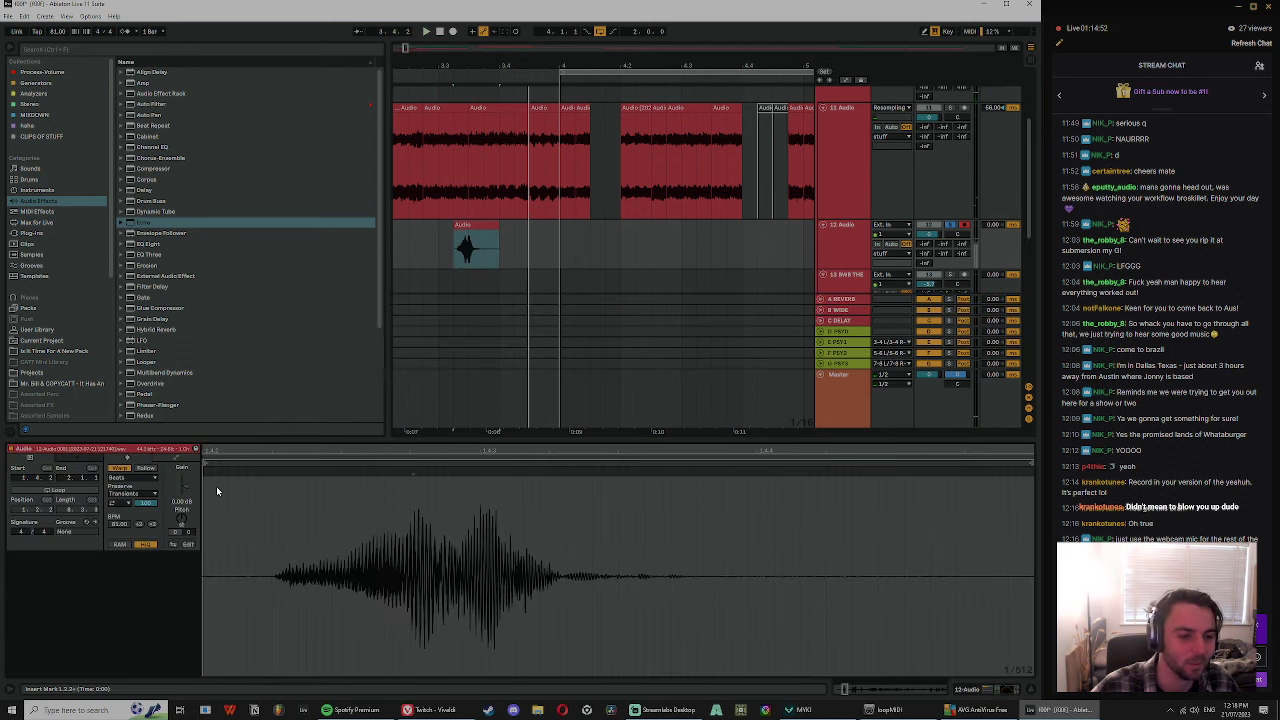
{"action": "left_click", "coordinate": [289, 473]}
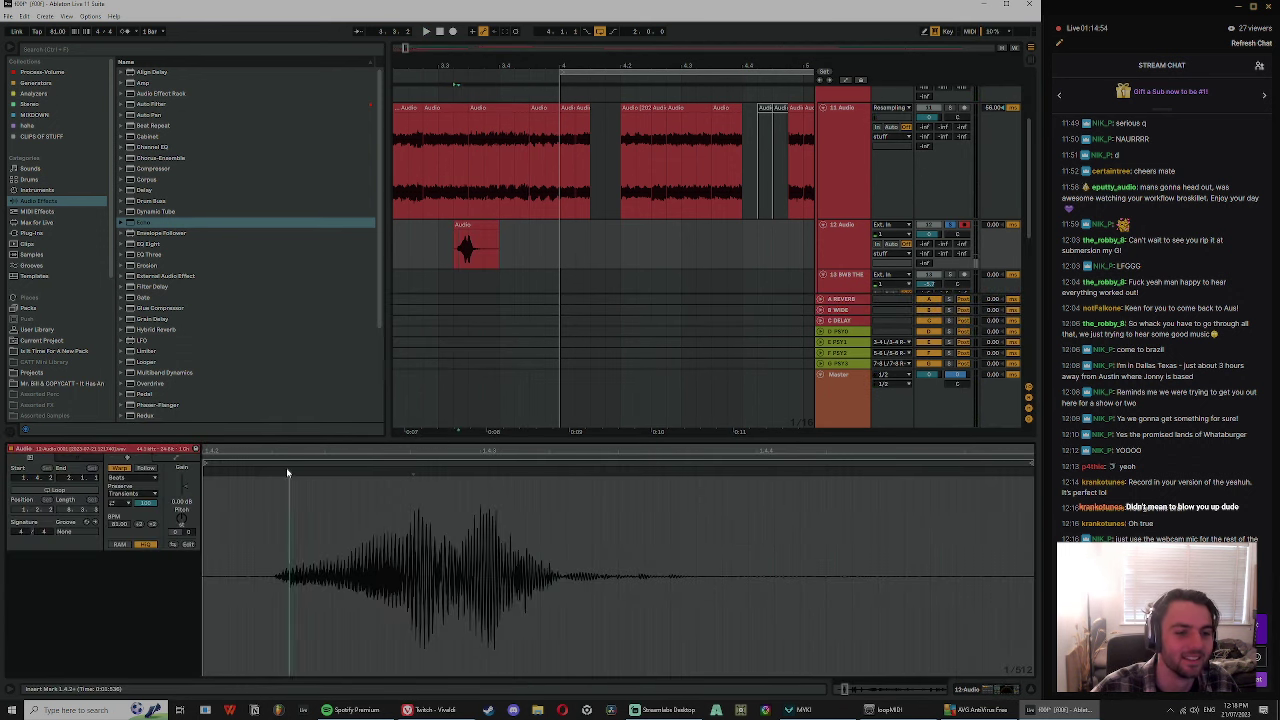
{"action": "left_click_drag", "start_coordinate": [406, 469], "coordinate": [358, 470]}
{"action": "left_click", "coordinate": [483, 225]}
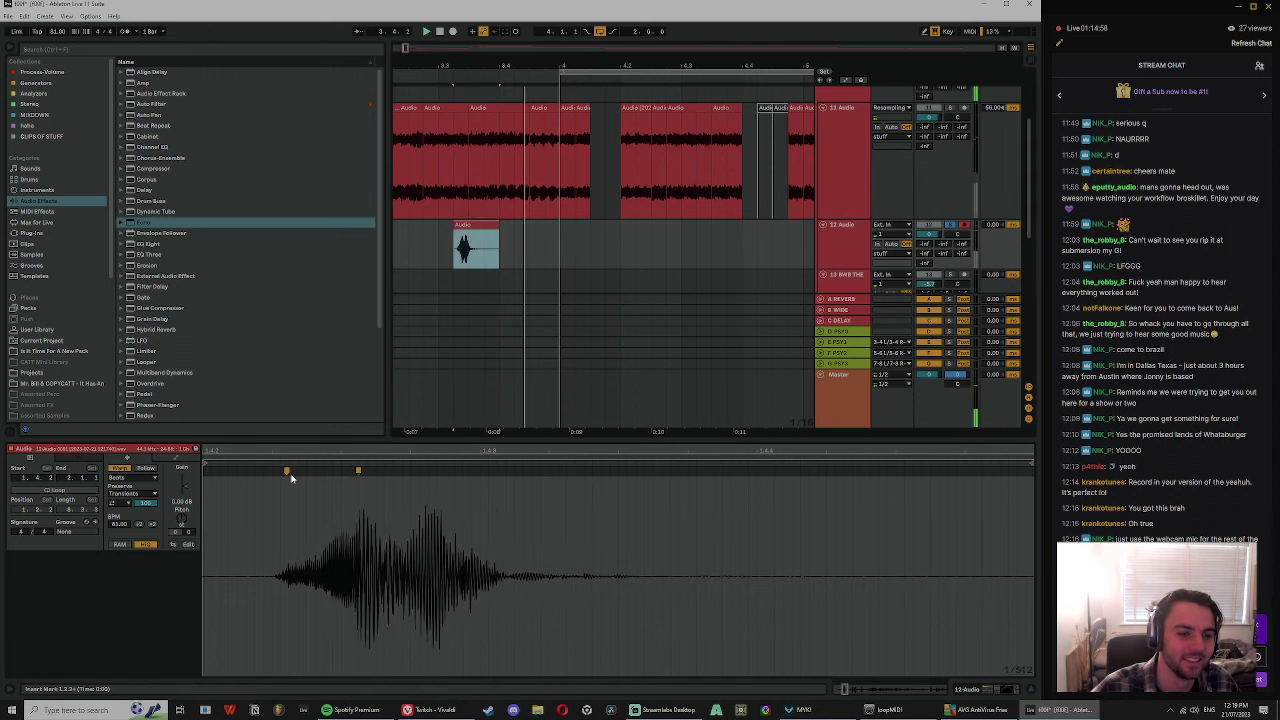
- Set the vocal slice's warp mode to Complex Pro with formants at 0 and shift its first warp marker slightly later
{"action": "left_click", "coordinate": [133, 480]}
{"action": "left_click", "coordinate": [139, 528]}
{"action": "key", "text": "space"}
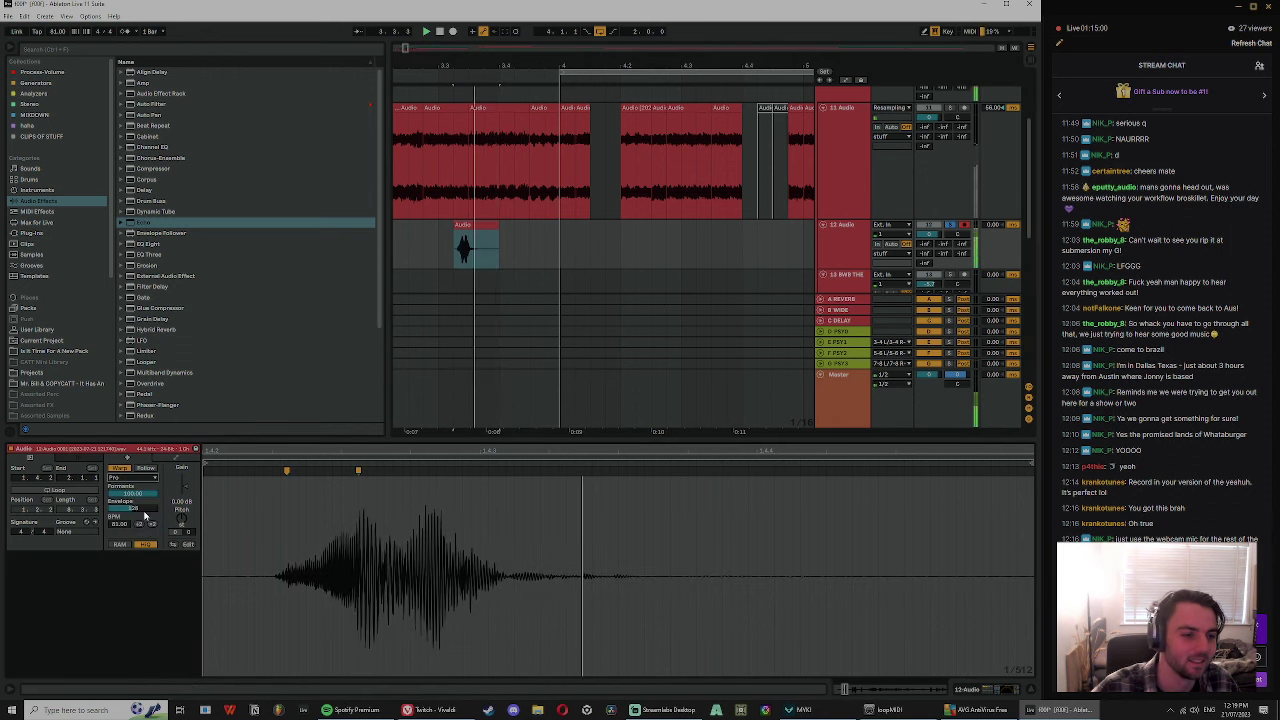
{"action": "key", "text": "space"}
{"action": "key", "text": "space"}
{"action": "mouse_move", "coordinate": [287, 470]}
{"action": "left_mouse_down"}
{"action": "mouse_move", "coordinate": [315, 469]}
{"action": "mouse_move", "coordinate": [297, 469]}
{"action": "left_mouse_up"}
{"action": "key", "text": "space"}
{"action": "key", "text": "space"}
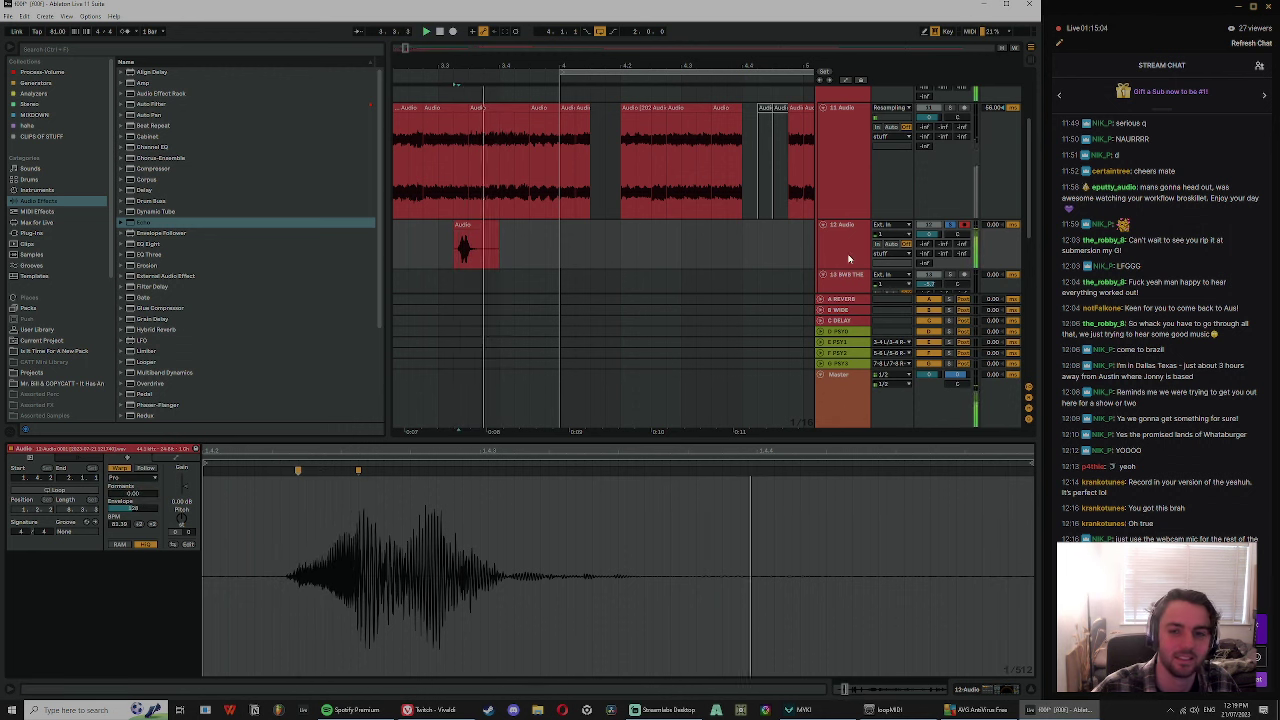
{"action": "key", "text": "space"}
- Compare the vocal slice with Echo bypassed and with Echo enabled on 12 Audio
{"action": "double_click", "coordinate": [848, 257]}
{"action": "left_click", "coordinate": [157, 575]}
{"action": "key", "text": "space"}
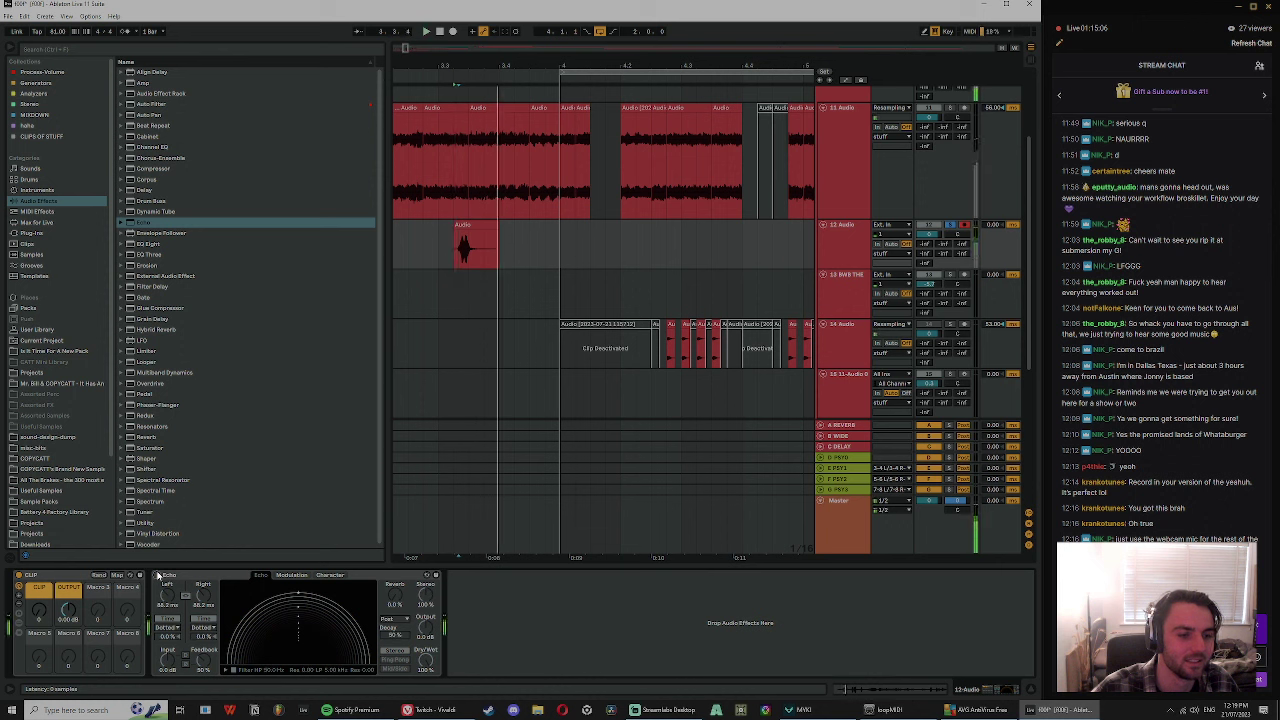
{"action": "key", "text": "space"}
{"action": "key", "text": "space"}
{"action": "left_click", "coordinate": [157, 575]}
{"action": "key", "text": "space"}
{"action": "key", "text": "space"}
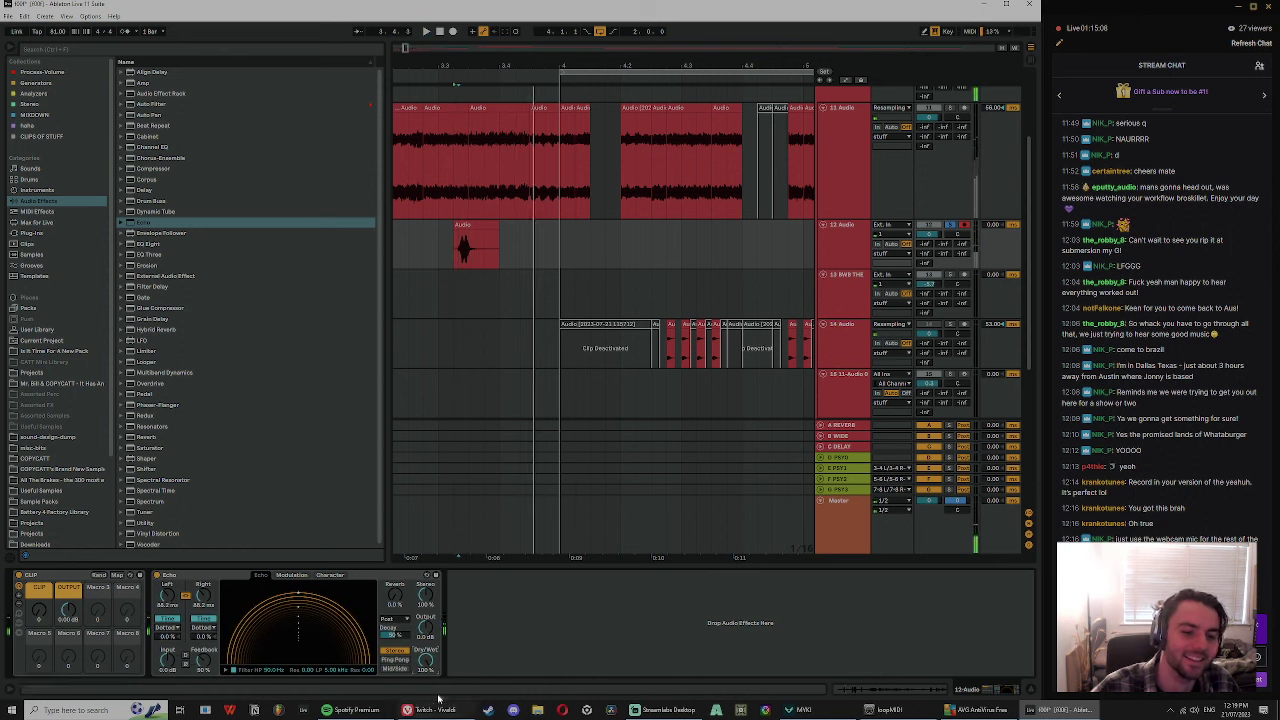
- Lower Echo's dry/wet to 44%, audition the result and select the vocal slice
{"action": "key", "text": "space"}
{"action": "left_click_drag", "start_coordinate": [426, 660], "coordinate": [426, 700]}
{"action": "key", "text": "space"}
{"action": "key", "text": "space"}
{"action": "left_click", "coordinate": [480, 225]}
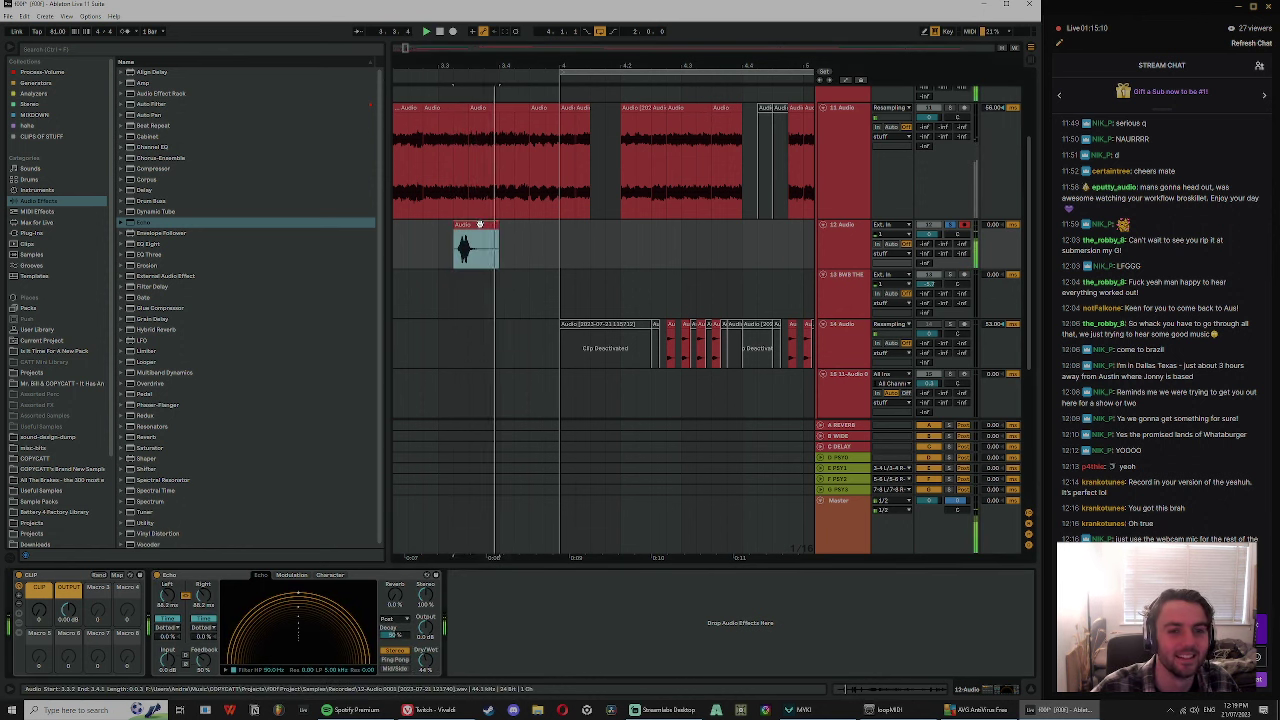
- Try Echo's Ping Pong mode on 12 Audio while auditioning the vocal slice, then return it to Stereo
{"action": "key", "text": "space"}
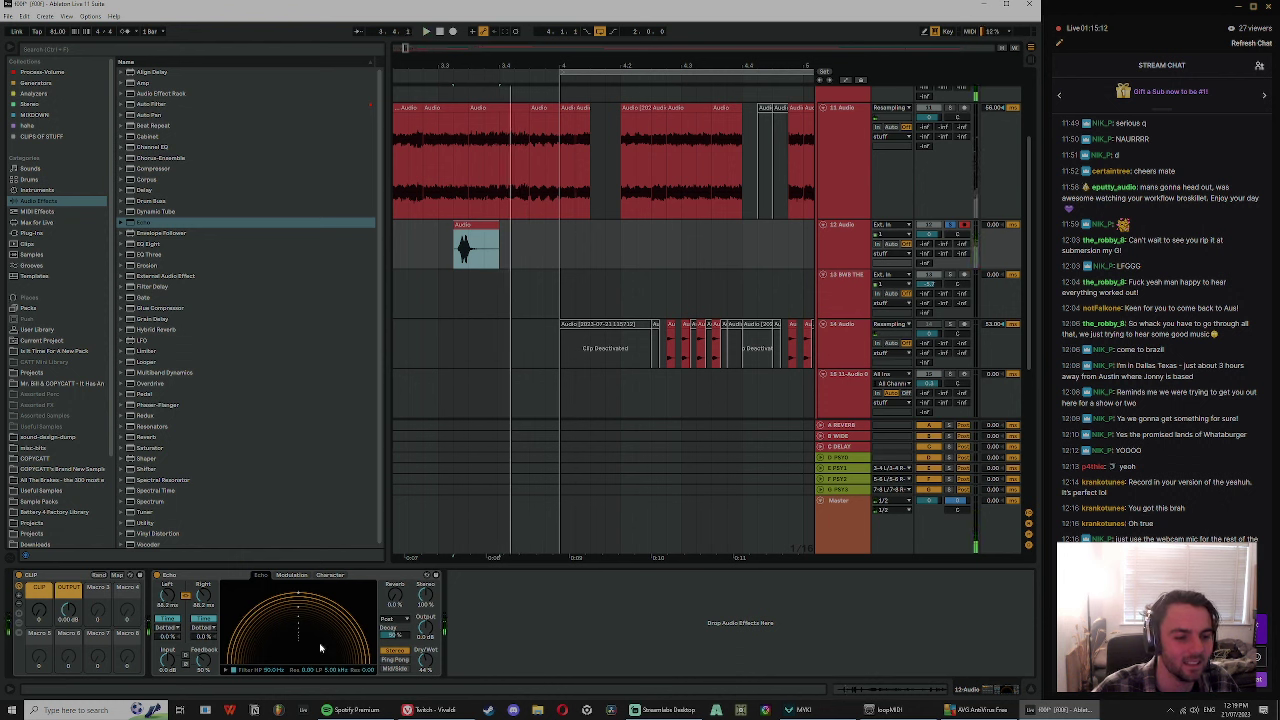
{"action": "key", "text": "space"}
{"action": "key", "text": "space"}
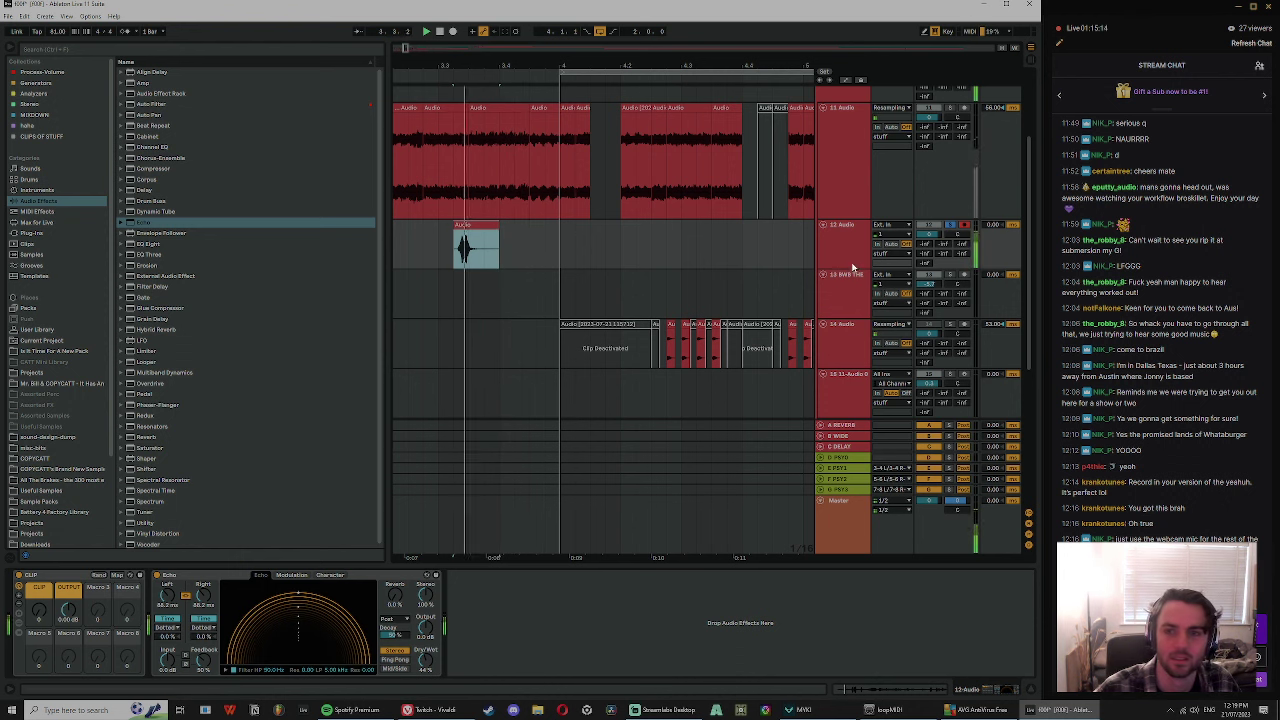
{"action": "left_click", "coordinate": [40, 73]}
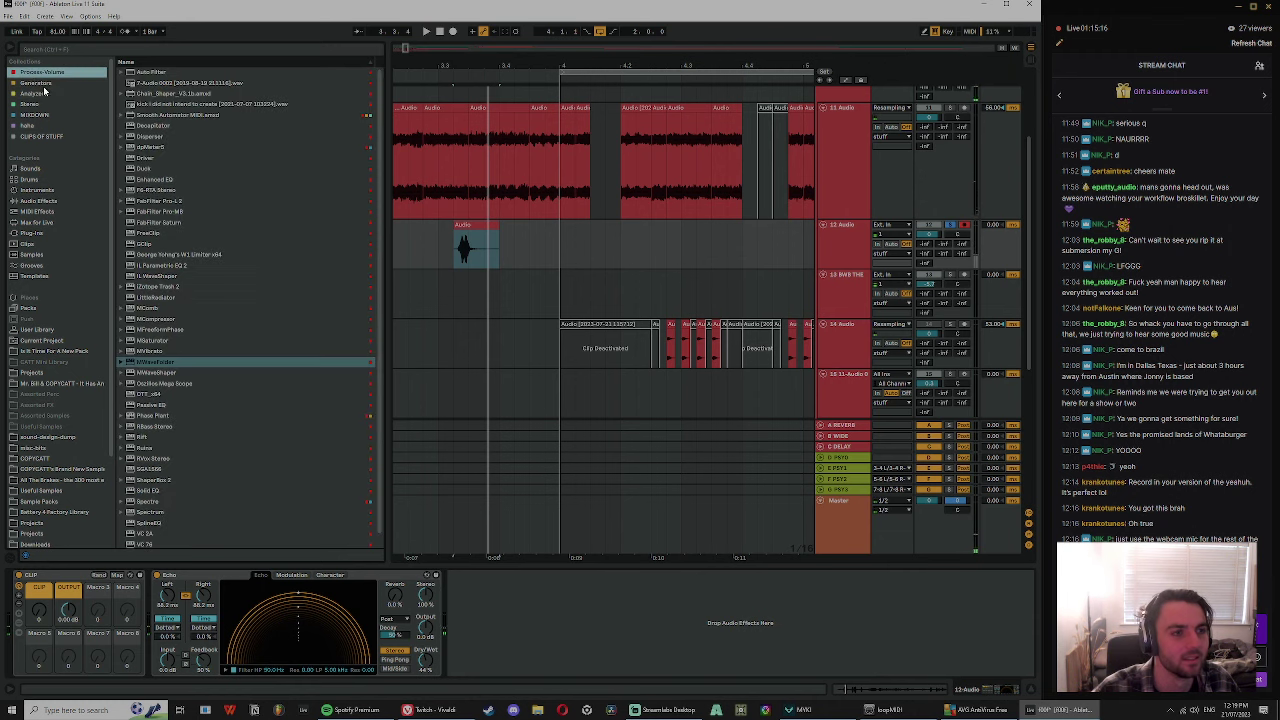
{"action": "left_click", "coordinate": [397, 660]}
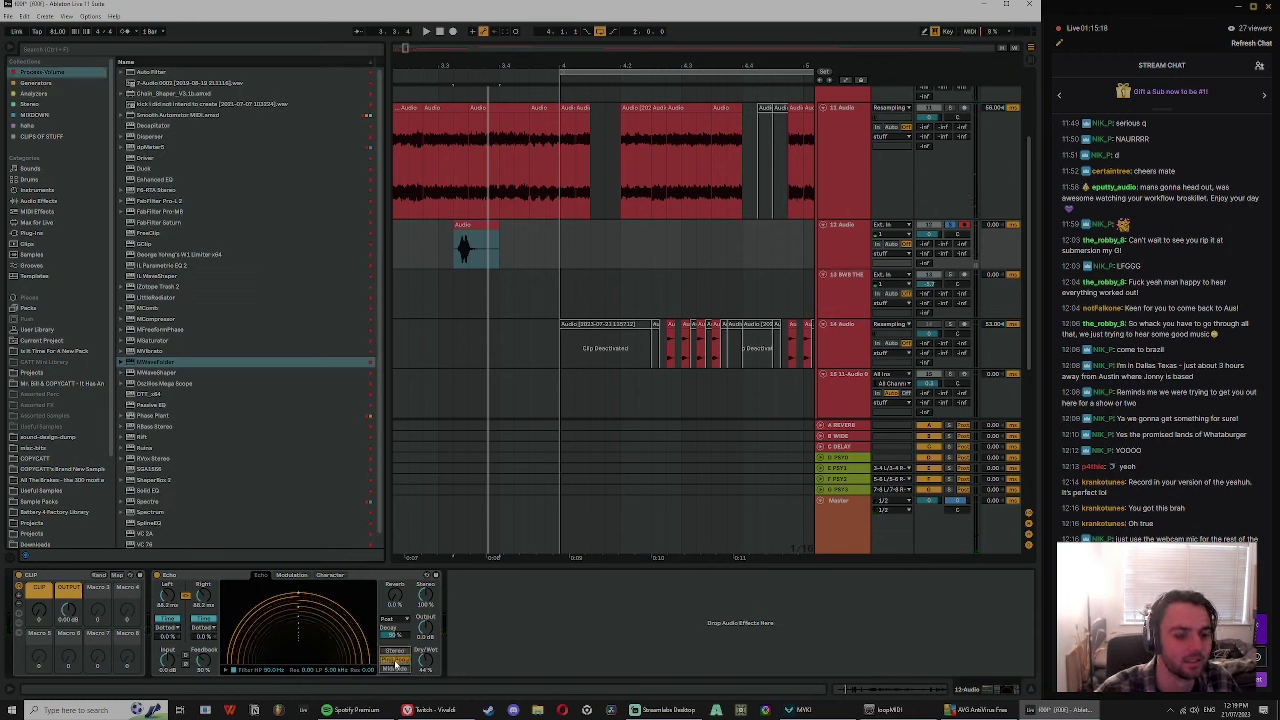
{"action": "key", "text": "space"}
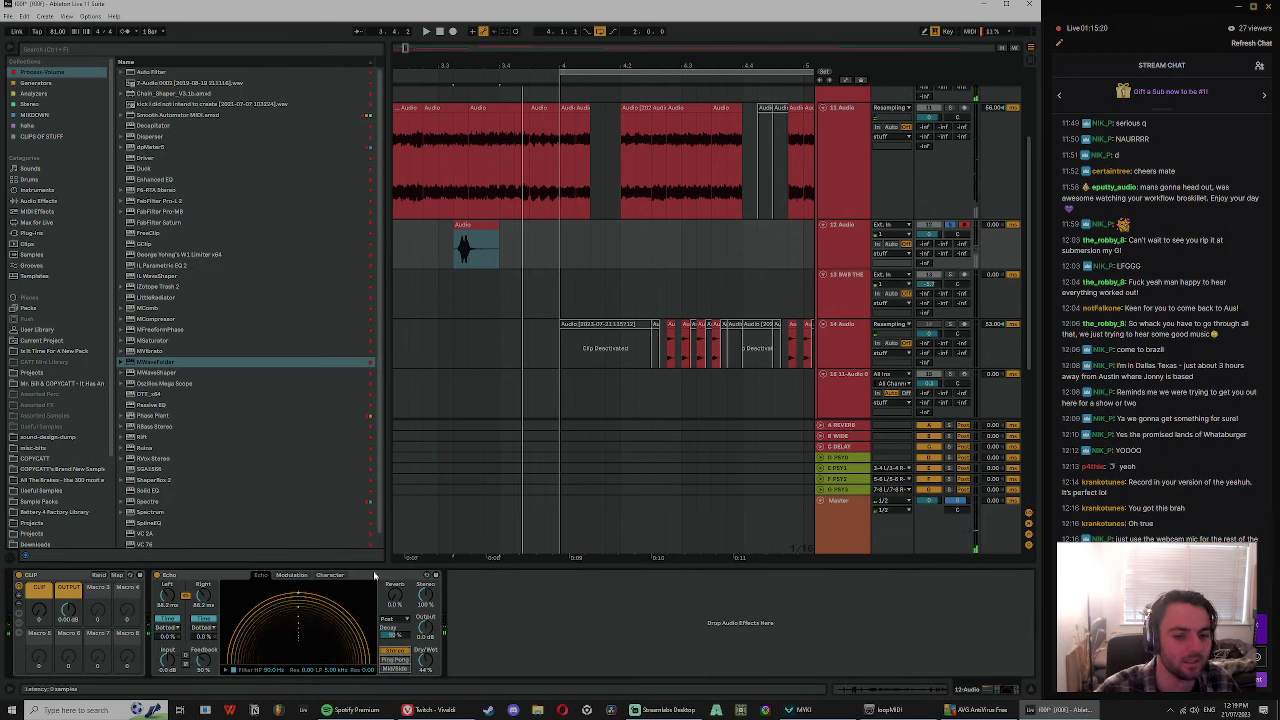
- Duplicate Echo on 12 Audio, set the copy to Ping Pong with synced delay times, and bypass it
{"action": "key", "text": "ctrl+d"}
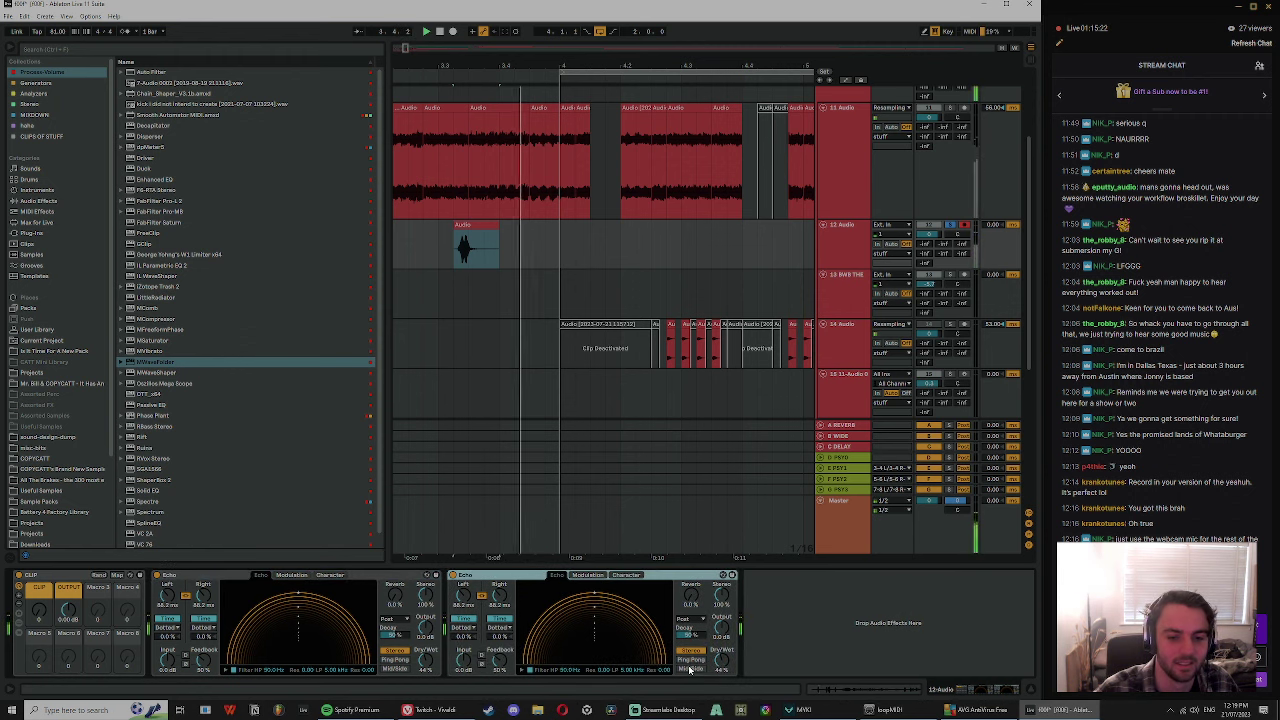
{"action": "left_click_drag", "start_coordinate": [499, 597], "coordinate": [503, 600]}
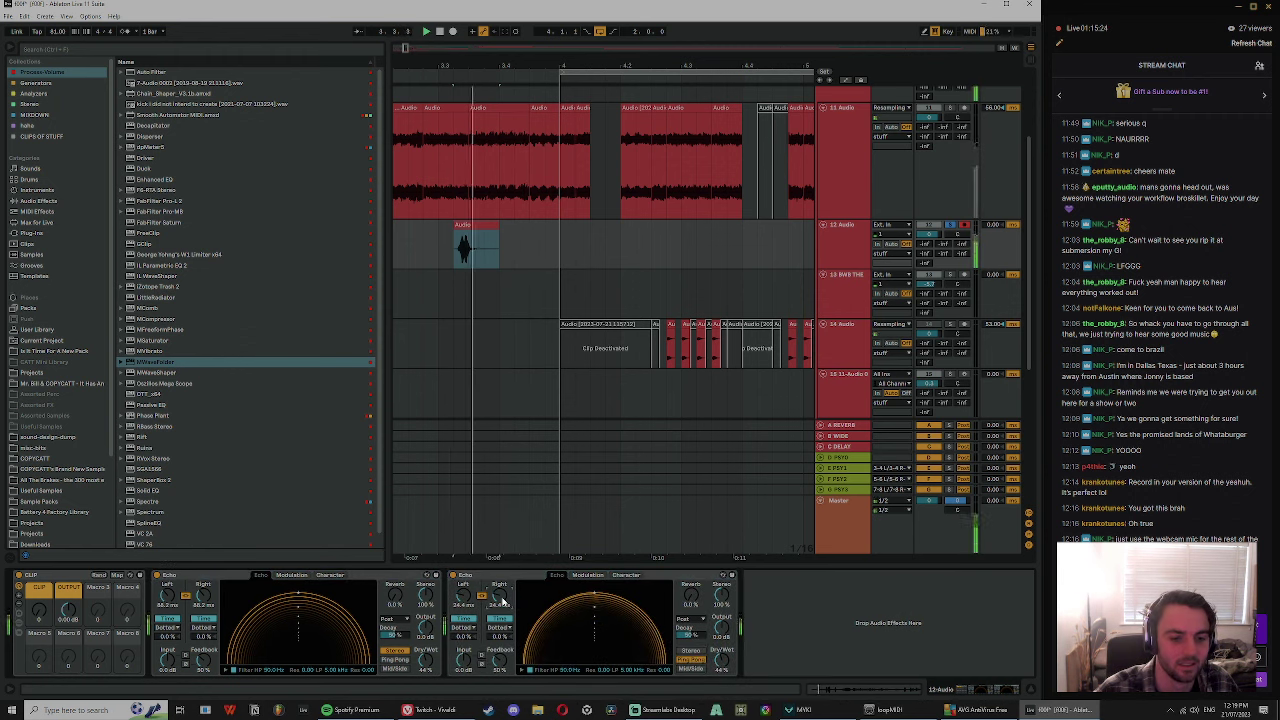
{"action": "left_click", "coordinate": [499, 619]}
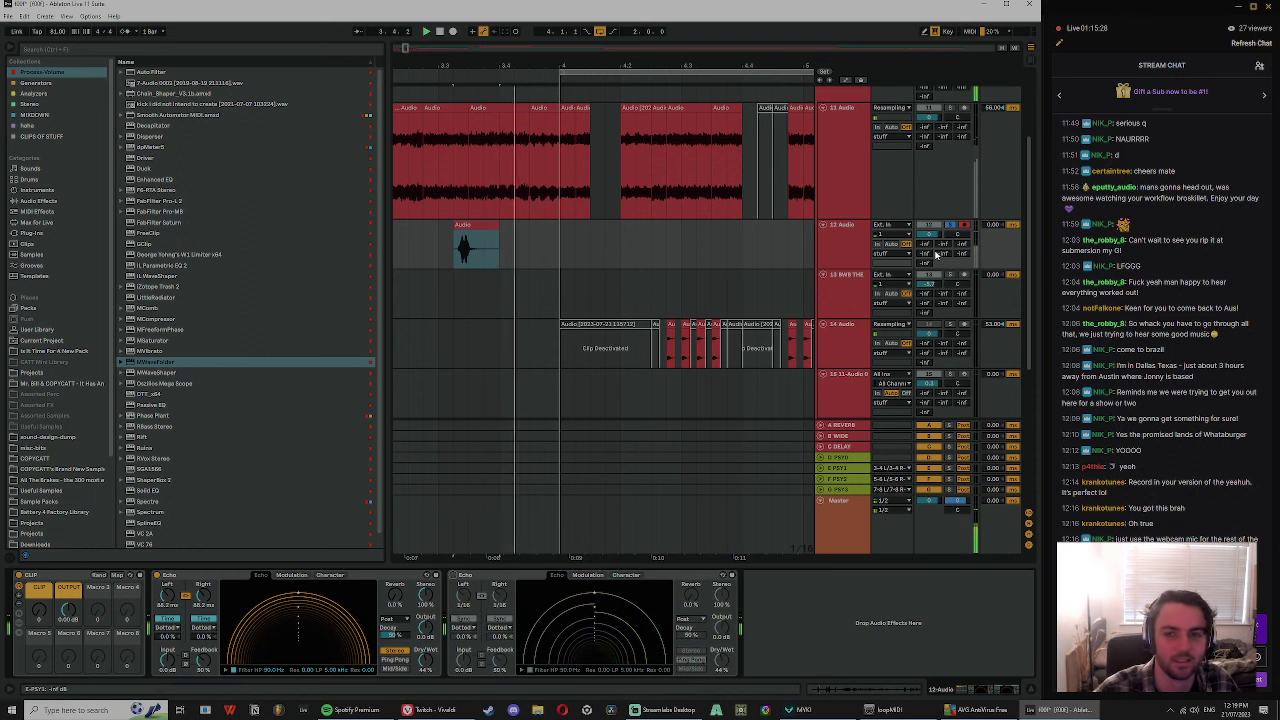
- Try to record the Echo-processed vocal slice onto 14 Audio by resampling, then delete the recorded clip
{"action": "left_click", "coordinate": [856, 255]}
{"action": "left_click", "coordinate": [964, 325]}
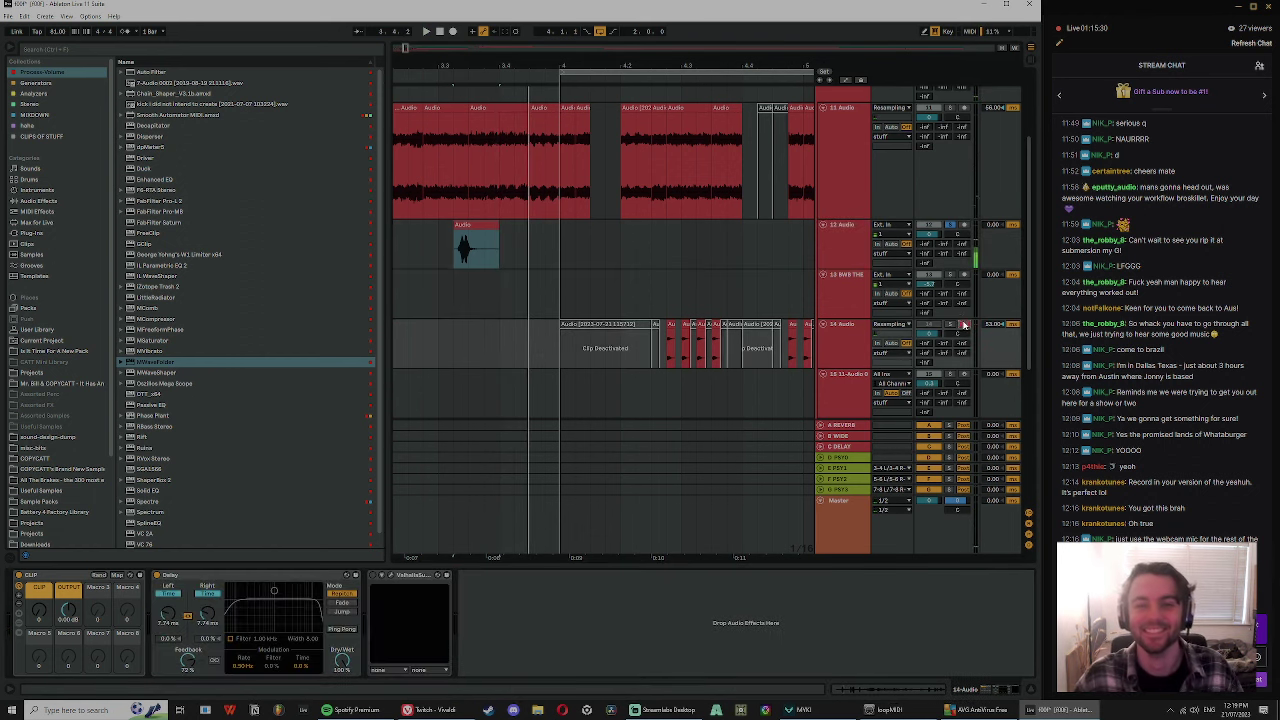
{"action": "left_click", "coordinate": [453, 32]}
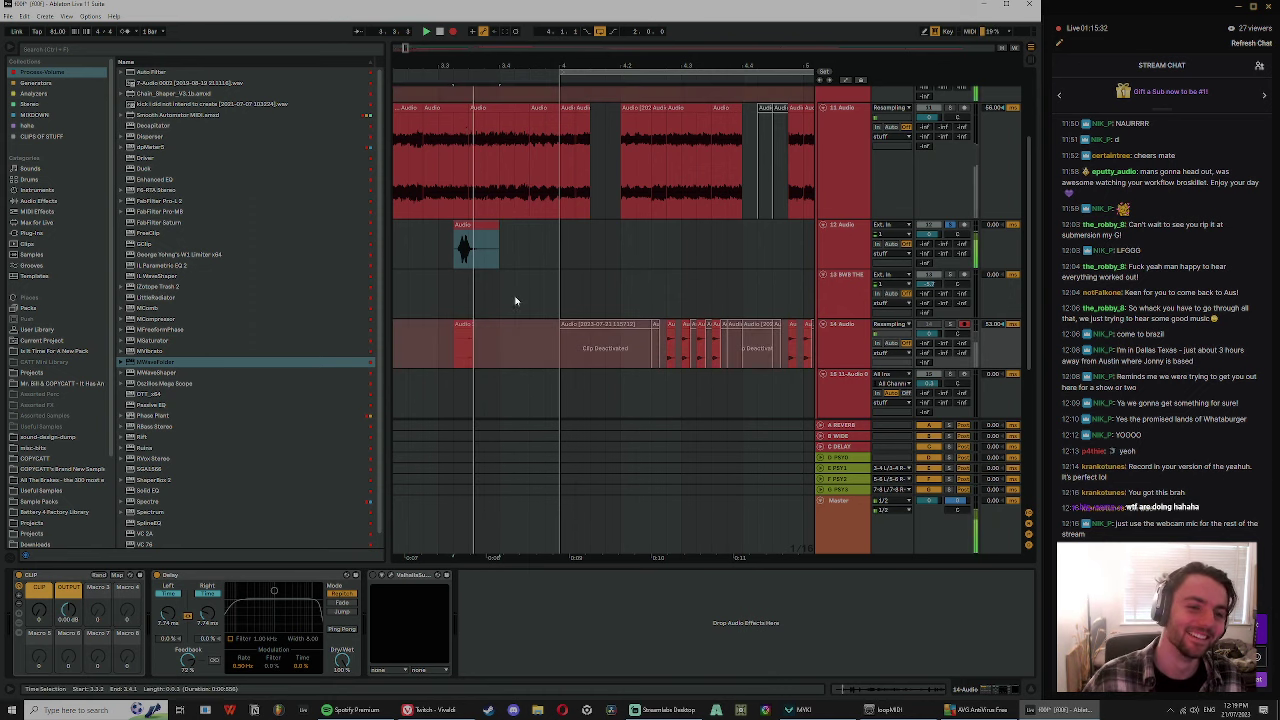
{"action": "key", "text": "space"}
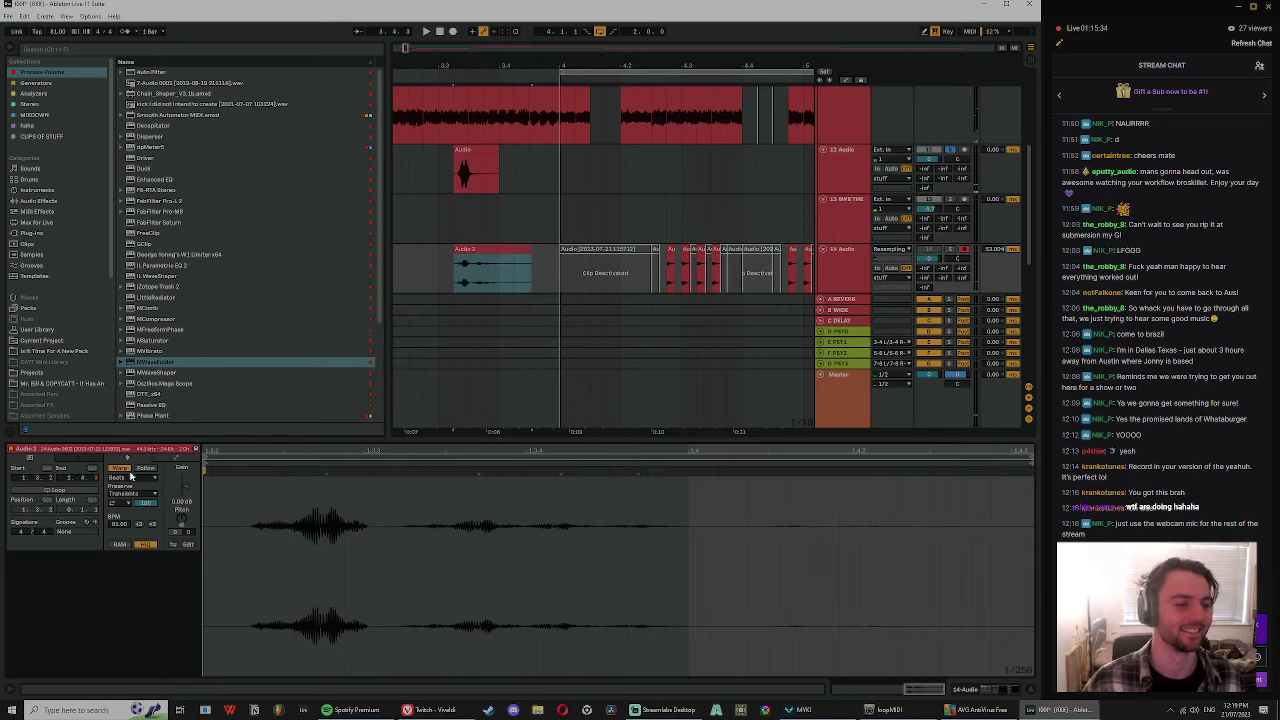
{"action": "left_click", "coordinate": [482, 247]}
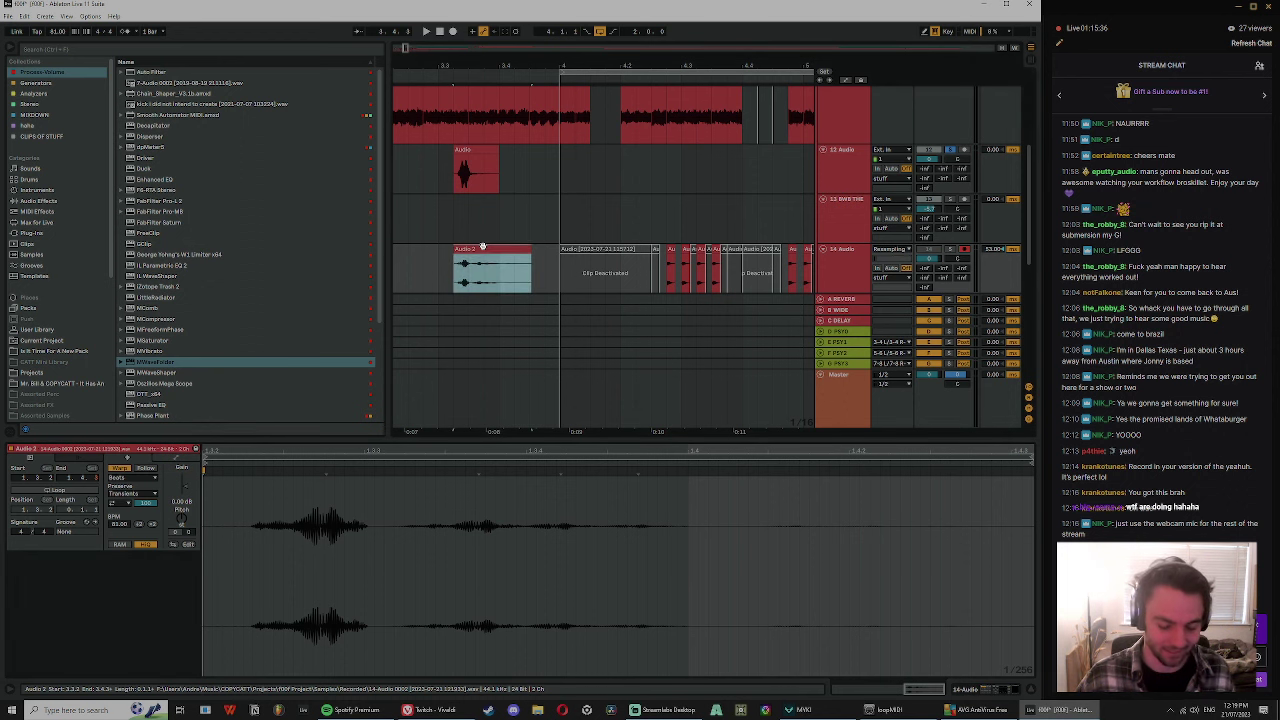
{"action": "key", "text": "Delete"}
{"action": "left_click", "coordinate": [841, 175]}
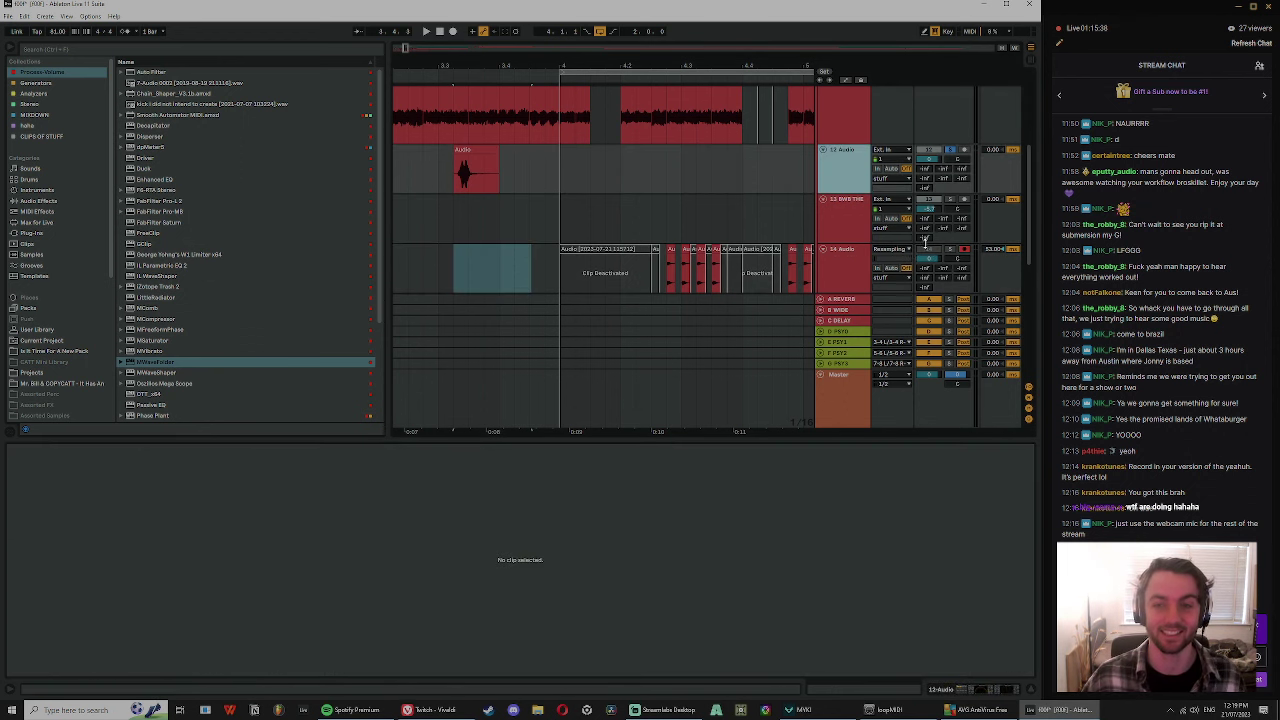
{"action": "left_click", "coordinate": [902, 250]}
{"action": "left_click", "coordinate": [824, 277]}
{"action": "left_click", "coordinate": [896, 251]}
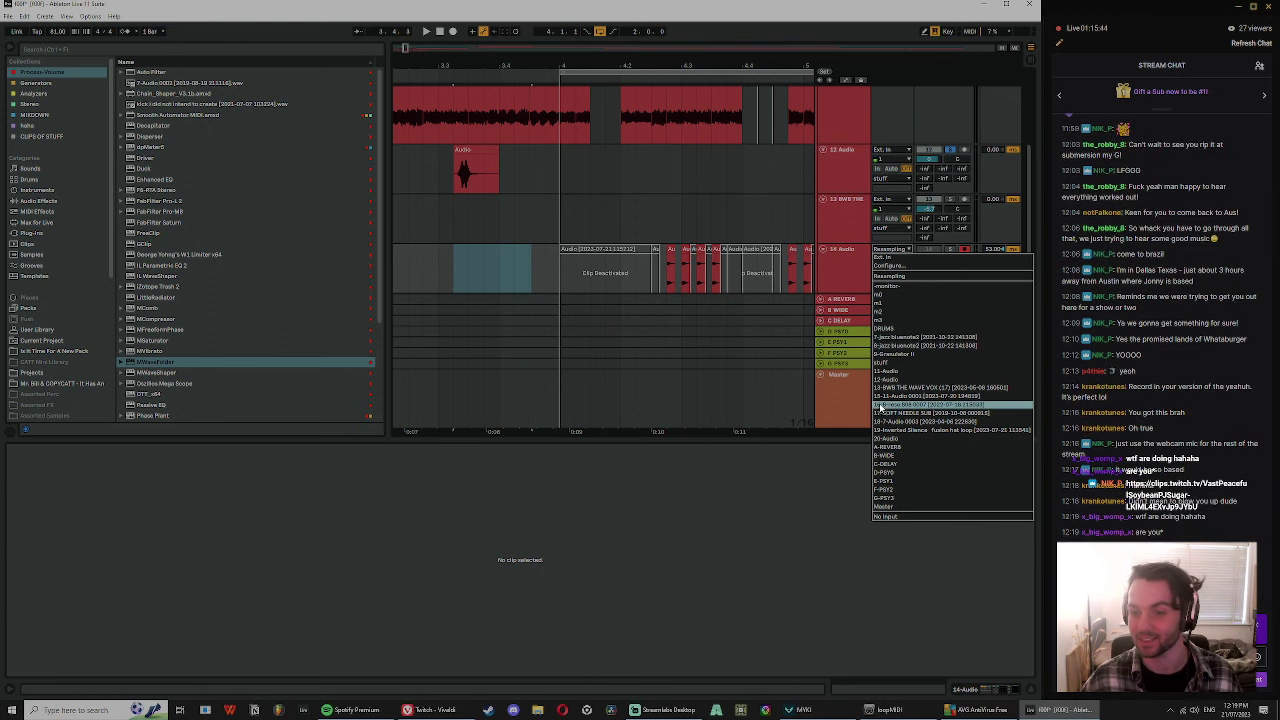
{"action": "left_click", "coordinate": [929, 609]}
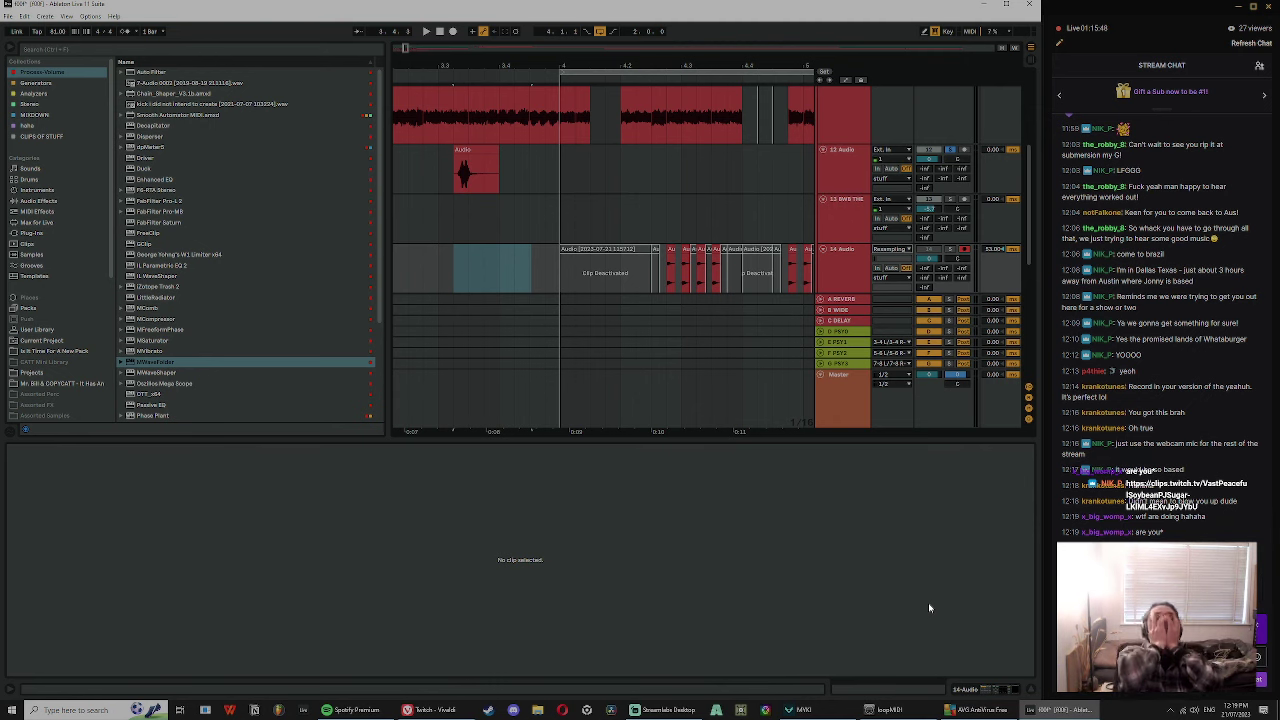
- Watch the Twitch clip linked in the stream chat with its volume adjusted, then return to the Ableton Live project
{"action": "left_click", "coordinate": [665, 710]}
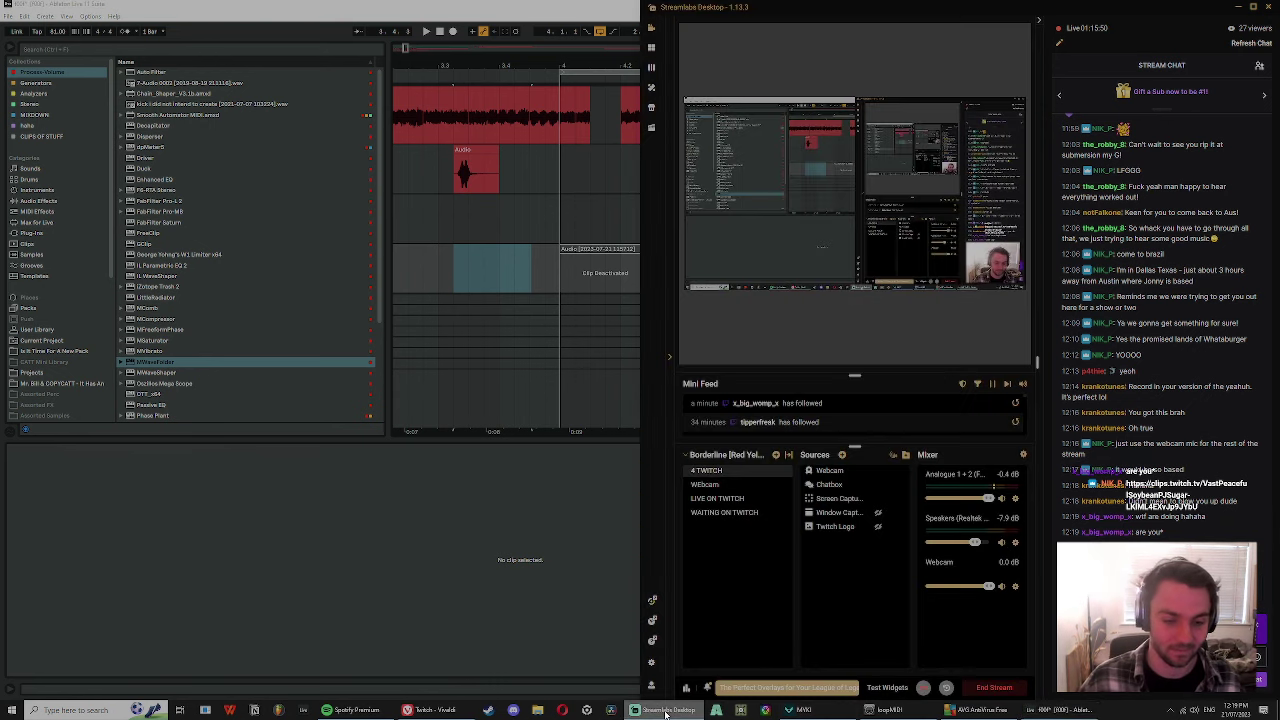
{"action": "left_click", "coordinate": [558, 580]}
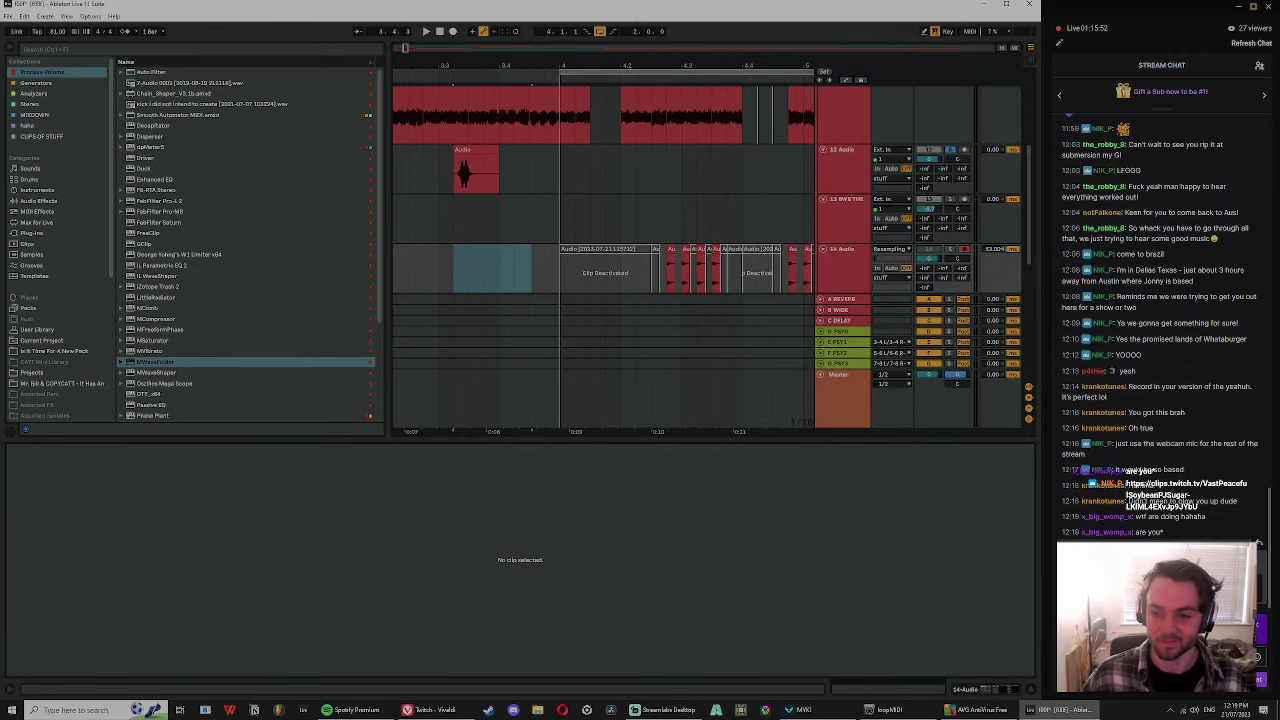
{"action": "left_click", "coordinate": [1150, 559]}
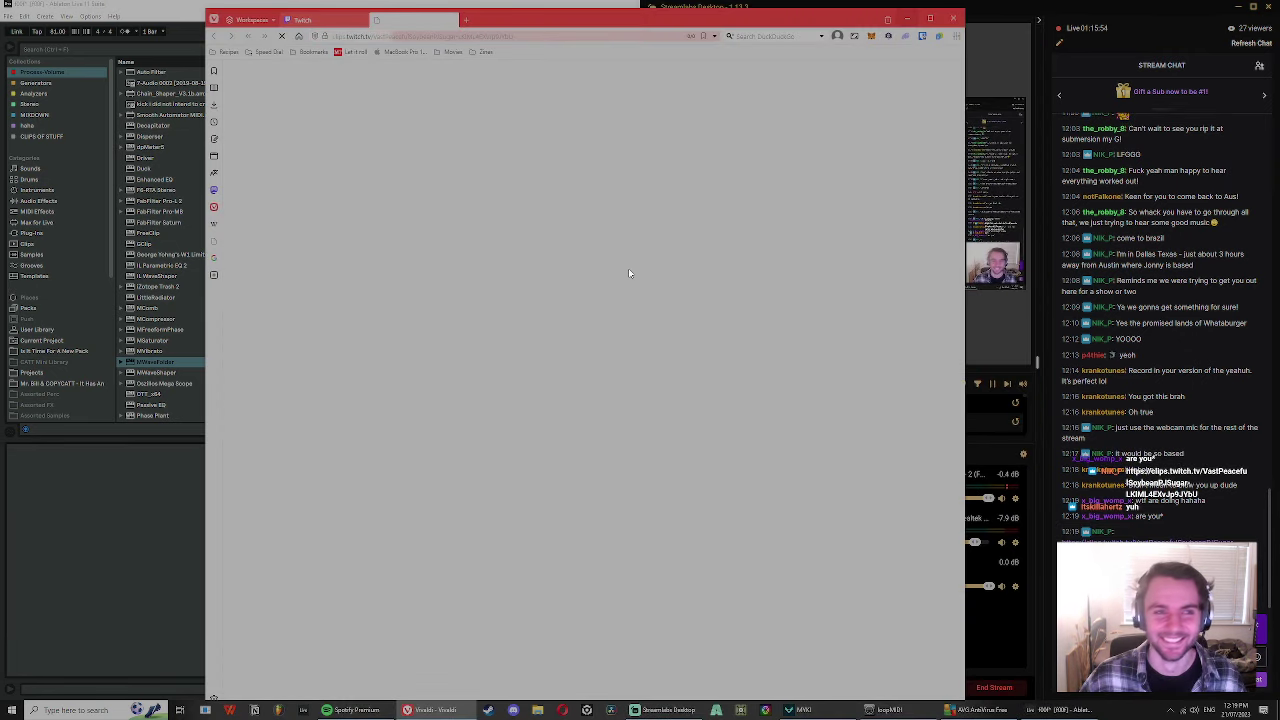
{"action": "left_click", "coordinate": [366, 20]}
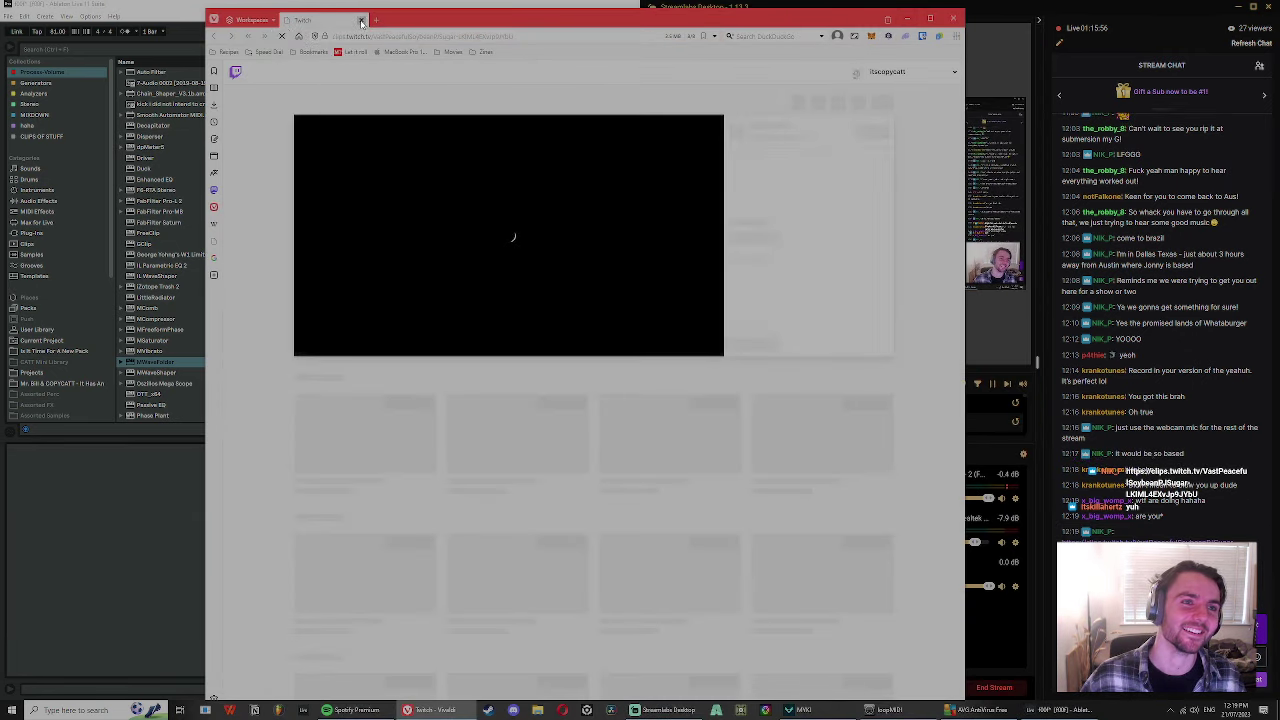
{"action": "left_click", "coordinate": [357, 344]}
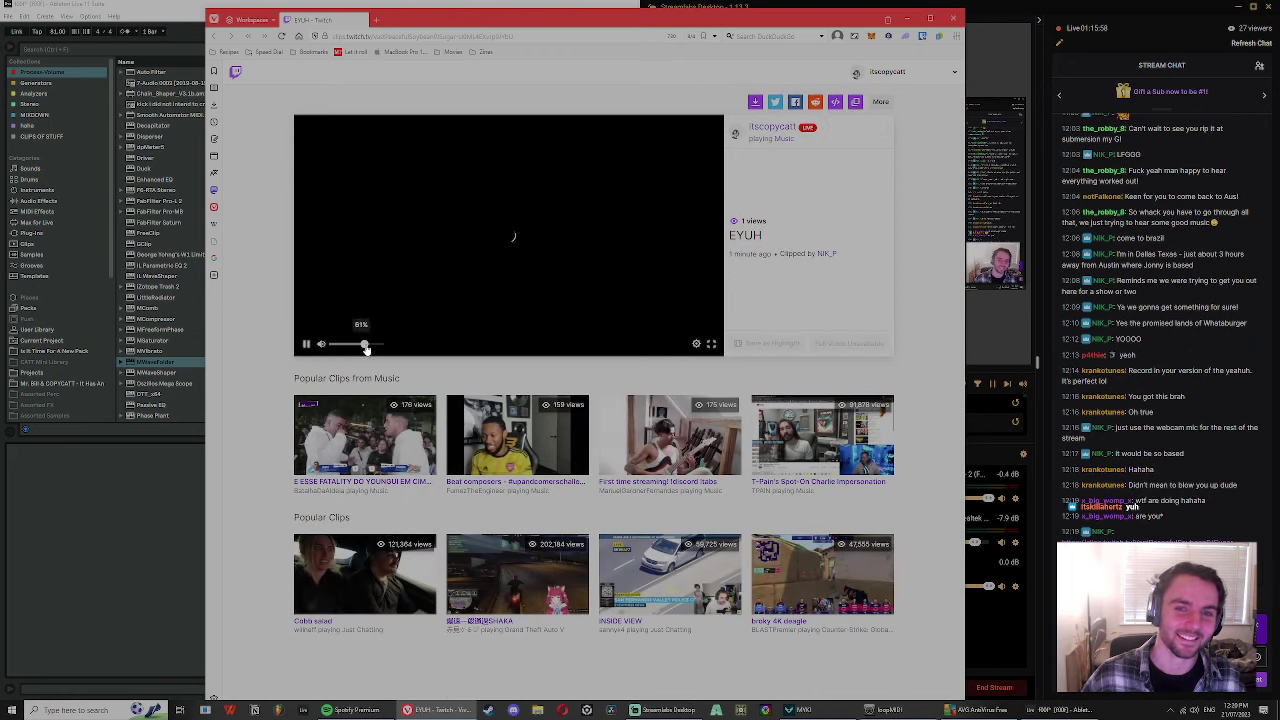
{"action": "left_click_drag", "start_coordinate": [366, 350], "coordinate": [339, 357]}
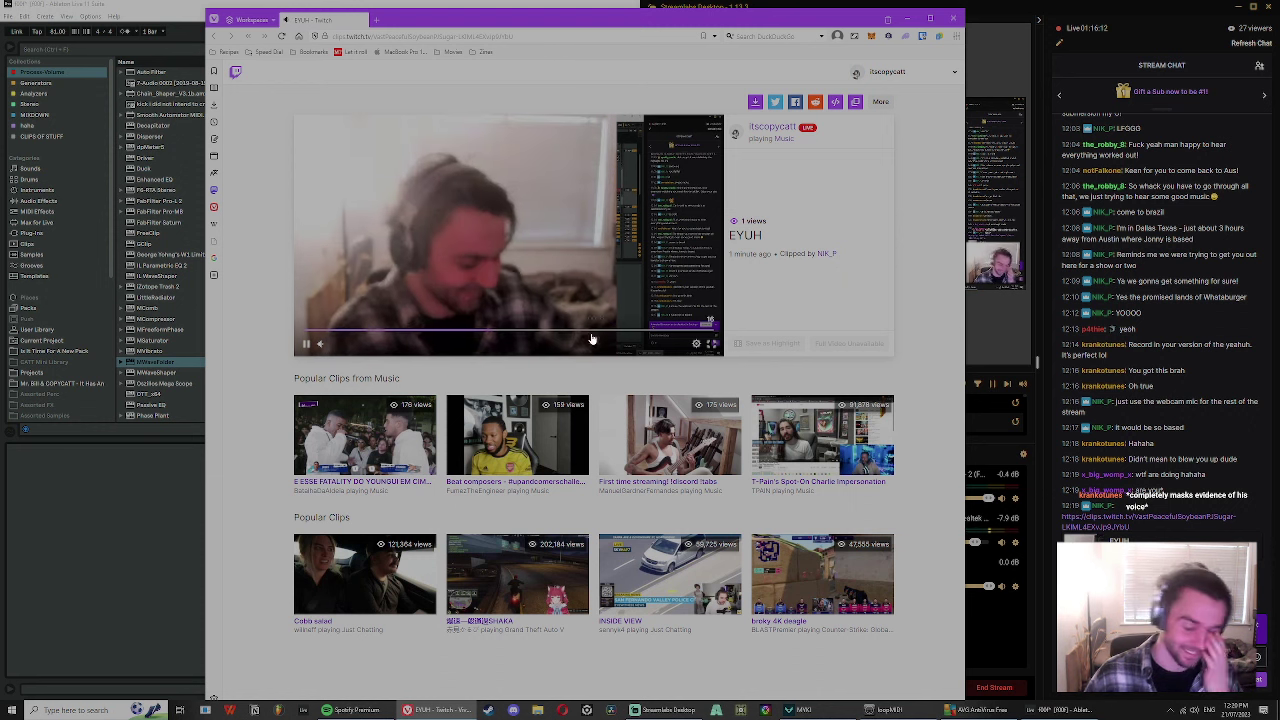
{"action": "left_click", "coordinate": [308, 346]}
{"action": "left_click", "coordinate": [363, 20]}
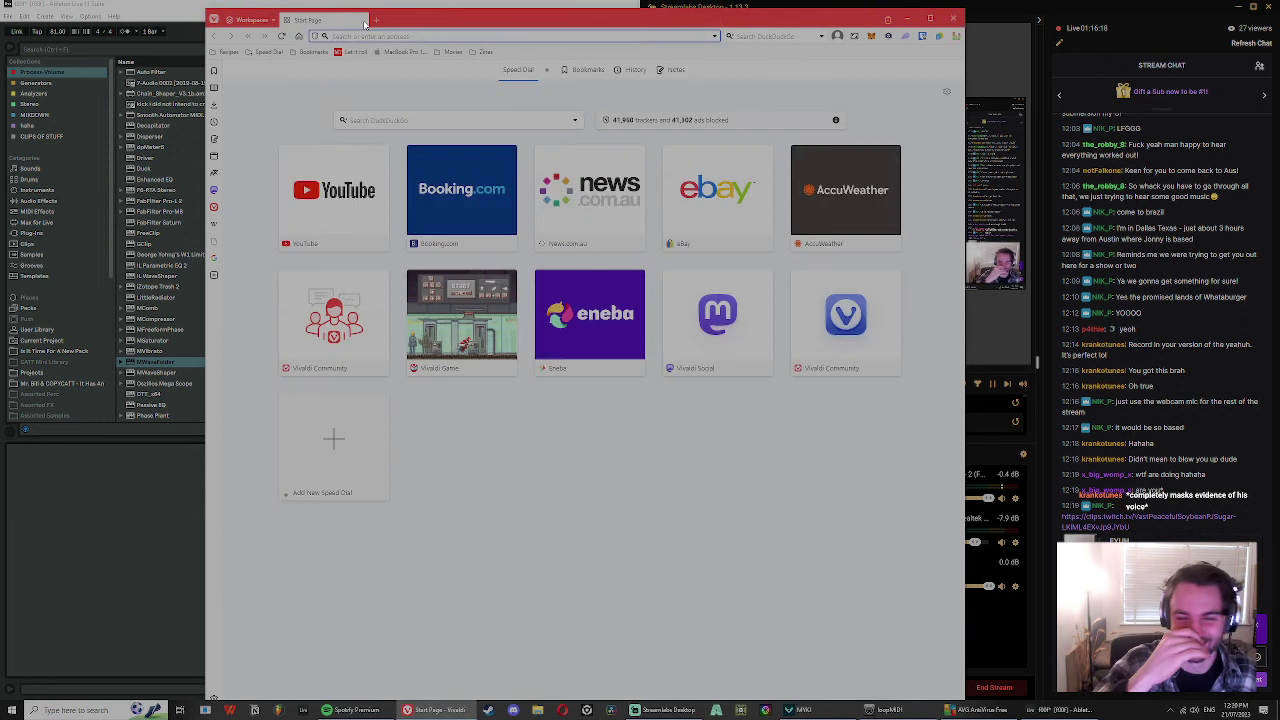
{"action": "left_click", "coordinate": [906, 18]}
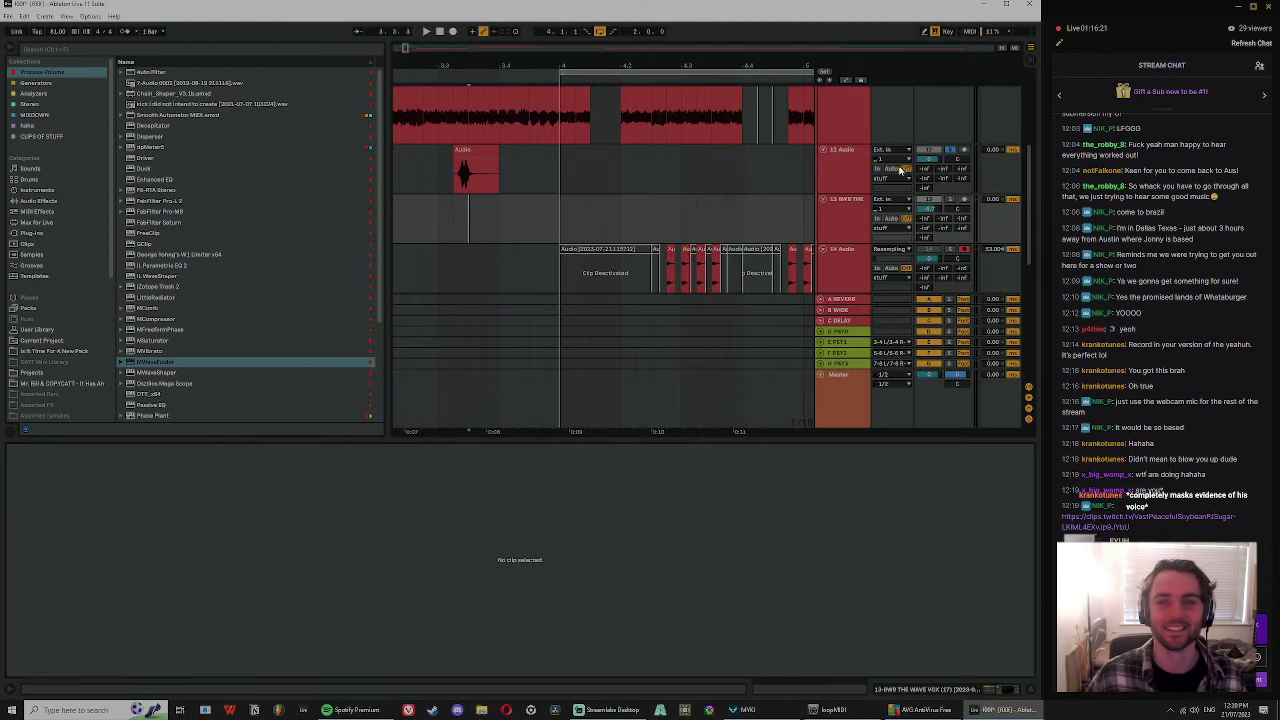
- Select the vocal slice on 12 Audio and audition it again with Echo
{"action": "left_click", "coordinate": [859, 161]}
{"action": "left_click", "coordinate": [475, 149]}
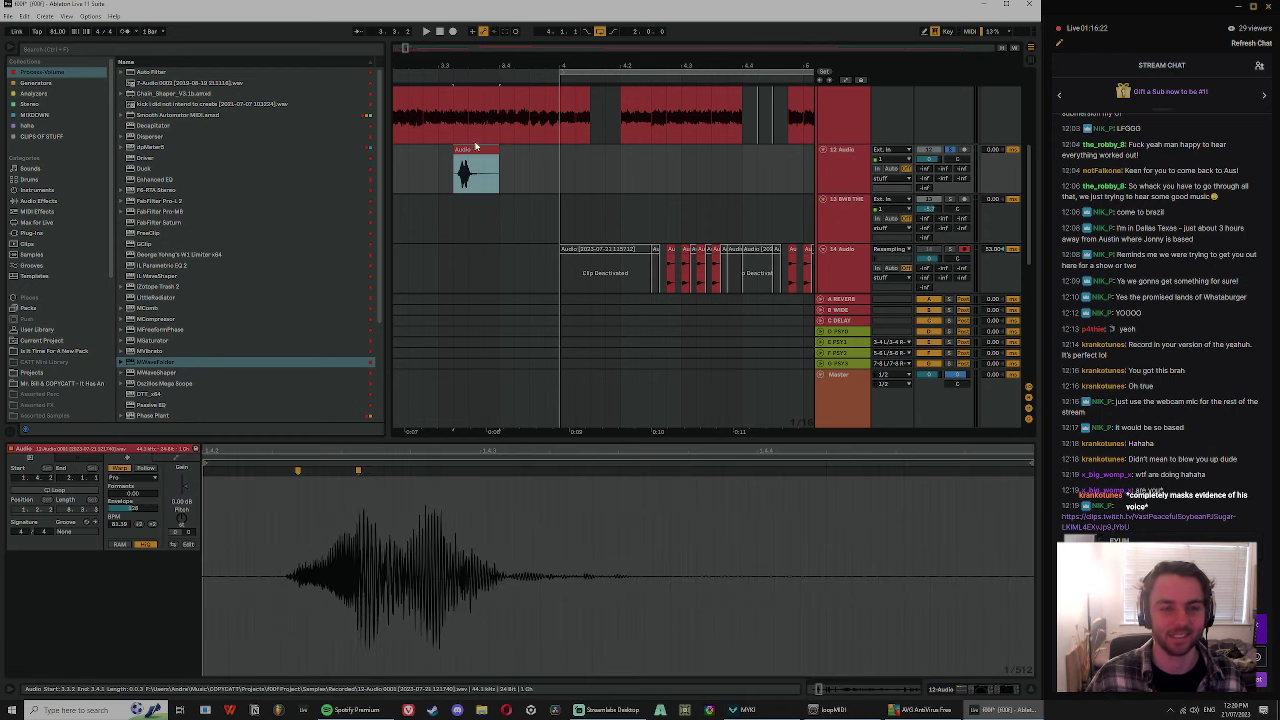
{"action": "scroll", "coordinate": [903, 253], "scroll_direction": "up", "scroll_amount": 2}
{"action": "left_click", "coordinate": [847, 222]}
{"action": "scroll", "coordinate": [442, 155], "scroll_direction": "left", "scroll_amount": 2}
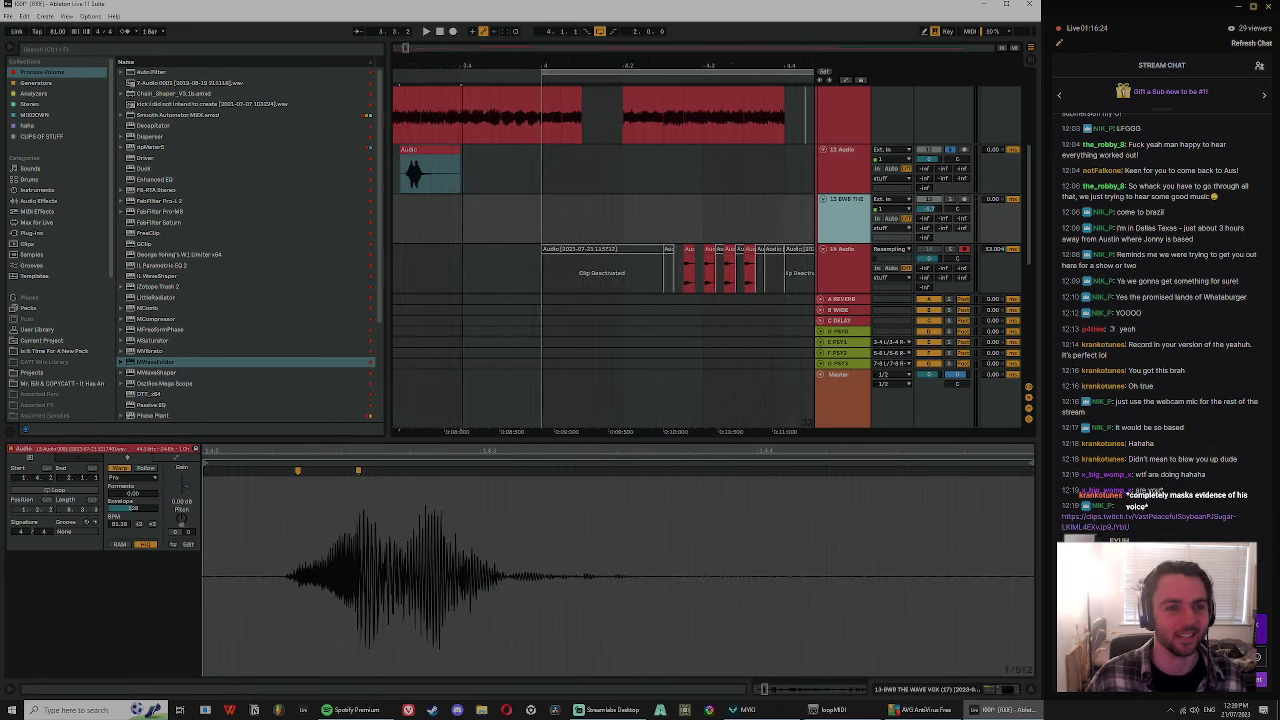
{"action": "left_click", "coordinate": [443, 150]}
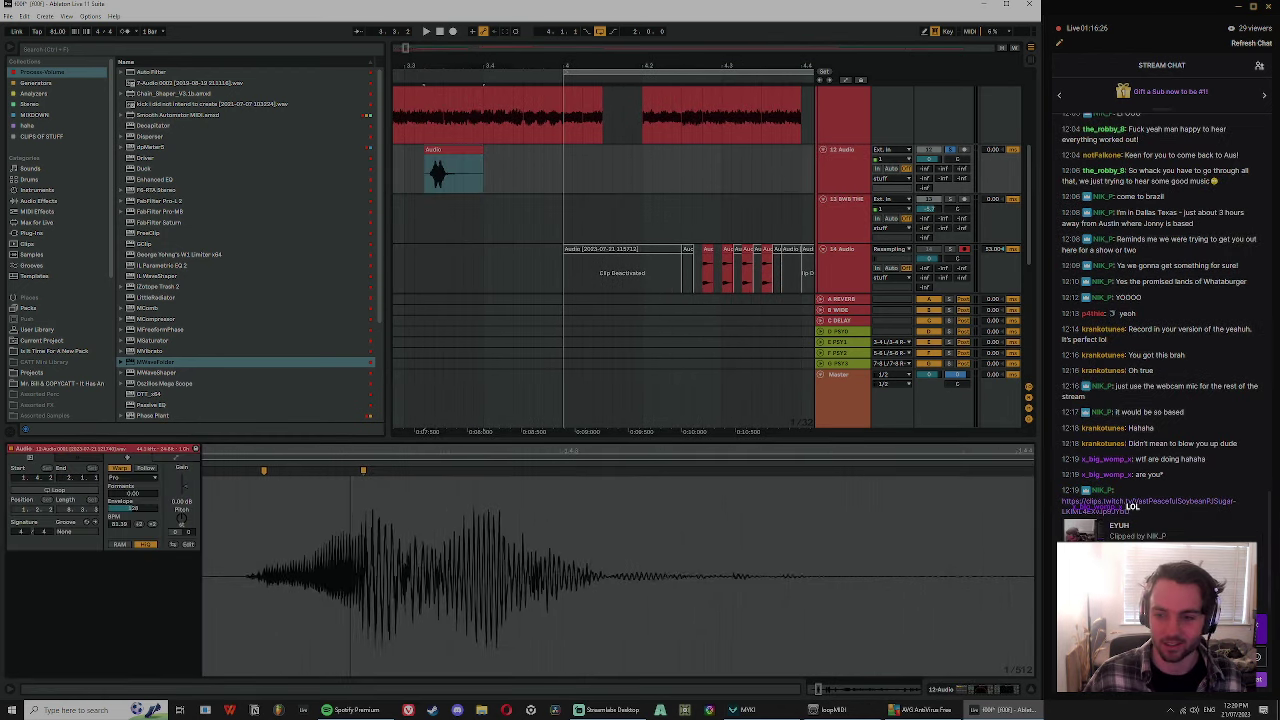
{"action": "key", "text": "space"}
{"action": "key", "text": "space"}
{"action": "key", "text": "space"}
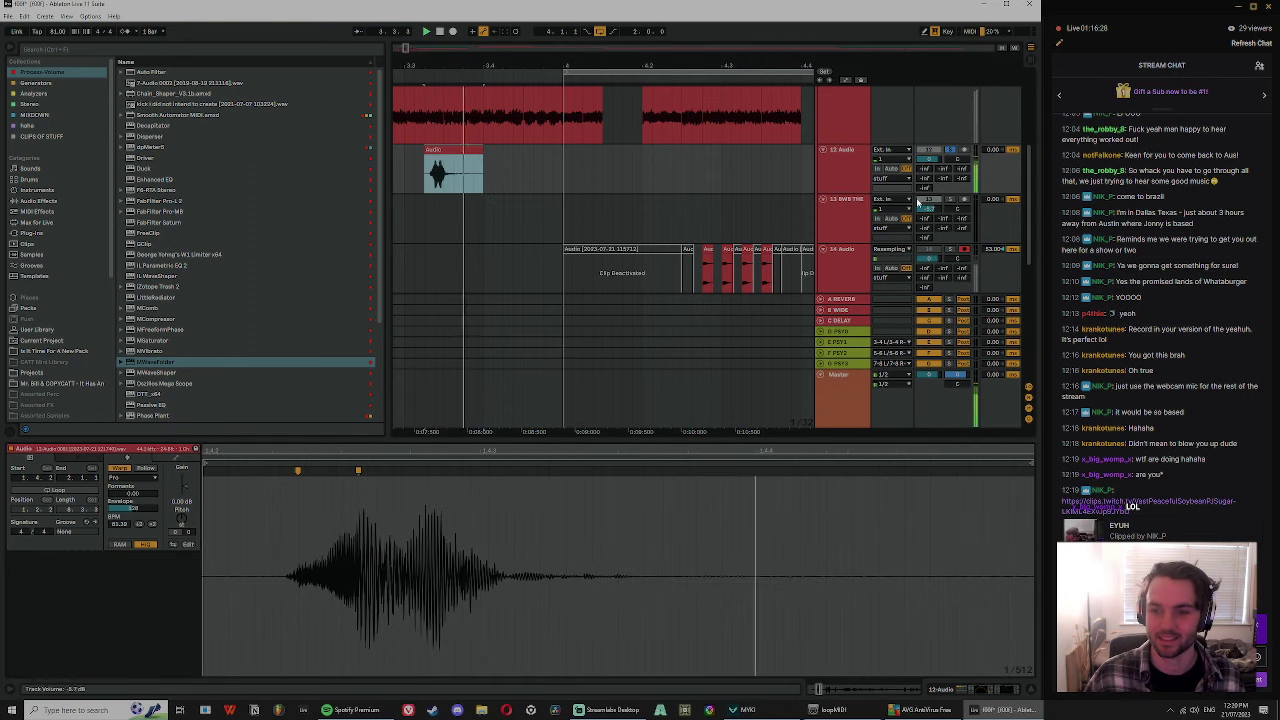
{"action": "key", "text": "space"}
- Unsolo 12 Audio with its device chain displayed and audition the vocal slice within the full mix
{"action": "double_click", "coordinate": [851, 165]}
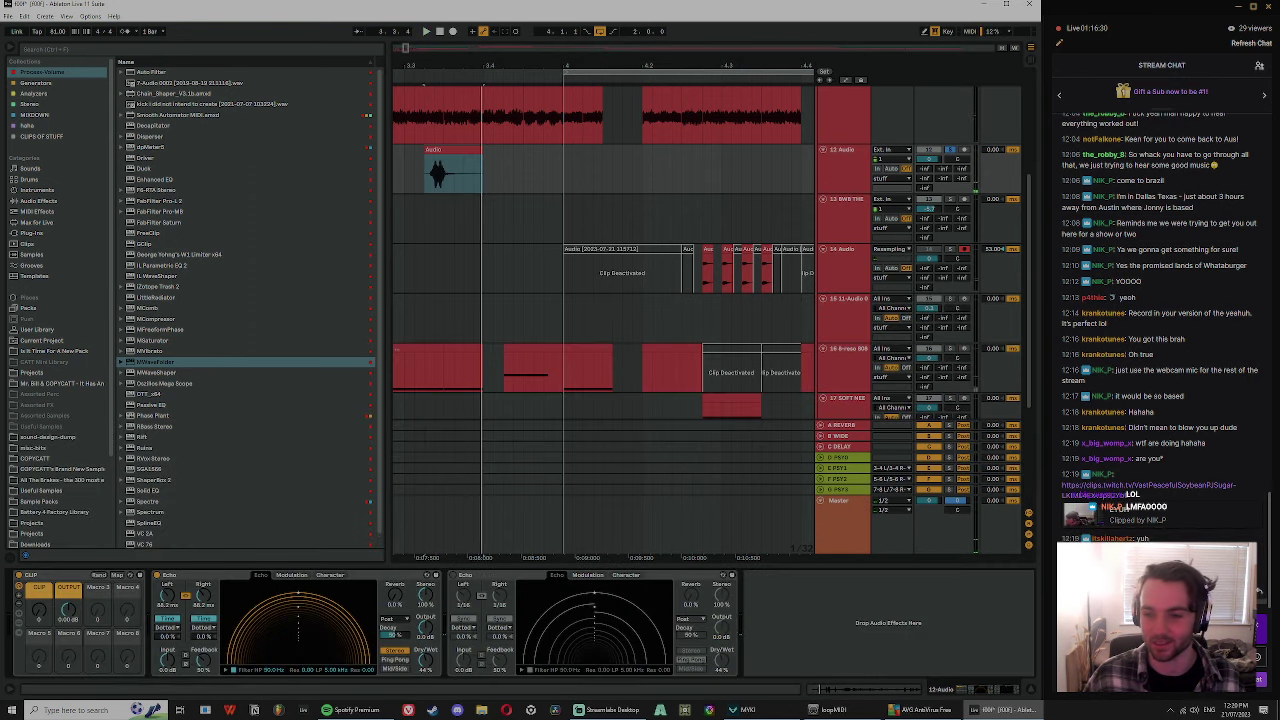
{"action": "left_click", "coordinate": [436, 176]}
{"action": "scroll", "coordinate": [549, 183], "scroll_direction": "down", "scroll_amount": 3}
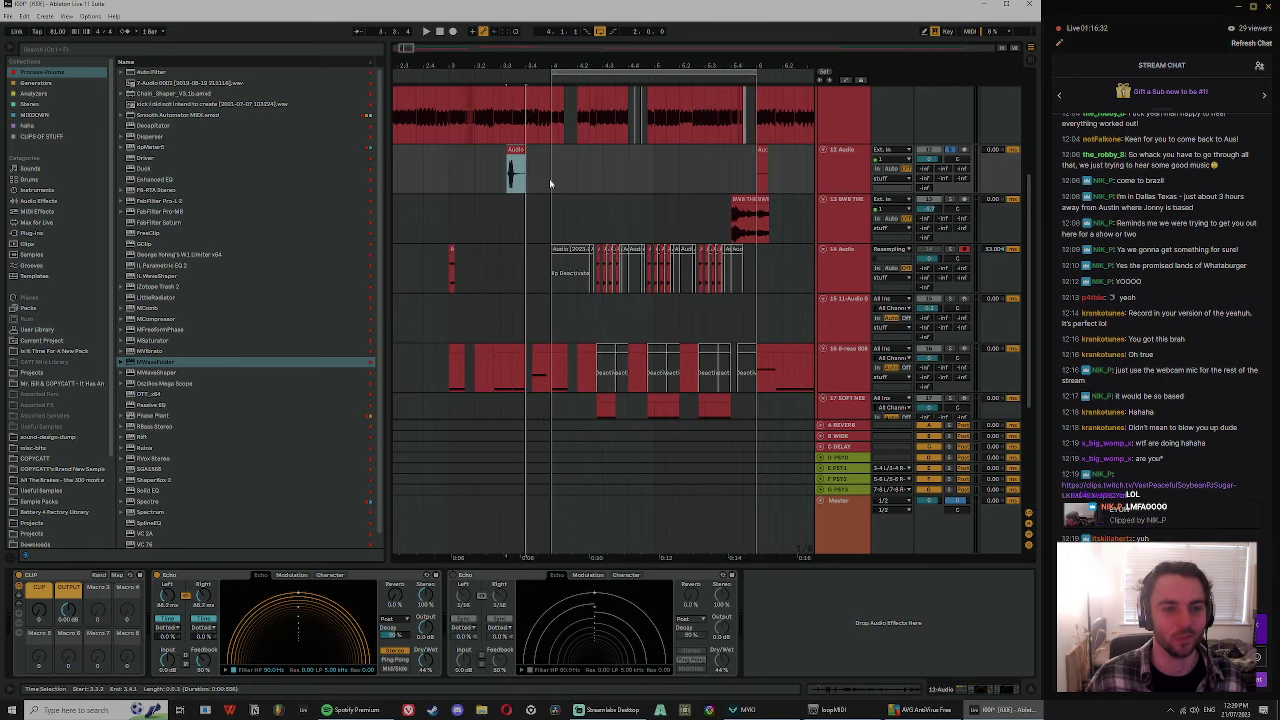
{"action": "left_click_drag", "start_coordinate": [510, 67], "coordinate": [525, 162]}
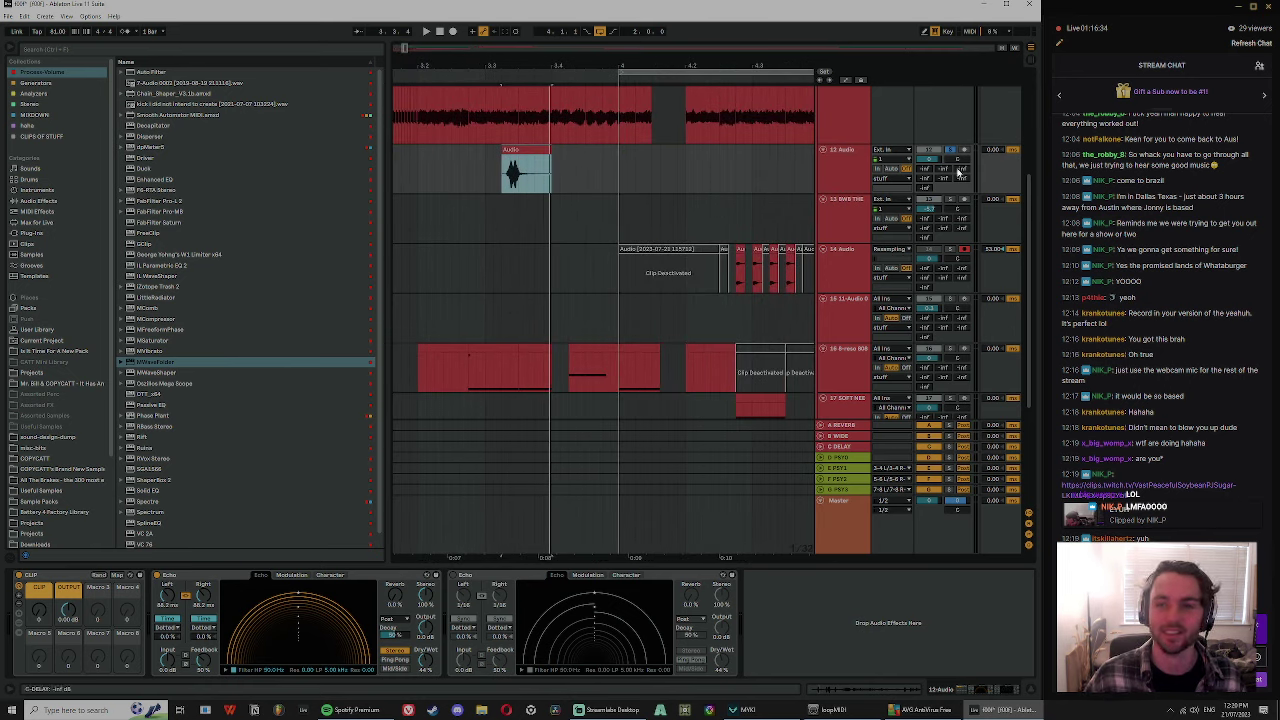
{"action": "left_click", "coordinate": [516, 163]}
{"action": "key", "text": "space"}
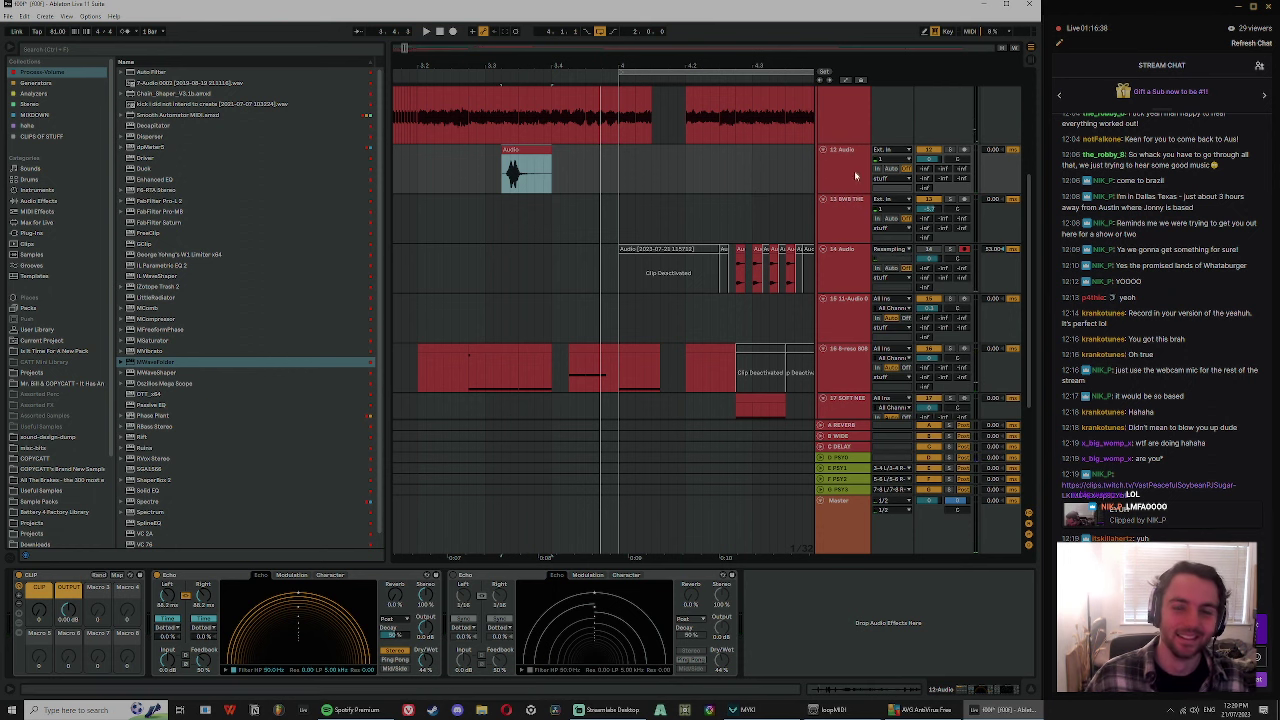
- Record the vocal slice onto 14 Audio from the 12-Audio input, then move the recording onto 12 Audio between bar 4 and beat 4.2
{"action": "left_click", "coordinate": [890, 251]}
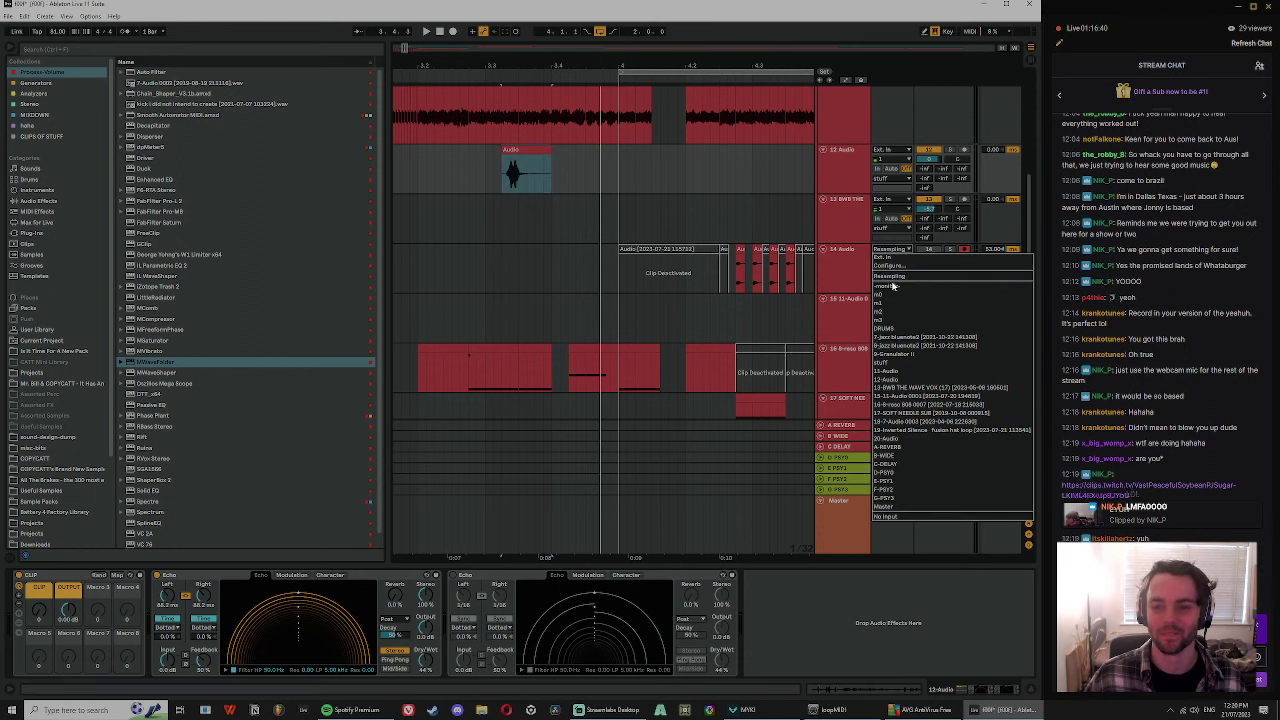
{"action": "left_click", "coordinate": [887, 380]}
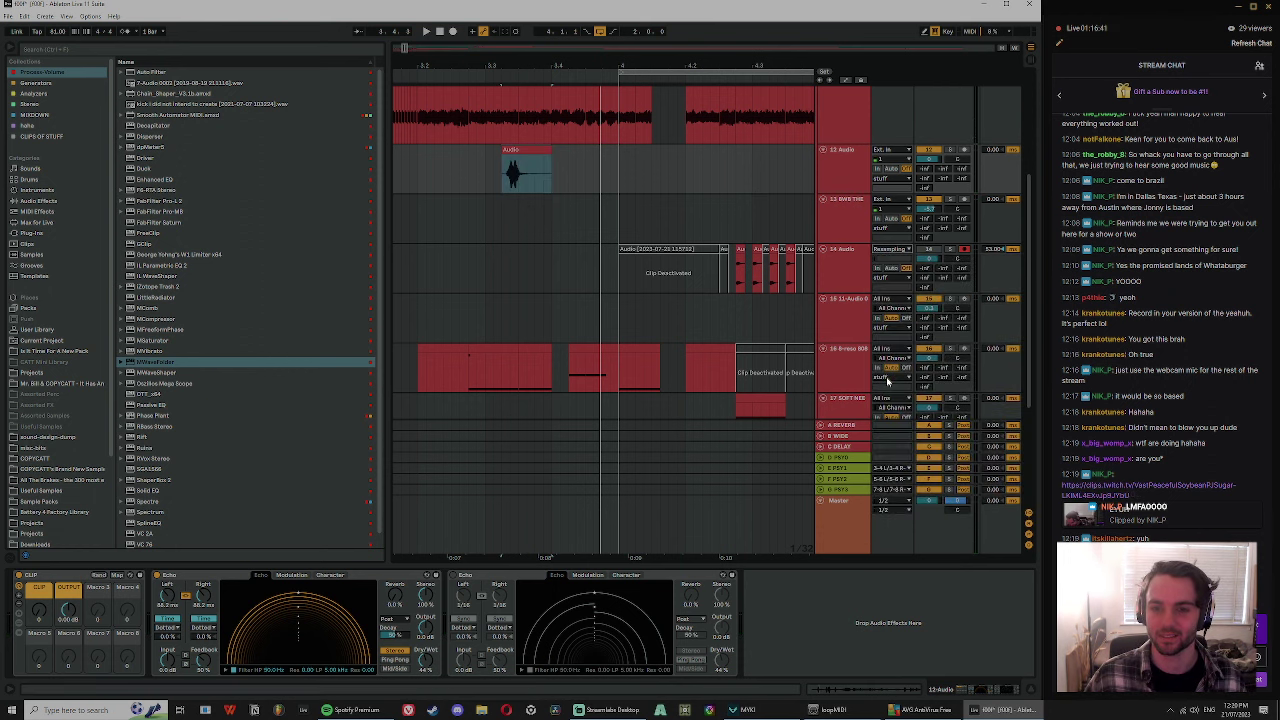
{"action": "left_click", "coordinate": [452, 31]}
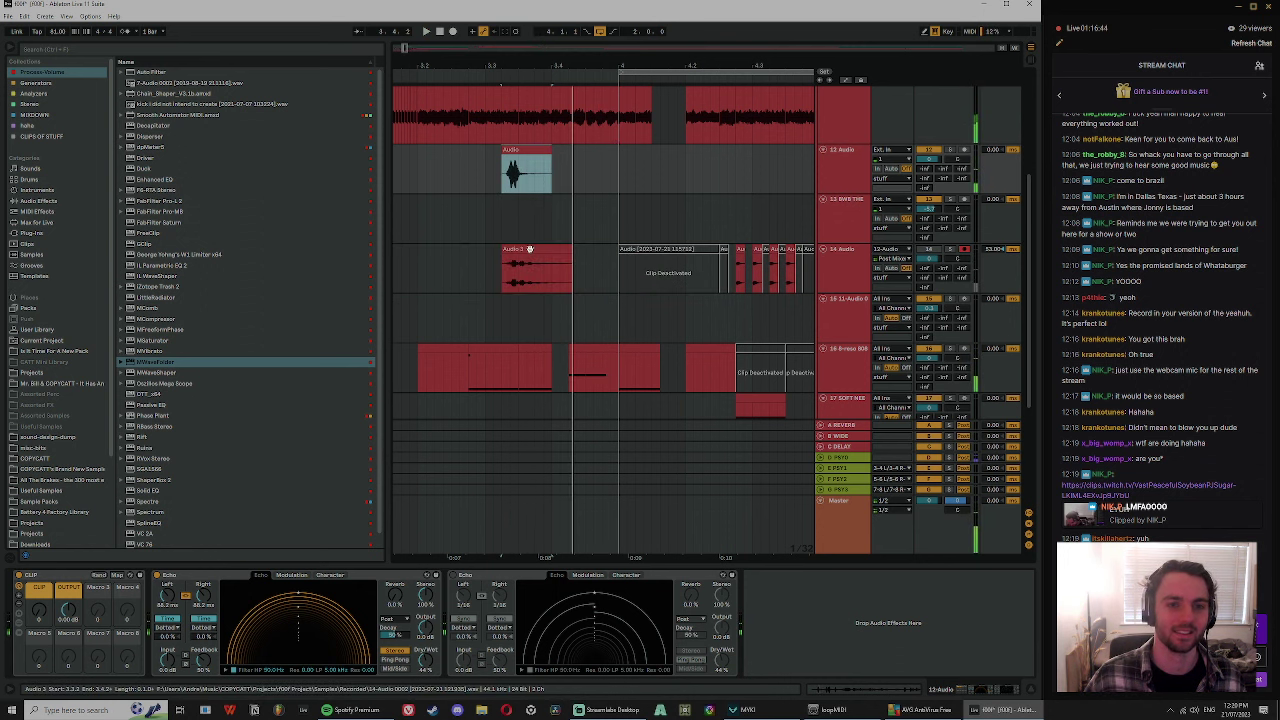
{"action": "left_click_drag", "start_coordinate": [530, 249], "coordinate": [678, 178]}
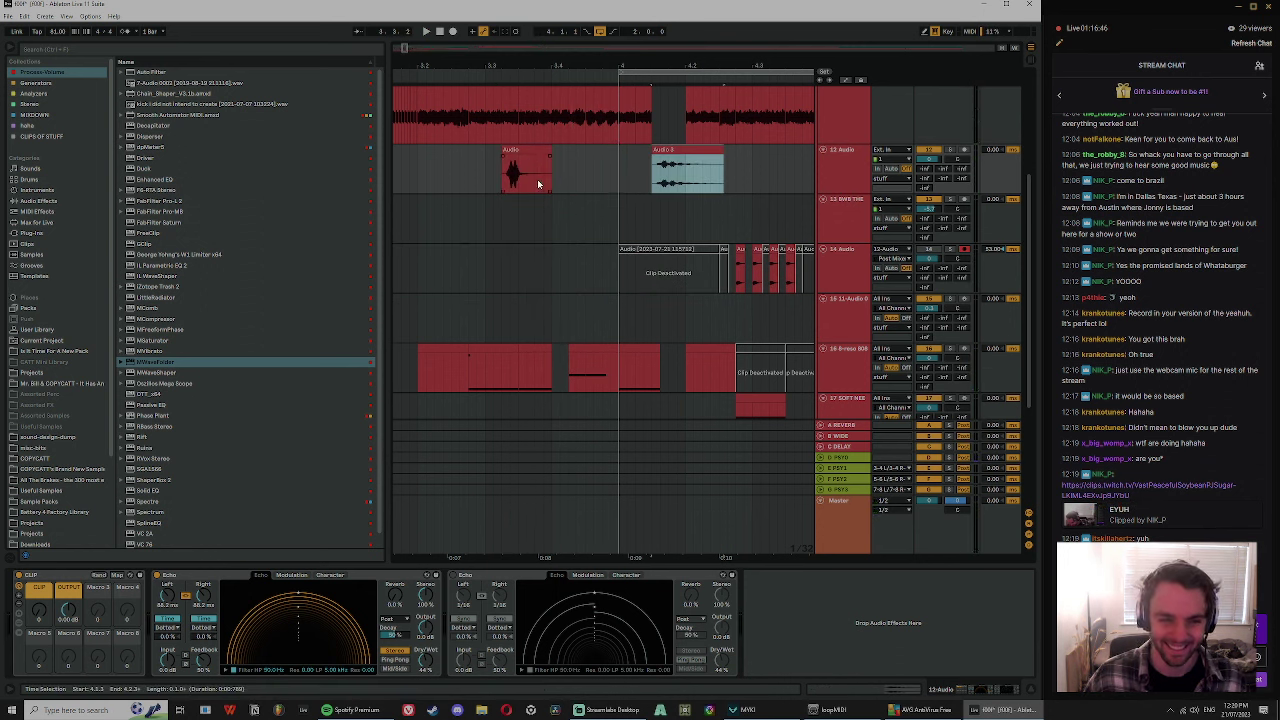
- Deactivate the original vocal slice before bar 4 on 12 Audio, and group the track's CLIP rack and two Echo devices into a bypassed rack
{"action": "left_click", "coordinate": [537, 179]}
{"action": "key", "text": "minus"}
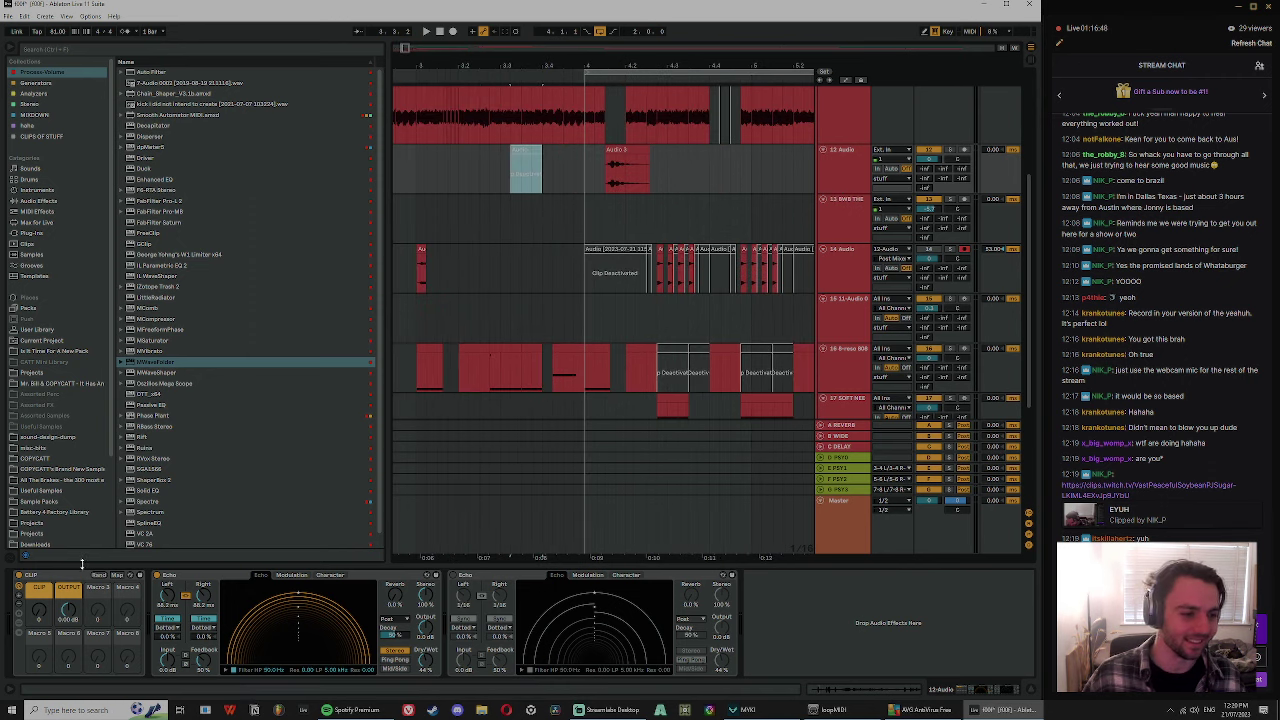
{"action": "left_click", "coordinate": [91, 579]}
{"action": "left_click", "coordinate": [502, 583]}
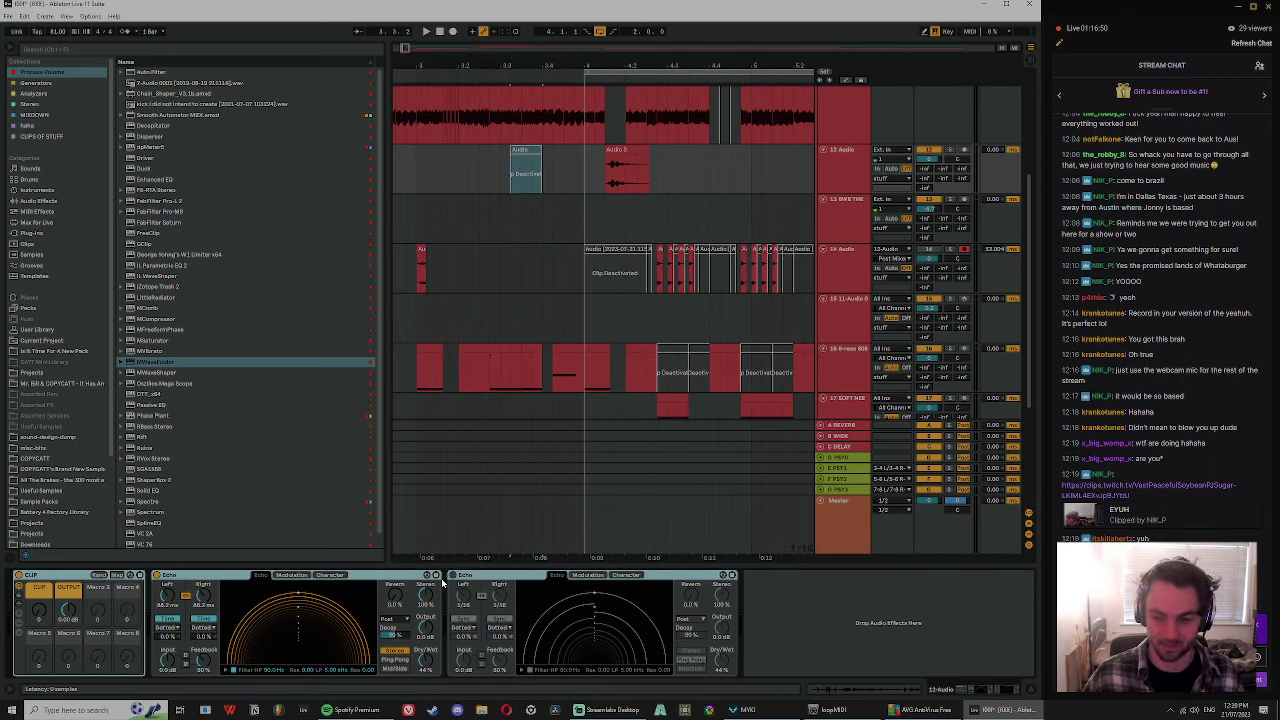
{"action": "key", "text": "ctrl+g"}
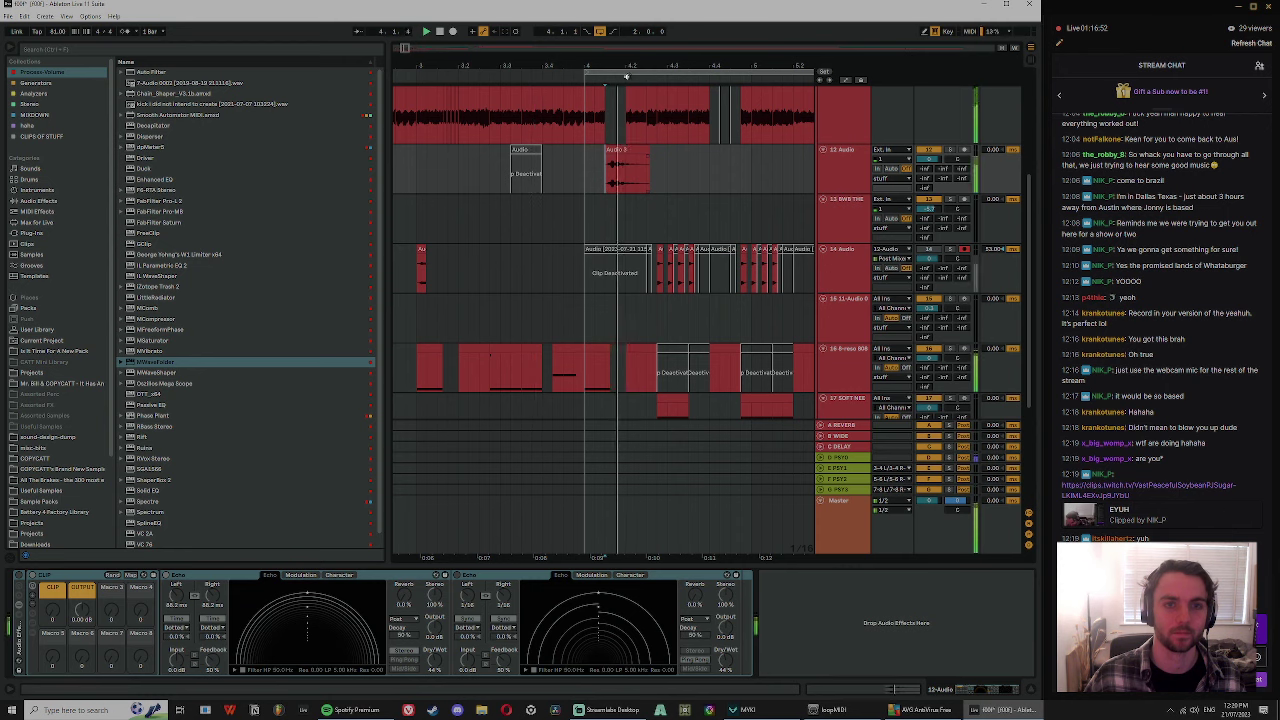
- Audition the recorded vocal clip at bar 4 on 12 Audio, and raise its clip gain to about 2.9 dB
{"action": "scroll", "coordinate": [630, 164], "scroll_direction": "up", "scroll_amount": 2}
{"action": "left_click", "coordinate": [636, 164]}
{"action": "scroll", "coordinate": [560, 150], "scroll_direction": "down", "scroll_amount": 2}
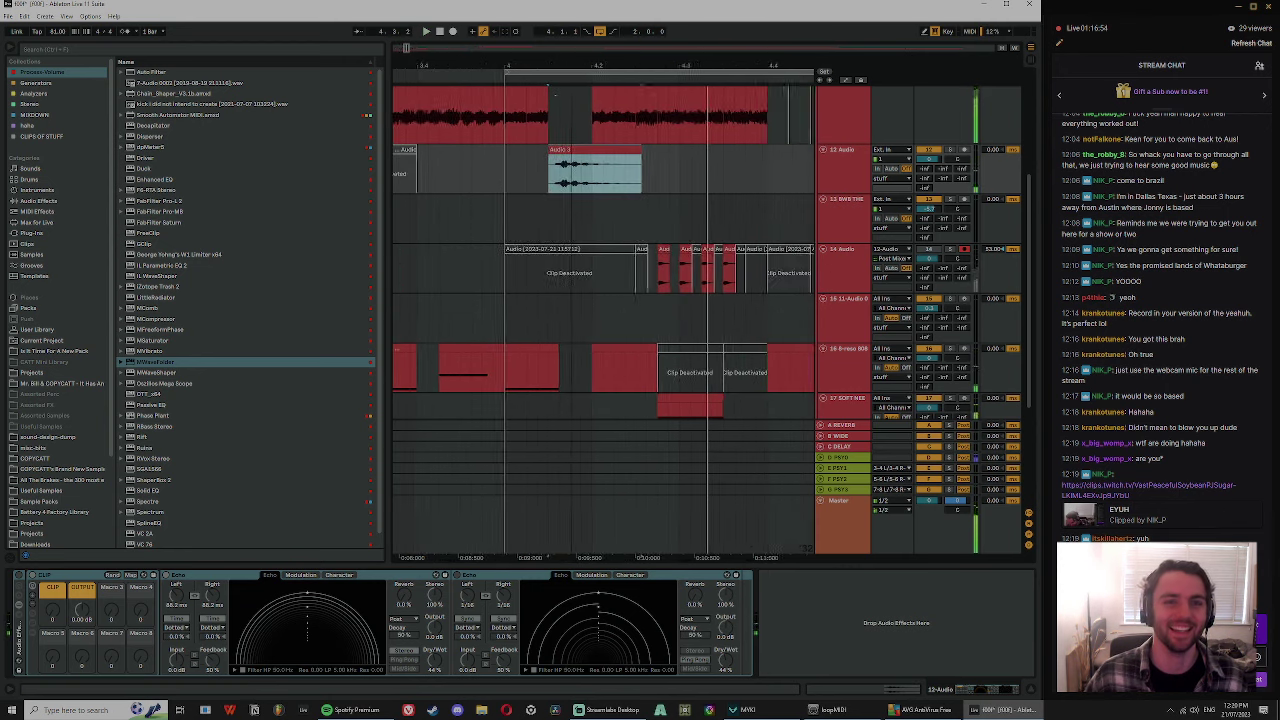
{"action": "left_click", "coordinate": [481, 175]}
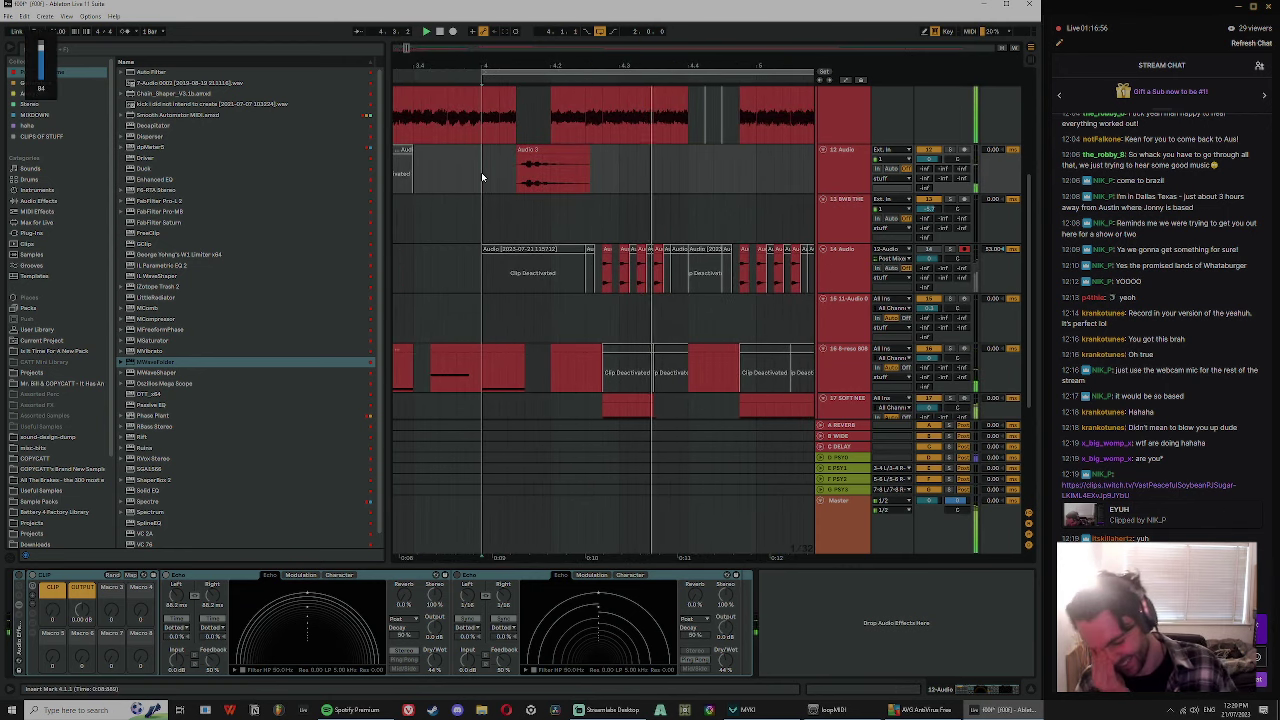
{"action": "double_click", "coordinate": [553, 170]}
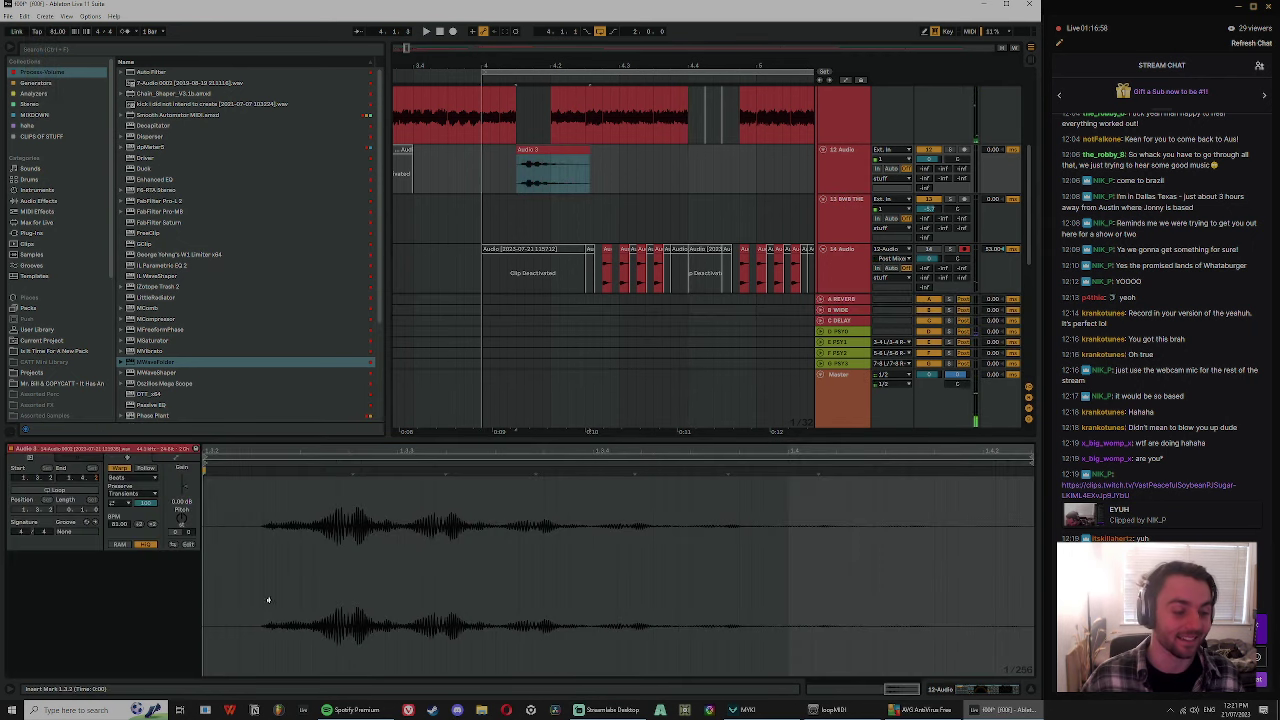
{"action": "key", "text": "space"}
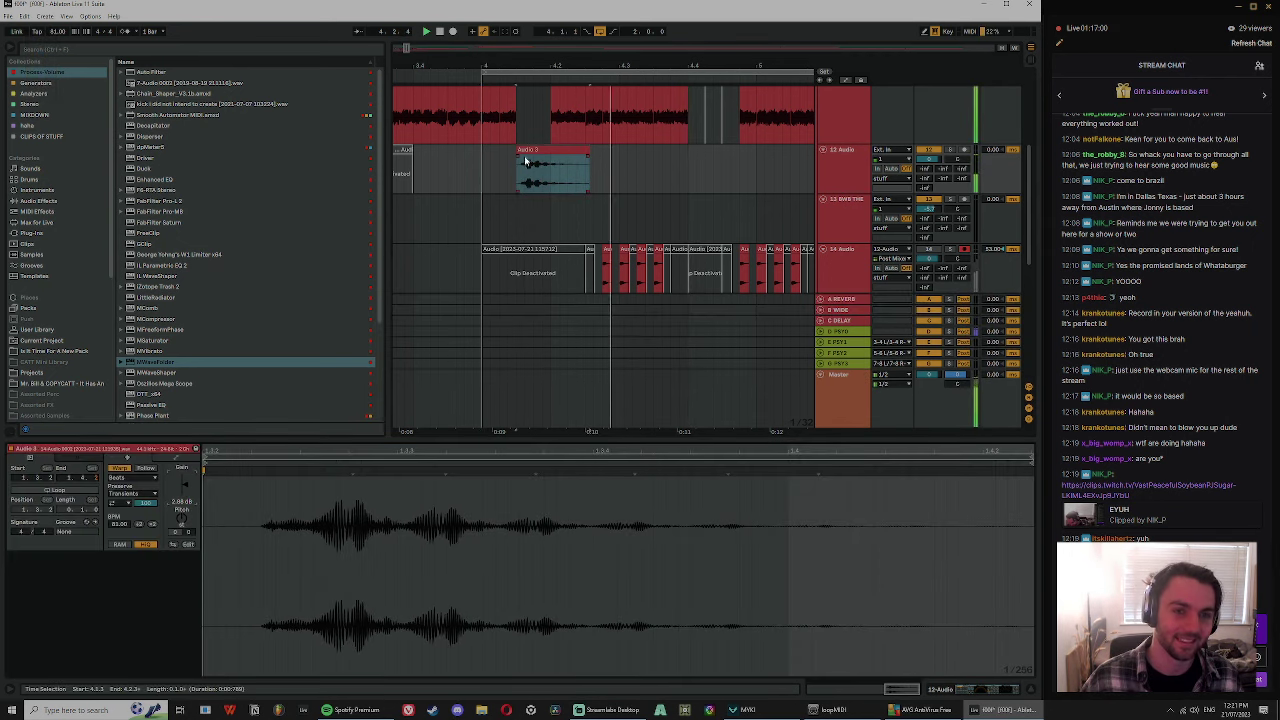
- Reverse the recorded vocal clip on 12 Audio and move it to start at bar 4
{"action": "left_click", "coordinate": [549, 170]}
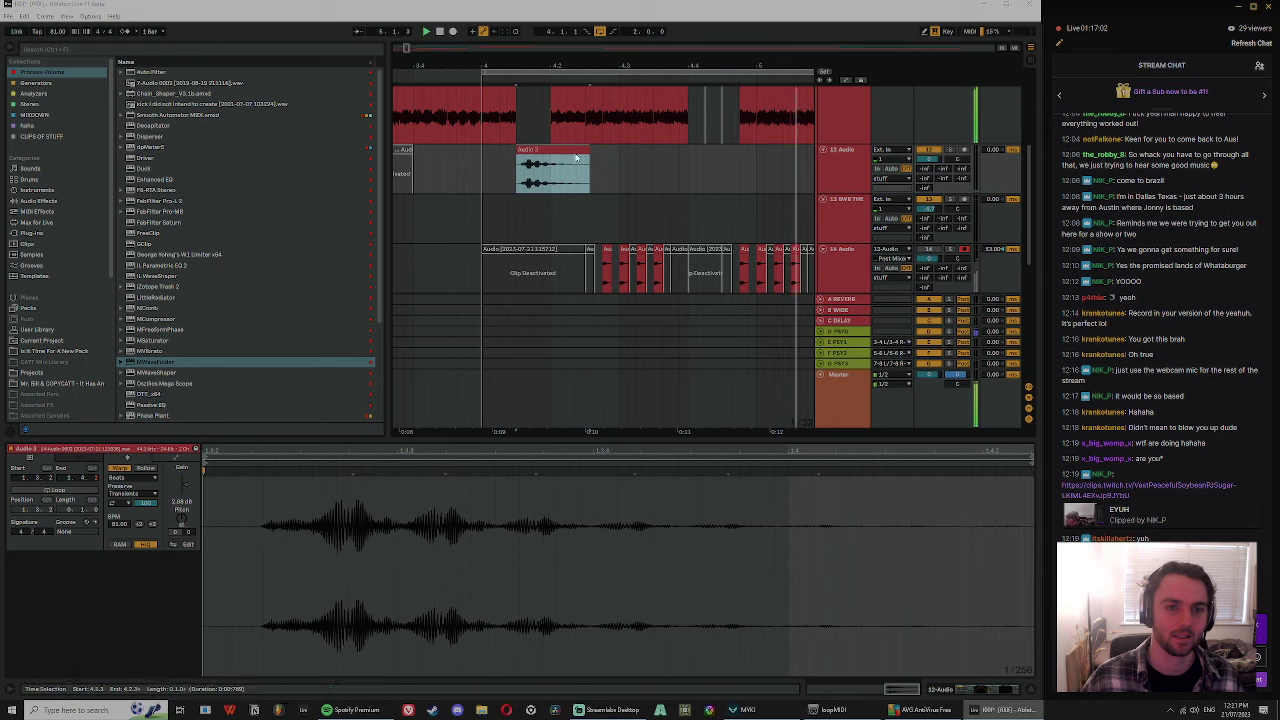
{"action": "key", "text": "ctrl+j"}
{"action": "left_click", "coordinate": [504, 375]}
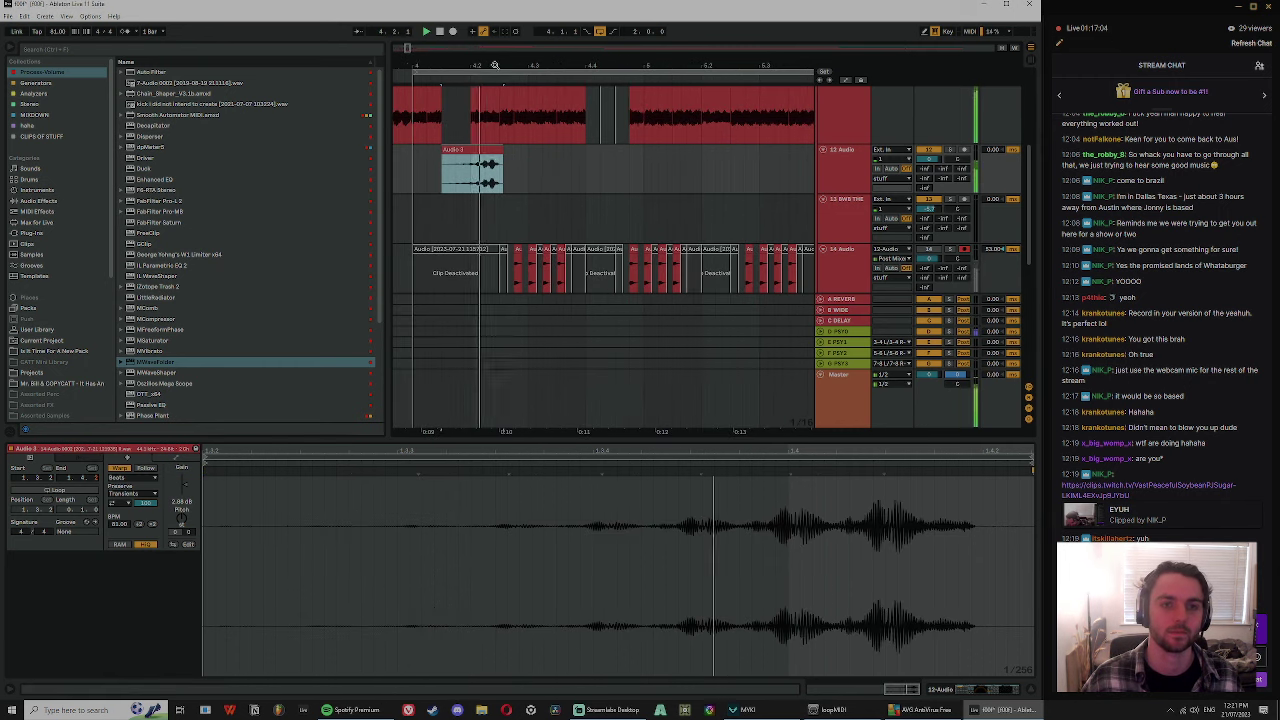
{"action": "left_click_drag", "start_coordinate": [483, 152], "coordinate": [450, 162]}
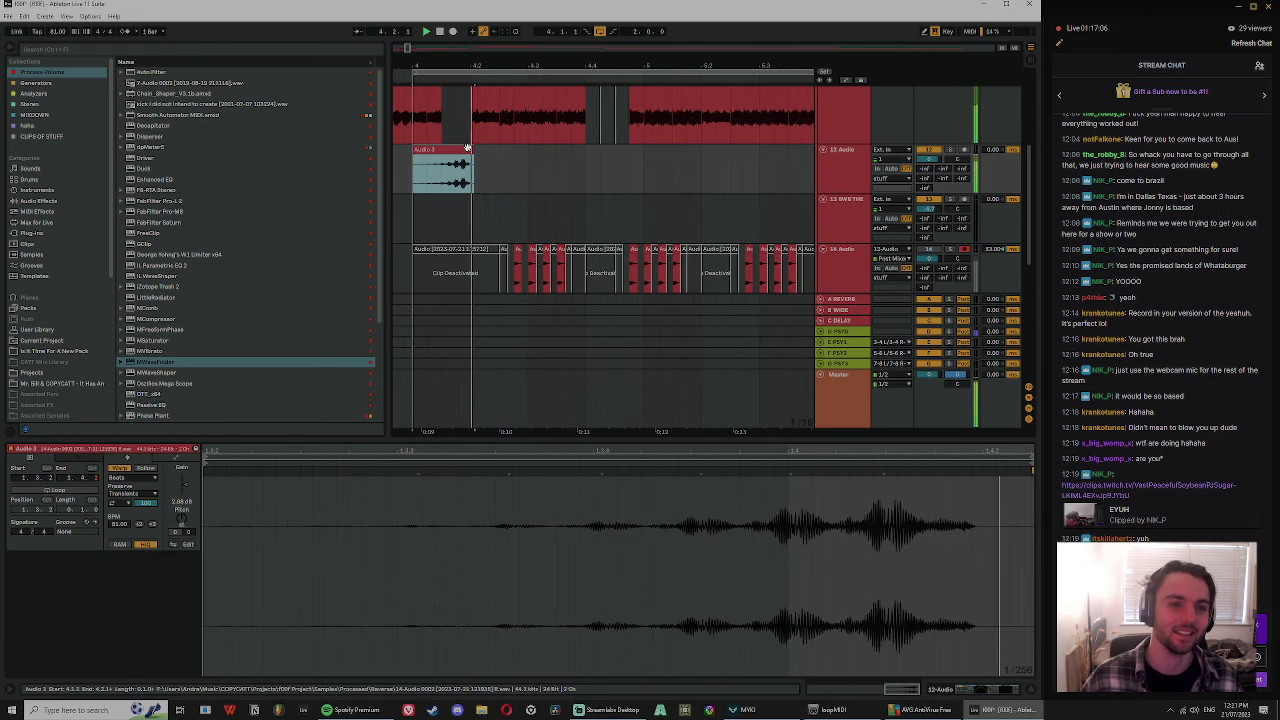
- Try the reversed vocal clip on the 11-Audio track from bar 4, and undo the move
{"action": "left_click_drag", "start_coordinate": [477, 65], "coordinate": [511, 62]}
{"action": "key", "text": "space"}
{"action": "left_click", "coordinate": [504, 162]}
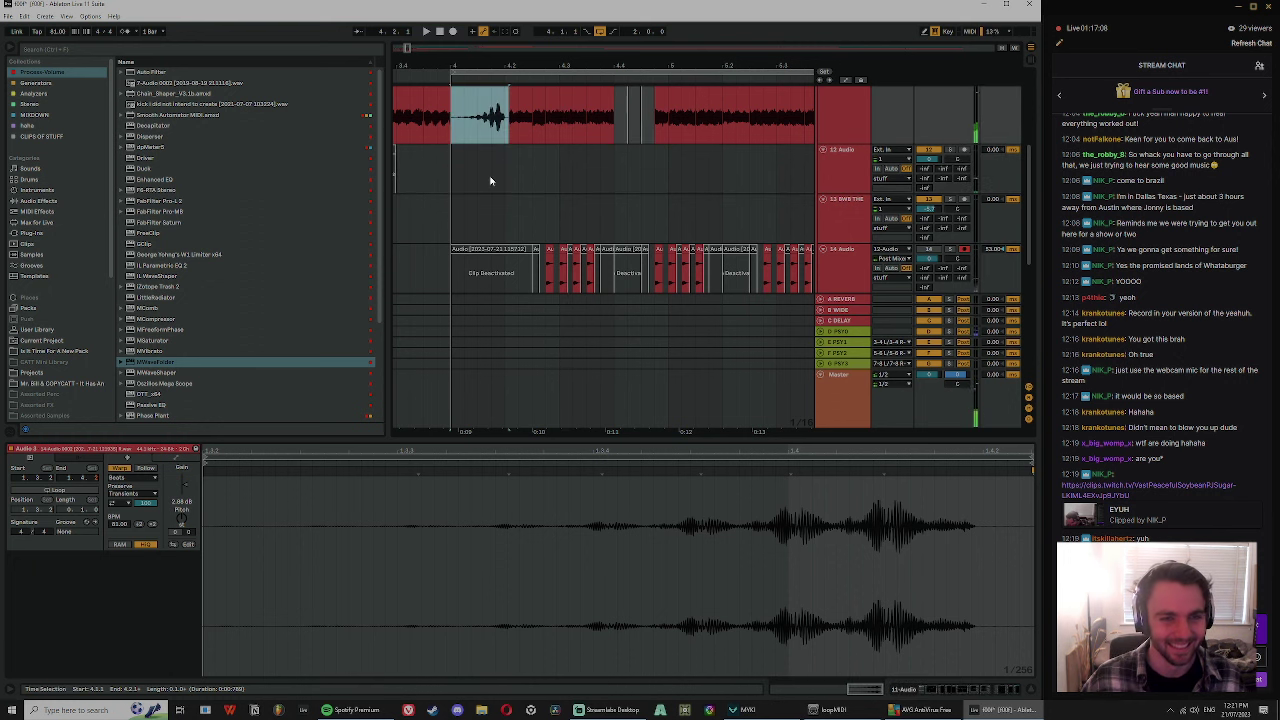
{"action": "left_click", "coordinate": [506, 177]}
{"action": "key", "text": "space"}
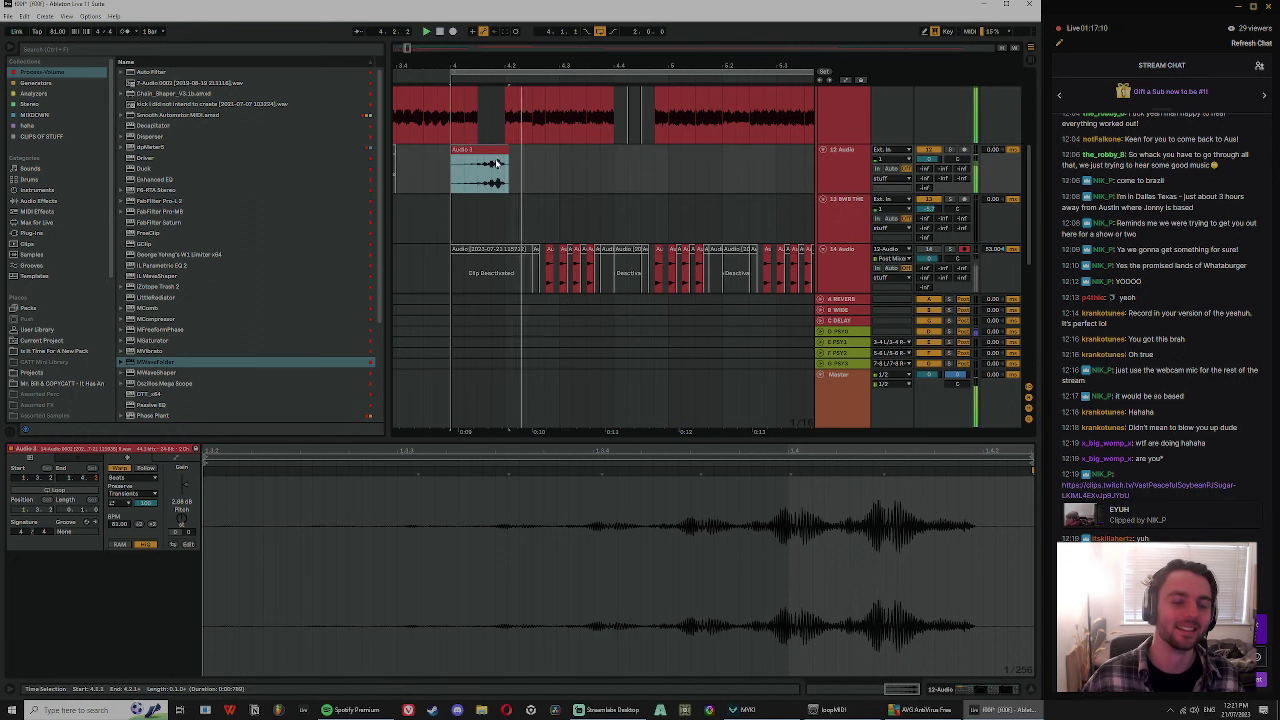
- Shift the reversed vocal clip earlier so it ends at 4.1.4, and trim its start to bar 4
{"action": "left_click_drag", "start_coordinate": [481, 65], "coordinate": [492, 148]}
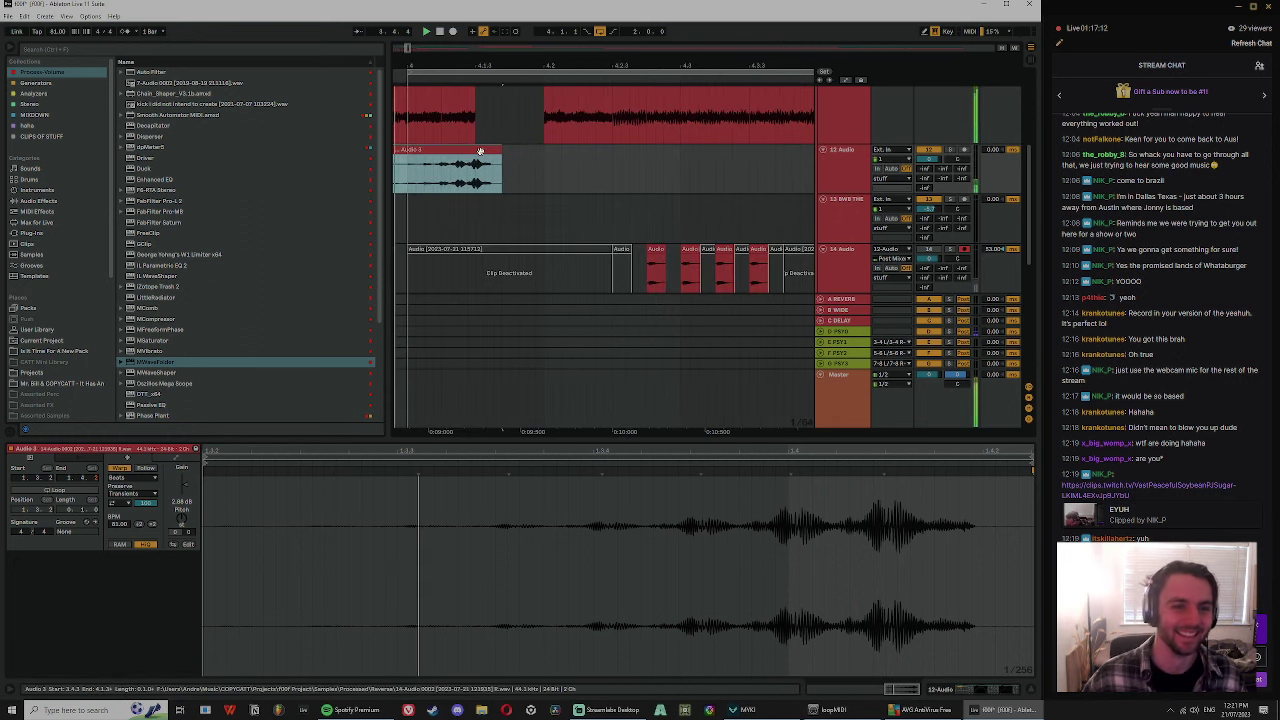
{"action": "left_click_drag", "start_coordinate": [475, 66], "coordinate": [507, 30]}
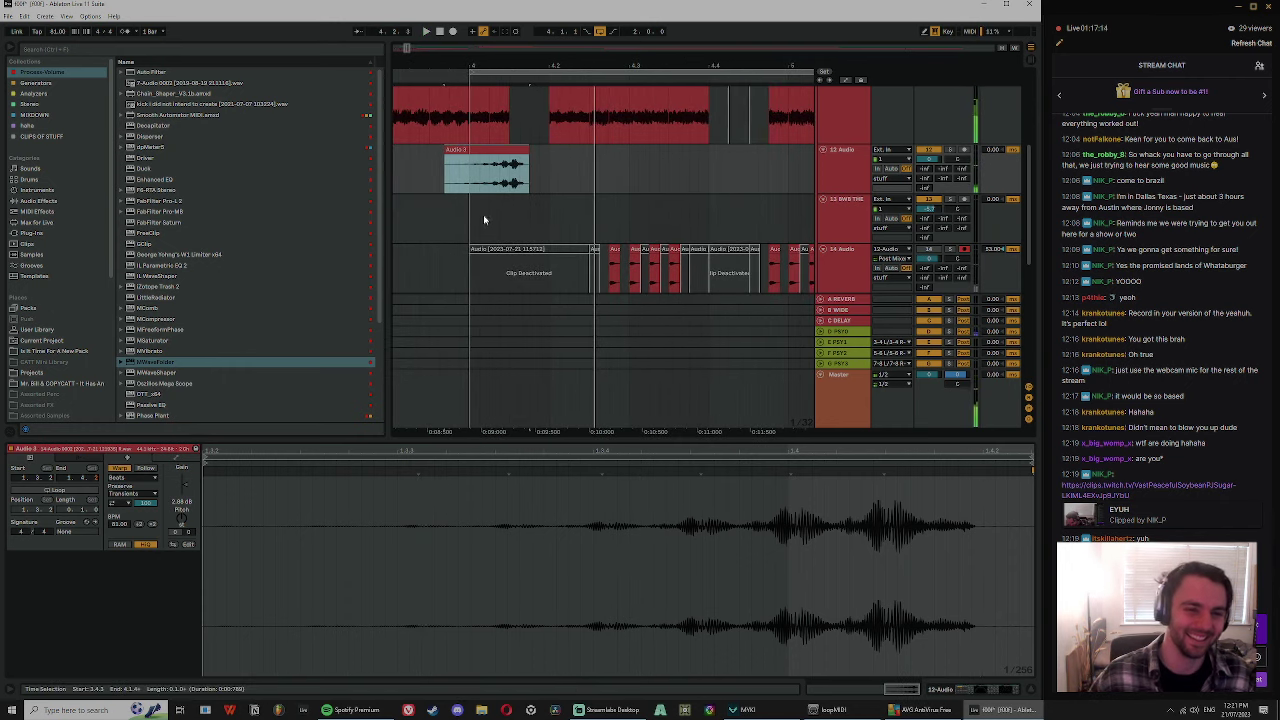
{"action": "left_click_drag", "start_coordinate": [446, 163], "coordinate": [471, 163]}
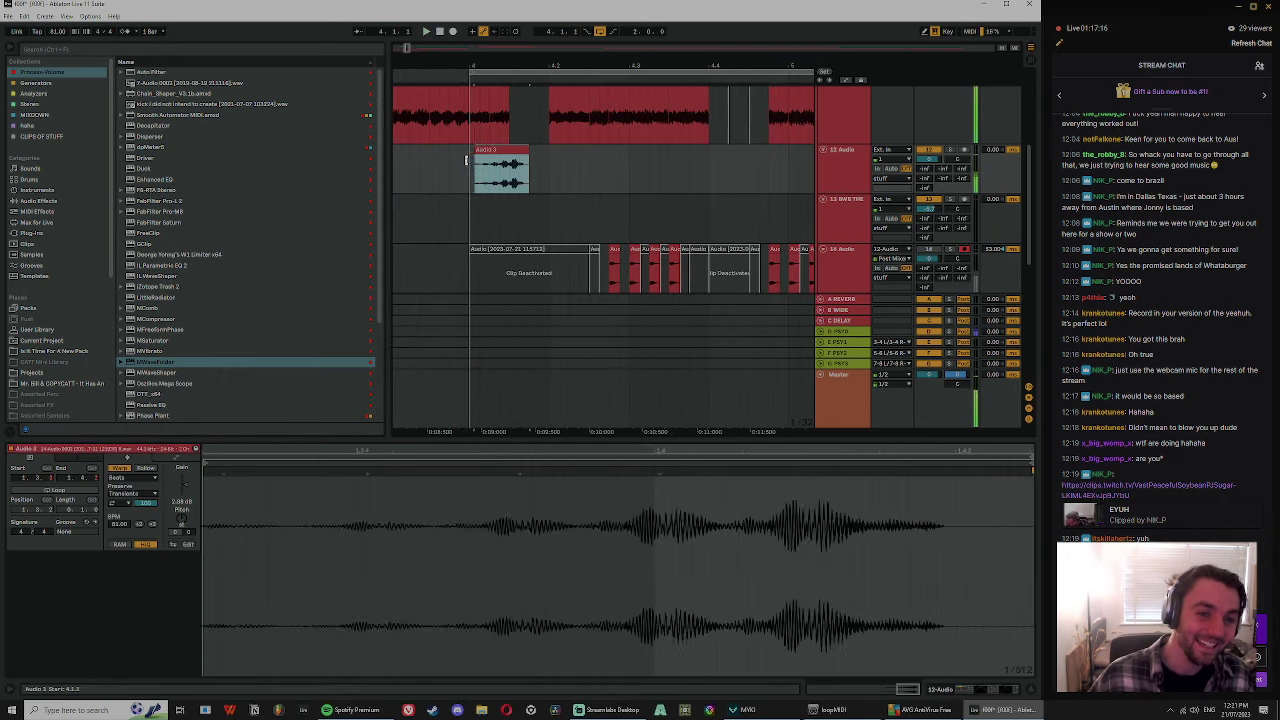
- Split the reversed vocal clip at 4.1.3, and load its tail into Simpler on a new MIDI track below 12 Audio
{"action": "left_click", "coordinate": [509, 189]}
{"action": "key", "text": "ctrl+e"}
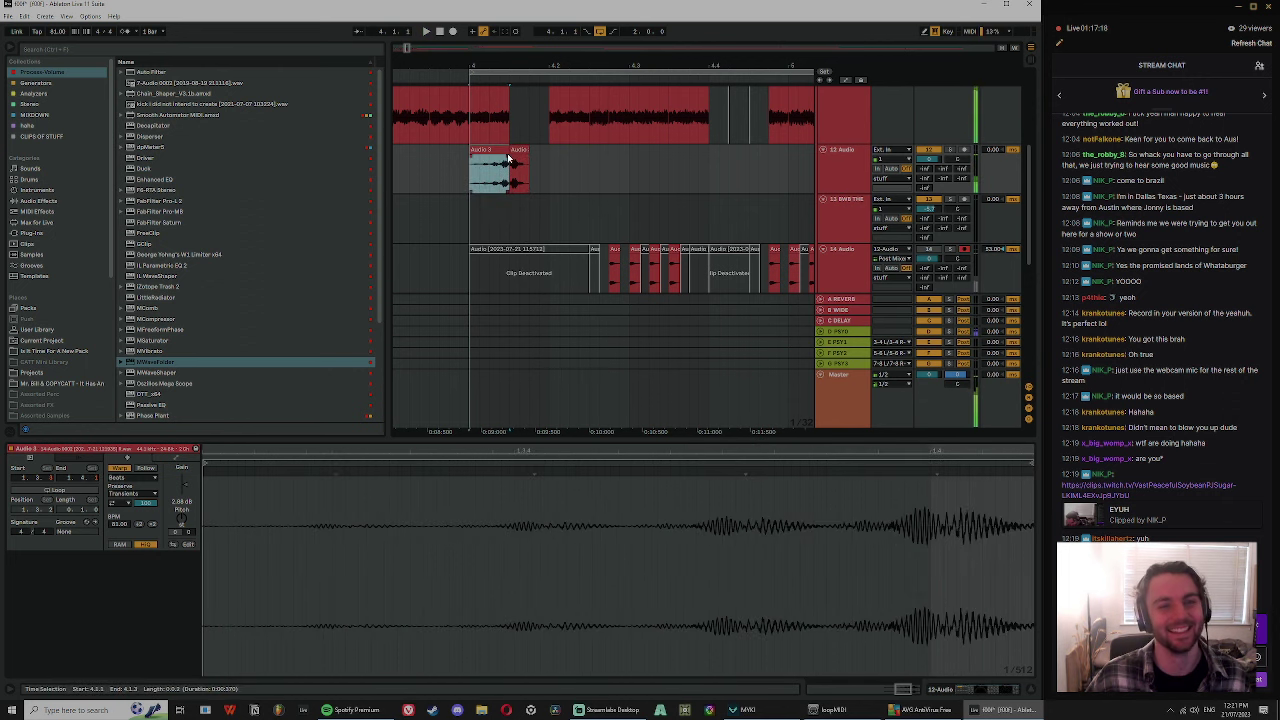
{"action": "left_click", "coordinate": [521, 149]}
{"action": "key", "text": "ctrl+shift+t"}
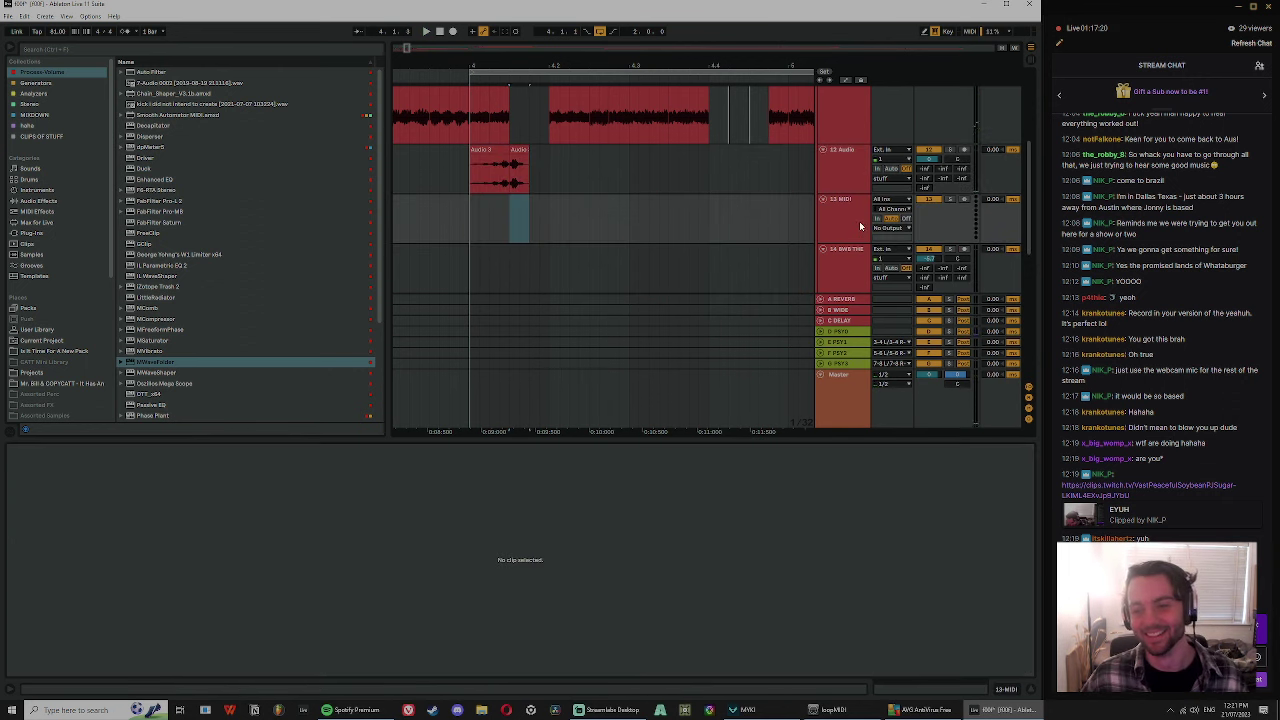
{"action": "key", "text": "shift+Tab"}
{"action": "left_click_drag", "start_coordinate": [517, 150], "coordinate": [523, 629]}
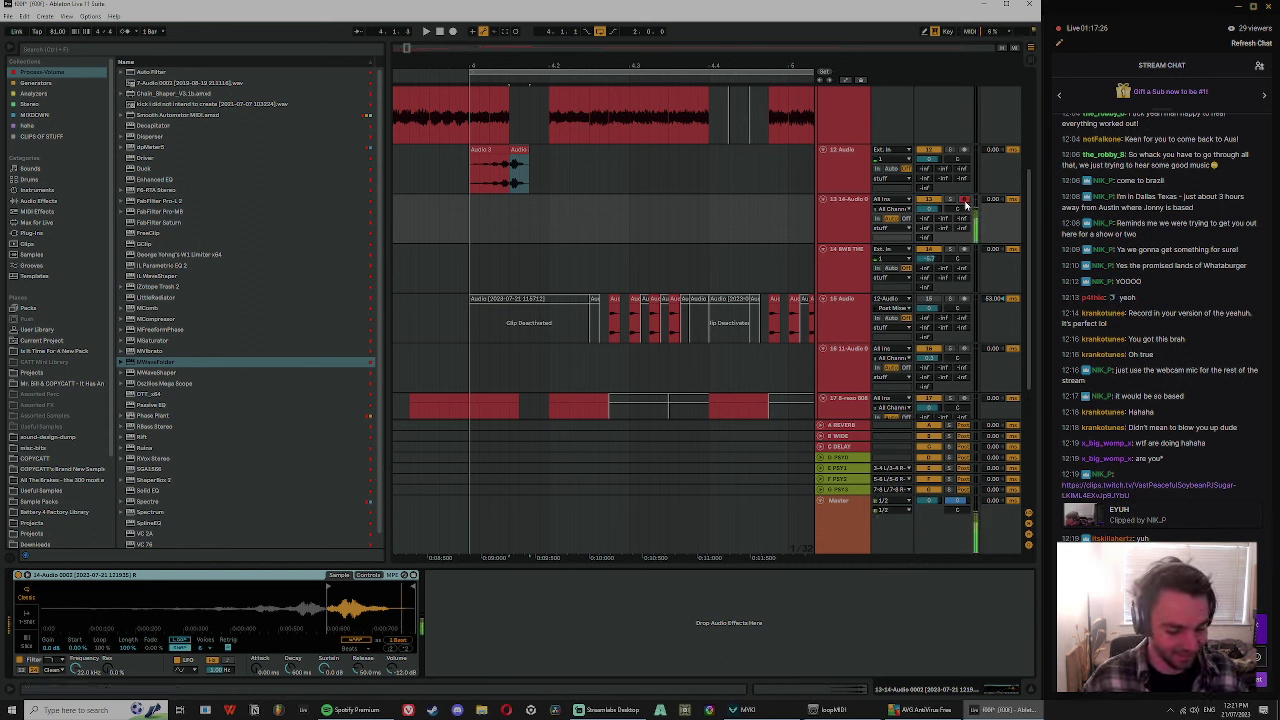
- Warp the vocal sample in Simpler with Complex mode, and loop its final portion
{"action": "left_click", "coordinate": [358, 641]}
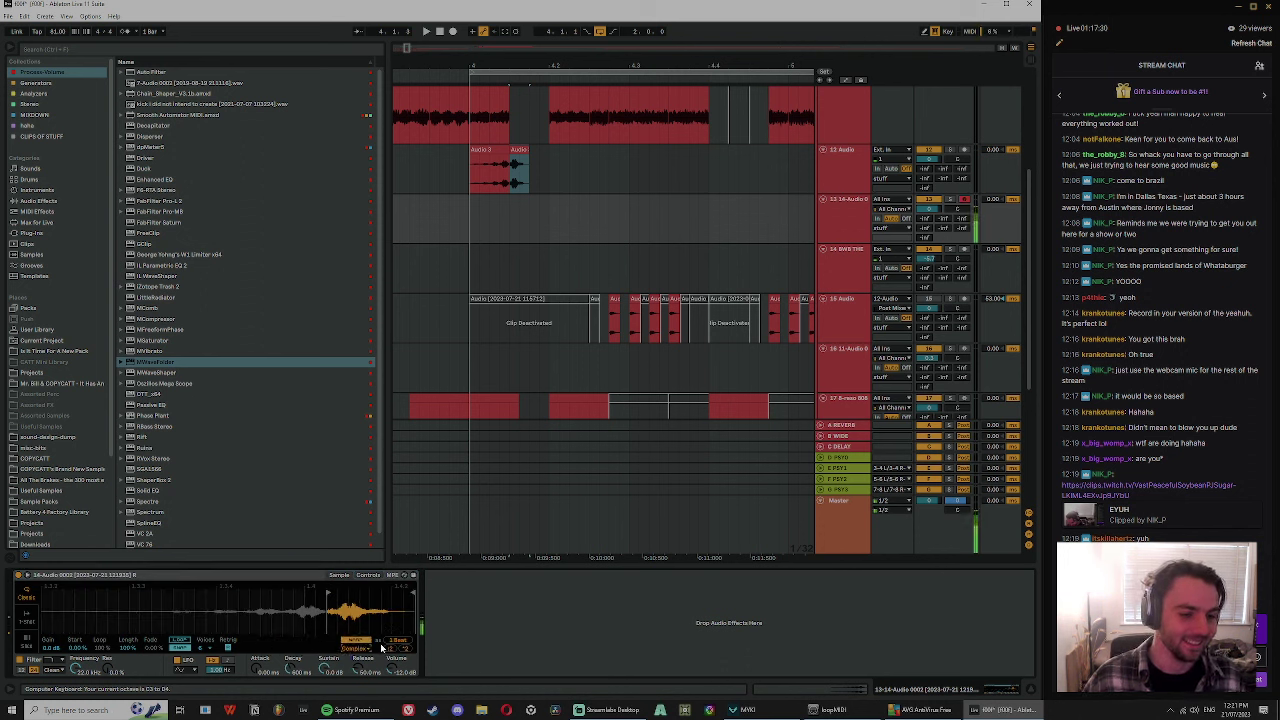
{"action": "left_click", "coordinate": [407, 650]}
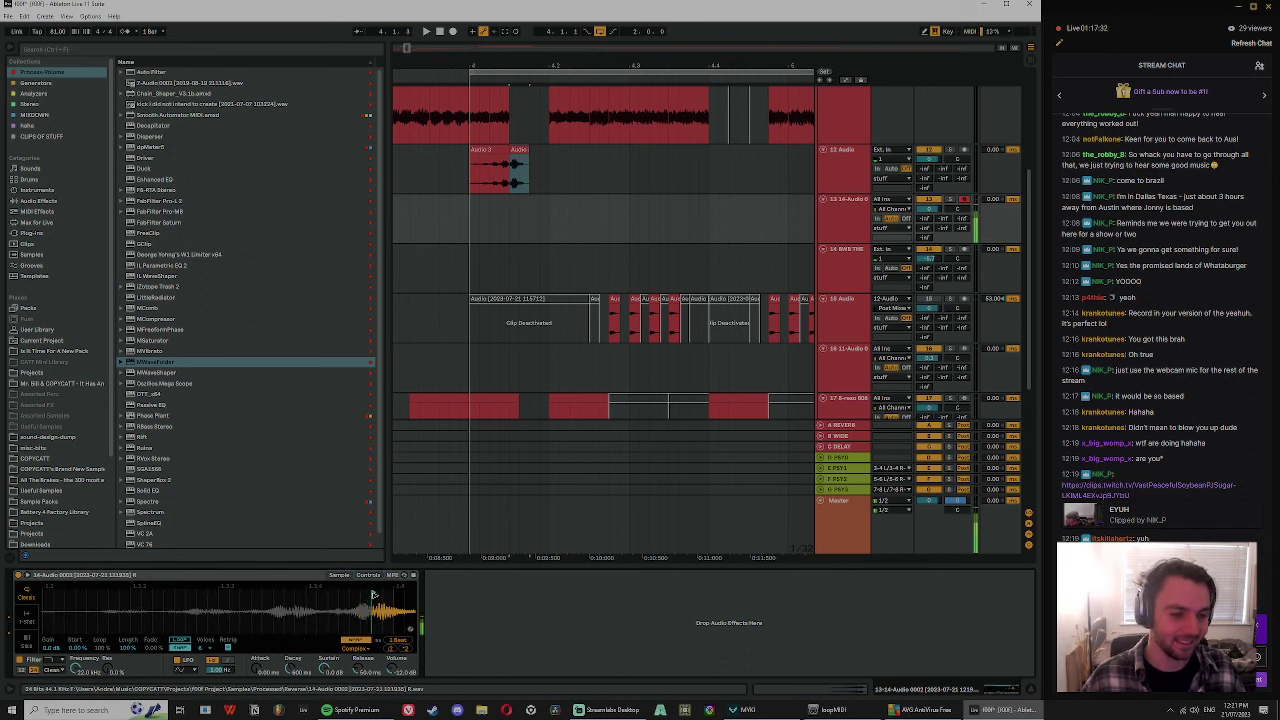
{"action": "left_click", "coordinate": [177, 641]}
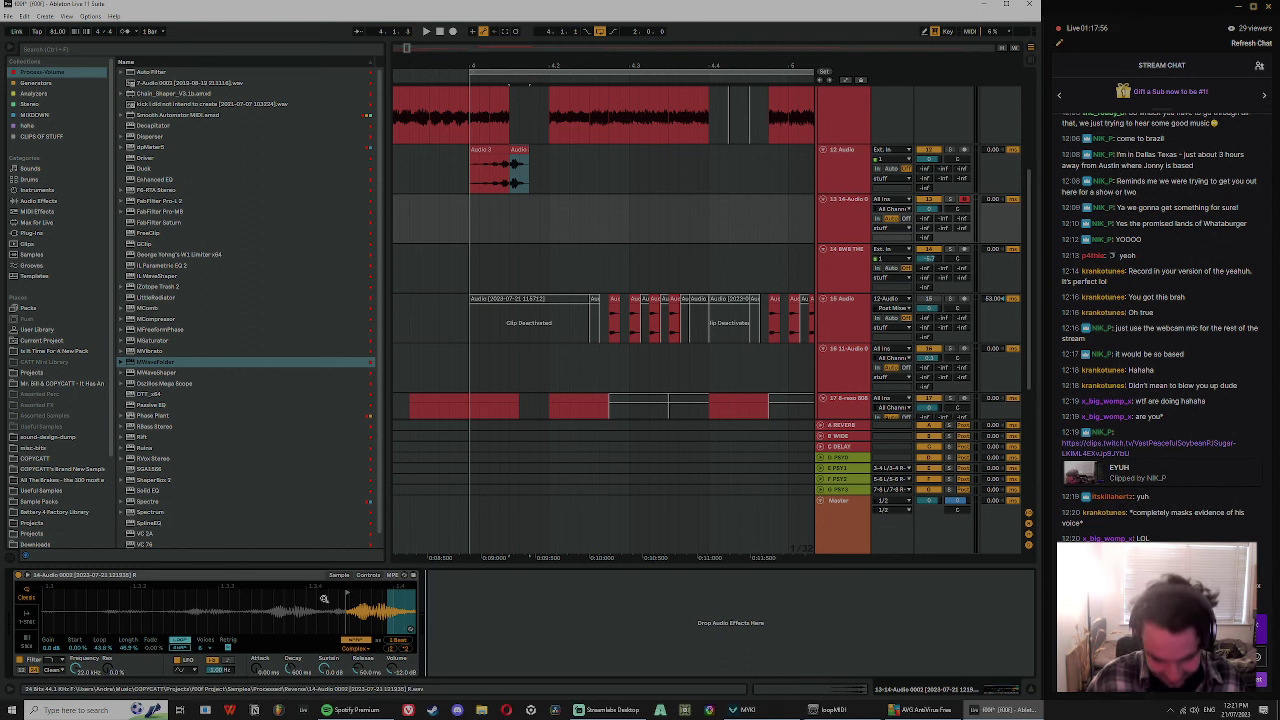
- Rejoin the vocal clip on 12 Audio, split it again at 4.1.3, and reverse the short tail slice
{"action": "left_click", "coordinate": [467, 206]}
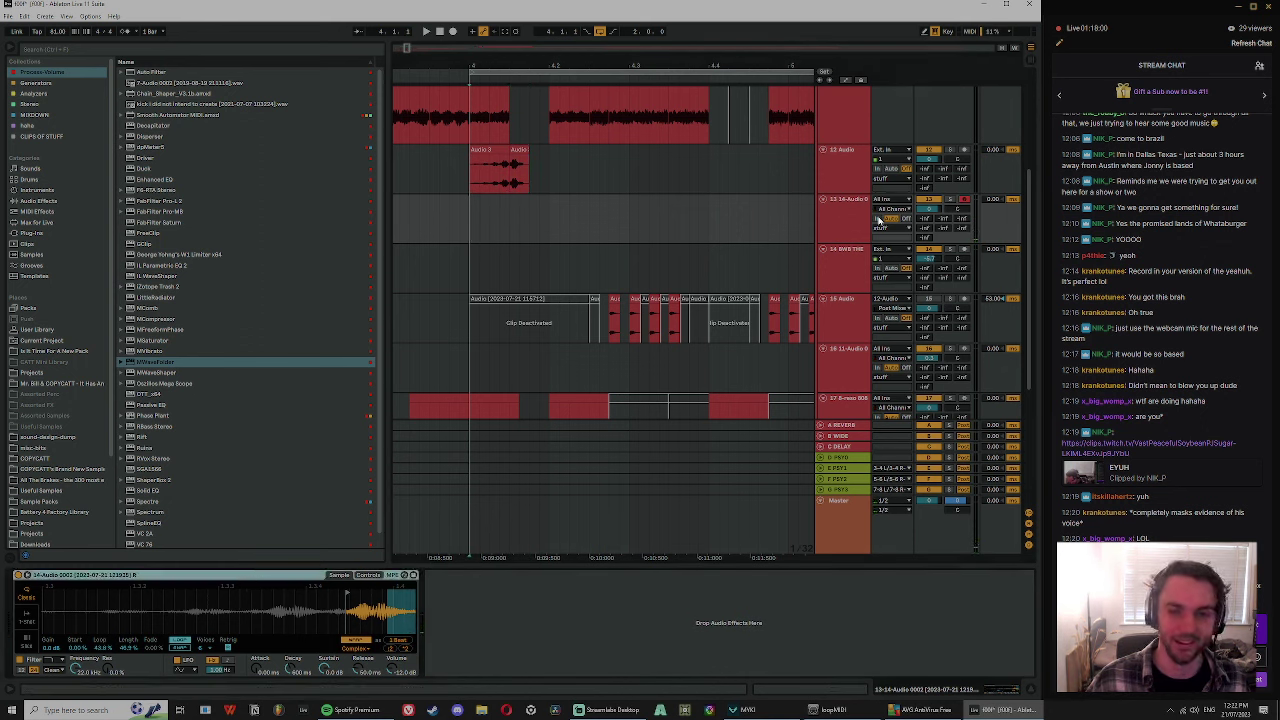
{"action": "left_click", "coordinate": [433, 181]}
{"action": "left_click", "coordinate": [490, 153]}
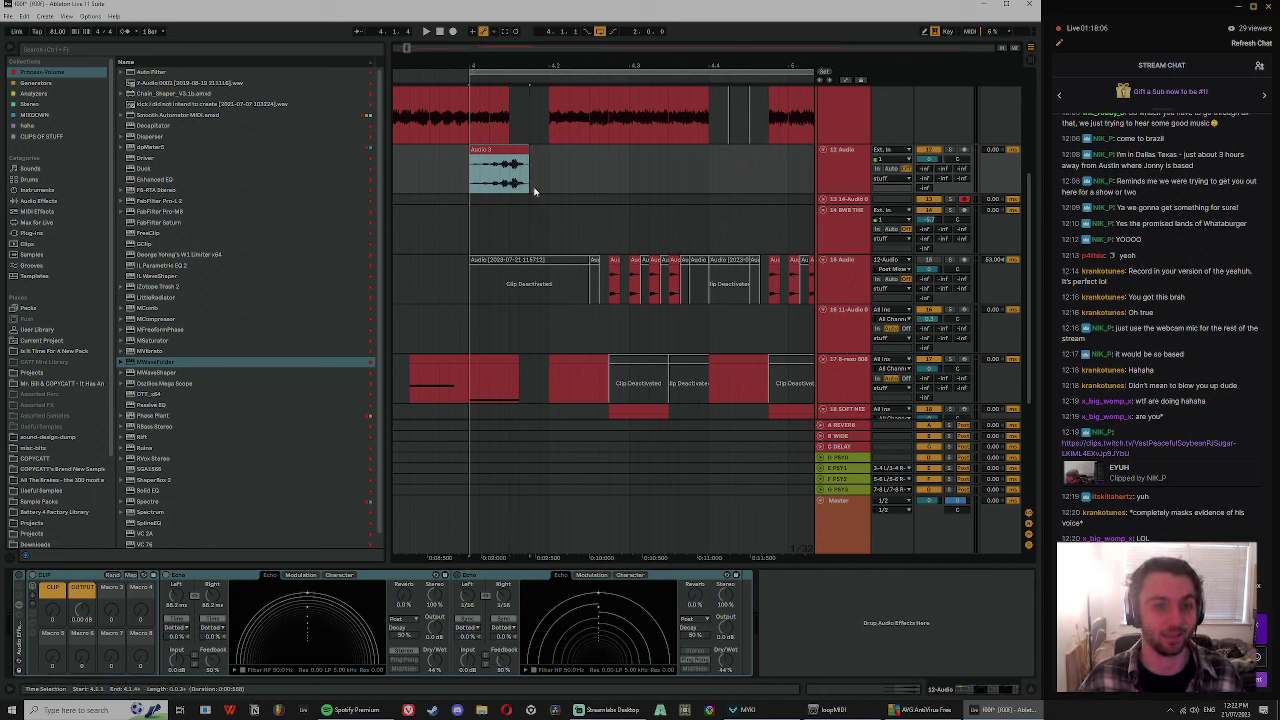
{"action": "key", "text": "ctrl+e"}
{"action": "key", "text": "space"}
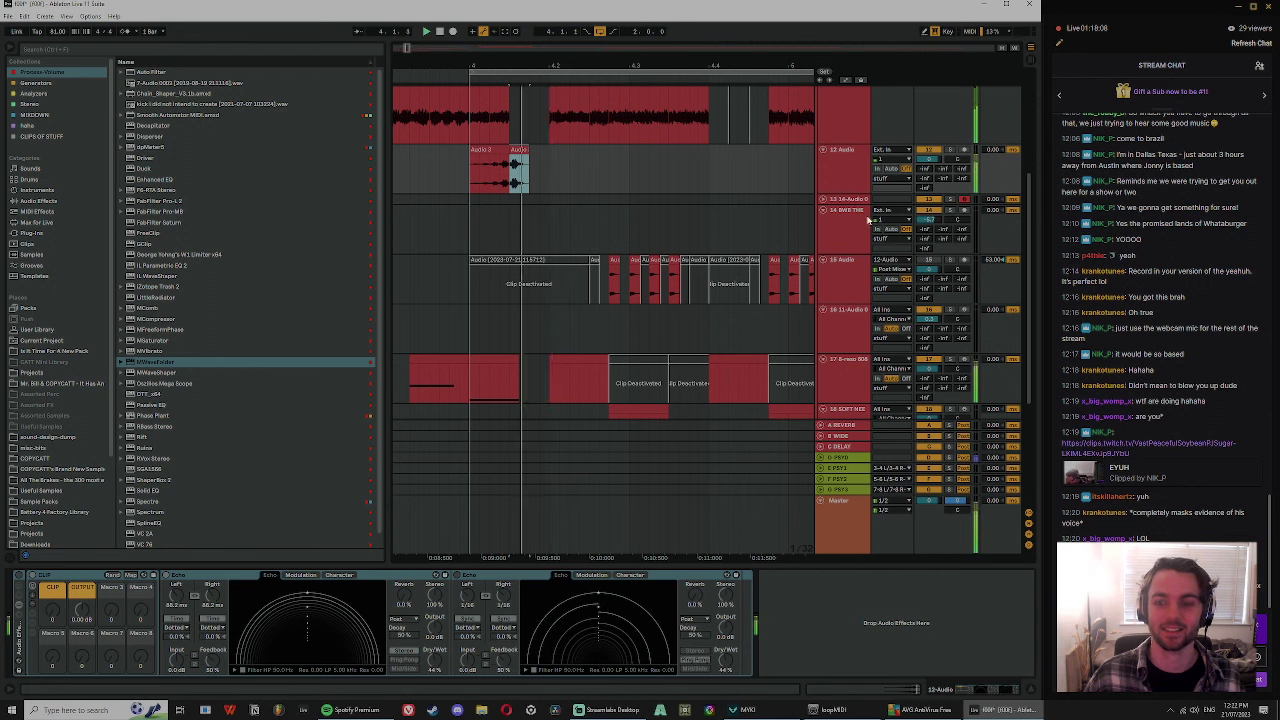
{"action": "left_click", "coordinate": [467, 181]}
{"action": "left_click", "coordinate": [490, 175]}
{"action": "left_click", "coordinate": [519, 165]}
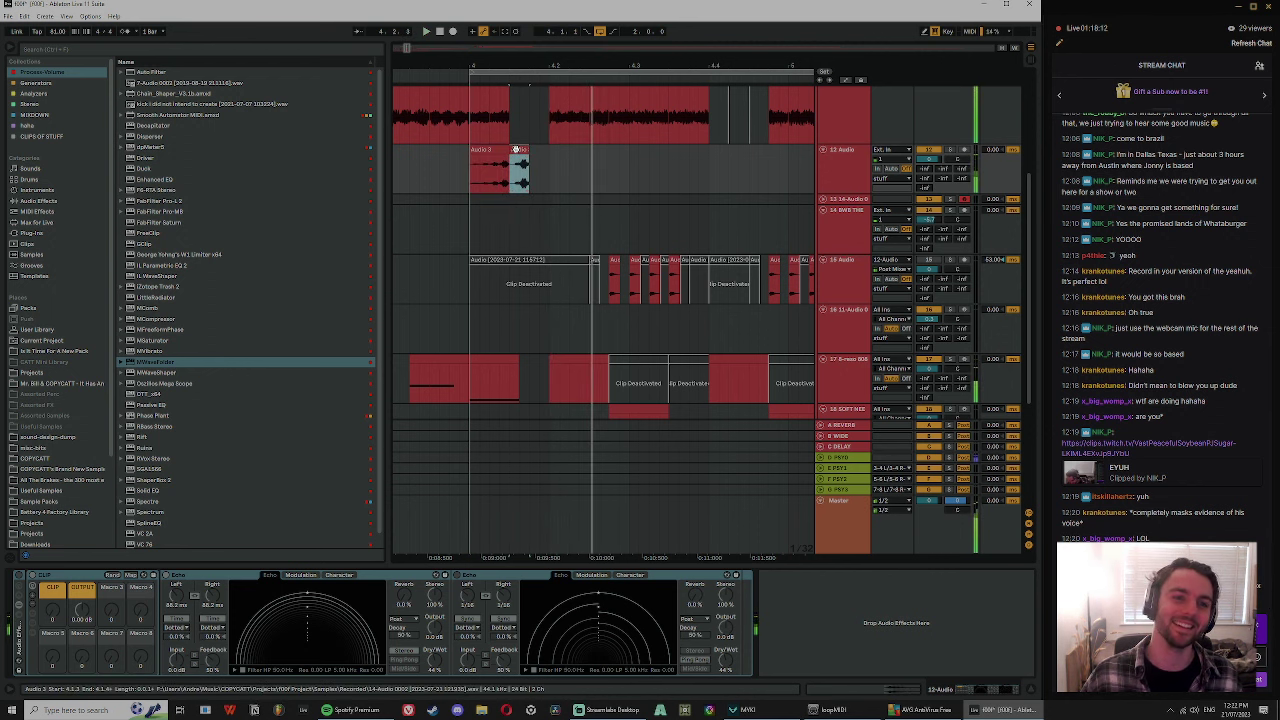
- Reactivate and reverse the original vocal slice on 12 Audio, placing it shortened at around beat 3.2
{"action": "scroll", "coordinate": [597, 133], "scroll_direction": "left", "scroll_amount": 2}
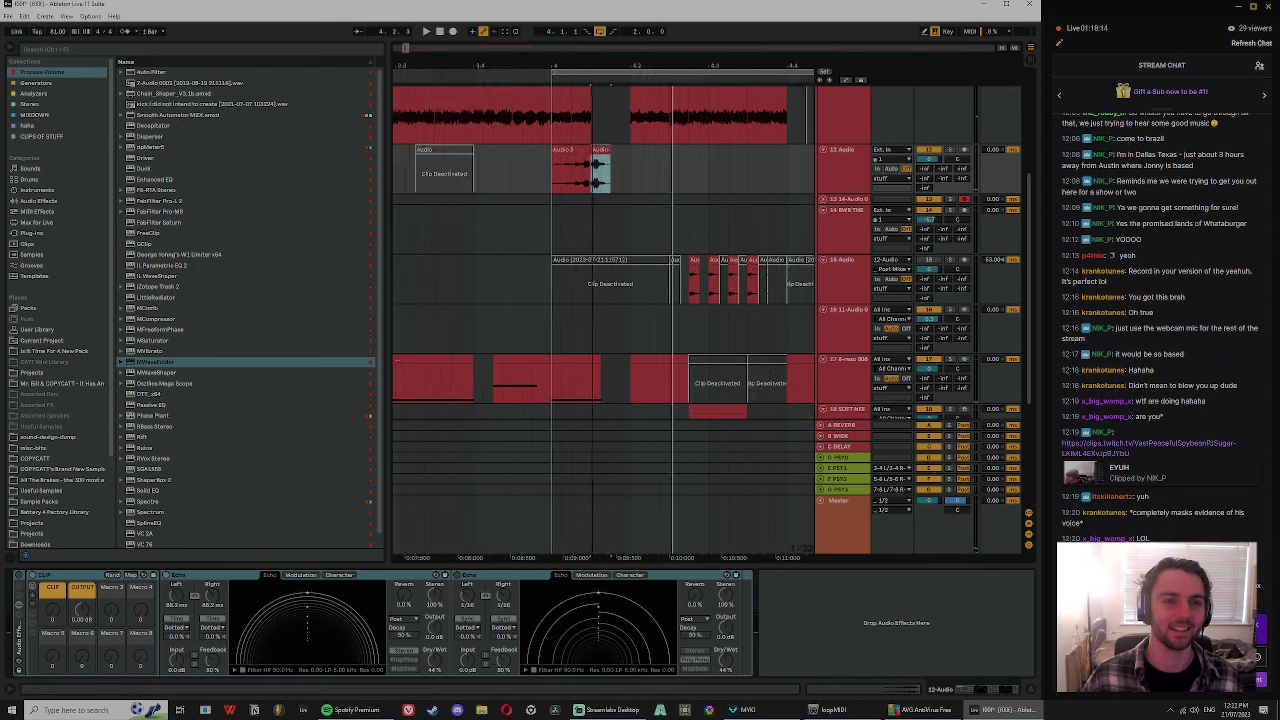
{"action": "scroll", "coordinate": [597, 133], "scroll_direction": "down", "scroll_amount": 3}
{"action": "left_click", "coordinate": [591, 168]}
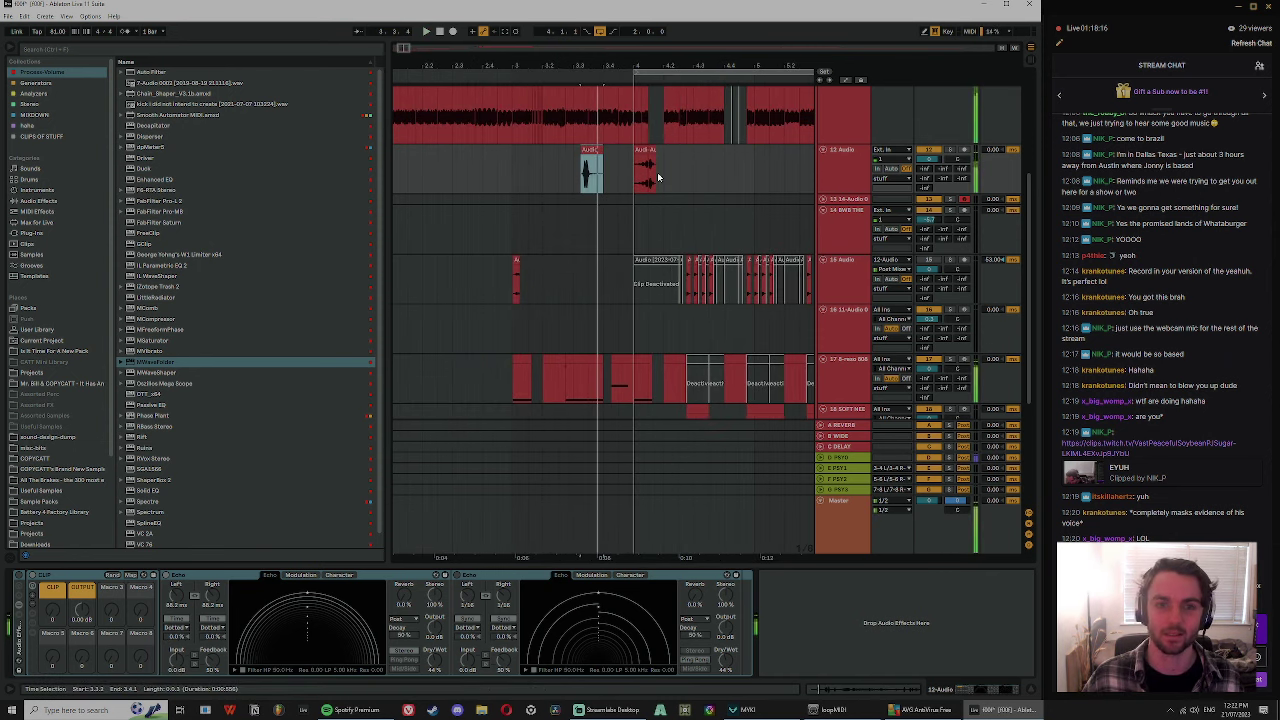
{"action": "key", "text": "r"}
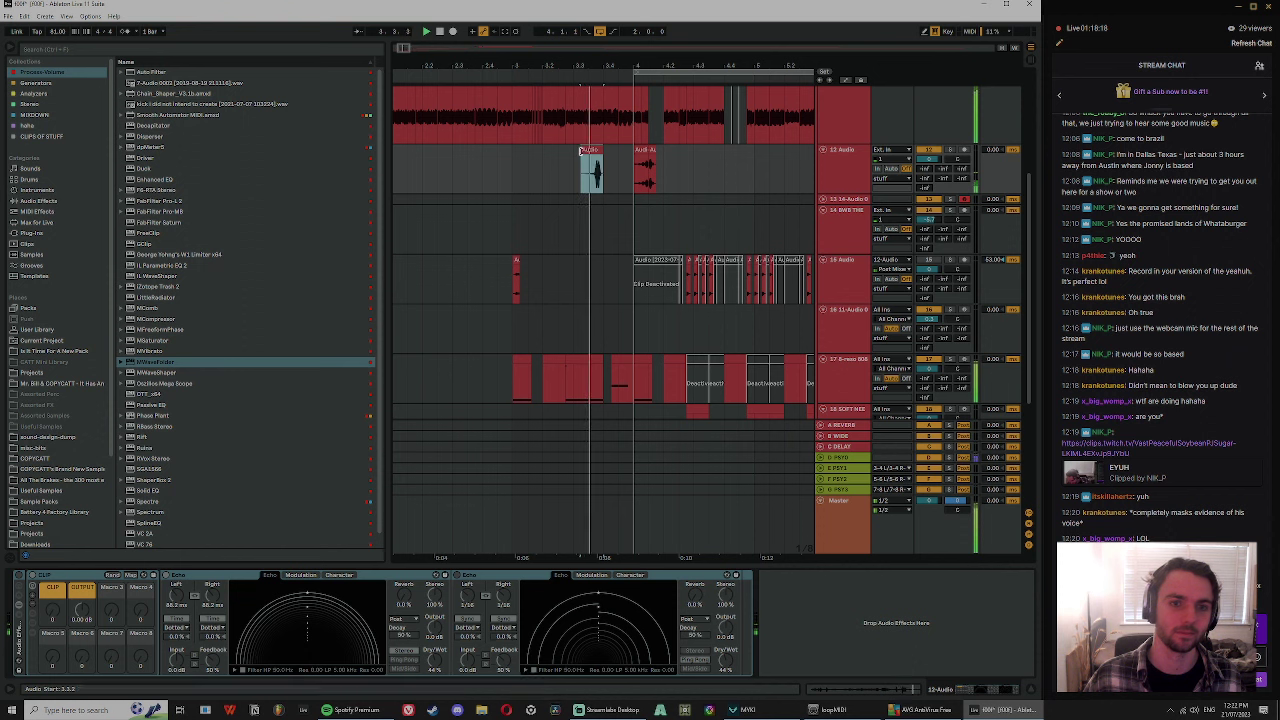
{"action": "left_click_drag", "start_coordinate": [582, 151], "coordinate": [542, 156]}
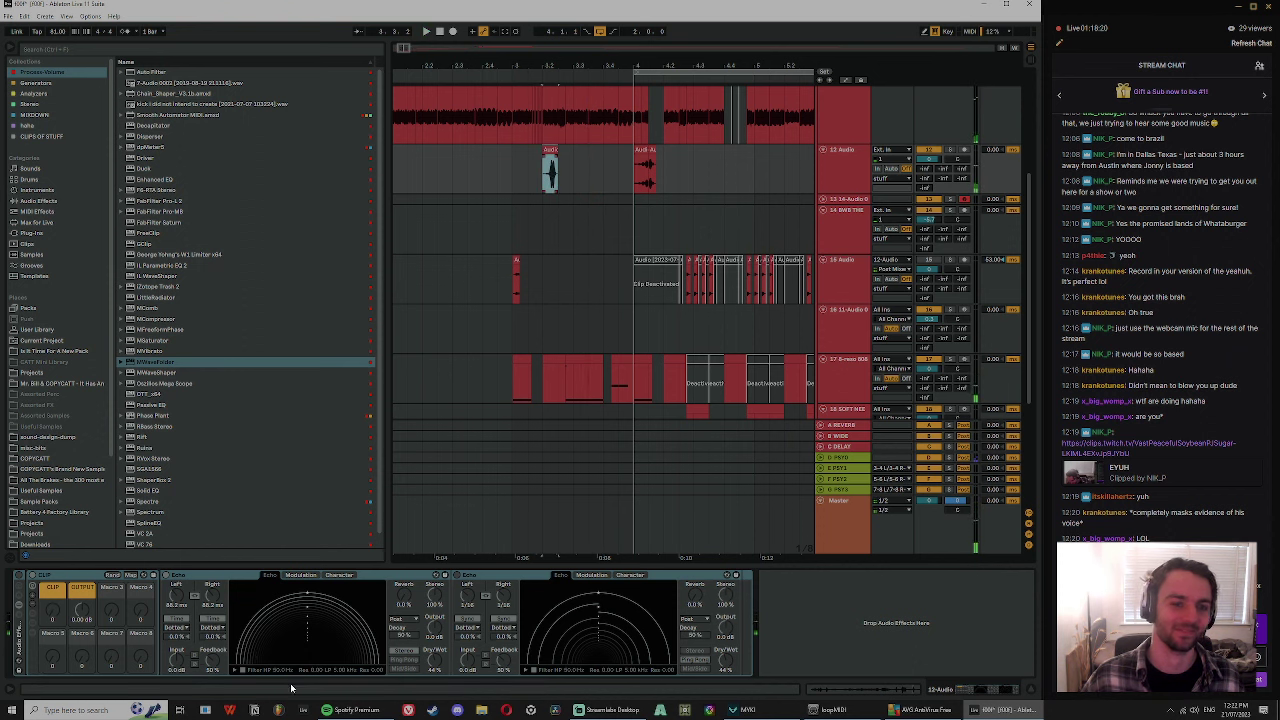
- Solo 12 Audio and enable its grouped Echo rack to audition the reversed vocal slice
{"action": "left_click", "coordinate": [855, 168]}
{"action": "key", "text": "s"}
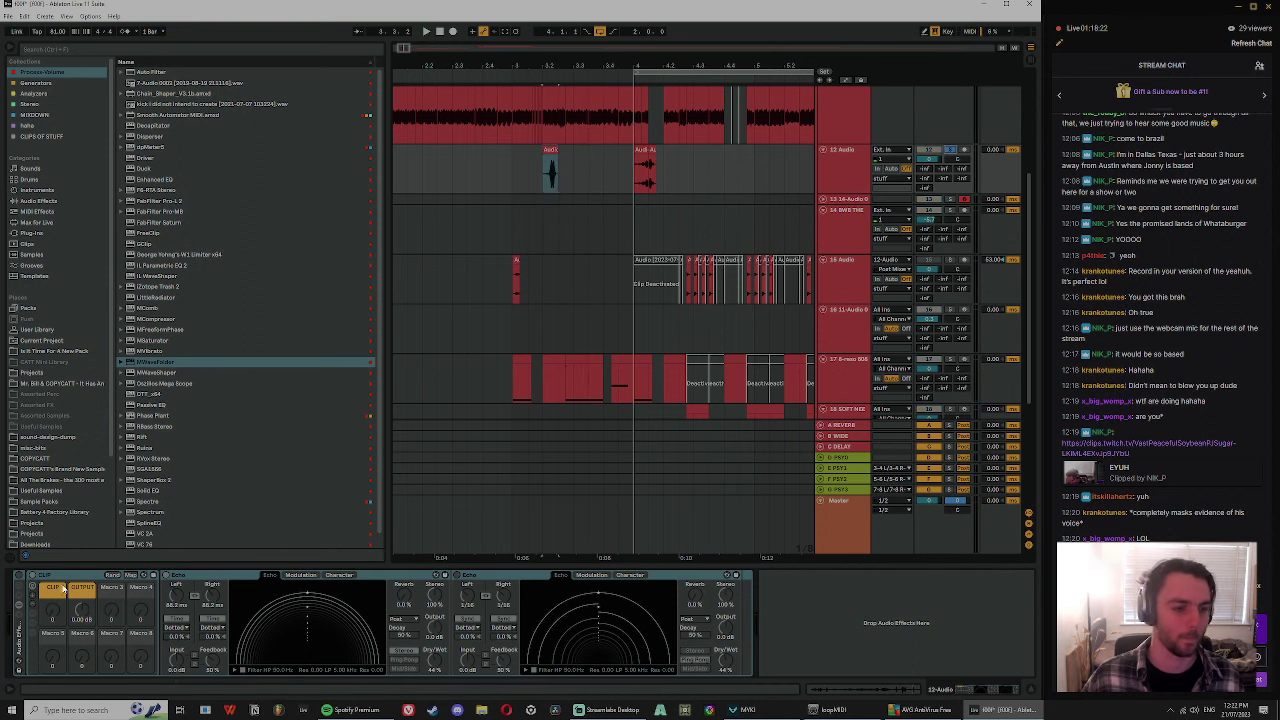
{"action": "left_click", "coordinate": [19, 575]}
{"action": "key", "text": "space"}
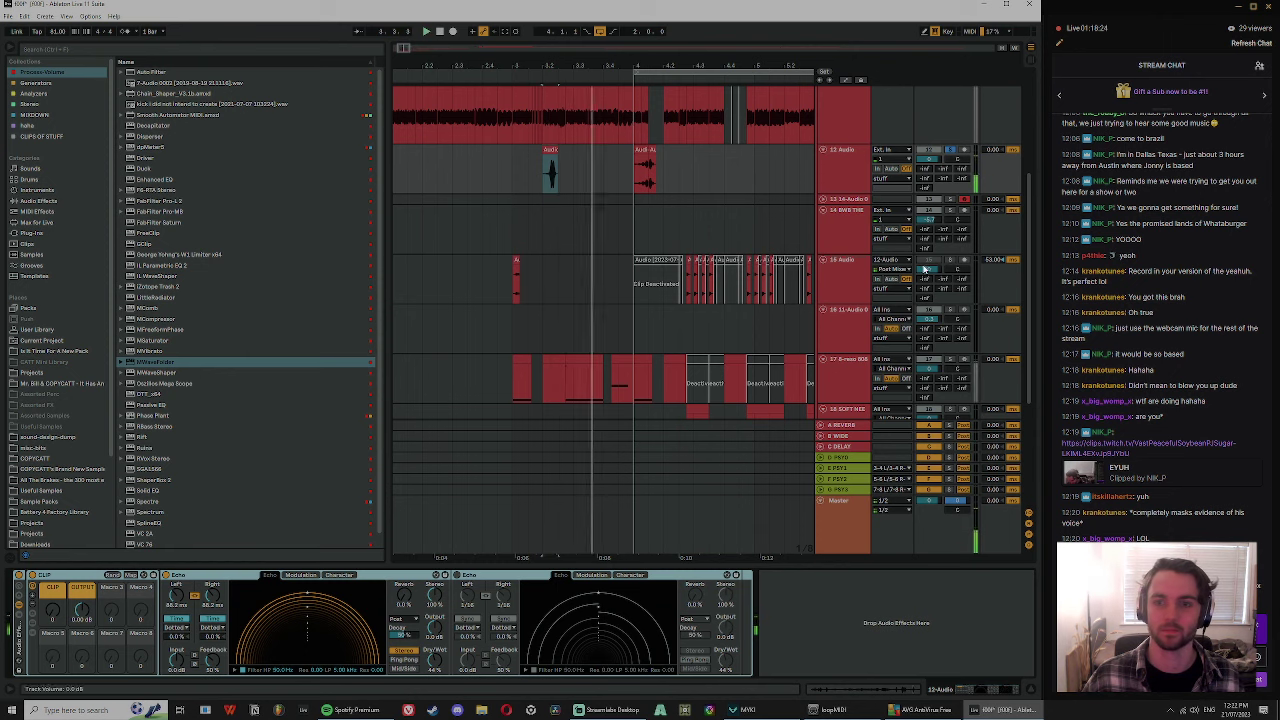
- Arm 15 Audio with the 12-Audio input, and record the reversed vocal slice through Echo from around beat 3.2
{"action": "left_click", "coordinate": [893, 210]}
{"action": "left_click", "coordinate": [892, 208]}
{"action": "left_click", "coordinate": [965, 260]}
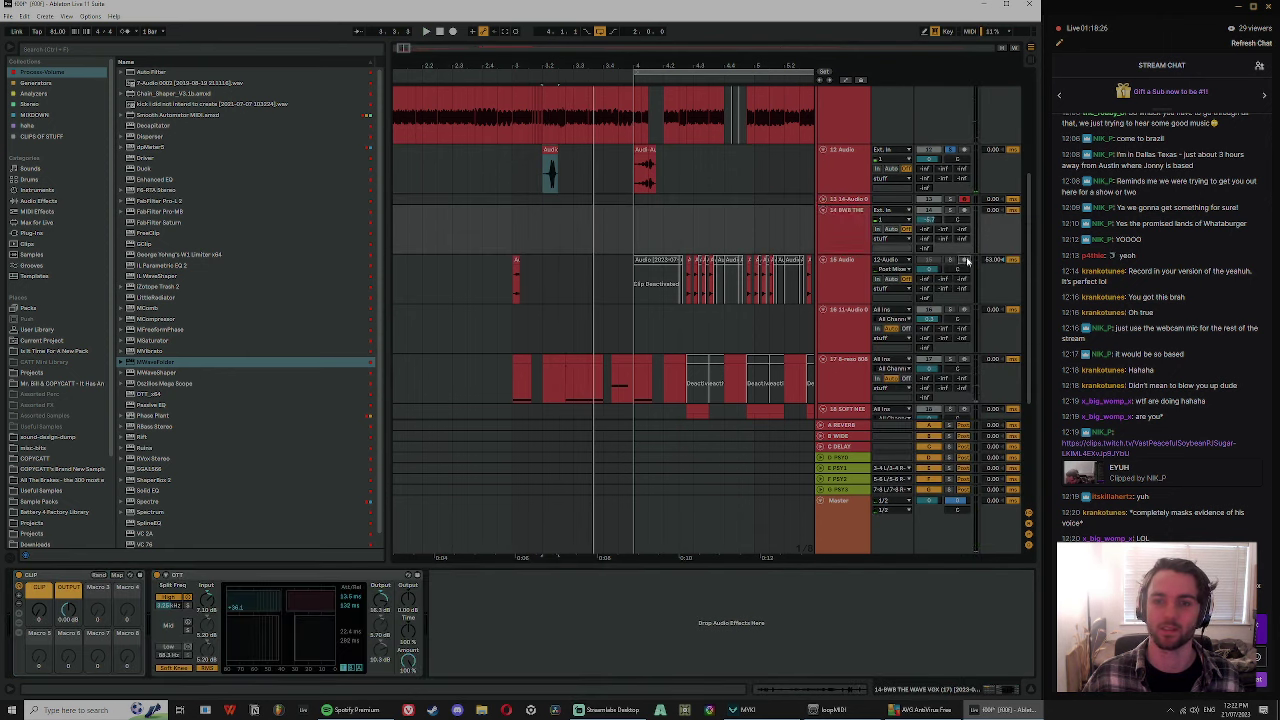
{"action": "left_click", "coordinate": [560, 152]}
{"action": "key", "text": "F9"}
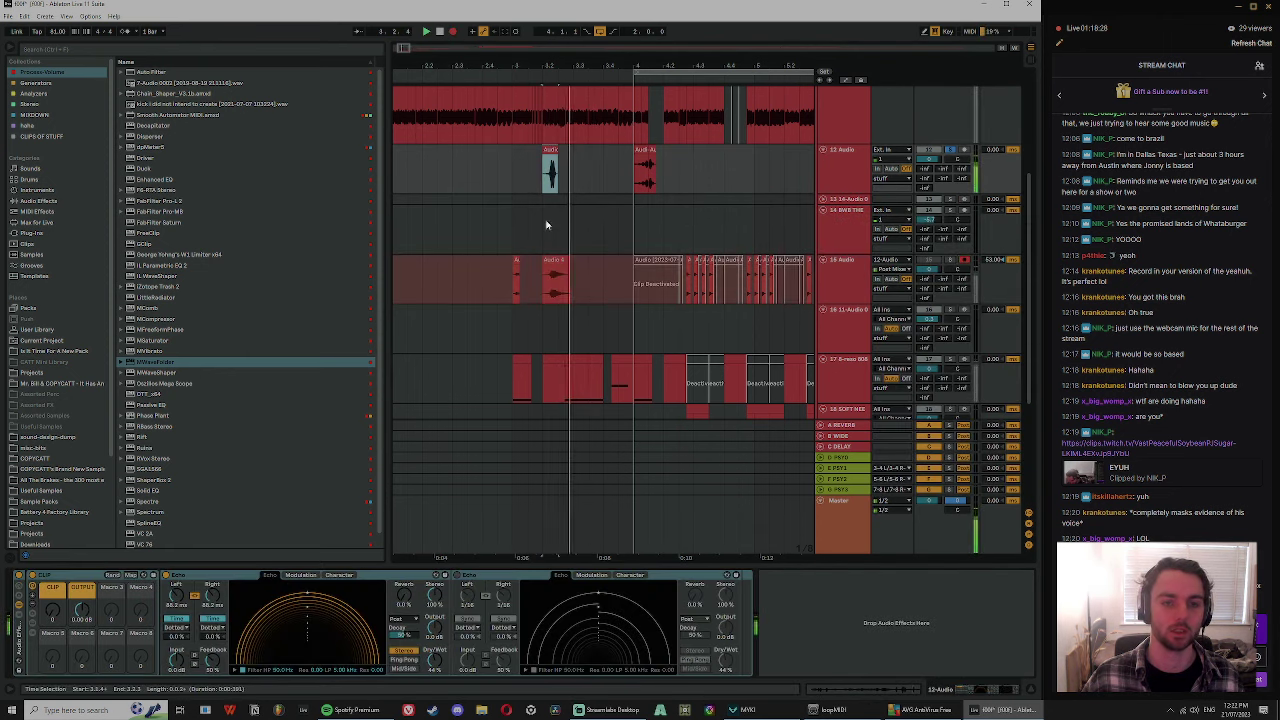
- Reverse the new recording on 15 Audio, move it onto 12 Audio across bar 4, and open it in the clip editor
{"action": "left_click", "coordinate": [594, 289]}
{"action": "key", "text": "r"}
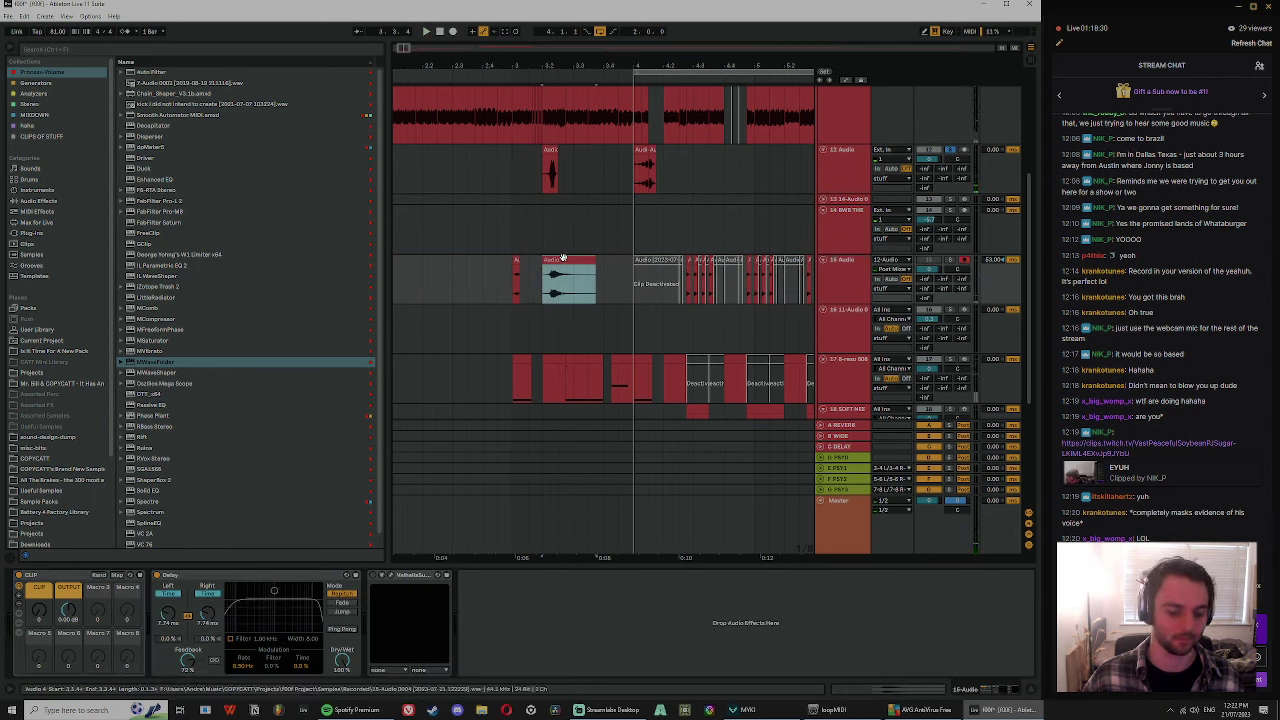
{"action": "left_click_drag", "start_coordinate": [598, 247], "coordinate": [646, 180]}
{"action": "double_click", "coordinate": [647, 151]}
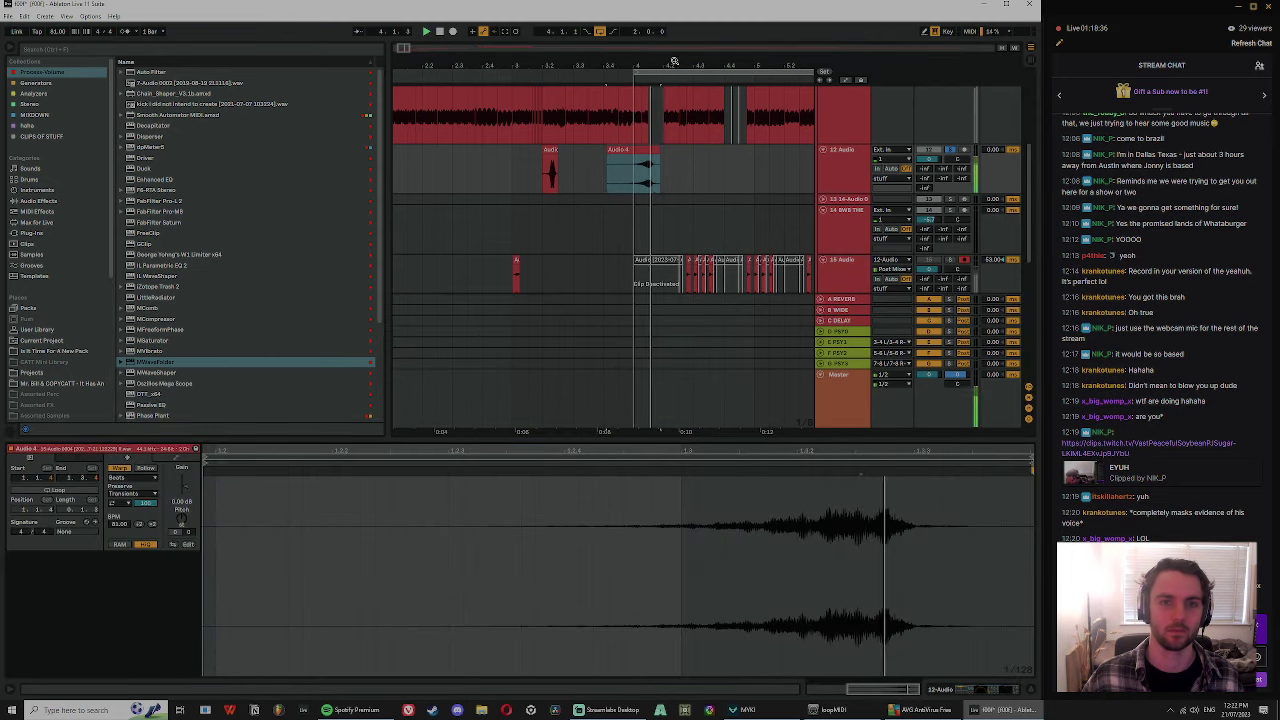
- Turn off the grouped Echo rack on 12 Audio and play back the reversed vocal clip
{"action": "scroll", "coordinate": [662, 158], "scroll_direction": "up", "scroll_amount": 3}
{"action": "left_click", "coordinate": [821, 173]}
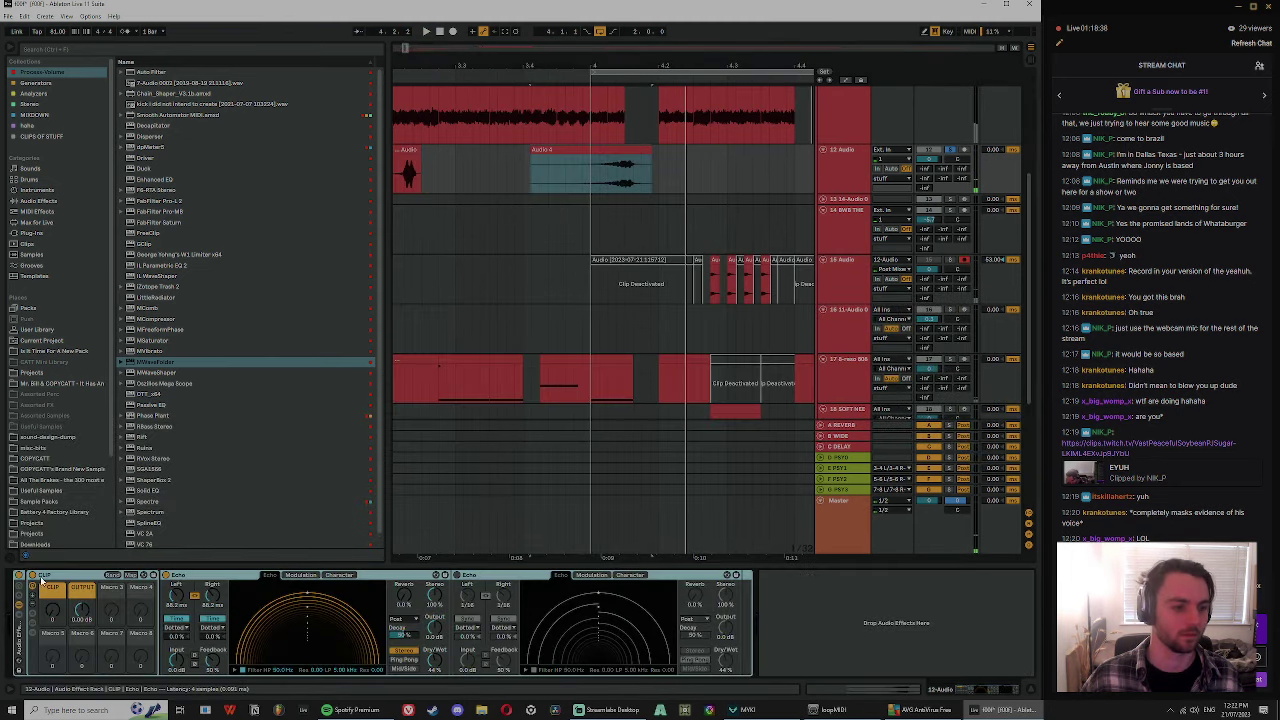
{"action": "key", "text": "space"}
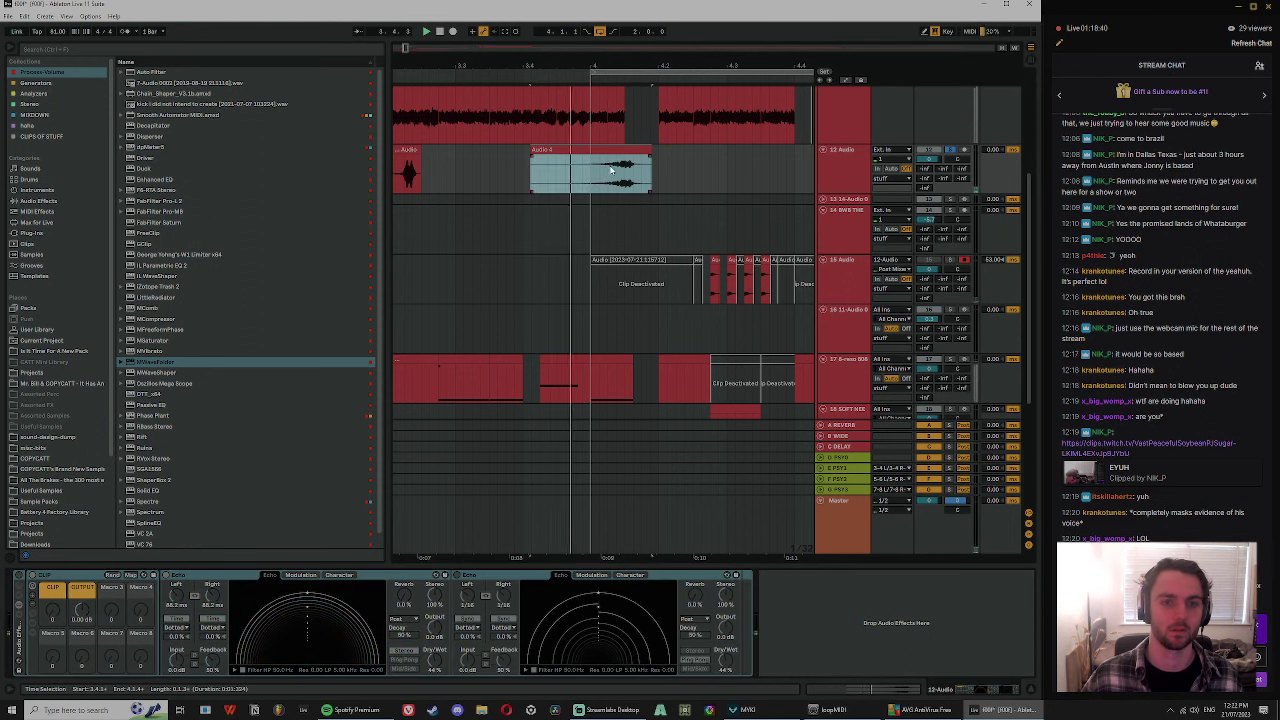
- Split the reversed vocal clip on 12 Audio at bar 4, shorten its second part, and audition it
{"action": "left_click", "coordinate": [591, 180]}
{"action": "left_click", "coordinate": [560, 153]}
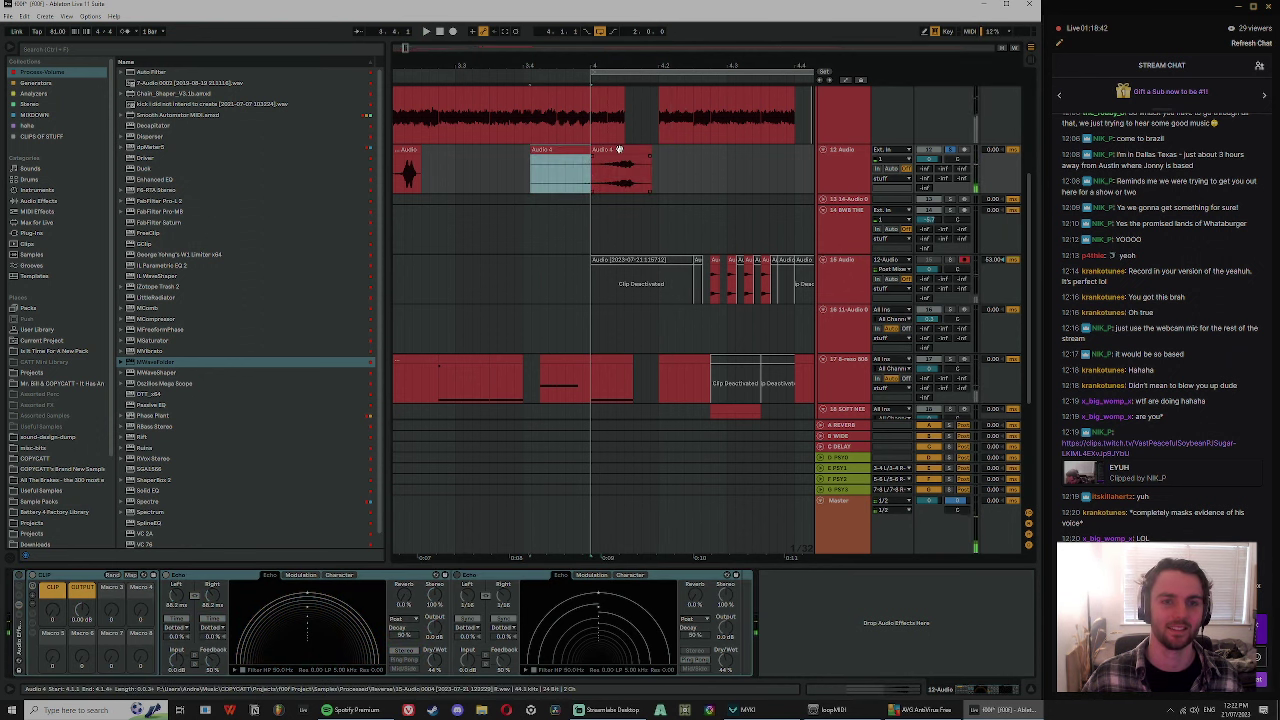
{"action": "left_click_drag", "start_coordinate": [619, 150], "coordinate": [641, 153]}
{"action": "key", "text": "space"}
{"action": "key", "text": "space"}
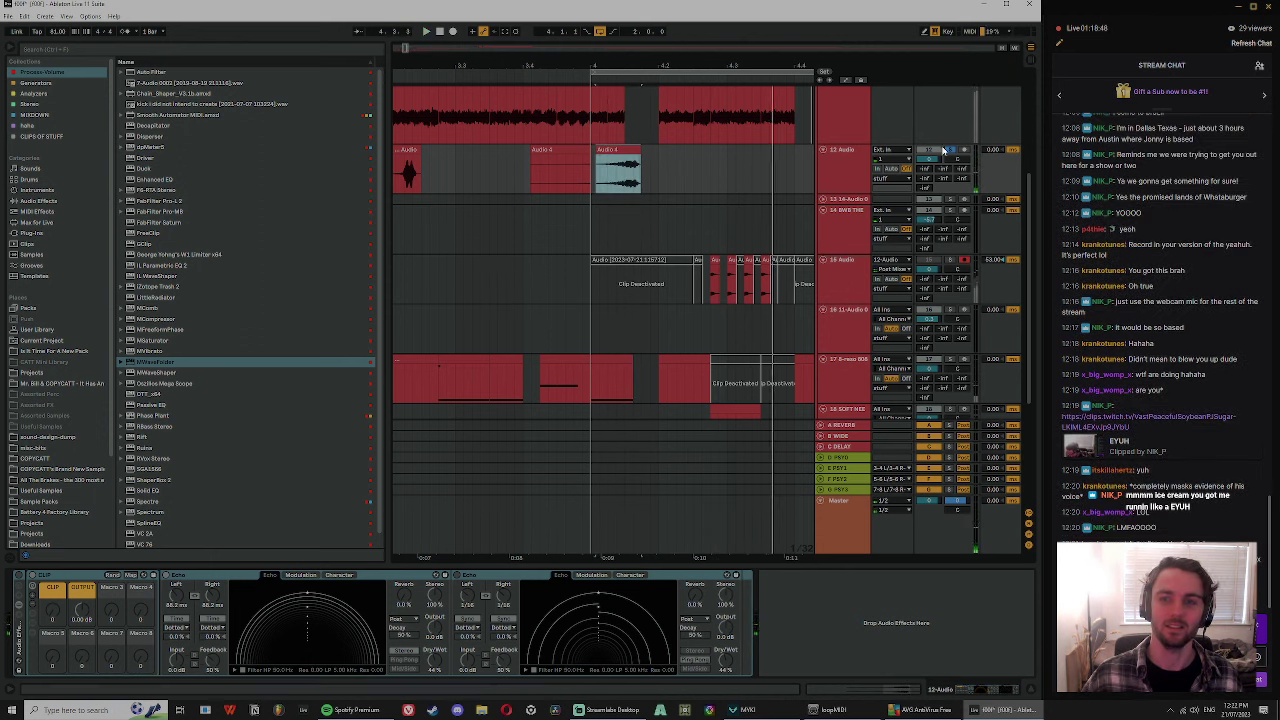
- Unsolo 12 Audio, deactivate the vocal part before bar 4, and audition the transition with the full mix
{"action": "left_click", "coordinate": [561, 150]}
{"action": "key", "text": "0"}
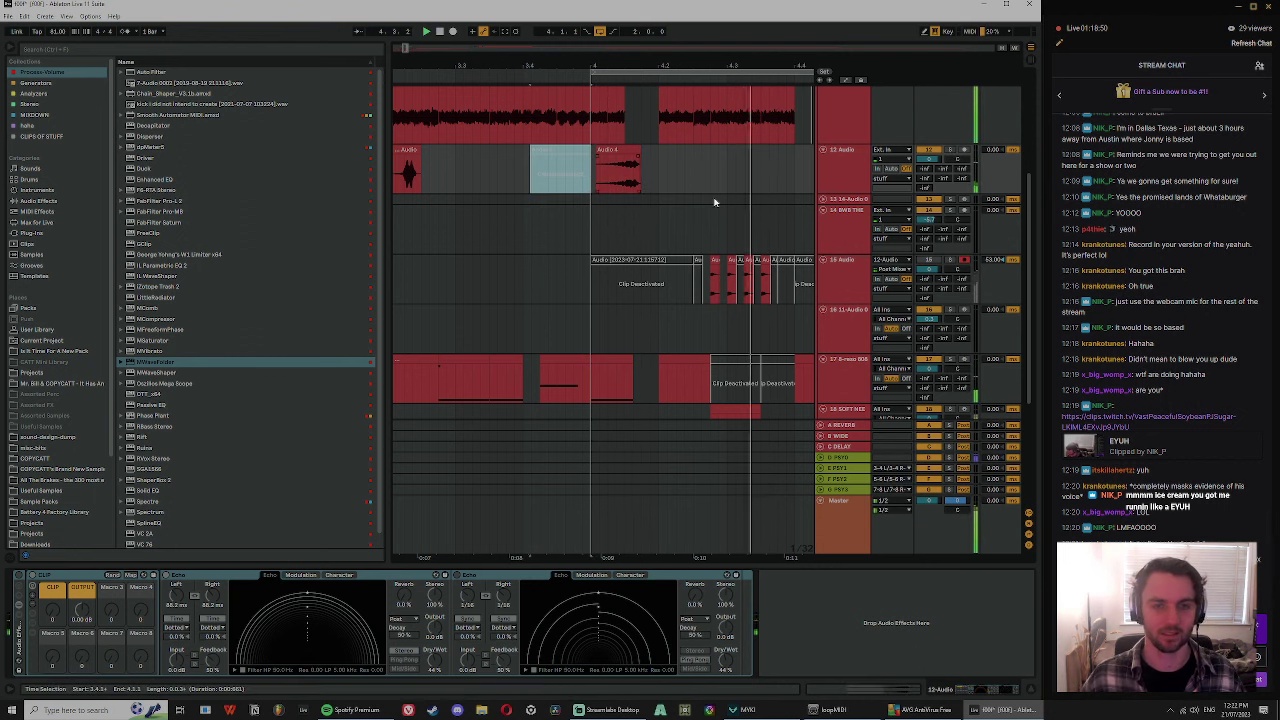
{"action": "mouse_move", "coordinate": [714, 66]}
{"action": "left_mouse_down"}
{"action": "mouse_move", "coordinate": [557, 45]}
{"action": "mouse_move", "coordinate": [571, 110]}
{"action": "left_mouse_up"}
{"action": "left_click", "coordinate": [546, 158]}
{"action": "key", "text": "space"}
{"action": "key", "text": "space"}
{"action": "scroll", "coordinate": [562, 122], "scroll_direction": "up", "scroll_amount": 3}
{"action": "key", "text": "space"}
{"action": "key", "text": "space"}
{"action": "left_click", "coordinate": [843, 163]}
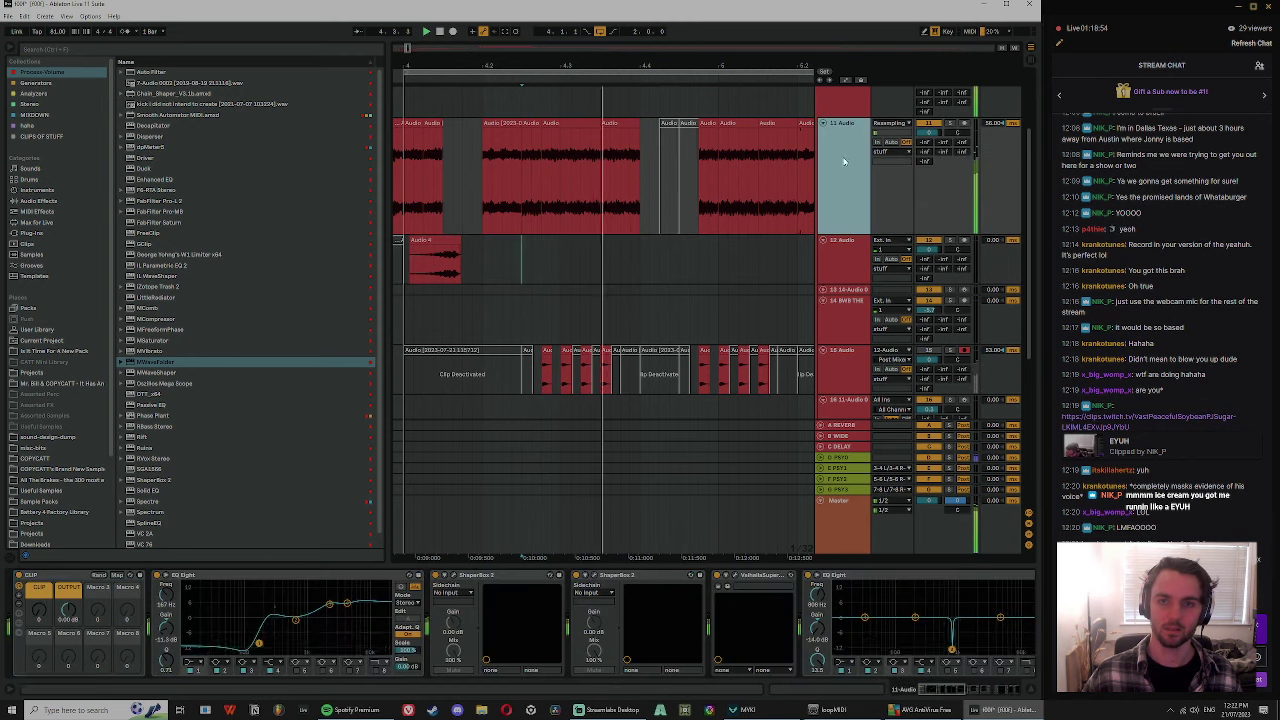
- Open the 11 Audio slice at beat 4.3.3 in the clip editor and move its start marker earlier in the sample
{"action": "left_click", "coordinate": [614, 118]}
{"action": "key", "text": "space"}
{"action": "left_click", "coordinate": [614, 124]}
{"action": "key", "text": "space"}
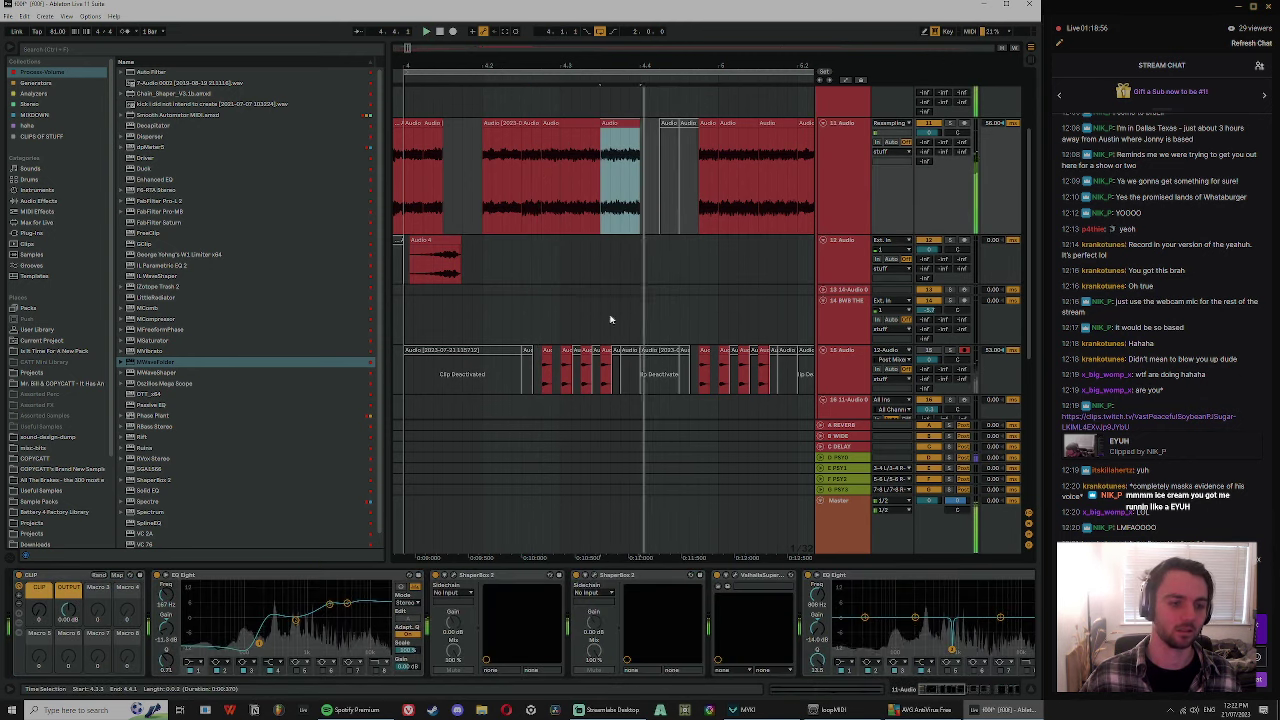
{"action": "key", "text": "space"}
{"action": "key", "text": "space"}
{"action": "double_click", "coordinate": [609, 123]}
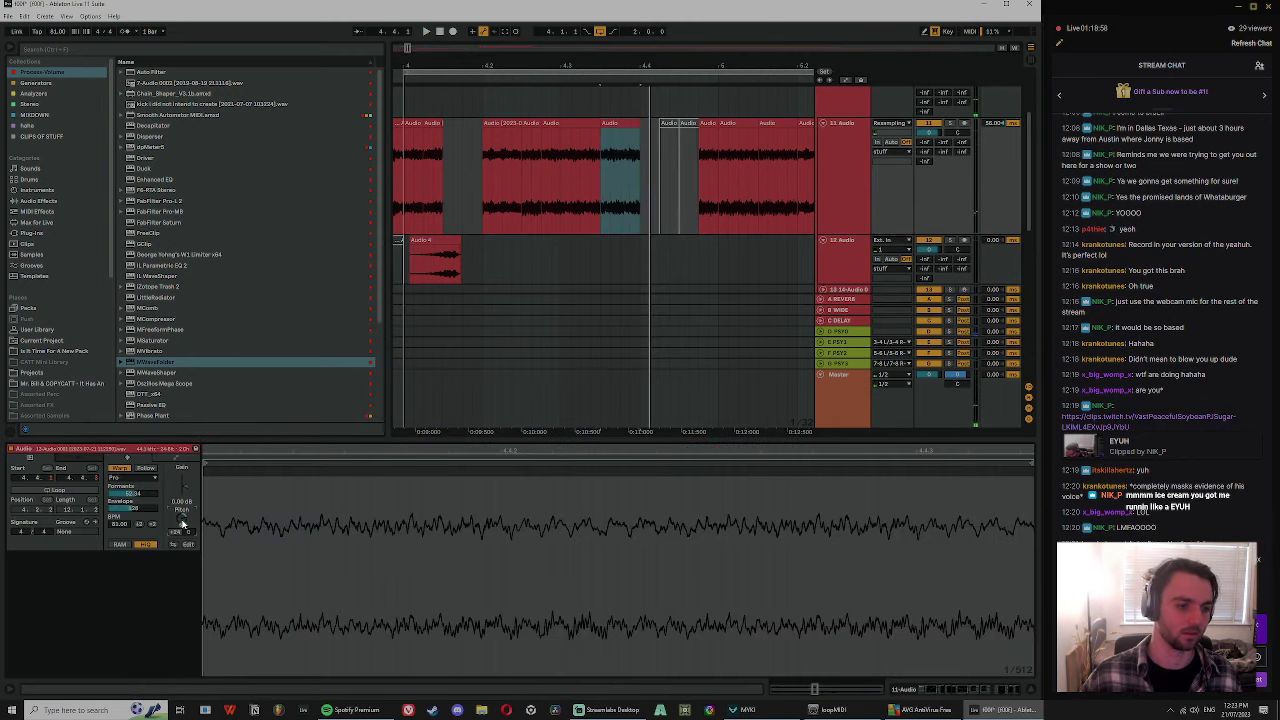
{"action": "key", "text": "space"}
{"action": "left_click_drag", "start_coordinate": [391, 449], "coordinate": [390, 402]}
{"action": "left_click_drag", "start_coordinate": [382, 464], "coordinate": [352, 464]}
{"action": "key", "text": "space"}
{"action": "key", "text": "space"}
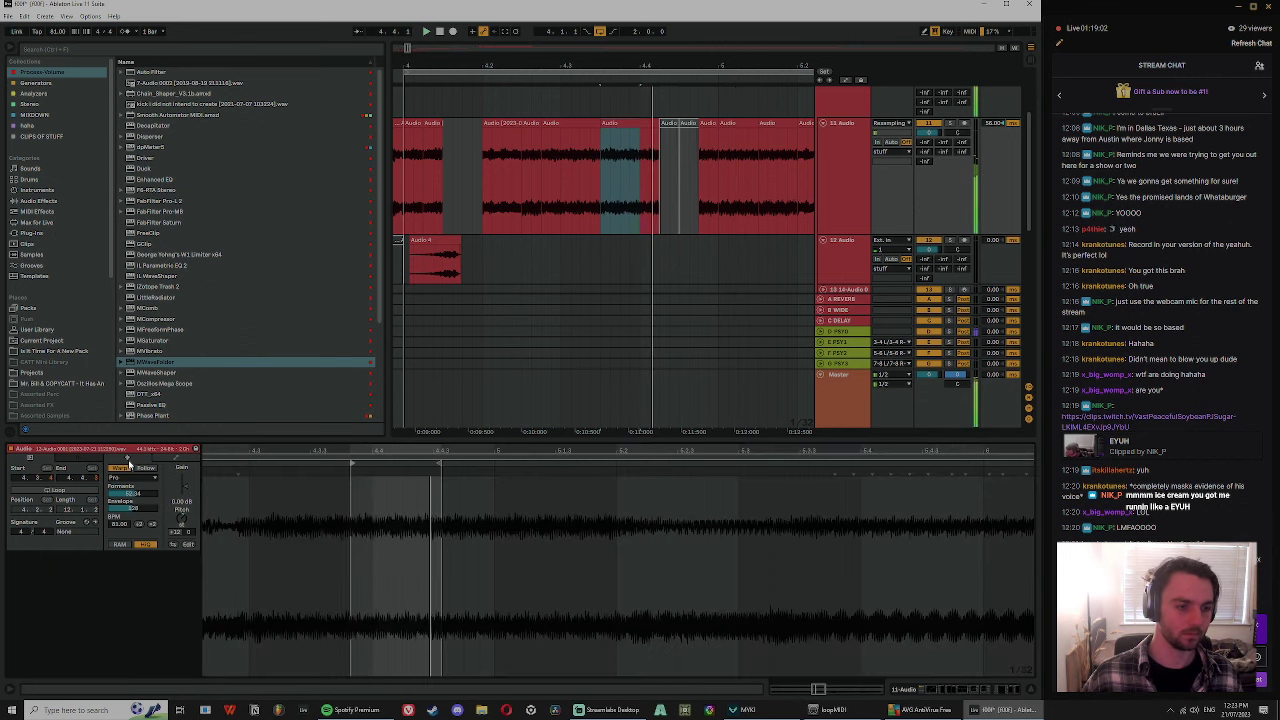
- Turn Warp off for the slice and move its start marker further into the sample while auditioning
{"action": "left_click", "coordinate": [124, 469]}
{"action": "key", "text": "space"}
{"action": "left_click_drag", "start_coordinate": [388, 524], "coordinate": [436, 503]}
{"action": "key", "text": "space"}
{"action": "left_click_drag", "start_coordinate": [472, 454], "coordinate": [706, 455]}
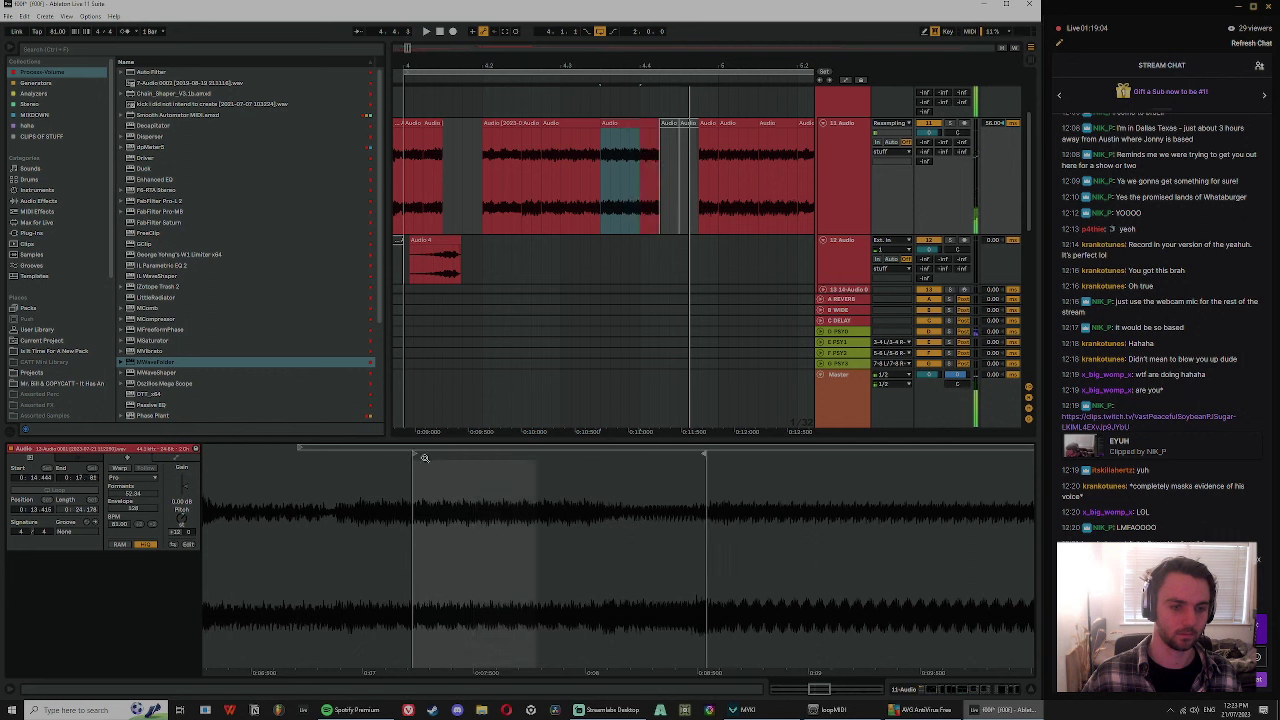
{"action": "key", "text": "space"}
{"action": "mouse_move", "coordinate": [414, 454]}
{"action": "left_mouse_down"}
{"action": "mouse_move", "coordinate": [682, 454]}
{"action": "mouse_move", "coordinate": [207, 470]}
{"action": "mouse_move", "coordinate": [660, 454]}
{"action": "left_mouse_up"}
{"action": "key", "text": "space"}
{"action": "key", "text": "space"}
{"action": "key", "text": "space"}
{"action": "key", "text": "space"}
{"action": "key", "text": "space"}
{"action": "key", "text": "space"}
{"action": "key", "text": "space"}
- Try moving the unwarped slice on 11 Audio back to around beat 4.2.3, and undo the move
{"action": "left_click_drag", "start_coordinate": [620, 127], "coordinate": [536, 132]}
{"action": "key", "text": "space"}
{"action": "left_click", "coordinate": [533, 132]}
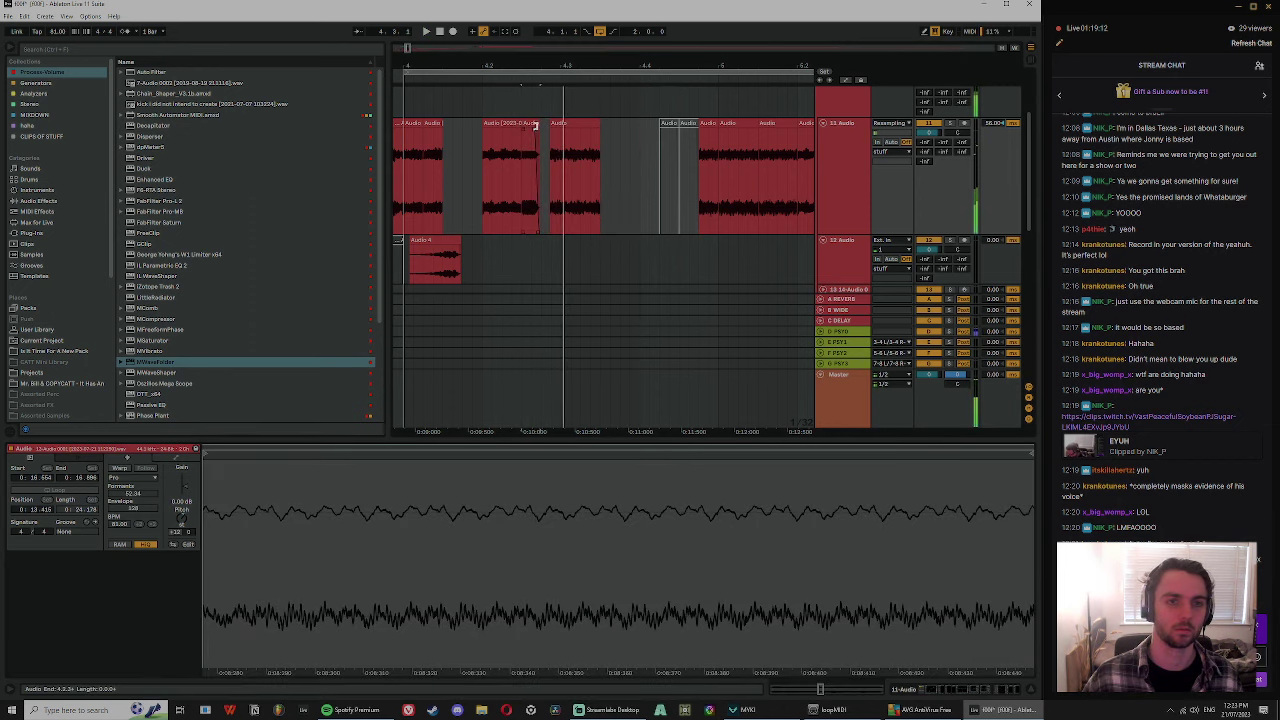
{"action": "key", "text": "space"}
{"action": "left_click", "coordinate": [538, 125]}
{"action": "key", "text": "ctrl+z"}
{"action": "key", "text": "ctrl+z"}
{"action": "key", "text": "ctrl+z"}
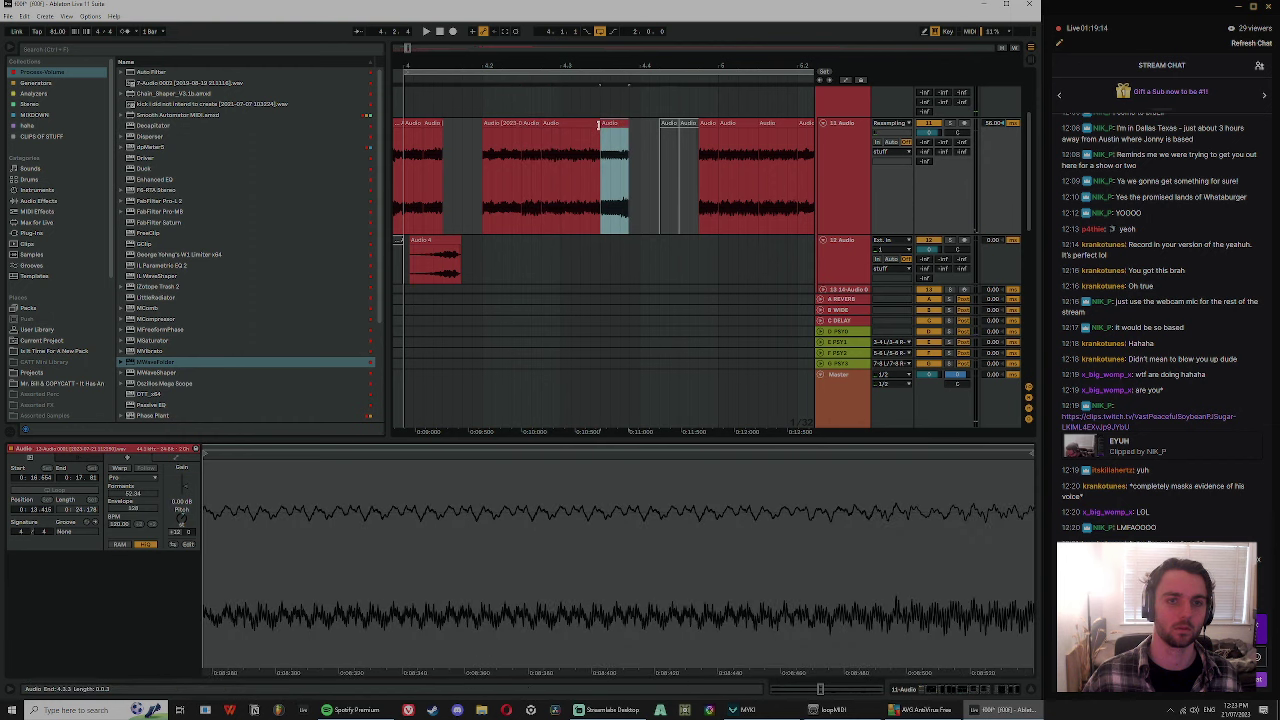
- Move the unwarped slice to beat 4.2.4, trim it to one sixteenth, and duplicate it twice up to 4.3.3
{"action": "left_click_drag", "start_coordinate": [606, 128], "coordinate": [562, 132]}
{"action": "key", "text": "space"}
{"action": "key", "text": "space"}
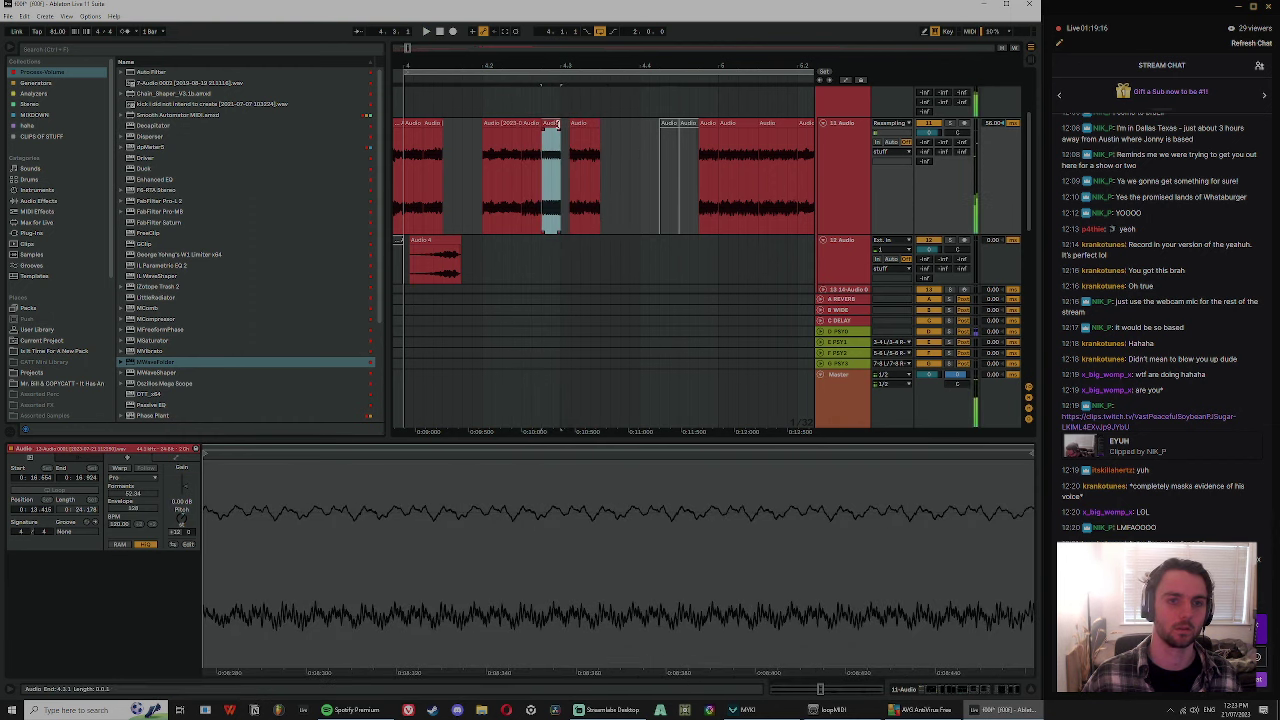
{"action": "key", "text": "ctrl+d"}
{"action": "key", "text": "ctrl+d"}
- Audition the three repeated slices between 4.2.4 and 4.3.3 and lower their gain to about -2.7 dB
{"action": "left_click", "coordinate": [554, 124]}
{"action": "key", "text": "space"}
{"action": "left_click_drag", "start_coordinate": [588, 68], "coordinate": [597, 118]}
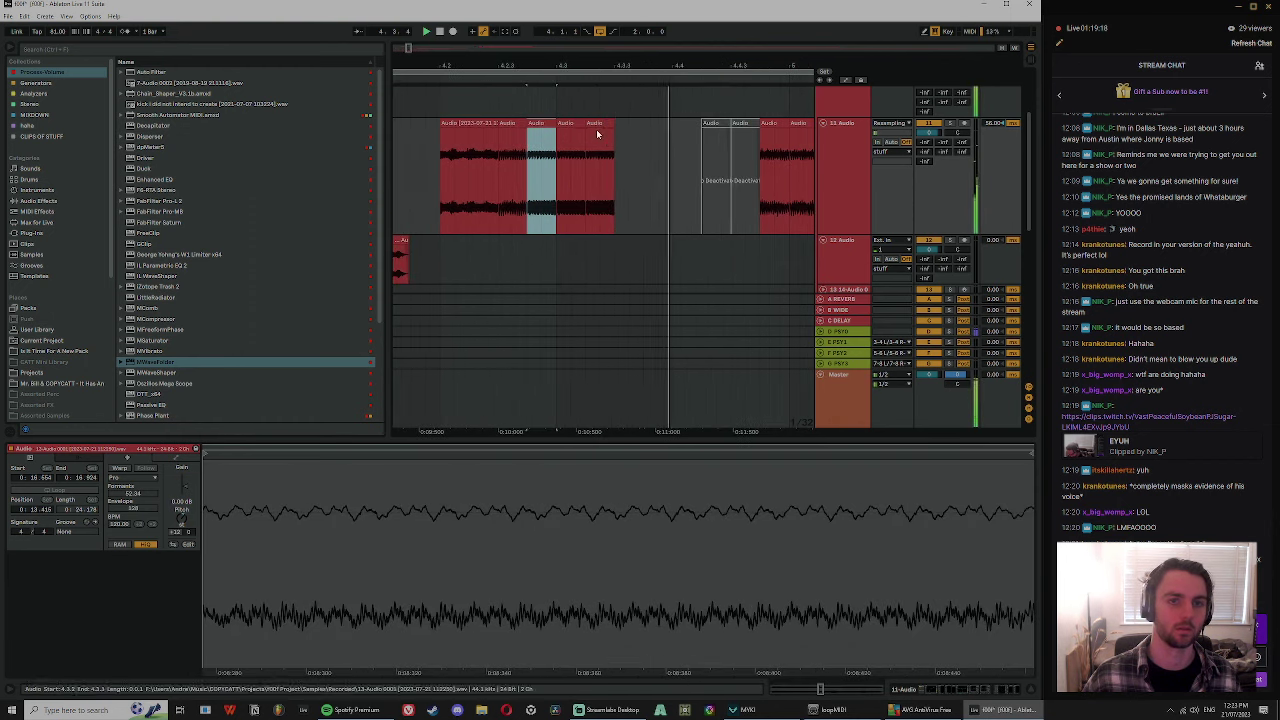
{"action": "key", "text": "space"}
{"action": "key", "text": "space"}
{"action": "left_click_drag", "start_coordinate": [594, 68], "coordinate": [502, 45]}
{"action": "key", "text": "space"}
{"action": "key", "text": "space"}
{"action": "key", "text": "space"}
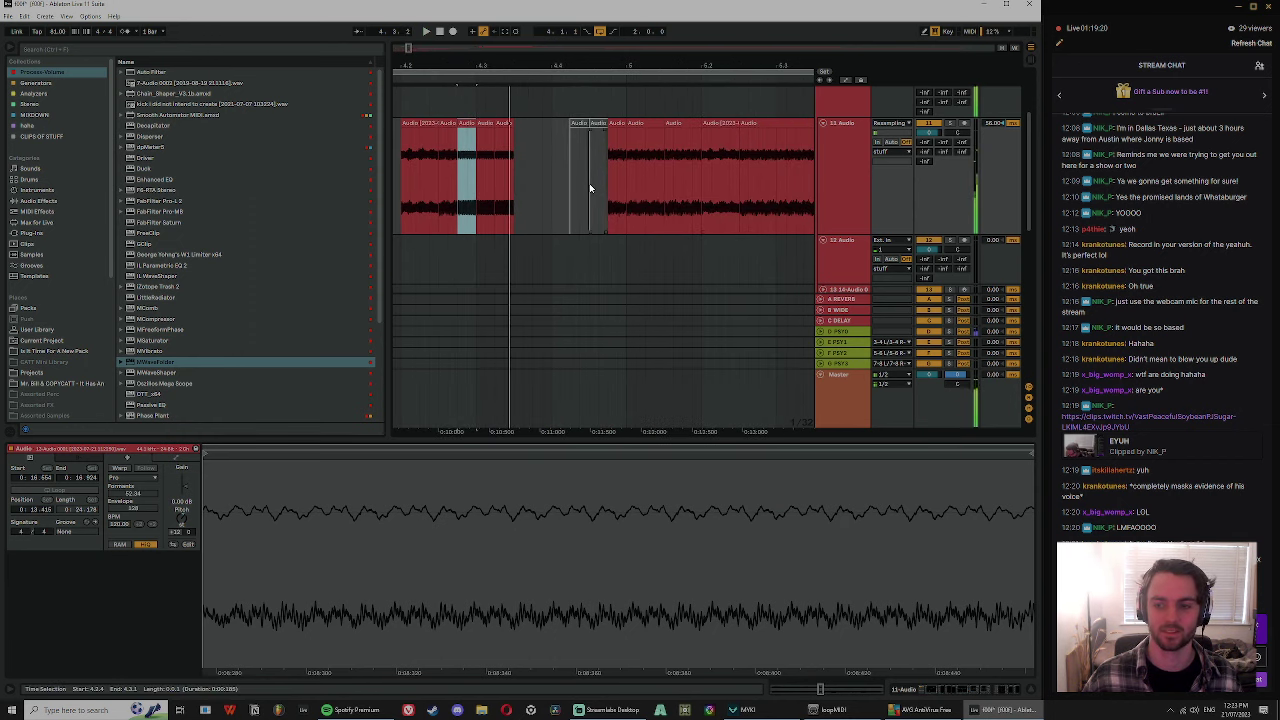
{"action": "left_click_drag", "start_coordinate": [500, 143], "coordinate": [470, 183]}
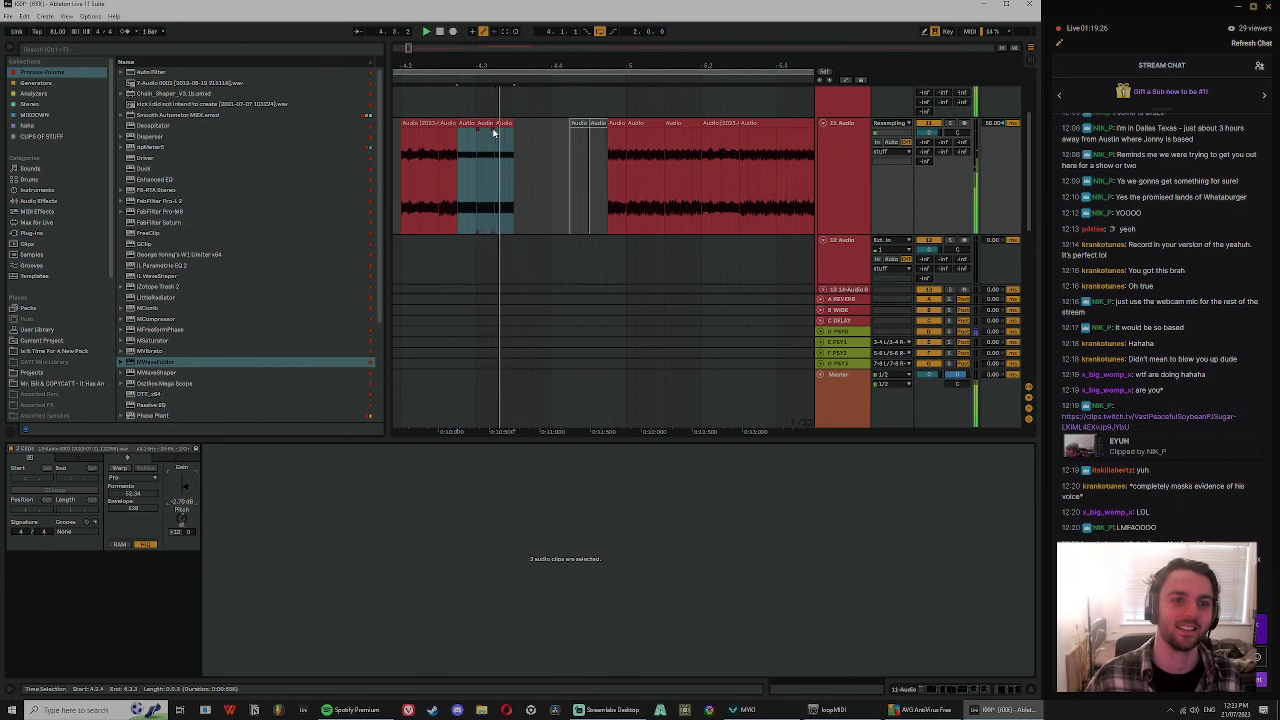
- Examine the slices on 11 Audio through bar 5 and the BWB THE WAVE VOX clip at beat 5.4 during playback
{"action": "left_click_drag", "start_coordinate": [626, 150], "coordinate": [606, 70]}
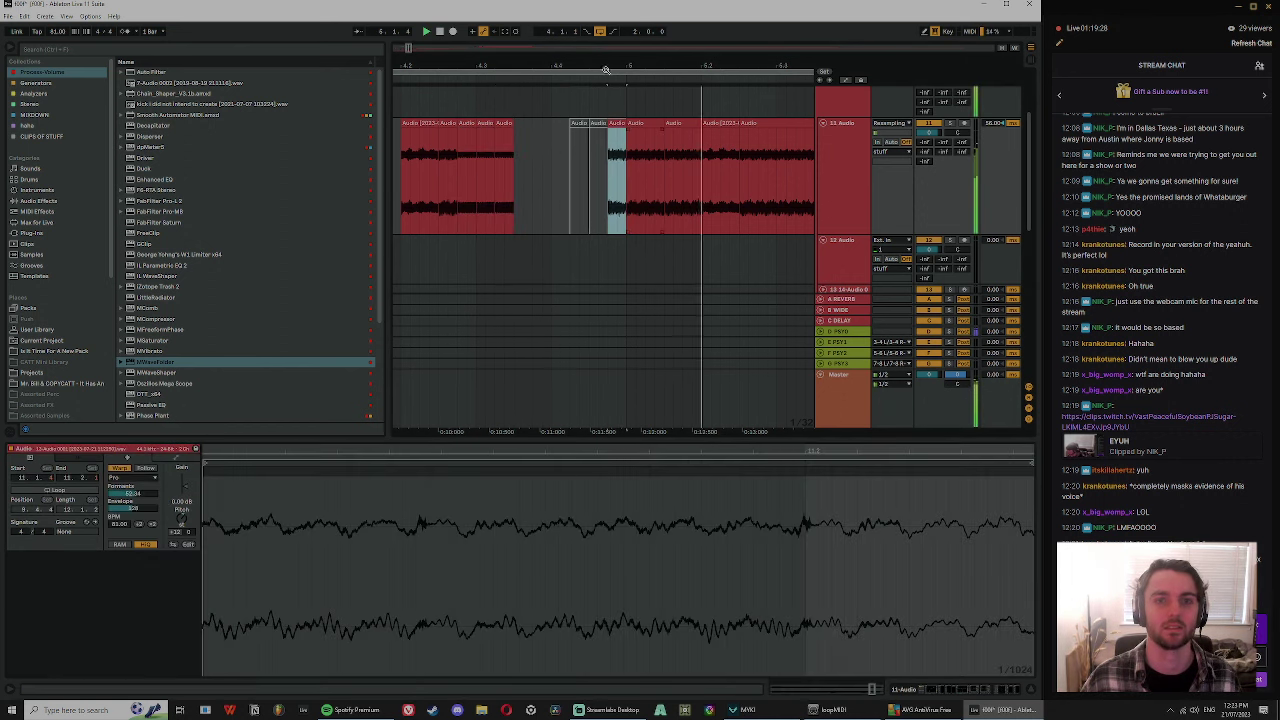
{"action": "left_click", "coordinate": [643, 124], "text": "shift"}
{"action": "left_click_drag", "start_coordinate": [646, 124], "coordinate": [502, 159]}
{"action": "left_click_drag", "start_coordinate": [504, 67], "coordinate": [504, 42]}
{"action": "left_click", "coordinate": [732, 207]}
{"action": "left_click_drag", "start_coordinate": [756, 67], "coordinate": [756, 95]}
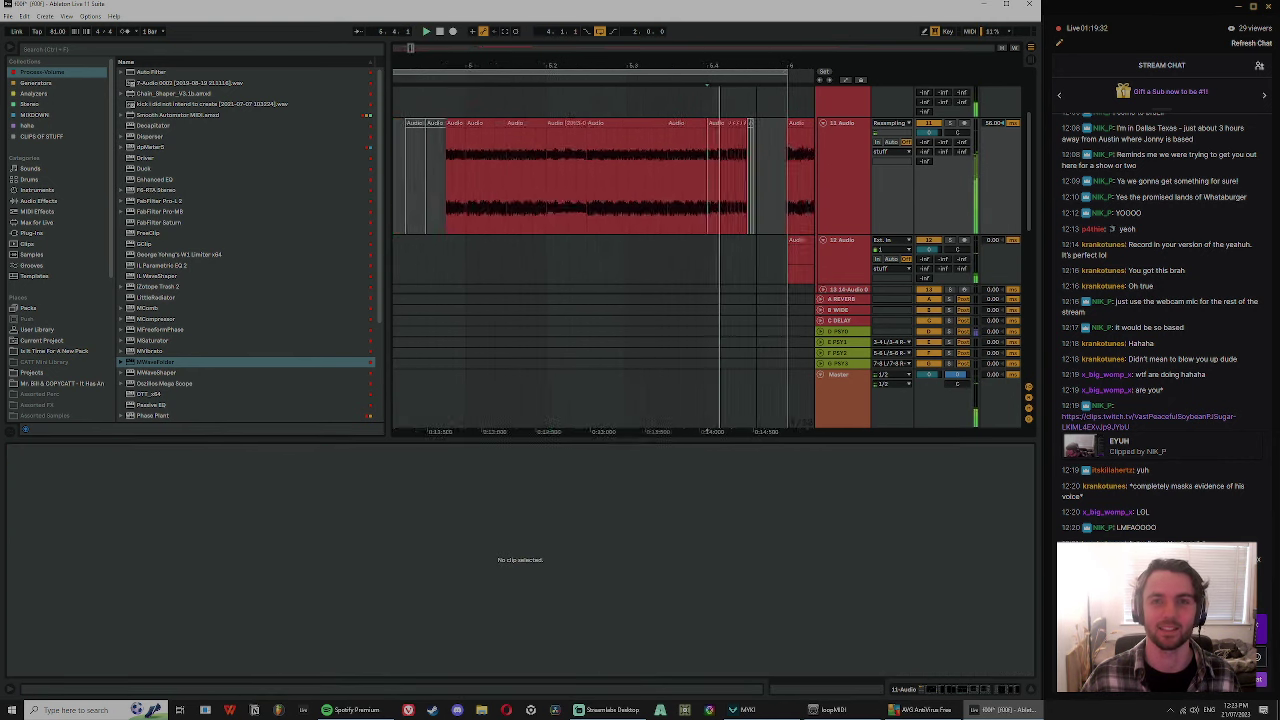
{"action": "key", "text": "x"}
{"action": "left_click", "coordinate": [802, 176]}
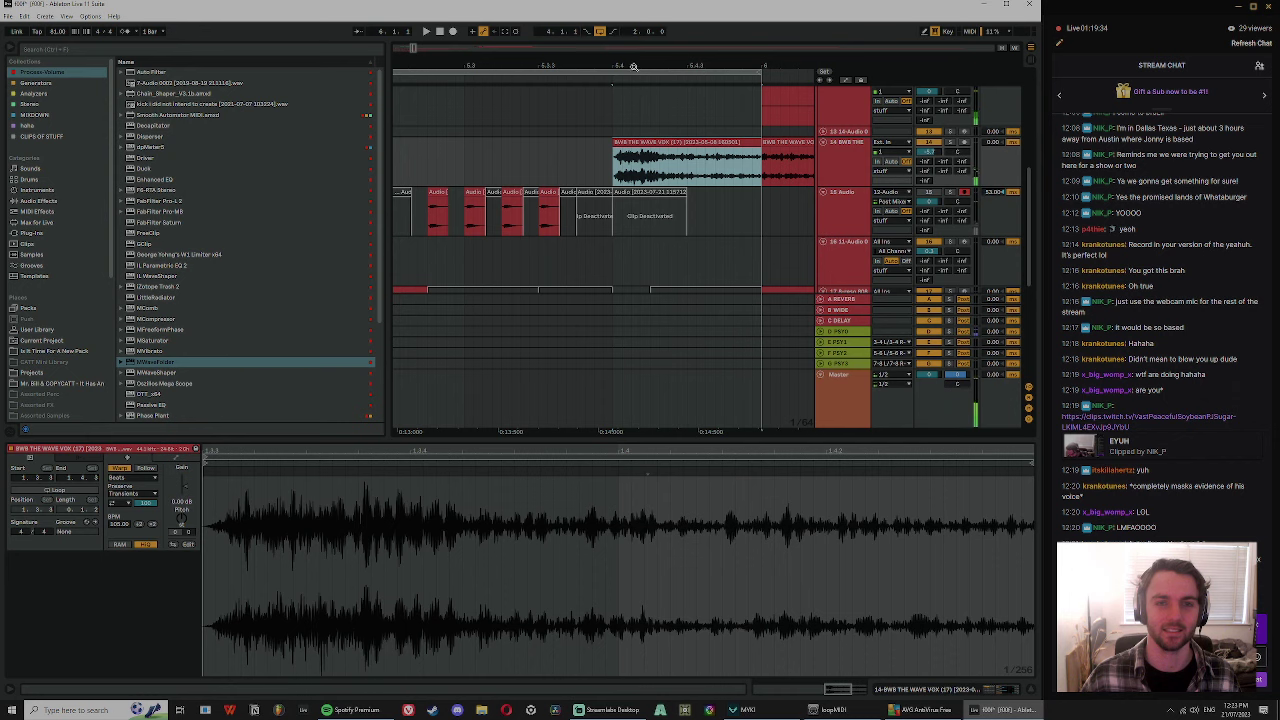
{"action": "left_click_drag", "start_coordinate": [633, 67], "coordinate": [738, 97]}
{"action": "left_click", "coordinate": [522, 167]}
{"action": "key", "text": "space"}
- Play from bar 4 and deactivate the remaining reversed vocal clip there on 12 Audio
{"action": "left_click_drag", "start_coordinate": [547, 67], "coordinate": [557, 109]}
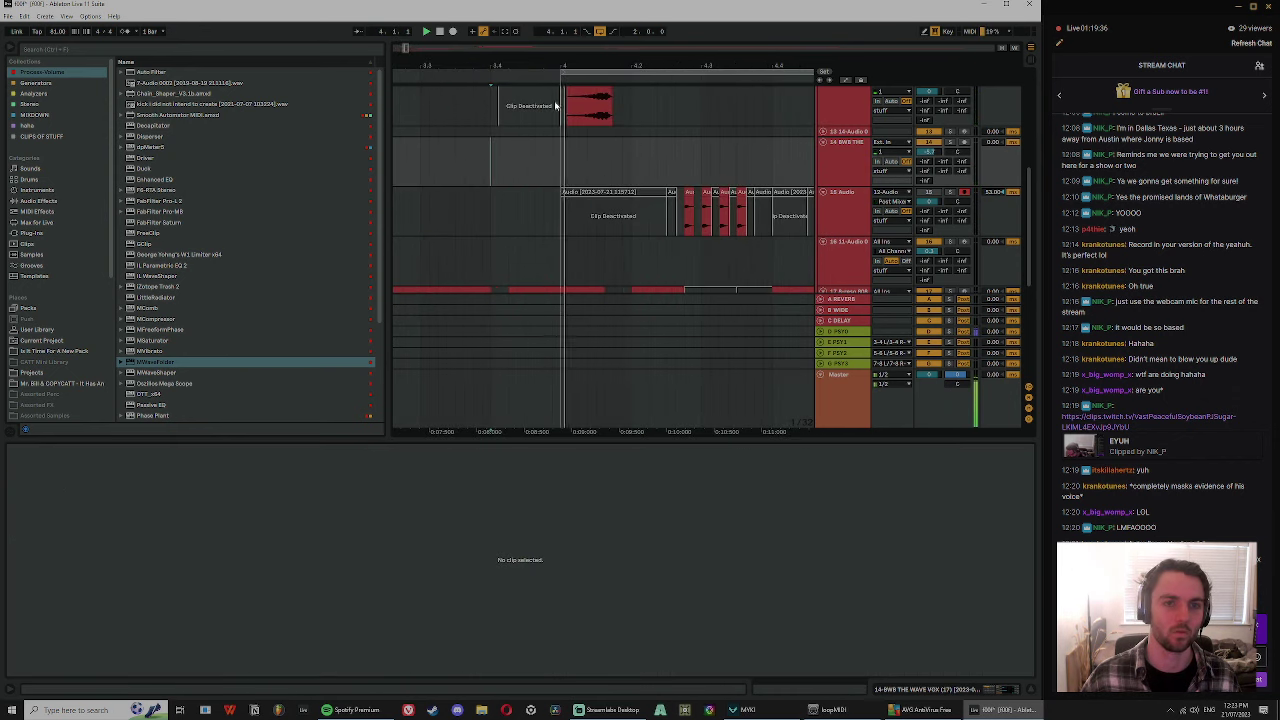
{"action": "left_click", "coordinate": [557, 157]}
{"action": "left_click_drag", "start_coordinate": [674, 67], "coordinate": [632, 70]}
{"action": "scroll", "coordinate": [563, 200], "scroll_direction": "up", "scroll_amount": 2}
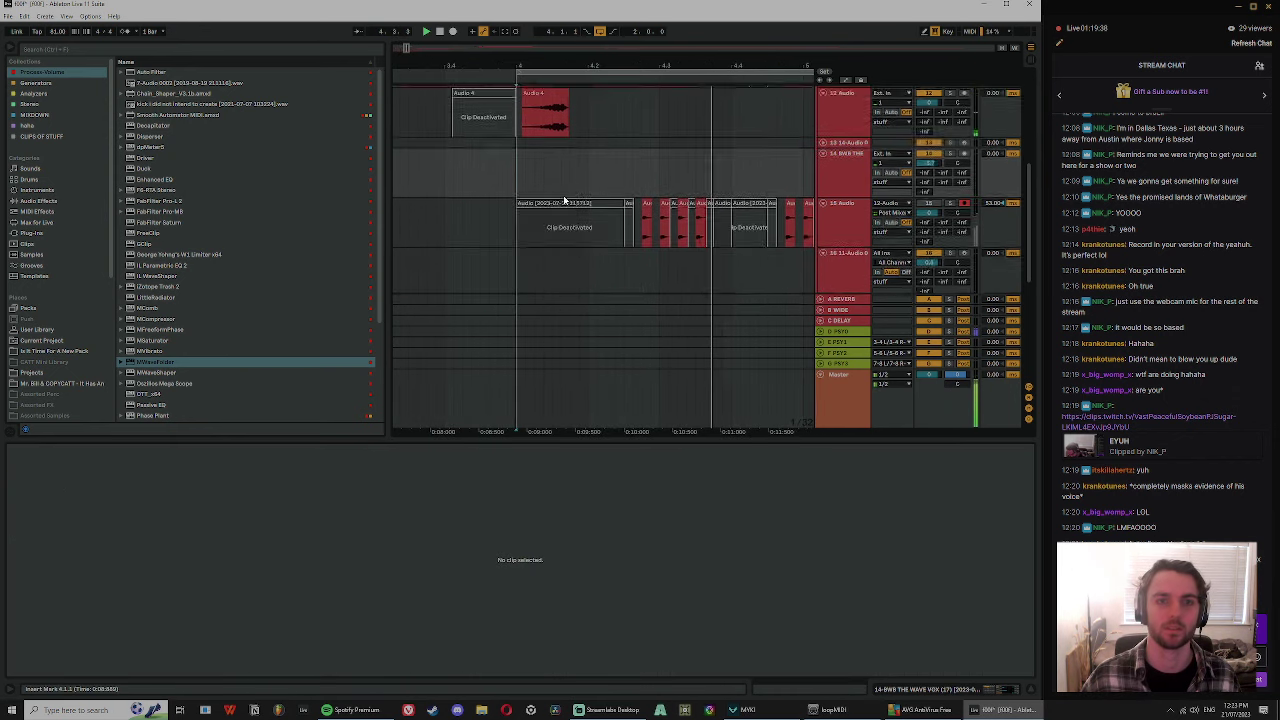
{"action": "left_click", "coordinate": [545, 148]}
{"action": "key", "text": "0"}
{"action": "key", "text": "space"}
- Reactivate the two muted slices after beat 4.4 on 11 Audio and move them to start at 4.4.1
{"action": "scroll", "coordinate": [747, 147], "scroll_direction": "up", "scroll_amount": 4}
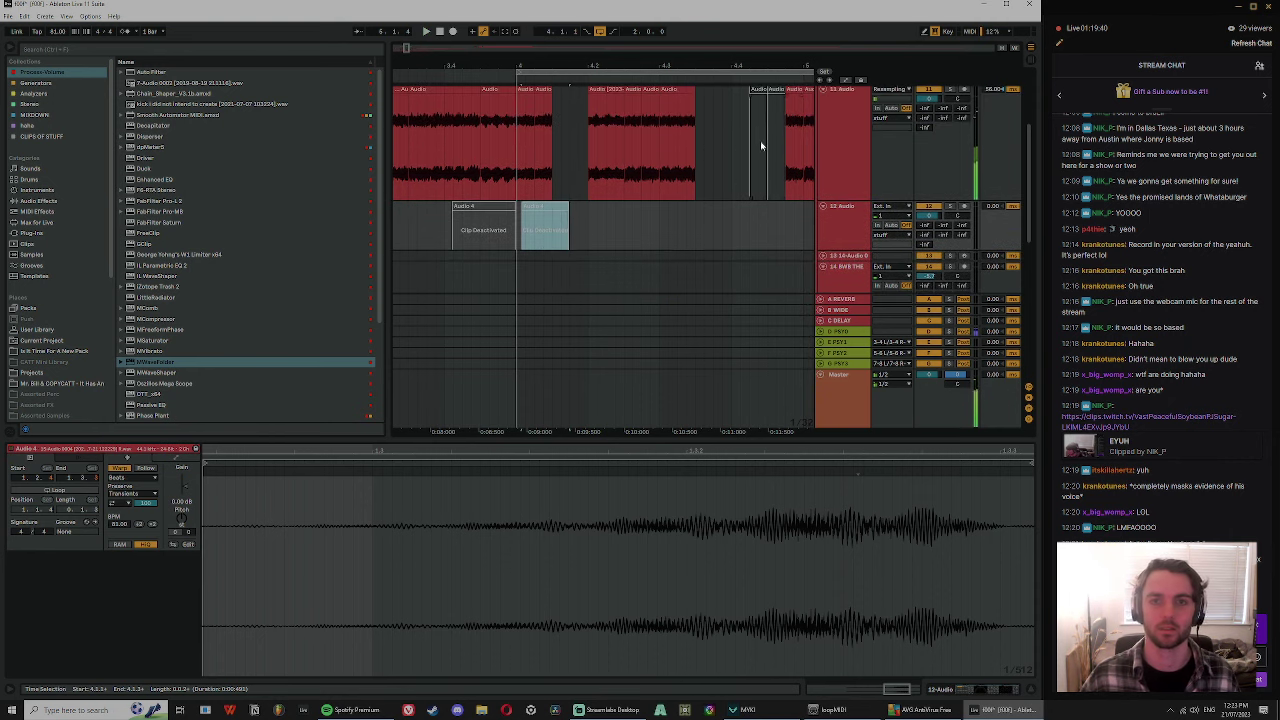
{"action": "left_click", "coordinate": [758, 134]}
{"action": "left_click", "coordinate": [778, 133], "text": "shift"}
{"action": "key", "text": "space"}
{"action": "left_click_drag", "start_coordinate": [778, 133], "coordinate": [757, 136]}
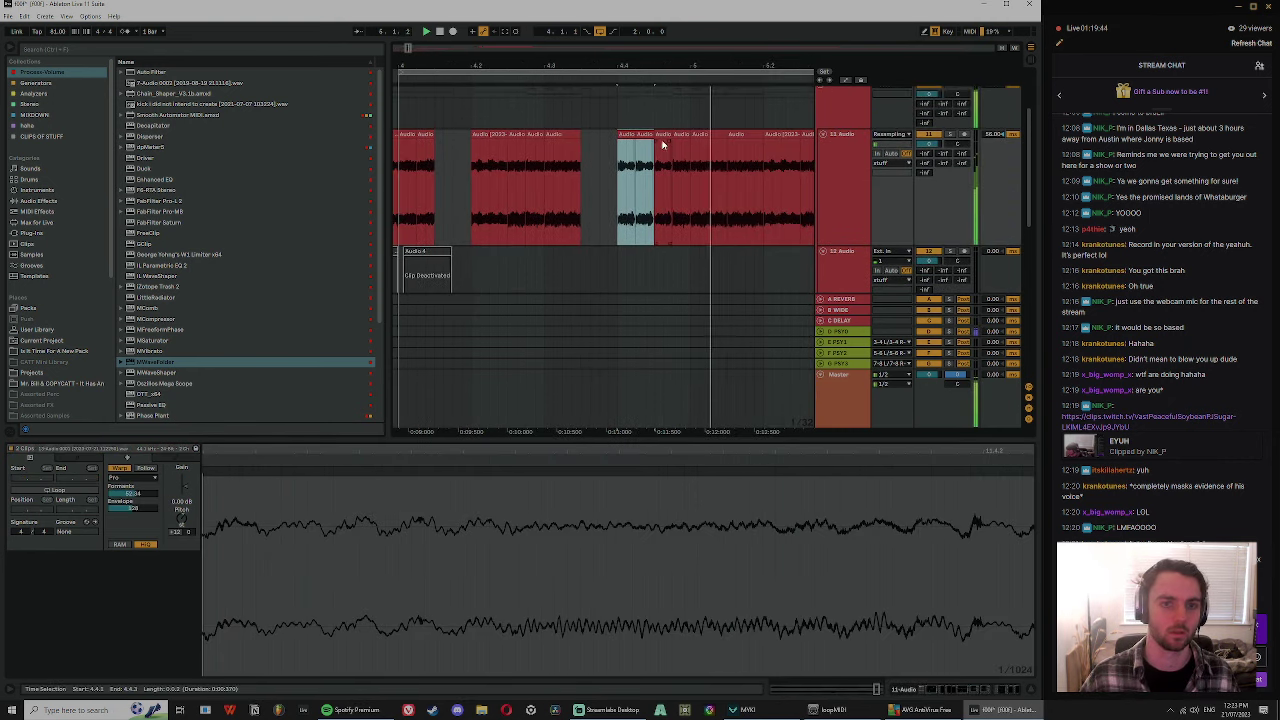
- Chop the slice around 4.4.3 on 11 Audio into very short stutter repeats and audition them
{"action": "left_click", "coordinate": [663, 143]}
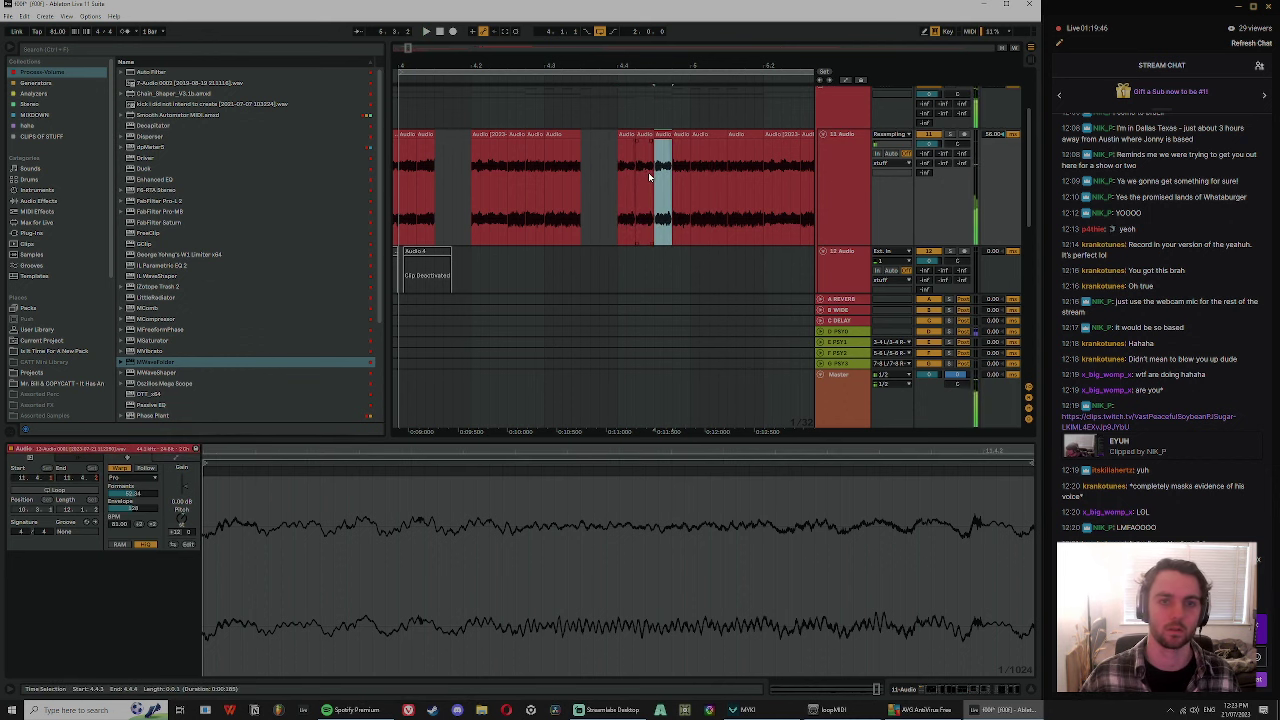
{"action": "left_click", "coordinate": [648, 175]}
{"action": "left_click", "coordinate": [643, 182]}
{"action": "key", "text": "space"}
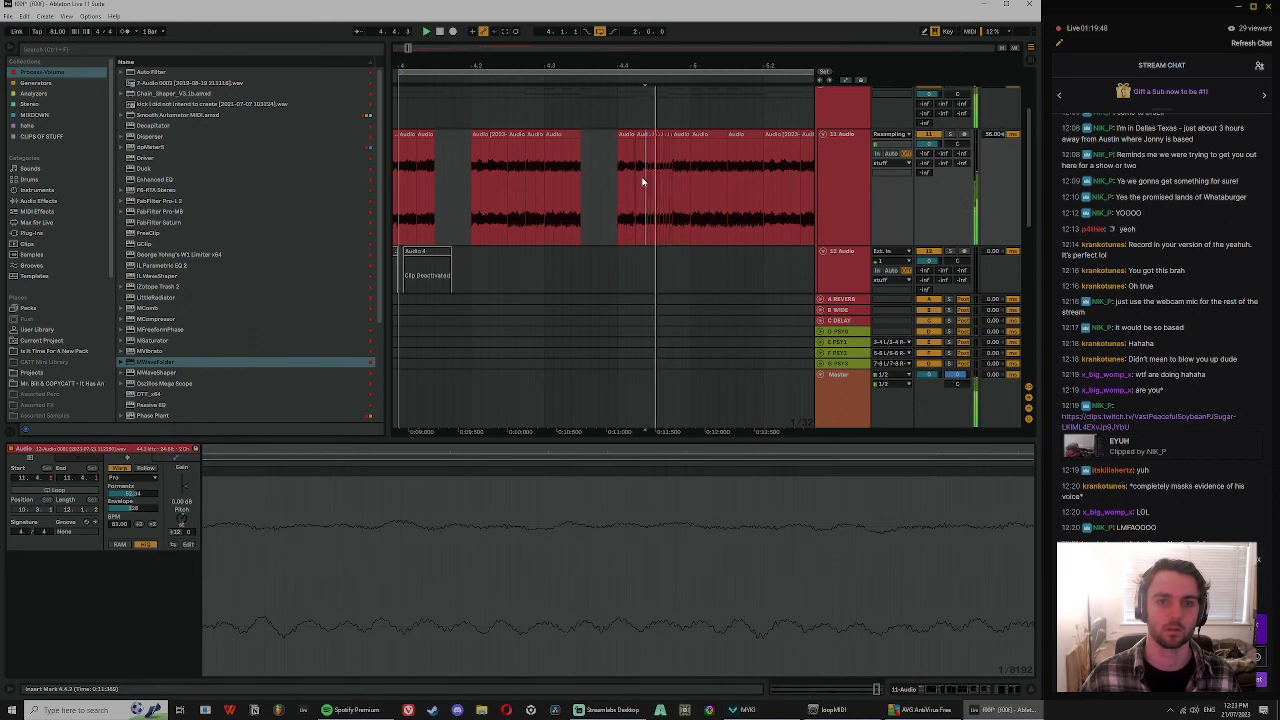
{"action": "left_click", "coordinate": [607, 176]}
{"action": "key", "text": "space"}
{"action": "key", "text": "space"}
{"action": "left_click_drag", "start_coordinate": [670, 65], "coordinate": [668, 150]}
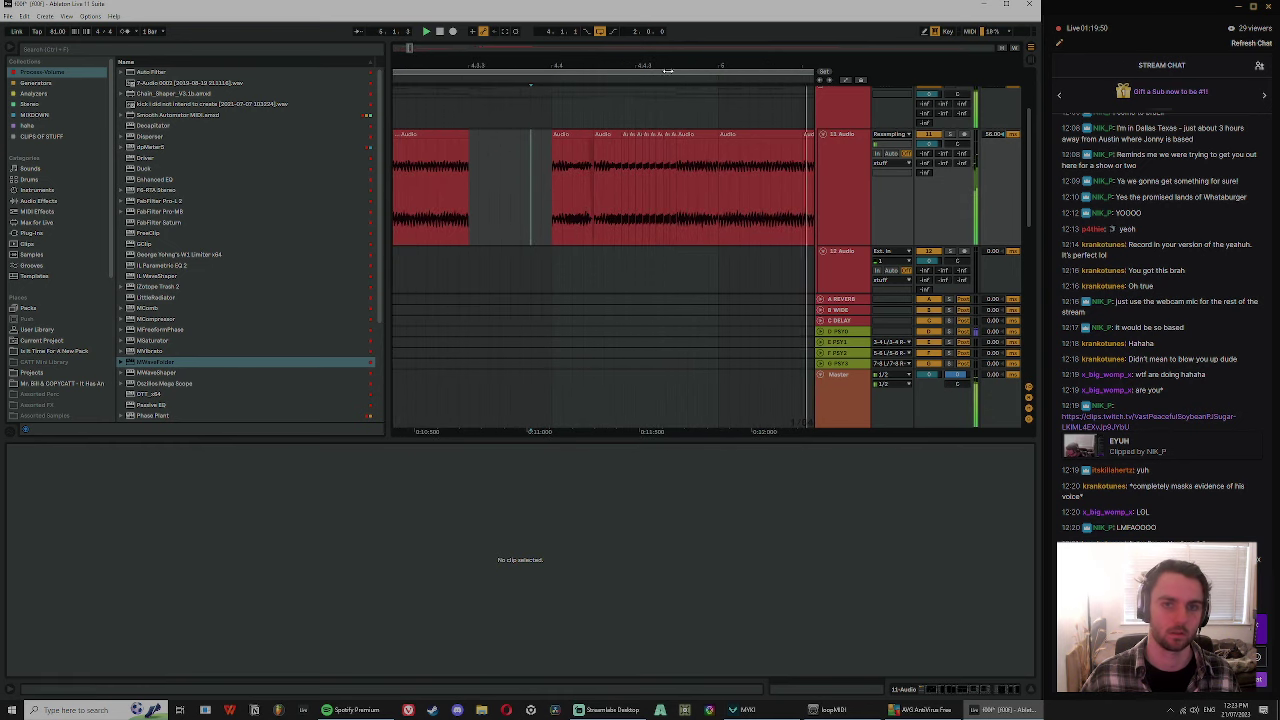
{"action": "left_click_drag", "start_coordinate": [667, 66], "coordinate": [668, 20]}
- Play the arrangement from just before bar 4 and review 11 Audio alongside the deactivated clips on 12 Audio
{"action": "left_click", "coordinate": [928, 165]}
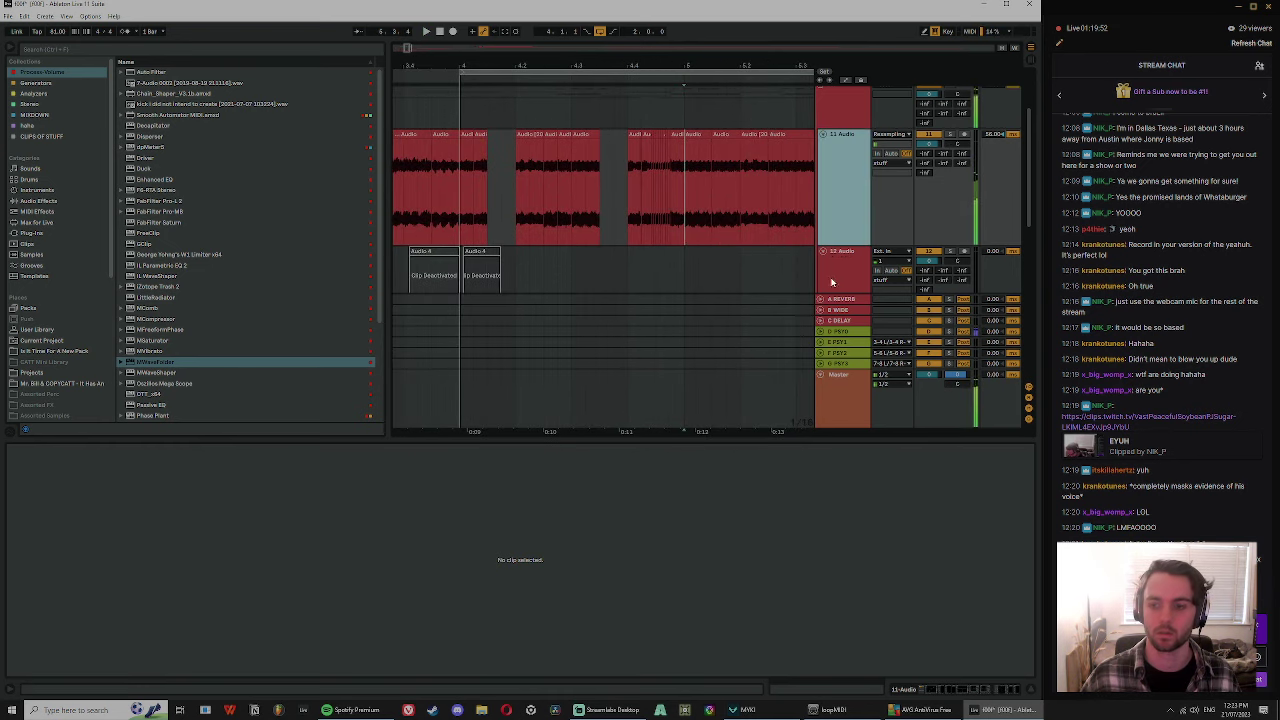
{"action": "scroll", "coordinate": [830, 283], "scroll_direction": "down", "scroll_amount": 4}
{"action": "scroll", "coordinate": [771, 200], "scroll_direction": "up", "scroll_amount": 4}
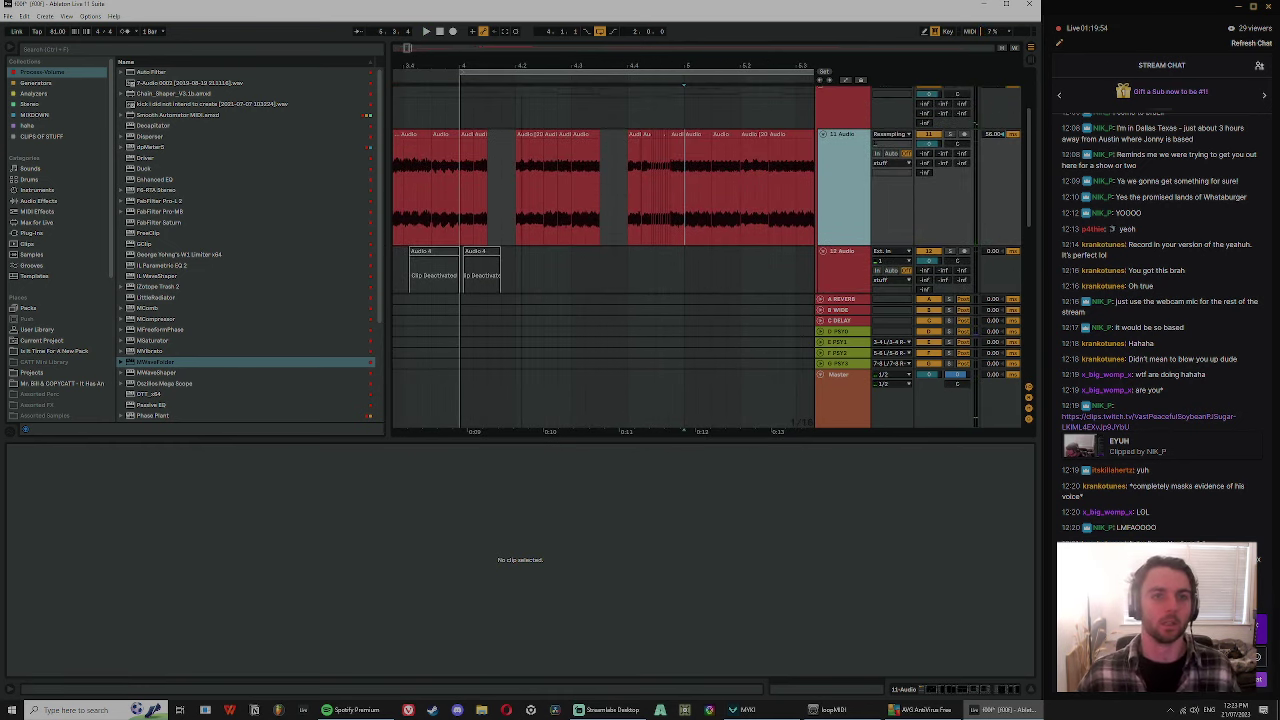
{"action": "left_click_drag", "start_coordinate": [450, 66], "coordinate": [417, 63]}
{"action": "left_click", "coordinate": [418, 112]}
{"action": "key", "text": "space"}
{"action": "left_click", "coordinate": [892, 163]}
{"action": "left_click", "coordinate": [846, 180]}
{"action": "scroll", "coordinate": [776, 227], "scroll_direction": "down", "scroll_amount": 1}
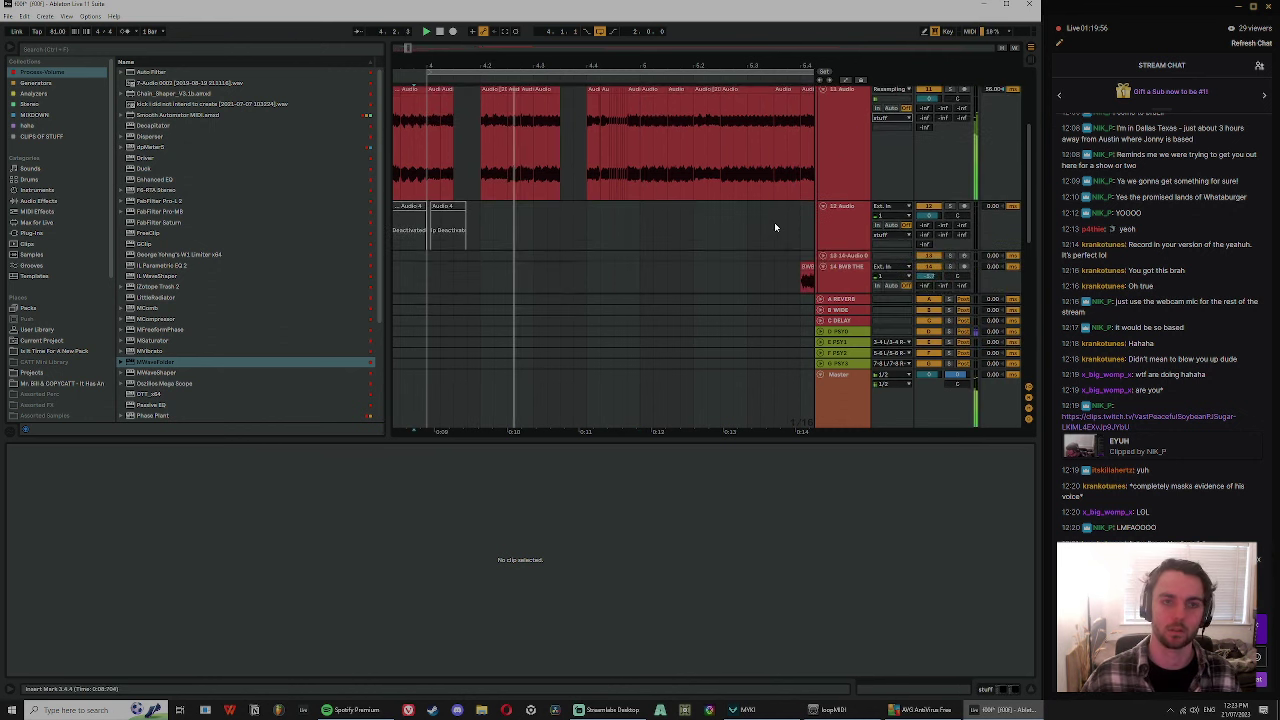
{"action": "scroll", "coordinate": [770, 227], "scroll_direction": "down", "scroll_amount": 1}
{"action": "left_click", "coordinate": [429, 221]}
{"action": "scroll", "coordinate": [484, 250], "scroll_direction": "down", "scroll_amount": 1}
{"action": "key", "text": "space"}
{"action": "key", "text": "space"}
{"action": "scroll", "coordinate": [491, 200], "scroll_direction": "up", "scroll_amount": 3}
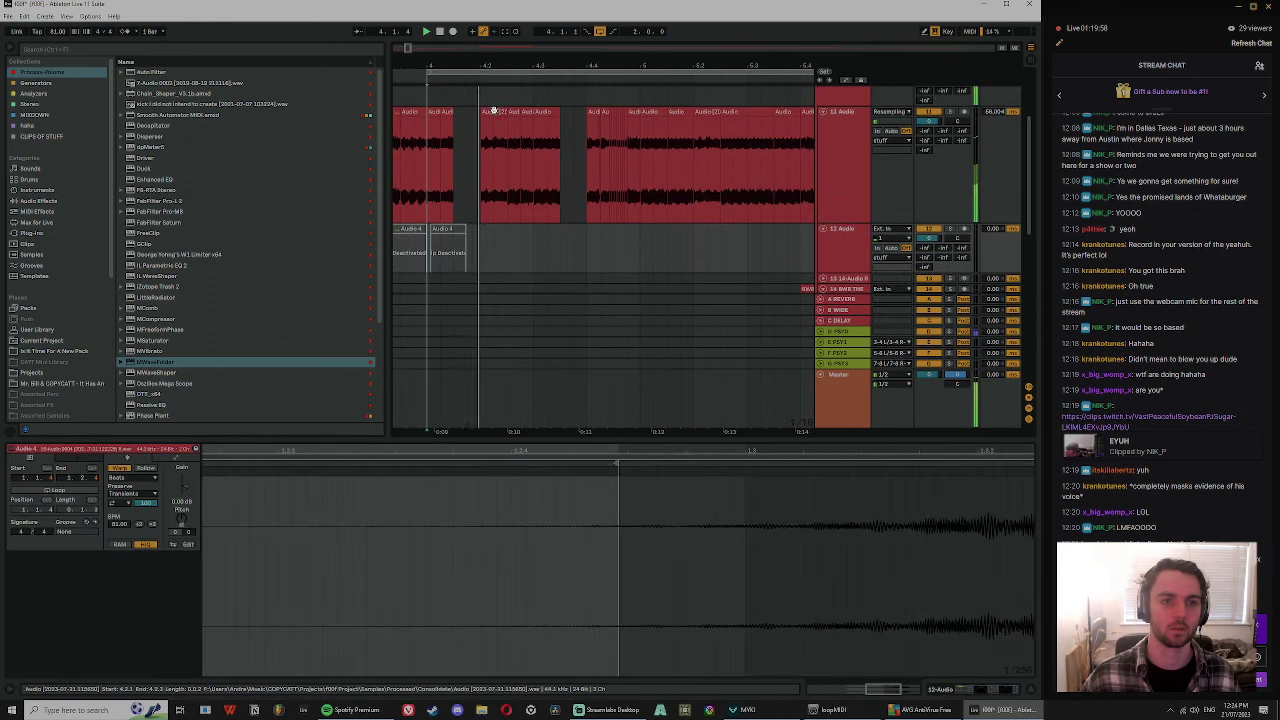
- Fill the gap before beat 4.2 on 11 Audio with the neighbouring consolidated slice and audition it
{"action": "left_click", "coordinate": [494, 110]}
{"action": "left_click", "coordinate": [452, 113]}
{"action": "key", "text": "space"}
{"action": "key", "text": "space"}
{"action": "left_click_drag", "start_coordinate": [453, 114], "coordinate": [507, 185]}
{"action": "left_click", "coordinate": [483, 147]}
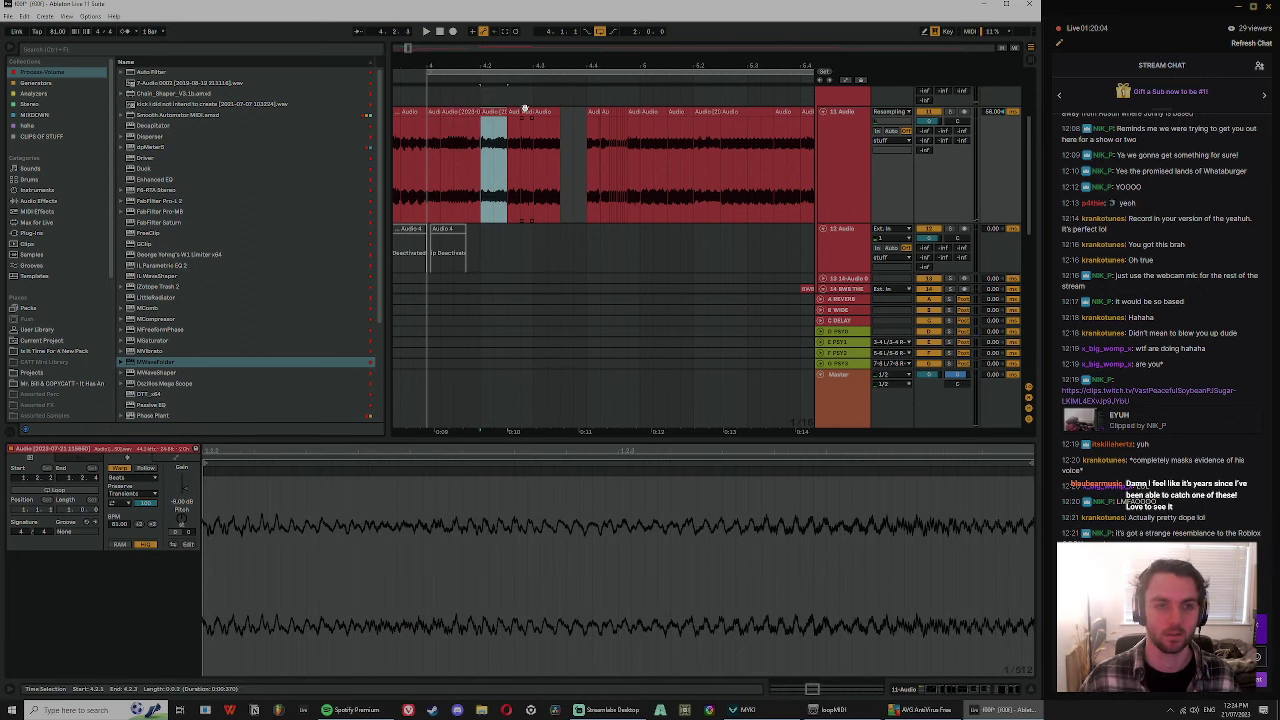
{"action": "key", "text": "ctrl+e"}
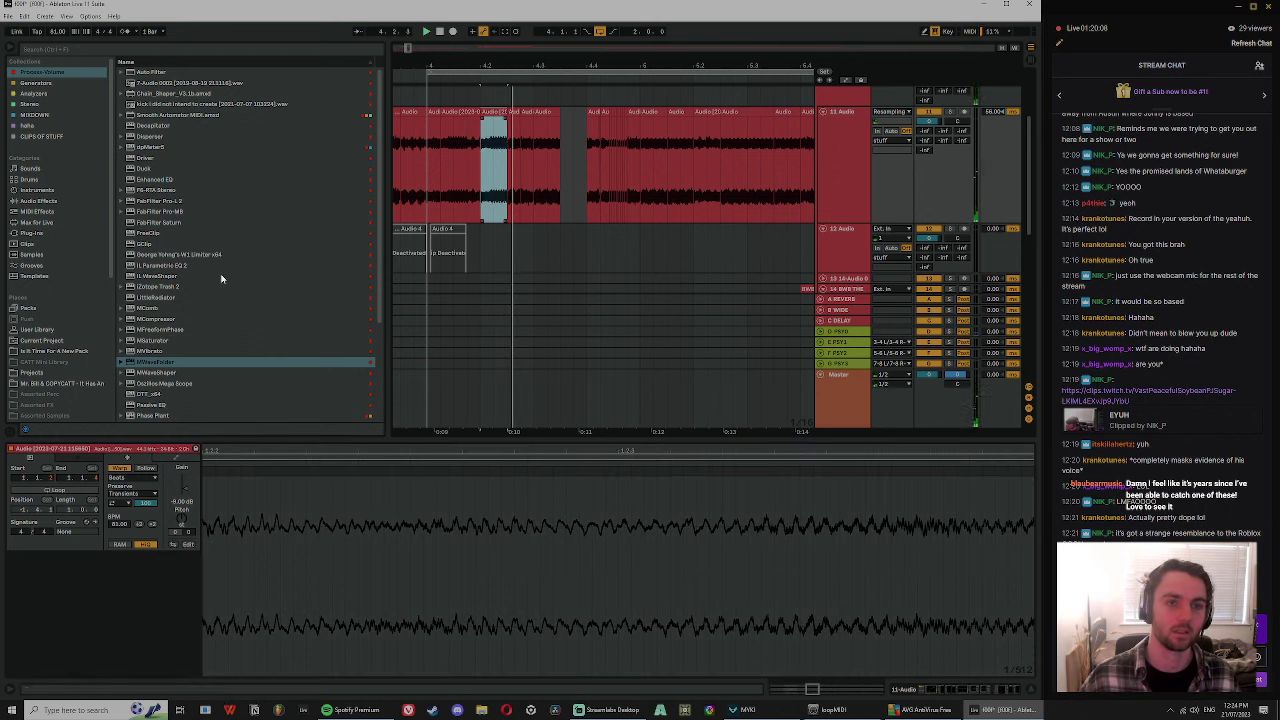
{"action": "key", "text": "space"}
{"action": "key", "text": "space"}
{"action": "key", "text": "space"}
- Cover the start of bar 4 on 11 Audio, from 4.1.1 to 4.1.3, with the same consolidated slice and audition it
{"action": "left_click_drag", "start_coordinate": [485, 66], "coordinate": [500, 65]}
{"action": "left_click", "coordinate": [480, 113]}
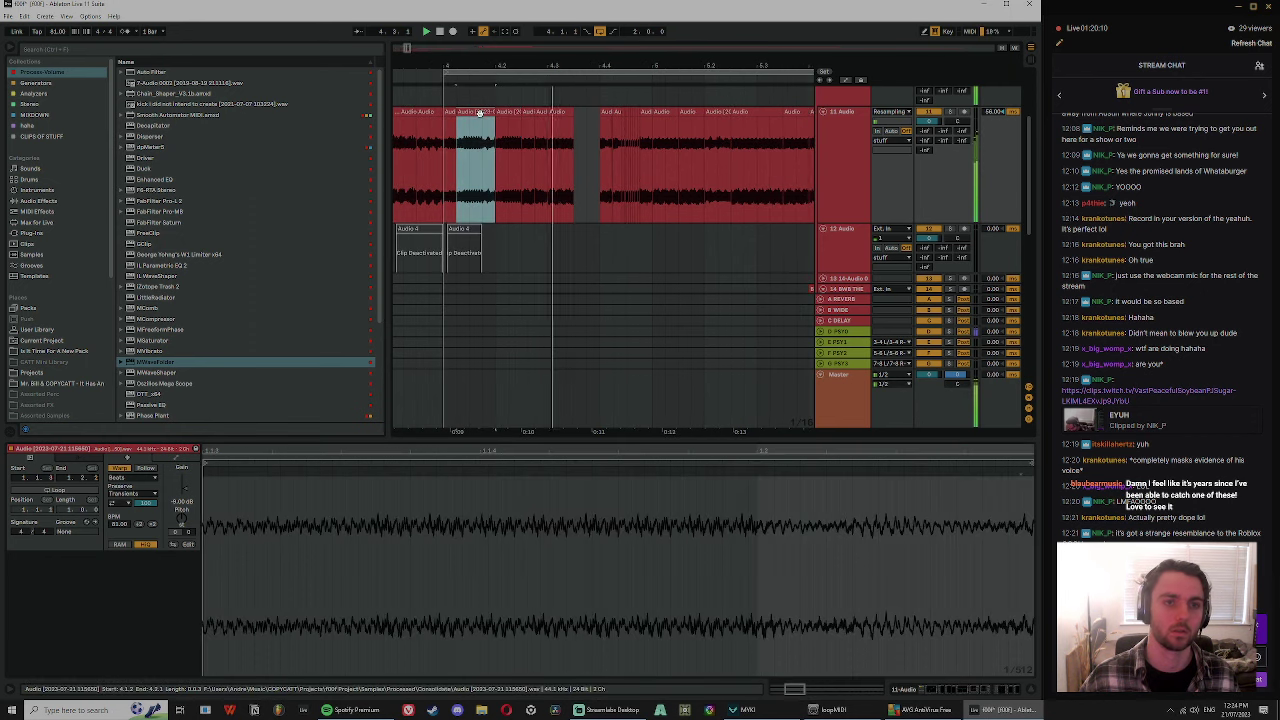
{"action": "key", "text": "space"}
{"action": "key", "text": "space"}
{"action": "key", "text": "space"}
{"action": "left_click_drag", "start_coordinate": [455, 112], "coordinate": [467, 113]}
{"action": "key", "text": "space"}
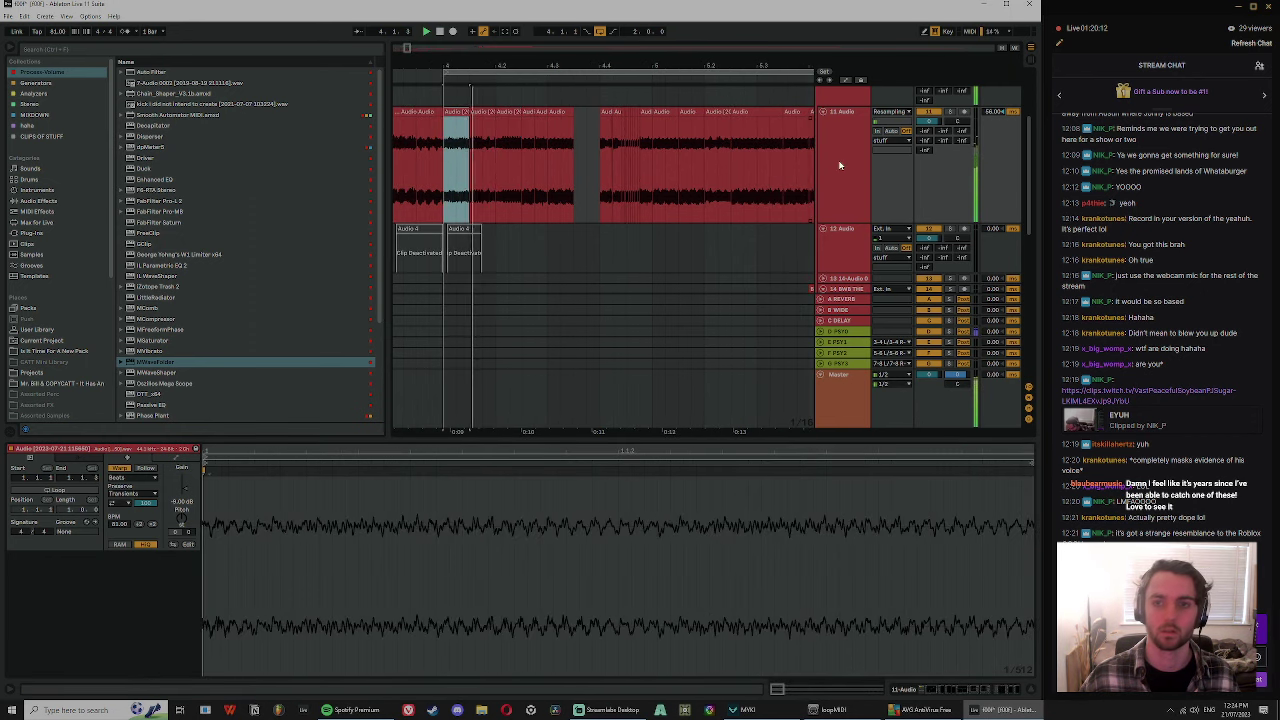
{"action": "scroll", "coordinate": [800, 230], "scroll_direction": "down", "scroll_amount": 2}
{"action": "scroll", "coordinate": [620, 210], "scroll_direction": "down", "scroll_amount": 2}
{"action": "left_click", "coordinate": [530, 207]}
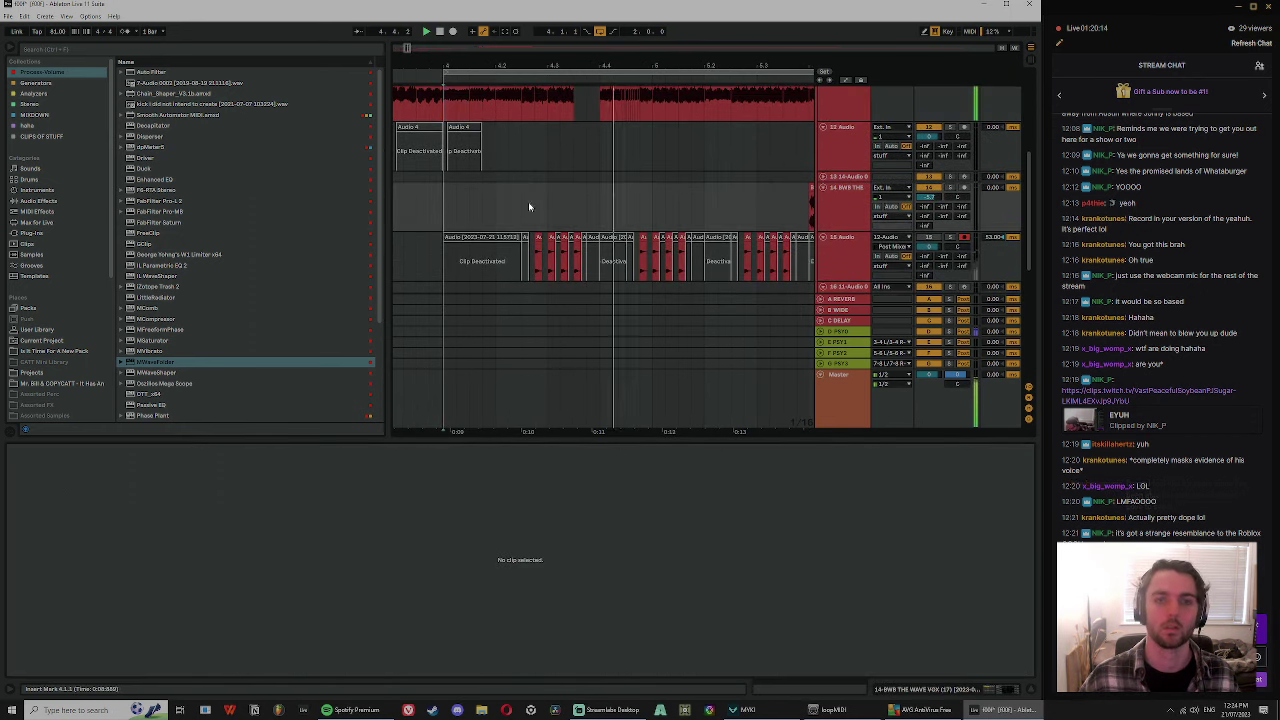
- Duplicate the 4.3.1 to 4.3.3 slice on 11 Audio into the gap before beat 4.4
{"action": "scroll", "coordinate": [530, 207], "scroll_direction": "up", "scroll_amount": 4}
{"action": "left_click", "coordinate": [507, 140]}
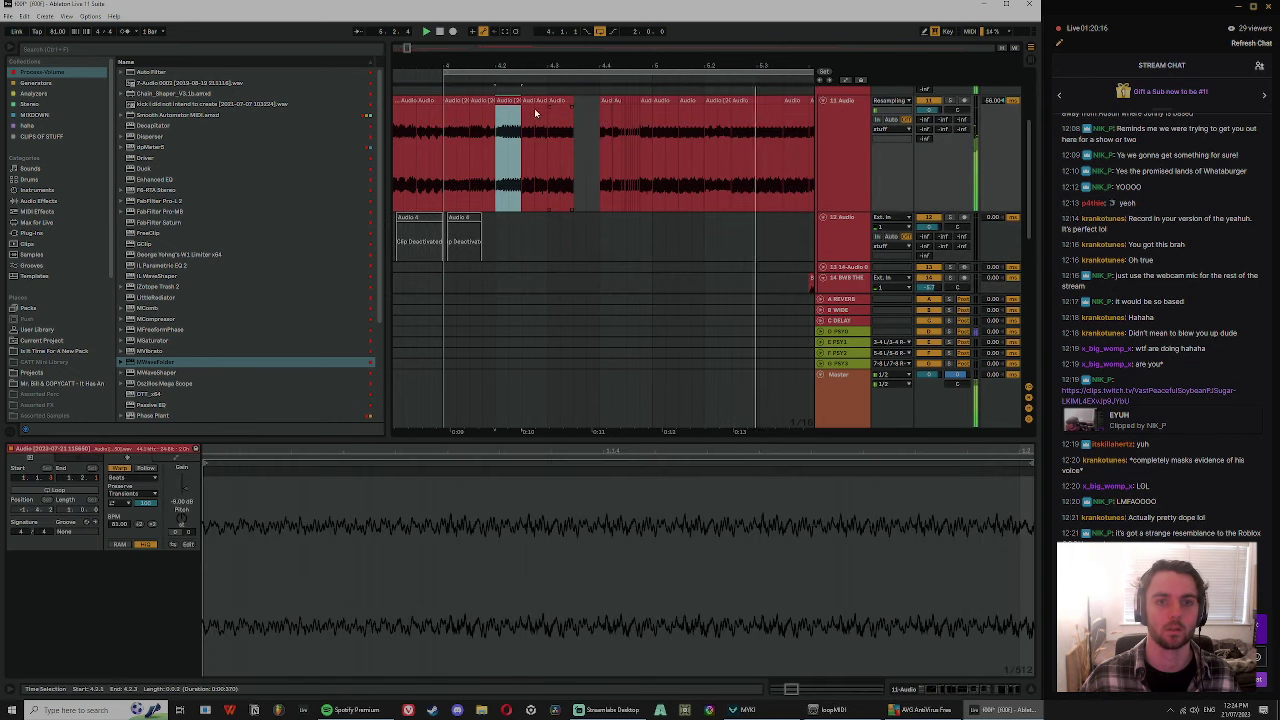
{"action": "key", "text": "space"}
{"action": "left_click", "coordinate": [554, 102]}
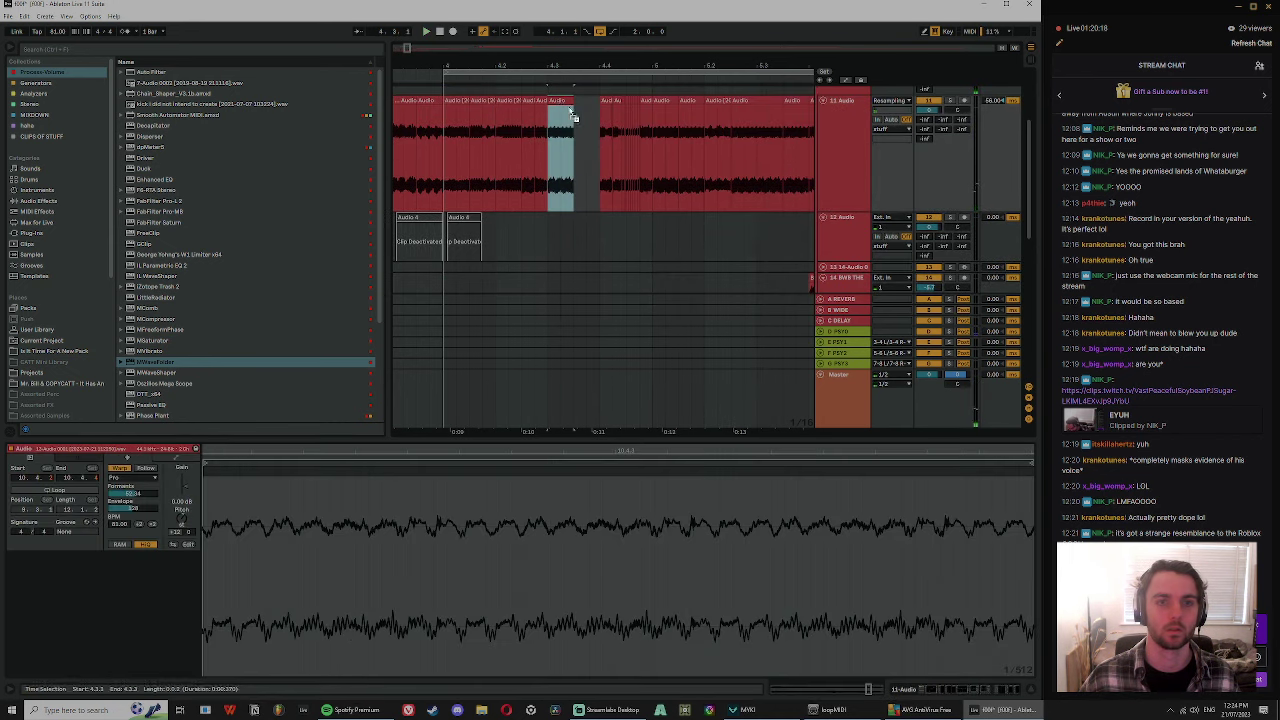
{"action": "key", "text": "ctrl+d"}
{"action": "left_click", "coordinate": [562, 160], "text": "shift"}
- Shift the duplicated slice at 4.3.3 to play a later part of its source recording and audition it
{"action": "left_click", "coordinate": [656, 492]}
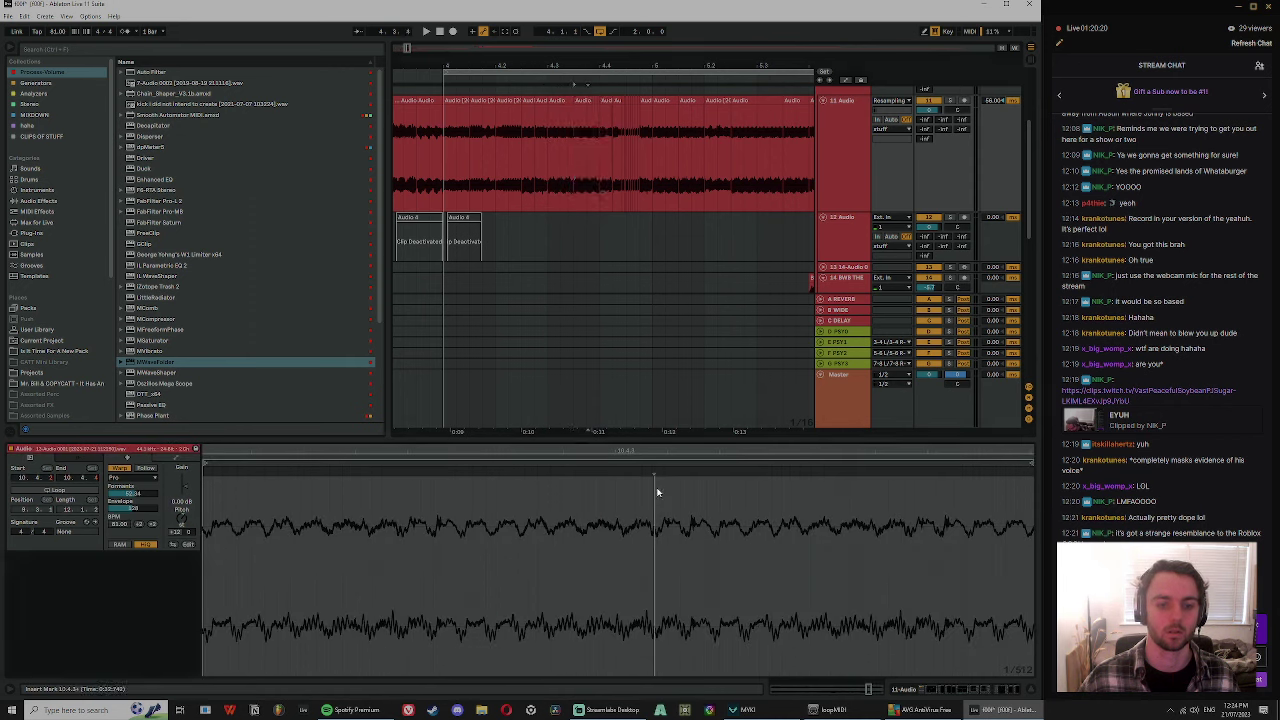
{"action": "left_click_drag", "start_coordinate": [655, 492], "coordinate": [661, 385]}
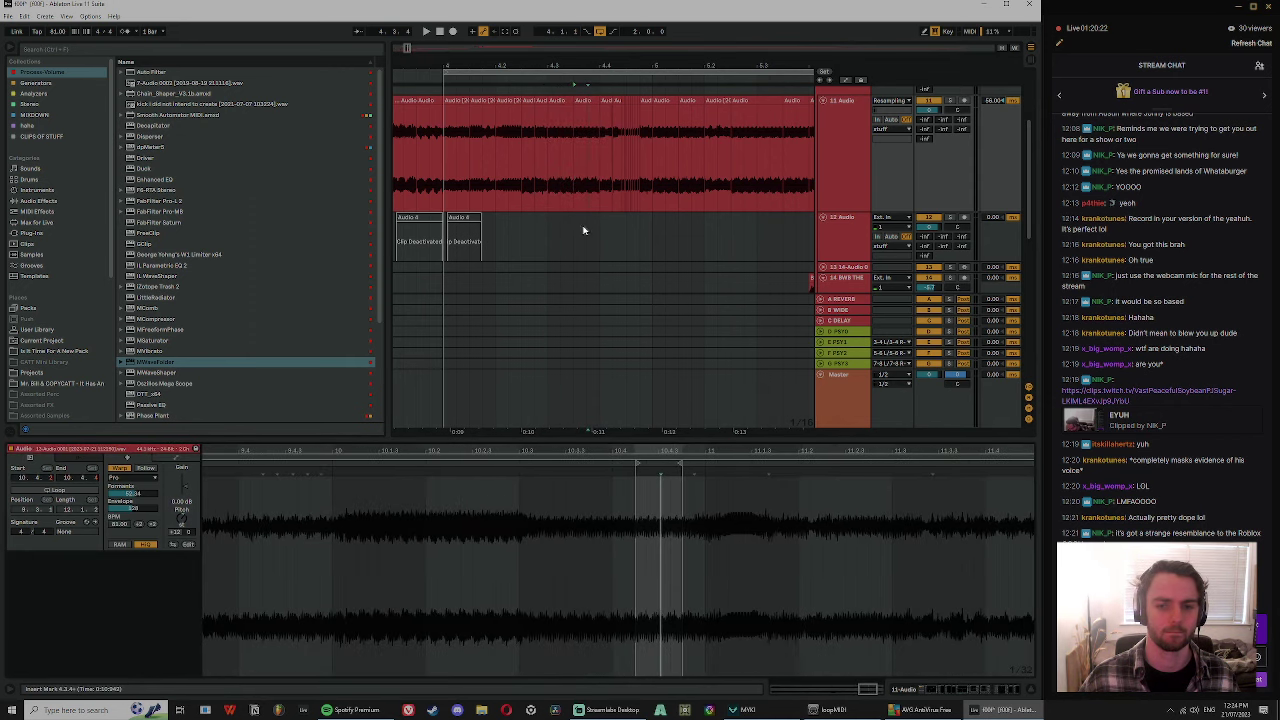
{"action": "left_click_drag", "start_coordinate": [584, 70], "coordinate": [566, 130]}
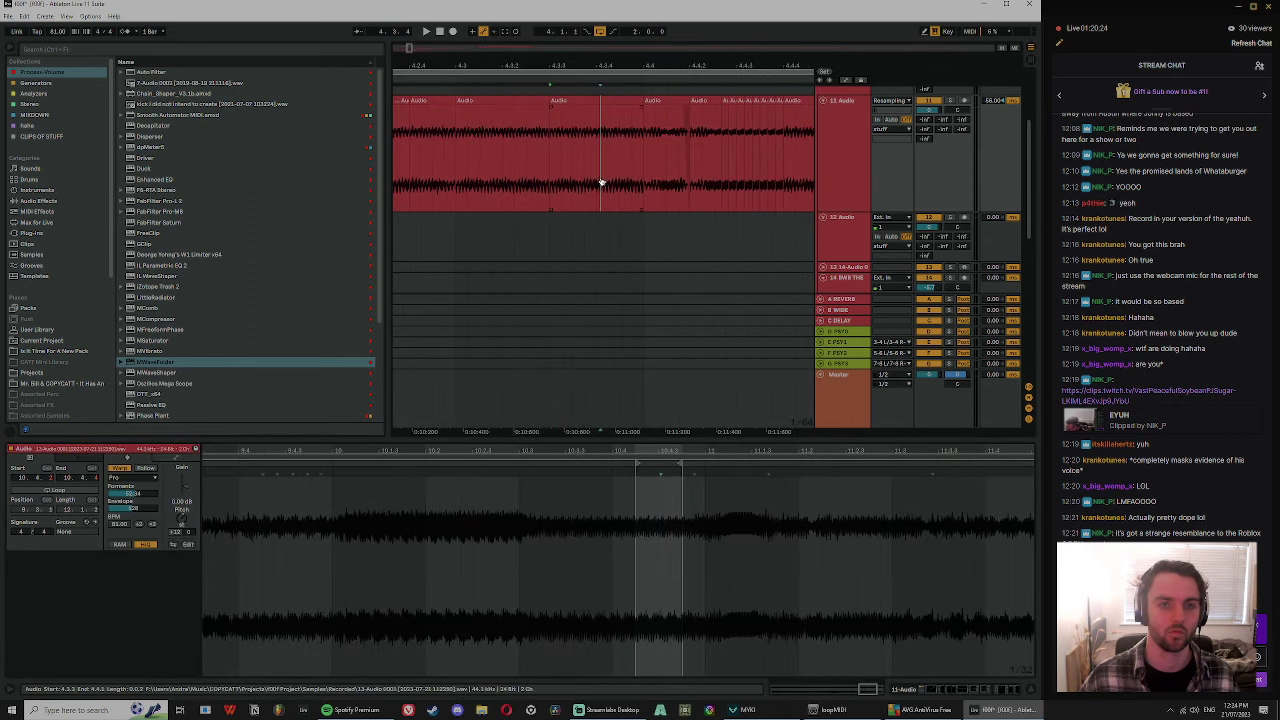
{"action": "left_click", "coordinate": [579, 101]}
{"action": "key", "text": "space"}
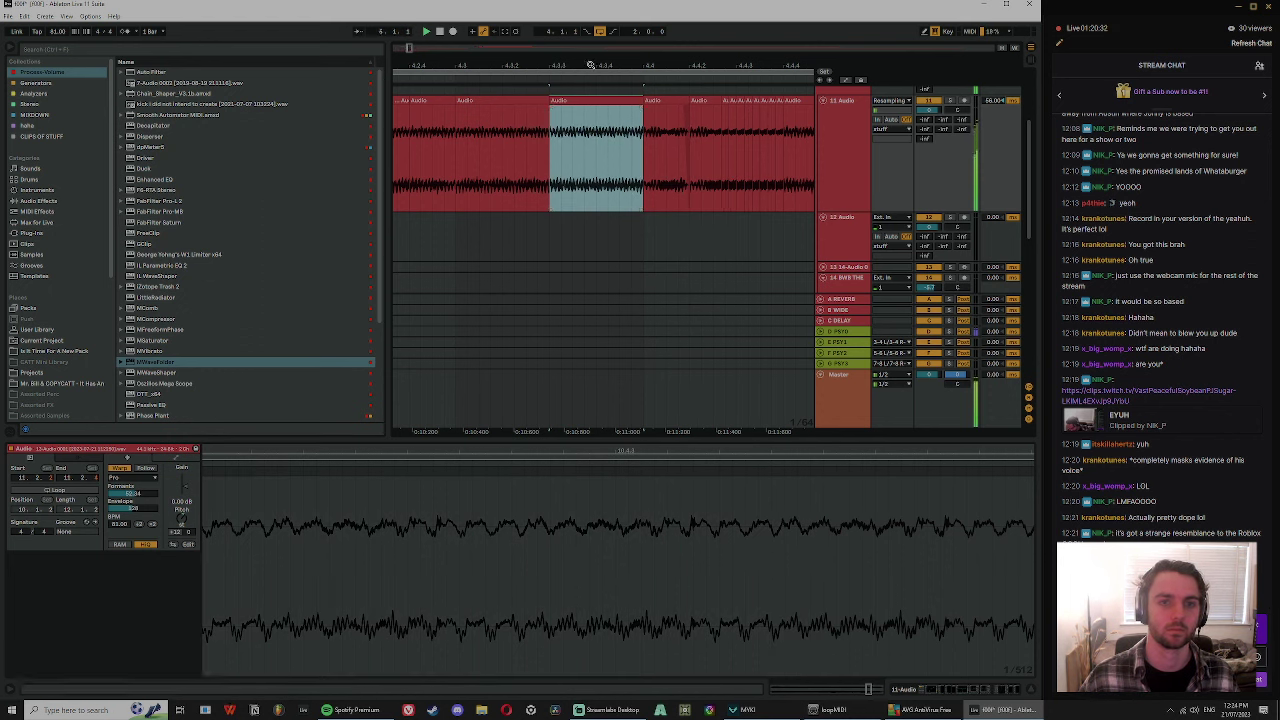
- Play bars 4 and 5, toggling 11 Audio off and on to compare the mix with and without it
{"action": "left_click_drag", "start_coordinate": [591, 65], "coordinate": [591, 35]}
{"action": "left_click", "coordinate": [441, 163]}
{"action": "left_click", "coordinate": [448, 163]}
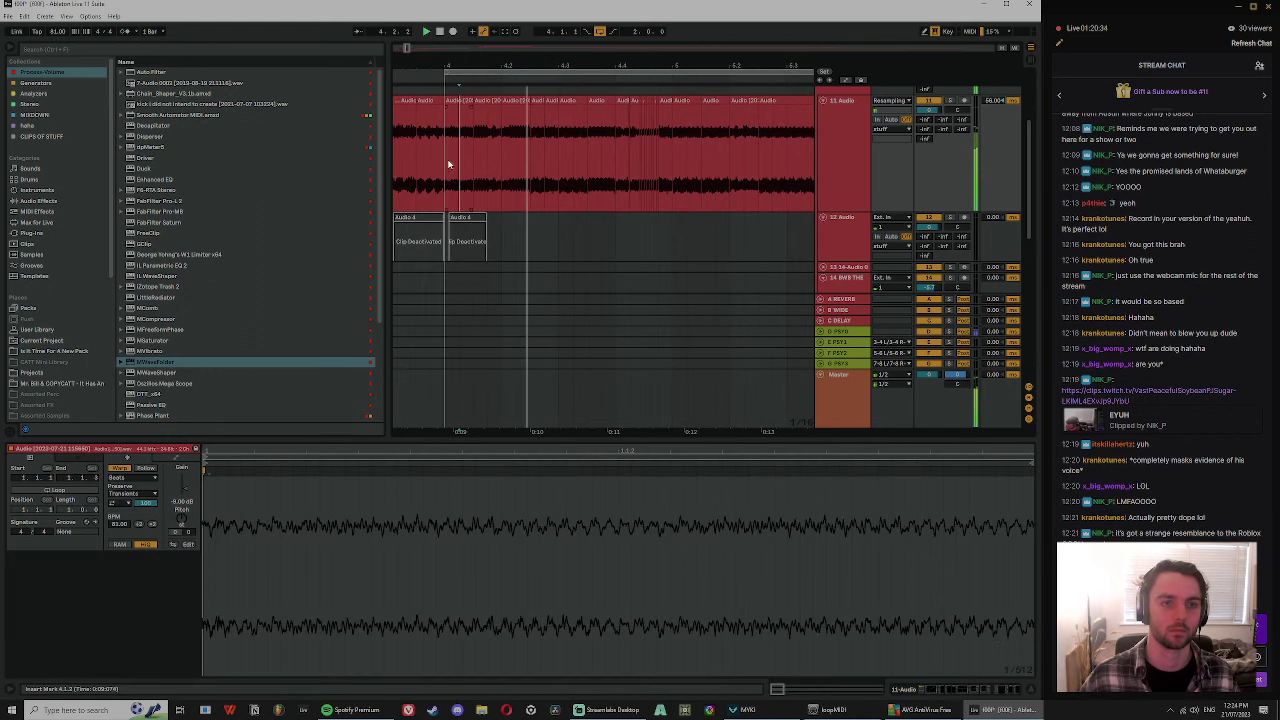
{"action": "left_click_drag", "start_coordinate": [492, 66], "coordinate": [492, 36]}
{"action": "scroll", "coordinate": [584, 236], "scroll_direction": "down", "scroll_amount": 3}
{"action": "scroll", "coordinate": [840, 220], "scroll_direction": "up", "scroll_amount": 3}
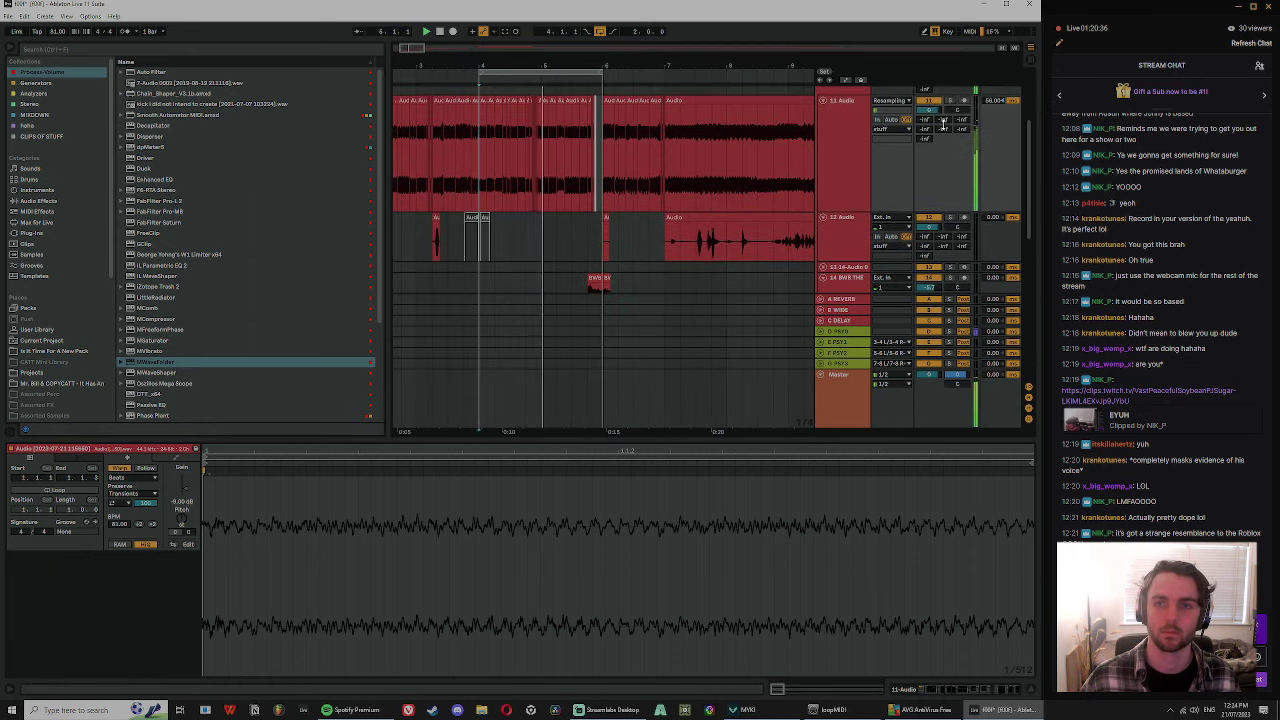
{"action": "left_click", "coordinate": [926, 102]}
{"action": "key", "text": "XF86AudioLowerVolume"}
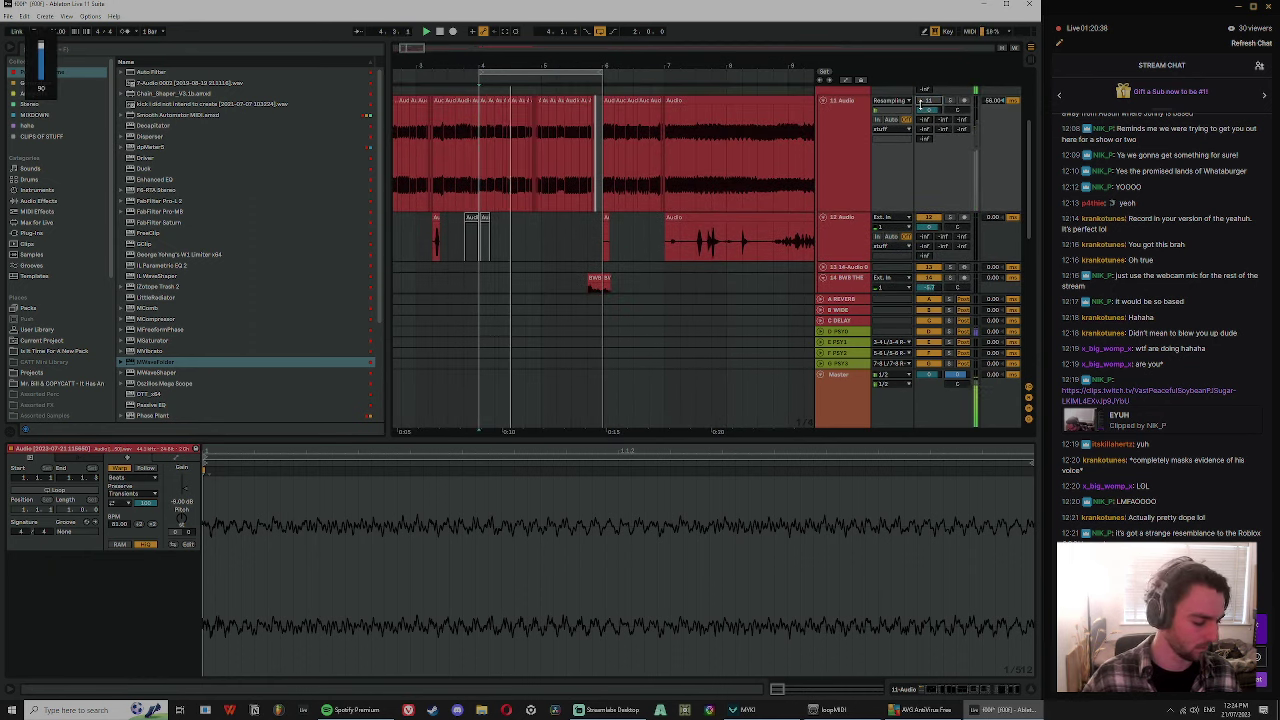
{"action": "scroll", "coordinate": [504, 69], "scroll_direction": "up", "scroll_amount": 2}
{"action": "key", "text": "space"}
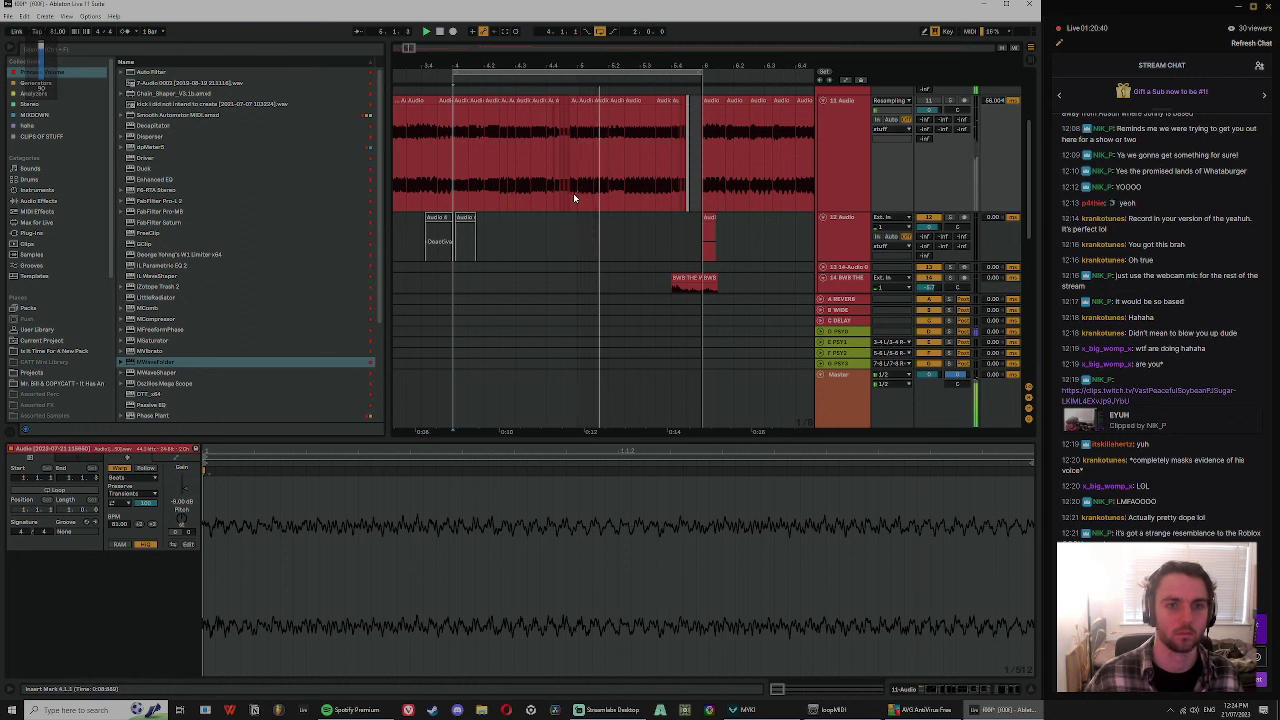
- Examine the deactivated, 808 bass, SOFT NEEDLE SUB and 7-Audio clips on the lower tracks through bars 4 and 5
{"action": "scroll", "coordinate": [576, 208], "scroll_direction": "down", "scroll_amount": 2}
{"action": "left_click", "coordinate": [545, 200]}
{"action": "left_click", "coordinate": [515, 169]}
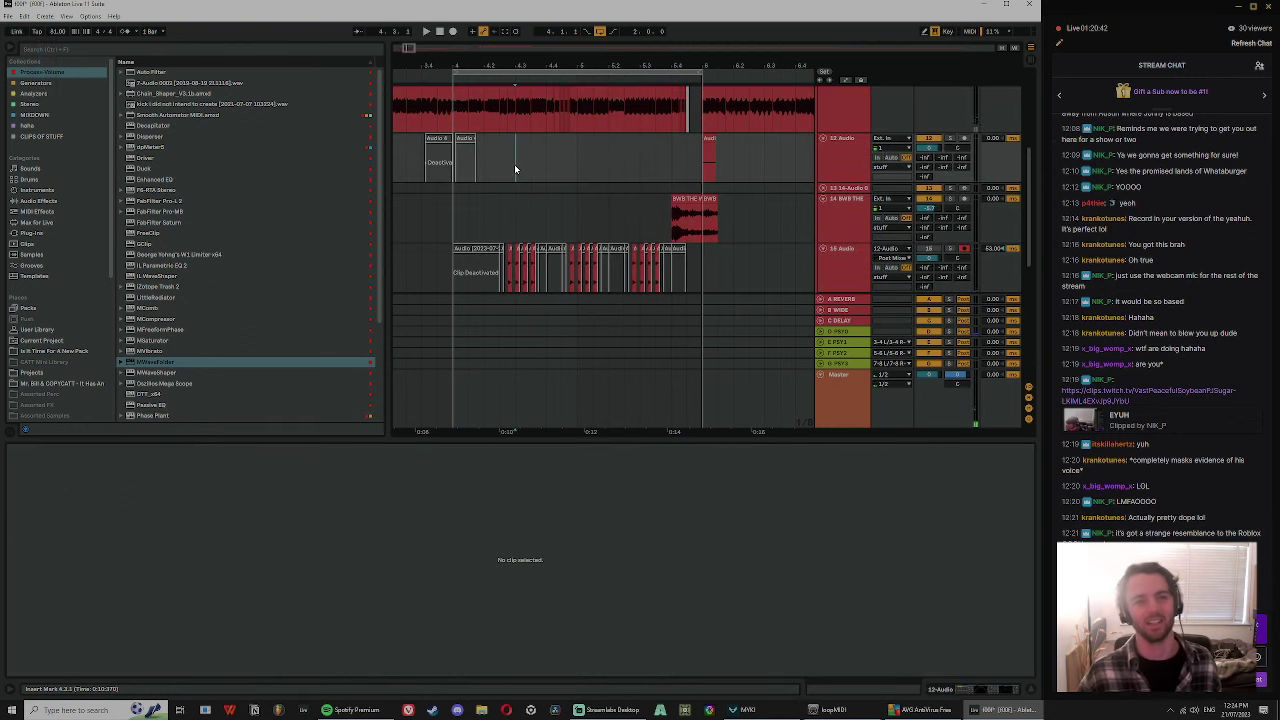
{"action": "scroll", "coordinate": [567, 221], "scroll_direction": "down", "scroll_amount": 3}
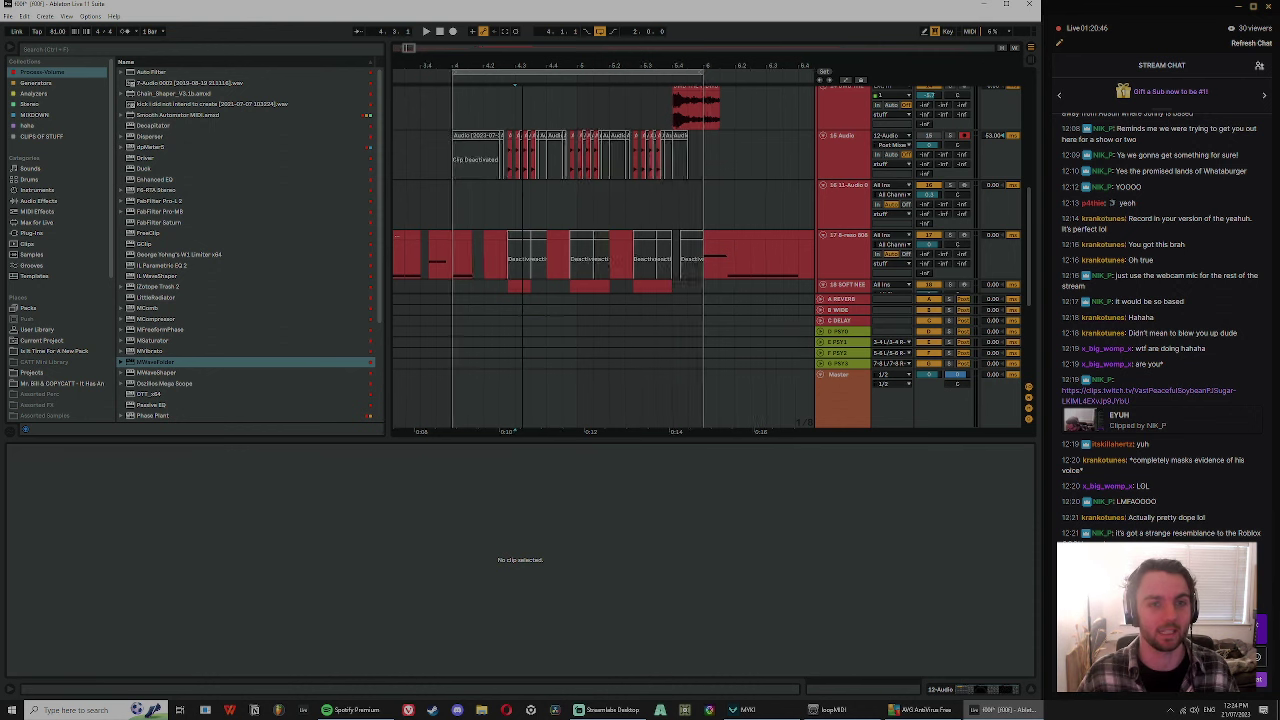
{"action": "left_click_drag", "start_coordinate": [521, 69], "coordinate": [521, 110]}
{"action": "left_click", "coordinate": [478, 207]}
{"action": "left_click", "coordinate": [486, 198]}
{"action": "left_click", "coordinate": [831, 212]}
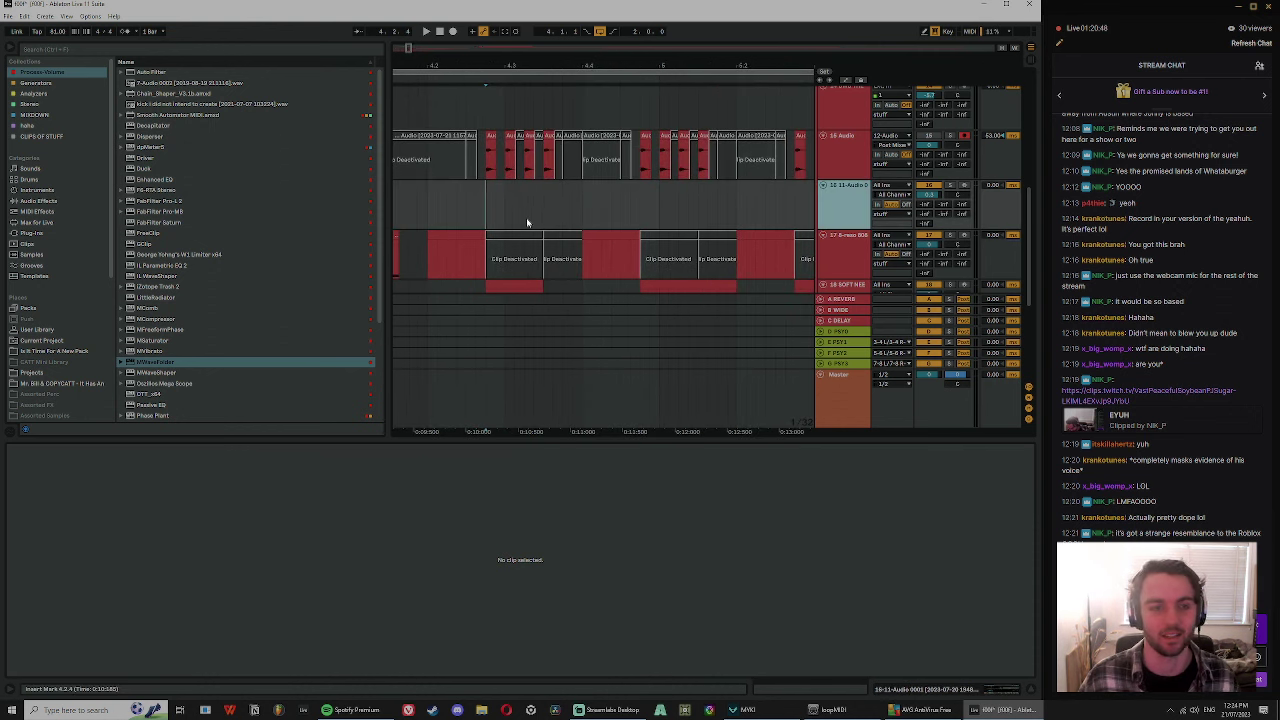
{"action": "scroll", "coordinate": [549, 116], "scroll_direction": "left", "scroll_amount": 1}
{"action": "scroll", "coordinate": [565, 150], "scroll_direction": "down", "scroll_amount": 2}
{"action": "left_click_drag", "start_coordinate": [605, 275], "coordinate": [658, 275]}
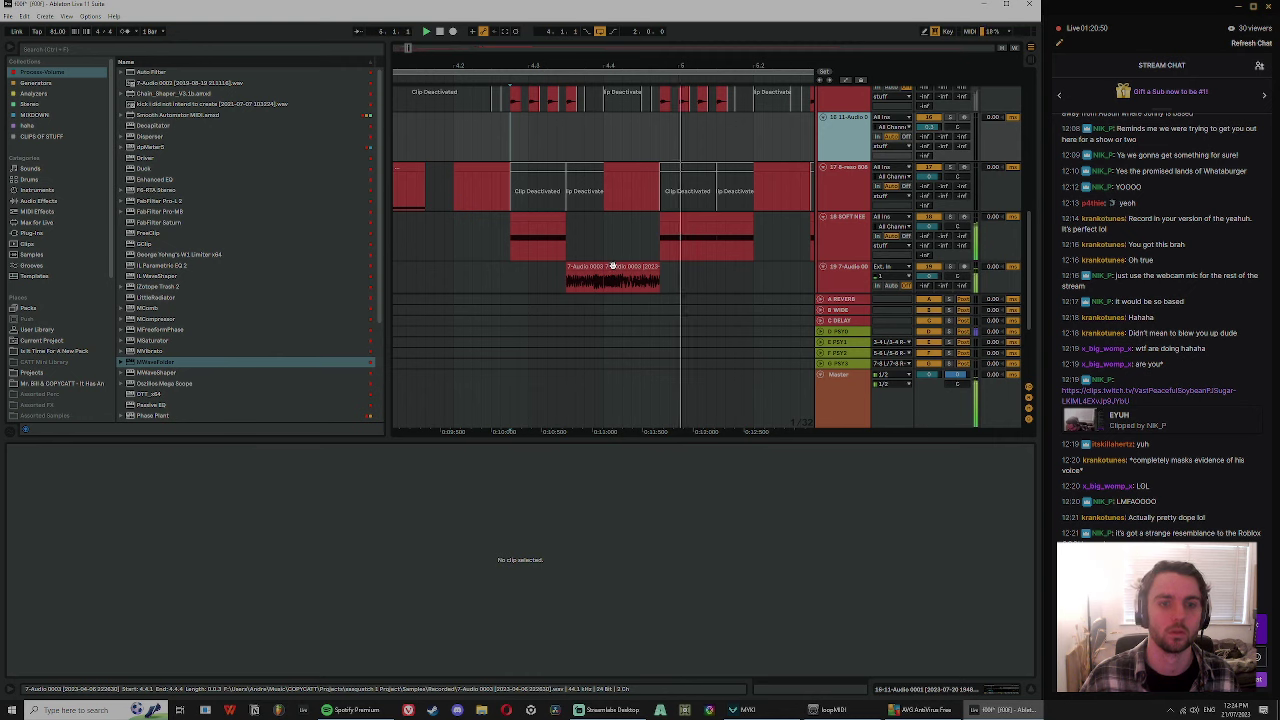
{"action": "scroll", "coordinate": [661, 252], "scroll_direction": "down", "scroll_amount": 2}
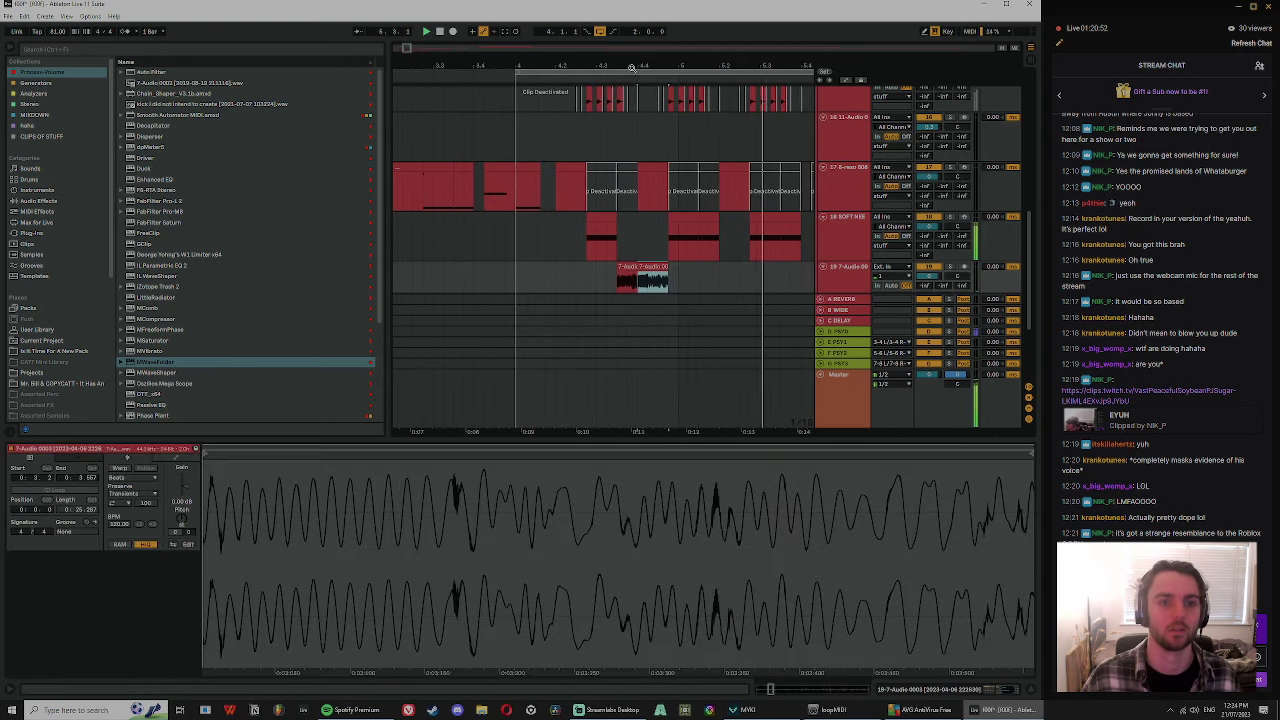
- Audition the SOFT NEEDLE SUB clip just before beat 4.3 and extend its end to 4.4.1
{"action": "left_click", "coordinate": [603, 217]}
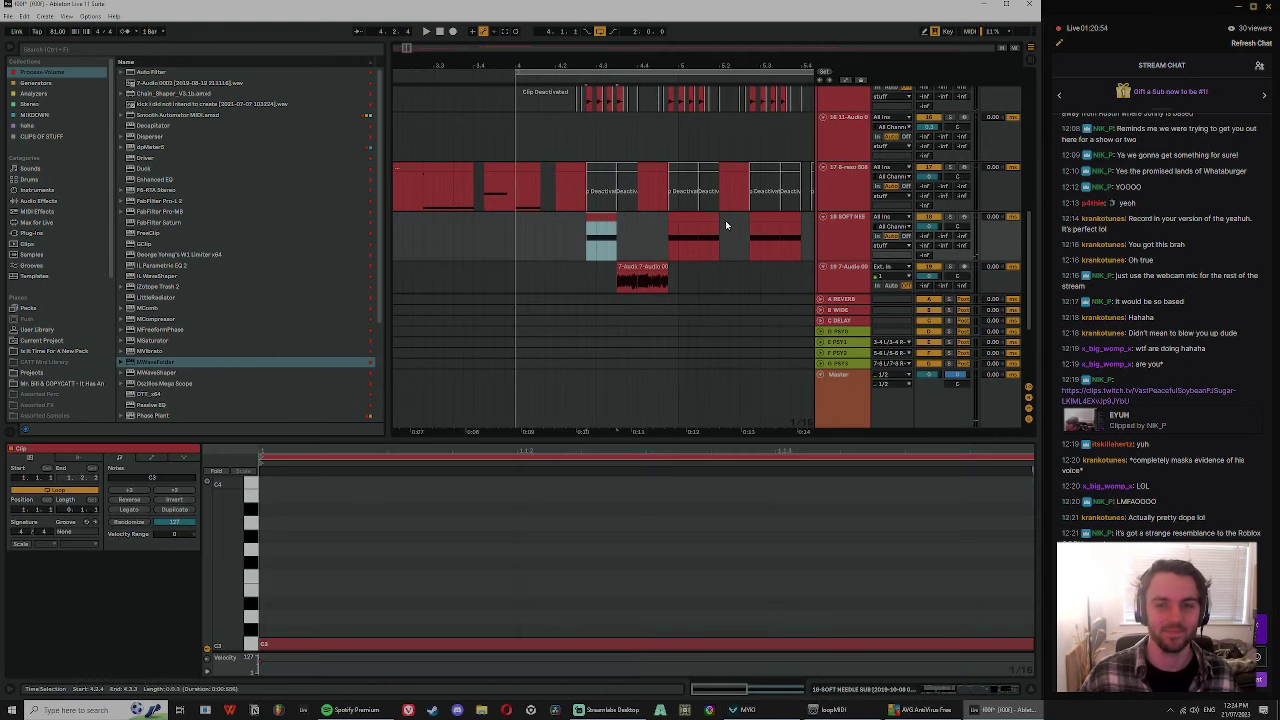
{"action": "key", "text": "space"}
{"action": "key", "text": "space"}
{"action": "key", "text": "space"}
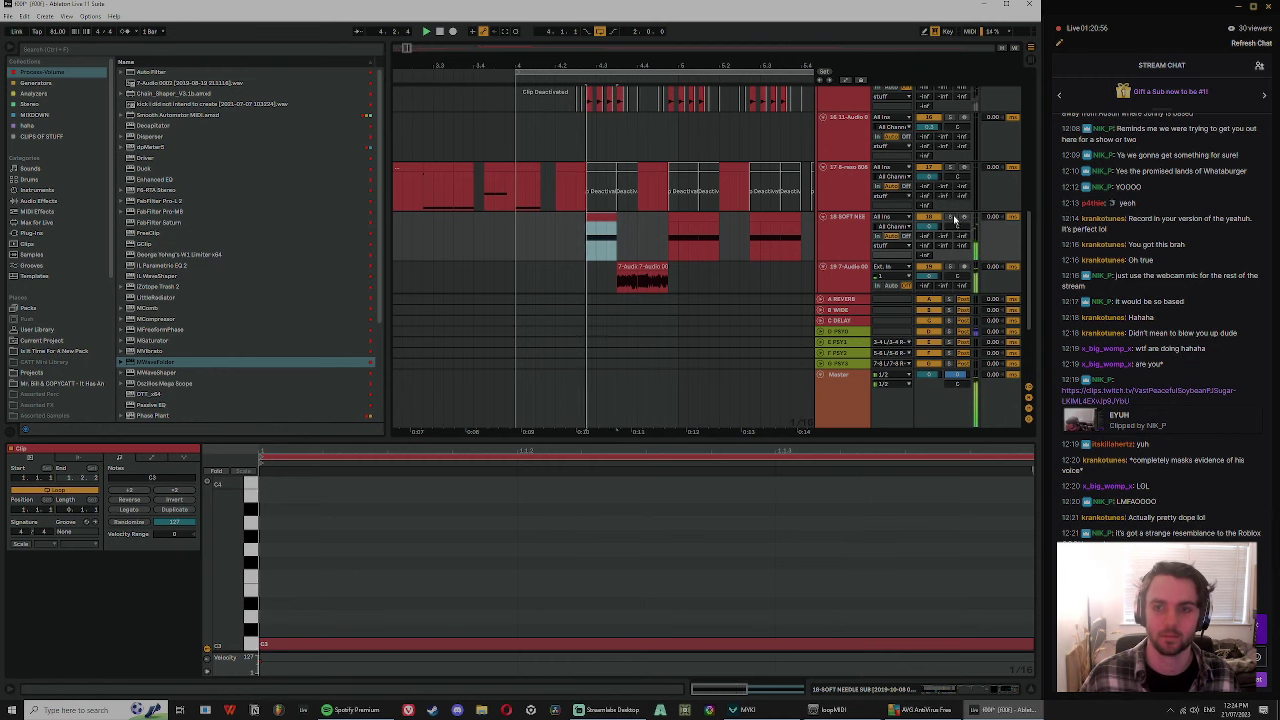
{"action": "left_click_drag", "start_coordinate": [622, 254], "coordinate": [622, 232]}
{"action": "key", "text": "space"}
{"action": "left_click", "coordinate": [622, 244]}
{"action": "left_click", "coordinate": [611, 193]}
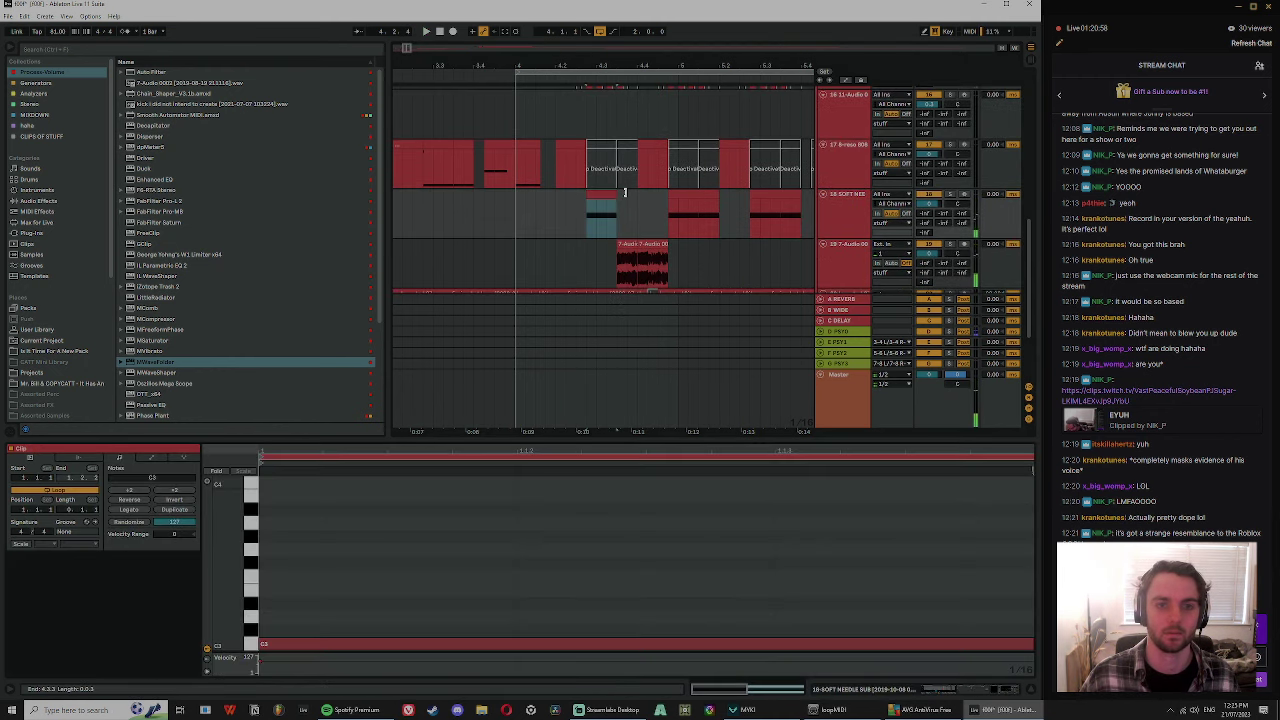
- Deactivate the 7-Audio clip ending at 4.4.1 and play the section from the start of bar 4
{"action": "left_click", "coordinate": [629, 245]}
{"action": "key", "text": "space"}
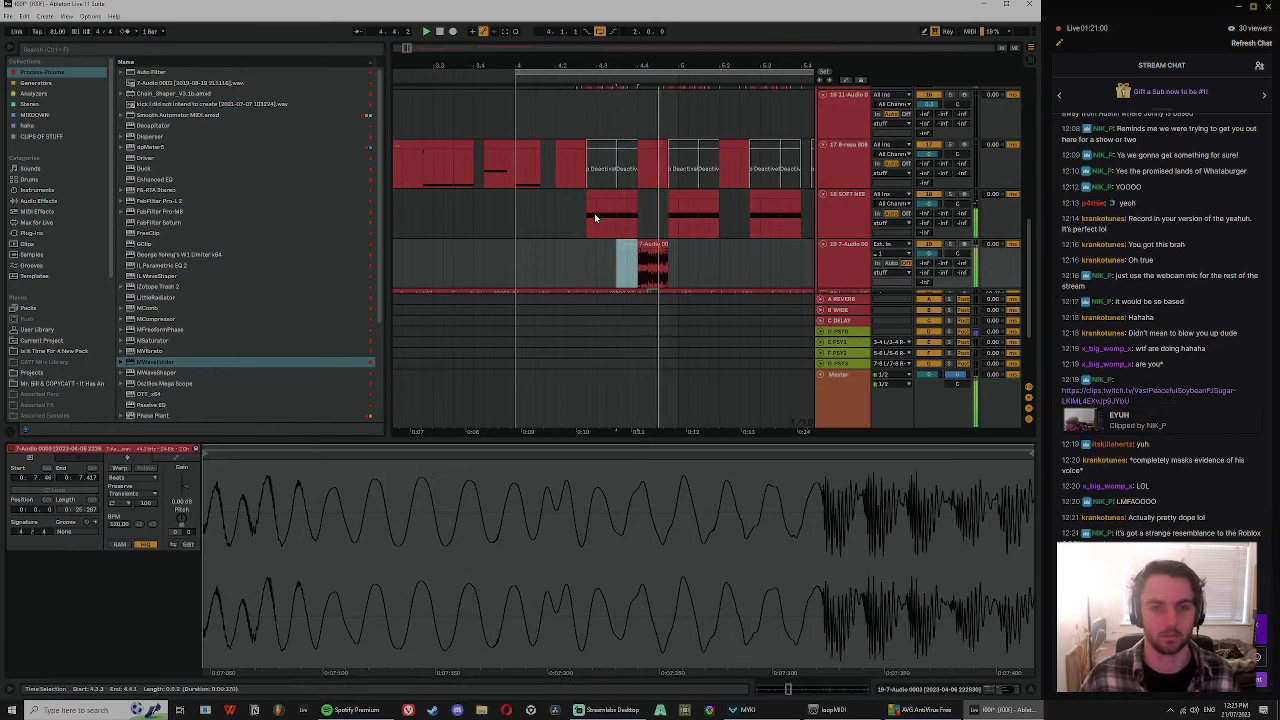
{"action": "left_click", "coordinate": [594, 213]}
{"action": "left_click", "coordinate": [516, 214]}
{"action": "key", "text": "space"}
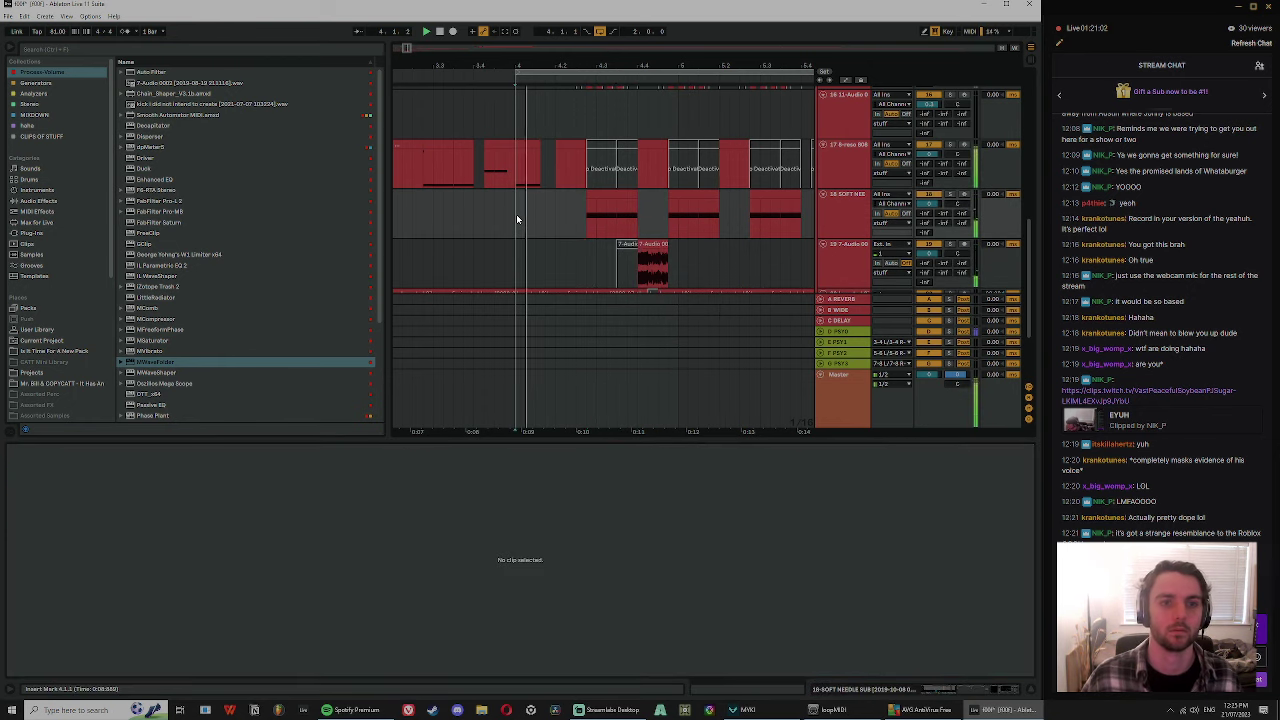
- Copy the SOFT NEEDLE SUB clip to the start of bar 4 and deactivate the 808 bass clip there
{"action": "left_click_drag", "start_coordinate": [557, 65], "coordinate": [532, 60]}
{"action": "left_click", "coordinate": [585, 212]}
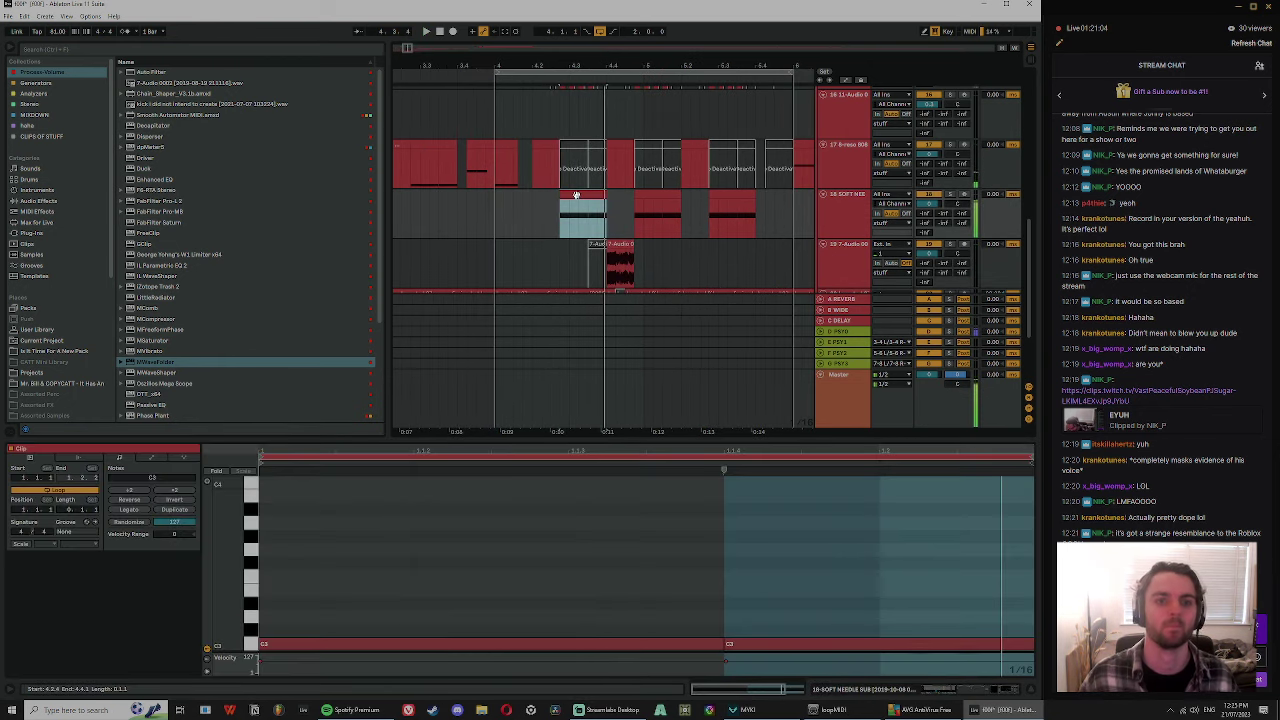
{"action": "left_click_drag", "start_coordinate": [587, 213], "coordinate": [509, 214]}
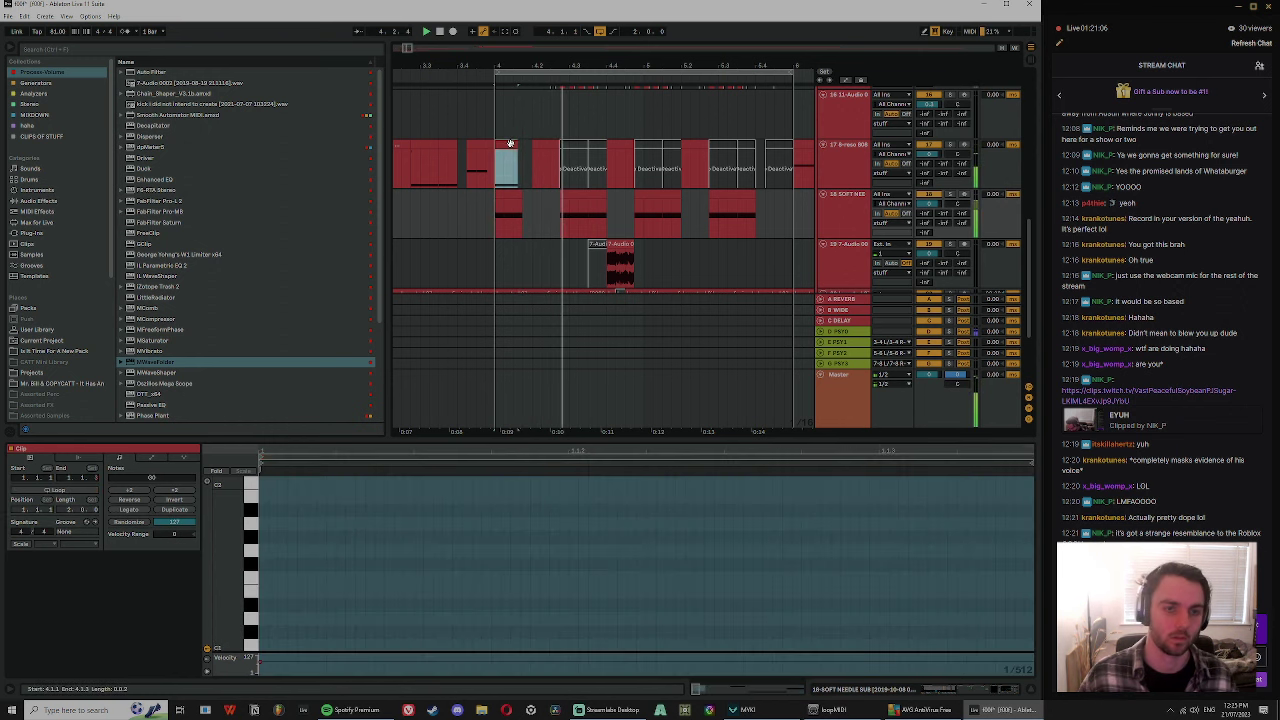
{"action": "left_click_drag", "start_coordinate": [486, 216], "coordinate": [710, 222]}
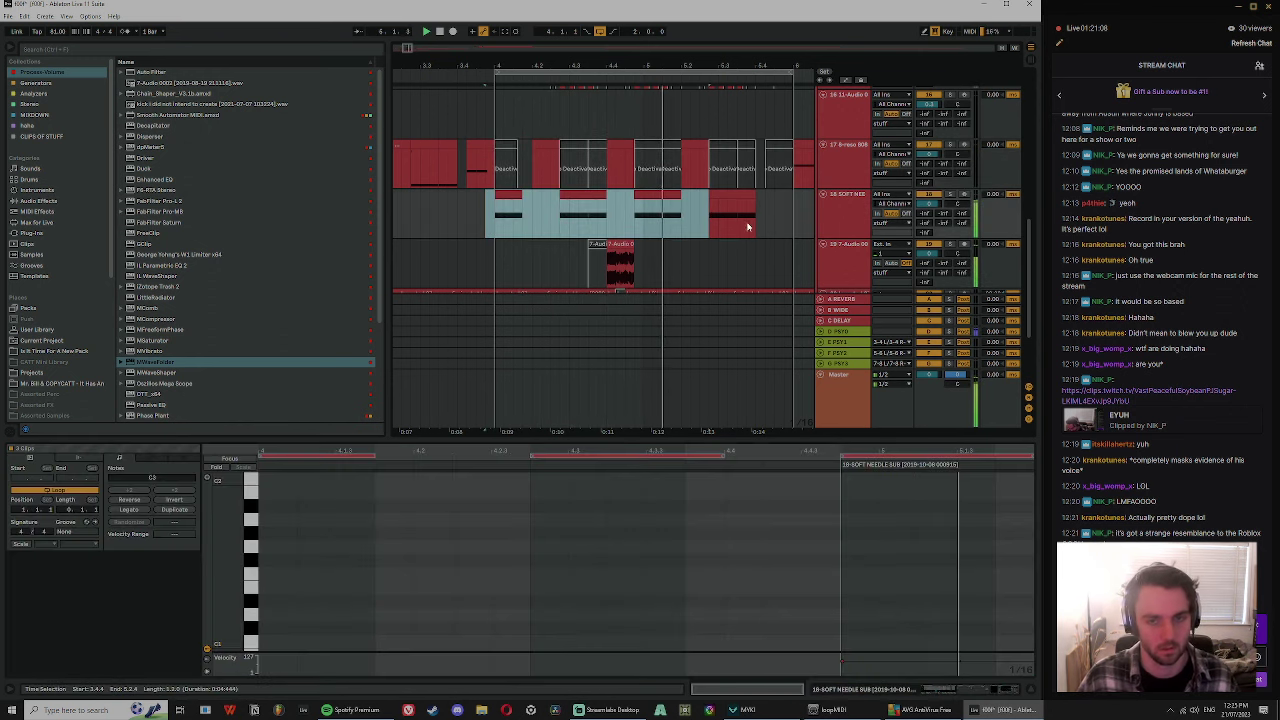
{"action": "left_click_drag", "start_coordinate": [796, 206], "coordinate": [608, 205]}
- Set the track delay of the 20 Inverted Silence hat loop track to 29 ms, toggling the track to compare
{"action": "scroll", "coordinate": [494, 203], "scroll_direction": "down", "scroll_amount": 3}
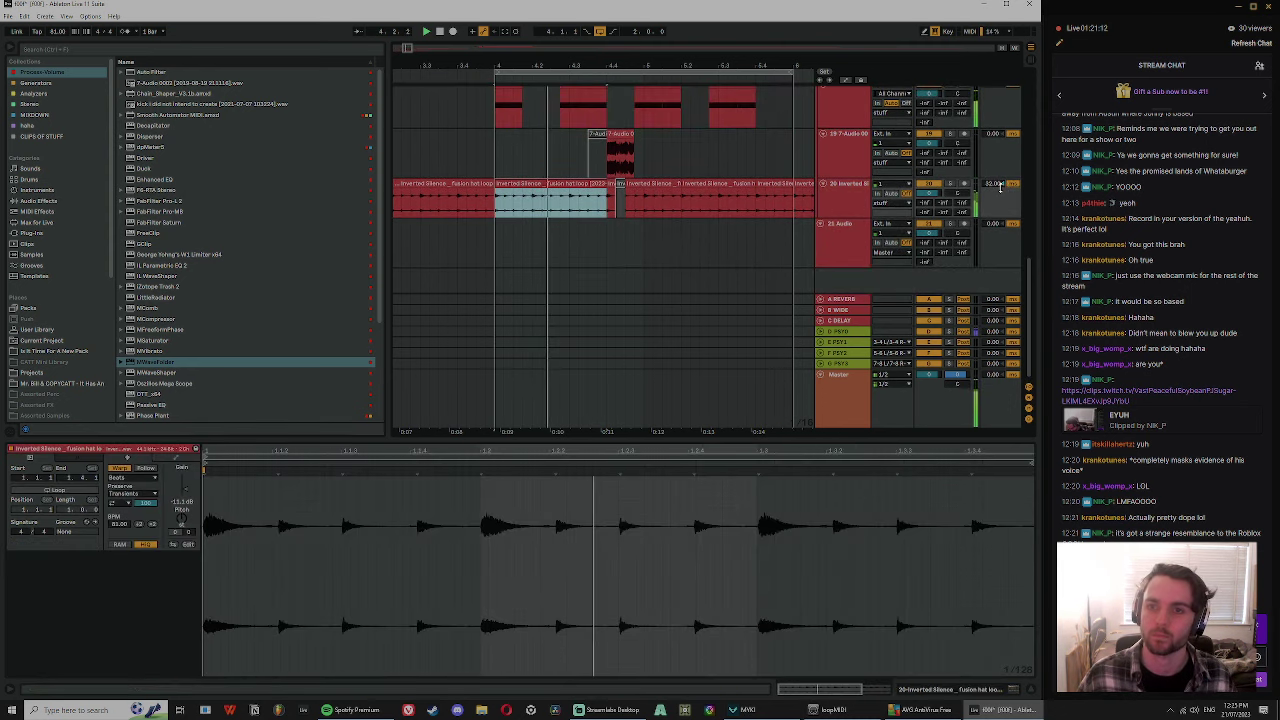
{"action": "mouse_move", "coordinate": [994, 184]}
{"action": "left_mouse_down"}
{"action": "mouse_move", "coordinate": [994, 150]}
{"action": "mouse_move", "coordinate": [995, 202]}
{"action": "left_mouse_up"}
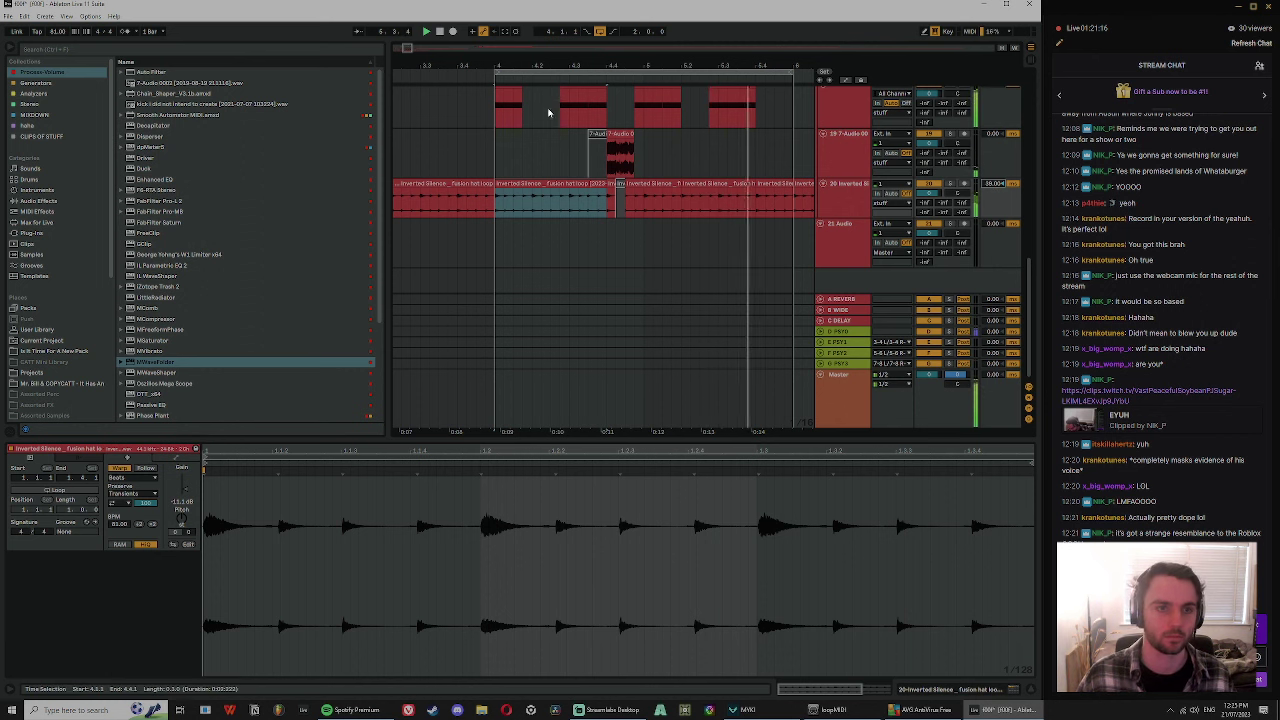
{"action": "key", "text": "XF86AudioRaiseVolume"}
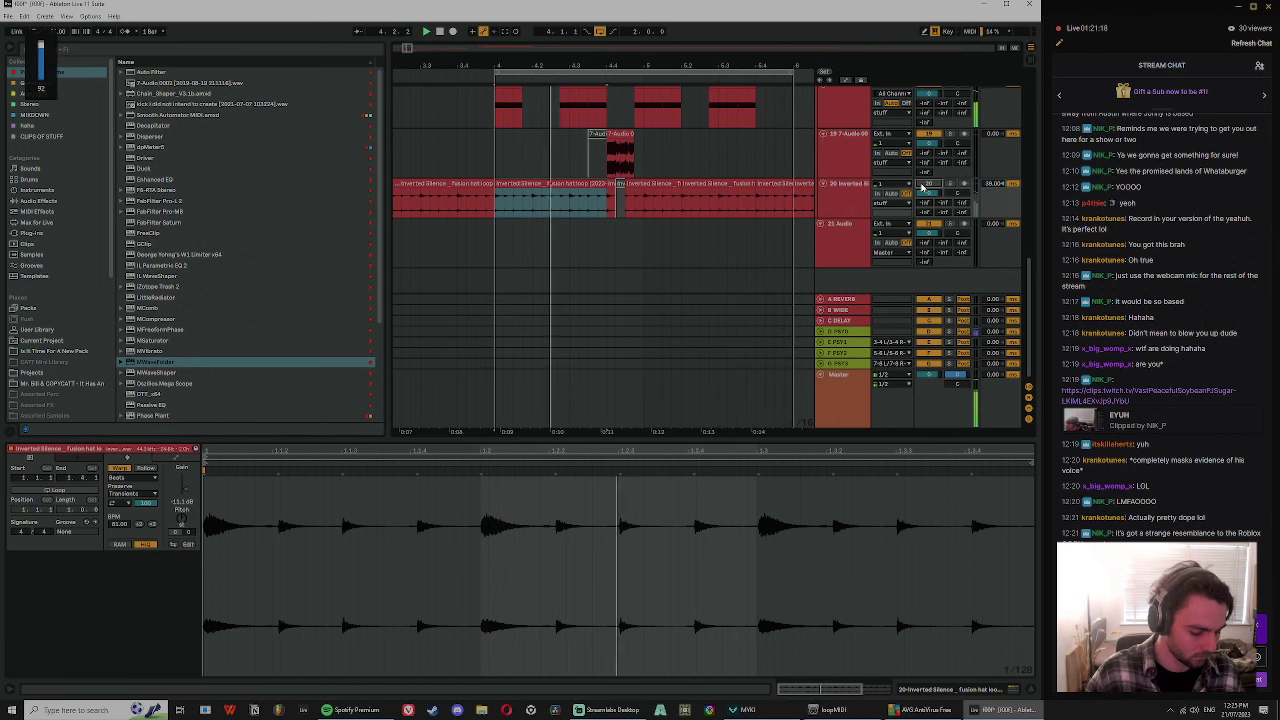
{"action": "left_click", "coordinate": [923, 186]}
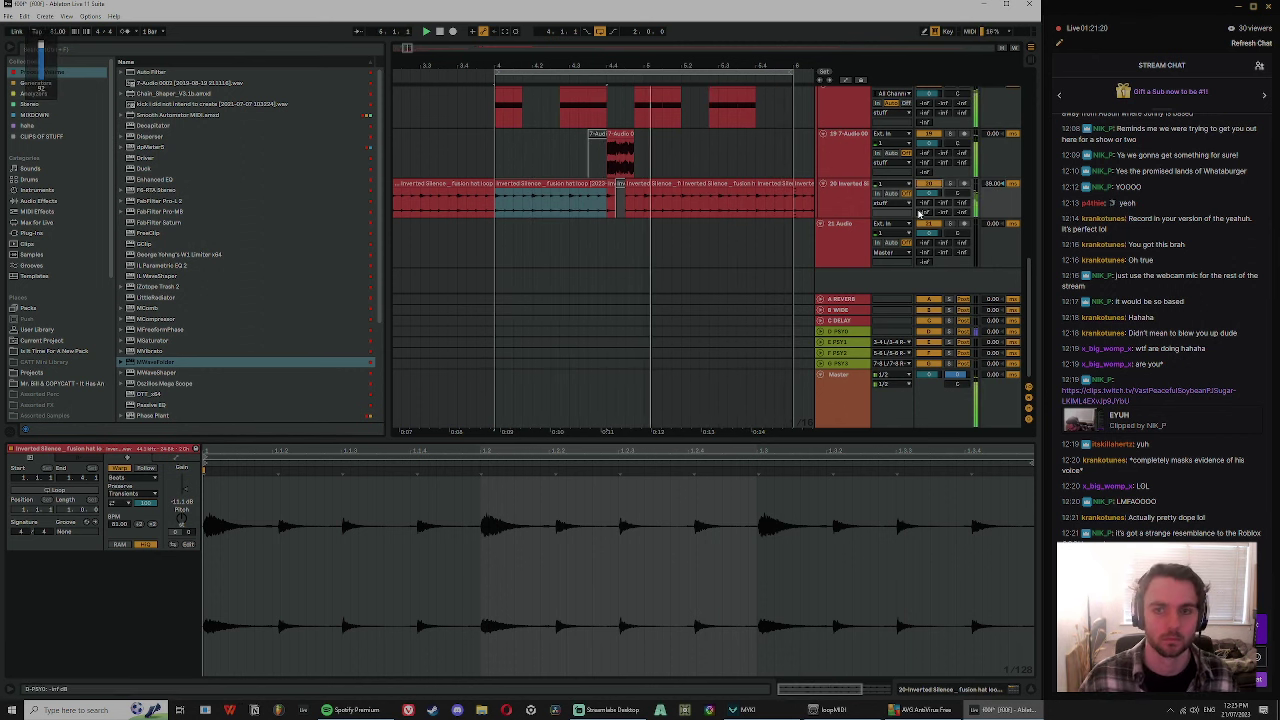
{"action": "left_click_drag", "start_coordinate": [993, 187], "coordinate": [993, 197]}
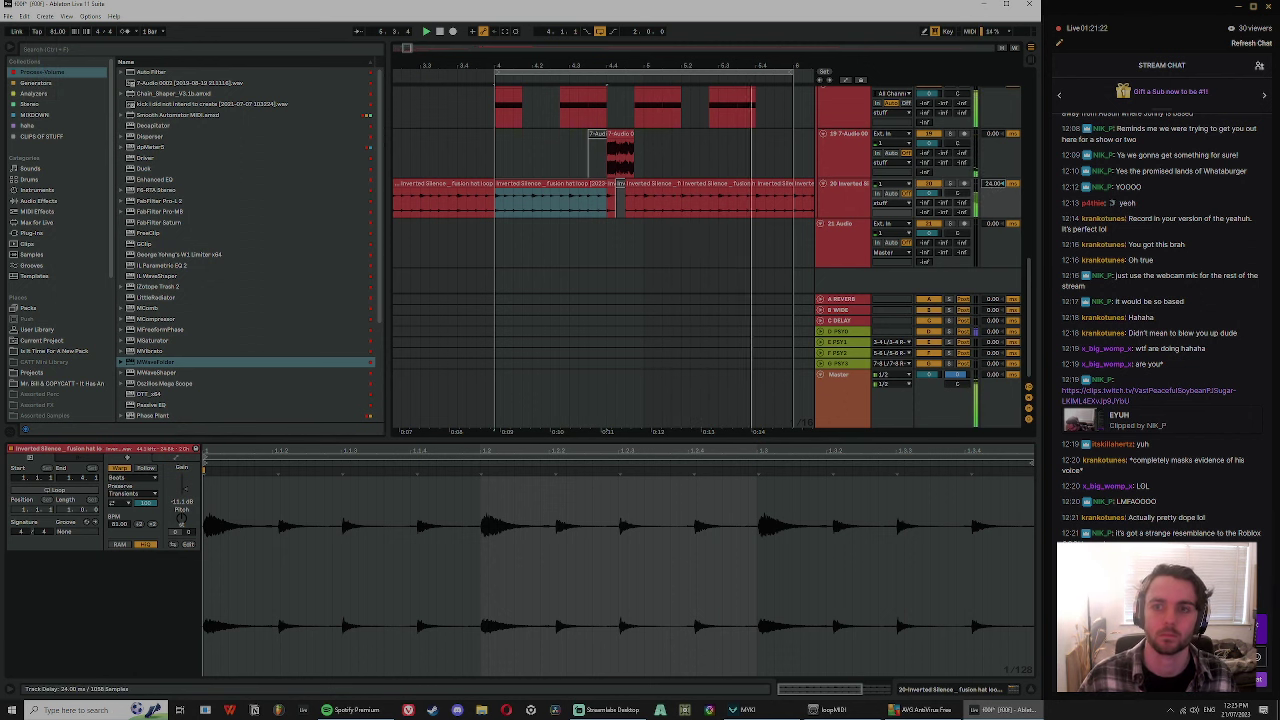
{"action": "left_click", "coordinate": [600, 250]}
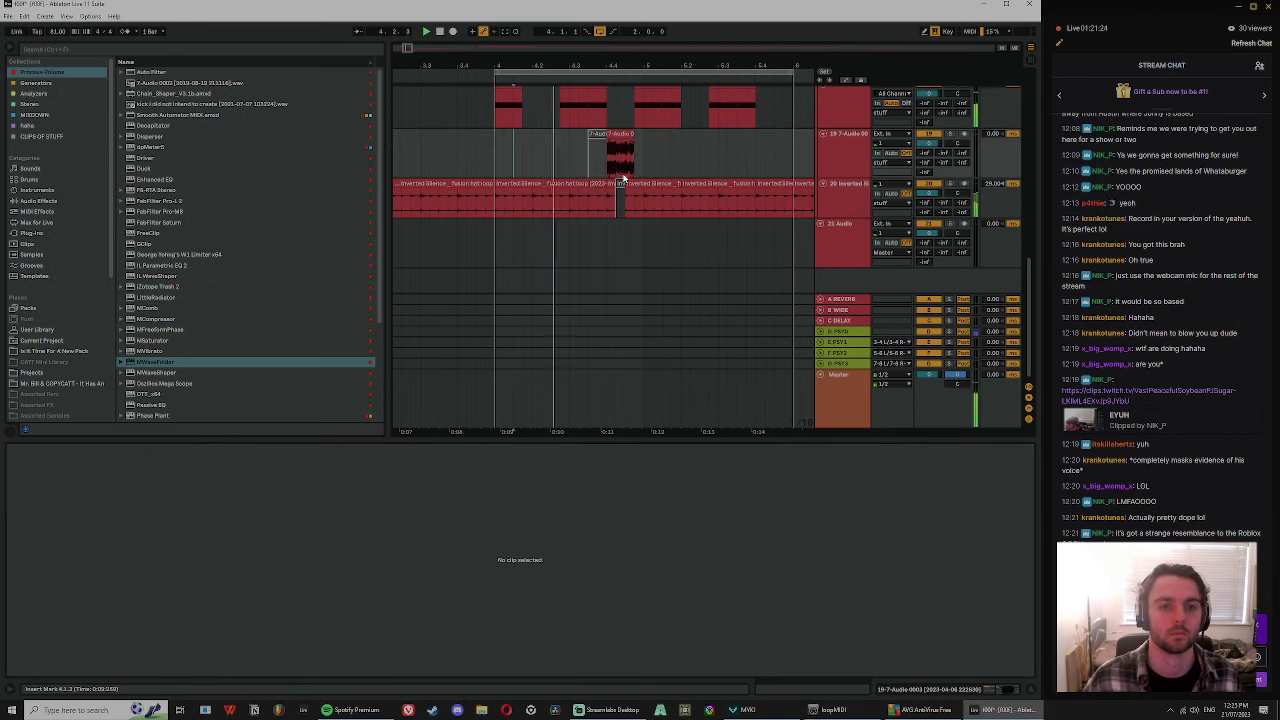
- Copy a BWB THE WAVE VOX slice from the end of bar 5 to 4.1.3 on the same track and audition it
{"action": "scroll", "coordinate": [700, 180], "scroll_direction": "up", "scroll_amount": 5}
{"action": "left_click_drag", "start_coordinate": [784, 209], "coordinate": [517, 215]}
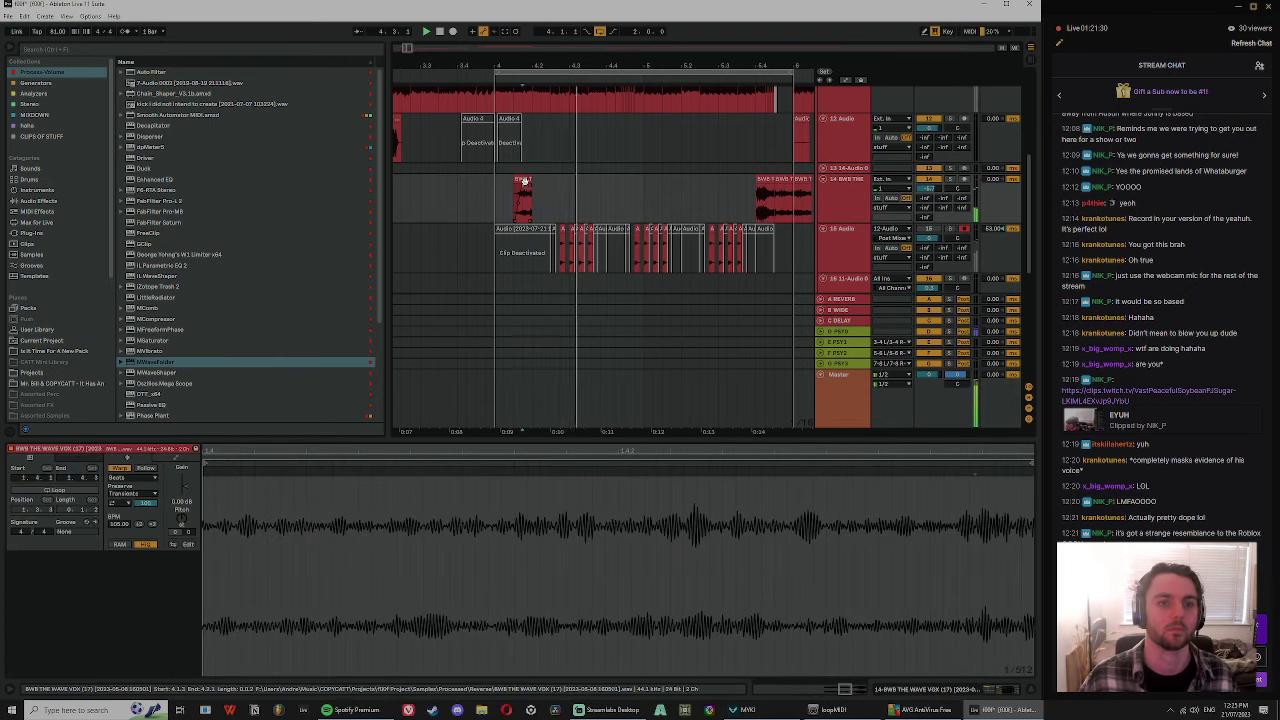
{"action": "left_click", "coordinate": [523, 183]}
{"action": "key", "text": "space"}
{"action": "key", "text": "space"}
{"action": "key", "text": "space"}
- Cut a gap in the Inverted Silence hat loop from beat 4.2.1, with the loop resuming at 4.2.3
{"action": "scroll", "coordinate": [552, 212], "scroll_direction": "down", "scroll_amount": 2}
{"action": "scroll", "coordinate": [535, 217], "scroll_direction": "down", "scroll_amount": 3}
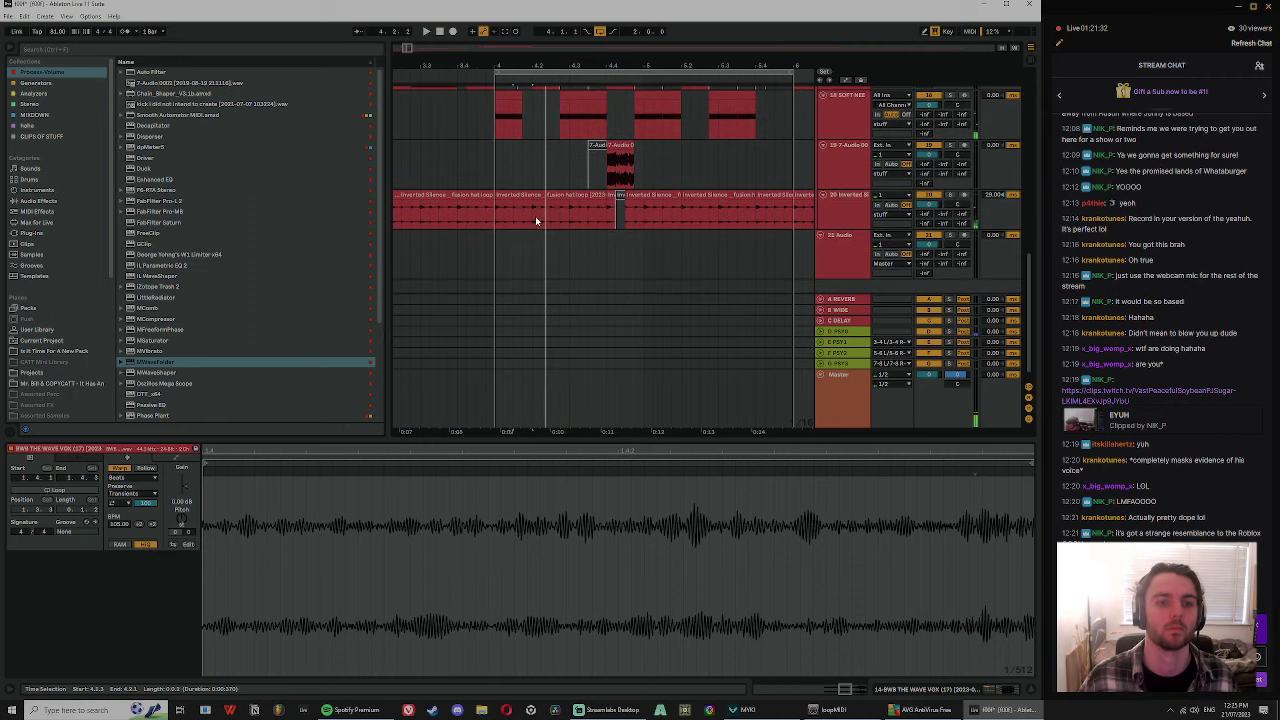
{"action": "left_click", "coordinate": [538, 196]}
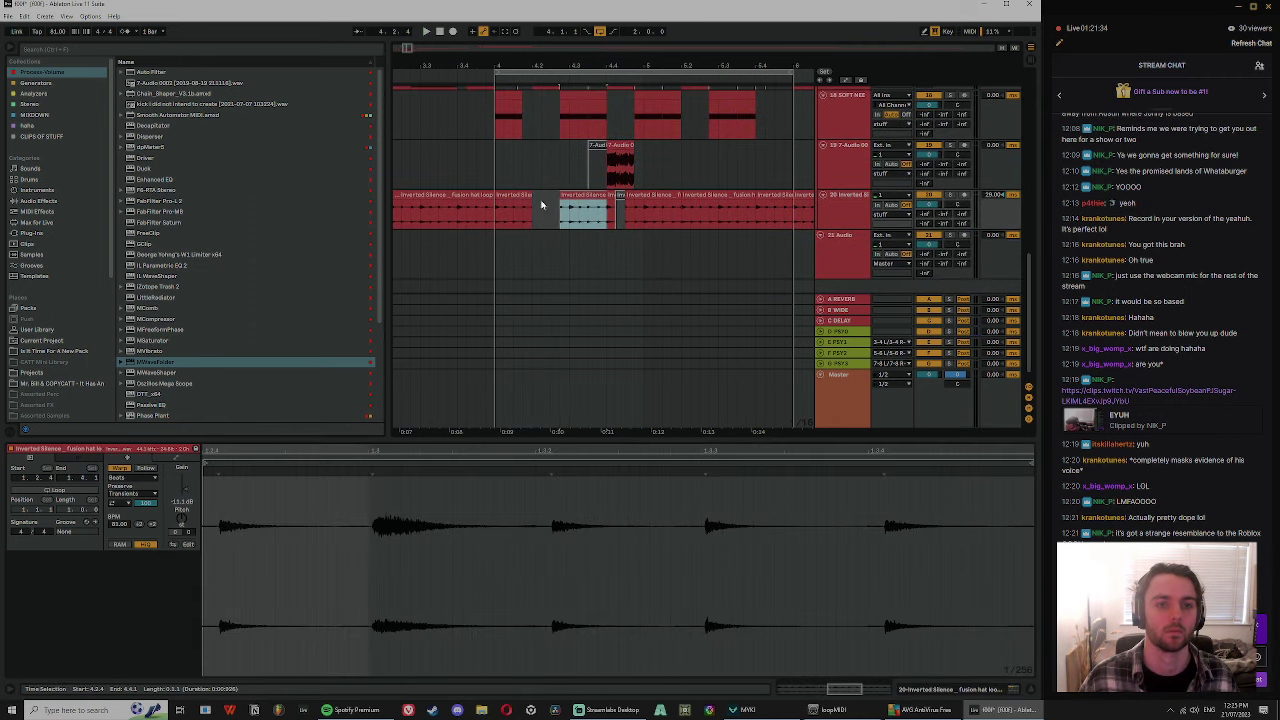
{"action": "key", "text": "Delete"}
{"action": "key", "text": "space"}
{"action": "left_click", "coordinate": [561, 196]}
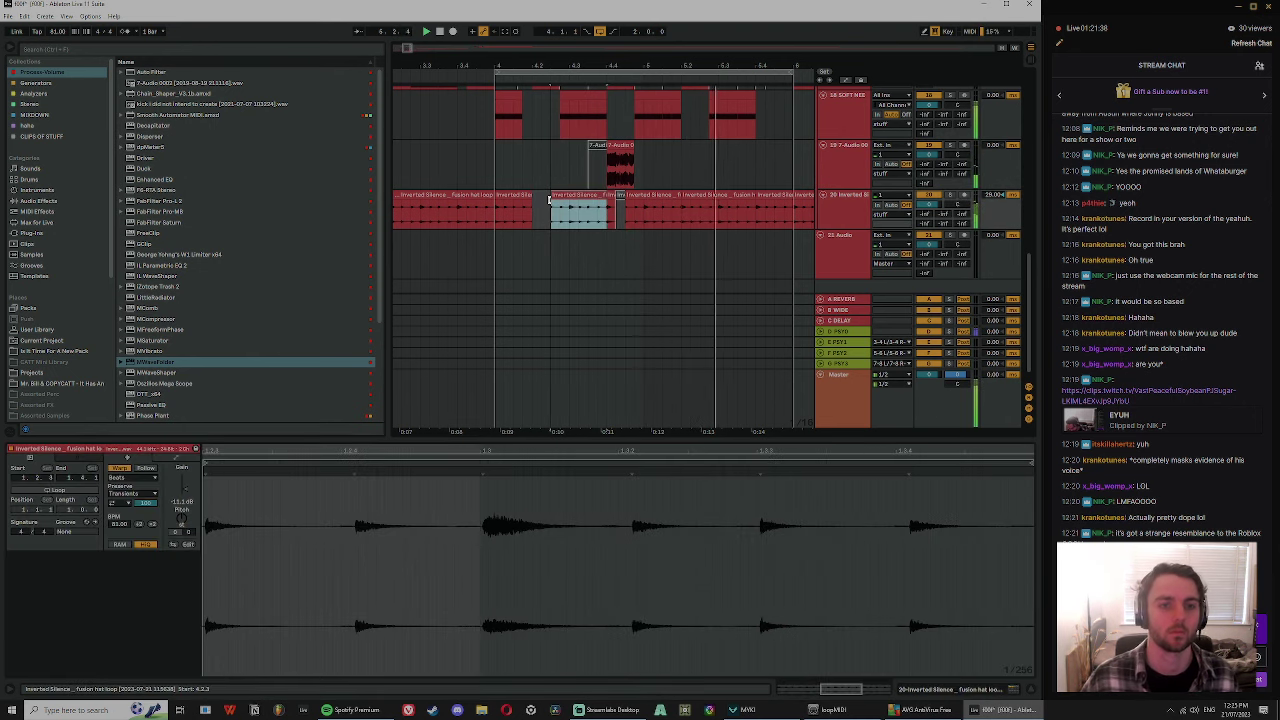
- Play the bars 4–5 loop and check the SOFT NEEDLE SUB clip and the BWB THE WAVE VOX slice in bar 4
{"action": "left_click_drag", "start_coordinate": [494, 163], "coordinate": [793, 162]}
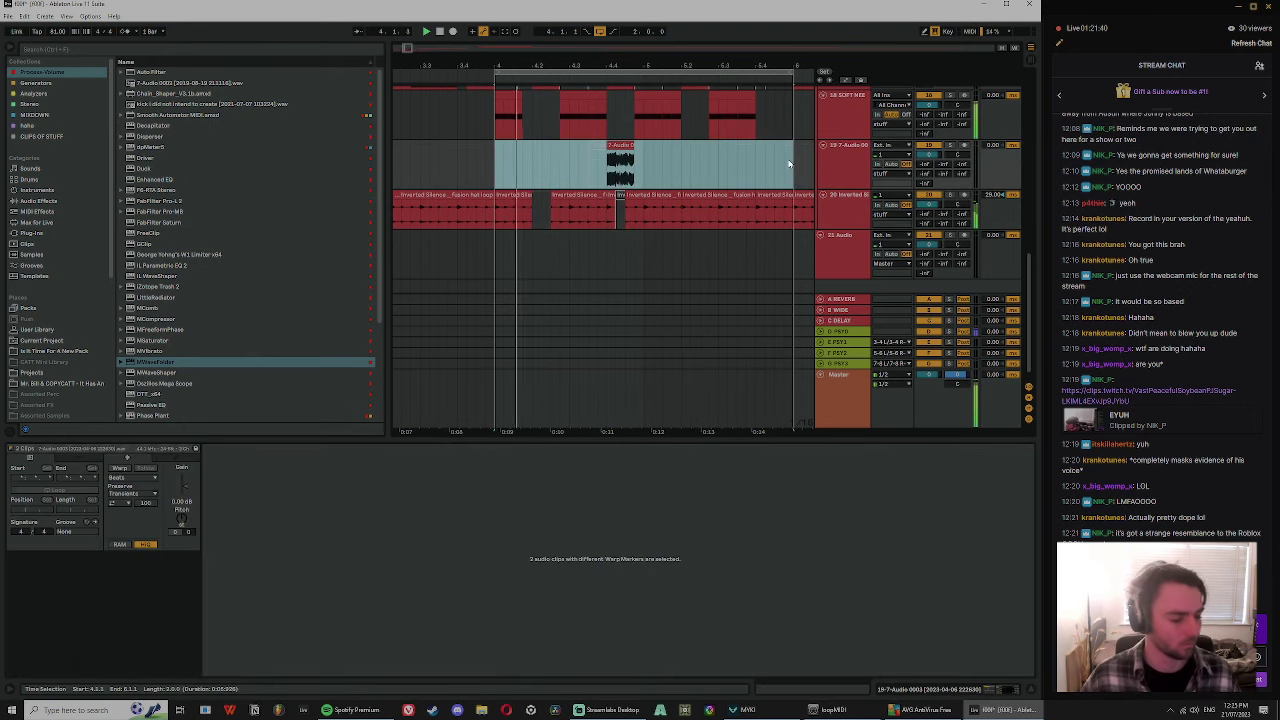
{"action": "scroll", "coordinate": [645, 215], "scroll_direction": "up", "scroll_amount": 2}
{"action": "scroll", "coordinate": [645, 215], "scroll_direction": "up", "scroll_amount": 2}
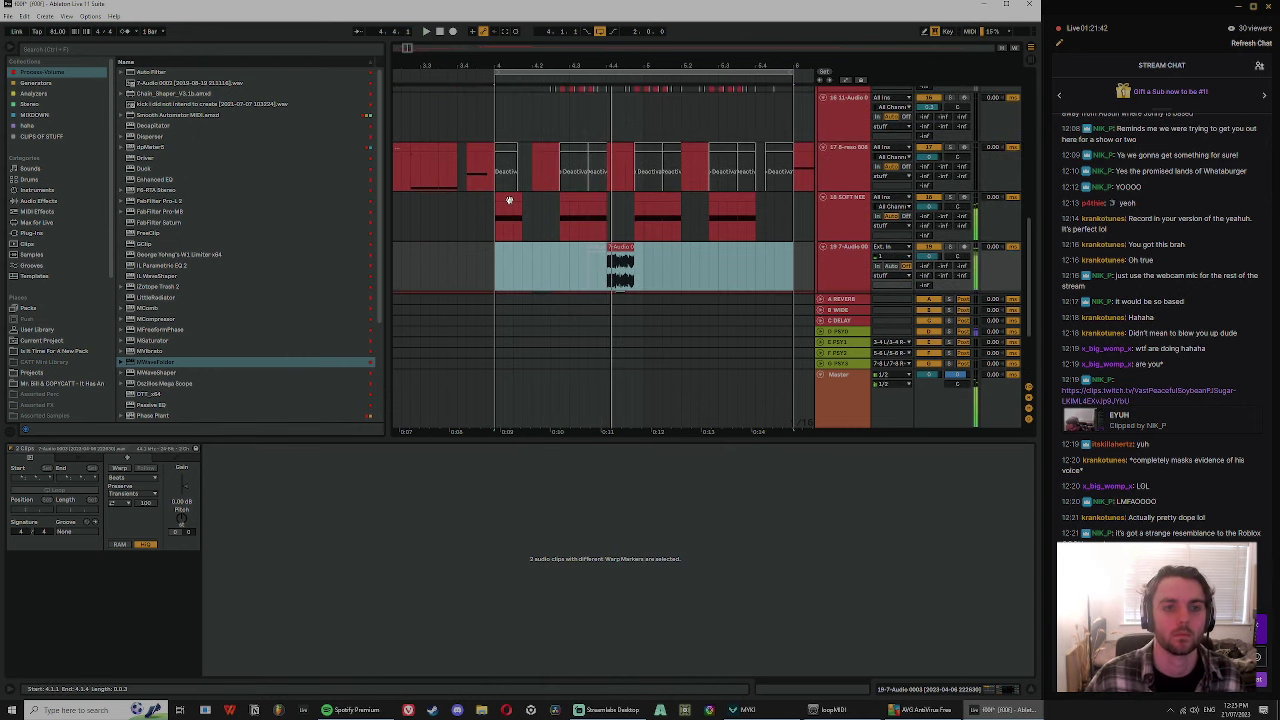
{"action": "left_click", "coordinate": [508, 212]}
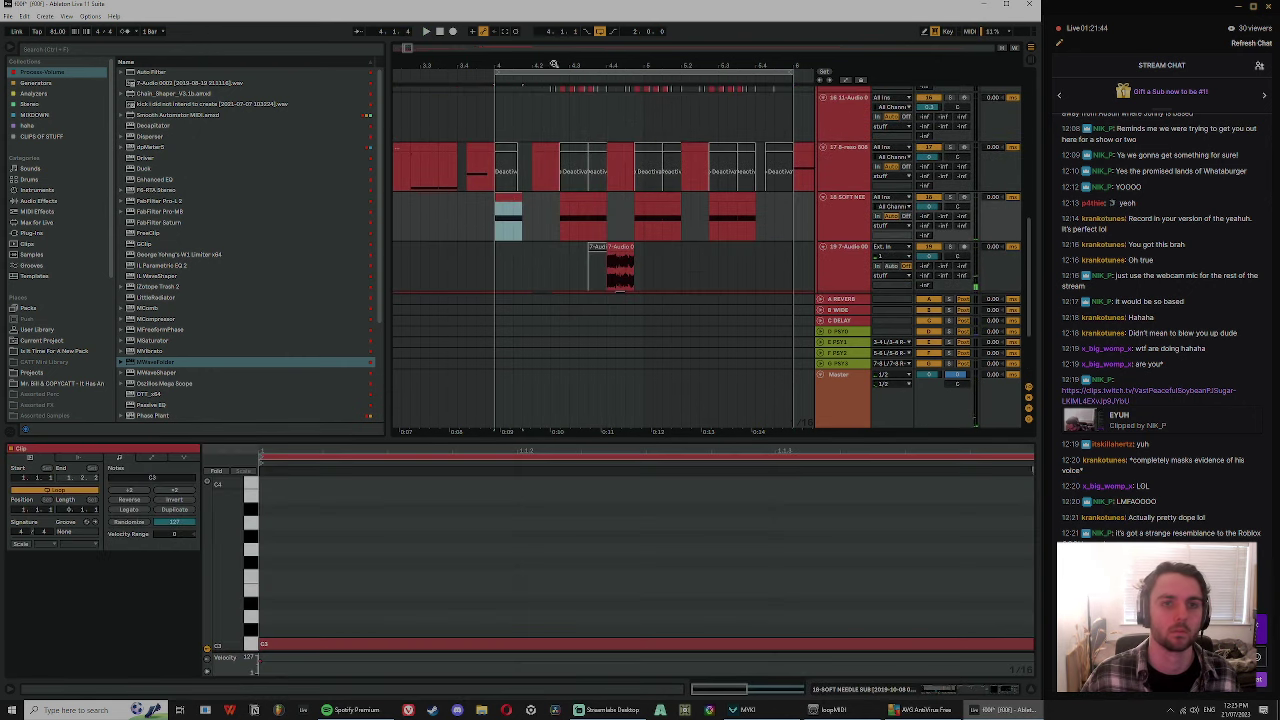
{"action": "left_click_drag", "start_coordinate": [554, 63], "coordinate": [499, 52]}
{"action": "left_click_drag", "start_coordinate": [1030, 290], "coordinate": [1037, 222]}
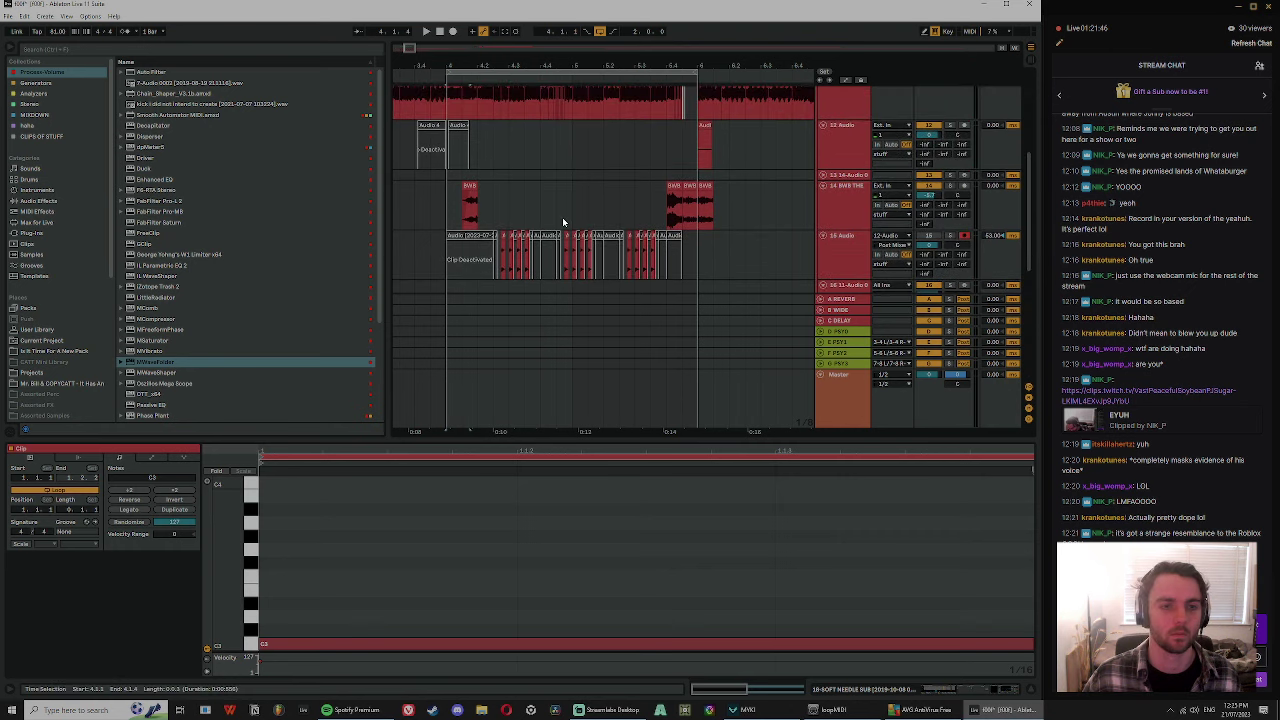
{"action": "left_click", "coordinate": [470, 198]}
{"action": "scroll", "coordinate": [480, 160], "scroll_direction": "up", "scroll_amount": 3}
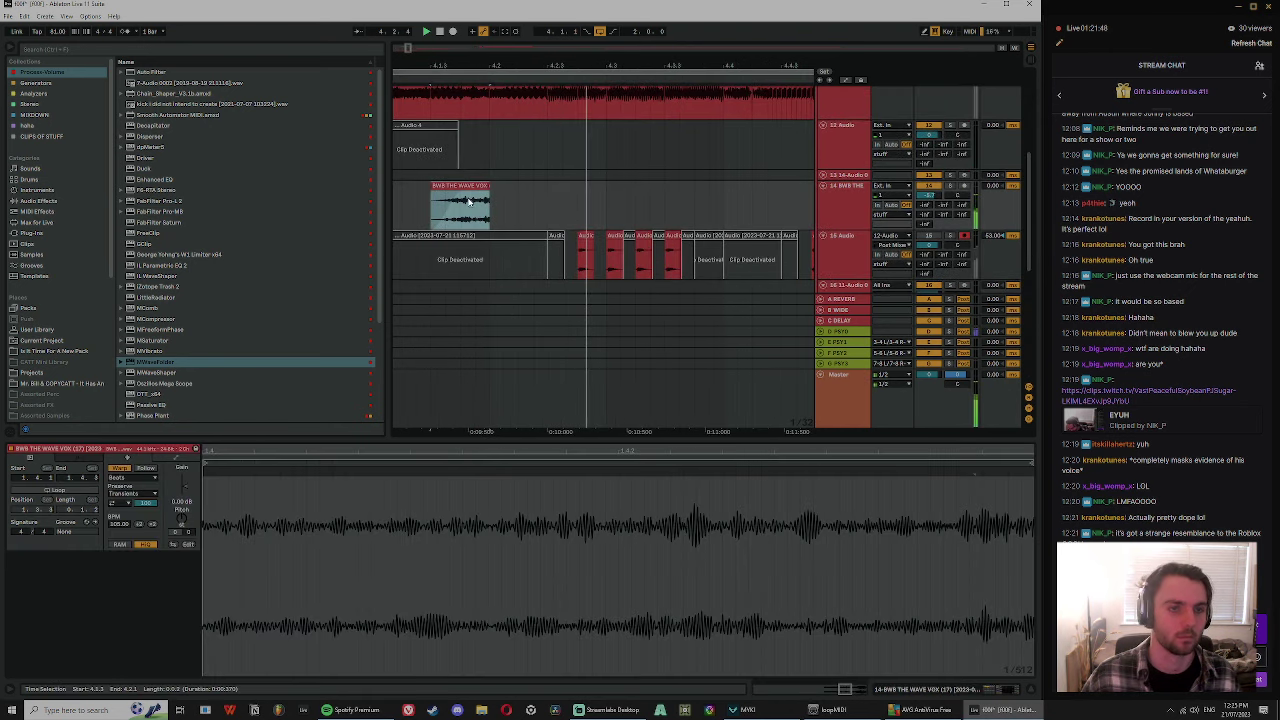
- Copy the first active slice after beat 4.2 on the 15 Audio track back to the start of beat 4.2
{"action": "left_click", "coordinate": [506, 153]}
{"action": "mouse_move", "coordinate": [585, 237]}
{"action": "left_mouse_down"}
{"action": "mouse_move", "coordinate": [488, 262]}
{"action": "mouse_move", "coordinate": [492, 251]}
{"action": "left_mouse_up"}
{"action": "left_click_drag", "start_coordinate": [548, 66], "coordinate": [531, 63]}
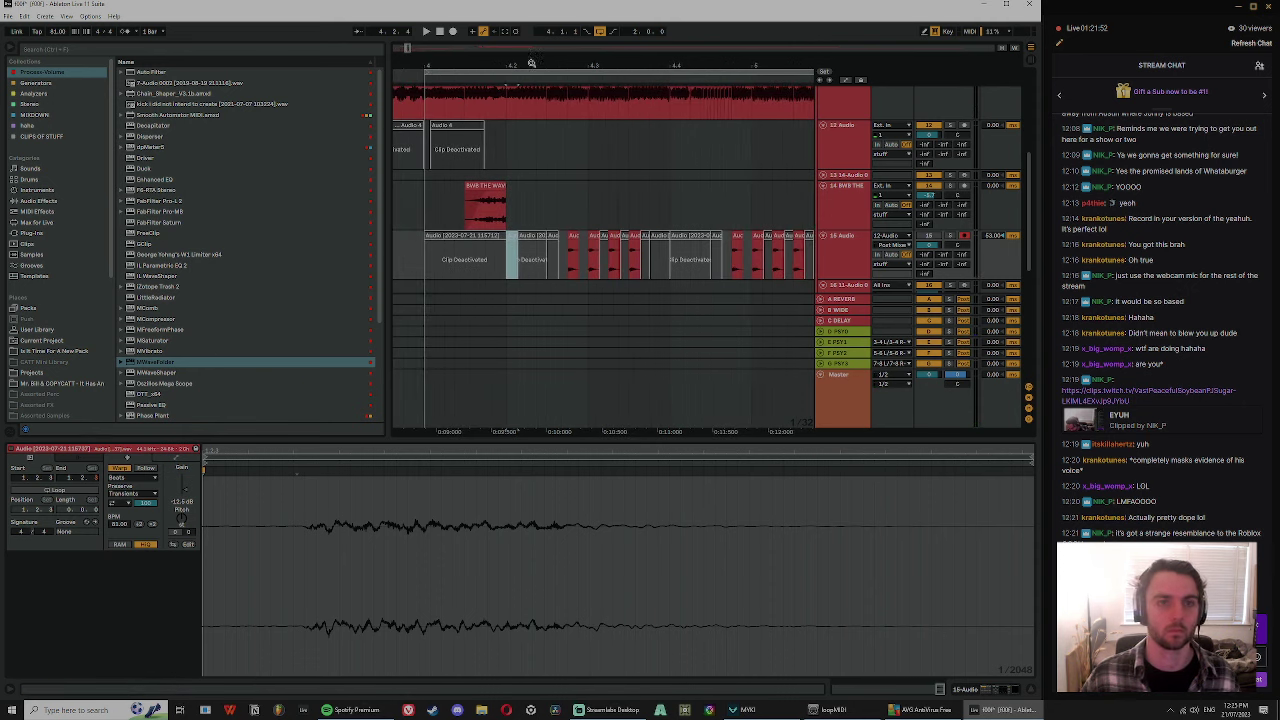
- Browse the Projects folder and look through the samples of the groovy Project
{"action": "left_click", "coordinate": [43, 342]}
{"action": "left_click", "coordinate": [40, 374]}
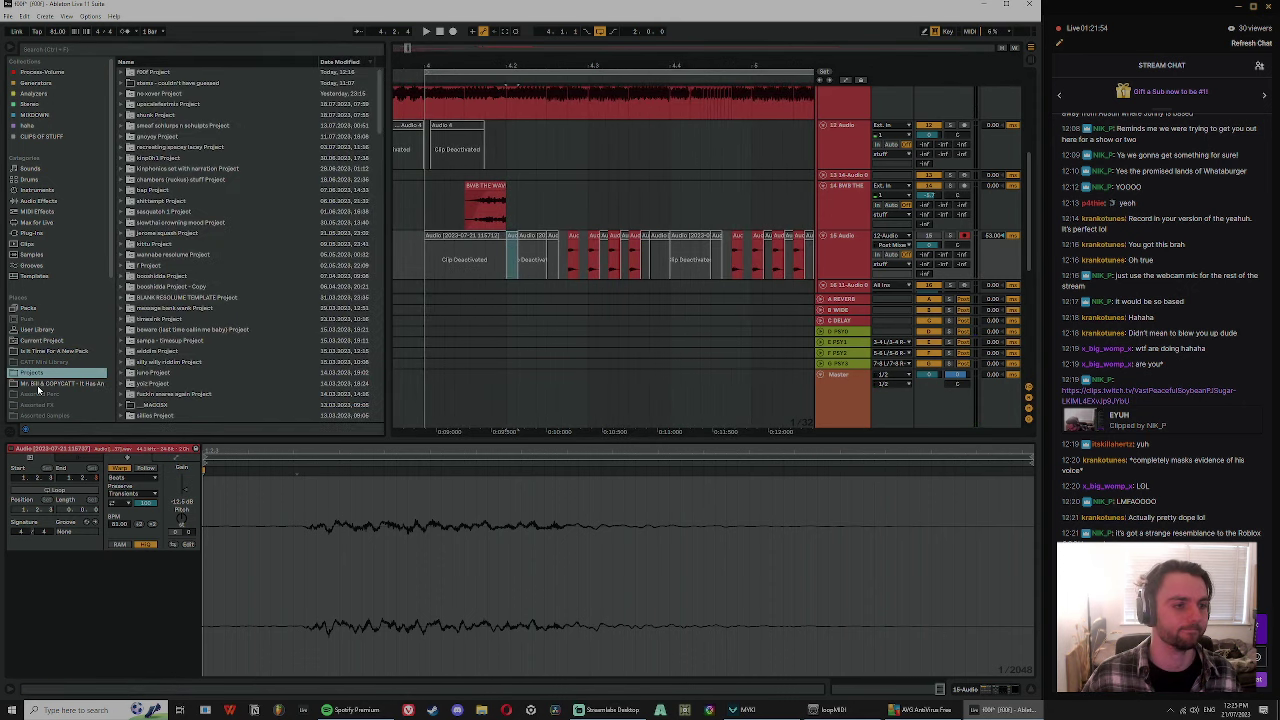
{"action": "scroll", "coordinate": [40, 386], "scroll_direction": "down", "scroll_amount": 1}
{"action": "scroll", "coordinate": [214, 320], "scroll_direction": "down", "scroll_amount": 1}
{"action": "scroll", "coordinate": [151, 150], "scroll_direction": "up", "scroll_amount": 1}
{"action": "left_click", "coordinate": [135, 138]}
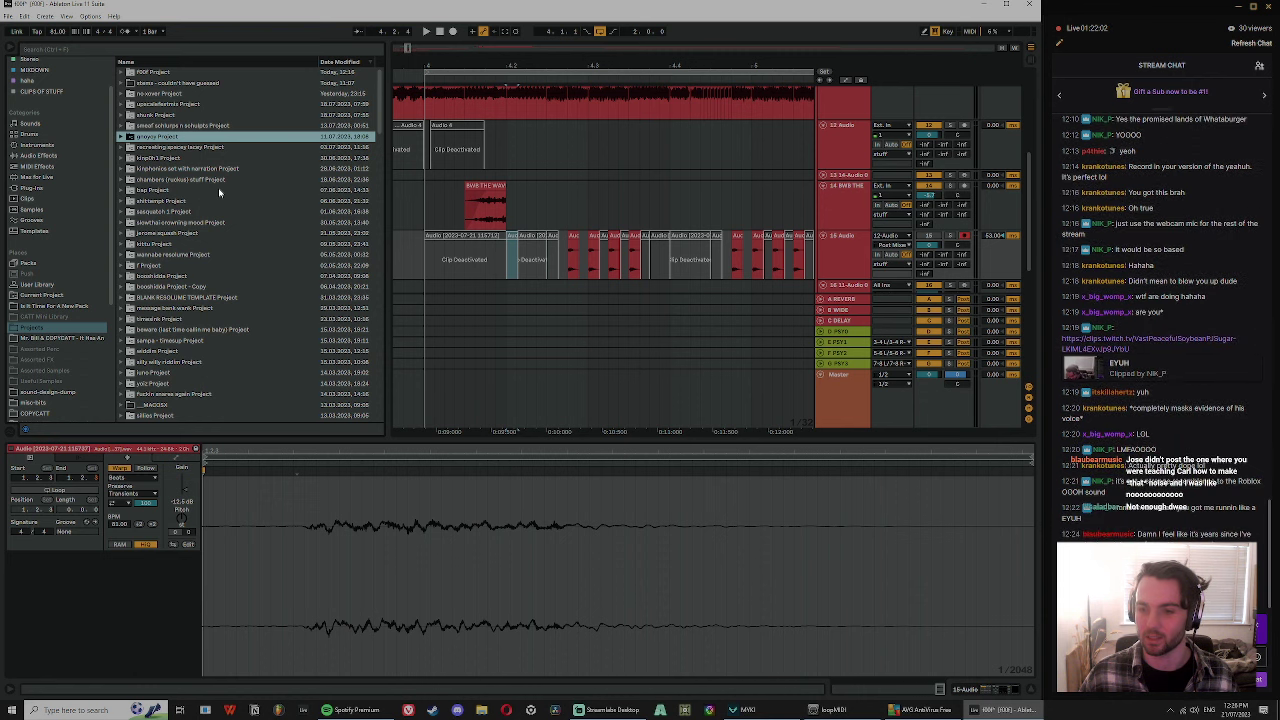
{"action": "left_click", "coordinate": [121, 137]}
{"action": "left_click", "coordinate": [129, 147]}
- Search all browser results for "dwee", audition the matching samples and clear the search
{"action": "left_click", "coordinate": [104, 53]}
{"action": "type", "text": "dweeb"}
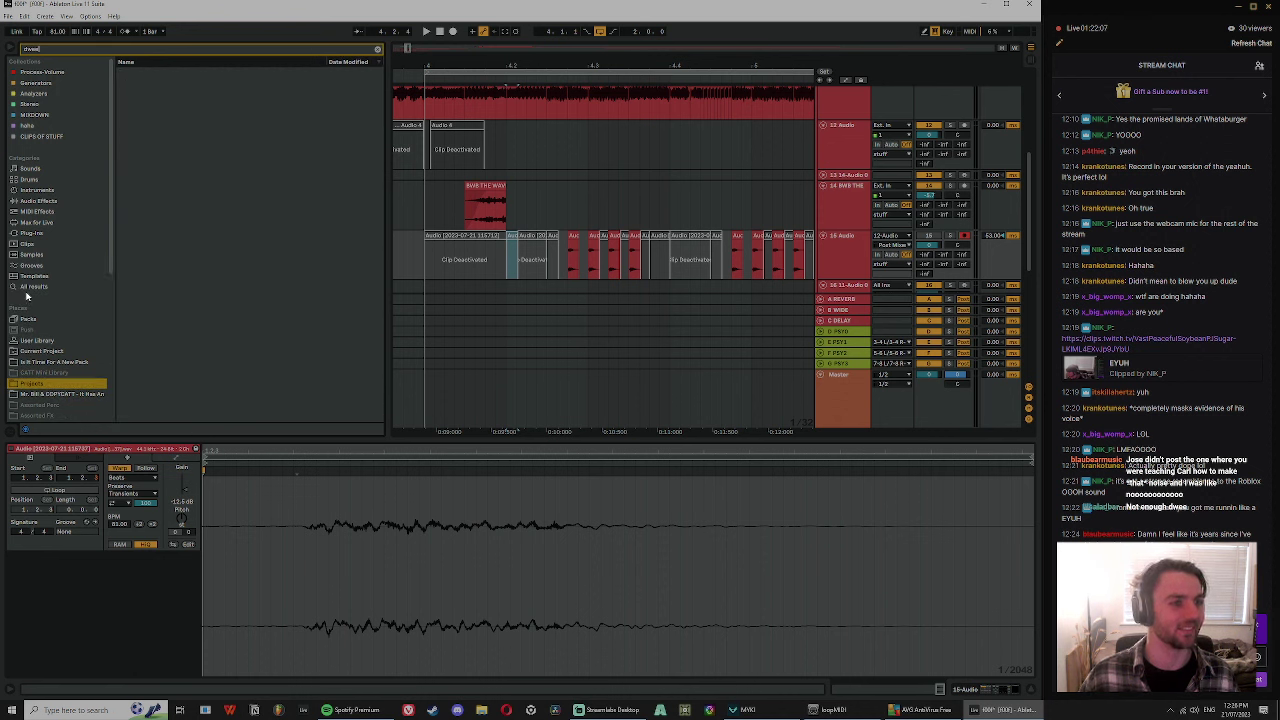
{"action": "left_click", "coordinate": [28, 291]}
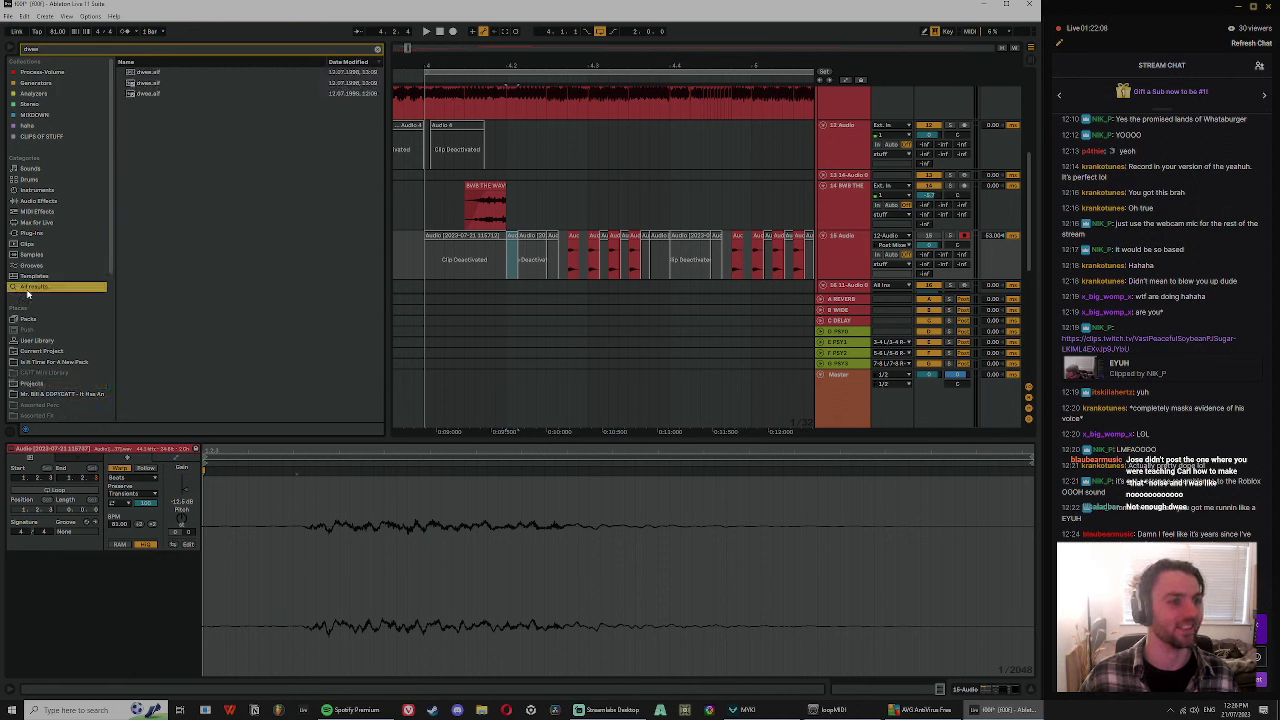
{"action": "left_click", "coordinate": [150, 74]}
{"action": "left_click", "coordinate": [152, 83]}
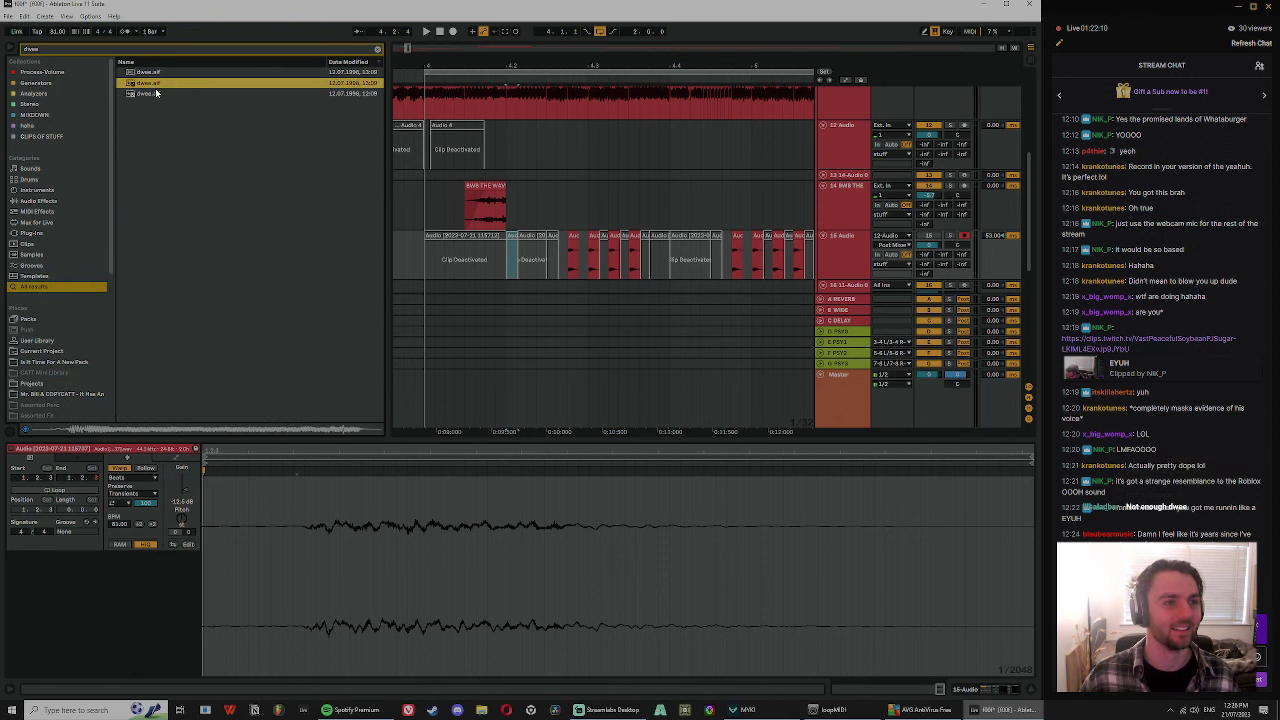
{"action": "left_click", "coordinate": [378, 50]}
- Return to the Projects folder and check the contents of the shittempt Project
{"action": "left_click", "coordinate": [33, 255]}
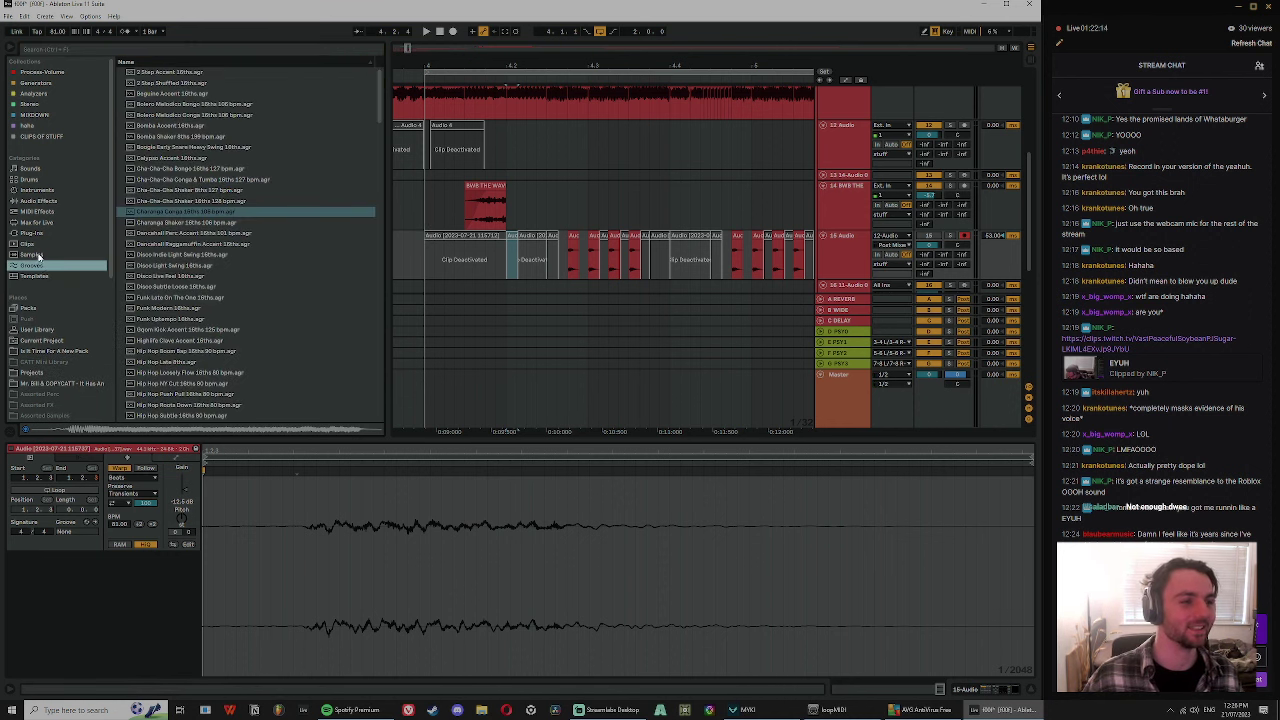
{"action": "left_click", "coordinate": [32, 372]}
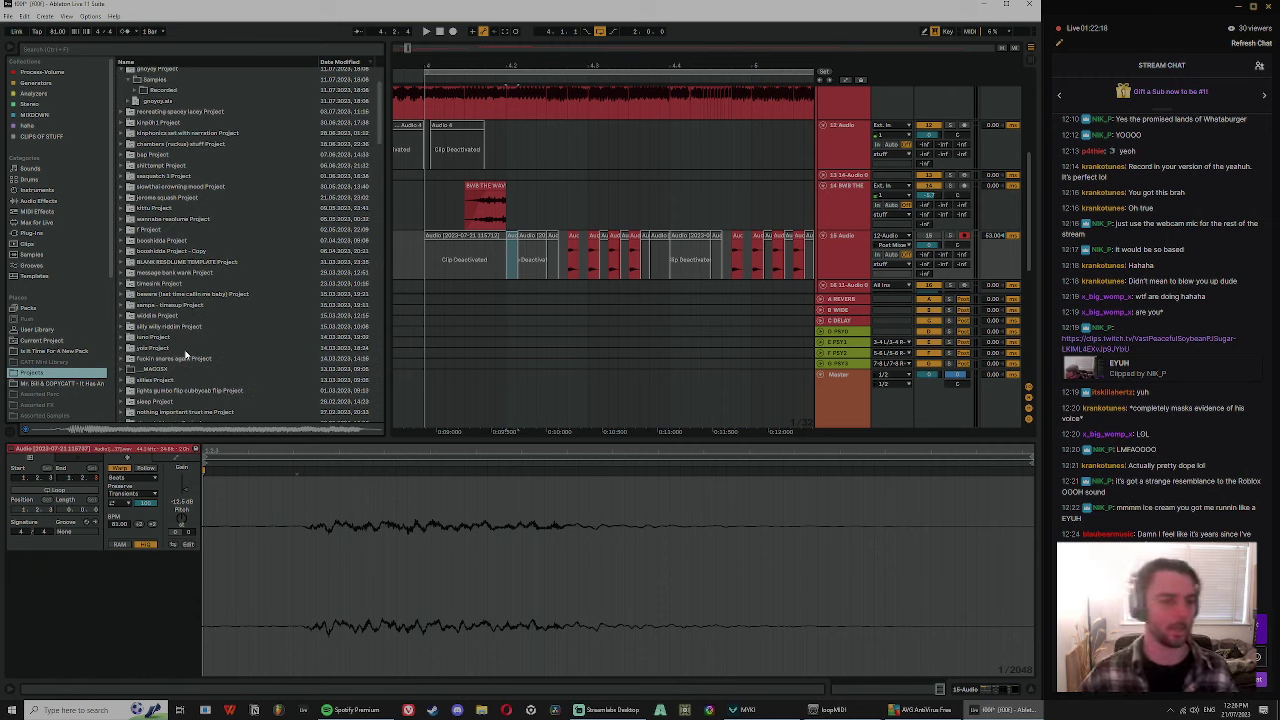
{"action": "scroll", "coordinate": [160, 190], "scroll_direction": "up", "scroll_amount": 2}
{"action": "left_click", "coordinate": [120, 178]}
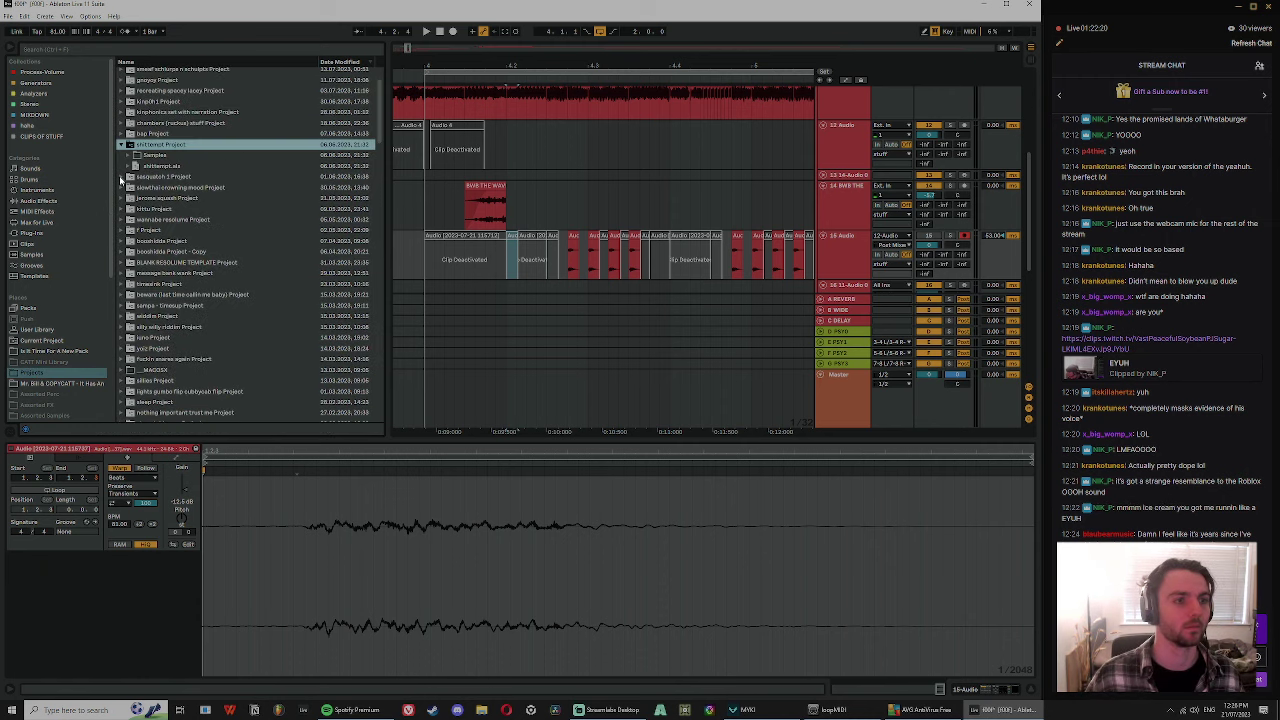
{"action": "left_click", "coordinate": [122, 144]}
{"action": "scroll", "coordinate": [130, 187], "scroll_direction": "up", "scroll_amount": 3}
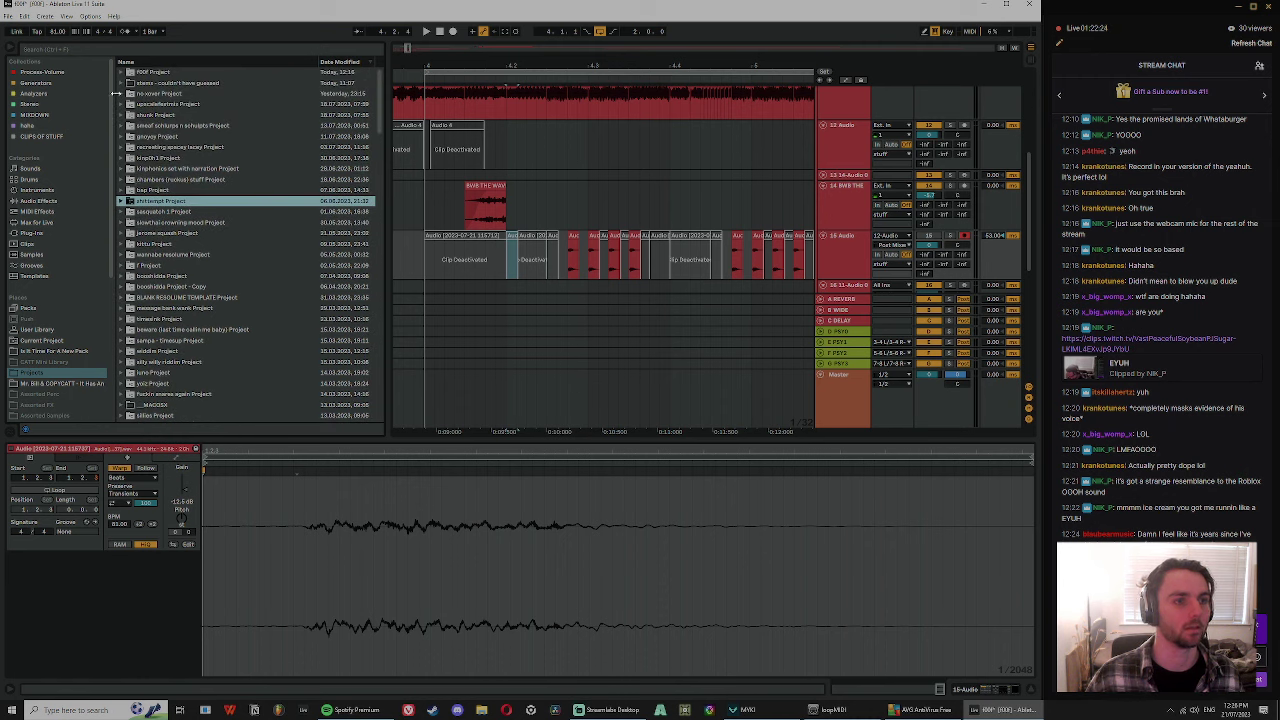
- Audition the recorded samples of the silly willy riddim Project
{"action": "scroll", "coordinate": [148, 282], "scroll_direction": "down", "scroll_amount": 3}
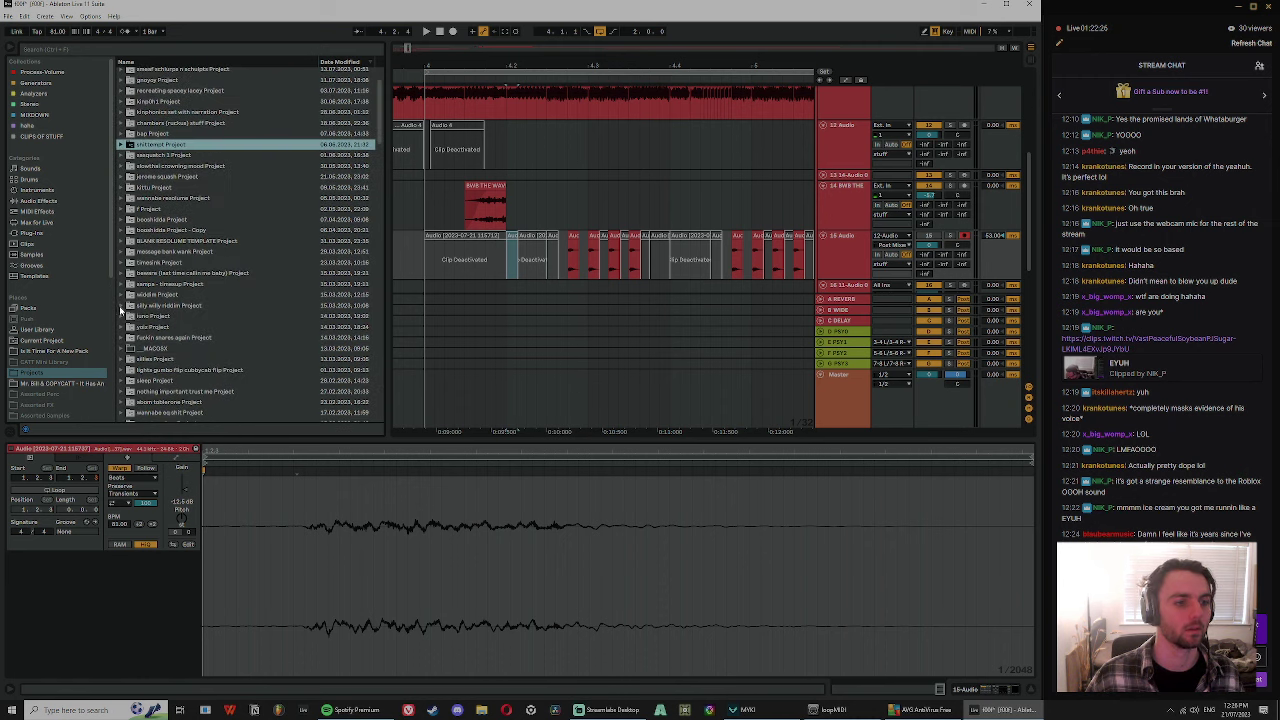
{"action": "left_click", "coordinate": [120, 306]}
{"action": "left_click", "coordinate": [129, 327]}
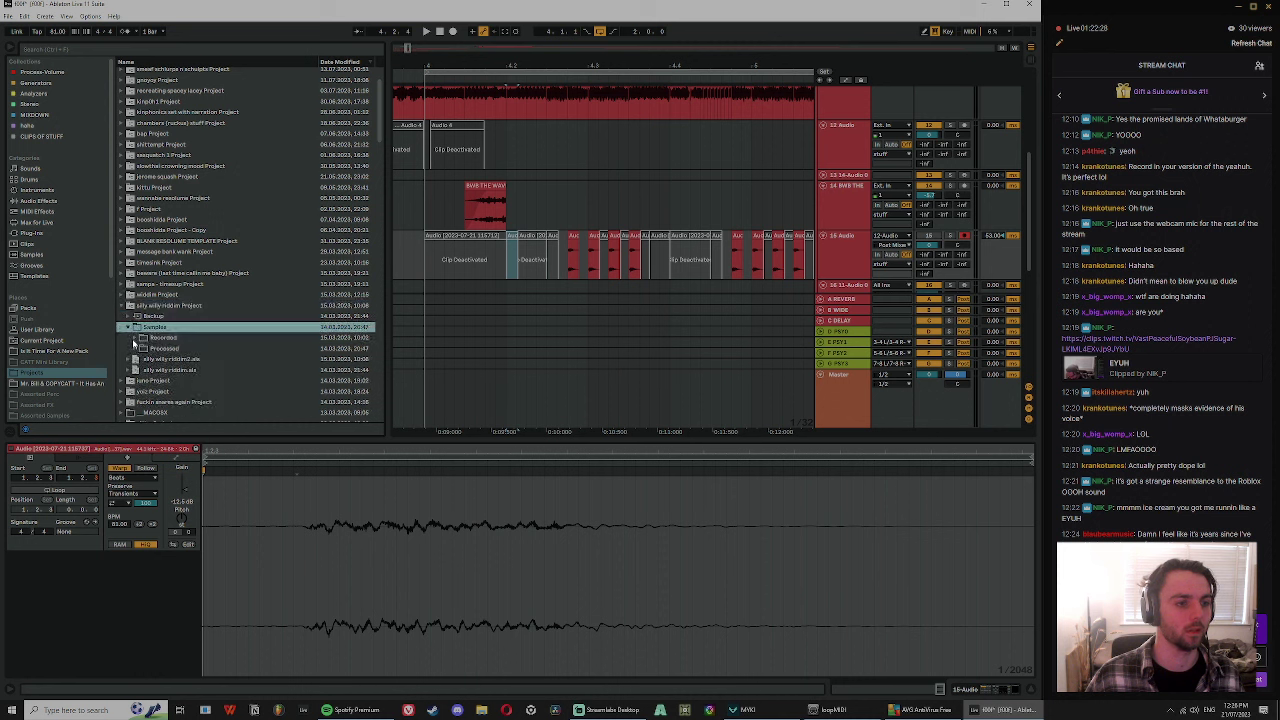
{"action": "left_click", "coordinate": [135, 338]}
{"action": "left_click", "coordinate": [183, 370]}
{"action": "left_click", "coordinate": [196, 383]}
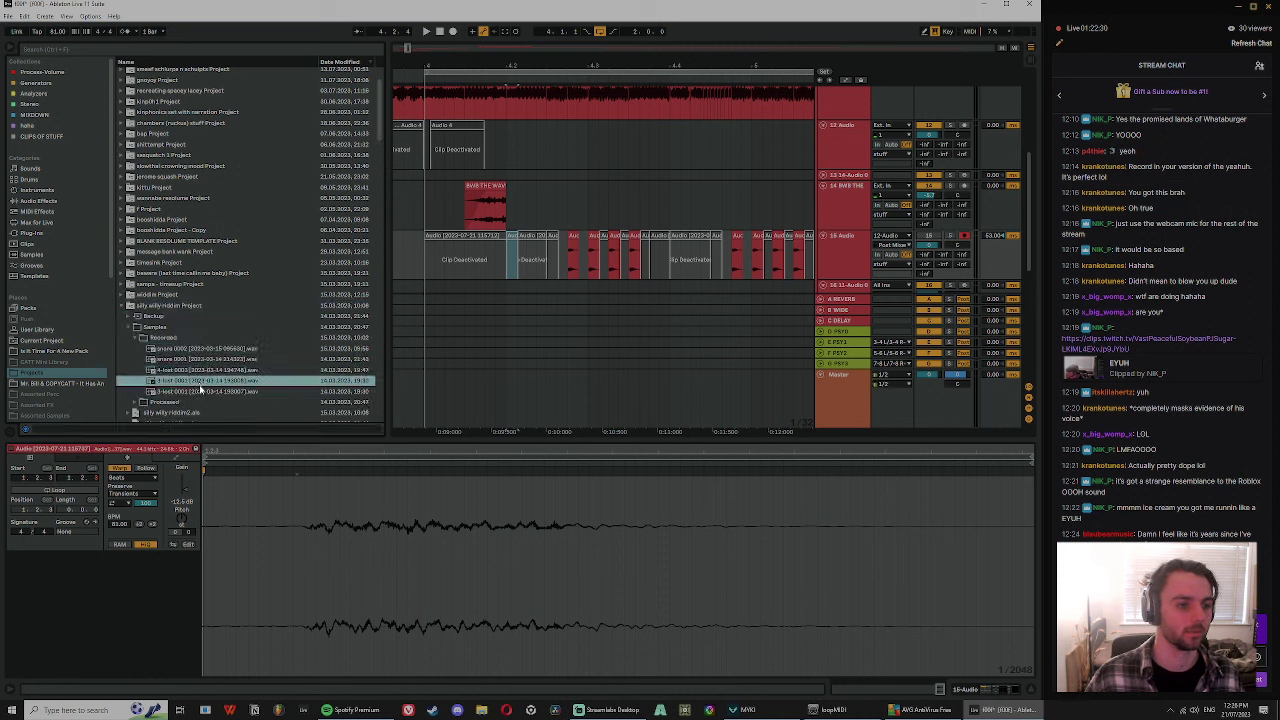
{"action": "left_click", "coordinate": [193, 392]}
- Audition the processed samples of the silly willy riddim Project in its Consolidate, Freeze and Reverse folders
{"action": "left_click", "coordinate": [135, 403]}
{"action": "left_click", "coordinate": [142, 360]}
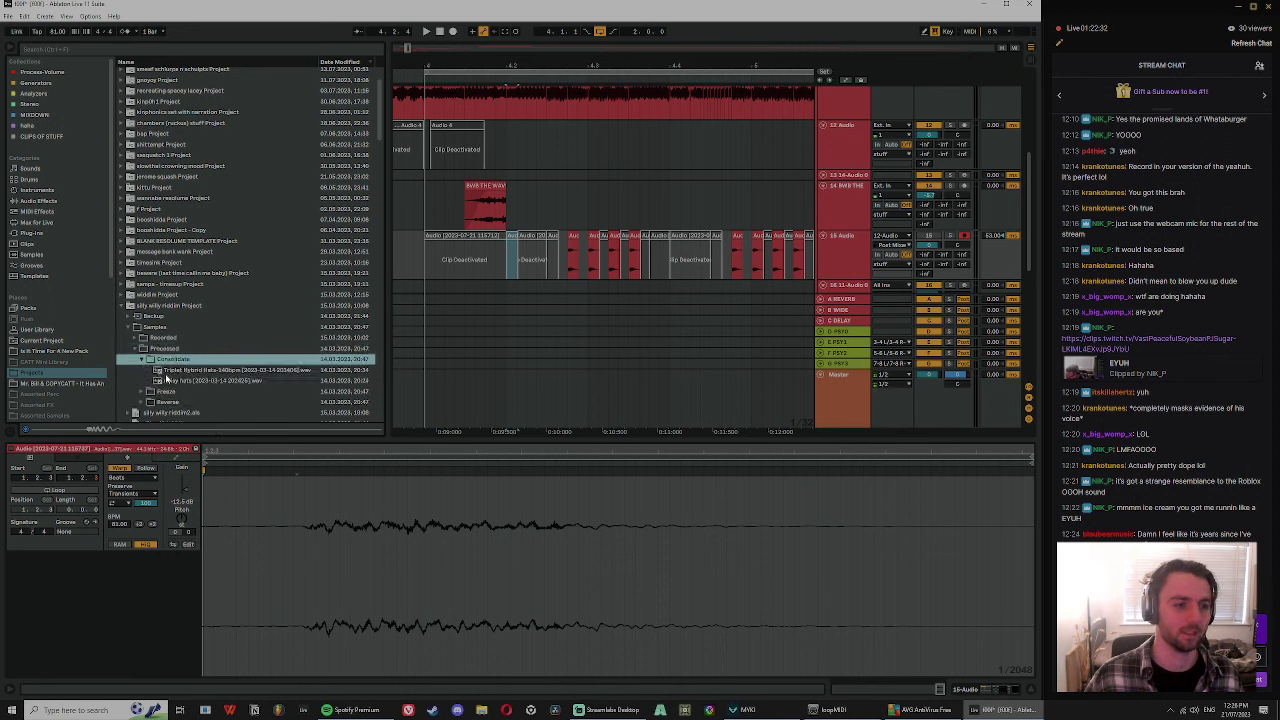
{"action": "left_click", "coordinate": [169, 373]}
{"action": "left_click", "coordinate": [186, 383]}
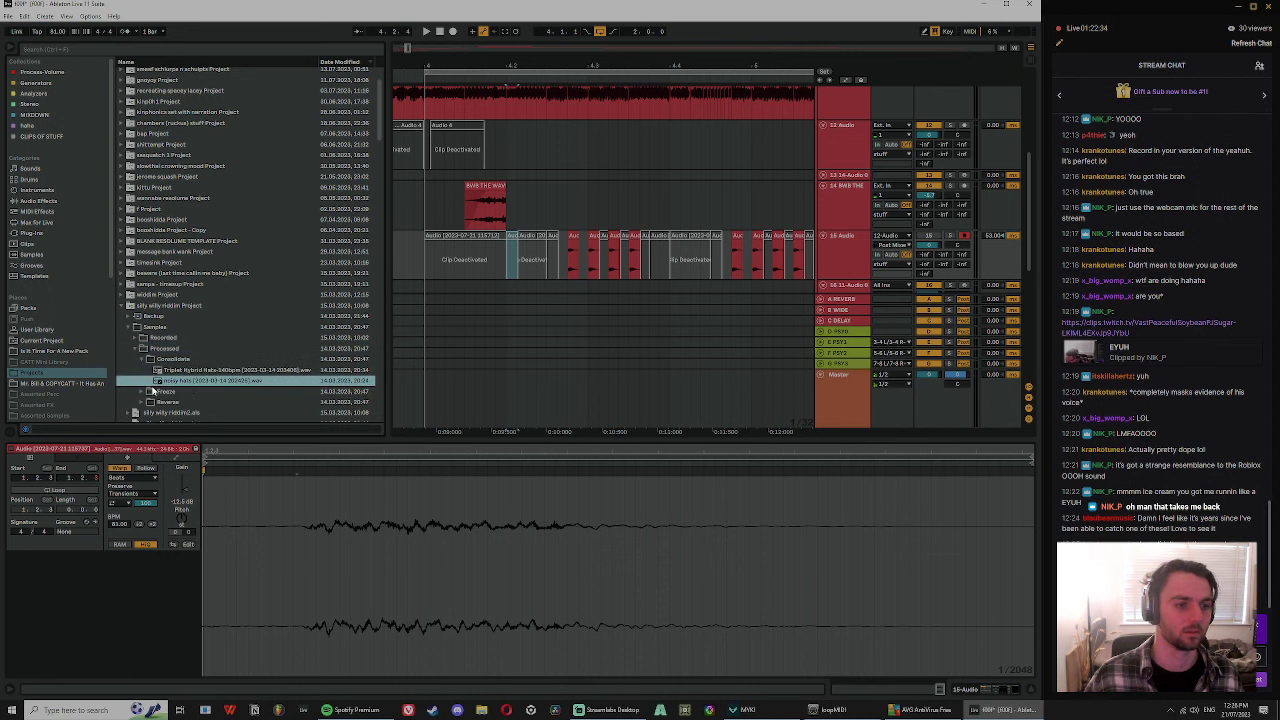
{"action": "left_click", "coordinate": [143, 391]}
{"action": "left_click", "coordinate": [166, 382]}
{"action": "left_click", "coordinate": [186, 393]}
{"action": "left_click", "coordinate": [183, 405]}
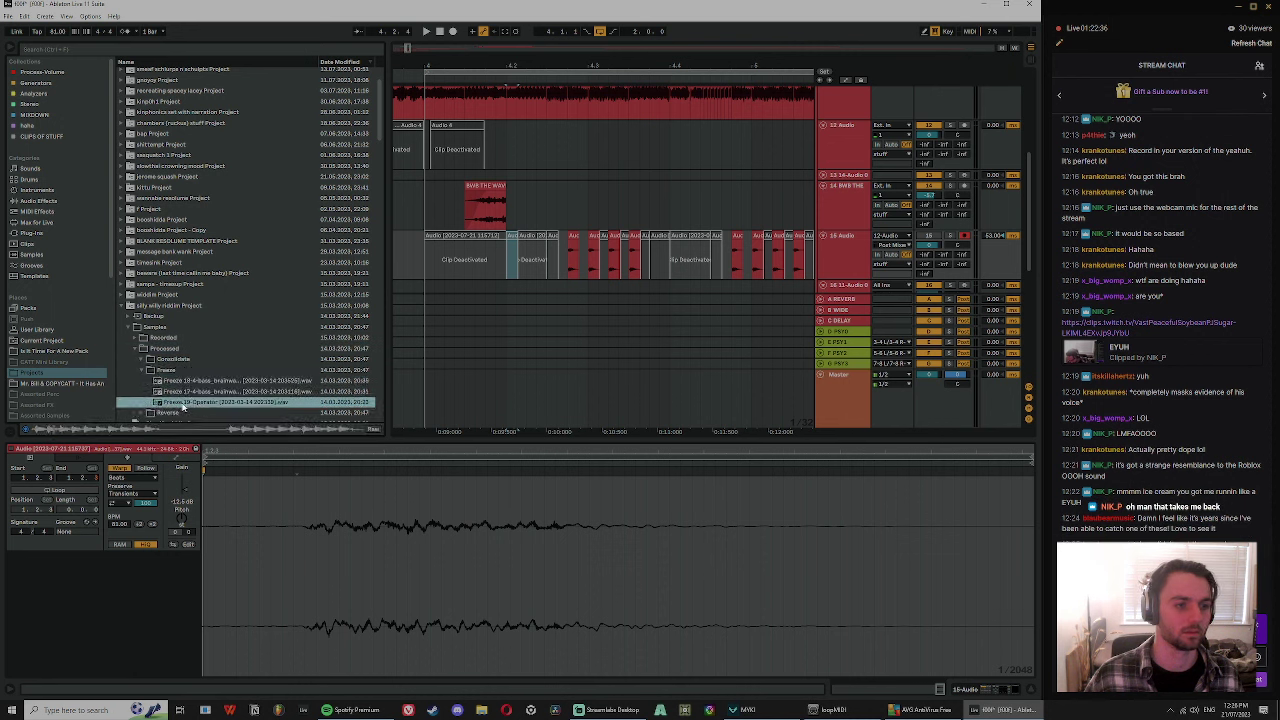
{"action": "scroll", "coordinate": [160, 408], "scroll_direction": "down", "scroll_amount": 2}
{"action": "left_click", "coordinate": [143, 368]}
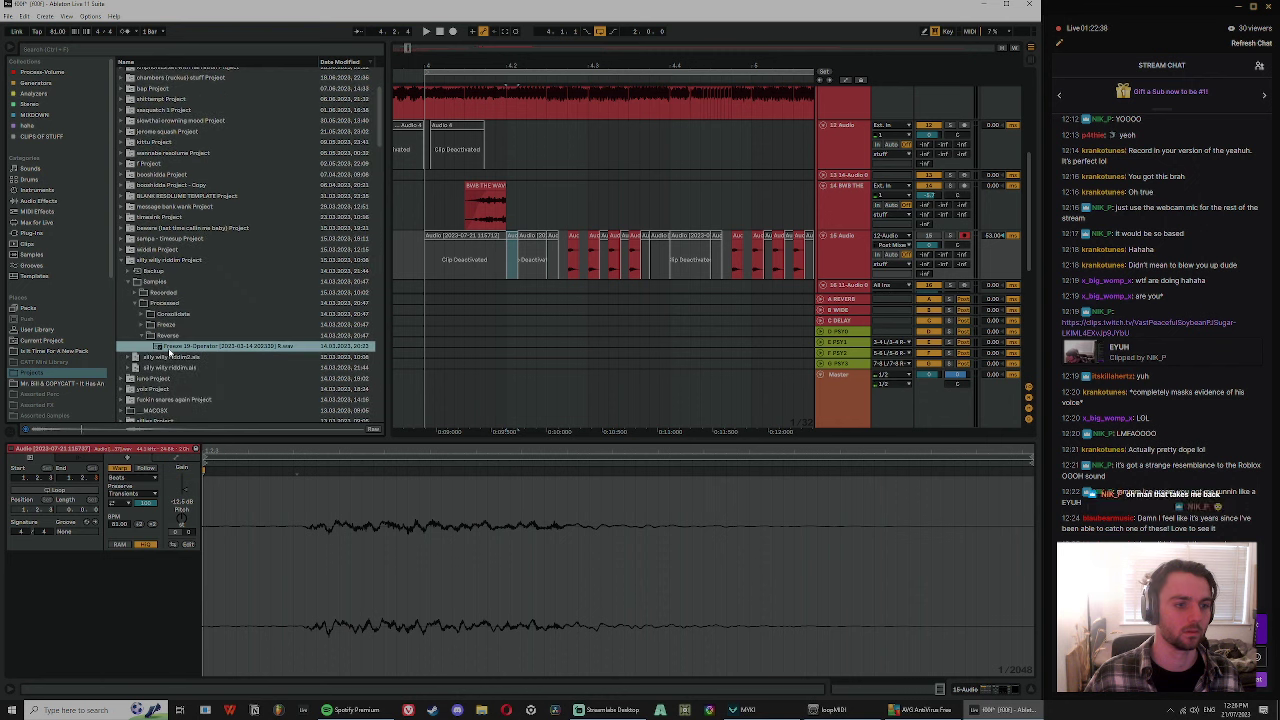
- Audition the recorded and consolidated samples of the project listed just above the silly willy riddim Project
{"action": "left_click", "coordinate": [123, 260]}
{"action": "left_click", "coordinate": [123, 249]}
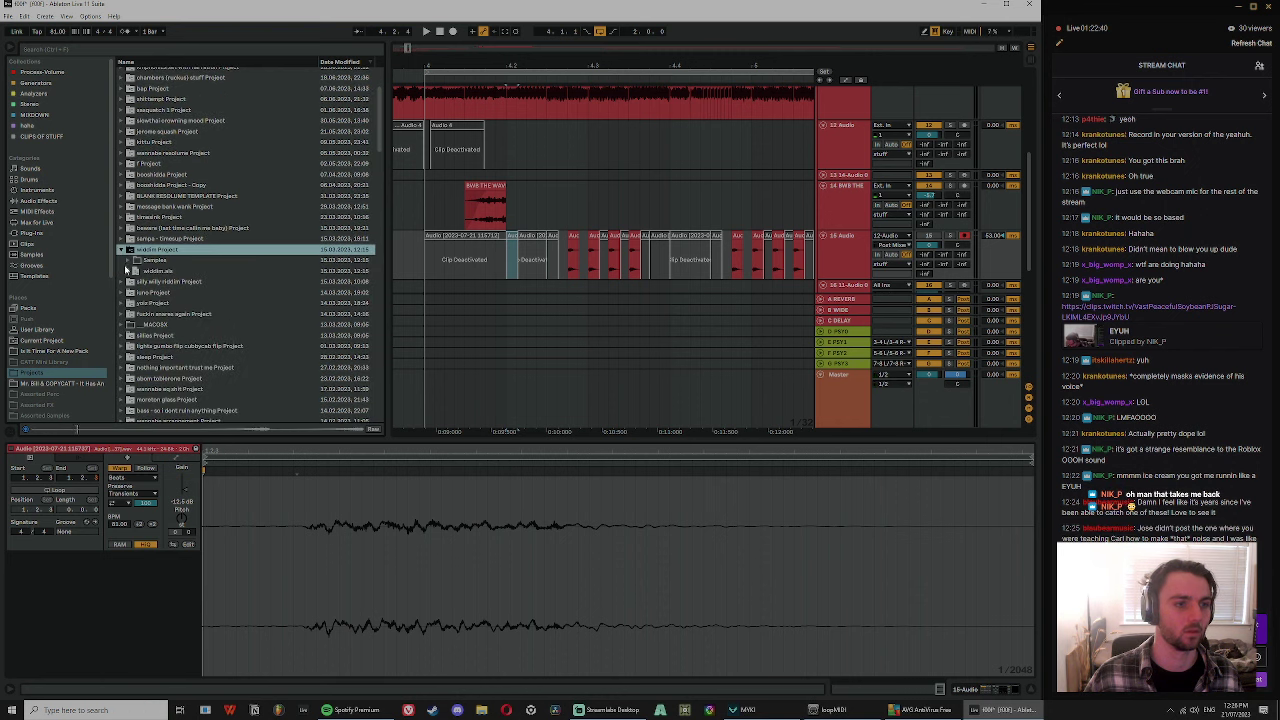
{"action": "left_click", "coordinate": [130, 260]}
{"action": "left_click", "coordinate": [137, 271]}
{"action": "left_click", "coordinate": [180, 281]}
{"action": "left_click", "coordinate": [160, 293]}
{"action": "left_click", "coordinate": [158, 303]}
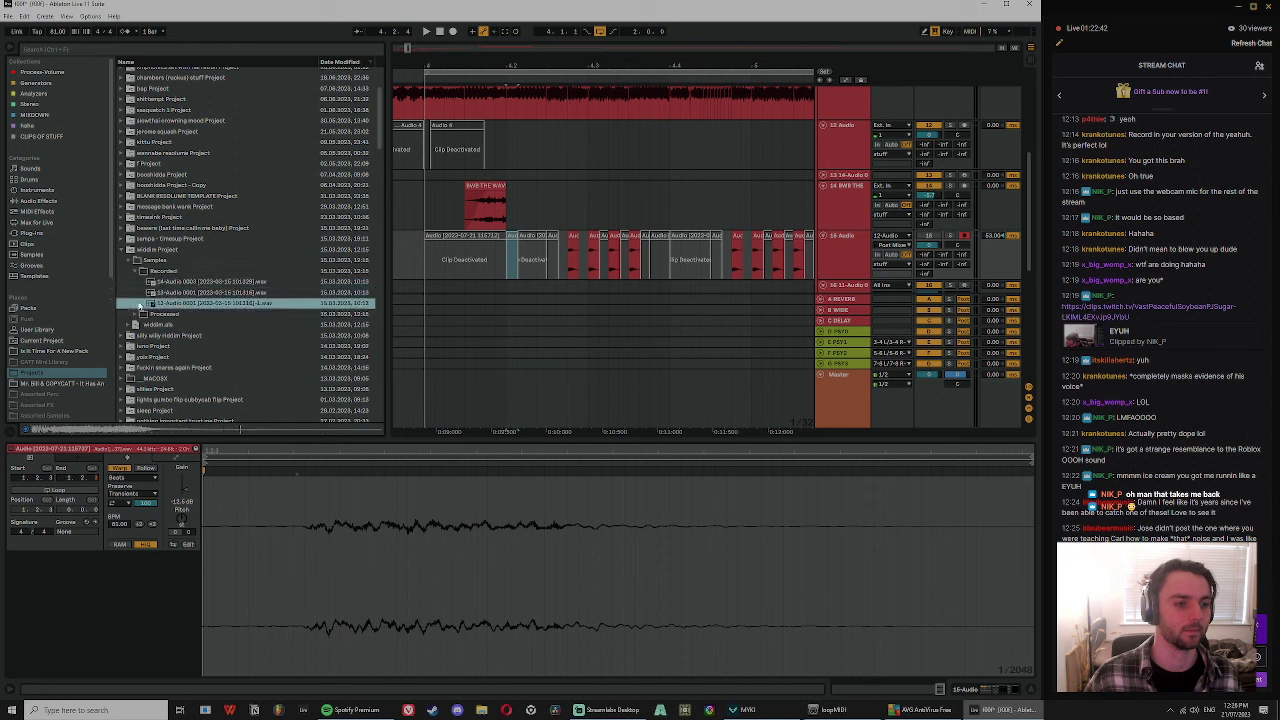
{"action": "left_click", "coordinate": [138, 315]}
{"action": "left_click", "coordinate": [148, 293]}
{"action": "left_click", "coordinate": [140, 303]}
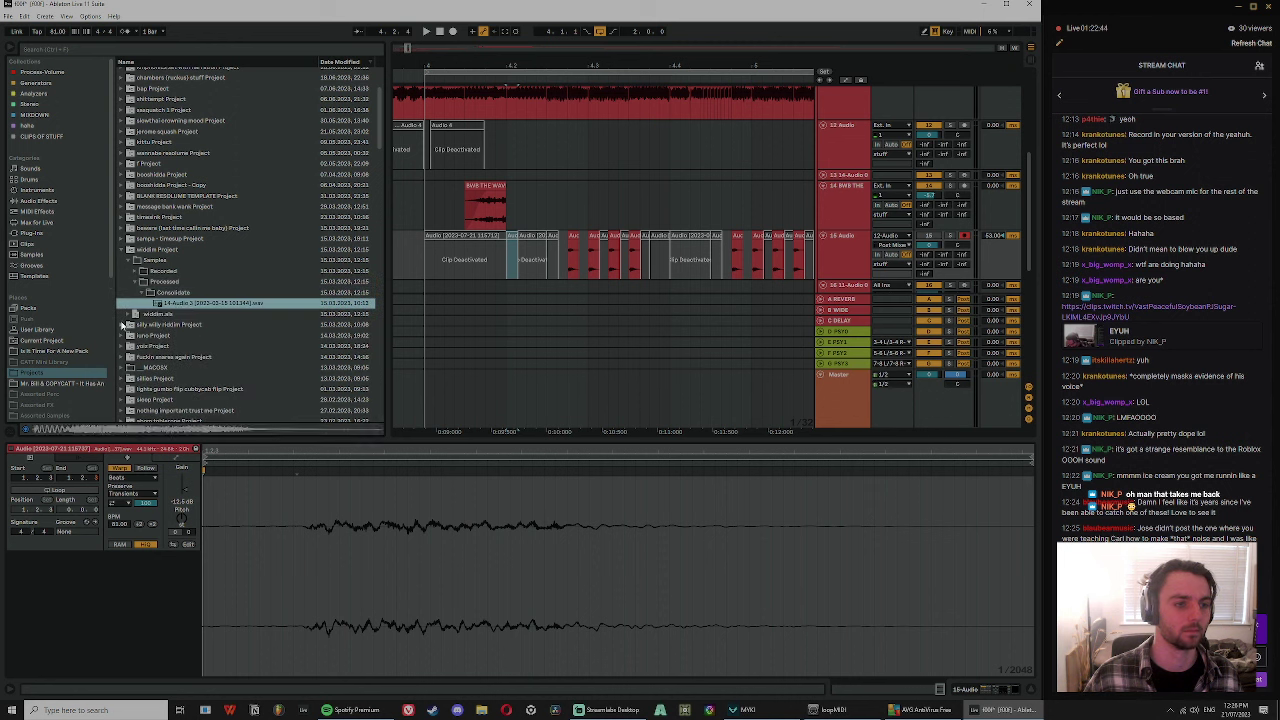
- Audition the recorded sample of the luno Project
{"action": "left_click", "coordinate": [124, 325]}
{"action": "left_click", "coordinate": [122, 380]}
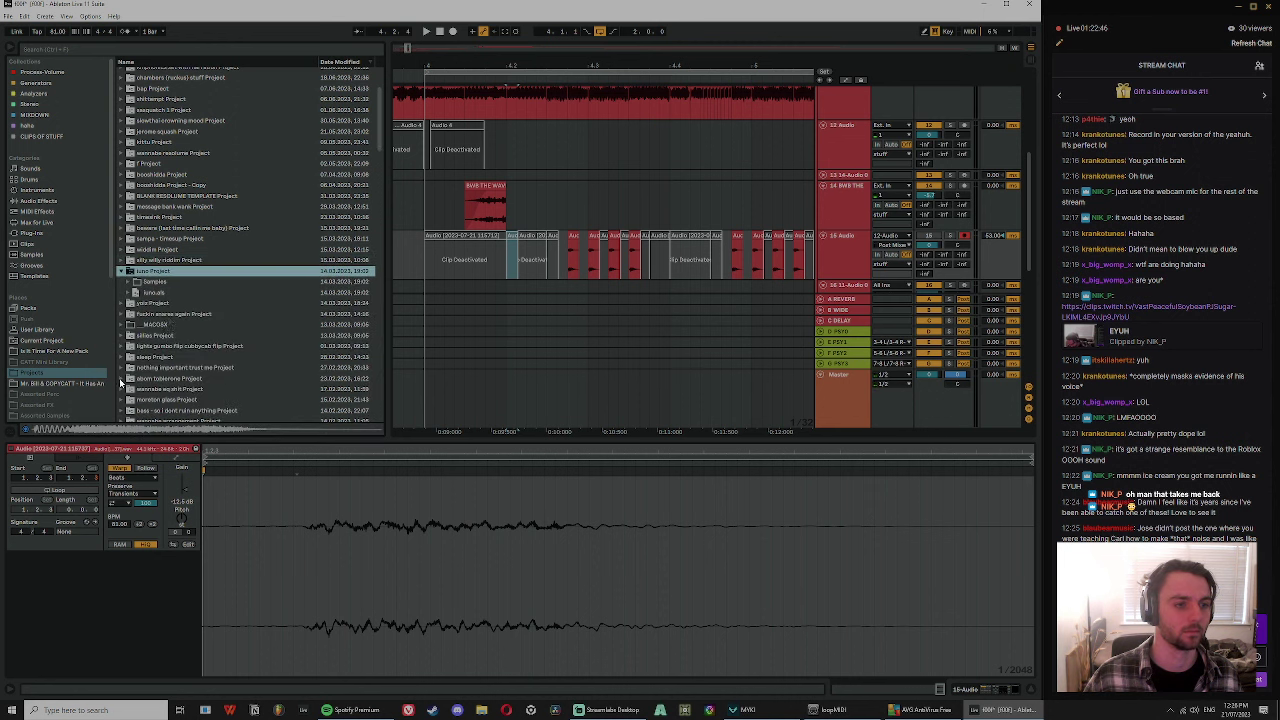
{"action": "left_click", "coordinate": [130, 282]}
{"action": "left_click", "coordinate": [137, 292]}
{"action": "left_click", "coordinate": [165, 303]}
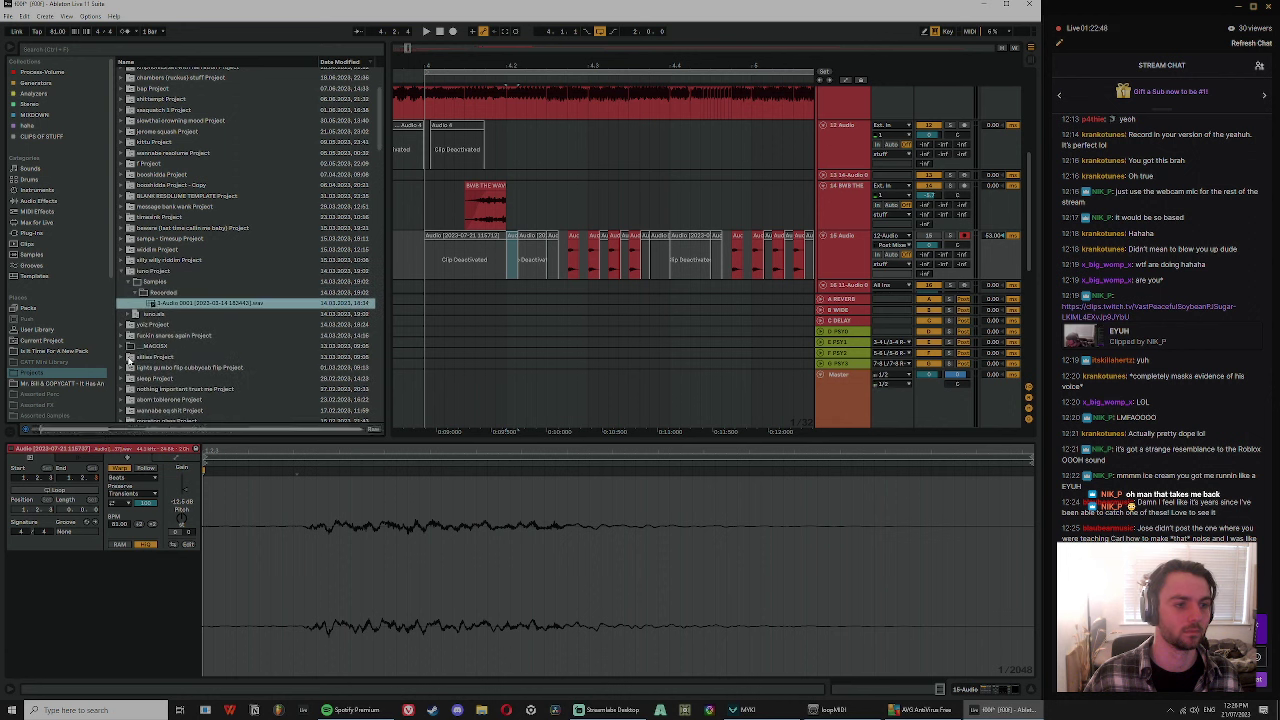
- Open the recorded samples of the project below the luno Project and audition the first takes, including a Steve Miller Band one
{"action": "left_click", "coordinate": [124, 325]}
{"action": "left_click", "coordinate": [136, 302]}
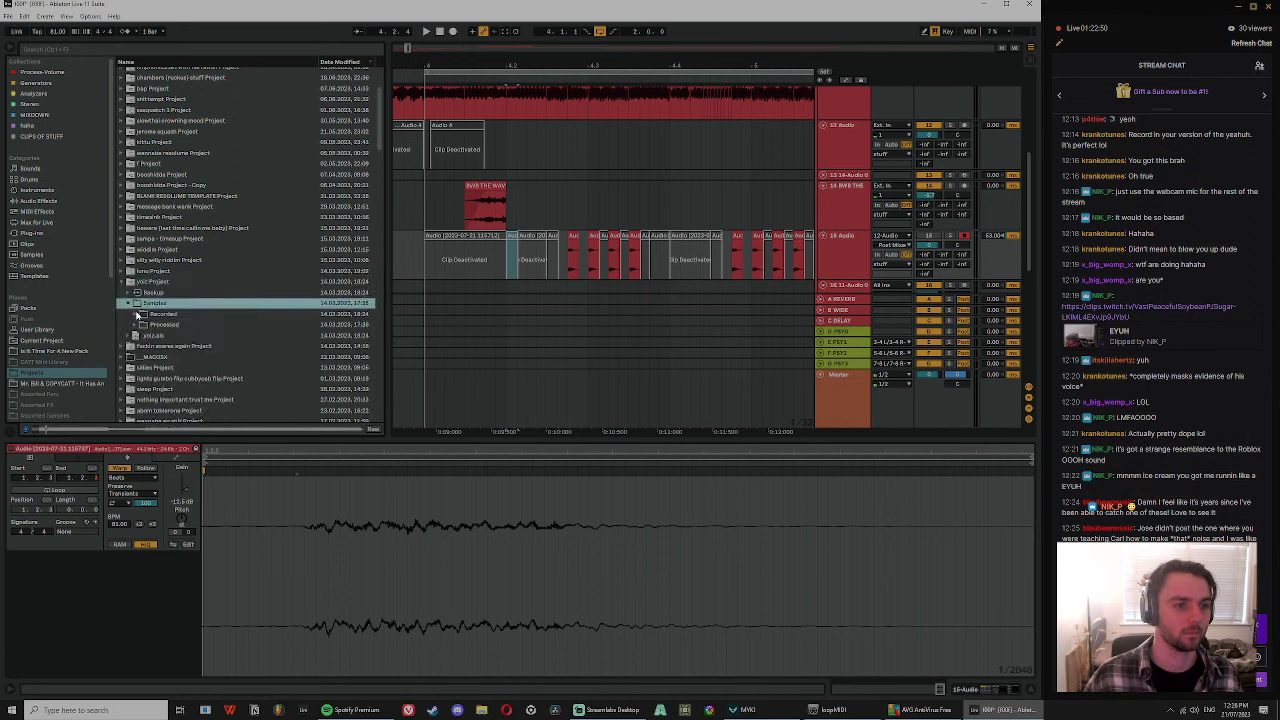
{"action": "left_click", "coordinate": [143, 313]}
{"action": "left_click", "coordinate": [160, 326]}
{"action": "key", "text": "Down"}
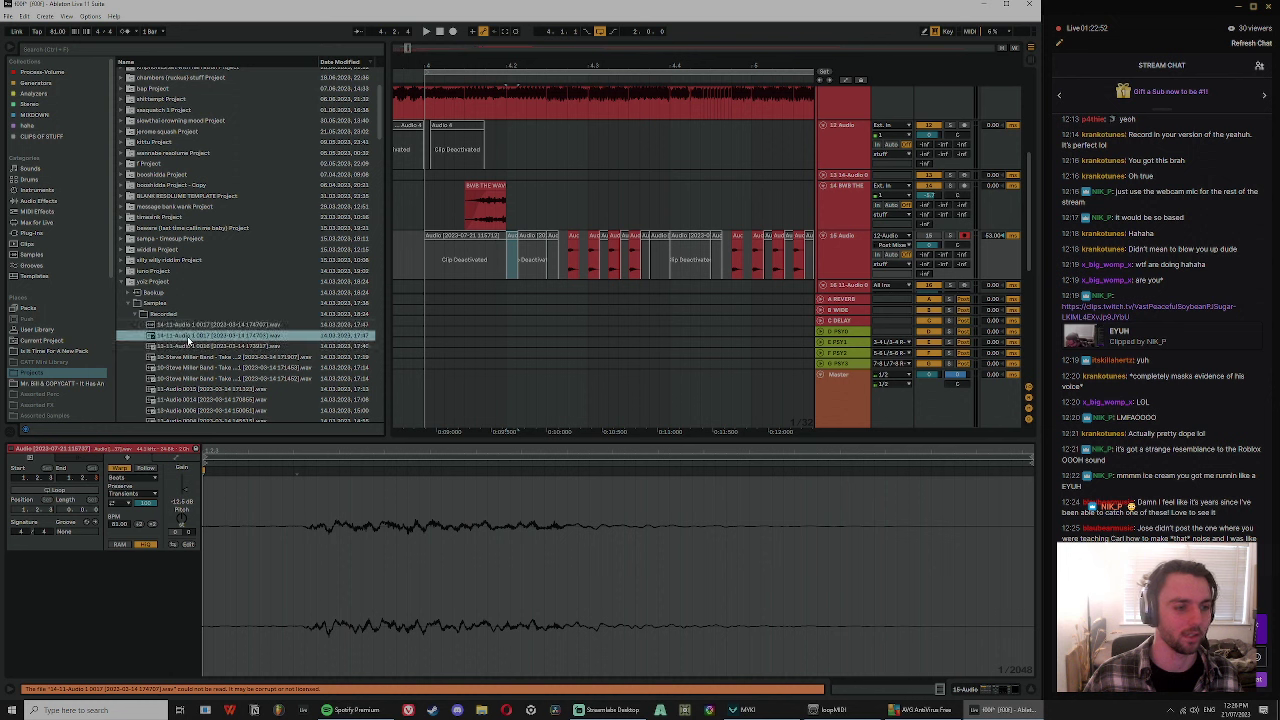
{"action": "key", "text": "Down"}
{"action": "left_click", "coordinate": [199, 367]}
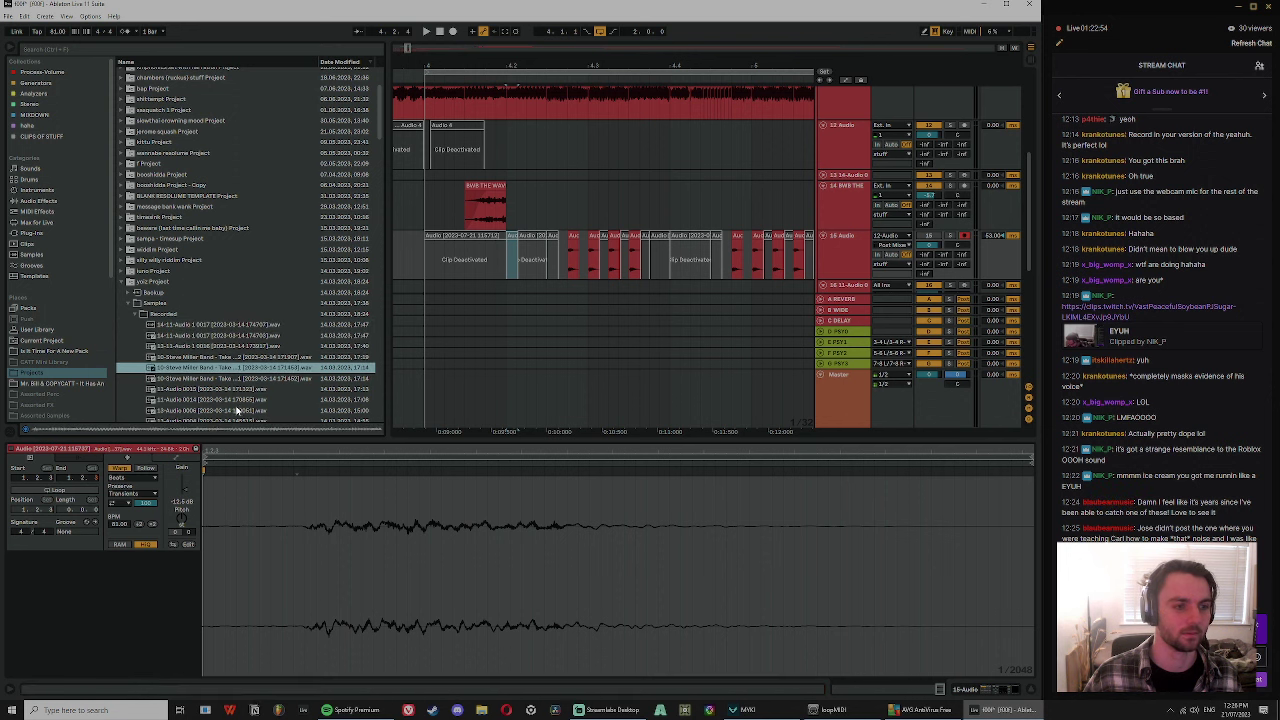
- Audition several of the remaining numbered Audio recordings in the same project and collapse its folder
{"action": "scroll", "coordinate": [236, 408], "scroll_direction": "down", "scroll_amount": 2}
{"action": "left_click", "coordinate": [212, 345]}
{"action": "left_click", "coordinate": [201, 377]}
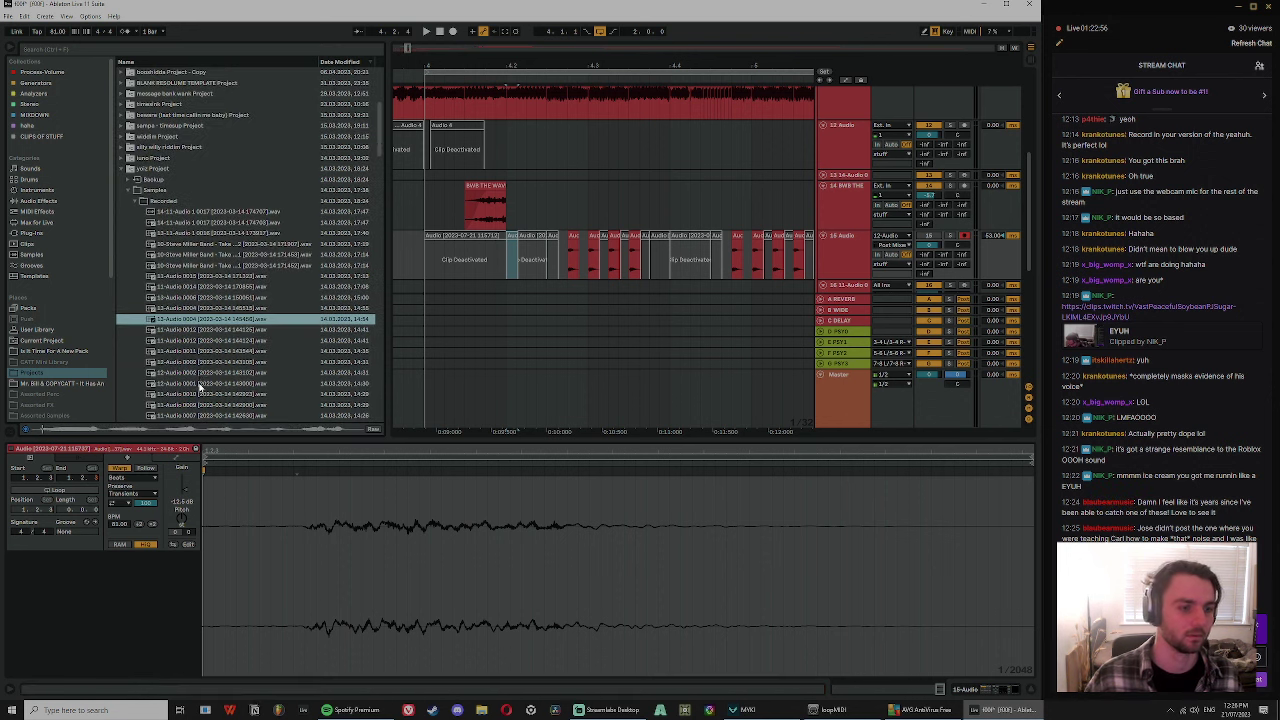
{"action": "scroll", "coordinate": [203, 376], "scroll_direction": "down", "scroll_amount": 2}
{"action": "left_click", "coordinate": [210, 352]}
{"action": "scroll", "coordinate": [215, 350], "scroll_direction": "down", "scroll_amount": 2}
{"action": "left_click", "coordinate": [222, 338]}
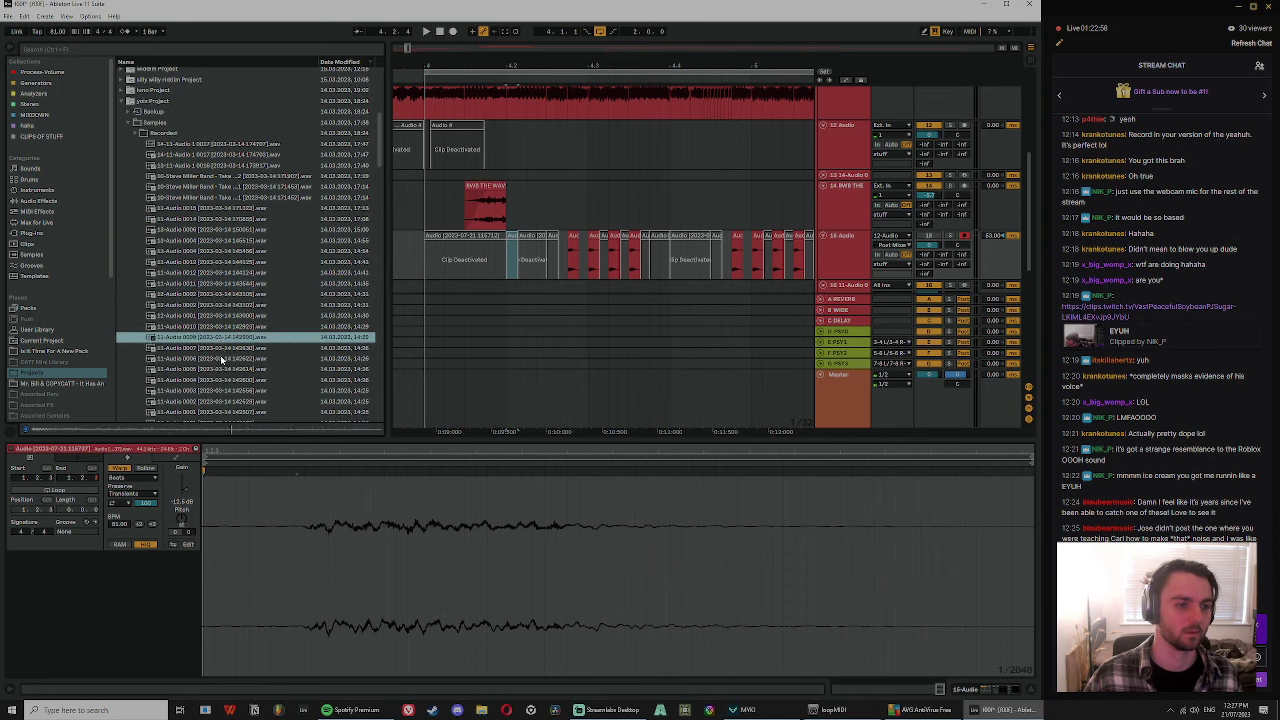
{"action": "left_click", "coordinate": [211, 352]}
{"action": "left_click", "coordinate": [212, 361]}
{"action": "left_click", "coordinate": [211, 378]}
{"action": "scroll", "coordinate": [212, 377], "scroll_direction": "down", "scroll_amount": 2}
{"action": "left_click", "coordinate": [212, 377]}
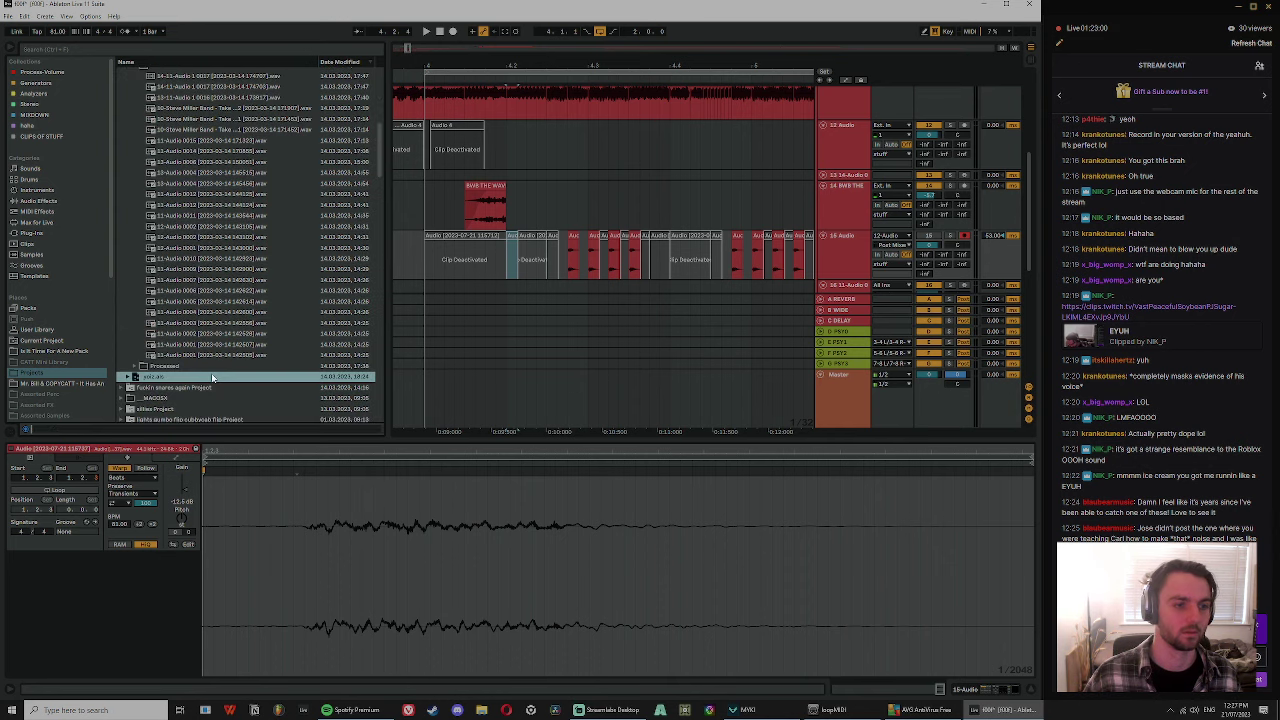
{"action": "scroll", "coordinate": [150, 180], "scroll_direction": "up", "scroll_amount": 5}
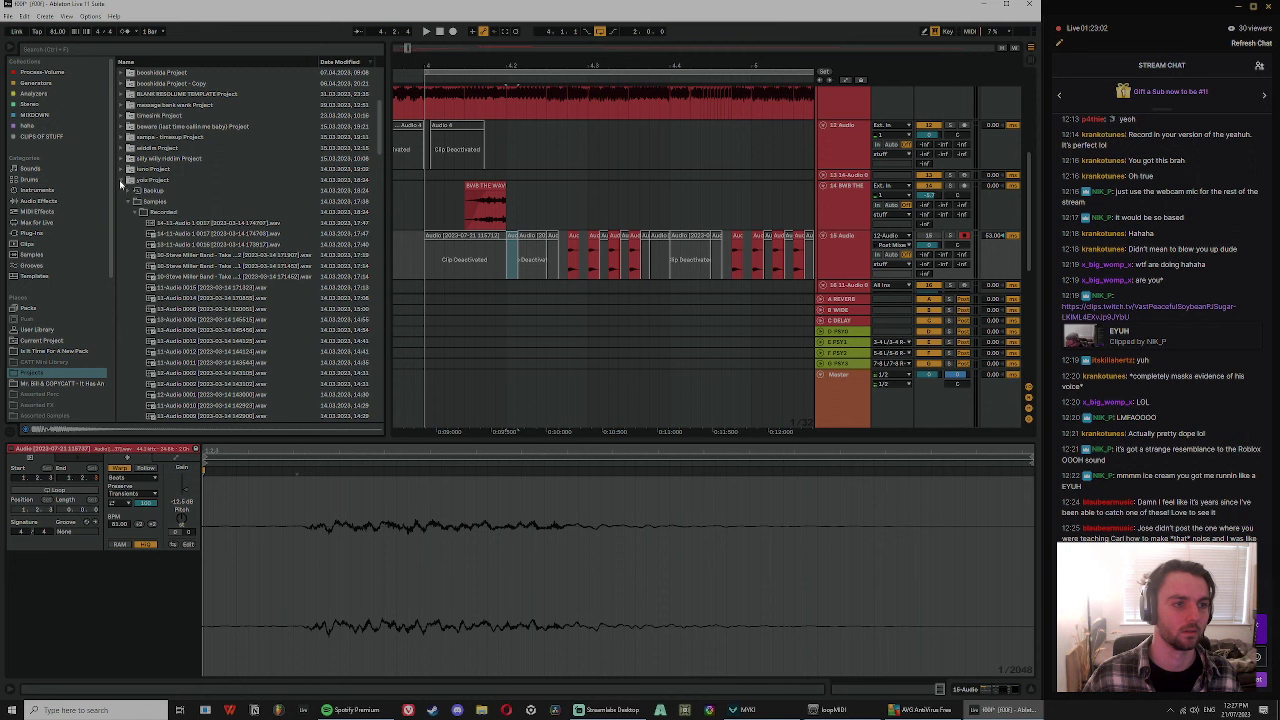
{"action": "left_click", "coordinate": [121, 181]}
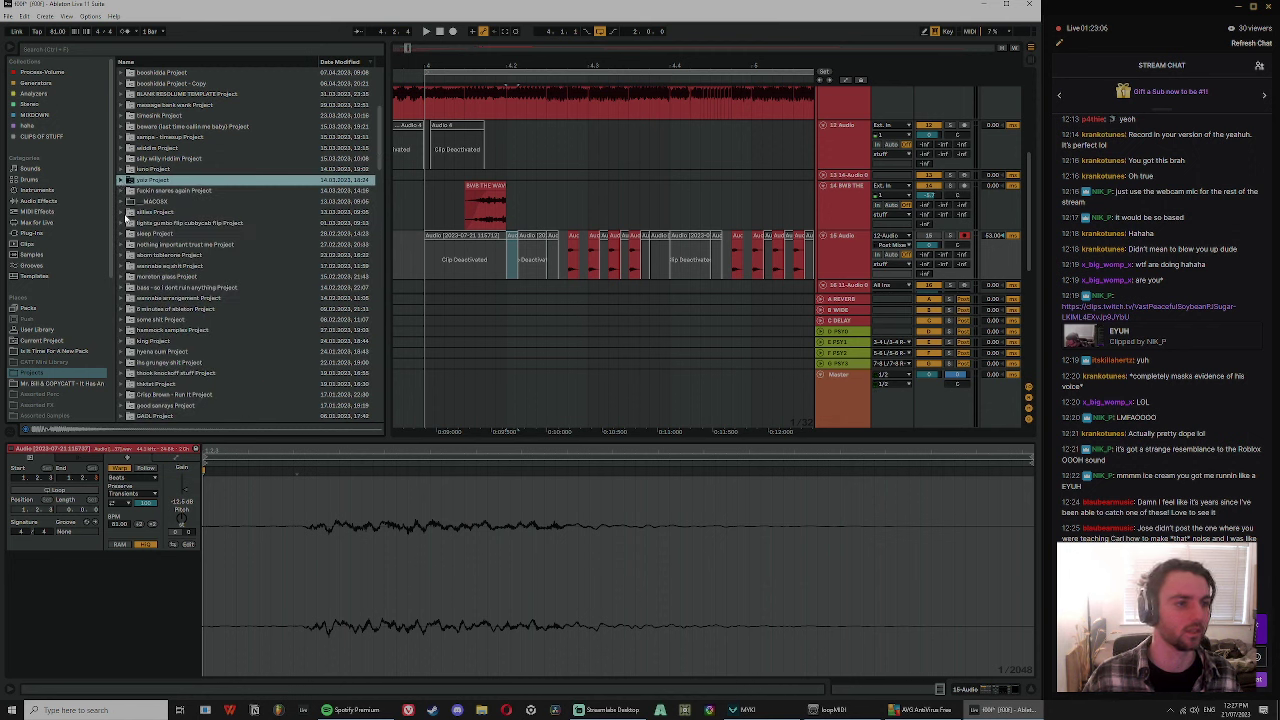
- Open the recorded samples of the project just below the __MACOSX folder, audition its takes, and expand the __MACOSX folder
{"action": "left_click", "coordinate": [122, 212]}
{"action": "left_click", "coordinate": [136, 223]}
{"action": "left_click", "coordinate": [143, 233]}
{"action": "left_click", "coordinate": [166, 256]}
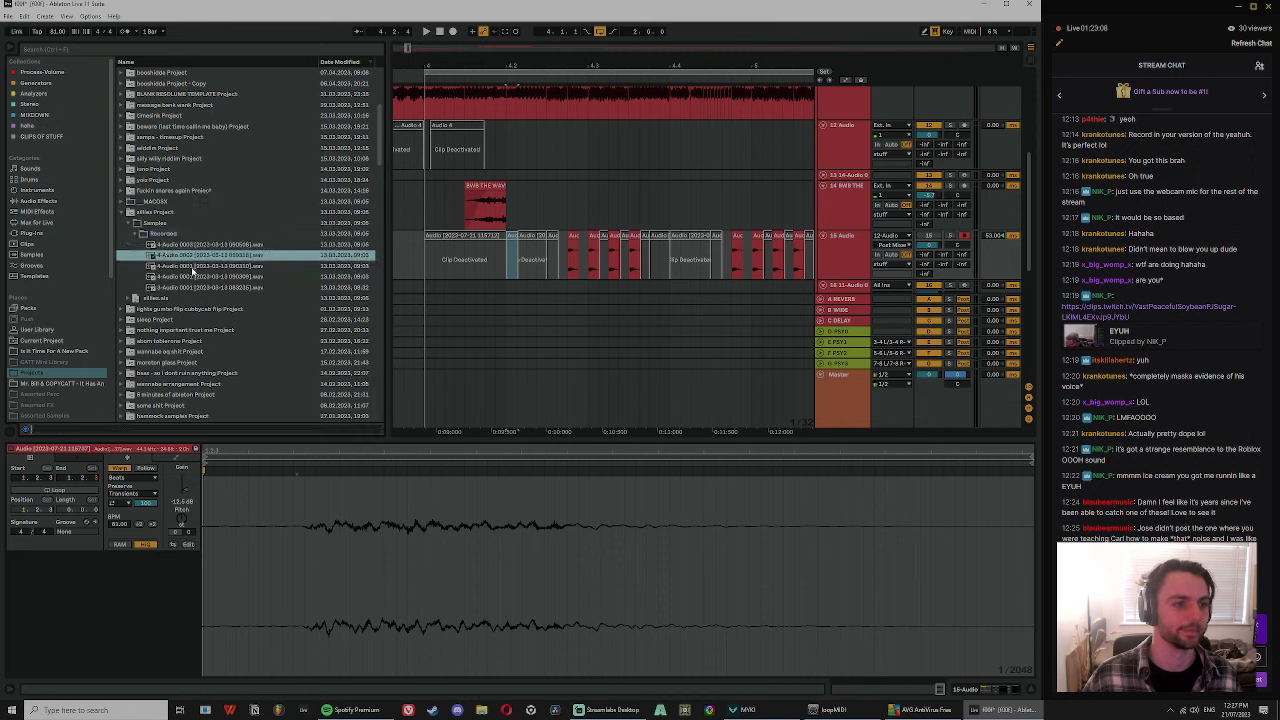
{"action": "key", "text": "Down"}
{"action": "key", "text": "Down"}
{"action": "key", "text": "Down"}
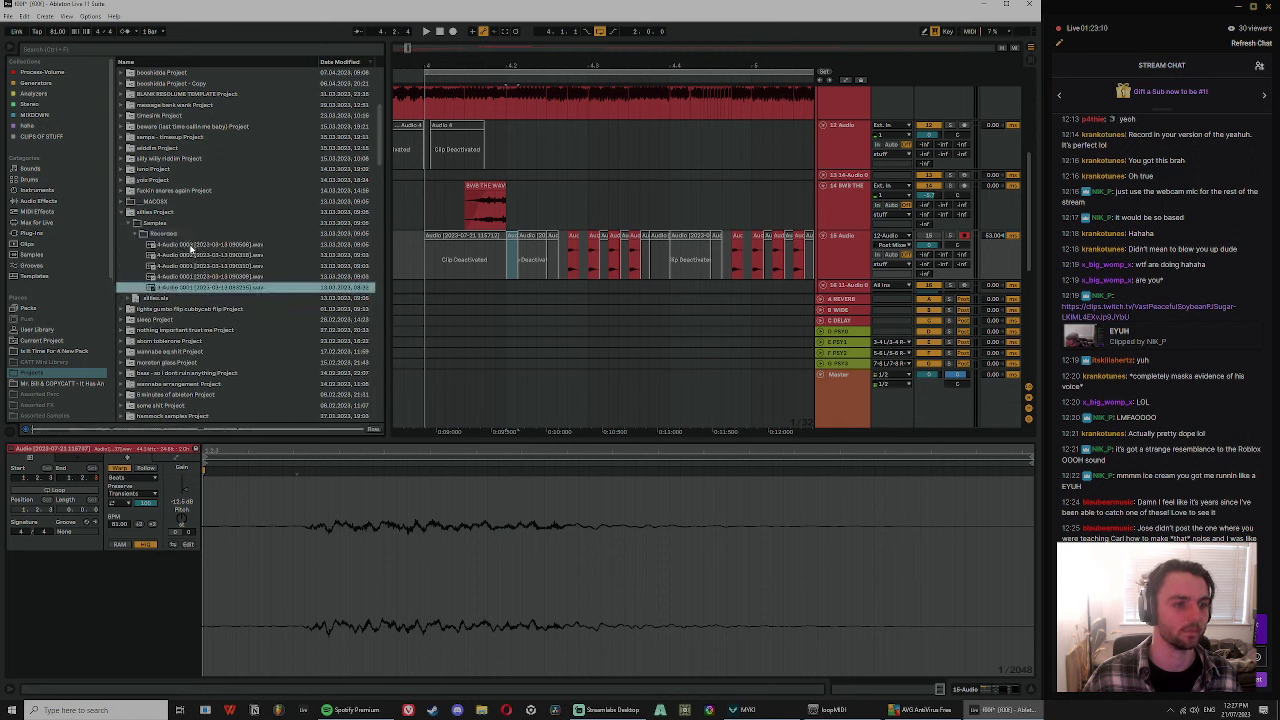
{"action": "left_click", "coordinate": [191, 246]}
{"action": "left_click", "coordinate": [122, 203]}
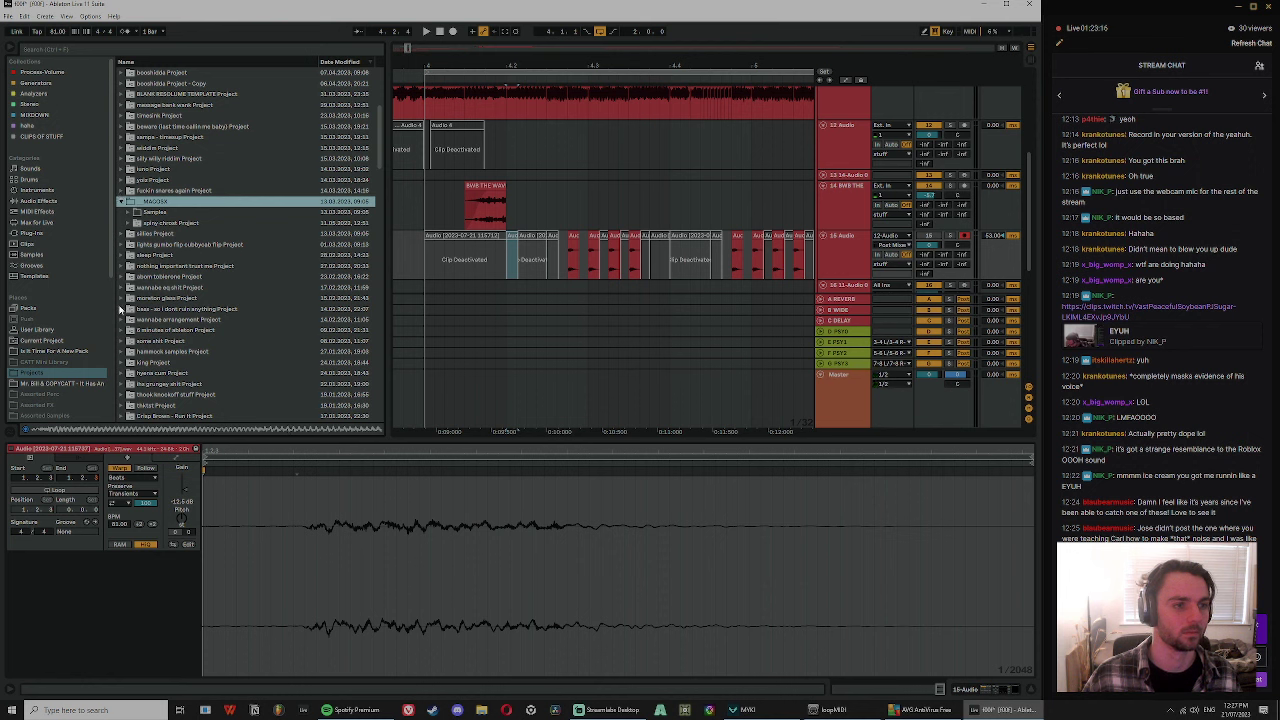
- Search all browser results for "audio" and go to the recorded sample files
{"action": "left_click", "coordinate": [100, 49]}
{"action": "type", "text": "audio"}
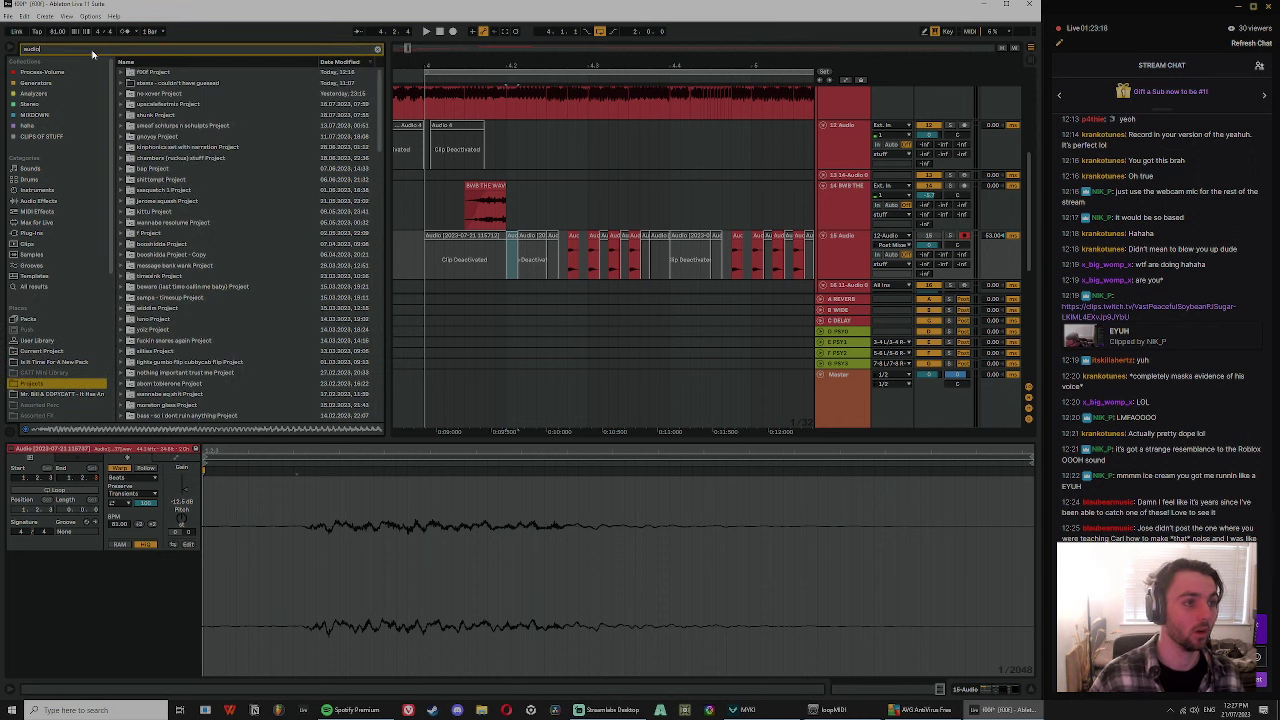
{"action": "left_click", "coordinate": [35, 287]}
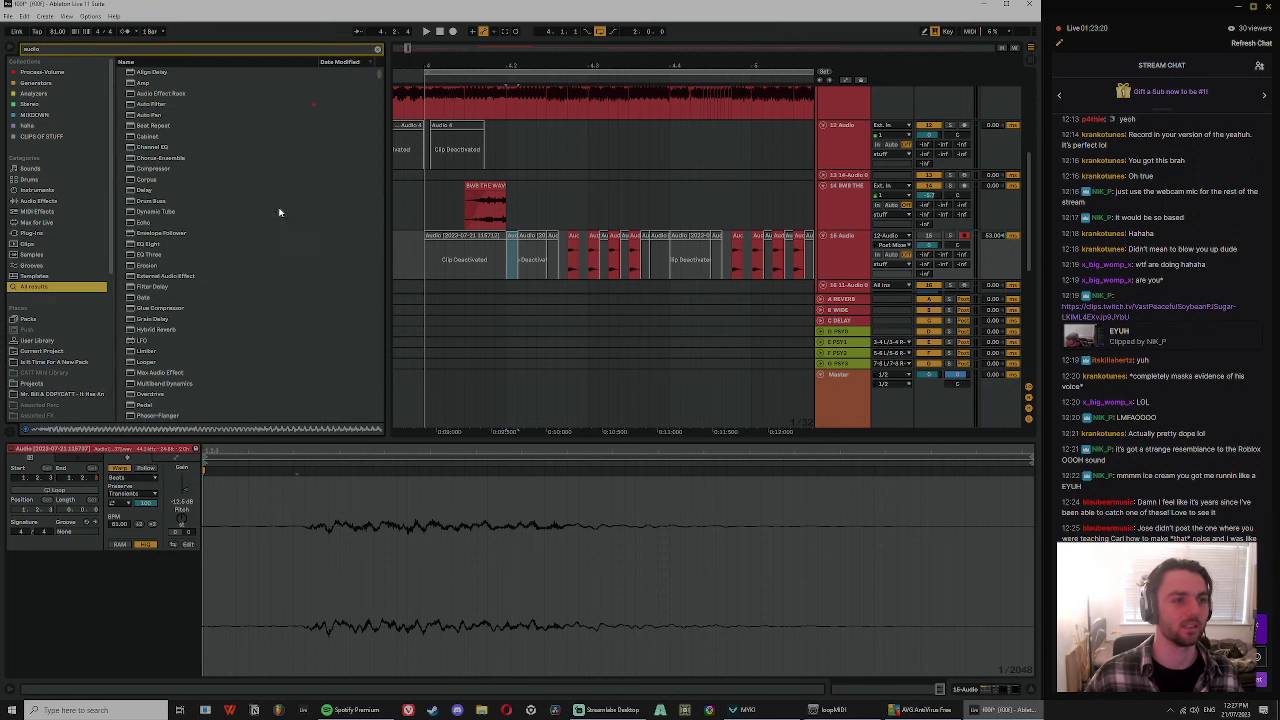
{"action": "scroll", "coordinate": [279, 212], "scroll_direction": "down", "scroll_amount": 10}
- Audition recordings from 21 July back to 11 July 2023 in the audio search results
{"action": "left_click", "coordinate": [234, 244]}
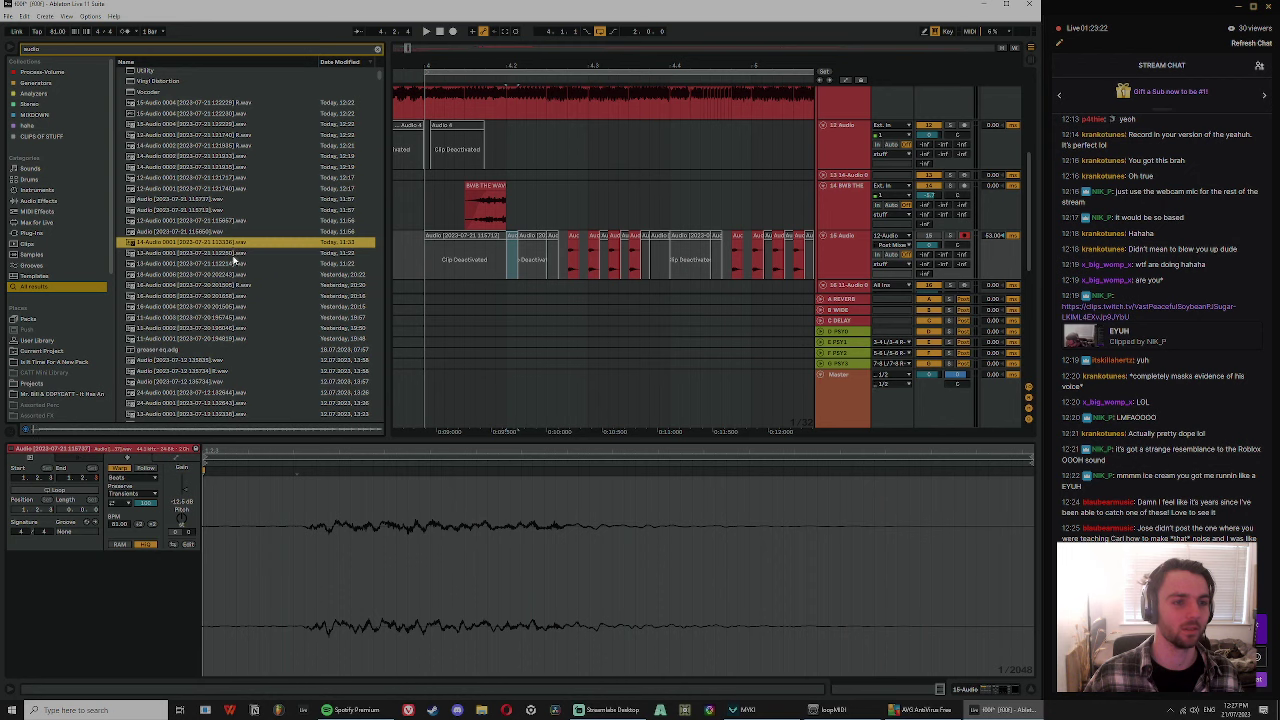
{"action": "scroll", "coordinate": [226, 275], "scroll_direction": "down", "scroll_amount": 3}
{"action": "left_click", "coordinate": [222, 219]}
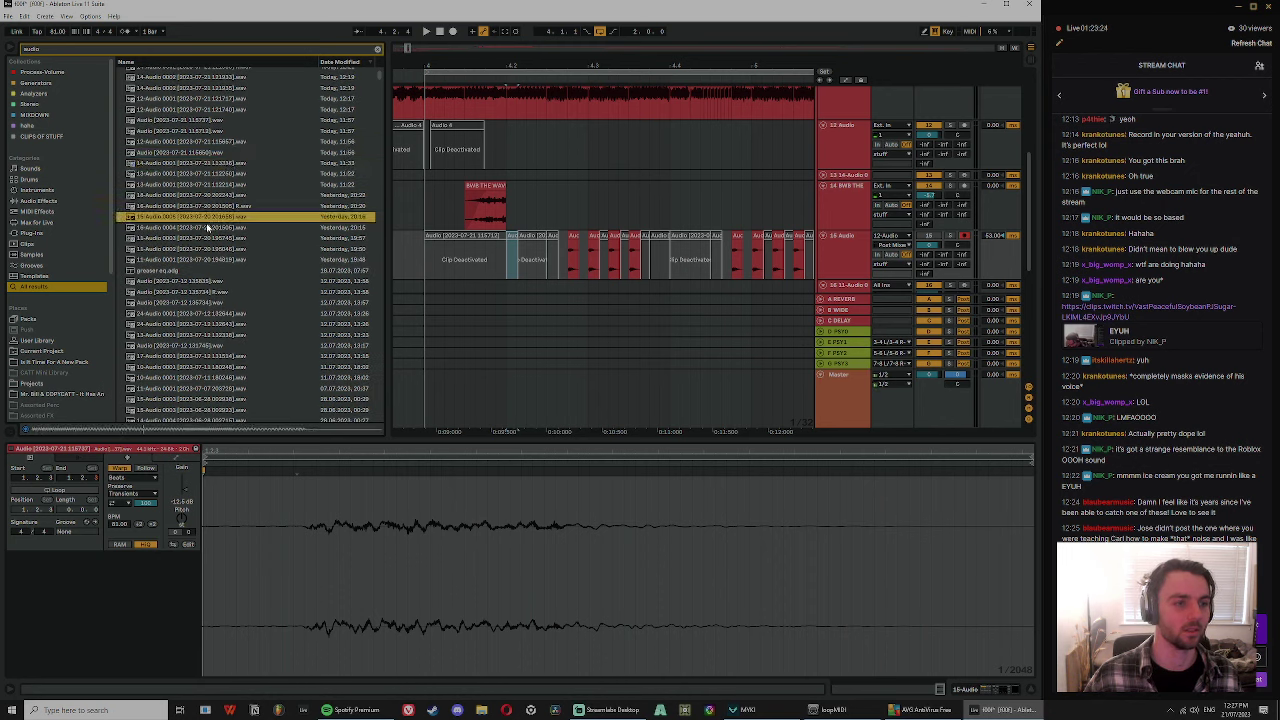
{"action": "left_click", "coordinate": [208, 229]}
{"action": "left_click", "coordinate": [210, 239]}
{"action": "scroll", "coordinate": [208, 235], "scroll_direction": "down", "scroll_amount": 2}
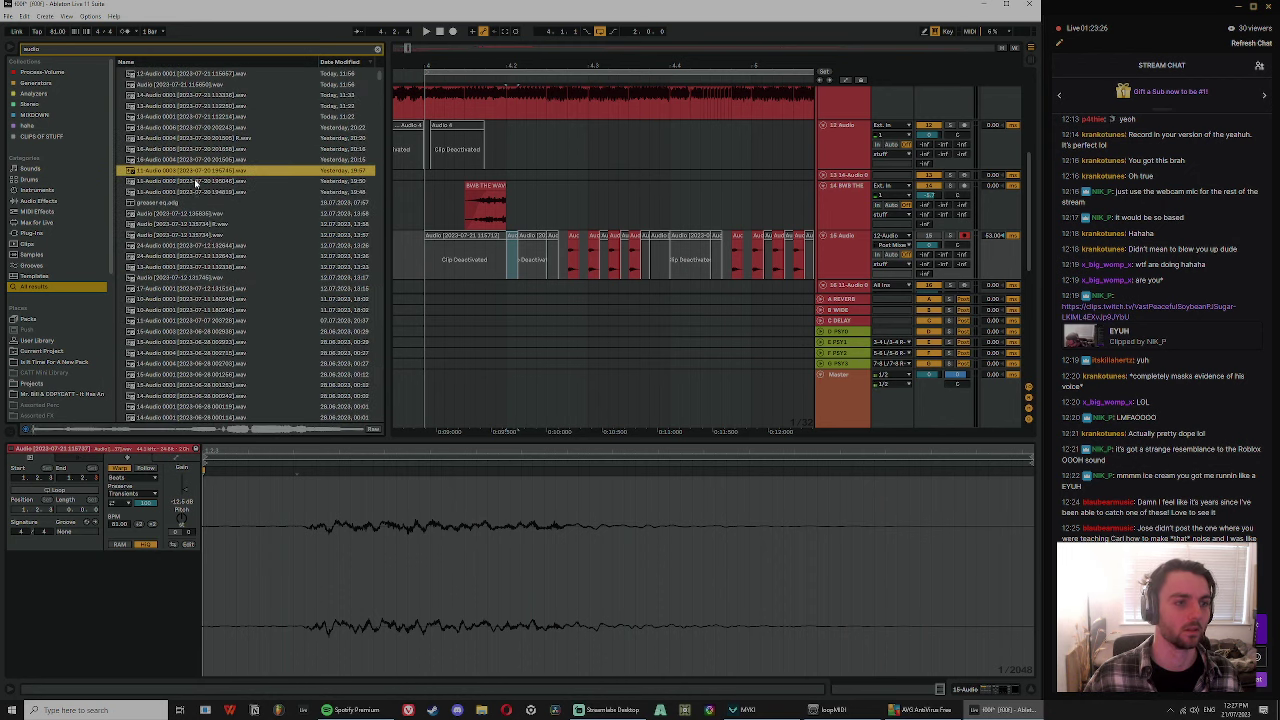
{"action": "left_click", "coordinate": [198, 180]}
{"action": "left_click", "coordinate": [182, 193]}
{"action": "left_click", "coordinate": [180, 256]}
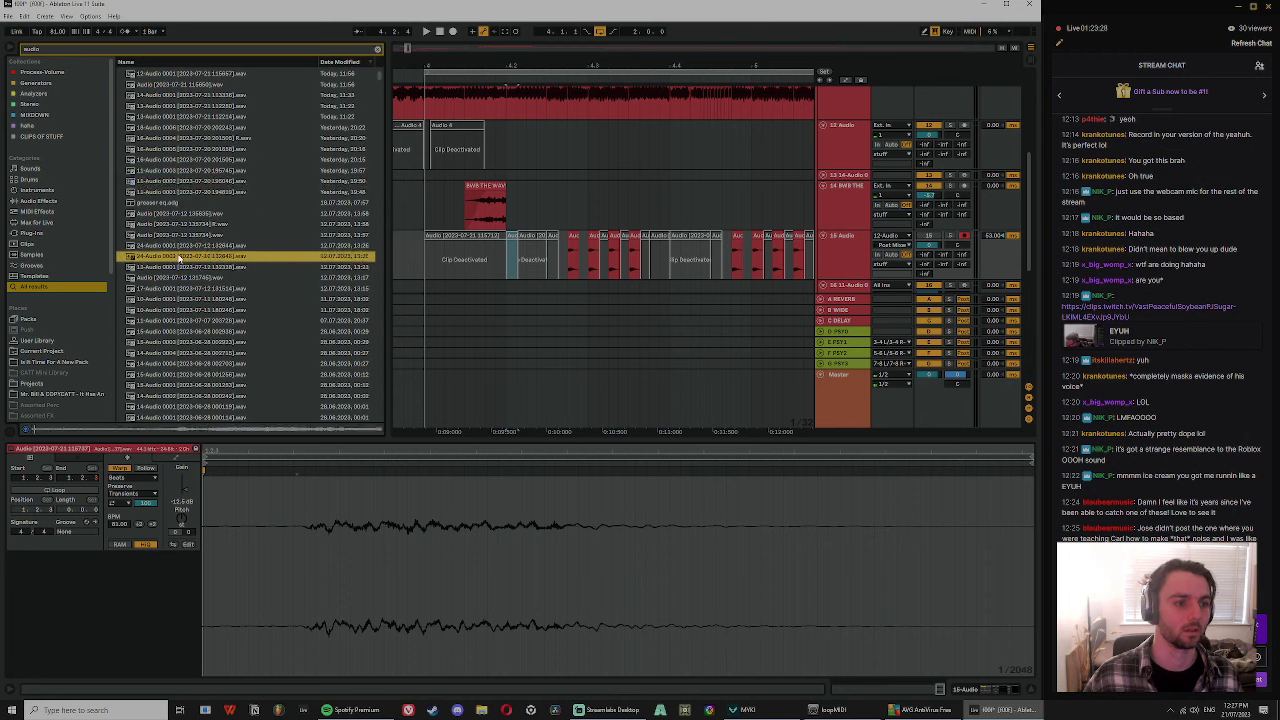
{"action": "left_click", "coordinate": [177, 311]}
{"action": "scroll", "coordinate": [177, 312], "scroll_direction": "down", "scroll_amount": 2}
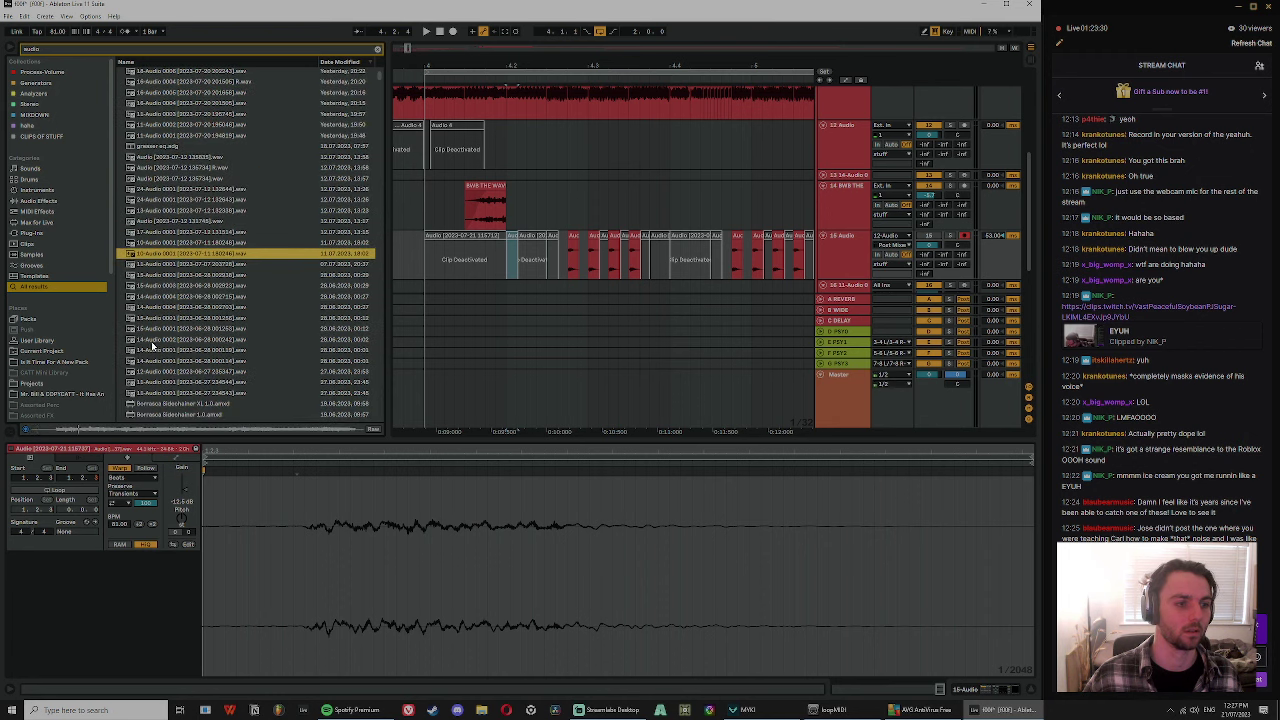
- Audition recordings from early July back to 18 June 2023 in the audio search results
{"action": "key", "text": "Down"}
{"action": "key", "text": "Down"}
{"action": "key", "text": "Down"}
{"action": "left_click", "coordinate": [199, 328]}
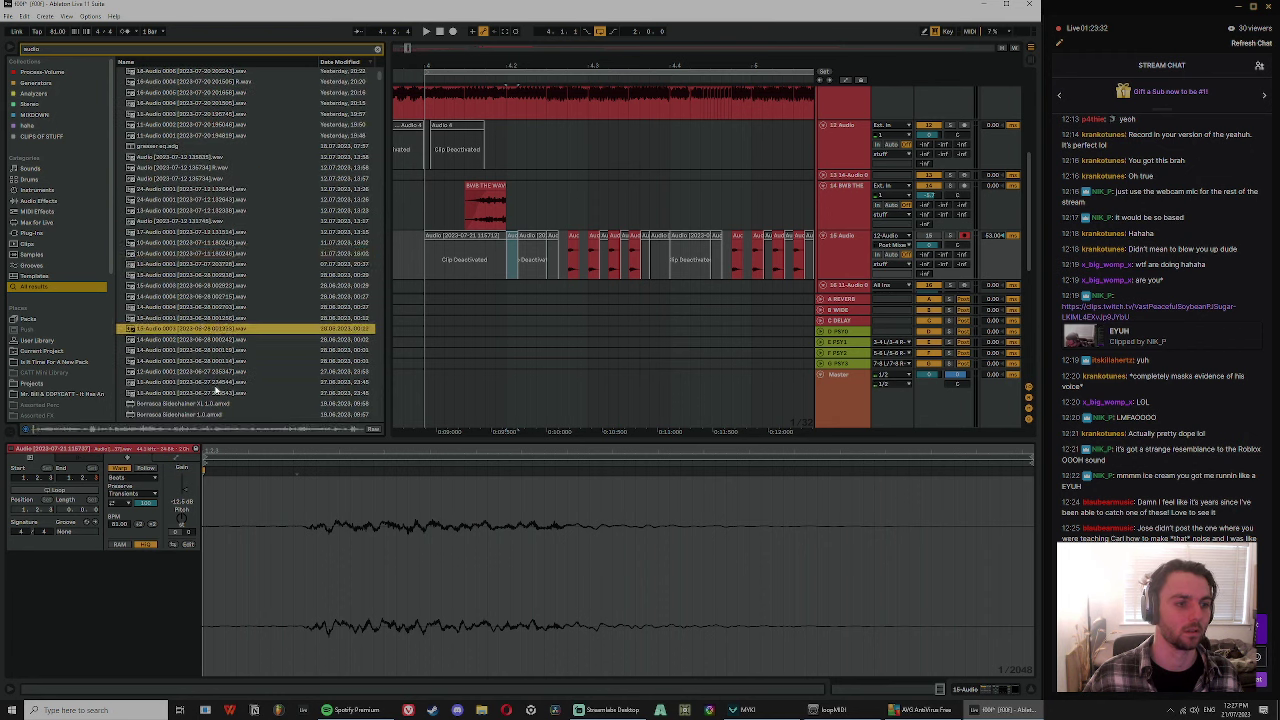
{"action": "left_click", "coordinate": [191, 395]}
{"action": "scroll", "coordinate": [191, 395], "scroll_direction": "down", "scroll_amount": 3}
{"action": "left_click", "coordinate": [195, 350]}
{"action": "scroll", "coordinate": [201, 356], "scroll_direction": "down", "scroll_amount": 3}
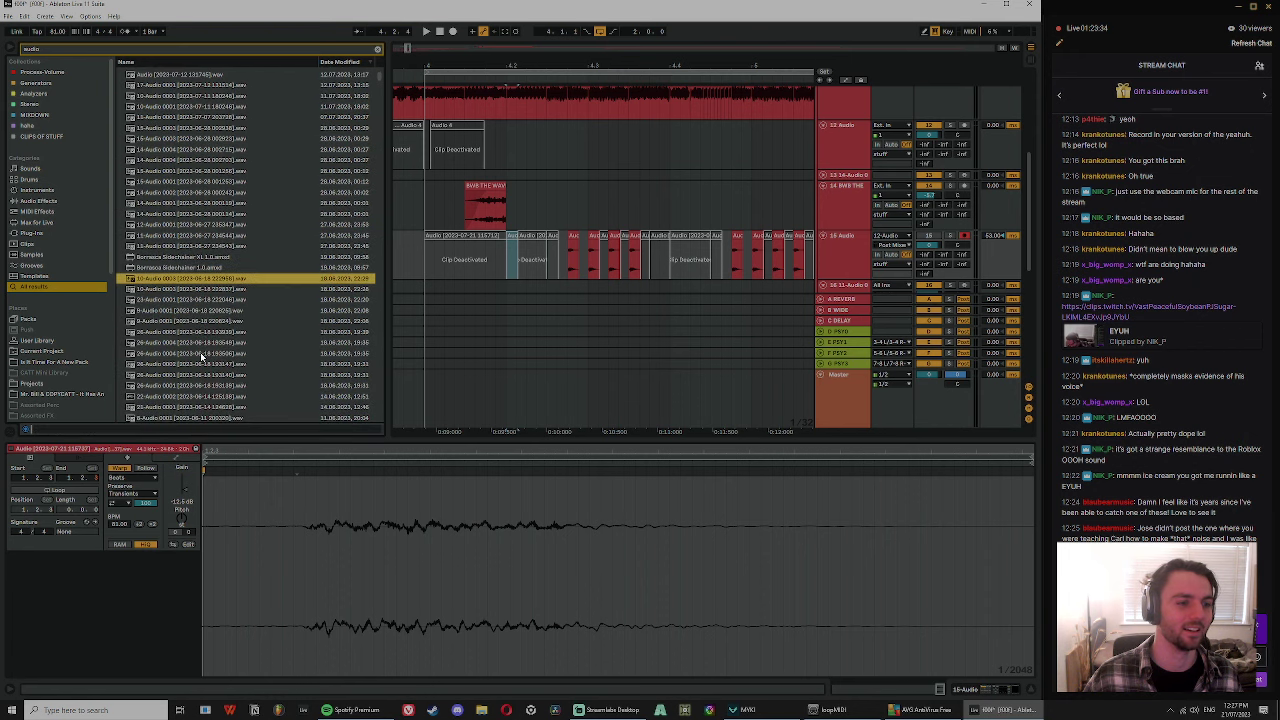
{"action": "left_click", "coordinate": [187, 321]}
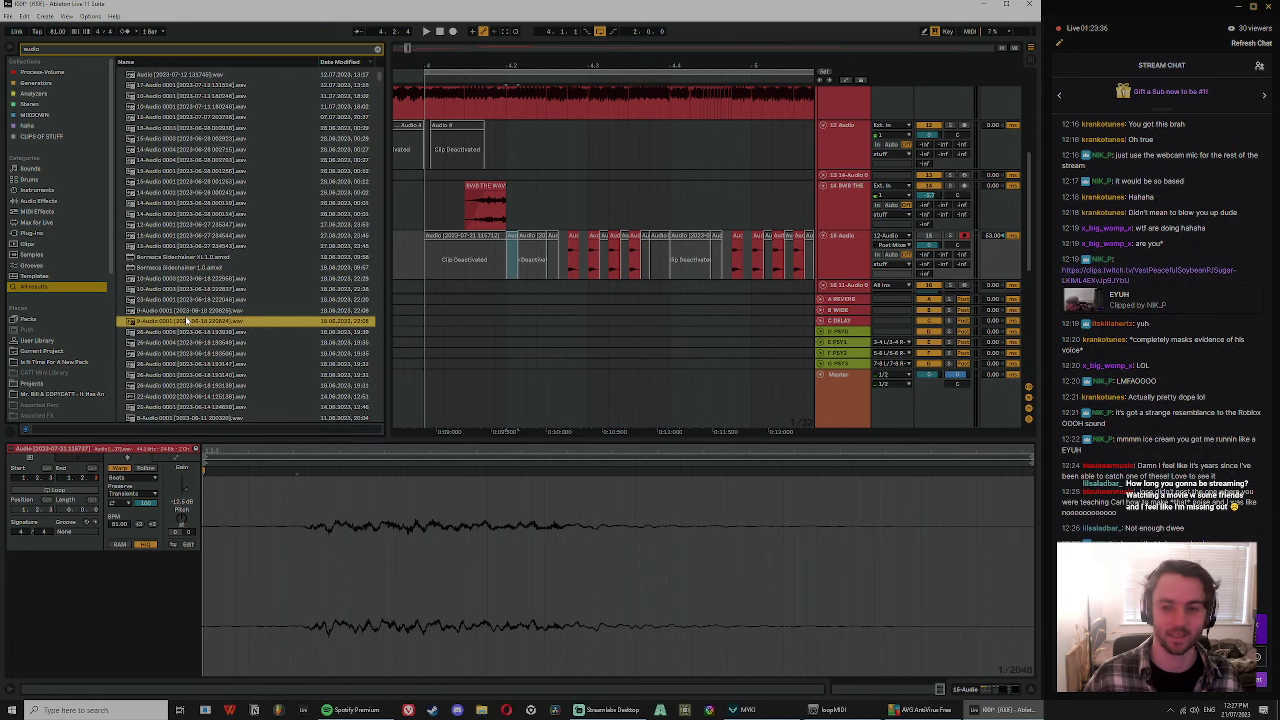
{"action": "key", "text": "Down"}
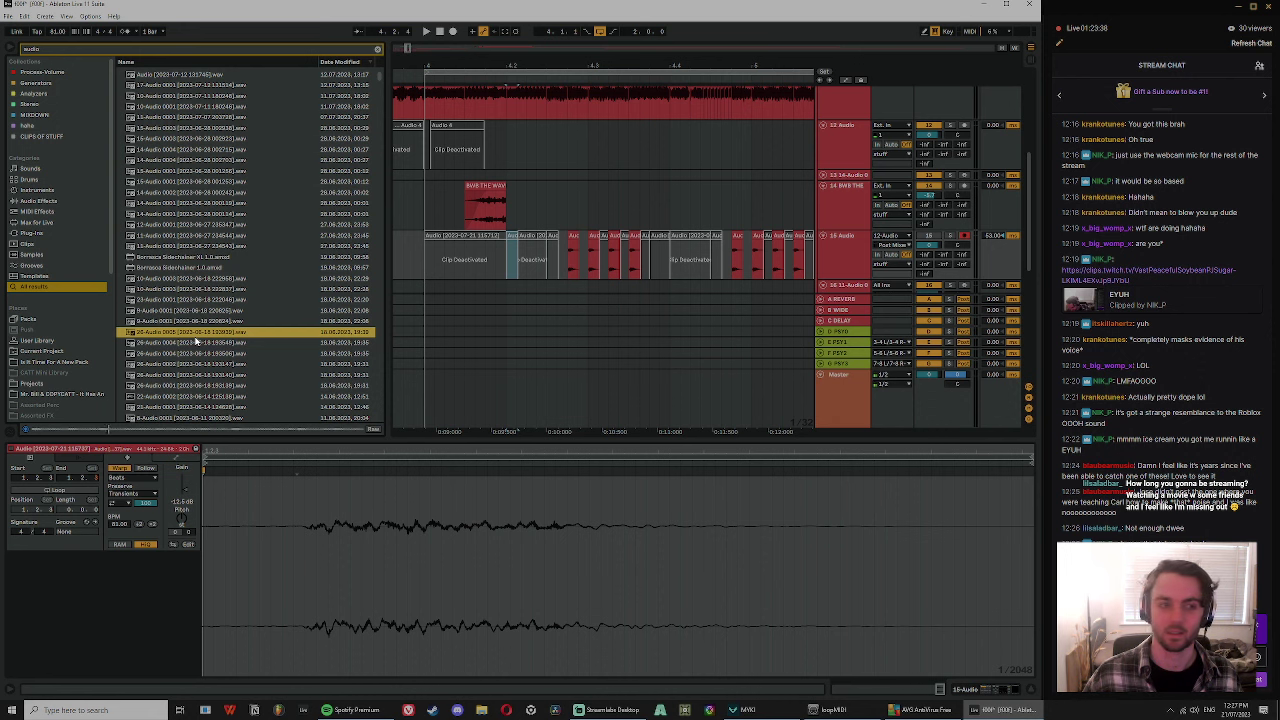
- Place the insert mark at 4.2 and audition older results from 18 June back to 6 June 2023
{"action": "left_click", "coordinate": [507, 169]}
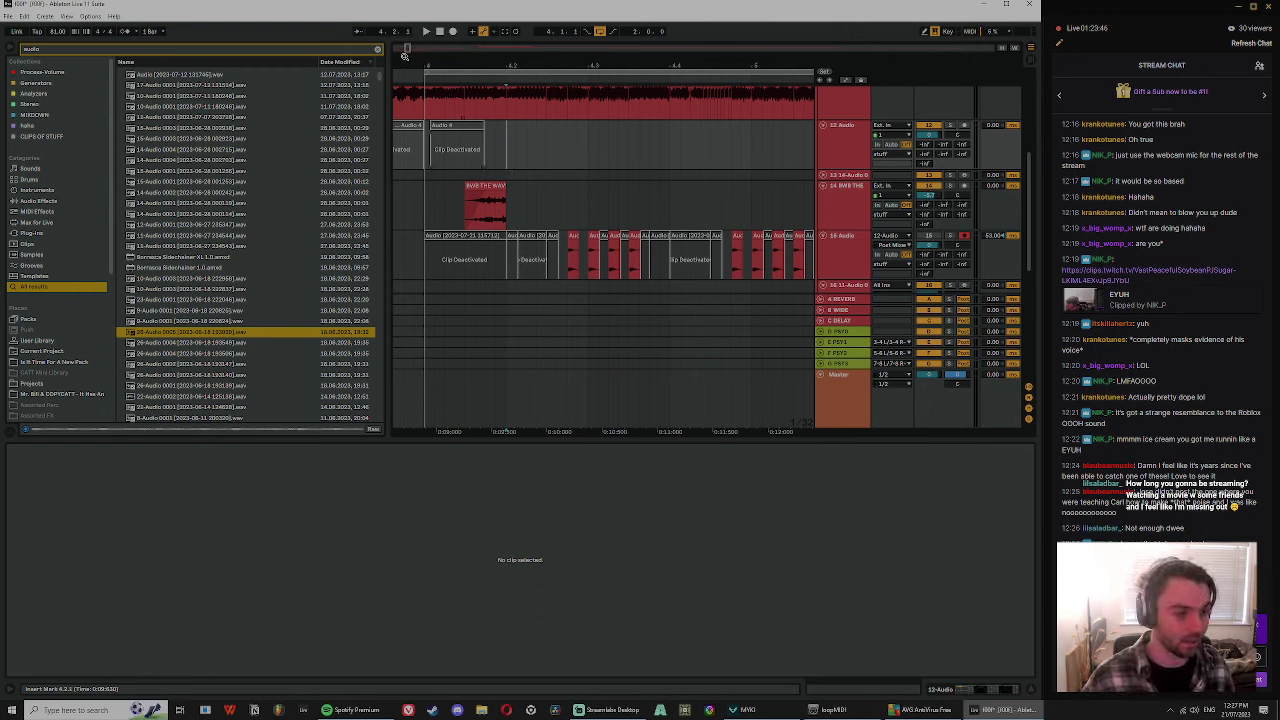
{"action": "left_click", "coordinate": [224, 362]}
{"action": "scroll", "coordinate": [226, 364], "scroll_direction": "down", "scroll_amount": 3}
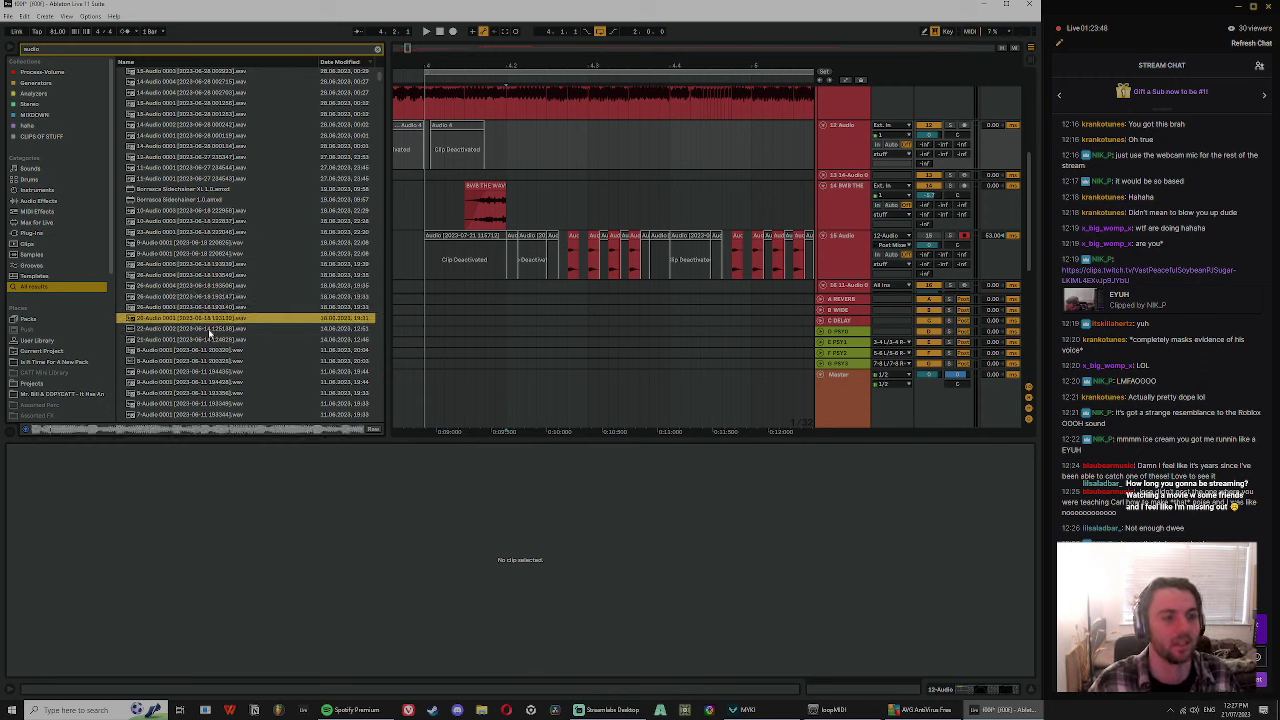
{"action": "left_click", "coordinate": [527, 195]}
{"action": "scroll", "coordinate": [209, 366], "scroll_direction": "down", "scroll_amount": 5}
{"action": "left_click", "coordinate": [205, 366]}
{"action": "scroll", "coordinate": [203, 363], "scroll_direction": "down", "scroll_amount": 2}
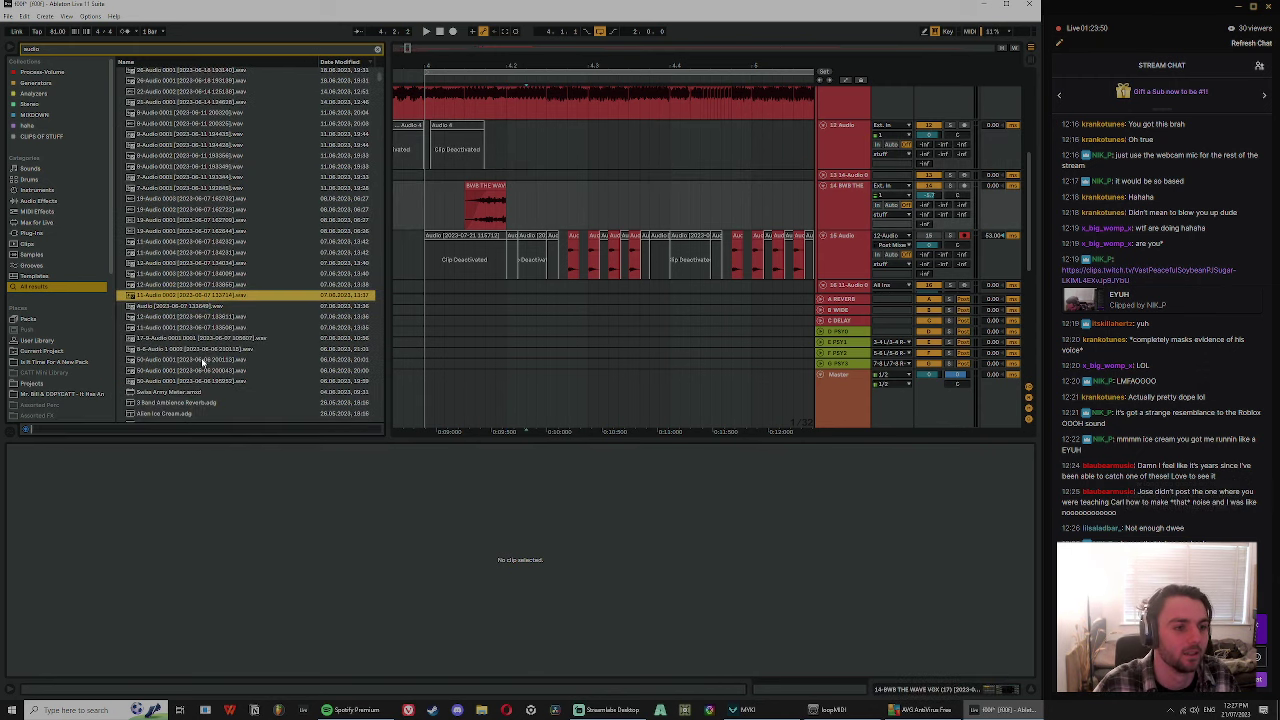
{"action": "left_click", "coordinate": [202, 361]}
{"action": "left_click", "coordinate": [194, 373]}
{"action": "left_click", "coordinate": [191, 380]}
{"action": "scroll", "coordinate": [190, 379], "scroll_direction": "down", "scroll_amount": 2}
{"action": "left_click", "coordinate": [189, 379]}
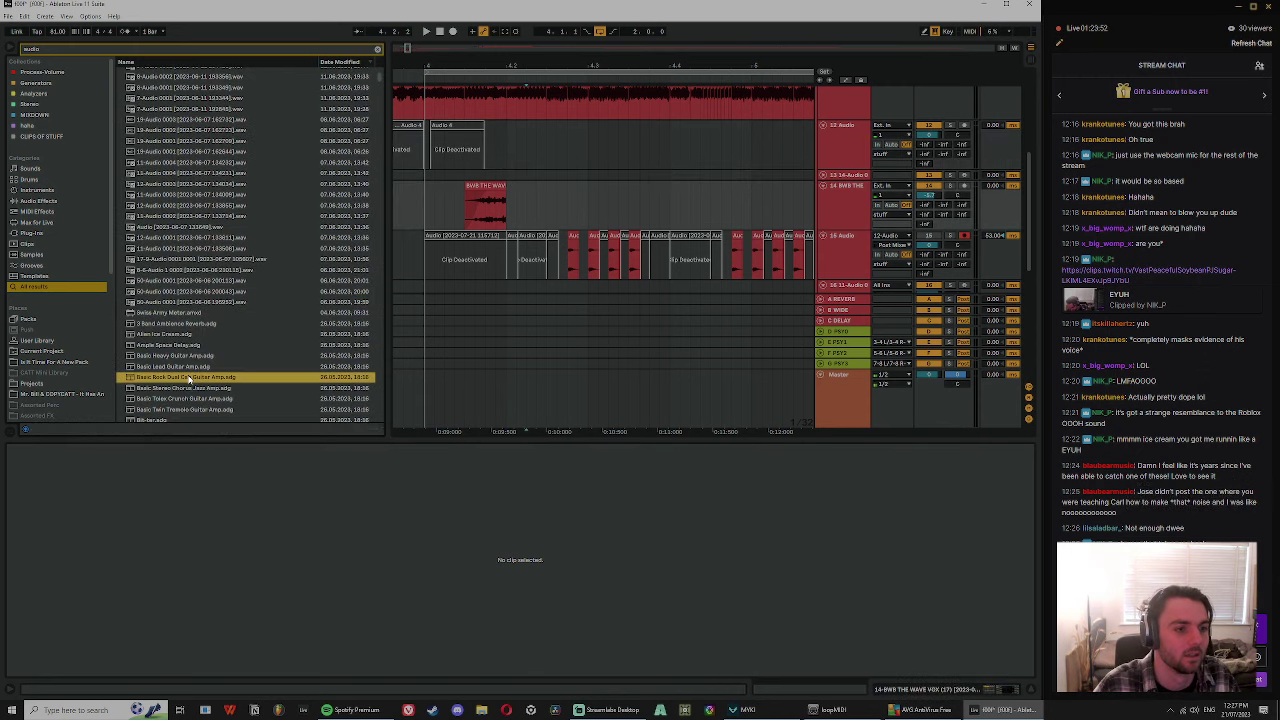
- Skip past the effect presets to the April 2022 results and audition recordings from 17 and 16 April
{"action": "scroll", "coordinate": [188, 379], "scroll_direction": "down", "scroll_amount": 4}
{"action": "scroll", "coordinate": [188, 379], "scroll_direction": "down", "scroll_amount": 6}
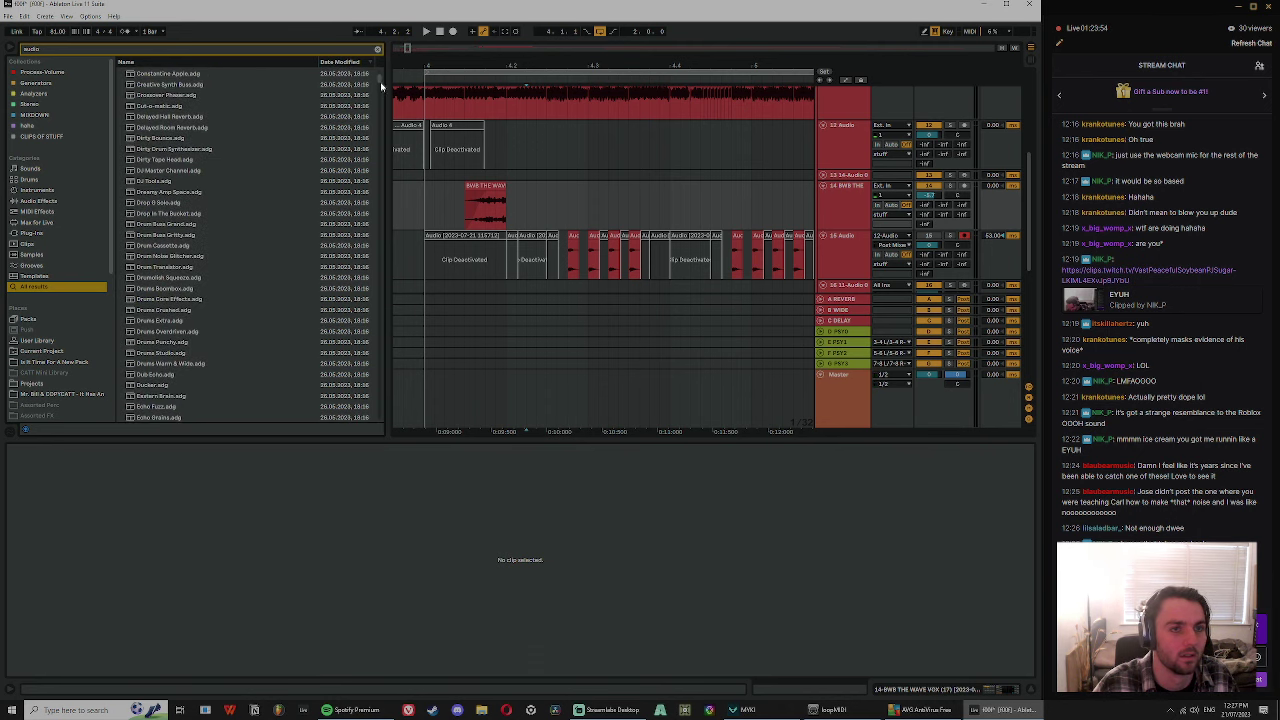
{"action": "left_click_drag", "start_coordinate": [381, 84], "coordinate": [380, 162]}
{"action": "left_click", "coordinate": [163, 200]}
{"action": "scroll", "coordinate": [228, 240], "scroll_direction": "up", "scroll_amount": 3}
{"action": "left_click", "coordinate": [194, 230]}
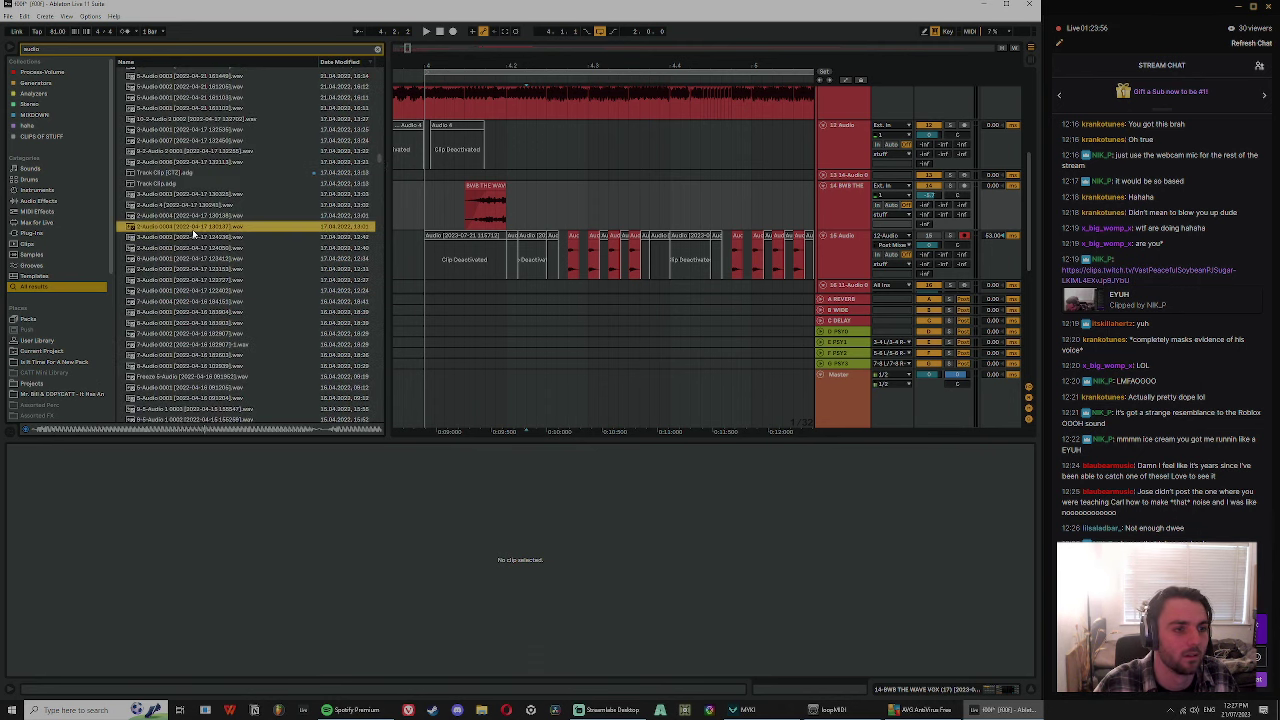
{"action": "left_click", "coordinate": [190, 205]}
{"action": "left_click", "coordinate": [202, 358]}
{"action": "scroll", "coordinate": [203, 357], "scroll_direction": "down", "scroll_amount": 2}
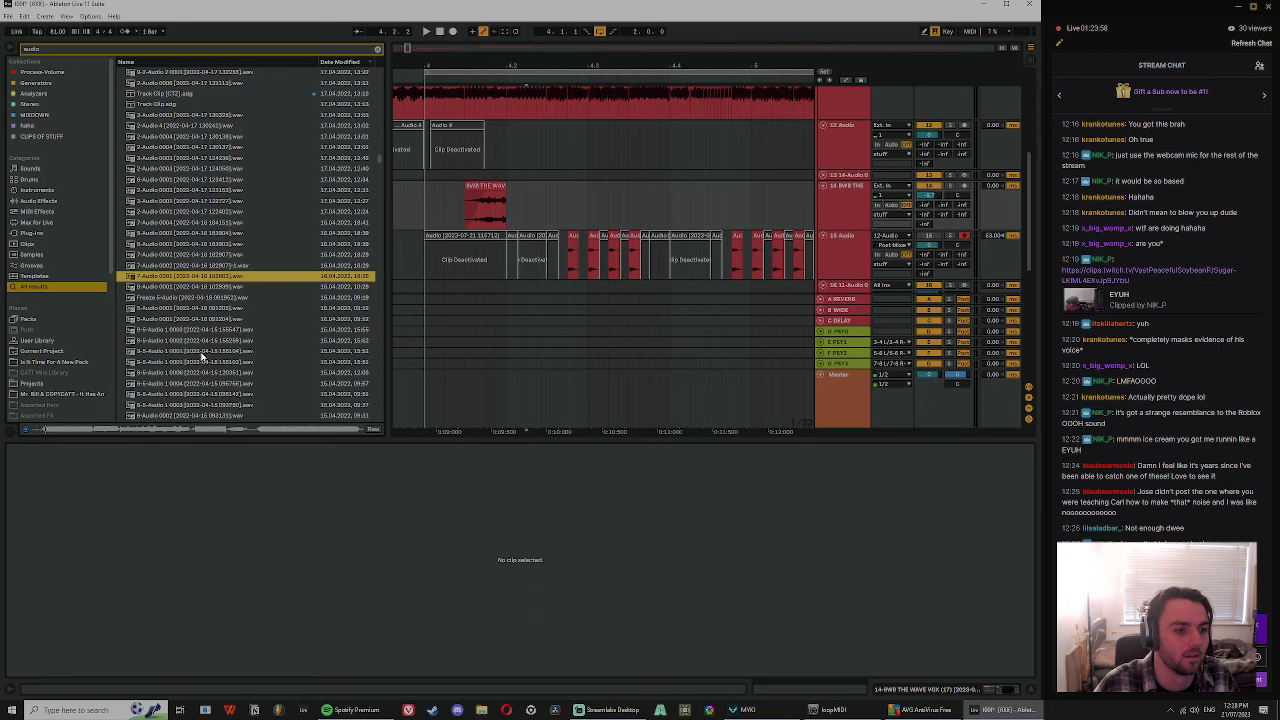
- Audition recordings from 15 April back to 6 April 2022 in the search results
{"action": "left_click", "coordinate": [202, 354]}
{"action": "scroll", "coordinate": [201, 354], "scroll_direction": "down", "scroll_amount": 1}
{"action": "left_click", "coordinate": [196, 349]}
{"action": "scroll", "coordinate": [210, 373], "scroll_direction": "down", "scroll_amount": 2}
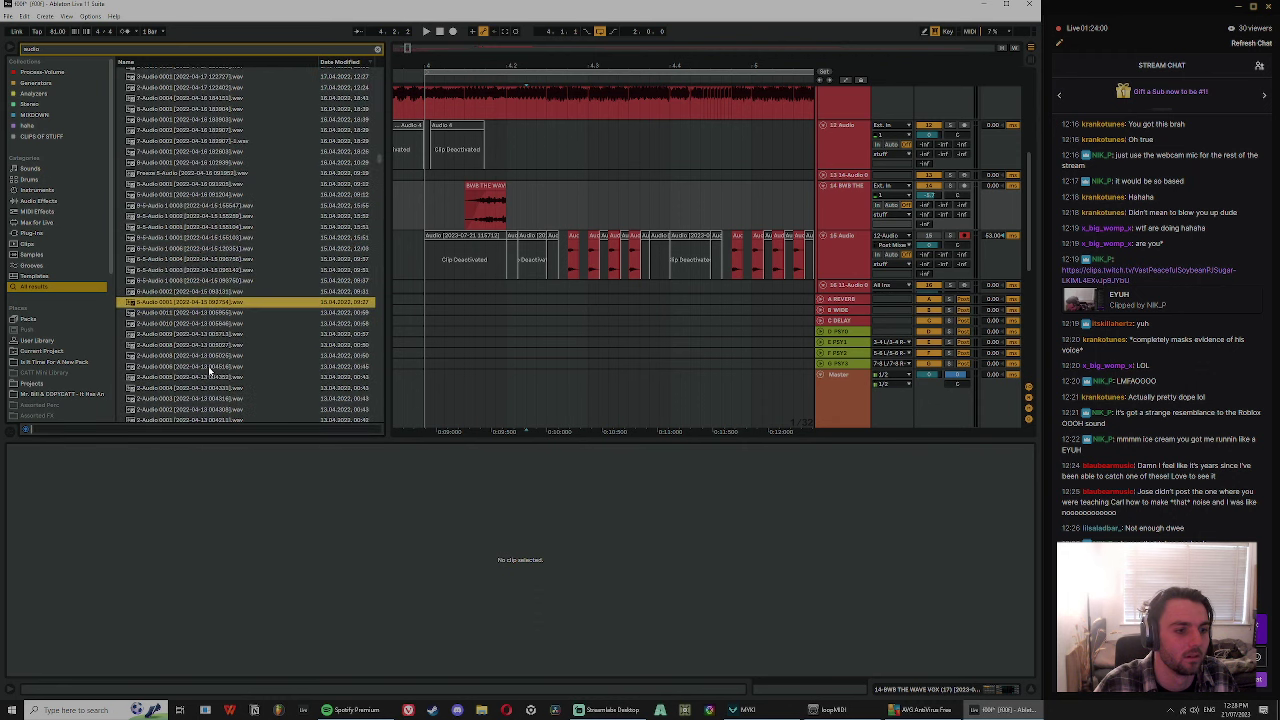
{"action": "left_click", "coordinate": [211, 369]}
{"action": "scroll", "coordinate": [211, 369], "scroll_direction": "down", "scroll_amount": 2}
{"action": "left_click", "coordinate": [211, 366]}
{"action": "scroll", "coordinate": [211, 366], "scroll_direction": "down", "scroll_amount": 2}
{"action": "left_click", "coordinate": [208, 366]}
{"action": "scroll", "coordinate": [208, 366], "scroll_direction": "down", "scroll_amount": 2}
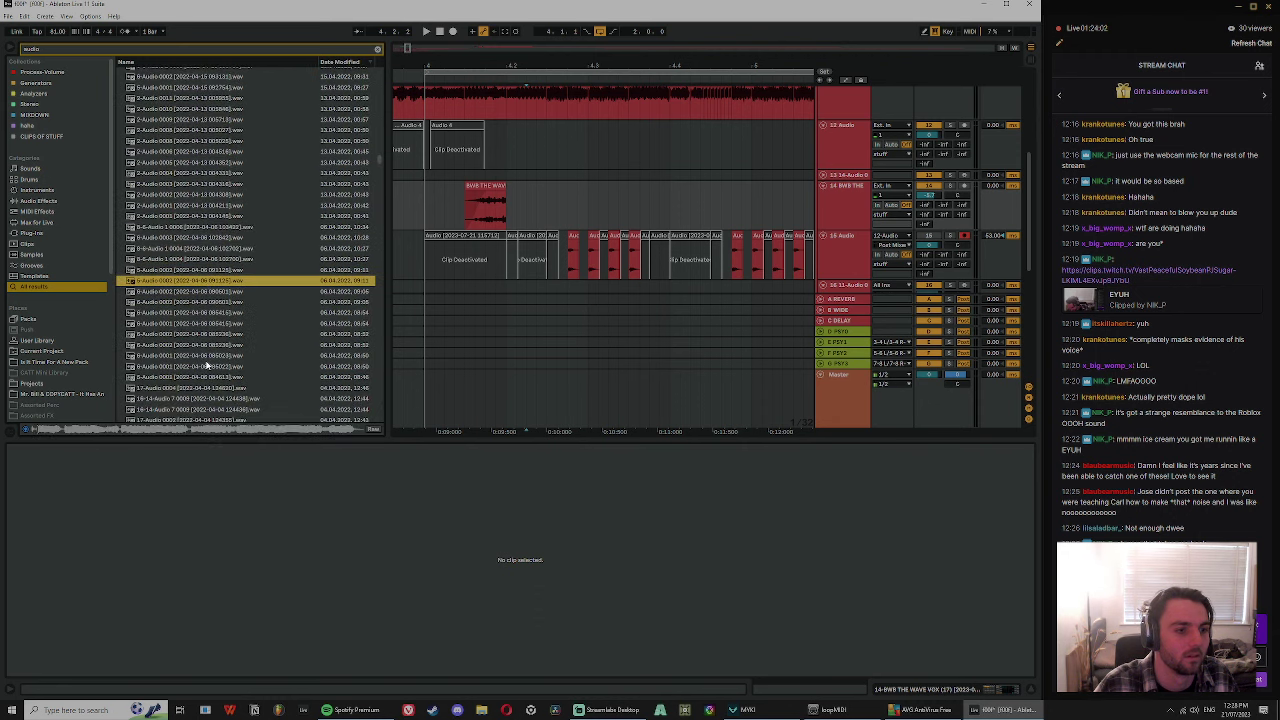
- Audition further recordings from 6 April and 4 April 2022
{"action": "left_click", "coordinate": [208, 366]}
{"action": "scroll", "coordinate": [207, 368], "scroll_direction": "down", "scroll_amount": 2}
{"action": "left_click", "coordinate": [206, 368]}
{"action": "scroll", "coordinate": [206, 368], "scroll_direction": "down", "scroll_amount": 2}
{"action": "left_click", "coordinate": [206, 364]}
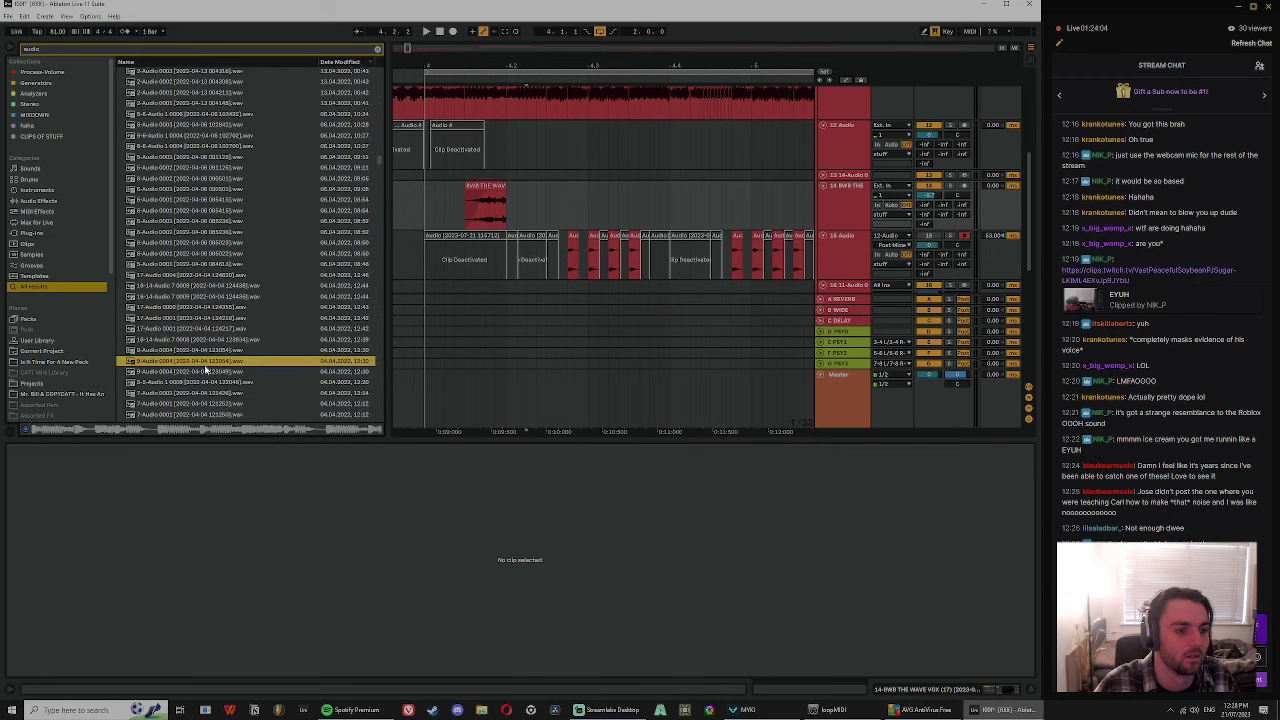
{"action": "left_click", "coordinate": [180, 393]}
{"action": "scroll", "coordinate": [182, 390], "scroll_direction": "down", "scroll_amount": 2}
{"action": "left_click", "coordinate": [183, 380]}
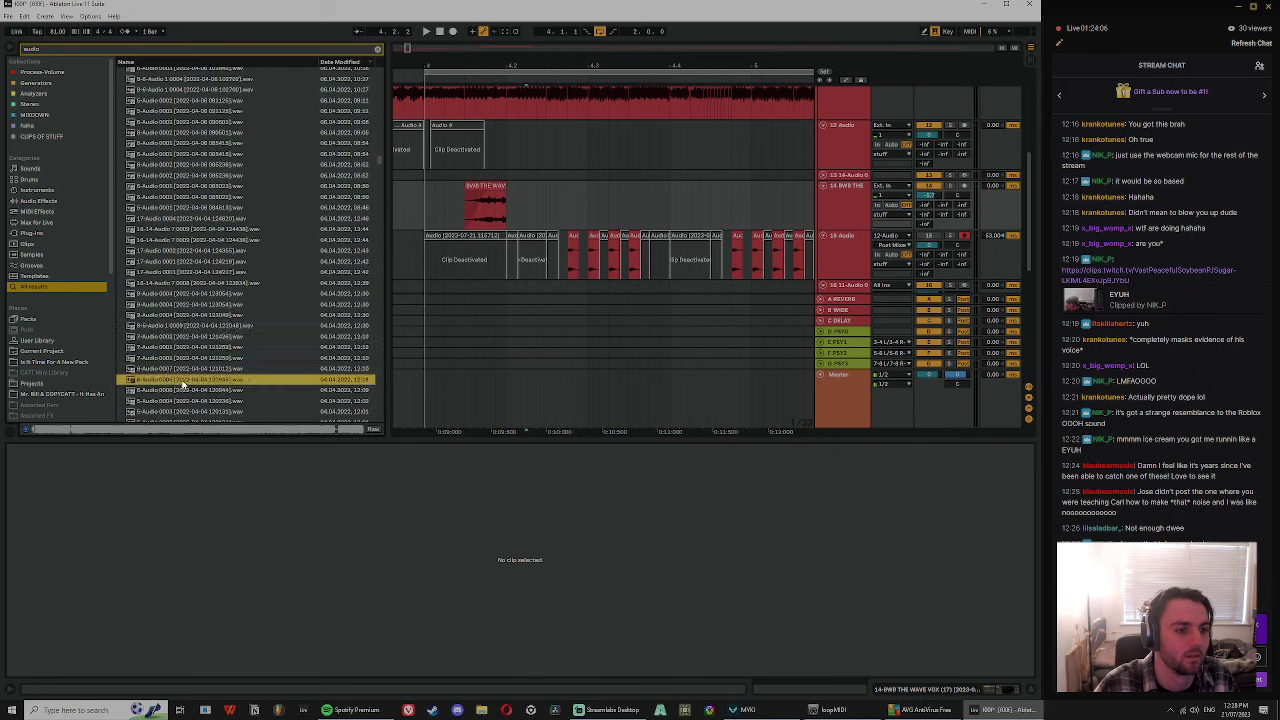
- Audition recordings from early April back to 30 March 2022
{"action": "scroll", "coordinate": [212, 404], "scroll_direction": "down", "scroll_amount": 1}
{"action": "scroll", "coordinate": [212, 404], "scroll_direction": "down", "scroll_amount": 2}
{"action": "left_click", "coordinate": [210, 388]}
{"action": "scroll", "coordinate": [209, 390], "scroll_direction": "down", "scroll_amount": 2}
{"action": "left_click", "coordinate": [208, 394]}
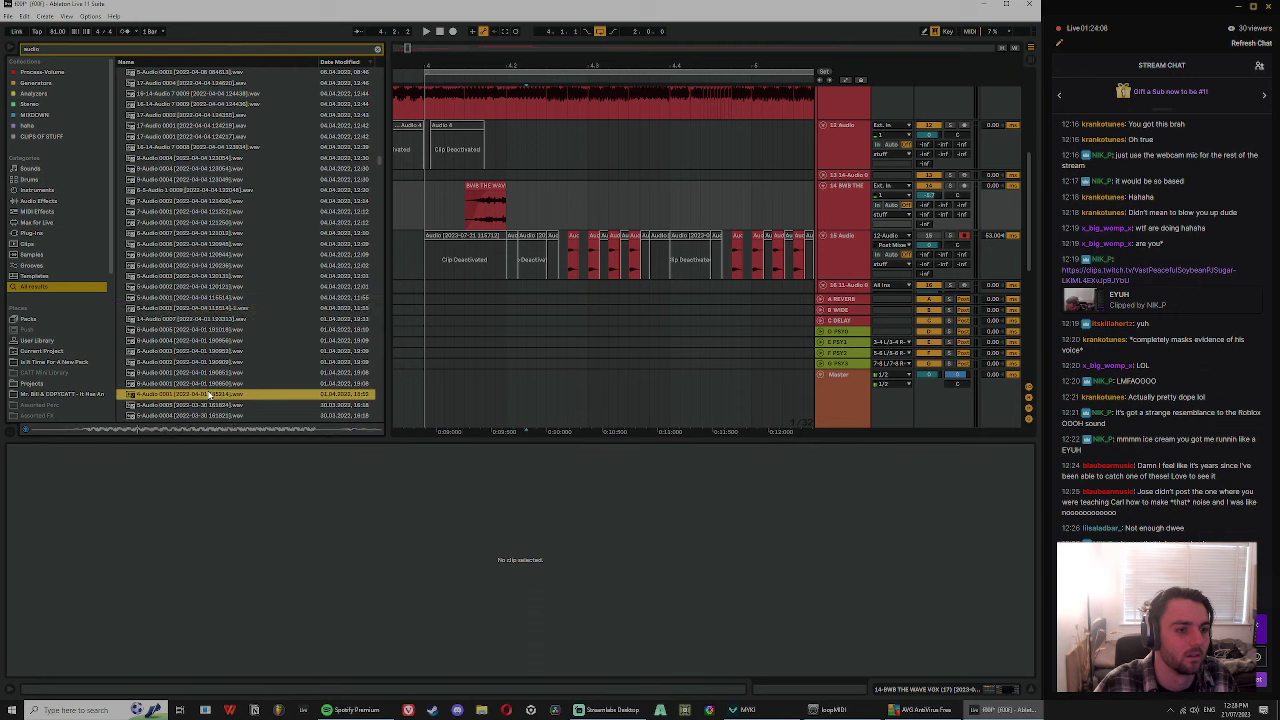
{"action": "scroll", "coordinate": [207, 392], "scroll_direction": "down", "scroll_amount": 2}
{"action": "left_click", "coordinate": [207, 392]}
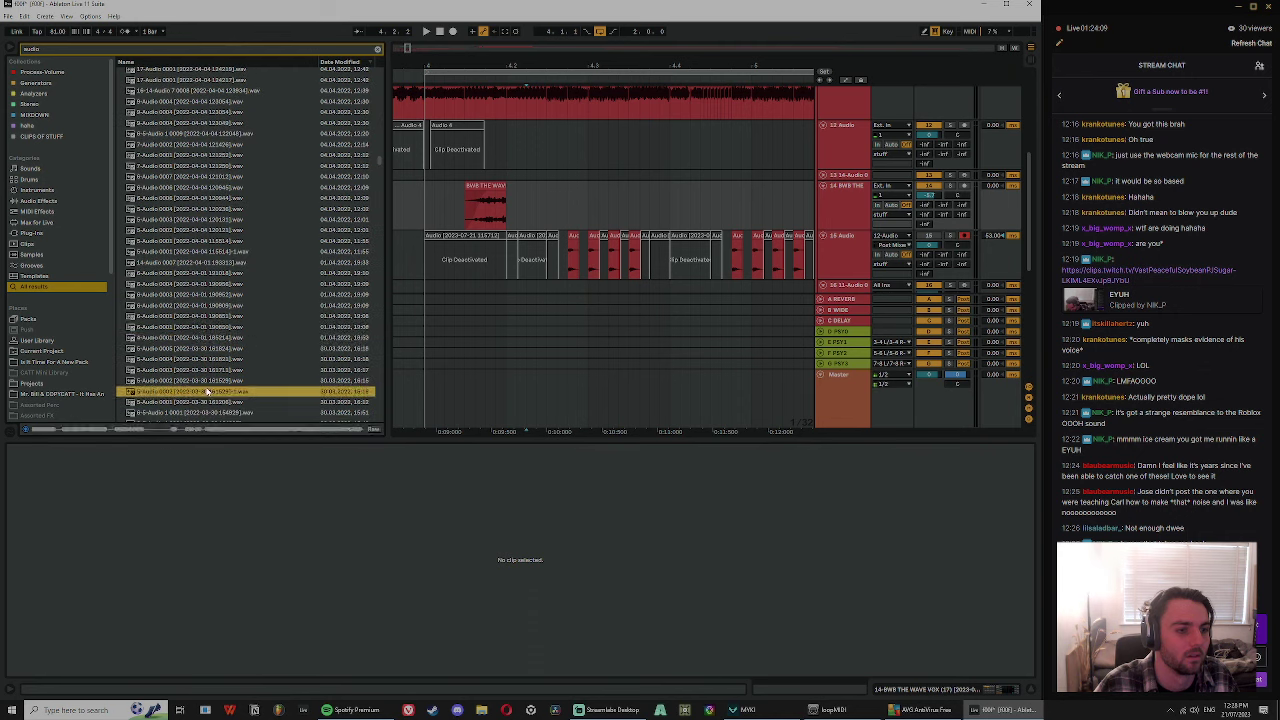
- Audition recordings from 25 March back to 12 March 2022, including the 21-Audio 0001 take
{"action": "left_click", "coordinate": [430, 170]}
{"action": "scroll", "coordinate": [200, 372], "scroll_direction": "down", "scroll_amount": 9}
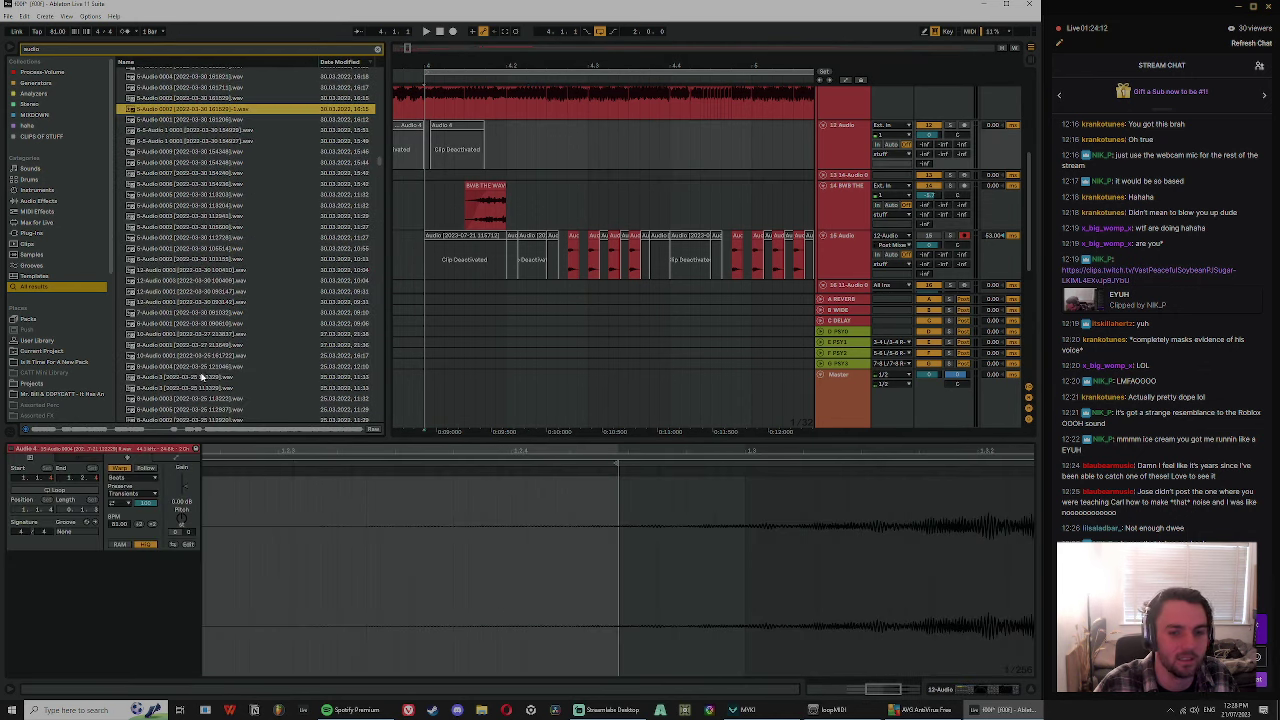
{"action": "left_click", "coordinate": [202, 376]}
{"action": "scroll", "coordinate": [204, 374], "scroll_direction": "down", "scroll_amount": 2}
{"action": "left_click", "coordinate": [205, 375]}
{"action": "scroll", "coordinate": [205, 375], "scroll_direction": "down", "scroll_amount": 1}
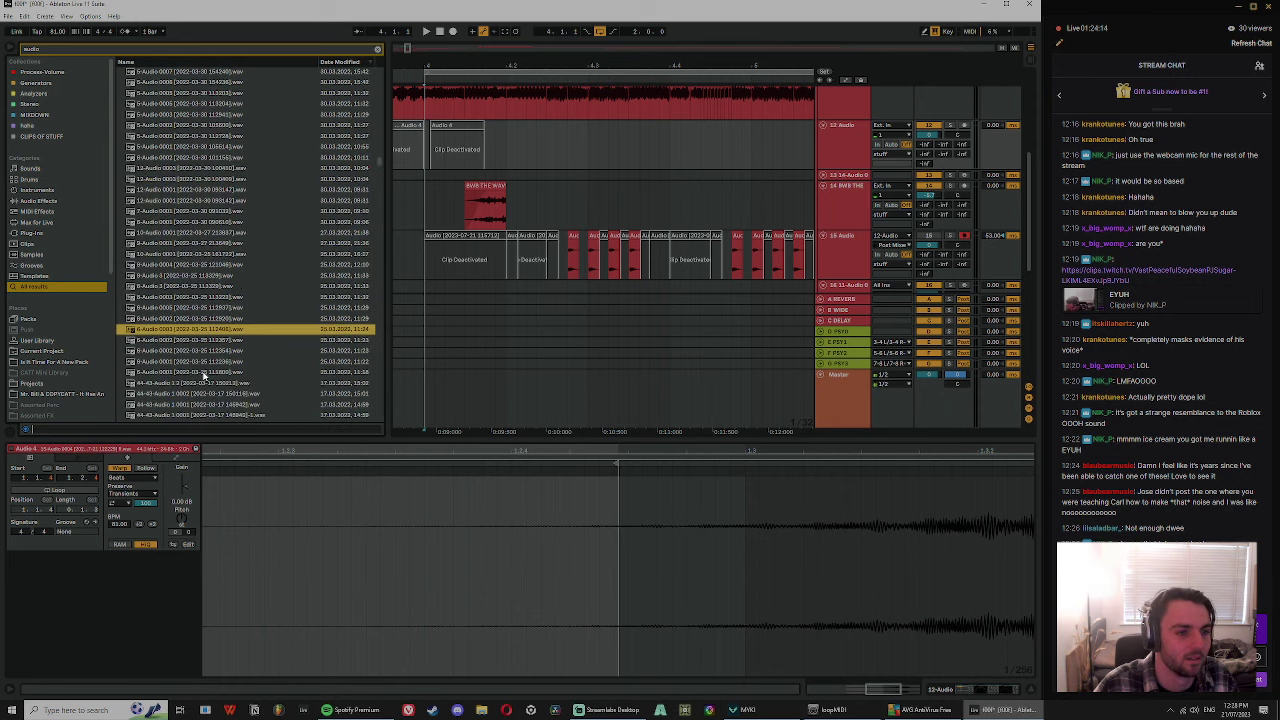
{"action": "left_click", "coordinate": [205, 373]}
{"action": "left_click", "coordinate": [208, 393]}
{"action": "scroll", "coordinate": [212, 398], "scroll_direction": "down", "scroll_amount": 2}
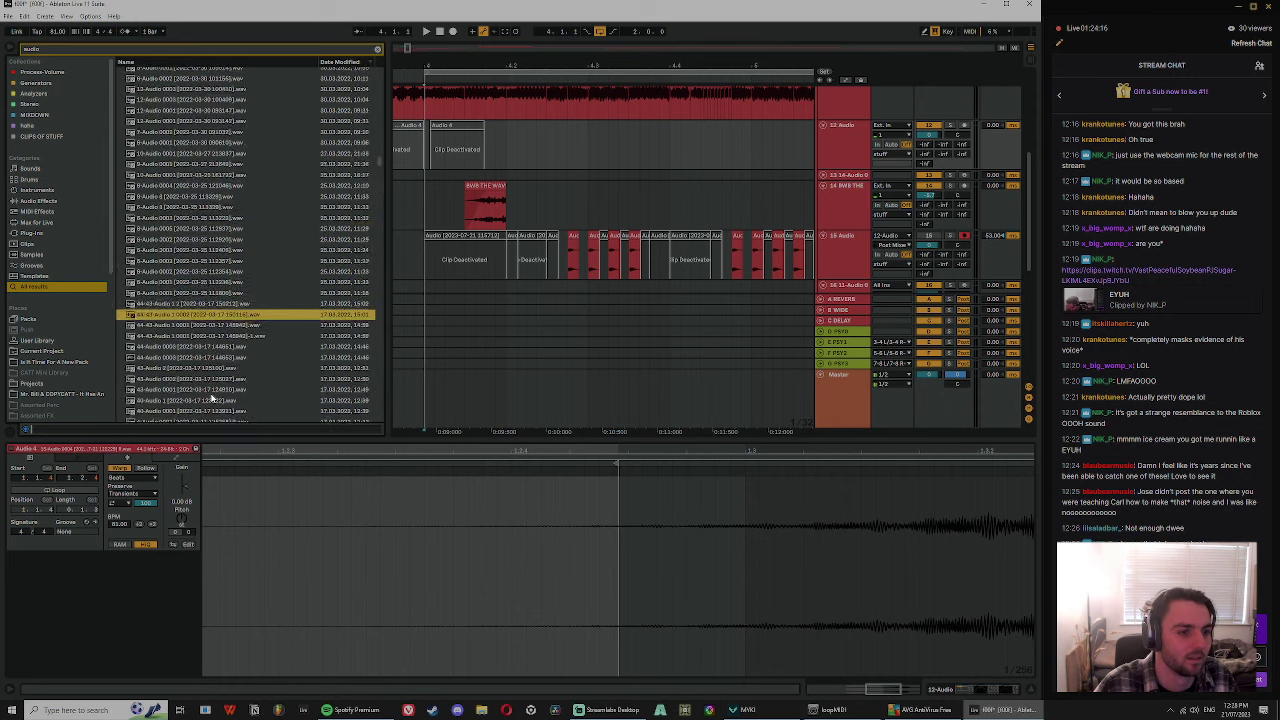
{"action": "scroll", "coordinate": [212, 398], "scroll_direction": "down", "scroll_amount": 2}
{"action": "left_click", "coordinate": [212, 392]}
{"action": "scroll", "coordinate": [212, 395], "scroll_direction": "down", "scroll_amount": 1}
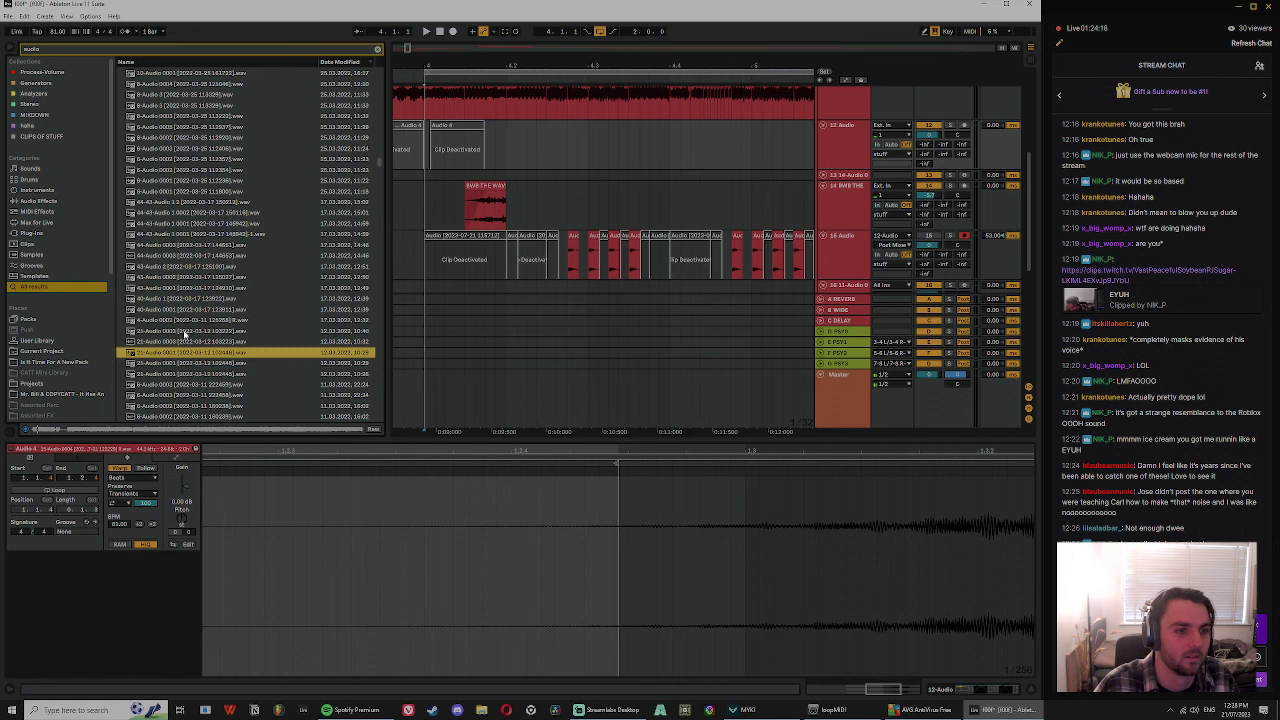
- Place the 21-Audio 0001 recording from 12 March 2022 on a new track at 4.2 and play it
{"action": "left_click", "coordinate": [853, 223]}
{"action": "left_click_drag", "start_coordinate": [200, 355], "coordinate": [488, 250]}
{"action": "key", "text": "space"}
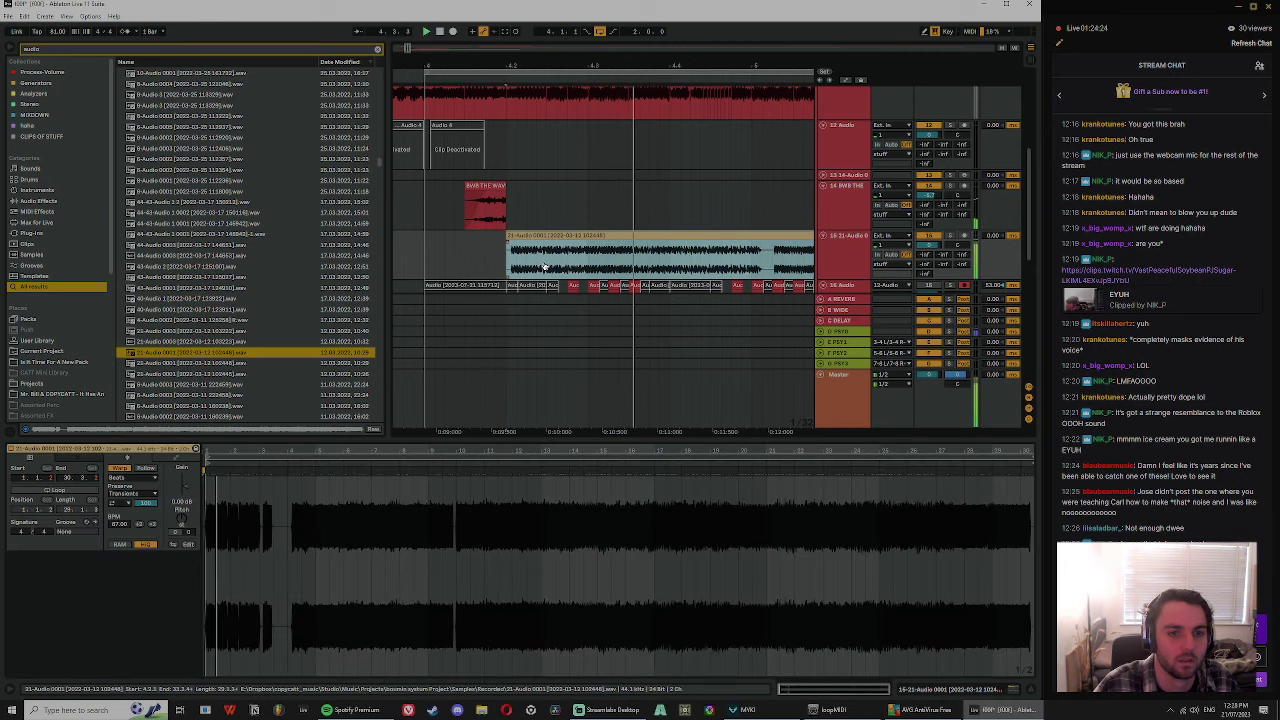
- Solo the new 21-Audio track and disable warping on its clip
{"action": "left_click", "coordinate": [951, 237]}
{"action": "left_click", "coordinate": [629, 240]}
{"action": "left_click", "coordinate": [168, 467]}
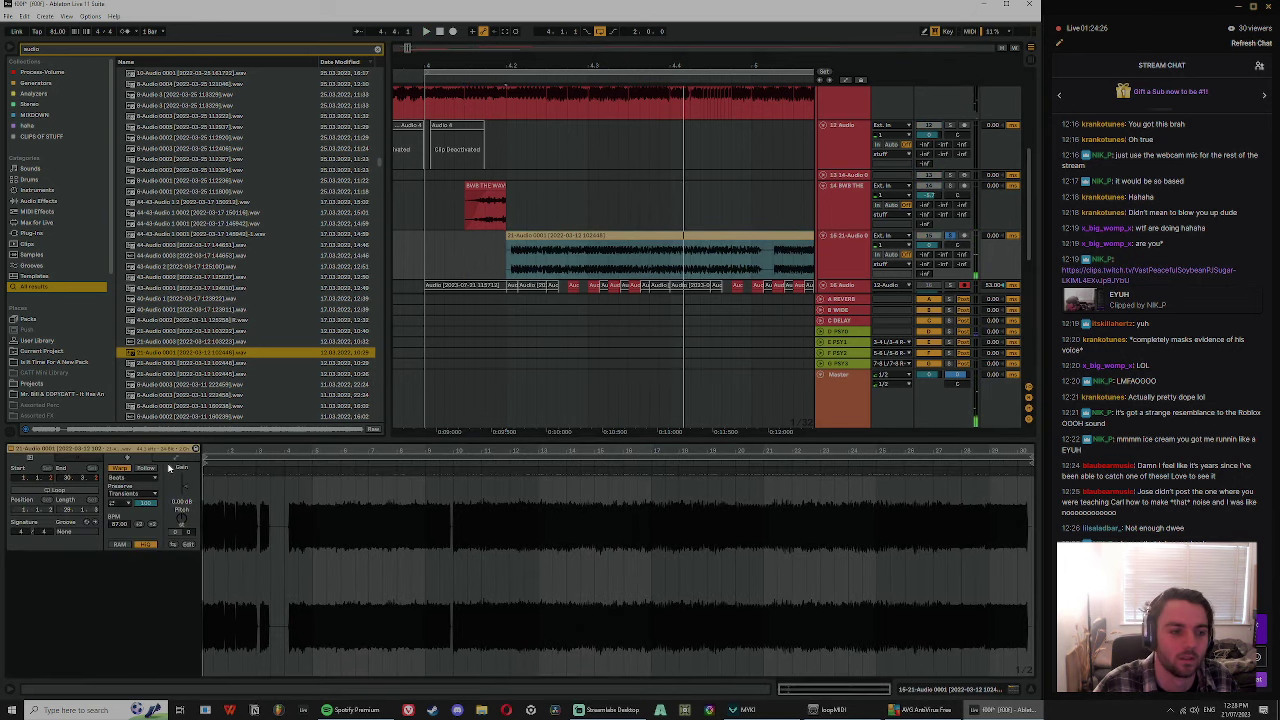
{"action": "left_click", "coordinate": [120, 470]}
- Add Disperser from the Process-Volume collection to the 21-Audio track and raise its frequency
{"action": "key", "text": "shift+Tab"}
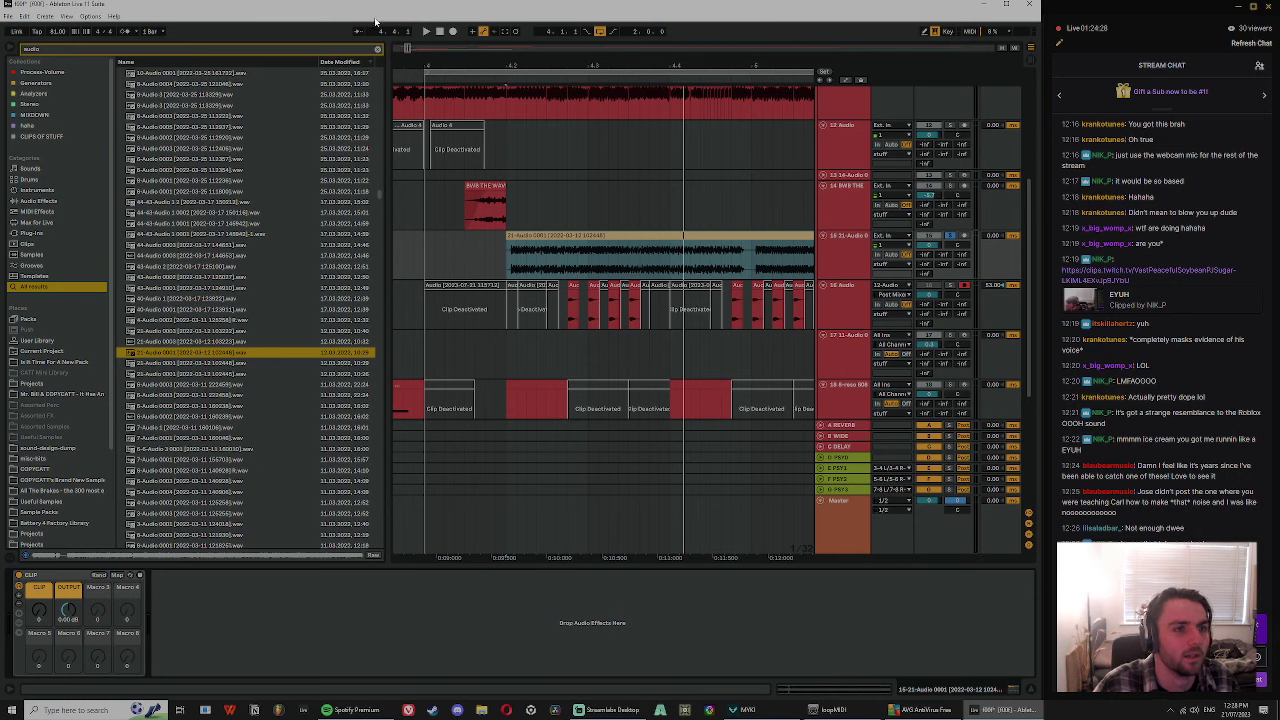
{"action": "left_click", "coordinate": [378, 48]}
{"action": "left_click", "coordinate": [42, 72]}
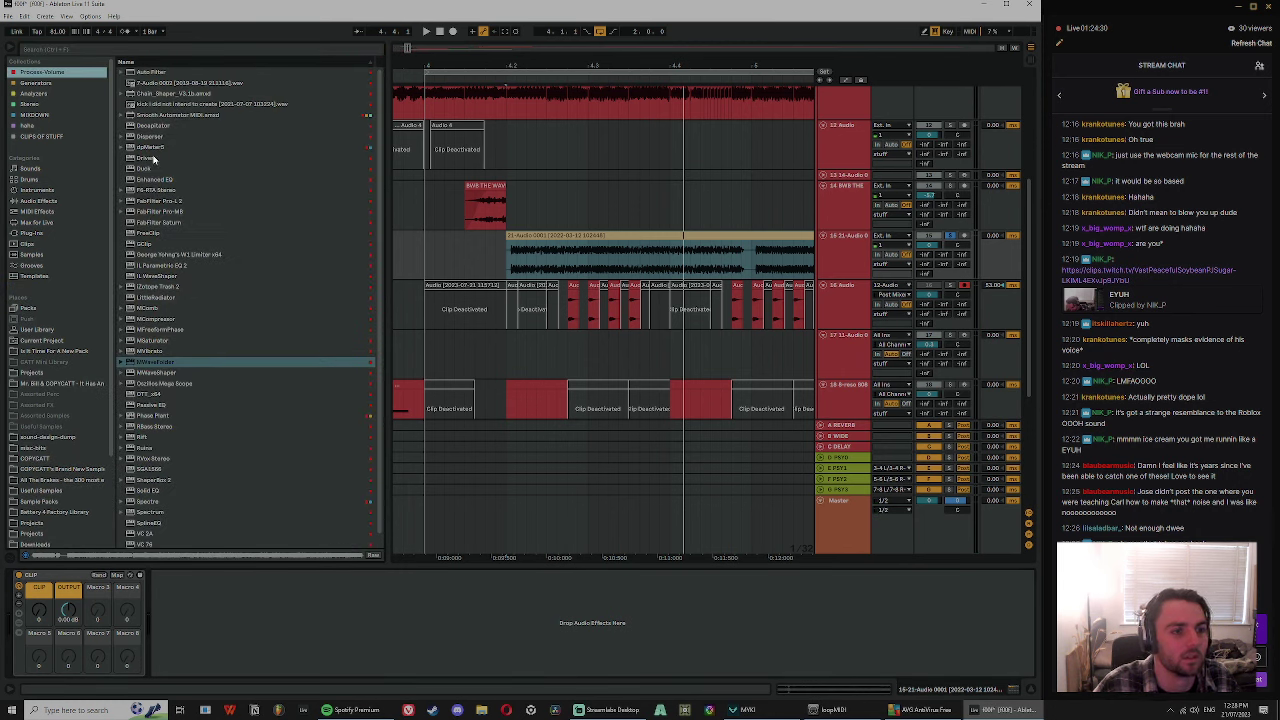
{"action": "left_click_drag", "start_coordinate": [150, 138], "coordinate": [502, 246]}
{"action": "left_click_drag", "start_coordinate": [838, 254], "coordinate": [838, 254]}
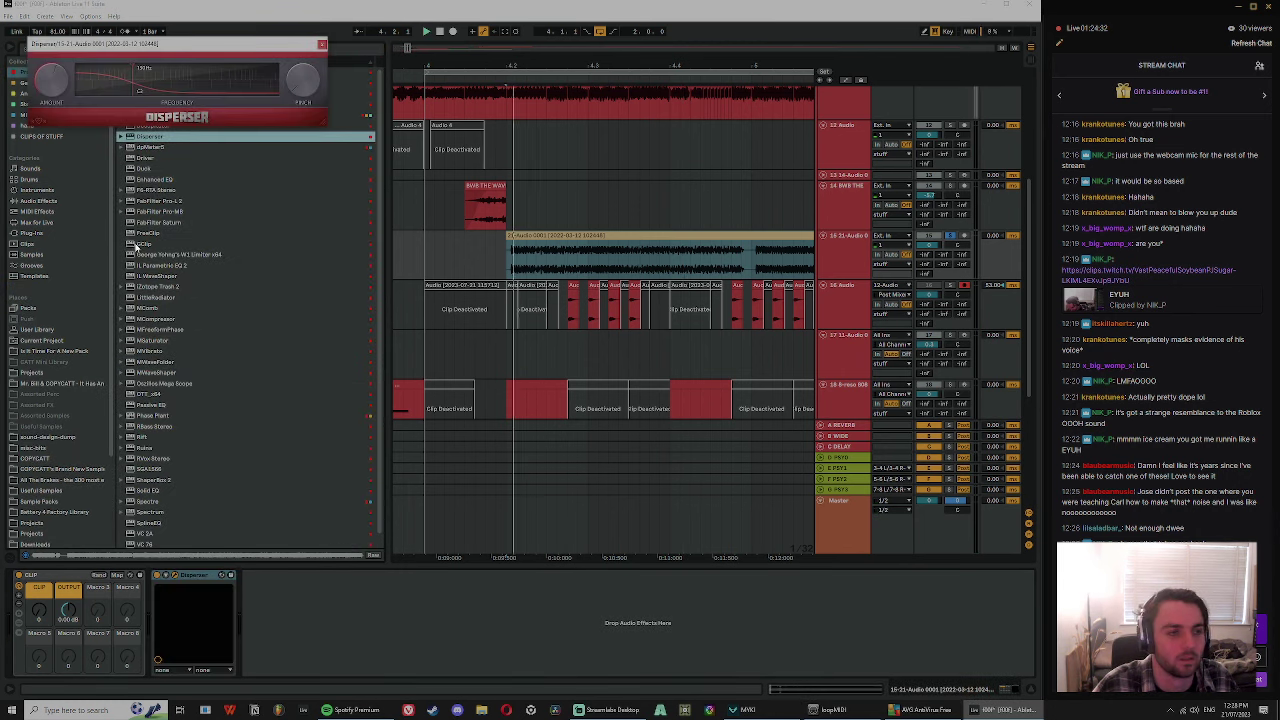
{"action": "left_click_drag", "start_coordinate": [196, 90], "coordinate": [82, 74]}
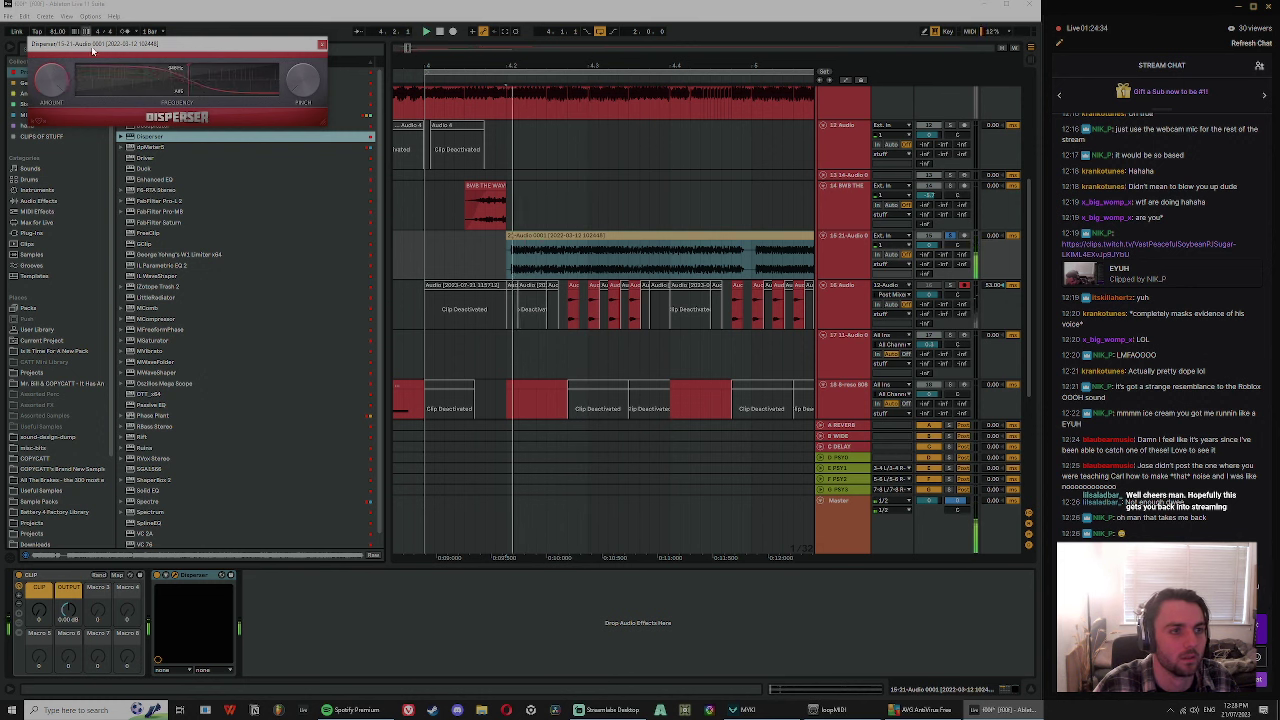
- Duplicate the Disperser on the 21-Audio track, raise the copy's frequency further and audition the result
{"action": "left_click", "coordinate": [195, 577]}
{"action": "key", "text": "ctrl+d"}
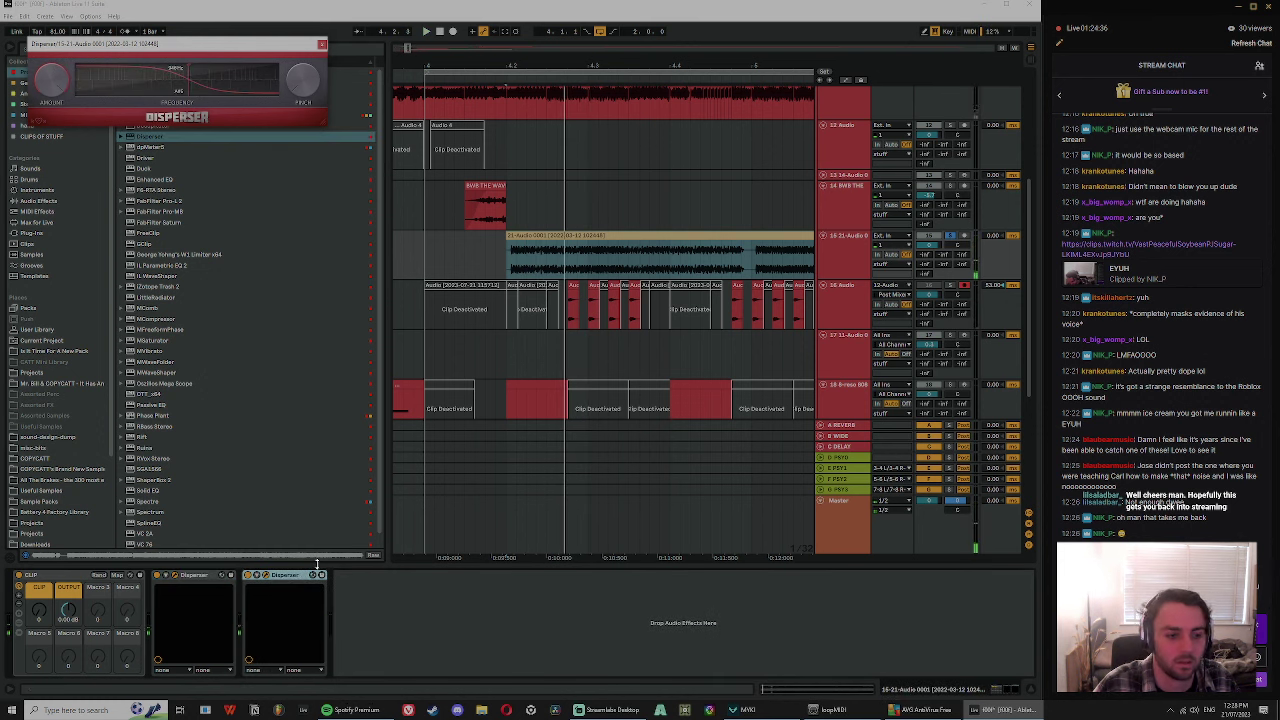
{"action": "key", "text": "space"}
{"action": "key", "text": "space"}
{"action": "left_click_drag", "start_coordinate": [247, 83], "coordinate": [228, 118]}
{"action": "key", "text": "space"}
{"action": "key", "text": "space"}
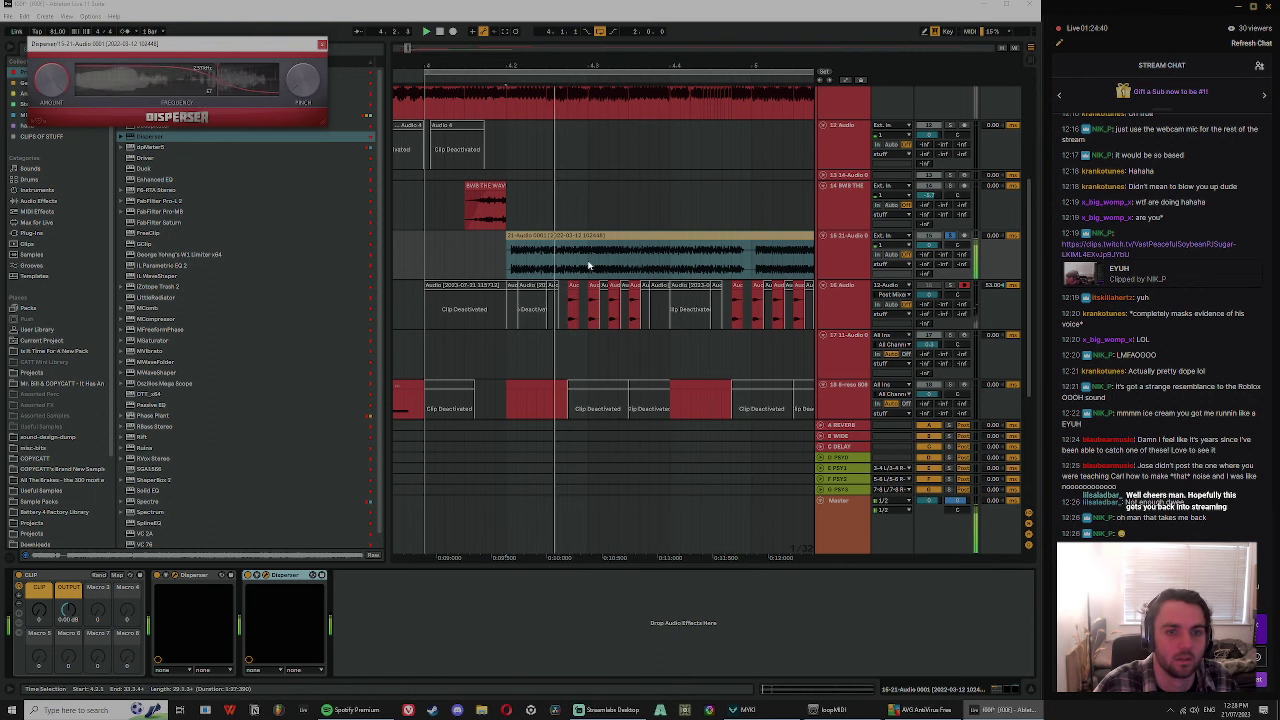
- Transpose the 21-Audio 0001 clip down in pitch and play it back
{"action": "left_click", "coordinate": [783, 238]}
{"action": "key", "text": "space"}
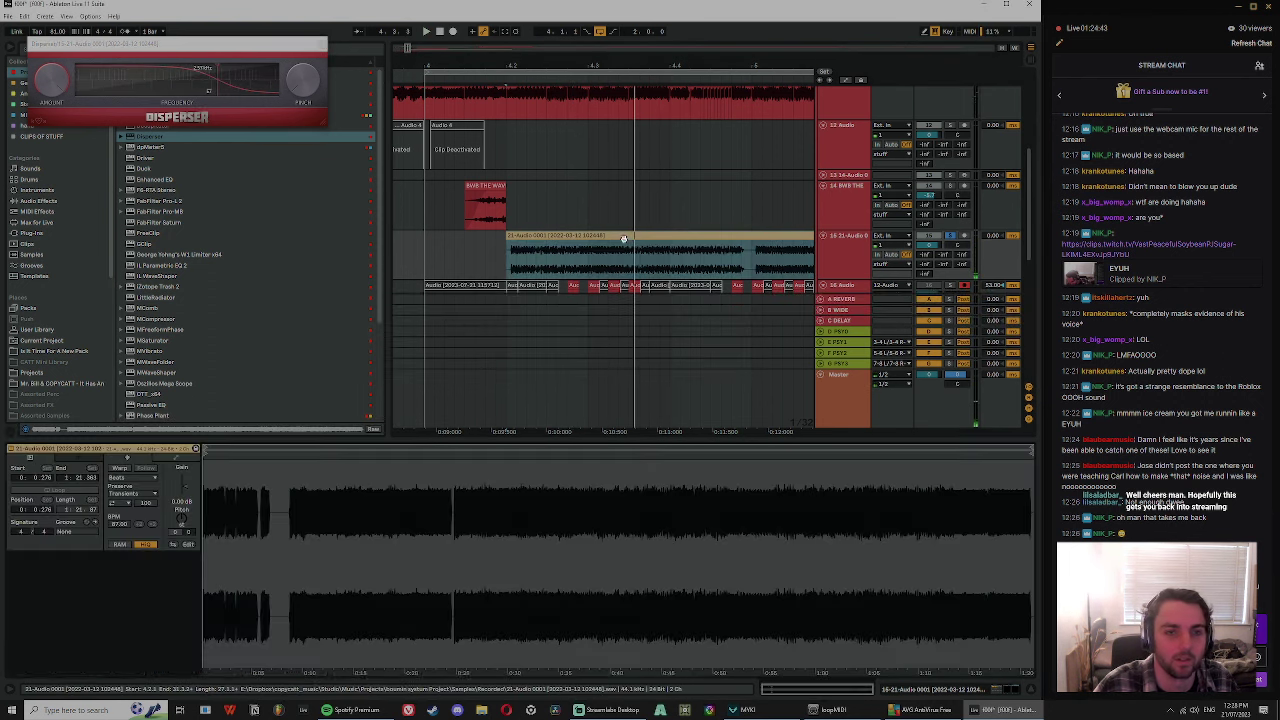
{"action": "double_click", "coordinate": [640, 250]}
{"action": "key", "text": "space"}
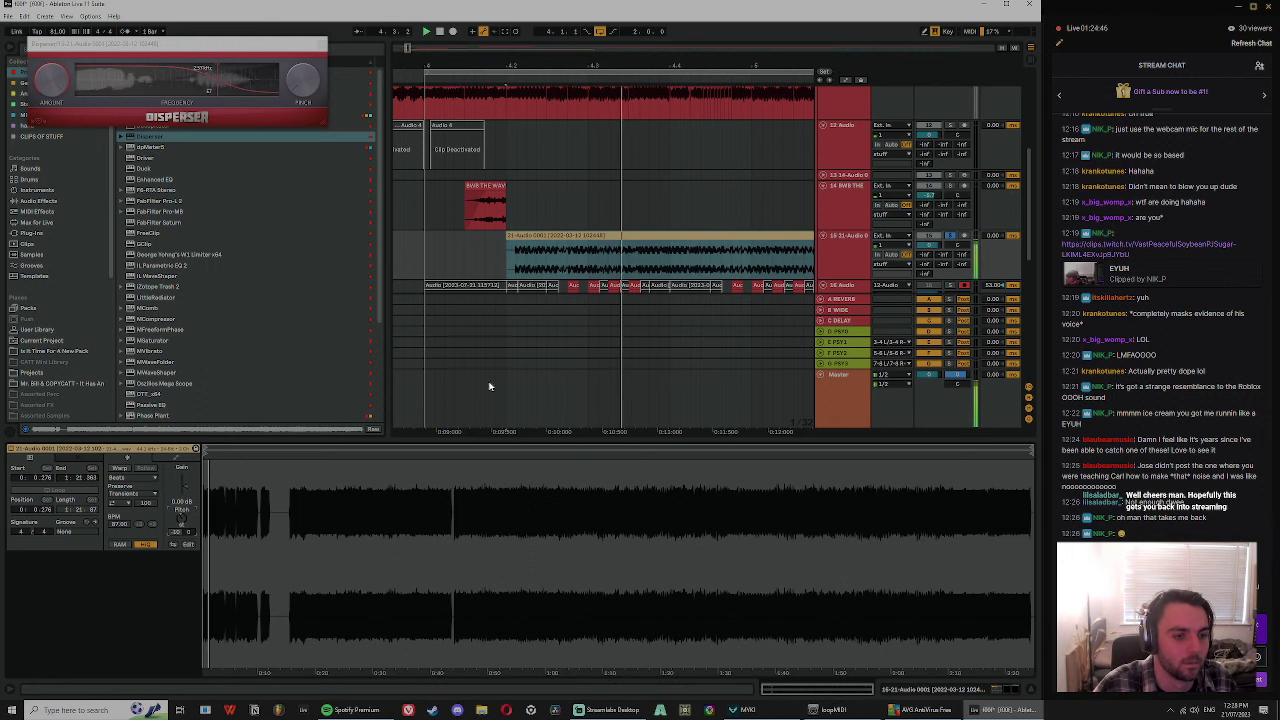
- Add two OTT Multiband Dynamics presets after the Dispersers on the 21-Audio track and collapse both devices
{"action": "left_click", "coordinate": [864, 266]}
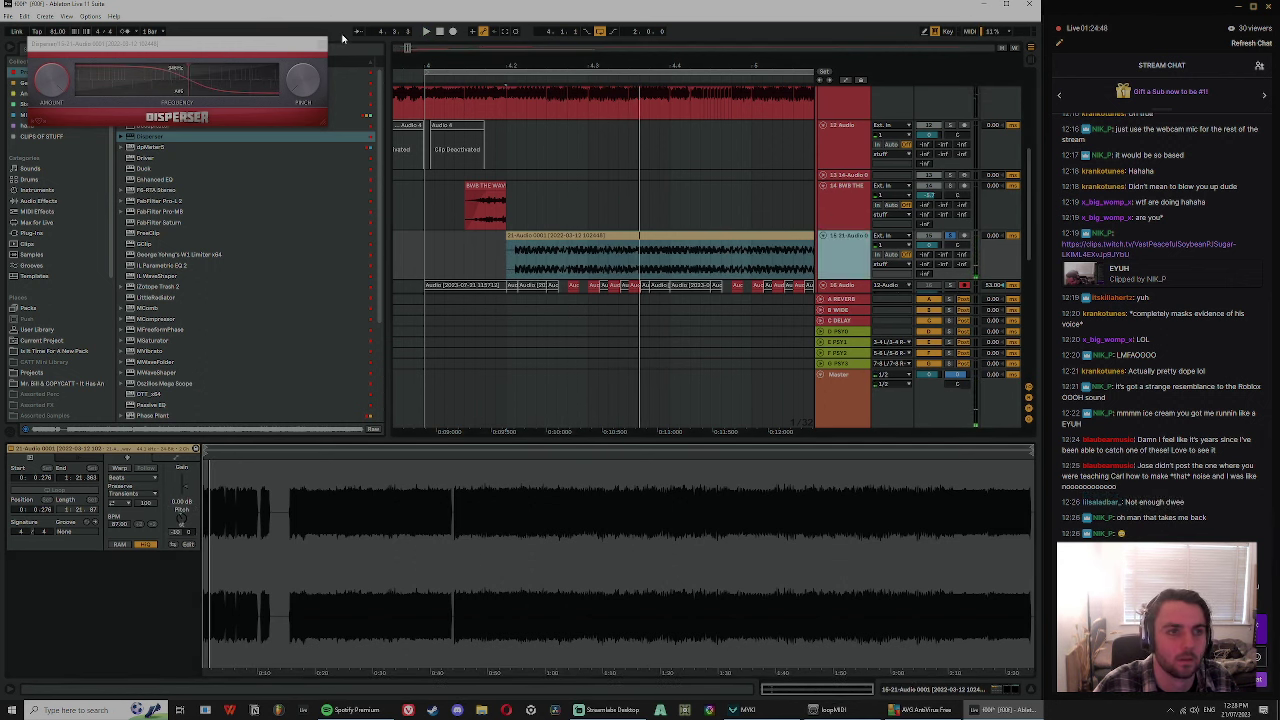
{"action": "left_click", "coordinate": [322, 43]}
{"action": "left_click", "coordinate": [29, 204]}
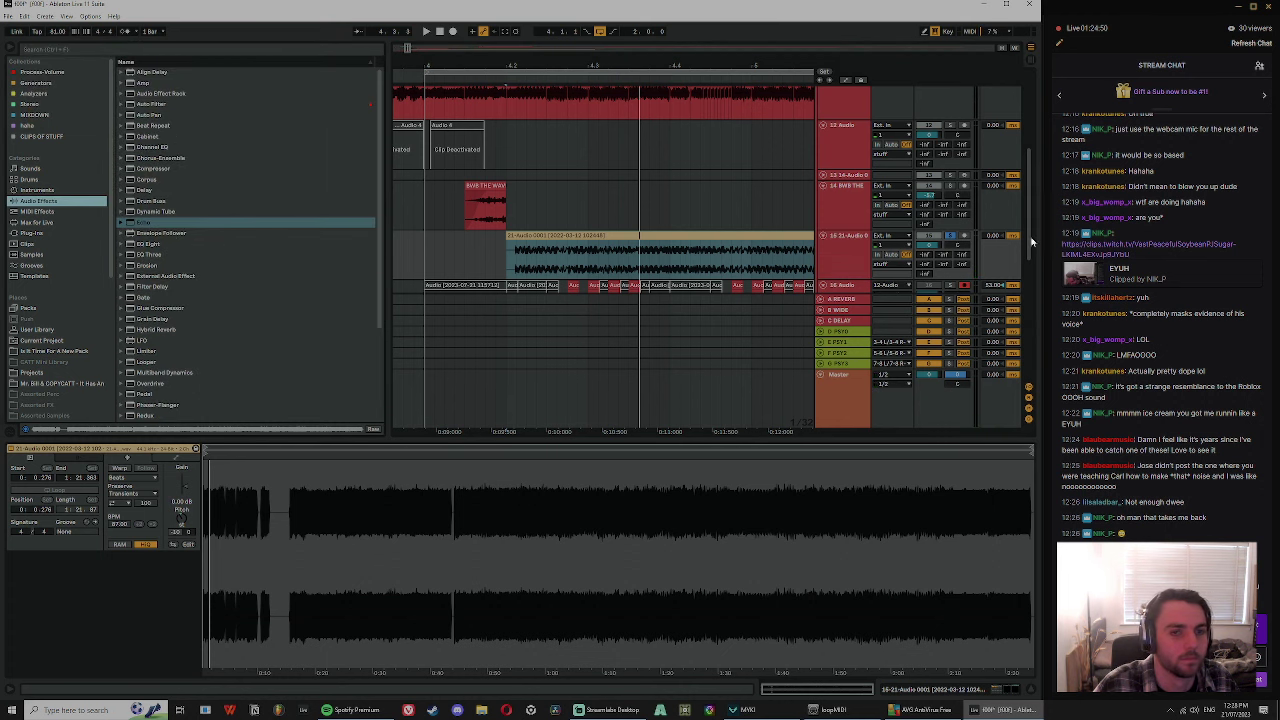
{"action": "key", "text": "space"}
{"action": "left_click", "coordinate": [126, 372]}
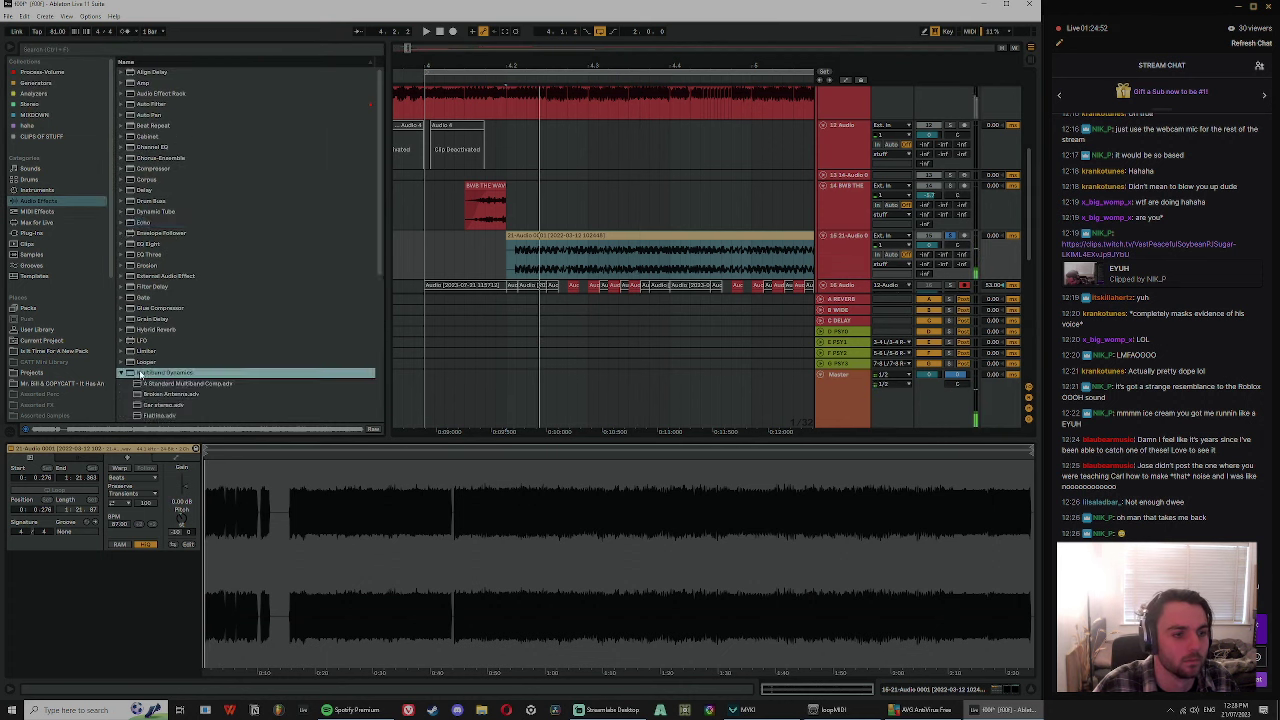
{"action": "left_click_drag", "start_coordinate": [150, 358], "coordinate": [523, 654]}
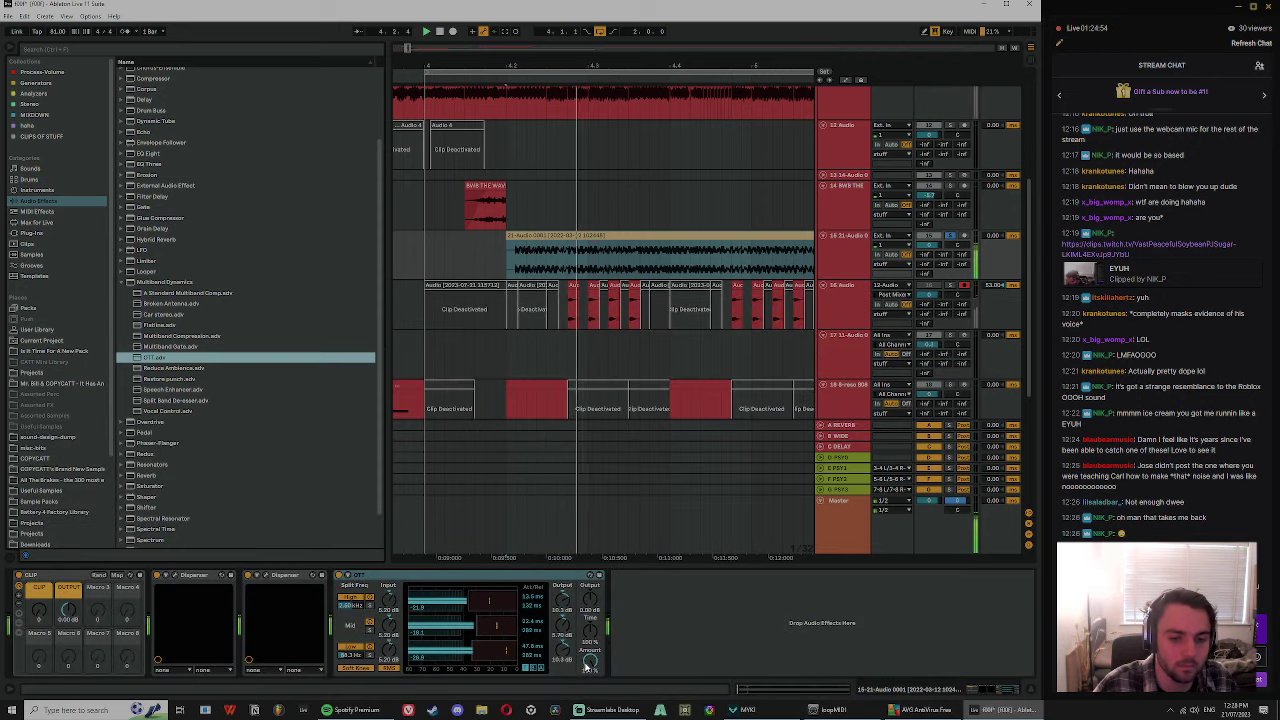
{"action": "double_click", "coordinate": [390, 576]}
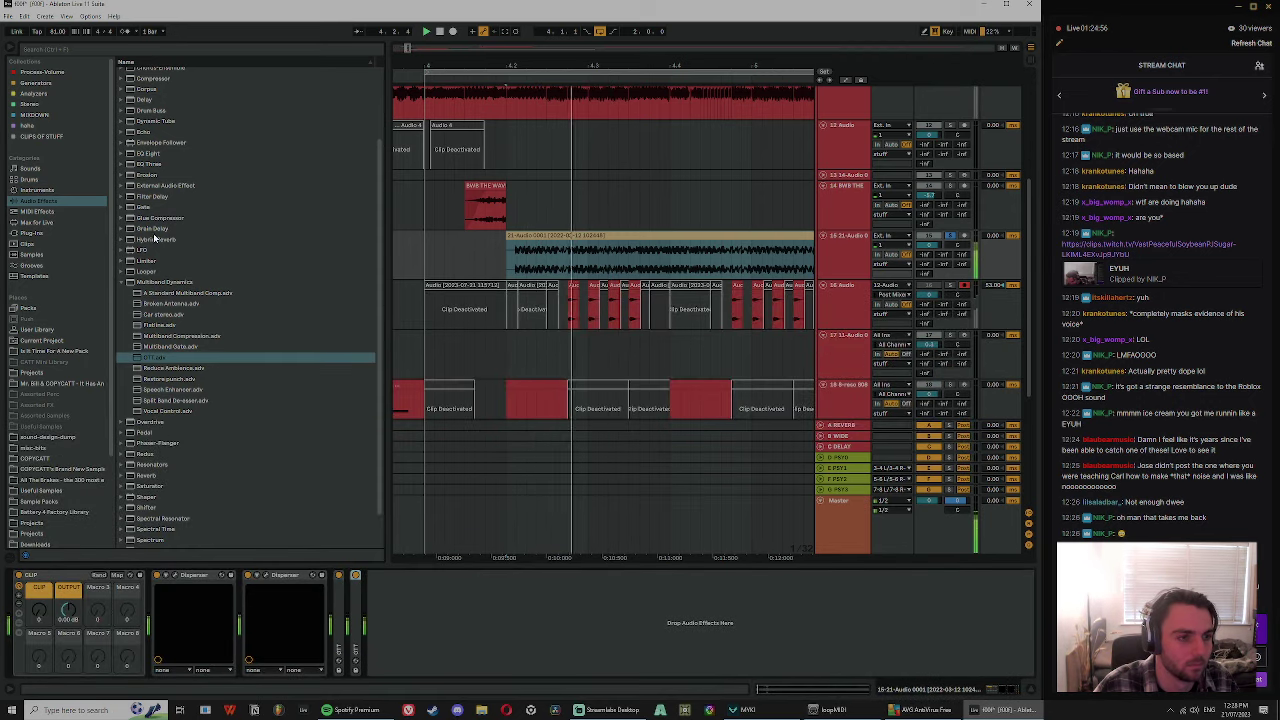
{"action": "left_click", "coordinate": [122, 283]}
- Add MWaveFolder after the OTT devices, then raise its drive and pre high-pass and lower its output during playback
{"action": "key", "text": "space"}
{"action": "left_click", "coordinate": [36, 73]}
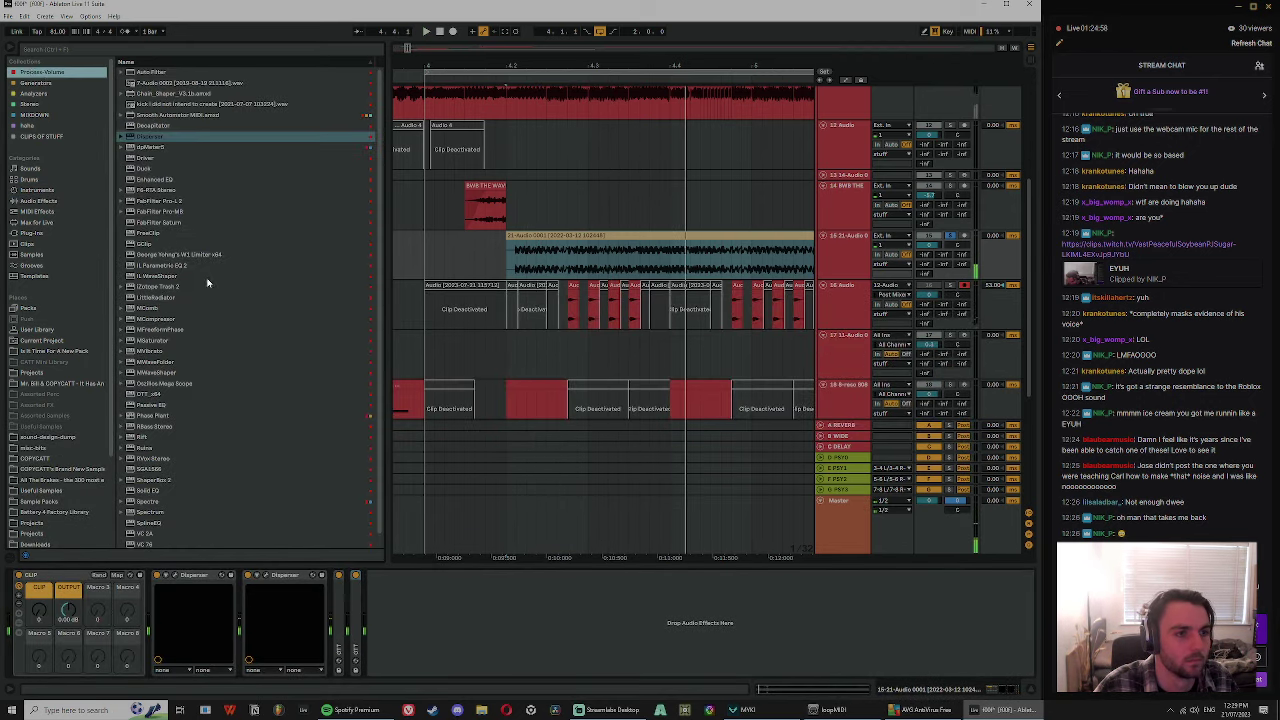
{"action": "scroll", "coordinate": [216, 505], "scroll_direction": "down", "scroll_amount": 1}
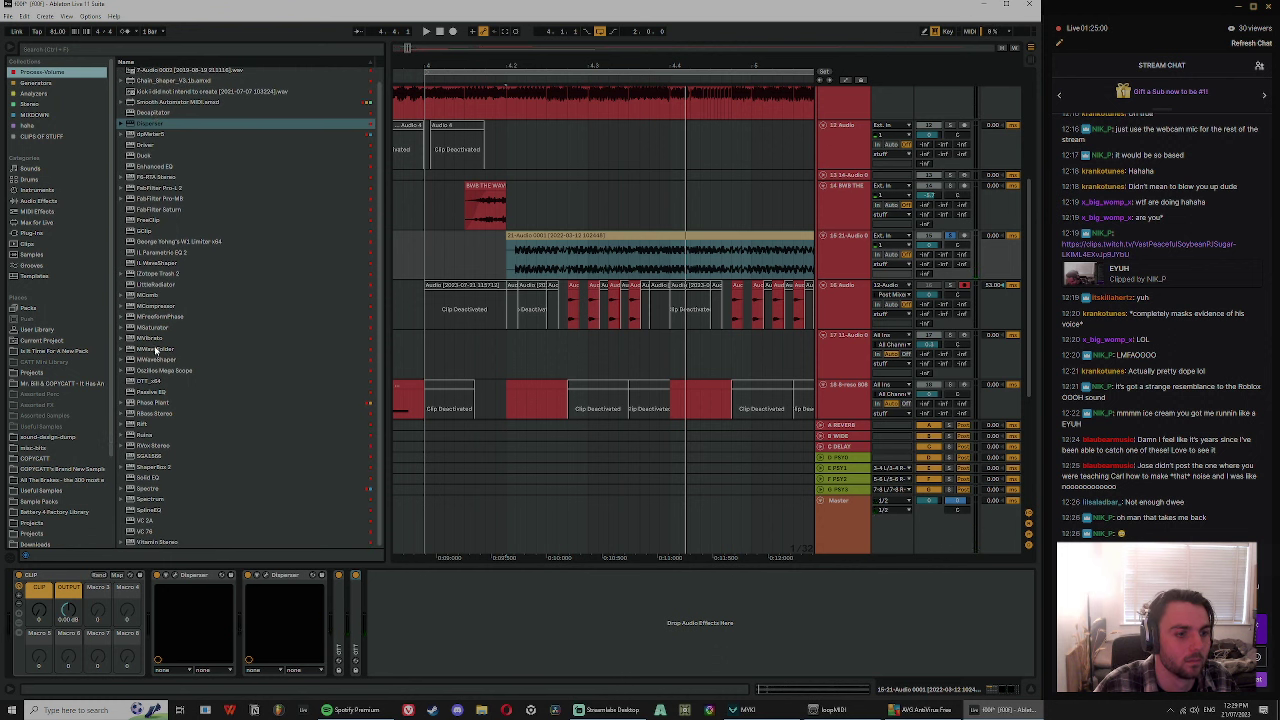
{"action": "left_click_drag", "start_coordinate": [155, 349], "coordinate": [640, 633]}
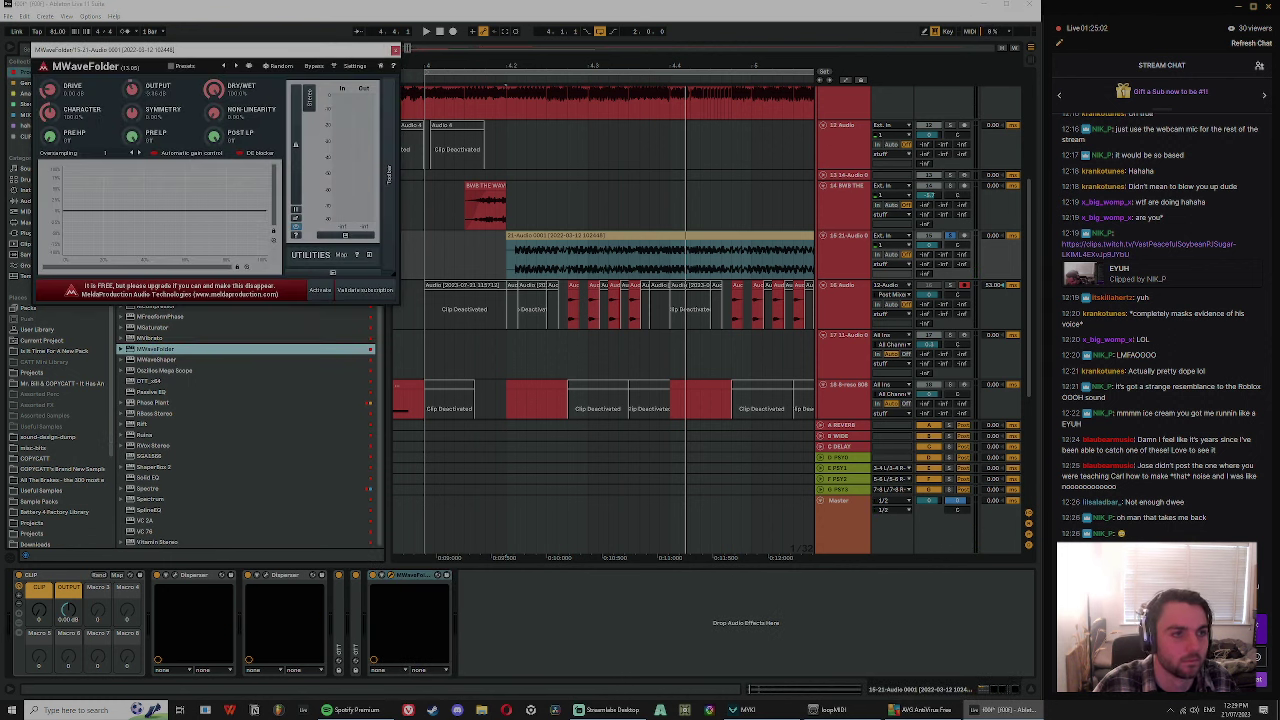
{"action": "key", "text": "space"}
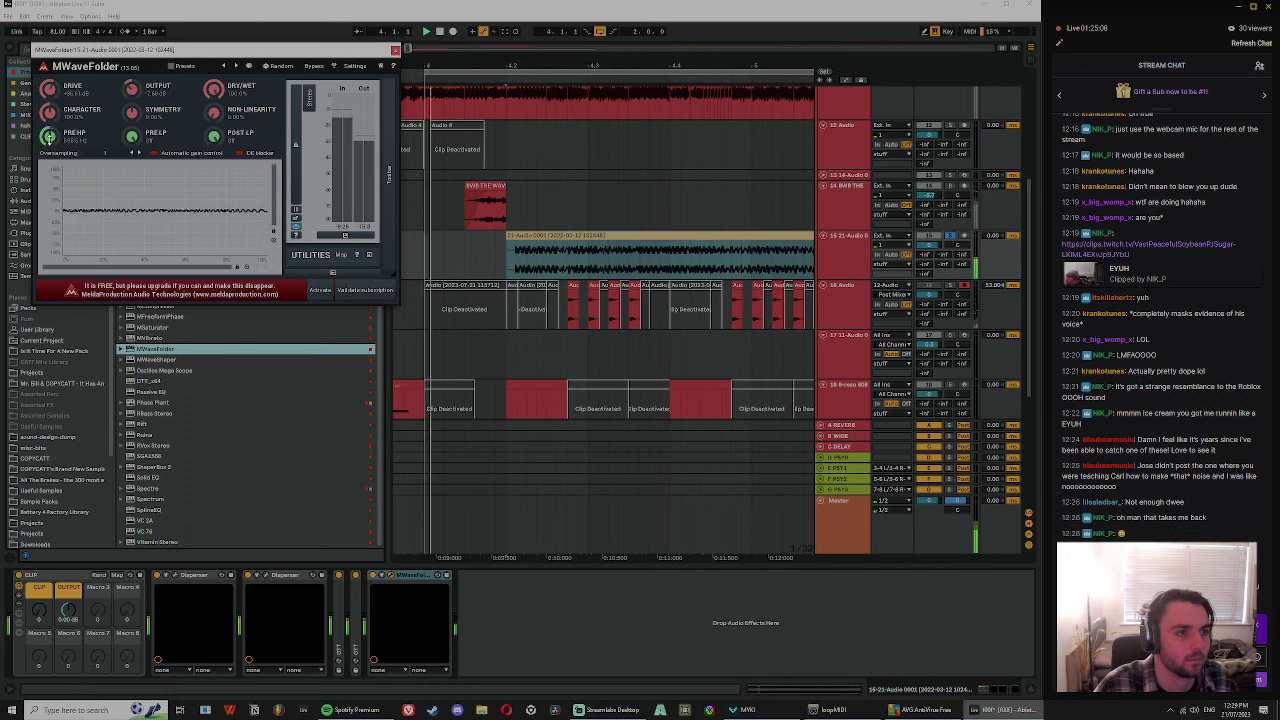
- Group the MWaveFolder into an Audio Effect Rack and add a high-pass Auto Filter after it in the chain
{"action": "left_click", "coordinate": [403, 591]}
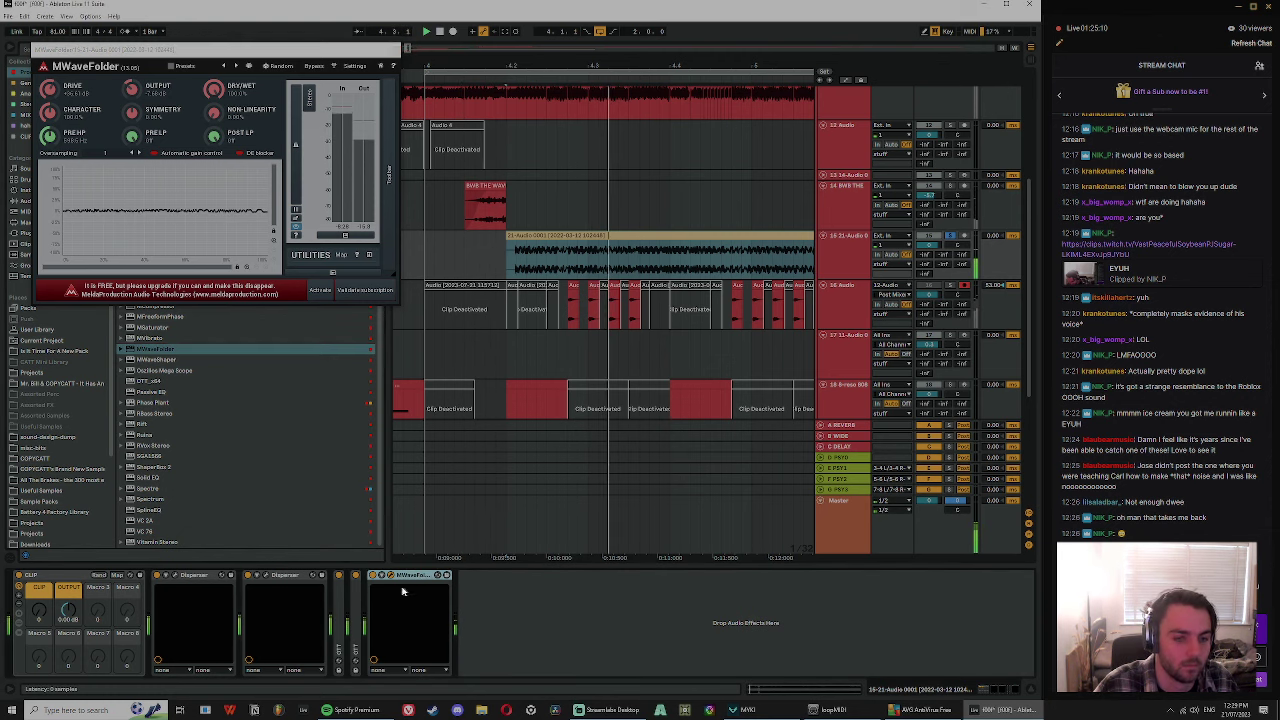
{"action": "key", "text": "ctrl+g"}
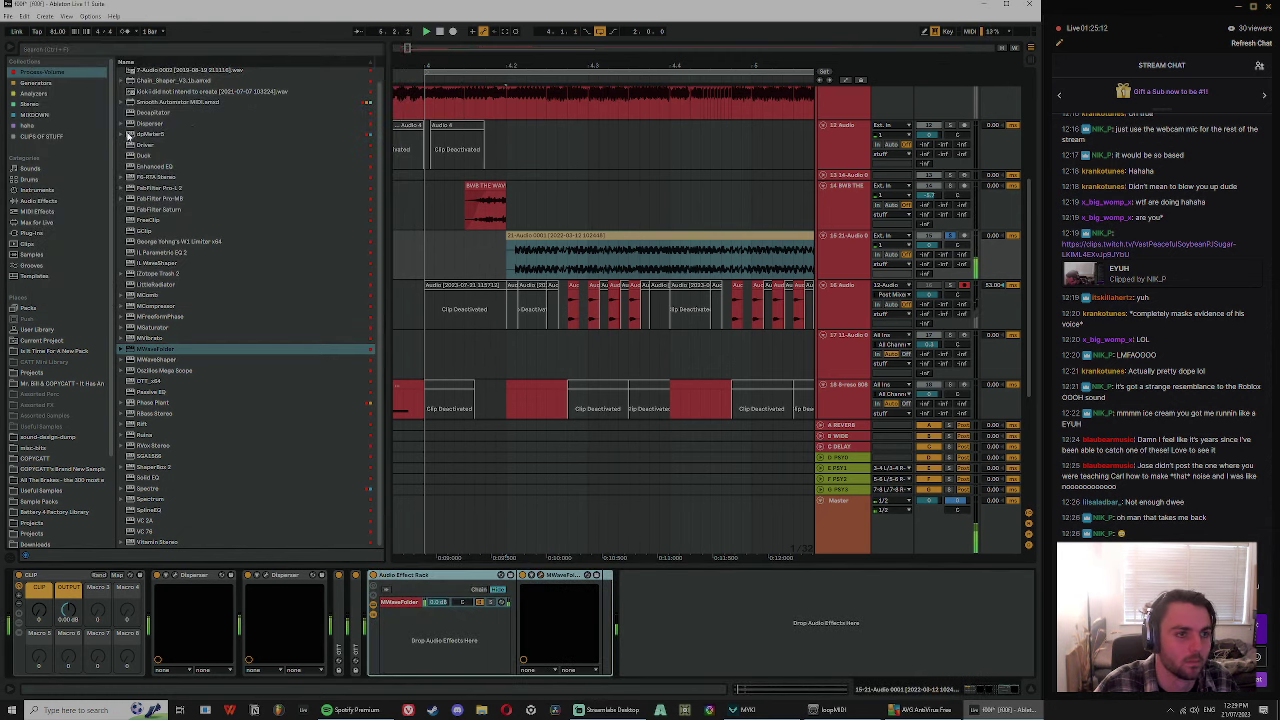
{"action": "left_click", "coordinate": [37, 201]}
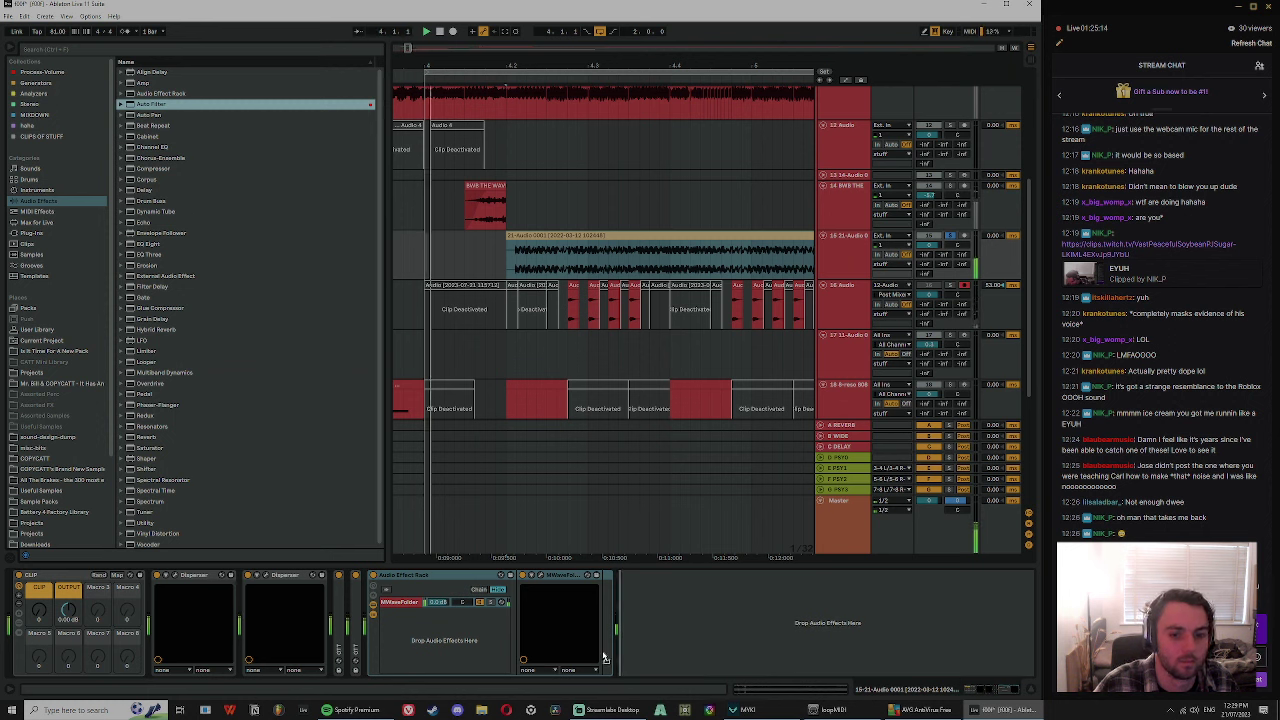
{"action": "left_click_drag", "start_coordinate": [604, 656], "coordinate": [603, 650]}
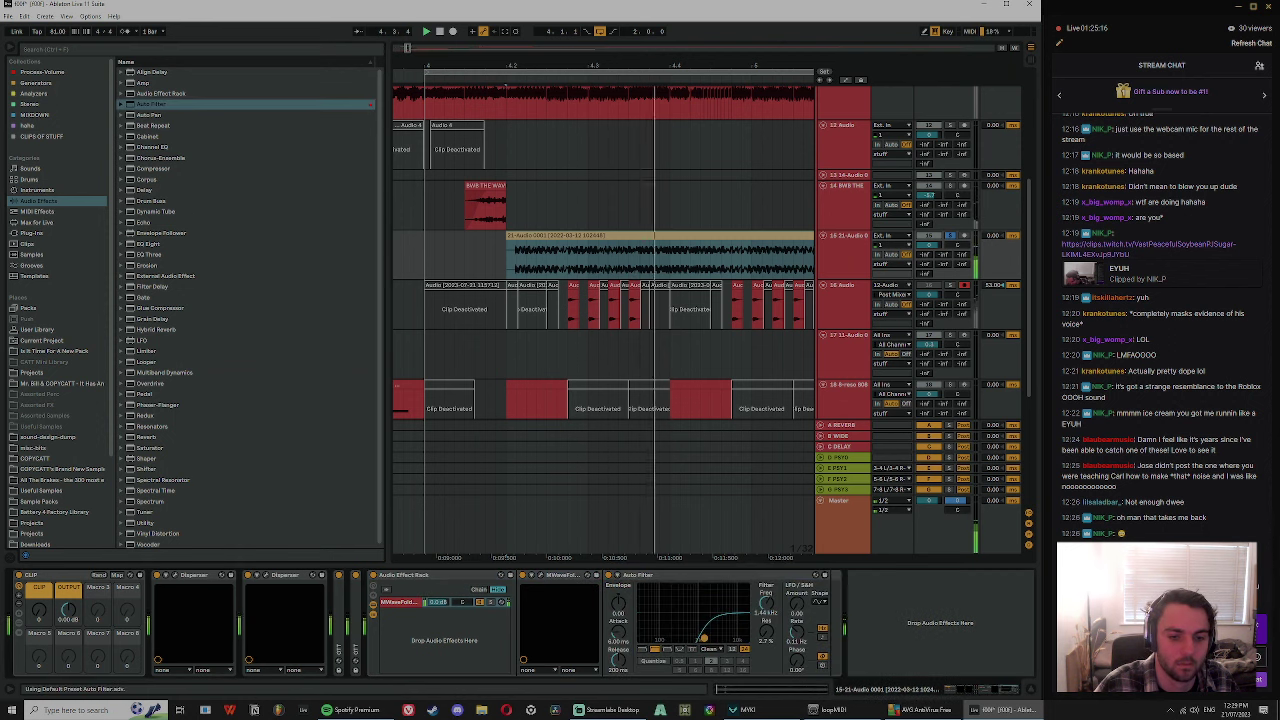
- Create an empty parallel chain in the rack and adjust the MWaveFolder's symmetry and the Auto Filter's frequency to 1.25 kHz
{"action": "left_click", "coordinate": [408, 658]}
{"action": "left_click", "coordinate": [462, 637]}
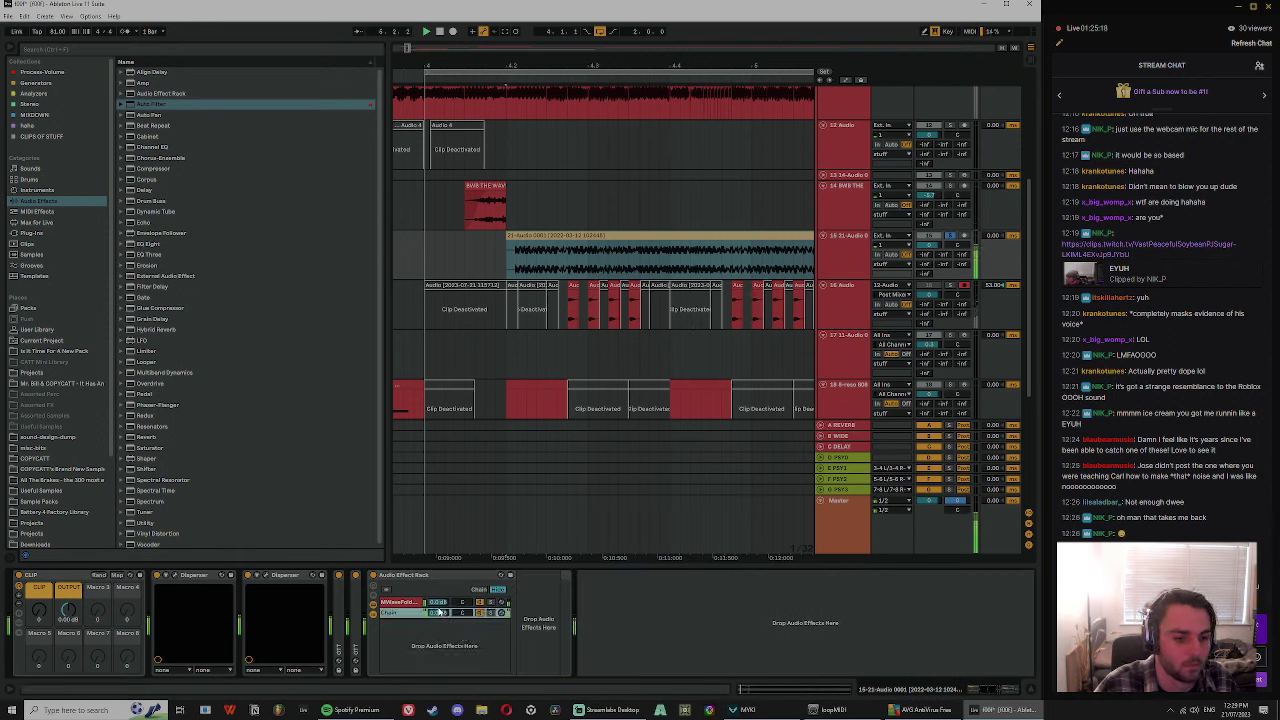
{"action": "left_click", "coordinate": [438, 603]}
{"action": "left_click", "coordinate": [549, 575]}
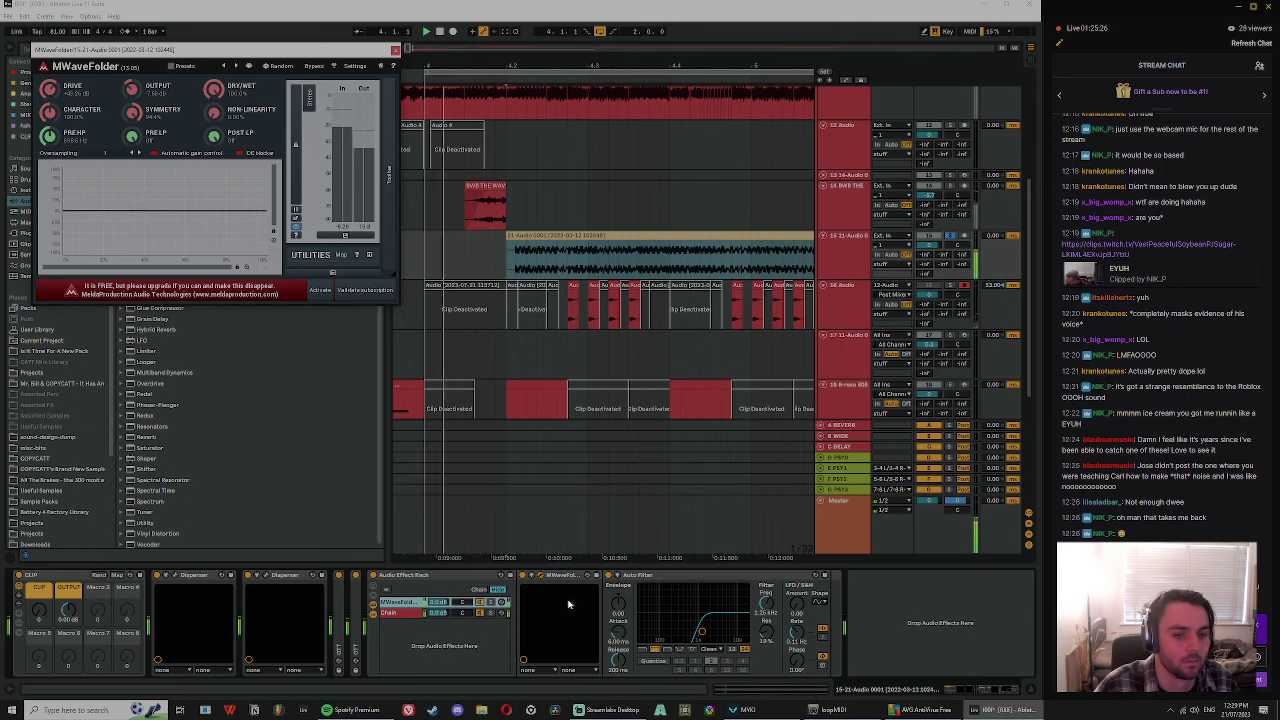
- Copy the MWaveFolder to after the rack, set its drive to about +2.5 dB and adjust its output, character and symmetry
{"action": "left_click_drag", "start_coordinate": [563, 576], "coordinate": [988, 648]}
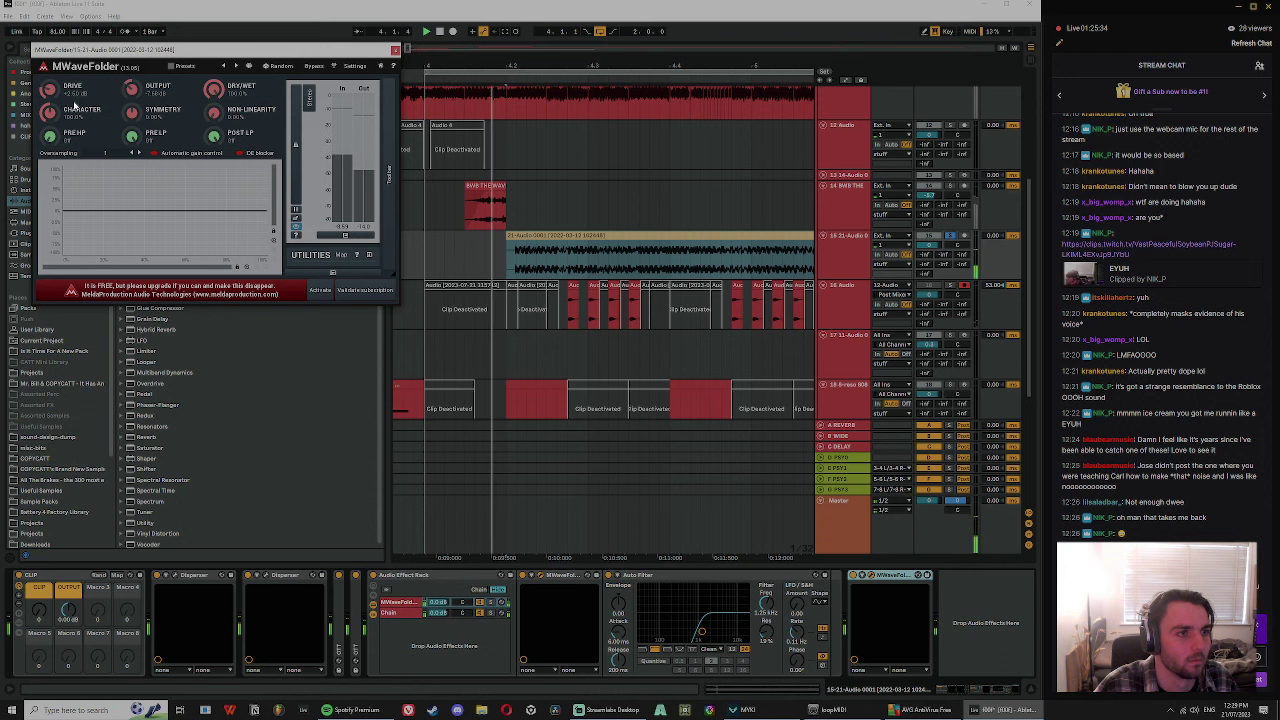
{"action": "left_click_drag", "start_coordinate": [137, 90], "coordinate": [137, 100]}
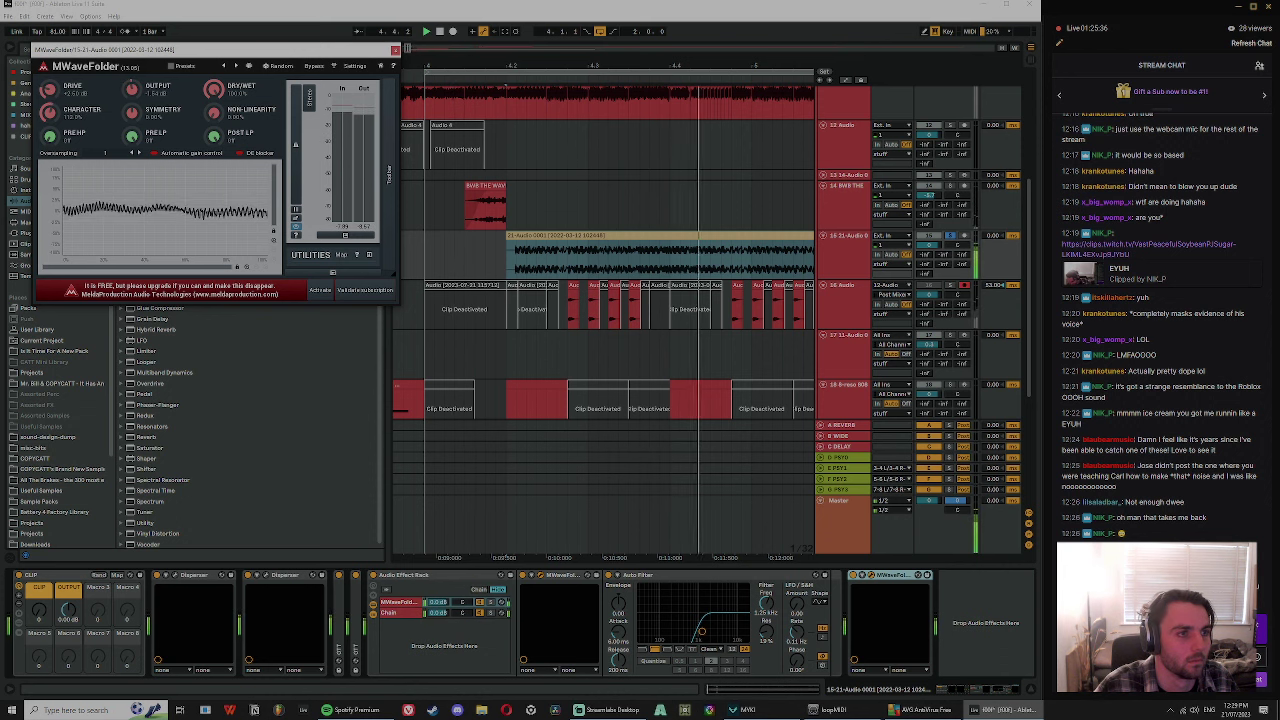
{"action": "left_click_drag", "start_coordinate": [50, 112], "coordinate": [50, 62]}
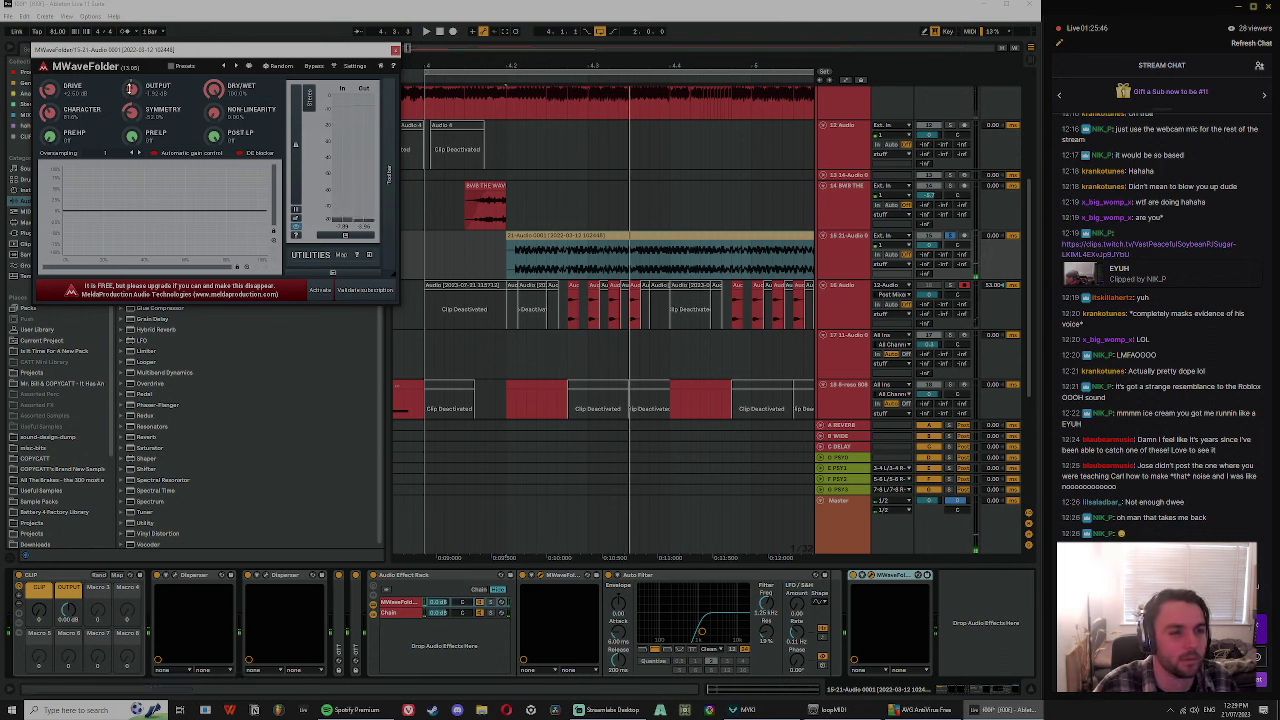
{"action": "key", "text": "space"}
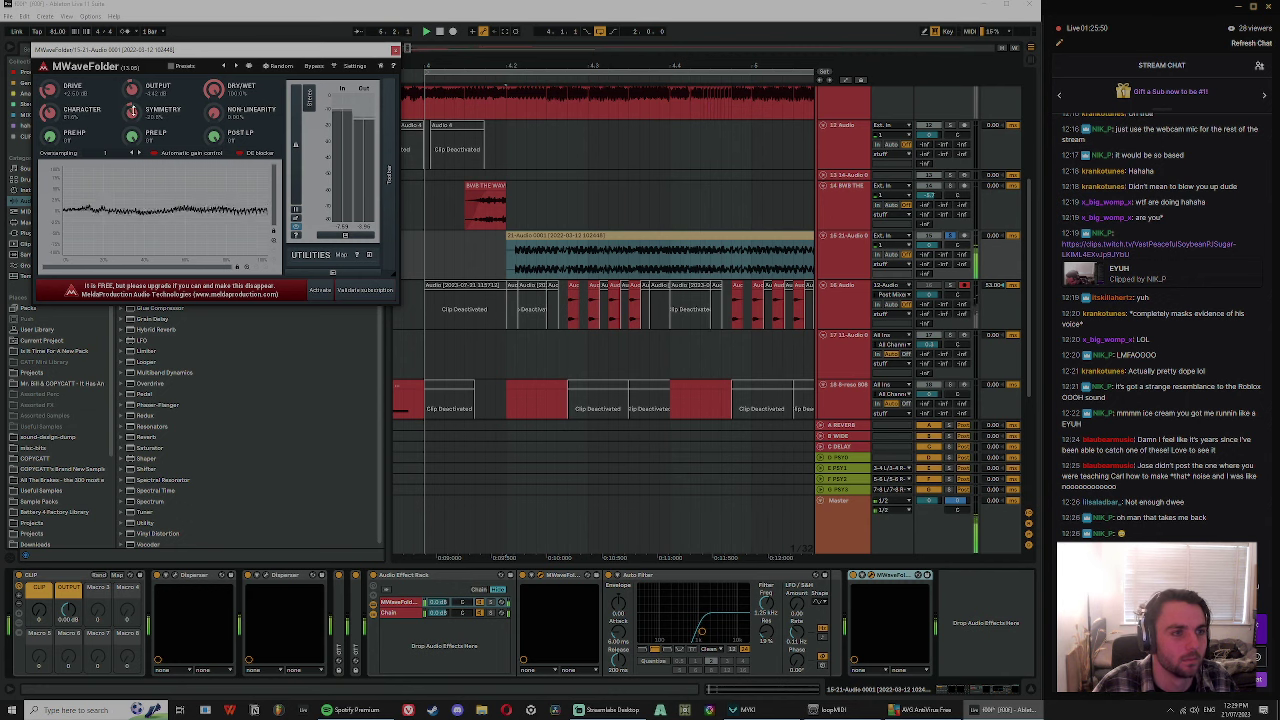
{"action": "key", "text": "space"}
{"action": "left_click", "coordinate": [395, 50]}
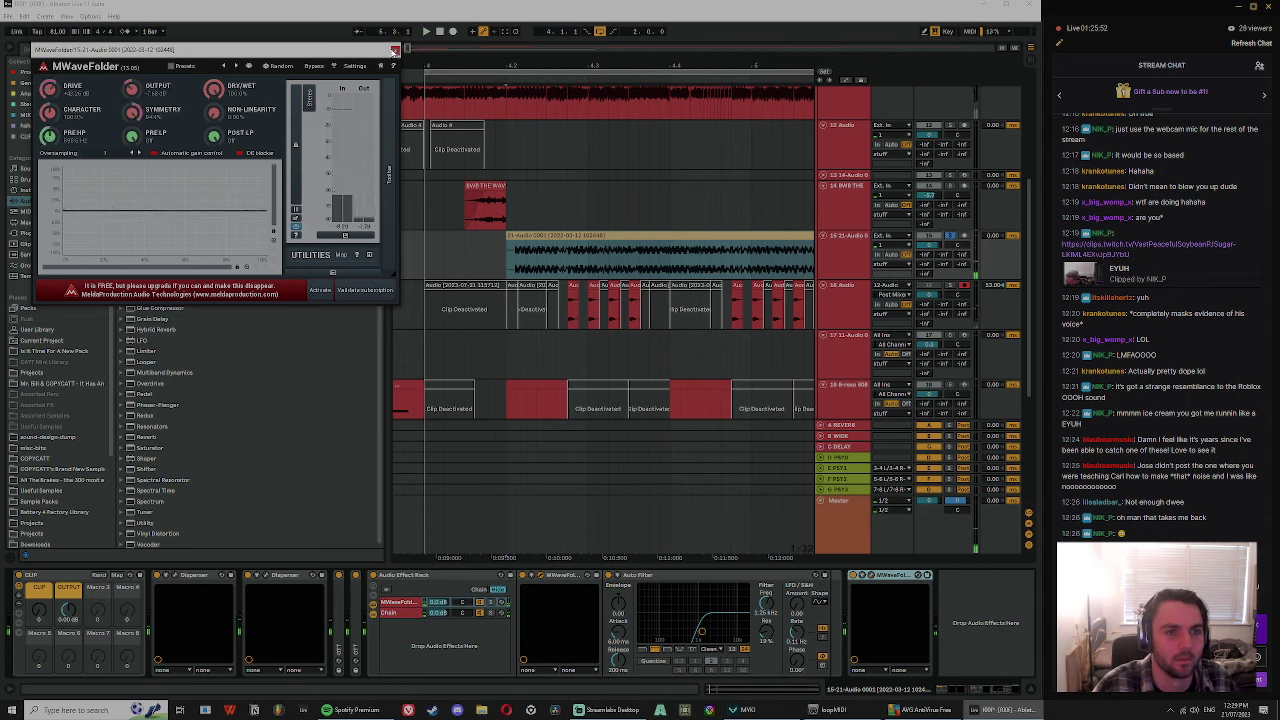
{"action": "left_click", "coordinate": [395, 50]}
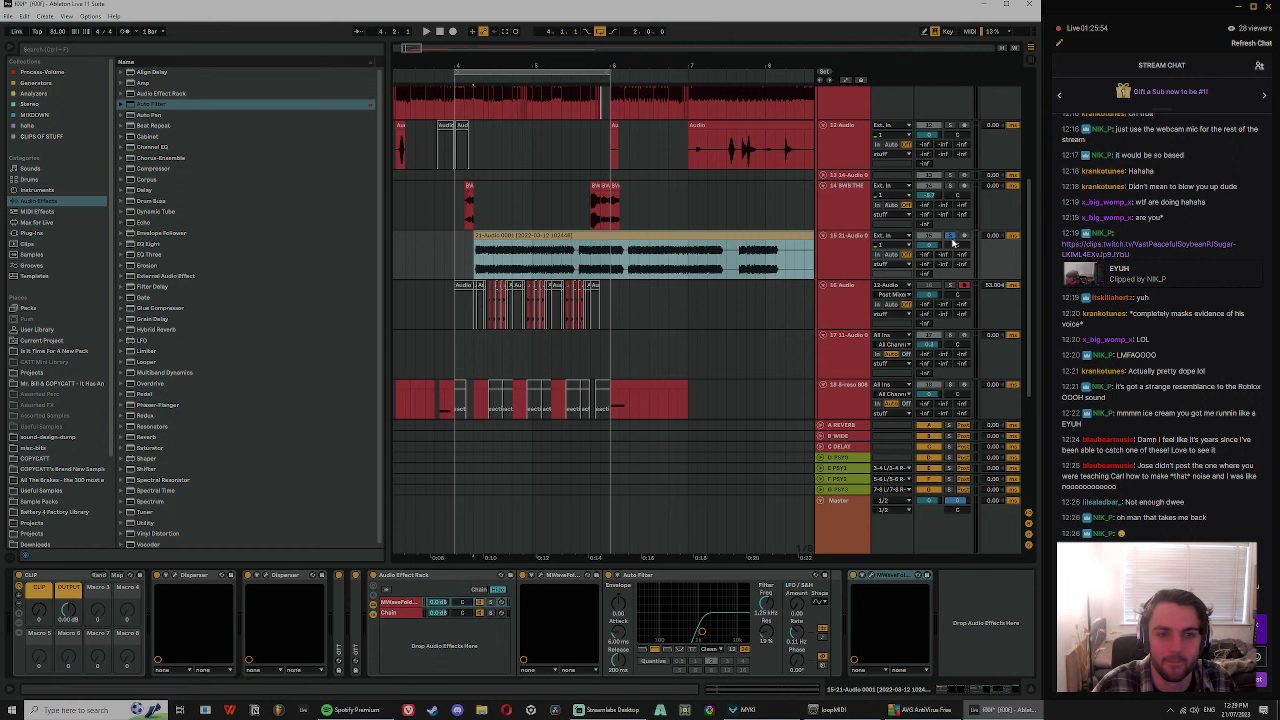
- Try to freeze the 21-Audio track with its effect chain
{"action": "left_click", "coordinate": [852, 260]}
{"action": "right_click", "coordinate": [852, 260]}
{"action": "left_click", "coordinate": [880, 324]}
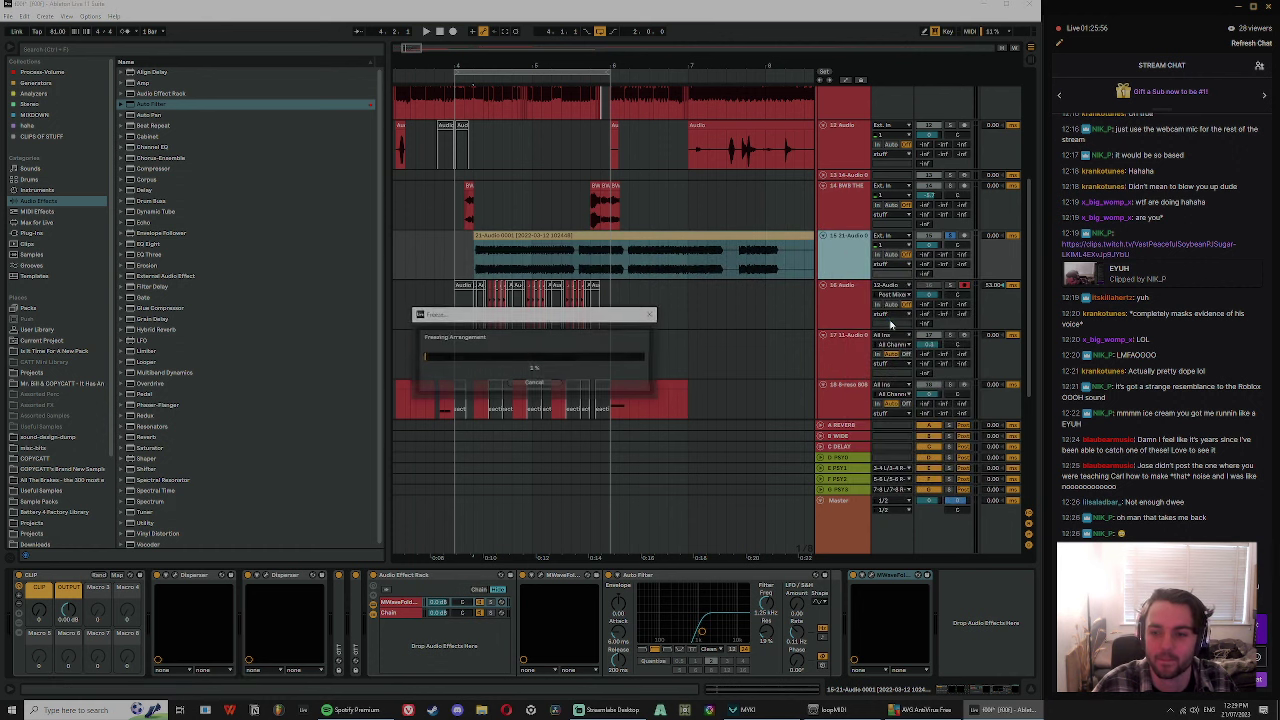
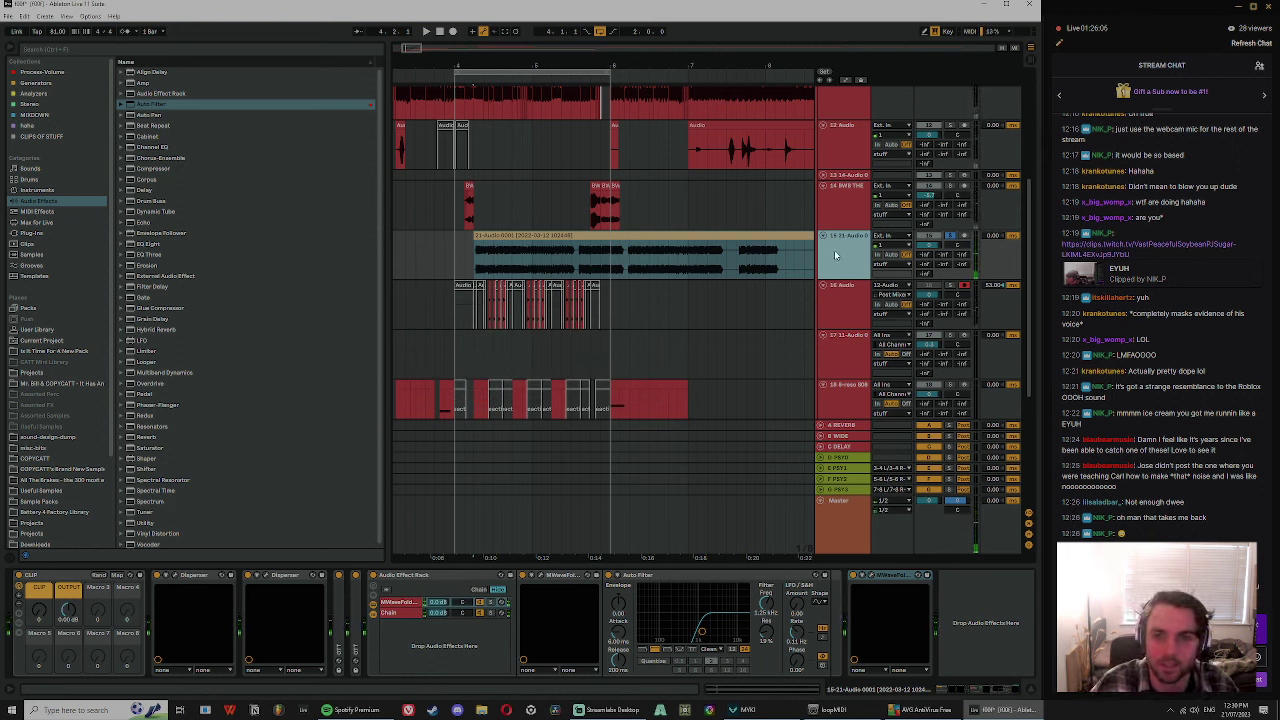
- Set the audio input of track 14 to Resampling
{"action": "left_click", "coordinate": [886, 187]}
{"action": "left_click", "coordinate": [883, 263]}
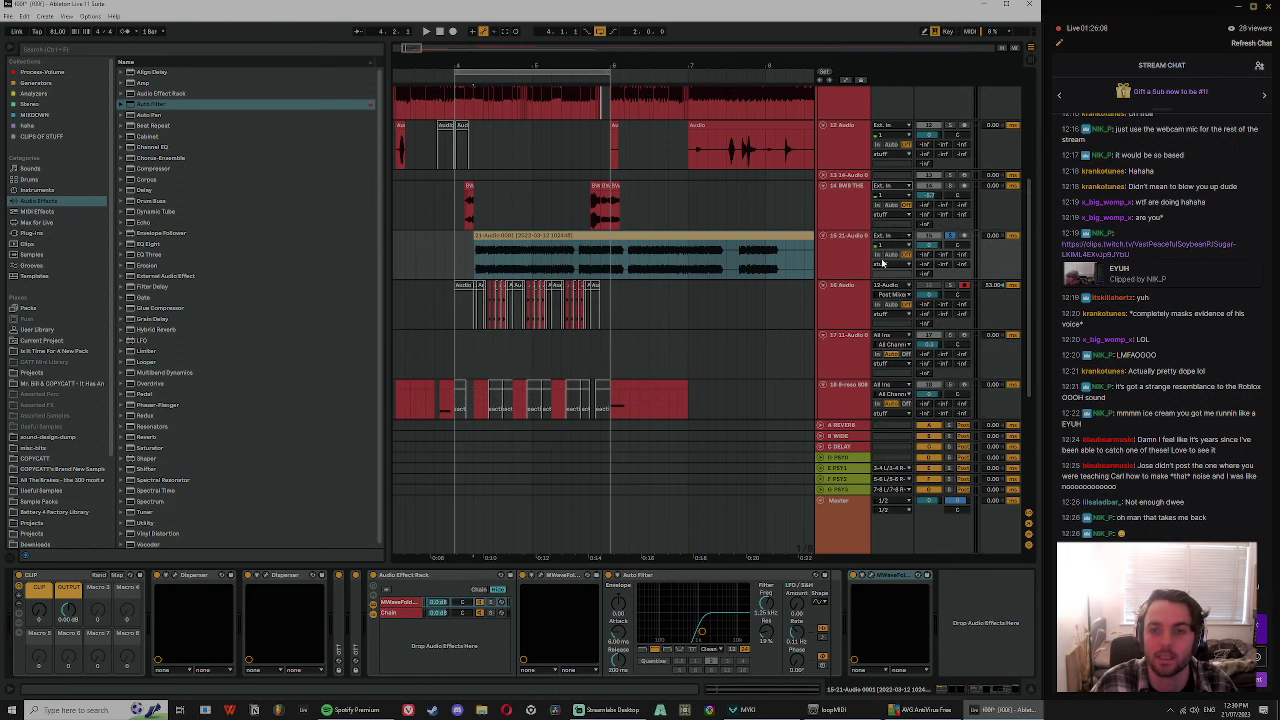
- Insert a new audio track below track 16 and set its audio input to the 15-21-Audio track
{"action": "left_click", "coordinate": [843, 259]}
{"action": "left_click", "coordinate": [845, 310]}
{"action": "left_click", "coordinate": [852, 360]}
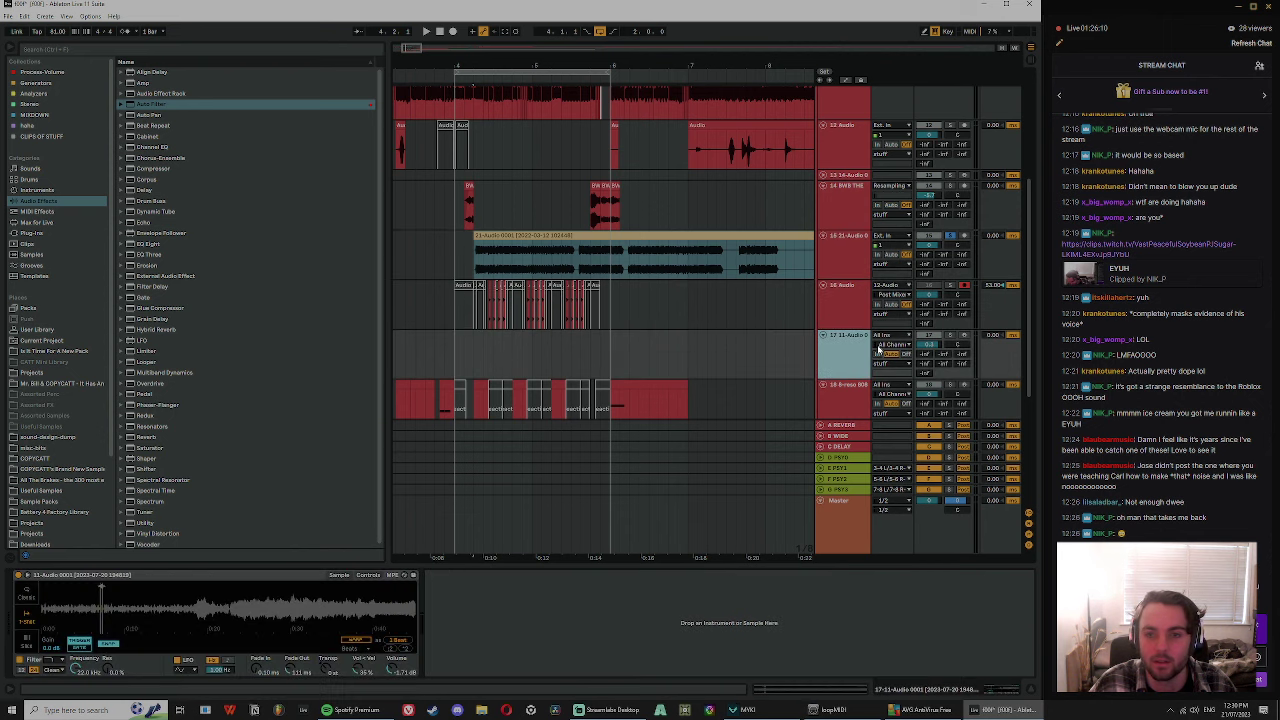
{"action": "left_click", "coordinate": [884, 336]}
{"action": "left_click", "coordinate": [892, 343]}
{"action": "left_click", "coordinate": [843, 311]}
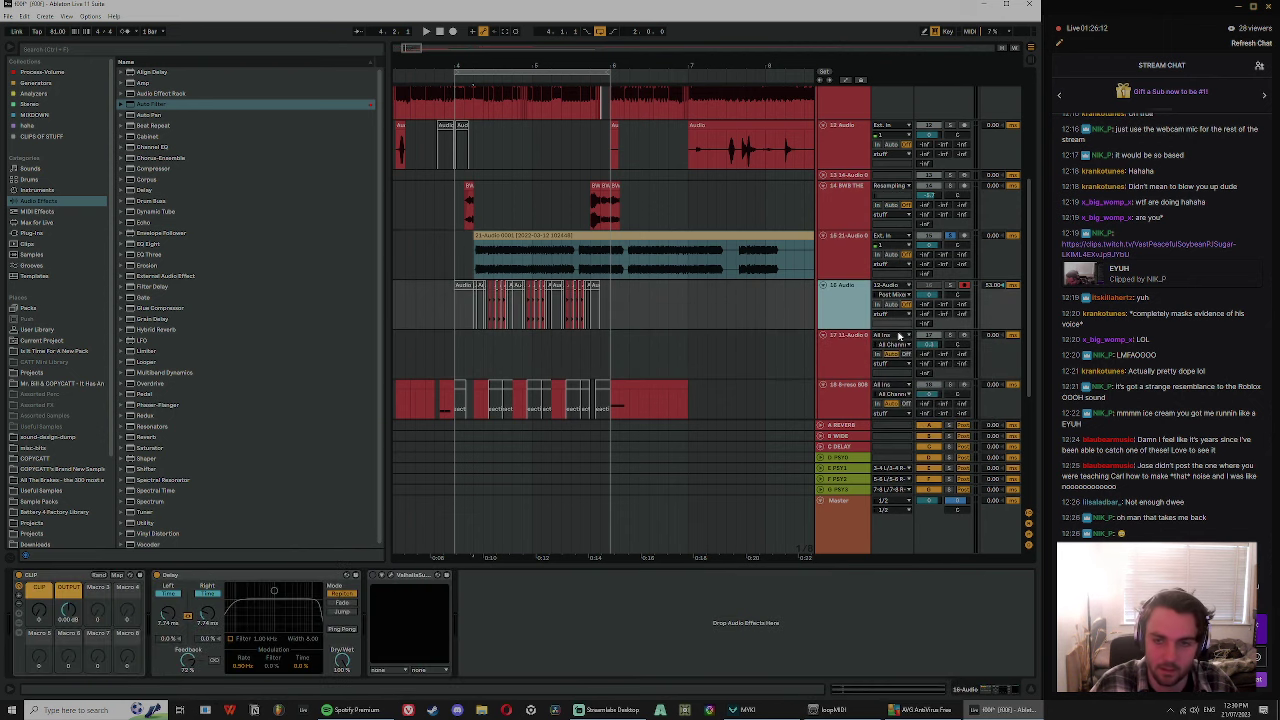
{"action": "left_click", "coordinate": [898, 337]}
{"action": "left_click", "coordinate": [905, 344]}
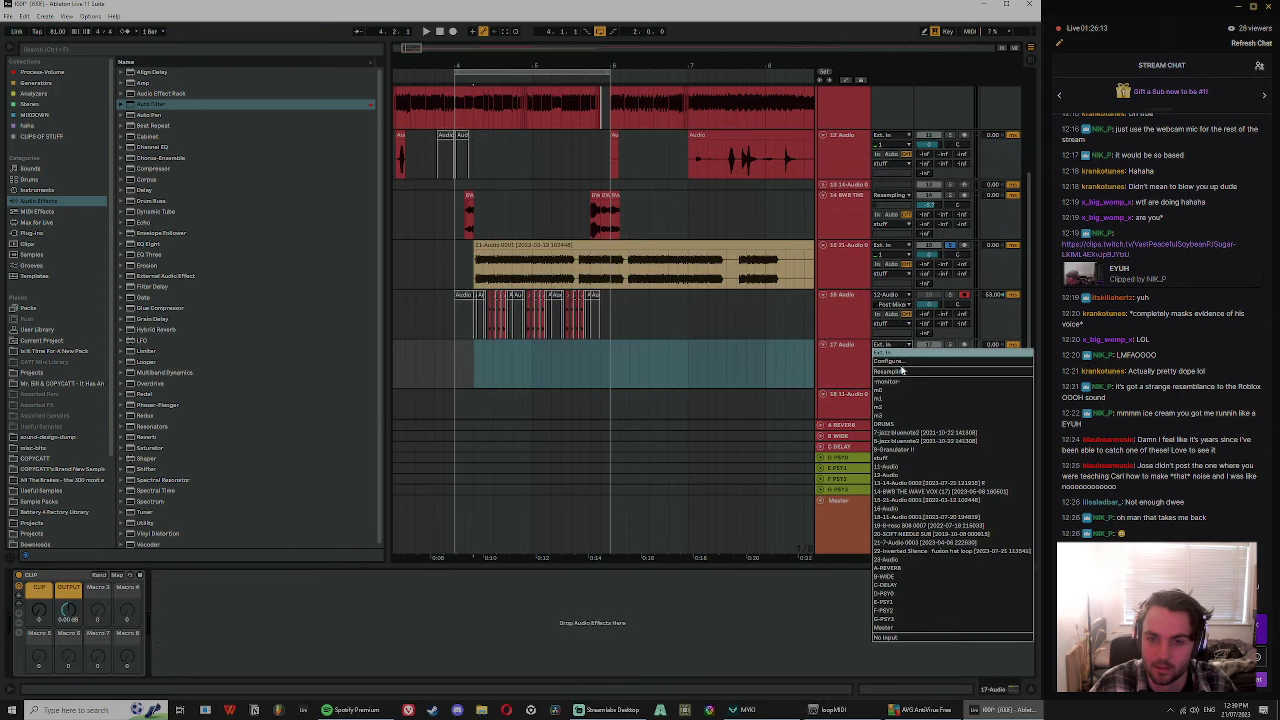
{"action": "left_click", "coordinate": [907, 508]}
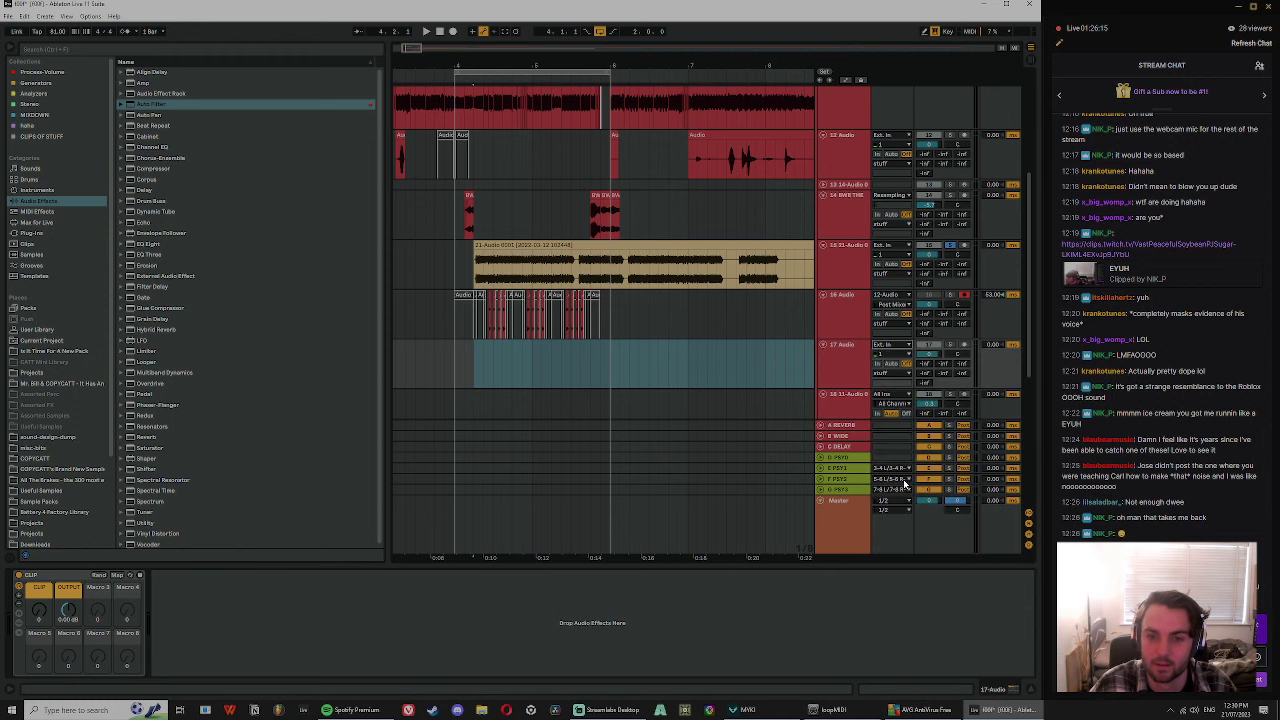
- Arm the new track 17 for recording, set its input tap point to Post FX and play from 4.2
{"action": "left_click", "coordinate": [963, 345]}
{"action": "left_click", "coordinate": [893, 374]}
{"action": "left_click", "coordinate": [893, 376]}
{"action": "left_click", "coordinate": [474, 355]}
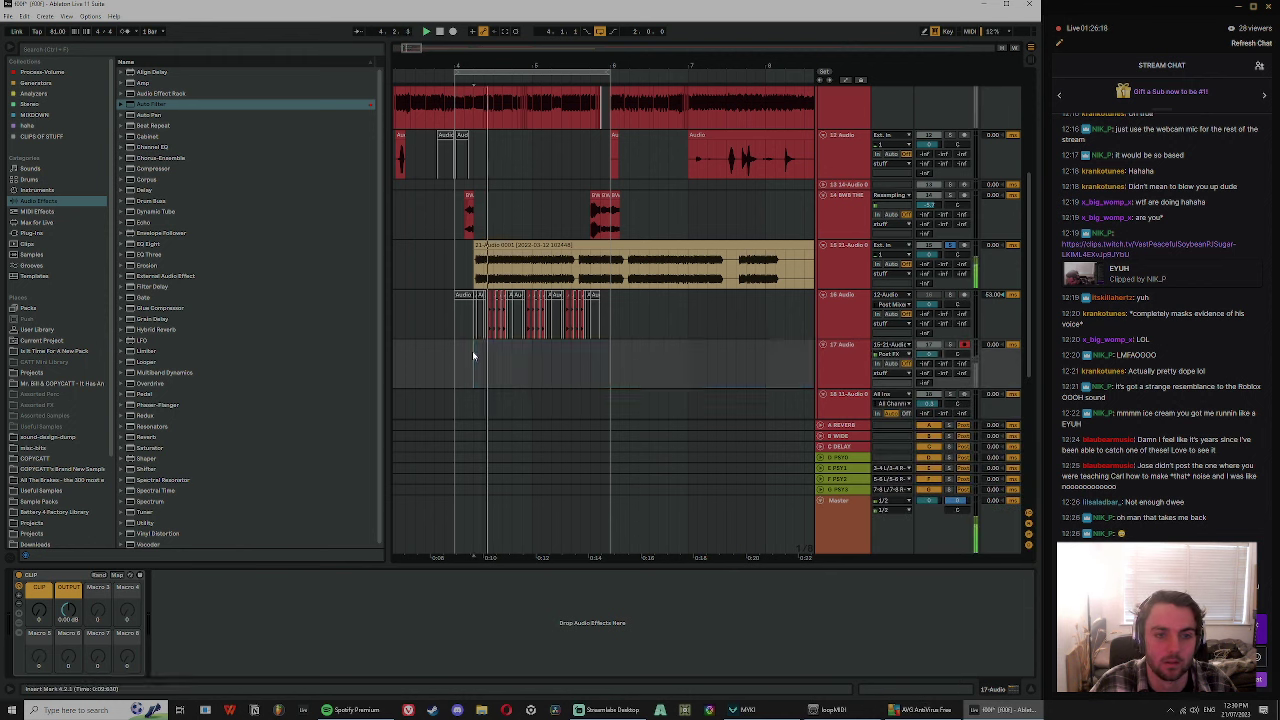
{"action": "left_click_drag", "start_coordinate": [511, 71], "coordinate": [464, 224]}
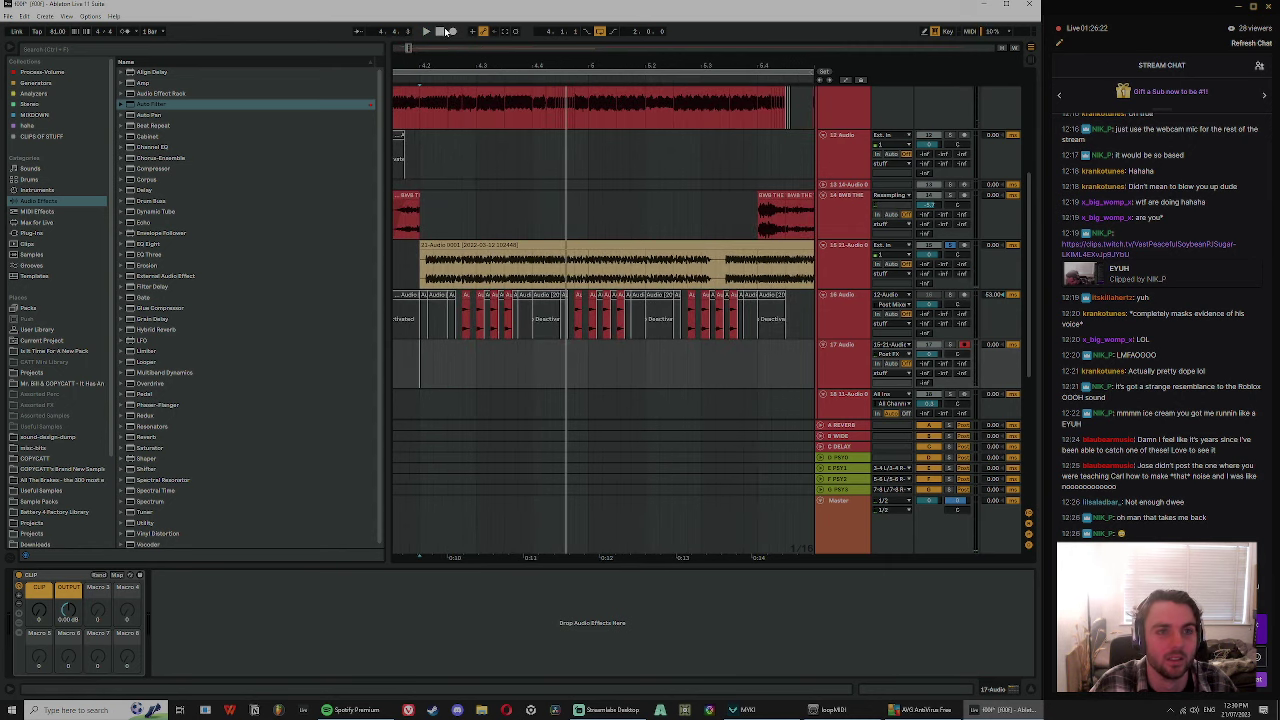
- Record the processed 21-Audio clip onto track 17 while moving the clip's start point through its waveform, ending at about 1:01.6
{"action": "double_click", "coordinate": [486, 245]}
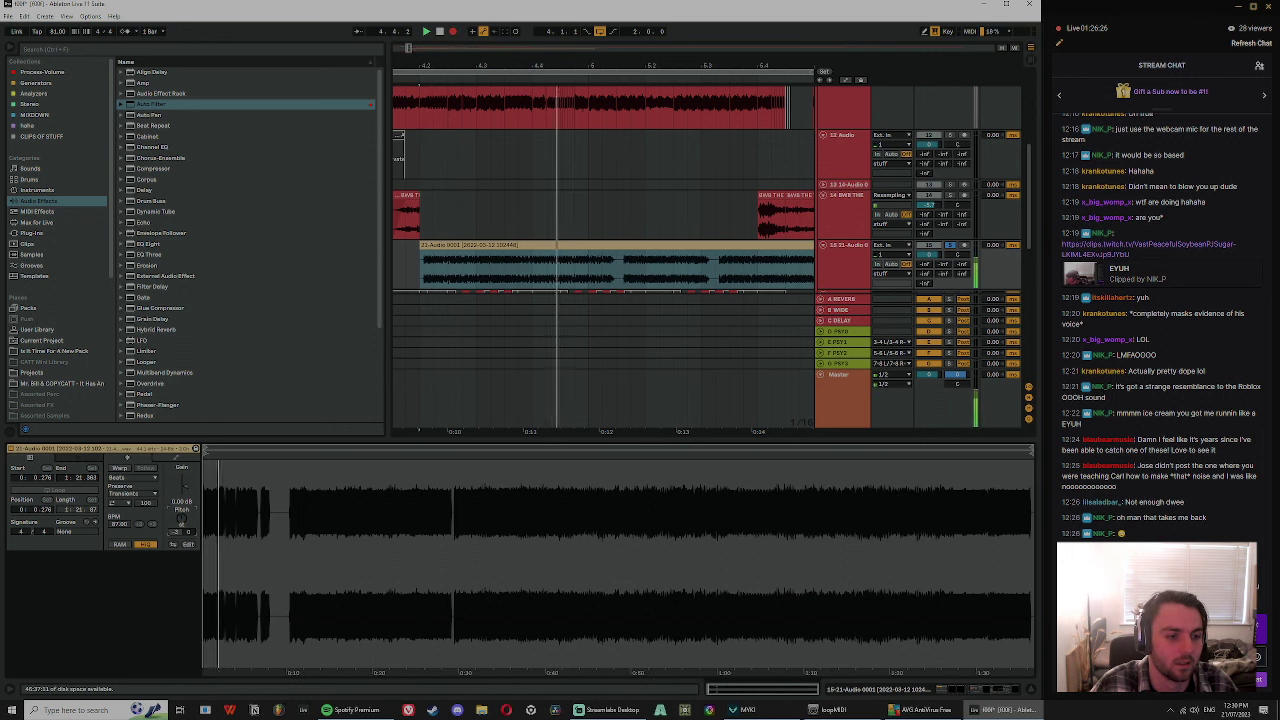
{"action": "left_click", "coordinate": [530, 500]}
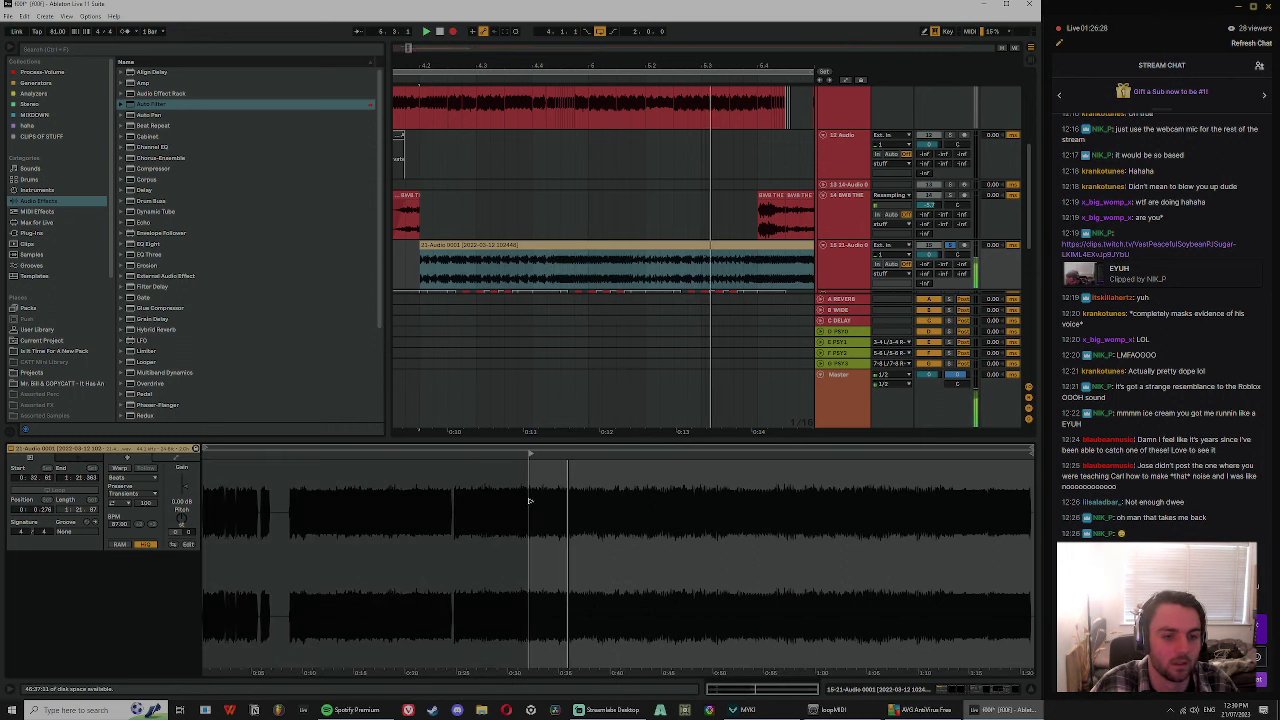
{"action": "left_click", "coordinate": [683, 503]}
{"action": "left_click", "coordinate": [762, 503]}
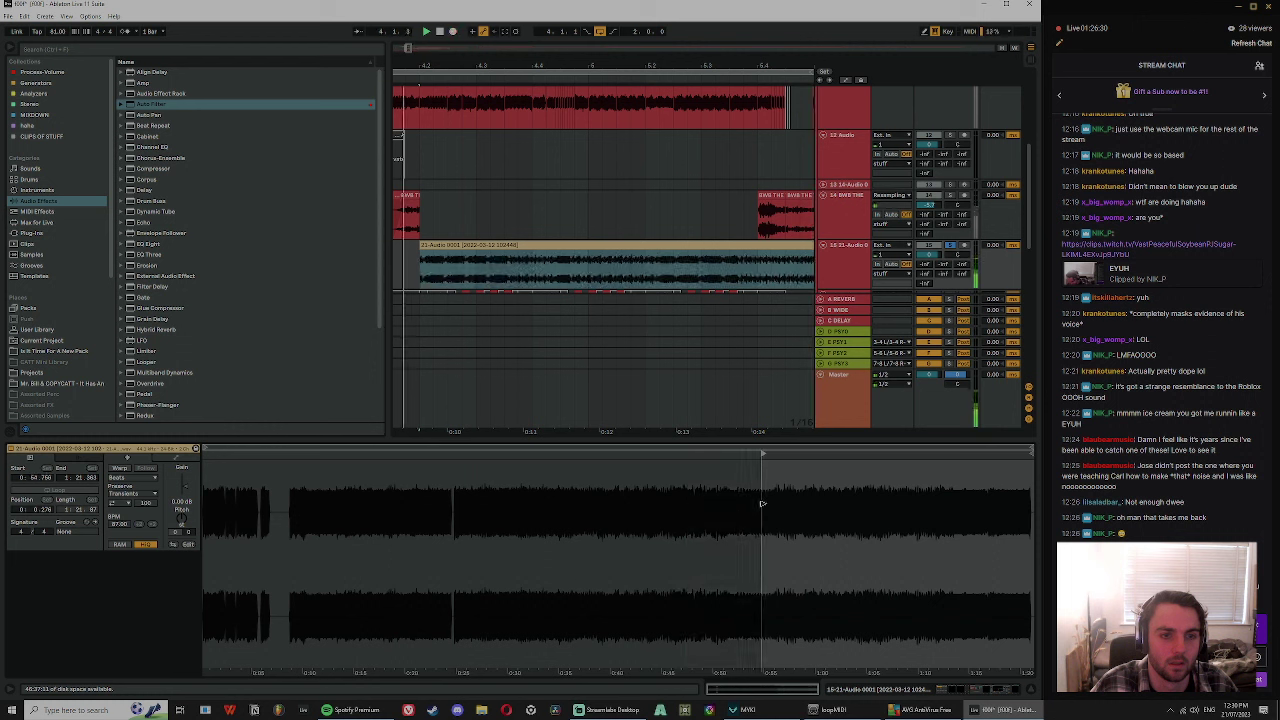
{"action": "left_click", "coordinate": [832, 500]}
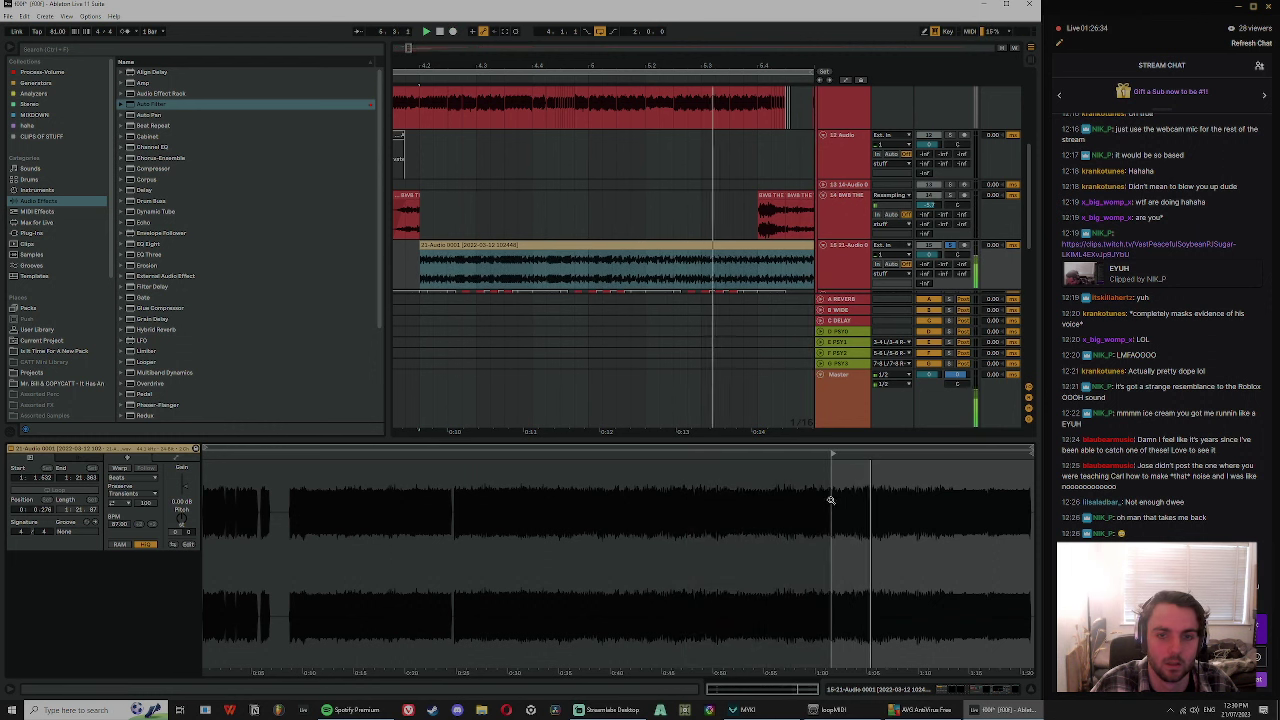
{"action": "key", "text": "space"}
{"action": "left_click_drag", "start_coordinate": [711, 67], "coordinate": [678, 63]}
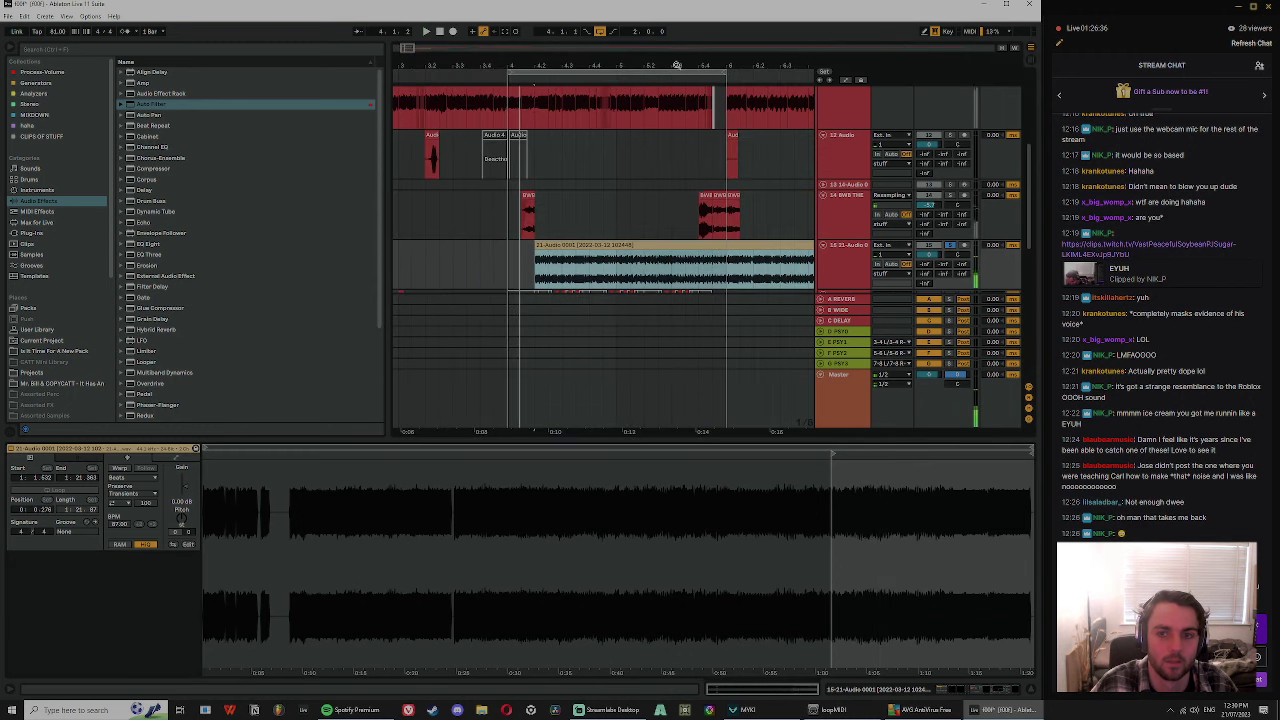
- Audition the recorded clip on track 17 in solo and trim it to a short section starting at 4.2
{"action": "scroll", "coordinate": [706, 212], "scroll_direction": "down", "scroll_amount": 3}
{"action": "left_click", "coordinate": [675, 186]}
{"action": "key", "text": "space"}
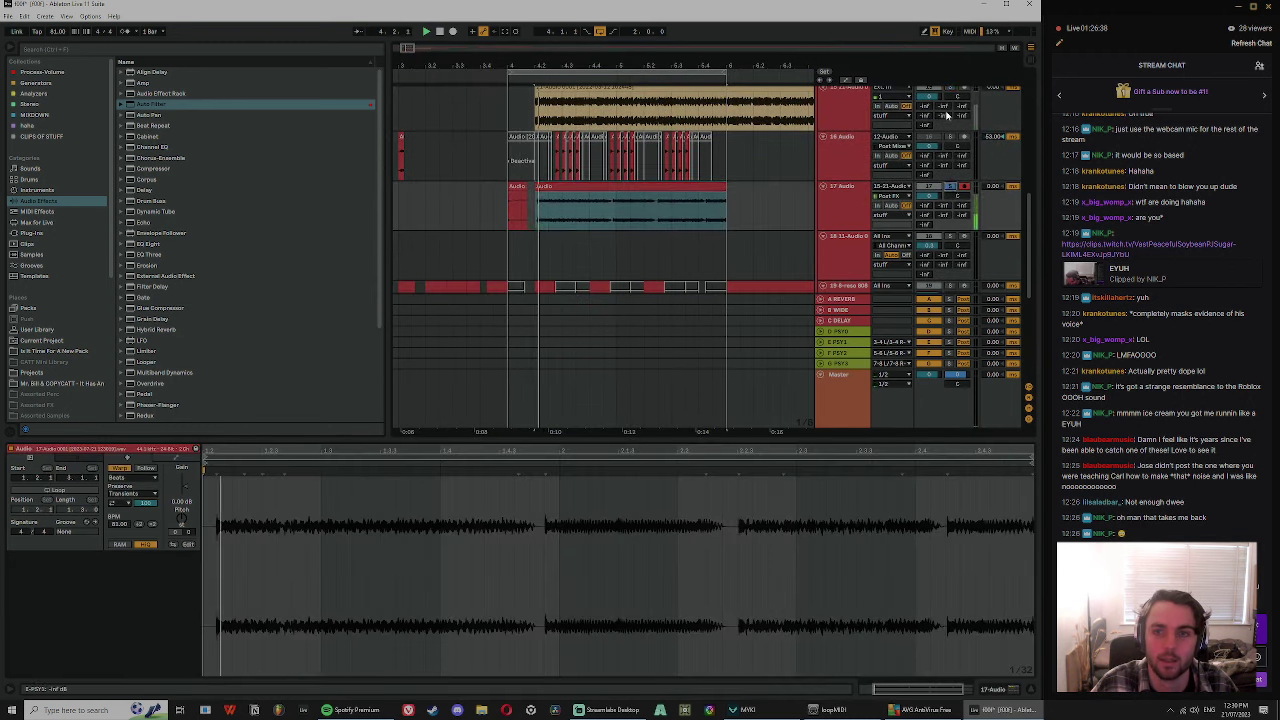
{"action": "scroll", "coordinate": [609, 297], "scroll_direction": "up", "scroll_amount": 1}
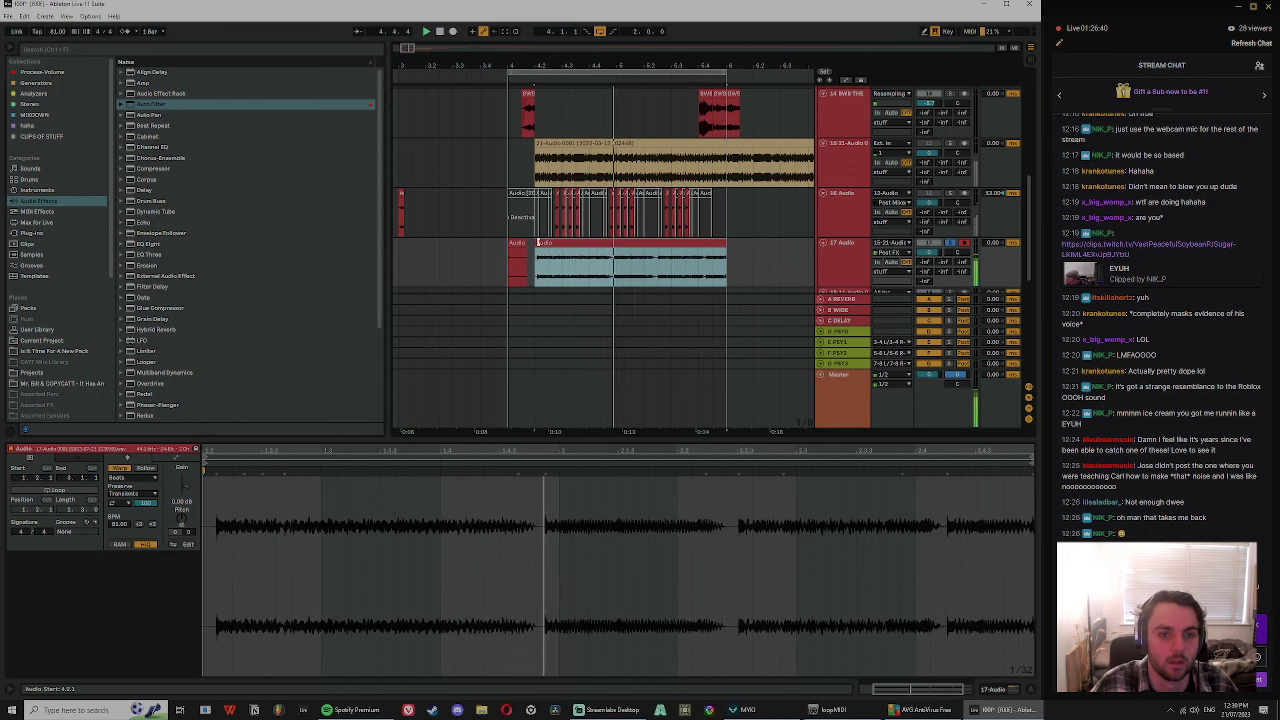
{"action": "mouse_move", "coordinate": [535, 245]}
{"action": "left_mouse_down"}
{"action": "mouse_move", "coordinate": [694, 247]}
{"action": "mouse_move", "coordinate": [550, 246]}
{"action": "left_mouse_up"}
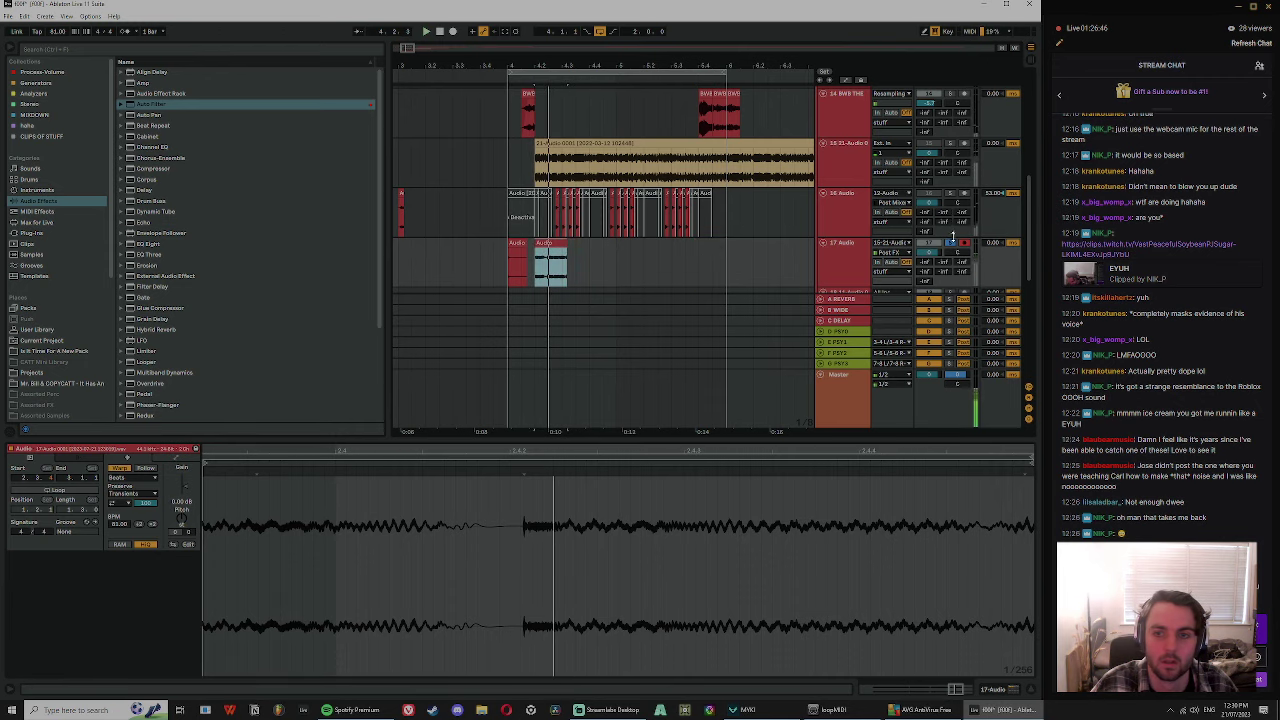
- Unsolo the 17 Audio track and split its second clip at 4.2.3
{"action": "left_click", "coordinate": [950, 243]}
{"action": "left_click_drag", "start_coordinate": [563, 67], "coordinate": [556, 110]}
{"action": "left_click", "coordinate": [590, 270]}
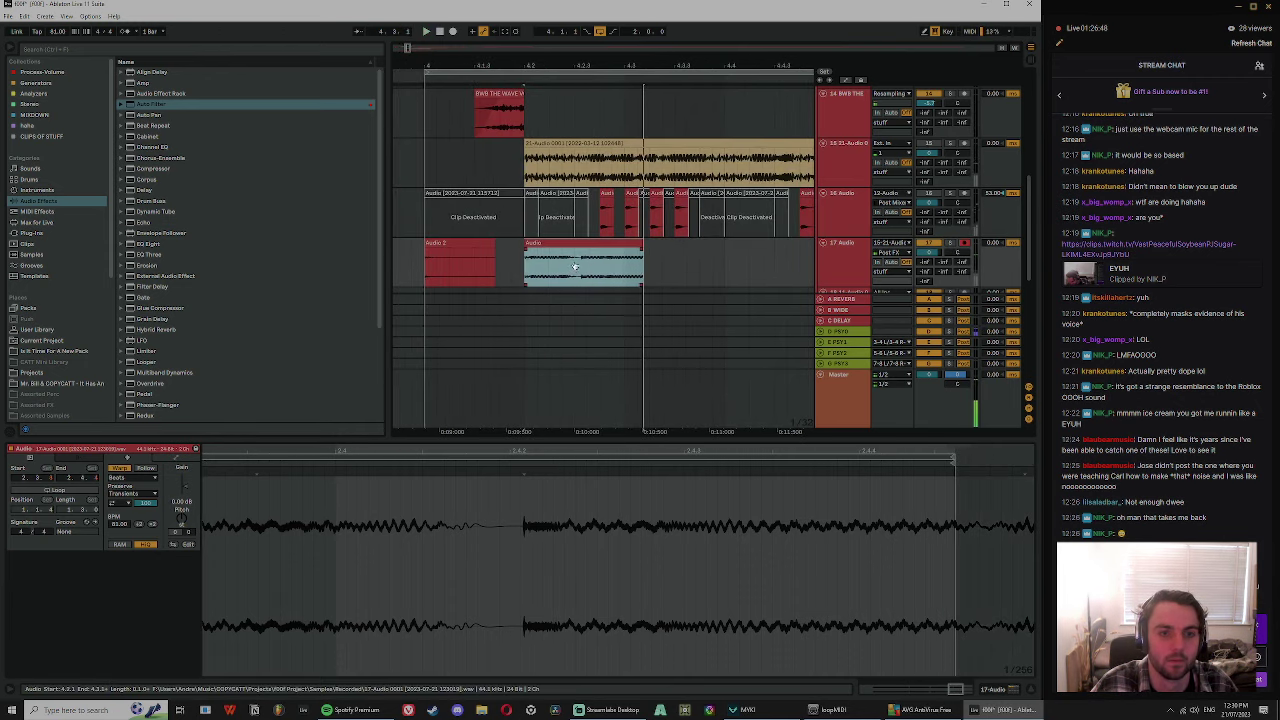
{"action": "key", "text": "space"}
{"action": "key", "text": "space"}
{"action": "left_click", "coordinate": [576, 270]}
{"action": "key", "text": "ctrl+e"}
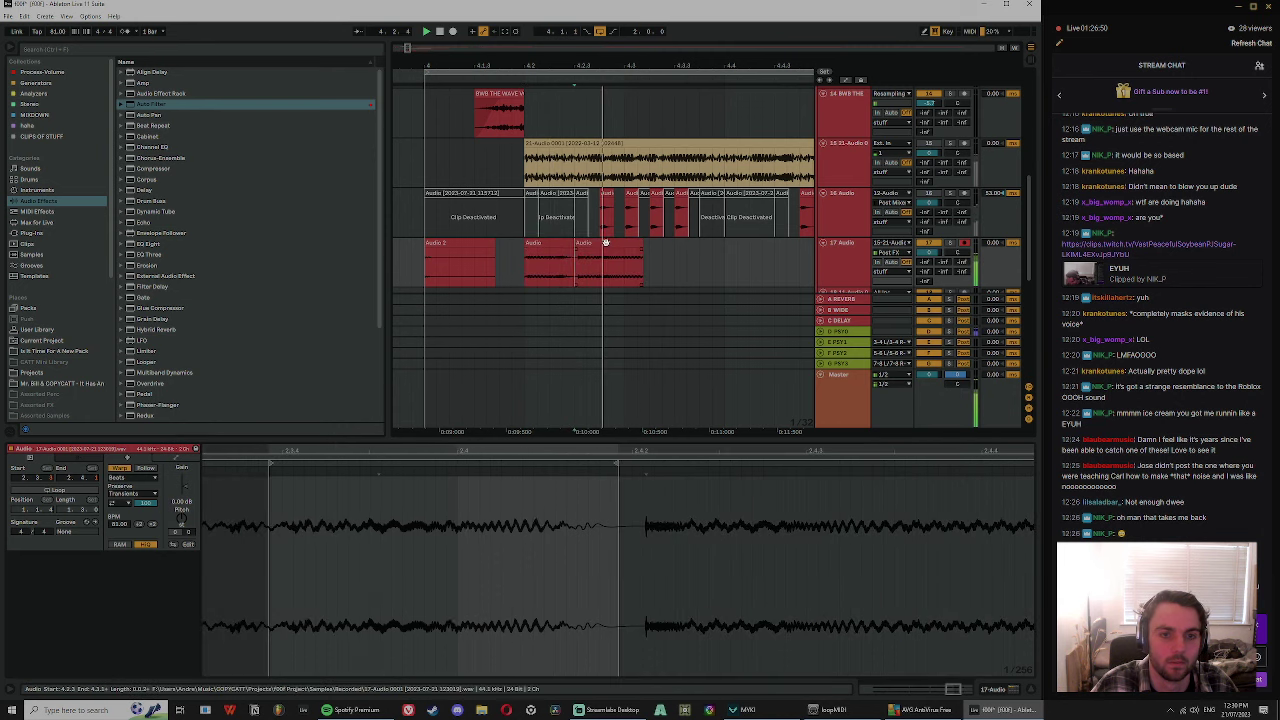
- Split the remaining part of the clip on 17 Audio again at 4.2.4 and play it back
{"action": "left_click", "coordinate": [604, 243]}
{"action": "left_click", "coordinate": [601, 265]}
{"action": "key", "text": "ctrl+e"}
{"action": "key", "text": "space"}
{"action": "key", "text": "space"}
- Lengthen the last slice on 17 Audio, split off its tail, and duplicate the tail slice
{"action": "mouse_move", "coordinate": [644, 244]}
{"action": "left_mouse_down"}
{"action": "mouse_move", "coordinate": [694, 240]}
{"action": "mouse_move", "coordinate": [661, 238]}
{"action": "left_mouse_up"}
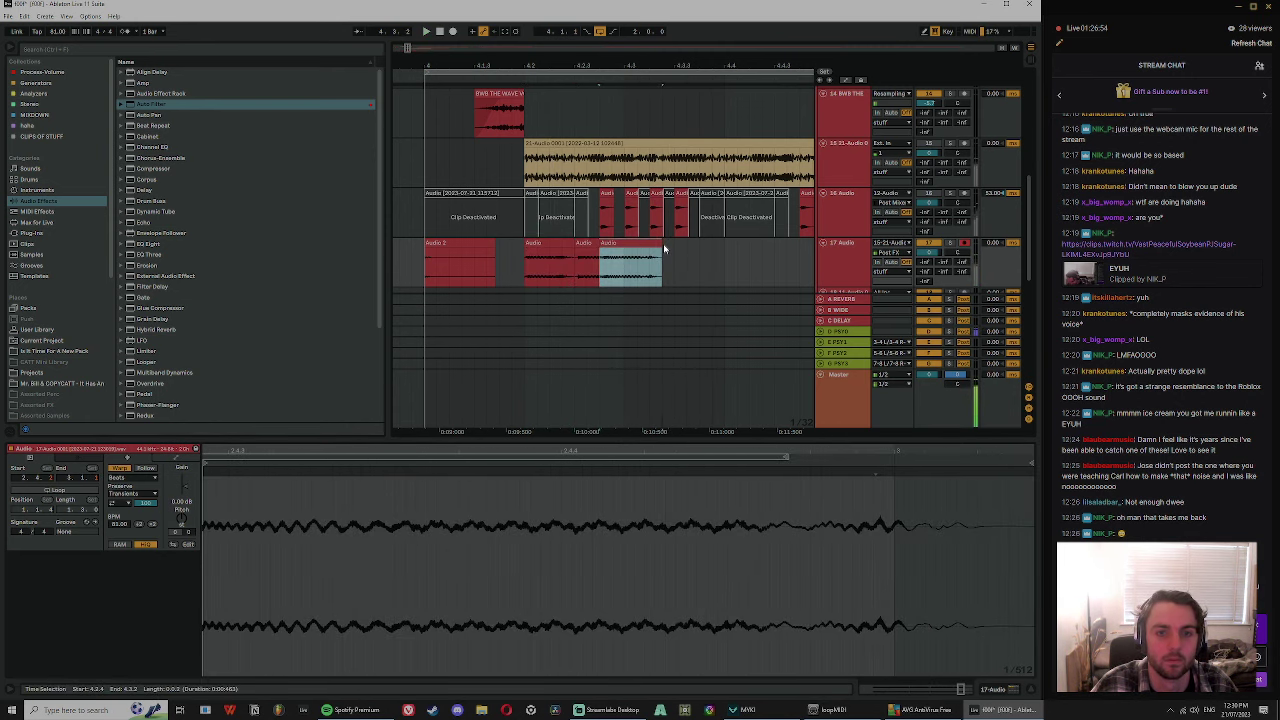
{"action": "left_click", "coordinate": [642, 273]}
{"action": "left_click", "coordinate": [646, 244]}
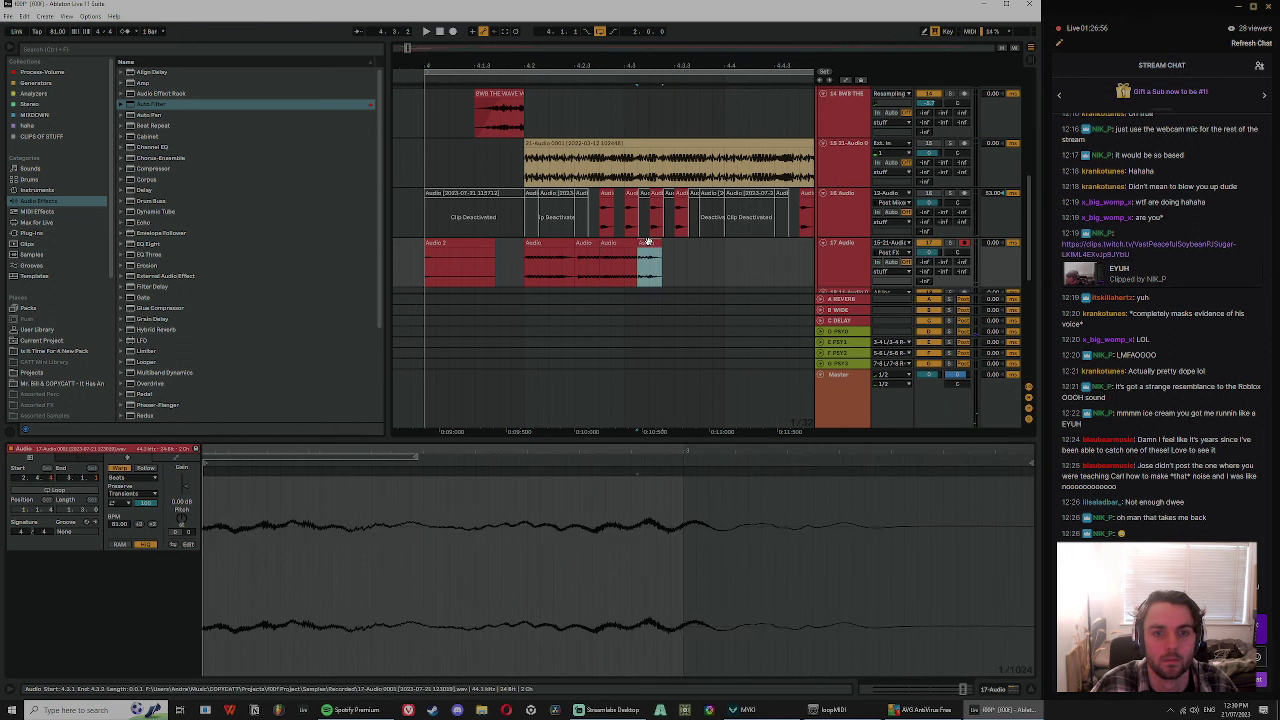
{"action": "key", "text": "ctrl+d"}
- Audition the short slices from 4.2.4 onward and duplicate the run of three directly after itself
{"action": "left_click", "coordinate": [610, 270]}
{"action": "key", "text": "space"}
{"action": "left_click", "coordinate": [608, 243]}
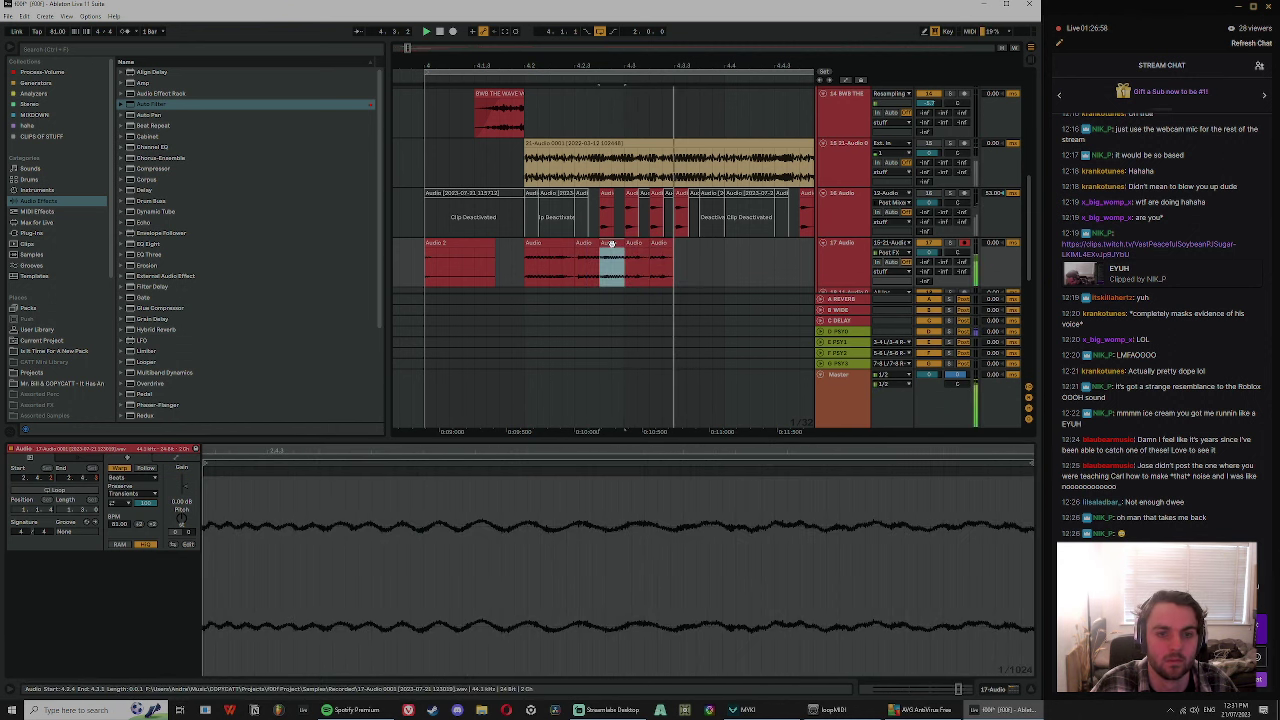
{"action": "key", "text": "space"}
{"action": "key", "text": "space"}
{"action": "left_click", "coordinate": [659, 243], "text": "shift"}
{"action": "key", "text": "ctrl+d"}
{"action": "left_click", "coordinate": [712, 244]}
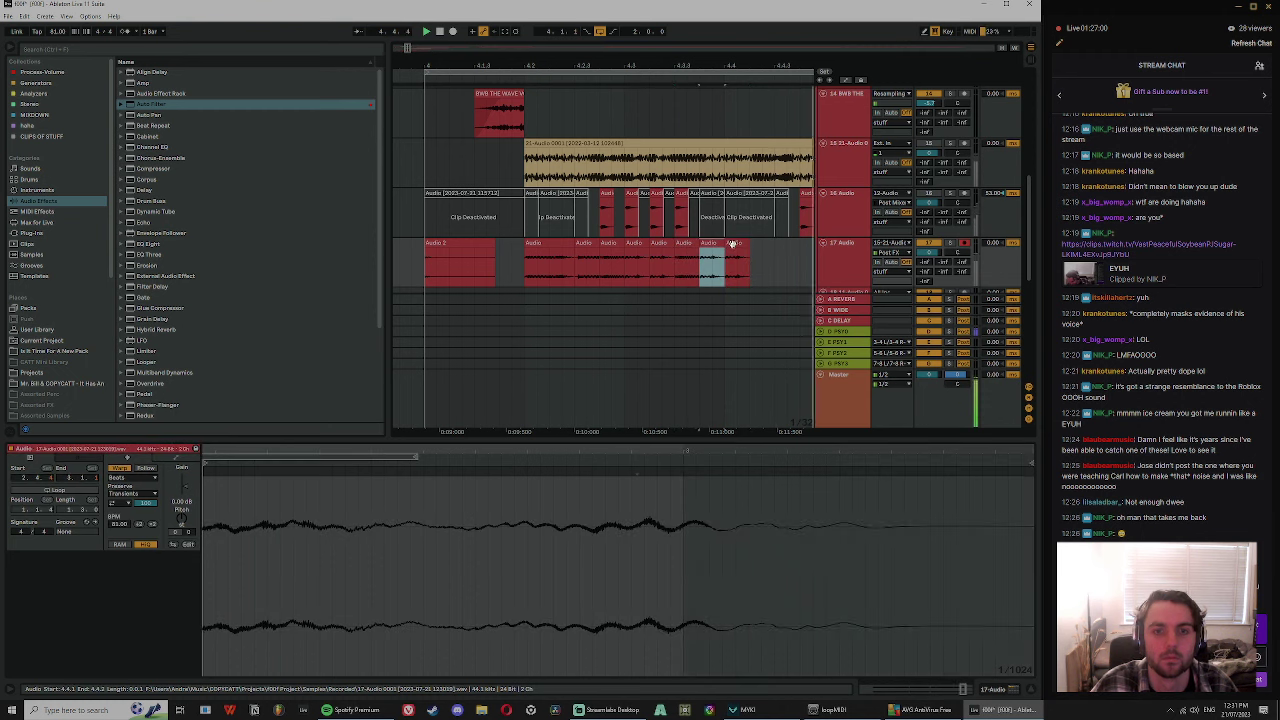
- Select all slices from 4.2.3 to the end of the run on 17 Audio and duplicate them
{"action": "left_click", "coordinate": [608, 244]}
{"action": "key", "text": "space"}
{"action": "key", "text": "space"}
{"action": "left_click", "coordinate": [736, 243]}
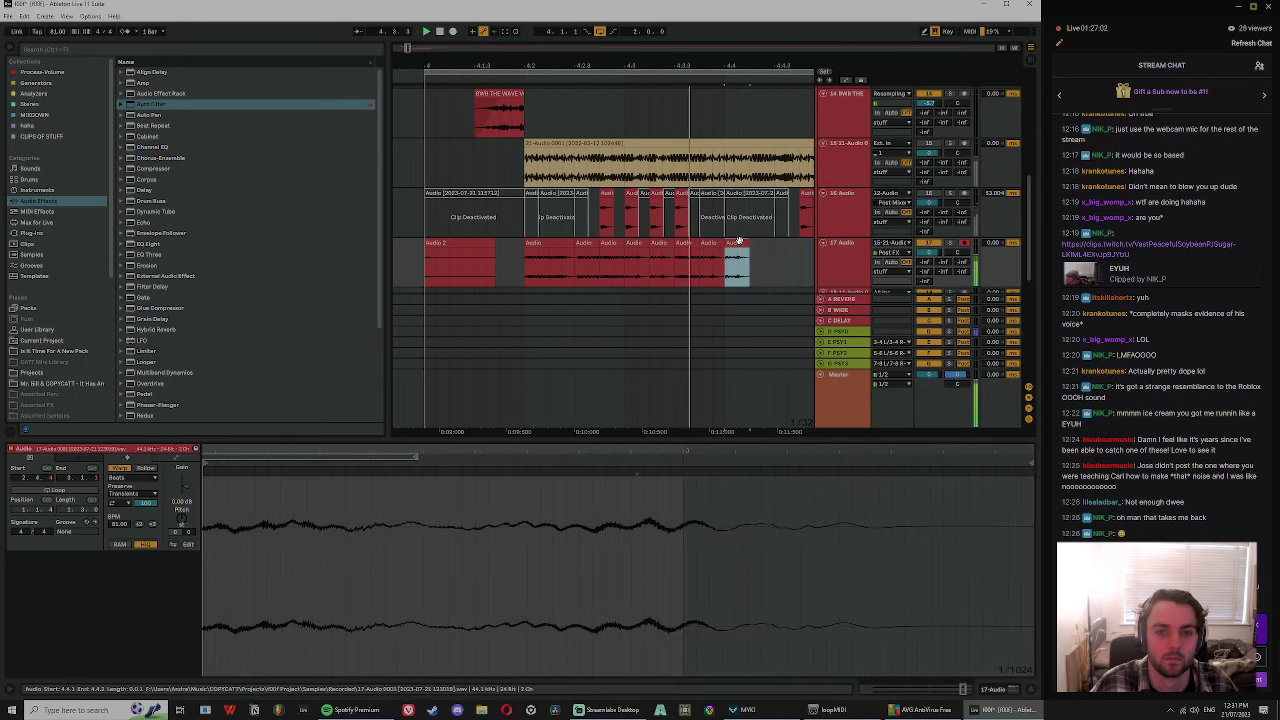
{"action": "left_click", "coordinate": [589, 243], "text": "shift"}
{"action": "key", "text": "space"}
{"action": "key", "text": "space"}
{"action": "key", "text": "ctrl+d"}
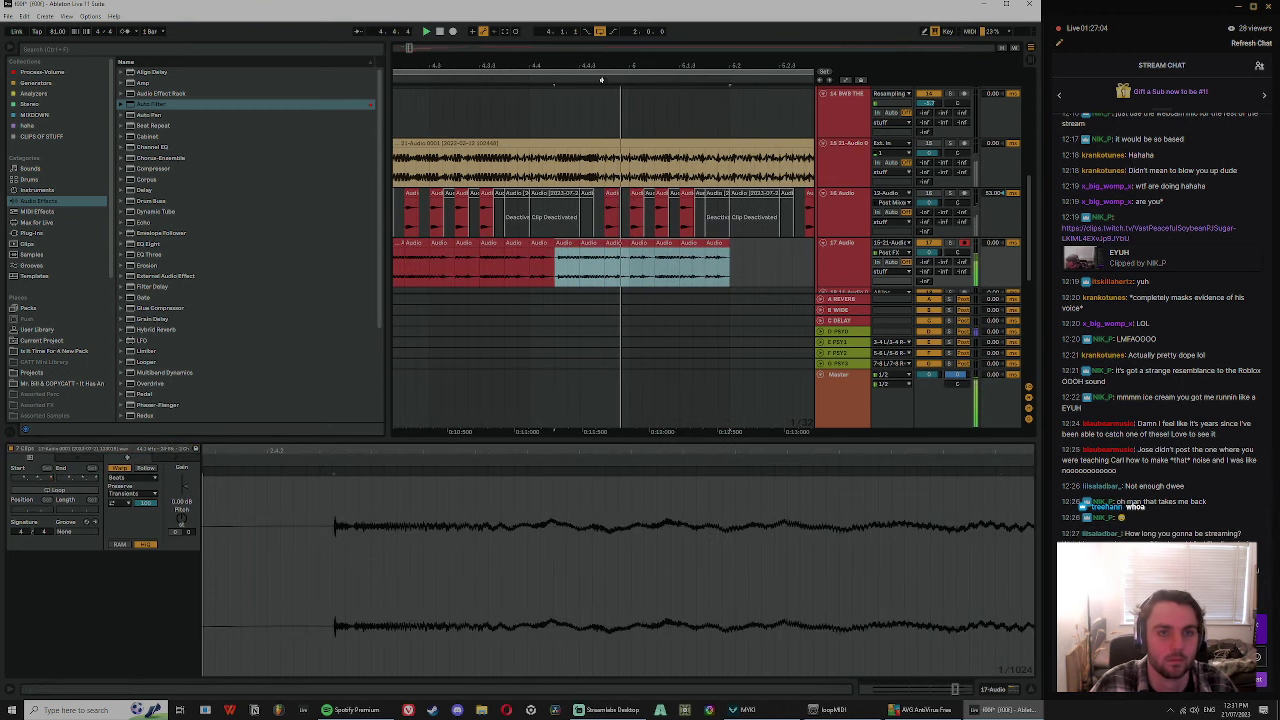
- Replace the slice at 4.4.3 on 17 Audio with a duplicate of the attack slice before it
{"action": "left_click_drag", "start_coordinate": [601, 67], "coordinate": [601, 48]}
{"action": "left_click", "coordinate": [567, 275]}
{"action": "key", "text": "space"}
{"action": "left_click", "coordinate": [577, 262]}
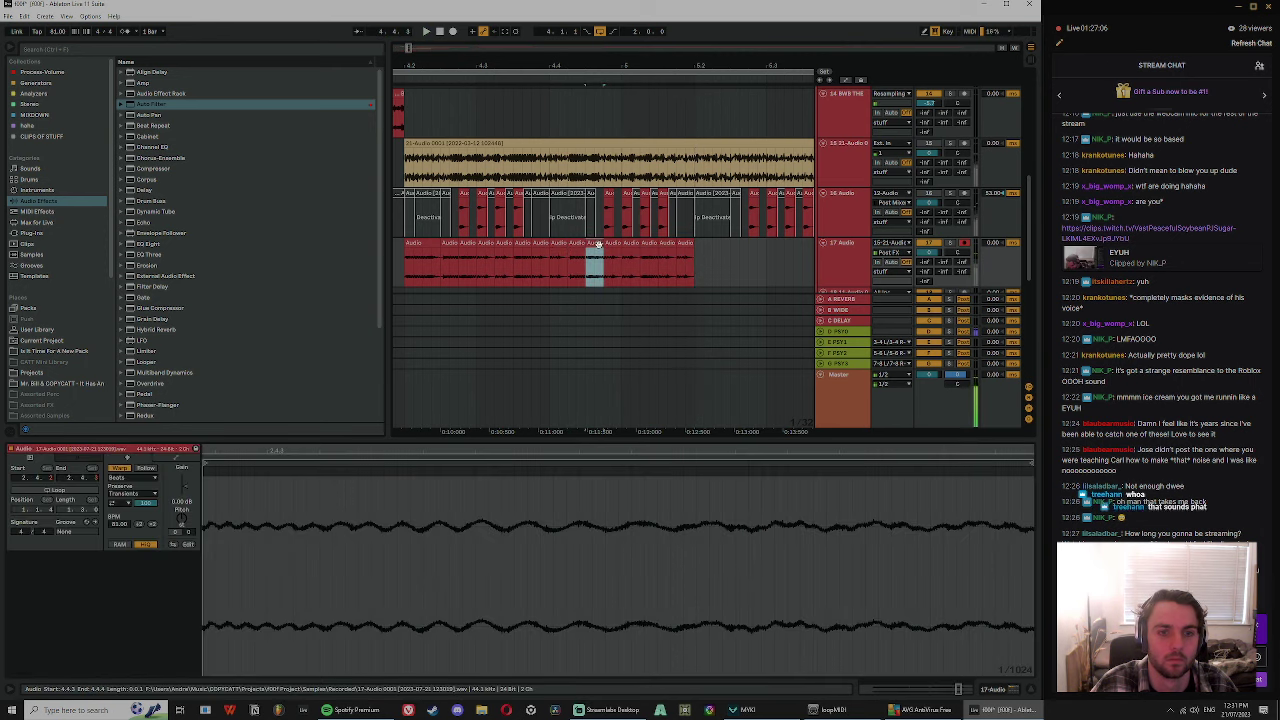
{"action": "key", "text": "ctrl+d"}
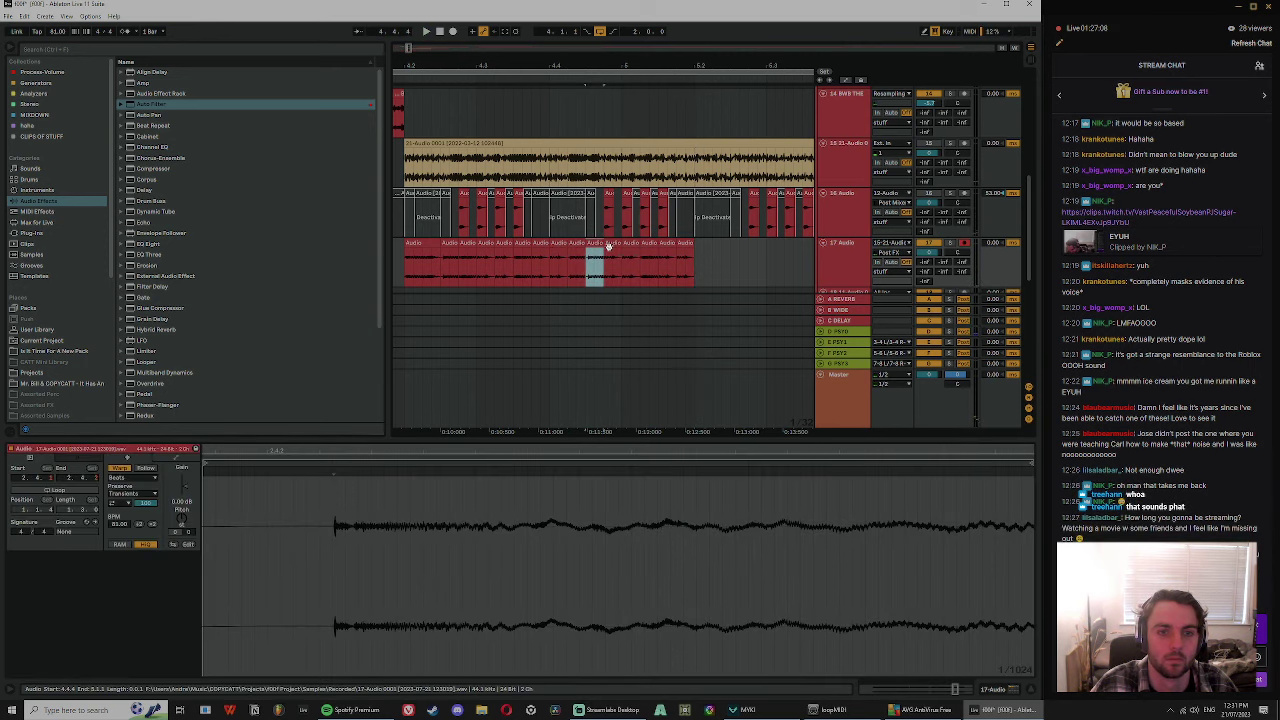
{"action": "key", "text": "ctrl+z"}
{"action": "left_click", "coordinate": [616, 244], "text": "shift"}
{"action": "mouse_move", "coordinate": [578, 243]}
{"action": "left_mouse_down"}
{"action": "mouse_move", "coordinate": [604, 247]}
{"action": "mouse_move", "coordinate": [596, 255]}
{"action": "left_mouse_up"}
{"action": "key", "text": "ctrl+z"}
- Duplicate the three slices starting at 4.4.3 over the slices that follow and play back the result
{"action": "left_click", "coordinate": [581, 244]}
{"action": "left_click", "coordinate": [610, 243], "text": "shift"}
{"action": "key", "text": "space"}
{"action": "key", "text": "ctrl+d"}
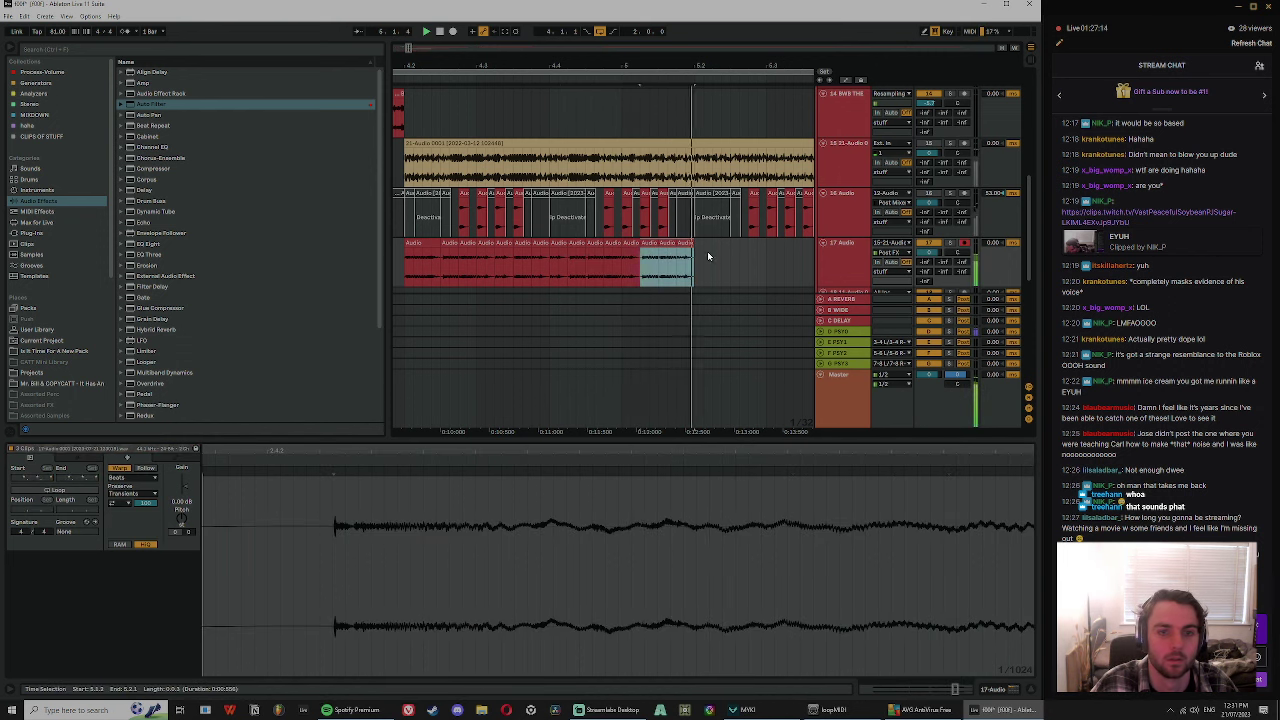
{"action": "key", "text": "space"}
- Play the pattern from before the first slice and adjust the 17 Audio track's volume
{"action": "left_click_drag", "start_coordinate": [627, 68], "coordinate": [627, 46]}
{"action": "left_click", "coordinate": [477, 268]}
{"action": "key", "text": "space"}
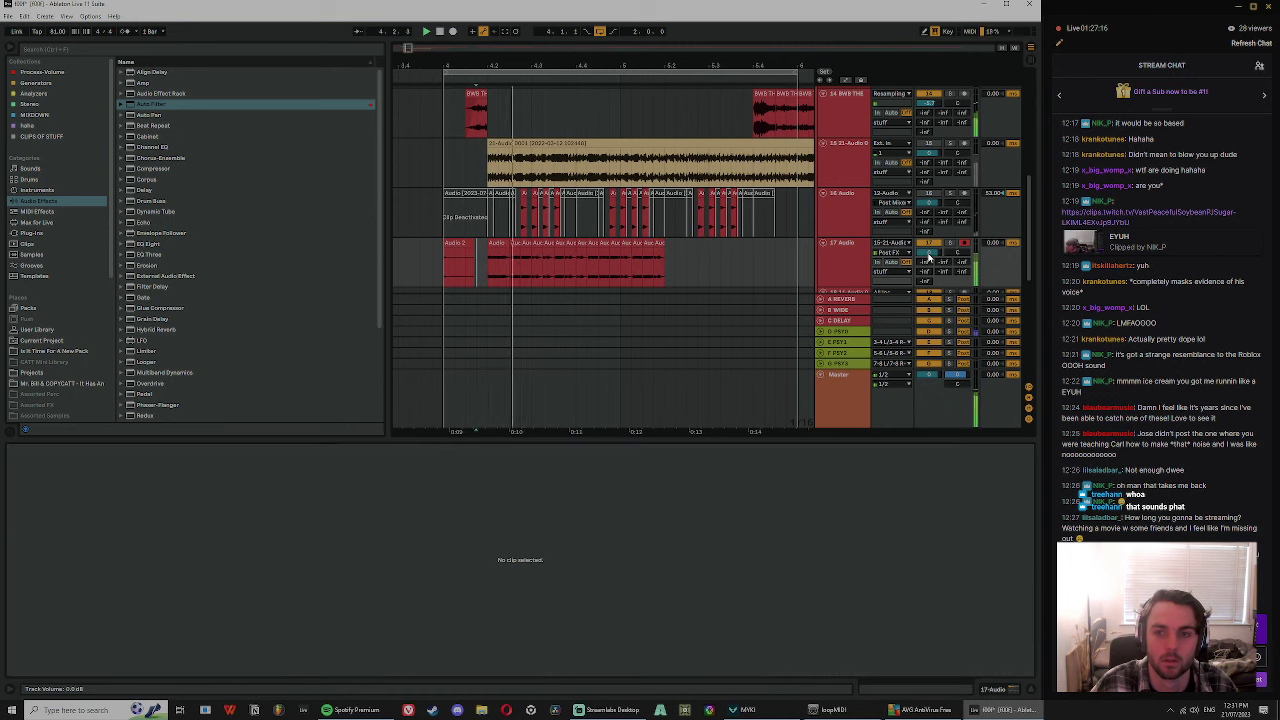
{"action": "left_click_drag", "start_coordinate": [491, 75], "coordinate": [493, 105]}
{"action": "left_click", "coordinate": [516, 268]}
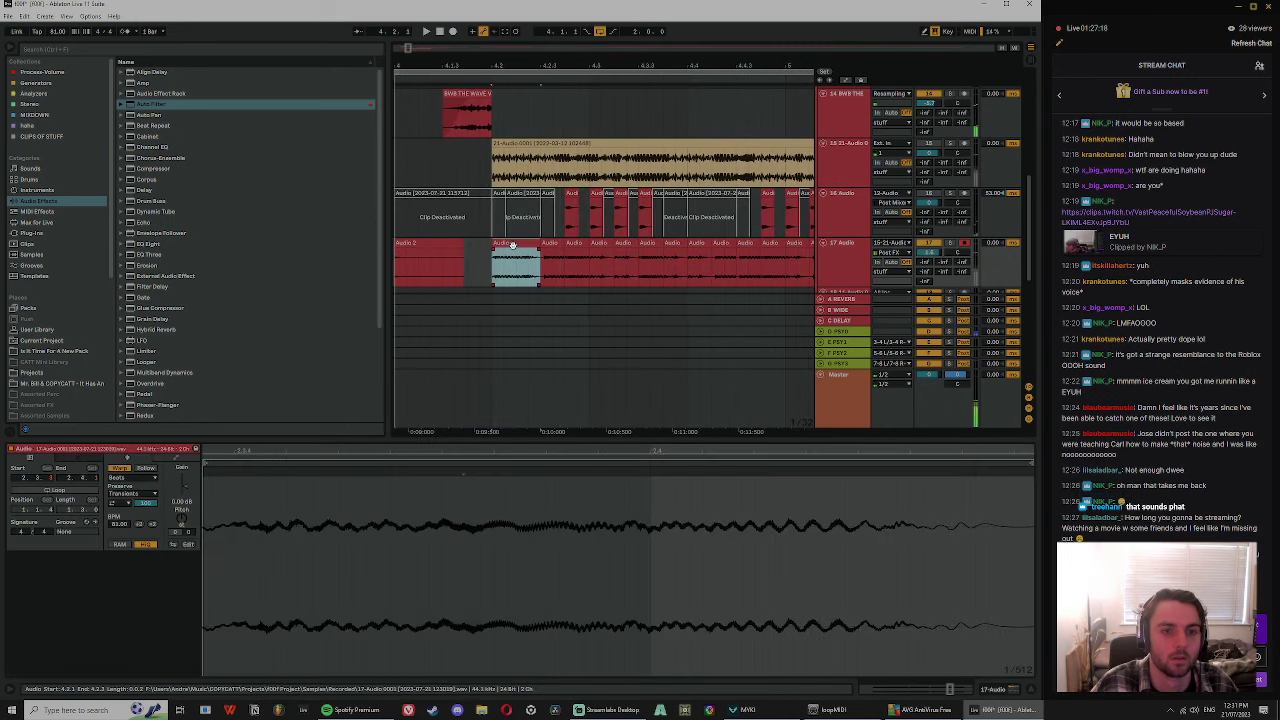
- Extend the first sliced clip on 17 Audio to 4.2.4 and split it at 4.2.3
{"action": "left_click_drag", "start_coordinate": [520, 272], "coordinate": [557, 266]}
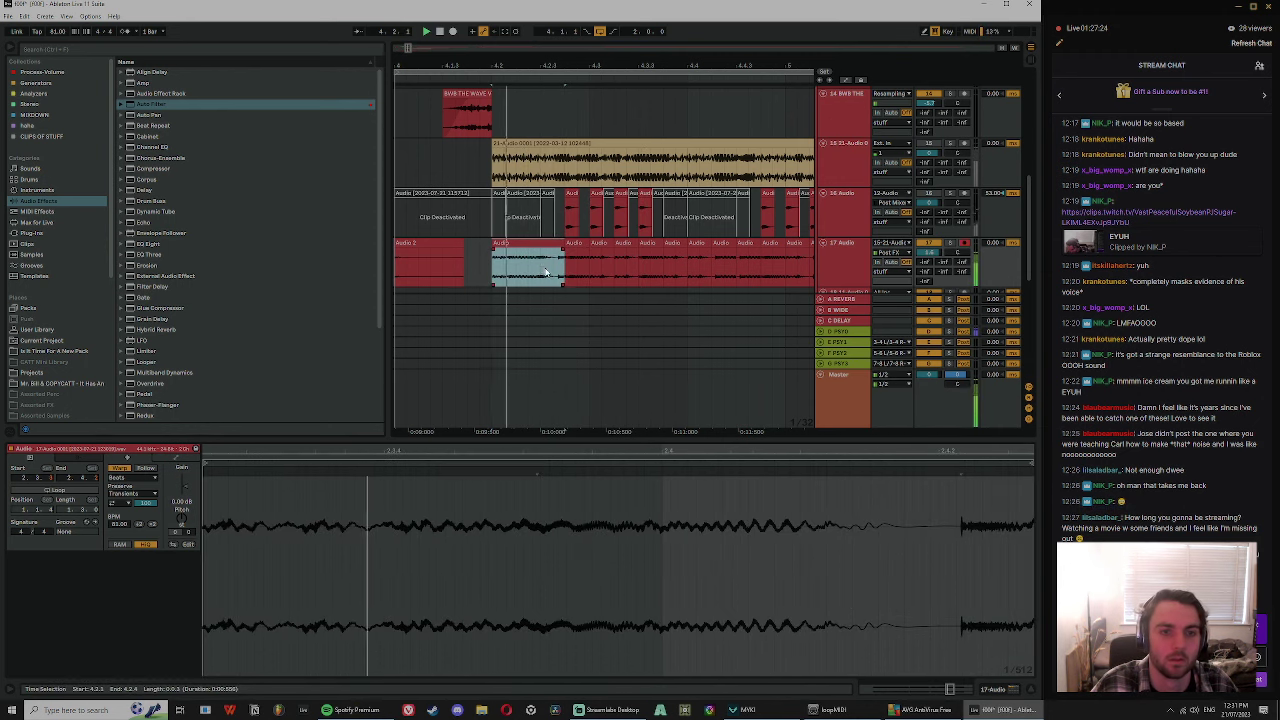
{"action": "left_click", "coordinate": [572, 243]}
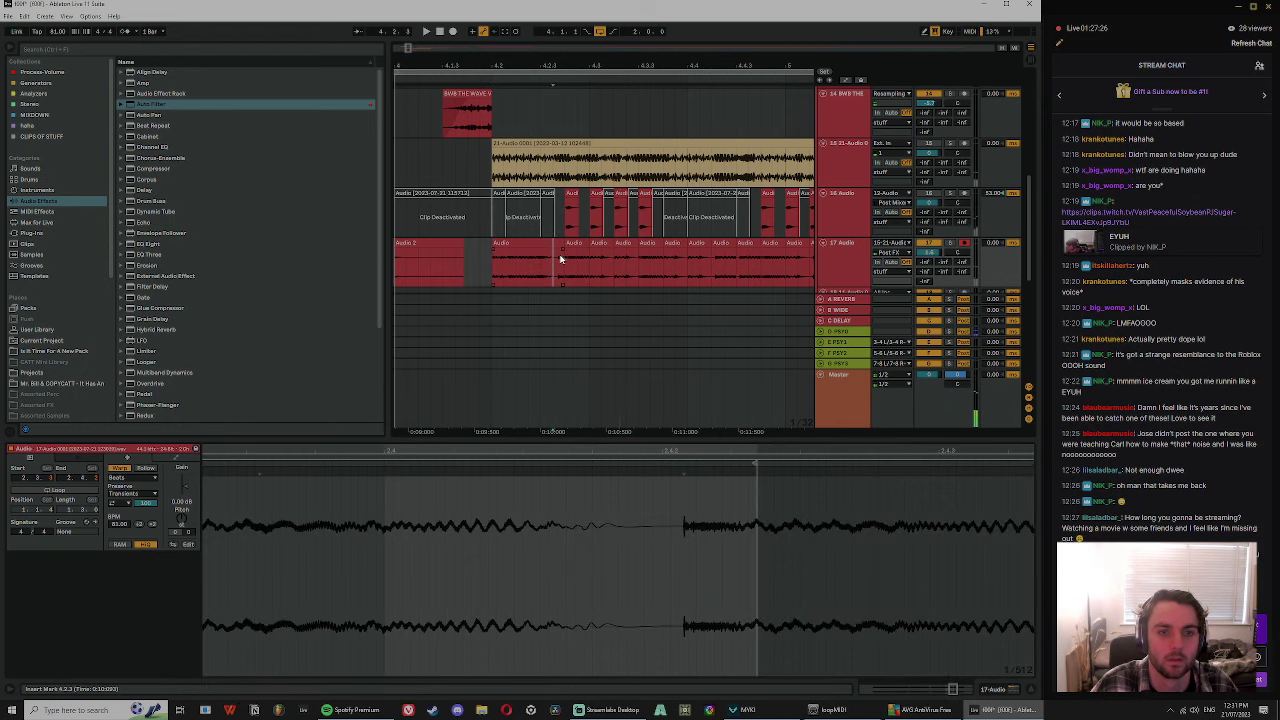
{"action": "left_click_drag", "start_coordinate": [550, 268], "coordinate": [558, 270]}
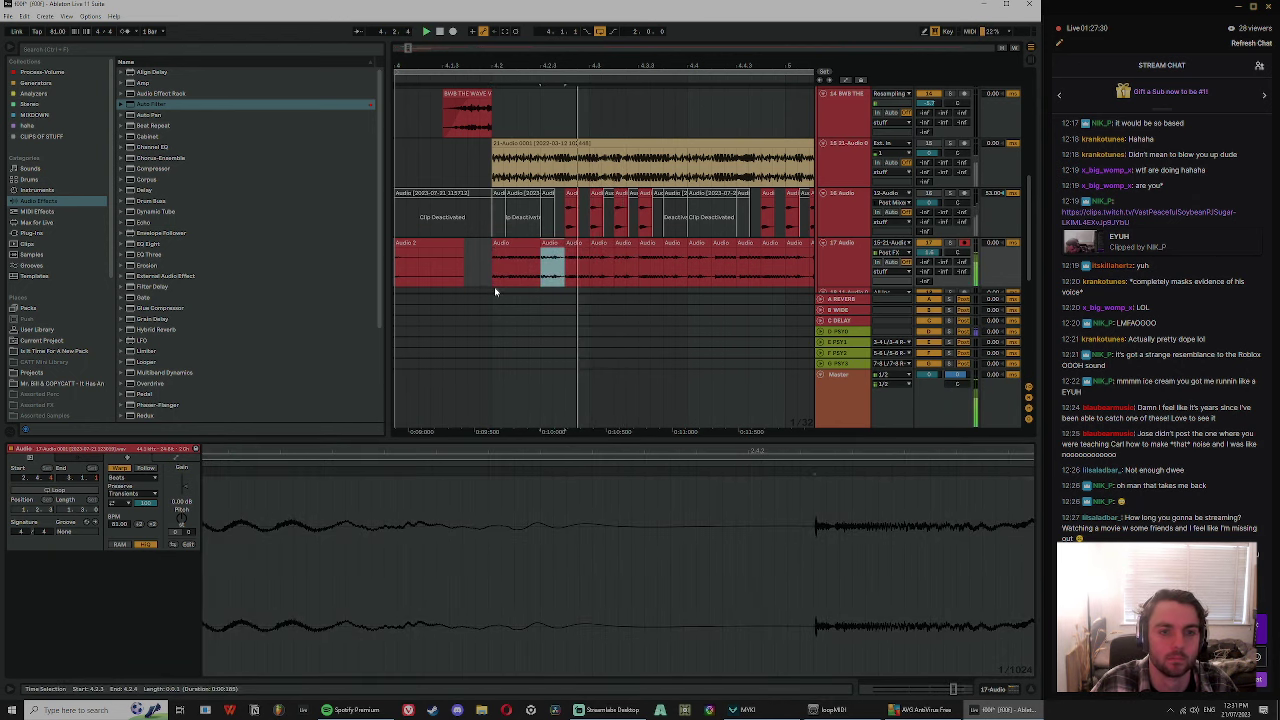
- Audition the slices between 4.2.3 and 4.3.4 on 17 Audio from several starting points
{"action": "left_click", "coordinate": [598, 245]}
{"action": "left_click", "coordinate": [579, 243]}
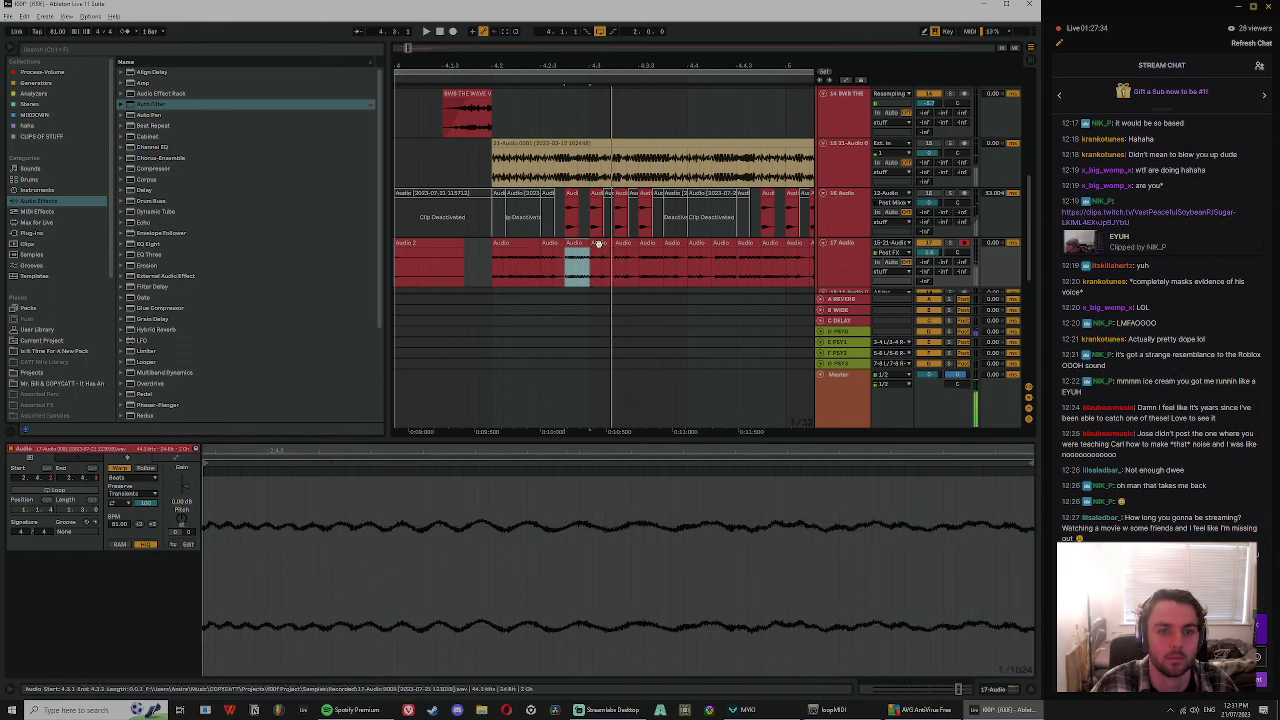
{"action": "left_click", "coordinate": [600, 264]}
{"action": "left_click", "coordinate": [553, 266]}
{"action": "left_click", "coordinate": [629, 244]}
{"action": "key", "text": "space"}
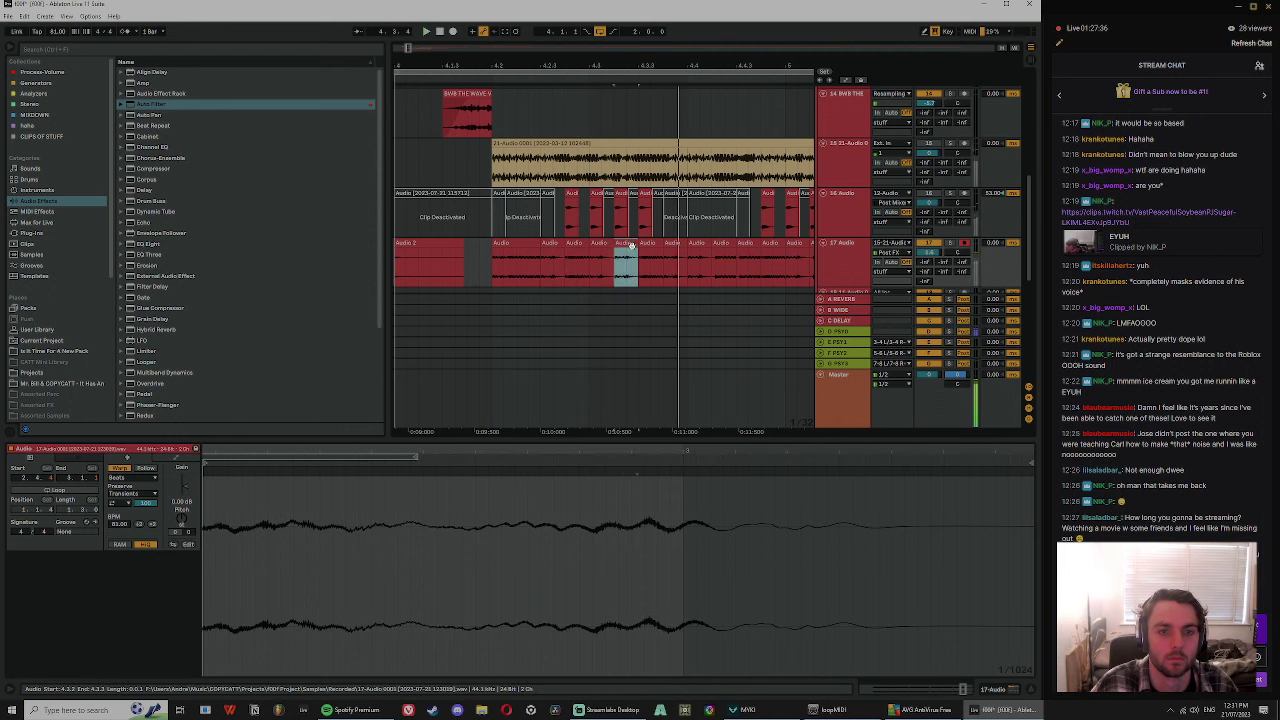
{"action": "key", "text": "space"}
{"action": "key", "text": "space"}
{"action": "key", "text": "space"}
{"action": "key", "text": "space"}
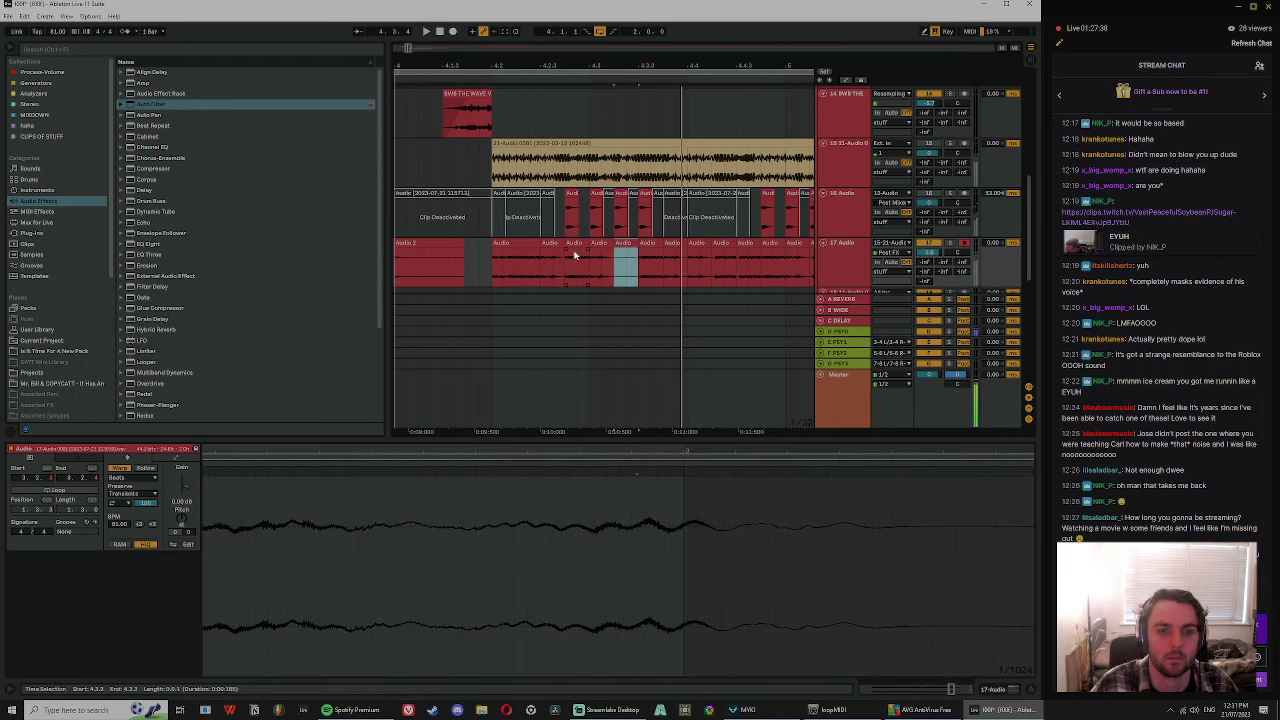
{"action": "left_click", "coordinate": [549, 242]}
{"action": "key", "text": "space"}
{"action": "left_click", "coordinate": [581, 241]}
{"action": "key", "text": "space"}
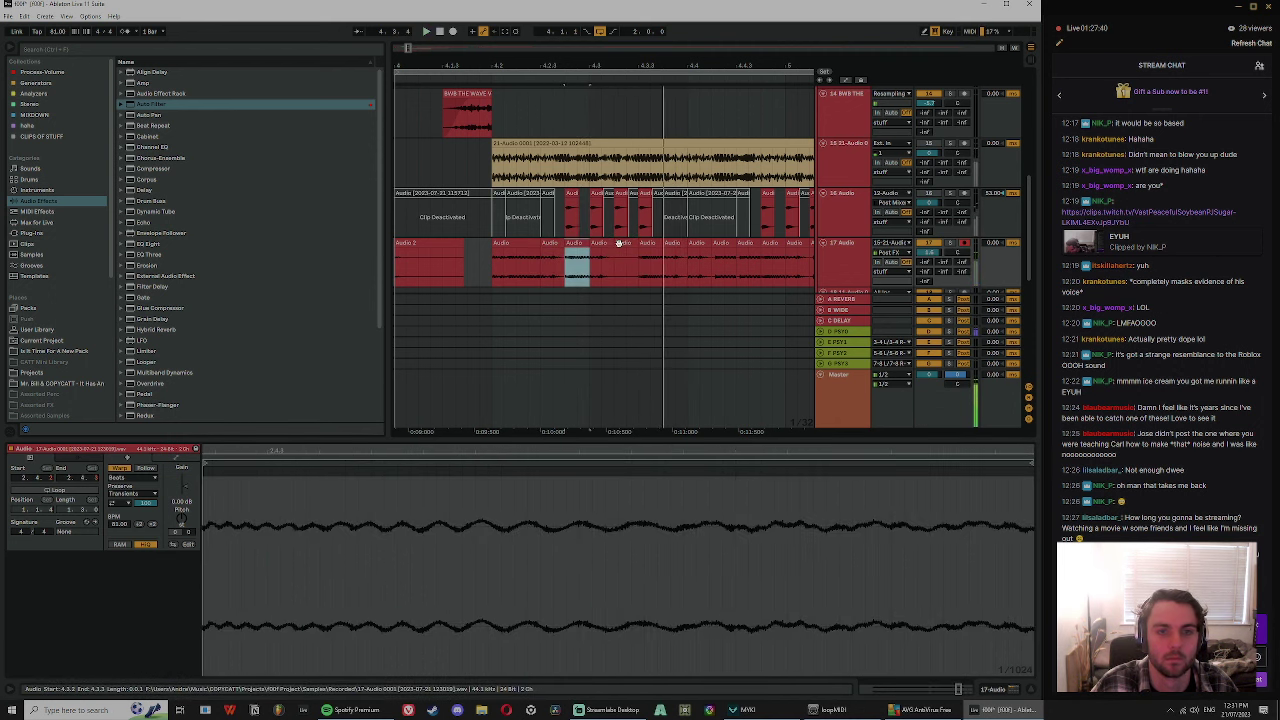
- Duplicate the three slices starting at 4.2.4 directly after themselves and listen to the pattern
{"action": "left_click", "coordinate": [620, 243], "text": "shift"}
{"action": "key", "text": "space"}
{"action": "key", "text": "ctrl+d"}
{"action": "left_click_drag", "start_coordinate": [735, 67], "coordinate": [648, 63]}
{"action": "key", "text": "space"}
{"action": "key", "text": "space"}
{"action": "key", "text": "space"}
- Split the first clip of the pattern in half at 4.2.2 and place a slice at 4.4.3
{"action": "left_click", "coordinate": [437, 245]}
{"action": "key", "text": "space"}
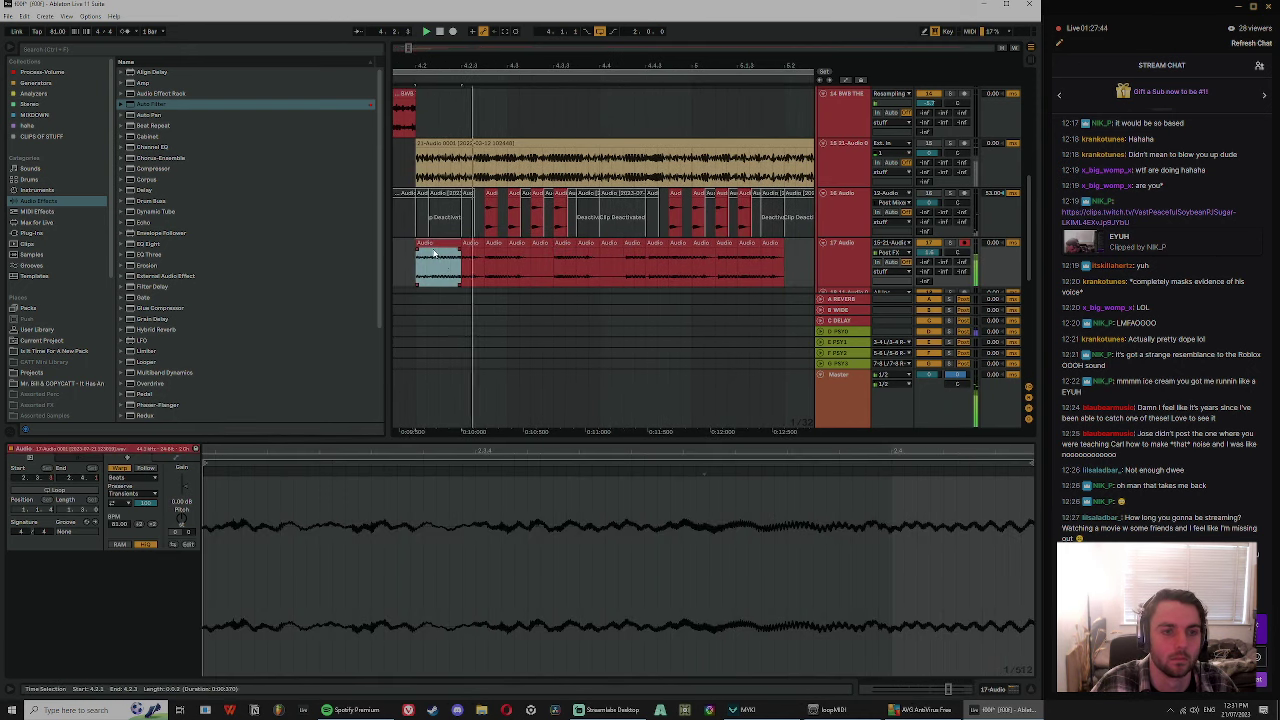
{"action": "key", "text": "space"}
{"action": "left_click", "coordinate": [437, 266]}
{"action": "key", "text": "ctrl+e"}
{"action": "left_click_drag", "start_coordinate": [448, 243], "coordinate": [646, 276]}
{"action": "key", "text": "space"}
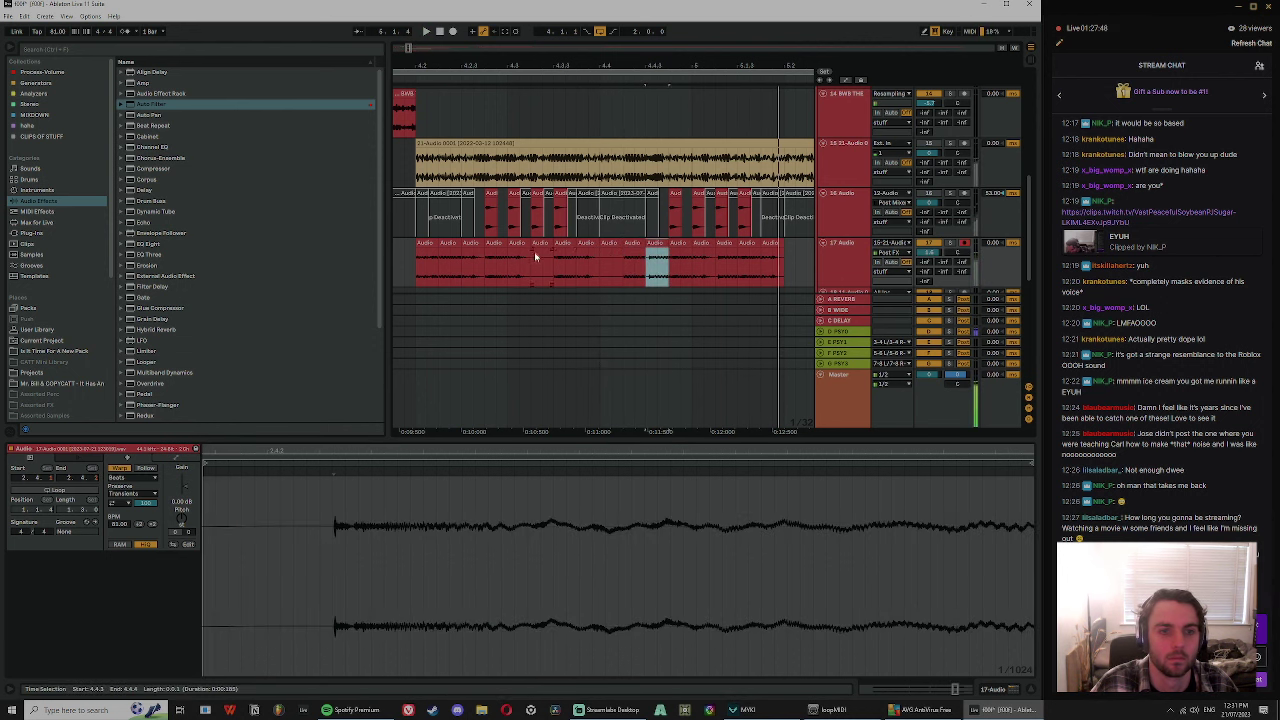
- Copy the three slices starting at 4.2.4 to 4.4.4 and duplicate the copied group once more
{"action": "left_click", "coordinate": [499, 243]}
{"action": "left_click", "coordinate": [520, 242], "text": "shift"}
{"action": "left_click", "coordinate": [545, 242], "text": "shift"}
{"action": "left_click_drag", "start_coordinate": [541, 244], "coordinate": [724, 245]}
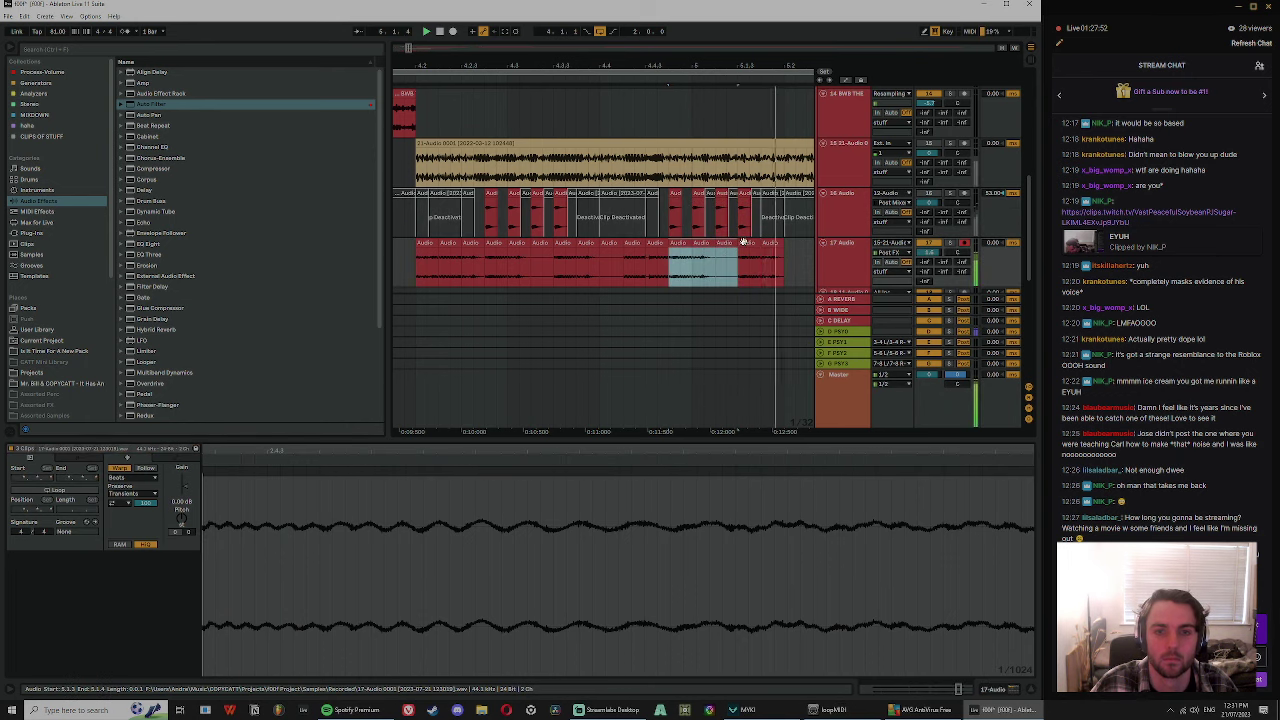
{"action": "key", "text": "ctrl+d"}
{"action": "left_click_drag", "start_coordinate": [735, 66], "coordinate": [640, 64]}
- Solo the 17 Audio track and show its device chain
{"action": "key", "text": "s"}
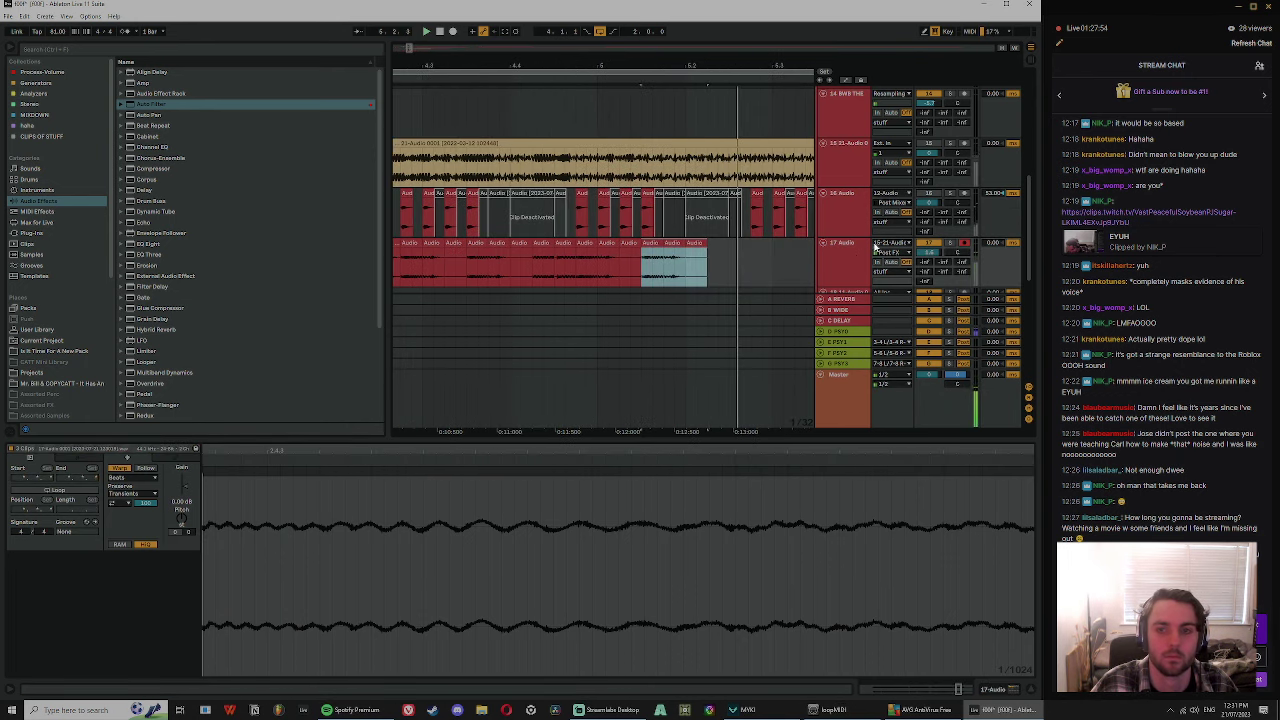
{"action": "left_click", "coordinate": [860, 256]}
{"action": "double_click", "coordinate": [846, 263]}
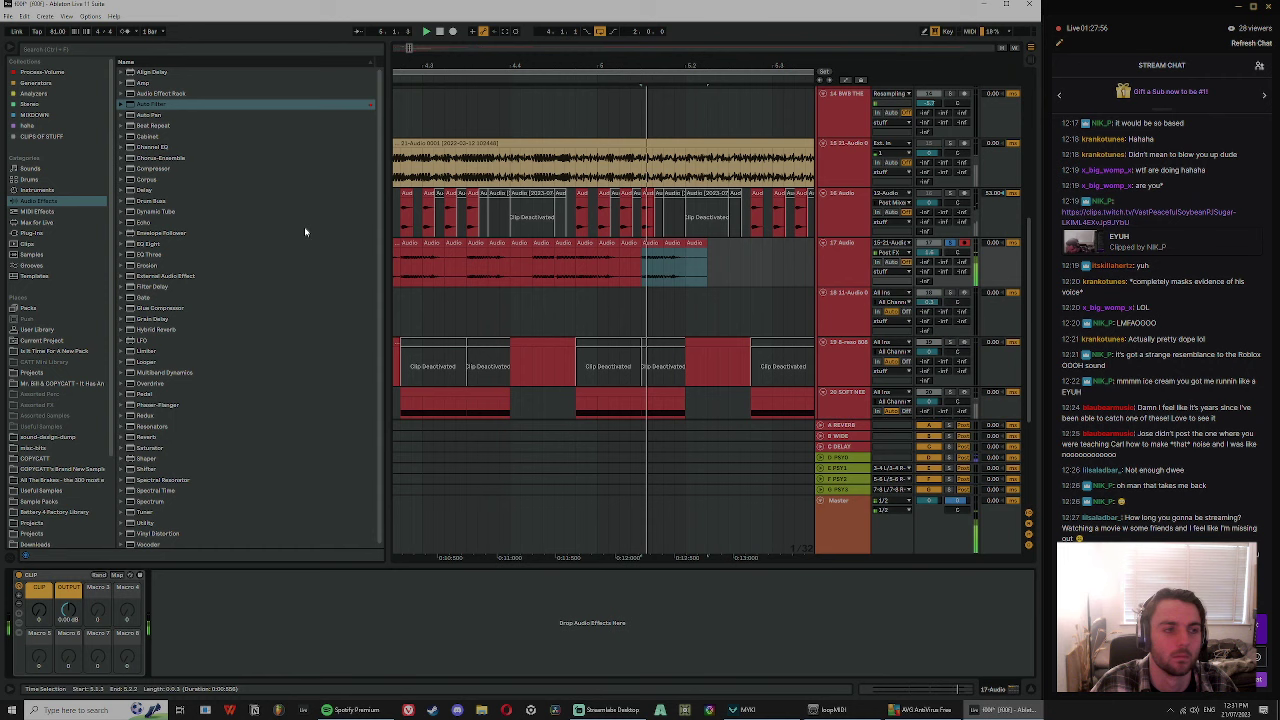
{"action": "left_click", "coordinate": [40, 74]}
{"action": "left_click", "coordinate": [38, 204]}
{"action": "key", "text": "space"}
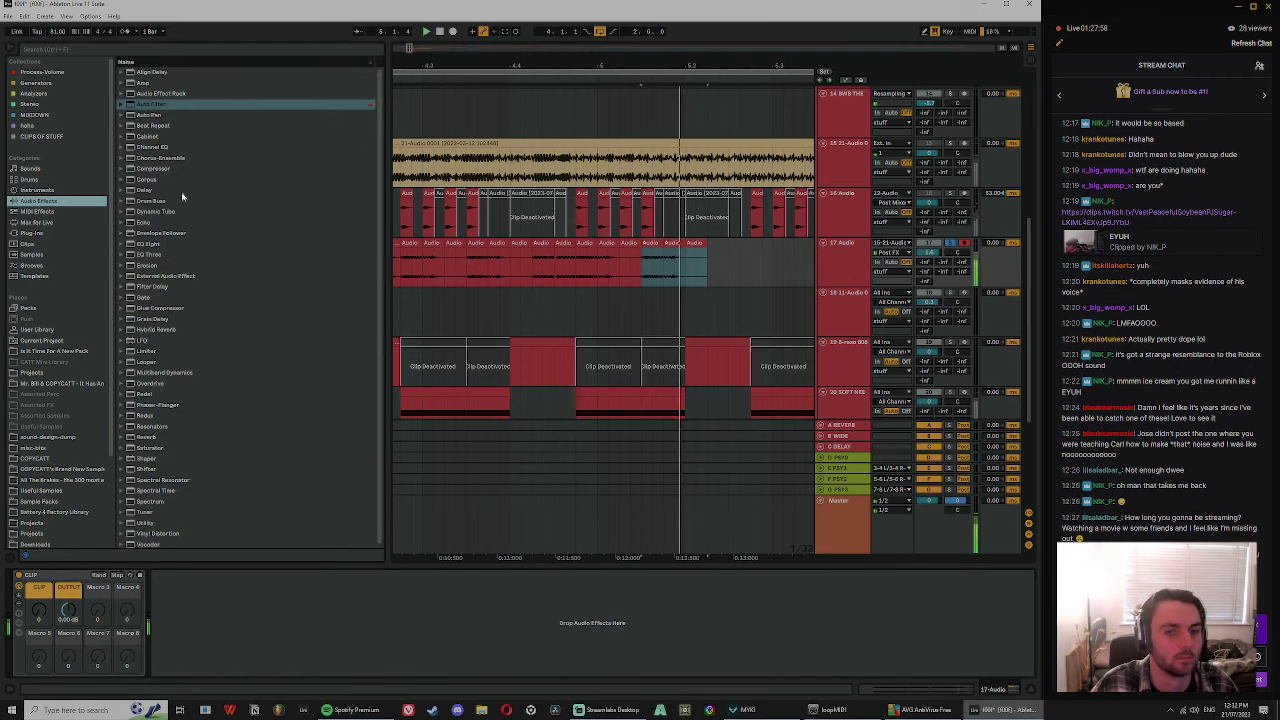
- Copy MRingModulator from the end of the 11 Audio track's device chain onto the 17 Audio track
{"action": "left_click", "coordinate": [845, 205]}
{"action": "left_click", "coordinate": [852, 155]}
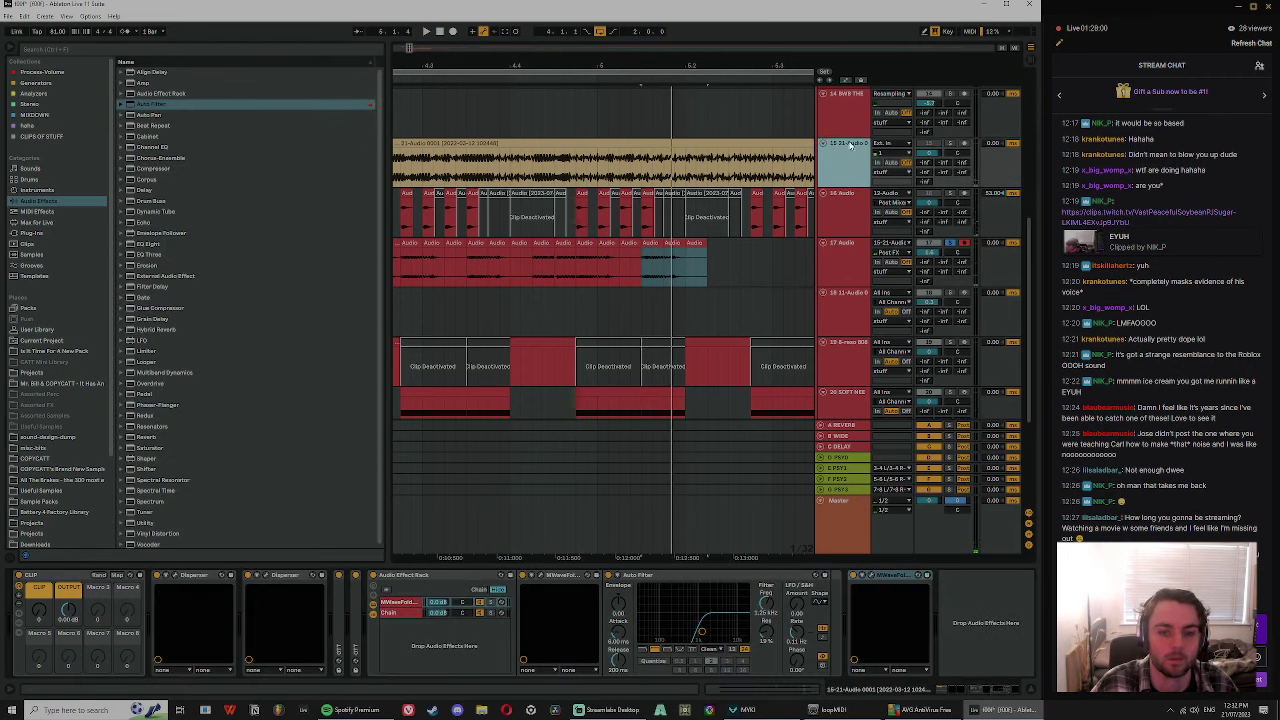
{"action": "scroll", "coordinate": [850, 125], "scroll_direction": "up", "scroll_amount": 2}
{"action": "left_click", "coordinate": [851, 102]}
{"action": "scroll", "coordinate": [826, 230], "scroll_direction": "up", "scroll_amount": 3}
{"action": "left_click", "coordinate": [840, 160]}
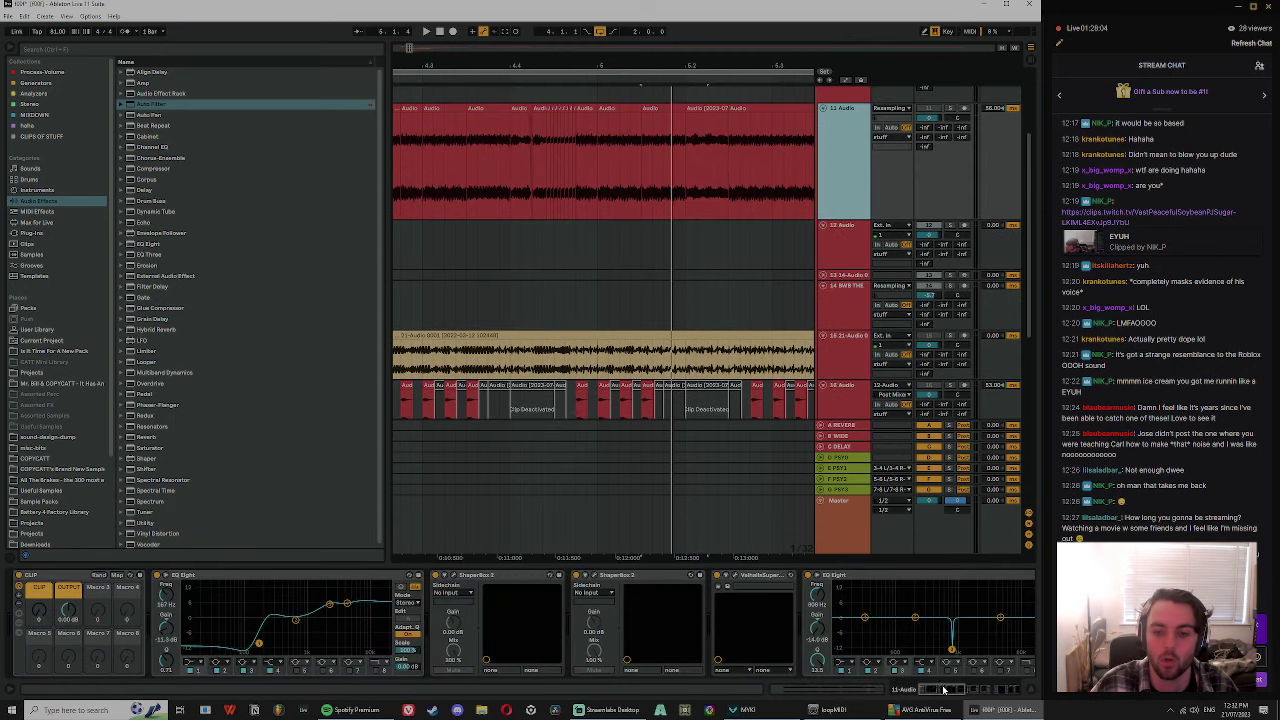
{"action": "left_click_drag", "start_coordinate": [945, 690], "coordinate": [1024, 688]}
{"action": "scroll", "coordinate": [798, 277], "scroll_direction": "down", "scroll_amount": 3}
{"action": "scroll", "coordinate": [841, 268], "scroll_direction": "down", "scroll_amount": 1}
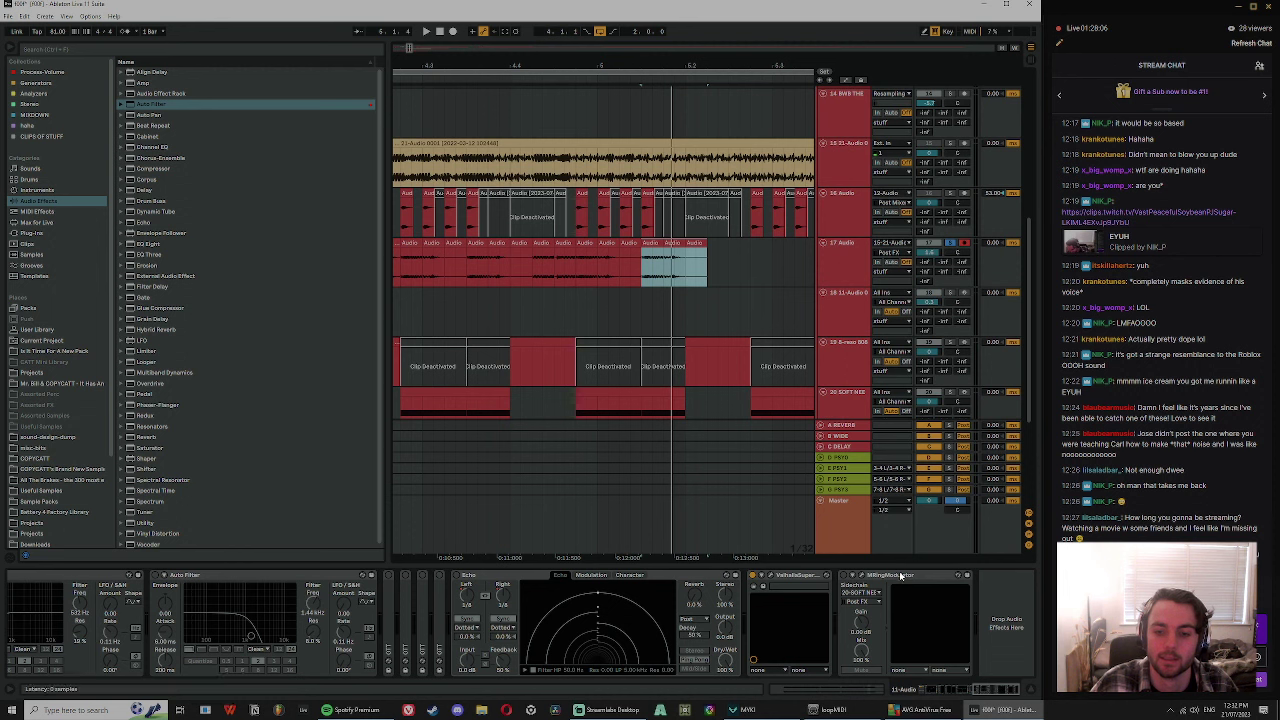
{"action": "left_click", "coordinate": [844, 270]}
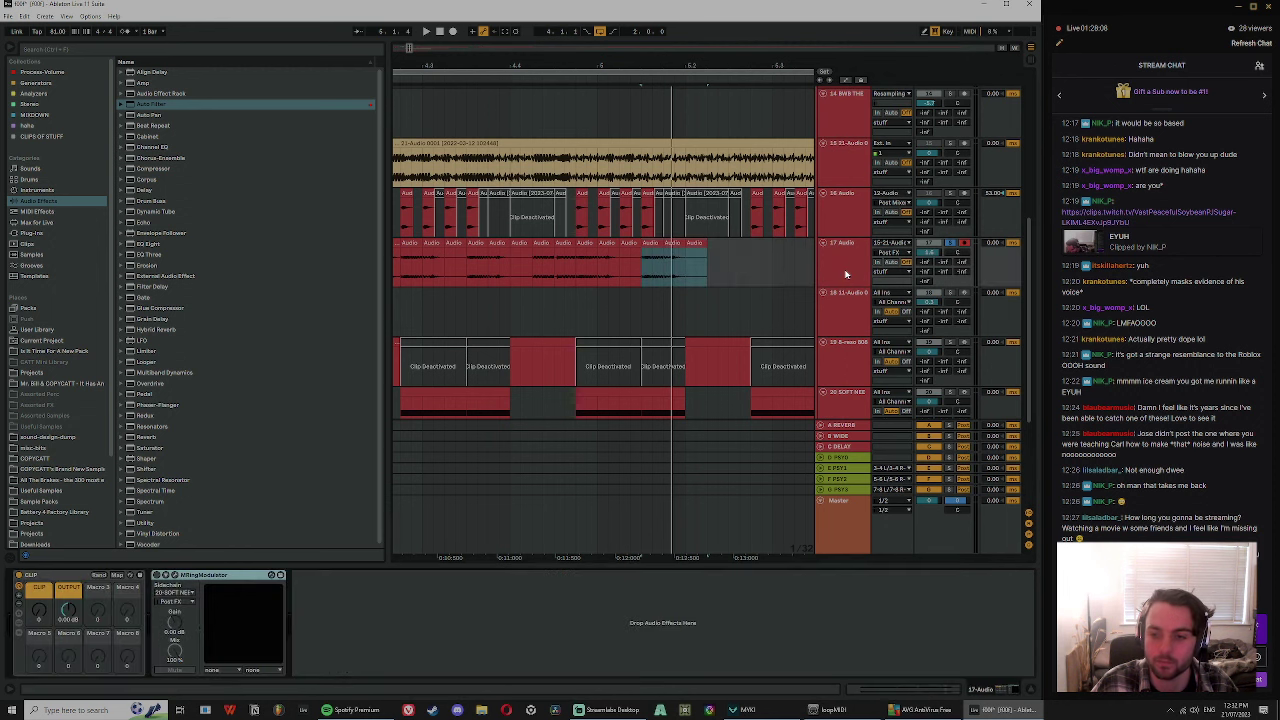
- Turn on MRingModulator on the 17 Audio track and audition the sliced pattern through it
{"action": "left_click", "coordinate": [582, 262]}
{"action": "key", "text": "space"}
{"action": "left_click", "coordinate": [157, 575]}
{"action": "key", "text": "space"}
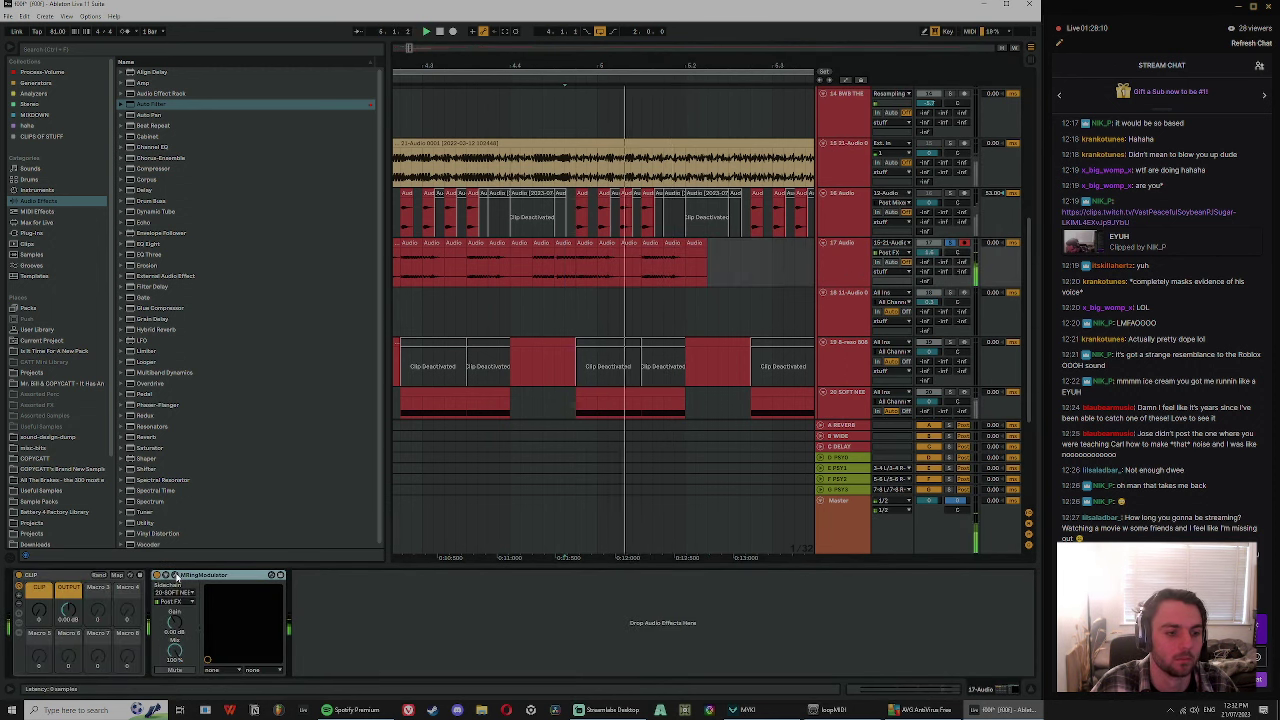
{"action": "key", "text": "space"}
{"action": "key", "text": "space"}
{"action": "key", "text": "space"}
{"action": "left_click", "coordinate": [554, 260]}
{"action": "key", "text": "space"}
{"action": "key", "text": "space"}
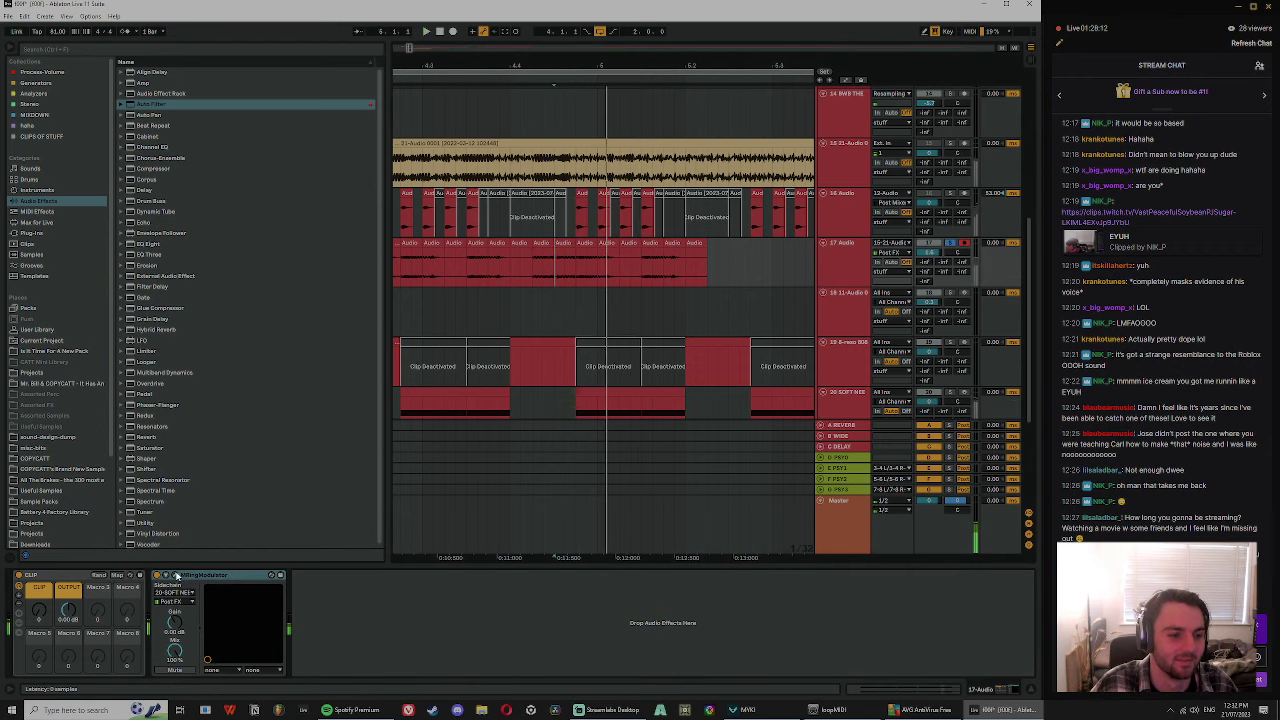
- Lower the Oscillator 1 depth in MRingModulator while listening, and close the plug-in window
{"action": "left_click", "coordinate": [175, 575]}
{"action": "key", "text": "space"}
{"action": "key", "text": "space"}
{"action": "key", "text": "space"}
{"action": "left_click_drag", "start_coordinate": [360, 233], "coordinate": [360, 241]}
{"action": "key", "text": "space"}
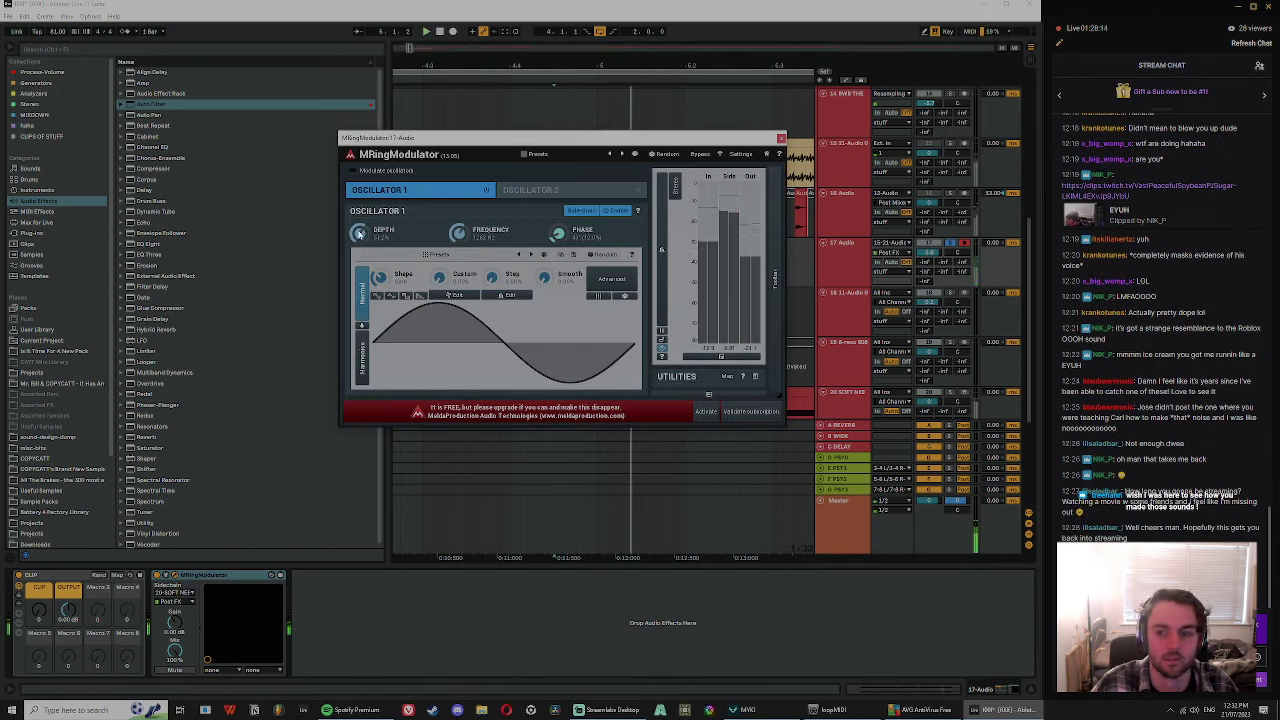
{"action": "key", "text": "space"}
{"action": "key", "text": "space"}
{"action": "key", "text": "space"}
{"action": "left_click", "coordinate": [781, 137]}
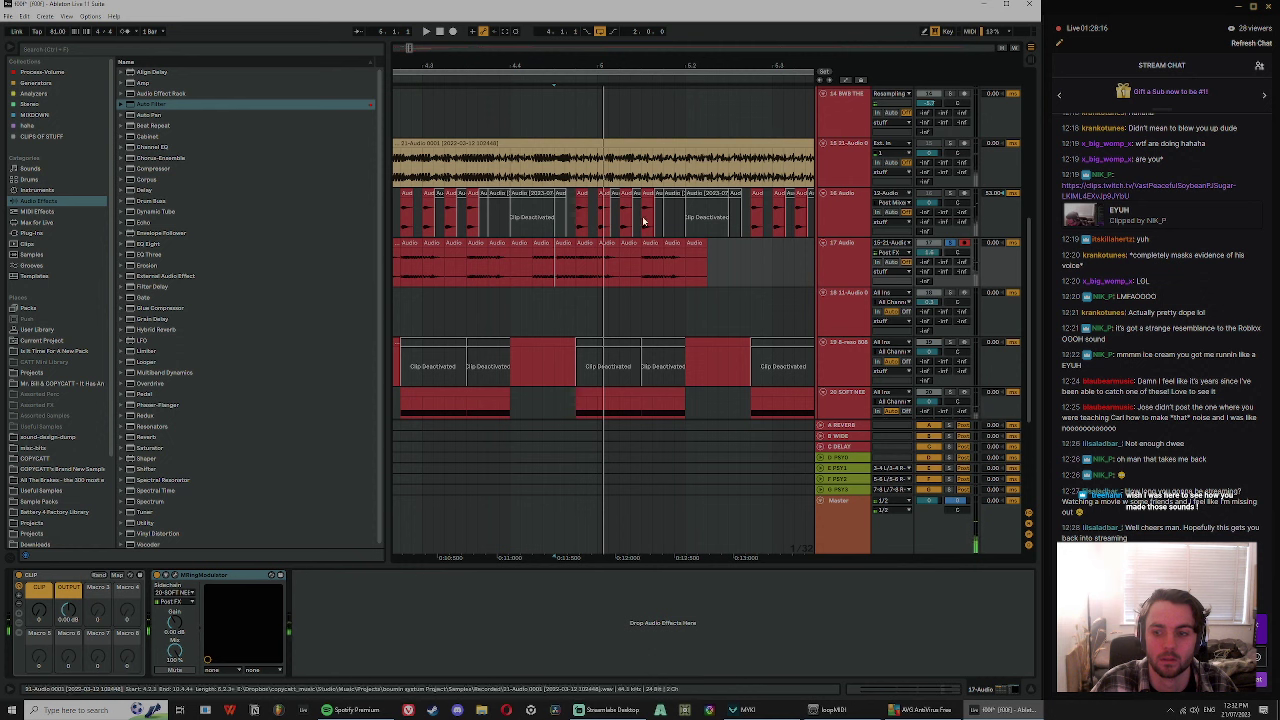
{"action": "left_click", "coordinate": [537, 272]}
{"action": "left_click_drag", "start_coordinate": [529, 66], "coordinate": [580, 68]}
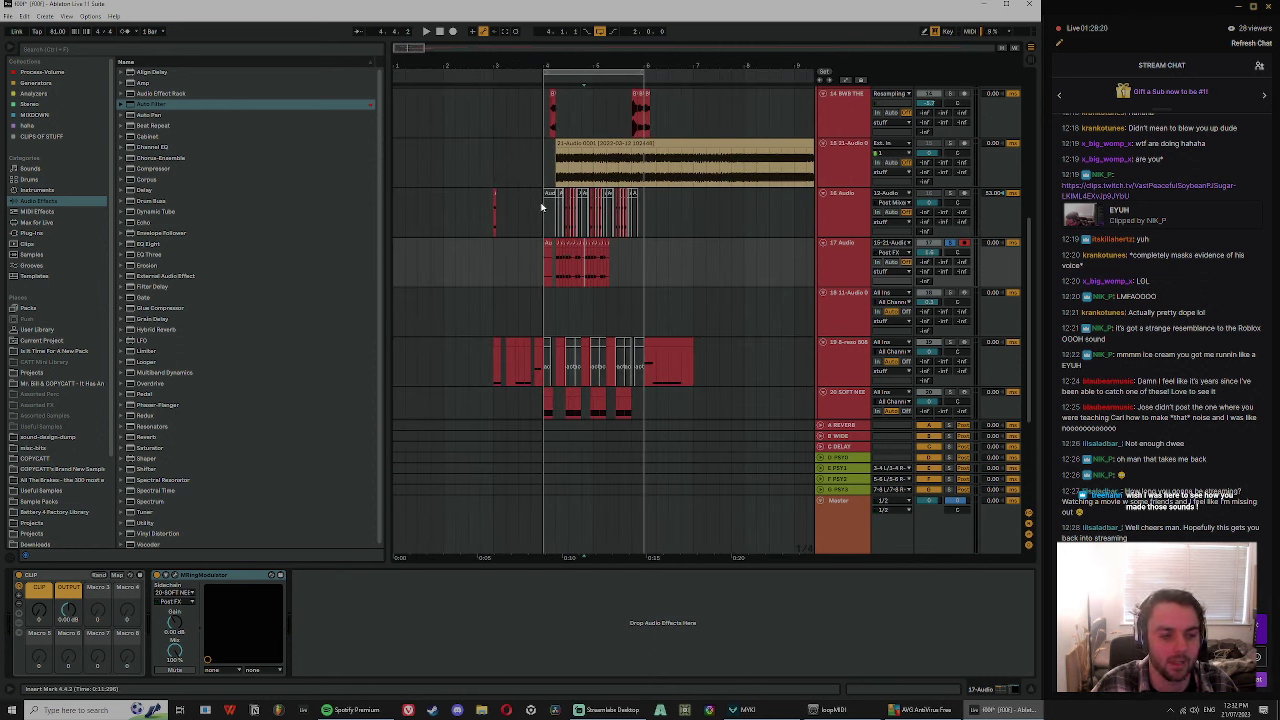
- Search all browser results for "please do not" and preview the PLEASE DO NOT FIRE THE WEAPON INSIDE sample
{"action": "left_click", "coordinate": [81, 50]}
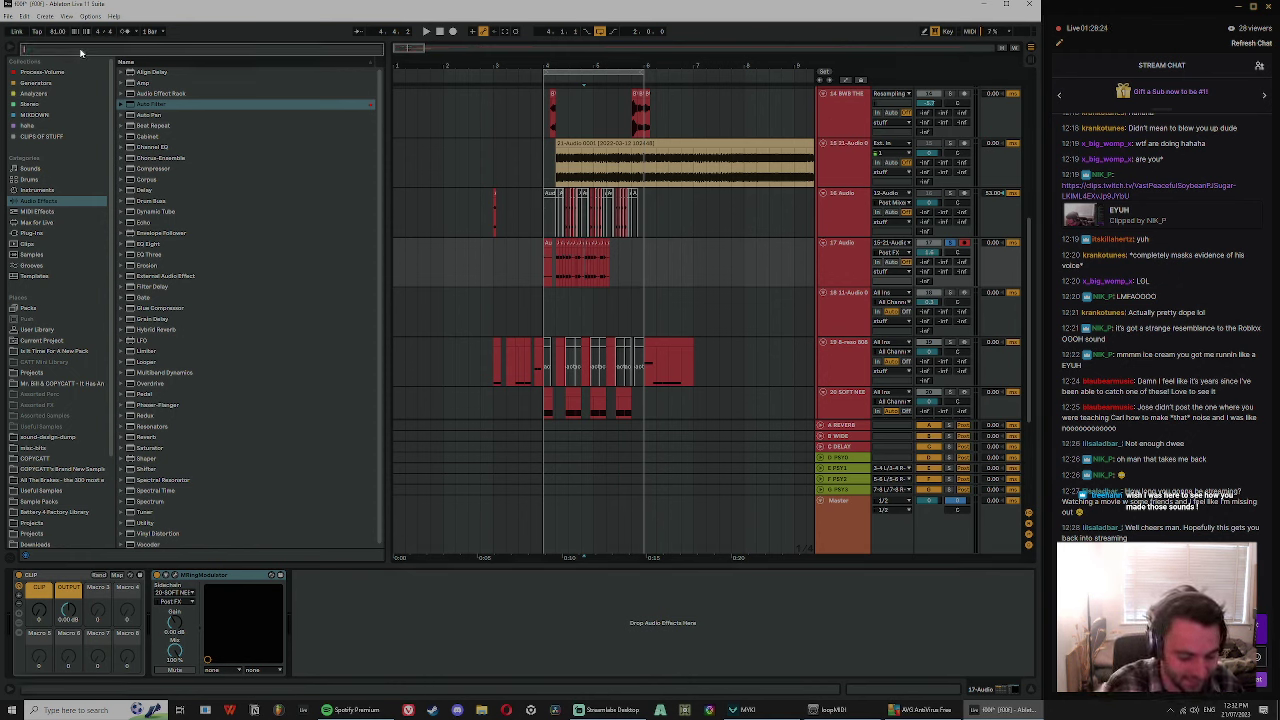
{"action": "type", "text": "phase"}
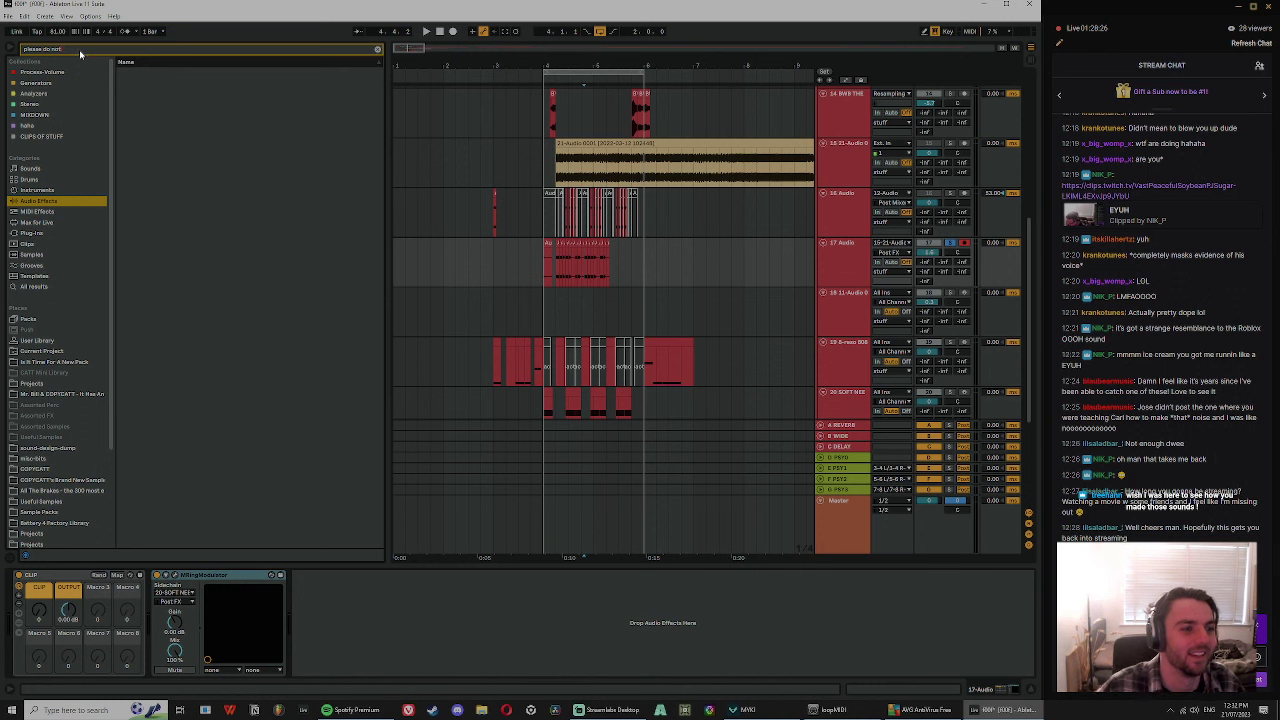
{"action": "left_click", "coordinate": [36, 289]}
{"action": "left_click", "coordinate": [180, 73]}
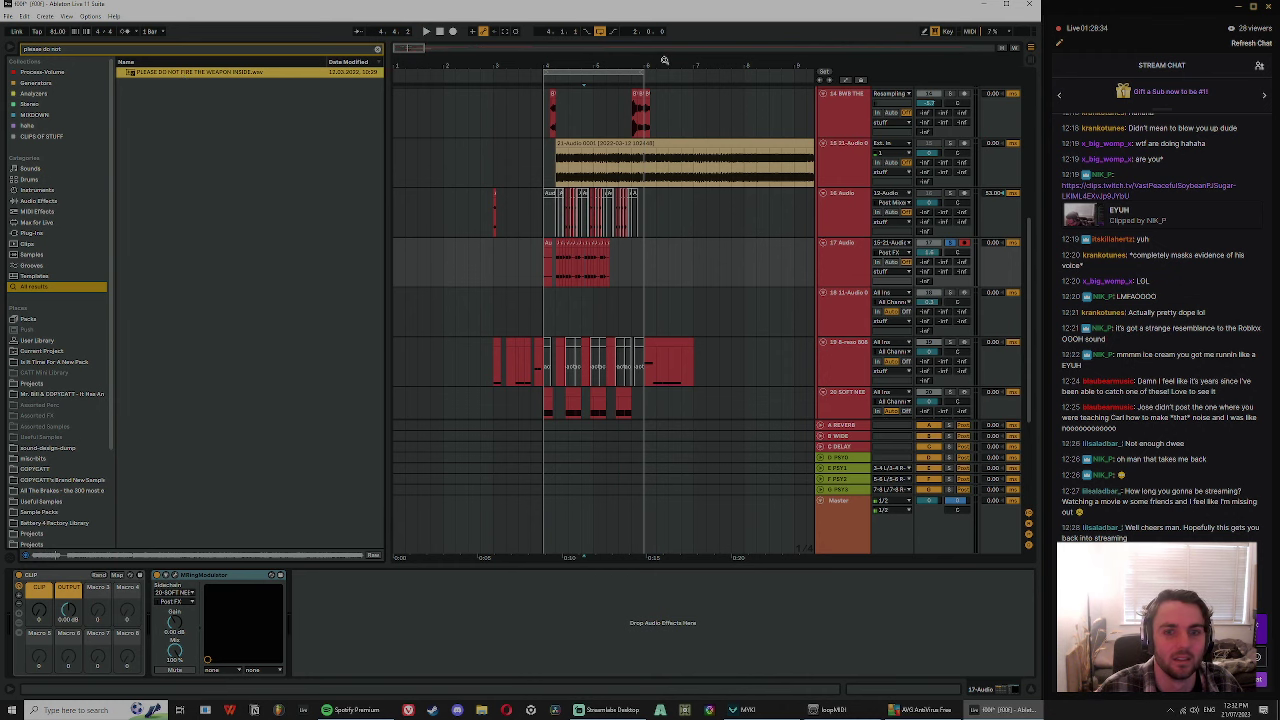
- Insert a new MIDI track directly below the 17 Audio track
{"action": "scroll", "coordinate": [664, 60], "scroll_direction": "down", "scroll_amount": 5}
{"action": "left_click", "coordinate": [853, 280]}
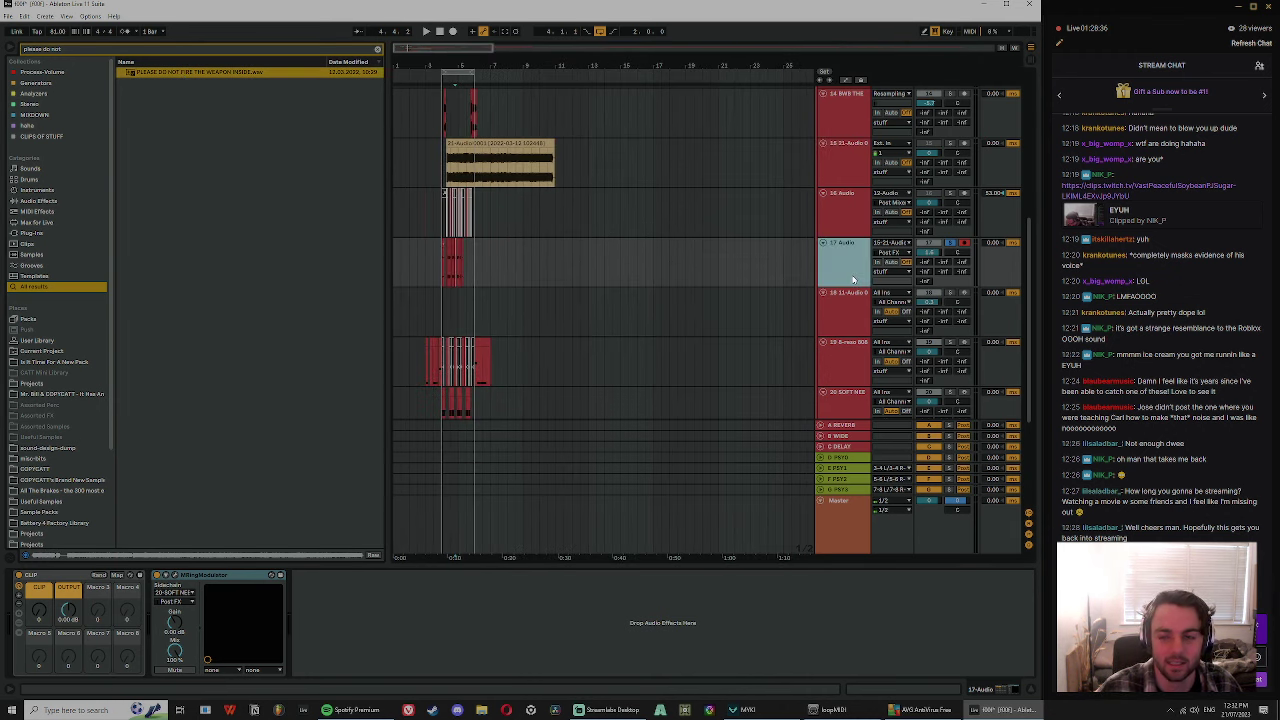
{"action": "key", "text": "ctrl+shift+t"}
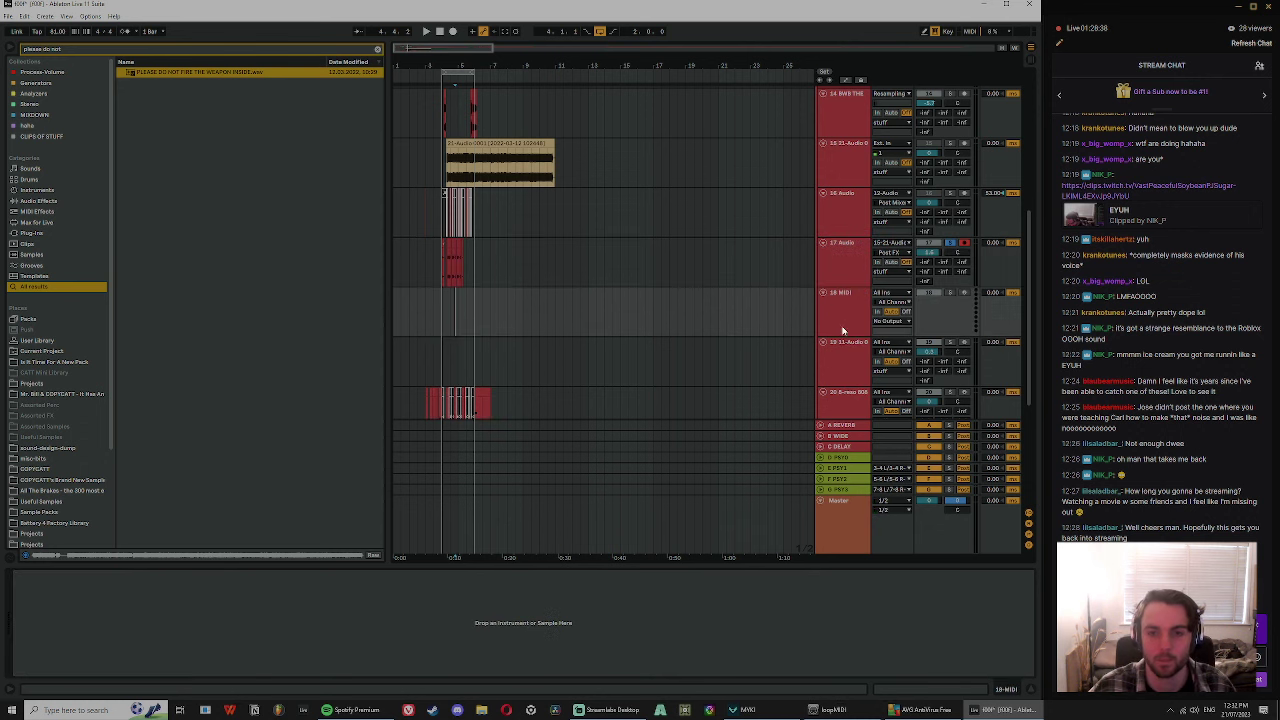
- Clear the browser search, load Operator onto the new MIDI track, and solo the track to try its oscillators
{"action": "left_click", "coordinate": [378, 49]}
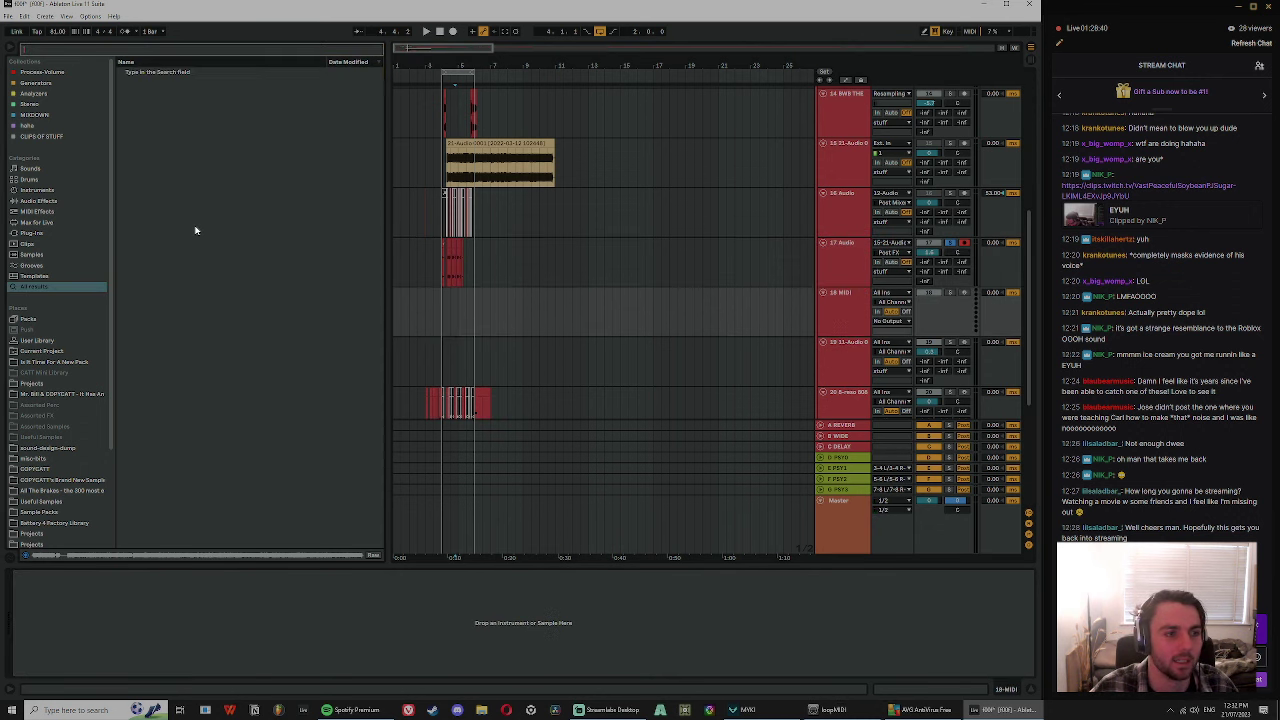
{"action": "left_click", "coordinate": [37, 201]}
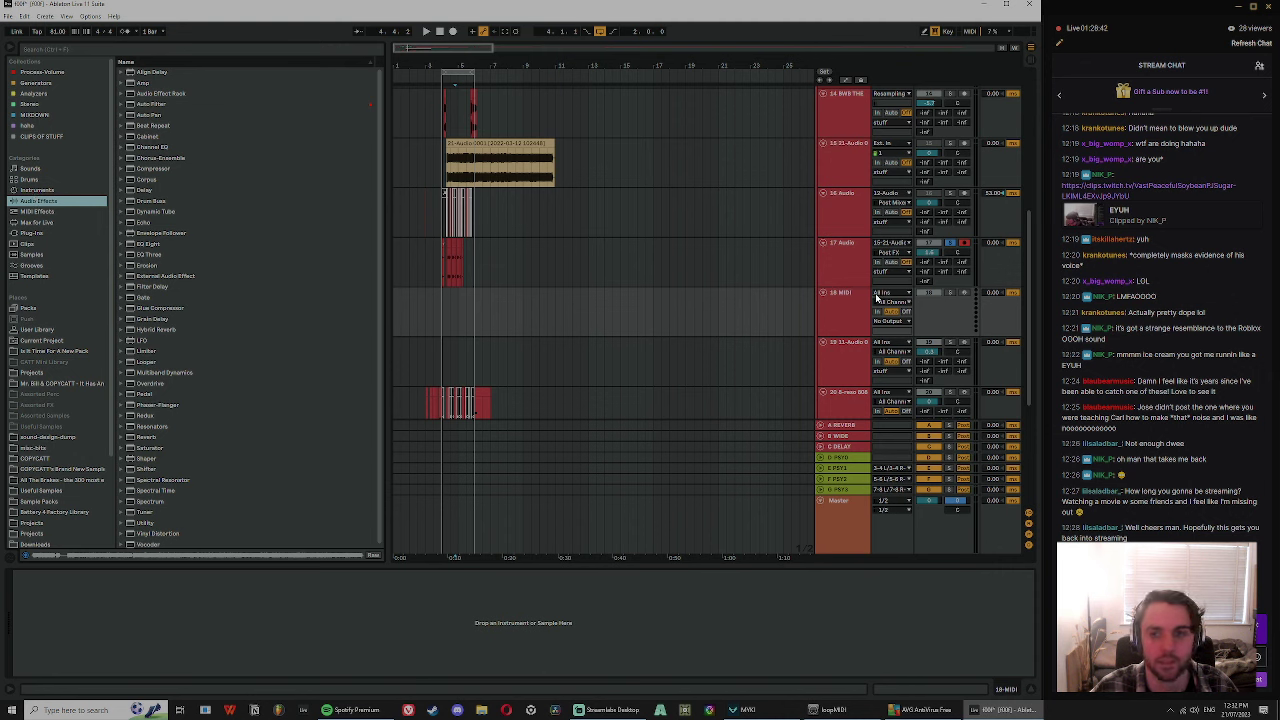
{"action": "left_click", "coordinate": [832, 312]}
{"action": "left_click", "coordinate": [66, 190]}
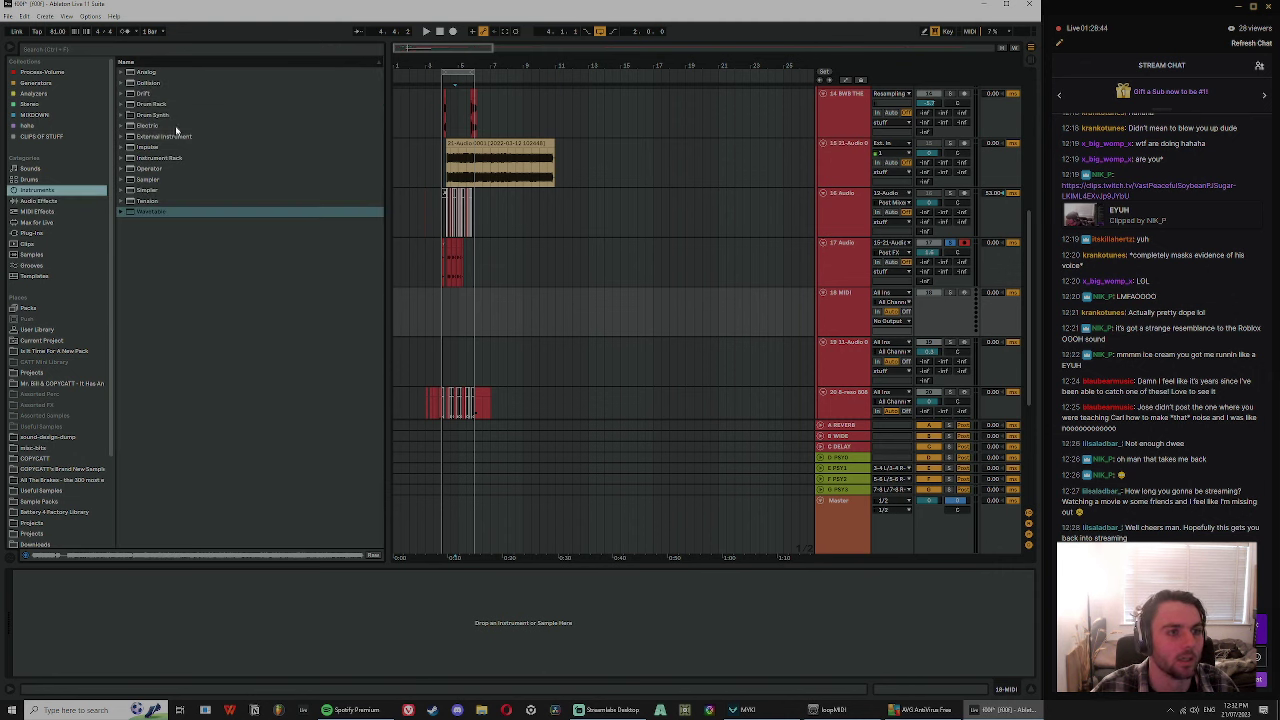
{"action": "left_click", "coordinate": [149, 169]}
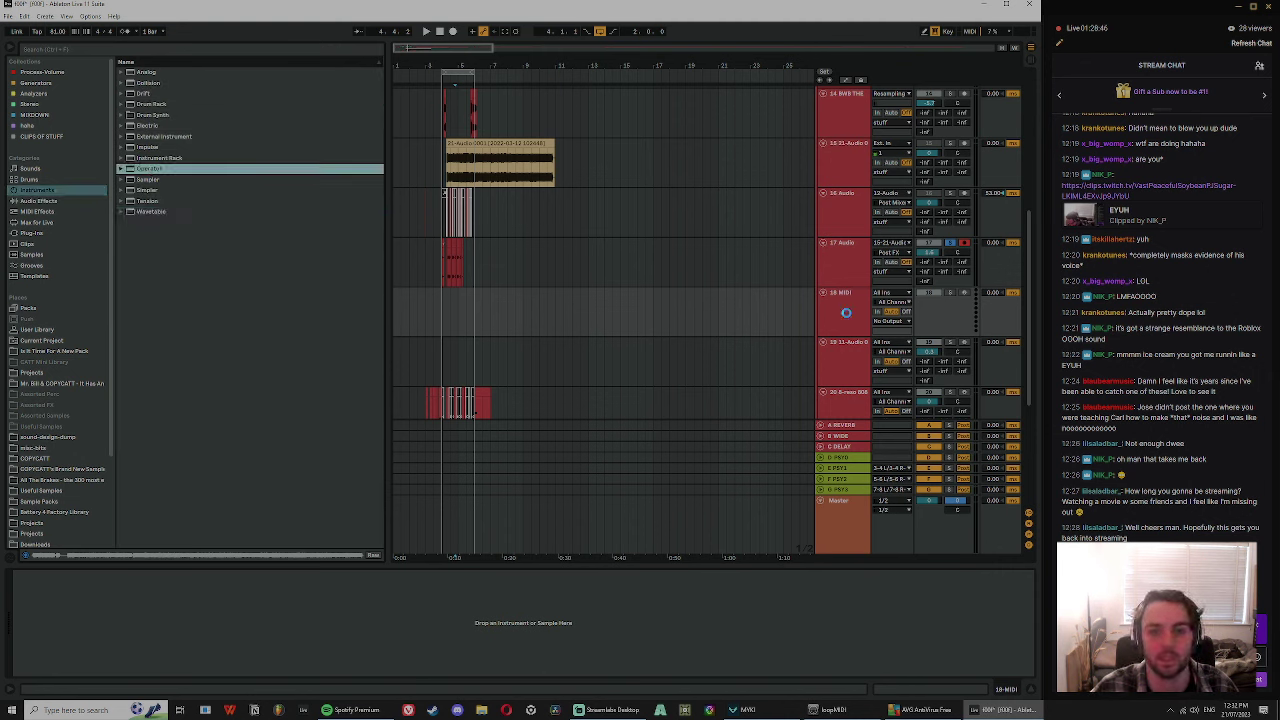
{"action": "left_click", "coordinate": [950, 293]}
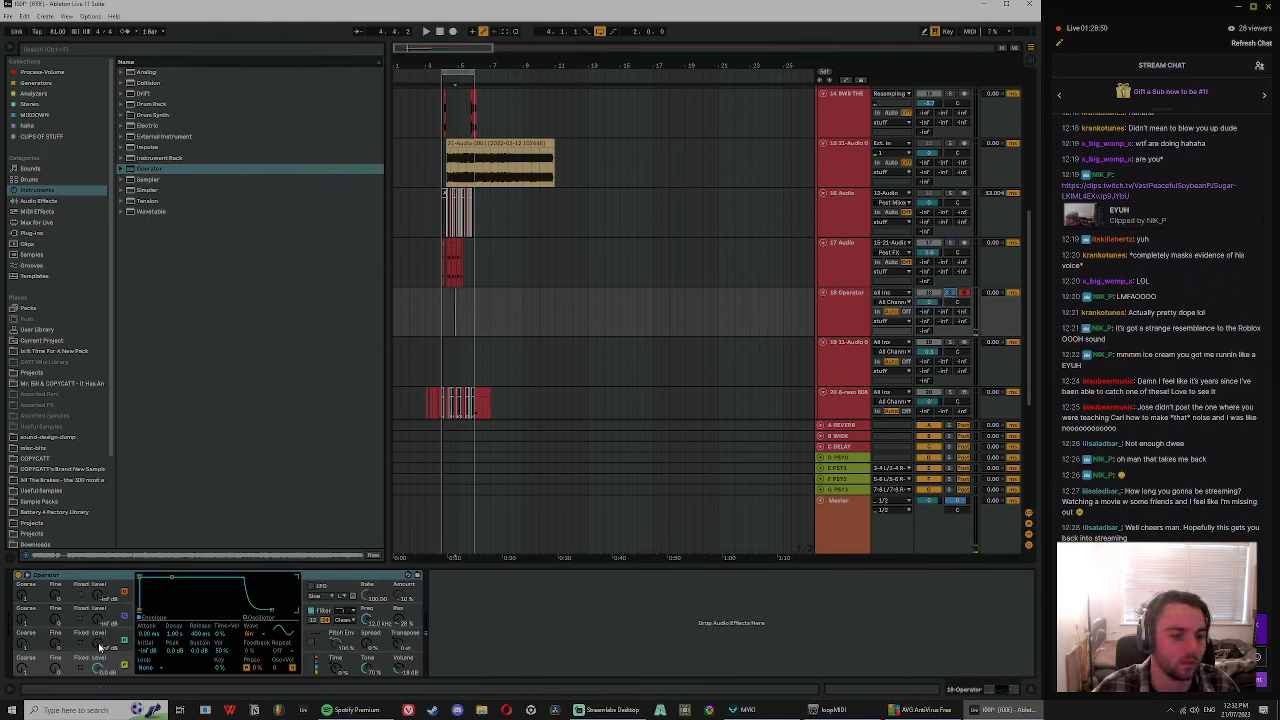
{"action": "left_click_drag", "start_coordinate": [100, 648], "coordinate": [100, 640]}
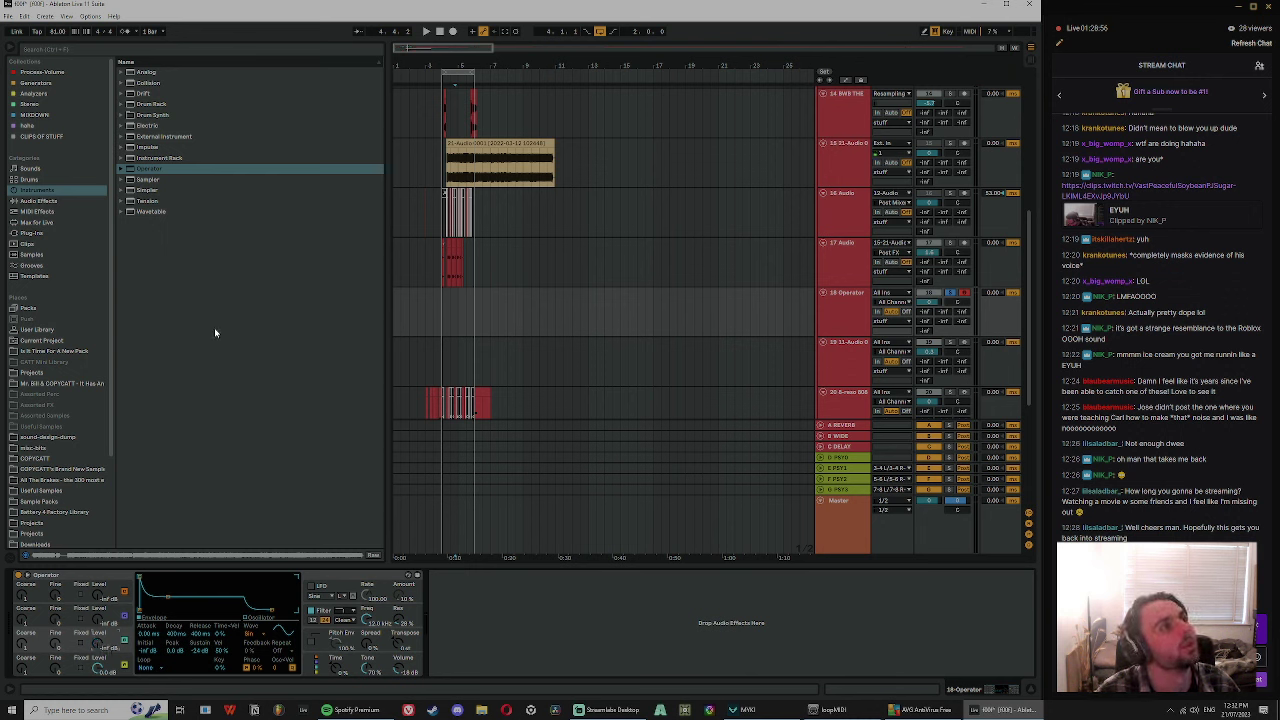
- Replace Operator on the MIDI track with the GHOST synth from the Generators collection
{"action": "left_click", "coordinate": [38, 72]}
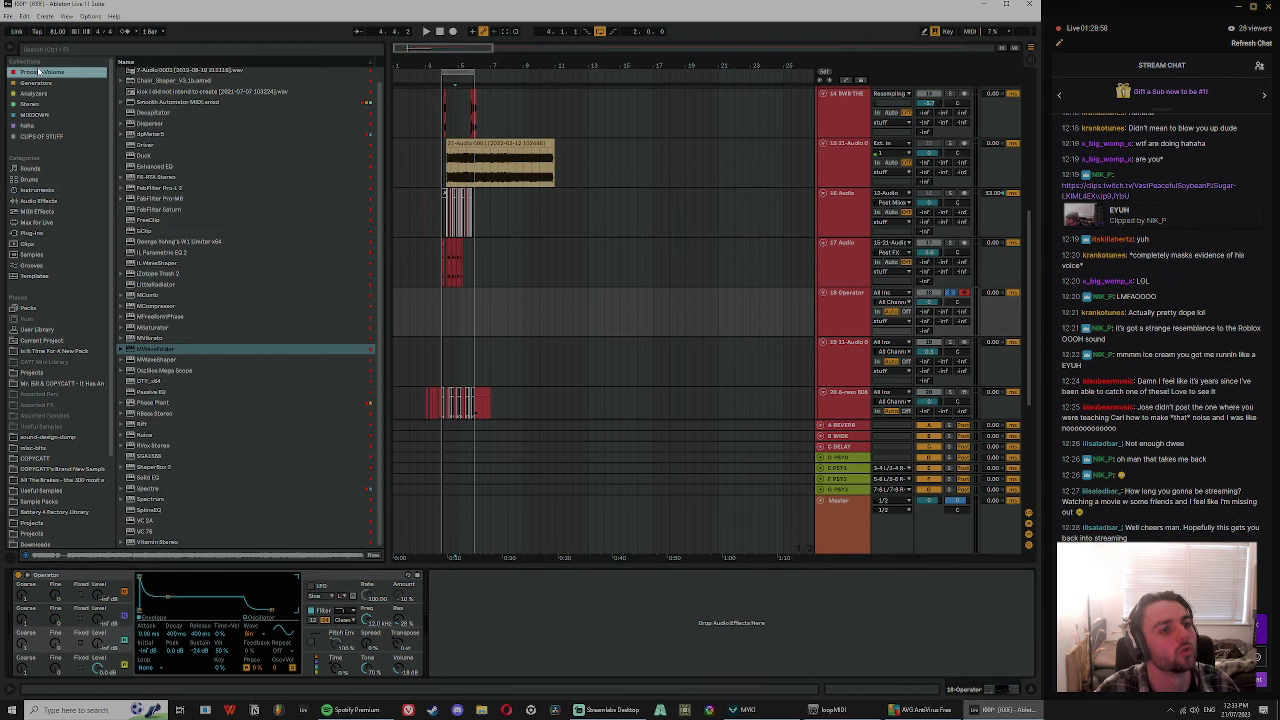
{"action": "left_click", "coordinate": [36, 83]}
{"action": "left_click", "coordinate": [32, 104]}
{"action": "left_click", "coordinate": [40, 115]}
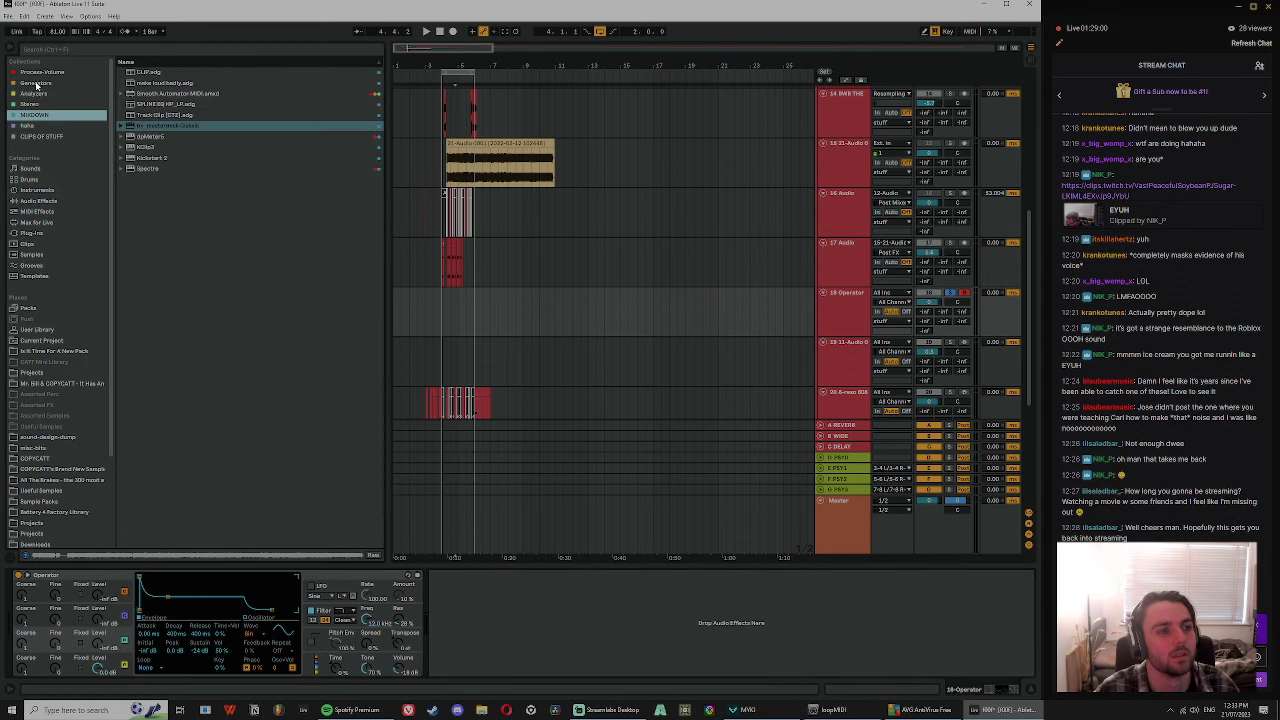
{"action": "left_click", "coordinate": [25, 105]}
{"action": "left_click", "coordinate": [37, 128]}
{"action": "left_click", "coordinate": [33, 116]}
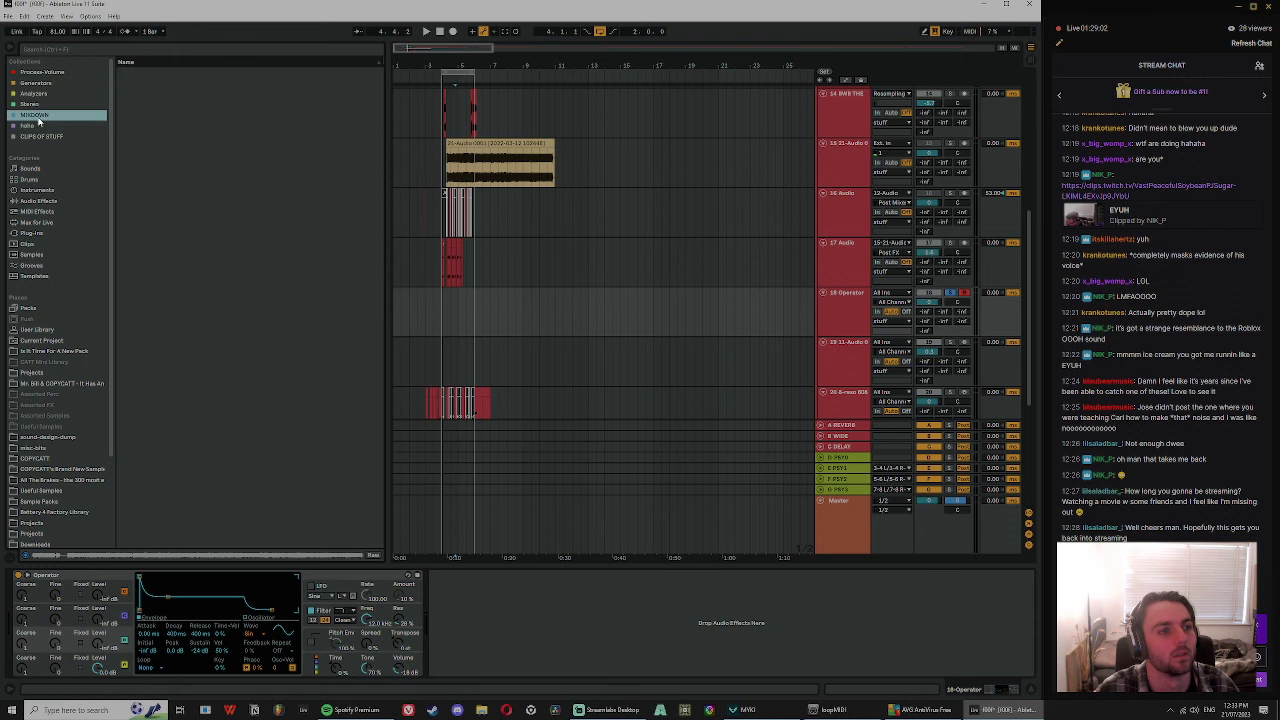
{"action": "left_click", "coordinate": [32, 103]}
{"action": "left_click", "coordinate": [33, 75]}
{"action": "left_click", "coordinate": [35, 83]}
{"action": "left_click", "coordinate": [150, 93]}
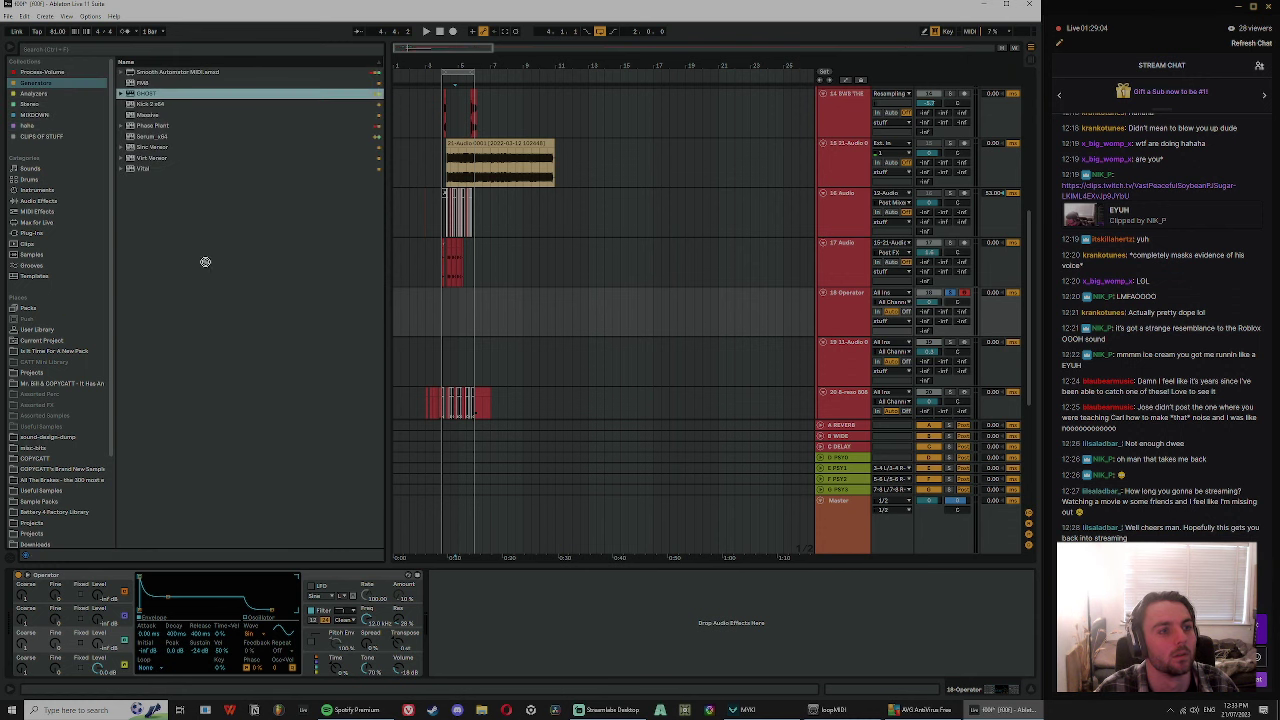
{"action": "left_click_drag", "start_coordinate": [600, 144], "coordinate": [374, 115]}
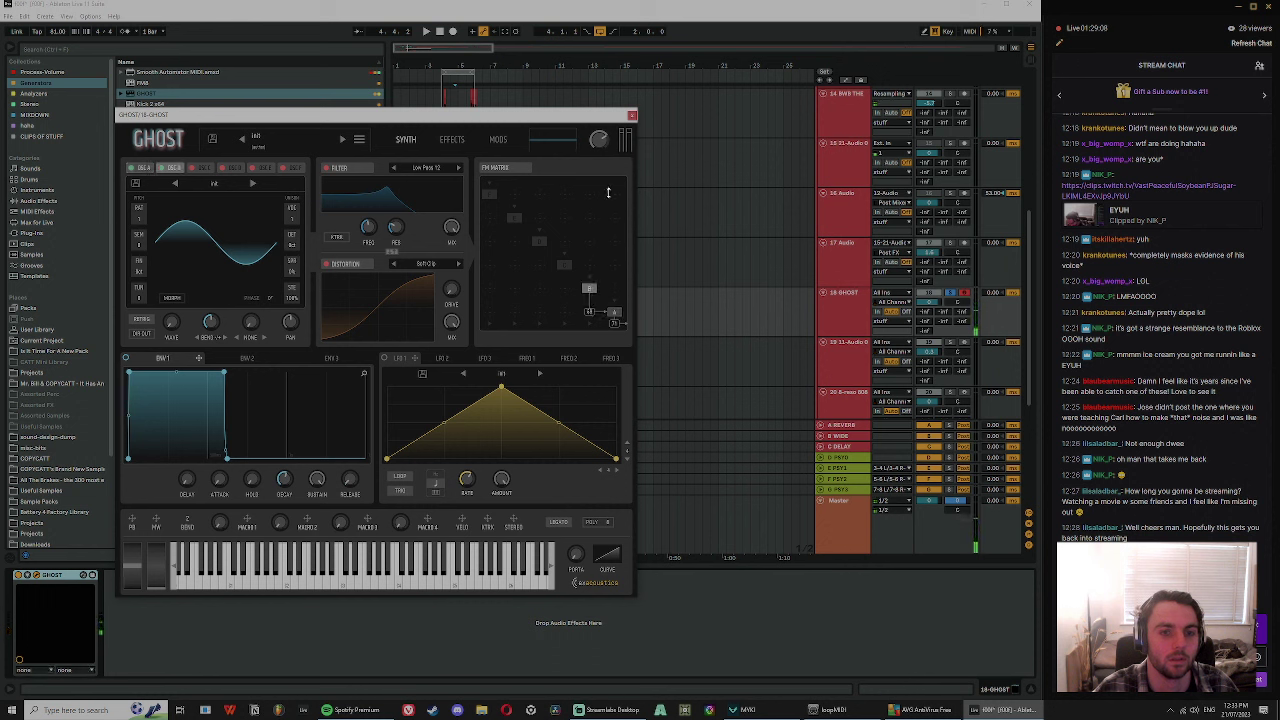
- Play low notes in GHOST, load the Basic Shapes wavetable on the oscillator, and set its wave position to a saw
{"action": "key", "text": "z"}
{"action": "key", "text": "e"}
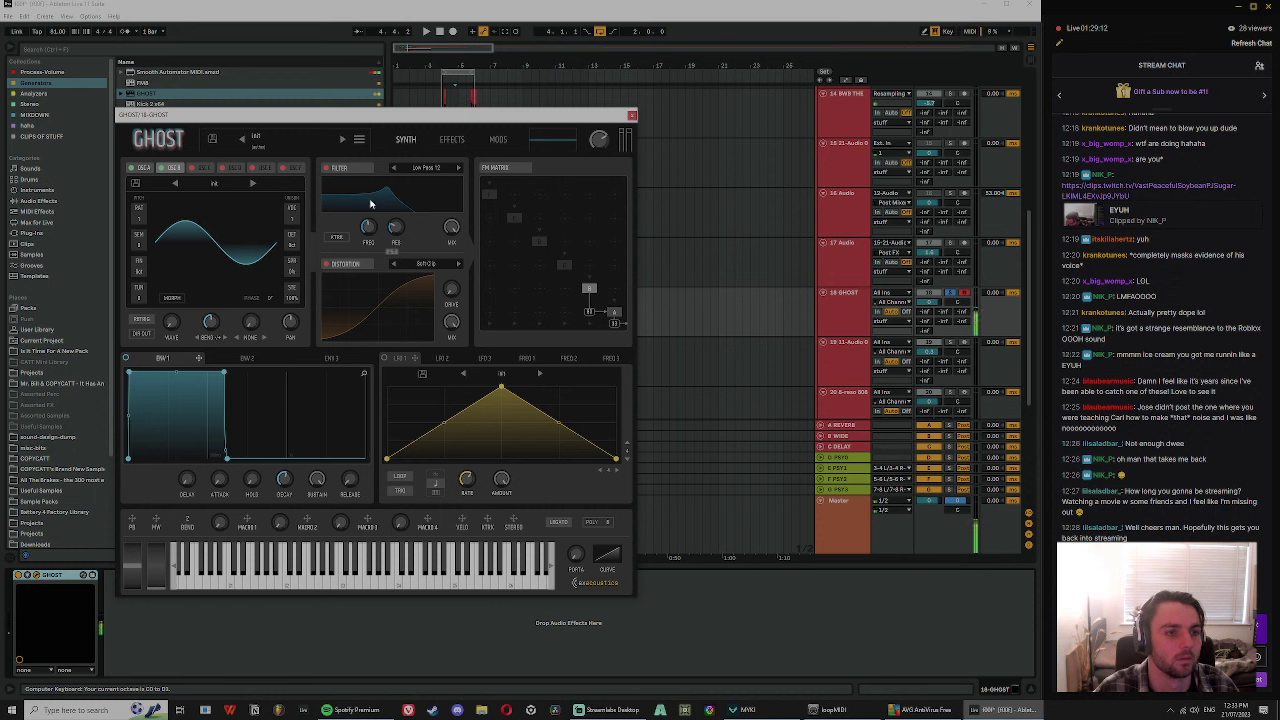
{"action": "left_click", "coordinate": [226, 185]}
{"action": "mouse_move", "coordinate": [243, 198]}
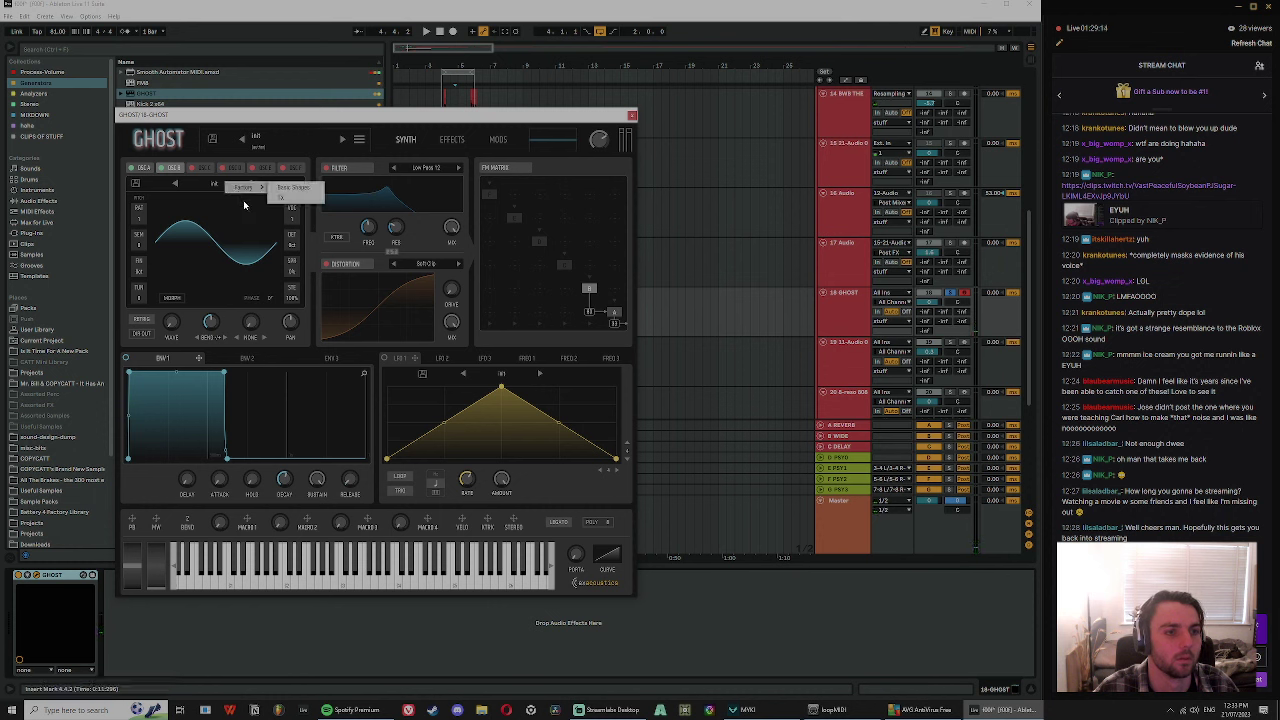
{"action": "left_click", "coordinate": [286, 190]}
{"action": "left_click_drag", "start_coordinate": [170, 328], "coordinate": [175, 285]}
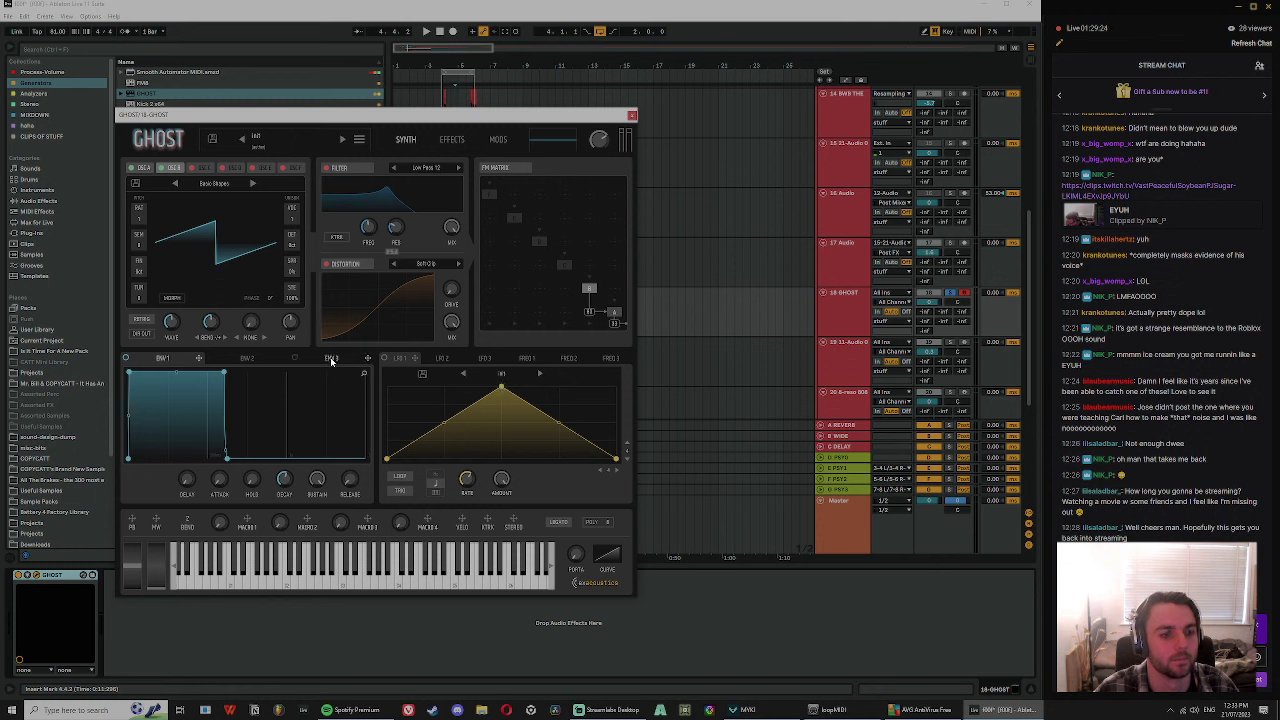
- Modulate the GHOST oscillator's pitch with the decaying modulation curve, steepen the curve's early drop, and close the plug-in window
{"action": "left_click", "coordinate": [524, 360]}
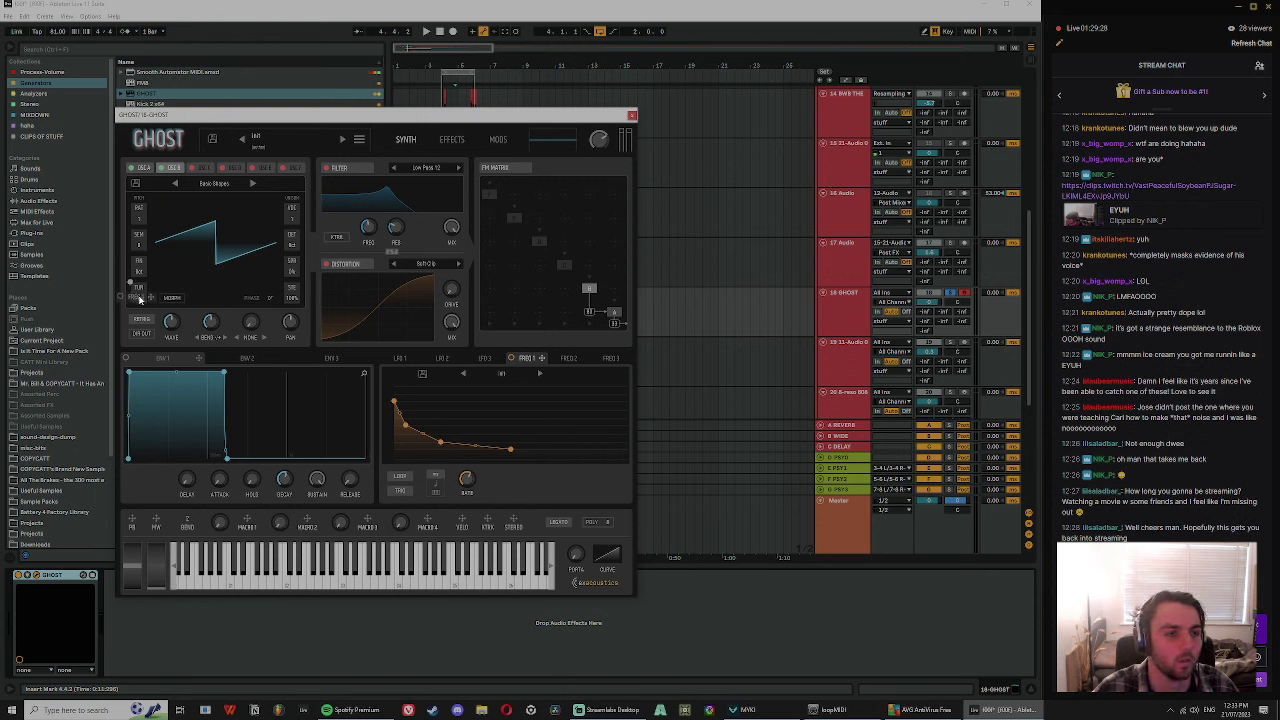
{"action": "left_click_drag", "start_coordinate": [130, 281], "coordinate": [130, 243]}
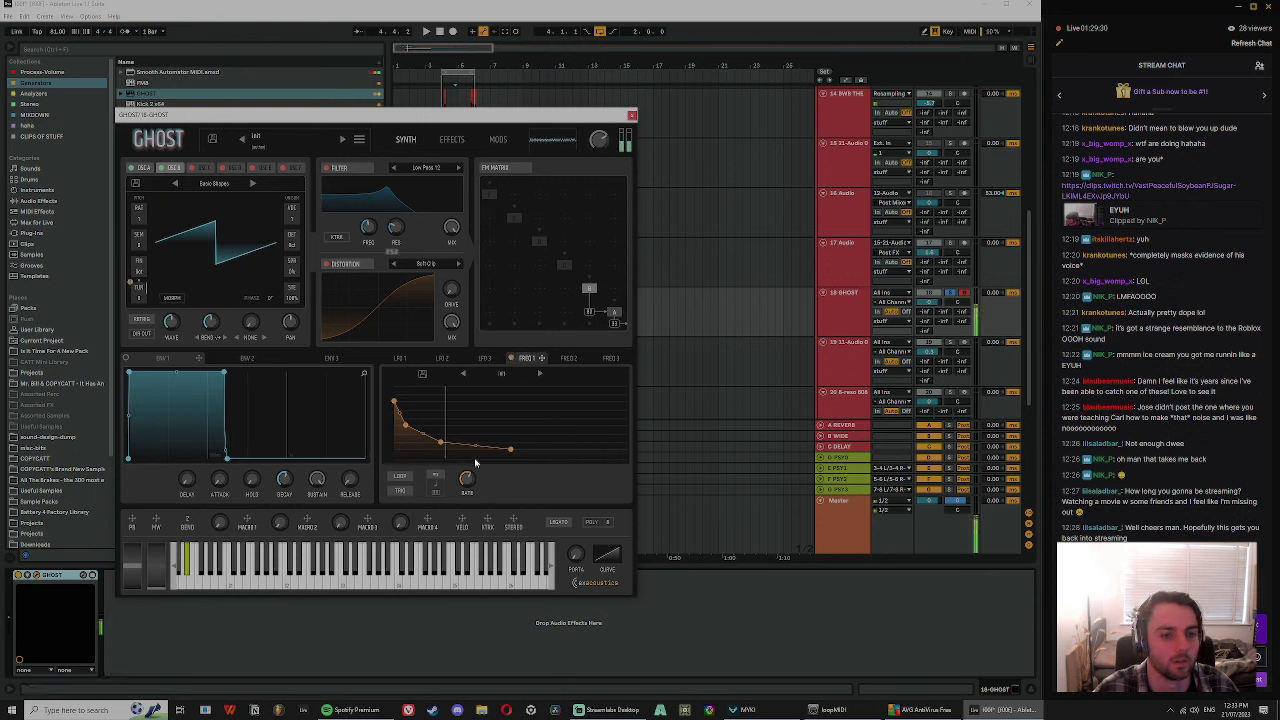
{"action": "left_click_drag", "start_coordinate": [409, 428], "coordinate": [438, 446]}
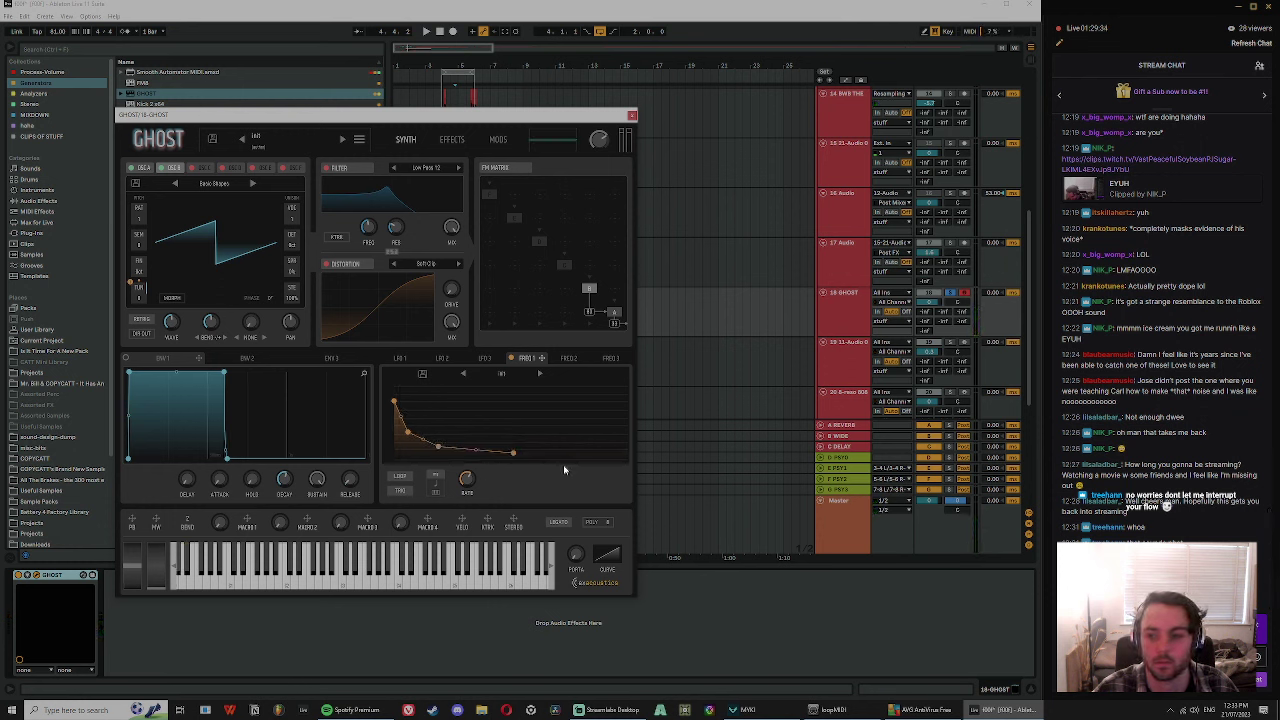
{"action": "mouse_move", "coordinate": [464, 470]}
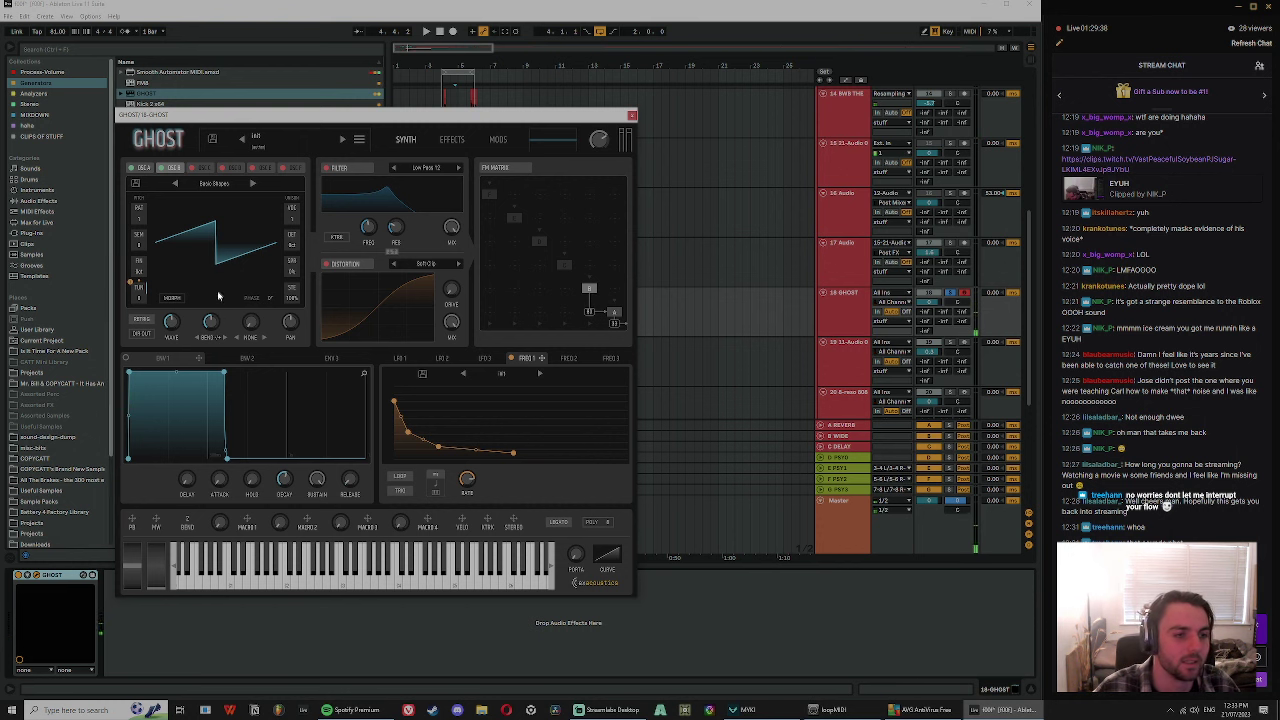
{"action": "left_click", "coordinate": [631, 115]}
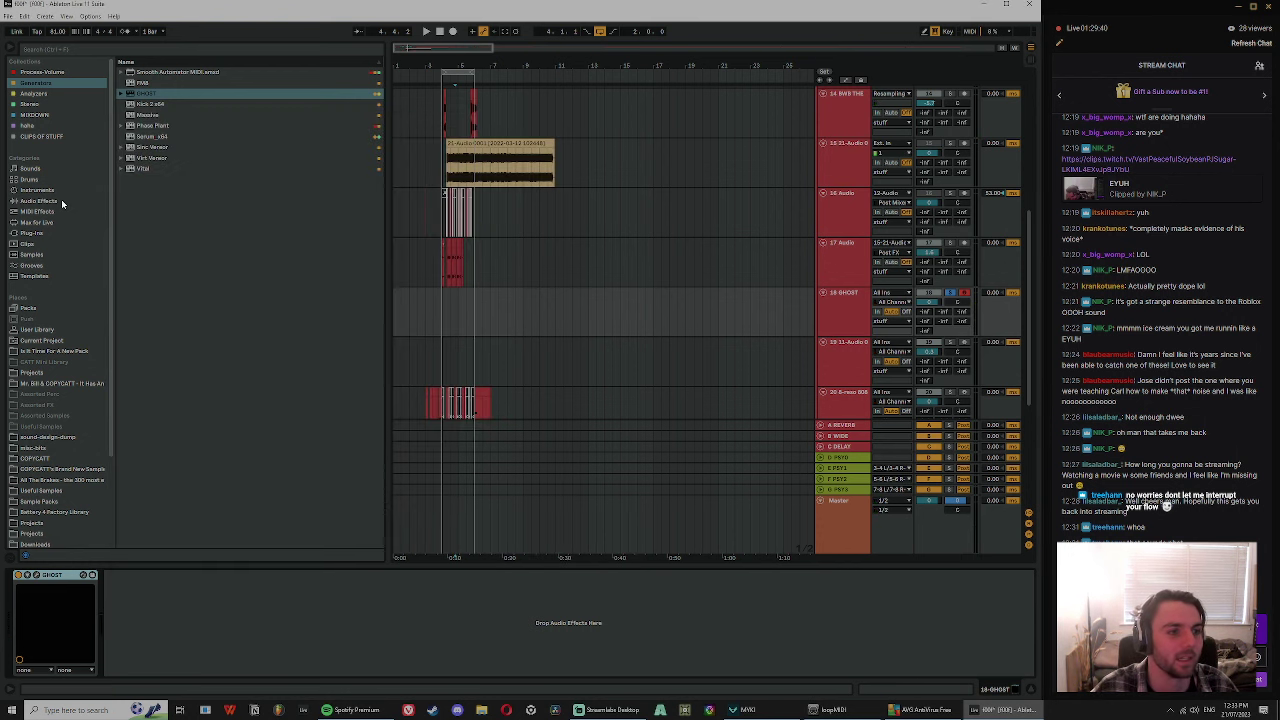
- Add the Multiband Dynamics OTT preset after GHOST and stack a second, collapsed OTT behind it
{"action": "left_click", "coordinate": [40, 201]}
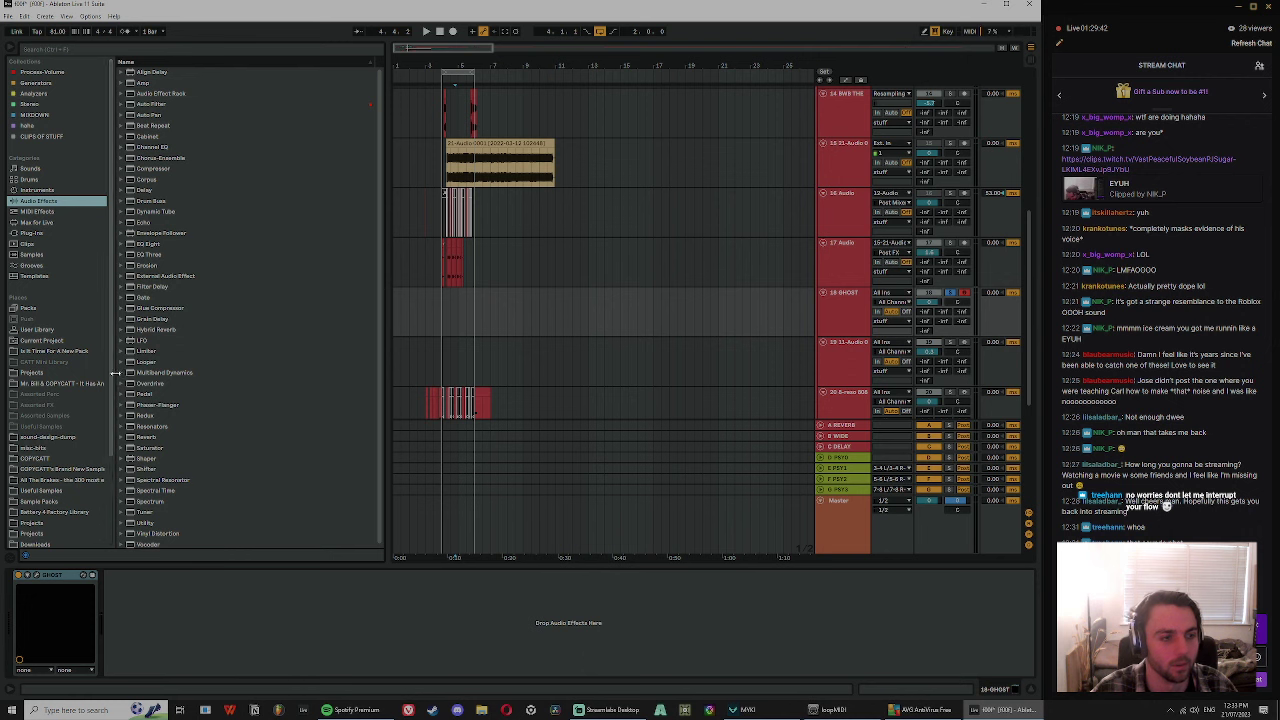
{"action": "left_click", "coordinate": [130, 372]}
{"action": "left_click", "coordinate": [155, 448]}
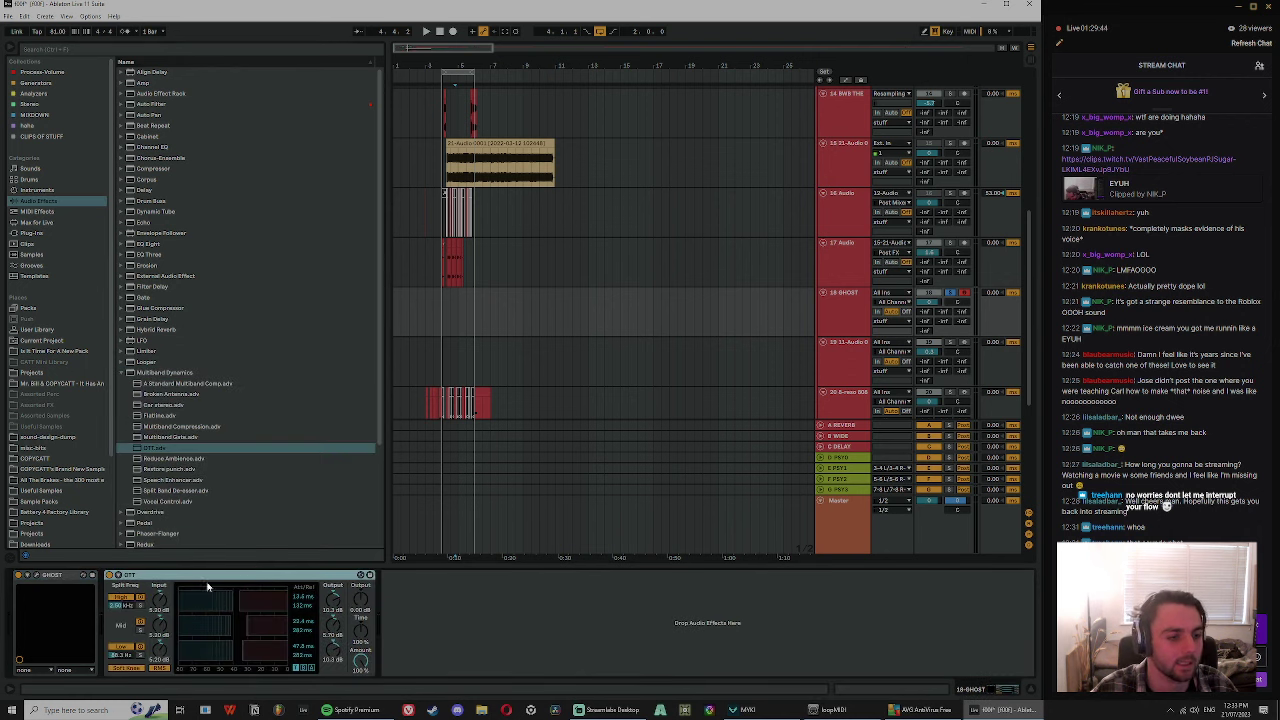
{"action": "double_click", "coordinate": [210, 580]}
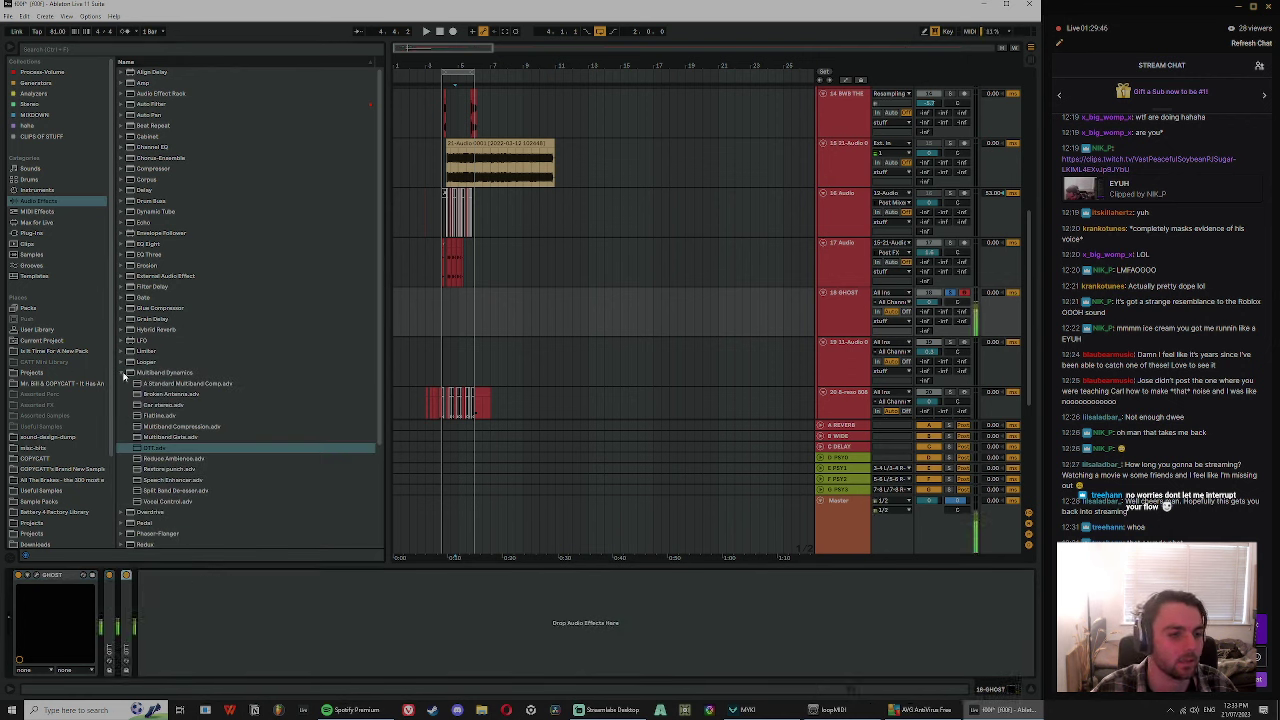
{"action": "left_click", "coordinate": [127, 373]}
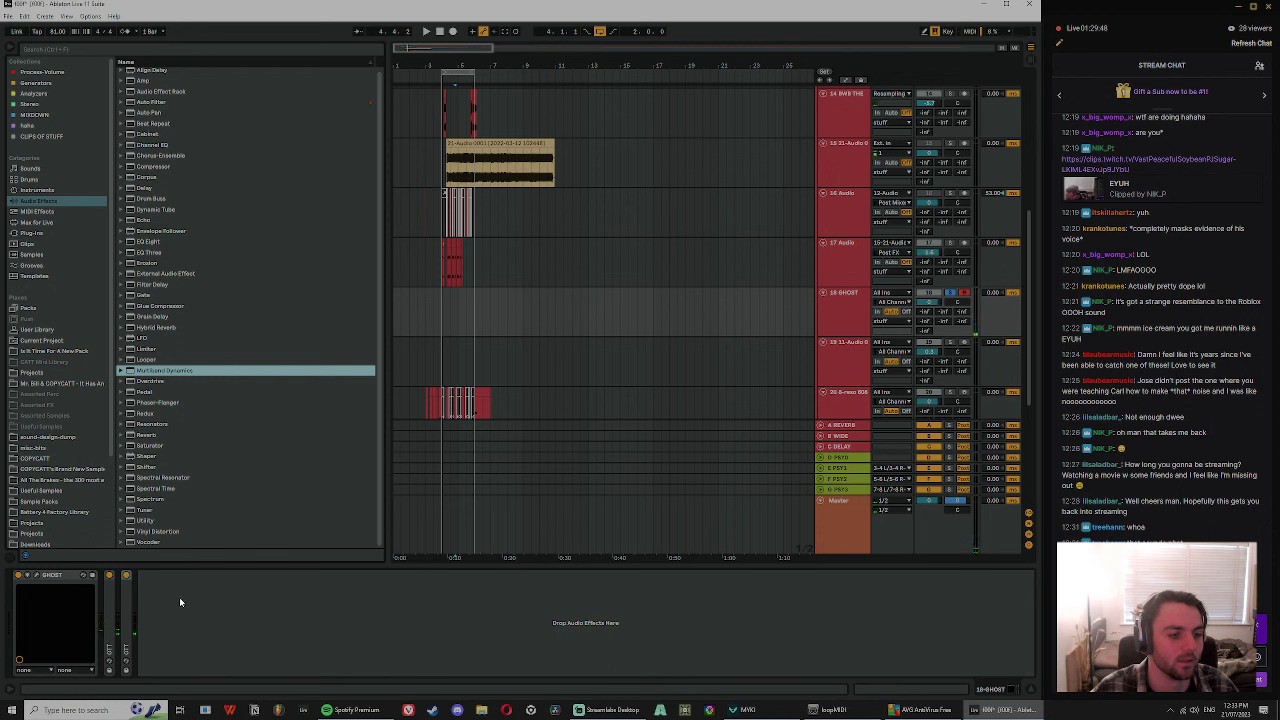
- Insert a Saturator with 15.4 dB drive and lowered output between the OTTs, and duplicate the Saturator and OTT pair twice
{"action": "left_click", "coordinate": [157, 447]}
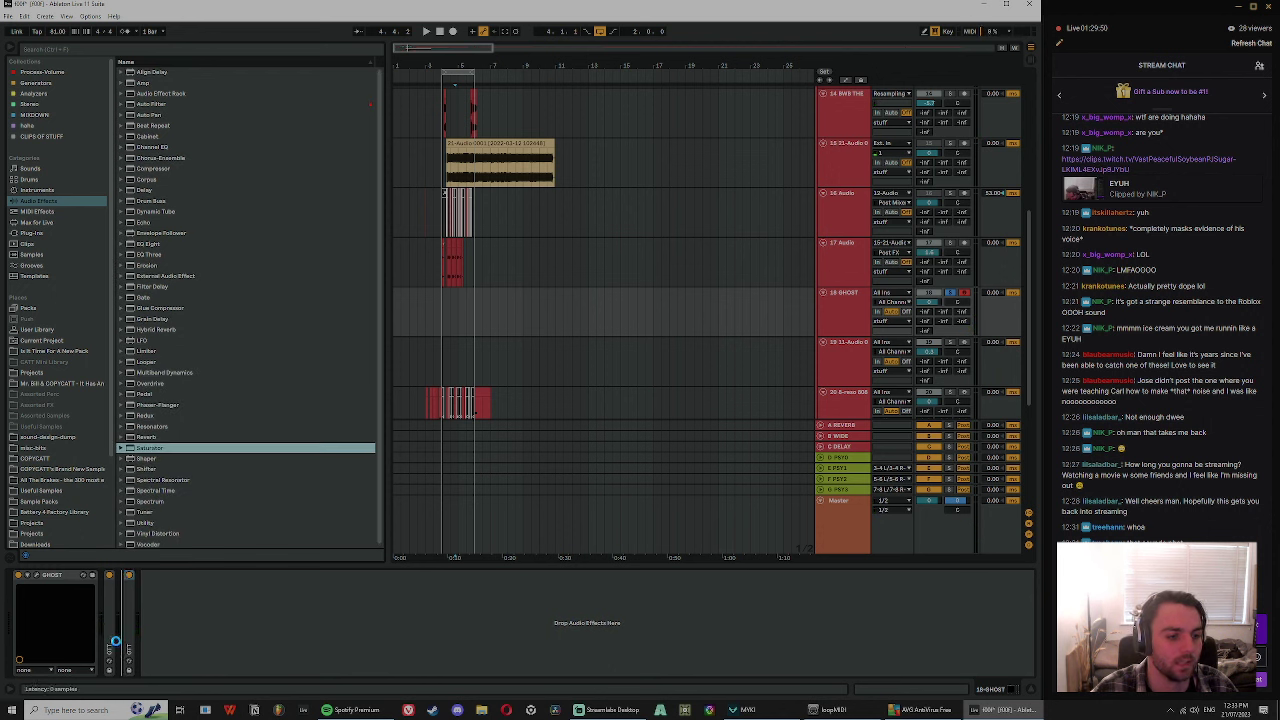
{"action": "left_click_drag", "start_coordinate": [115, 641], "coordinate": [115, 628]}
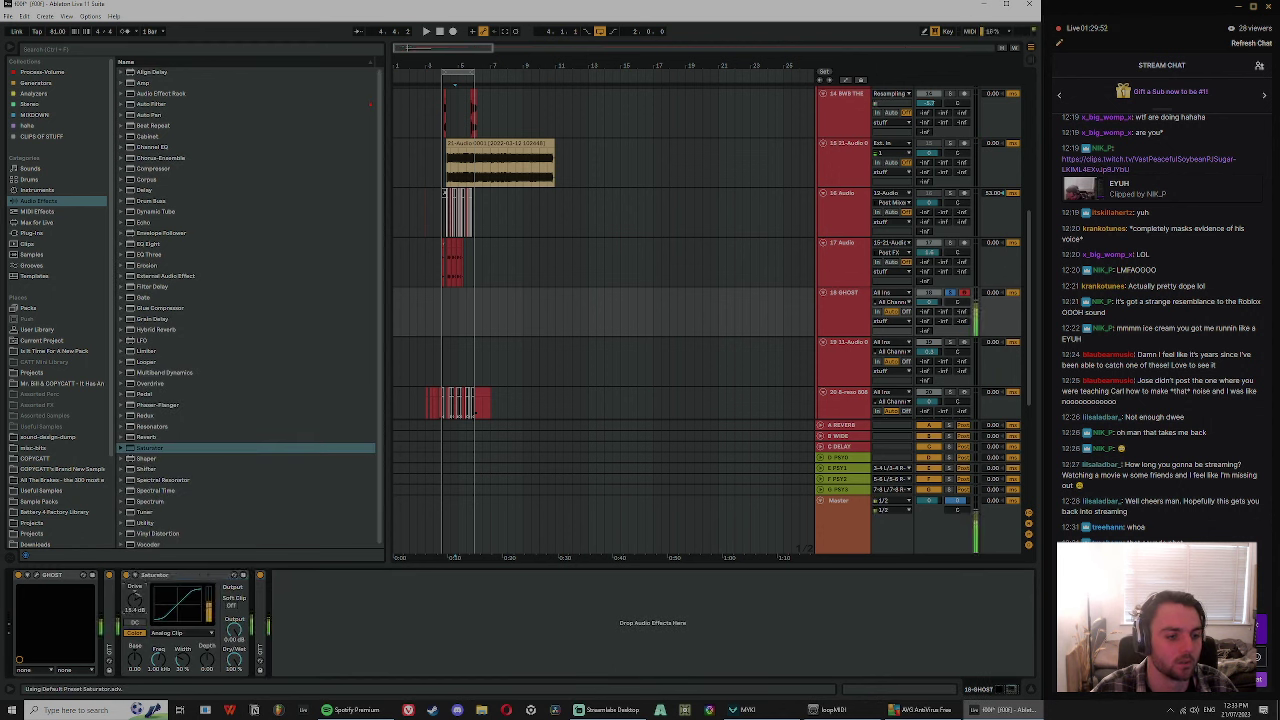
{"action": "left_click", "coordinate": [165, 579]}
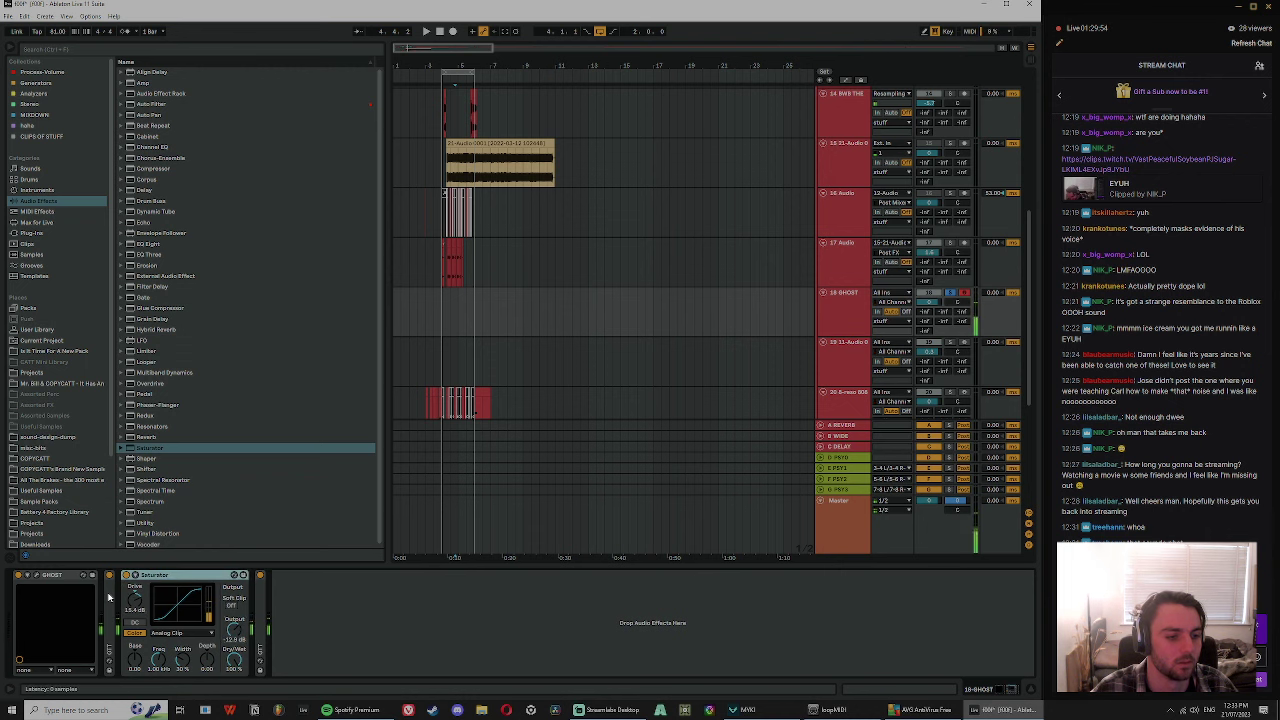
{"action": "key", "text": "ctrl+d"}
{"action": "key", "text": "ctrl+d"}
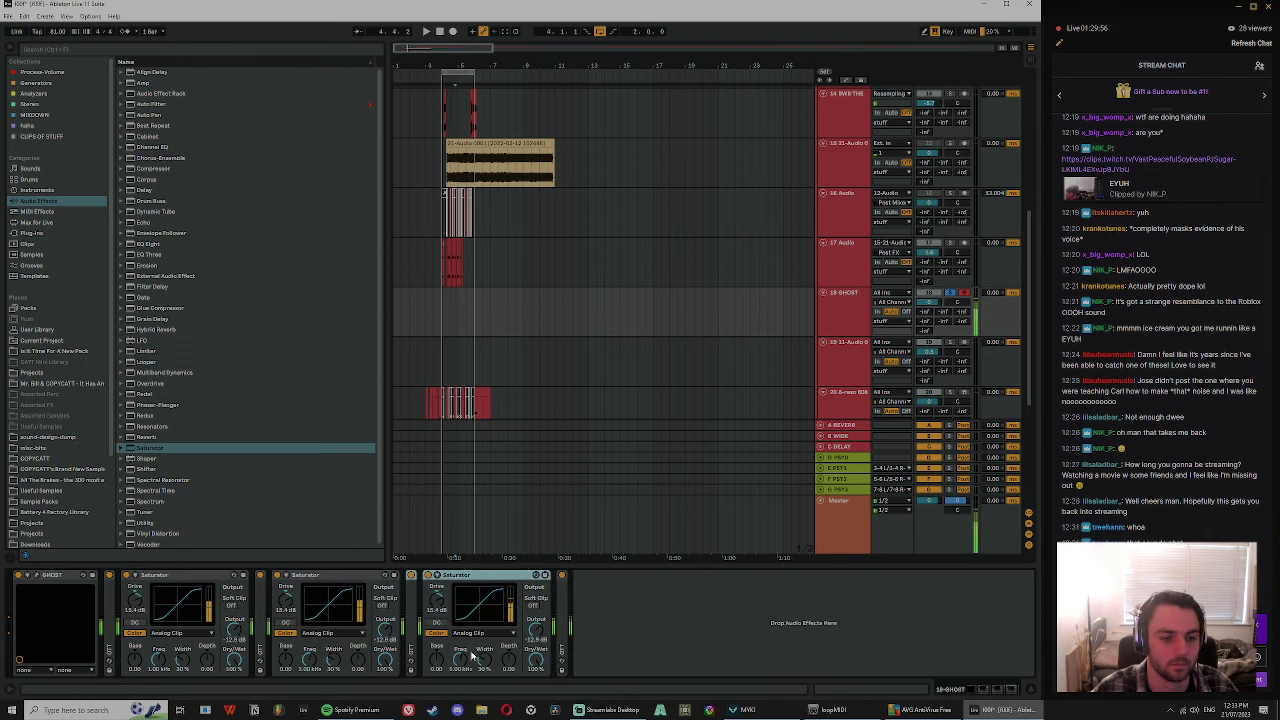
- Audition the modulation curve's rate in GHOST, close the plug-in window, and delete the GHOST track
{"action": "left_click", "coordinate": [34, 577]}
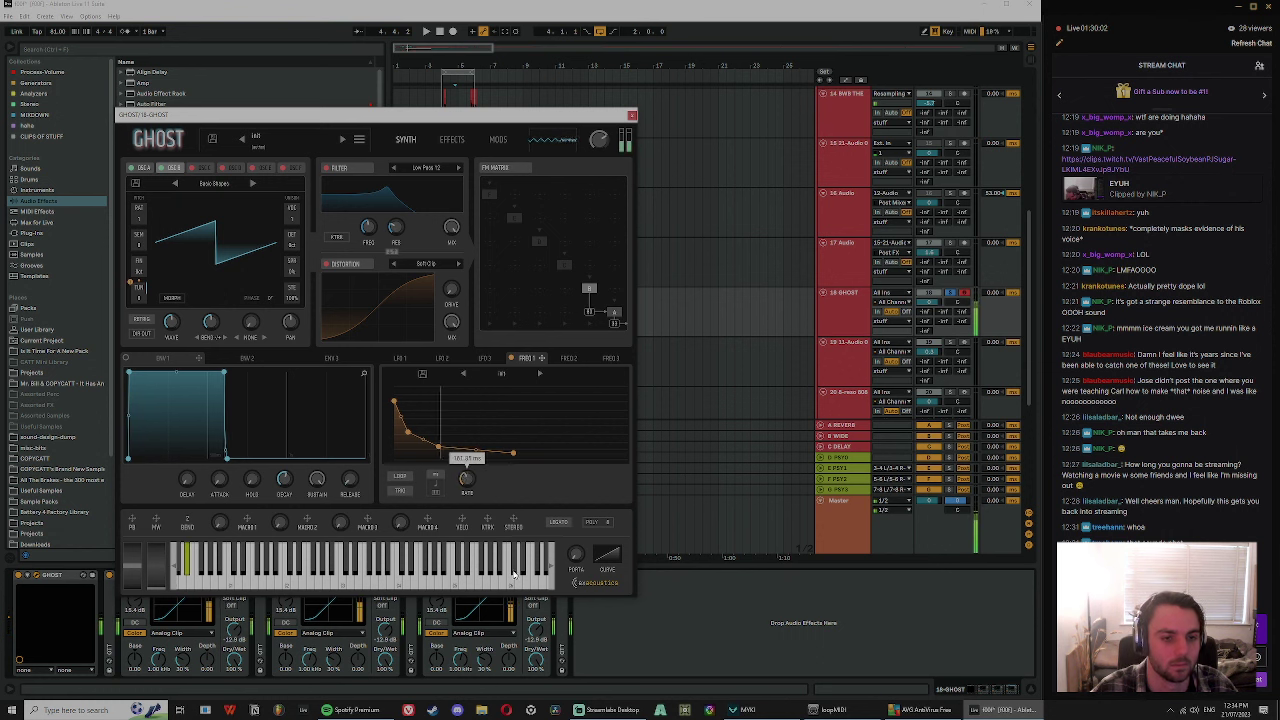
{"action": "left_click", "coordinate": [631, 116]}
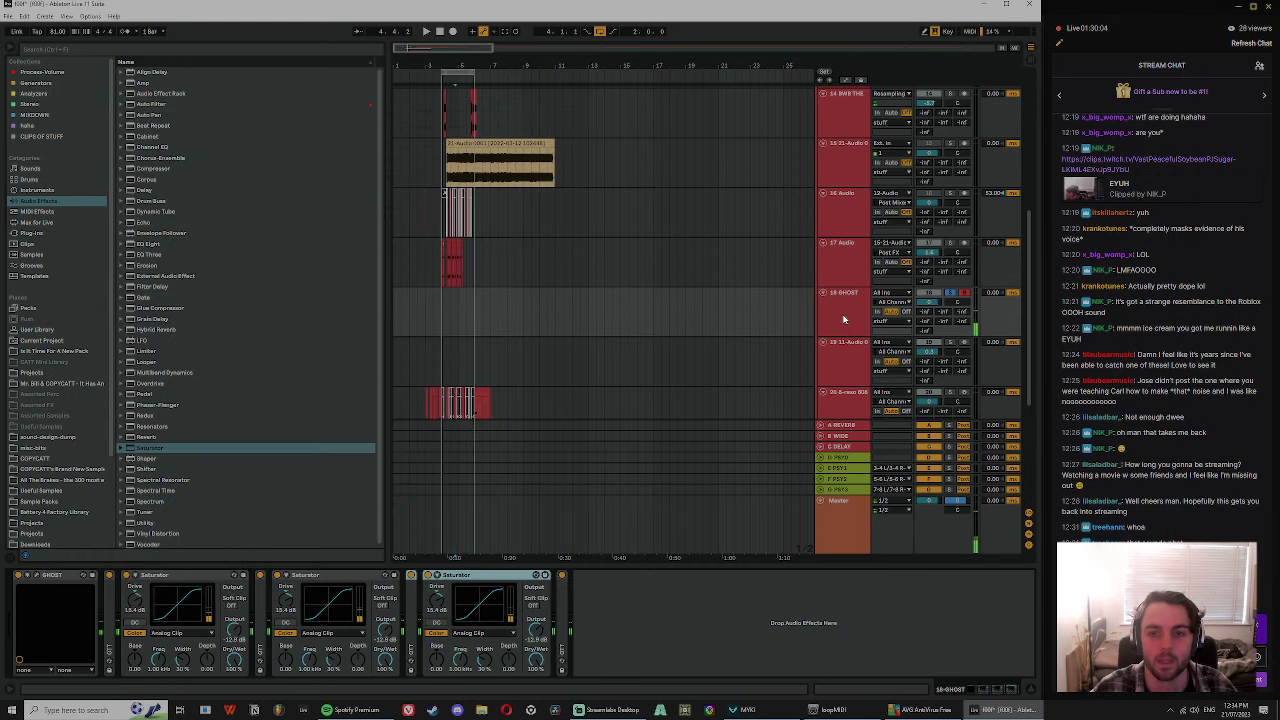
{"action": "left_click", "coordinate": [816, 323]}
{"action": "key", "text": "Delete"}
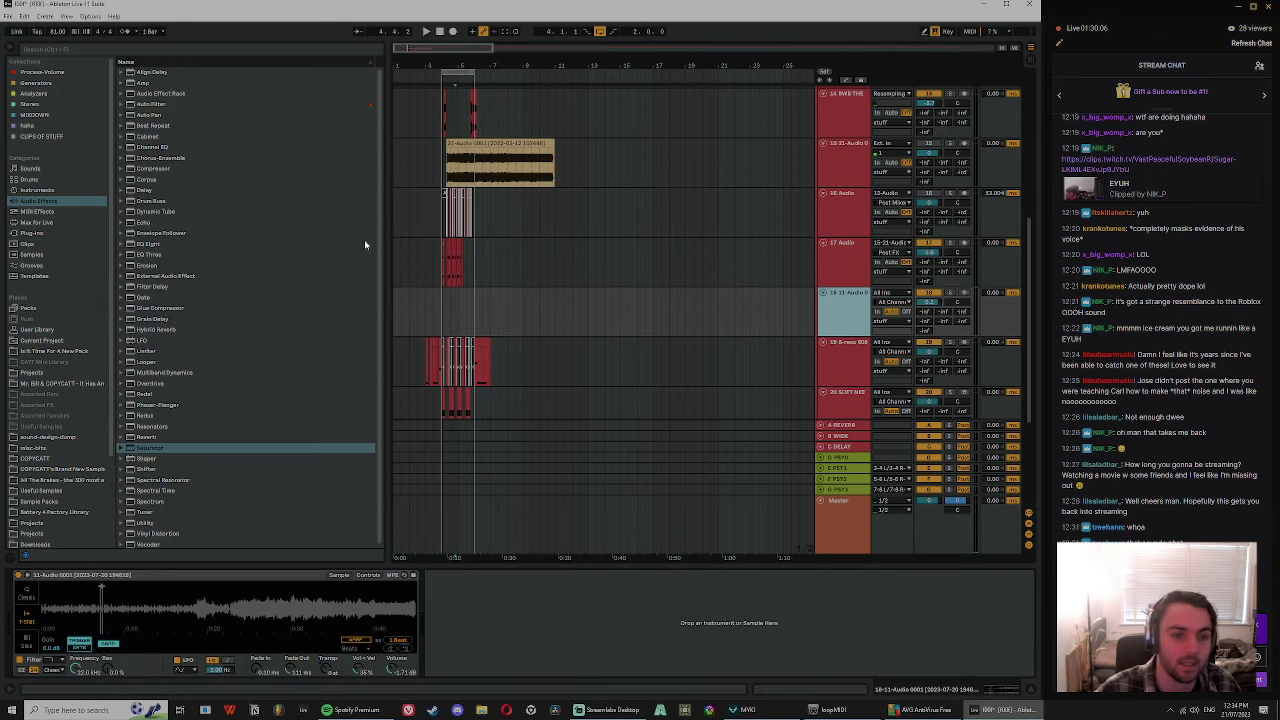
- Play back the sliced pattern in the arrangement and examine the 17 Audio track's device chain
{"action": "key", "text": "space"}
{"action": "scroll", "coordinate": [450, 290], "scroll_direction": "up", "scroll_amount": 5}
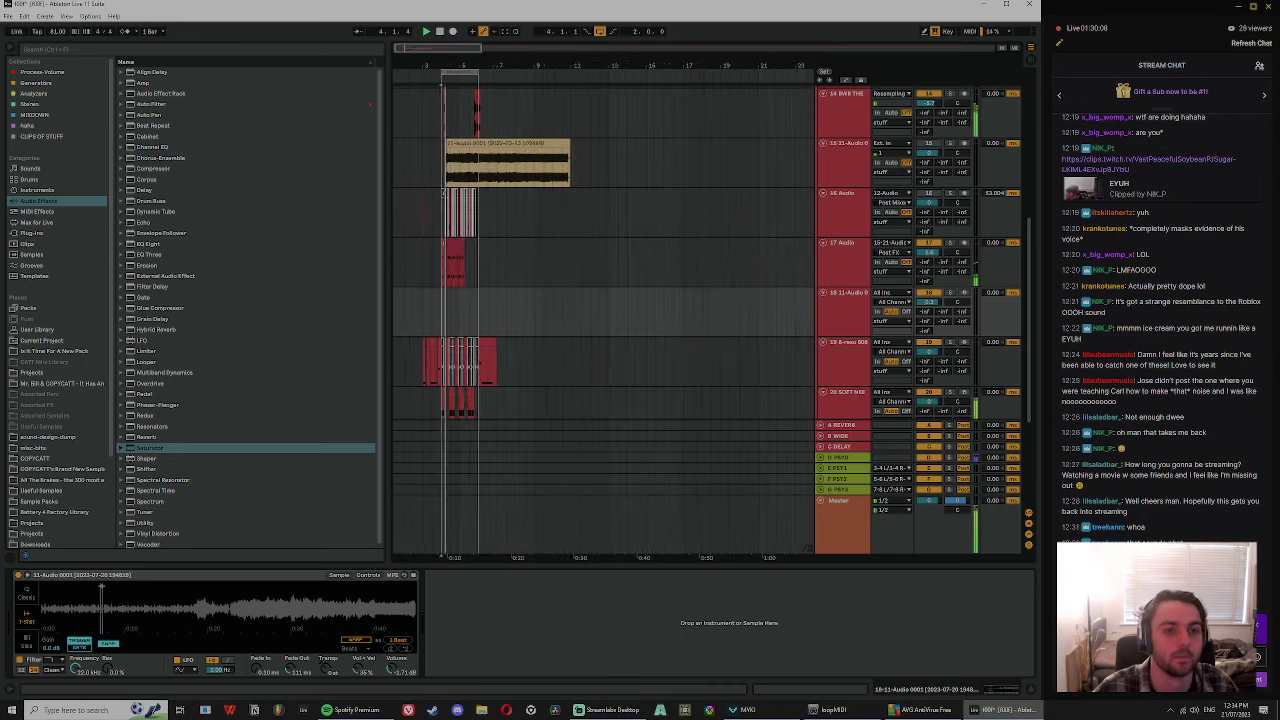
{"action": "left_click", "coordinate": [455, 268]}
{"action": "left_click", "coordinate": [840, 268]}
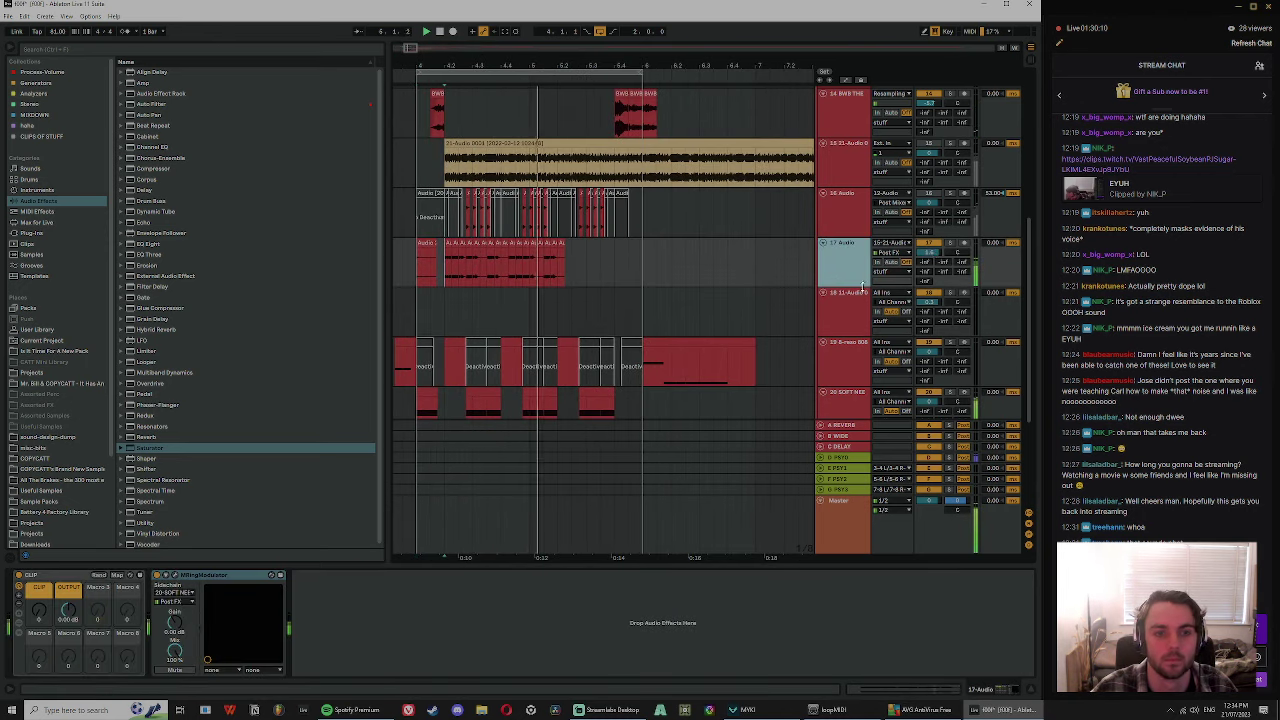
{"action": "left_click", "coordinate": [764, 295]}
{"action": "left_click", "coordinate": [837, 272]}
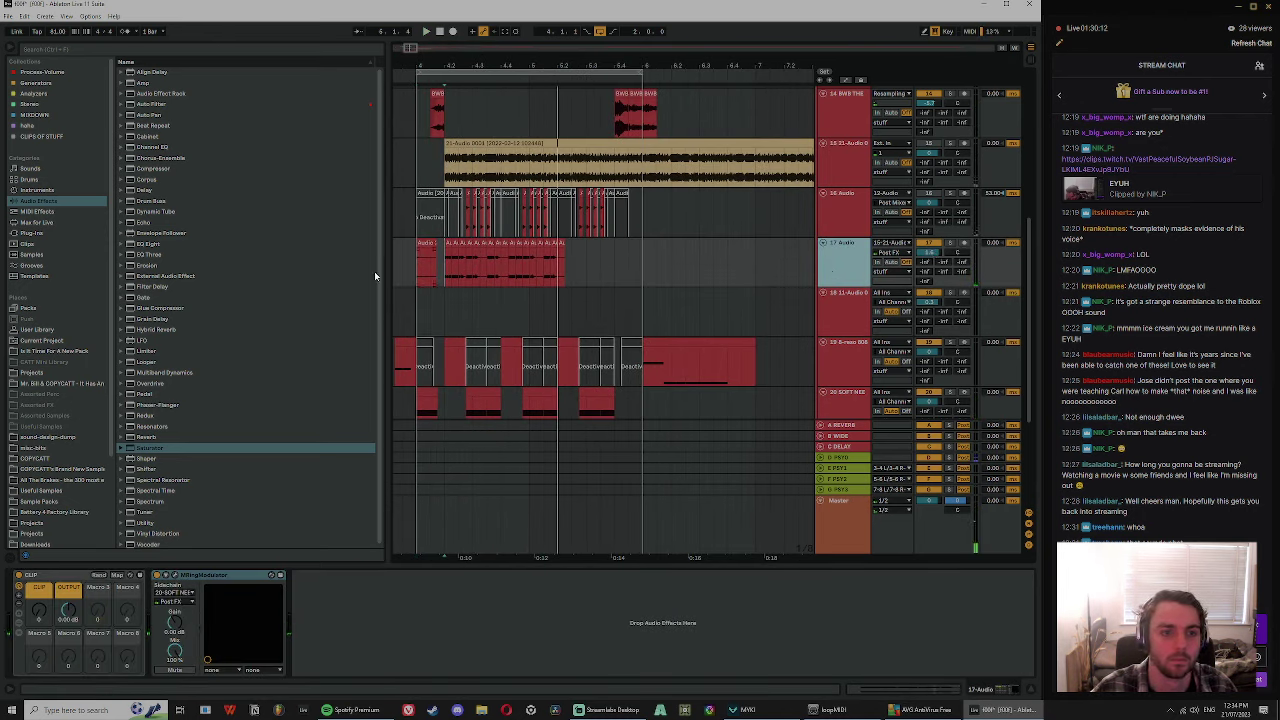
{"action": "left_click", "coordinate": [418, 260]}
{"action": "key", "text": "space"}
{"action": "scroll", "coordinate": [434, 140], "scroll_direction": "up", "scroll_amount": 3, "text": "ctrl"}
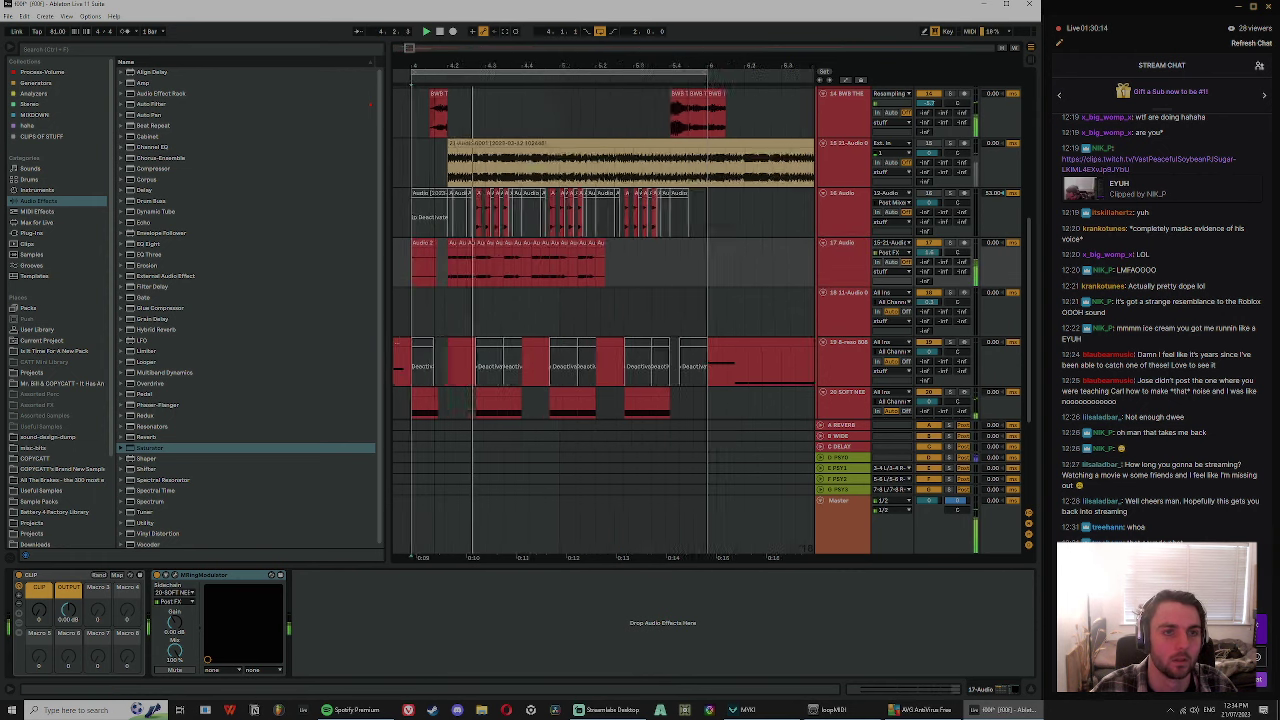
{"action": "left_click", "coordinate": [829, 284]}
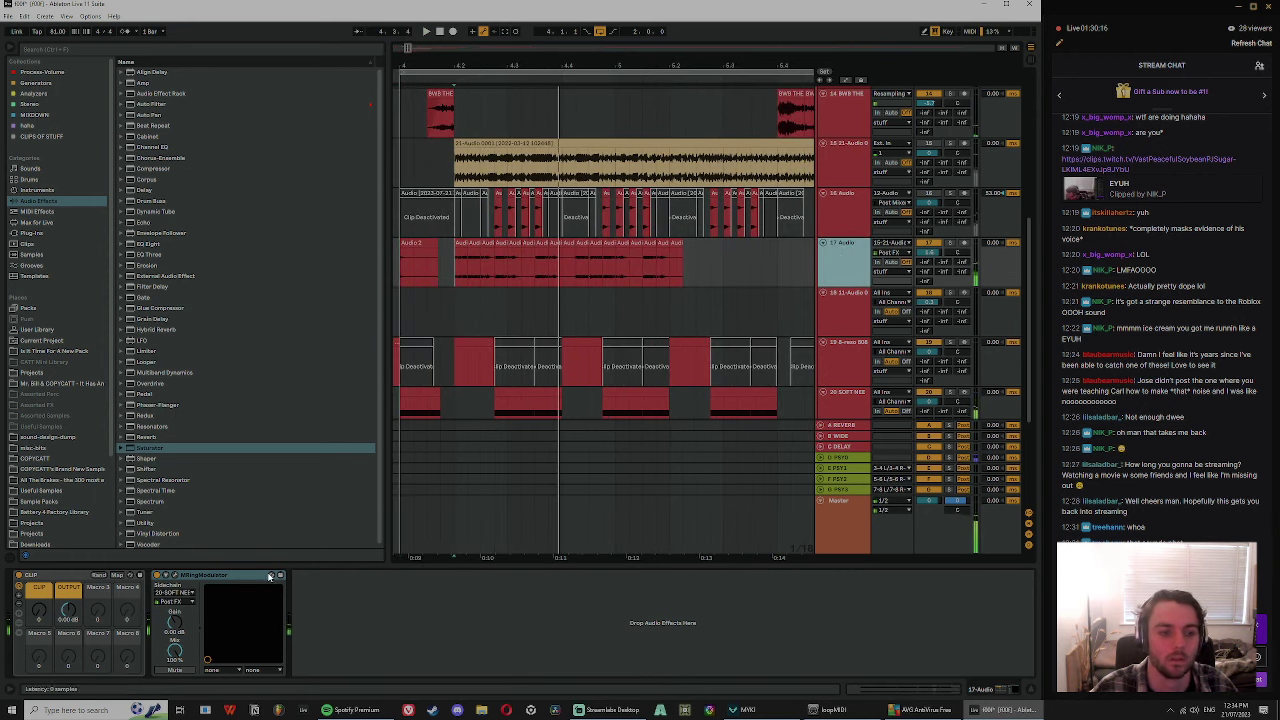
- Raise the clip gain of all the sliced clips after the gap on 17 Audio and audition the pattern
{"action": "left_click", "coordinate": [459, 243]}
{"action": "left_click", "coordinate": [678, 243], "text": "shift"}
{"action": "left_click_drag", "start_coordinate": [678, 244], "coordinate": [676, 244]}
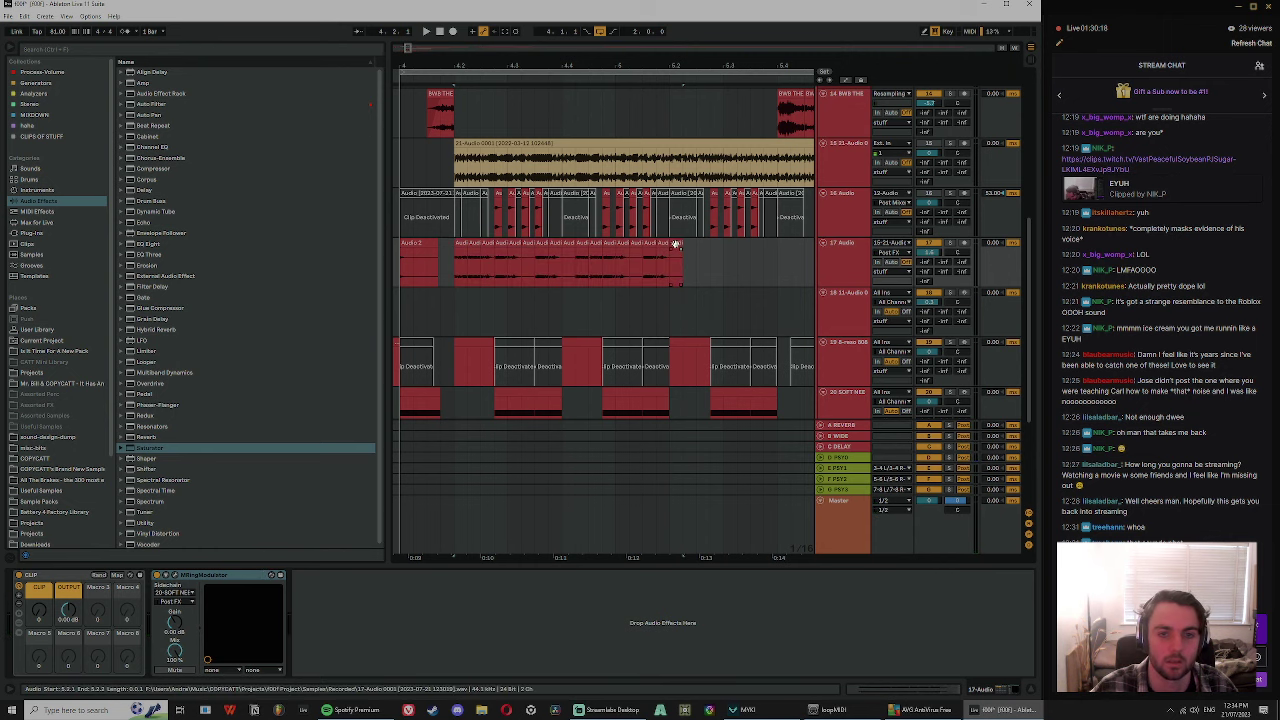
{"action": "double_click", "coordinate": [676, 244]}
{"action": "left_click", "coordinate": [463, 245], "text": "shift"}
{"action": "left_click_drag", "start_coordinate": [187, 487], "coordinate": [187, 480]}
{"action": "key", "text": "space"}
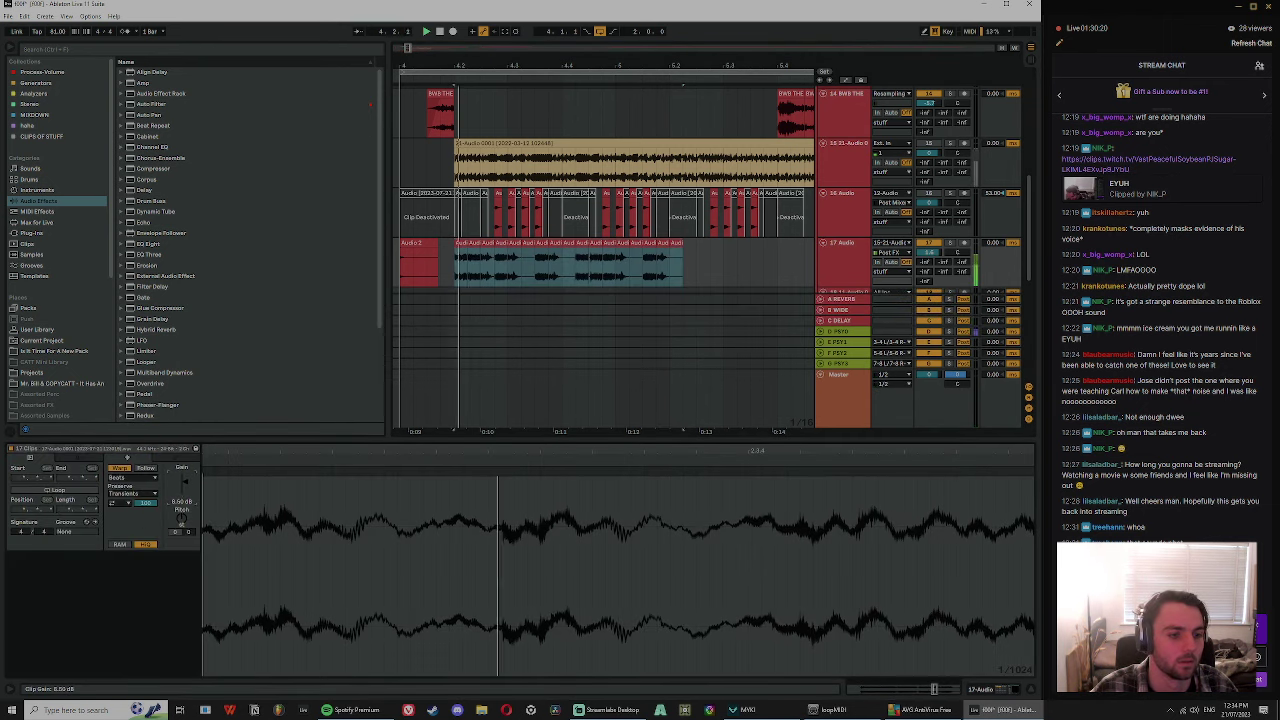
{"action": "left_click", "coordinate": [851, 267]}
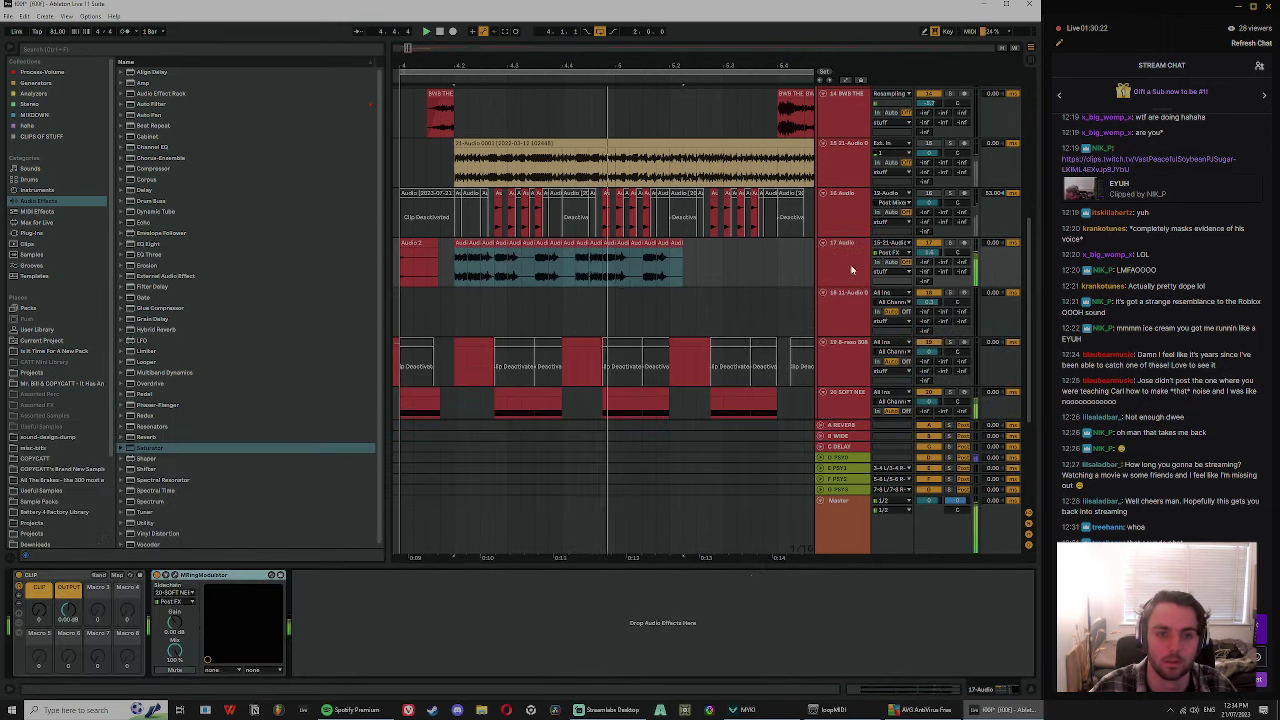
{"action": "key", "text": "space"}
{"action": "left_click", "coordinate": [581, 271]}
{"action": "key", "text": "space"}
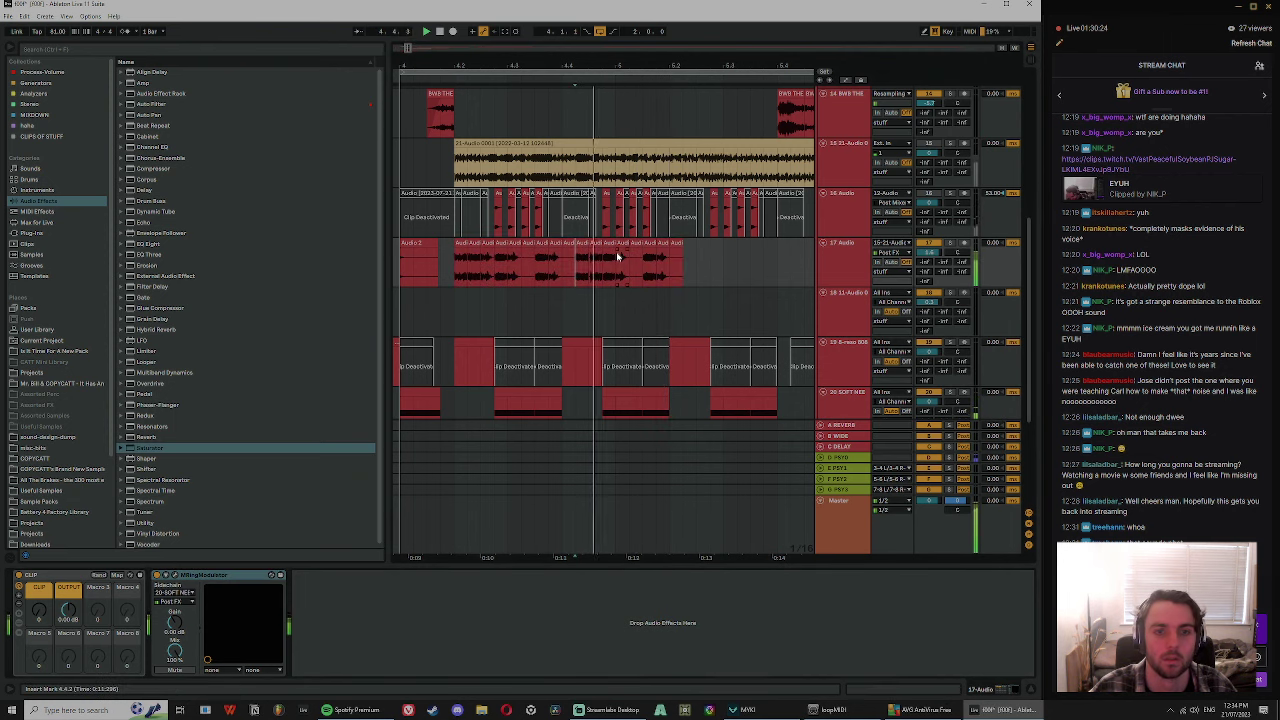
- Solo the 20 SOFT NEEDLE SUB track and add ShaperBox 2 with its volume shaper from the Process Volume collection
{"action": "left_click", "coordinate": [610, 402]}
{"action": "left_click", "coordinate": [843, 405]}
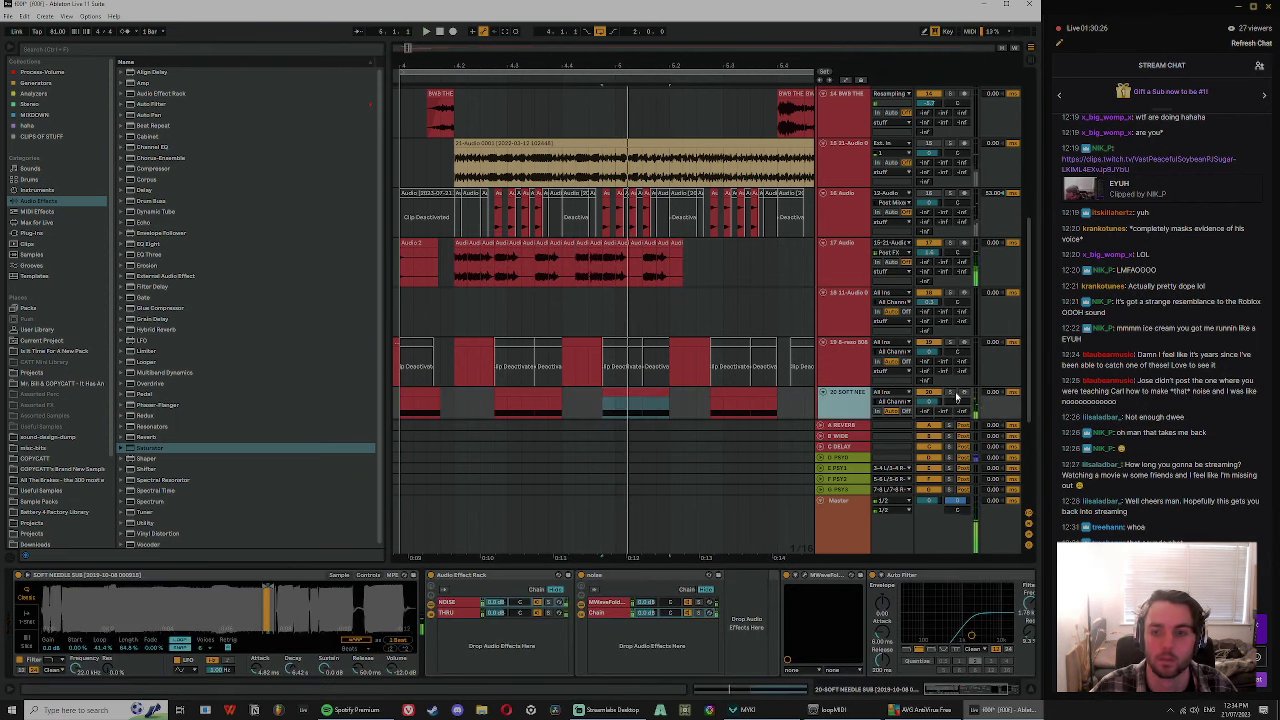
{"action": "left_click", "coordinate": [952, 392]}
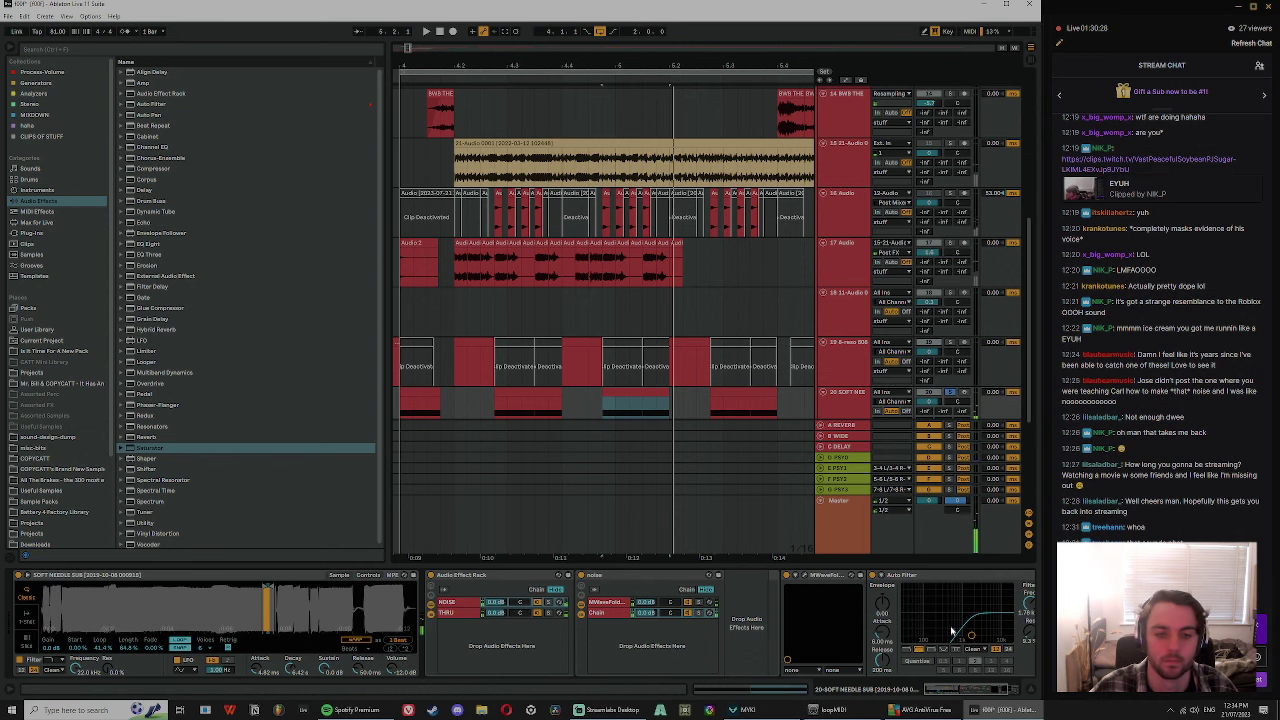
{"action": "left_click", "coordinate": [46, 72]}
{"action": "left_click", "coordinate": [46, 84]}
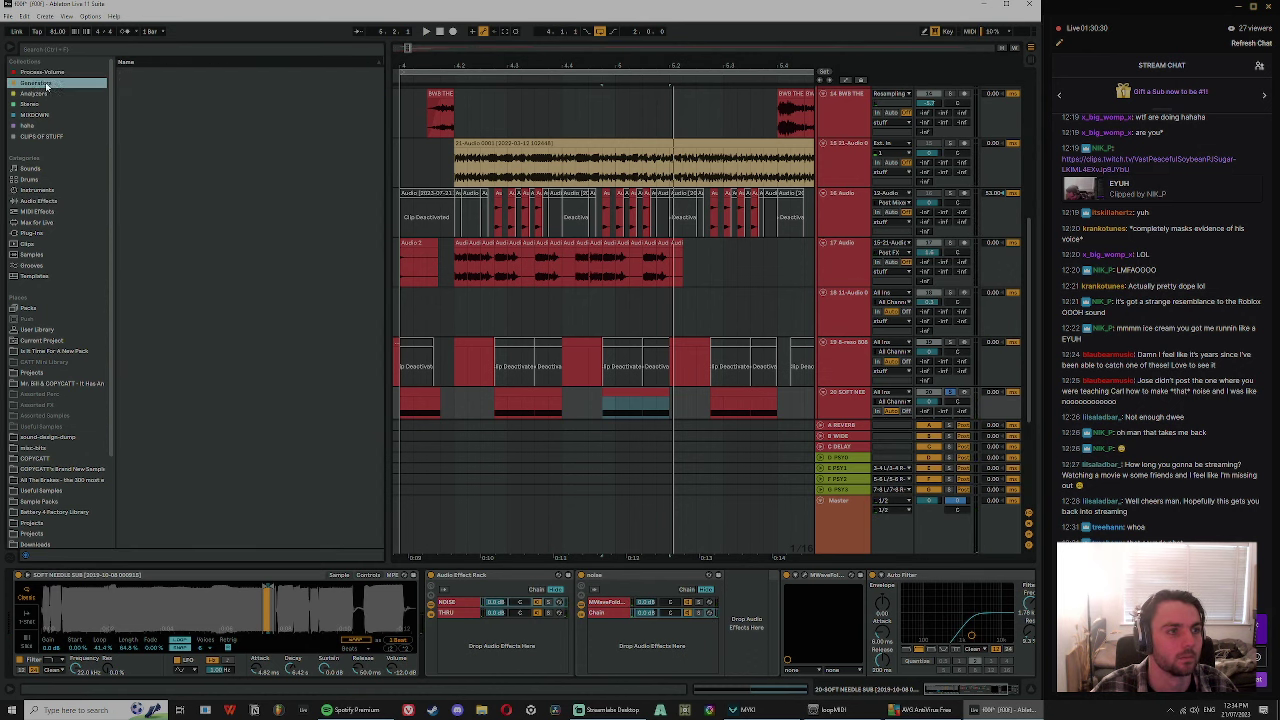
{"action": "left_click", "coordinate": [46, 94]}
{"action": "left_click", "coordinate": [44, 74]}
{"action": "double_click", "coordinate": [155, 469]}
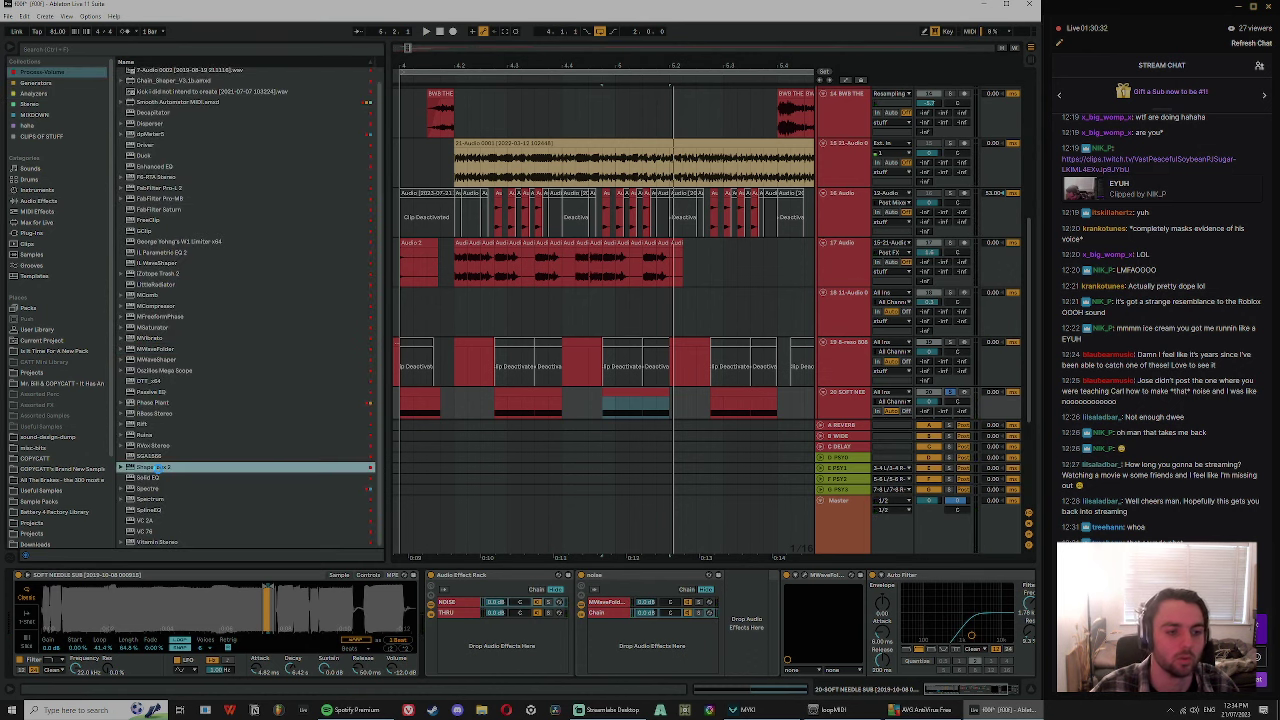
{"action": "left_click", "coordinate": [467, 276]}
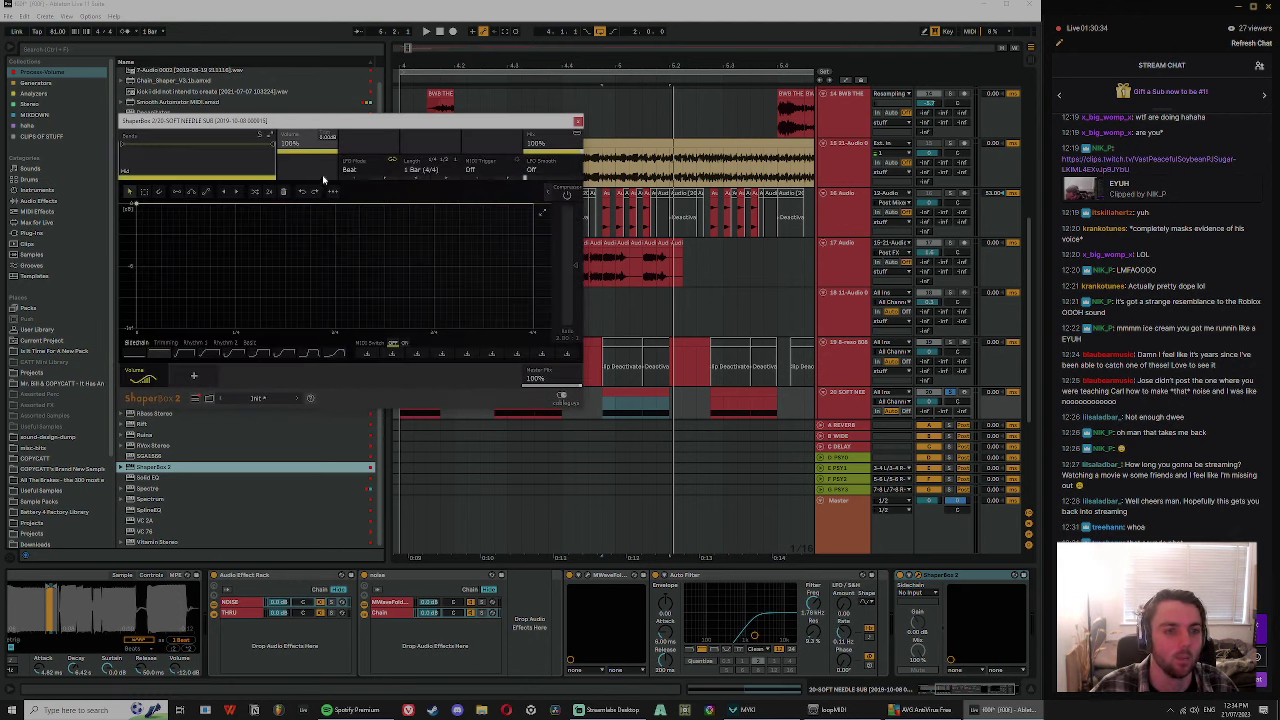
- Set the volume shaper's length to 1/16 and load the descending ramp from the Basic waves
{"action": "left_click", "coordinate": [422, 169]}
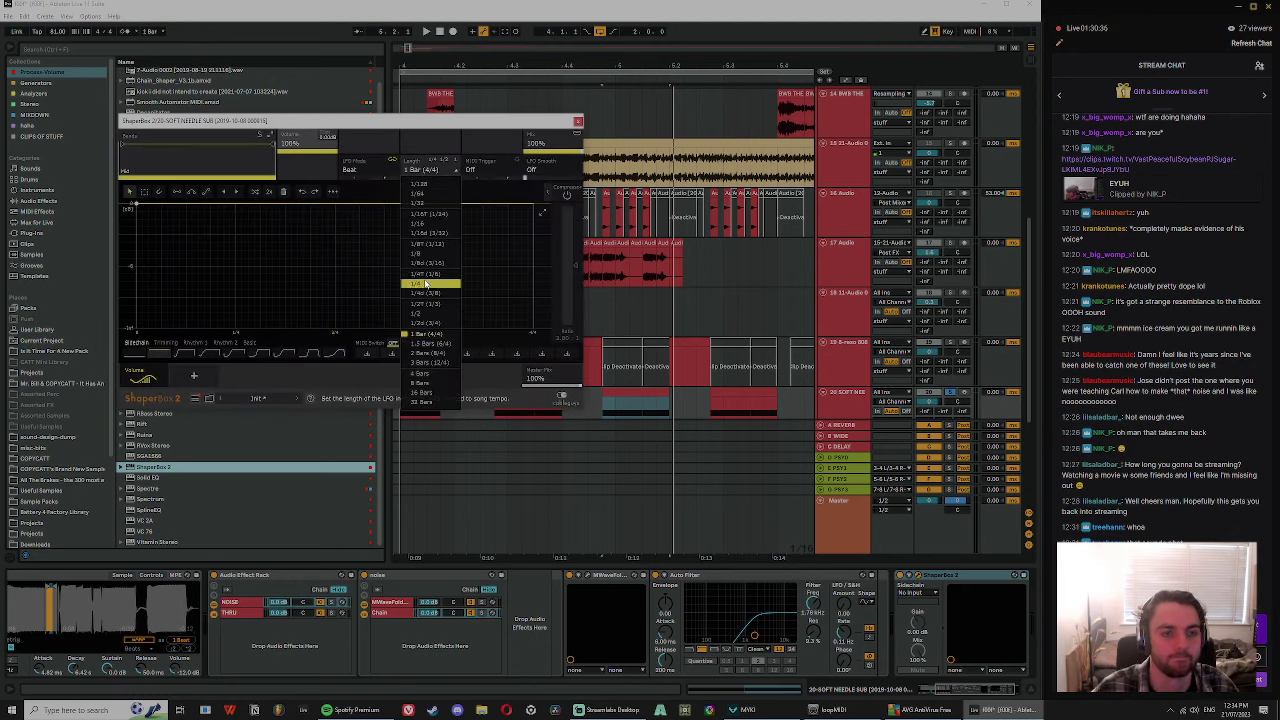
{"action": "left_click", "coordinate": [422, 226]}
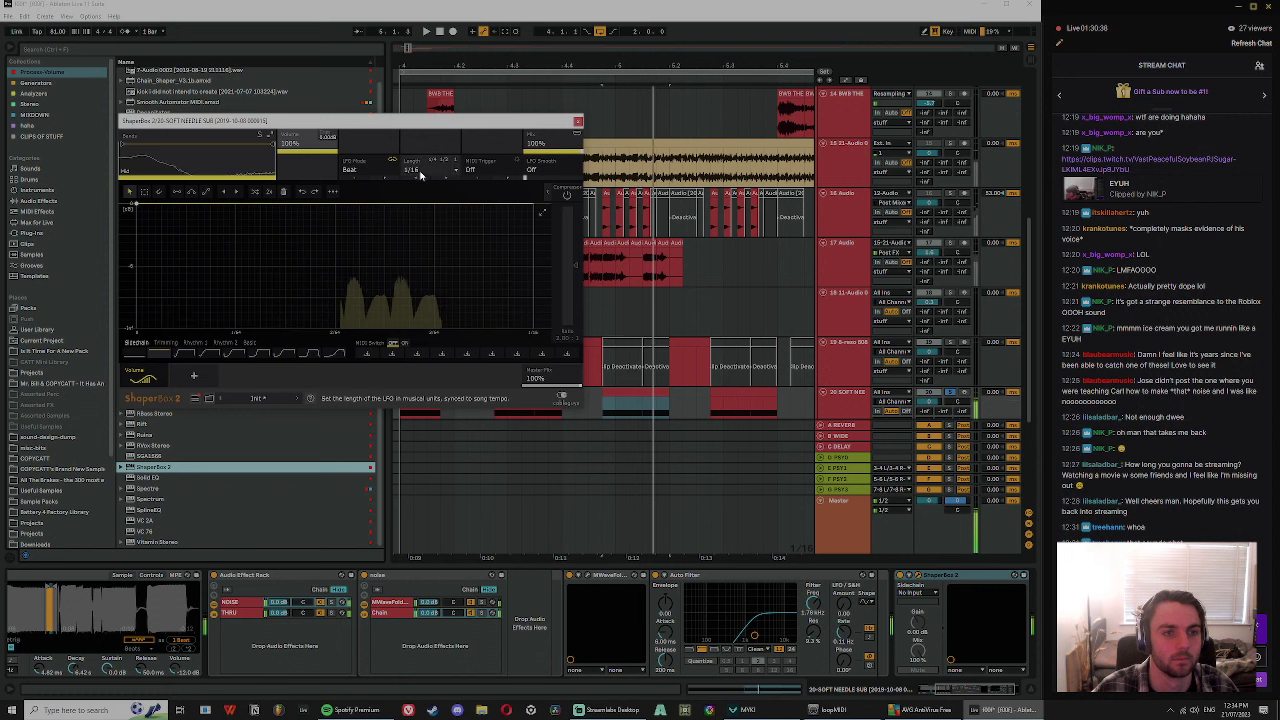
{"action": "left_click", "coordinate": [233, 356]}
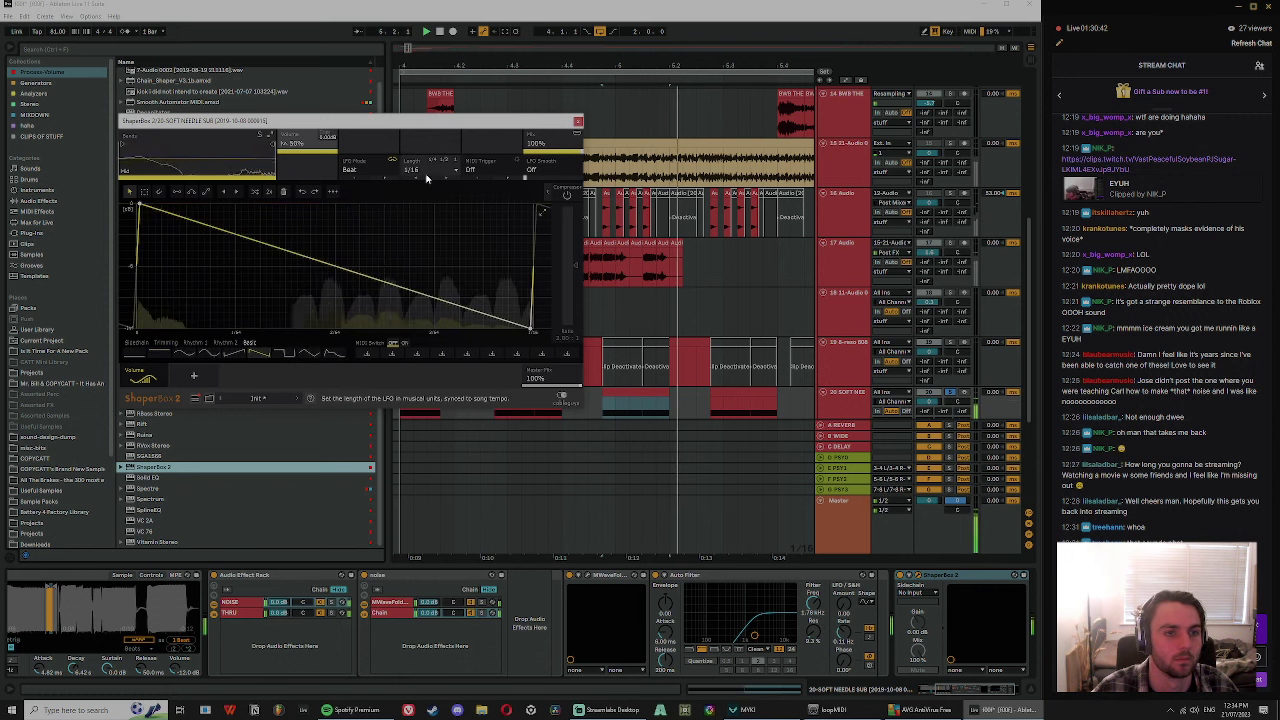
- Bend the descending volume ramp into a smooth S-shaped decay that holds at the start and falls away at the end
{"action": "left_click_drag", "start_coordinate": [238, 235], "coordinate": [259, 207]}
{"action": "left_click_drag", "start_coordinate": [337, 254], "coordinate": [287, 303]}
{"action": "key", "text": "space"}
{"action": "left_click_drag", "start_coordinate": [411, 317], "coordinate": [475, 294]}
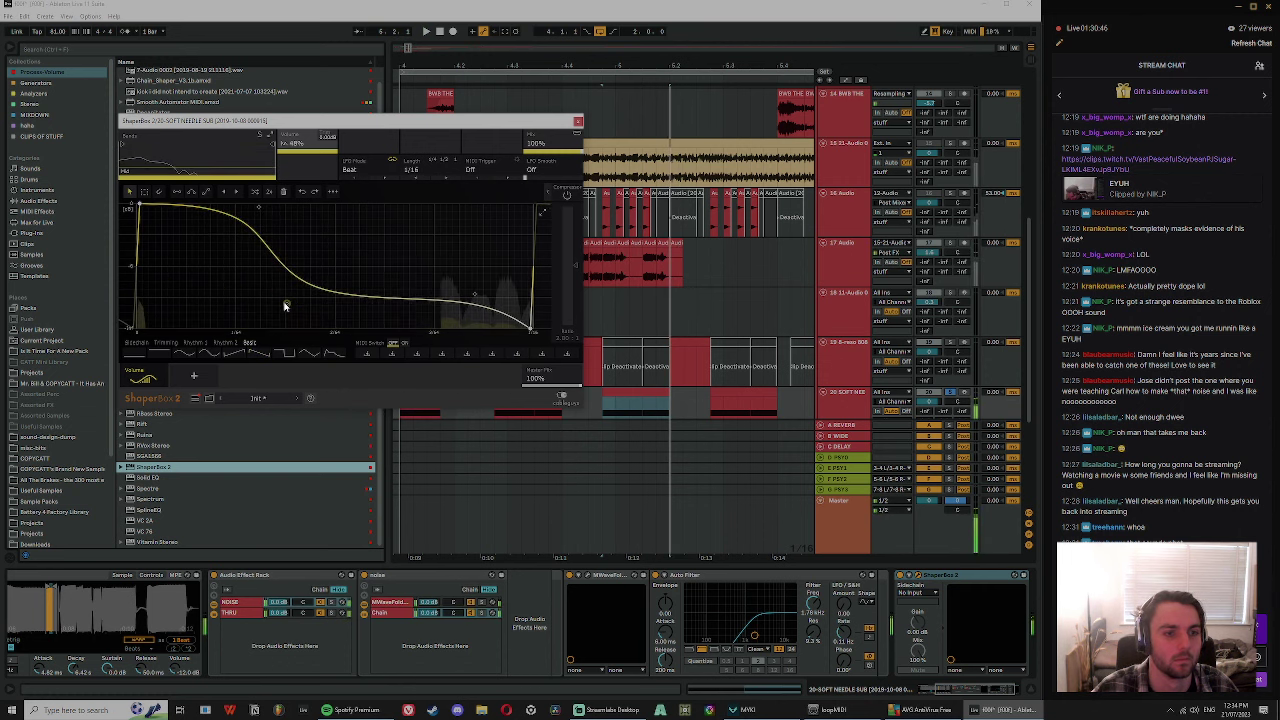
{"action": "left_click_drag", "start_coordinate": [287, 303], "coordinate": [326, 275]}
- Restrict the shaping to the mid band with a low split and a 5.27 kHz high split, and steepen the curve's middle drop
{"action": "left_click_drag", "start_coordinate": [122, 146], "coordinate": [153, 147]}
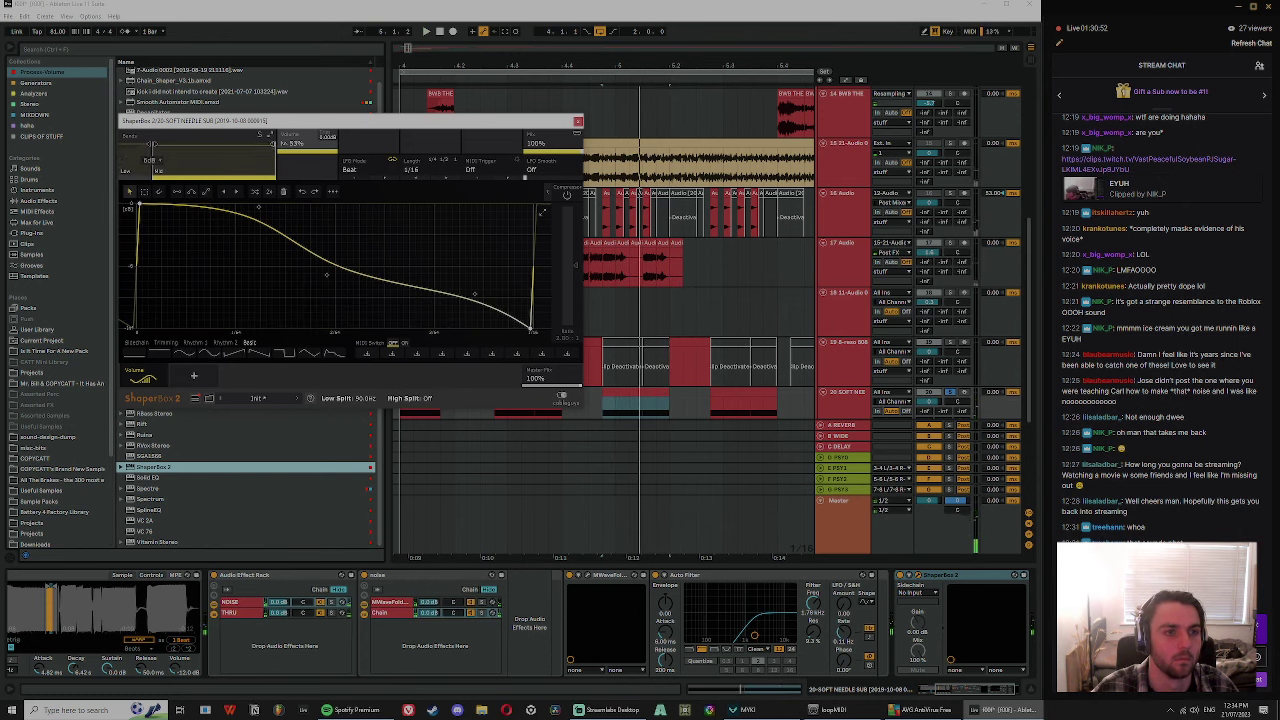
{"action": "left_click_drag", "start_coordinate": [274, 147], "coordinate": [243, 160]}
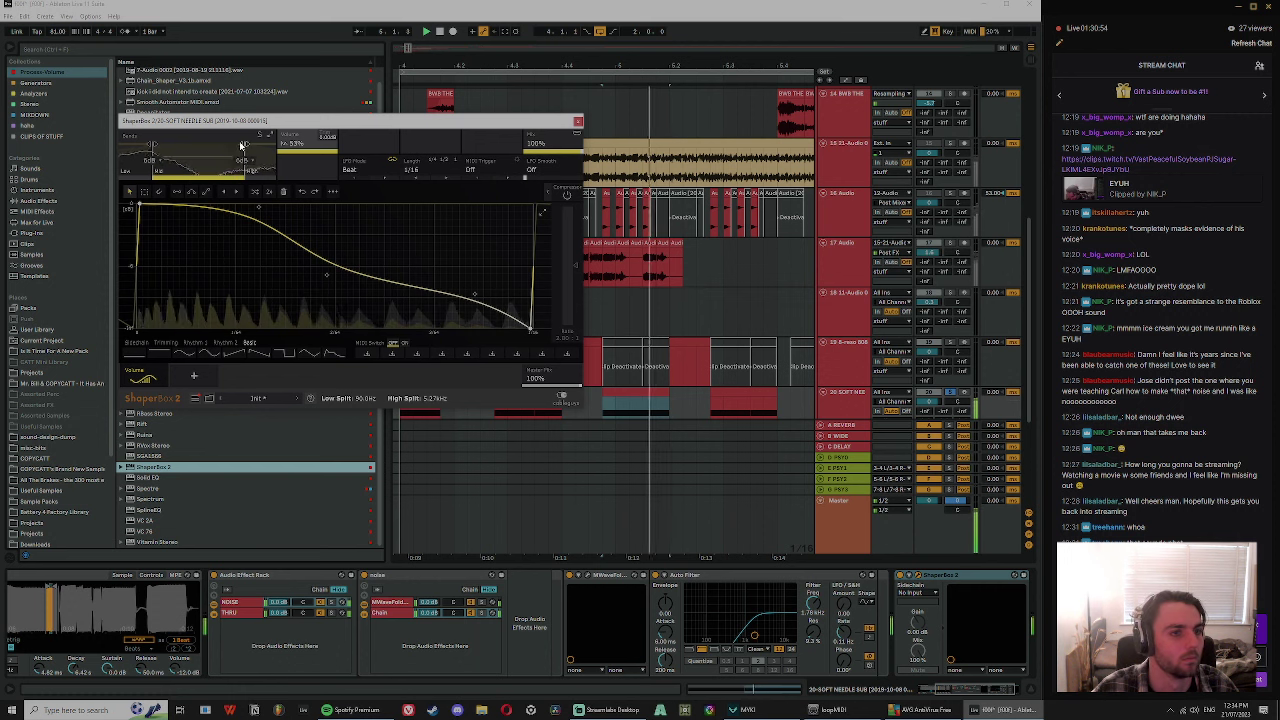
{"action": "left_click_drag", "start_coordinate": [326, 275], "coordinate": [300, 294]}
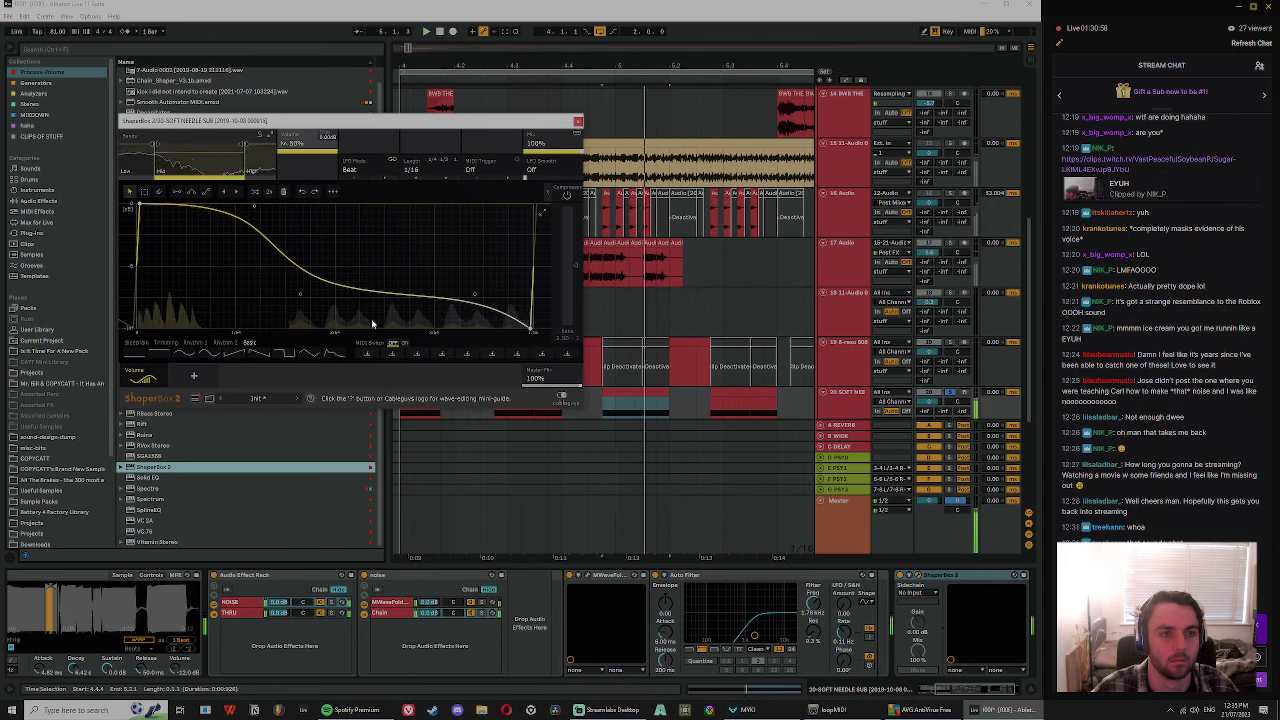
- Enable ShaperBox's compressor, shift the volume wave right along the cycle, and close the plug-in window
{"action": "left_click", "coordinate": [567, 196]}
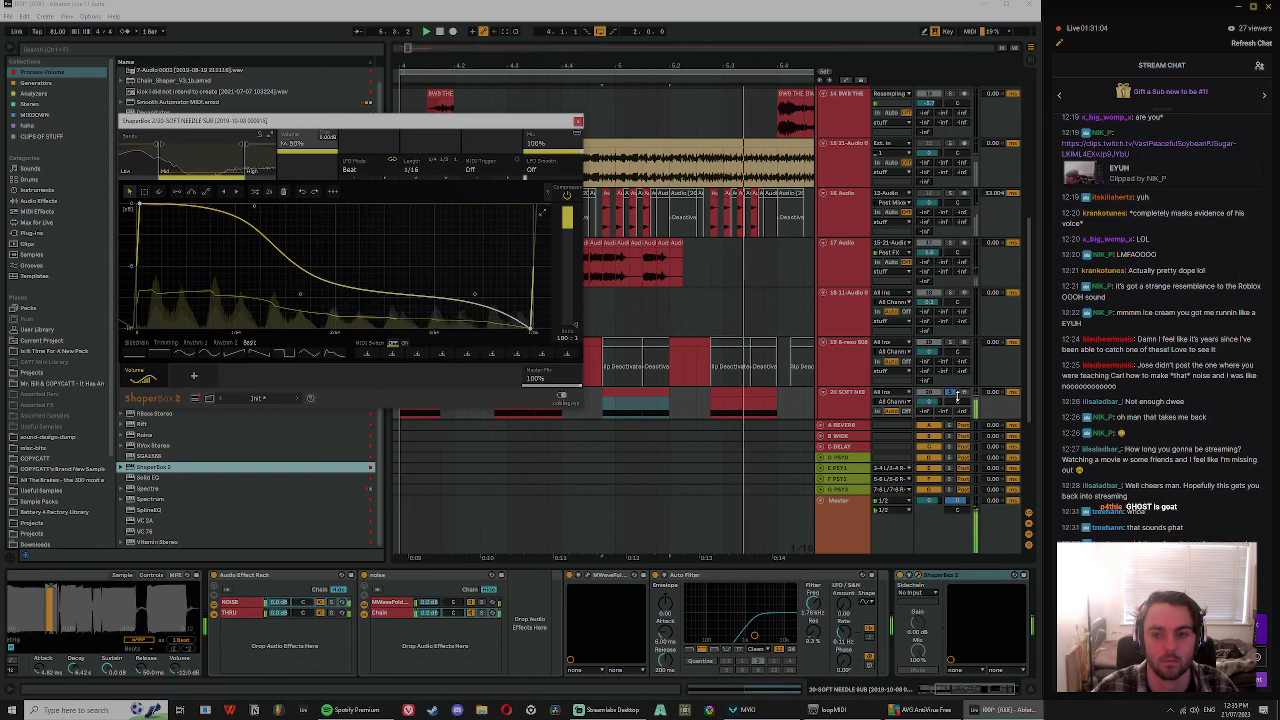
{"action": "left_click", "coordinate": [240, 196]}
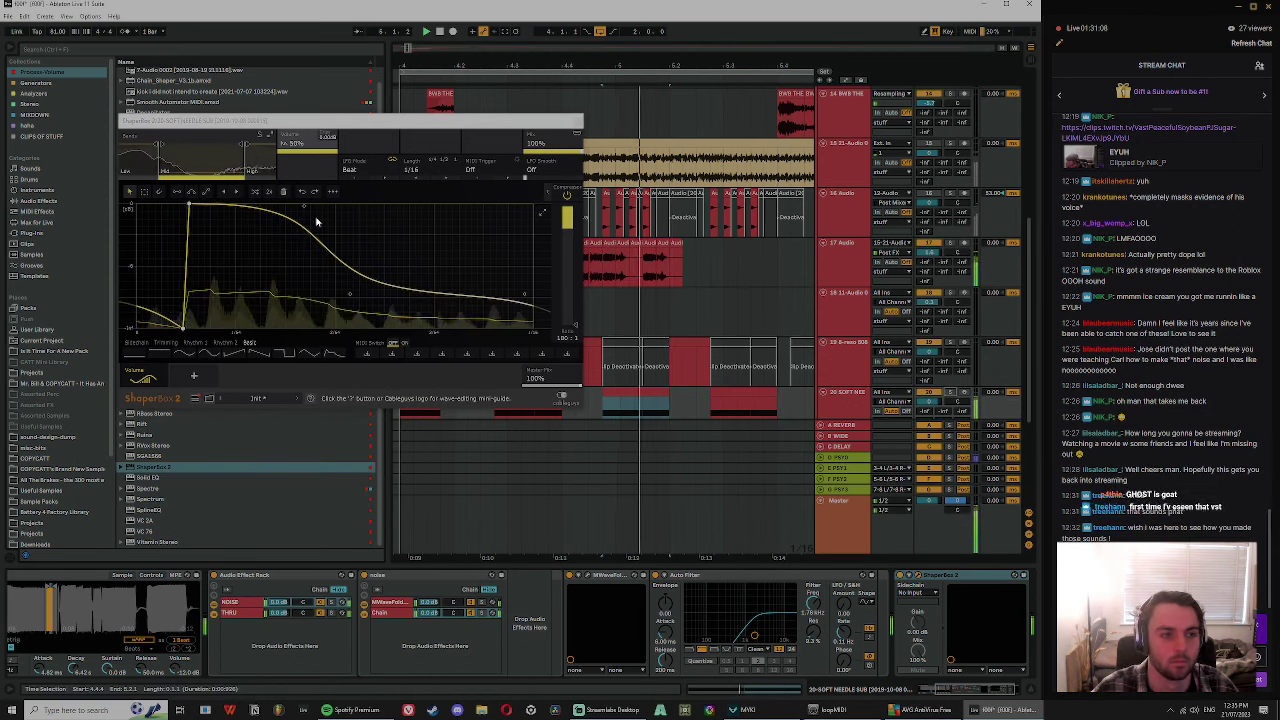
{"action": "left_click", "coordinate": [242, 196]}
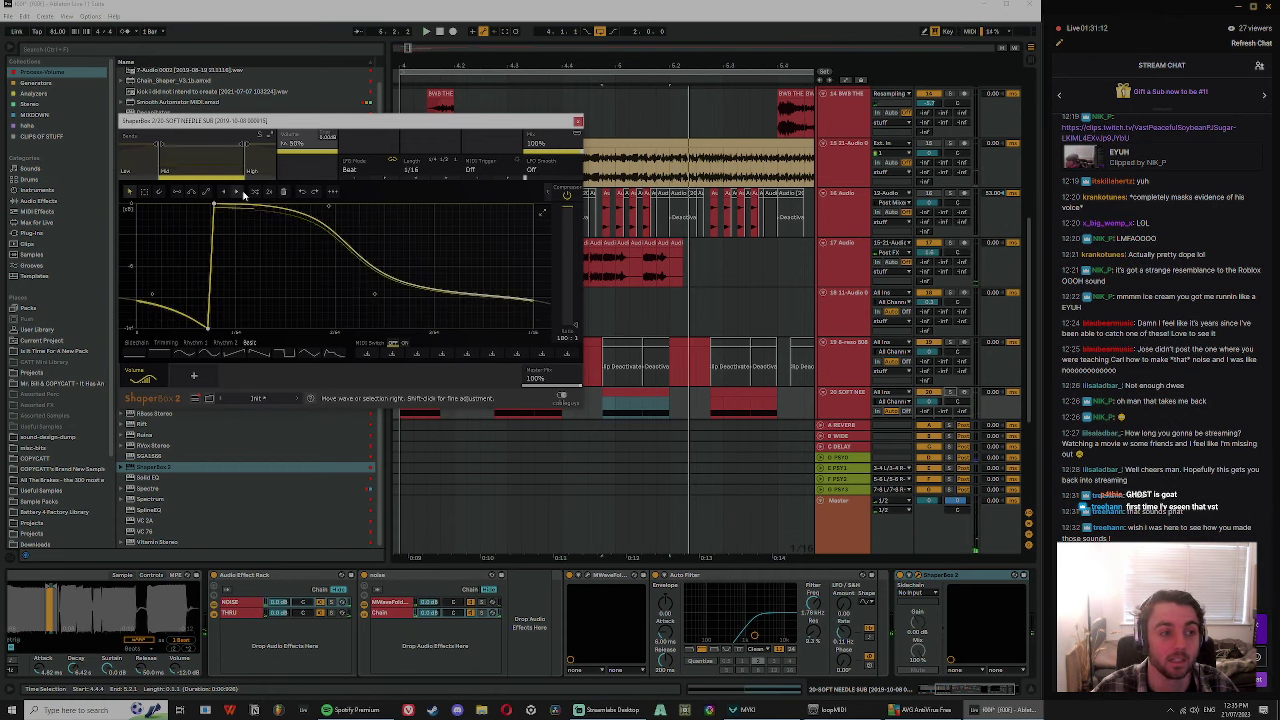
{"action": "left_click", "coordinate": [577, 122]}
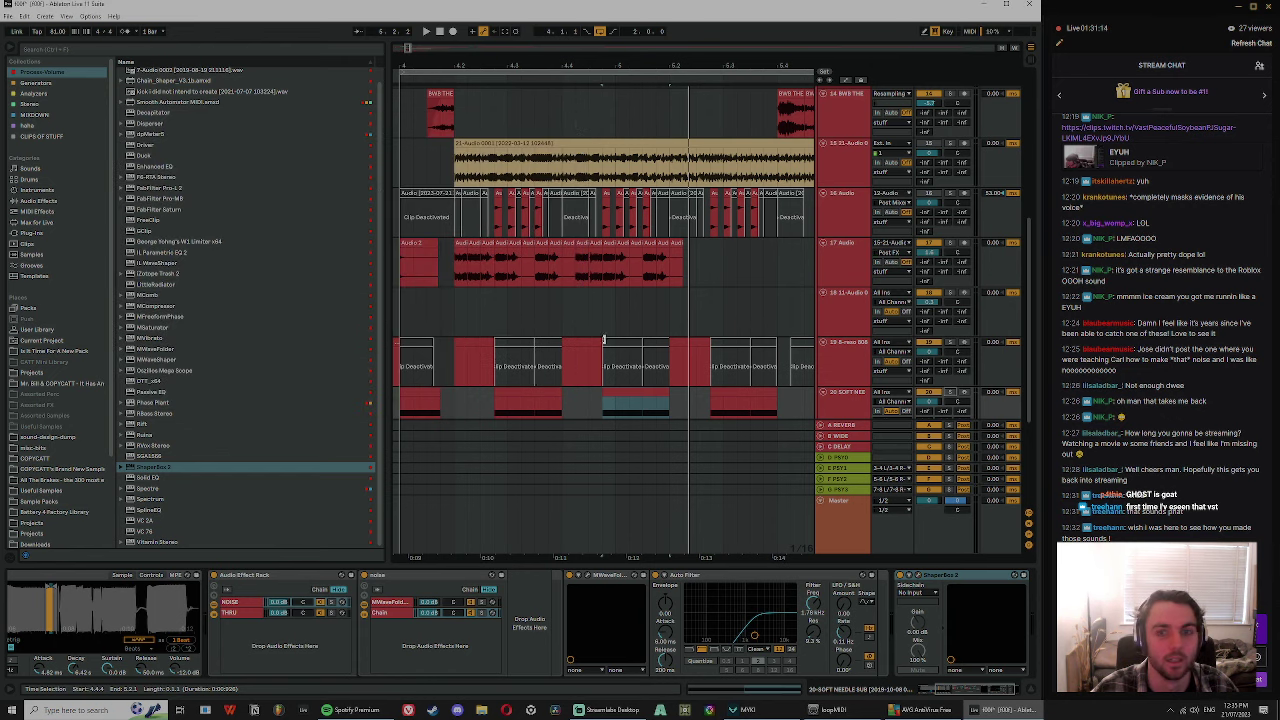
- Create a MIDI track below the 7-Audio track and load GHOST from the Generators collection onto it
{"action": "left_click", "coordinate": [845, 400]}
{"action": "scroll", "coordinate": [799, 395], "scroll_direction": "down", "scroll_amount": 1}
{"action": "scroll", "coordinate": [857, 326], "scroll_direction": "down", "scroll_amount": 1}
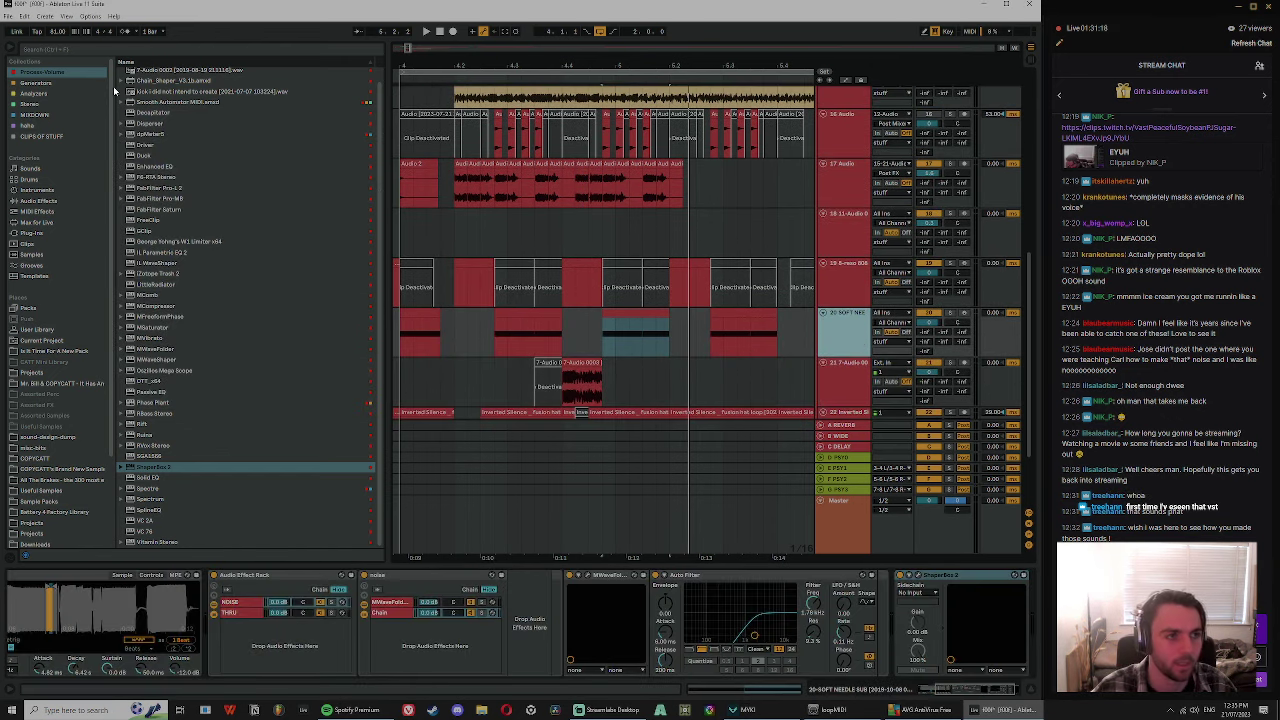
{"action": "left_click", "coordinate": [30, 105]}
{"action": "left_click", "coordinate": [36, 85]}
{"action": "left_click", "coordinate": [41, 102]}
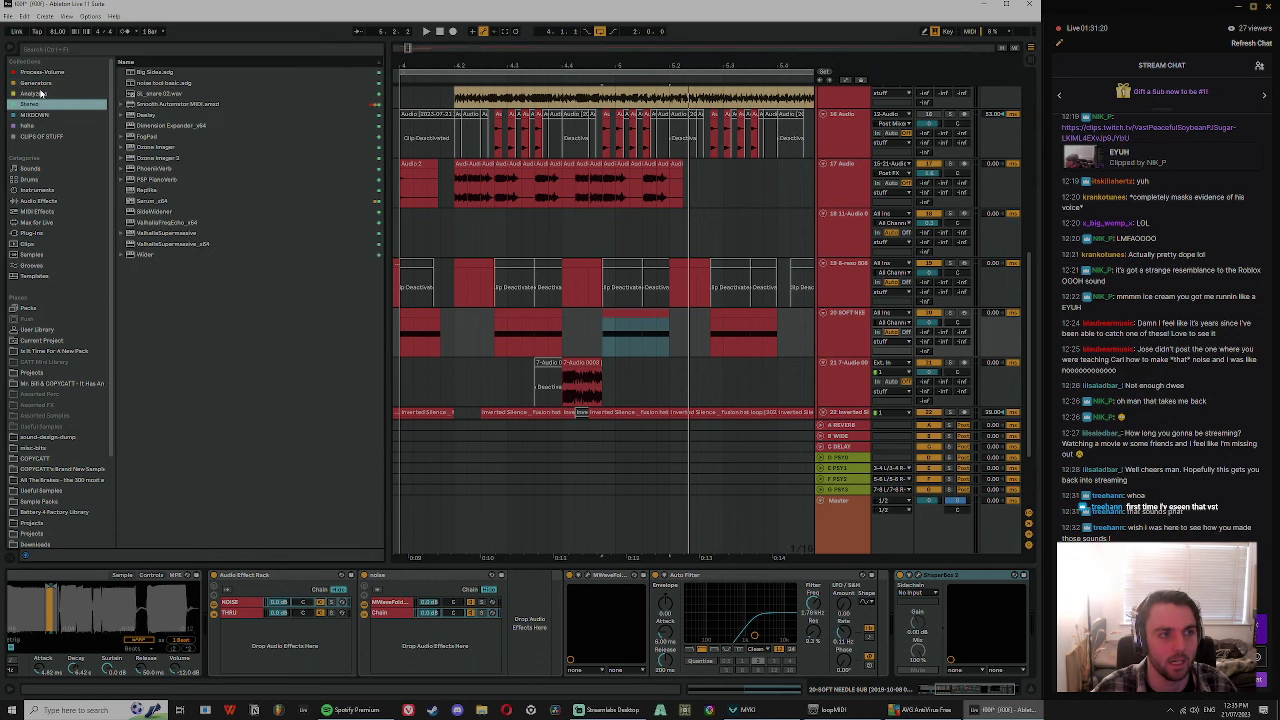
{"action": "left_click", "coordinate": [42, 85]}
{"action": "left_click", "coordinate": [177, 93]}
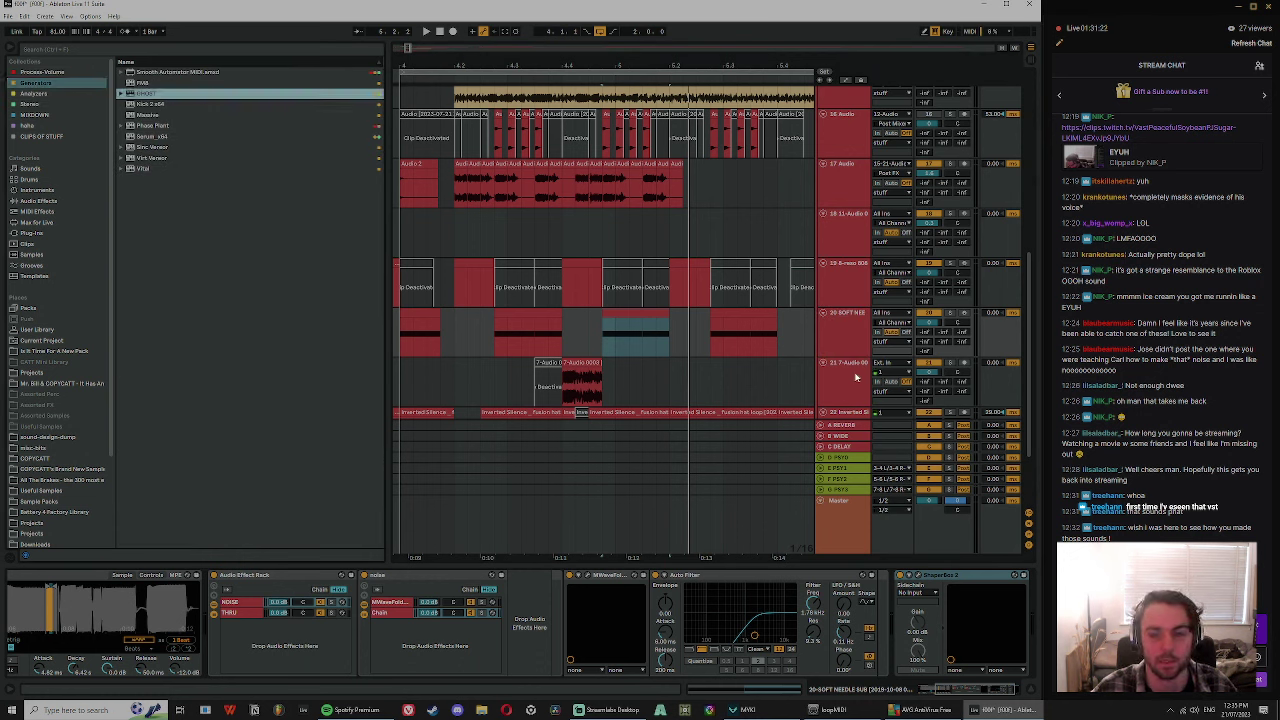
{"action": "left_click", "coordinate": [853, 330]}
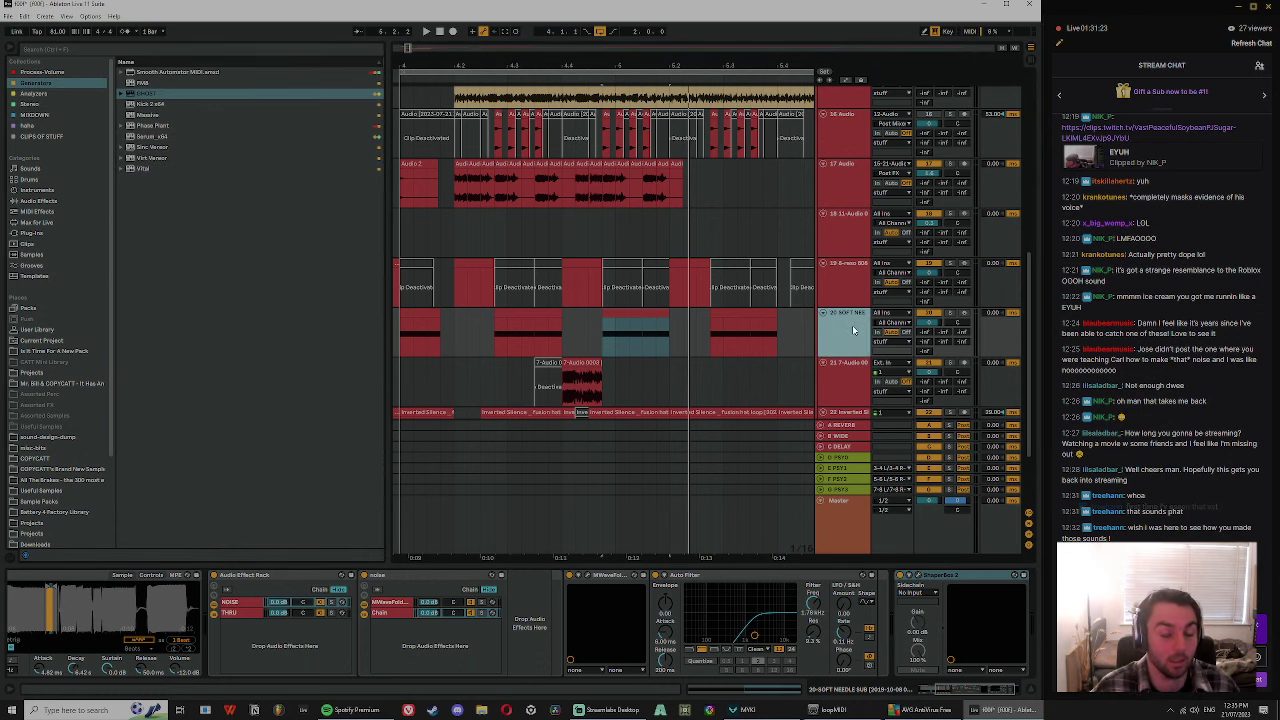
{"action": "left_click", "coordinate": [833, 385]}
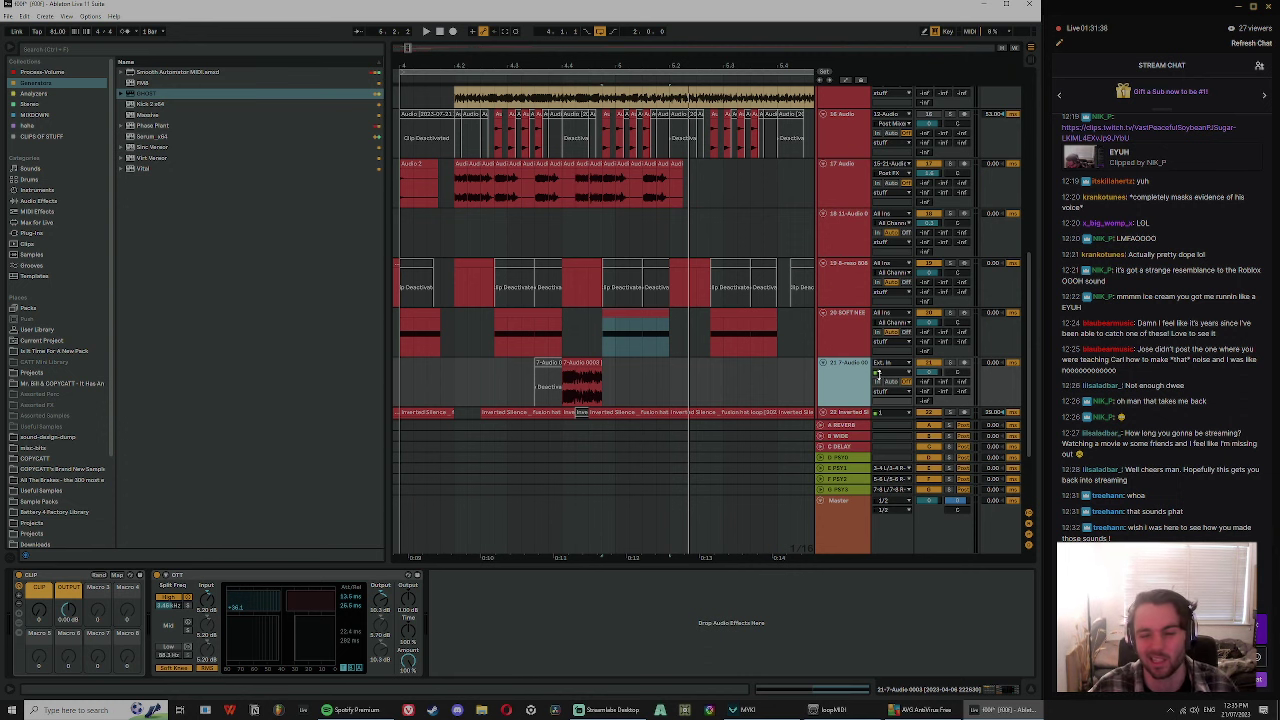
{"action": "key", "text": "ctrl+shift+t"}
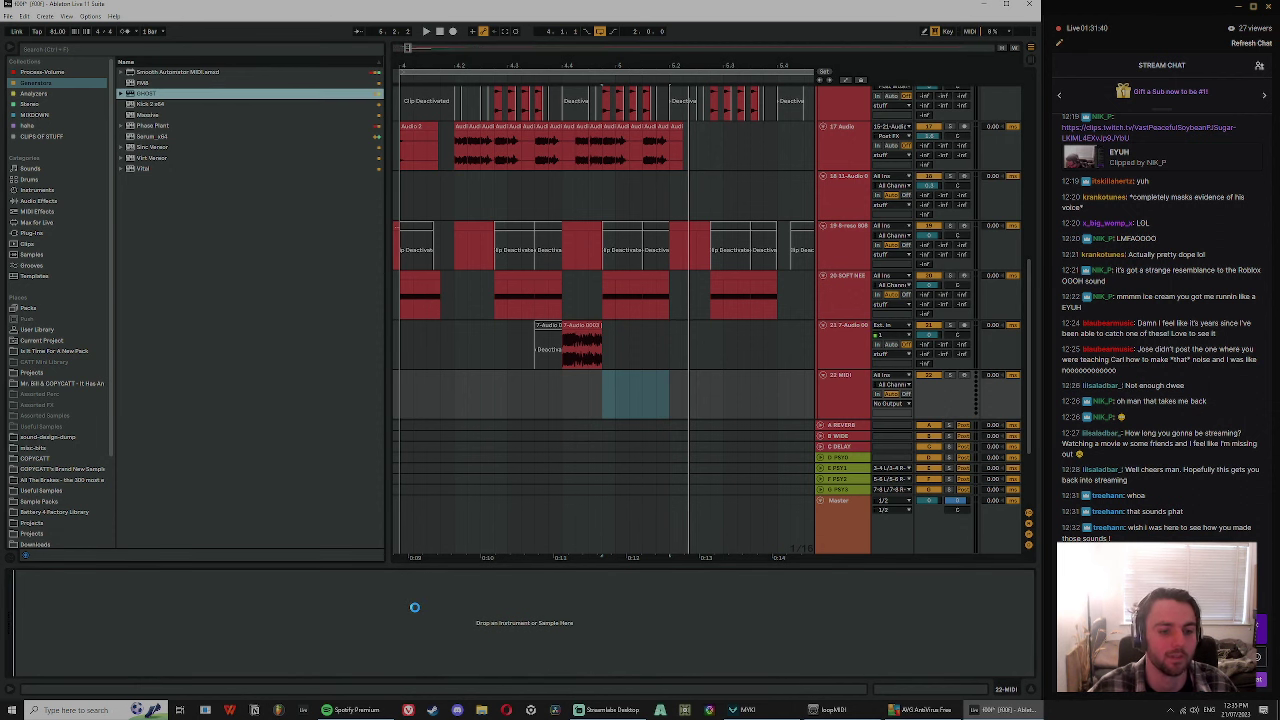
{"action": "left_click_drag", "start_coordinate": [443, 128], "coordinate": [465, 102]}
- Enable GHOST's oscillators B and C, and give oscillator B the Basic Shapes wavetable at its saw position
{"action": "left_click", "coordinate": [197, 159]}
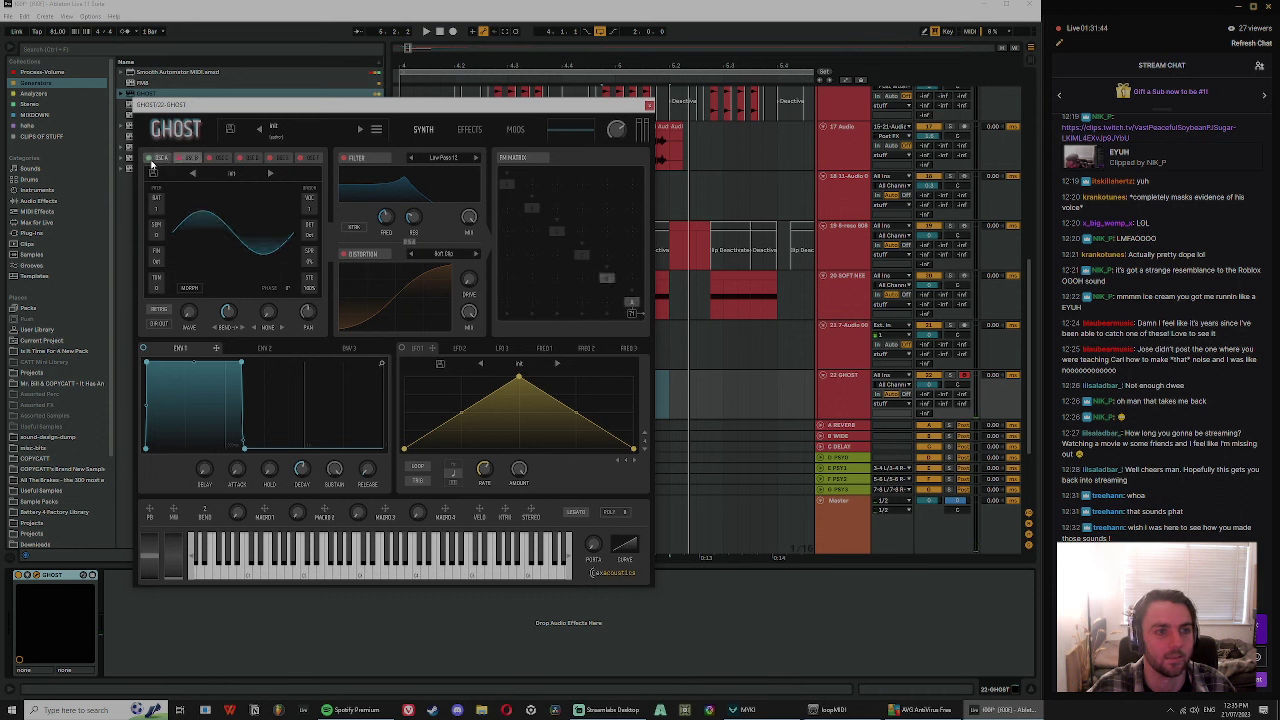
{"action": "left_click", "coordinate": [179, 159]}
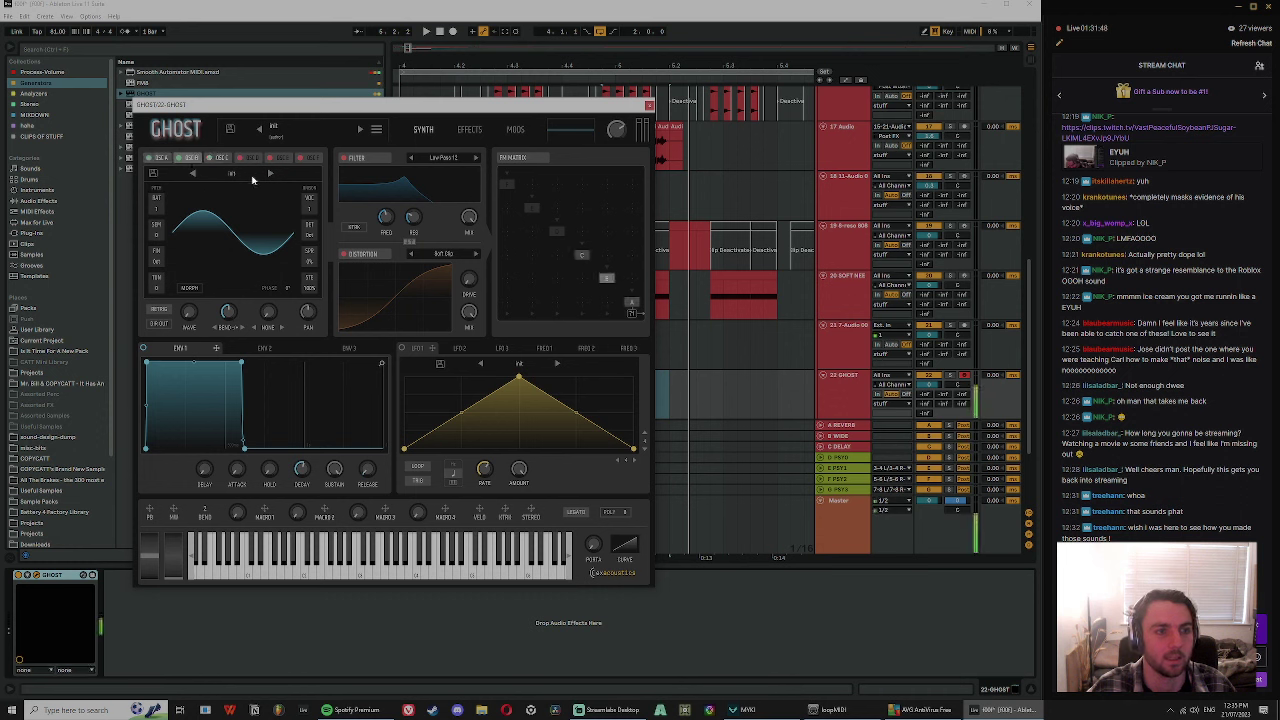
{"action": "left_click", "coordinate": [313, 182]}
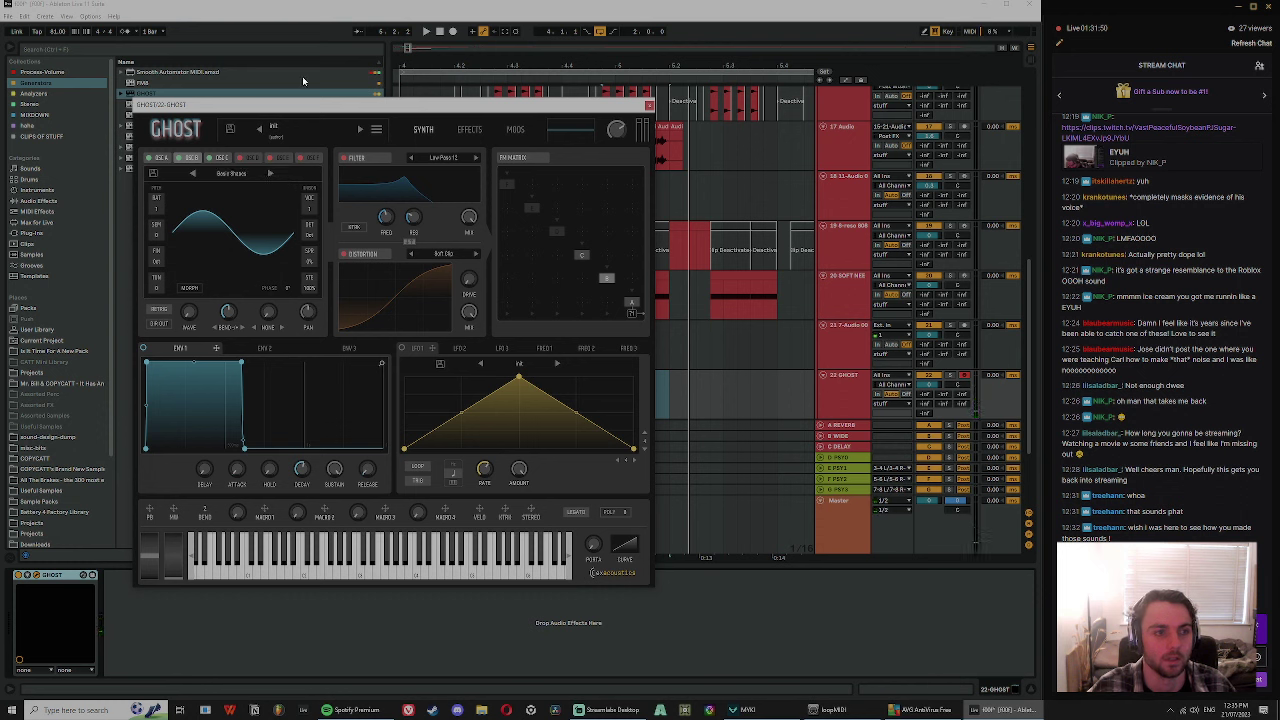
{"action": "left_click_drag", "start_coordinate": [189, 313], "coordinate": [205, 270]}
{"action": "left_click_drag", "start_coordinate": [281, 108], "coordinate": [228, 118]}
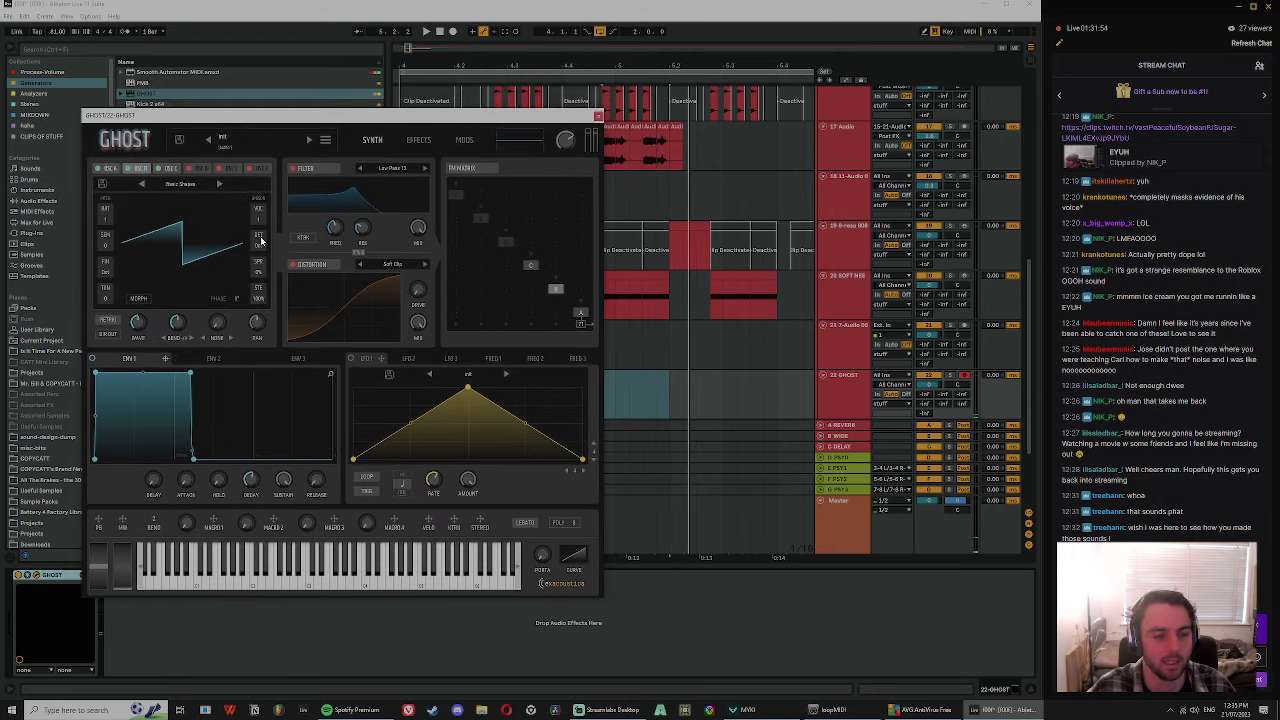
- Apply a slight bend to oscillator B's saw waveform and enable its filter
{"action": "mouse_move", "coordinate": [184, 330]}
{"action": "left_mouse_down"}
{"action": "mouse_move", "coordinate": [191, 254]}
{"action": "mouse_move", "coordinate": [192, 307]}
{"action": "left_mouse_up"}
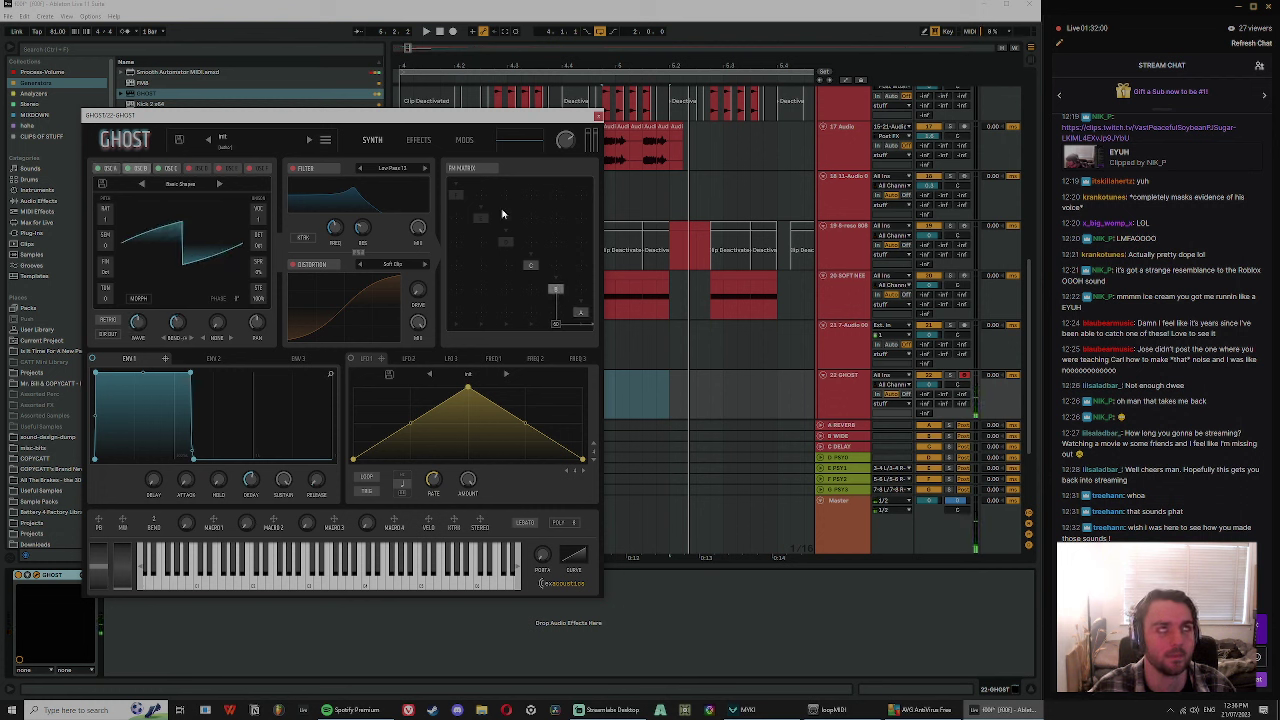
{"action": "left_click", "coordinate": [304, 170]}
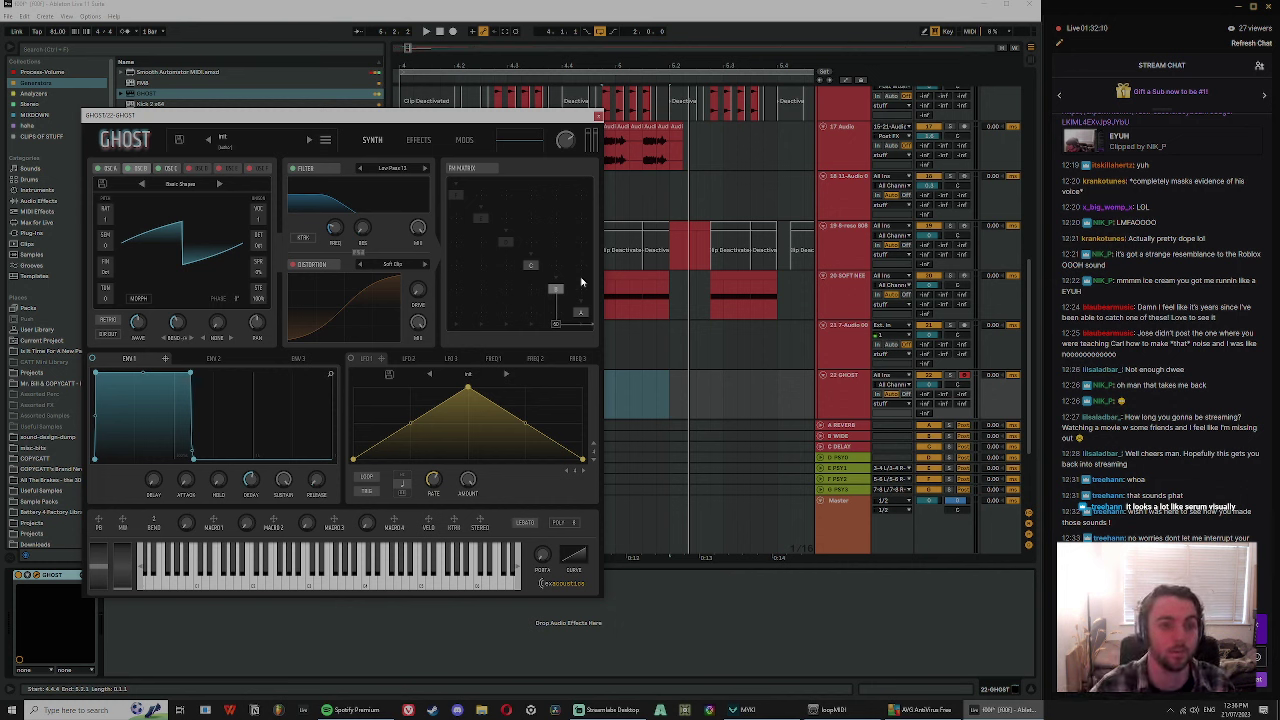
- Undo the last edit to restore the Inverted Silence track, and reselect the GHOST track with the synth window moved aside
{"action": "key", "text": "ctrl+z"}
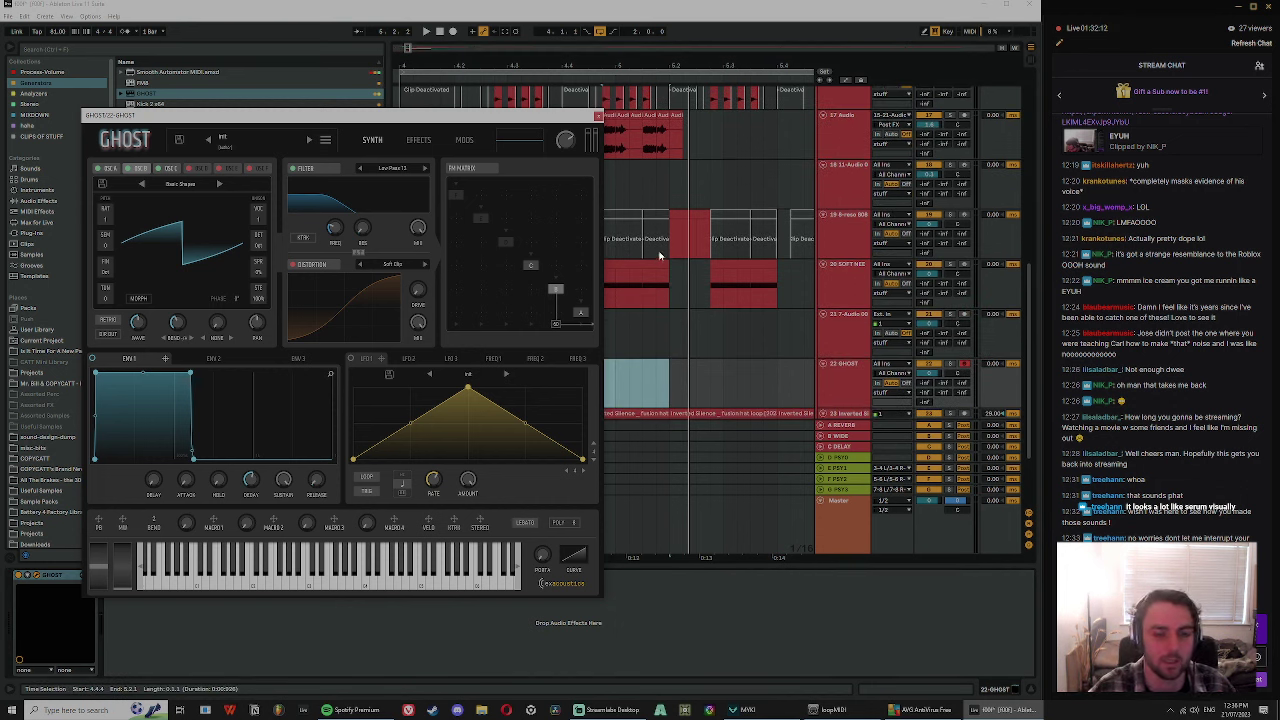
{"action": "left_click", "coordinate": [664, 384]}
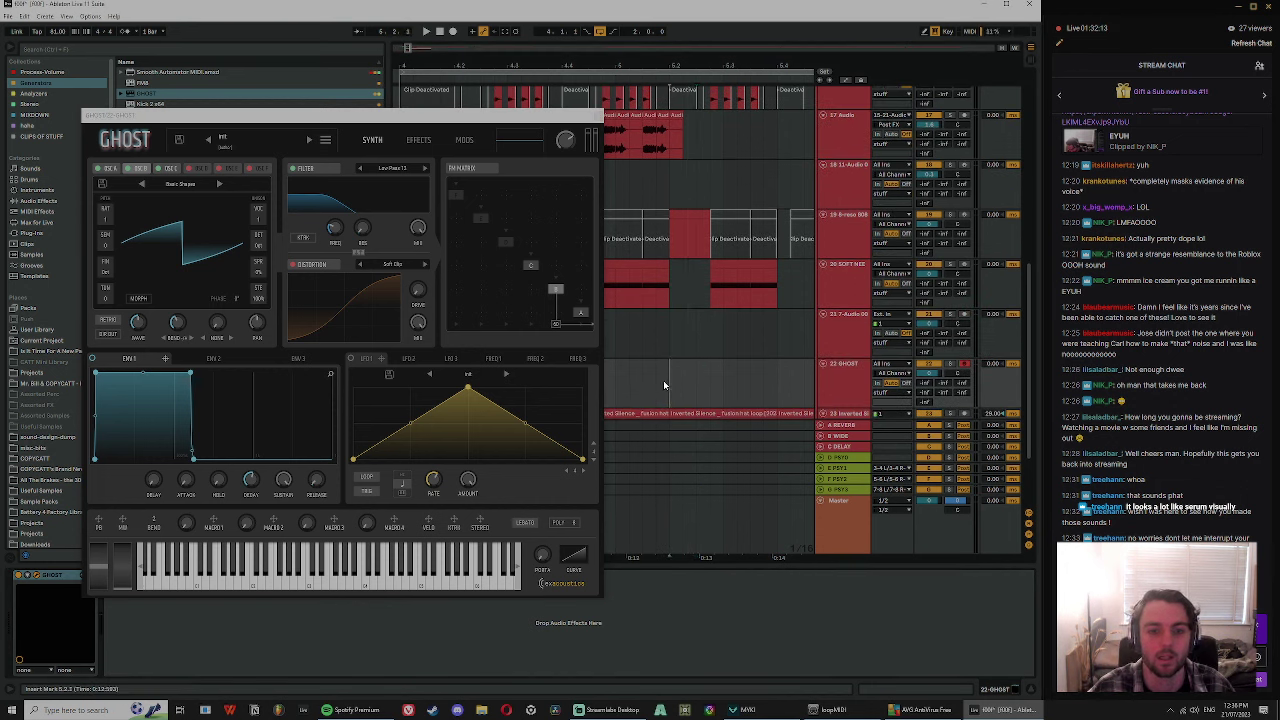
{"action": "left_click", "coordinate": [830, 385]}
{"action": "left_click_drag", "start_coordinate": [326, 116], "coordinate": [366, 82]}
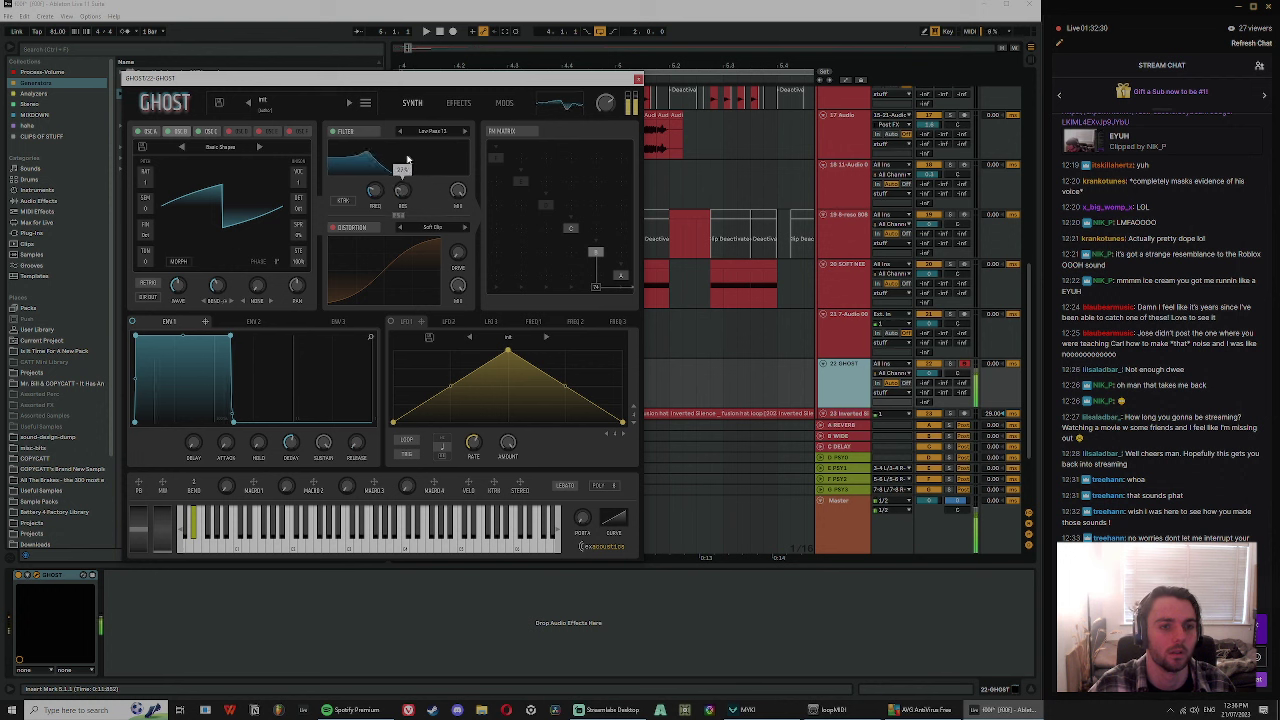
- Switch oscillator B's filter to the Allpass type and turn its resonance up
{"action": "left_click", "coordinate": [437, 129]}
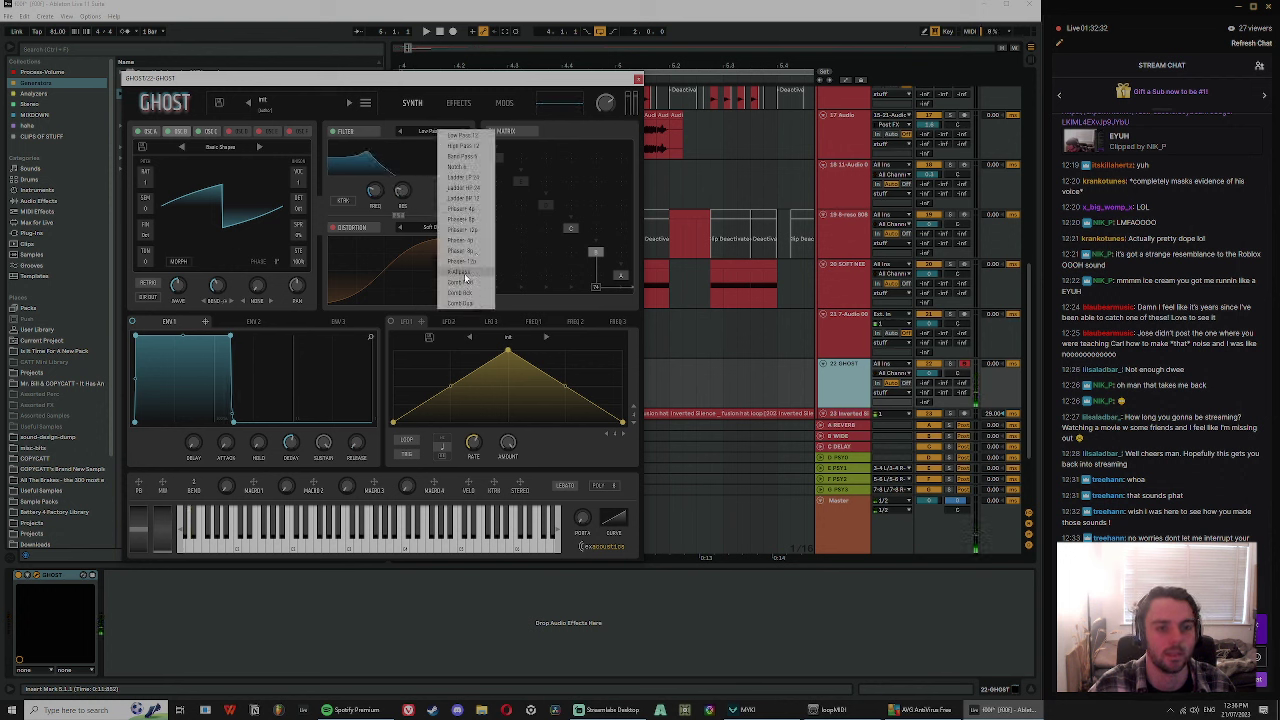
{"action": "left_click", "coordinate": [463, 272]}
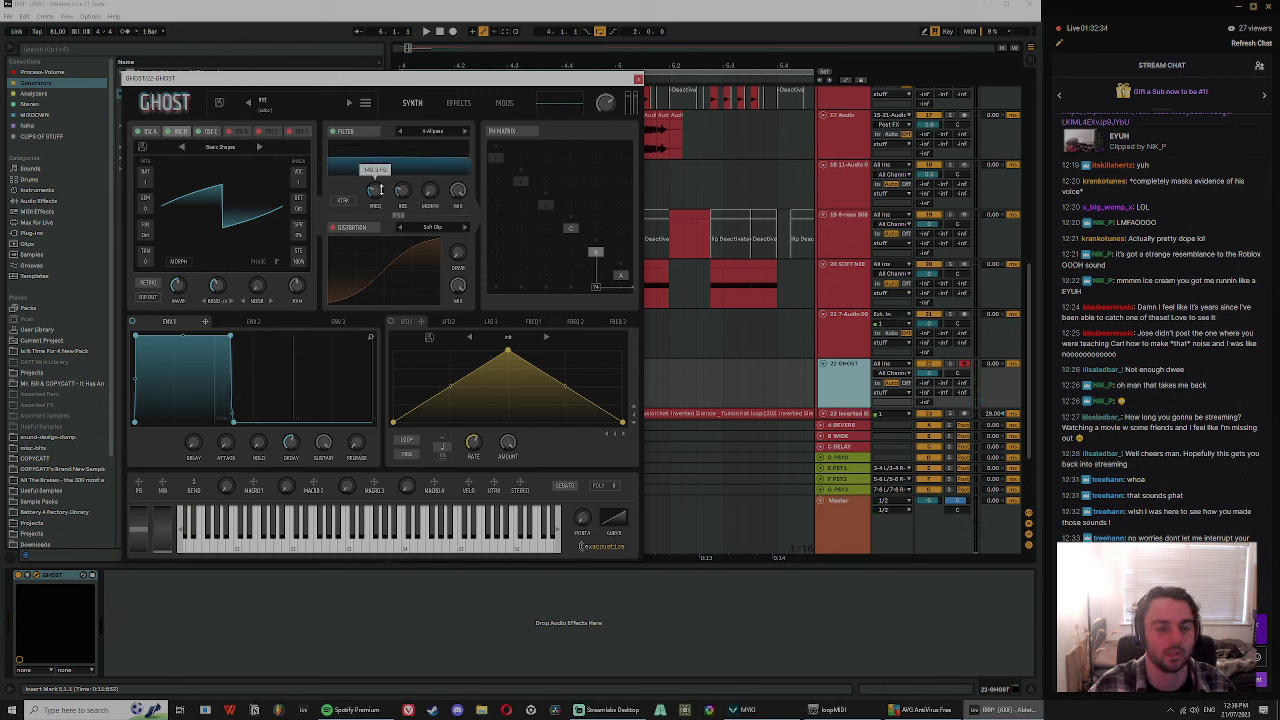
{"action": "mouse_move", "coordinate": [404, 190]}
{"action": "left_click_drag", "start_coordinate": [401, 190], "coordinate": [422, 94]}
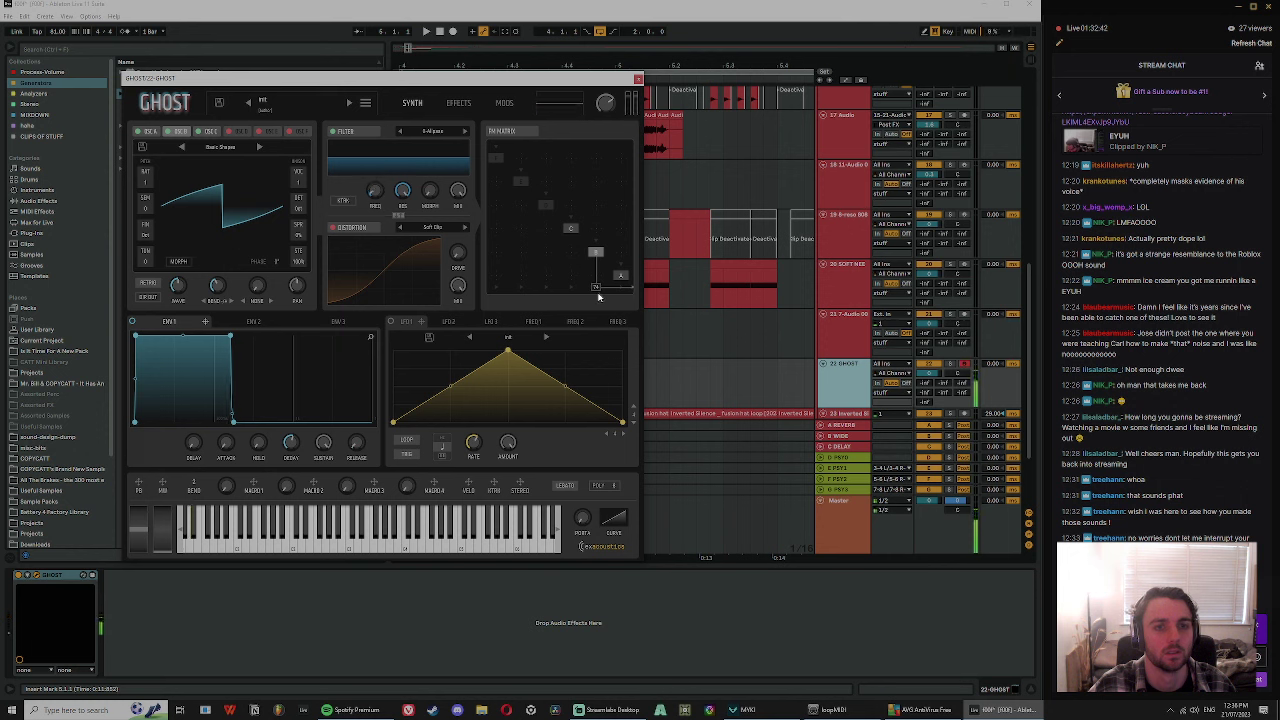
- Raise oscillator C's output in the FM matrix and route oscillator B to modulate it
{"action": "left_click", "coordinate": [573, 228]}
{"action": "left_click_drag", "start_coordinate": [573, 285], "coordinate": [637, 41]}
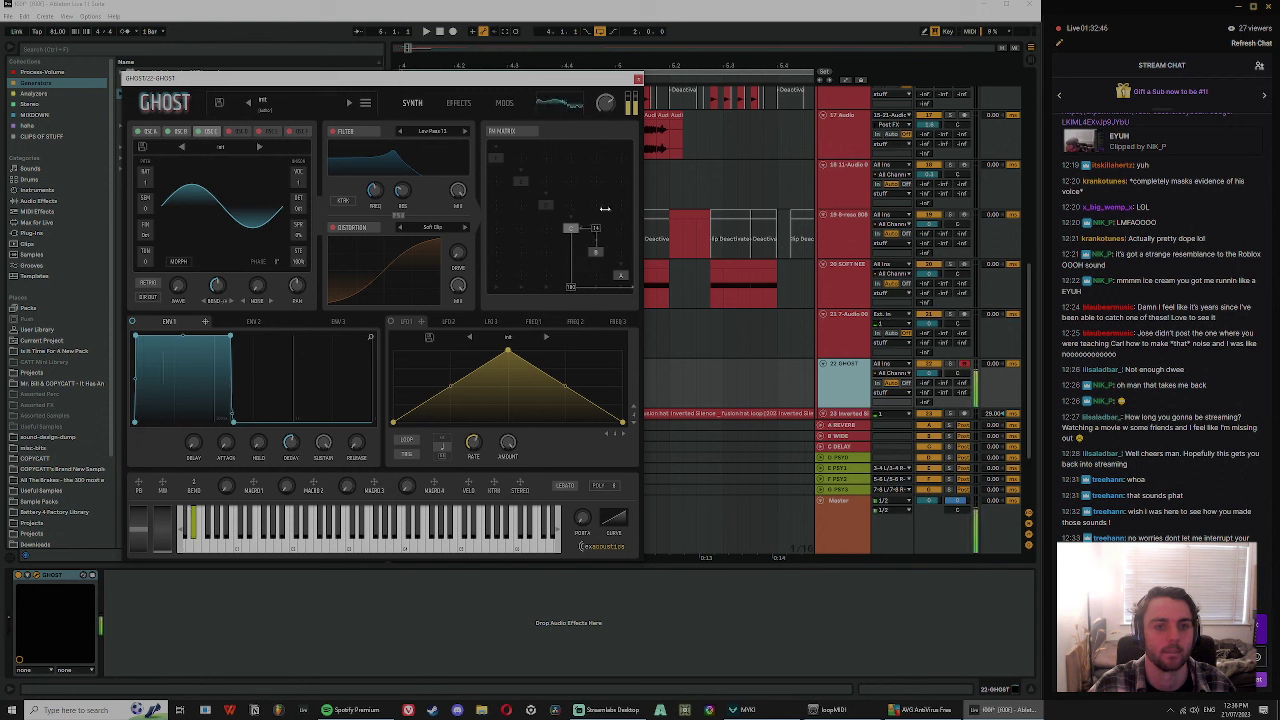
- Modulate oscillator B's phase with LFO 1 and enable its distortion
{"action": "left_click", "coordinate": [594, 252]}
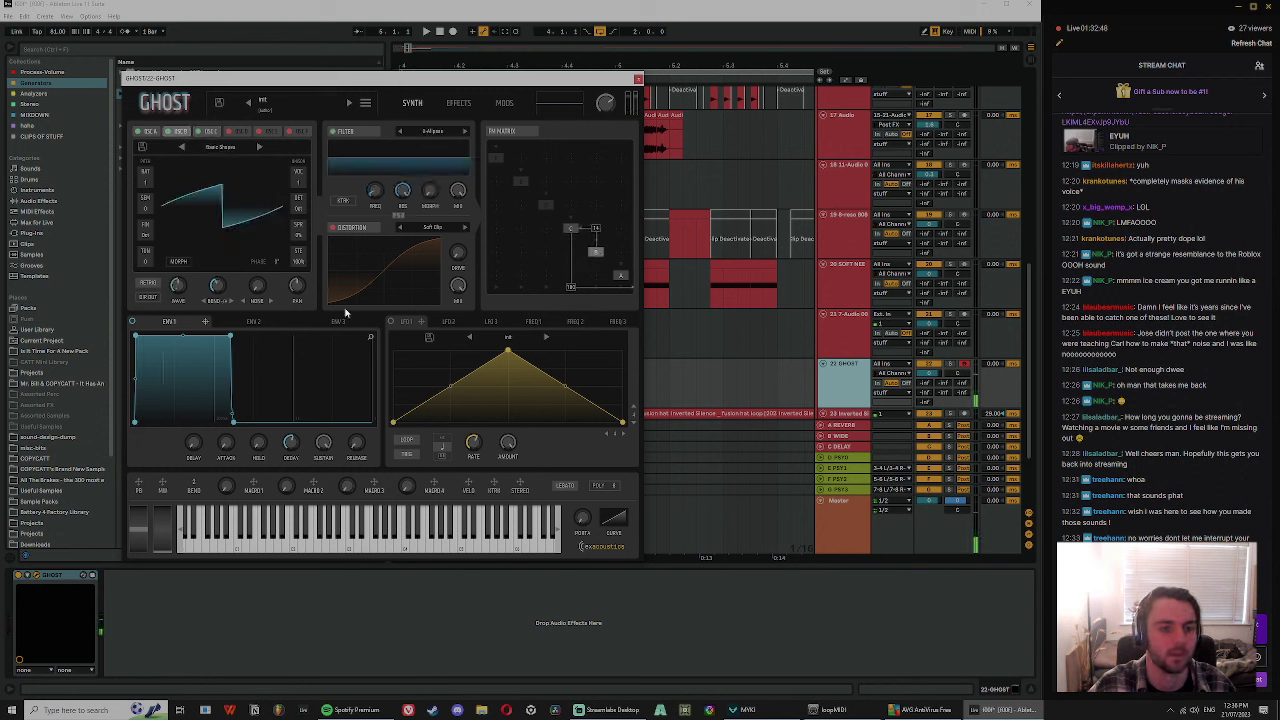
{"action": "mouse_move", "coordinate": [248, 254]}
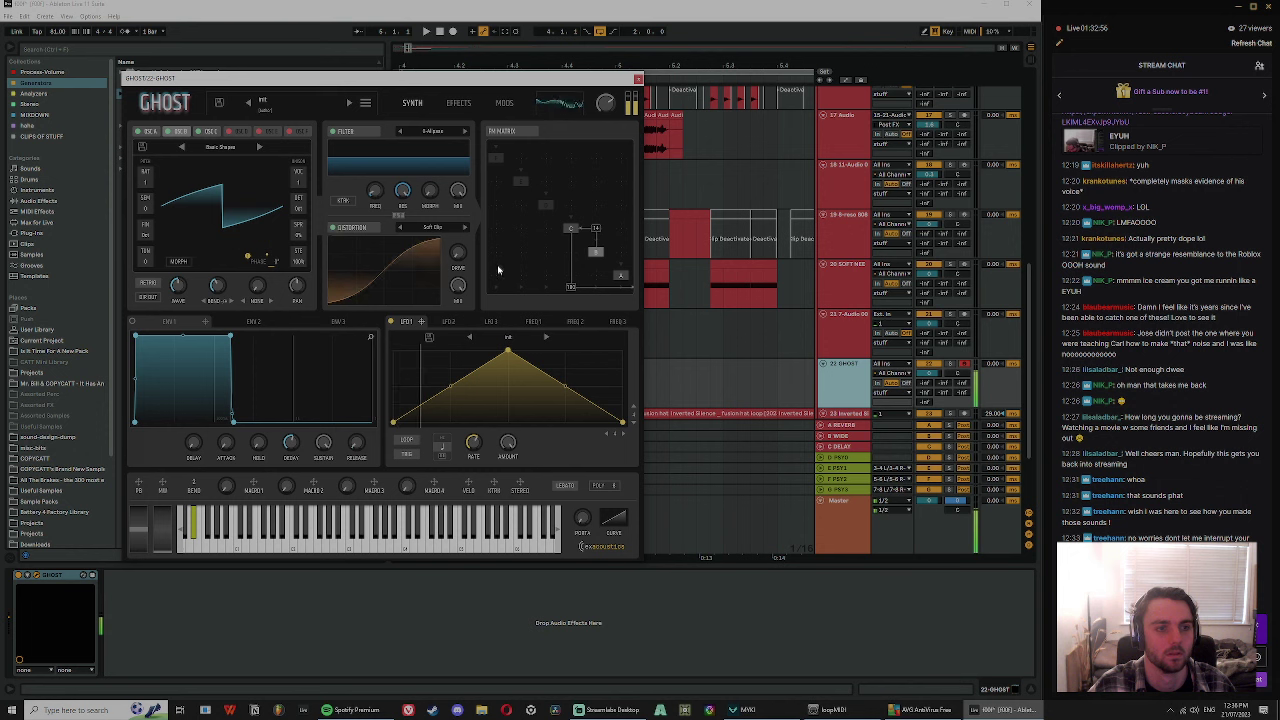
{"action": "left_click", "coordinate": [334, 228]}
- Enable oscillator C's Soft Clip distortion and increase its drive
{"action": "left_click", "coordinate": [574, 231]}
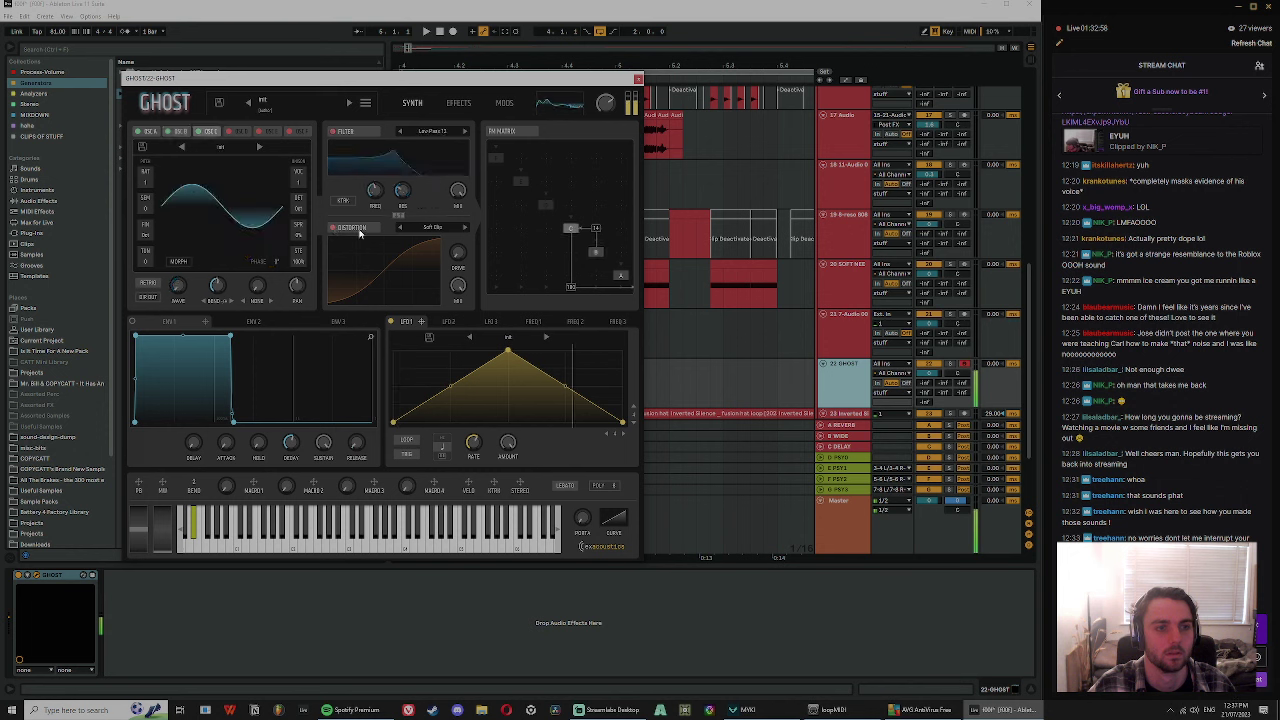
{"action": "left_click", "coordinate": [355, 227]}
{"action": "left_click_drag", "start_coordinate": [458, 253], "coordinate": [460, 200]}
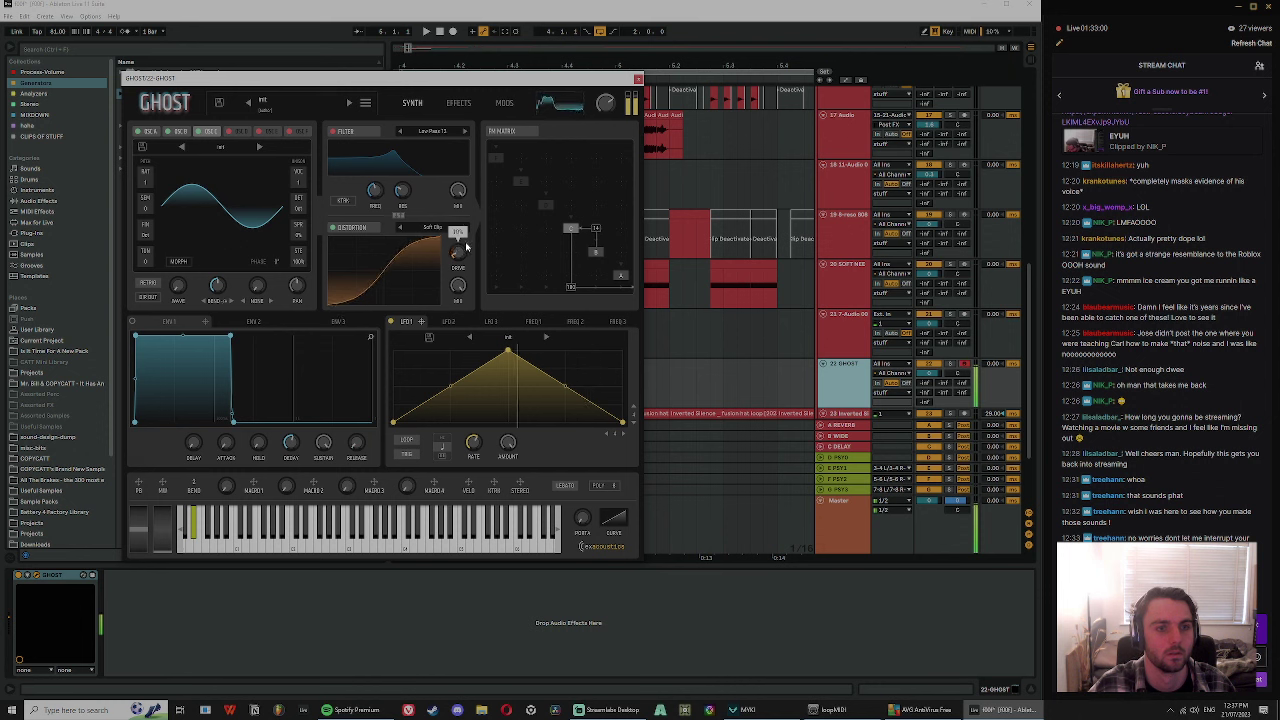
- Add an MB Compressor to GHOST's effects chain and lower its mid-high crossover slightly
{"action": "left_click", "coordinate": [460, 104]}
{"action": "left_click", "coordinate": [170, 134]}
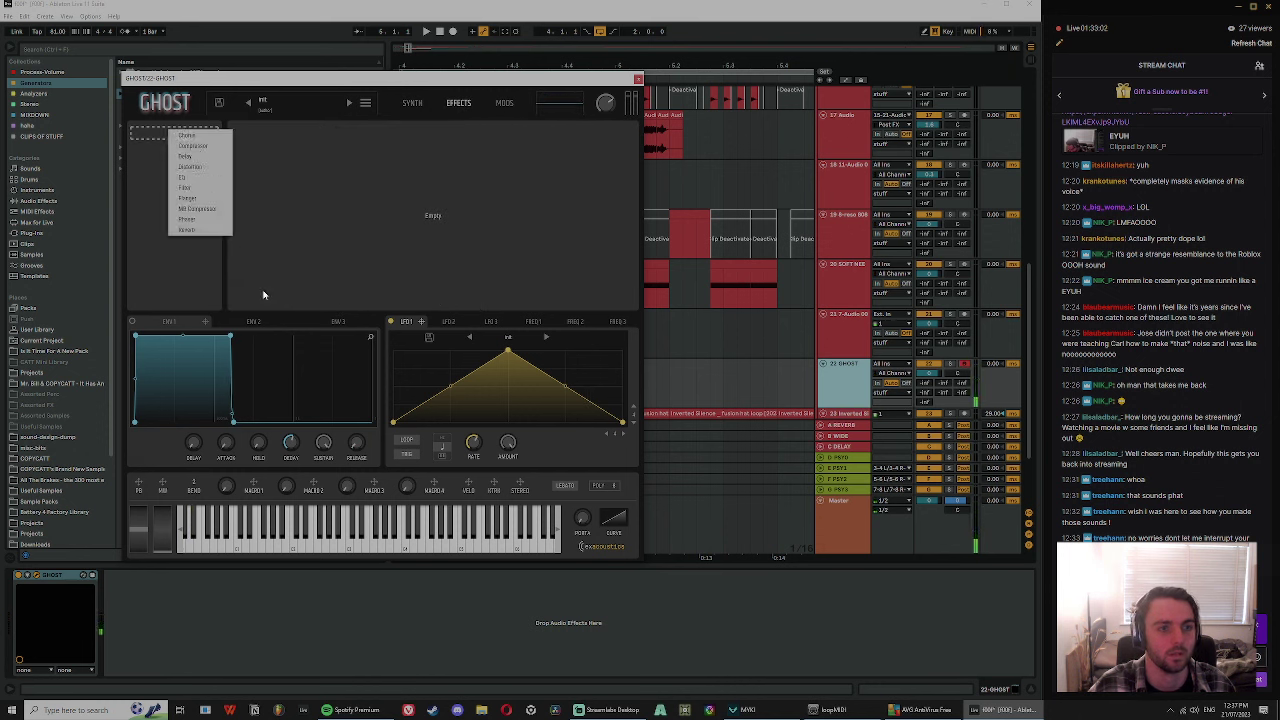
{"action": "left_click", "coordinate": [203, 210]}
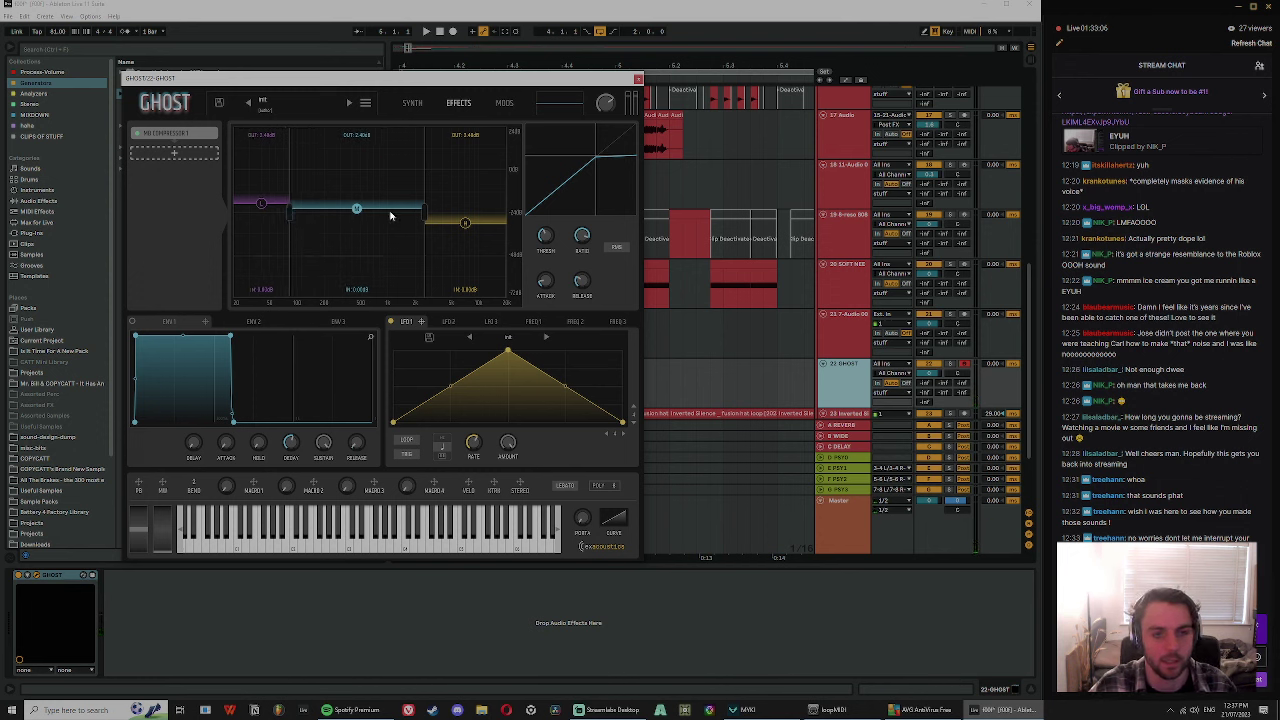
{"action": "left_click_drag", "start_coordinate": [422, 218], "coordinate": [416, 222]}
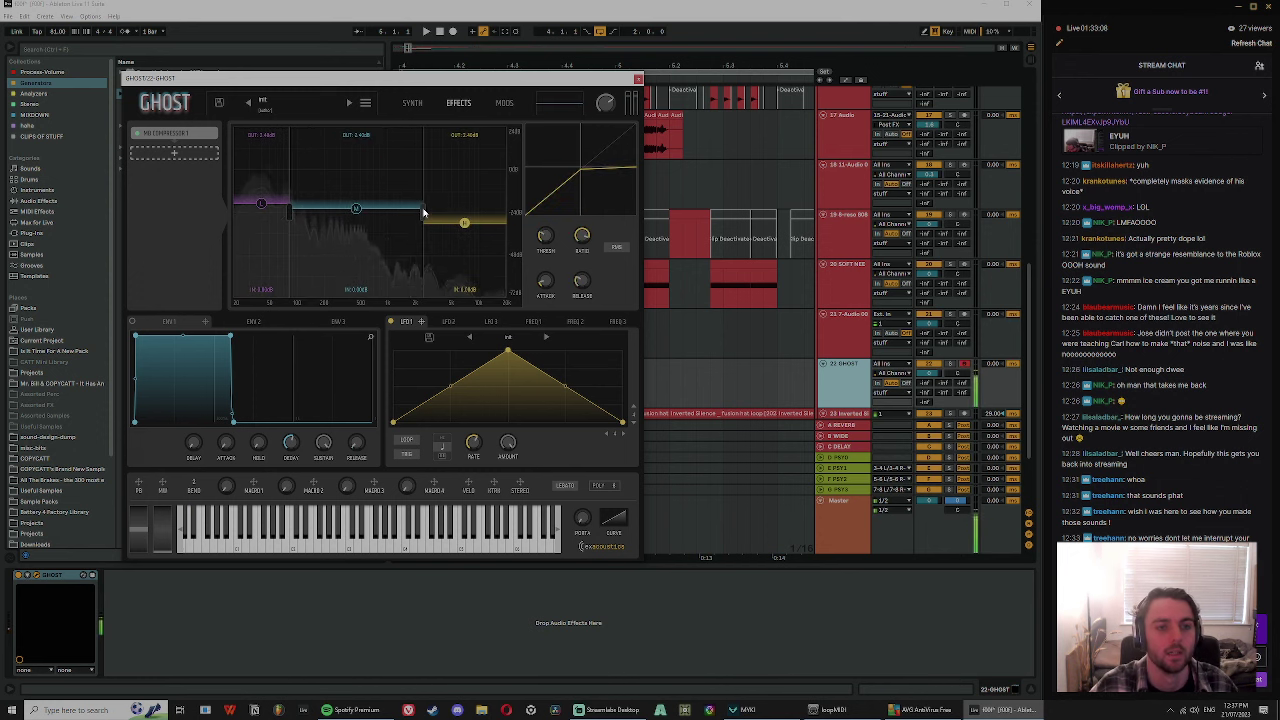
- Add a second MB Compressor, raise its high band's threshold and input gain to 24 dB, and lower the mid-high crossover
{"action": "left_click", "coordinate": [195, 152]}
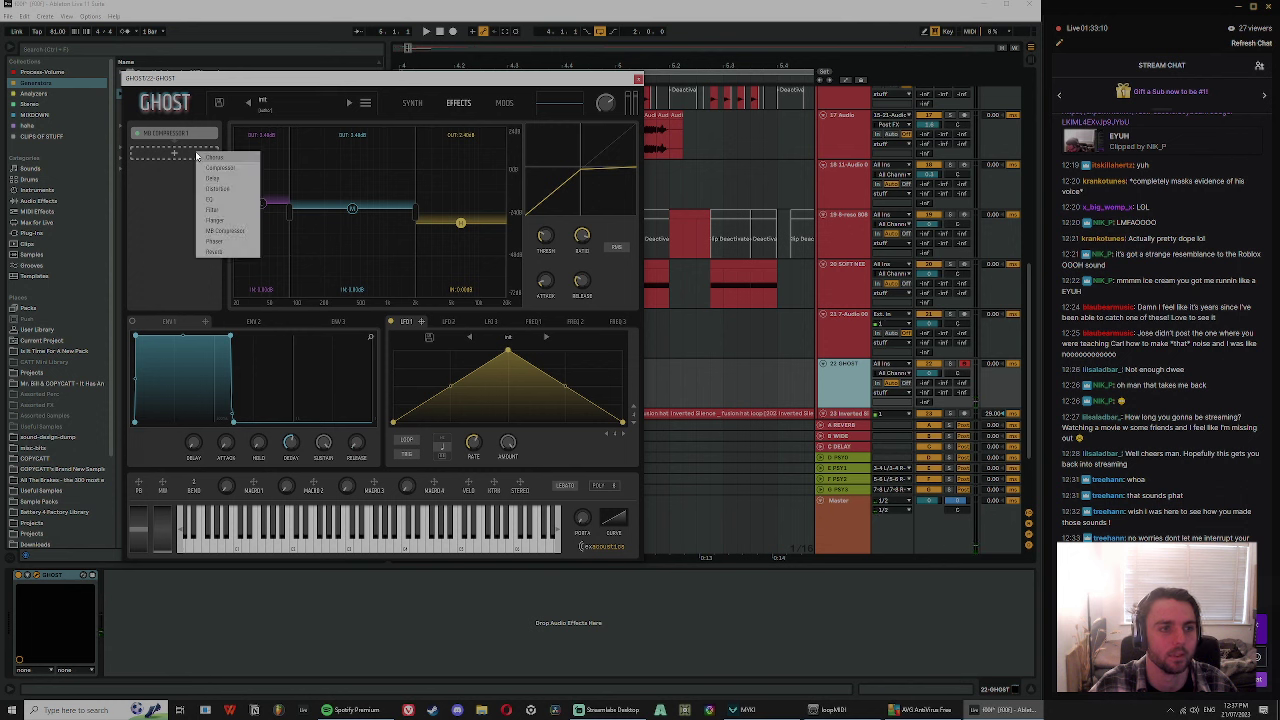
{"action": "left_click", "coordinate": [187, 153]}
{"action": "left_click", "coordinate": [177, 134]}
{"action": "left_click", "coordinate": [187, 152]}
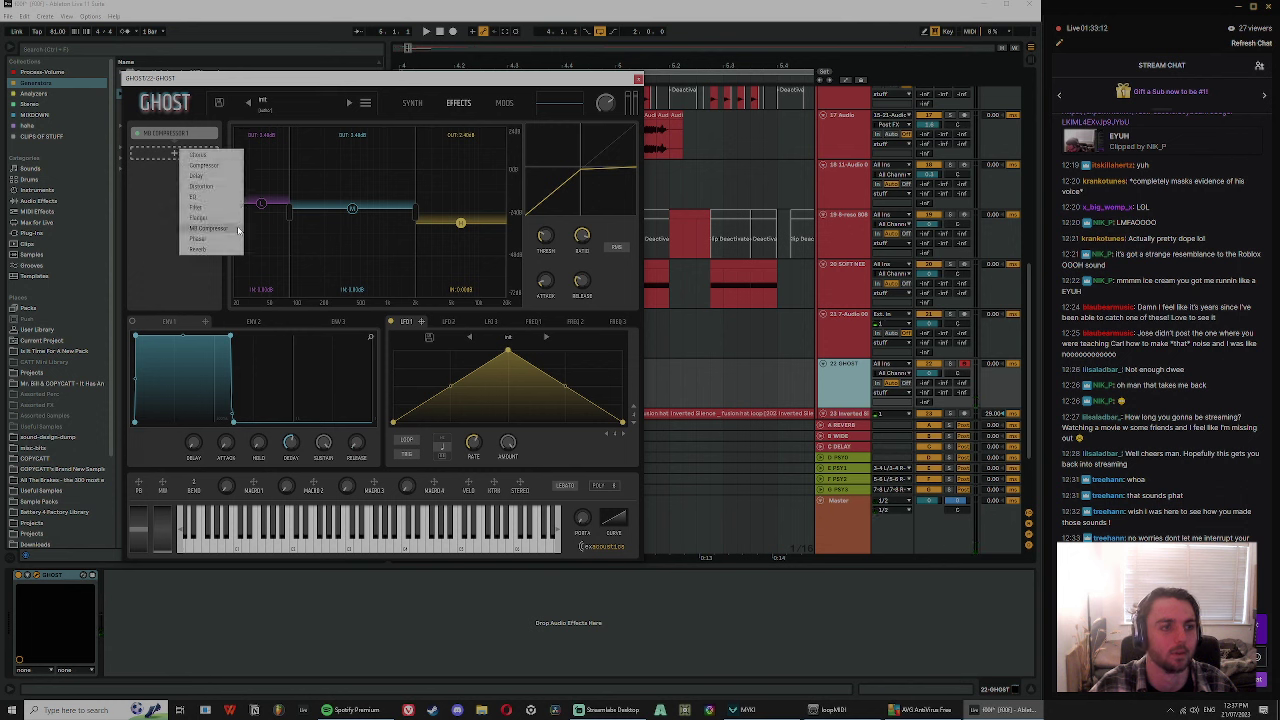
{"action": "left_click", "coordinate": [236, 229]}
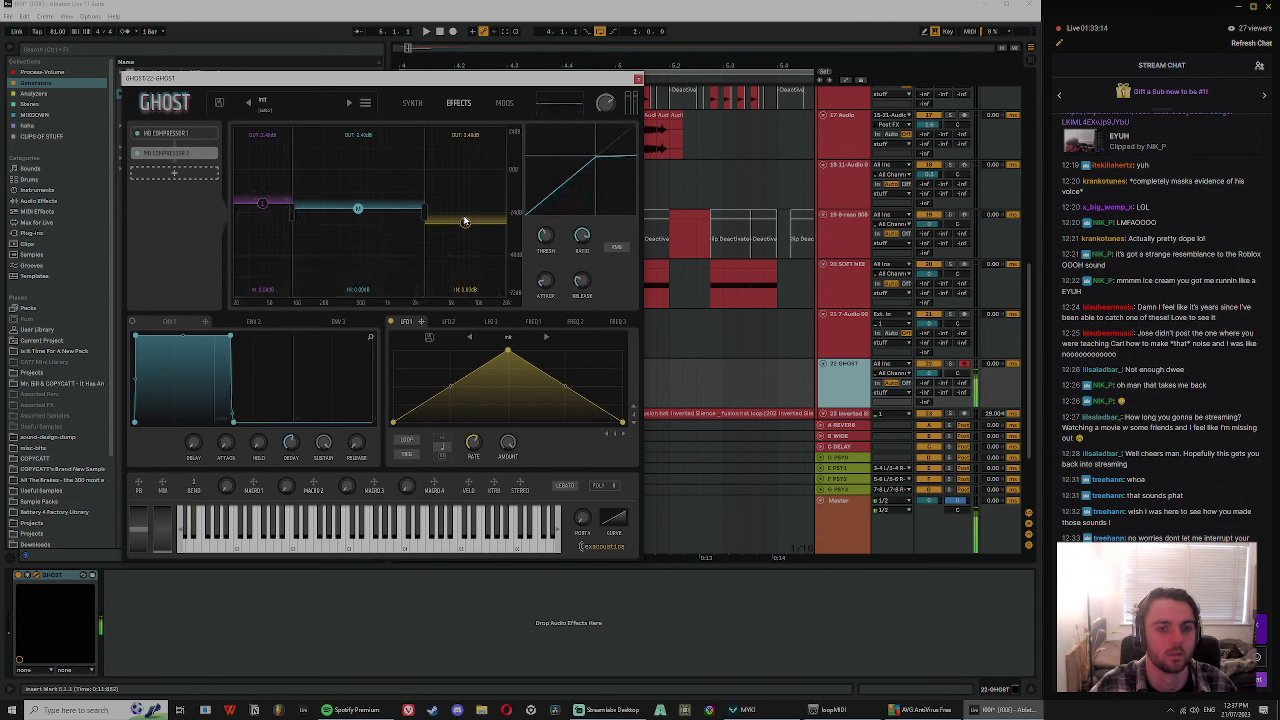
{"action": "left_click_drag", "start_coordinate": [465, 222], "coordinate": [466, 218]}
{"action": "left_click_drag", "start_coordinate": [467, 289], "coordinate": [491, 143]}
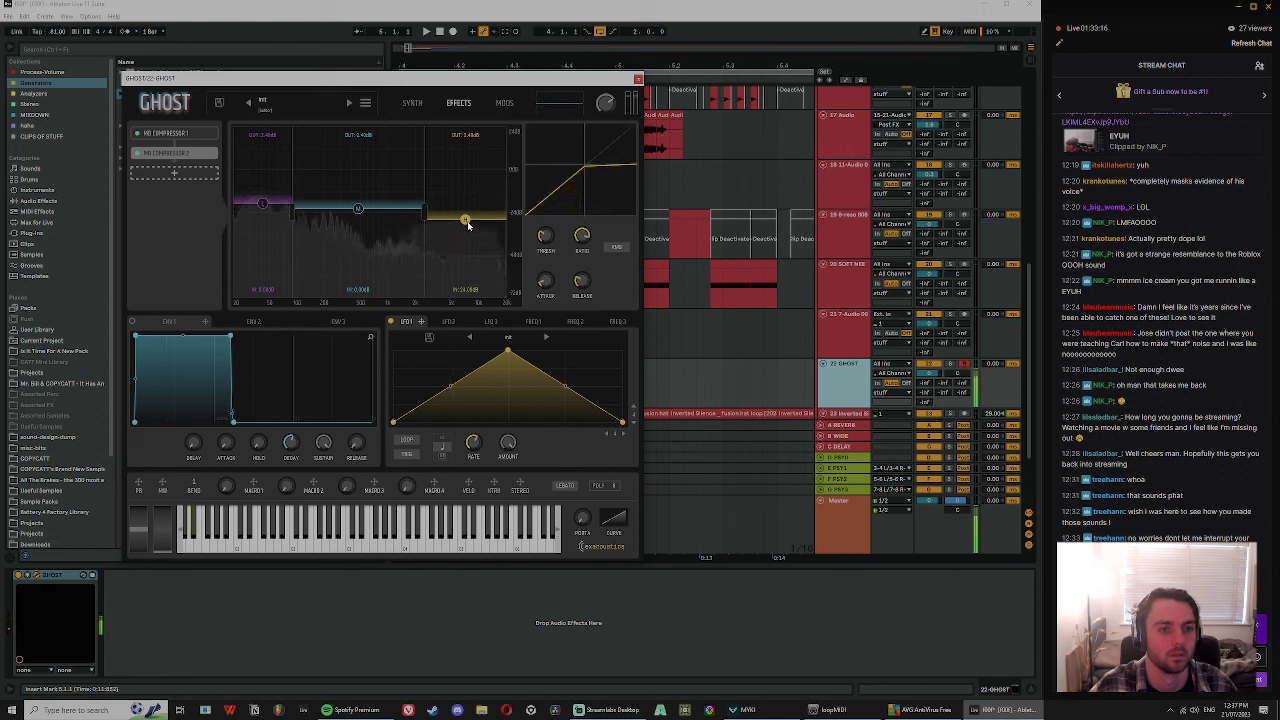
{"action": "mouse_move", "coordinate": [424, 214]}
{"action": "left_mouse_down"}
{"action": "mouse_move", "coordinate": [372, 212]}
{"action": "mouse_move", "coordinate": [416, 219]}
{"action": "left_mouse_up"}
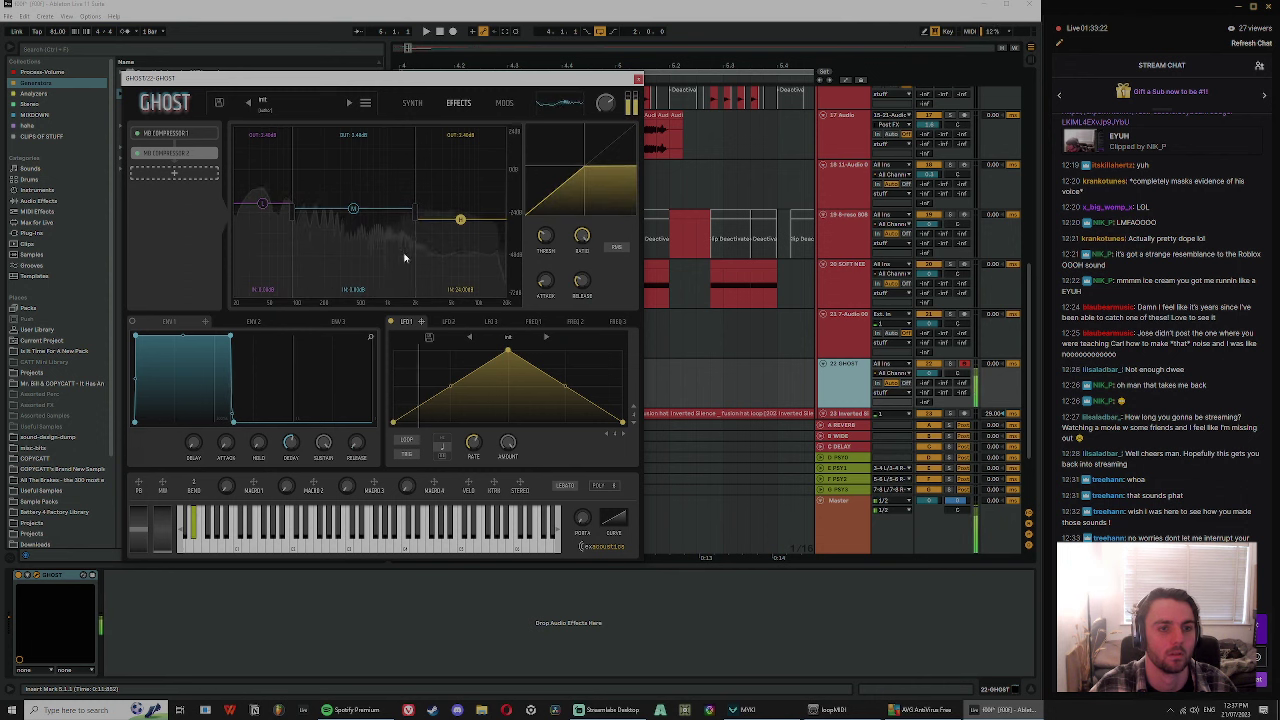
- Add a distortion and an EQ to the effects chain, placing the EQ before the distortion
{"action": "left_click", "coordinate": [176, 172]}
{"action": "left_click", "coordinate": [184, 218]}
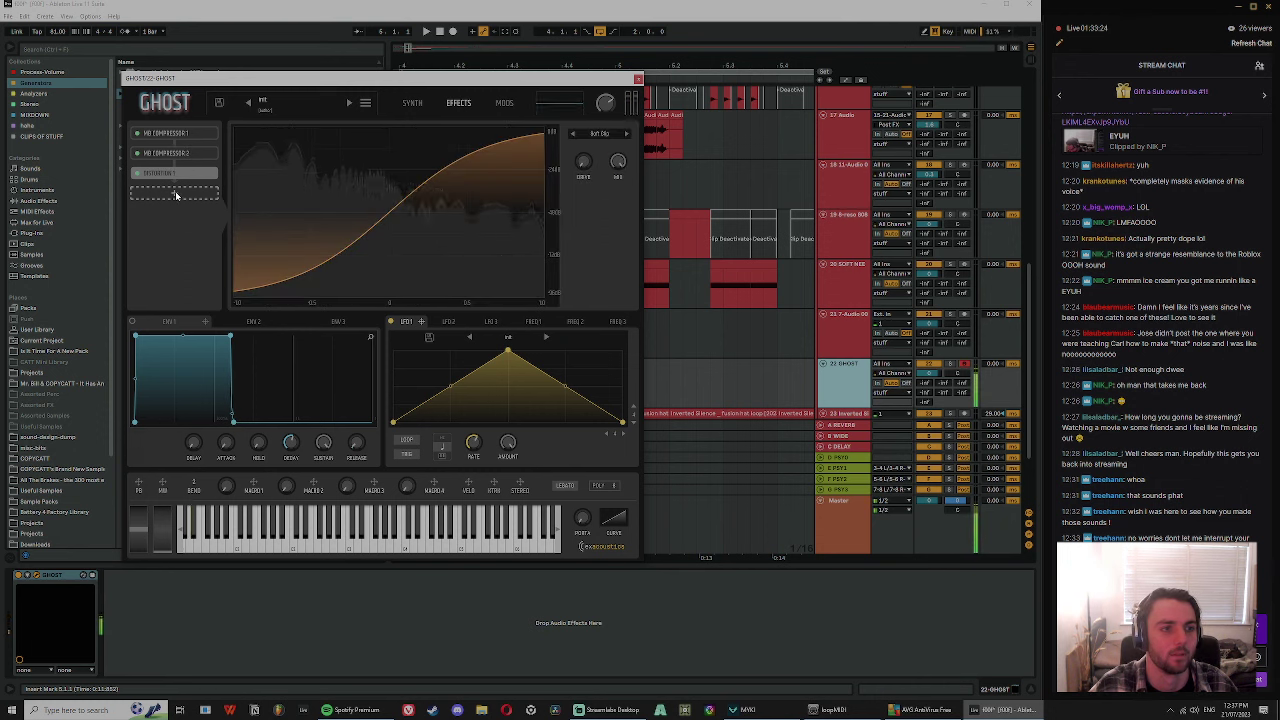
{"action": "left_click", "coordinate": [175, 194]}
{"action": "left_click", "coordinate": [193, 249]}
{"action": "left_click_drag", "start_coordinate": [179, 195], "coordinate": [176, 173]}
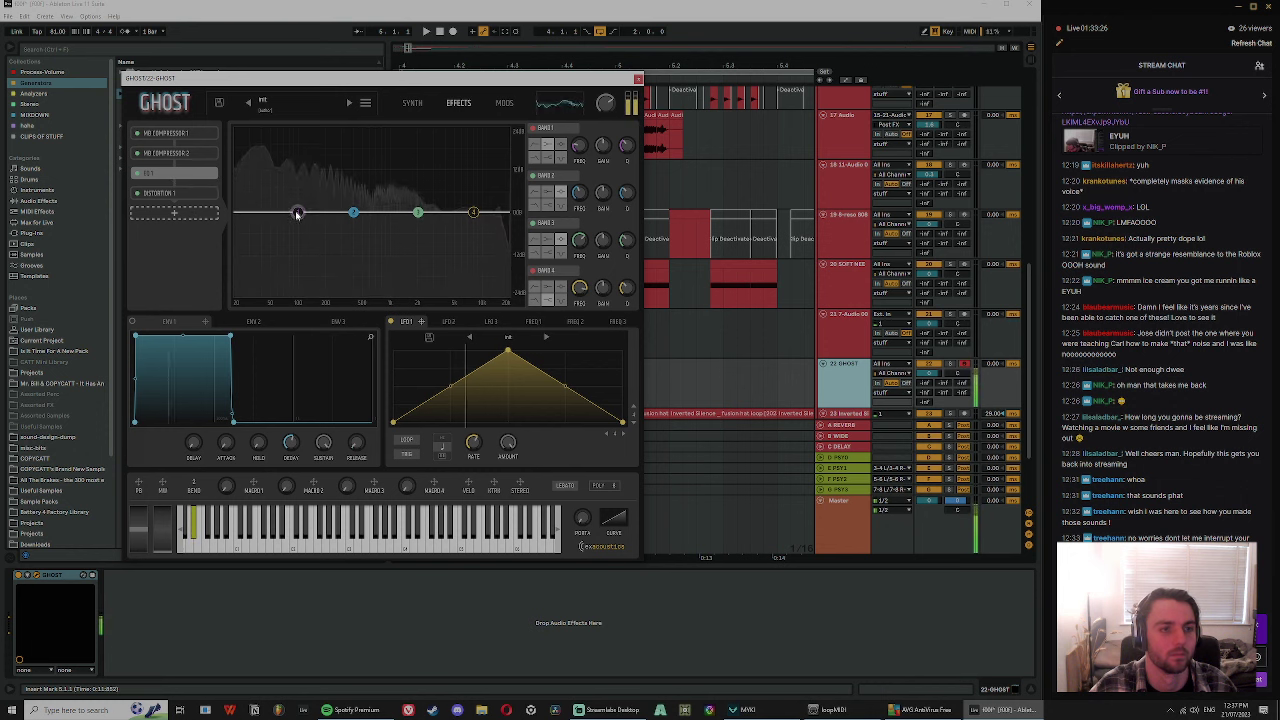
- Boost the EQ's low shelf and third band, and shift the fourth band slightly lower in frequency near zero gain
{"action": "left_click_drag", "start_coordinate": [297, 212], "coordinate": [278, 164]}
{"action": "left_click_drag", "start_coordinate": [418, 212], "coordinate": [399, 190]}
{"action": "left_click_drag", "start_coordinate": [470, 172], "coordinate": [463, 216]}
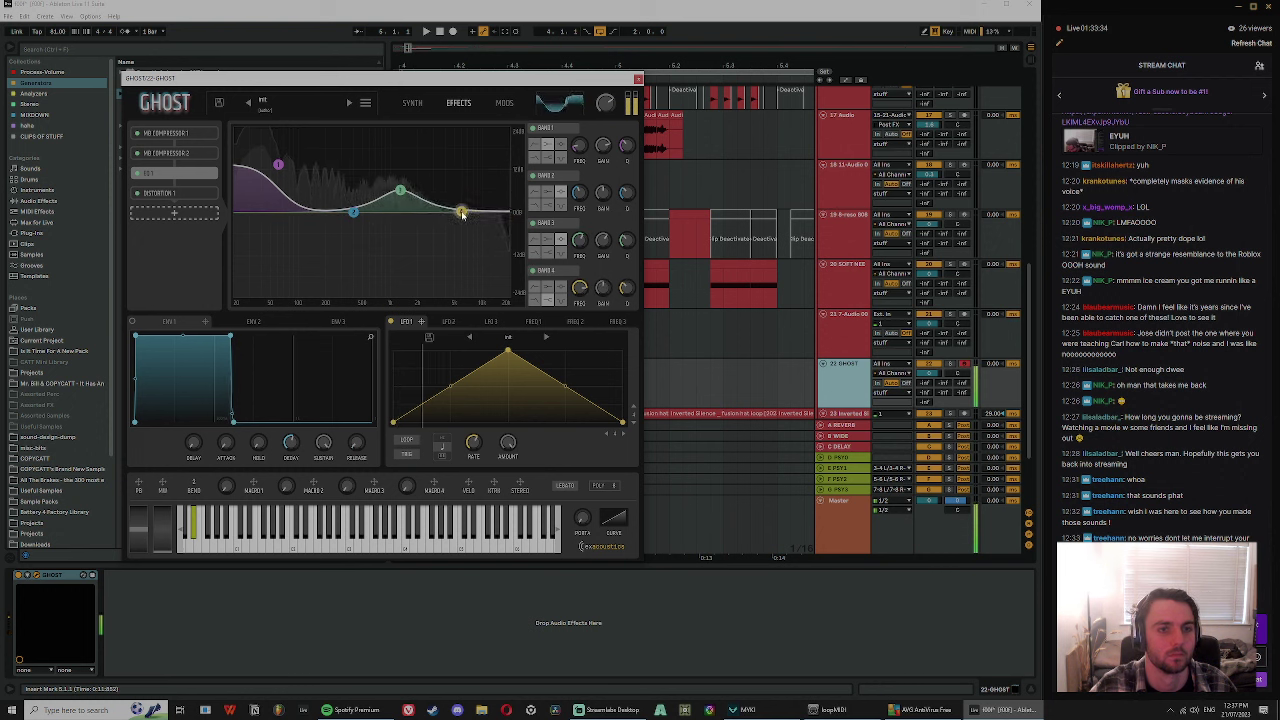
- Set oscillator C's bend to 100% in the synth view and close the GHOST window
{"action": "left_click", "coordinate": [413, 103]}
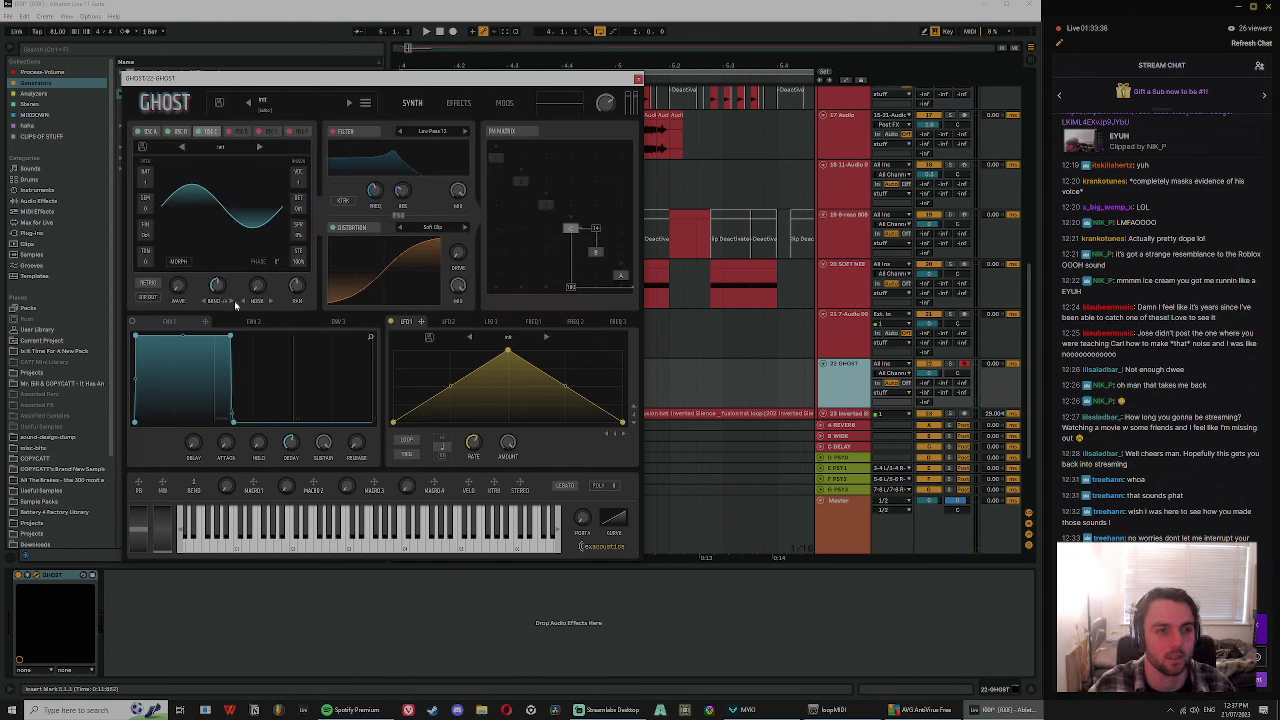
{"action": "left_click_drag", "start_coordinate": [218, 287], "coordinate": [231, 226]}
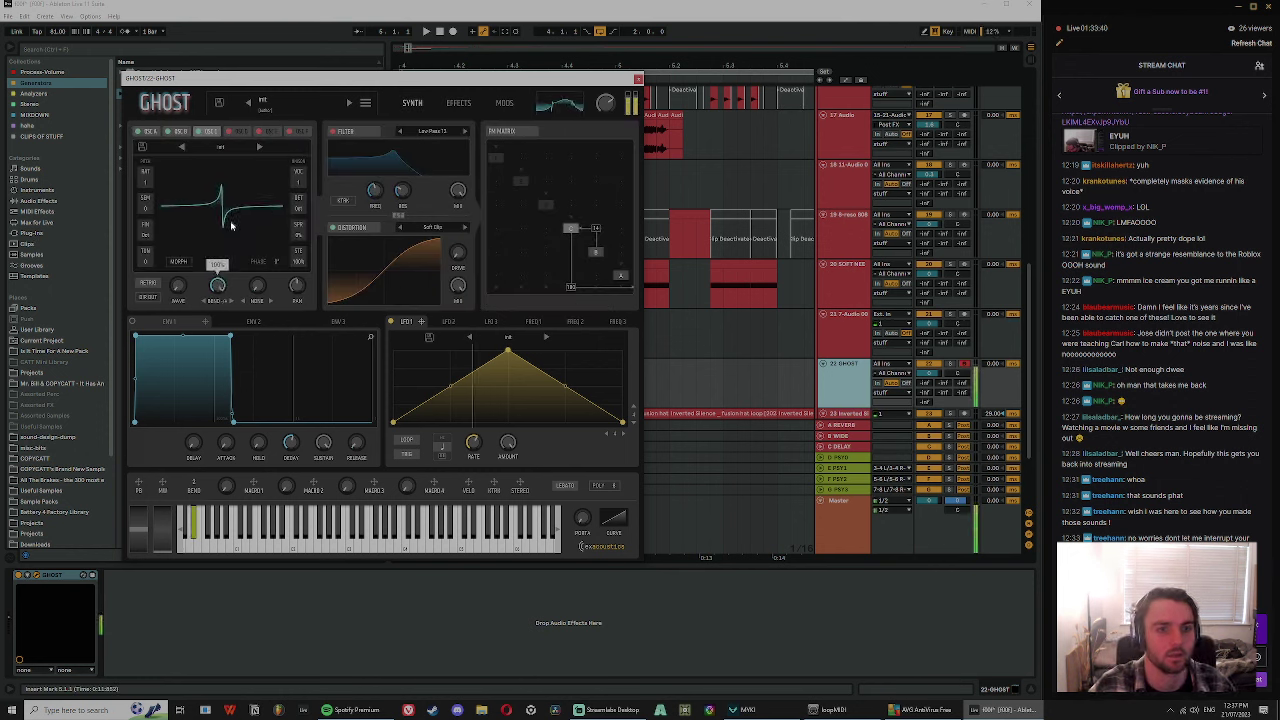
{"action": "left_click", "coordinate": [637, 80]}
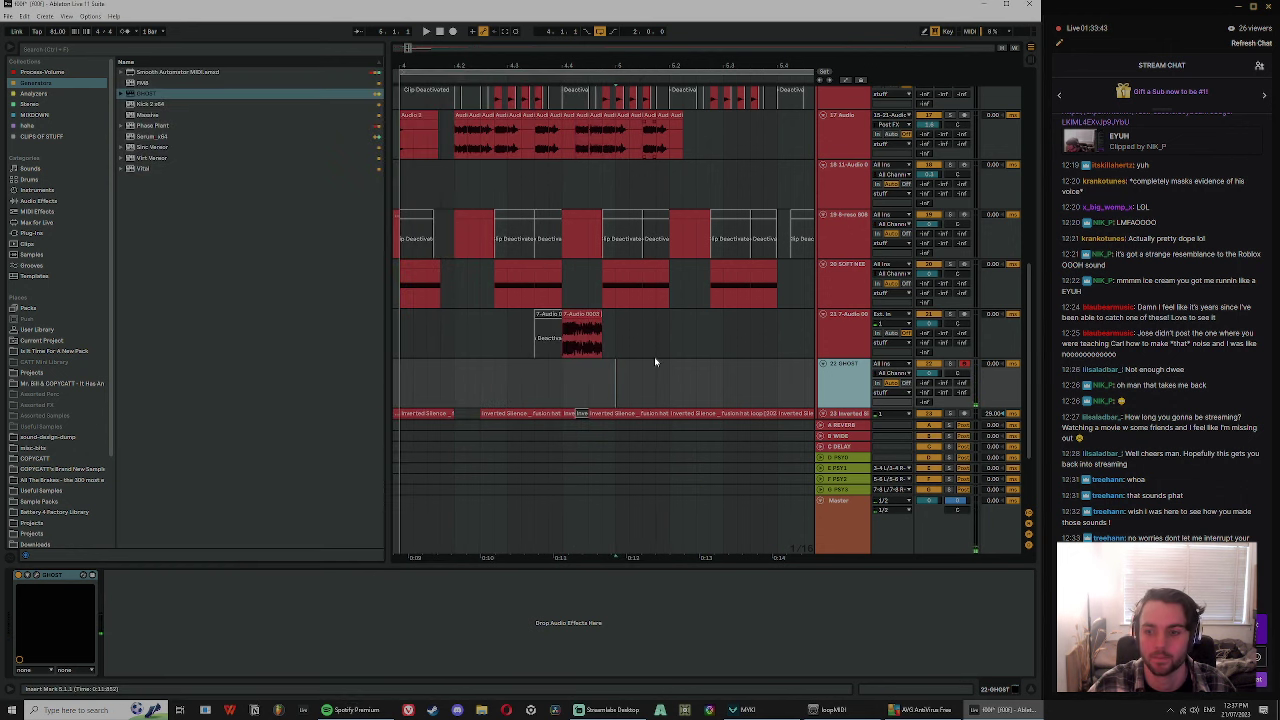
- Dismiss the AVG threat report and close the antivirus window covering the arrangement
{"action": "left_click", "coordinate": [563, 371]}
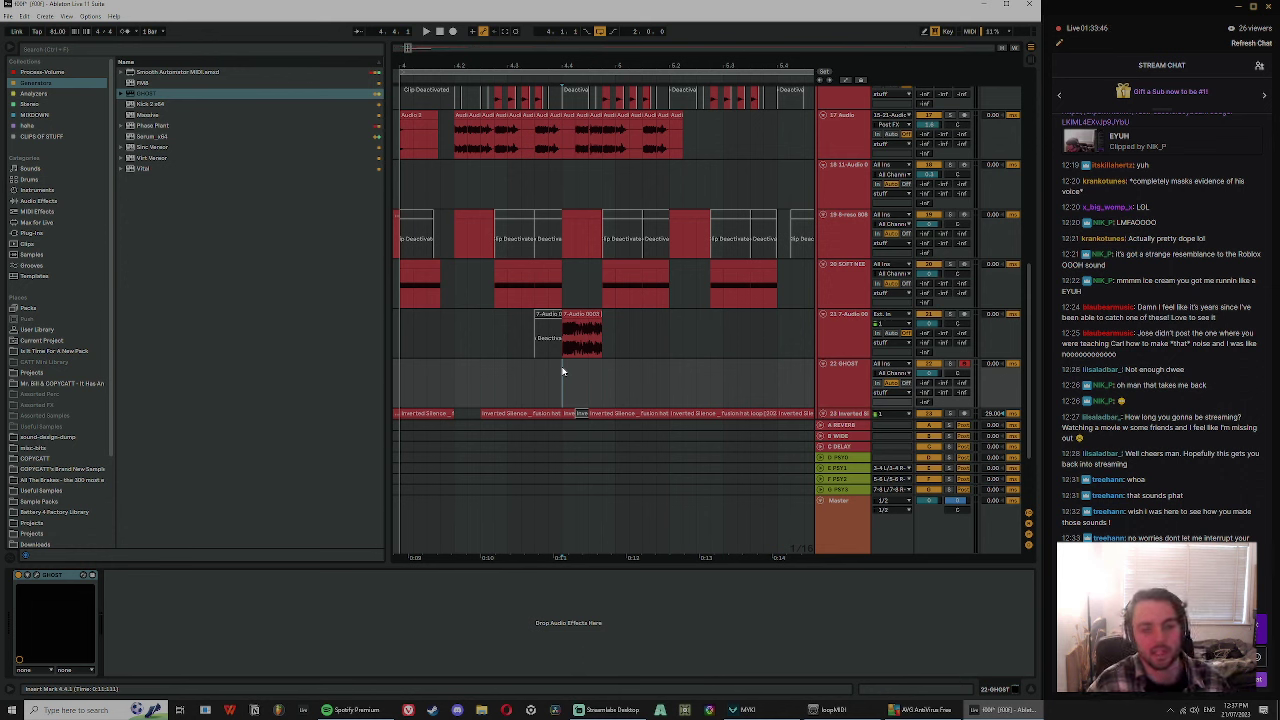
{"action": "left_click", "coordinate": [566, 170]}
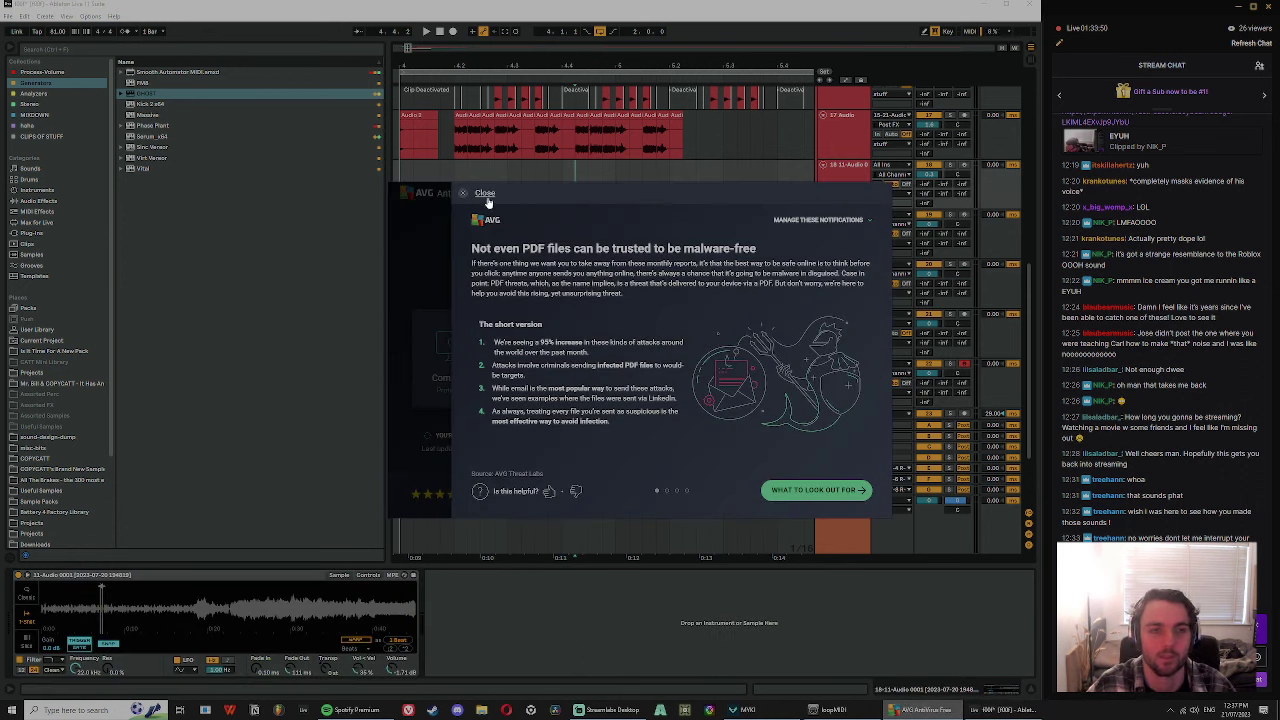
{"action": "left_click", "coordinate": [486, 196]}
{"action": "left_click", "coordinate": [880, 196]}
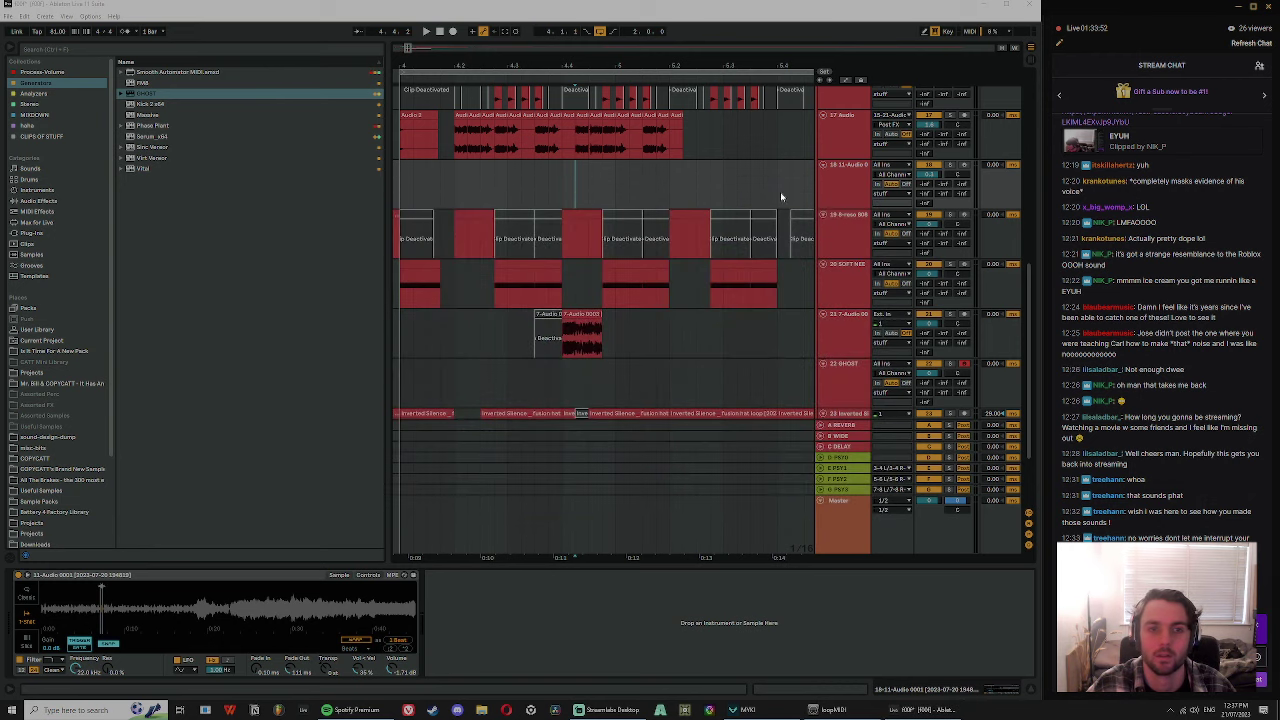
- Play the arrangement around bar 4 and solo the 17 Audio track
{"action": "left_click", "coordinate": [399, 183]}
{"action": "key", "text": "space"}
{"action": "left_click_drag", "start_coordinate": [421, 66], "coordinate": [421, 95]}
{"action": "mouse_move", "coordinate": [524, 68]}
{"action": "left_mouse_down"}
{"action": "mouse_move", "coordinate": [524, 47]}
{"action": "mouse_move", "coordinate": [556, 62]}
{"action": "mouse_move", "coordinate": [556, 46]}
{"action": "left_mouse_up"}
{"action": "left_click", "coordinate": [726, 194]}
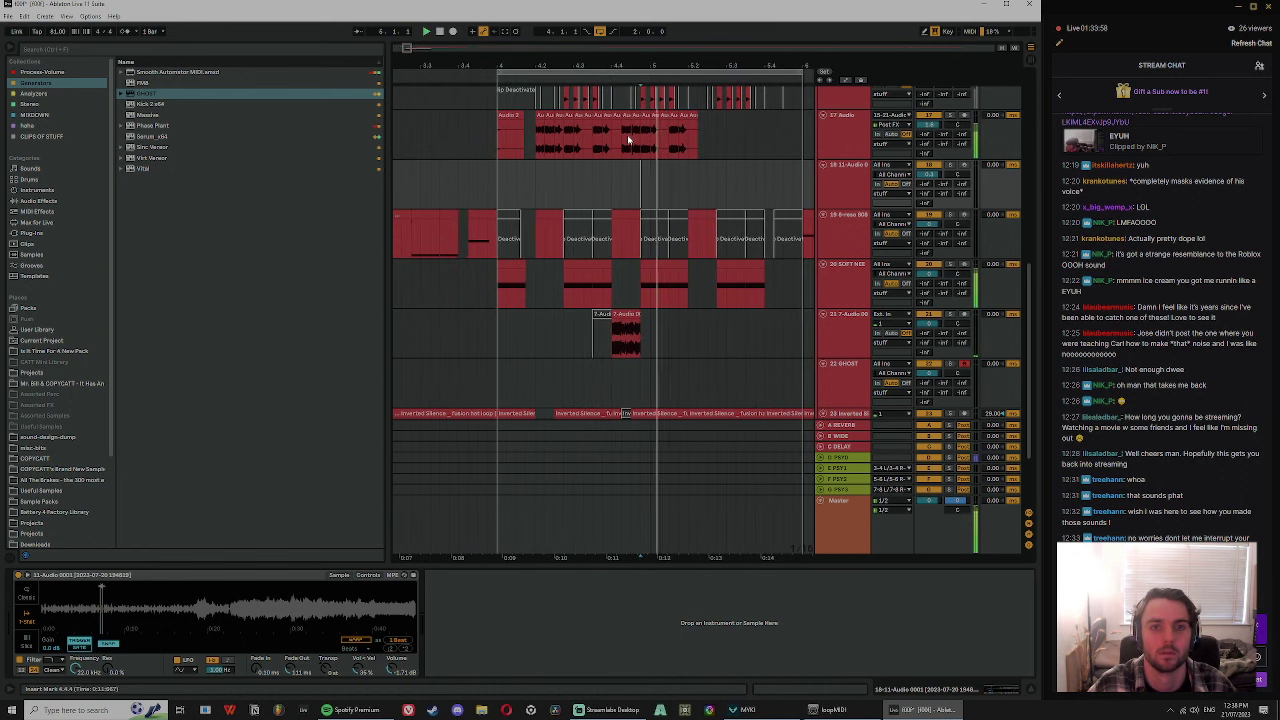
{"action": "left_click", "coordinate": [937, 131]}
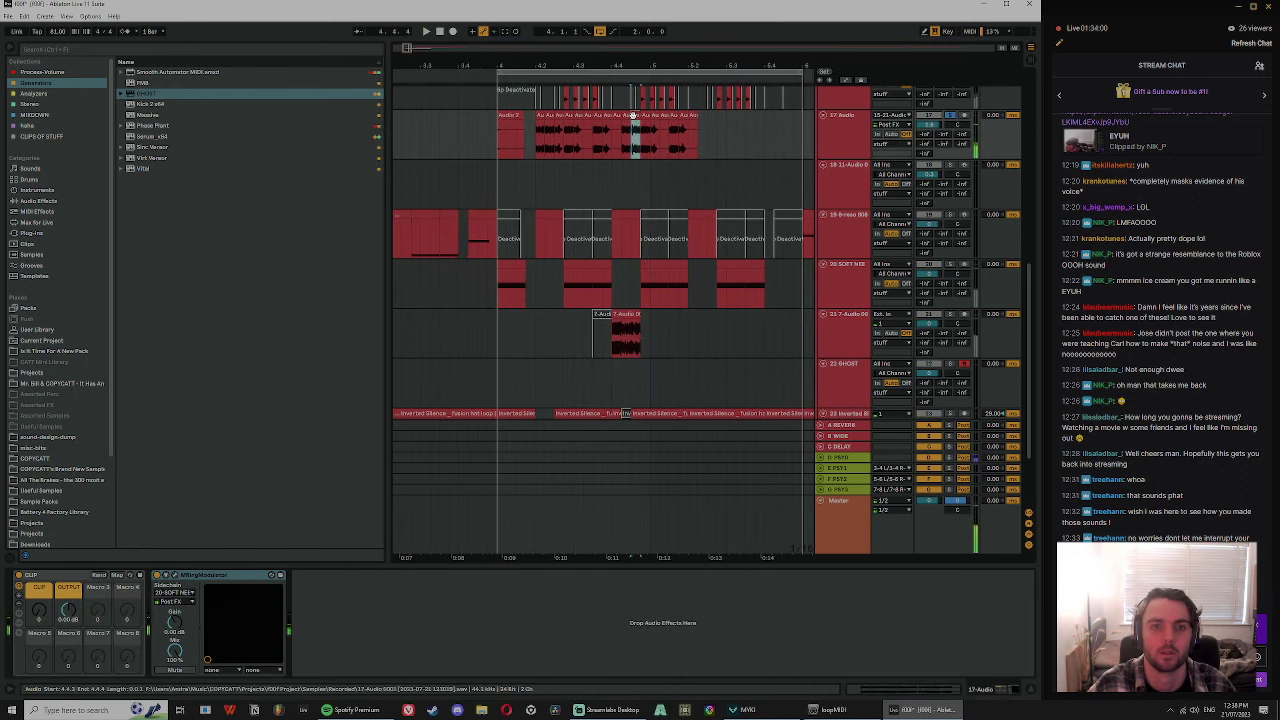
- Add the OTT preset of Multiband Dynamics after the ring modulator on the 17 Audio track
{"action": "left_click", "coordinate": [37, 202]}
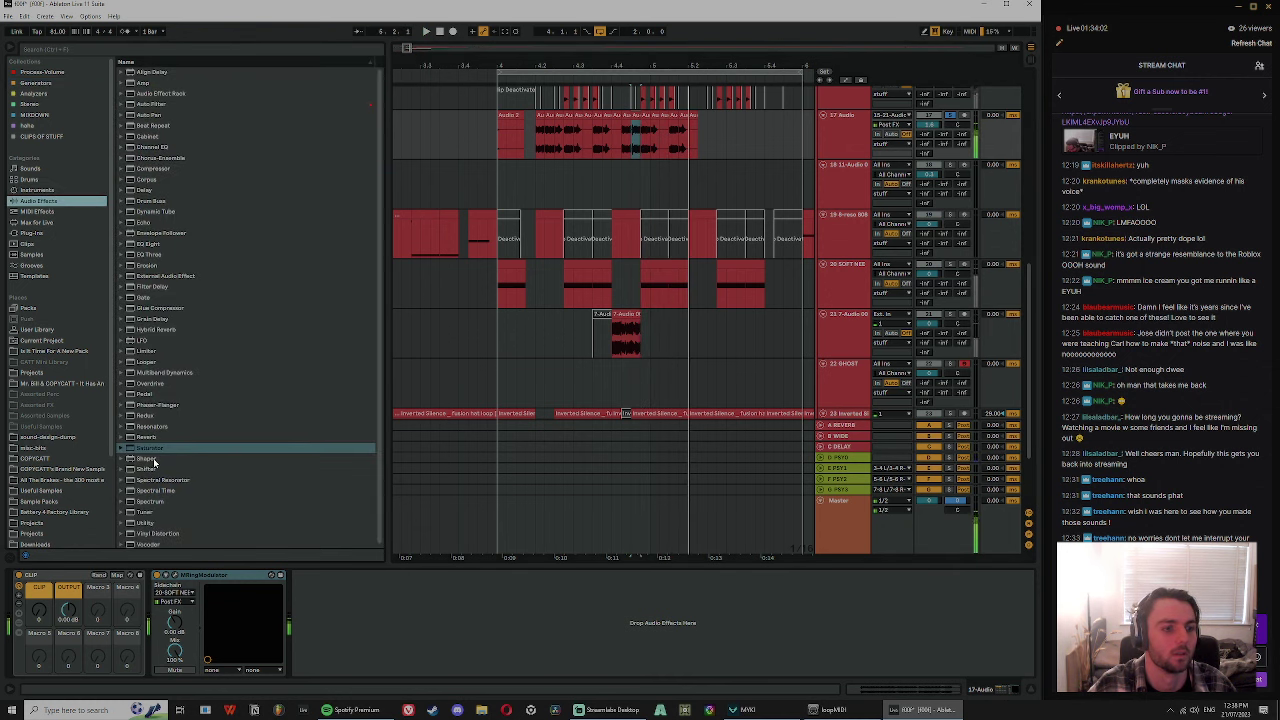
{"action": "left_click", "coordinate": [160, 372]}
{"action": "left_click", "coordinate": [160, 447]}
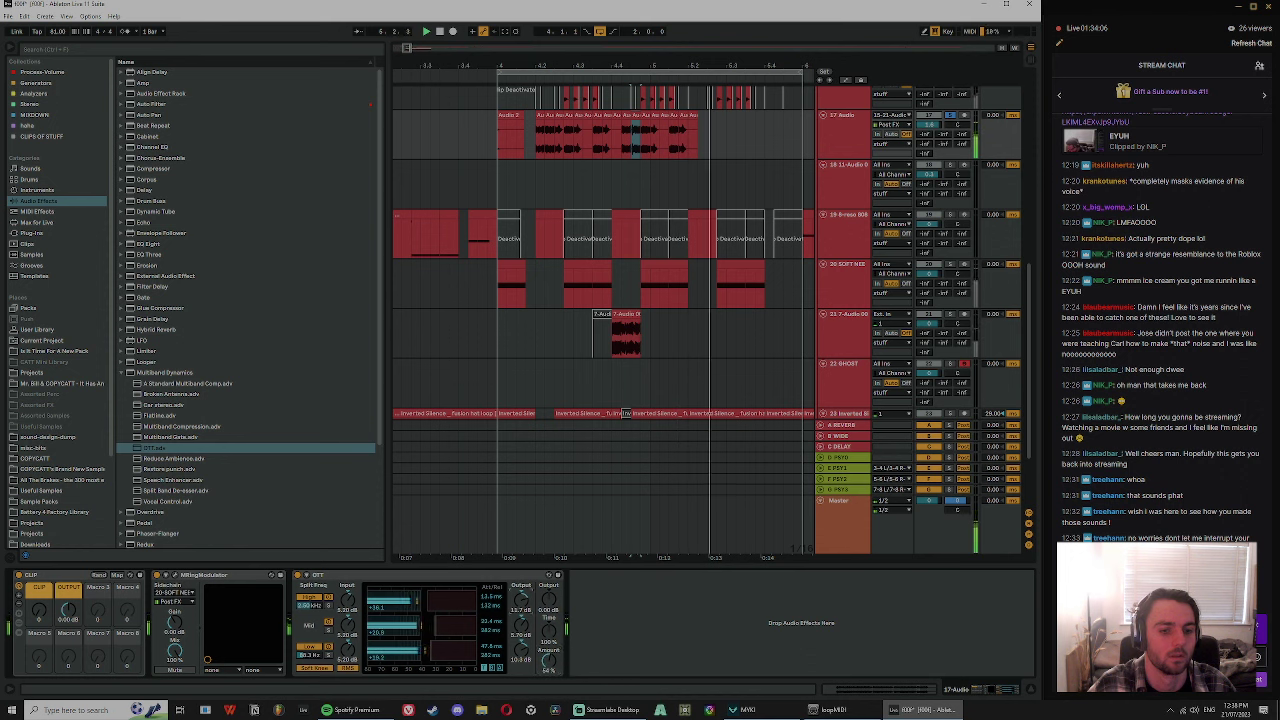
- Add Wider after the OTT device on the 17 Audio track, set its width to about 72%, and close its window
{"action": "left_click", "coordinate": [30, 104]}
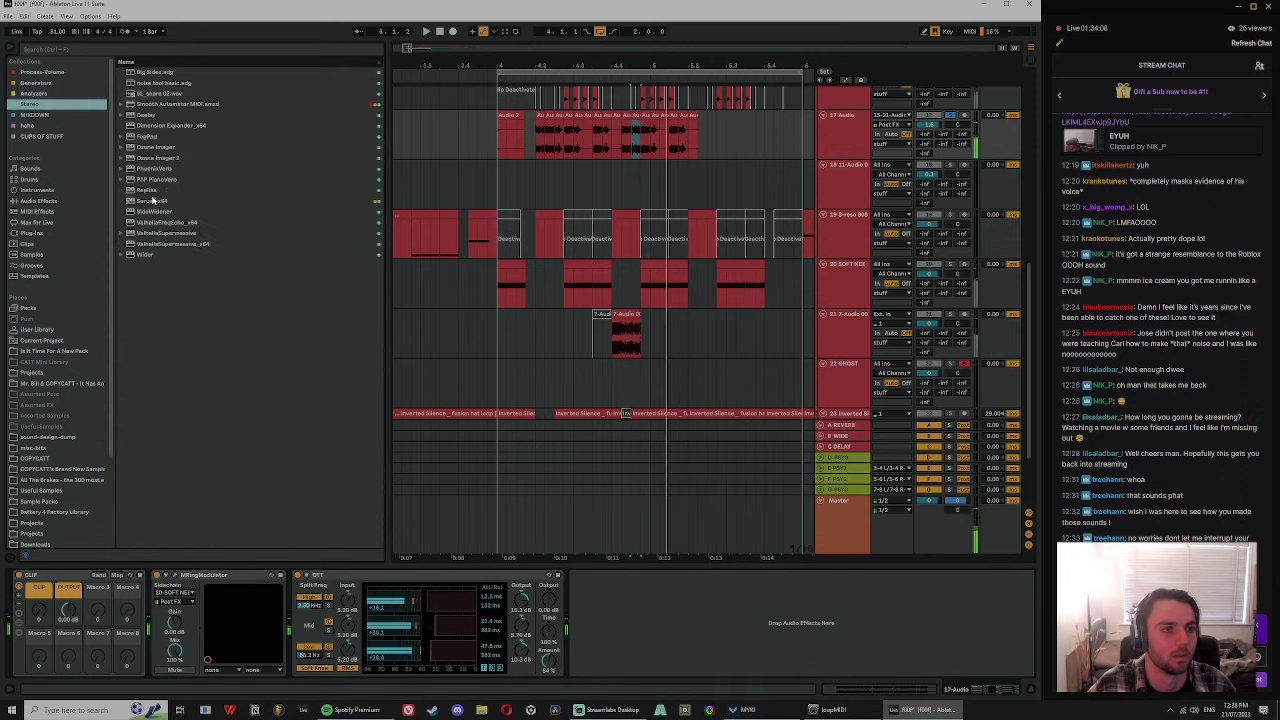
{"action": "double_click", "coordinate": [161, 254]}
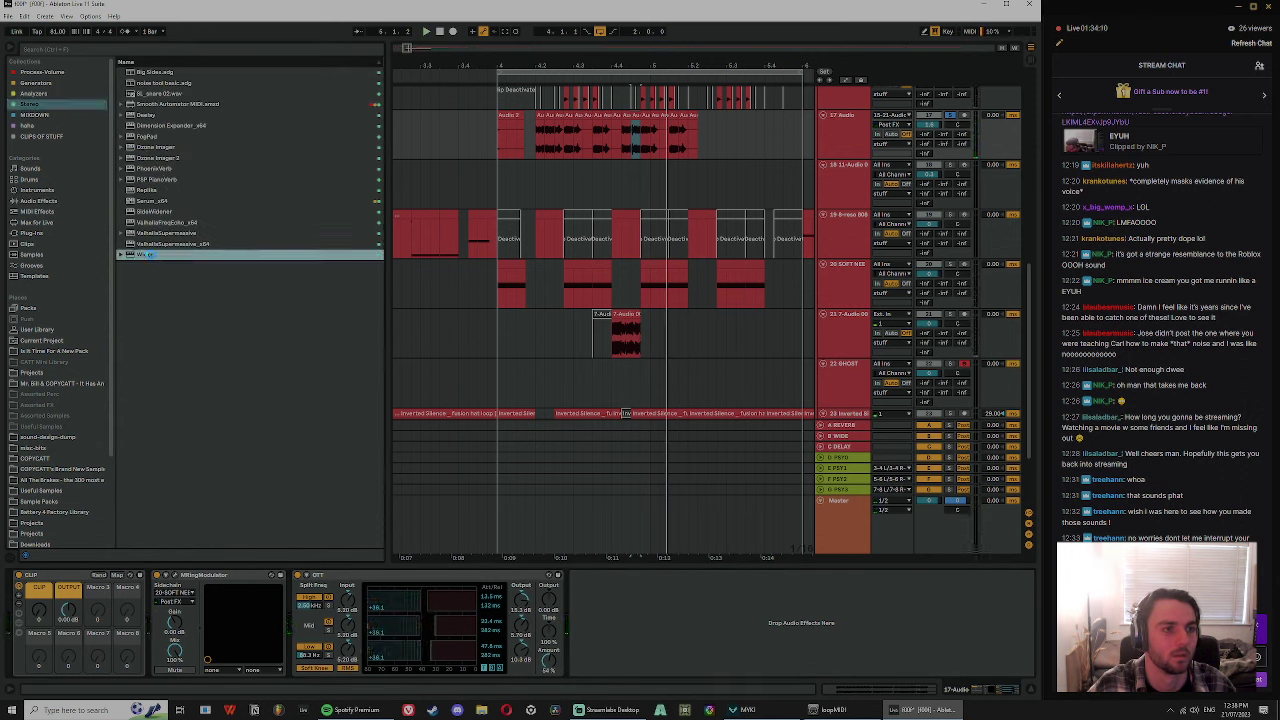
{"action": "left_click_drag", "start_coordinate": [440, 168], "coordinate": [386, 193]}
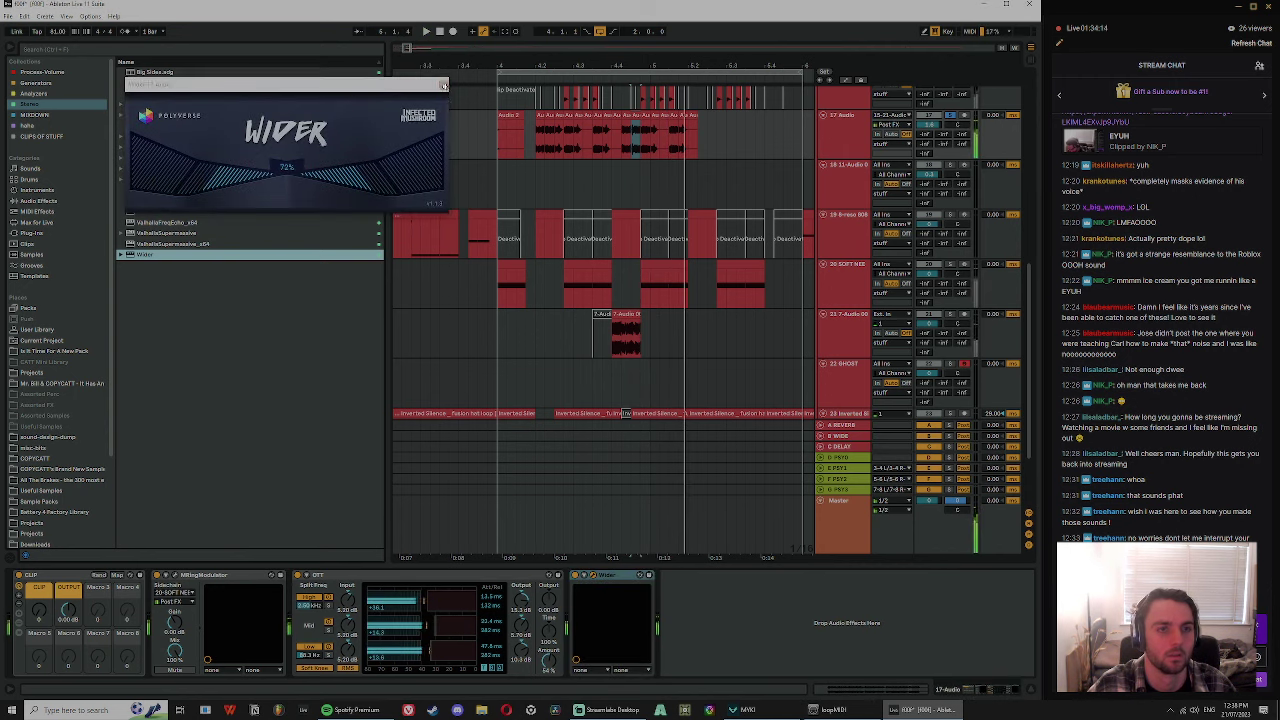
{"action": "left_click", "coordinate": [444, 86]}
- Add Utility after Wider on the 17 Audio track, enable Bass Mono, and lower its gain to -3.33 dB during playback
{"action": "left_click", "coordinate": [50, 203]}
{"action": "left_click", "coordinate": [121, 372]}
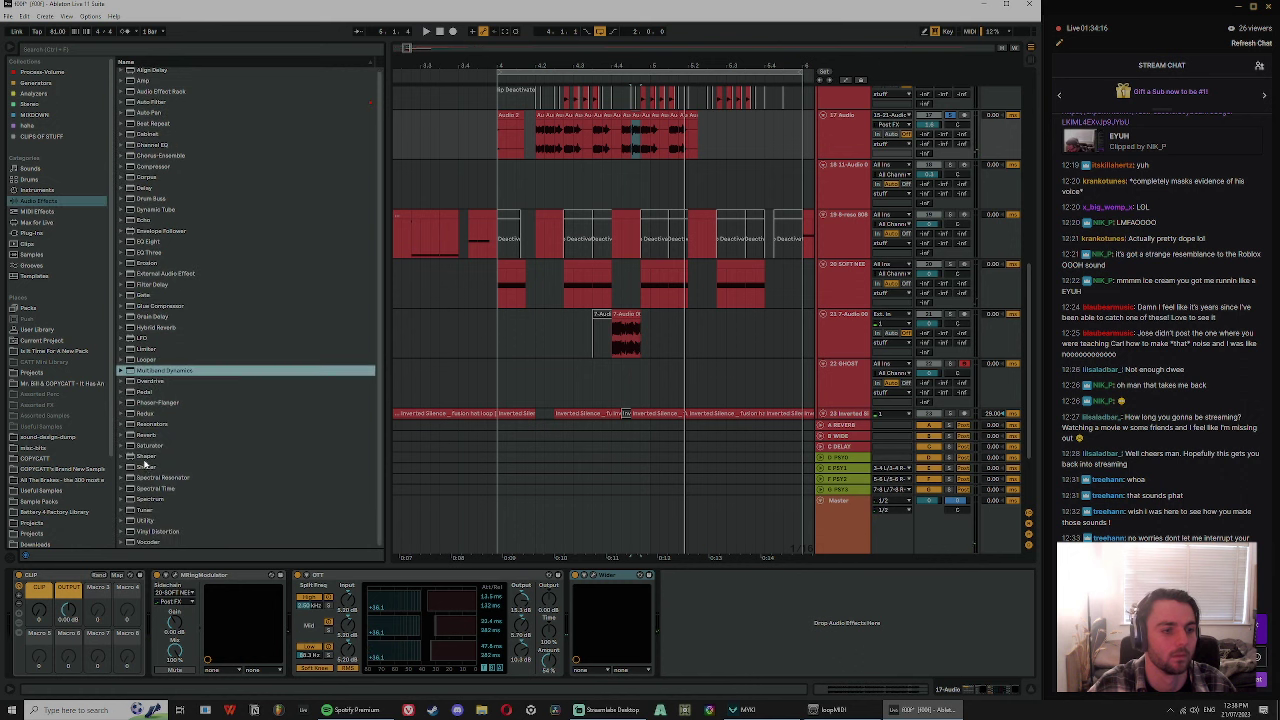
{"action": "left_click_drag", "start_coordinate": [146, 524], "coordinate": [720, 647]}
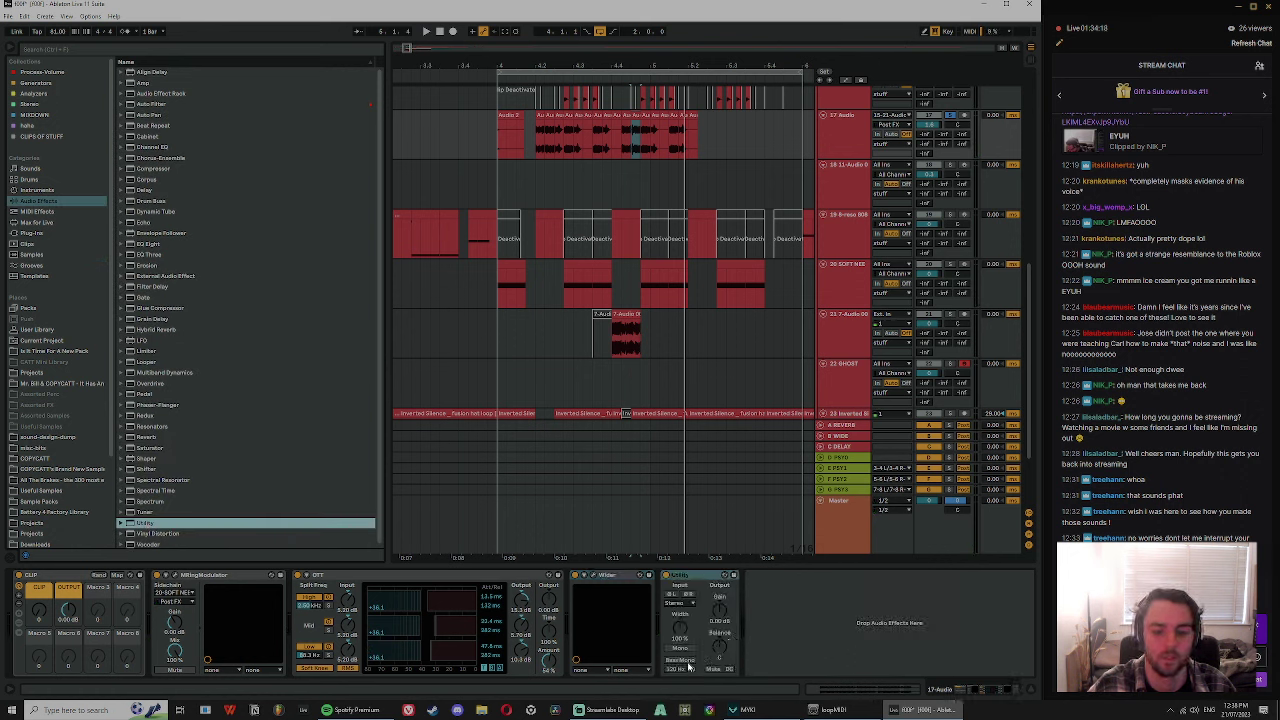
{"action": "left_click", "coordinate": [682, 662]}
{"action": "key", "text": "space"}
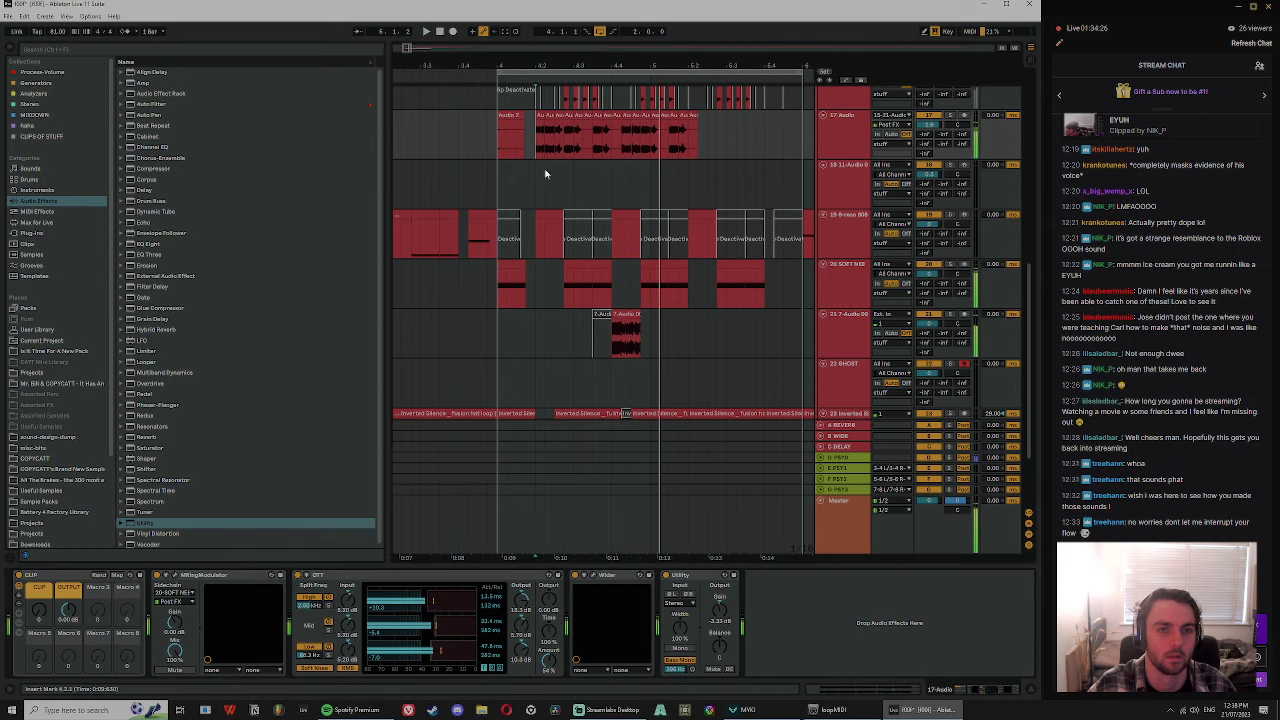
- Play the arrangement around bar 4 to hear the processed 17 Audio pattern together with the sub and drum tracks
{"action": "scroll", "coordinate": [831, 402], "scroll_direction": "down", "scroll_amount": 2}
{"action": "left_click", "coordinate": [843, 376]}
{"action": "double_click", "coordinate": [843, 226]}
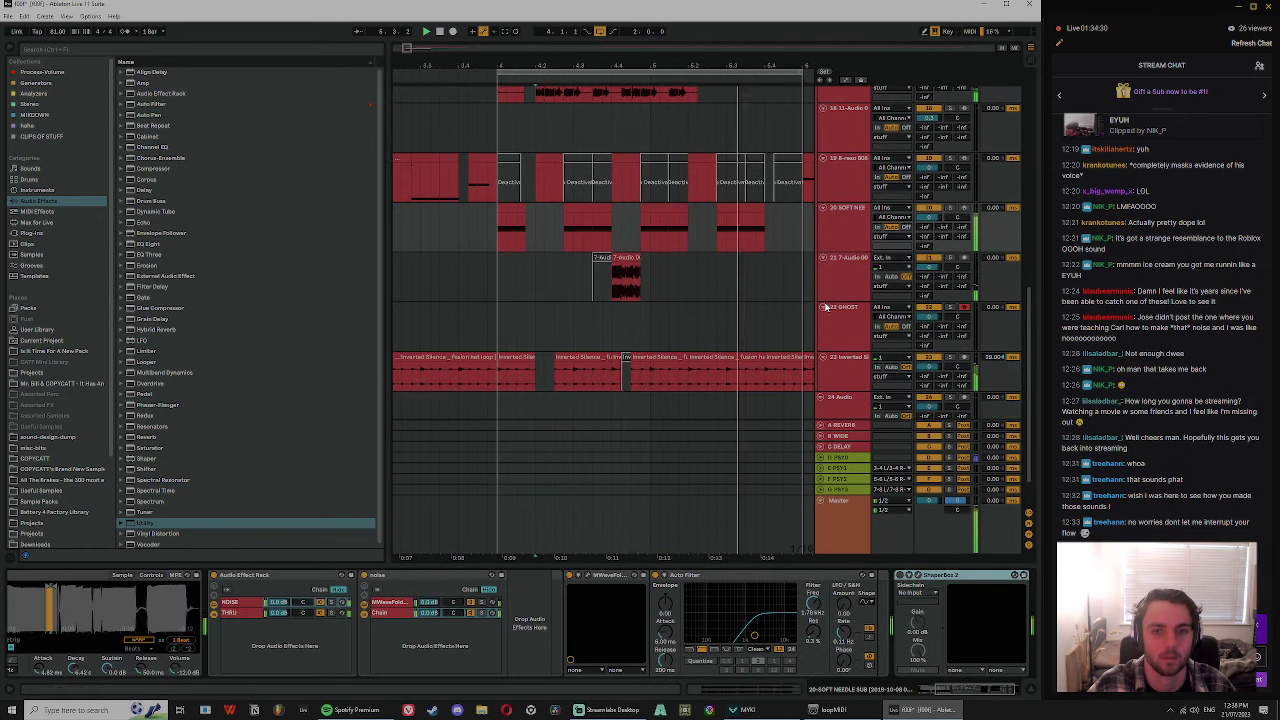
{"action": "left_click", "coordinate": [489, 228]}
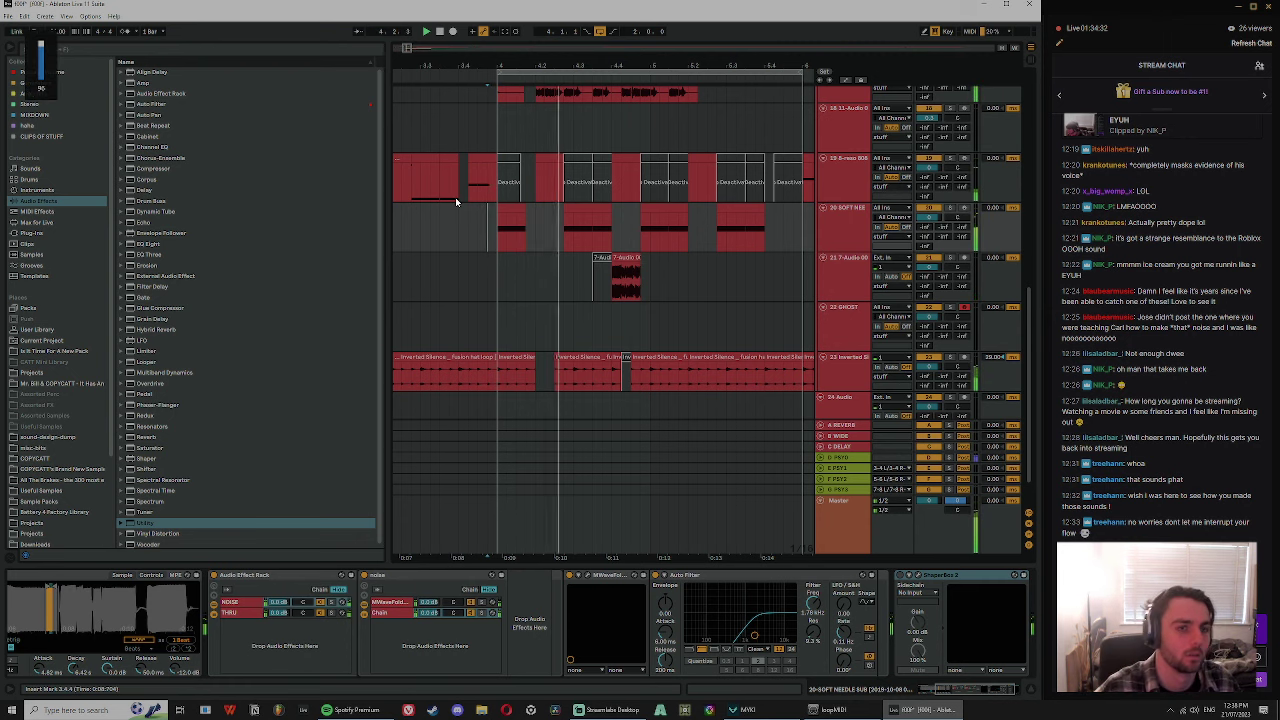
{"action": "left_click", "coordinate": [543, 128]}
{"action": "scroll", "coordinate": [622, 162], "scroll_direction": "up", "scroll_amount": 2}
{"action": "left_click_drag", "start_coordinate": [575, 66], "coordinate": [591, 88]}
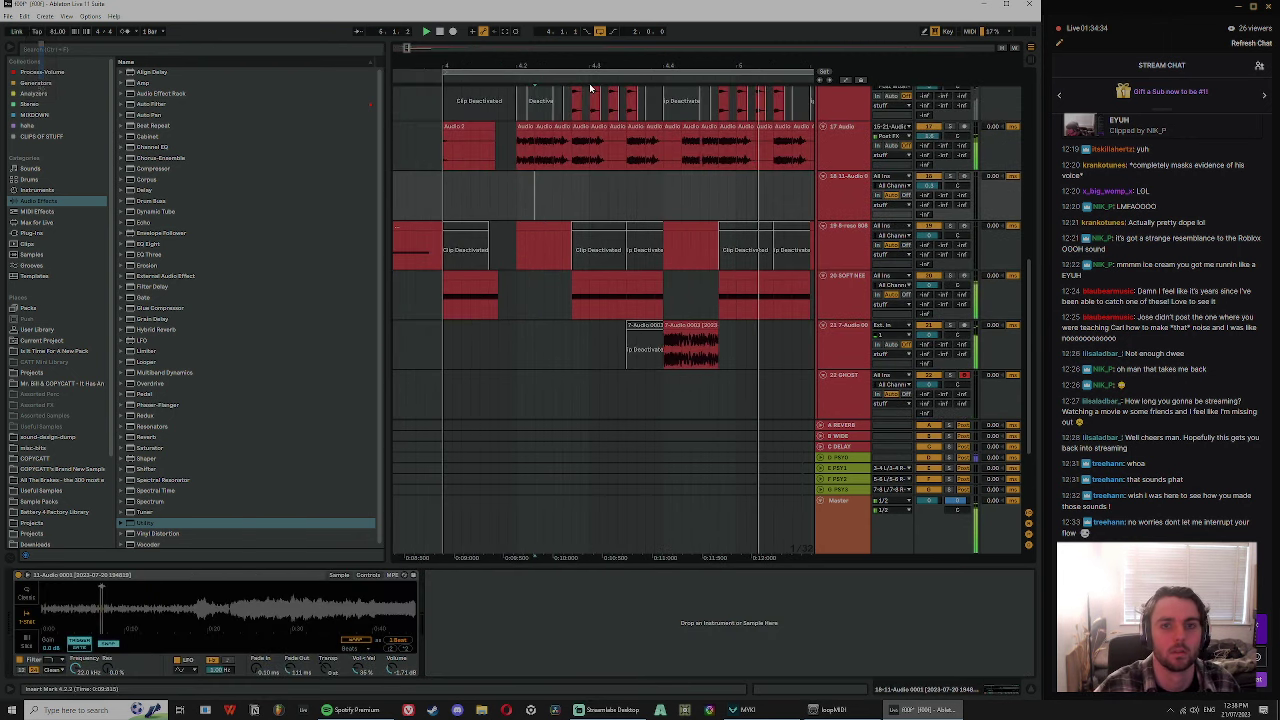
{"action": "key", "text": "space"}
- Insert Ozone Imager 2 between Wider and Utility on the 17 Audio track
{"action": "left_click", "coordinate": [823, 147]}
{"action": "left_click", "coordinate": [501, 541]}
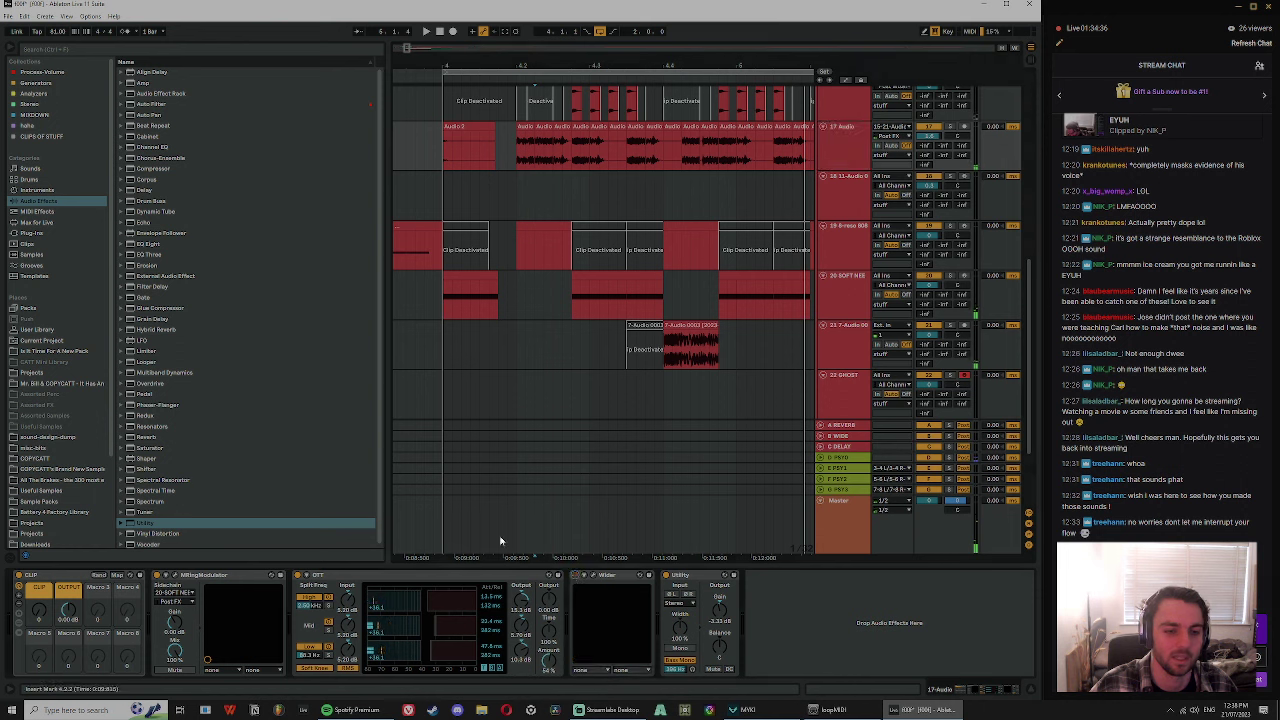
{"action": "left_click", "coordinate": [34, 105]}
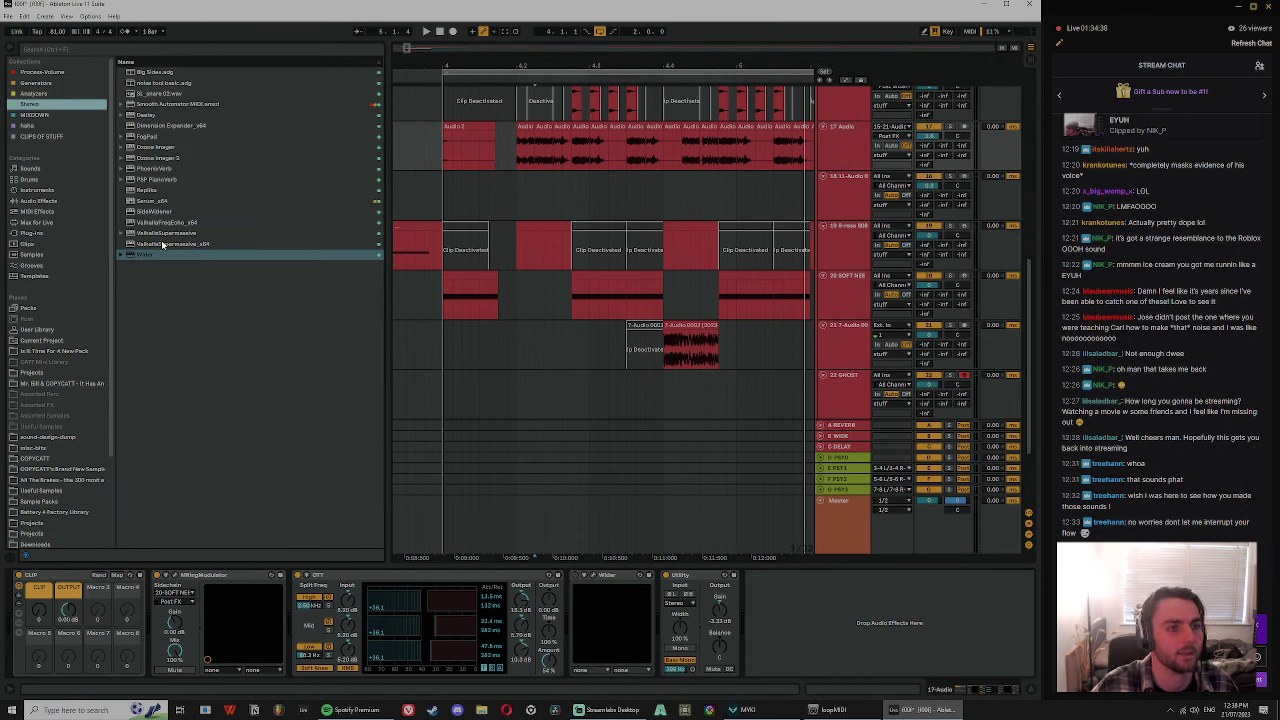
{"action": "left_click", "coordinate": [158, 226]}
{"action": "left_click_drag", "start_coordinate": [156, 160], "coordinate": [685, 650]}
- Set Ozone Imager's width to about 45% during playback, raise its Stereoize delay, and close the plug-in window
{"action": "key", "text": "space"}
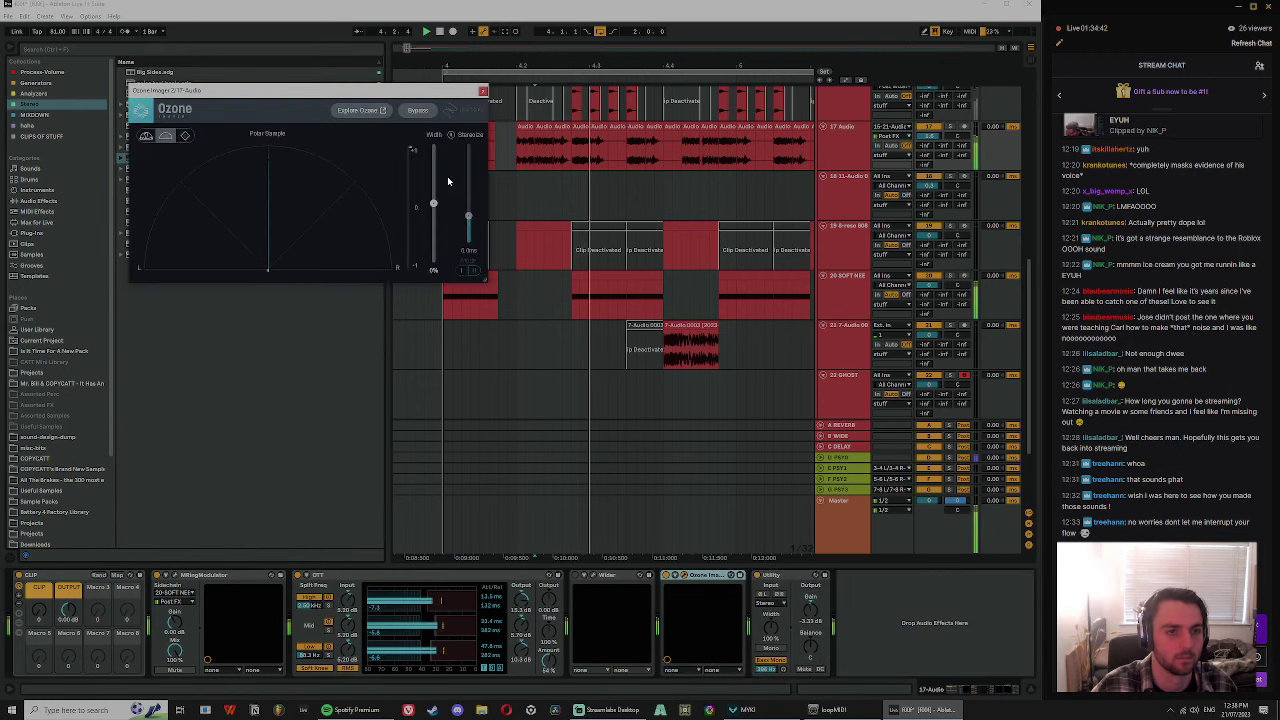
{"action": "left_click_drag", "start_coordinate": [435, 166], "coordinate": [435, 178]}
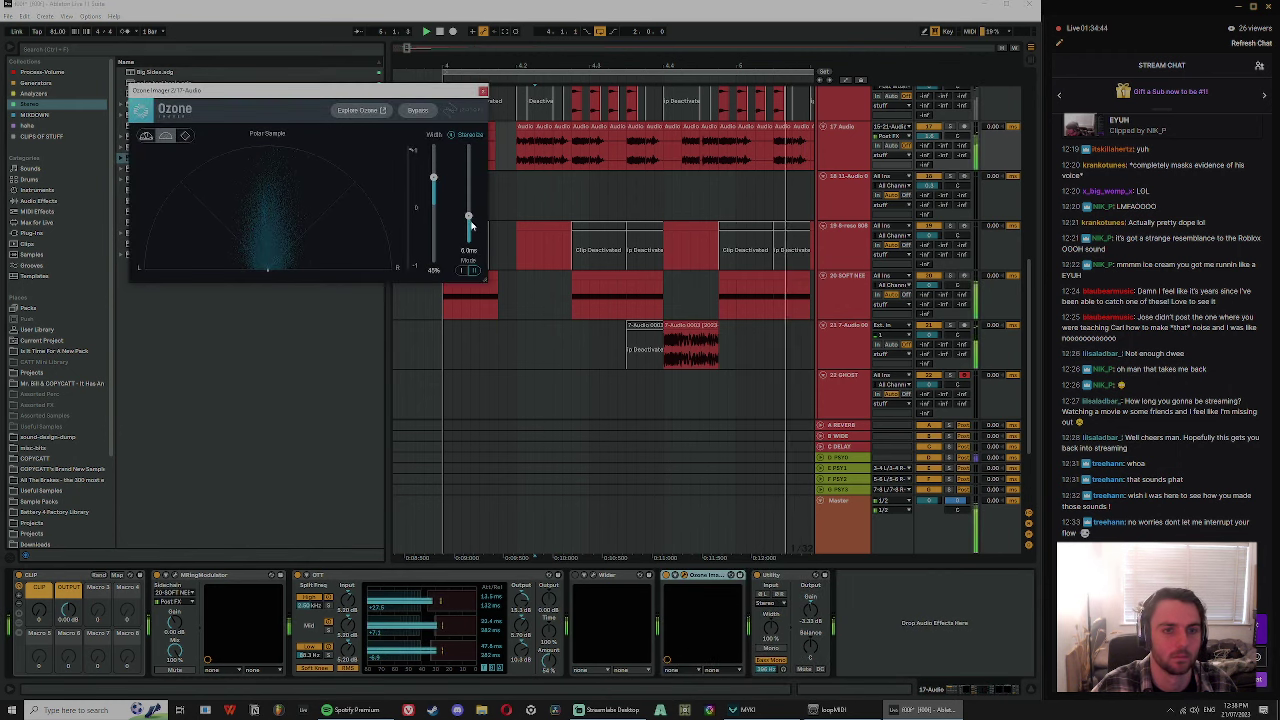
{"action": "left_click_drag", "start_coordinate": [469, 217], "coordinate": [470, 184]}
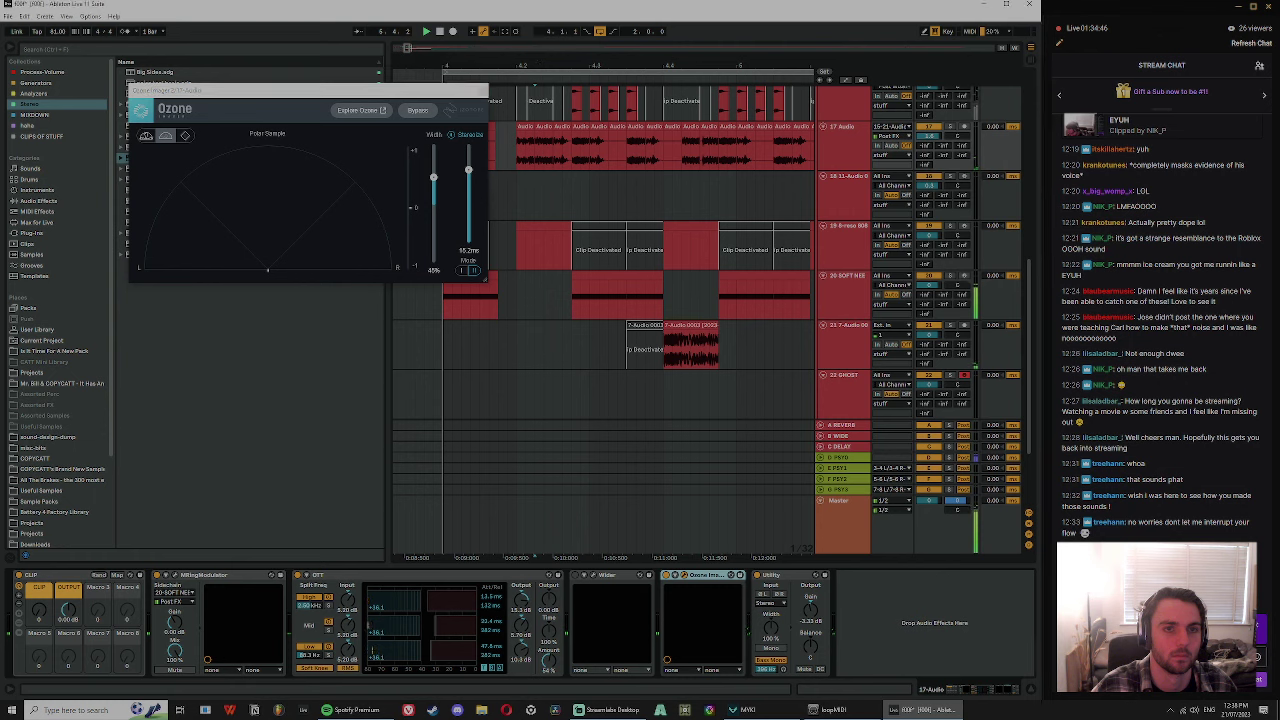
{"action": "left_click_drag", "start_coordinate": [433, 177], "coordinate": [469, 180]}
{"action": "left_click", "coordinate": [483, 91]}
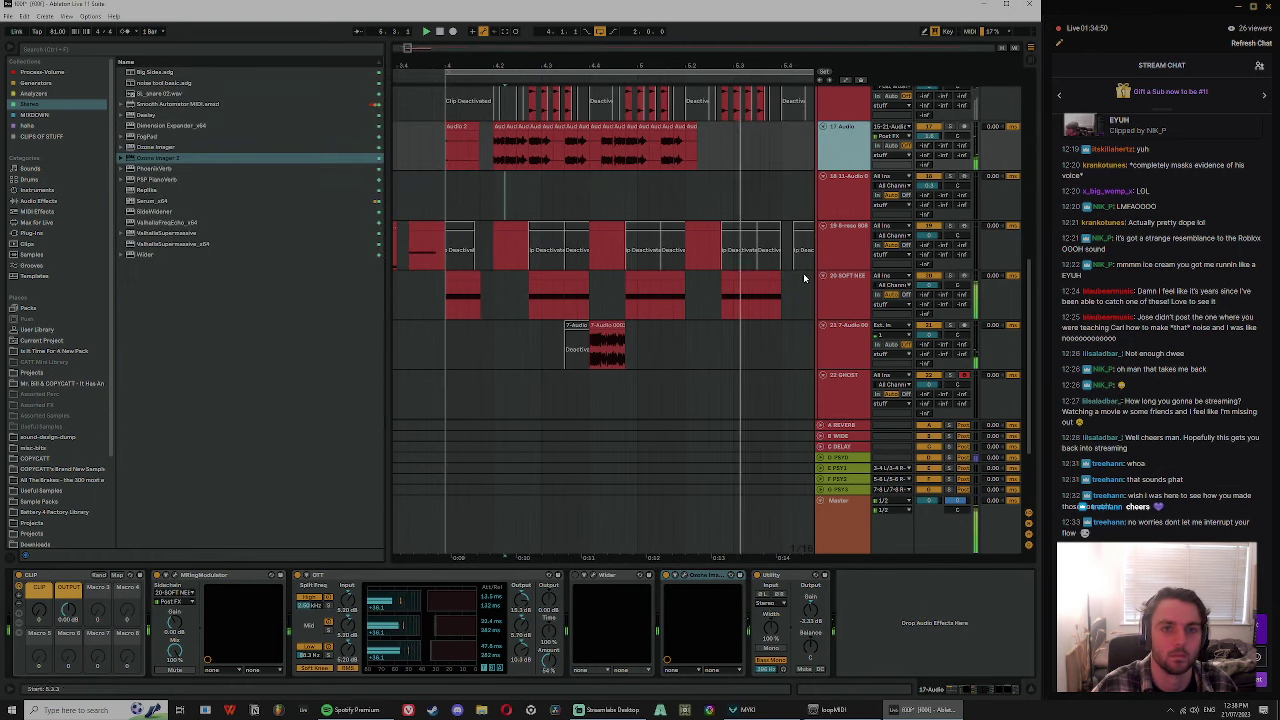
- Move the playback start to bar 4 on the 17 Audio track and stop playback
{"action": "scroll", "coordinate": [490, 91], "scroll_direction": "up", "scroll_amount": 2}
{"action": "left_click_drag", "start_coordinate": [487, 58], "coordinate": [555, 46]}
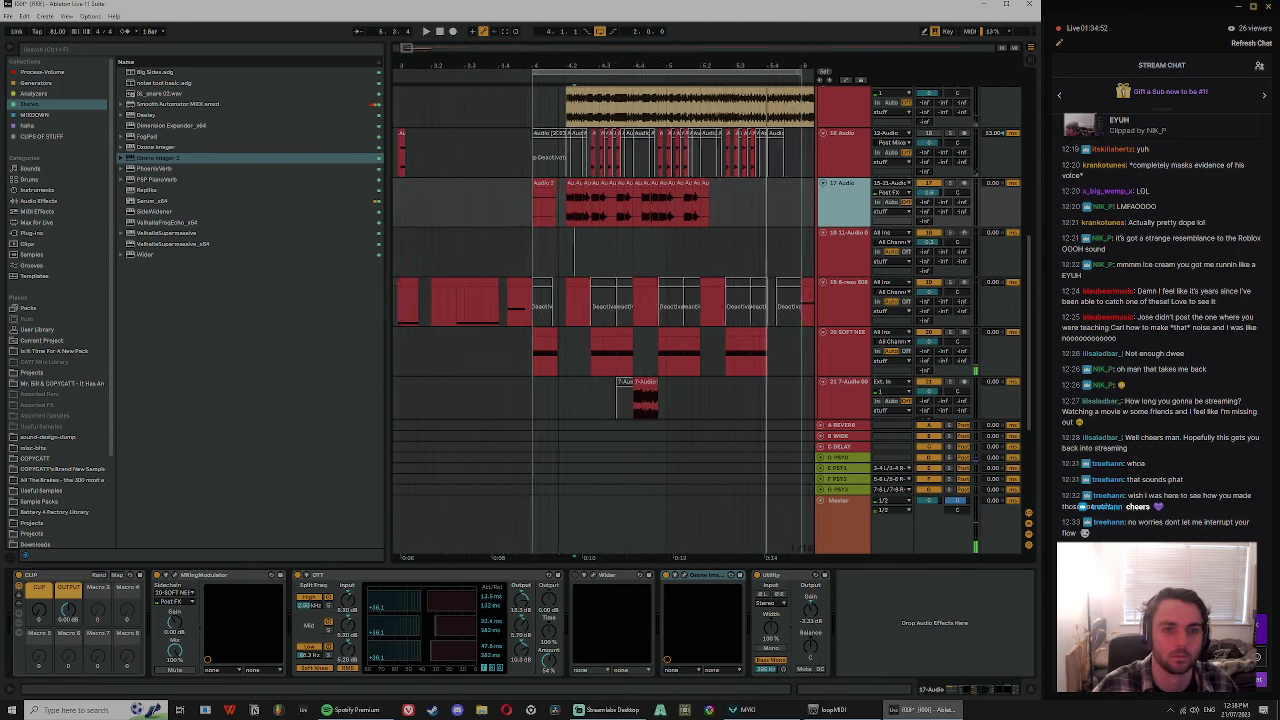
{"action": "left_click", "coordinate": [532, 202]}
{"action": "key", "text": "space"}
- Browse the sample folders to the Assorted Perc folder in COPYCATT's CATT Mini Library
{"action": "left_click", "coordinate": [48, 437]}
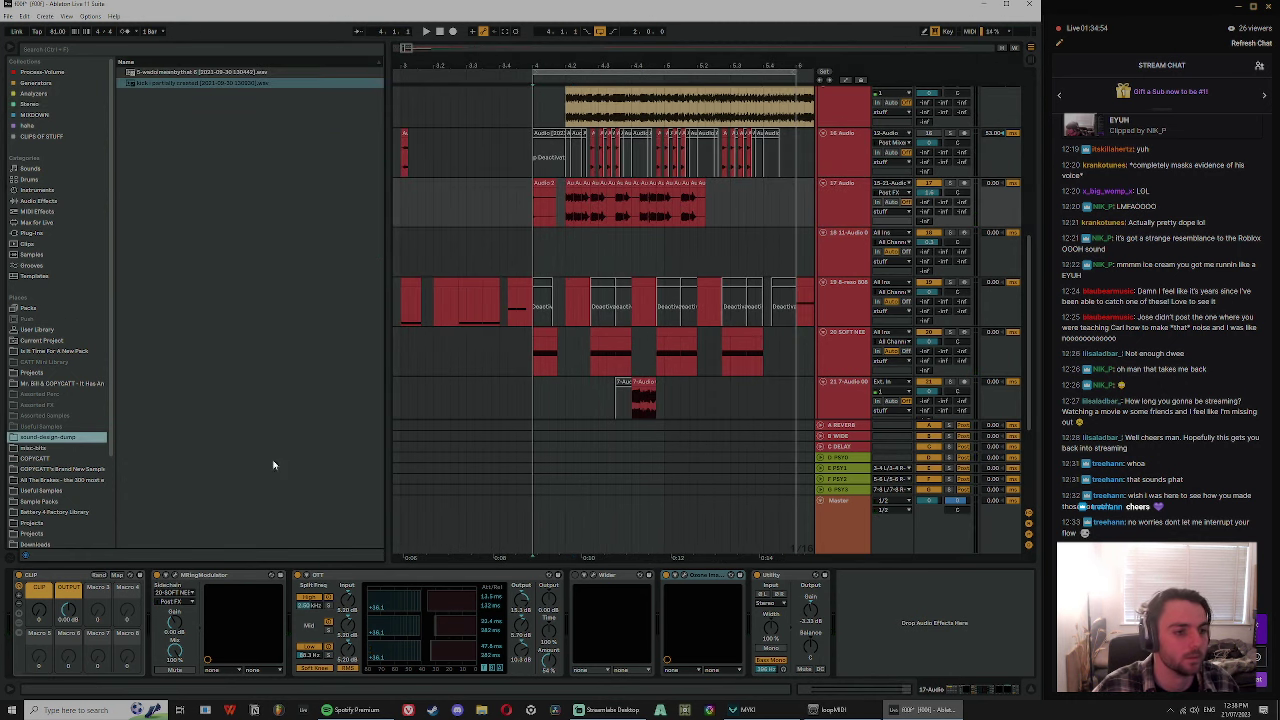
{"action": "left_click", "coordinate": [60, 480]}
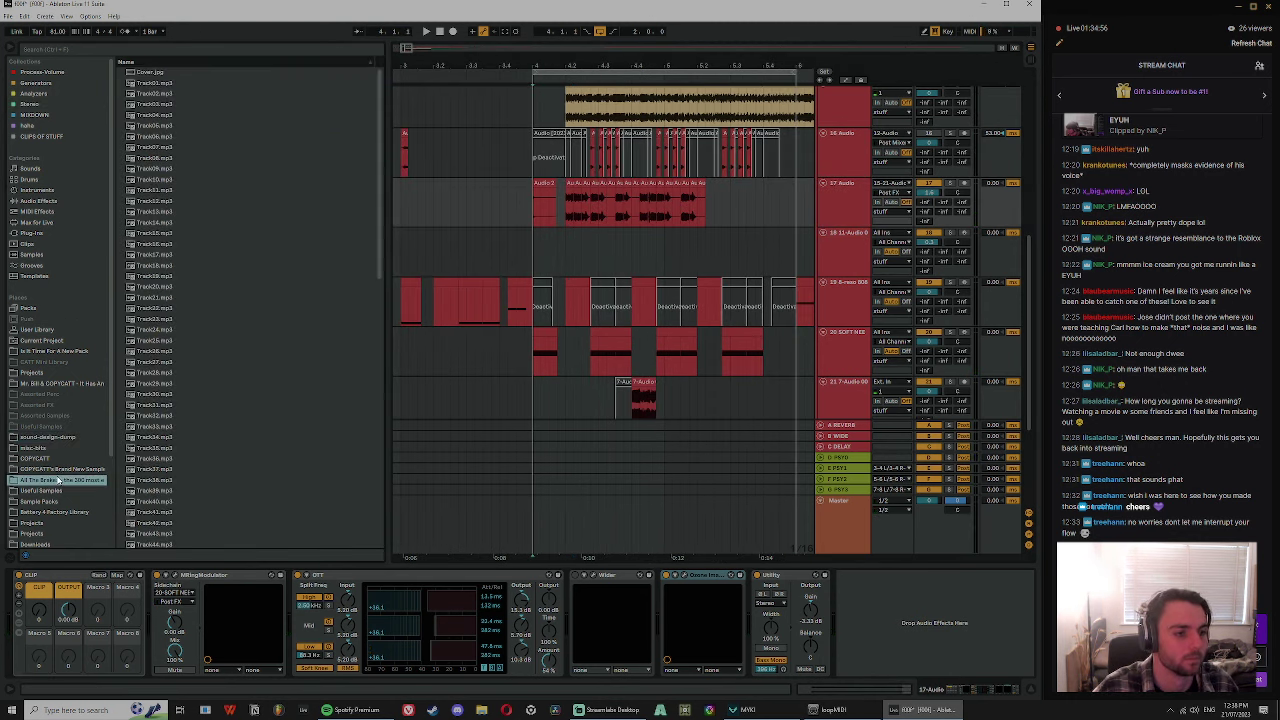
{"action": "scroll", "coordinate": [56, 486], "scroll_direction": "down", "scroll_amount": 3}
{"action": "left_click", "coordinate": [47, 424]}
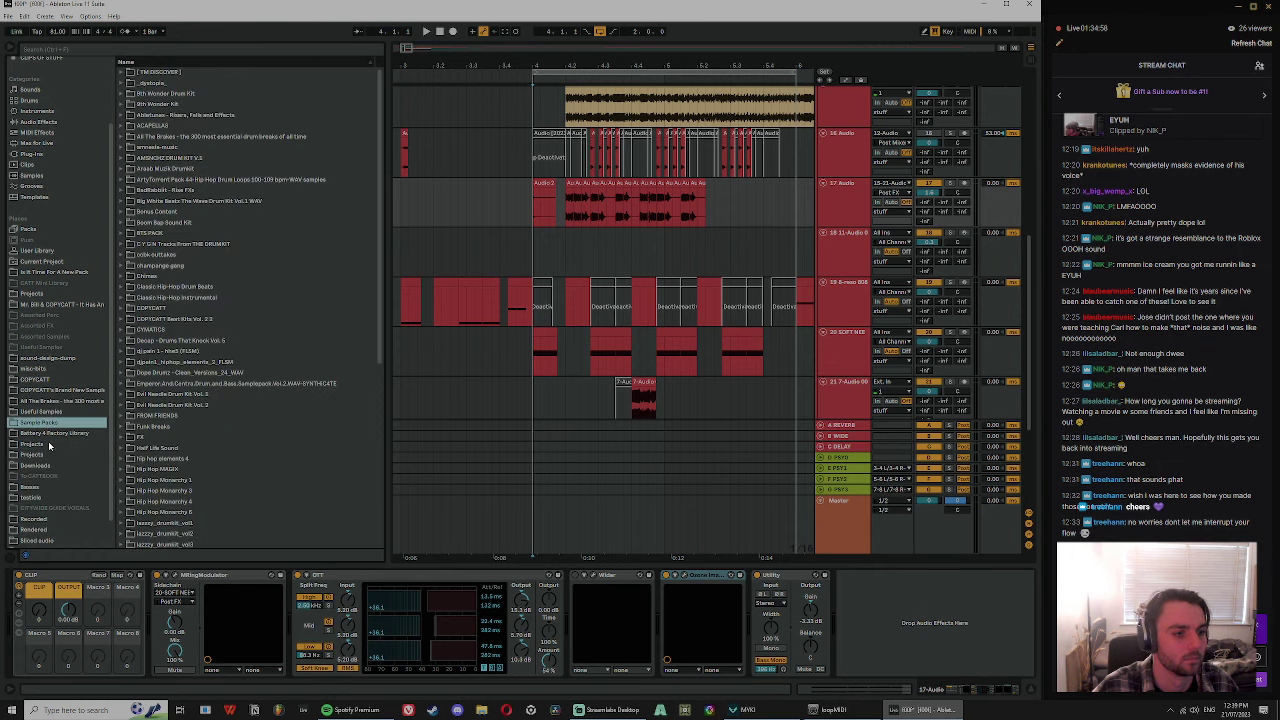
{"action": "left_click", "coordinate": [42, 394]}
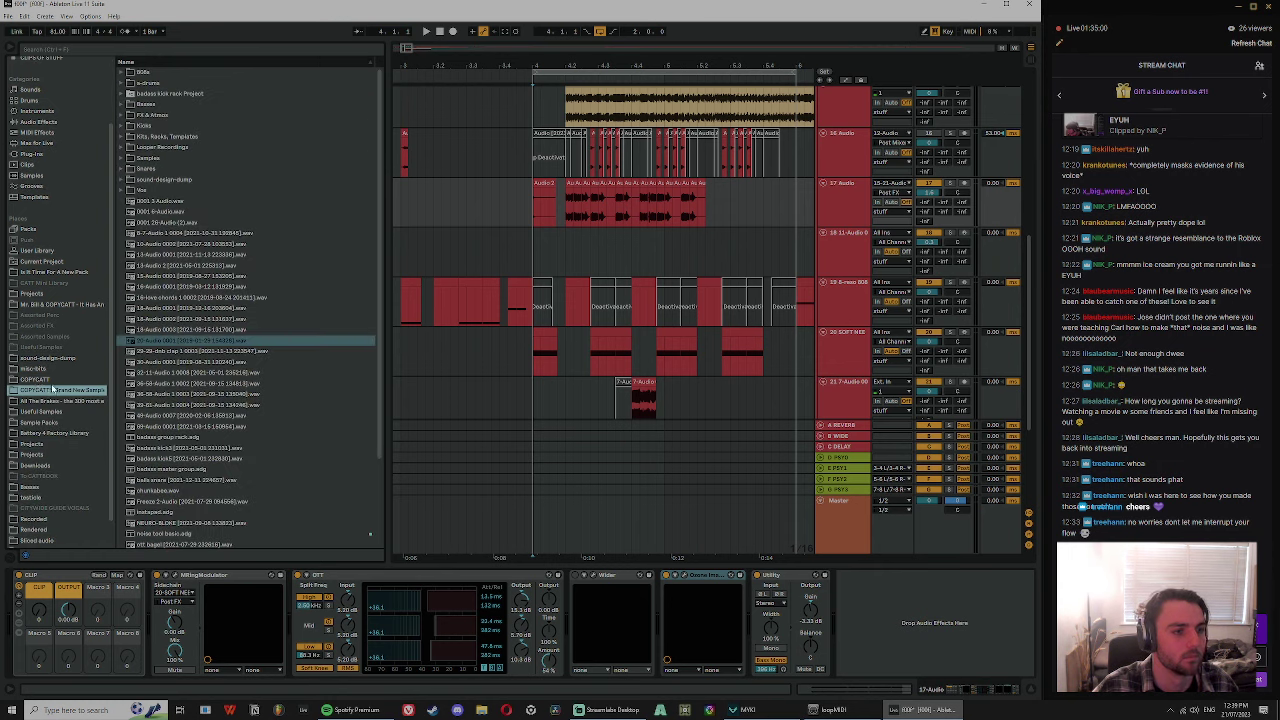
{"action": "left_click", "coordinate": [50, 380]}
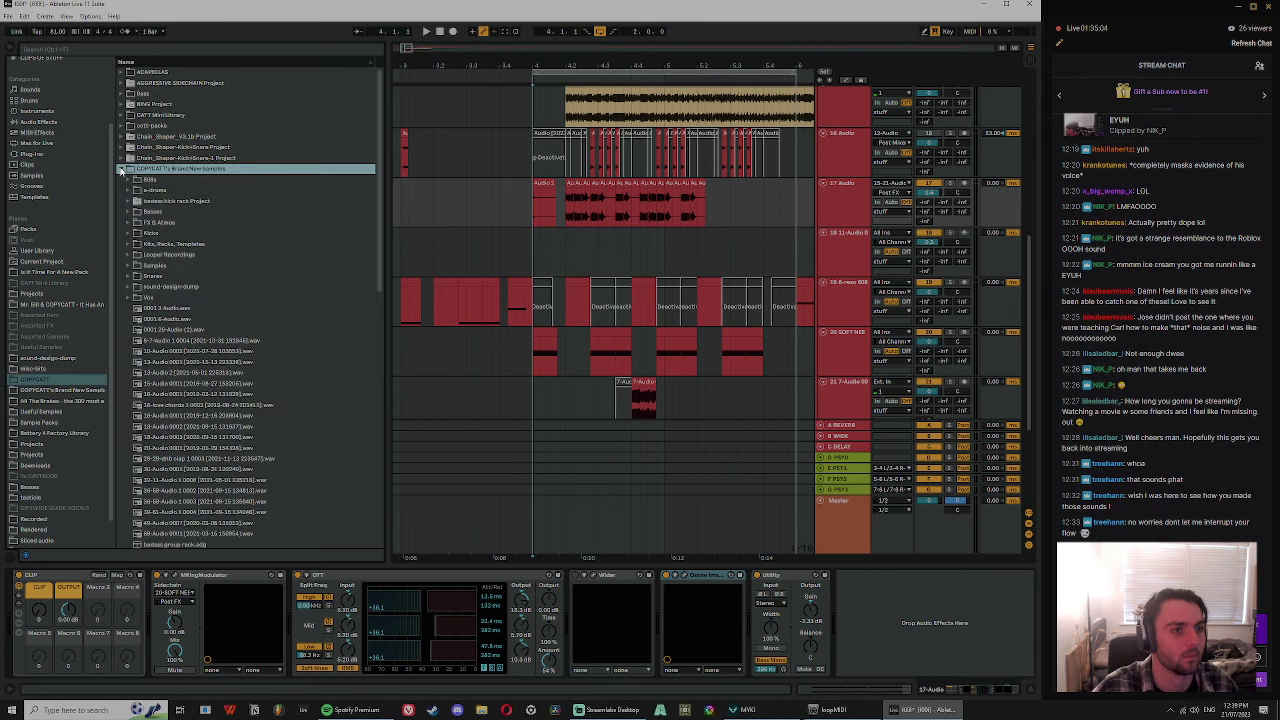
{"action": "left_click", "coordinate": [122, 115]}
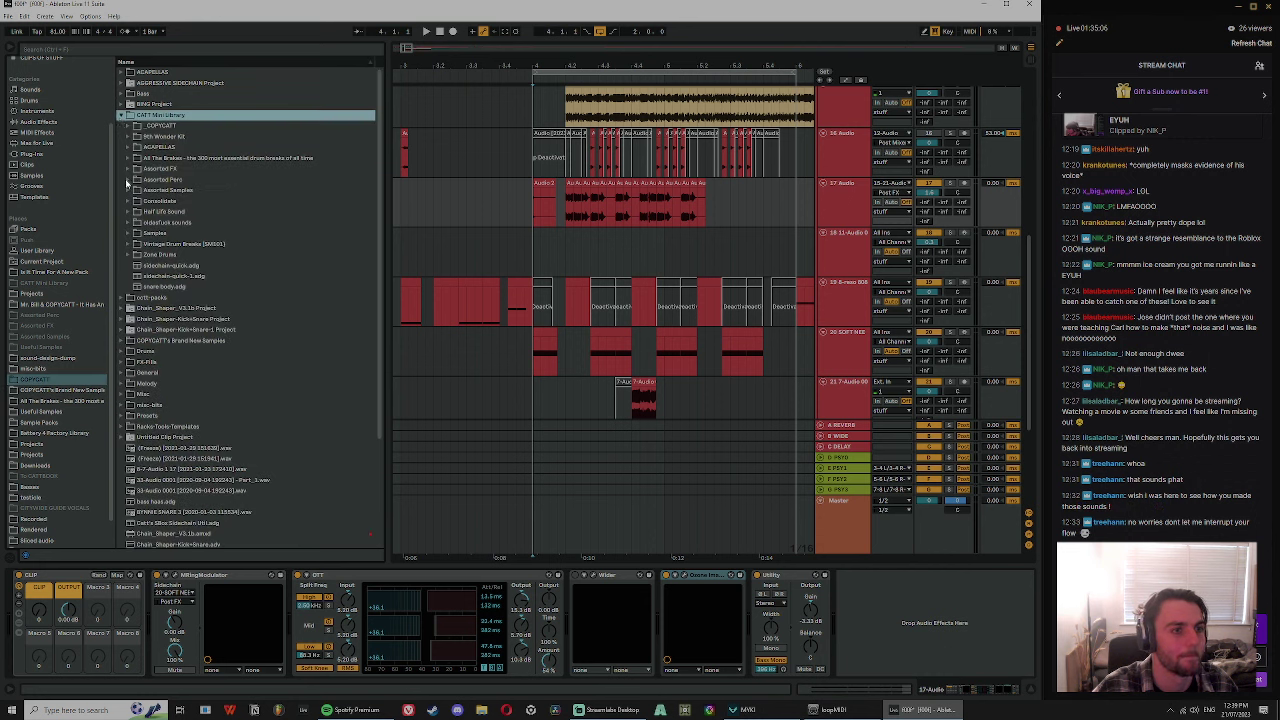
{"action": "left_click", "coordinate": [128, 180]}
- Audition percussion samples in the Assorted Perc folder, mainly from its bongos and tambourines collection
{"action": "left_click", "coordinate": [170, 233]}
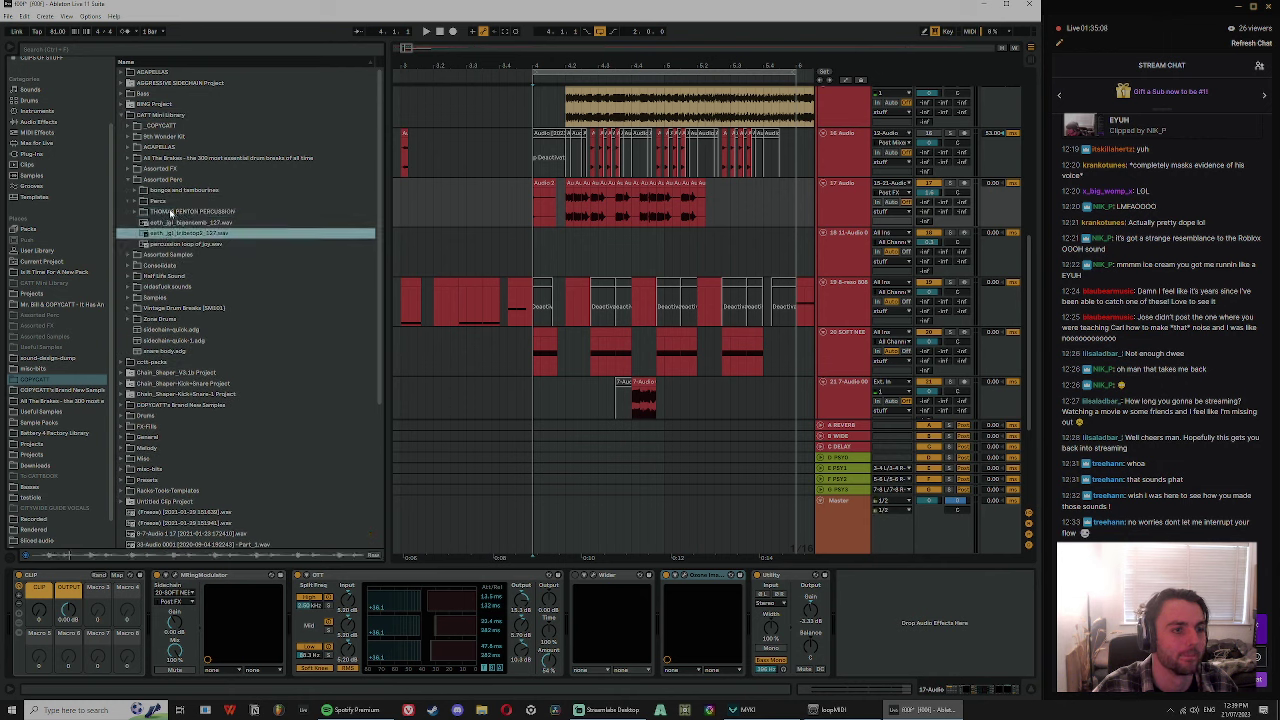
{"action": "left_click", "coordinate": [138, 191]}
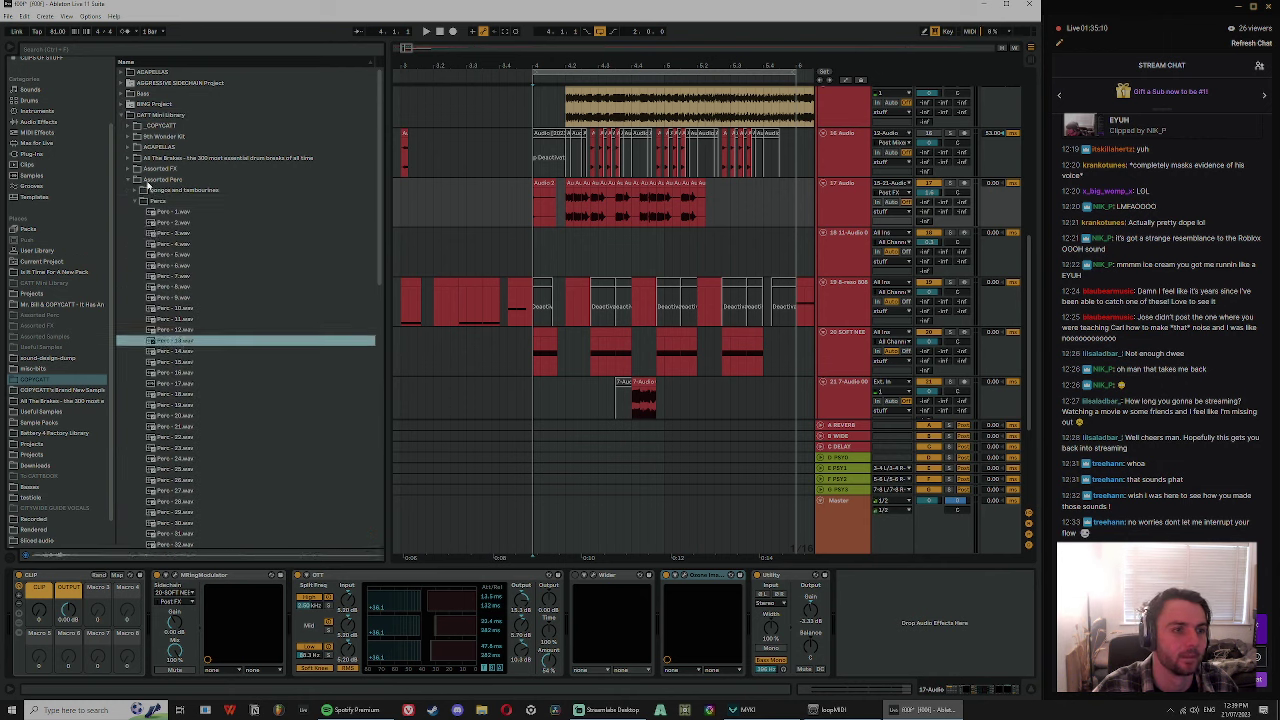
{"action": "left_click", "coordinate": [168, 266]}
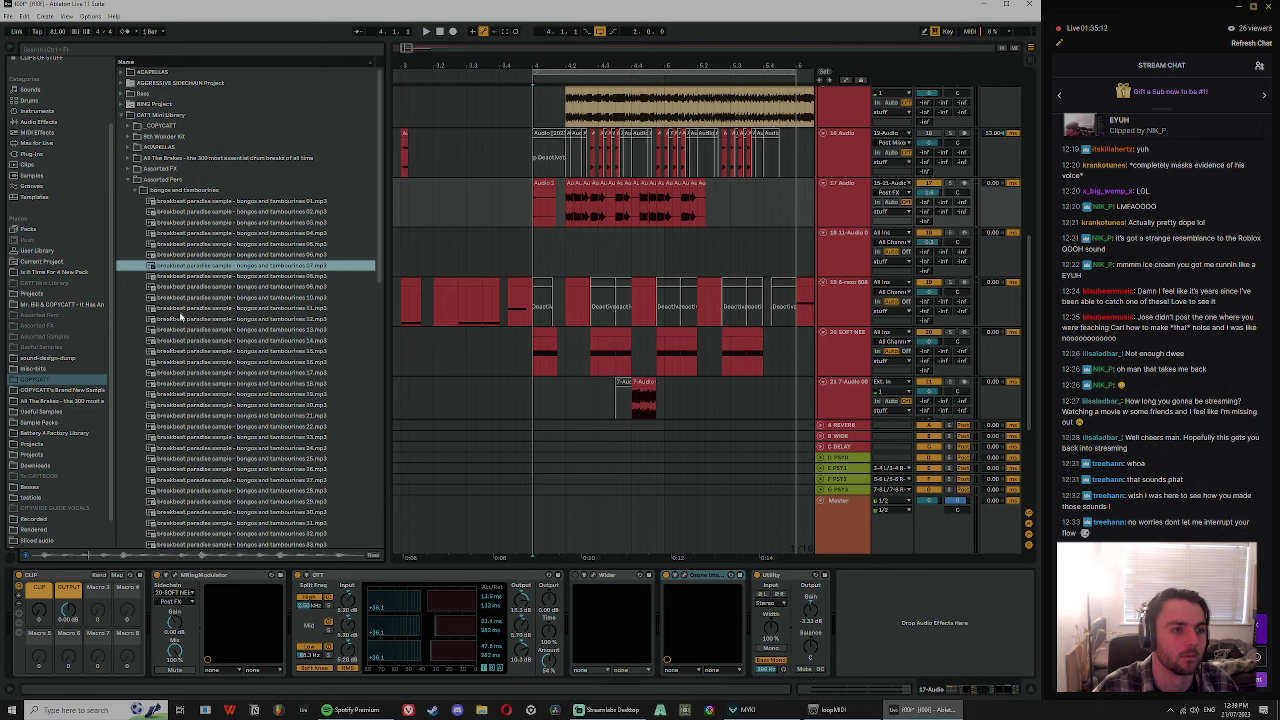
{"action": "left_click", "coordinate": [213, 372]}
{"action": "scroll", "coordinate": [276, 490], "scroll_direction": "down", "scroll_amount": 4}
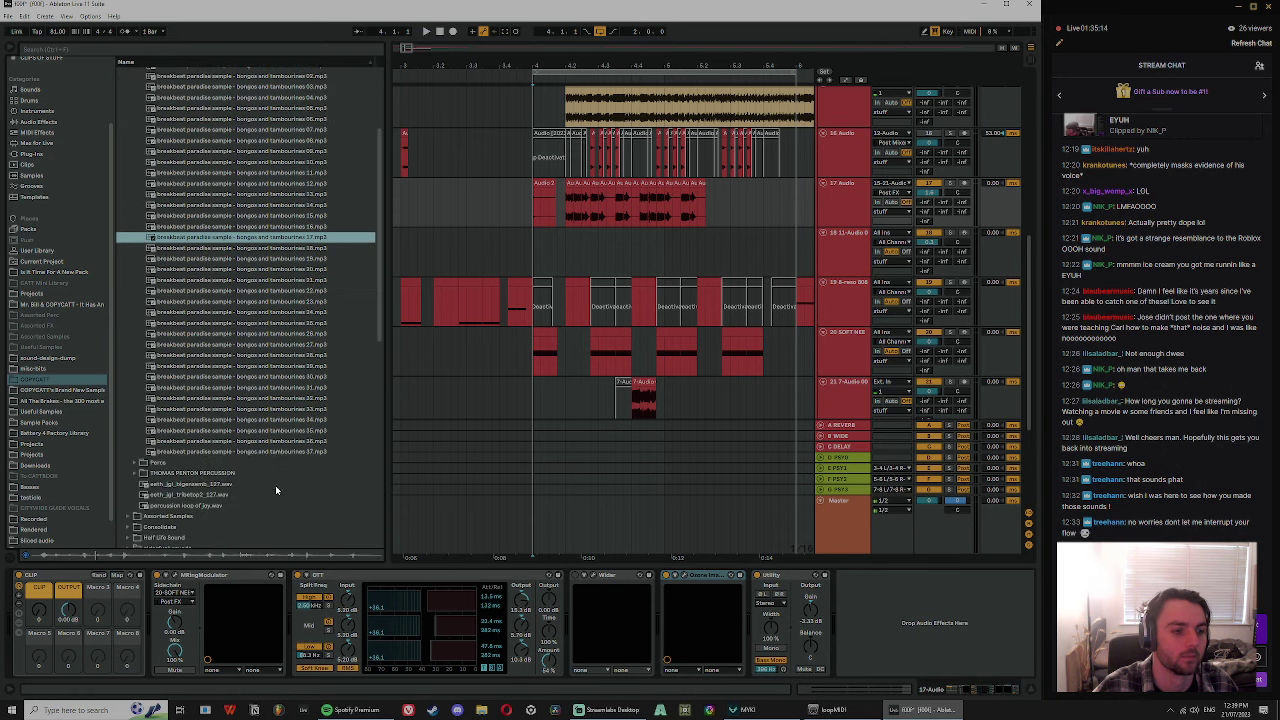
{"action": "left_click", "coordinate": [250, 292]}
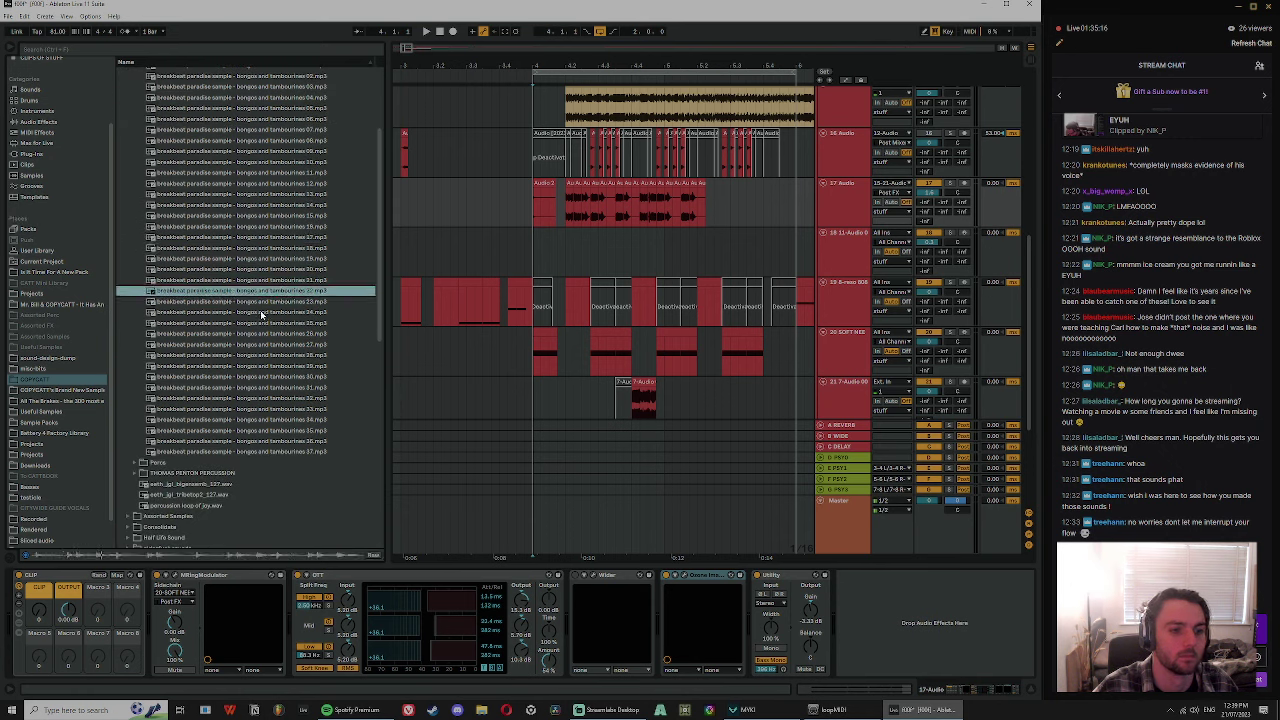
{"action": "left_click", "coordinate": [261, 313]}
{"action": "left_click", "coordinate": [268, 184]}
{"action": "scroll", "coordinate": [306, 295], "scroll_direction": "up", "scroll_amount": 2}
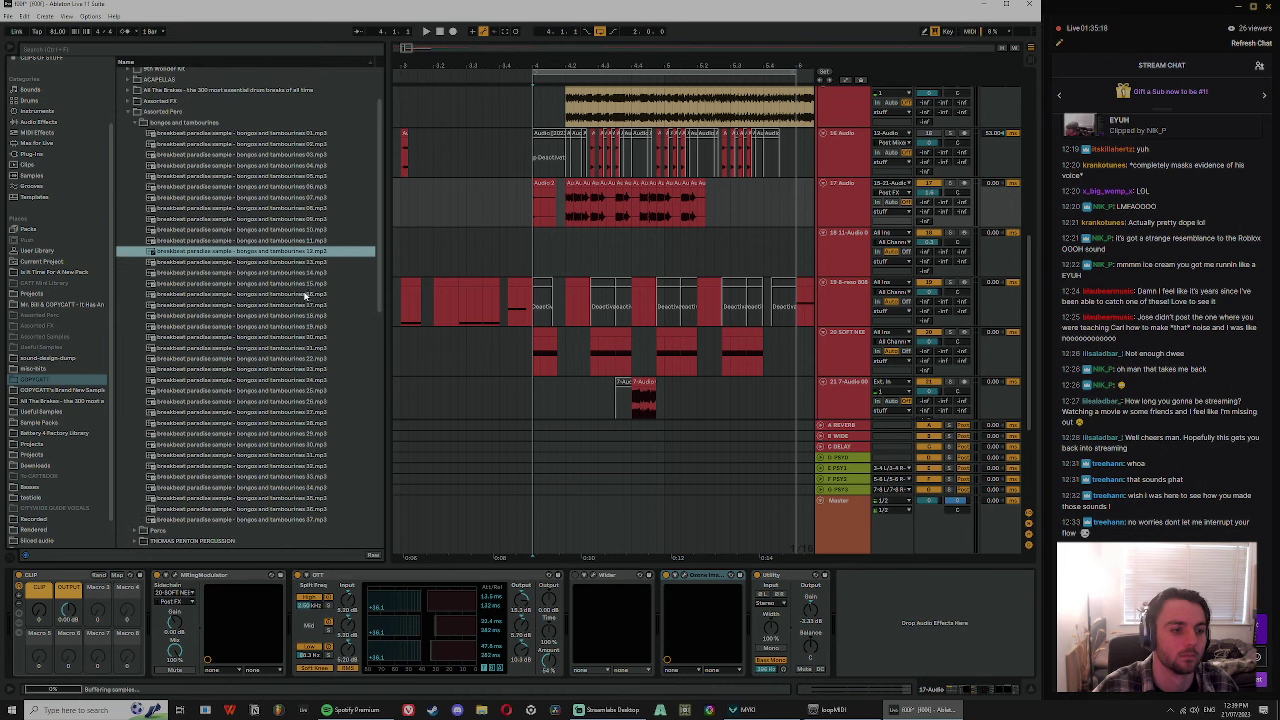
{"action": "left_click", "coordinate": [262, 208]}
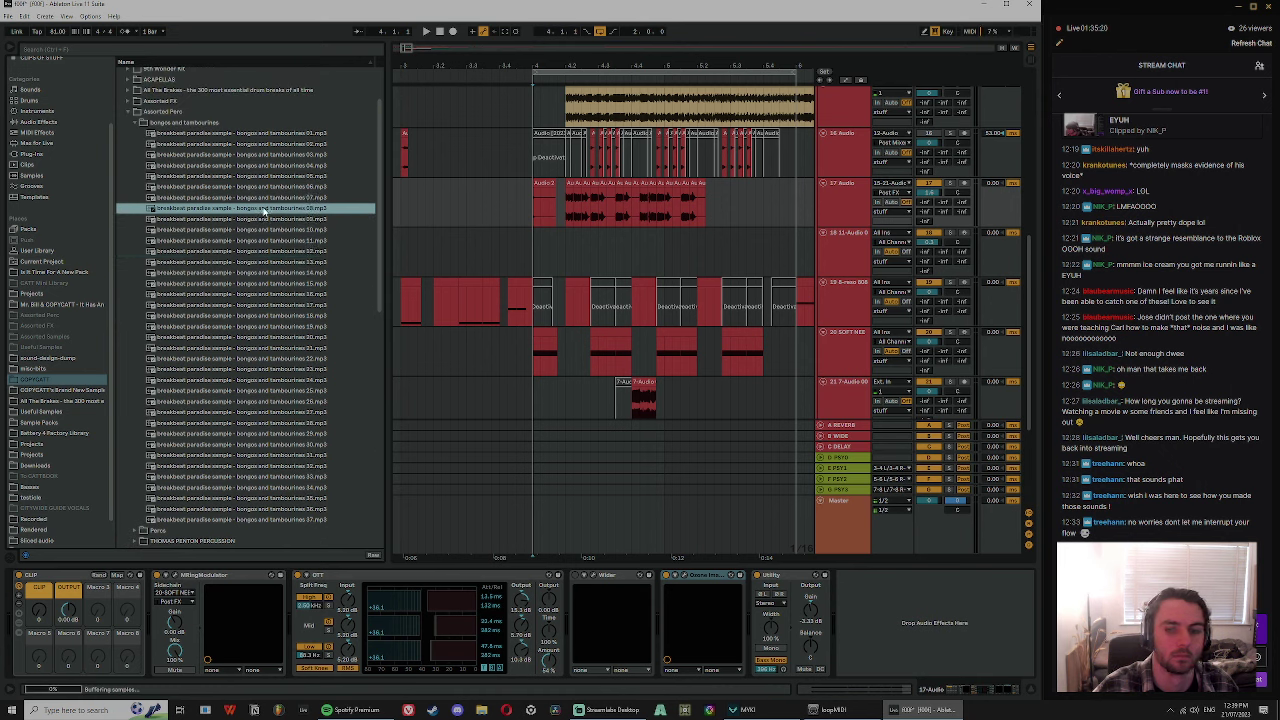
{"action": "left_click", "coordinate": [258, 190]}
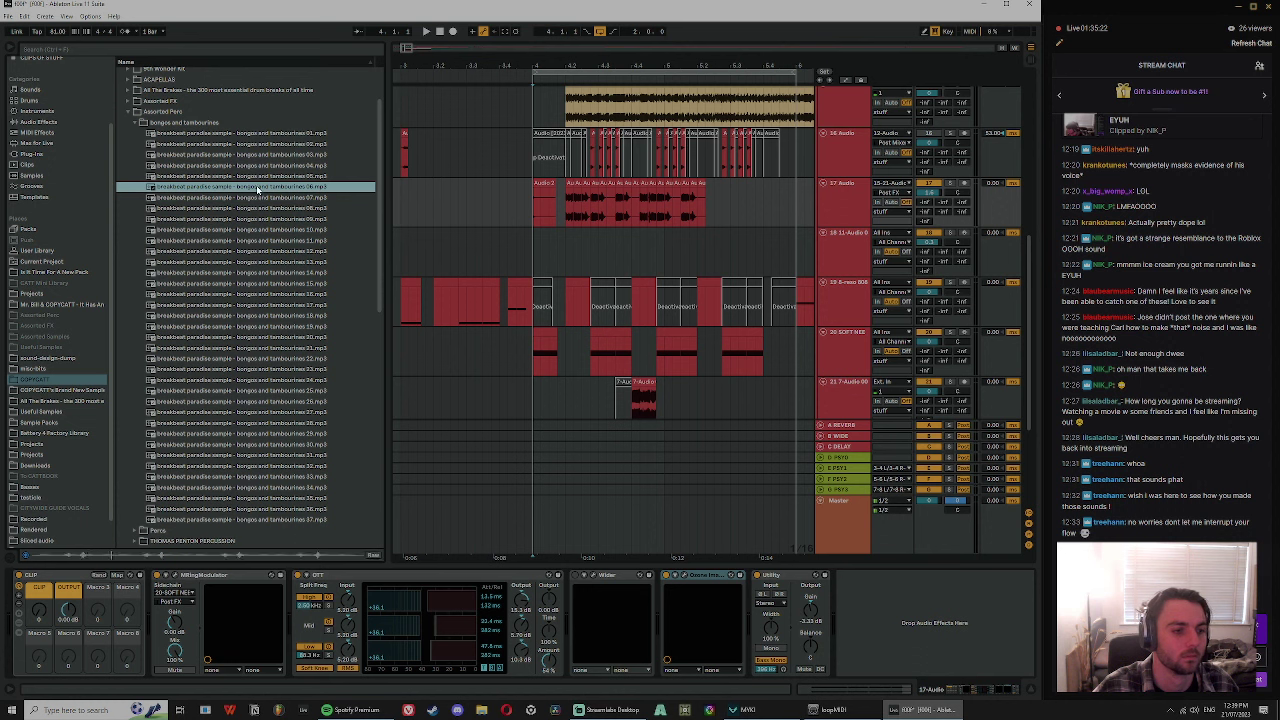
{"action": "left_click", "coordinate": [260, 175]}
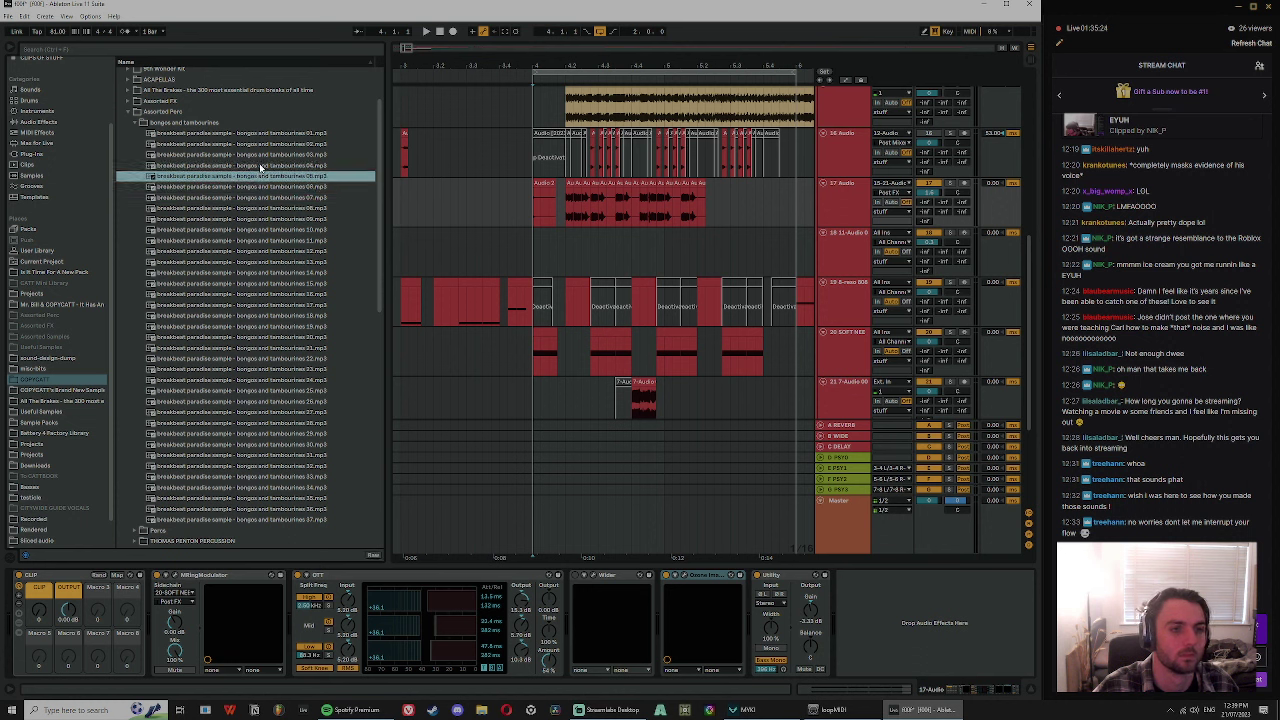
- Search the whole sample library for "shake" and audition shaker samples, including Shaker Vinyl 2 and the Phonk shaker loop
{"action": "left_click", "coordinate": [140, 52]}
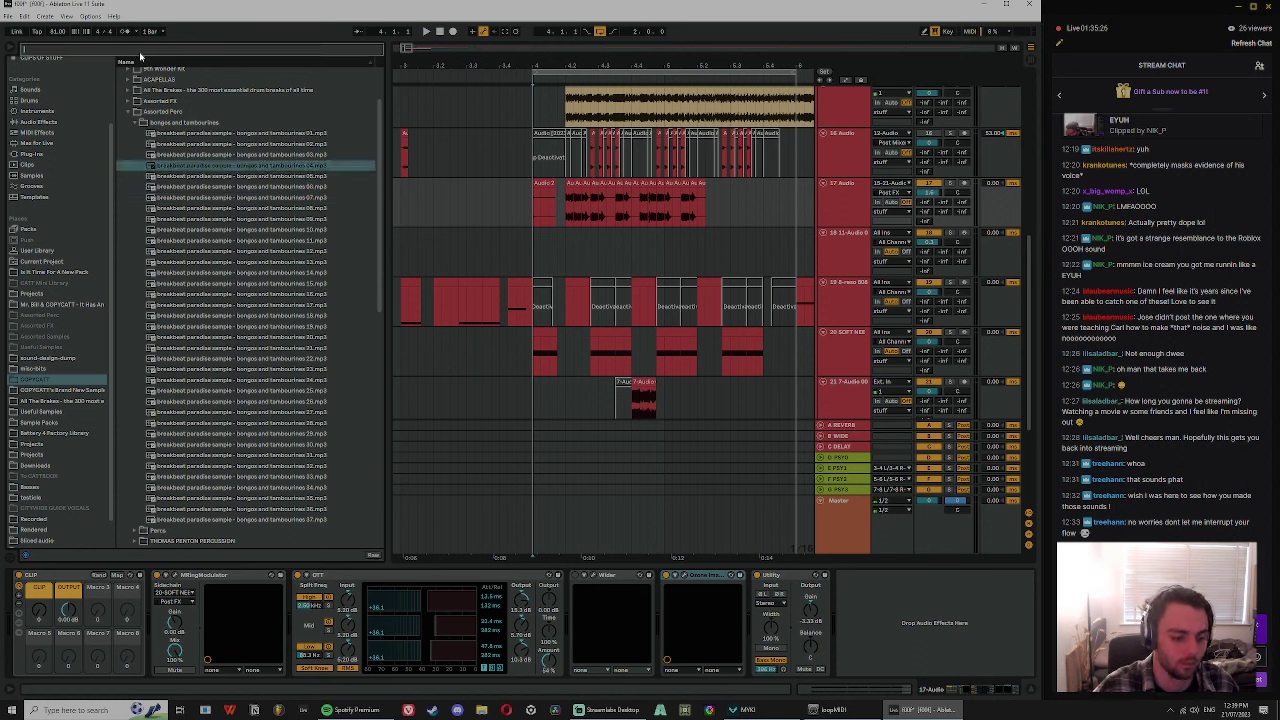
{"action": "type", "text": "shake"}
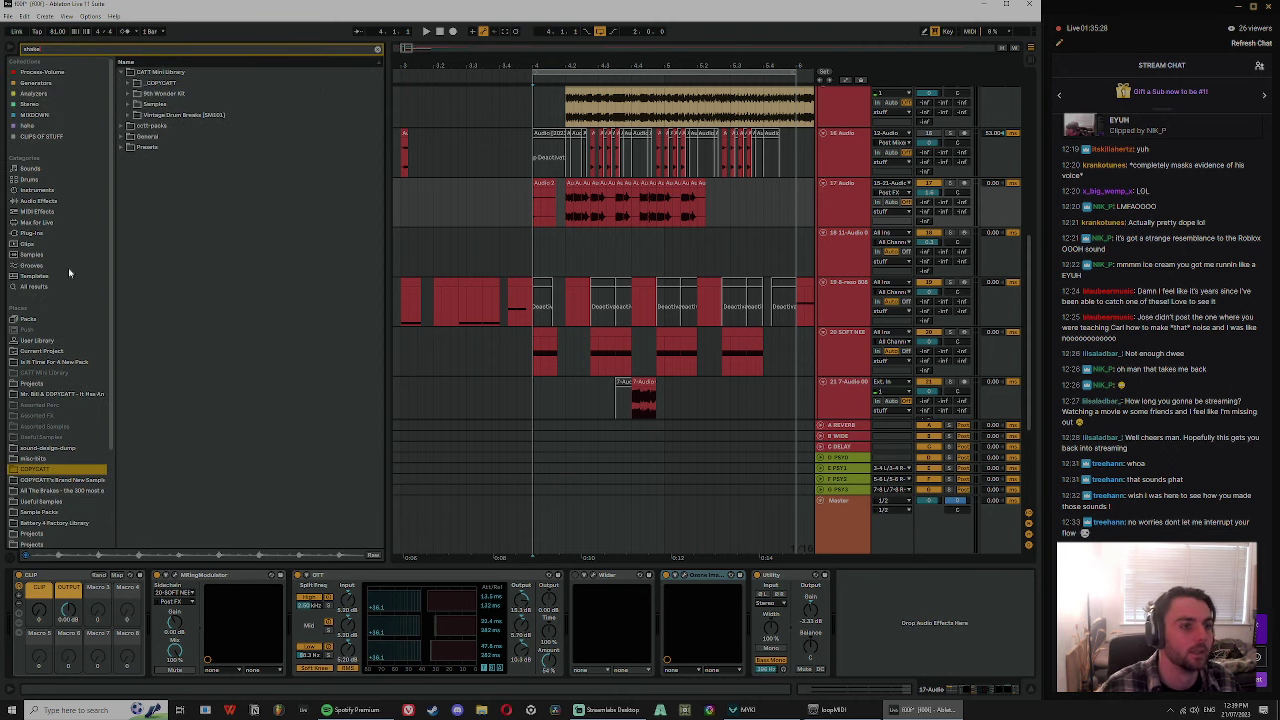
{"action": "left_click", "coordinate": [36, 288]}
{"action": "left_click", "coordinate": [136, 204]}
{"action": "left_click", "coordinate": [162, 267]}
{"action": "left_click", "coordinate": [148, 396]}
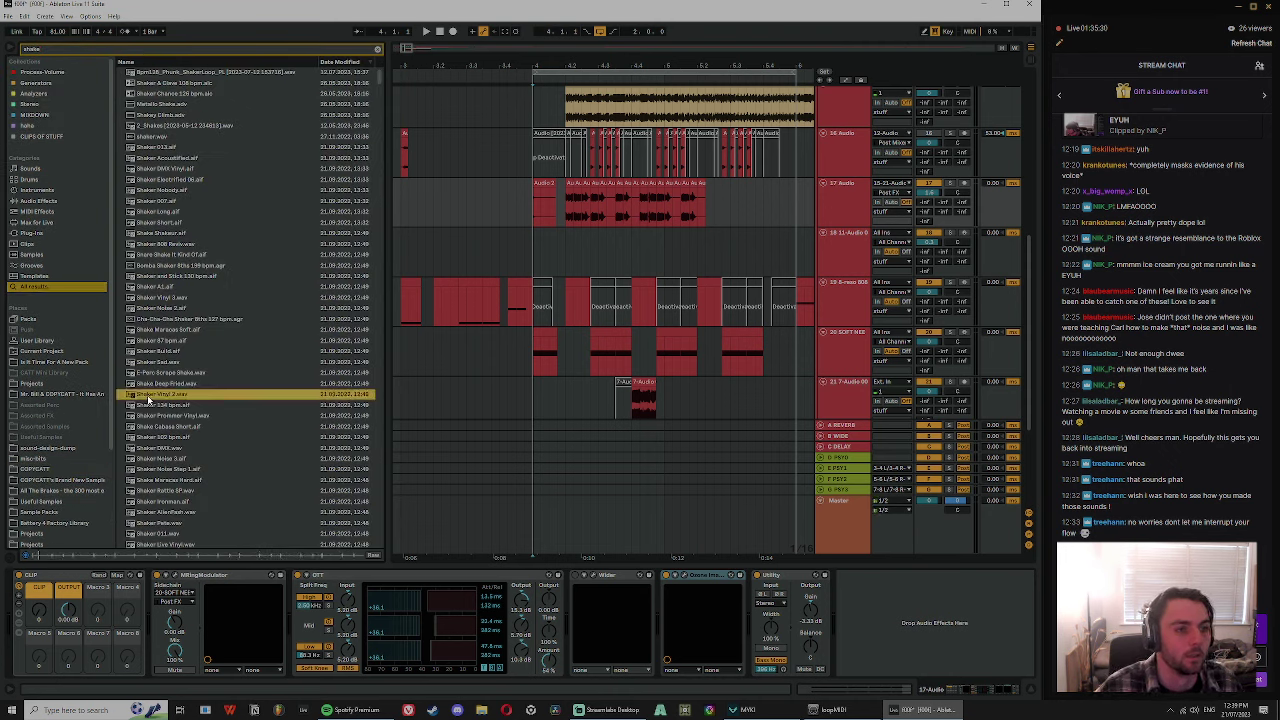
{"action": "left_click", "coordinate": [162, 94]}
{"action": "left_click", "coordinate": [176, 73]}
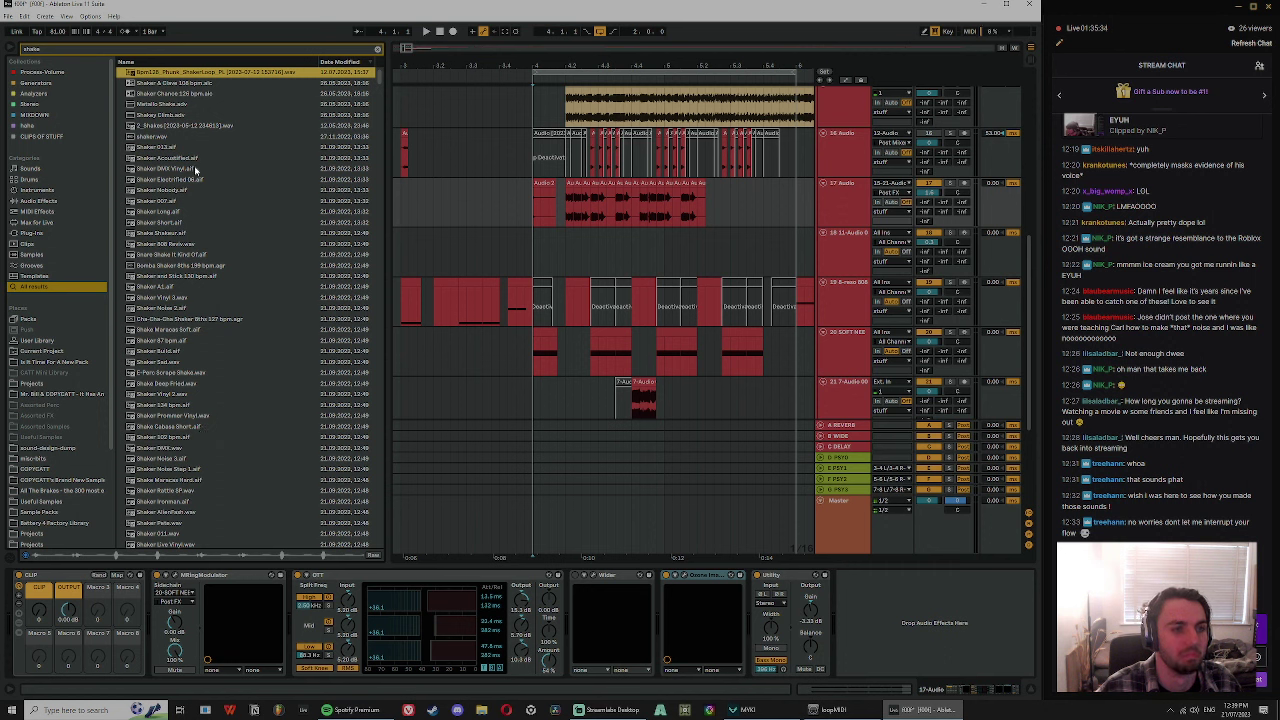
- Insert one empty bar at bar 4 so the looped section starts at bar 5
{"action": "left_click", "coordinate": [163, 374]}
{"action": "left_click", "coordinate": [197, 74]}
{"action": "left_click_drag", "start_coordinate": [537, 65], "coordinate": [576, 62]}
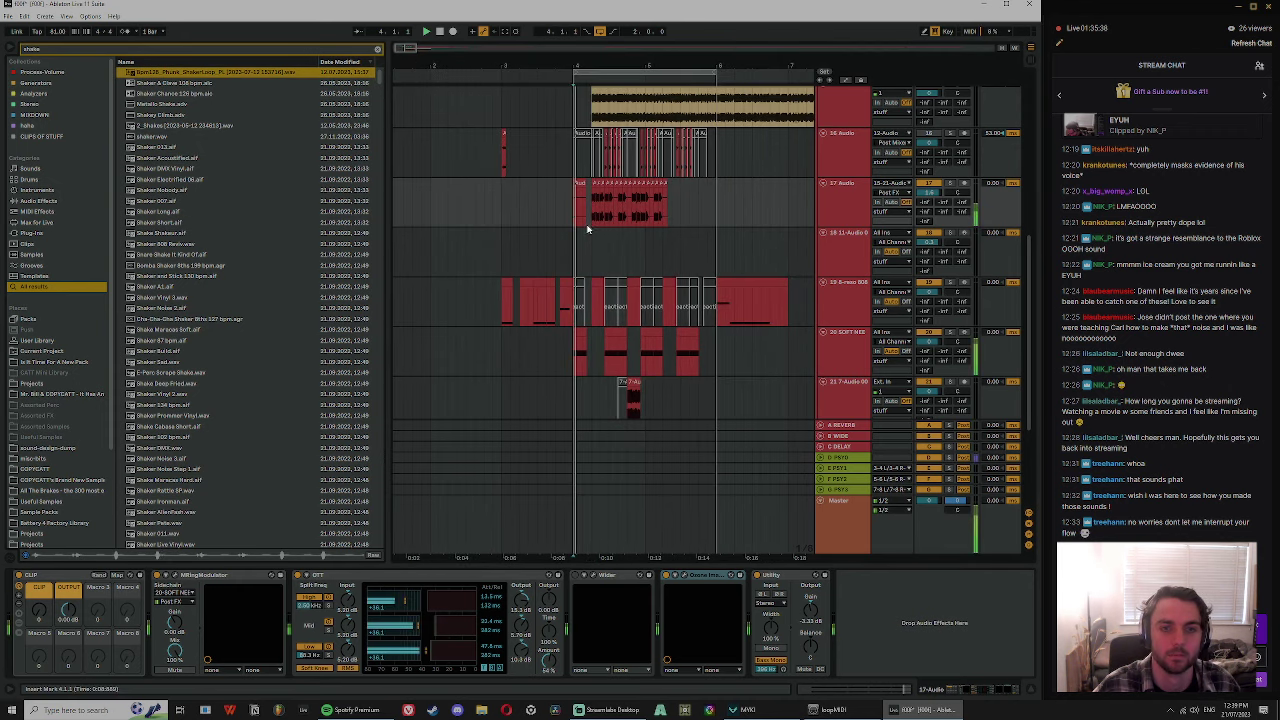
{"action": "left_click_drag", "start_coordinate": [716, 213], "coordinate": [787, 210]}
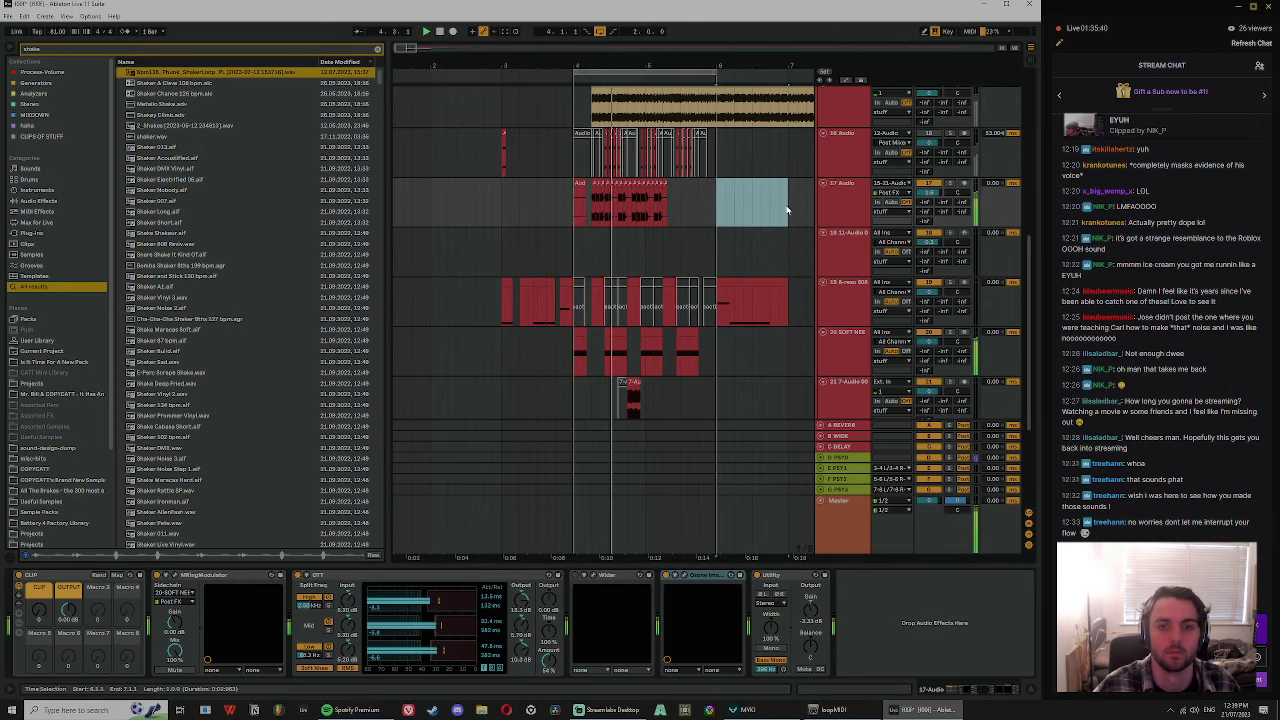
{"action": "left_click", "coordinate": [571, 209]}
{"action": "key", "text": "ctrl+shift+v"}
{"action": "left_click_drag", "start_coordinate": [602, 65], "coordinate": [481, 67]}
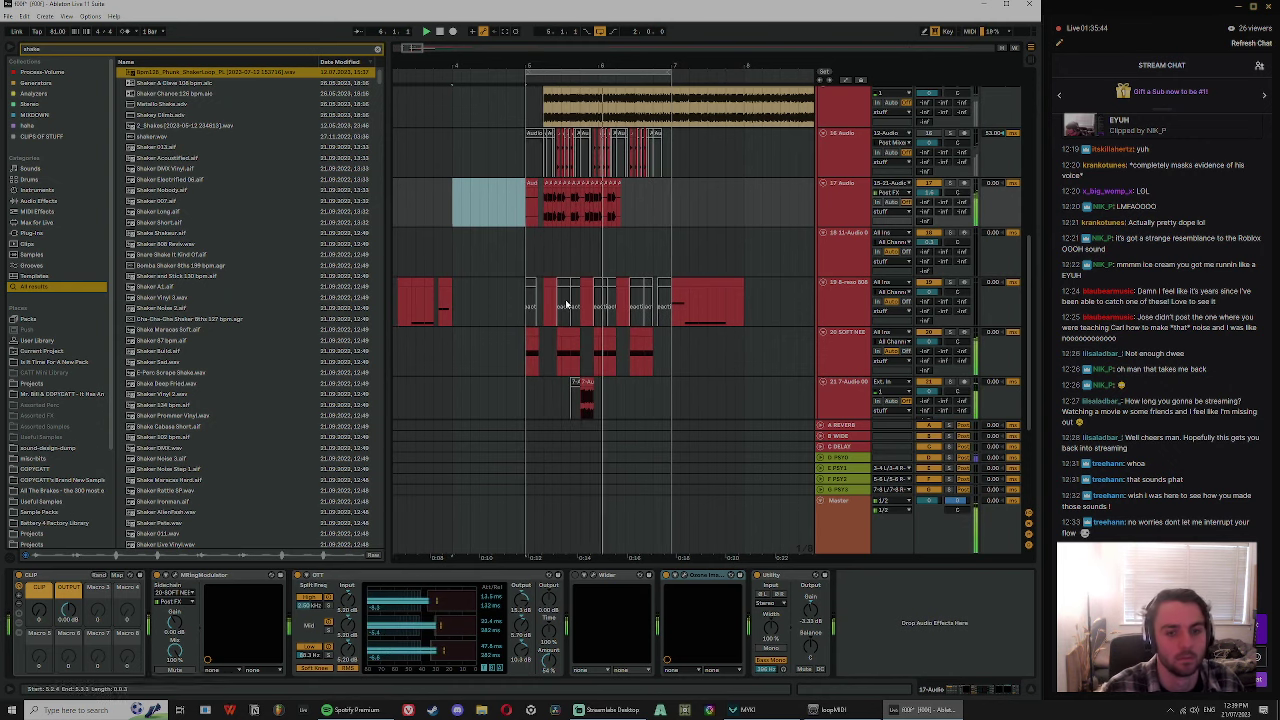
- Split the active audio clip at beat 5.4 on the 21 7-Audio track into a short first slice and a longer second slice
{"action": "left_click", "coordinate": [569, 349]}
{"action": "left_click", "coordinate": [585, 383]}
{"action": "scroll", "coordinate": [585, 390], "scroll_direction": "up", "scroll_amount": 3}
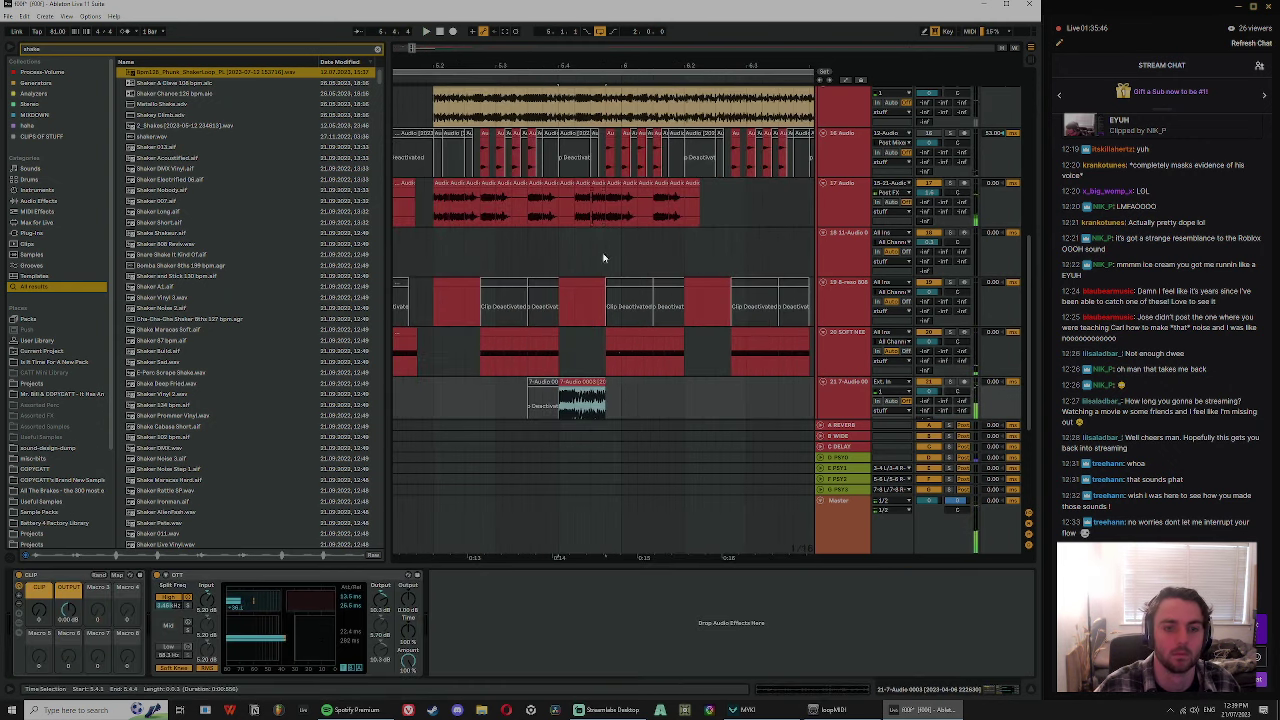
{"action": "key", "text": "ctrl+e"}
{"action": "left_click", "coordinate": [589, 383]}
{"action": "key", "text": "space"}
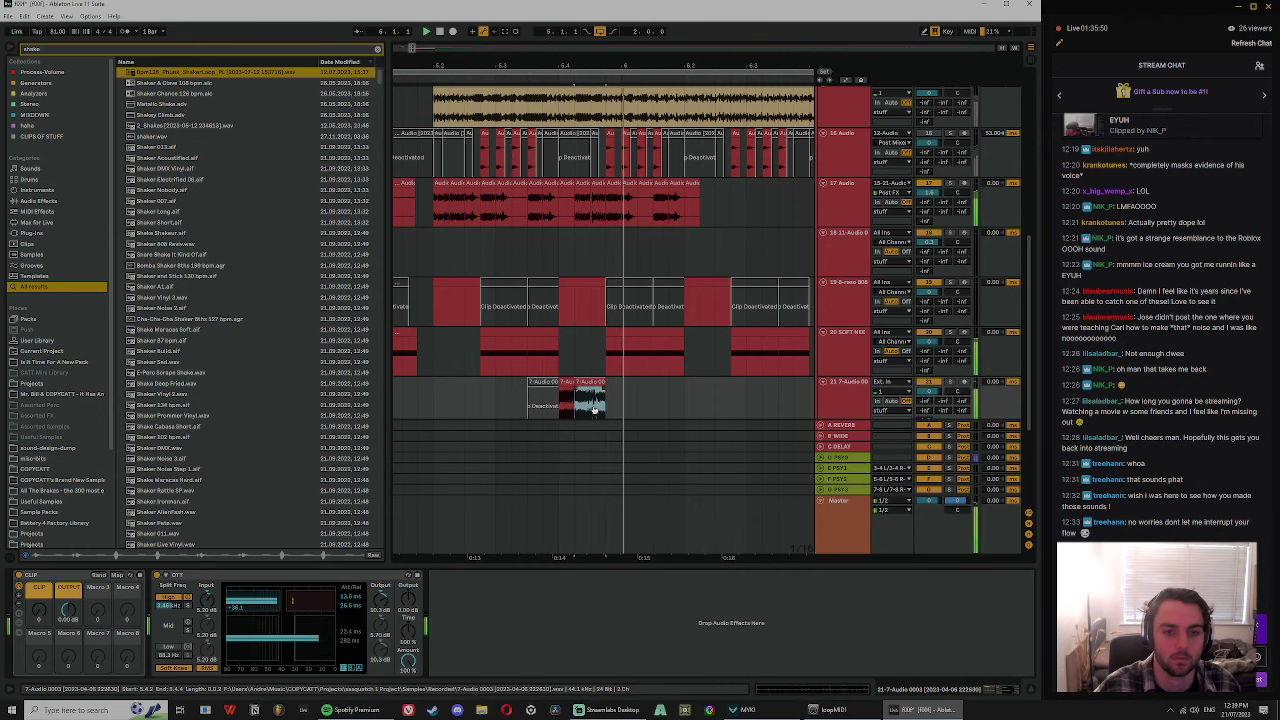
- Warp the first slice in Complex Pro mode, transpose it by 12 semitones and set its formants to 0
{"action": "double_click", "coordinate": [568, 385]}
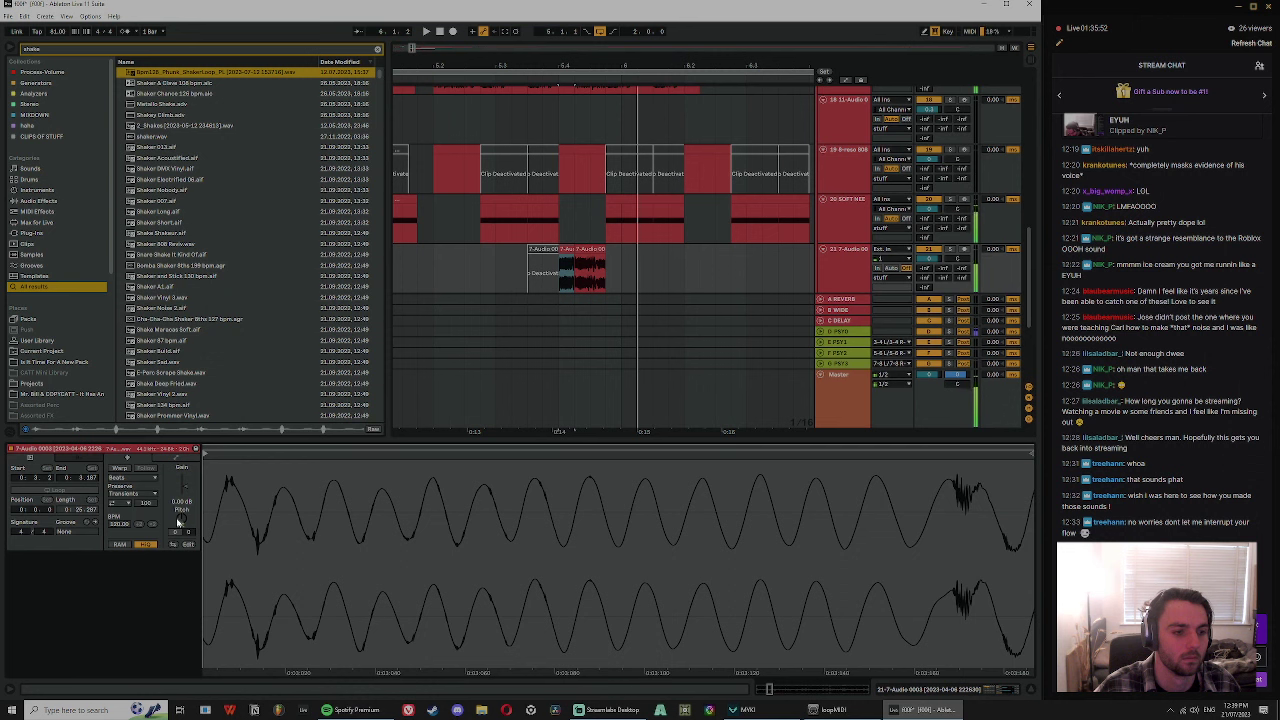
{"action": "left_click", "coordinate": [121, 468]}
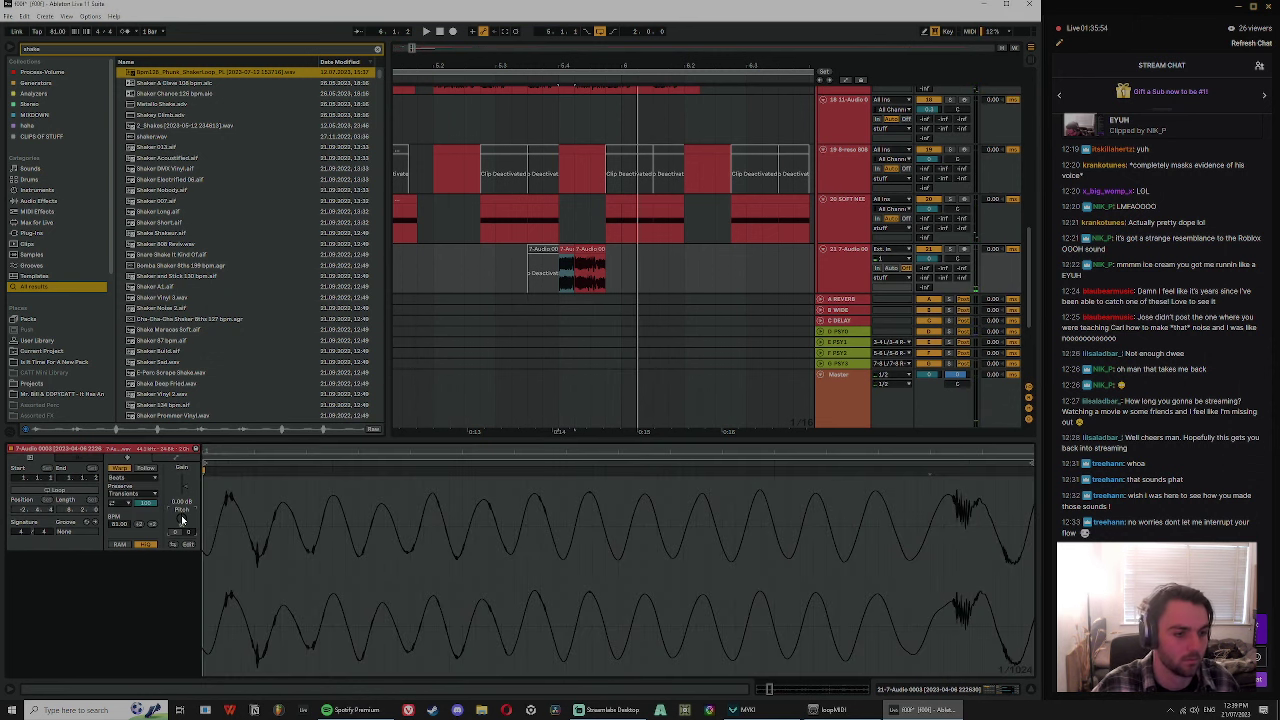
{"action": "left_click", "coordinate": [143, 531]}
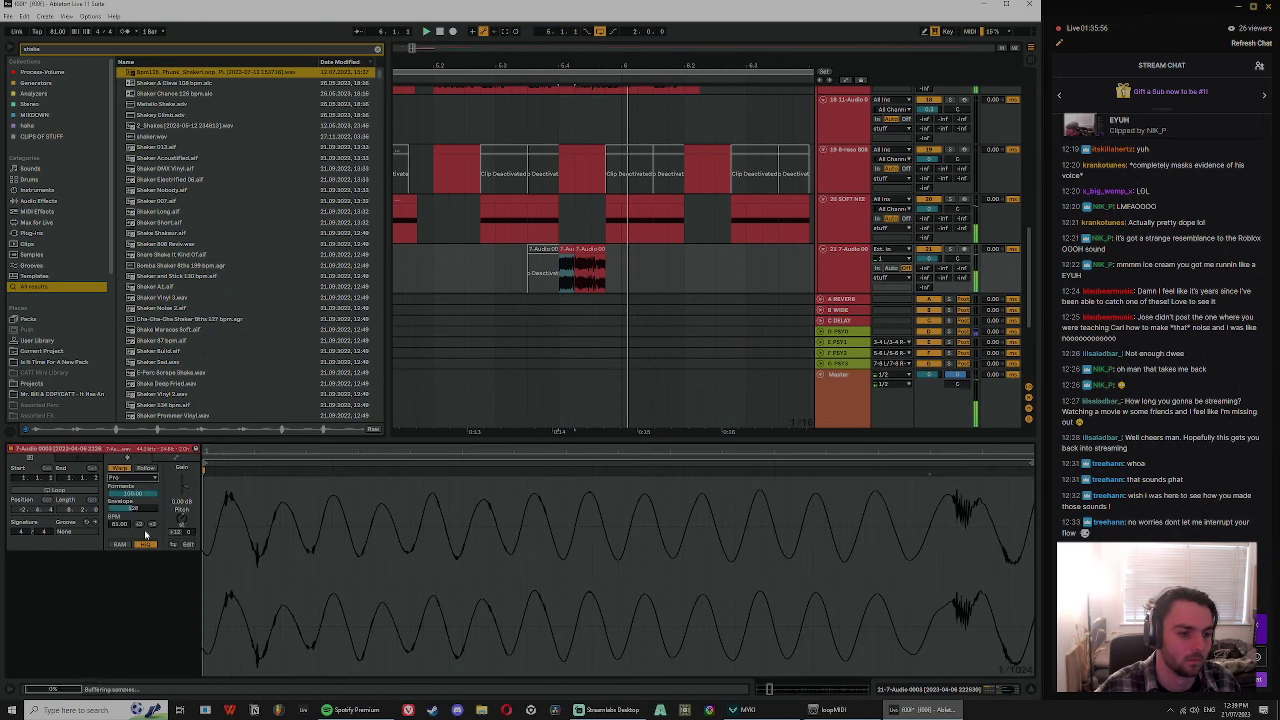
{"action": "key", "text": "space"}
{"action": "left_click_drag", "start_coordinate": [146, 493], "coordinate": [143, 560]}
{"action": "key", "text": "space"}
{"action": "key", "text": "space"}
- Extend the transposed slice over the start of the following slice and play back the section
{"action": "scroll", "coordinate": [579, 156], "scroll_direction": "up", "scroll_amount": 4}
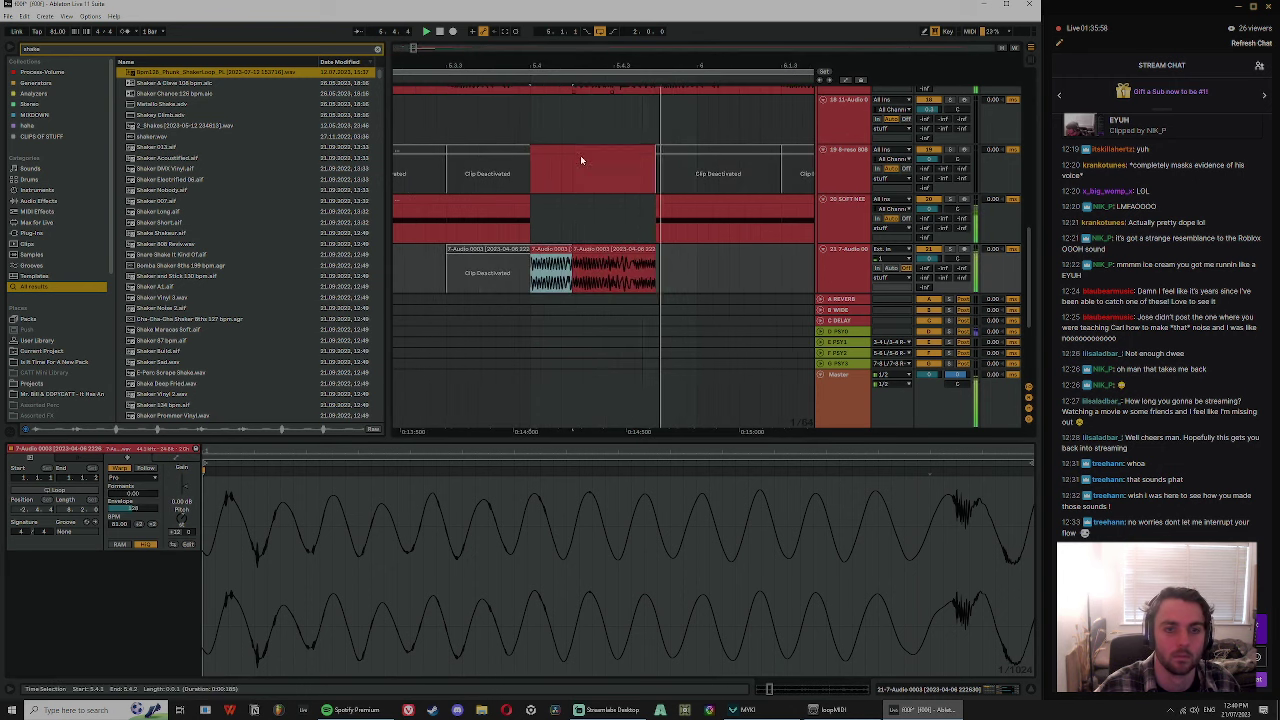
{"action": "key", "text": "space"}
{"action": "left_click", "coordinate": [590, 260]}
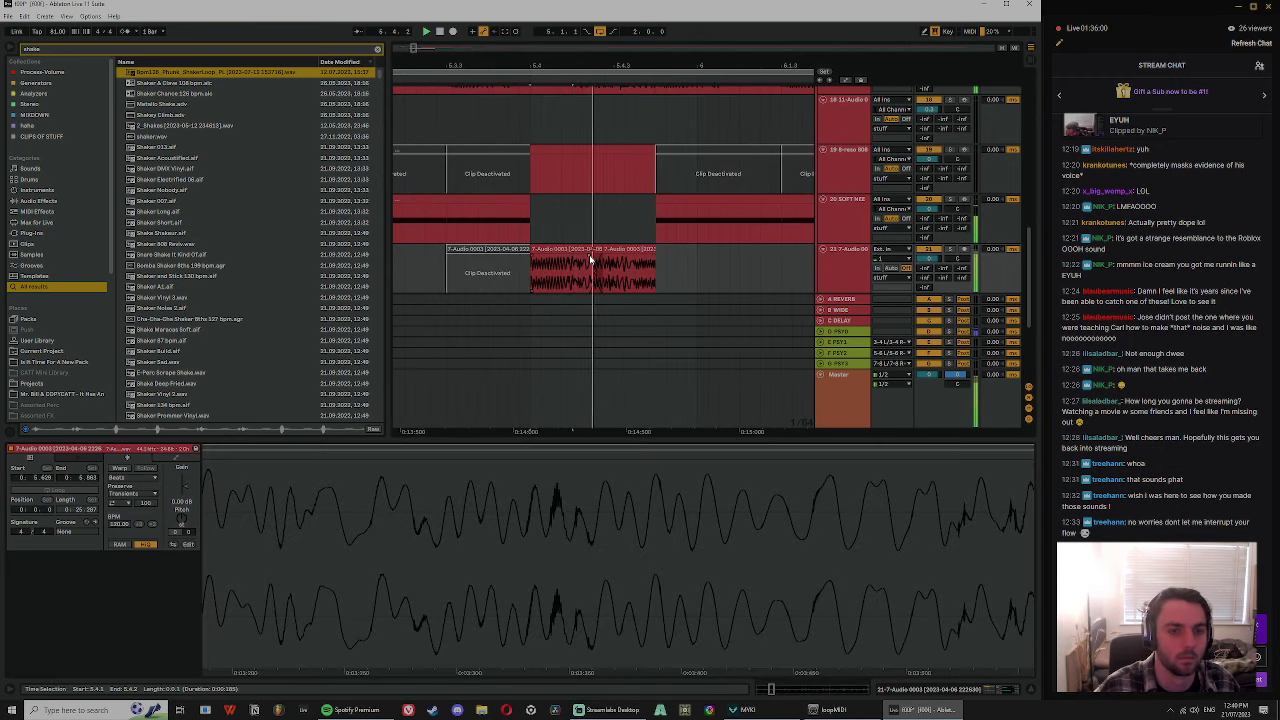
{"action": "left_click_drag", "start_coordinate": [605, 68], "coordinate": [594, 40]}
{"action": "left_click", "coordinate": [561, 138]}
{"action": "key", "text": "space"}
- Copy both slices to beat 6.2 on the 21 7-Audio track and try reversing the copies during playback
{"action": "left_click_drag", "start_coordinate": [588, 271], "coordinate": [672, 268]}
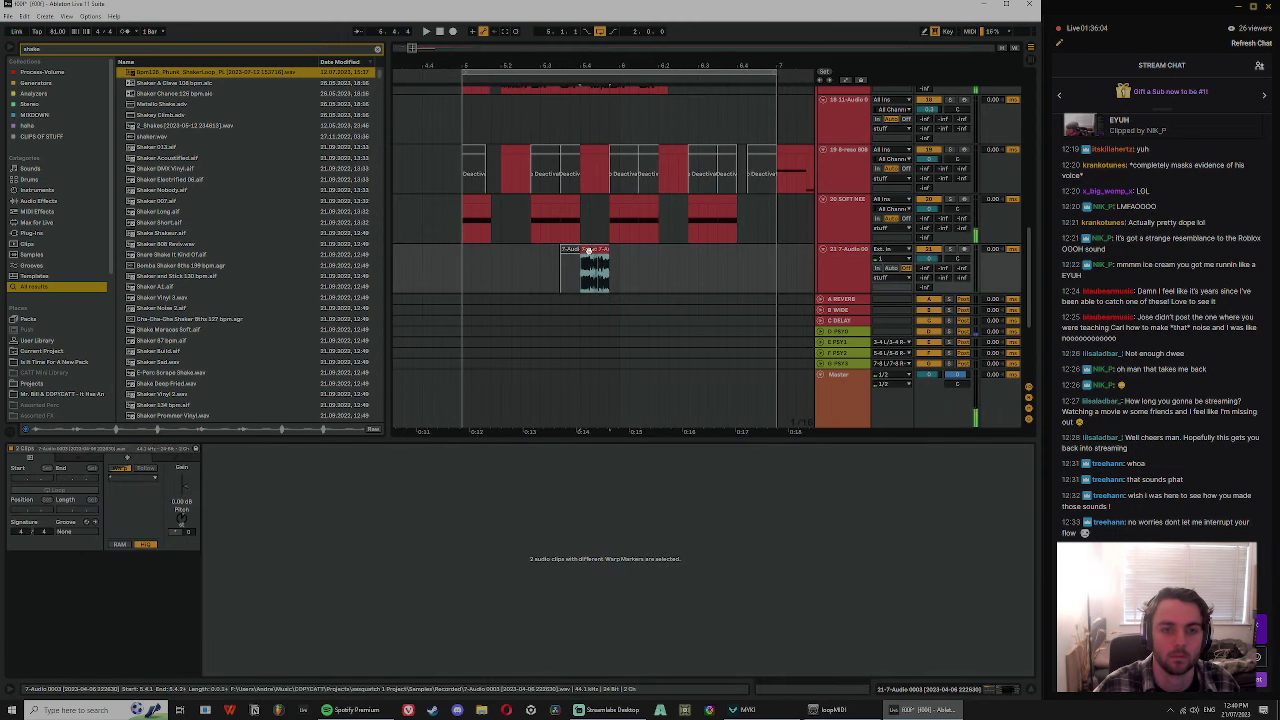
{"action": "left_click_drag", "start_coordinate": [668, 66], "coordinate": [672, 96]}
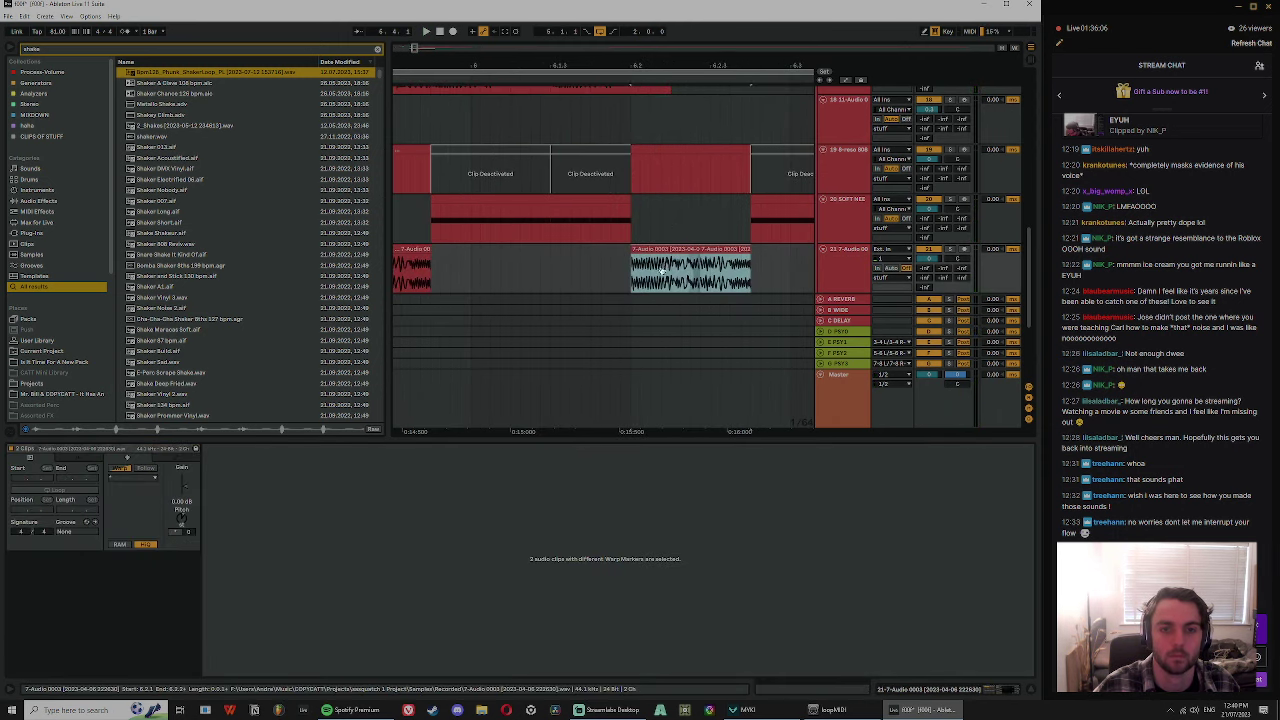
{"action": "key", "text": "r"}
{"action": "key", "text": "space"}
{"action": "key", "text": "space"}
{"action": "key", "text": "r"}
{"action": "key", "text": "space"}
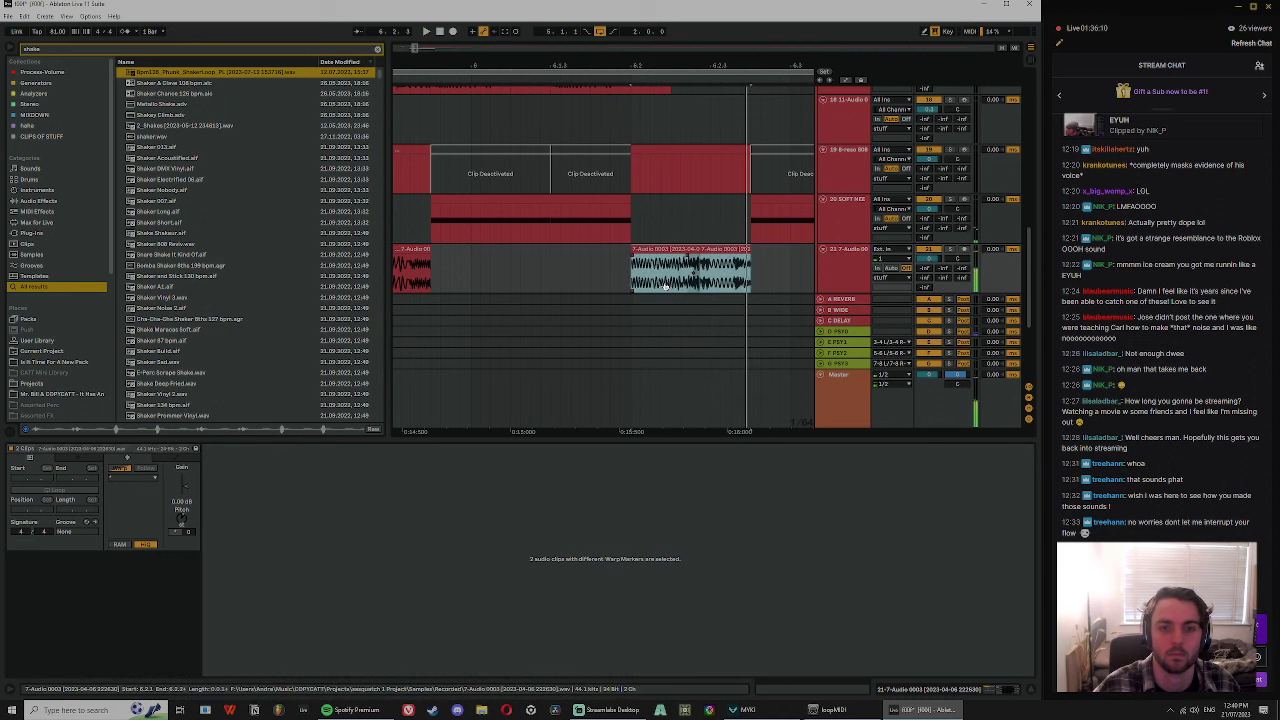
{"action": "key", "text": "r"}
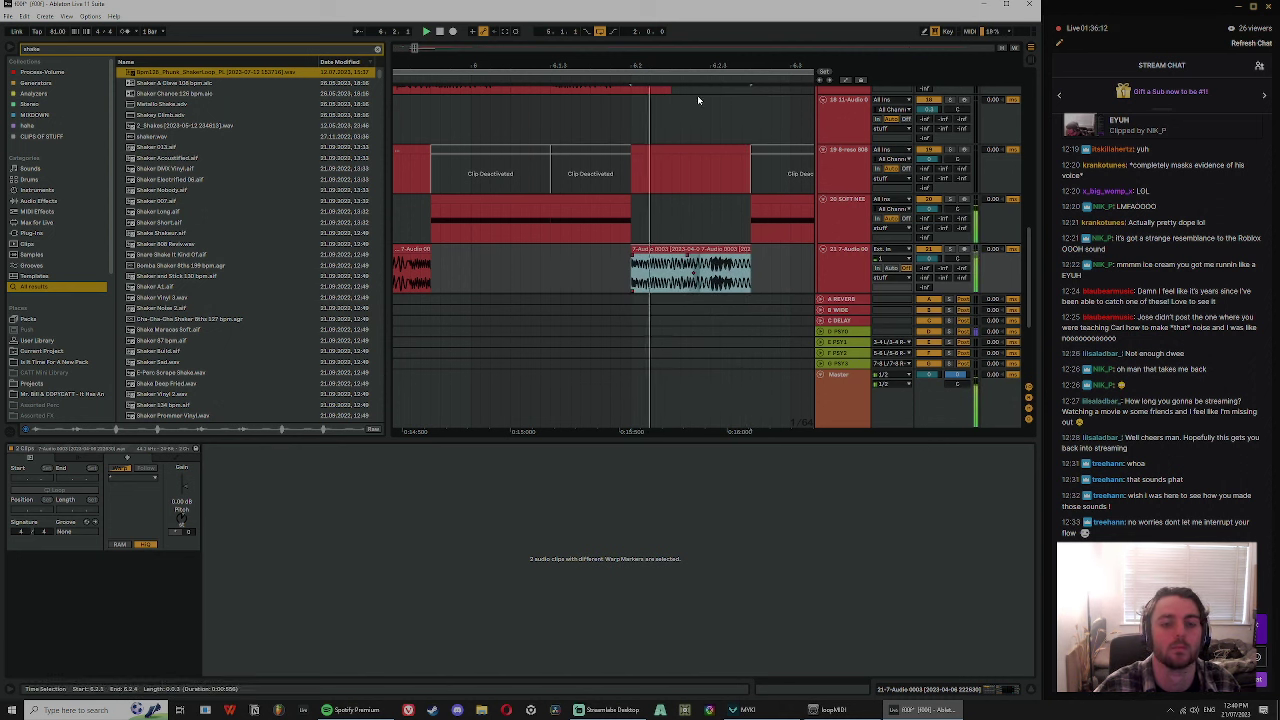
- Copy the second slice from beat 5.4 to two beats earlier on the 21 7-Audio track
{"action": "scroll", "coordinate": [655, 285], "scroll_direction": "down", "scroll_amount": 5}
{"action": "left_click", "coordinate": [594, 285]}
{"action": "scroll", "coordinate": [603, 103], "scroll_direction": "down", "scroll_amount": 3}
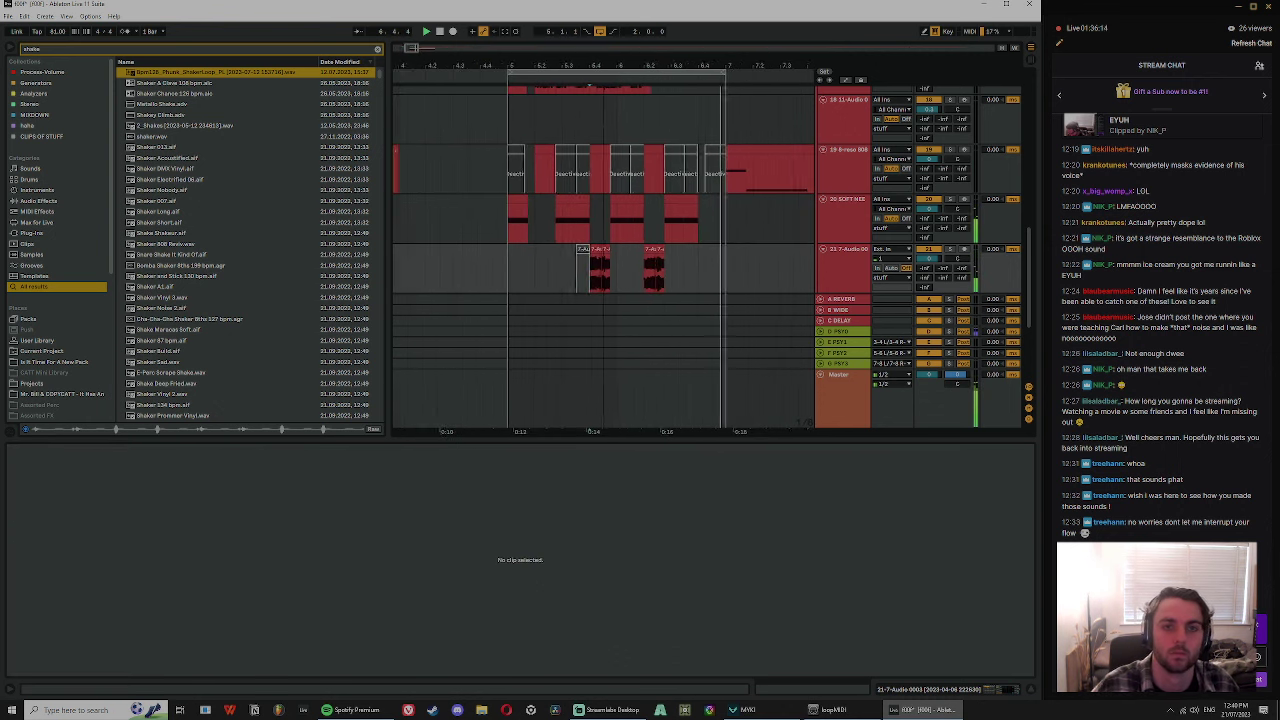
{"action": "left_click", "coordinate": [524, 105]}
{"action": "scroll", "coordinate": [547, 115], "scroll_direction": "up", "scroll_amount": 3}
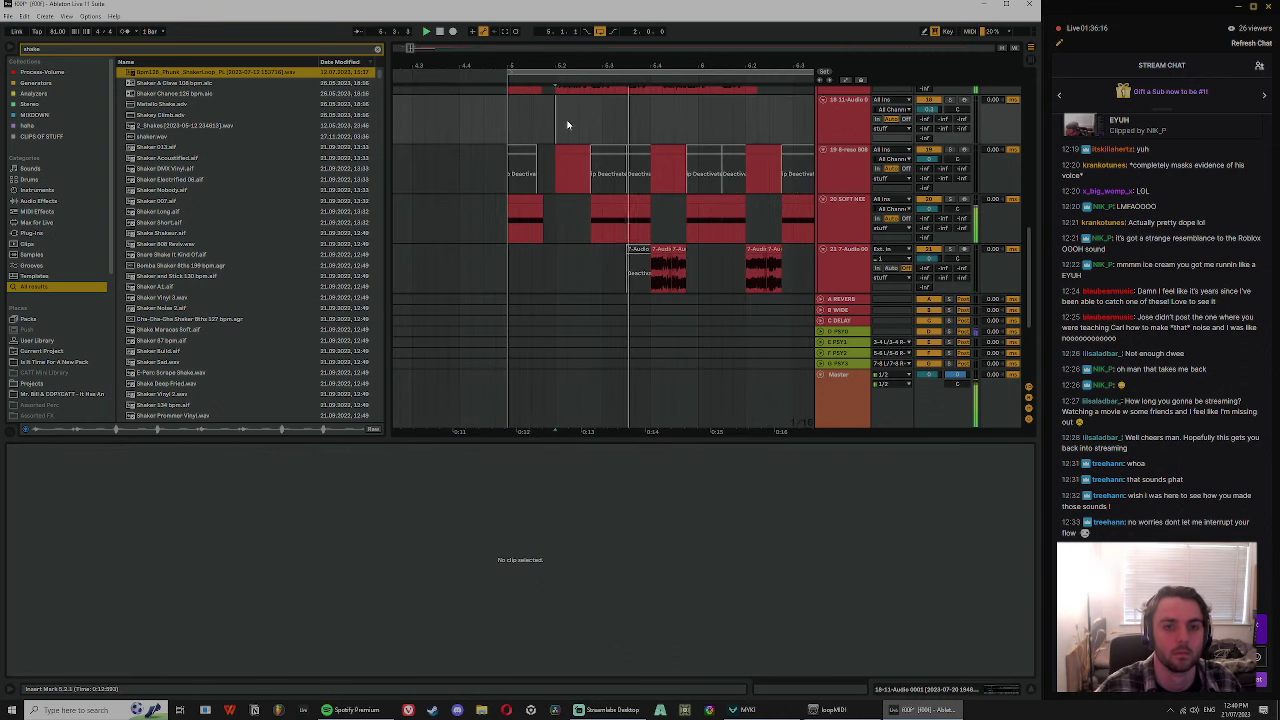
{"action": "left_click", "coordinate": [662, 251]}
{"action": "left_click", "coordinate": [677, 250]}
{"action": "left_click", "coordinate": [658, 250]}
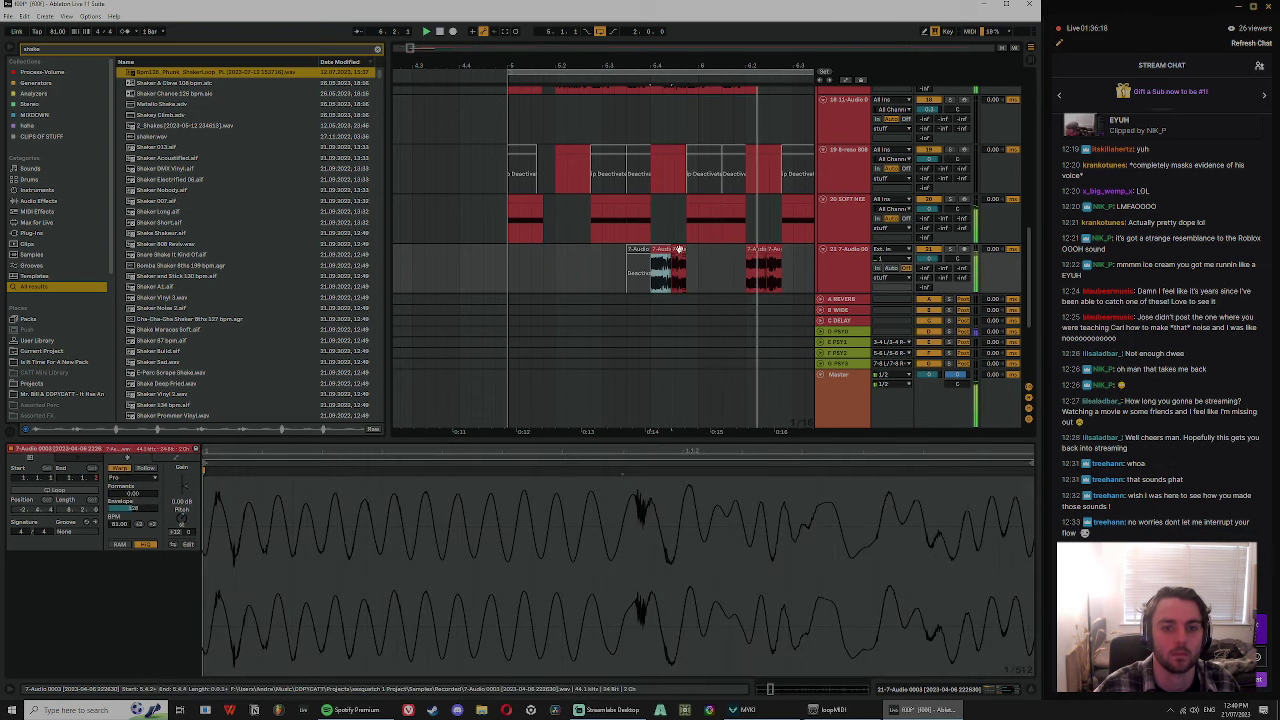
{"action": "left_click_drag", "start_coordinate": [677, 250], "coordinate": [583, 252]}
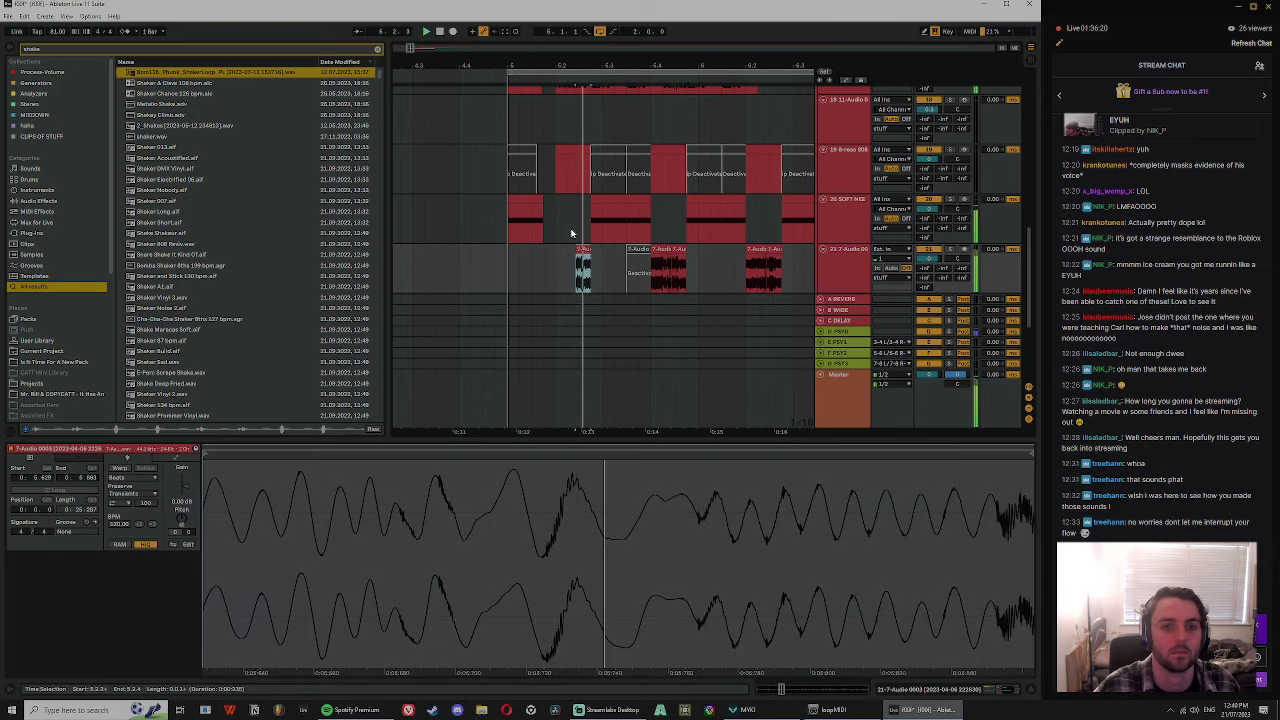
- Adjust the 17 Audio track's volume and check its stereo width in Ozone Imager during playback
{"action": "left_click", "coordinate": [591, 123]}
{"action": "scroll", "coordinate": [596, 112], "scroll_direction": "up", "scroll_amount": 3}
{"action": "scroll", "coordinate": [642, 147], "scroll_direction": "up", "scroll_amount": 3}
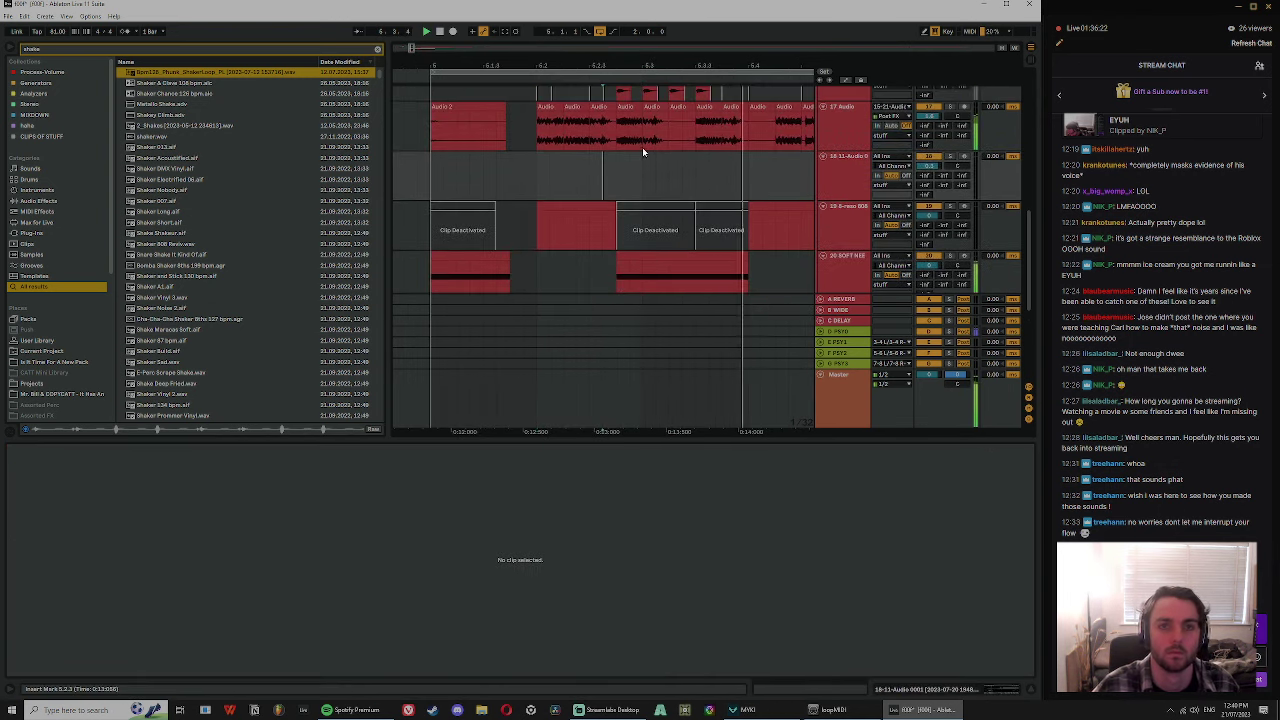
{"action": "double_click", "coordinate": [860, 123]}
{"action": "key", "text": "space"}
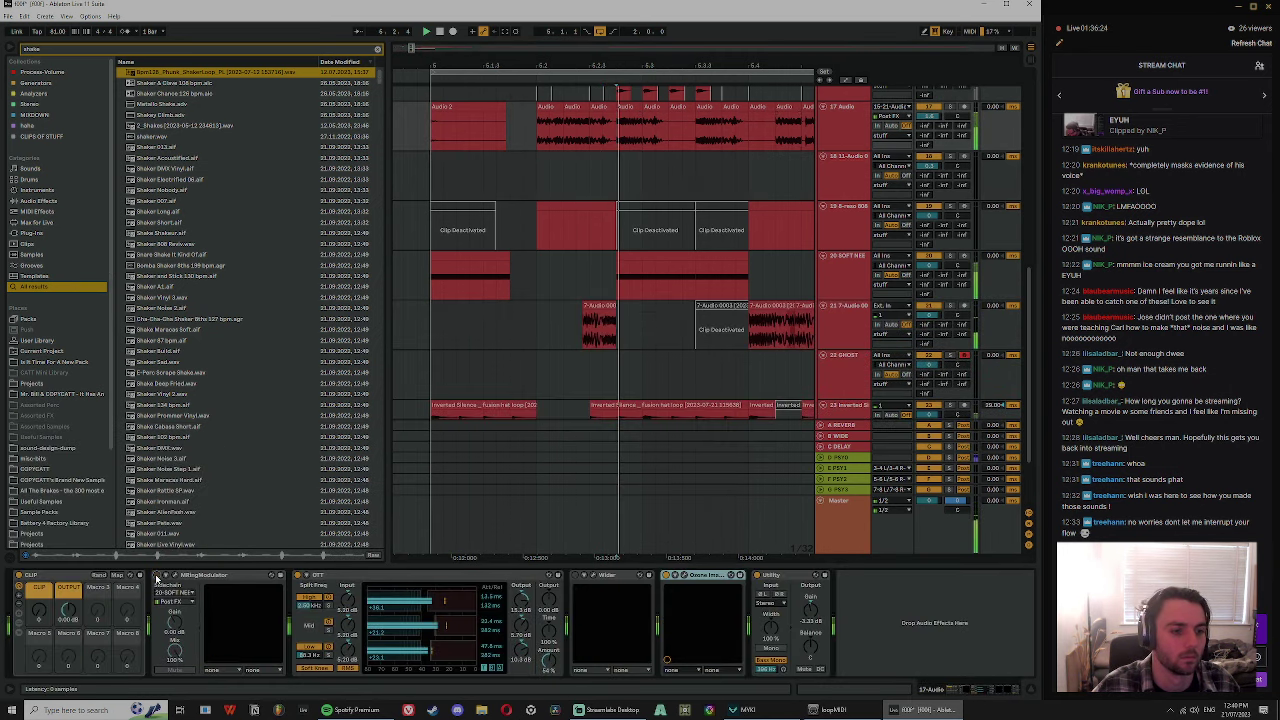
{"action": "scroll", "coordinate": [634, 180], "scroll_direction": "down", "scroll_amount": 3}
{"action": "left_click", "coordinate": [937, 117]}
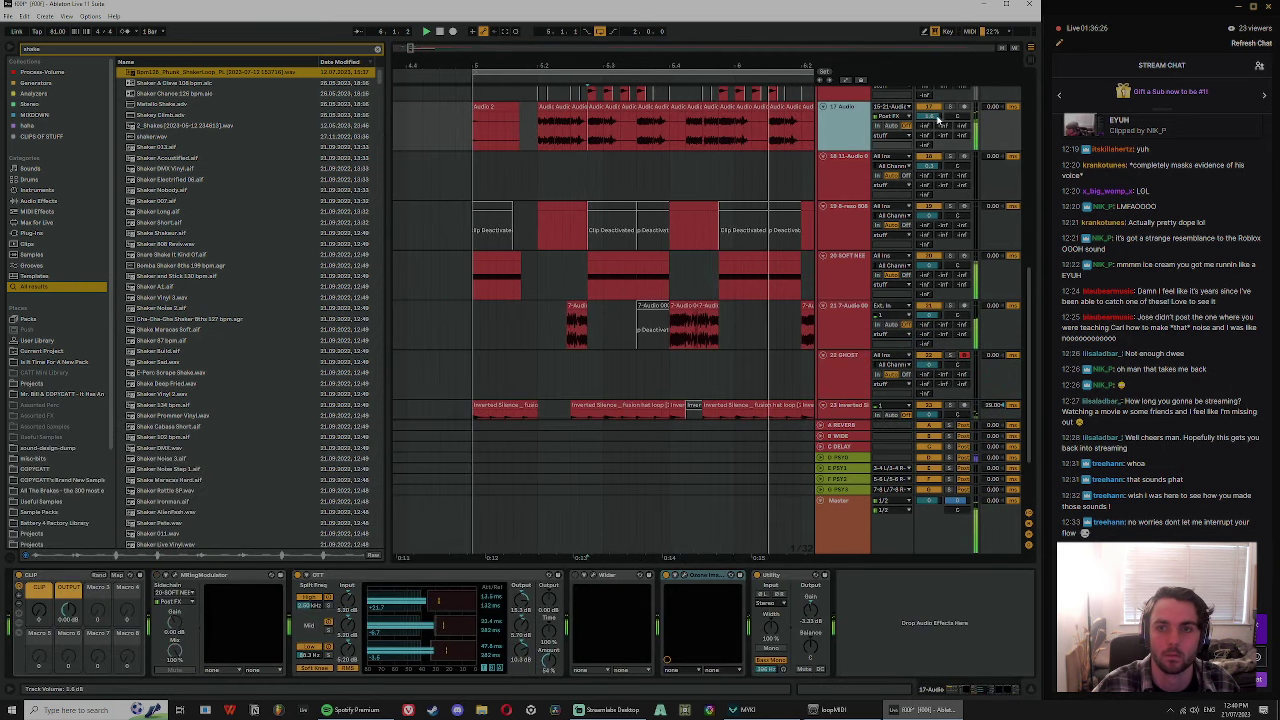
{"action": "left_click_drag", "start_coordinate": [647, 68], "coordinate": [647, 63]}
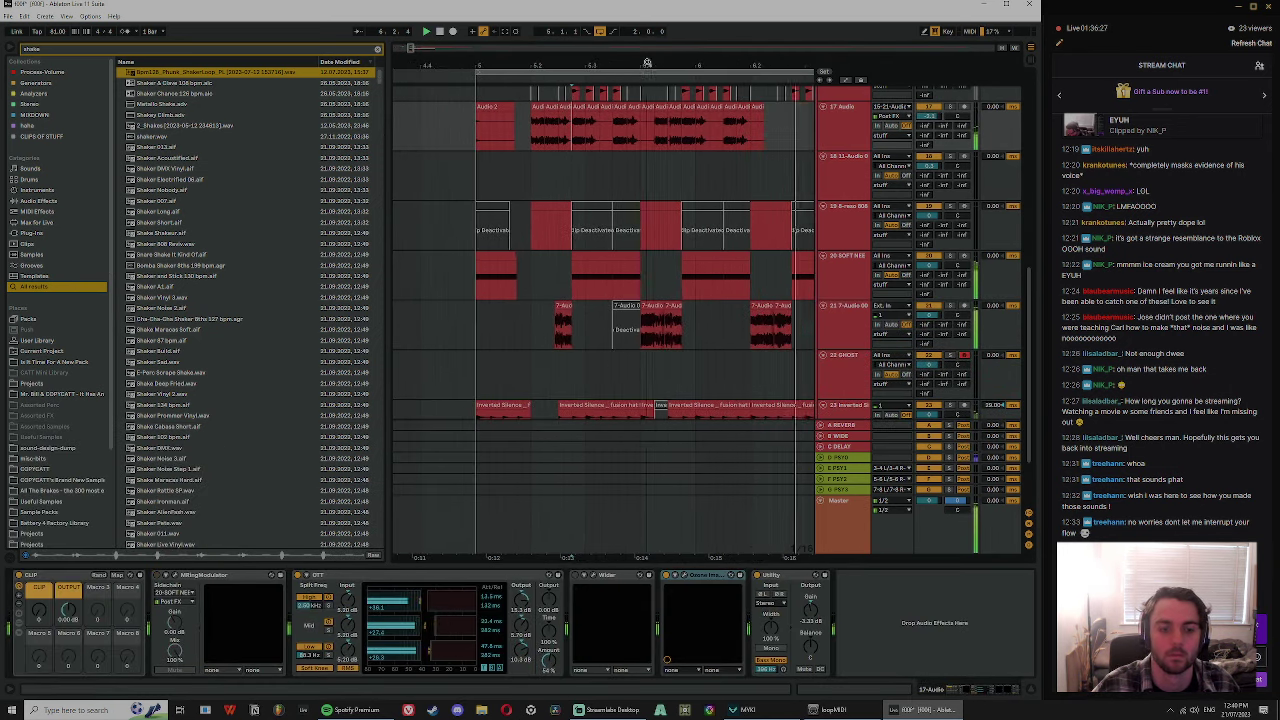
{"action": "left_click", "coordinate": [675, 576]}
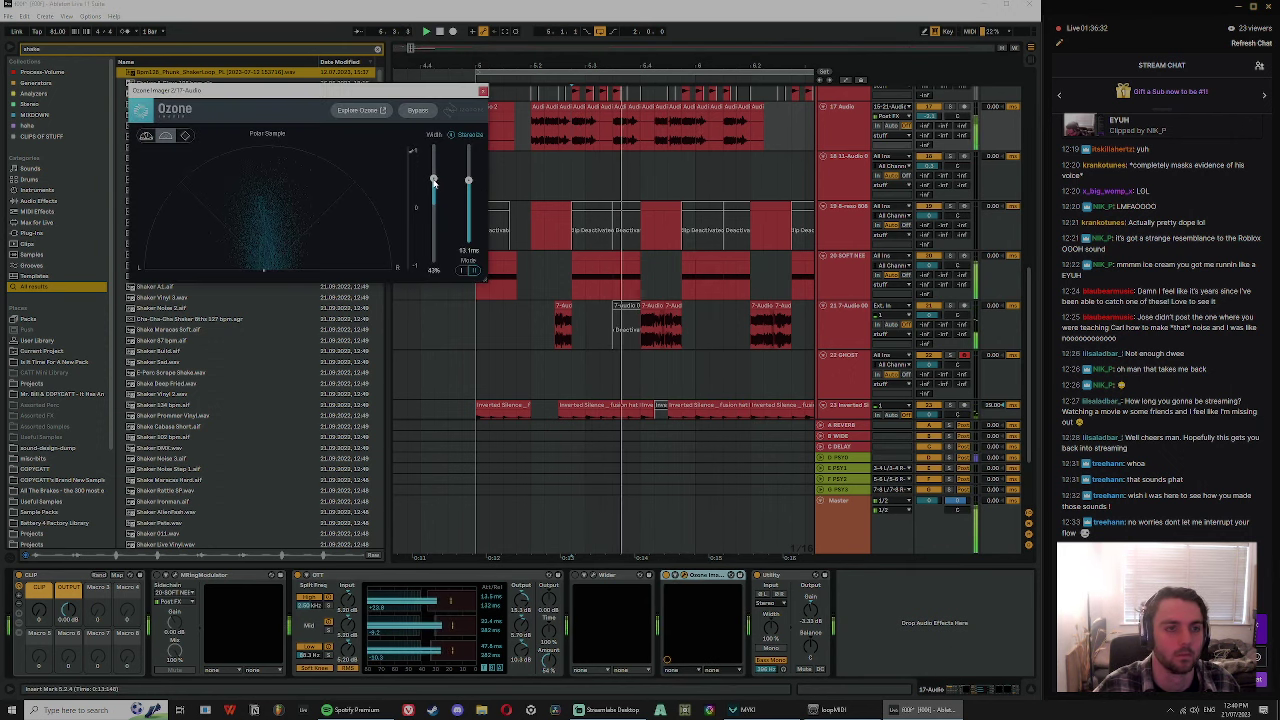
{"action": "left_click", "coordinate": [483, 91]}
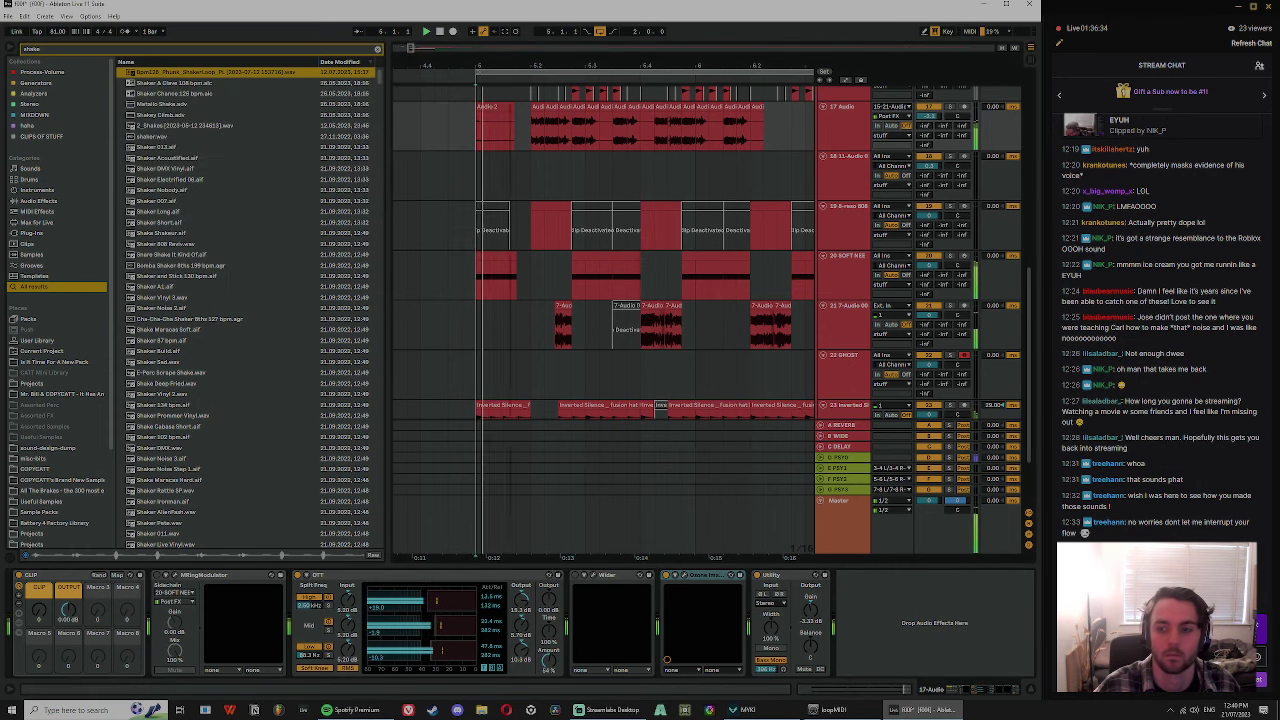
- Shorten the first 20 SOFT NEEDLE clip at bar 5 and lower its note seven semitones to D#3
{"action": "left_click_drag", "start_coordinate": [520, 67], "coordinate": [522, 110]}
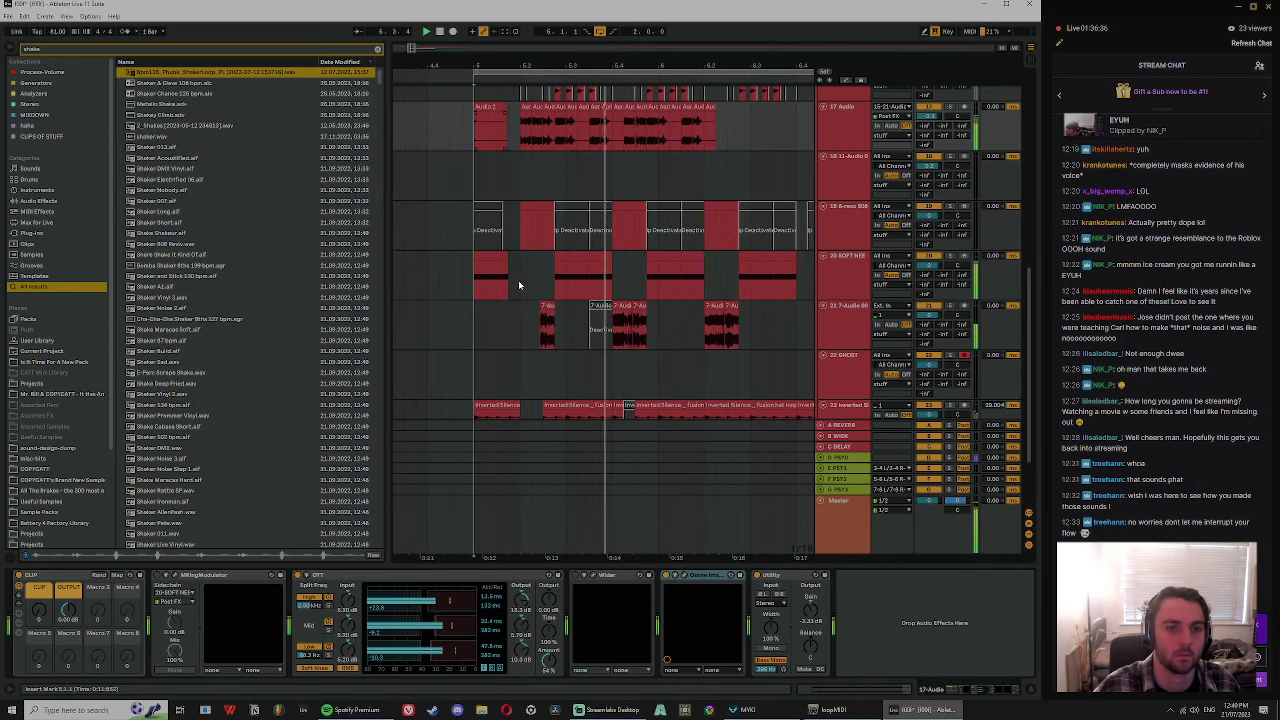
{"action": "left_click", "coordinate": [482, 254]}
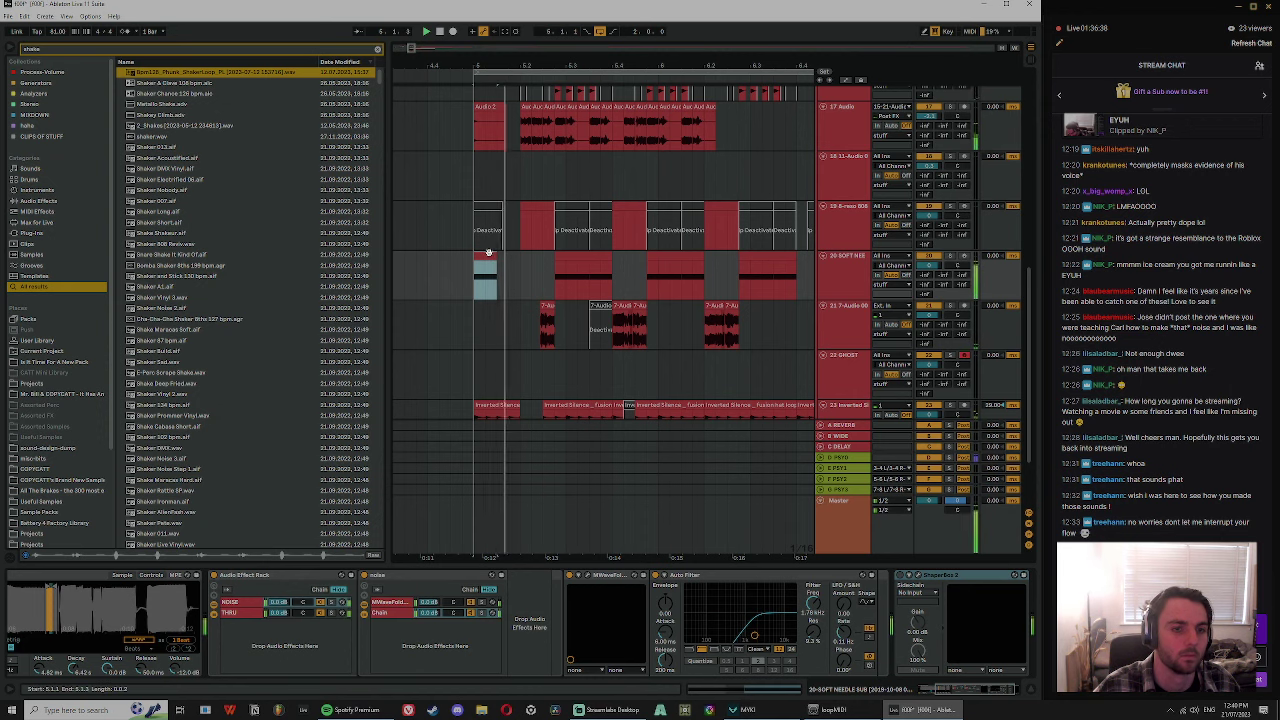
{"action": "double_click", "coordinate": [488, 252]}
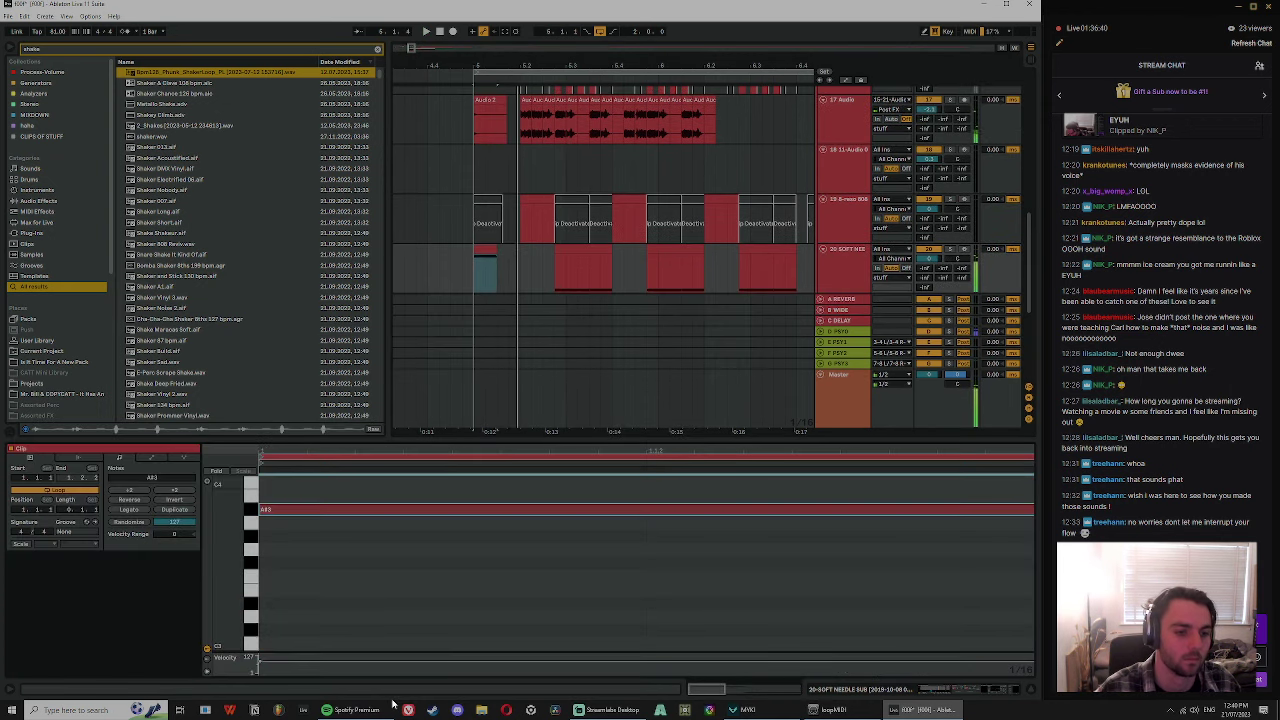
{"action": "key", "text": "Down"}
{"action": "key", "text": "Down"}
{"action": "key", "text": "Down"}
{"action": "key", "text": "Down"}
{"action": "key", "text": "Down"}
{"action": "key", "text": "Down"}
{"action": "key", "text": "Down"}
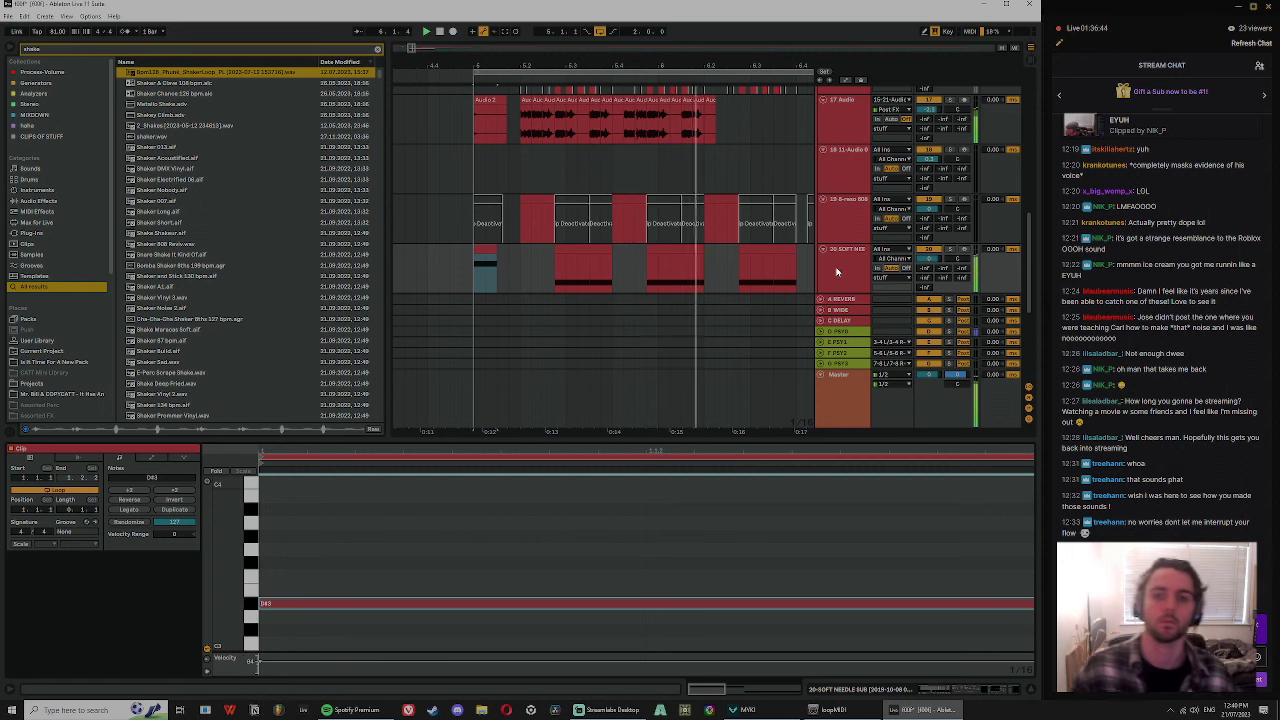
- Select the hat loop clip around beat 5.3 on the 23 Inverted Silence track and clear the sample search
{"action": "scroll", "coordinate": [748, 212], "scroll_direction": "down", "scroll_amount": 3}
{"action": "scroll", "coordinate": [748, 212], "scroll_direction": "down", "scroll_amount": 2}
{"action": "left_click", "coordinate": [547, 216]}
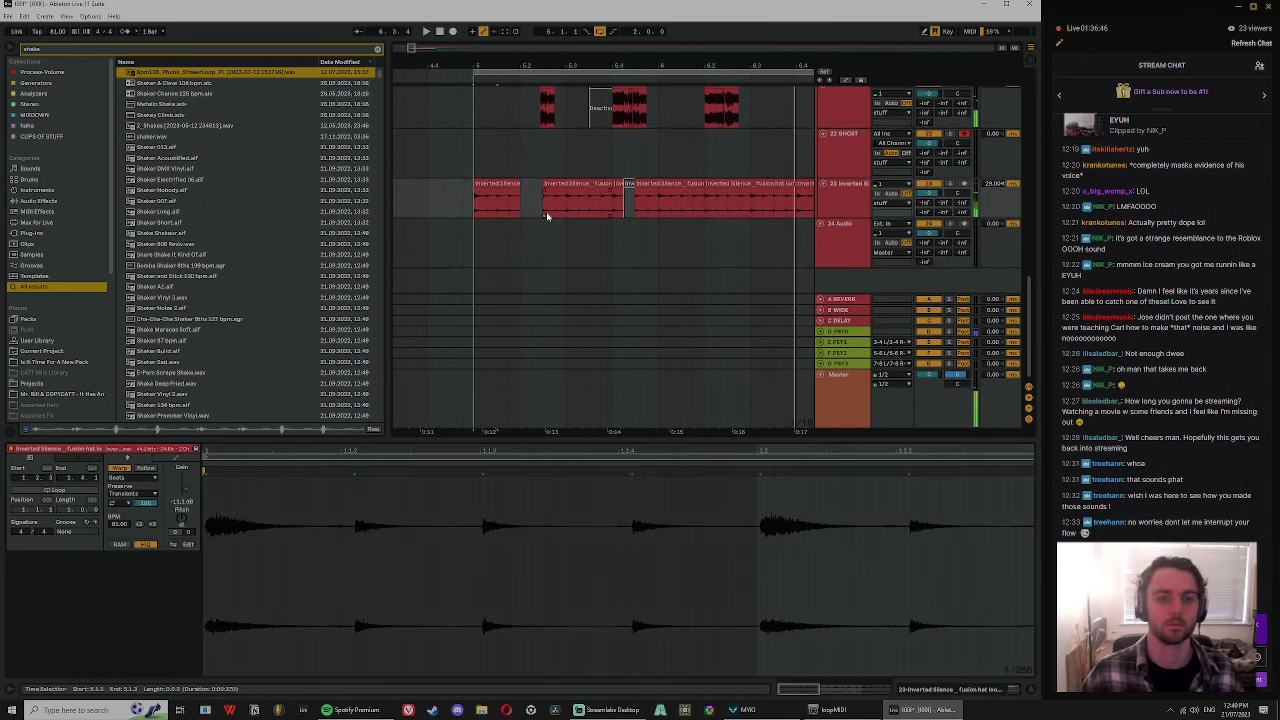
{"action": "left_click_drag", "start_coordinate": [611, 62], "coordinate": [600, 240]}
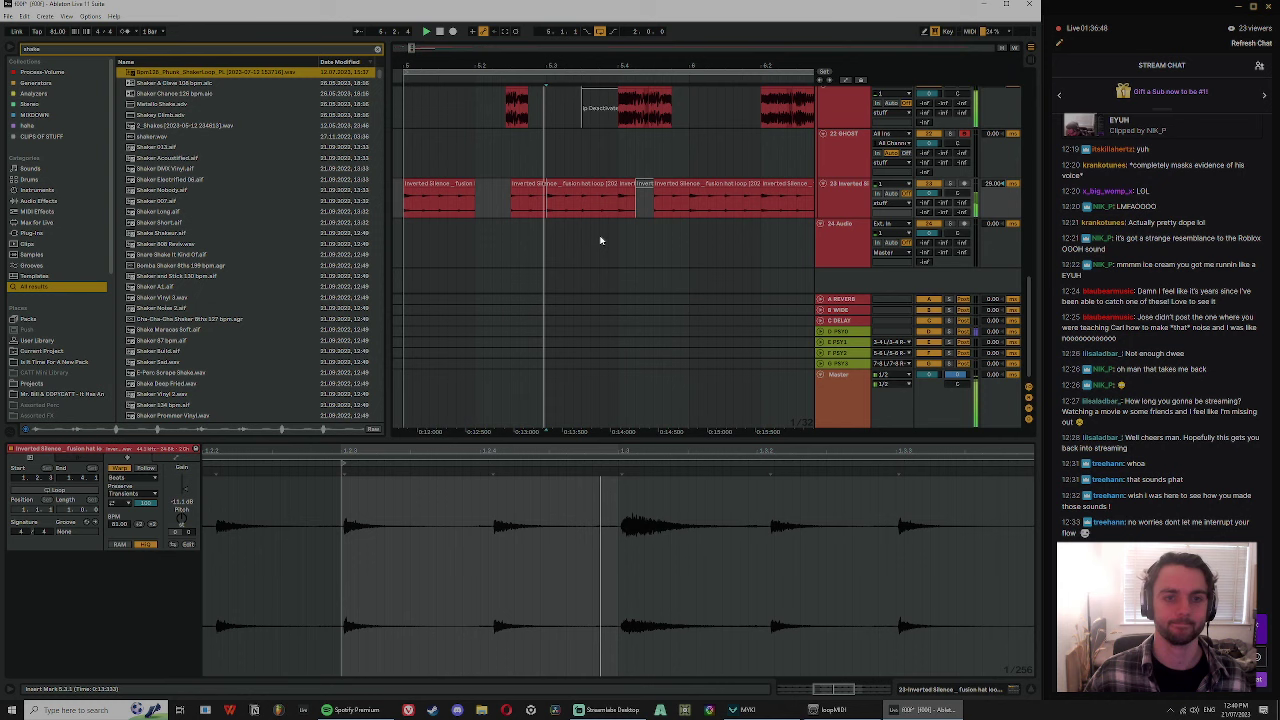
{"action": "left_click", "coordinate": [600, 183]}
{"action": "left_click", "coordinate": [378, 49]}
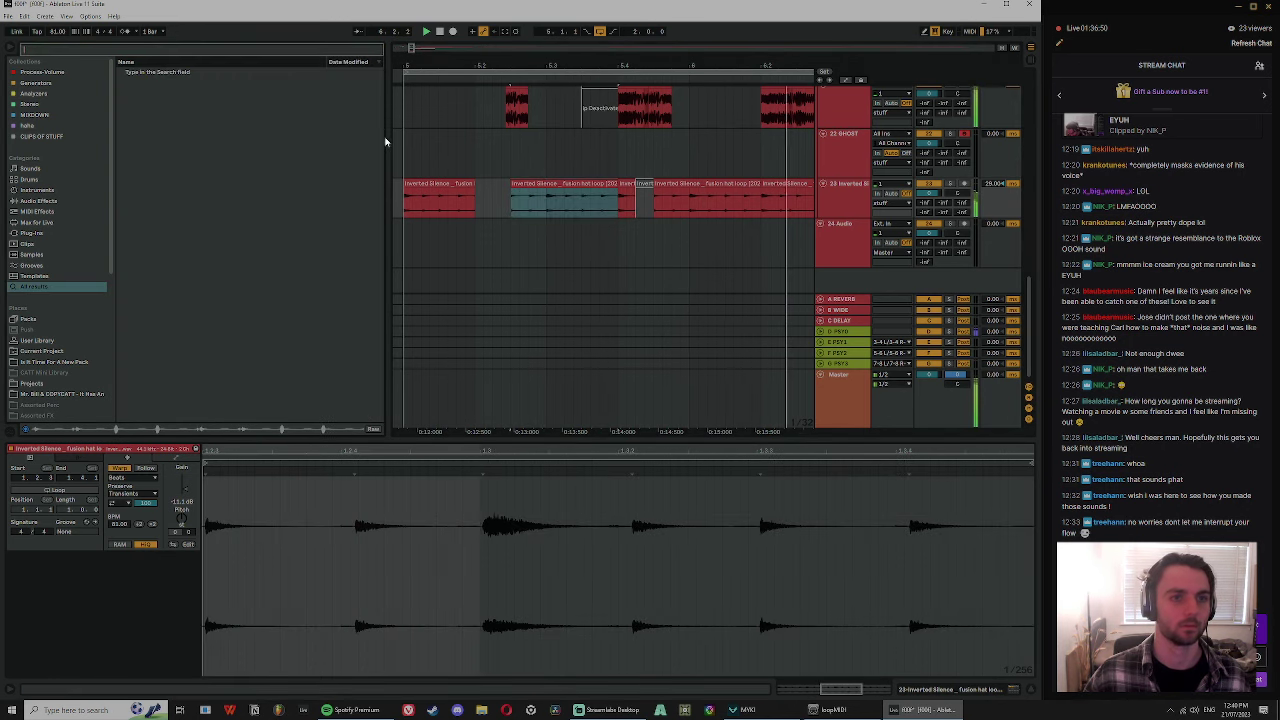
{"action": "left_click", "coordinate": [600, 162]}
{"action": "key", "text": "space"}
{"action": "key", "text": "space"}
- Trim the start of the hat clip following the deactivated slice after beat 5.4 to widen the gap in the pattern
{"action": "left_click", "coordinate": [666, 196]}
{"action": "left_click_drag", "start_coordinate": [656, 185], "coordinate": [673, 208]}
{"action": "key", "text": "space"}
{"action": "left_click", "coordinate": [604, 170]}
{"action": "key", "text": "space"}
{"action": "left_click", "coordinate": [629, 184]}
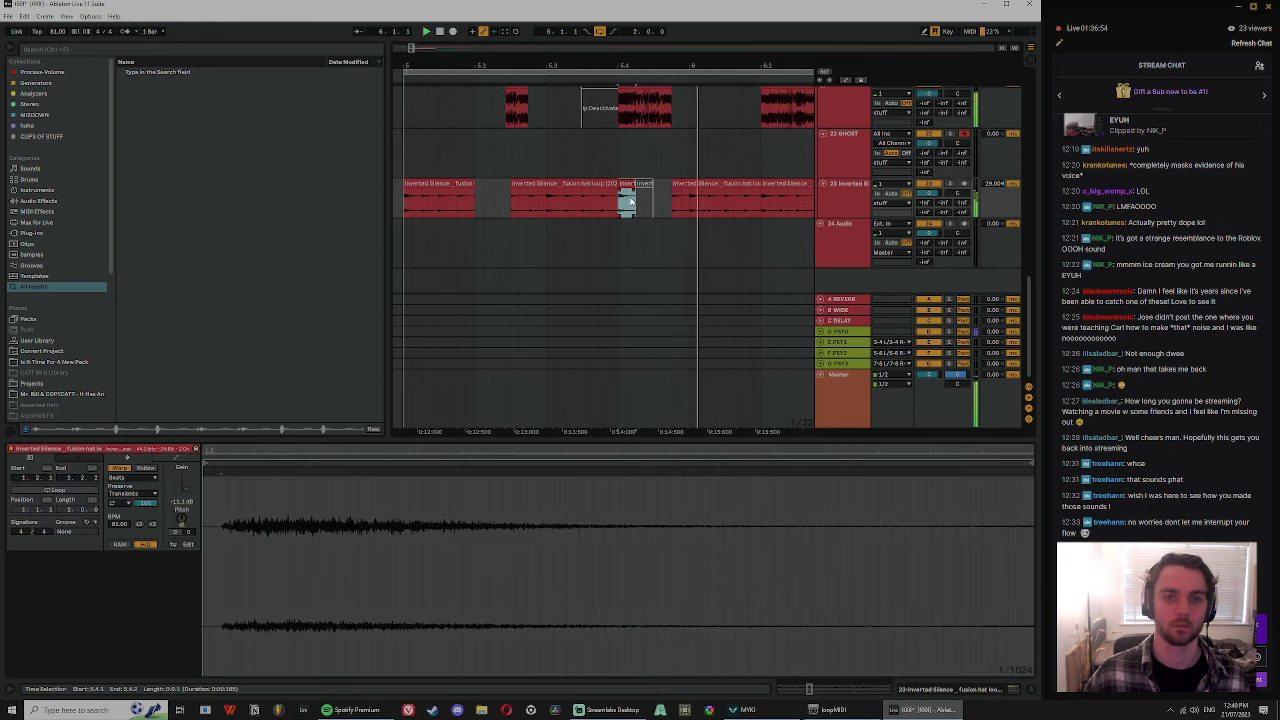
- Duplicate the hat loop section from beat 5.3 to bar 6 twice and play back from bar 5
{"action": "left_click", "coordinate": [547, 206]}
{"action": "left_click", "coordinate": [688, 206], "text": "shift"}
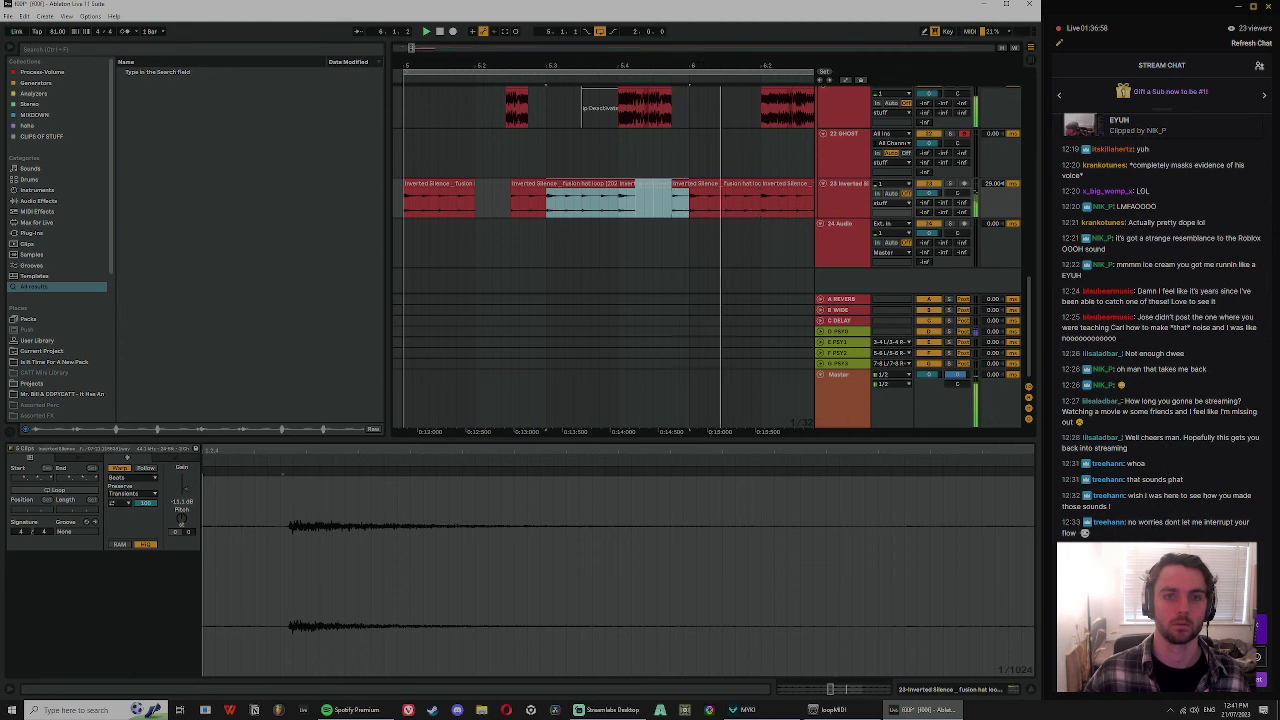
{"action": "key", "text": "ctrl+d"}
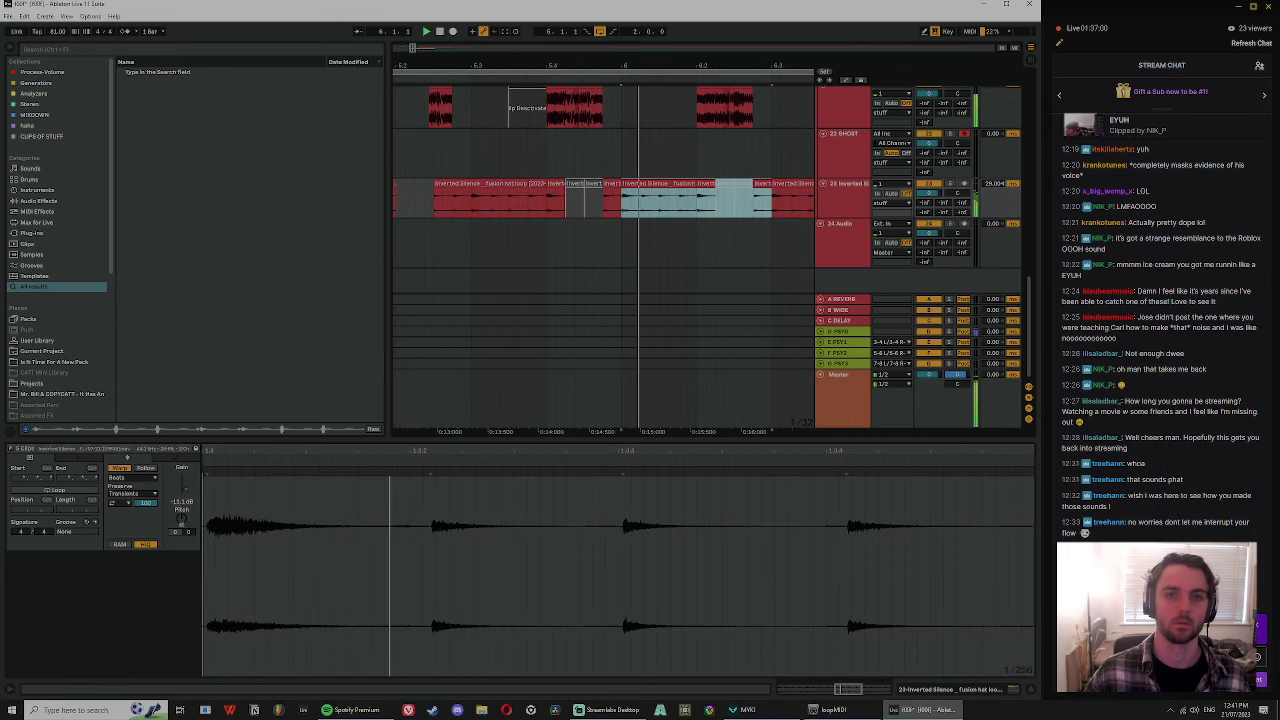
{"action": "key", "text": "ctrl+d"}
{"action": "left_click_drag", "start_coordinate": [728, 63], "coordinate": [684, 30]}
{"action": "left_click", "coordinate": [519, 160]}
{"action": "scroll", "coordinate": [604, 207], "scroll_direction": "up", "scroll_amount": 3}
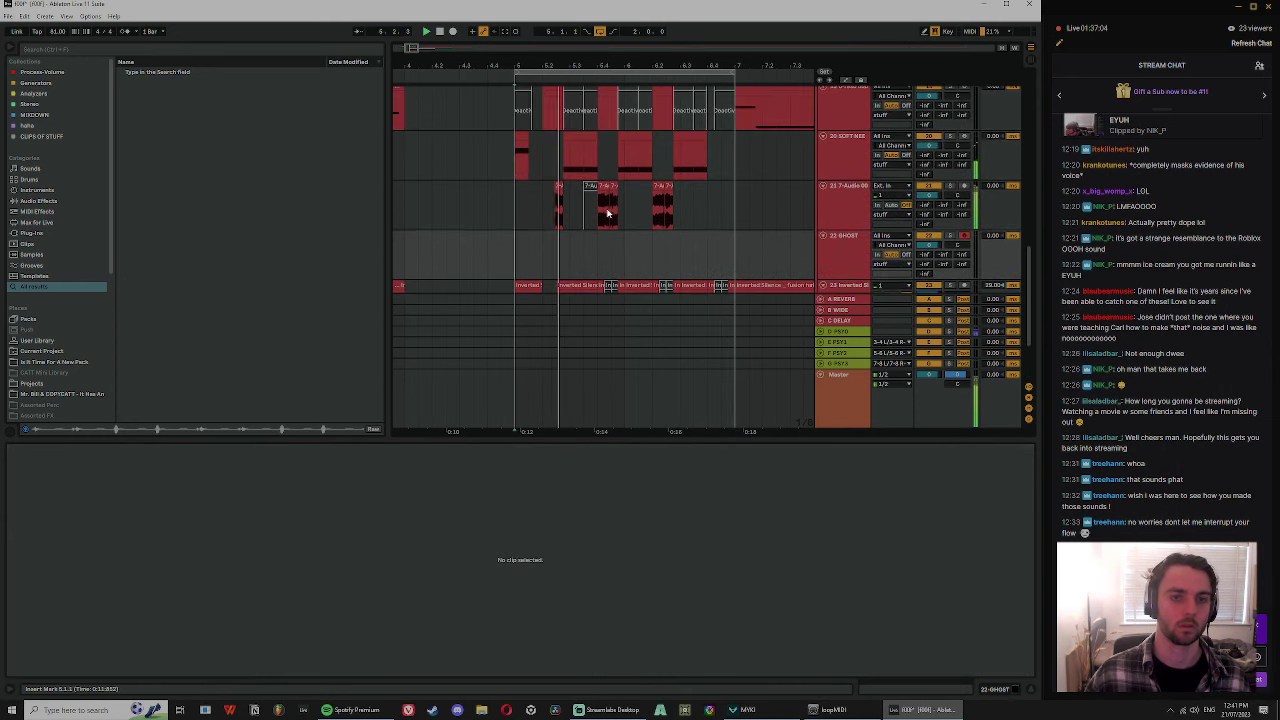
- Play back the looped section from around beat 5.2 to check the 7-Audio and 17 Audio slices together
{"action": "left_click", "coordinate": [520, 180]}
{"action": "scroll", "coordinate": [527, 190], "scroll_direction": "up", "scroll_amount": 2}
{"action": "left_click", "coordinate": [558, 243]}
{"action": "scroll", "coordinate": [562, 98], "scroll_direction": "up", "scroll_amount": 3}
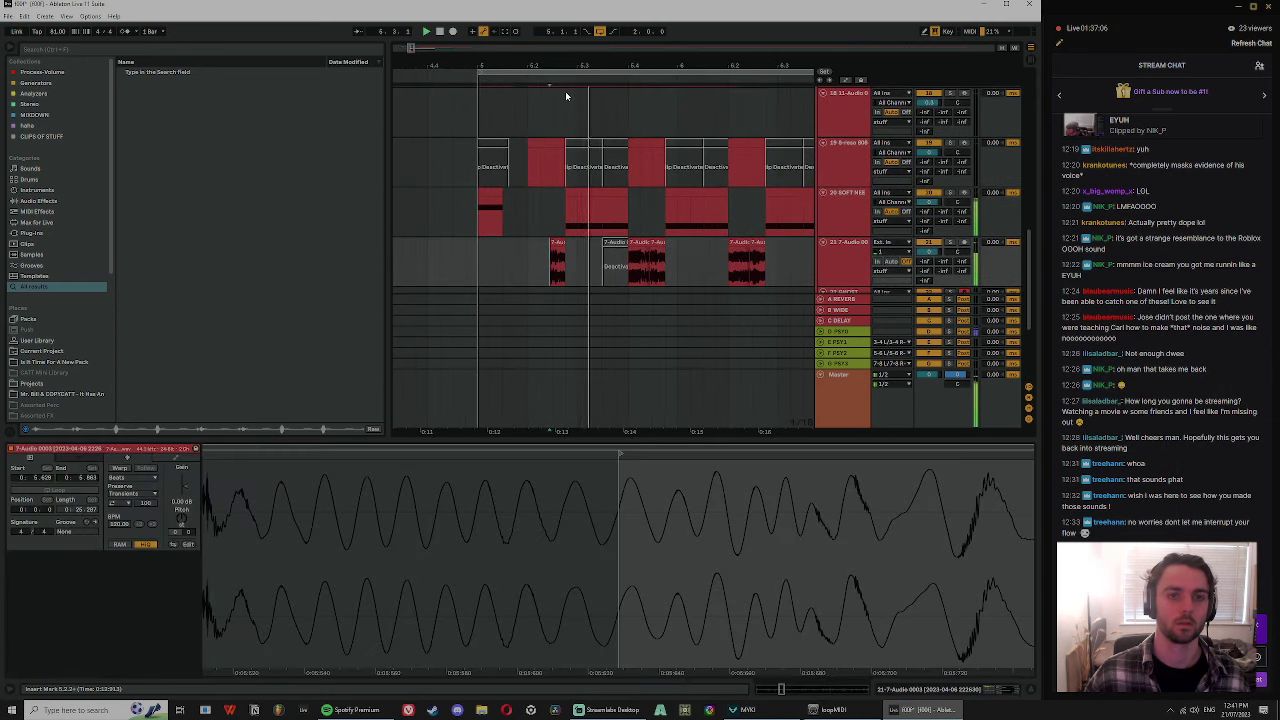
{"action": "scroll", "coordinate": [555, 145], "scroll_direction": "up", "scroll_amount": 3}
{"action": "key", "text": "space"}
{"action": "left_click", "coordinate": [530, 167]}
{"action": "key", "text": "space"}
{"action": "left_click", "coordinate": [533, 168]}
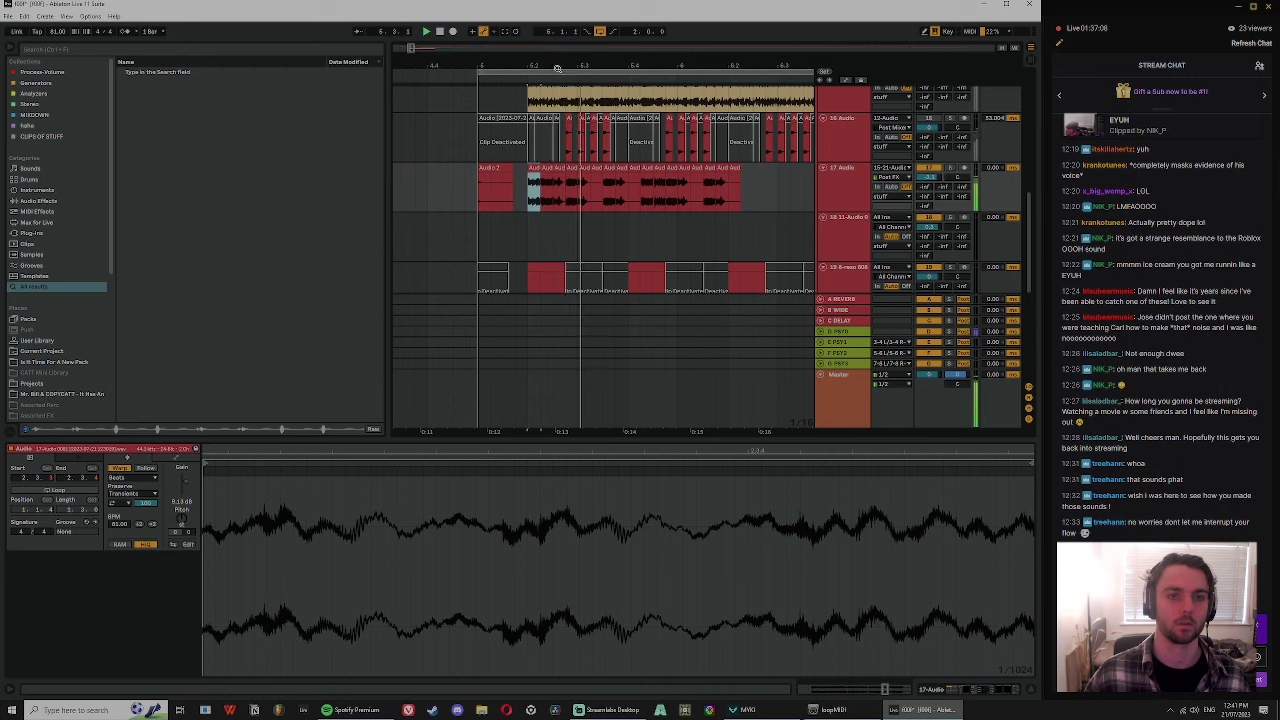
{"action": "left_click_drag", "start_coordinate": [557, 66], "coordinate": [558, 96]}
{"action": "key", "text": "space"}
{"action": "key", "text": "space"}
{"action": "key", "text": "space"}
{"action": "key", "text": "space"}
- Audition the first 17 Audio slices after beat 5.2 and split the clip at 5.2.3
{"action": "mouse_move", "coordinate": [522, 168]}
{"action": "left_mouse_down"}
{"action": "mouse_move", "coordinate": [574, 168]}
{"action": "mouse_move", "coordinate": [544, 204]}
{"action": "mouse_move", "coordinate": [556, 204]}
{"action": "mouse_move", "coordinate": [544, 196]}
{"action": "left_mouse_up"}
{"action": "key", "text": "space"}
{"action": "key", "text": "space"}
{"action": "key", "text": "space"}
{"action": "key", "text": "space"}
{"action": "key", "text": "space"}
{"action": "key", "text": "space"}
{"action": "left_click", "coordinate": [545, 167]}
{"action": "left_click", "coordinate": [534, 195]}
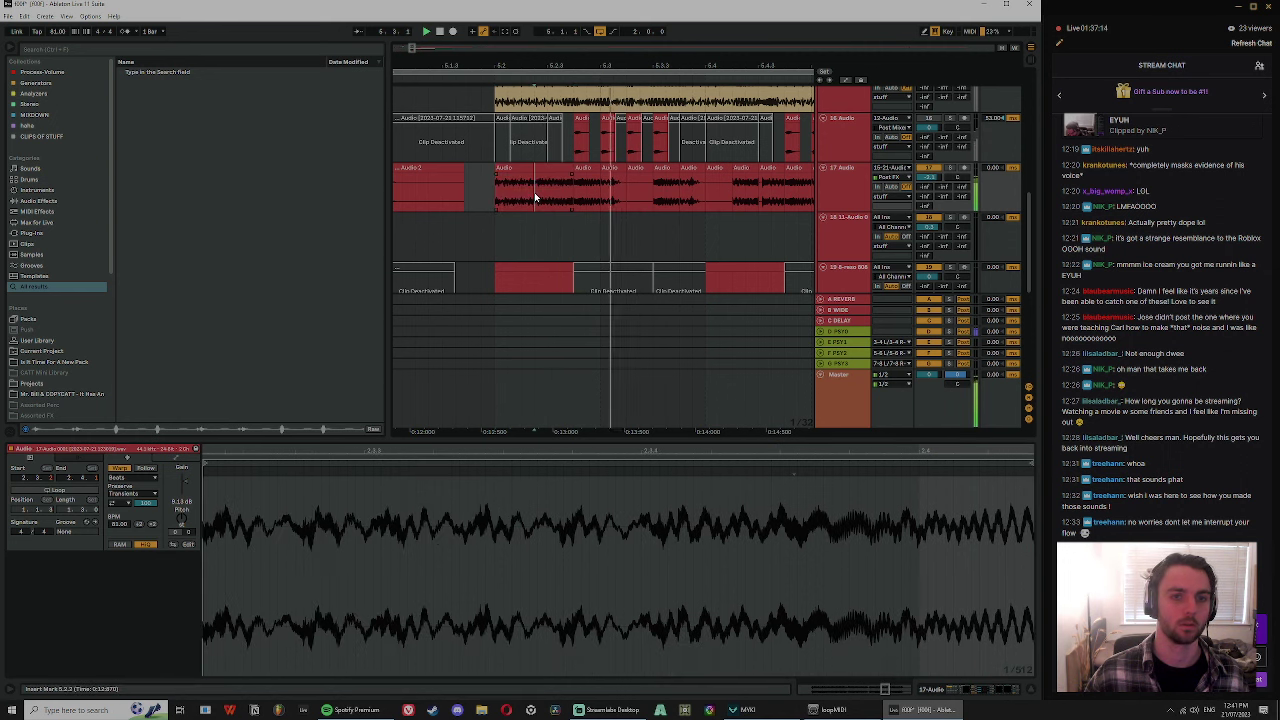
{"action": "key", "text": "ctrl+e"}
- Check the 17 Audio slices around bar 5 and play back the empty stretch from bar 4
{"action": "left_click", "coordinate": [520, 169]}
{"action": "left_click_drag", "start_coordinate": [511, 60], "coordinate": [571, 50]}
{"action": "left_click", "coordinate": [487, 189]}
{"action": "left_click", "coordinate": [479, 195]}
{"action": "left_click", "coordinate": [497, 168]}
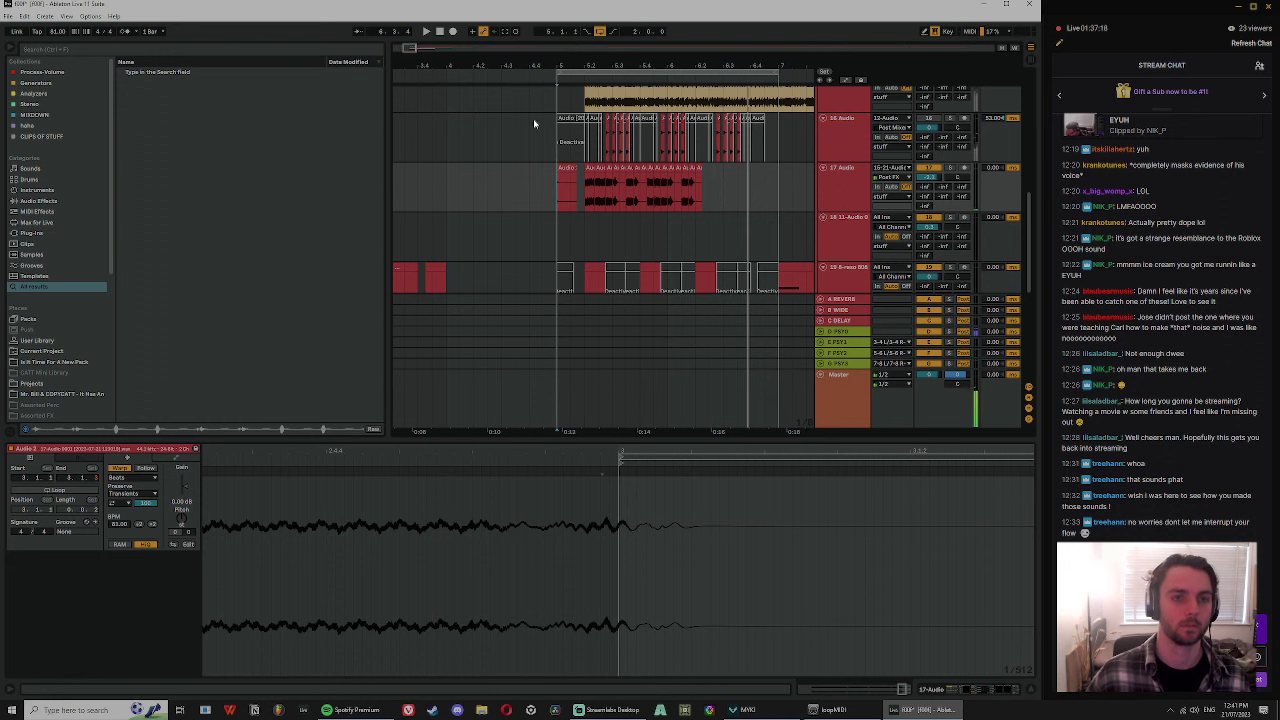
{"action": "left_click", "coordinate": [447, 178]}
{"action": "key", "text": "space"}
{"action": "key", "text": "space"}
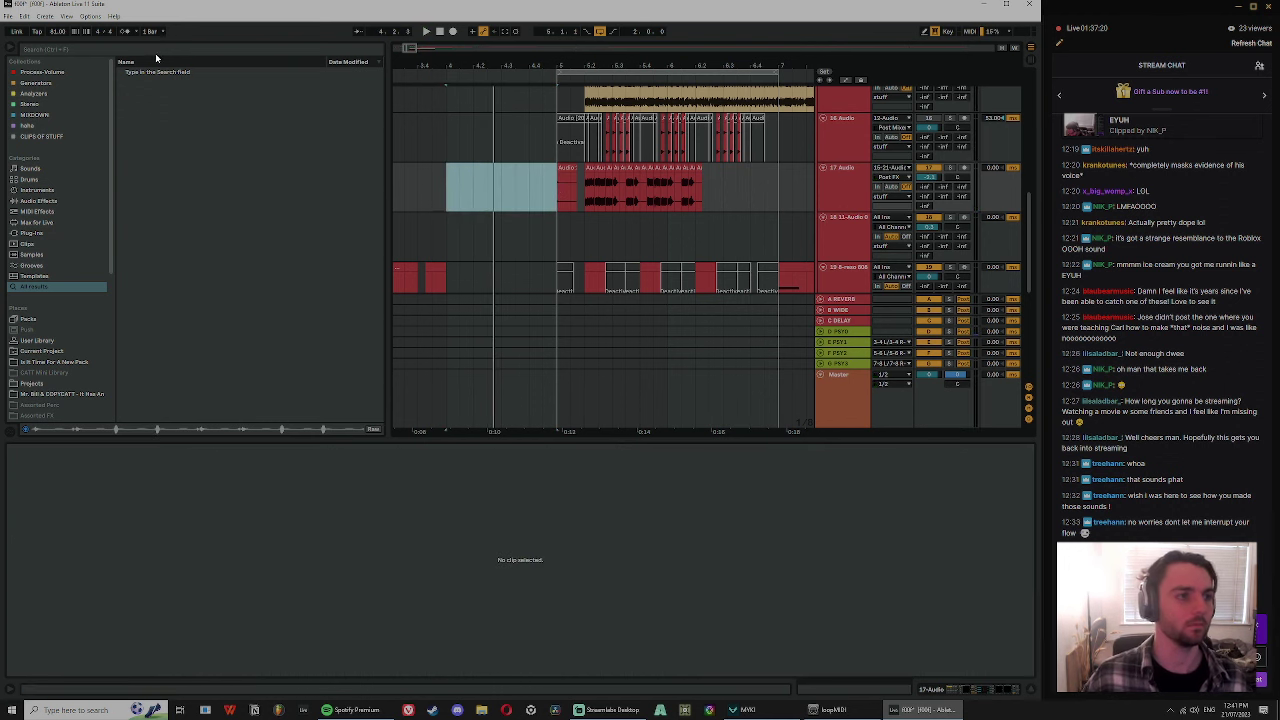
- Search the samples for "shak", place the Bpm128 Phunk ShakerLoop on a new audio track at bar 4, and turn its warping off
{"action": "left_click", "coordinate": [149, 46]}
{"action": "type", "text": "shak"}
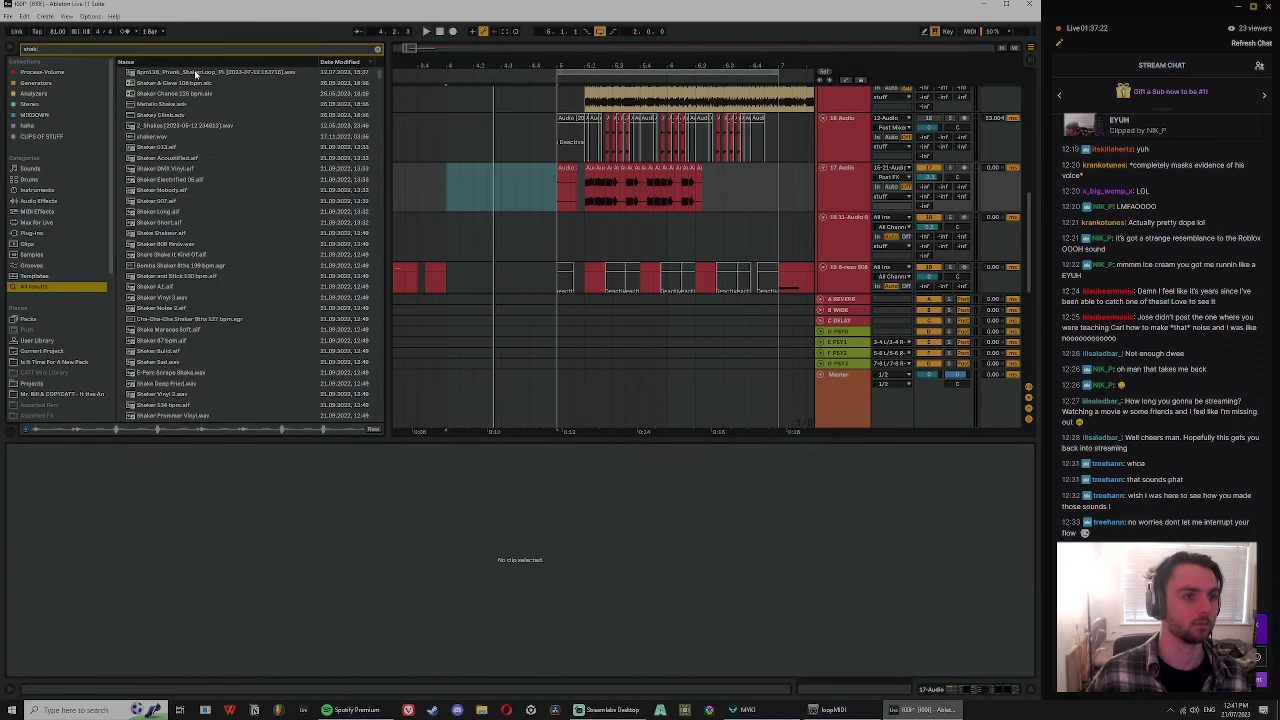
{"action": "left_click", "coordinate": [196, 74]}
{"action": "left_click", "coordinate": [839, 233]}
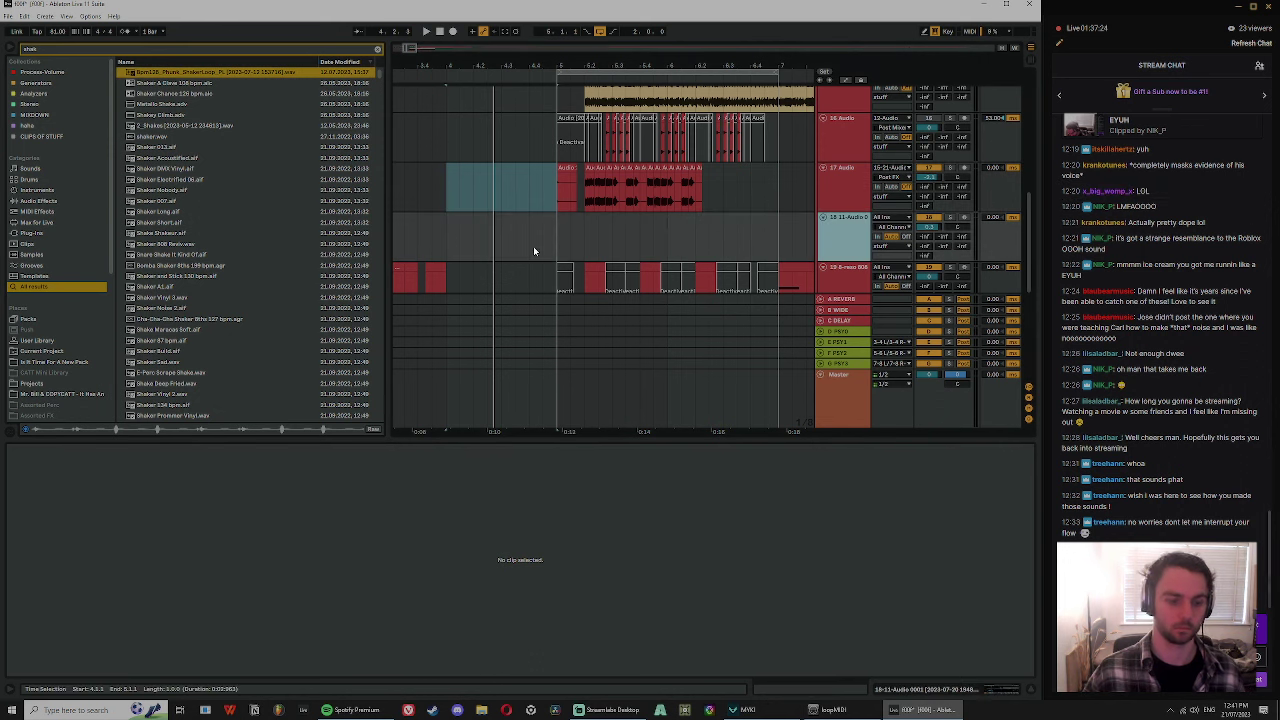
{"action": "left_click_drag", "start_coordinate": [193, 78], "coordinate": [449, 271]}
{"action": "left_click", "coordinate": [118, 469]}
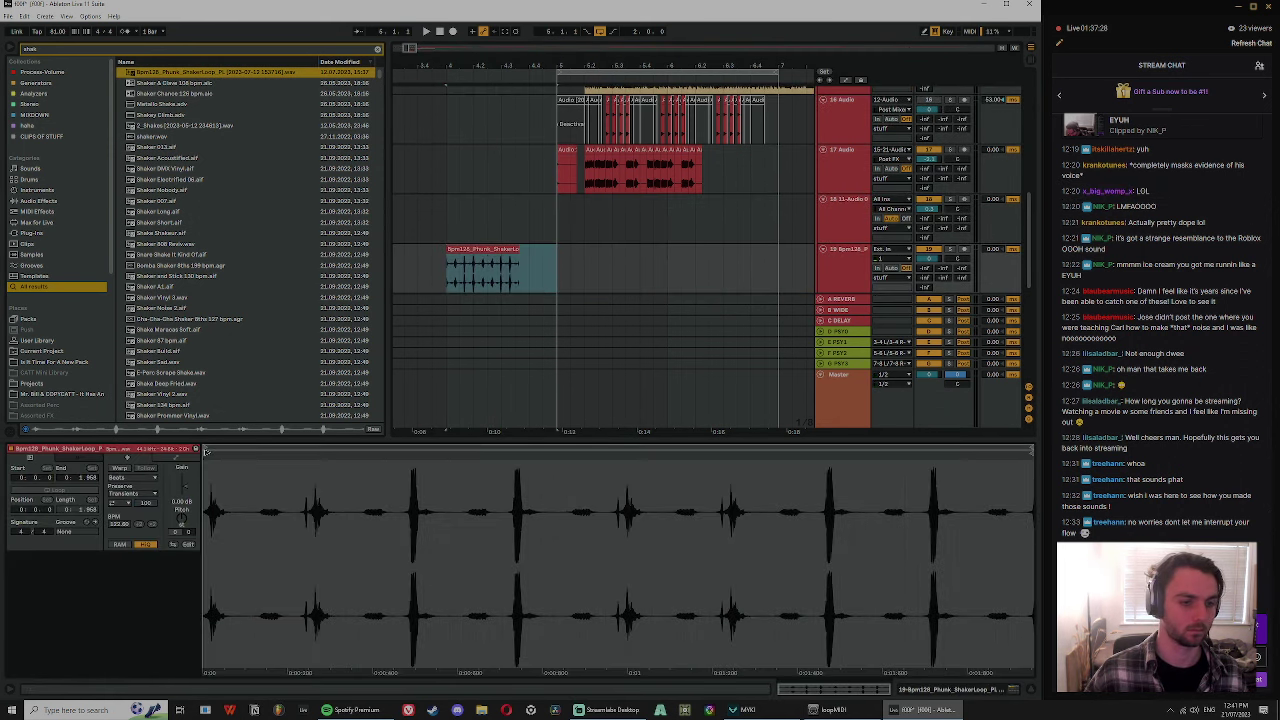
- Move the shaker loop's start to the first loud hit at 0.477 s and play back from bar 4
{"action": "left_click_drag", "start_coordinate": [205, 452], "coordinate": [406, 452]}
{"action": "left_click", "coordinate": [449, 52]}
{"action": "left_click", "coordinate": [449, 52]}
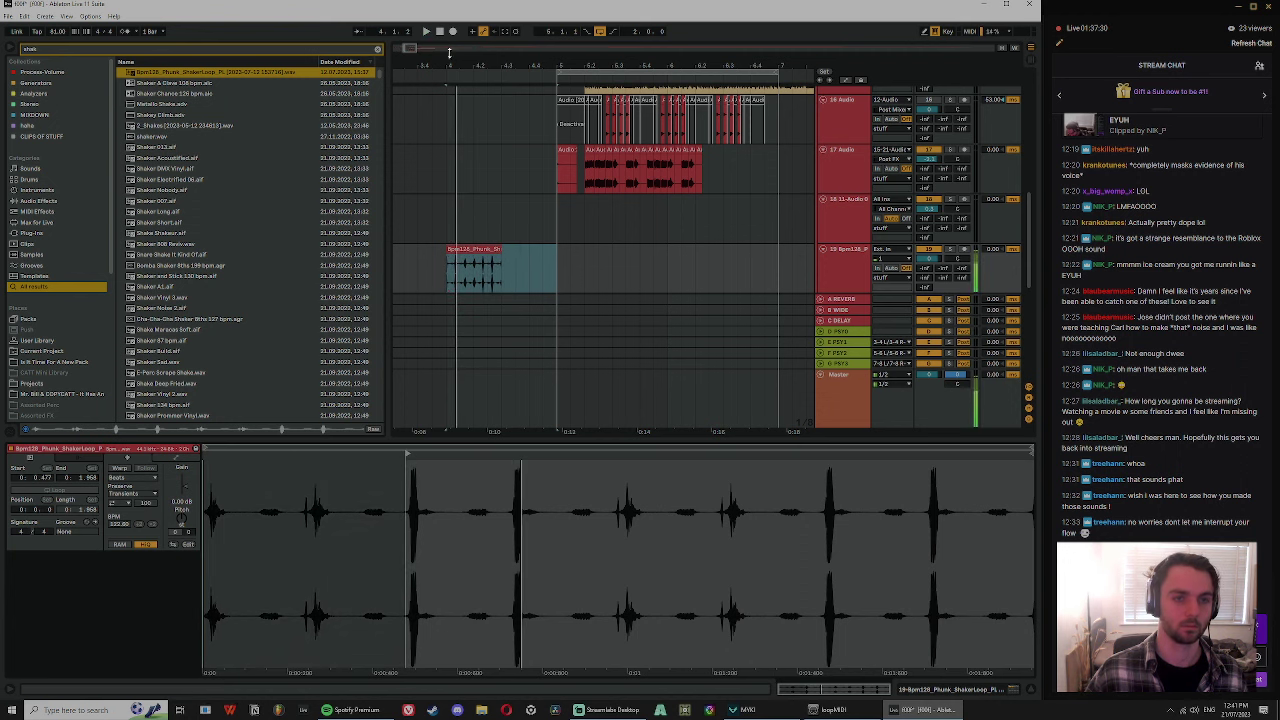
{"action": "left_click_drag", "start_coordinate": [449, 53], "coordinate": [450, 264]}
{"action": "left_click", "coordinate": [431, 277]}
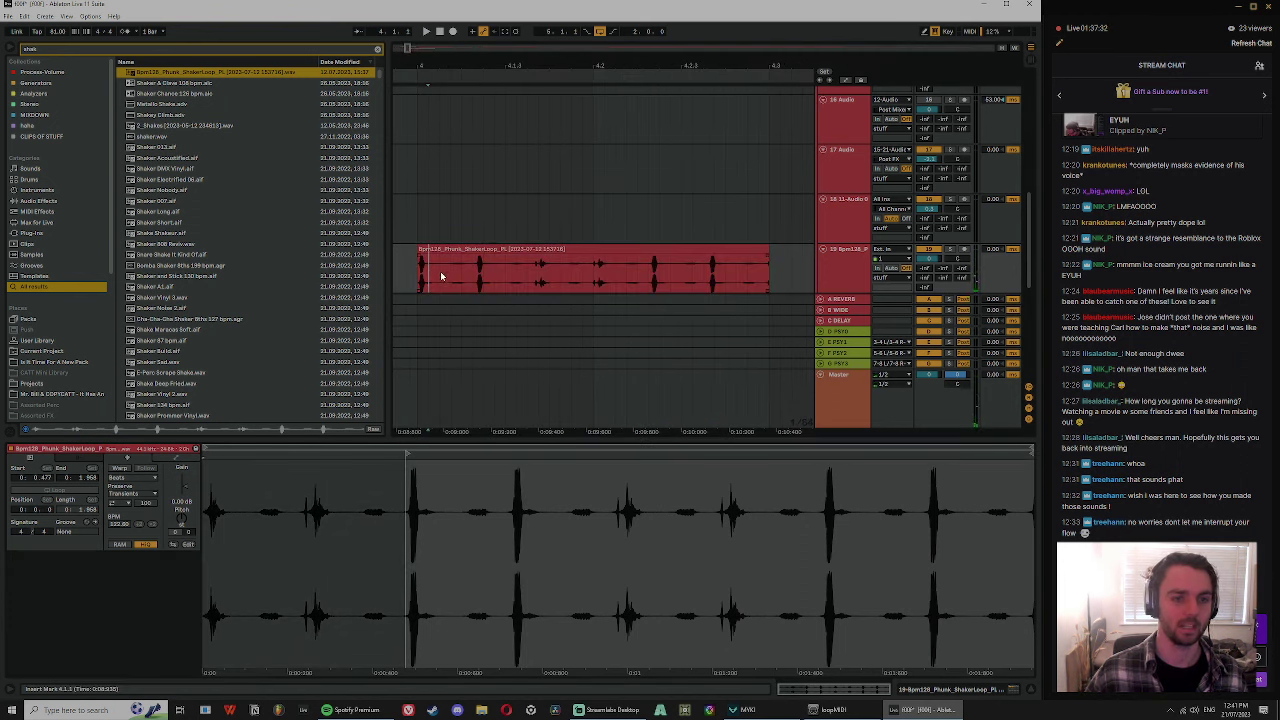
{"action": "key", "text": "space"}
{"action": "scroll", "coordinate": [425, 92], "scroll_direction": "up", "scroll_amount": 3}
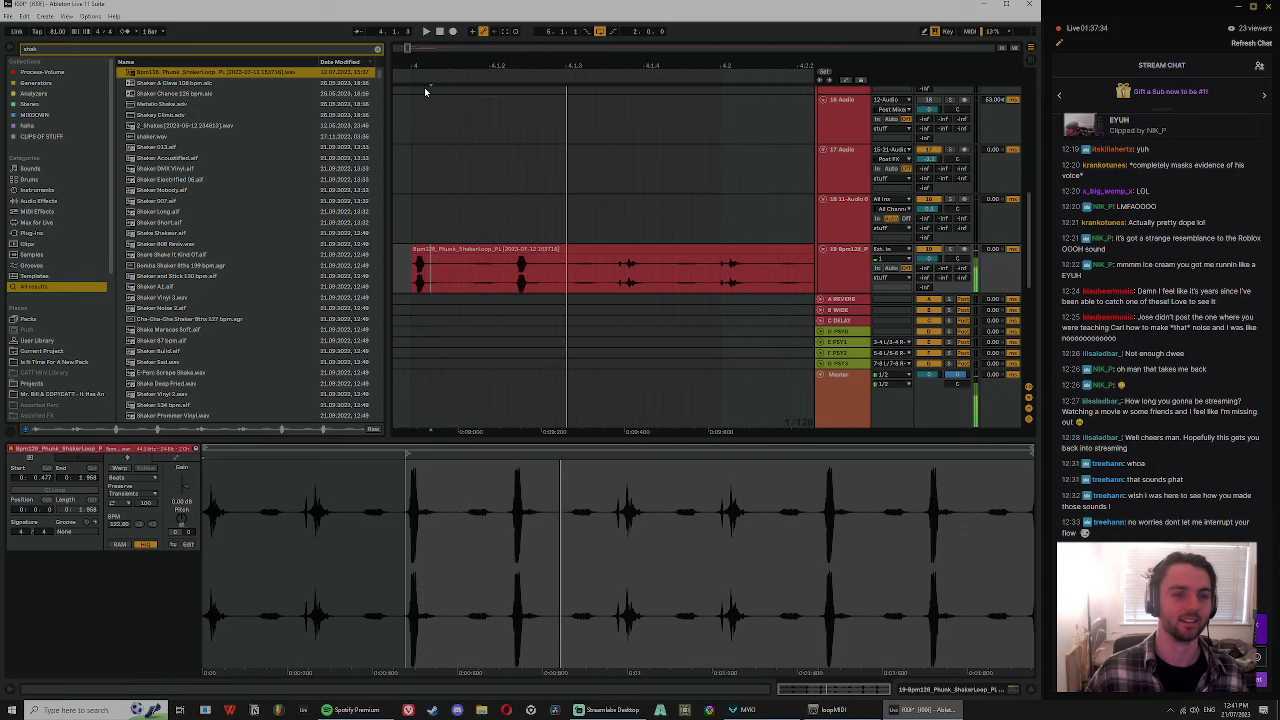
- Split off the first shaker hit at bar 4 and lower that slice's gain to about -7.4 dB
{"action": "left_click", "coordinate": [434, 247]}
{"action": "left_click", "coordinate": [444, 274]}
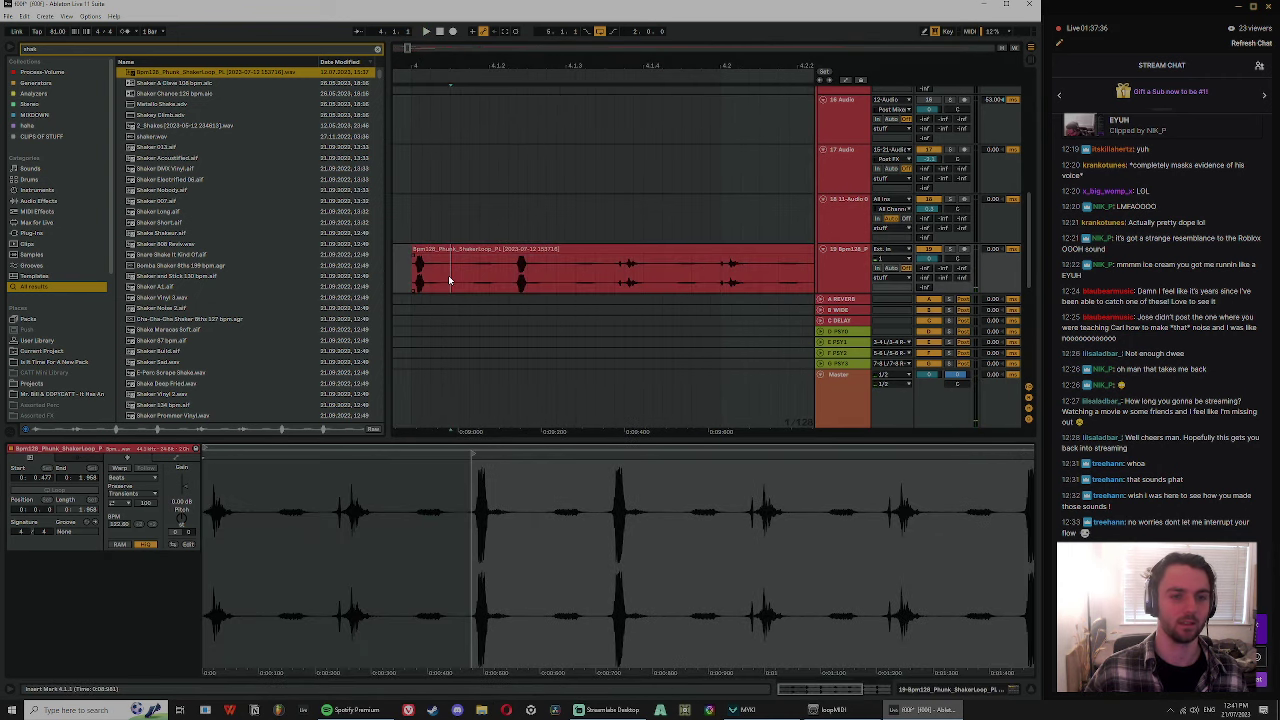
{"action": "key", "text": "ctrl+e"}
{"action": "left_click", "coordinate": [419, 261]}
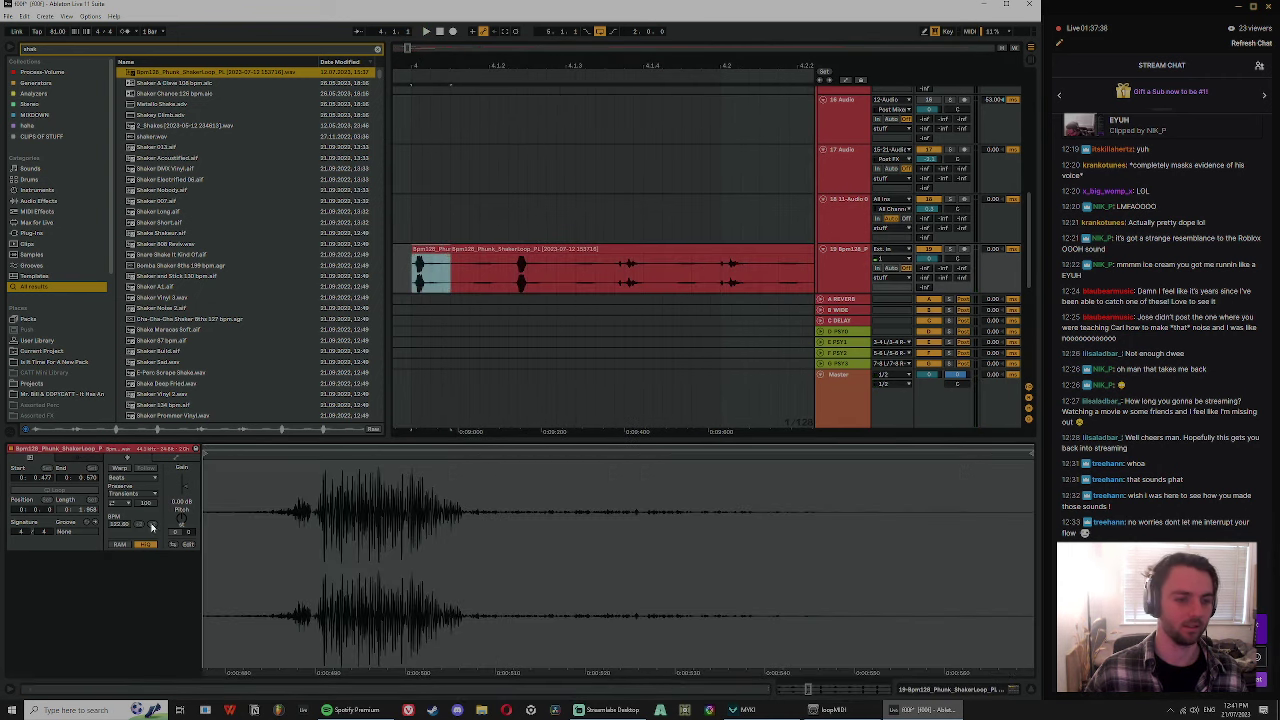
{"action": "left_click", "coordinate": [426, 263]}
{"action": "key", "text": "space"}
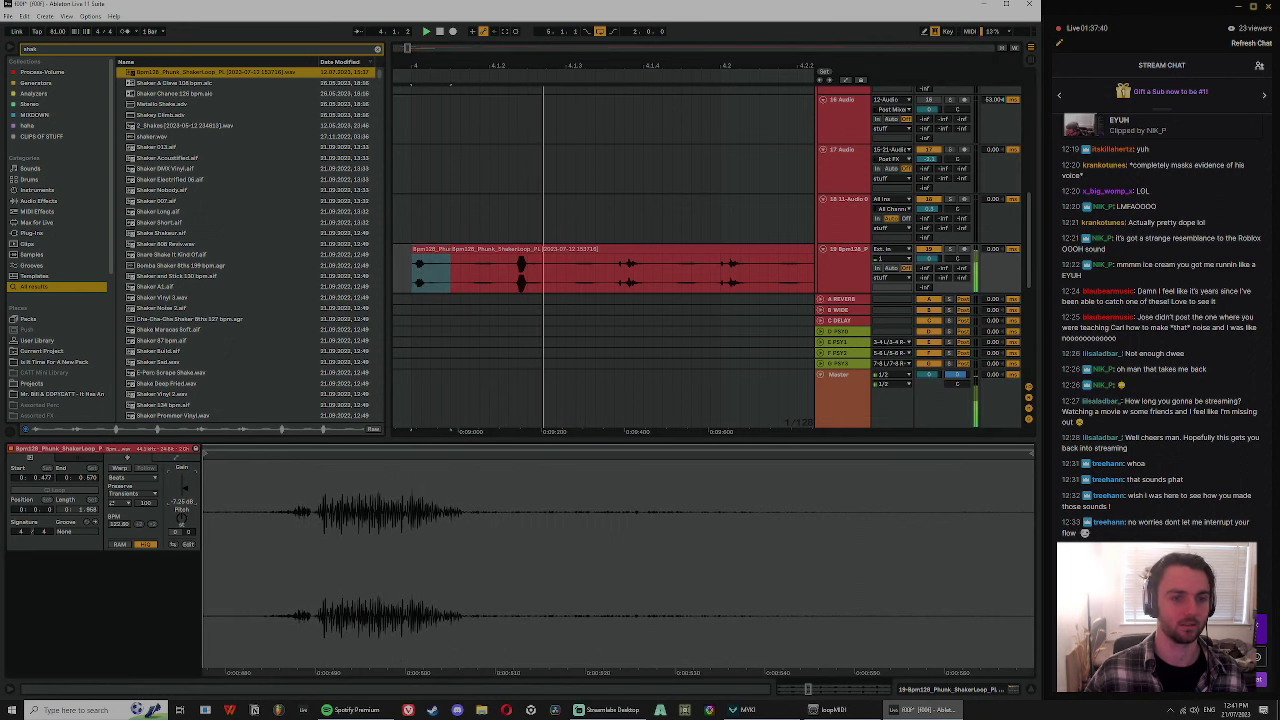
- Cut the remaining shaker loop around 4.1.3 and clear the section just before it
{"action": "left_click", "coordinate": [519, 278], "text": "shift"}
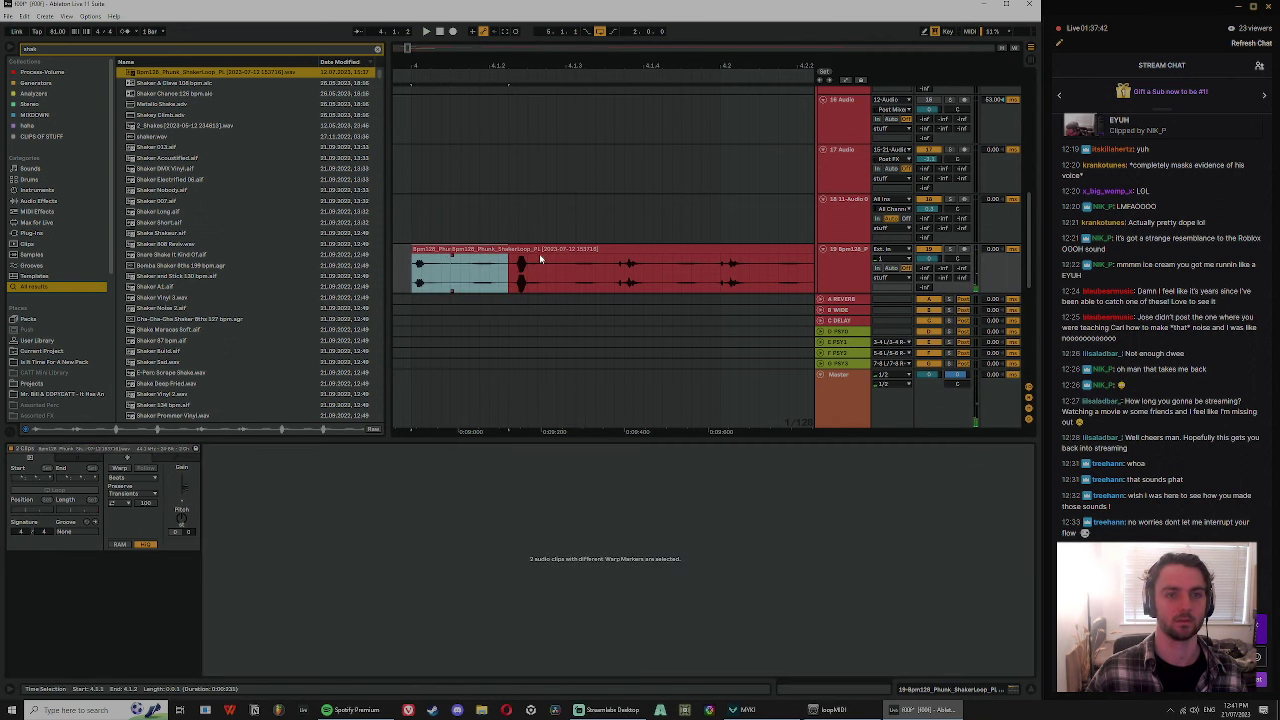
{"action": "key", "text": "ctrl+j"}
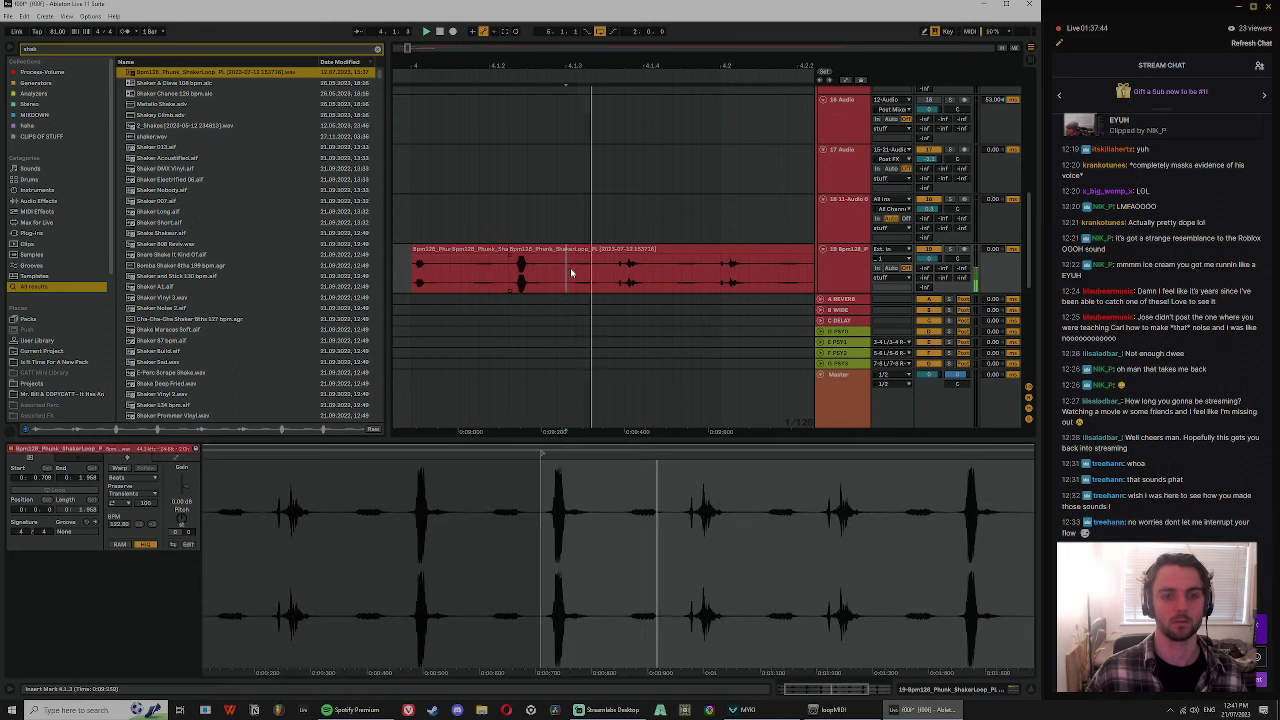
{"action": "mouse_move", "coordinate": [613, 270]}
{"action": "left_mouse_down"}
{"action": "mouse_move", "coordinate": [541, 271]}
{"action": "mouse_move", "coordinate": [594, 262]}
{"action": "left_mouse_up"}
{"action": "left_click", "coordinate": [500, 250]}
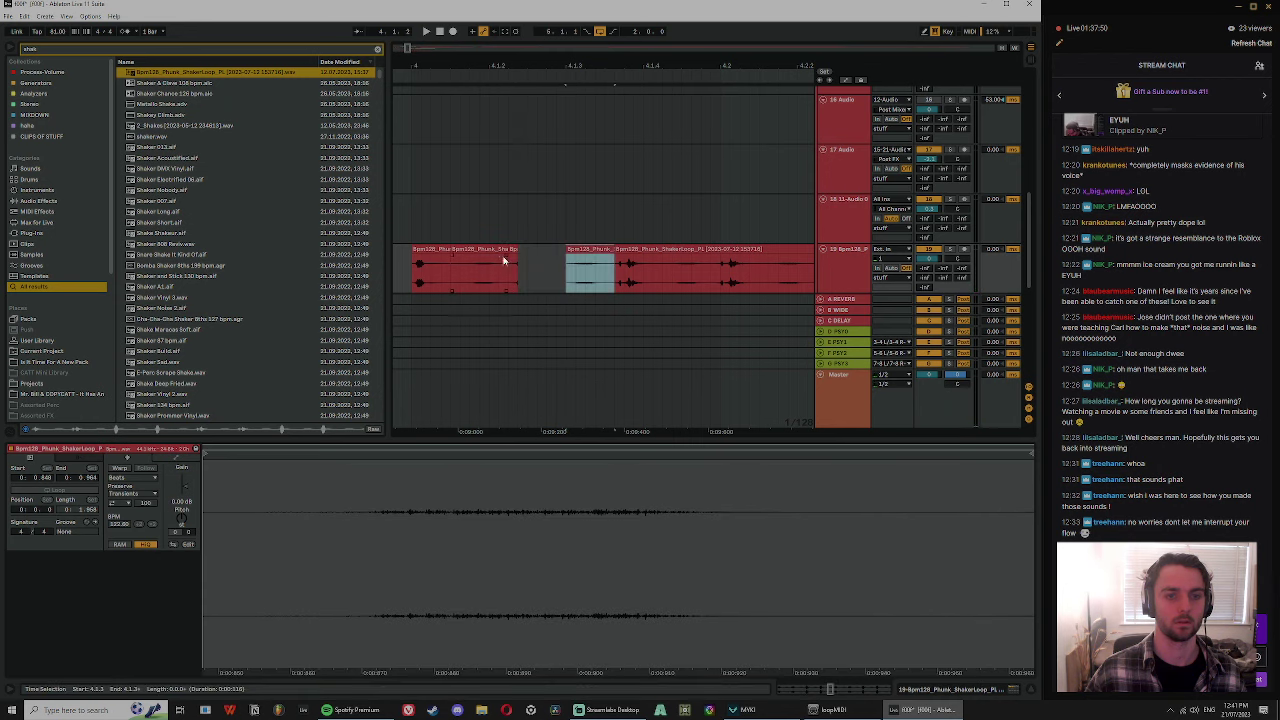
- Rearrange and split the quiet shaker slices between bar 4 and 4.1.3 and play them back from just before bar 4
{"action": "mouse_move", "coordinate": [492, 250]}
{"action": "left_mouse_down"}
{"action": "mouse_move", "coordinate": [527, 252]}
{"action": "mouse_move", "coordinate": [514, 281]}
{"action": "mouse_move", "coordinate": [483, 254]}
{"action": "mouse_move", "coordinate": [468, 283]}
{"action": "left_mouse_up"}
{"action": "left_click", "coordinate": [441, 254]}
{"action": "left_click", "coordinate": [463, 272]}
{"action": "key", "text": "ctrl+e"}
{"action": "left_click", "coordinate": [402, 271]}
{"action": "key", "text": "space"}
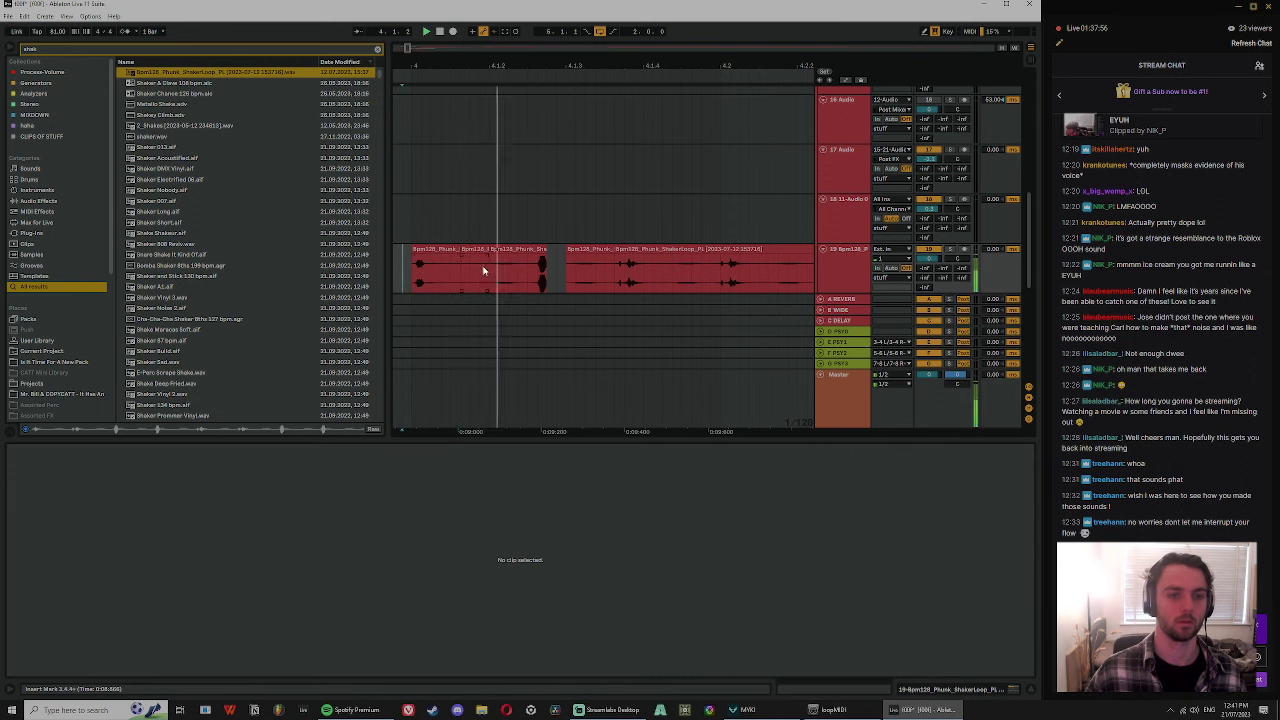
- Split the shaker clip before its second loud hit and extend the new slice slightly past 4.1.3
{"action": "left_click", "coordinate": [456, 252]}
{"action": "key", "text": "space"}
{"action": "key", "text": "space"}
{"action": "left_click", "coordinate": [538, 253]}
{"action": "key", "text": "space"}
{"action": "left_click", "coordinate": [527, 280]}
{"action": "key", "text": "ctrl+e"}
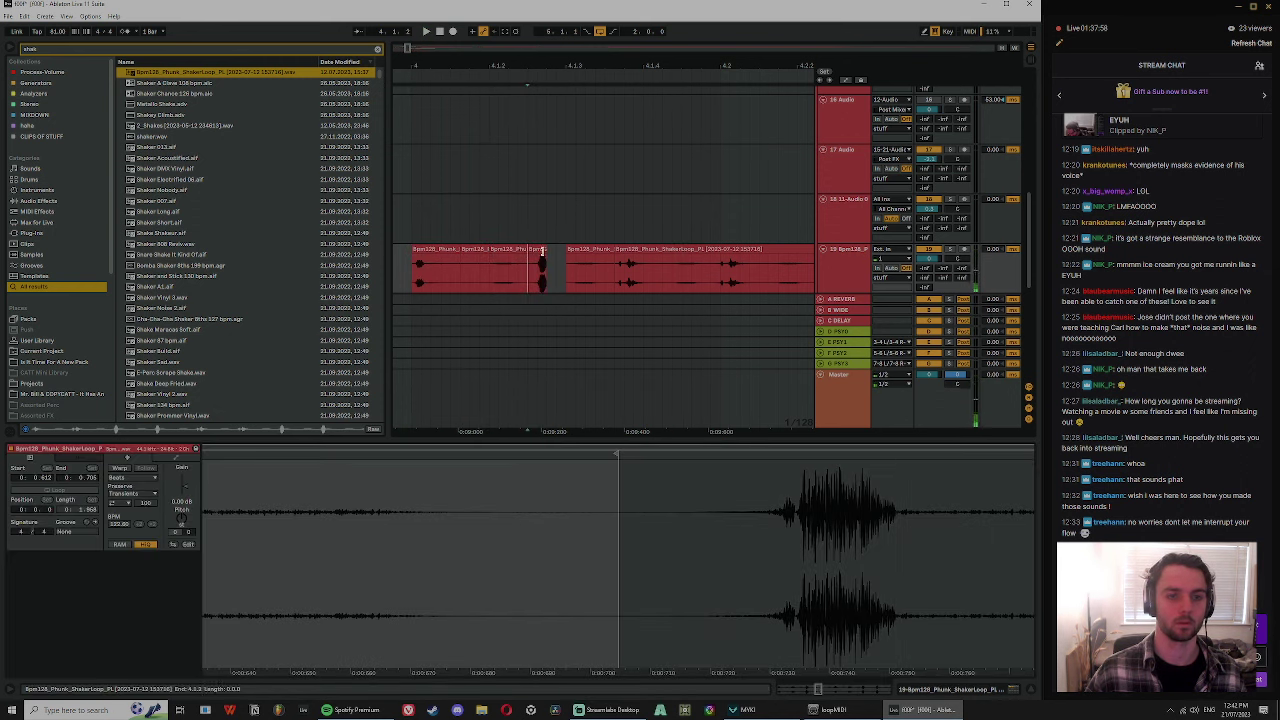
{"action": "left_click_drag", "start_coordinate": [544, 253], "coordinate": [573, 254]}
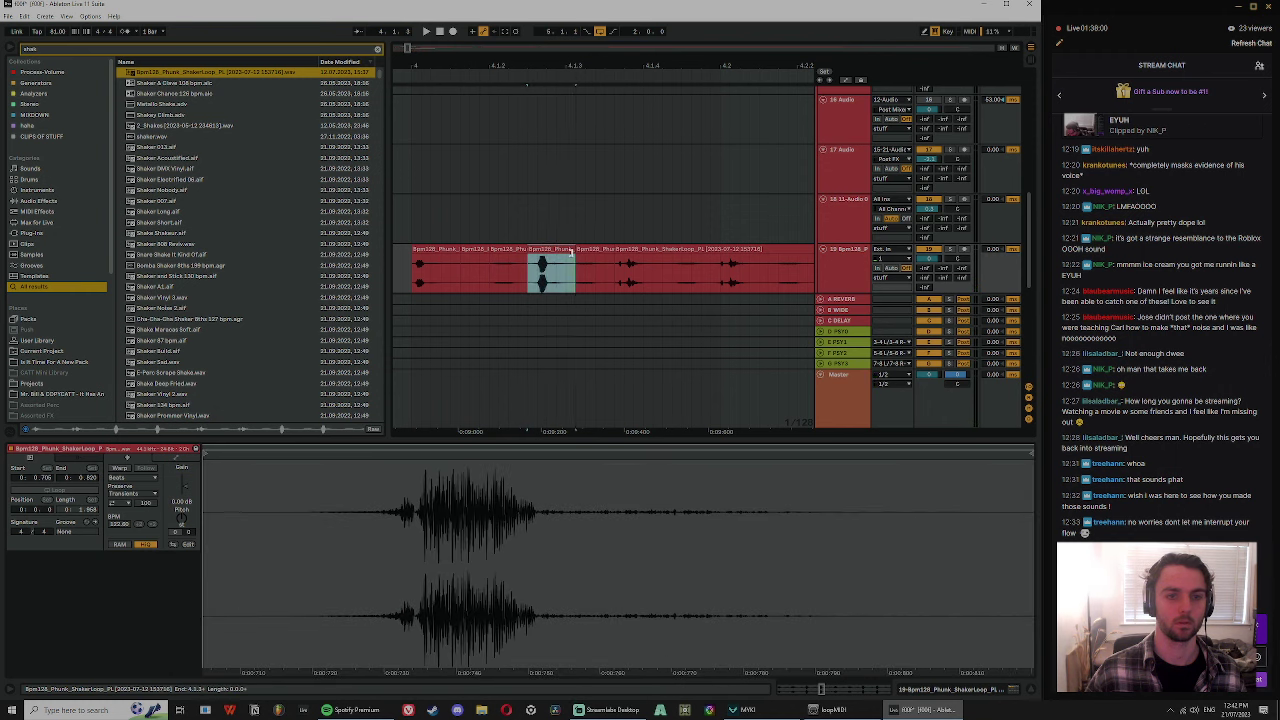
{"action": "key", "text": "ctrl+j"}
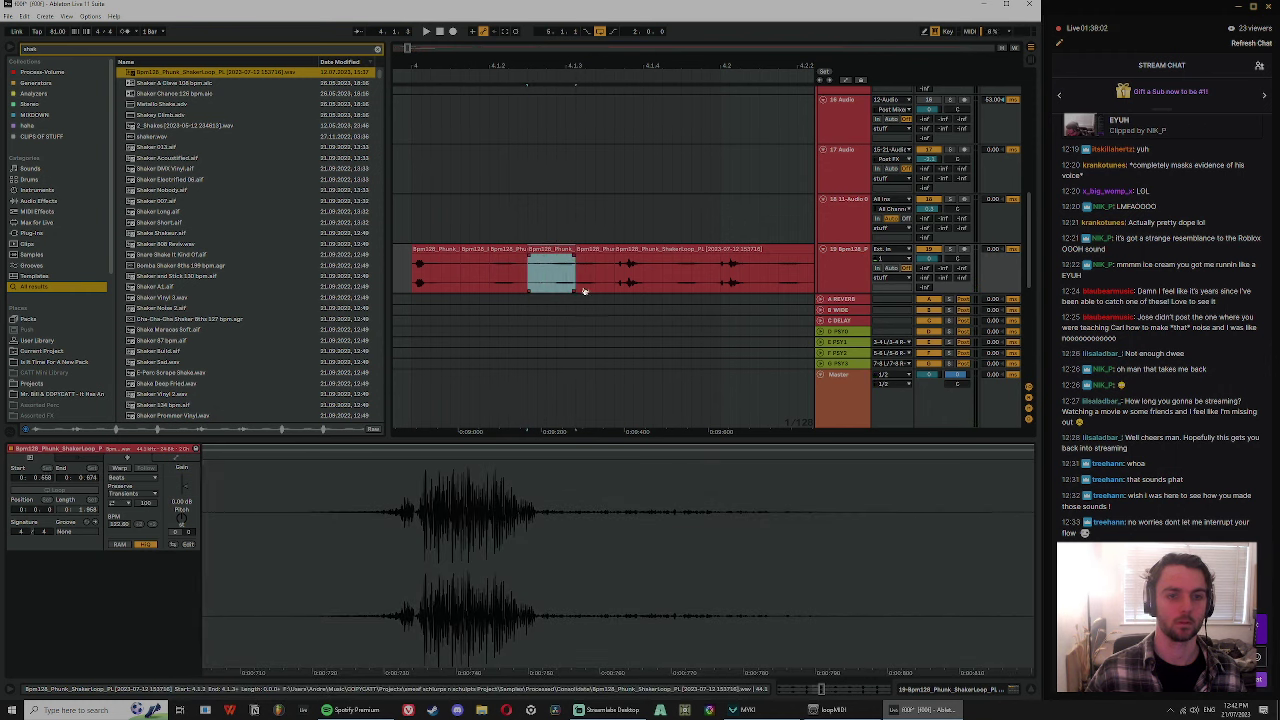
- Split the quiet shaker slice before 4.1.3 into two and play back the pattern
{"action": "left_click", "coordinate": [543, 277]}
{"action": "key", "text": "ctrl+e"}
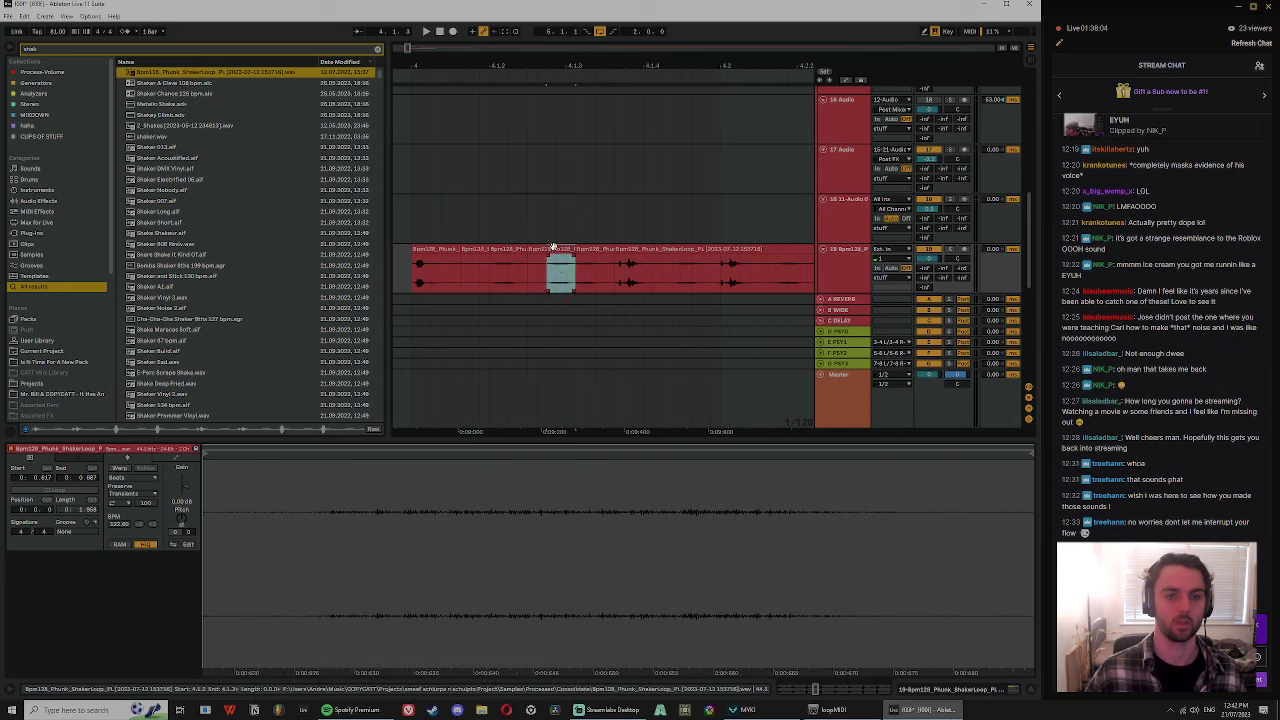
{"action": "key", "text": "space"}
{"action": "left_click", "coordinate": [502, 289]}
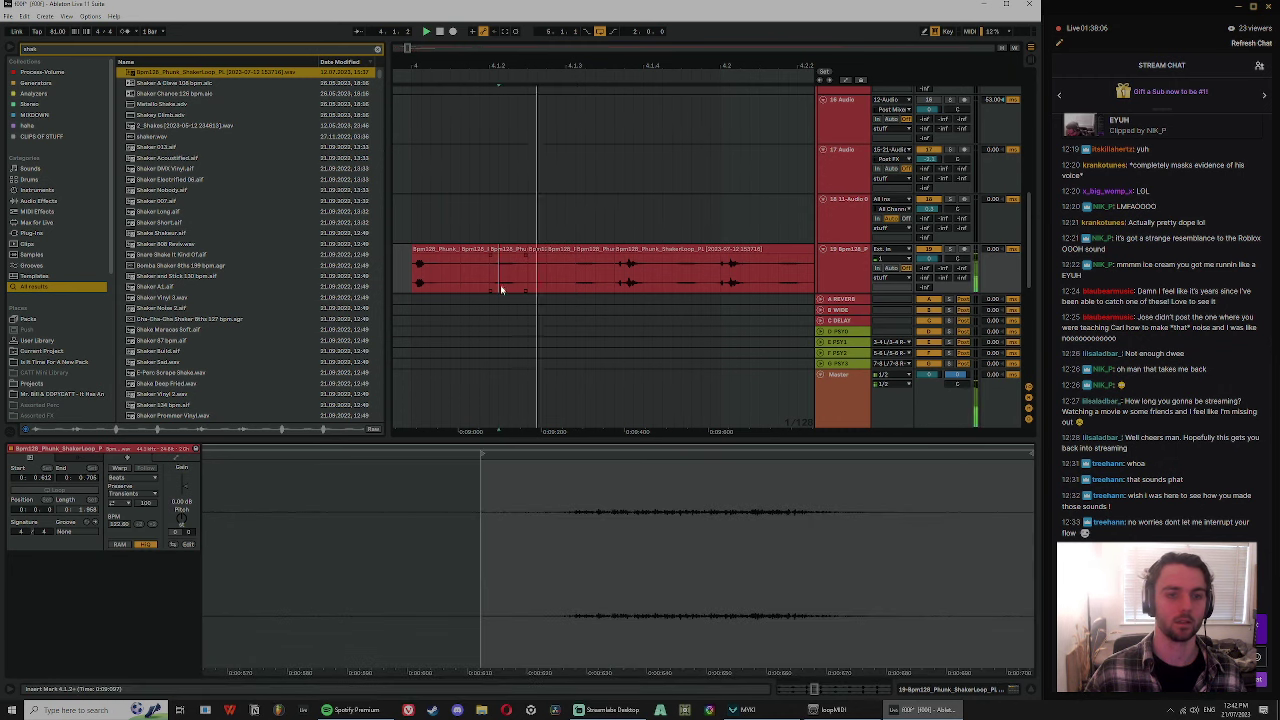
{"action": "key", "text": "space"}
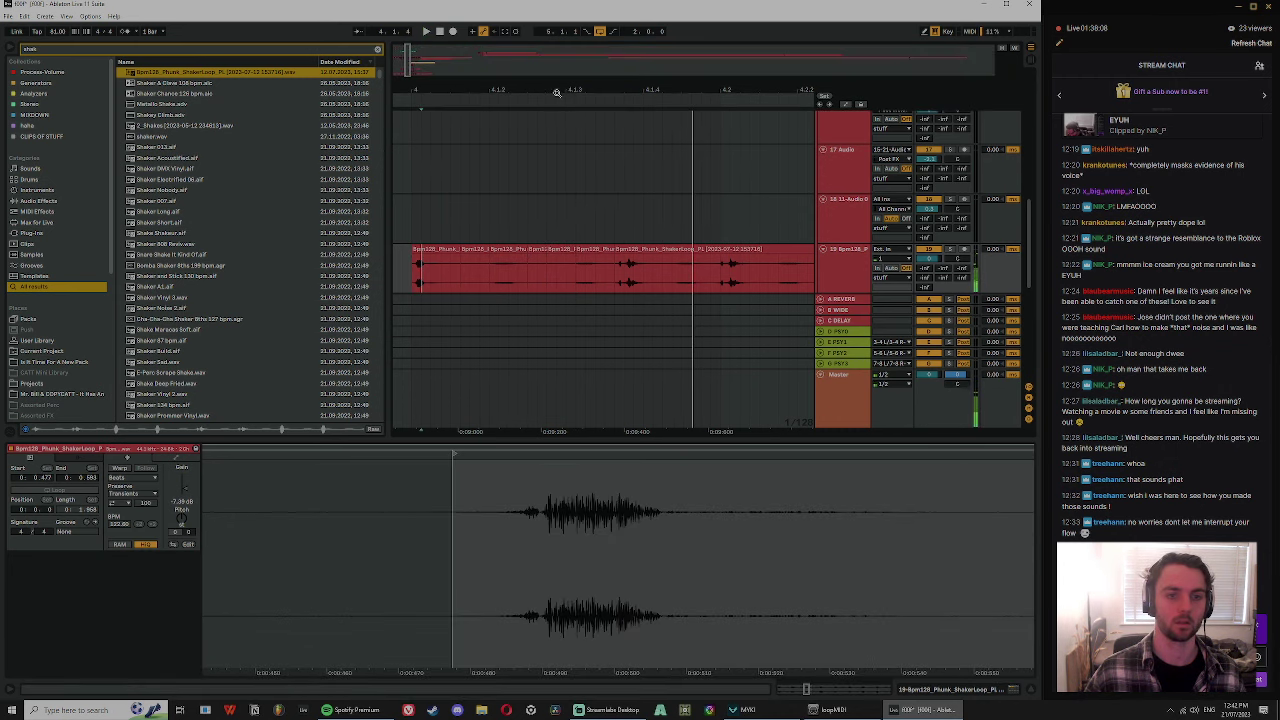
- End the last shaker slice at 4.1.3 and duplicate the slice pattern that starts at bar 4
{"action": "left_click", "coordinate": [537, 268]}
{"action": "left_click_drag", "start_coordinate": [541, 273], "coordinate": [569, 257]}
{"action": "key", "text": "space"}
{"action": "key", "text": "space"}
{"action": "key", "text": "space"}
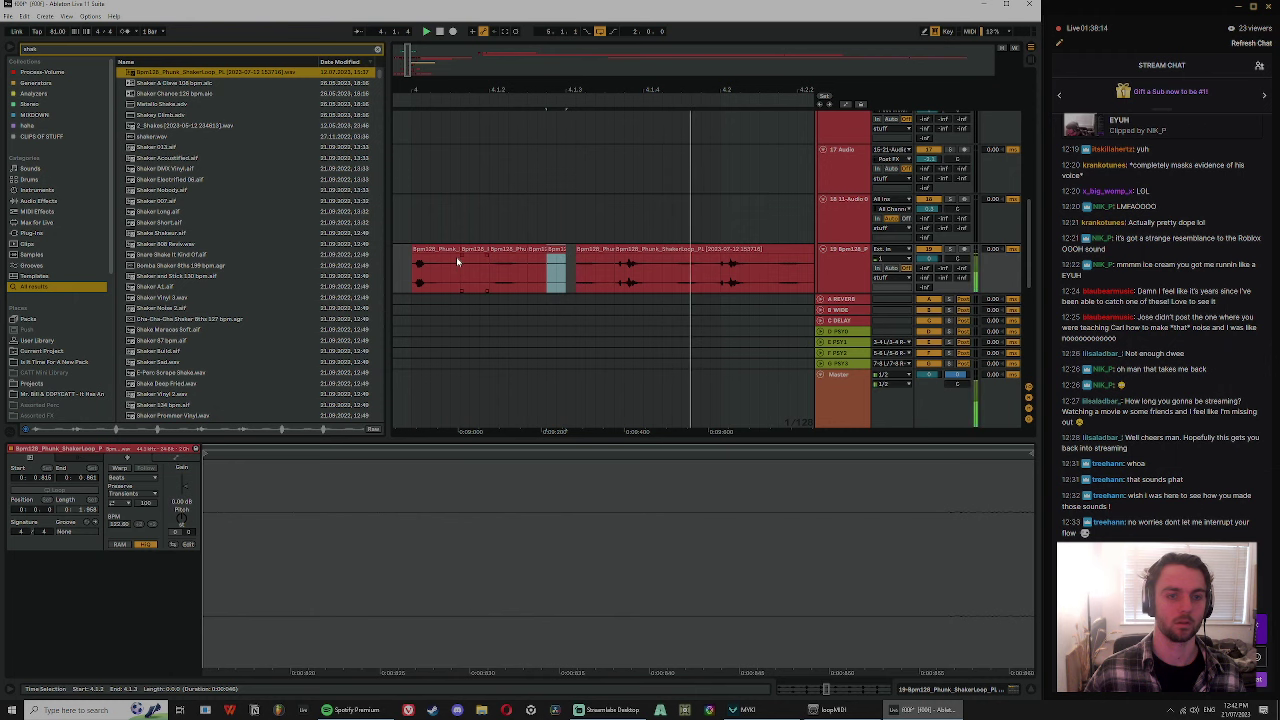
{"action": "left_click", "coordinate": [425, 250], "text": "shift"}
{"action": "key", "text": "ctrl+d"}
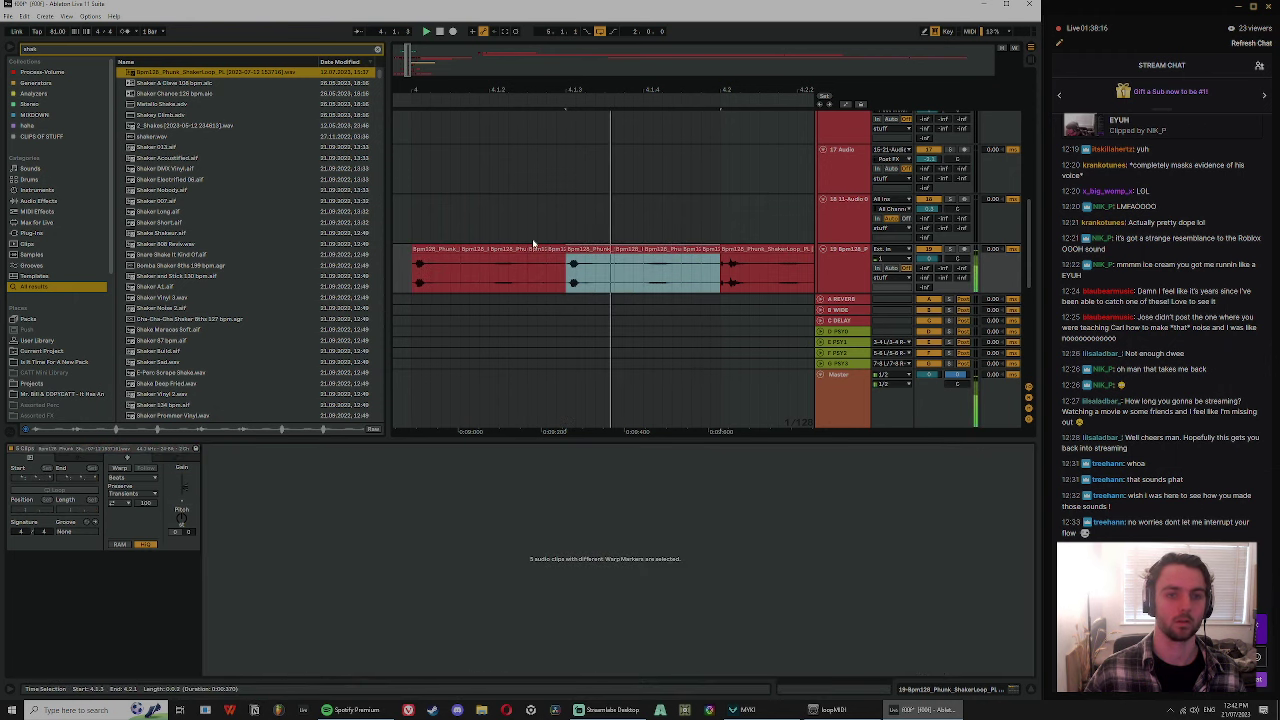
- Split a short piece off the end of the shaker slice after 4.1.2 and duplicate it four times towards 4.1.3
{"action": "left_click", "coordinate": [459, 258]}
{"action": "left_click", "coordinate": [514, 248]}
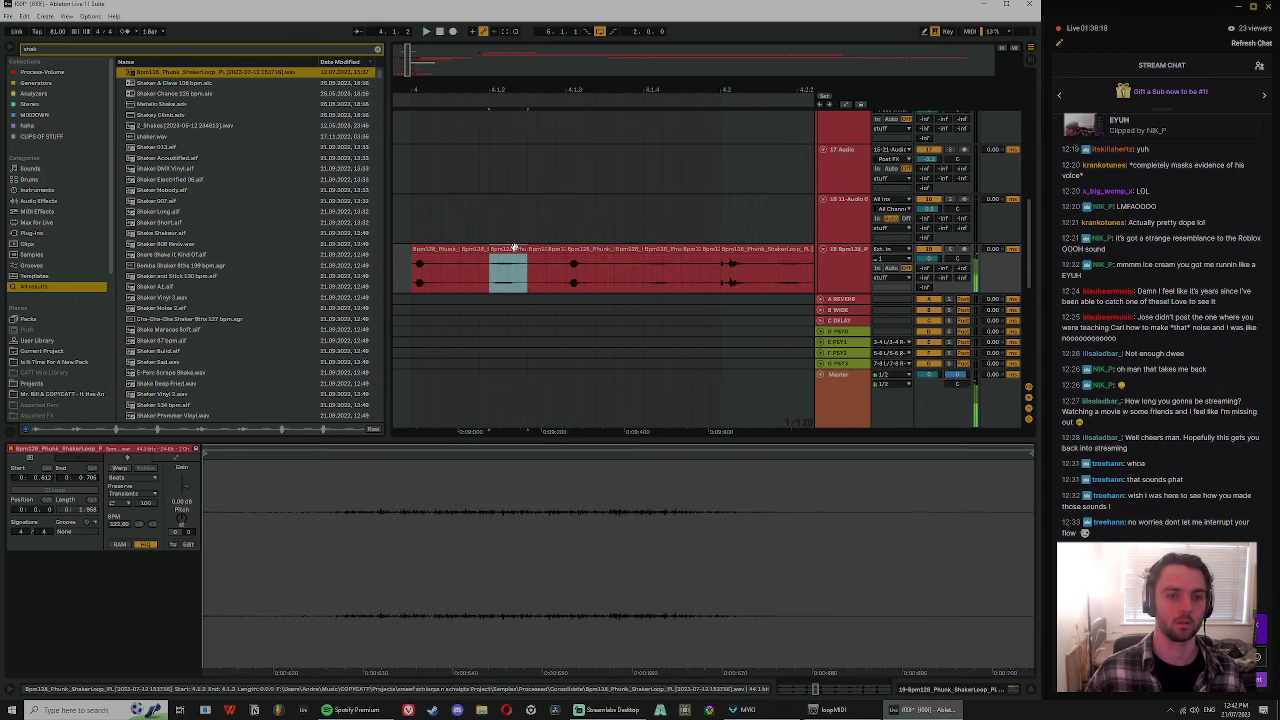
{"action": "left_click_drag", "start_coordinate": [527, 87], "coordinate": [526, 90]}
{"action": "left_click", "coordinate": [543, 249]}
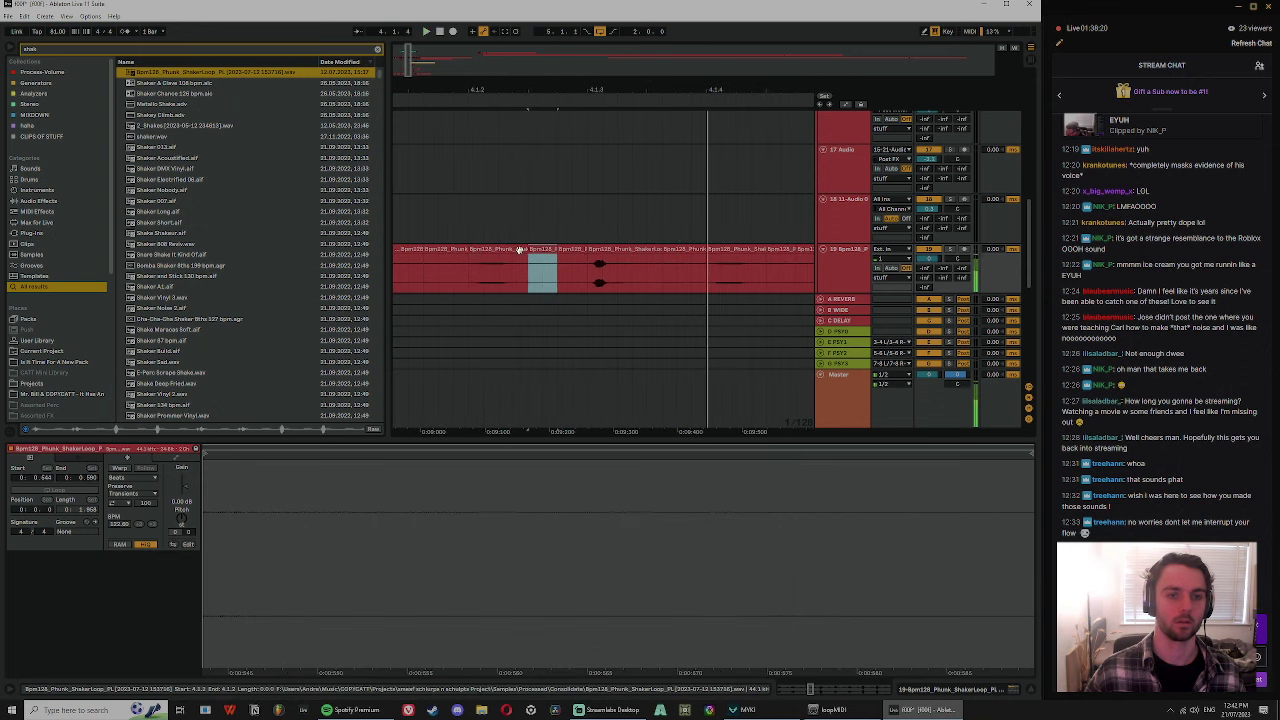
{"action": "left_click", "coordinate": [520, 250]}
{"action": "left_click", "coordinate": [516, 273]}
{"action": "key", "text": "ctrl+e"}
{"action": "left_click", "coordinate": [517, 248]}
{"action": "key", "text": "ctrl+d"}
{"action": "key", "text": "ctrl+d"}
{"action": "key", "text": "ctrl+d"}
{"action": "key", "text": "ctrl+d"}
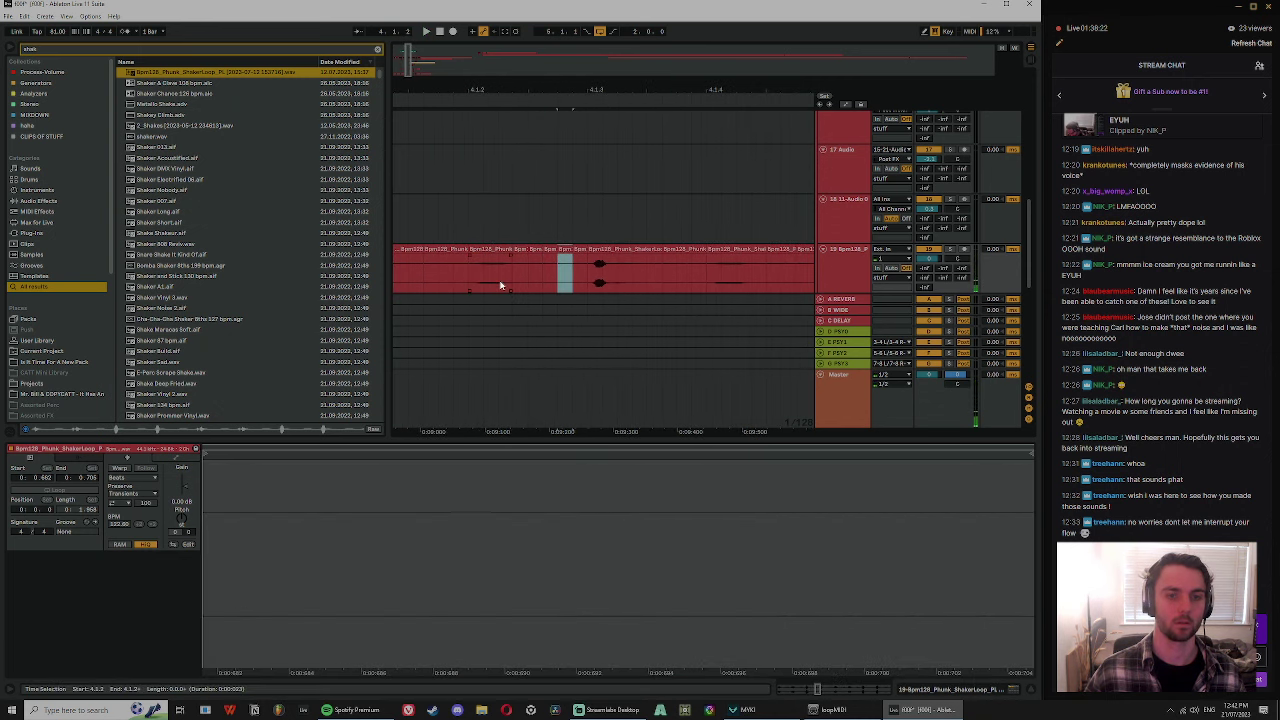
- Consolidate all the shaker slices from bar 4 to 4.1.3 into a single clip
{"action": "left_click", "coordinate": [466, 290]}
{"action": "left_click", "coordinate": [479, 276]}
{"action": "left_click", "coordinate": [486, 248]}
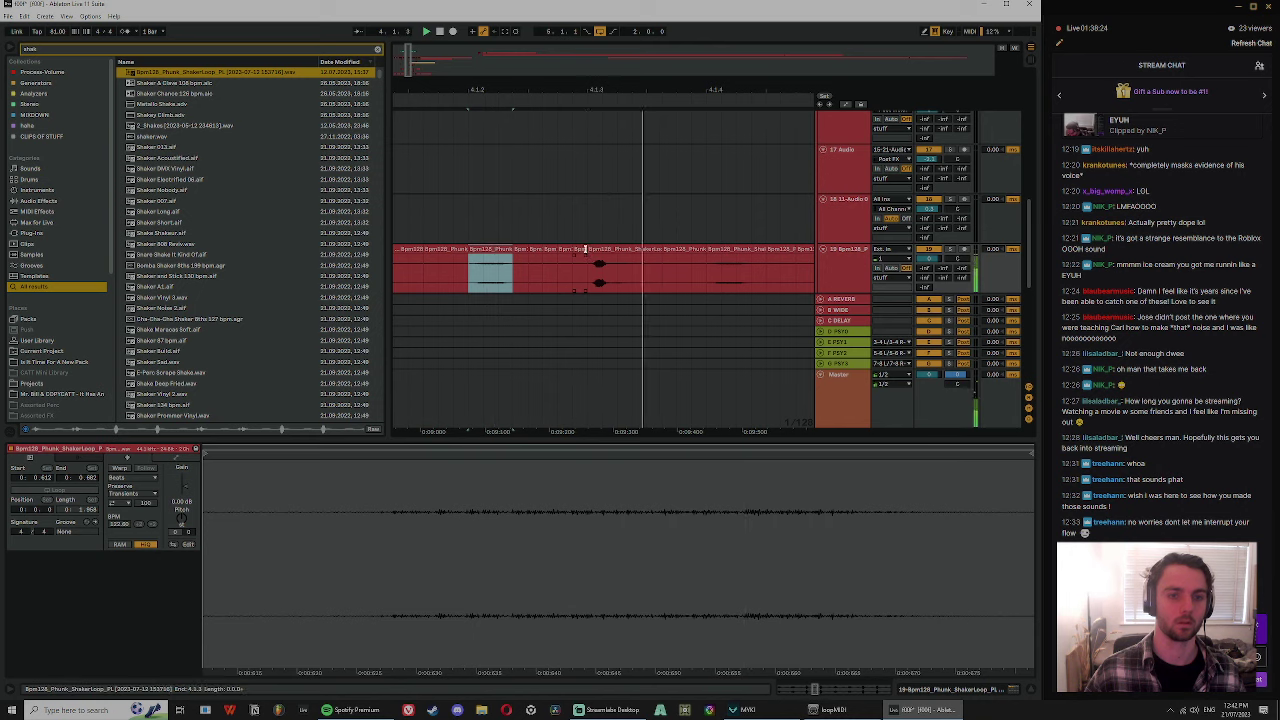
{"action": "left_click", "coordinate": [585, 249], "text": "shift"}
{"action": "left_click_drag", "start_coordinate": [574, 91], "coordinate": [568, 78]}
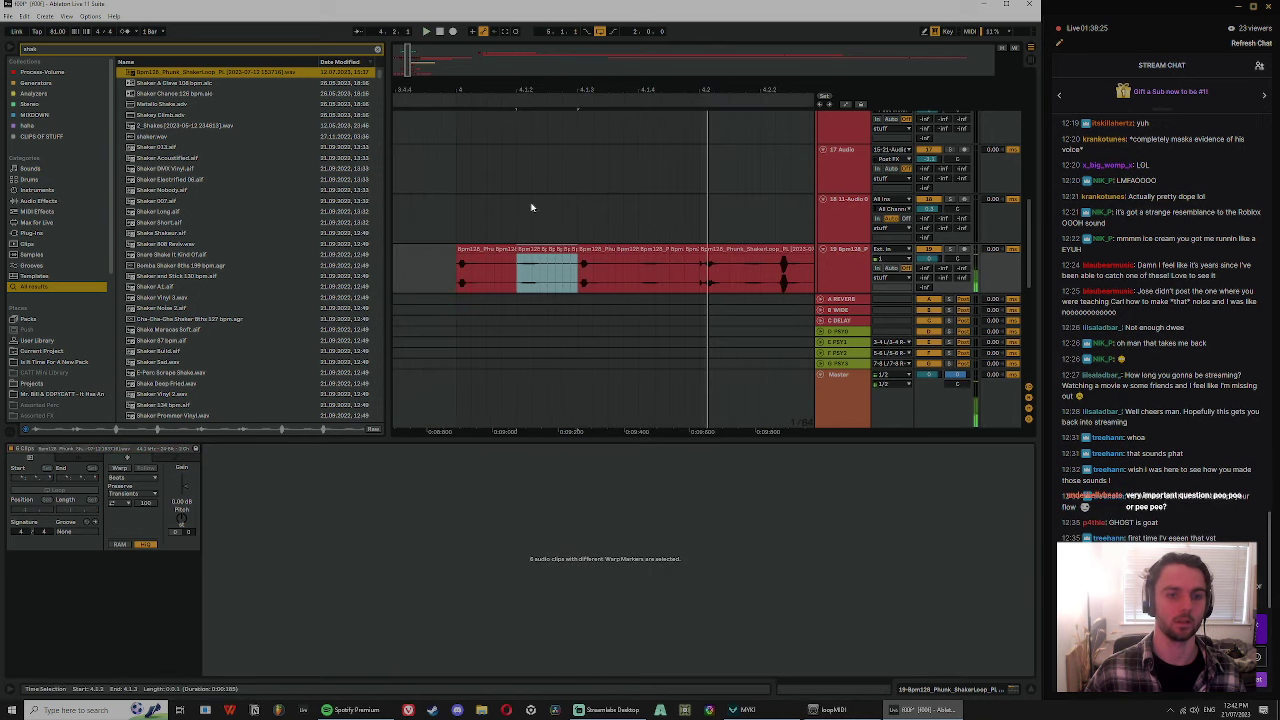
{"action": "left_click", "coordinate": [468, 248], "text": "shift"}
{"action": "key", "text": "ctrl+j"}
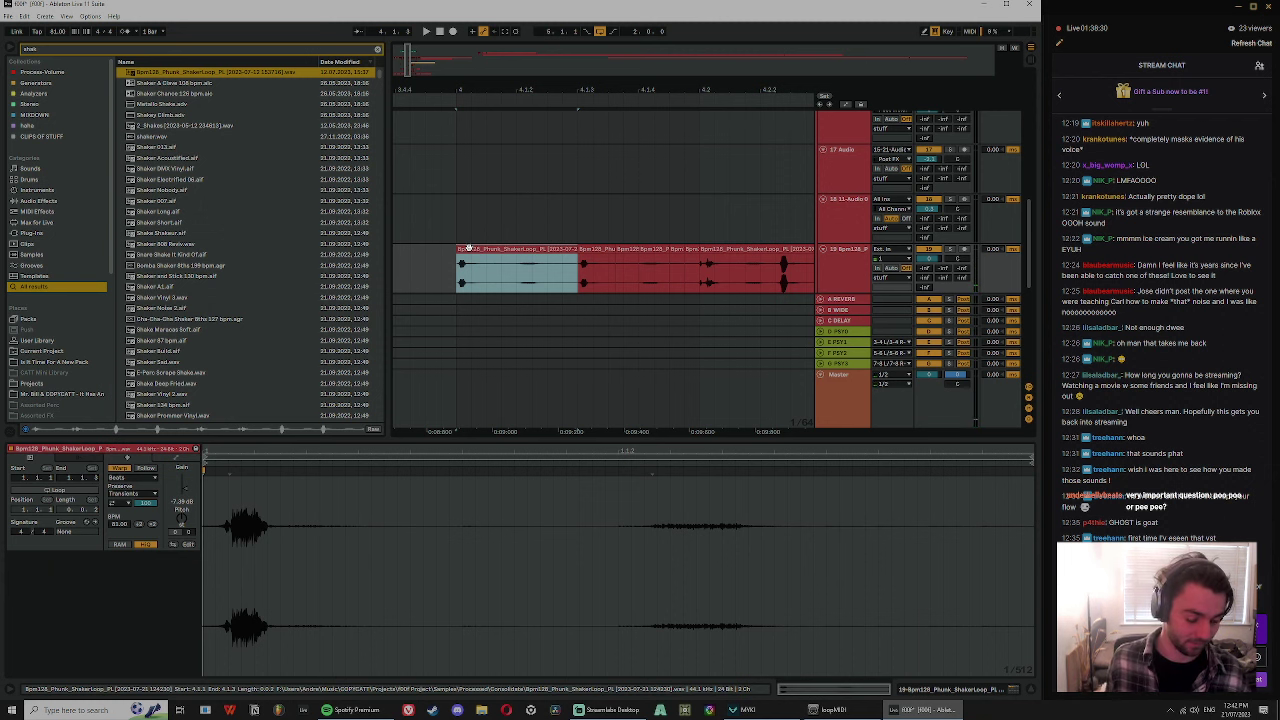
- Split the consolidated shaker clip at 4.1.2, duplicate its quiet second half, and duplicate the resulting pattern from bar 4 to 4.1.4
{"action": "left_click", "coordinate": [509, 224]}
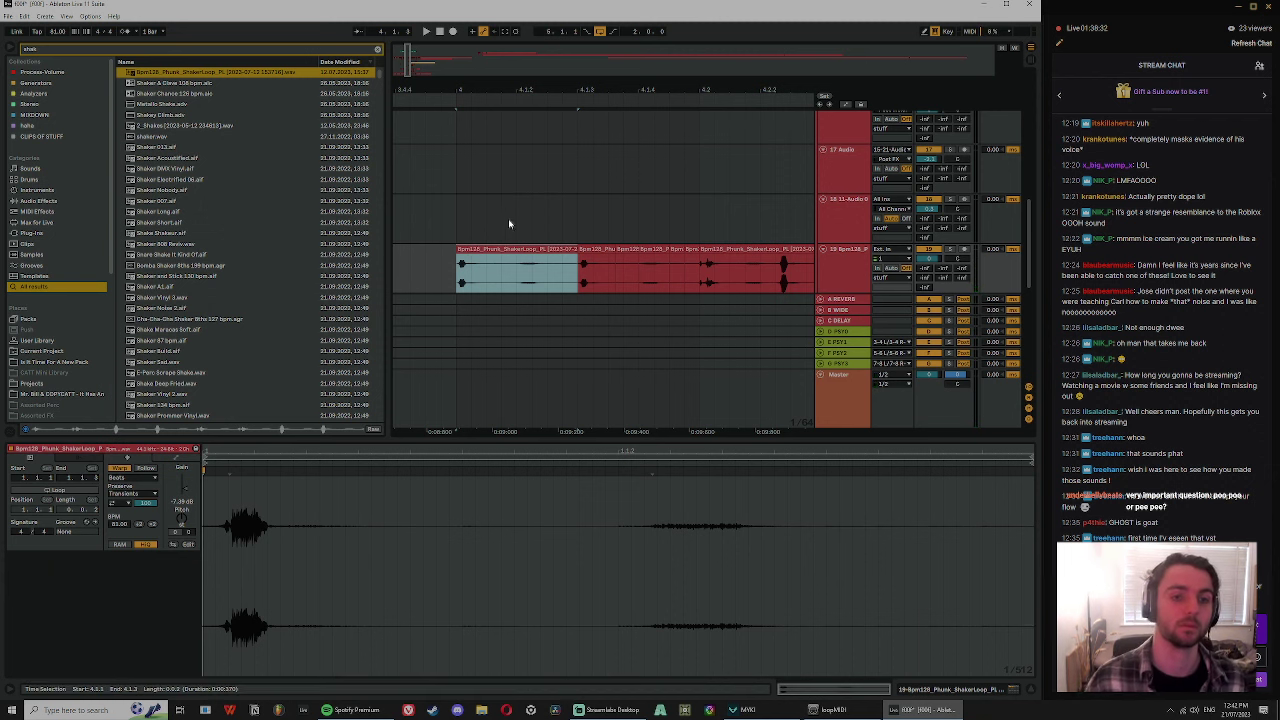
{"action": "left_click", "coordinate": [517, 282]}
{"action": "key", "text": "shift+Right"}
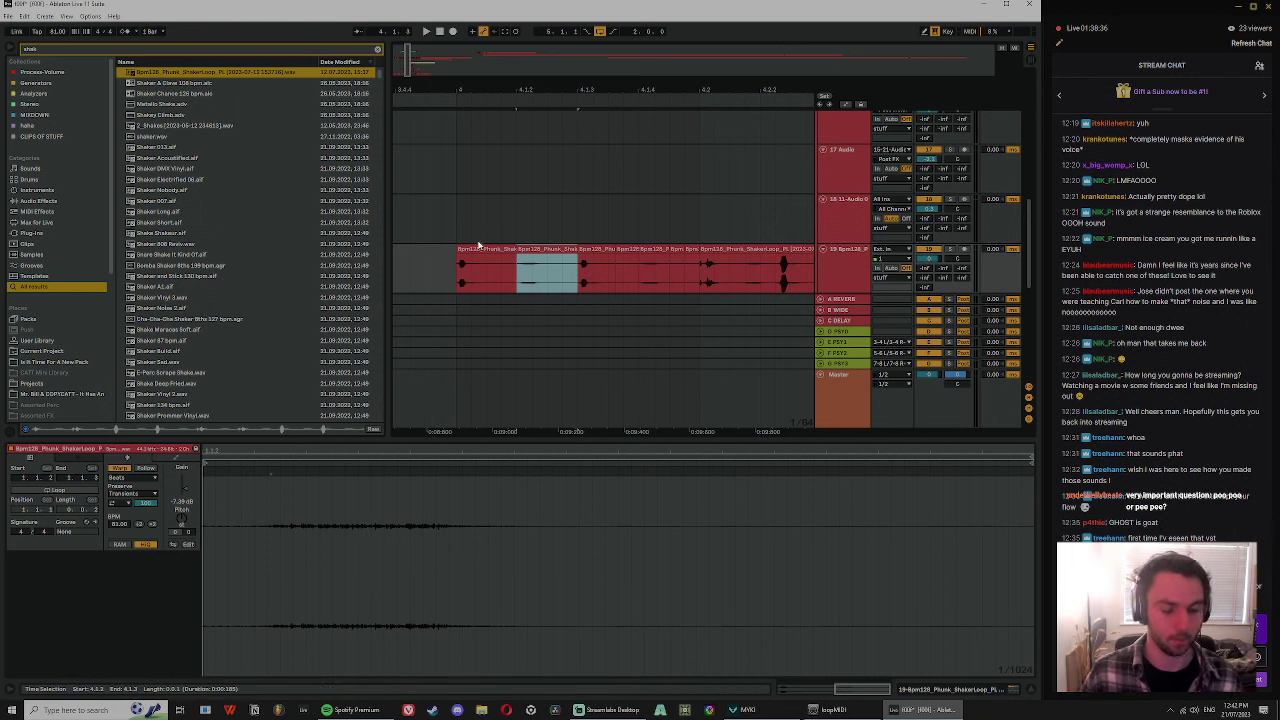
{"action": "key", "text": "ctrl+d"}
{"action": "left_click", "coordinate": [468, 249], "text": "shift"}
{"action": "key", "text": "ctrl+d"}
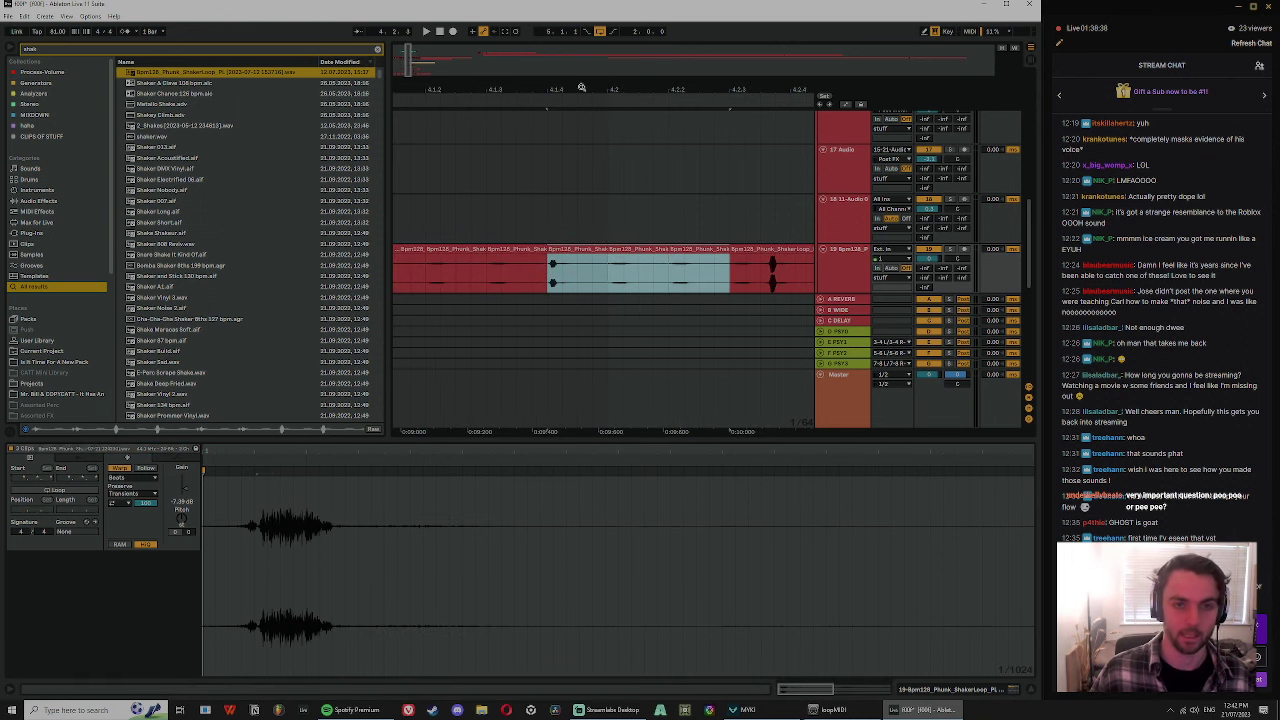
- Duplicate the selected shaker slice group twice, extending the pattern to 4.4.1
{"action": "left_click_drag", "start_coordinate": [581, 88], "coordinate": [582, 60]}
{"action": "key", "text": "ctrl+d"}
{"action": "key", "text": "ctrl+d"}
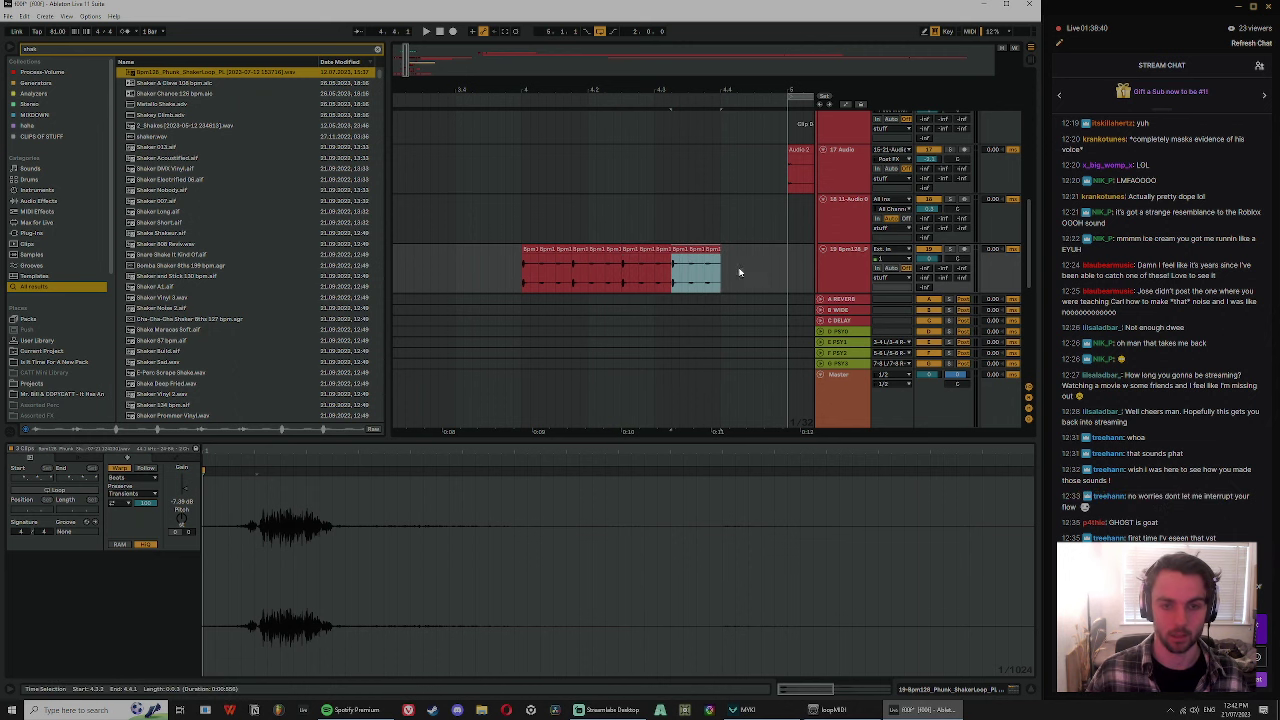
- Duplicate the shaker slices from bar 4 to 4.3.1 so the pattern fills up to bar 5, and play it back
{"action": "left_click", "coordinate": [526, 249]}
{"action": "key", "text": "space"}
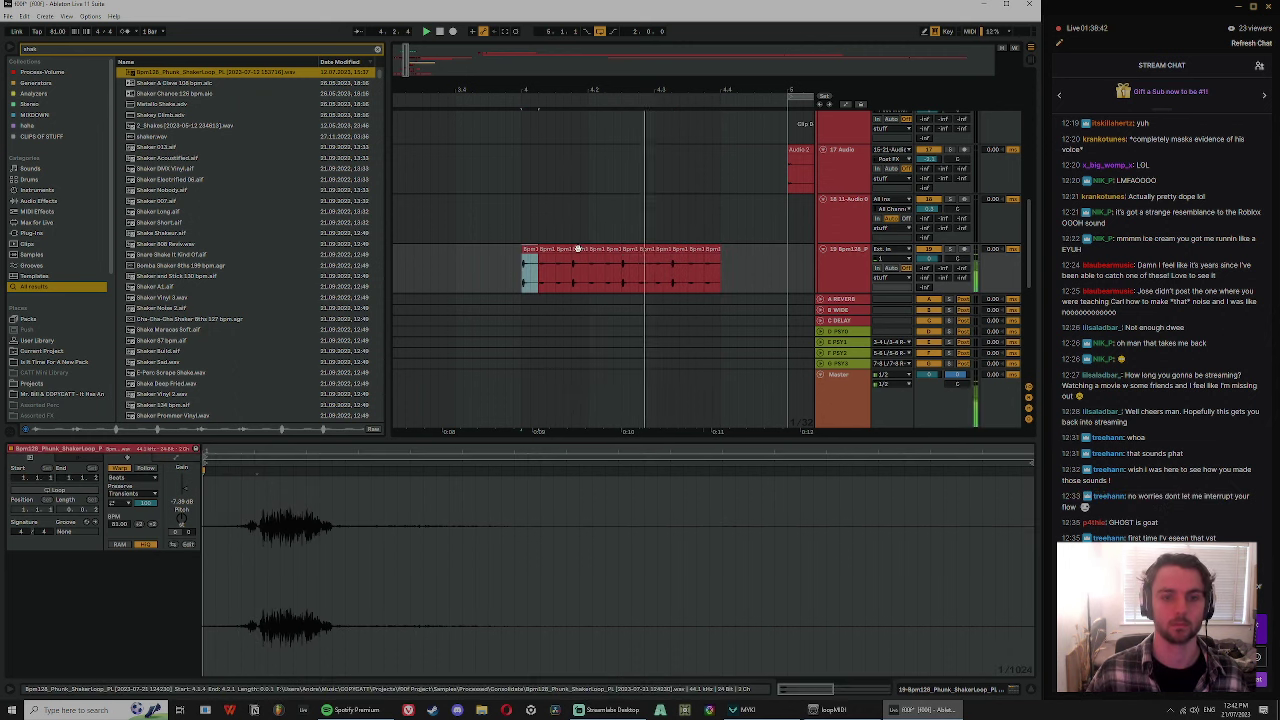
{"action": "left_click", "coordinate": [578, 249], "text": "shift"}
{"action": "left_click", "coordinate": [648, 248], "text": "shift"}
{"action": "key", "text": "ctrl+d"}
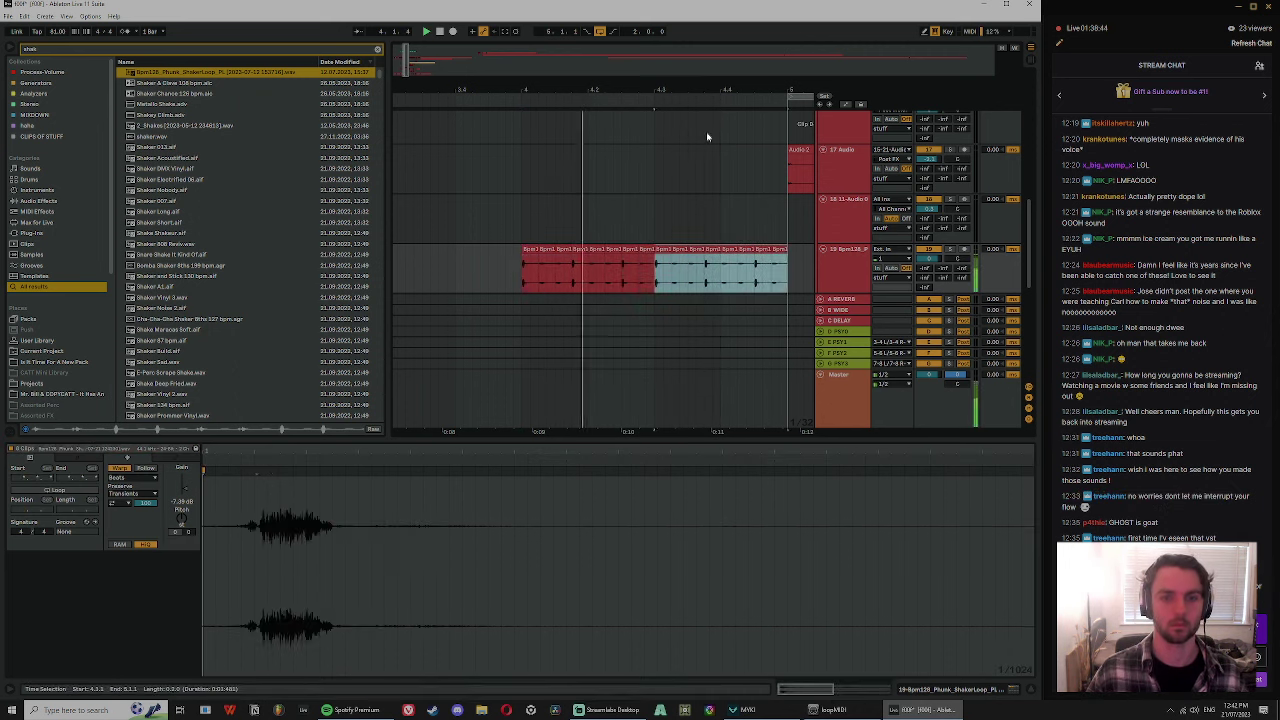
{"action": "left_click_drag", "start_coordinate": [716, 89], "coordinate": [698, 75]}
{"action": "left_click", "coordinate": [837, 287]}
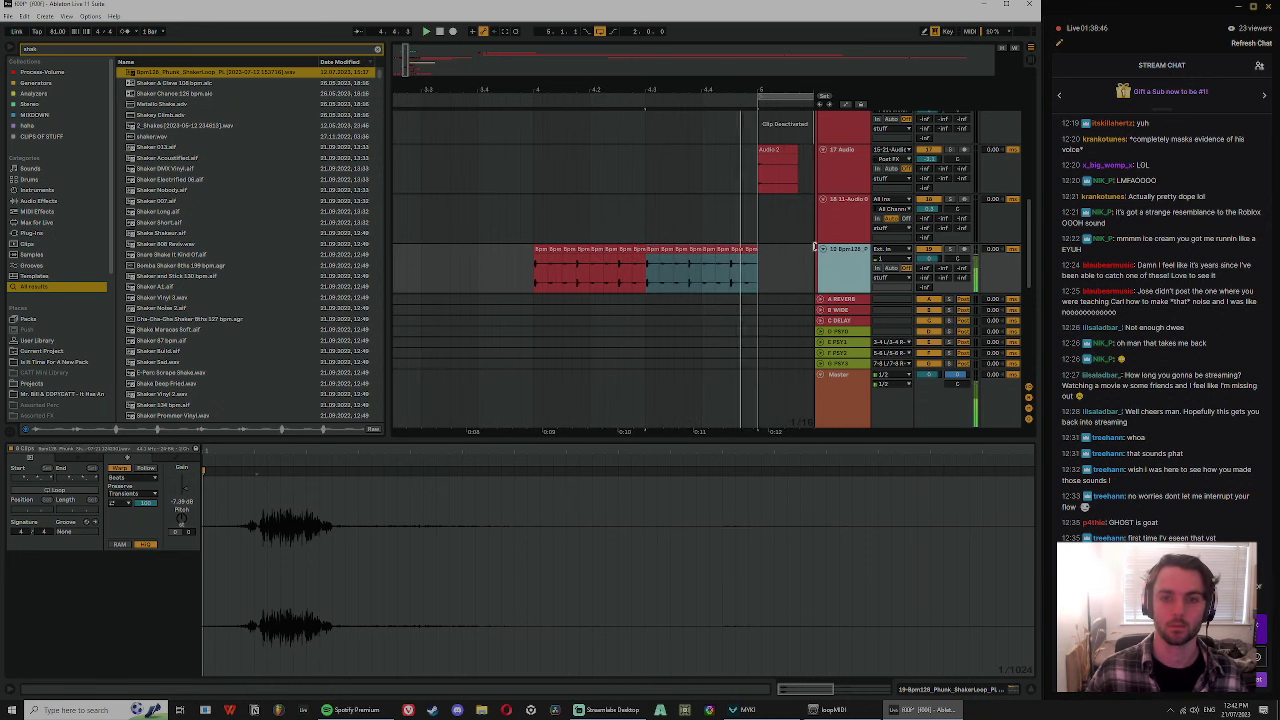
{"action": "key", "text": "space"}
- Copy the Inverted Silence hat clip from bar 5 to the start of bar 4, duplicate it four times, and play the section
{"action": "left_click", "coordinate": [744, 221]}
{"action": "left_click_drag", "start_coordinate": [775, 88], "coordinate": [731, 80]}
{"action": "scroll", "coordinate": [704, 188], "scroll_direction": "down", "scroll_amount": 5}
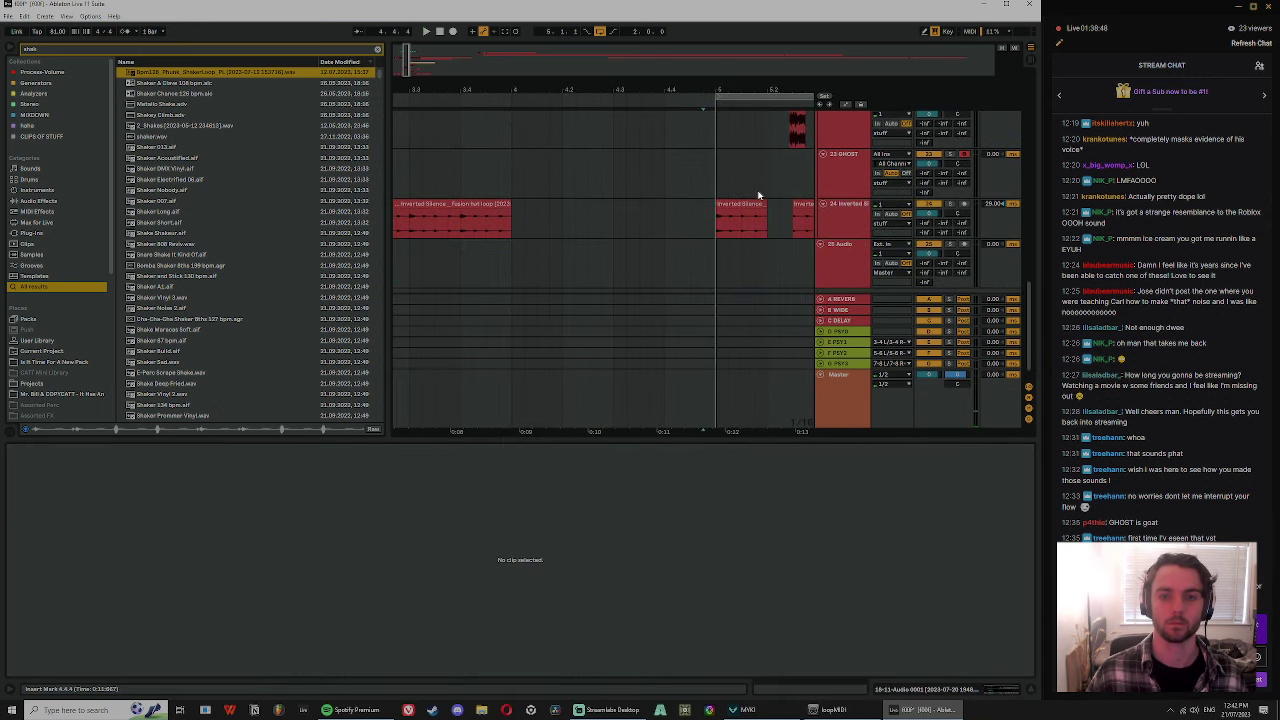
{"action": "mouse_move", "coordinate": [737, 205]}
{"action": "left_mouse_down"}
{"action": "mouse_move", "coordinate": [558, 215]}
{"action": "mouse_move", "coordinate": [532, 203]}
{"action": "mouse_move", "coordinate": [746, 217]}
{"action": "left_mouse_up"}
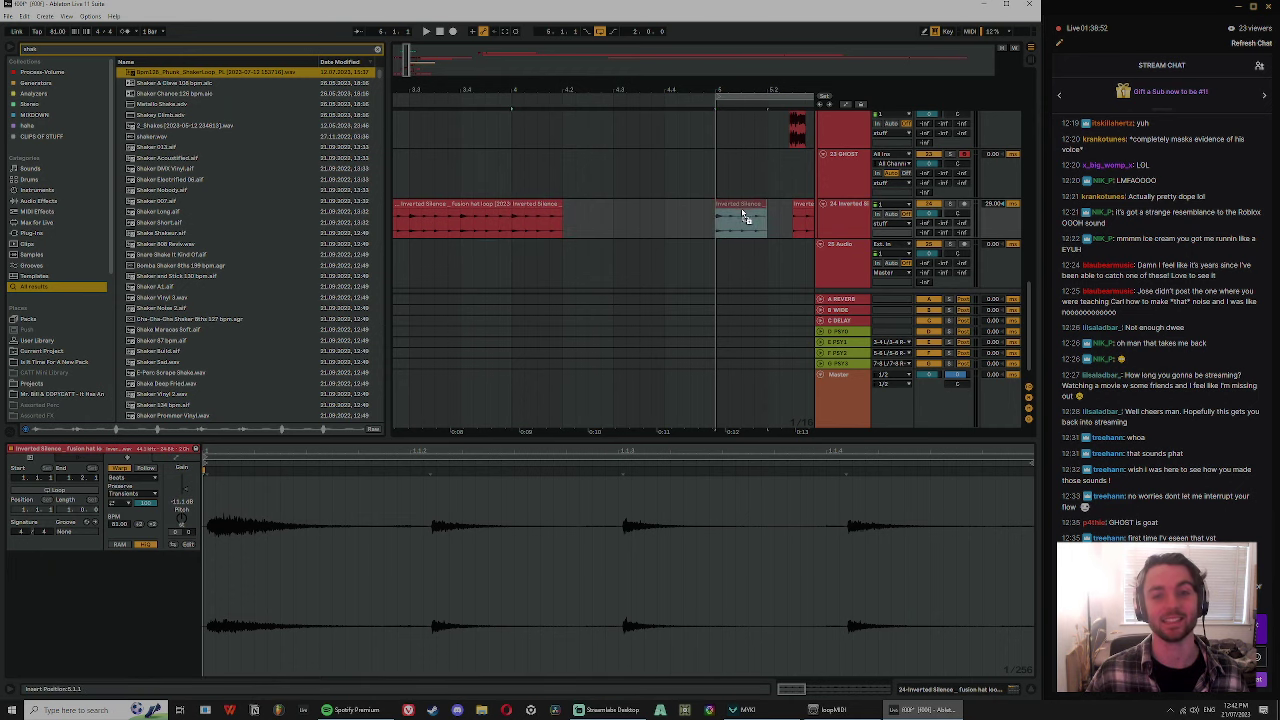
{"action": "left_click", "coordinate": [551, 205]}
{"action": "key", "text": "ctrl+d"}
{"action": "key", "text": "ctrl+d"}
{"action": "key", "text": "ctrl+d"}
{"action": "key", "text": "ctrl+d"}
{"action": "left_click", "coordinate": [528, 212]}
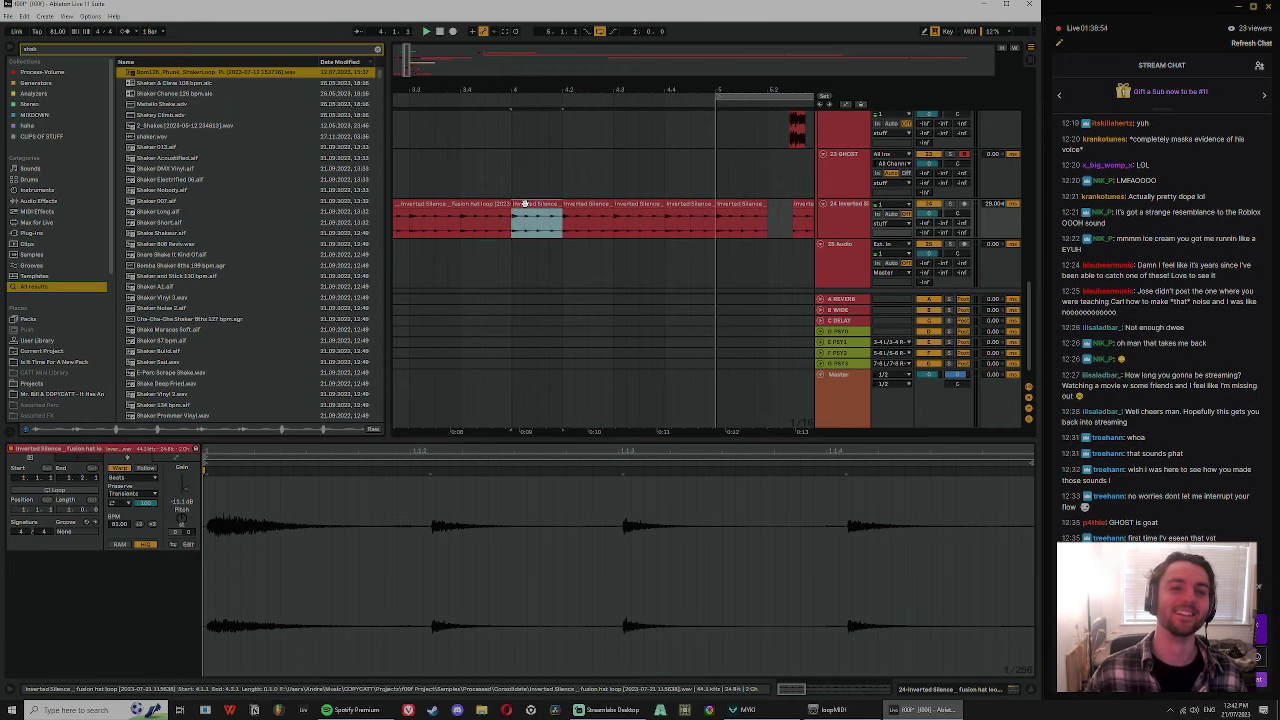
{"action": "key", "text": "space"}
{"action": "left_click_drag", "start_coordinate": [537, 90], "coordinate": [471, 98]}
{"action": "key", "text": "space"}
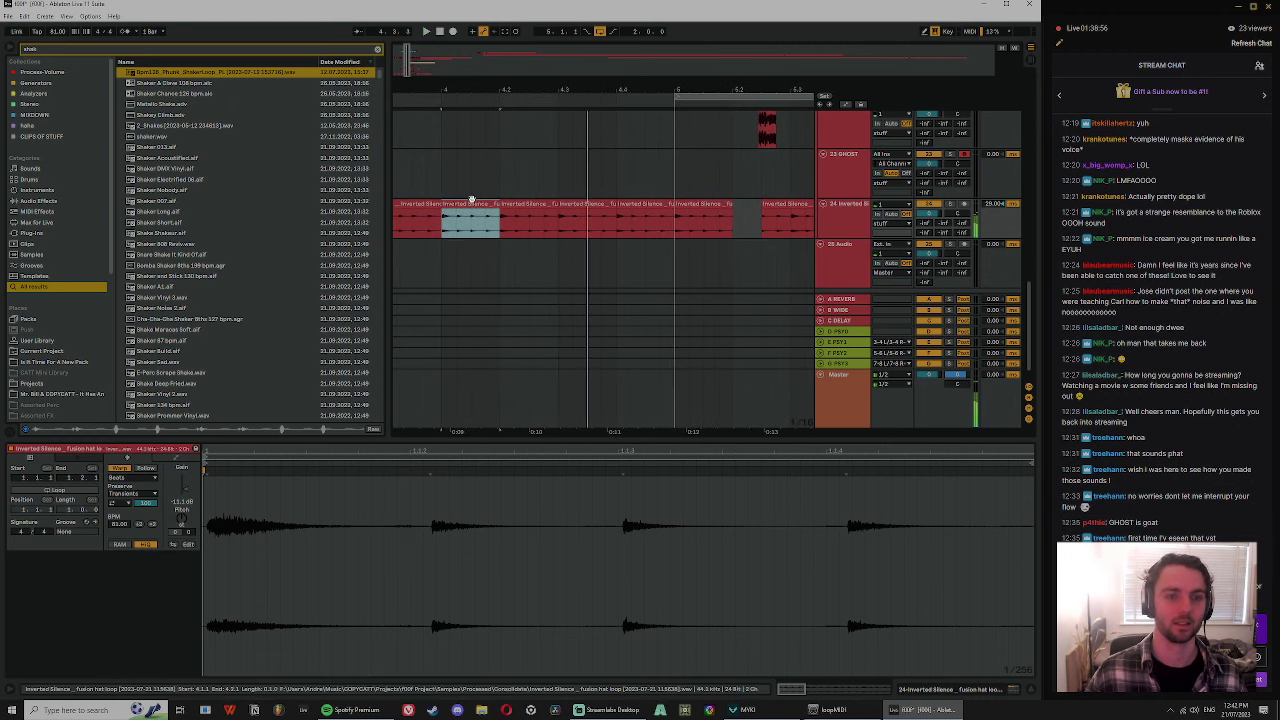
- Split the hat clip in bar 4 at 4.1.4 and duplicate its first three-sixteenth slice three times
{"action": "key", "text": "space"}
{"action": "left_click", "coordinate": [486, 226]}
{"action": "key", "text": "ctrl+e"}
{"action": "left_click", "coordinate": [470, 208]}
{"action": "key", "text": "ctrl+d"}
{"action": "key", "text": "ctrl+d"}
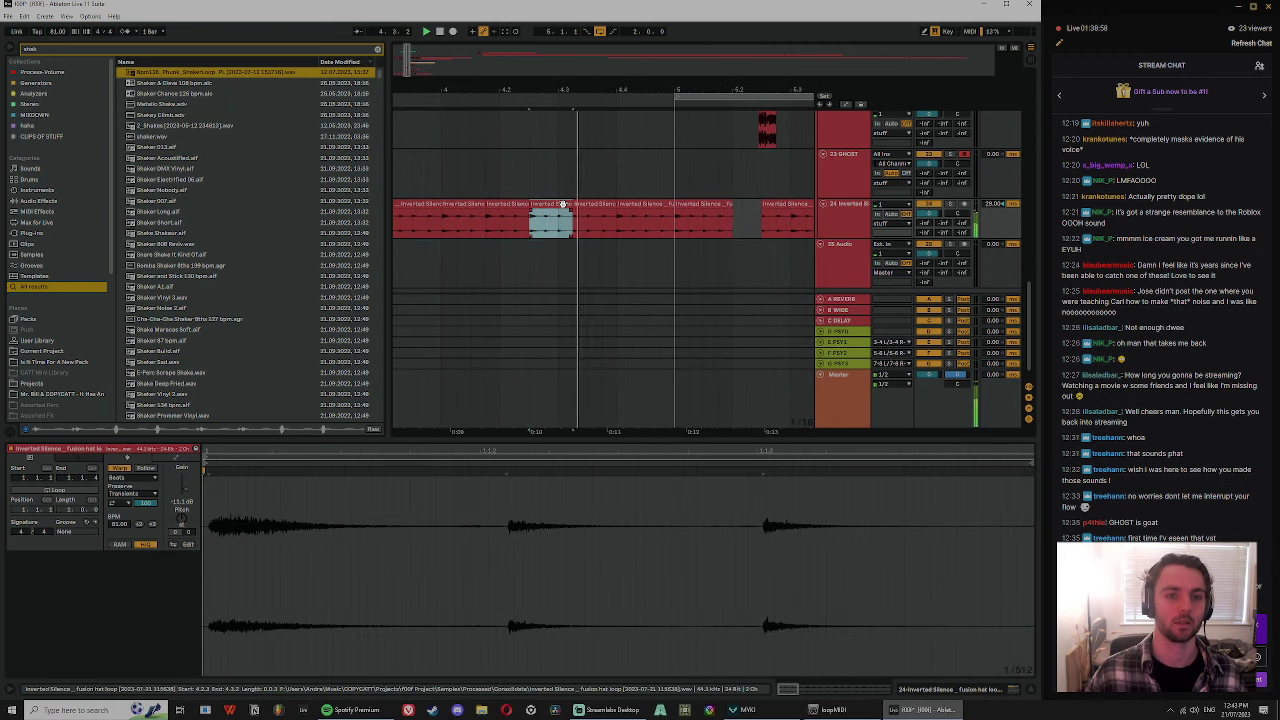
{"action": "key", "text": "ctrl+d"}
- Duplicate the hat slices from bar 4 to 4.3.1 so the pattern runs up to bar 5
{"action": "left_click", "coordinate": [474, 205]}
{"action": "left_click", "coordinate": [550, 204], "text": "shift"}
{"action": "key", "text": "ctrl+d"}
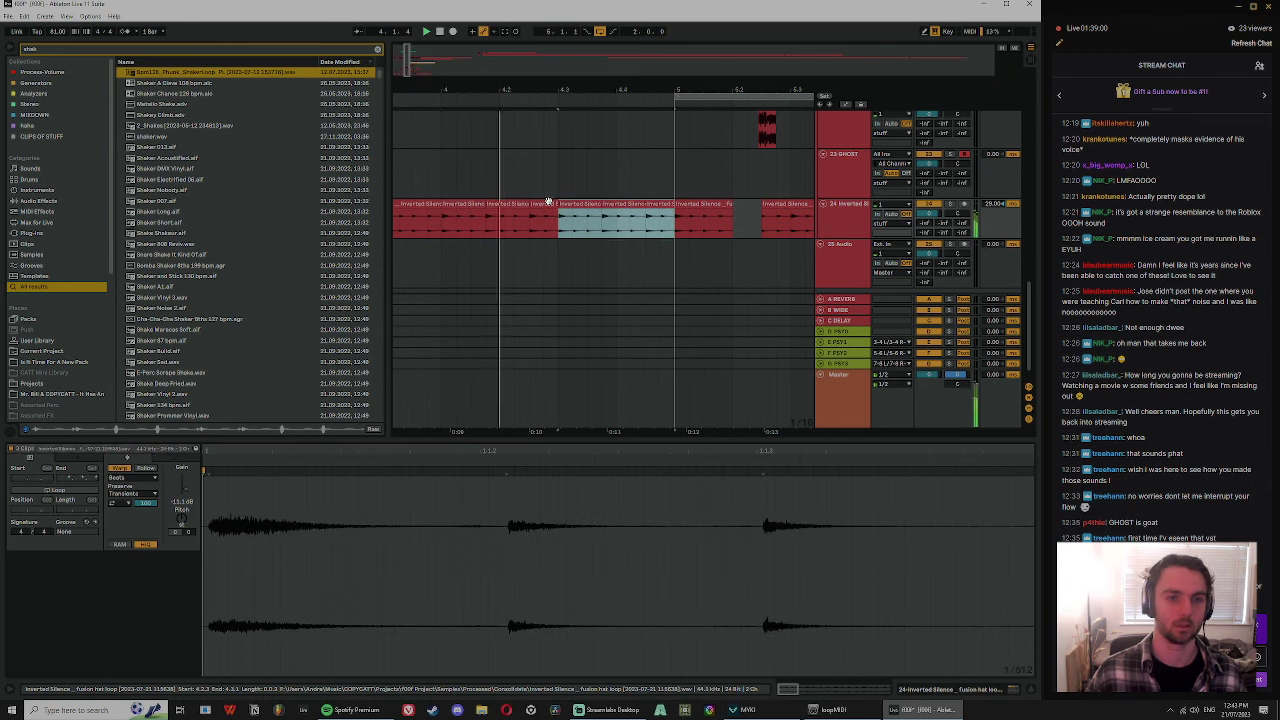
- Play through the bar 4 and 5 parts and display the 17 Audio track's device chain
{"action": "left_click_drag", "start_coordinate": [853, 289], "coordinate": [857, 295]}
{"action": "scroll", "coordinate": [636, 290], "scroll_direction": "up", "scroll_amount": 8}
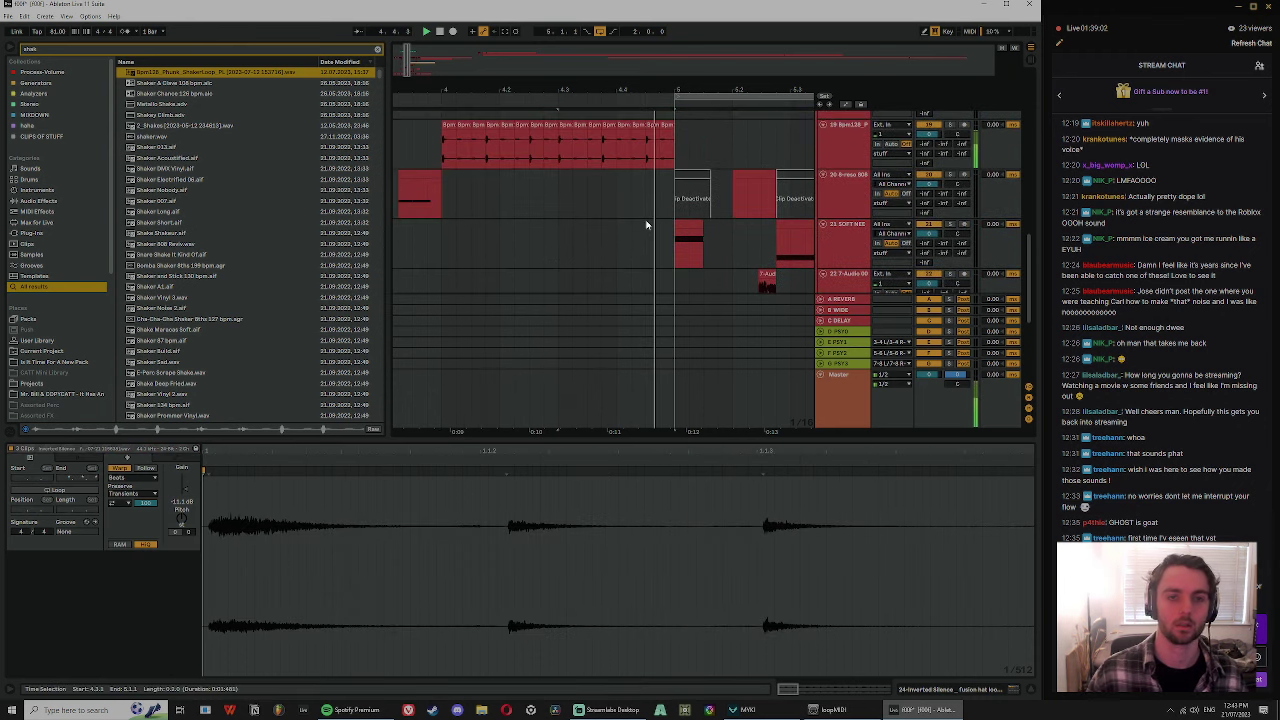
{"action": "left_click", "coordinate": [445, 160]}
{"action": "left_click_drag", "start_coordinate": [673, 91], "coordinate": [588, 82]}
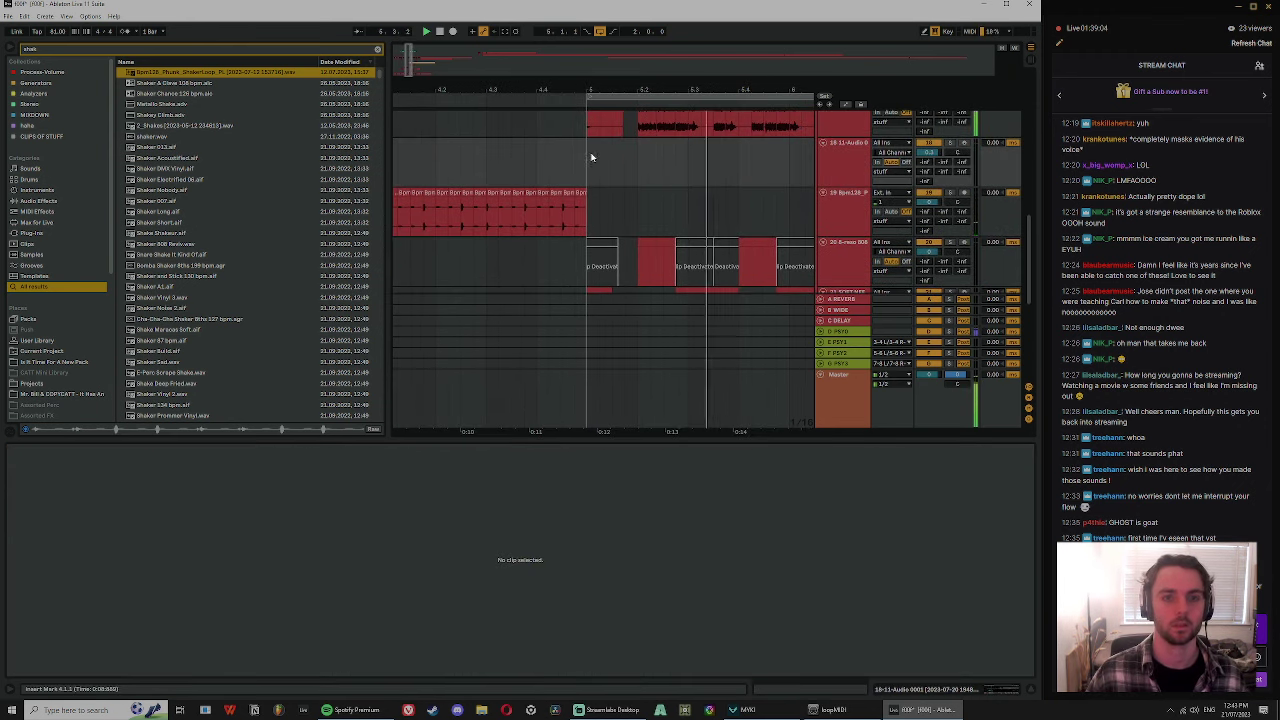
{"action": "scroll", "coordinate": [600, 180], "scroll_direction": "up", "scroll_amount": 3}
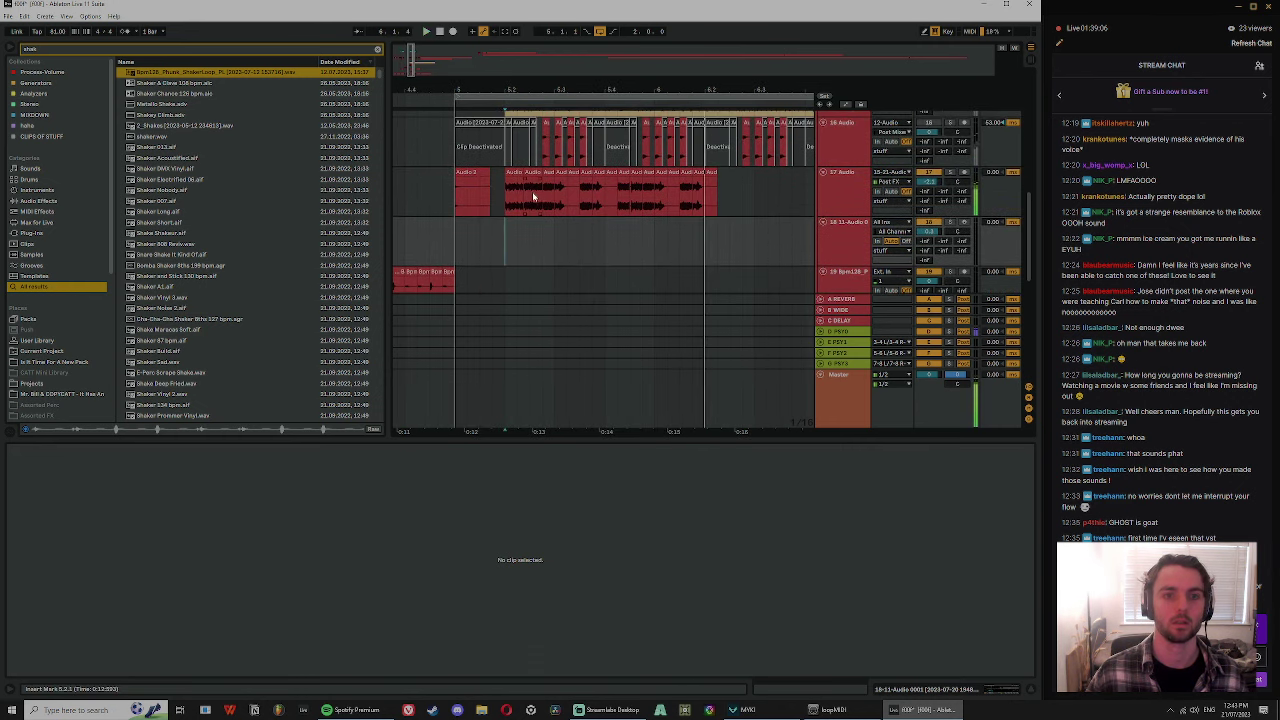
{"action": "left_click", "coordinate": [859, 172]}
{"action": "key", "text": "shift+Tab"}
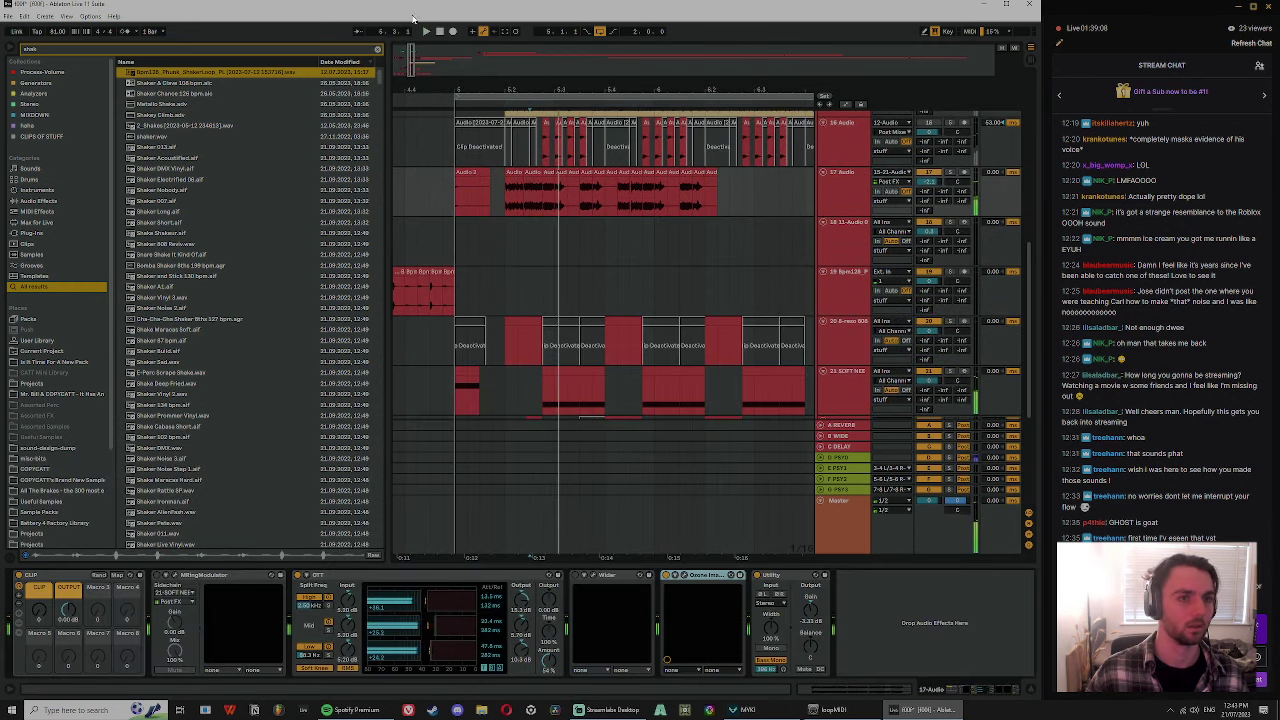
- Clear the browser search and look through the effect collections and plug-ins for a stereo effect
{"action": "left_click", "coordinate": [378, 50]}
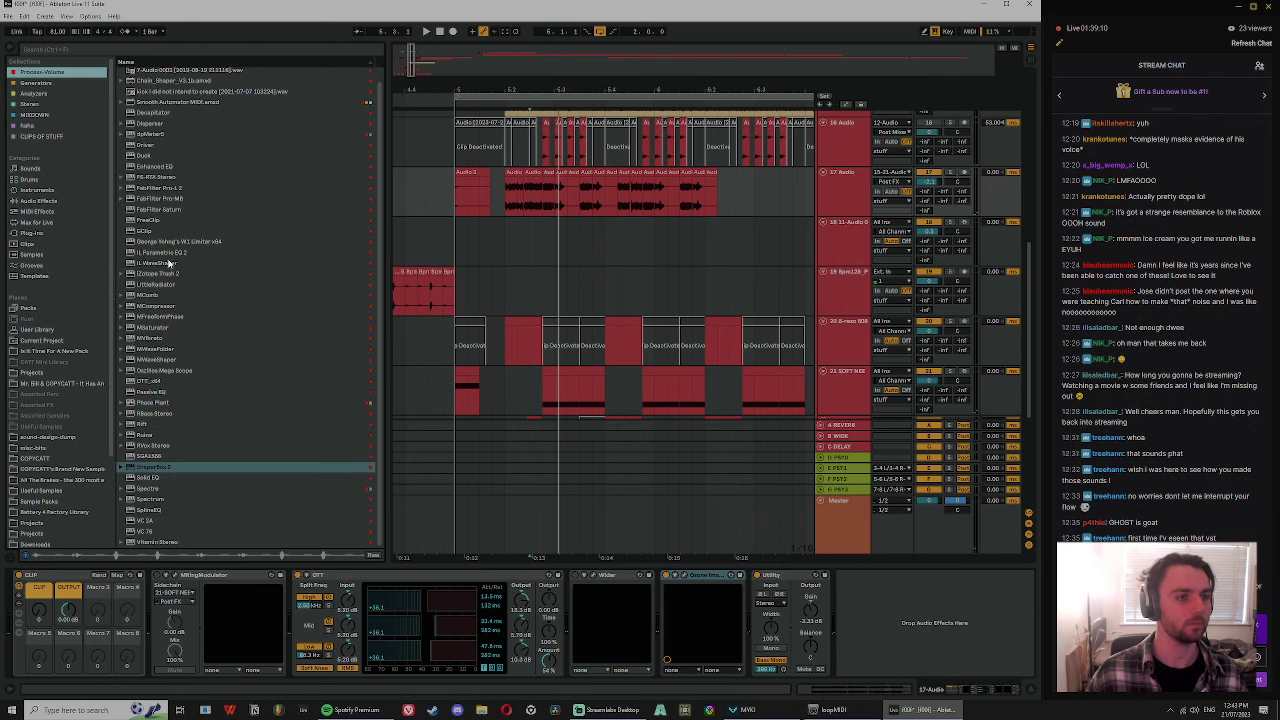
{"action": "left_click", "coordinate": [55, 96]}
{"action": "left_click", "coordinate": [40, 106]}
{"action": "left_click", "coordinate": [43, 115]}
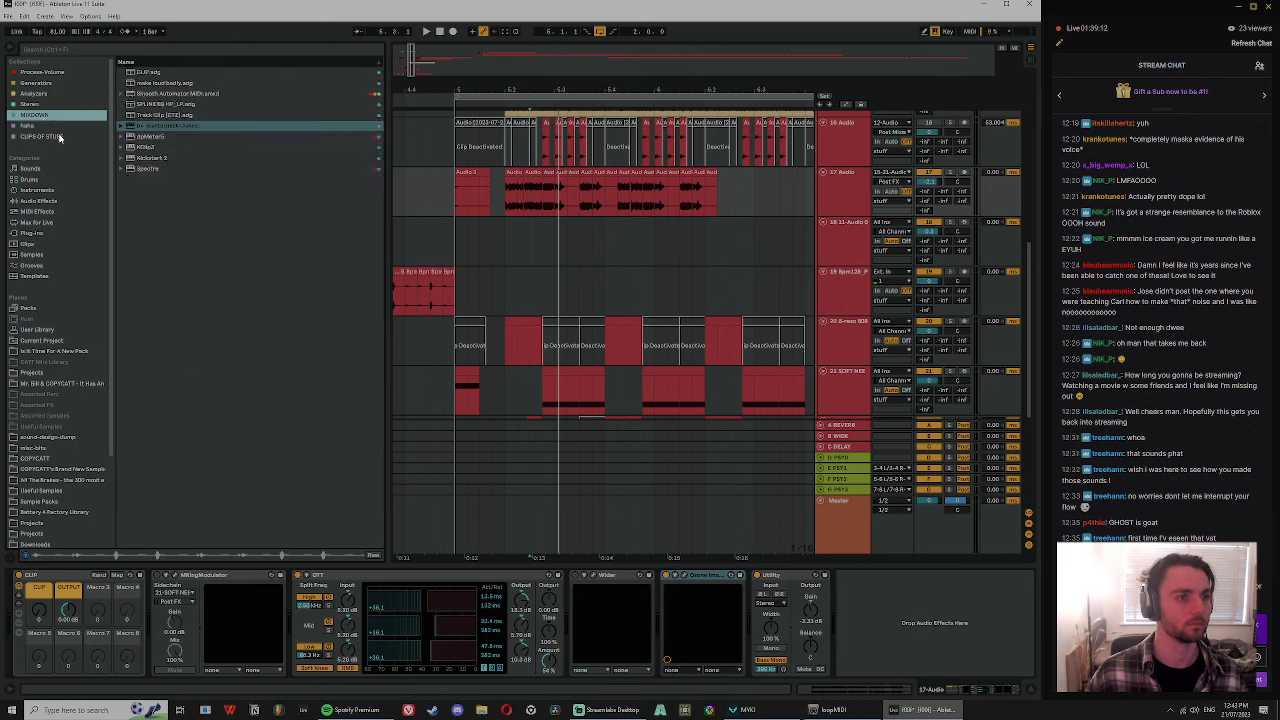
{"action": "key", "text": "Up"}
{"action": "key", "text": "Up"}
{"action": "key", "text": "Up"}
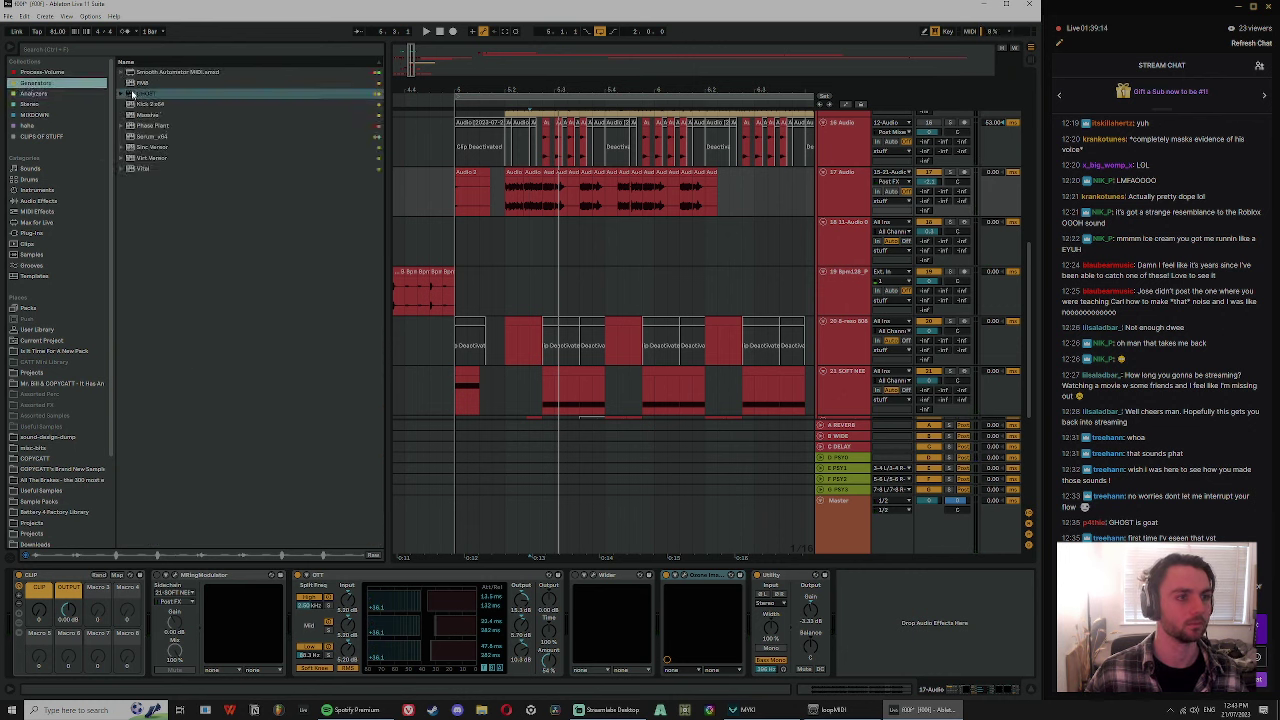
{"action": "left_click", "coordinate": [50, 128]}
{"action": "left_click", "coordinate": [45, 236]}
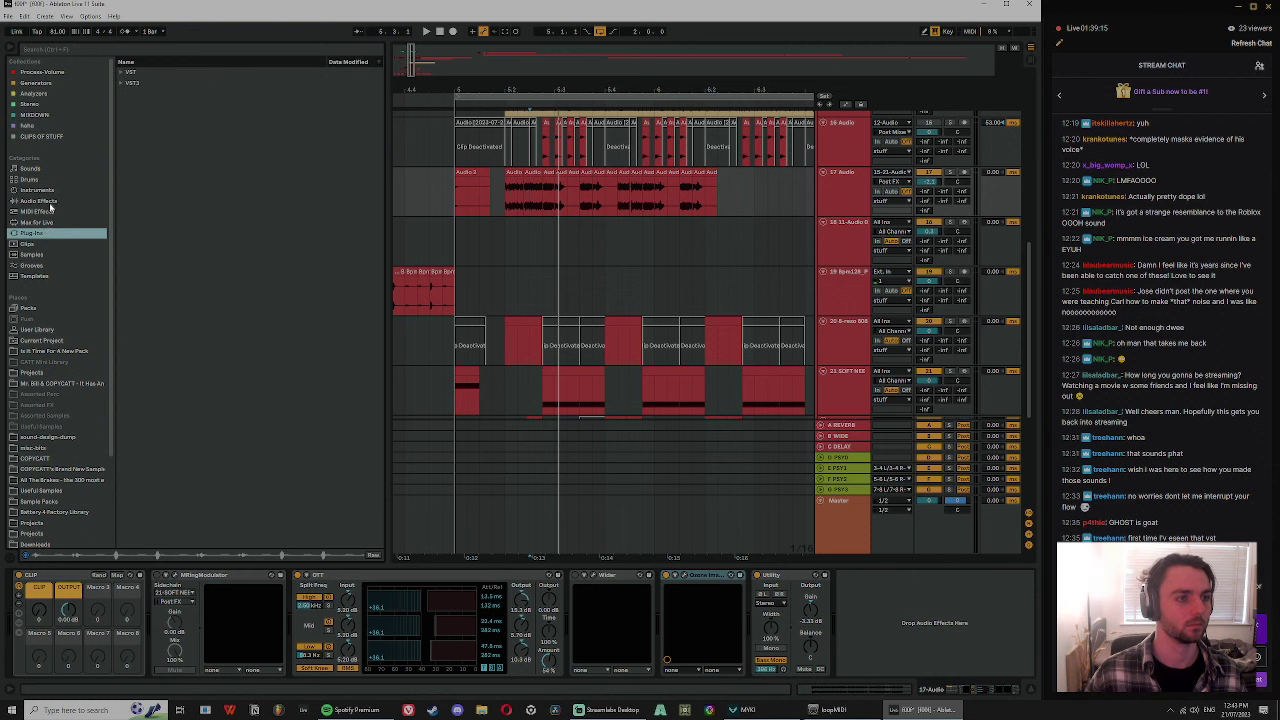
{"action": "left_click", "coordinate": [44, 104]}
{"action": "left_click", "coordinate": [38, 115]}
{"action": "left_click", "coordinate": [39, 104]}
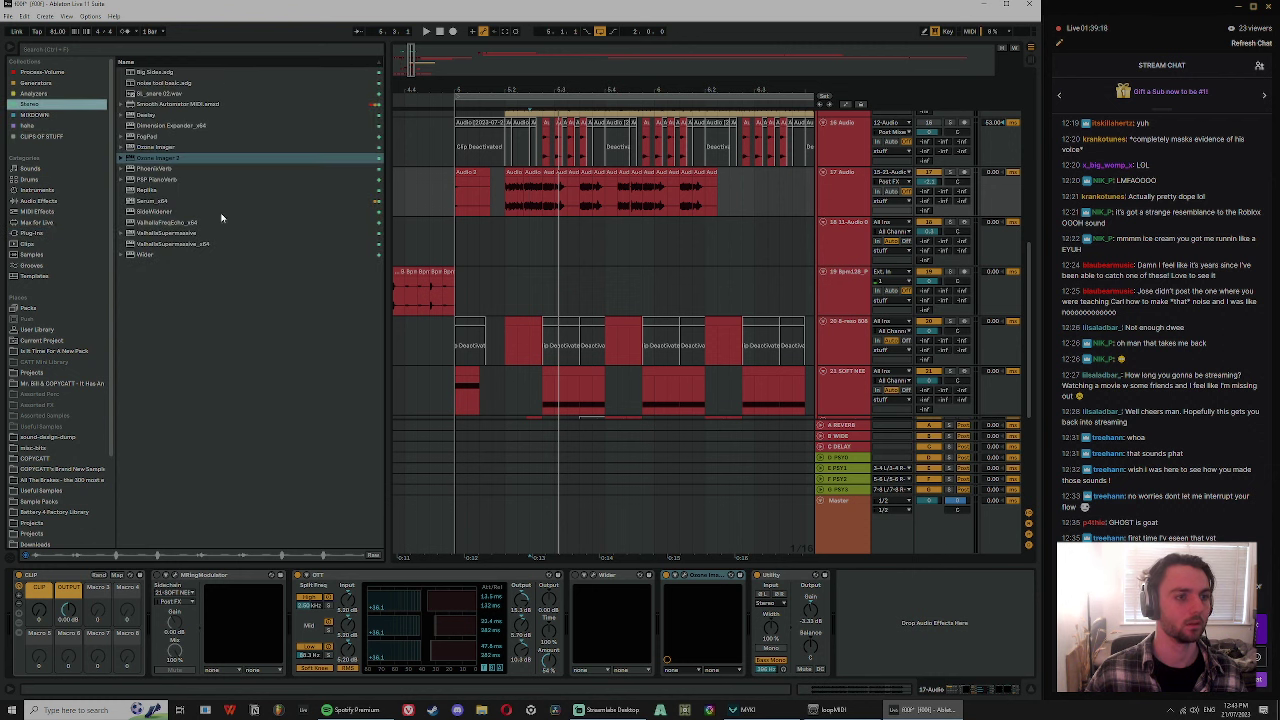
- Add ValhallaSupermassive to the 17 Audio track and lower its delay to 194.4 ms during playback
{"action": "left_click", "coordinate": [173, 234]}
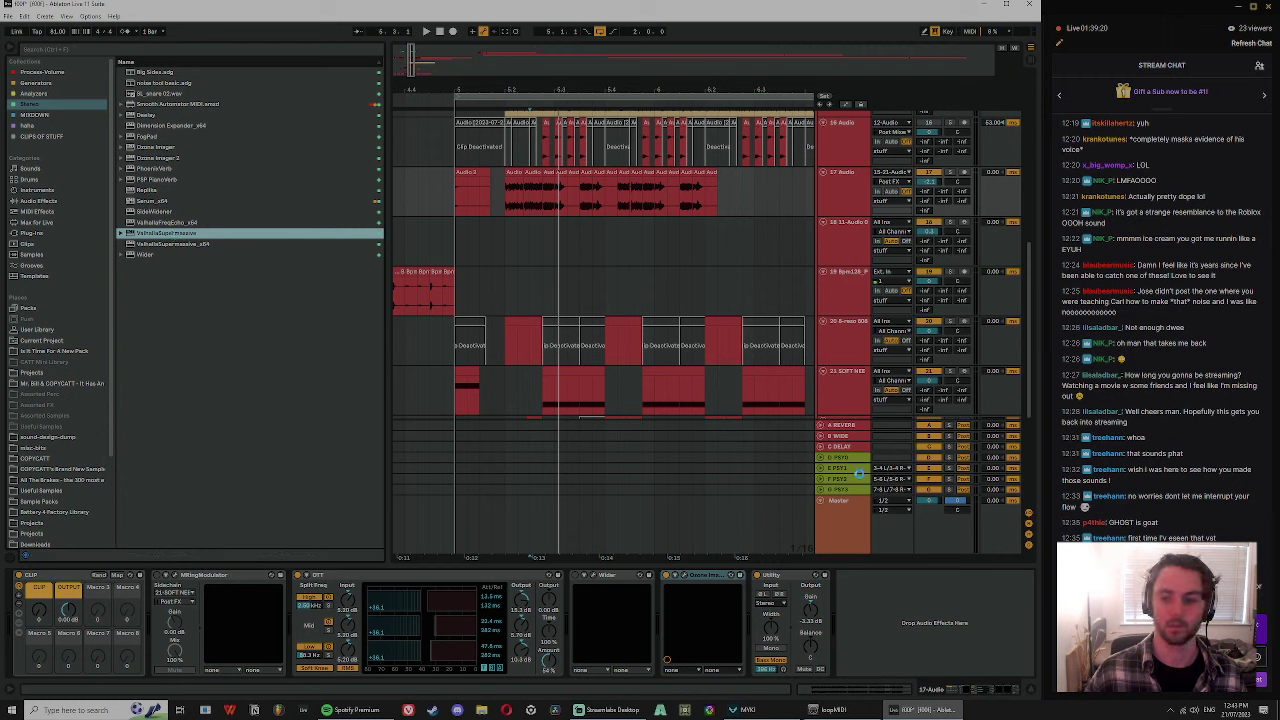
{"action": "double_click", "coordinate": [173, 234]}
{"action": "key", "text": "space"}
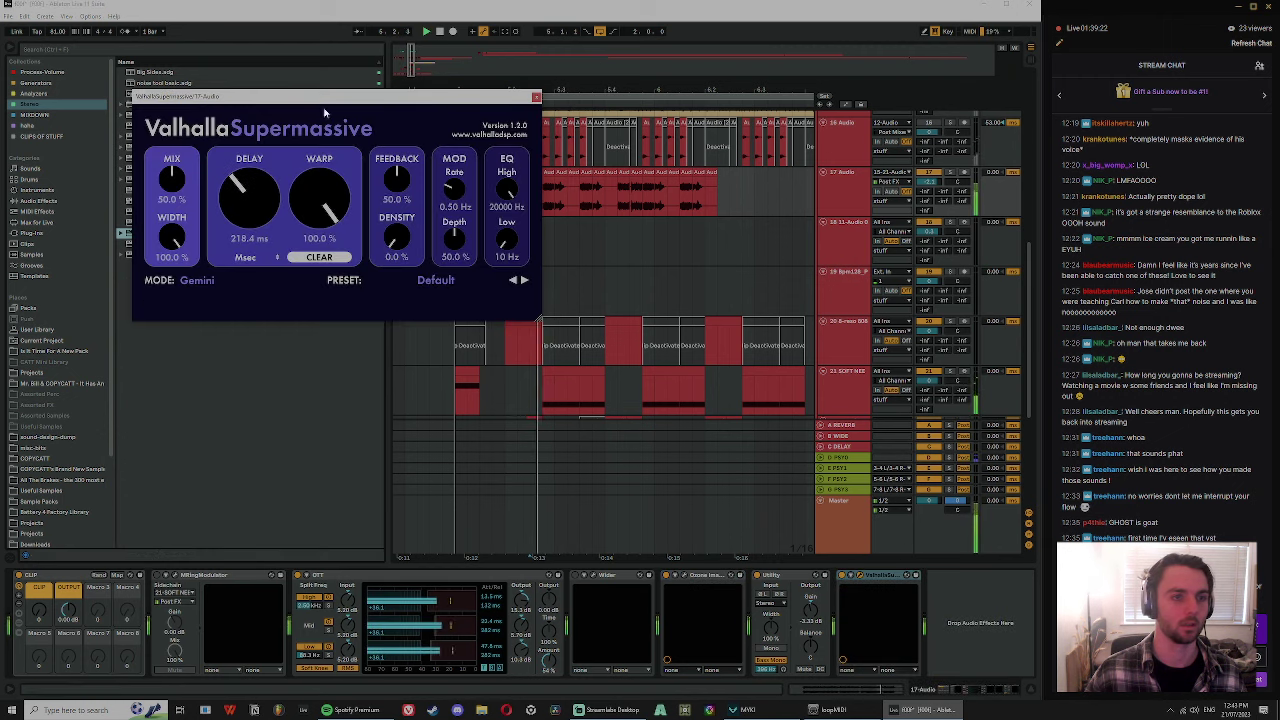
{"action": "left_click_drag", "start_coordinate": [250, 198], "coordinate": [250, 210]}
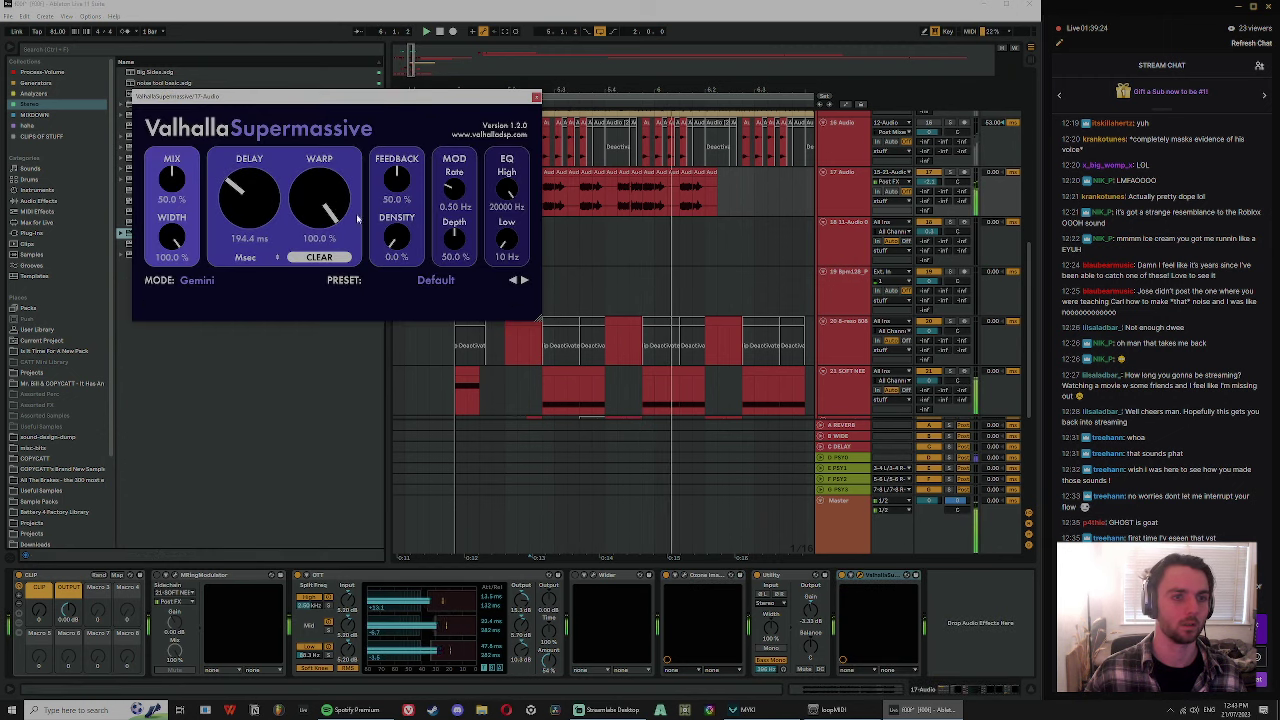
- Try ValhallaSupermassive in Hydro and Gemini modes with a 163.2 ms delay and 100% mix, then close its window
{"action": "left_click", "coordinate": [196, 281]}
{"action": "left_click", "coordinate": [205, 292]}
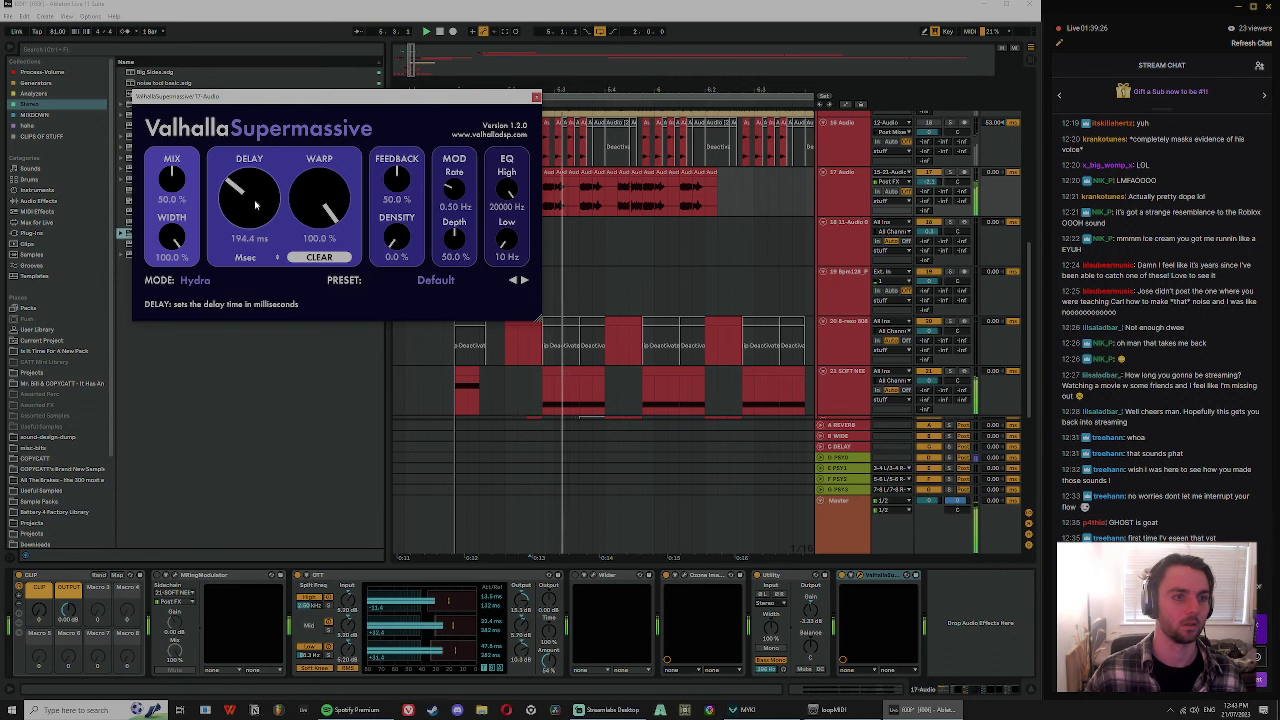
{"action": "scroll", "coordinate": [254, 204], "scroll_direction": "down", "scroll_amount": 2}
{"action": "left_click", "coordinate": [196, 280]}
{"action": "left_click", "coordinate": [200, 287]}
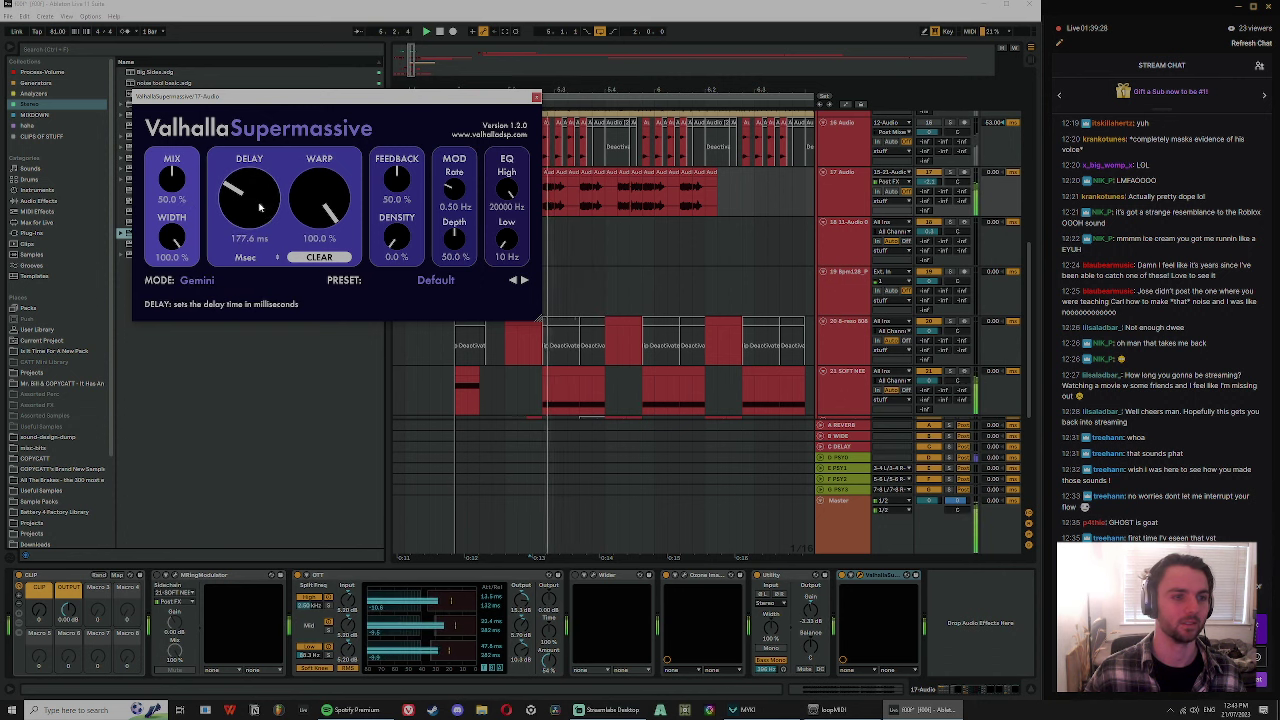
{"action": "left_click_drag", "start_coordinate": [172, 183], "coordinate": [193, 46]}
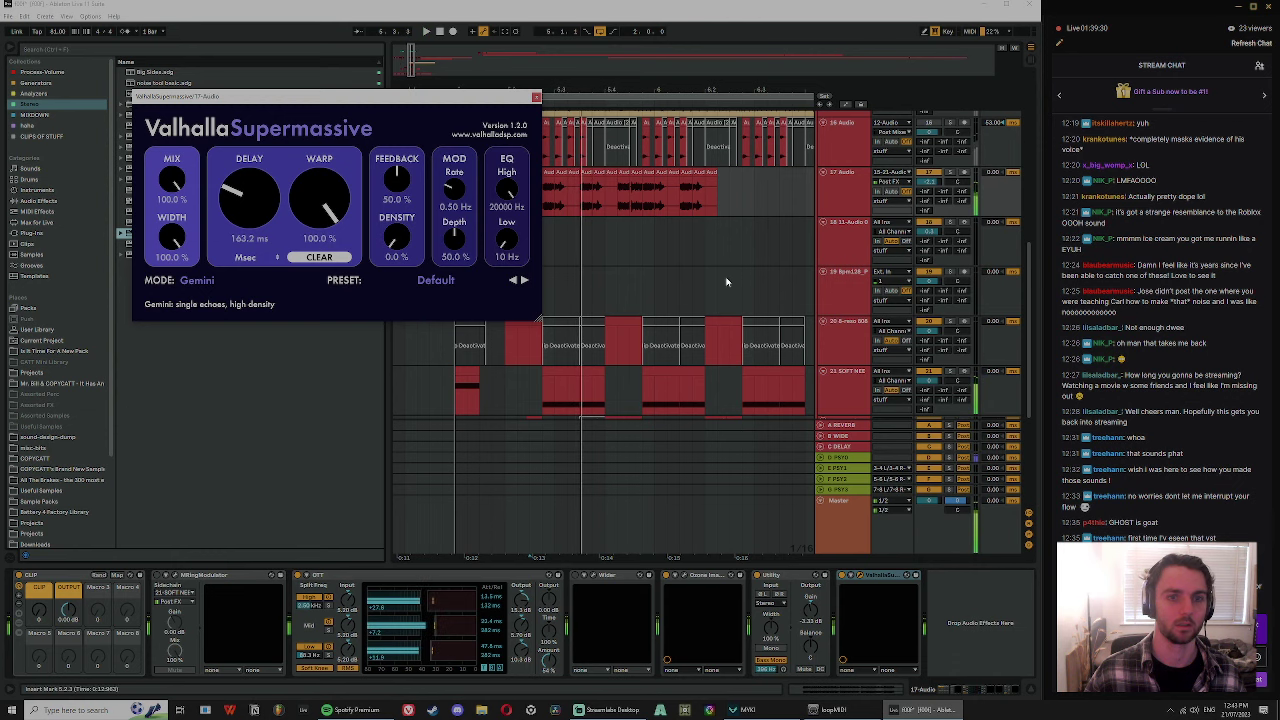
{"action": "key", "text": "space"}
{"action": "left_click", "coordinate": [535, 97]}
- Add an Auto Filter to the end of the 17 Audio chain in place of ValhallaSupermassive
{"action": "left_click", "coordinate": [60, 200]}
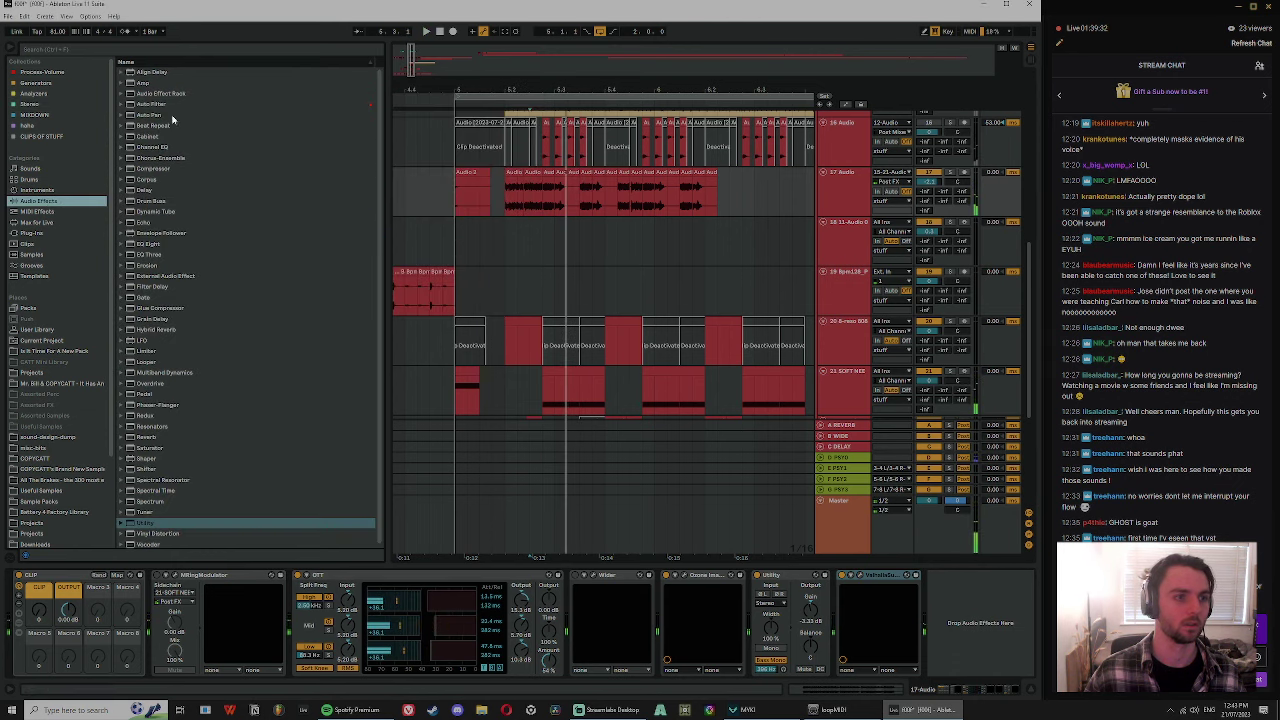
{"action": "left_click", "coordinate": [160, 104]}
{"action": "key", "text": "space"}
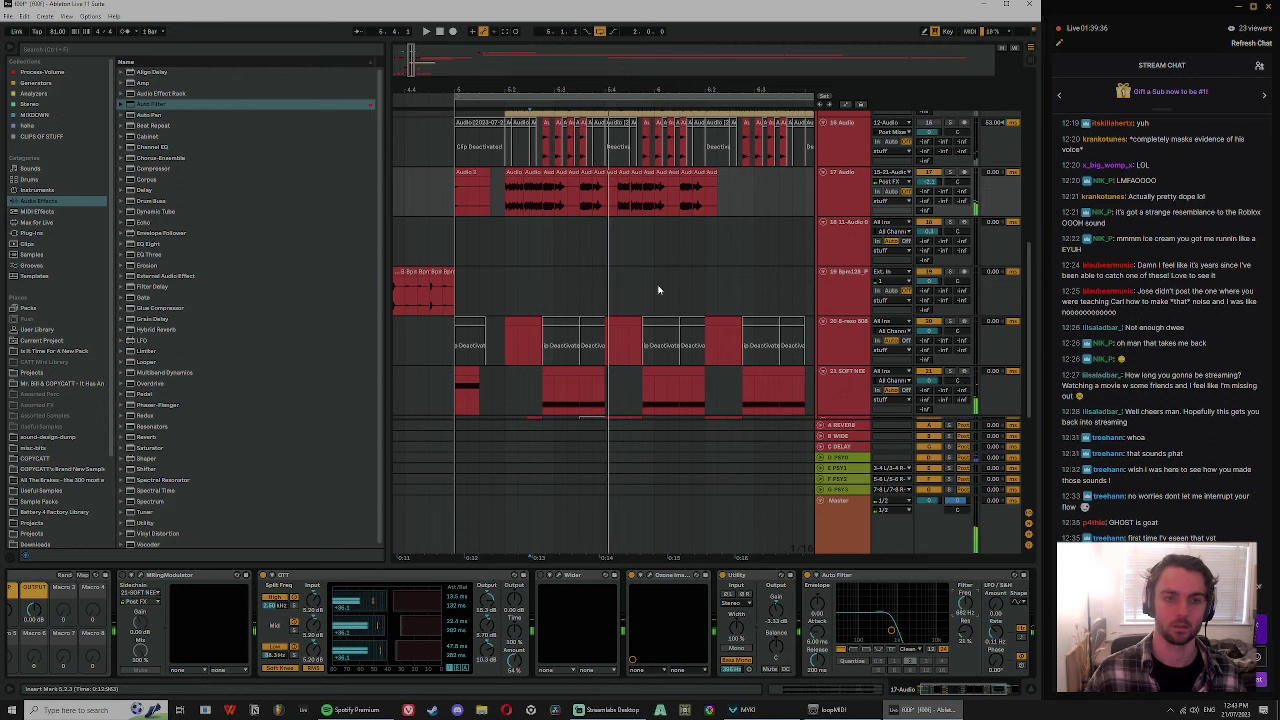
- Show automation and shape a curved Auto Filter Frequency sweep on 17 Audio that rises from 5.2 and falls by 5.3.2
{"action": "key", "text": "a"}
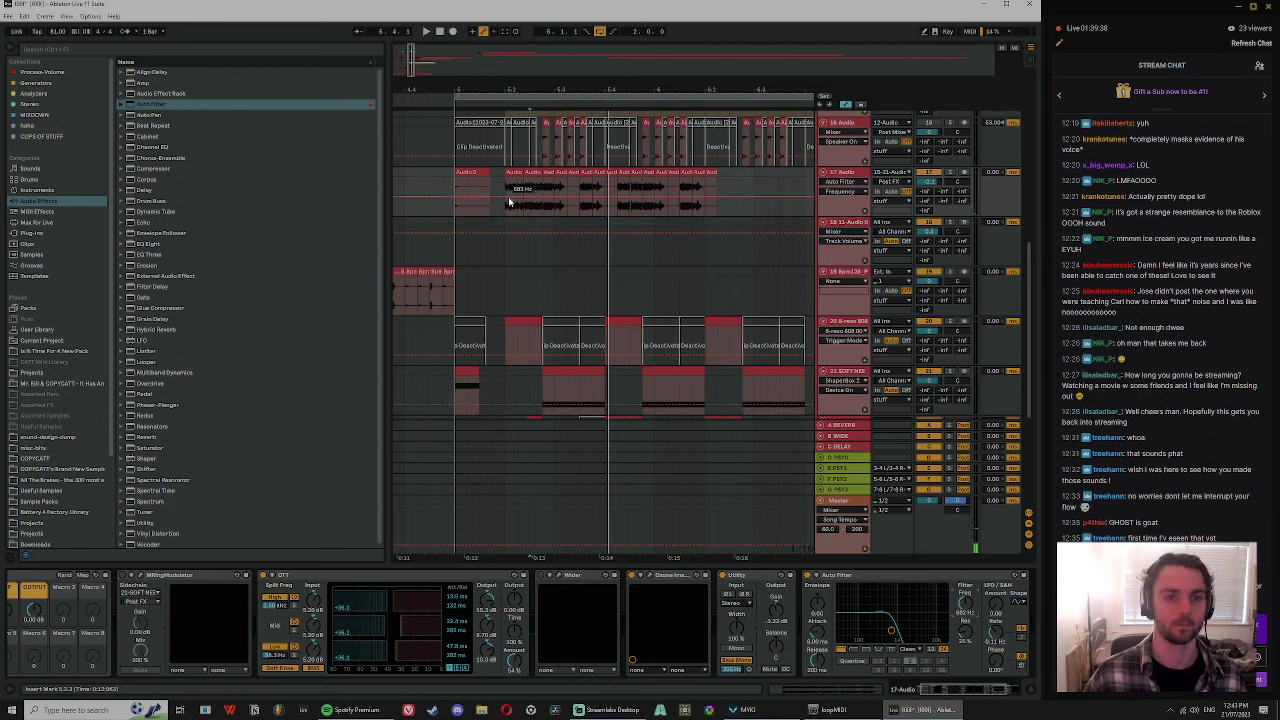
{"action": "left_click_drag", "start_coordinate": [520, 201], "coordinate": [548, 190]}
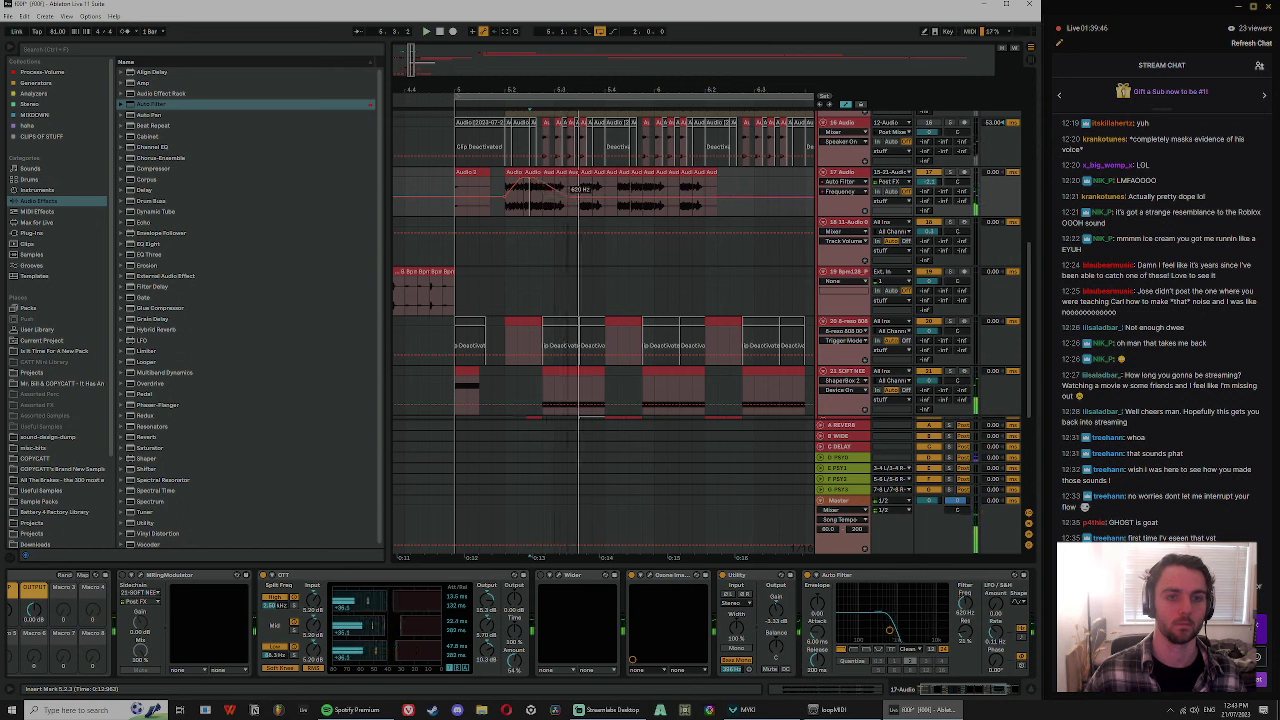
{"action": "key", "text": "space"}
{"action": "key", "text": "space"}
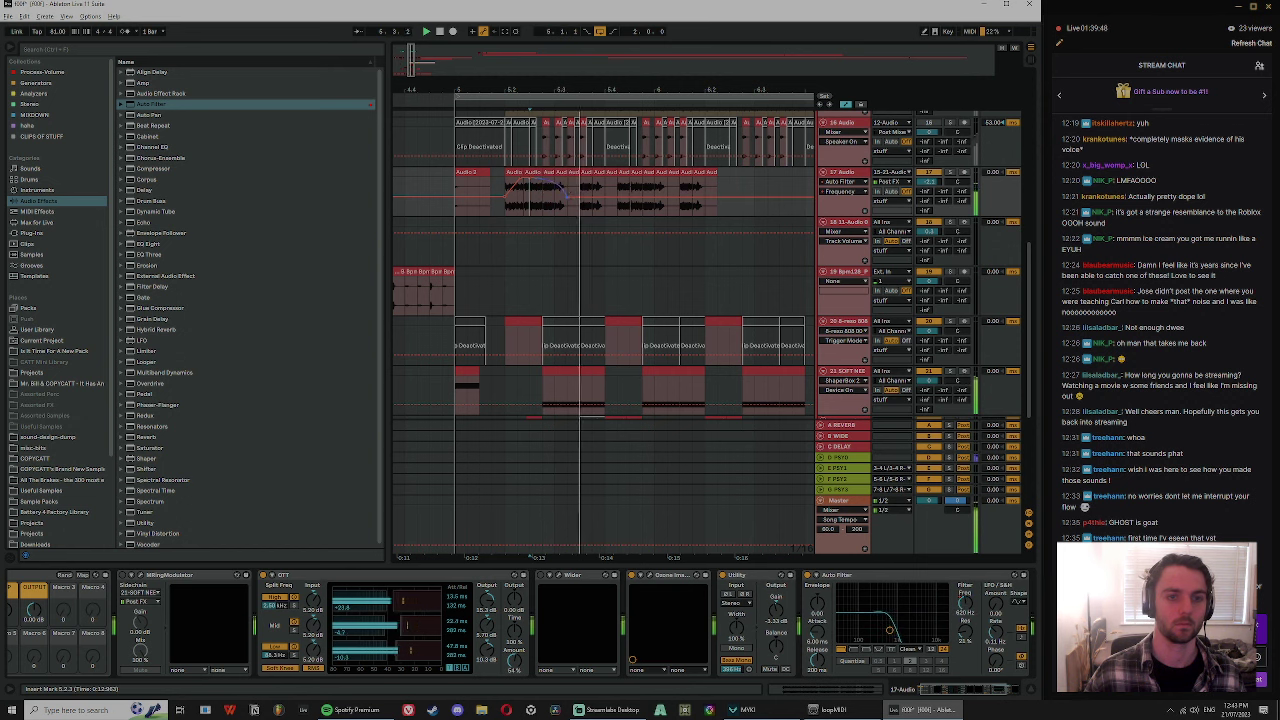
{"action": "key", "text": "space"}
{"action": "key", "text": "space"}
- Lower the end point of the filter frequency sweep at 5.3.2 on 17 Audio and play it back
{"action": "scroll", "coordinate": [558, 206], "scroll_direction": "up", "scroll_amount": 2}
{"action": "key", "text": "space"}
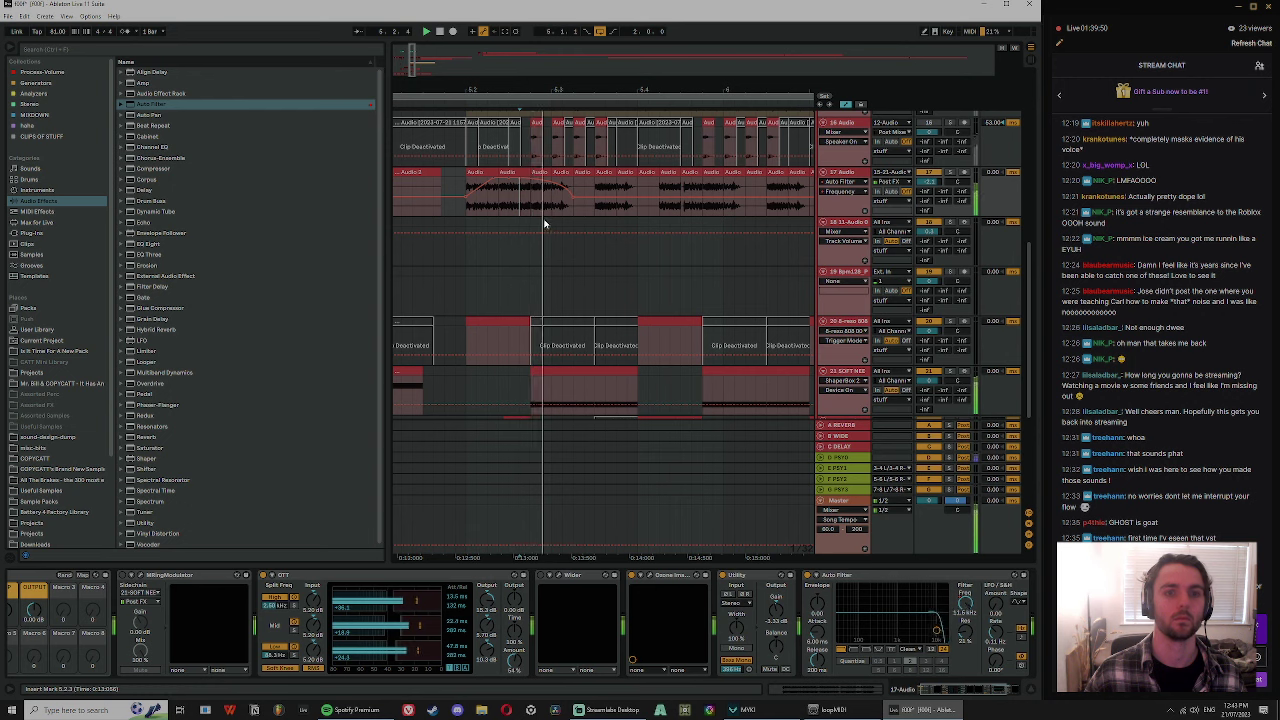
{"action": "key", "text": "space"}
{"action": "left_click", "coordinate": [533, 206]}
{"action": "left_click_drag", "start_coordinate": [573, 196], "coordinate": [573, 202]}
{"action": "key", "text": "space"}
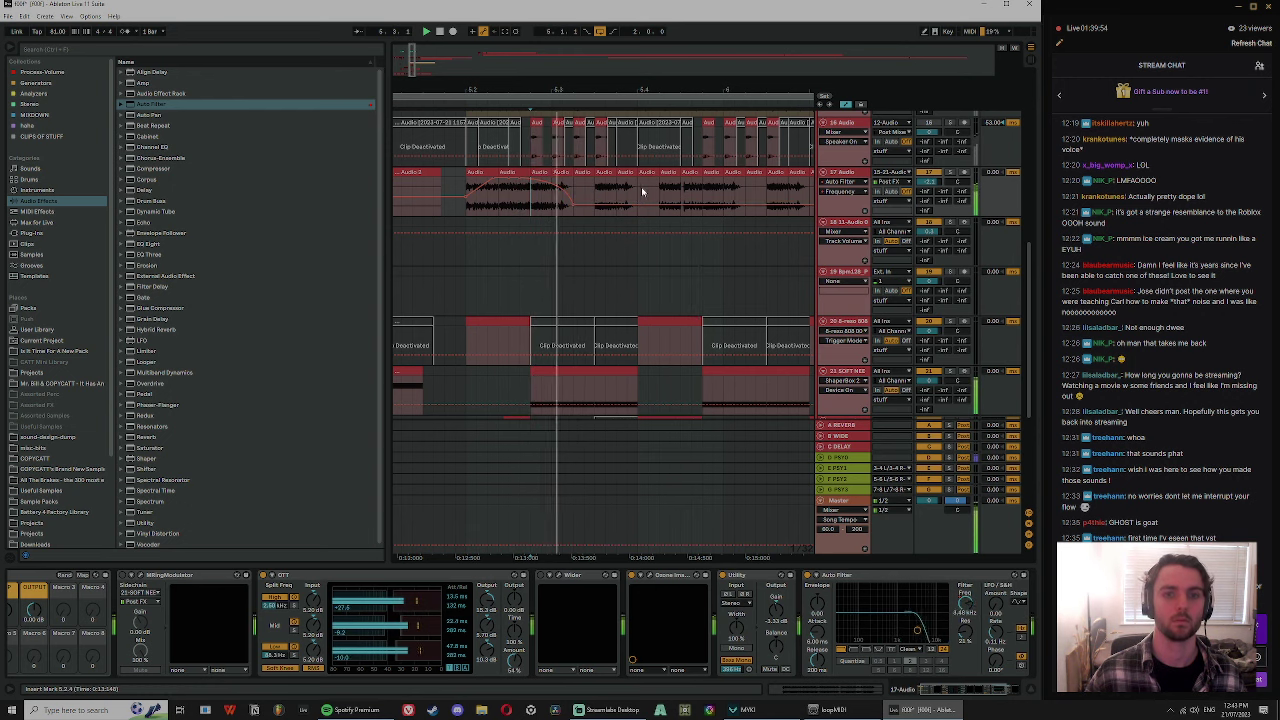
- Duplicate the 17 Audio filter automation from 5.2 to 5.4.2 directly after itself
{"action": "left_click_drag", "start_coordinate": [658, 193], "coordinate": [467, 193]}
{"action": "key", "text": "ctrl+d"}
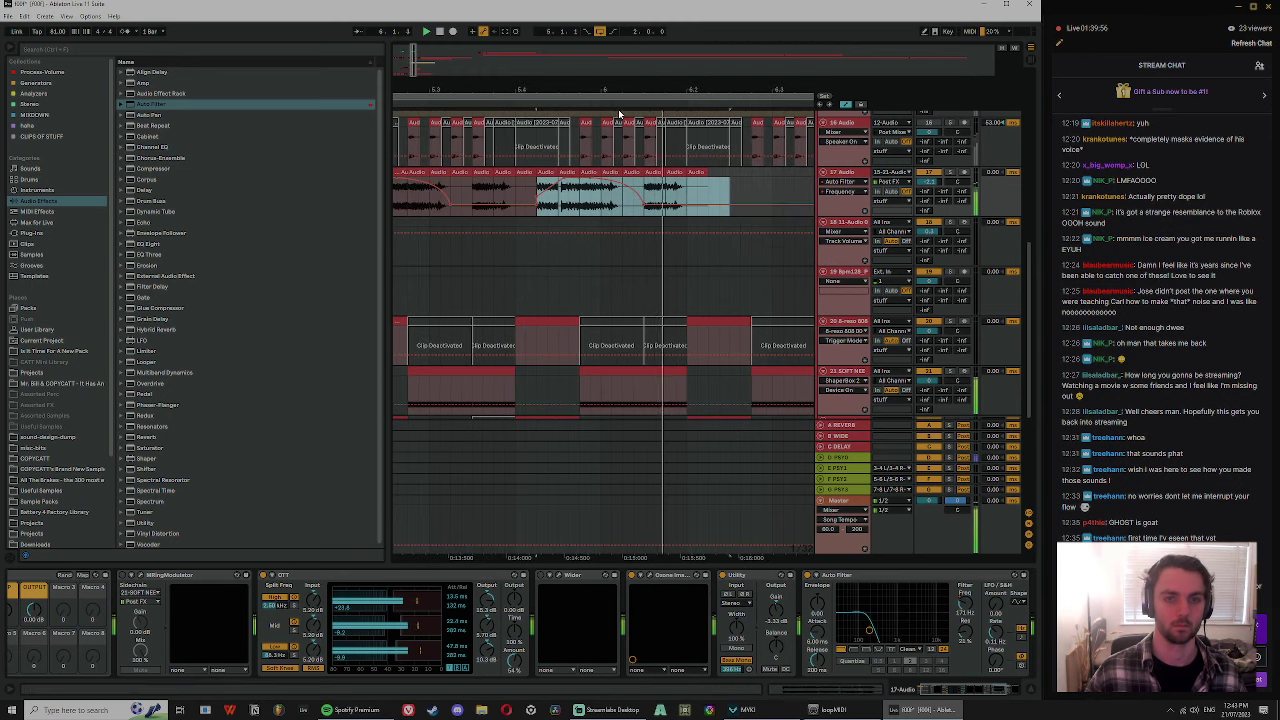
- Play back the duplicated filter sweeps on 17 Audio around 5.3 to 6.3
{"action": "key", "text": "space"}
{"action": "left_click", "coordinate": [664, 199]}
{"action": "key", "text": "space"}
{"action": "key", "text": "space"}
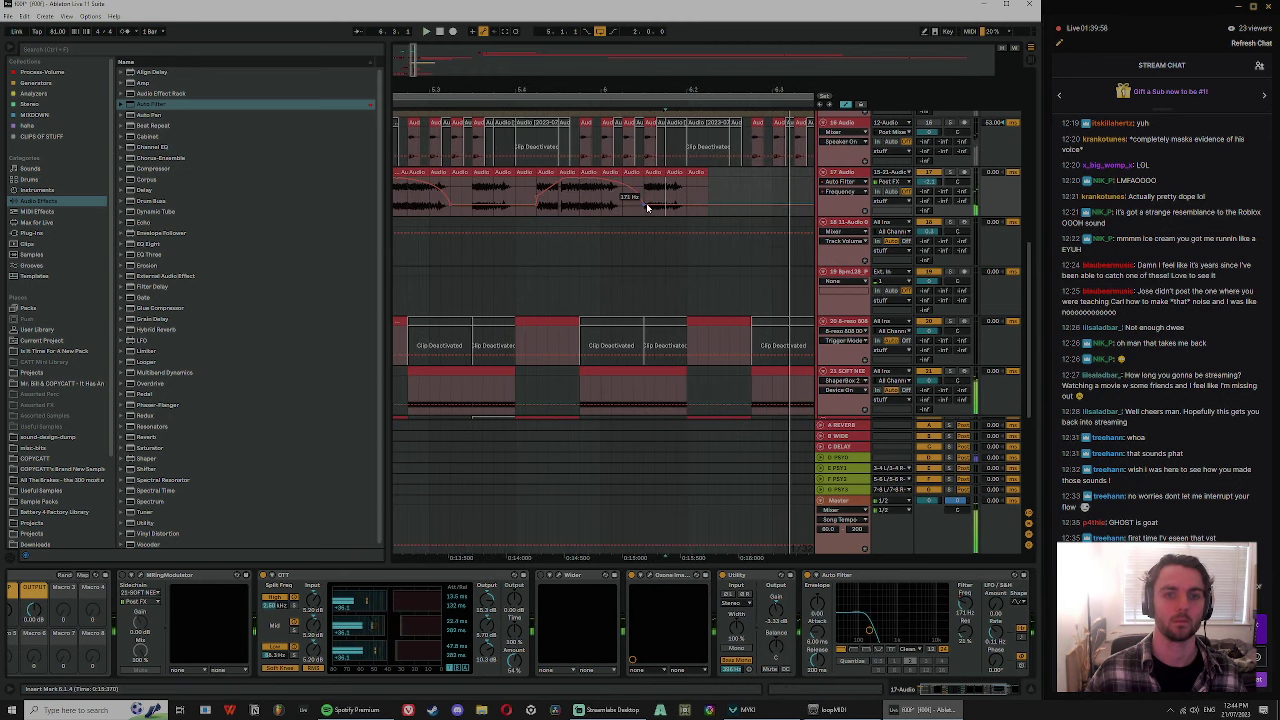
{"action": "key", "text": "space"}
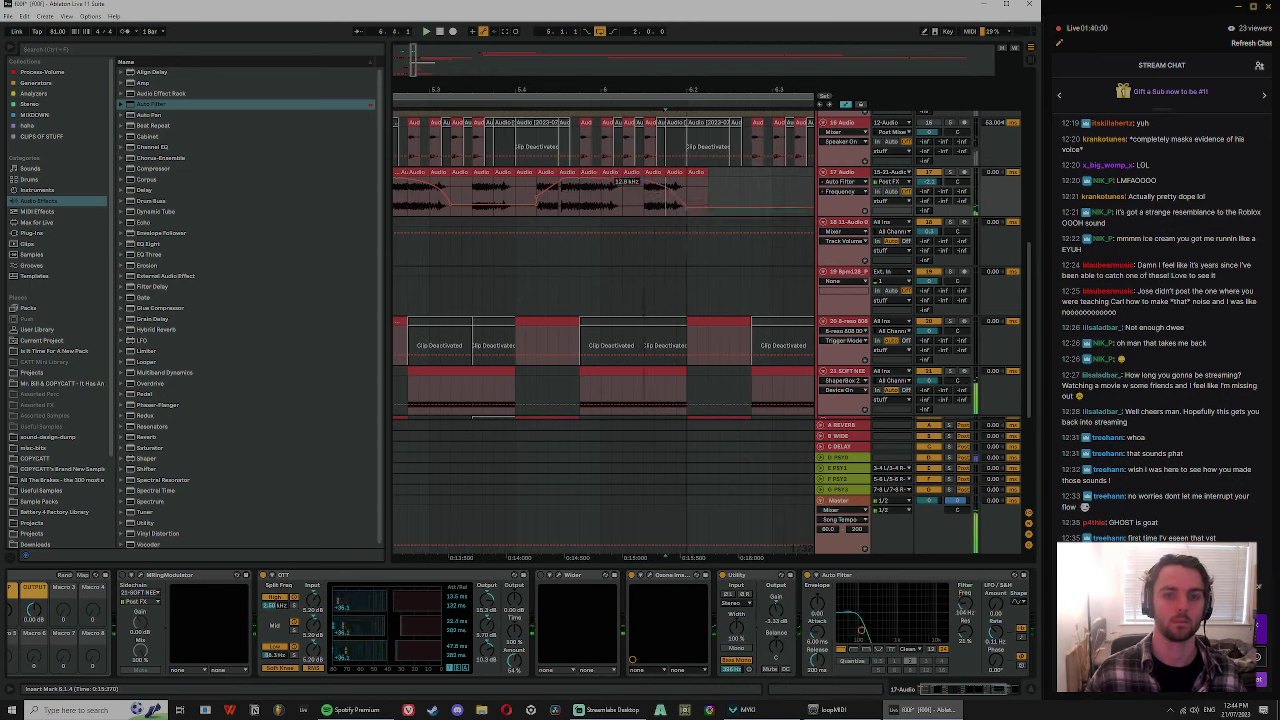
{"action": "left_click_drag", "start_coordinate": [436, 90], "coordinate": [456, 60]}
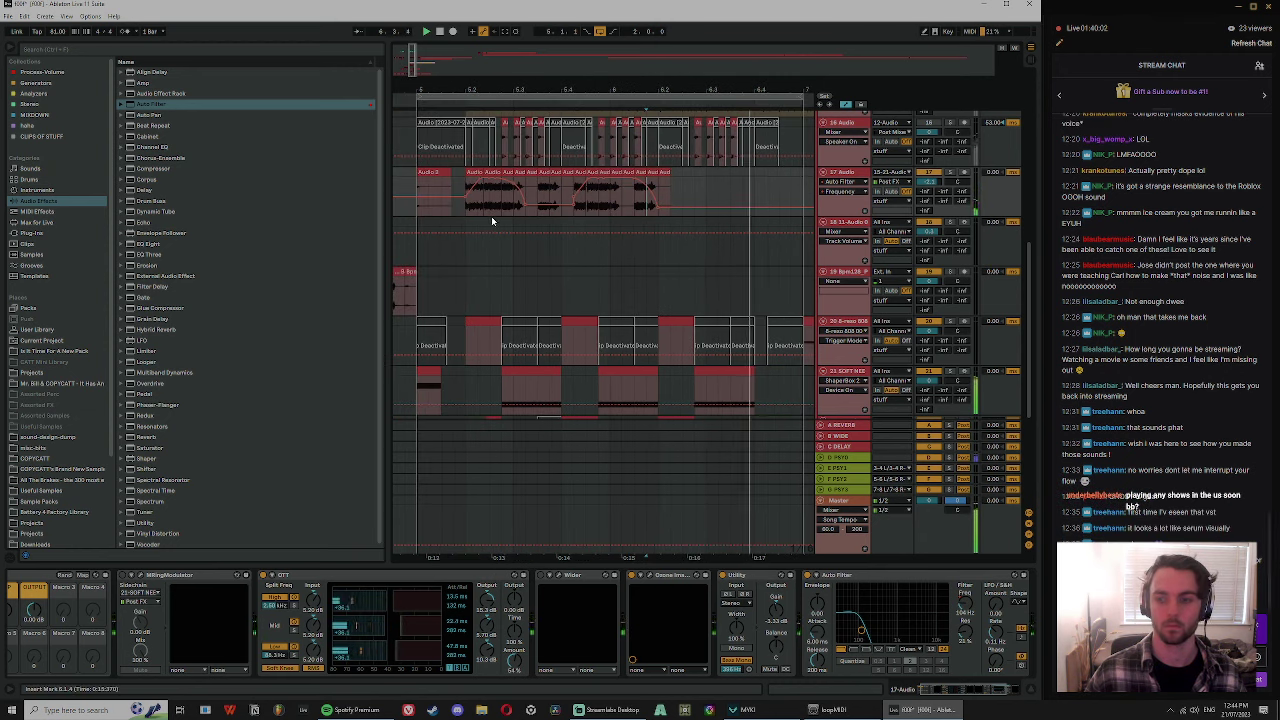
{"action": "key", "text": "space"}
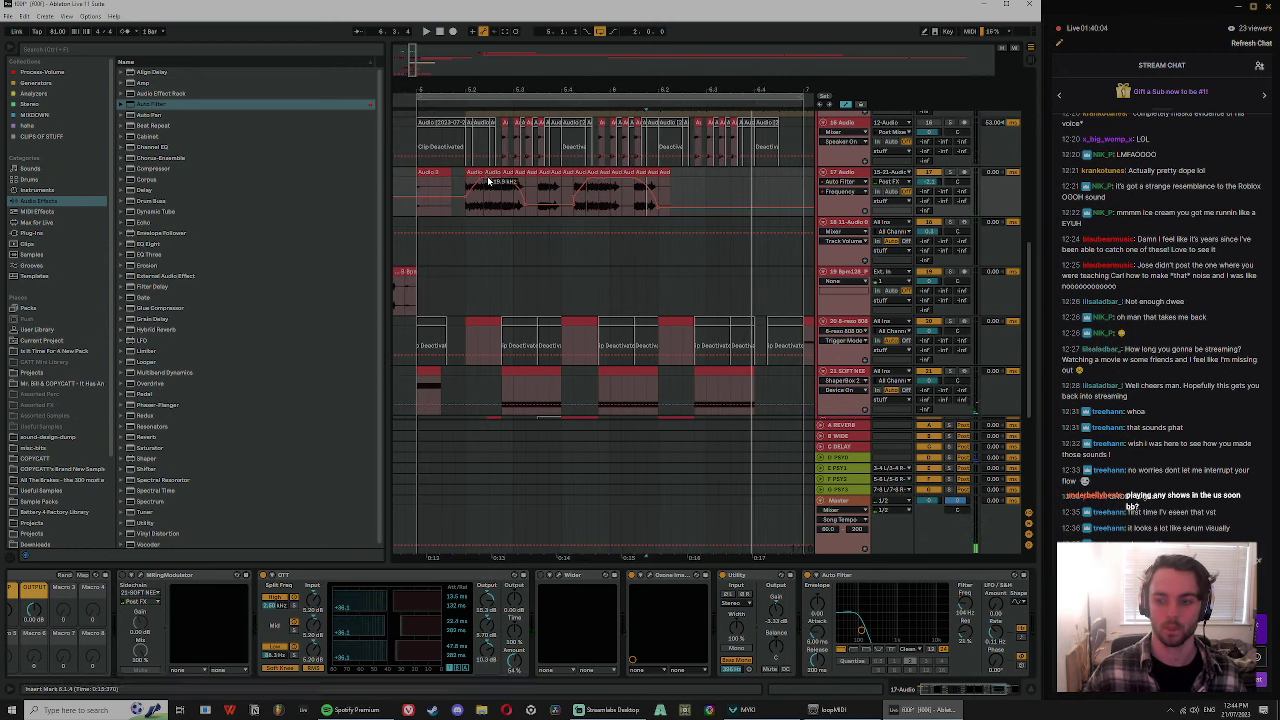
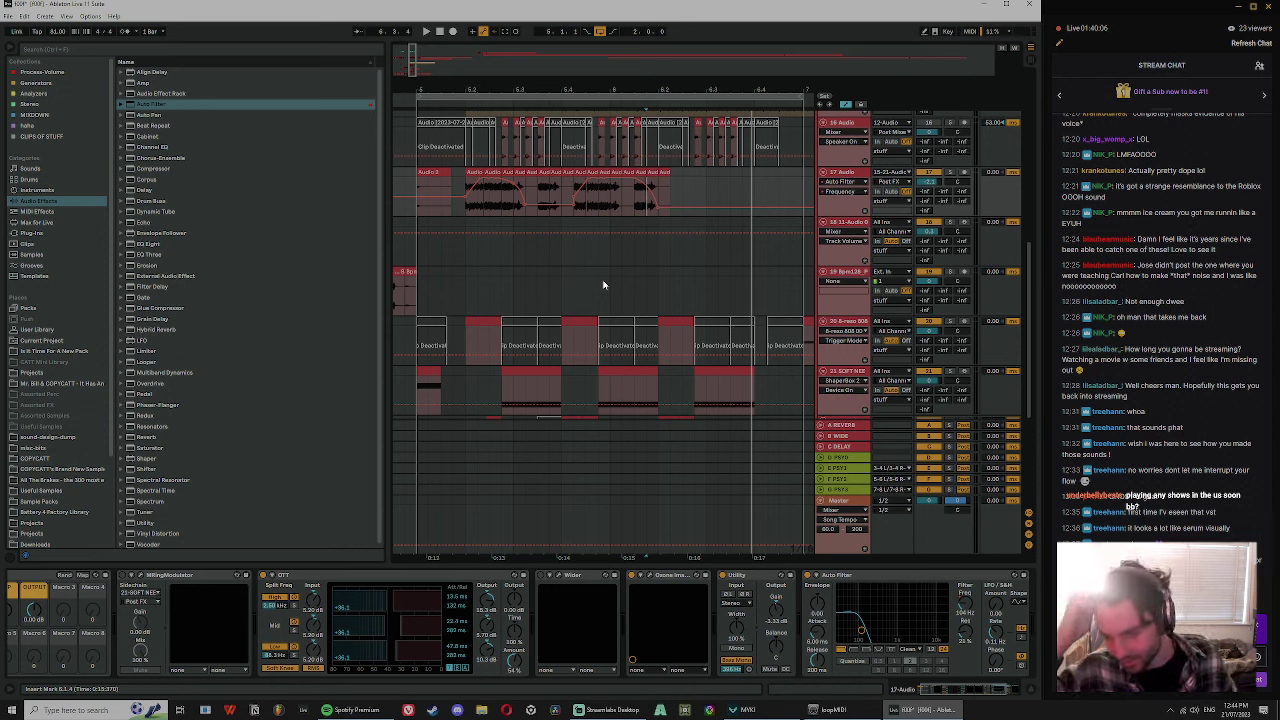
- Delete the first 17 Audio clip at the start of bar 5 and play the transition from the end of bar 4
{"action": "left_click", "coordinate": [435, 173]}
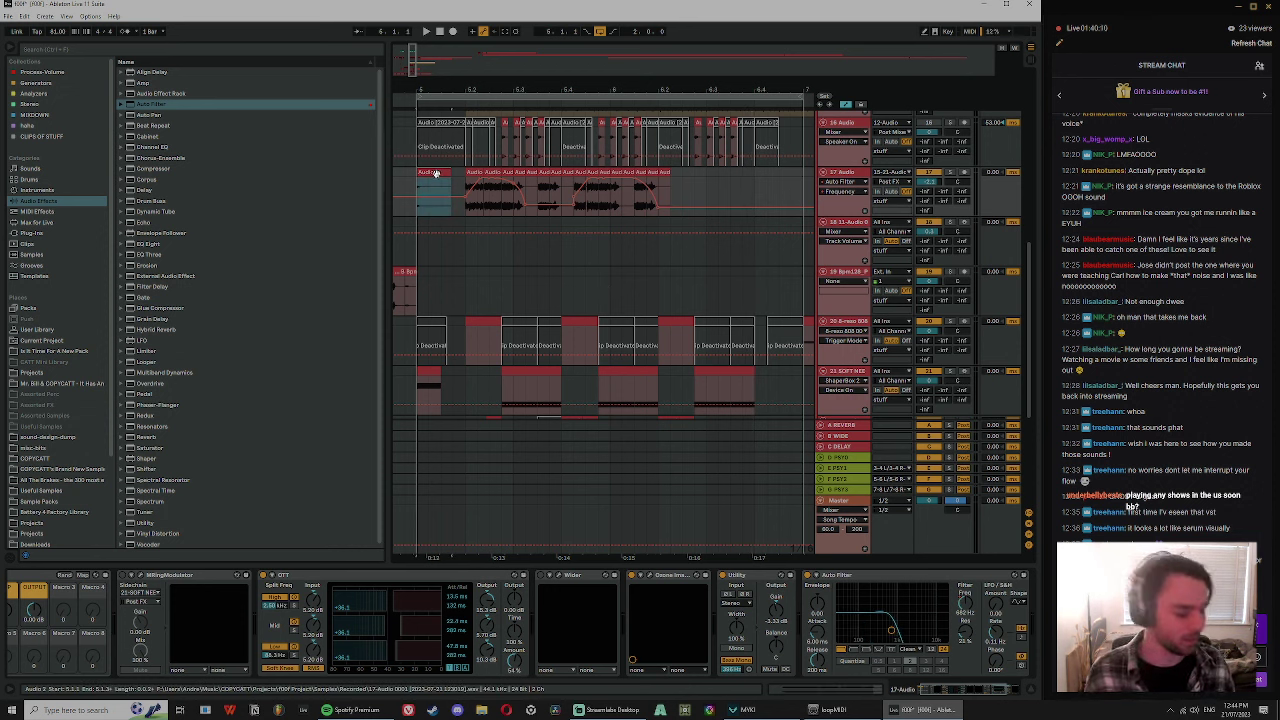
{"action": "key", "text": "Delete"}
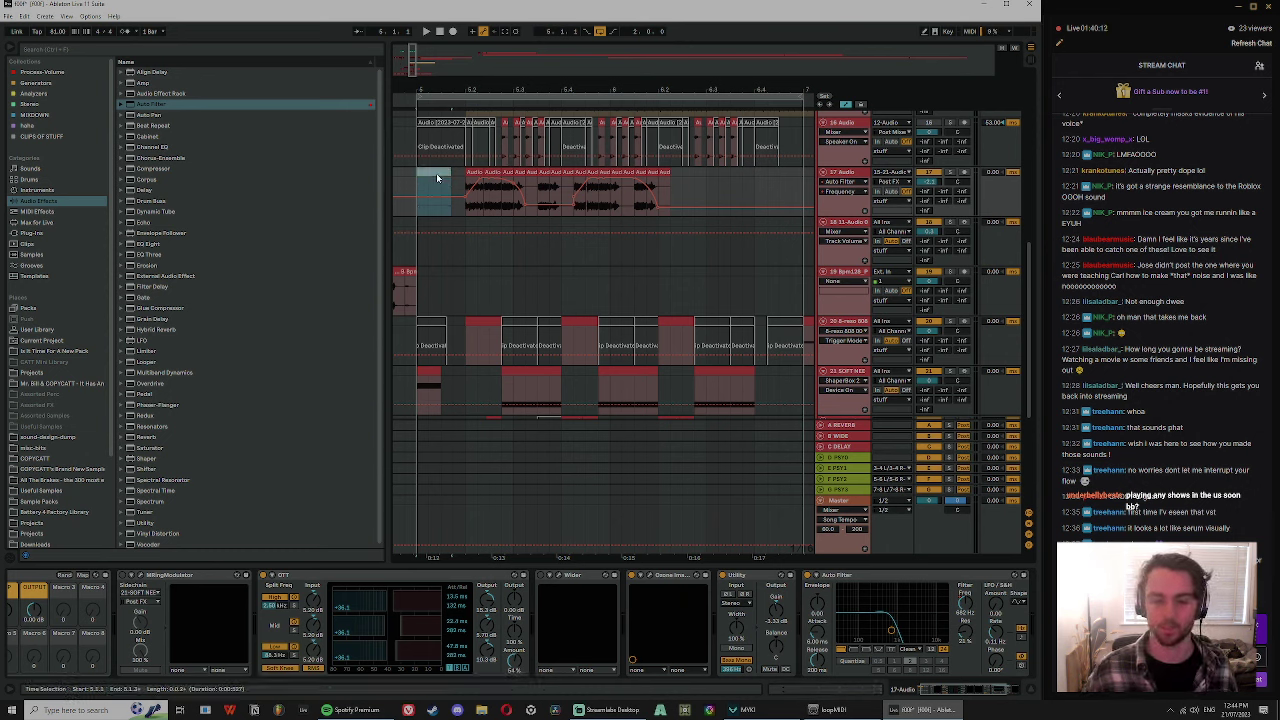
{"action": "scroll", "coordinate": [450, 177], "scroll_direction": "left", "scroll_amount": 3}
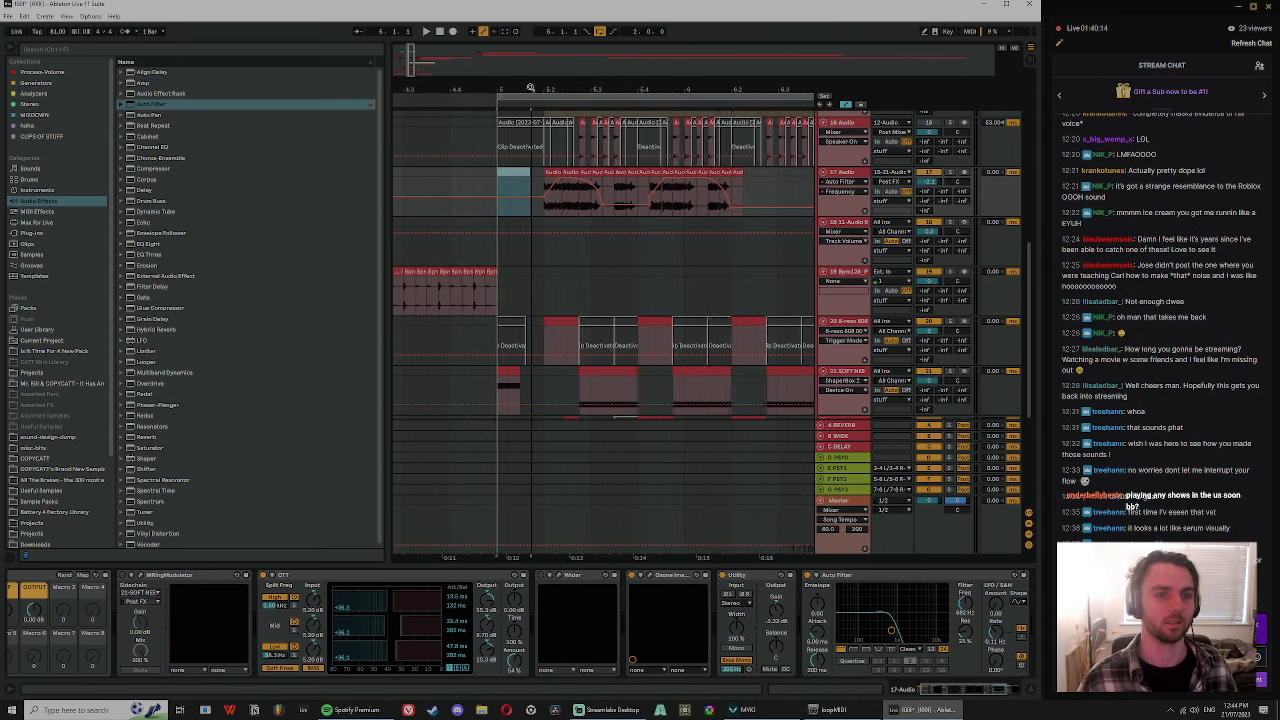
{"action": "left_click", "coordinate": [465, 177]}
{"action": "key", "text": "space"}
{"action": "scroll", "coordinate": [500, 178], "scroll_direction": "left", "scroll_amount": 1}
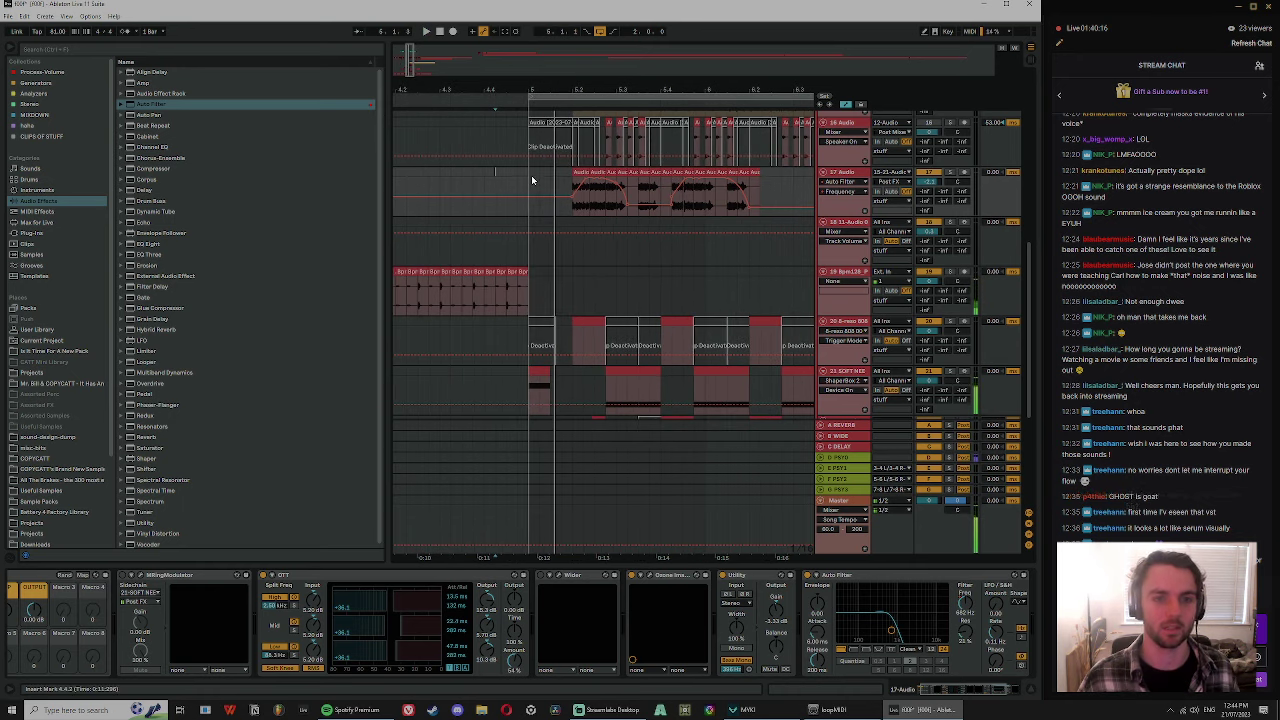
- Play from bar 4 through the shaker slices into bar 5 to check the transition
{"action": "left_click_drag", "start_coordinate": [560, 92], "coordinate": [560, 66]}
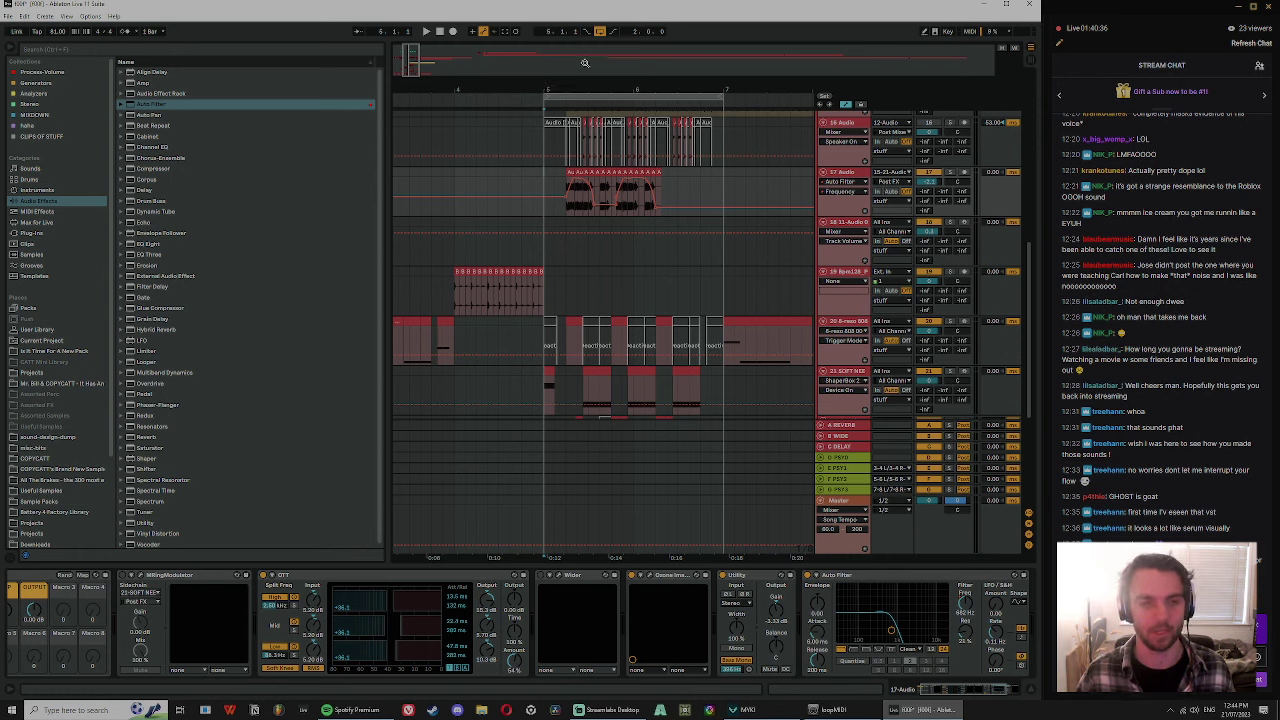
{"action": "left_click_drag", "start_coordinate": [468, 91], "coordinate": [489, 126]}
{"action": "key", "text": "space"}
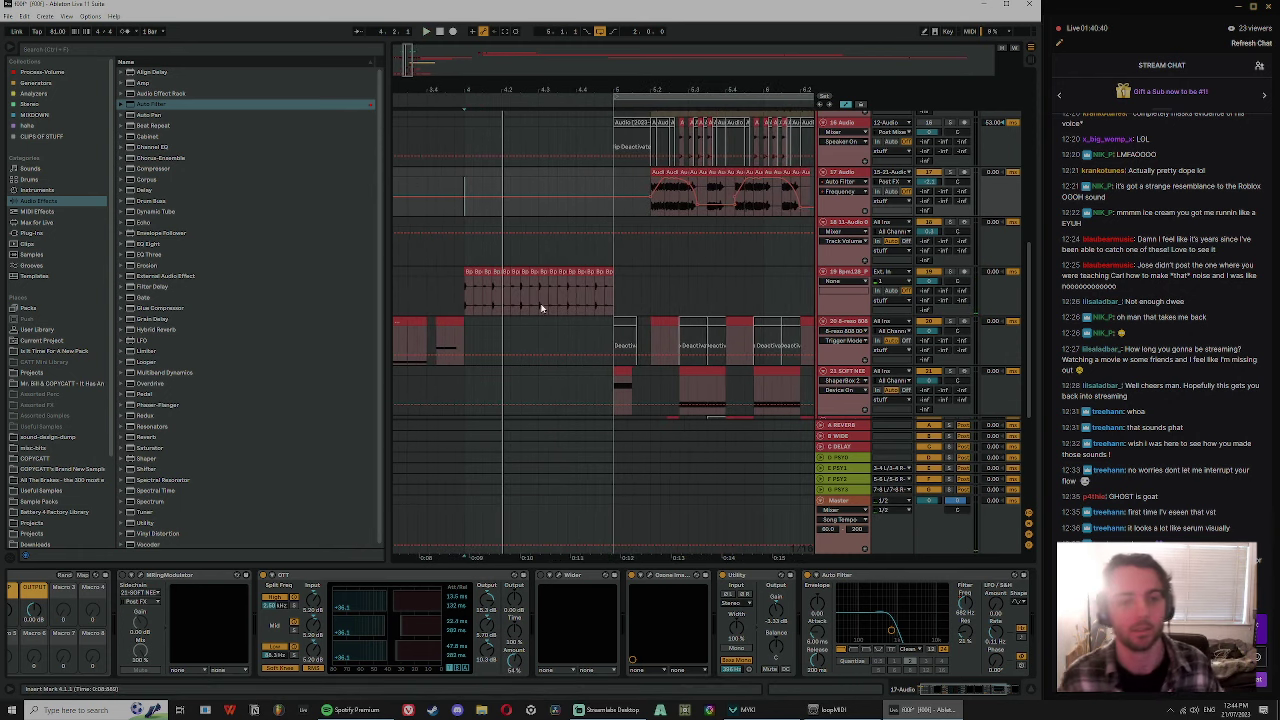
{"action": "key", "text": "space"}
{"action": "left_click_drag", "start_coordinate": [508, 91], "coordinate": [508, 135]}
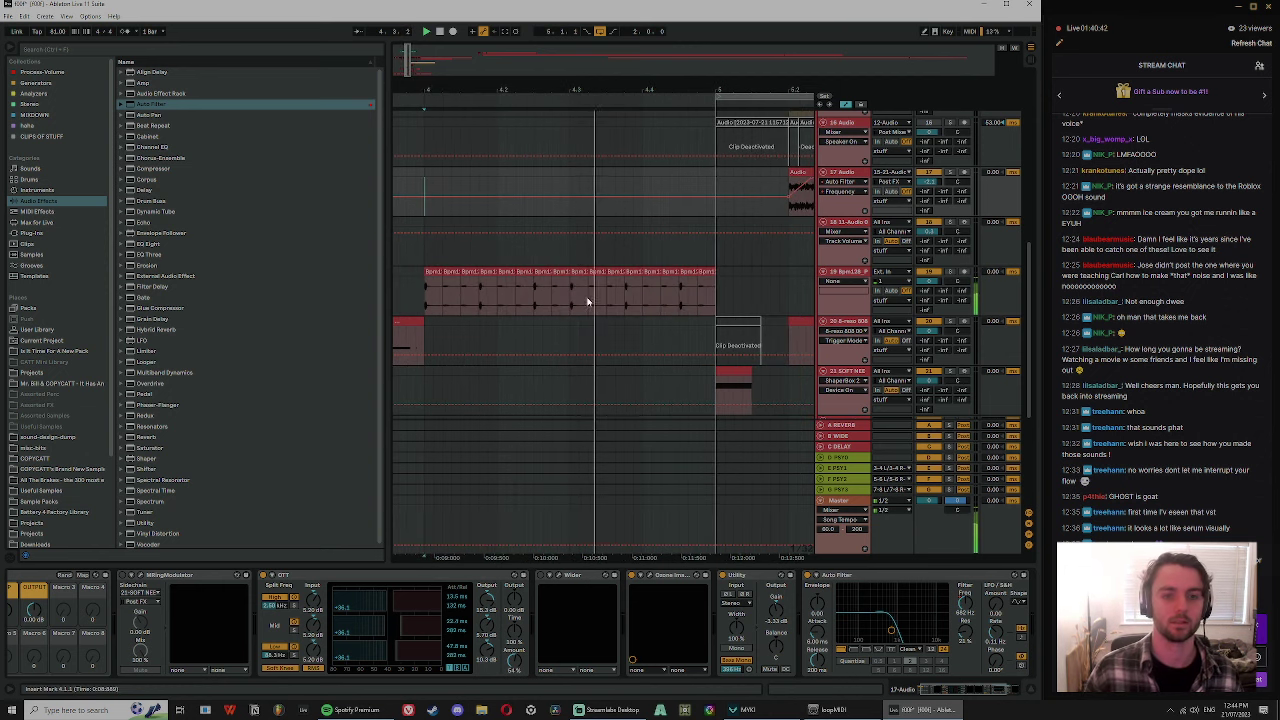
{"action": "left_click", "coordinate": [577, 270]}
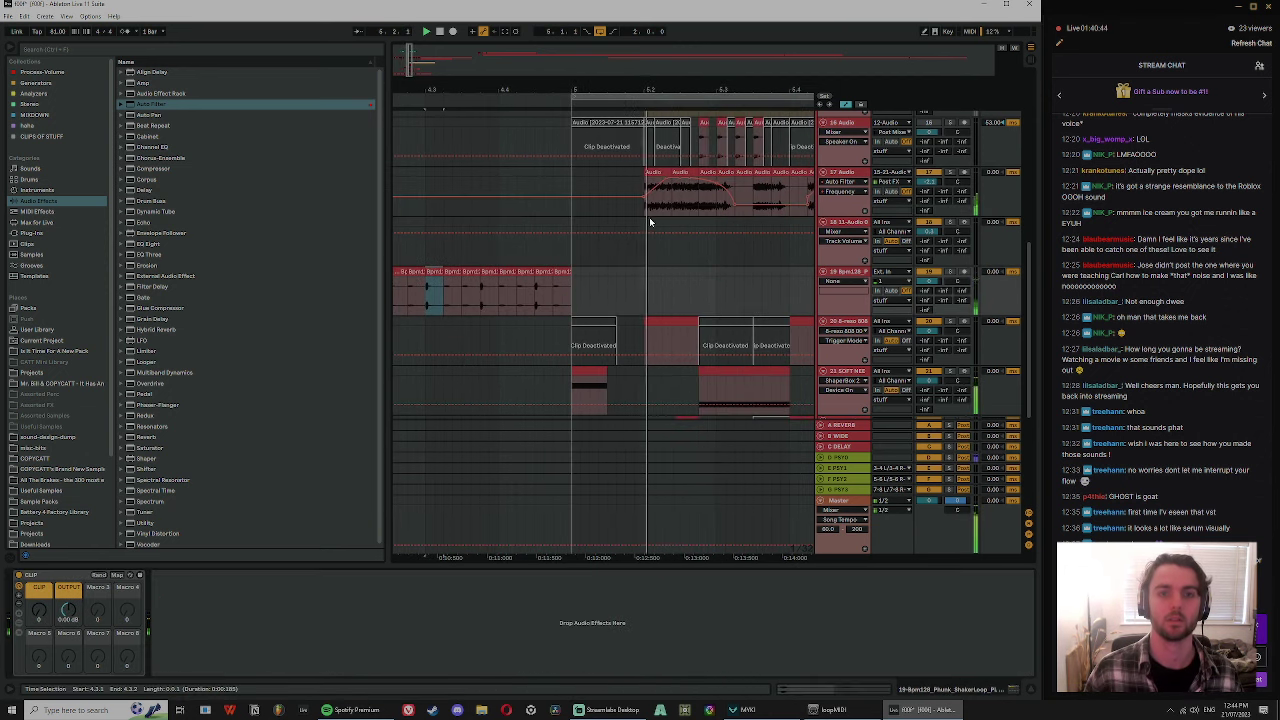
{"action": "left_click", "coordinate": [649, 213]}
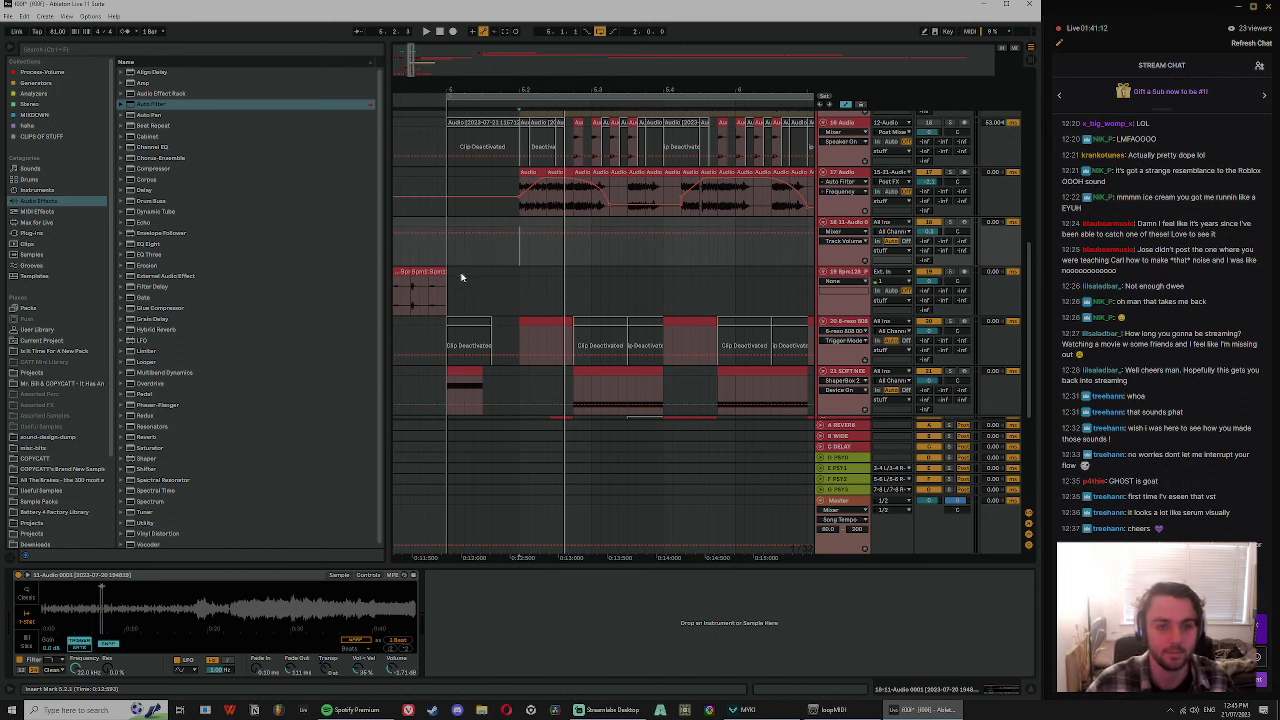
- Add a filter frequency peak at about 5.3.3 between the two existing sweeps on 17 Audio and play it back
{"action": "left_click_drag", "start_coordinate": [549, 86], "coordinate": [495, 68]}
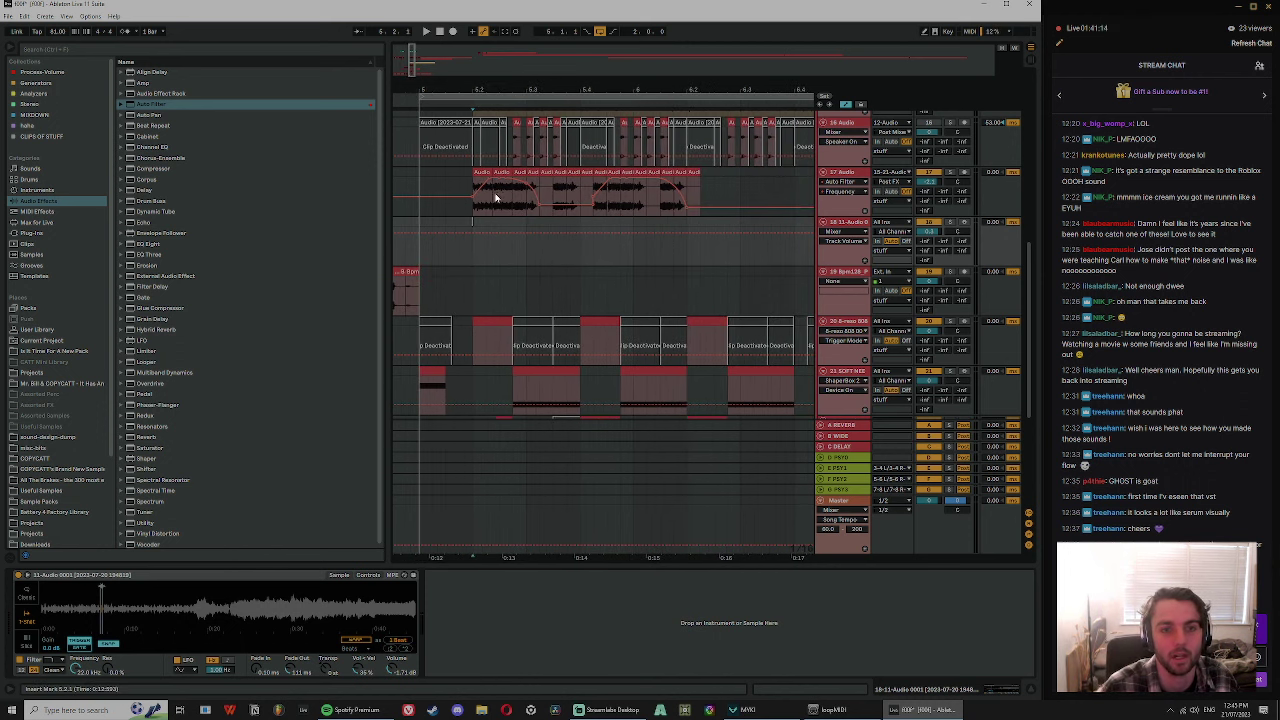
{"action": "left_click_drag", "start_coordinate": [487, 231], "coordinate": [576, 230]}
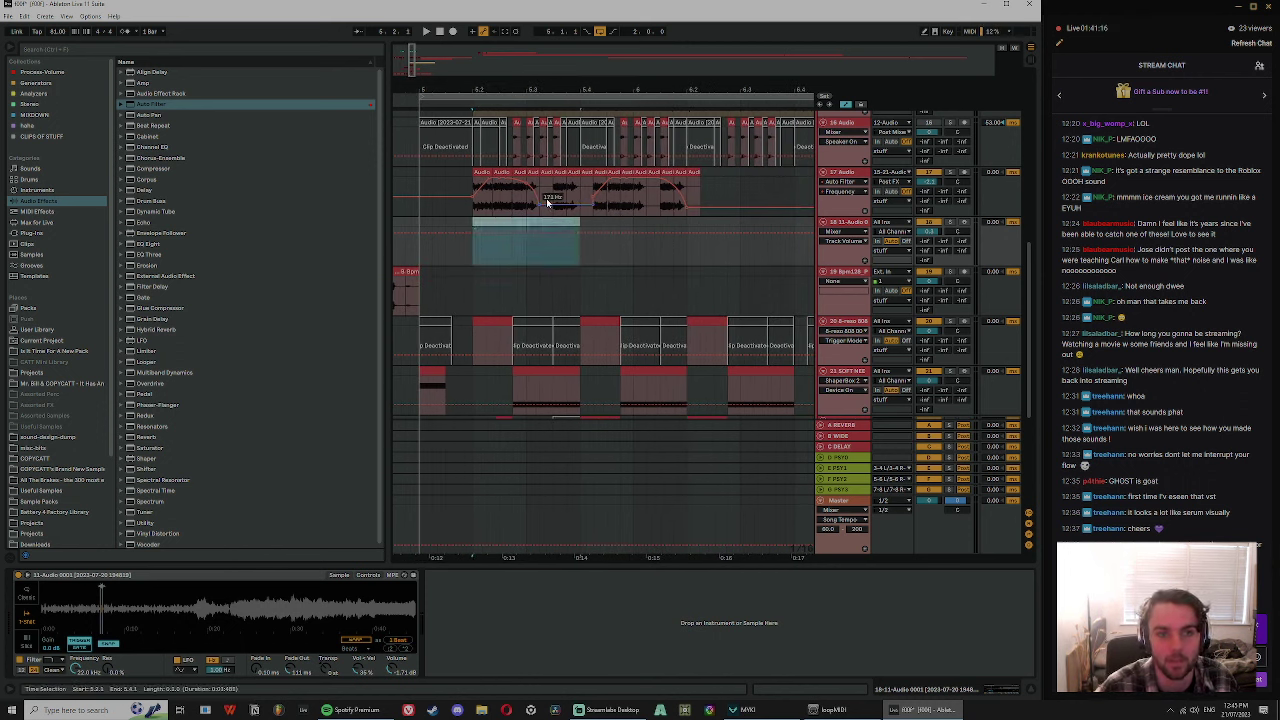
{"action": "scroll", "coordinate": [550, 203], "scroll_direction": "up", "scroll_amount": 2}
{"action": "left_click", "coordinate": [553, 208]}
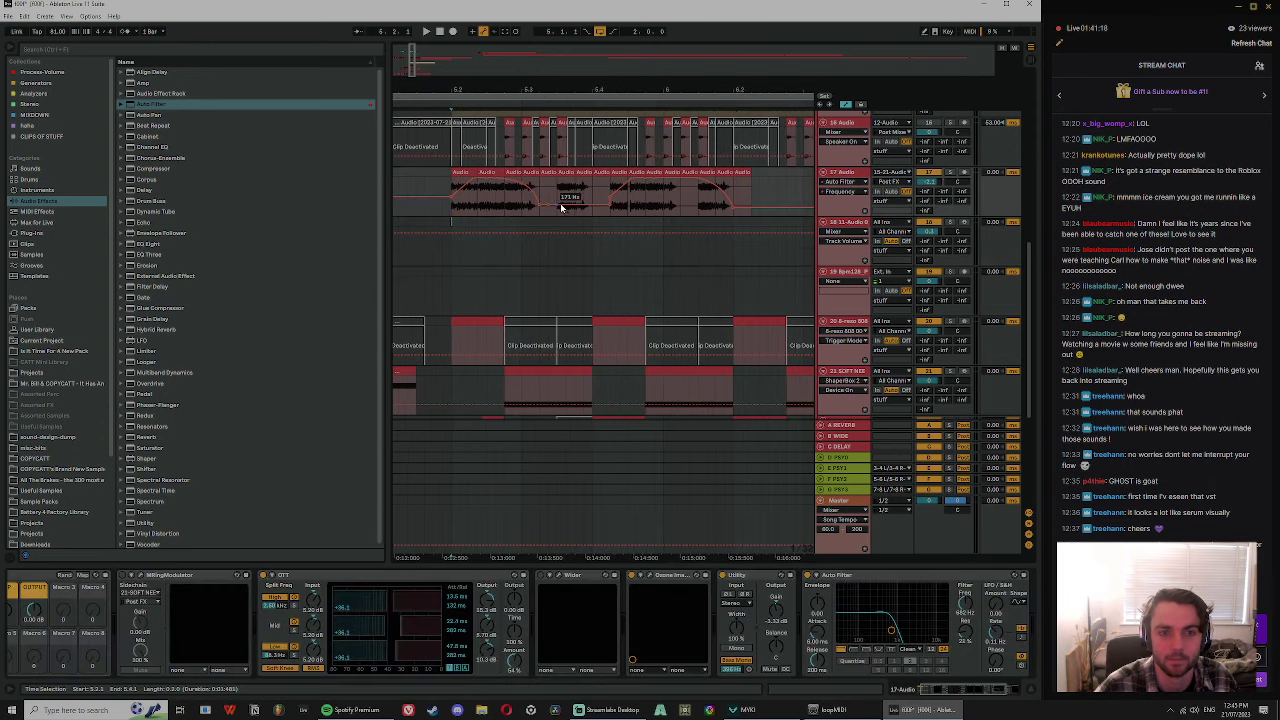
{"action": "key", "text": "space"}
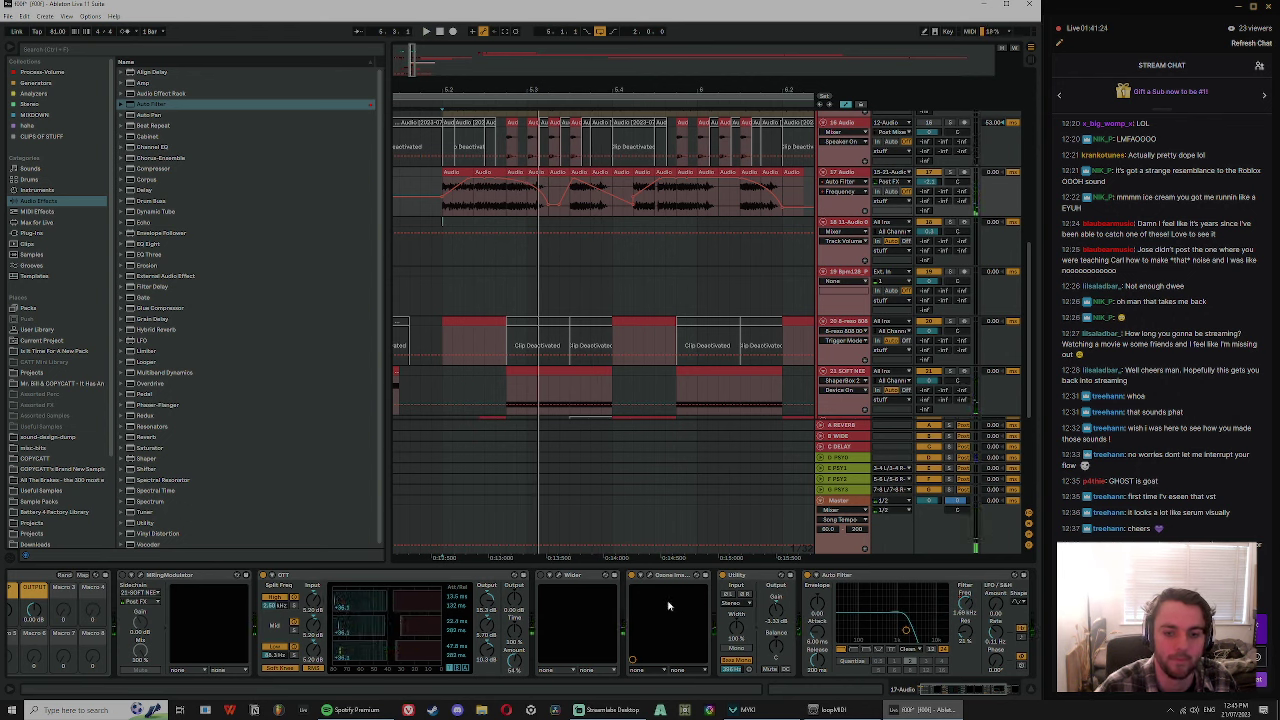
- Open ValhallaSupermassive at the end of the 17 Audio chain, bring up its Mix automation and close the plug-in window
{"action": "left_click_drag", "start_coordinate": [948, 691], "coordinate": [992, 687]}
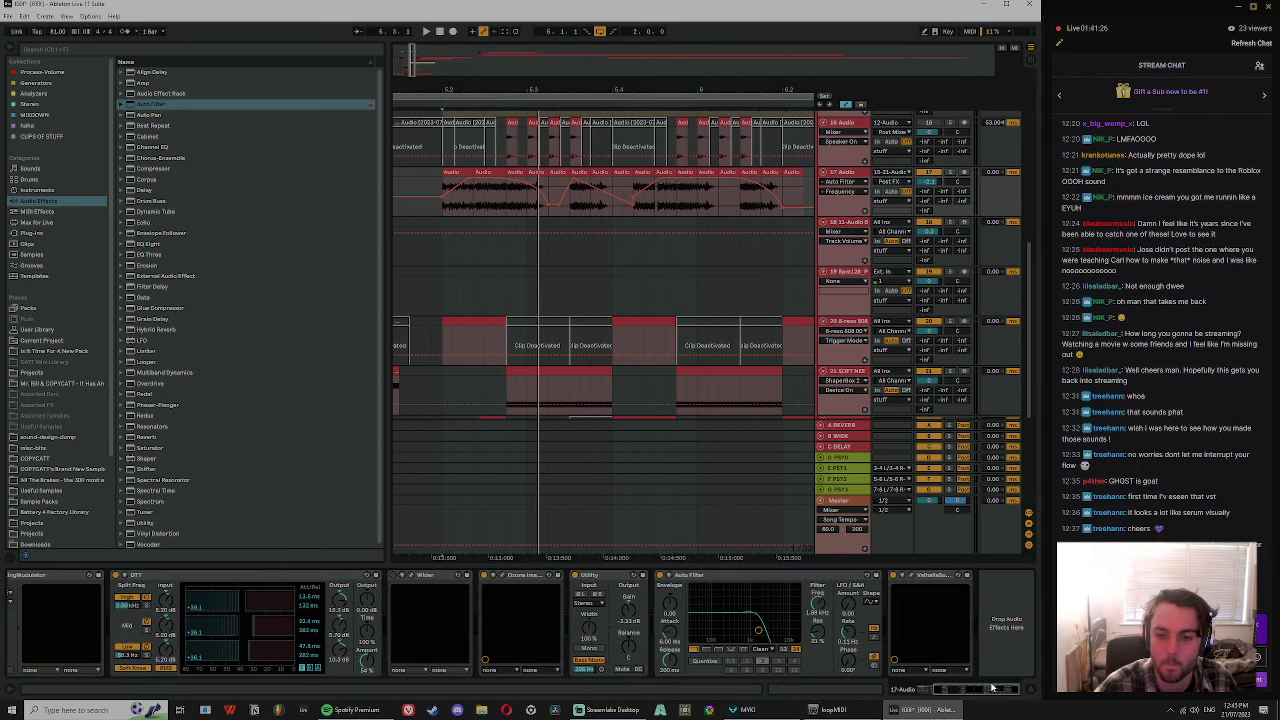
{"action": "left_click", "coordinate": [909, 576]}
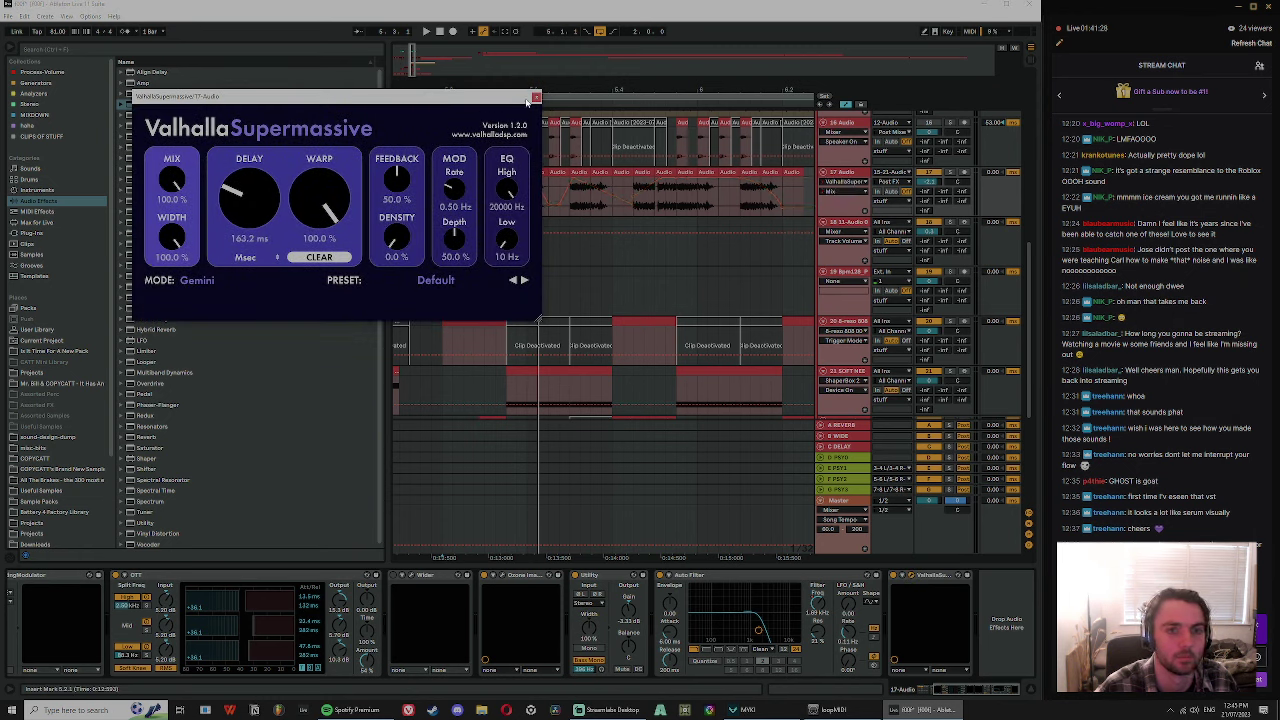
{"action": "left_click", "coordinate": [535, 97]}
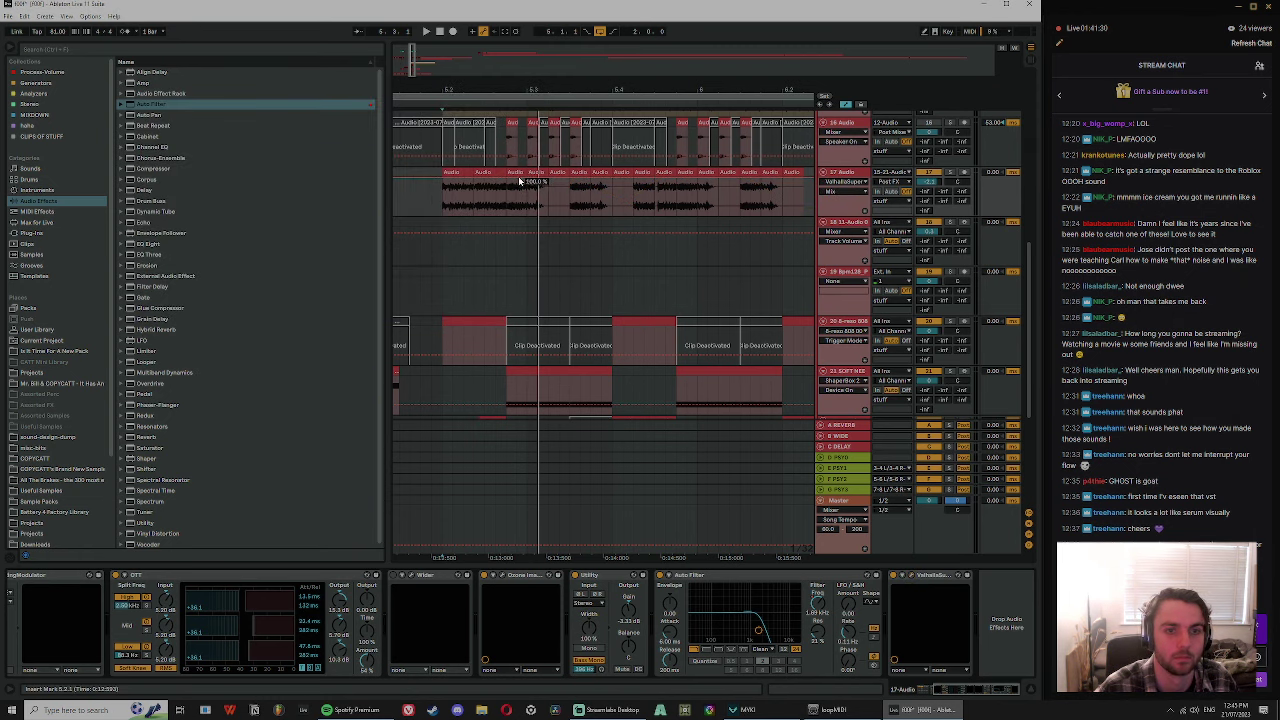
- Shape the ValhallaSupermassive Mix automation on 17 Audio to fall from 100% at about 5.2.4 to its minimum by 5.3.2 and audition it
{"action": "left_click", "coordinate": [507, 181]}
{"action": "key", "text": "space"}
{"action": "left_click_drag", "start_coordinate": [543, 183], "coordinate": [547, 214]}
{"action": "key", "text": "space"}
{"action": "key", "text": "space"}
{"action": "key", "text": "space"}
{"action": "key", "text": "space"}
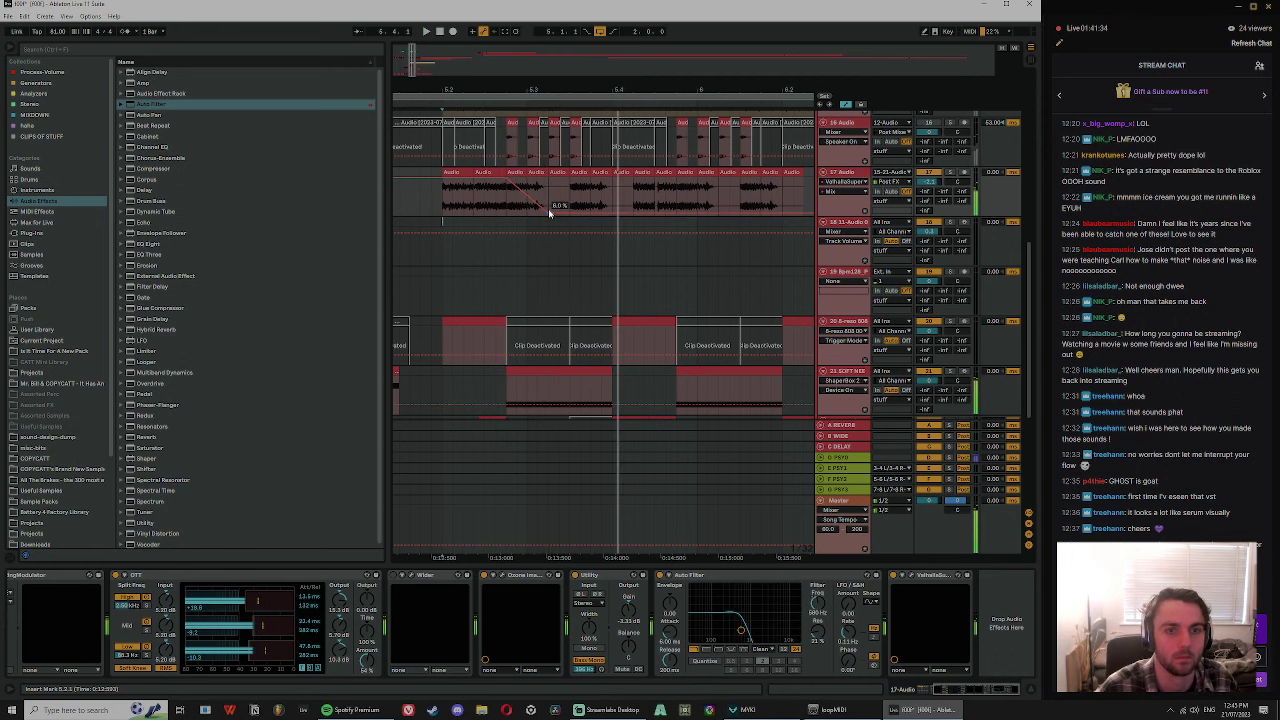
- Add a second Mix automation hump on 17 Audio that rises from 5.4 and falls back before bar 6
{"action": "key", "text": "minus"}
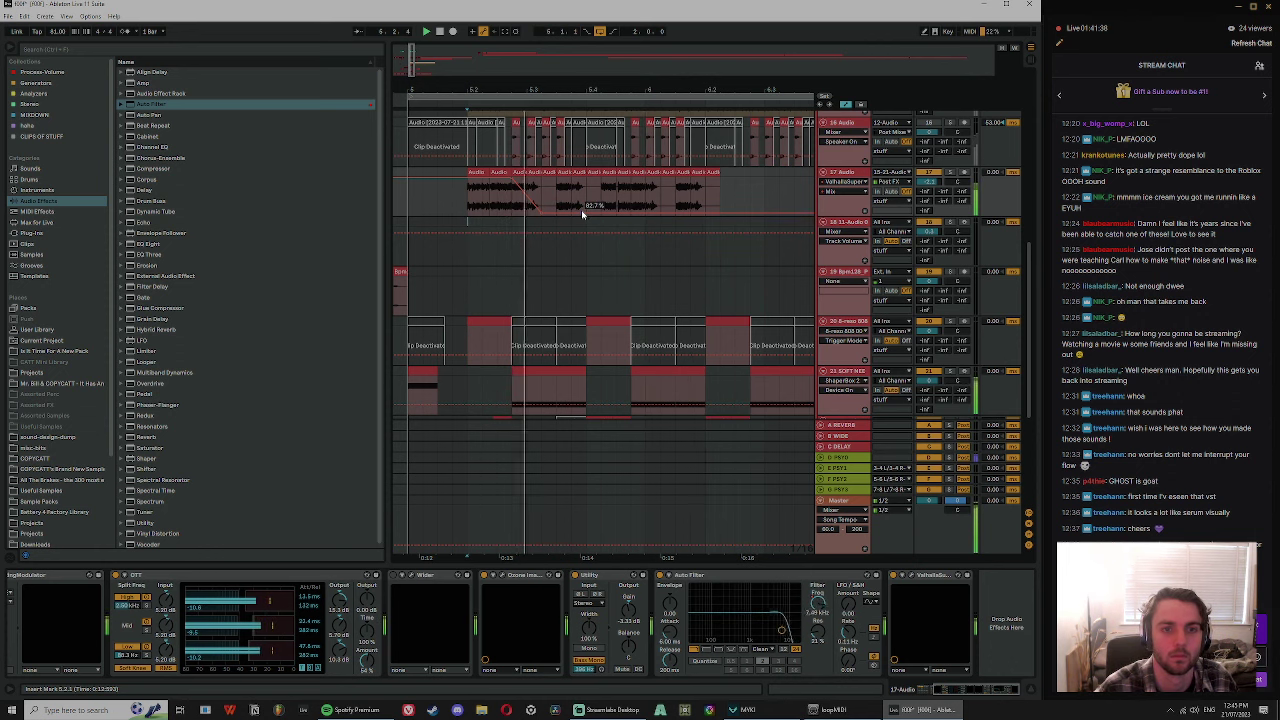
{"action": "left_click_drag", "start_coordinate": [601, 210], "coordinate": [630, 195]}
{"action": "scroll", "coordinate": [617, 207], "scroll_direction": "down", "scroll_amount": 2}
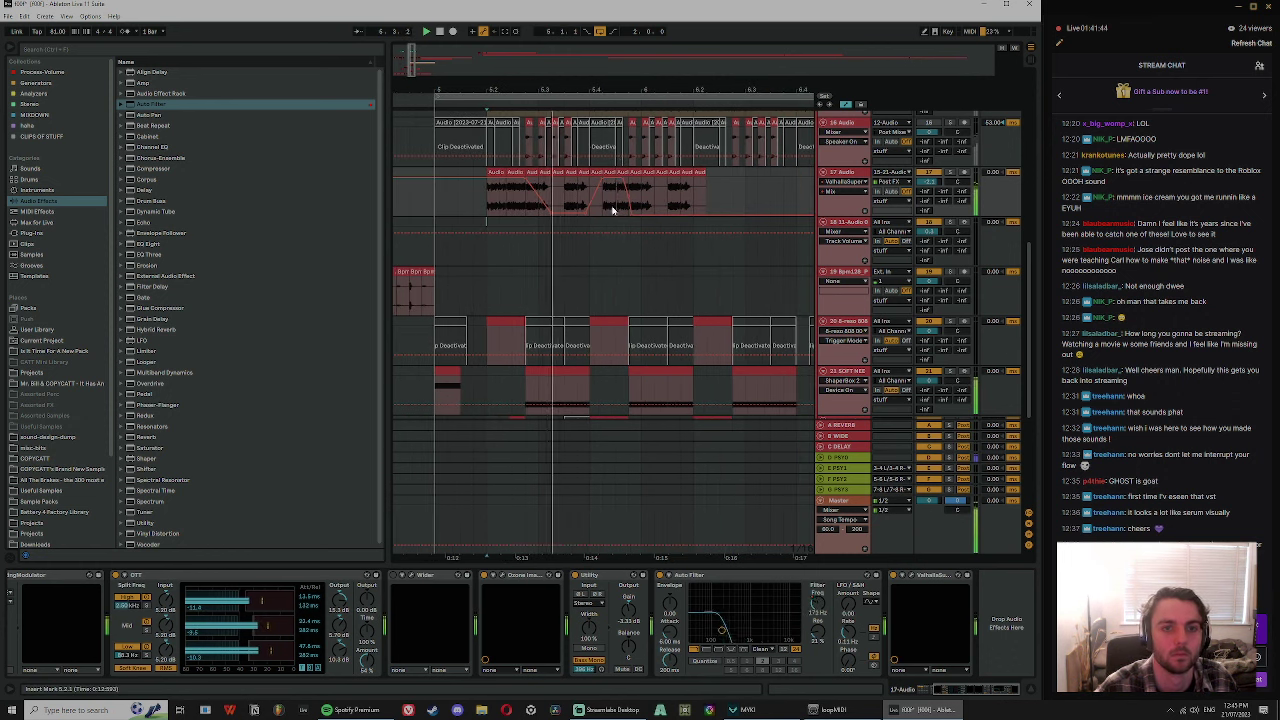
{"action": "scroll", "coordinate": [628, 150], "scroll_direction": "up", "scroll_amount": 4}
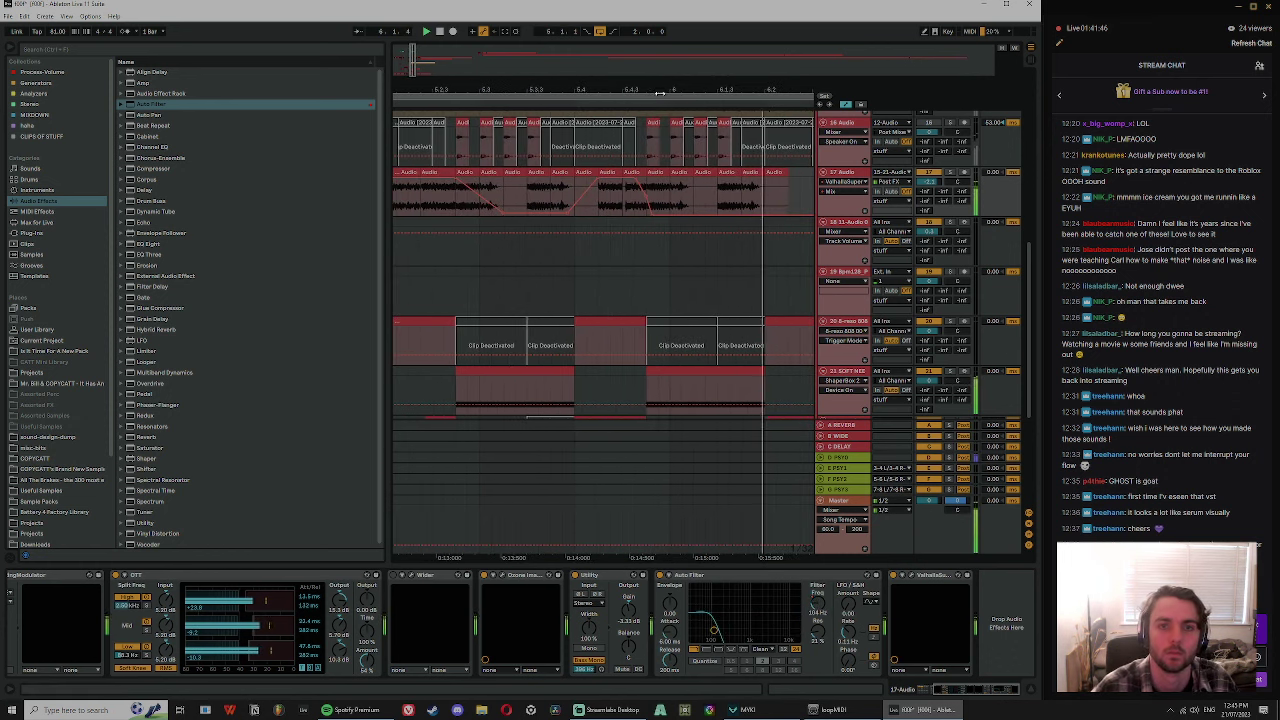
{"action": "scroll", "coordinate": [656, 177], "scroll_direction": "down", "scroll_amount": 4}
- Play back the loop around 5.4 to check the reverb Mix automation on 17 Audio
{"action": "left_click", "coordinate": [639, 243]}
{"action": "key", "text": "space"}
{"action": "key", "text": "space"}
{"action": "key", "text": "space"}
{"action": "key", "text": "space"}
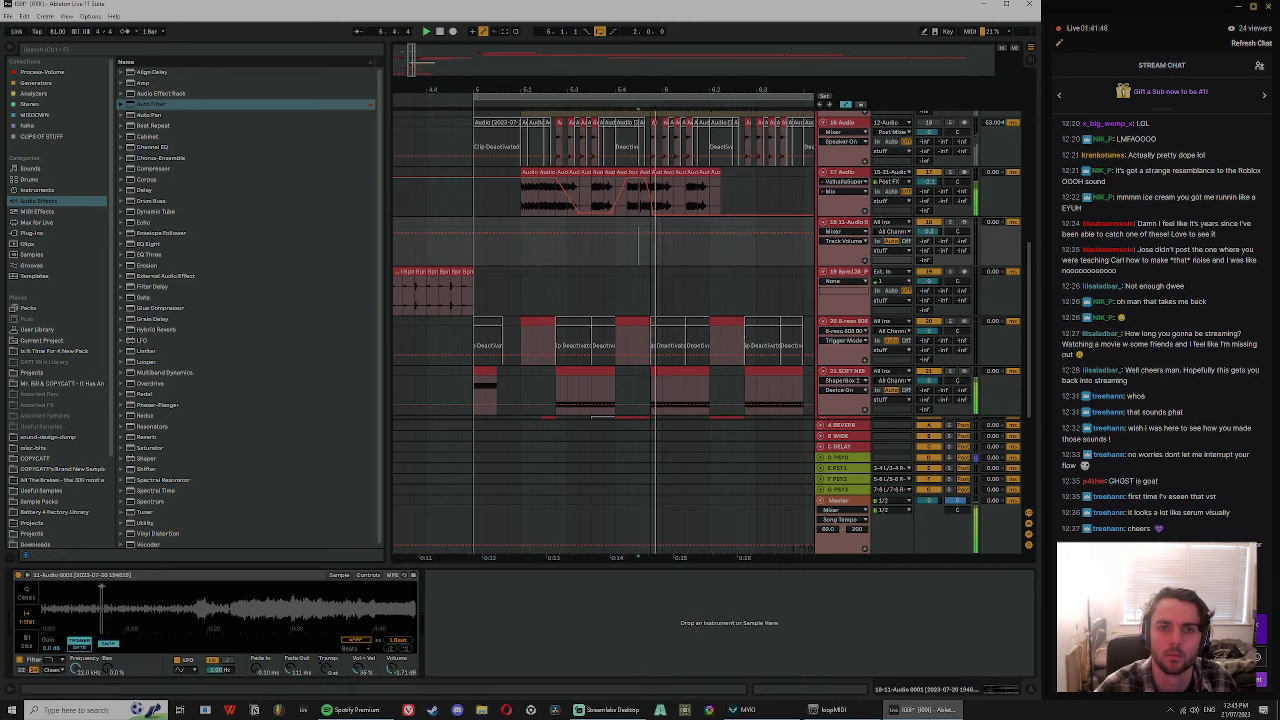
{"action": "scroll", "coordinate": [645, 200], "scroll_direction": "up", "scroll_amount": 2}
{"action": "key", "text": "space"}
{"action": "key", "text": "space"}
{"action": "key", "text": "space"}
{"action": "key", "text": "space"}
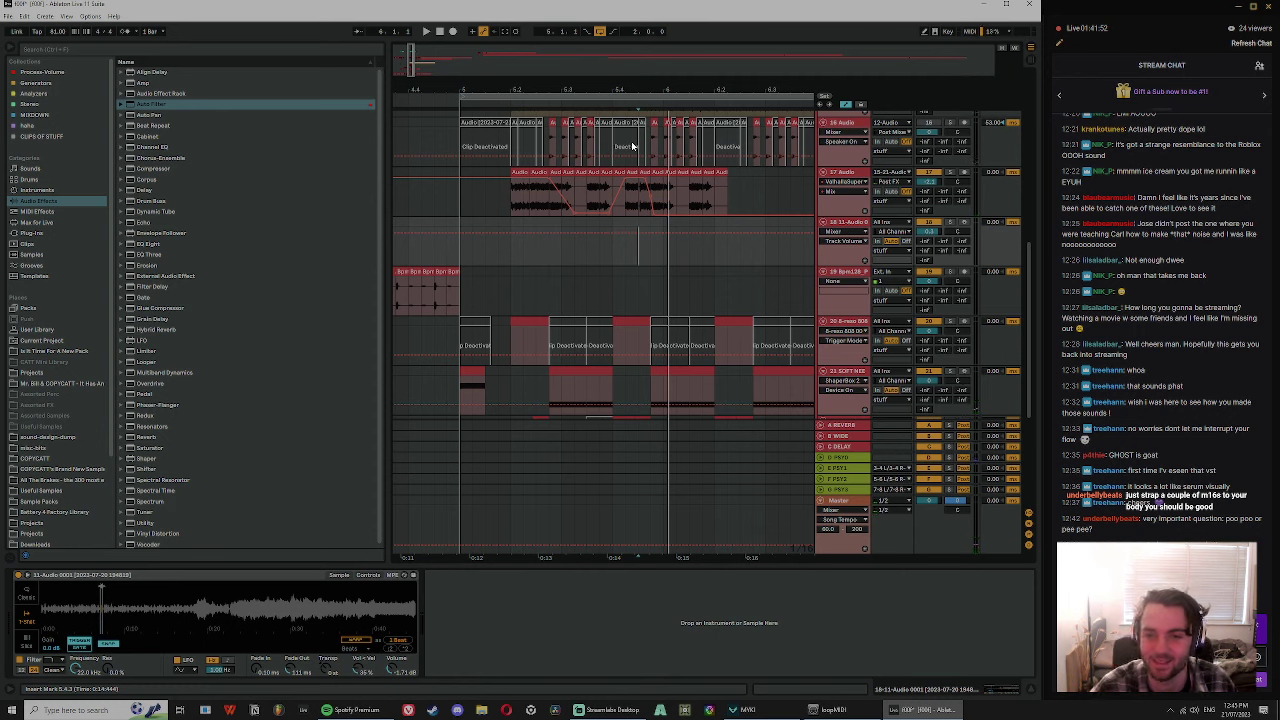
- Select all the shaker loop slices in bar 4 on the 19 Bpm128 track and play them
{"action": "left_click_drag", "start_coordinate": [591, 89], "coordinate": [620, 68]}
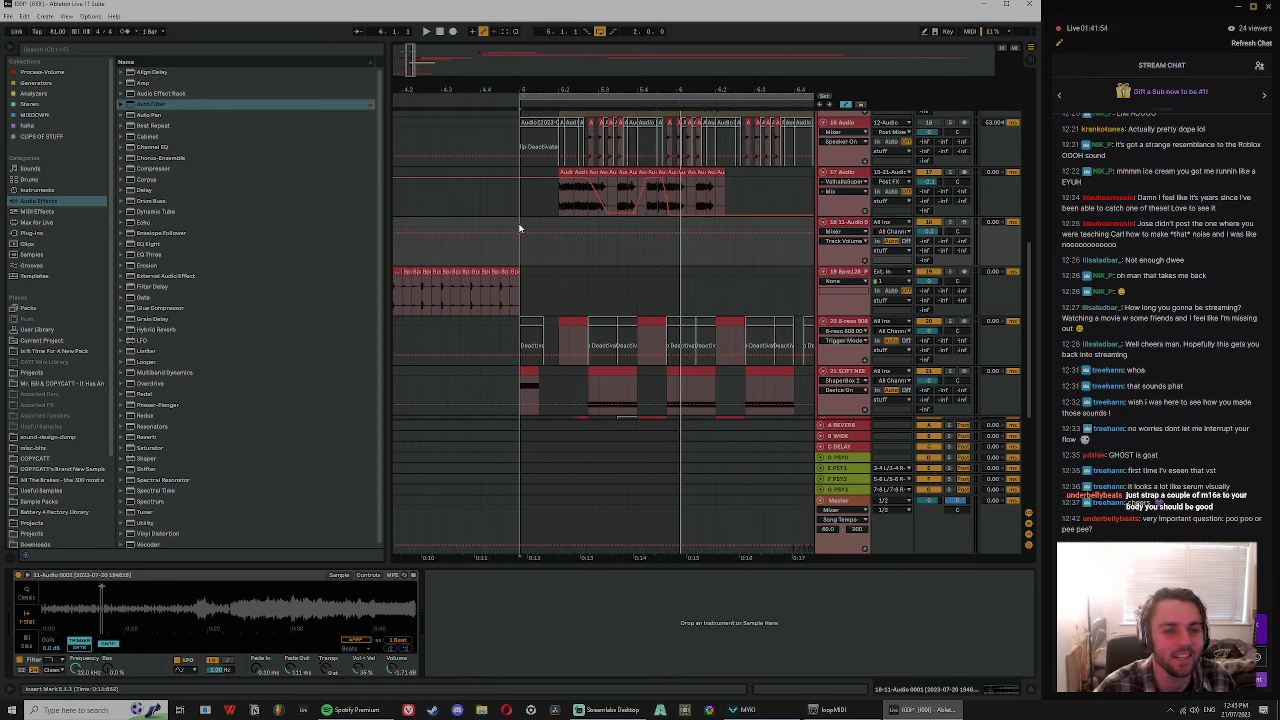
{"action": "key", "text": "minus"}
{"action": "left_click_drag", "start_coordinate": [527, 224], "coordinate": [601, 228]}
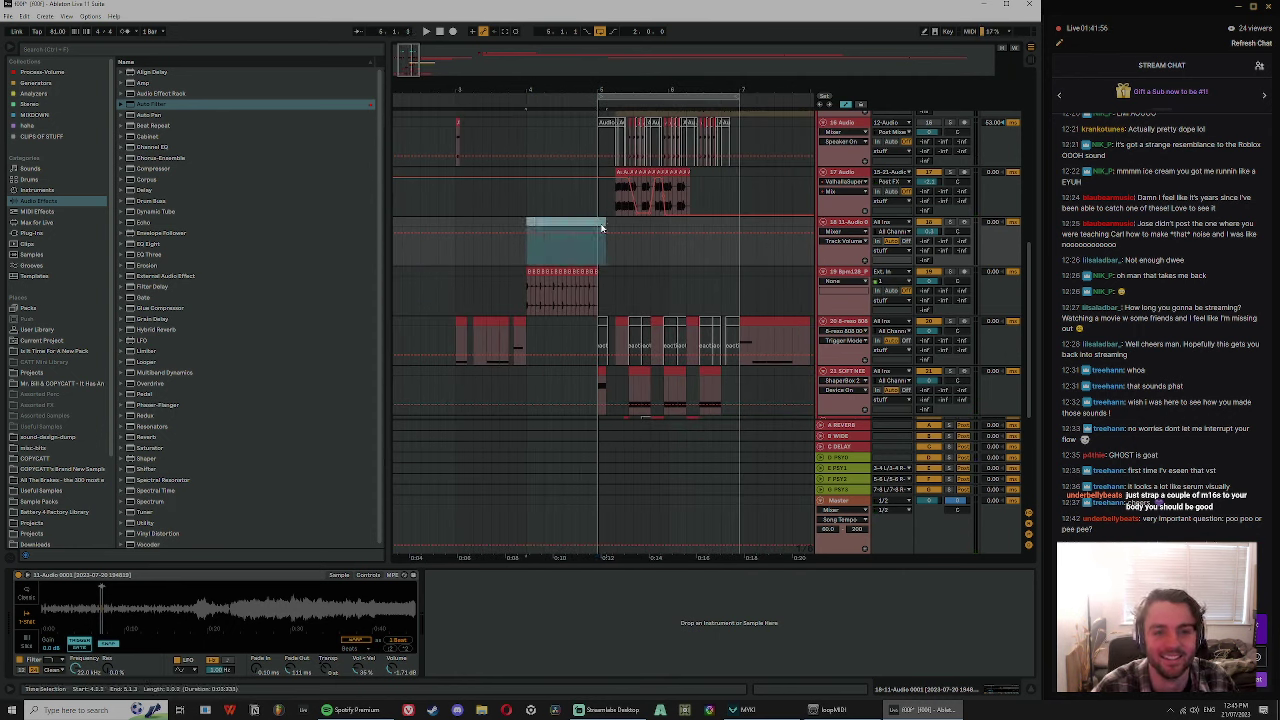
{"action": "left_click_drag", "start_coordinate": [528, 282], "coordinate": [598, 273]}
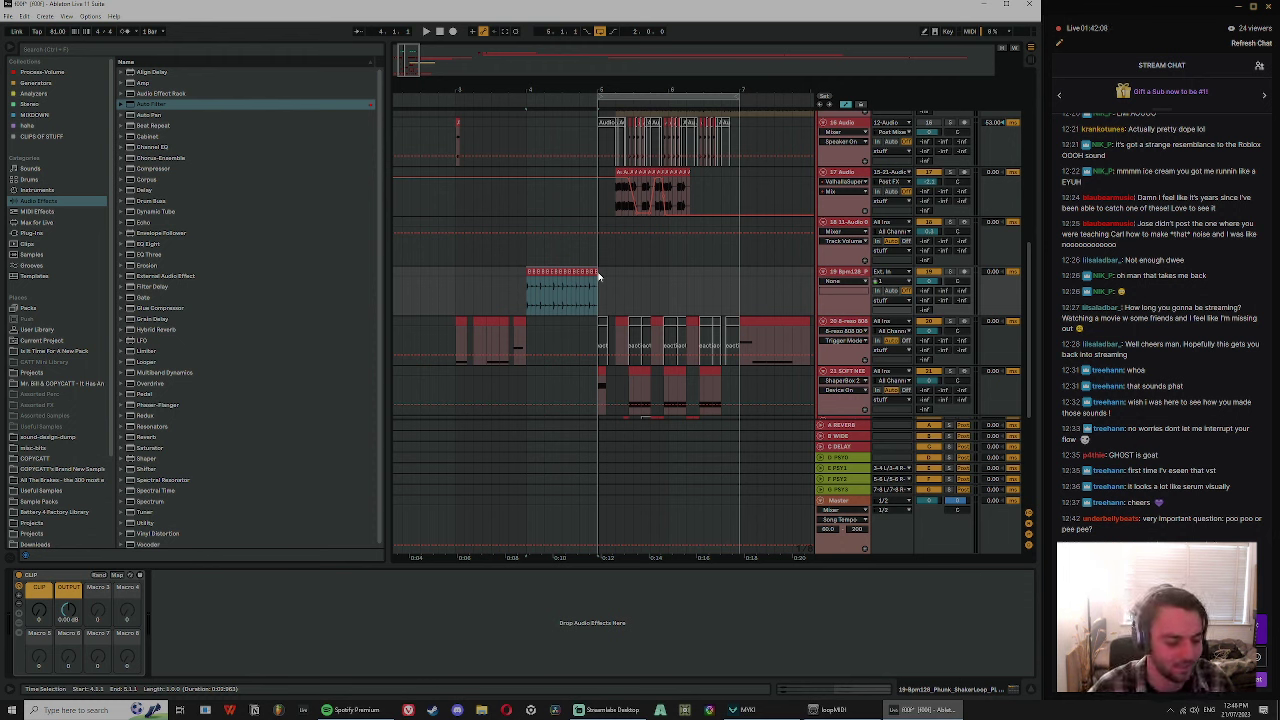
{"action": "left_click_drag", "start_coordinate": [557, 73], "coordinate": [540, 206]}
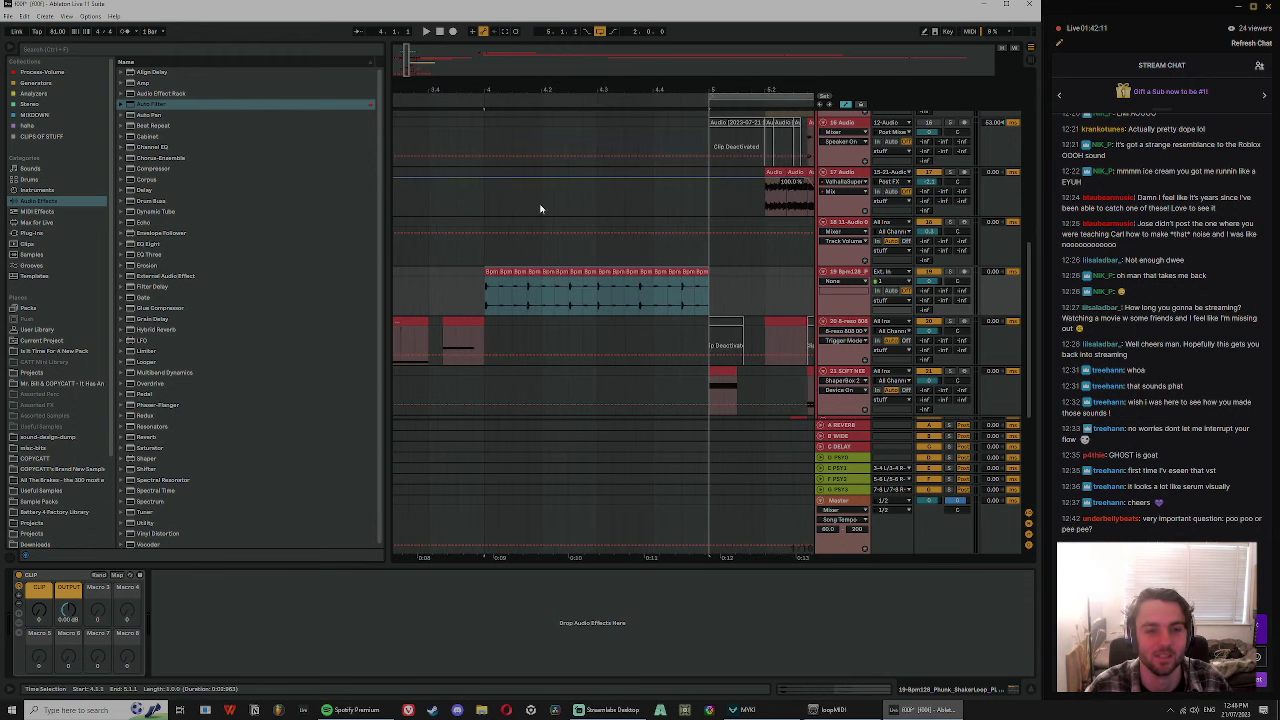
{"action": "left_click", "coordinate": [700, 273], "text": "shift"}
{"action": "left_click_drag", "start_coordinate": [615, 84], "coordinate": [570, 87]}
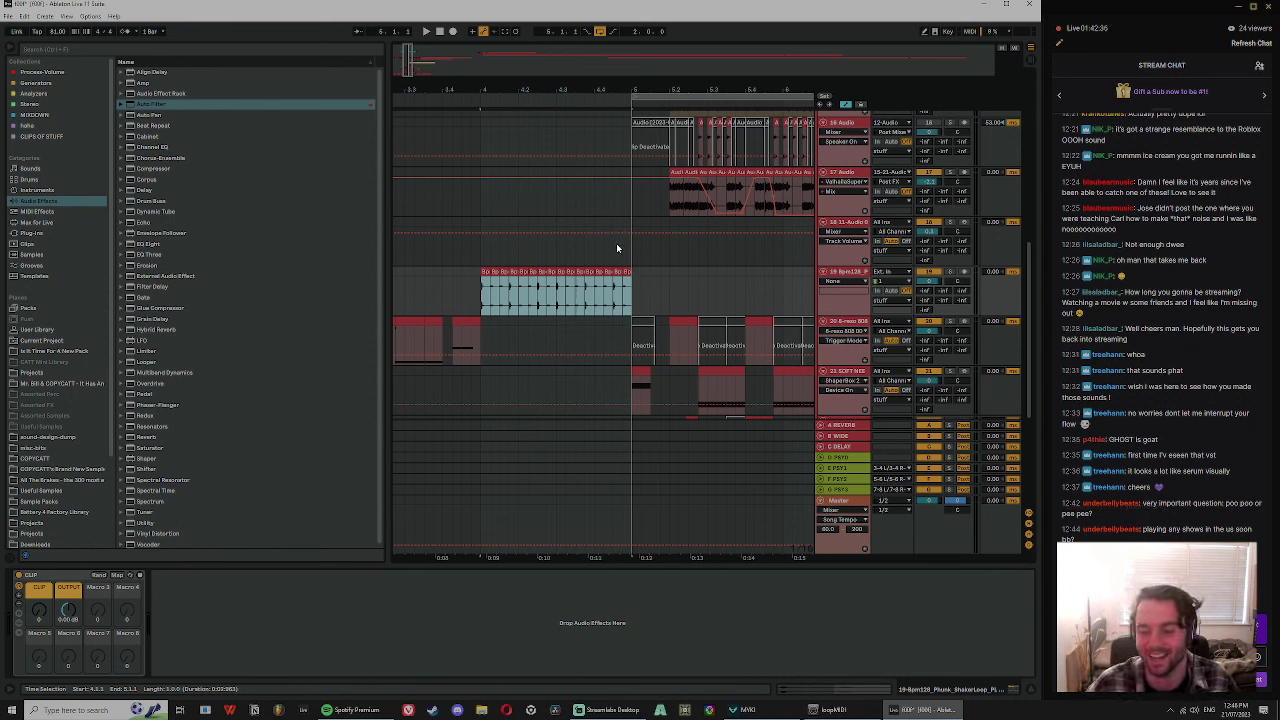
{"action": "left_click", "coordinate": [482, 285]}
{"action": "left_click", "coordinate": [512, 272]}
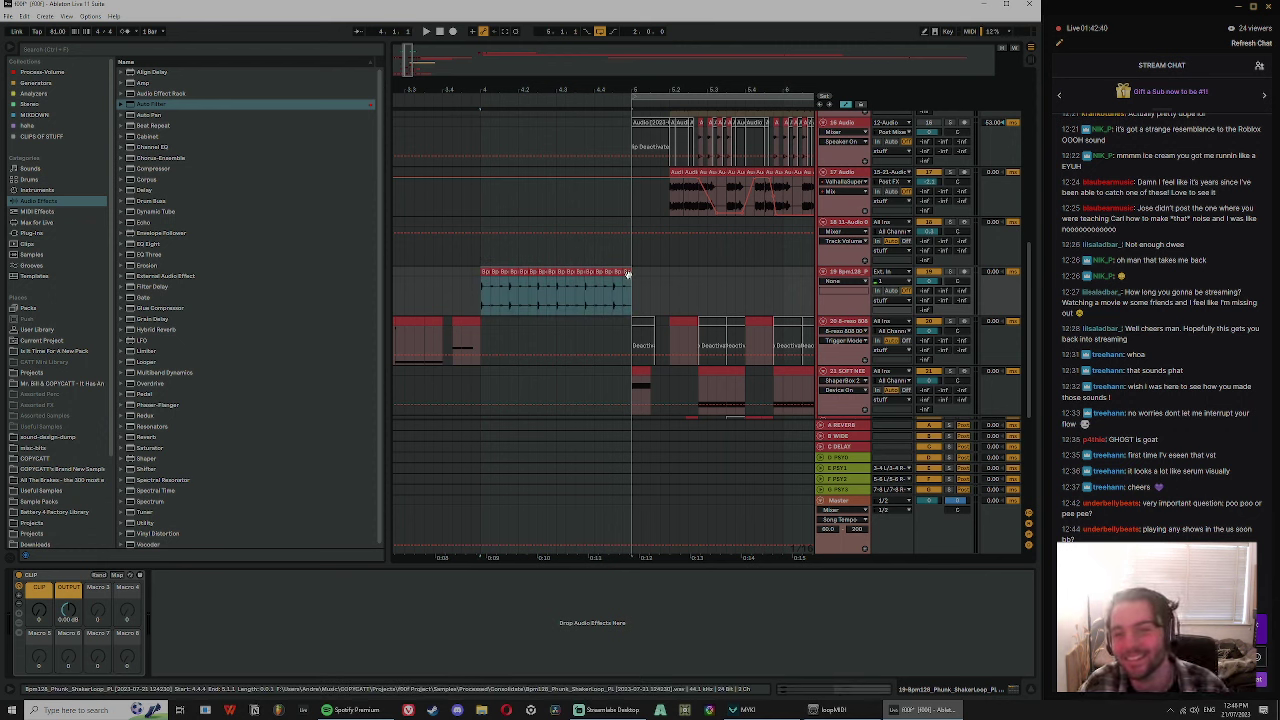
{"action": "left_click_drag", "start_coordinate": [616, 82], "coordinate": [588, 70]}
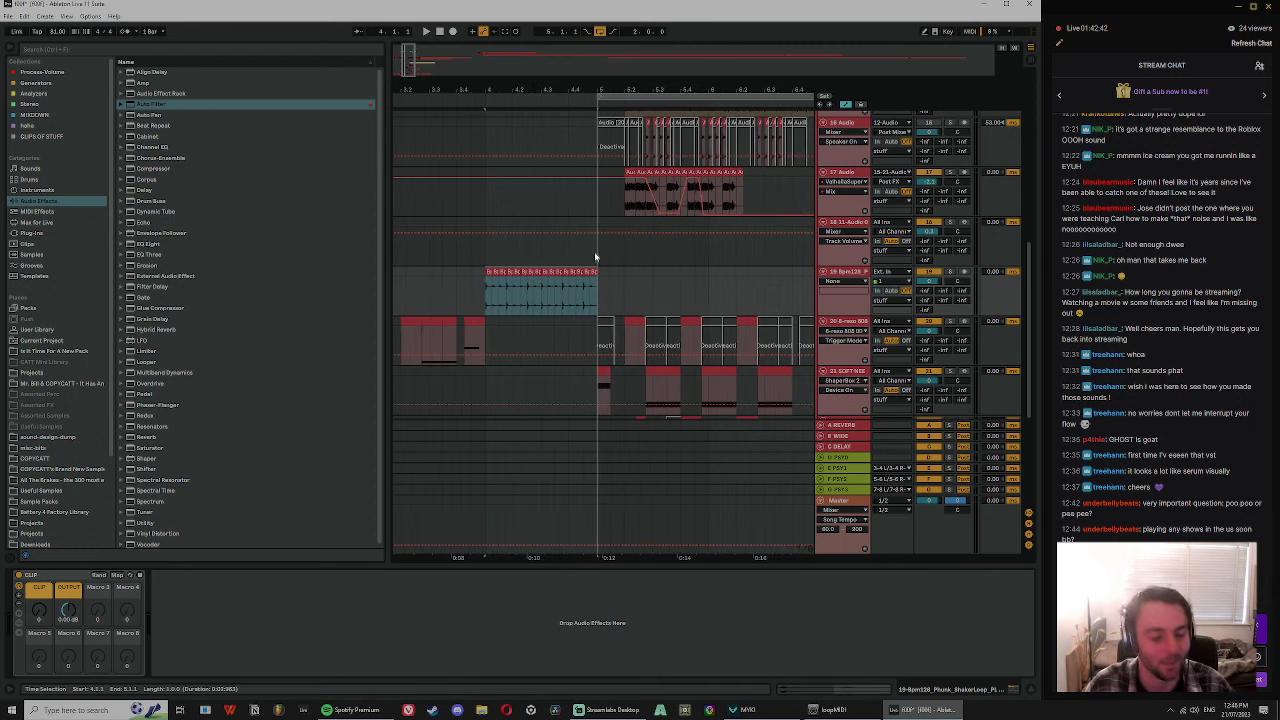
{"action": "key", "text": "space"}
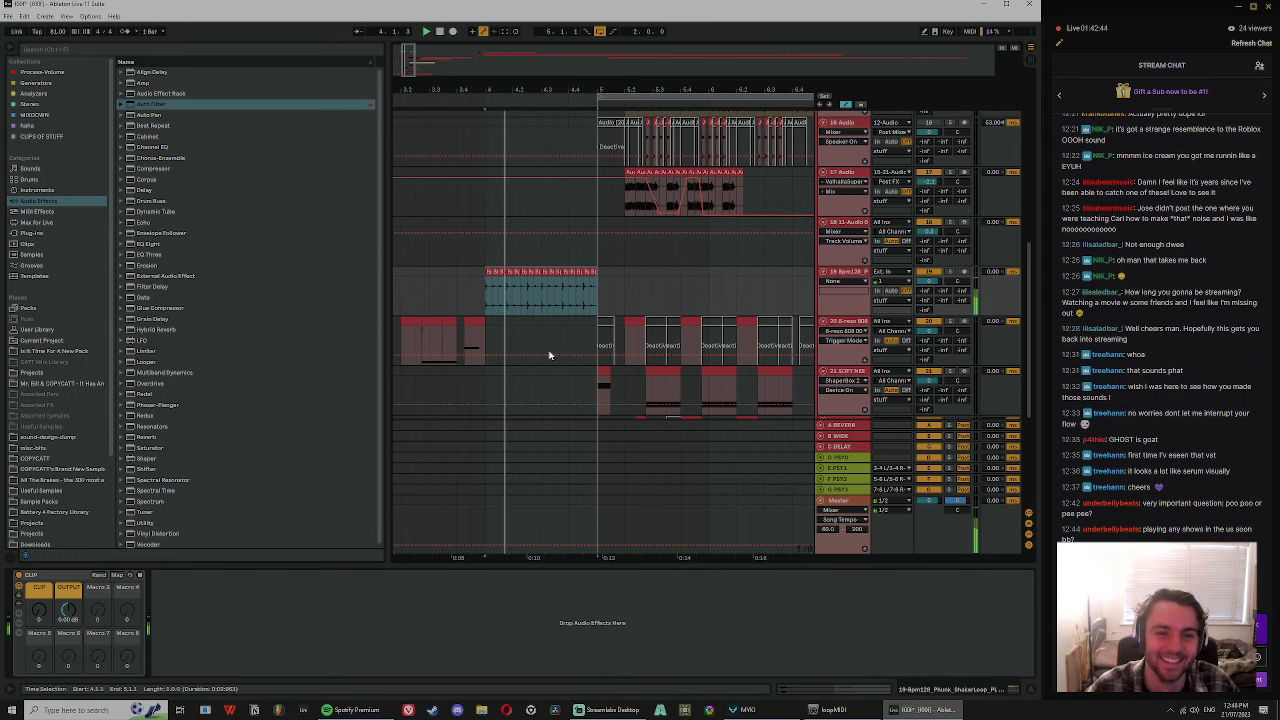
- Search all results in the browser for "vox" and preview the Chopped Main Vox sample
{"action": "scroll", "coordinate": [646, 310], "scroll_direction": "up", "scroll_amount": 2}
{"action": "left_click", "coordinate": [571, 356]}
{"action": "left_click", "coordinate": [201, 51]}
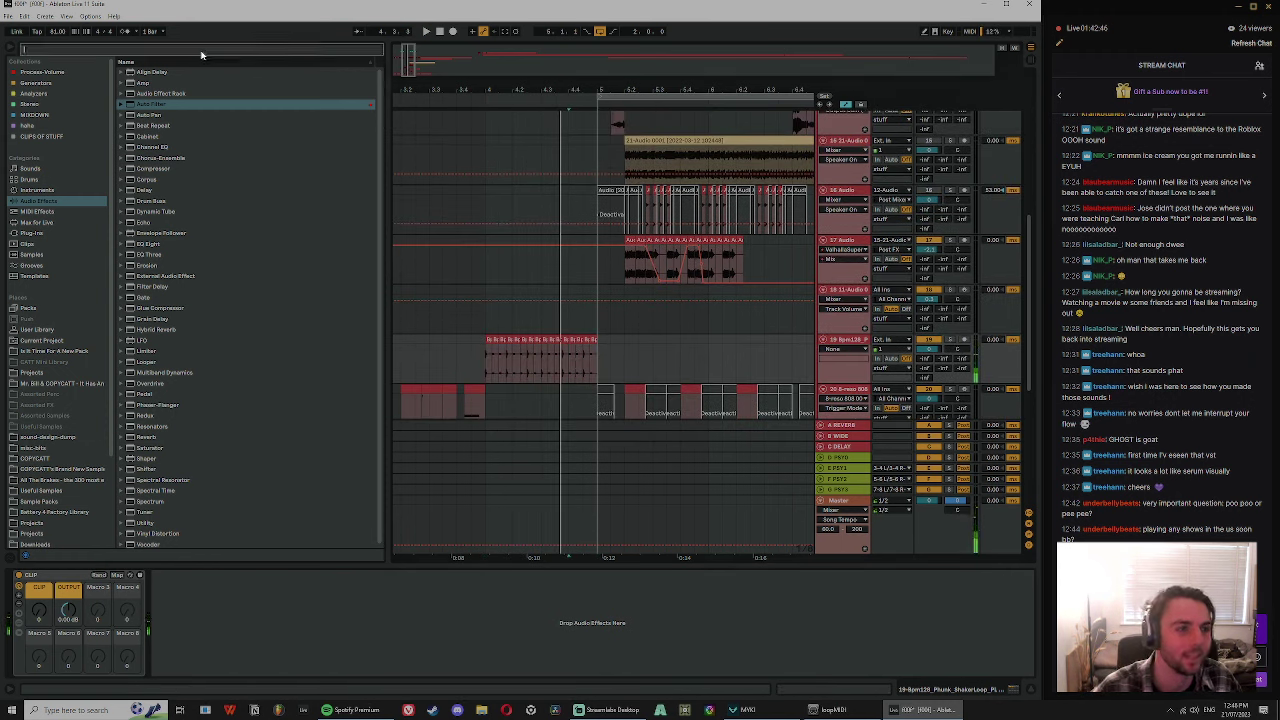
{"action": "type", "text": "vst"}
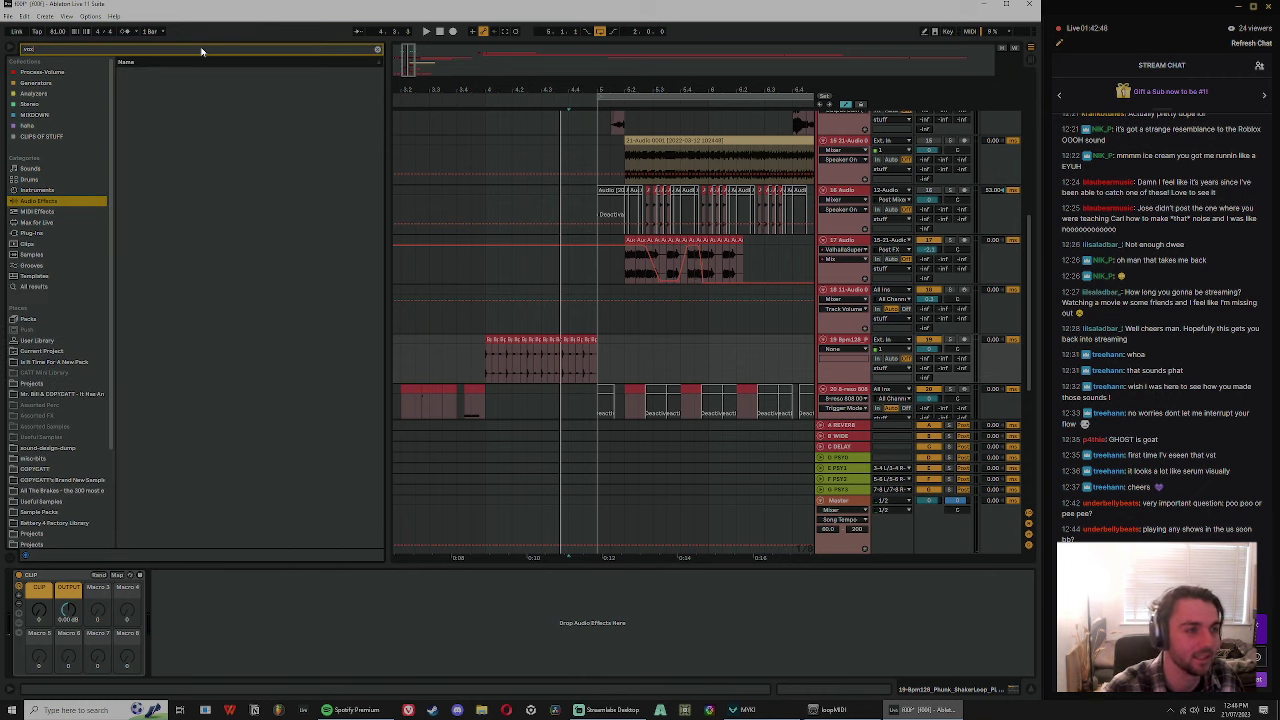
{"action": "left_click", "coordinate": [33, 286]}
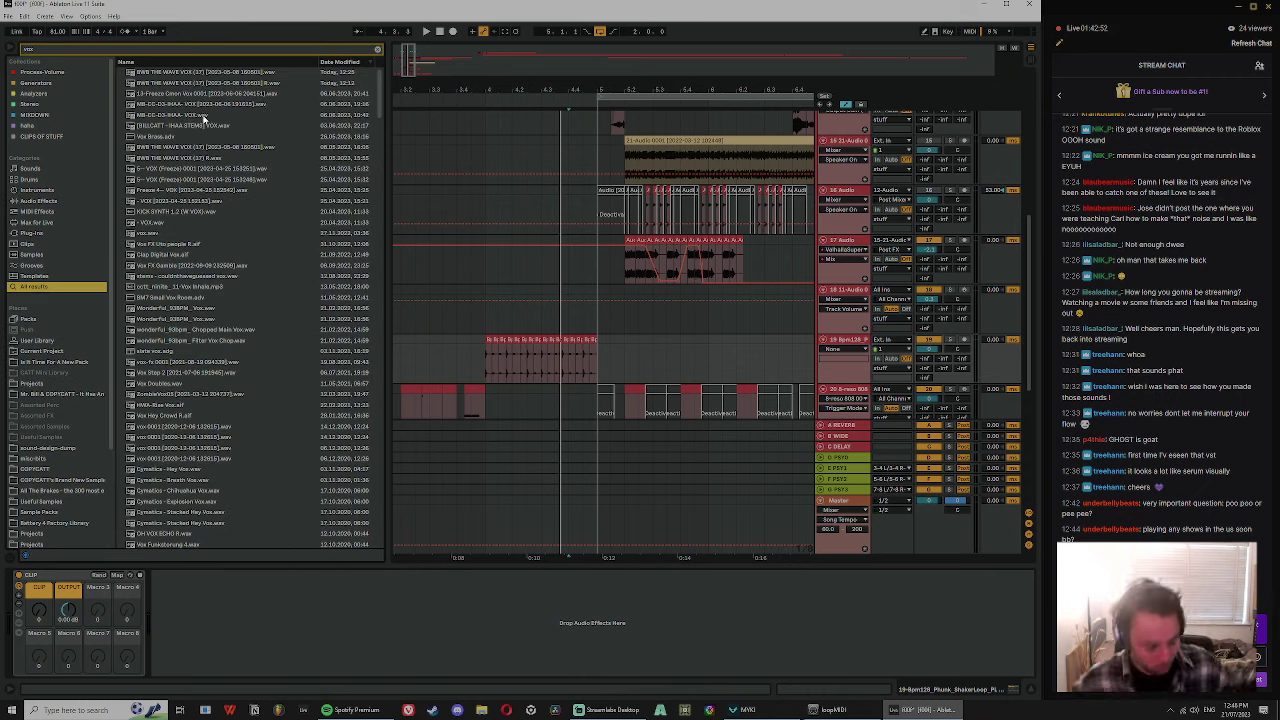
{"action": "left_click", "coordinate": [205, 329]}
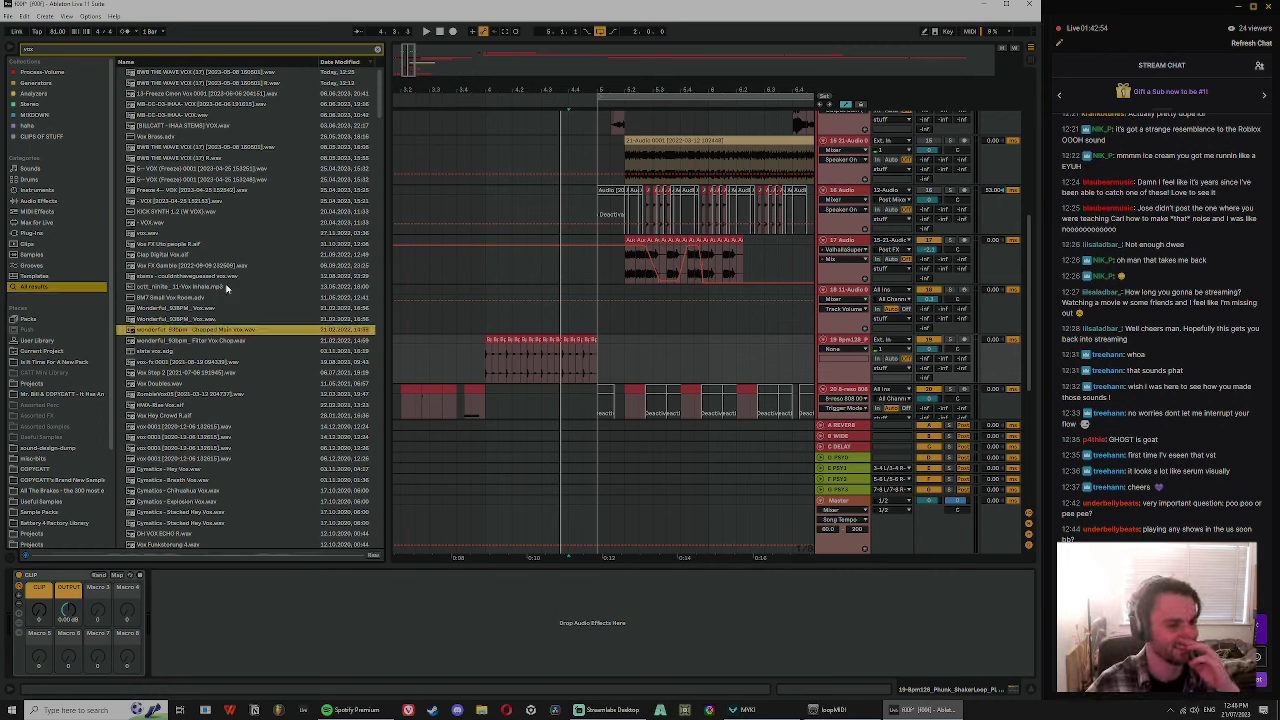
- Place the reversed Audio 4 clip on 12 Audio at about beat 4.4 as a lead-in to bar 5
{"action": "left_click", "coordinate": [722, 352]}
{"action": "scroll", "coordinate": [545, 152], "scroll_direction": "up", "scroll_amount": 5}
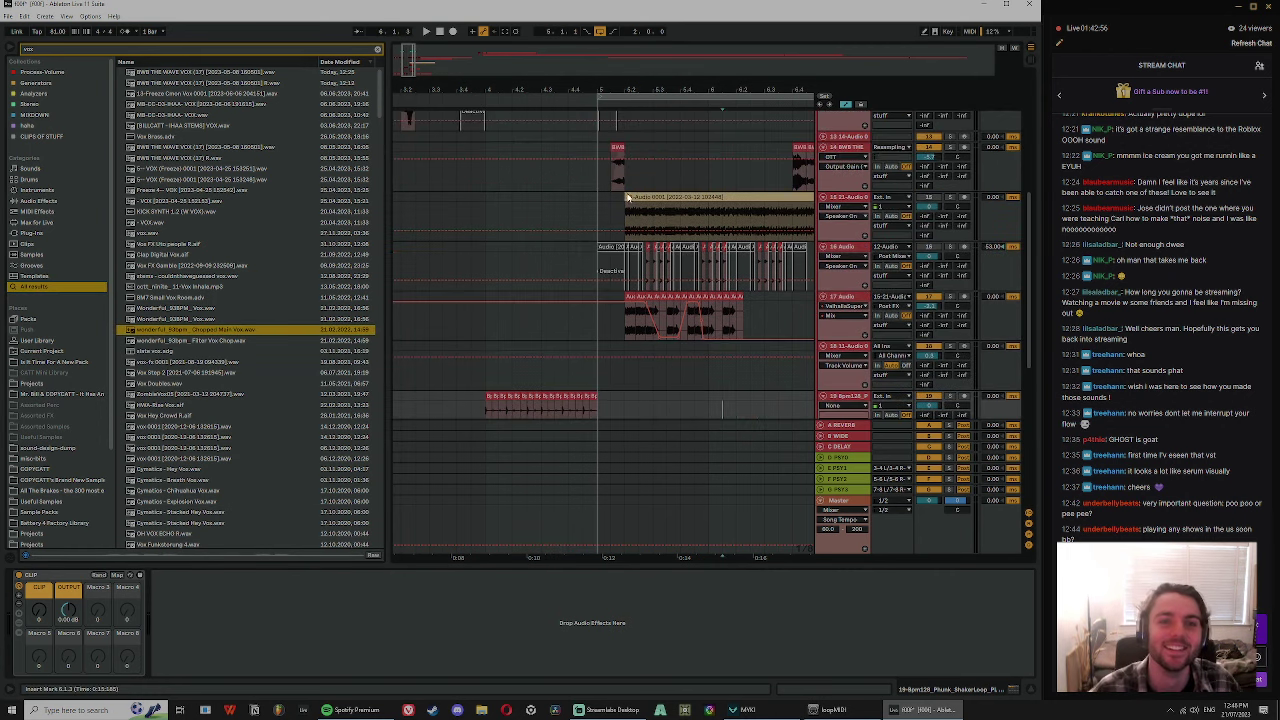
{"action": "left_click_drag", "start_coordinate": [408, 156], "coordinate": [590, 158]}
{"action": "key", "text": "space"}
{"action": "left_click_drag", "start_coordinate": [590, 87], "coordinate": [587, 155]}
{"action": "left_click", "coordinate": [630, 155]}
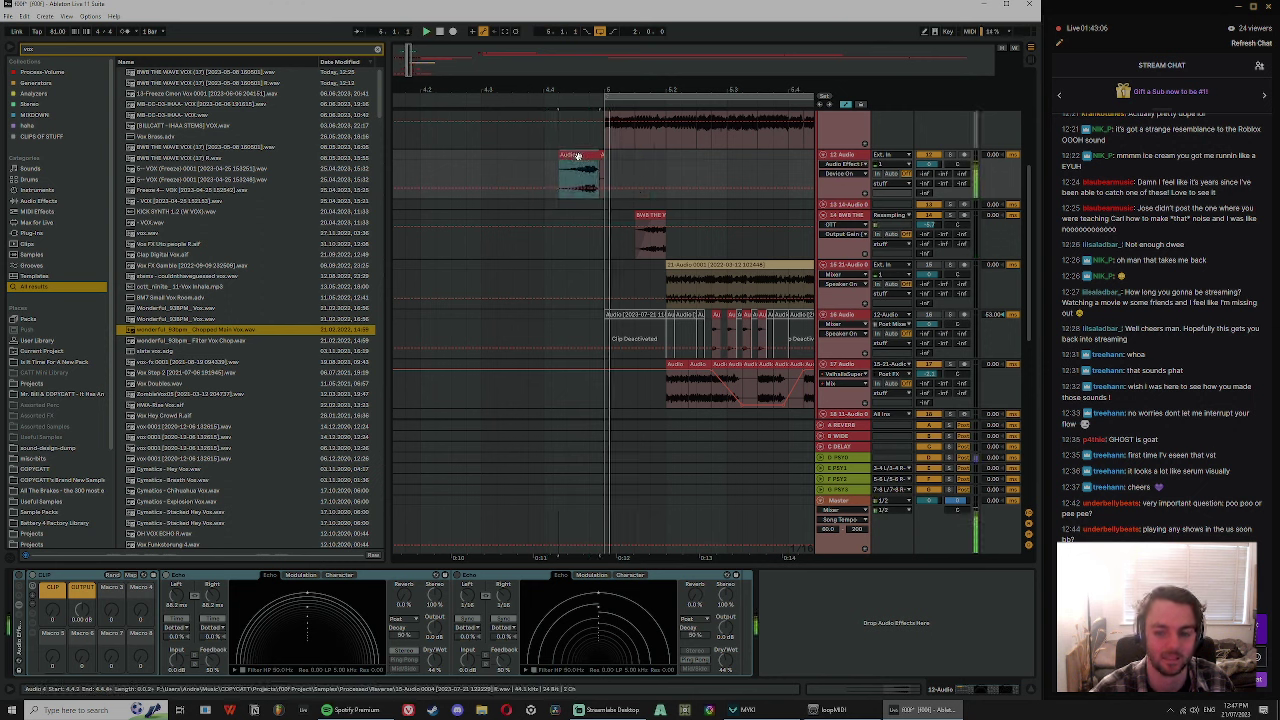
{"action": "left_click_drag", "start_coordinate": [577, 156], "coordinate": [574, 154]}
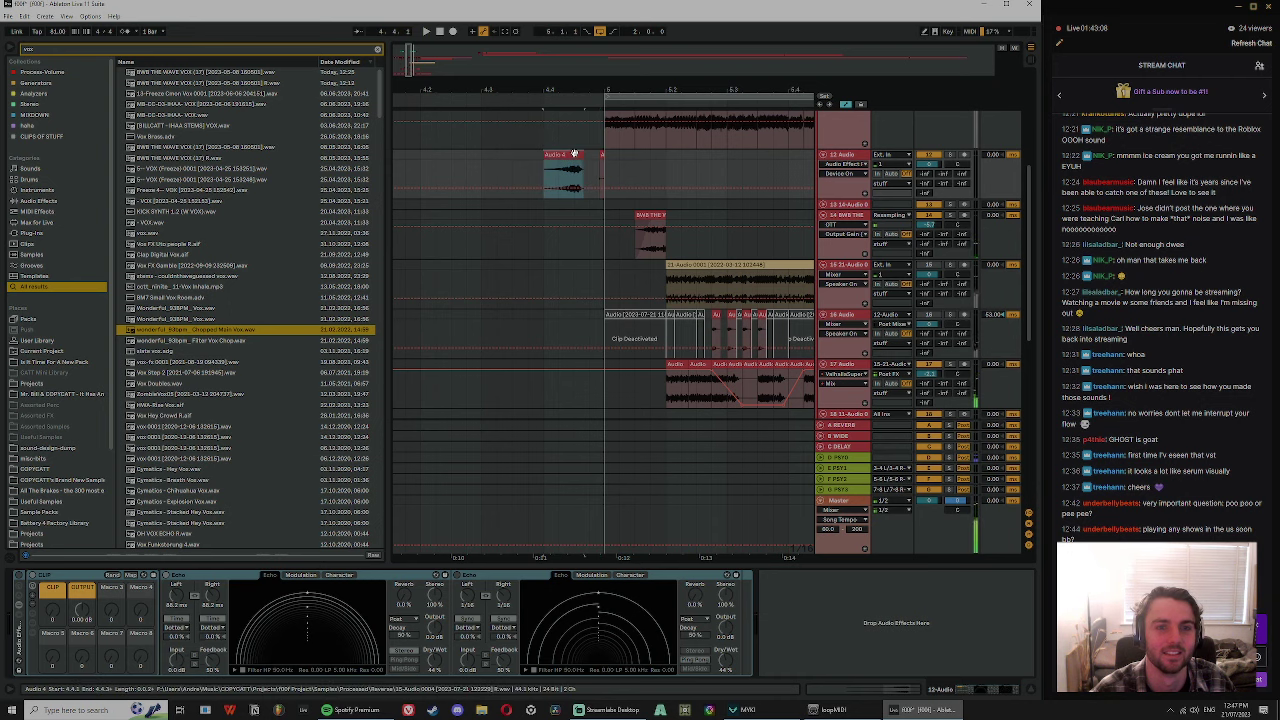
- Deactivate the last shaker loop slices on the 19 Bpm128 track from 4.4.3 to 5.1.1
{"action": "scroll", "coordinate": [630, 310], "scroll_direction": "down", "scroll_amount": 5}
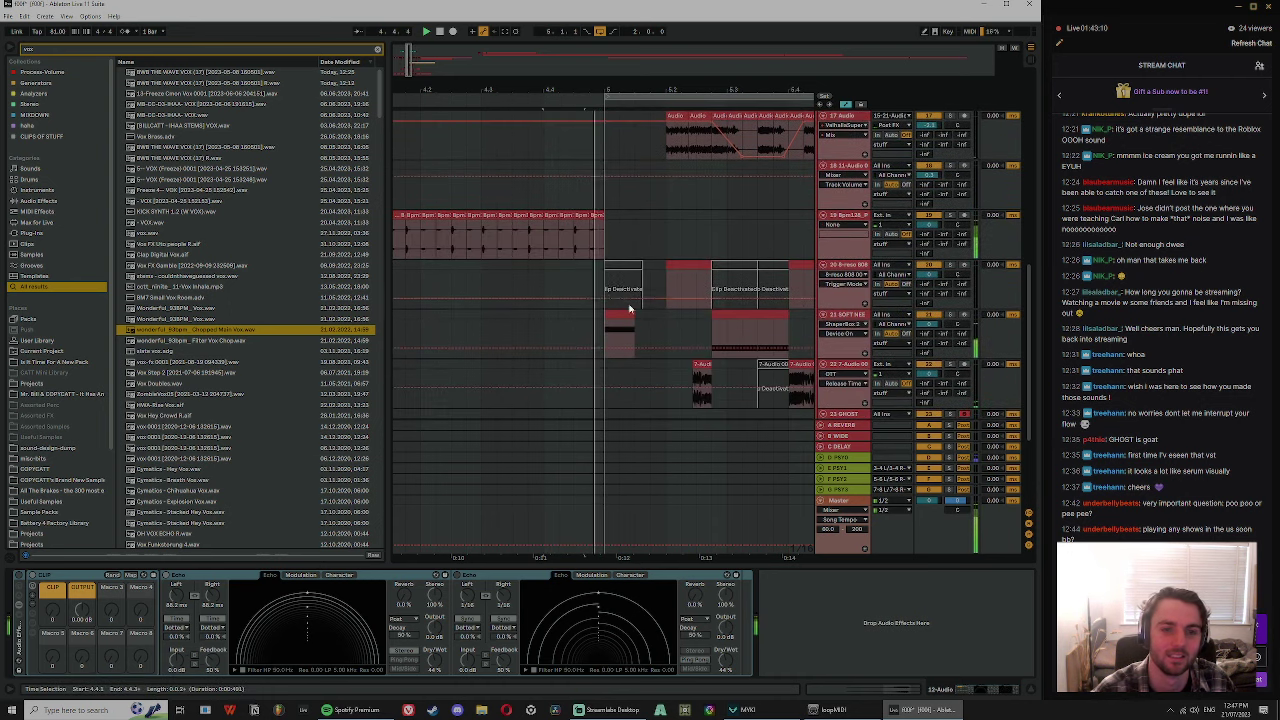
{"action": "key", "text": "space"}
{"action": "left_click", "coordinate": [572, 208]}
{"action": "left_click", "coordinate": [583, 214]}
{"action": "left_click", "coordinate": [594, 214], "text": "shift"}
{"action": "key", "text": "0"}
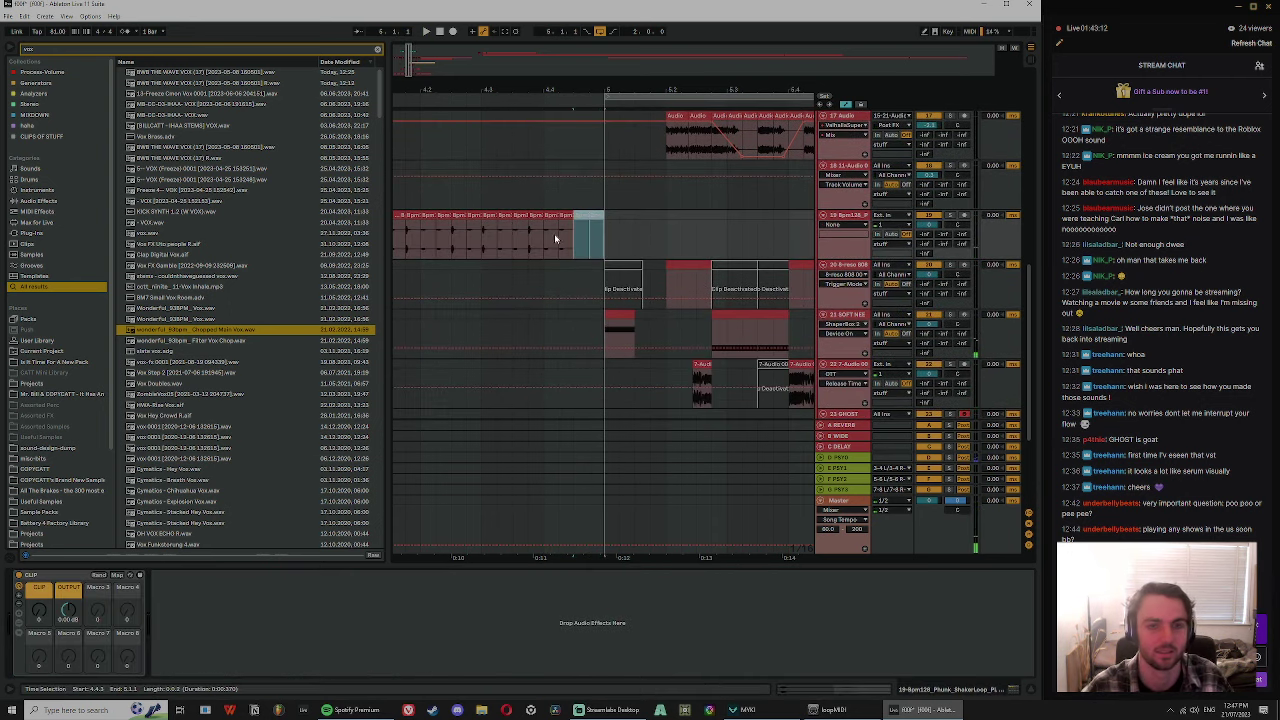
- Deactivate the Inverted Silence hat loop clip between 4.4.3 and 5.1.1 on track 24
{"action": "key", "text": "space"}
{"action": "scroll", "coordinate": [590, 265], "scroll_direction": "down", "scroll_amount": 3}
{"action": "key", "text": "space"}
{"action": "left_click", "coordinate": [589, 328]}
{"action": "key", "text": "0"}
{"action": "key", "text": "space"}
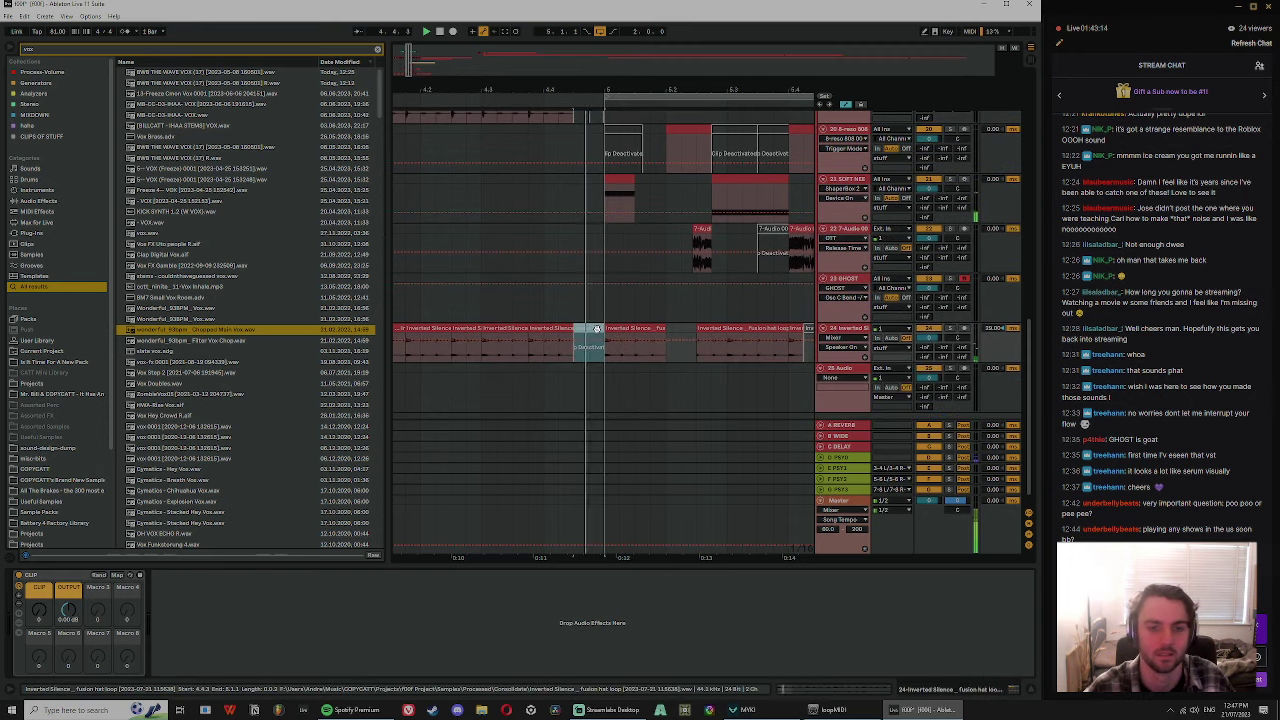
- Deactivate the Inverted Silence hat loop clip that starts at bar 5 on track 24
{"action": "left_click_drag", "start_coordinate": [634, 91], "coordinate": [573, 86]}
{"action": "left_click", "coordinate": [559, 317]}
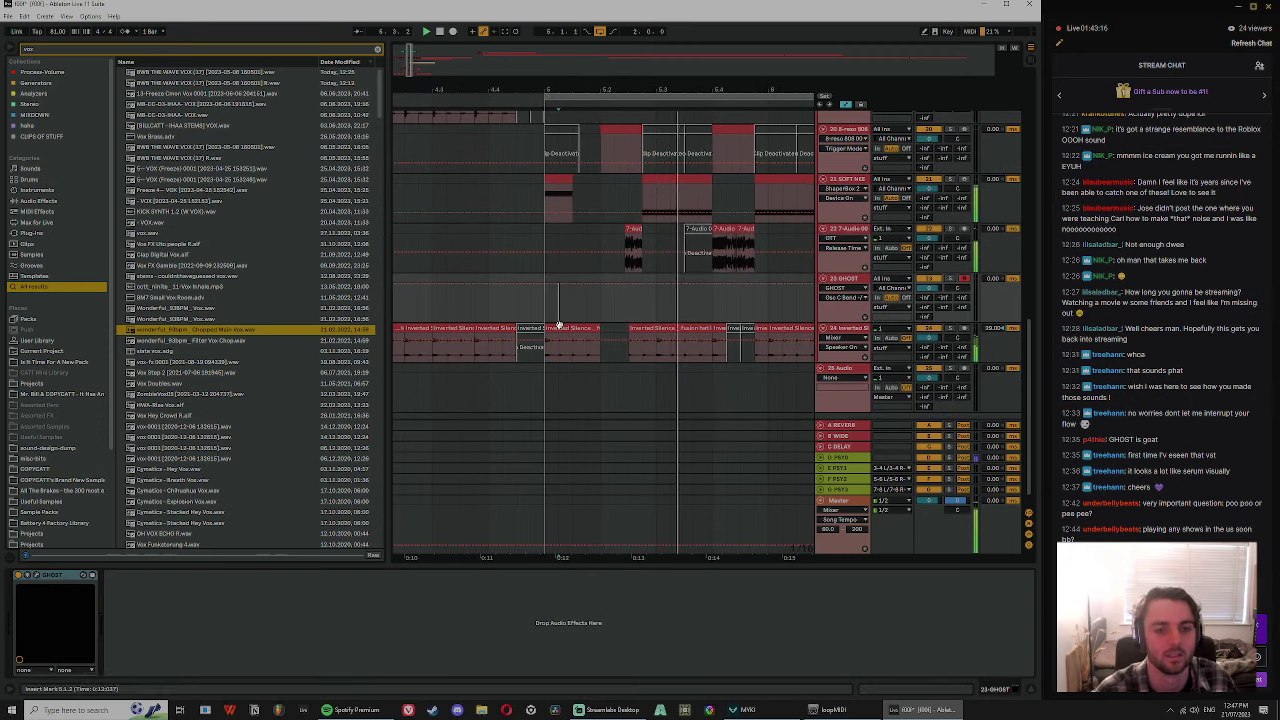
{"action": "left_click", "coordinate": [559, 326]}
{"action": "key", "text": "0"}
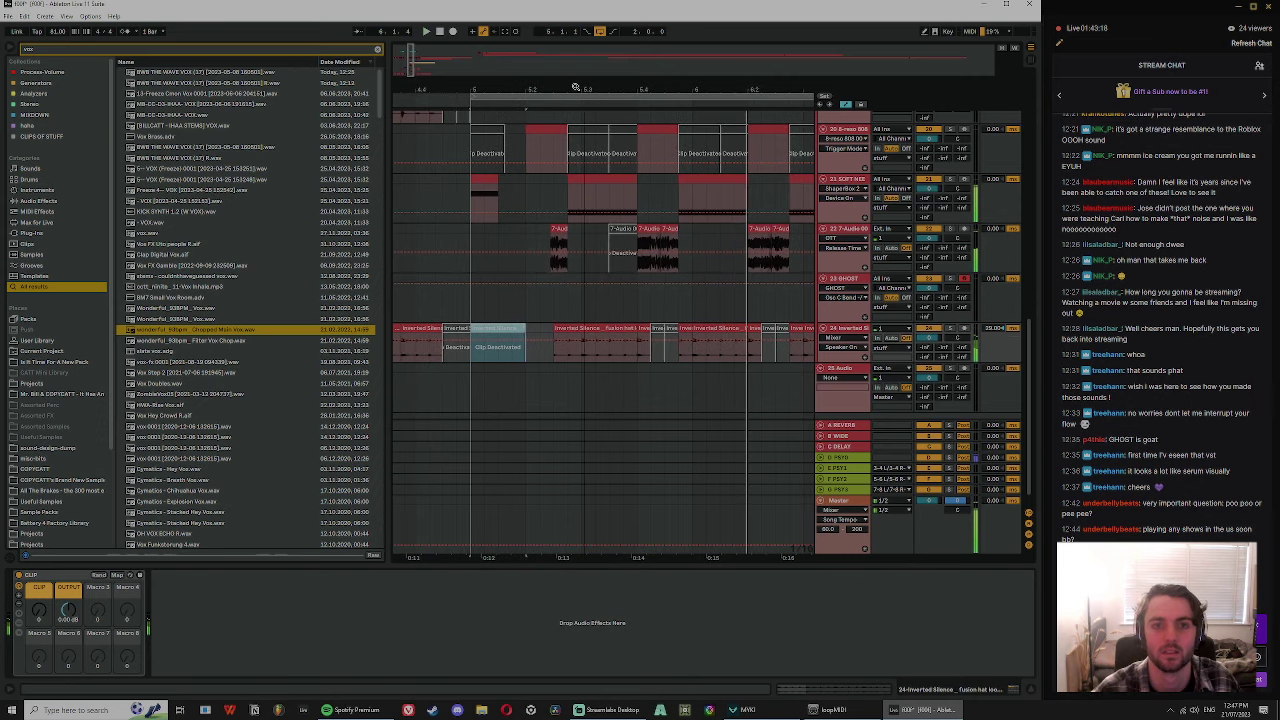
- Listen to the 21 SOFT NEEDLE SUB and 22 7-Audio tracks soloed one after the other
{"action": "left_click", "coordinate": [862, 187]}
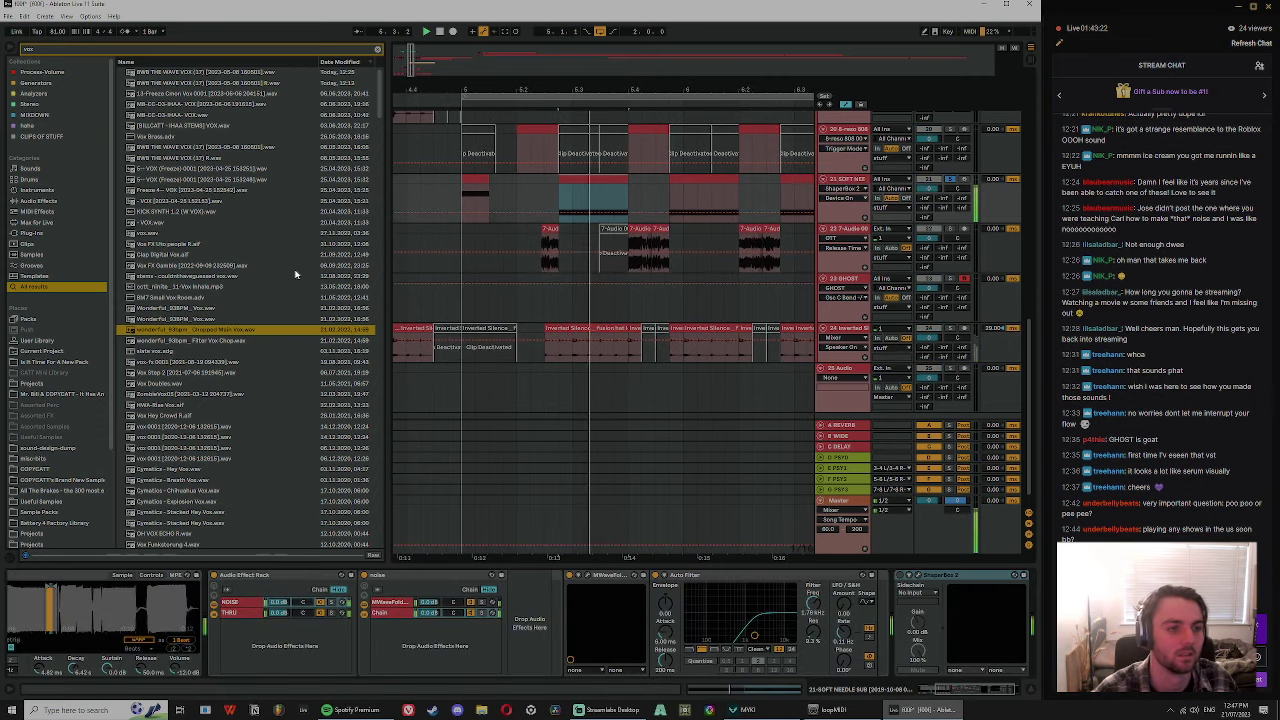
{"action": "left_click", "coordinate": [378, 610]}
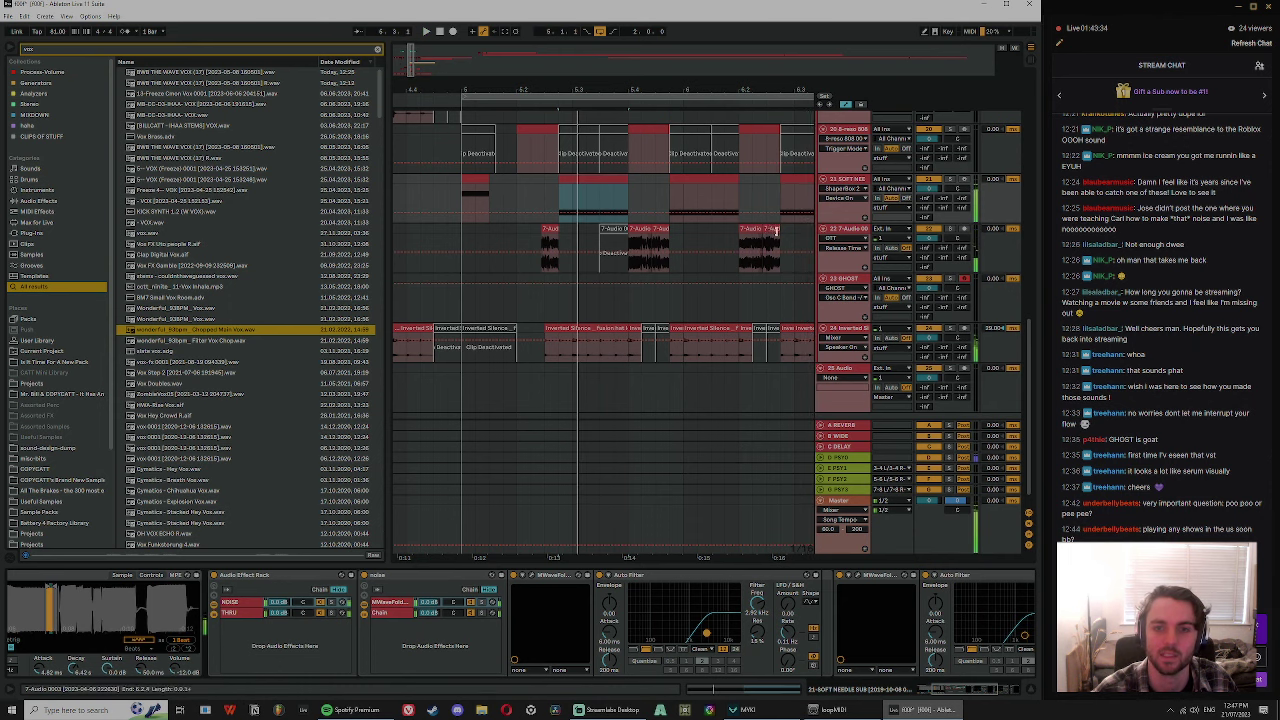
{"action": "left_click", "coordinate": [927, 230]}
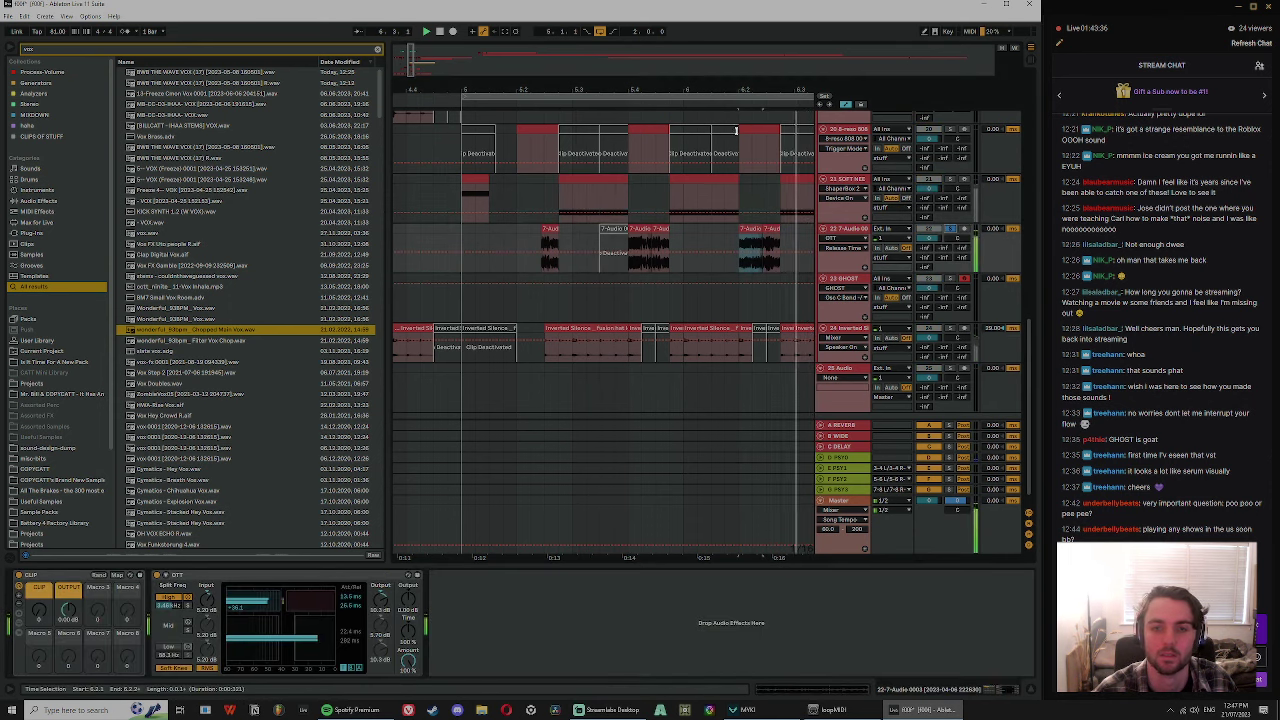
- Add a Limiter after OTT on the 22 7-Audio track and lower its ceiling
{"action": "left_click", "coordinate": [378, 51]}
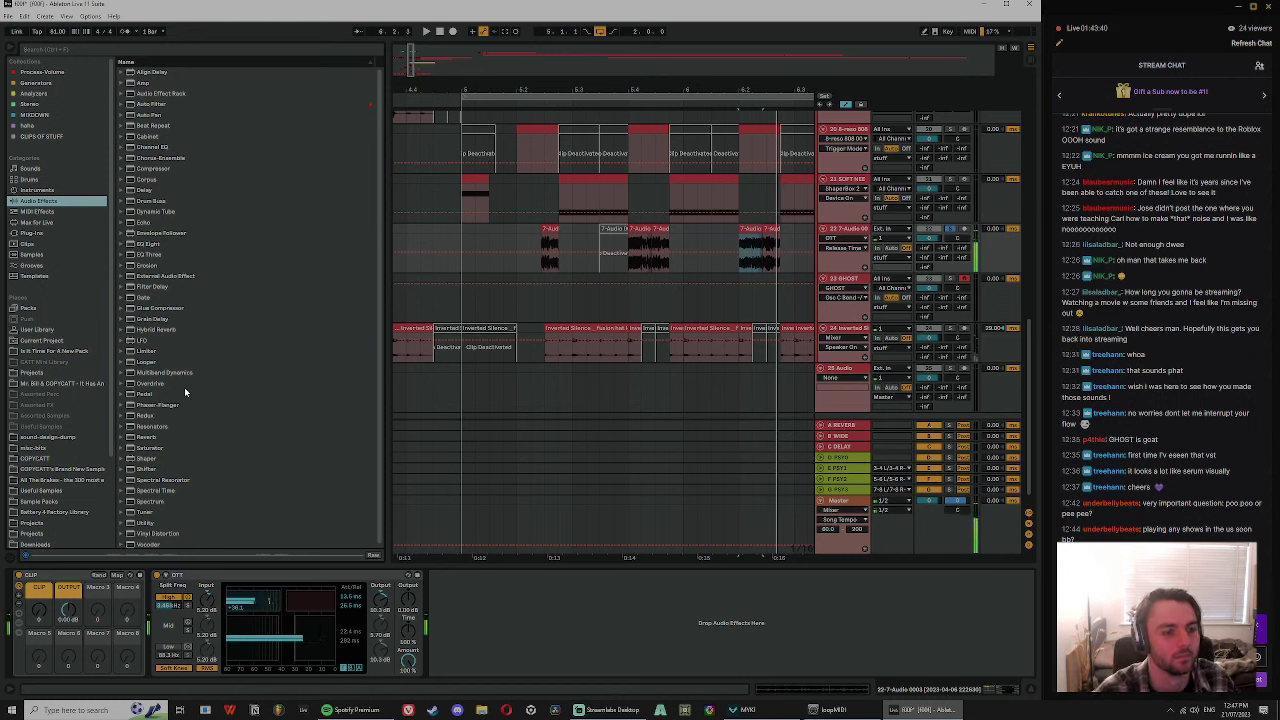
{"action": "left_click_drag", "start_coordinate": [148, 351], "coordinate": [533, 628]}
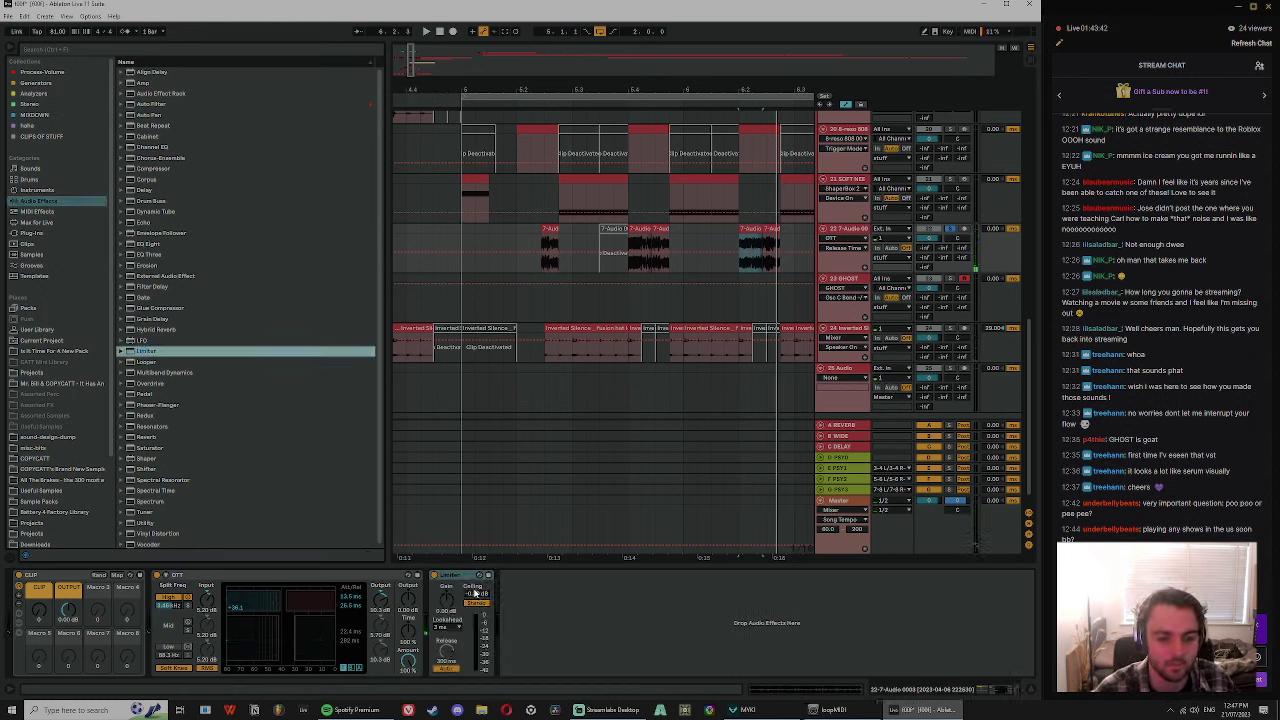
{"action": "left_click_drag", "start_coordinate": [476, 593], "coordinate": [479, 598]}
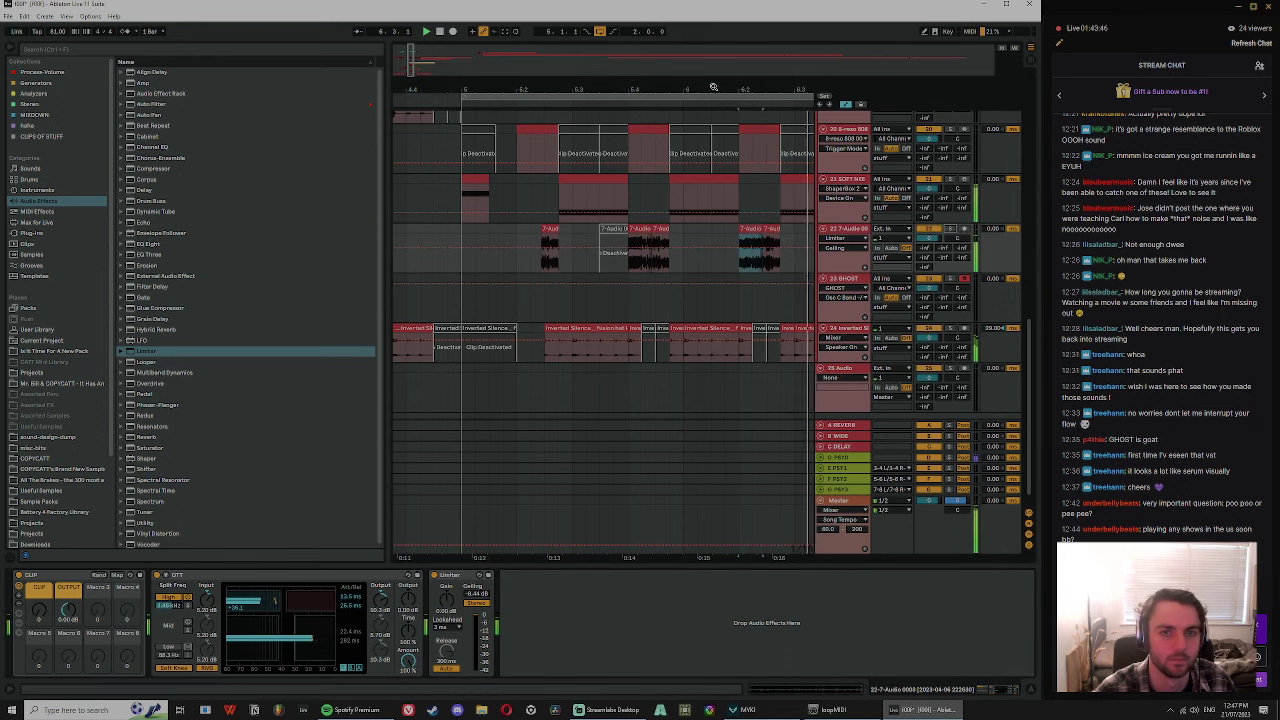
- Play back the loop from bar 5 to check the limited 22 7-Audio track in the mix
{"action": "left_click_drag", "start_coordinate": [713, 87], "coordinate": [646, 68]}
{"action": "left_click", "coordinate": [520, 241]}
{"action": "scroll", "coordinate": [669, 256], "scroll_direction": "up", "scroll_amount": 3}
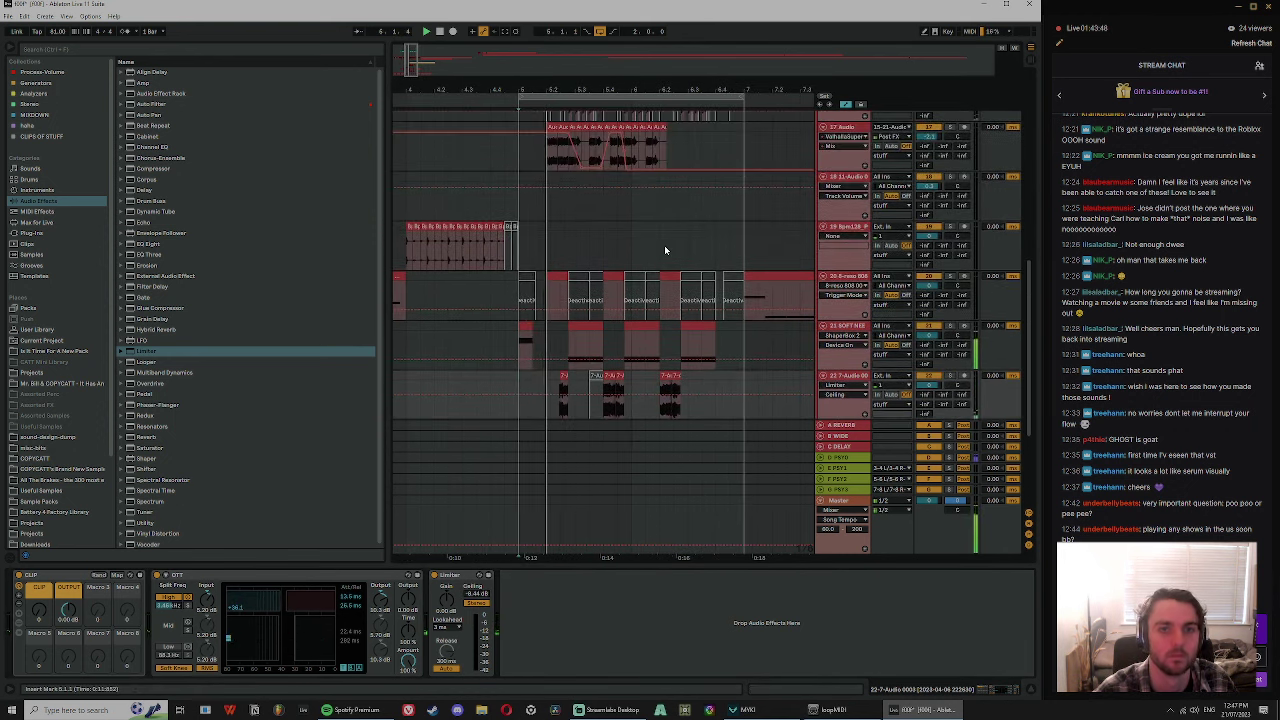
{"action": "scroll", "coordinate": [665, 248], "scroll_direction": "up", "scroll_amount": 2}
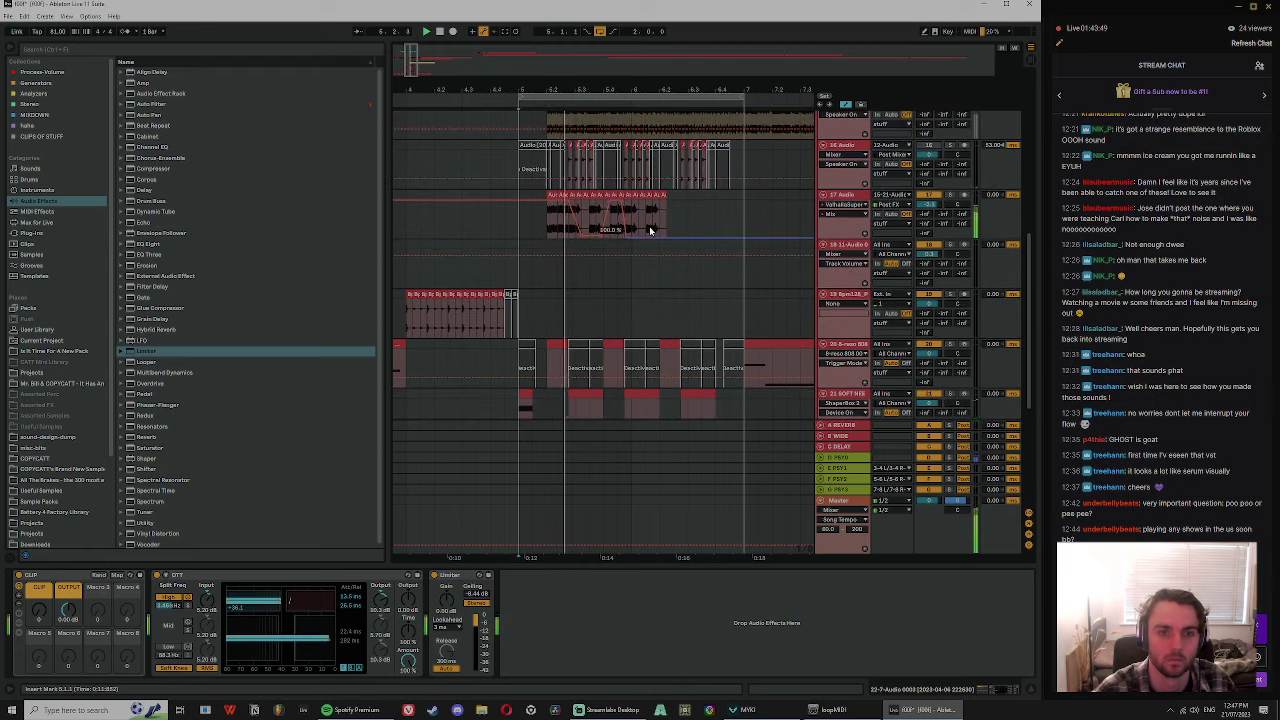
- Retime the first fall of the ValhallaSupermassive Mix automation on 17 Audio to start at about 5.2.4 and duplicate that stretch directly after it
{"action": "left_click", "coordinate": [571, 233]}
{"action": "scroll", "coordinate": [575, 222], "scroll_direction": "up", "scroll_amount": 2}
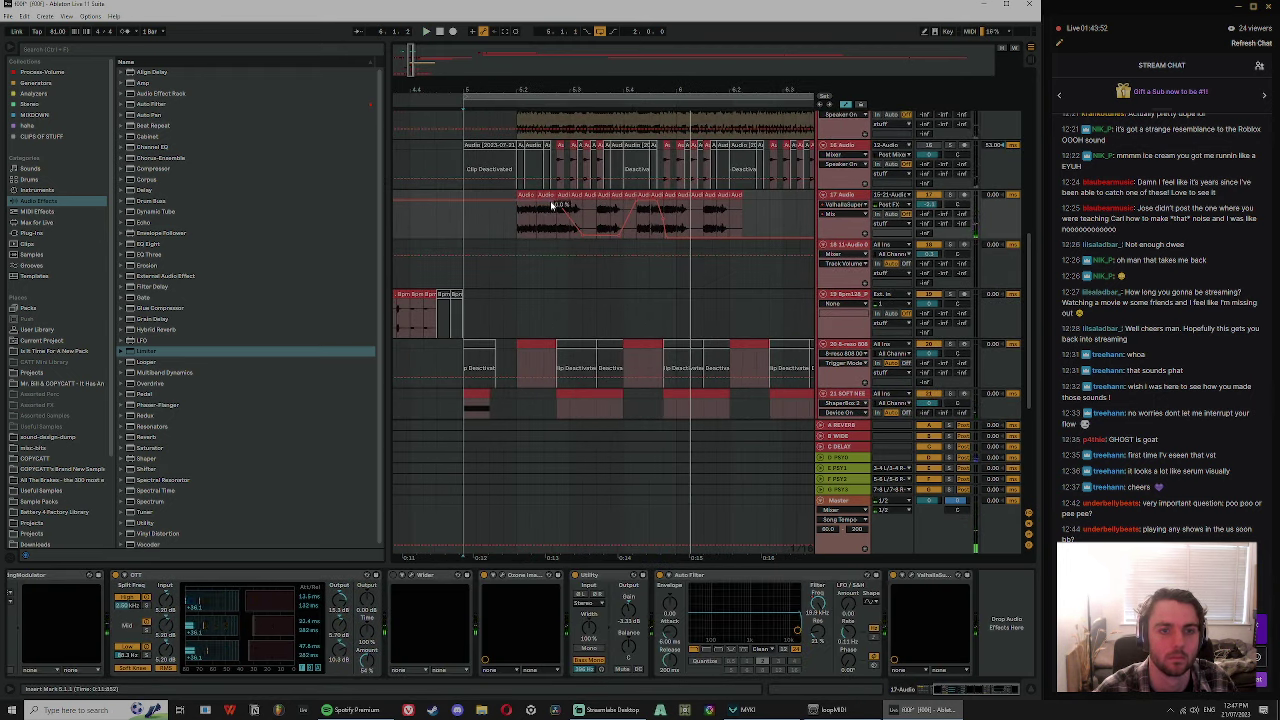
{"action": "left_click", "coordinate": [557, 243]}
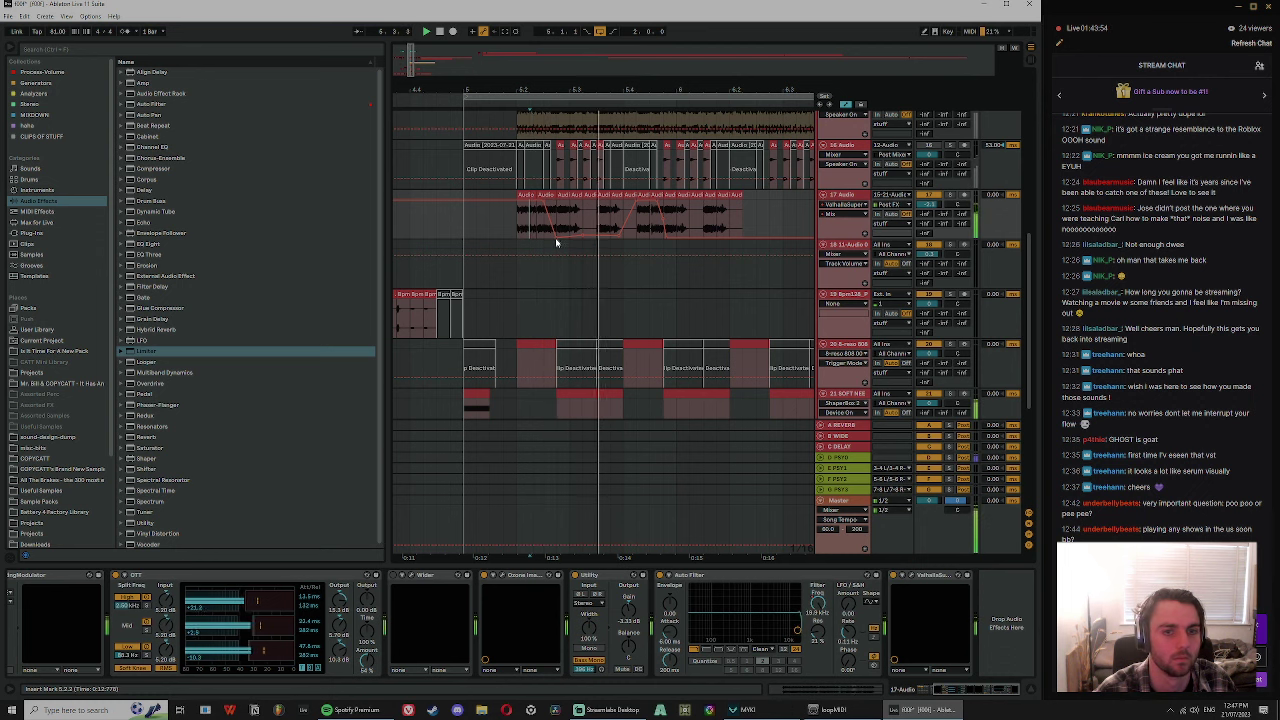
{"action": "left_click_drag", "start_coordinate": [556, 238], "coordinate": [571, 233]}
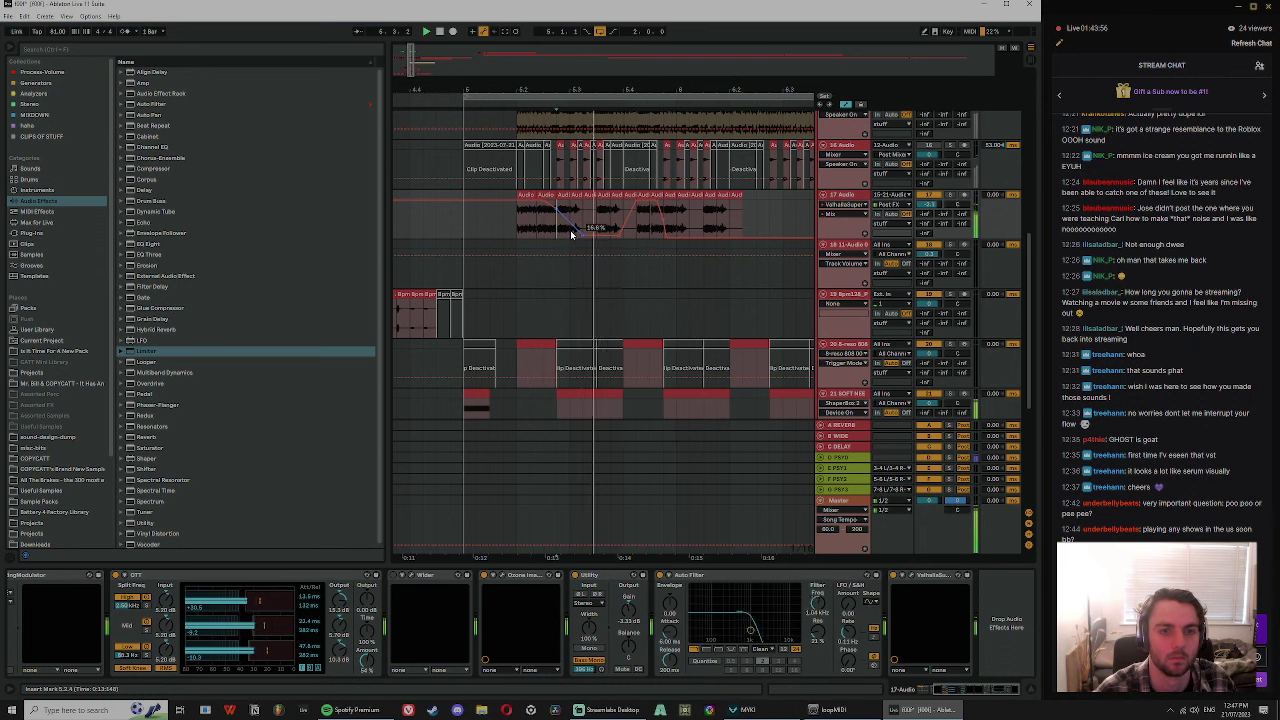
{"action": "left_click", "coordinate": [598, 217], "text": "shift"}
{"action": "key", "text": "ctrl+d"}
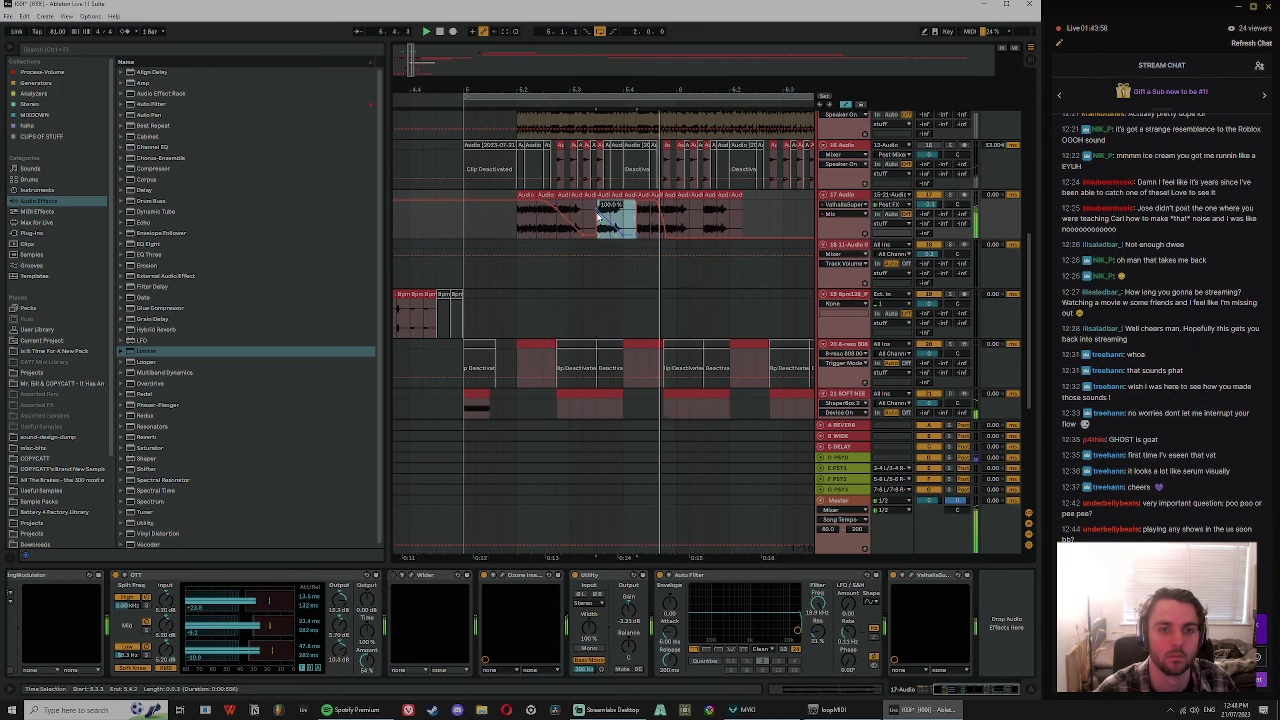
- Play back the lead-in to bar 5 from about 4.3 and select the Audio 4 clip on 12 Audio
{"action": "left_click_drag", "start_coordinate": [588, 76], "coordinate": [637, 60]}
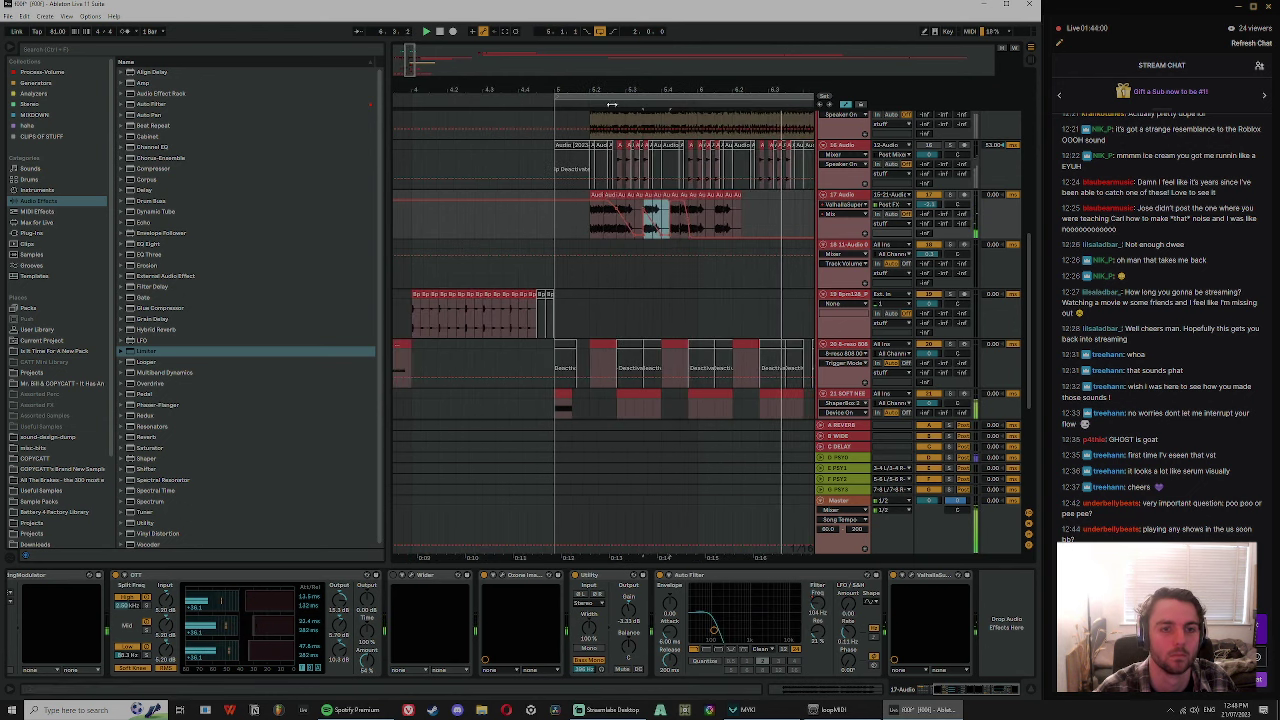
{"action": "key", "text": "space"}
{"action": "left_click", "coordinate": [501, 195]}
{"action": "key", "text": "space"}
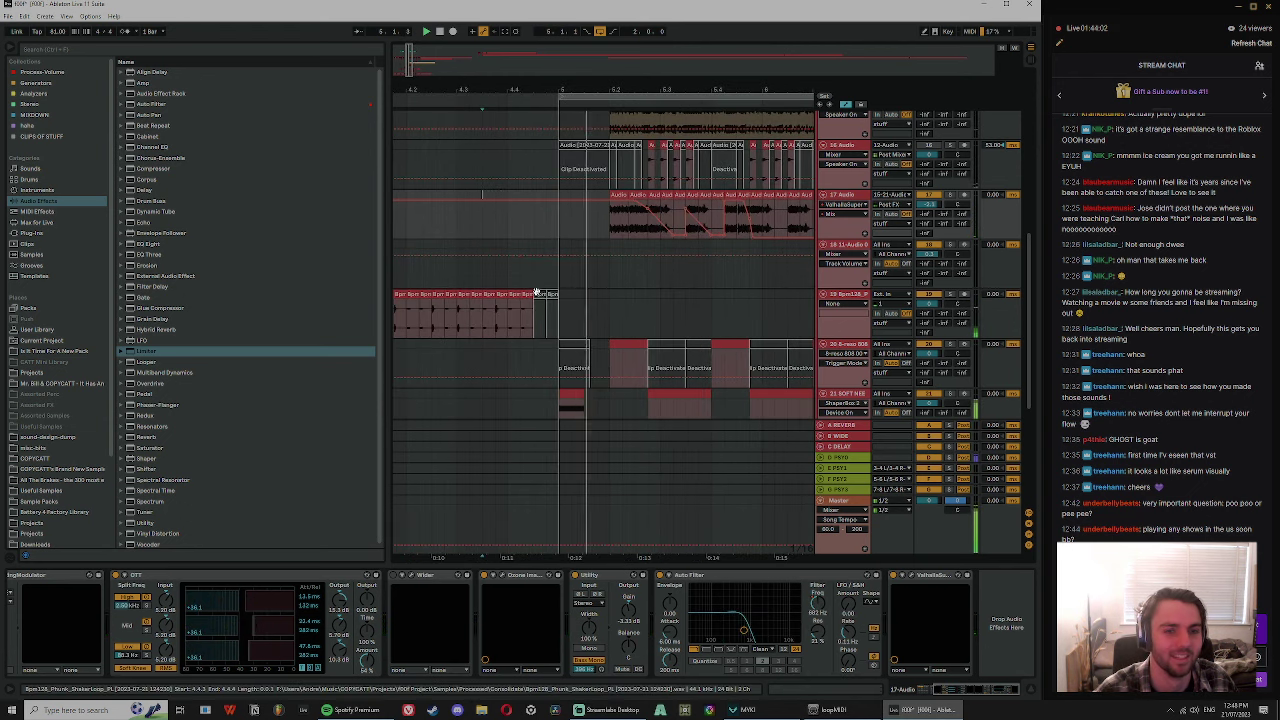
{"action": "scroll", "coordinate": [1034, 345], "scroll_direction": "down", "scroll_amount": 5}
{"action": "left_click_drag", "start_coordinate": [1034, 345], "coordinate": [1033, 165]}
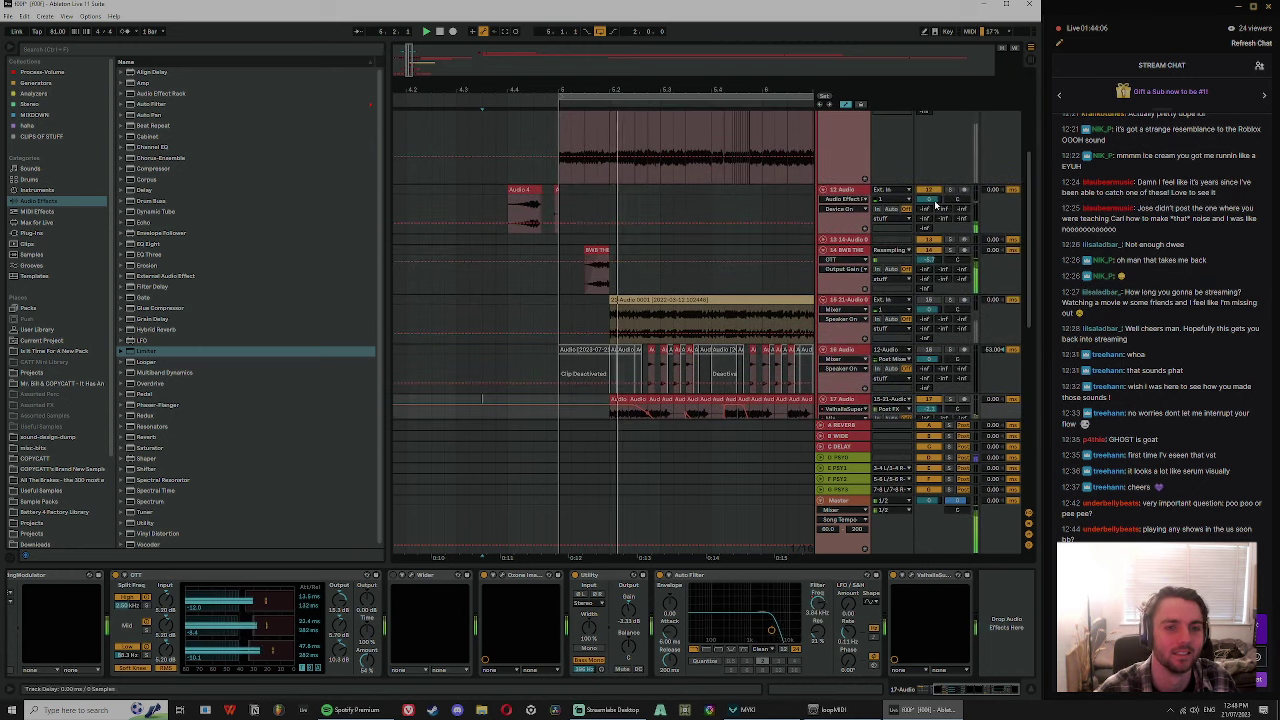
{"action": "left_click", "coordinate": [525, 200]}
{"action": "key", "text": "minus"}
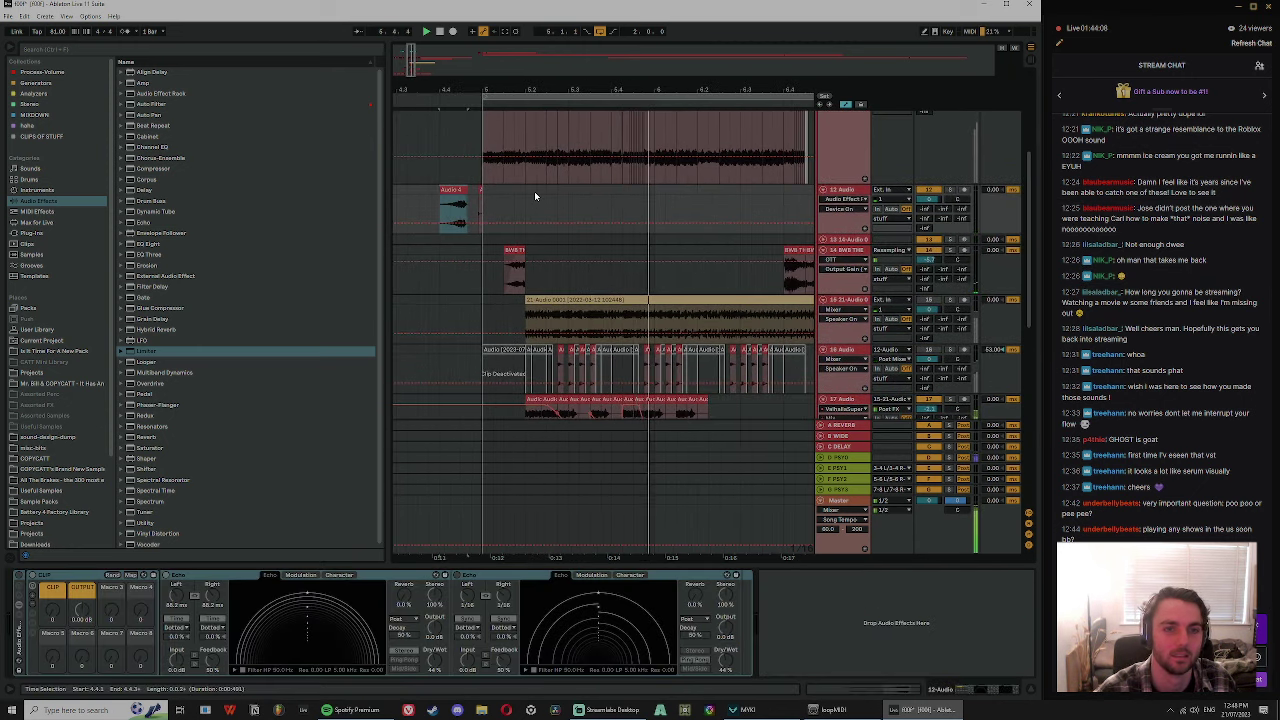
- Search all results in the browser for "hats" and preview the Triplet Hybrid Hats and noisy hats samples
{"action": "left_click", "coordinate": [295, 48]}
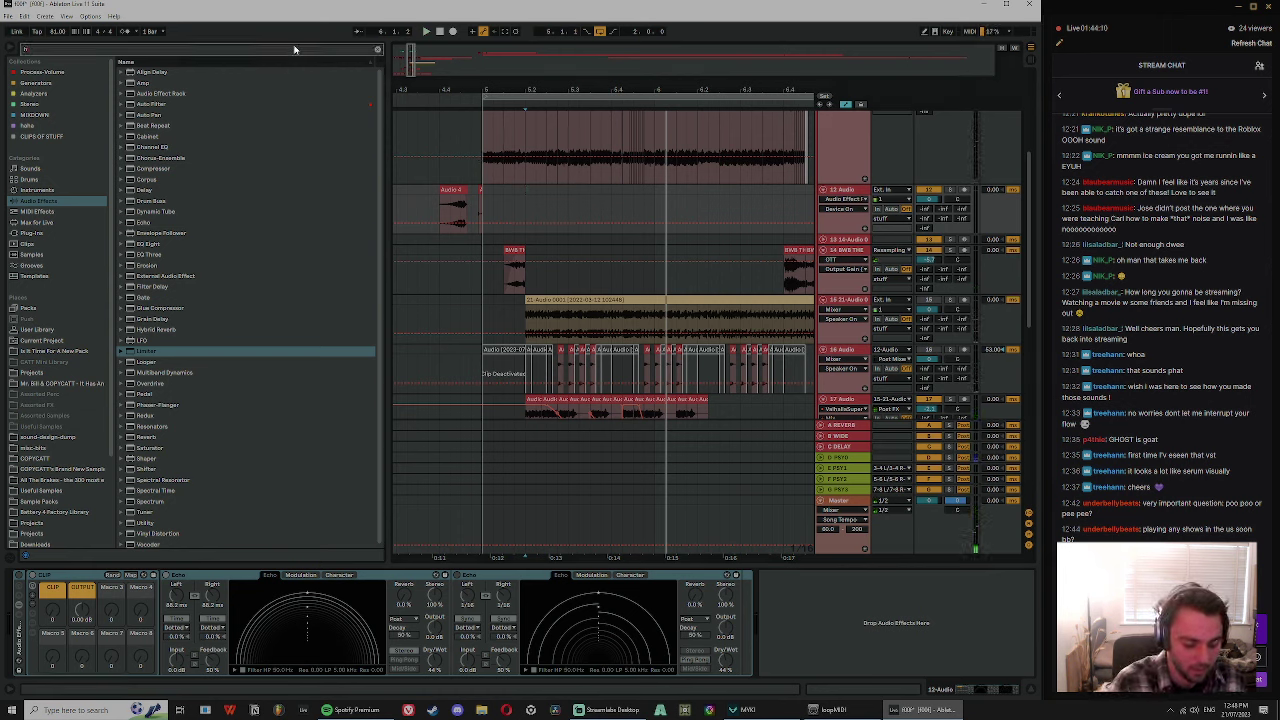
{"action": "type", "text": "eq"}
{"action": "left_click", "coordinate": [40, 286]}
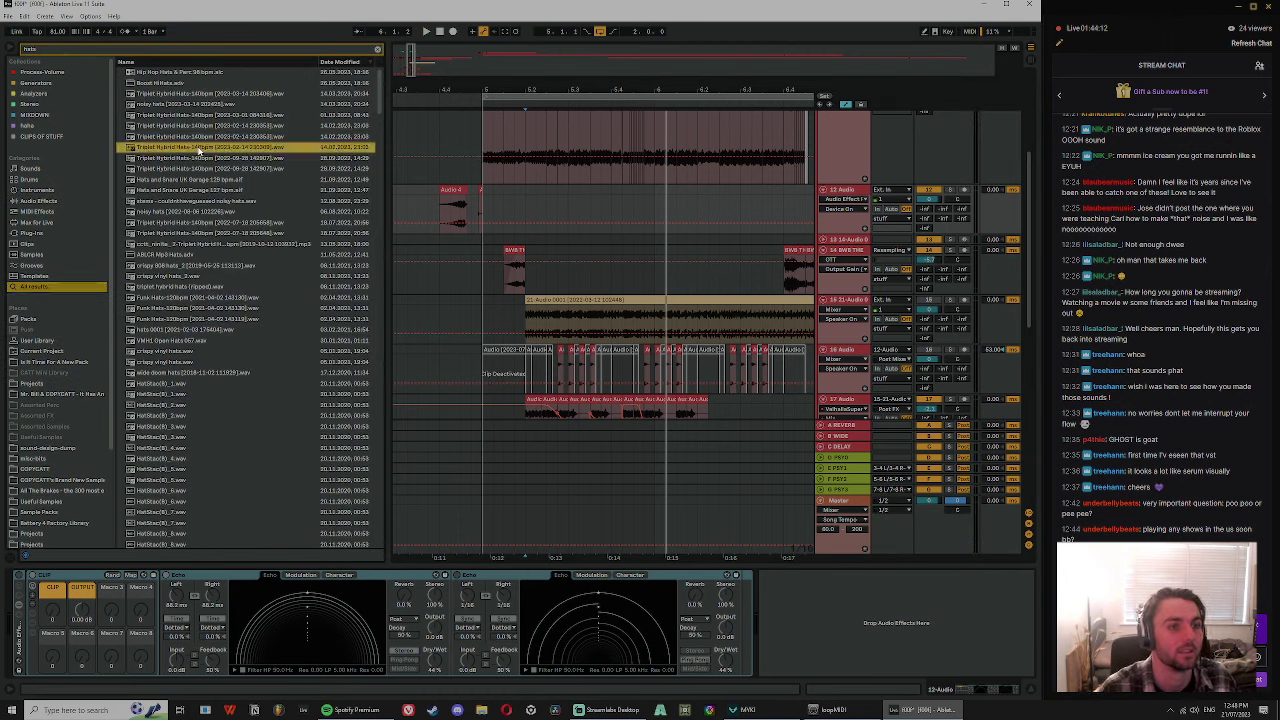
{"action": "left_click", "coordinate": [218, 150]}
{"action": "left_click", "coordinate": [229, 170]}
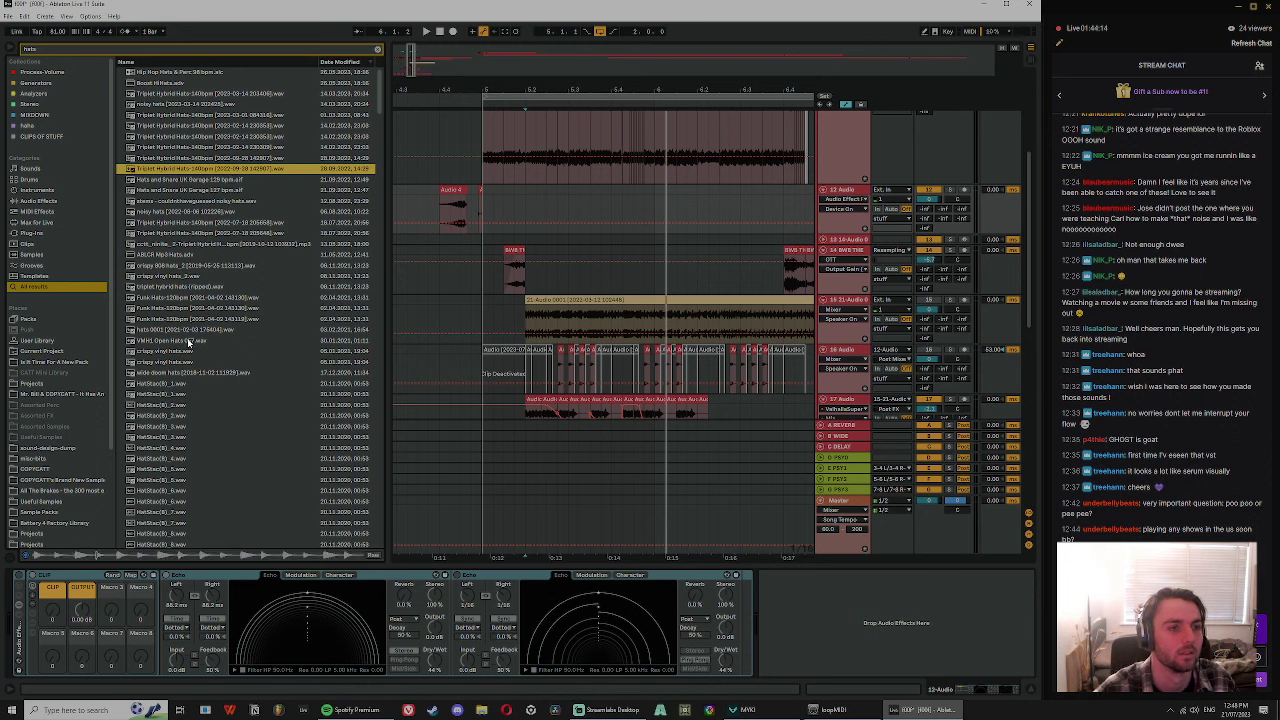
{"action": "left_click", "coordinate": [198, 126]}
{"action": "left_click", "coordinate": [186, 94]}
{"action": "left_click", "coordinate": [184, 105]}
- Preview the crispy 808 hats, crispy vinyl hats and triplet hybrid hats (ripped) samples
{"action": "left_click", "coordinate": [180, 265]}
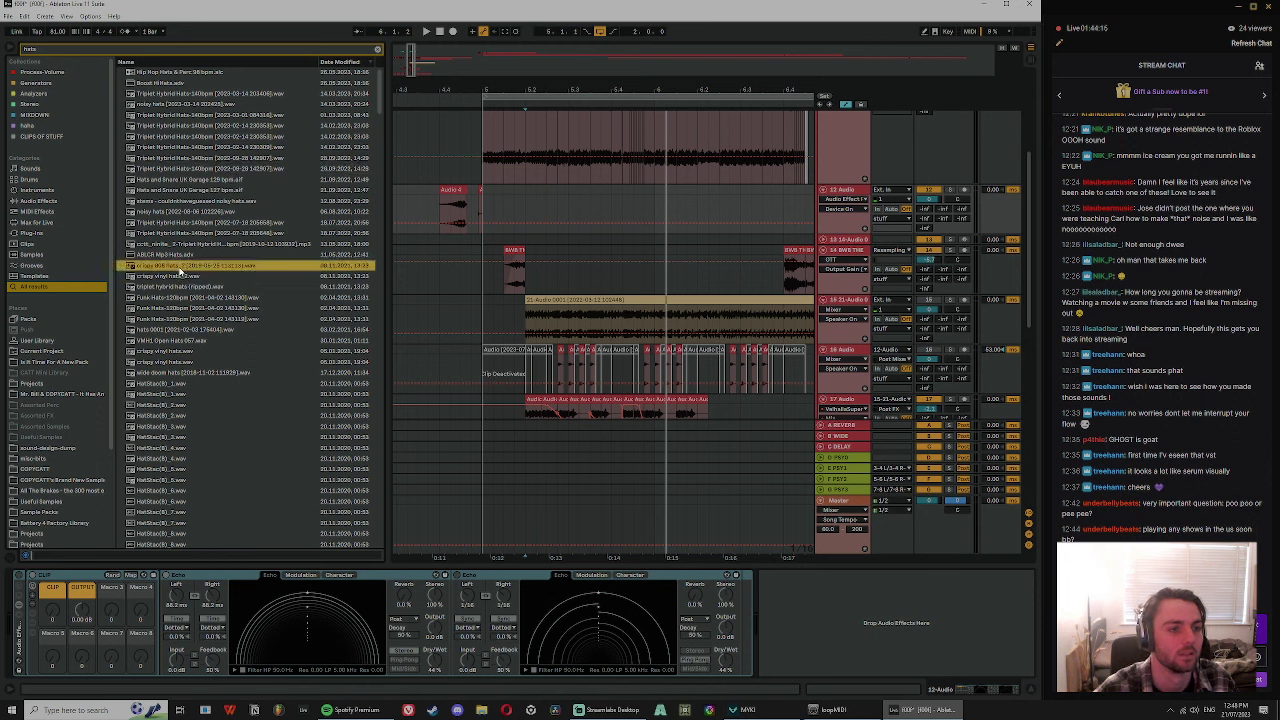
{"action": "left_click", "coordinate": [200, 277]}
{"action": "left_click", "coordinate": [199, 245]}
{"action": "left_click", "coordinate": [188, 286]}
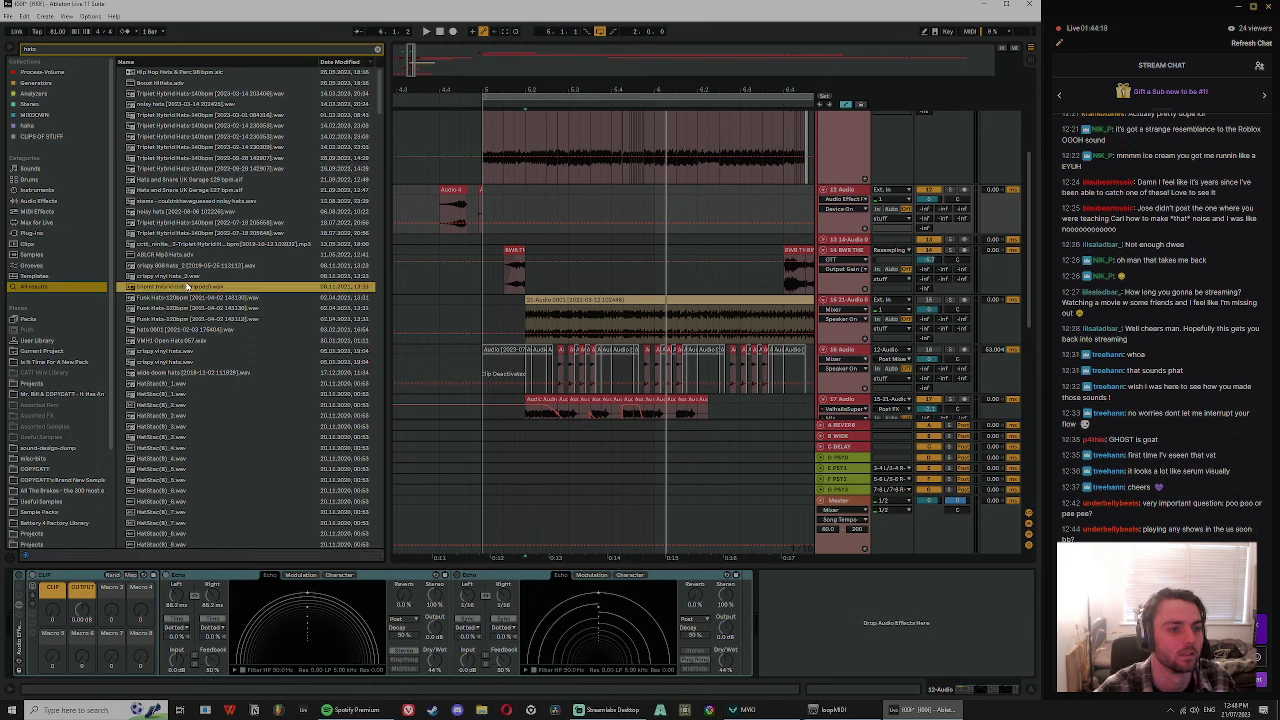
{"action": "left_click", "coordinate": [188, 276]}
- Place the crispy vinyl hats_2 sample on an empty track below 24 Inverted Silence at 5.2.3 and duplicate it through 5.4.1
{"action": "scroll", "coordinate": [1016, 216], "scroll_direction": "down", "scroll_amount": 5}
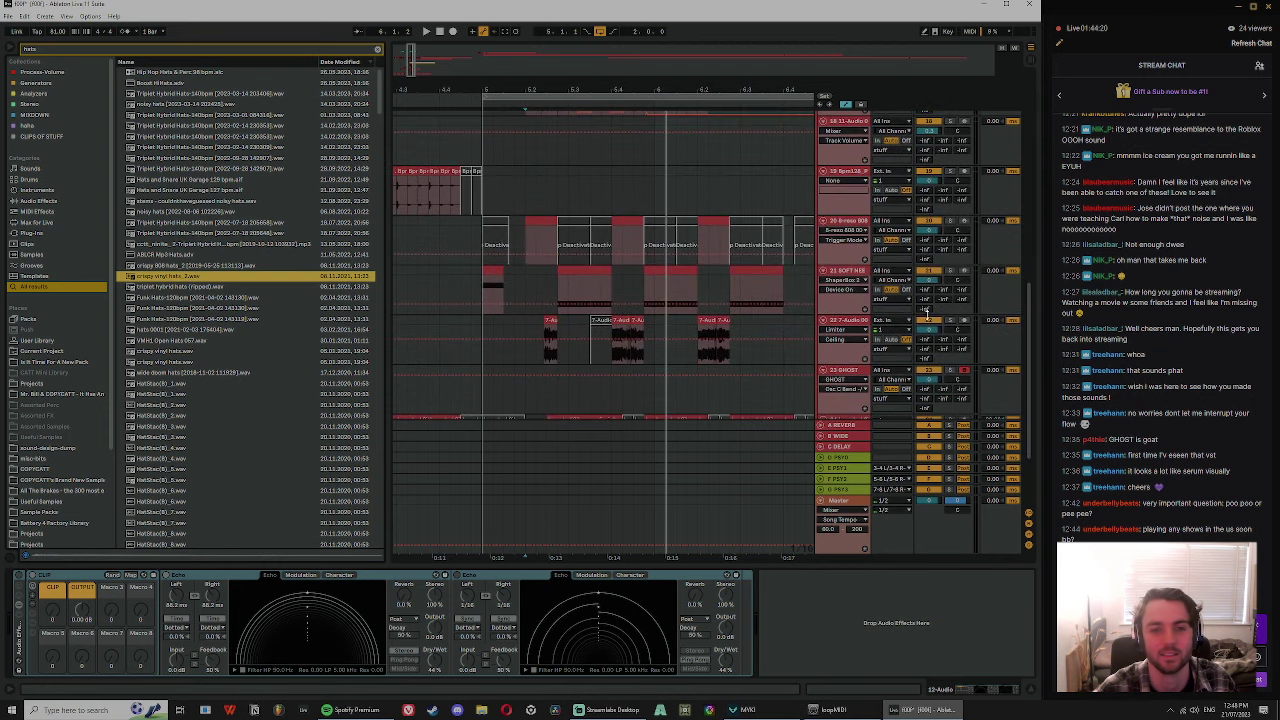
{"action": "left_click", "coordinate": [857, 272]}
{"action": "scroll", "coordinate": [808, 321], "scroll_direction": "down", "scroll_amount": 2}
{"action": "left_click", "coordinate": [849, 356]}
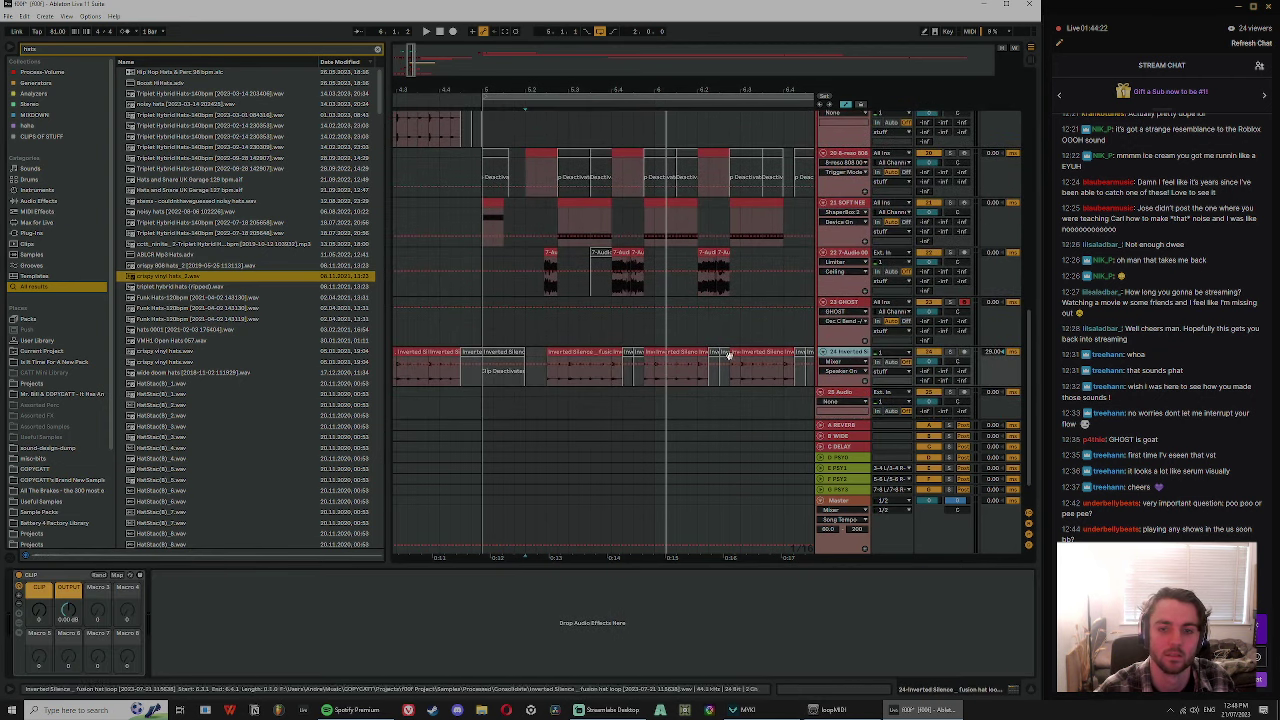
{"action": "left_click_drag", "start_coordinate": [152, 278], "coordinate": [587, 379]}
{"action": "key", "text": "space"}
{"action": "key", "text": "ctrl+d"}
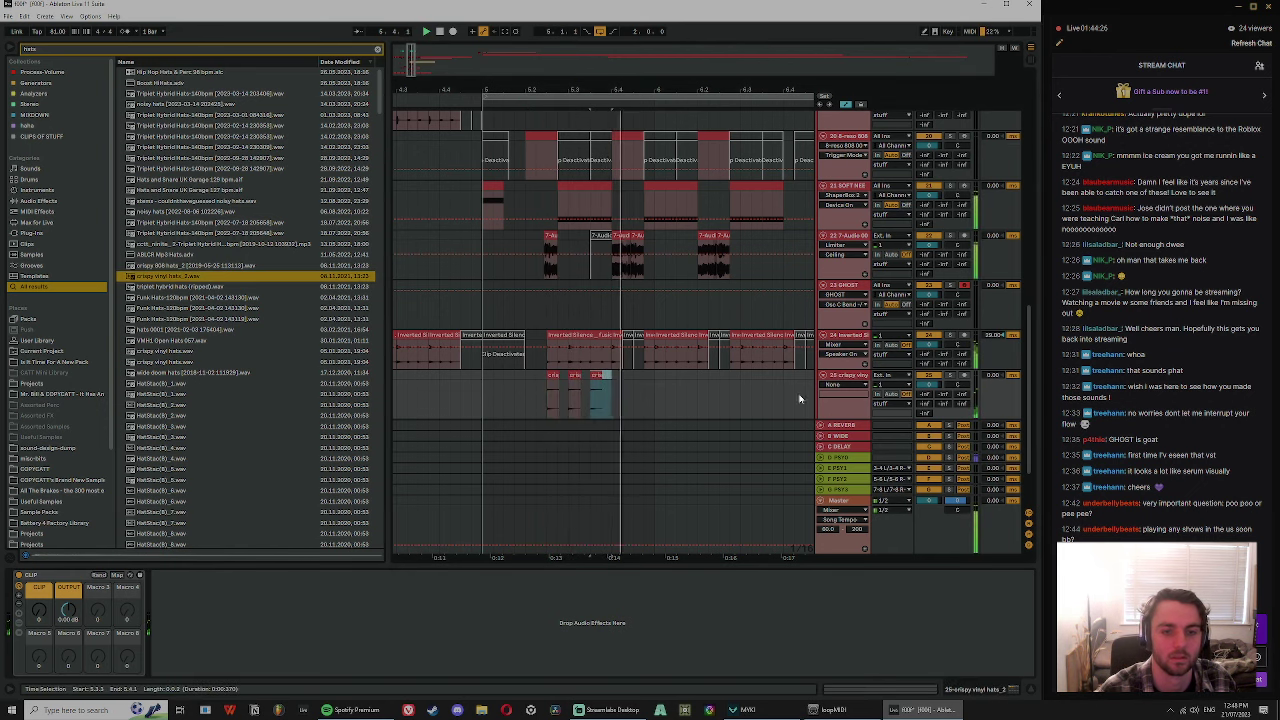
- Play back the new crispy vinyl hats clips, select all three and adjust their clip gain together
{"action": "key", "text": "space"}
{"action": "key", "text": "space"}
{"action": "key", "text": "space"}
{"action": "key", "text": "space"}
{"action": "key", "text": "space"}
{"action": "left_click", "coordinate": [554, 375], "text": "shift"}
{"action": "key", "text": "shift+Tab"}
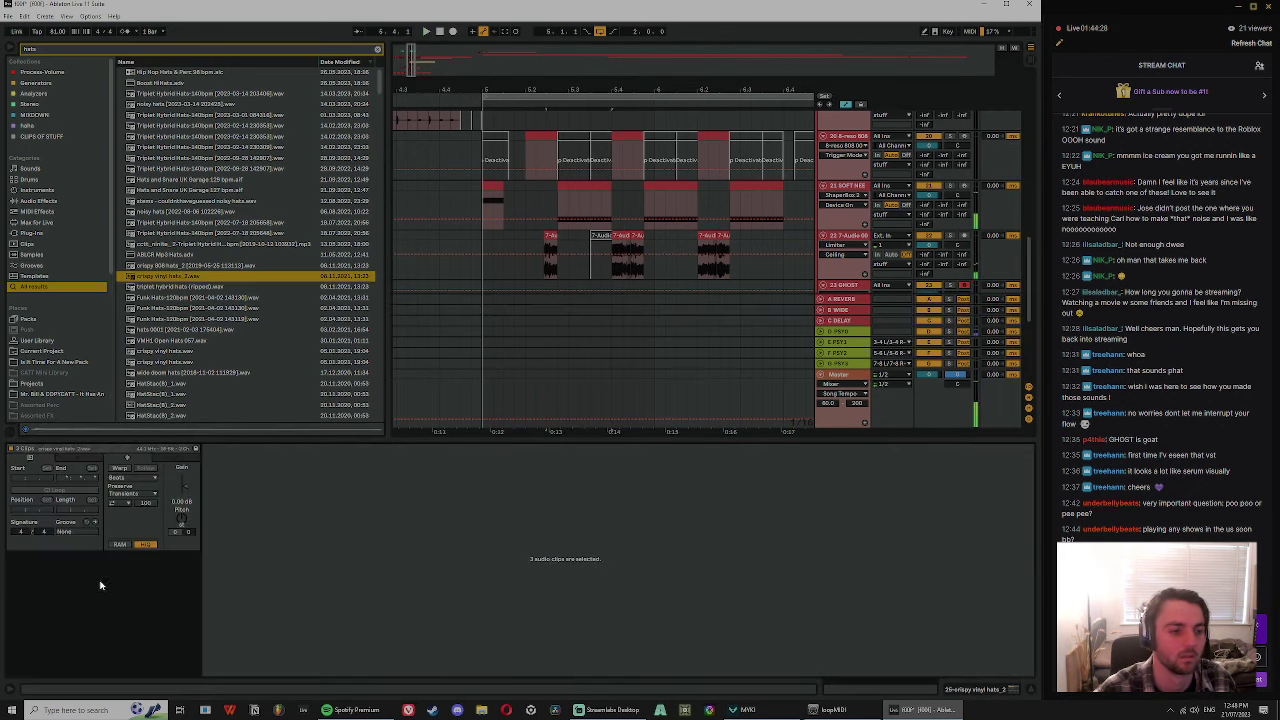
{"action": "scroll", "coordinate": [620, 243], "scroll_direction": "down", "scroll_amount": 4}
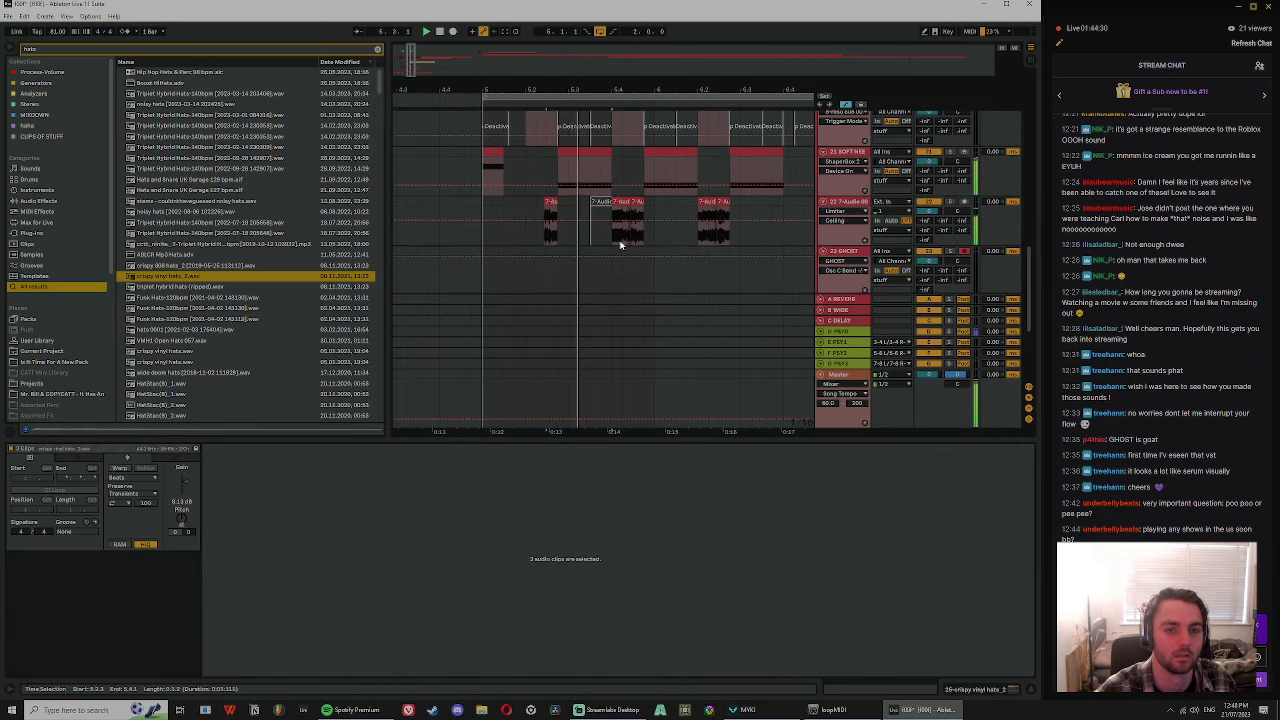
- Duplicate the crispy vinyl hats clips repeatedly along their track until the pattern reaches bar 7
{"action": "left_click_drag", "start_coordinate": [570, 248], "coordinate": [612, 240]}
{"action": "key", "text": "ctrl+d"}
{"action": "key", "text": "ctrl+d"}
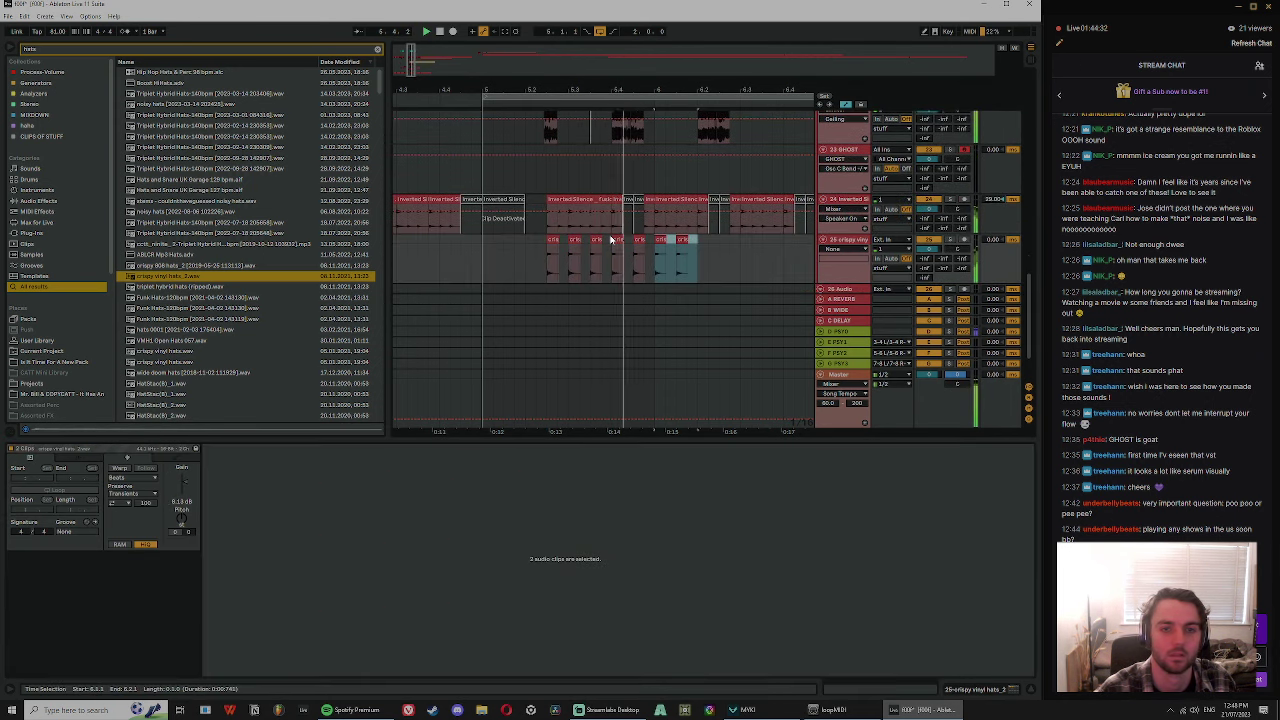
{"action": "key", "text": "ctrl+d"}
{"action": "key", "text": "ctrl+d"}
{"action": "key", "text": "ctrl+d"}
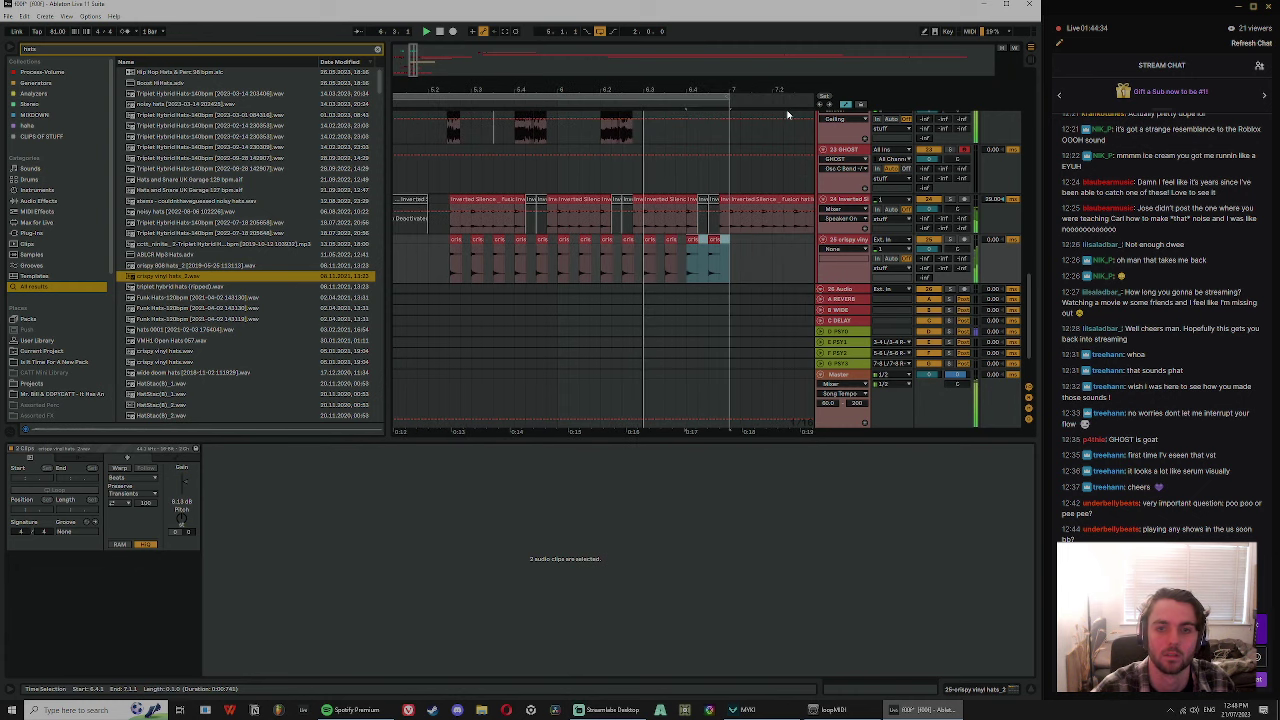
- Play the loop with the Inverted Silence clip selected, clear the browser search and adjust the crispy vinyl hats track's volume
{"action": "scroll", "coordinate": [684, 190], "scroll_direction": "down", "scroll_amount": 1}
{"action": "left_click", "coordinate": [488, 199]}
{"action": "key", "text": "space"}
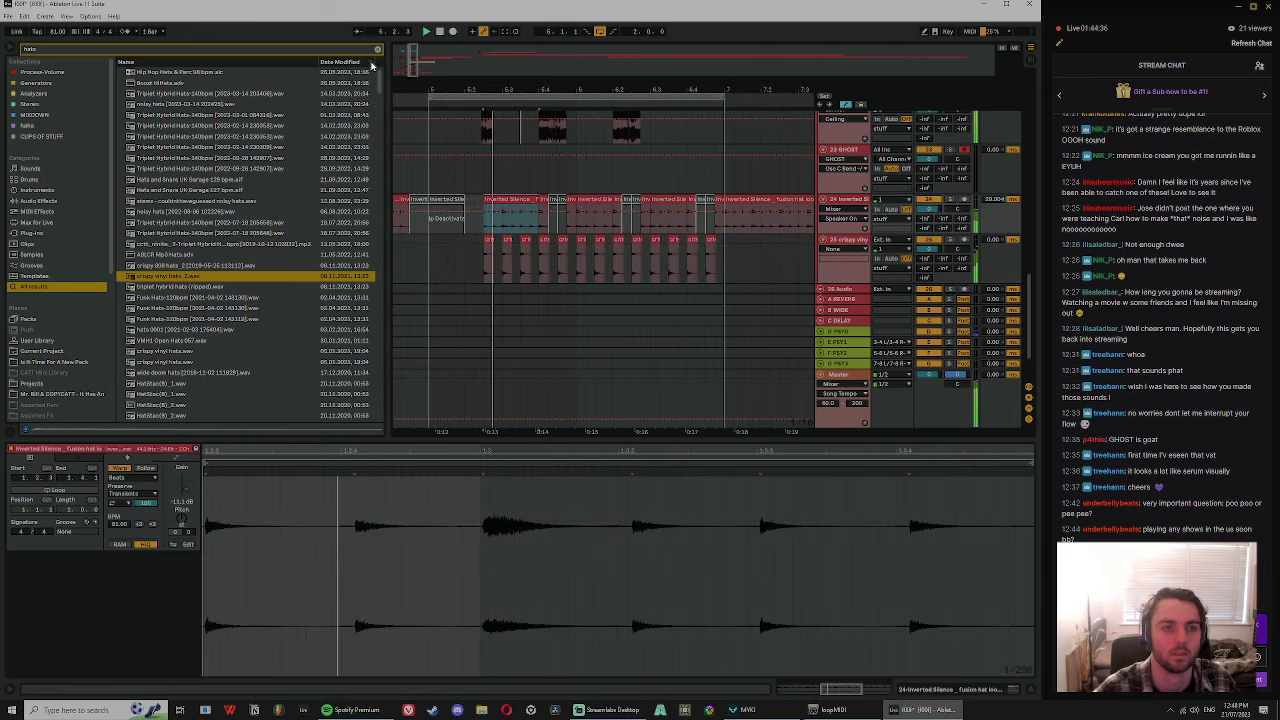
{"action": "left_click", "coordinate": [377, 49]}
{"action": "left_click_drag", "start_coordinate": [937, 249], "coordinate": [940, 254]}
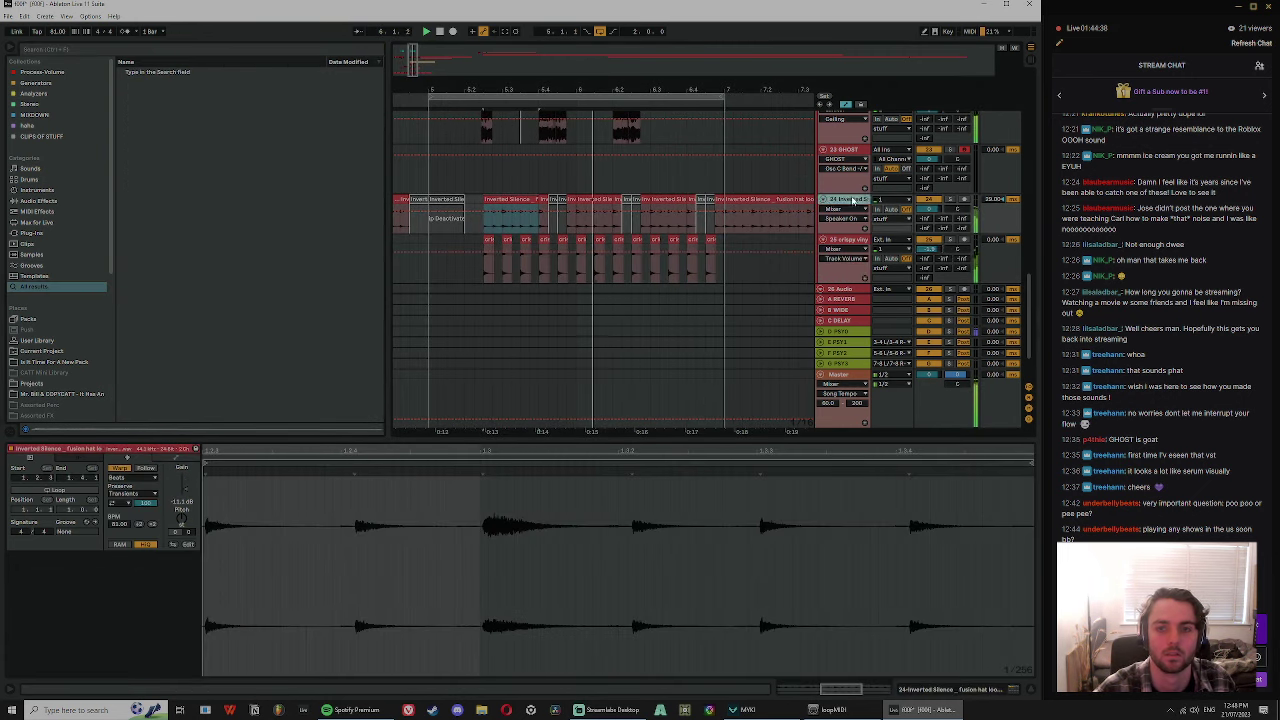
- Solo the 24 Inverted Silence hat track and add an Auto Filter to its device chain
{"action": "scroll", "coordinate": [864, 212], "scroll_direction": "up", "scroll_amount": 2}
{"action": "key", "text": "space"}
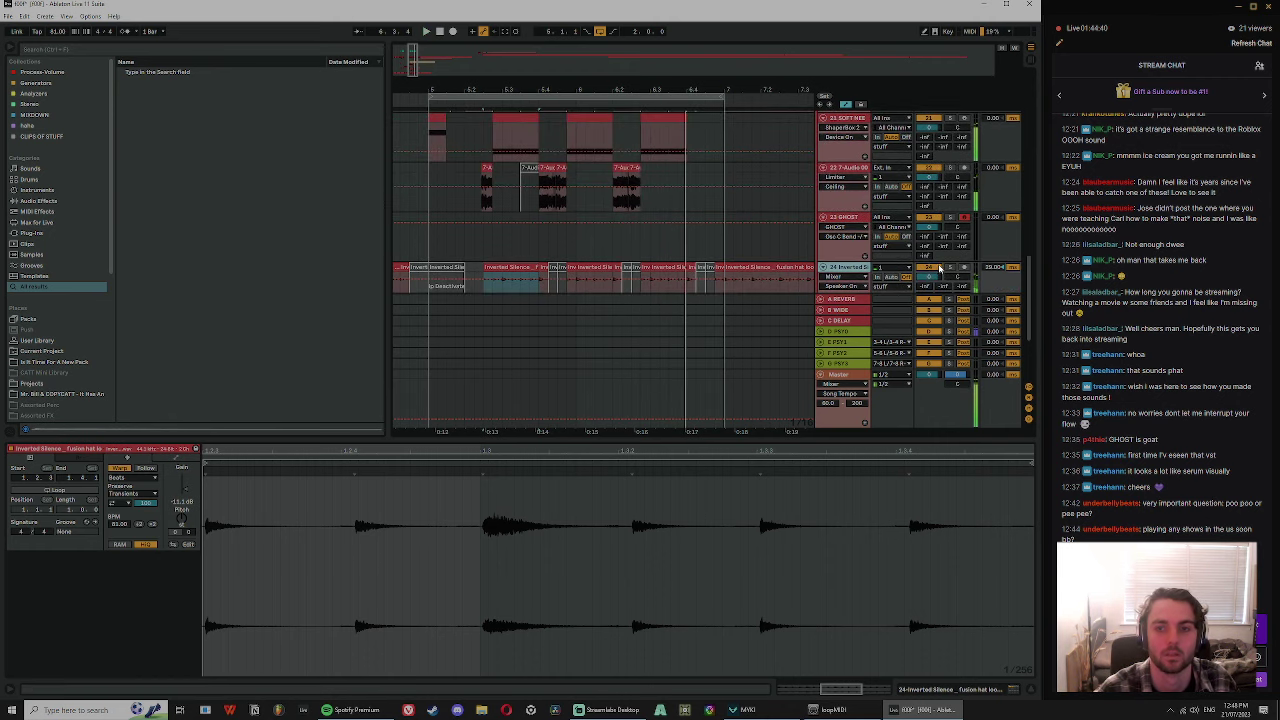
{"action": "key", "text": "shift+Tab"}
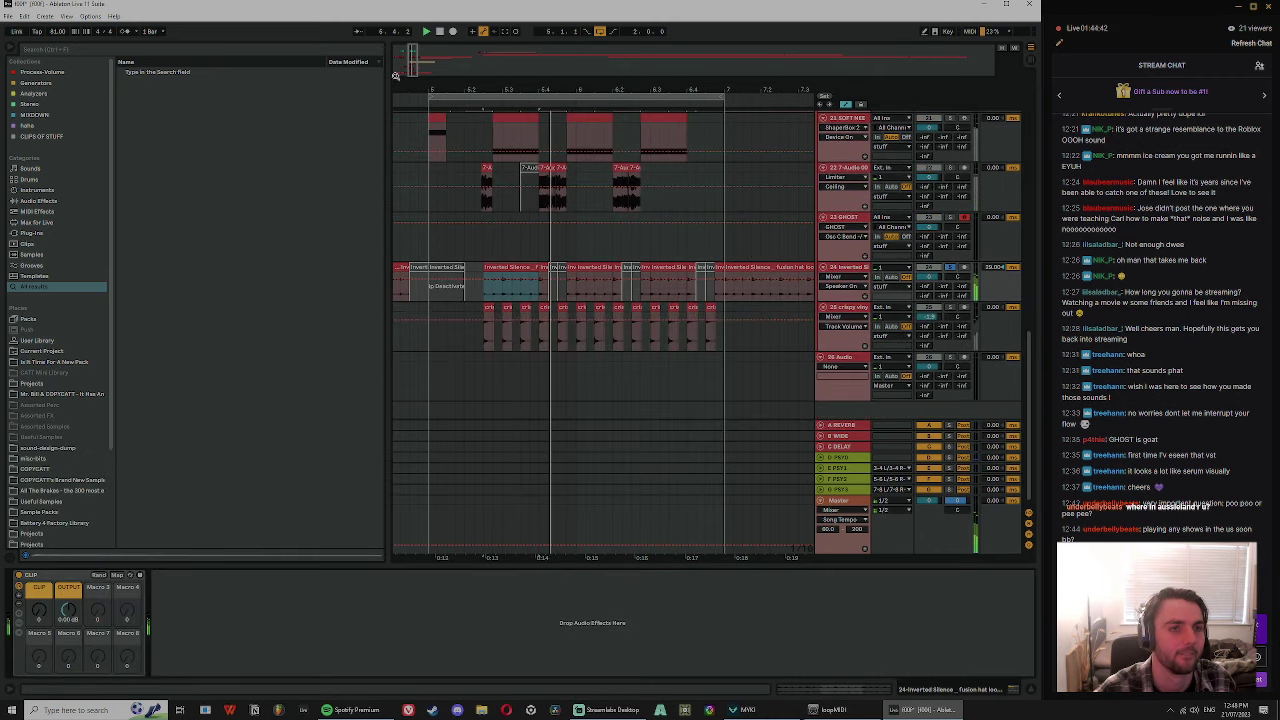
{"action": "left_click", "coordinate": [40, 200]}
{"action": "left_click", "coordinate": [148, 104]}
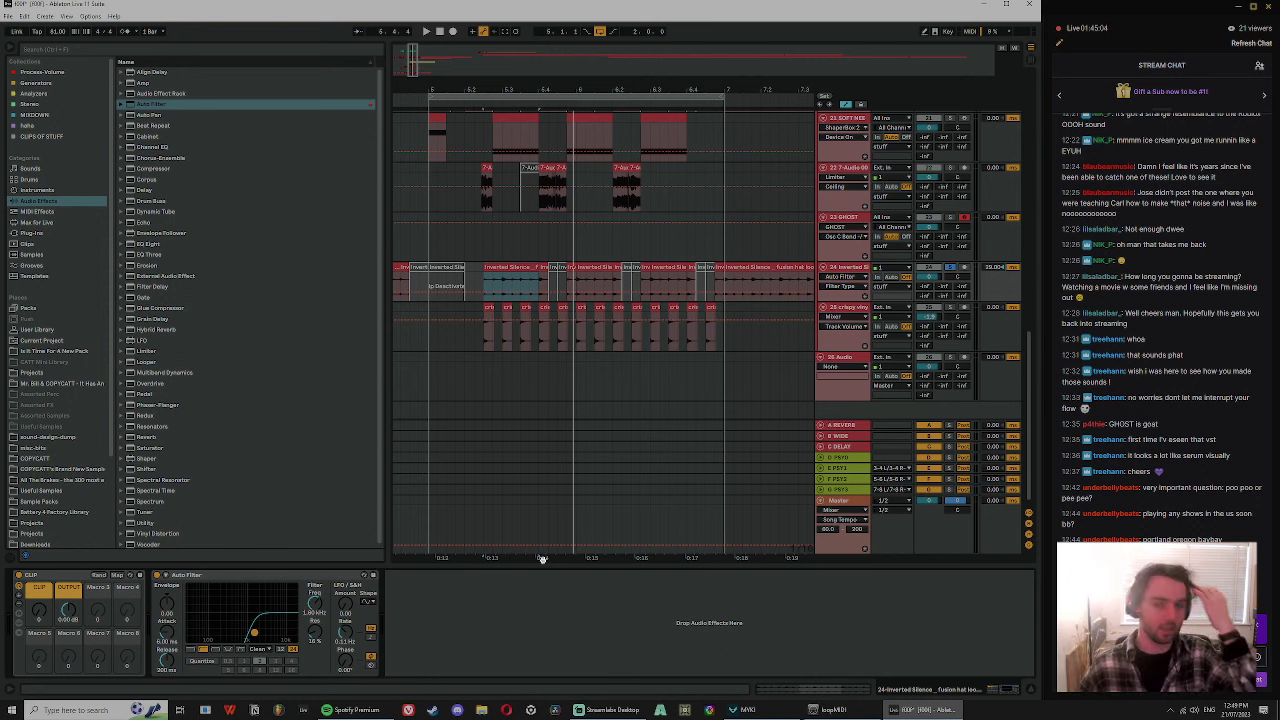
- Tighten the hat loop clip's tails by turning off the Beats transient loop mode and lowering its envelope, checking with playback
{"action": "double_click", "coordinate": [501, 266]}
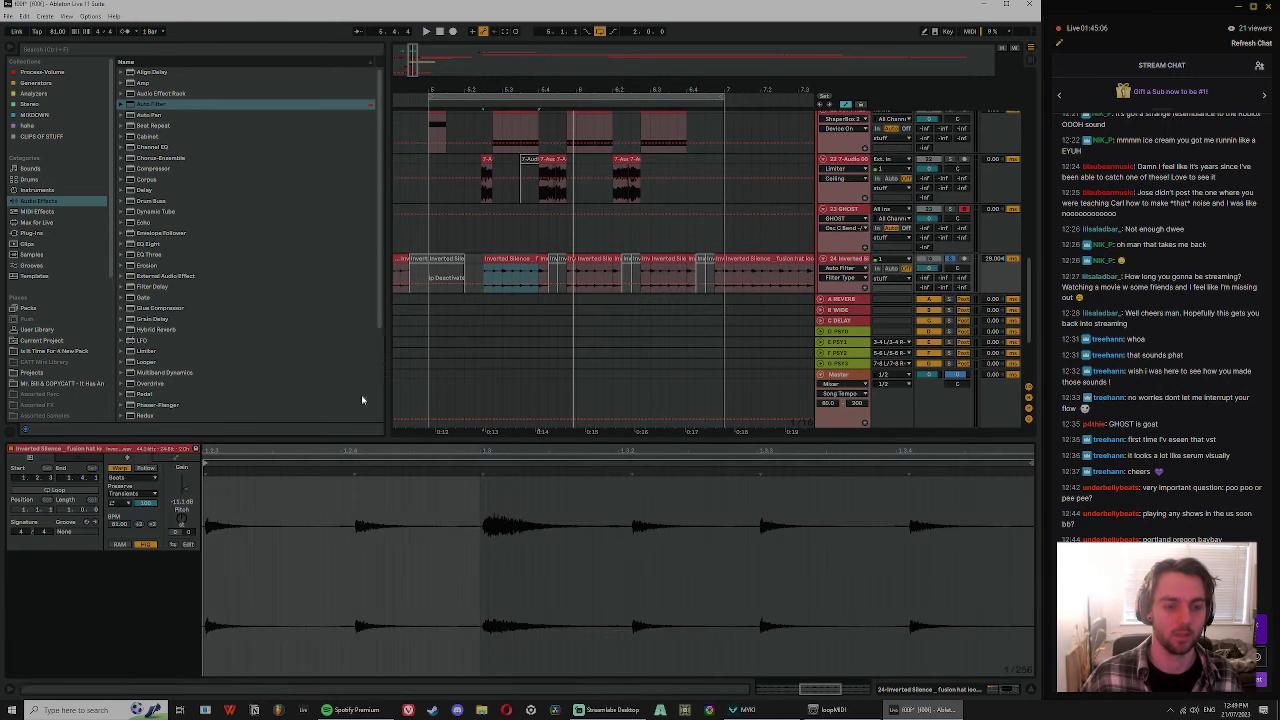
{"action": "key", "text": "space"}
{"action": "double_click", "coordinate": [845, 259]}
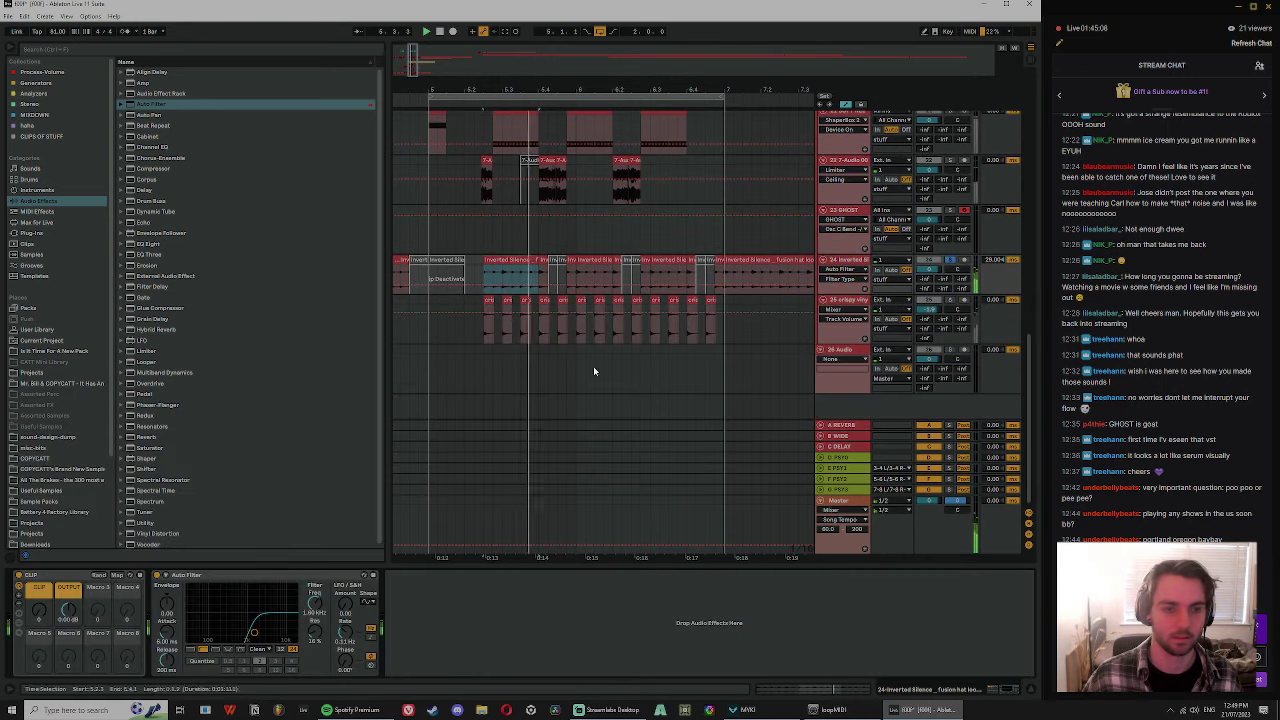
{"action": "left_click_drag", "start_coordinate": [241, 578], "coordinate": [511, 631]}
{"action": "left_click", "coordinate": [424, 650]}
{"action": "key", "text": "space"}
{"action": "double_click", "coordinate": [528, 260]}
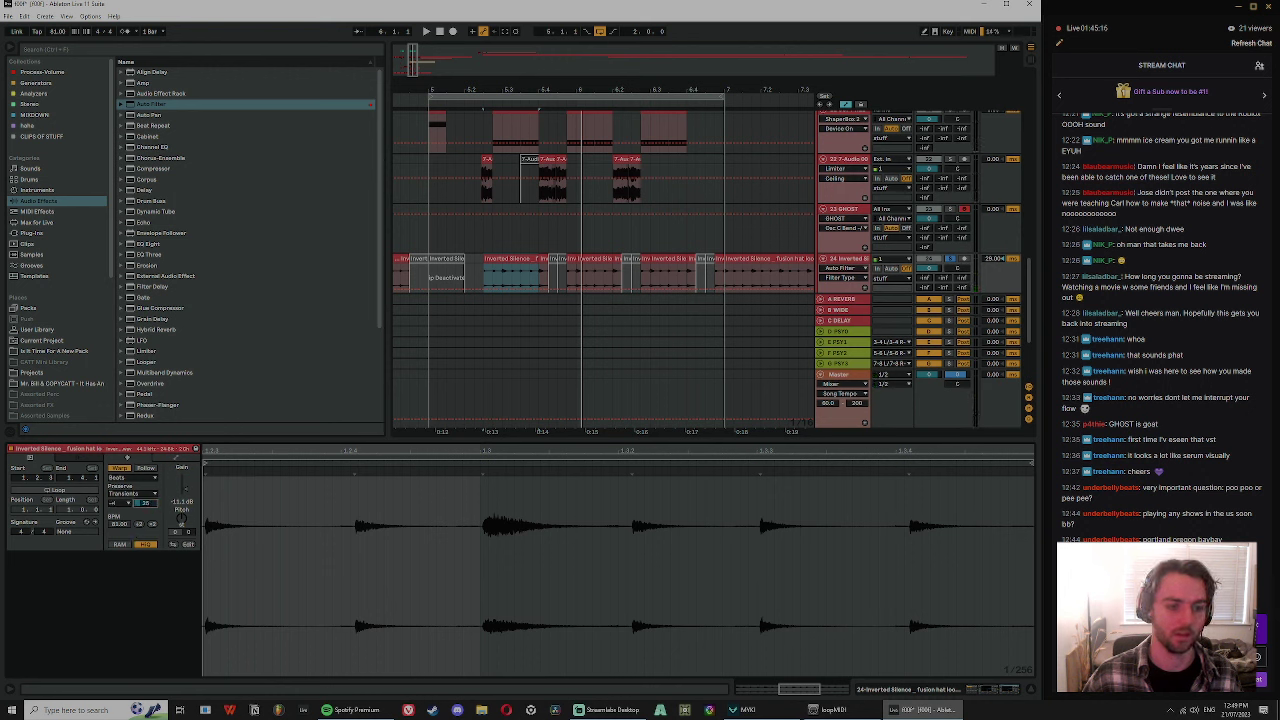
{"action": "key", "text": "space"}
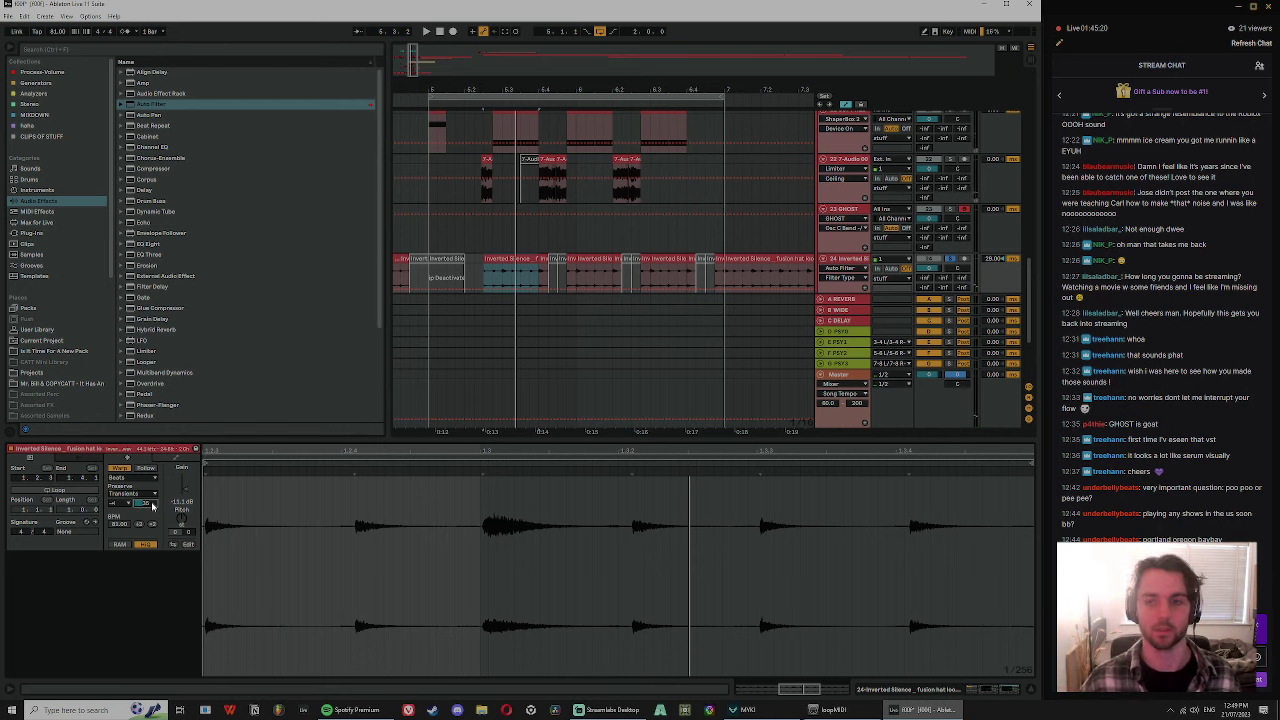
- Unsolo the Inverted Silence hat loop track and lower its track volume while the full mix plays
{"action": "left_click_drag", "start_coordinate": [811, 440], "coordinate": [810, 548]}
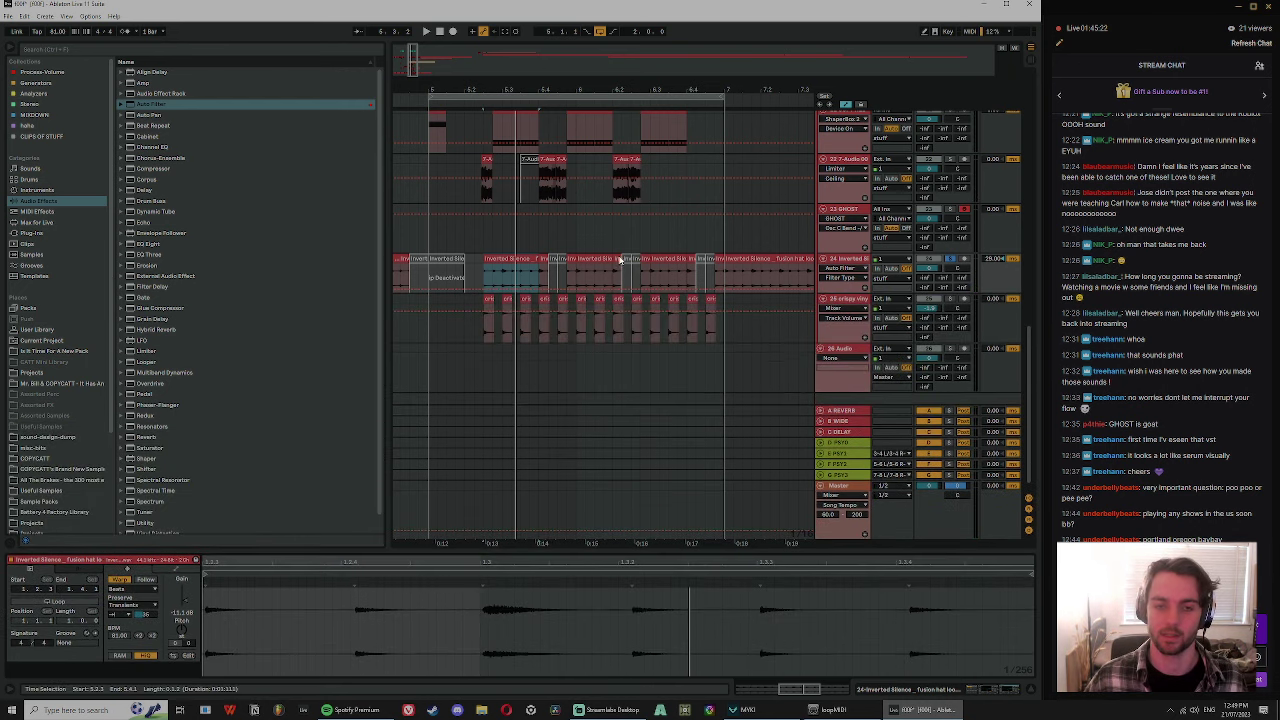
{"action": "left_click_drag", "start_coordinate": [499, 90], "coordinate": [513, 260]}
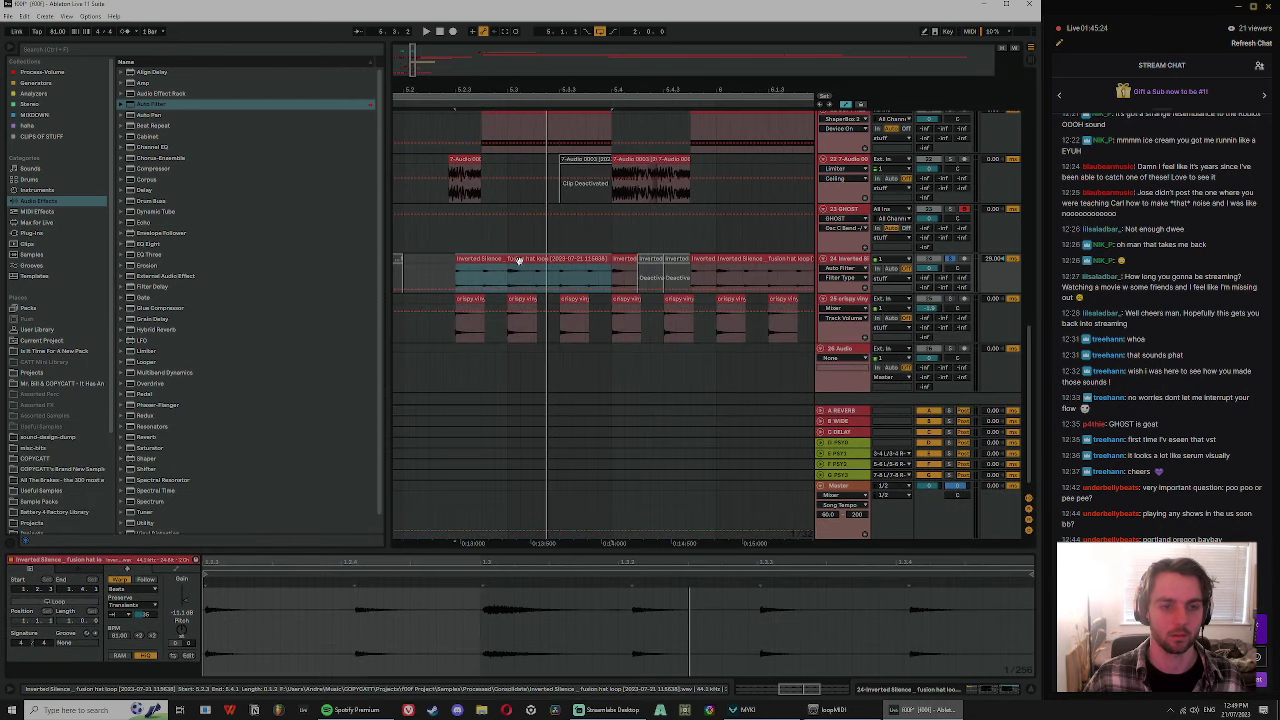
{"action": "left_click_drag", "start_coordinate": [526, 90], "coordinate": [527, 45]}
{"action": "left_click_drag", "start_coordinate": [388, 199], "coordinate": [263, 240]}
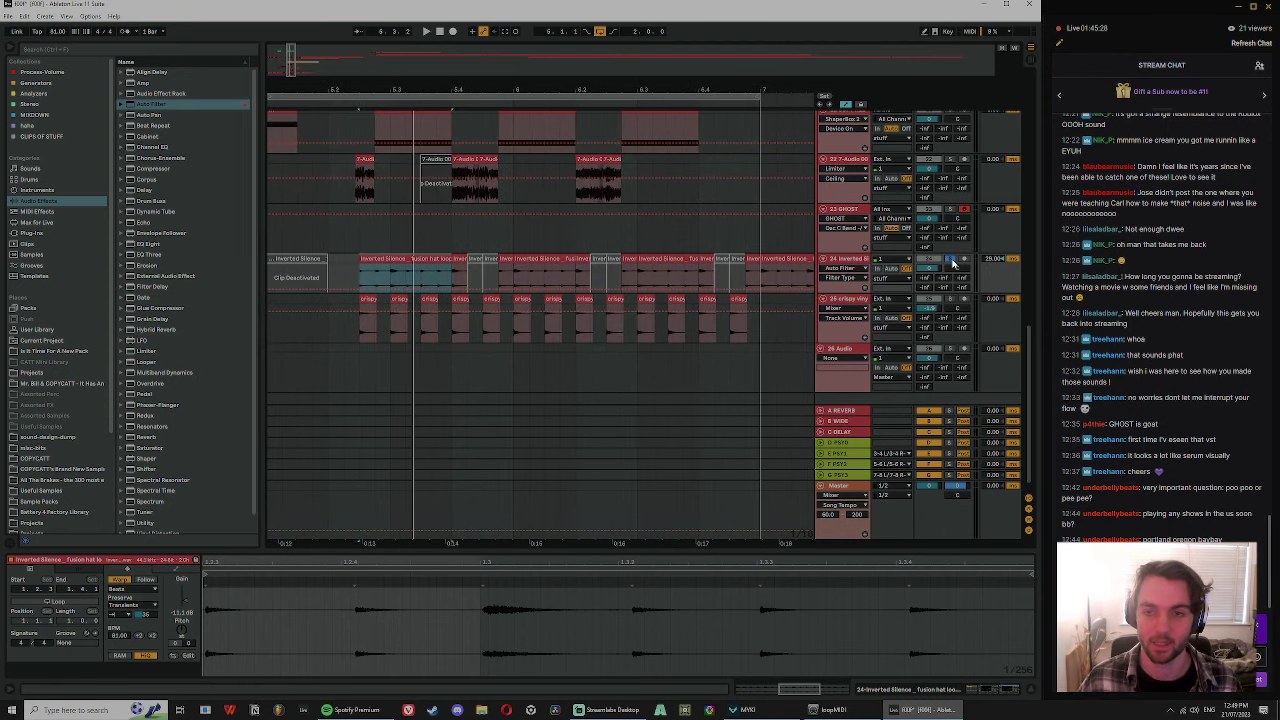
{"action": "key", "text": "plus"}
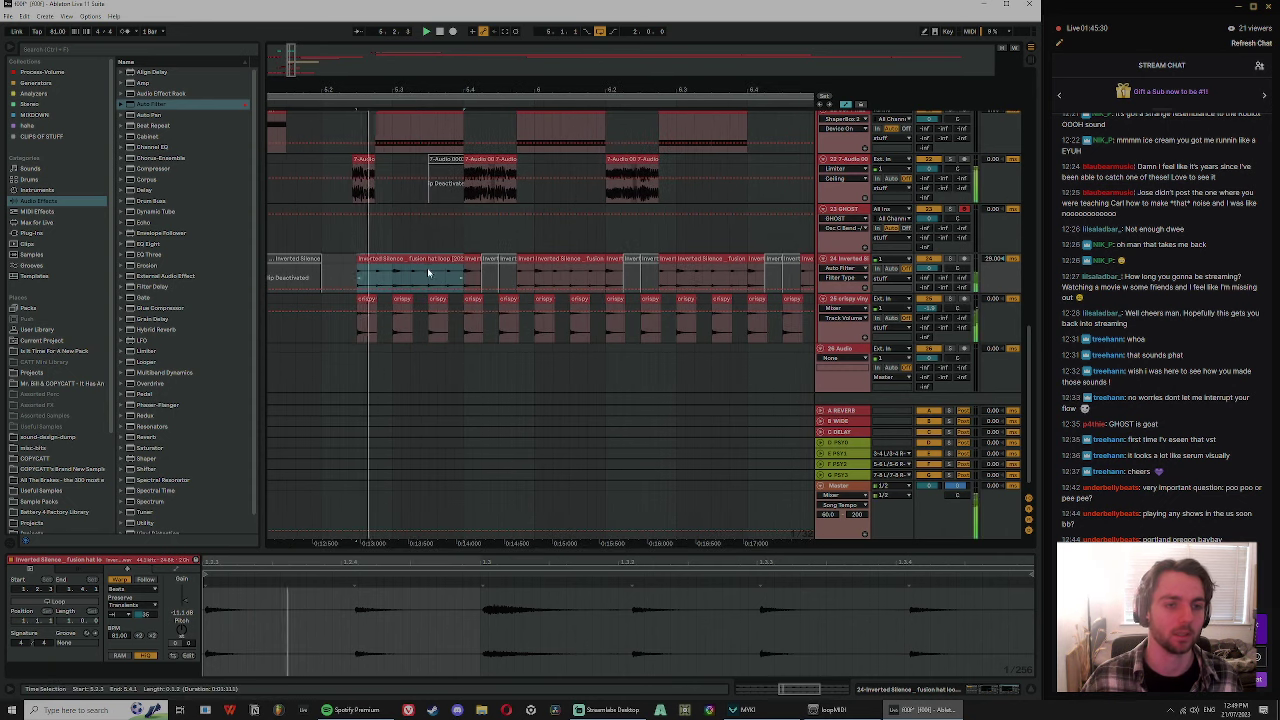
{"action": "key", "text": "space"}
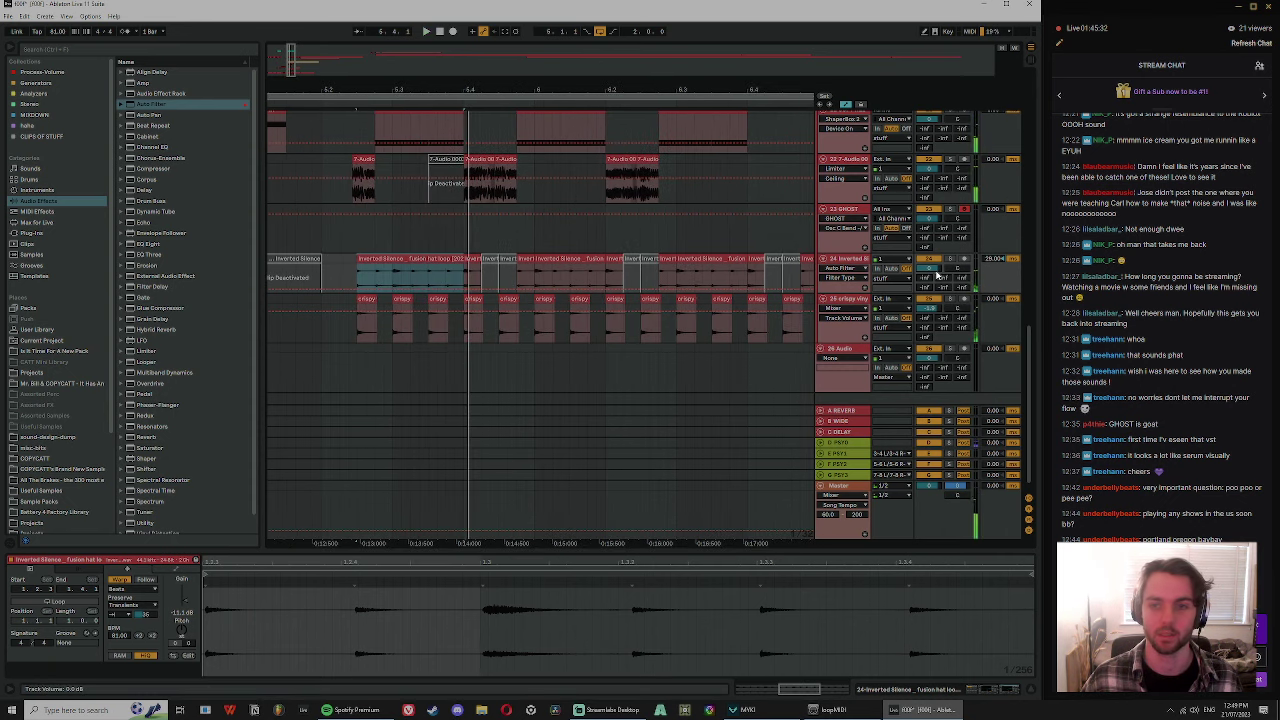
{"action": "left_click", "coordinate": [938, 275]}
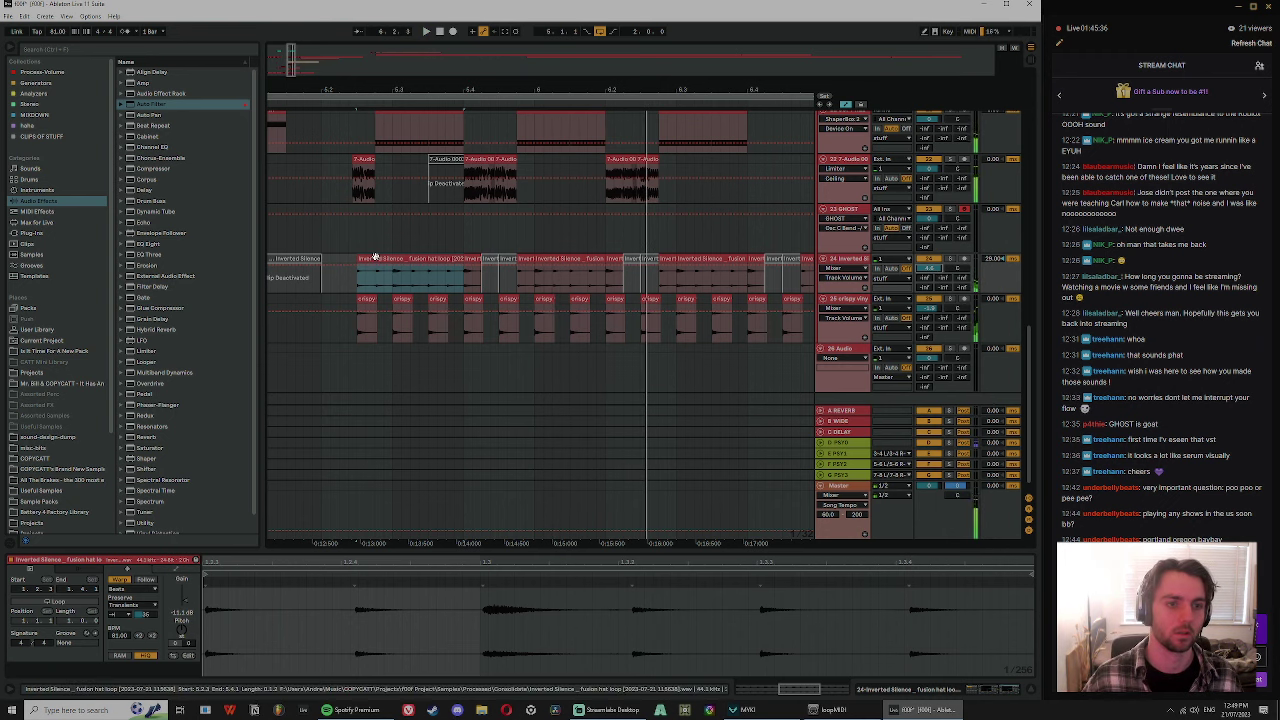
- Split the hat loop clip around bar 6 and move its second part a sixteenth note earlier
{"action": "left_click", "coordinate": [552, 280]}
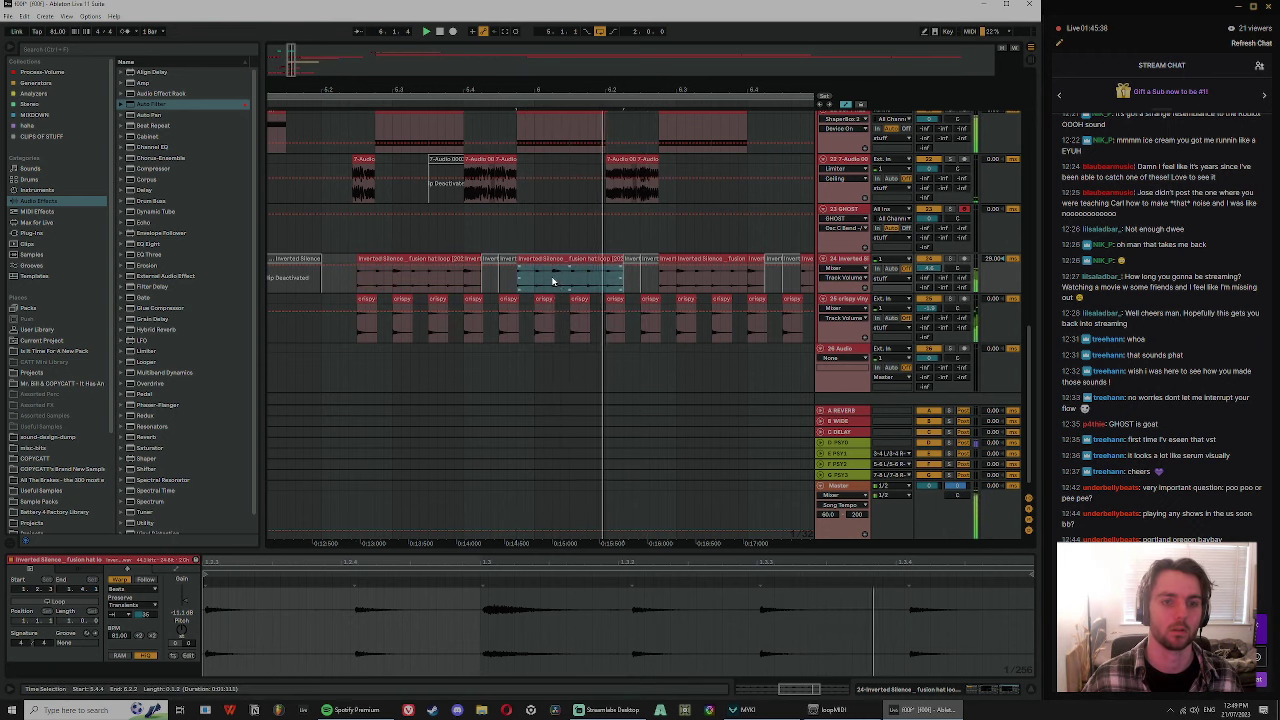
{"action": "left_click", "coordinate": [553, 281]}
{"action": "key", "text": "ctrl+e"}
{"action": "left_click_drag", "start_coordinate": [571, 260], "coordinate": [554, 262]}
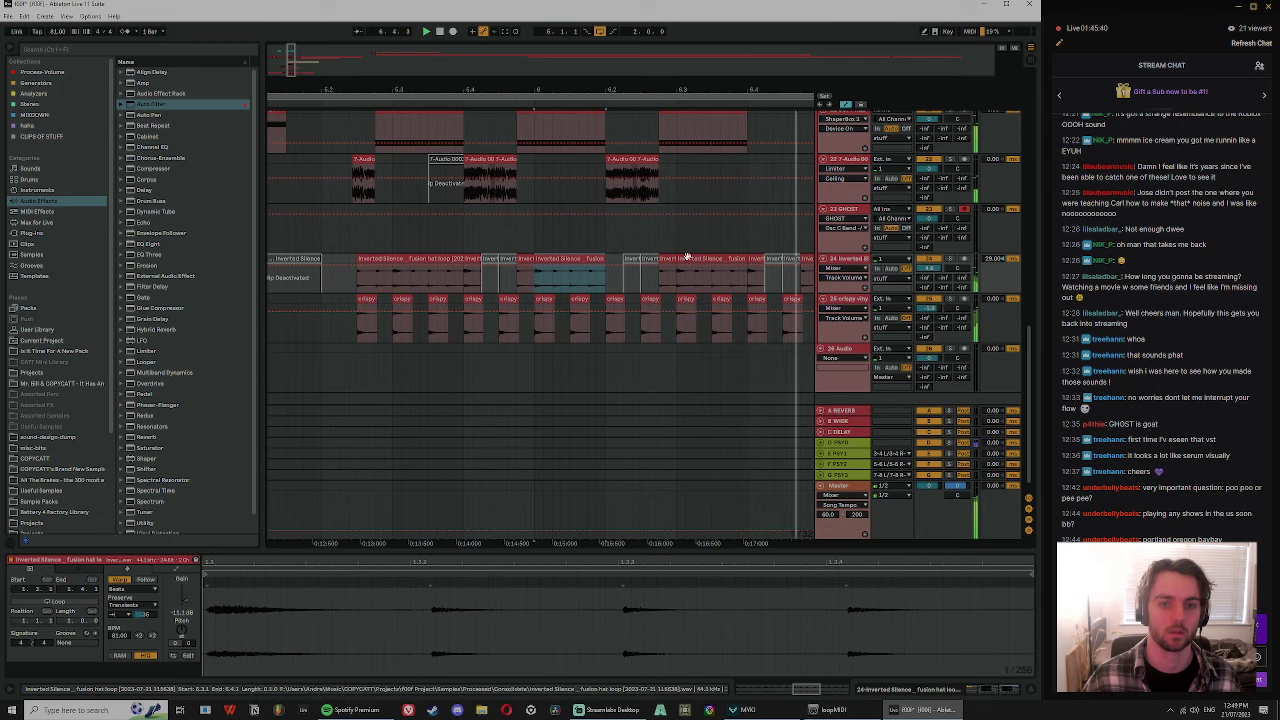
- Deactivate the last short hat loop clip before bar 7 and the final crispy vinyl hat clip
{"action": "left_click", "coordinate": [760, 75]}
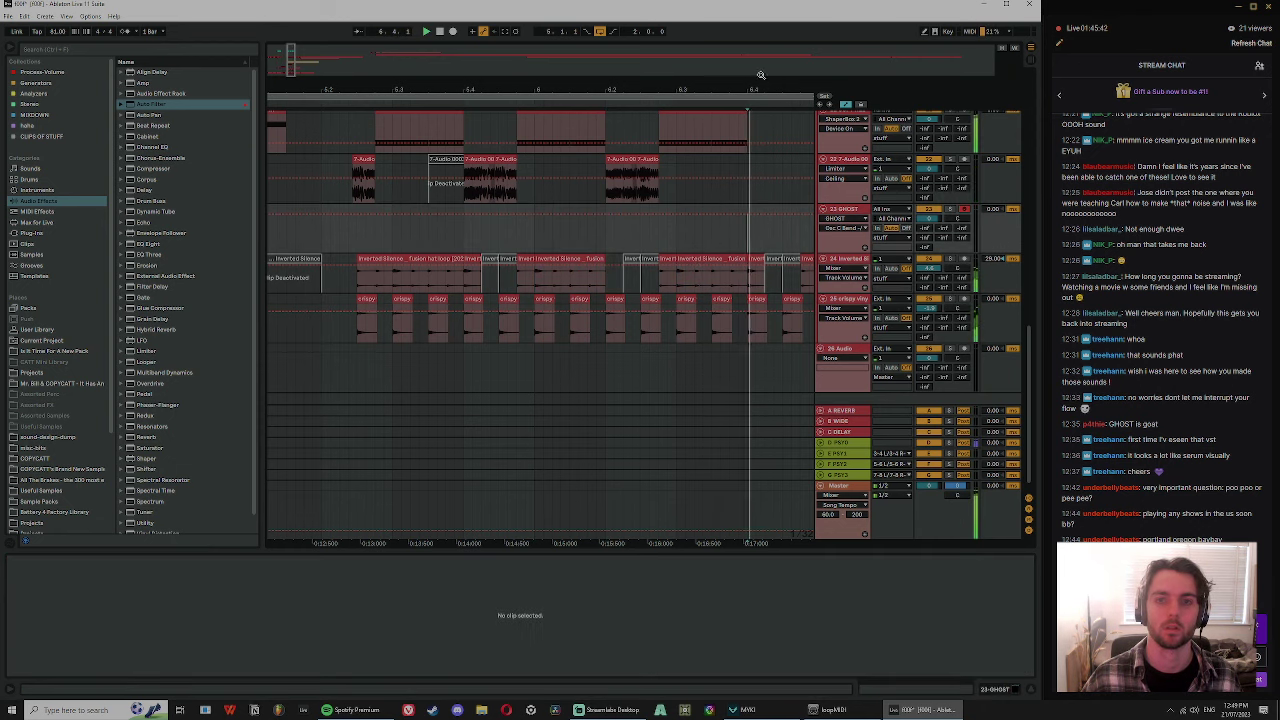
{"action": "left_click", "coordinate": [681, 263]}
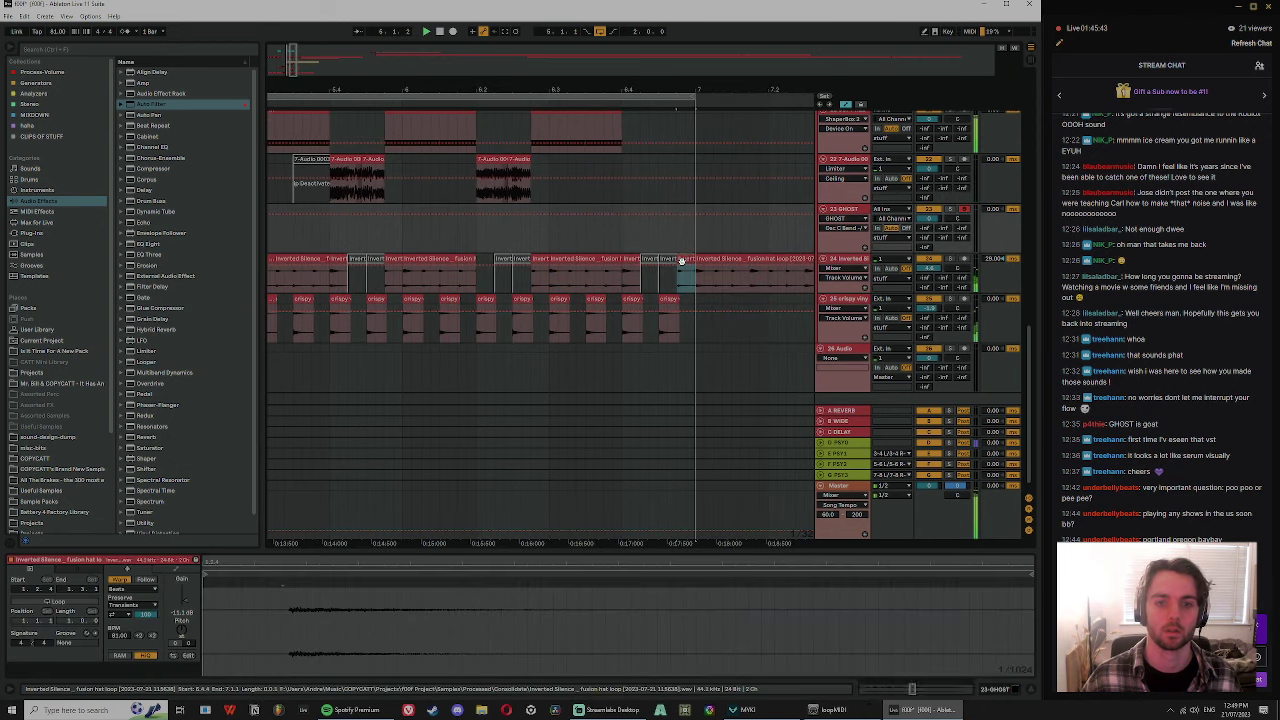
{"action": "left_click", "coordinate": [632, 192]}
{"action": "left_click", "coordinate": [668, 299]}
{"action": "key", "text": "0"}
{"action": "left_click_drag", "start_coordinate": [660, 90], "coordinate": [694, 80]}
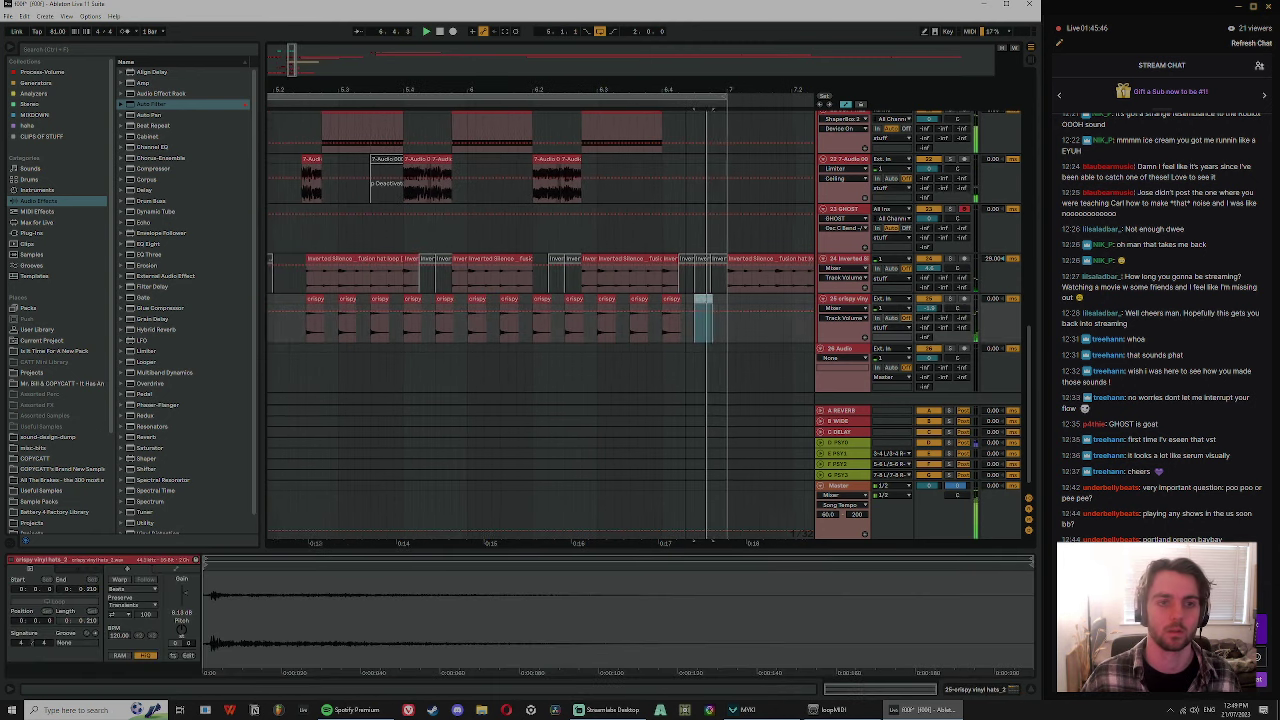
- Deactivate the second short clip of the 7-Audio pair after 5.4 and play the section
{"action": "left_click_drag", "start_coordinate": [417, 90], "coordinate": [470, 55]}
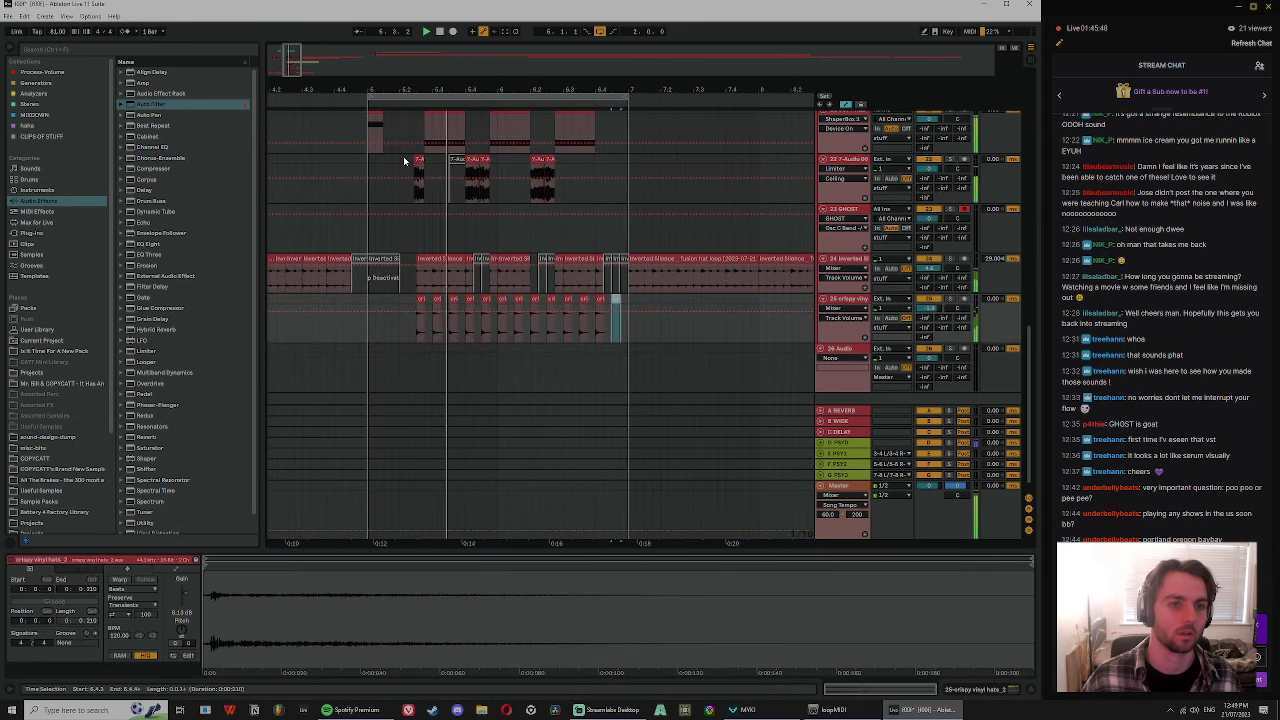
{"action": "left_click", "coordinate": [405, 160]}
{"action": "scroll", "coordinate": [480, 234], "scroll_direction": "up", "scroll_amount": 3}
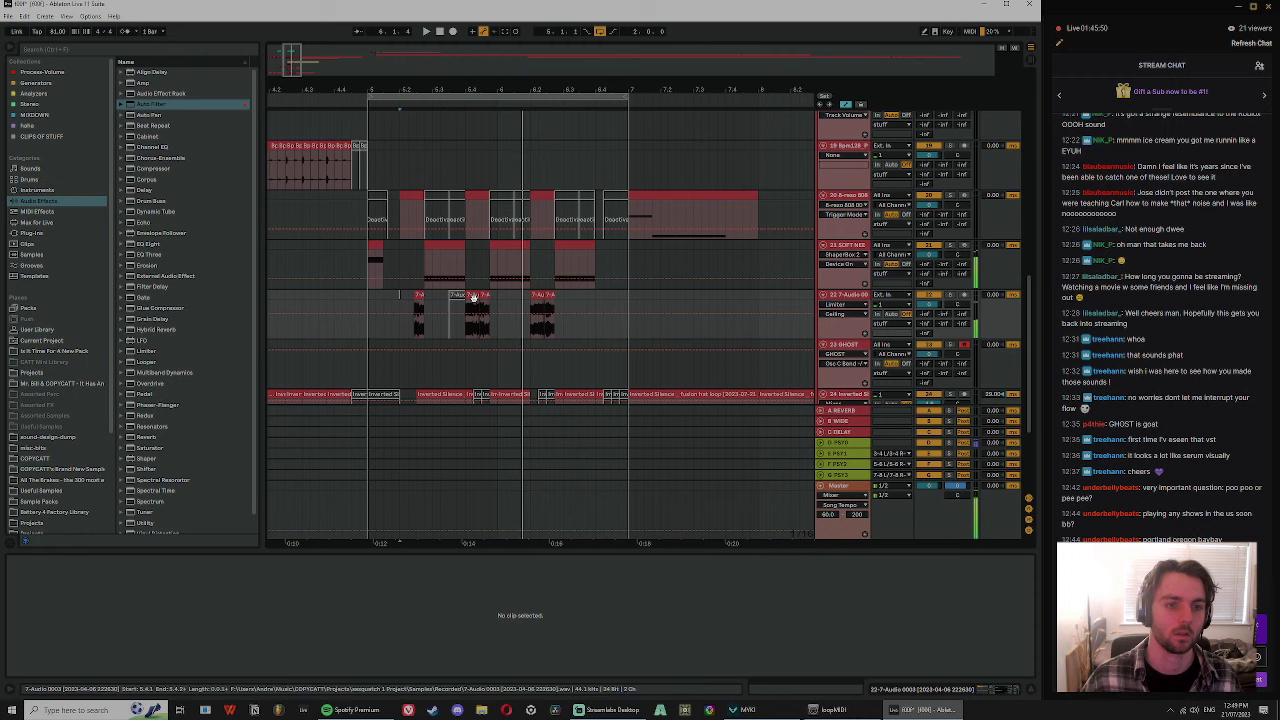
{"action": "left_click", "coordinate": [474, 297]}
{"action": "left_click", "coordinate": [486, 294], "text": "shift"}
{"action": "left_click_drag", "start_coordinate": [476, 85], "coordinate": [477, 98]}
{"action": "left_click", "coordinate": [497, 294]}
{"action": "key", "text": "0"}
{"action": "left_click", "coordinate": [436, 294]}
{"action": "key", "text": "space"}
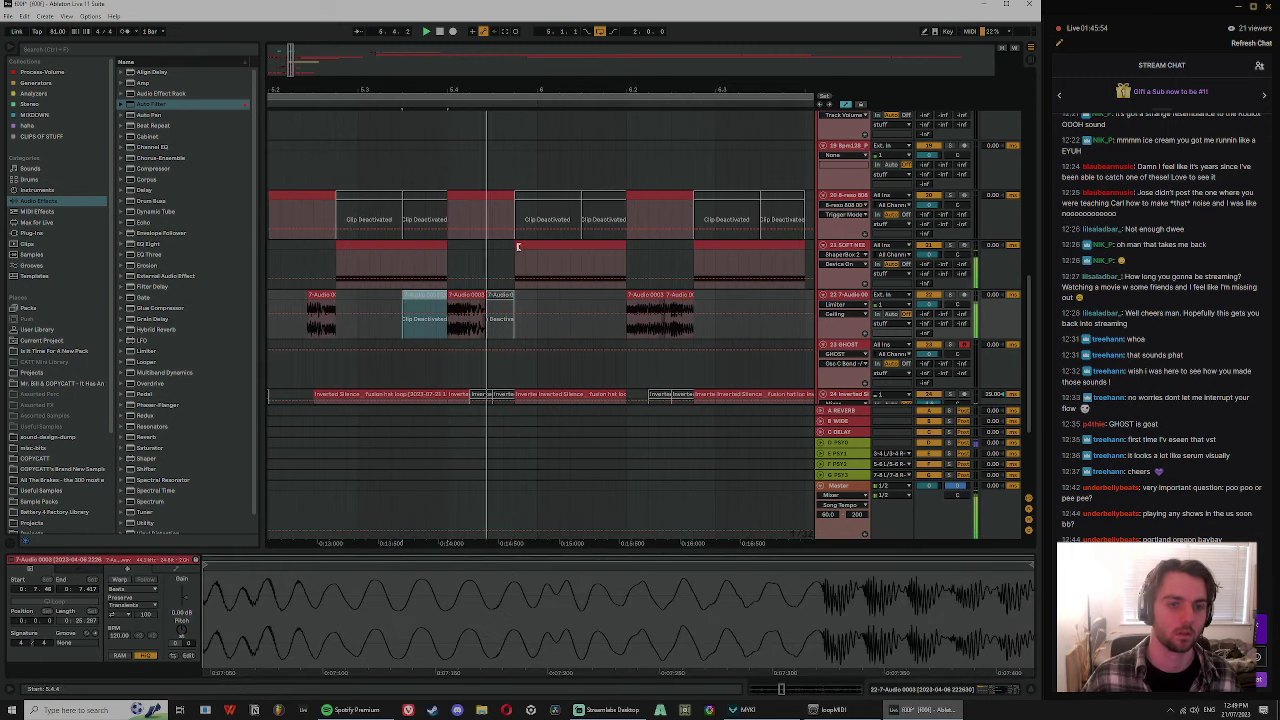
- Add a short clip before the one crossing bar 6 on the soft needle sub track and transpose its note up seven semitones to G3
{"action": "mouse_move", "coordinate": [518, 246]}
{"action": "left_mouse_down"}
{"action": "mouse_move", "coordinate": [534, 252]}
{"action": "mouse_move", "coordinate": [510, 249]}
{"action": "left_mouse_up"}
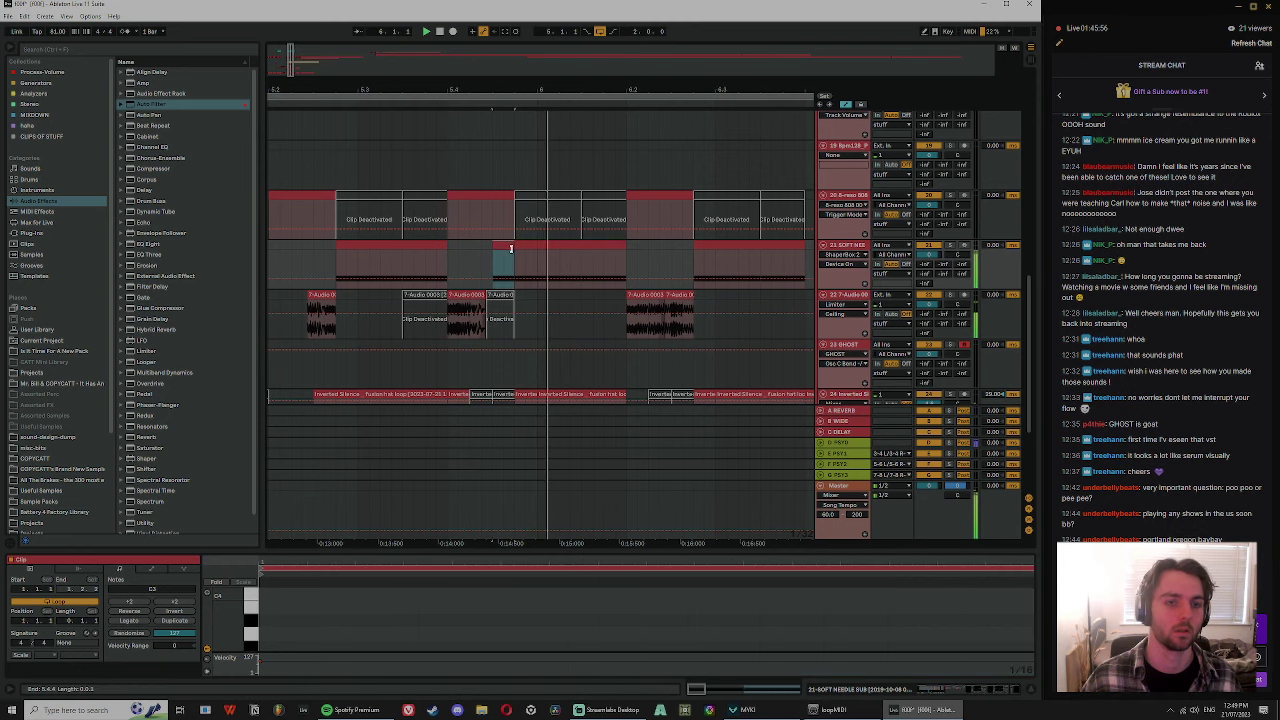
{"action": "left_click_drag", "start_coordinate": [400, 551], "coordinate": [405, 340]}
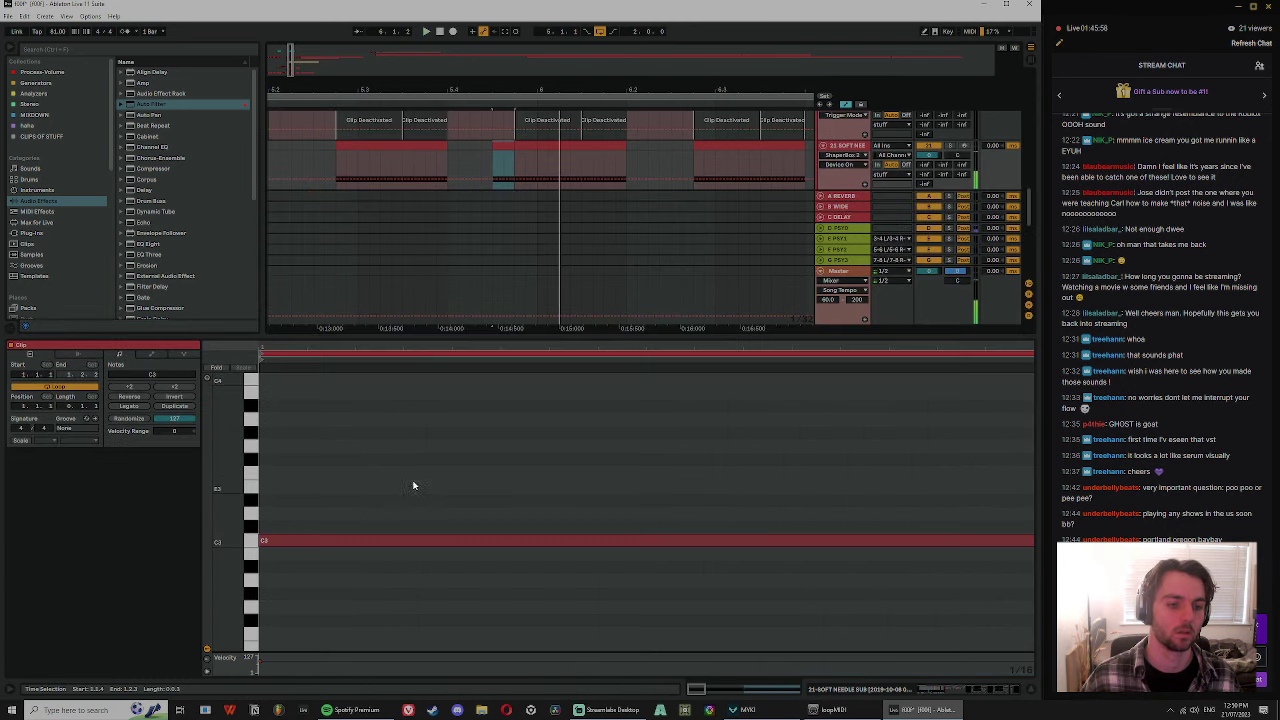
{"action": "key", "text": "ctrl+a"}
{"action": "key", "text": "Up"}
{"action": "key", "text": "Up"}
{"action": "key", "text": "Up"}
{"action": "key", "text": "Up"}
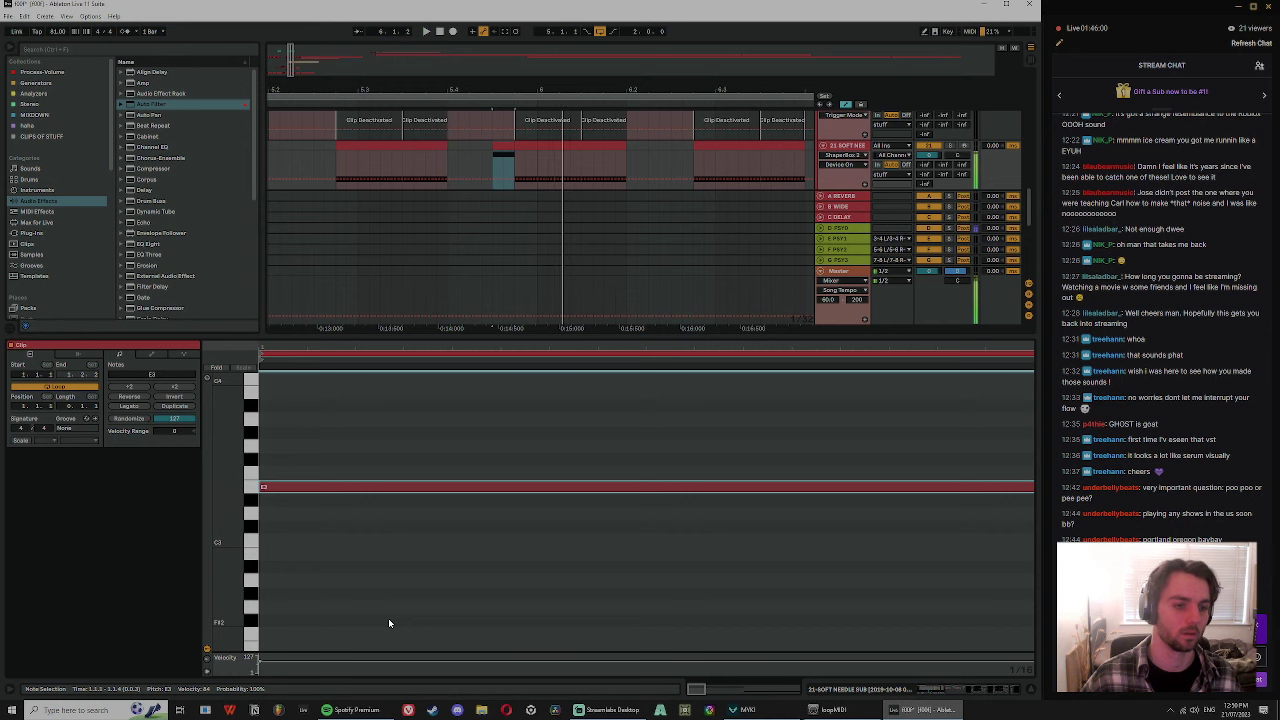
{"action": "key", "text": "Up"}
{"action": "key", "text": "Up"}
{"action": "key", "text": "Up"}
{"action": "left_click_drag", "start_coordinate": [556, 336], "coordinate": [595, 529]}
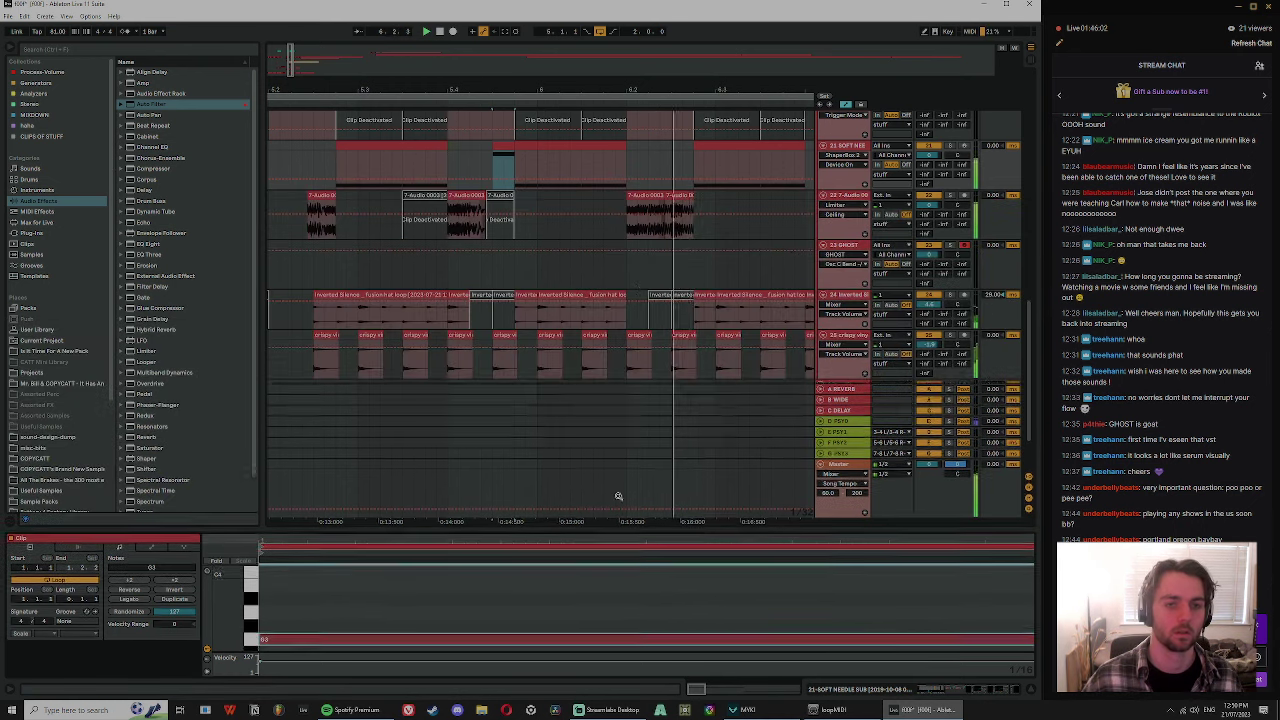
- Duplicate the group of clips ending at about 6.2 on audio track 17 directly after itself
{"action": "left_click_drag", "start_coordinate": [589, 89], "coordinate": [663, 86]}
{"action": "scroll", "coordinate": [717, 206], "scroll_direction": "up", "scroll_amount": 3}
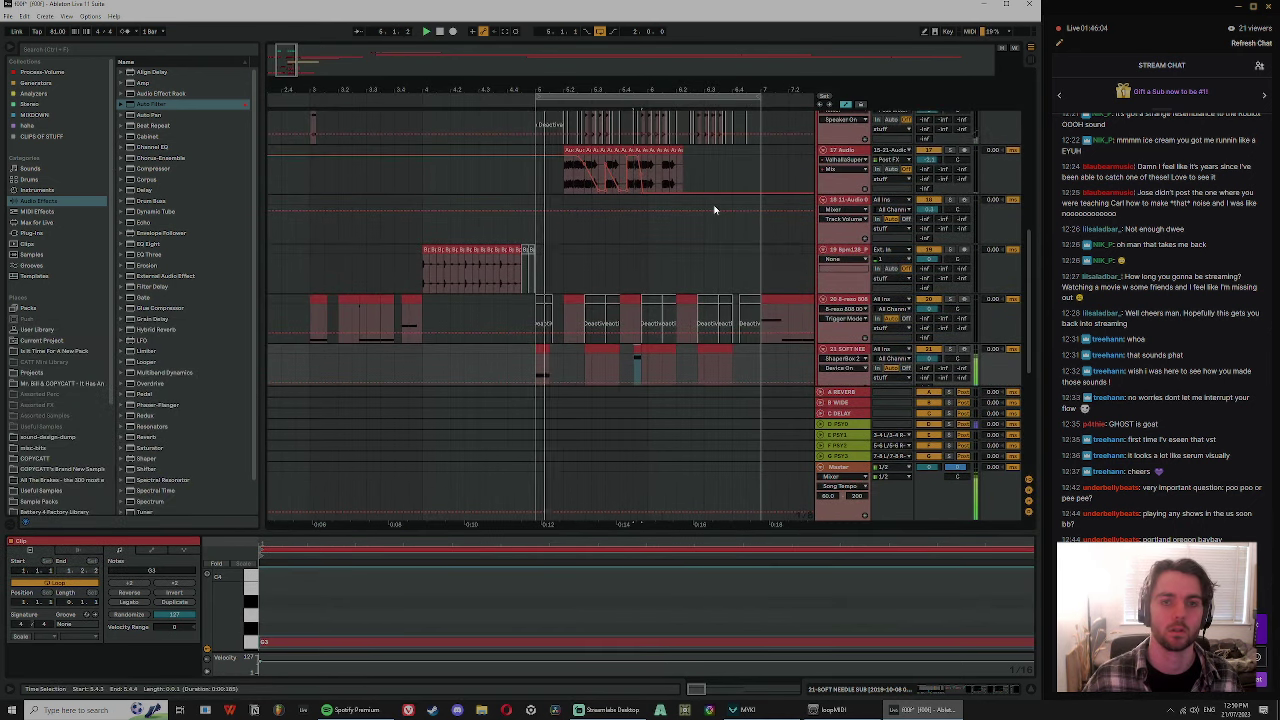
{"action": "scroll", "coordinate": [670, 165], "scroll_direction": "up", "scroll_amount": 3}
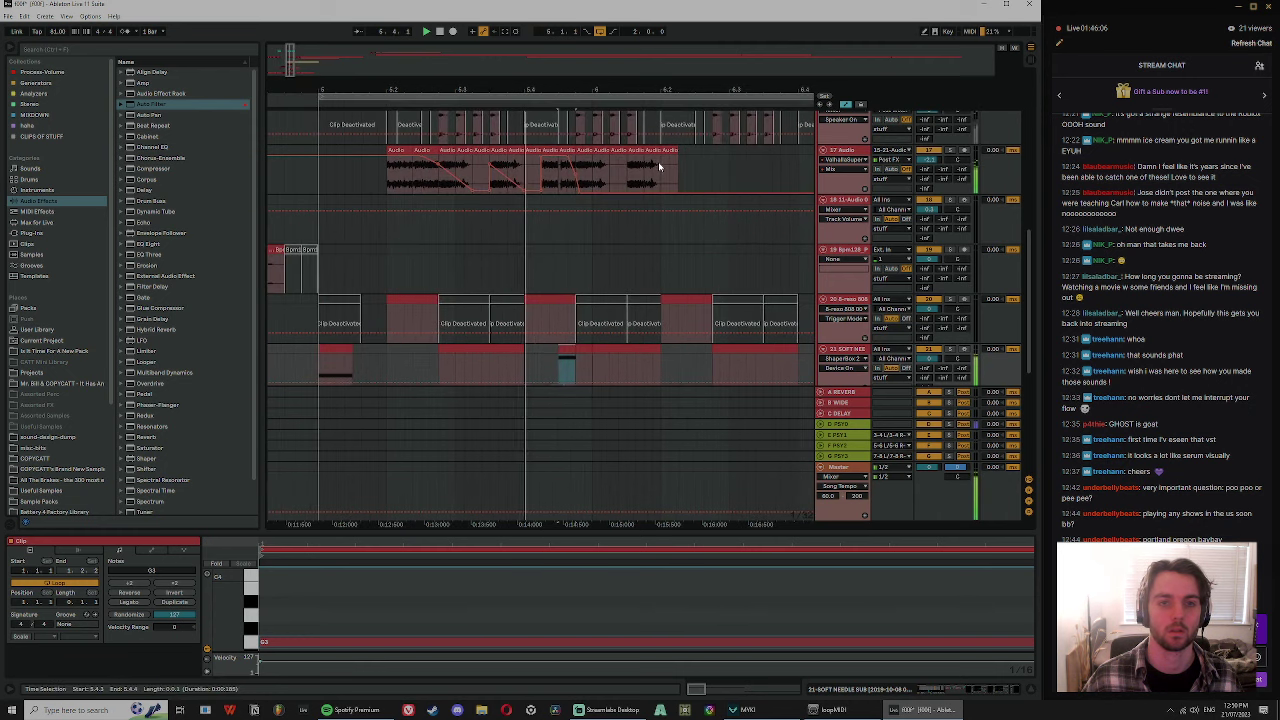
{"action": "left_click_drag", "start_coordinate": [659, 167], "coordinate": [562, 155]}
{"action": "key", "text": "ctrl+d"}
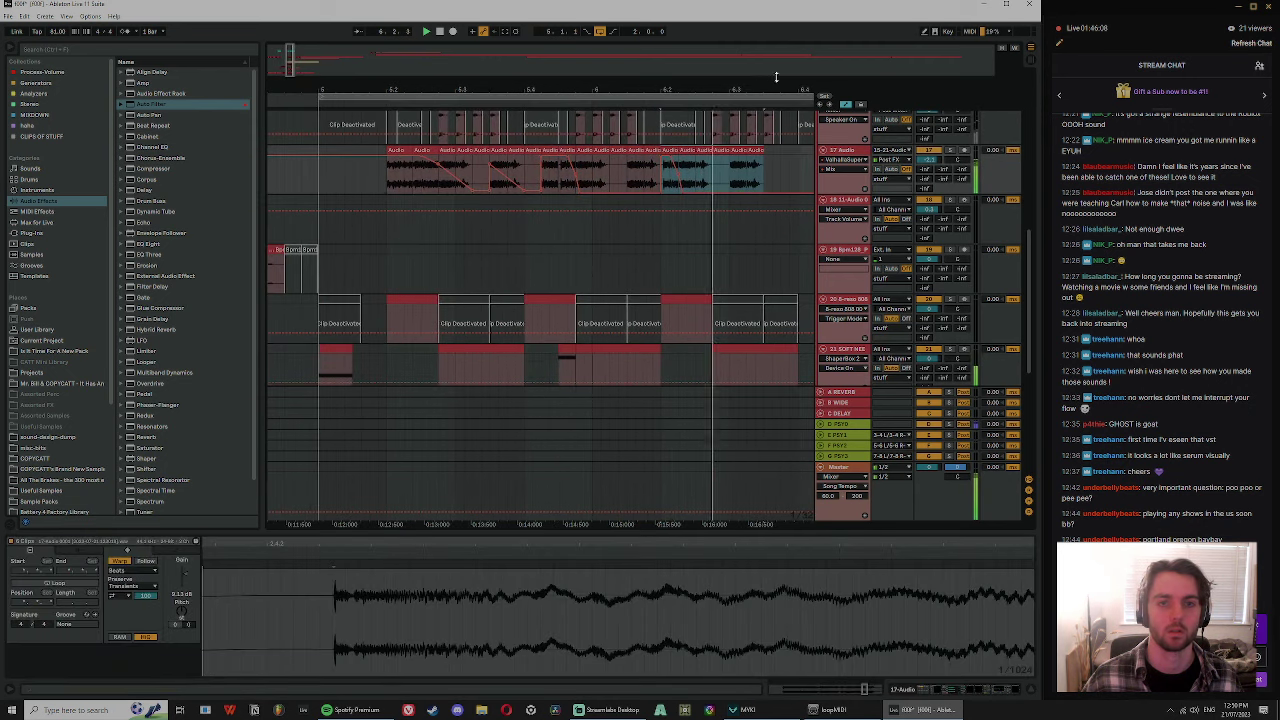
- Move the final clips of the duplicated group on audio track 17 a sixteenth note earlier
{"action": "left_click_drag", "start_coordinate": [776, 88], "coordinate": [667, 88]}
{"action": "key", "text": "space"}
{"action": "left_click", "coordinate": [615, 169]}
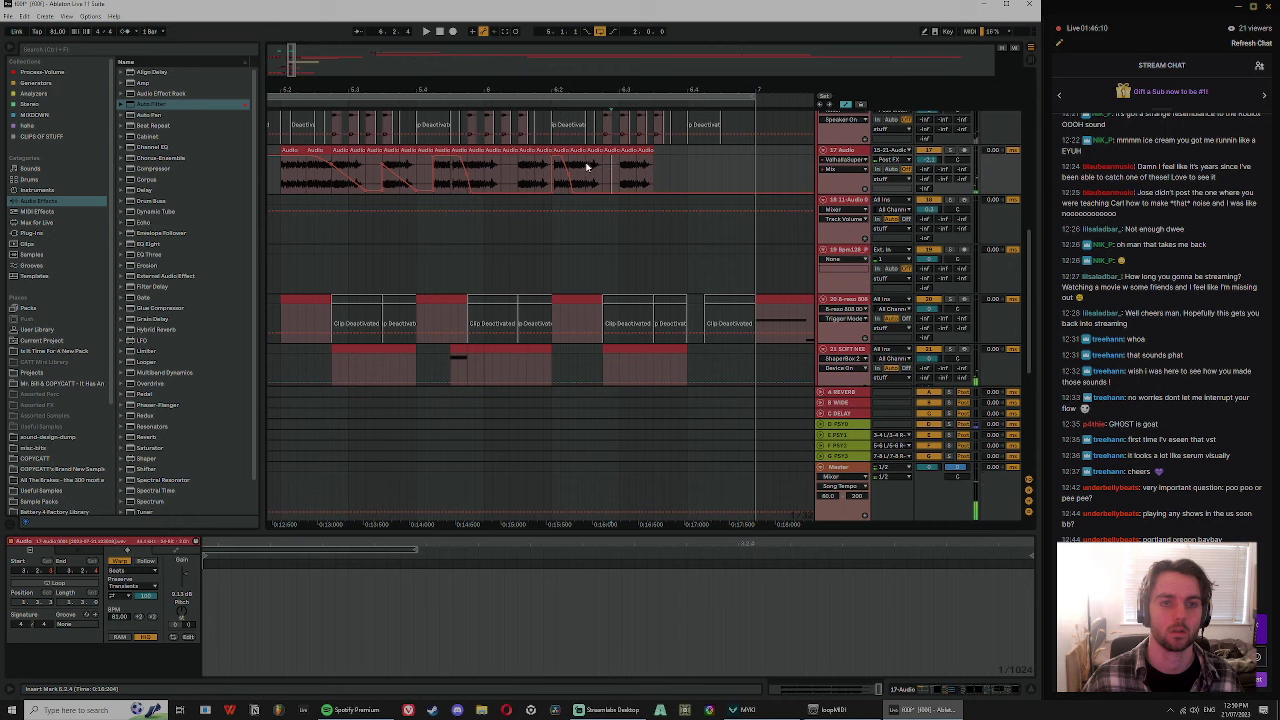
{"action": "left_click", "coordinate": [580, 150]}
{"action": "key", "text": "space"}
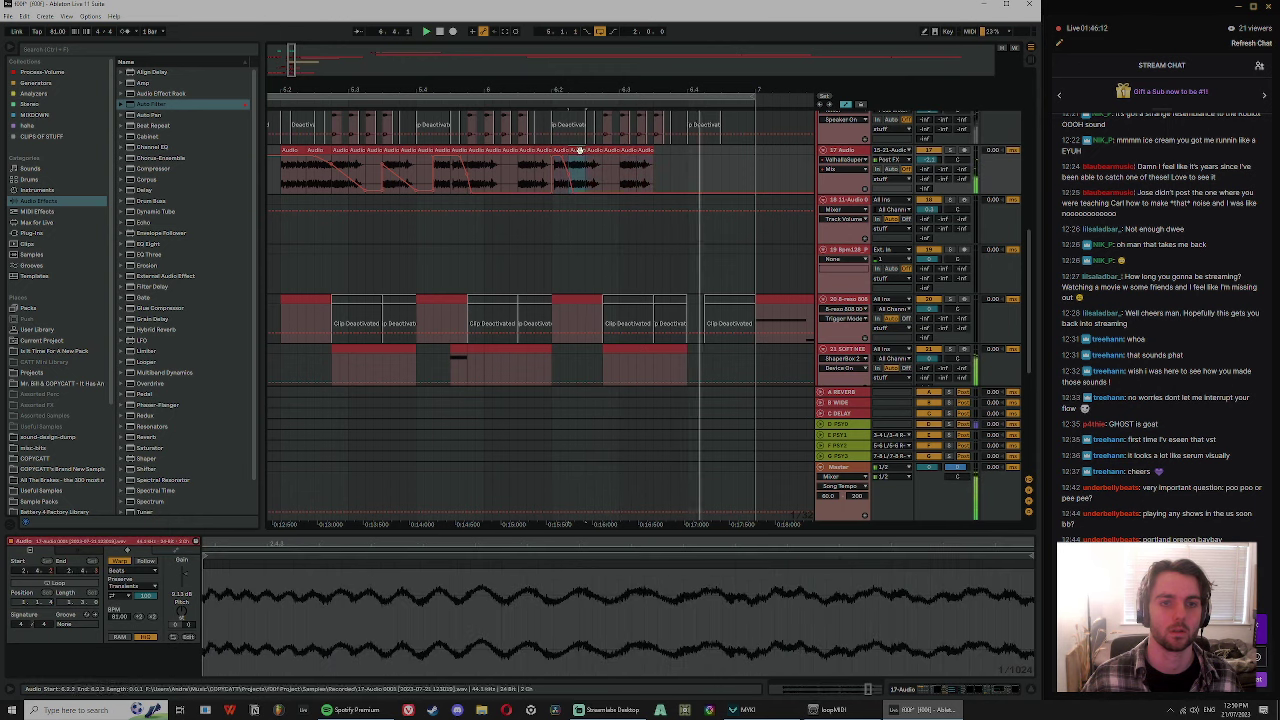
{"action": "left_click", "coordinate": [646, 150], "text": "shift"}
{"action": "left_click_drag", "start_coordinate": [646, 149], "coordinate": [629, 153]}
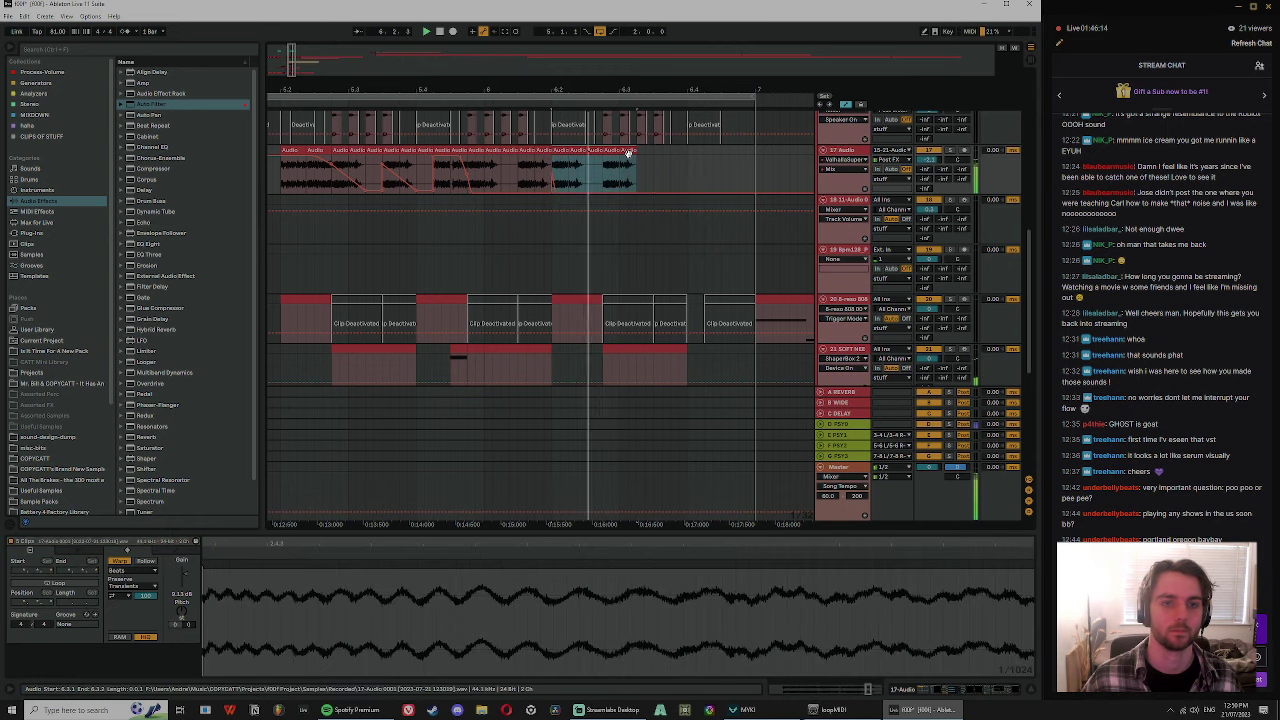
- Duplicate the last two clips on audio track 17, leaving a sixteenth-note gap before the copies
{"action": "left_click", "coordinate": [627, 151]}
{"action": "left_click", "coordinate": [611, 150], "text": "shift"}
{"action": "key", "text": "ctrl+d"}
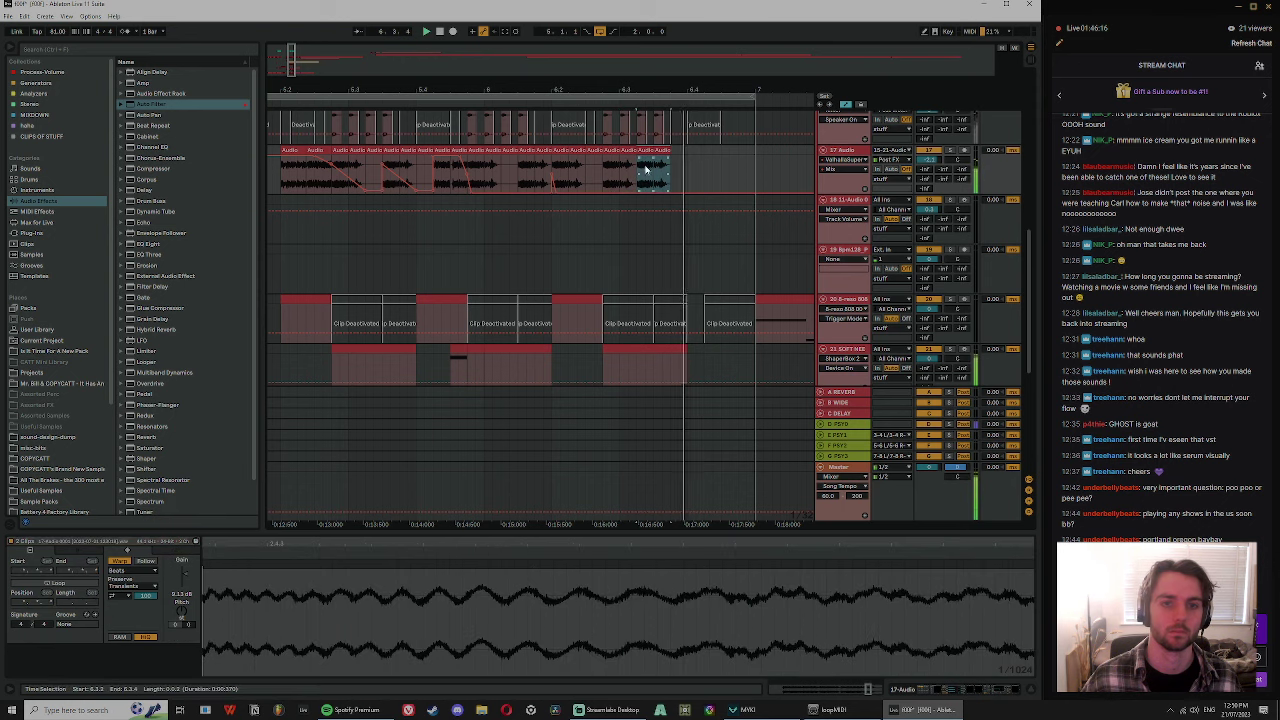
{"action": "key", "text": "ctrl+z"}
{"action": "left_click", "coordinate": [649, 158], "text": "shift"}
{"action": "key", "text": "ctrl+d"}
{"action": "key", "text": "space"}
{"action": "key", "text": "space"}
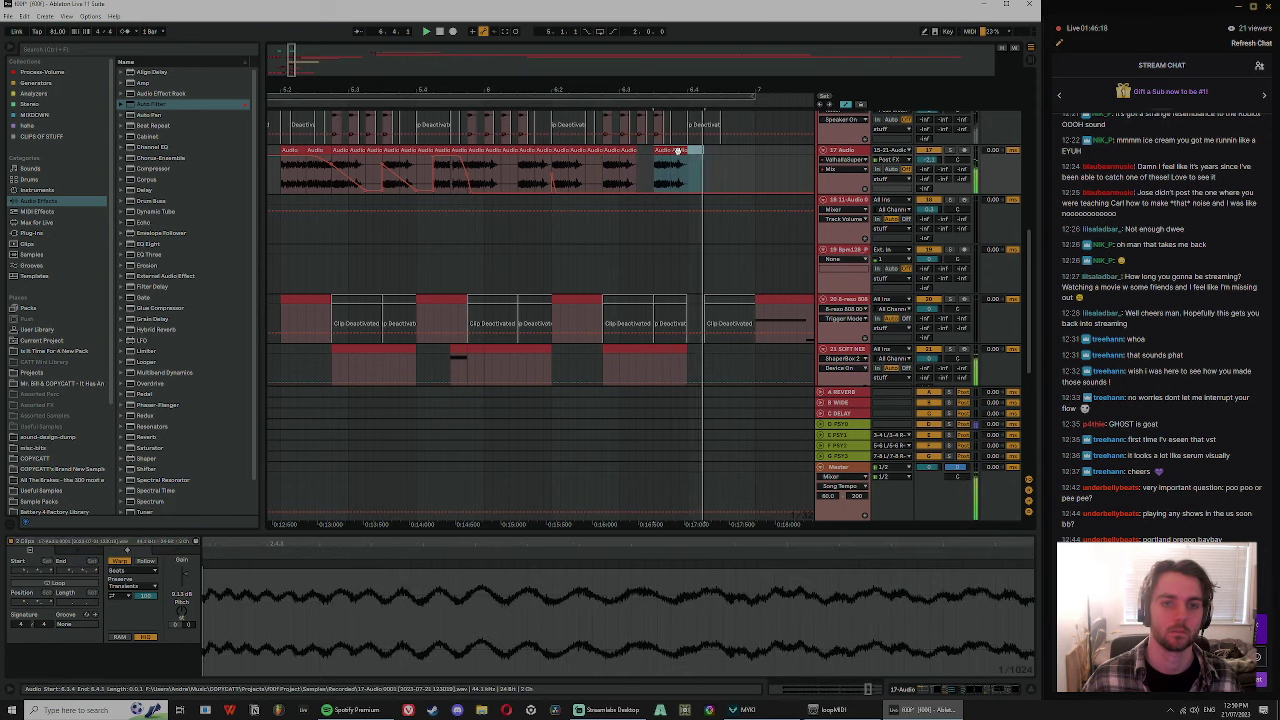
- Play the arrangement from bar 4 and listen to the shaker loop section
{"action": "left_click", "coordinate": [678, 151]}
{"action": "left_click_drag", "start_coordinate": [664, 90], "coordinate": [672, 45]}
{"action": "left_click", "coordinate": [499, 152]}
{"action": "key", "text": "space"}
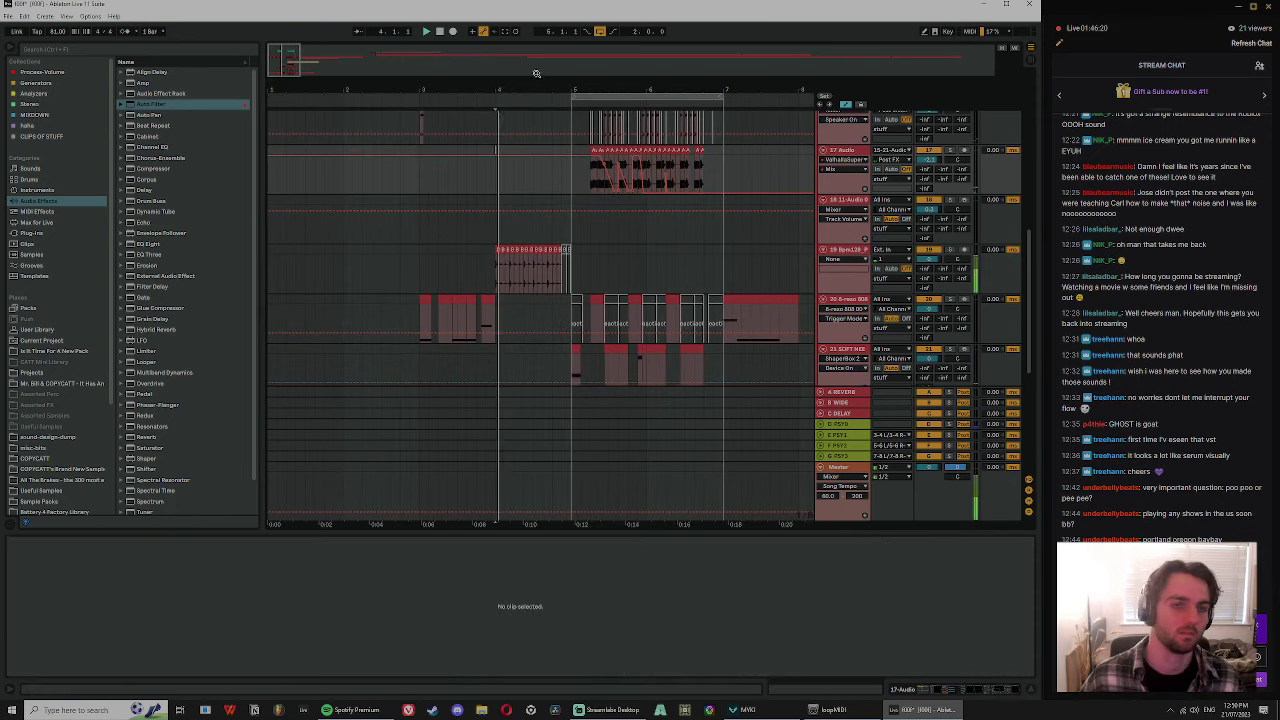
{"action": "mouse_move", "coordinate": [535, 90]}
{"action": "left_mouse_down"}
{"action": "mouse_move", "coordinate": [537, 132]}
{"action": "mouse_move", "coordinate": [508, 136]}
{"action": "left_mouse_up"}
{"action": "key", "text": "space"}
{"action": "left_click", "coordinate": [429, 250]}
{"action": "key", "text": "space"}
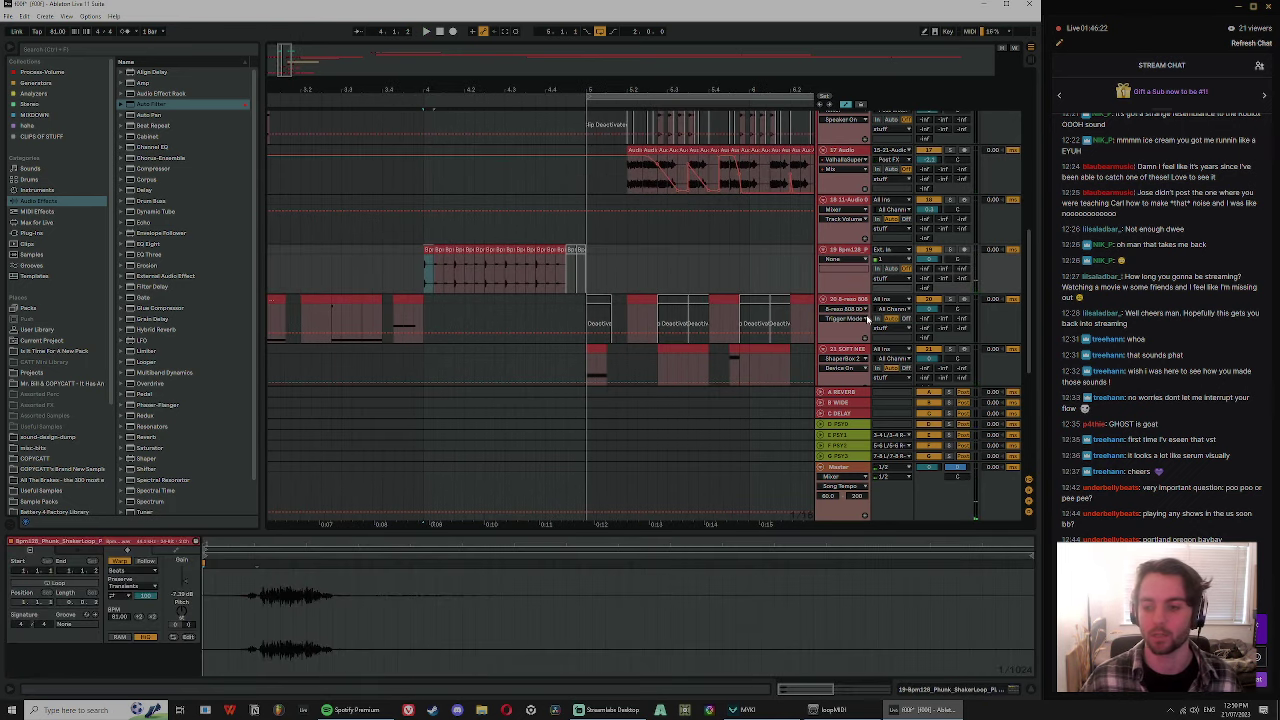
{"action": "key", "text": "space"}
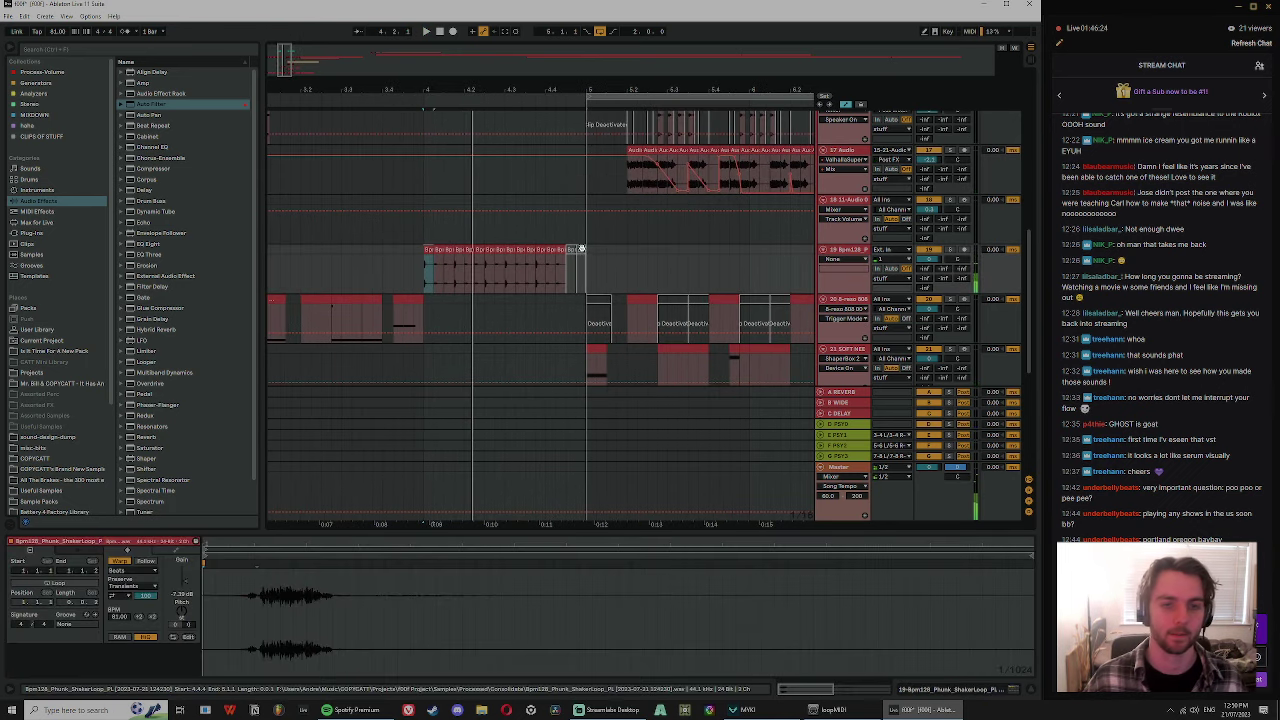
- Play the lead-in from about 3.3, and replay the shaker loop from its first clip
{"action": "left_click", "coordinate": [580, 250], "text": "shift"}
{"action": "left_click", "coordinate": [343, 280]}
{"action": "key", "text": "space"}
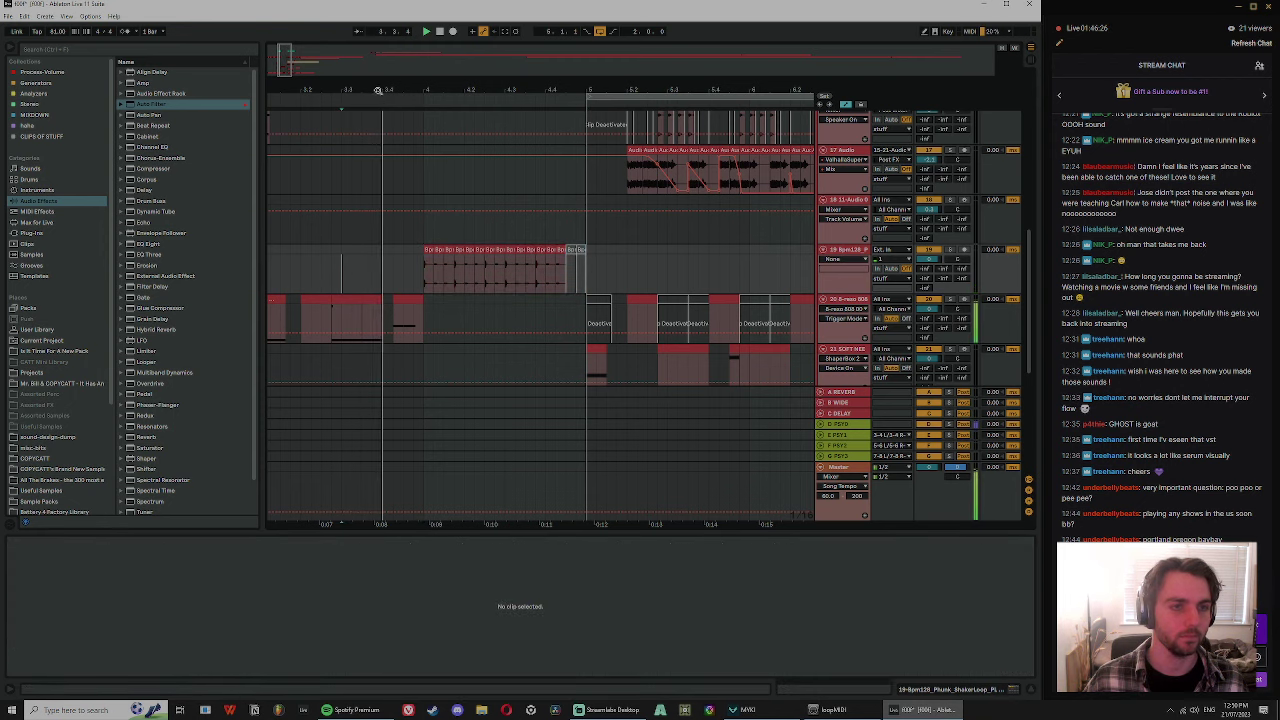
{"action": "left_click_drag", "start_coordinate": [377, 90], "coordinate": [451, 104]}
{"action": "left_click", "coordinate": [489, 250]}
{"action": "scroll", "coordinate": [691, 274], "scroll_direction": "up", "scroll_amount": 2}
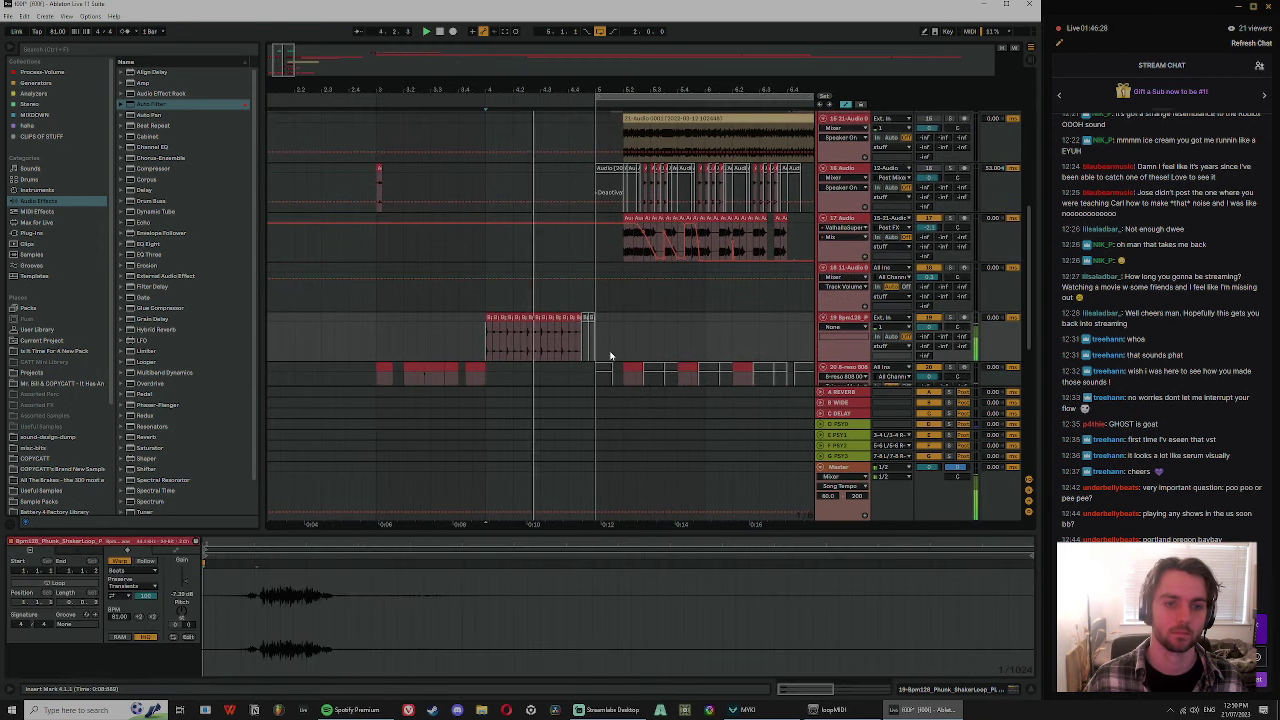
- Duplicate the bar-long group of shaker loop clips on track 19 so the copies fill bar 5
{"action": "left_click", "coordinate": [591, 316], "text": "shift"}
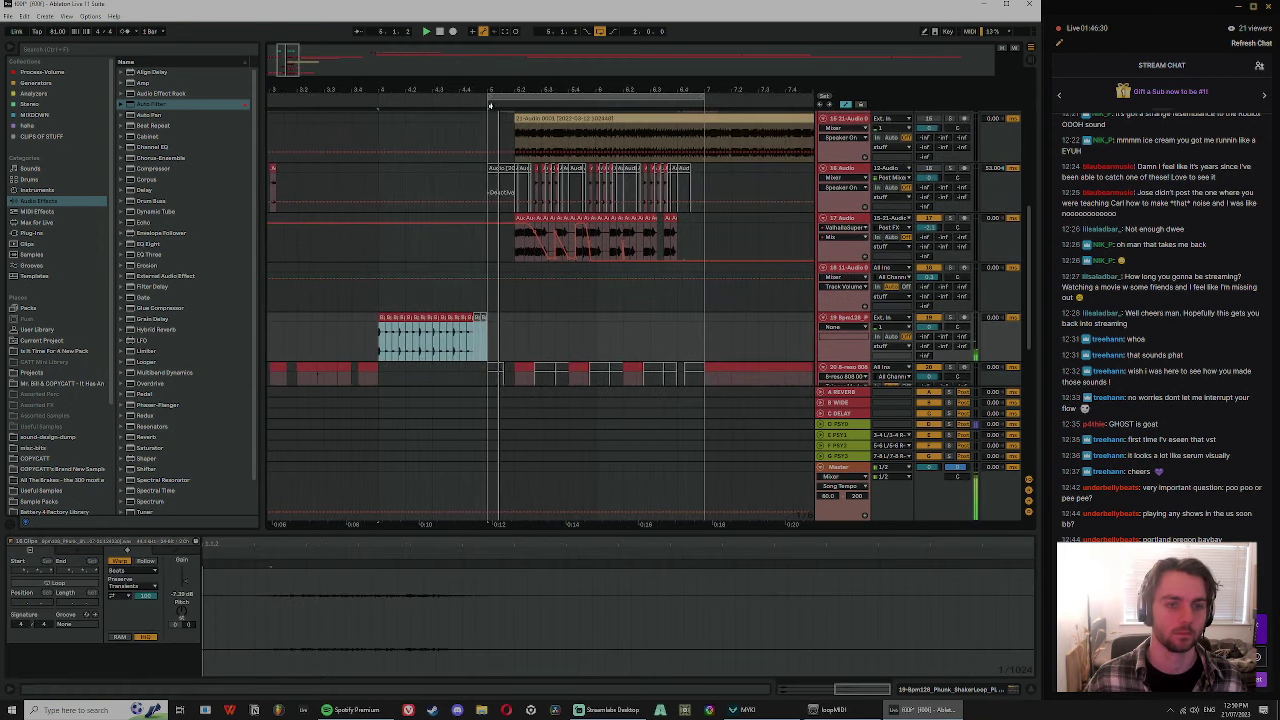
{"action": "key", "text": "ctrl+d"}
- Arm track 18, the 11-Audio 0001 sampler track, so it can be played live
{"action": "scroll", "coordinate": [575, 304], "scroll_direction": "up", "scroll_amount": 2}
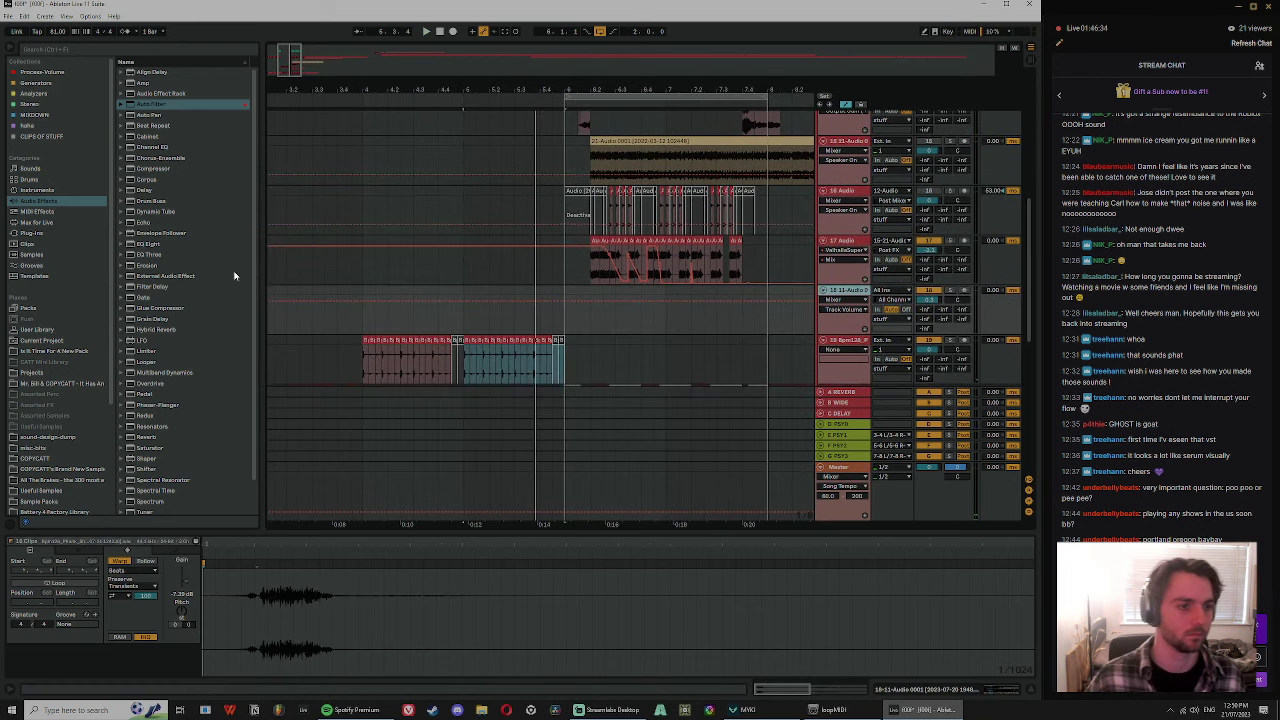
{"action": "scroll", "coordinate": [856, 245], "scroll_direction": "up", "scroll_amount": 3}
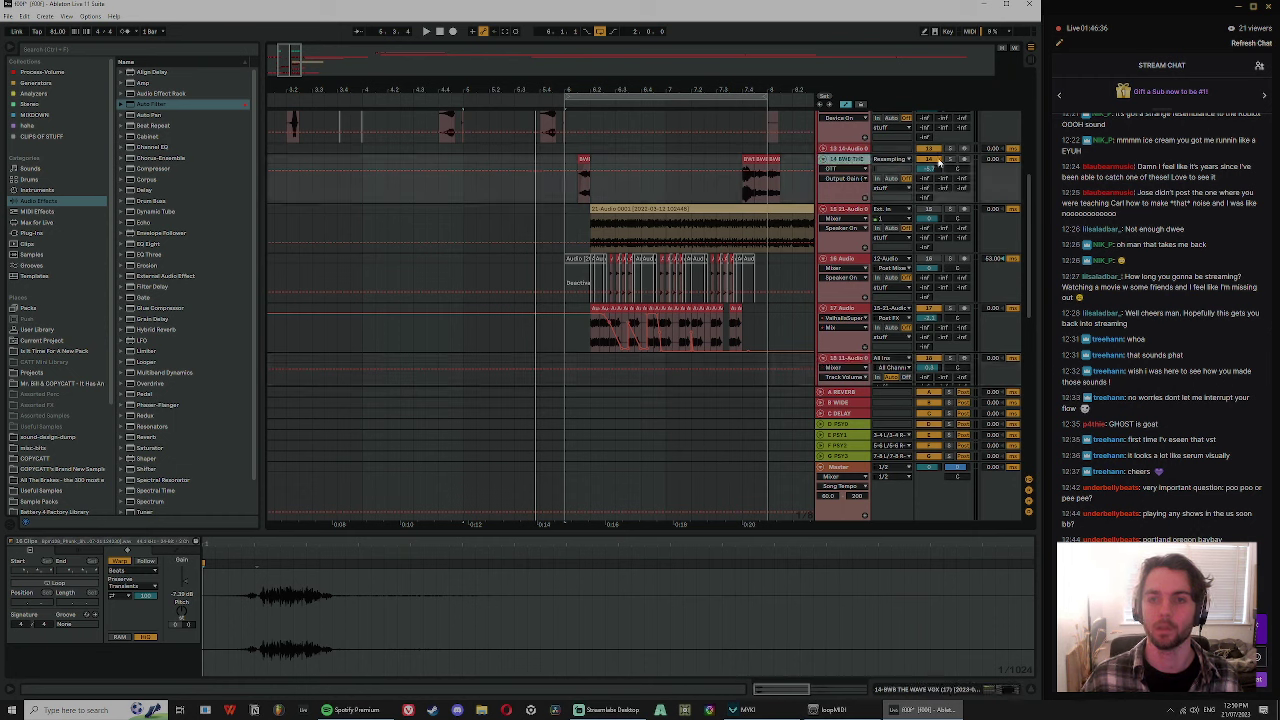
{"action": "scroll", "coordinate": [856, 165], "scroll_direction": "up", "scroll_amount": 3}
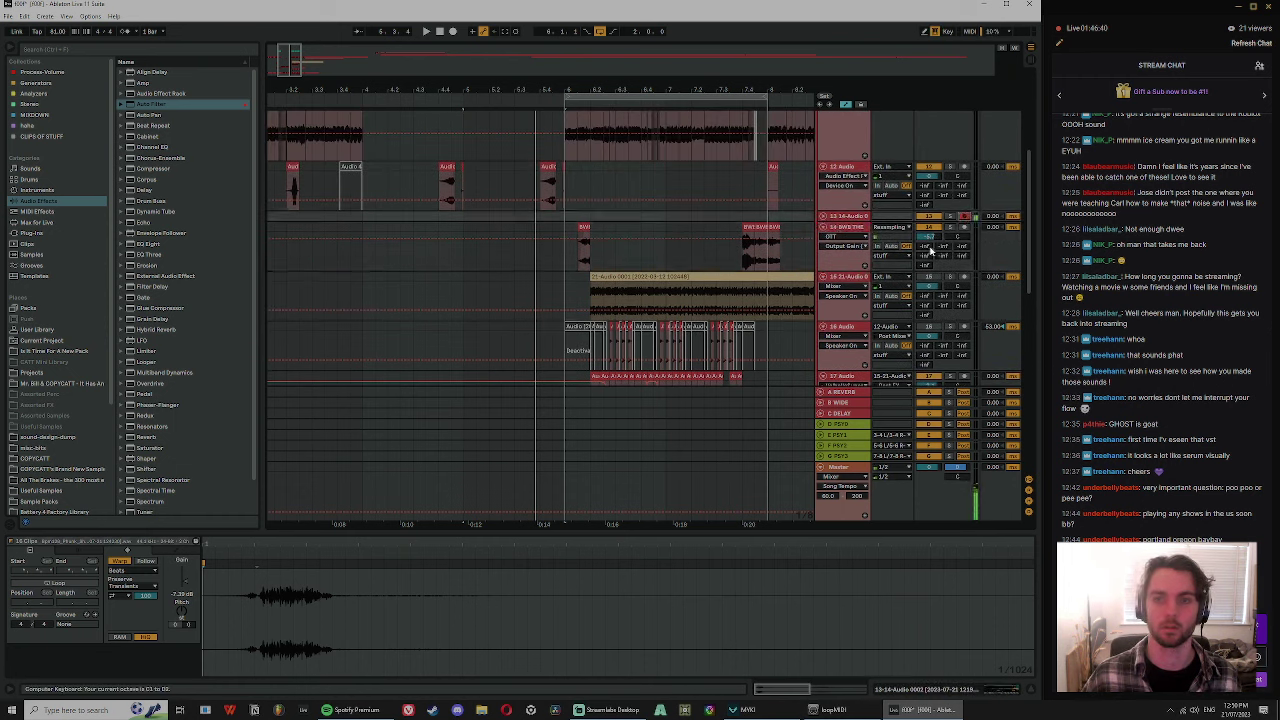
{"action": "scroll", "coordinate": [930, 252], "scroll_direction": "up", "scroll_amount": 3}
{"action": "scroll", "coordinate": [970, 235], "scroll_direction": "up", "scroll_amount": 5}
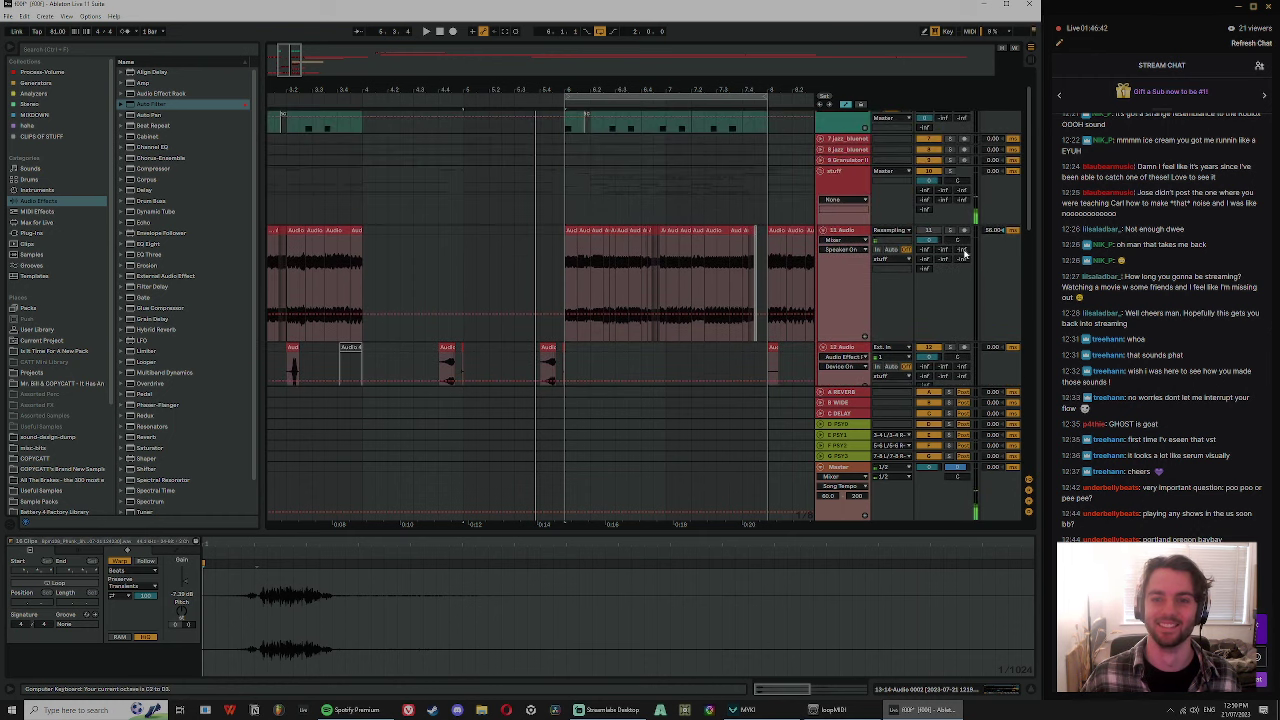
{"action": "scroll", "coordinate": [880, 314], "scroll_direction": "down", "scroll_amount": 5}
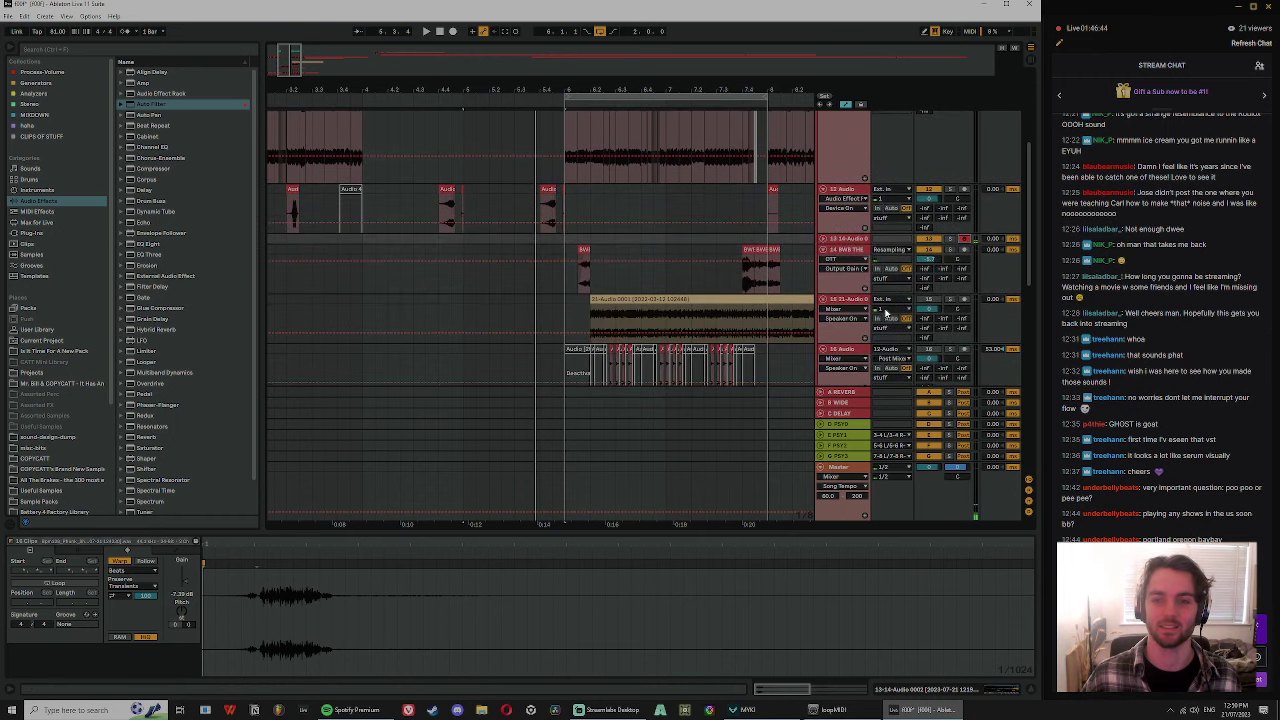
{"action": "left_click", "coordinate": [962, 303]}
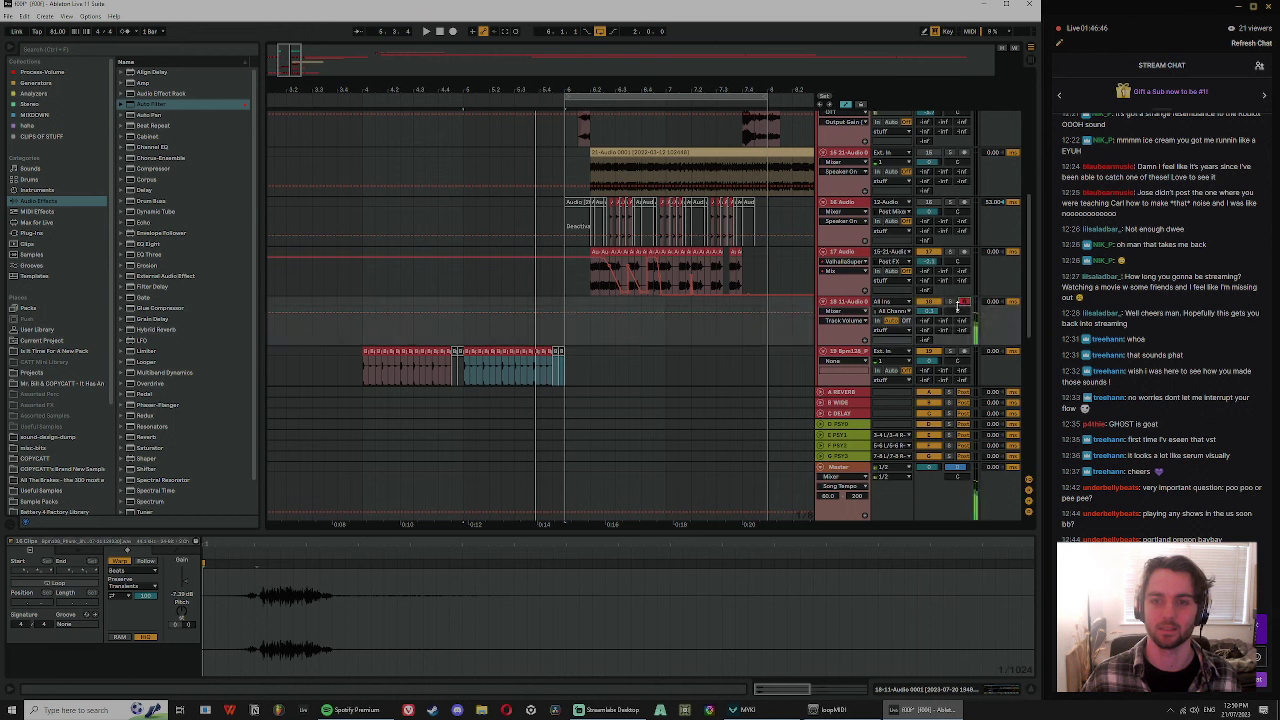
- Open the sampler on track 18, adjust the sample start and set its Fade In to 0.73 ms
{"action": "key", "text": "space"}
{"action": "left_click", "coordinate": [566, 303]}
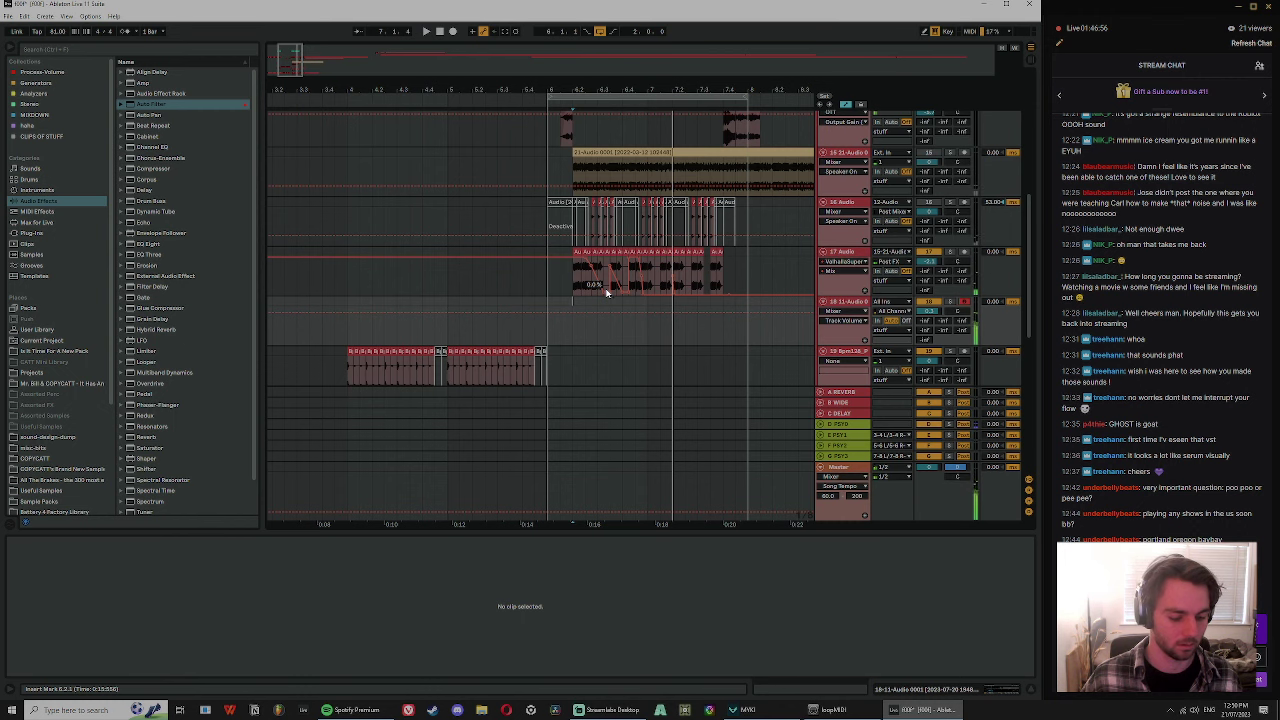
{"action": "double_click", "coordinate": [838, 304]}
{"action": "left_click_drag", "start_coordinate": [101, 622], "coordinate": [107, 592]}
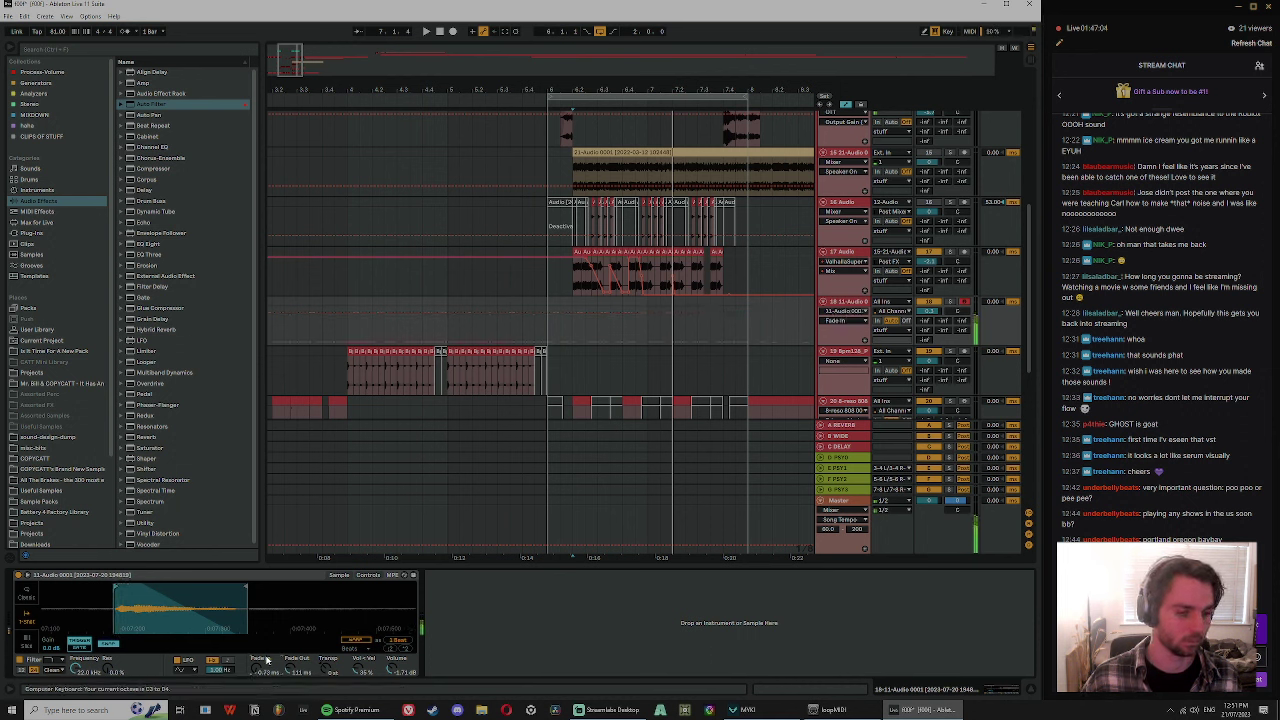
- Play the section from about 6.2 and audition track 18's sound with the computer keyboard shifted one octave down
{"action": "key", "text": "space"}
{"action": "left_click_drag", "start_coordinate": [583, 94], "coordinate": [583, 80]}
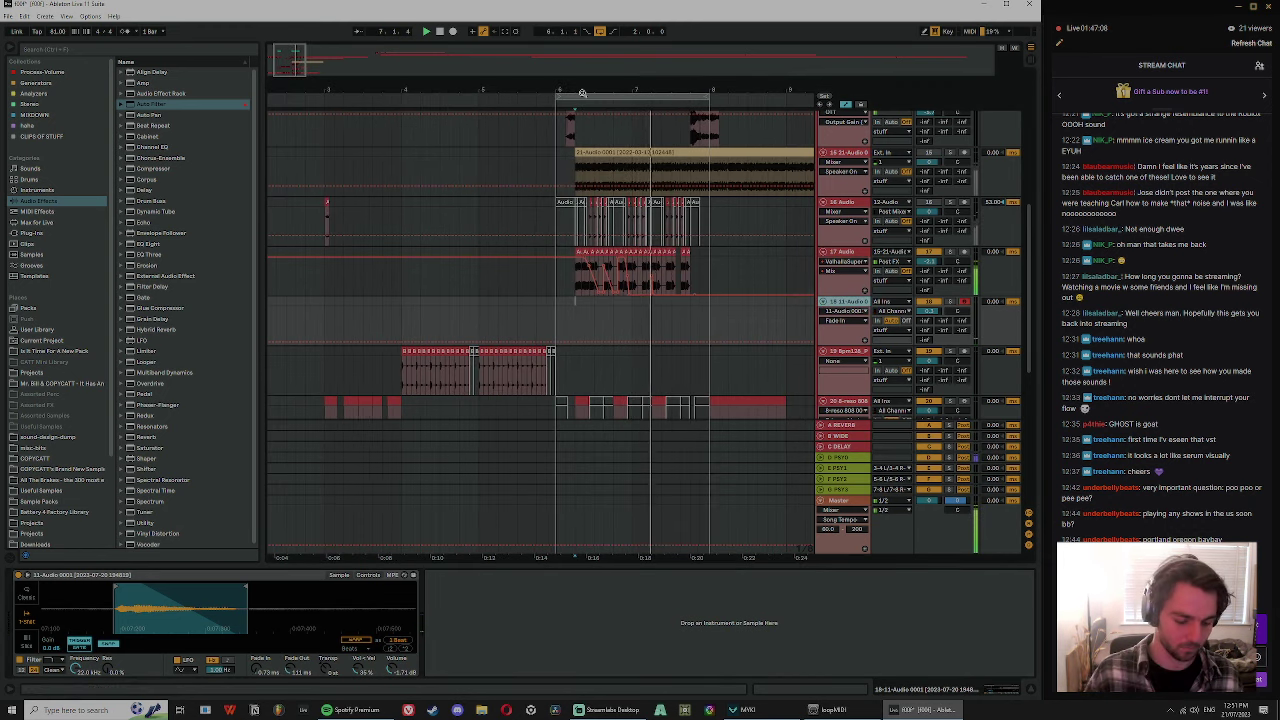
{"action": "key", "text": "z"}
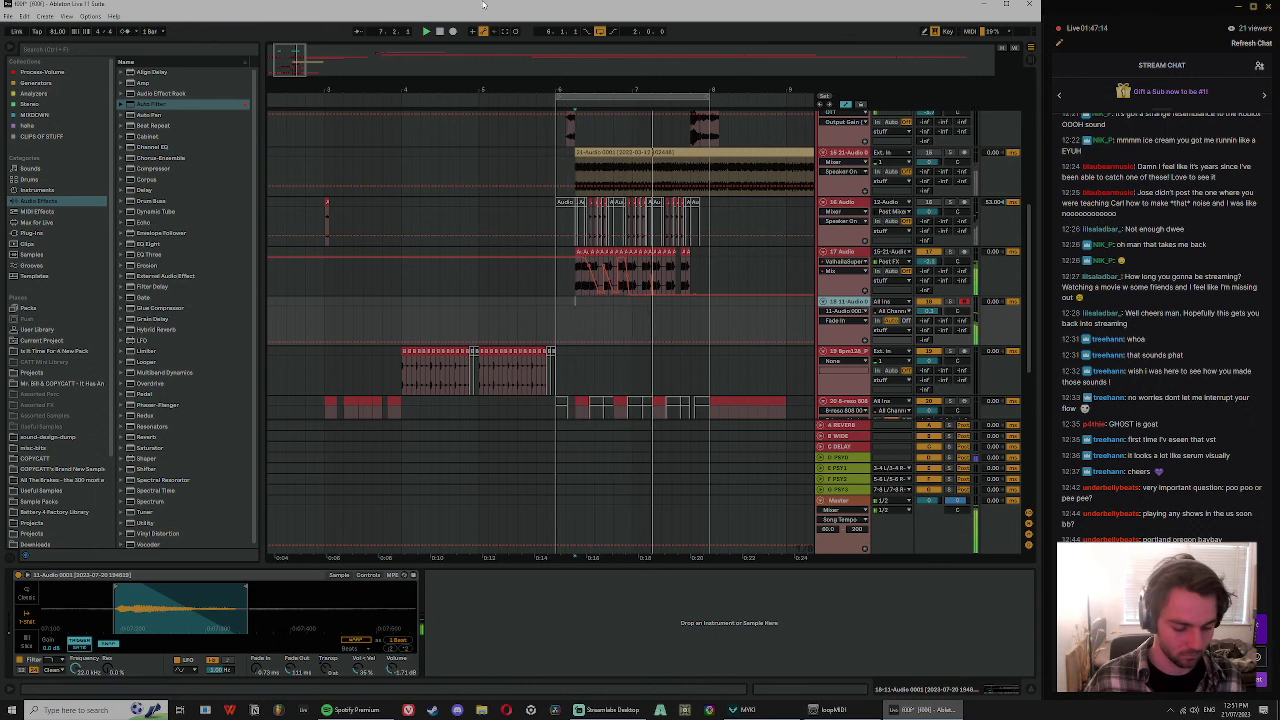
{"action": "left_click_drag", "start_coordinate": [585, 66], "coordinate": [575, 125]}
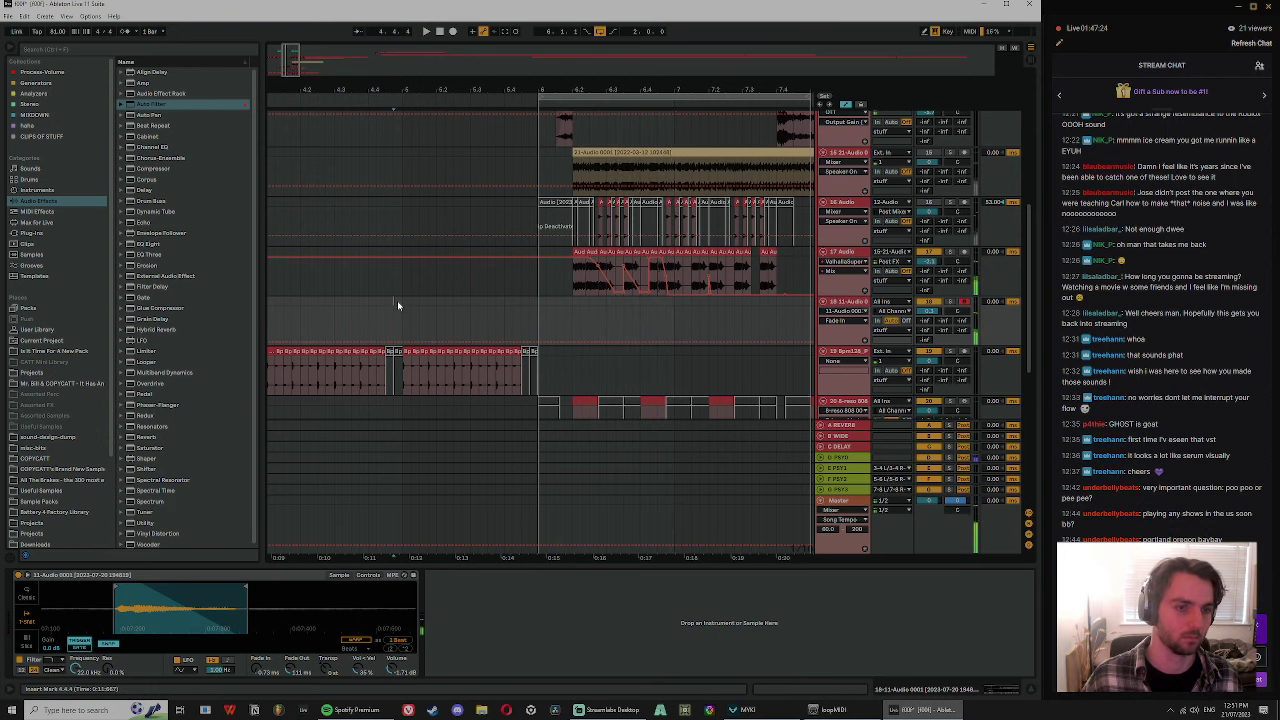
- Play the arrangement from around bar 5 through bar 7, auditioning track 18 with the keyboard shifted one octave up
{"action": "key", "text": "space"}
{"action": "left_click_drag", "start_coordinate": [384, 86], "coordinate": [459, 83]}
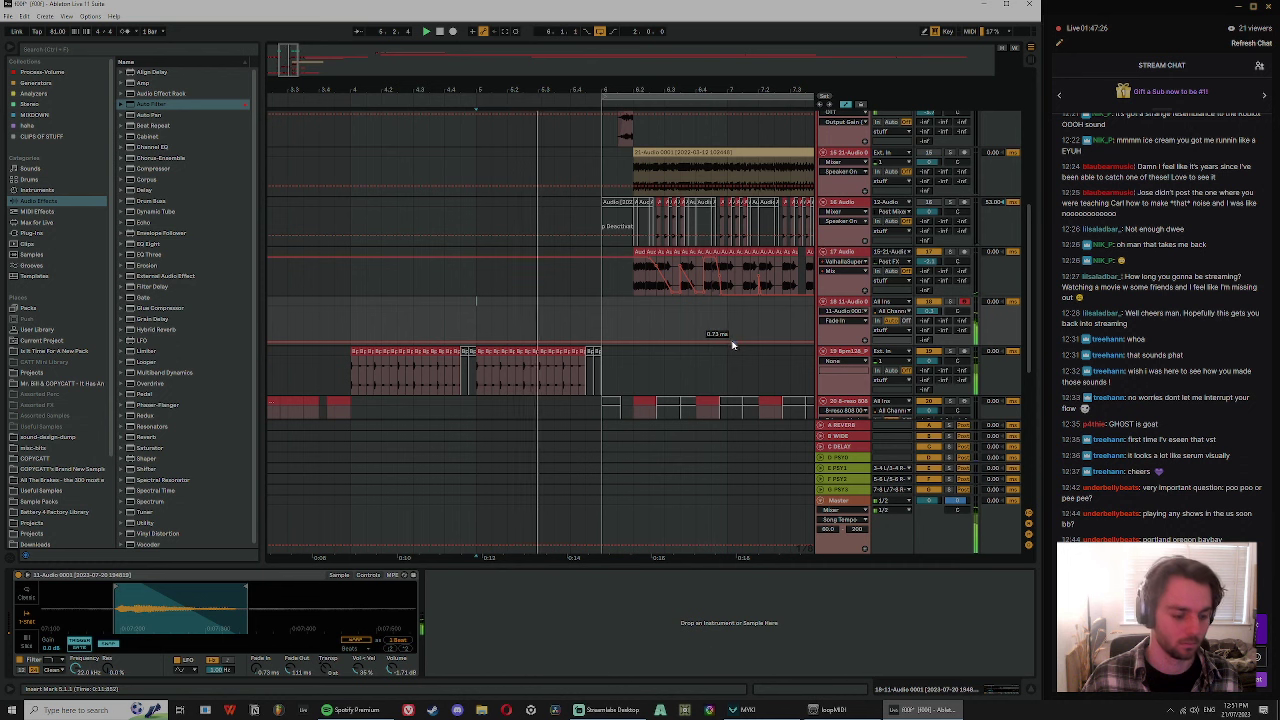
{"action": "key", "text": "x"}
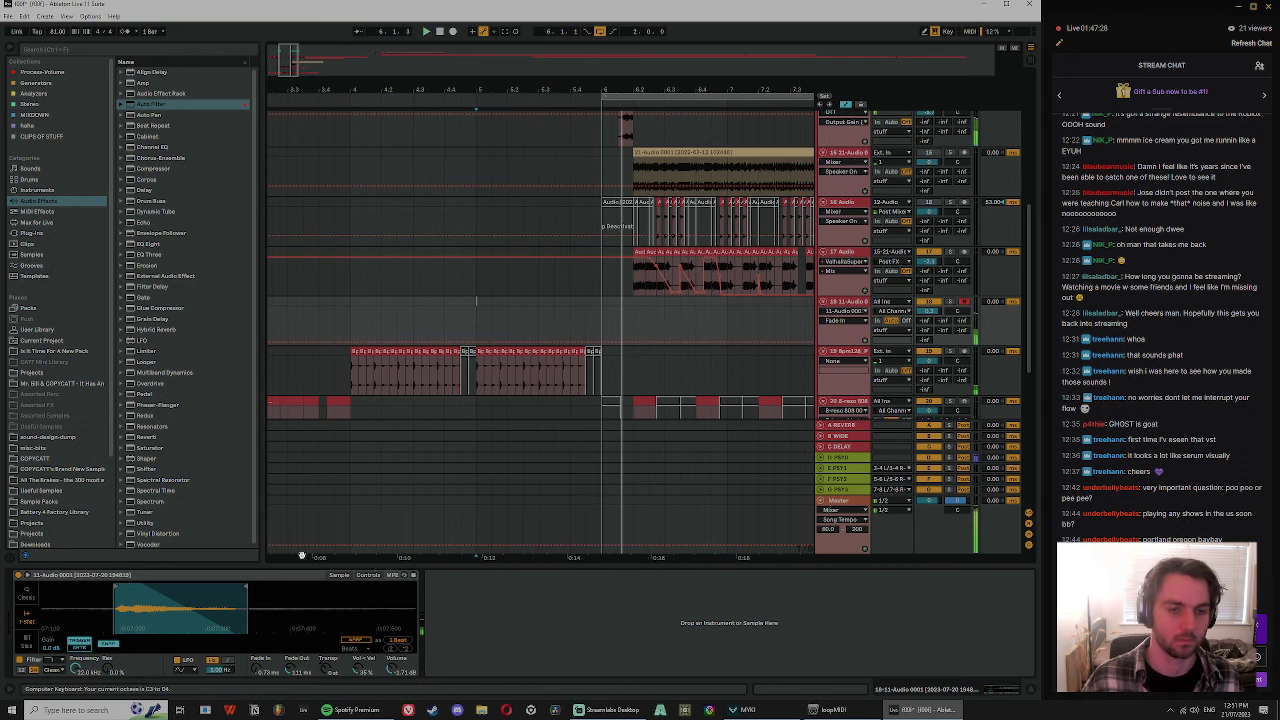
{"action": "left_click_drag", "start_coordinate": [477, 85], "coordinate": [483, 340]}
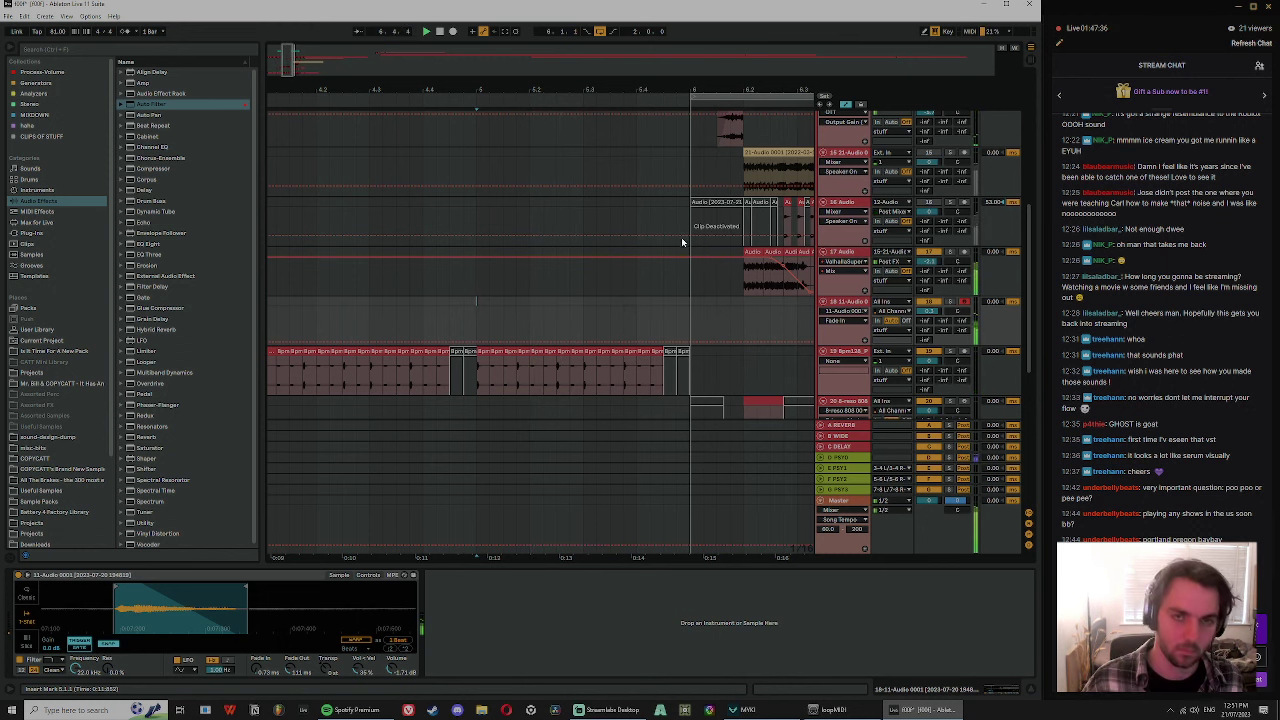
{"action": "left_click_drag", "start_coordinate": [696, 81], "coordinate": [618, 110]}
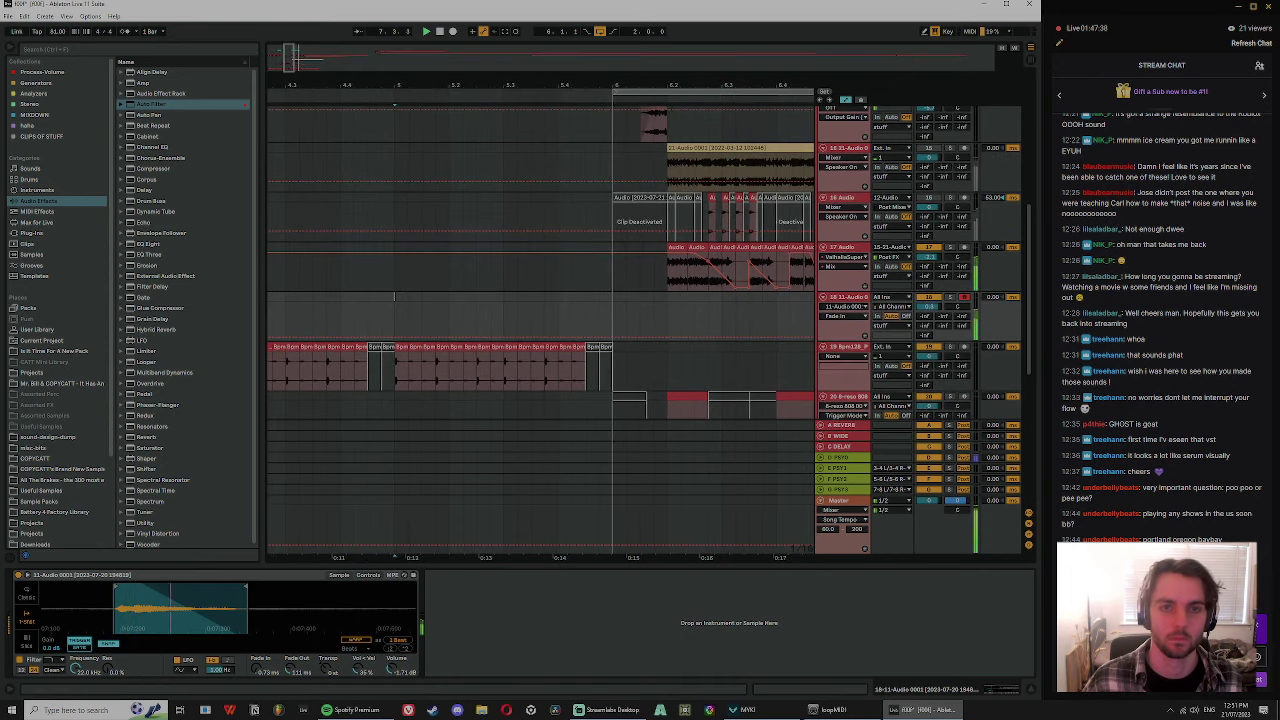
{"action": "left_click_drag", "start_coordinate": [713, 85], "coordinate": [516, 151]}
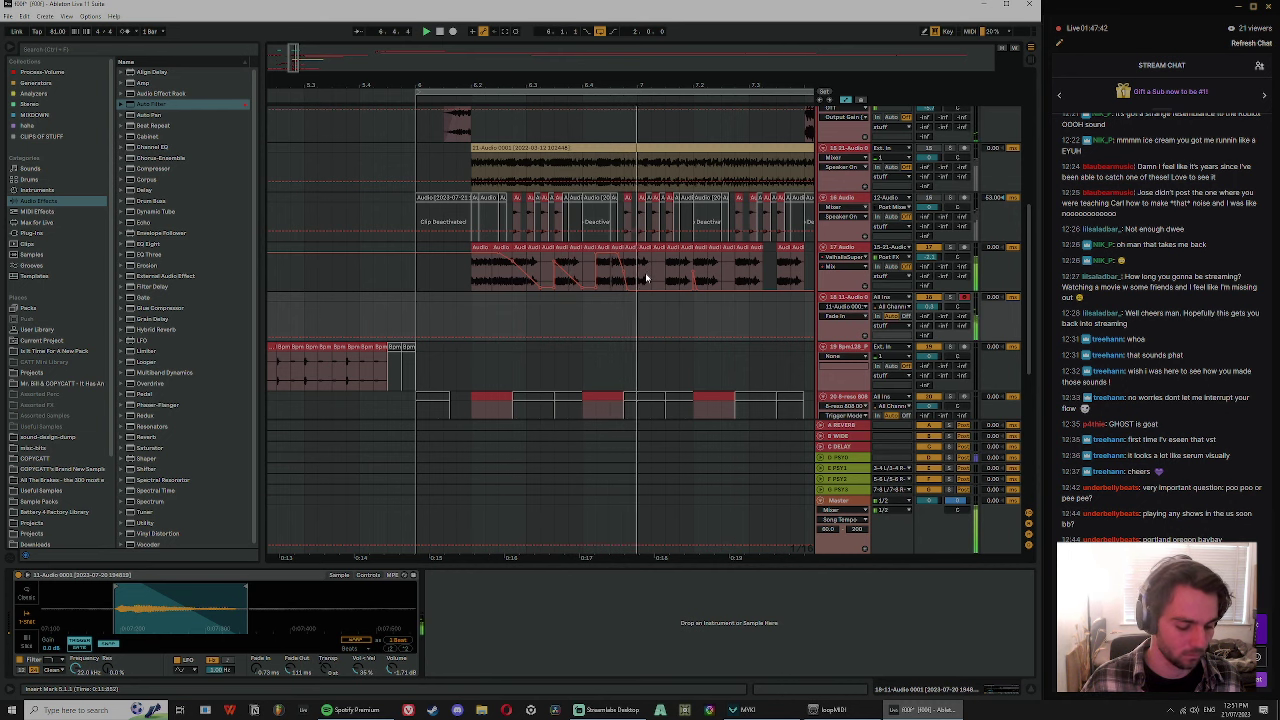
- Duplicate the two-bar loop section from bar 6 to bar 8 across all tracks, and play the copy from bar 8
{"action": "left_click_drag", "start_coordinate": [499, 82], "coordinate": [450, 320]}
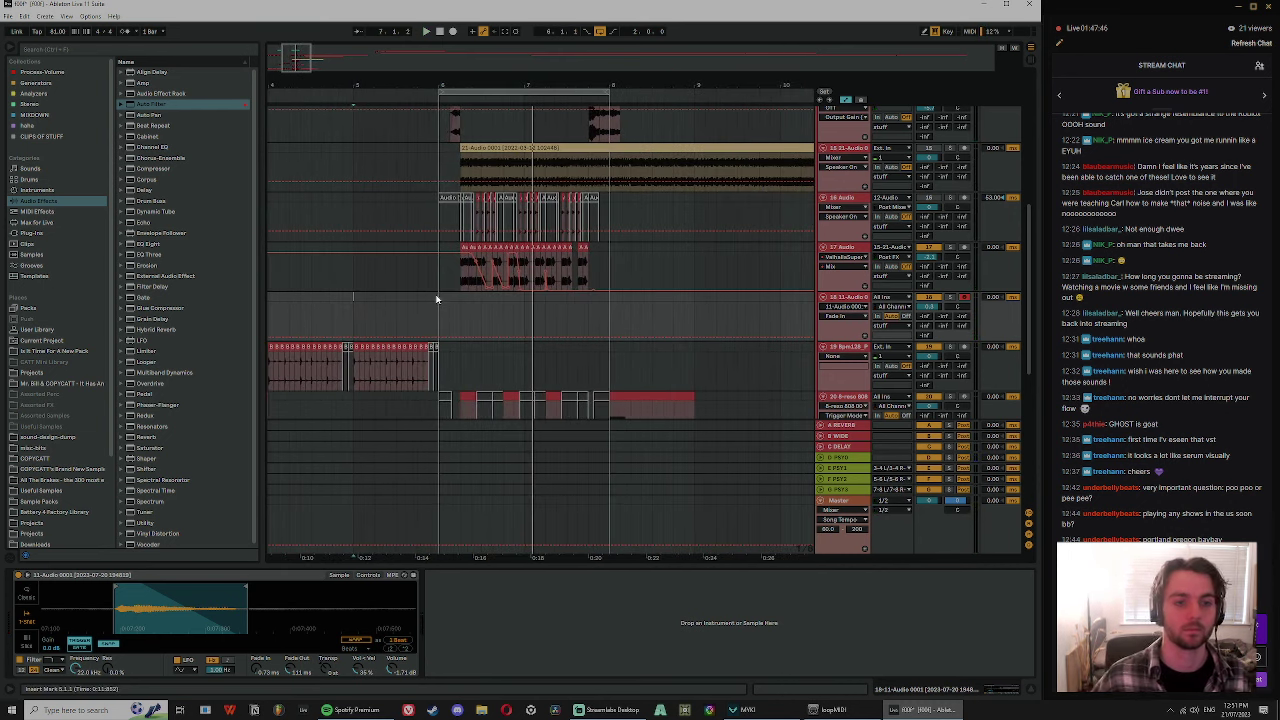
{"action": "left_click", "coordinate": [577, 94]}
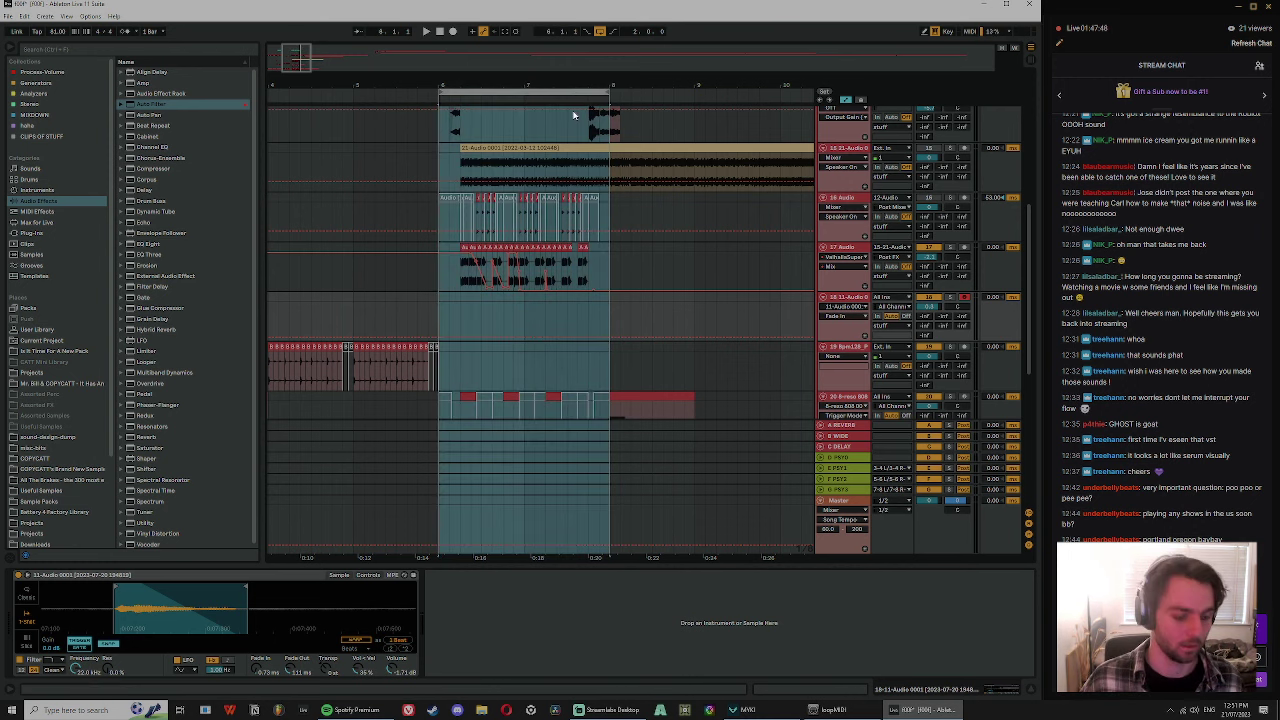
{"action": "key", "text": "ctrl+d"}
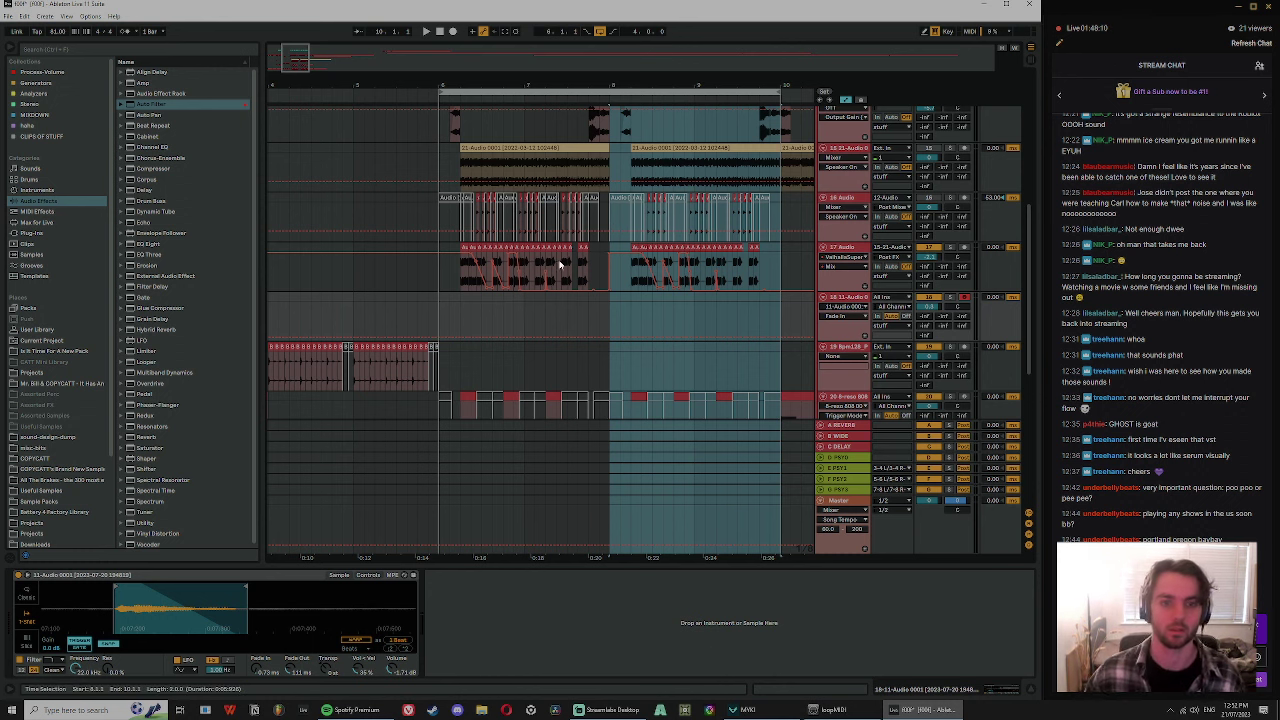
{"action": "left_click", "coordinate": [609, 299]}
{"action": "key", "text": "space"}
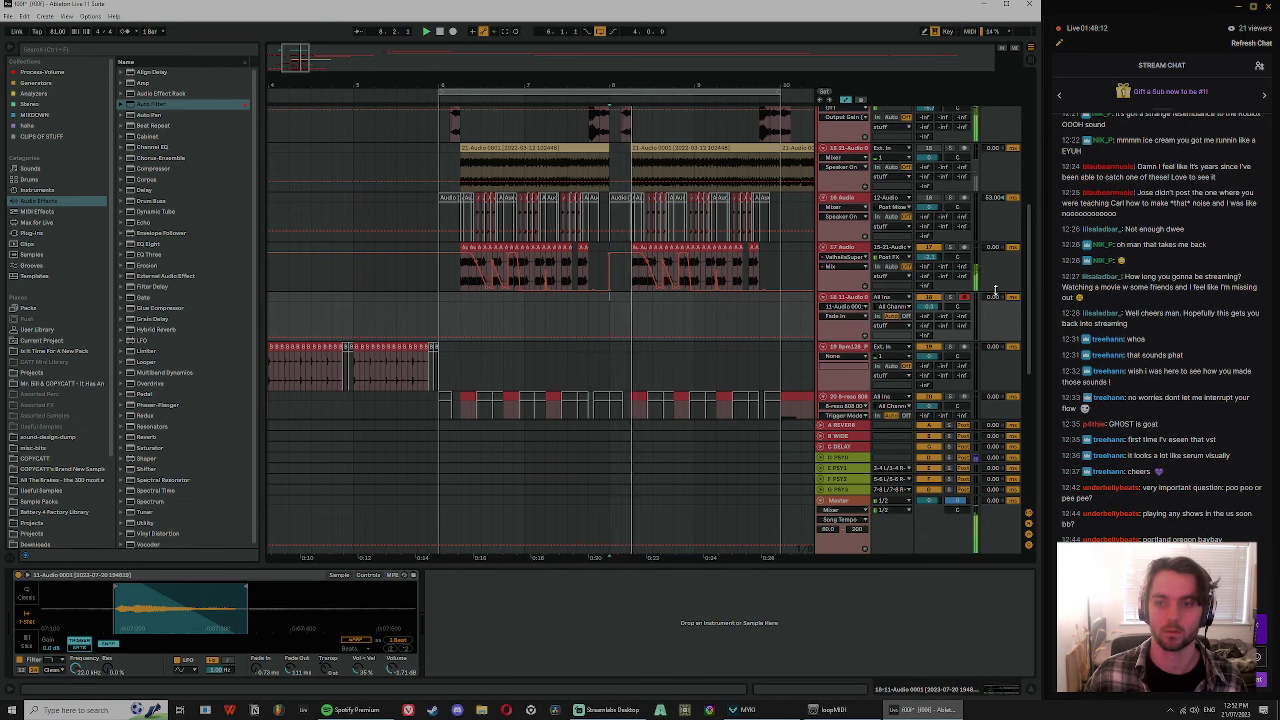
- Collapse the stuff group and insert a new audio track below it
{"action": "left_click_drag", "start_coordinate": [1031, 283], "coordinate": [1031, 150]}
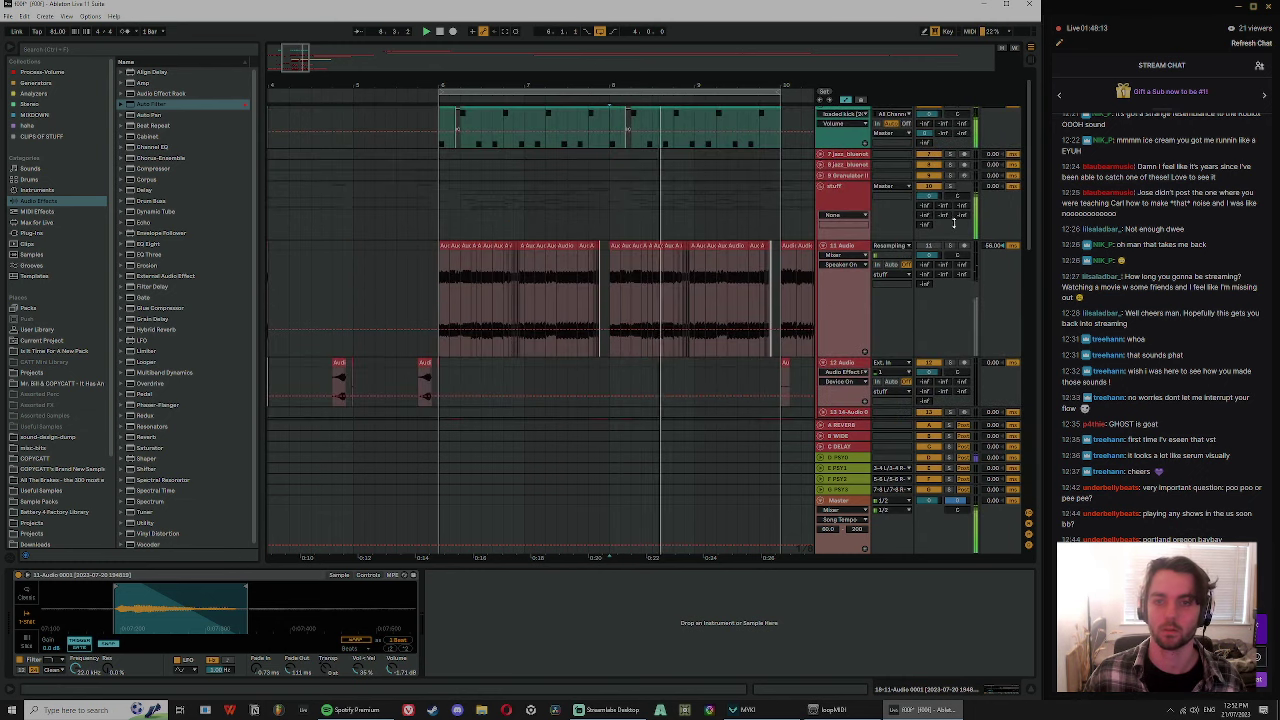
{"action": "double_click", "coordinate": [838, 201]}
{"action": "key", "text": "space"}
{"action": "left_click", "coordinate": [853, 246]}
- Solo the stuff group together with the DRUMS track and check the combination in playback
{"action": "left_click", "coordinate": [951, 204]}
{"action": "key", "text": "space"}
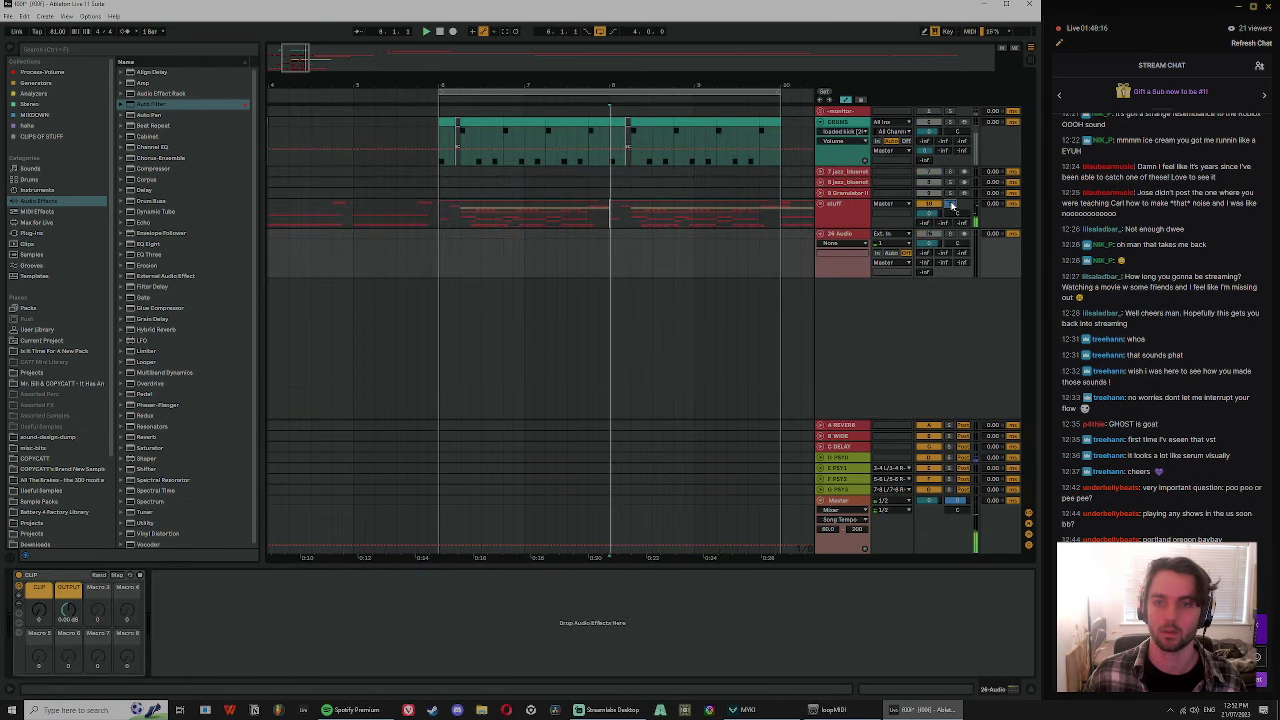
{"action": "left_click", "coordinate": [951, 122], "text": "ctrl"}
{"action": "key", "text": "space"}
- Set the new audio track's input to Resampling, arm it and record the soloed tracks from bar 8 to bar 10
{"action": "left_click", "coordinate": [893, 234]}
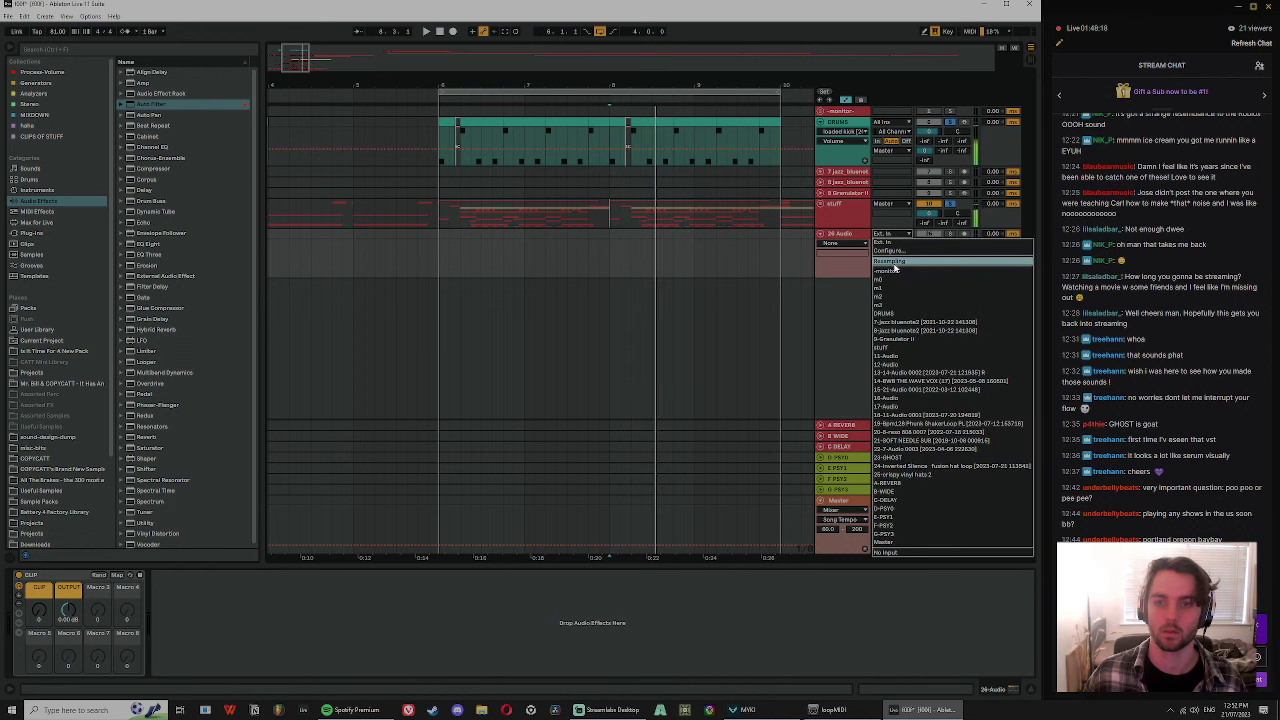
{"action": "left_click", "coordinate": [897, 265]}
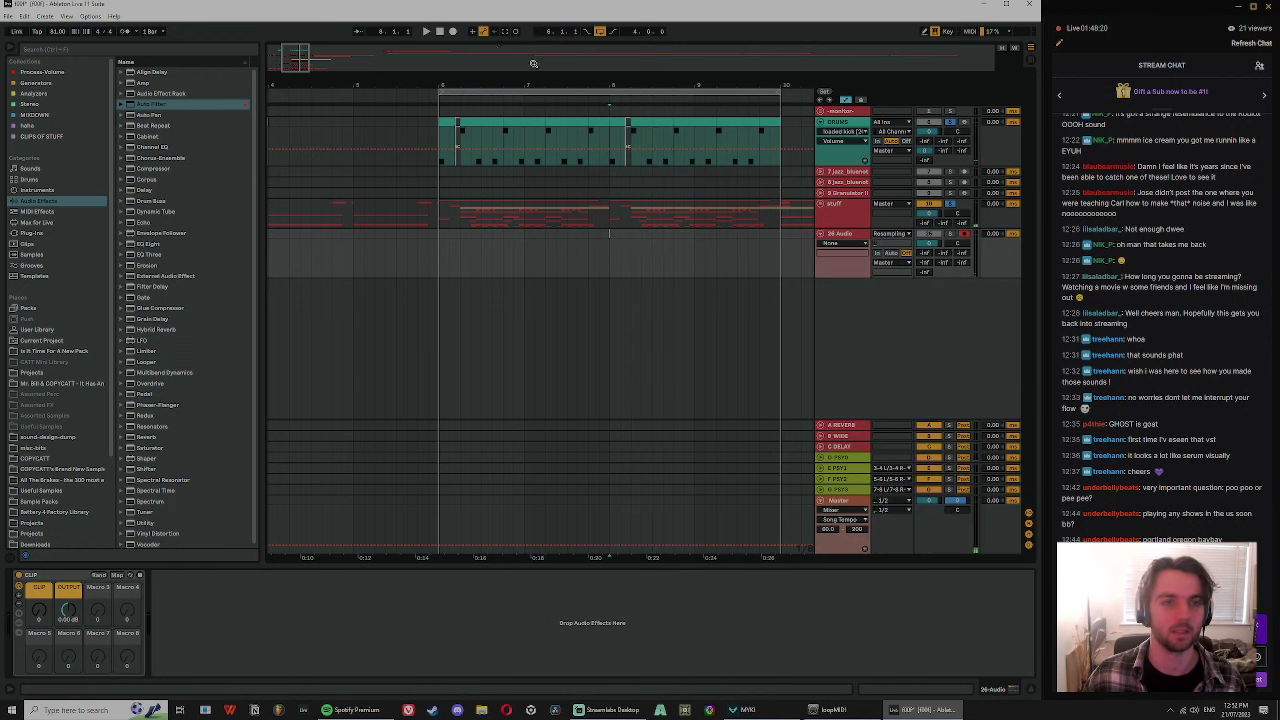
{"action": "left_click", "coordinate": [455, 32]}
{"action": "left_click_drag", "start_coordinate": [644, 80], "coordinate": [611, 145]}
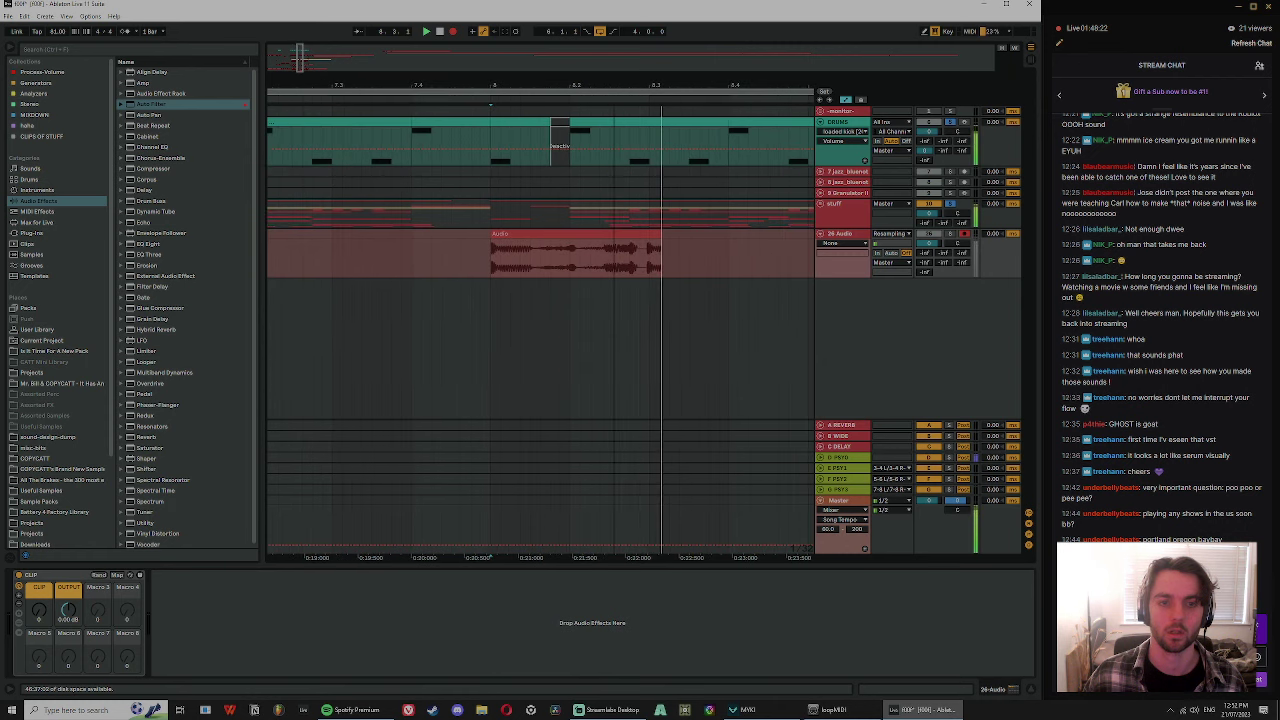
{"action": "left_click_drag", "start_coordinate": [688, 80], "coordinate": [606, 45]}
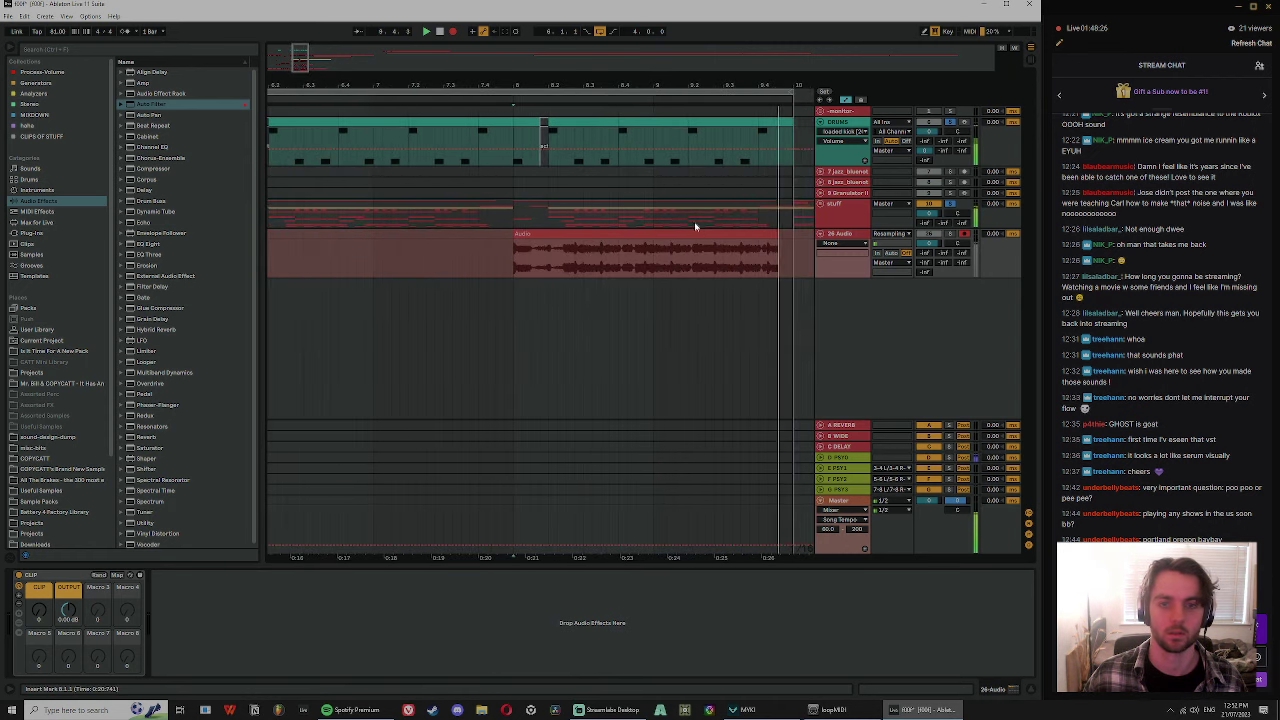
{"action": "key", "text": "space"}
- Examine the resampled waveform closely at the start of bar 8 and between 8.2 and 8.3
{"action": "mouse_move", "coordinate": [533, 83]}
{"action": "left_mouse_down"}
{"action": "mouse_move", "coordinate": [463, 248]}
{"action": "mouse_move", "coordinate": [524, 267]}
{"action": "left_mouse_up"}
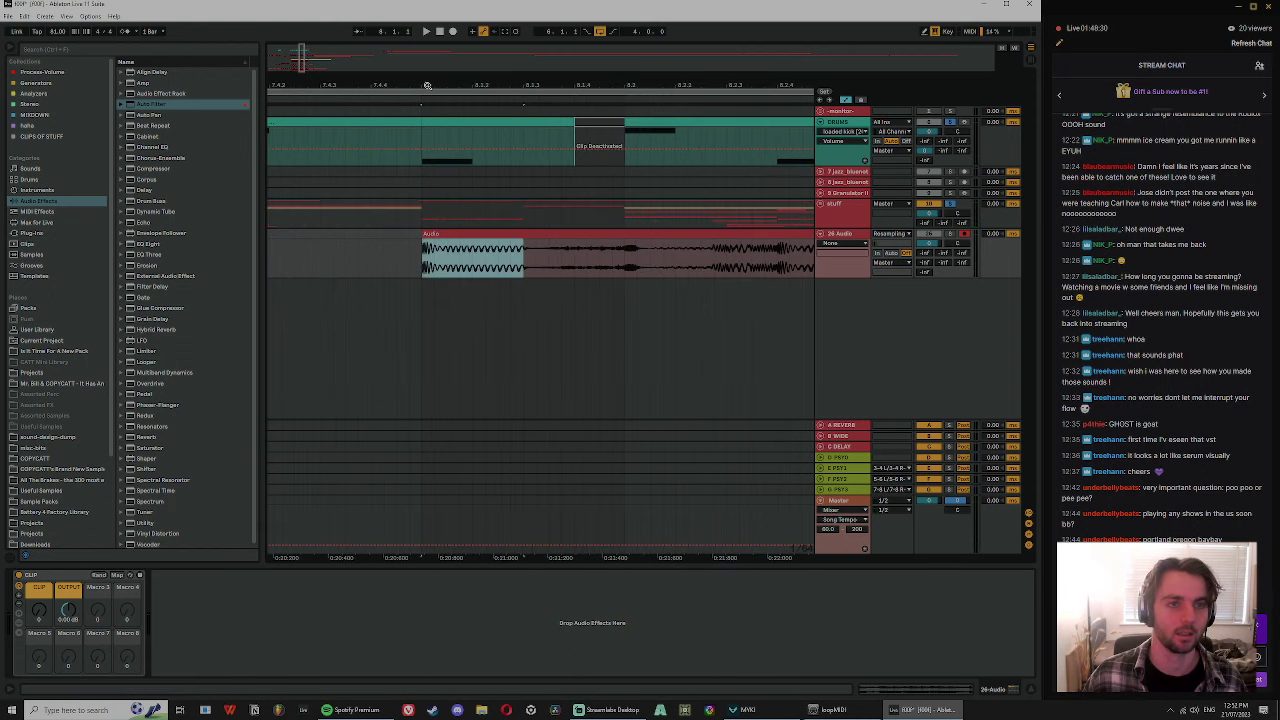
{"action": "left_click_drag", "start_coordinate": [427, 86], "coordinate": [358, 93]}
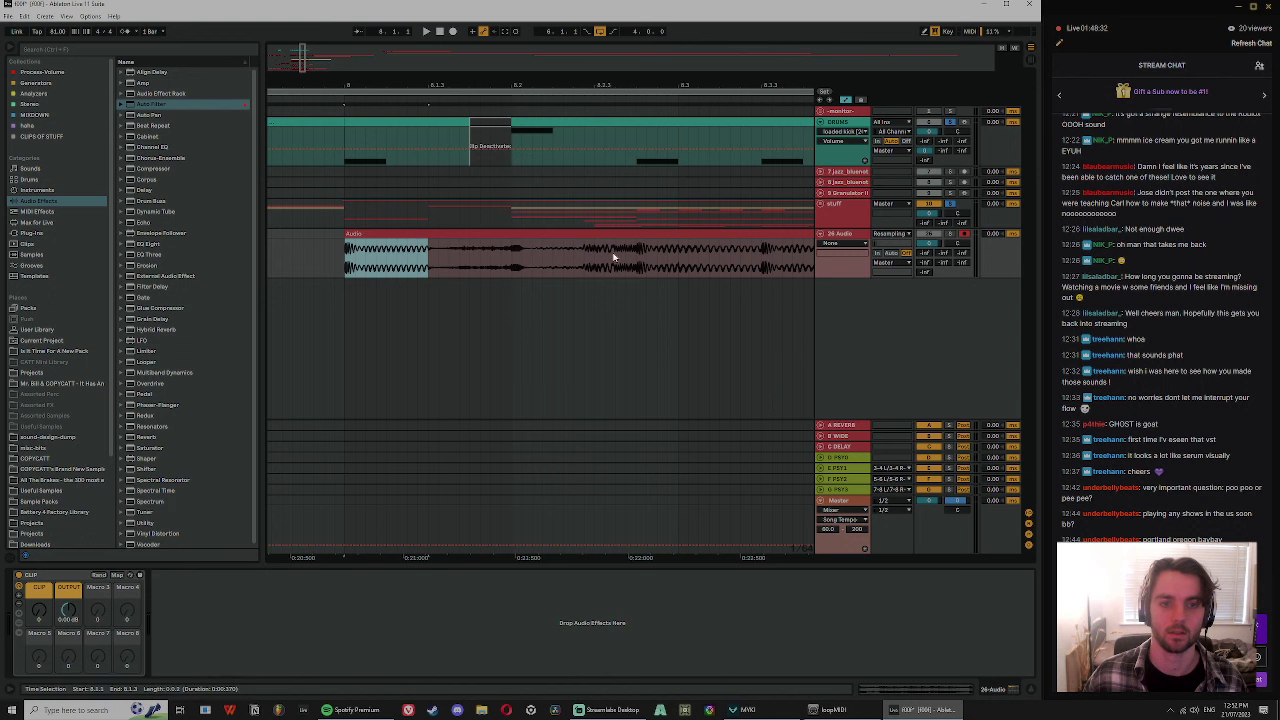
{"action": "left_click_drag", "start_coordinate": [614, 258], "coordinate": [673, 262]}
{"action": "left_click_drag", "start_coordinate": [669, 69], "coordinate": [662, 85]}
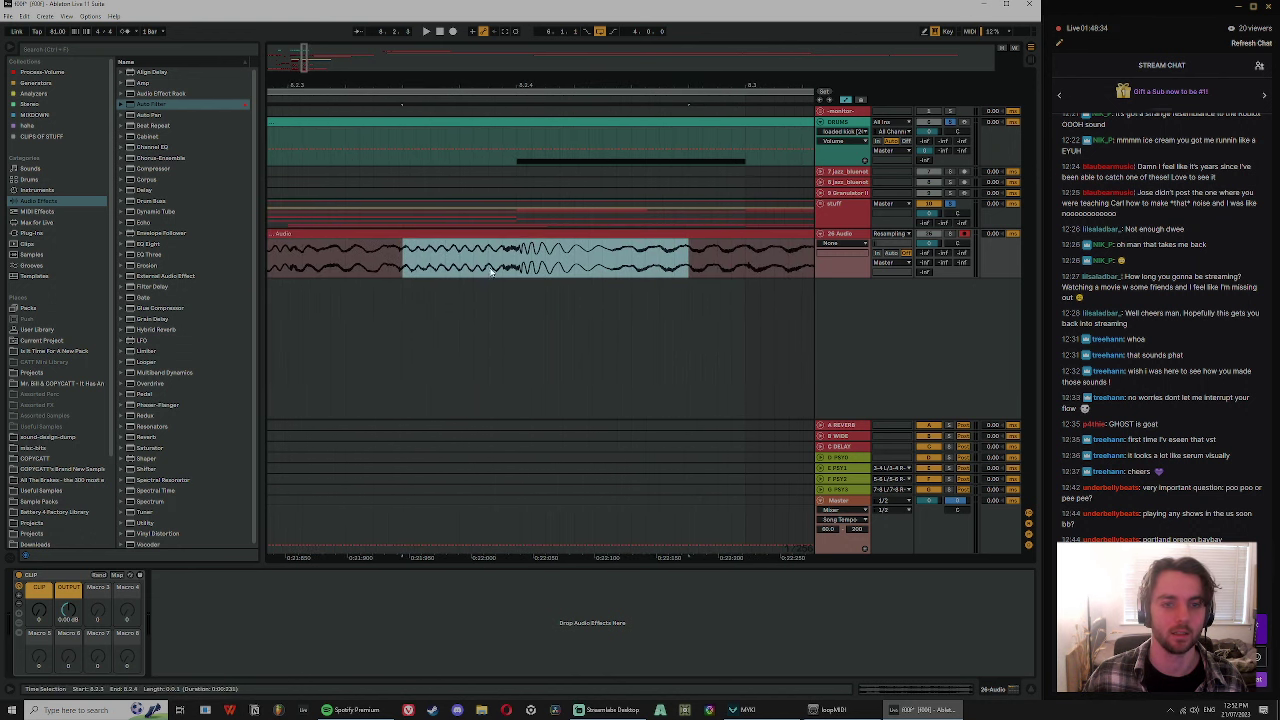
{"action": "left_click_drag", "start_coordinate": [503, 262], "coordinate": [760, 262]}
{"action": "left_click_drag", "start_coordinate": [687, 86], "coordinate": [535, 60]}
- Solo the resampled audio, open its clip and try a different transposition while it plays
{"action": "left_click", "coordinate": [573, 236]}
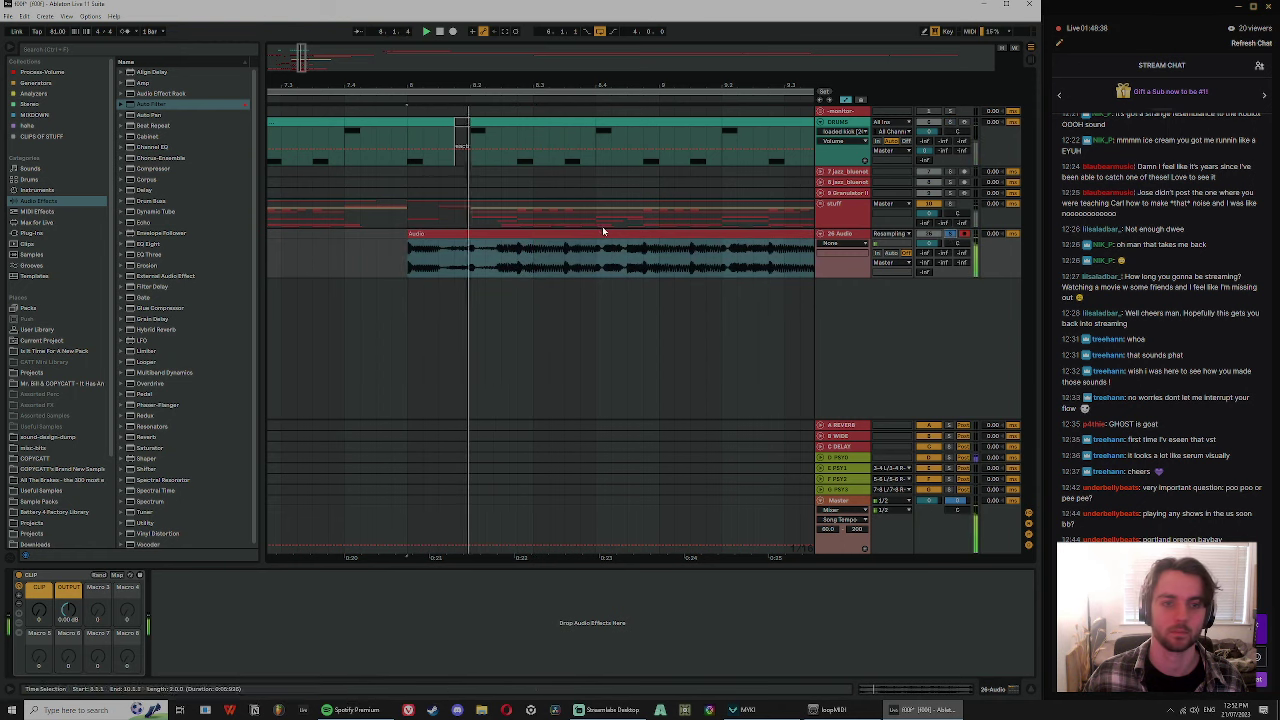
{"action": "double_click", "coordinate": [603, 232]}
{"action": "mouse_move", "coordinate": [181, 611]}
{"action": "left_mouse_down"}
{"action": "mouse_move", "coordinate": [181, 595]}
{"action": "mouse_move", "coordinate": [181, 614]}
{"action": "left_mouse_up"}
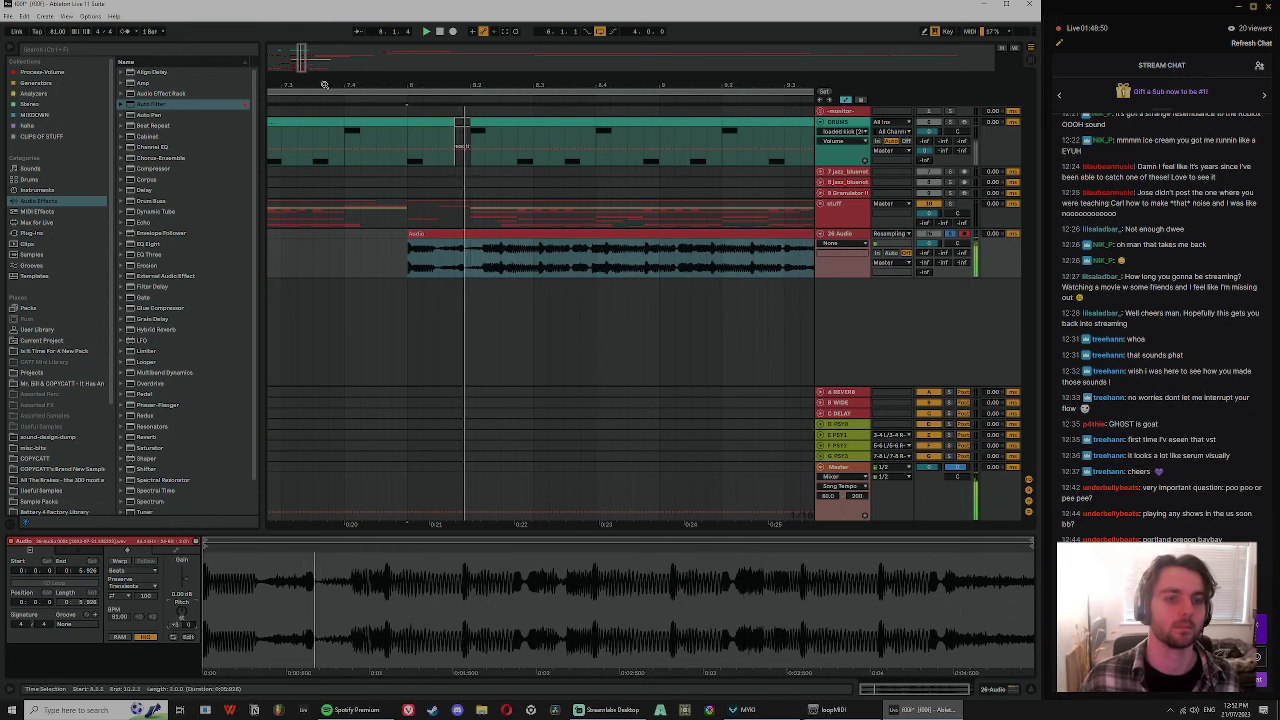
- Unsolo and collapse the resample track, and expand the stuff group
{"action": "scroll", "coordinate": [440, 320], "scroll_direction": "down", "scroll_amount": 3}
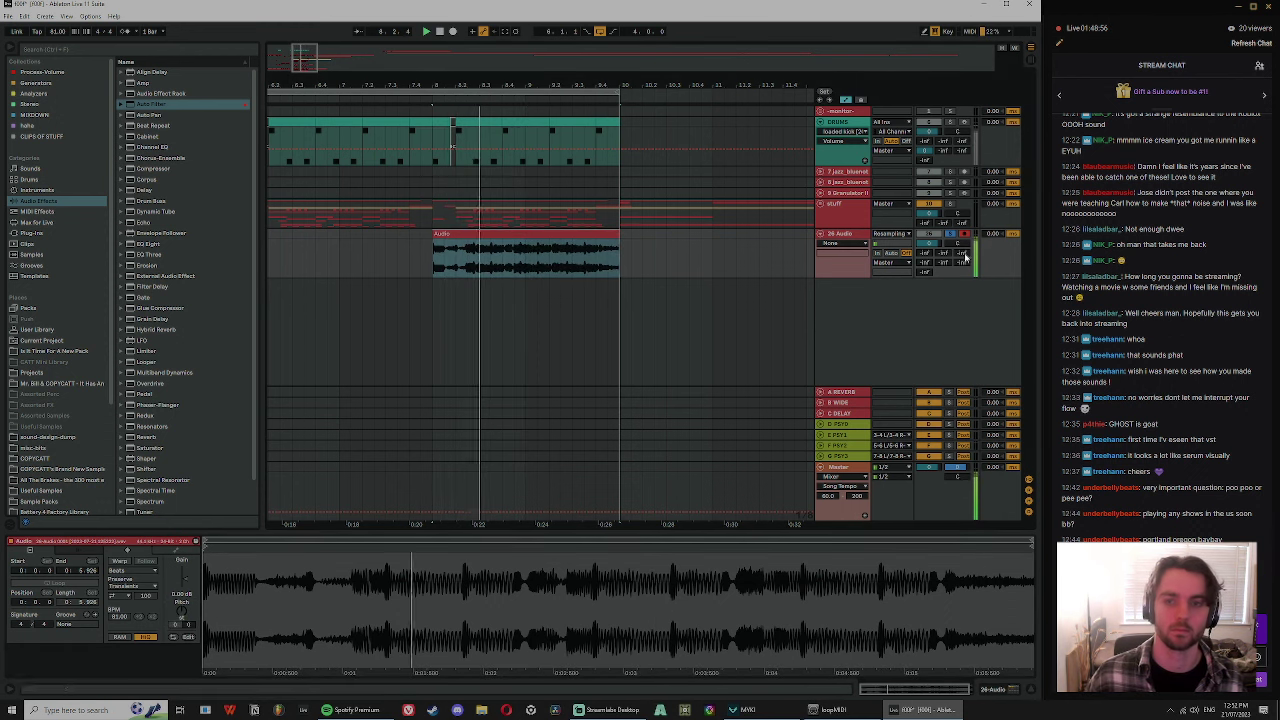
{"action": "left_click", "coordinate": [820, 233]}
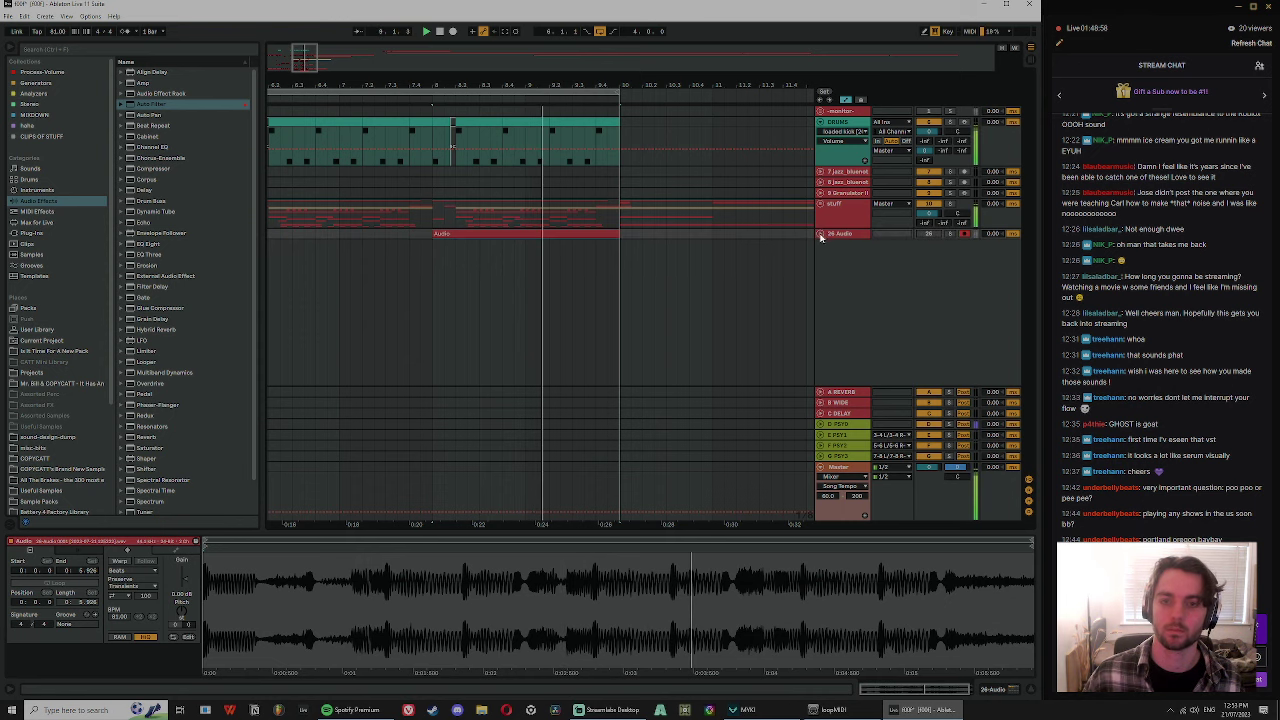
{"action": "left_click", "coordinate": [821, 204]}
- Copy the snare hit at 8.2 in the DRUMS clip to 9.3.2 as an extra hit
{"action": "left_click_drag", "start_coordinate": [470, 74], "coordinate": [443, 160]}
{"action": "left_click", "coordinate": [463, 160]}
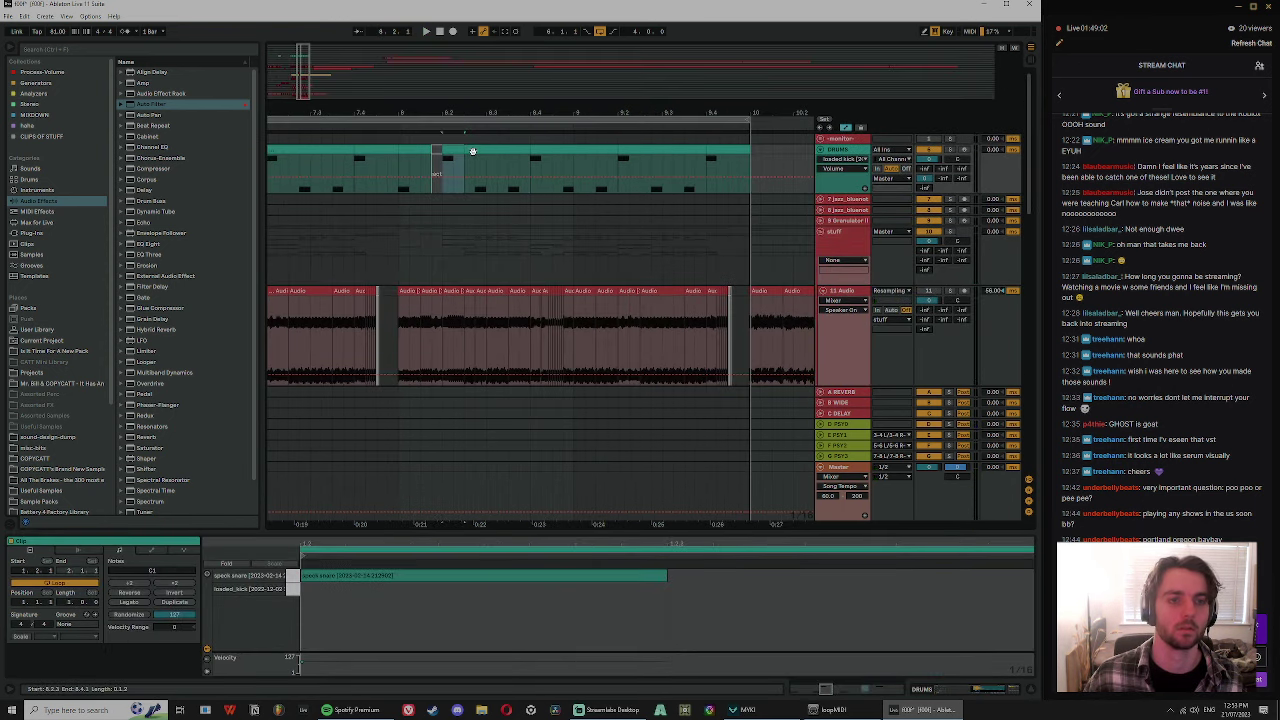
{"action": "left_click", "coordinate": [558, 160]}
{"action": "left_click", "coordinate": [450, 164]}
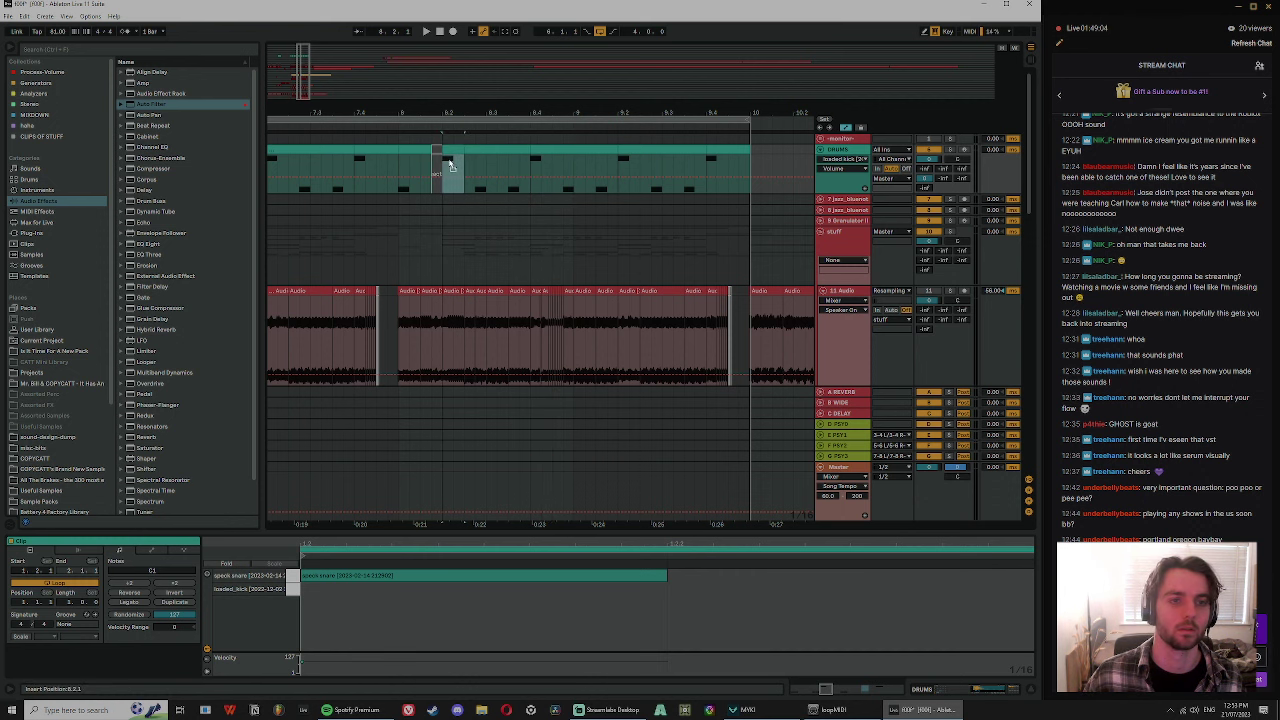
{"action": "left_click", "coordinate": [400, 136]}
{"action": "key", "text": "space"}
{"action": "left_click_drag", "start_coordinate": [437, 108], "coordinate": [492, 170]}
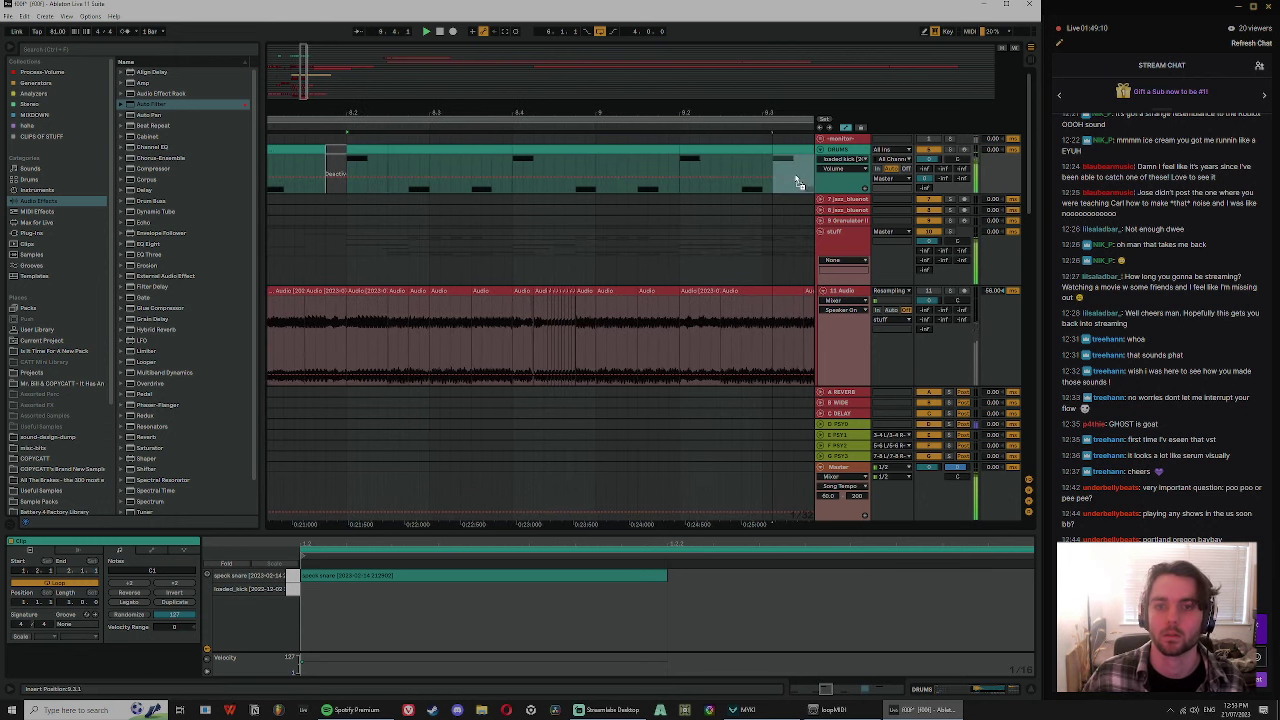
{"action": "left_click", "coordinate": [663, 148]}
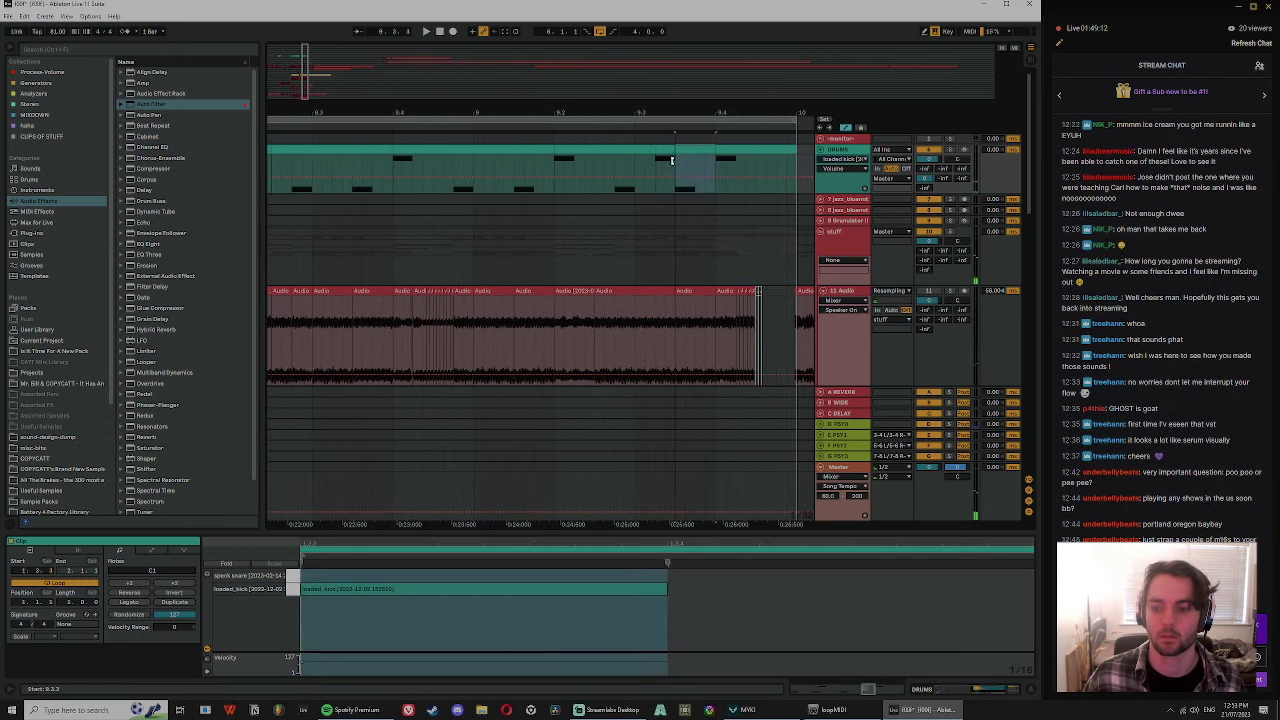
- Copy the added snare hit at 9.3.2 in the DRUMS clip to 9.4.4, just before bar 10
{"action": "left_click", "coordinate": [665, 149]}
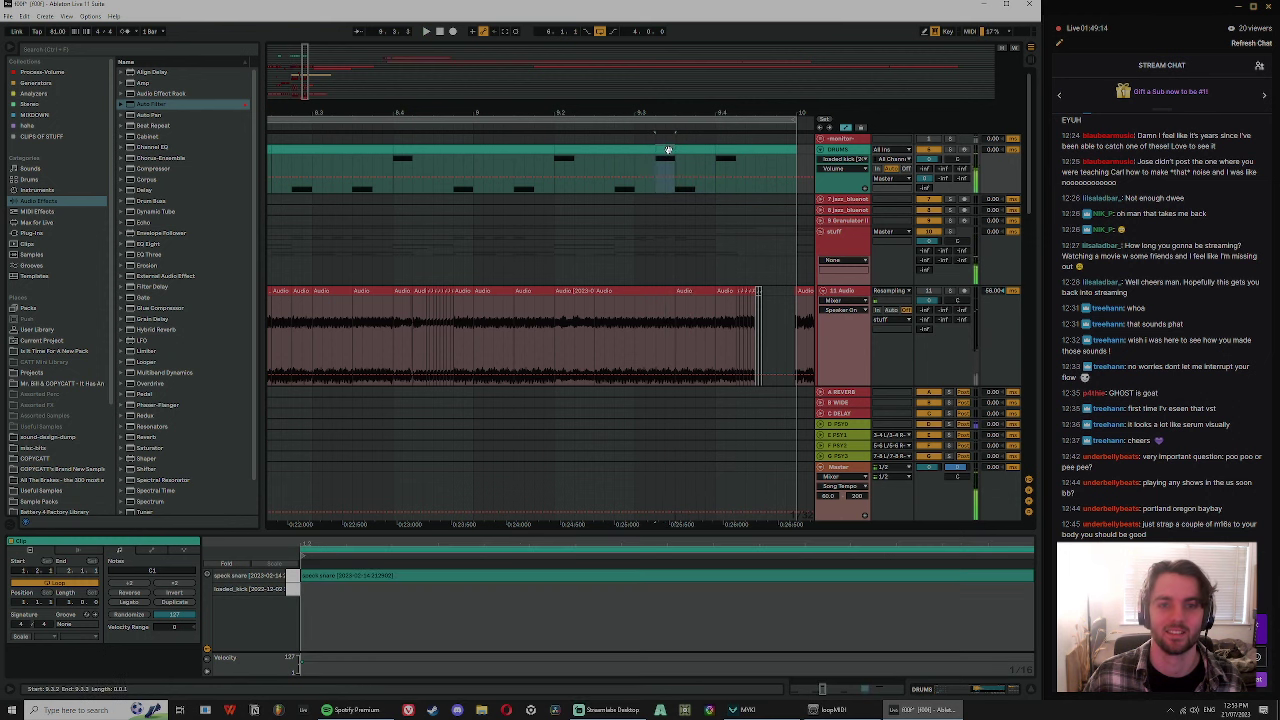
{"action": "left_click_drag", "start_coordinate": [668, 152], "coordinate": [769, 162]}
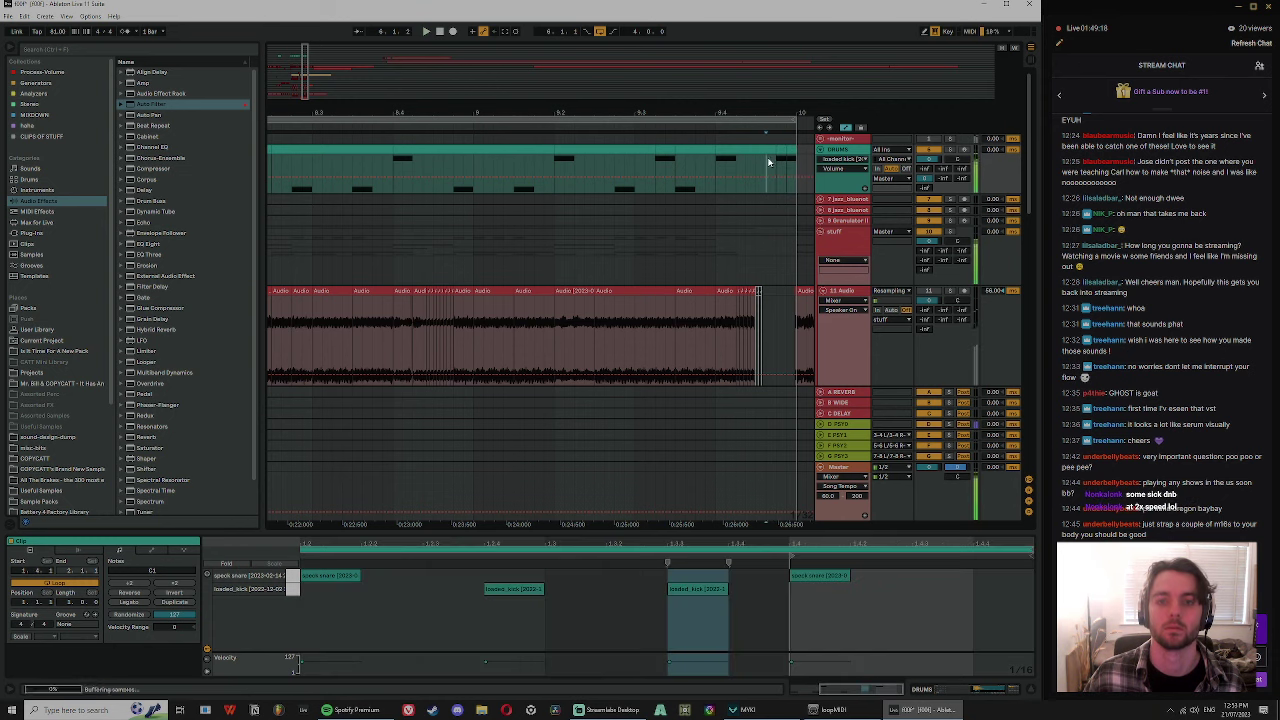
{"action": "left_click_drag", "start_coordinate": [772, 112], "coordinate": [757, 104]}
- Insert a new audio track below DRUMS and search all browser results for "break"
{"action": "left_click", "coordinate": [855, 149]}
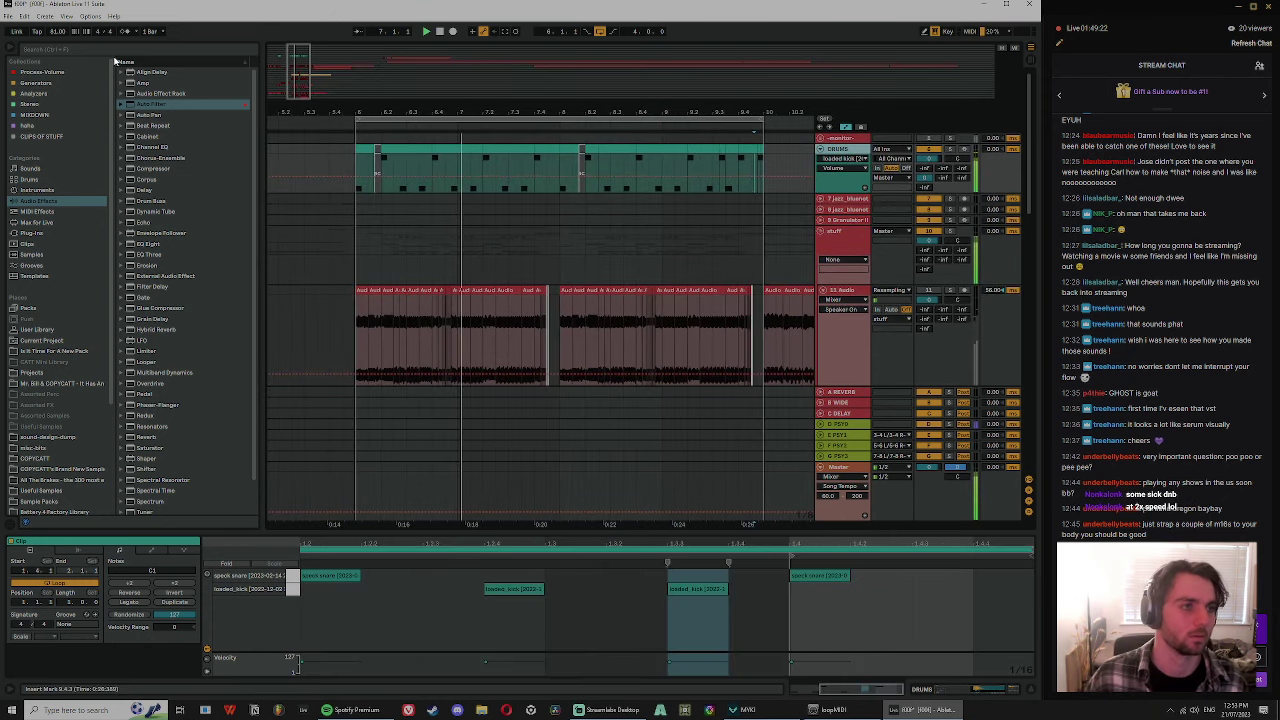
{"action": "key", "text": "ctrl+t"}
{"action": "key", "text": "space"}
{"action": "left_click", "coordinate": [96, 49]}
{"action": "type", "text": "break"}
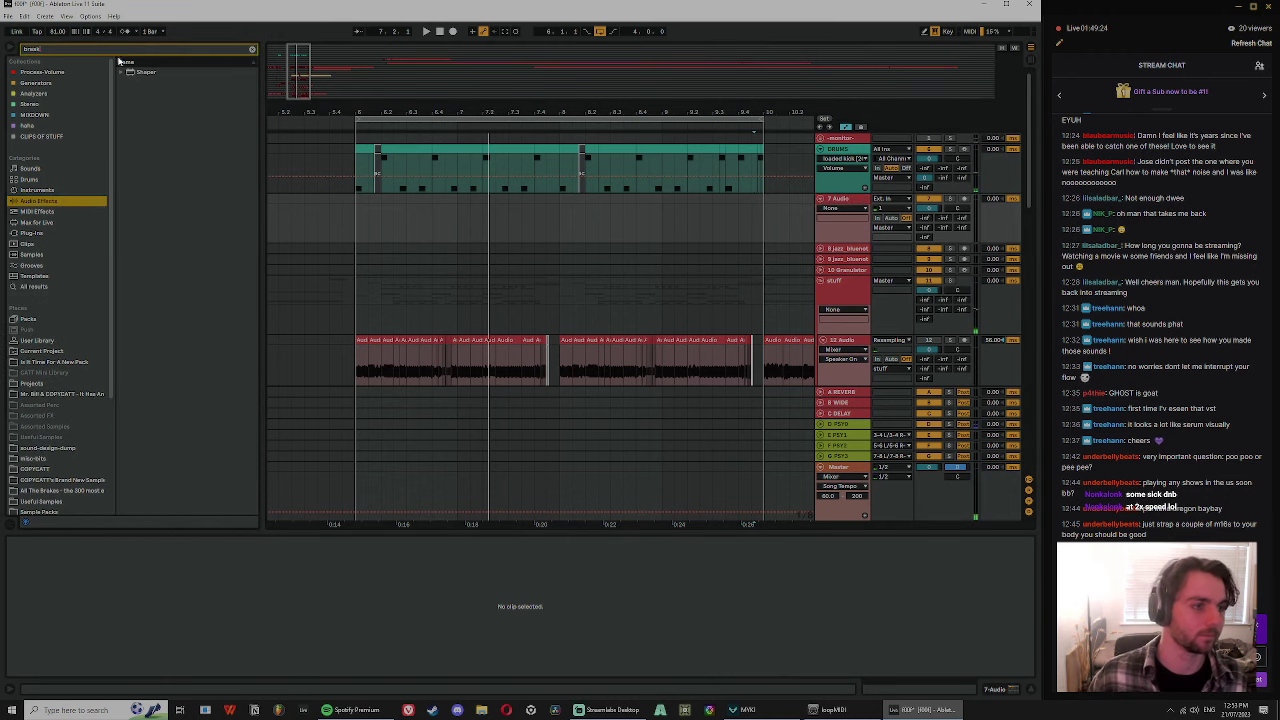
{"action": "left_click", "coordinate": [104, 288]}
- Widen the browser and audition the breakbeat samples, including the Jazz Break, Breakbeat Paradise and BACK SLIDE files
{"action": "left_click", "coordinate": [190, 189]}
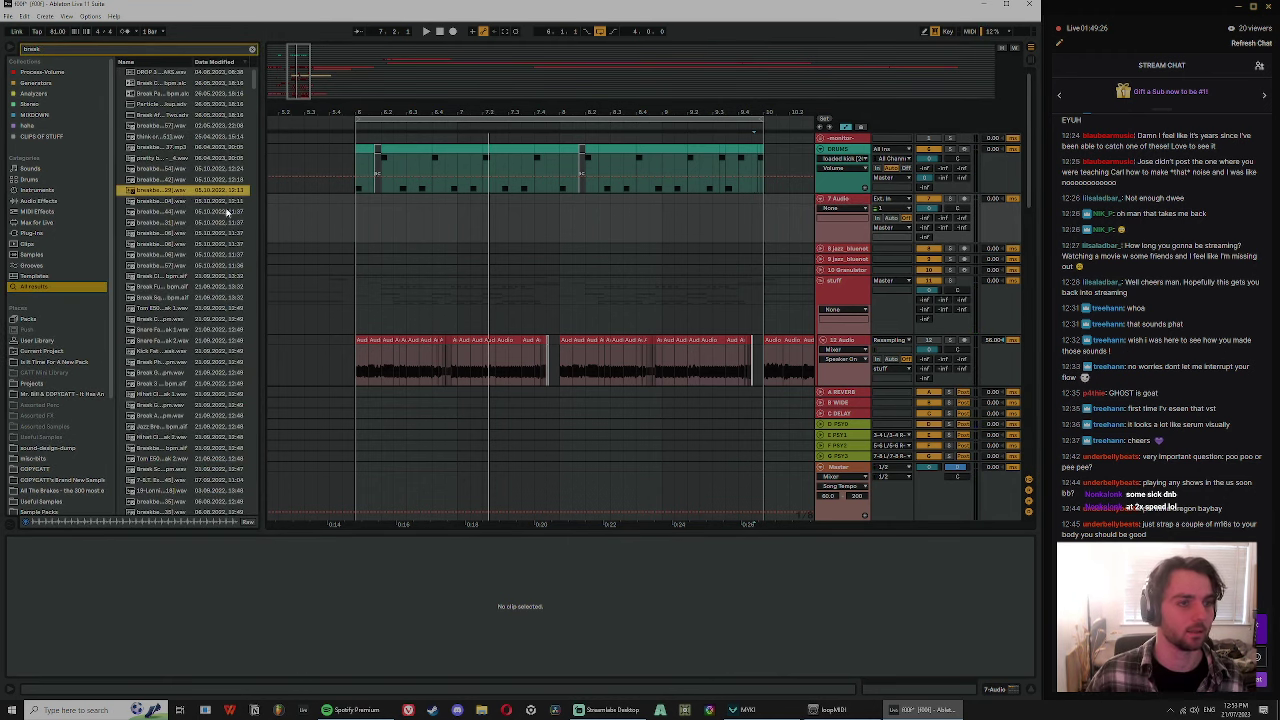
{"action": "left_click_drag", "start_coordinate": [261, 226], "coordinate": [341, 245]}
{"action": "left_click", "coordinate": [240, 350]}
{"action": "scroll", "coordinate": [235, 325], "scroll_direction": "down", "scroll_amount": 1}
{"action": "left_click", "coordinate": [191, 373]}
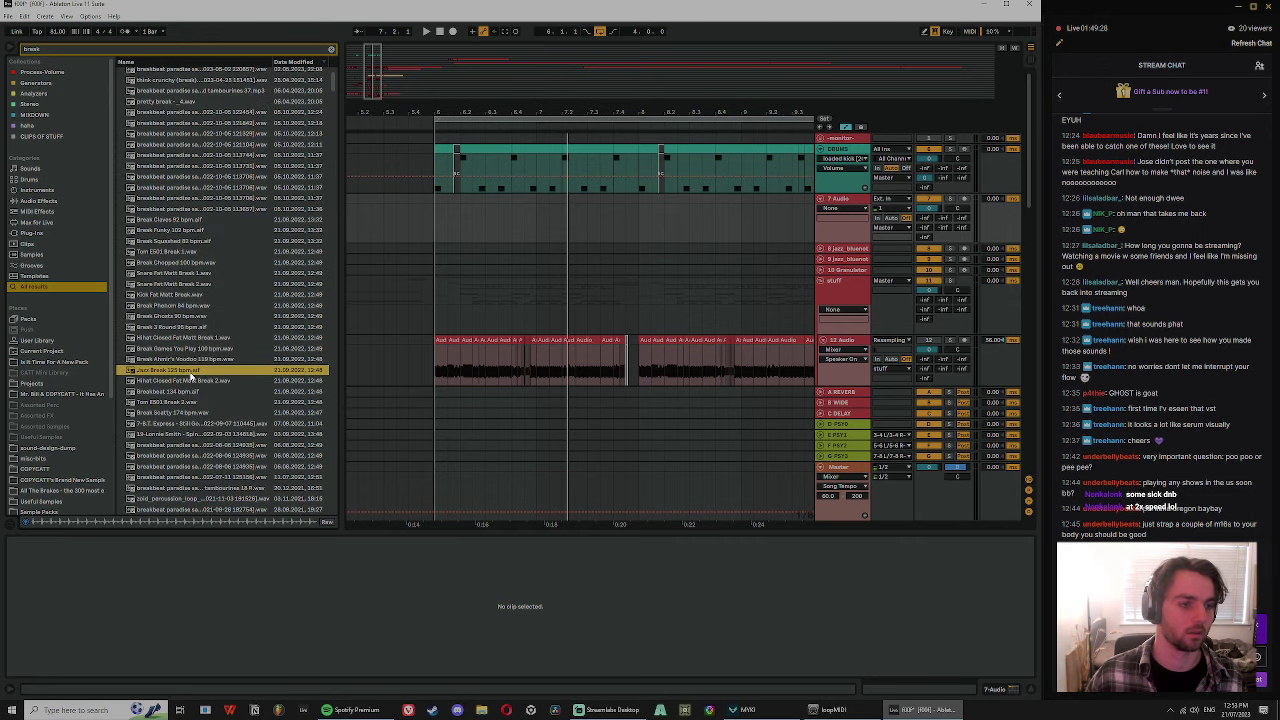
{"action": "scroll", "coordinate": [195, 392], "scroll_direction": "down", "scroll_amount": 1}
{"action": "left_click", "coordinate": [197, 399]}
{"action": "left_click", "coordinate": [211, 412]}
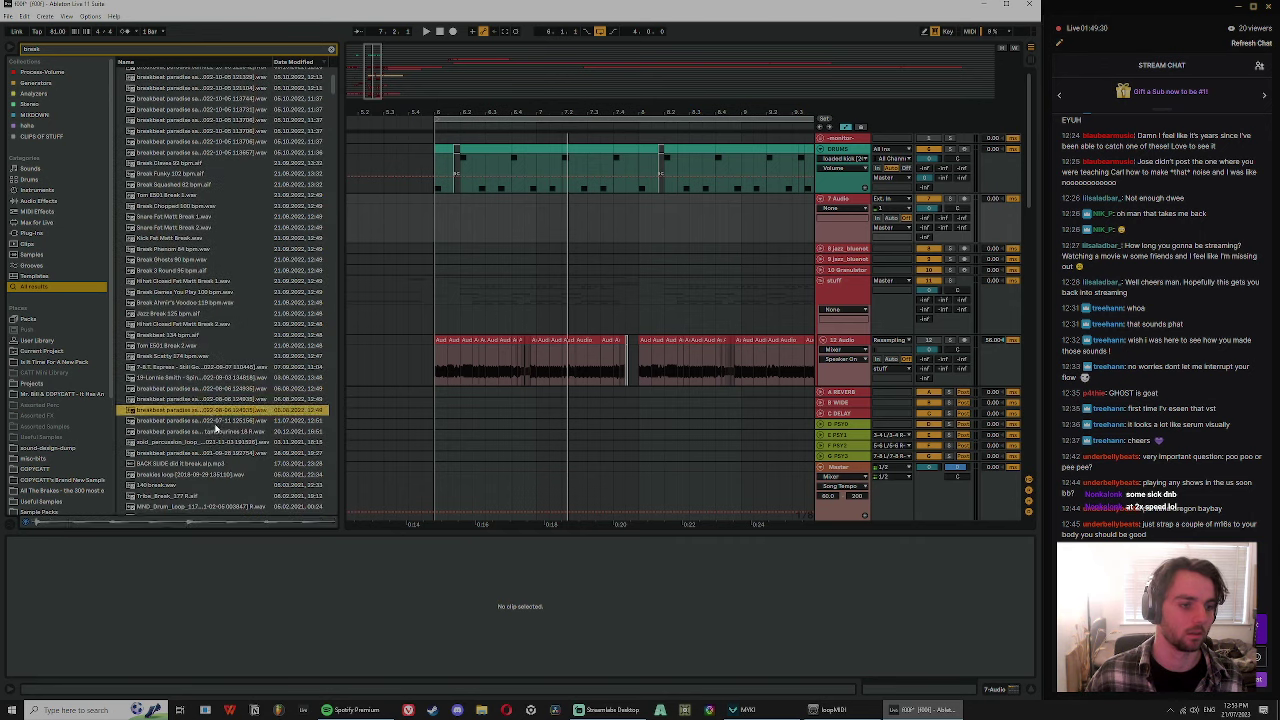
{"action": "left_click", "coordinate": [212, 421]}
{"action": "left_click", "coordinate": [210, 452]}
{"action": "left_click", "coordinate": [208, 464]}
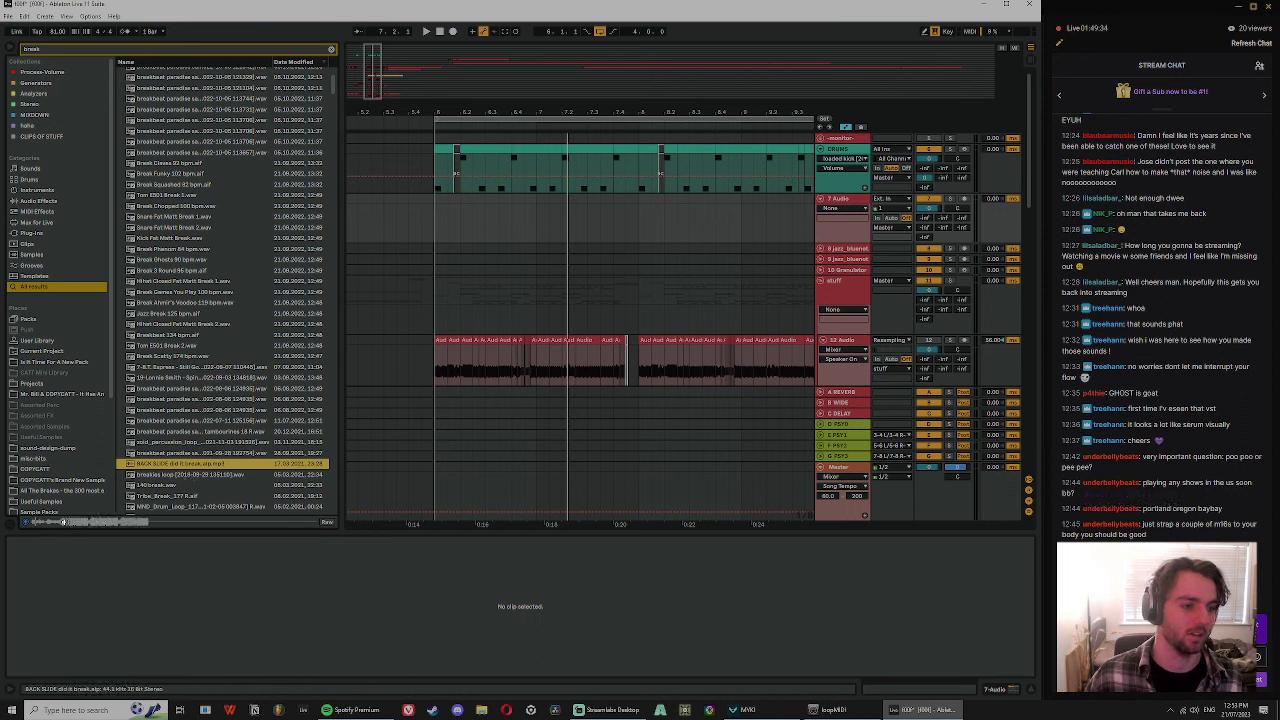
{"action": "scroll", "coordinate": [205, 462], "scroll_direction": "down", "scroll_amount": 3}
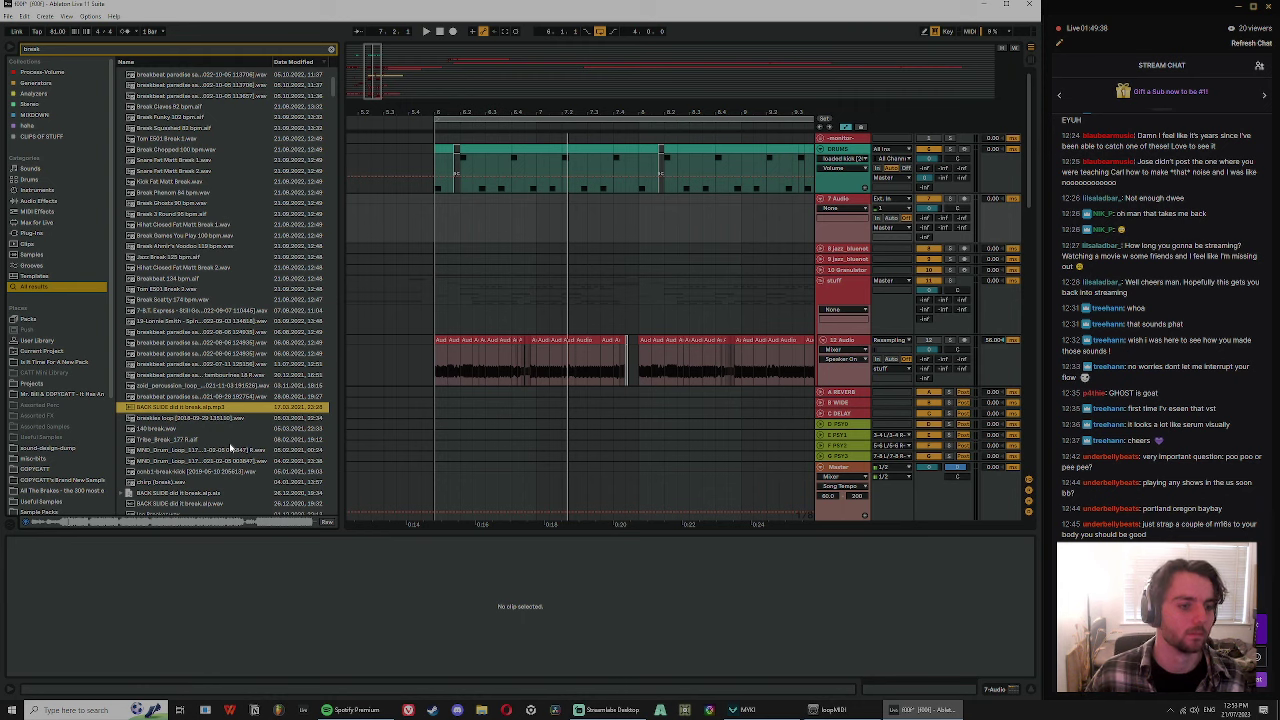
{"action": "scroll", "coordinate": [231, 447], "scroll_direction": "down", "scroll_amount": 6}
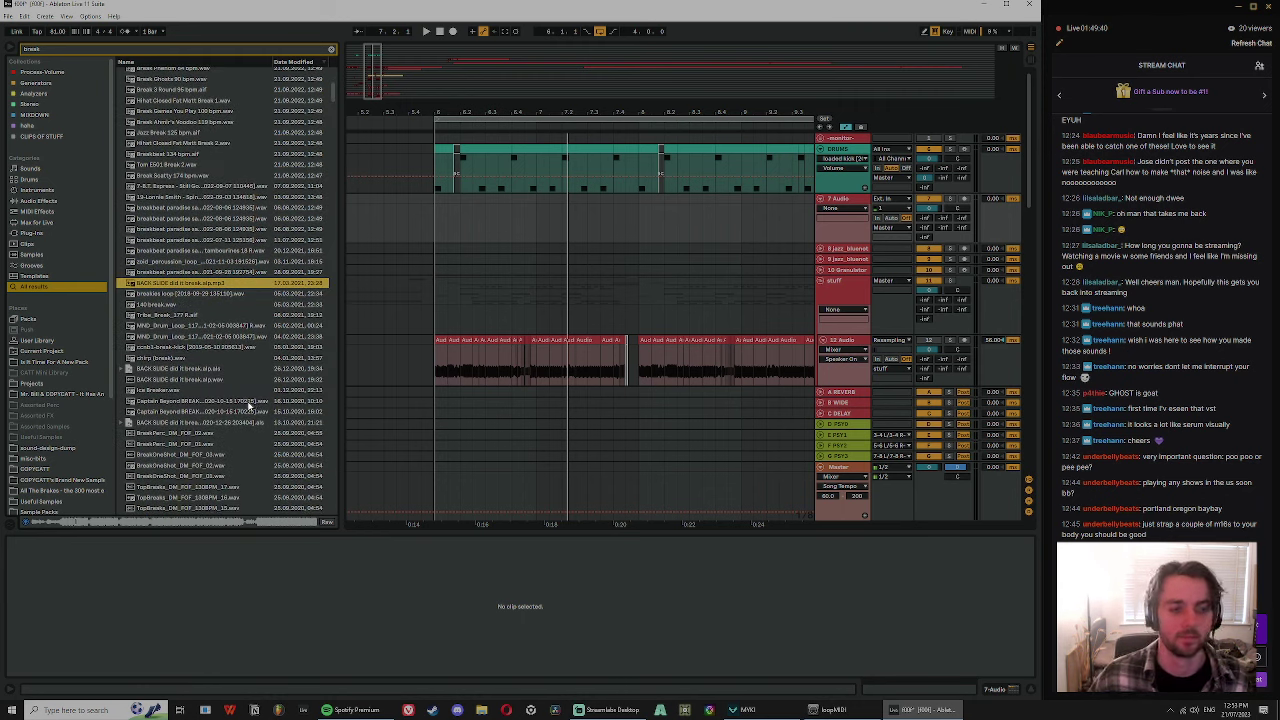
{"action": "scroll", "coordinate": [214, 455], "scroll_direction": "down", "scroll_amount": 3}
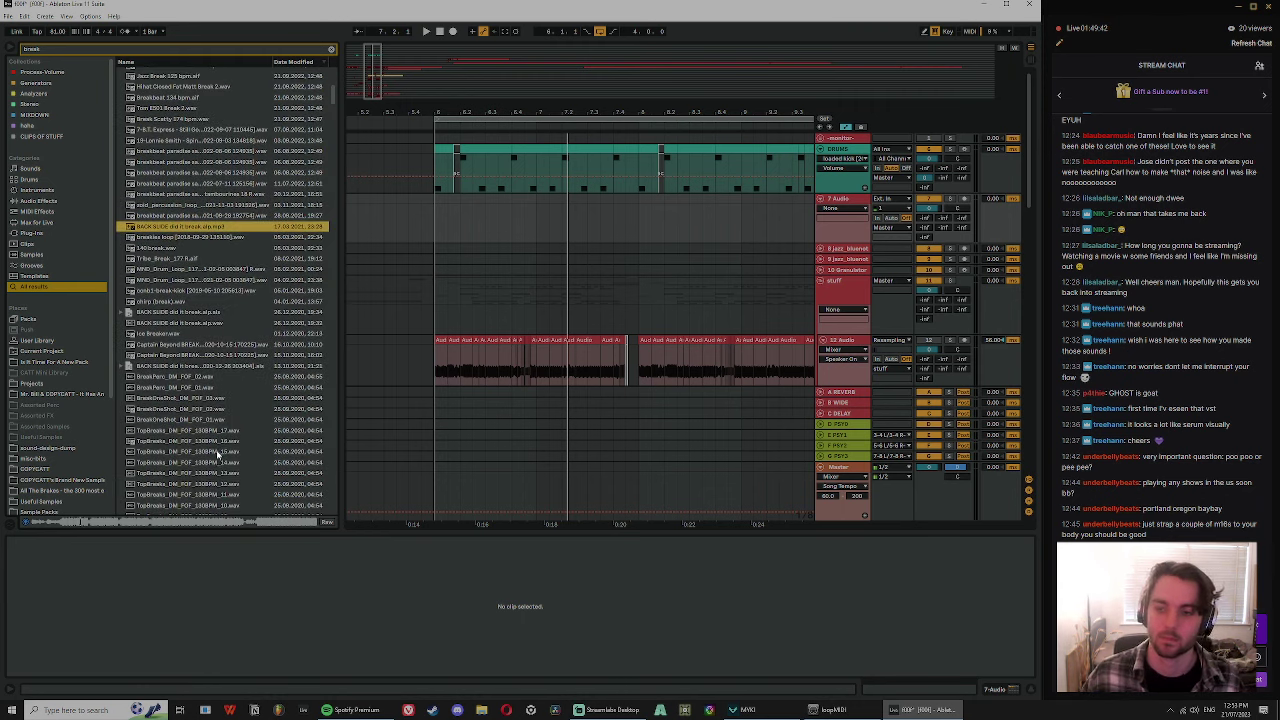
- Audition the TopBreaks and HatsBreaks loops in the search results
{"action": "scroll", "coordinate": [218, 452], "scroll_direction": "down", "scroll_amount": 2}
{"action": "left_click", "coordinate": [198, 398]}
{"action": "left_click", "coordinate": [195, 441]}
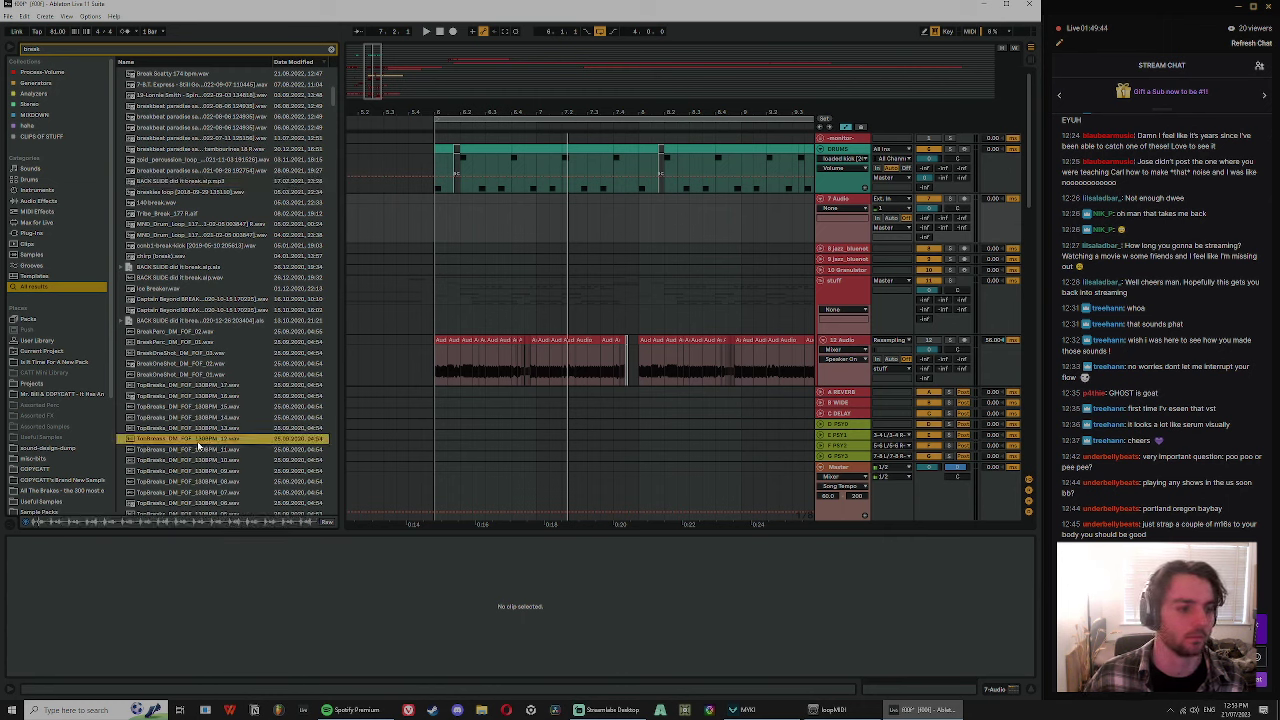
{"action": "scroll", "coordinate": [195, 450], "scroll_direction": "down", "scroll_amount": 4}
{"action": "left_click", "coordinate": [195, 458]}
{"action": "left_click", "coordinate": [198, 480]}
{"action": "scroll", "coordinate": [198, 480], "scroll_direction": "down", "scroll_amount": 3}
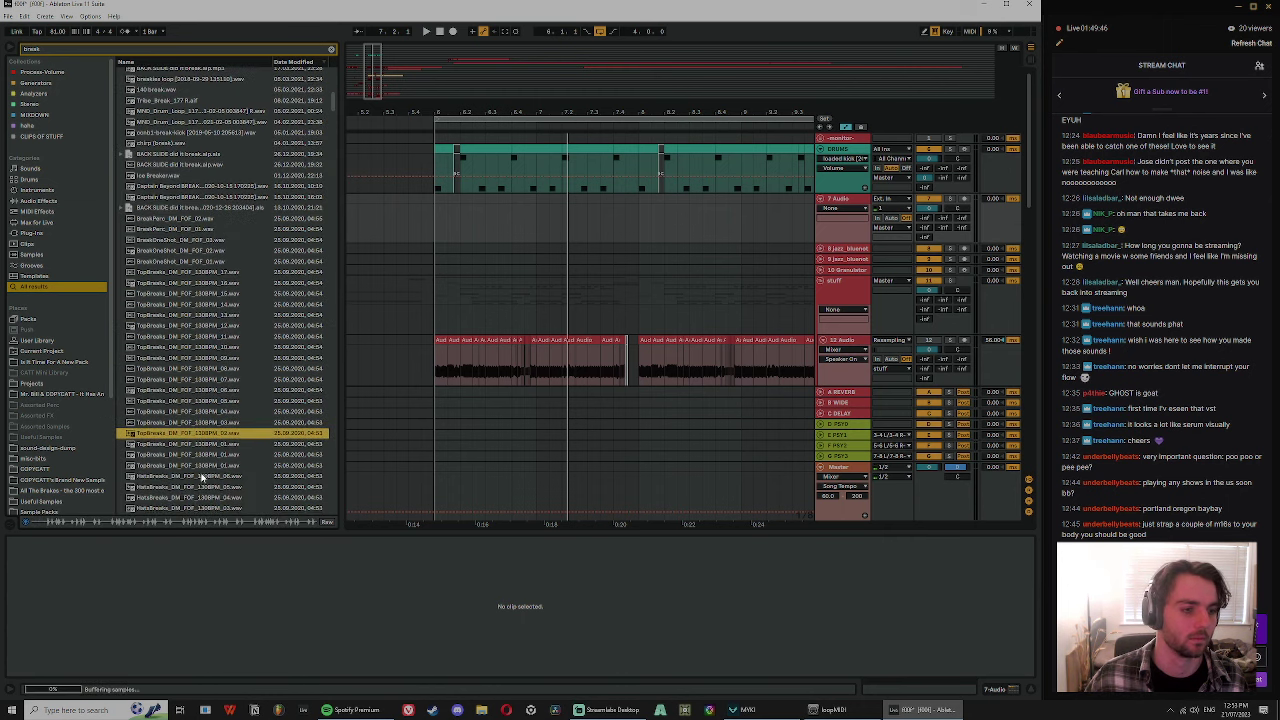
{"action": "left_click", "coordinate": [198, 456]}
{"action": "left_click", "coordinate": [196, 487]}
{"action": "scroll", "coordinate": [197, 488], "scroll_direction": "down", "scroll_amount": 3}
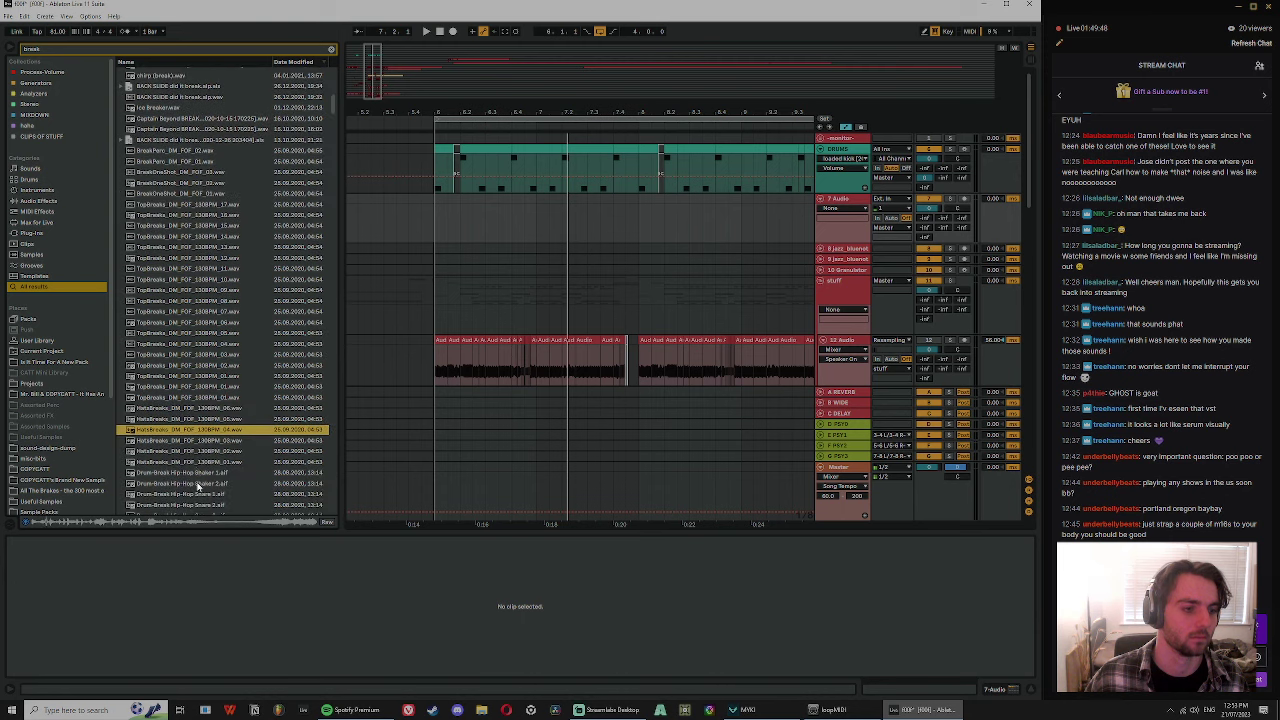
- Audition the Drum-Break Hip-Hop shaker, snare and kick samples and the first Drum On Son Break samples
{"action": "left_click", "coordinate": [196, 464]}
{"action": "left_click", "coordinate": [199, 475]}
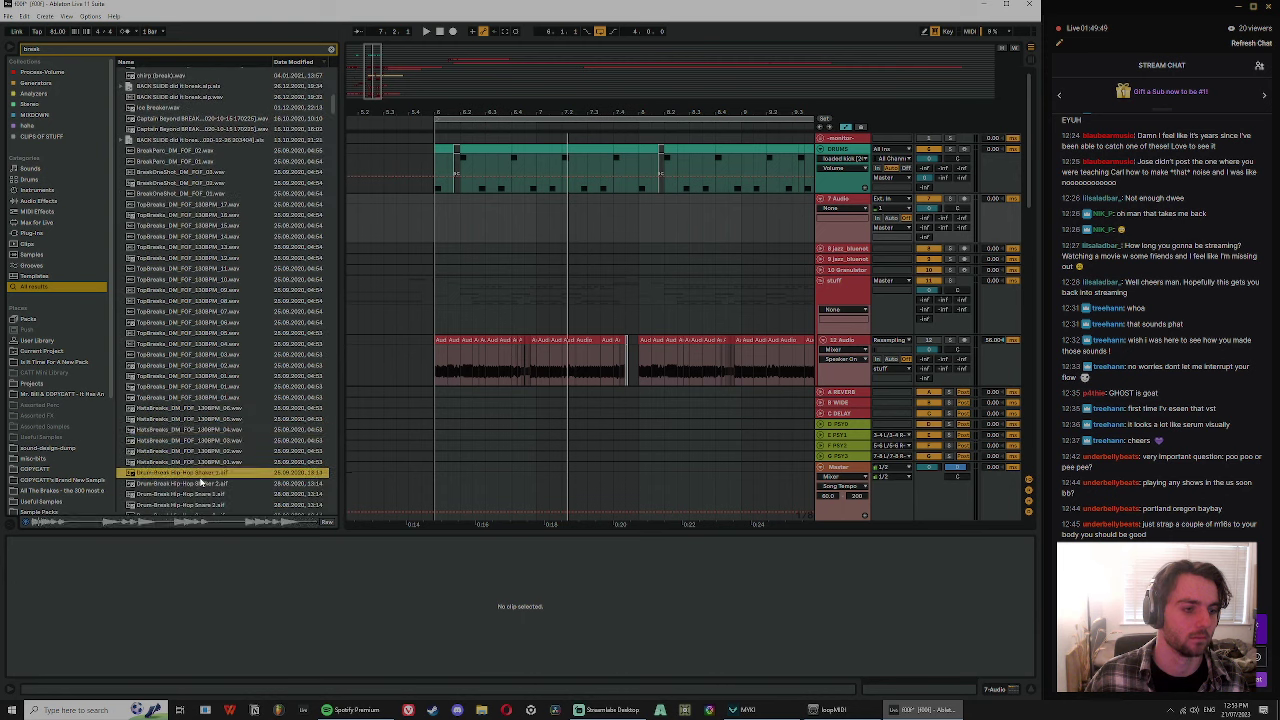
{"action": "left_click", "coordinate": [196, 493]}
{"action": "left_click", "coordinate": [196, 505]}
{"action": "scroll", "coordinate": [196, 505], "scroll_direction": "down", "scroll_amount": 4}
{"action": "left_click", "coordinate": [196, 458]}
{"action": "left_click", "coordinate": [195, 480]}
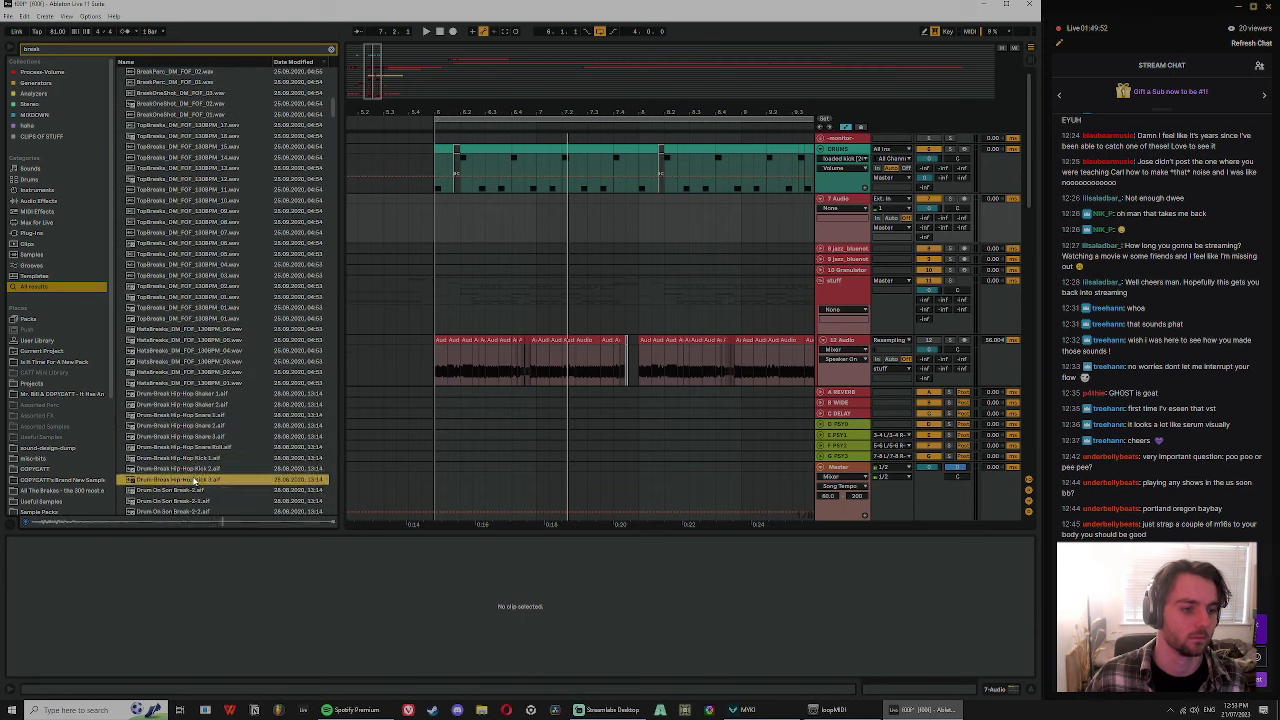
{"action": "left_click", "coordinate": [196, 490]}
{"action": "left_click", "coordinate": [196, 501]}
{"action": "left_click", "coordinate": [196, 511]}
{"action": "scroll", "coordinate": [196, 500], "scroll_direction": "down", "scroll_amount": 4}
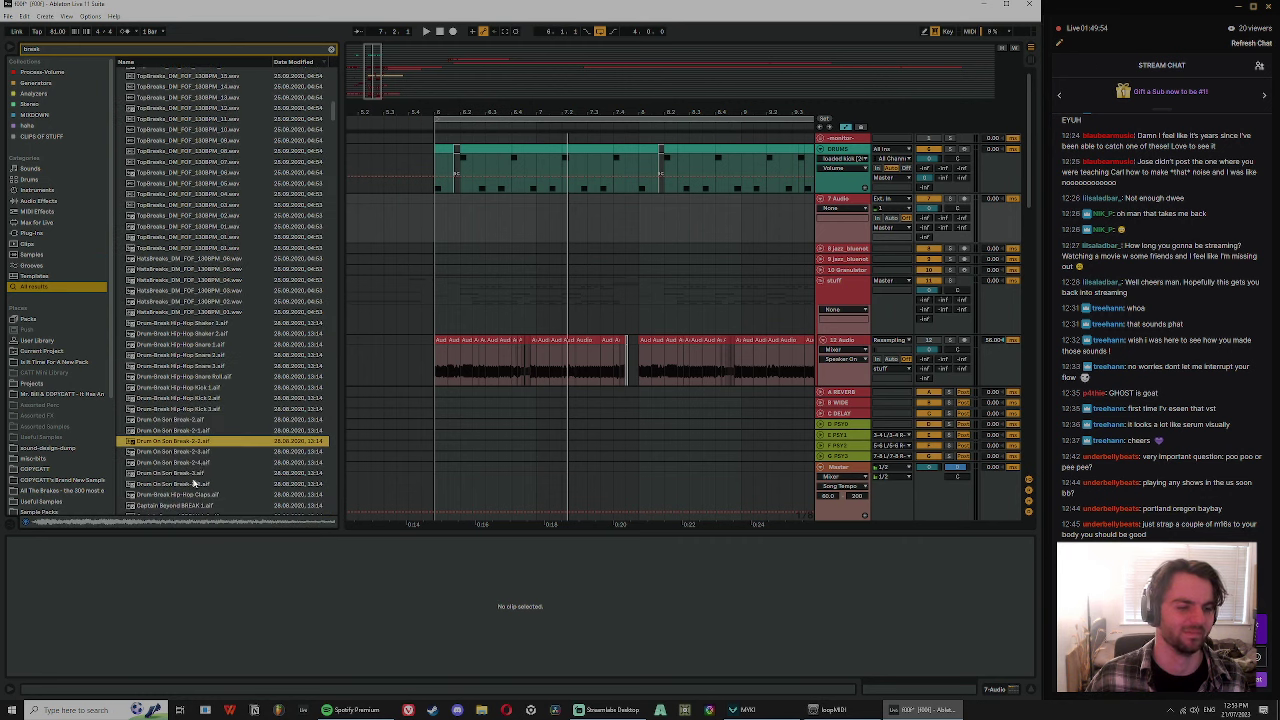
- Audition the remaining Drum On Son Break samples and the Captain Beyond BREAK samples
{"action": "left_click", "coordinate": [193, 483]}
{"action": "left_click", "coordinate": [195, 505]}
{"action": "scroll", "coordinate": [195, 505], "scroll_direction": "down", "scroll_amount": 4}
{"action": "left_click", "coordinate": [195, 492]}
{"action": "left_click", "coordinate": [200, 502]}
{"action": "scroll", "coordinate": [207, 500], "scroll_direction": "down", "scroll_amount": 2}
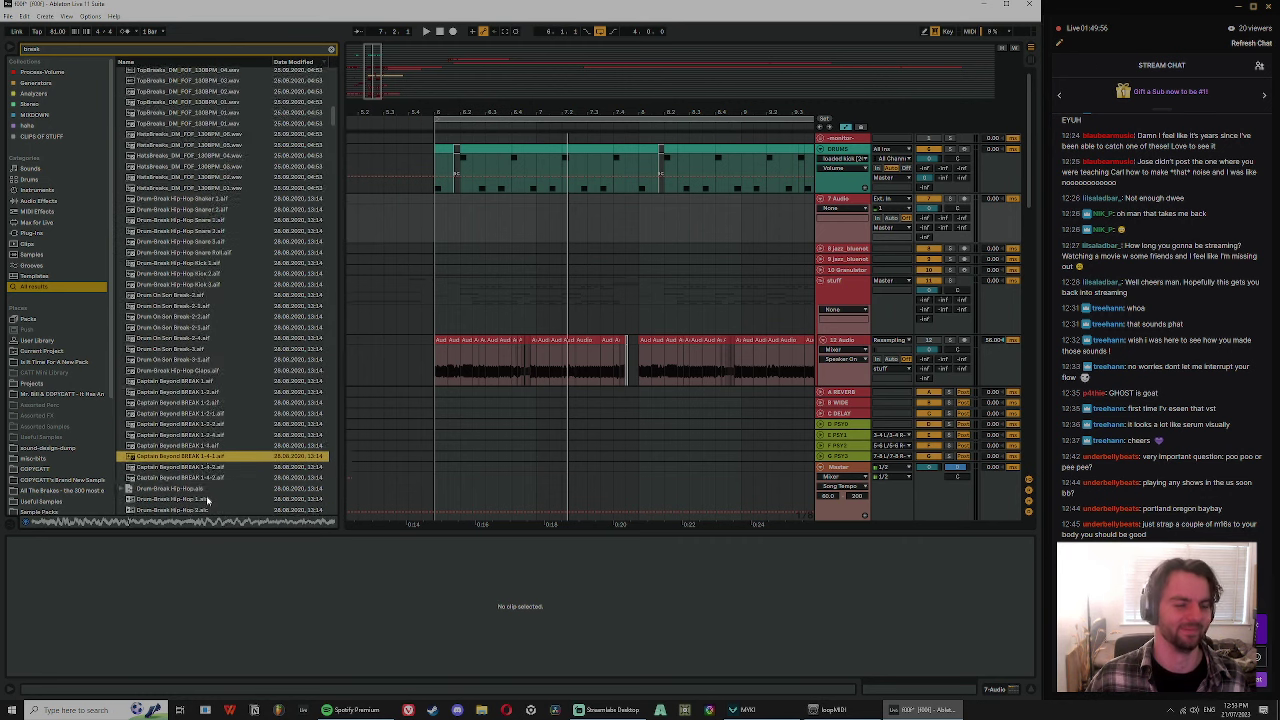
{"action": "scroll", "coordinate": [207, 500], "scroll_direction": "down", "scroll_amount": 2}
{"action": "left_click", "coordinate": [205, 490]}
{"action": "scroll", "coordinate": [195, 480], "scroll_direction": "down", "scroll_amount": 9}
- Audition the Garage Beats sample and the MND_Drum_Loop clean, kick chunk and layered breaks
{"action": "left_click", "coordinate": [185, 458]}
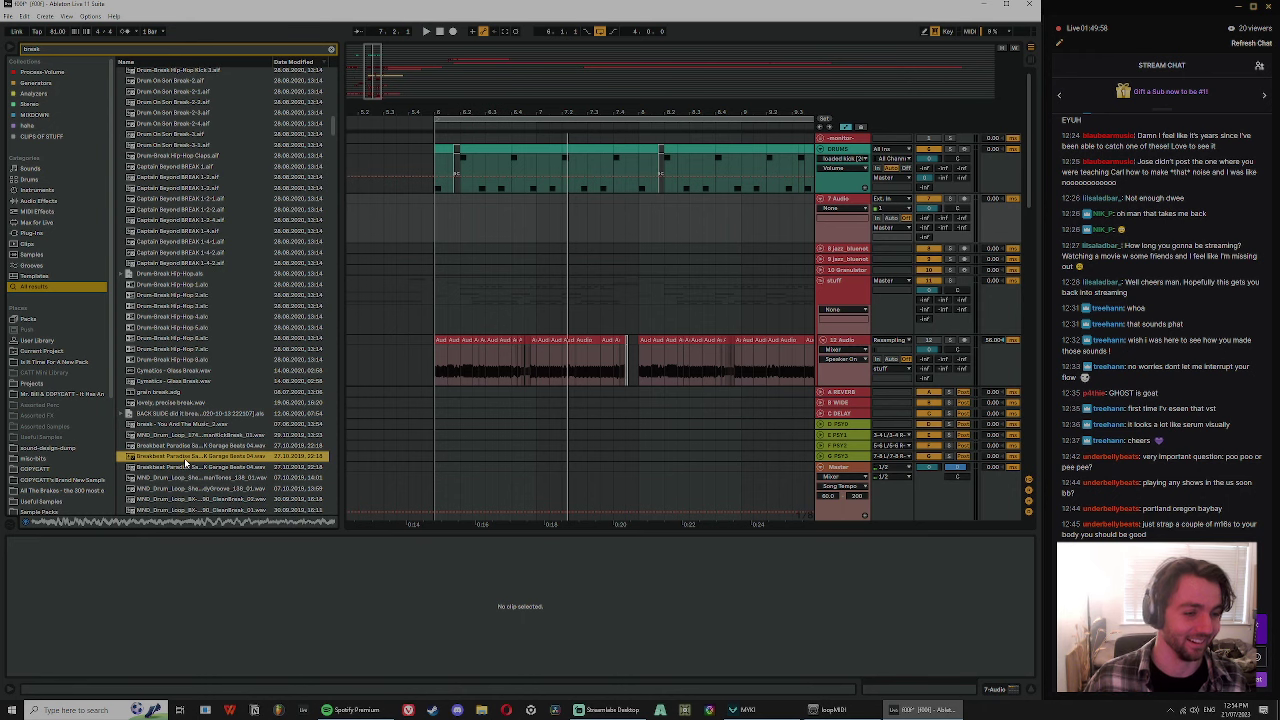
{"action": "left_click", "coordinate": [198, 489]}
{"action": "left_click", "coordinate": [197, 500]}
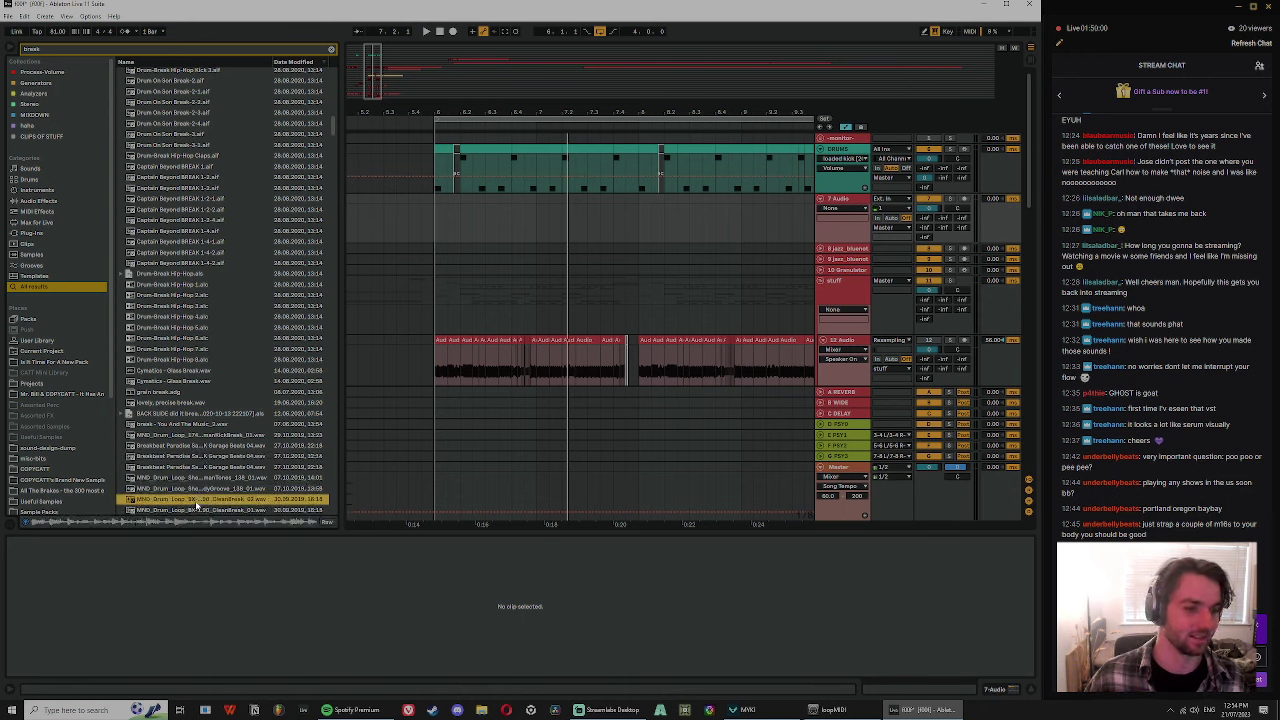
{"action": "scroll", "coordinate": [202, 502], "scroll_direction": "down", "scroll_amount": 2}
{"action": "left_click", "coordinate": [198, 456]}
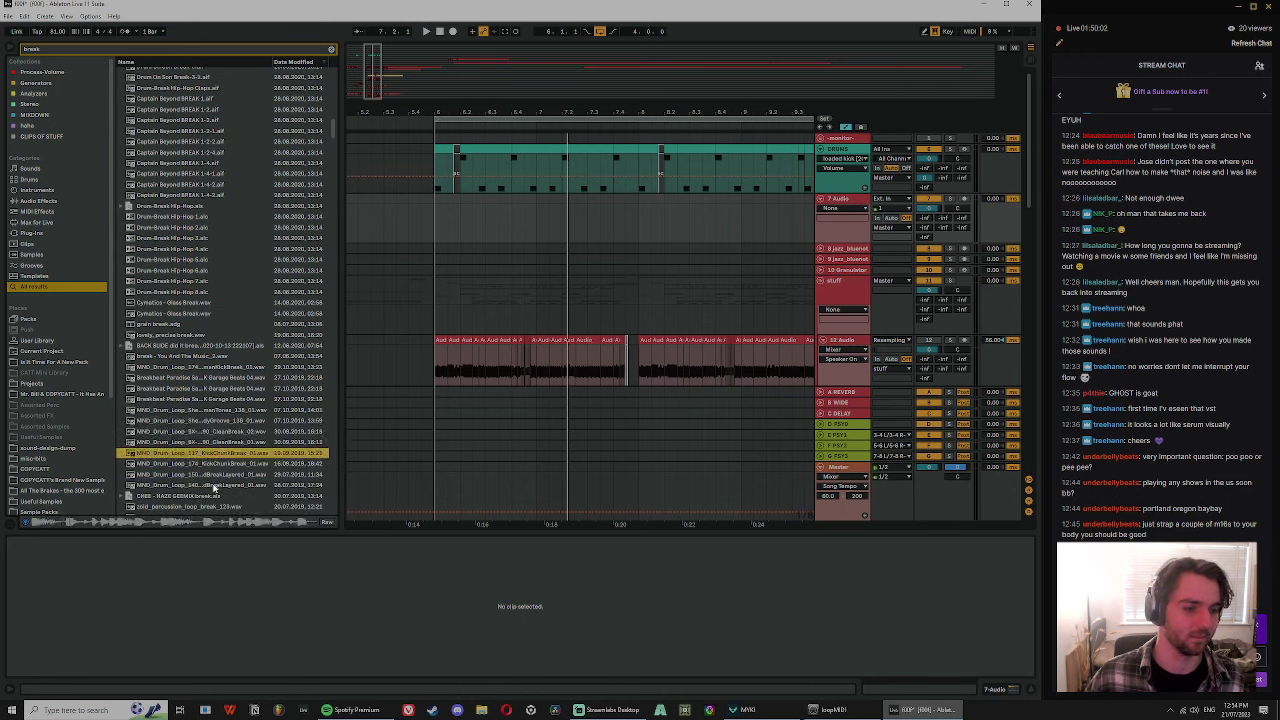
{"action": "left_click", "coordinate": [213, 476]}
{"action": "left_click", "coordinate": [211, 487]}
{"action": "scroll", "coordinate": [209, 492], "scroll_direction": "down", "scroll_amount": 2}
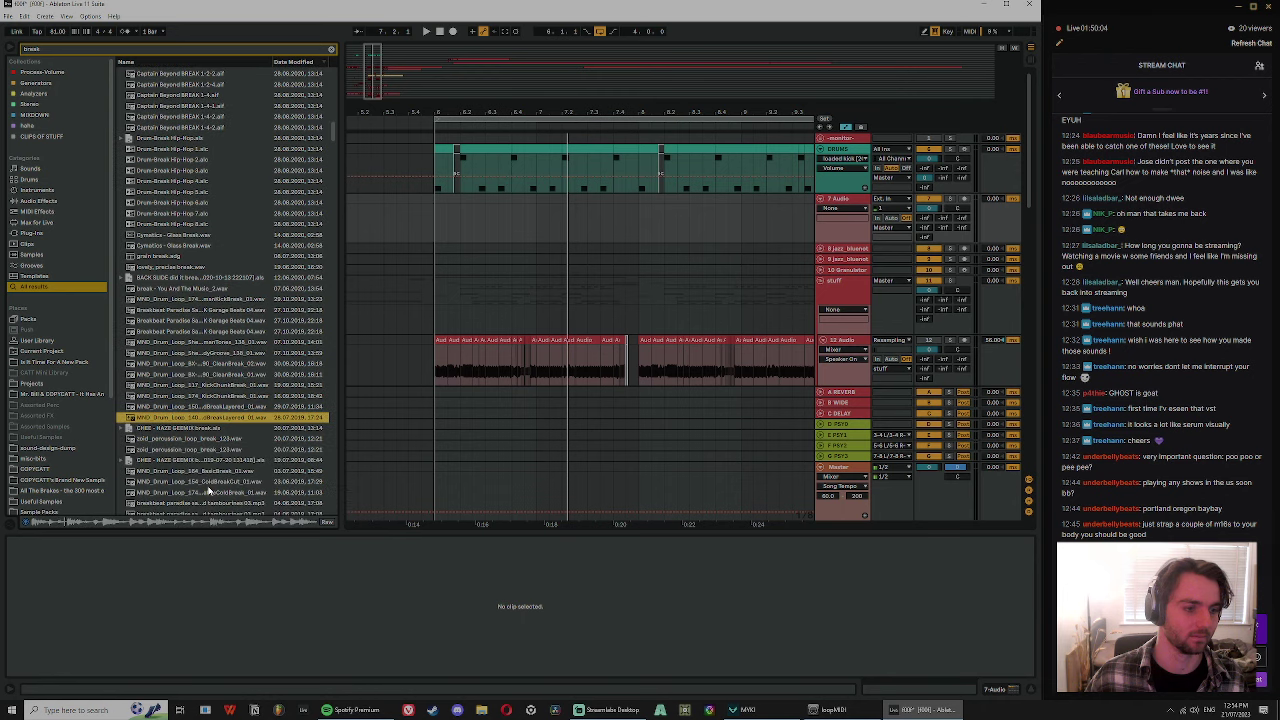
- Place the MND_Drum_Loop_150_ColdBreakLayered_01 sample on the new audio track at 6.2
{"action": "left_click", "coordinate": [217, 409]}
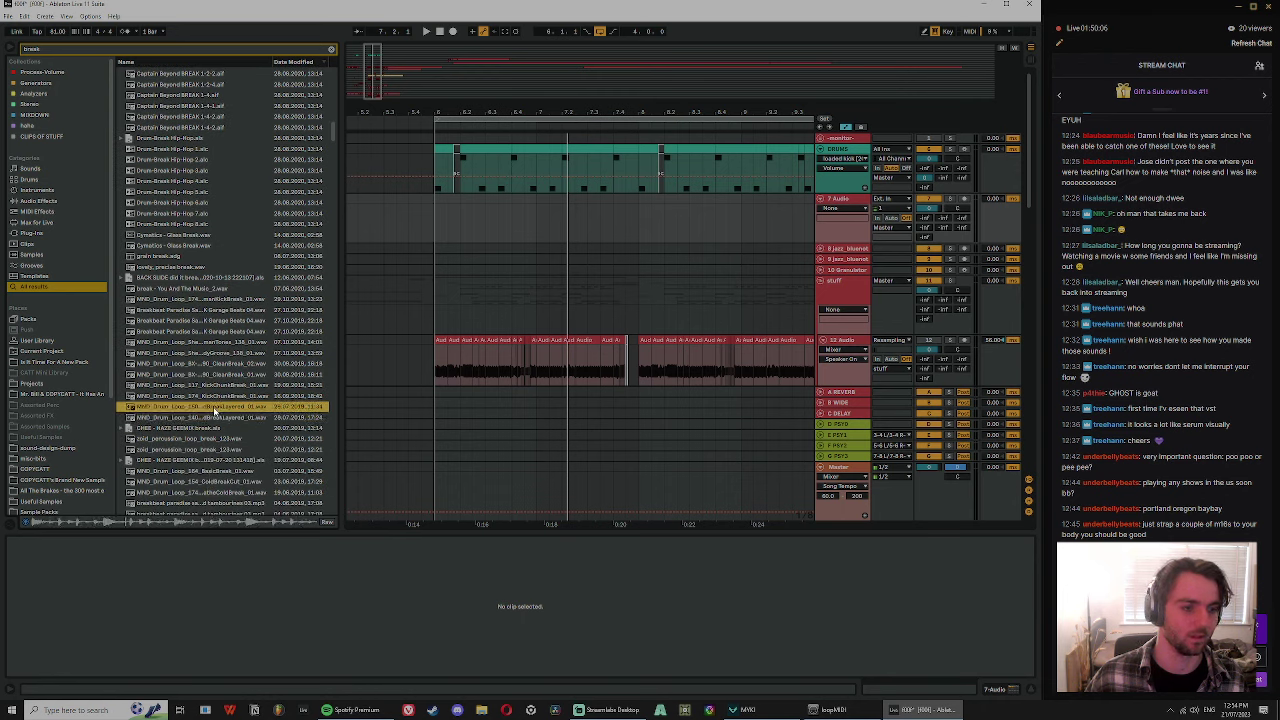
{"action": "left_click_drag", "start_coordinate": [213, 409], "coordinate": [463, 200]}
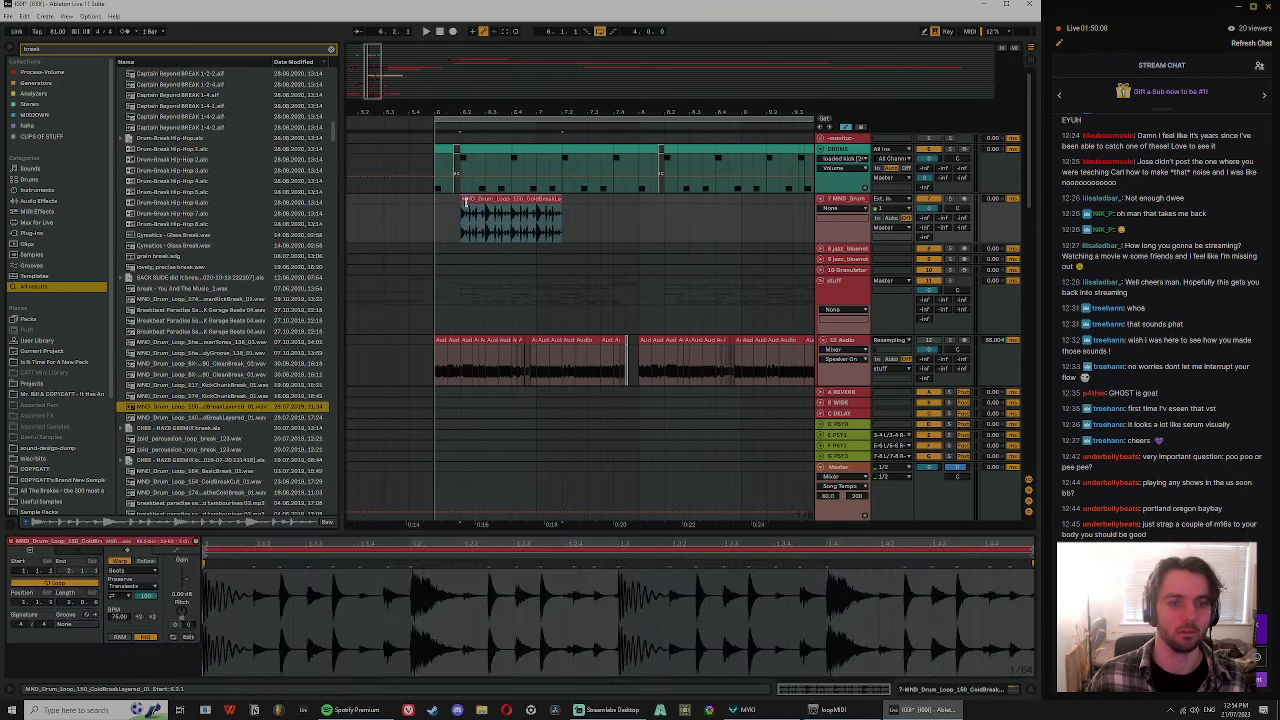
{"action": "left_click_drag", "start_coordinate": [468, 112], "coordinate": [468, 190]}
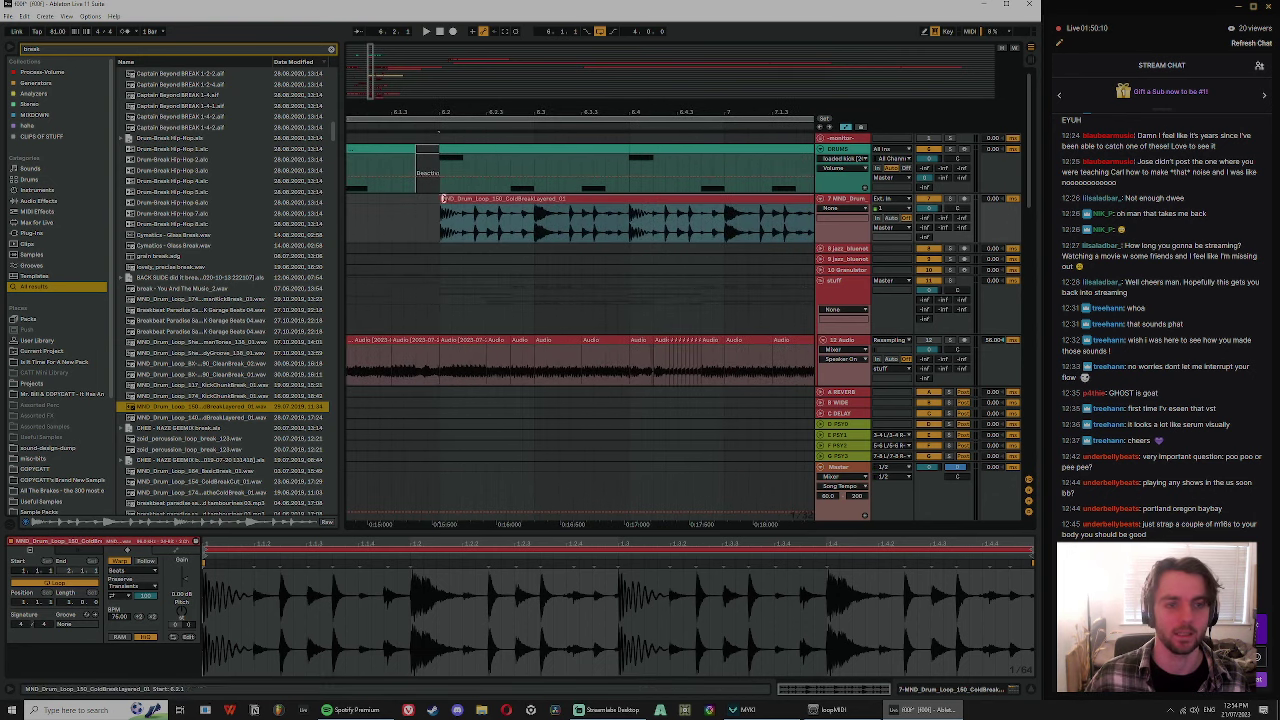
- Move the break clip's start marker to the drum hit between 1.1.2 and 1.1.3 and play the result from 6.2
{"action": "mouse_move", "coordinate": [210, 540]}
{"action": "left_mouse_down"}
{"action": "mouse_move", "coordinate": [210, 566]}
{"action": "mouse_move", "coordinate": [232, 520]}
{"action": "mouse_move", "coordinate": [251, 567]}
{"action": "mouse_move", "coordinate": [336, 573]}
{"action": "left_mouse_up"}
{"action": "key", "text": "space"}
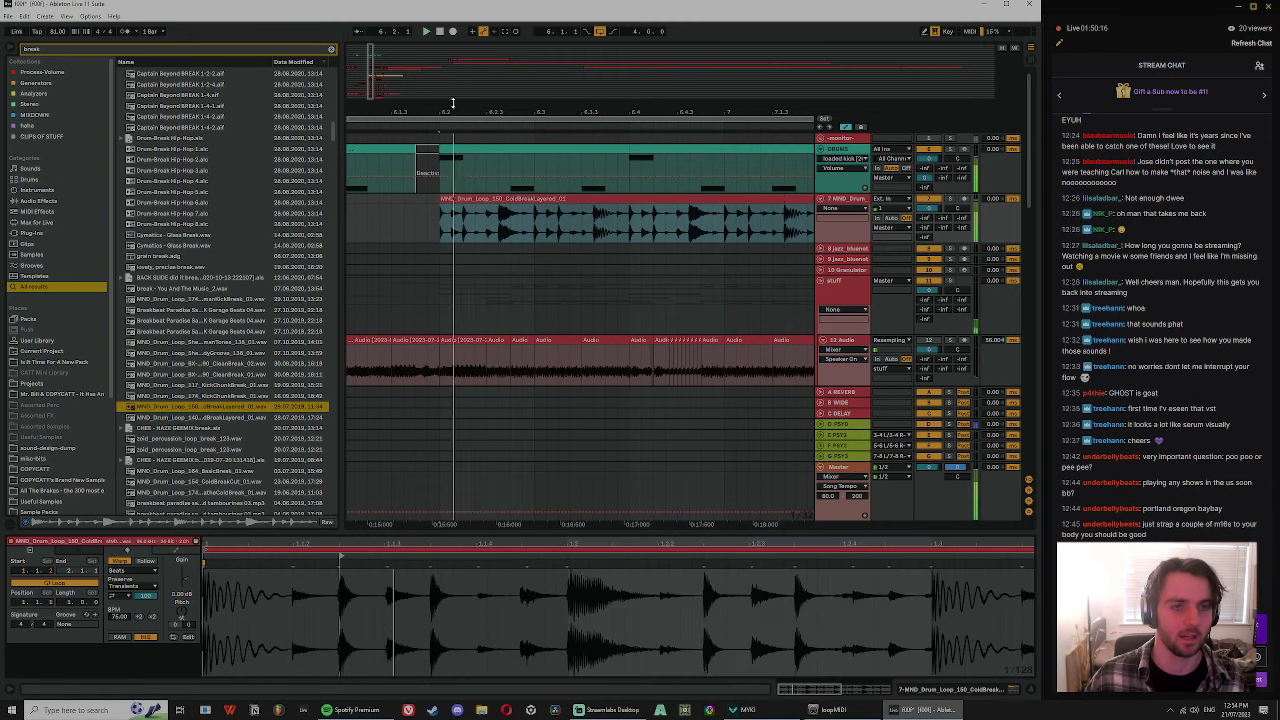
{"action": "left_click_drag", "start_coordinate": [451, 108], "coordinate": [453, 140]}
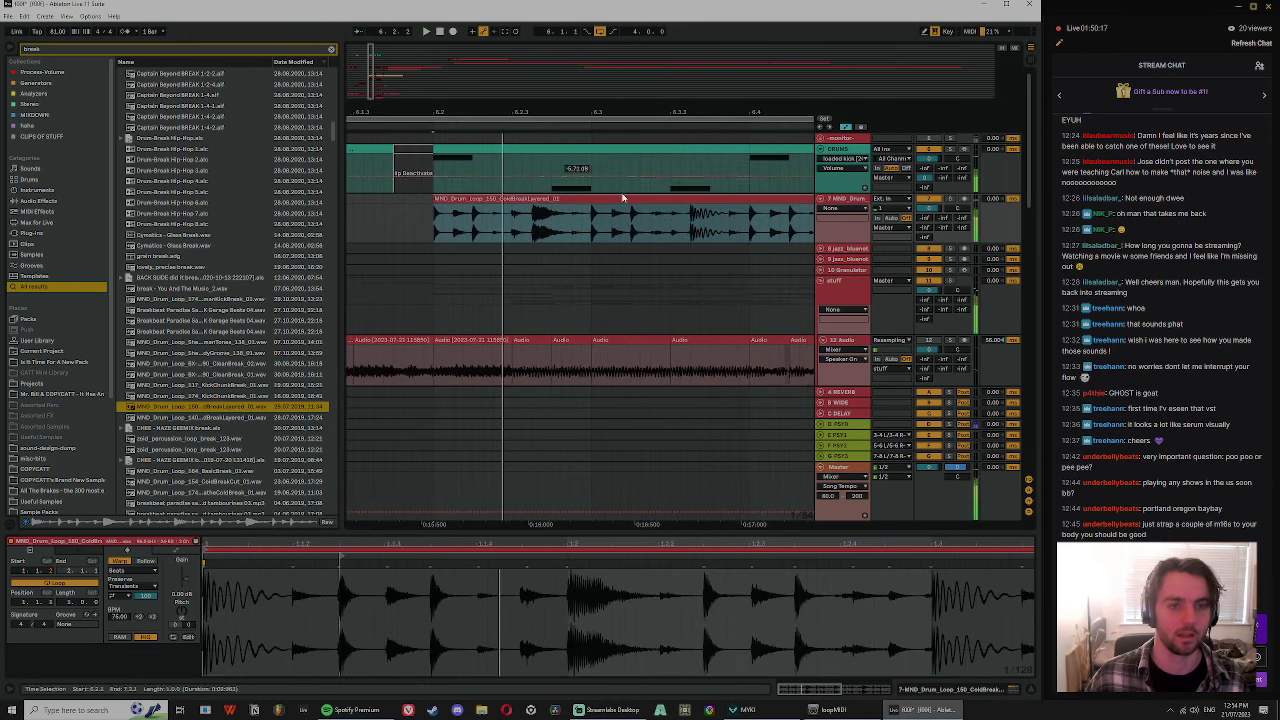
- Solo the break track, audition the loop's opening hits and split the clip between 6.2.2 and 6.2.3
{"action": "left_click", "coordinate": [451, 229]}
{"action": "key", "text": "space"}
{"action": "key", "text": "space"}
{"action": "left_click", "coordinate": [490, 228]}
{"action": "key", "text": "space"}
{"action": "key", "text": "space"}
{"action": "key", "text": "space"}
{"action": "key", "text": "space"}
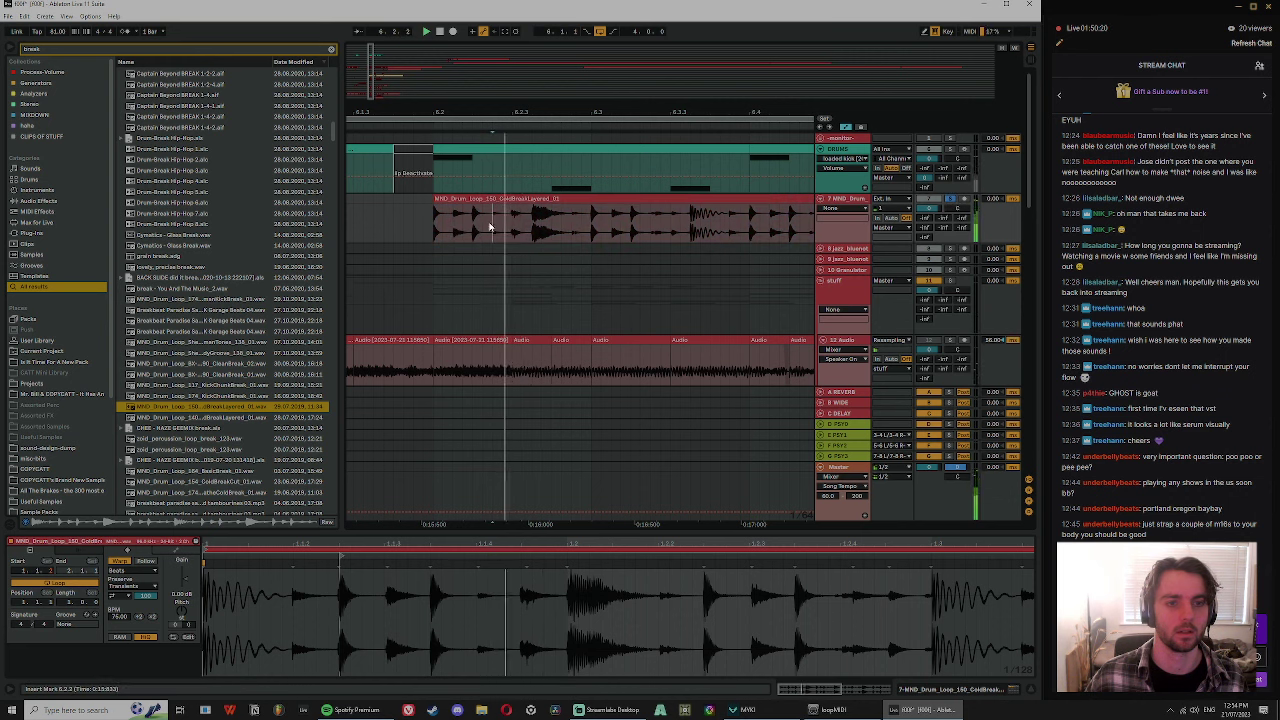
{"action": "key", "text": "ctrl+e"}
{"action": "left_click", "coordinate": [512, 198]}
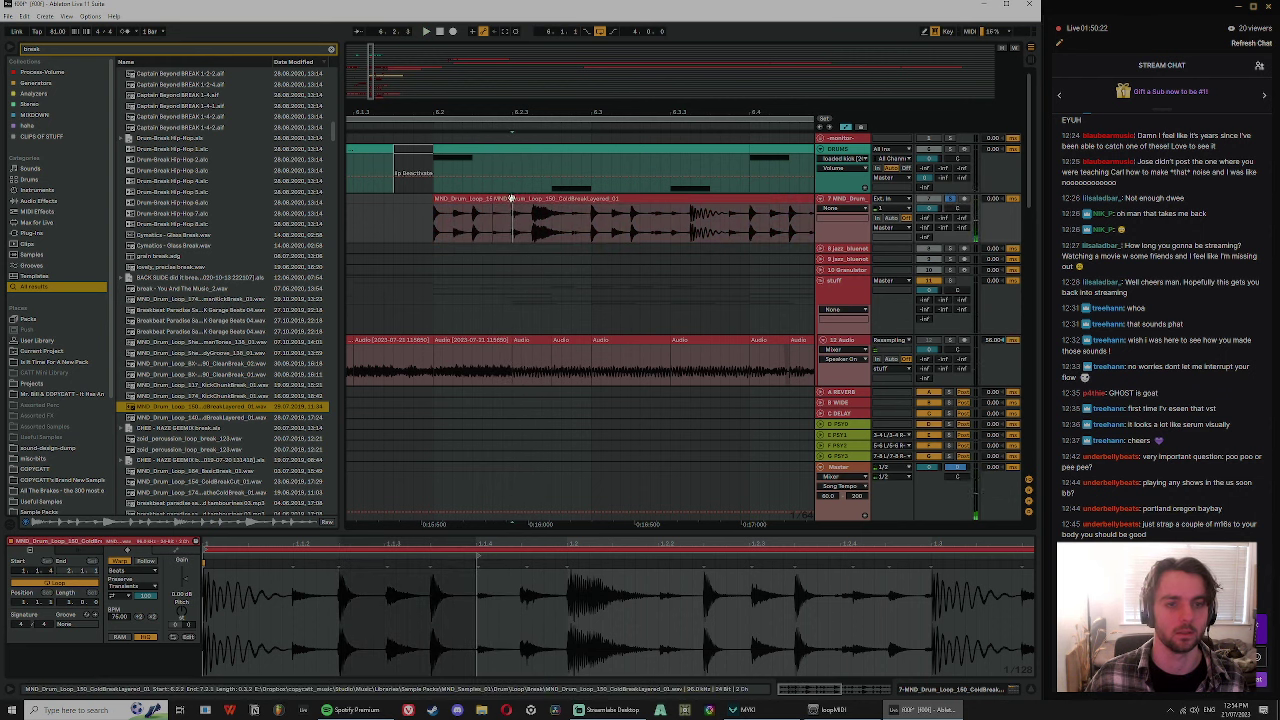
- Audition the following snare hit, split the break loop again just before 6.2.3 and select the part after the cut
{"action": "key", "text": "space"}
{"action": "left_click", "coordinate": [532, 220]}
{"action": "key", "text": "space"}
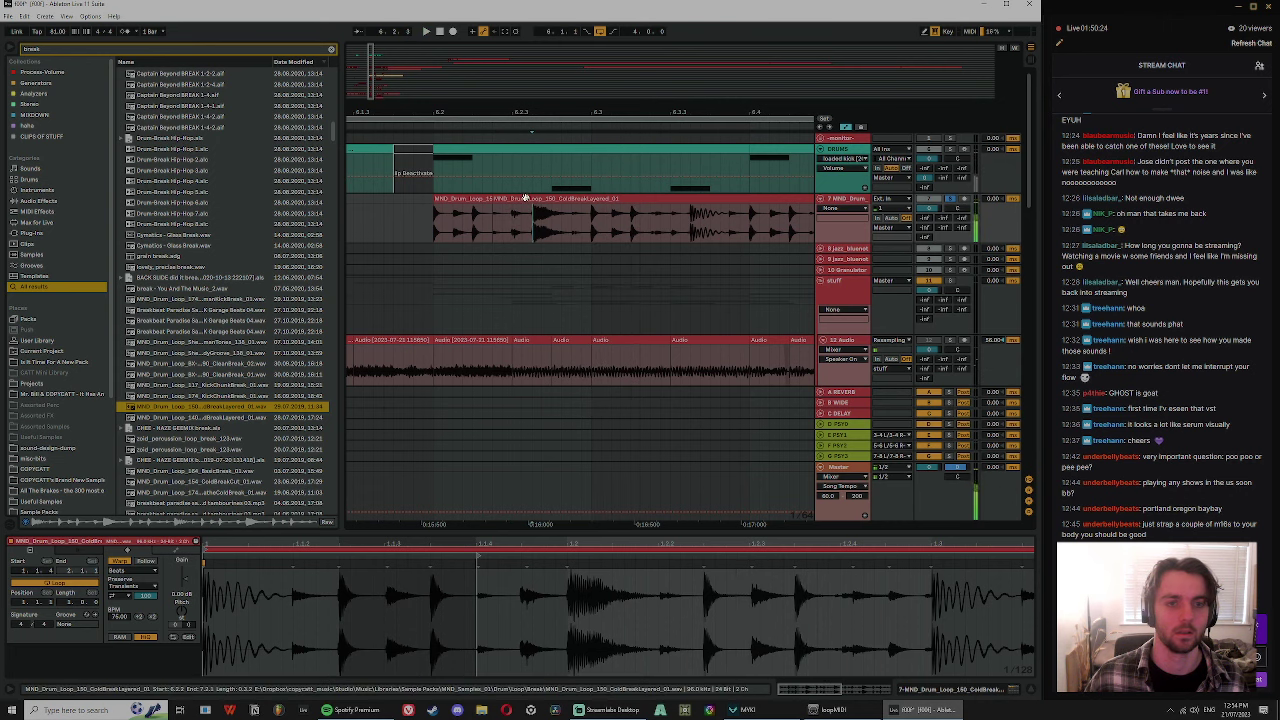
{"action": "left_click", "coordinate": [514, 218]}
{"action": "key", "text": "ctrl+e"}
{"action": "left_click", "coordinate": [510, 200]}
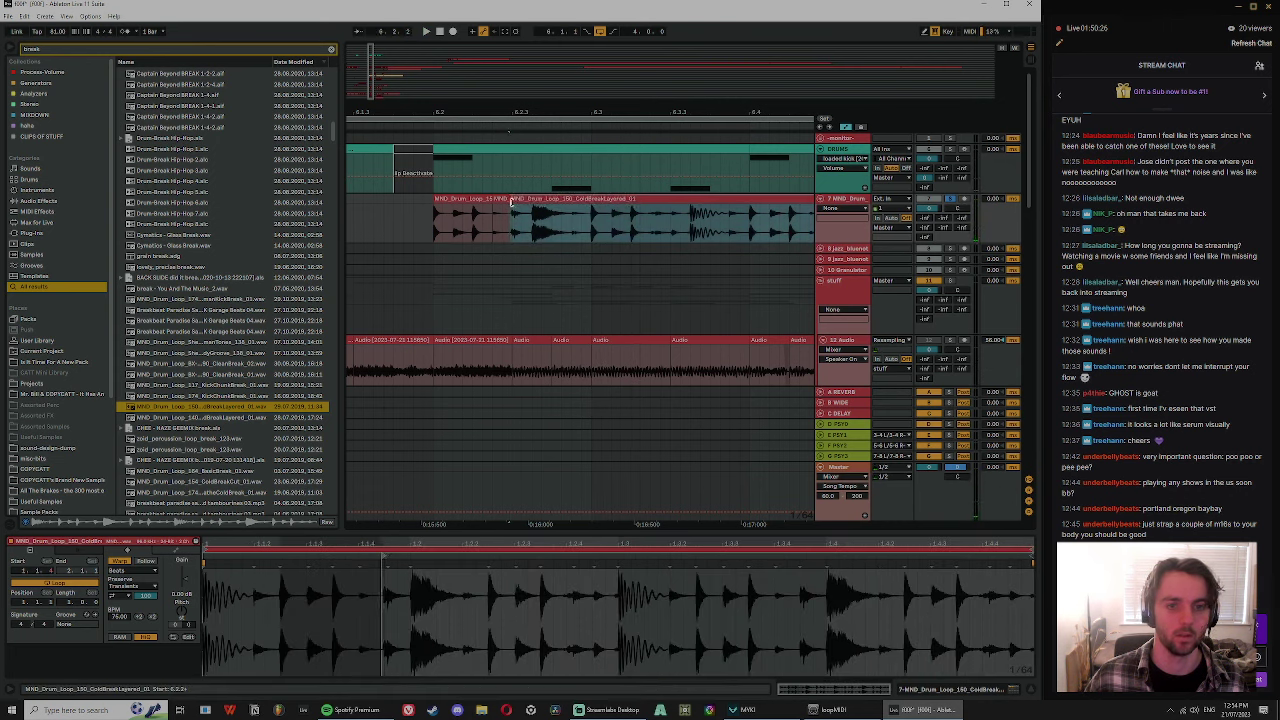
- Trim the start of the second break clip to 6.2.4 and split it at 6.3 to isolate the short slice
{"action": "left_click_drag", "start_coordinate": [512, 198], "coordinate": [570, 198]}
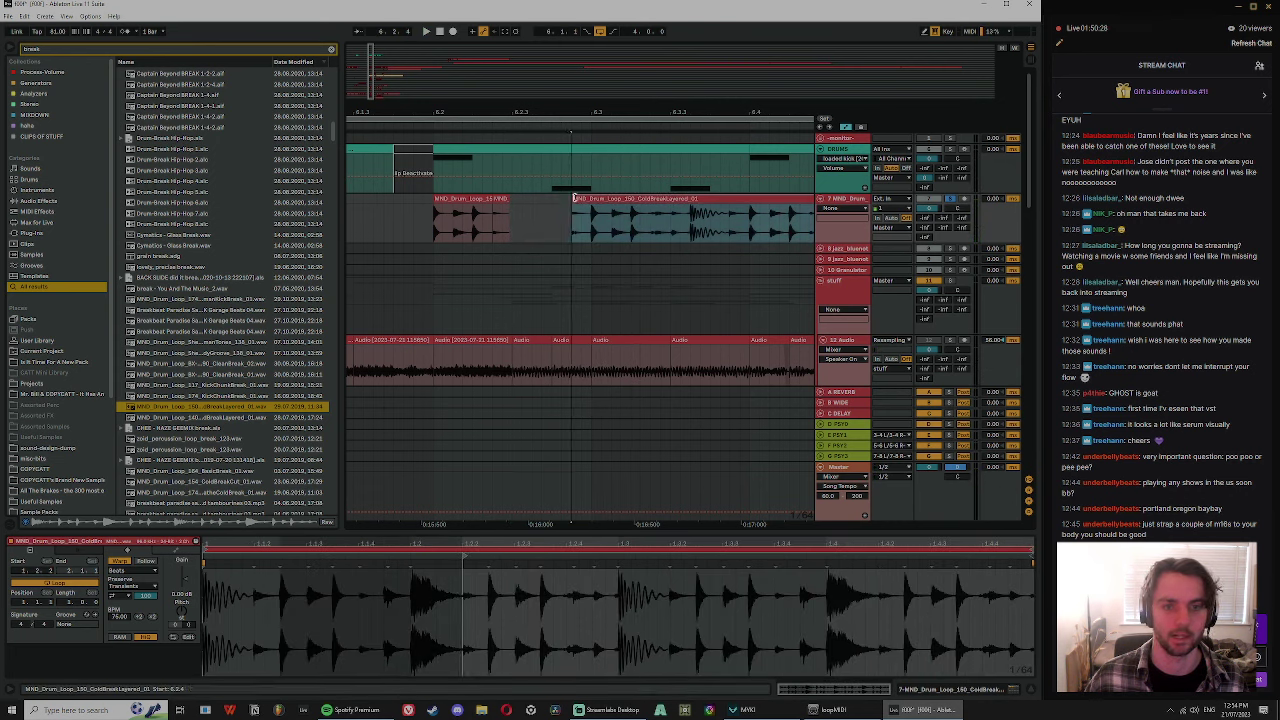
{"action": "left_click", "coordinate": [585, 224]}
{"action": "key", "text": "ctrl+e"}
{"action": "left_click", "coordinate": [579, 199]}
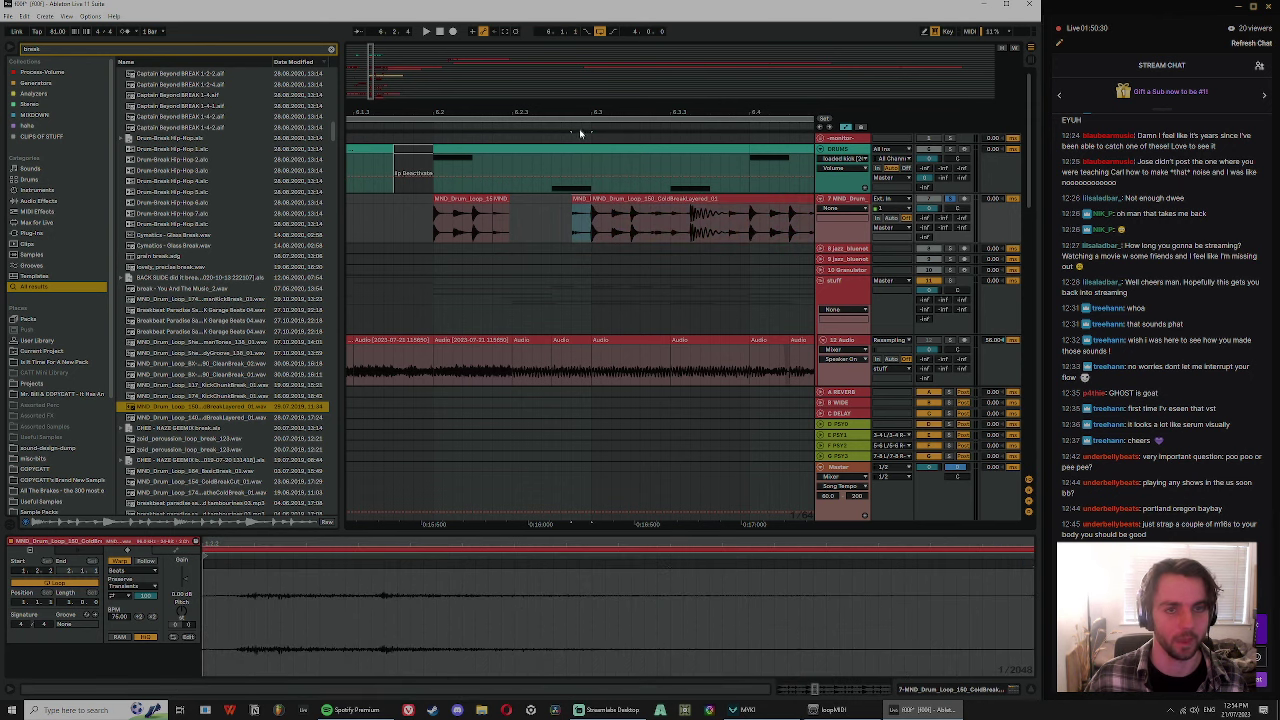
- Audition the loop around 6.3.3, split a short drum slice out of it there and move the slice to 6.3
{"action": "left_click_drag", "start_coordinate": [579, 115], "coordinate": [579, 145]}
{"action": "left_click", "coordinate": [735, 236]}
{"action": "key", "text": "space"}
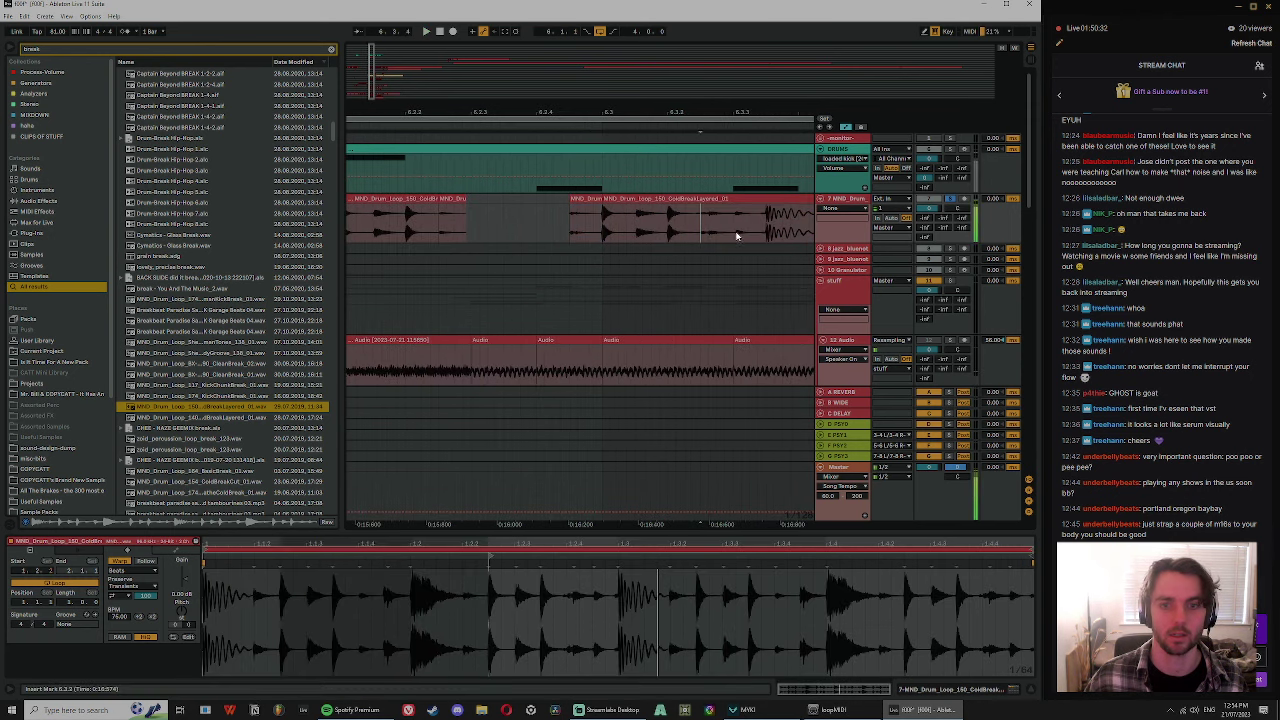
{"action": "key", "text": "space"}
{"action": "key", "text": "ctrl+e"}
{"action": "left_click", "coordinate": [766, 231]}
{"action": "key", "text": "ctrl+e"}
{"action": "left_click", "coordinate": [754, 199]}
{"action": "mouse_move", "coordinate": [757, 114]}
{"action": "left_mouse_down"}
{"action": "mouse_move", "coordinate": [712, 98]}
{"action": "mouse_move", "coordinate": [743, 107]}
{"action": "left_mouse_up"}
{"action": "left_click_drag", "start_coordinate": [740, 199], "coordinate": [628, 200]}
- Turn off automation mode, play the slice at 6.3 and delete the clip between it and 6.3.3
{"action": "left_click", "coordinate": [604, 199]}
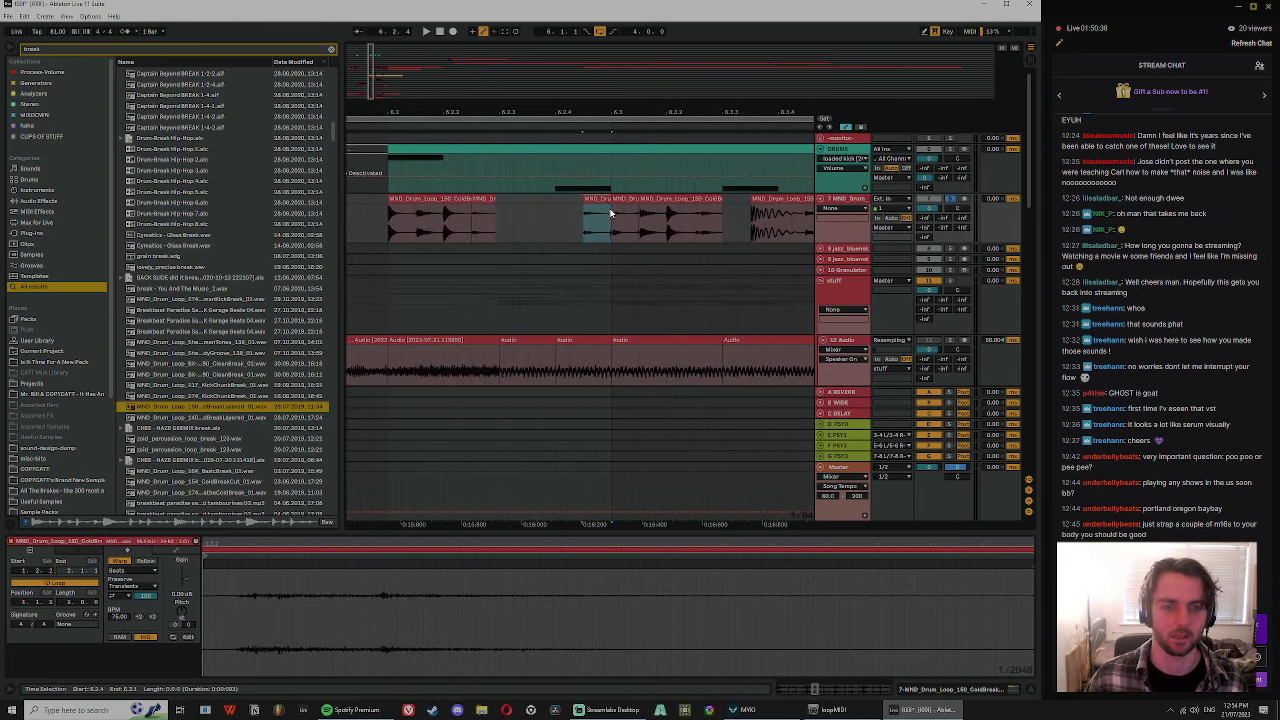
{"action": "key", "text": "m"}
{"action": "key", "text": "a"}
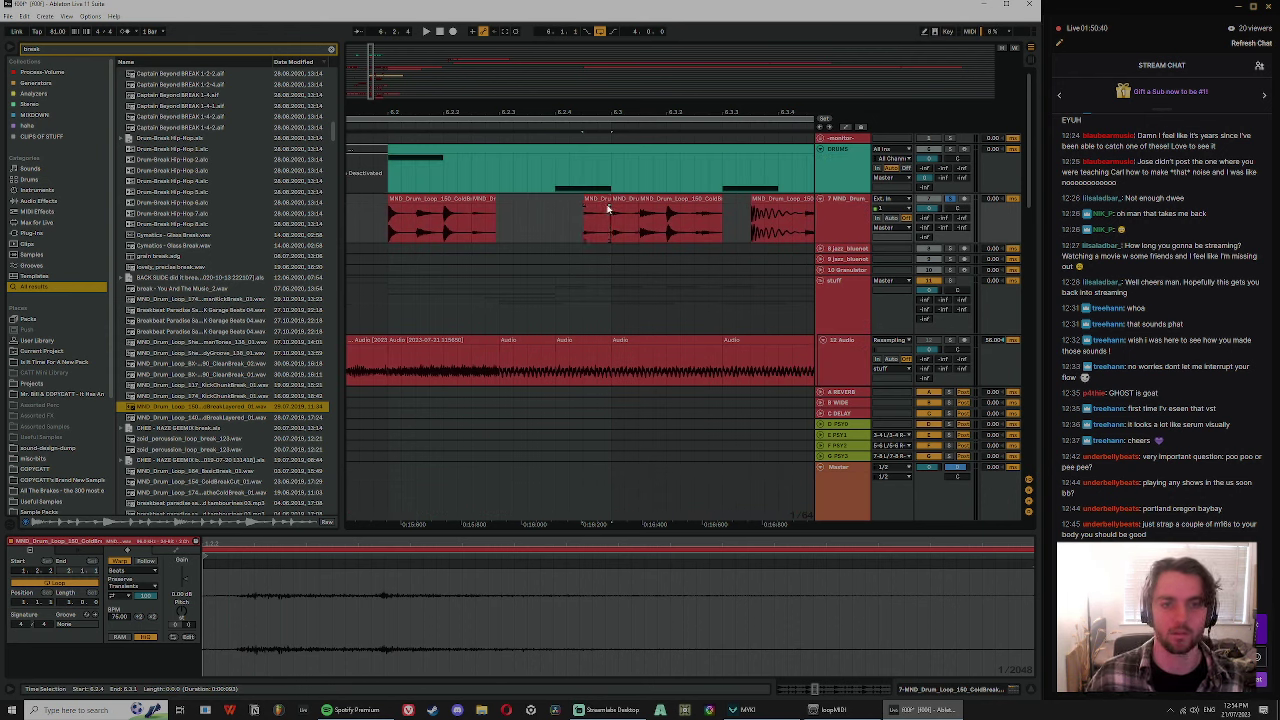
{"action": "mouse_move", "coordinate": [612, 209]}
{"action": "left_mouse_down"}
{"action": "mouse_move", "coordinate": [641, 211]}
{"action": "mouse_move", "coordinate": [632, 226]}
{"action": "left_mouse_up"}
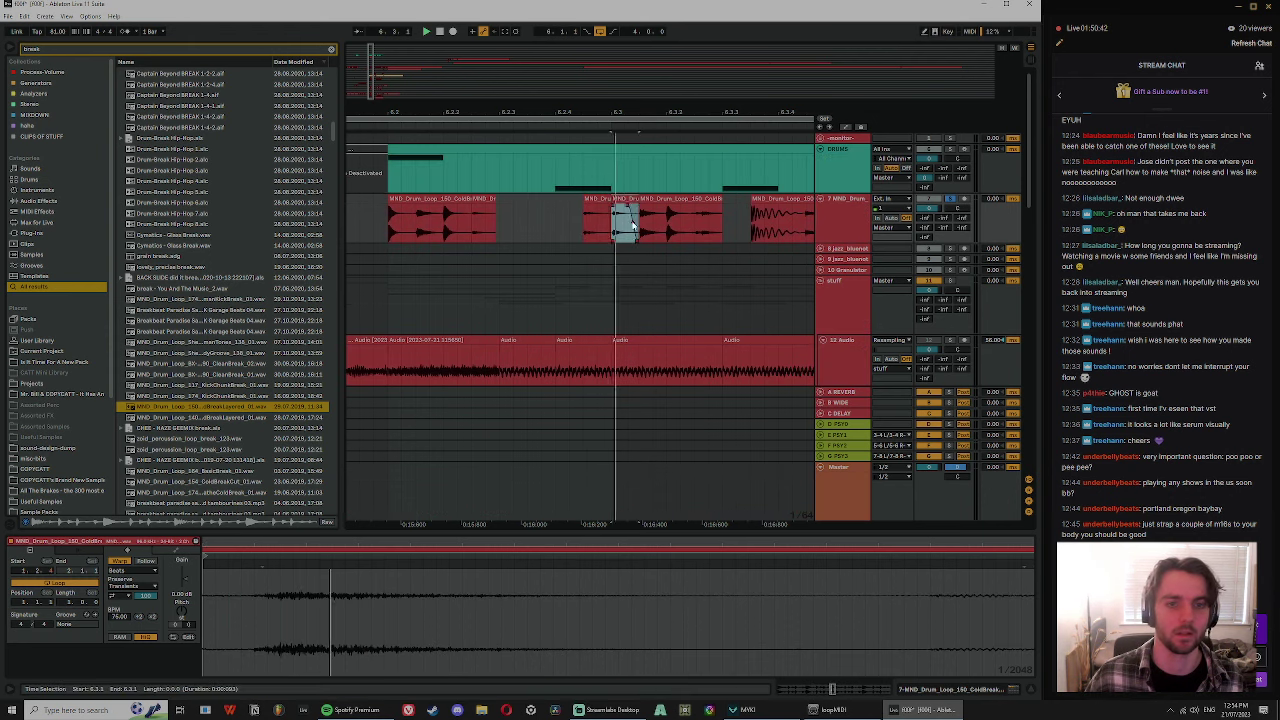
{"action": "left_click", "coordinate": [651, 199]}
{"action": "key", "text": "Delete"}
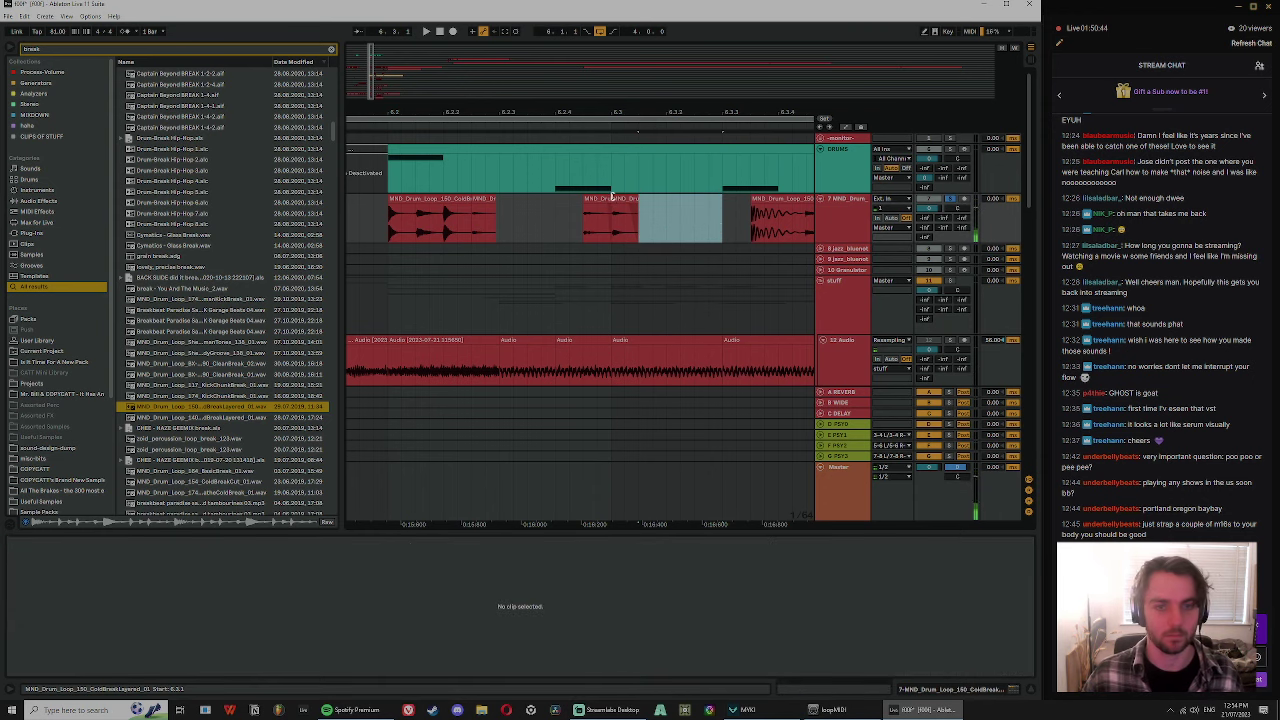
- Move the slice just before 6.3 back to 6.2.4 and compare it with the neighbouring slices
{"action": "left_click", "coordinate": [597, 198]}
{"action": "left_click_drag", "start_coordinate": [591, 199], "coordinate": [562, 200]}
{"action": "left_click", "coordinate": [487, 198]}
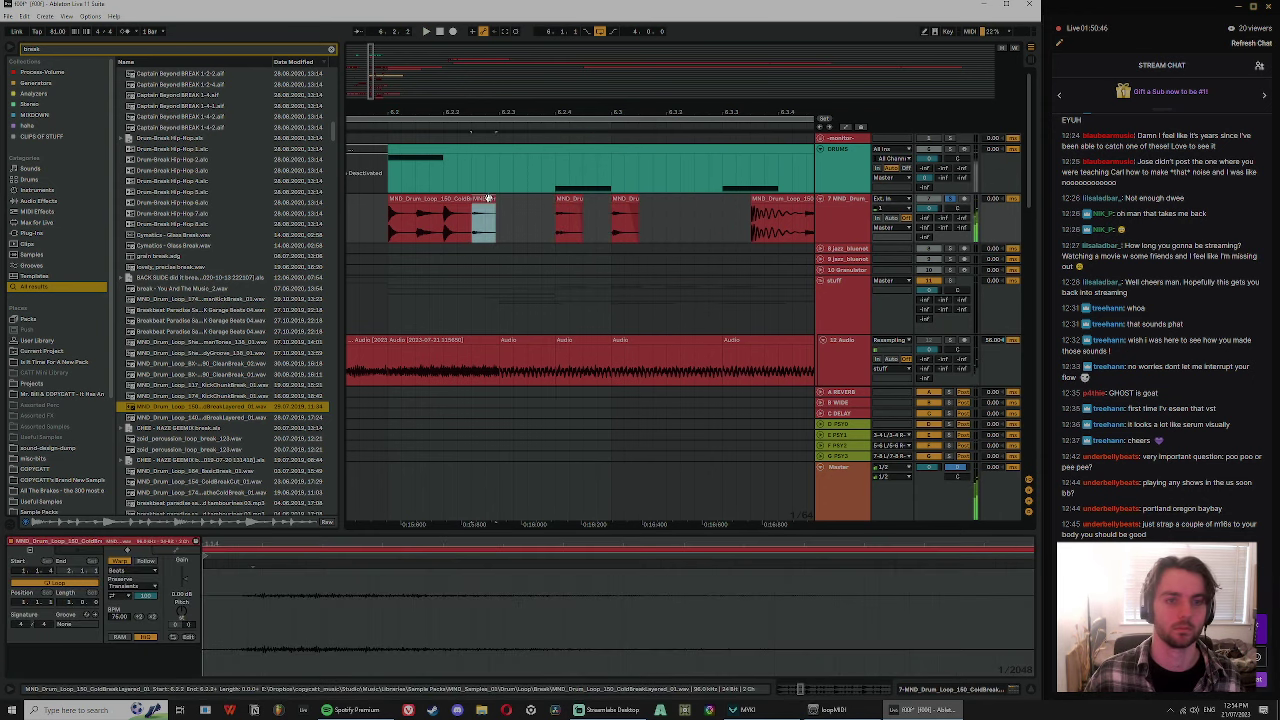
{"action": "left_click", "coordinate": [626, 199]}
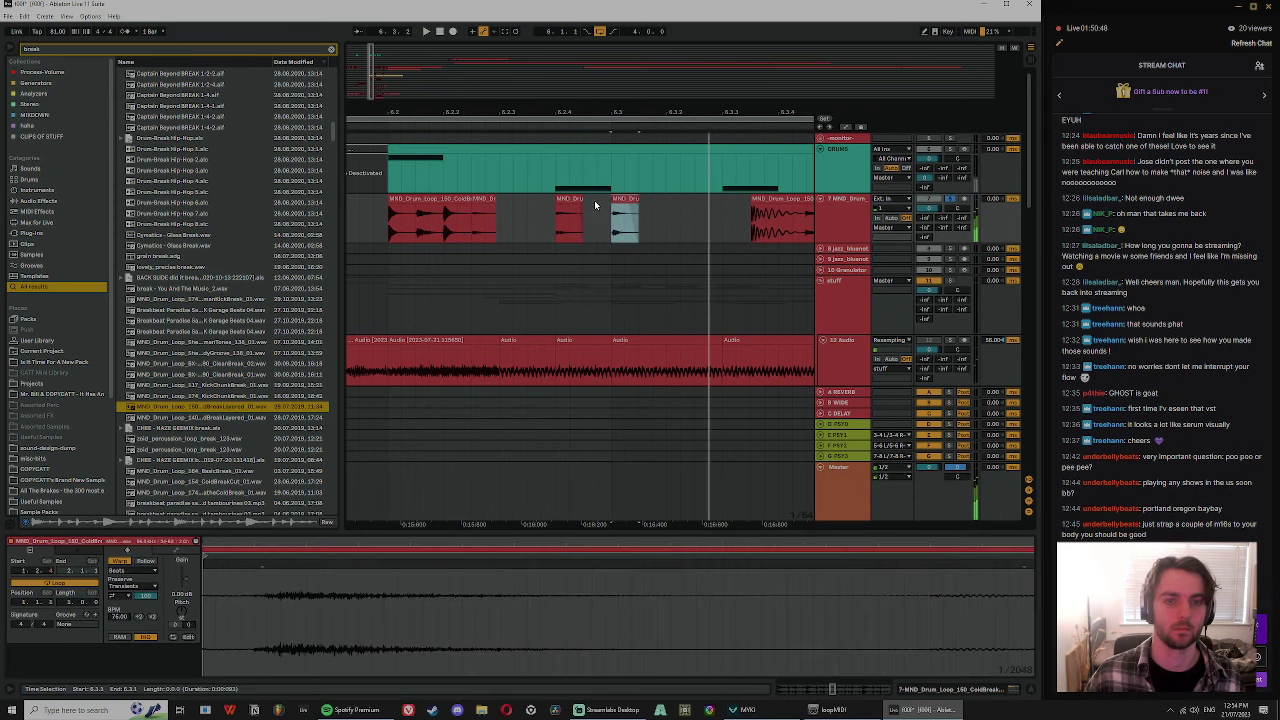
- Extend the 6.3 slice past 6.3.3, split it between 6.3.2 and 6.3.3 and again at 6.3.3, and delete the remainder
{"action": "left_click_drag", "start_coordinate": [639, 203], "coordinate": [738, 204]}
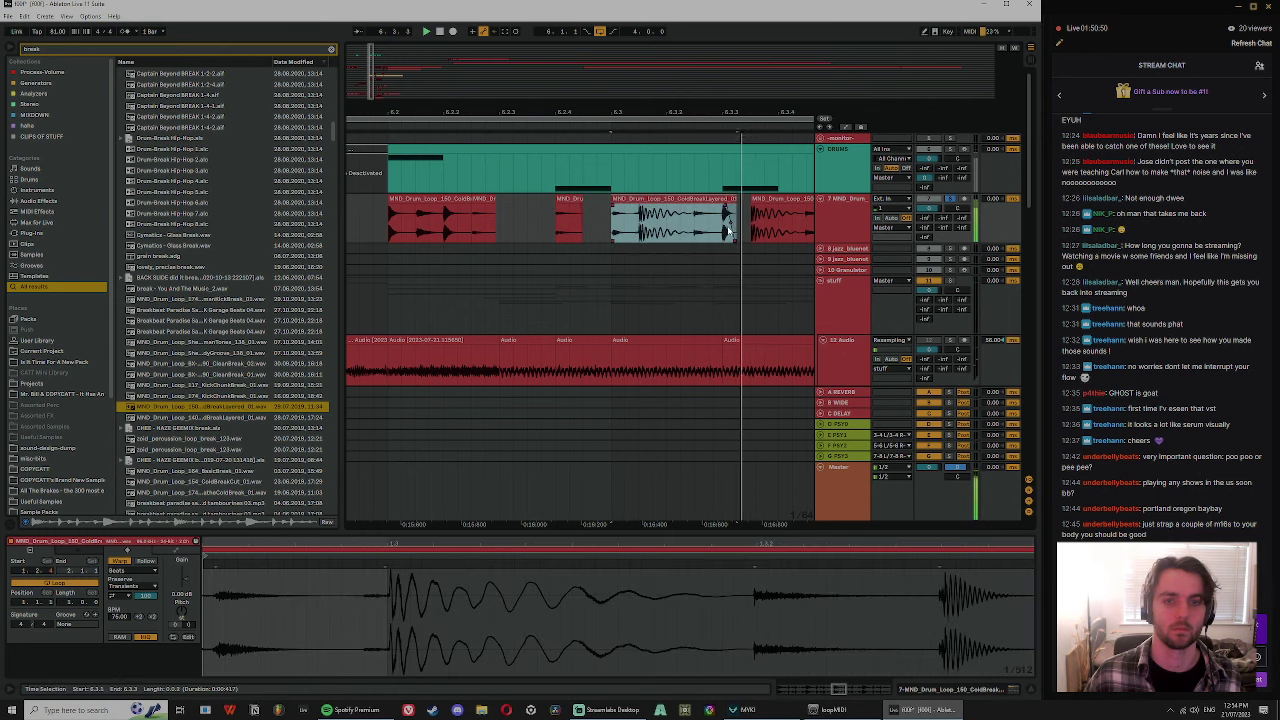
{"action": "left_click", "coordinate": [690, 228]}
{"action": "key", "text": "ctrl+e"}
{"action": "double_click", "coordinate": [708, 224]}
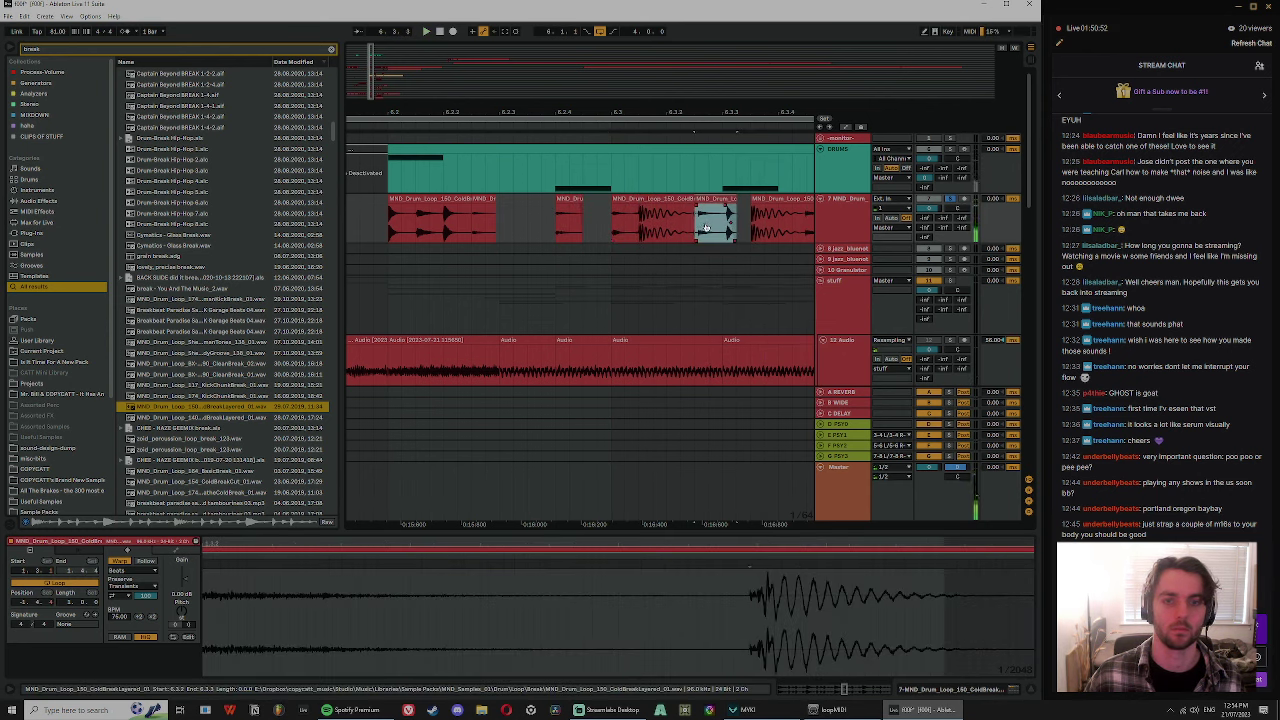
{"action": "left_click", "coordinate": [723, 225]}
{"action": "key", "text": "ctrl+e"}
{"action": "left_click", "coordinate": [727, 198]}
{"action": "key", "text": "Delete"}
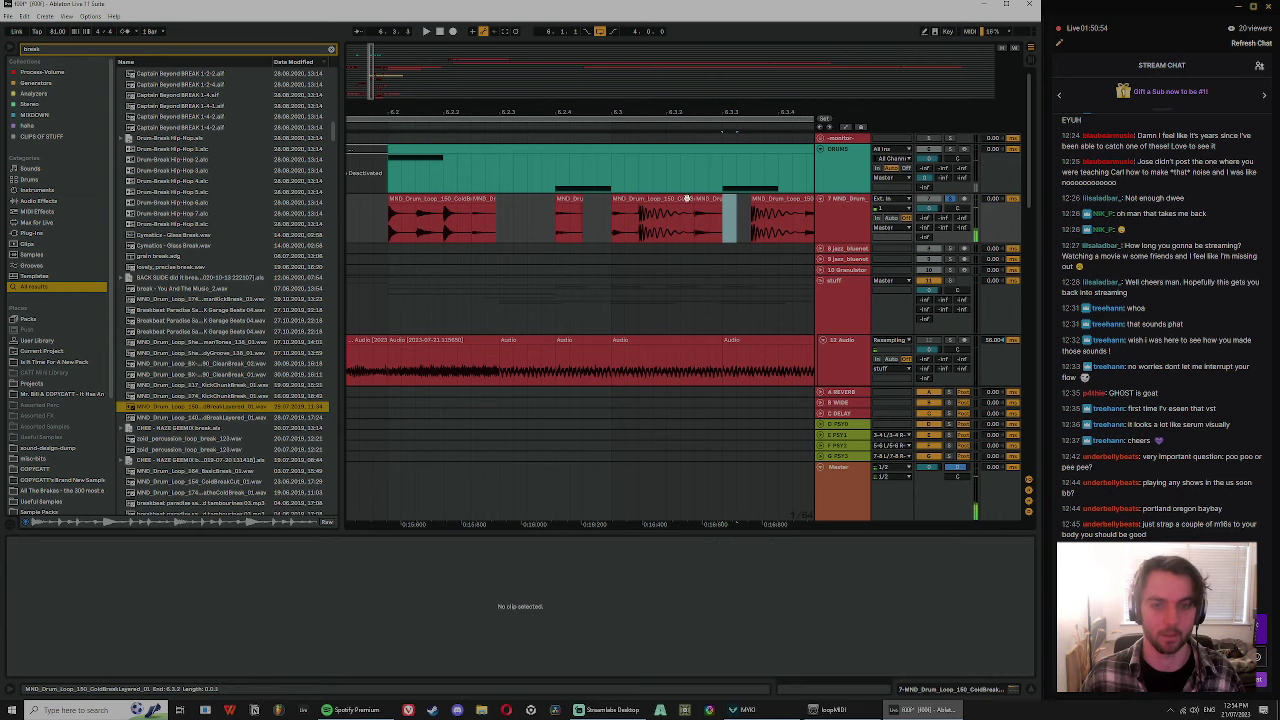
- Delete the clip starting at 6.3 and put the short slice that ends at 6.3.3 in its place
{"action": "left_click", "coordinate": [671, 198]}
{"action": "key", "text": "Delete"}
{"action": "key", "text": "space"}
{"action": "key", "text": "space"}
{"action": "left_click_drag", "start_coordinate": [703, 200], "coordinate": [620, 214]}
- Audition the slices at 6.3 and 6.2.4, then replace the 6.2.4 slice with the one from the end of the opening break section
{"action": "key", "text": "space"}
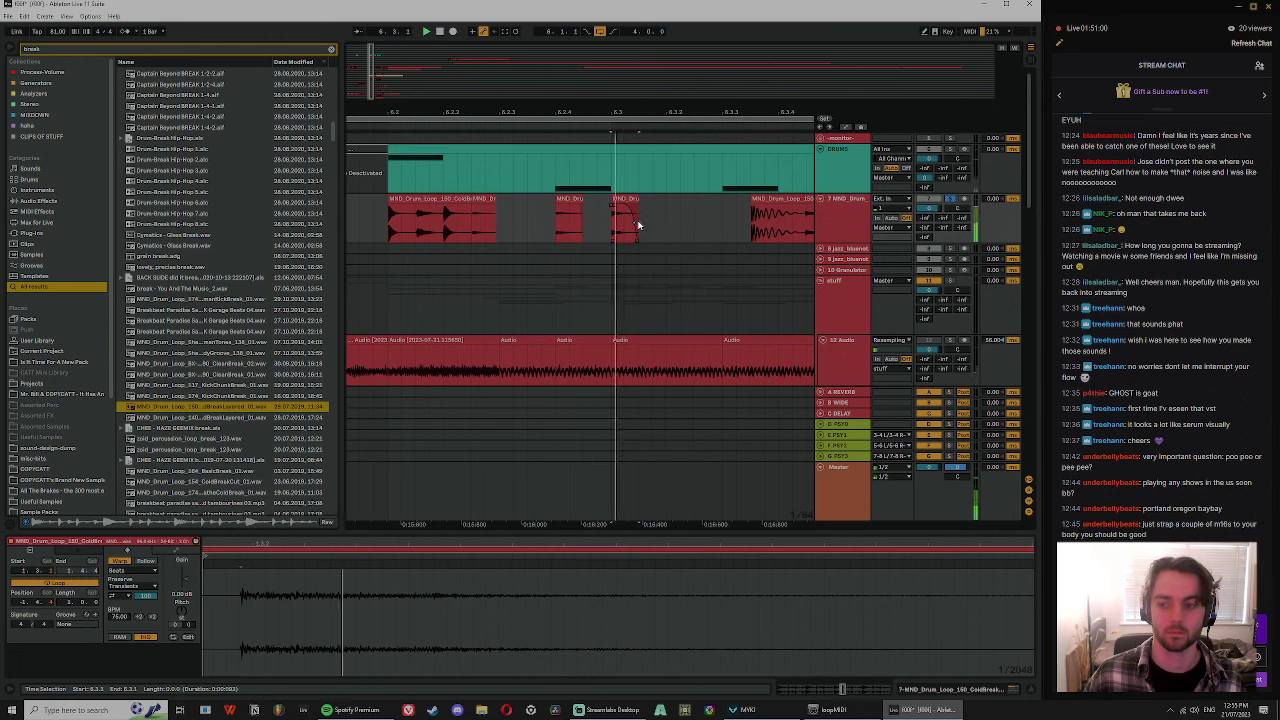
{"action": "left_click", "coordinate": [570, 200]}
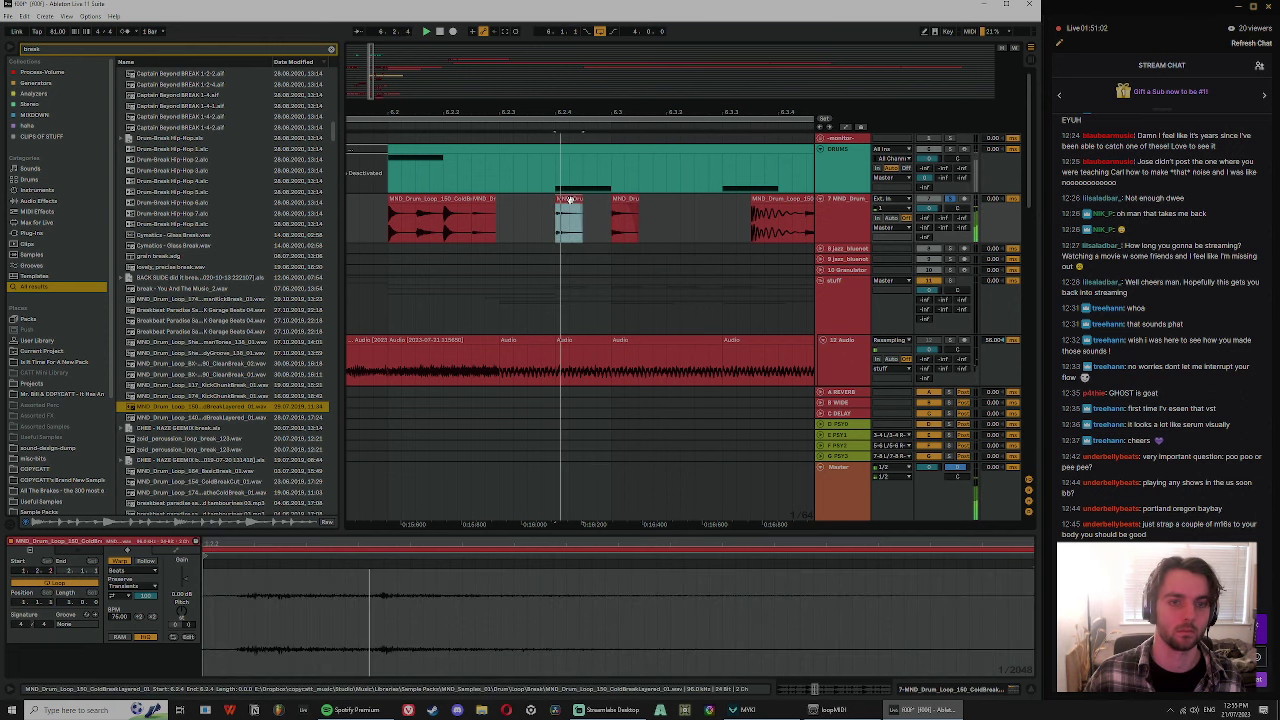
{"action": "mouse_move", "coordinate": [570, 200]}
{"action": "left_mouse_down"}
{"action": "mouse_move", "coordinate": [483, 200]}
{"action": "mouse_move", "coordinate": [586, 214]}
{"action": "left_mouse_up"}
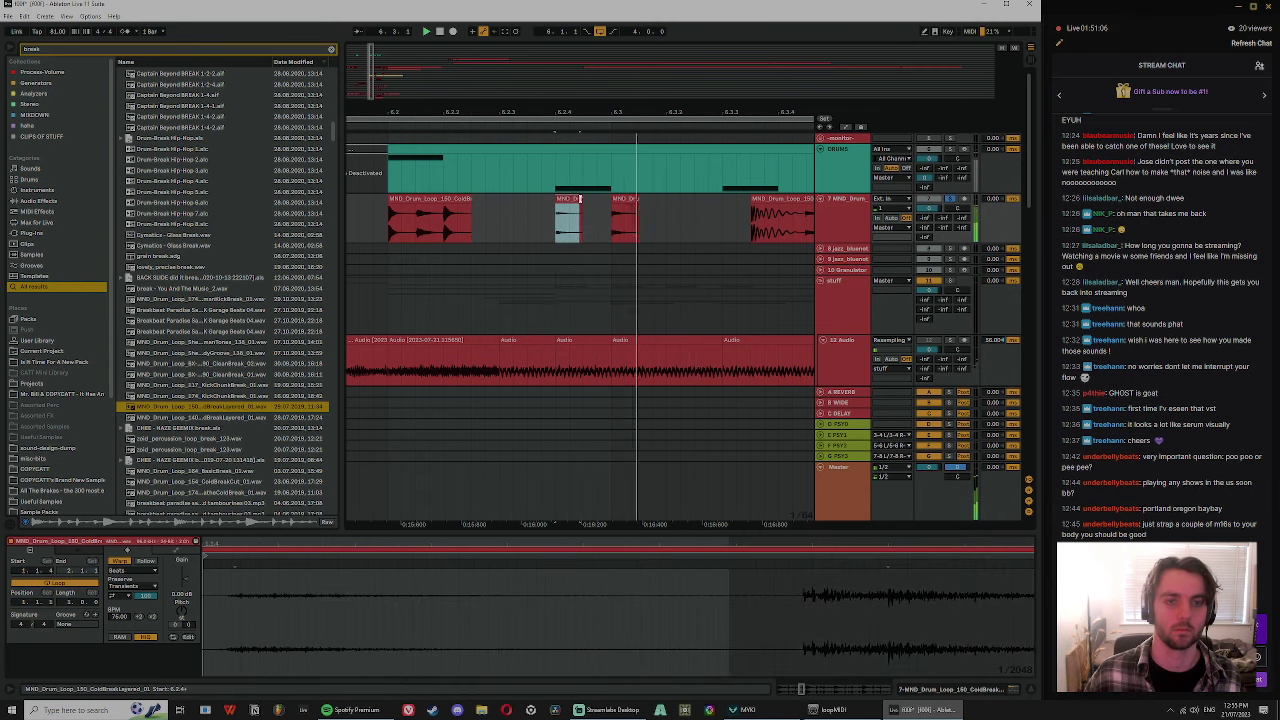
- Copy the slice at 6.2.4 to 6.3.3, directly before the remaining loop, and play the result
{"action": "left_click_drag", "start_coordinate": [580, 199], "coordinate": [732, 203]}
{"action": "key", "text": "space"}
{"action": "key", "text": "space"}
{"action": "left_click", "coordinate": [577, 214]}
{"action": "key", "text": "ctrl+e"}
{"action": "key", "text": "space"}
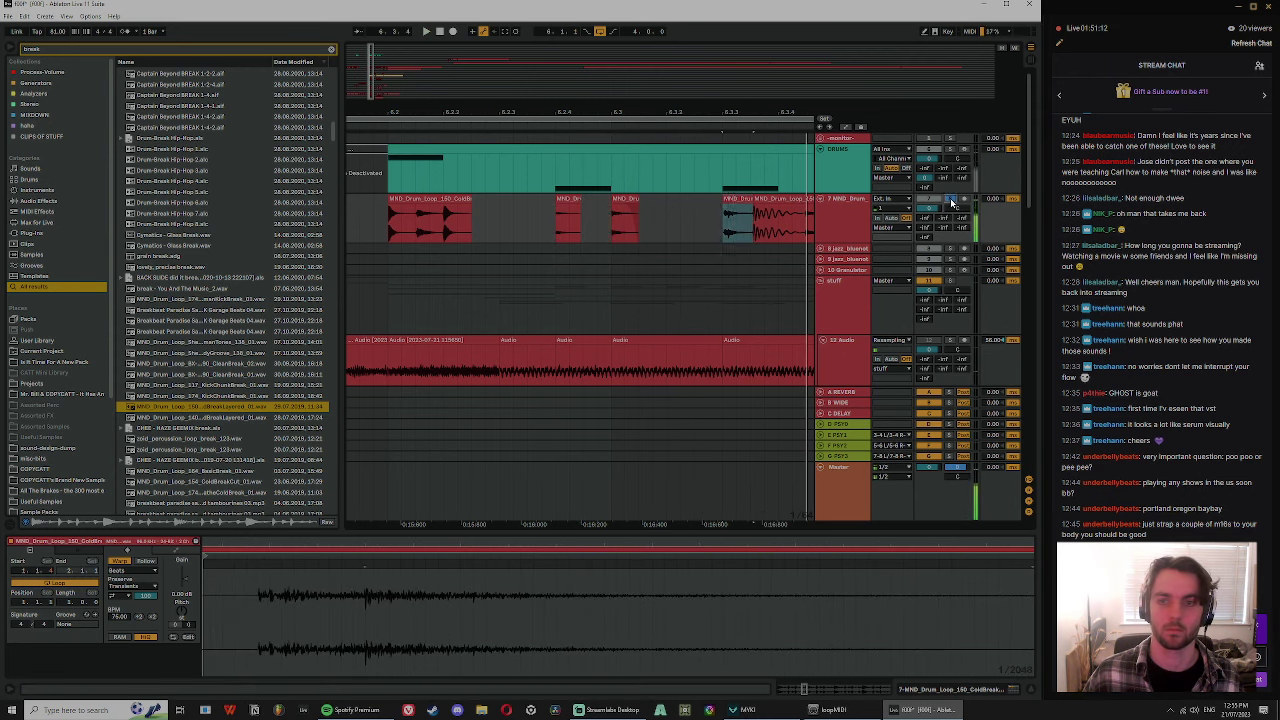
- Unsolo the break track and delete all of its clips from 6.3.3 onward
{"action": "left_click", "coordinate": [606, 217]}
{"action": "left_click", "coordinate": [565, 200]}
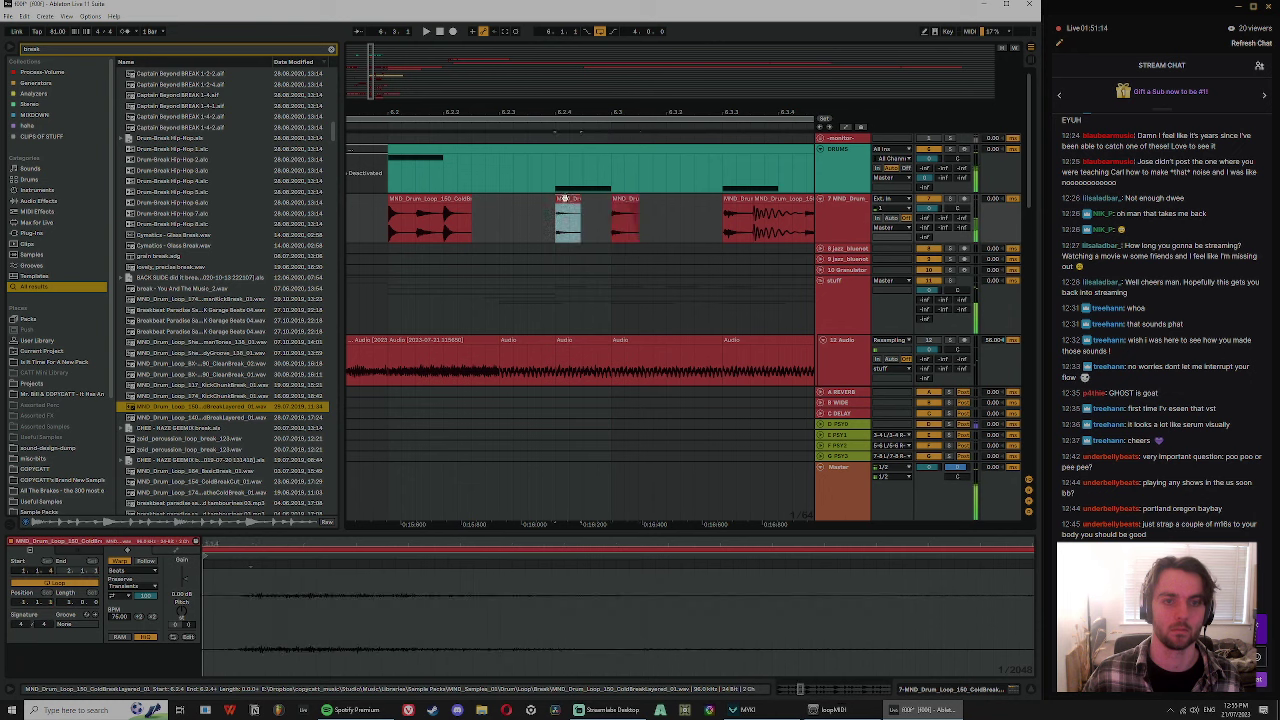
{"action": "left_click", "coordinate": [761, 212]}
{"action": "left_click", "coordinate": [738, 199]}
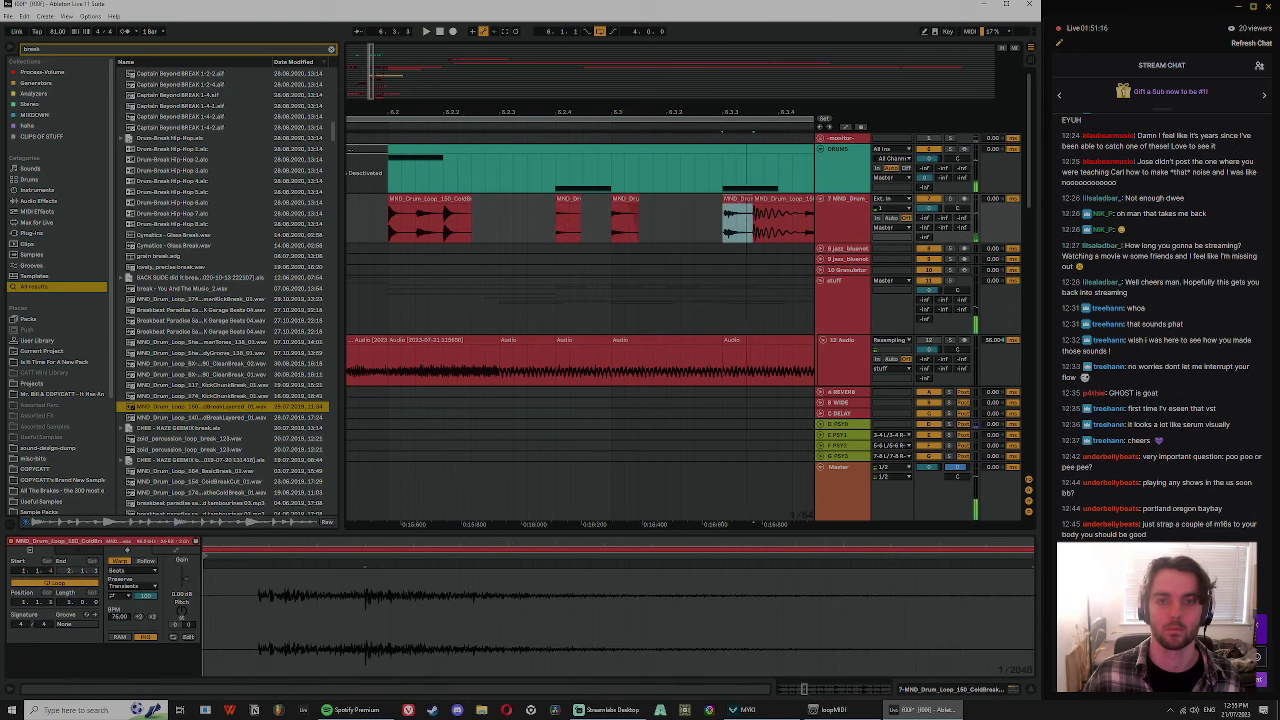
{"action": "key", "text": "minus"}
{"action": "key", "text": "minus"}
{"action": "left_click", "coordinate": [735, 199], "text": "shift"}
{"action": "key", "text": "Delete"}
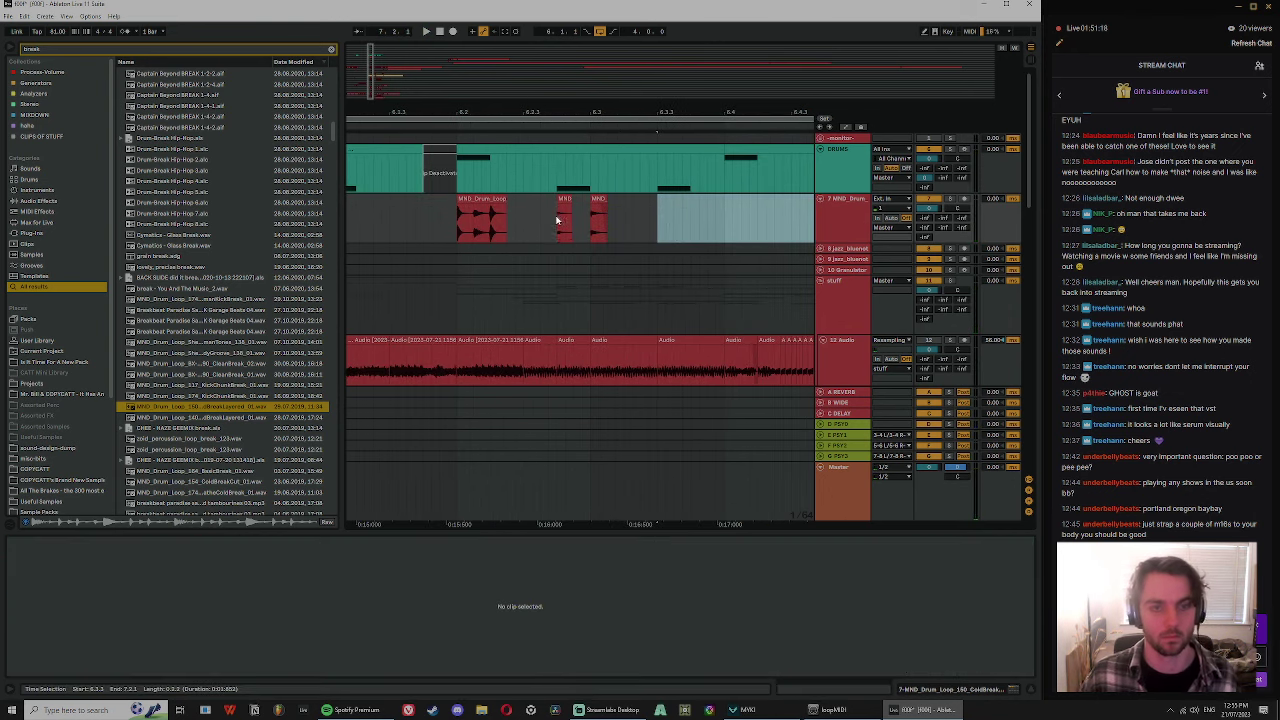
- Duplicate the pair of break slices spanning 6.2.4 to 6.3.2 three times and play back the repeated pattern
{"action": "left_click_drag", "start_coordinate": [557, 220], "coordinate": [629, 229]}
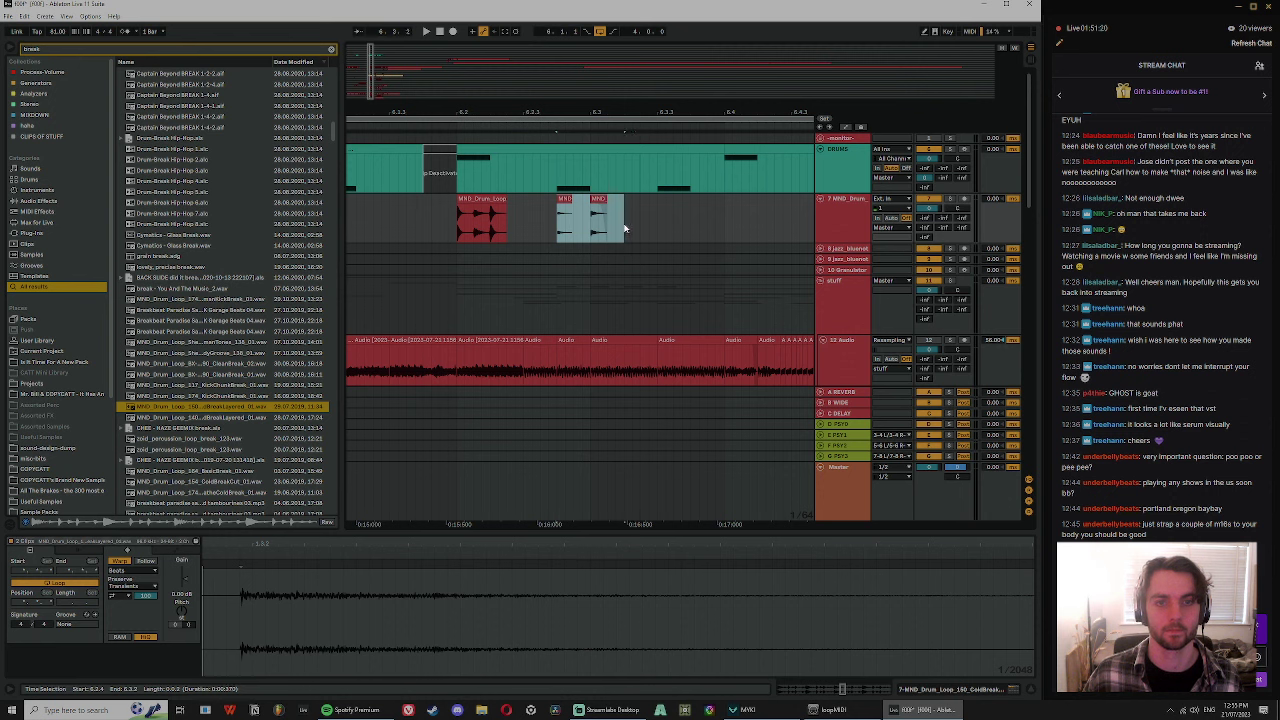
{"action": "key", "text": "ctrl+d"}
{"action": "key", "text": "ctrl+d"}
{"action": "key", "text": "space"}
{"action": "key", "text": "ctrl+d"}
{"action": "left_click_drag", "start_coordinate": [723, 111], "coordinate": [690, 97]}
{"action": "key", "text": "space"}
{"action": "key", "text": "space"}
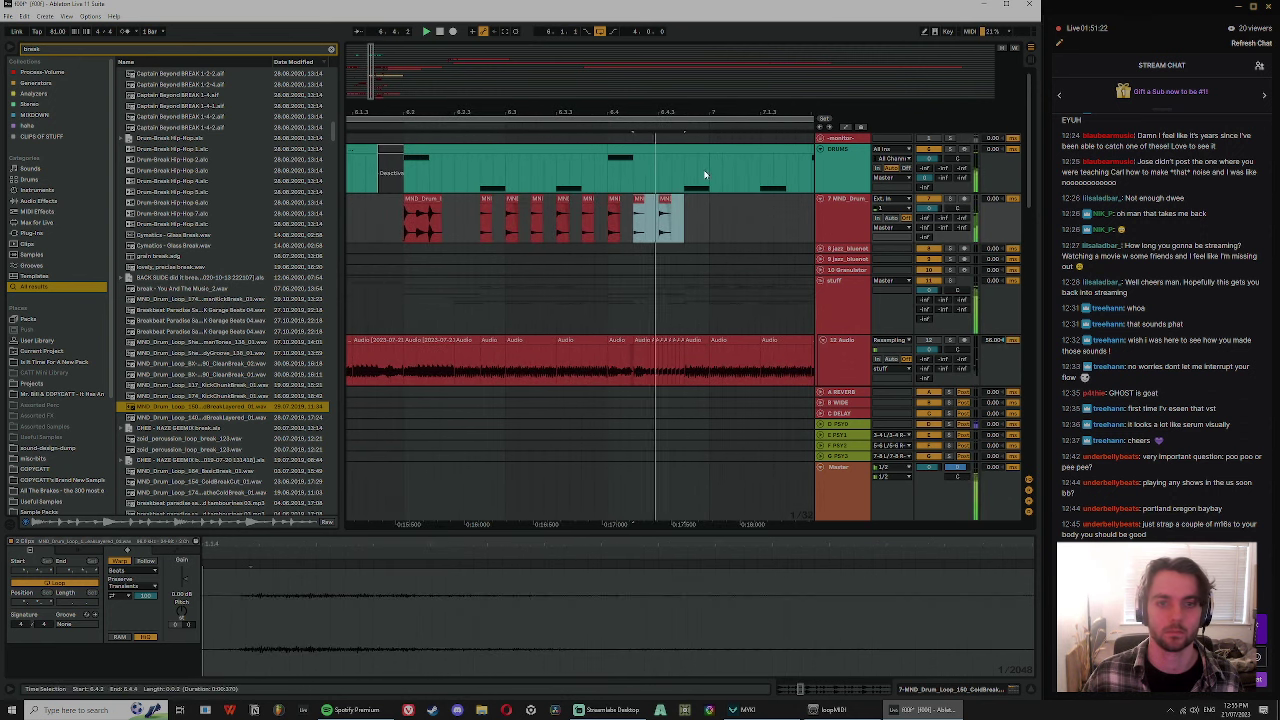
{"action": "left_click", "coordinate": [466, 231]}
{"action": "key", "text": "space"}
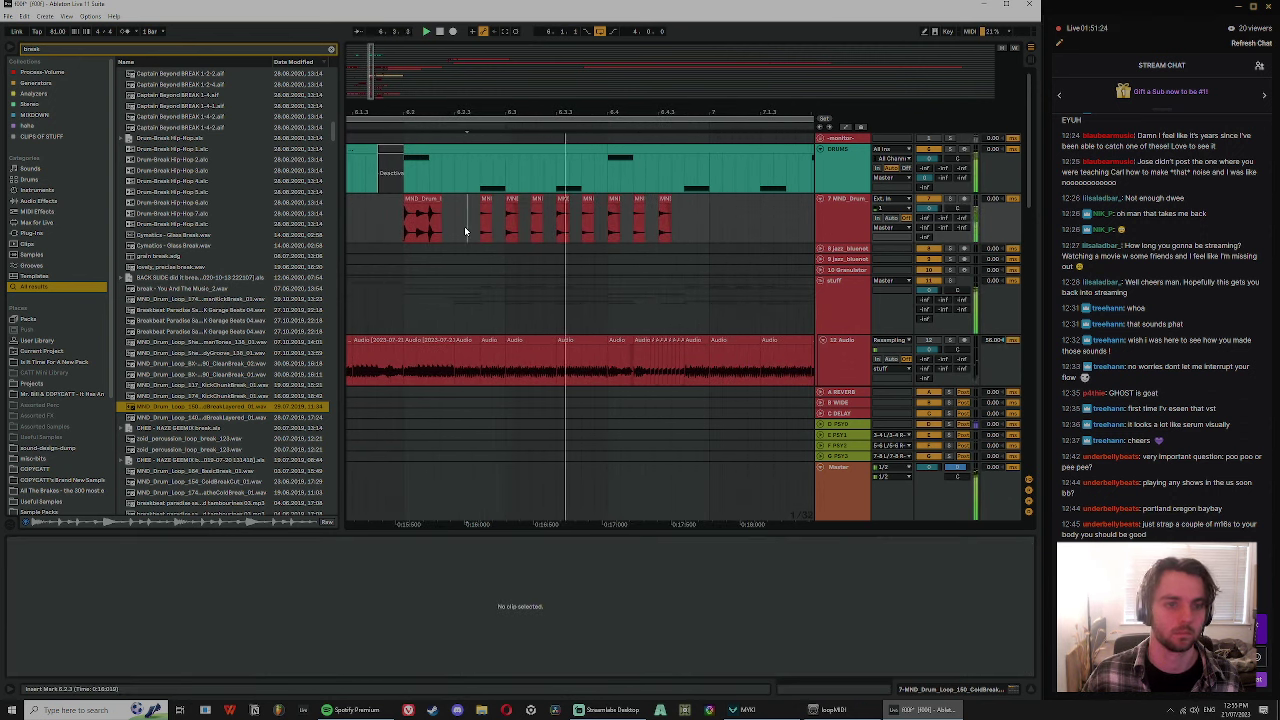
{"action": "key", "text": "space"}
{"action": "key", "text": "space"}
- Extend the first C3 note in the SOFT NEEDLE SUB clip at 6.2.4 over the following note to the clip's end
{"action": "left_click_drag", "start_coordinate": [509, 112], "coordinate": [509, 127]}
{"action": "scroll", "coordinate": [608, 270], "scroll_direction": "down", "scroll_amount": 8}
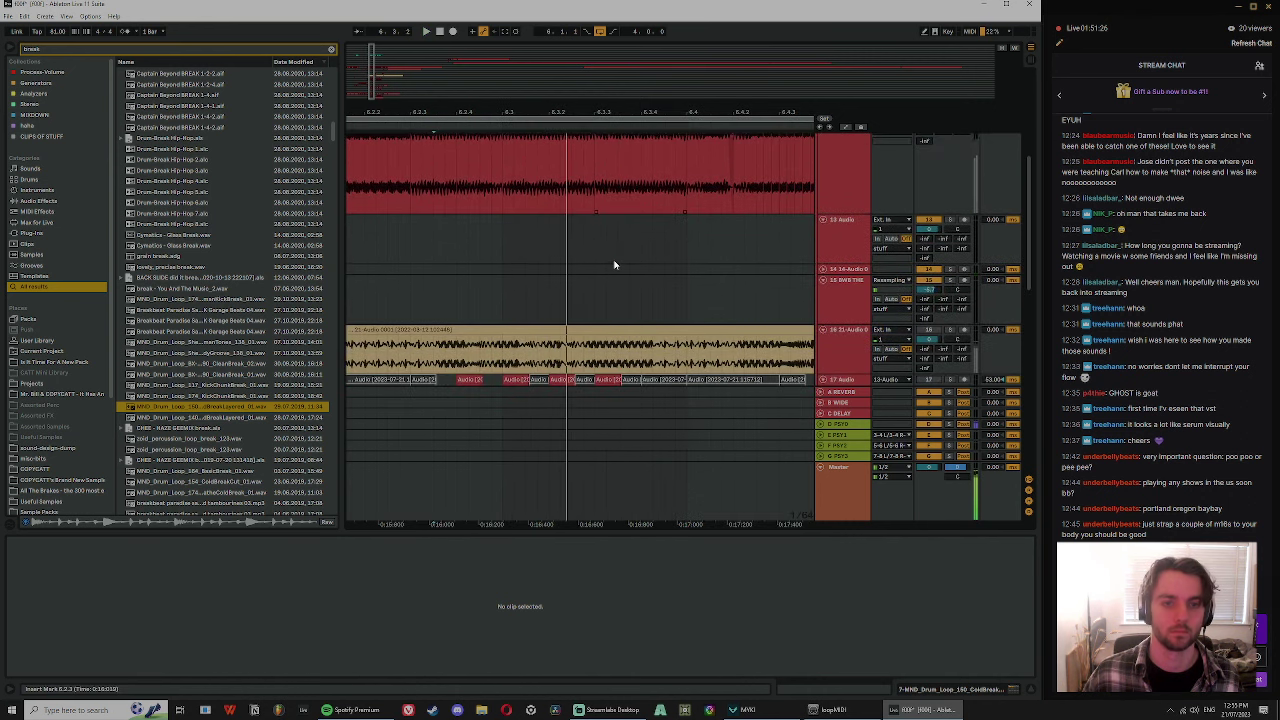
{"action": "left_click", "coordinate": [590, 287]}
{"action": "scroll", "coordinate": [606, 274], "scroll_direction": "down", "scroll_amount": 6}
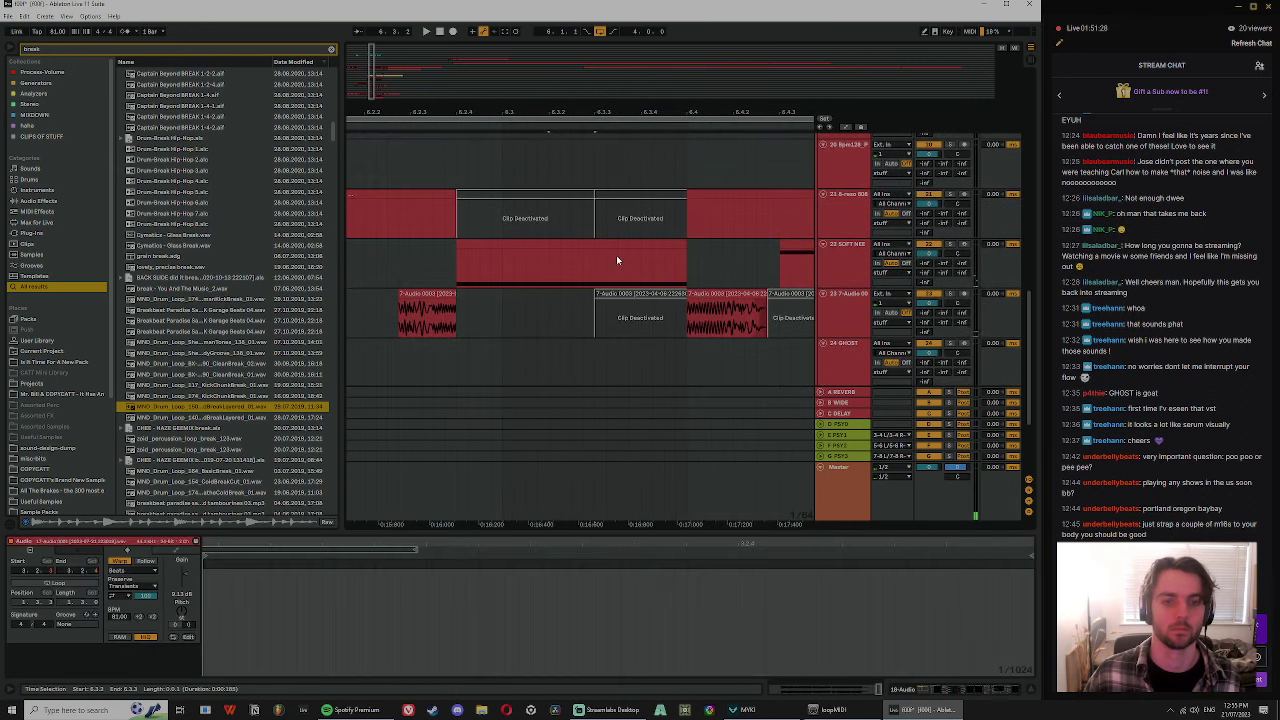
{"action": "left_click", "coordinate": [579, 177]}
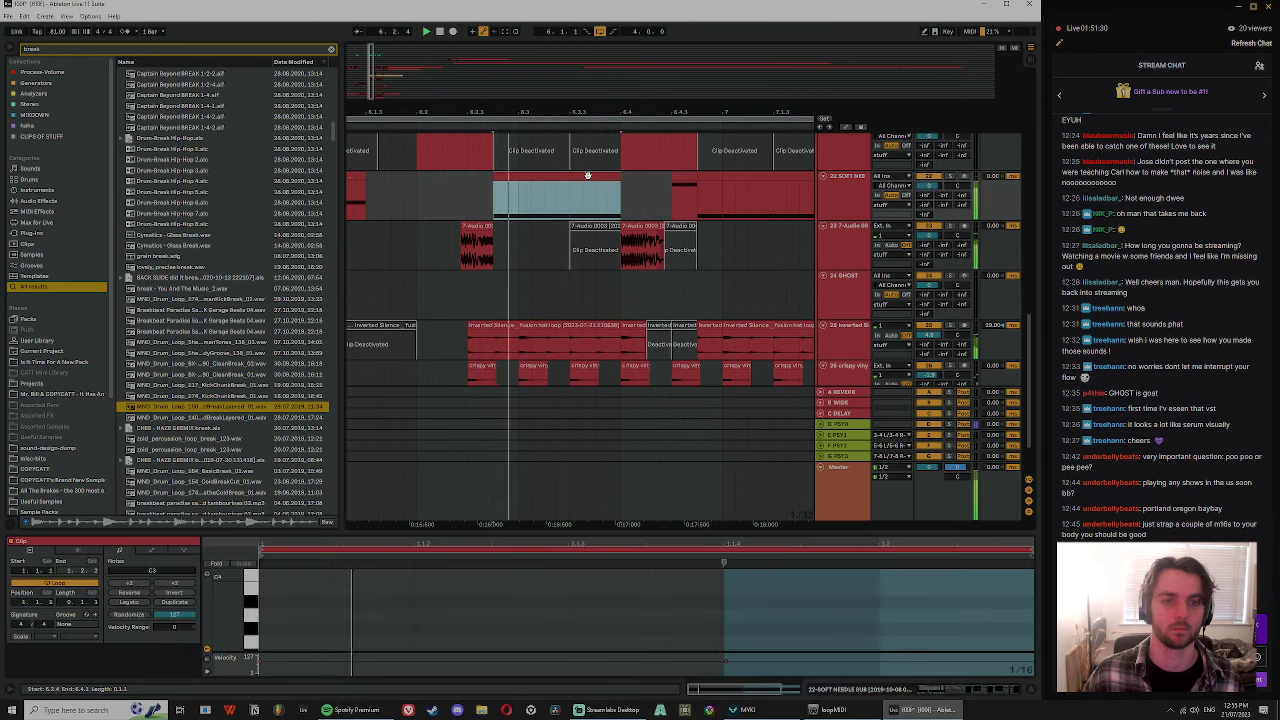
{"action": "left_click_drag", "start_coordinate": [748, 517], "coordinate": [742, 342]}
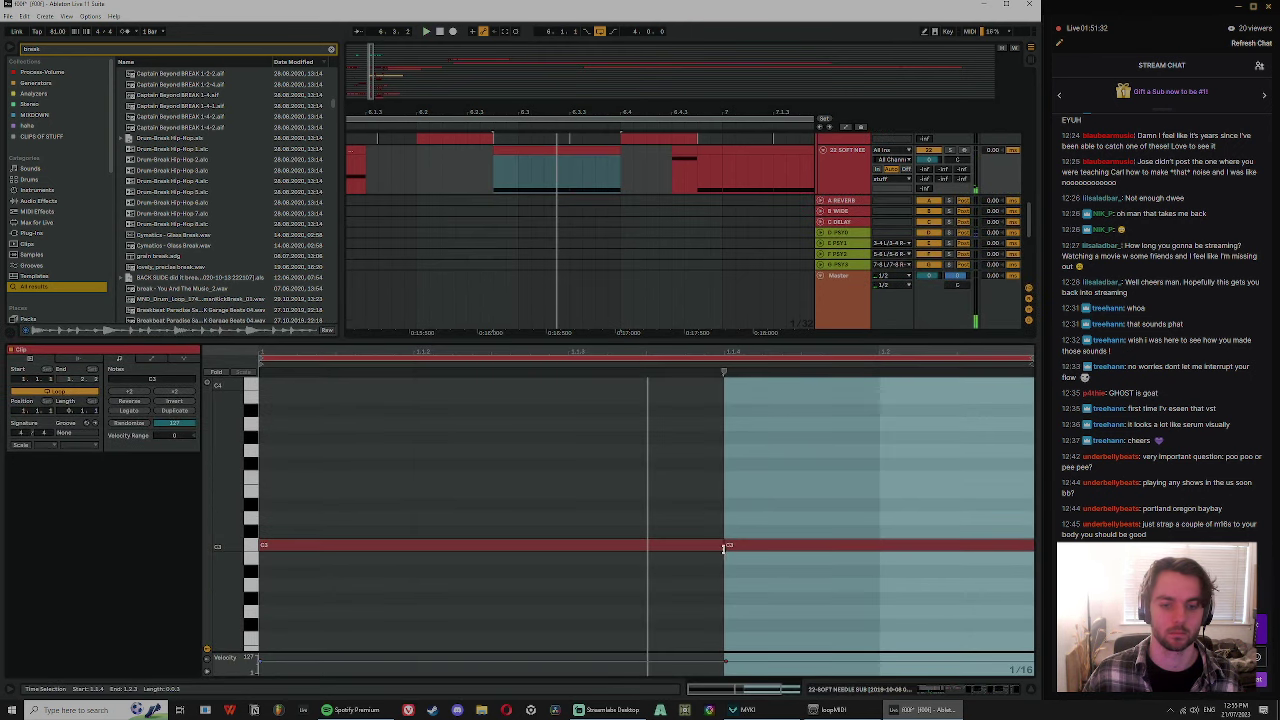
{"action": "left_click_drag", "start_coordinate": [723, 548], "coordinate": [1020, 551]}
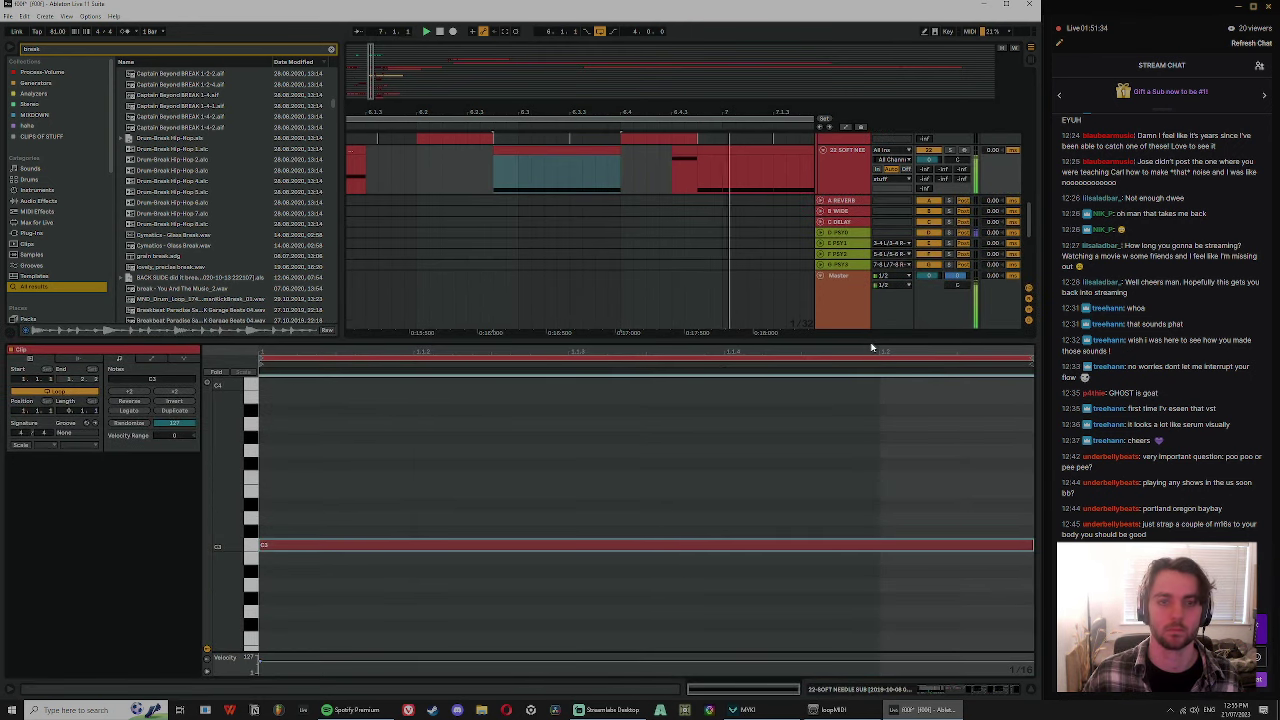
{"action": "left_click_drag", "start_coordinate": [711, 340], "coordinate": [760, 507]}
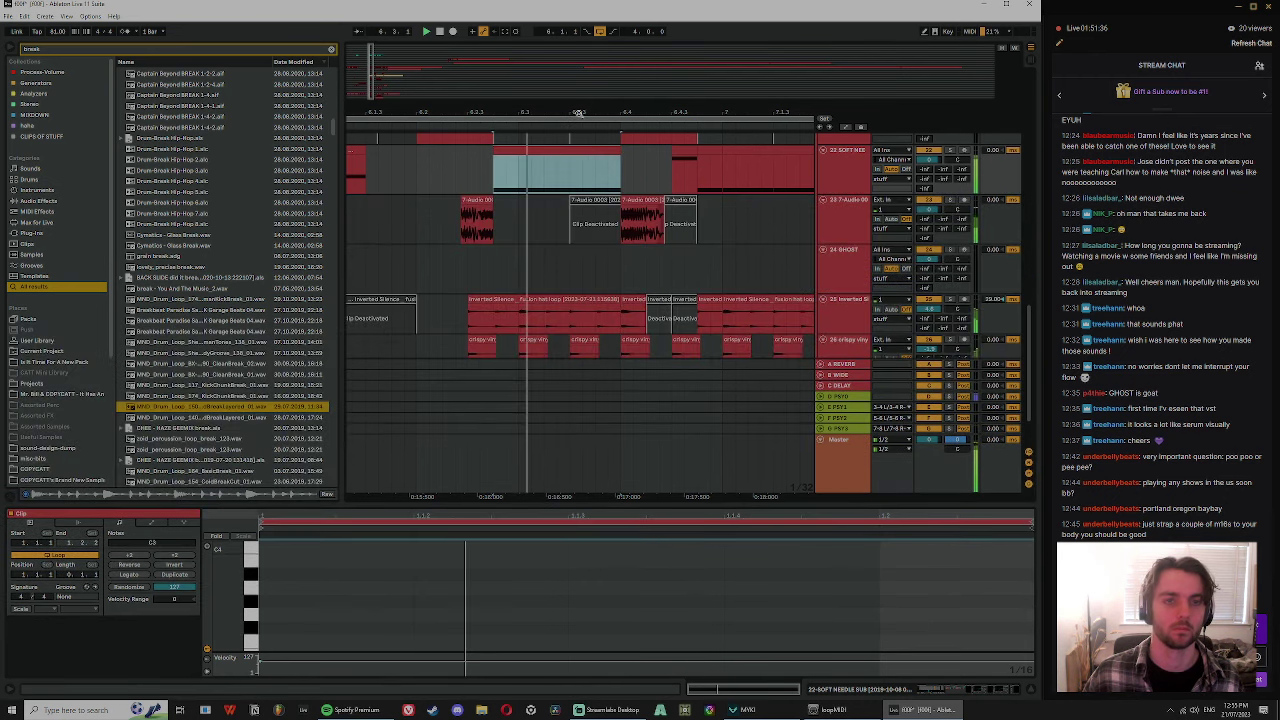
- Play the section from 6.2.4 and again from the start of bar 6, examining how the layered tracks fit together
{"action": "scroll", "coordinate": [640, 252], "scroll_direction": "up", "scroll_amount": 3}
{"action": "left_click", "coordinate": [530, 187]}
{"action": "key", "text": "space"}
{"action": "scroll", "coordinate": [600, 222], "scroll_direction": "up", "scroll_amount": 5}
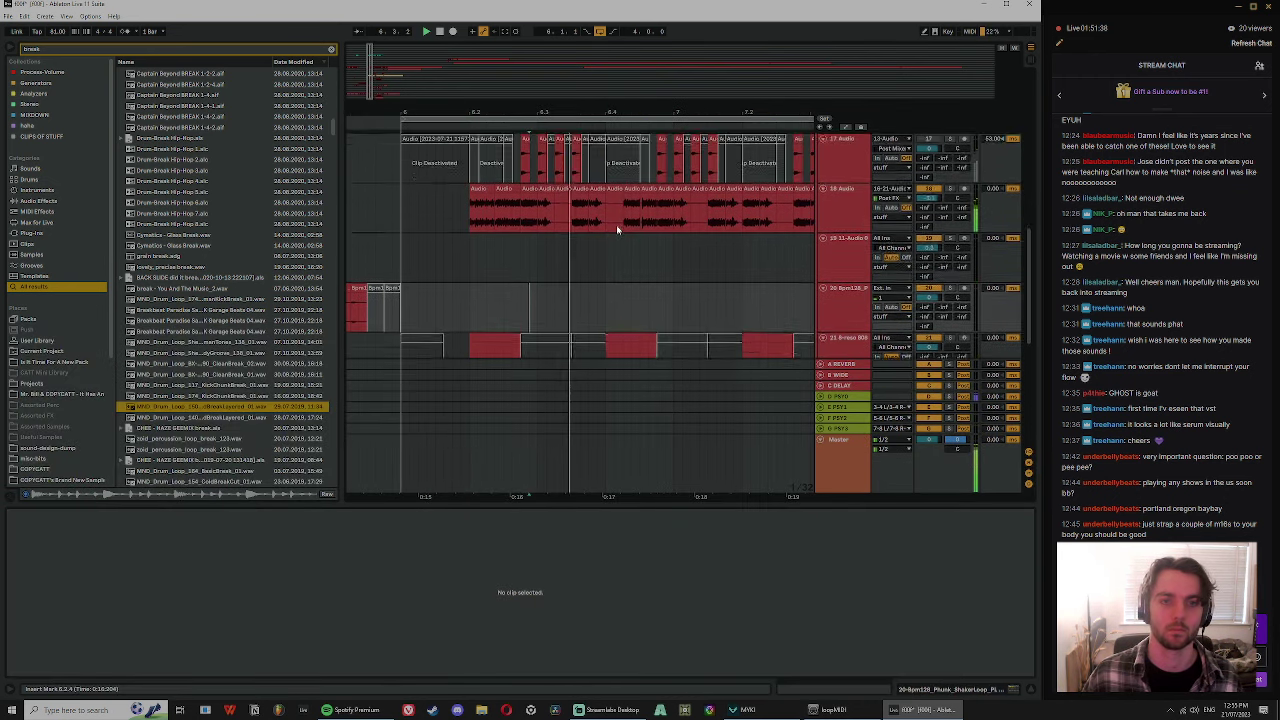
{"action": "scroll", "coordinate": [560, 234], "scroll_direction": "up", "scroll_amount": 4}
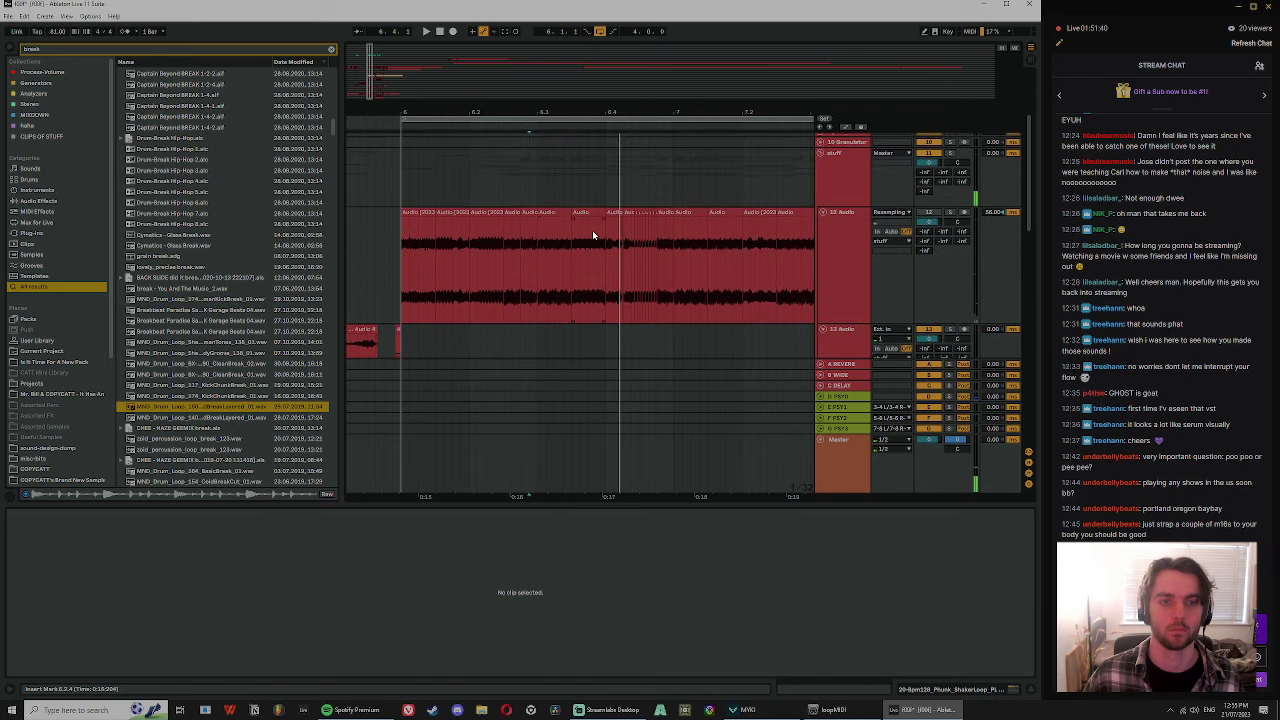
{"action": "scroll", "coordinate": [585, 247], "scroll_direction": "down", "scroll_amount": 6}
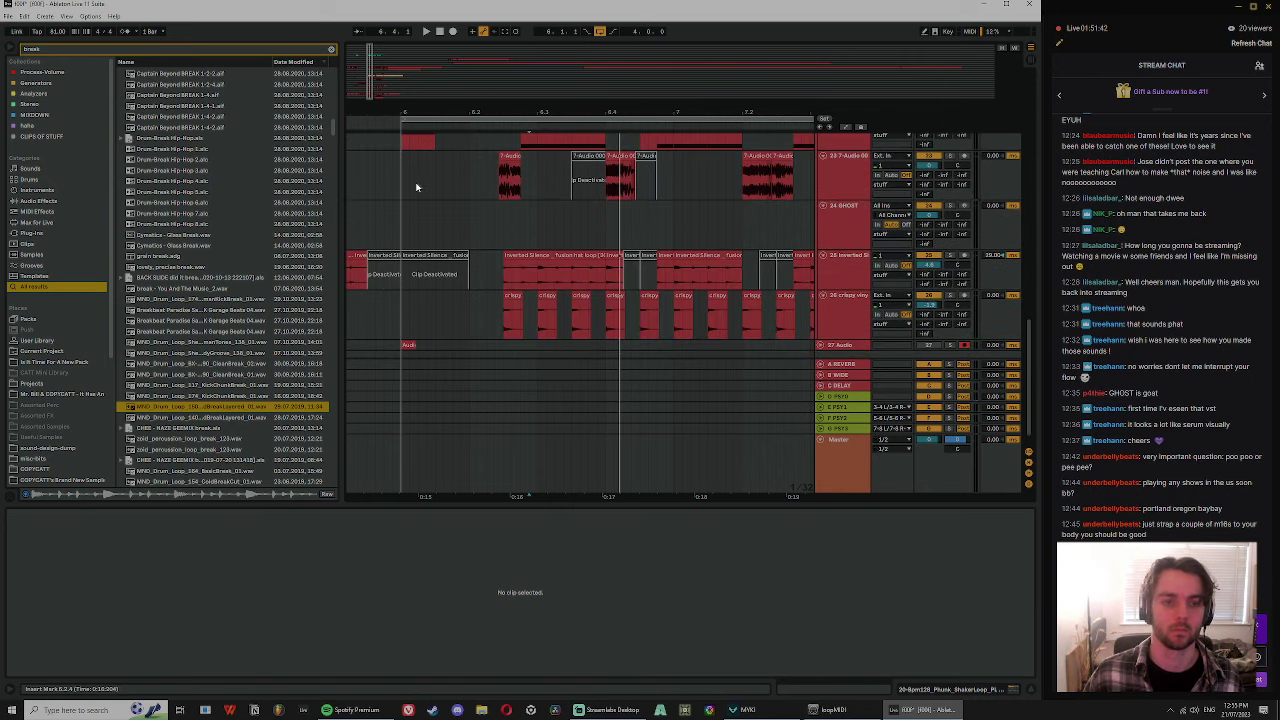
{"action": "left_click", "coordinate": [401, 162]}
{"action": "key", "text": "space"}
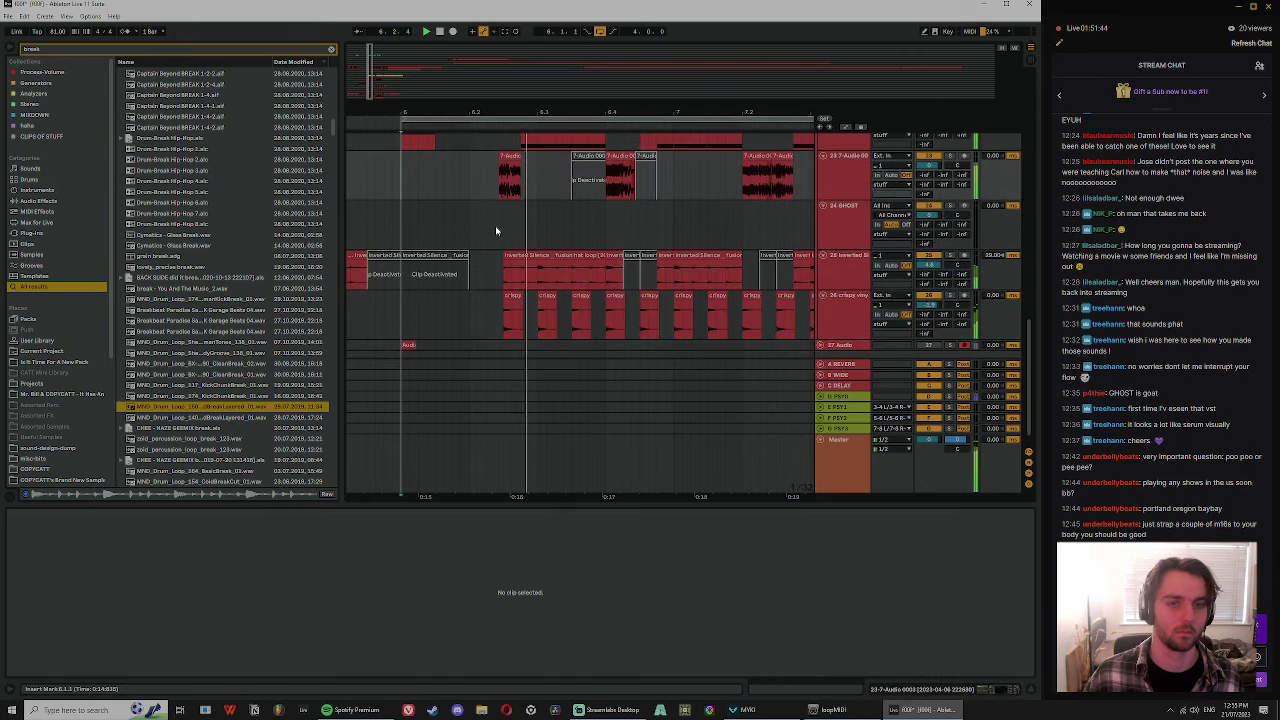
- Deactivate the opening break clip at 6.2 and play the section from just after it
{"action": "scroll", "coordinate": [494, 222], "scroll_direction": "up", "scroll_amount": 8}
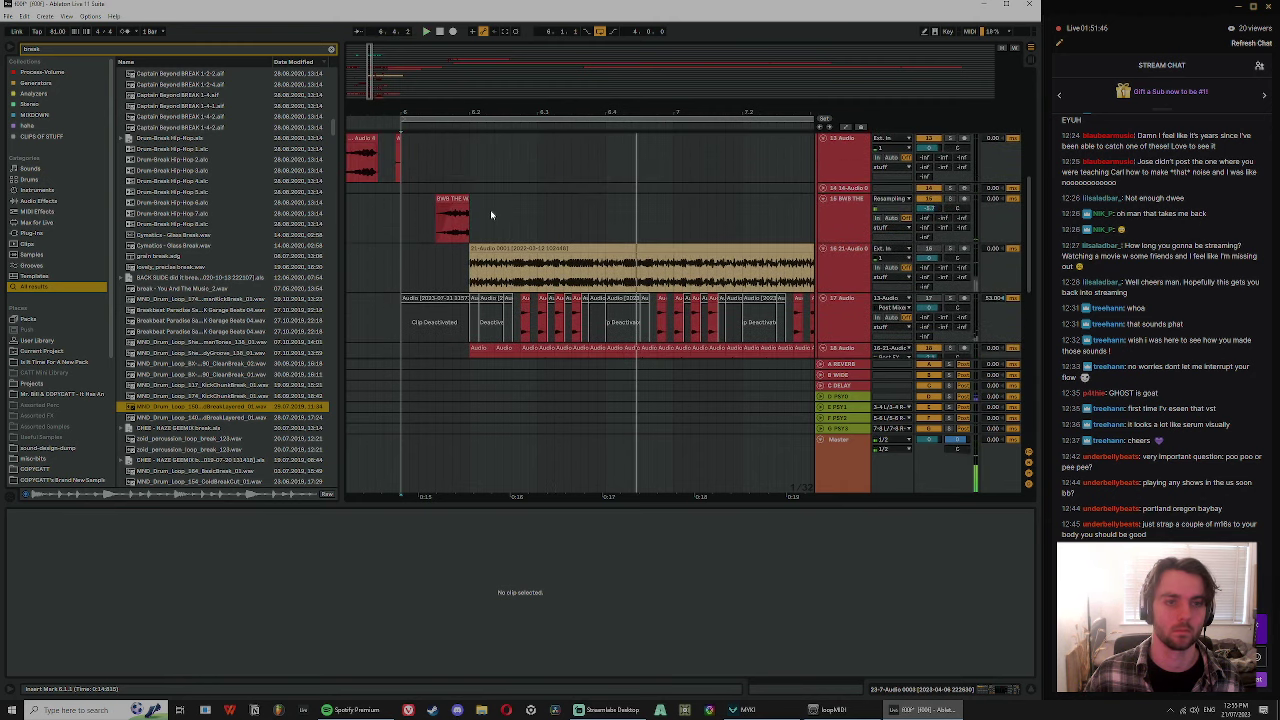
{"action": "scroll", "coordinate": [491, 215], "scroll_direction": "up", "scroll_amount": 5}
{"action": "left_click", "coordinate": [480, 200]}
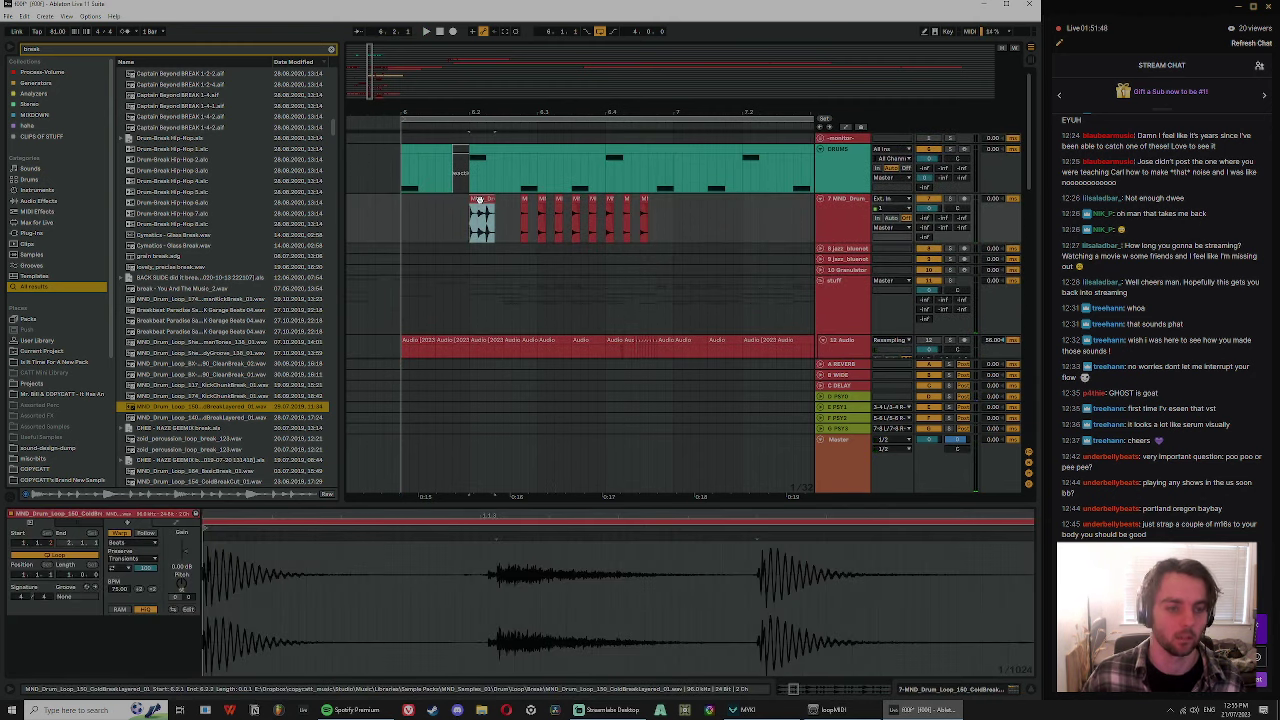
{"action": "left_click", "coordinate": [509, 235]}
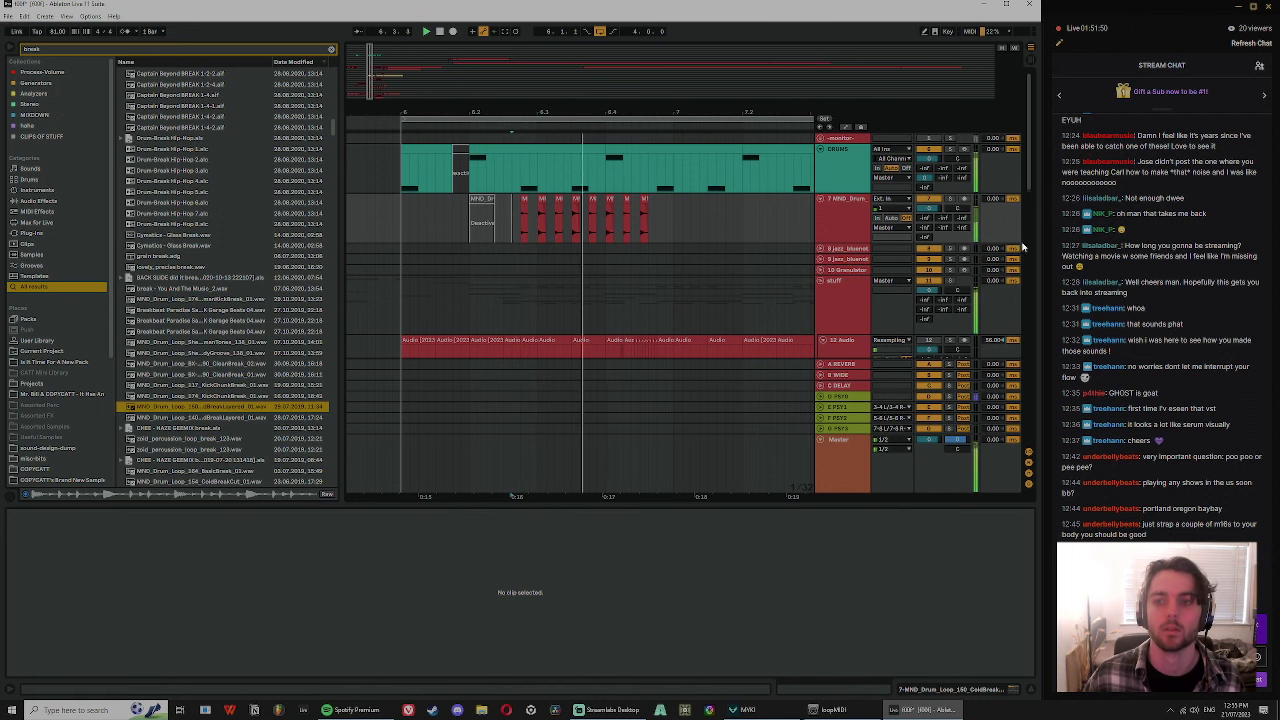
- Move the single kick slice in the DRUMS track at 6.4.4 one sixteenth later to 7.1.1
{"action": "left_click_drag", "start_coordinate": [1031, 184], "coordinate": [1052, 450]}
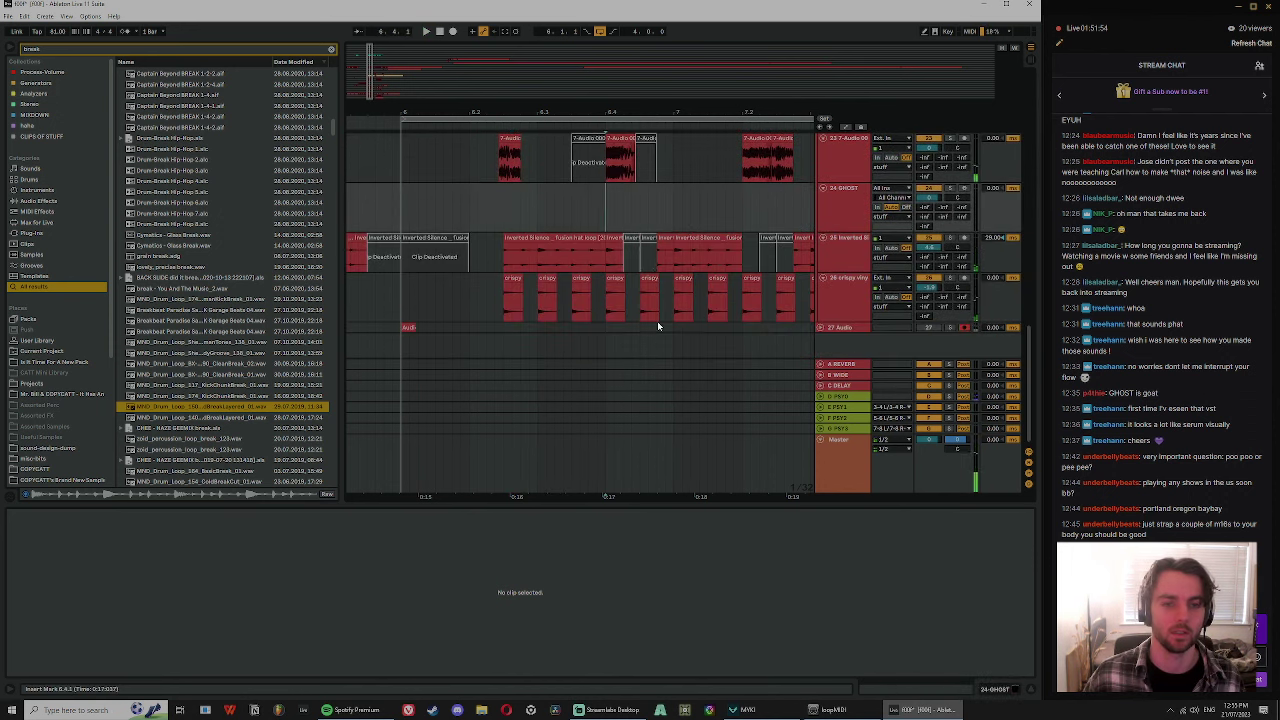
{"action": "scroll", "coordinate": [657, 321], "scroll_direction": "up", "scroll_amount": 3}
{"action": "left_click", "coordinate": [697, 259]}
{"action": "scroll", "coordinate": [680, 235], "scroll_direction": "up", "scroll_amount": 3}
{"action": "left_click", "coordinate": [667, 220]}
{"action": "scroll", "coordinate": [669, 232], "scroll_direction": "up", "scroll_amount": 8}
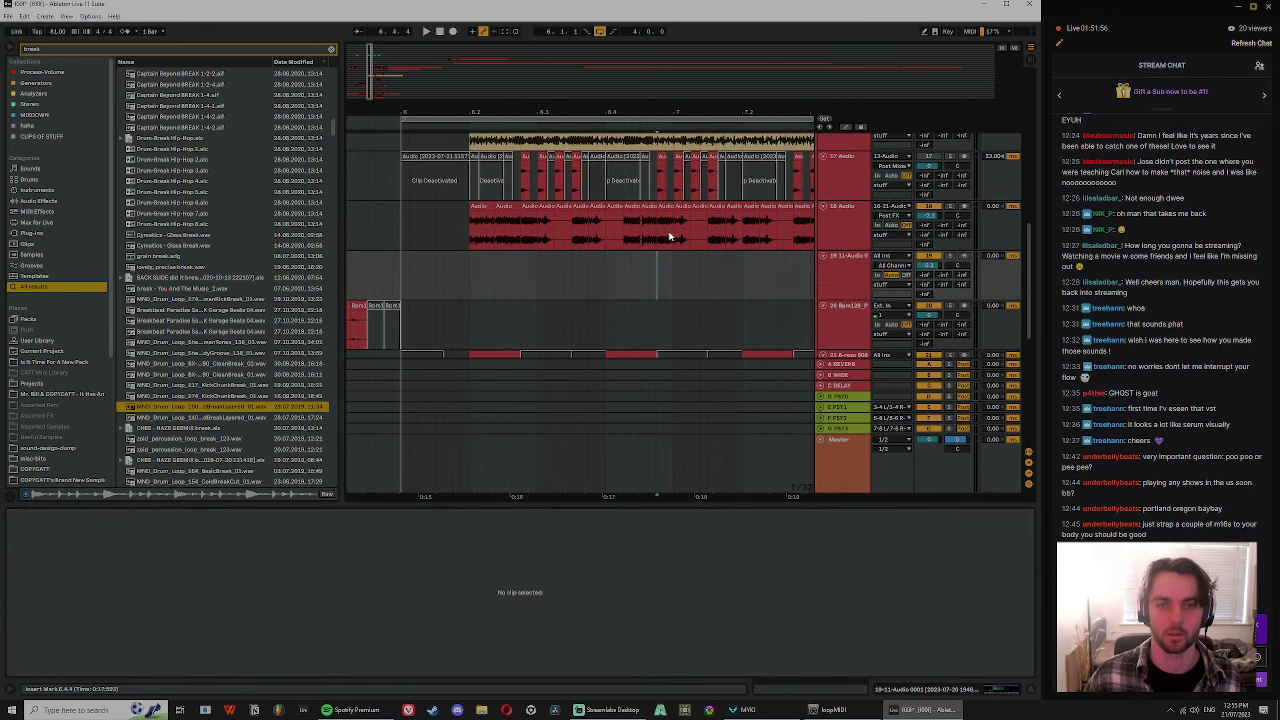
{"action": "scroll", "coordinate": [707, 201], "scroll_direction": "up", "scroll_amount": 3}
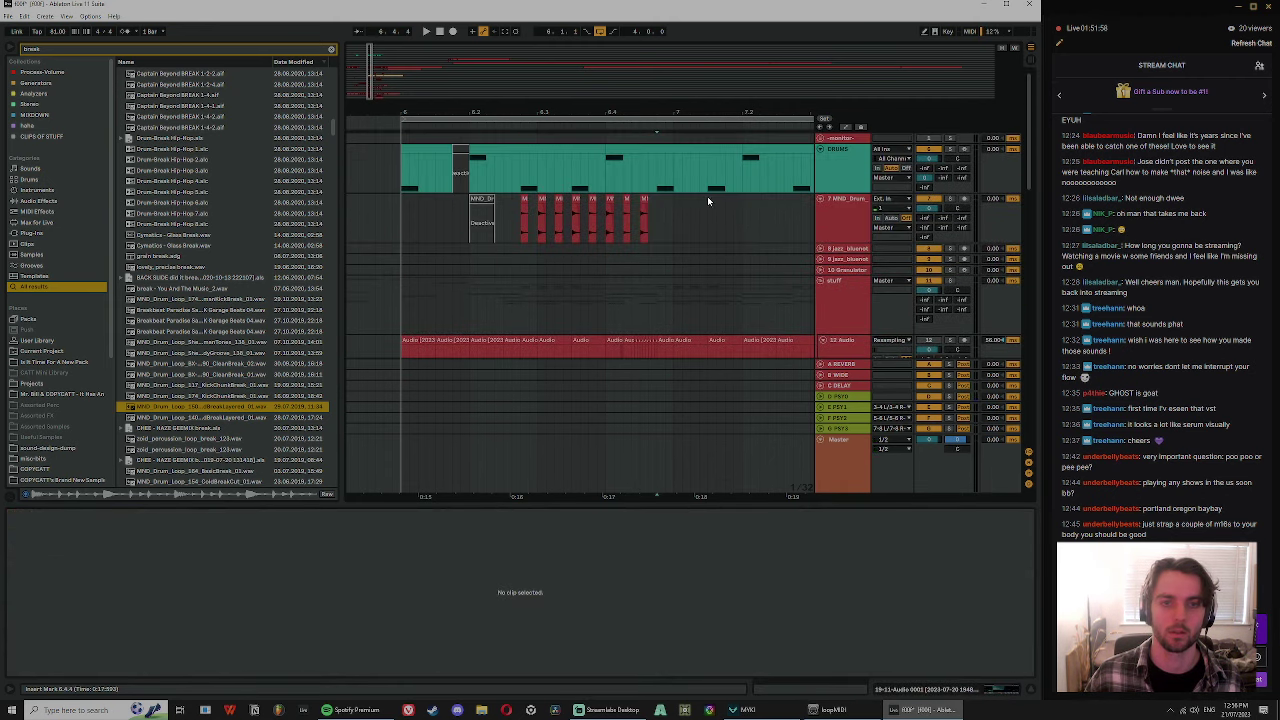
{"action": "left_click", "coordinate": [660, 180]}
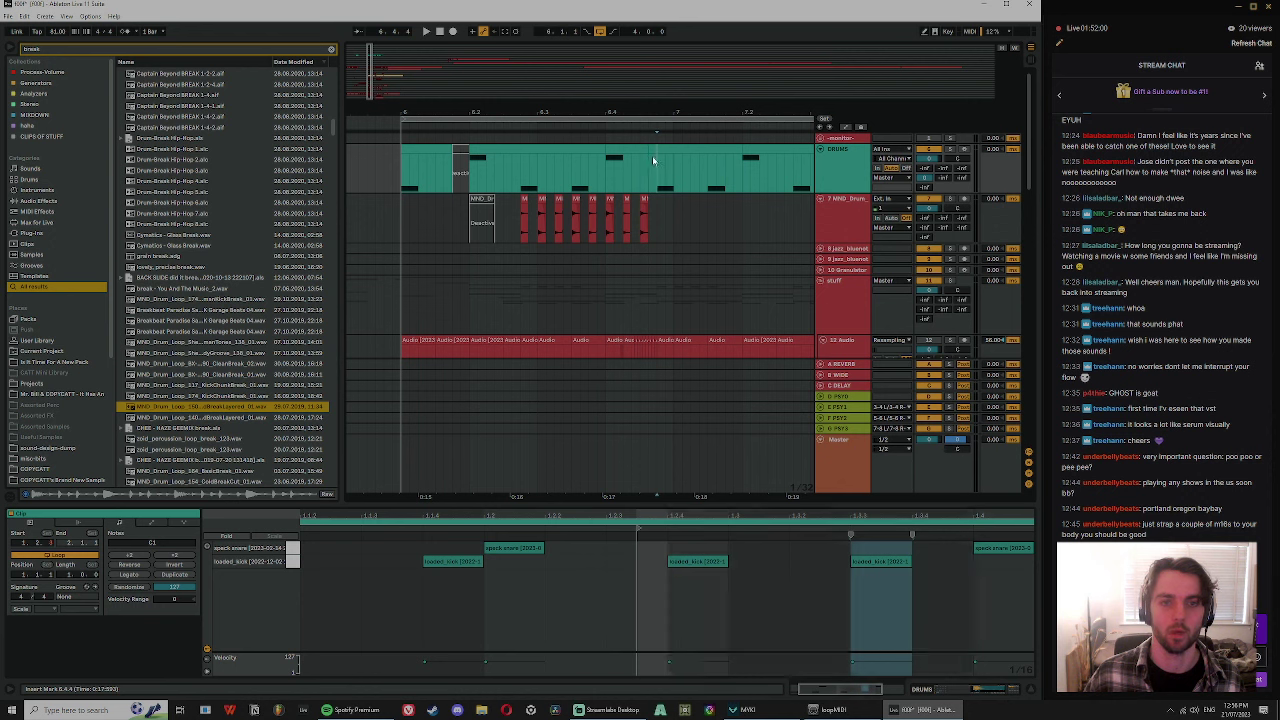
{"action": "left_click", "coordinate": [689, 152]}
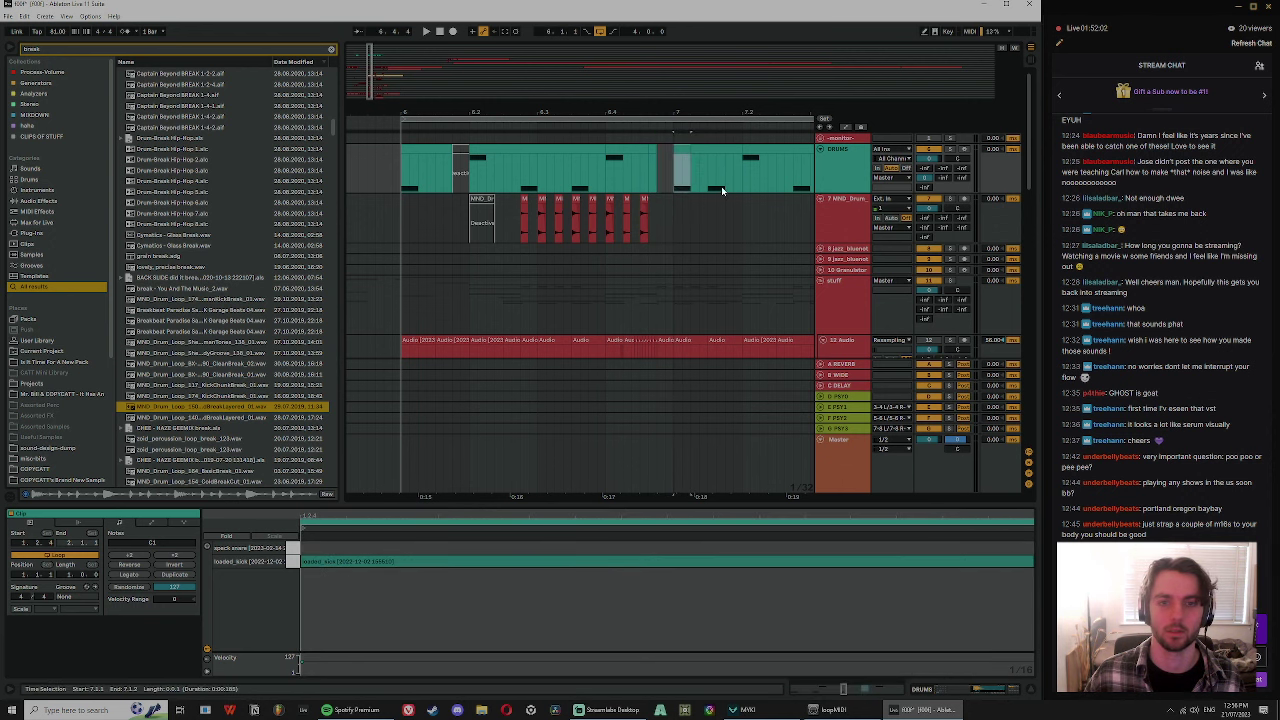
- Deactivate the kick slice at 7.1.3 in the DRUMS track and play the section
{"action": "left_click", "coordinate": [713, 186]}
{"action": "left_click", "coordinate": [715, 153]}
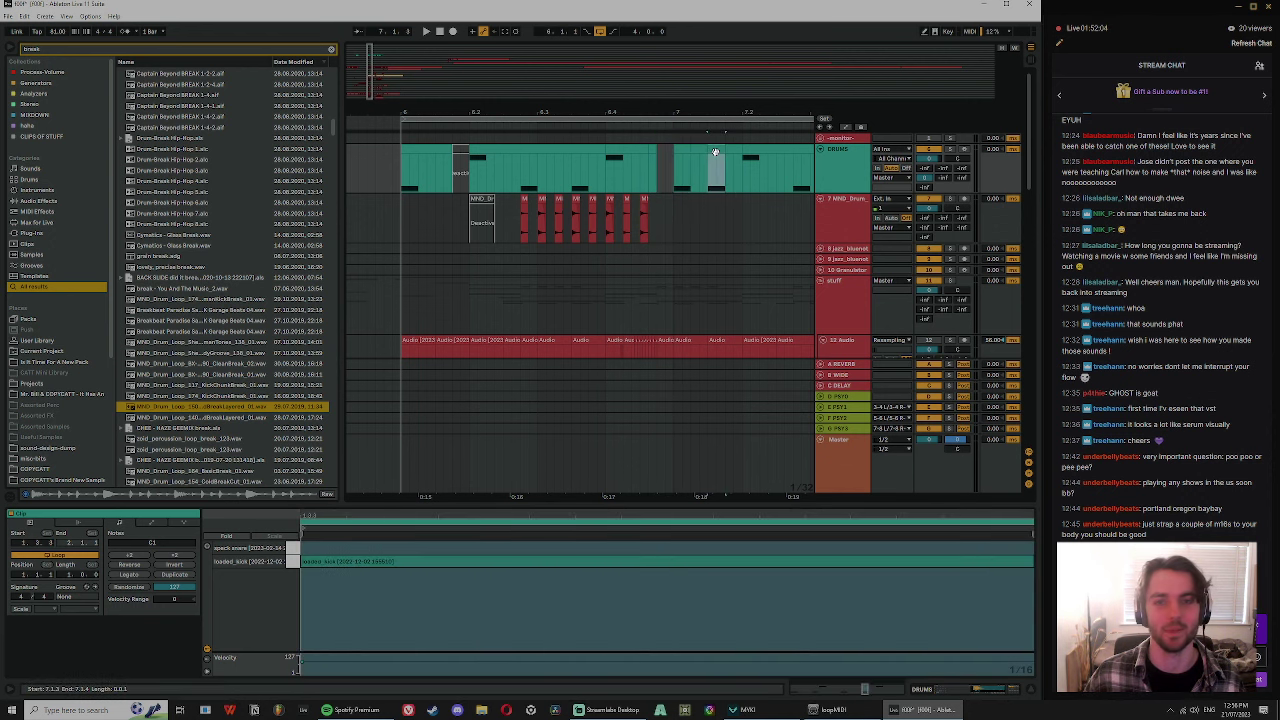
{"action": "left_click", "coordinate": [397, 165]}
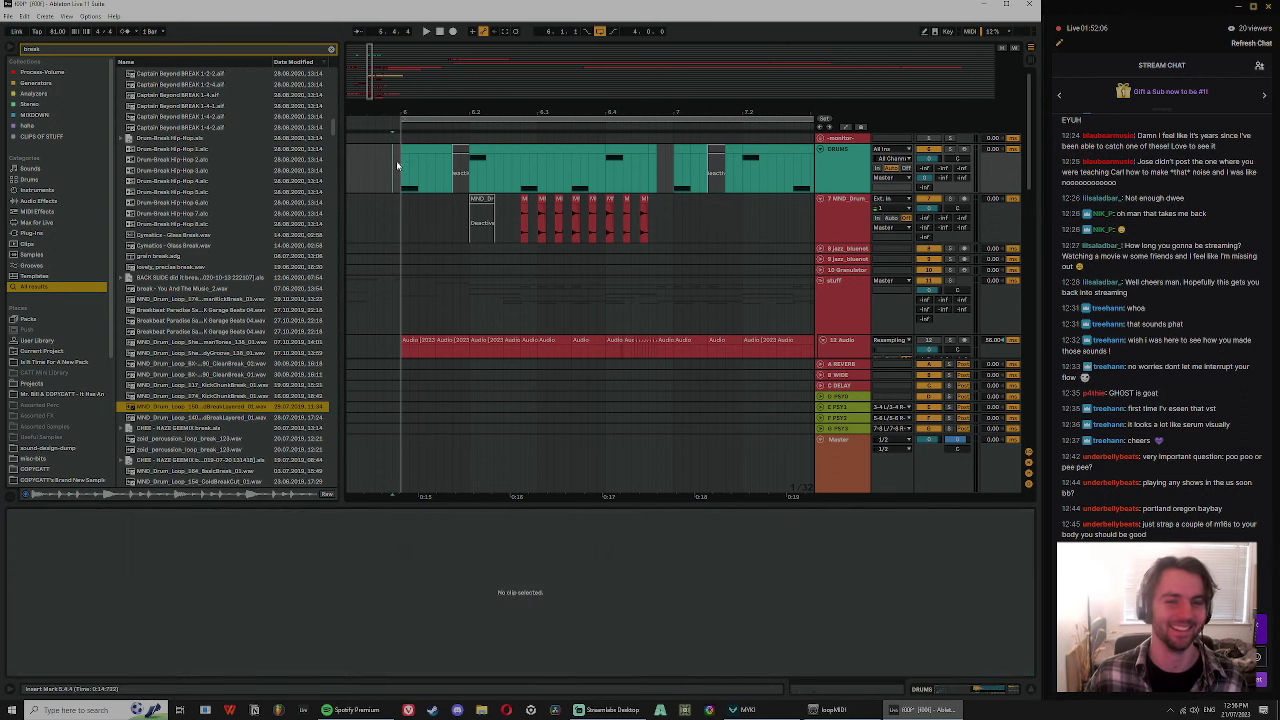
{"action": "left_click_drag", "start_coordinate": [673, 183], "coordinate": [604, 184]}
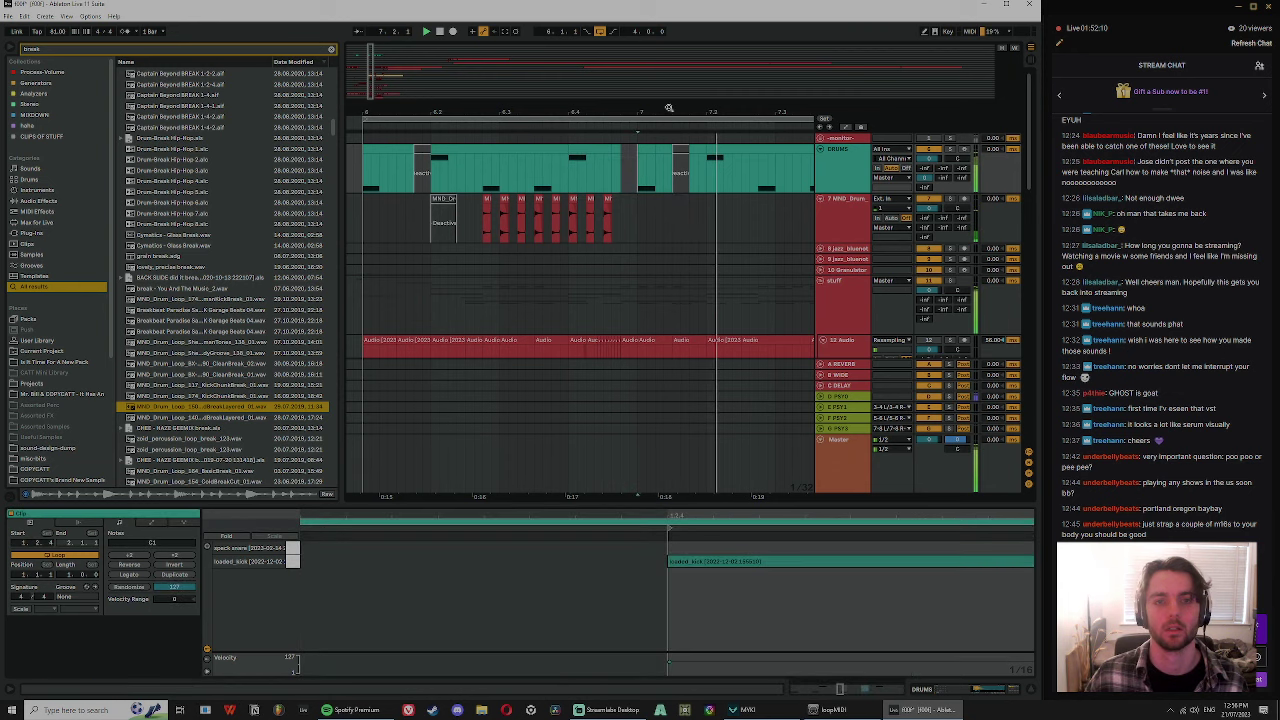
- Repeat the 18 Audio slice at 6.4.2 over the following two sixteenths up to 7.1.1 and play it back
{"action": "scroll", "coordinate": [690, 215], "scroll_direction": "down", "scroll_amount": 1}
{"action": "key", "text": "space"}
{"action": "key", "text": "space"}
{"action": "scroll", "coordinate": [590, 277], "scroll_direction": "down", "scroll_amount": 2}
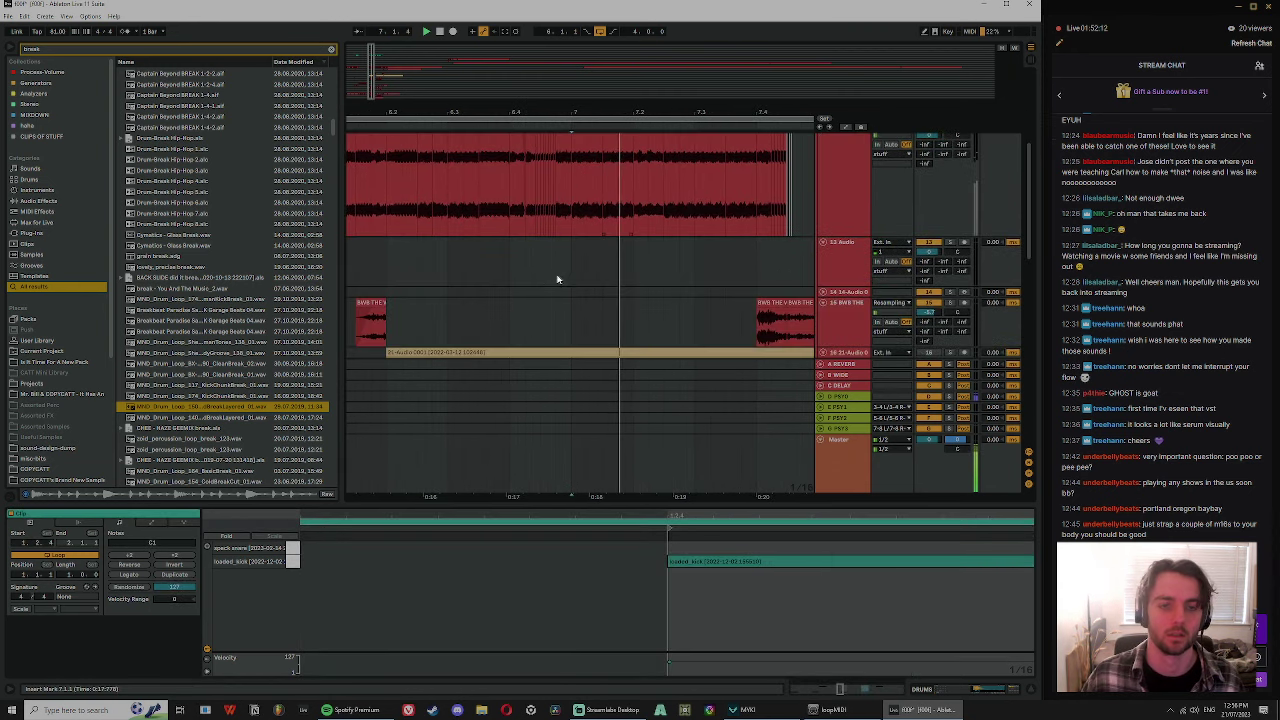
{"action": "left_click", "coordinate": [466, 273]}
{"action": "key", "text": "space"}
{"action": "key", "text": "space"}
{"action": "scroll", "coordinate": [598, 278], "scroll_direction": "down", "scroll_amount": 5}
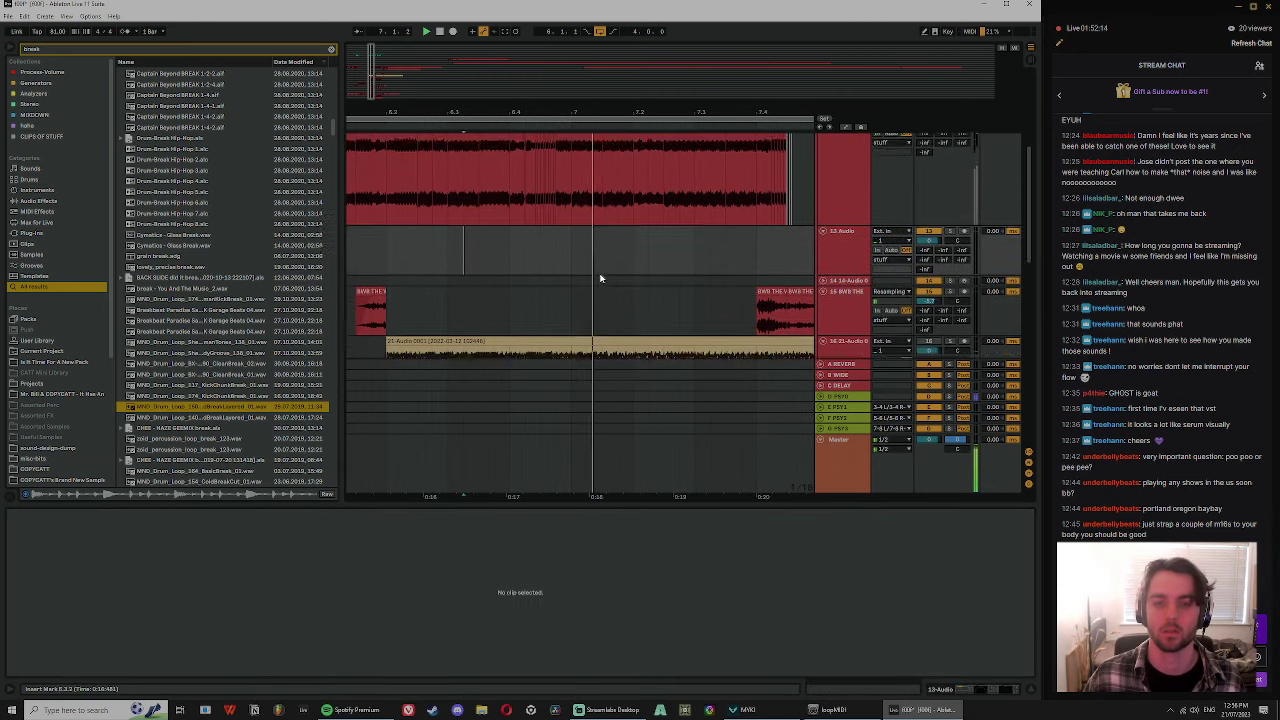
{"action": "left_click", "coordinate": [529, 190]}
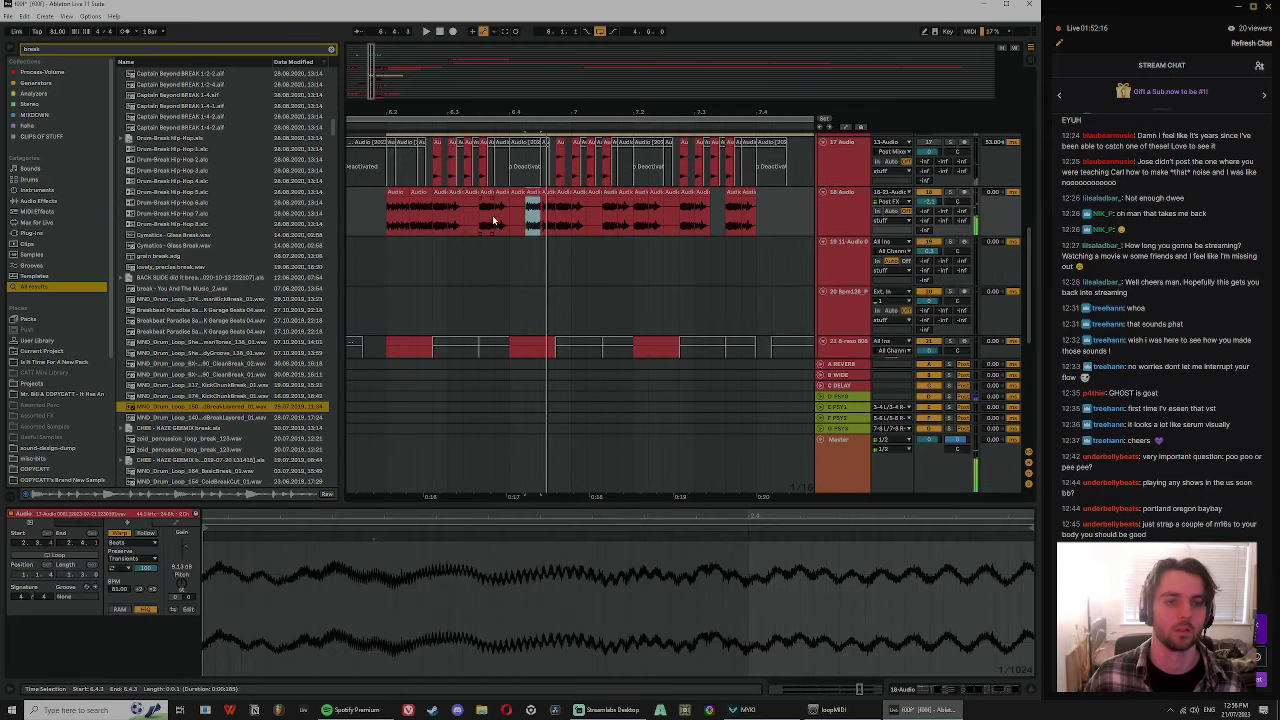
{"action": "left_click", "coordinate": [546, 190]}
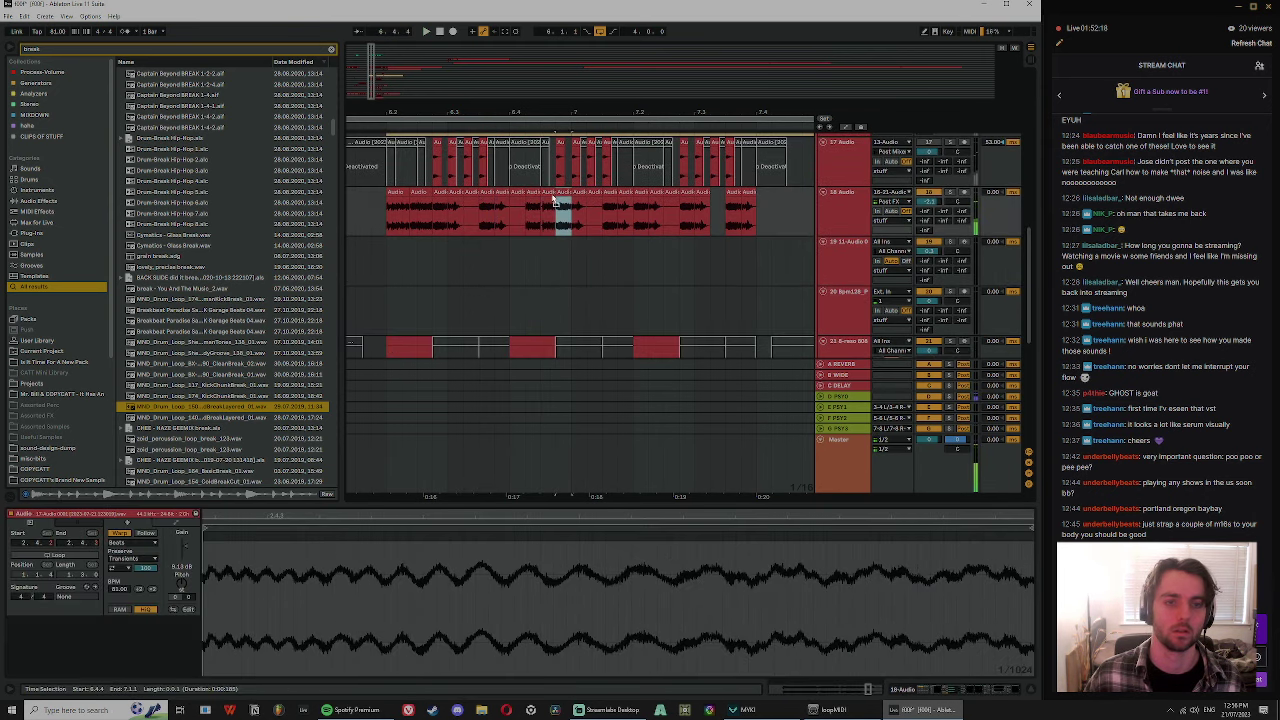
{"action": "left_click", "coordinate": [519, 216]}
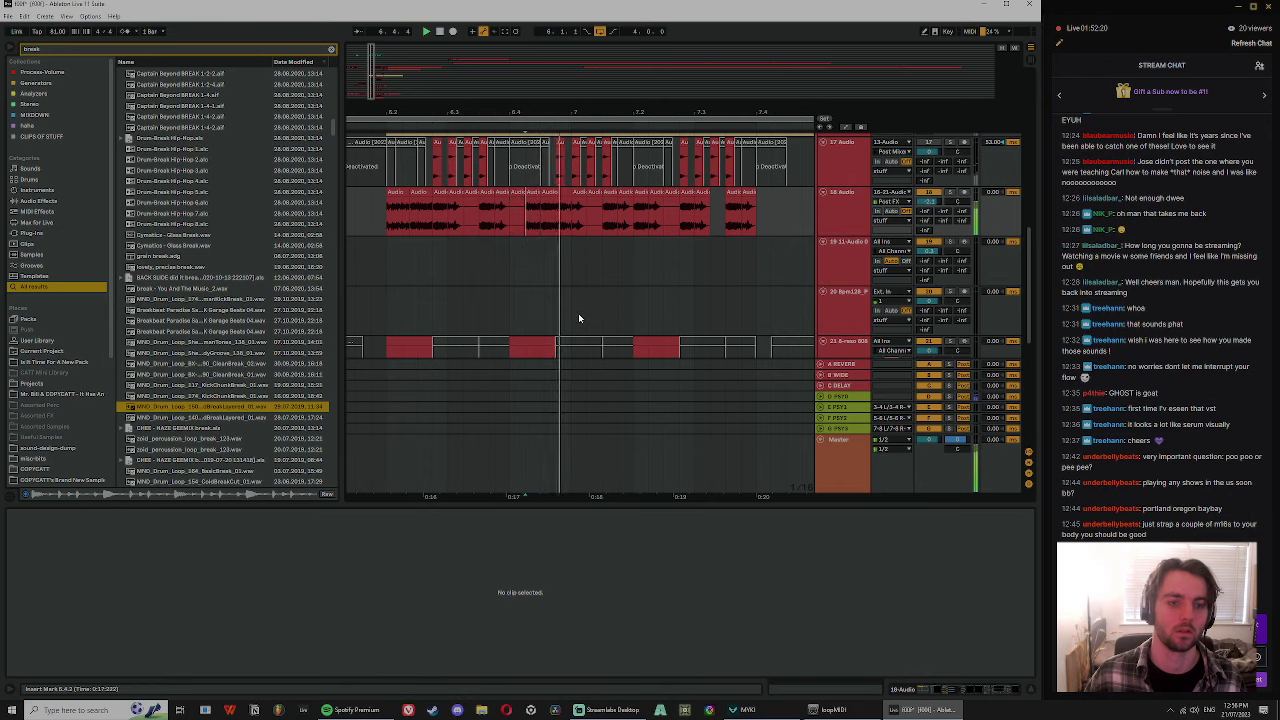
- Trim the SOFT NEEDLE SUB clip at bar 7 so it spans 7.1.1 to 7.1.3, and listen to the section
{"action": "scroll", "coordinate": [578, 318], "scroll_direction": "down", "scroll_amount": 3}
{"action": "double_click", "coordinate": [580, 250]}
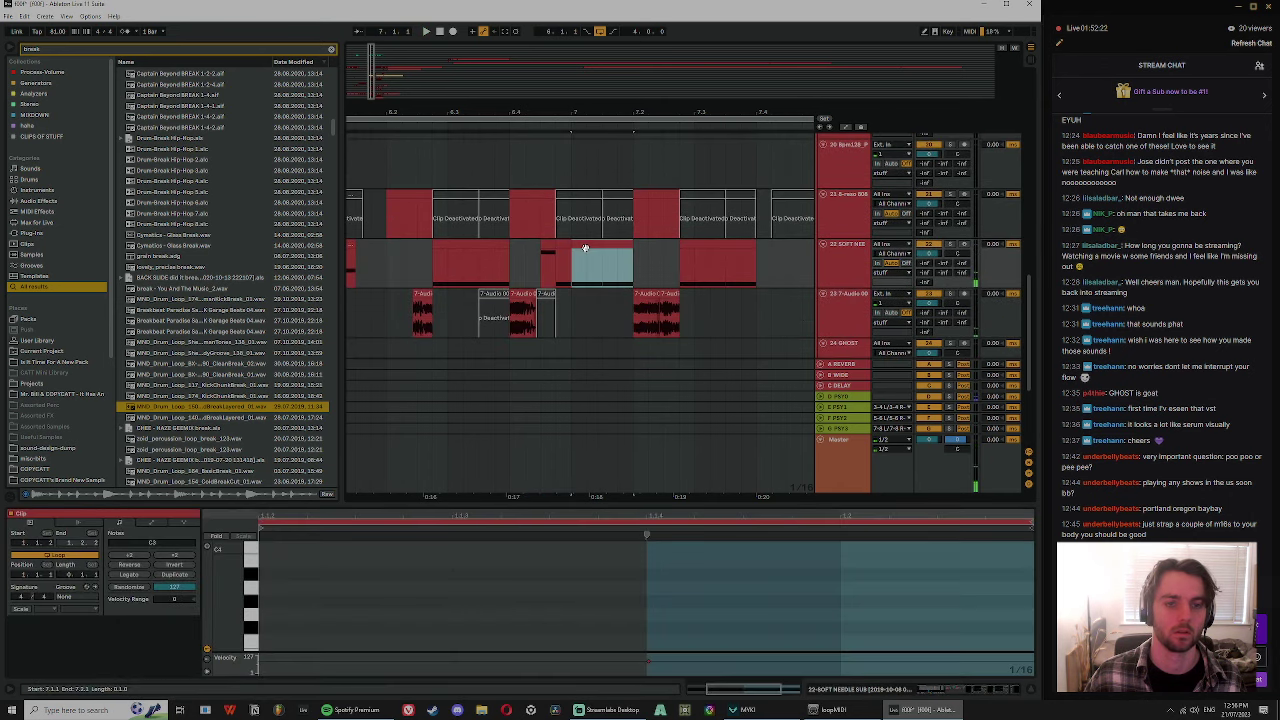
{"action": "left_click_drag", "start_coordinate": [631, 252], "coordinate": [585, 247]}
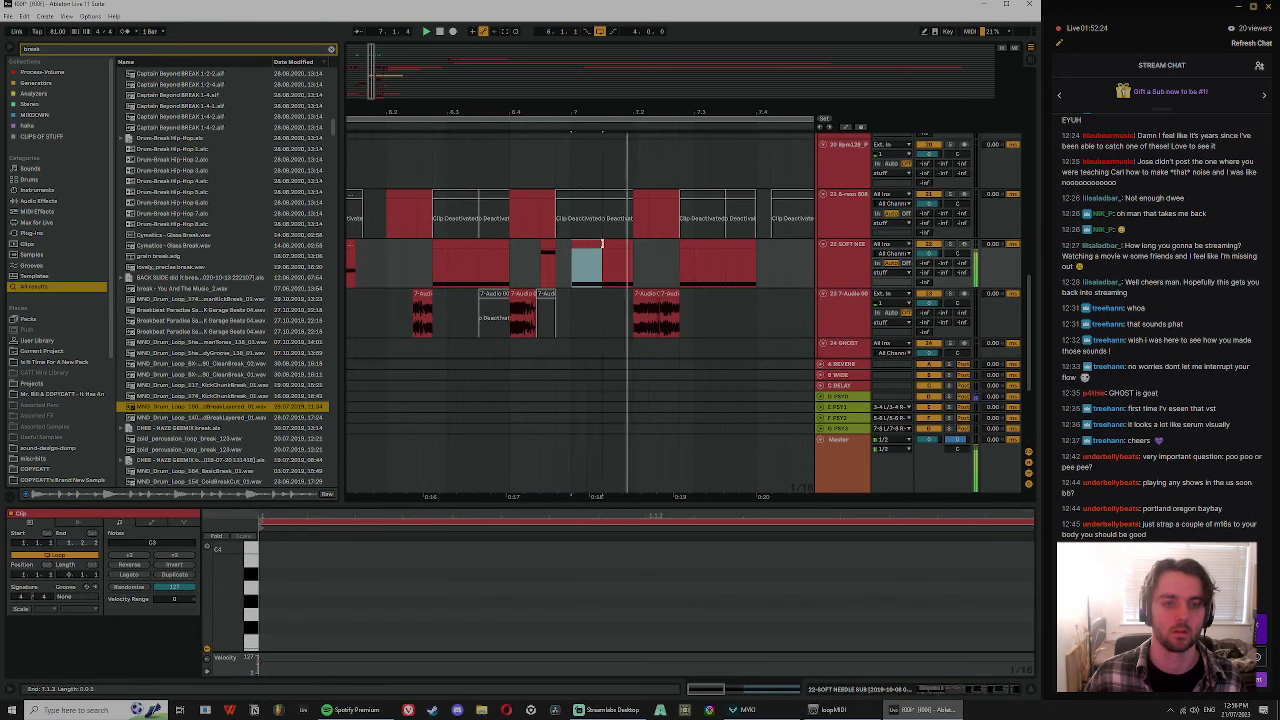
{"action": "scroll", "coordinate": [765, 203], "scroll_direction": "up", "scroll_amount": 10}
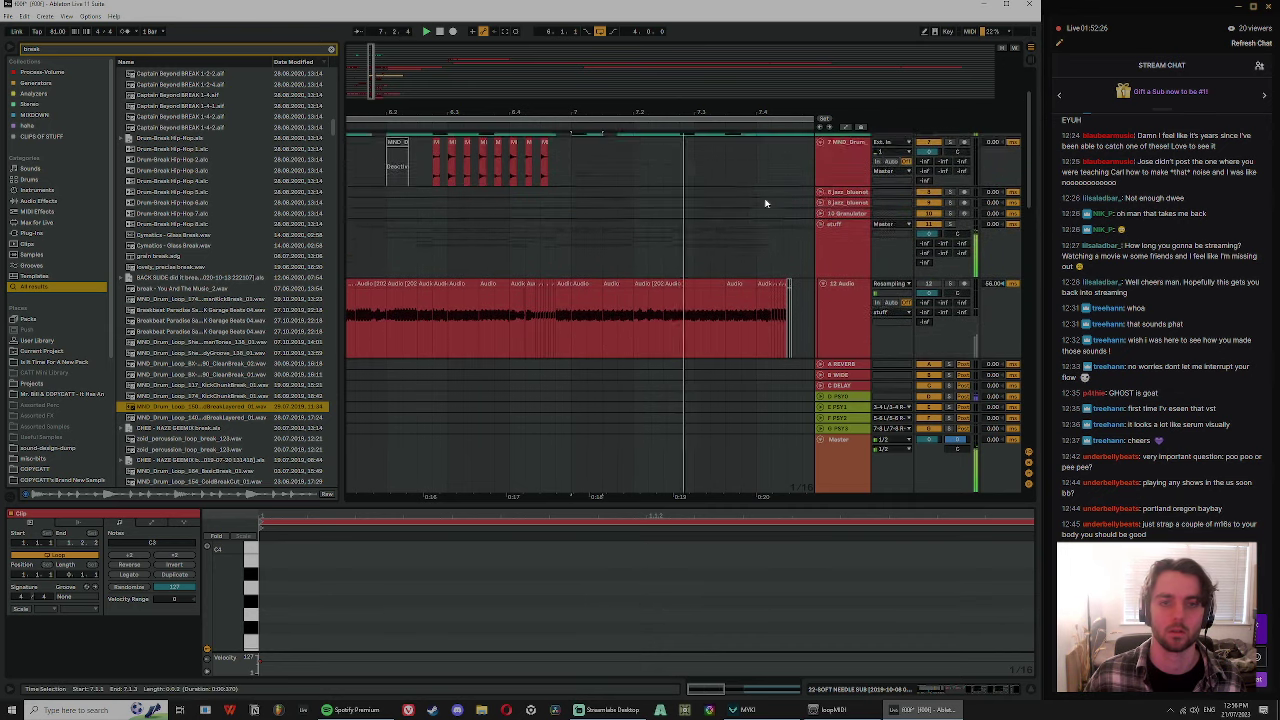
{"action": "scroll", "coordinate": [765, 202], "scroll_direction": "up", "scroll_amount": 1}
{"action": "key", "text": "space"}
- Put an active kick slice back at 7.1.3 in the DRUMS track and play the section
{"action": "left_click_drag", "start_coordinate": [730, 188], "coordinate": [640, 172]}
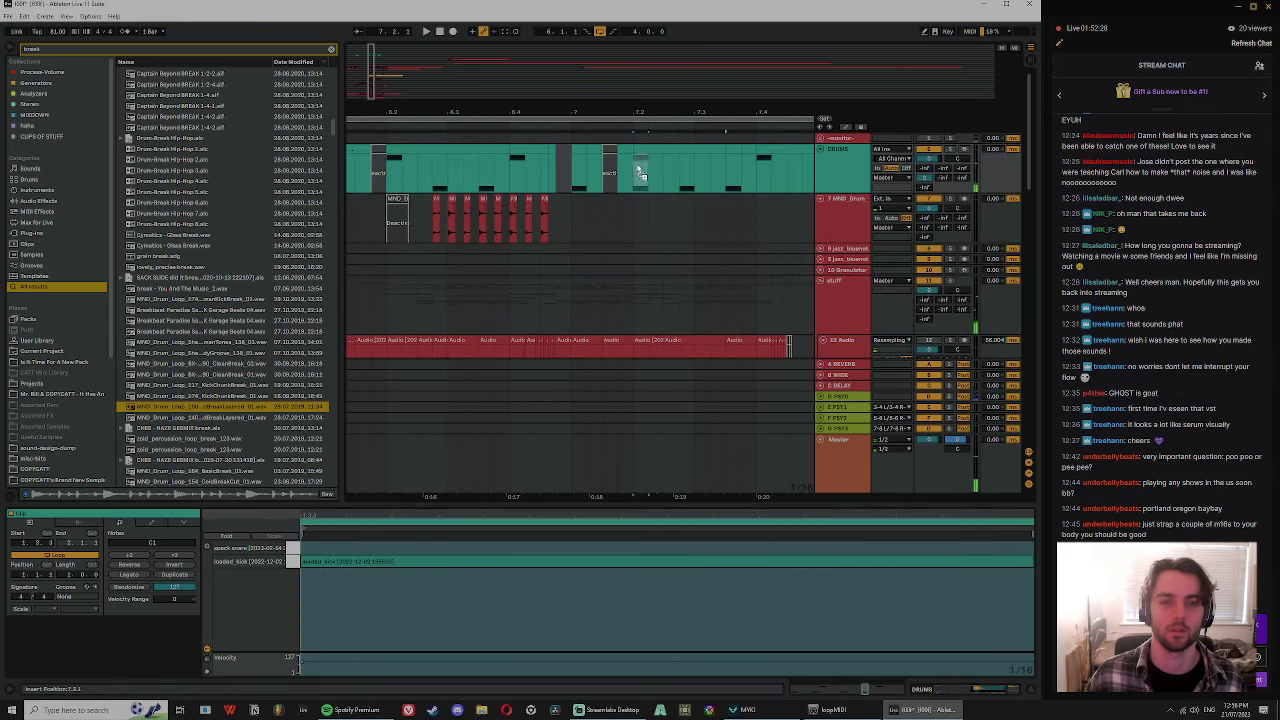
{"action": "left_click", "coordinate": [590, 169]}
{"action": "left_click_drag", "start_coordinate": [591, 112], "coordinate": [550, 147]}
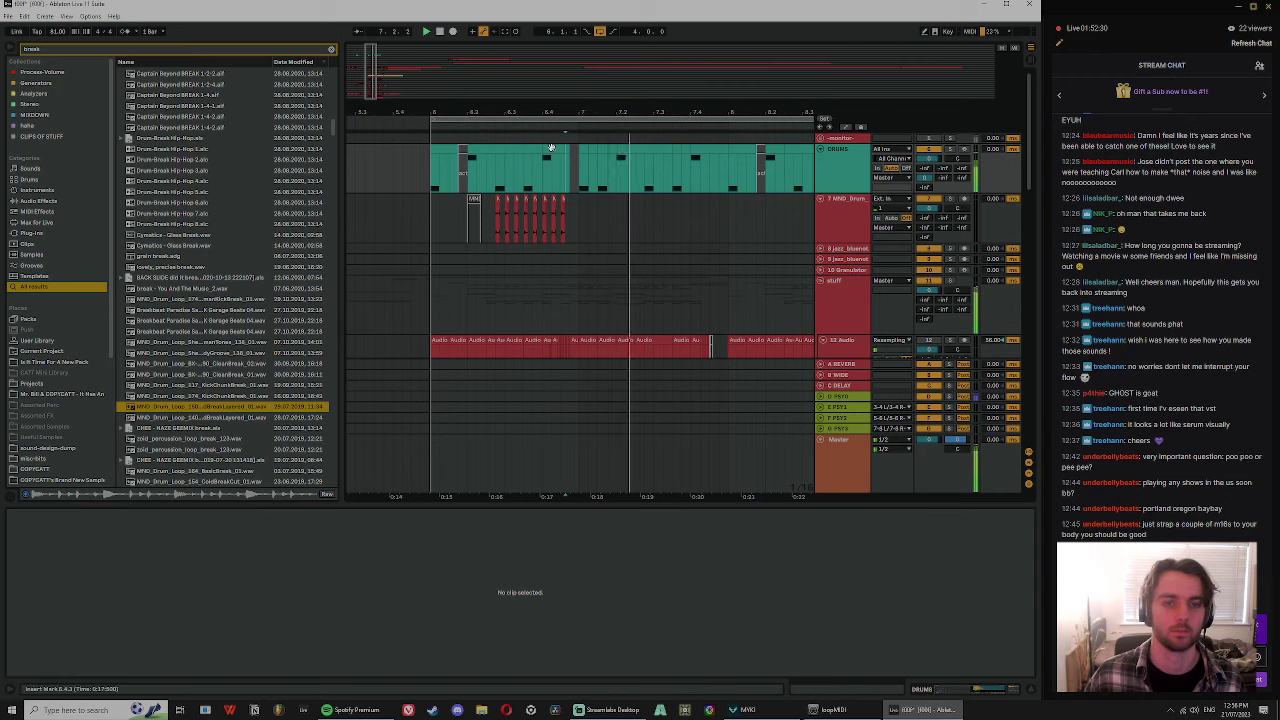
- Set the loop to the two bars from 6.1.1 to 8.1.1 and play the drum pattern
{"action": "left_click_drag", "start_coordinate": [430, 177], "coordinate": [728, 181]}
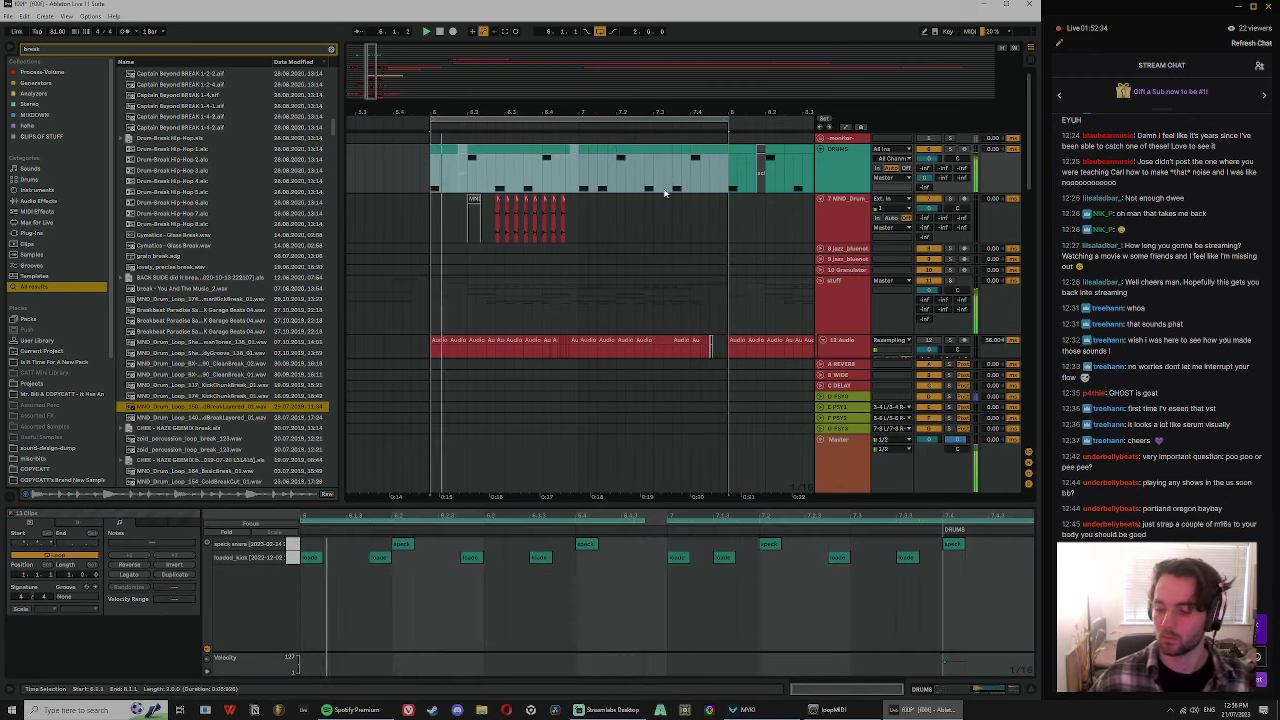
{"action": "scroll", "coordinate": [525, 178], "scroll_direction": "up", "scroll_amount": 3}
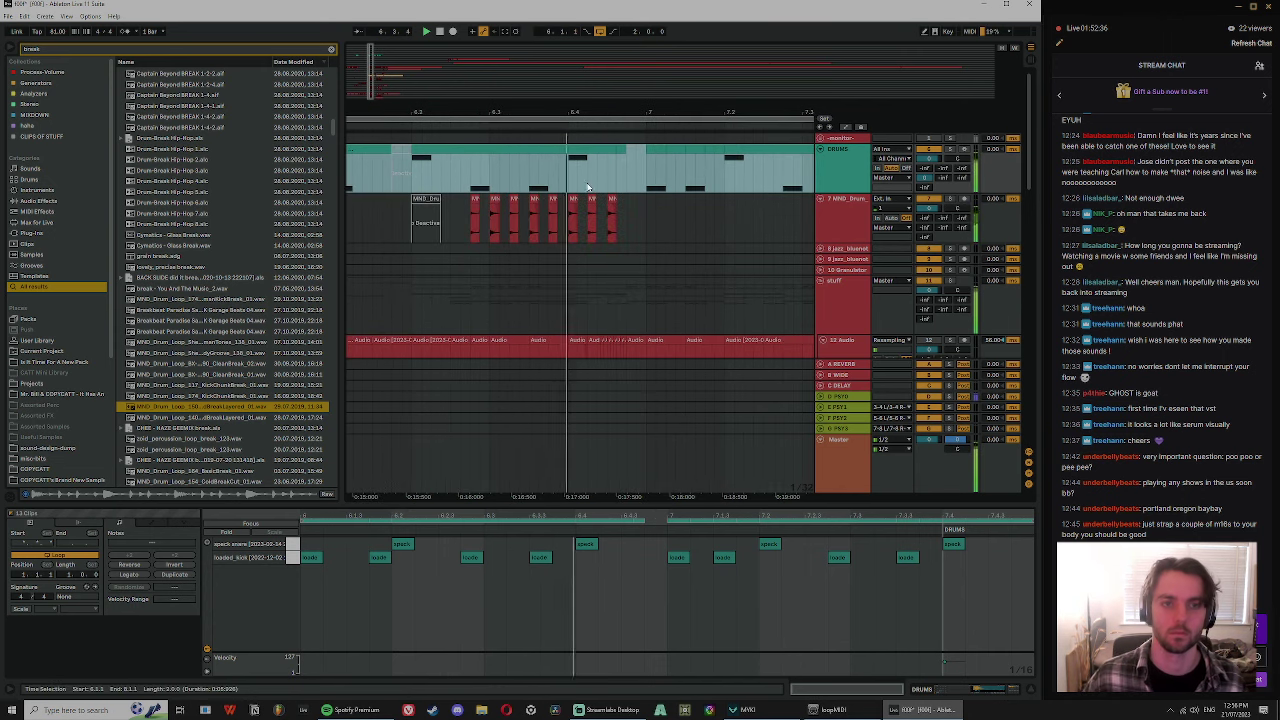
{"action": "left_click", "coordinate": [530, 180]}
{"action": "left_click_drag", "start_coordinate": [570, 178], "coordinate": [617, 178]}
{"action": "scroll", "coordinate": [629, 185], "scroll_direction": "down", "scroll_amount": 1}
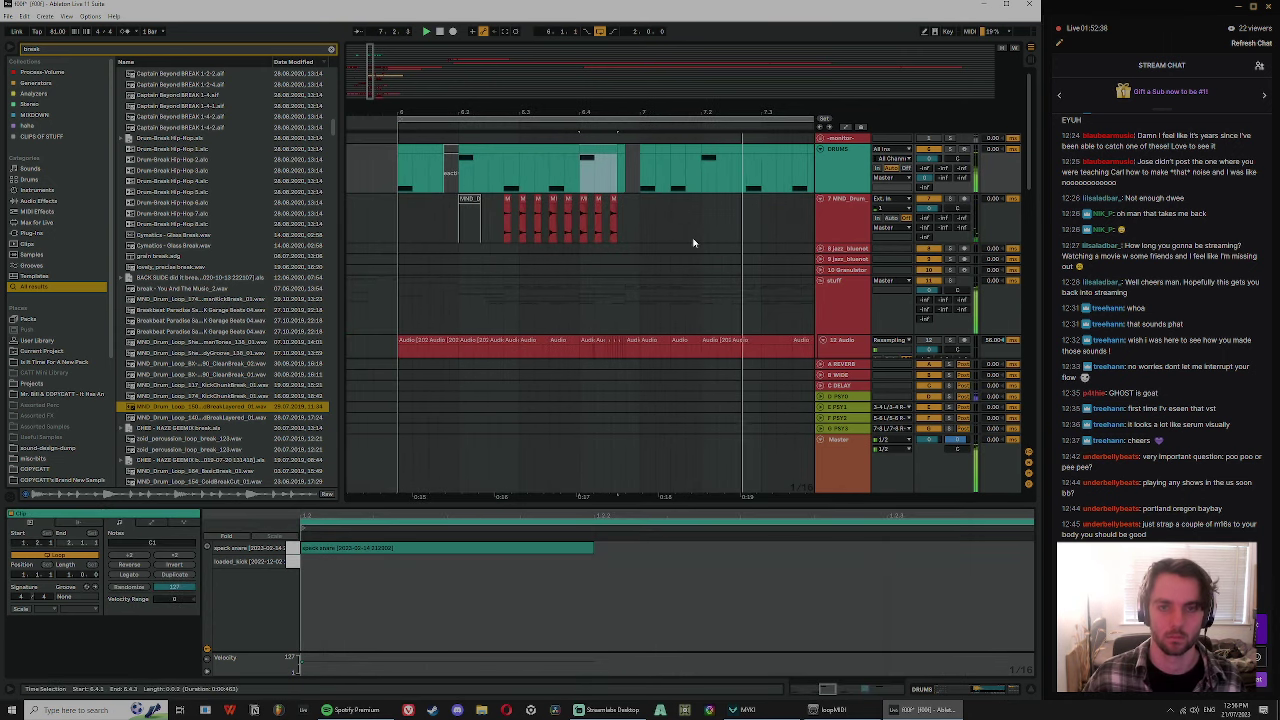
- Lengthen the last 18 Audio slice before bar 7 so it spans 6.4.3 to 7.1.1
{"action": "scroll", "coordinate": [699, 246], "scroll_direction": "down", "scroll_amount": 3}
{"action": "scroll", "coordinate": [690, 246], "scroll_direction": "down", "scroll_amount": 2}
{"action": "left_click", "coordinate": [583, 220]}
{"action": "scroll", "coordinate": [640, 263], "scroll_direction": "down", "scroll_amount": 5}
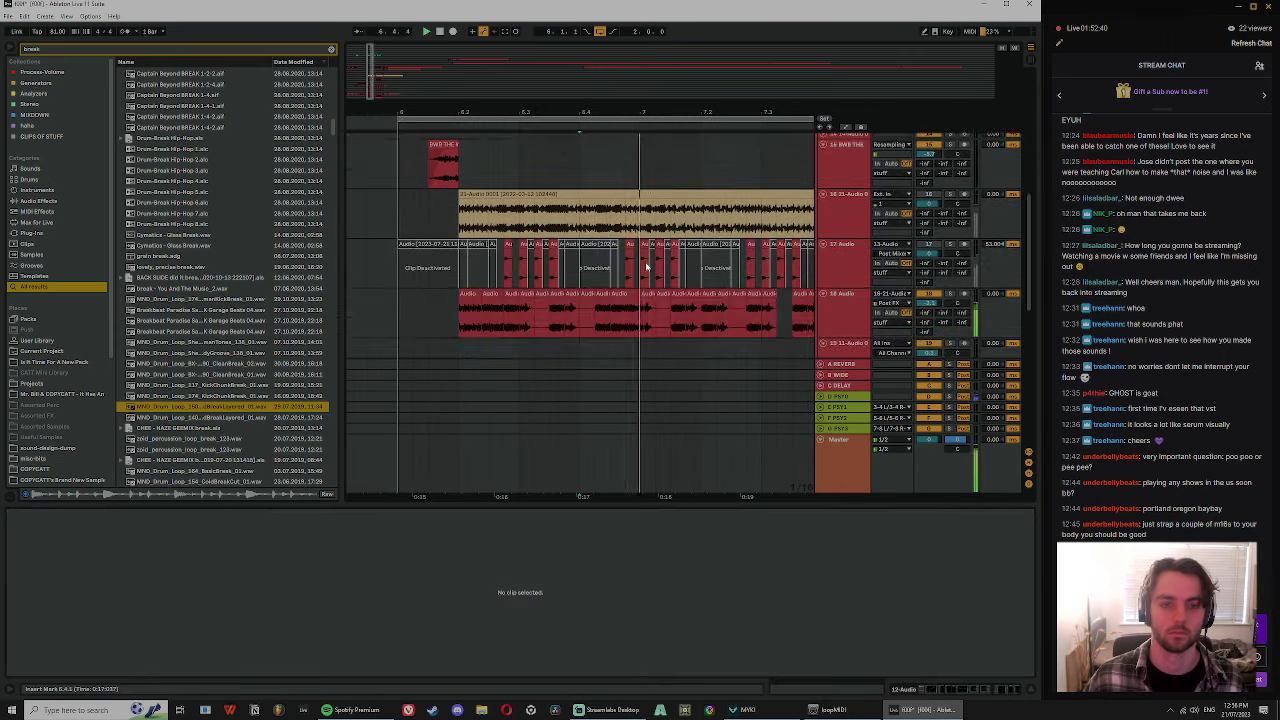
{"action": "key", "text": "space"}
{"action": "key", "text": "space"}
{"action": "left_click_drag", "start_coordinate": [643, 257], "coordinate": [613, 257]}
- Play the section from 6.4.3, then collapse and mute the 12 Audio track
{"action": "scroll", "coordinate": [648, 220], "scroll_direction": "up", "scroll_amount": 5}
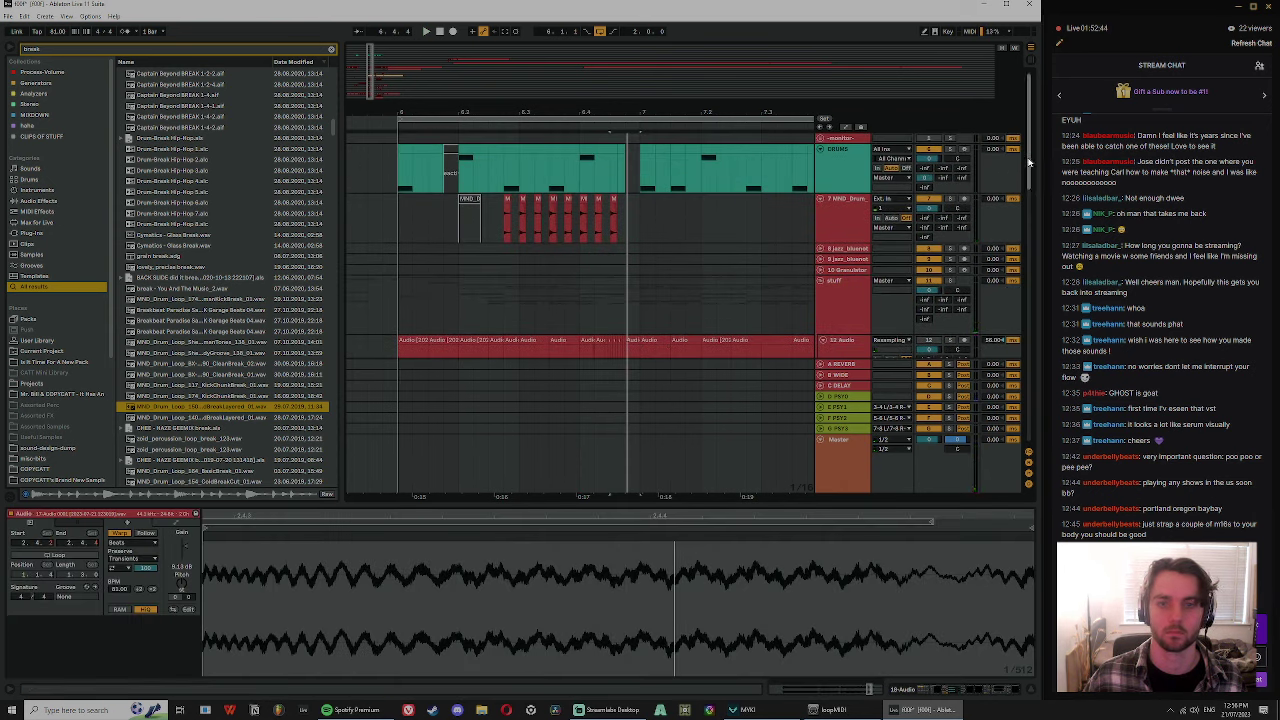
{"action": "left_click_drag", "start_coordinate": [1029, 162], "coordinate": [1030, 203]}
{"action": "left_click", "coordinate": [928, 212]}
{"action": "key", "text": "space"}
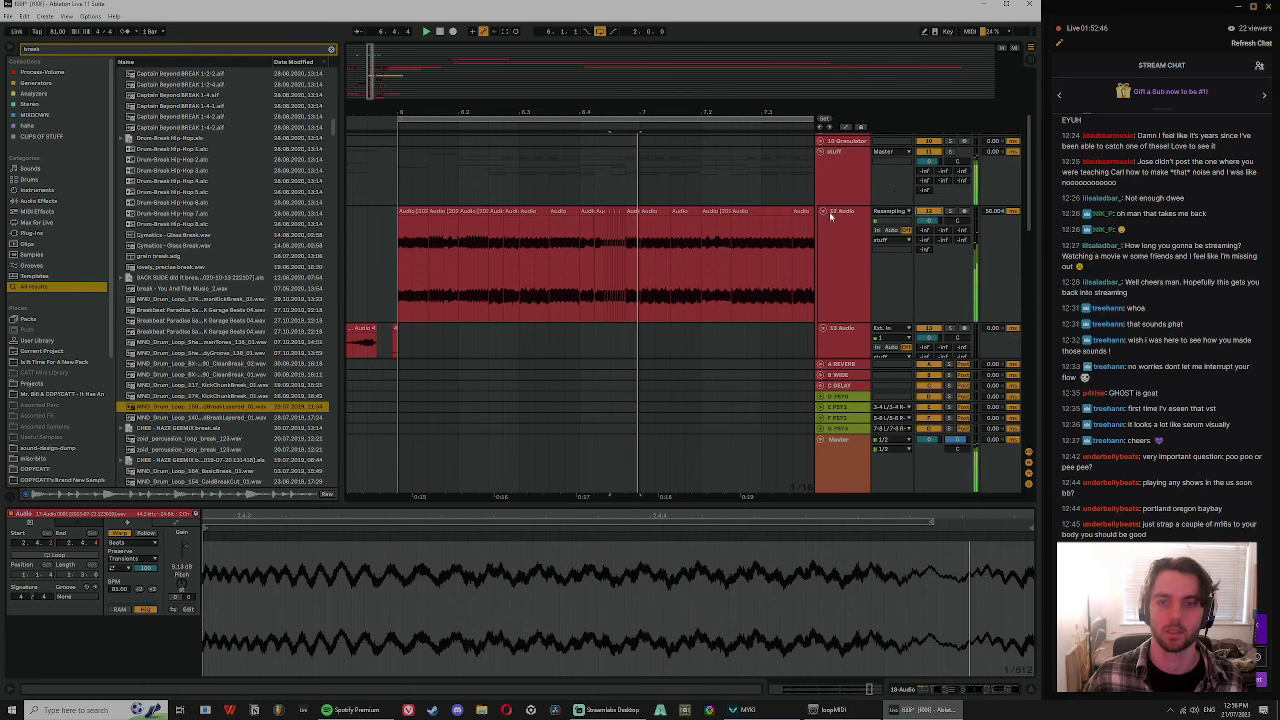
{"action": "left_click", "coordinate": [823, 212]}
{"action": "left_click", "coordinate": [930, 212]}
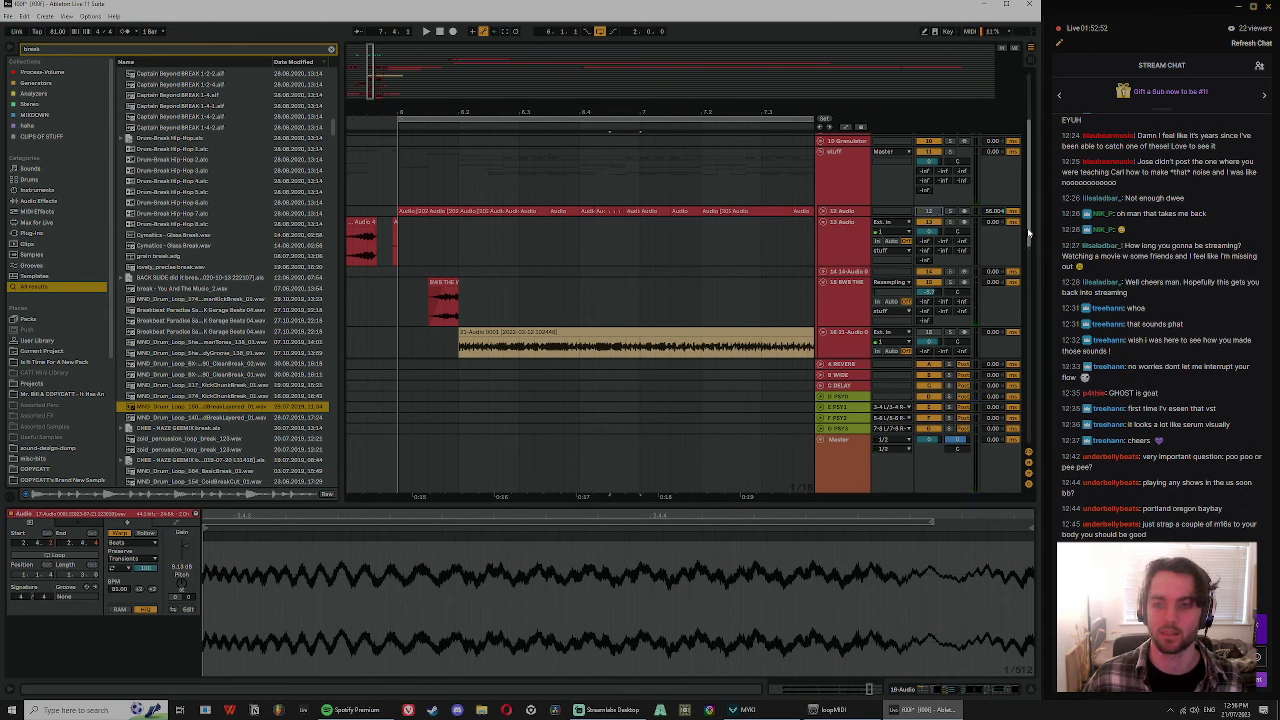
- Select the 18 Audio slice at 6.2.4 and display the track's device chain and automation
{"action": "scroll", "coordinate": [422, 193], "scroll_direction": "down", "scroll_amount": 4}
{"action": "left_click", "coordinate": [463, 181]}
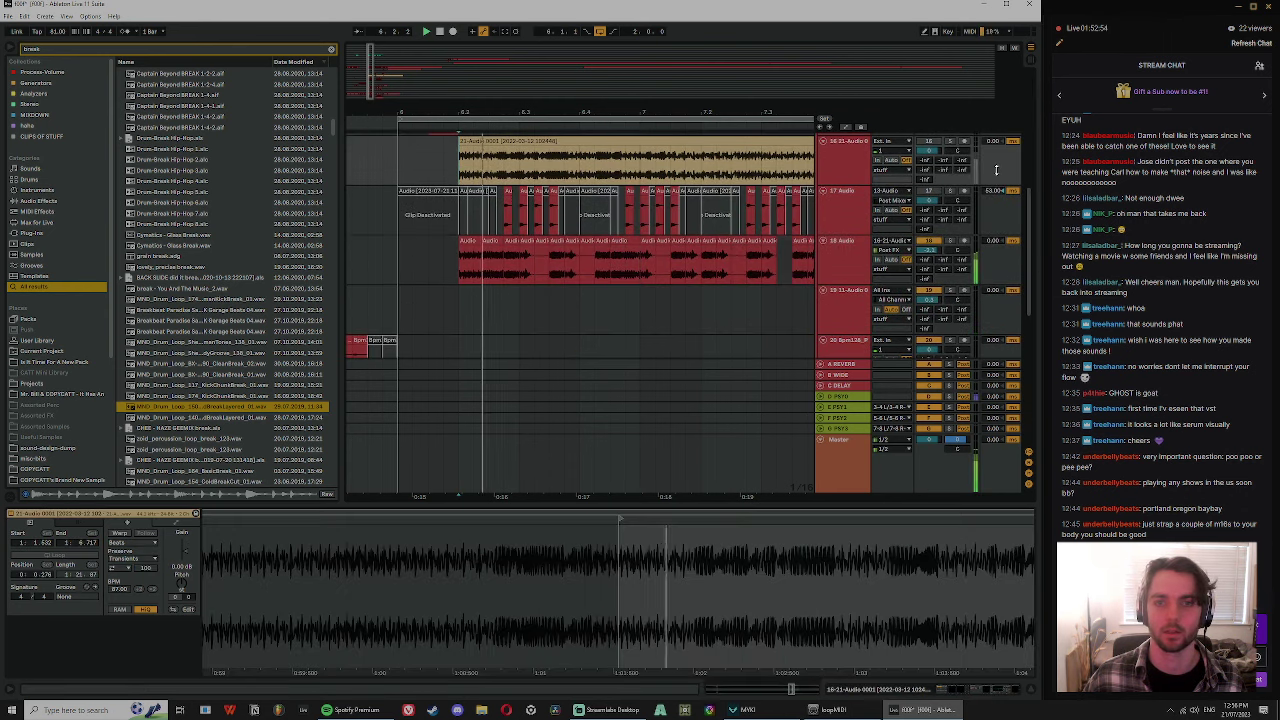
{"action": "left_click", "coordinate": [490, 268]}
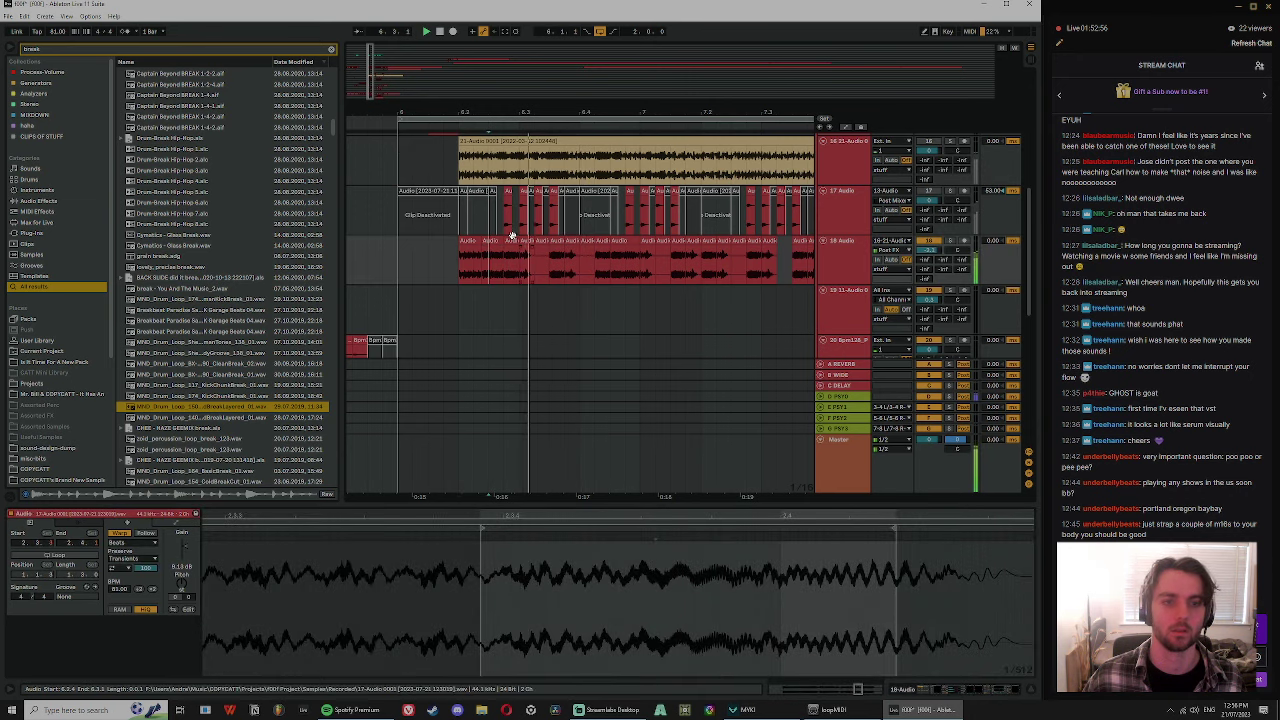
{"action": "left_click", "coordinate": [511, 240]}
{"action": "double_click", "coordinate": [832, 254]}
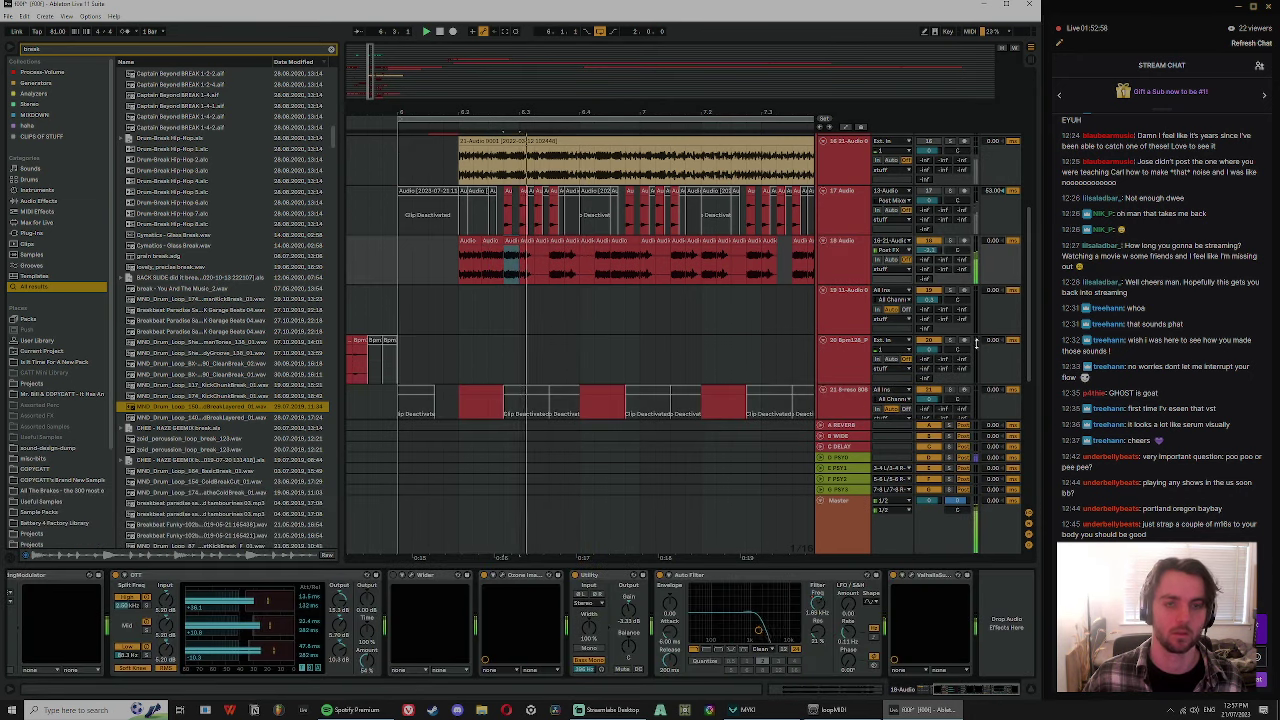
{"action": "key", "text": "a"}
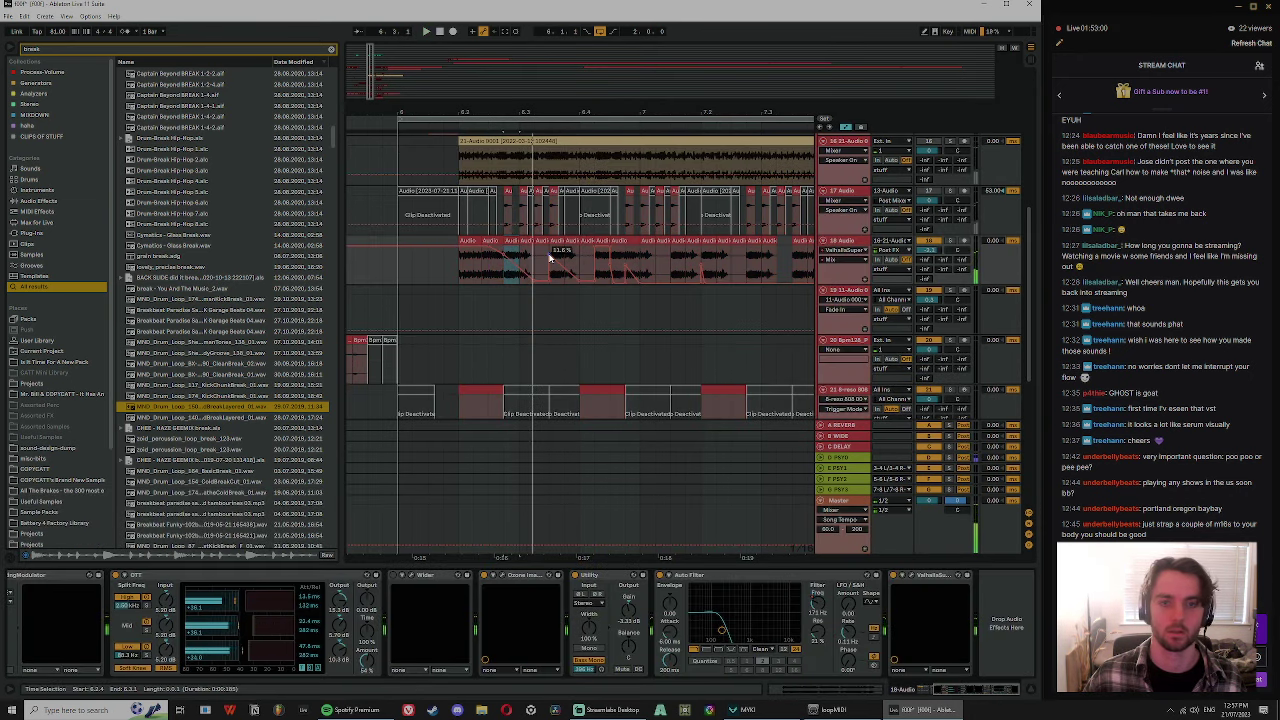
- Play the section with the Auto Filter Frequency automation shown on 18 Audio, and clear the browser search
{"action": "key", "text": "space"}
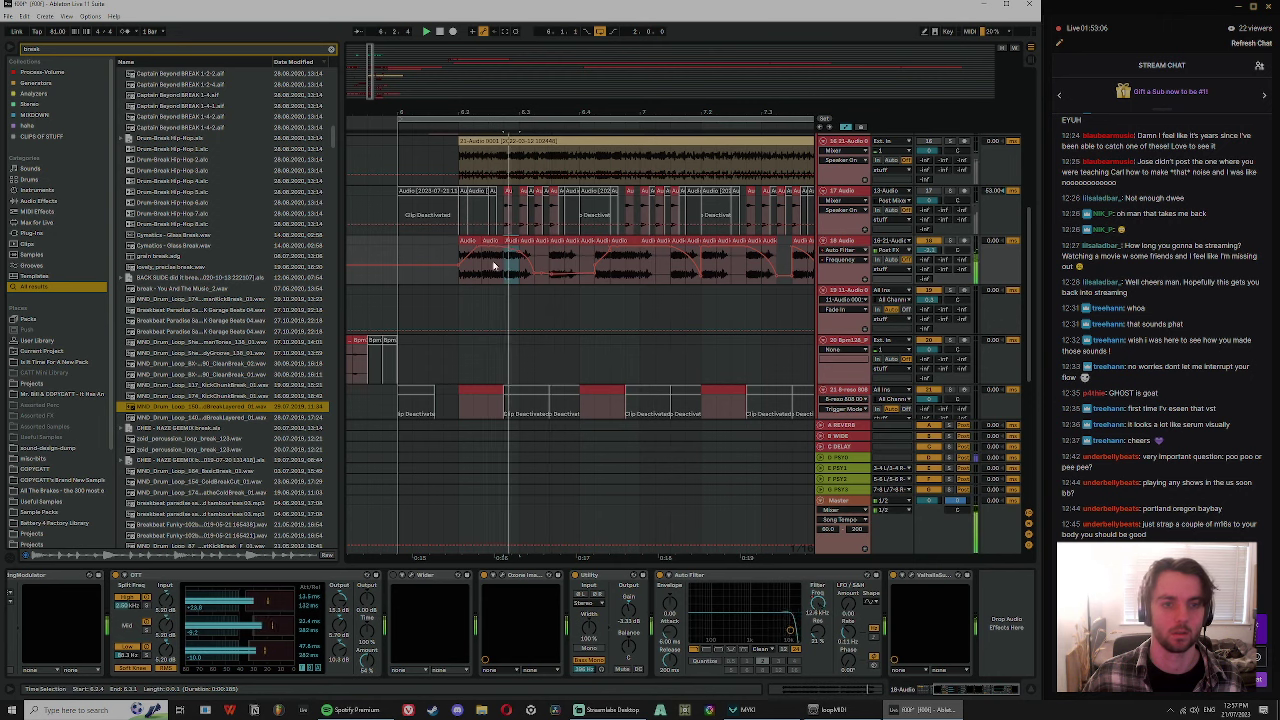
{"action": "left_click_drag", "start_coordinate": [476, 262], "coordinate": [503, 262]}
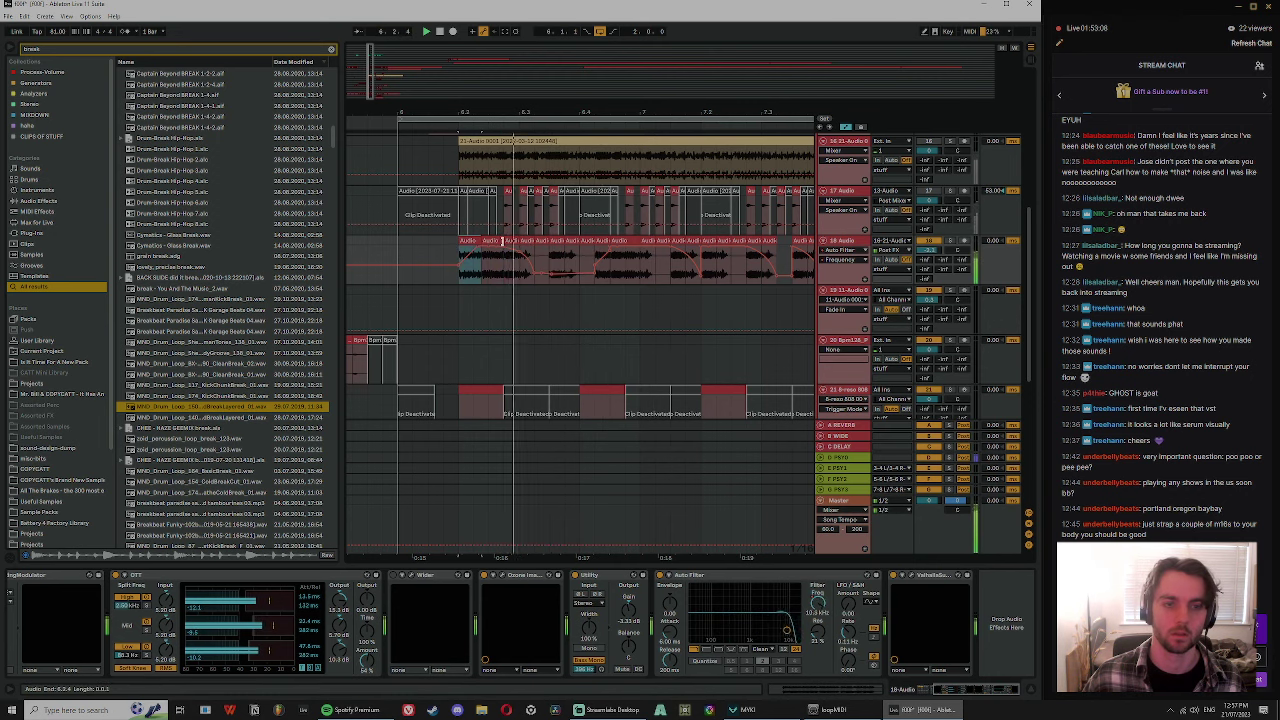
{"action": "left_click", "coordinate": [330, 51]}
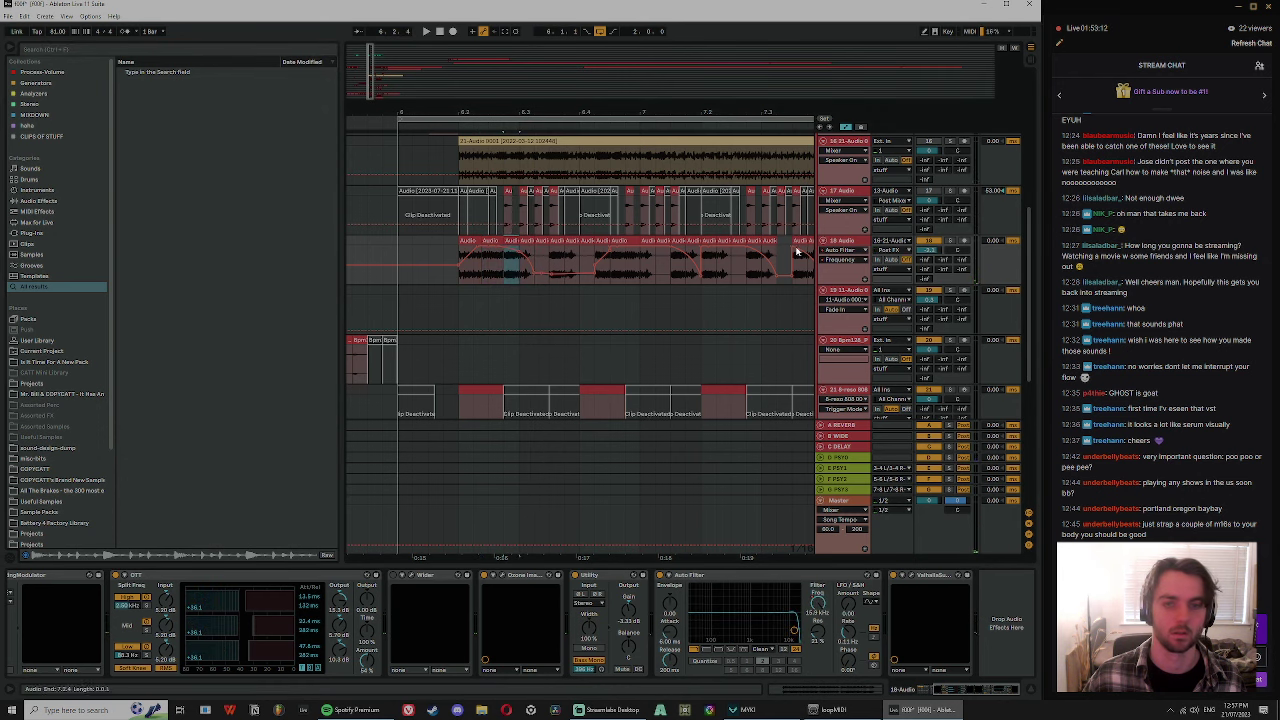
- Show the ValhallaSupermassive Mix automation on 18 Audio and reshape its curve between 6.3 and 7 during playback
{"action": "left_click", "coordinate": [857, 252]}
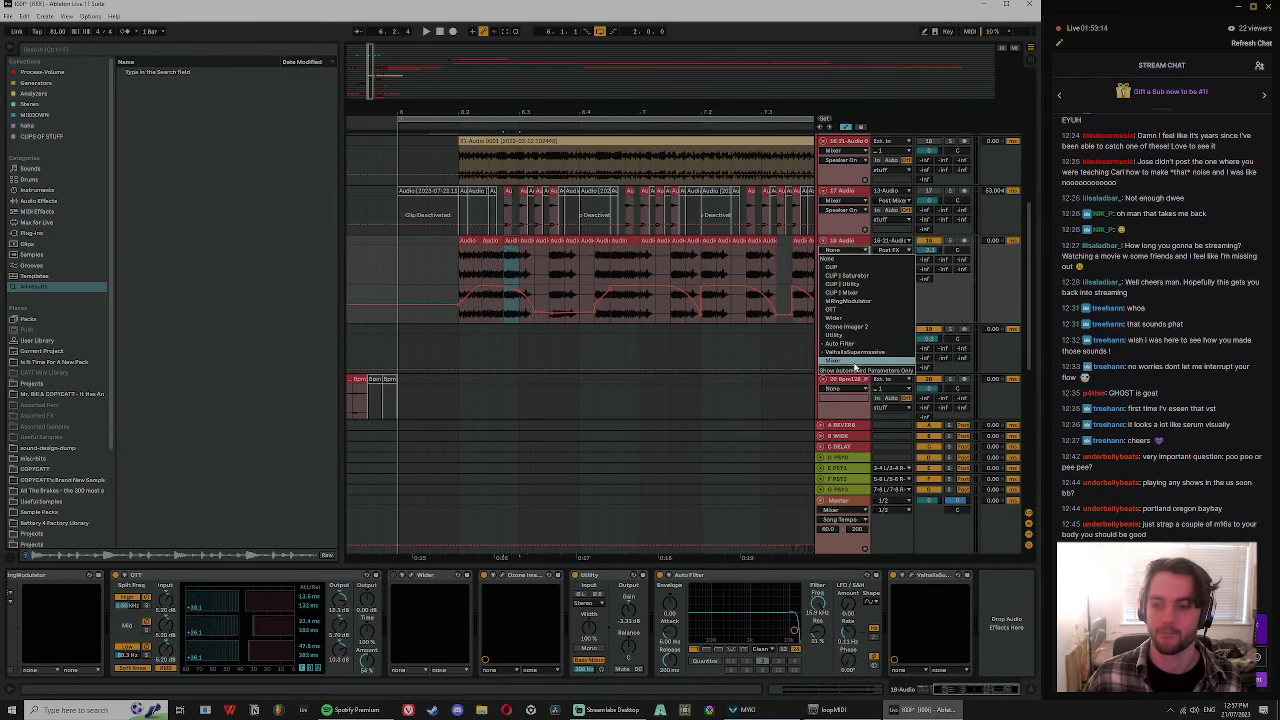
{"action": "left_click", "coordinate": [848, 352]}
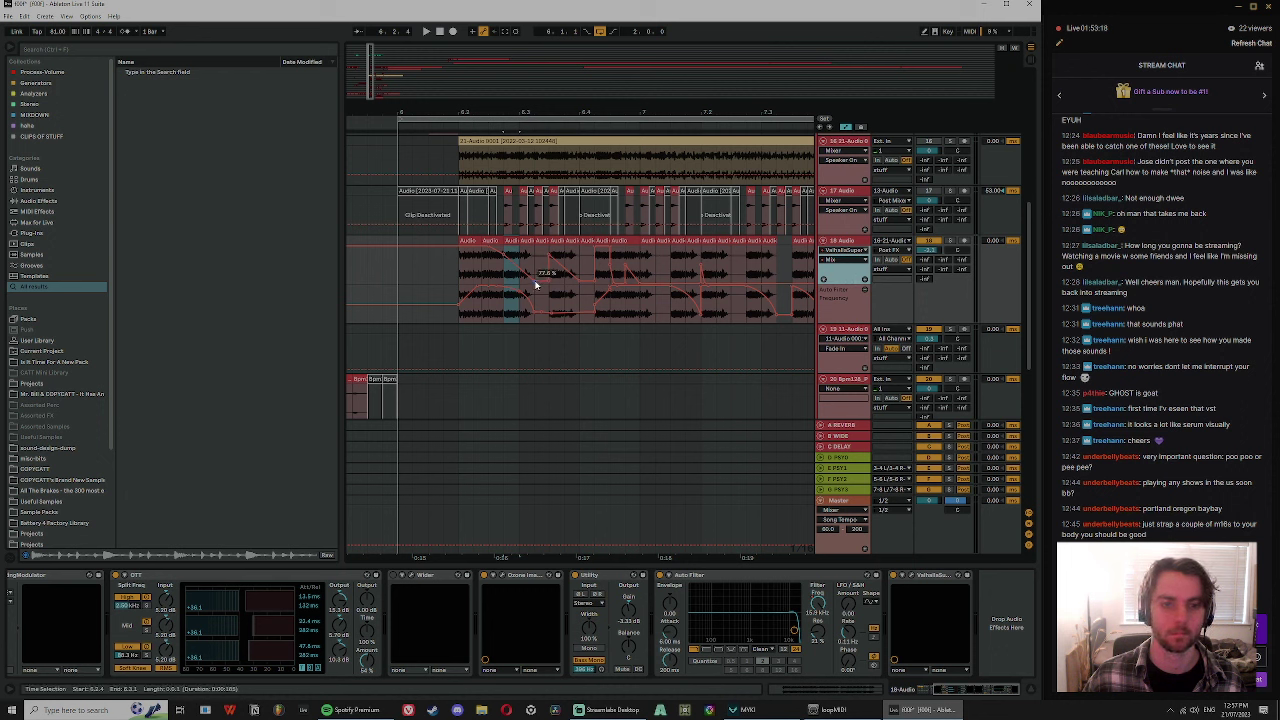
{"action": "key", "text": "space"}
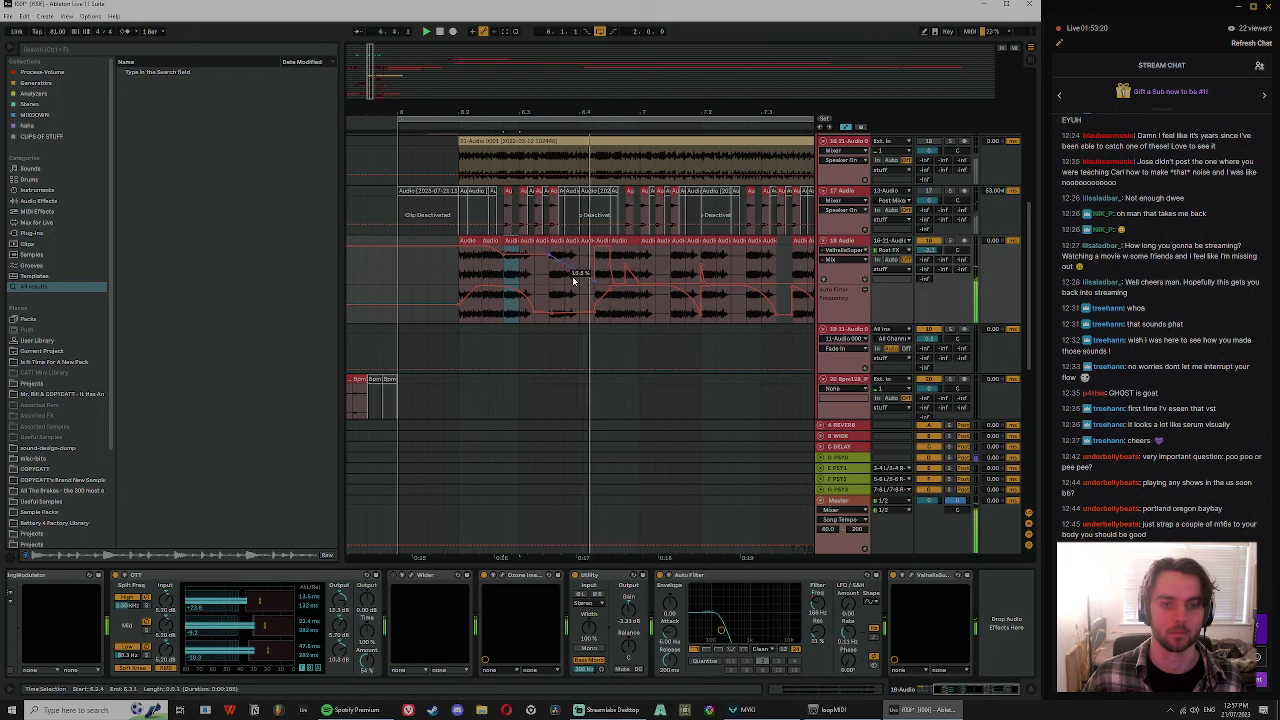
{"action": "left_click_drag", "start_coordinate": [511, 256], "coordinate": [613, 252]}
- Duplicate the 18 Audio slices from 6.2.1 to 7.1.1, move the copies to start at 7.2.1, and play the section
{"action": "left_click", "coordinate": [617, 241]}
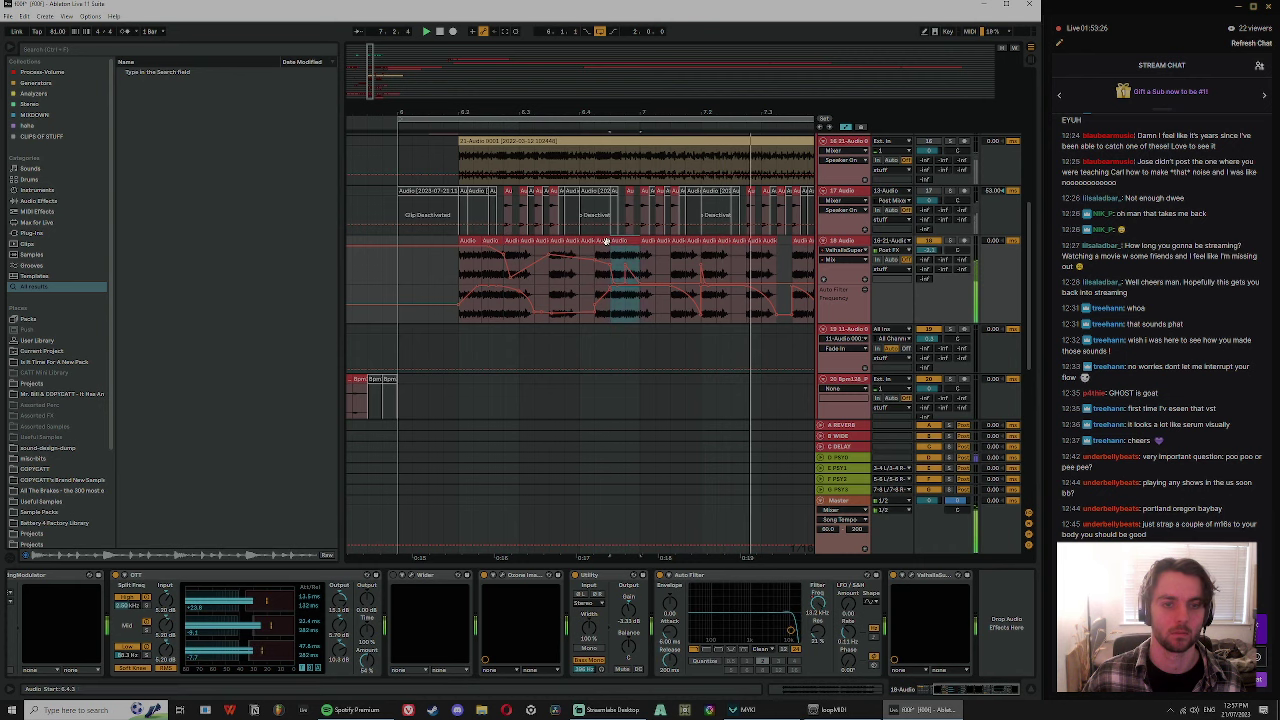
{"action": "left_click", "coordinate": [472, 240], "text": "shift"}
{"action": "key", "text": "ctrl+d"}
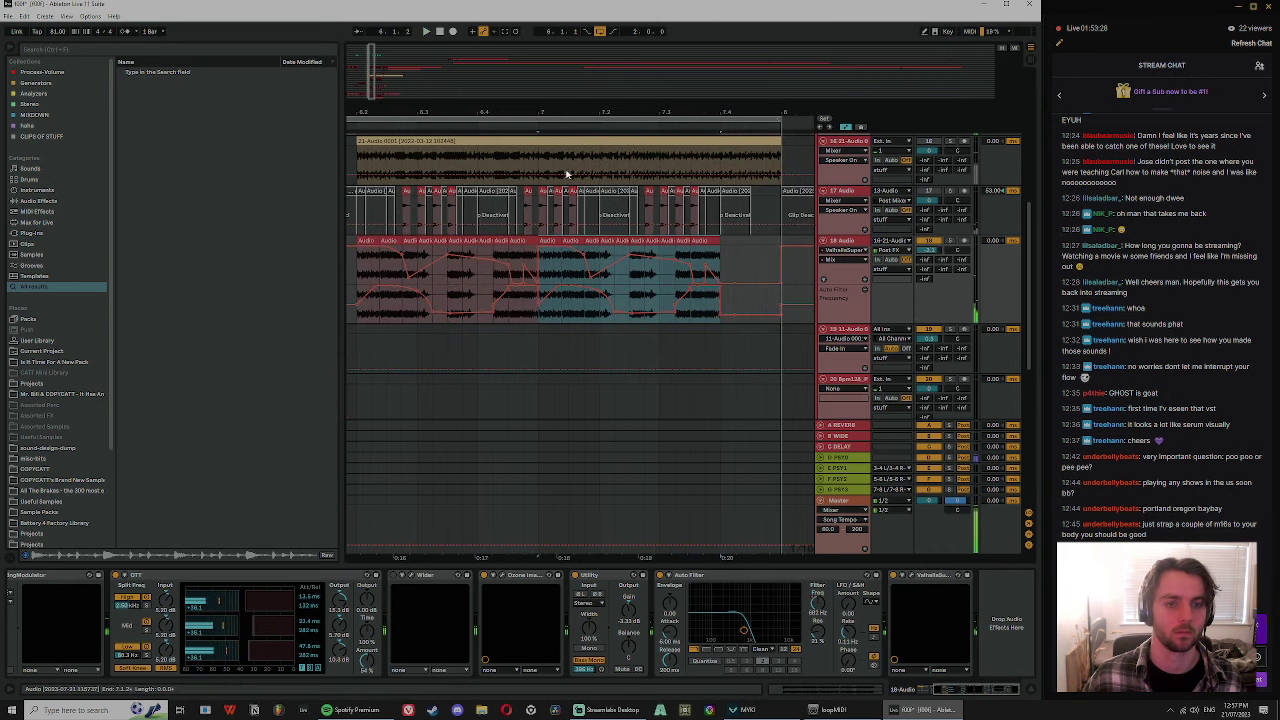
{"action": "left_click_drag", "start_coordinate": [605, 113], "coordinate": [625, 105]}
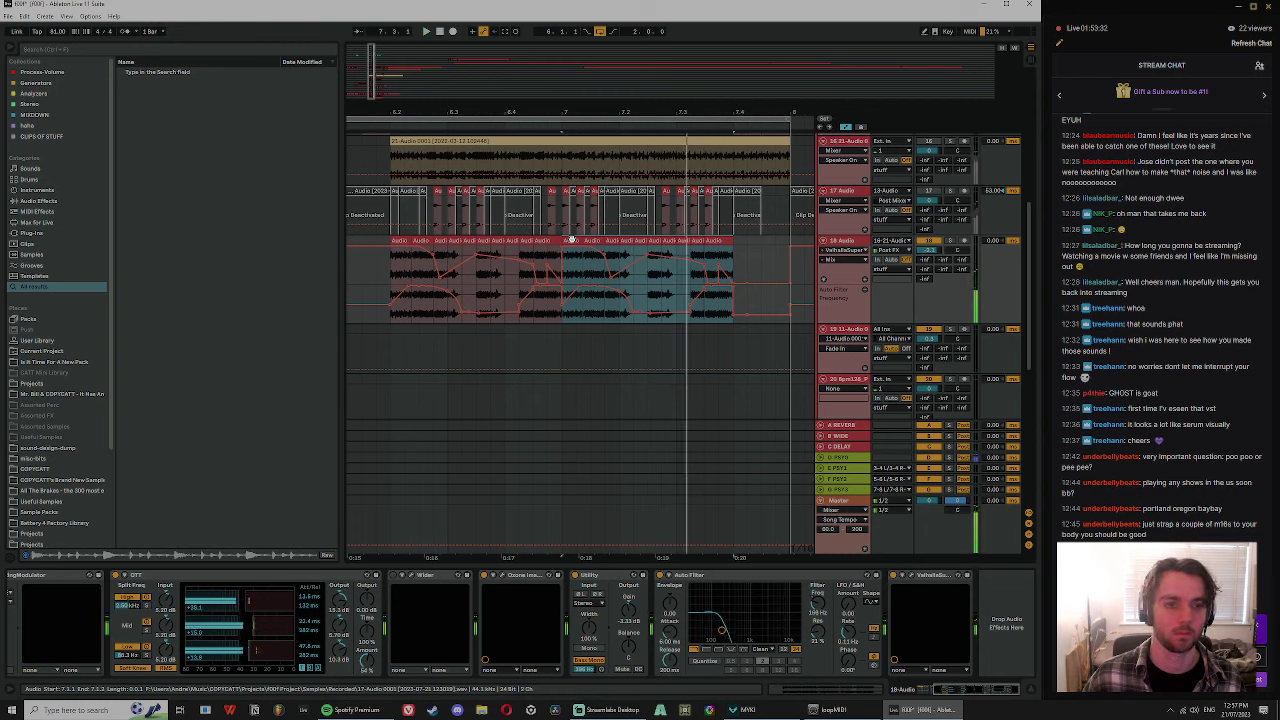
{"action": "left_click_drag", "start_coordinate": [570, 241], "coordinate": [627, 243]}
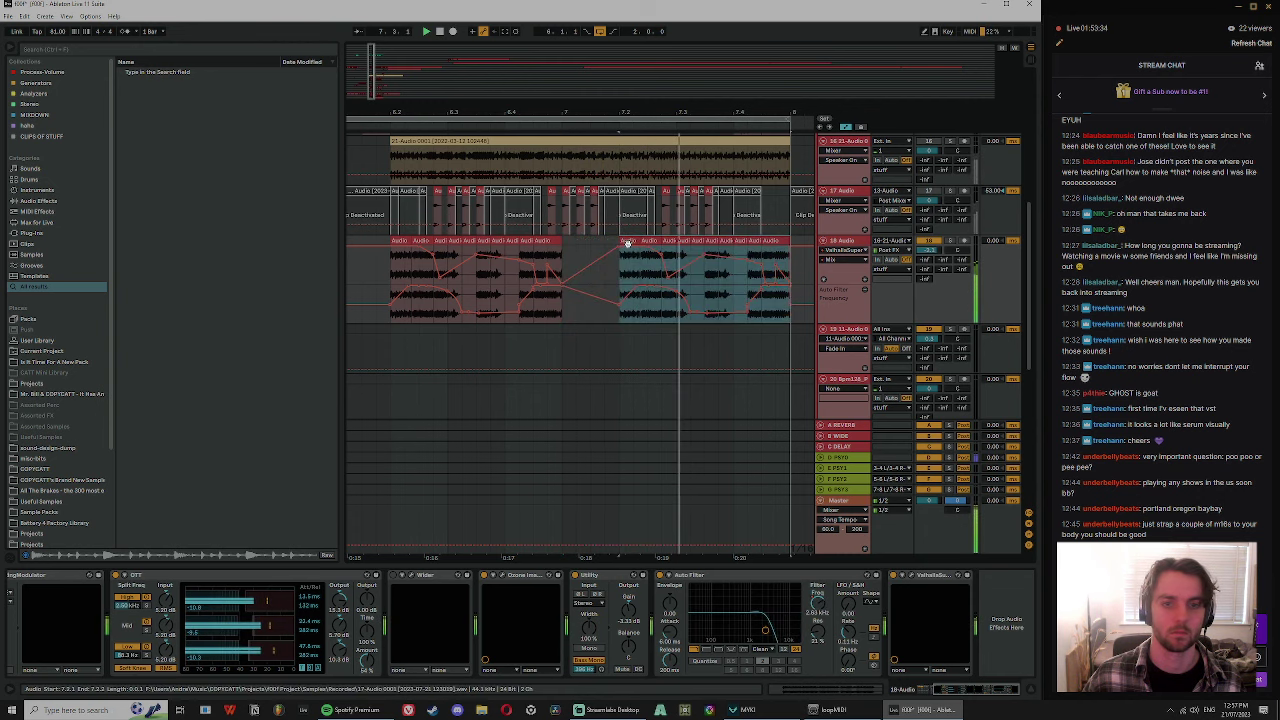
{"action": "left_click_drag", "start_coordinate": [677, 113], "coordinate": [638, 110]}
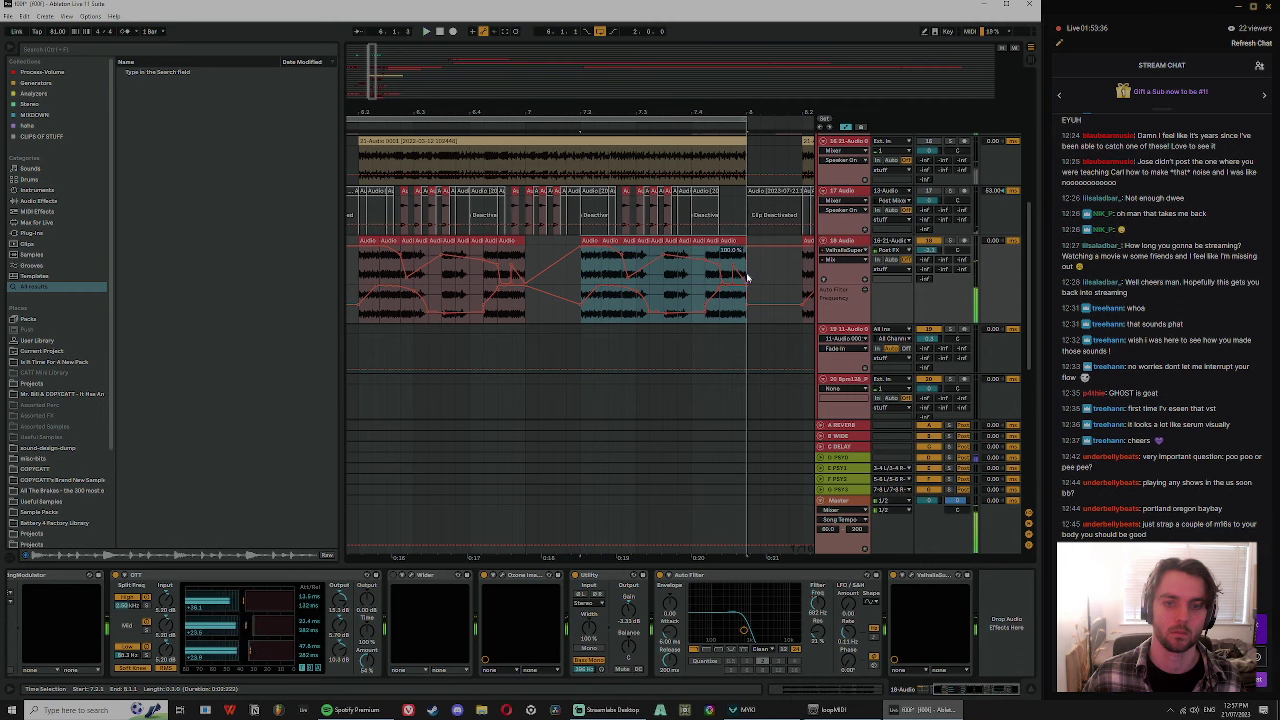
{"action": "left_click_drag", "start_coordinate": [629, 112], "coordinate": [643, 109]}
{"action": "key", "text": "space"}
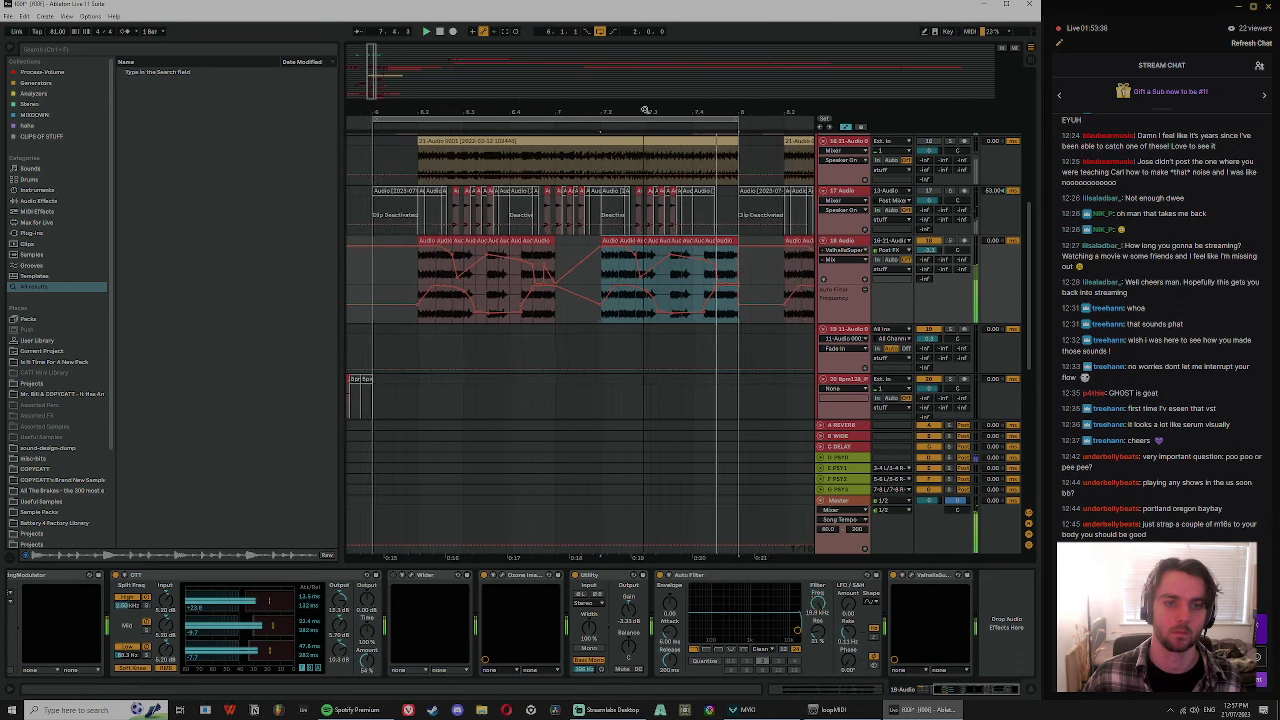
- Play the section from bar 6 and again from 6.2.1 while reviewing the tracks down to the SOFT NEEDLE SUB clip at 6.2.4
{"action": "left_click", "coordinate": [375, 234]}
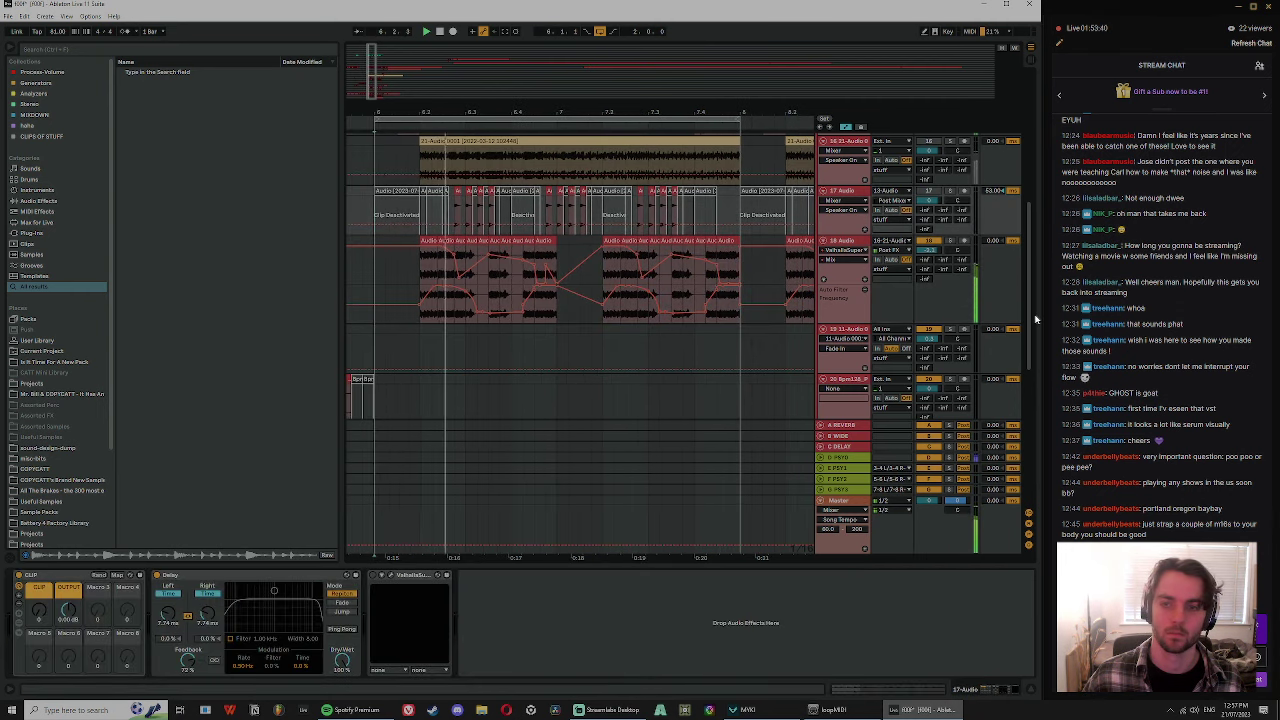
{"action": "scroll", "coordinate": [651, 289], "scroll_direction": "up", "scroll_amount": 3}
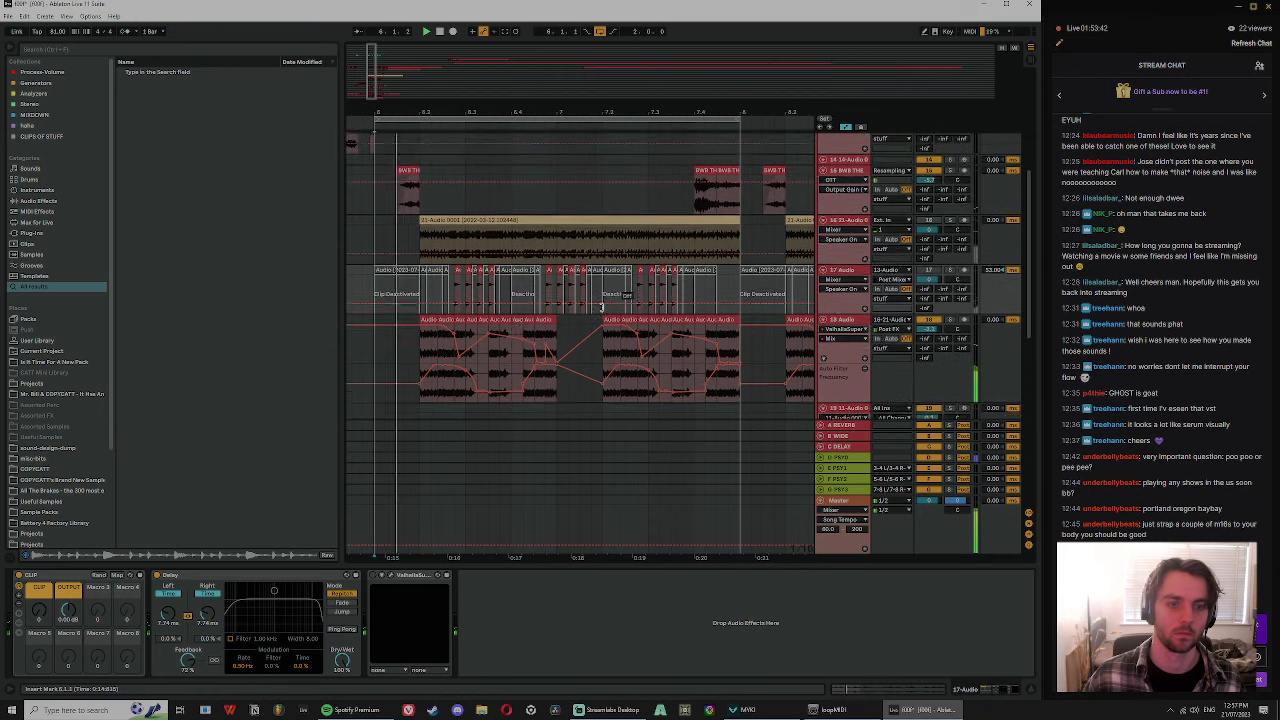
{"action": "left_click", "coordinate": [459, 385]}
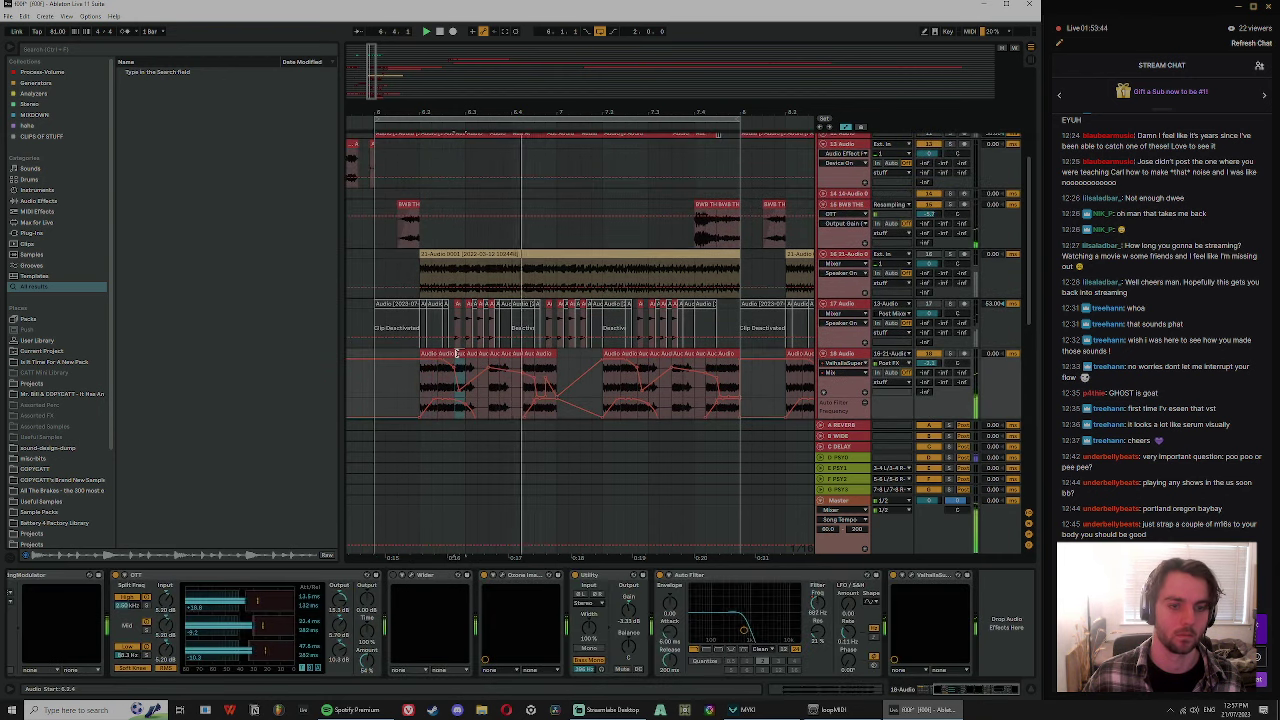
{"action": "left_click", "coordinate": [423, 162]}
{"action": "key", "text": "space"}
{"action": "key", "text": "space"}
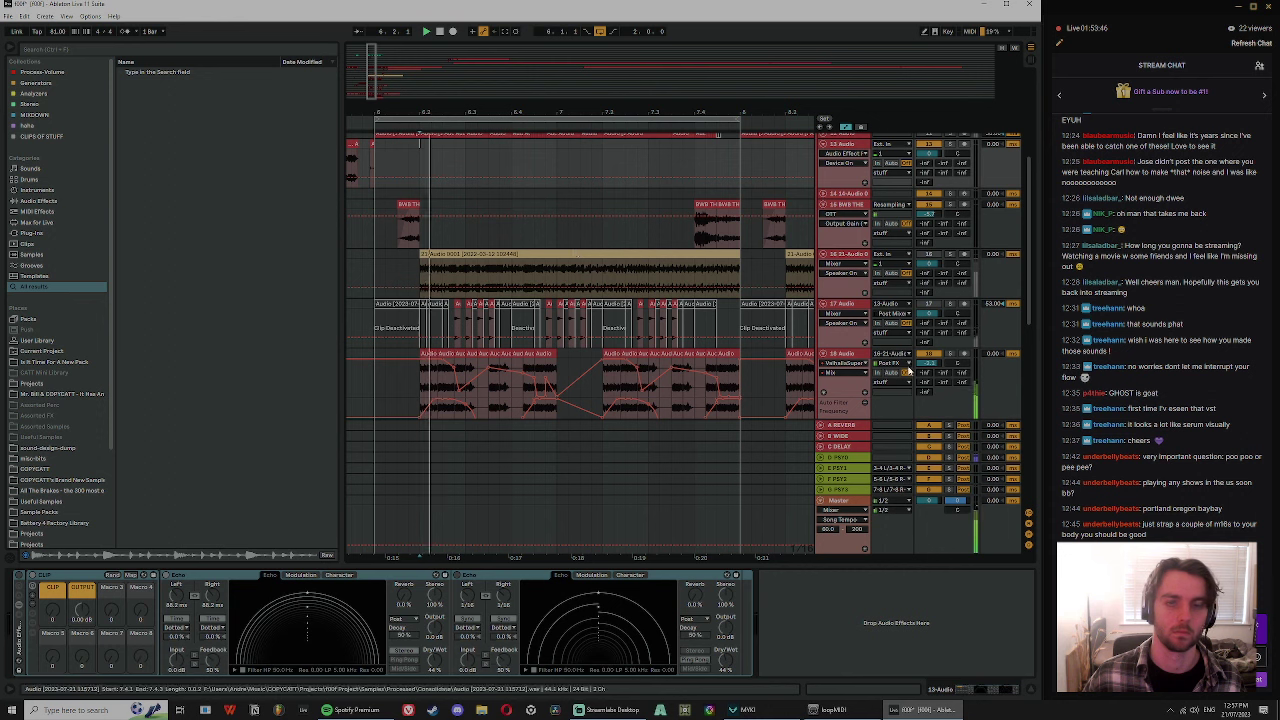
{"action": "left_click_drag", "start_coordinate": [1028, 303], "coordinate": [1045, 468]}
{"action": "key", "text": "space"}
{"action": "key", "text": "space"}
{"action": "left_click", "coordinate": [499, 158]}
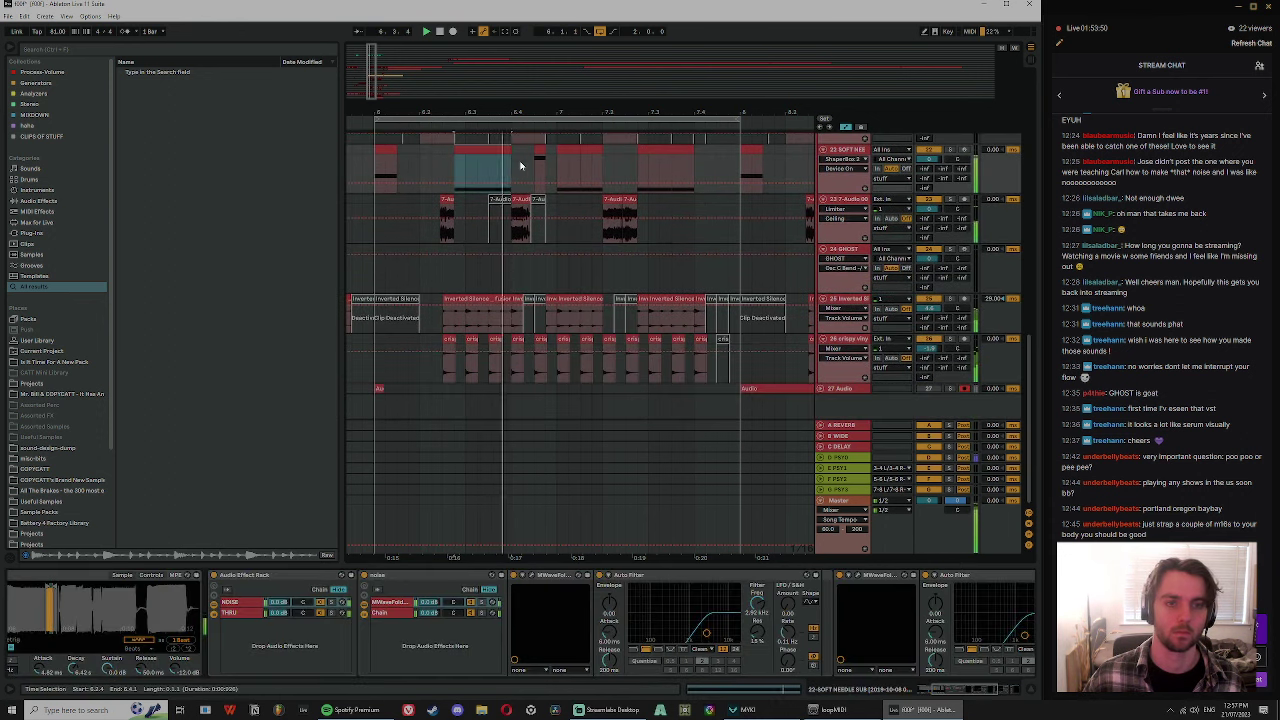
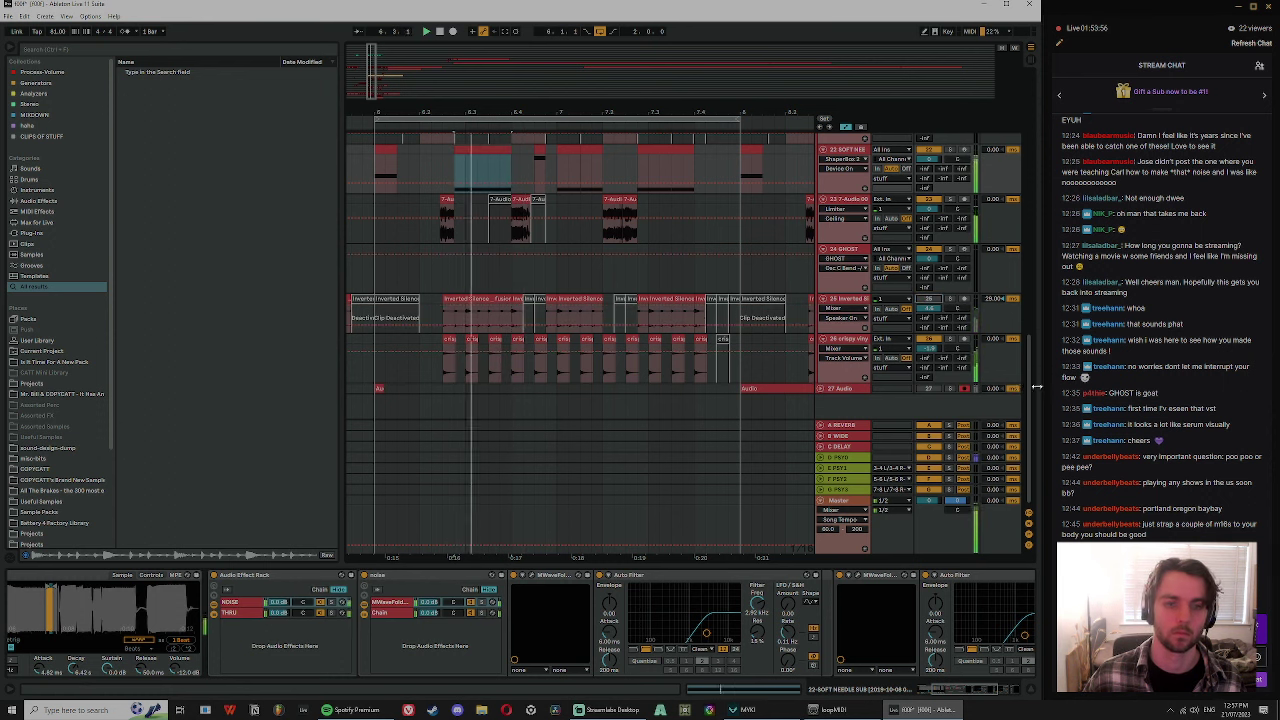
- Audition bar 6 with the MND drum loop track muted, and move that track into the stuff group above 12 Audio
{"action": "left_click_drag", "start_coordinate": [1029, 380], "coordinate": [1029, 165]}
{"action": "key", "text": "space"}
{"action": "scroll", "coordinate": [929, 190], "scroll_direction": "up", "scroll_amount": 2}
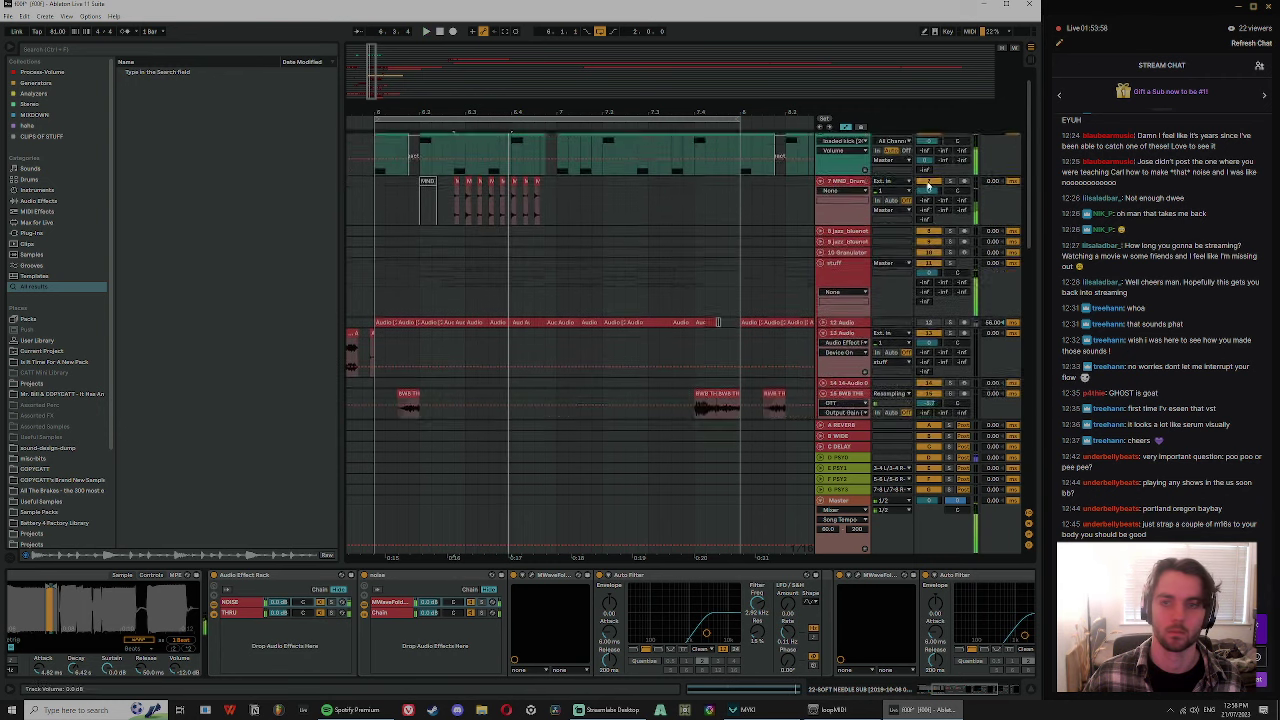
{"action": "left_click", "coordinate": [929, 194]}
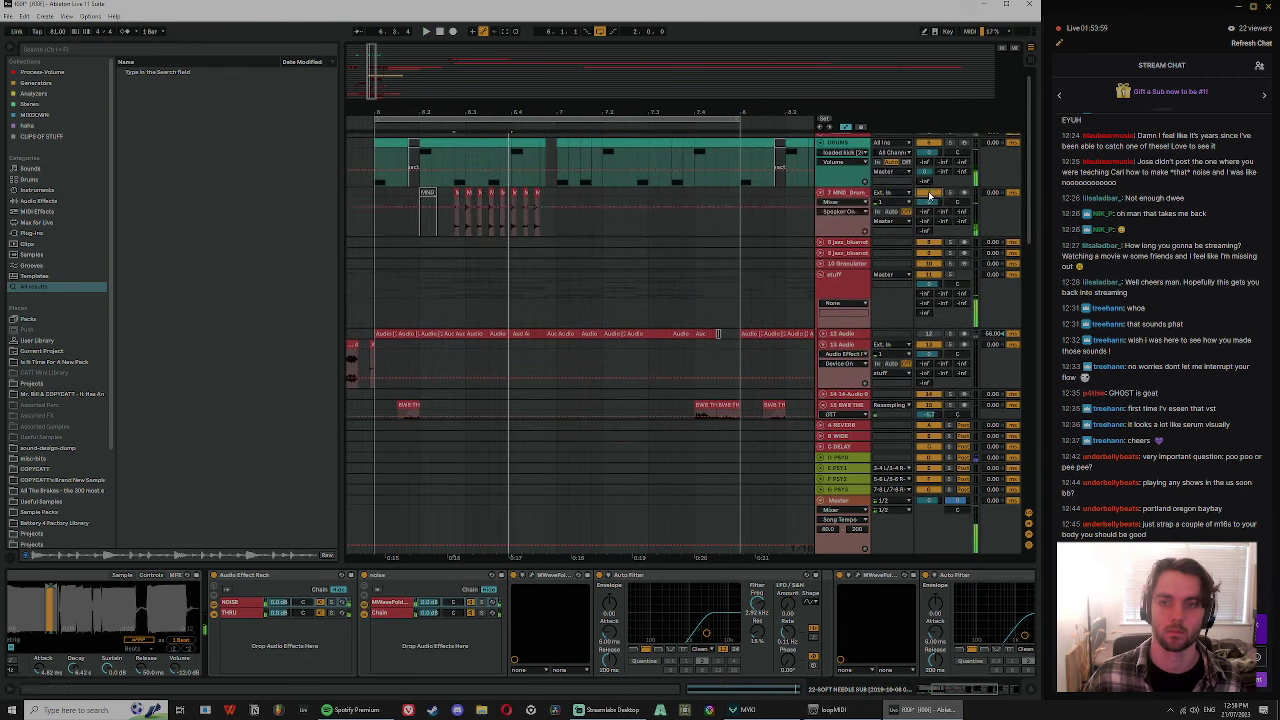
{"action": "left_click", "coordinate": [380, 205]}
{"action": "key", "text": "space"}
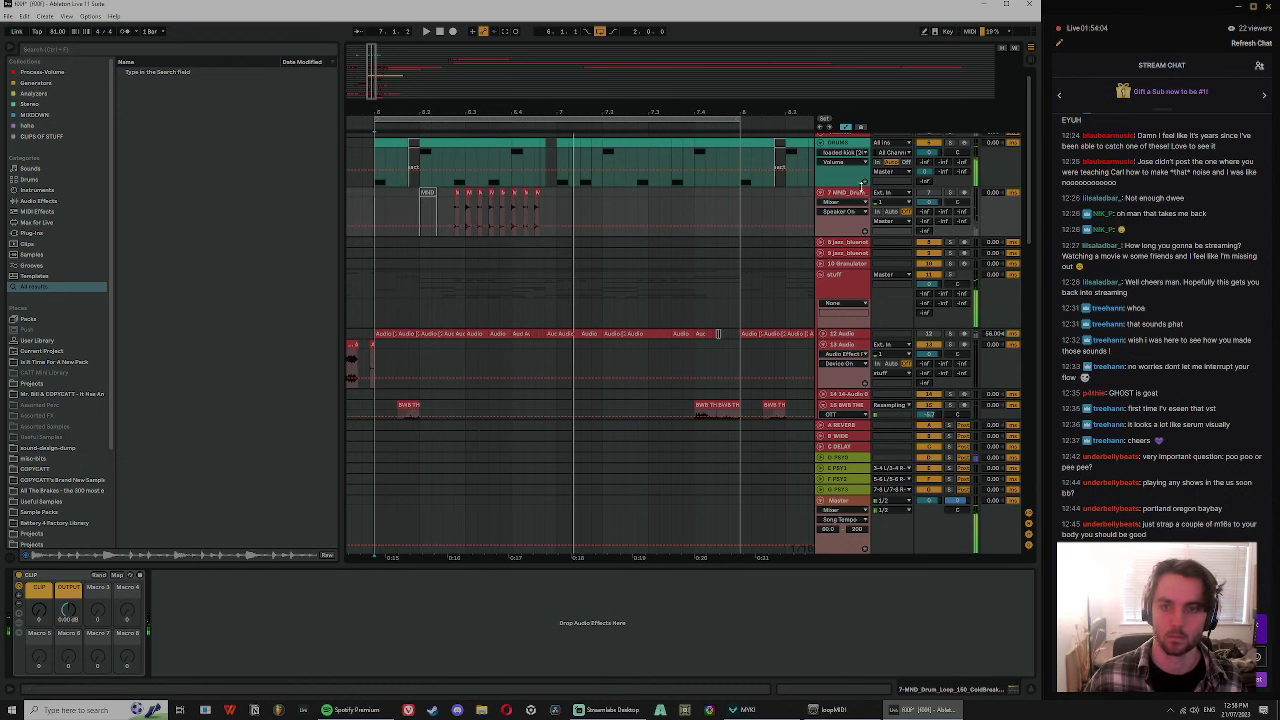
{"action": "left_click_drag", "start_coordinate": [888, 316], "coordinate": [896, 312]}
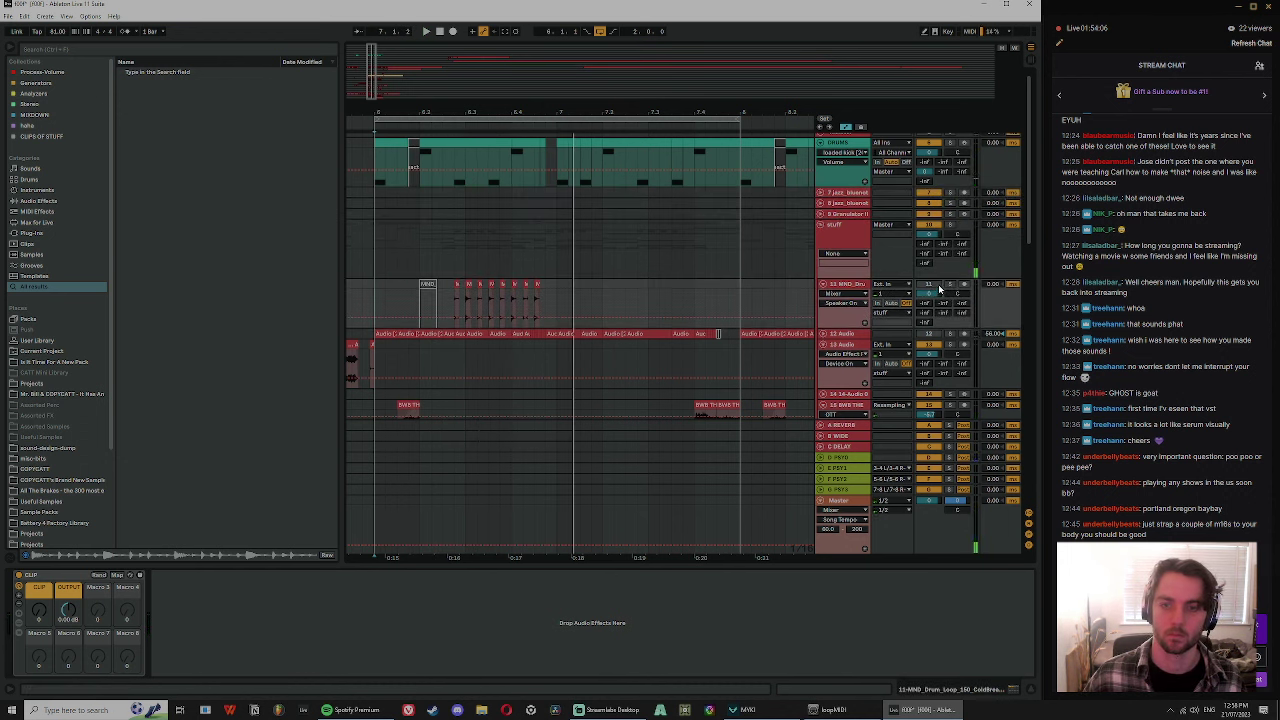
- Shift the DRUMS kick slice and the opening part of the SOFT NEEDLE SUB clip at bar 7 one sixteenth earlier, to 6.4.4
{"action": "left_click", "coordinate": [445, 220]}
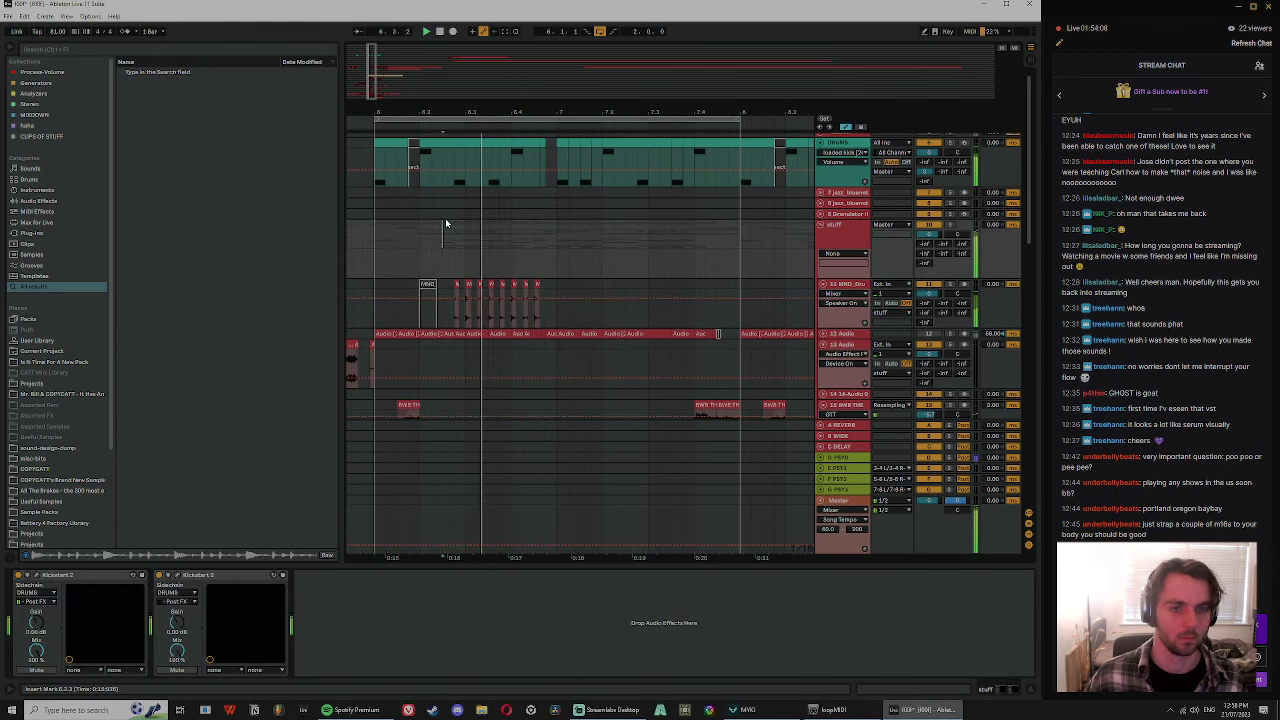
{"action": "left_click", "coordinate": [548, 150]}
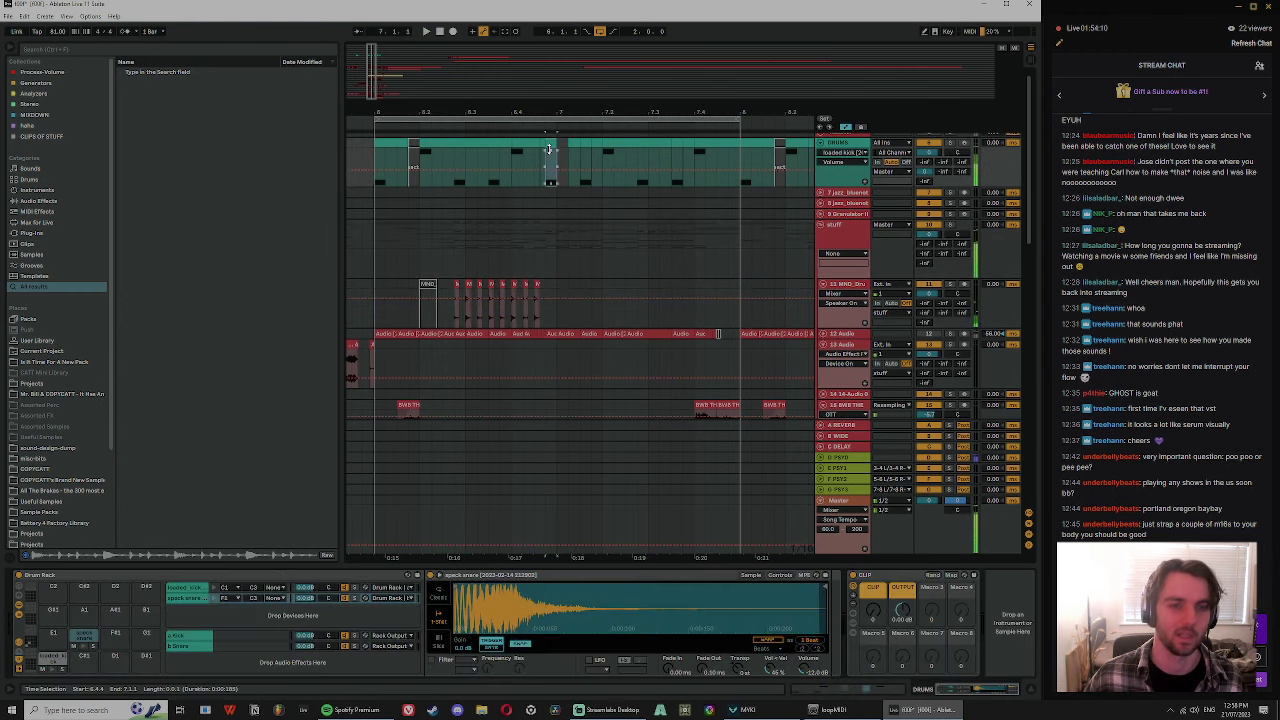
{"action": "key", "text": "space"}
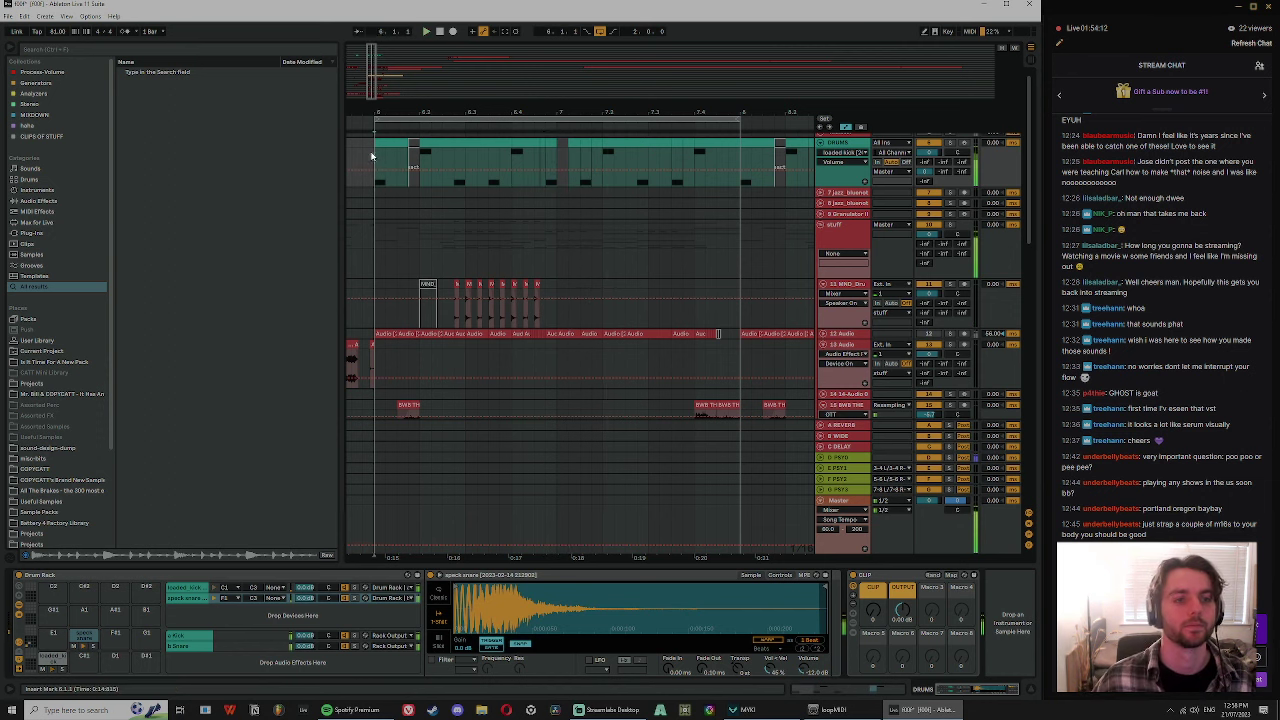
{"action": "left_click_drag", "start_coordinate": [1030, 160], "coordinate": [1086, 361]}
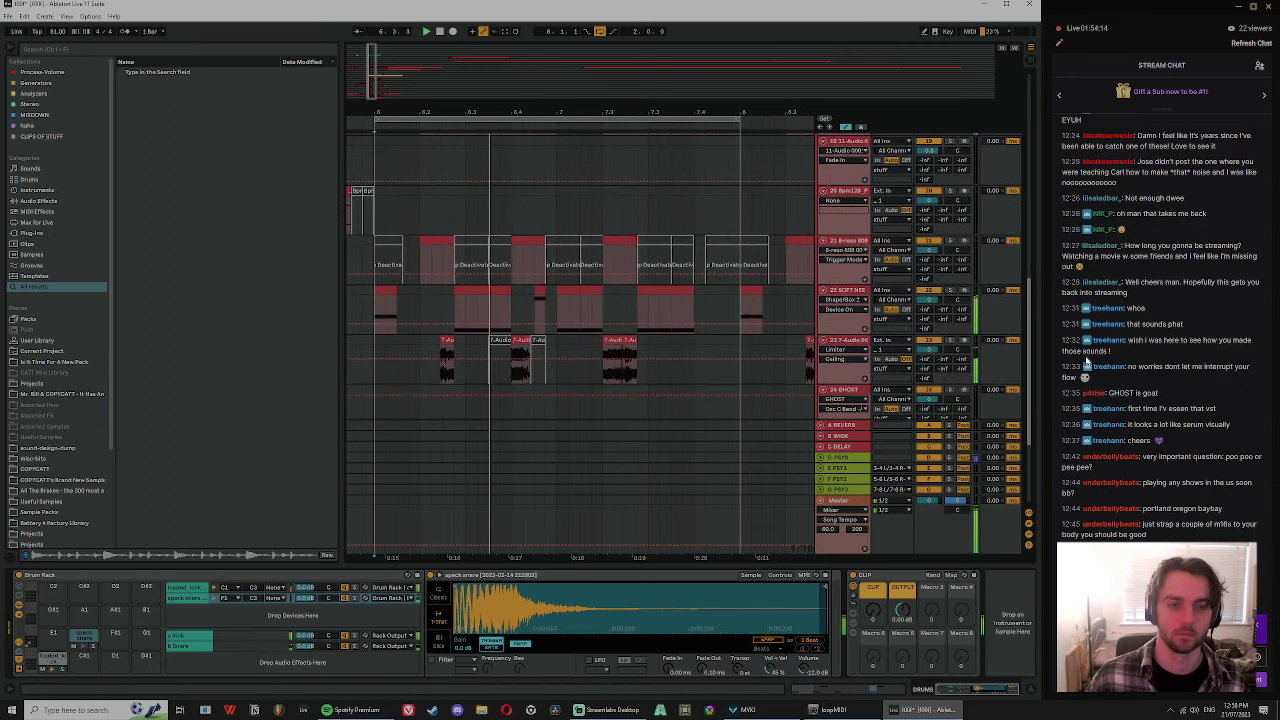
{"action": "left_click", "coordinate": [563, 290]}
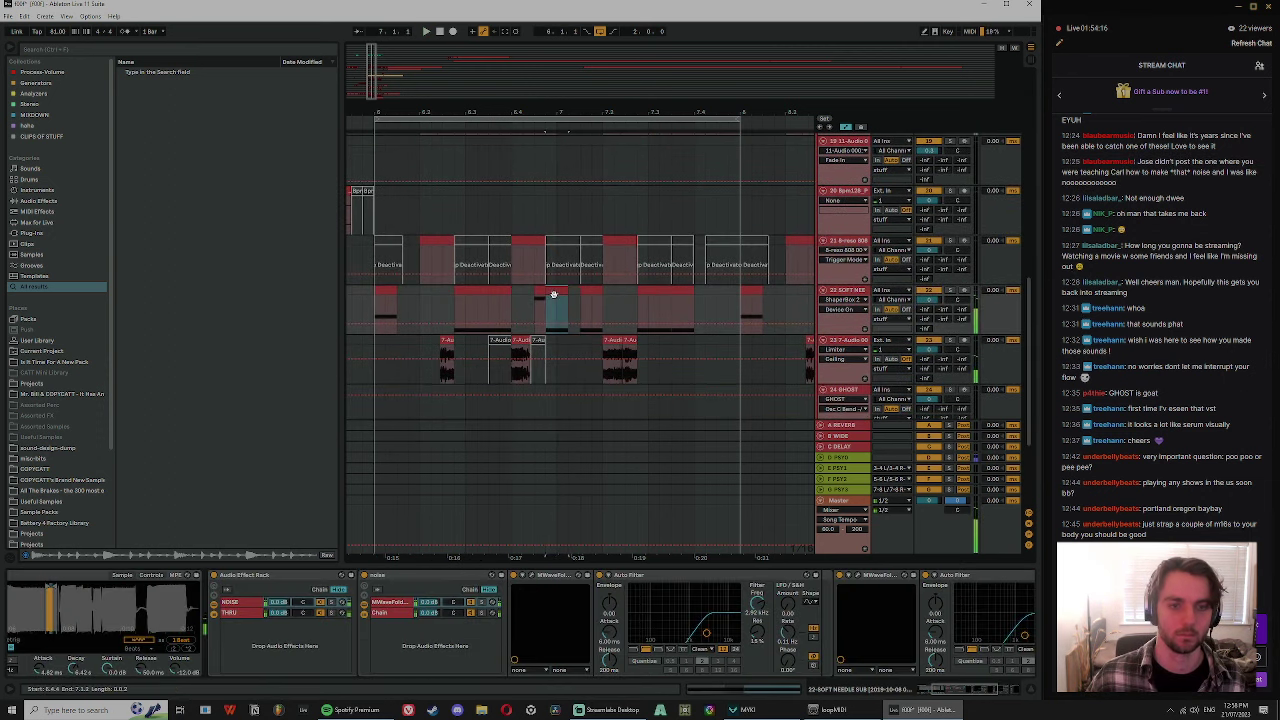
- Deactivate the last two 18 Audio slices before 7.1.1 and play the section from 6.2.1
{"action": "scroll", "coordinate": [600, 288], "scroll_direction": "up", "scroll_amount": 3}
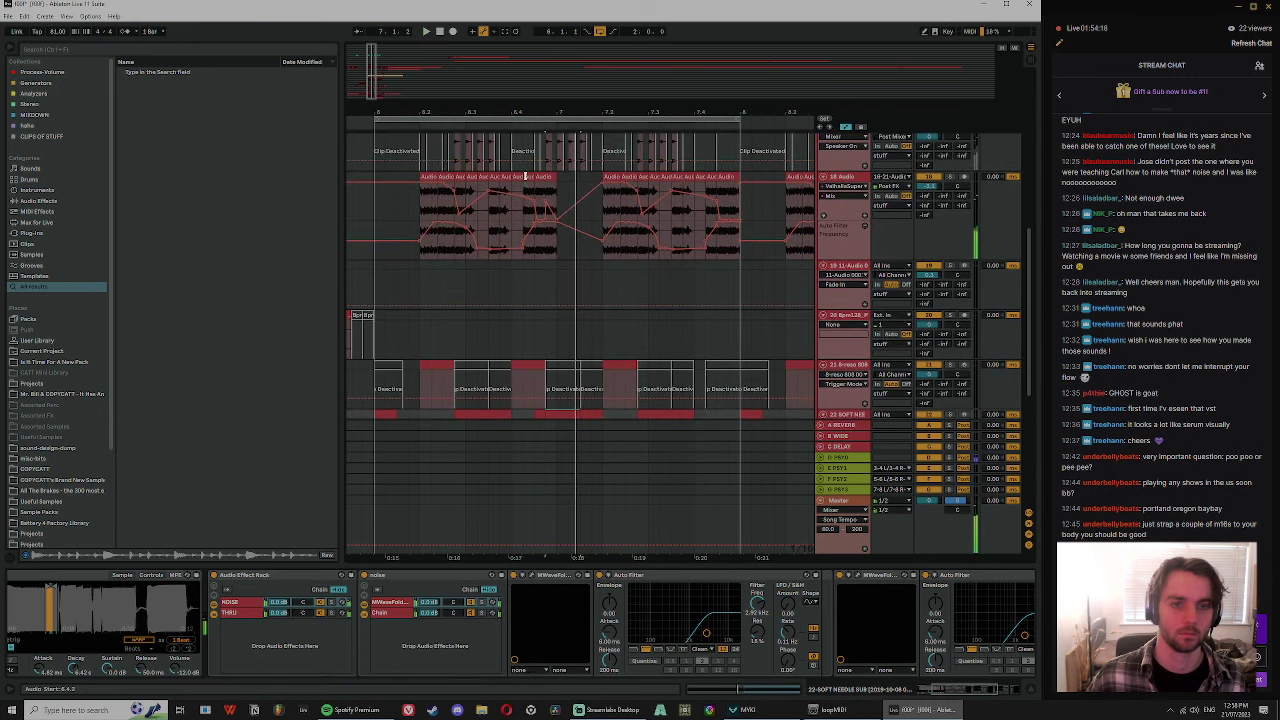
{"action": "left_click", "coordinate": [540, 177]}
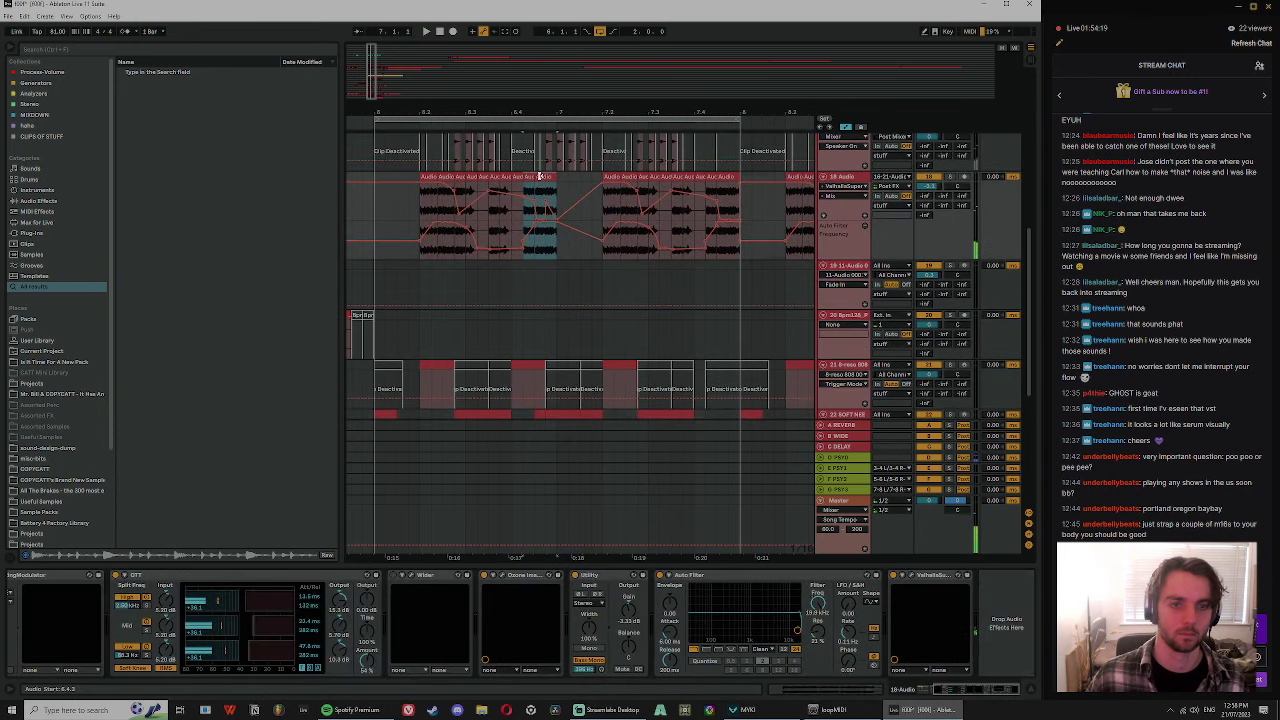
{"action": "left_click", "coordinate": [416, 207]}
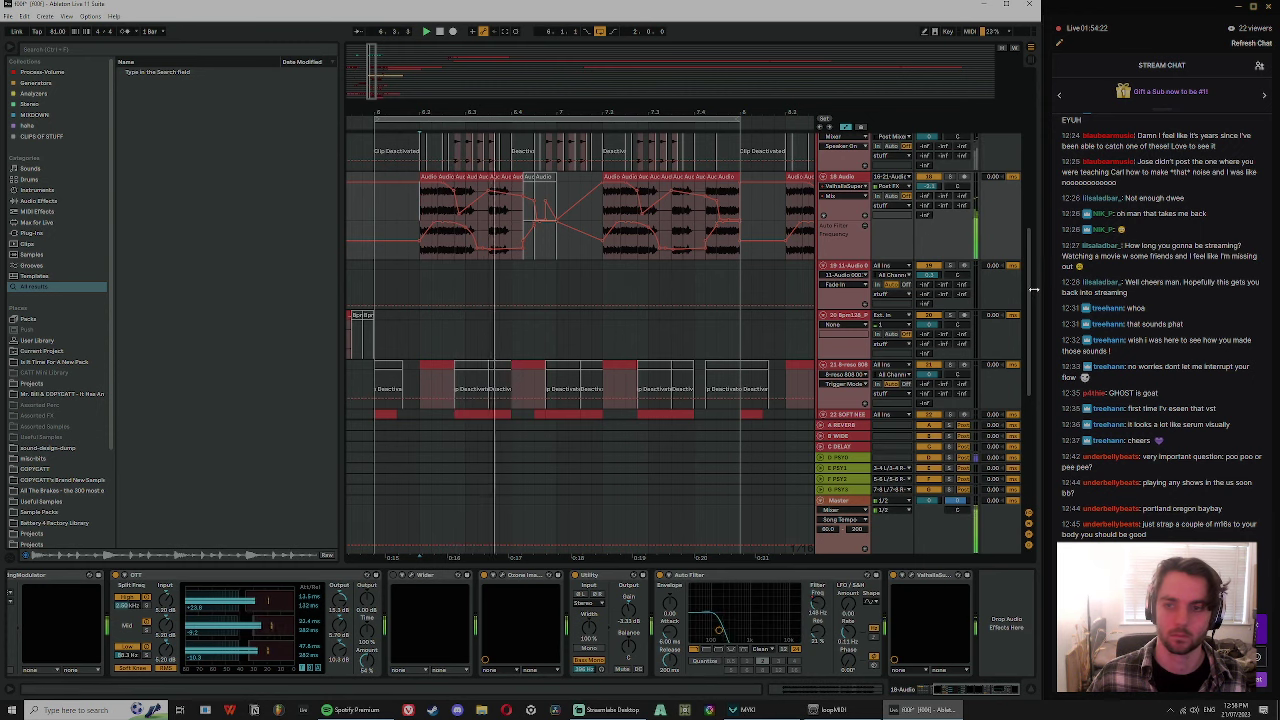
- Join the SOFT NEEDLE SUB slices from 6.4.4 to 7.2.1 into one clip and make its C3 note span the whole clip
{"action": "scroll", "coordinate": [1033, 290], "scroll_direction": "down", "scroll_amount": 5}
{"action": "left_click_drag", "start_coordinate": [547, 171], "coordinate": [602, 165]}
{"action": "double_click", "coordinate": [592, 165]}
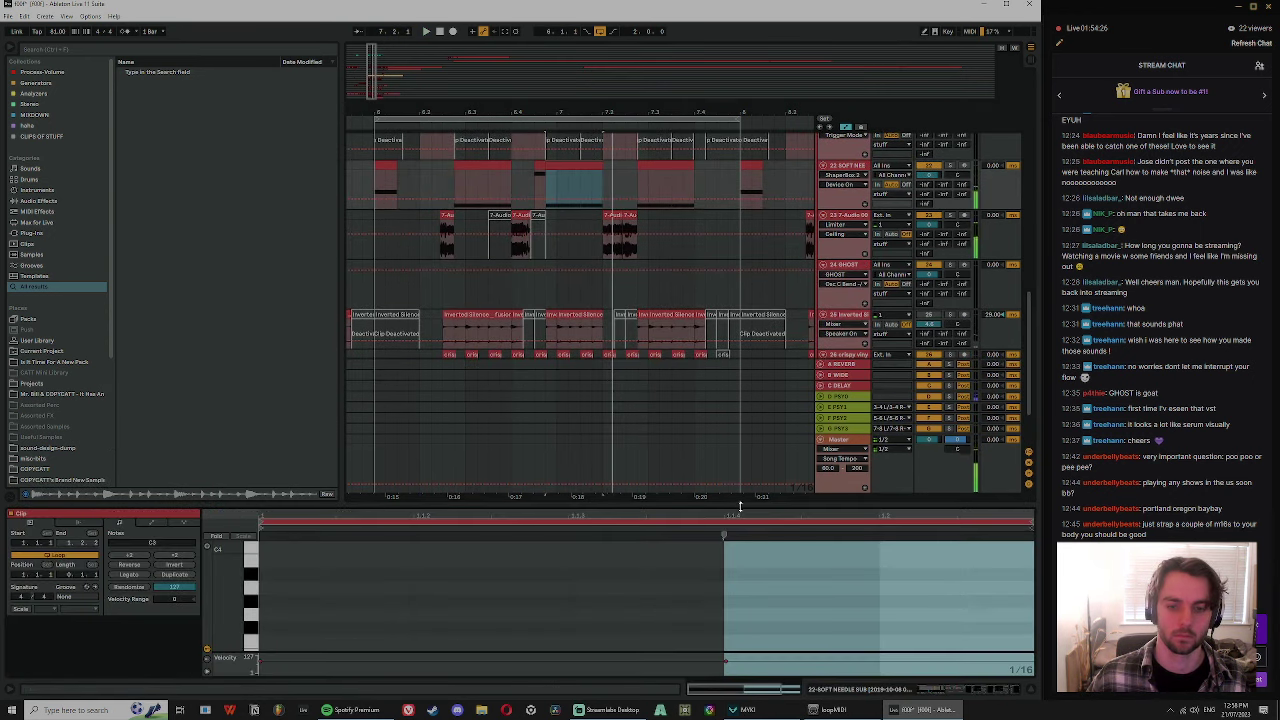
{"action": "left_click_drag", "start_coordinate": [740, 507], "coordinate": [998, 506]}
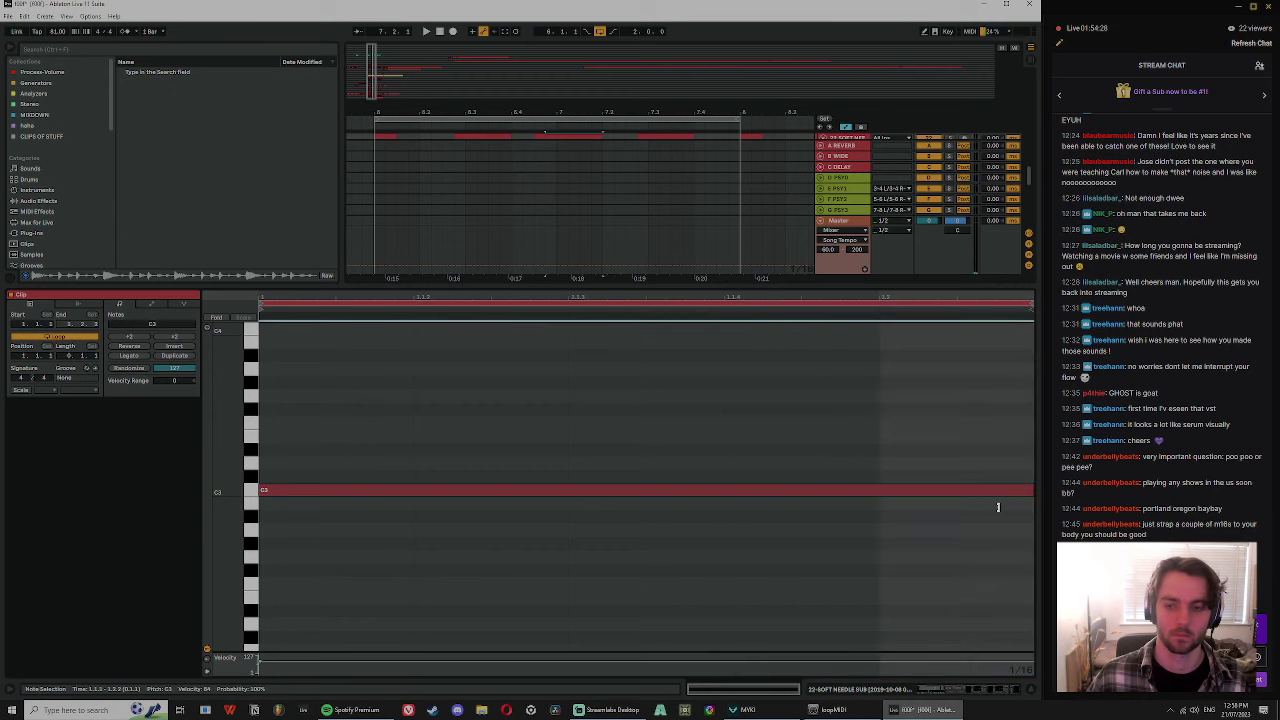
{"action": "key", "text": "space"}
{"action": "left_click_drag", "start_coordinate": [838, 286], "coordinate": [815, 519]}
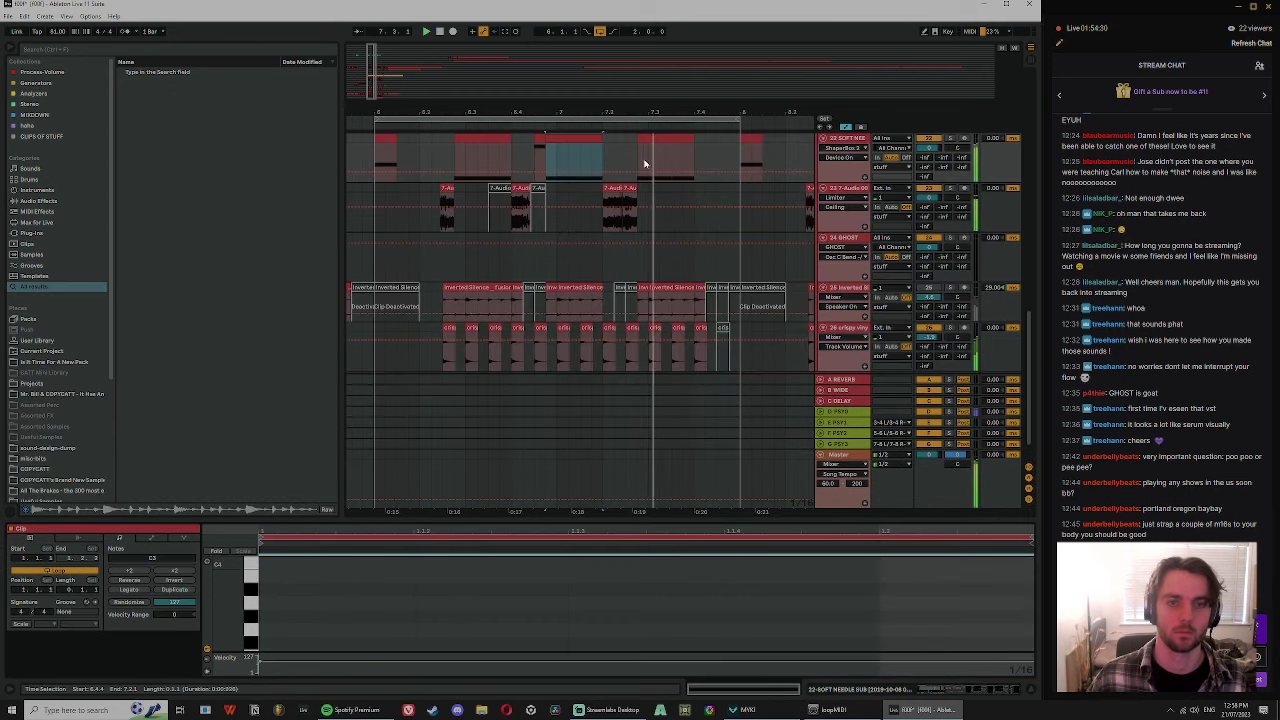
- Play the section while checking the SOFT NEEDLE SUB clip at 7.2.4, and replay it from just before the MND drum loop slices
{"action": "left_click", "coordinate": [675, 151]}
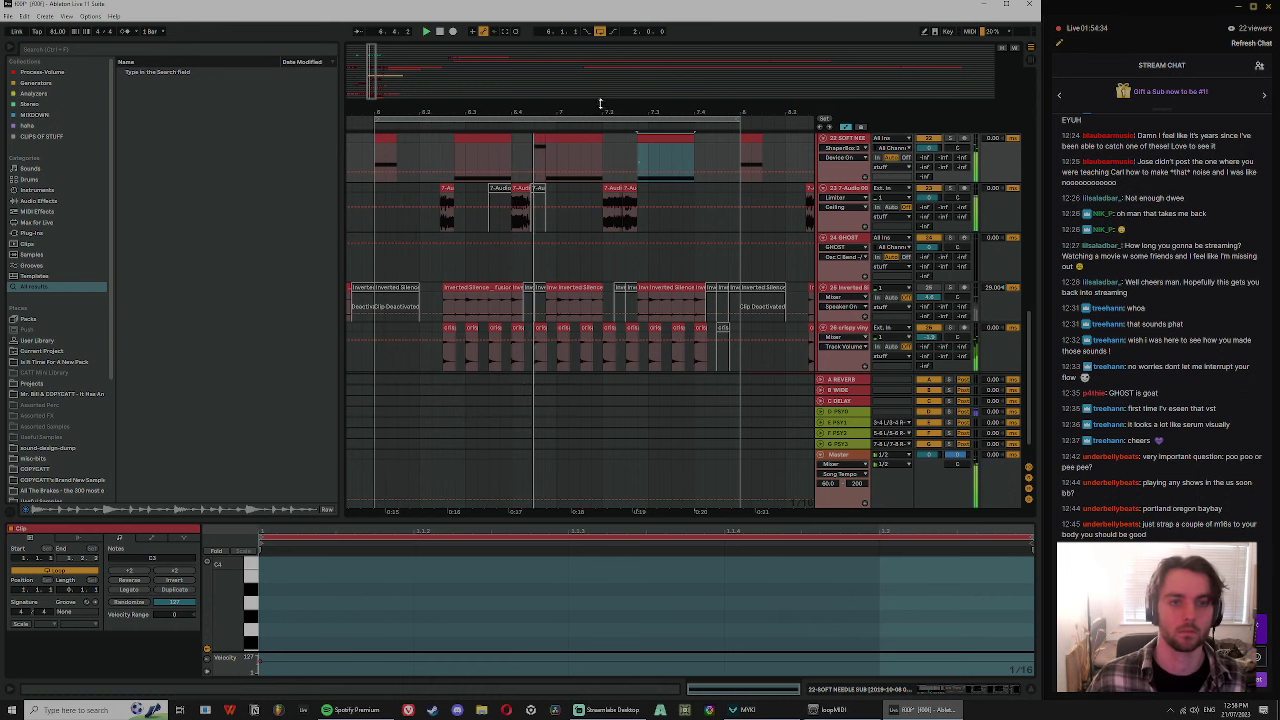
{"action": "left_click_drag", "start_coordinate": [562, 109], "coordinate": [564, 180]}
{"action": "left_click_drag", "start_coordinate": [656, 110], "coordinate": [656, 76]}
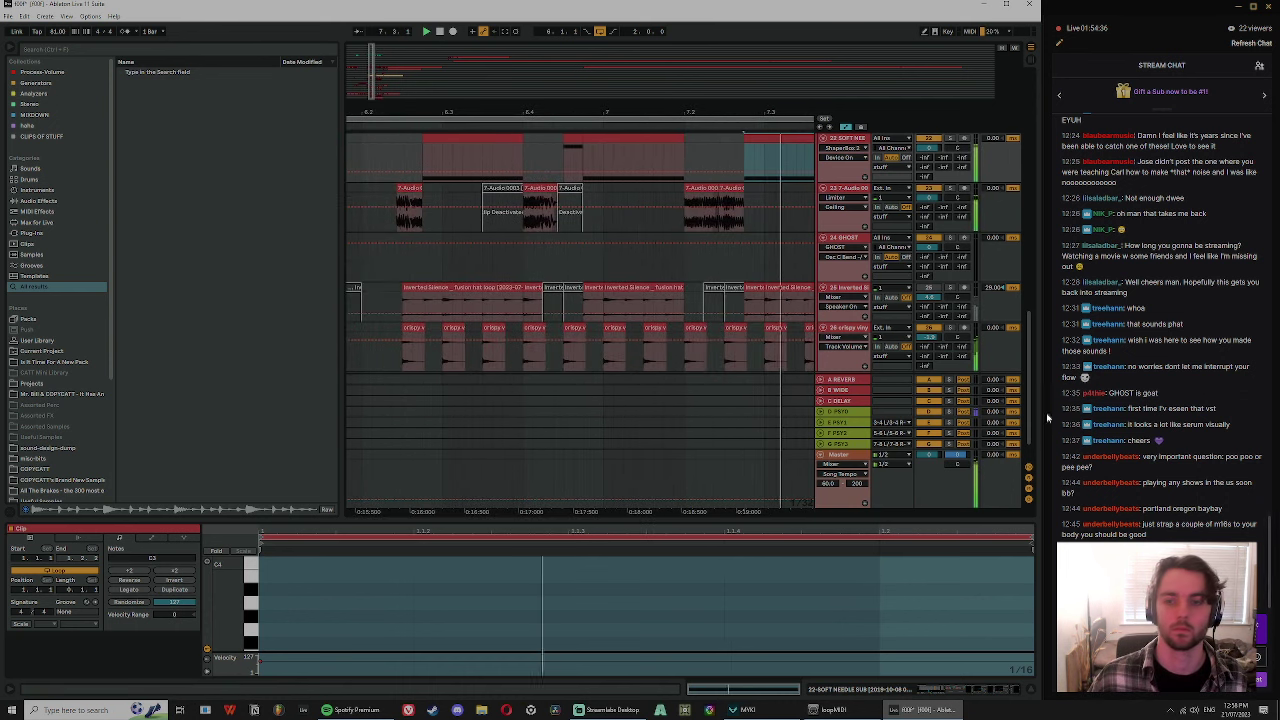
{"action": "left_click_drag", "start_coordinate": [1031, 356], "coordinate": [1029, 134]}
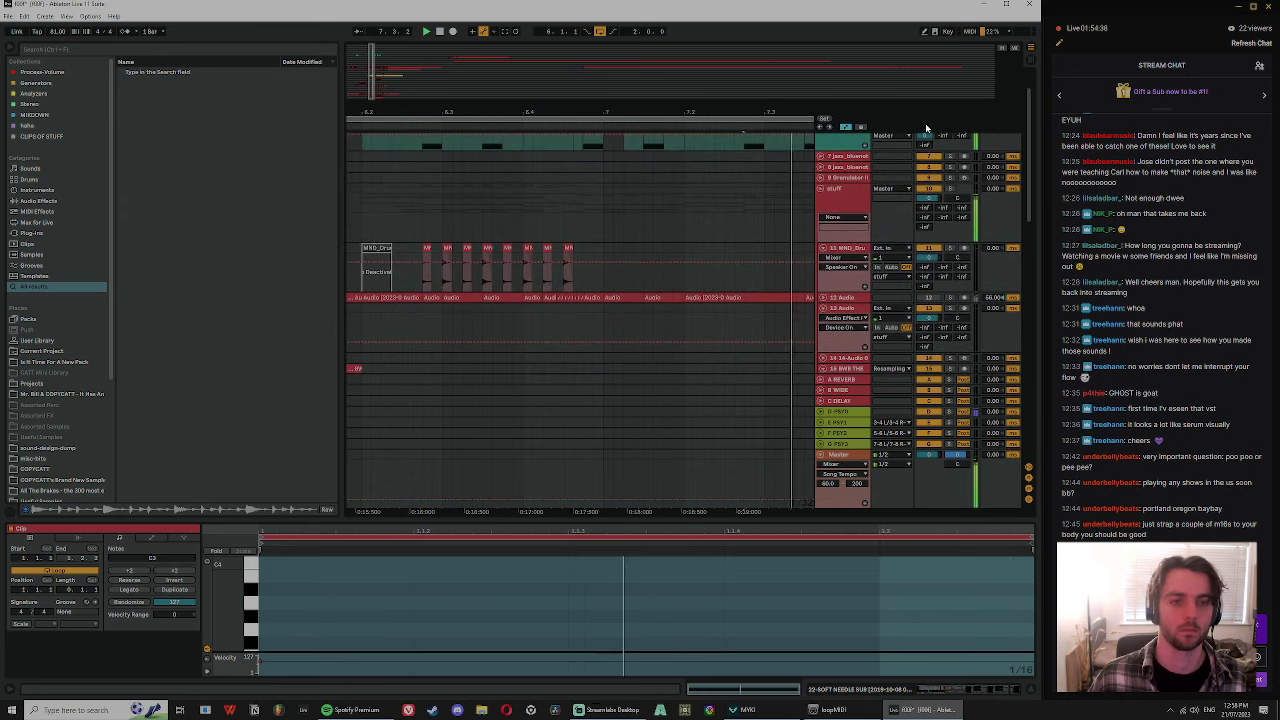
{"action": "left_click", "coordinate": [412, 195]}
{"action": "key", "text": "space"}
{"action": "key", "text": "space"}
- Select the MND drum loop slices from 6.4.1 to 6.4.3 and duplicate them three times
{"action": "left_click", "coordinate": [528, 252]}
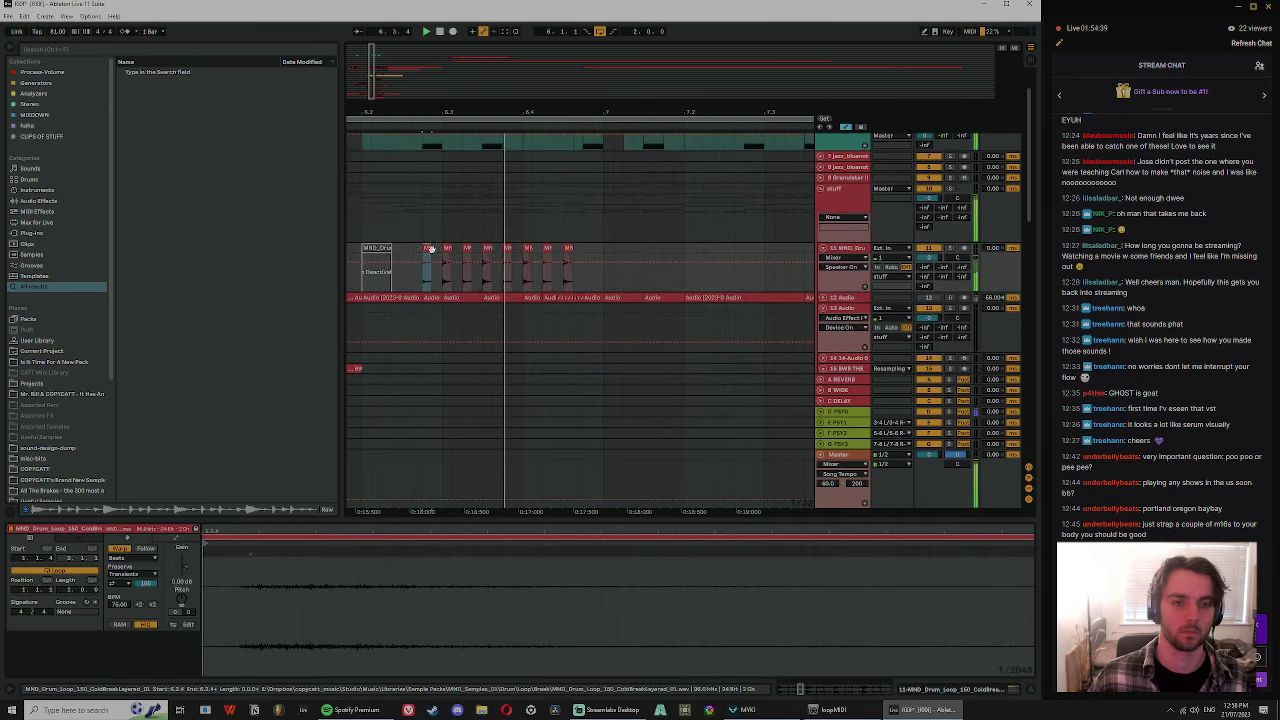
{"action": "left_click", "coordinate": [560, 250], "text": "shift"}
{"action": "key", "text": "ctrl+d"}
{"action": "key", "text": "ctrl+d"}
{"action": "key", "text": "ctrl+d"}
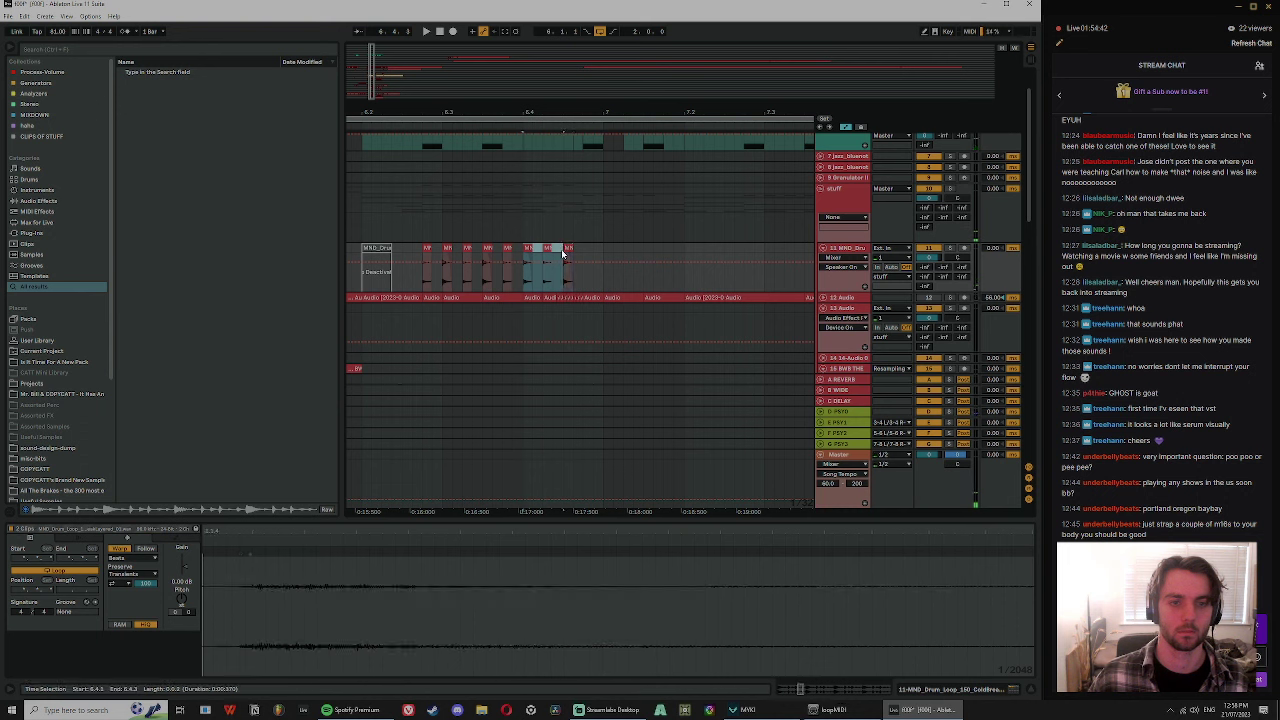
- Duplicate the selected MND drum loop slices repeatedly until they reach 8.1.1, and replay the section
{"action": "key", "text": "ctrl+d"}
{"action": "key", "text": "ctrl+d"}
{"action": "key", "text": "ctrl+d"}
{"action": "key", "text": "ctrl+d"}
{"action": "key", "text": "ctrl+d"}
{"action": "key", "text": "ctrl+d"}
{"action": "key", "text": "ctrl+d"}
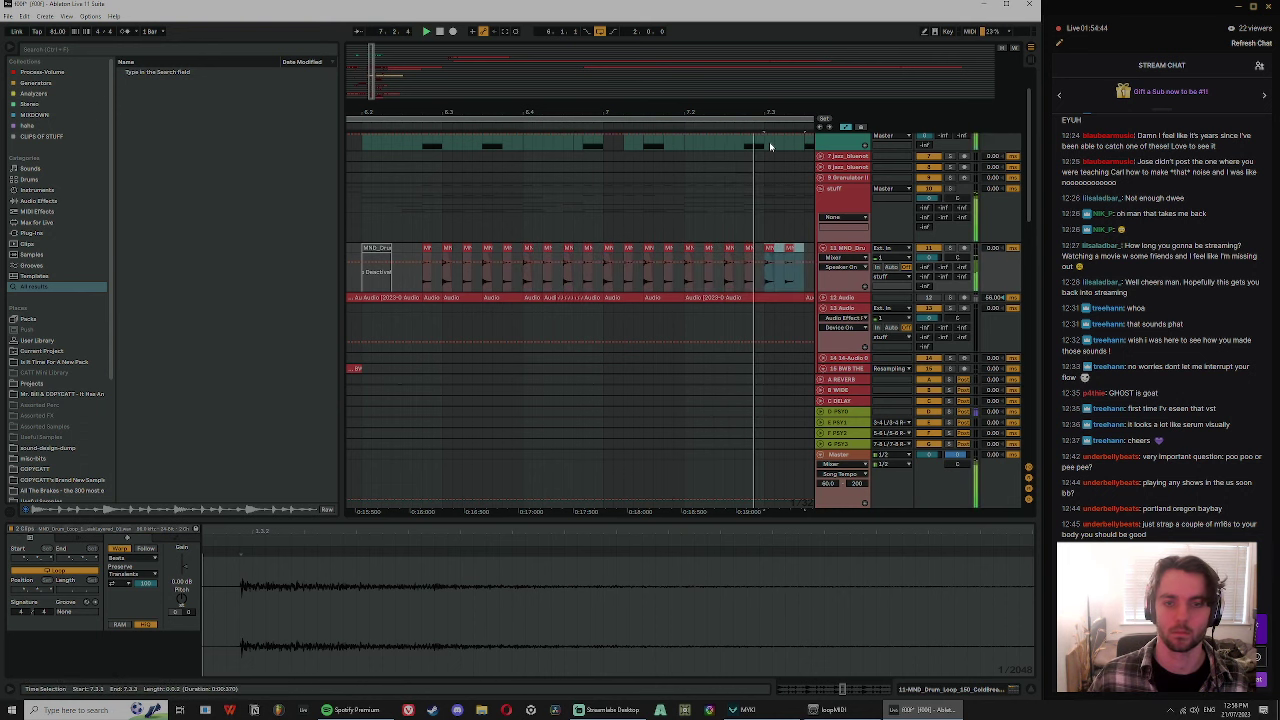
{"action": "key", "text": "ctrl+z"}
{"action": "left_click_drag", "start_coordinate": [703, 110], "coordinate": [714, 60]}
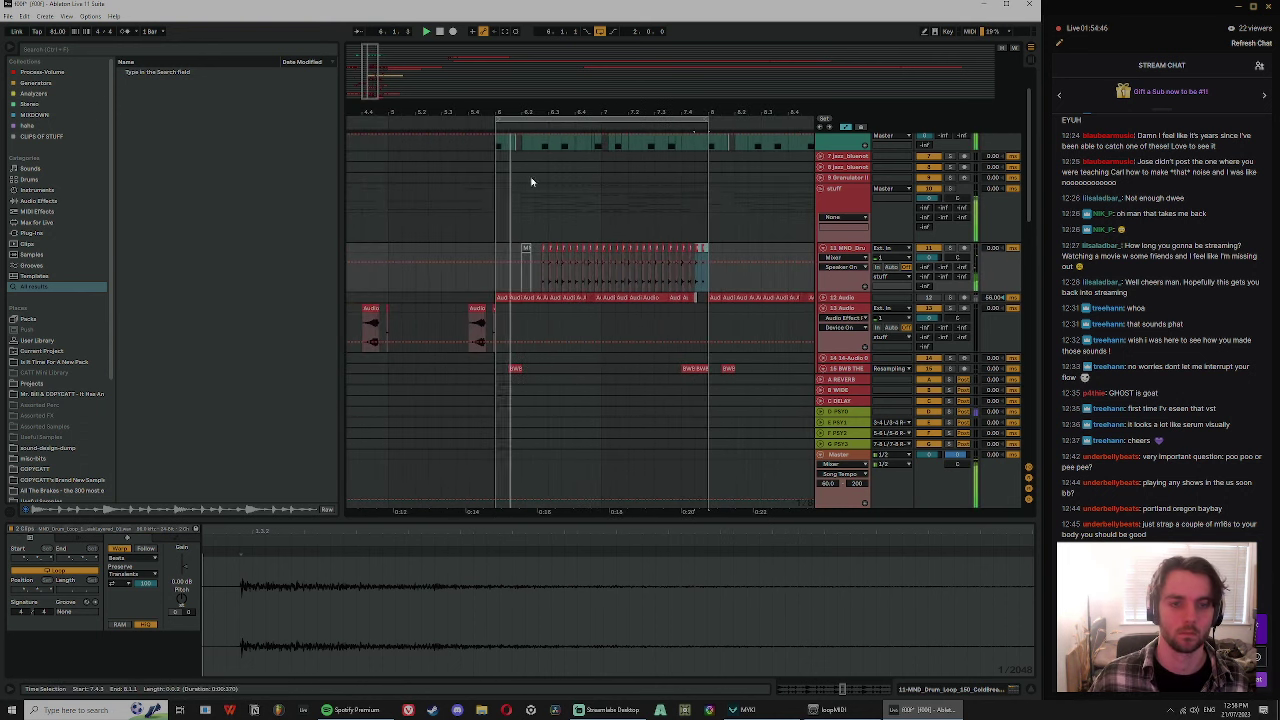
{"action": "left_click_drag", "start_coordinate": [543, 110], "coordinate": [543, 155]}
{"action": "left_click", "coordinate": [537, 220]}
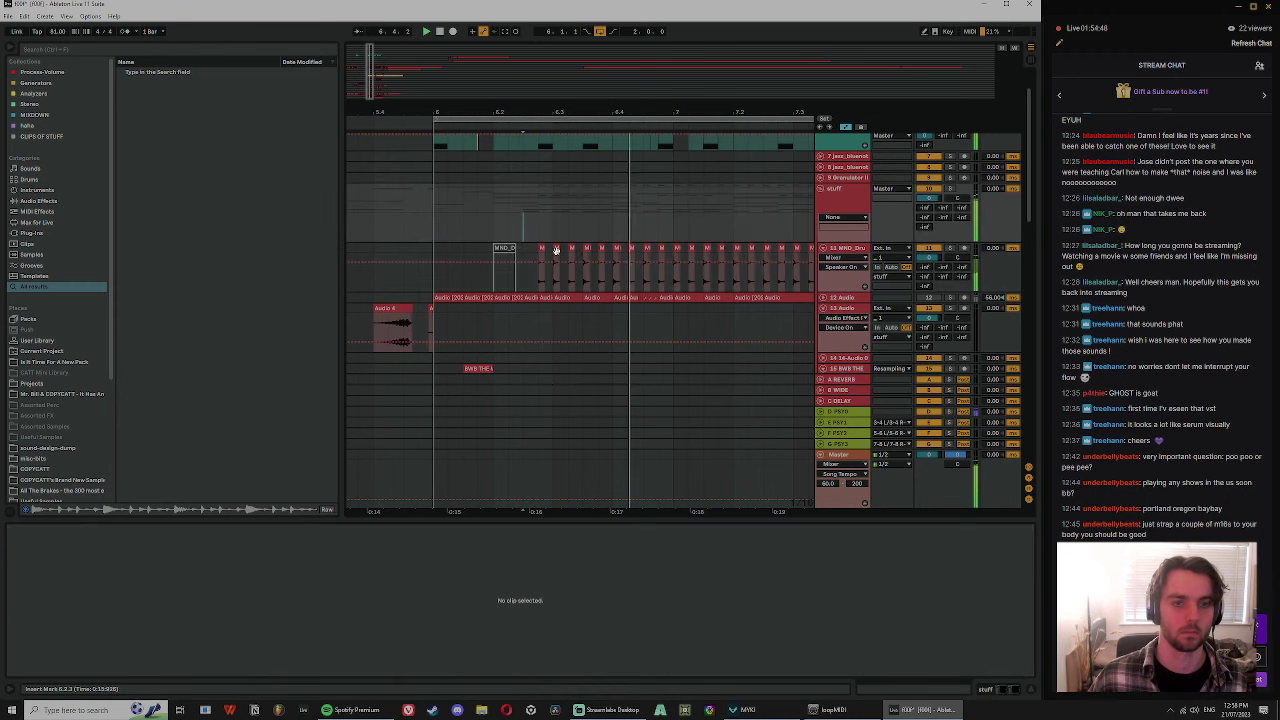
- Solo the 16 21-Audio track and play it from bar 6
{"action": "scroll", "coordinate": [838, 300], "scroll_direction": "down", "scroll_amount": 3}
{"action": "key", "text": "space"}
{"action": "left_click", "coordinate": [850, 272]}
{"action": "scroll", "coordinate": [856, 272], "scroll_direction": "down", "scroll_amount": 2}
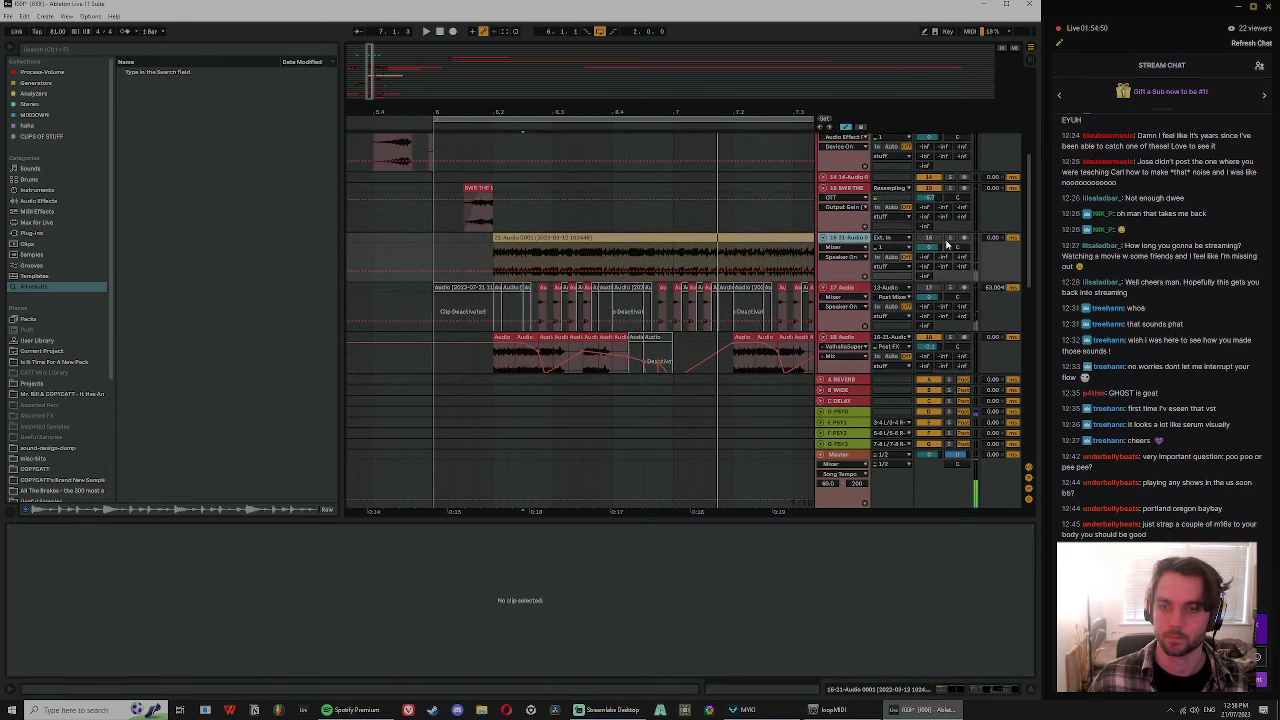
{"action": "left_click", "coordinate": [949, 240]}
{"action": "key", "text": "space"}
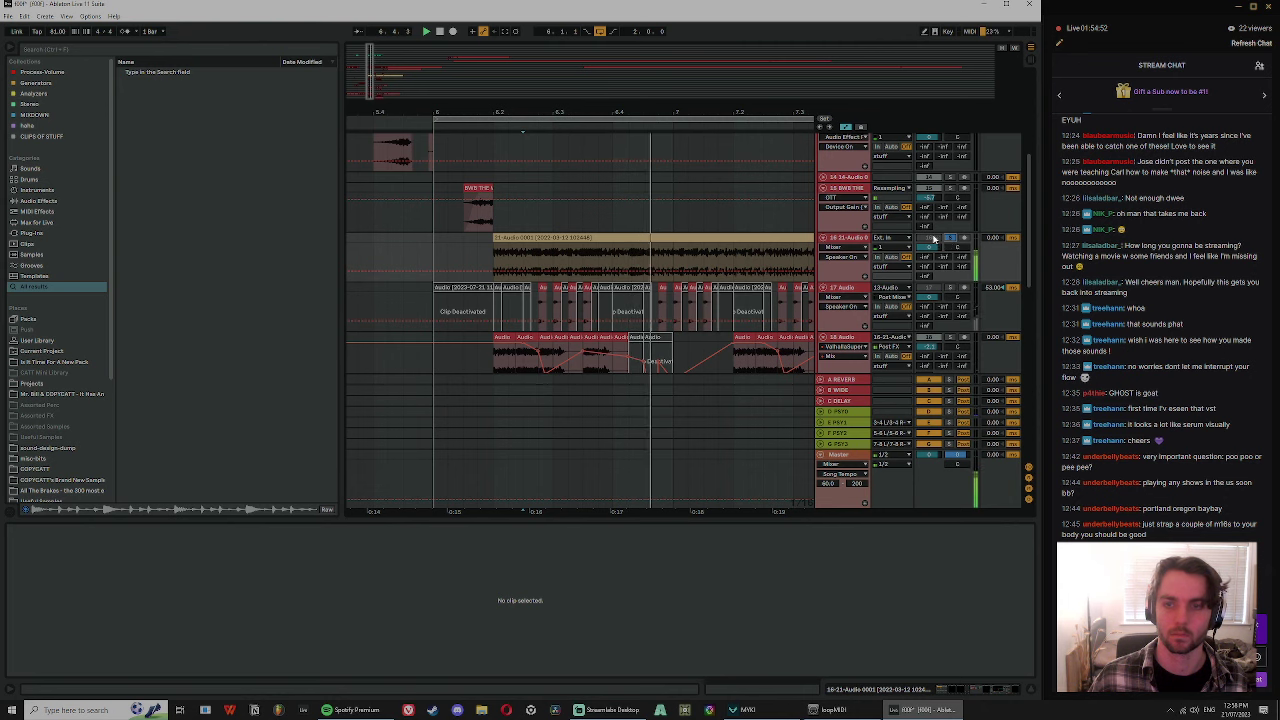
- Split the 21-Audio clip at 6.4.1 and 7.1.1
{"action": "left_click_drag", "start_coordinate": [591, 113], "coordinate": [502, 85]}
{"action": "scroll", "coordinate": [644, 331], "scroll_direction": "down", "scroll_amount": 2}
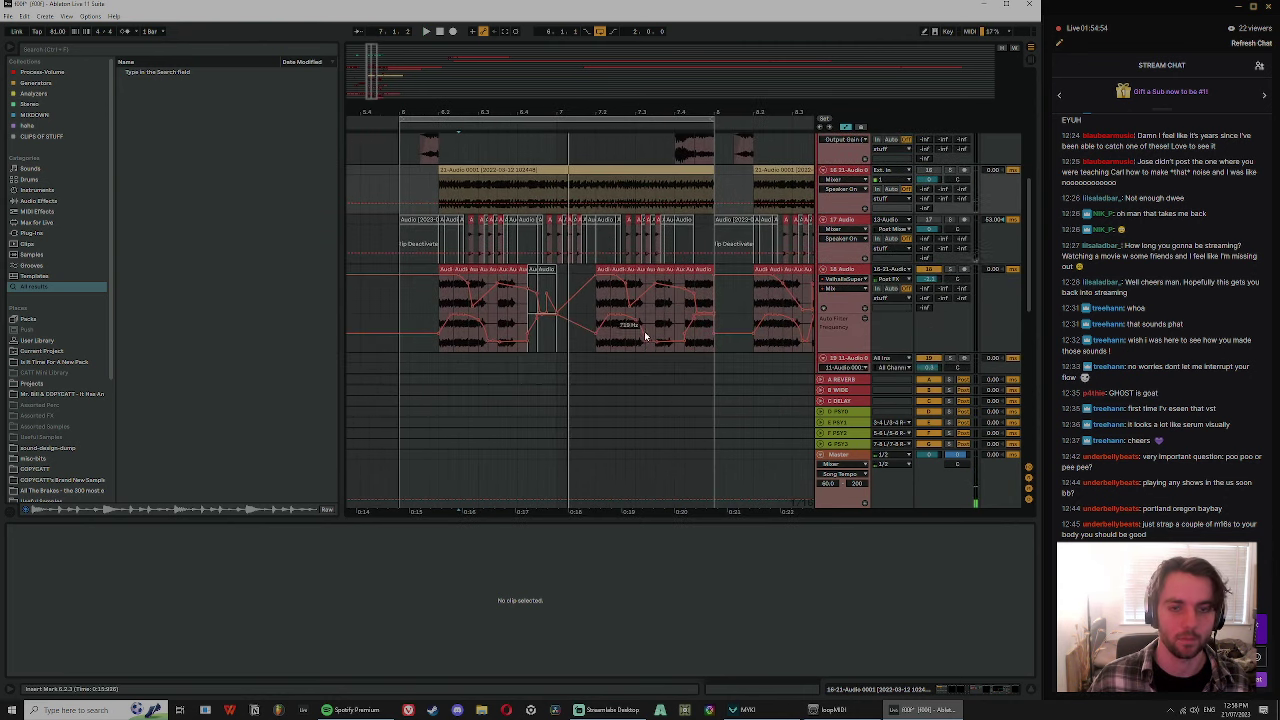
{"action": "left_click", "coordinate": [528, 170]}
{"action": "left_click", "coordinate": [512, 178]}
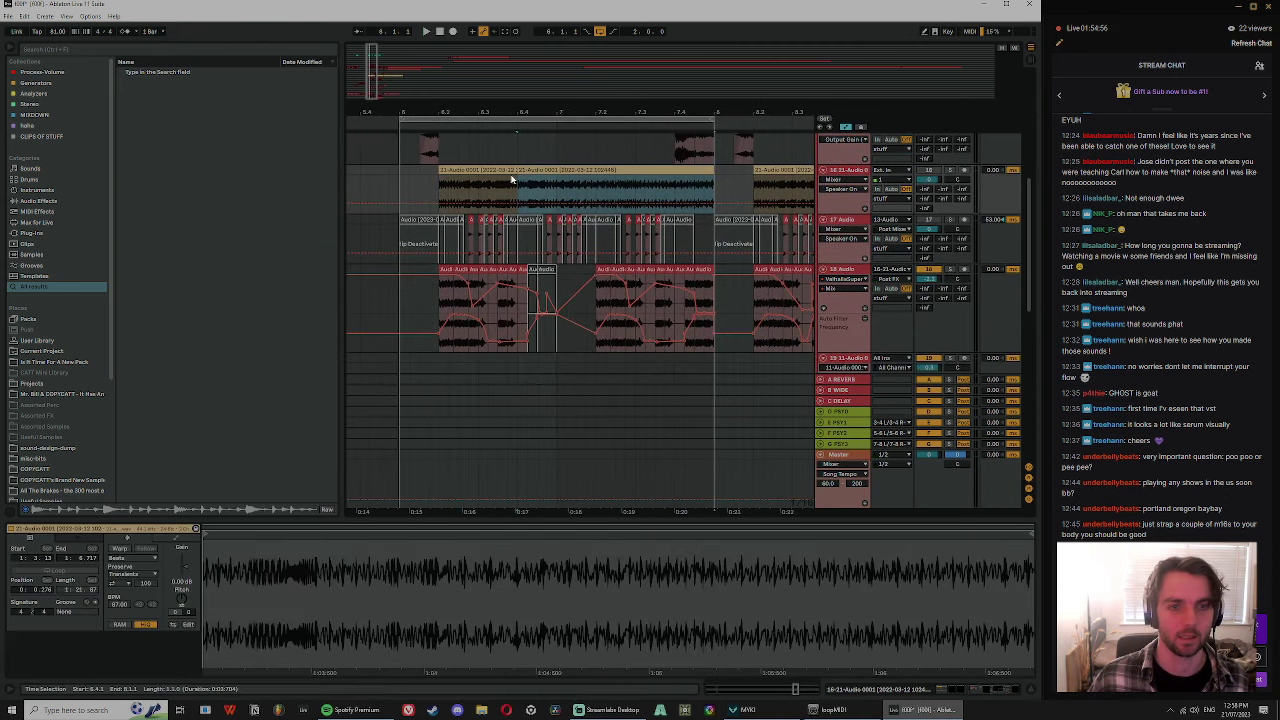
{"action": "left_click", "coordinate": [559, 185]}
{"action": "key", "text": "ctrl+e"}
{"action": "left_click", "coordinate": [543, 171]}
{"action": "left_click", "coordinate": [453, 168], "text": "shift"}
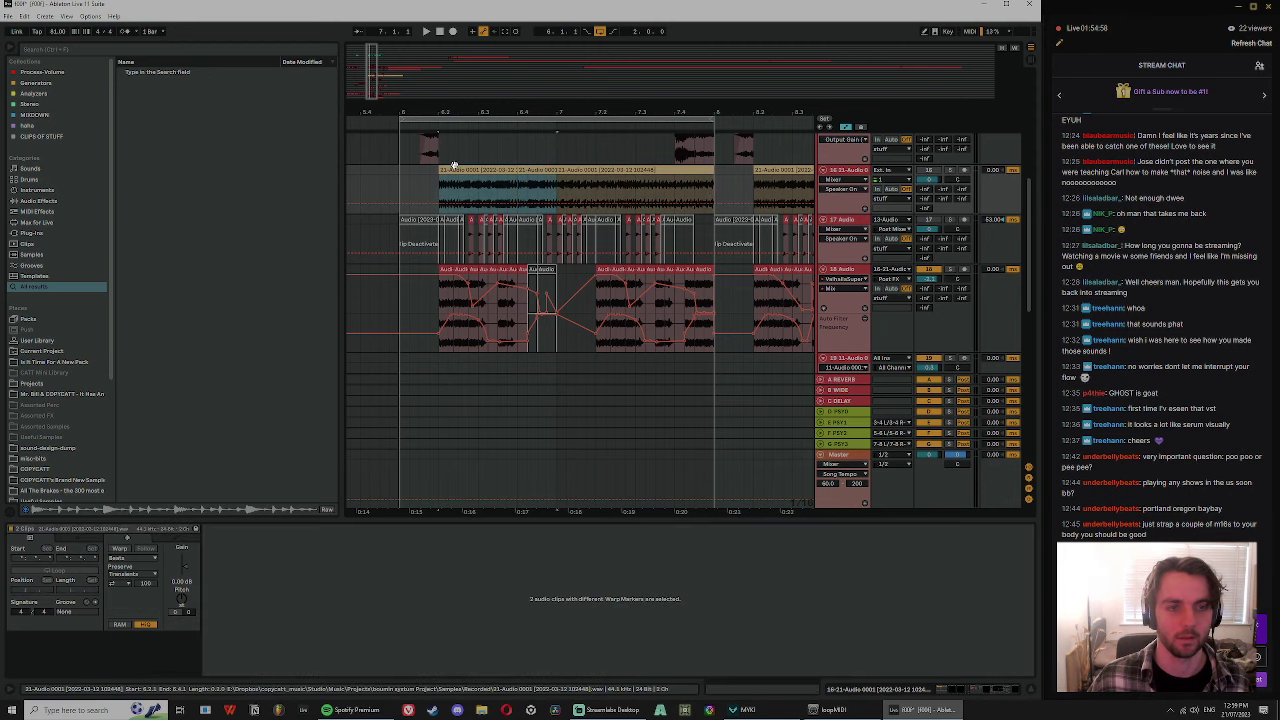
- Split the first 21-Audio slice at 6.3.1 and select the three slices from 6.2.1 to 7.1.1
{"action": "left_click", "coordinate": [480, 181]}
{"action": "key", "text": "ctrl+e"}
{"action": "left_click", "coordinate": [495, 168]}
{"action": "left_click", "coordinate": [451, 170]}
{"action": "left_click", "coordinate": [539, 169], "text": "shift"}
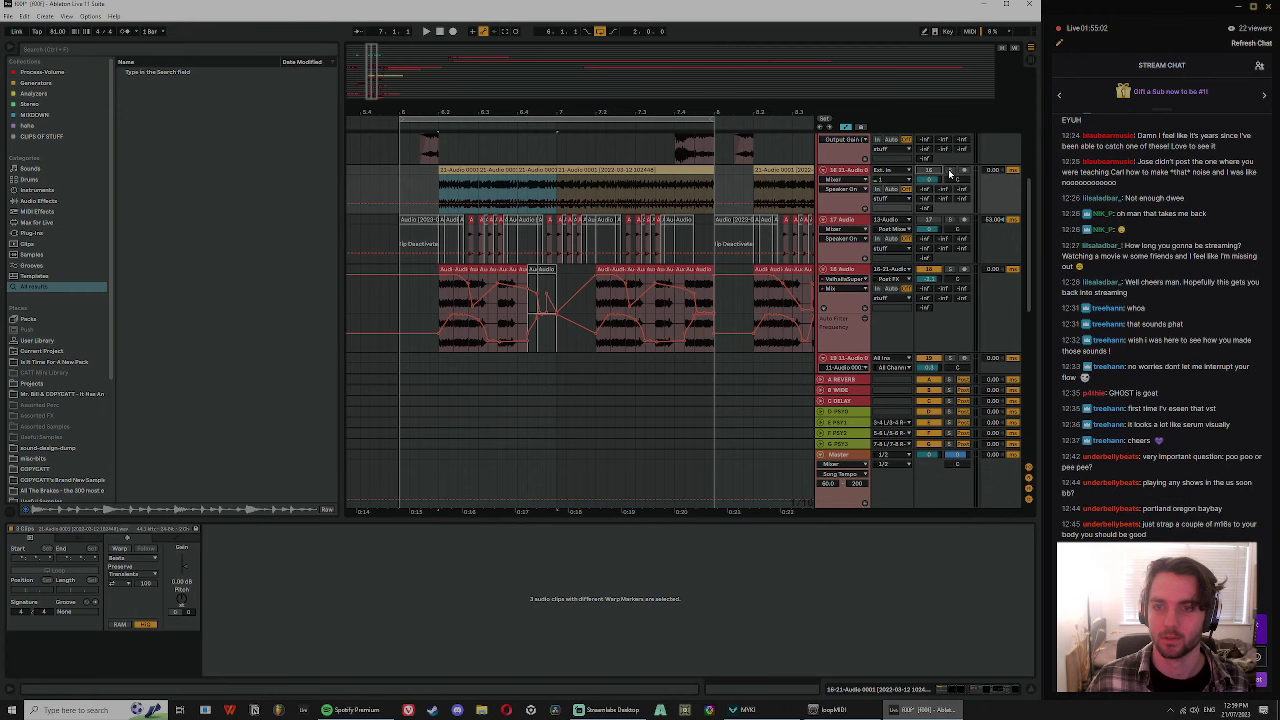
- Play the section from 6.2.1 with the 21-Audio track soloed, and check the tracks further down
{"action": "key", "text": "space"}
{"action": "key", "text": "plus"}
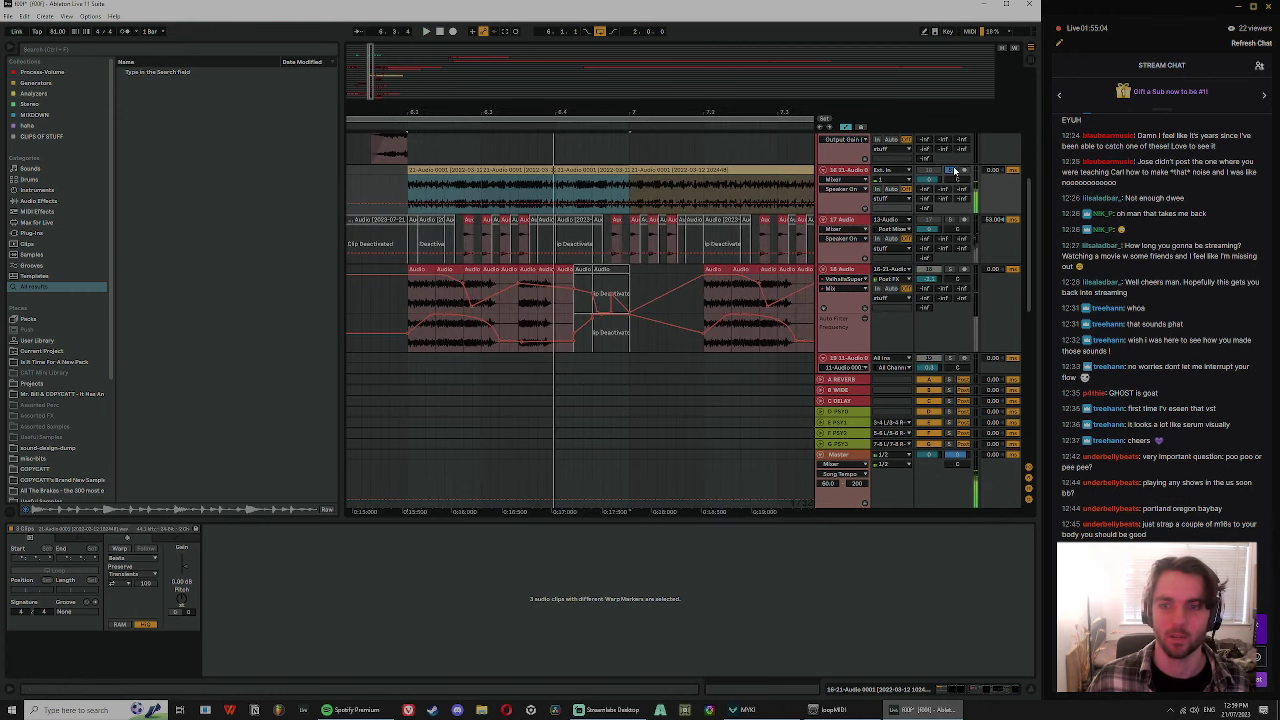
{"action": "scroll", "coordinate": [1035, 224], "scroll_direction": "down", "scroll_amount": 5}
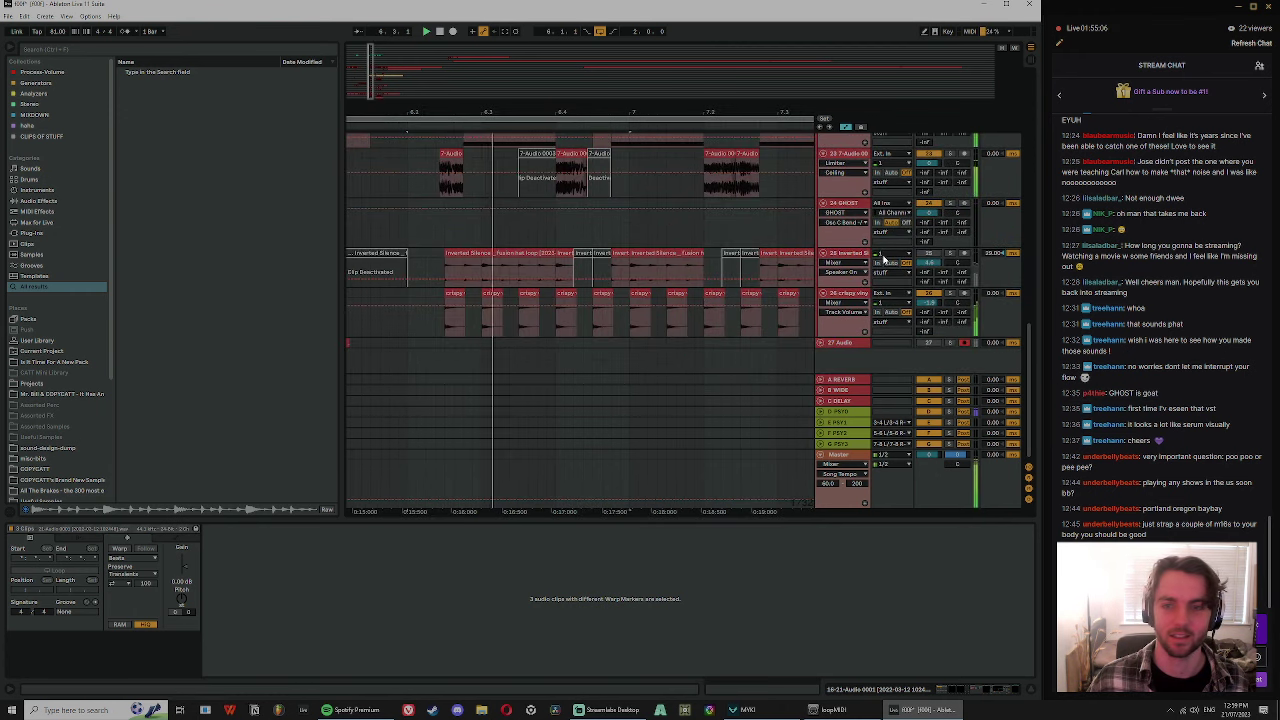
- Try reactivating the deactivated 7-Audio slice just before 7.1.1 during playback
{"action": "left_click", "coordinate": [564, 203]}
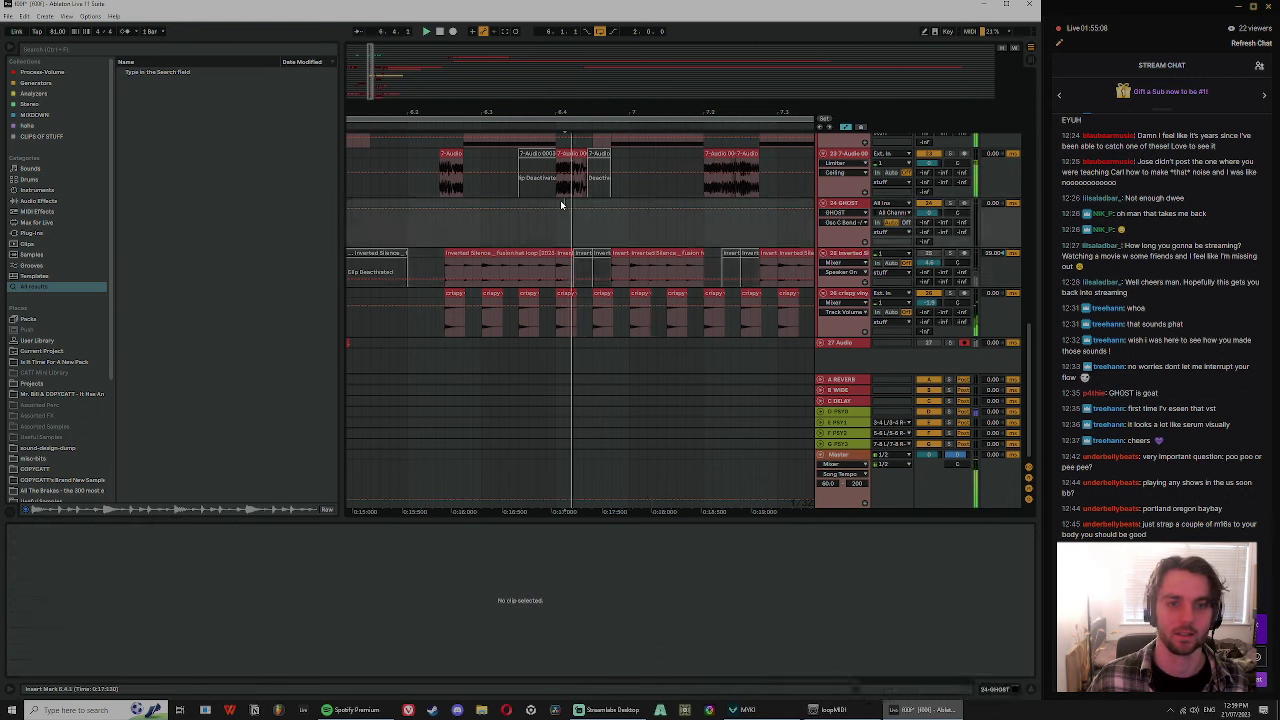
{"action": "left_click", "coordinate": [591, 156]}
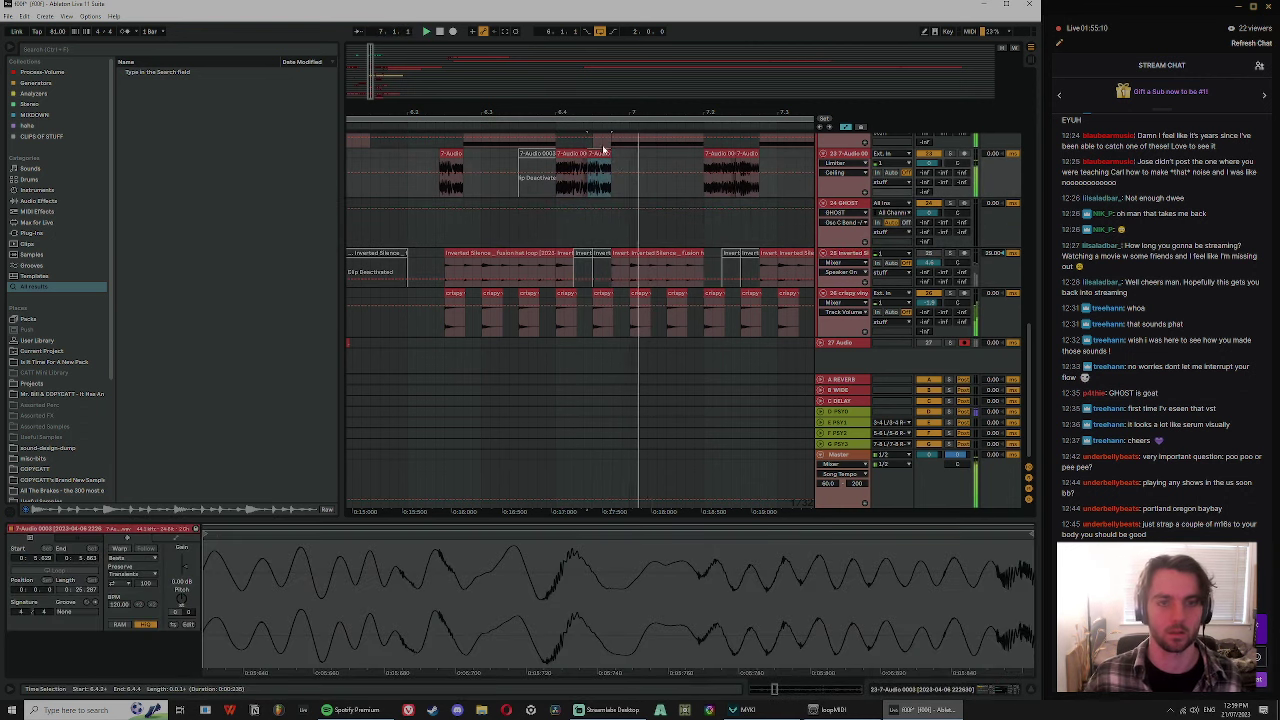
{"action": "scroll", "coordinate": [1023, 210], "scroll_direction": "up", "scroll_amount": 4}
{"action": "scroll", "coordinate": [1030, 240], "scroll_direction": "up", "scroll_amount": 4}
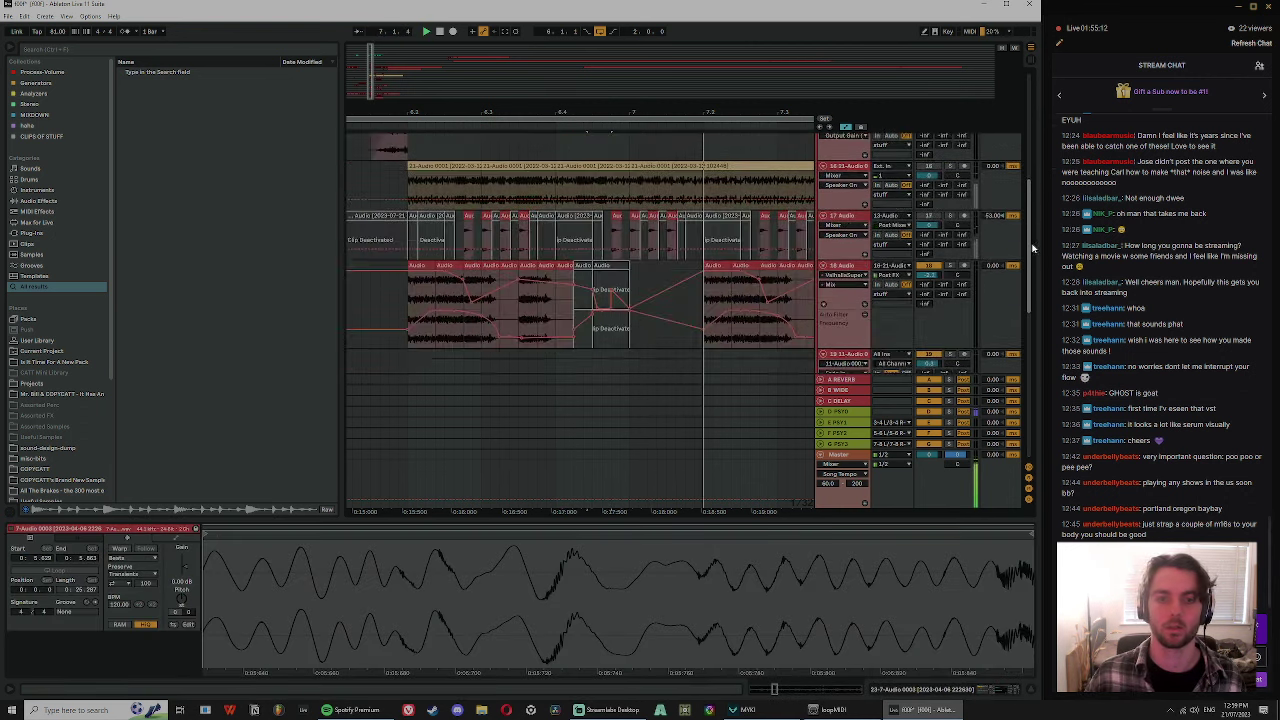
{"action": "scroll", "coordinate": [595, 195], "scroll_direction": "down", "scroll_amount": 3}
{"action": "scroll", "coordinate": [595, 195], "scroll_direction": "up", "scroll_amount": 1}
{"action": "scroll", "coordinate": [595, 195], "scroll_direction": "up", "scroll_amount": 2}
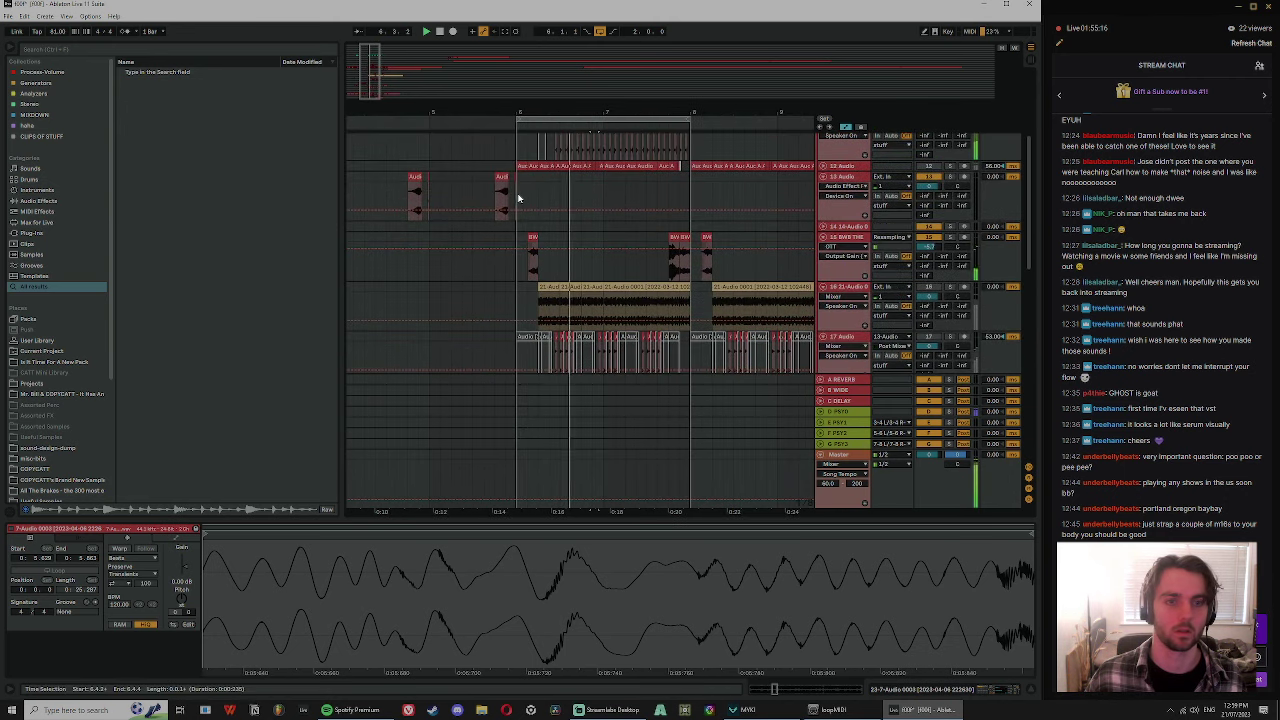
- Copy the Audio 4 clip on the 13 Audio track from 5.4.1 to 6.4.1 and play the passage
{"action": "left_click", "coordinate": [531, 245]}
{"action": "left_click", "coordinate": [503, 178]}
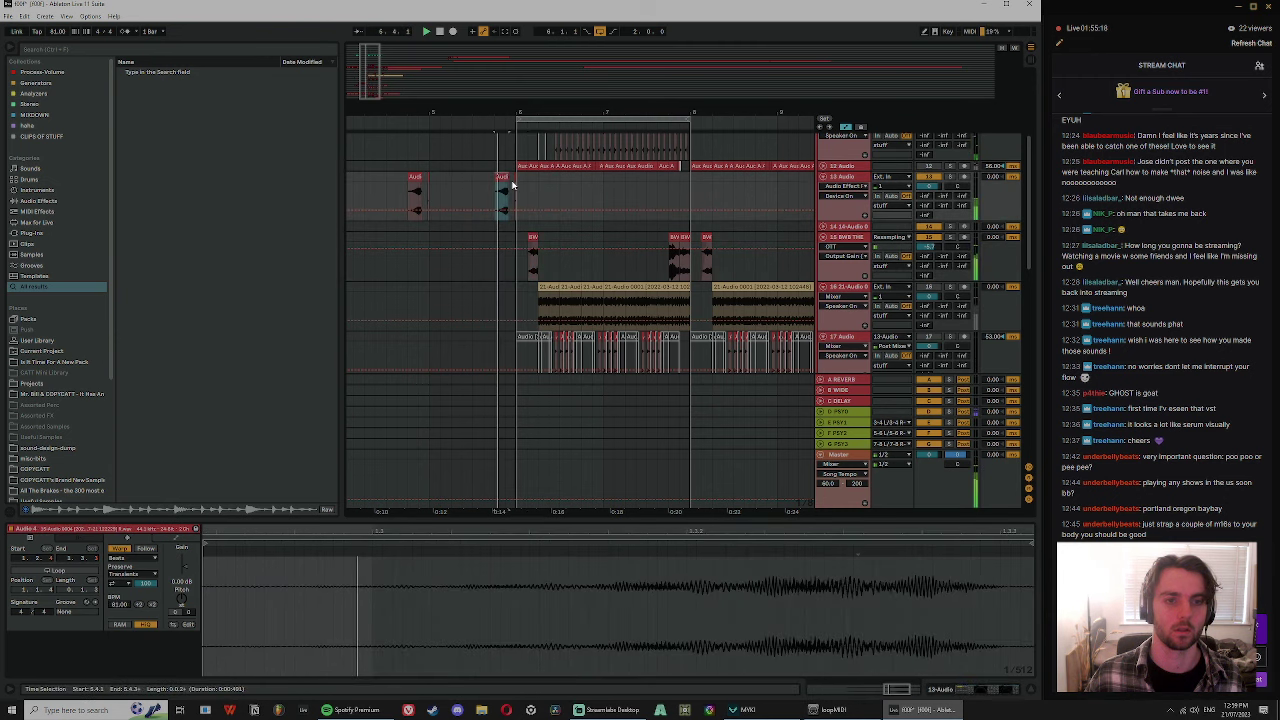
{"action": "left_click_drag", "start_coordinate": [503, 178], "coordinate": [589, 185]}
{"action": "scroll", "coordinate": [600, 214], "scroll_direction": "up", "scroll_amount": 3}
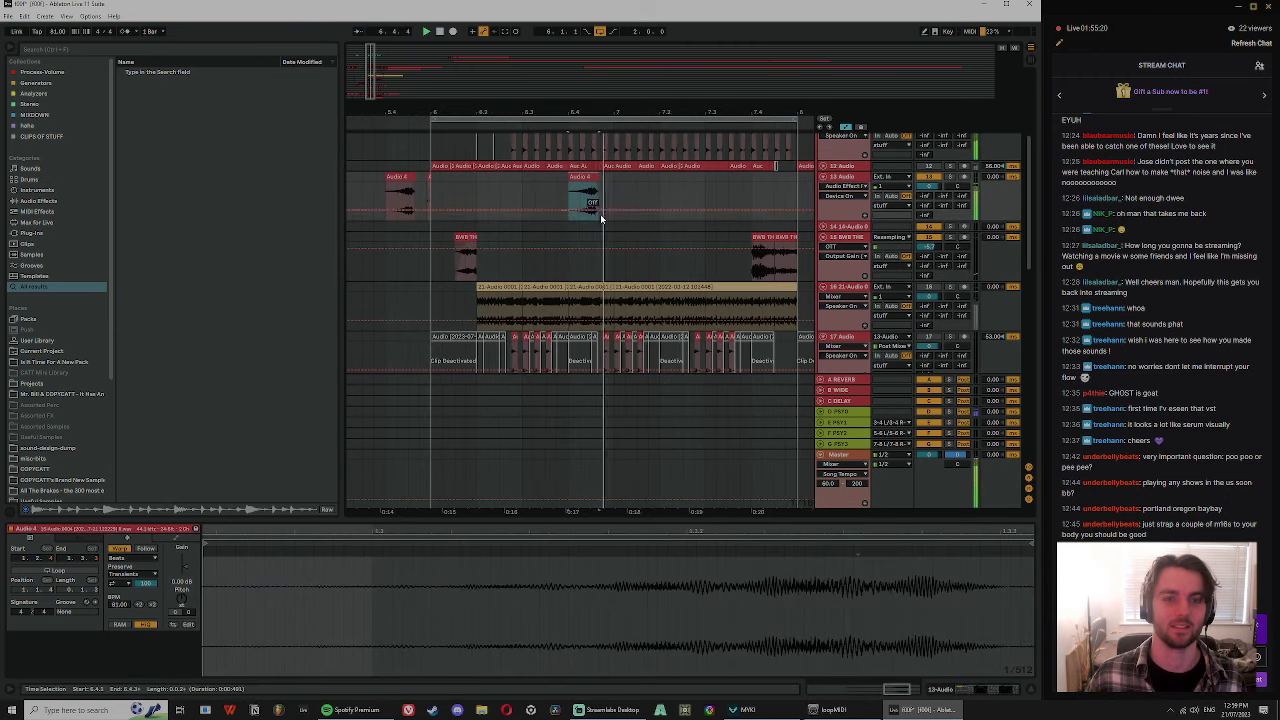
{"action": "left_click", "coordinate": [529, 194]}
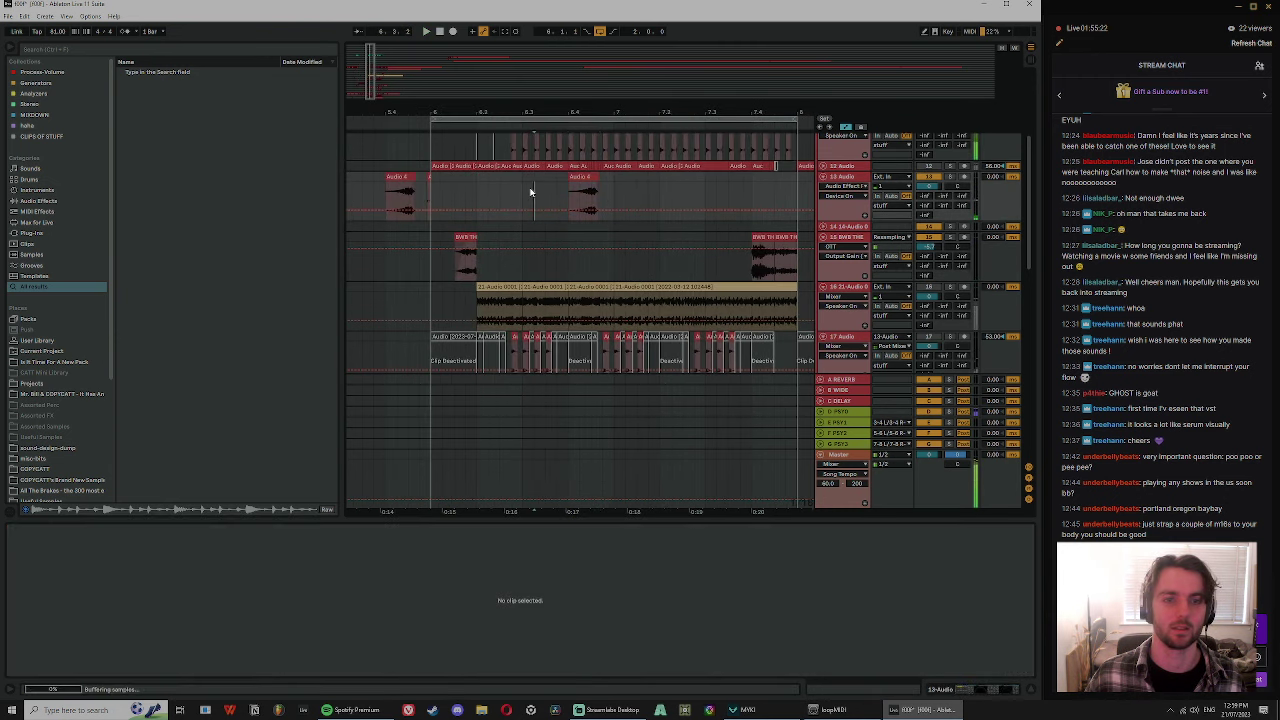
- Trim the copied Audio 4 clip so that it starts at 6.4.3, and listen to it
{"action": "left_click", "coordinate": [586, 180]}
{"action": "scroll", "coordinate": [560, 185], "scroll_direction": "up", "scroll_amount": 3}
{"action": "left_click_drag", "start_coordinate": [560, 185], "coordinate": [604, 177]}
{"action": "key", "text": "space"}
{"action": "key", "text": "space"}
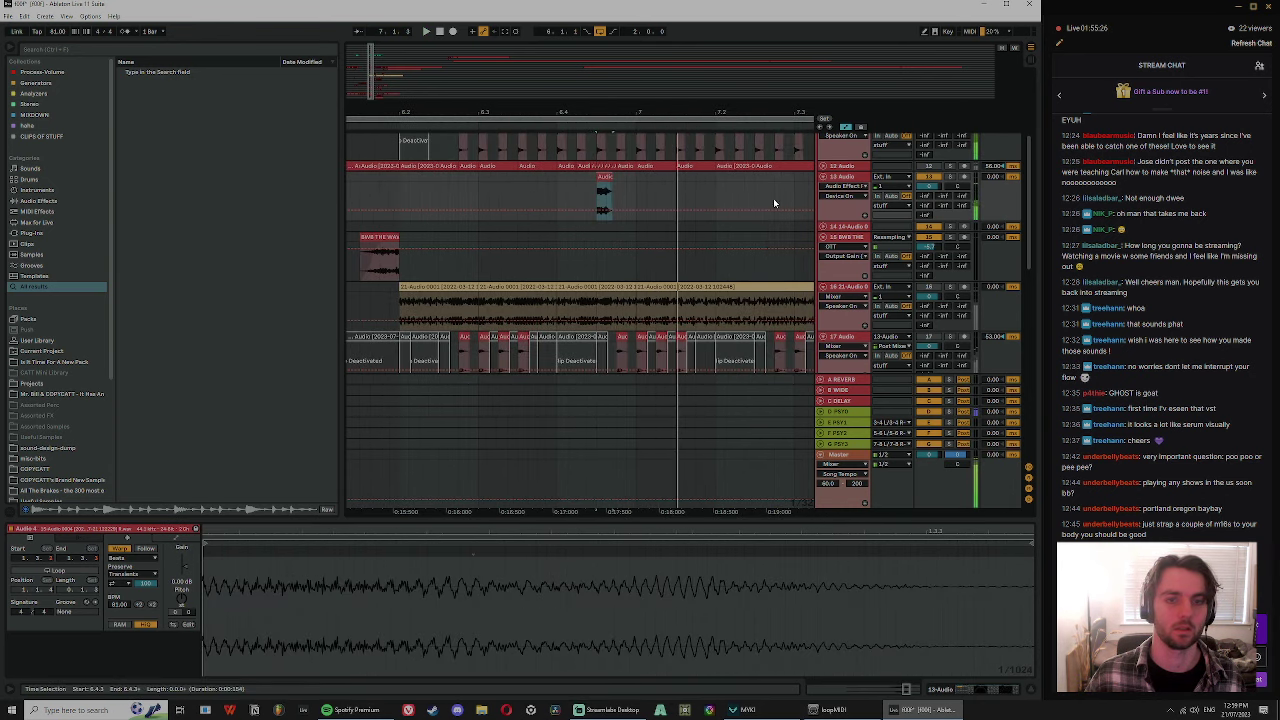
- Add ValhallaSupermassive from the Stereo collection to the end of the 13 Audio track's device chain
{"action": "key", "text": "space"}
{"action": "double_click", "coordinate": [861, 177]}
{"action": "key", "text": "space"}
{"action": "key", "text": "space"}
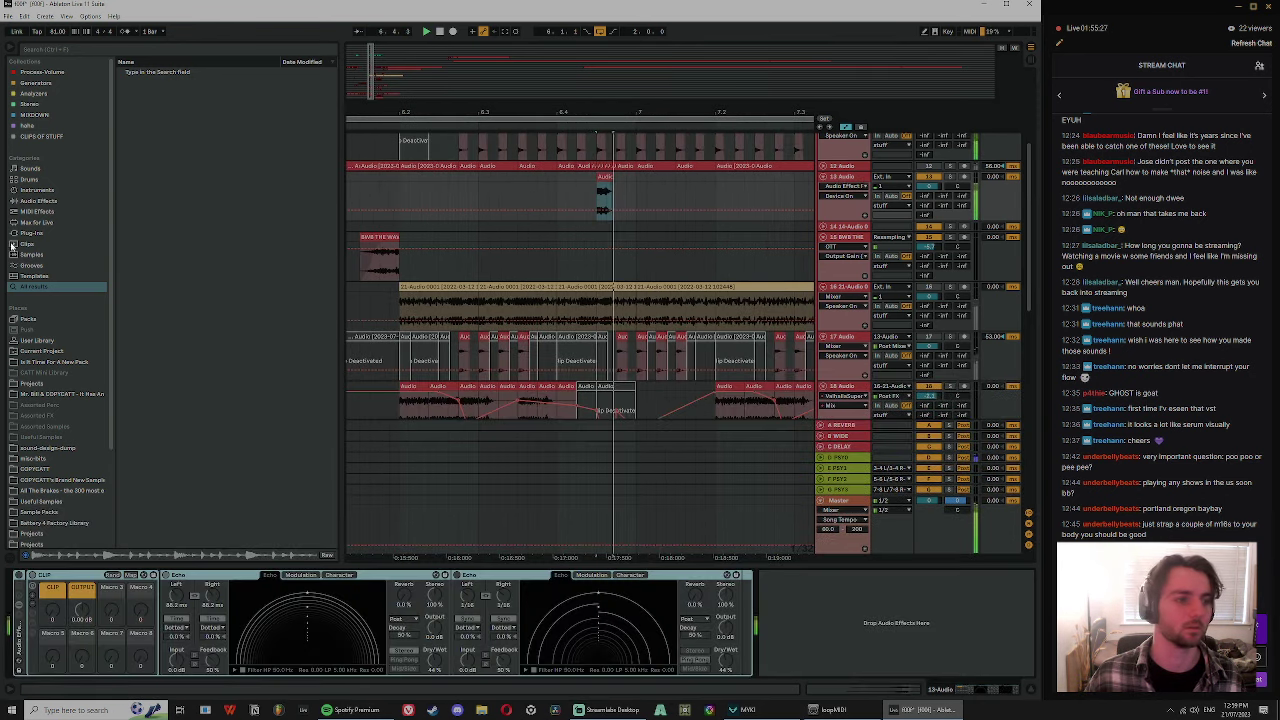
{"action": "left_click", "coordinate": [38, 105]}
{"action": "left_click", "coordinate": [162, 236]}
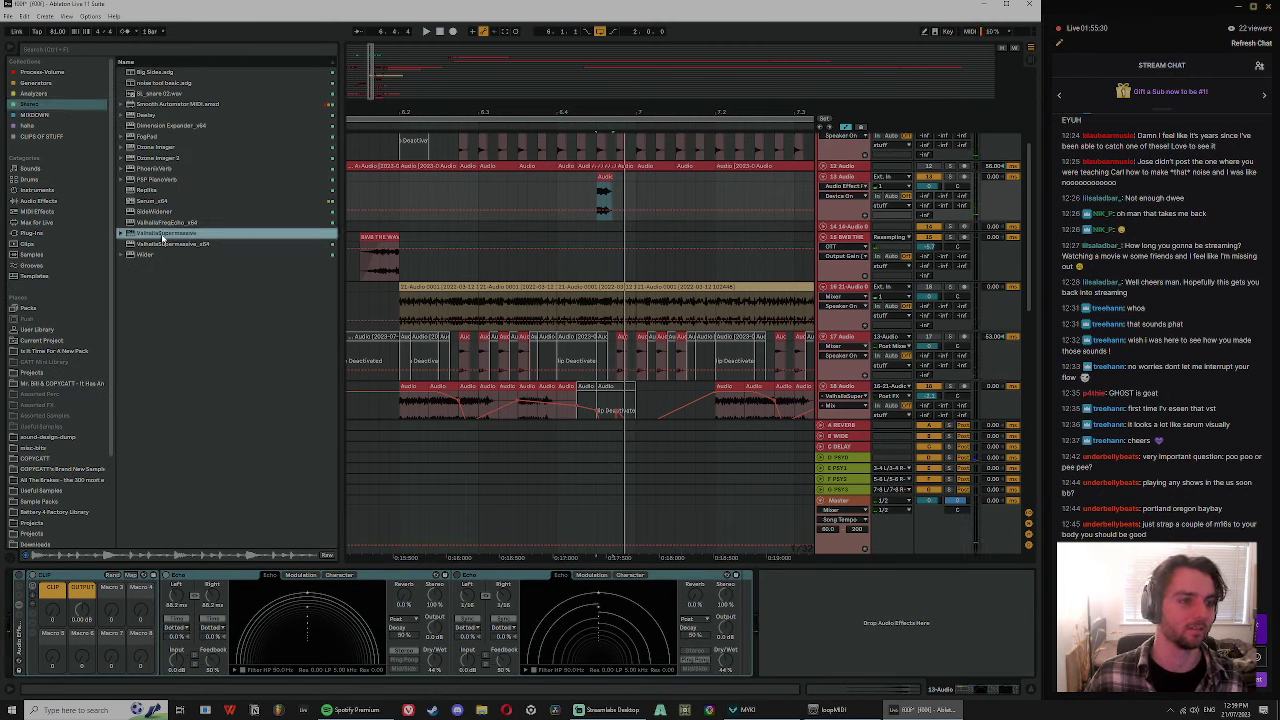
{"action": "left_click_drag", "start_coordinate": [642, 566], "coordinate": [954, 665]}
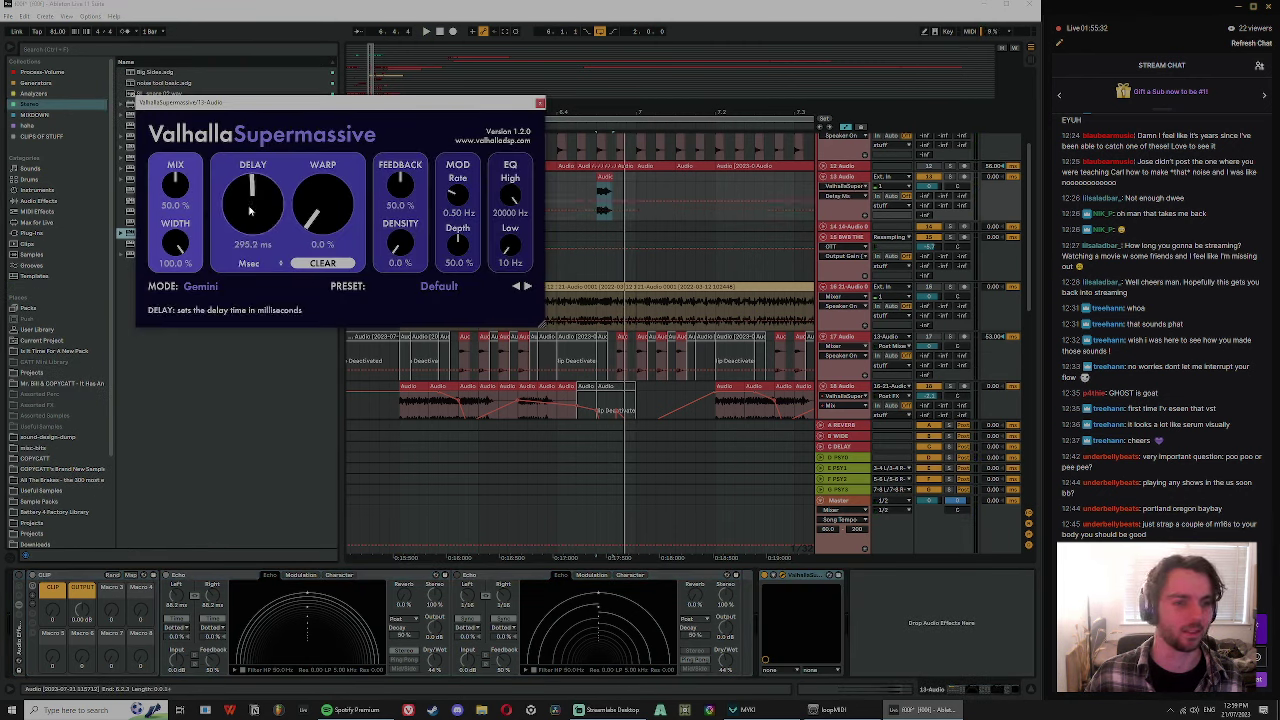
- Set ValhallaSupermassive's delay to 0 ms and its warp and density to 100%, reduce the mix, and close the plug-in window
{"action": "left_click_drag", "start_coordinate": [250, 210], "coordinate": [250, 250]}
{"action": "left_click_drag", "start_coordinate": [323, 208], "coordinate": [326, 26]}
{"action": "left_click_drag", "start_coordinate": [400, 243], "coordinate": [408, 123]}
{"action": "mouse_move", "coordinate": [175, 184]}
{"action": "left_mouse_down"}
{"action": "mouse_move", "coordinate": [176, 204]}
{"action": "mouse_move", "coordinate": [176, 171]}
{"action": "left_mouse_up"}
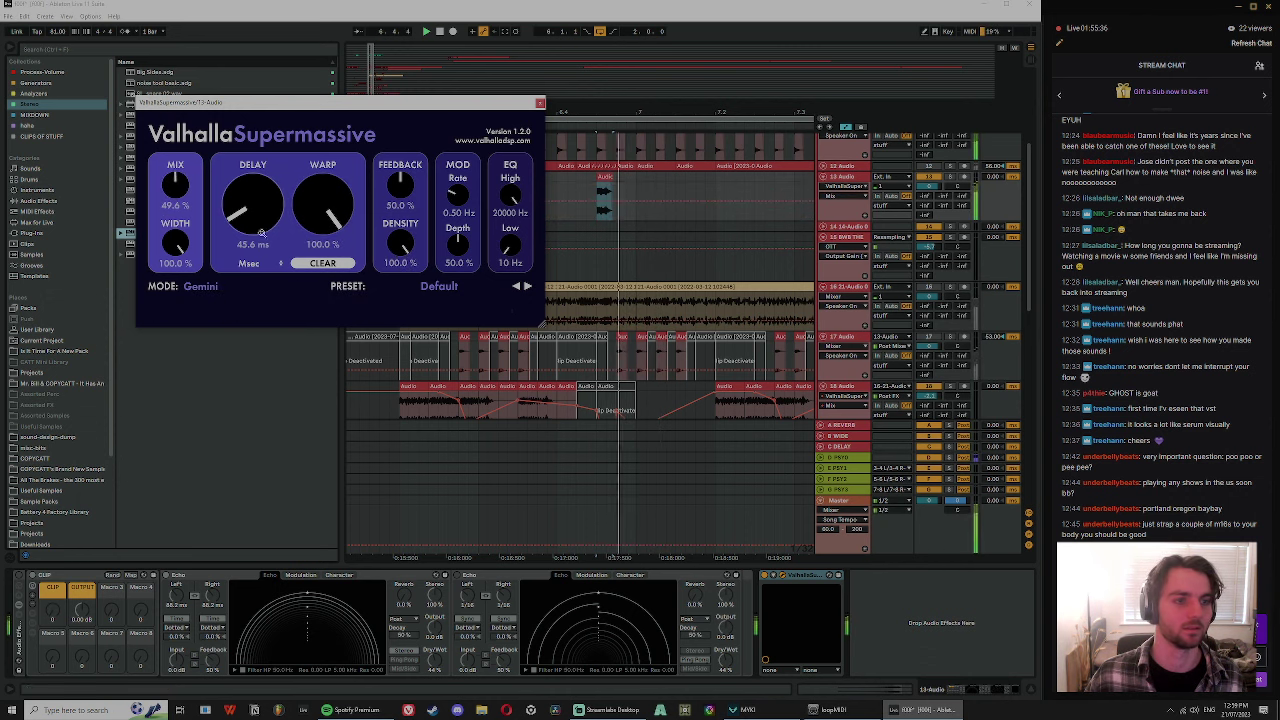
{"action": "left_click_drag", "start_coordinate": [262, 232], "coordinate": [262, 262]}
{"action": "left_click_drag", "start_coordinate": [175, 180], "coordinate": [175, 204]}
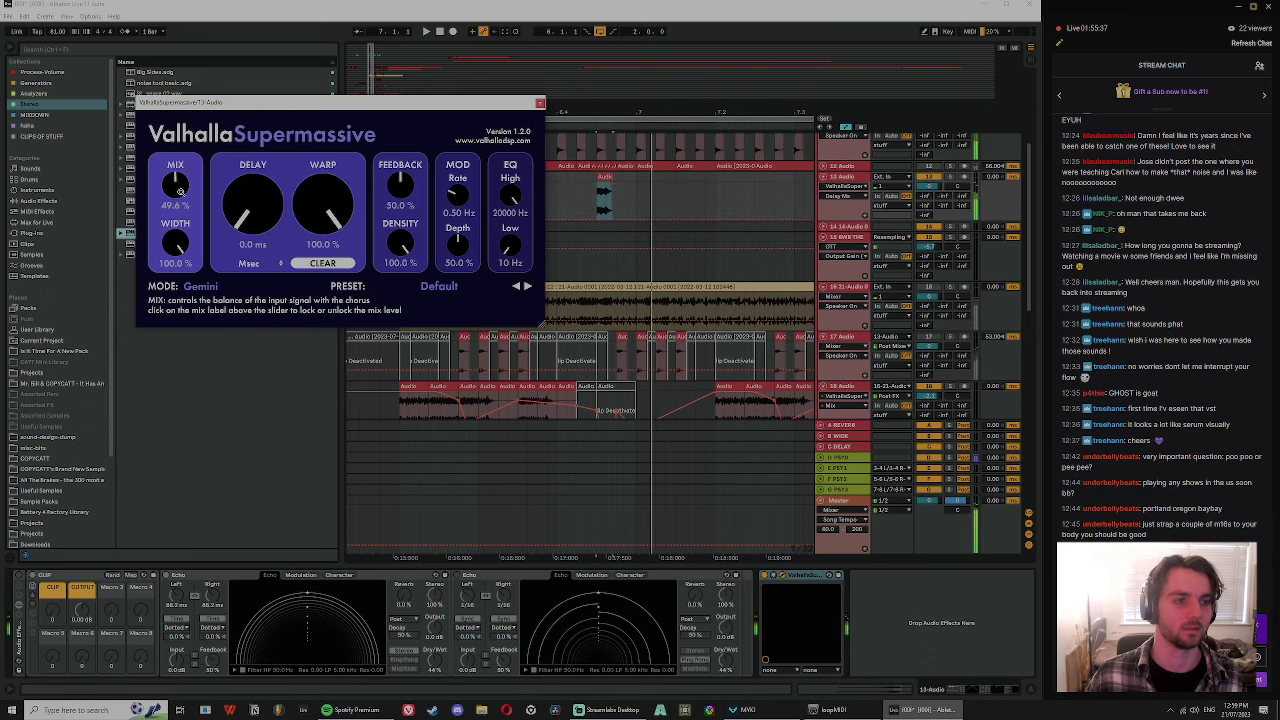
{"action": "left_click", "coordinate": [539, 104]}
- Hide the automation in the arrangement and replay bars 6 to 7 while checking the tracks down to Inverted Silence
{"action": "scroll", "coordinate": [606, 153], "scroll_direction": "up", "scroll_amount": 2}
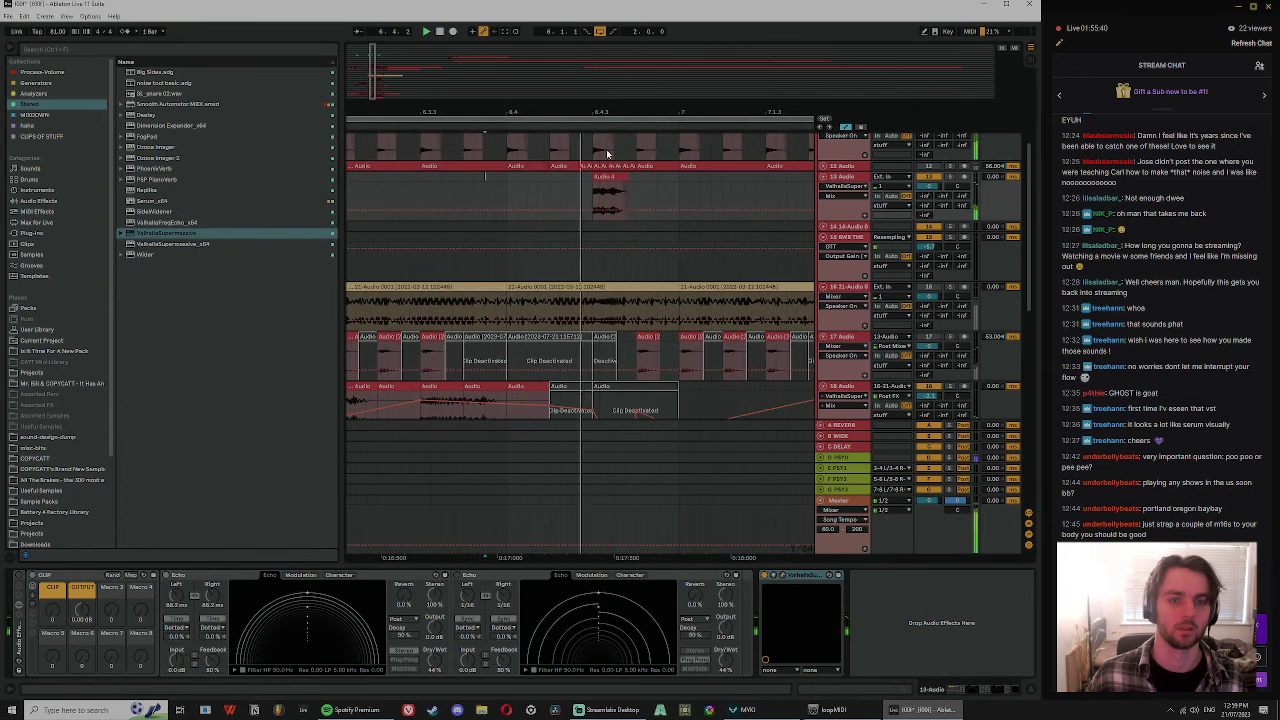
{"action": "left_click", "coordinate": [596, 183]}
{"action": "scroll", "coordinate": [604, 186], "scroll_direction": "down", "scroll_amount": 2}
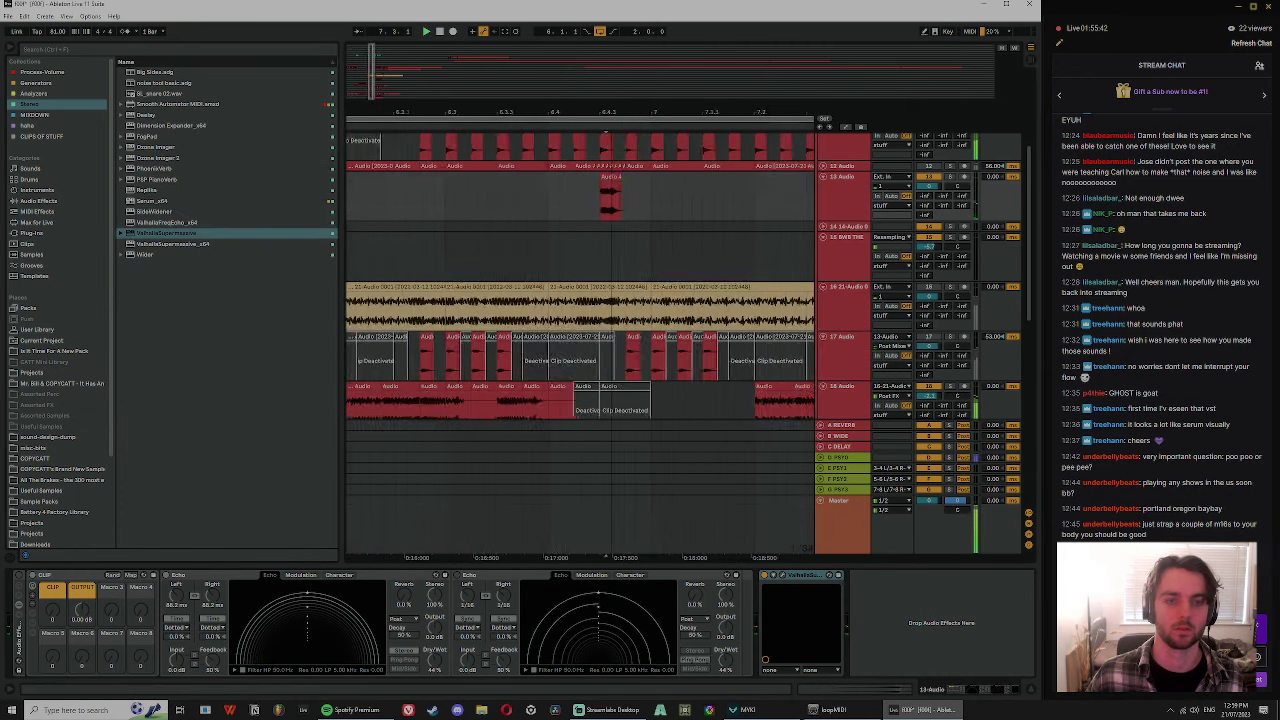
{"action": "scroll", "coordinate": [370, 180], "scroll_direction": "down", "scroll_amount": 2}
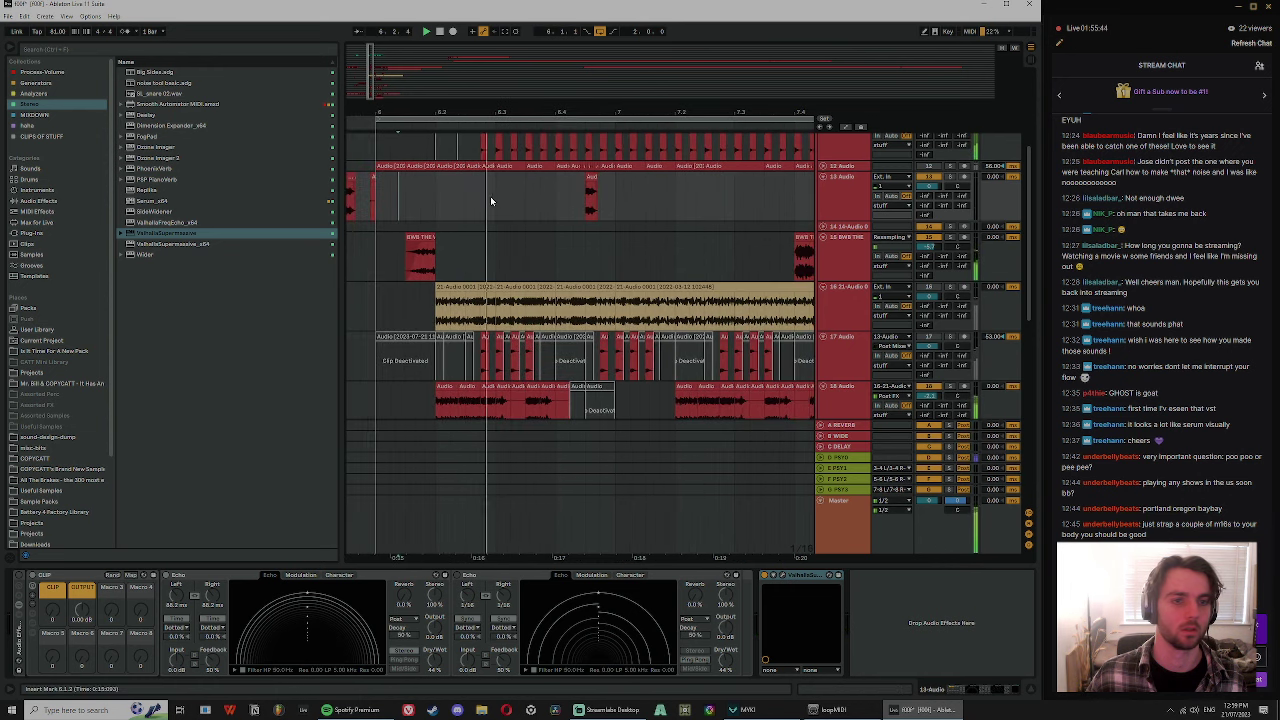
{"action": "scroll", "coordinate": [600, 300], "scroll_direction": "down", "scroll_amount": 5}
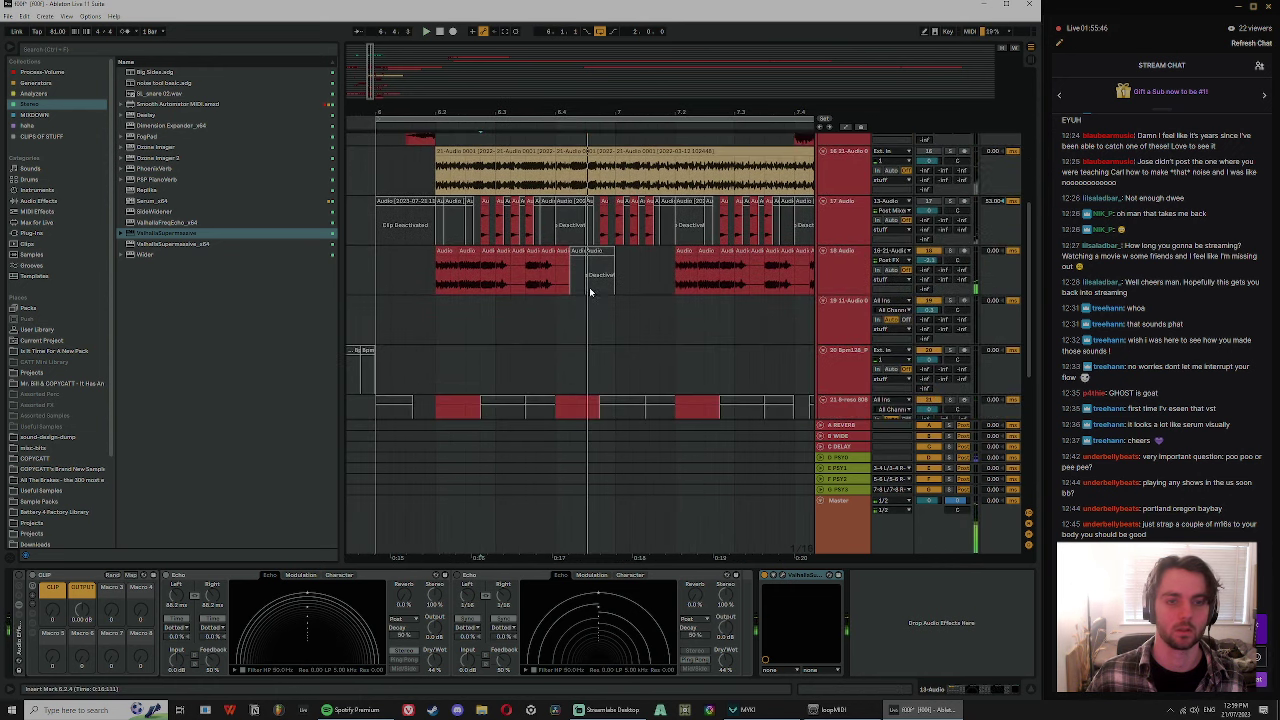
{"action": "scroll", "coordinate": [1030, 428], "scroll_direction": "down", "scroll_amount": 1}
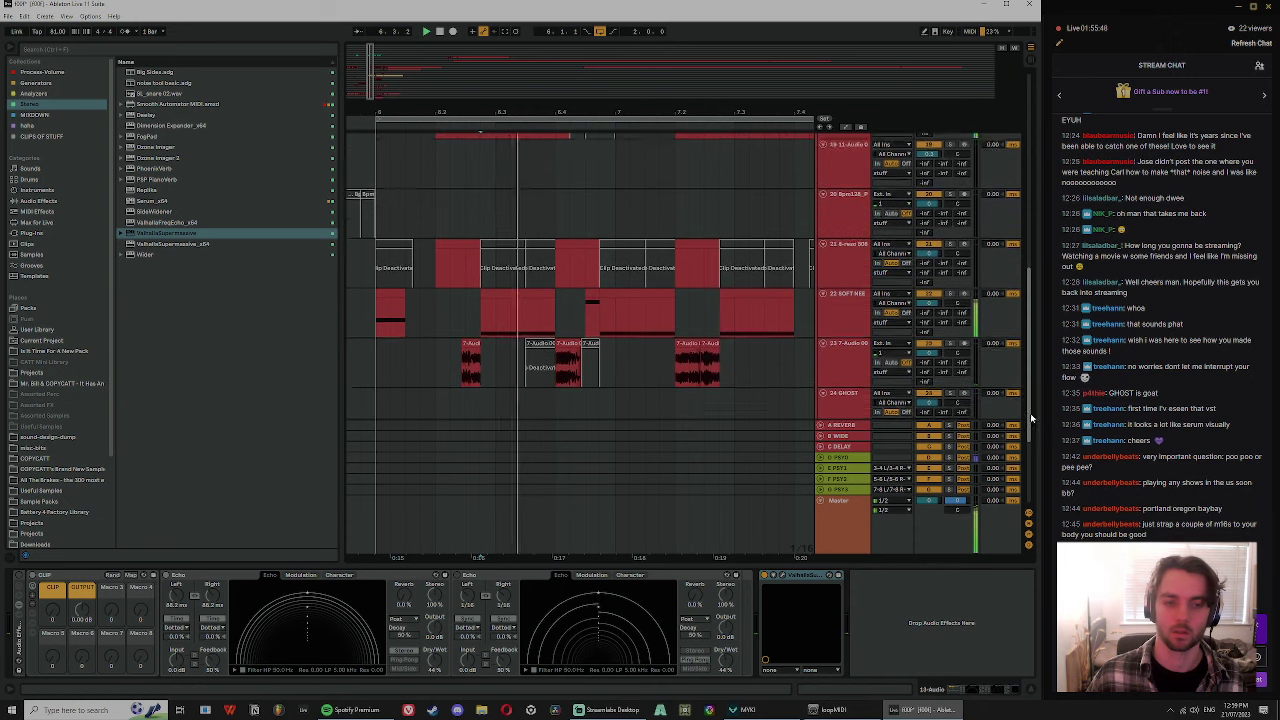
{"action": "scroll", "coordinate": [1034, 428], "scroll_direction": "down", "scroll_amount": 1}
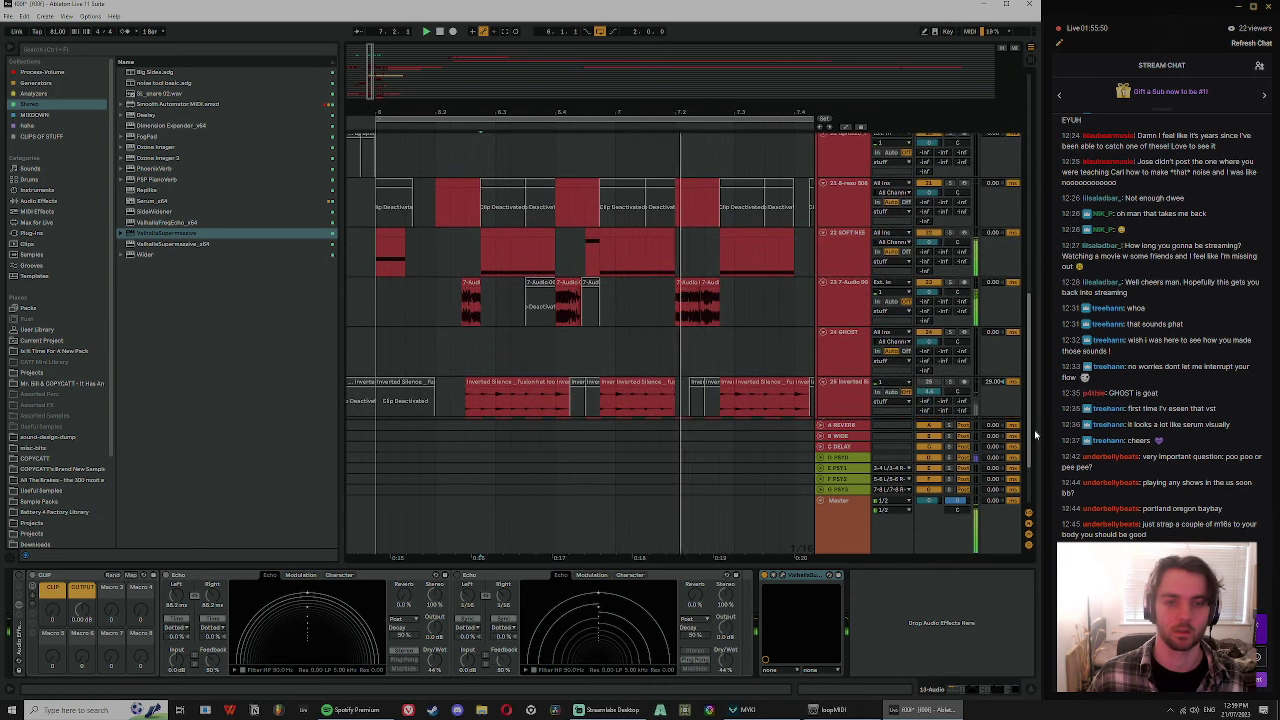
- Deactivate the short SOFT NEEDLE SUB clip at 6.4.3 and play from there
{"action": "left_click", "coordinate": [590, 234]}
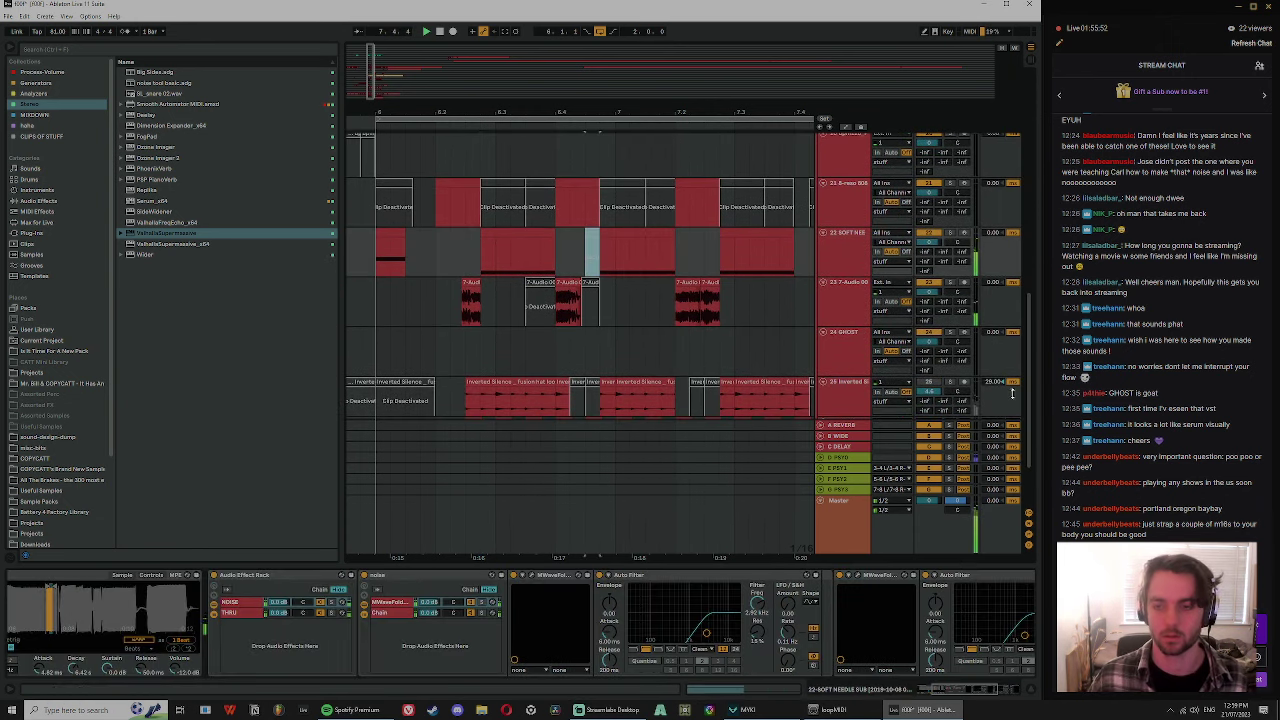
{"action": "scroll", "coordinate": [1012, 393], "scroll_direction": "up", "scroll_amount": 2}
{"action": "left_click_drag", "start_coordinate": [376, 192], "coordinate": [614, 206]}
{"action": "key", "text": "space"}
{"action": "left_click_drag", "start_coordinate": [589, 112], "coordinate": [547, 112]}
{"action": "left_click", "coordinate": [542, 204]}
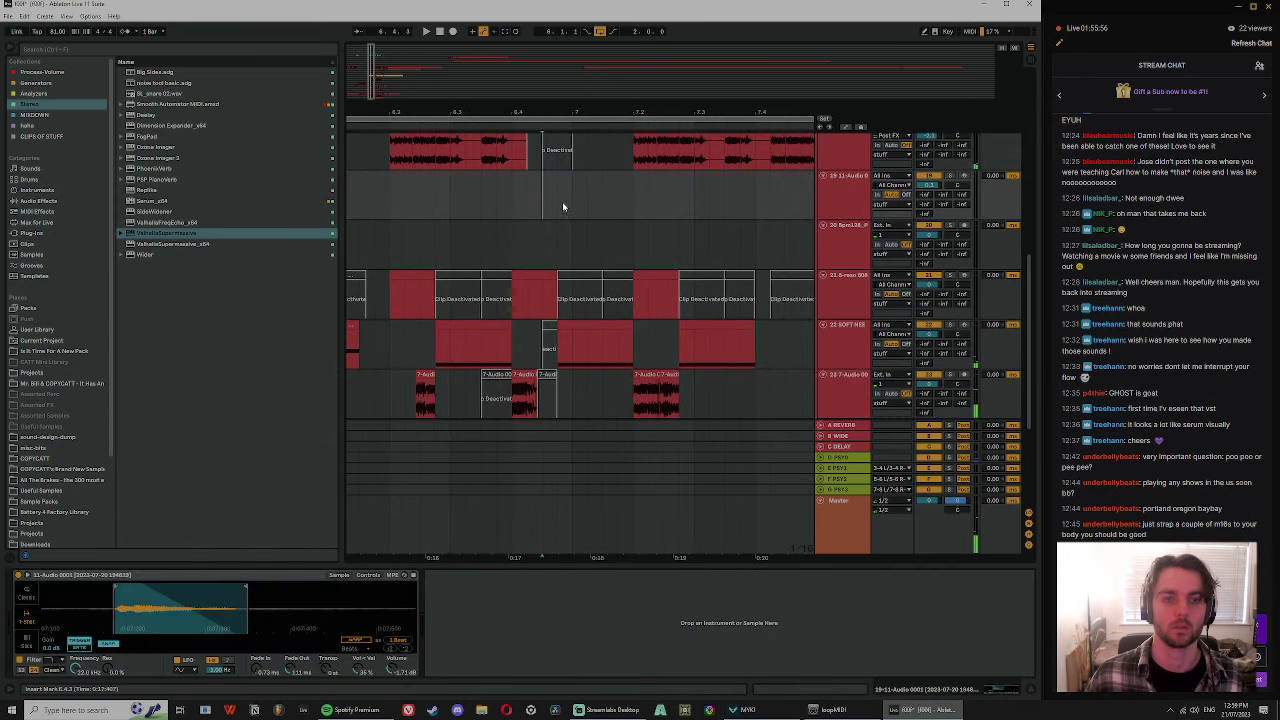
- Replay the section from 6.4.1 and then from bar 6 while checking the DRUMS and audio tracks
{"action": "scroll", "coordinate": [690, 200], "scroll_direction": "up", "scroll_amount": 10}
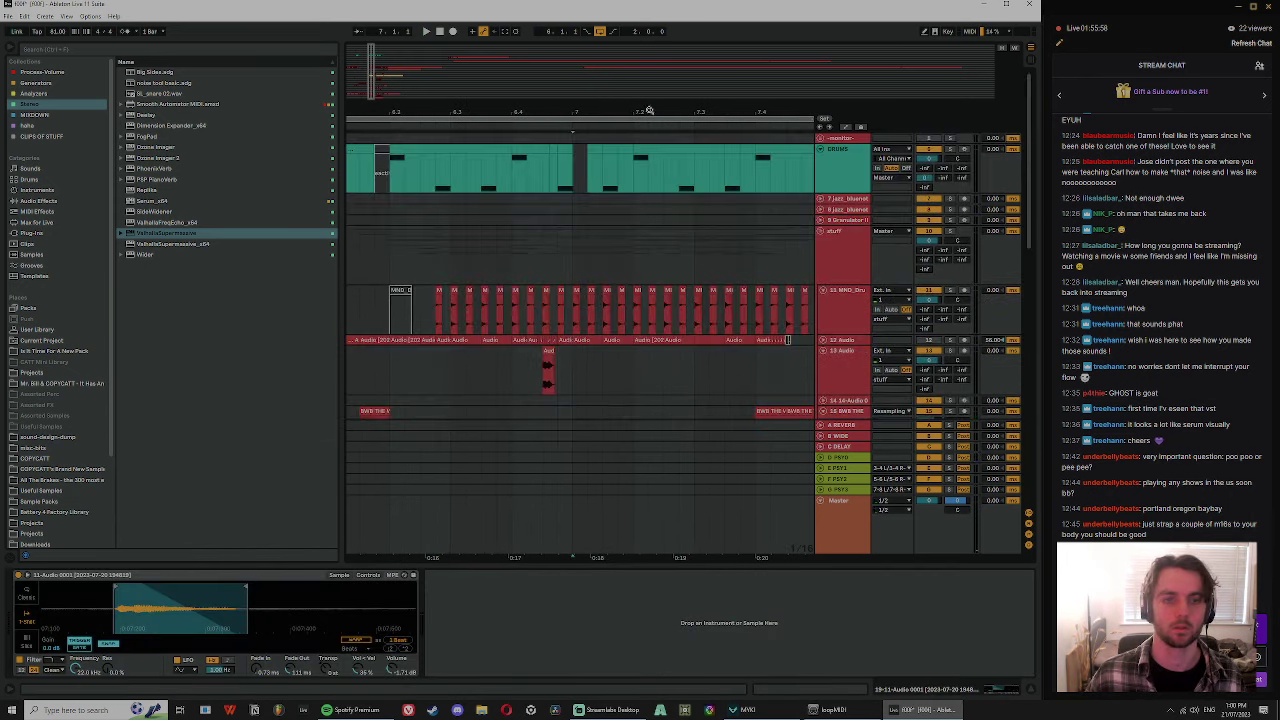
{"action": "left_click", "coordinate": [564, 150]}
{"action": "scroll", "coordinate": [645, 333], "scroll_direction": "down", "scroll_amount": 5}
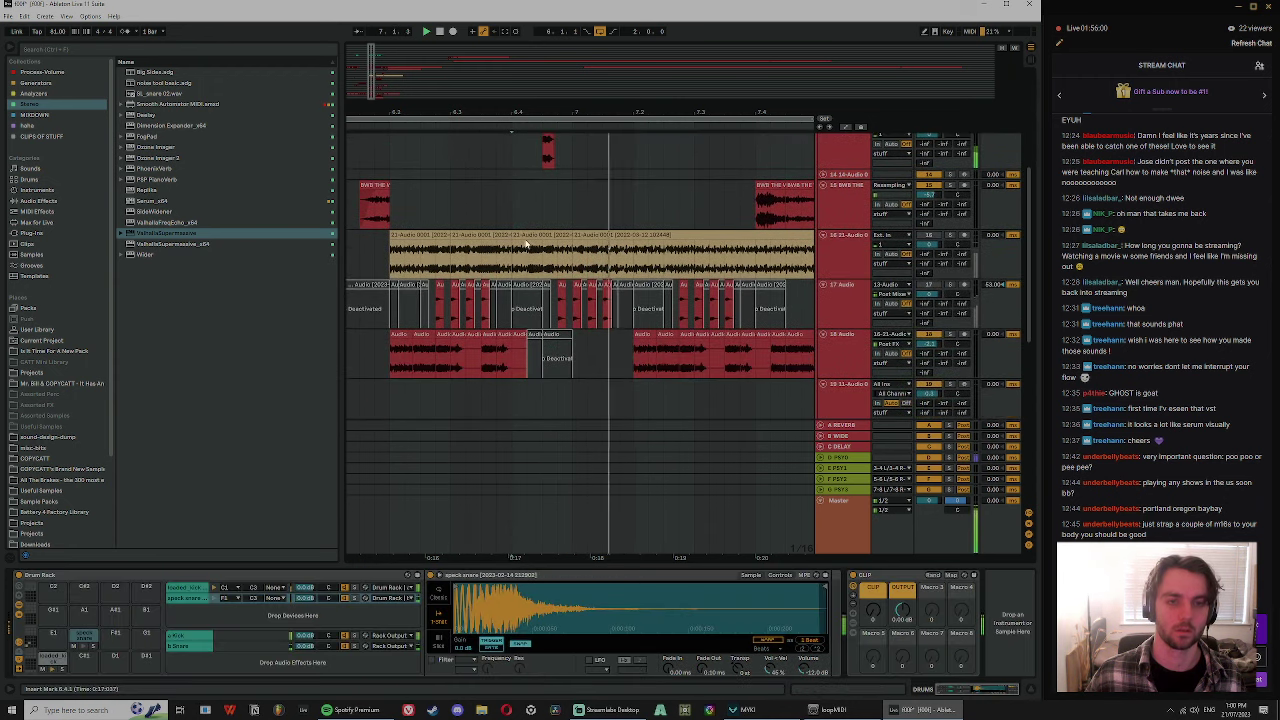
{"action": "scroll", "coordinate": [615, 137], "scroll_direction": "down", "scroll_amount": 3, "text": "ctrl"}
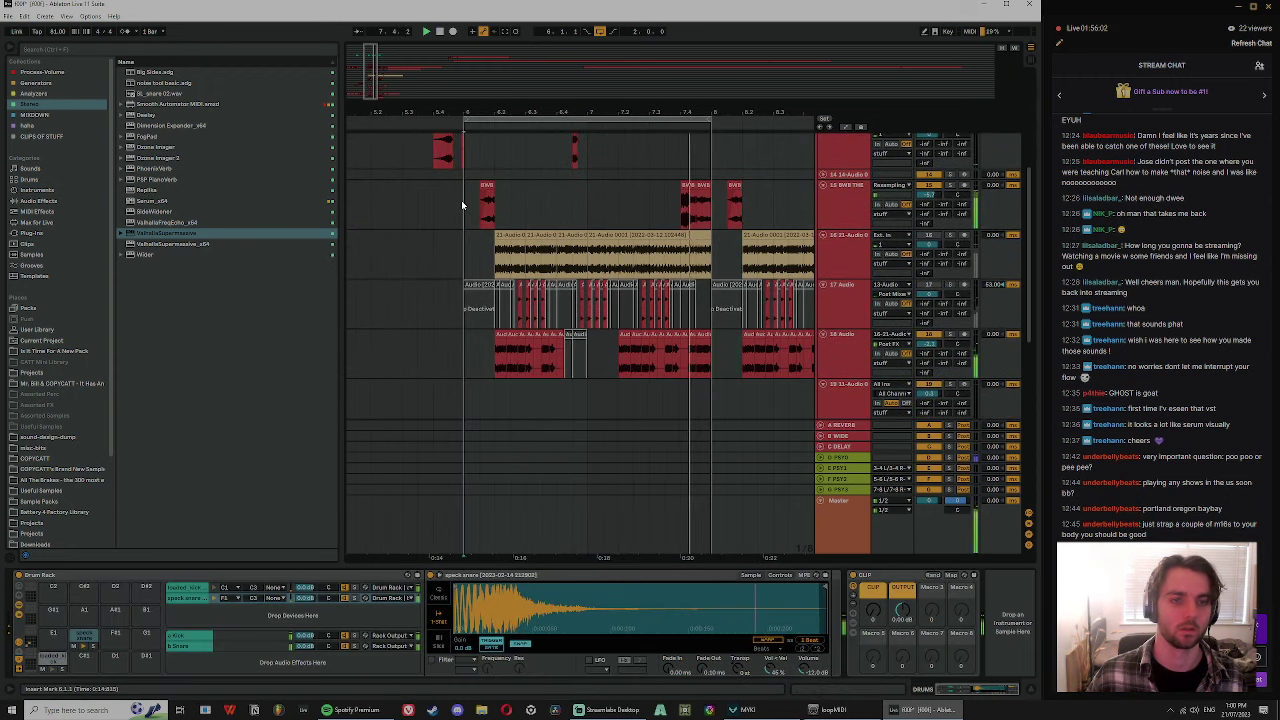
- Deactivate the slices on the 18 Audio track late in beat 6.3 and at 6.4.1, plus the run from 7.2 to 7.4
{"action": "left_click", "coordinate": [461, 200]}
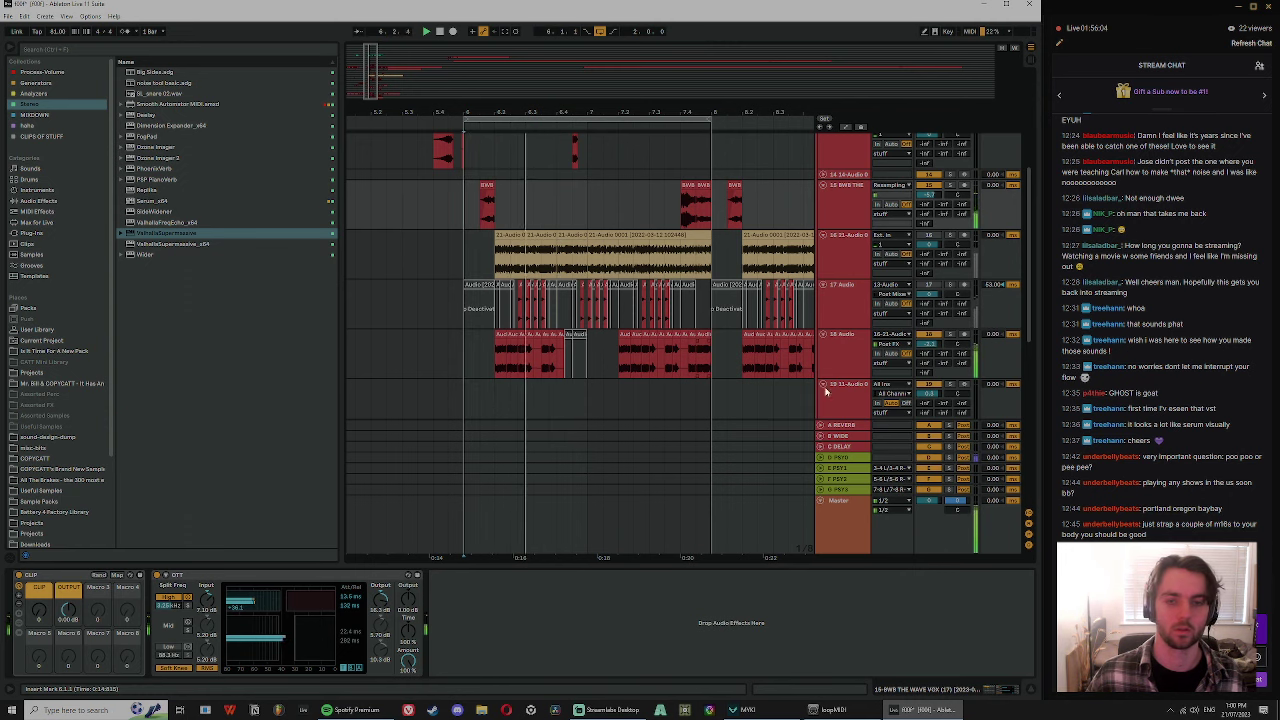
{"action": "left_click", "coordinate": [840, 352]}
{"action": "left_click", "coordinate": [551, 336]}
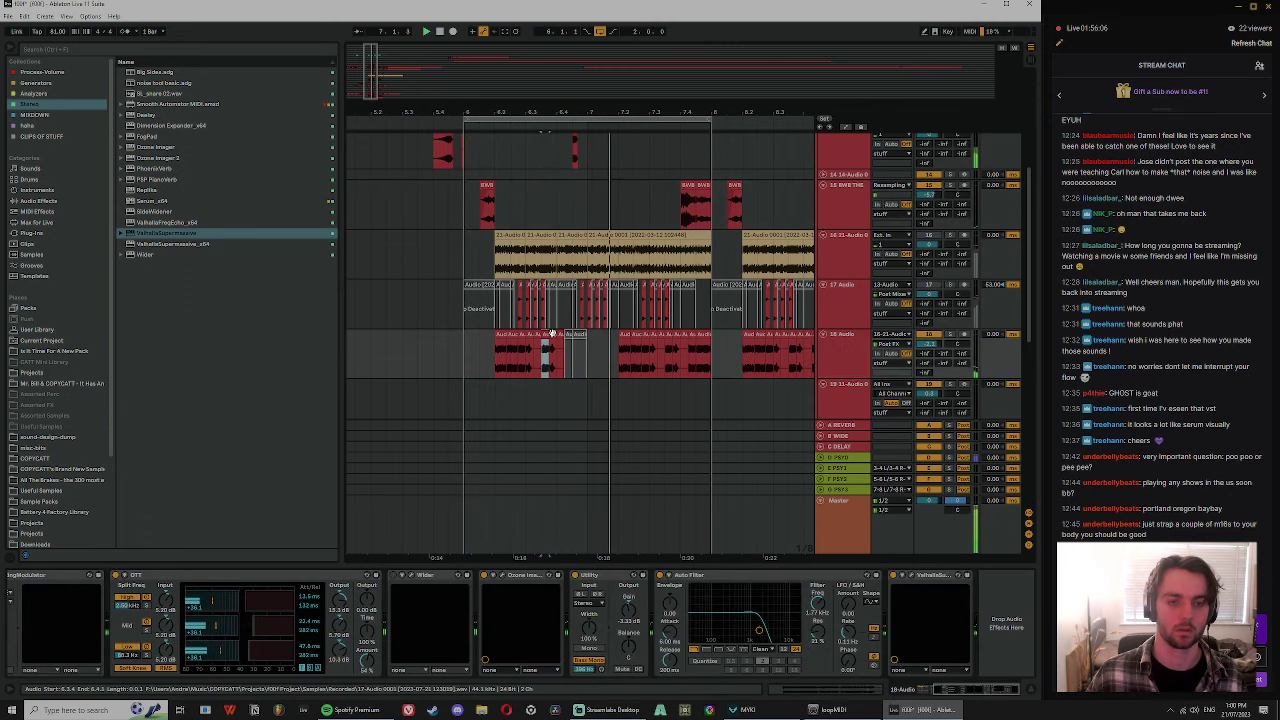
{"action": "left_click_drag", "start_coordinate": [551, 336], "coordinate": [627, 338]}
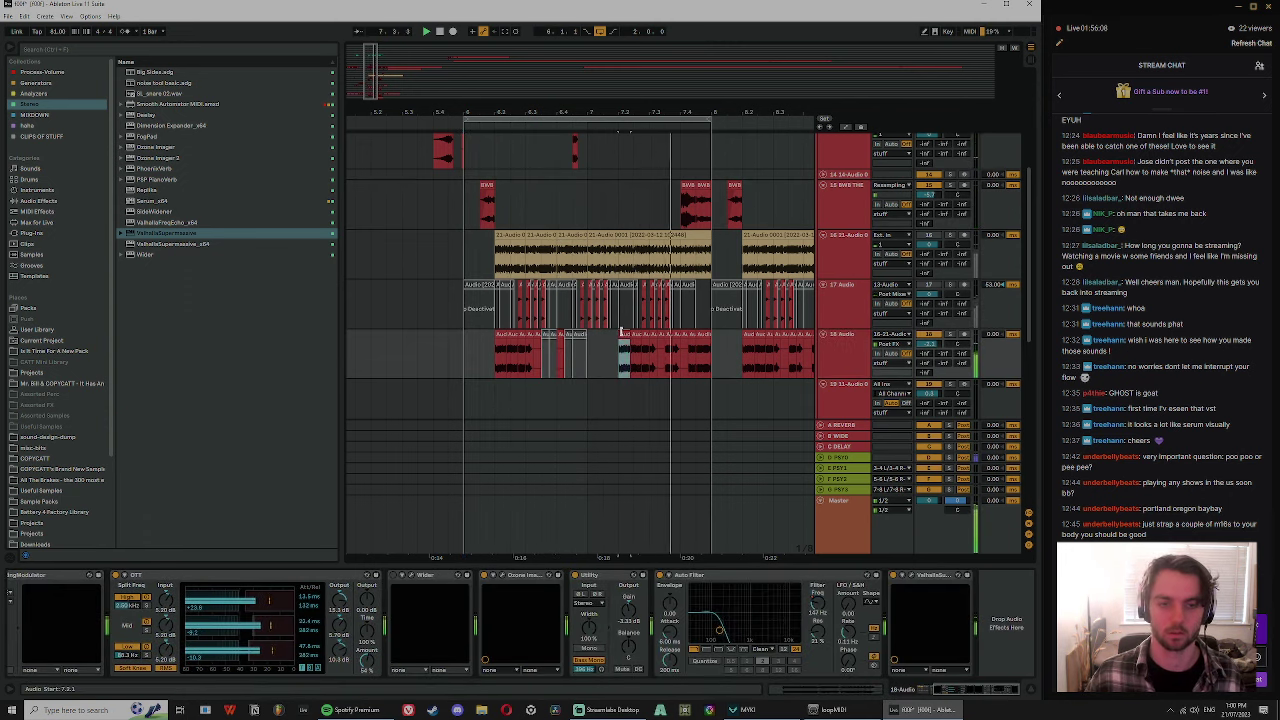
{"action": "left_click", "coordinate": [683, 335], "text": "shift"}
{"action": "key", "text": "0"}
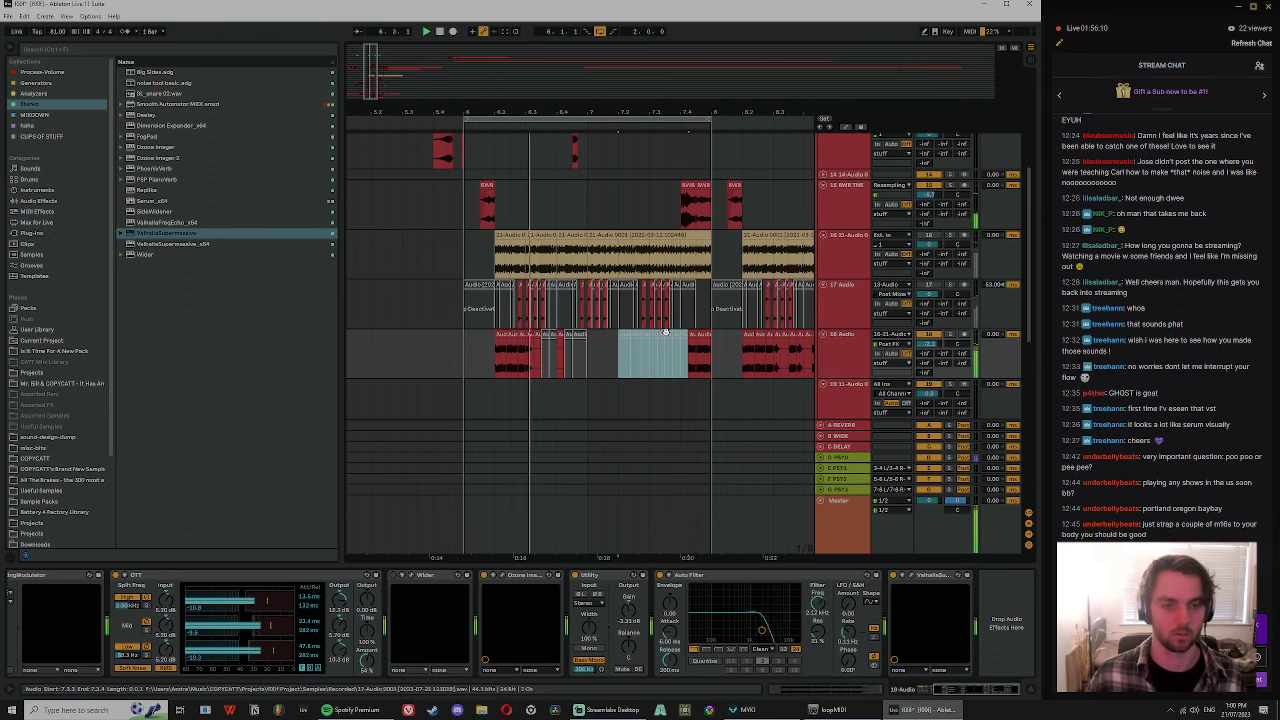
{"action": "left_click", "coordinate": [558, 350]}
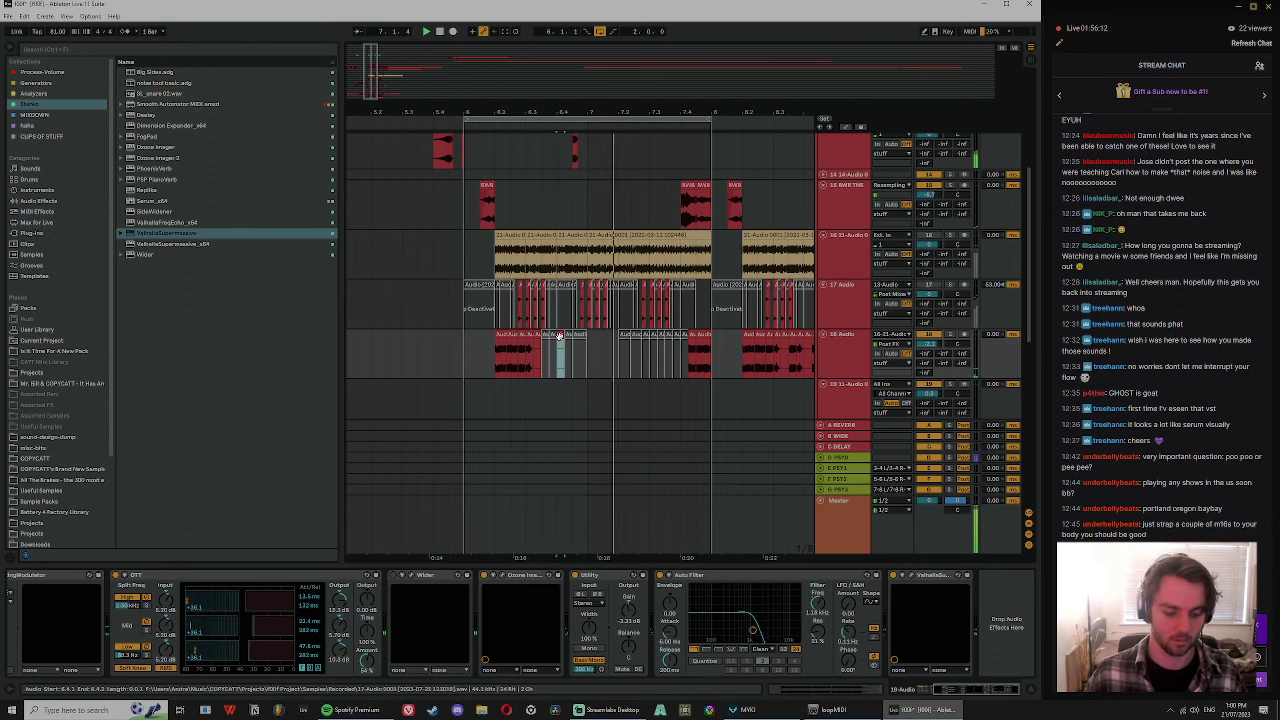
- Deactivate the short clip at 6.4.3 on the 13 Audio track
{"action": "left_click", "coordinate": [550, 205]}
{"action": "scroll", "coordinate": [590, 215], "scroll_direction": "up", "scroll_amount": 1}
{"action": "left_click", "coordinate": [573, 182]}
{"action": "key", "text": "0"}
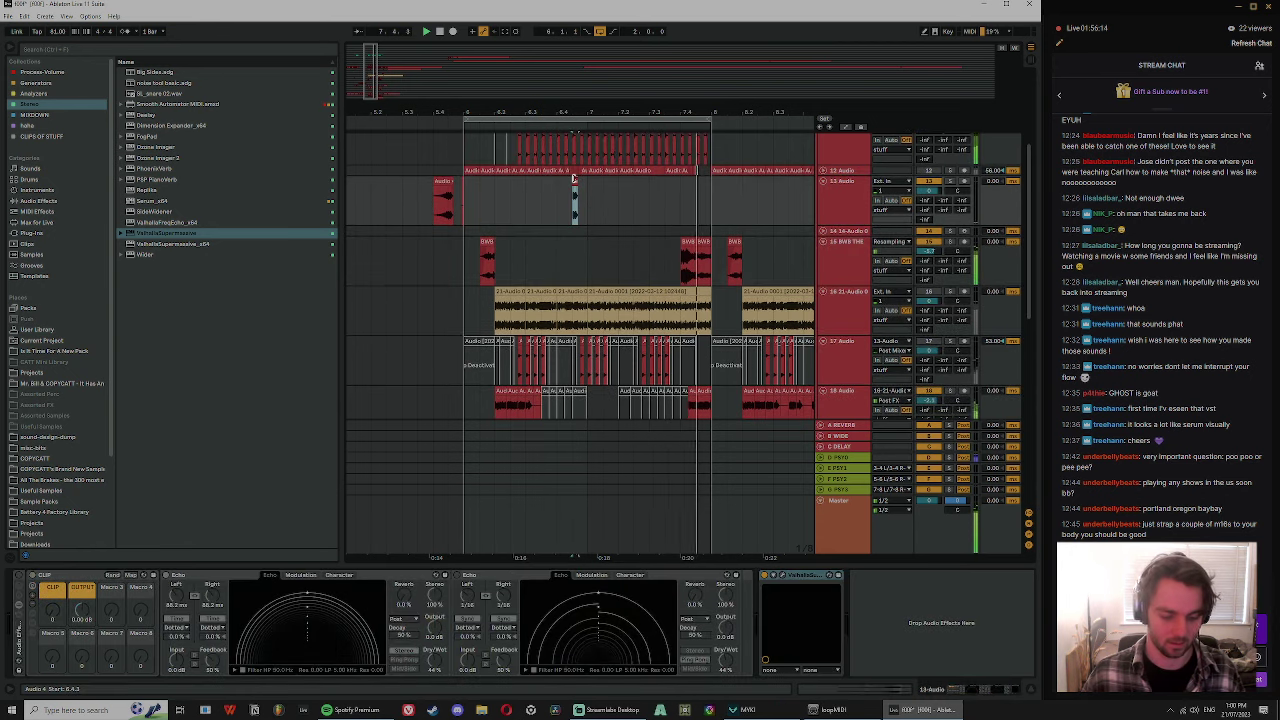
- Replay the section from before bar 6 while checking the clips on the DRUMS and audio tracks through bar 7
{"action": "left_click", "coordinate": [401, 169]}
{"action": "key", "text": "space"}
{"action": "key", "text": "space"}
{"action": "left_click_drag", "start_coordinate": [404, 113], "coordinate": [421, 112]}
{"action": "key", "text": "minus"}
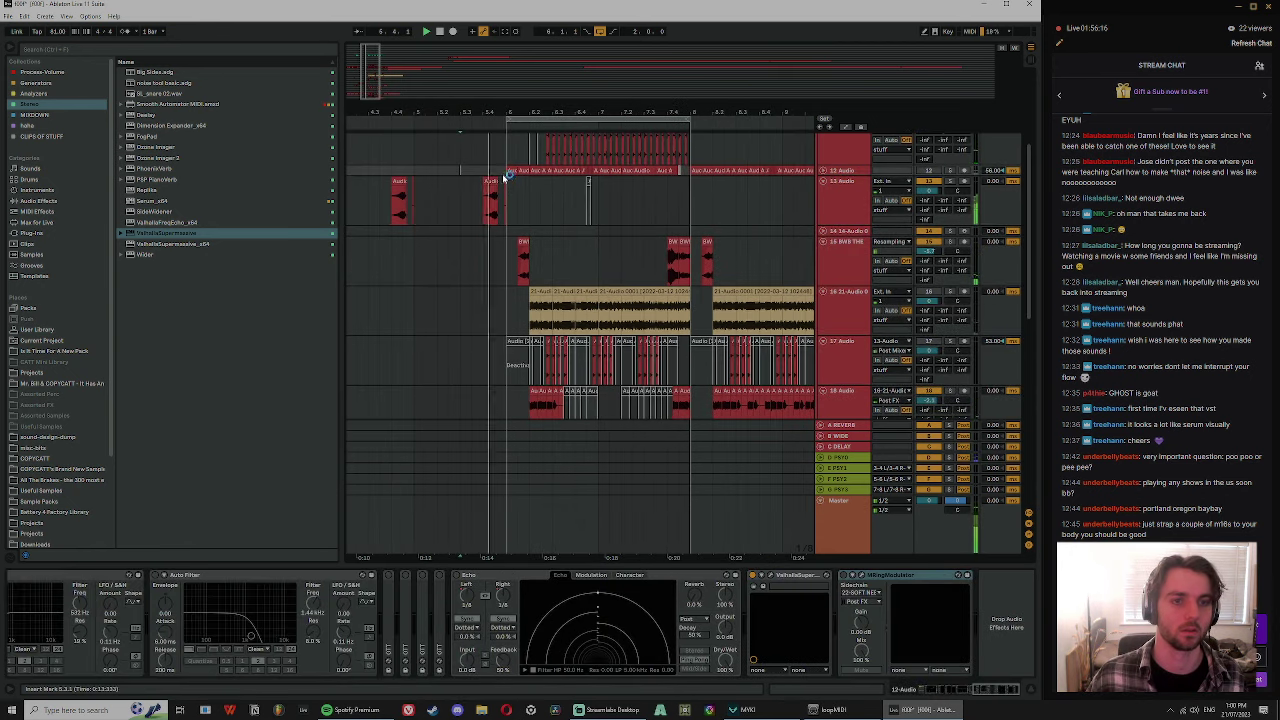
{"action": "left_click", "coordinate": [491, 177]}
{"action": "left_click", "coordinate": [505, 157]}
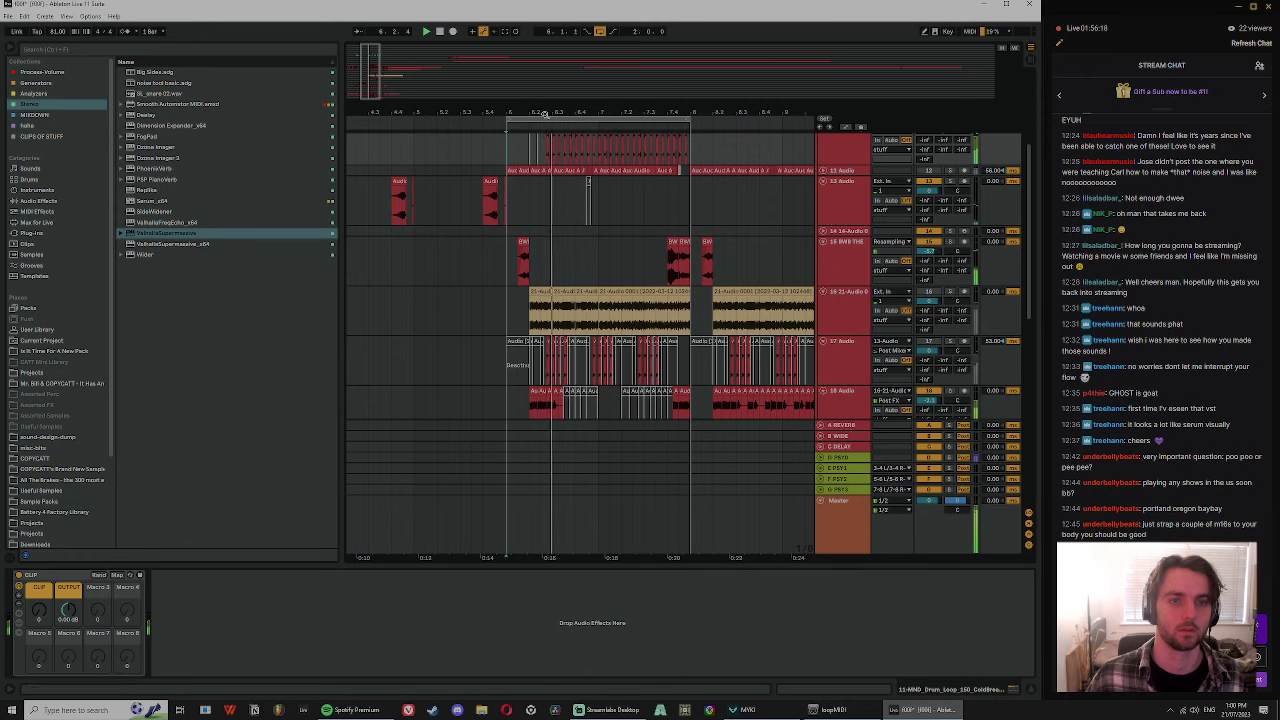
{"action": "left_click_drag", "start_coordinate": [545, 113], "coordinate": [531, 212]}
{"action": "left_click", "coordinate": [531, 212]}
{"action": "scroll", "coordinate": [626, 277], "scroll_direction": "up", "scroll_amount": 5}
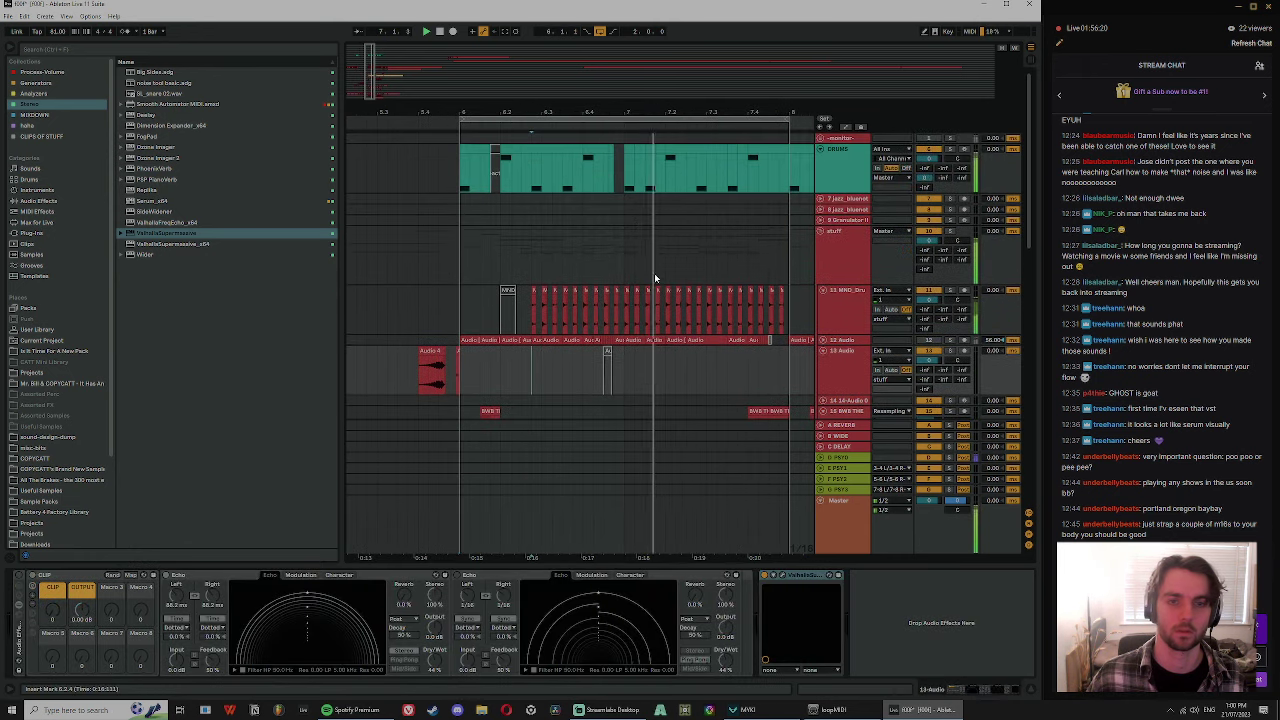
{"action": "left_click", "coordinate": [619, 197]}
{"action": "scroll", "coordinate": [660, 320], "scroll_direction": "down", "scroll_amount": 7}
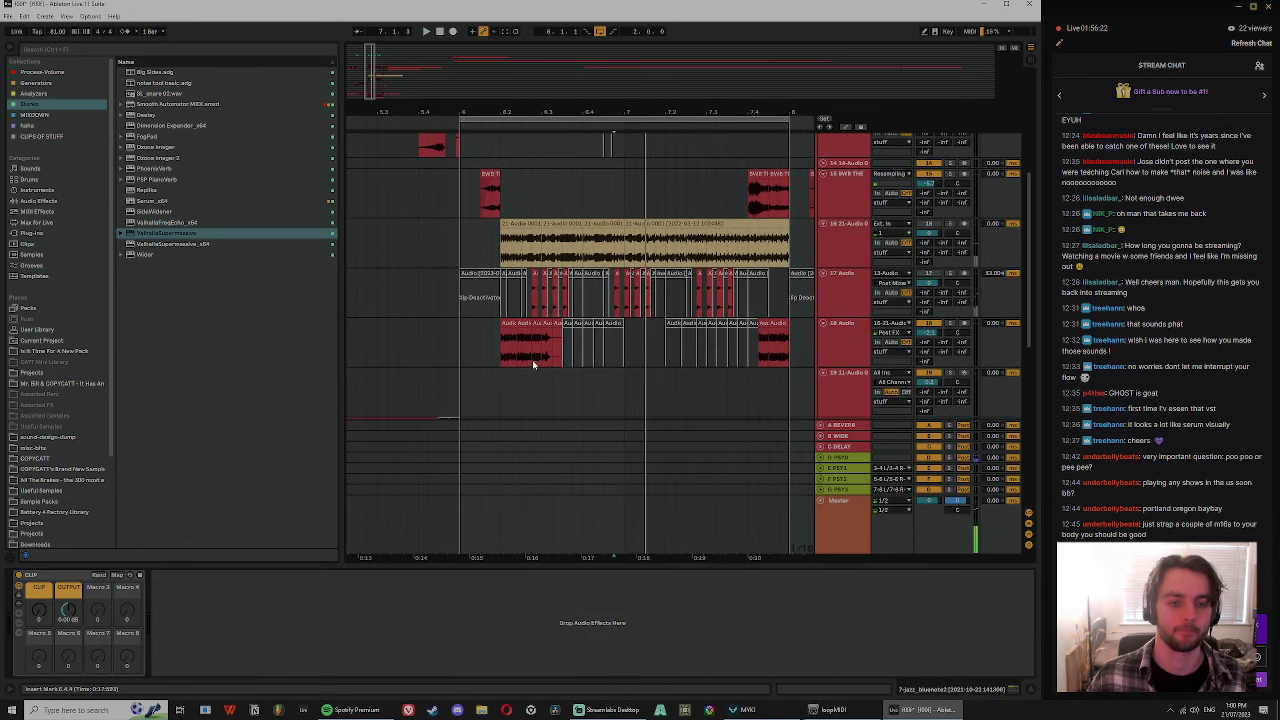
- Copy two short slices to the start of bar 6 on the 18 Audio track and deactivate the slice at 6.2
{"action": "left_click", "coordinate": [489, 340]}
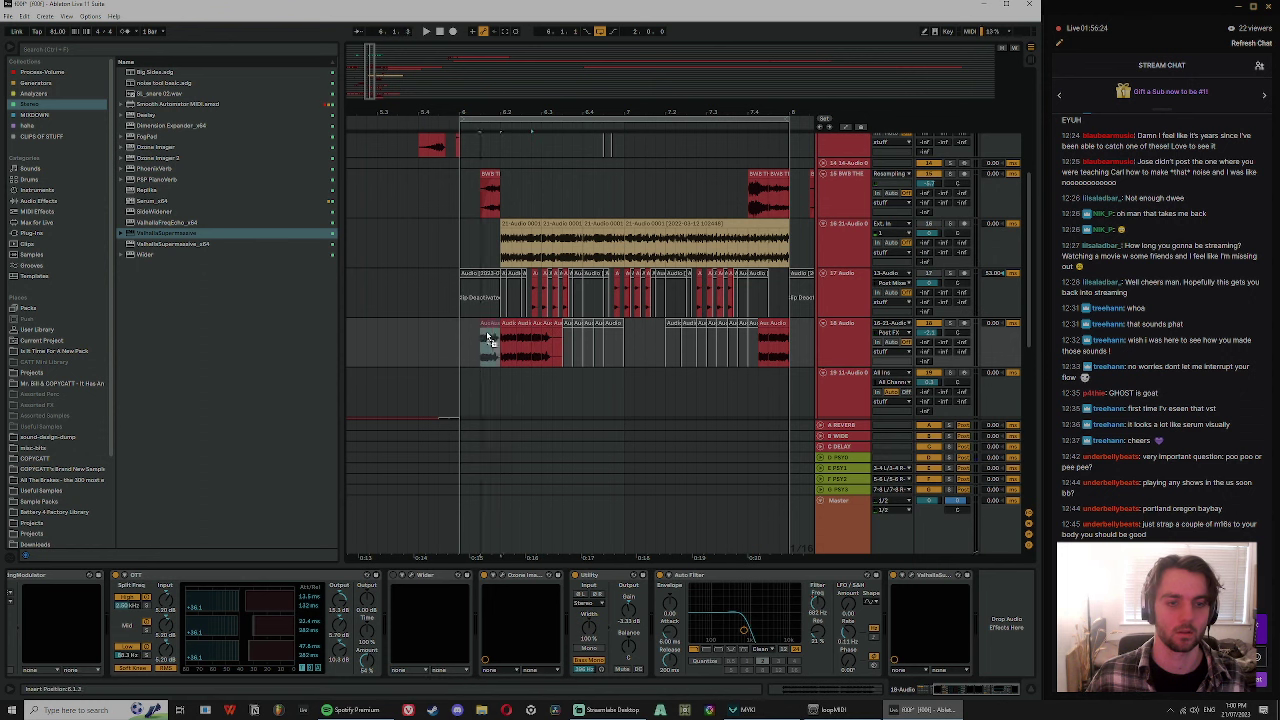
{"action": "key", "text": "space"}
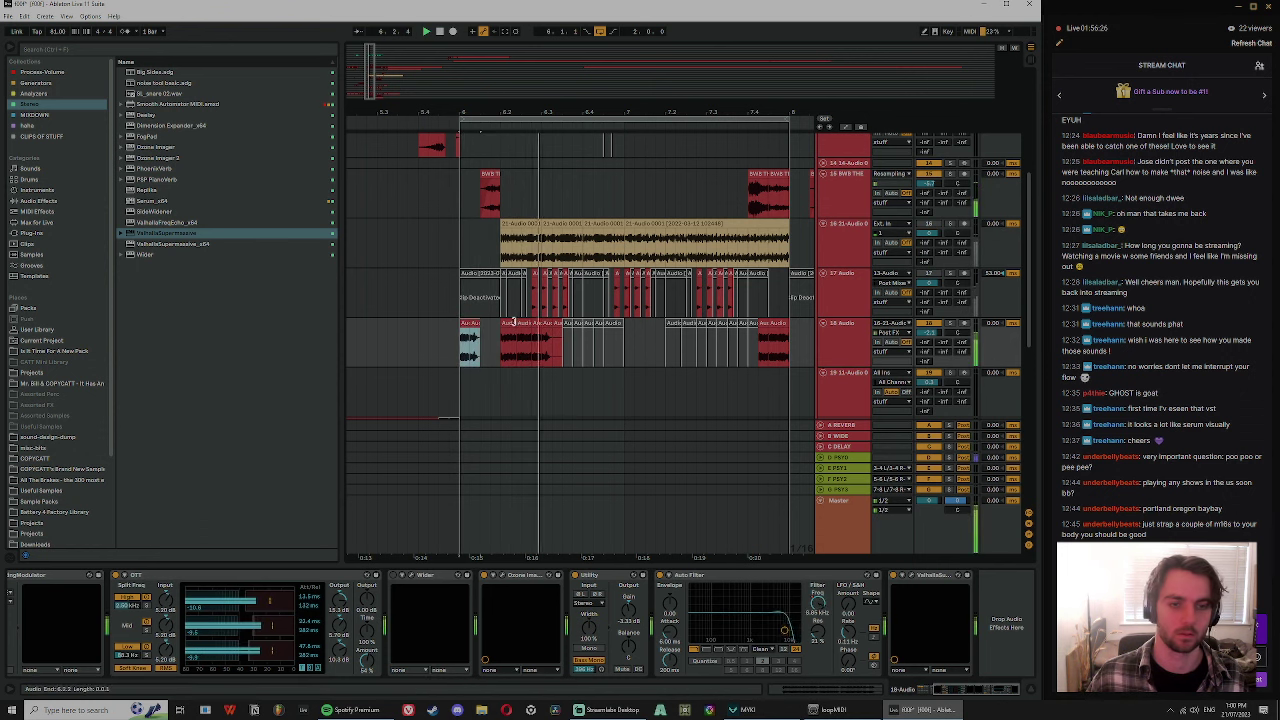
{"action": "left_click", "coordinate": [508, 322]}
{"action": "key", "text": "0"}
{"action": "key", "text": "space"}
{"action": "key", "text": "space"}
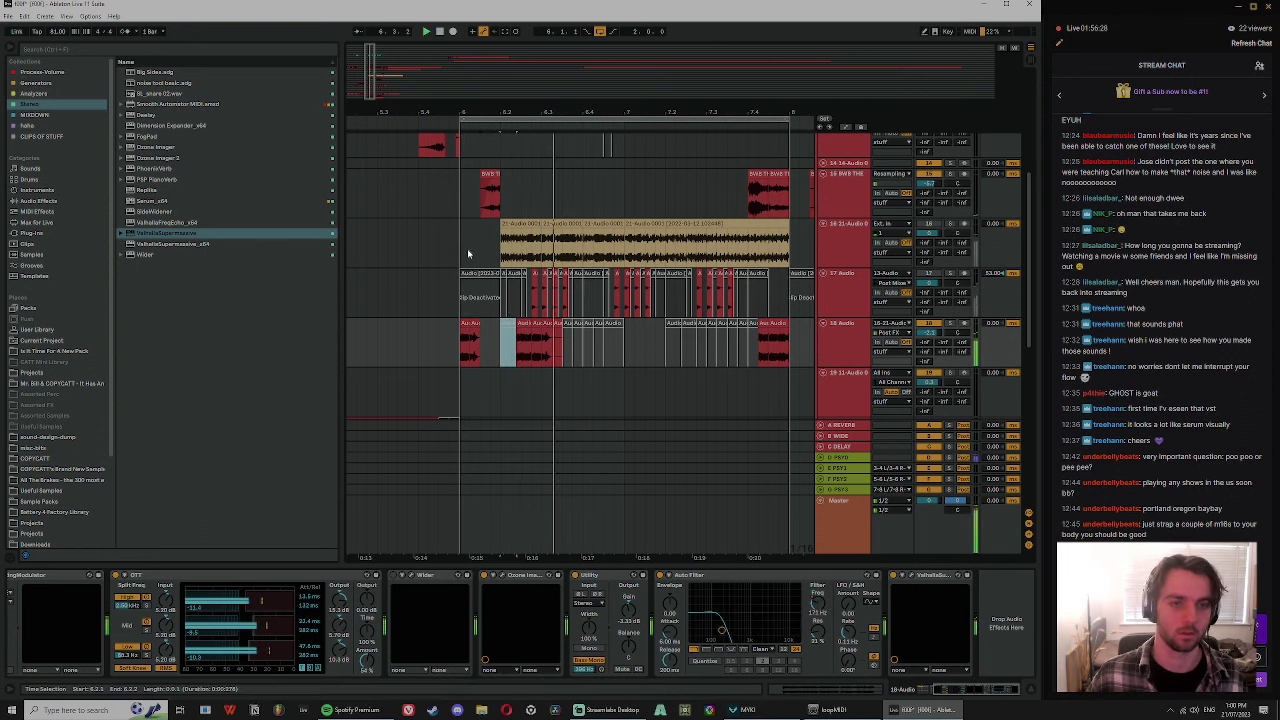
{"action": "left_click", "coordinate": [464, 251]}
{"action": "key", "text": "space"}
{"action": "key", "text": "space"}
- Insert a MIDI track below the 11 MND_Drum track, load Operator on it, and enable and shape its pitch envelope
{"action": "scroll", "coordinate": [1028, 274], "scroll_direction": "up", "scroll_amount": 5}
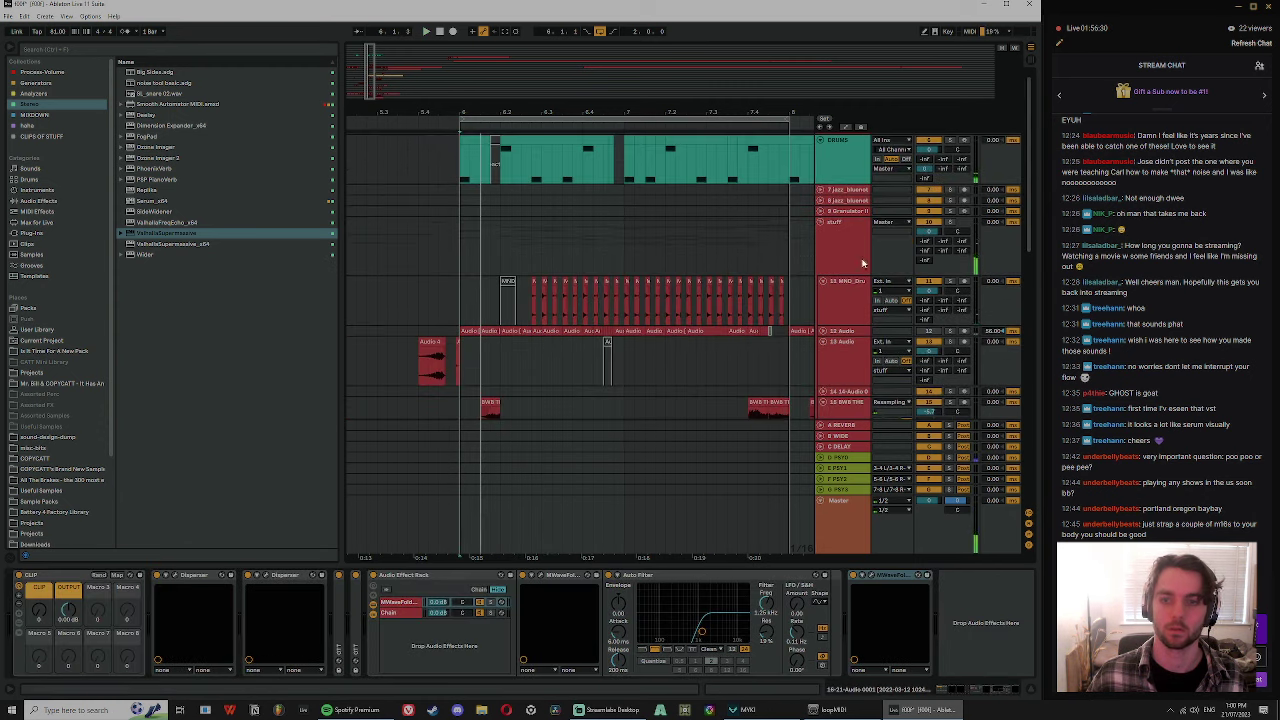
{"action": "left_click", "coordinate": [857, 293]}
{"action": "key", "text": "ctrl+shift+t"}
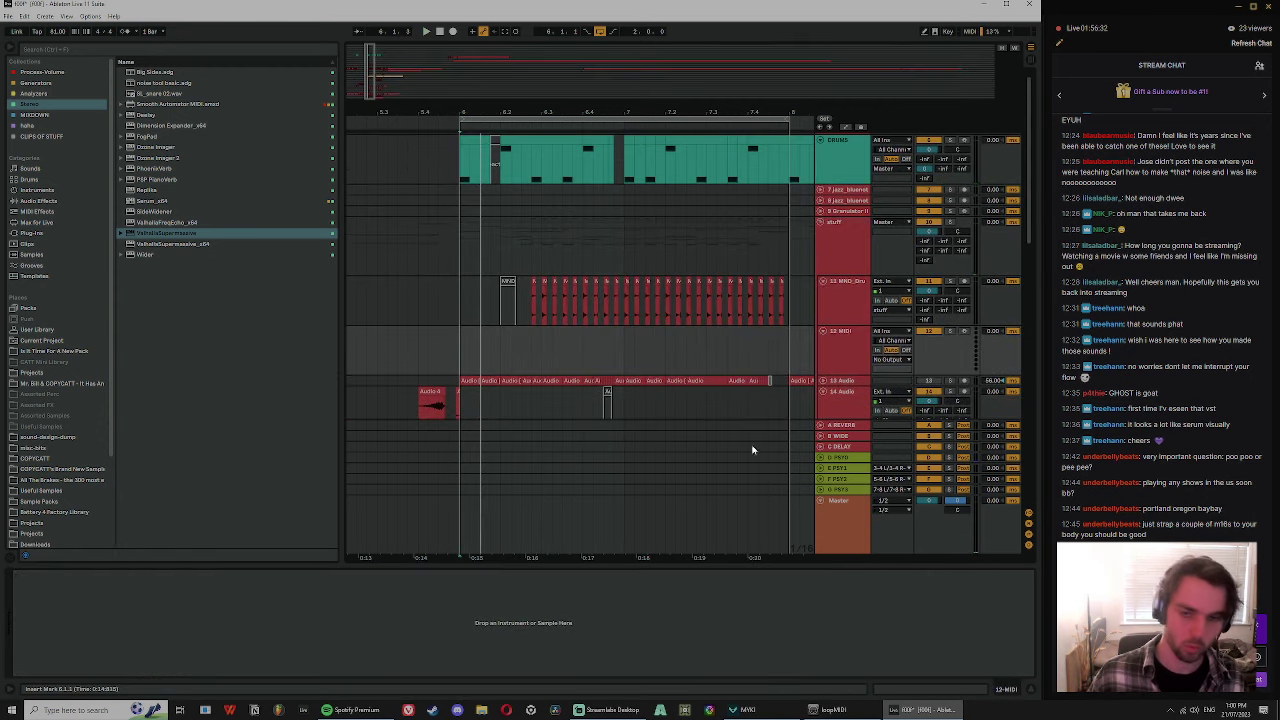
{"action": "left_click", "coordinate": [37, 189]}
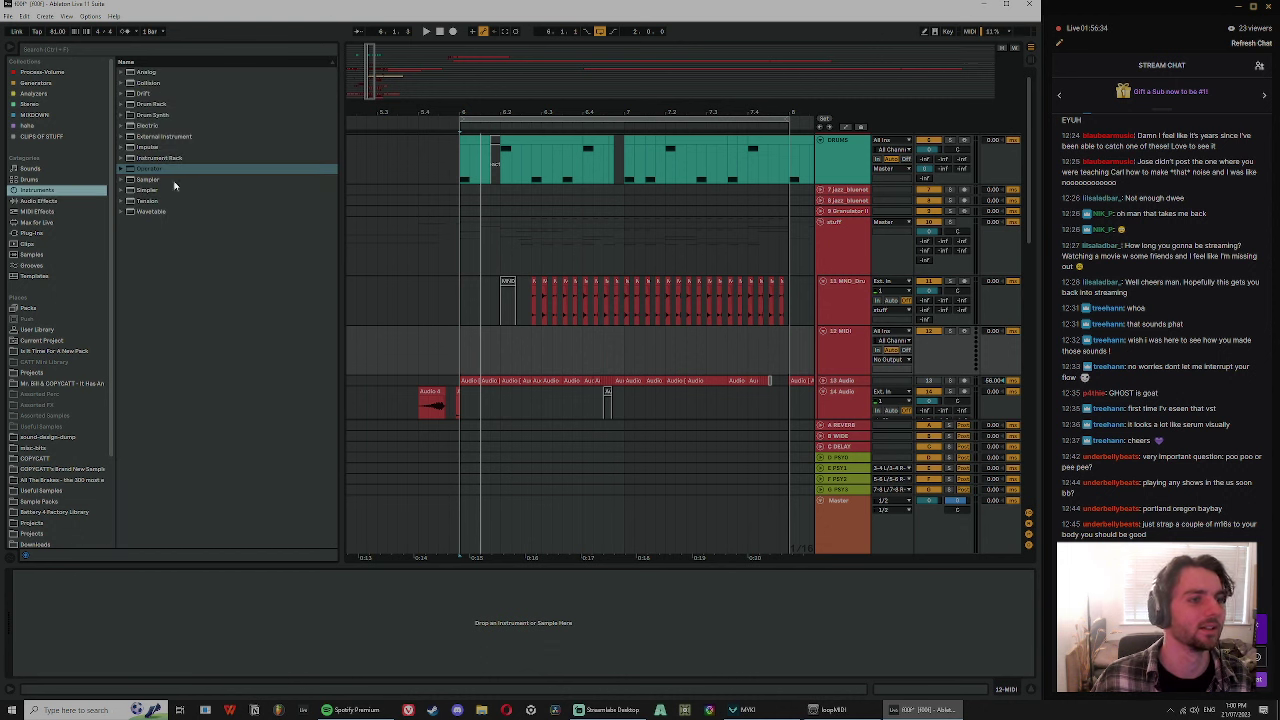
{"action": "left_click", "coordinate": [150, 170]}
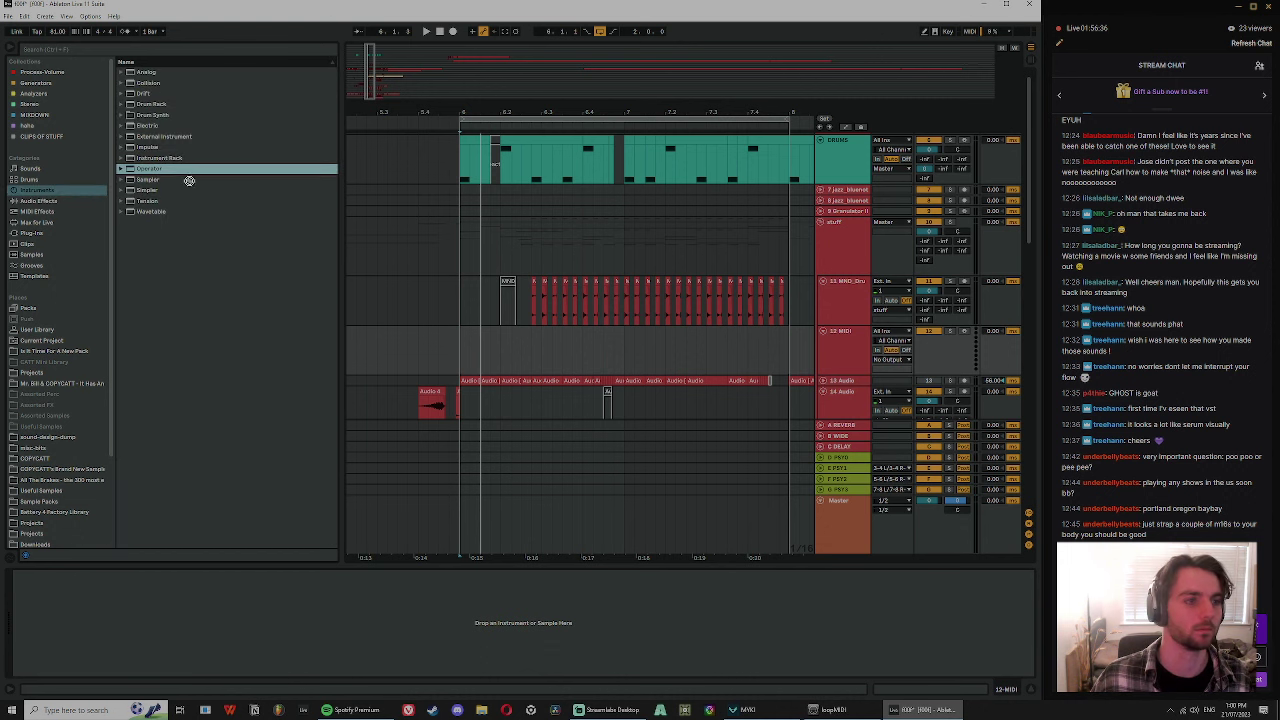
{"action": "left_click_drag", "start_coordinate": [189, 181], "coordinate": [851, 345]}
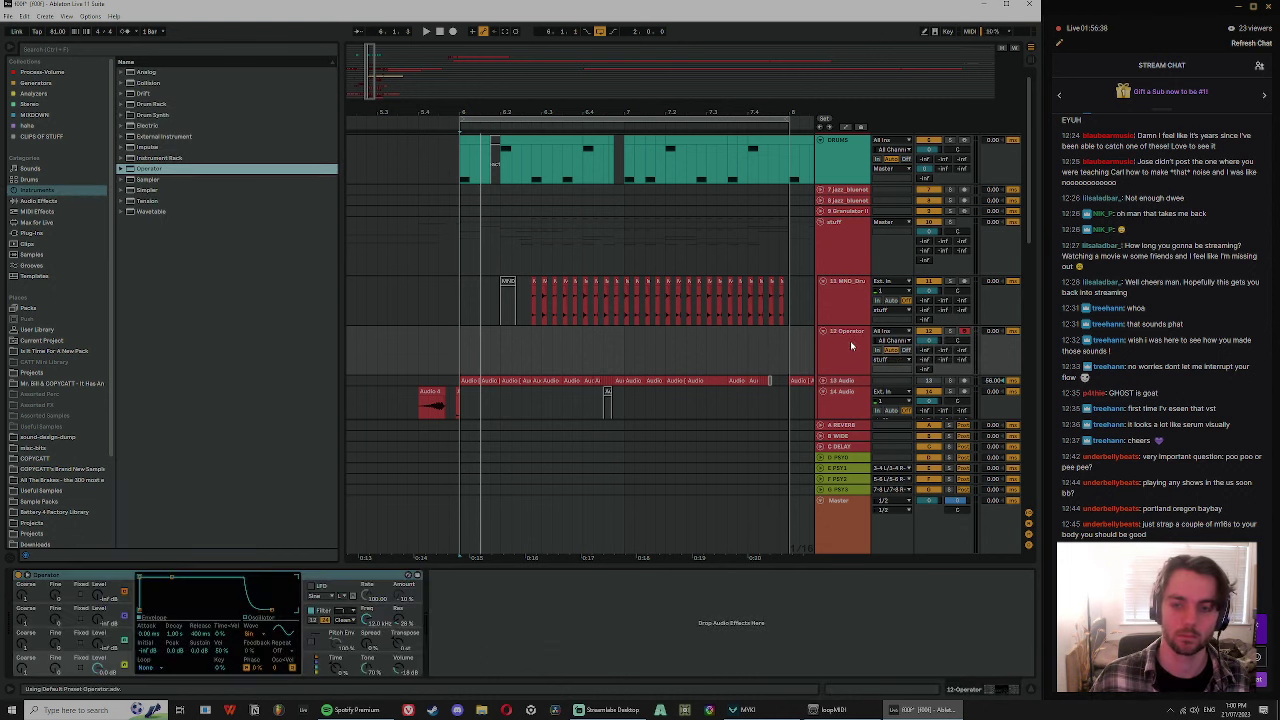
{"action": "left_click", "coordinate": [589, 616]}
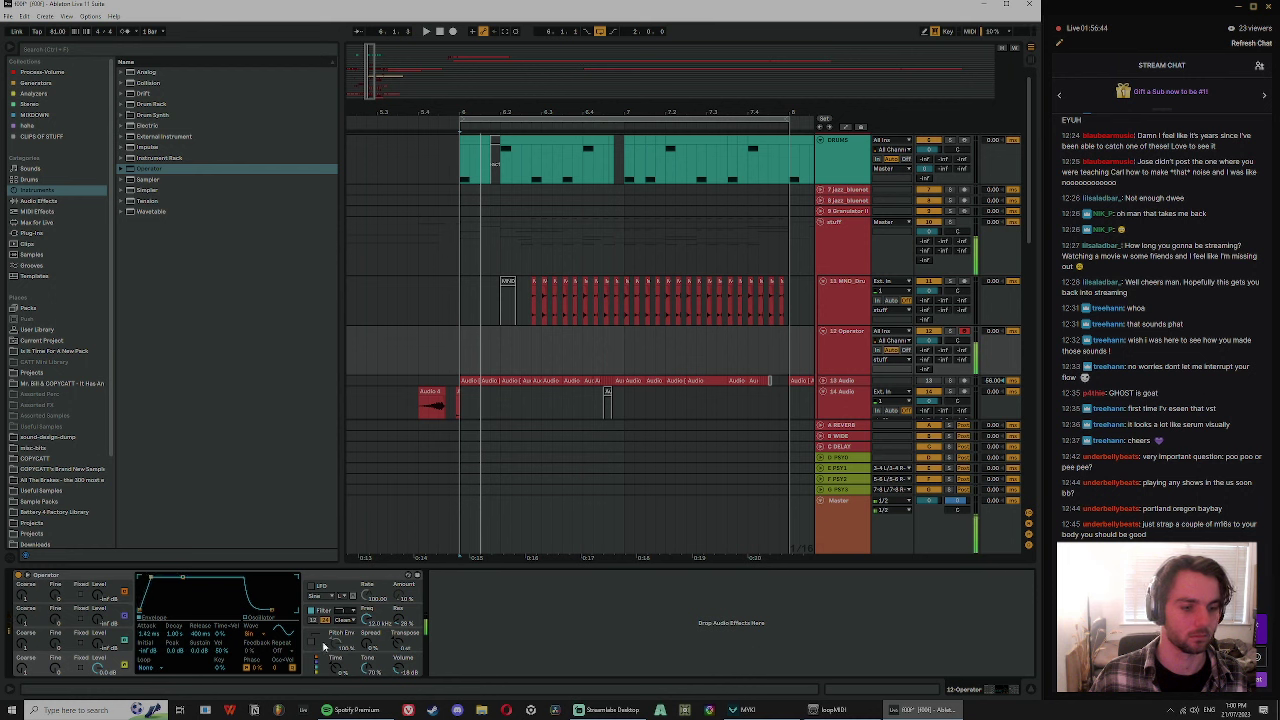
{"action": "left_click", "coordinate": [319, 645]}
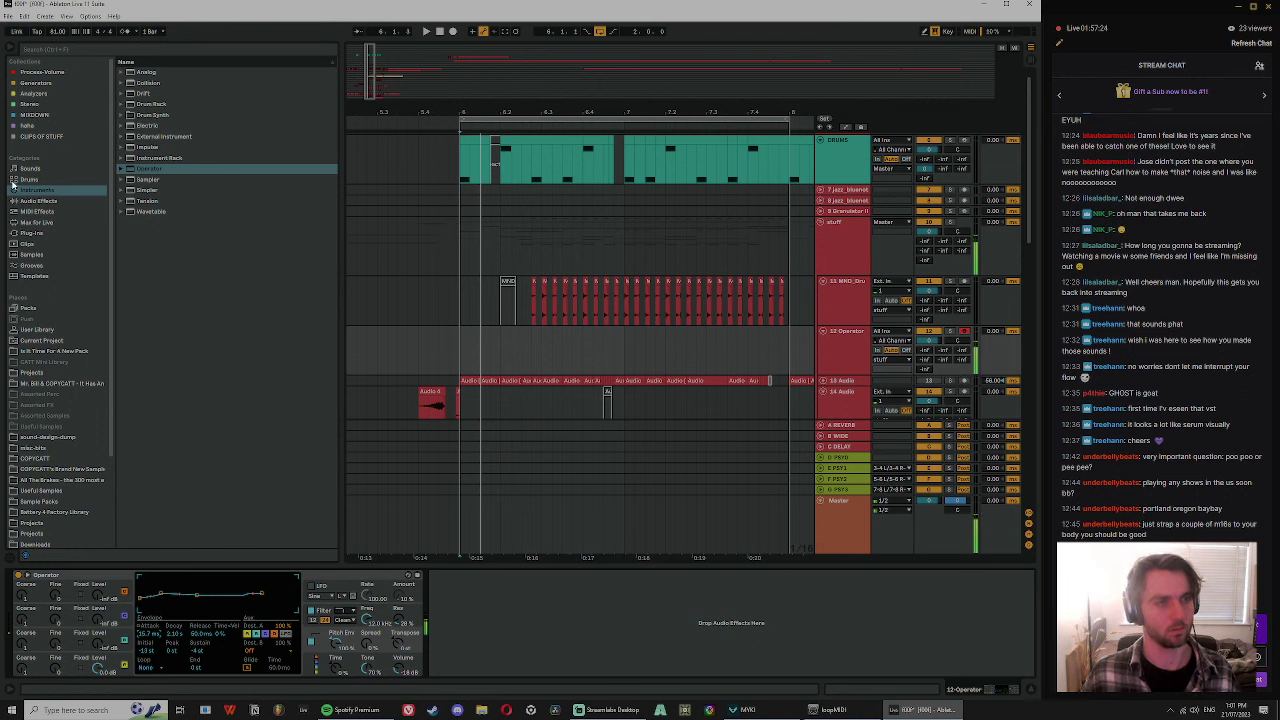
- Add ValhallaSupermassive to the Operator track with mix 100%, delay 67.2 ms, warp 63.2% and density 90.4%
{"action": "left_click", "coordinate": [40, 201]}
{"action": "left_click", "coordinate": [30, 104]}
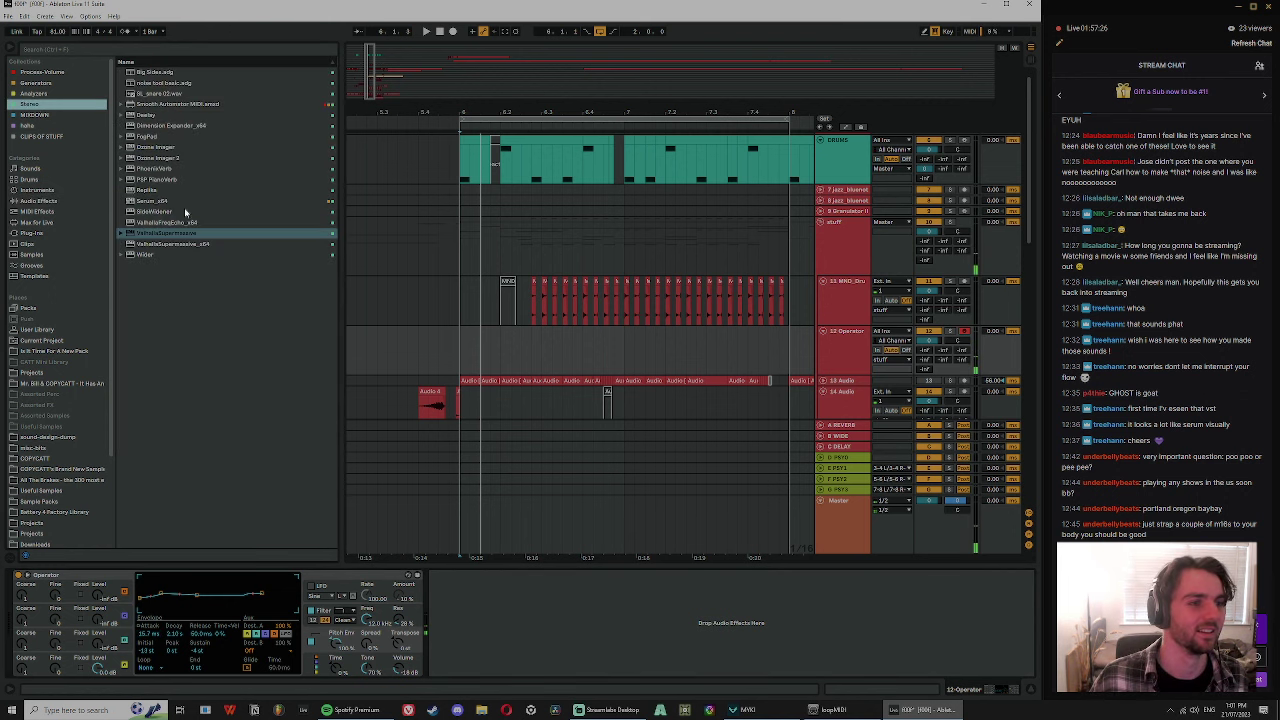
{"action": "double_click", "coordinate": [180, 236]}
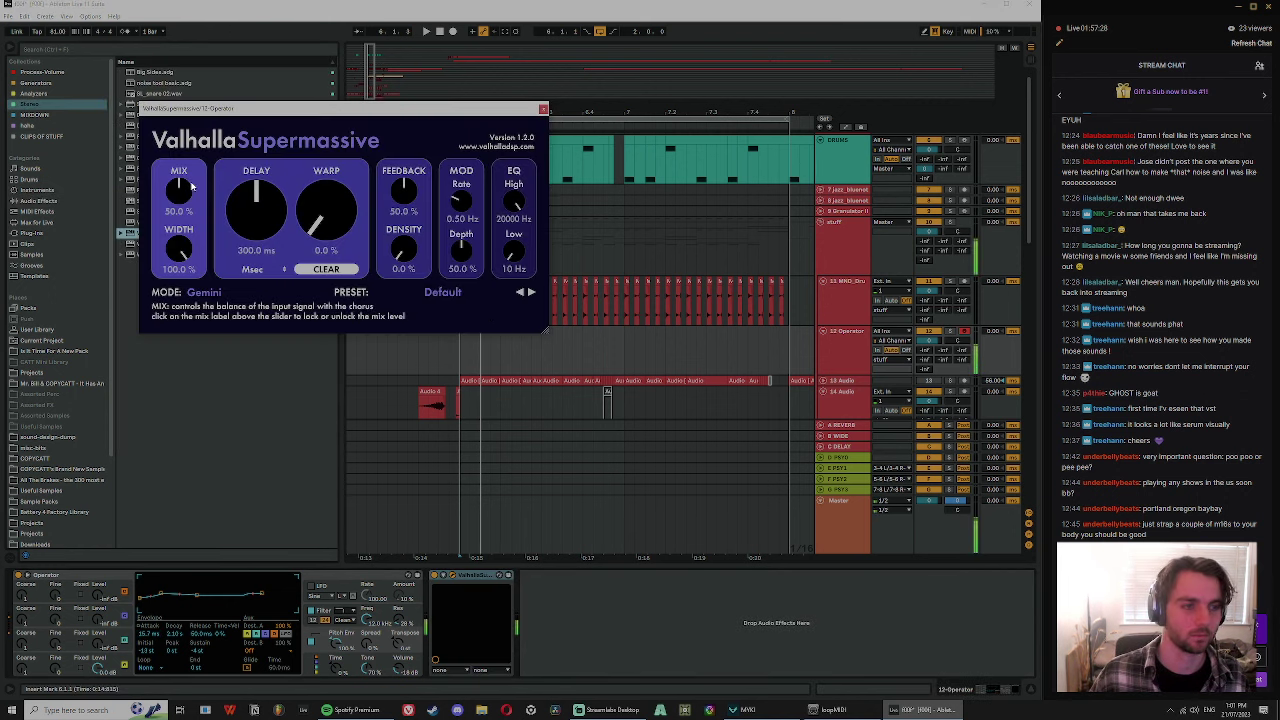
{"action": "left_click_drag", "start_coordinate": [326, 205], "coordinate": [328, 147]}
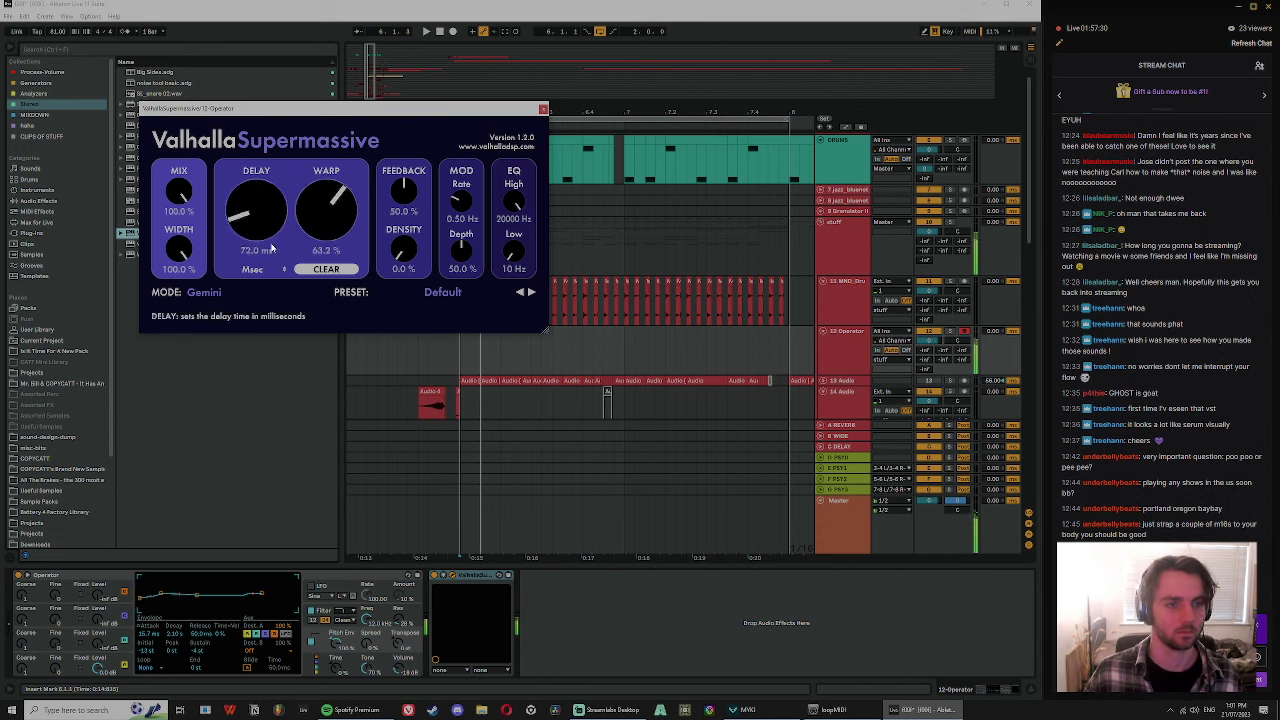
{"action": "left_click_drag", "start_coordinate": [271, 248], "coordinate": [272, 252]}
{"action": "left_click_drag", "start_coordinate": [404, 257], "coordinate": [418, 168]}
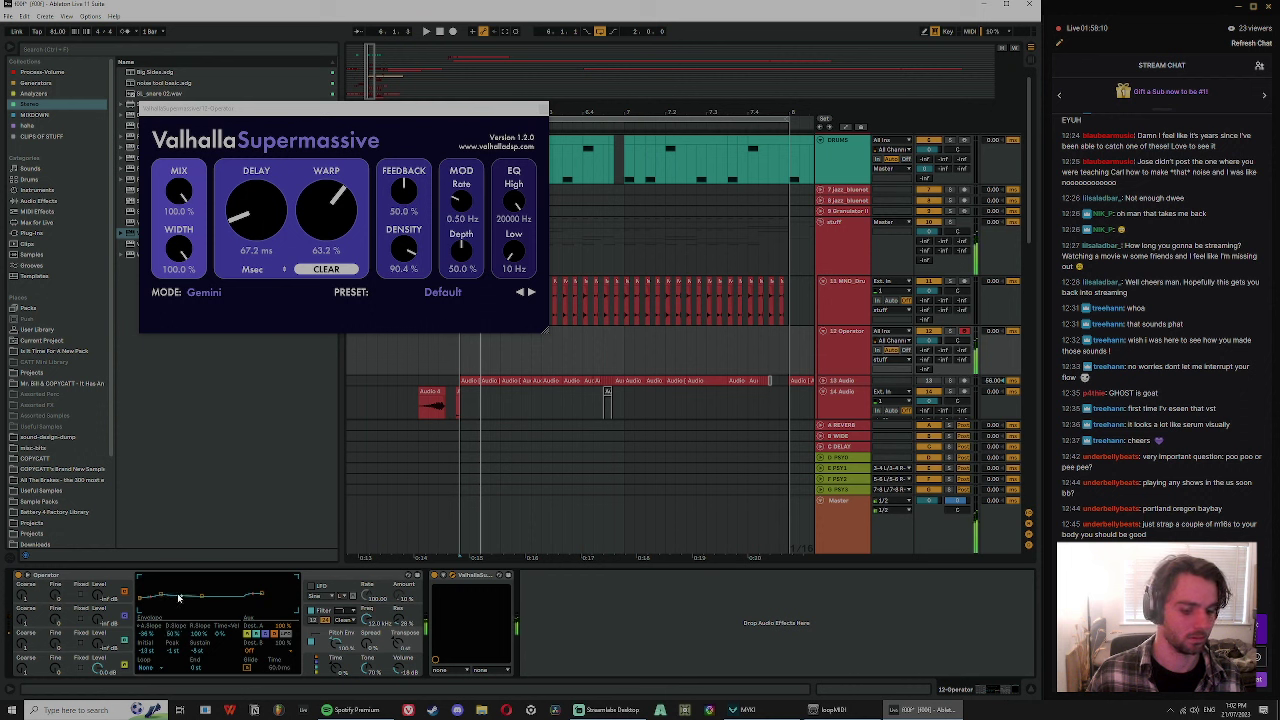
- Lower the volume of Operator and its track, and record a MIDI part over bars 6 and 7
{"action": "left_click", "coordinate": [403, 672]}
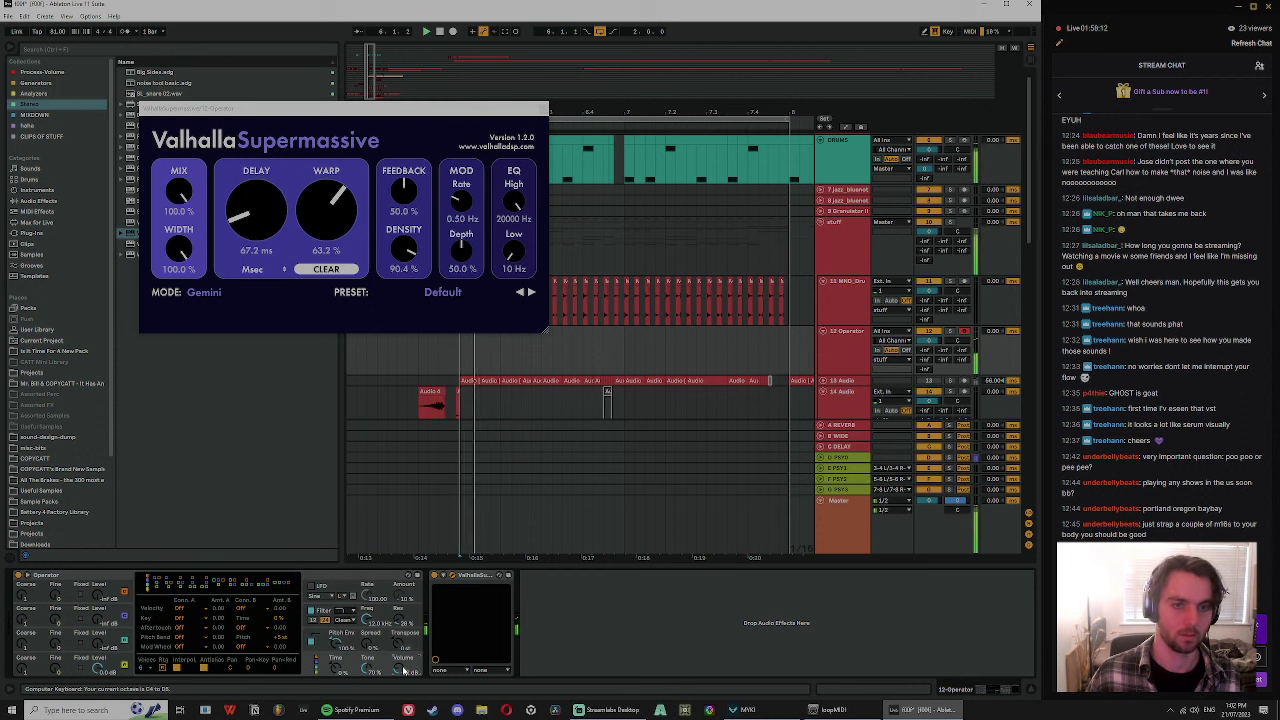
{"action": "left_click", "coordinate": [917, 346]}
{"action": "left_click_drag", "start_coordinate": [930, 341], "coordinate": [936, 352]}
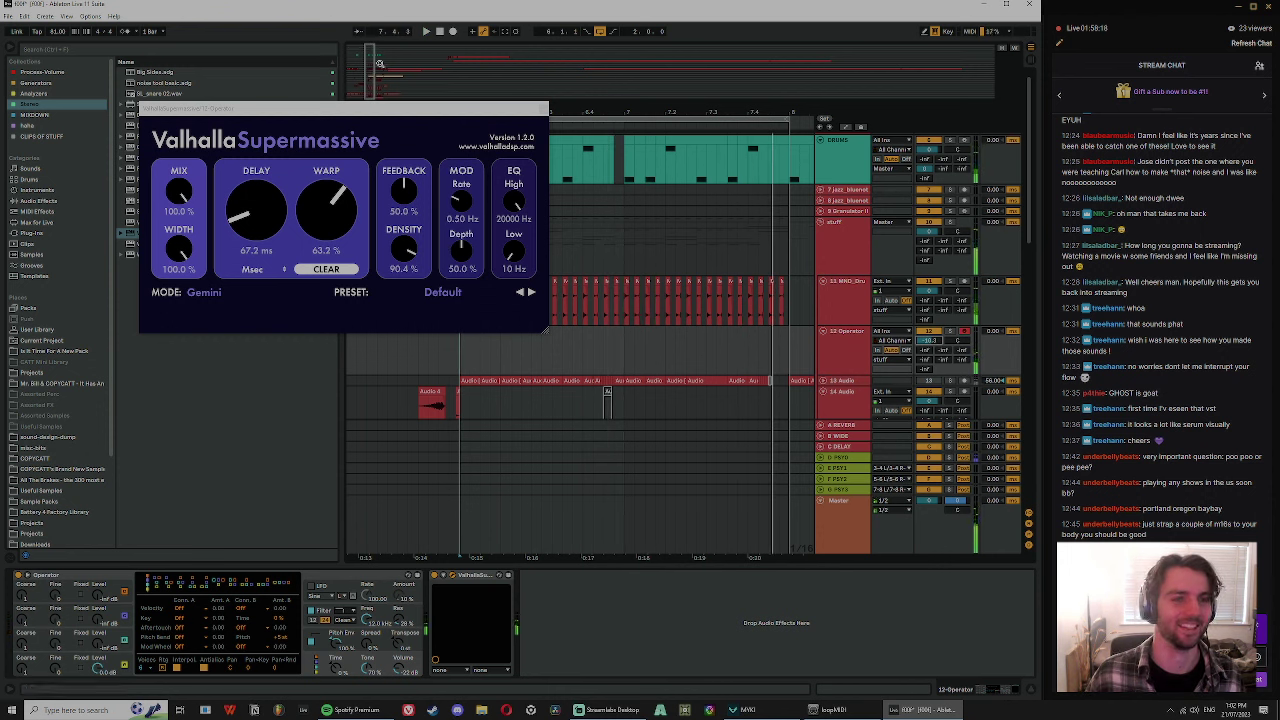
{"action": "left_click", "coordinate": [544, 109]}
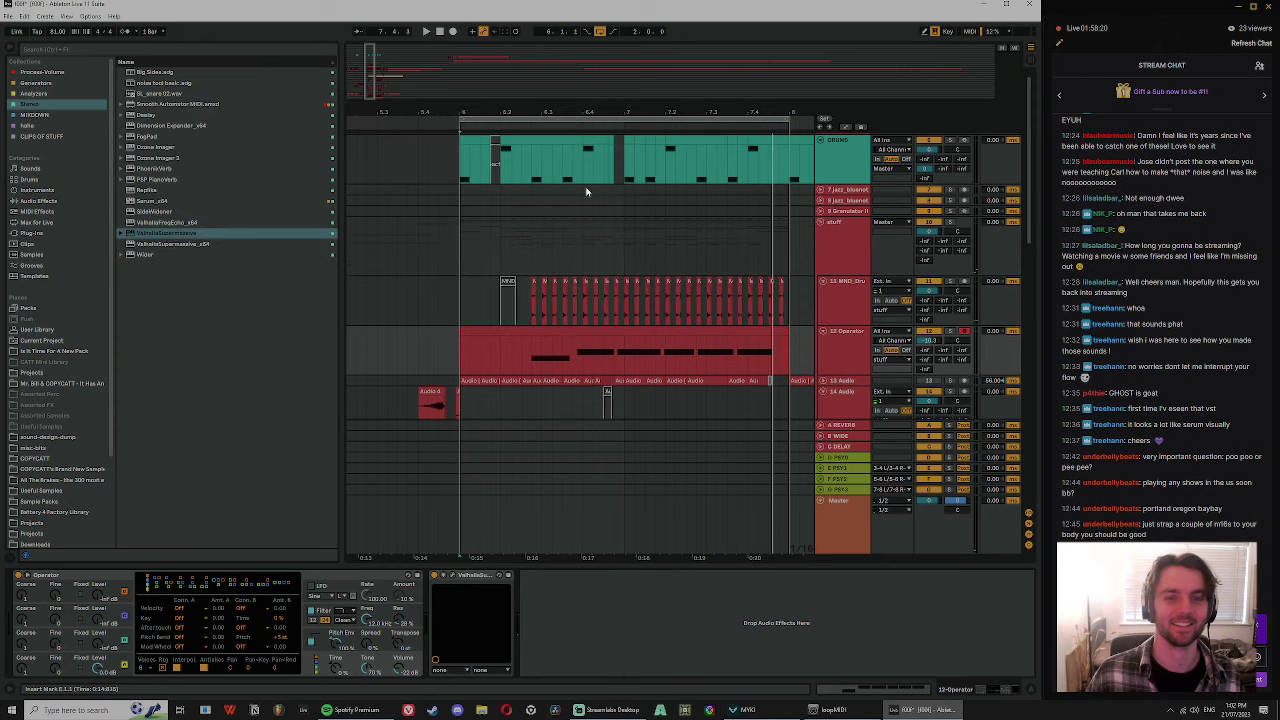
- Extend the G4 note at 2.2 in the Operator clip to 2.2.4 and duplicate it twice over the notes that follow
{"action": "left_click", "coordinate": [666, 353]}
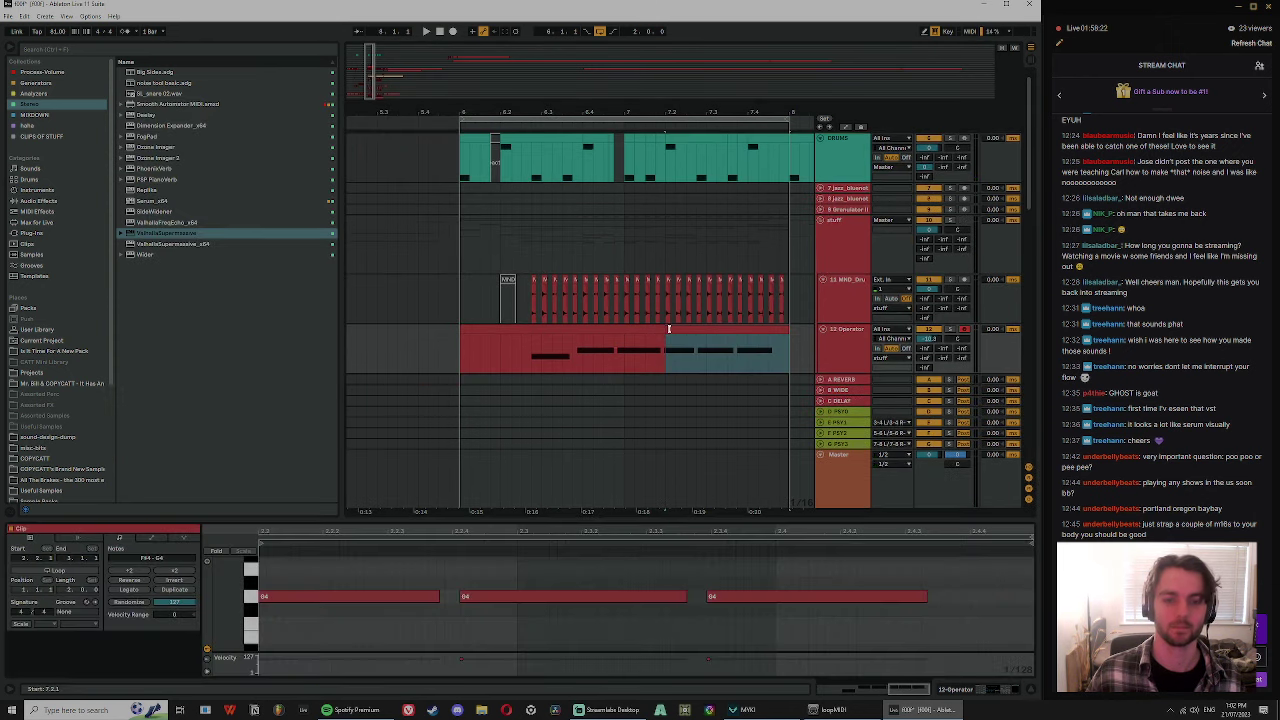
{"action": "left_click", "coordinate": [385, 598]}
{"action": "key", "text": "space"}
{"action": "left_click_drag", "start_coordinate": [438, 597], "coordinate": [447, 597]}
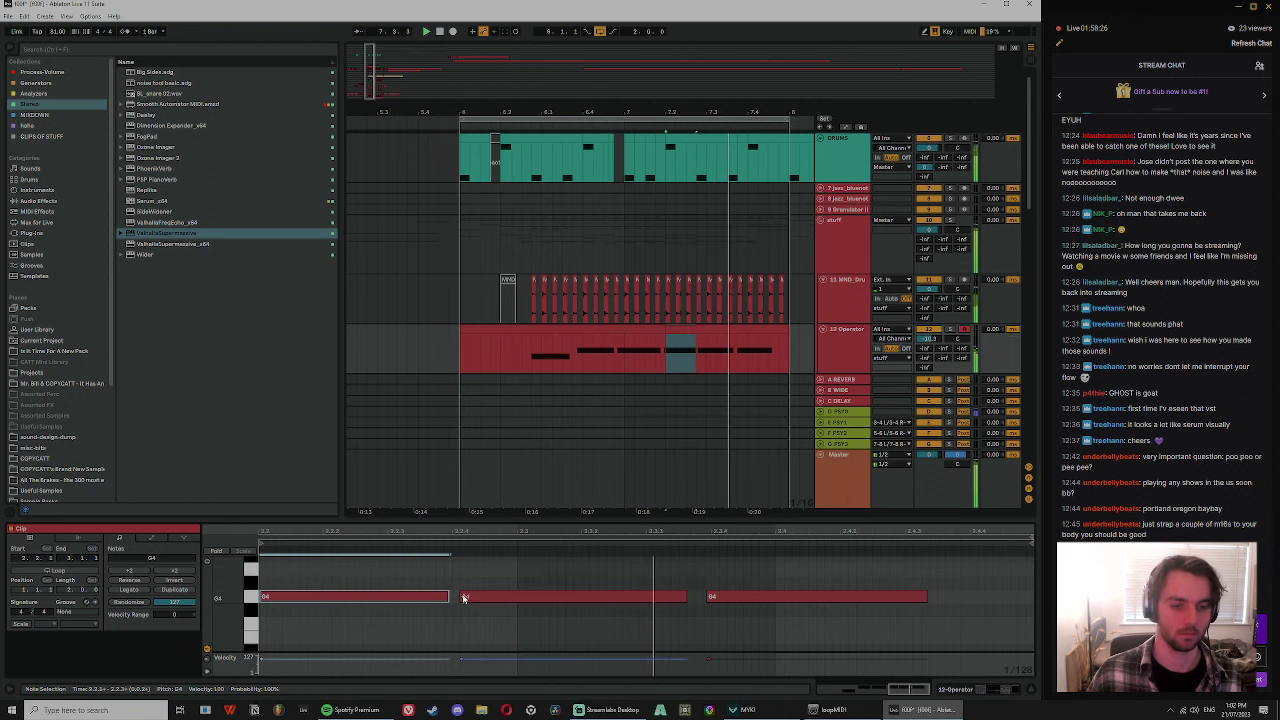
{"action": "key", "text": "space"}
{"action": "key", "text": "ctrl+d"}
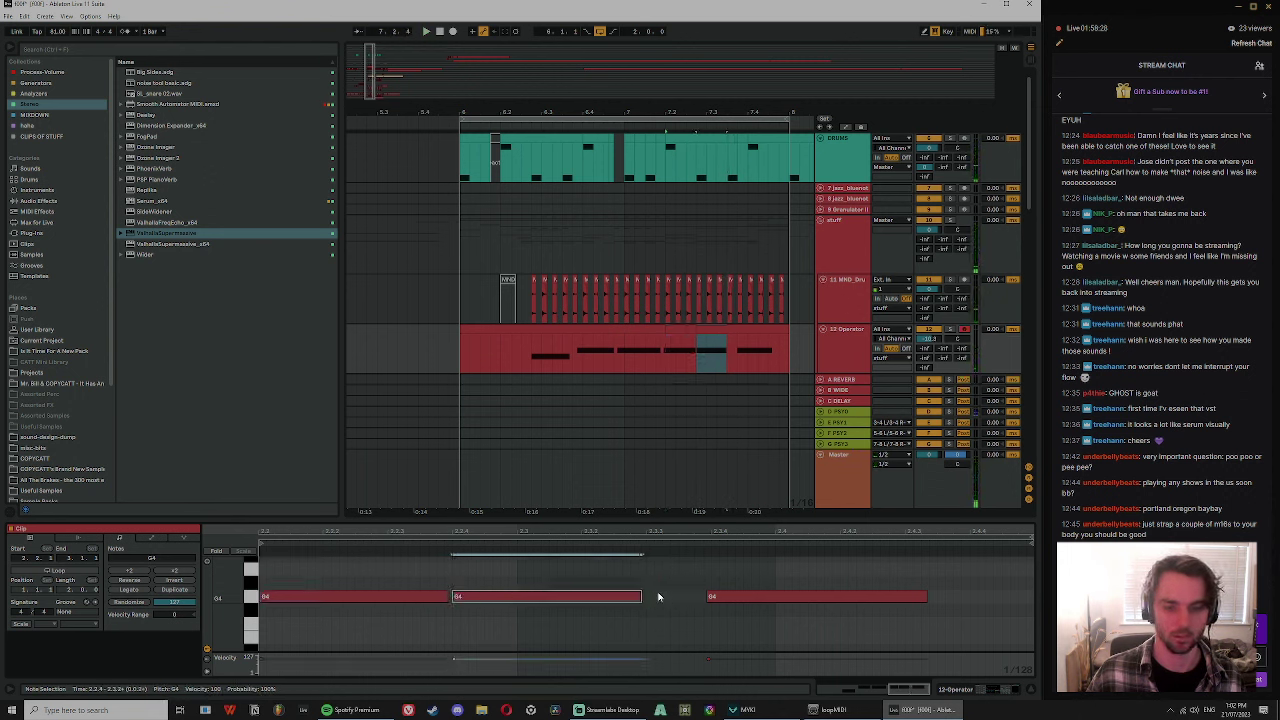
{"action": "key", "text": "ctrl+d"}
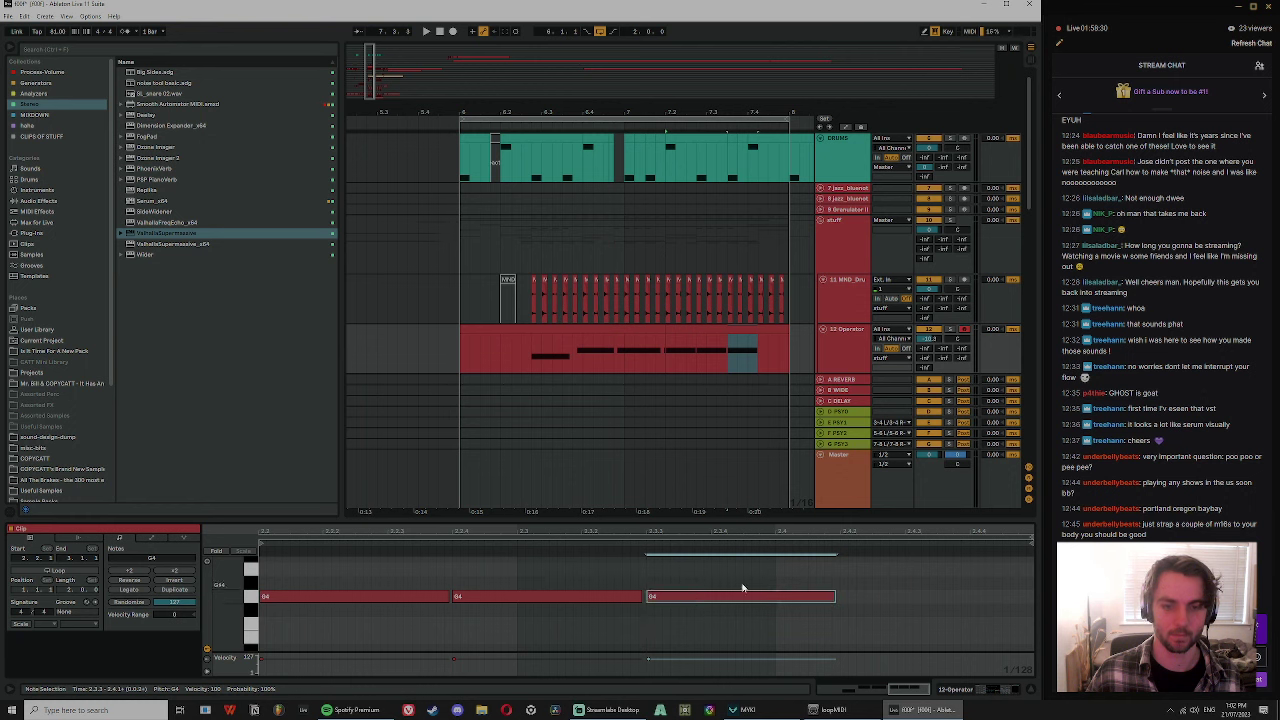
- Move the last G4 note in the Operator clip to start at 2.3.4
{"action": "key", "text": "space"}
{"action": "left_click", "coordinate": [770, 328]}
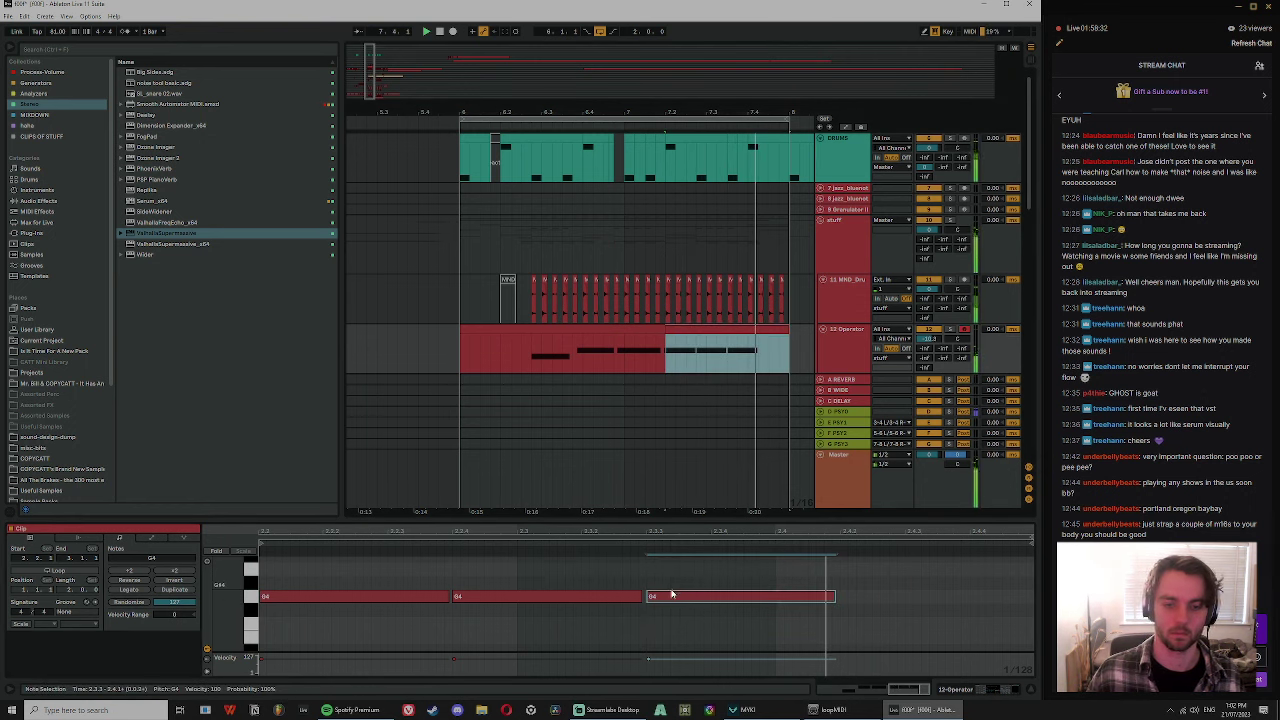
{"action": "left_click_drag", "start_coordinate": [672, 594], "coordinate": [734, 597]}
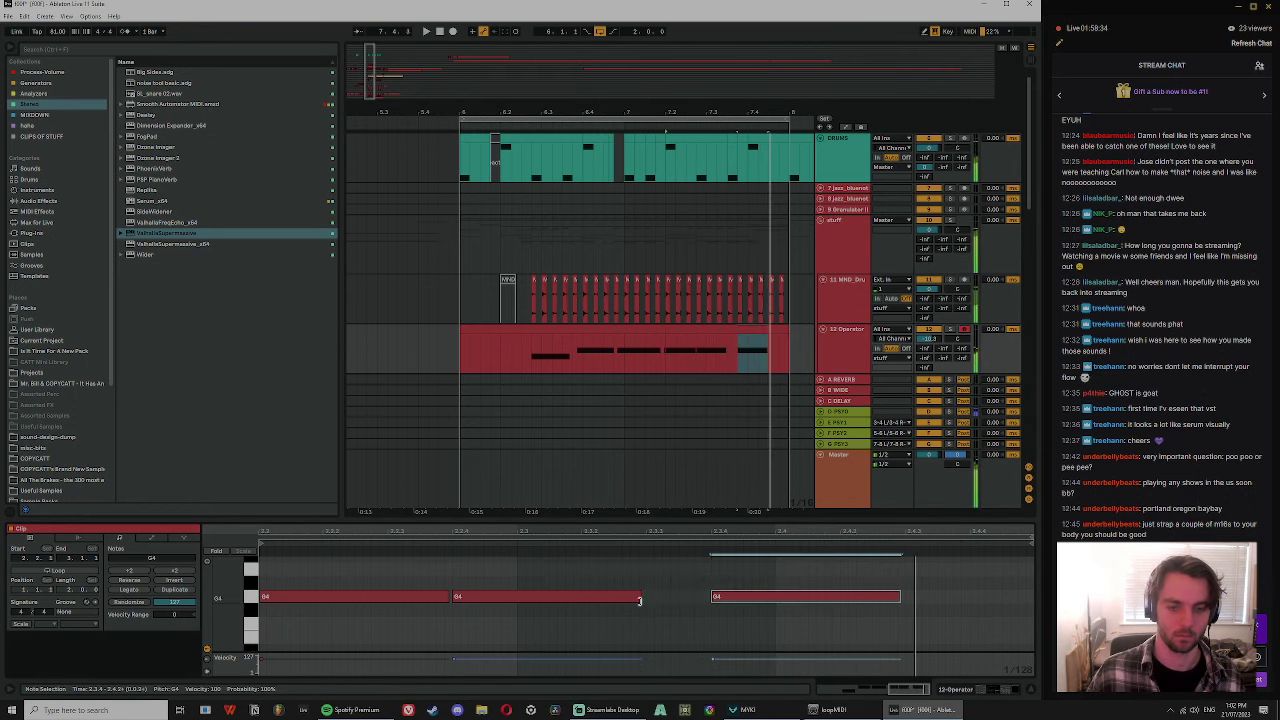
{"action": "left_click_drag", "start_coordinate": [640, 600], "coordinate": [675, 598]}
{"action": "double_click", "coordinate": [652, 570]}
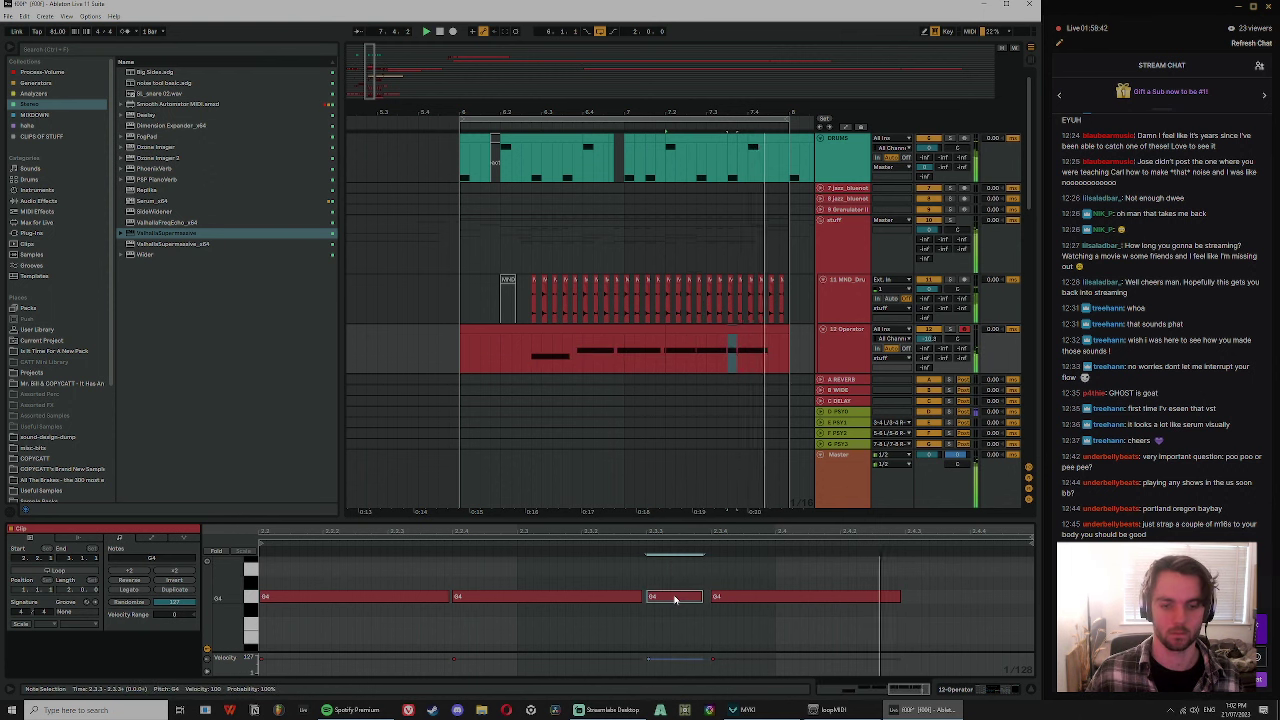
{"action": "key", "text": "Delete"}
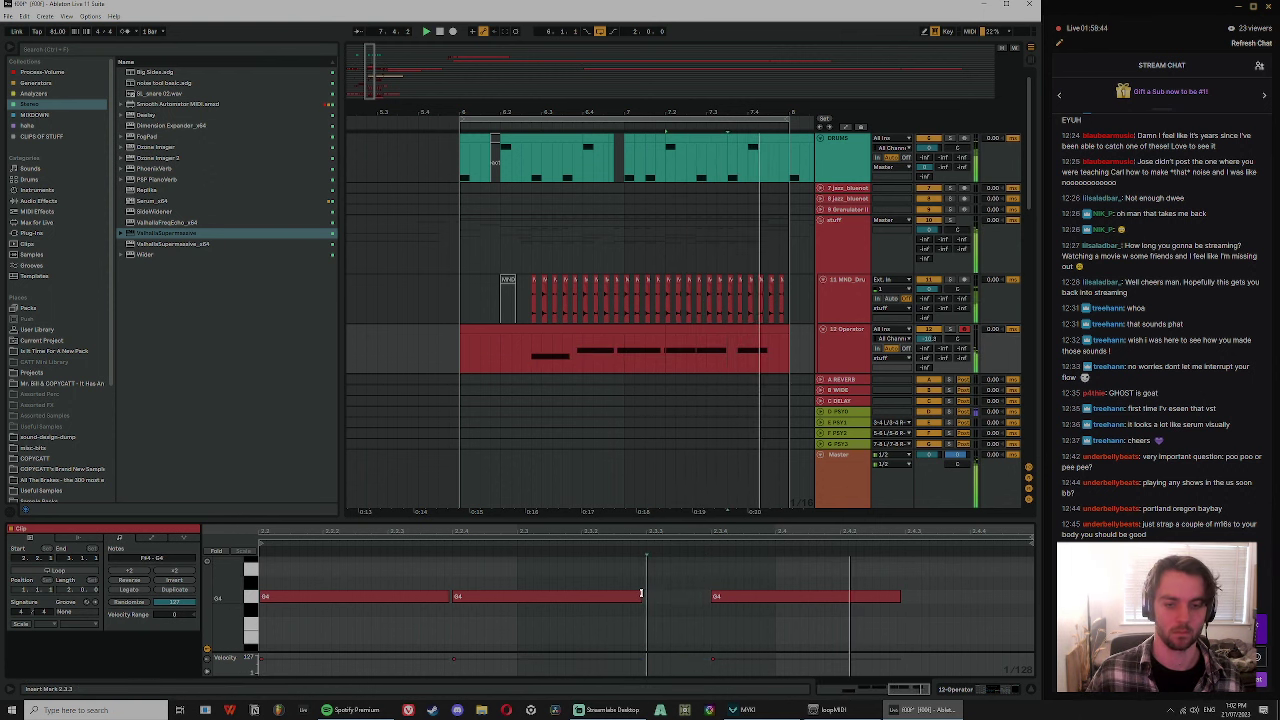
- Extend the middle G4 note in the Operator clip towards the start of the last G4 note
{"action": "left_click_drag", "start_coordinate": [641, 597], "coordinate": [698, 597]}
{"action": "double_click", "coordinate": [849, 353]}
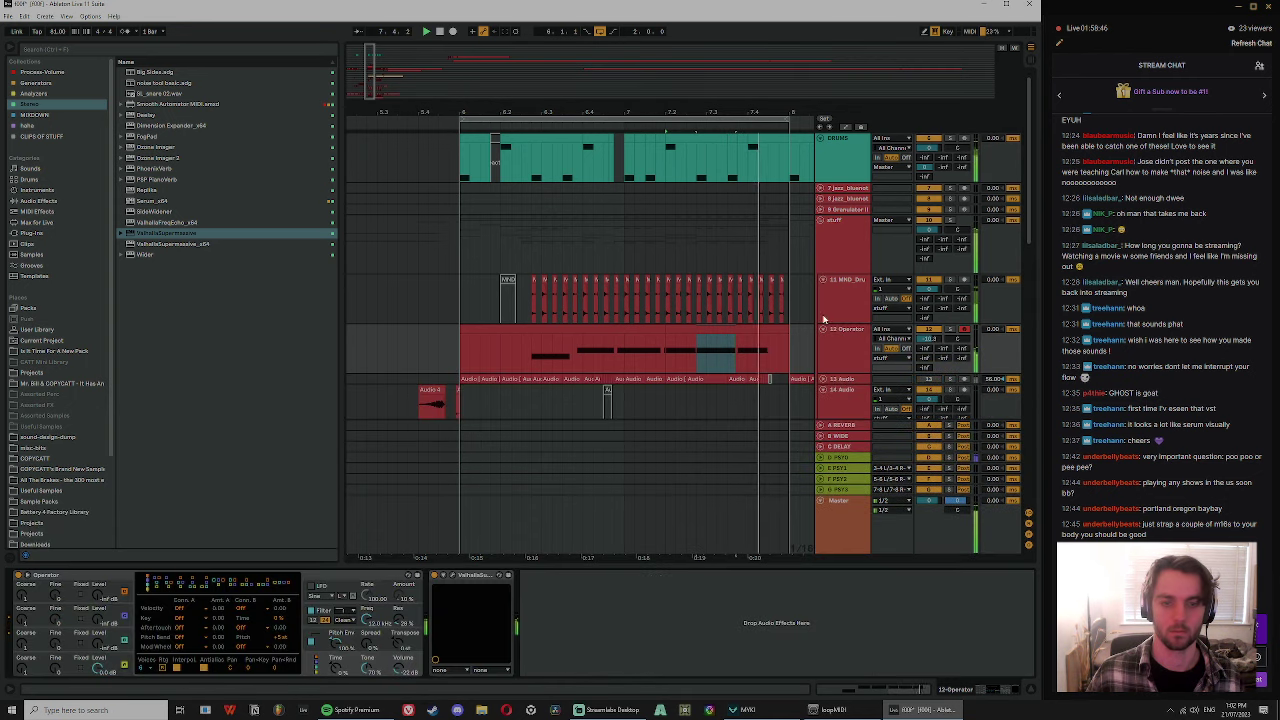
- Place the bar 7 Operator phrase in bar 5, clear the Operator part from bar 6, and trim the phrase's start to 5.2
{"action": "left_click", "coordinate": [715, 331]}
{"action": "scroll", "coordinate": [717, 206], "scroll_direction": "down", "scroll_amount": 1}
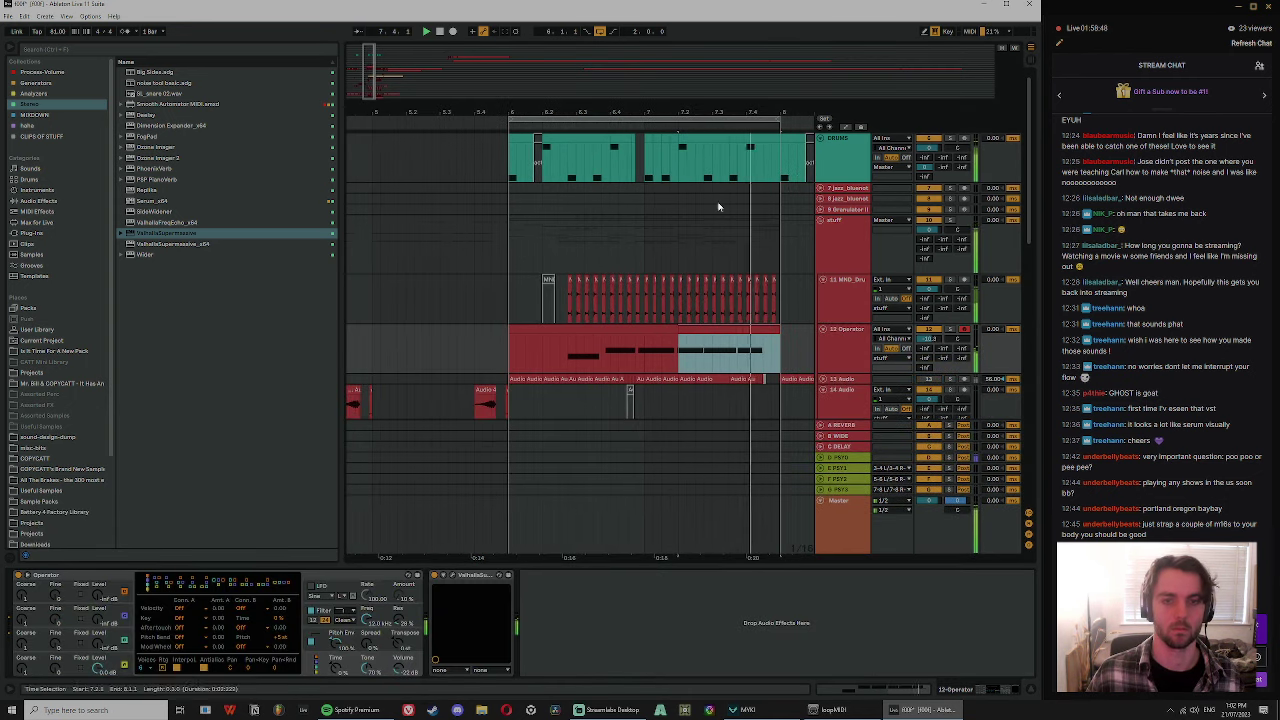
{"action": "key", "text": "space"}
{"action": "left_click_drag", "start_coordinate": [678, 331], "coordinate": [582, 366]}
{"action": "left_click_drag", "start_coordinate": [517, 332], "coordinate": [447, 345]}
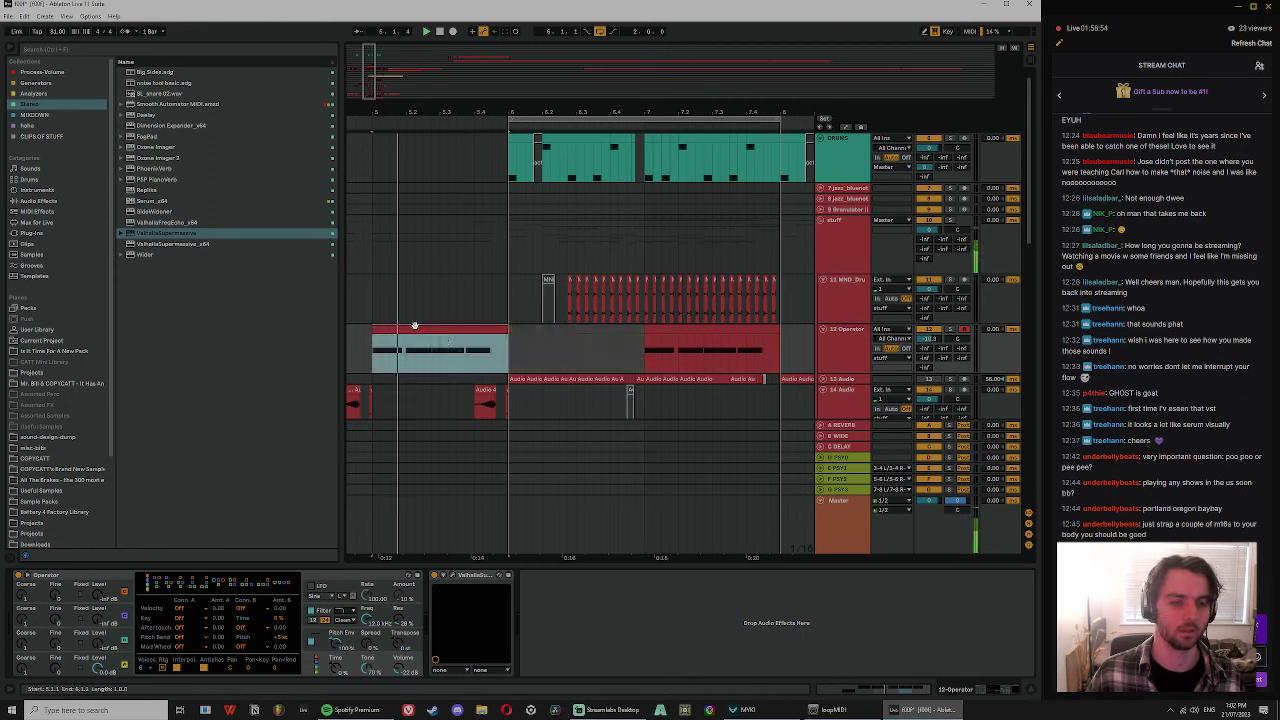
{"action": "left_click_drag", "start_coordinate": [375, 328], "coordinate": [407, 331]}
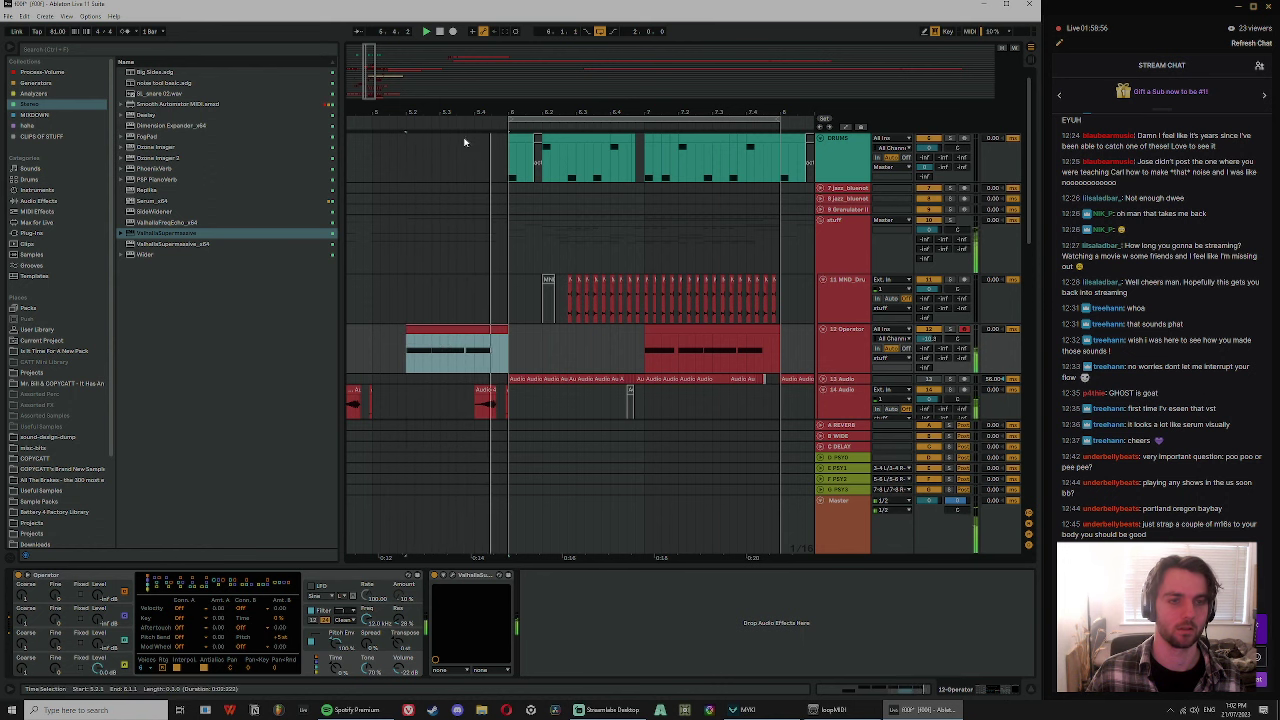
- Reposition and duplicate the Operator phrase so it fills bar 5
{"action": "left_click_drag", "start_coordinate": [466, 114], "coordinate": [523, 113]}
{"action": "key", "text": "space"}
{"action": "mouse_move", "coordinate": [545, 331]}
{"action": "left_mouse_down"}
{"action": "mouse_move", "coordinate": [512, 355]}
{"action": "mouse_move", "coordinate": [520, 333]}
{"action": "mouse_move", "coordinate": [568, 335]}
{"action": "left_mouse_up"}
{"action": "key", "text": "space"}
{"action": "key", "text": "ctrl+d"}
{"action": "key", "text": "space"}
{"action": "left_click", "coordinate": [500, 330], "text": "shift"}
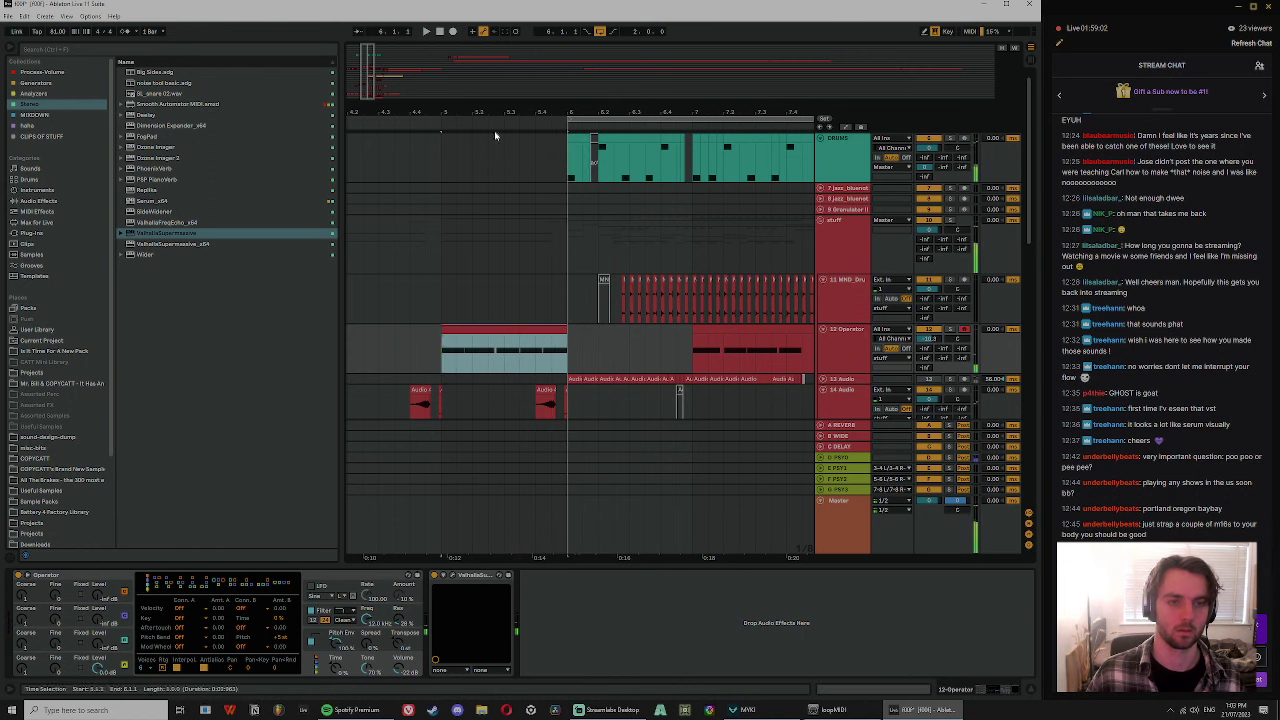
- Move the bar 5 Operator phrase to bar 4, duplicate it over bar 5, and select both bars of clips
{"action": "left_click_drag", "start_coordinate": [480, 114], "coordinate": [557, 112]}
{"action": "left_click_drag", "start_coordinate": [614, 331], "coordinate": [505, 346]}
{"action": "key", "text": "space"}
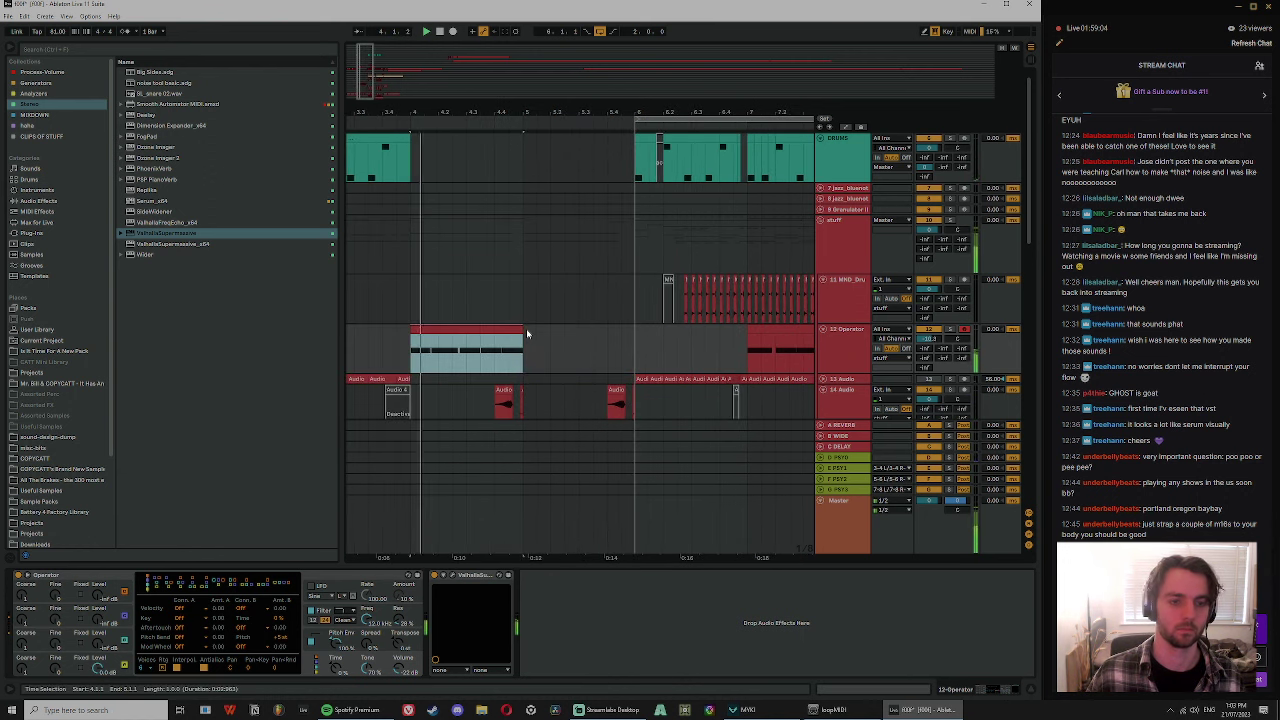
{"action": "key", "text": "ctrl+d"}
{"action": "left_click", "coordinate": [434, 328]}
{"action": "left_click", "coordinate": [511, 329]}
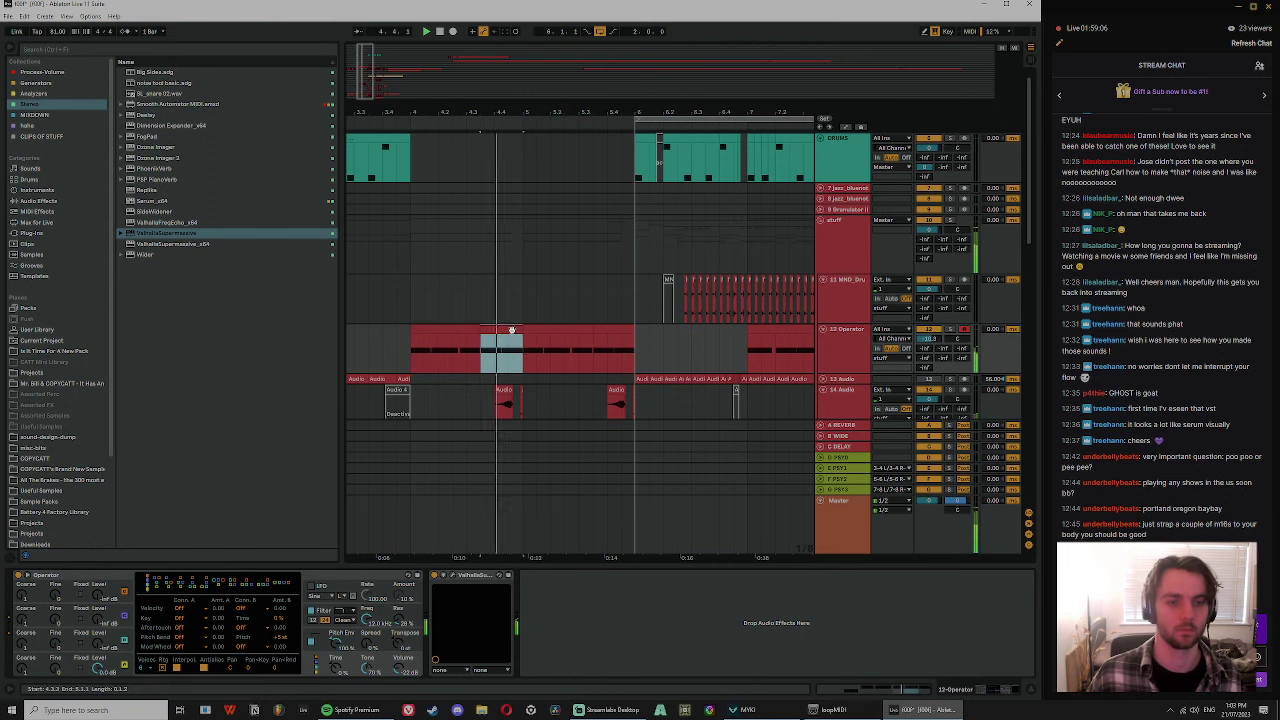
{"action": "left_click", "coordinate": [619, 331]}
{"action": "left_click", "coordinate": [439, 330], "text": "shift"}
- Repeat the three shaker slices from 4.1.4 to 4.2.3 on track 21 so the pattern continues through 4.4.1
{"action": "scroll", "coordinate": [558, 332], "scroll_direction": "down", "scroll_amount": 3}
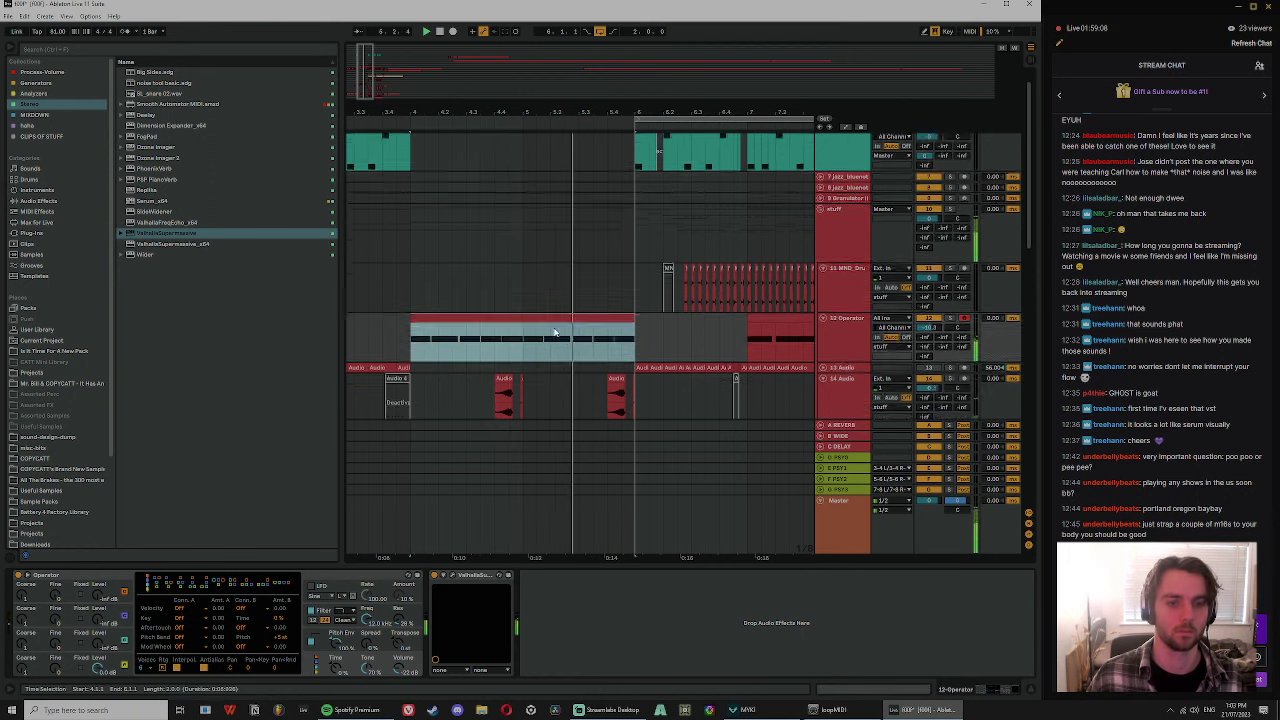
{"action": "scroll", "coordinate": [566, 345], "scroll_direction": "down", "scroll_amount": 4}
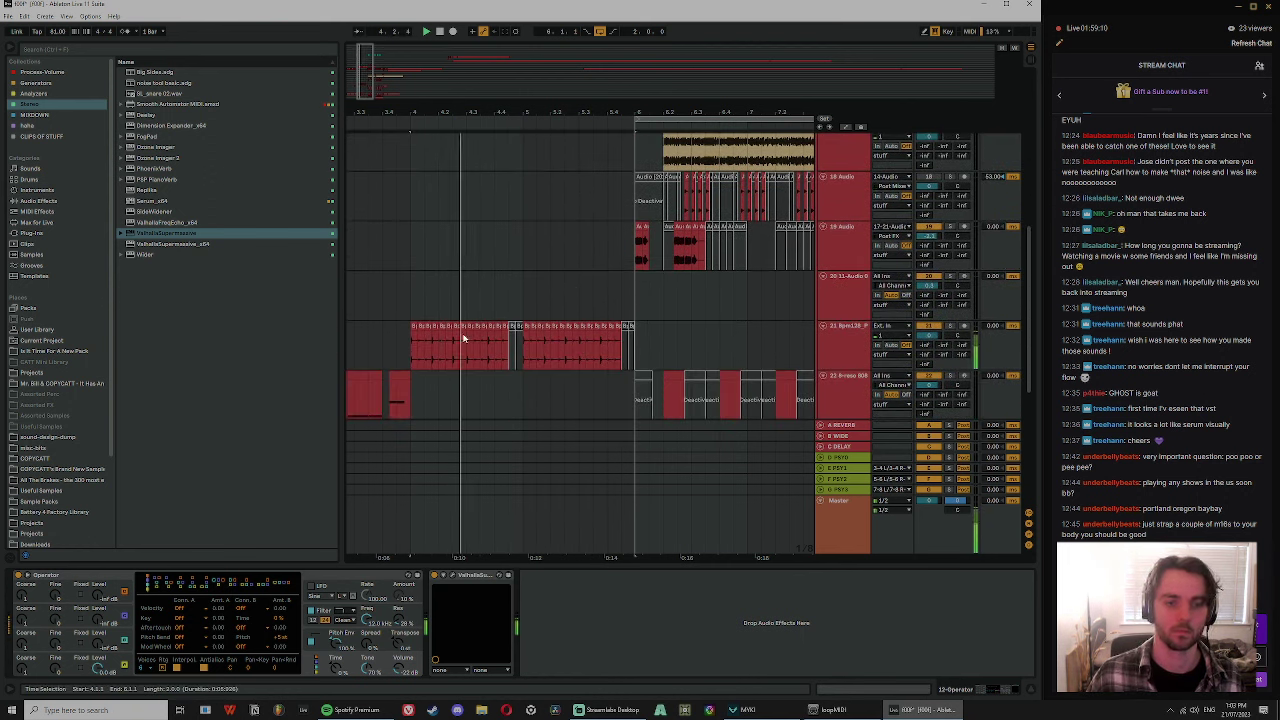
{"action": "scroll", "coordinate": [463, 338], "scroll_direction": "up", "scroll_amount": 3}
{"action": "left_click_drag", "start_coordinate": [496, 338], "coordinate": [508, 337]}
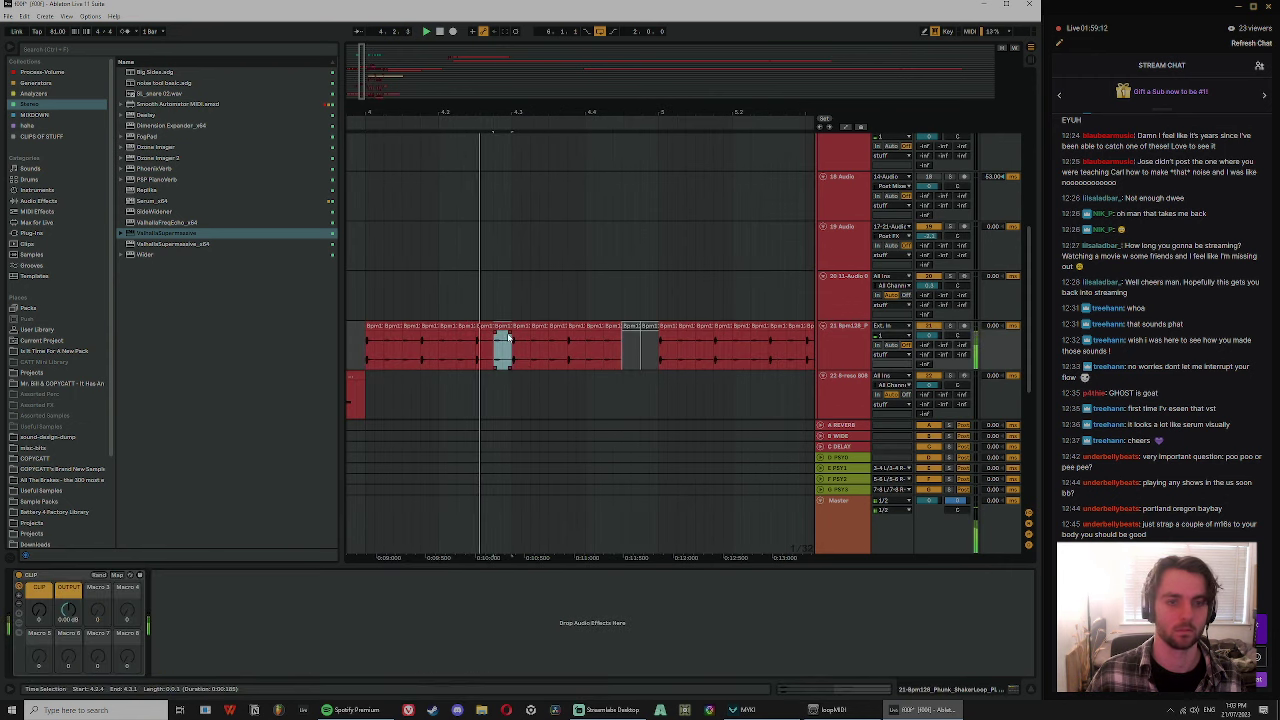
{"action": "key", "text": "Left"}
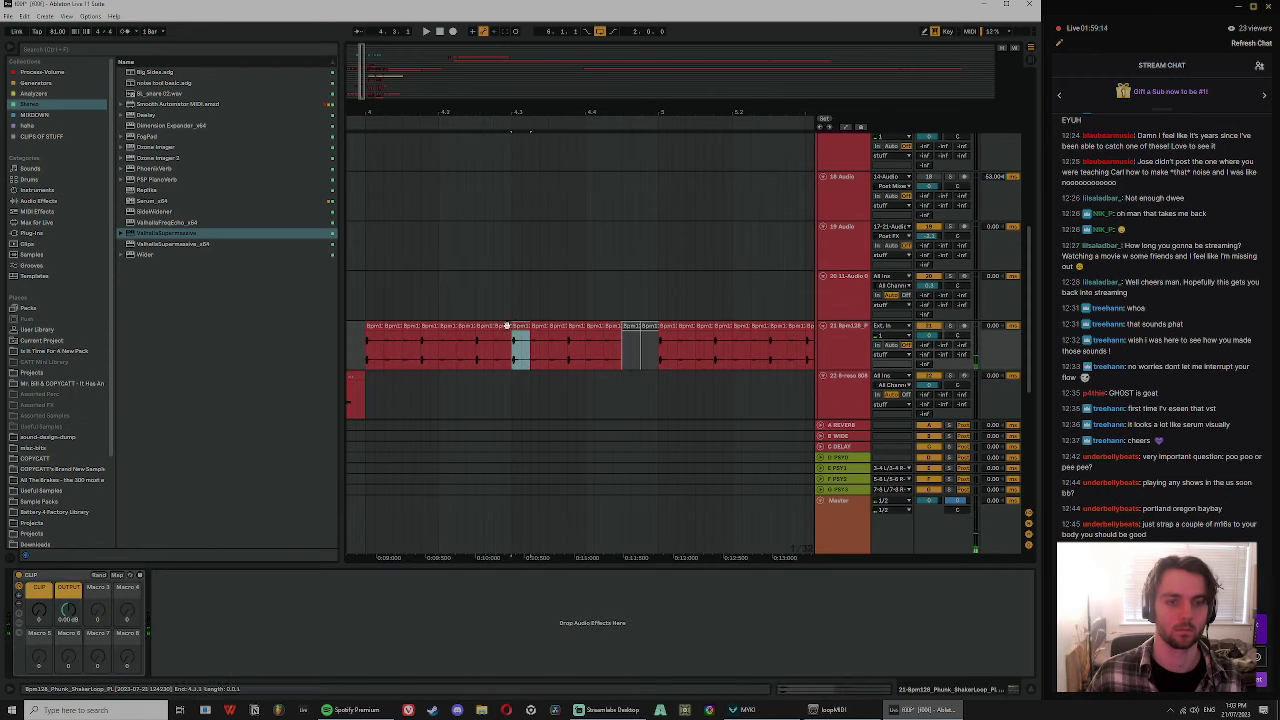
{"action": "key", "text": "Left"}
{"action": "left_click", "coordinate": [424, 329], "text": "shift"}
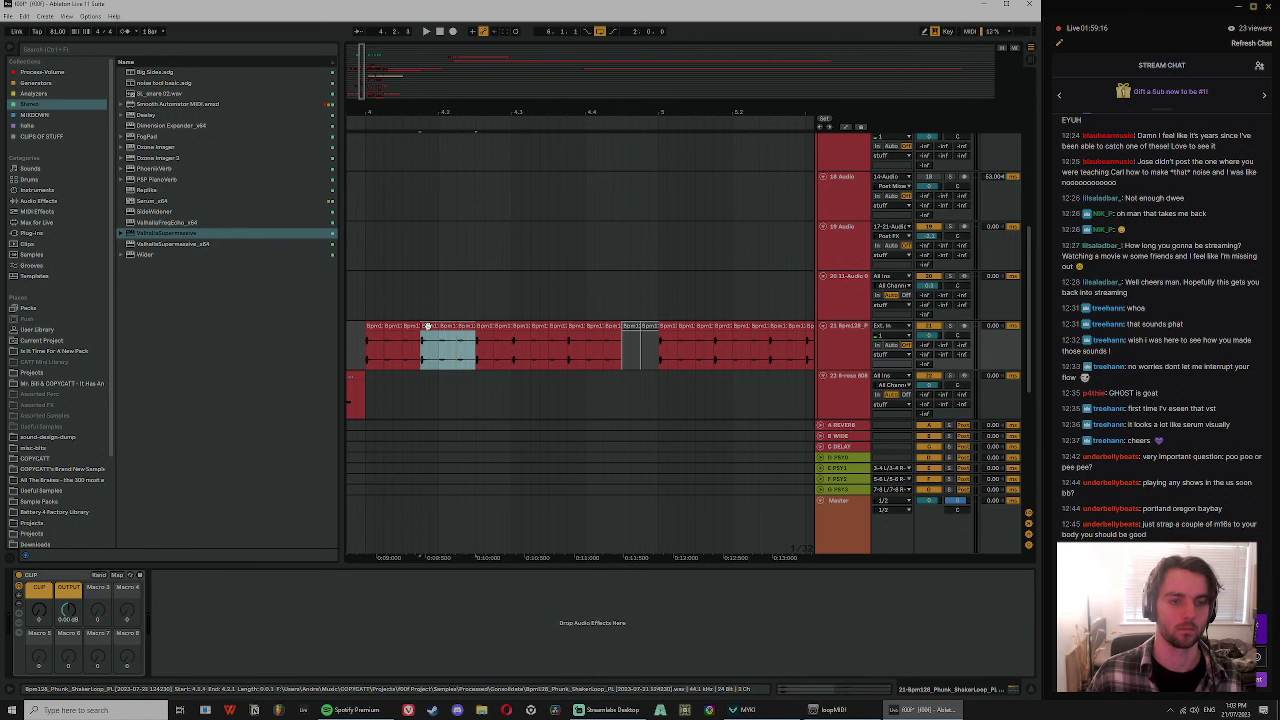
{"action": "key", "text": "Right"}
{"action": "key", "text": "space"}
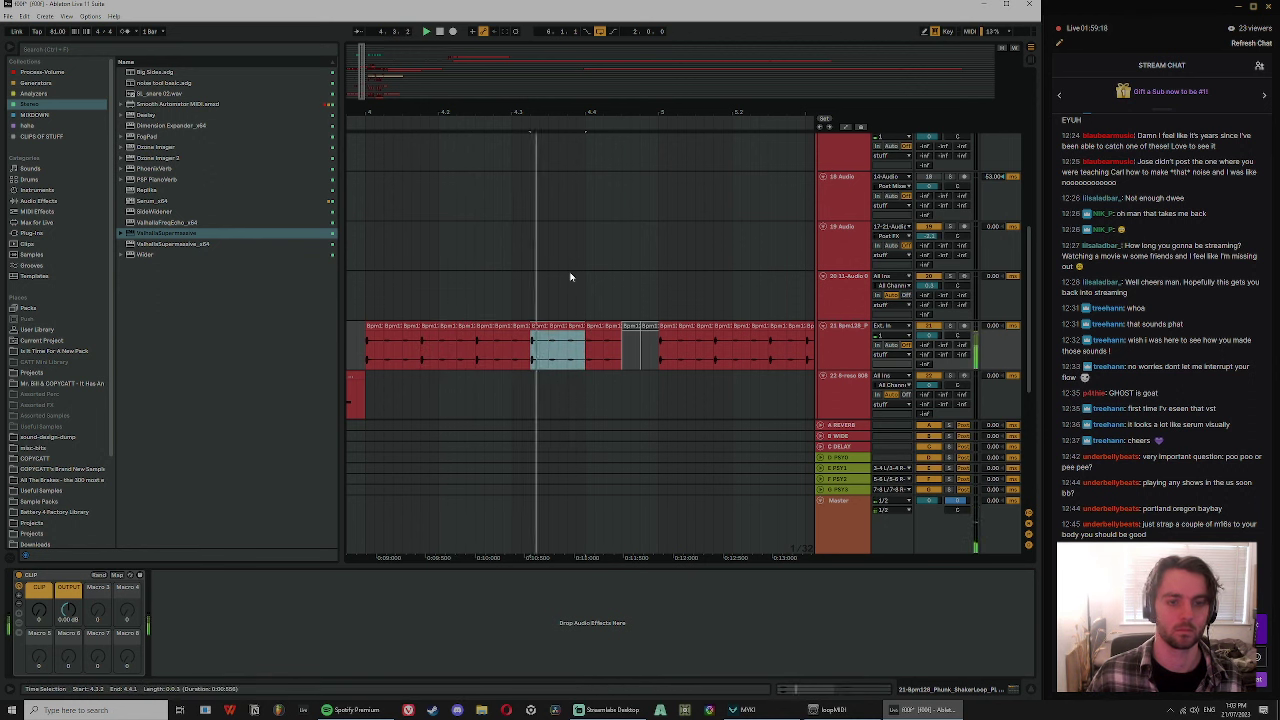
- Copy an accented shaker slice onto beat 4 of bar 4, and duplicate the whole bar of slices over bar 5
{"action": "left_click", "coordinate": [372, 340]}
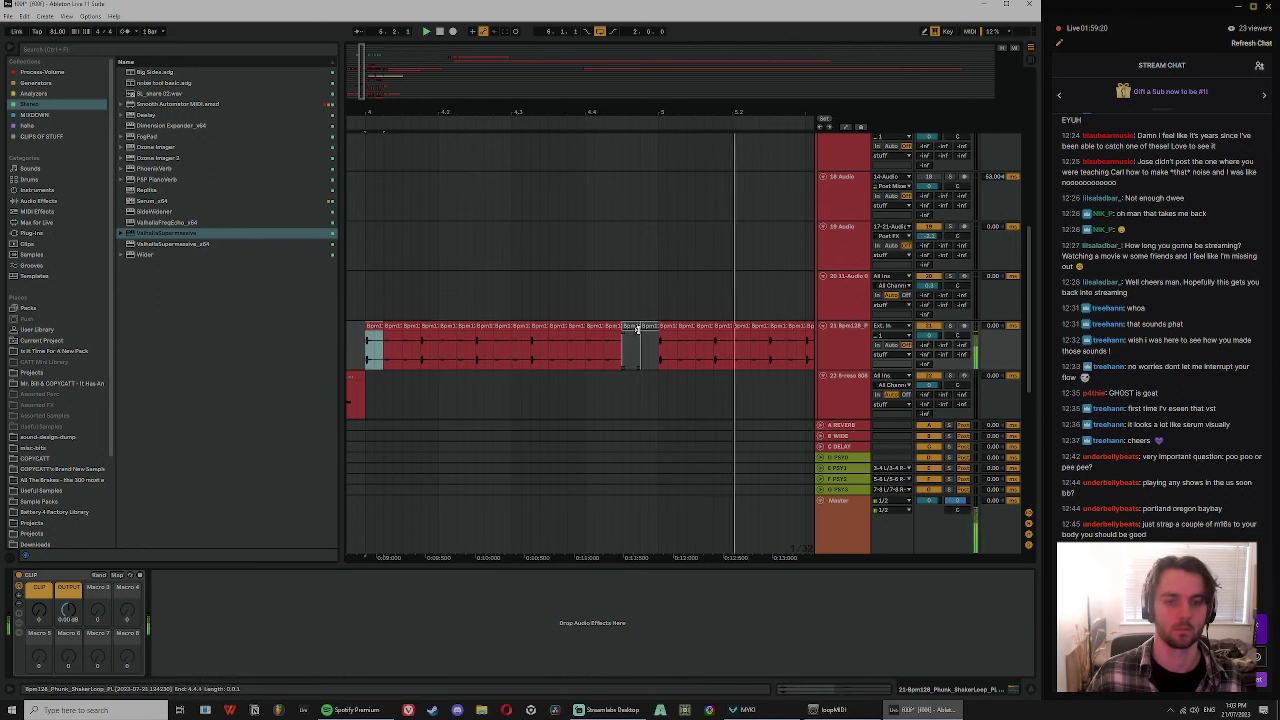
{"action": "left_click_drag", "start_coordinate": [541, 326], "coordinate": [622, 334]}
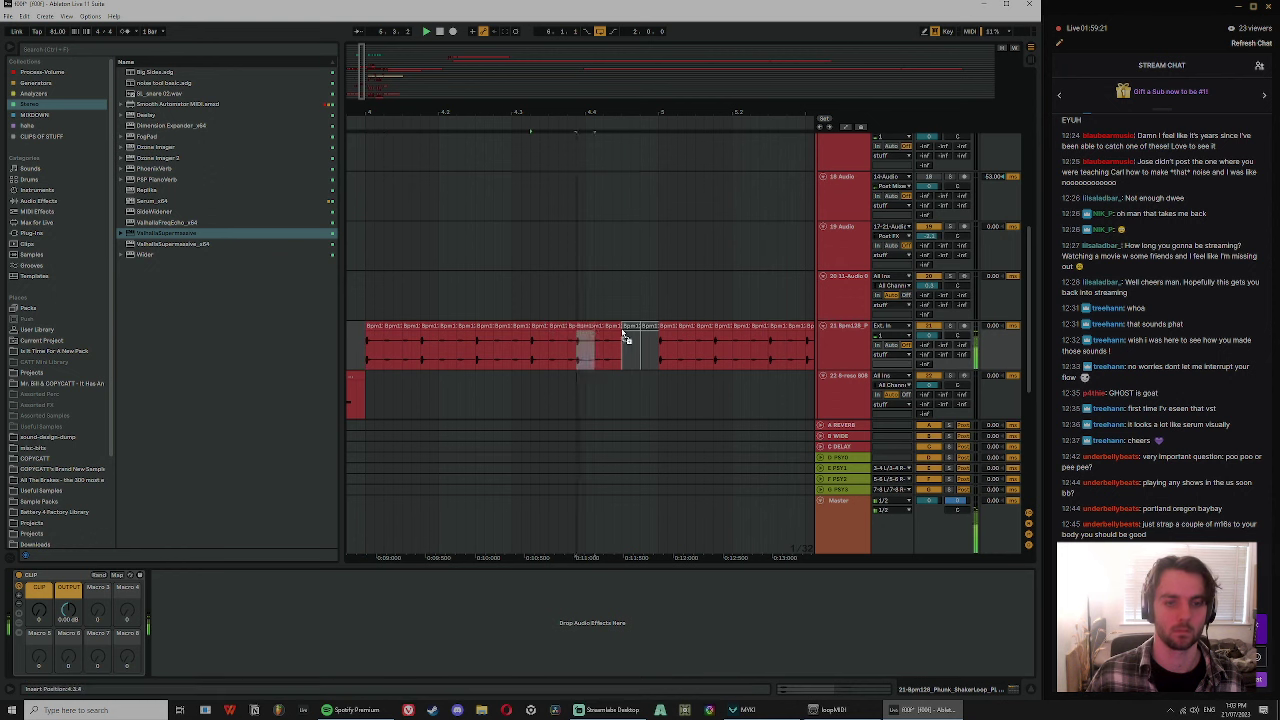
{"action": "left_click", "coordinate": [372, 328]}
{"action": "key", "text": "space"}
{"action": "left_click", "coordinate": [645, 326], "text": "shift"}
{"action": "key", "text": "ctrl+d"}
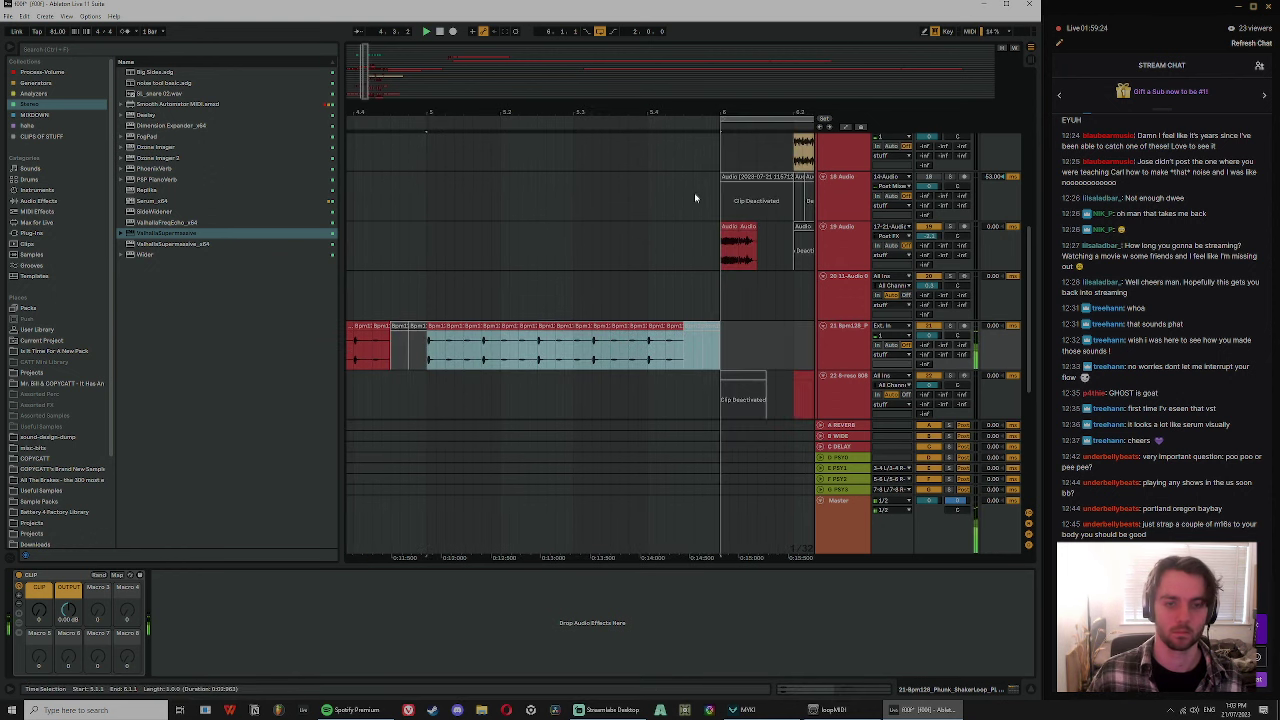
- Listen to bar 5 with the Operator part and inspect the ValhallaSupermassive settings on the Operator track
{"action": "left_click_drag", "start_coordinate": [535, 110], "coordinate": [543, 98]}
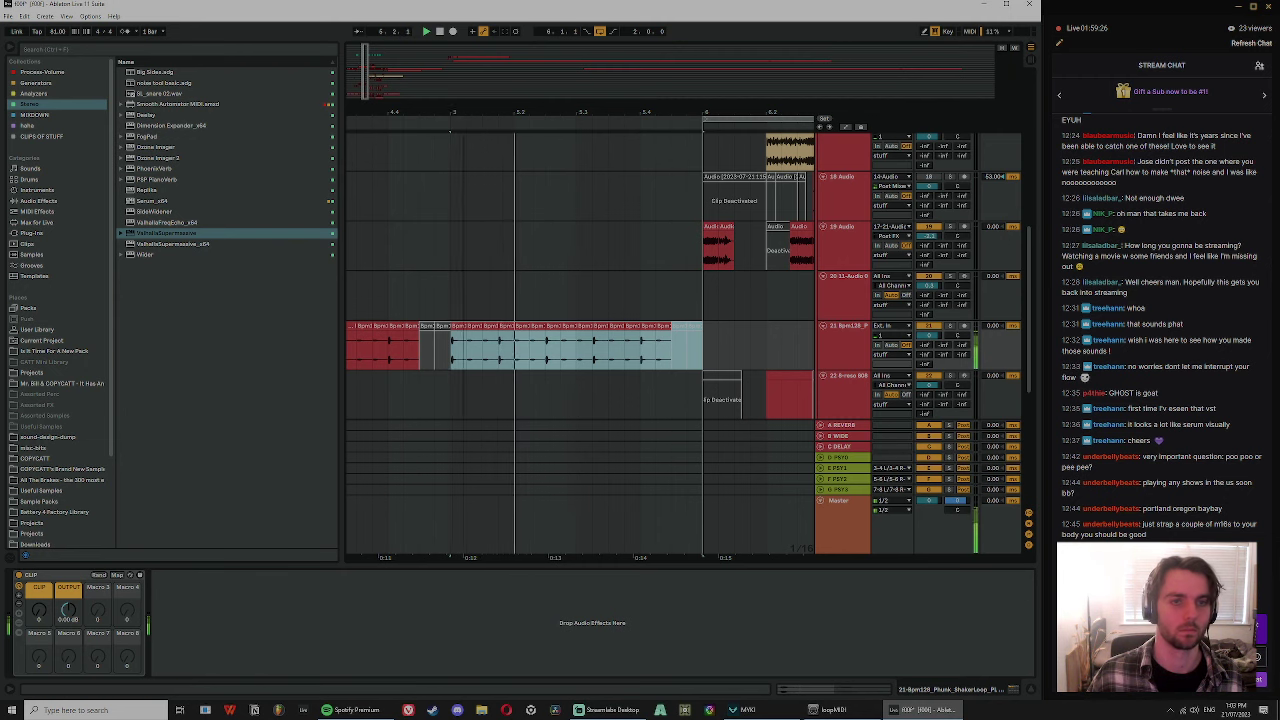
{"action": "left_click_drag", "start_coordinate": [640, 112], "coordinate": [643, 92]}
{"action": "scroll", "coordinate": [718, 322], "scroll_direction": "up", "scroll_amount": 1}
{"action": "scroll", "coordinate": [725, 315], "scroll_direction": "up", "scroll_amount": 3}
{"action": "key", "text": "space"}
{"action": "left_click", "coordinate": [845, 262]}
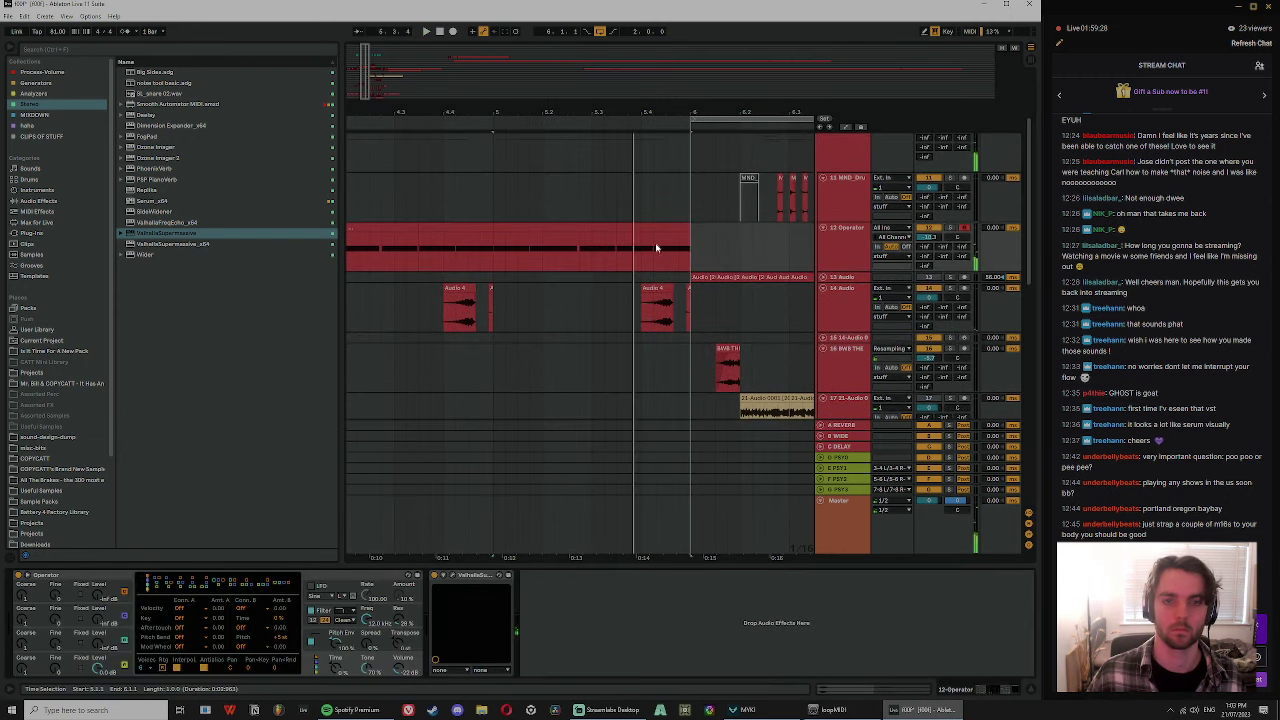
{"action": "left_click", "coordinate": [561, 230]}
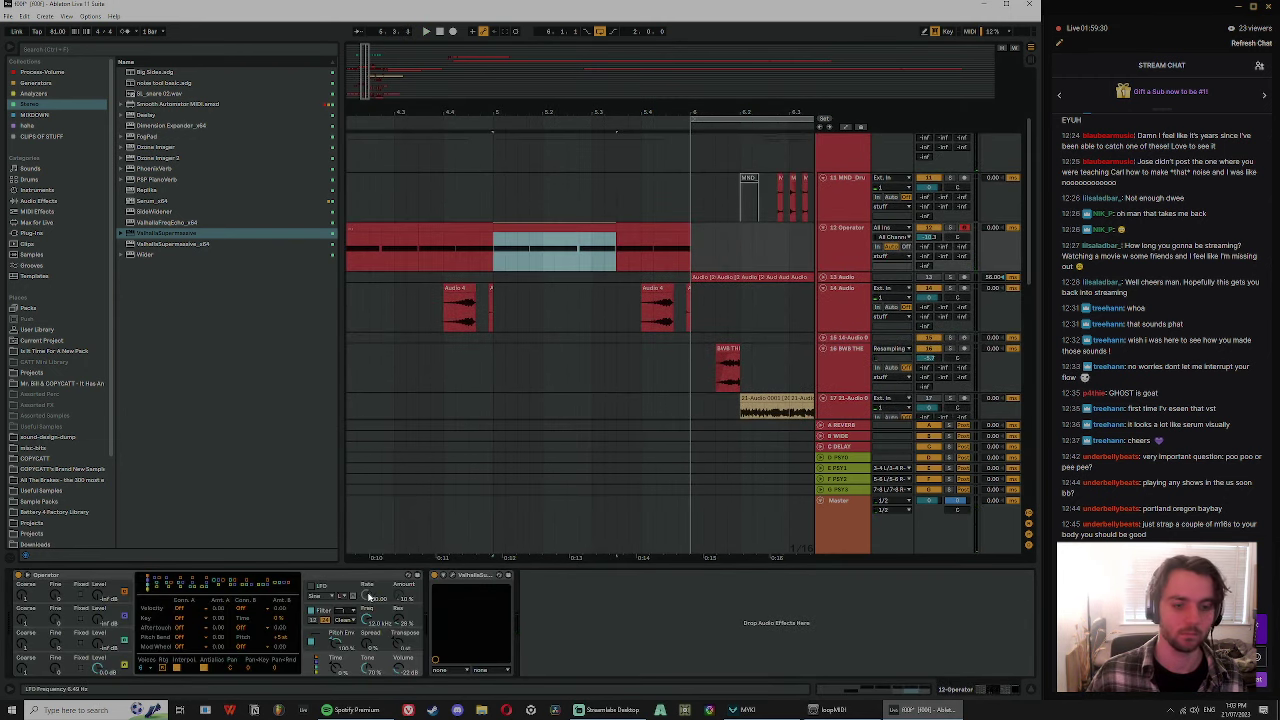
{"action": "left_click", "coordinate": [450, 576]}
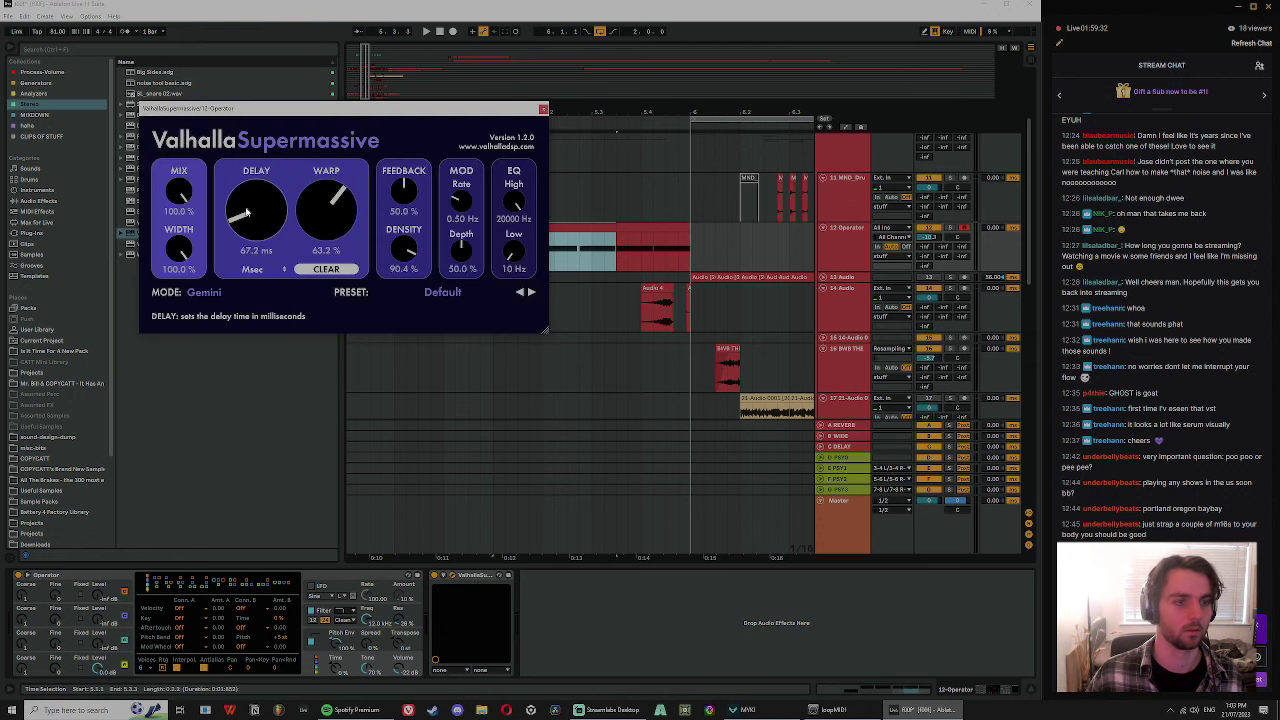
{"action": "left_click", "coordinate": [543, 108]}
- Trim the end of the bar 5 Operator clip to 5.4.3
{"action": "left_click_drag", "start_coordinate": [690, 228], "coordinate": [665, 231]}
{"action": "left_click_drag", "start_coordinate": [689, 113], "coordinate": [615, 113]}
- Try a copy of the Operator segment in the second half of bar 6 and shift it to 6.2.1
{"action": "left_click_drag", "start_coordinate": [545, 235], "coordinate": [683, 240]}
{"action": "left_click_drag", "start_coordinate": [708, 114], "coordinate": [681, 127]}
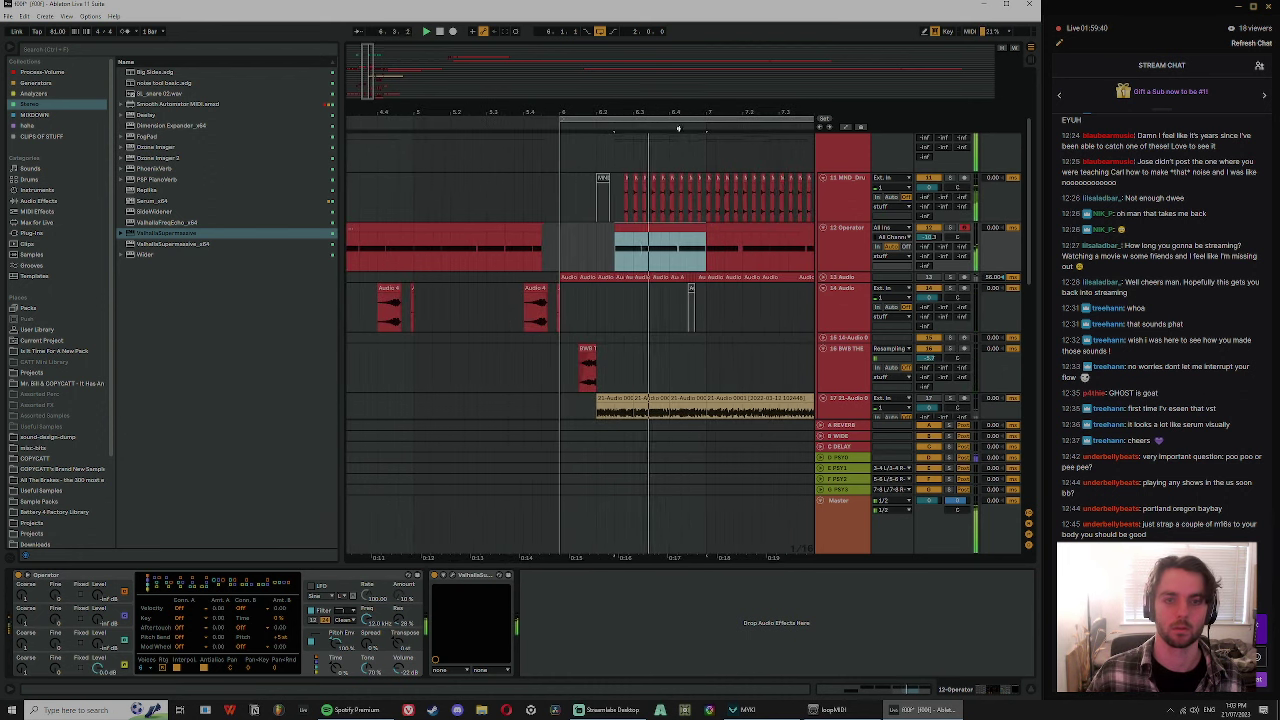
{"action": "left_click_drag", "start_coordinate": [661, 226], "coordinate": [648, 229]}
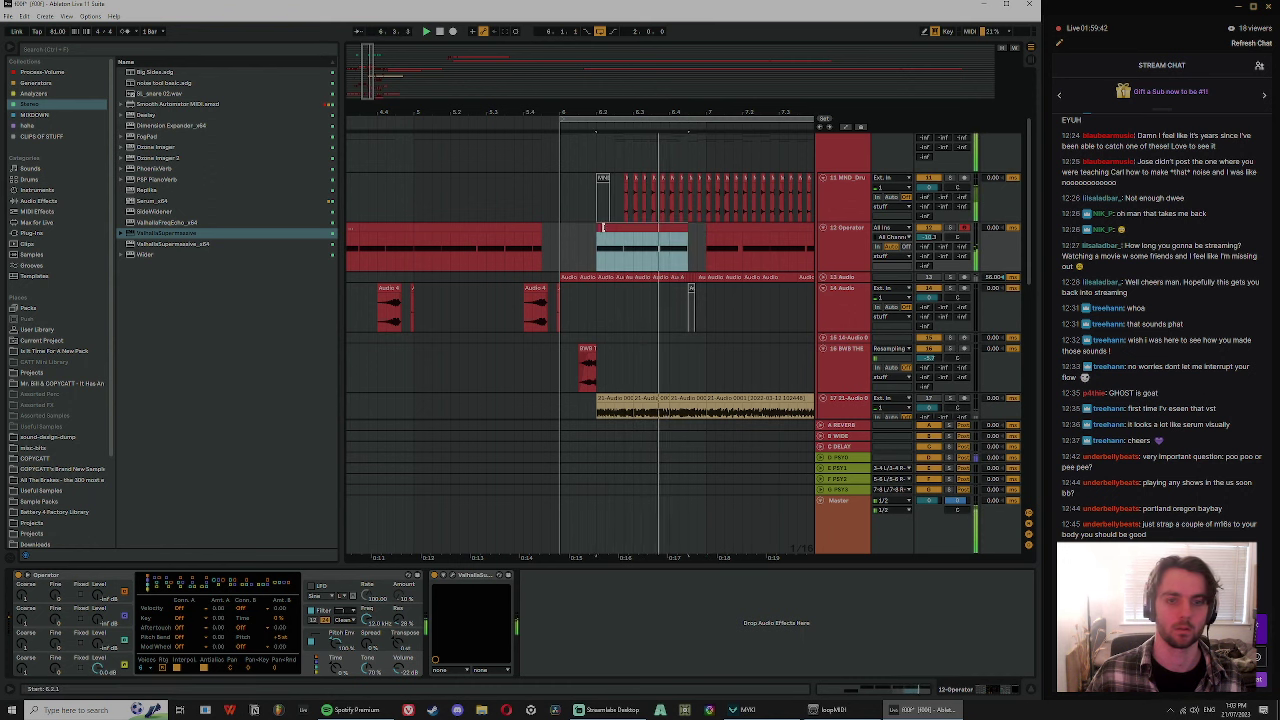
{"action": "key", "text": "ctrl+z"}
- Split the Operator clip at 7.2.1 and copy the segment up to bar 8 to 6.2.1
{"action": "left_click_drag", "start_coordinate": [748, 106], "coordinate": [665, 111]}
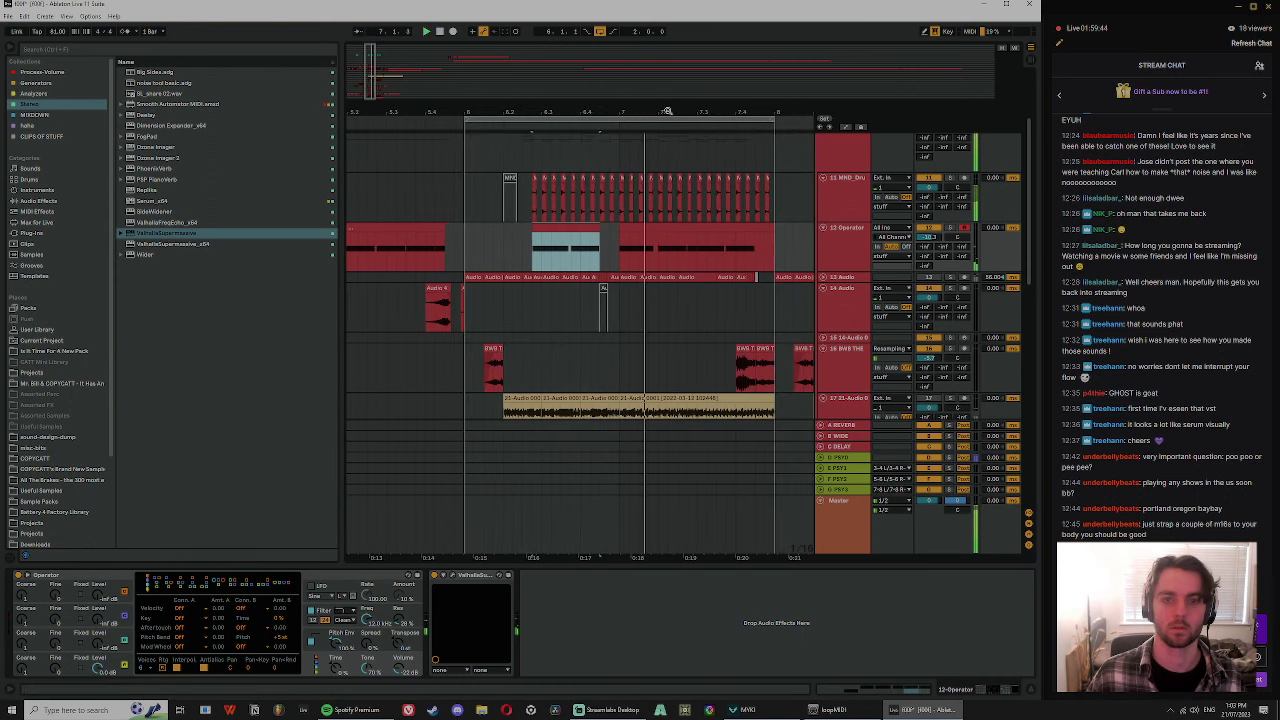
{"action": "left_click", "coordinate": [656, 262]}
{"action": "key", "text": "ctrl+e"}
{"action": "left_click_drag", "start_coordinate": [724, 228], "coordinate": [587, 229]}
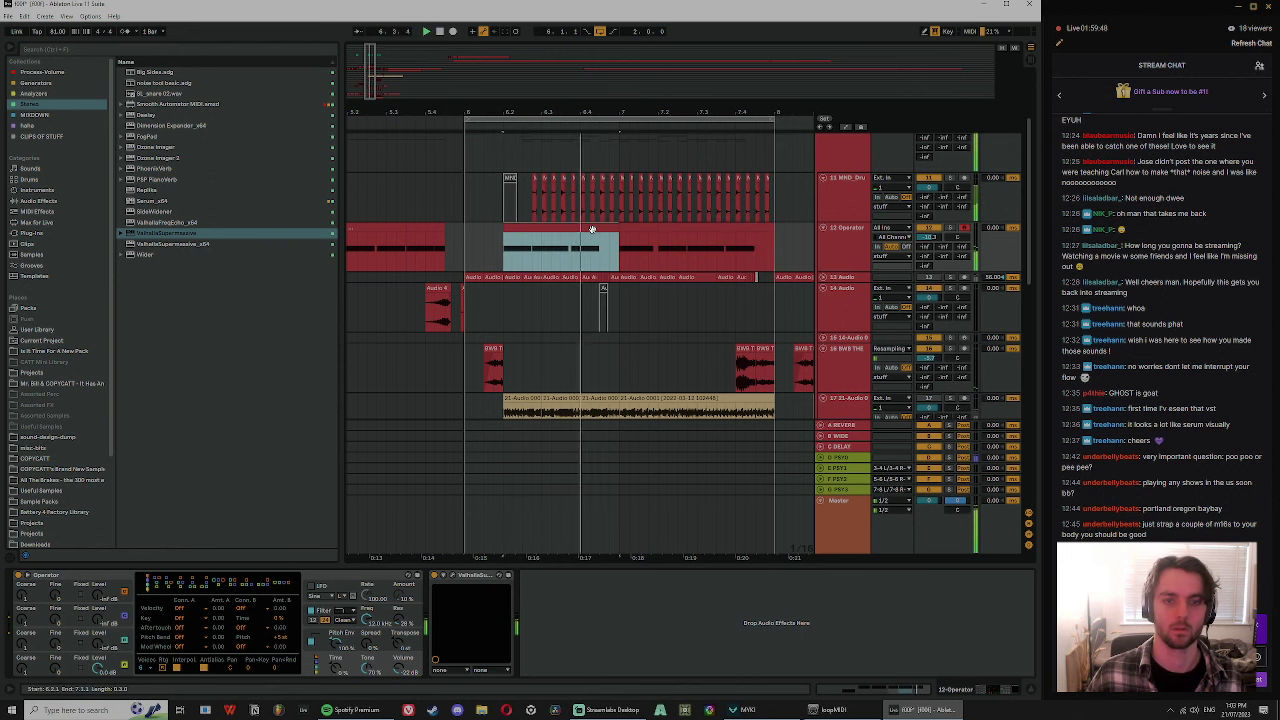
- Copy the short Operator segment starting at 6.3.4 over the end of bar 6 and onto 7.1.1 to 7.1.4
{"action": "left_click", "coordinate": [570, 255]}
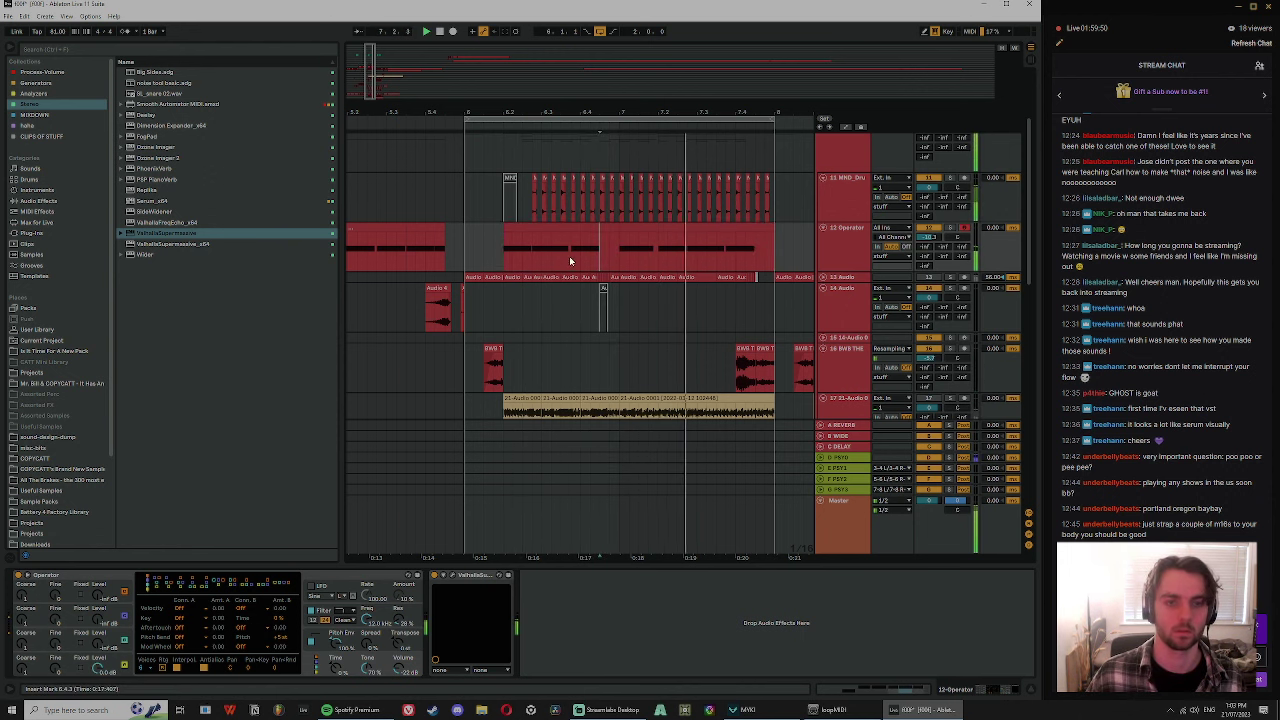
{"action": "left_click_drag", "start_coordinate": [586, 228], "coordinate": [620, 232]}
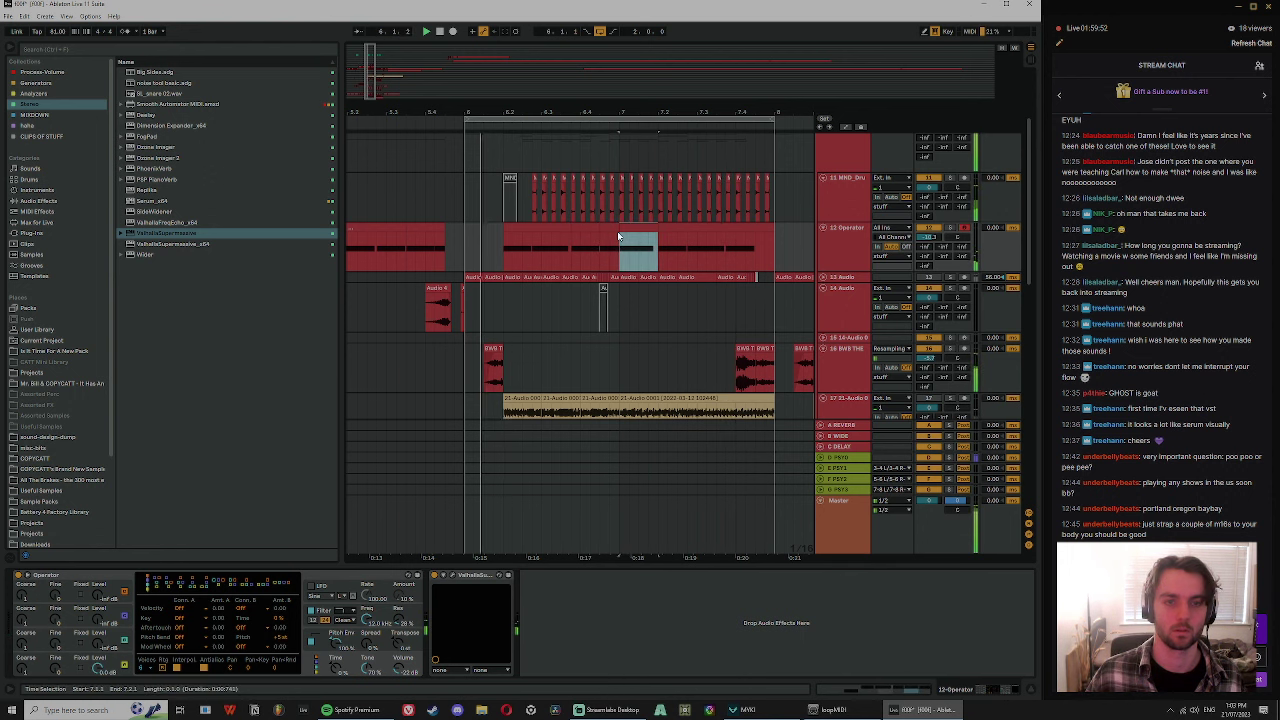
{"action": "left_click", "coordinate": [543, 229]}
{"action": "left_click", "coordinate": [843, 247]}
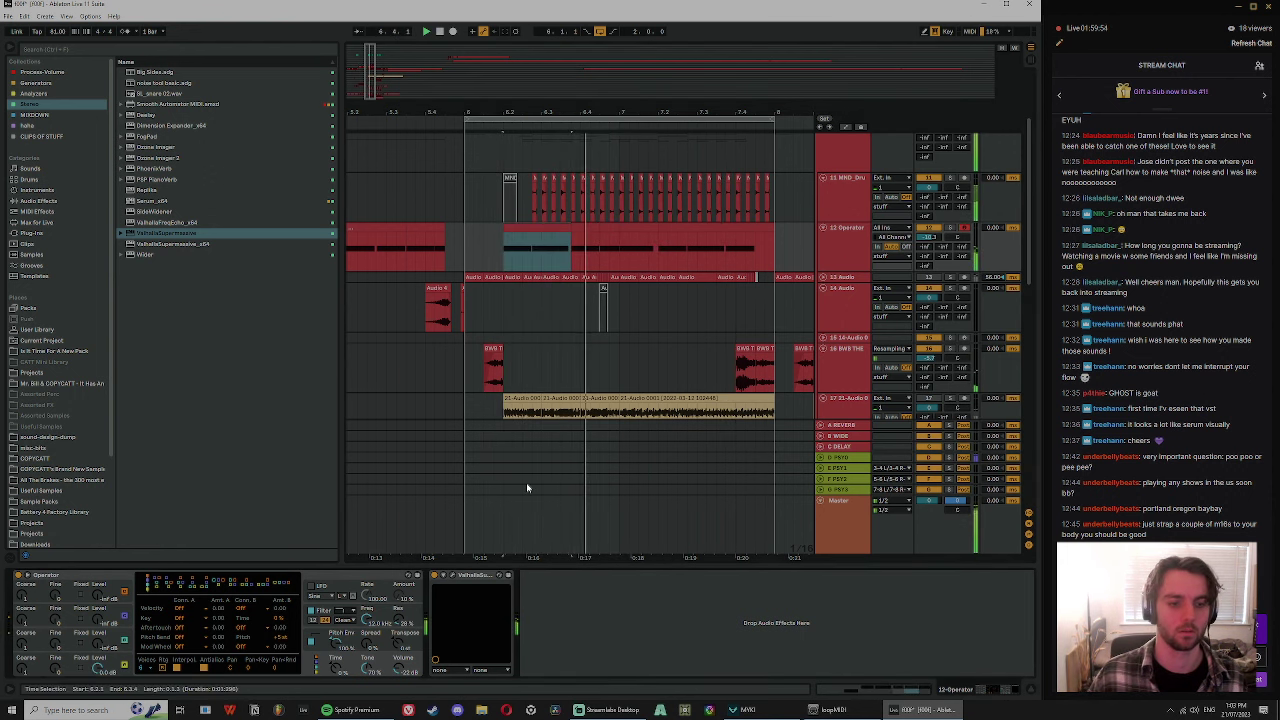
{"action": "mouse_move", "coordinate": [600, 240]}
{"action": "left_mouse_down"}
{"action": "mouse_move", "coordinate": [658, 240]}
{"action": "mouse_move", "coordinate": [618, 240]}
{"action": "left_mouse_up"}
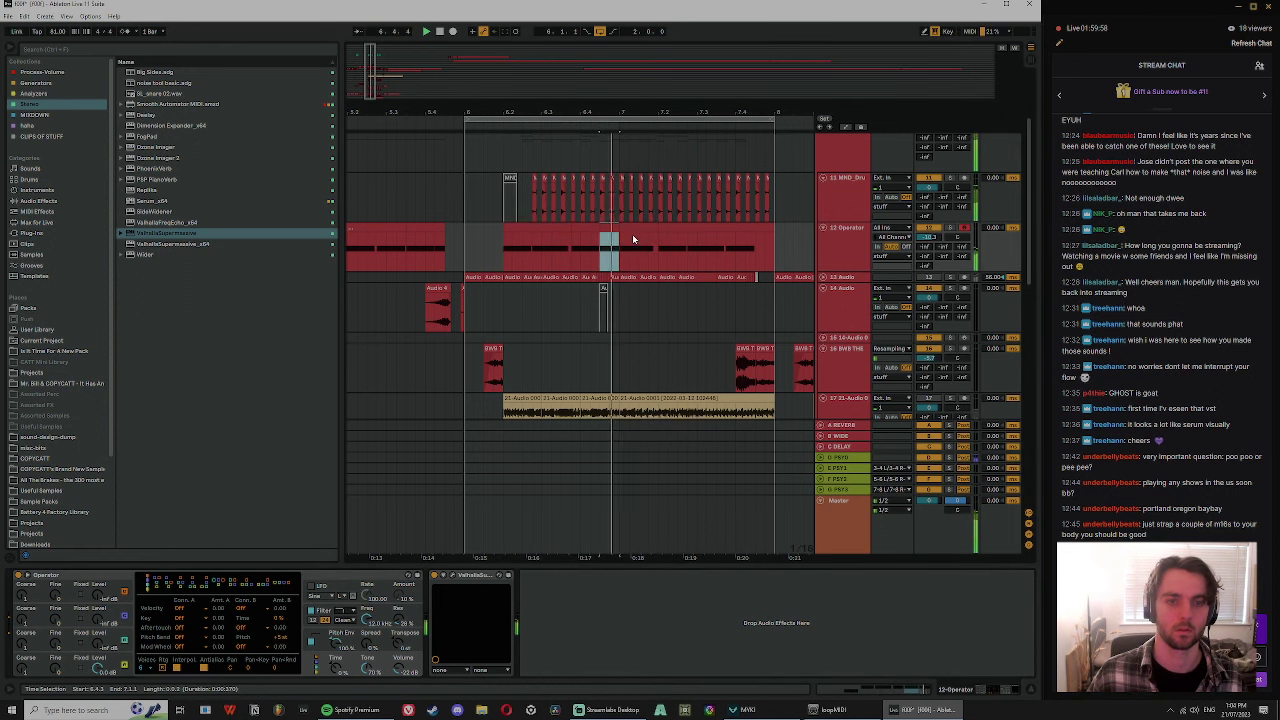
{"action": "left_click", "coordinate": [839, 246]}
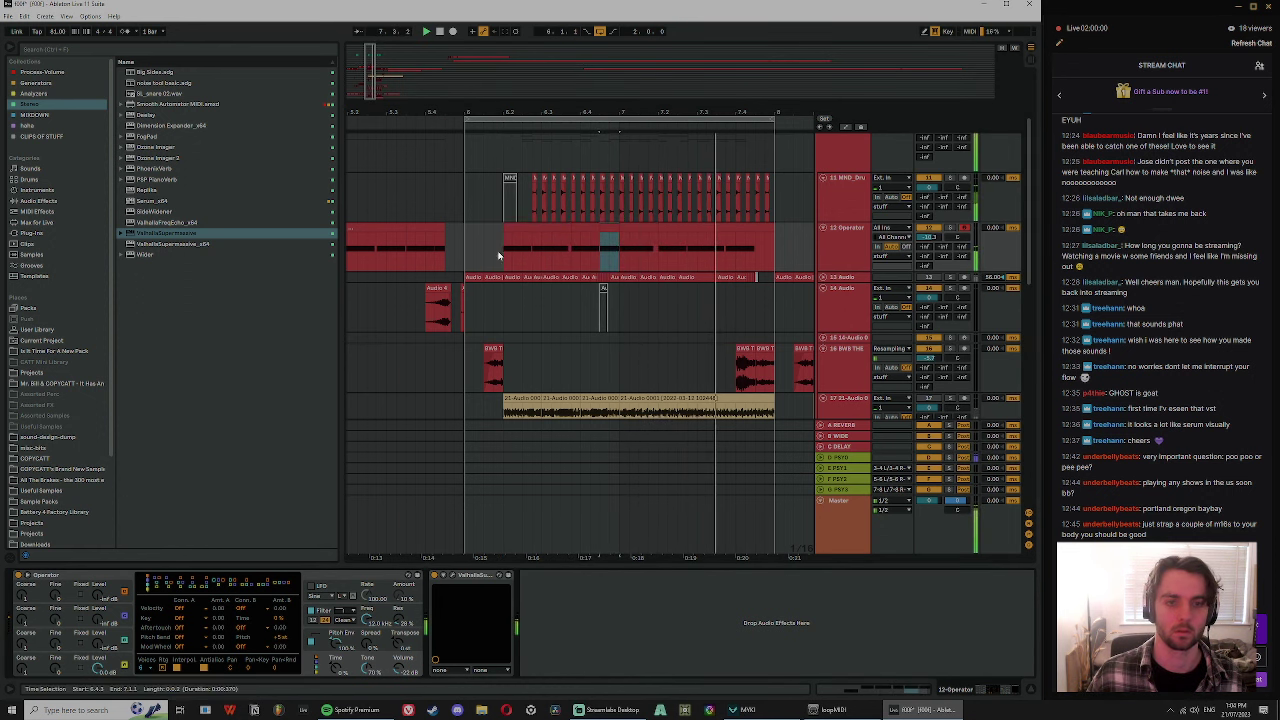
{"action": "left_click_drag", "start_coordinate": [614, 229], "coordinate": [648, 238]}
- Set the ValhallaSupermassive delay on the Operator track to 21.6 ms
{"action": "left_click", "coordinate": [850, 241]}
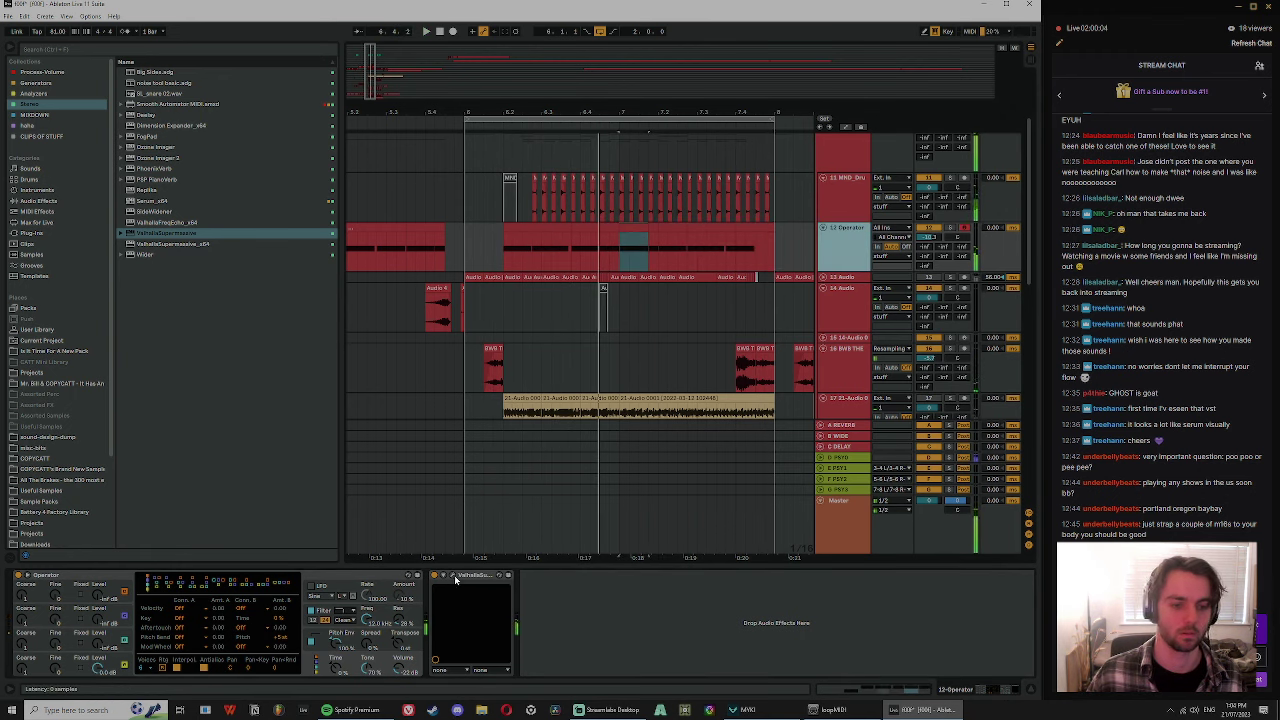
{"action": "left_click", "coordinate": [452, 576]}
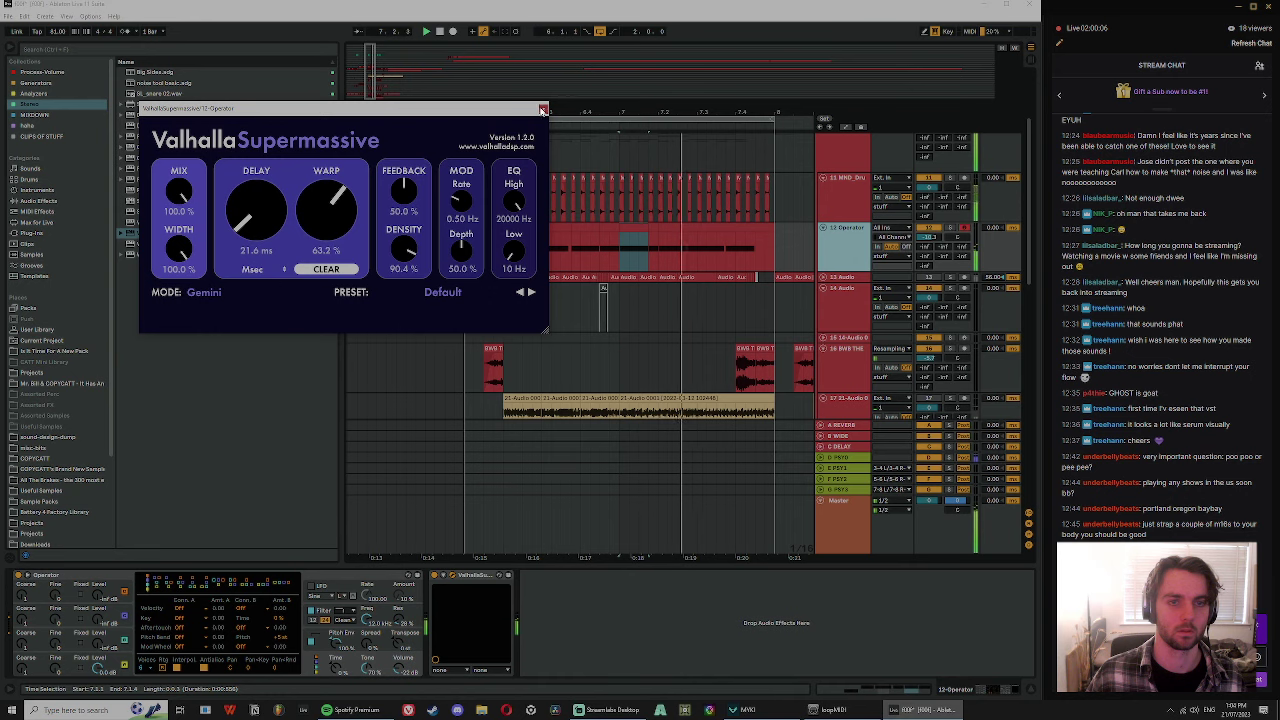
{"action": "left_click", "coordinate": [848, 191]}
- Copy MRingModulator from track 13 Audio to the Operator track after ValhallaSupermassive, inspect it, and play from bar 6
{"action": "left_click", "coordinate": [843, 276]}
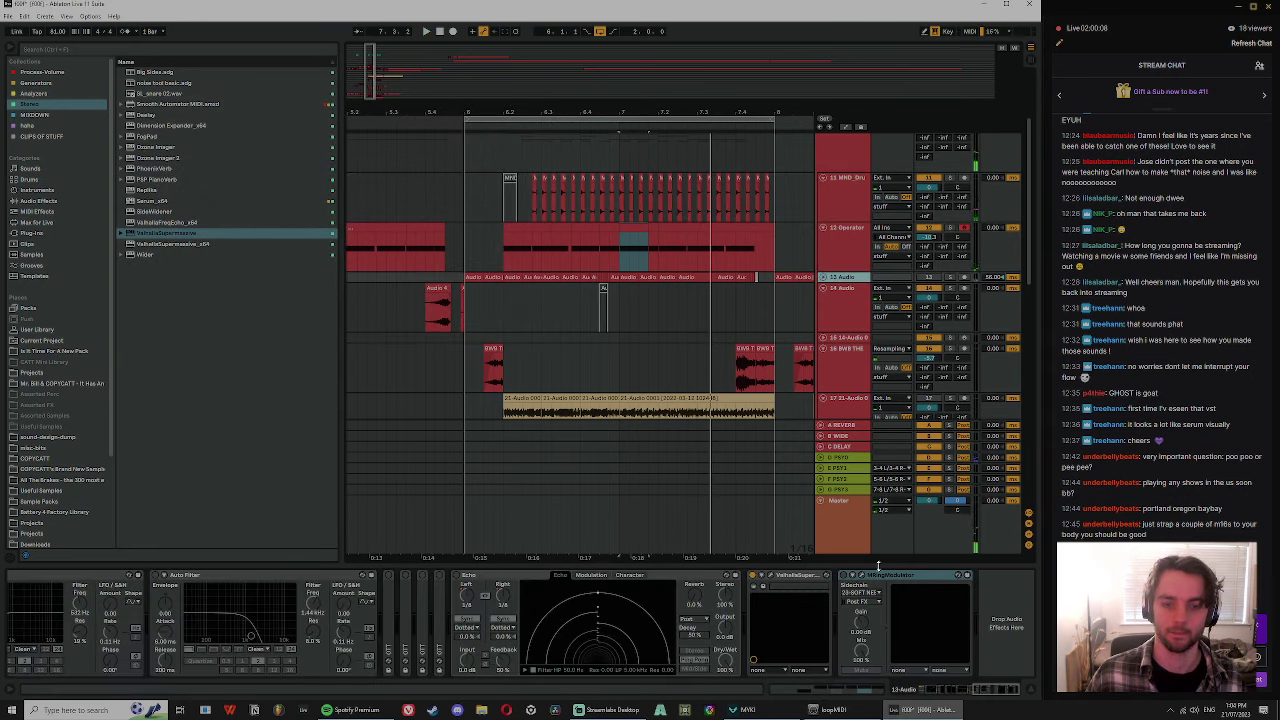
{"action": "left_click", "coordinate": [843, 252]}
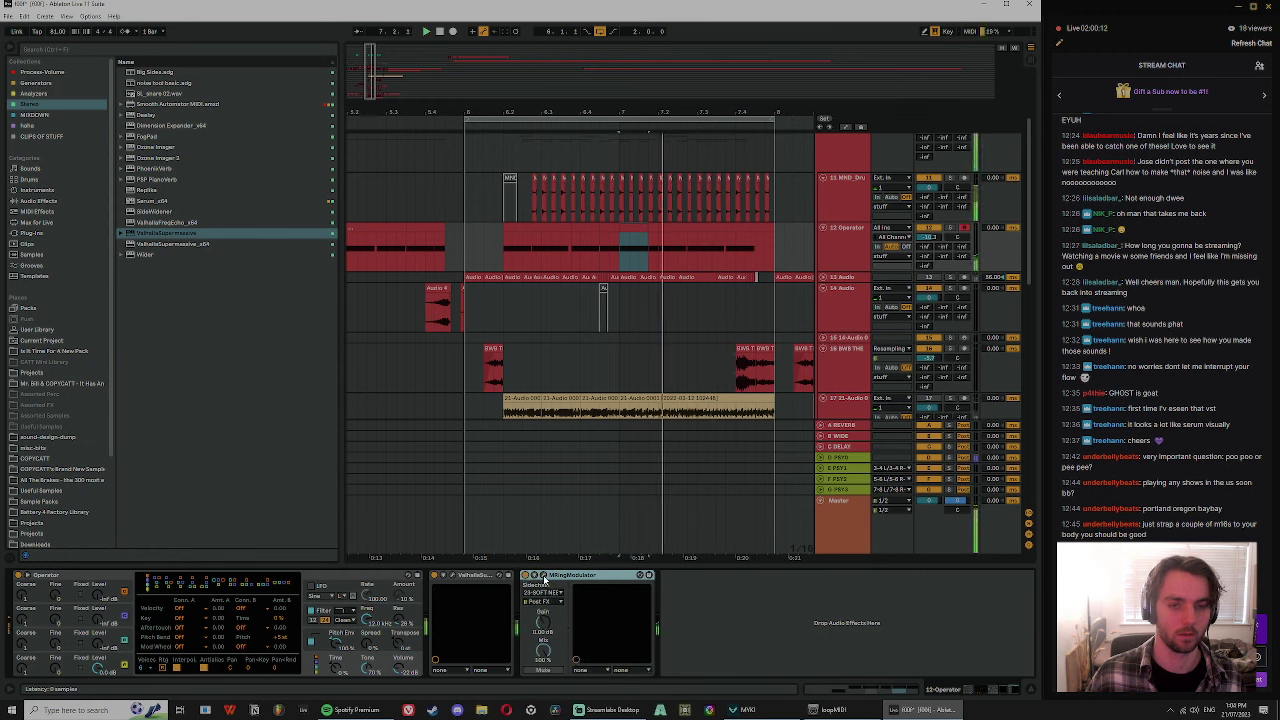
{"action": "left_click", "coordinate": [544, 577]}
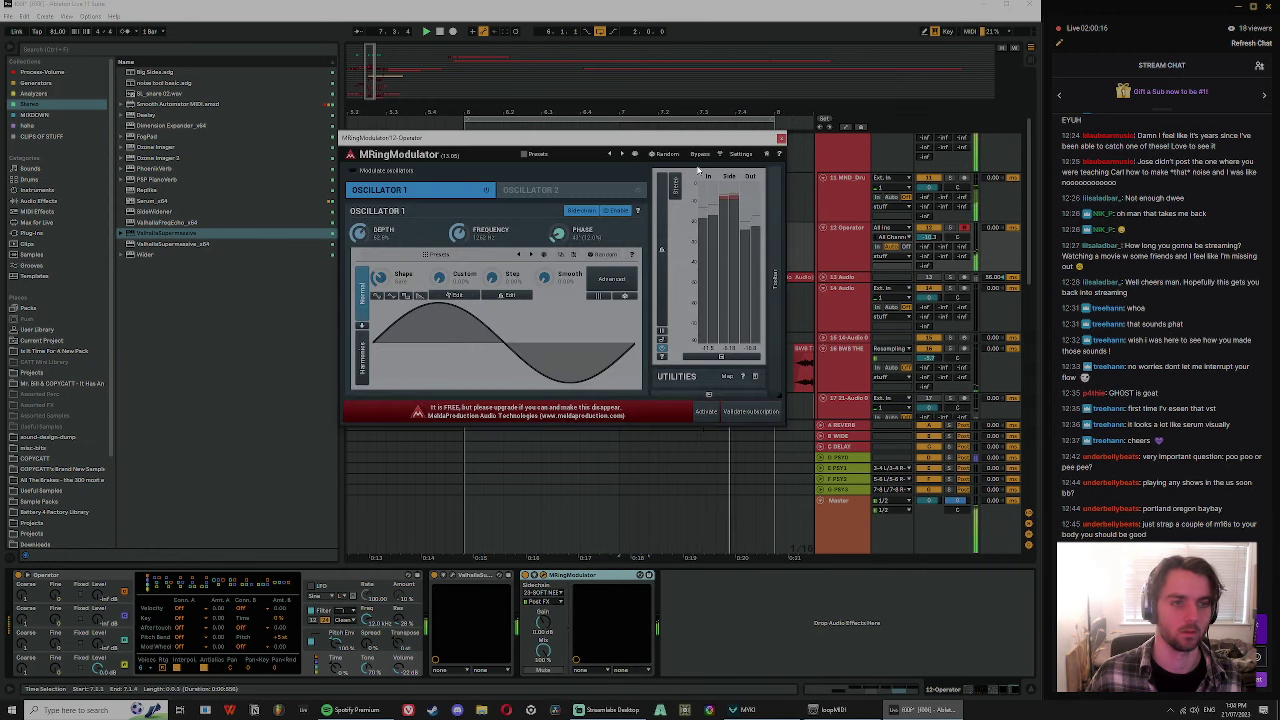
{"action": "key", "text": "space"}
{"action": "left_click", "coordinate": [781, 138]}
{"action": "left_click", "coordinate": [466, 241]}
{"action": "key", "text": "space"}
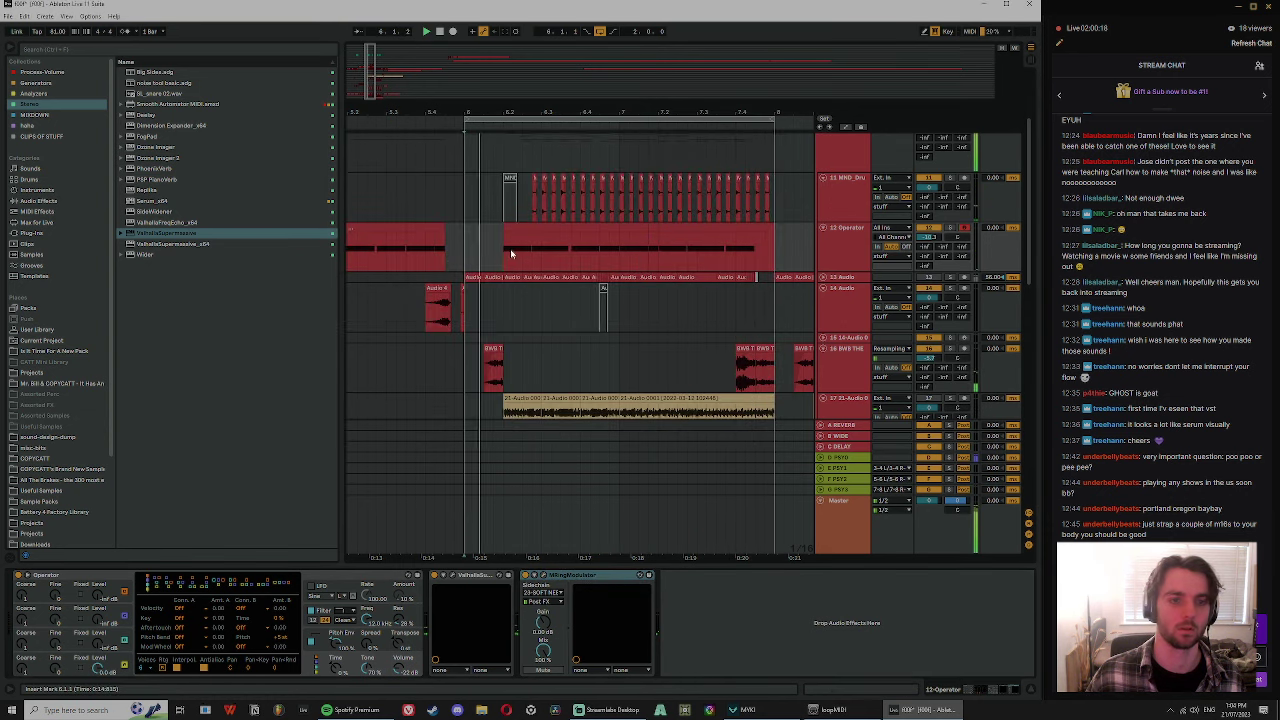
- Deactivate the part of the Operator clip from 6.2.1 to 6.2.4
{"action": "scroll", "coordinate": [511, 254], "scroll_direction": "up", "scroll_amount": 2, "text": "ctrl"}
{"action": "left_click", "coordinate": [516, 230]}
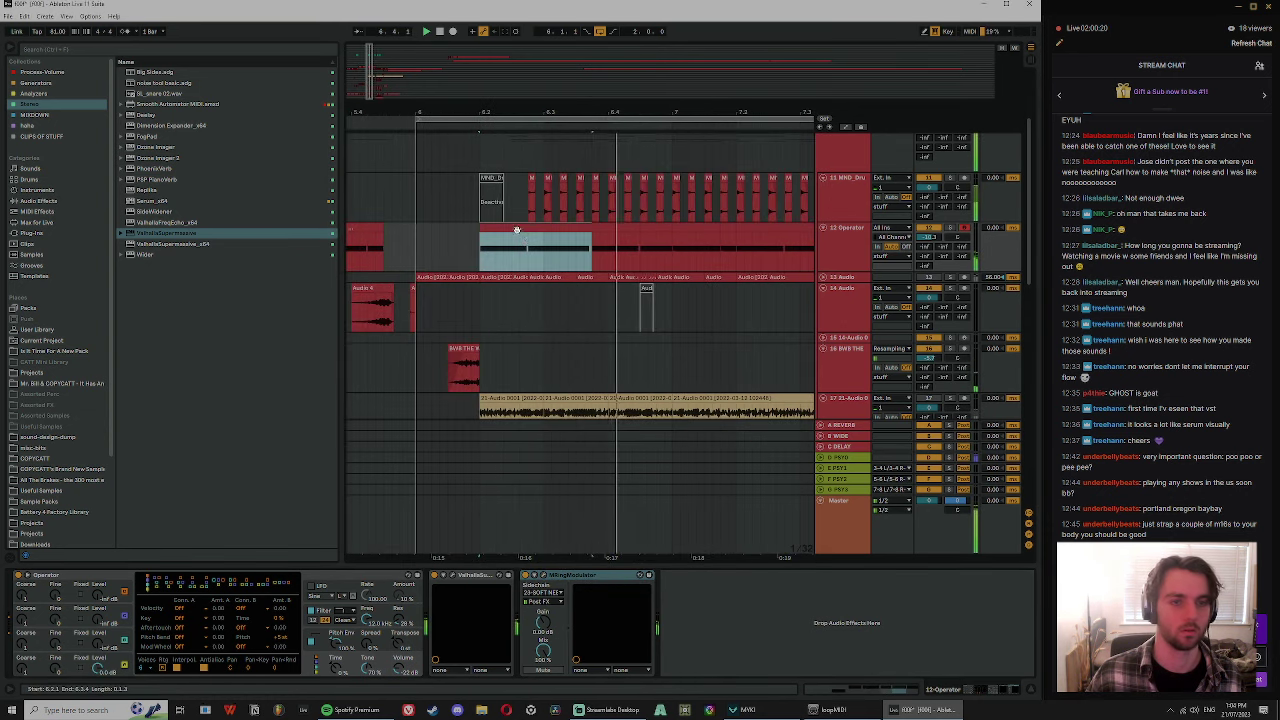
{"action": "left_click_drag", "start_coordinate": [479, 240], "coordinate": [530, 240]}
- Split the SOFT NEEDLE SUB clip that starts at 6.4.4, copy its first part to 6.4.1 to fill the gap, and play the edit
{"action": "scroll", "coordinate": [654, 289], "scroll_direction": "down", "scroll_amount": 3}
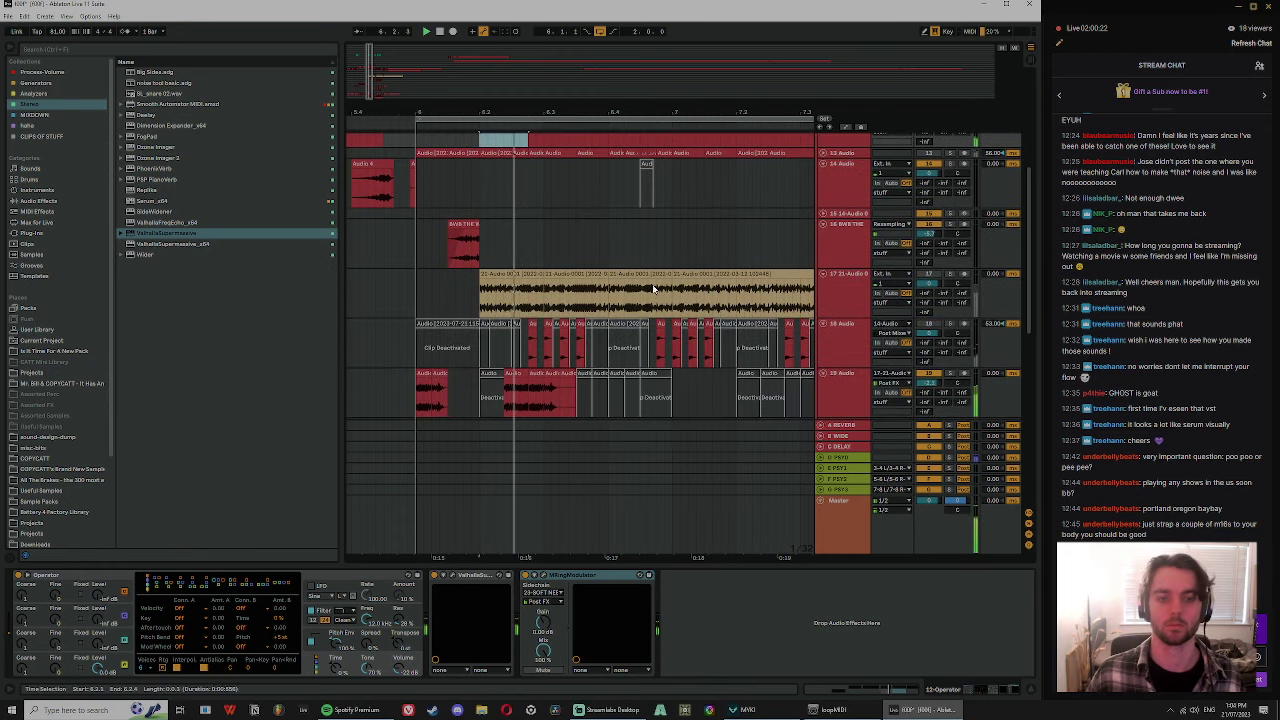
{"action": "scroll", "coordinate": [654, 289], "scroll_direction": "down", "scroll_amount": 7}
{"action": "left_click", "coordinate": [622, 314]}
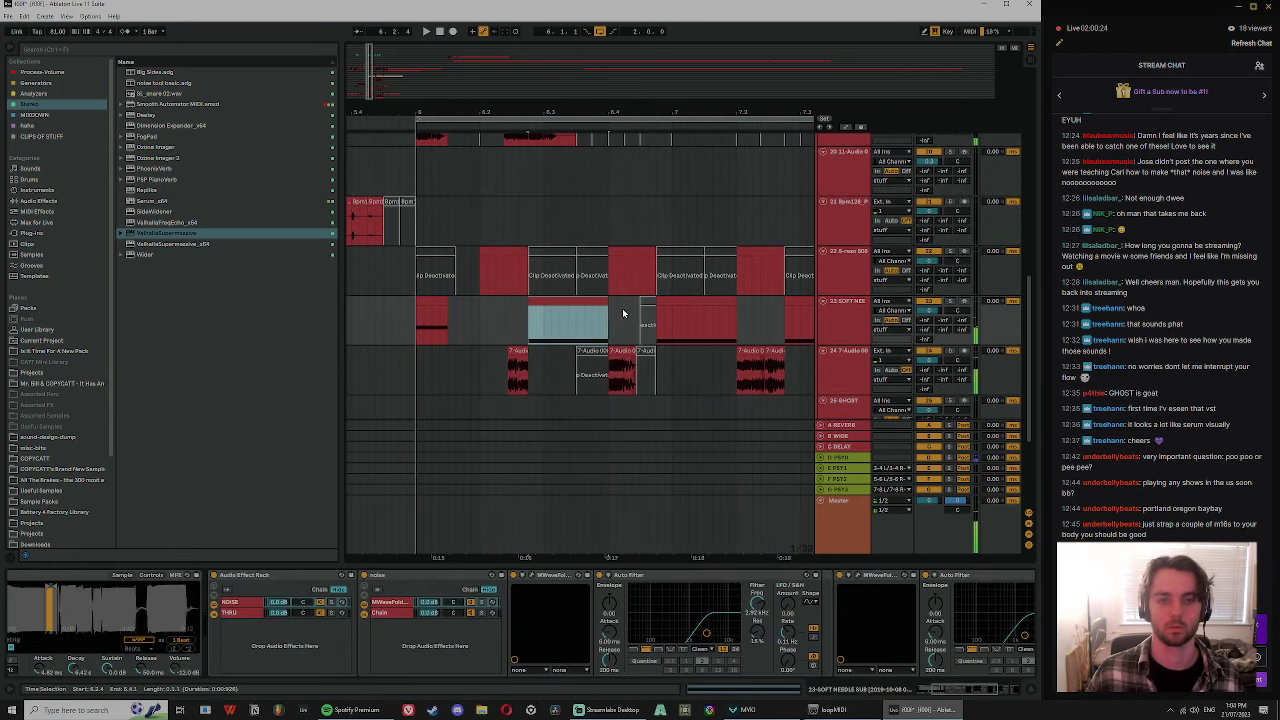
{"action": "left_click", "coordinate": [691, 331]}
{"action": "key", "text": "ctrl+e"}
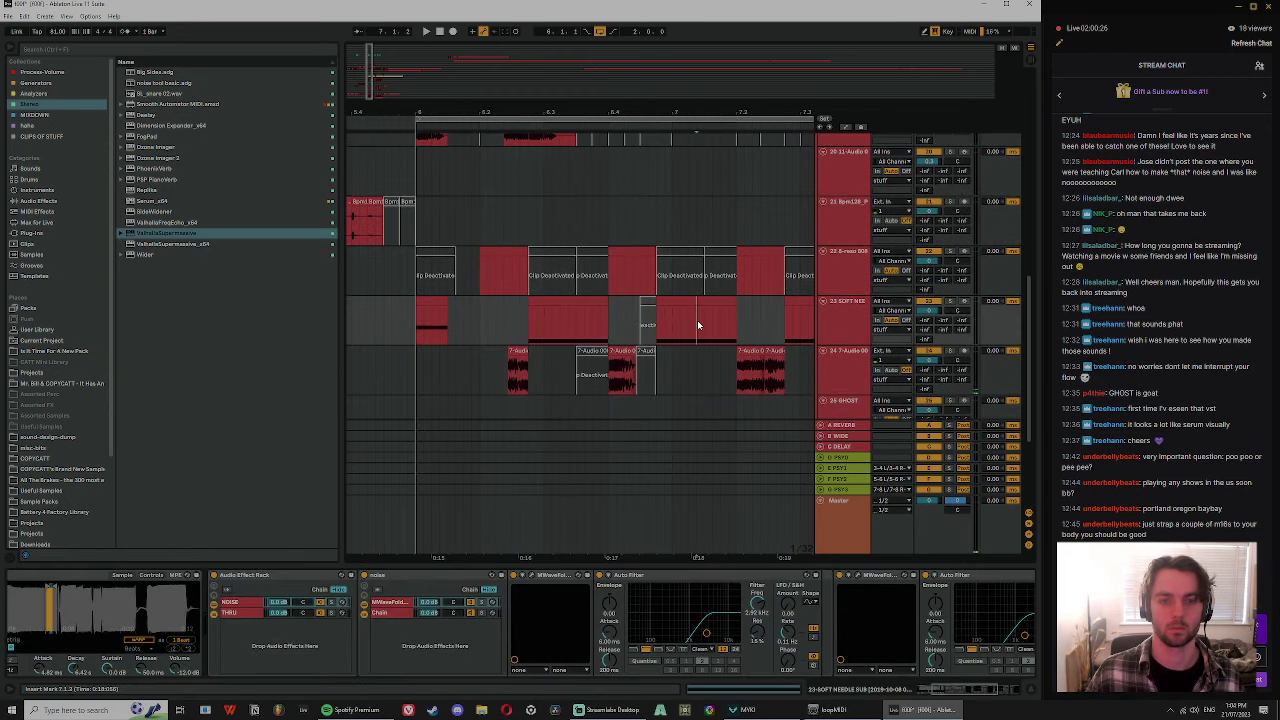
{"action": "left_click_drag", "start_coordinate": [677, 299], "coordinate": [624, 322]}
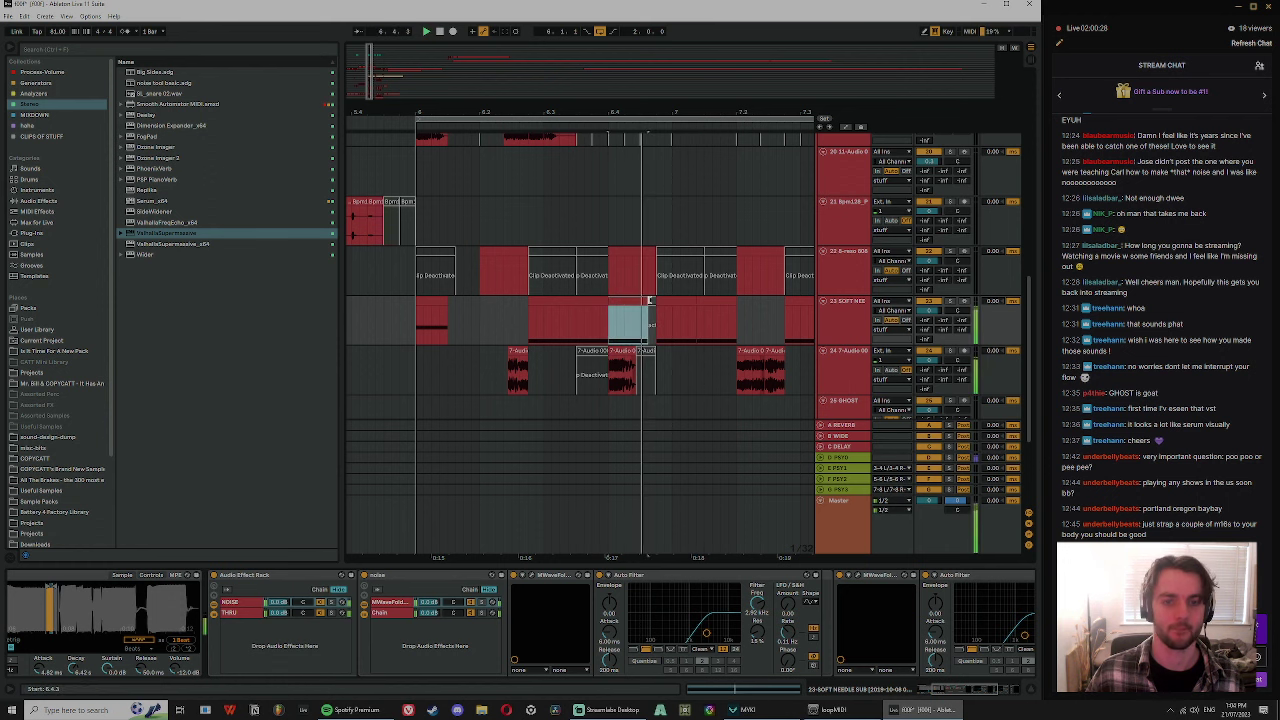
{"action": "left_click", "coordinate": [580, 305]}
{"action": "key", "text": "space"}
{"action": "key", "text": "space"}
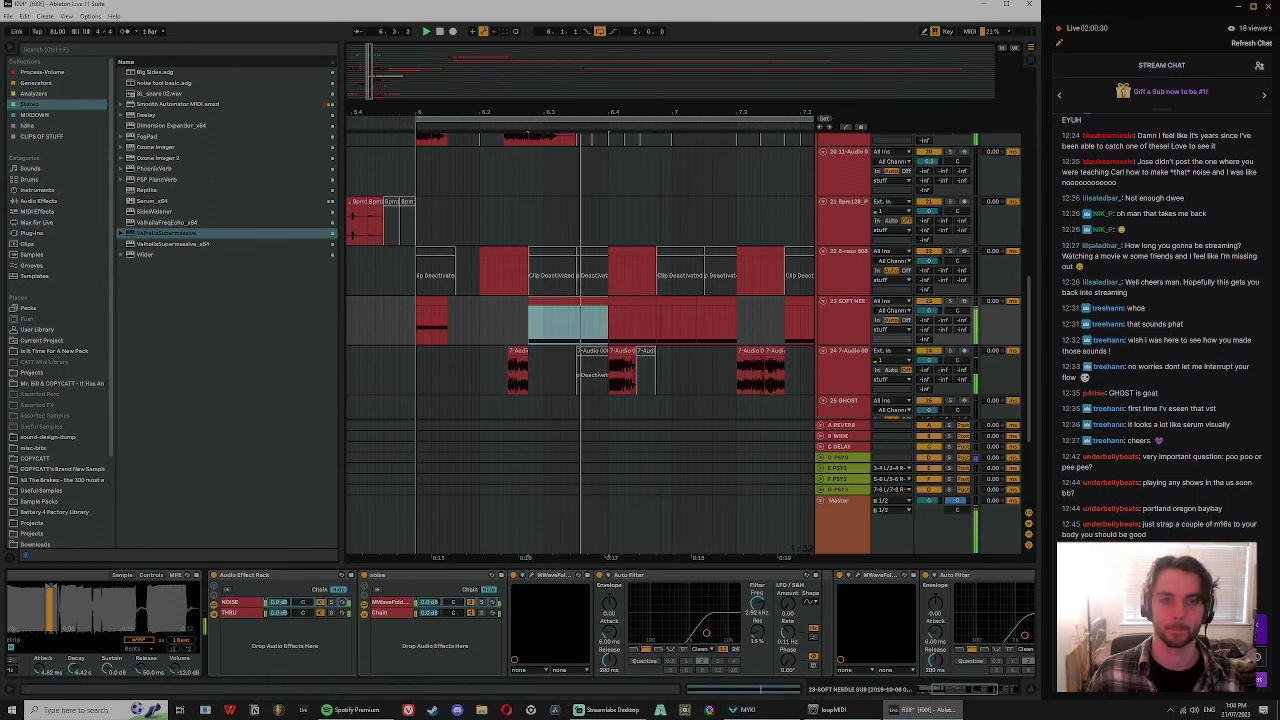
- Trim the SOFT NEEDLE SUB segment following the copy to run from 7.1.1 to 7.1.3, closing up the clip before it
{"action": "left_click_drag", "start_coordinate": [642, 112], "coordinate": [588, 108]}
{"action": "left_click", "coordinate": [575, 304]}
{"action": "left_click", "coordinate": [620, 301]}
{"action": "key", "text": "space"}
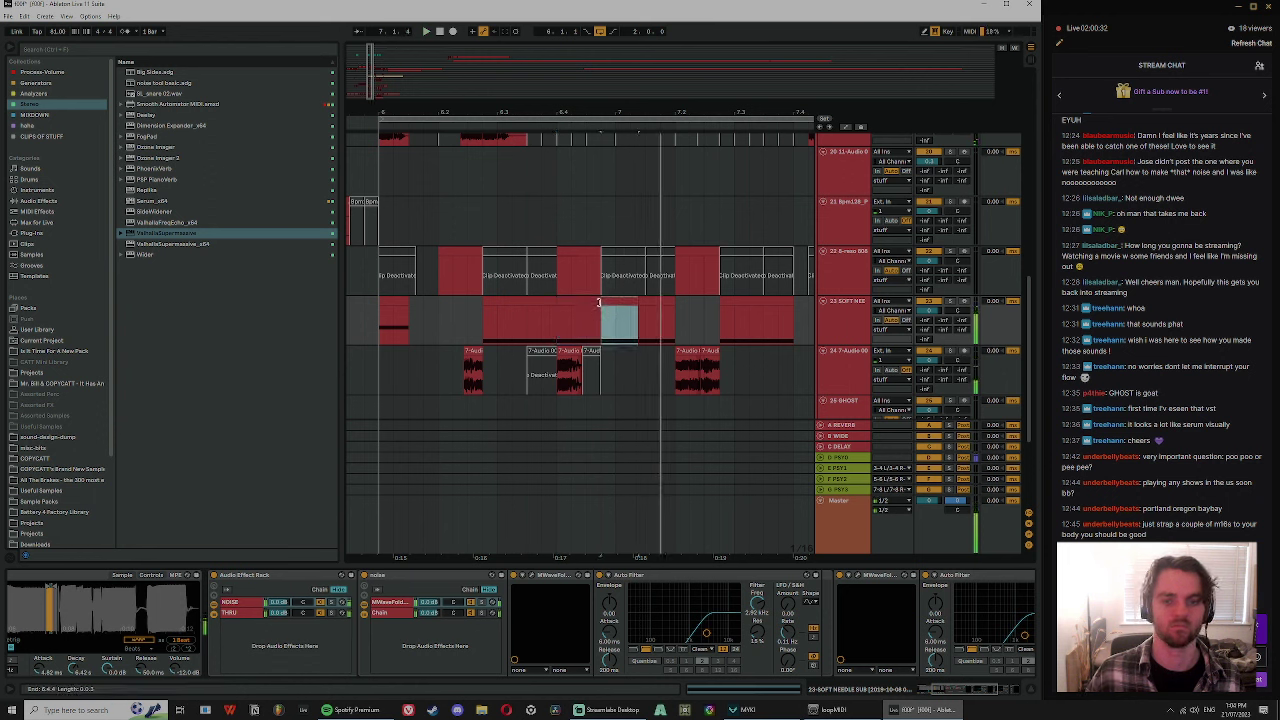
{"action": "left_click_drag", "start_coordinate": [599, 298], "coordinate": [612, 297]}
{"action": "key", "text": "space"}
{"action": "left_click", "coordinate": [628, 300]}
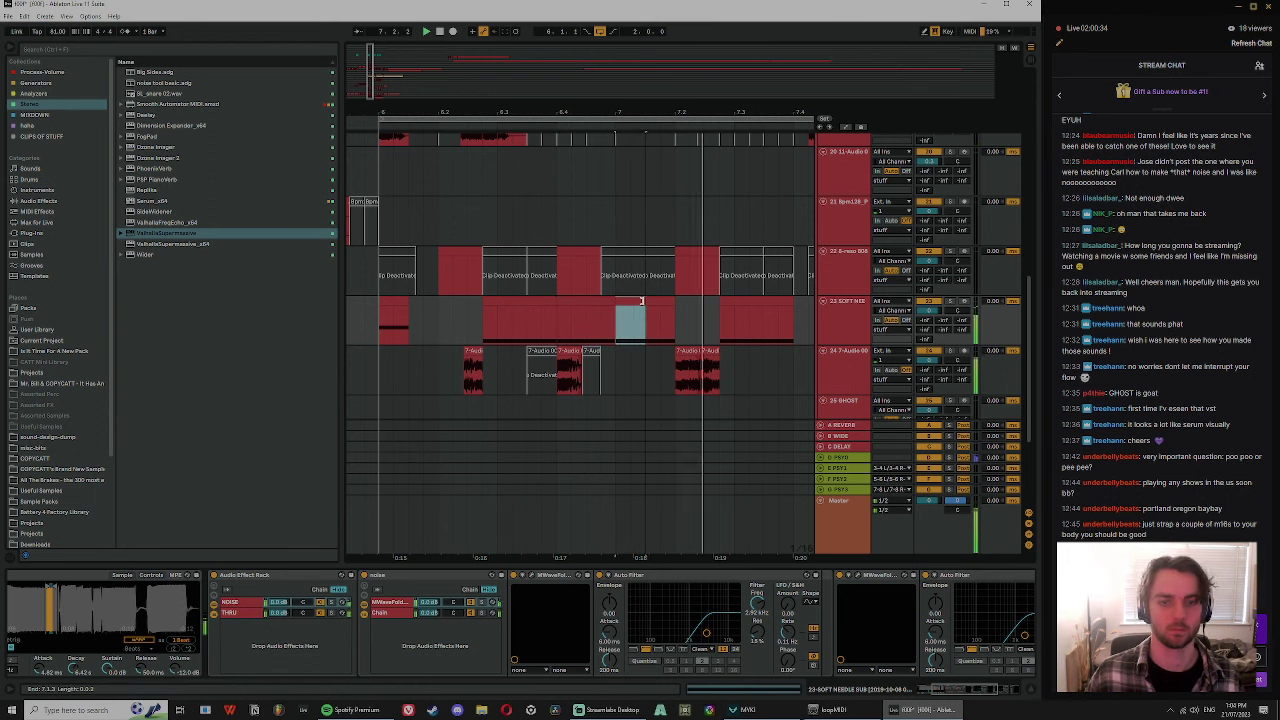
- Play the arrangement from 6.1.1 and listen to the edited sub line through bar 7
{"action": "left_click_drag", "start_coordinate": [720, 105], "coordinate": [667, 100]}
{"action": "key", "text": "space"}
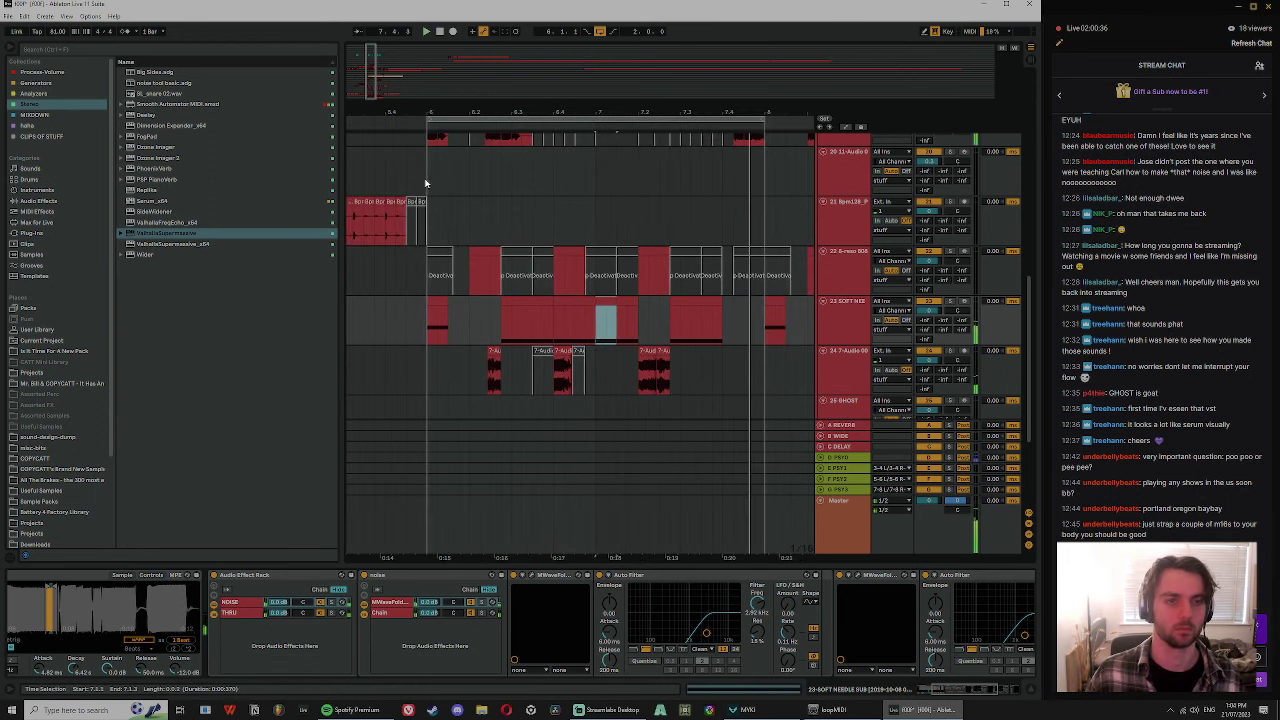
{"action": "left_click", "coordinate": [427, 184]}
{"action": "left_click_drag", "start_coordinate": [506, 112], "coordinate": [535, 122]}
{"action": "key", "text": "space"}
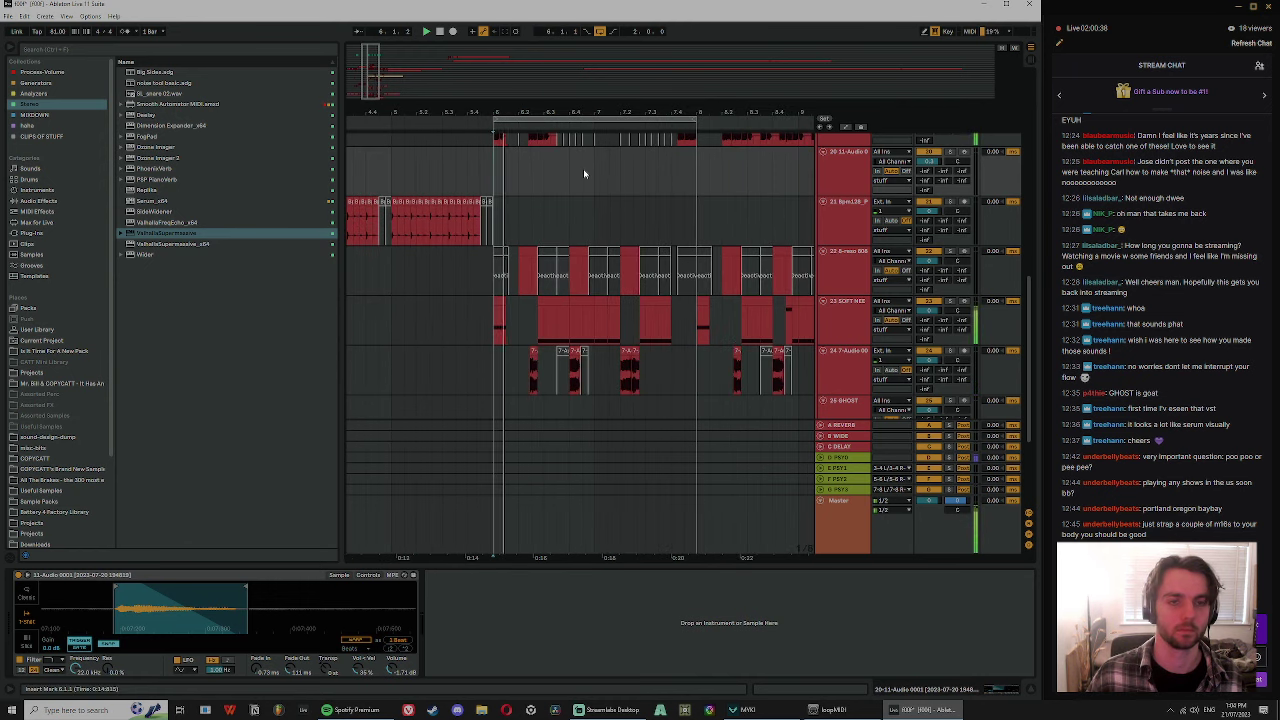
{"action": "scroll", "coordinate": [600, 260], "scroll_direction": "up", "scroll_amount": 3}
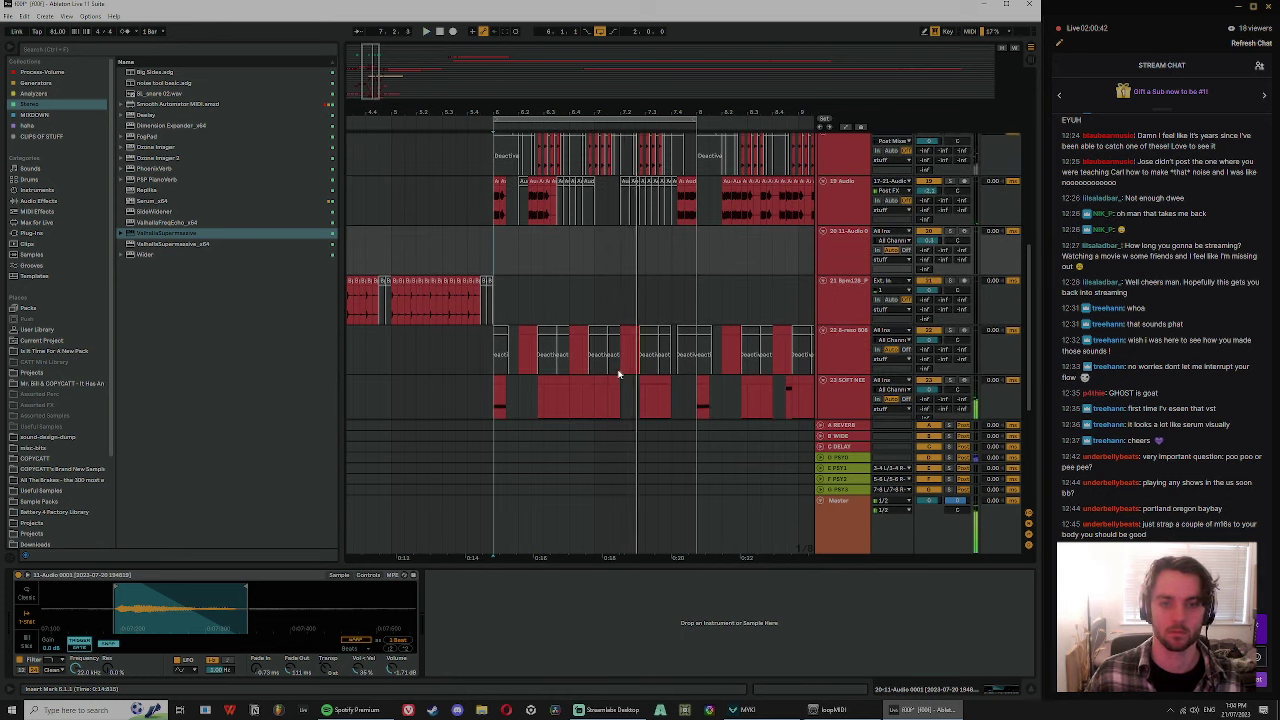
{"action": "key", "text": "space"}
- Duplicate the SOFT NEEDLE SUB section from 7.1.1 to 7.2.1 into the following gap at 7.2.1
{"action": "left_click_drag", "start_coordinate": [618, 392], "coordinate": [608, 392]}
{"action": "scroll", "coordinate": [625, 335], "scroll_direction": "down", "scroll_amount": 2}
{"action": "left_click_drag", "start_coordinate": [618, 328], "coordinate": [596, 322]}
{"action": "key", "text": "ctrl+d"}
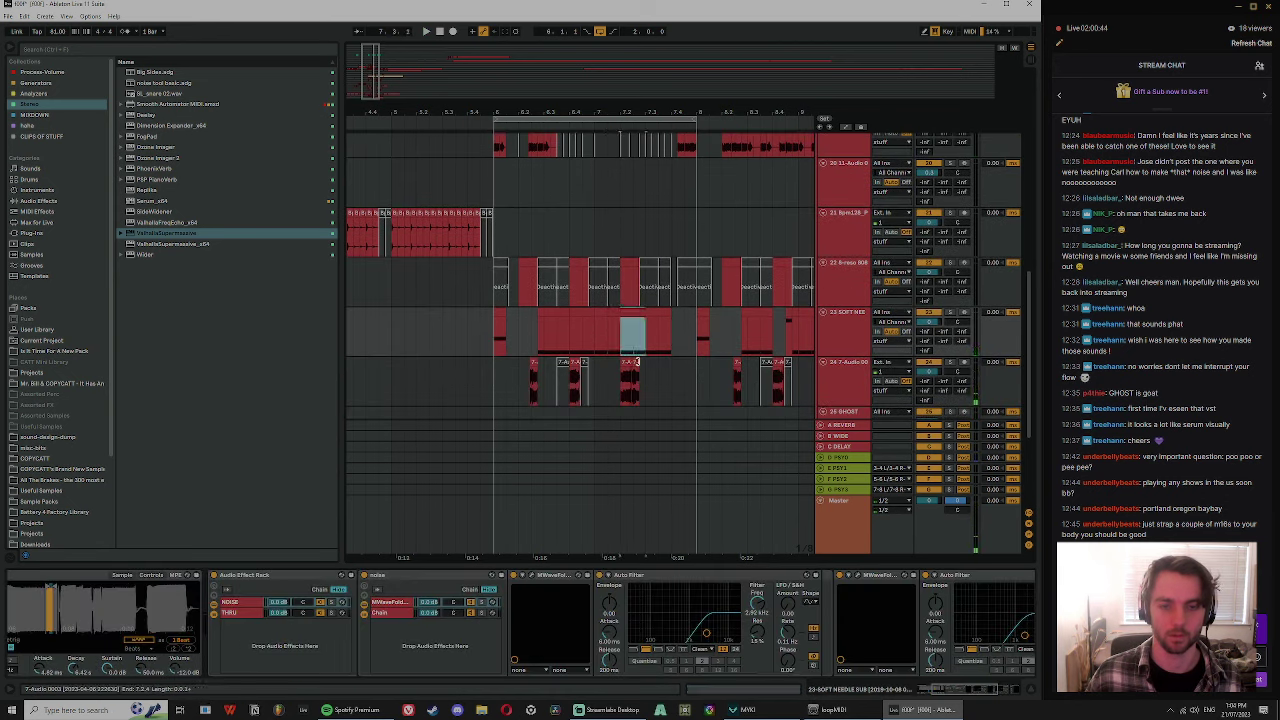
- Deactivate the 7-Audio clips starting at 7.2.1 and play from 6.2.4
{"action": "left_click", "coordinate": [629, 365]}
{"action": "key", "text": "0"}
{"action": "left_click", "coordinate": [540, 301]}
{"action": "key", "text": "space"}
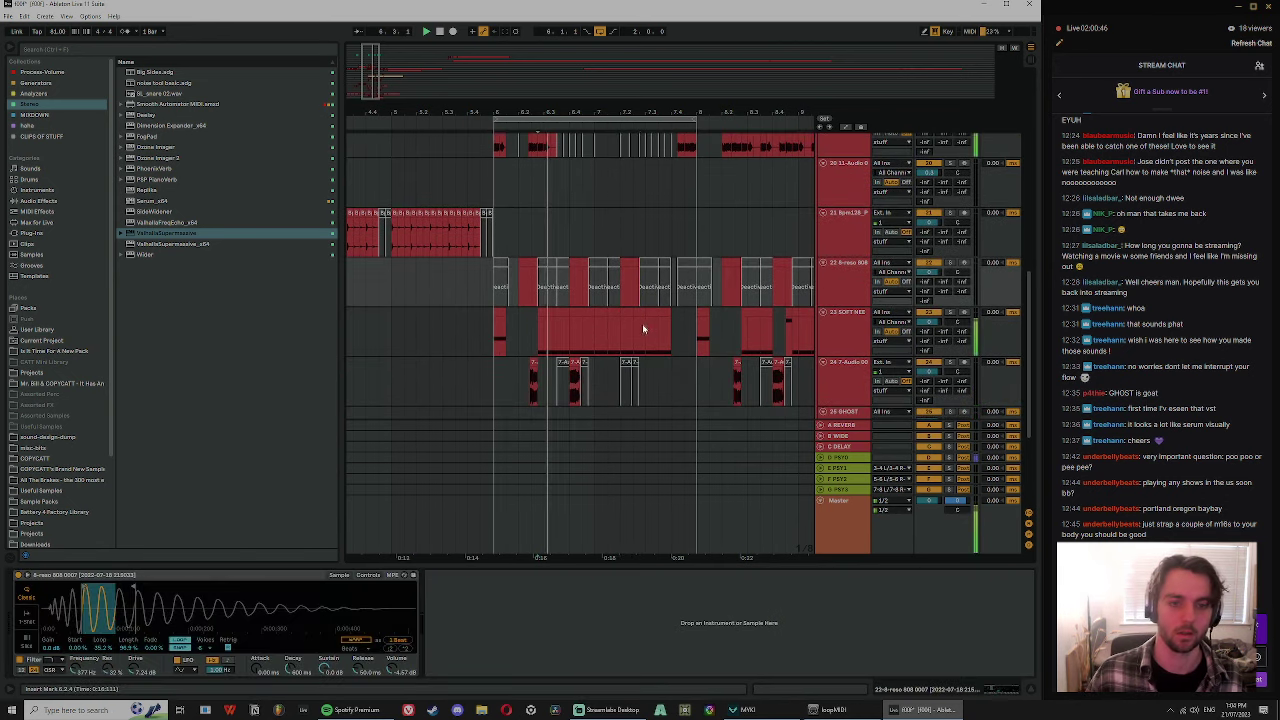
- Adjust the SOFT NEEDLE SUB clips after 7.2.1 so that a clip boundary falls at 7.2.4, and play the edit
{"action": "left_click", "coordinate": [632, 312]}
{"action": "left_click_drag", "start_coordinate": [642, 315], "coordinate": [622, 314]}
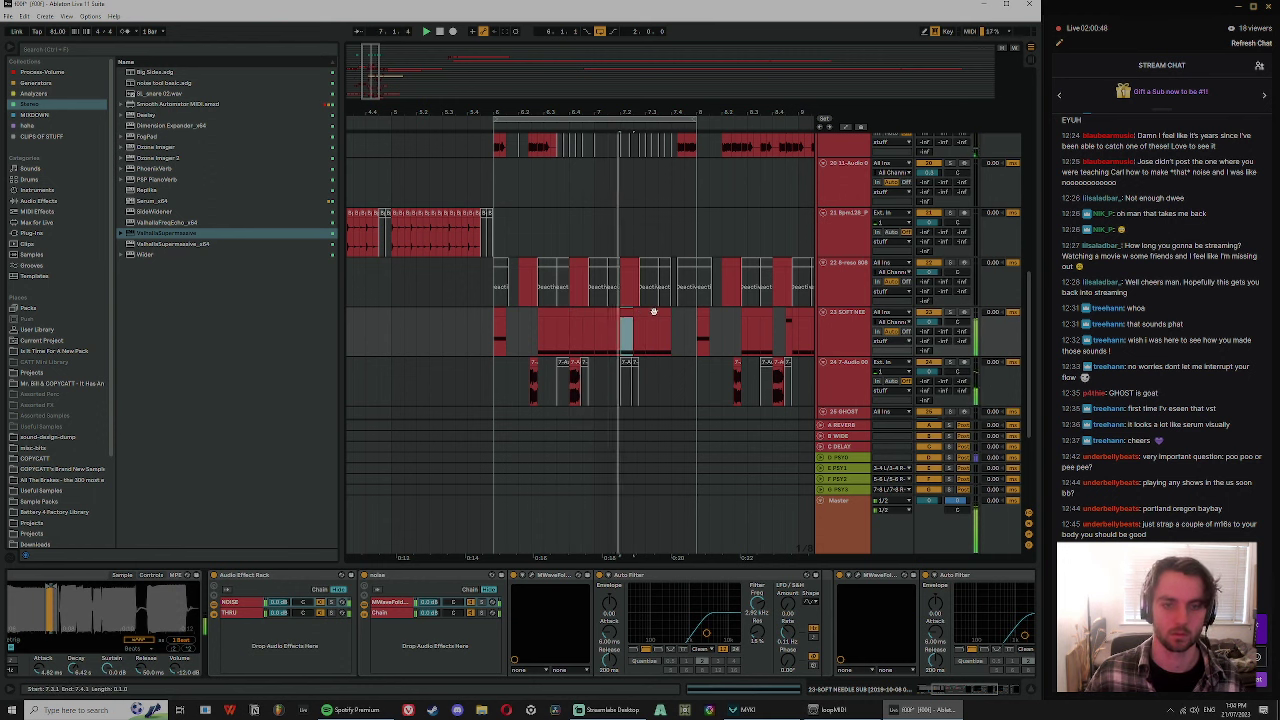
{"action": "left_click_drag", "start_coordinate": [641, 112], "coordinate": [696, 326]}
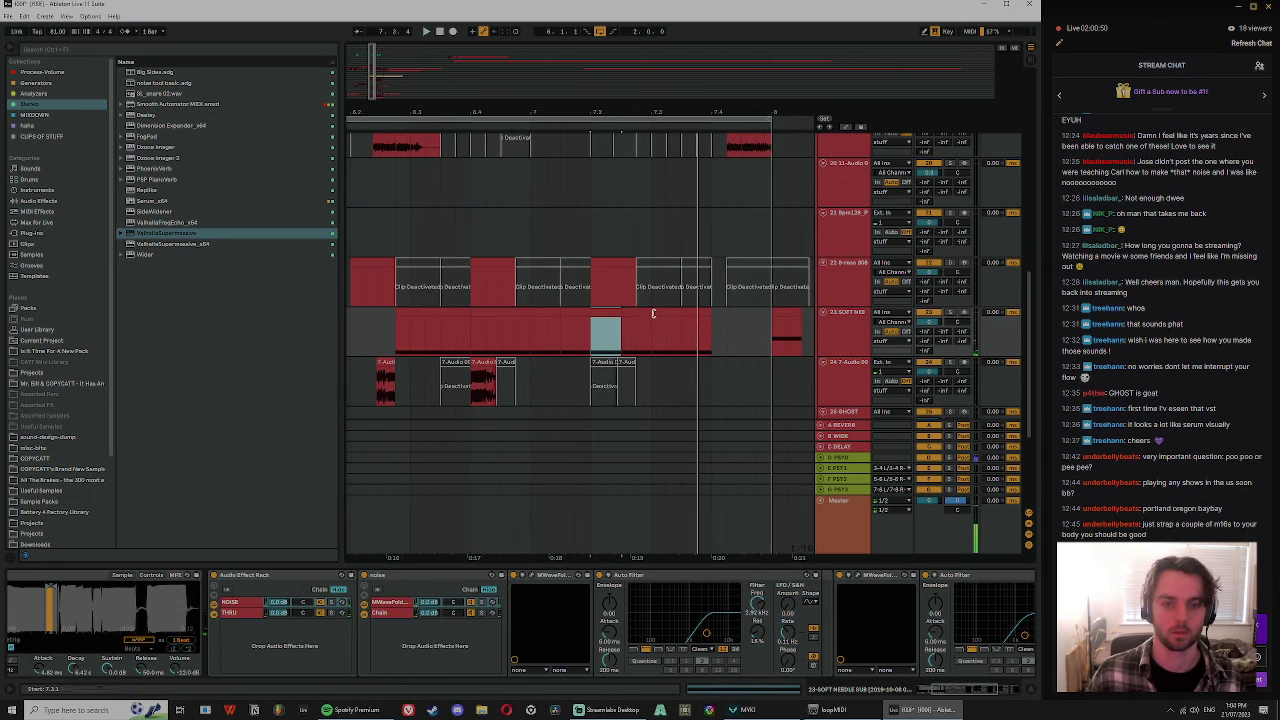
{"action": "left_click", "coordinate": [653, 313]}
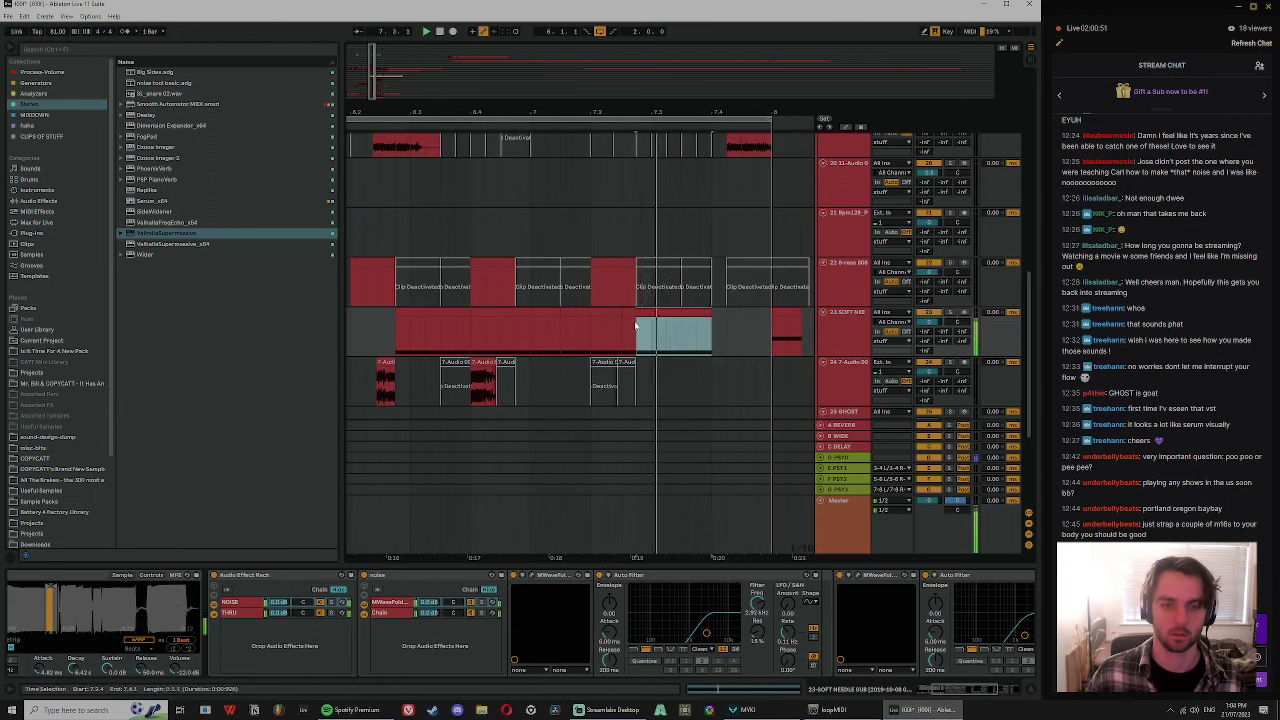
{"action": "left_click", "coordinate": [690, 340]}
{"action": "left_click_drag", "start_coordinate": [668, 325], "coordinate": [636, 328]}
{"action": "left_click", "coordinate": [547, 330]}
{"action": "key", "text": "space"}
{"action": "key", "text": "space"}
{"action": "left_click_drag", "start_coordinate": [658, 113], "coordinate": [647, 96]}
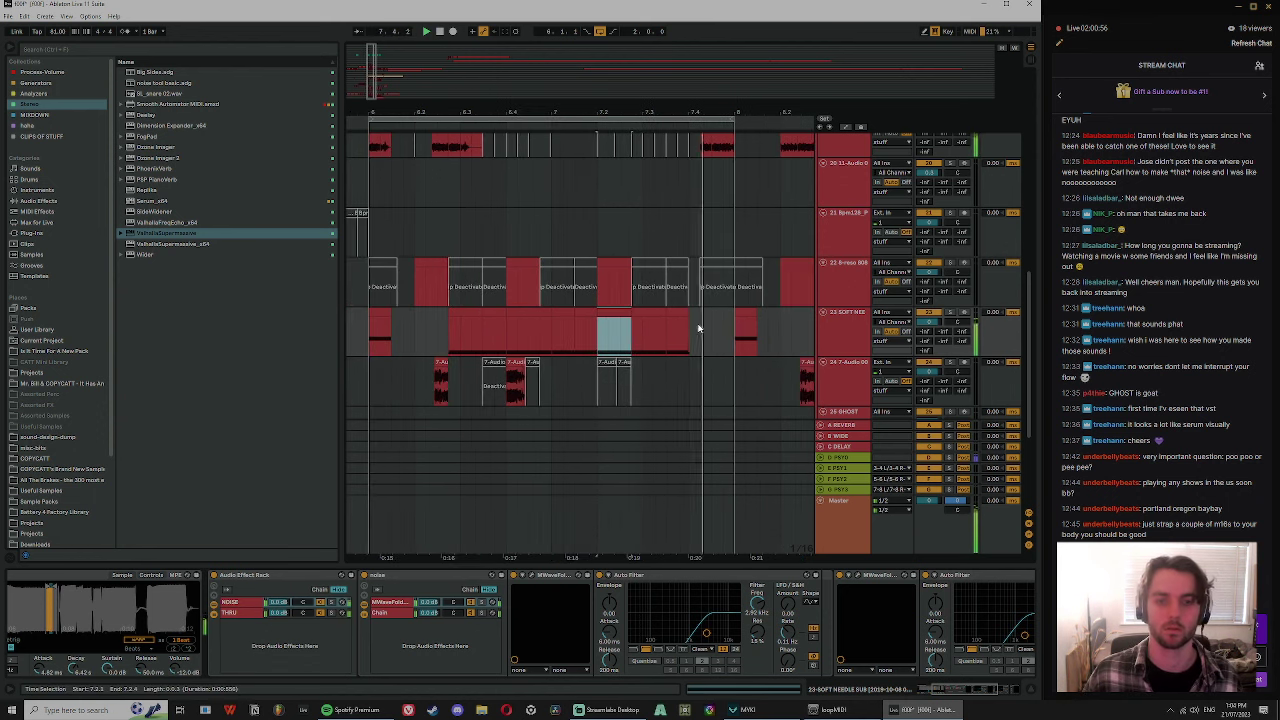
- Duplicate the SOFT NEEDLE SUB segment from 7.2.1 to 7.2.4 repeatedly so the sub runs up to bar 8
{"action": "key", "text": "space"}
{"action": "key", "text": "space"}
{"action": "key", "text": "ctrl+d"}
{"action": "key", "text": "ctrl+d"}
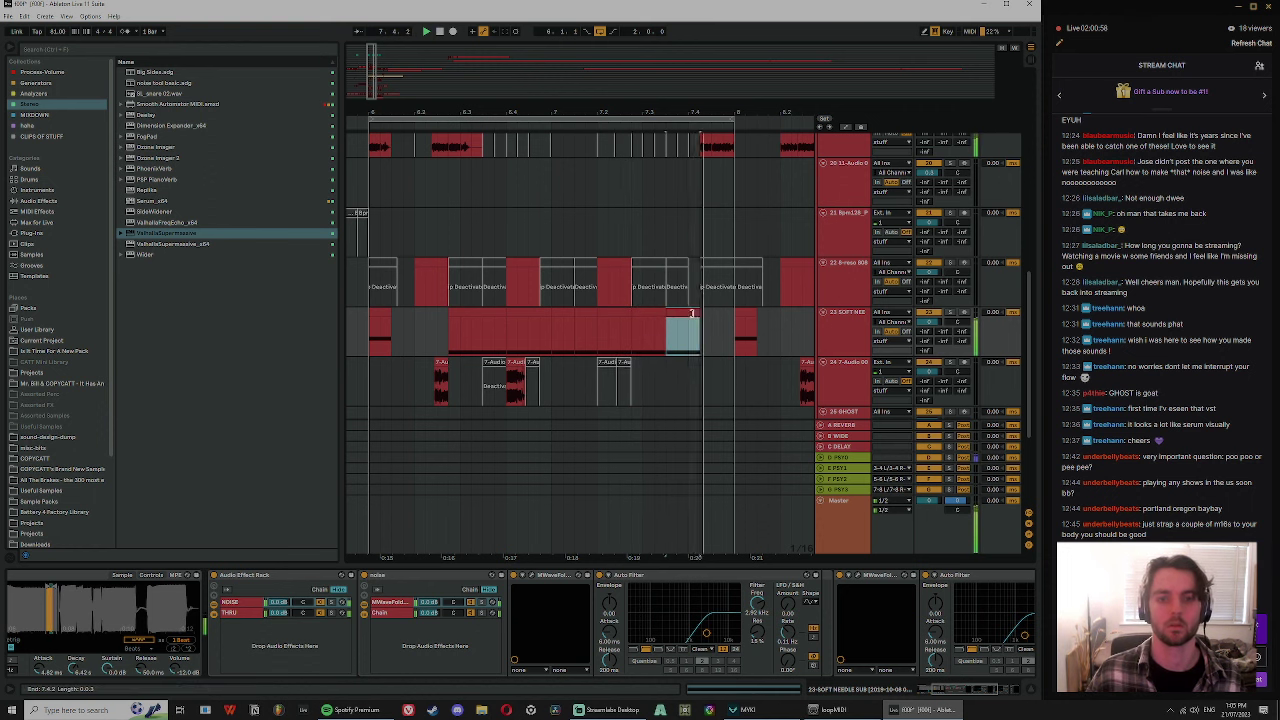
{"action": "left_click_drag", "start_coordinate": [697, 314], "coordinate": [729, 313]}
{"action": "key", "text": "ctrl+d"}
- Deactivate the 7-Audio clip at 6.4.1 beneath the sub line and play the section again from bar 6
{"action": "key", "text": "space"}
{"action": "key", "text": "space"}
{"action": "left_click_drag", "start_coordinate": [671, 112], "coordinate": [674, 96]}
{"action": "left_click", "coordinate": [501, 320]}
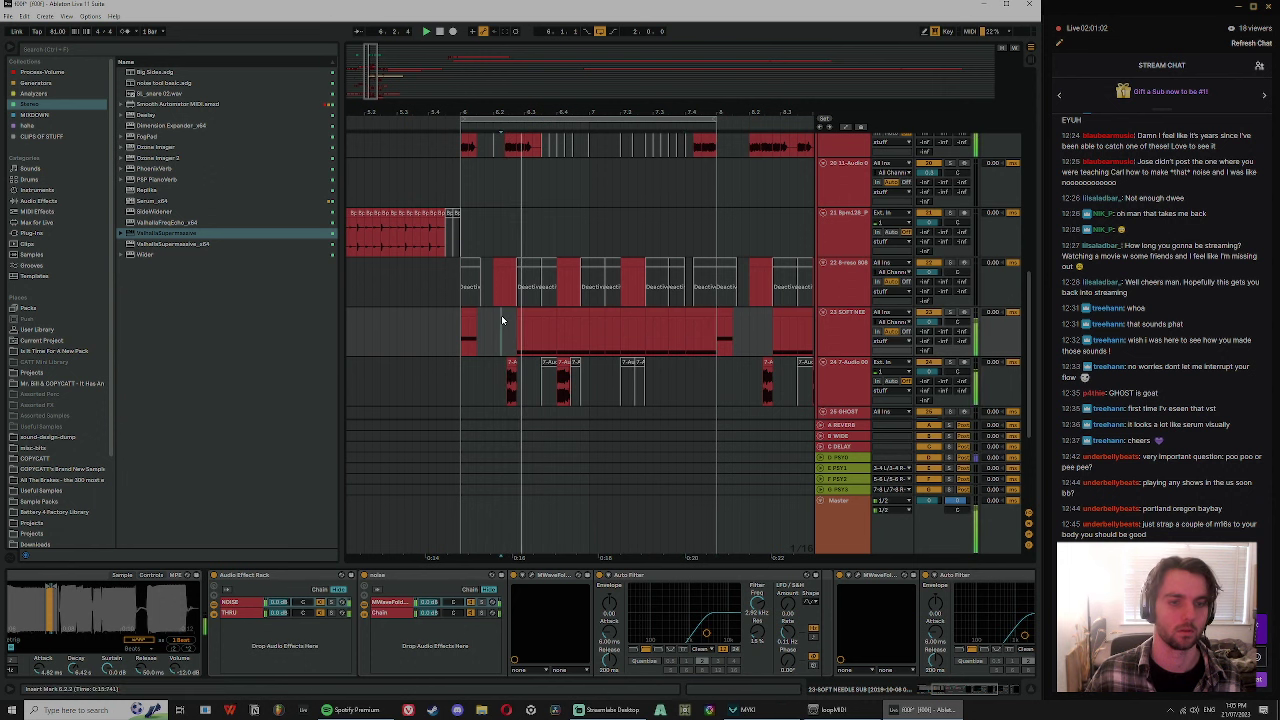
{"action": "left_click_drag", "start_coordinate": [518, 325], "coordinate": [576, 335]}
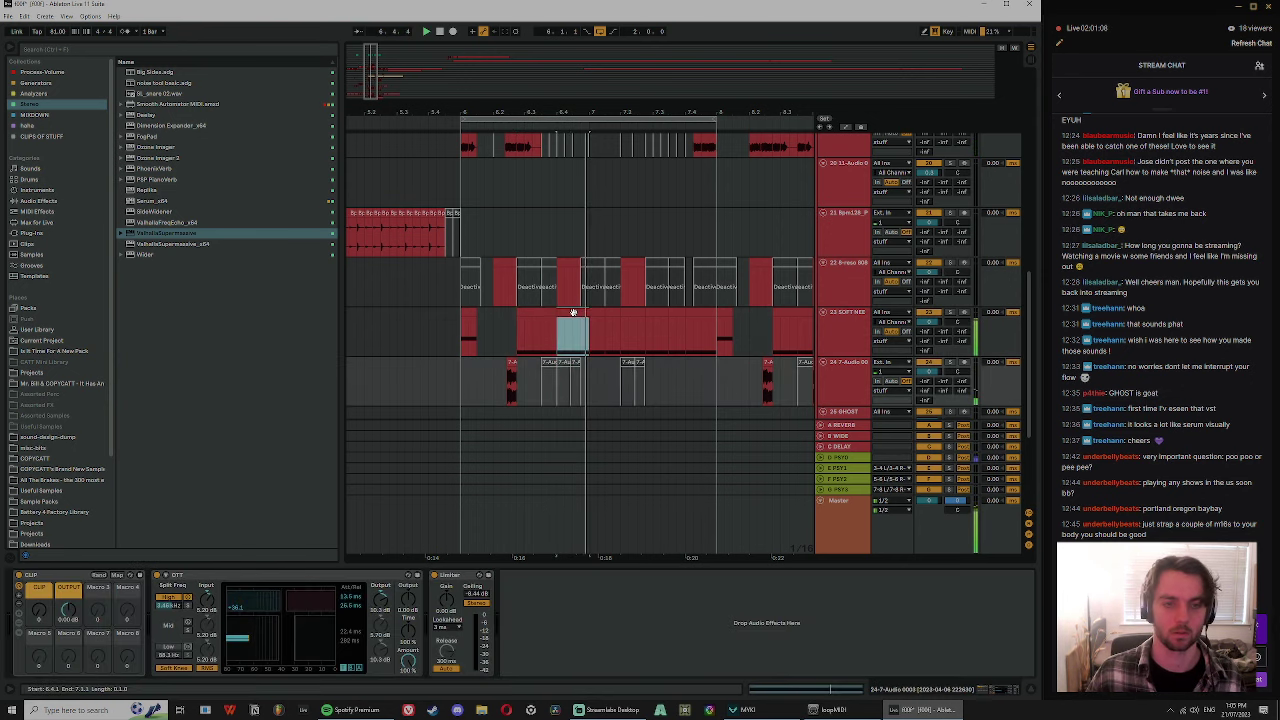
{"action": "left_click", "coordinate": [577, 338]}
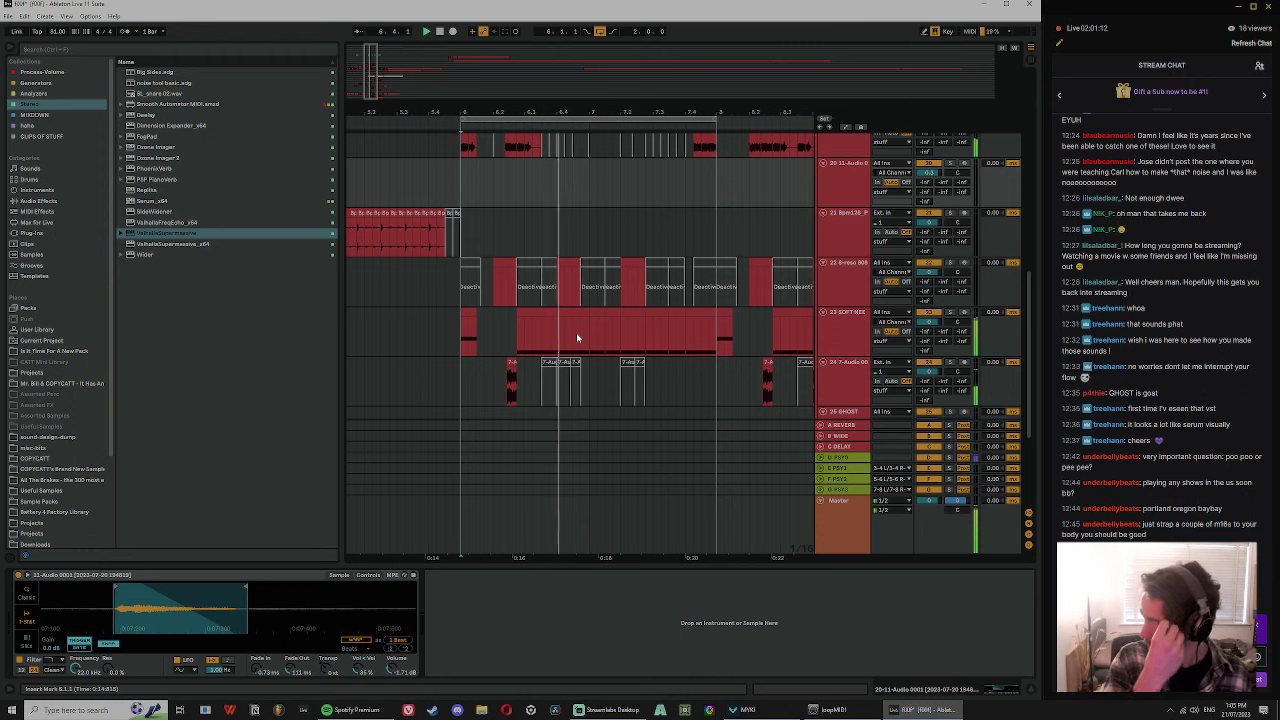
- Move the one-sixteenth kick slice on the DRUMS track from 7.1.1 to 6.4.4 and play the result
{"action": "scroll", "coordinate": [600, 330], "scroll_direction": "up", "scroll_amount": 10}
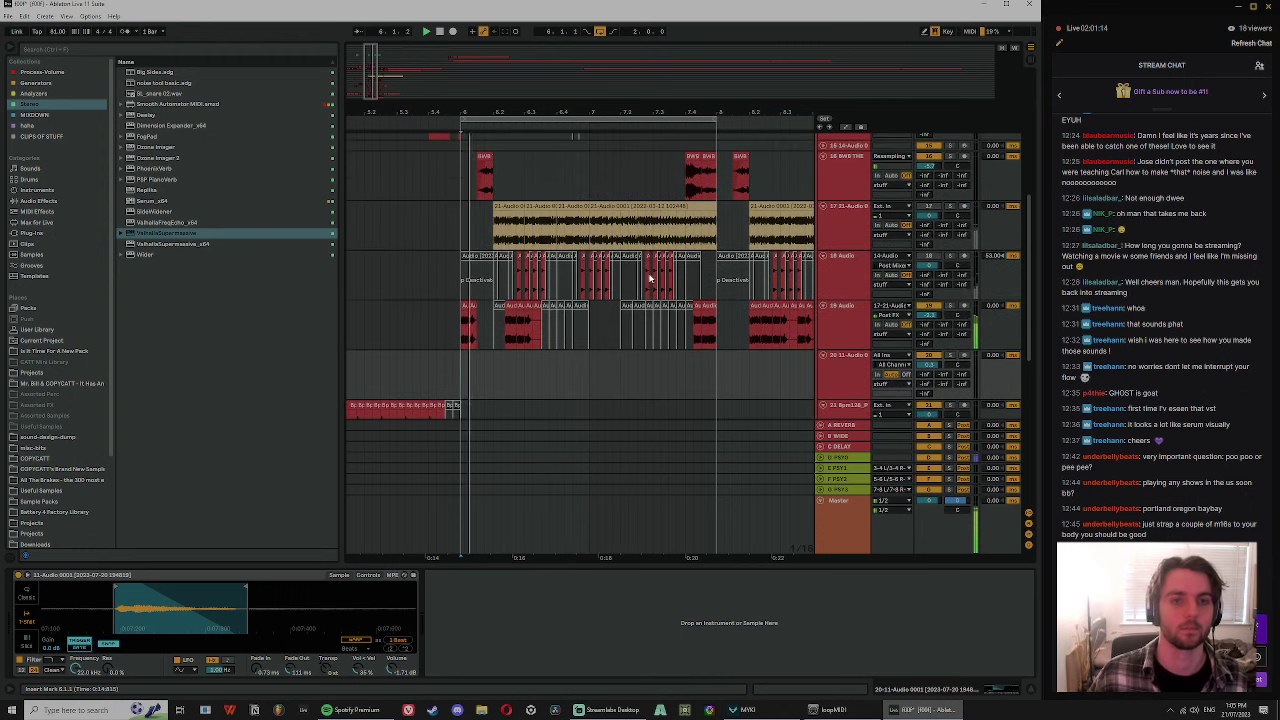
{"action": "left_click_drag", "start_coordinate": [587, 112], "coordinate": [591, 146]}
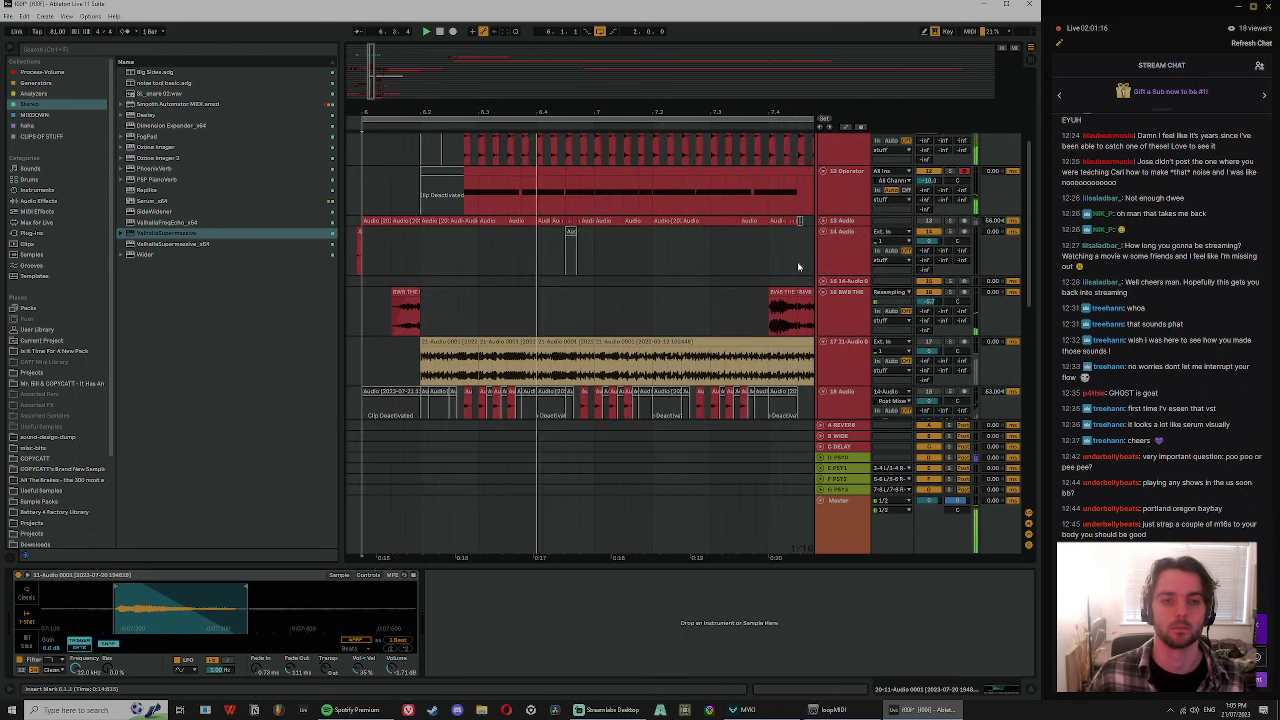
{"action": "scroll", "coordinate": [1028, 242], "scroll_direction": "up", "scroll_amount": 5}
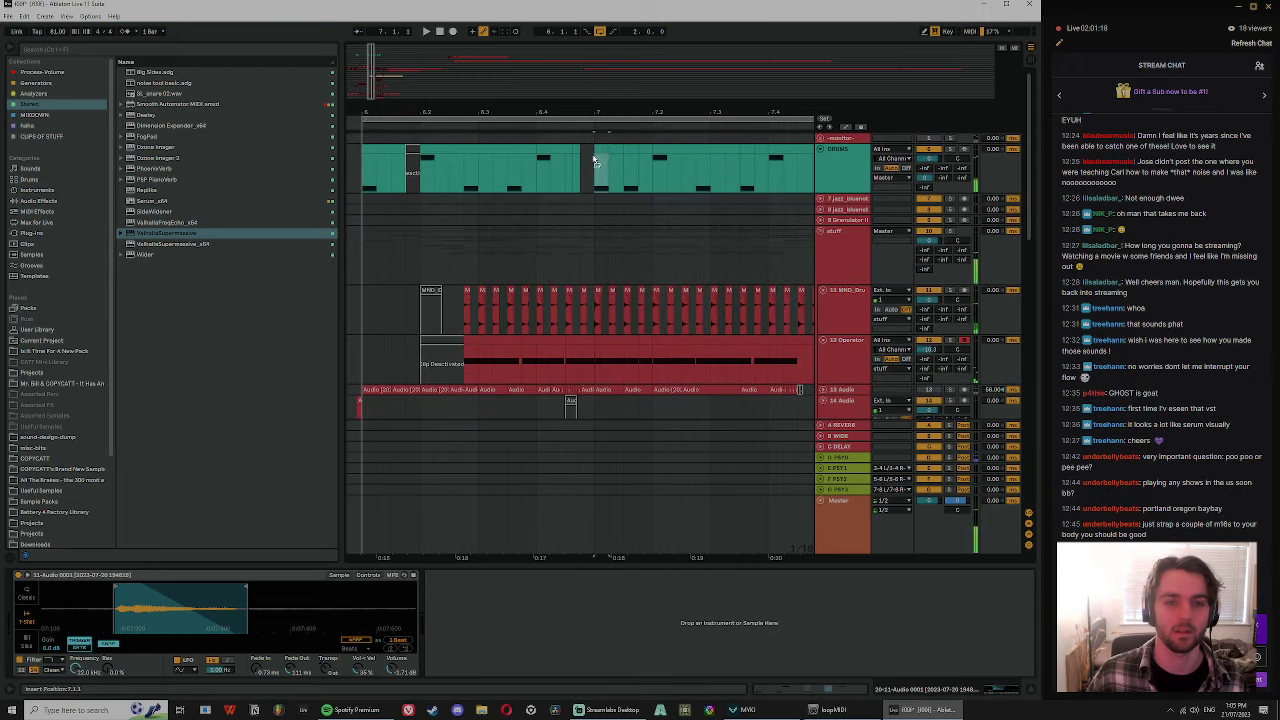
{"action": "left_click", "coordinate": [594, 160]}
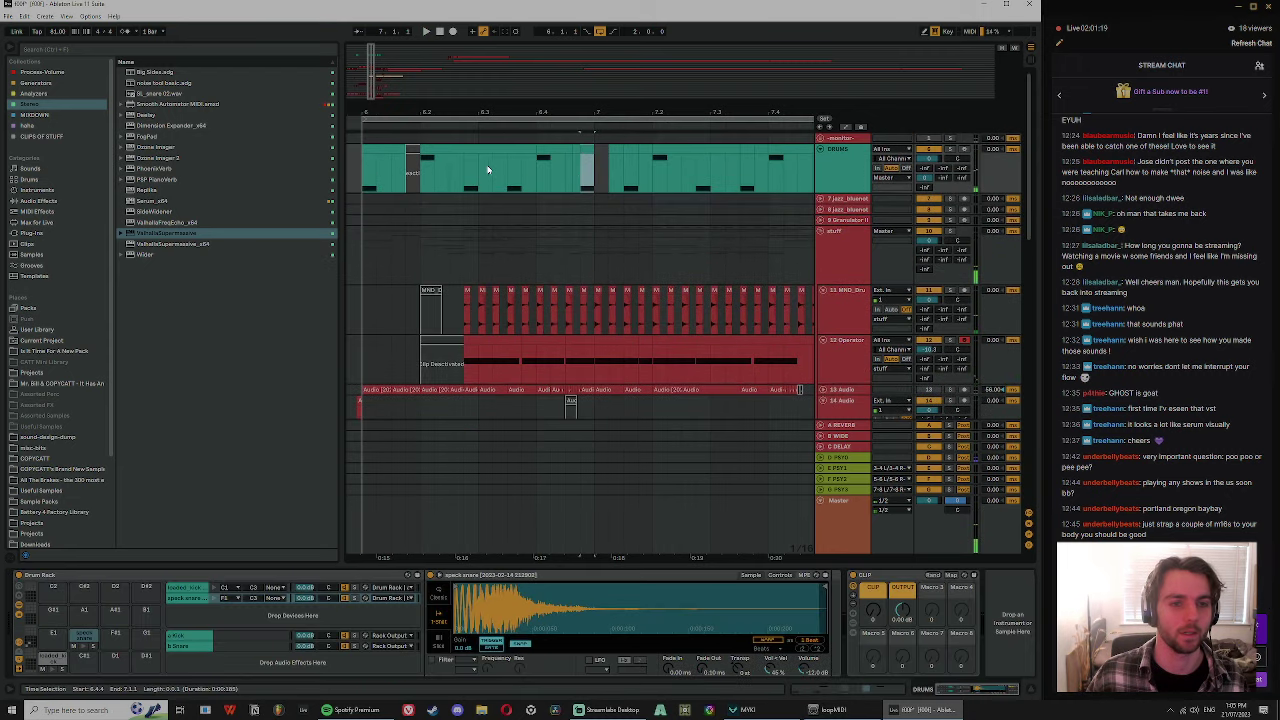
{"action": "left_click", "coordinate": [627, 160]}
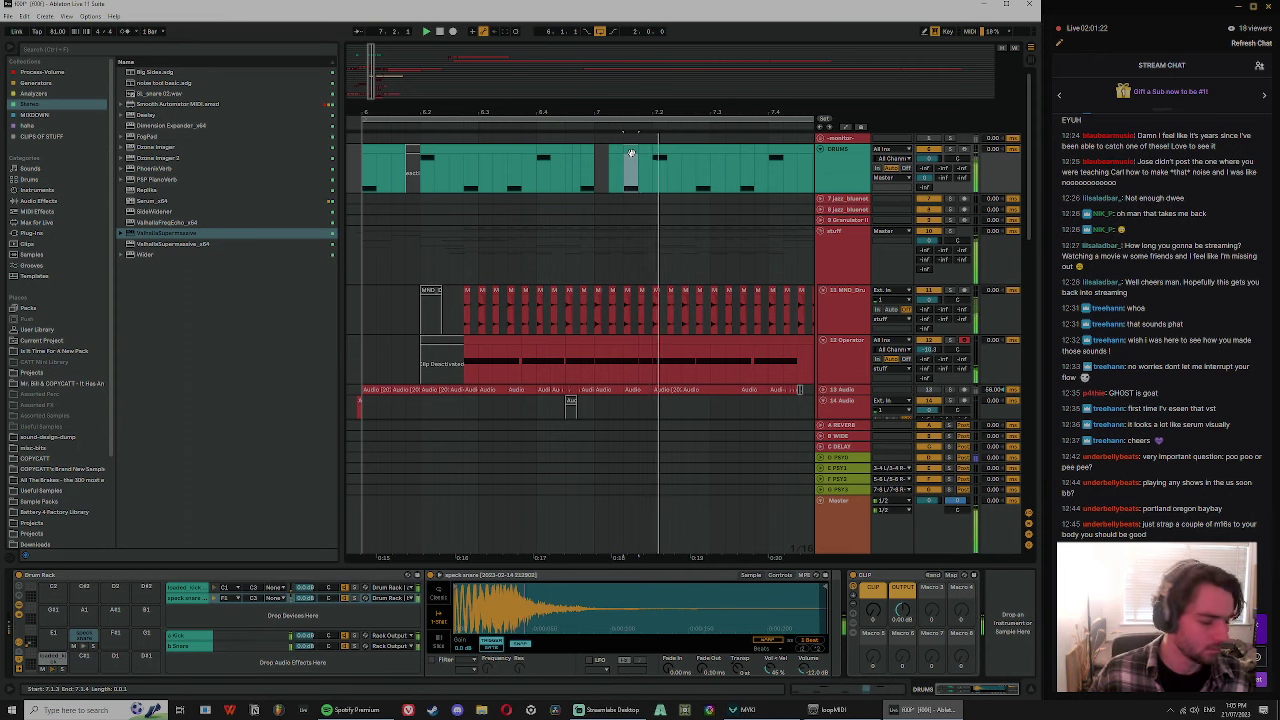
{"action": "left_click_drag", "start_coordinate": [708, 109], "coordinate": [666, 109]}
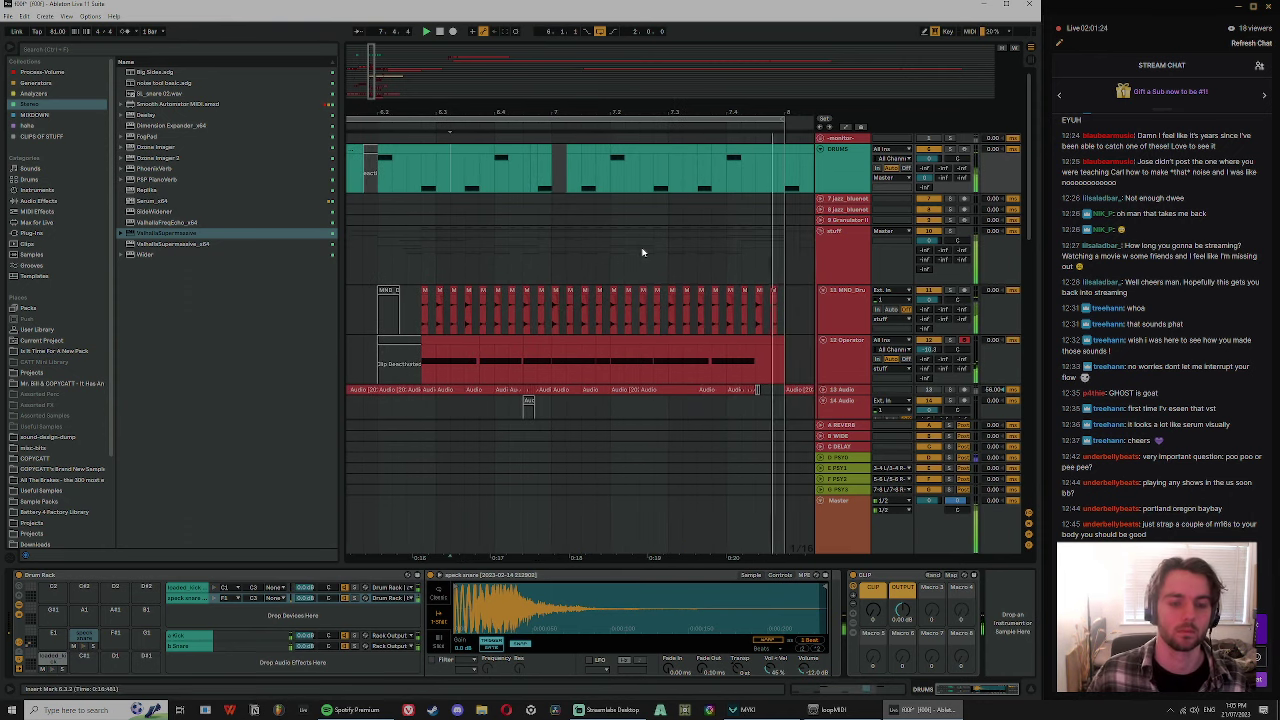
- Select the Operator segment from 6.2.4 to 6.3.4 and show the Operator device's Transpose automation on track 12
{"action": "scroll", "coordinate": [643, 251], "scroll_direction": "down", "scroll_amount": 3}
{"action": "left_click", "coordinate": [844, 213]}
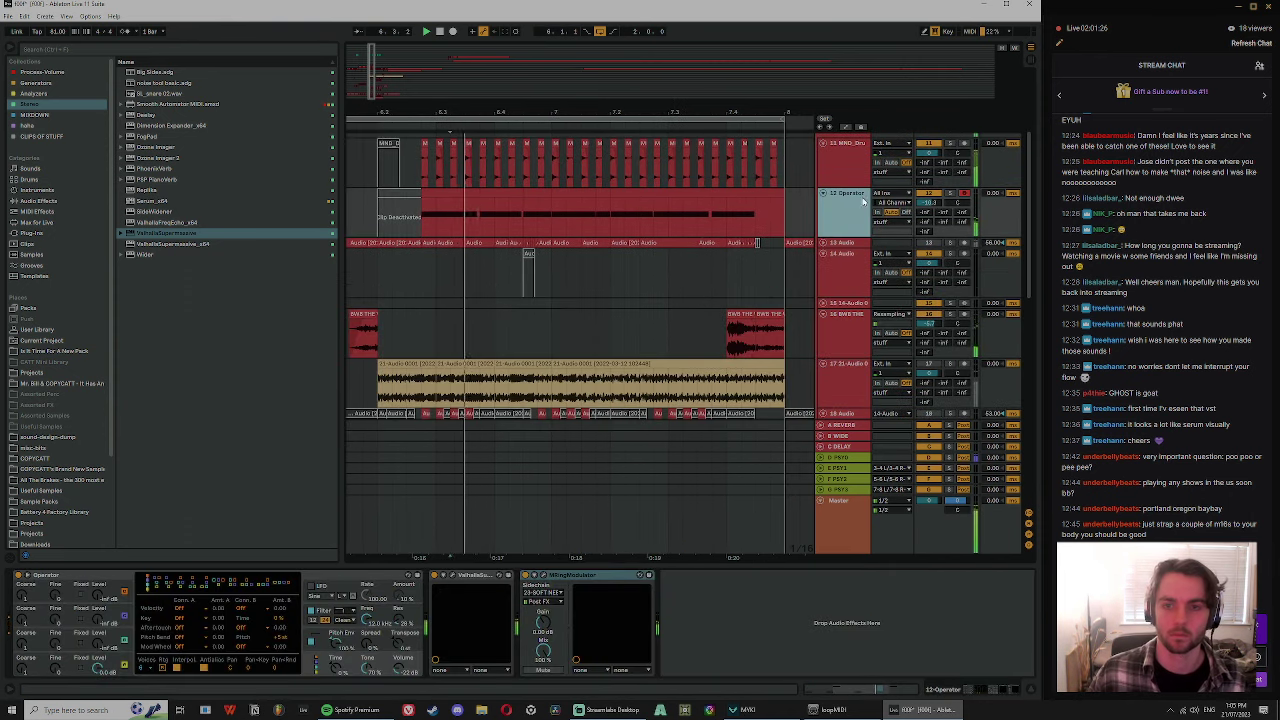
{"action": "left_click", "coordinate": [504, 193]}
{"action": "left_click", "coordinate": [454, 211]}
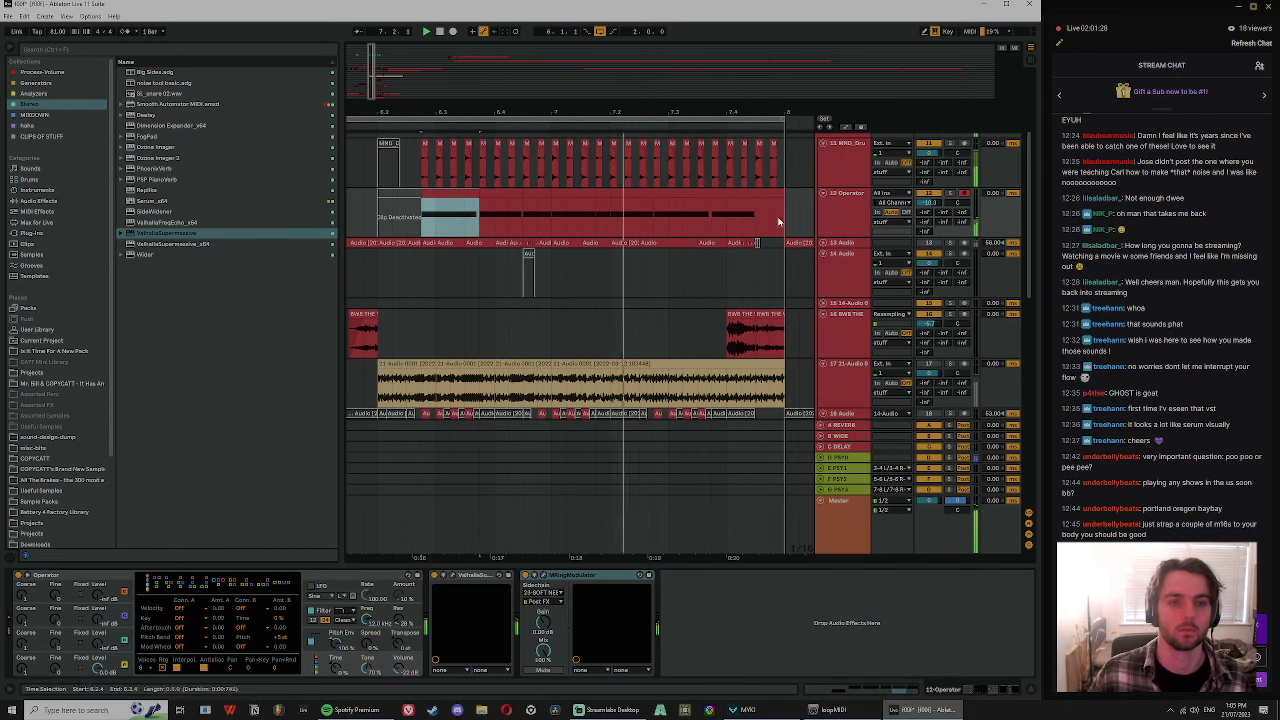
{"action": "left_click", "coordinate": [839, 203]}
{"action": "key", "text": "a"}
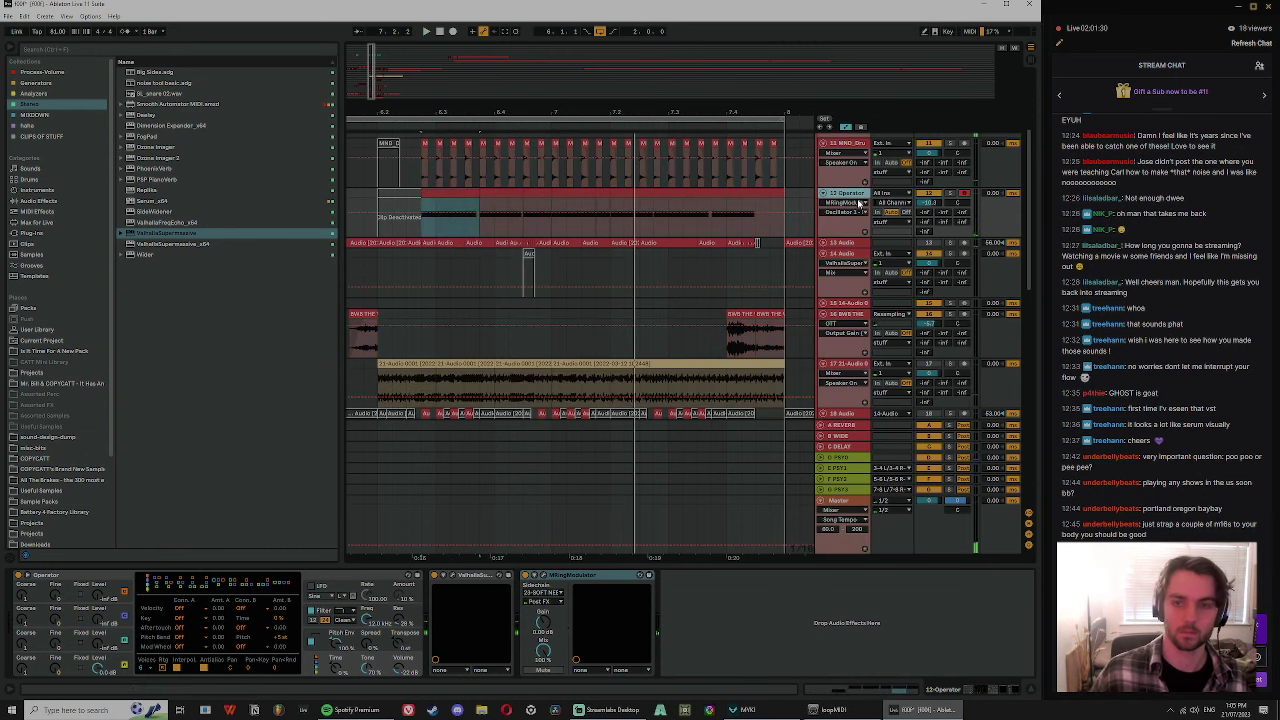
{"action": "left_click", "coordinate": [857, 202]}
{"action": "left_click", "coordinate": [851, 220]}
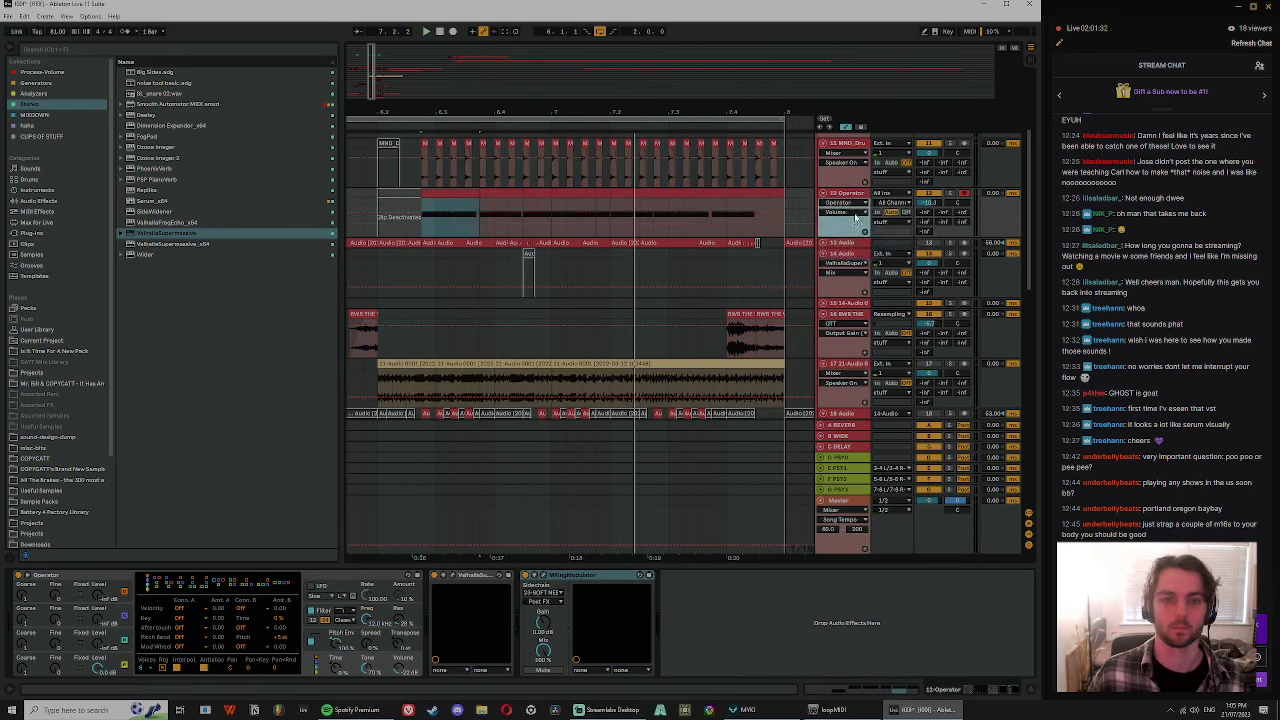
{"action": "left_click", "coordinate": [855, 213]}
{"action": "left_click", "coordinate": [842, 237]}
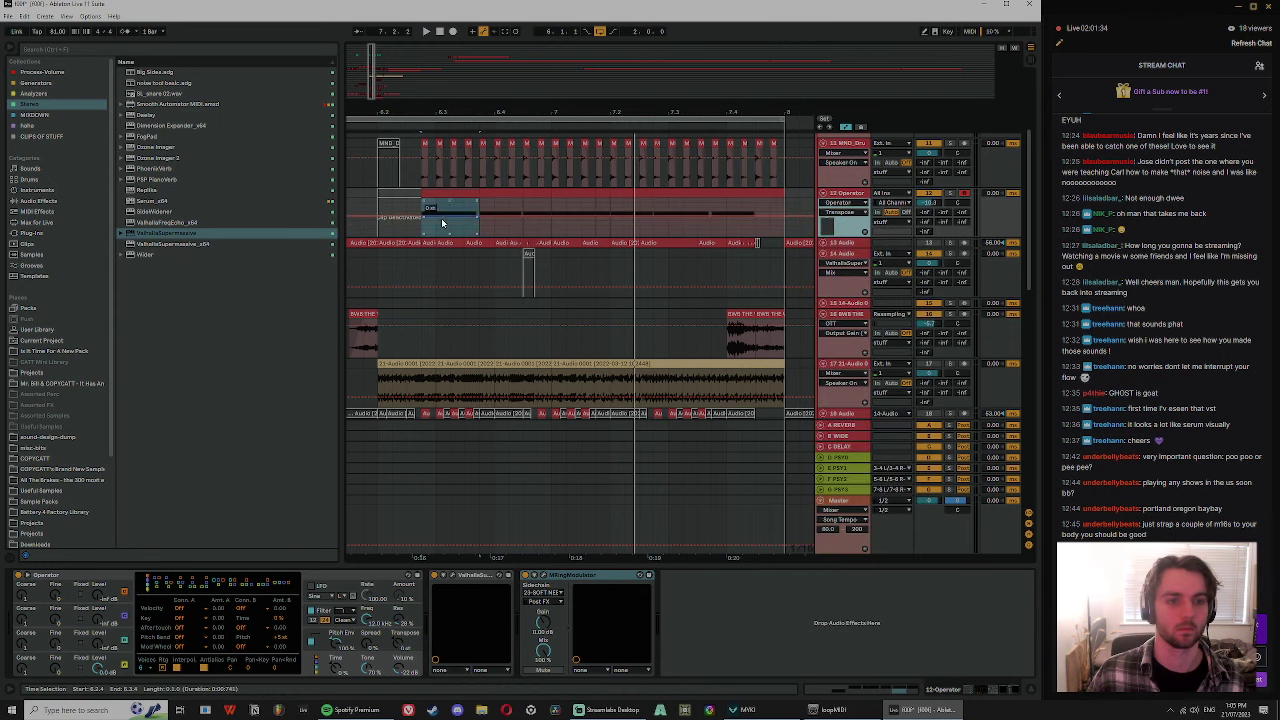
- Draw a rising Transpose automation ramp on the Operator track from 6.3.4 to 6.4.3
{"action": "left_click", "coordinate": [479, 214]}
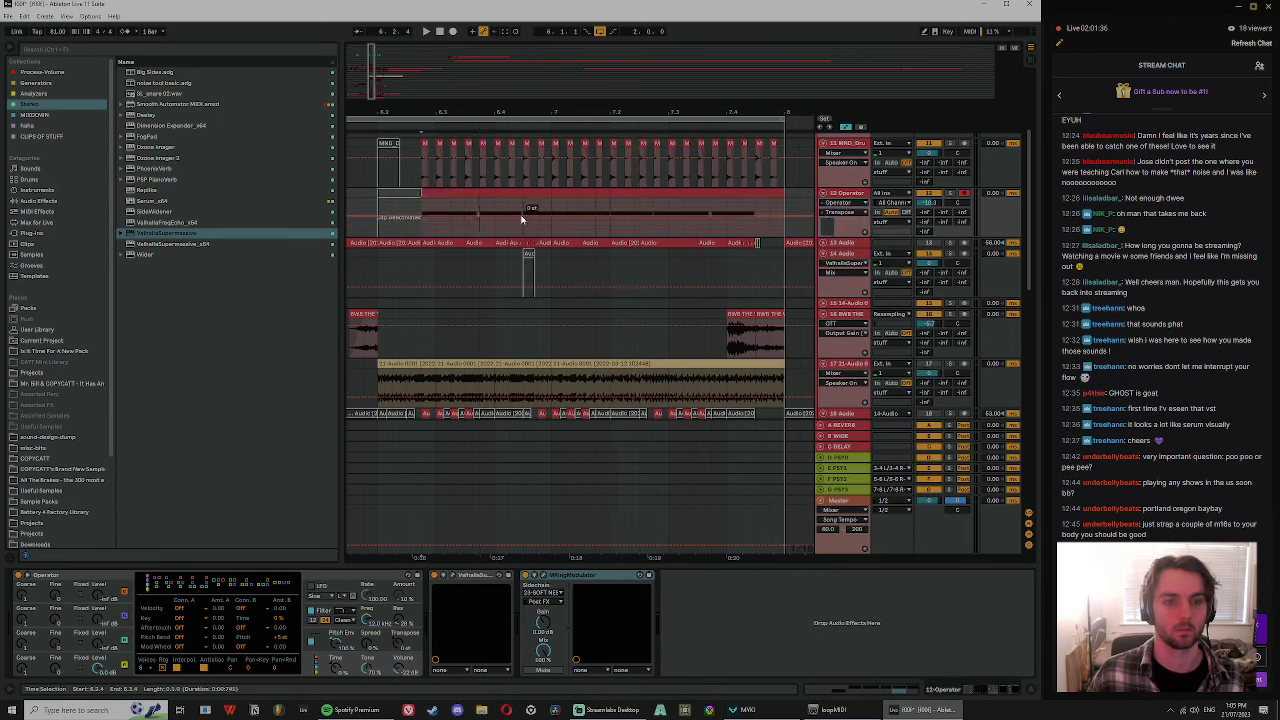
{"action": "key", "text": "space"}
{"action": "mouse_move", "coordinate": [520, 214]}
{"action": "left_mouse_down"}
{"action": "mouse_move", "coordinate": [533, 205]}
{"action": "mouse_move", "coordinate": [517, 218]}
{"action": "left_mouse_up"}
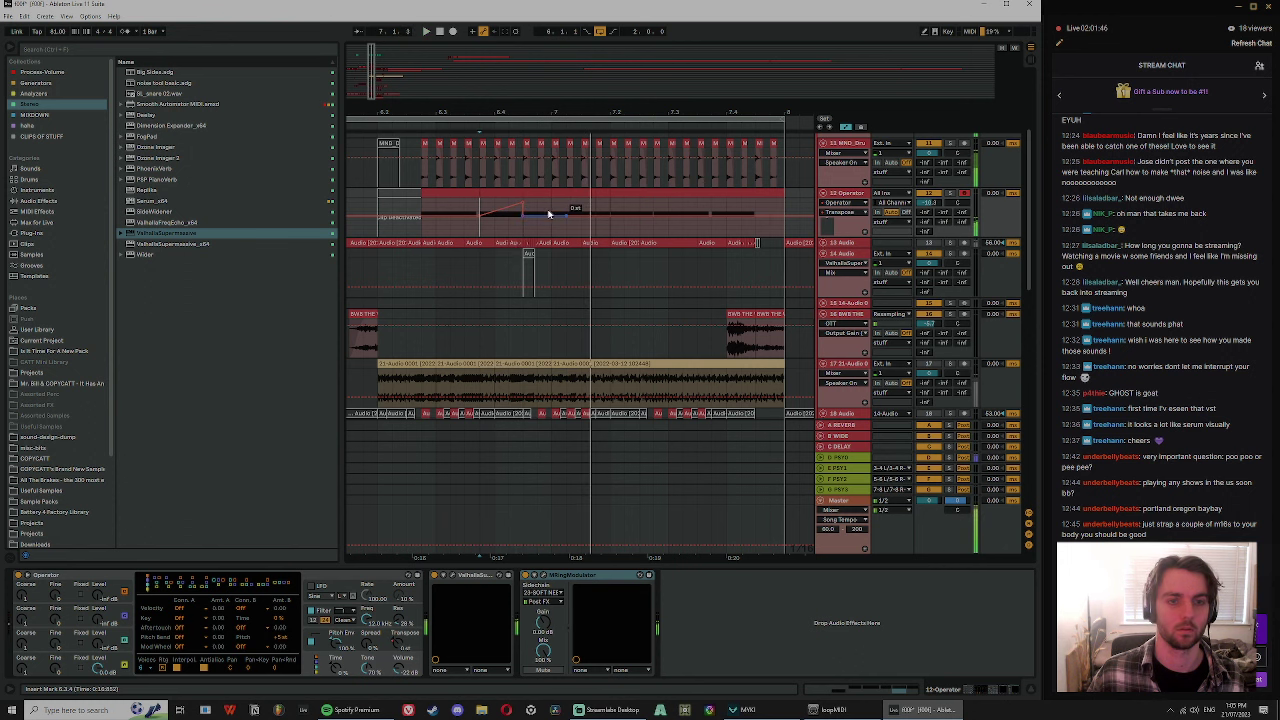
- Try another Transpose automation edit from 6.4.3 to about 7.1.2, undo it, and play the section
{"action": "left_click_drag", "start_coordinate": [523, 215], "coordinate": [565, 212]}
{"action": "key", "text": "ctrl+z"}
{"action": "key", "text": "space"}
{"action": "key", "text": "space"}
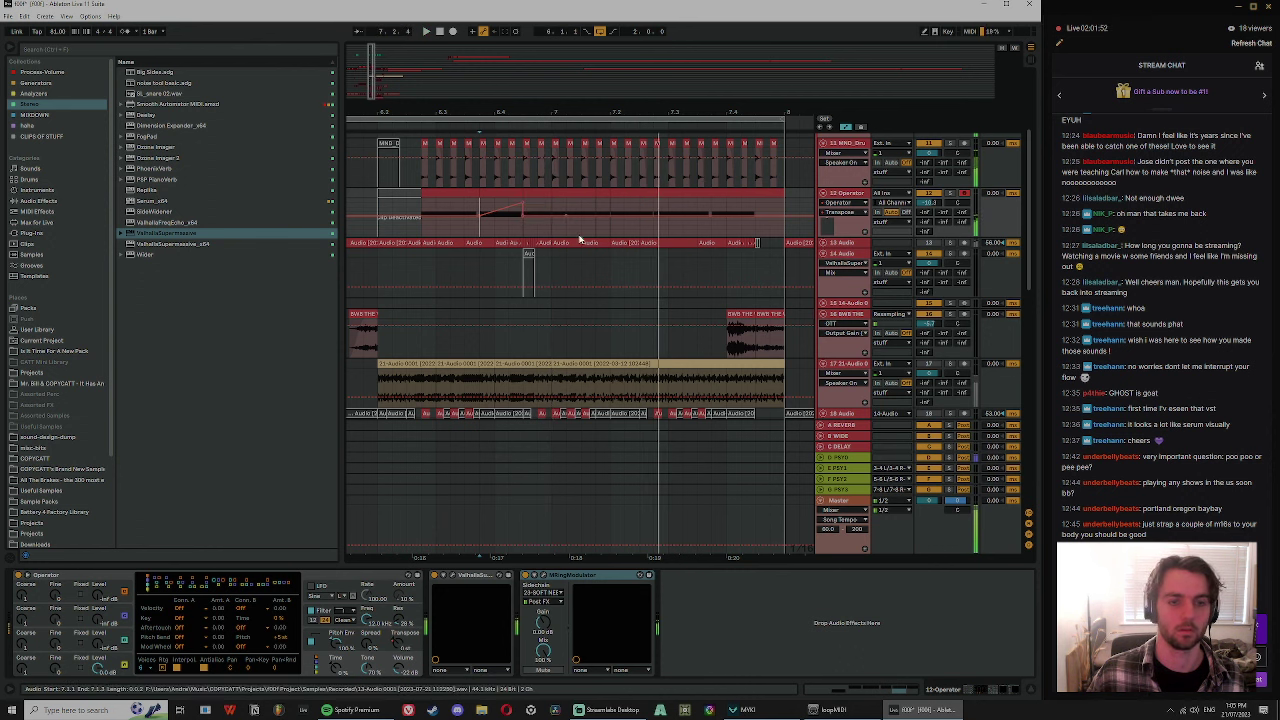
- Show the Transpose automation of the SOFT NEEDLE SUB device on track 23
{"action": "scroll", "coordinate": [452, 282], "scroll_direction": "down", "scroll_amount": 5}
{"action": "scroll", "coordinate": [452, 282], "scroll_direction": "down", "scroll_amount": 5}
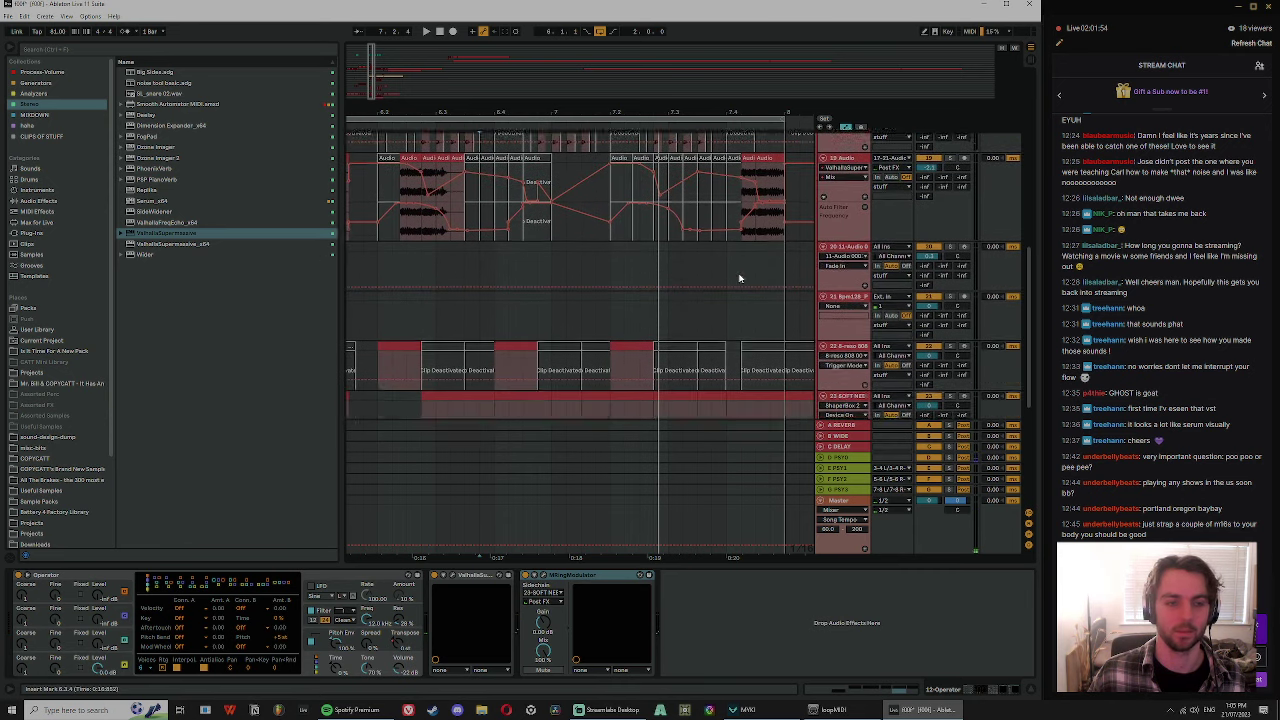
{"action": "left_click", "coordinate": [851, 305]}
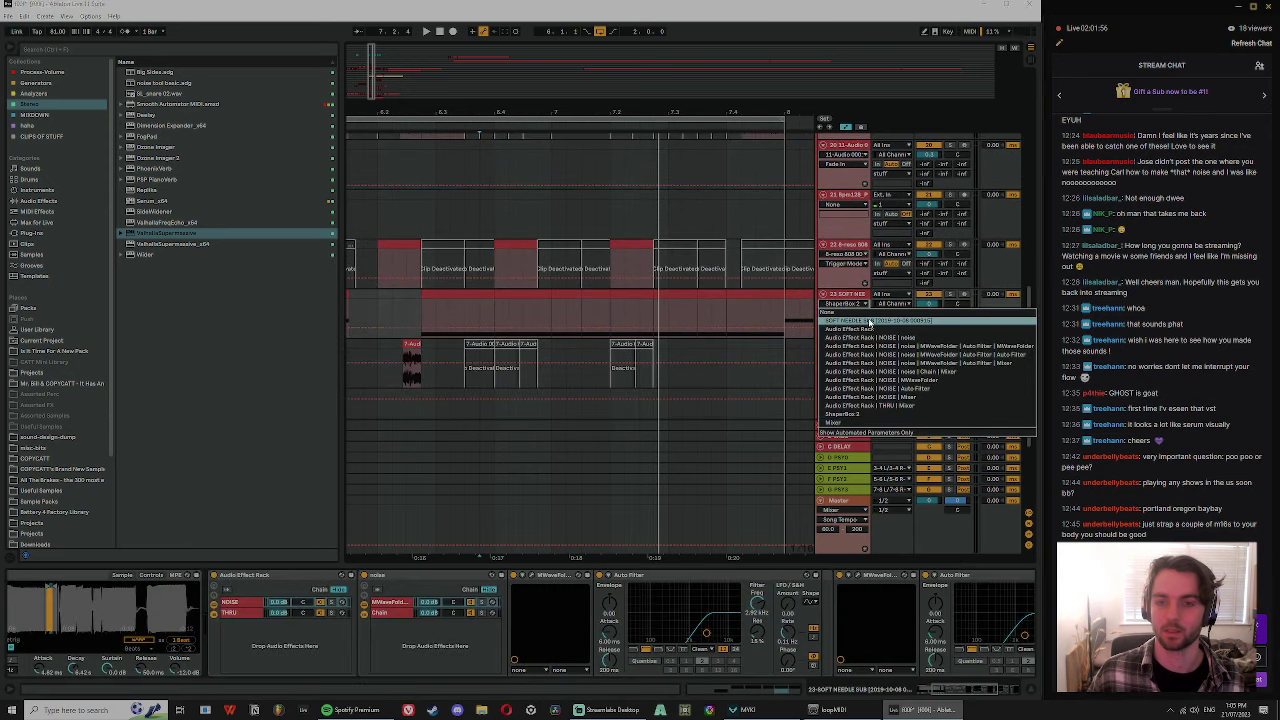
{"action": "left_click", "coordinate": [852, 316]}
{"action": "left_click", "coordinate": [860, 415]}
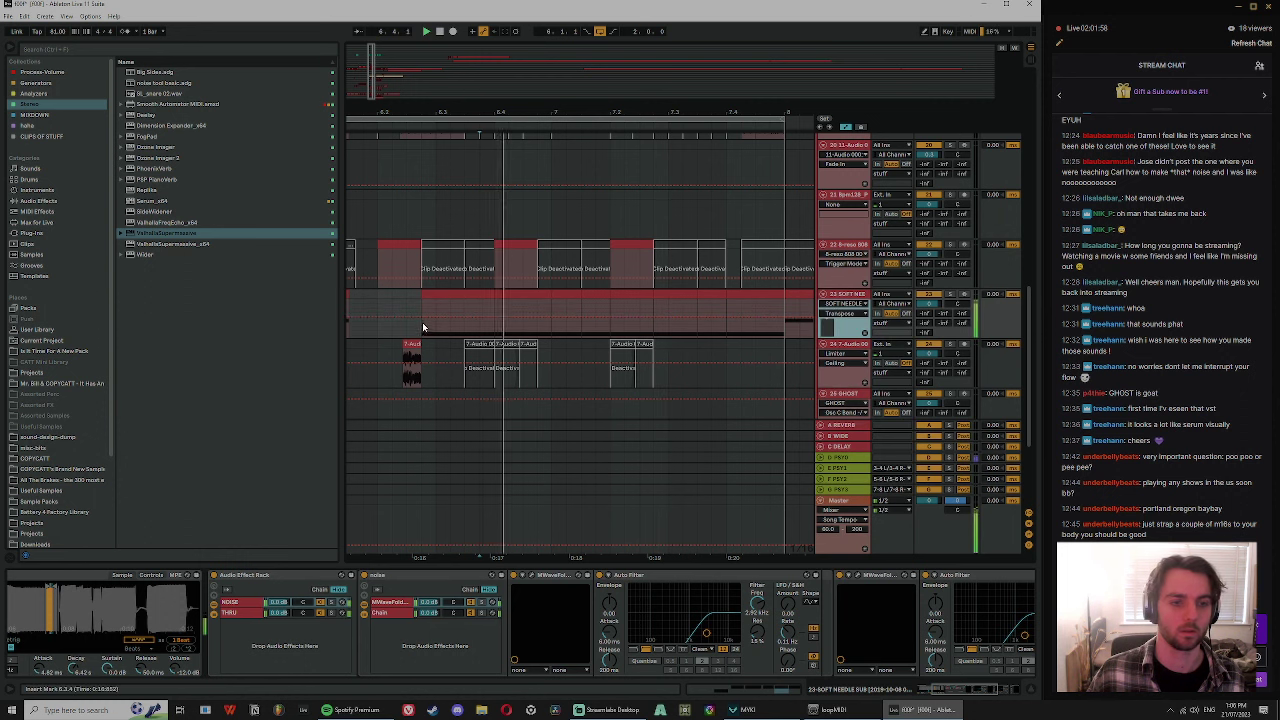
- Draw a Transpose automation ramp on the SOFT NEEDLE SUB track rising from about 6.4.1 to 6.4.4 and dropping by 7.1.1, and play it
{"action": "left_click_drag", "start_coordinate": [424, 306], "coordinate": [495, 316]}
{"action": "key", "text": "space"}
{"action": "key", "text": "space"}
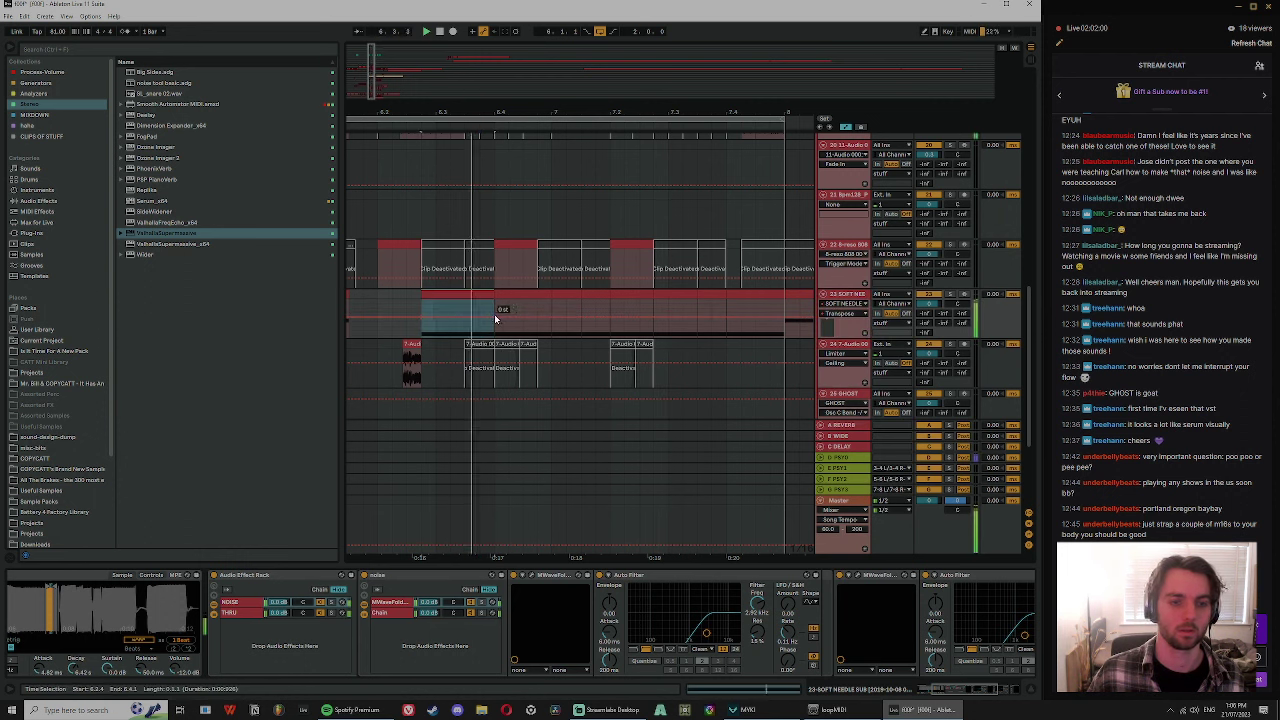
{"action": "left_click", "coordinate": [497, 317]}
{"action": "key", "text": "space"}
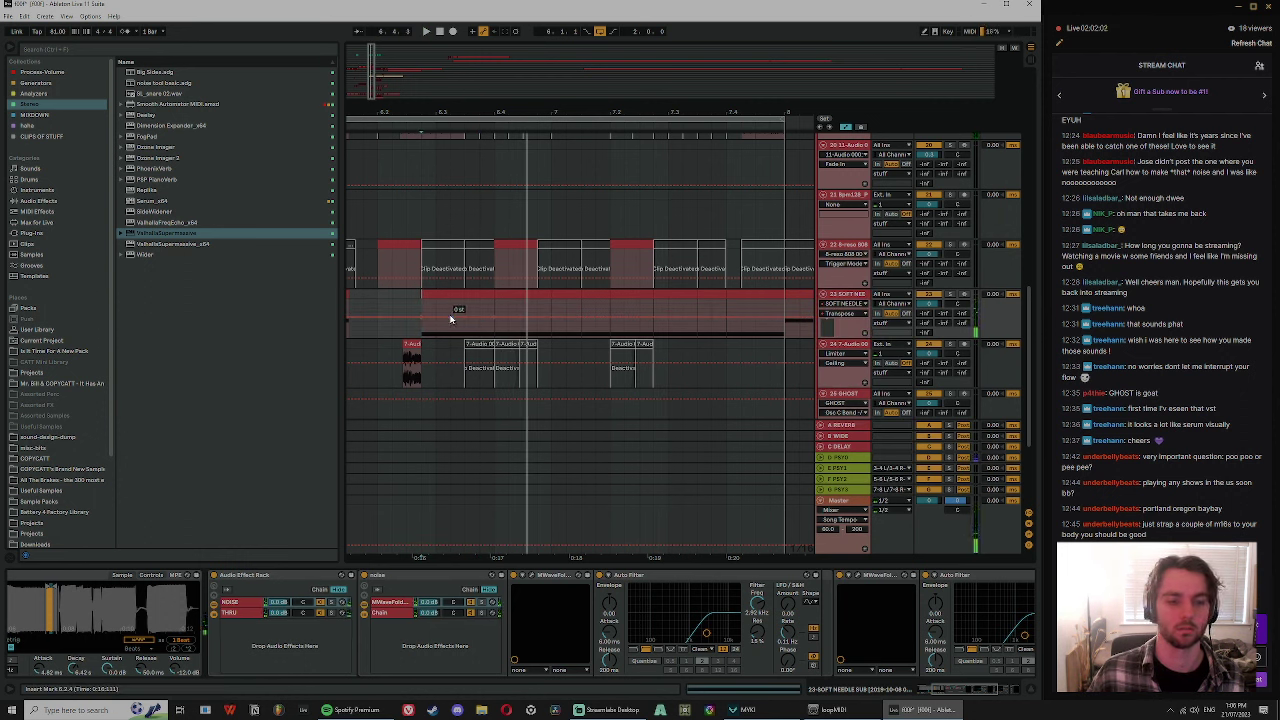
{"action": "left_click_drag", "start_coordinate": [555, 321], "coordinate": [541, 303]}
{"action": "key", "text": "space"}
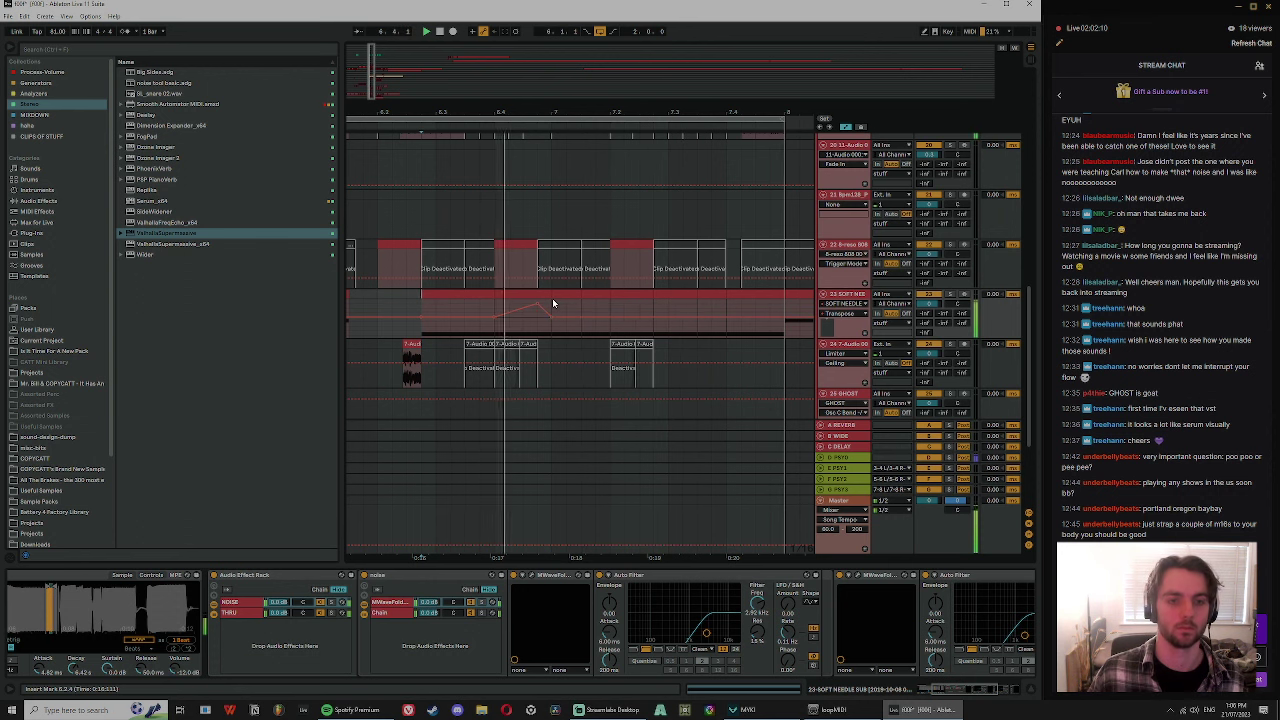
- Duplicate the two-beat Transpose ramp section ending at 7.1.1 twice so the pattern repeats up to bar 8 on the sub track
{"action": "left_click_drag", "start_coordinate": [552, 298], "coordinate": [421, 312]}
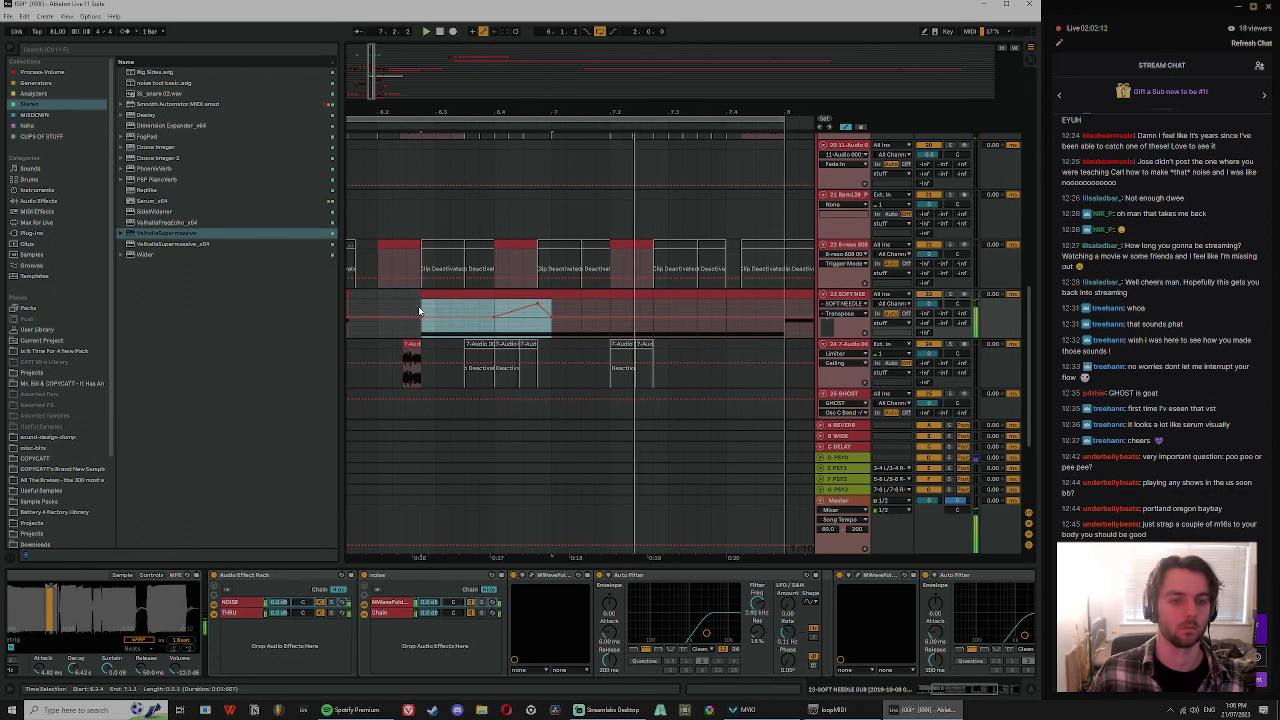
{"action": "key", "text": "ctrl+d"}
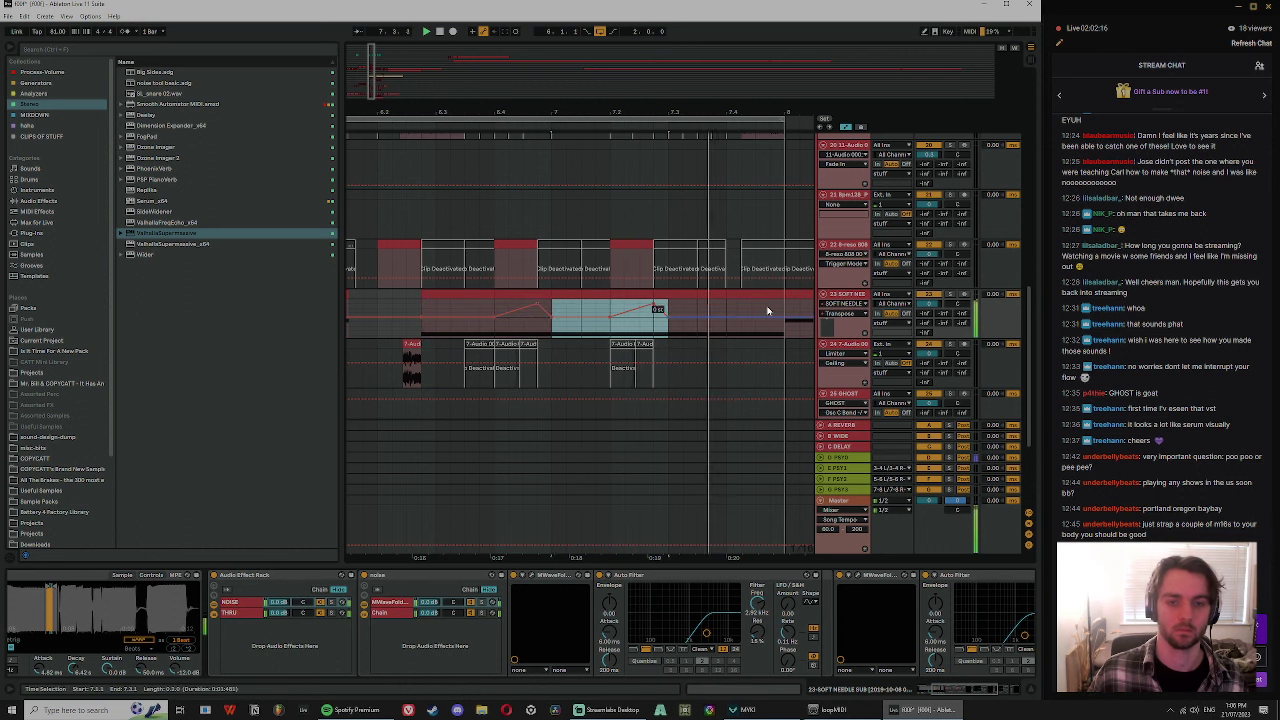
{"action": "key", "text": "ctrl+d"}
- Switch off the Audio Effect Rack on the SOFT NEEDLE SUB track and raise the system volume to 100
{"action": "left_click", "coordinate": [839, 297]}
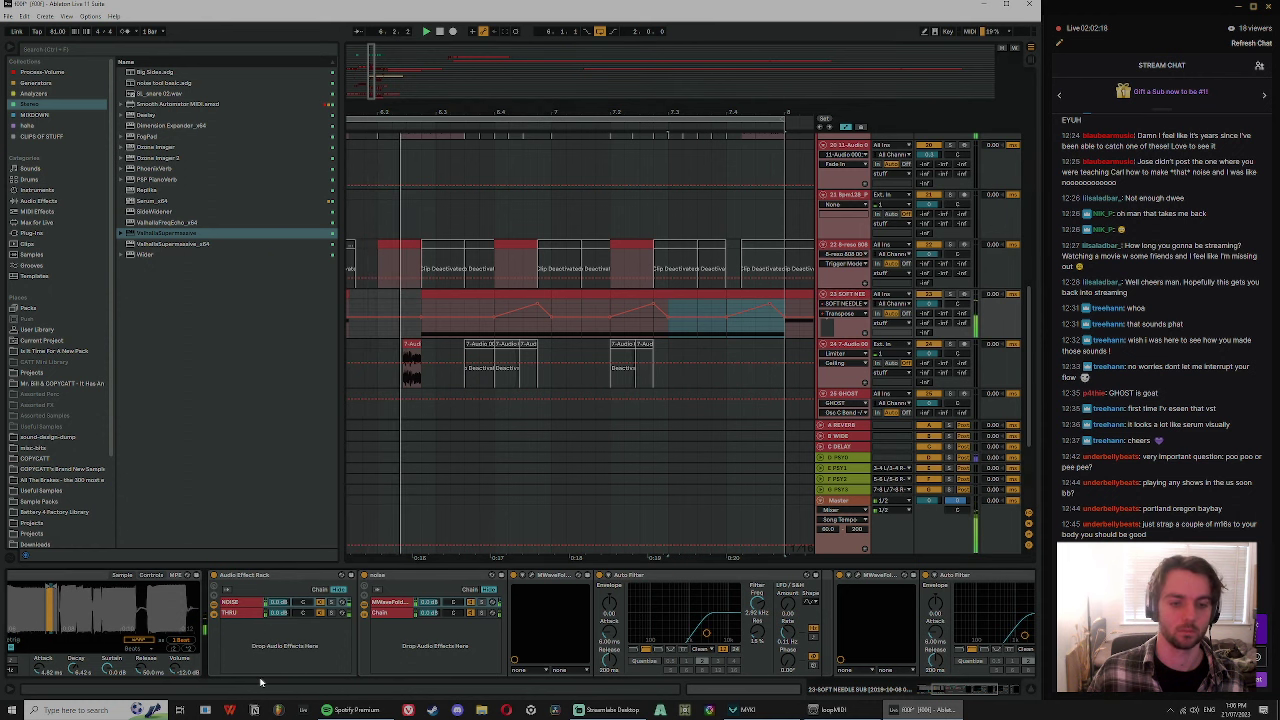
{"action": "left_click", "coordinate": [214, 576]}
{"action": "key", "text": "XF86AudioRaiseVolume"}
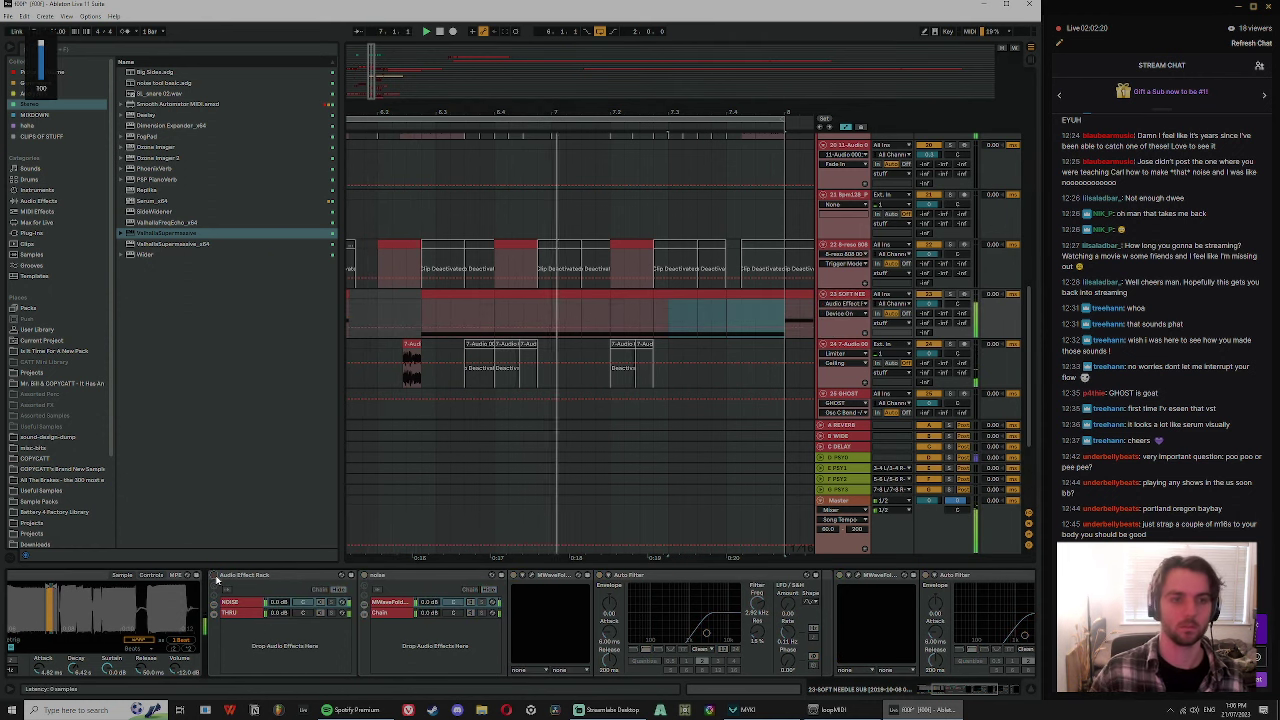
- Inspect the first four drum loop slices on the MND_Drum track one by one, starting at 6.2.4
{"action": "scroll", "coordinate": [487, 172], "scroll_direction": "up", "scroll_amount": 5}
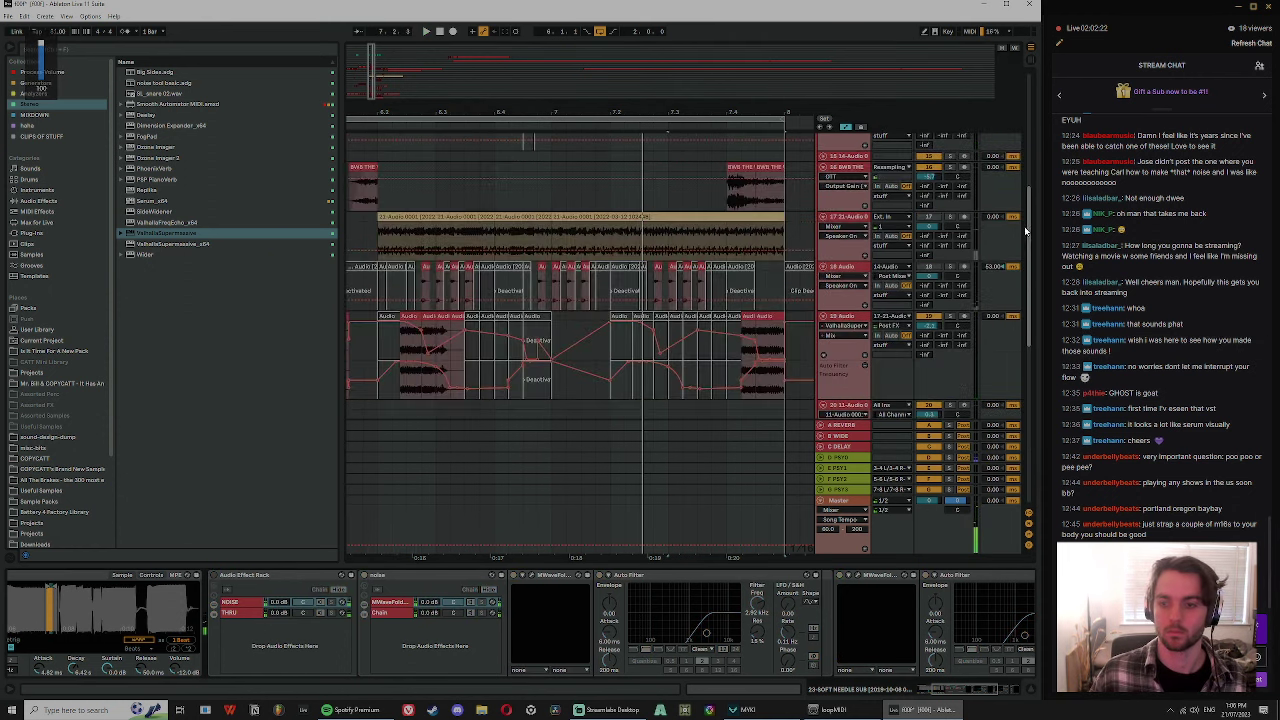
{"action": "scroll", "coordinate": [443, 157], "scroll_direction": "up", "scroll_amount": 3}
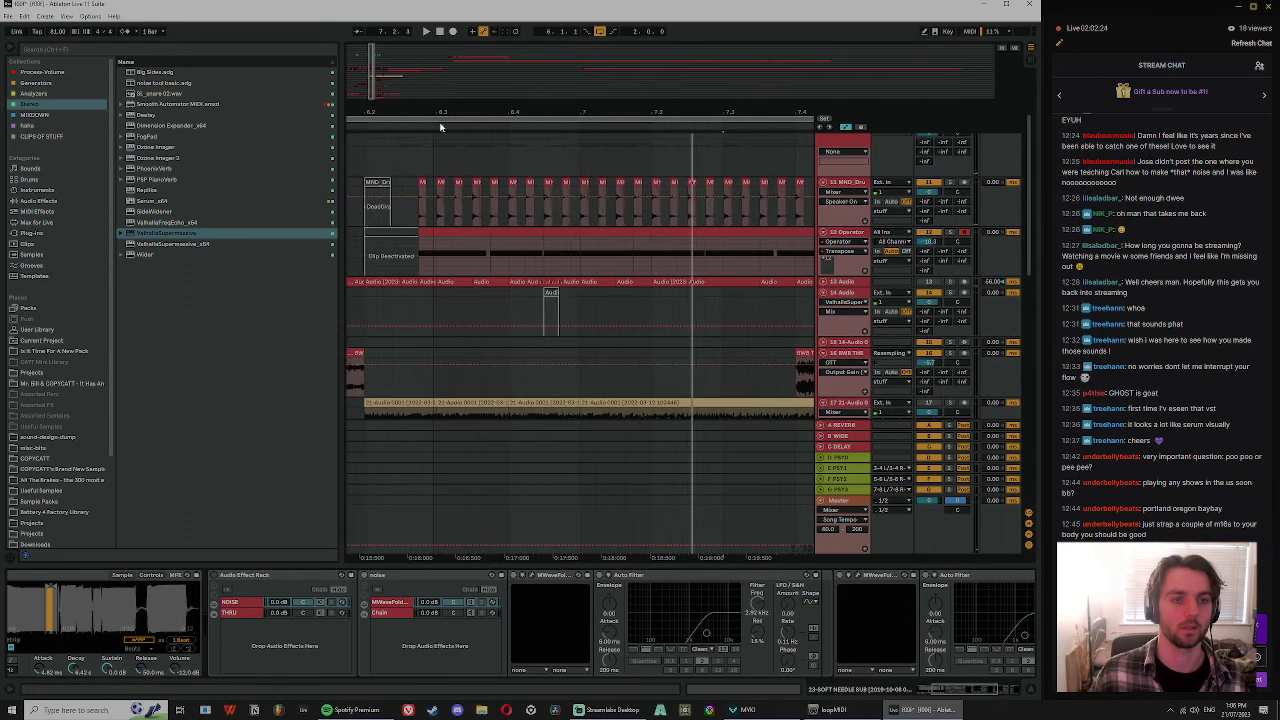
{"action": "left_click", "coordinate": [421, 186]}
{"action": "scroll", "coordinate": [421, 186], "scroll_direction": "up", "scroll_amount": 3}
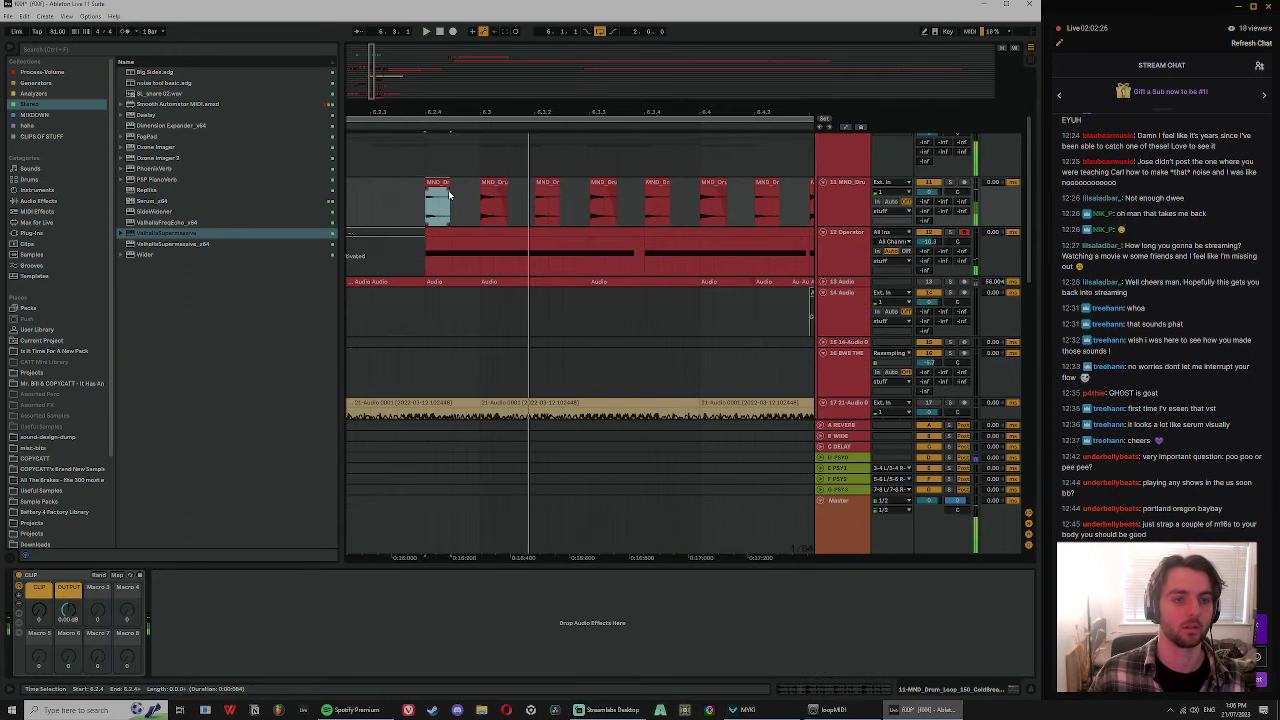
{"action": "key", "text": "space"}
{"action": "left_click", "coordinate": [502, 203]}
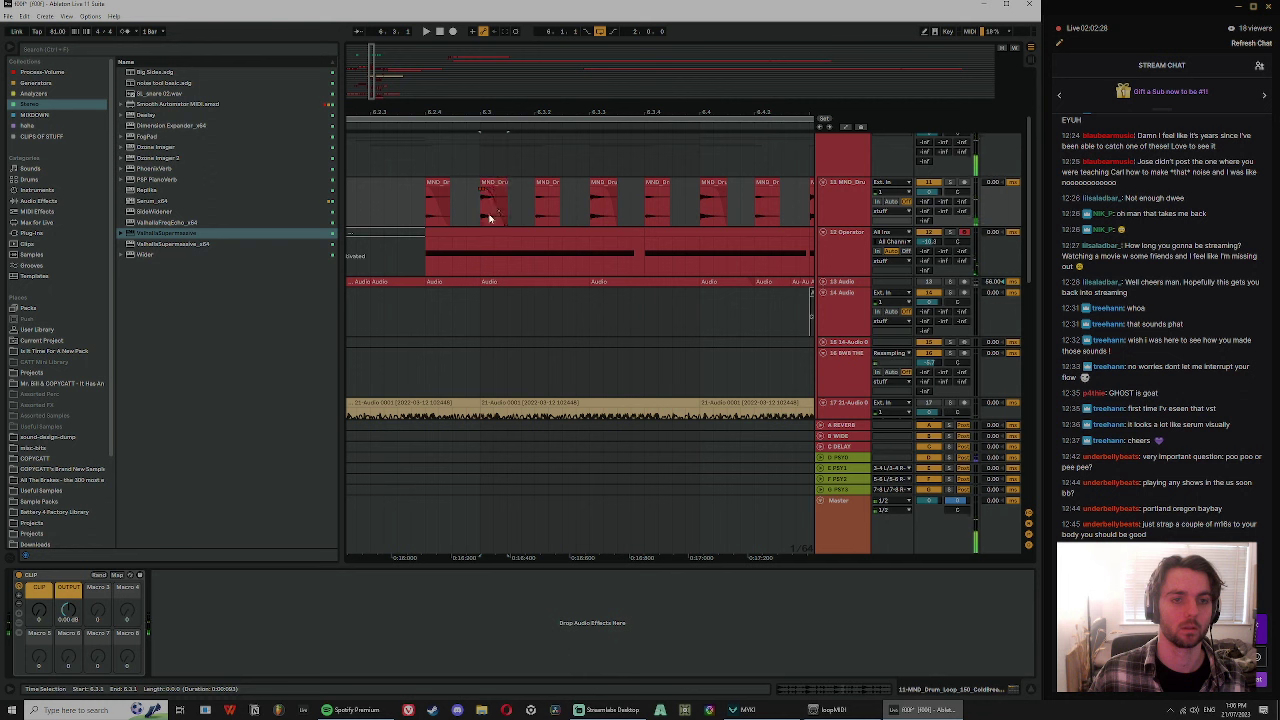
{"action": "left_click", "coordinate": [554, 194]}
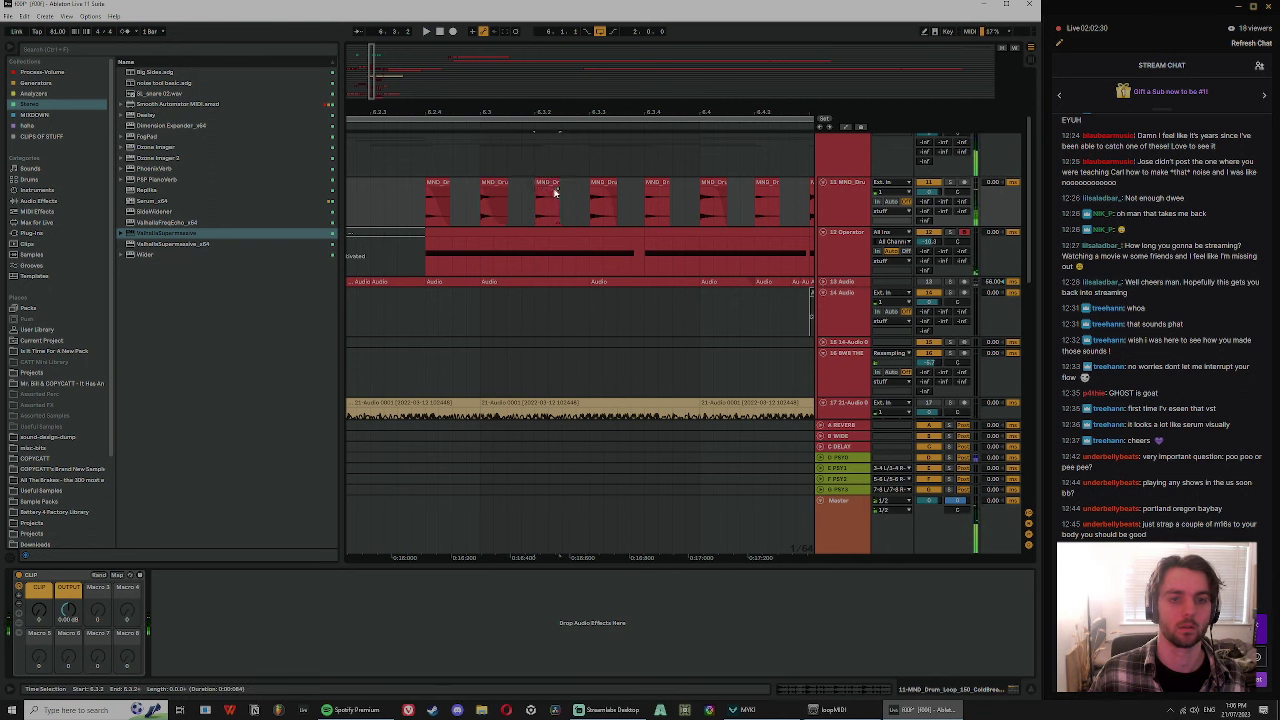
{"action": "left_click", "coordinate": [610, 200]}
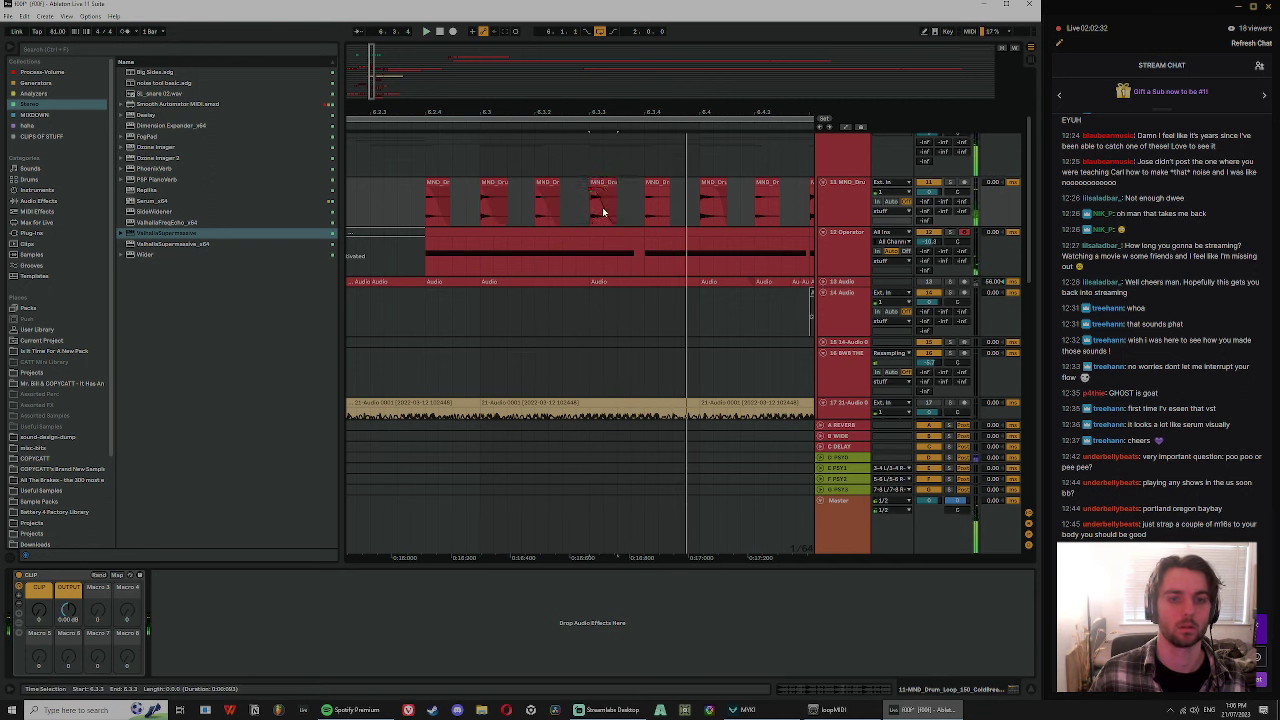
- Duplicate the one-beat group of drum slices from 6.2.4 to 6.3.4 six times along the MND_Drum track, up to 8.1.4
{"action": "left_click", "coordinate": [438, 200]}
{"action": "left_click", "coordinate": [645, 200], "text": "shift"}
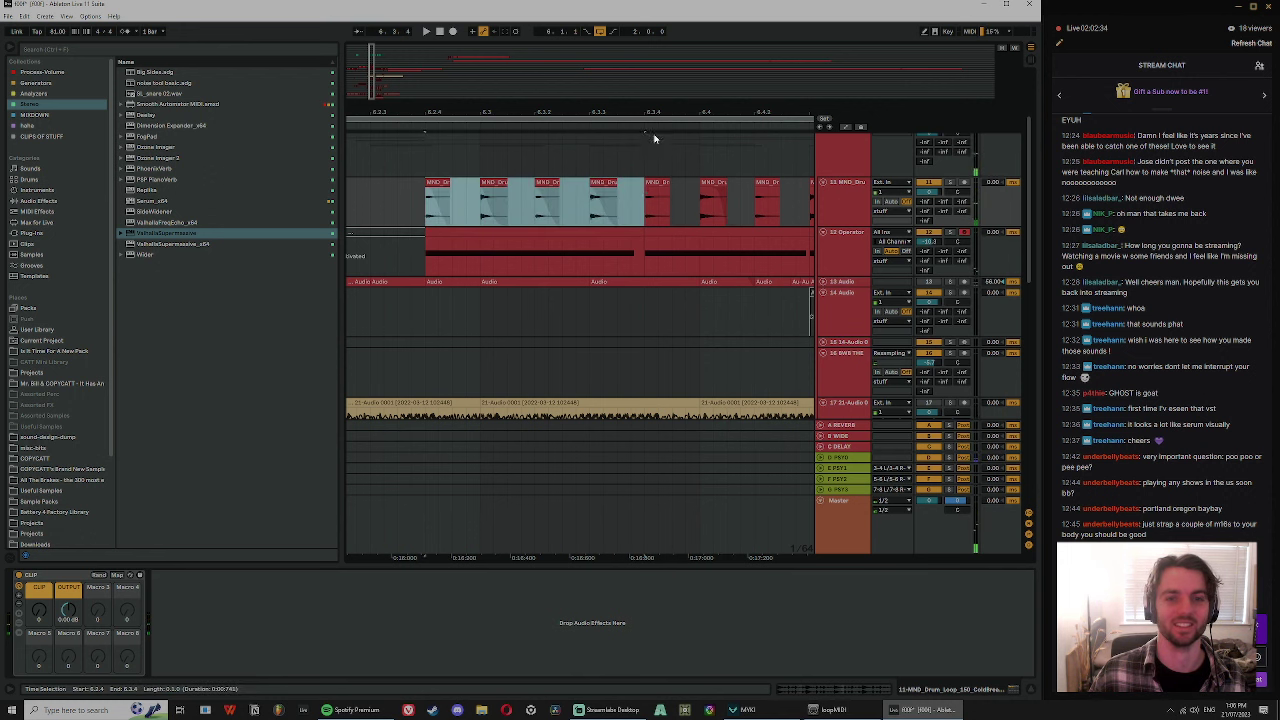
{"action": "key", "text": "ctrl+d"}
{"action": "key", "text": "space"}
{"action": "key", "text": "ctrl+d"}
{"action": "left_click_drag", "start_coordinate": [663, 111], "coordinate": [682, 62]}
{"action": "key", "text": "ctrl+d"}
{"action": "key", "text": "ctrl+d"}
{"action": "key", "text": "ctrl+d"}
{"action": "key", "text": "ctrl+d"}
{"action": "left_click_drag", "start_coordinate": [468, 110], "coordinate": [473, 159]}
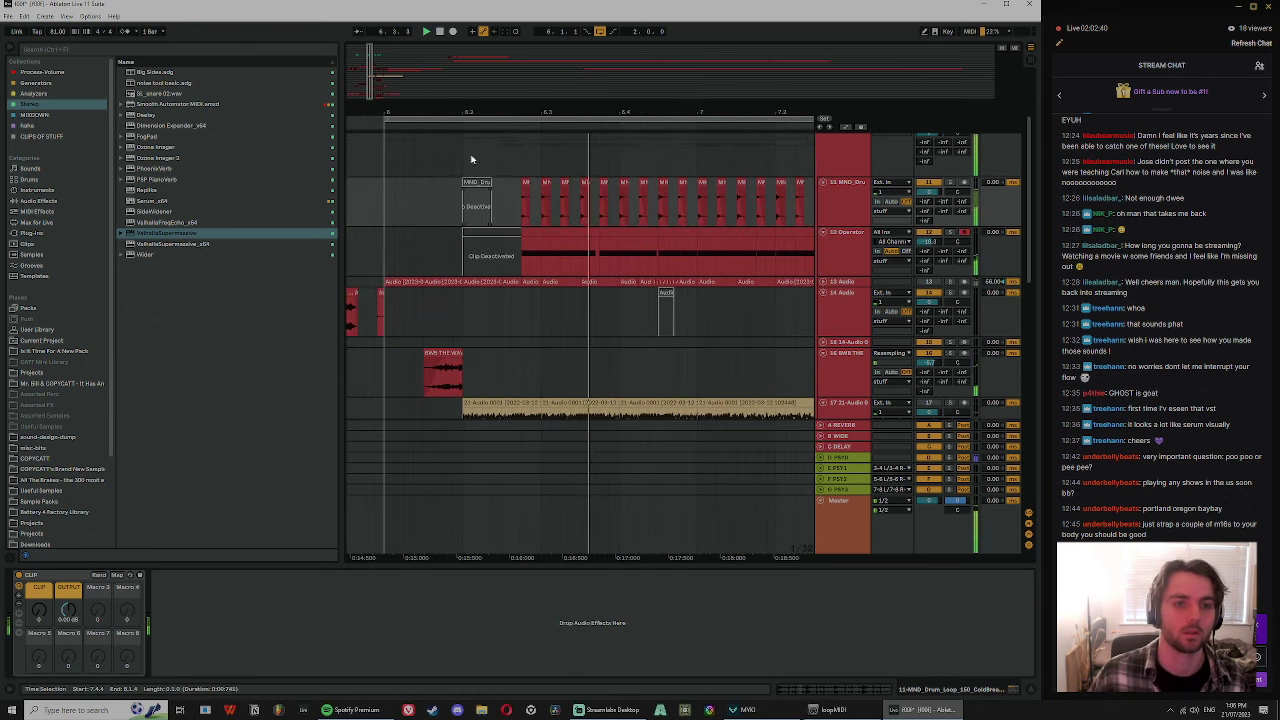
- Play the arrangement from 6.2.4 and select the Operator clip spanning 6.4.3 to 7.1.1
{"action": "left_click", "coordinate": [520, 150]}
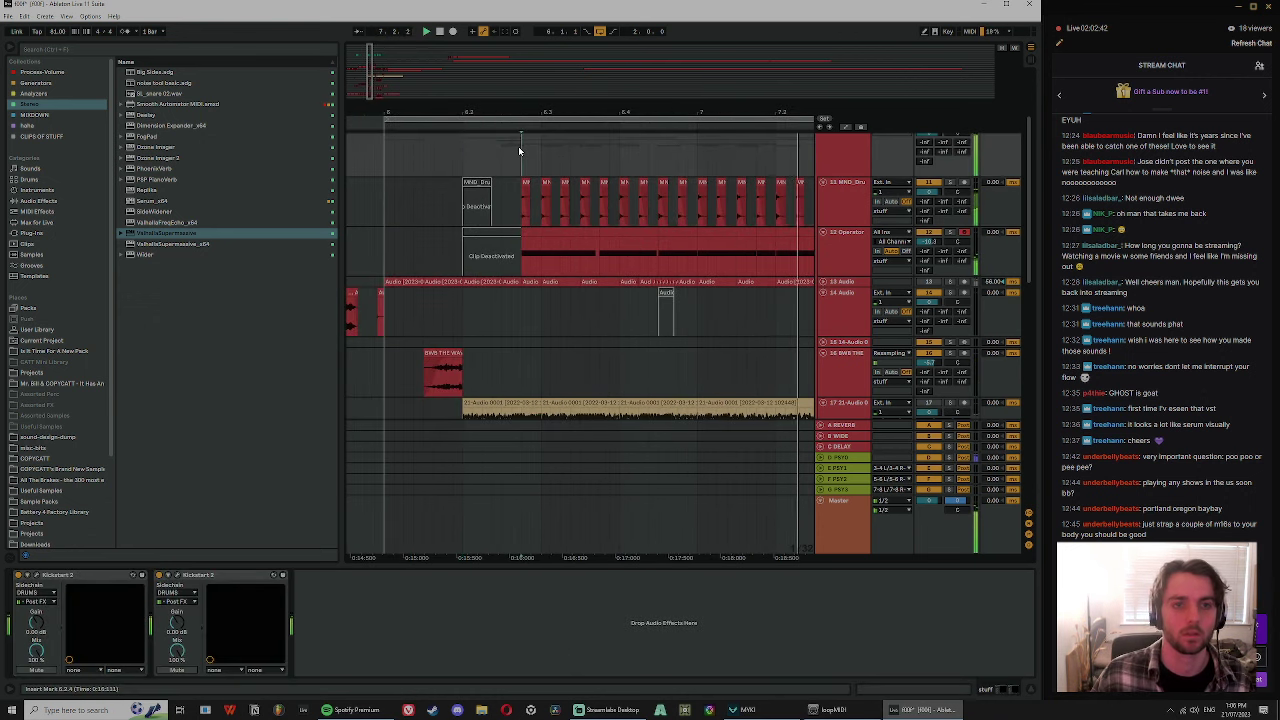
{"action": "key", "text": "space"}
{"action": "key", "text": "space"}
{"action": "left_click_drag", "start_coordinate": [524, 113], "coordinate": [526, 109]}
{"action": "left_click", "coordinate": [586, 235]}
{"action": "left_click", "coordinate": [610, 234]}
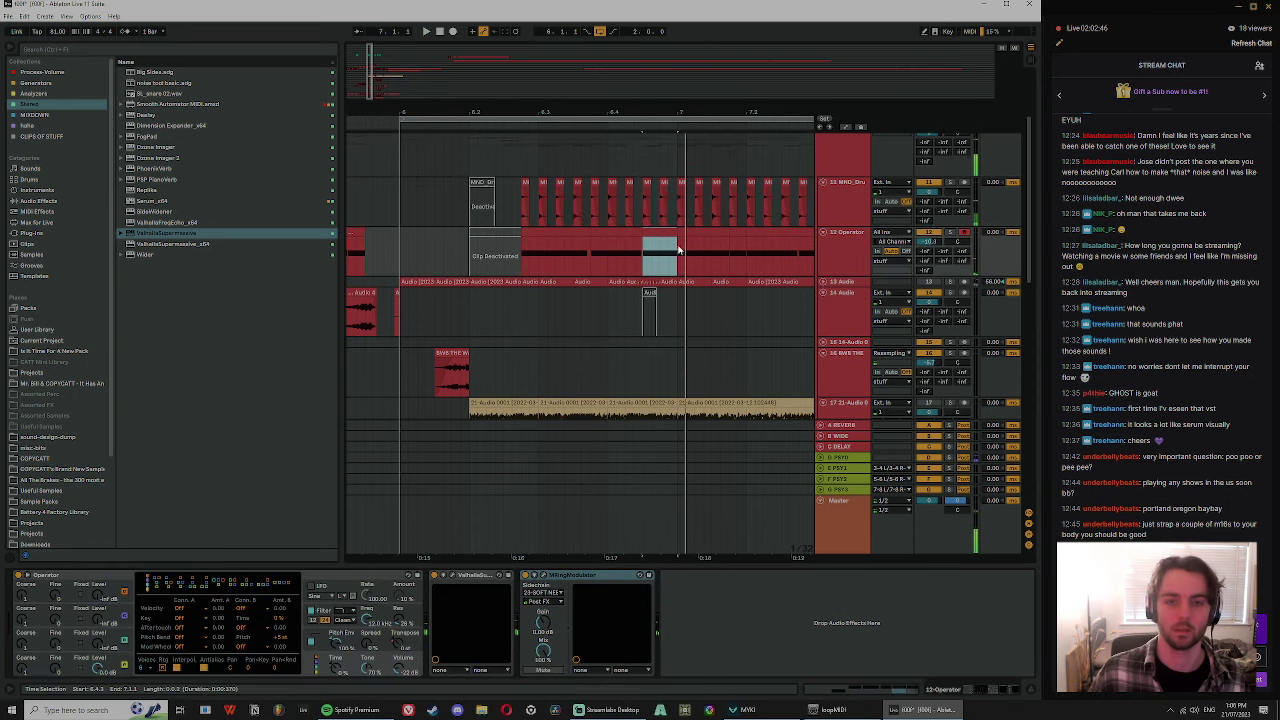
{"action": "left_click_drag", "start_coordinate": [636, 107], "coordinate": [619, 108]}
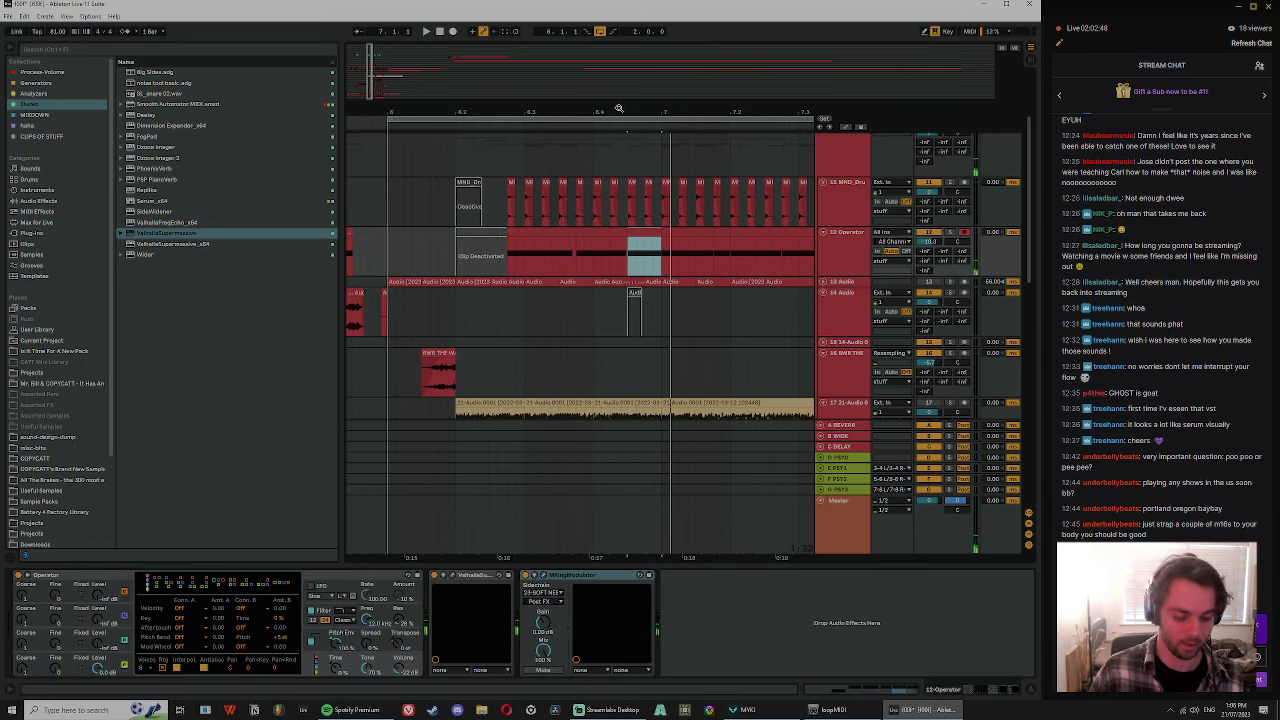
- Show the Operator track's Transpose automation and enlarge its lane while the loop plays
{"action": "key", "text": "a"}
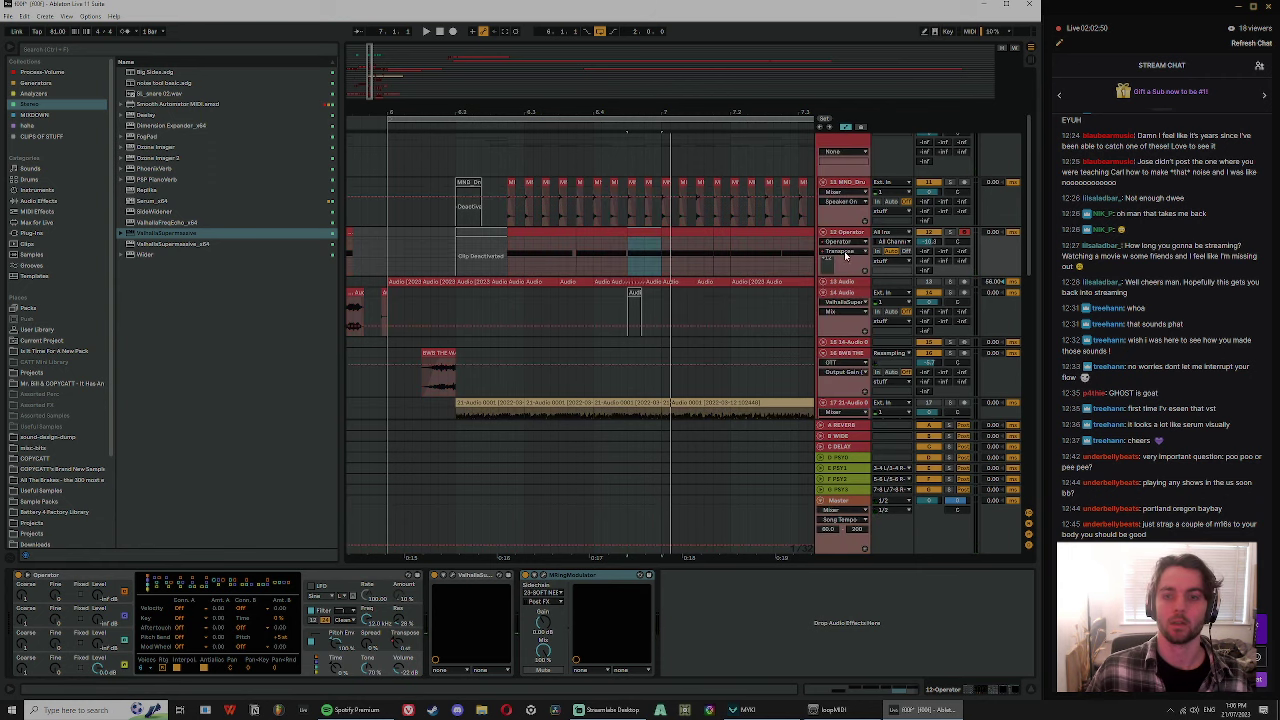
{"action": "left_click", "coordinate": [845, 255]}
{"action": "left_click", "coordinate": [631, 242]}
{"action": "left_click_drag", "start_coordinate": [646, 111], "coordinate": [611, 105]}
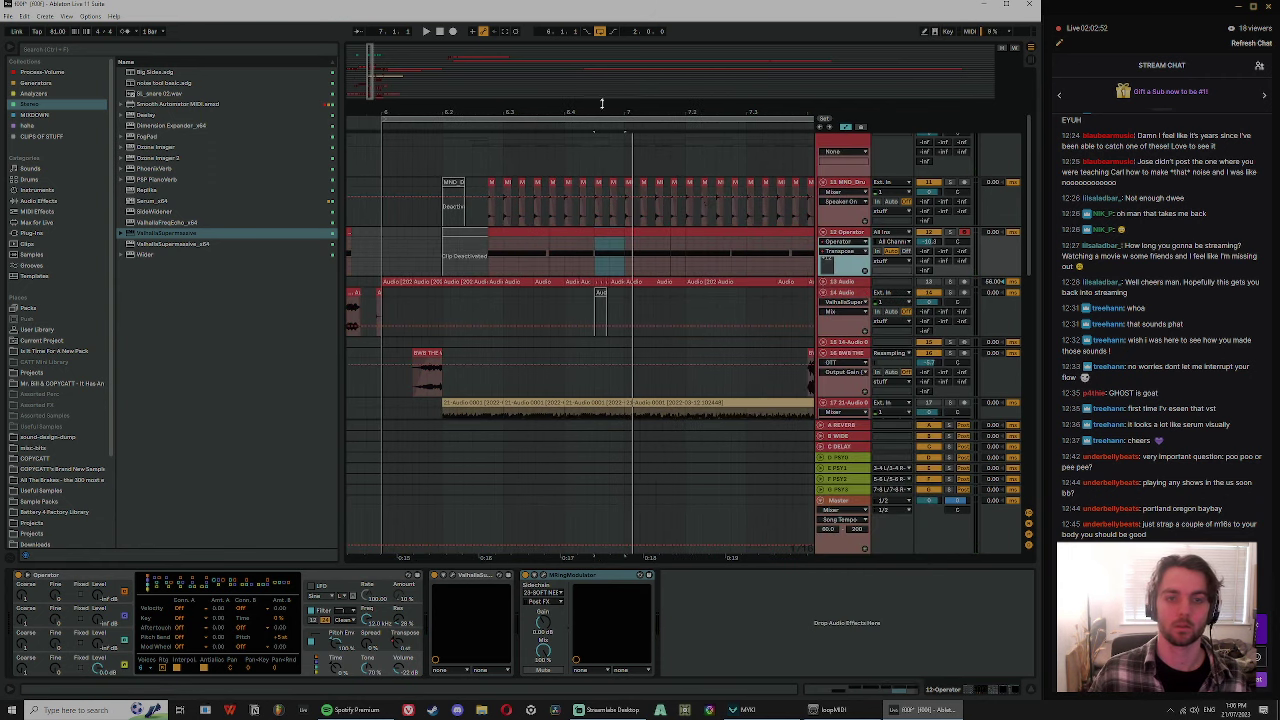
{"action": "key", "text": "space"}
{"action": "left_click_drag", "start_coordinate": [845, 276], "coordinate": [845, 324]}
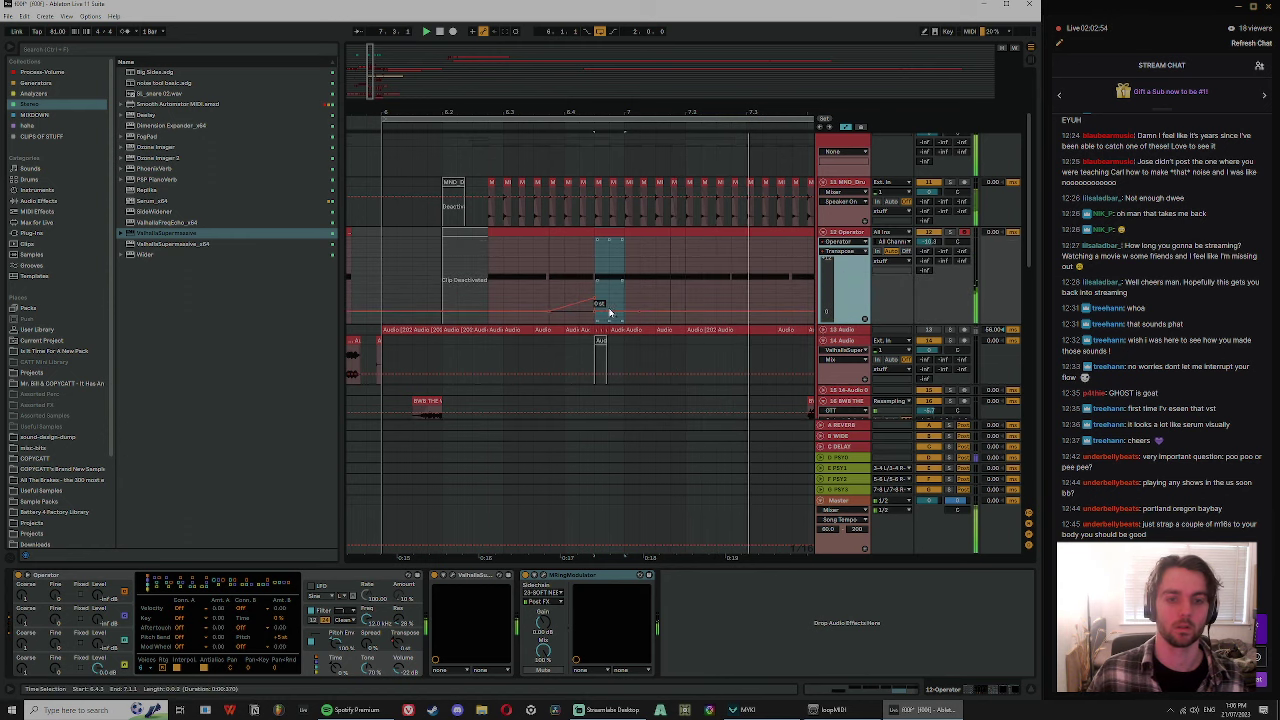
- Remove the Transpose automation ramp between 6.3.4 and 6.4.3 on the Operator track
{"action": "left_click_drag", "start_coordinate": [547, 260], "coordinate": [594, 302]}
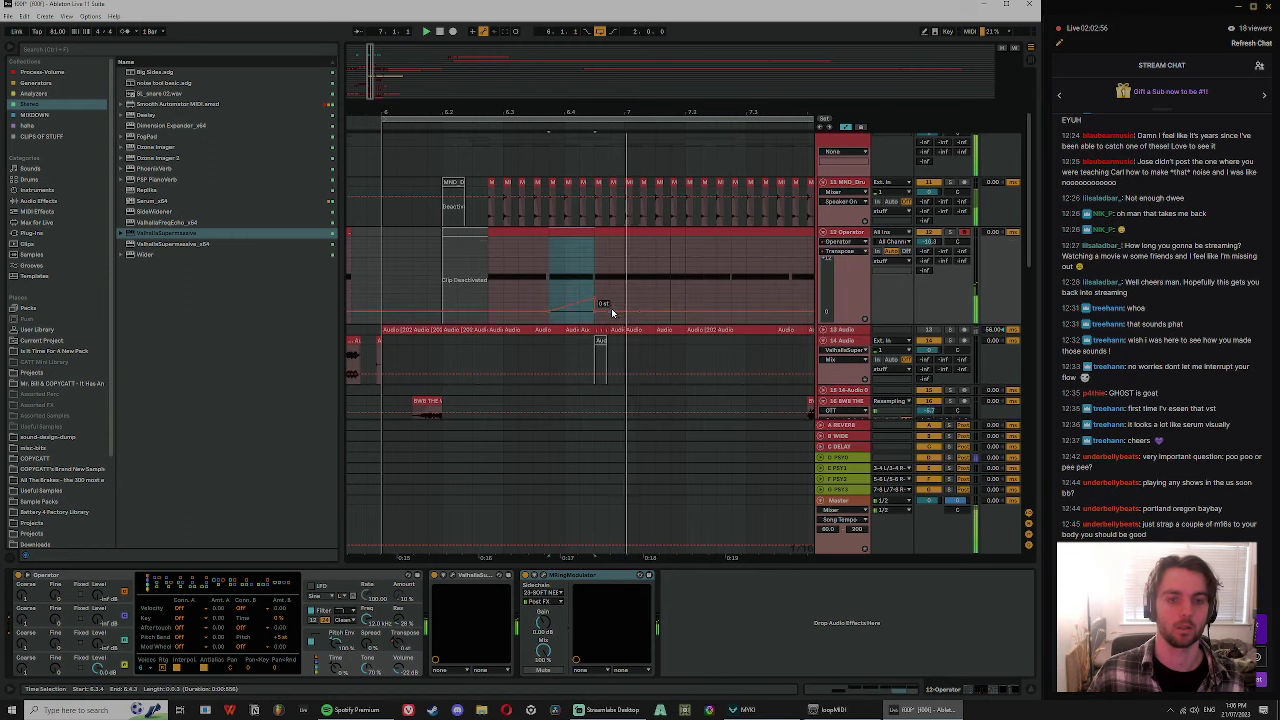
{"action": "left_click", "coordinate": [605, 233]}
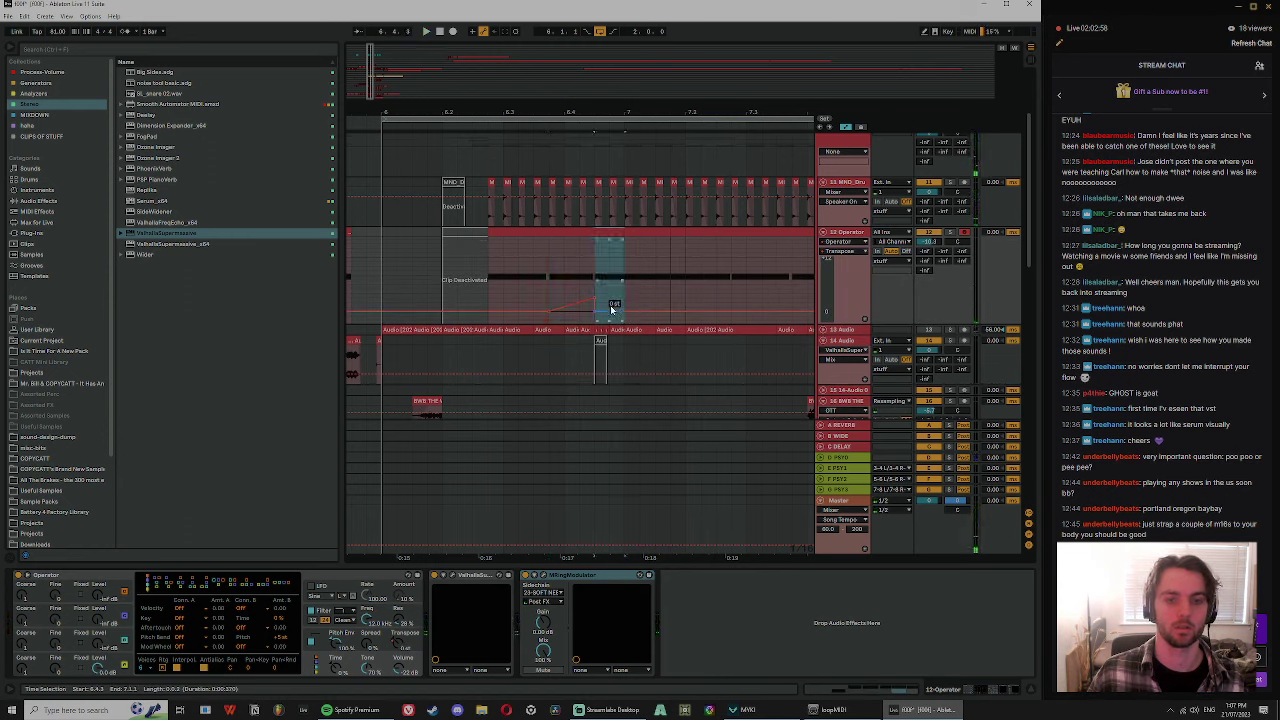
{"action": "left_click", "coordinate": [513, 234]}
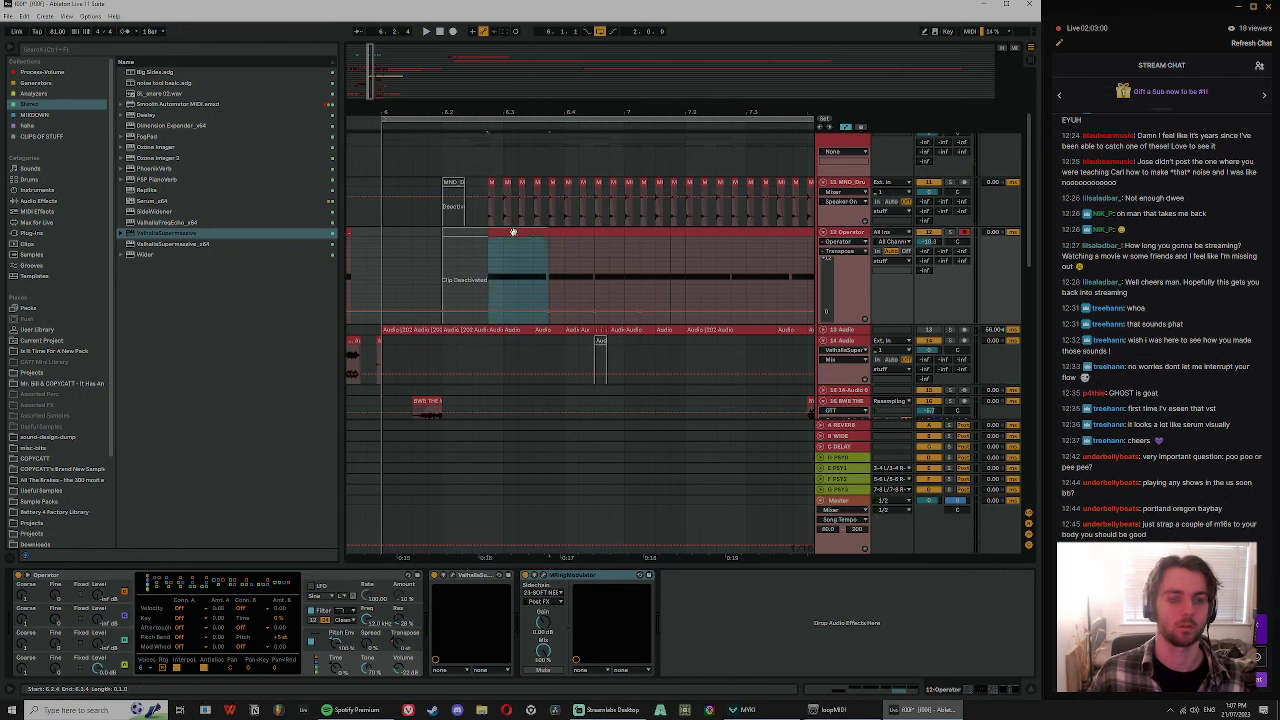
{"action": "key", "text": "space"}
- Audition the Operator part and copy the clip spanning 6.3.4 to 6.4.3 to start at 7.1.1
{"action": "left_click", "coordinate": [557, 227]}
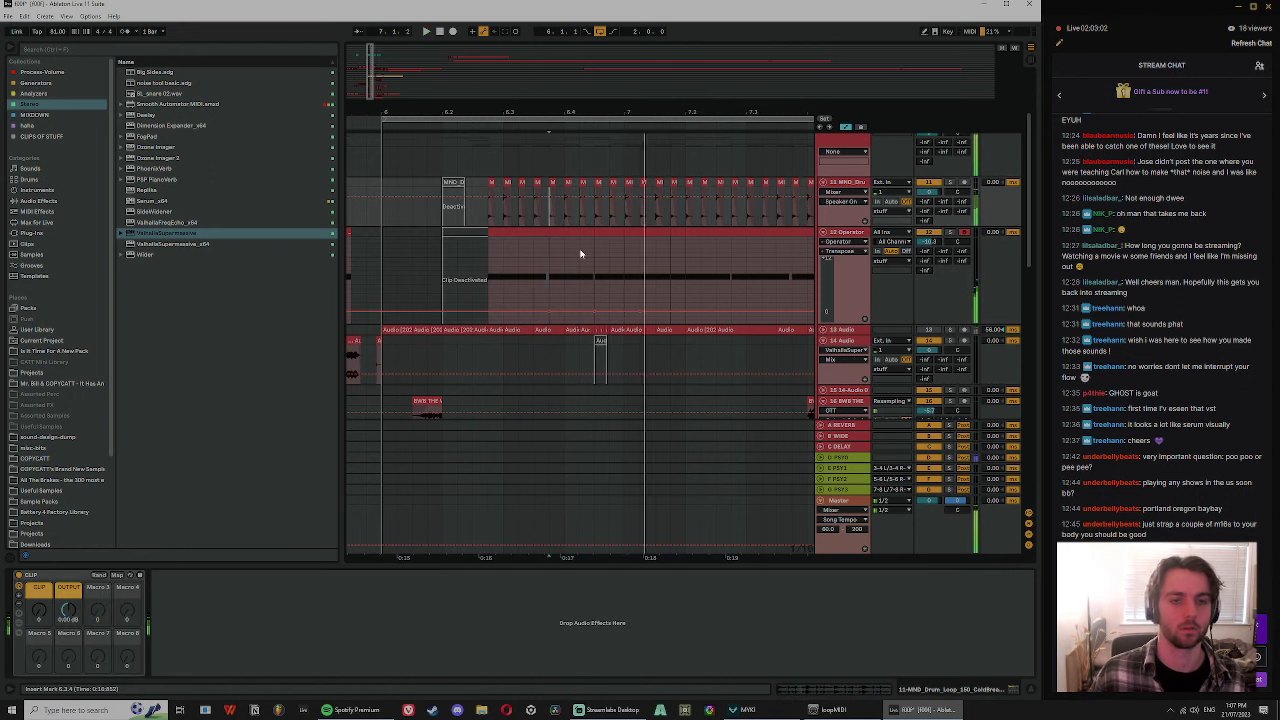
{"action": "left_click_drag", "start_coordinate": [548, 250], "coordinate": [624, 255]}
{"action": "key", "text": "space"}
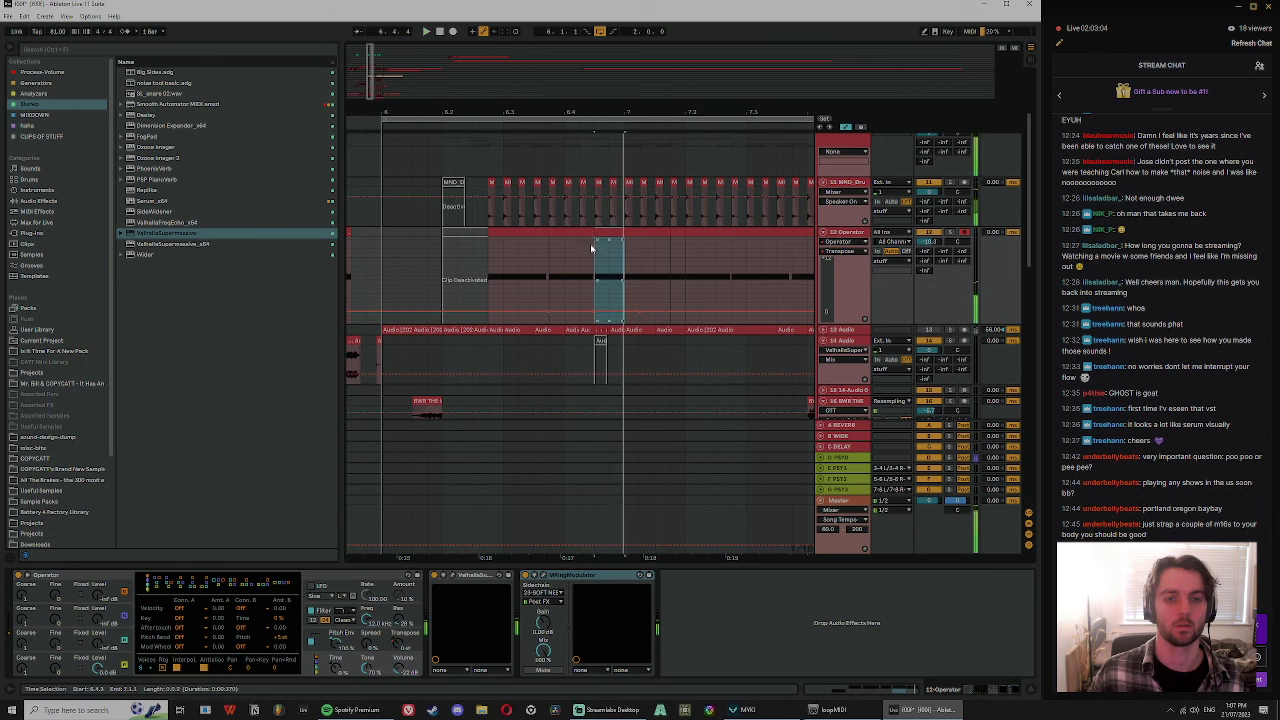
{"action": "key", "text": "space"}
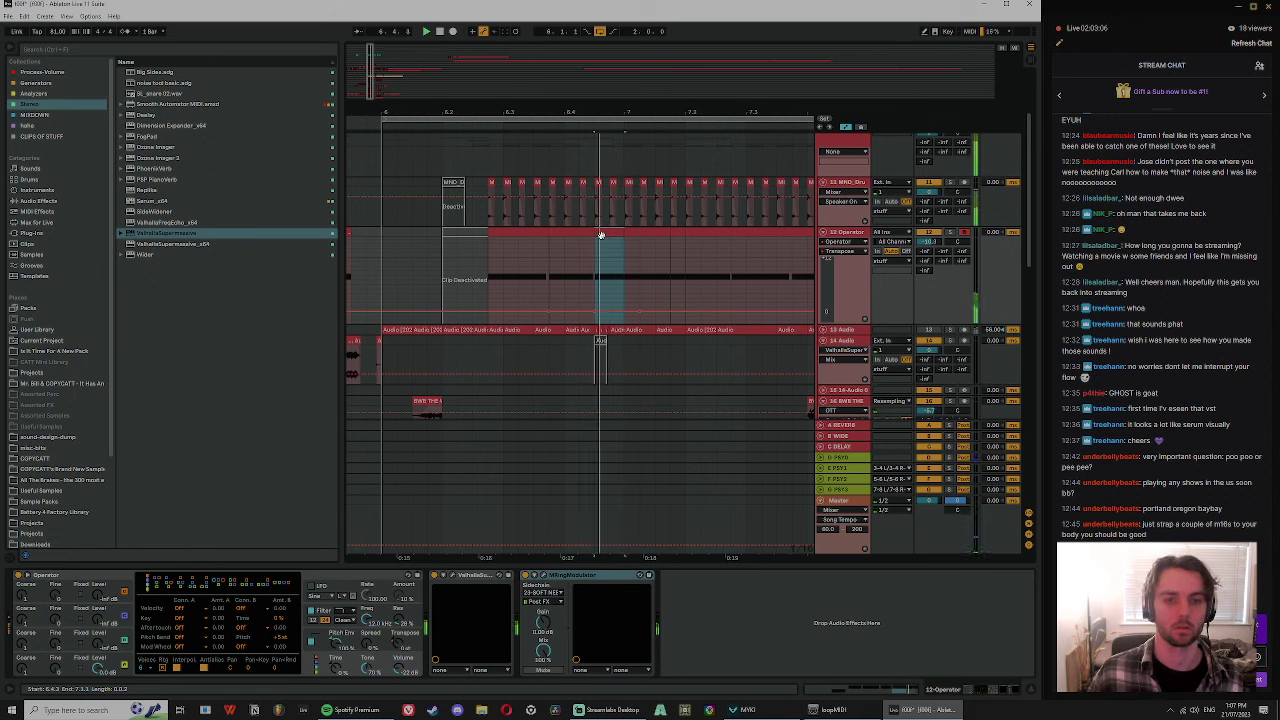
{"action": "key", "text": "space"}
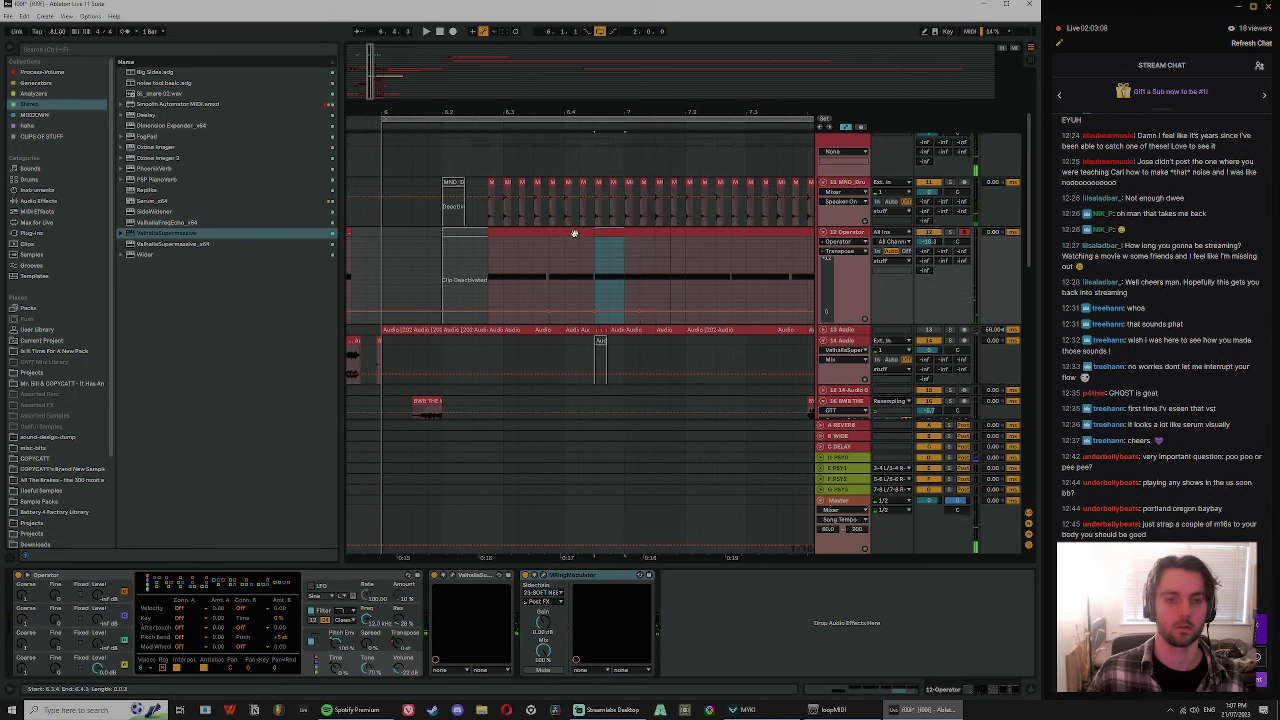
{"action": "left_click", "coordinate": [574, 233]}
{"action": "mouse_move", "coordinate": [565, 234]}
{"action": "left_mouse_down"}
{"action": "mouse_move", "coordinate": [634, 247]}
{"action": "mouse_move", "coordinate": [640, 236]}
{"action": "left_mouse_up"}
{"action": "key", "text": "space"}
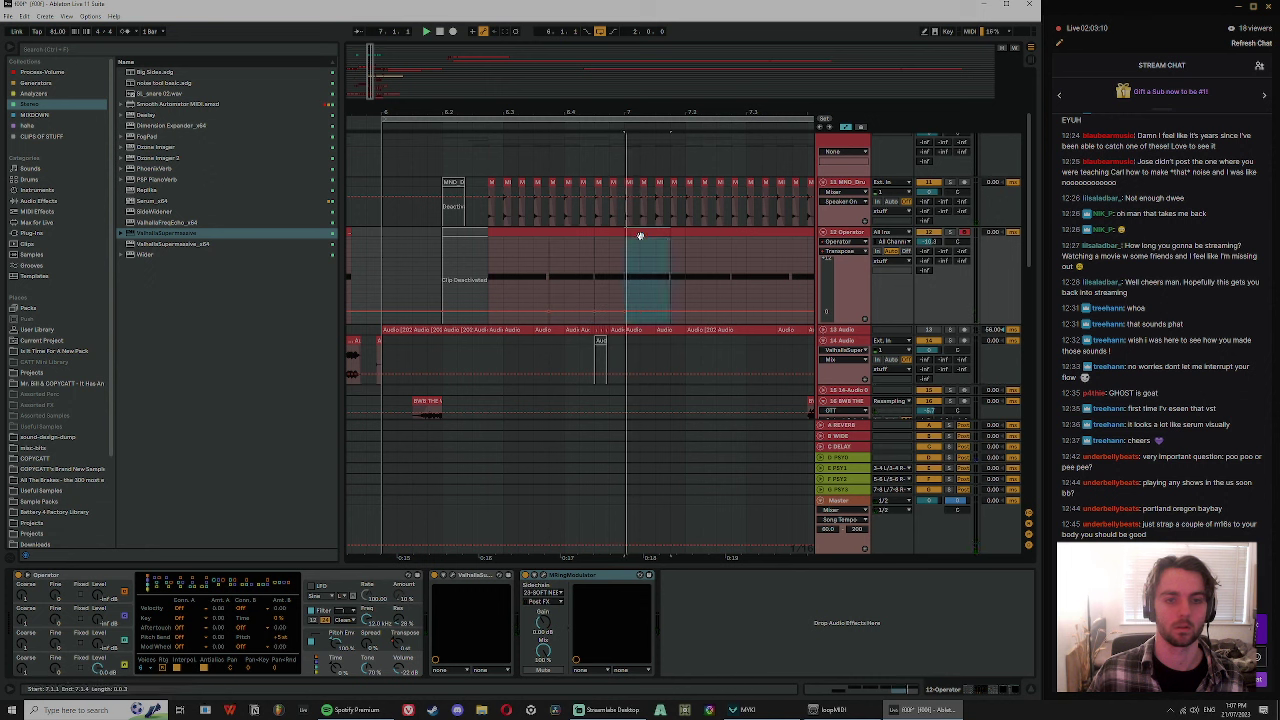
{"action": "key", "text": "space"}
- Move the copied Operator clip to start at 6.4.4 and close the gap after it, with a following section starting at 7.2.1
{"action": "left_click", "coordinate": [569, 260]}
{"action": "key", "text": "space"}
{"action": "left_click", "coordinate": [606, 233]}
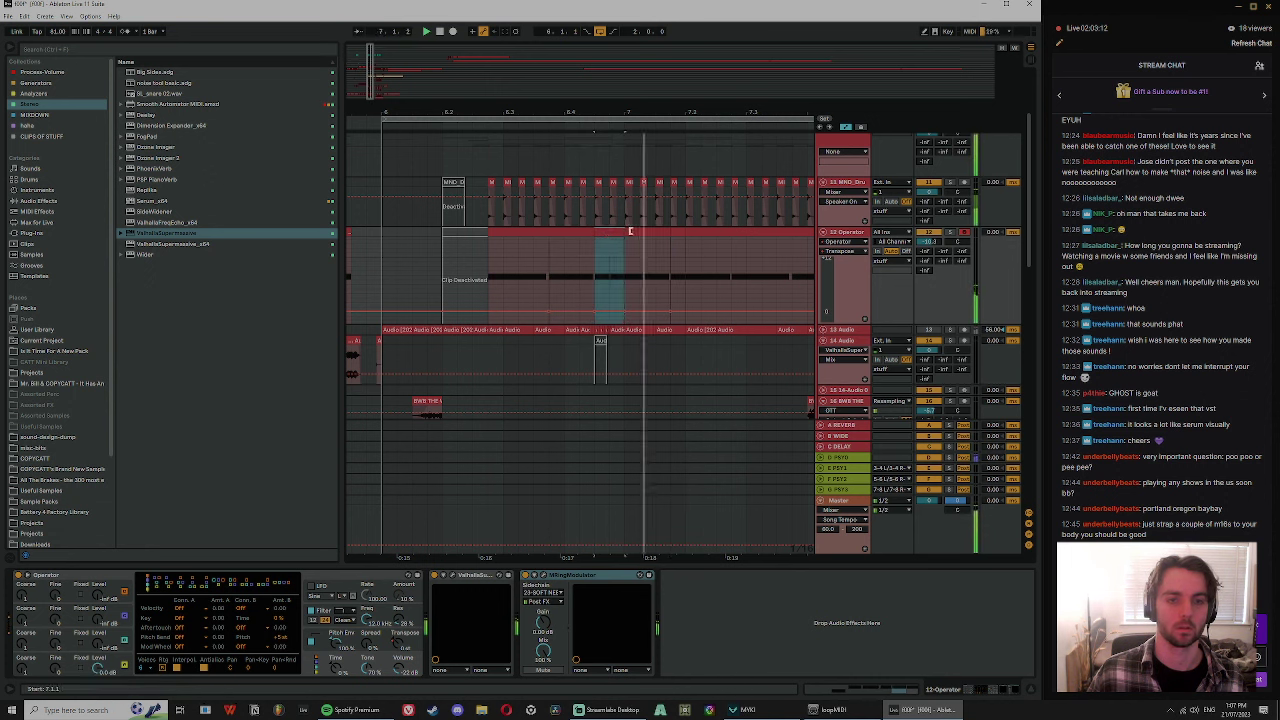
{"action": "left_click", "coordinate": [630, 233]}
{"action": "left_click", "coordinate": [617, 233]}
{"action": "key", "text": "space"}
{"action": "key", "text": "space"}
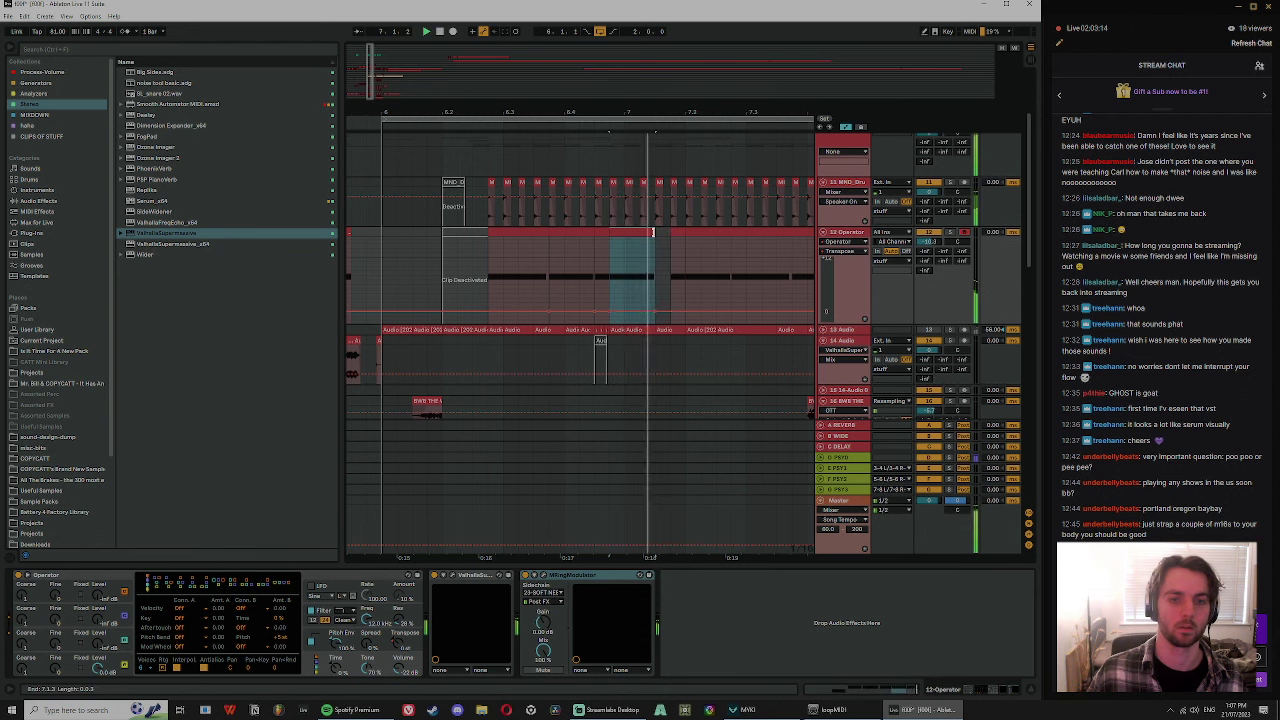
{"action": "left_click", "coordinate": [700, 233]}
{"action": "left_click_drag", "start_coordinate": [702, 235], "coordinate": [684, 241]}
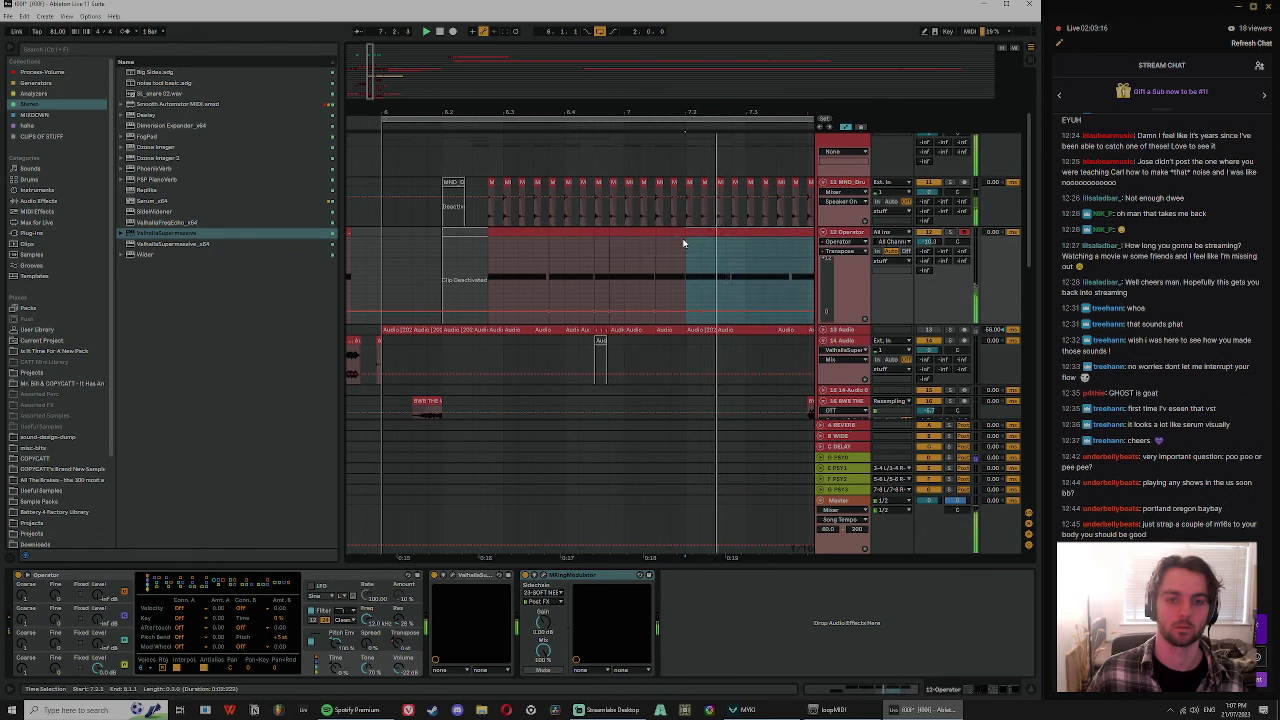
- Play back the Operator part and copy its clips between 6.4.4 and 7.2.4 to start at 6.2.4
{"action": "left_click", "coordinate": [484, 245]}
{"action": "key", "text": "space"}
{"action": "key", "text": "space"}
{"action": "left_click", "coordinate": [526, 234]}
{"action": "left_click", "coordinate": [588, 234]}
{"action": "left_click", "coordinate": [603, 234]}
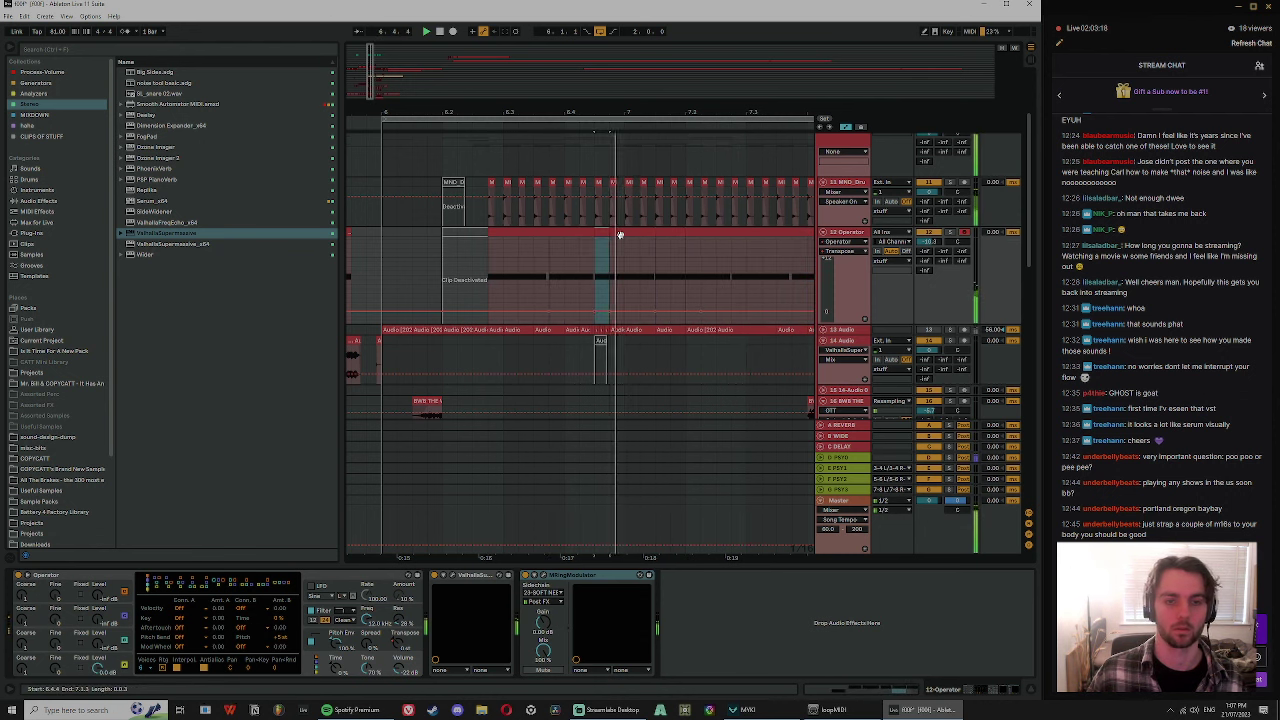
{"action": "left_click", "coordinate": [630, 234]}
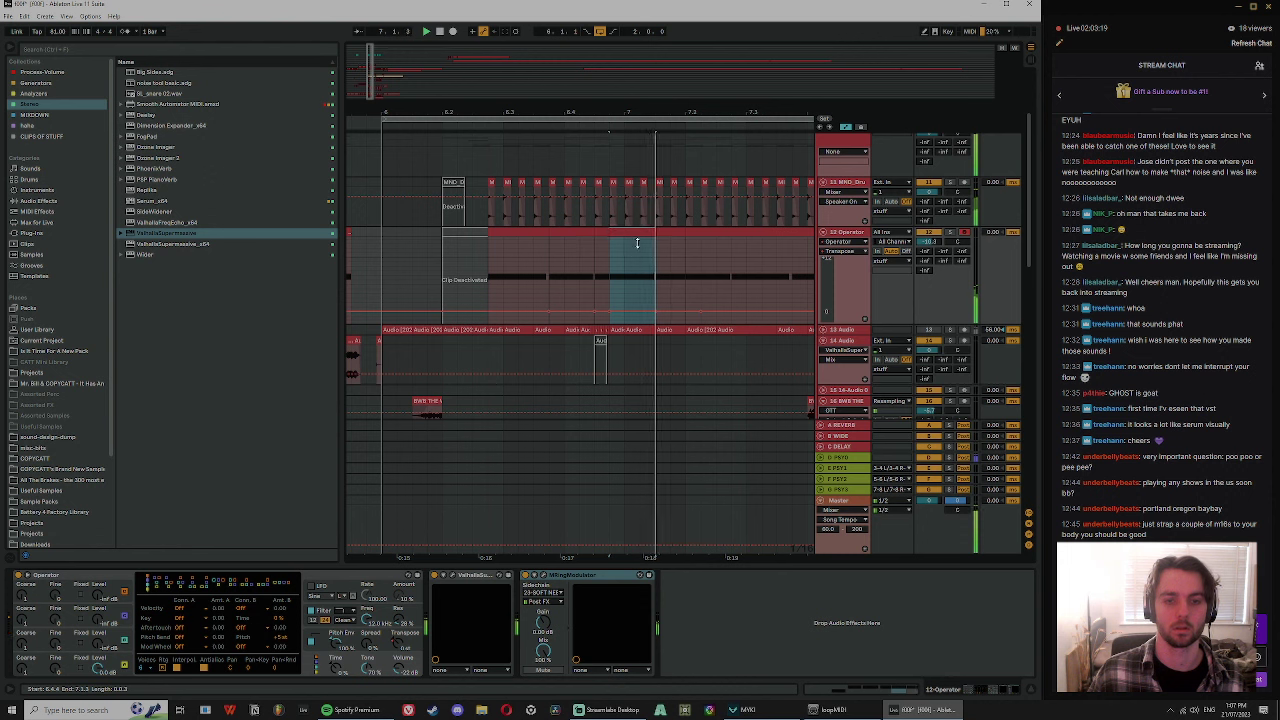
{"action": "left_click", "coordinate": [733, 287], "text": "shift"}
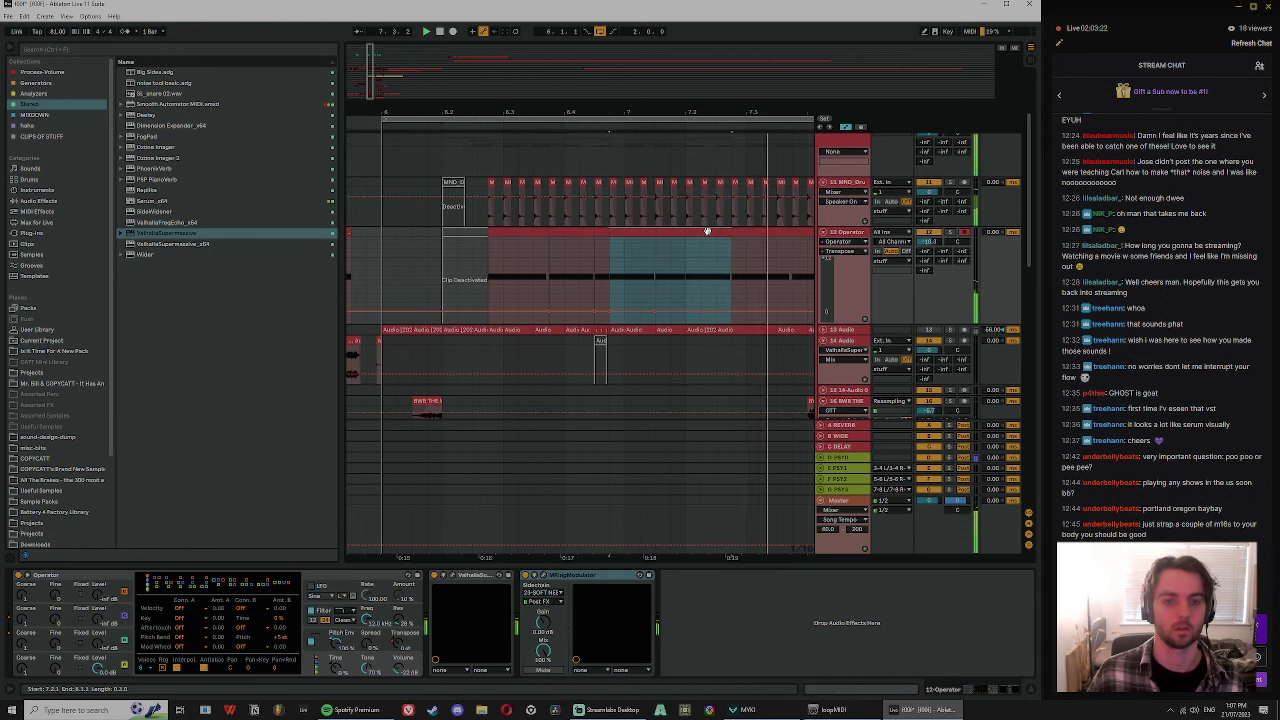
{"action": "left_click_drag", "start_coordinate": [706, 231], "coordinate": [586, 257]}
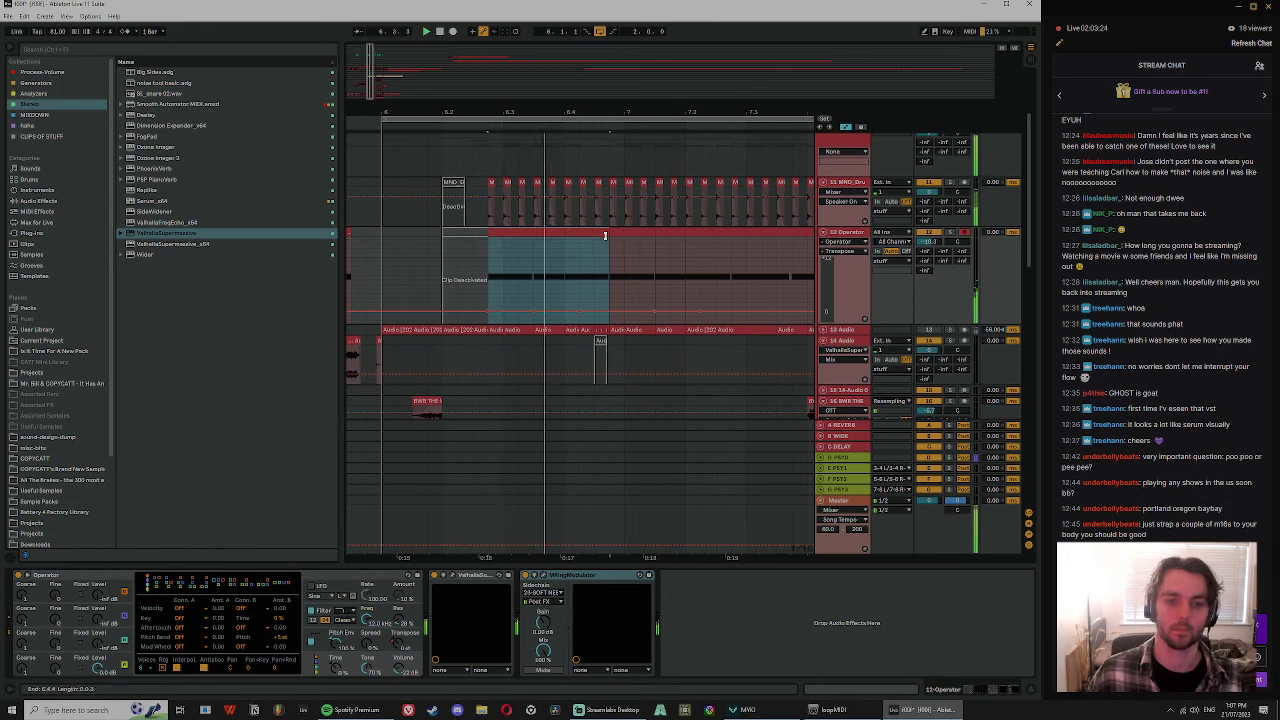
- Duplicate the two-beat group of Operator clips from 6.4.4 to 7.2.4 directly after itself
{"action": "left_click", "coordinate": [605, 235]}
{"action": "left_click", "coordinate": [627, 233]}
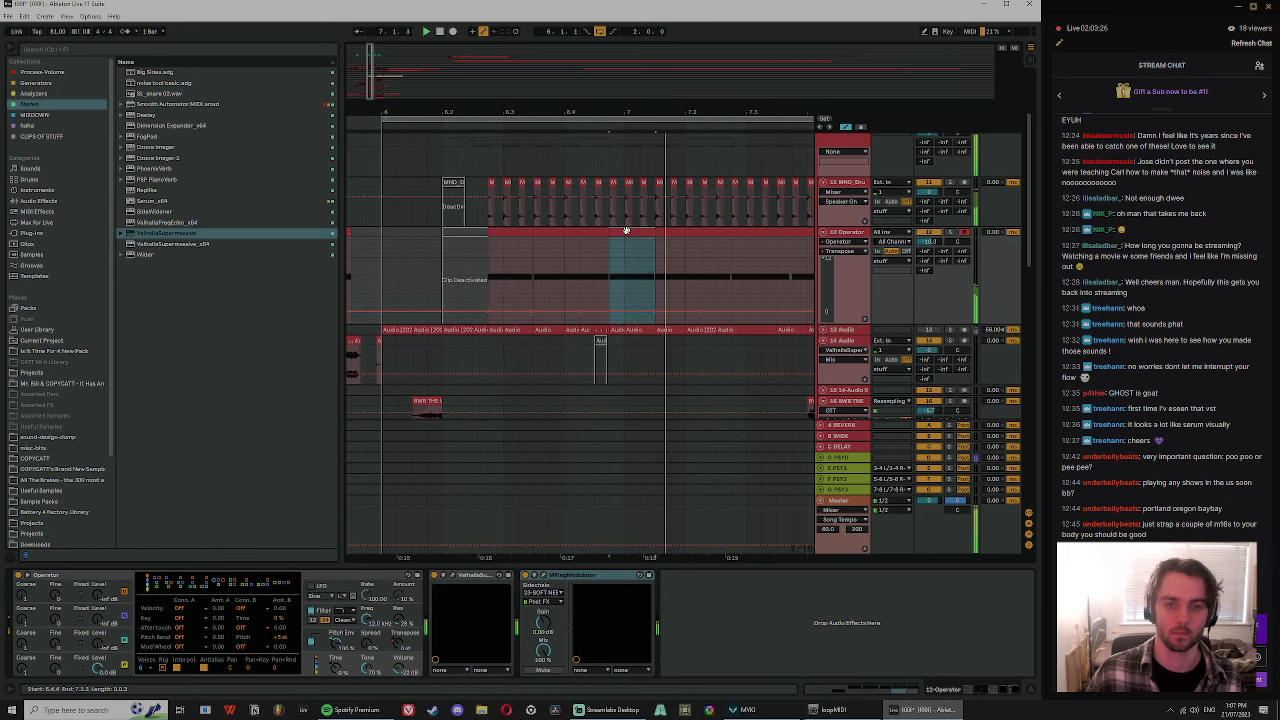
{"action": "left_click", "coordinate": [726, 279]}
{"action": "left_click", "coordinate": [714, 233]}
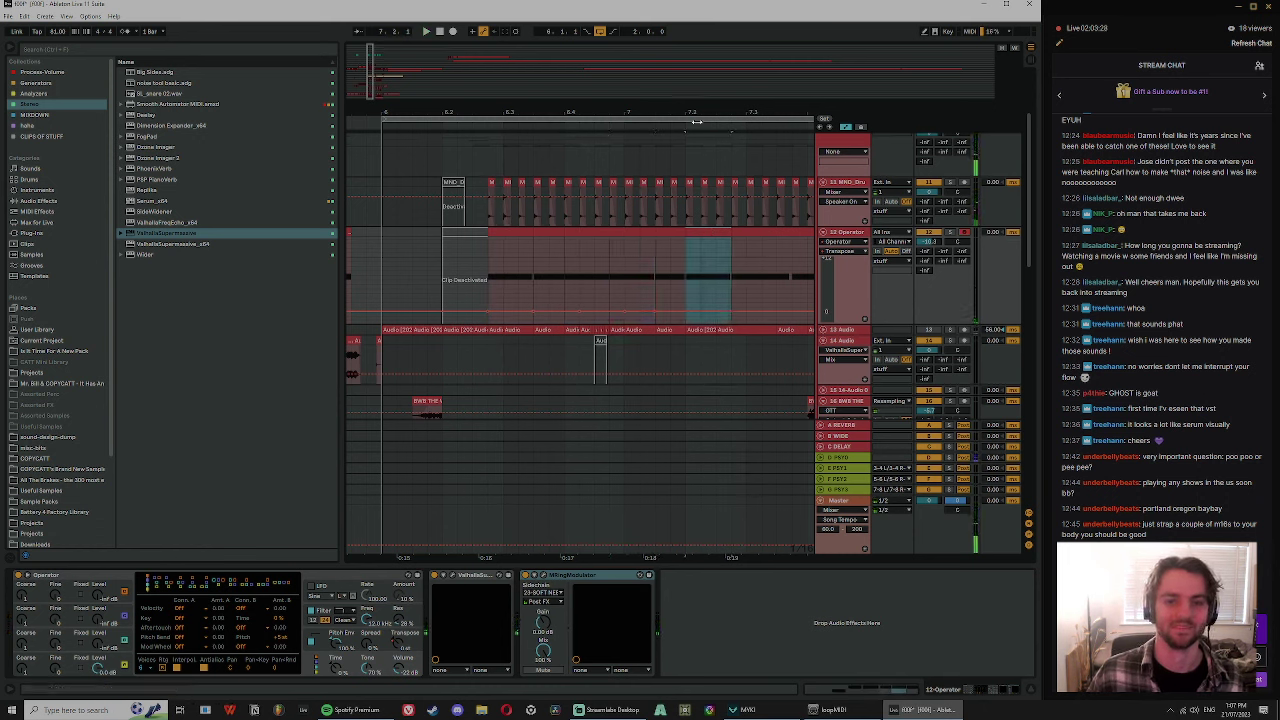
{"action": "left_click_drag", "start_coordinate": [694, 114], "coordinate": [611, 114]}
{"action": "left_click", "coordinate": [545, 233]}
{"action": "left_click", "coordinate": [635, 233], "text": "shift"}
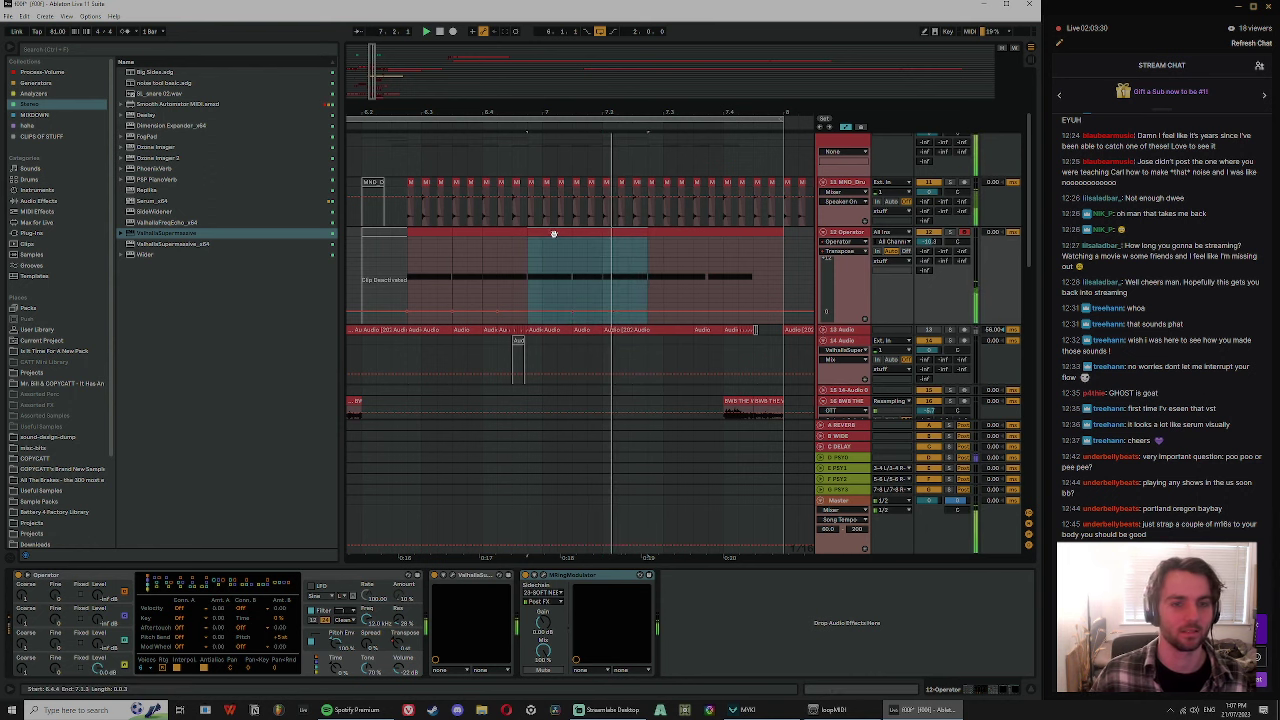
{"action": "key", "text": "ctrl+d"}
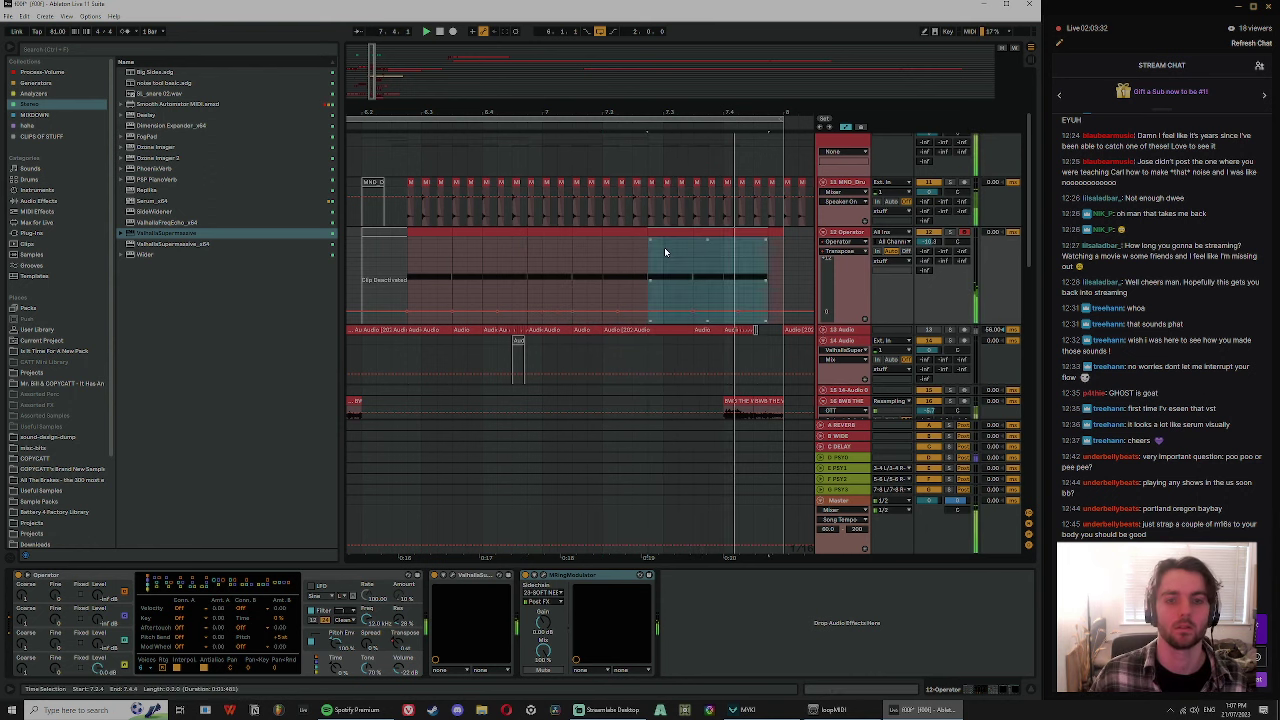
- Deactivate the Operator clip spanning 7.4.1 to 7.4.4
{"action": "left_click", "coordinate": [756, 233]}
{"action": "key", "text": "0"}
{"action": "left_click_drag", "start_coordinate": [751, 114], "coordinate": [751, 94]}
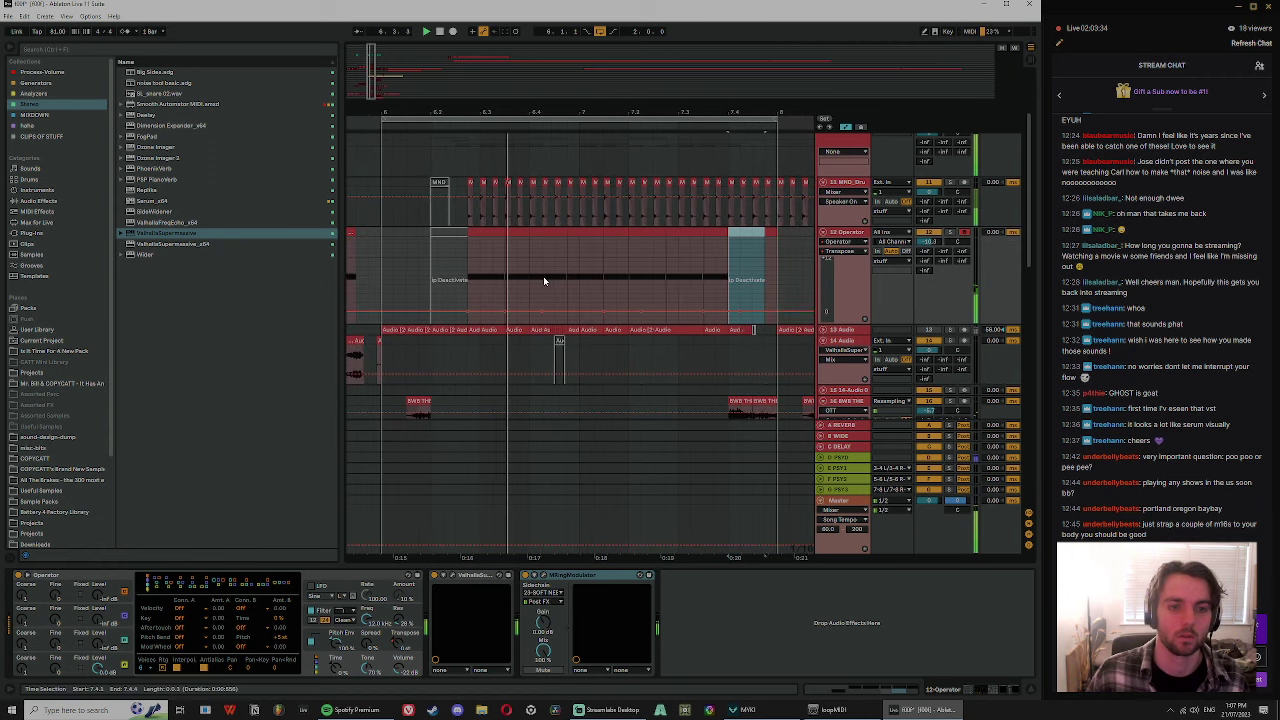
{"action": "scroll", "coordinate": [634, 247], "scroll_direction": "down", "scroll_amount": 3}
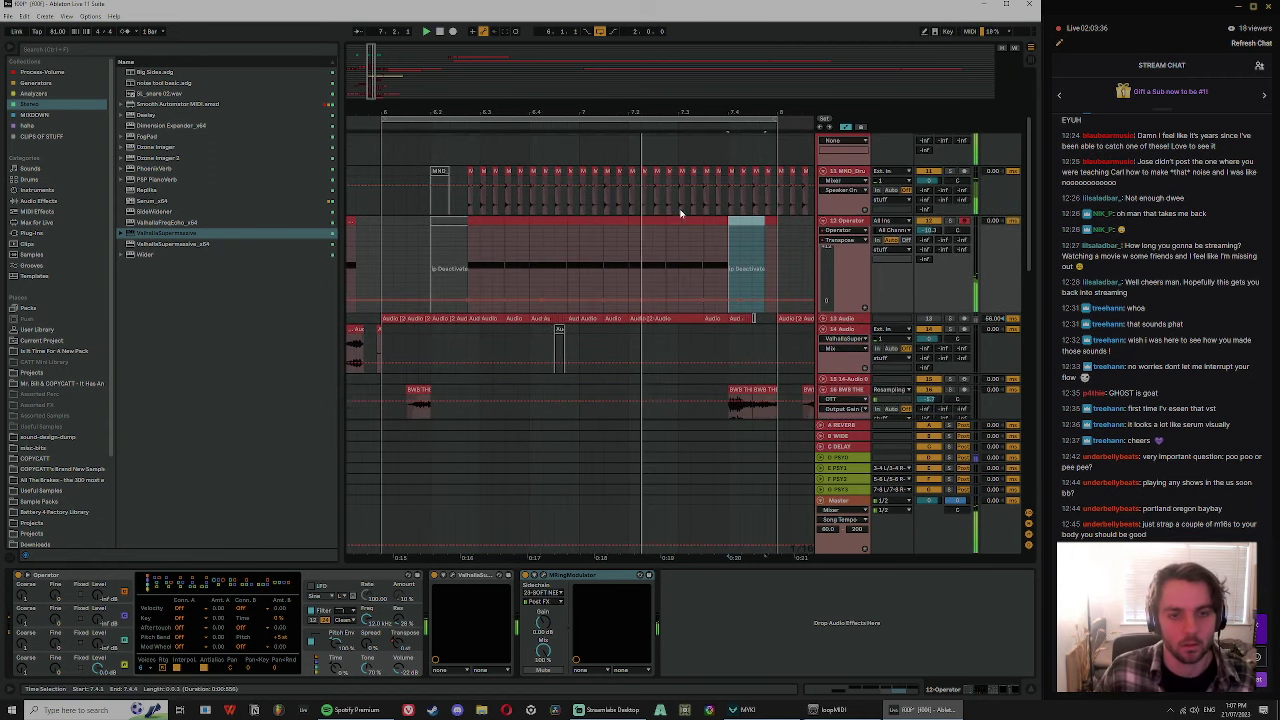
- Stop playback and insert a new MIDI track directly below the drum loop track
{"action": "left_click", "coordinate": [475, 241]}
{"action": "key", "text": "space"}
{"action": "scroll", "coordinate": [640, 260], "scroll_direction": "up", "scroll_amount": 5}
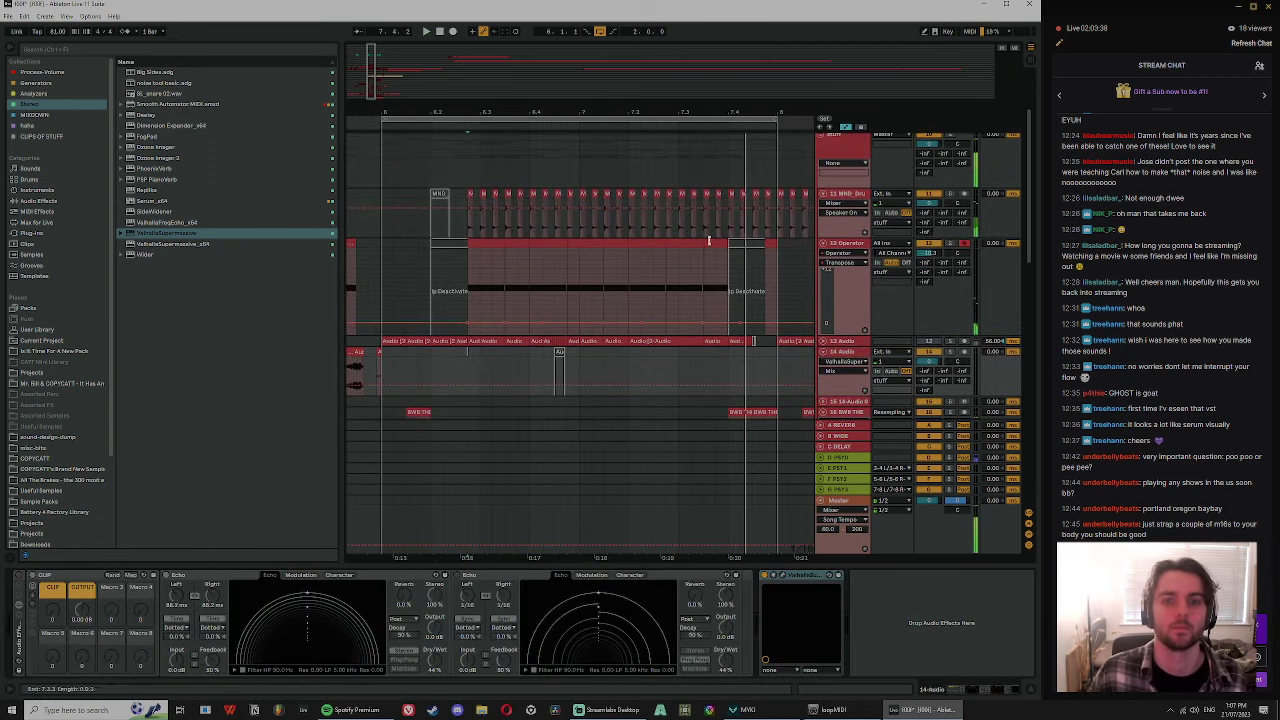
{"action": "left_click", "coordinate": [852, 263]}
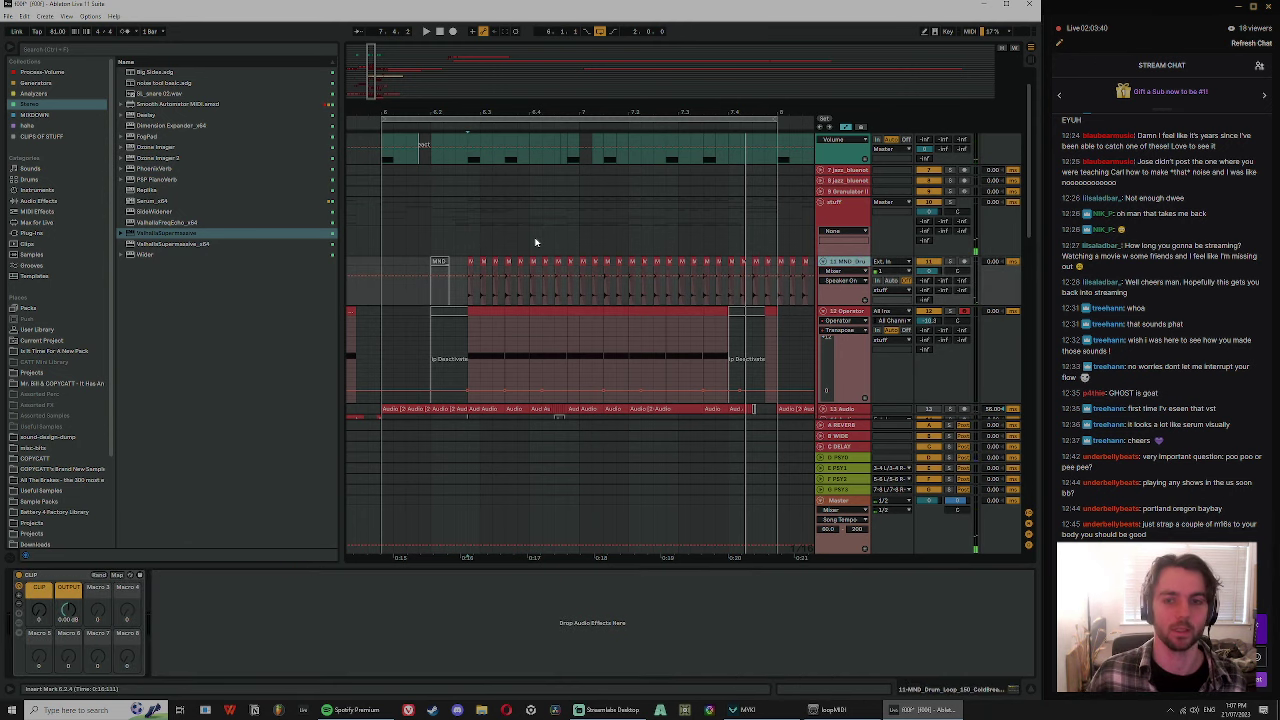
{"action": "key", "text": "ctrl+t"}
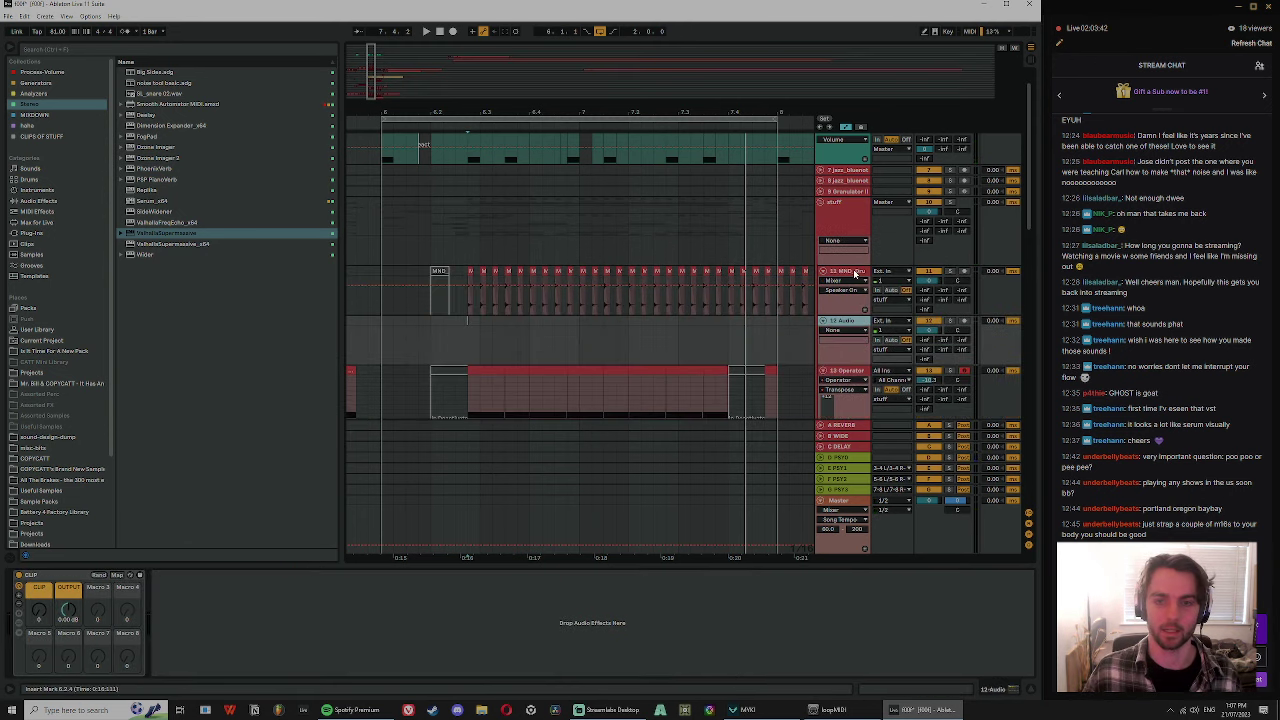
{"action": "key", "text": "Delete"}
{"action": "key", "text": "ctrl+shift+t"}
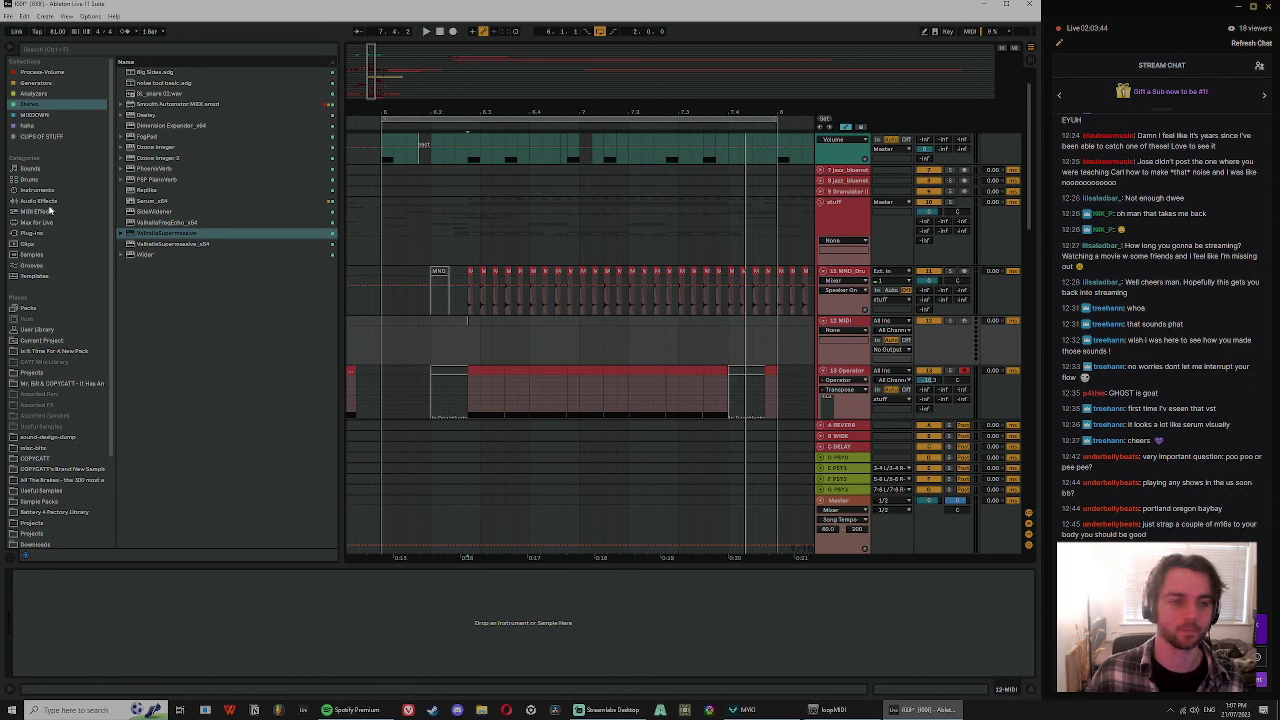
- Look through the browser's device categories and search the instruments for "hat"
{"action": "left_click", "coordinate": [32, 233]}
{"action": "left_click", "coordinate": [38, 201]}
{"action": "left_click", "coordinate": [34, 190]}
{"action": "left_click", "coordinate": [26, 181]}
{"action": "left_click", "coordinate": [27, 223]}
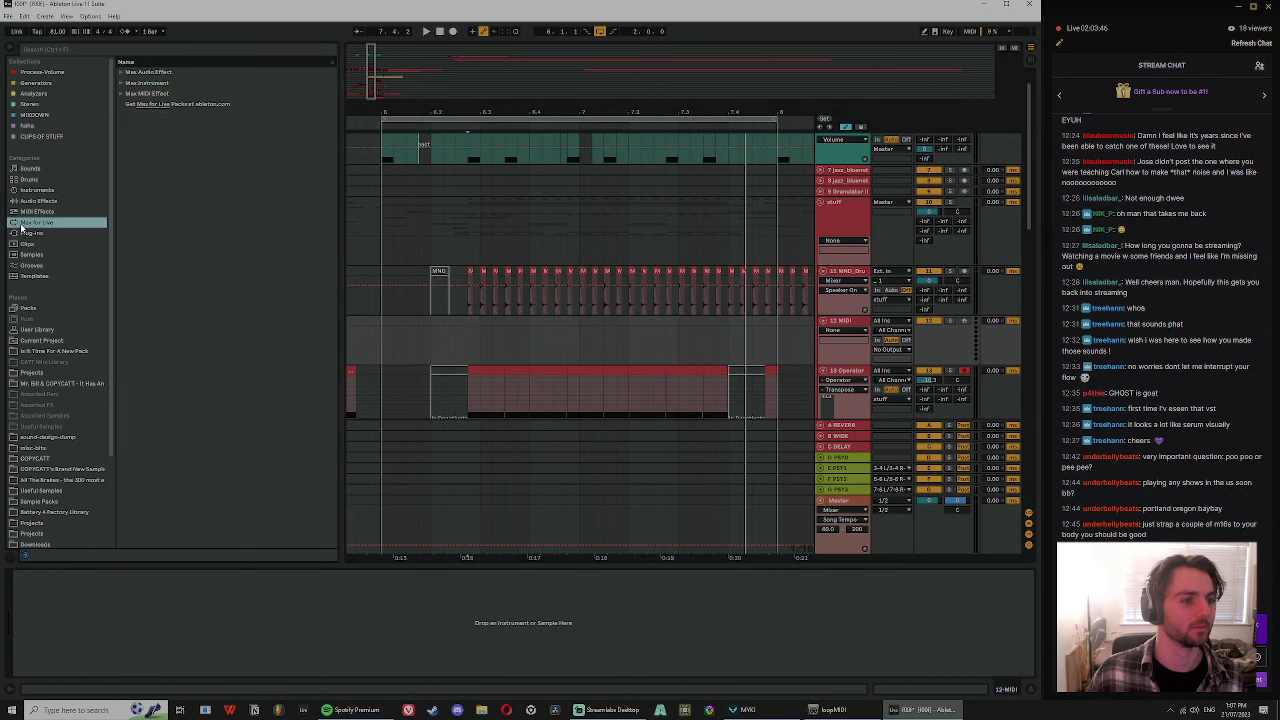
{"action": "left_click", "coordinate": [28, 233]}
{"action": "left_click", "coordinate": [37, 190]}
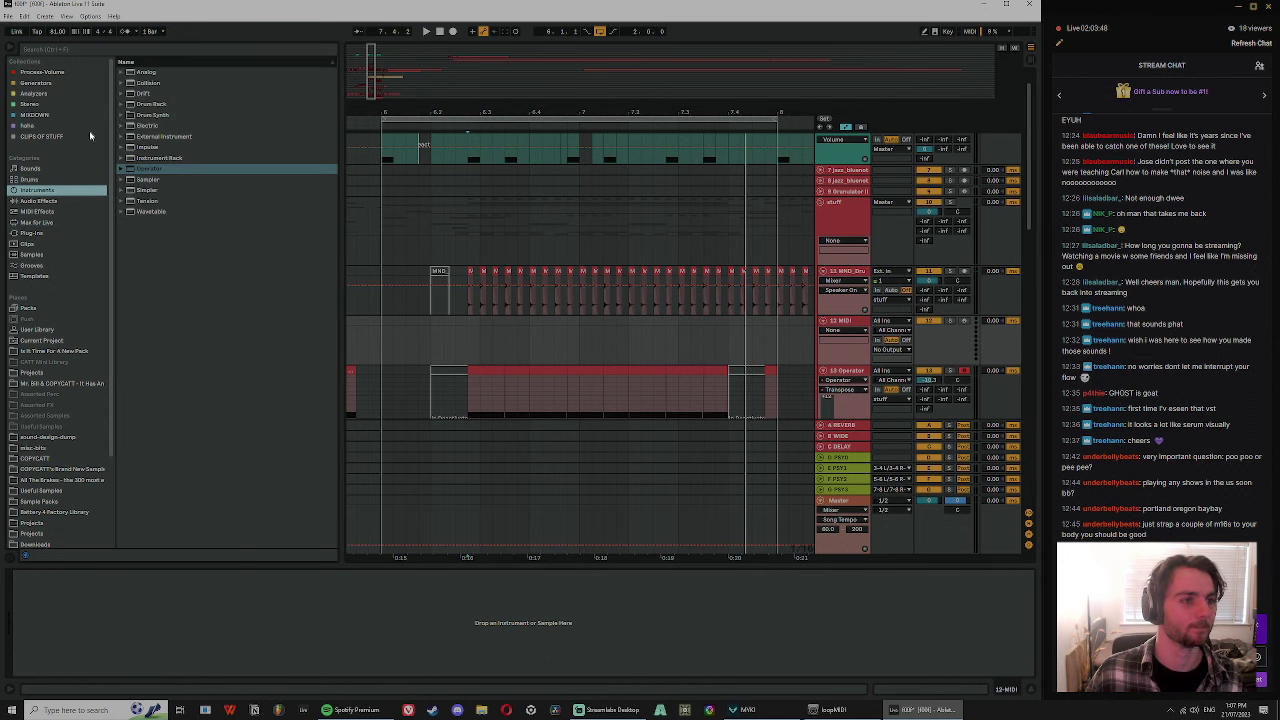
{"action": "left_click", "coordinate": [64, 50]}
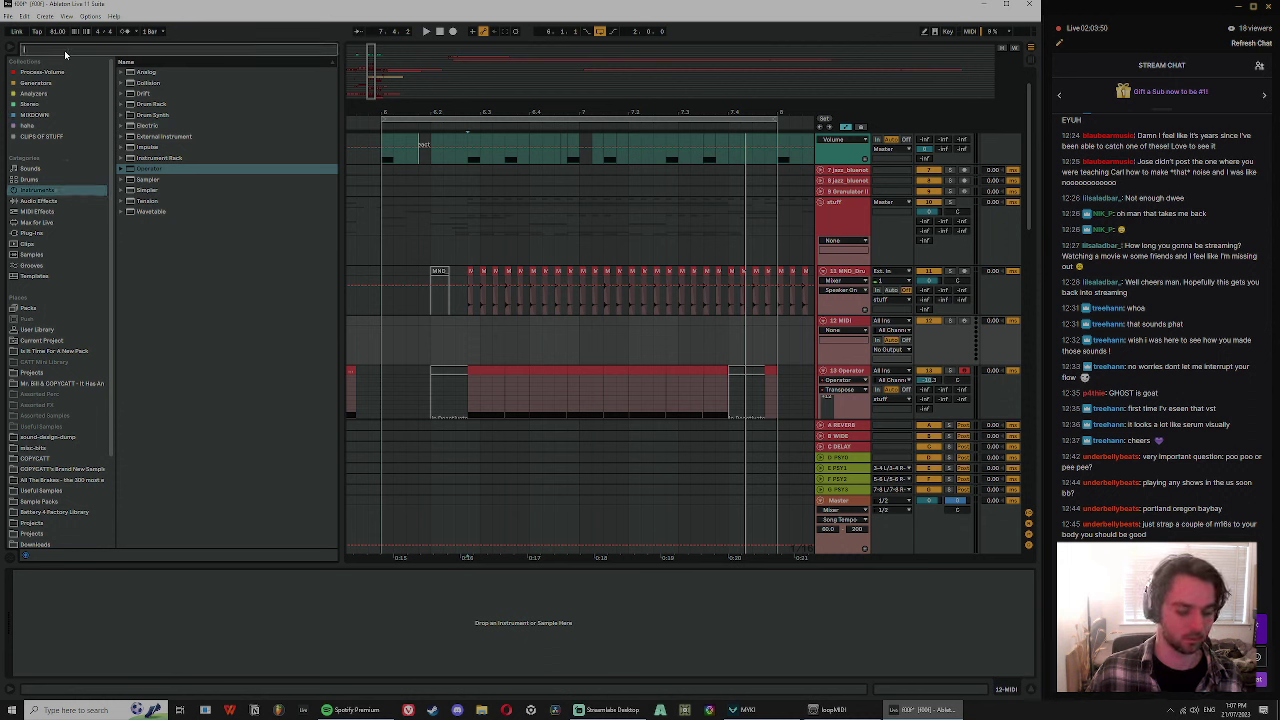
{"action": "type", "text": "hat"}
{"action": "key", "text": "shift+Tab"}
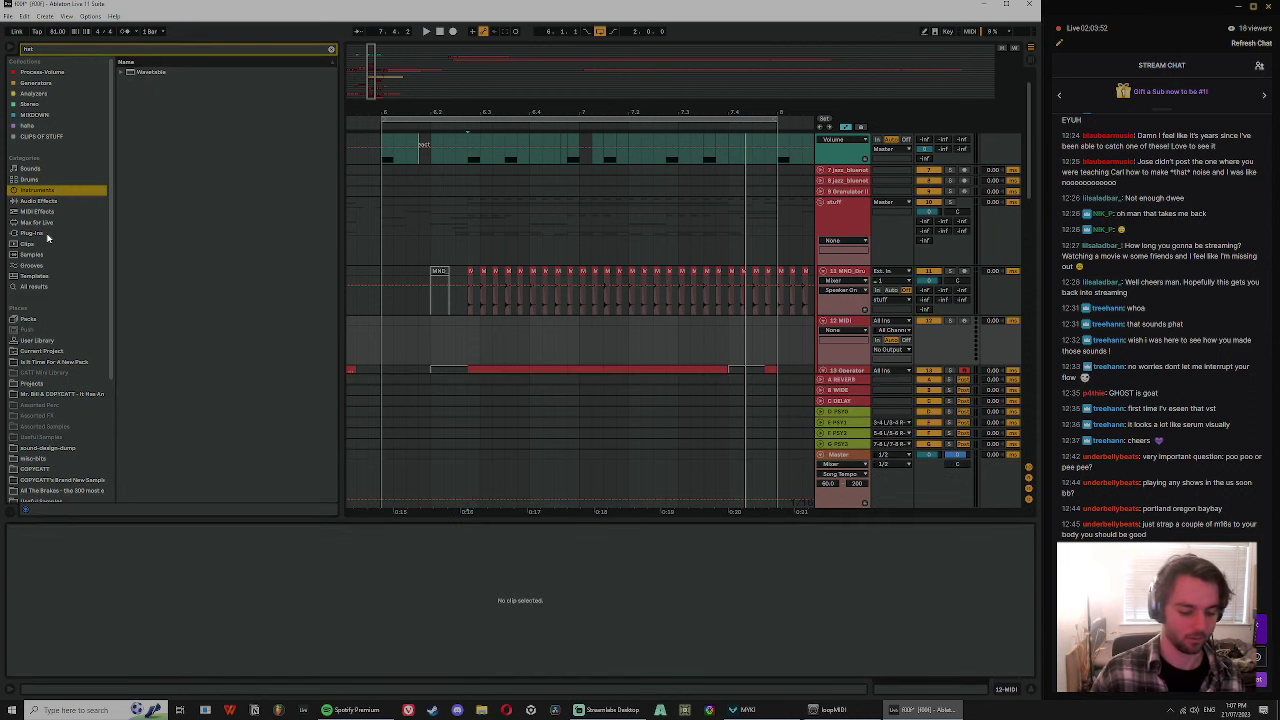
{"action": "left_click", "coordinate": [332, 50]}
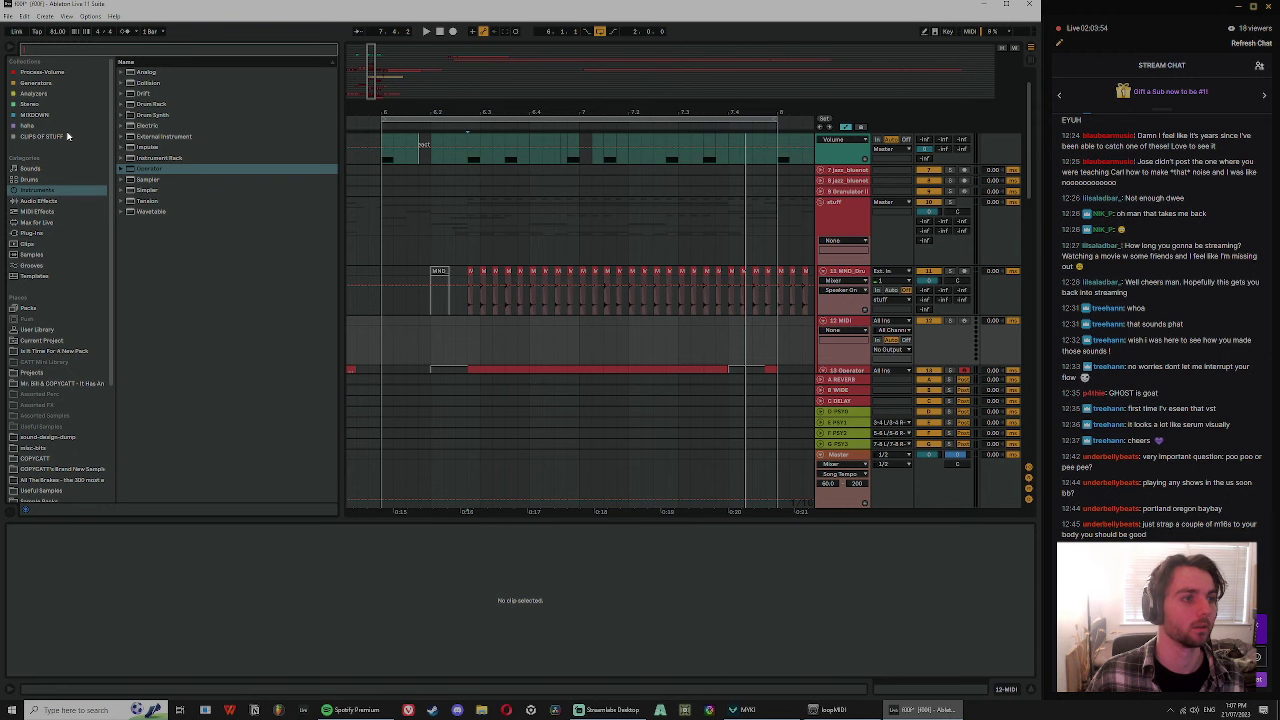
- Load GHOST from the Generators collection onto the new MIDI track
{"action": "left_click", "coordinate": [42, 104]}
{"action": "left_click", "coordinate": [40, 84]}
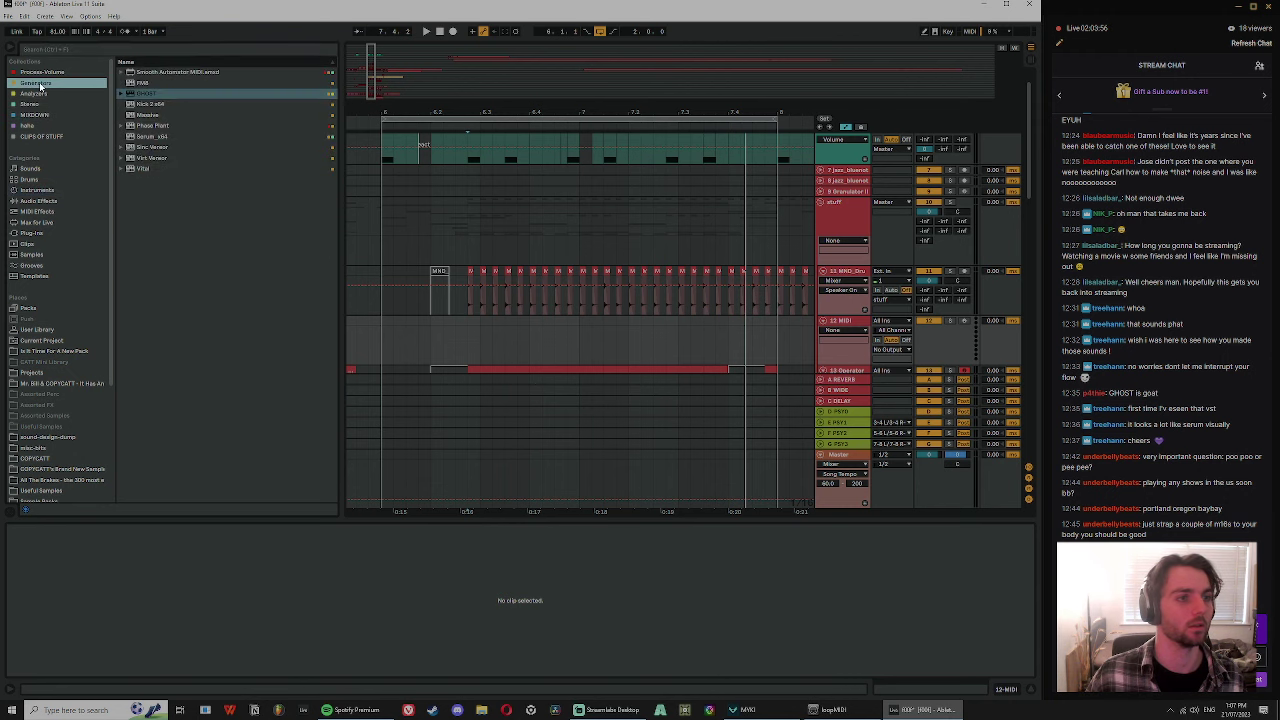
{"action": "left_click", "coordinate": [143, 94]}
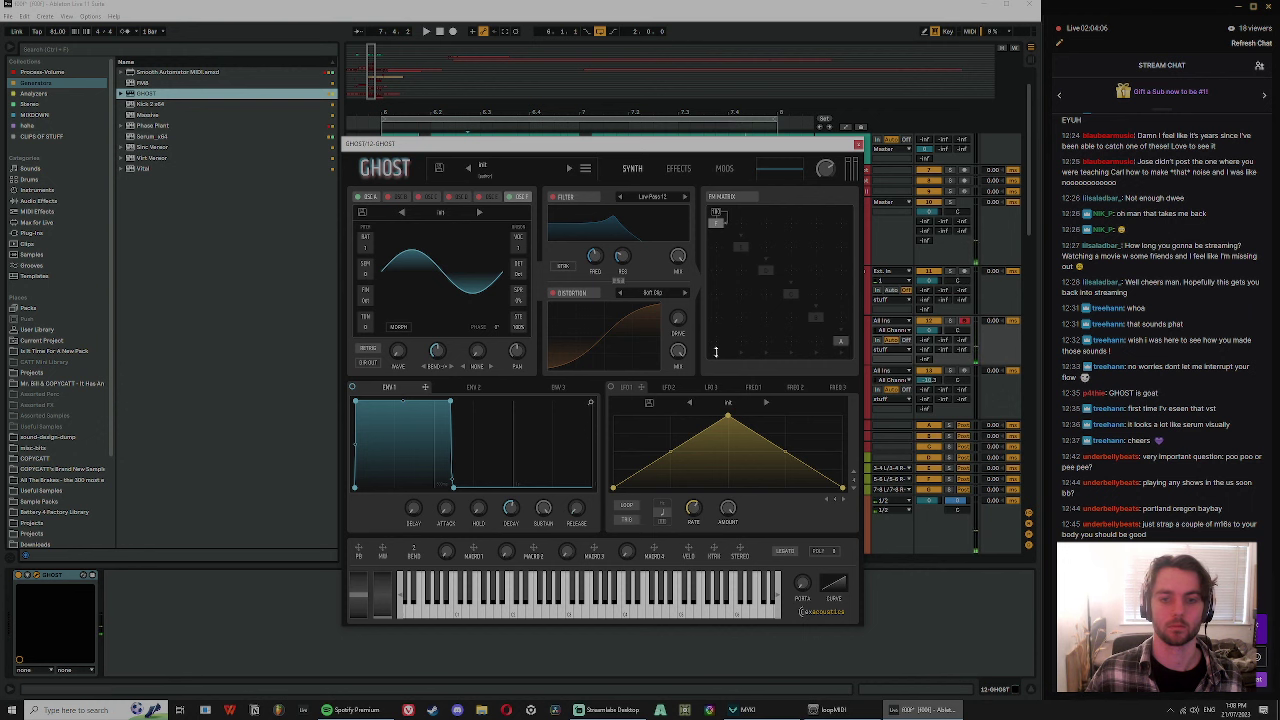
{"action": "left_click_drag", "start_coordinate": [673, 153], "coordinate": [385, 120]}
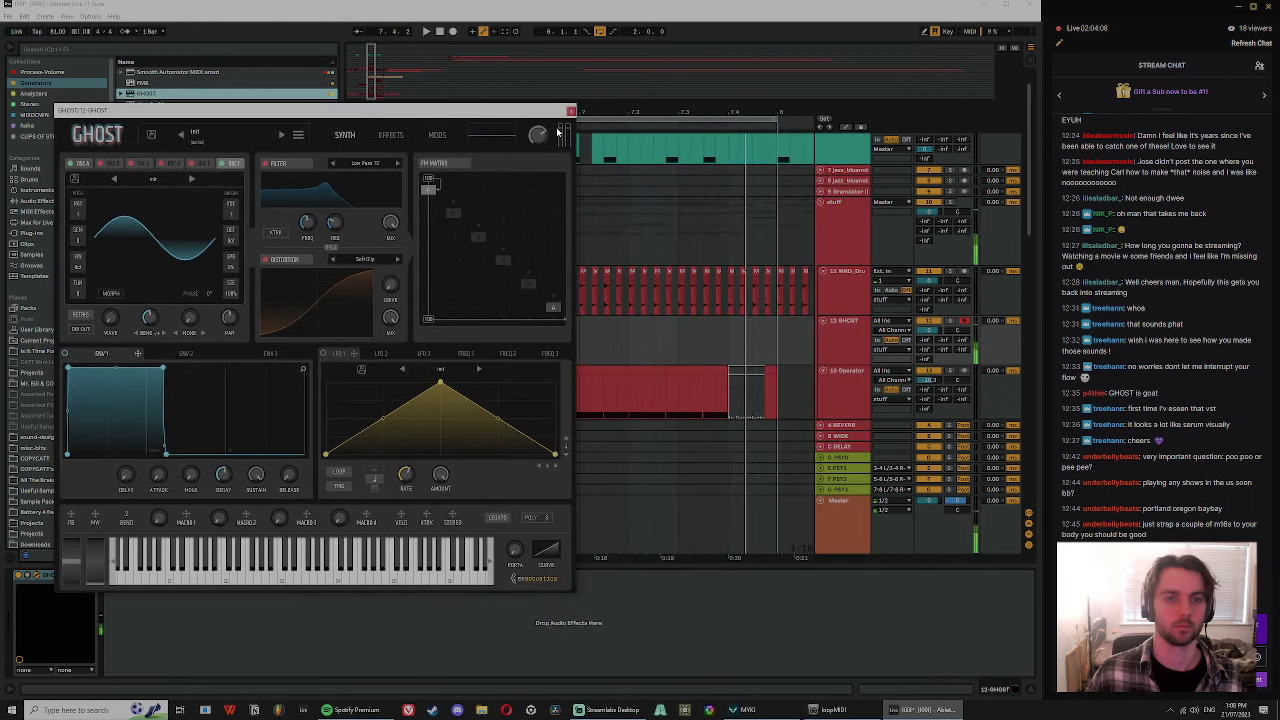
{"action": "left_click_drag", "start_coordinate": [491, 113], "coordinate": [566, 102]}
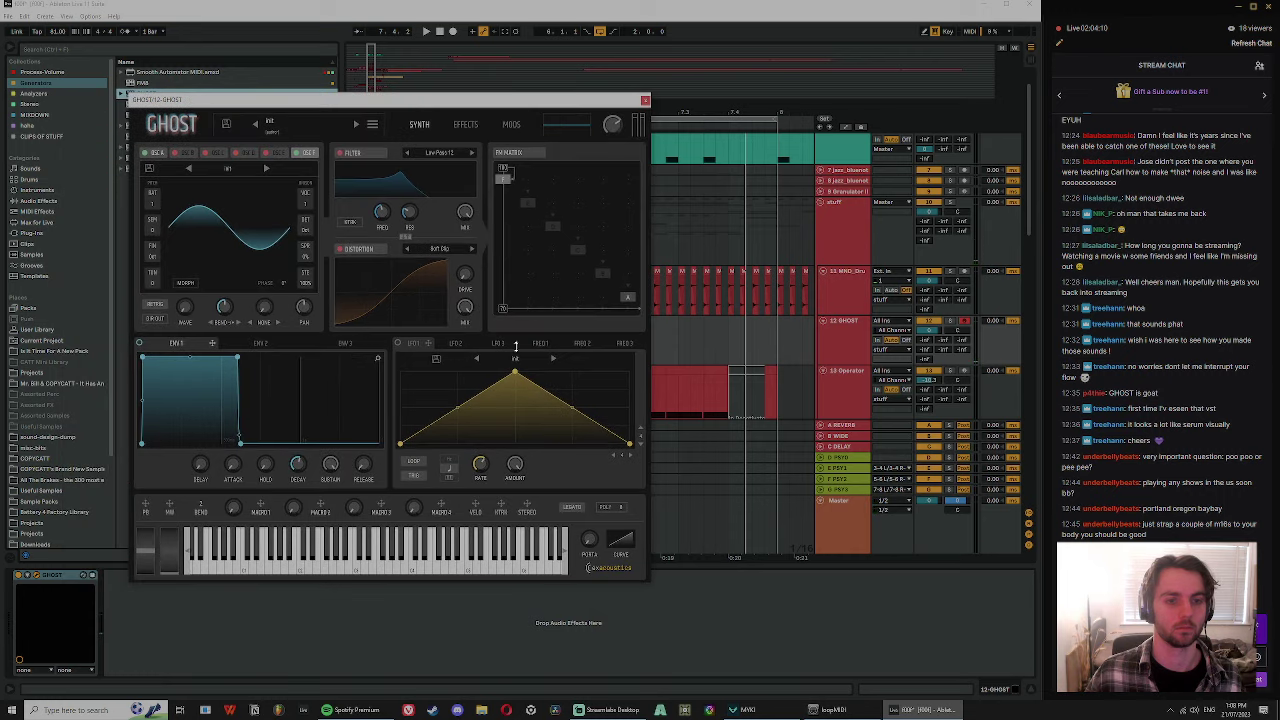
- Shape LFO 1 into a fast decay modulating the oscillator's output, and enable a High Pass 12 filter with a raised frequency
{"action": "left_click_drag", "start_coordinate": [515, 373], "coordinate": [400, 344]}
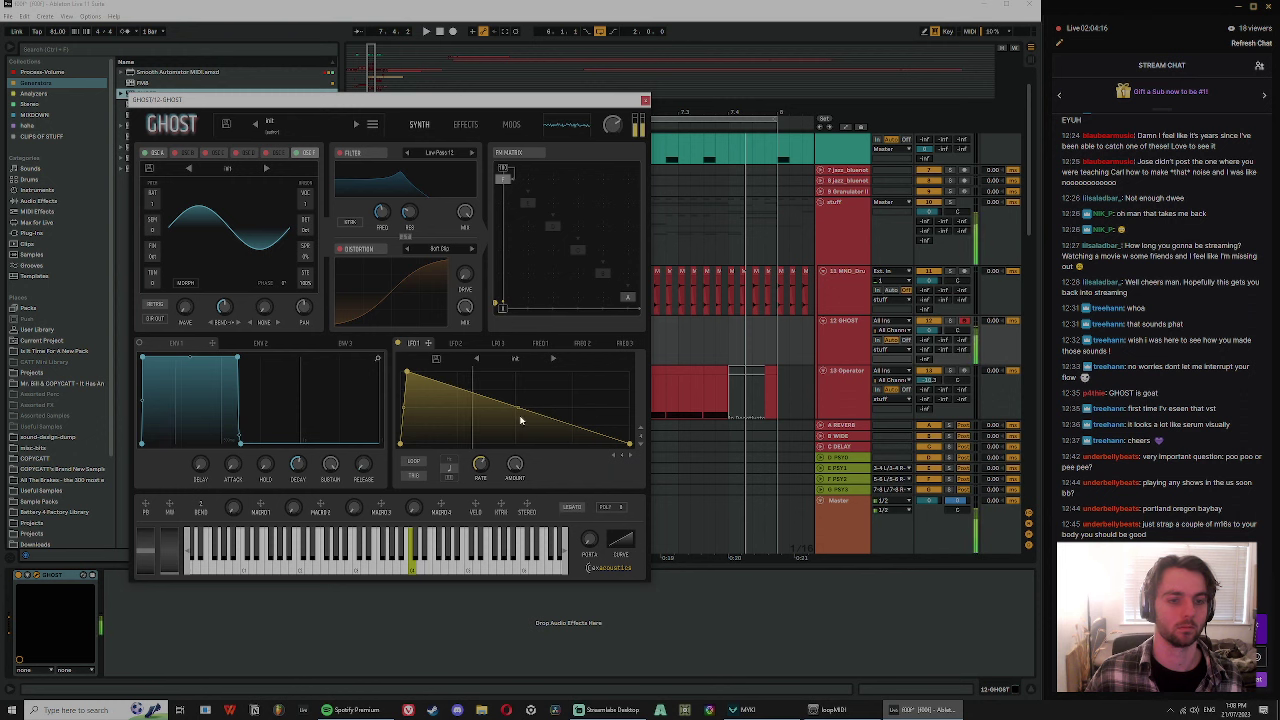
{"action": "left_click_drag", "start_coordinate": [486, 412], "coordinate": [469, 466]}
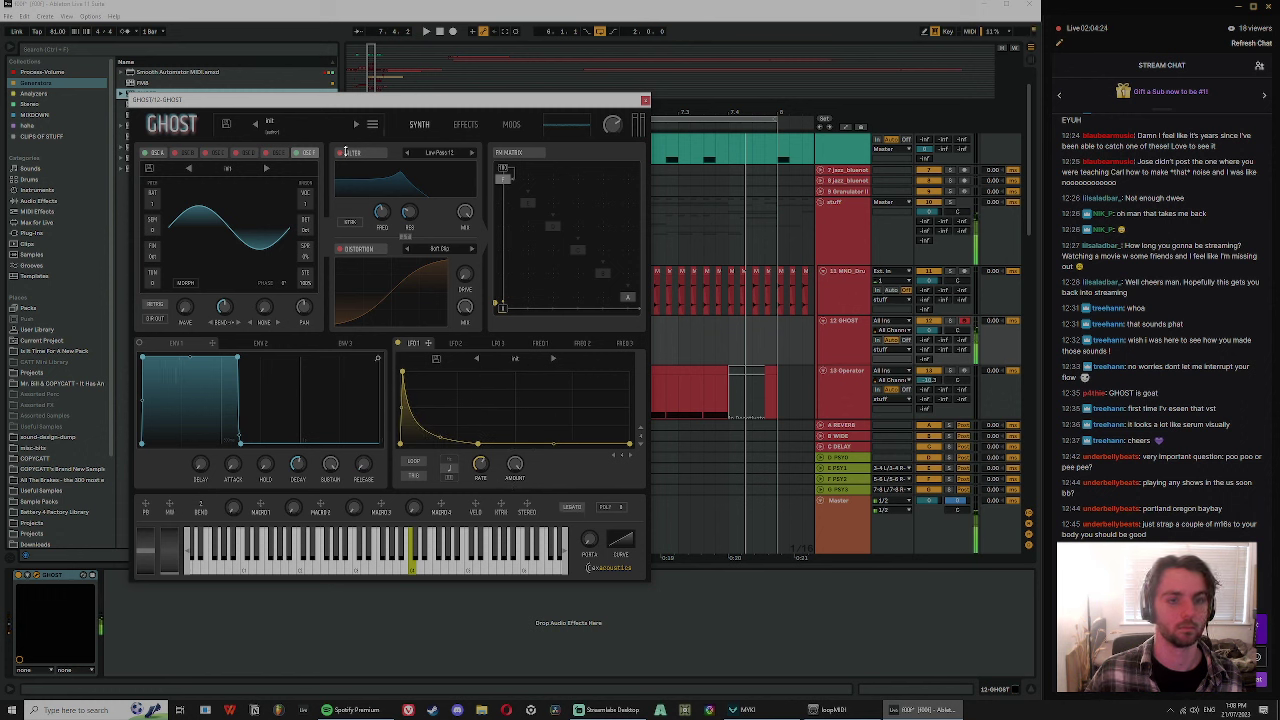
{"action": "left_click", "coordinate": [341, 152]}
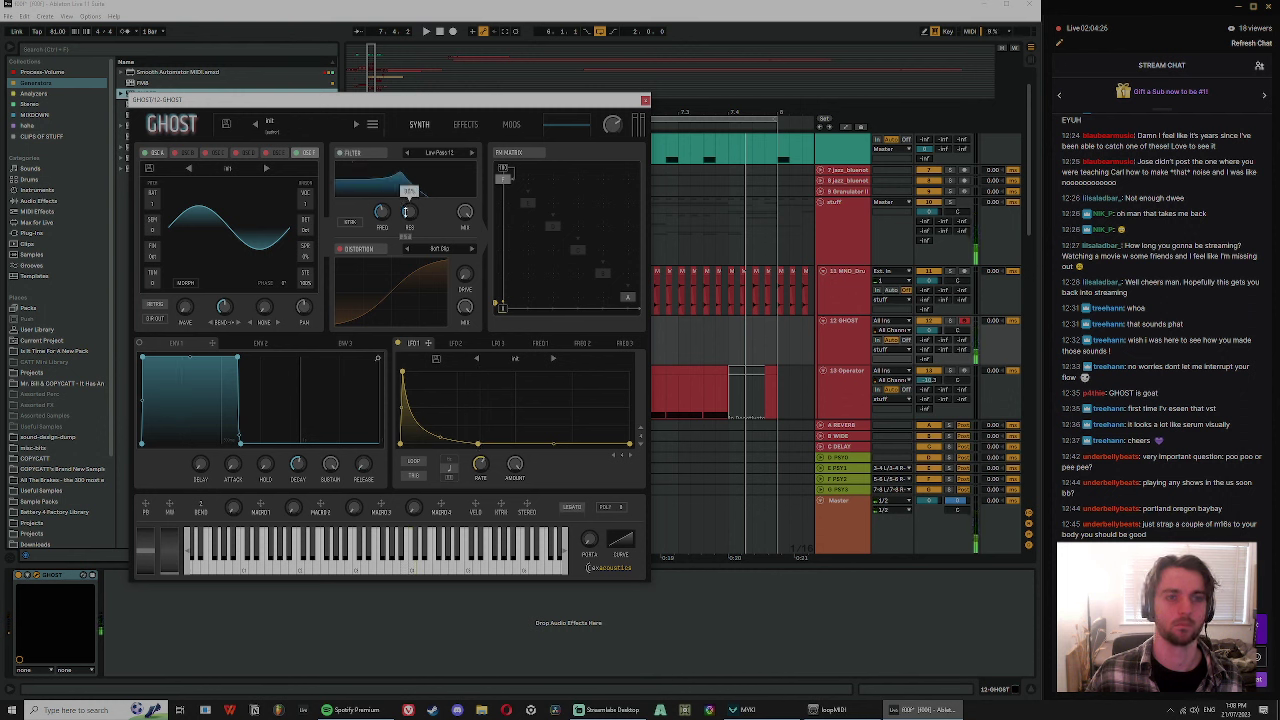
{"action": "left_click", "coordinate": [472, 152]}
{"action": "left_click_drag", "start_coordinate": [381, 211], "coordinate": [375, 165]}
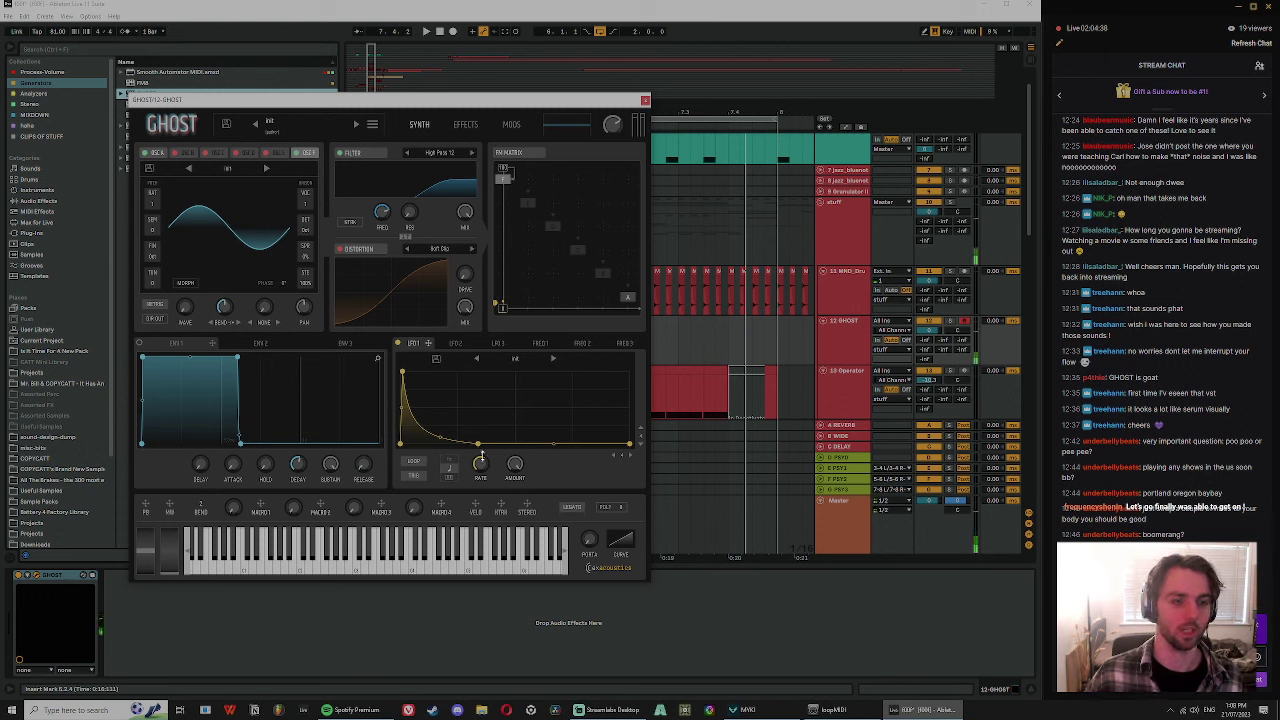
{"action": "mouse_move", "coordinate": [403, 374]}
{"action": "left_mouse_down"}
{"action": "mouse_move", "coordinate": [434, 366]}
{"action": "mouse_move", "coordinate": [404, 368]}
{"action": "left_mouse_up"}
{"action": "left_click_drag", "start_coordinate": [480, 463], "coordinate": [510, 458]}
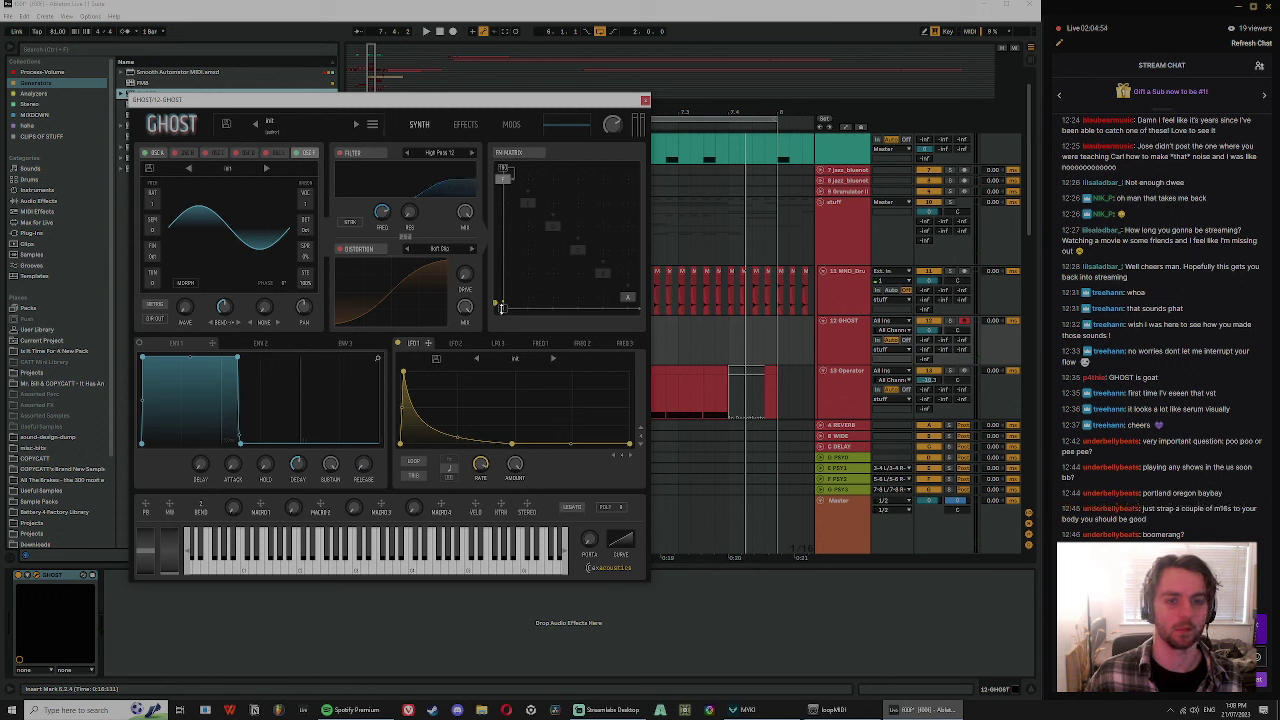
- Enable a second oscillator in the FM matrix and set its filter to High Pass 12 while auditioning notes
{"action": "left_click", "coordinate": [530, 203]}
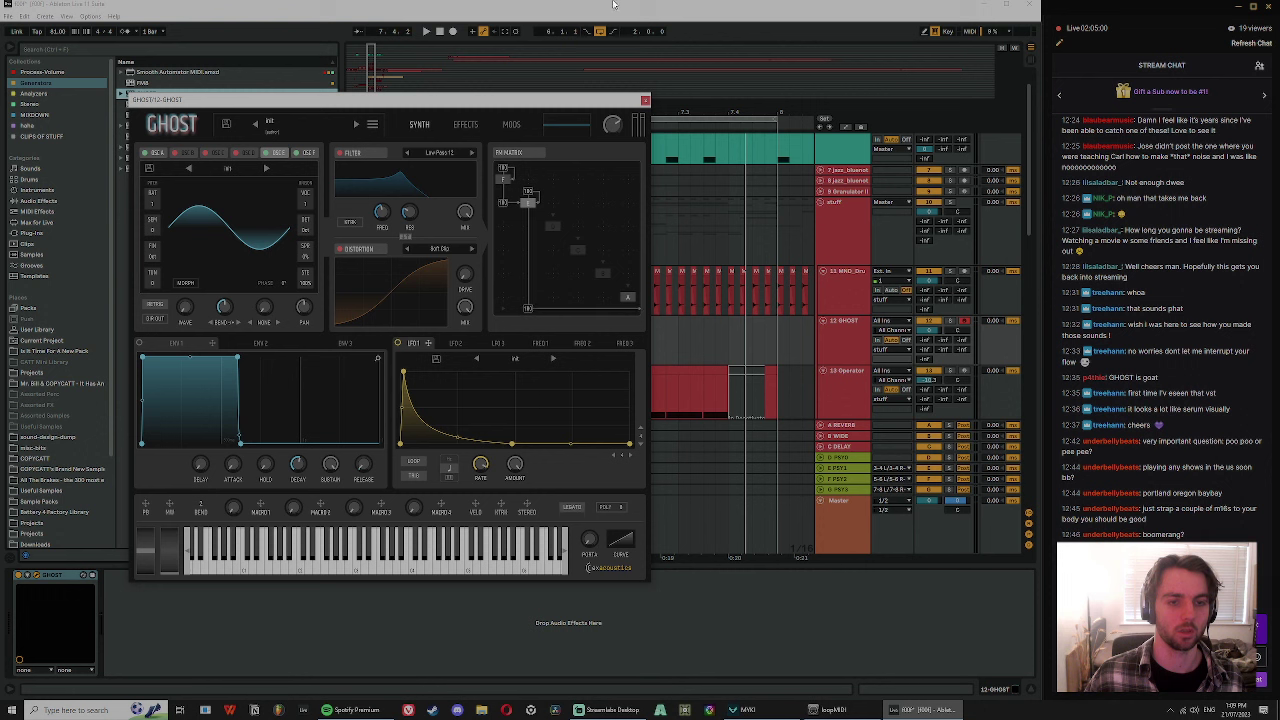
{"action": "key", "text": "a"}
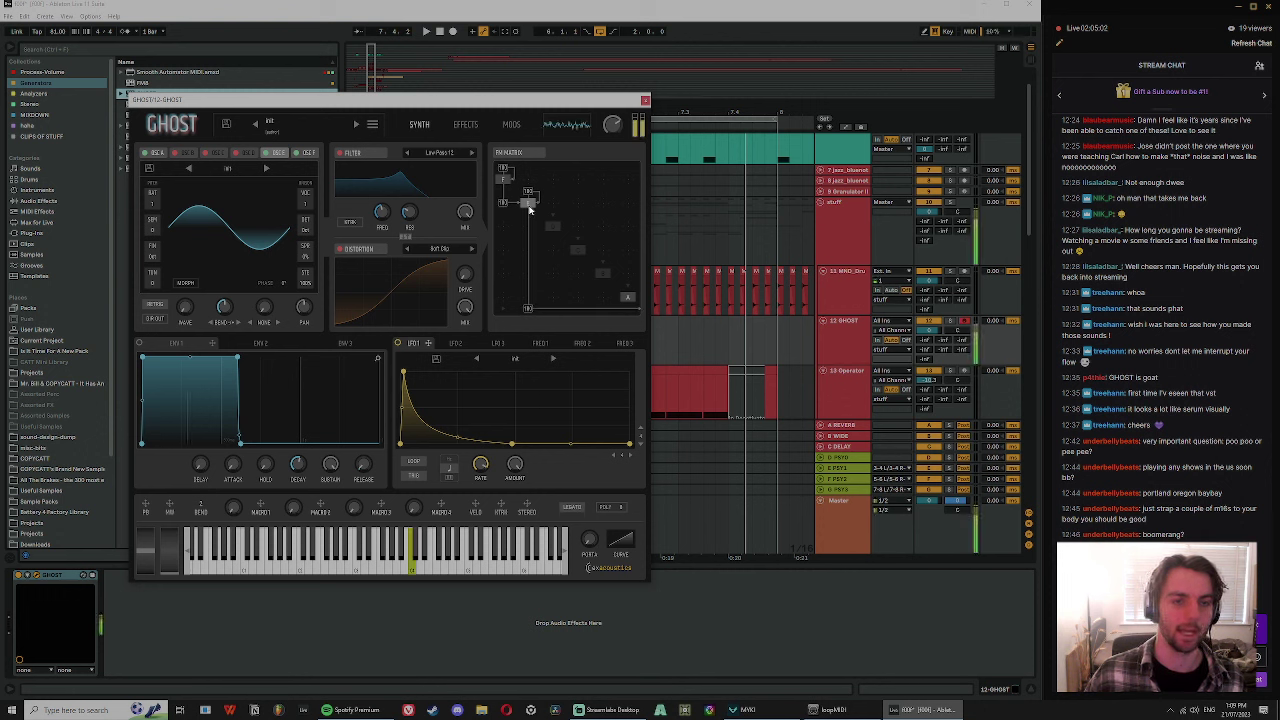
{"action": "left_click", "coordinate": [339, 153]}
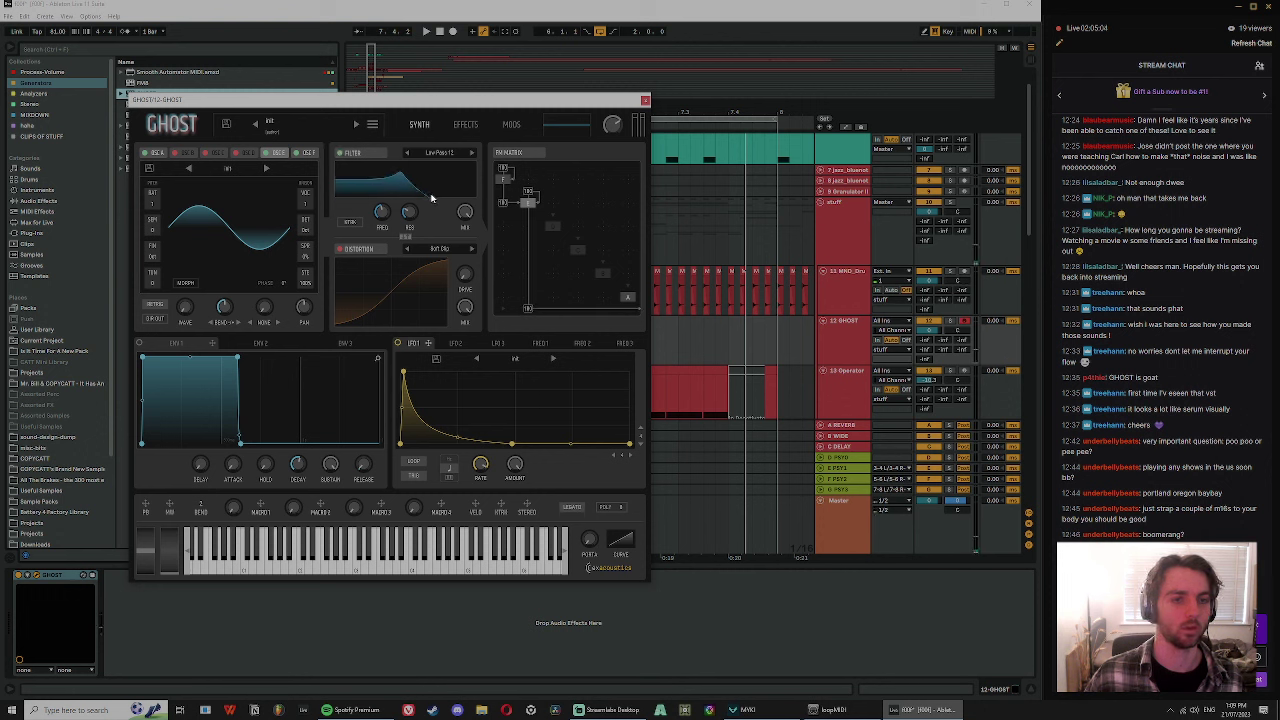
{"action": "key", "text": "a"}
{"action": "key", "text": "a"}
{"action": "key", "text": "a"}
{"action": "left_click_drag", "start_coordinate": [409, 212], "coordinate": [393, 178]}
{"action": "left_click", "coordinate": [473, 154]}
{"action": "key", "text": "a"}
{"action": "key", "text": "a"}
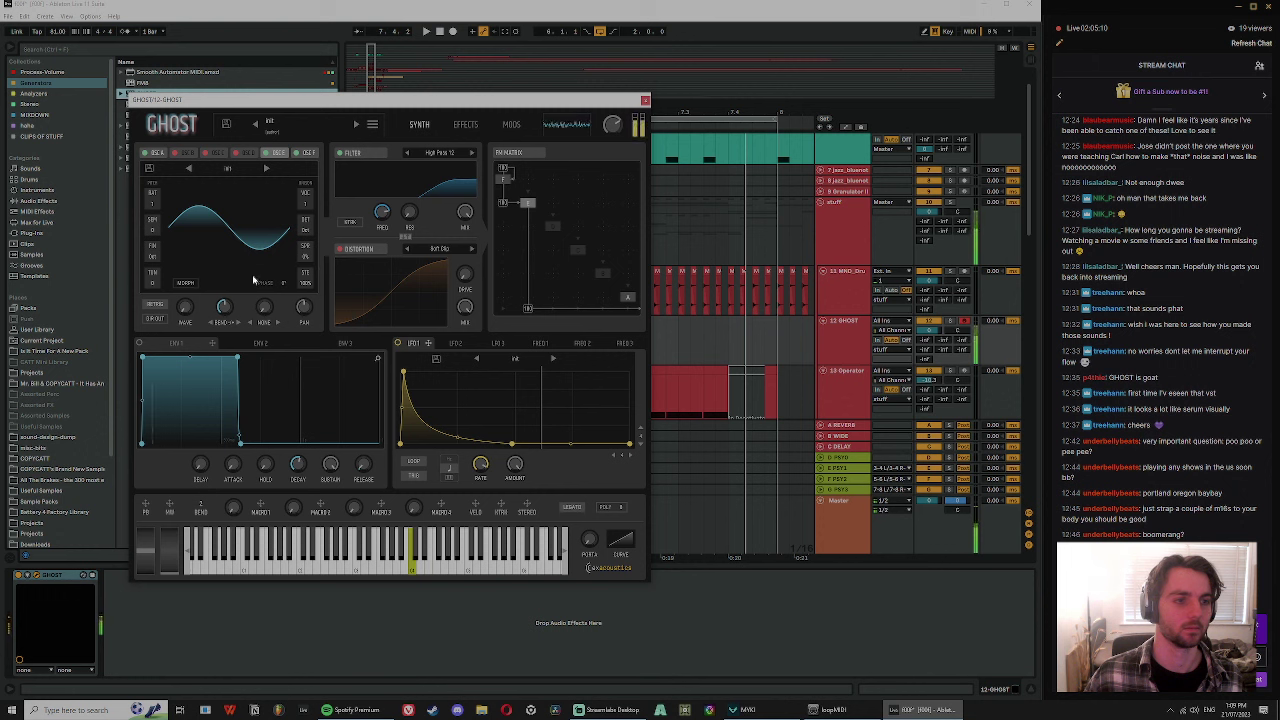
- Try a bend adjustment on the second oscillator and assign LFO 1 to its output in the FM matrix
{"action": "mouse_move", "coordinate": [225, 308]}
{"action": "left_mouse_down"}
{"action": "mouse_move", "coordinate": [240, 394]}
{"action": "mouse_move", "coordinate": [229, 244]}
{"action": "mouse_move", "coordinate": [241, 385]}
{"action": "mouse_move", "coordinate": [235, 316]}
{"action": "left_mouse_up"}
{"action": "key", "text": "a"}
{"action": "key", "text": "a"}
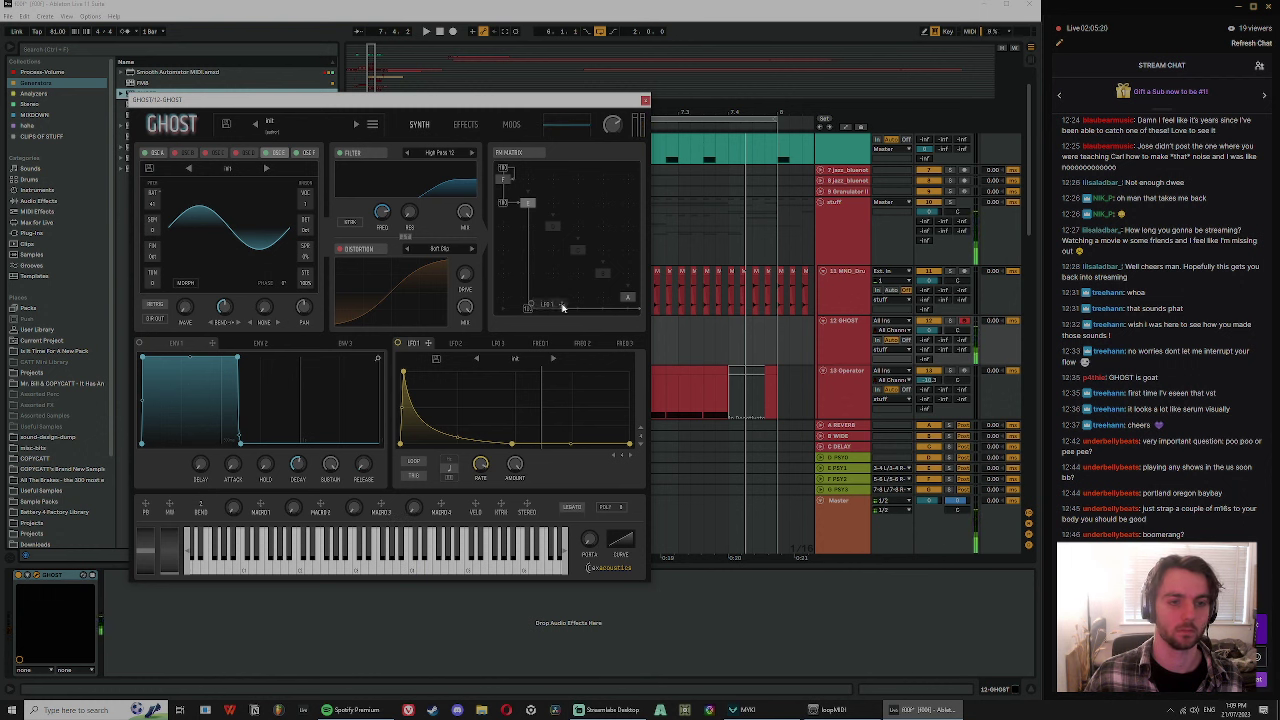
{"action": "mouse_move", "coordinate": [520, 302]}
{"action": "left_mouse_down"}
{"action": "mouse_move", "coordinate": [520, 264]}
{"action": "mouse_move", "coordinate": [523, 287]}
{"action": "left_mouse_up"}
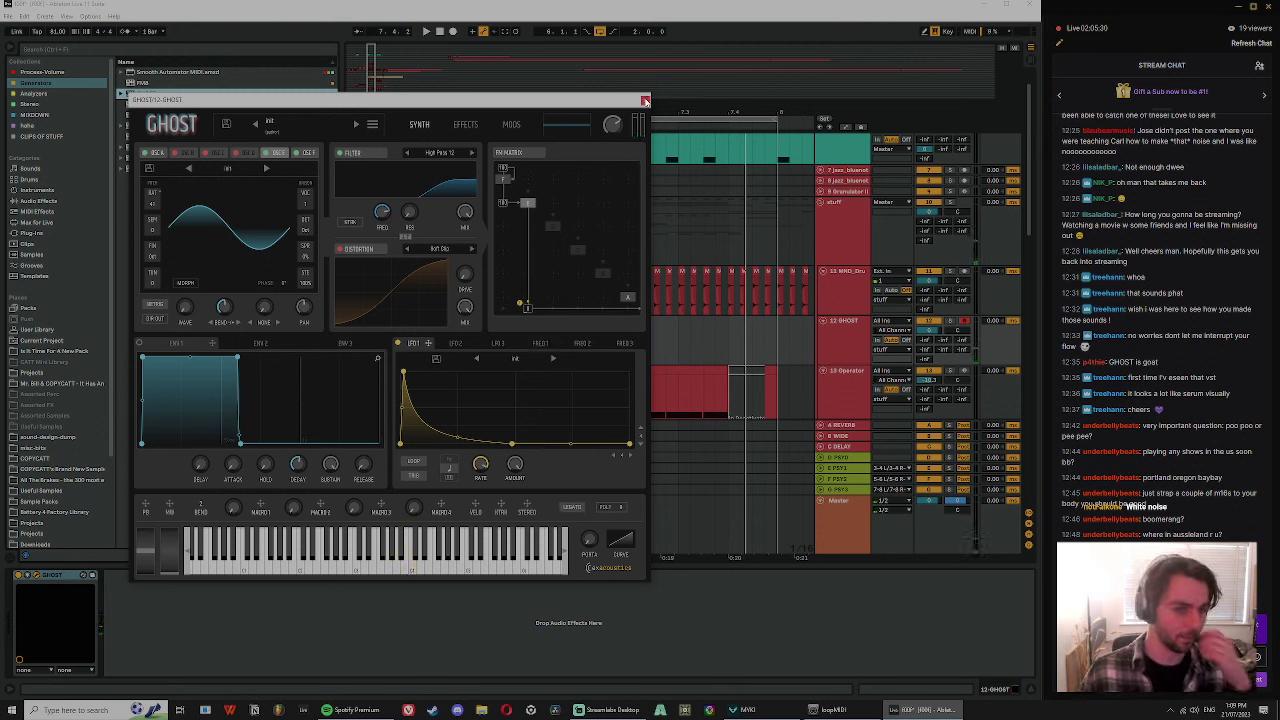
- Close the GHOST window and replace the synth on its track with Vital from the Generators collection
{"action": "left_click", "coordinate": [645, 101]}
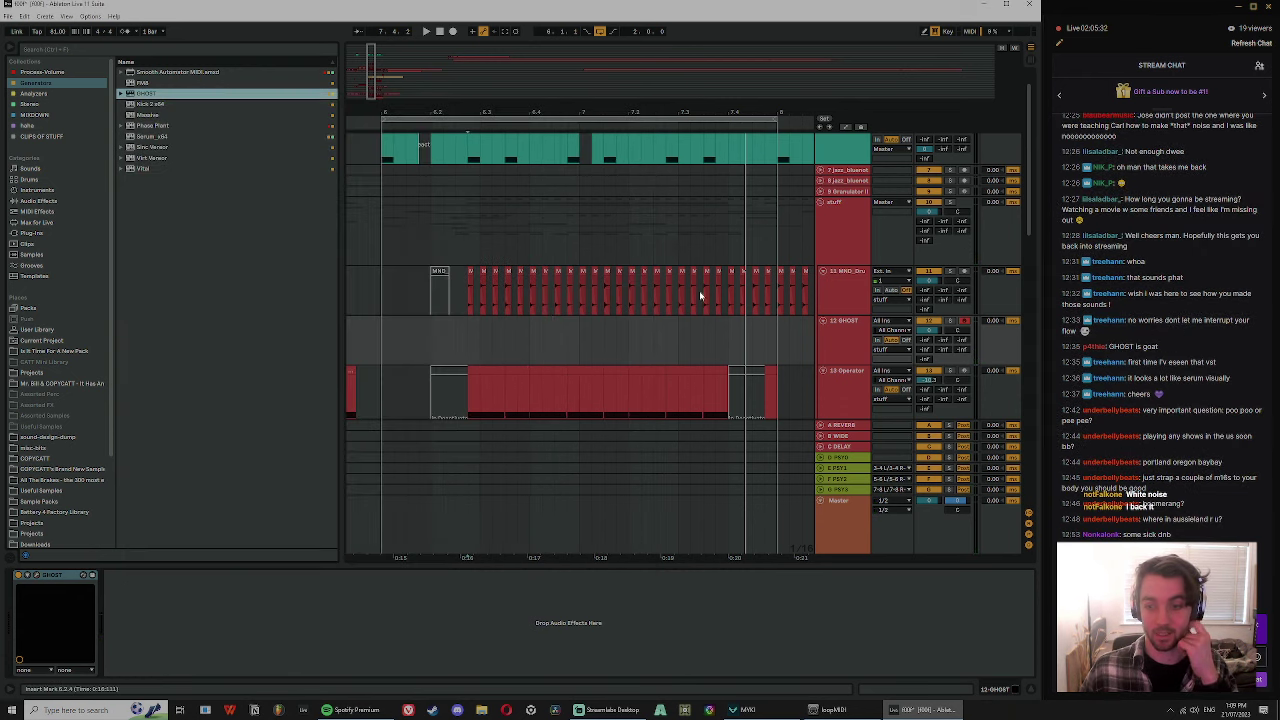
{"action": "left_click", "coordinate": [820, 336]}
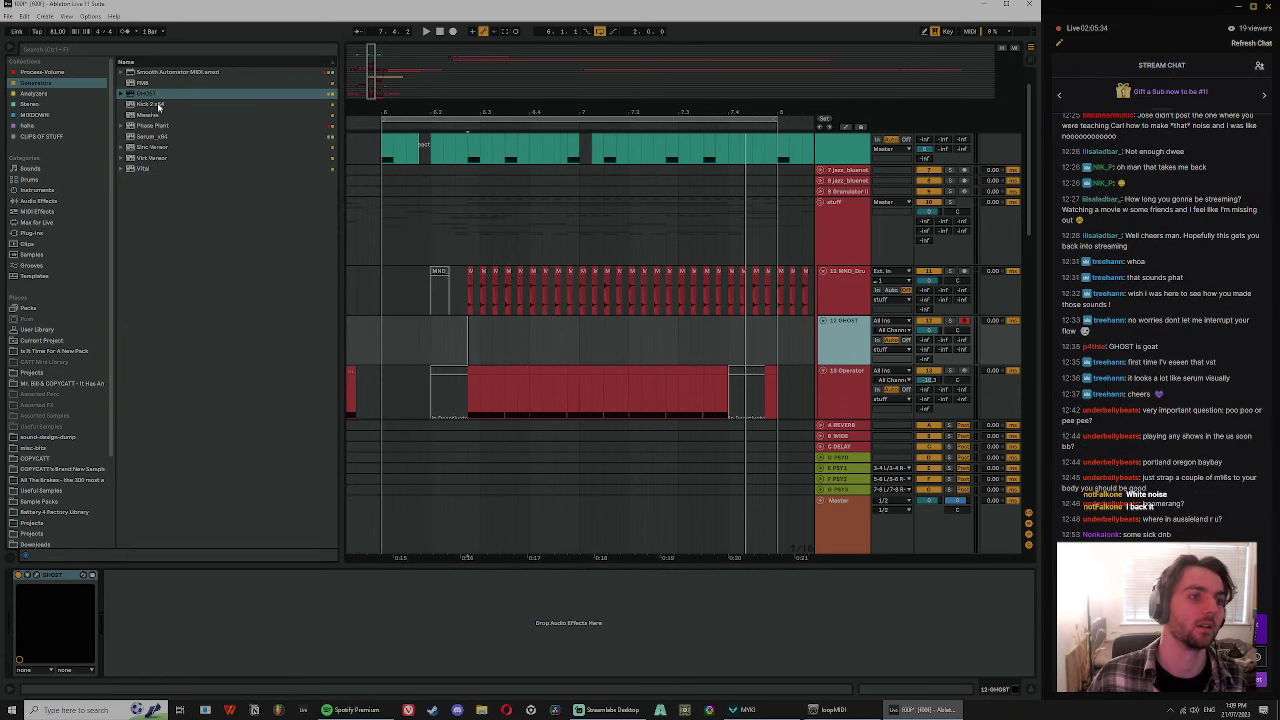
{"action": "left_click", "coordinate": [201, 102]}
{"action": "left_click", "coordinate": [146, 116]}
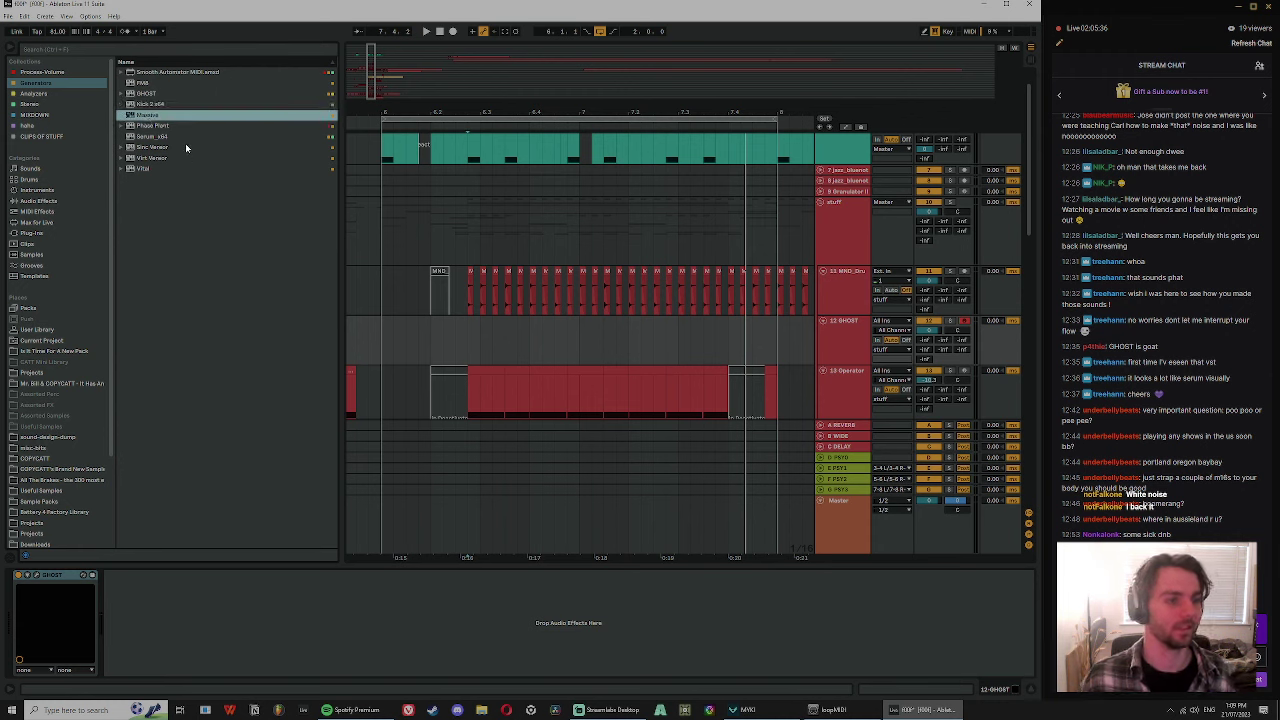
{"action": "left_click", "coordinate": [141, 170]}
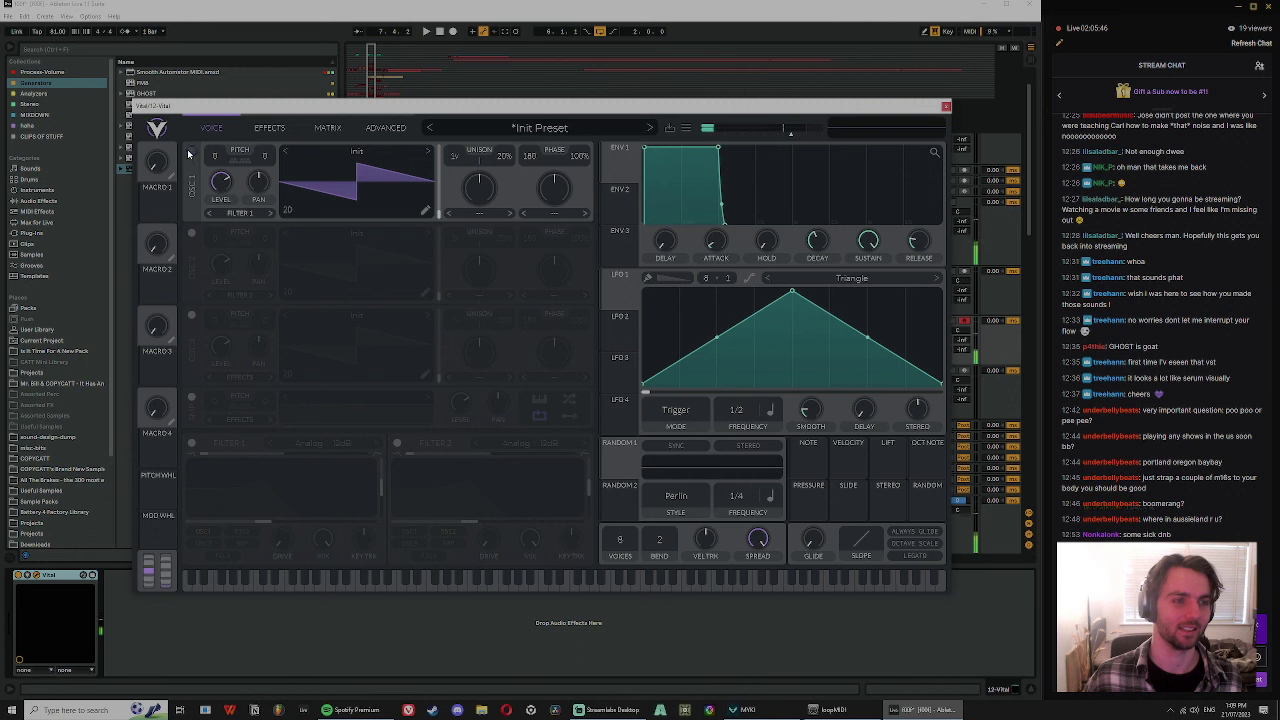
- Switch Vital's source from oscillator 1 to the noise sampler and route it through Filter 2 as a high-cutoff Analog 12dB high-pass
{"action": "left_click", "coordinate": [190, 151]}
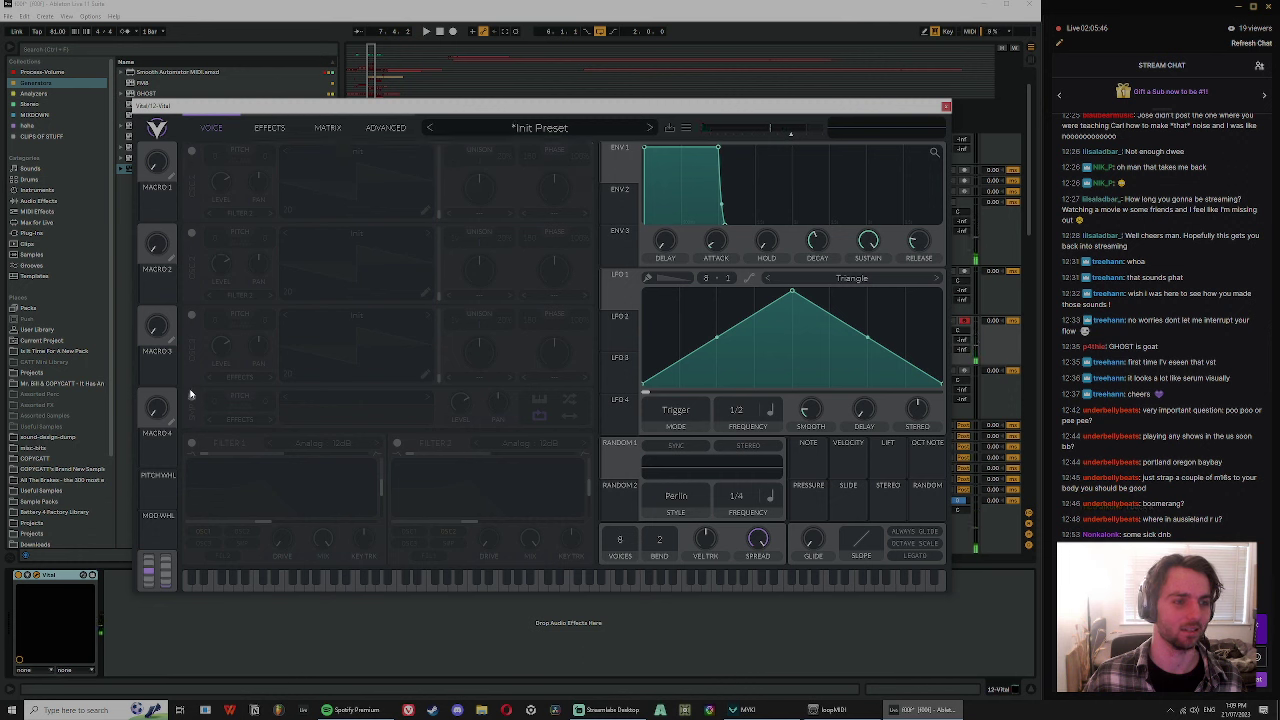
{"action": "left_click", "coordinate": [191, 397]}
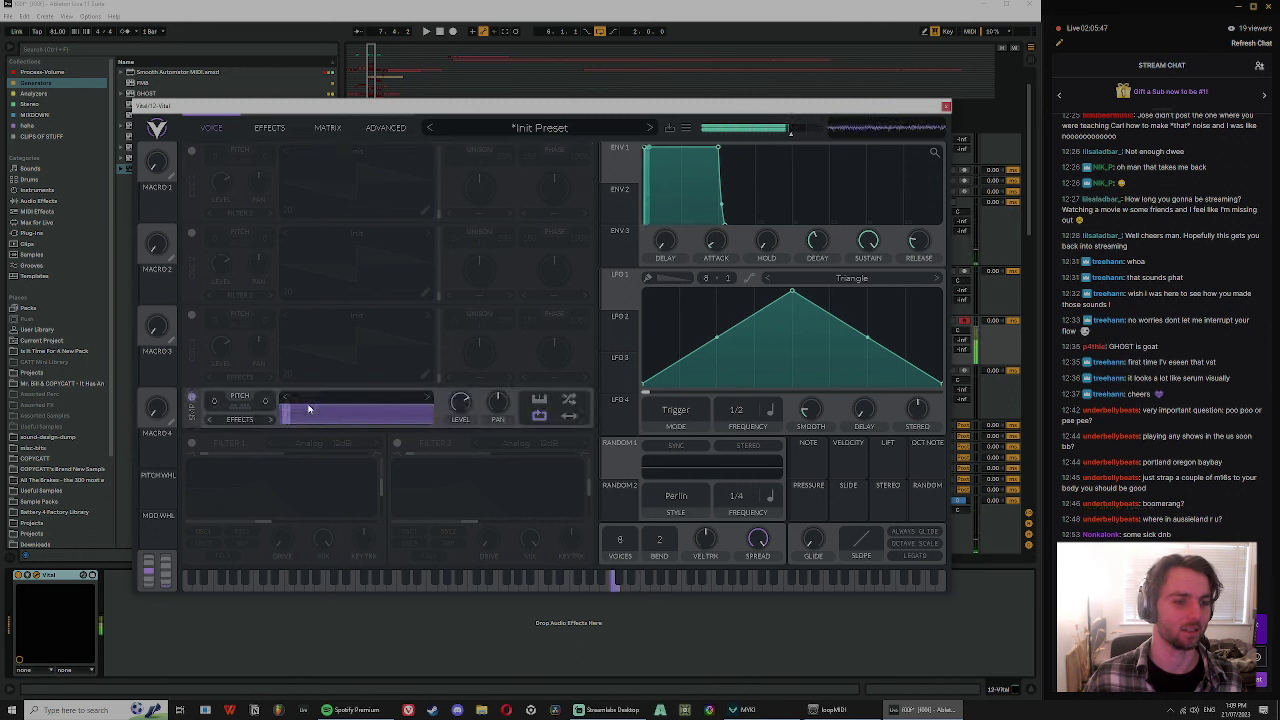
{"action": "left_click", "coordinate": [398, 443]}
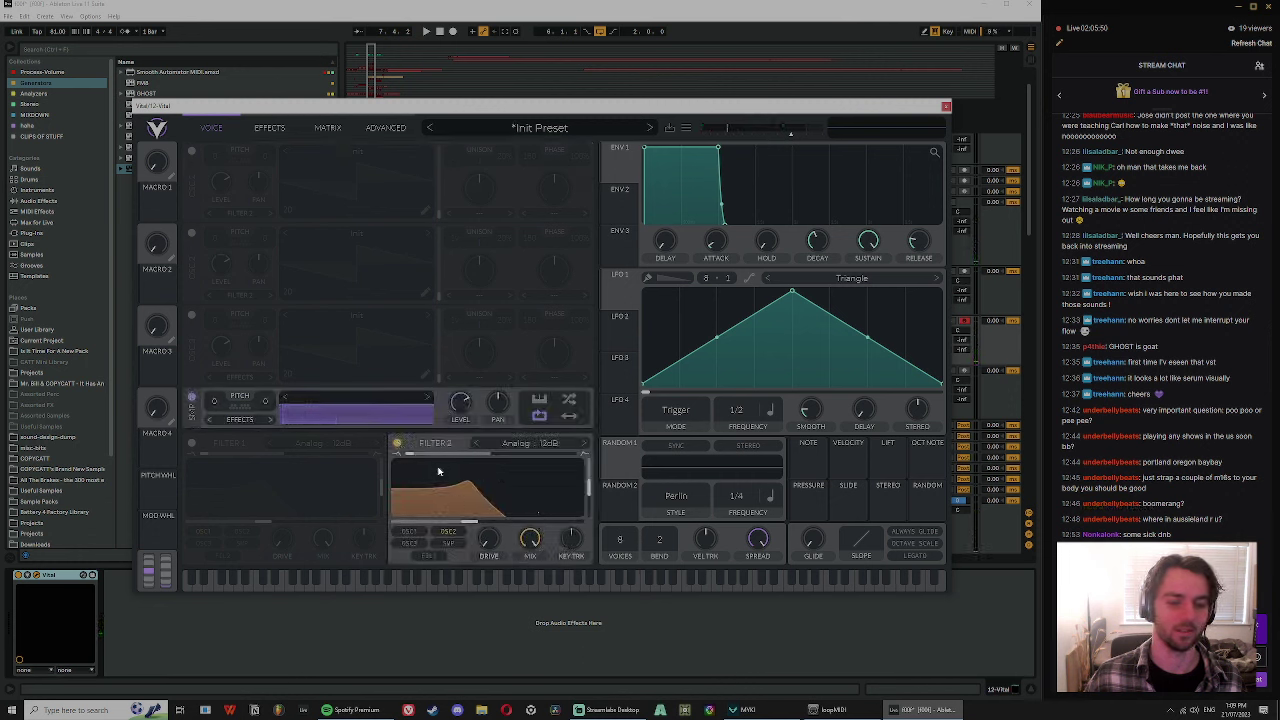
{"action": "left_click_drag", "start_coordinate": [410, 454], "coordinate": [817, 483]}
{"action": "left_click_drag", "start_coordinate": [469, 522], "coordinate": [537, 418]}
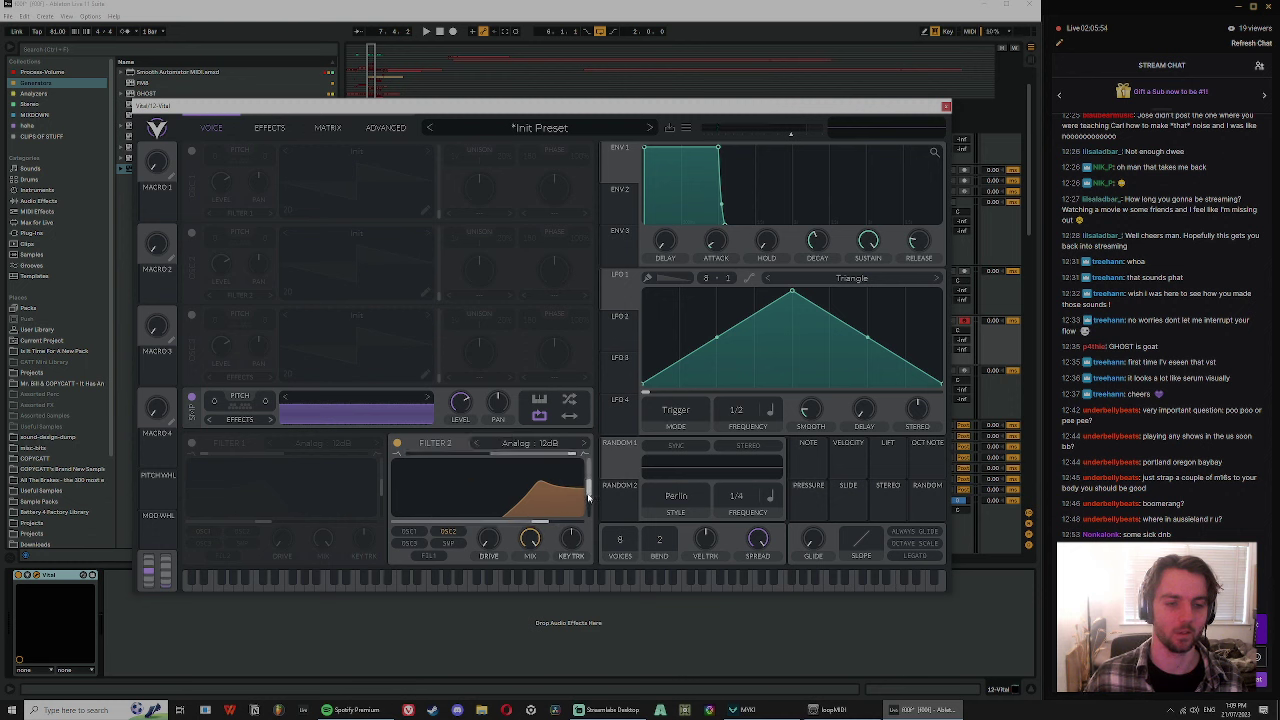
{"action": "left_click_drag", "start_coordinate": [588, 496], "coordinate": [513, 540]}
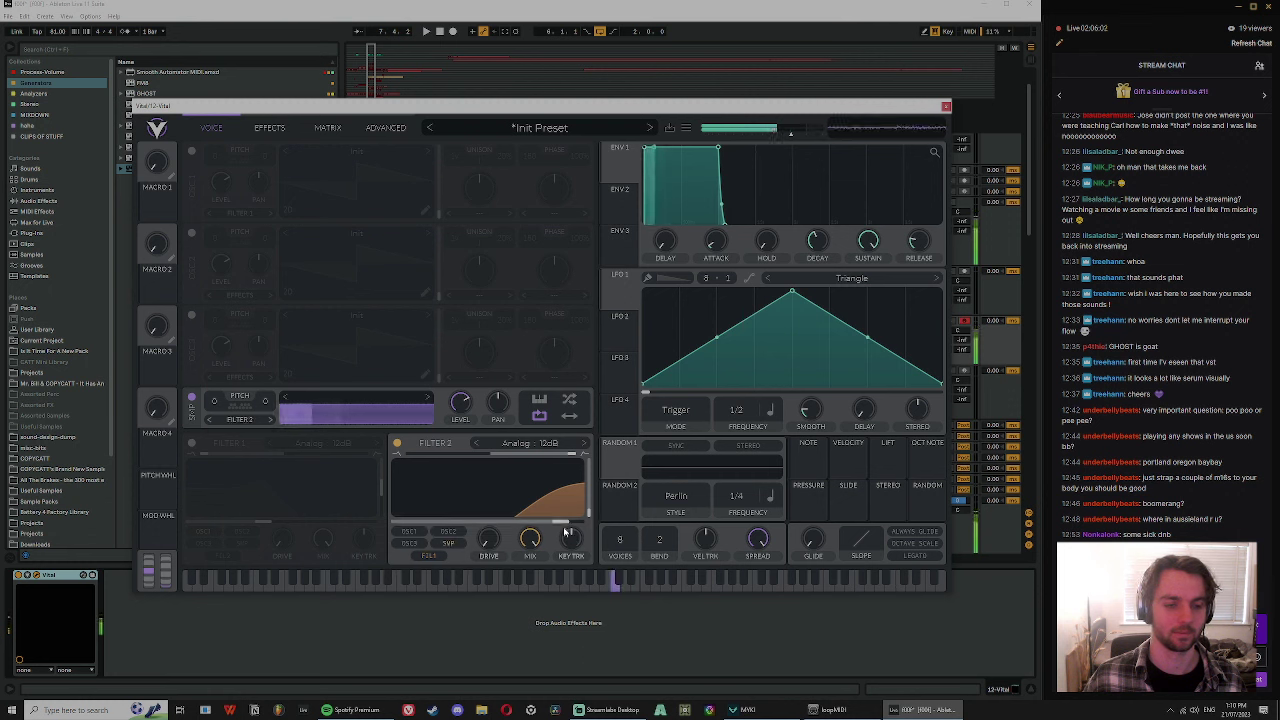
- Reshape LFO 1 into a falling ramp and assign it to the sampler's level
{"action": "left_click_drag", "start_coordinate": [783, 303], "coordinate": [586, 234]}
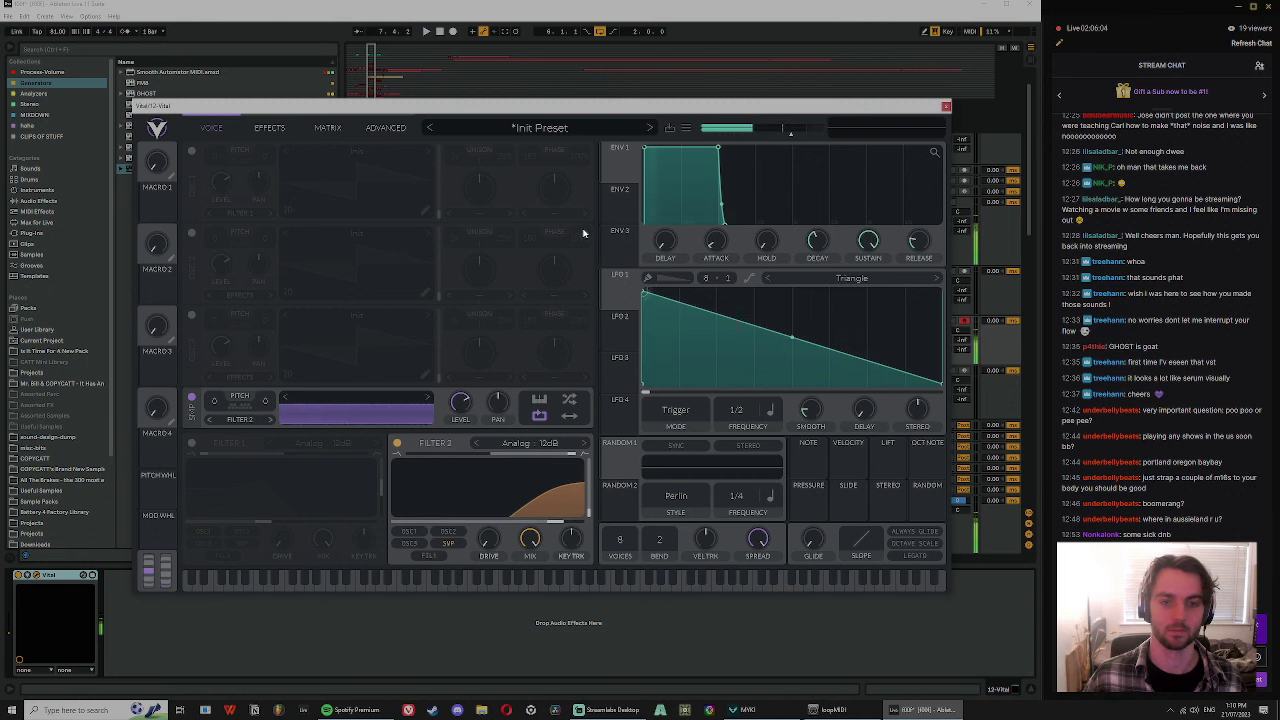
{"action": "left_click_drag", "start_coordinate": [619, 290], "coordinate": [459, 432]}
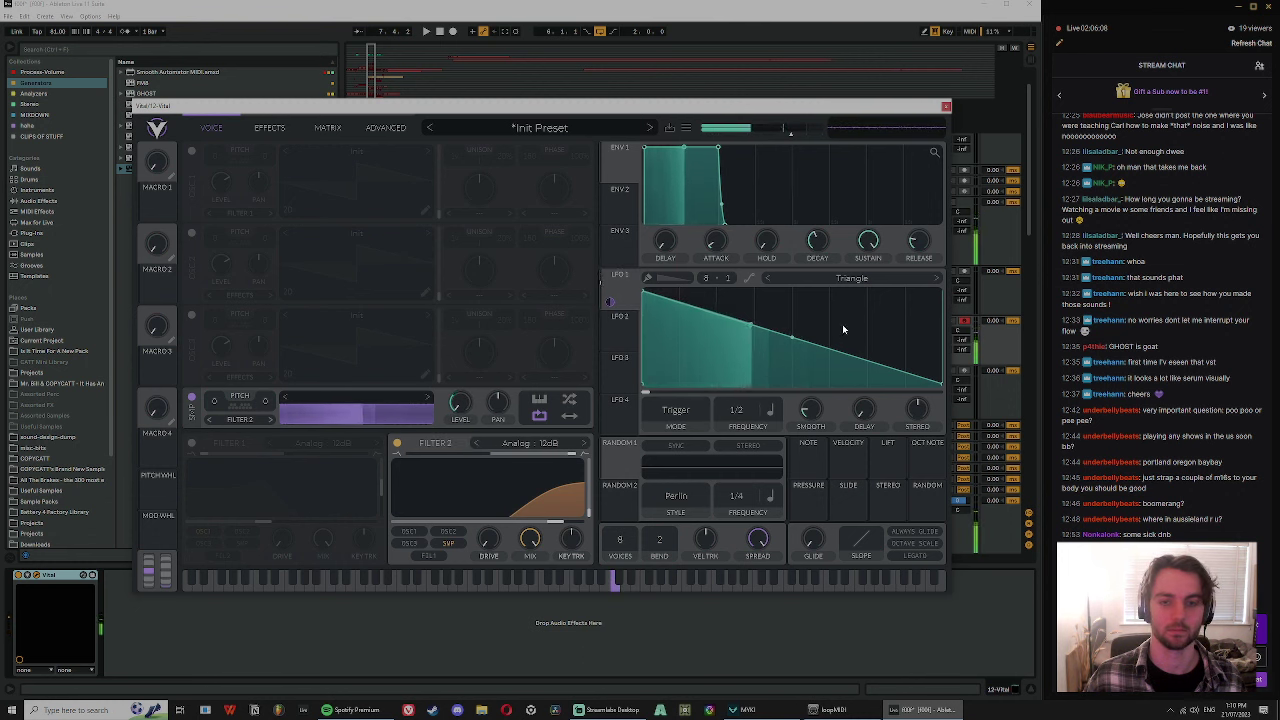
- Bend LFO 1 into a steep curved decay at 1/32, shift its peak for a short attack, and close Vital
{"action": "left_click_drag", "start_coordinate": [791, 340], "coordinate": [743, 352]}
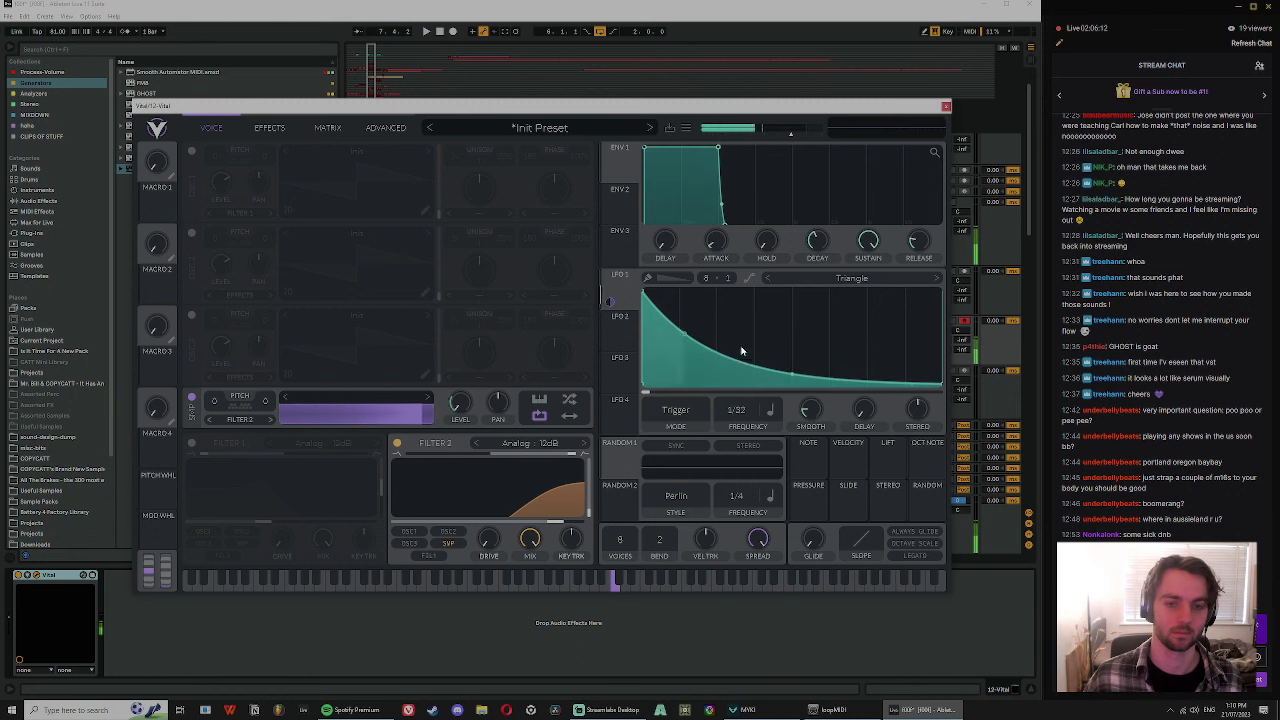
{"action": "left_click_drag", "start_coordinate": [644, 291], "coordinate": [659, 281]}
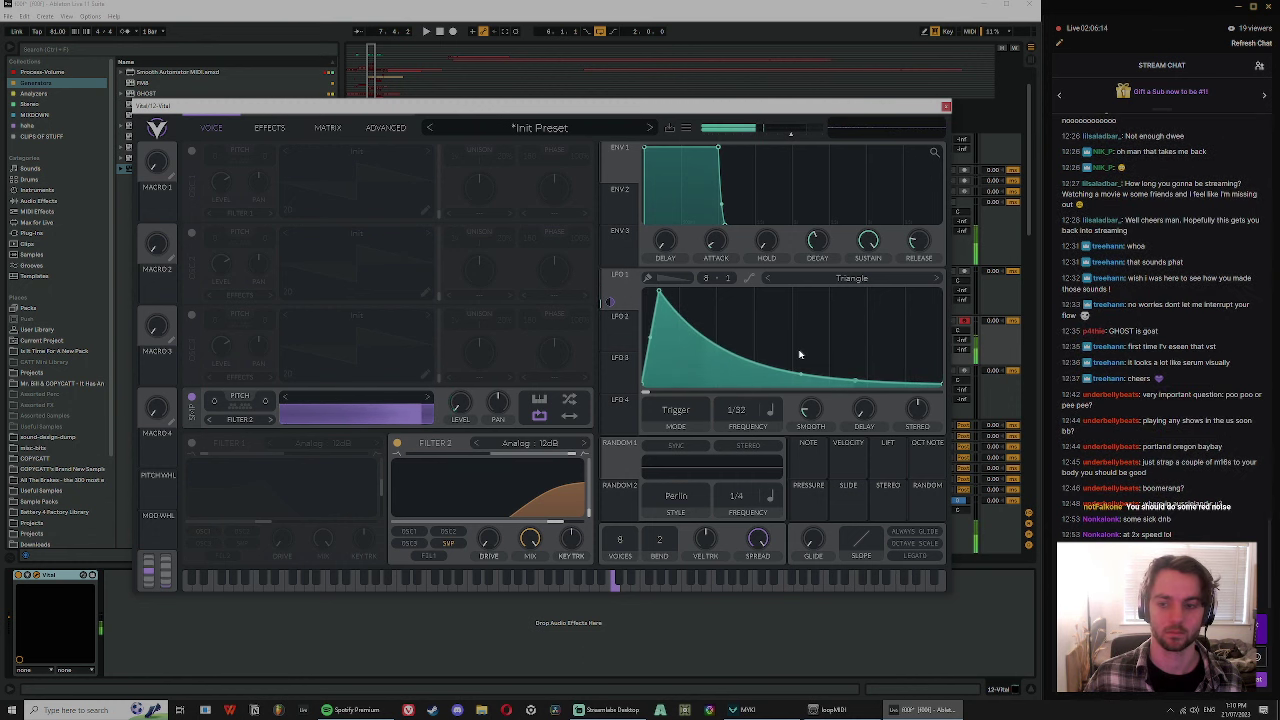
{"action": "left_click", "coordinate": [946, 106]}
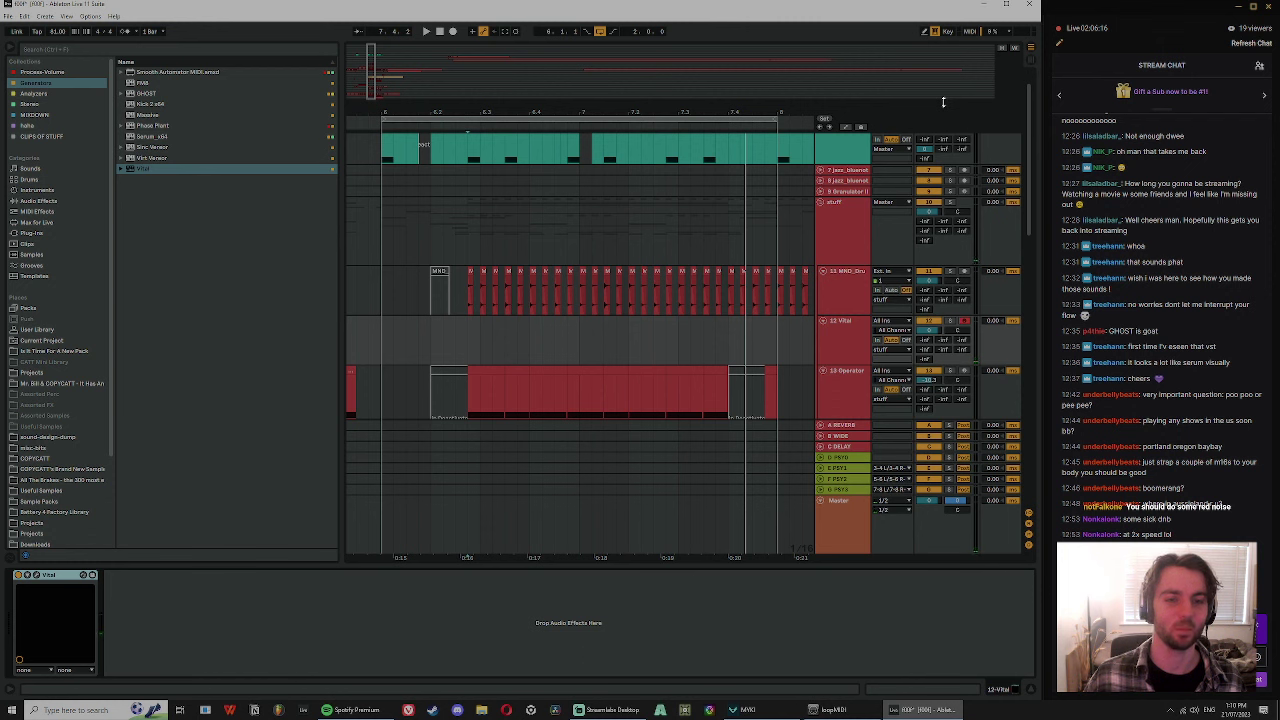
- Insert an empty MIDI clip on the Vital track from bar 6 to bar 8
{"action": "left_click_drag", "start_coordinate": [484, 334], "coordinate": [745, 298]}
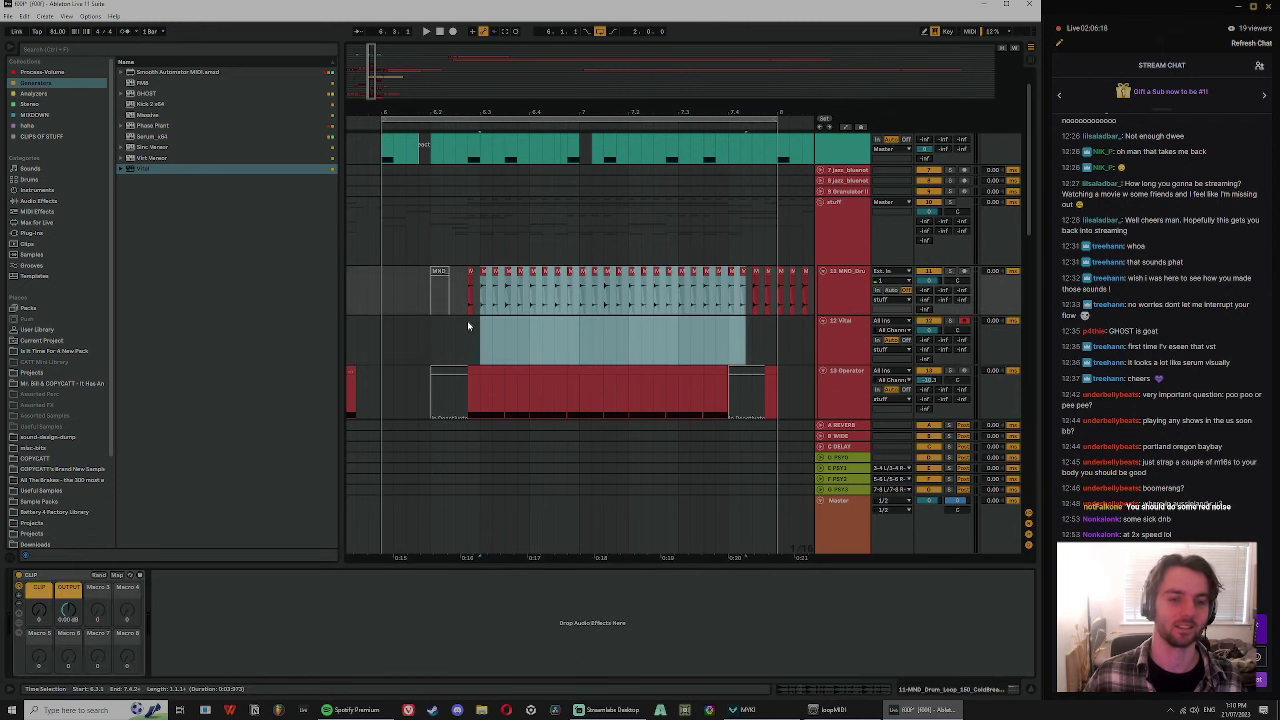
{"action": "left_click_drag", "start_coordinate": [468, 326], "coordinate": [641, 338]}
{"action": "left_click_drag", "start_coordinate": [385, 336], "coordinate": [741, 331]}
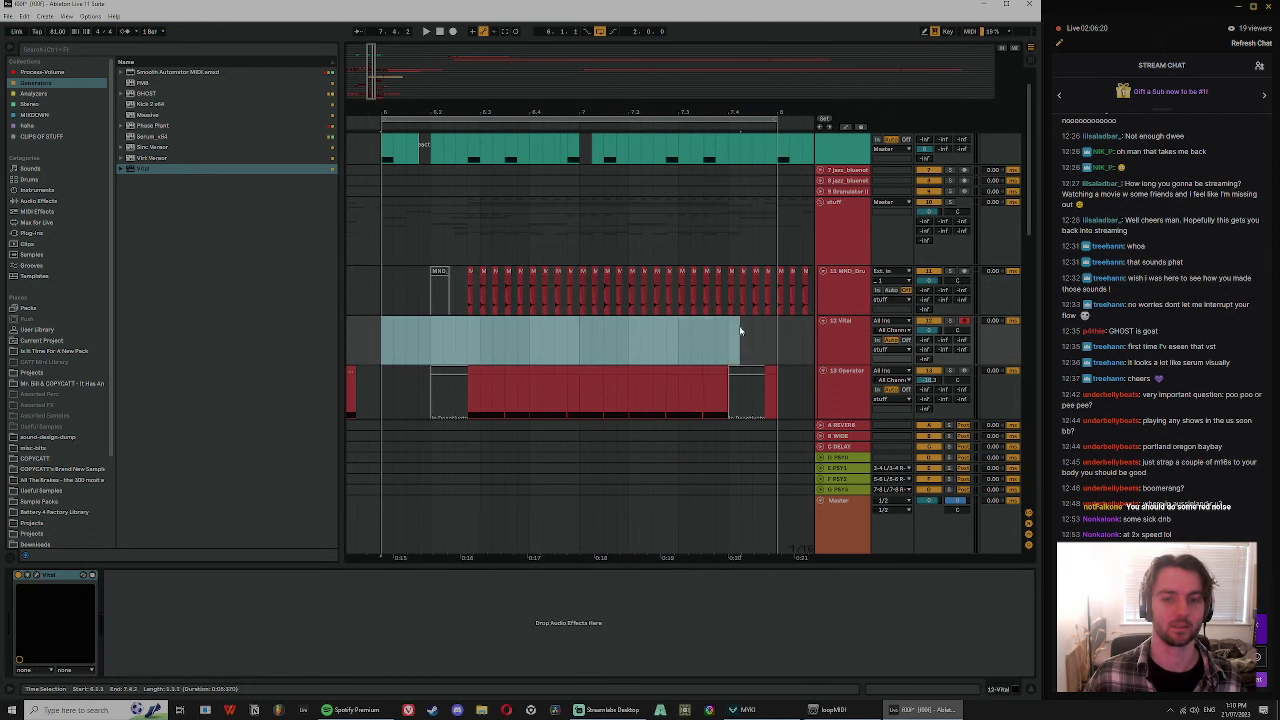
{"action": "key", "text": "ctrl+shift+m"}
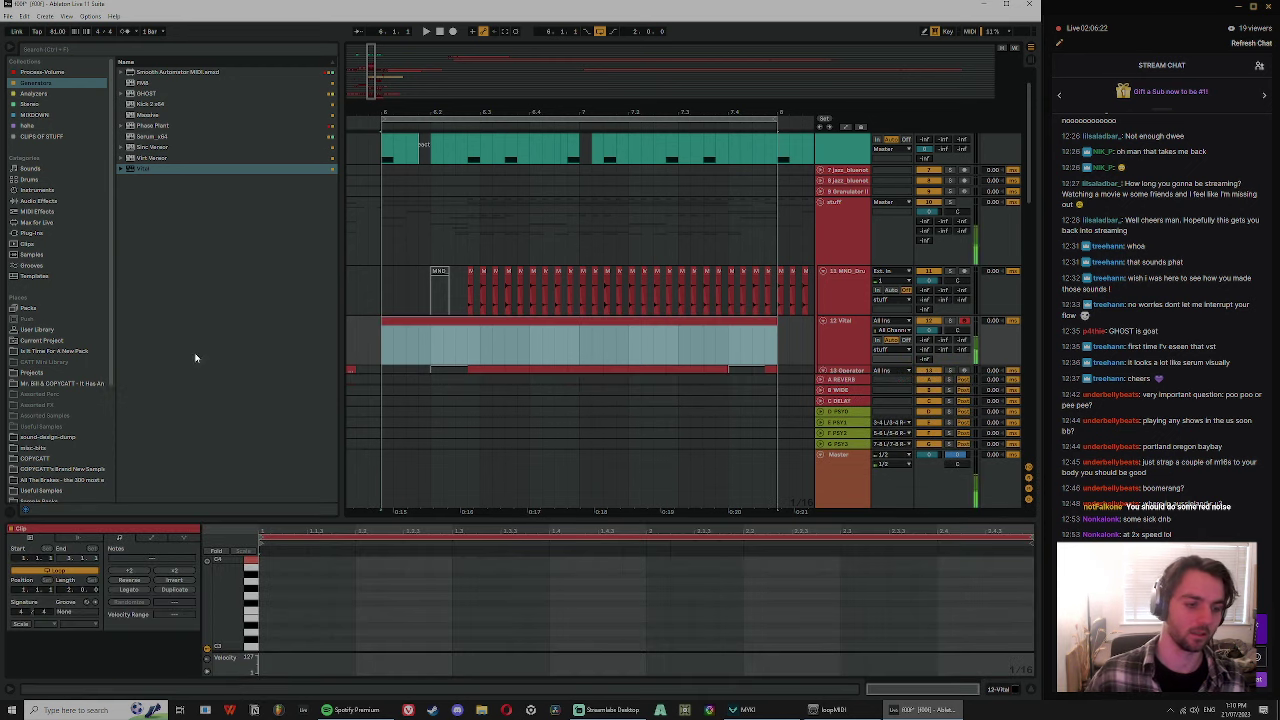
- Draw a sustained C4 note in the Vital clip from 1.2.4 to the clip's end
{"action": "left_click", "coordinate": [267, 559]}
{"action": "double_click", "coordinate": [437, 561]}
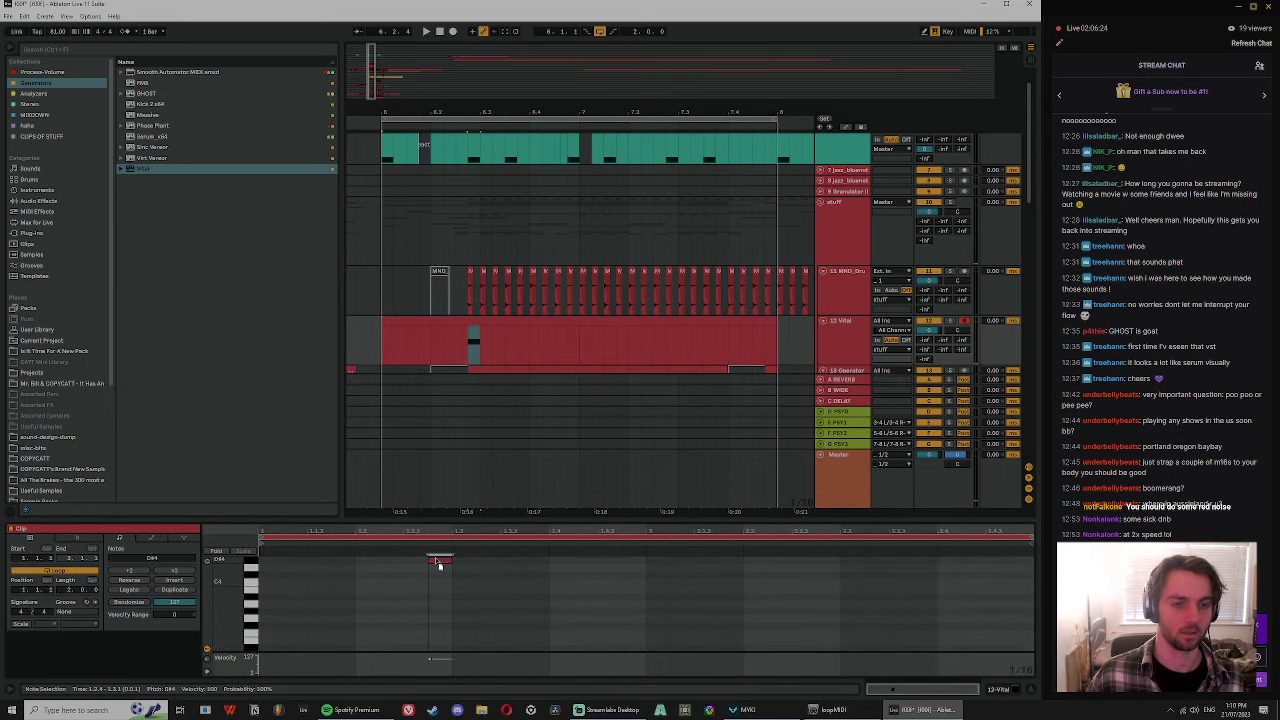
{"action": "left_click_drag", "start_coordinate": [435, 573], "coordinate": [1029, 568]}
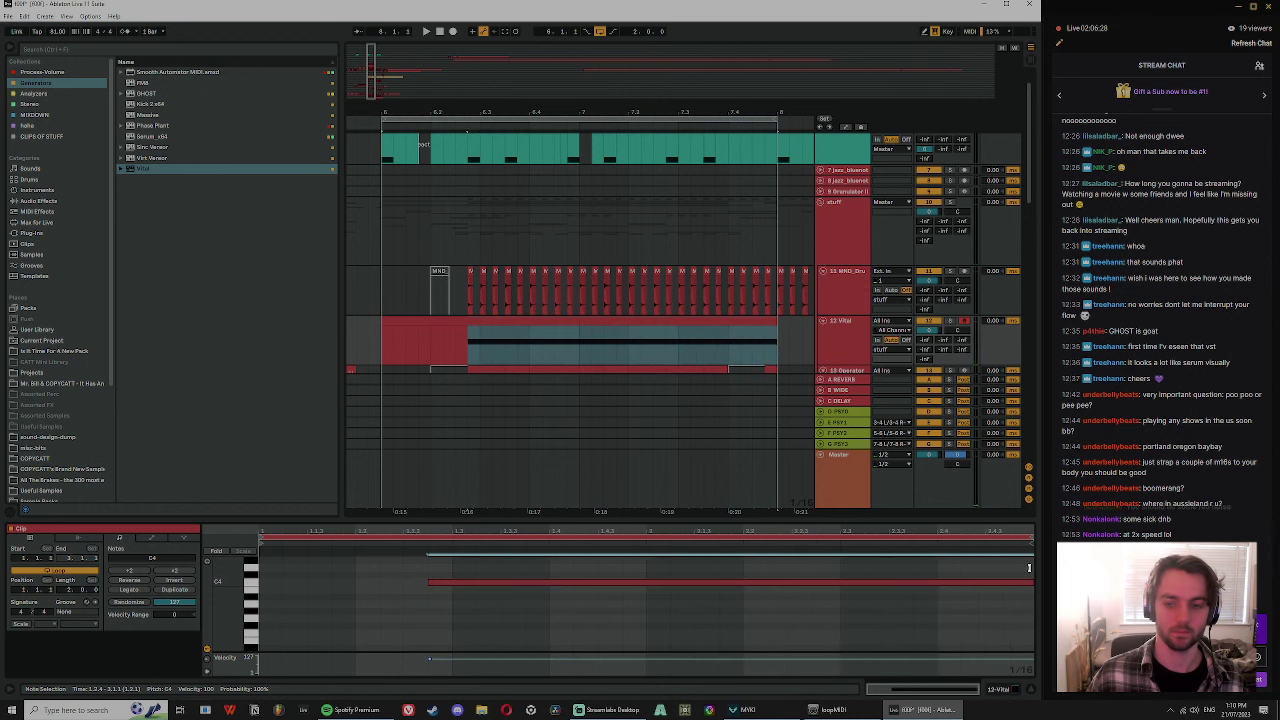
- Play back the noise hi-hat and split the Vital clip at the note's start and at beat 7.4
{"action": "key", "text": "space"}
{"action": "left_click", "coordinate": [866, 331]}
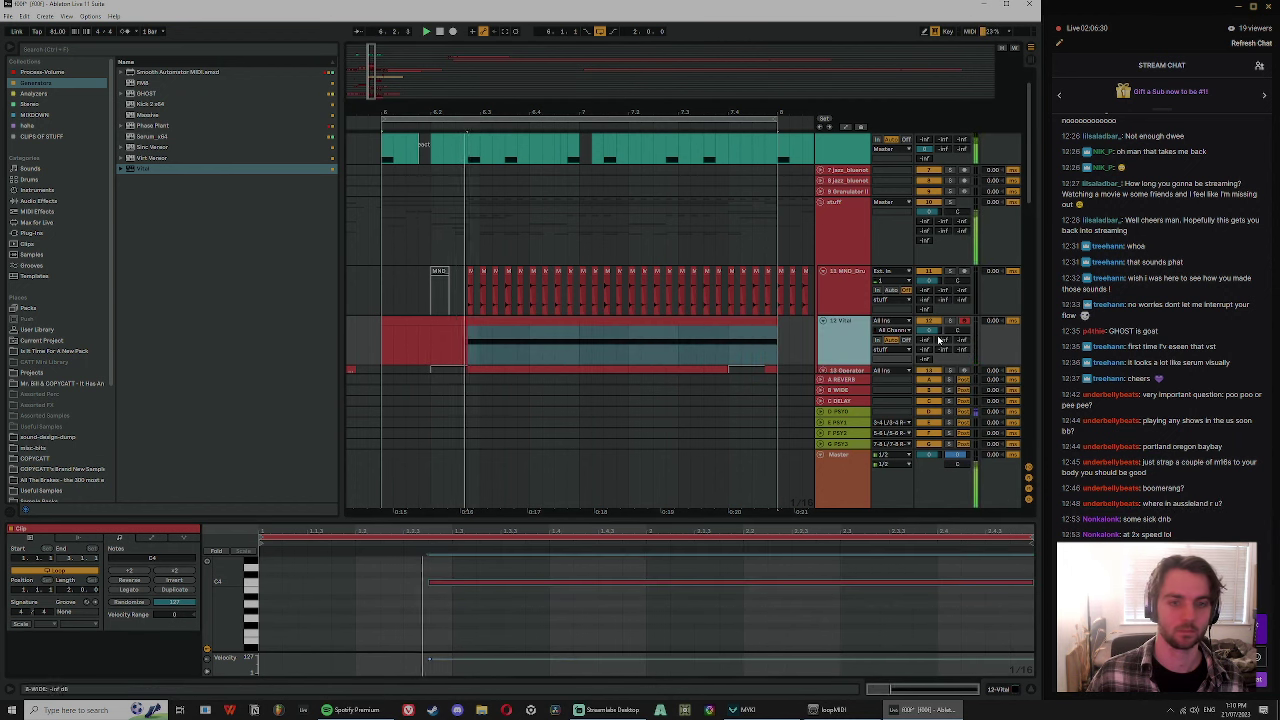
{"action": "double_click", "coordinate": [866, 331]}
{"action": "left_click", "coordinate": [840, 331]}
{"action": "left_click", "coordinate": [481, 333]}
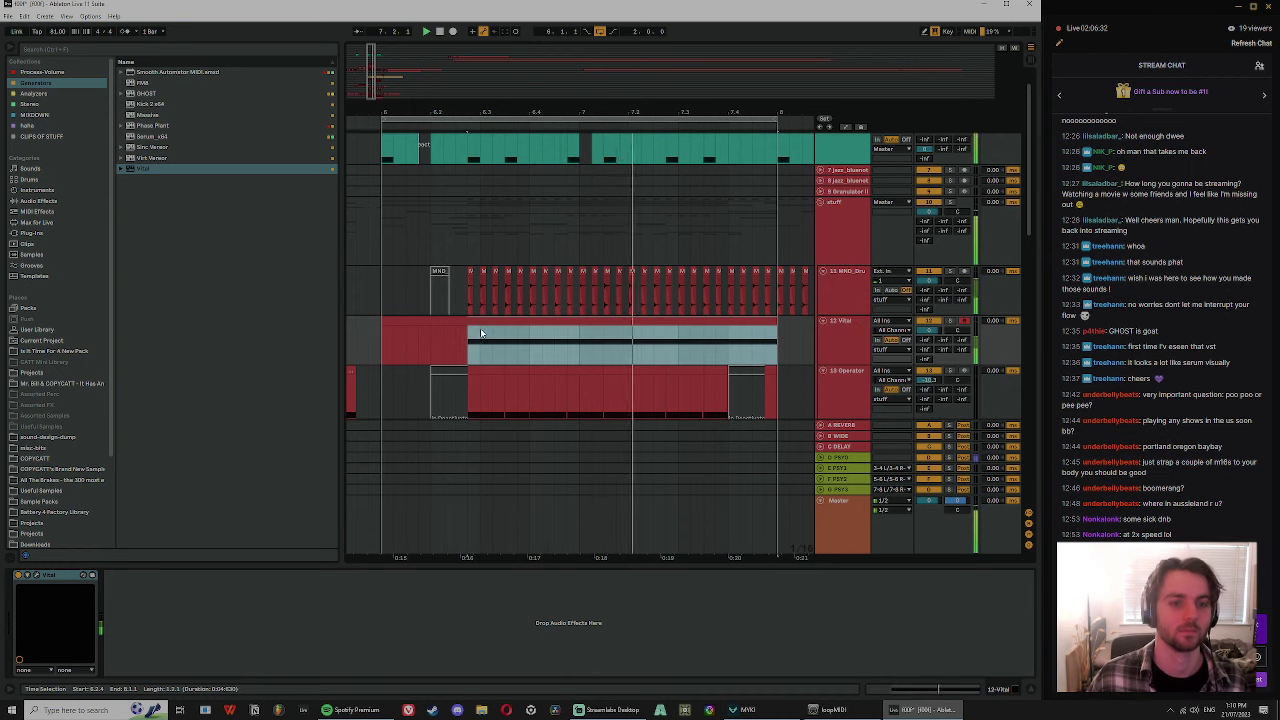
{"action": "double_click", "coordinate": [481, 333]}
{"action": "left_click", "coordinate": [733, 335]}
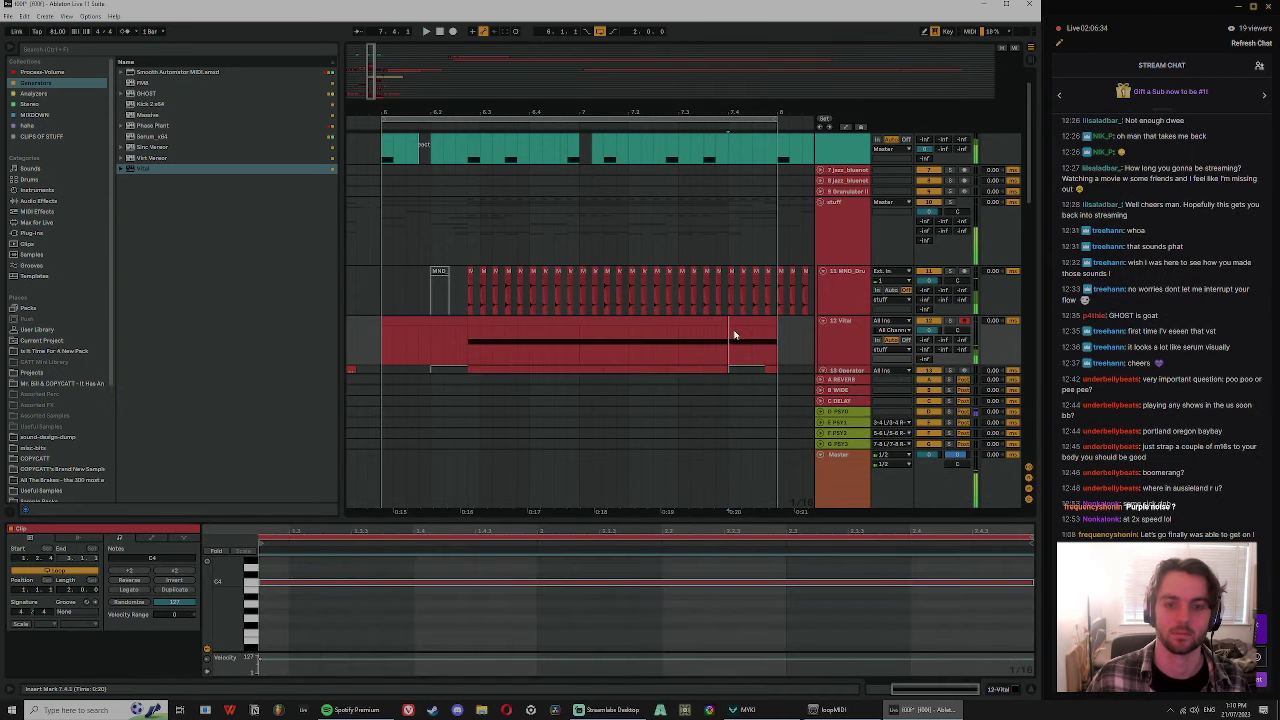
{"action": "key", "text": "ctrl+e"}
{"action": "left_click", "coordinate": [732, 320]}
- Copy the sixteenth-note kick slice from beat 7.3 into beat 7.4 on the DRUMS track
{"action": "scroll", "coordinate": [787, 192], "scroll_direction": "up", "scroll_amount": 1}
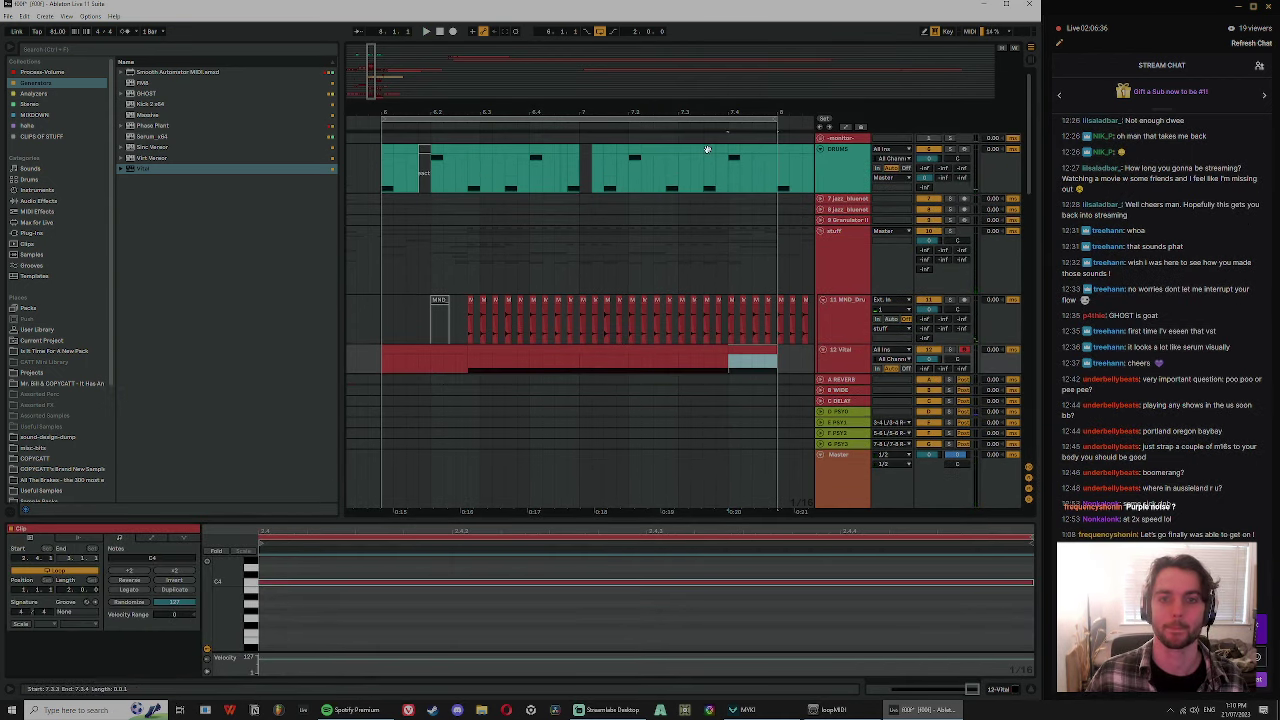
{"action": "left_click", "coordinate": [709, 172]}
{"action": "left_click", "coordinate": [743, 170]}
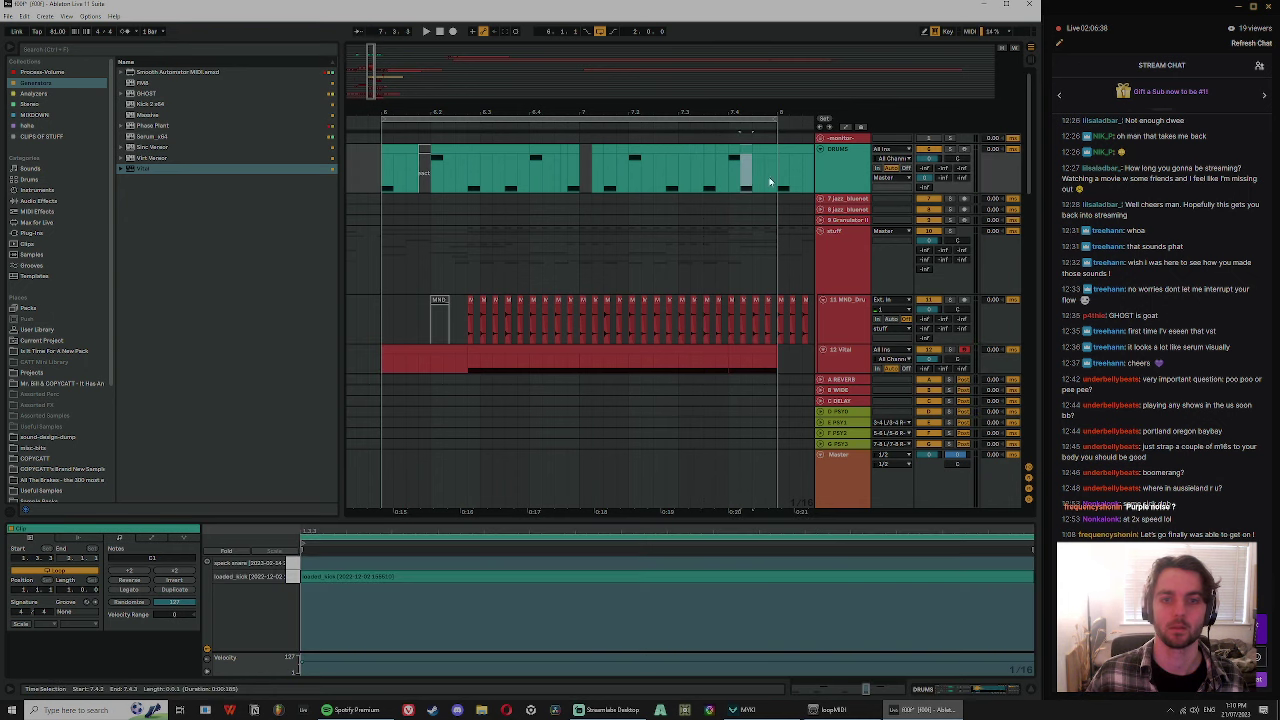
- Audition the audio slices near the end of bar 7 on the lower audio tracks
{"action": "scroll", "coordinate": [745, 200], "scroll_direction": "down", "scroll_amount": 5}
{"action": "left_click", "coordinate": [740, 252]}
{"action": "left_click_drag", "start_coordinate": [740, 252], "coordinate": [765, 260]}
{"action": "key", "text": "space"}
{"action": "left_click", "coordinate": [731, 228]}
{"action": "key", "text": "space"}
{"action": "key", "text": "space"}
- Copy the WAVE VOX slice at the end of bar 7 back to beat 7.4 on its track
{"action": "scroll", "coordinate": [745, 255], "scroll_direction": "up", "scroll_amount": 3}
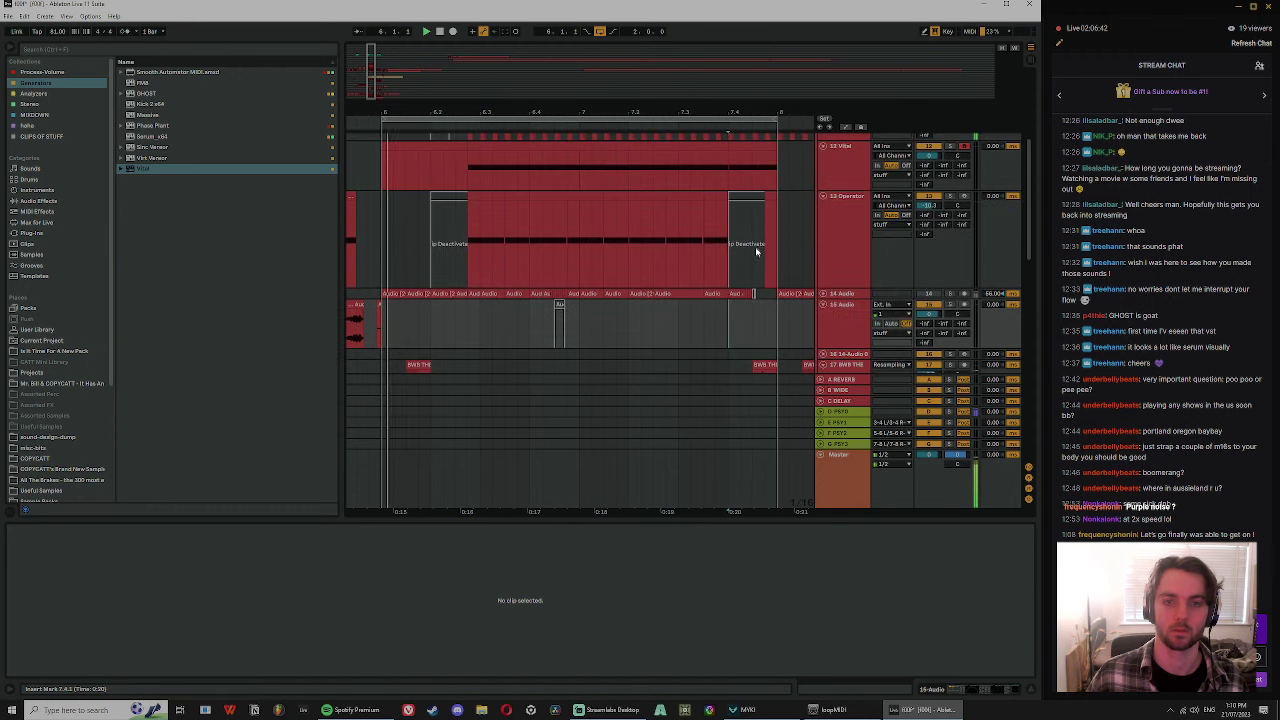
{"action": "left_click", "coordinate": [763, 320]}
{"action": "scroll", "coordinate": [762, 270], "scroll_direction": "up", "scroll_amount": 6}
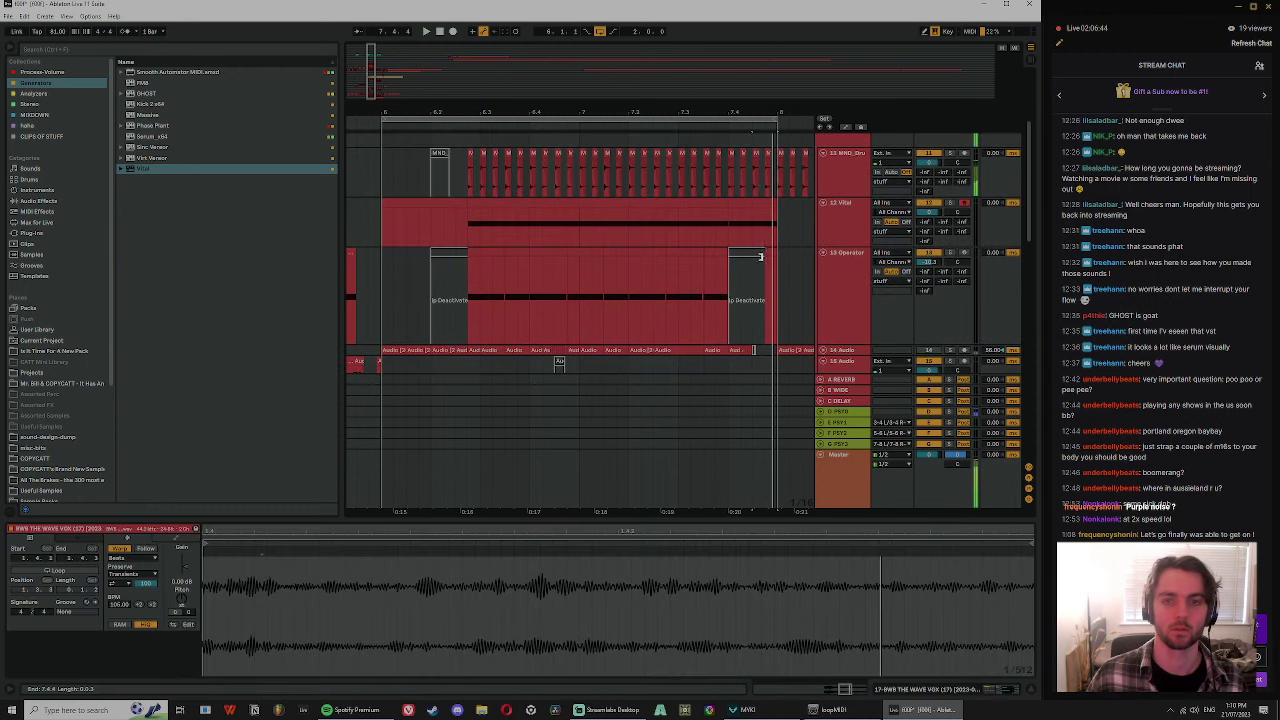
- Deactivate the last audio slices of bar 7 on track 20 Audio and play from 7.3.3
{"action": "scroll", "coordinate": [785, 260], "scroll_direction": "down", "scroll_amount": 9}
{"action": "scroll", "coordinate": [755, 309], "scroll_direction": "down", "scroll_amount": 3}
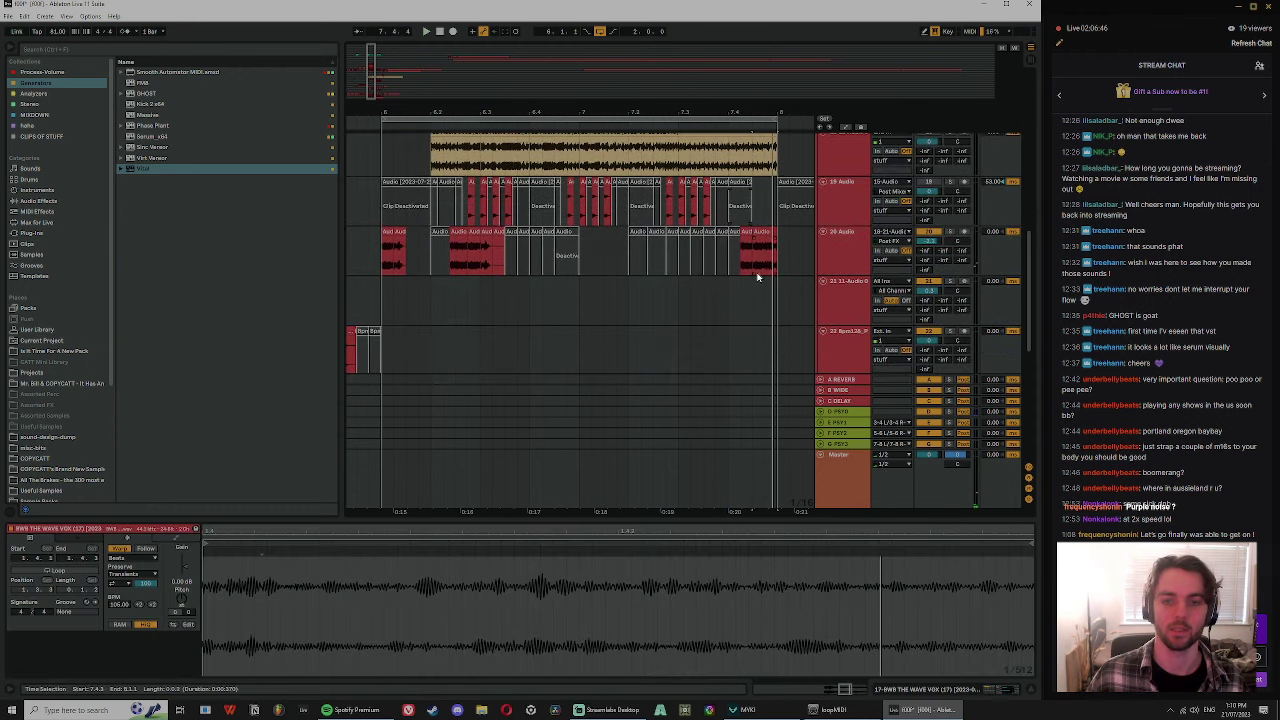
{"action": "left_click", "coordinate": [760, 240]}
{"action": "left_click", "coordinate": [708, 254]}
{"action": "key", "text": "space"}
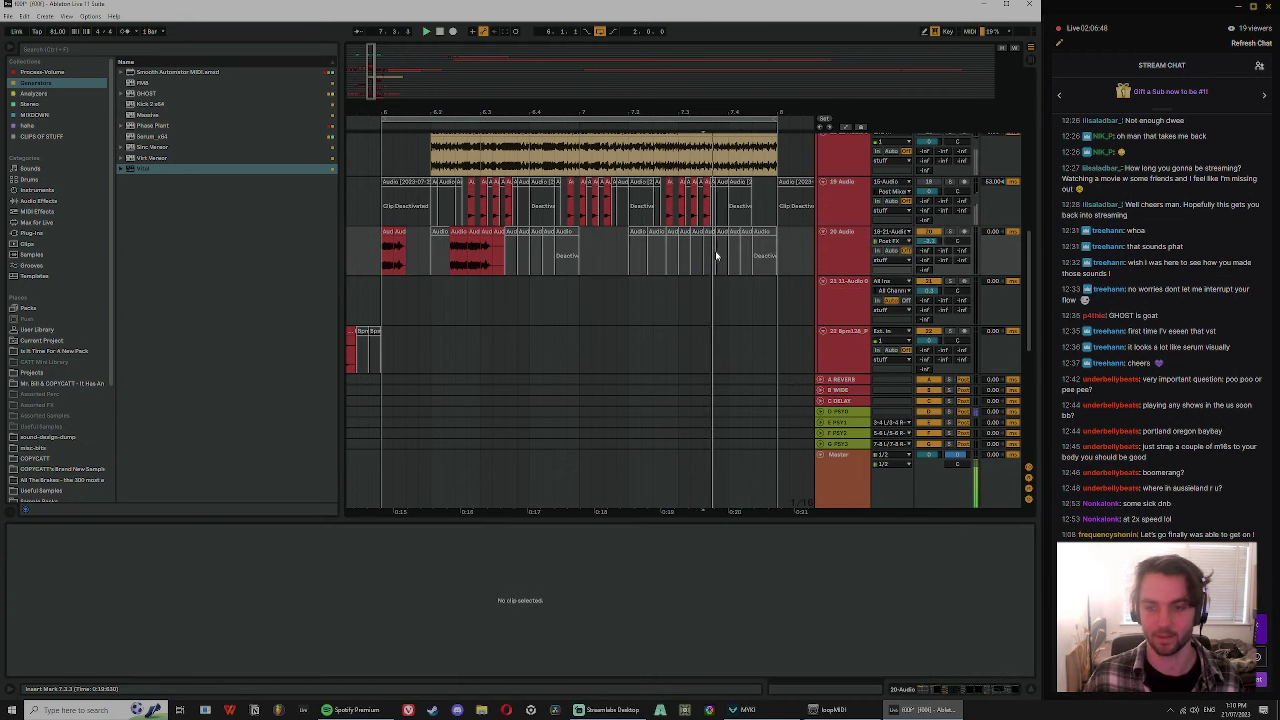
- Deactivate the Vital clip segment from beat 7.4 to bar 8
{"action": "scroll", "coordinate": [786, 234], "scroll_direction": "up", "scroll_amount": 3}
{"action": "scroll", "coordinate": [790, 232], "scroll_direction": "up", "scroll_amount": 5}
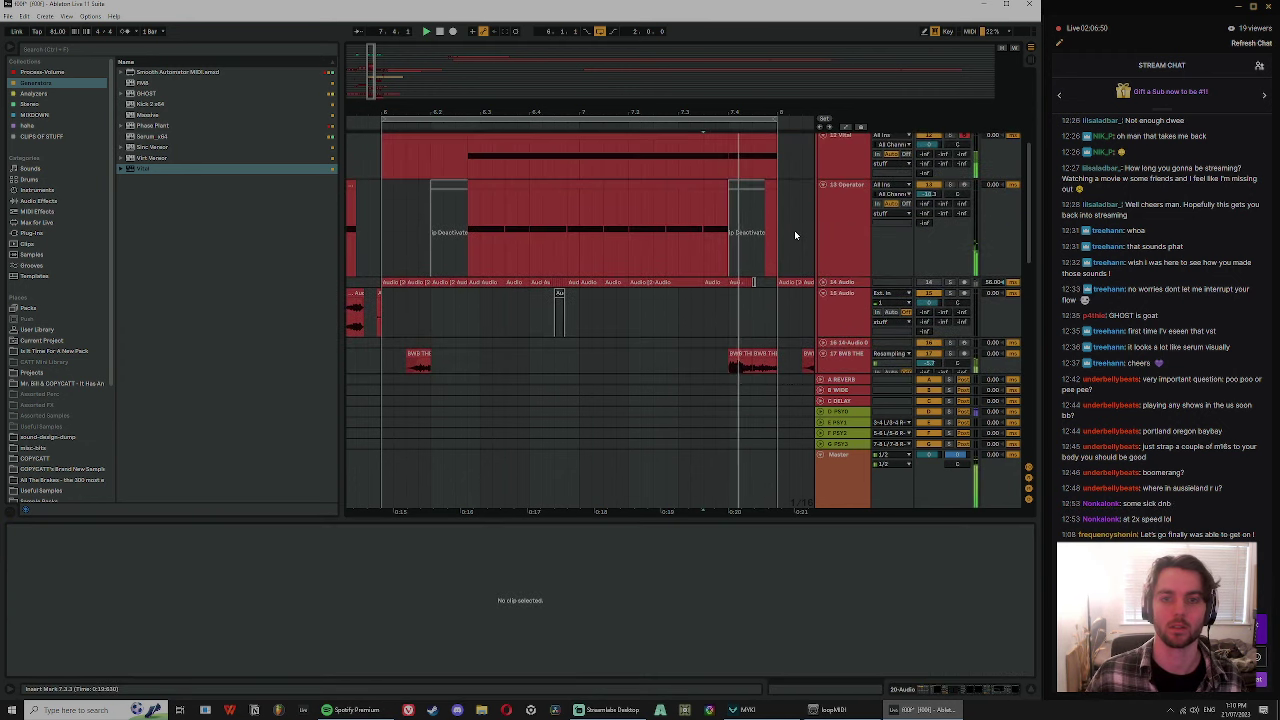
{"action": "left_click", "coordinate": [750, 206]}
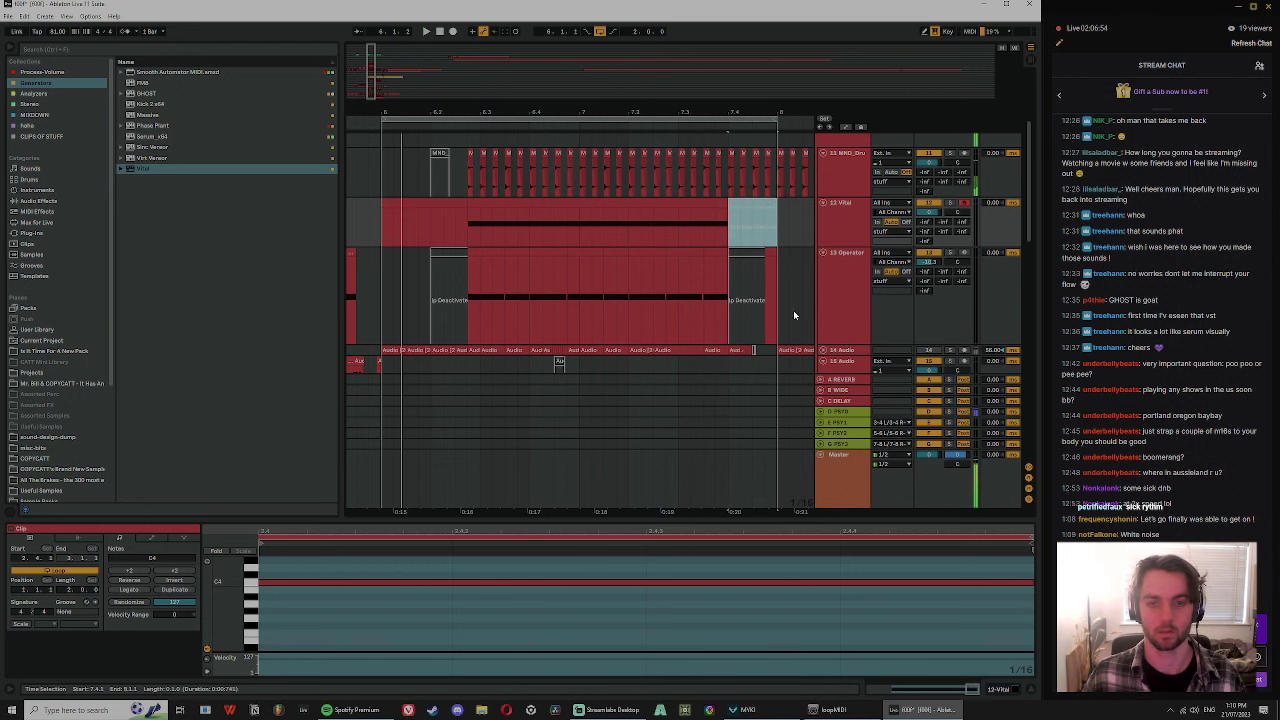
- Deactivate the SOFT NEEDLE SUB part between beat 7.4 and bar 8
{"action": "scroll", "coordinate": [752, 227], "scroll_direction": "down", "scroll_amount": 3}
{"action": "scroll", "coordinate": [760, 240], "scroll_direction": "down", "scroll_amount": 6}
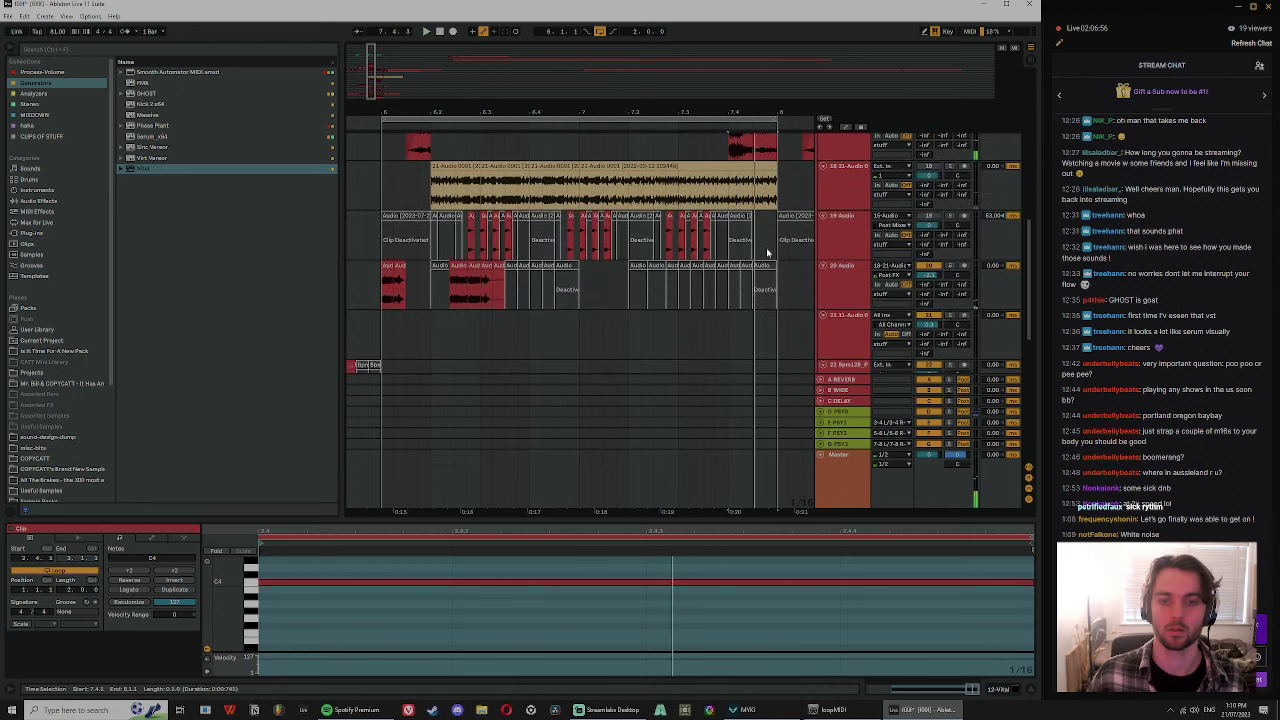
{"action": "scroll", "coordinate": [772, 257], "scroll_direction": "down", "scroll_amount": 3}
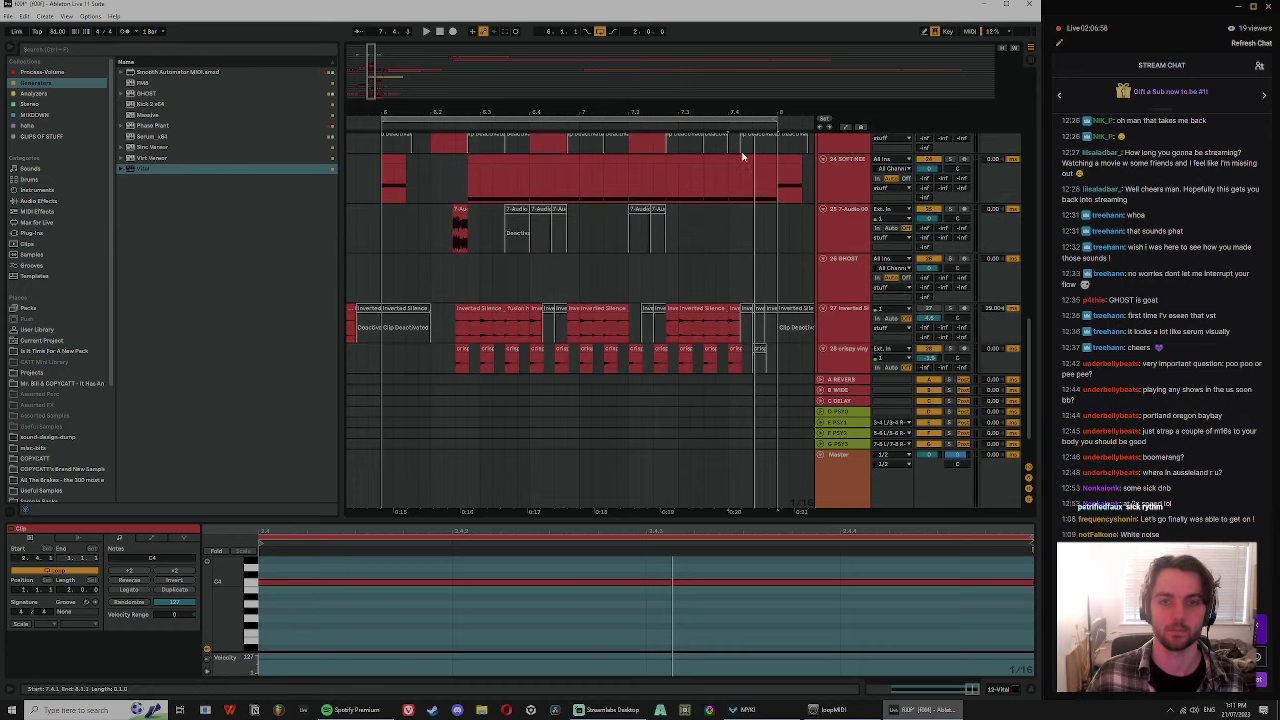
{"action": "left_click_drag", "start_coordinate": [749, 160], "coordinate": [775, 165]}
{"action": "left_click_drag", "start_coordinate": [755, 113], "coordinate": [758, 98]}
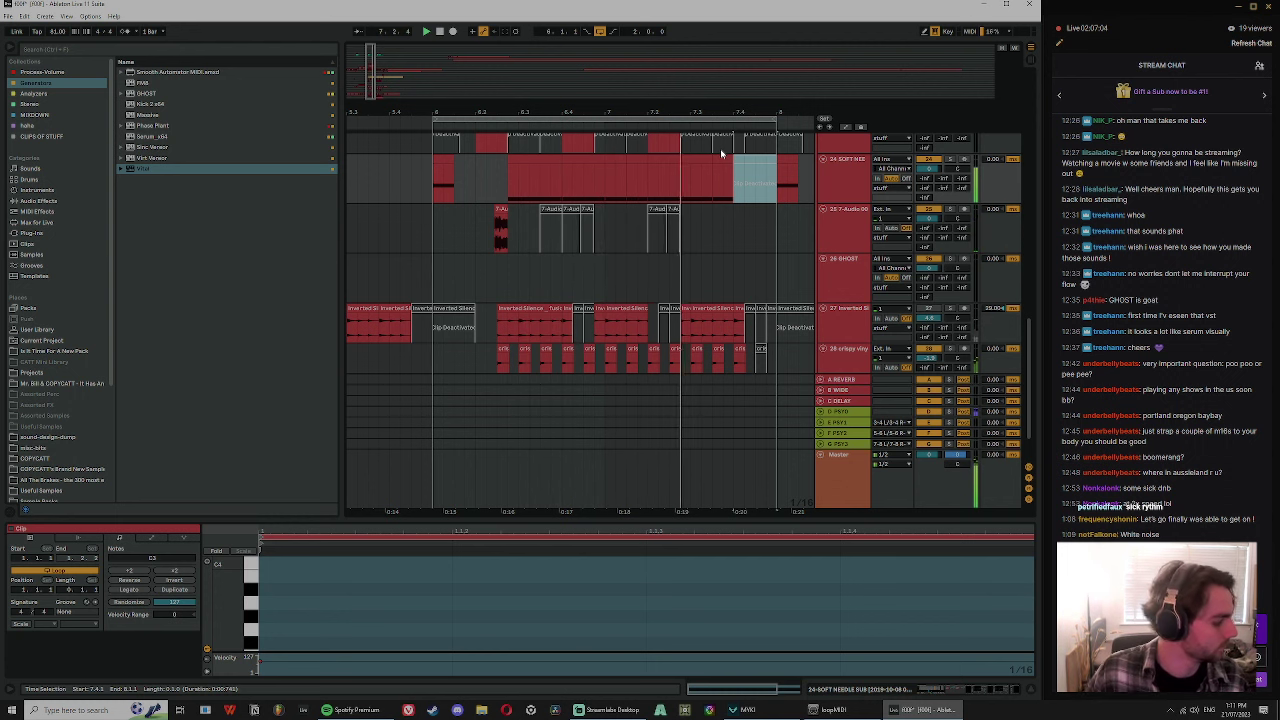
- Check the SOFT NEEDLE SUB clips, solo the track and audition it with its sampler and device chain shown
{"action": "left_click", "coordinate": [761, 154]}
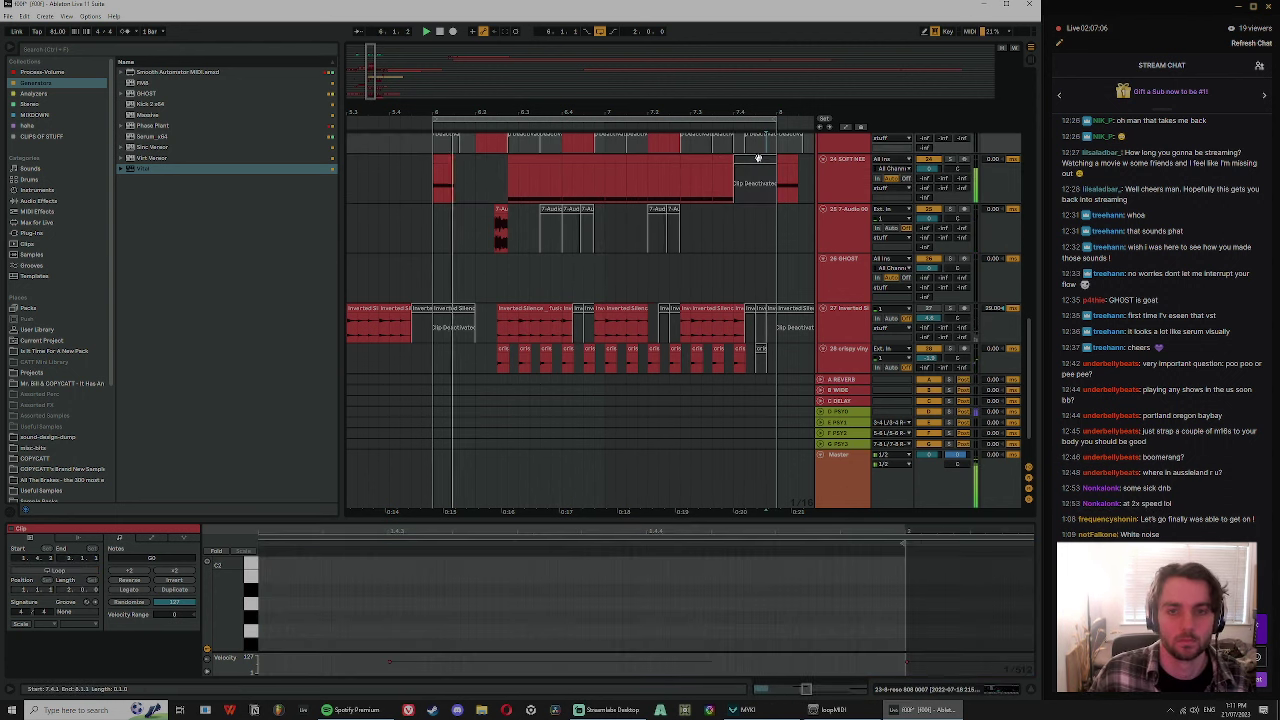
{"action": "left_click", "coordinate": [757, 158]}
{"action": "left_click", "coordinate": [440, 158]}
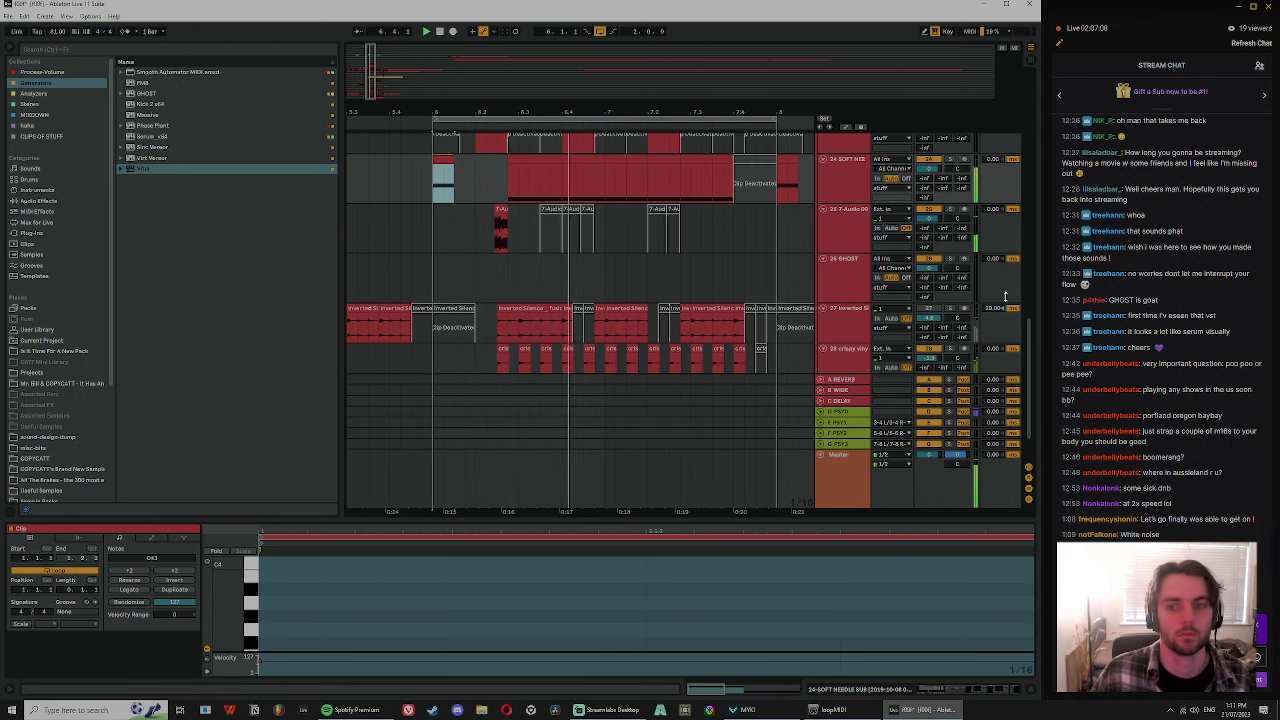
{"action": "left_click_drag", "start_coordinate": [1030, 357], "coordinate": [1004, 210]}
{"action": "scroll", "coordinate": [652, 209], "scroll_direction": "down", "scroll_amount": 5}
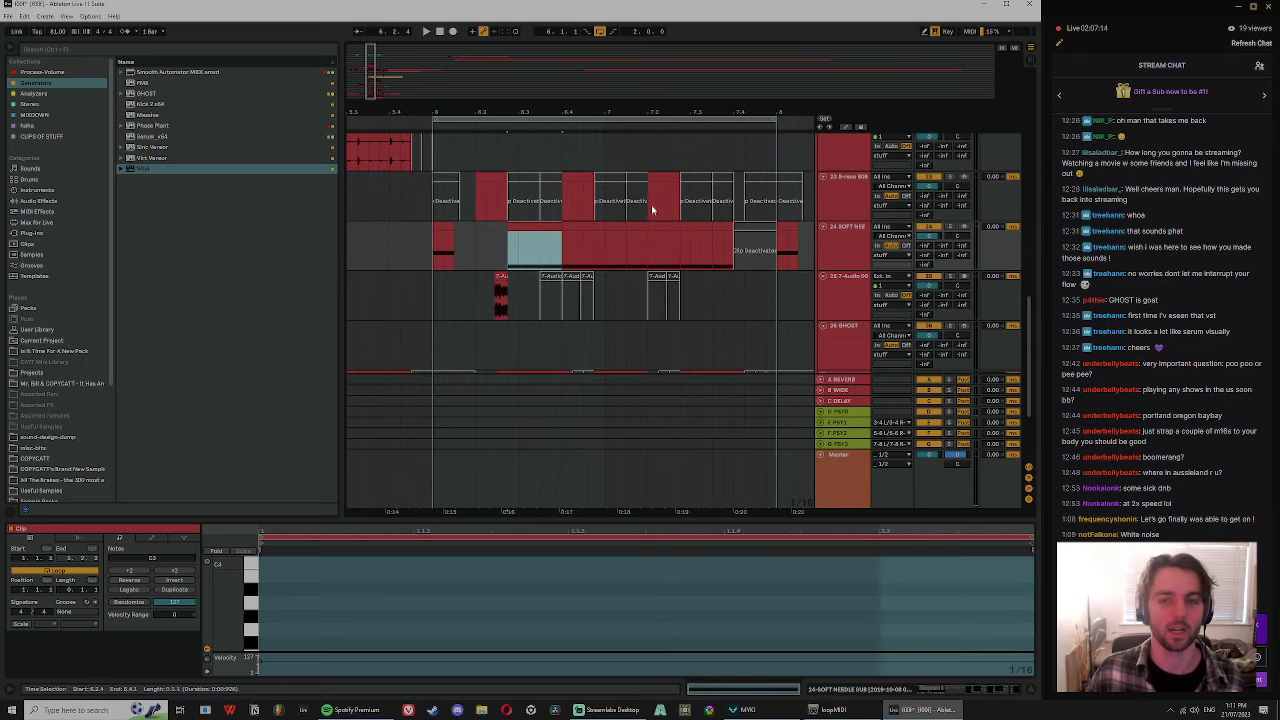
{"action": "left_click", "coordinate": [951, 227]}
{"action": "double_click", "coordinate": [838, 250]}
{"action": "key", "text": "space"}
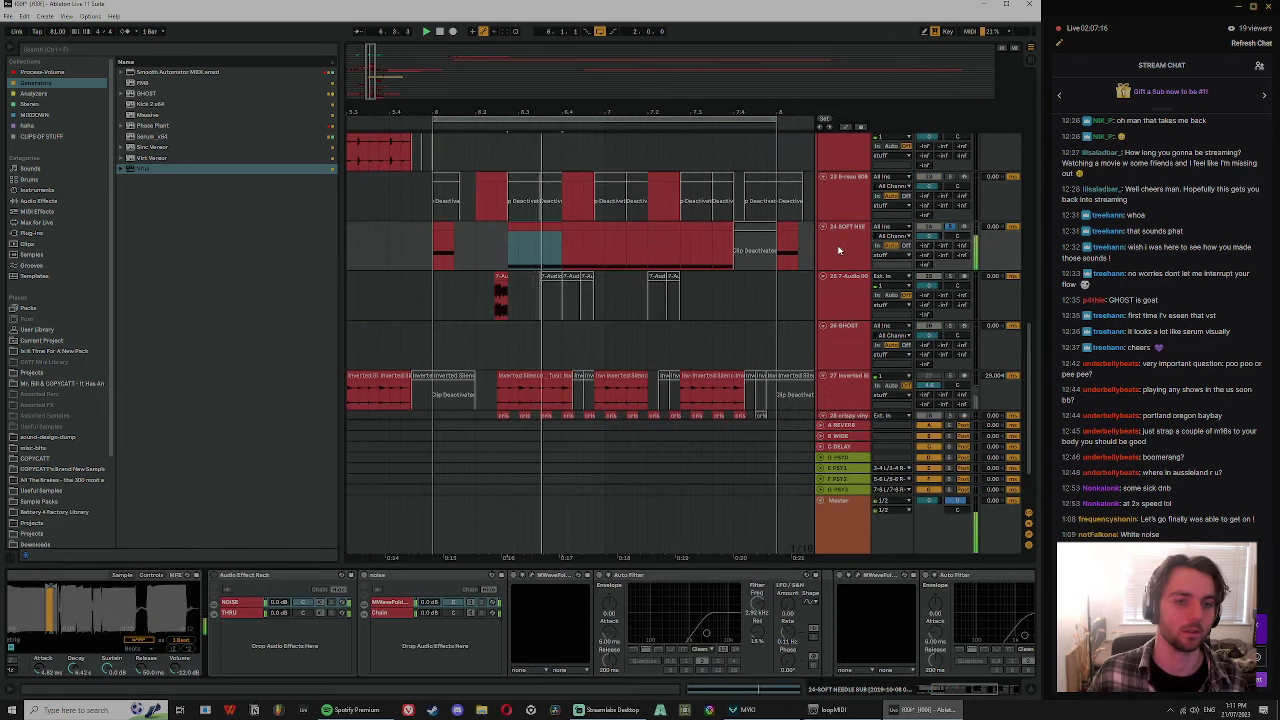
{"action": "left_click_drag", "start_coordinate": [977, 687], "coordinate": [915, 687]}
{"action": "key", "text": "space"}
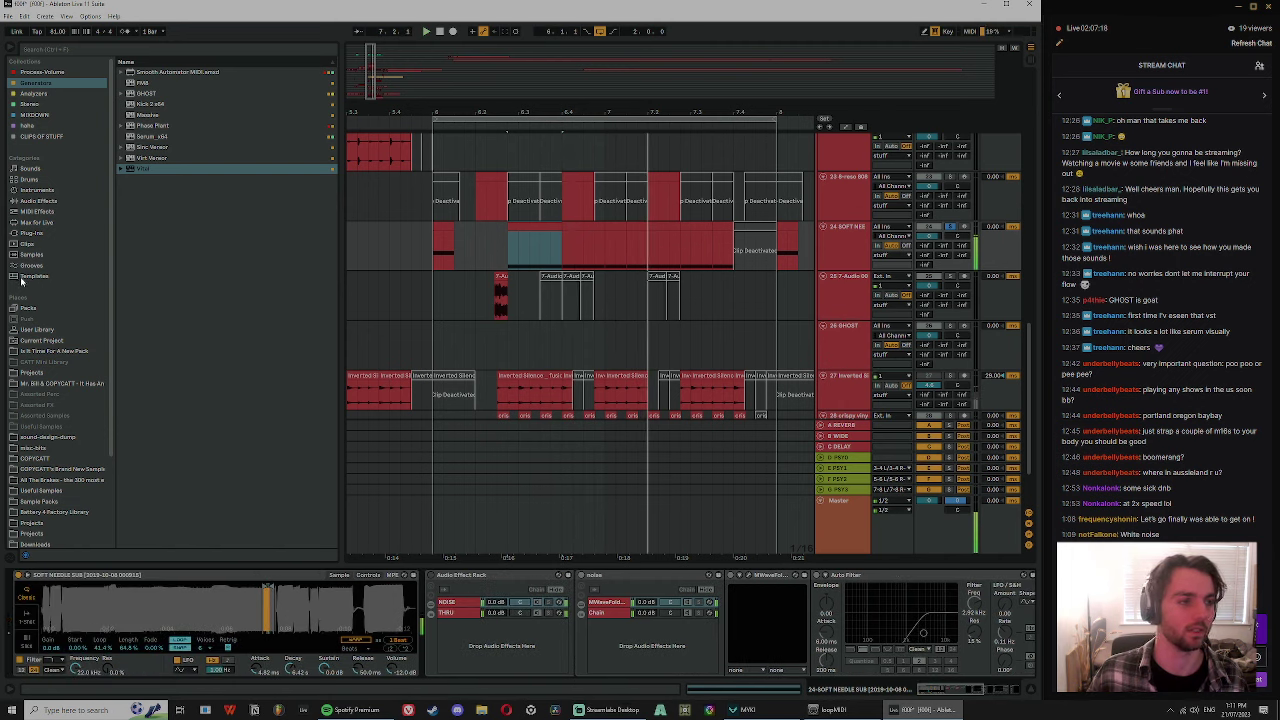
- Search the whole browser library for "thick" and preview the resulting bass and Thickman 808 samples
{"action": "left_click", "coordinate": [24, 278]}
{"action": "left_click", "coordinate": [36, 311]}
{"action": "left_click", "coordinate": [101, 52]}
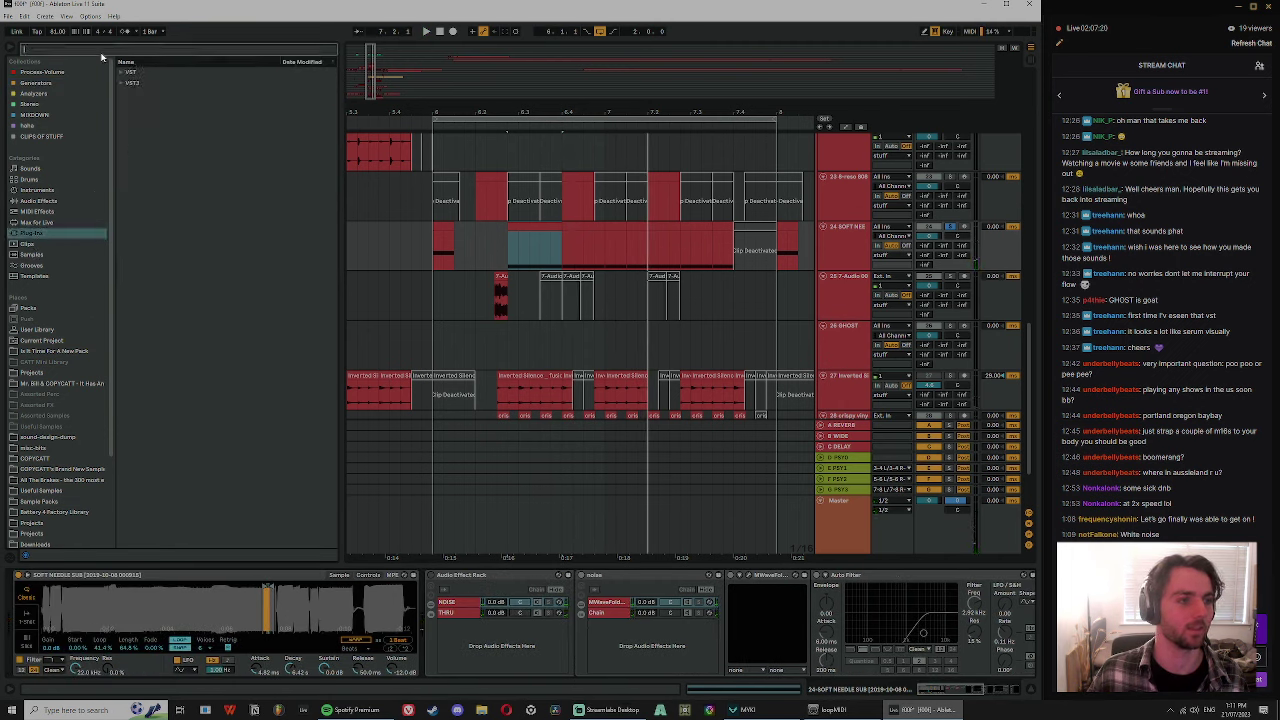
{"action": "type", "text": "thick"}
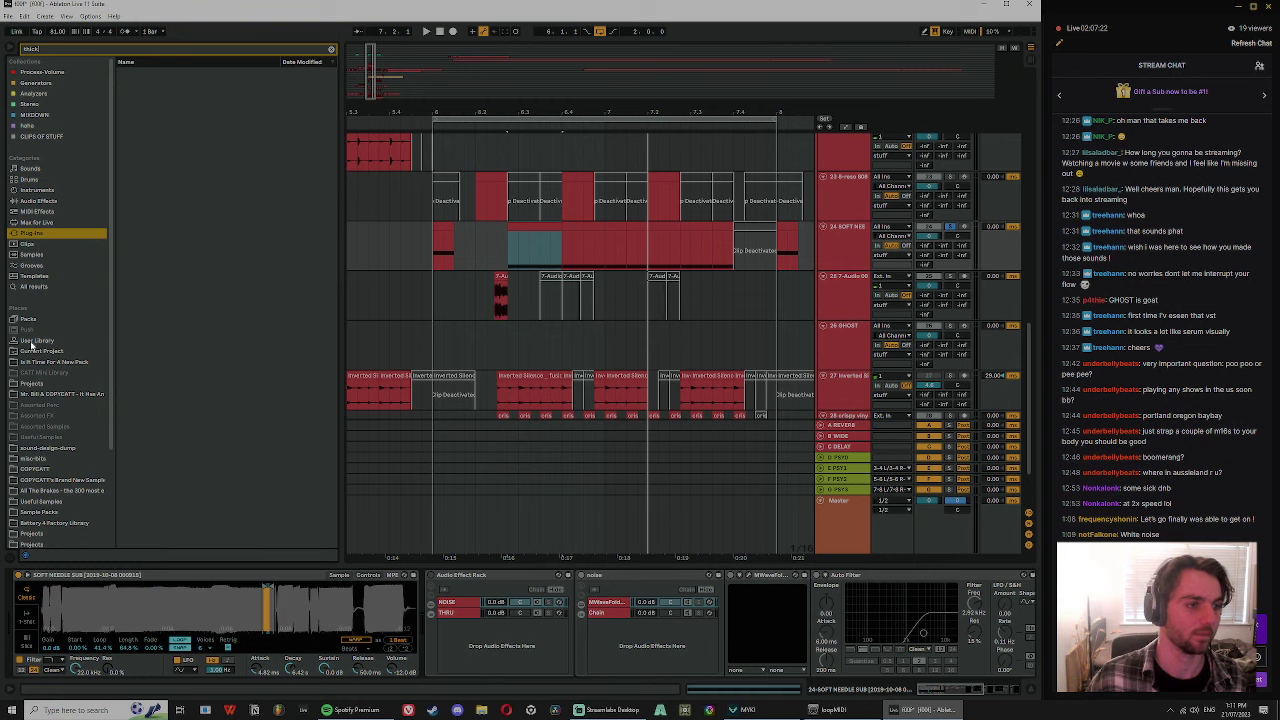
{"action": "left_click", "coordinate": [34, 286]}
{"action": "left_click", "coordinate": [200, 376]}
{"action": "left_click", "coordinate": [203, 330]}
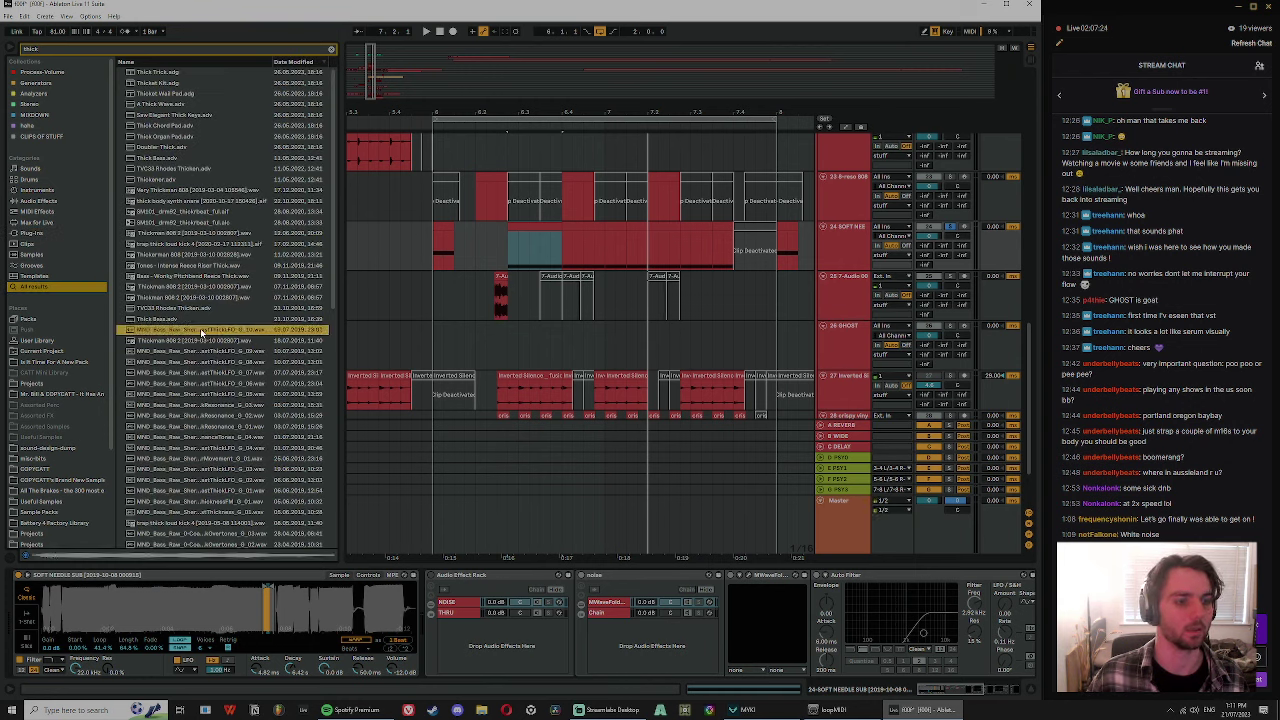
{"action": "left_click", "coordinate": [172, 235]}
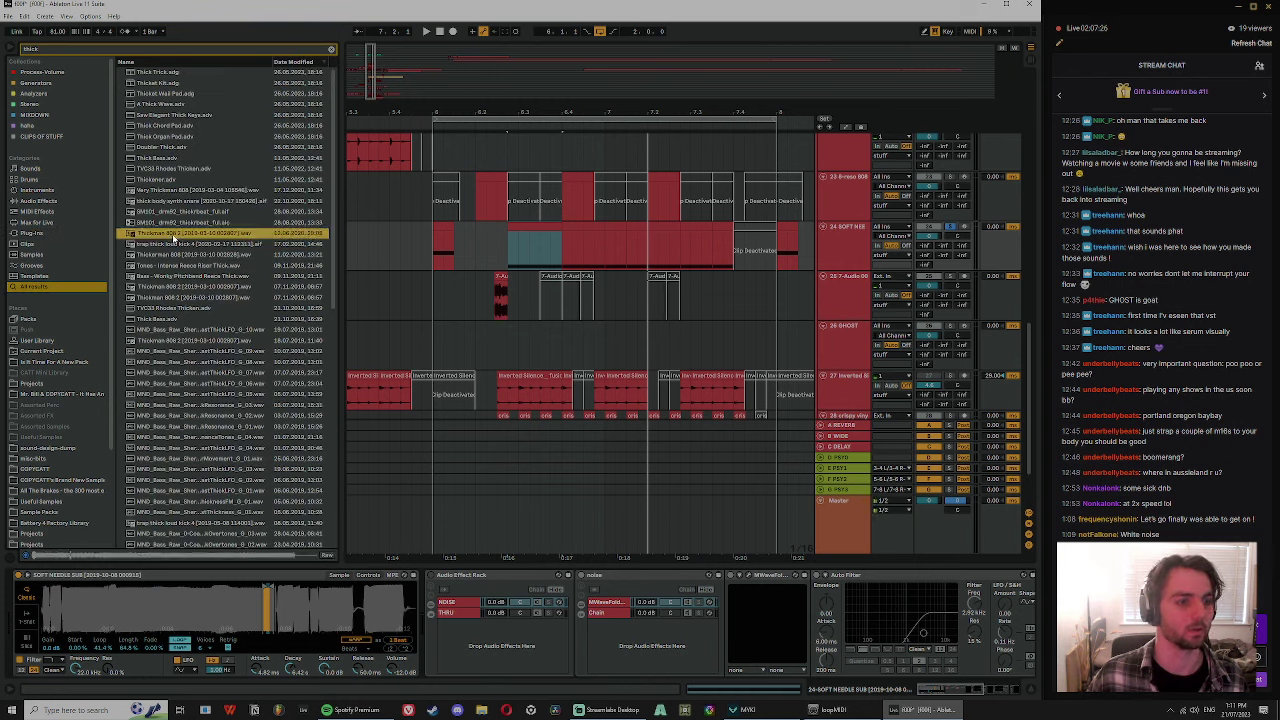
- Insert a new MIDI track below SOFT NEEDLE SUB and preview two Thickman 808 samples for it
{"action": "left_click", "coordinate": [850, 249]}
{"action": "key", "text": "ctrl+shift+t"}
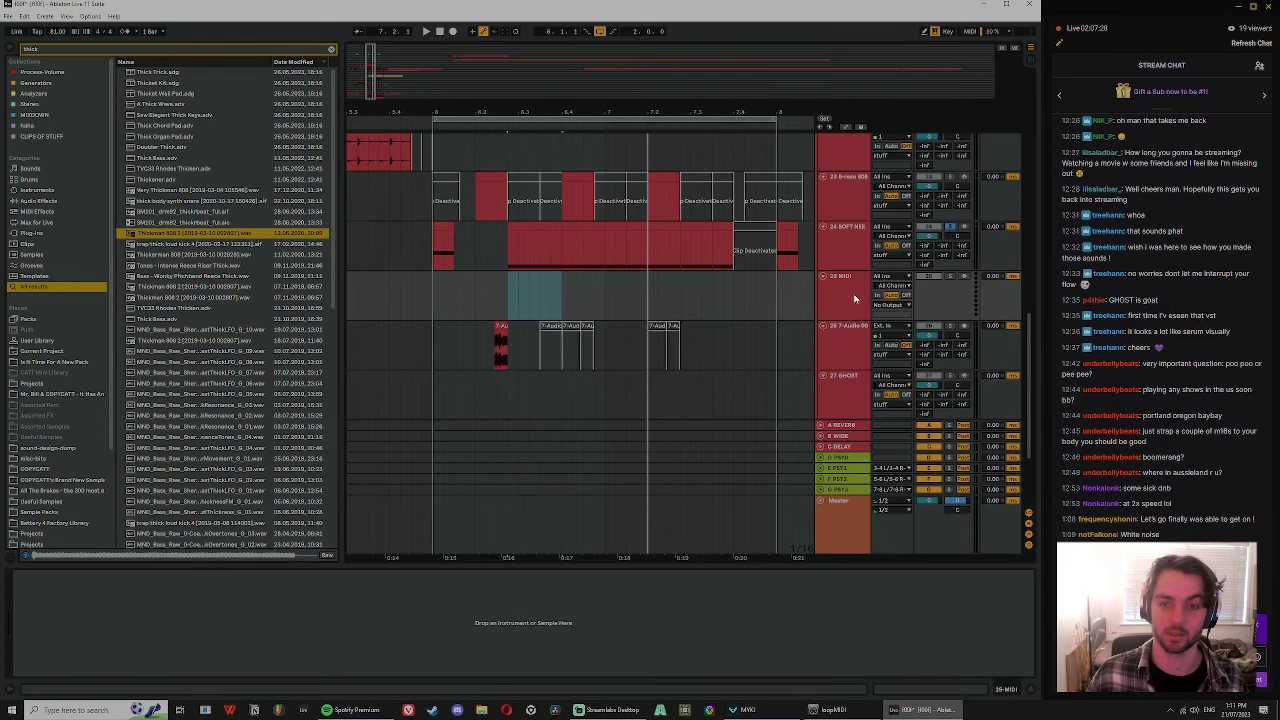
{"action": "left_click", "coordinate": [189, 255]}
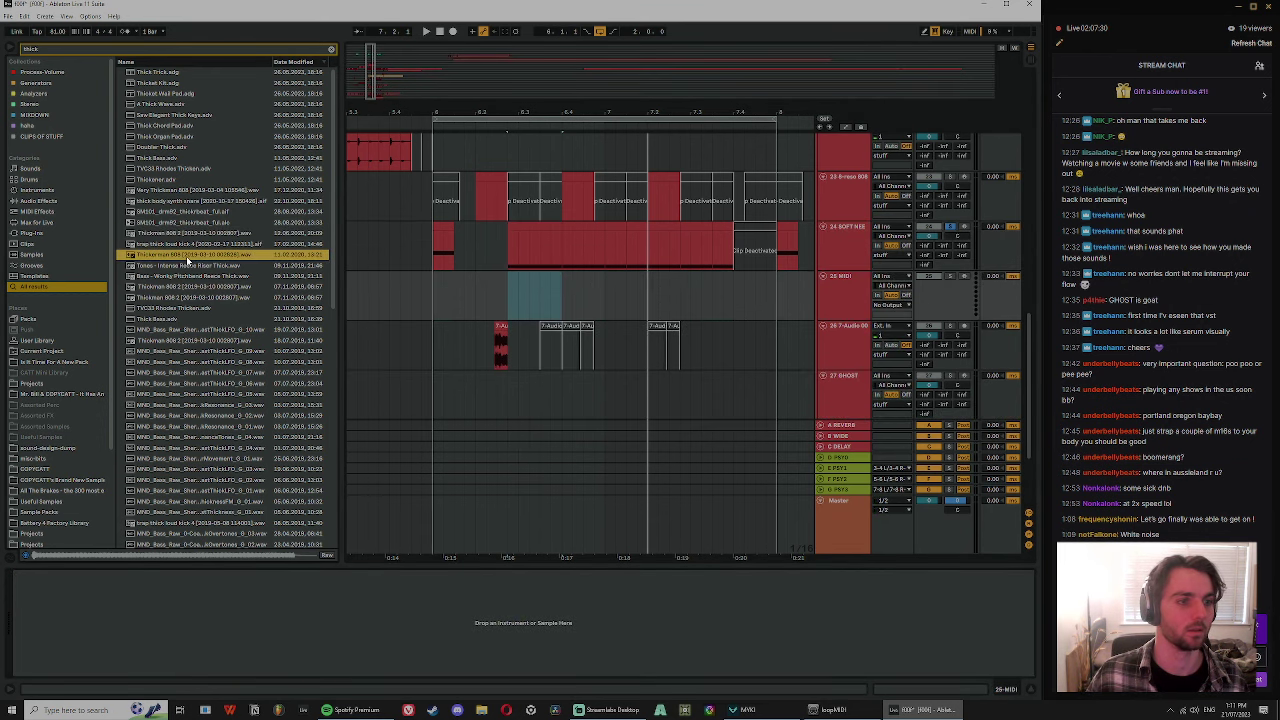
{"action": "left_click", "coordinate": [184, 236]}
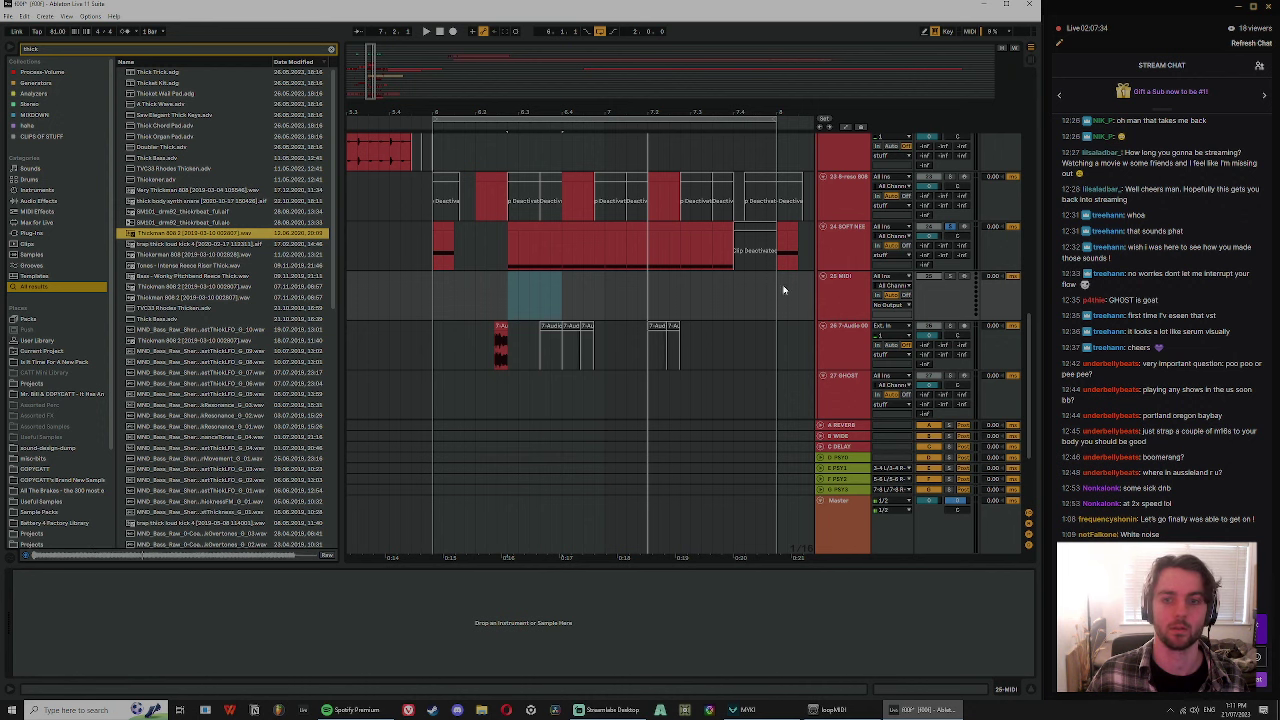
- Search the library for "uk mas" and load sub_yes uk massive.wav into the new MIDI track
{"action": "left_click", "coordinate": [332, 50]}
{"action": "type", "text": "uk mas"}
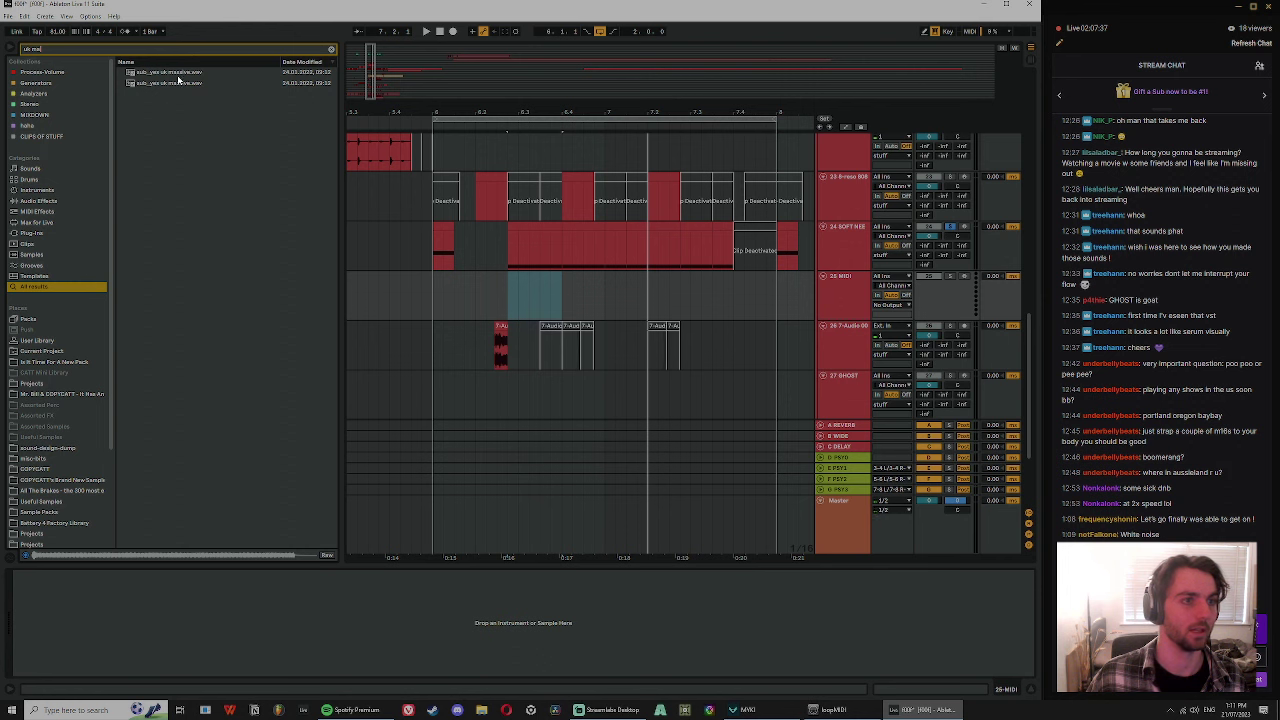
{"action": "left_click", "coordinate": [169, 73]}
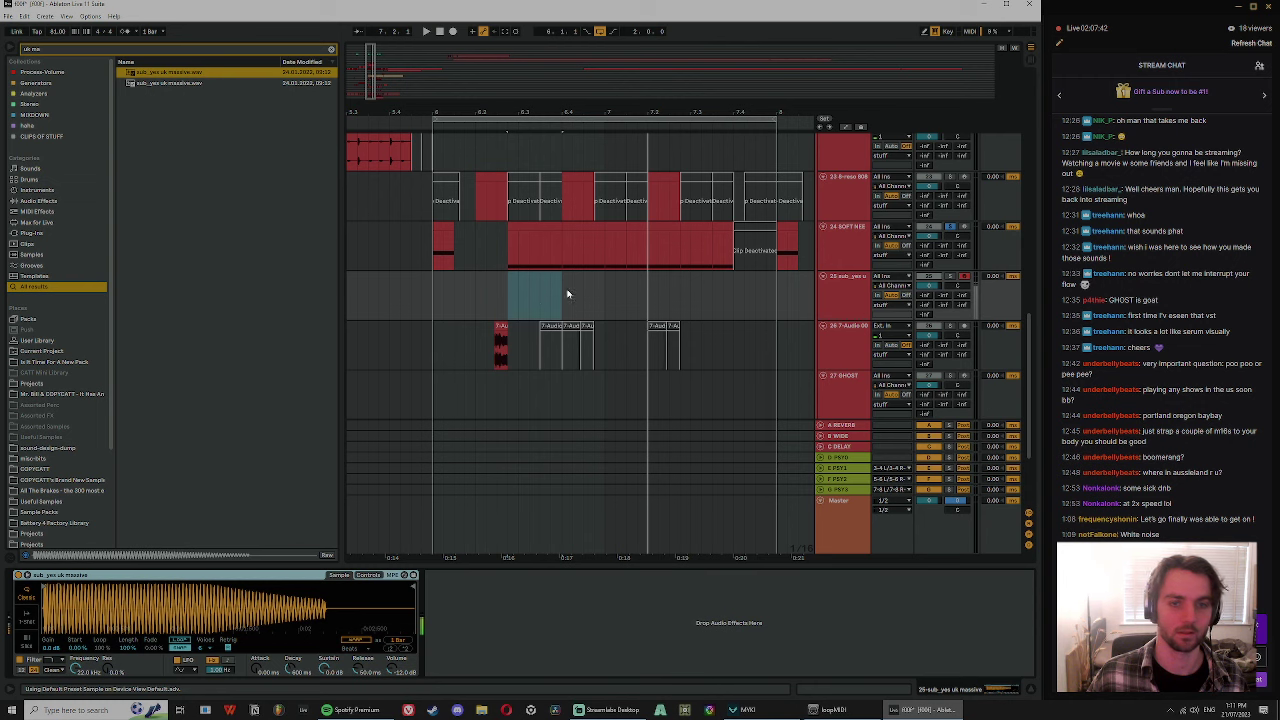
- Copy the SOFT NEEDLE SUB clips between bar 6 and beat 7.4 onto the uk massive track and solo it
{"action": "key", "text": "Up"}
{"action": "left_click", "coordinate": [443, 245]}
{"action": "left_click", "coordinate": [736, 229], "text": "shift"}
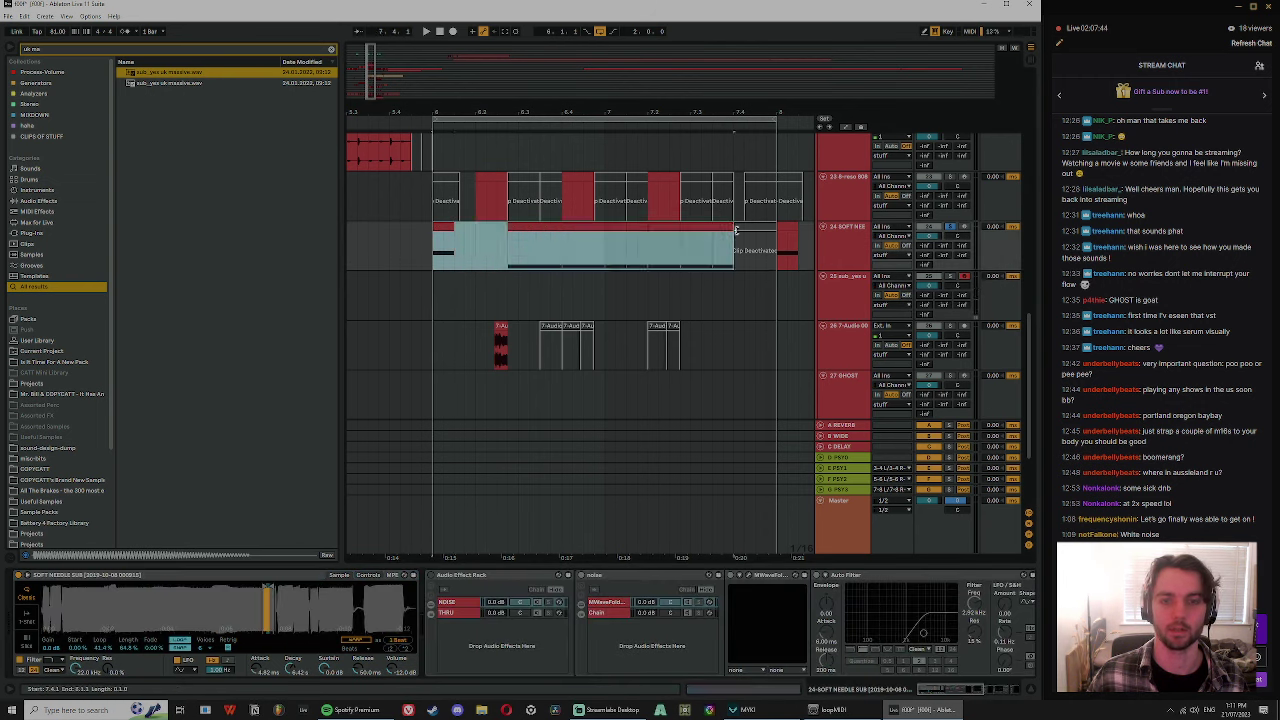
{"action": "key", "text": "Down"}
{"action": "left_click", "coordinate": [960, 277]}
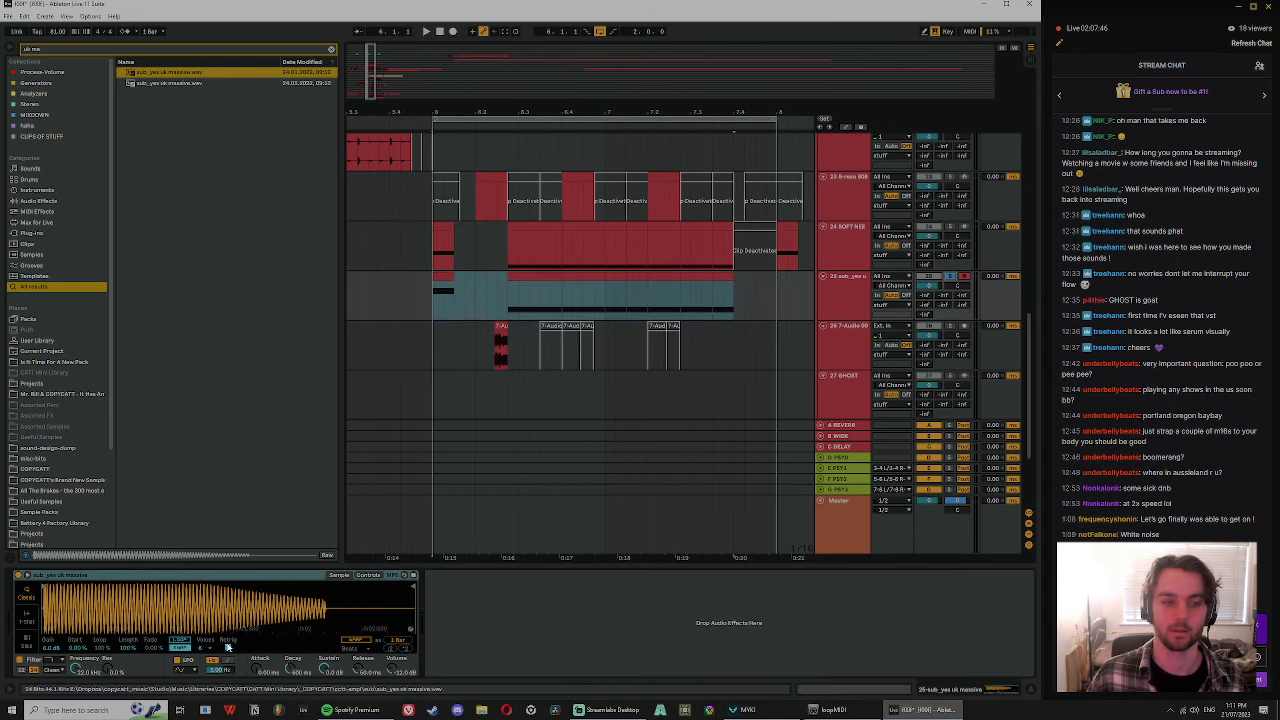
{"action": "key", "text": "z"}
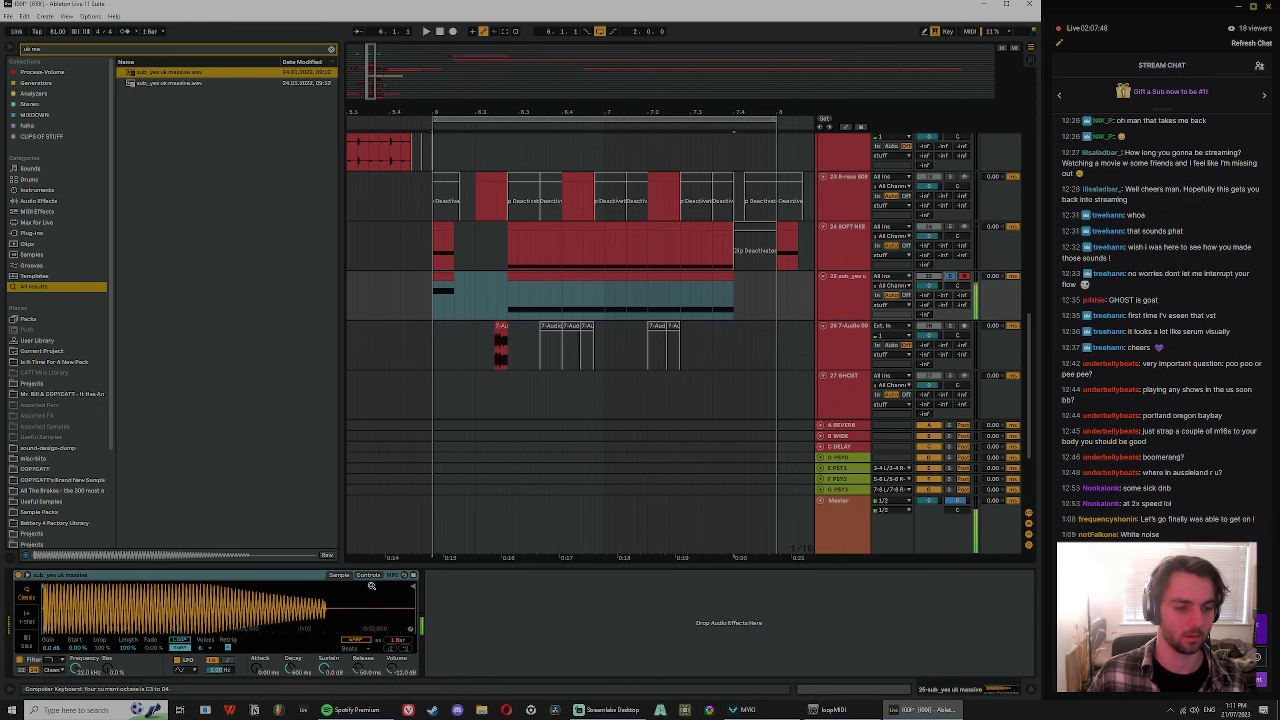
{"action": "left_click", "coordinate": [526, 275]}
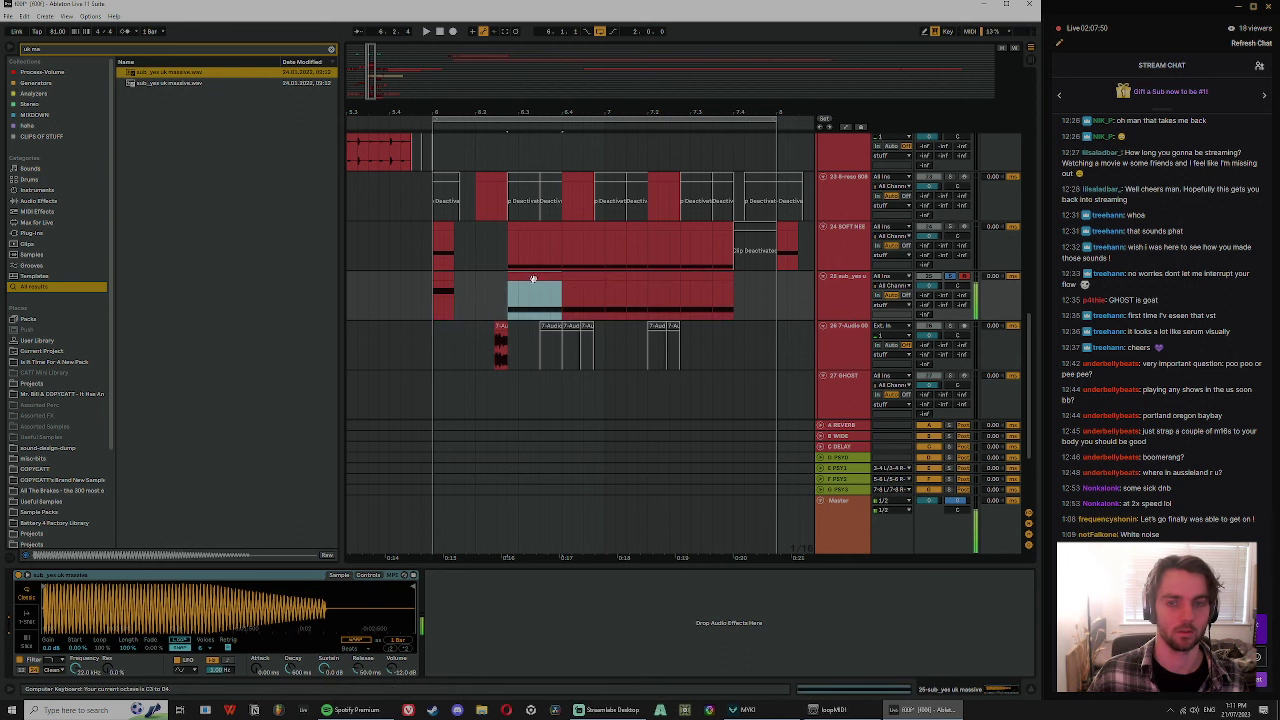
- Check the SOFT NEEDLE SUB effects chain, and add MVibrato from the Process-Volume collection after the uk massive sampler
{"action": "left_click", "coordinate": [869, 238]}
{"action": "left_click_drag", "start_coordinate": [940, 690], "coordinate": [1003, 690]}
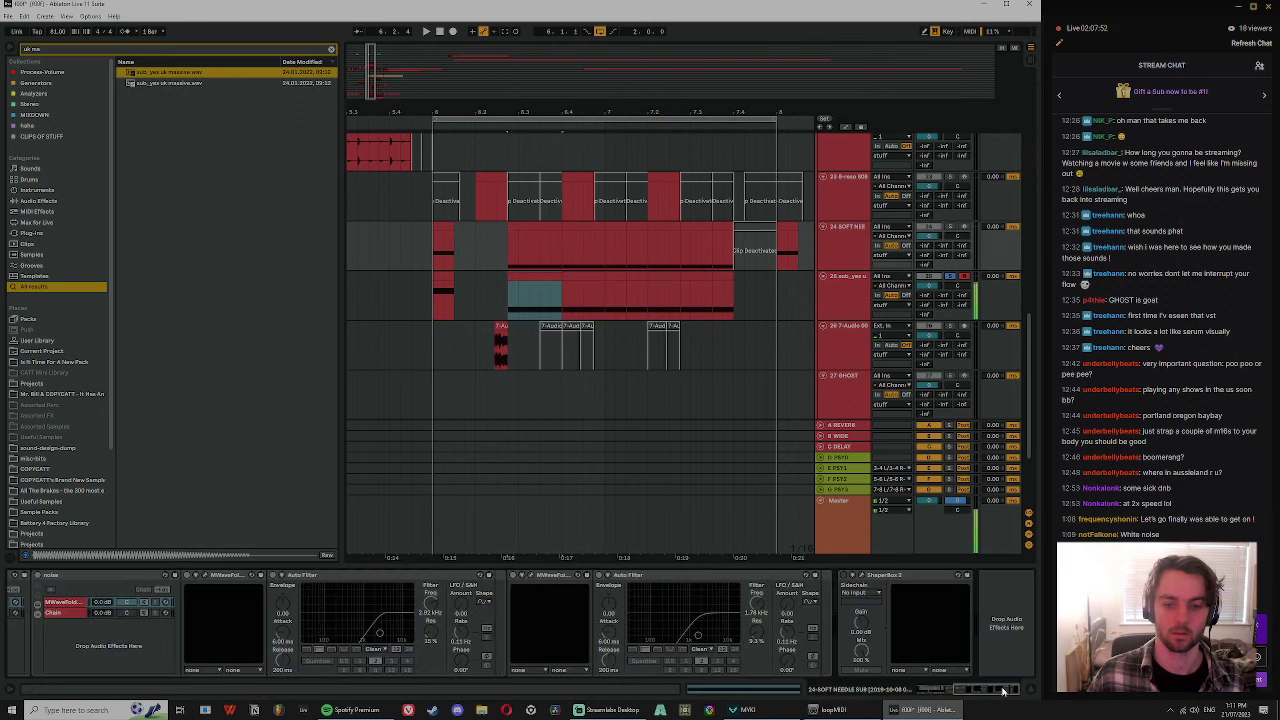
{"action": "left_click", "coordinate": [834, 273]}
{"action": "left_click", "coordinate": [332, 52]}
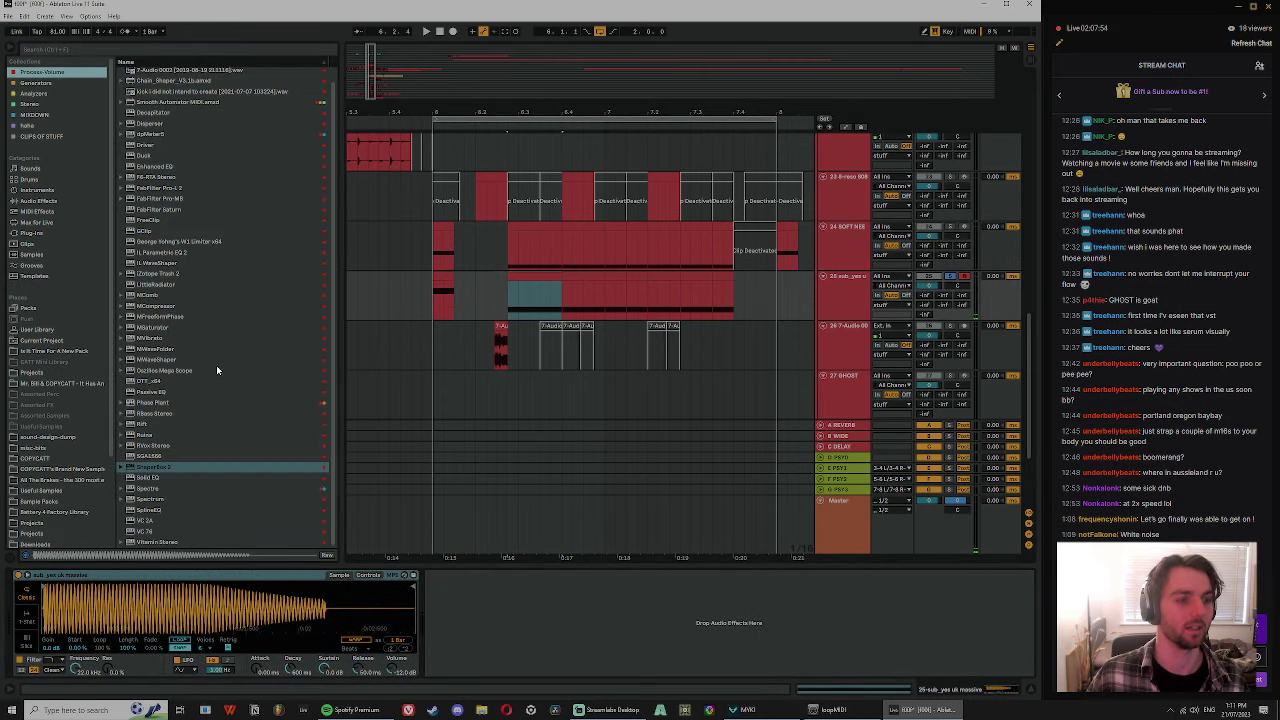
{"action": "left_click_drag", "start_coordinate": [155, 339], "coordinate": [486, 569]}
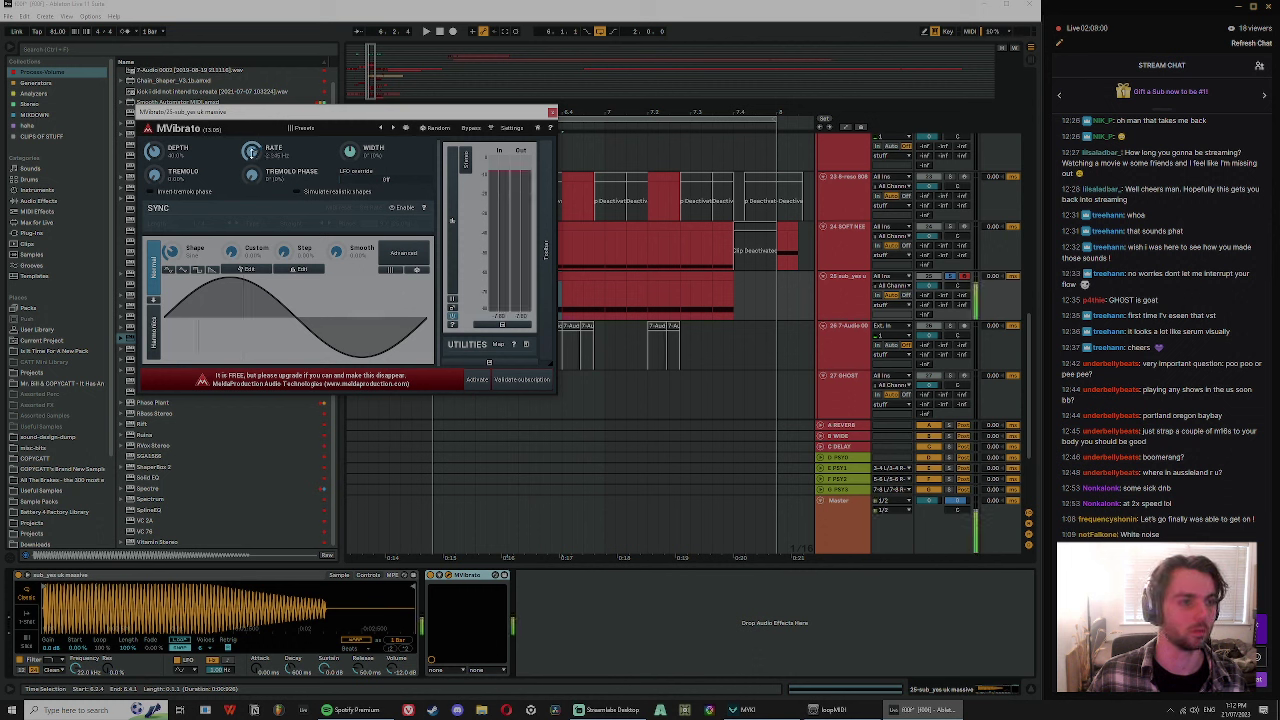
- Enable tempo sync in MVibrato with a 1/4 length, close its window and play the part from bar 6
{"action": "left_click", "coordinate": [404, 207]}
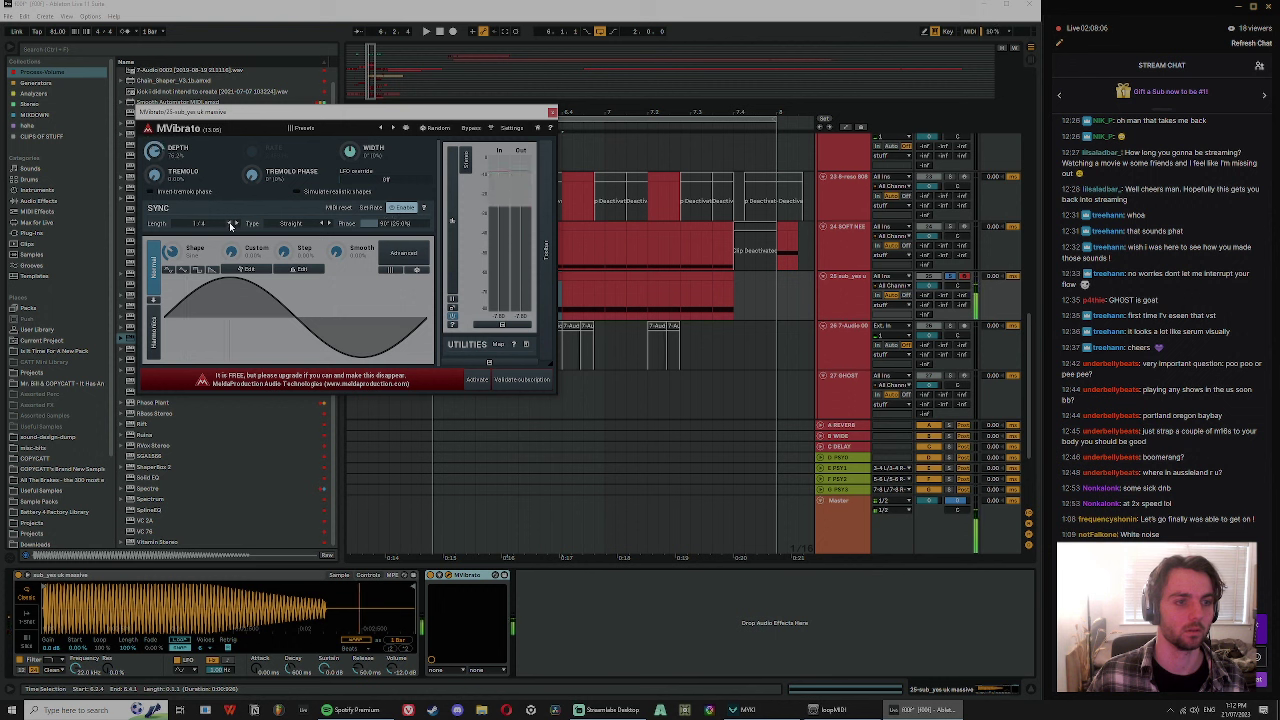
{"action": "left_click", "coordinate": [231, 223]}
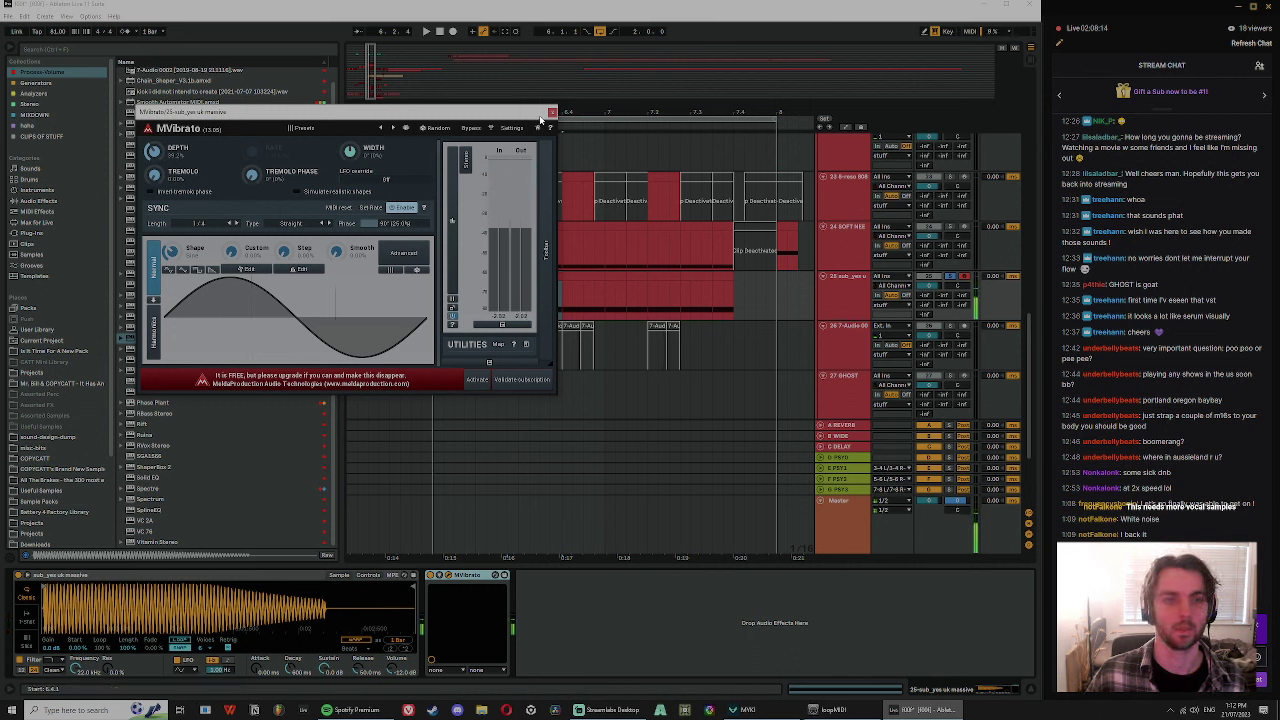
{"action": "left_click", "coordinate": [552, 114]}
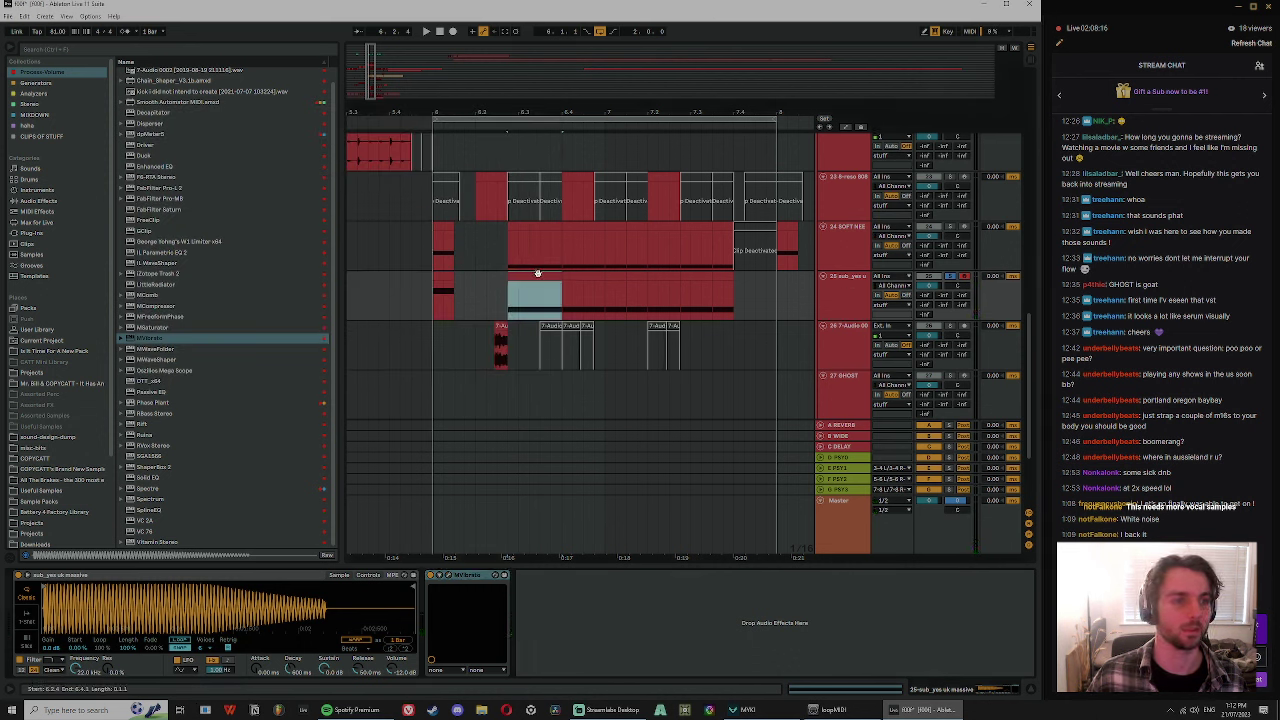
{"action": "left_click", "coordinate": [436, 292]}
{"action": "key", "text": "space"}
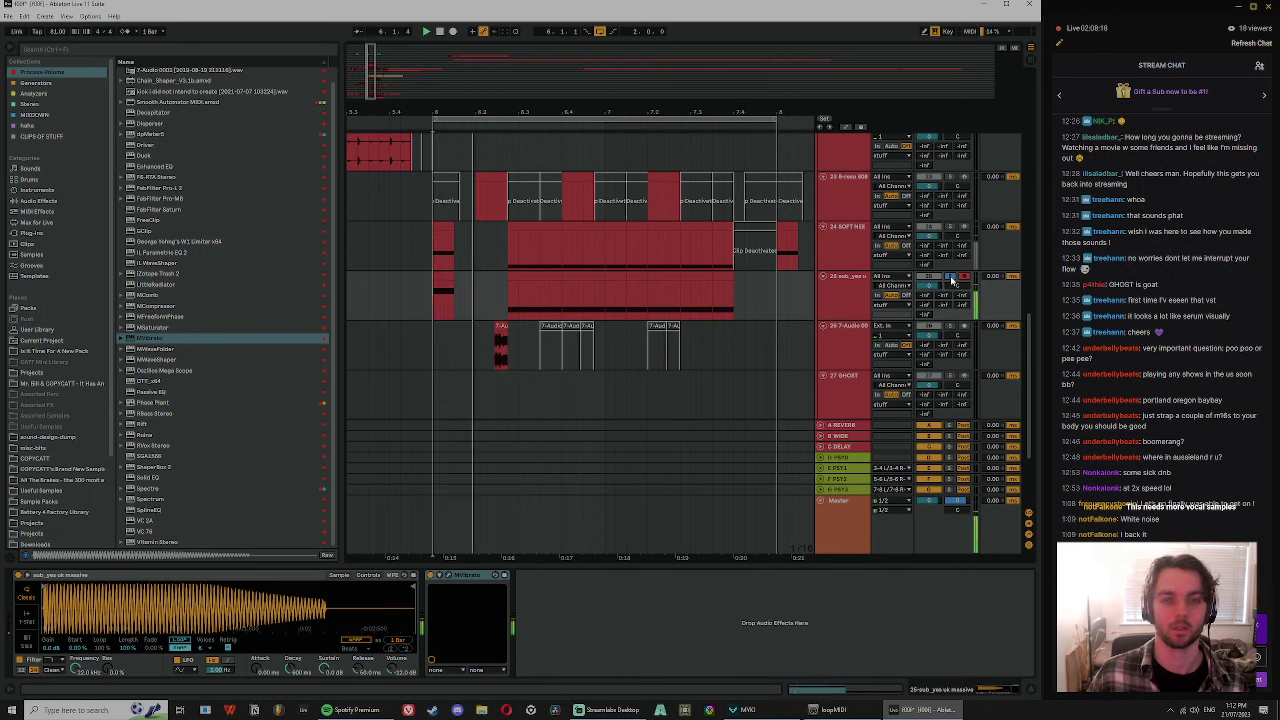
- Enable the uk massive sampler's pitch envelope with an amount of +4 st and a decay of 1.49 s, auditioning the result
{"action": "left_click_drag", "start_coordinate": [562, 295], "coordinate": [604, 295]}
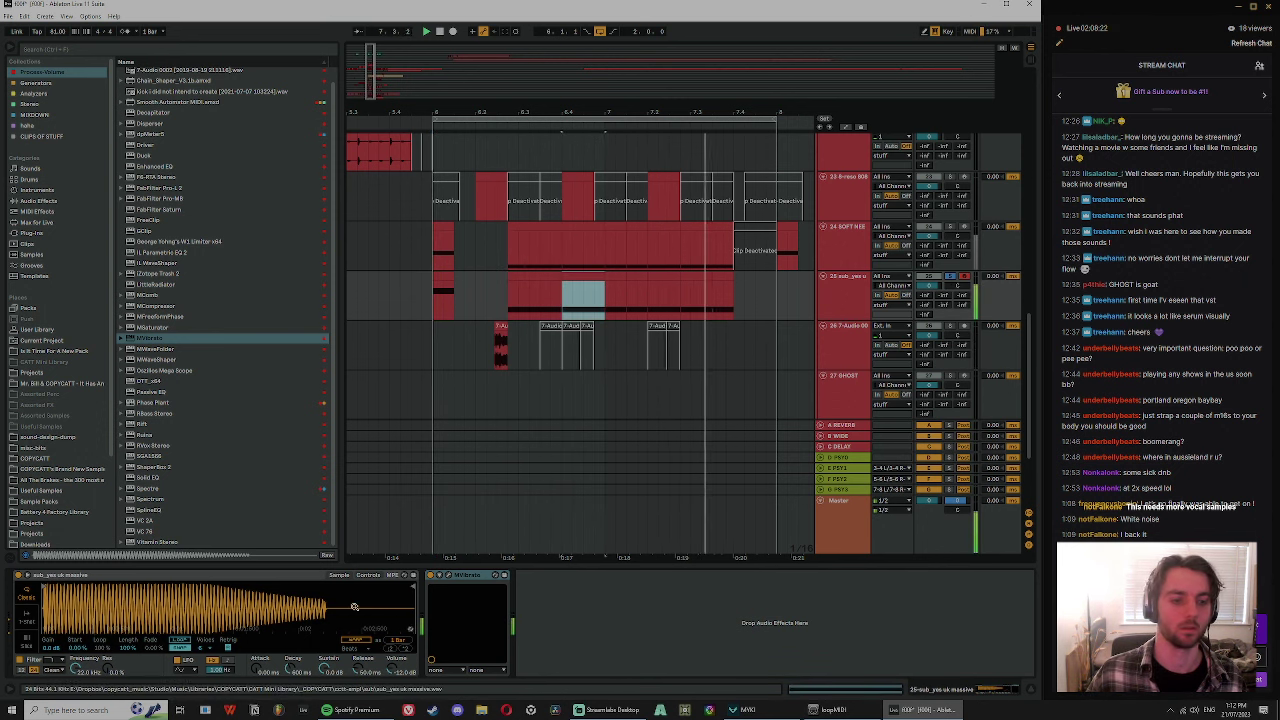
{"action": "left_click", "coordinate": [369, 577]}
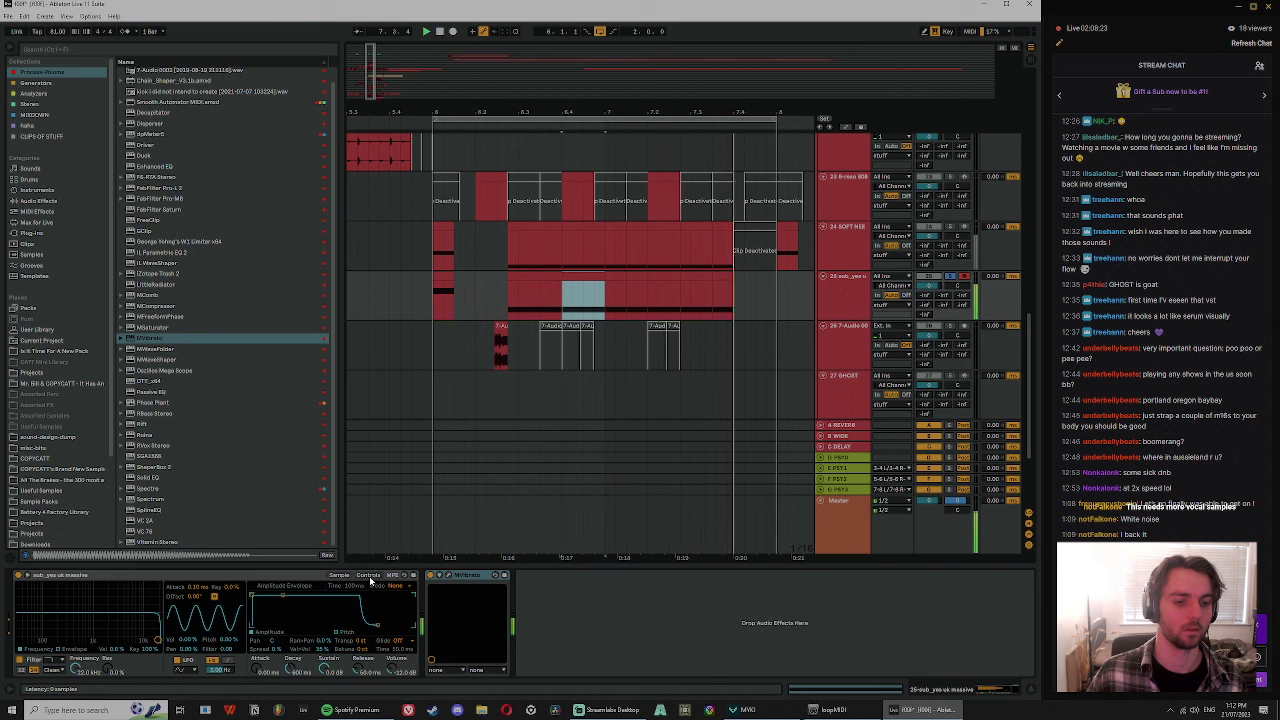
{"action": "left_click", "coordinate": [350, 636]}
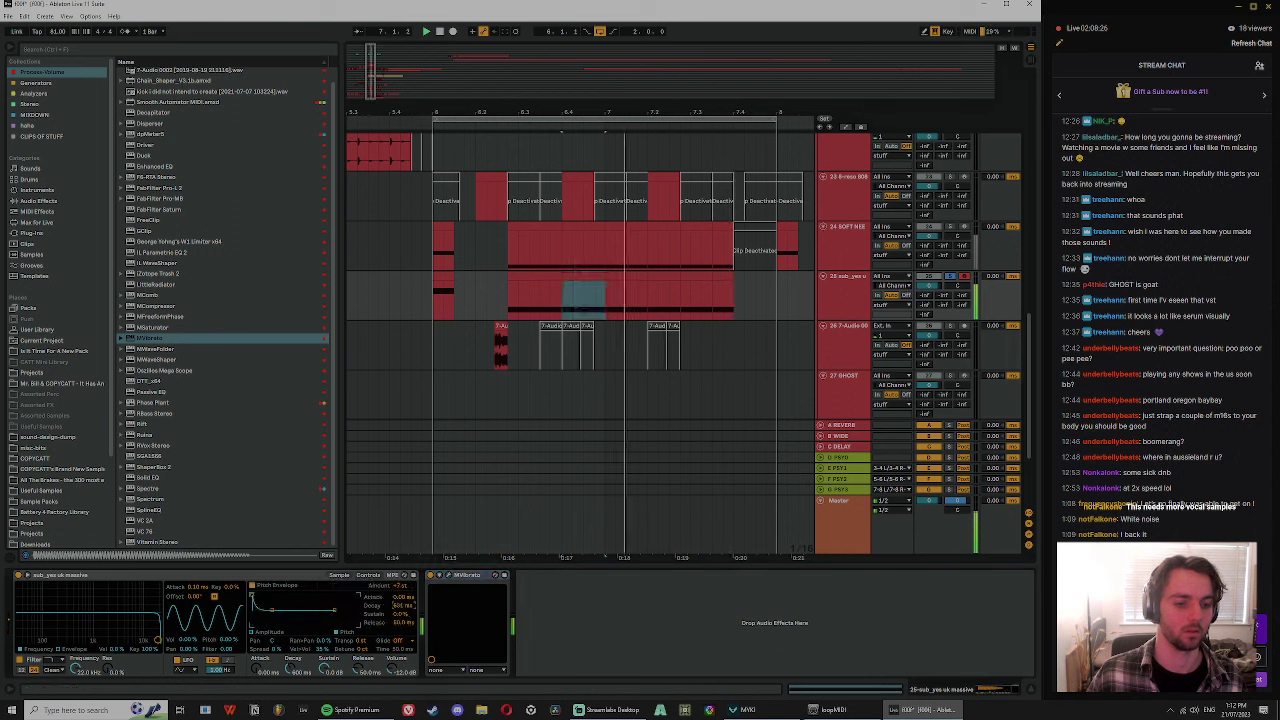
{"action": "left_click_drag", "start_coordinate": [509, 292], "coordinate": [562, 292]}
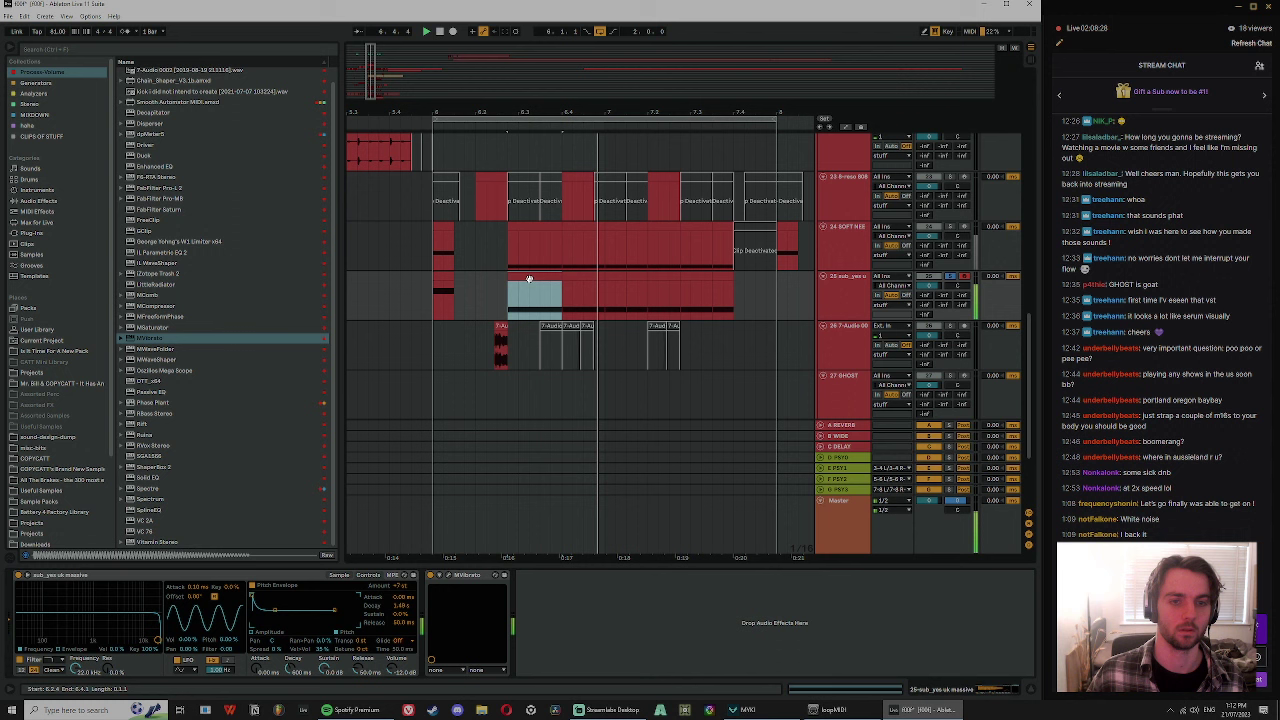
{"action": "left_click", "coordinate": [711, 287], "text": "shift"}
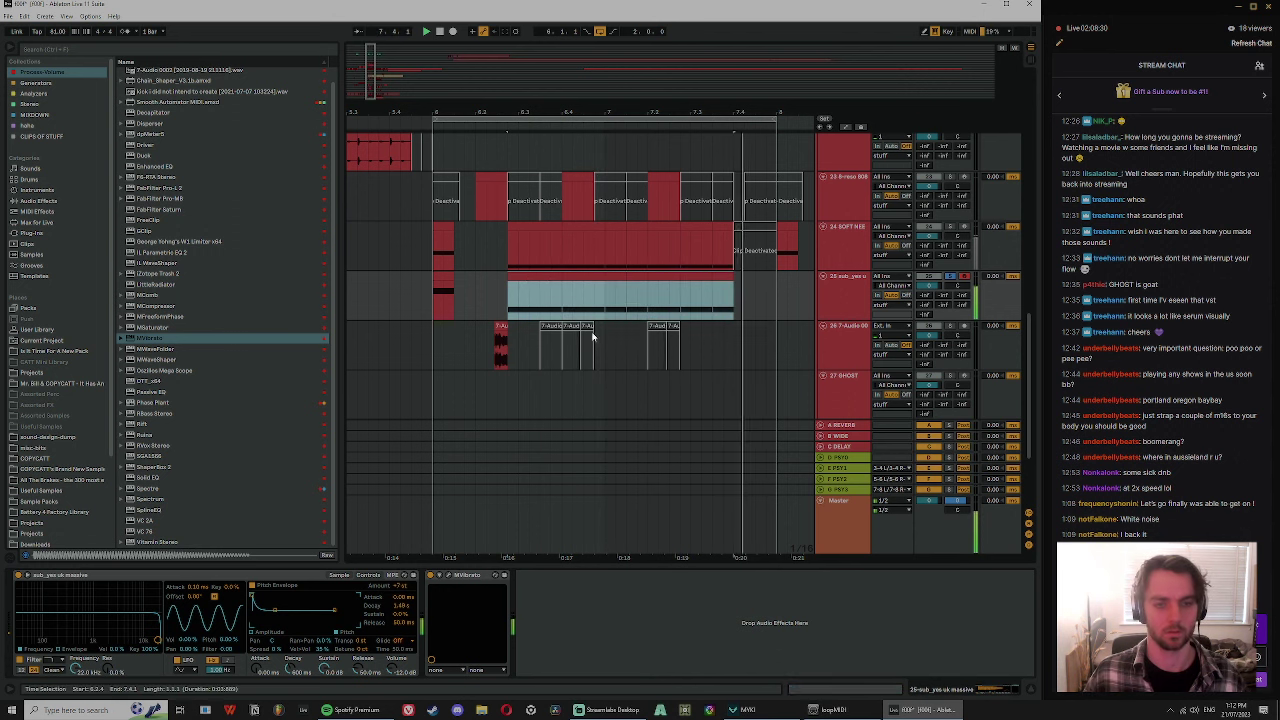
{"action": "mouse_move", "coordinate": [401, 606]}
{"action": "left_mouse_down"}
{"action": "mouse_move", "coordinate": [401, 587]}
{"action": "mouse_move", "coordinate": [401, 612]}
{"action": "left_mouse_up"}
{"action": "key", "text": "space"}
{"action": "key", "text": "space"}
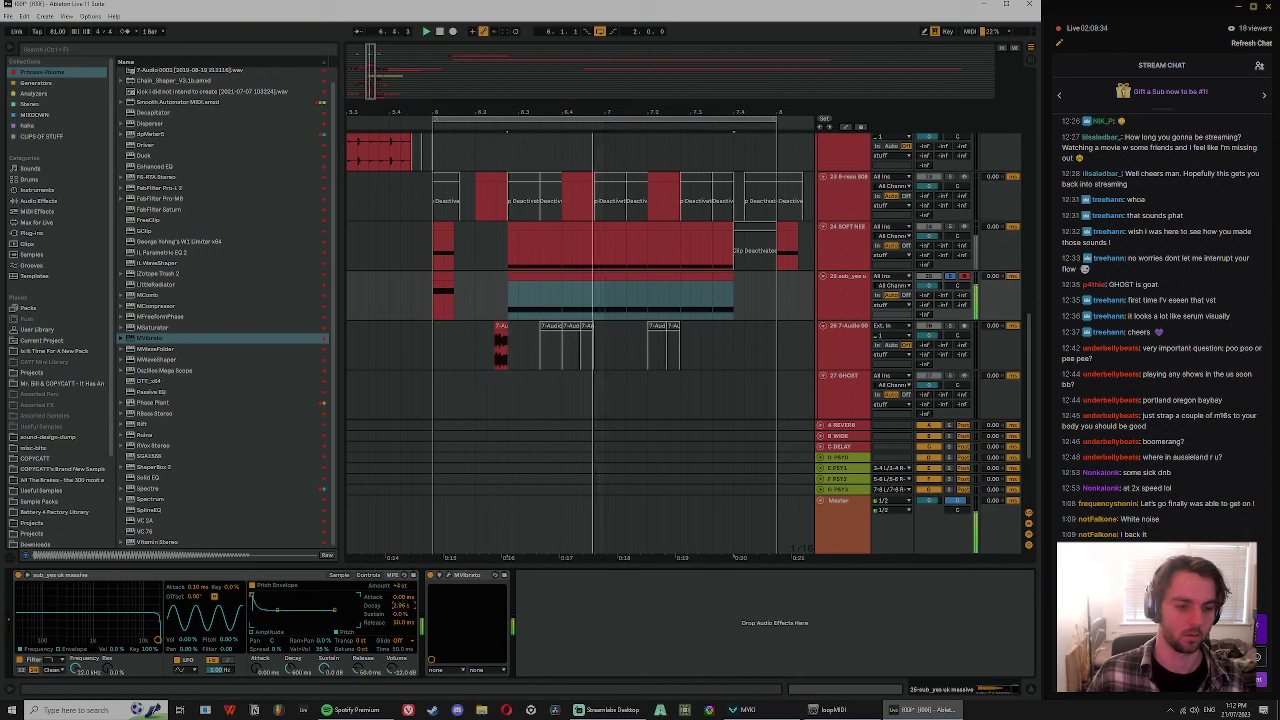
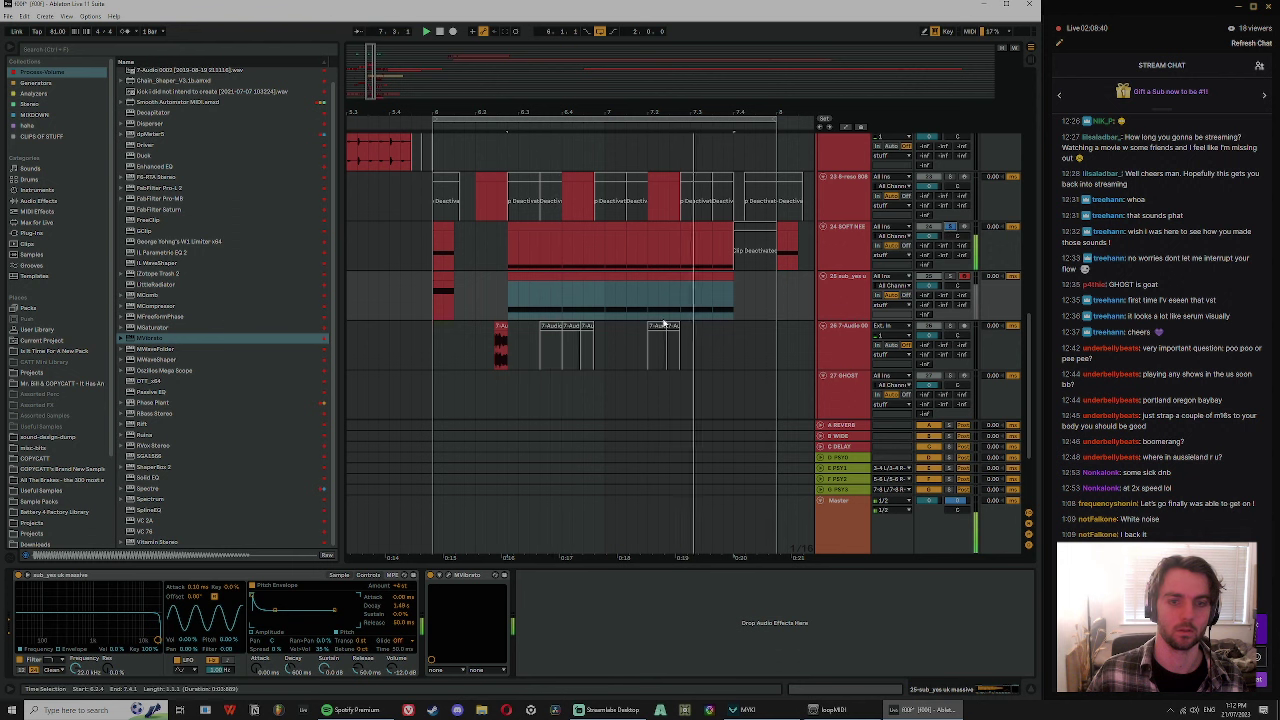
- Show the SOFT NEEDLE SUB Transpose automation and copy it between beats 6.2.4 and 7.4
{"action": "left_click", "coordinate": [857, 243]}
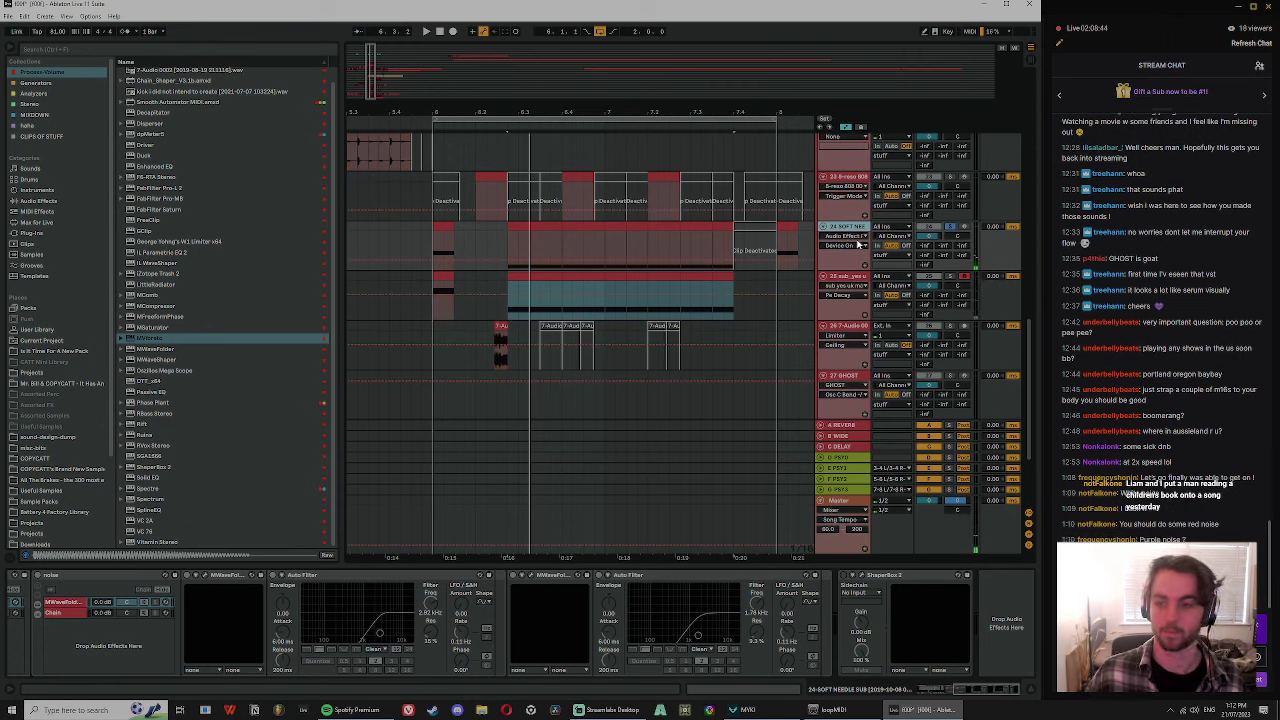
{"action": "left_click", "coordinate": [857, 237]}
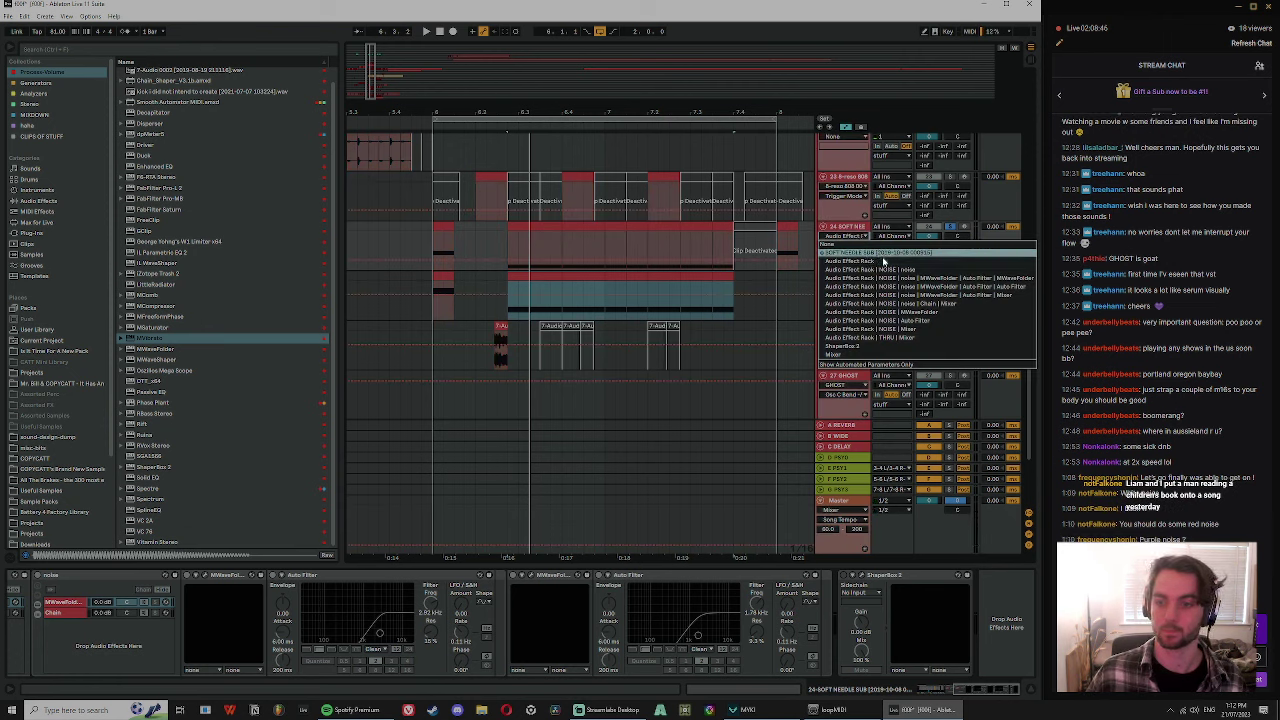
{"action": "left_click", "coordinate": [830, 253]}
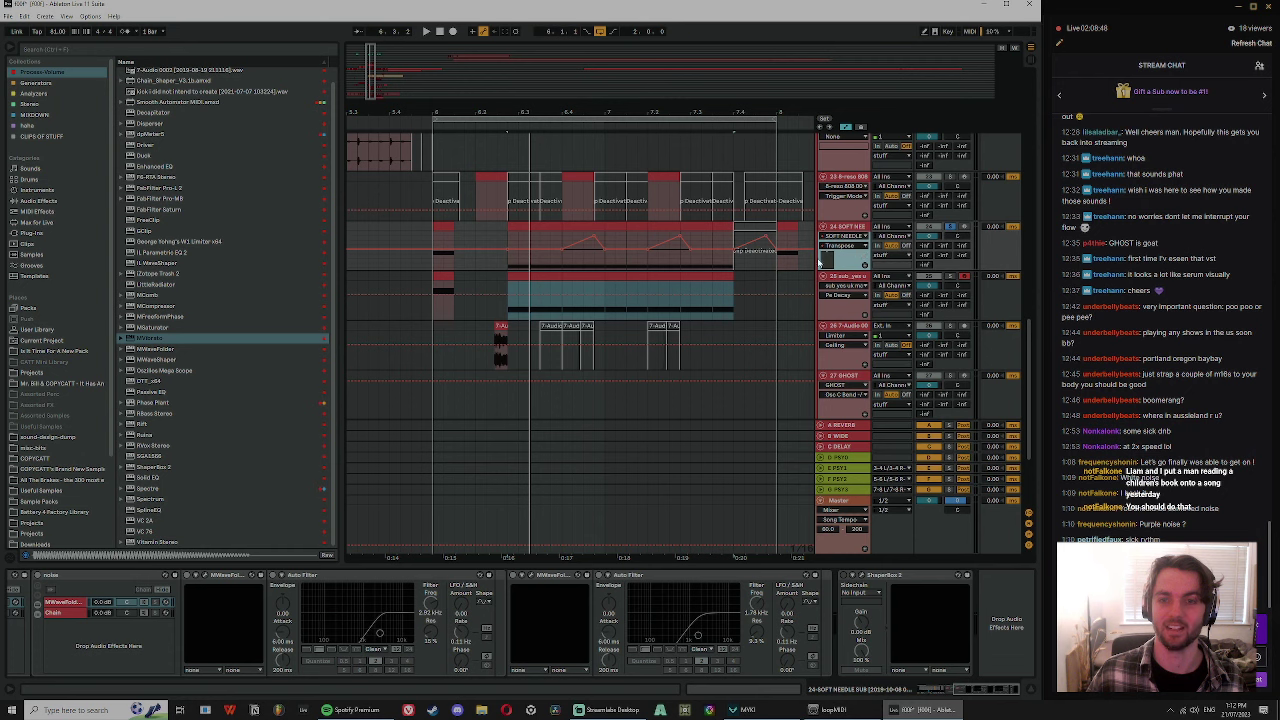
{"action": "left_click_drag", "start_coordinate": [517, 238], "coordinate": [728, 241]}
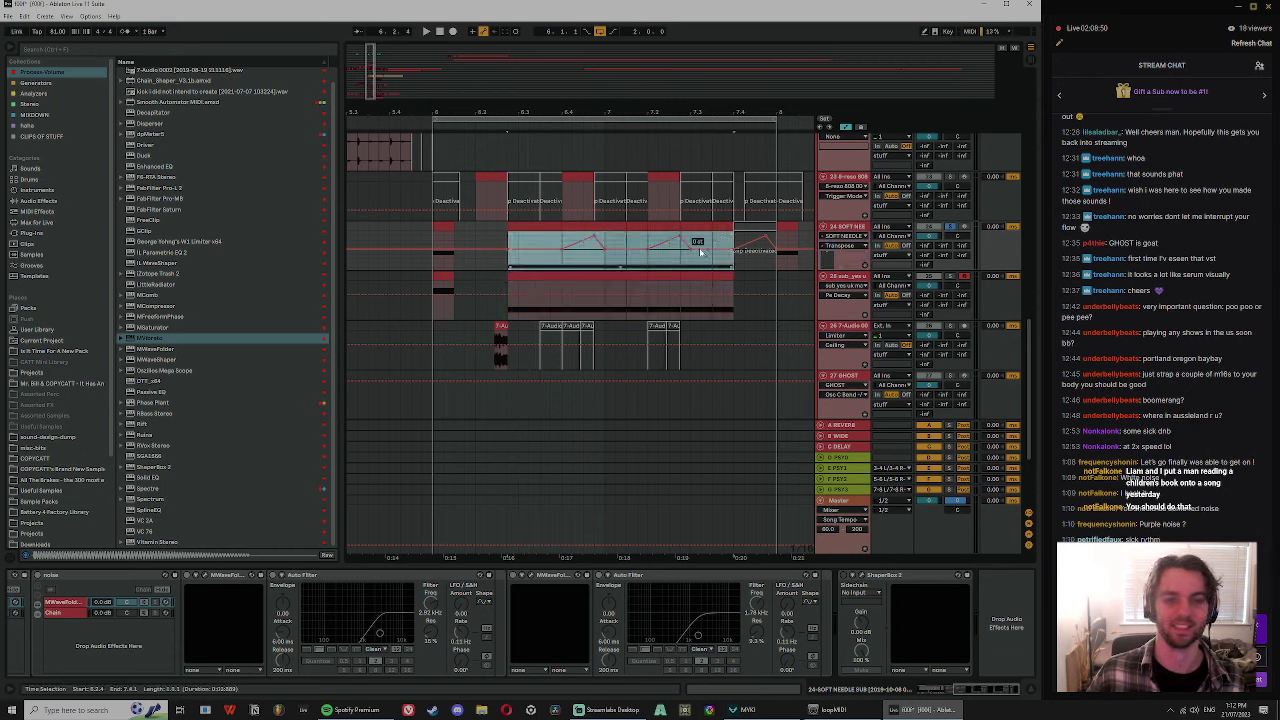
- Try the copied automation on the uk massive track's pitch envelope decay, and audition the track soloed
{"action": "left_click", "coordinate": [510, 288]}
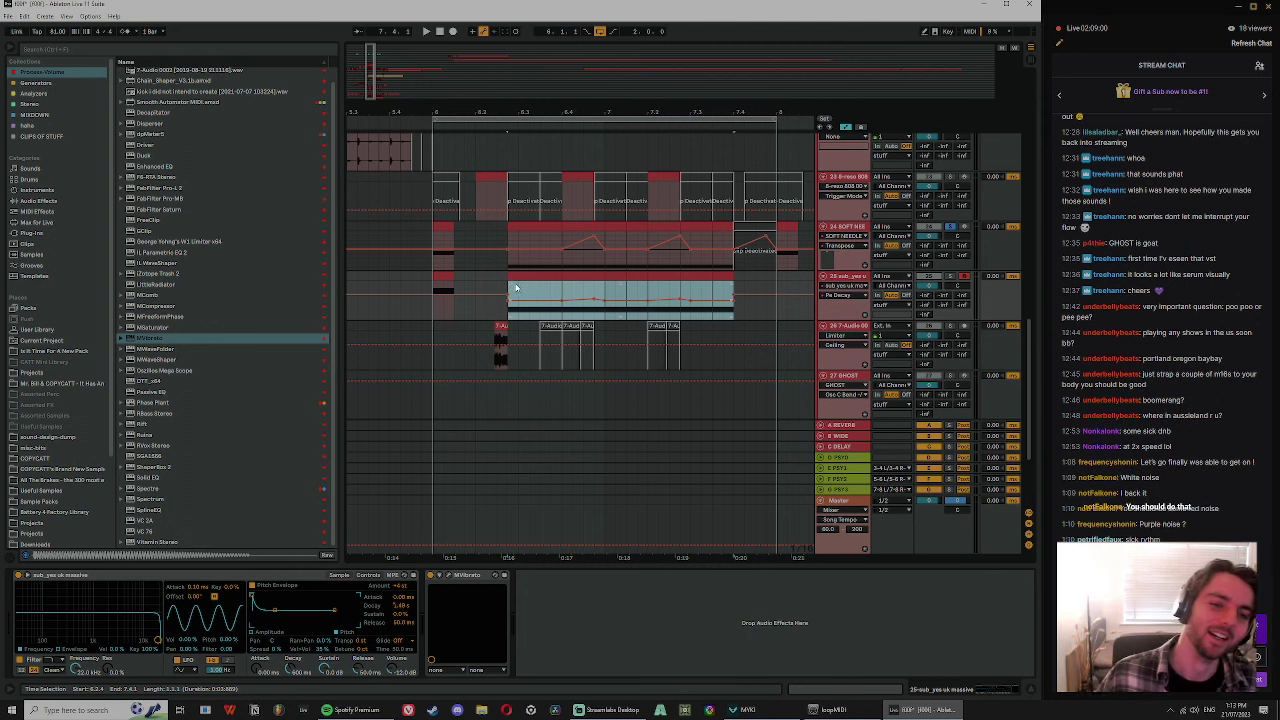
{"action": "left_click", "coordinate": [496, 283]}
{"action": "left_click_drag", "start_coordinate": [595, 112], "coordinate": [602, 160]}
{"action": "left_click", "coordinate": [934, 227]}
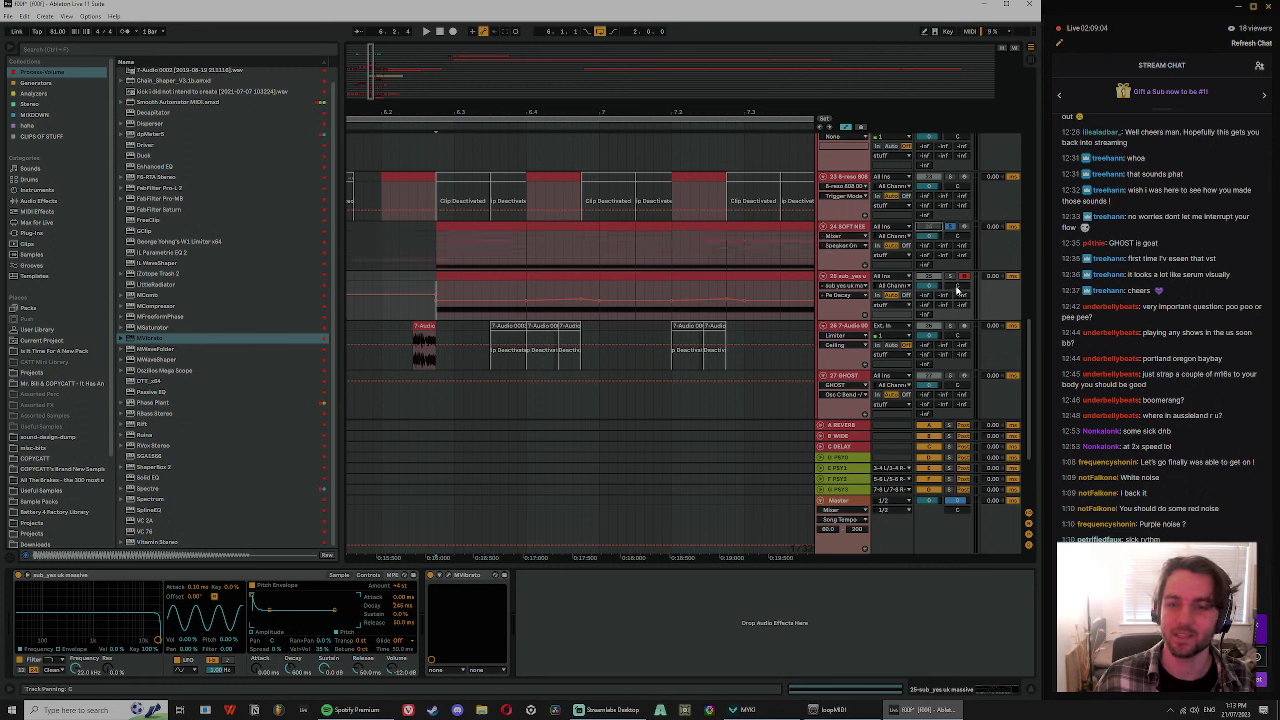
{"action": "key", "text": "space"}
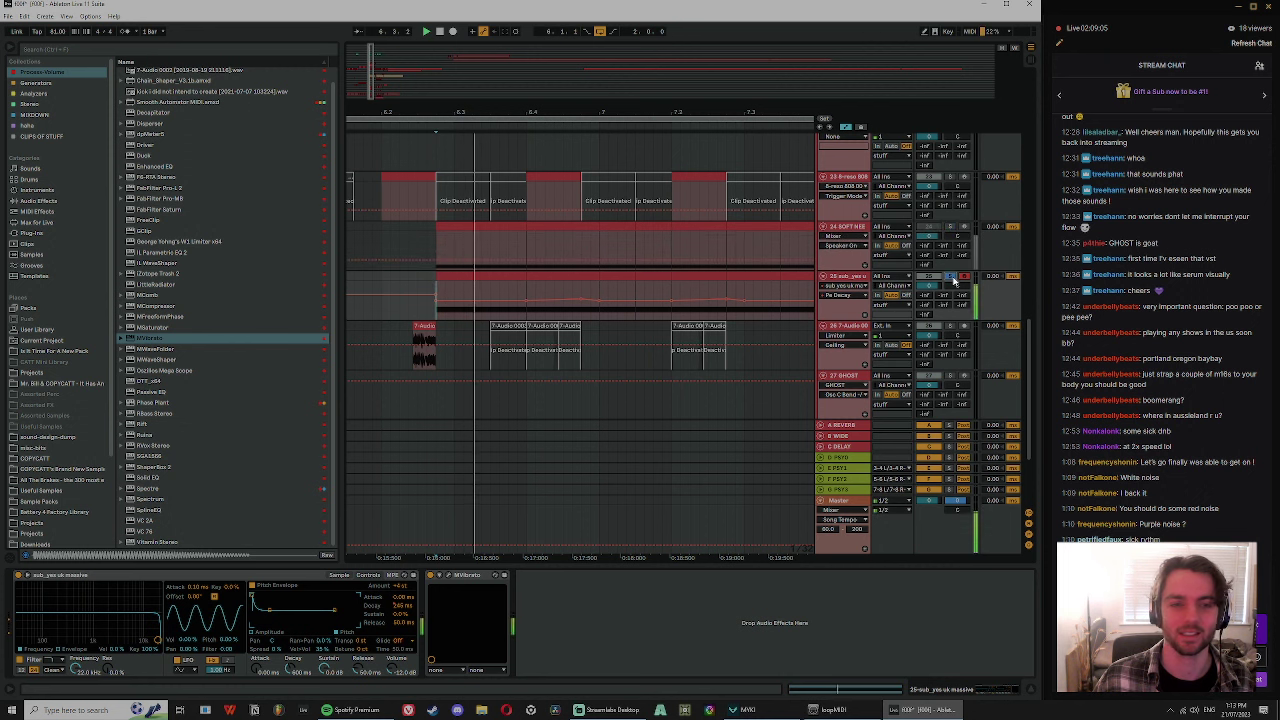
{"action": "left_click", "coordinate": [836, 278]}
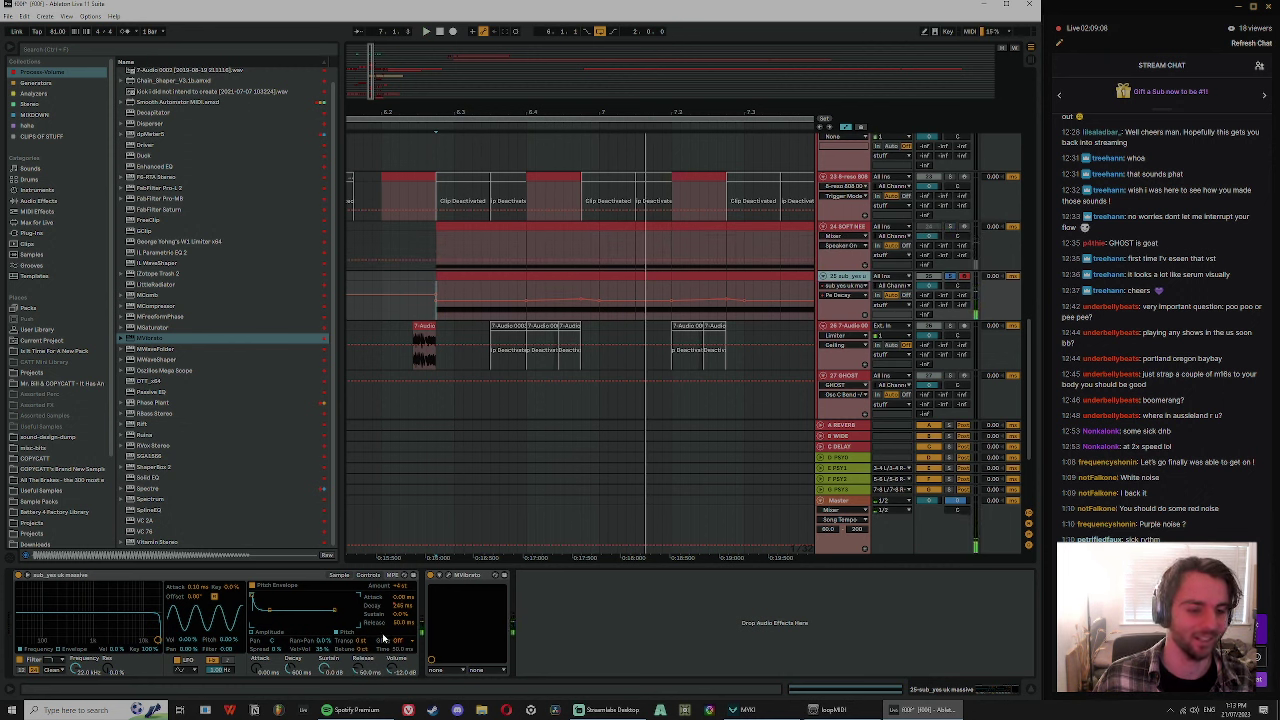
- Clear the pasted pitch envelope decay automation from the uk massive track between beats 6.2.4 and 7.4
{"action": "left_click", "coordinate": [856, 296]}
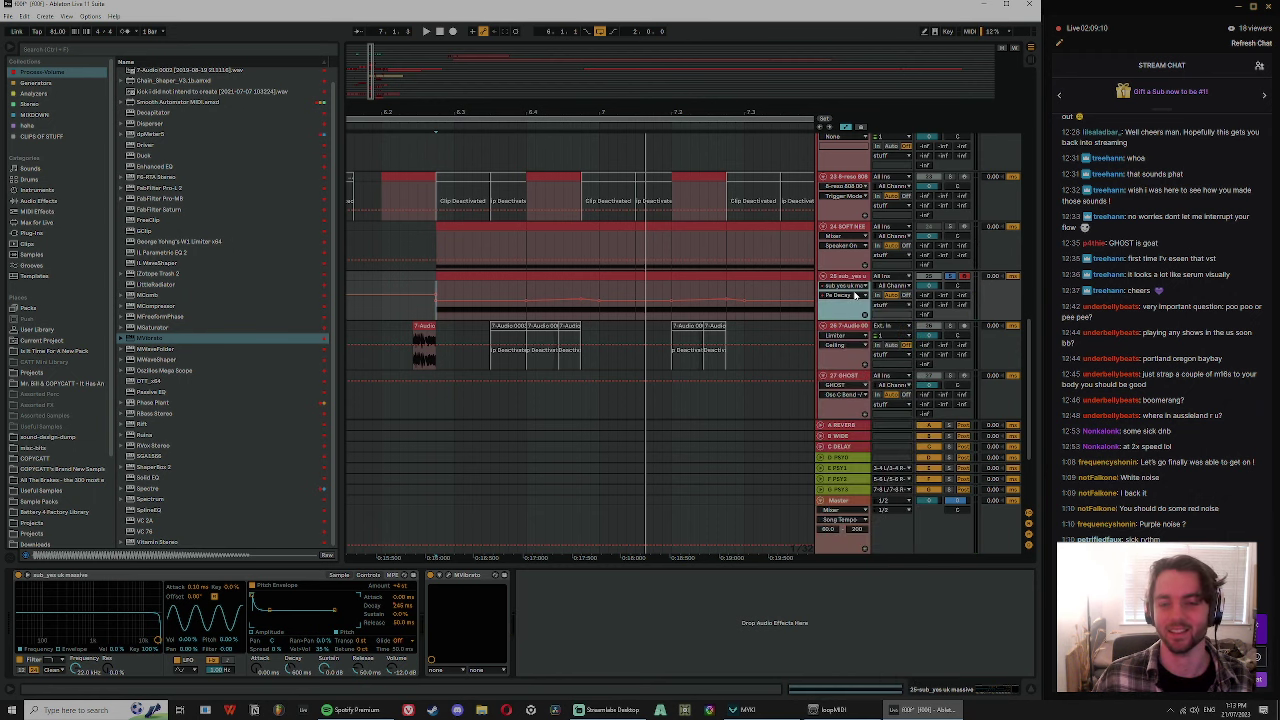
{"action": "left_click_drag", "start_coordinate": [582, 116], "coordinate": [525, 98]}
{"action": "left_click", "coordinate": [851, 295]}
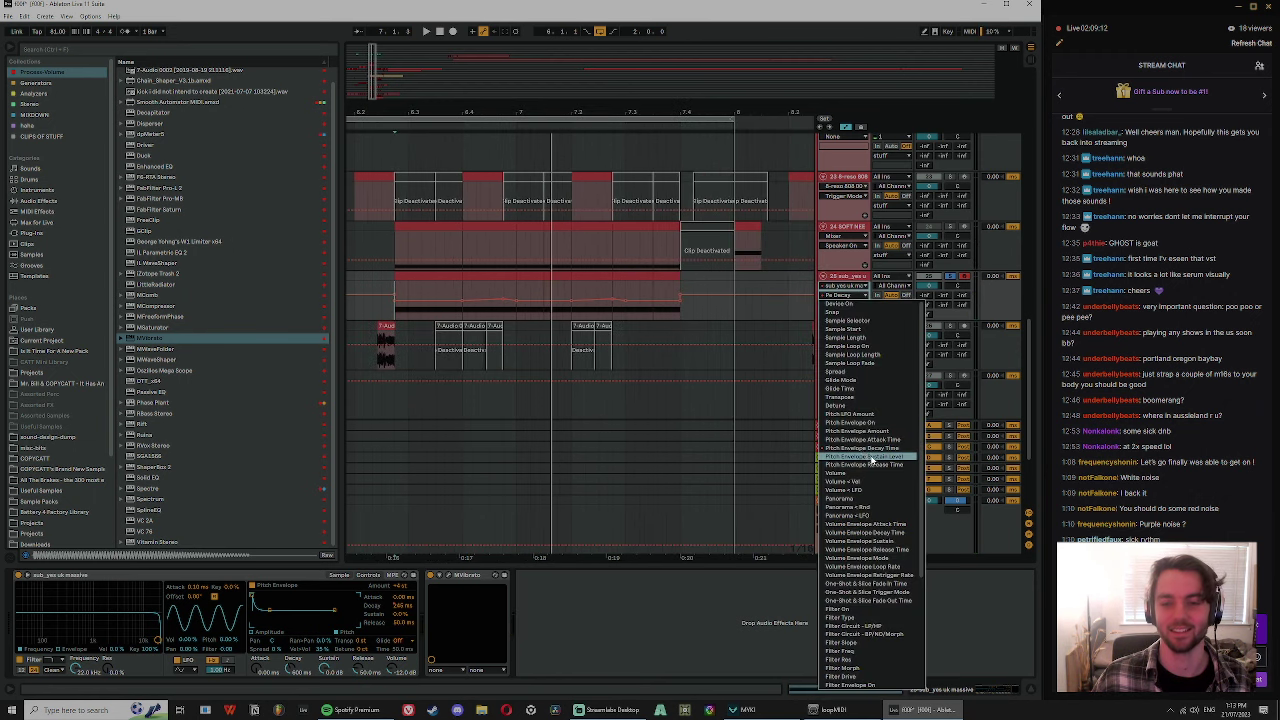
{"action": "left_click", "coordinate": [393, 297]}
{"action": "left_click_drag", "start_coordinate": [398, 293], "coordinate": [679, 295]}
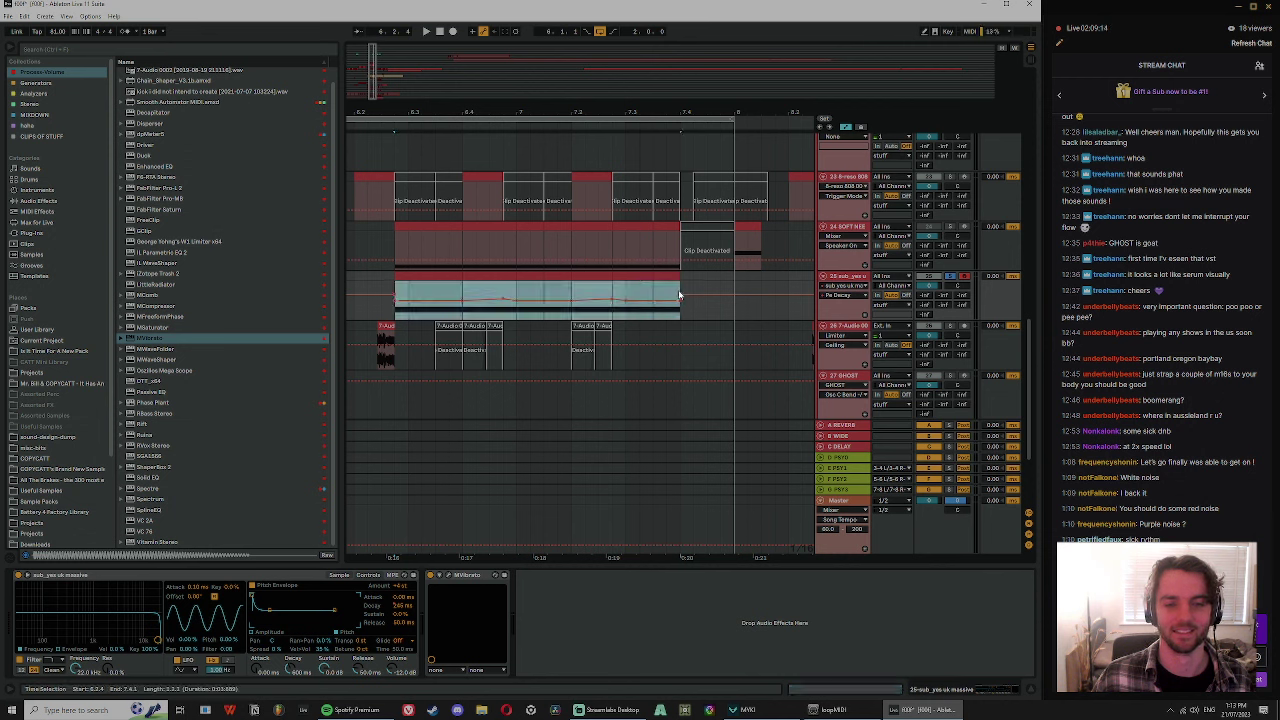
- Paste the copied curve into the uk massive track's Transpose automation at beat 6.2.4, play it and unsolo the track
{"action": "left_click", "coordinate": [858, 290]}
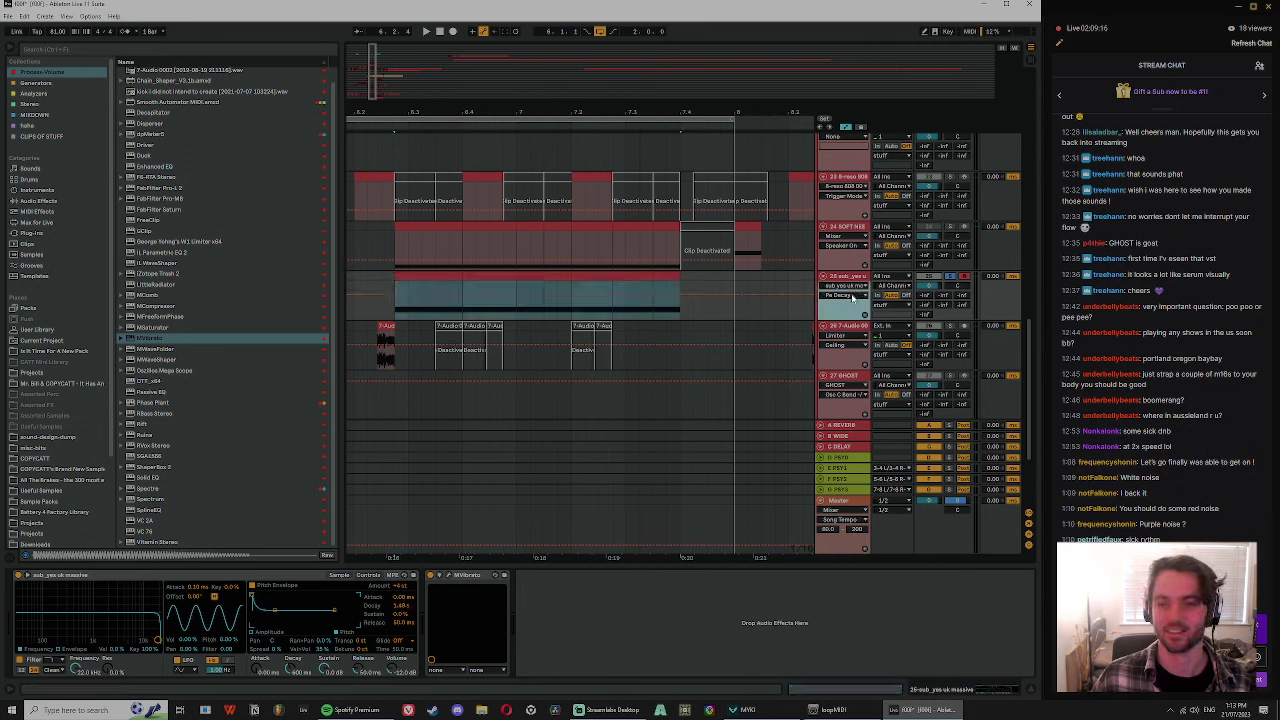
{"action": "left_click", "coordinate": [852, 295]}
{"action": "left_click", "coordinate": [840, 396]}
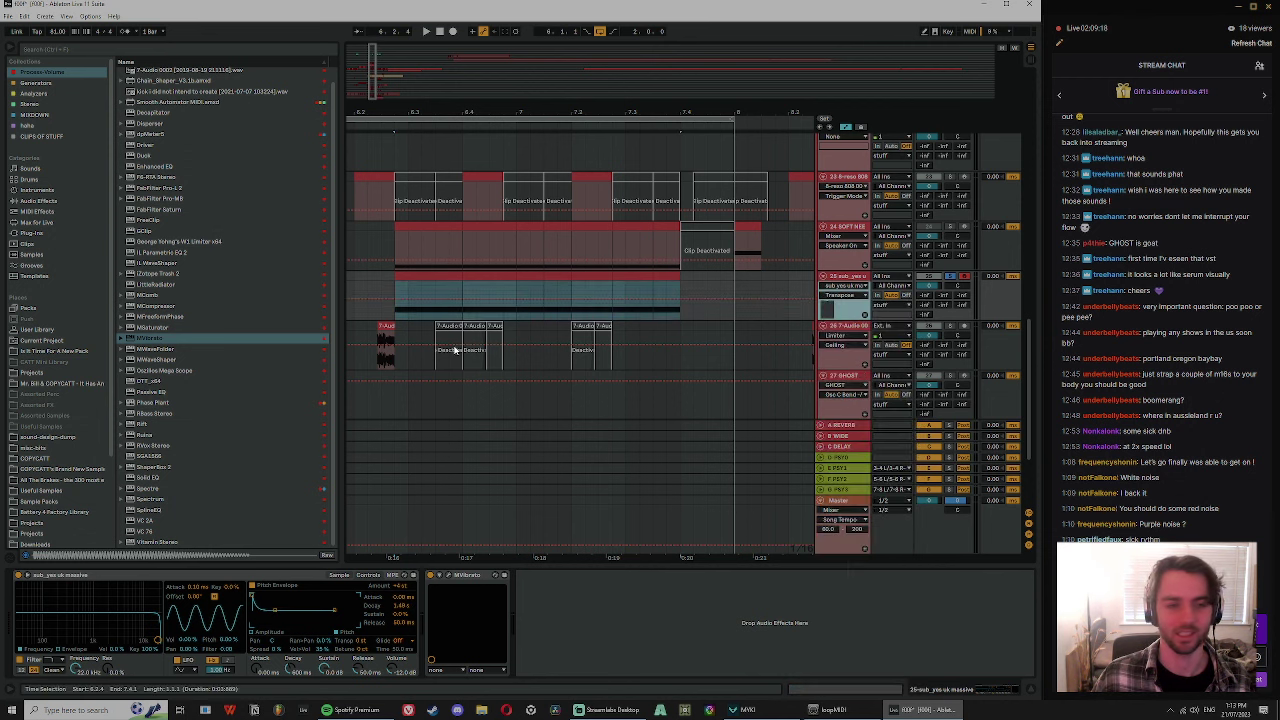
{"action": "left_click", "coordinate": [394, 291]}
{"action": "key", "text": "space"}
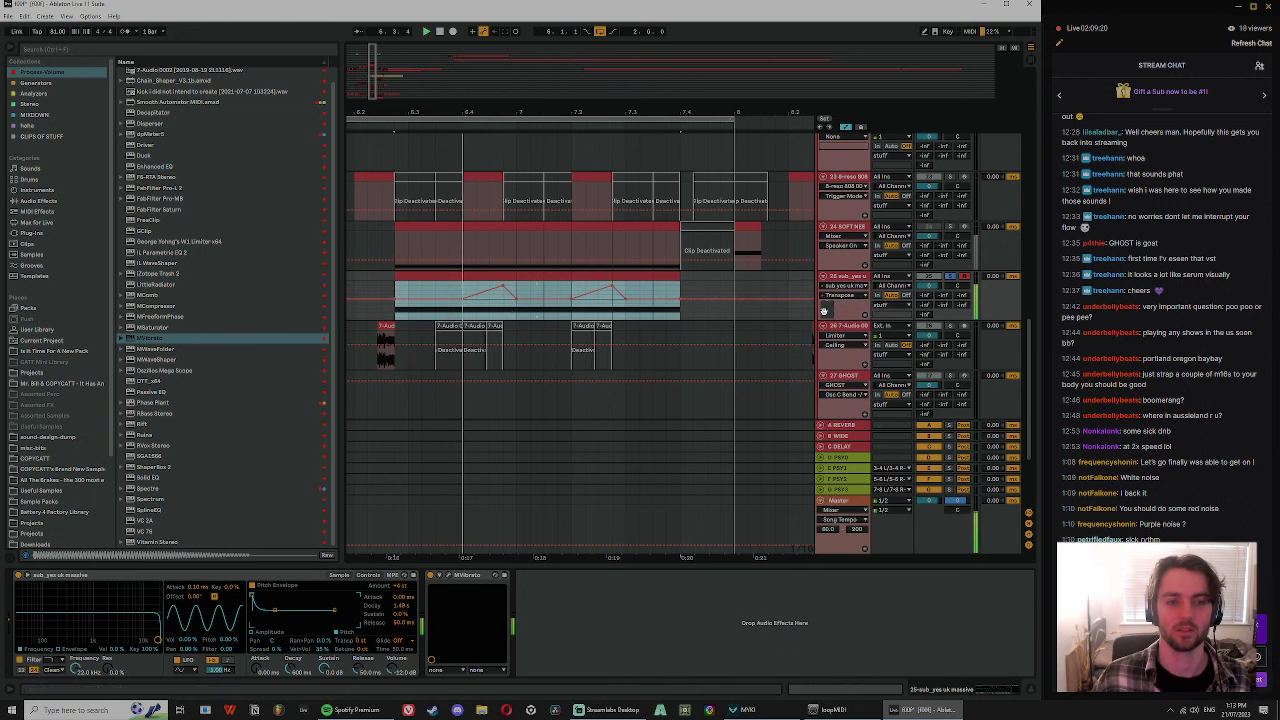
{"action": "left_click", "coordinate": [783, 230]}
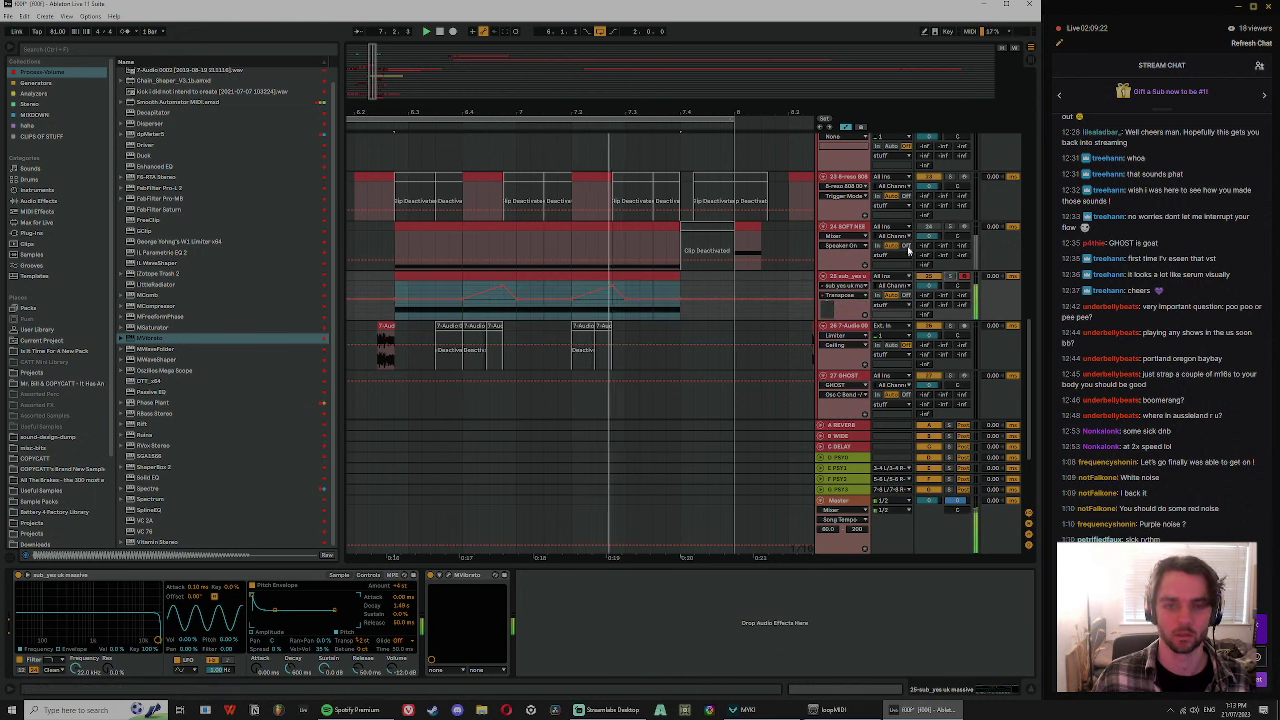
- Play the uk massive track's Transpose automation within the loop starting at bar 6
{"action": "key", "text": "space"}
{"action": "key", "text": "space"}
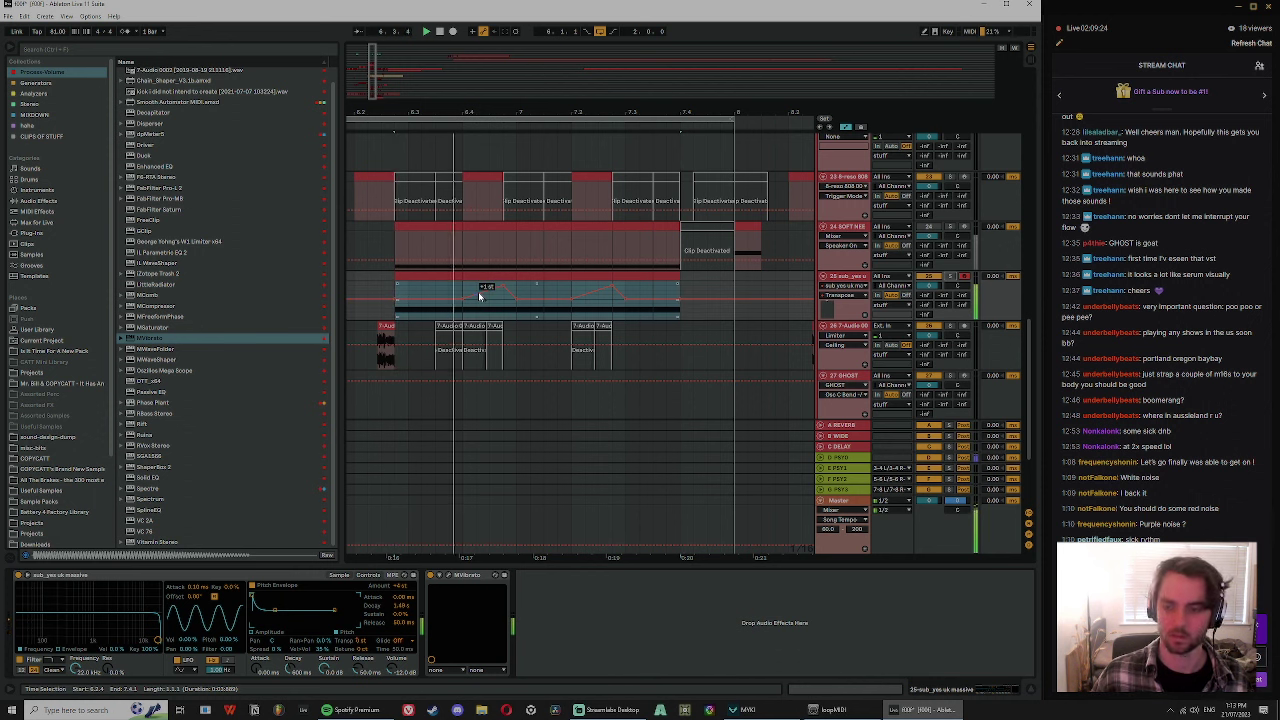
{"action": "key", "text": "XF86AudioRaiseVolume"}
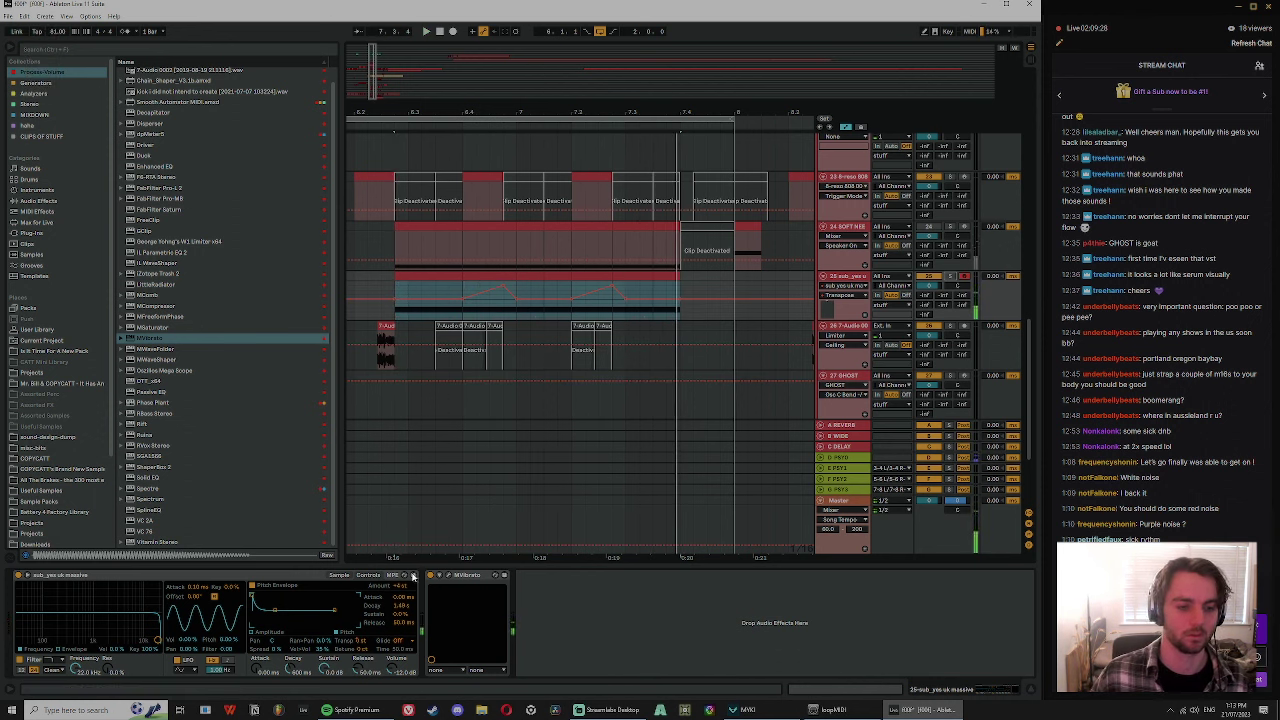
- Check SOFT NEEDLE SUB's pitch envelope, set the uk massive track's pitch envelope Amount to +17 st, play it, and deactivate the uk massive track
{"action": "left_click", "coordinate": [850, 228]}
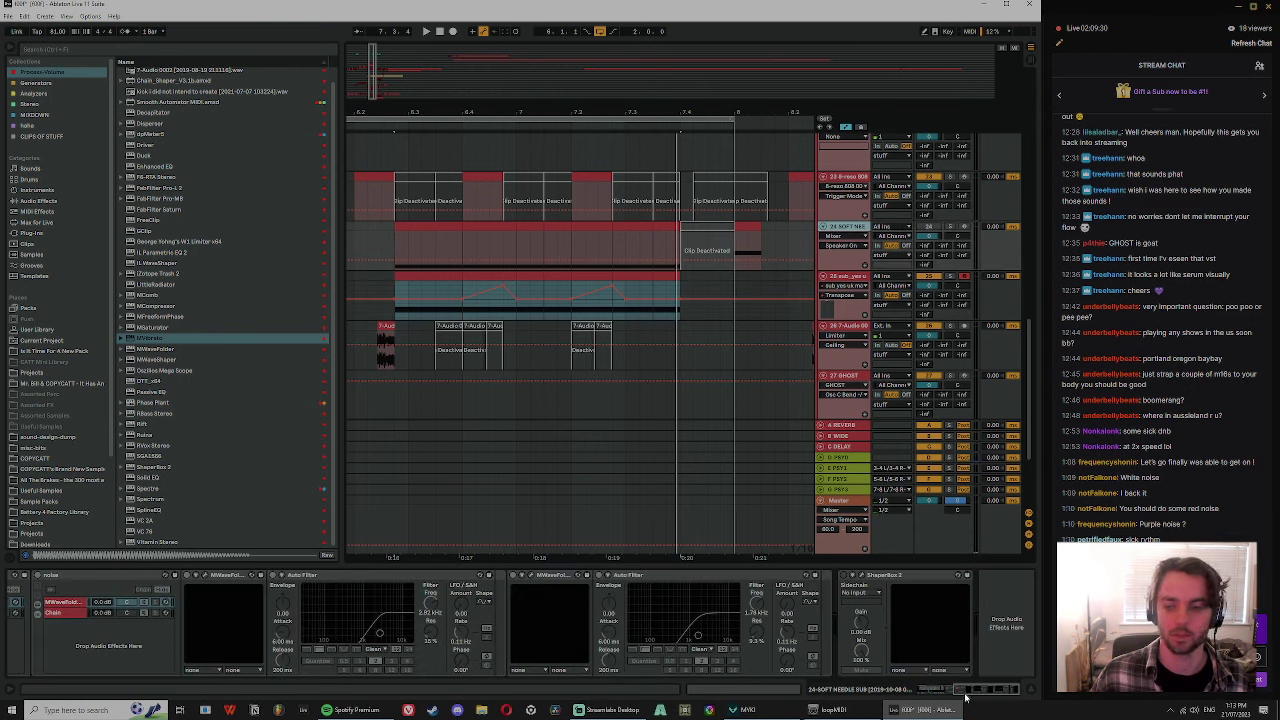
{"action": "left_click_drag", "start_coordinate": [965, 694], "coordinate": [905, 697]}
{"action": "left_click", "coordinate": [366, 577]}
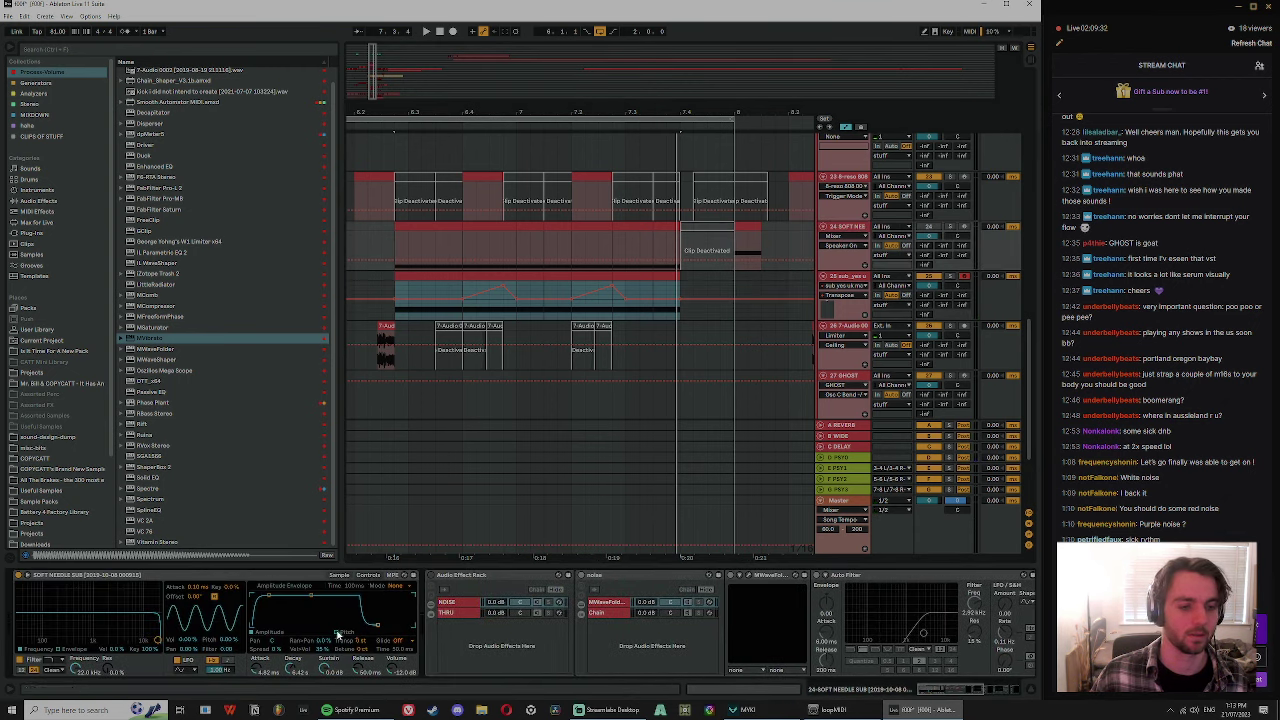
{"action": "left_click", "coordinate": [339, 633]}
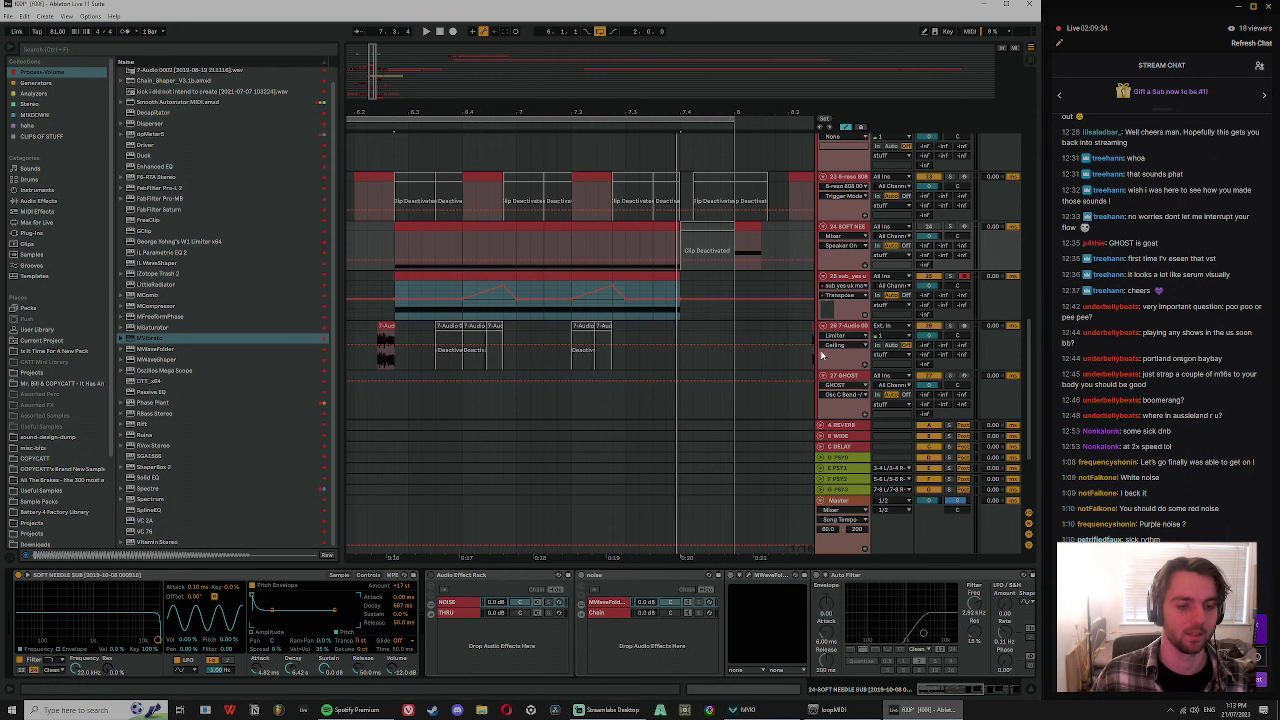
{"action": "left_click", "coordinate": [846, 272]}
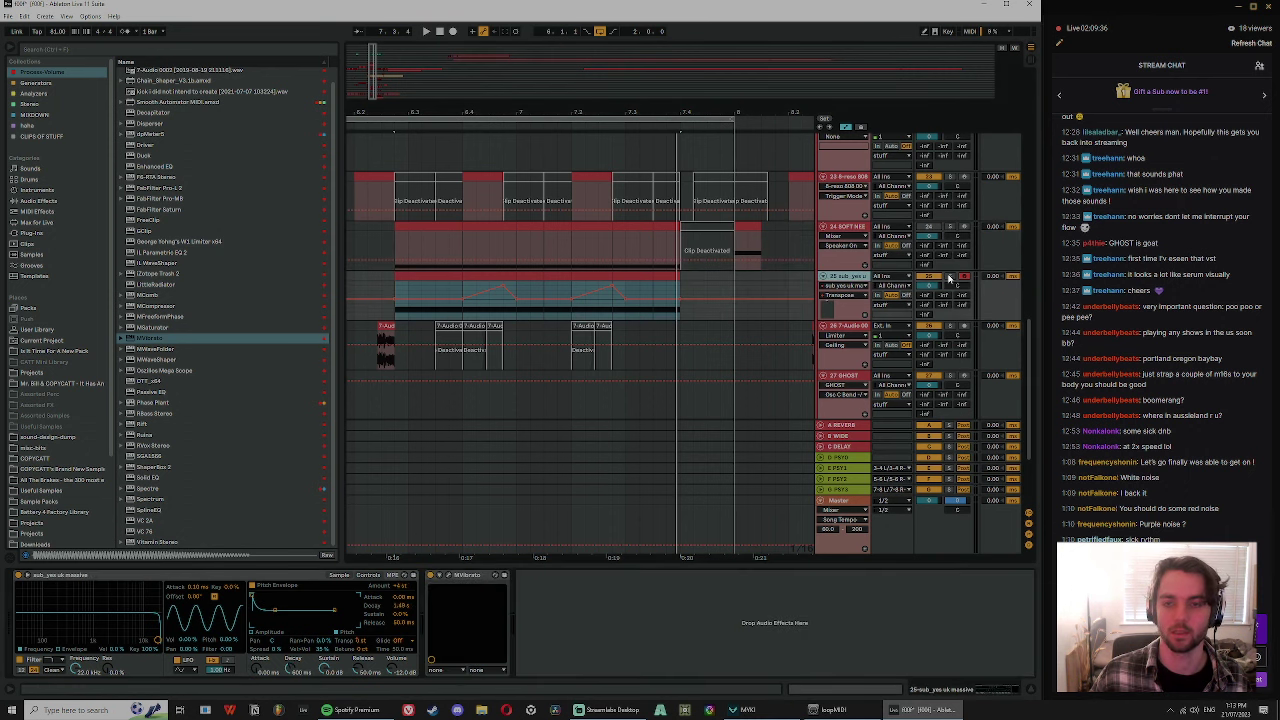
{"action": "key", "text": "space"}
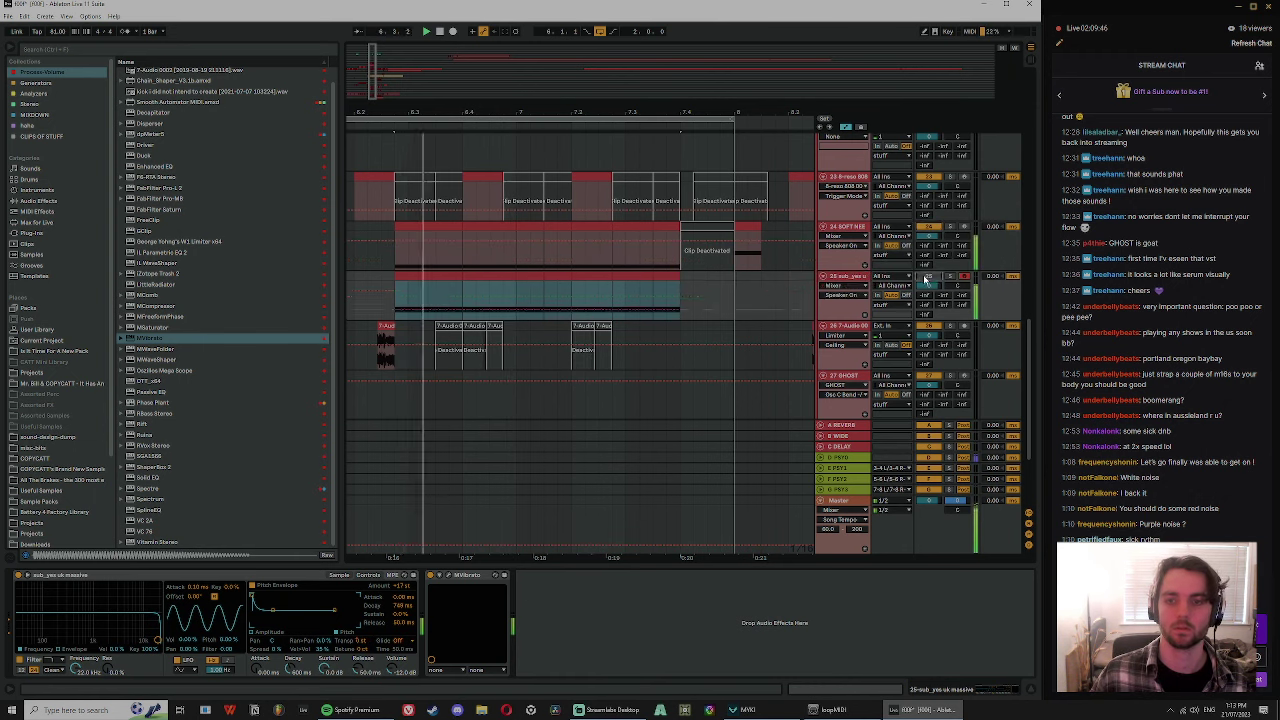
- Show SOFT NEEDLE SUB's devices and play the sub section again from the start of bar 6
{"action": "left_click", "coordinate": [857, 227]}
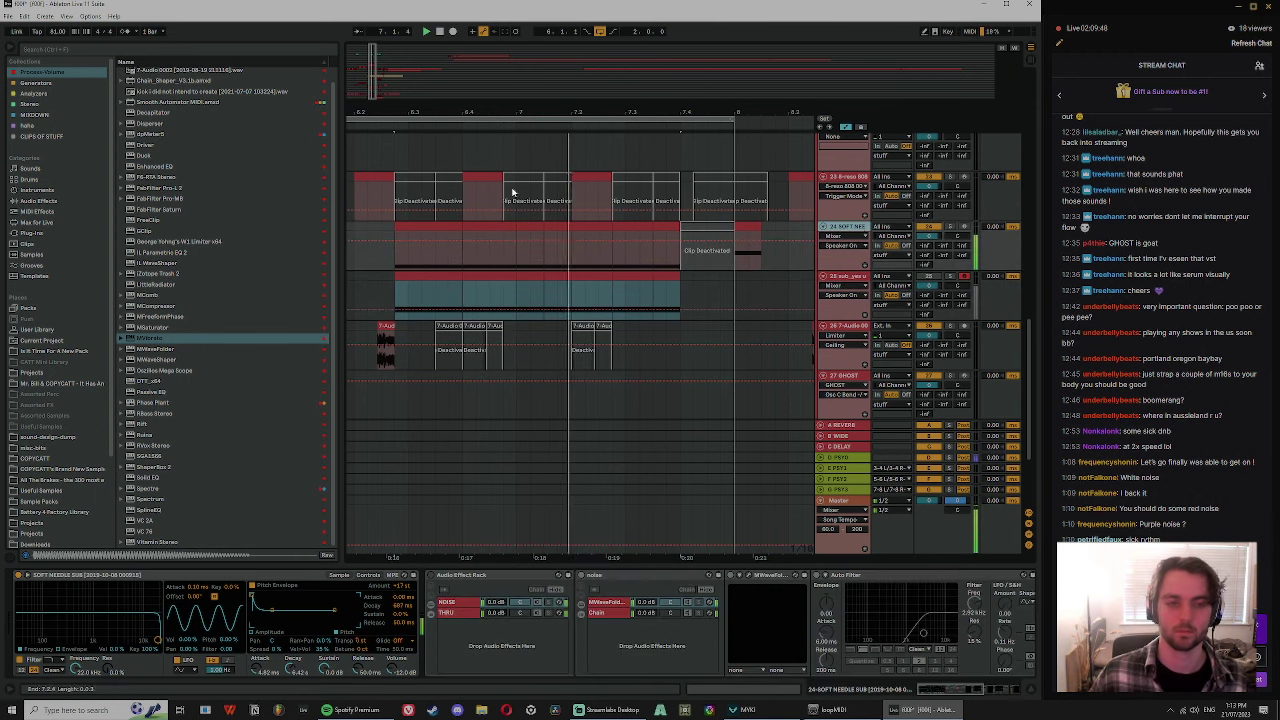
{"action": "key", "text": "minus"}
{"action": "key", "text": "minus"}
{"action": "left_click", "coordinate": [466, 261]}
{"action": "key", "text": "space"}
{"action": "key", "text": "space"}
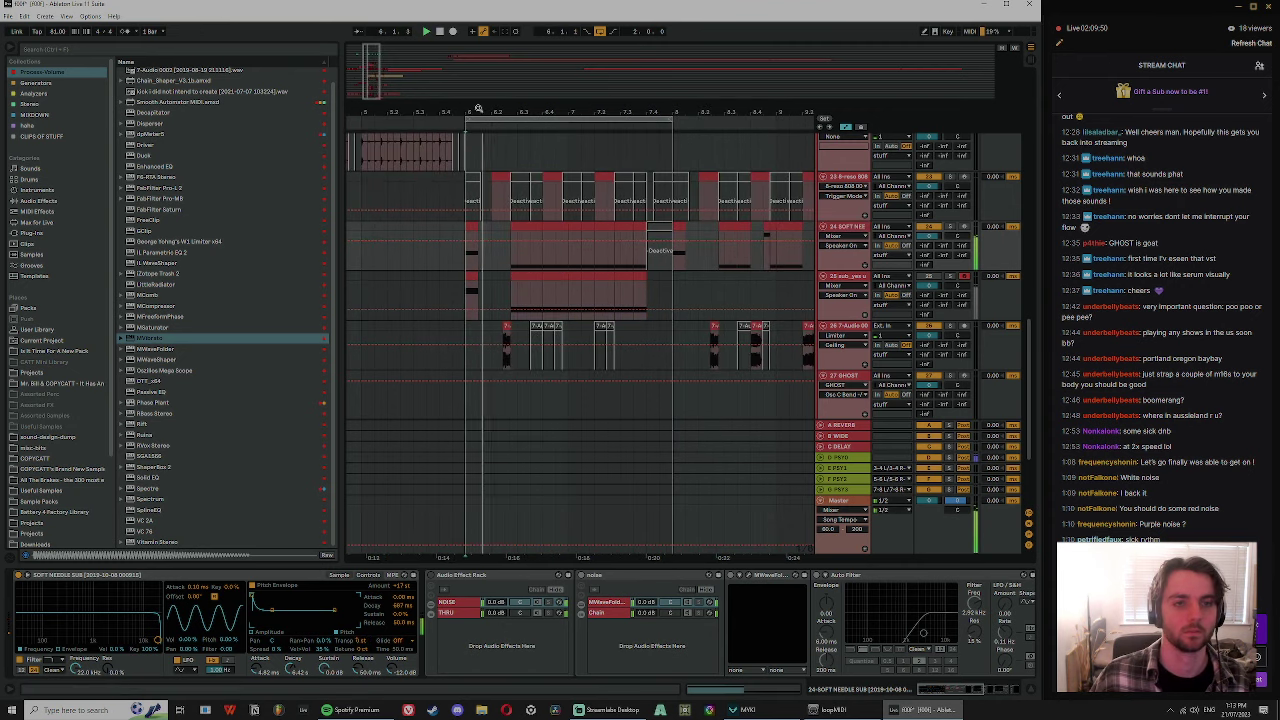
{"action": "key", "text": "plus"}
{"action": "key", "text": "plus"}
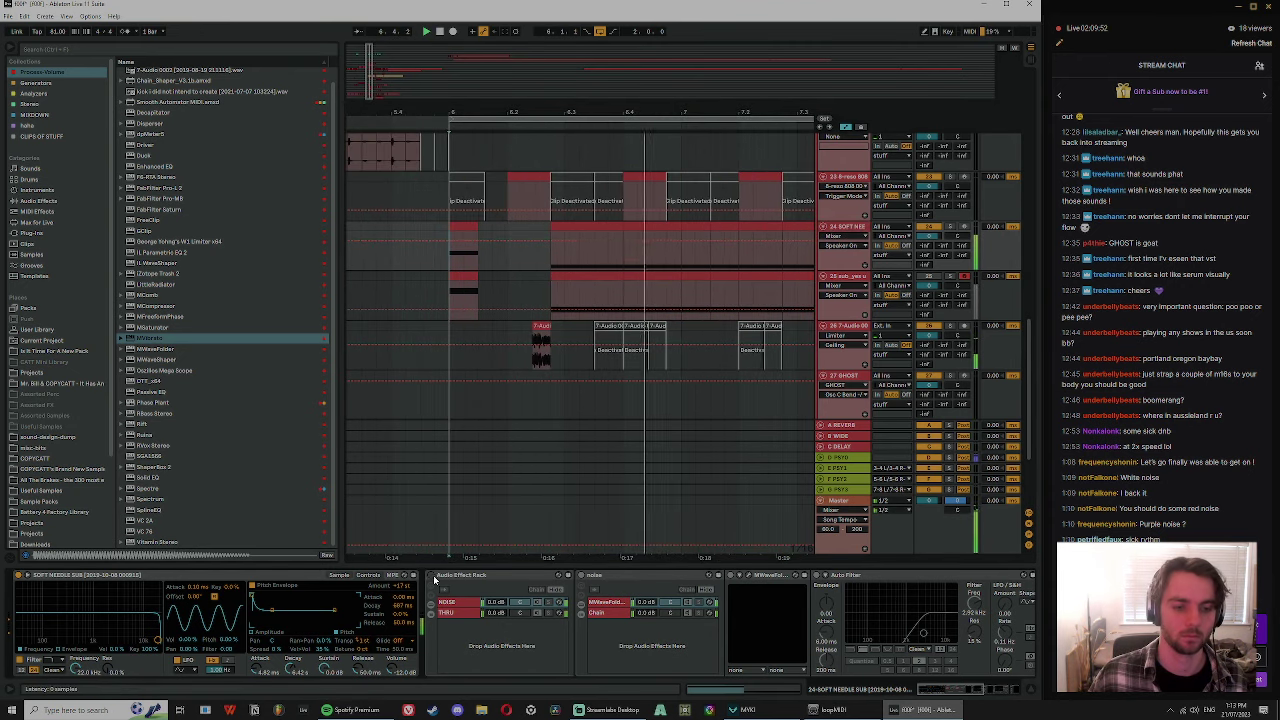
- Add an Auto Pan after the second Auto Filter in the MWaveFolder chain of SOFT NEEDLE SUB's noise rack
{"action": "scroll", "coordinate": [741, 661], "scroll_direction": "down", "scroll_amount": 3}
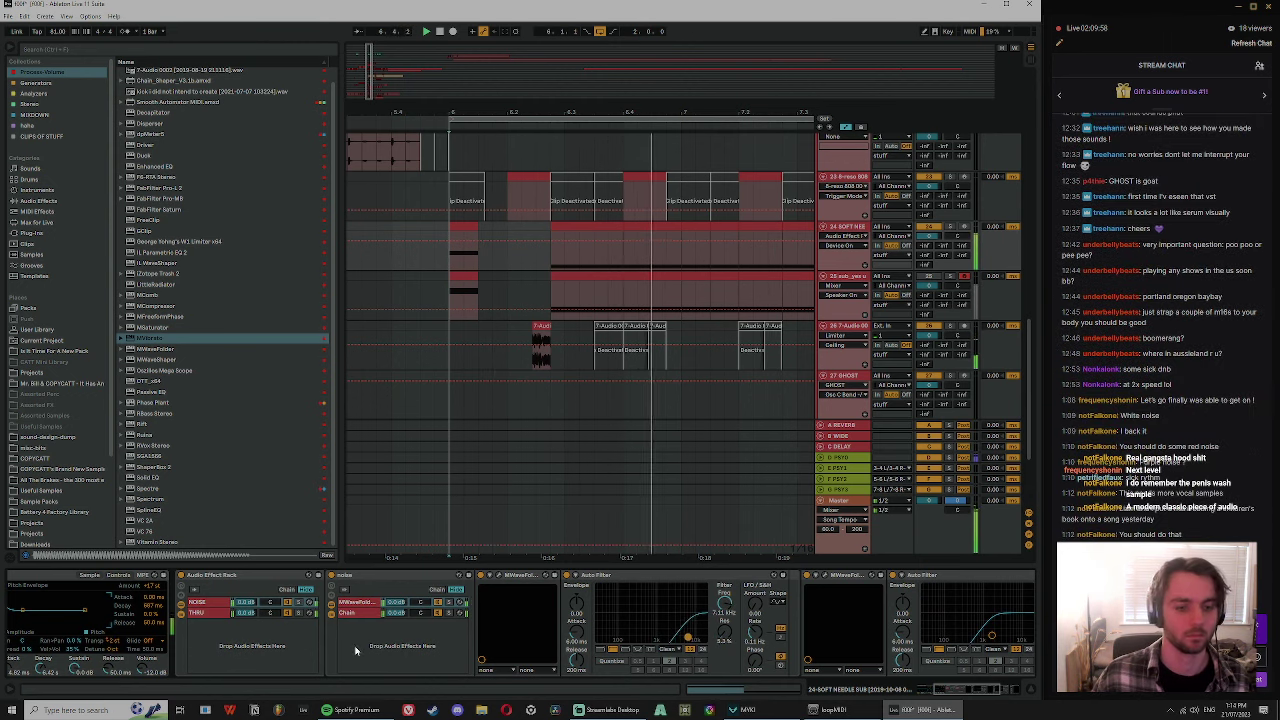
{"action": "left_click", "coordinate": [400, 609]}
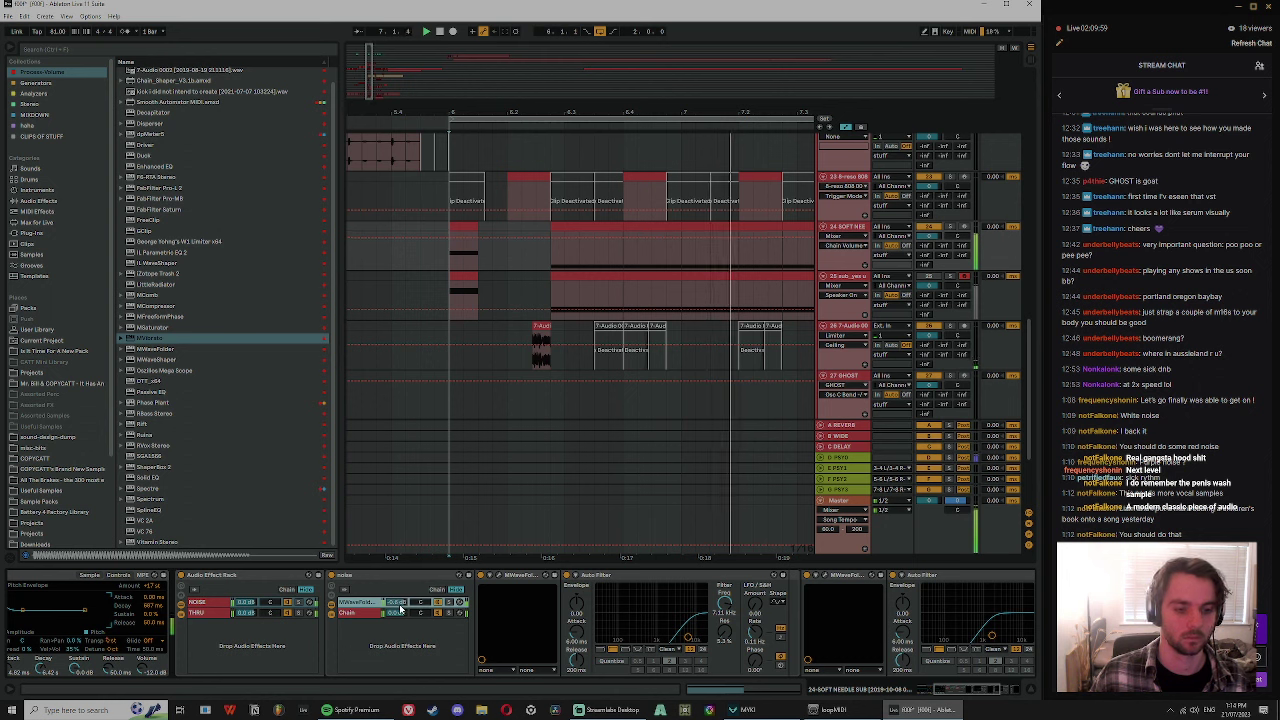
{"action": "left_click", "coordinate": [855, 229]}
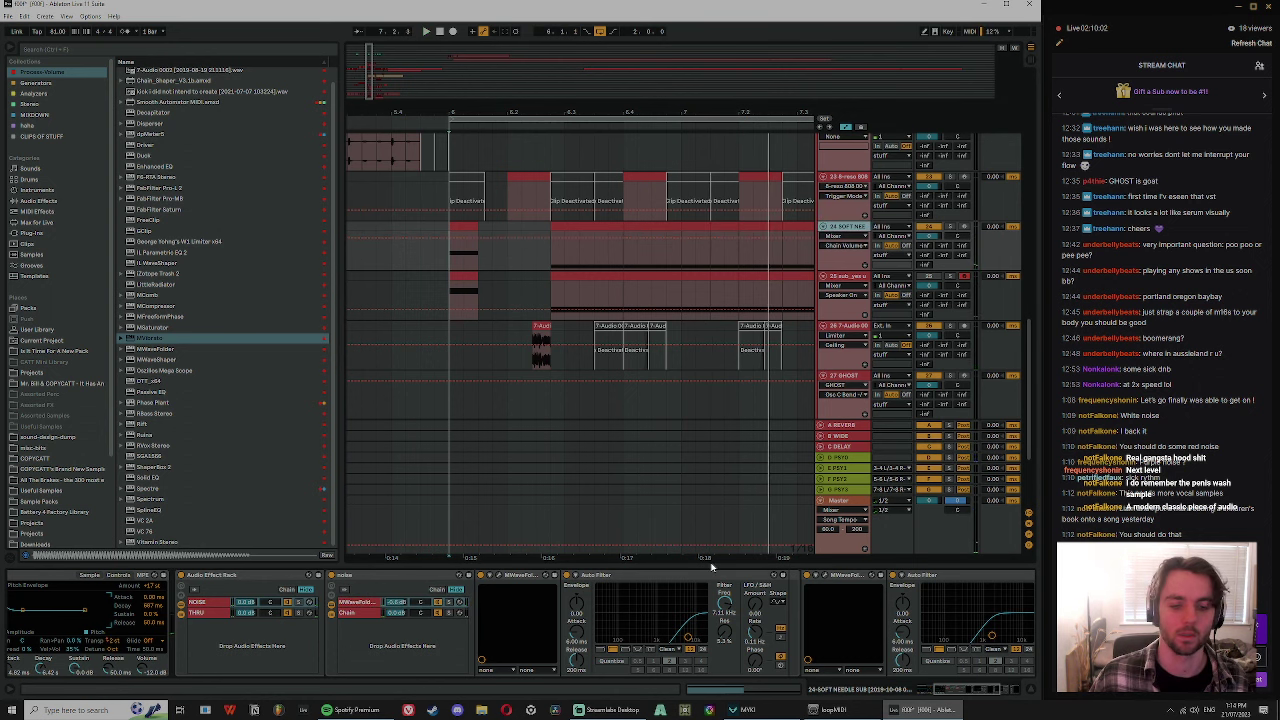
{"action": "left_click", "coordinate": [40, 201]}
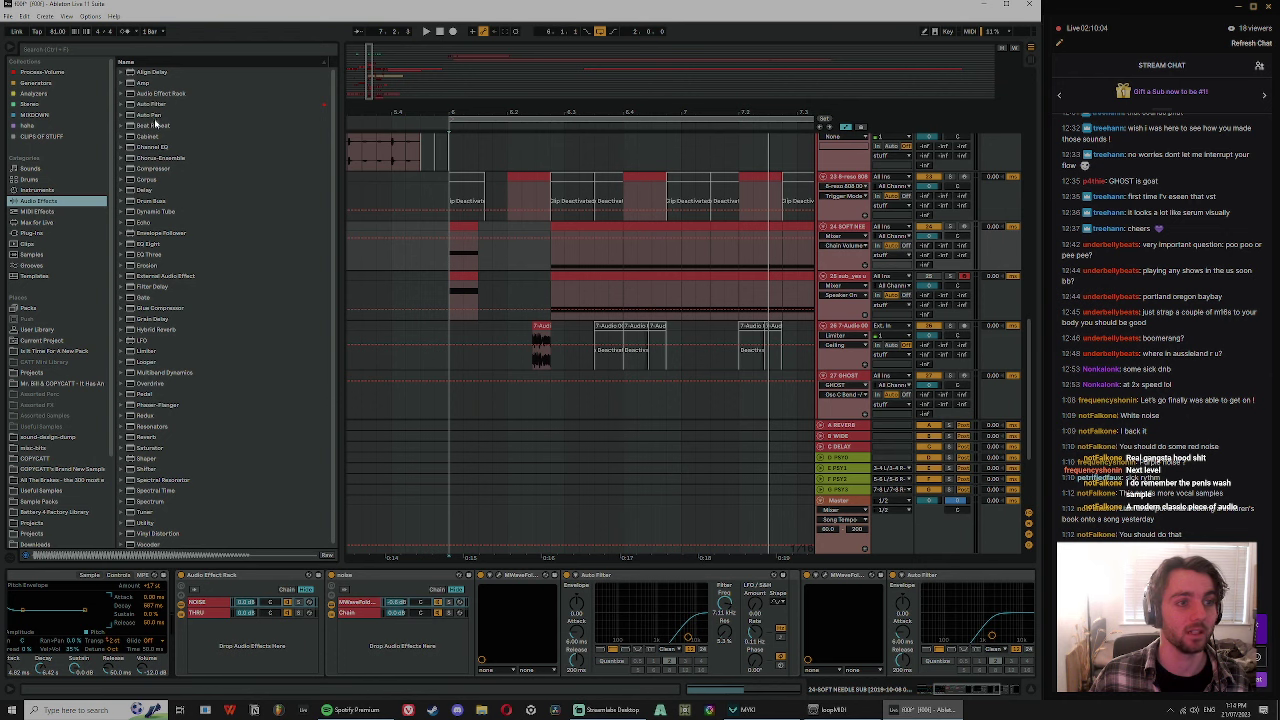
{"action": "left_click_drag", "start_coordinate": [150, 116], "coordinate": [805, 612]}
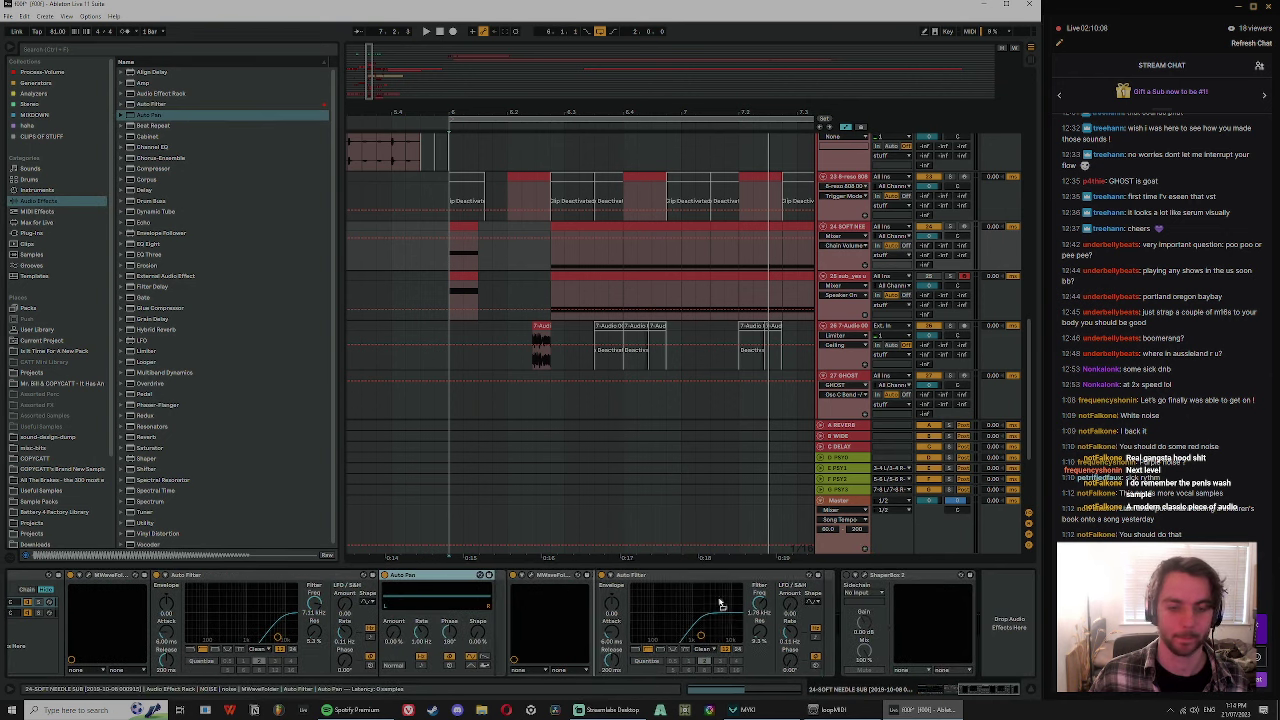
{"action": "left_click_drag", "start_coordinate": [720, 604], "coordinate": [829, 667]}
- Set the Auto Pan to a falling sawtooth with Amount 100%, Phase 0° and a tempo-synced 1/32 Rate while playing the section
{"action": "left_click", "coordinate": [793, 660]}
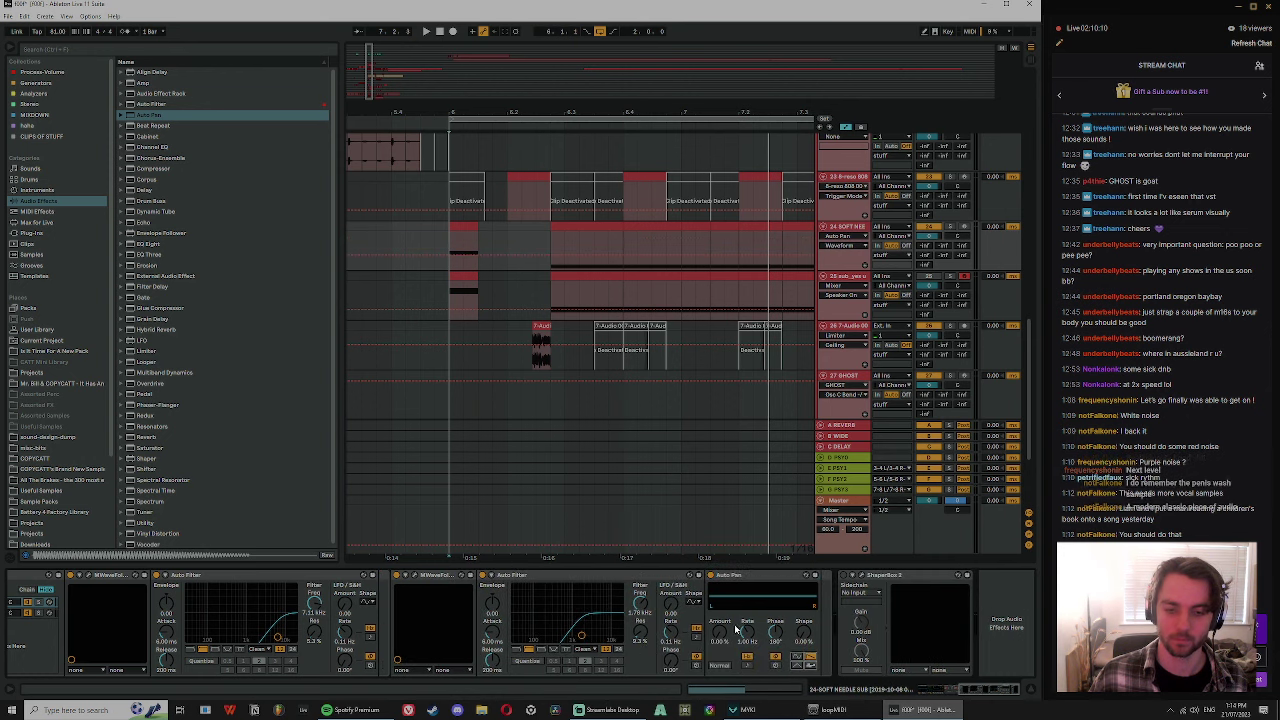
{"action": "left_click_drag", "start_coordinate": [720, 633], "coordinate": [720, 580]}
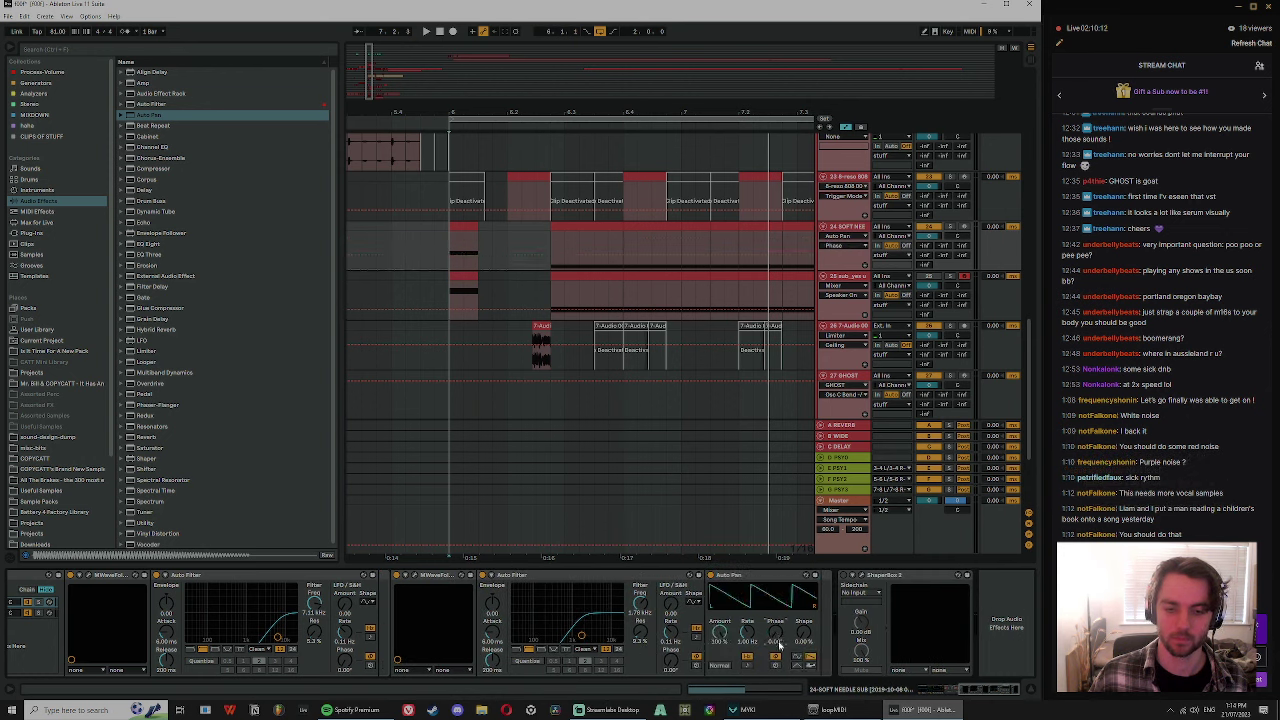
{"action": "left_click", "coordinate": [747, 657]}
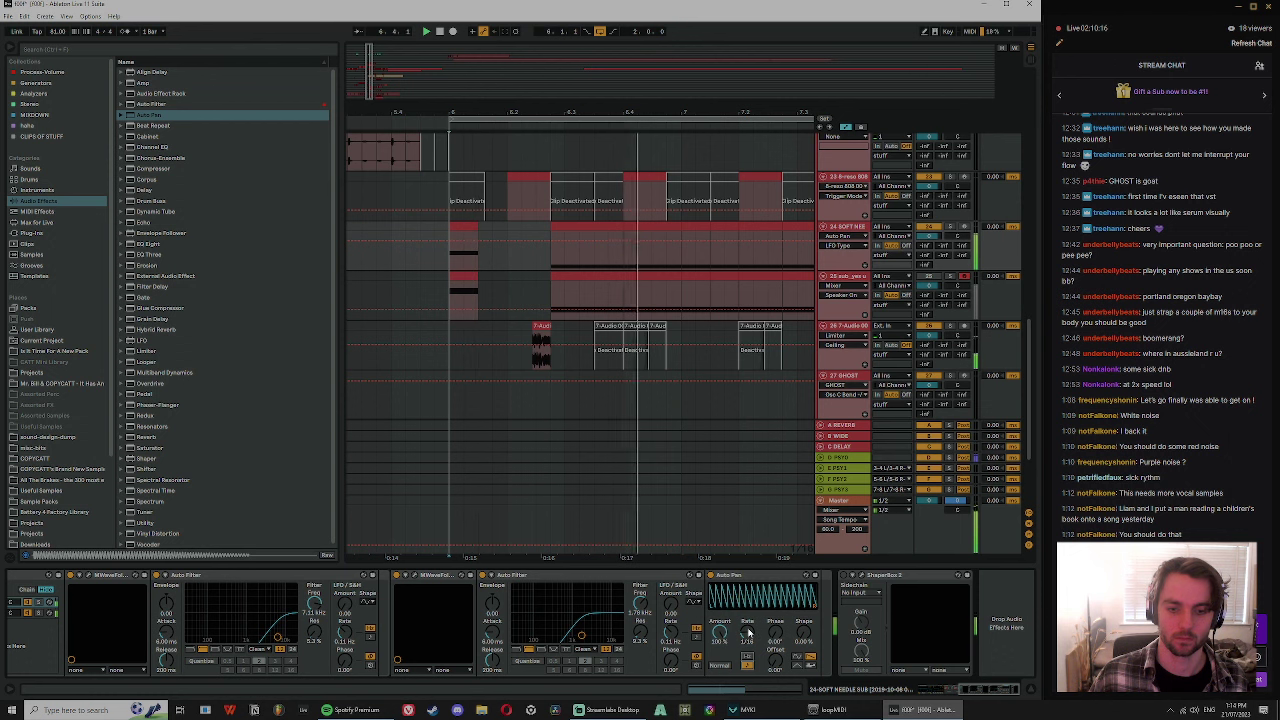
{"action": "left_click", "coordinate": [748, 632]}
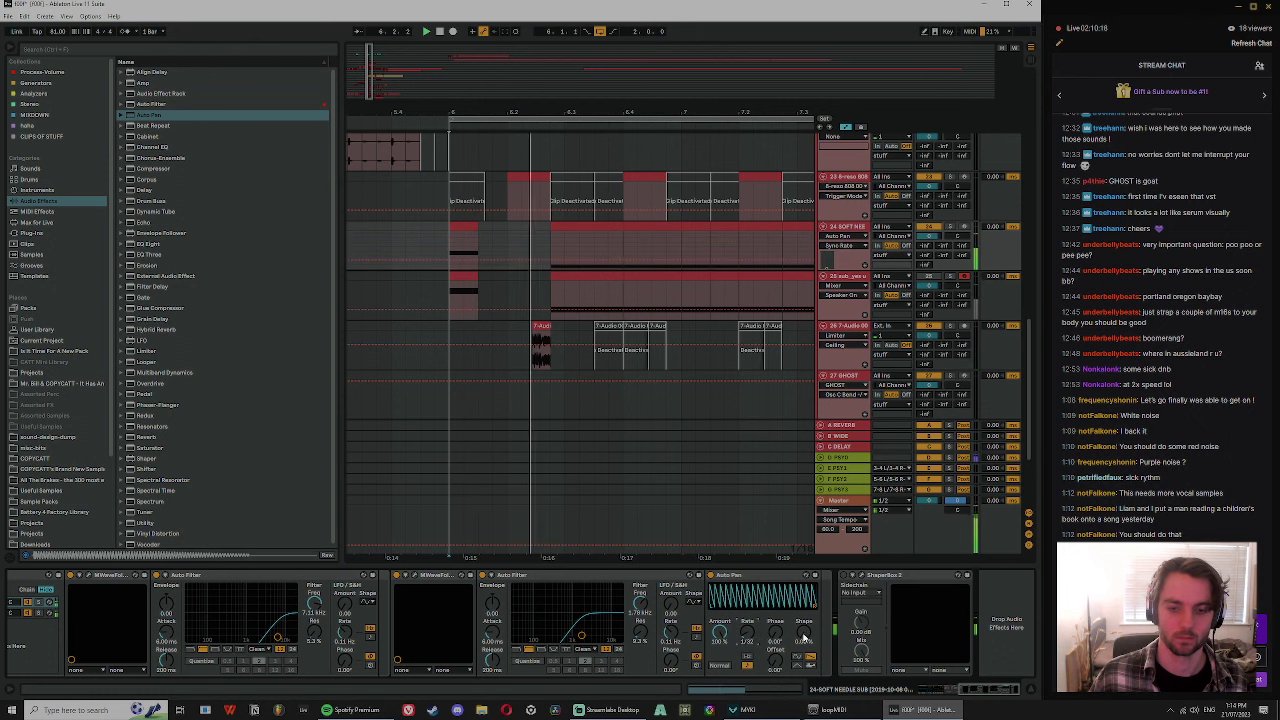
{"action": "left_click", "coordinate": [719, 634]}
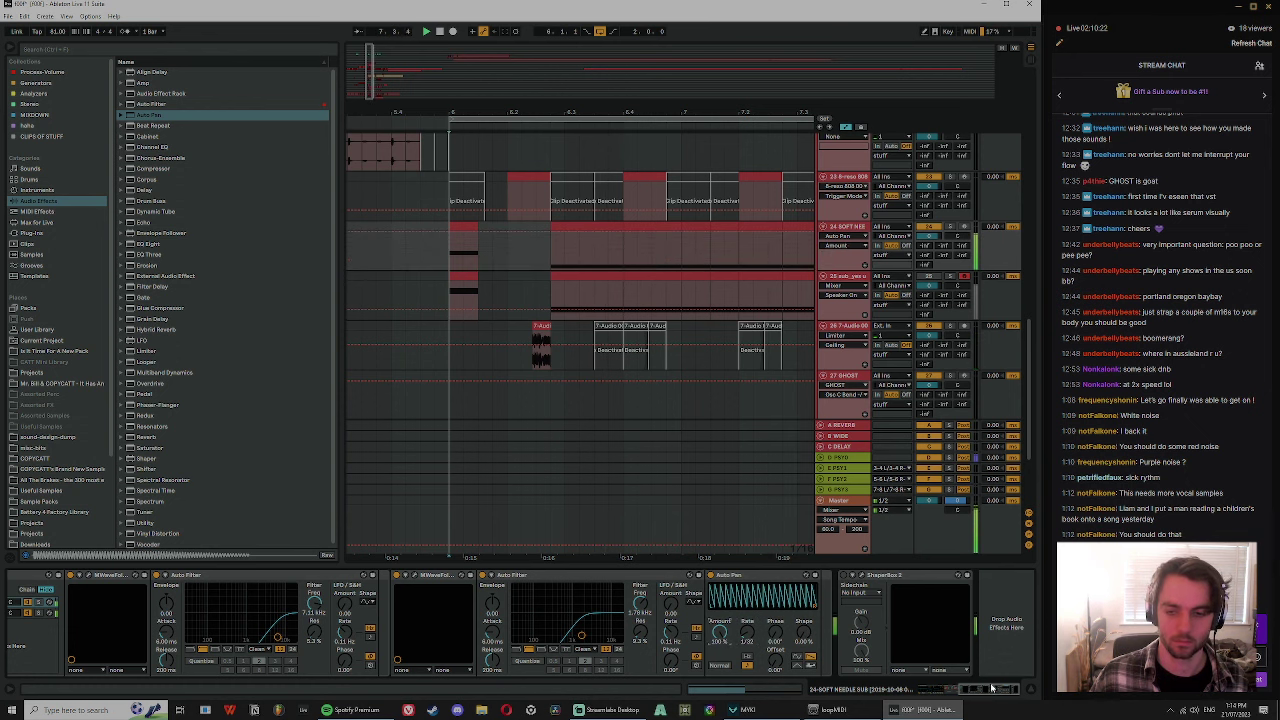
- Search all browser results for "ac" and insert an empty audio track directly below the 19 Audio track
{"action": "left_click_drag", "start_coordinate": [552, 112], "coordinate": [490, 86]}
{"action": "scroll", "coordinate": [775, 338], "scroll_direction": "up", "scroll_amount": 2}
{"action": "left_click", "coordinate": [857, 251]}
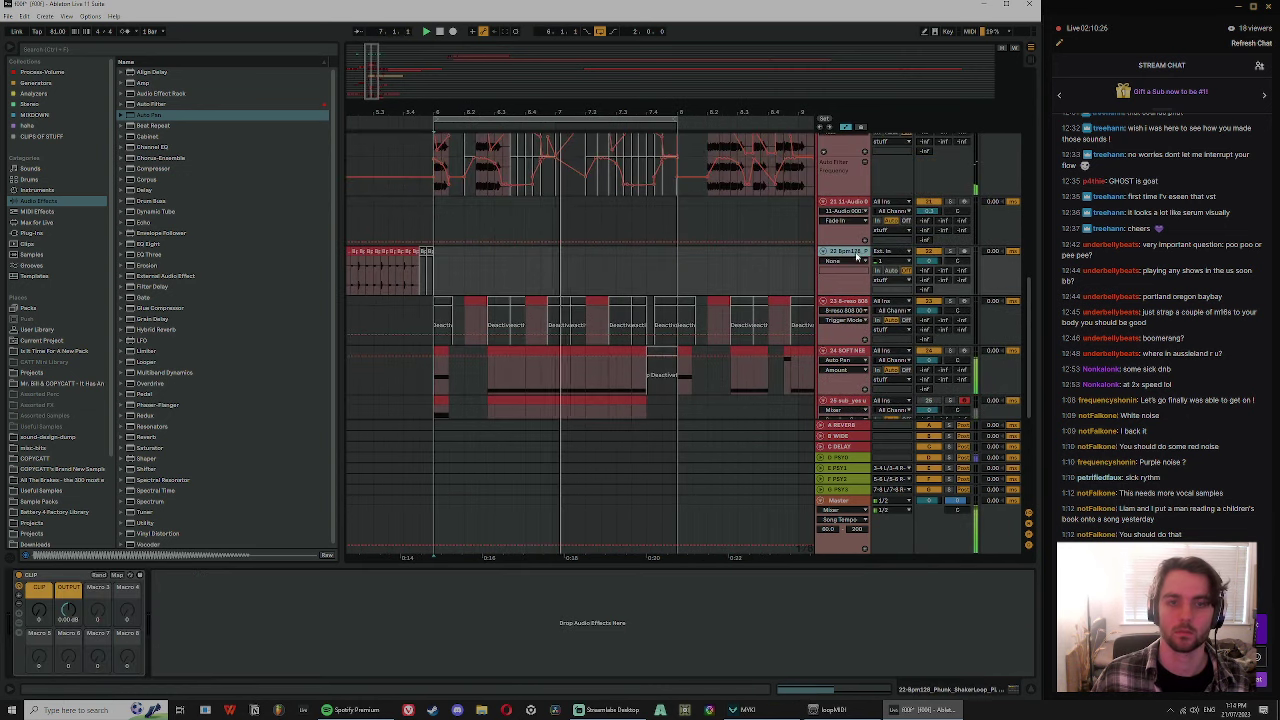
{"action": "scroll", "coordinate": [838, 300], "scroll_direction": "up", "scroll_amount": 2}
{"action": "left_click", "coordinate": [838, 300]}
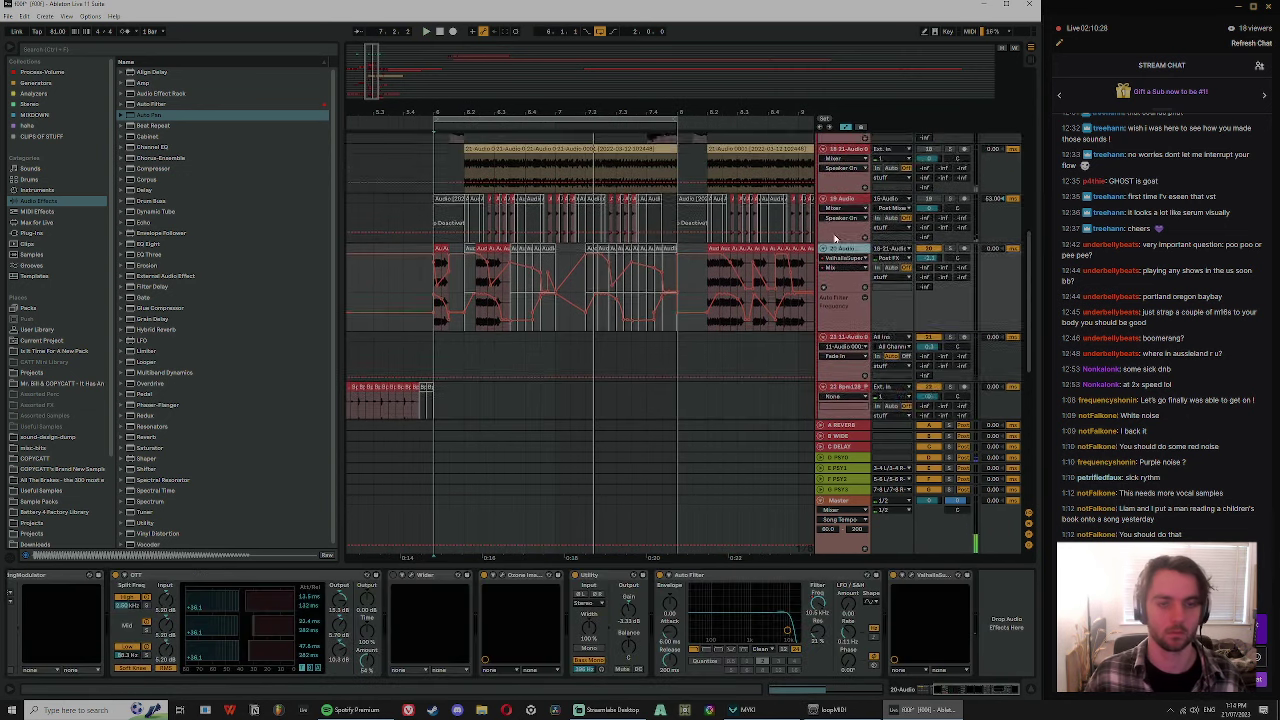
{"action": "scroll", "coordinate": [453, 204], "scroll_direction": "up", "scroll_amount": 1}
{"action": "left_click", "coordinate": [41, 52]}
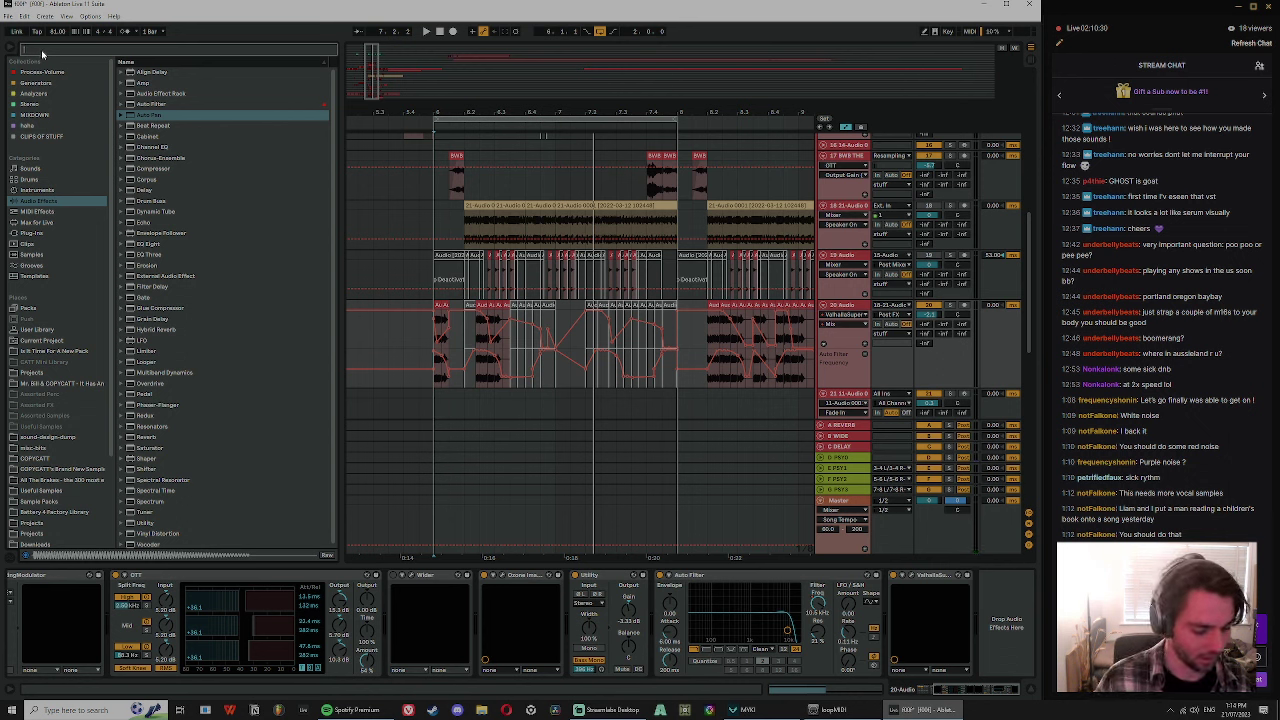
{"action": "type", "text": "sco"}
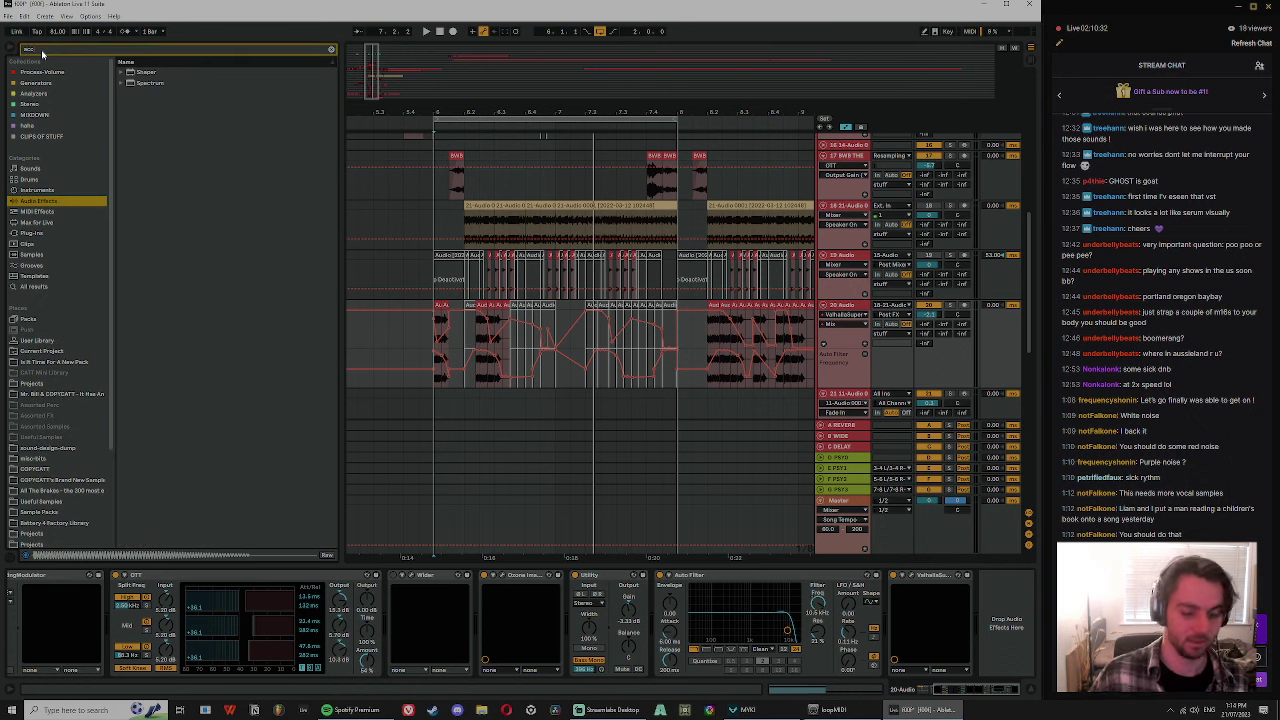
{"action": "left_click", "coordinate": [35, 287]}
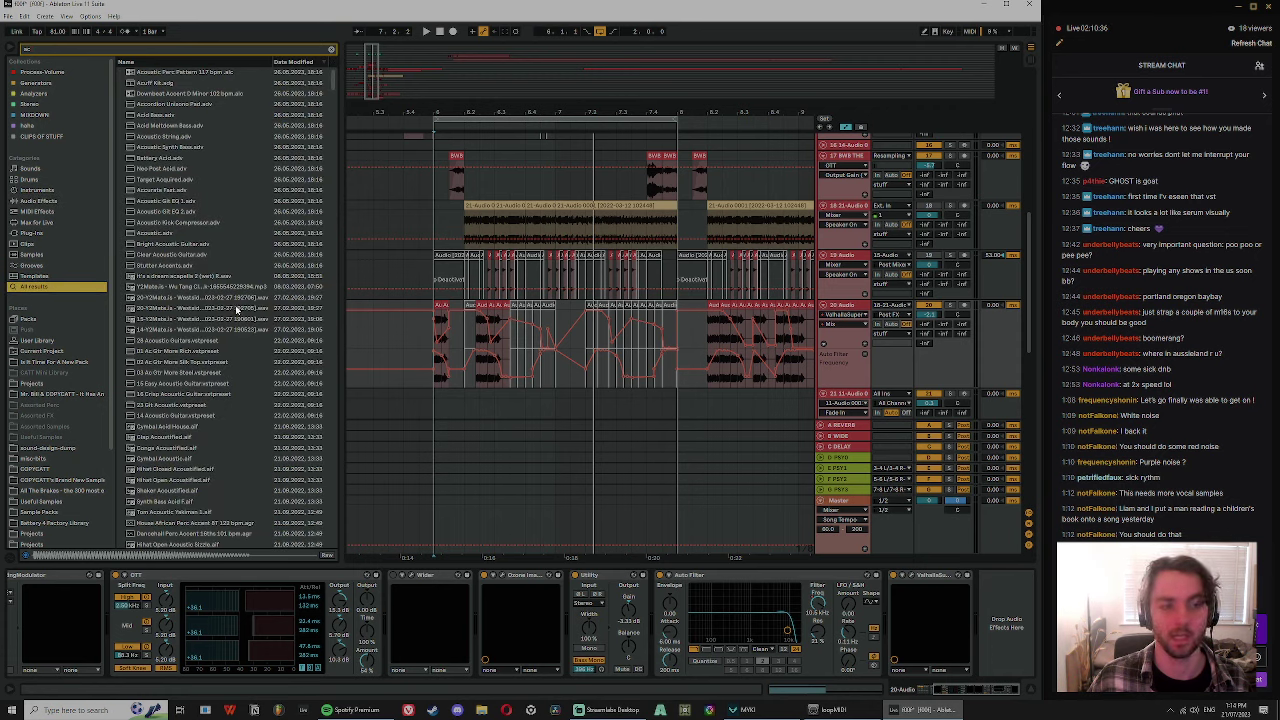
{"action": "left_click", "coordinate": [625, 293]}
{"action": "key", "text": "ctrl+t"}
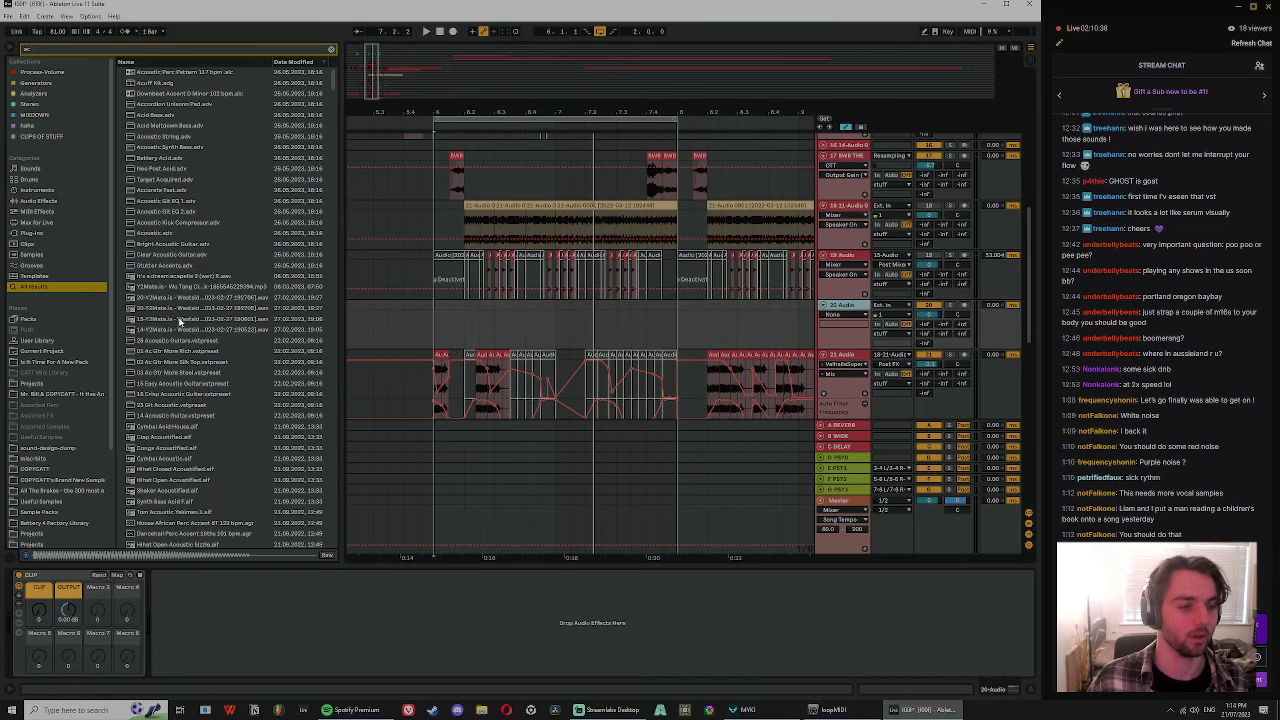
- Preview the Y2Mate Westside recordings and Skepta - Nasty (Acapella).mp3 among the search results
{"action": "left_click", "coordinate": [182, 305]}
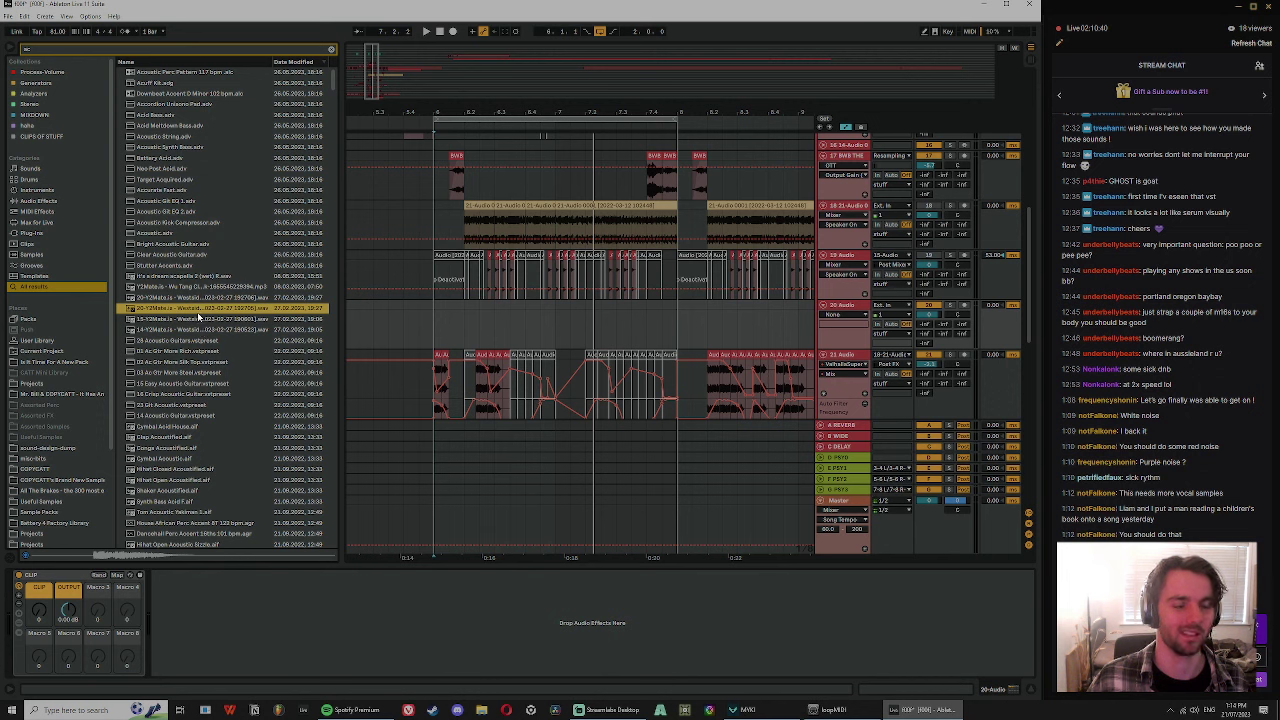
{"action": "left_click", "coordinate": [198, 319]}
{"action": "left_click", "coordinate": [197, 309]}
{"action": "left_click", "coordinate": [200, 298]}
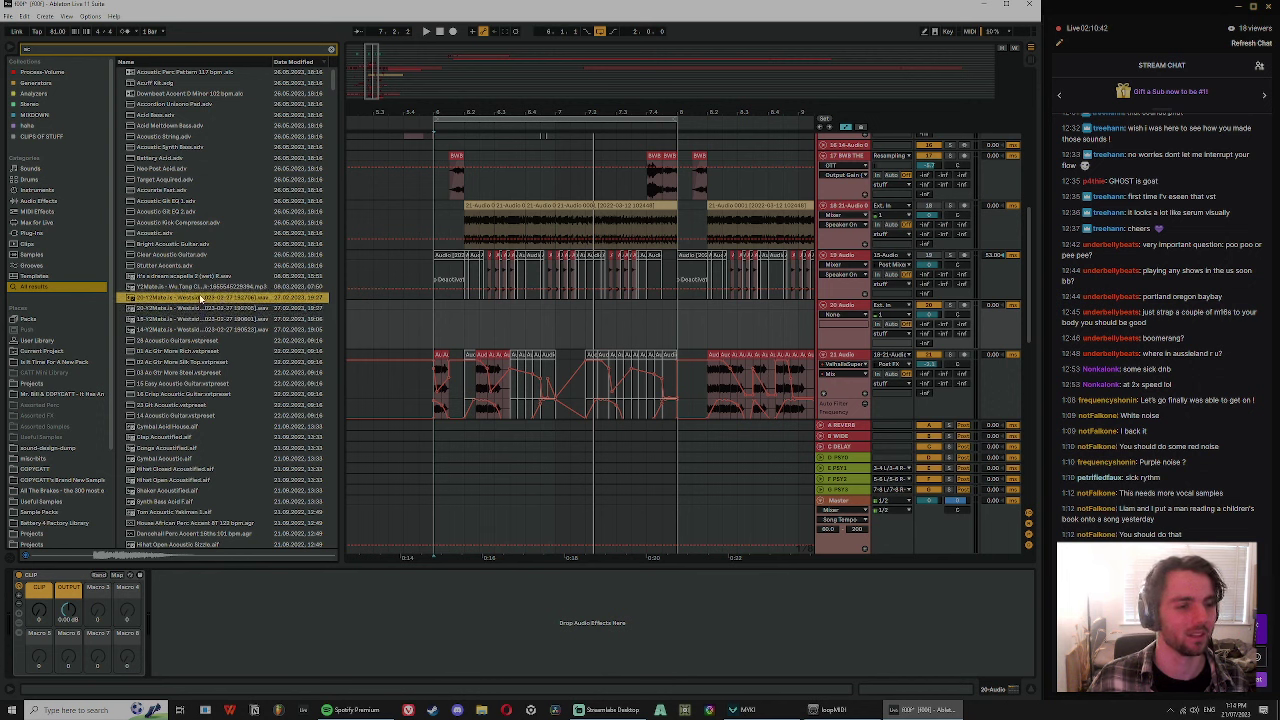
{"action": "left_click", "coordinate": [211, 331]}
{"action": "scroll", "coordinate": [229, 340], "scroll_direction": "down", "scroll_amount": 15}
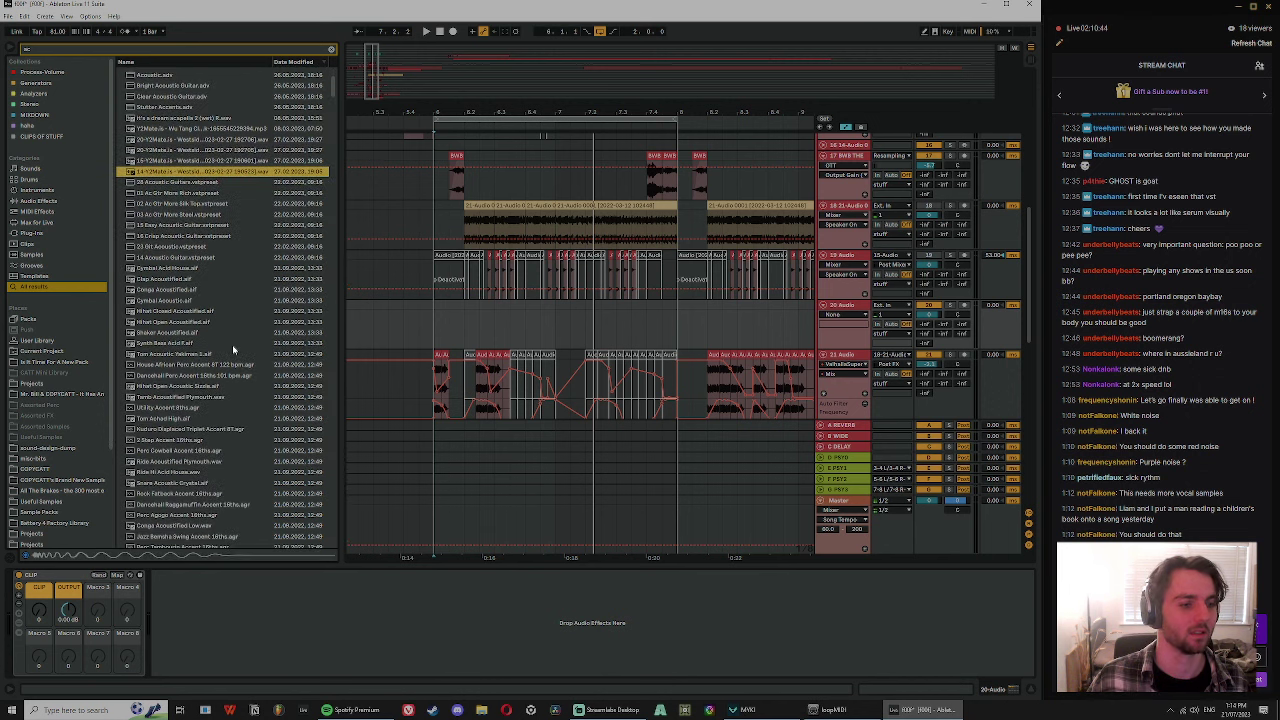
{"action": "scroll", "coordinate": [231, 354], "scroll_direction": "down", "scroll_amount": 8}
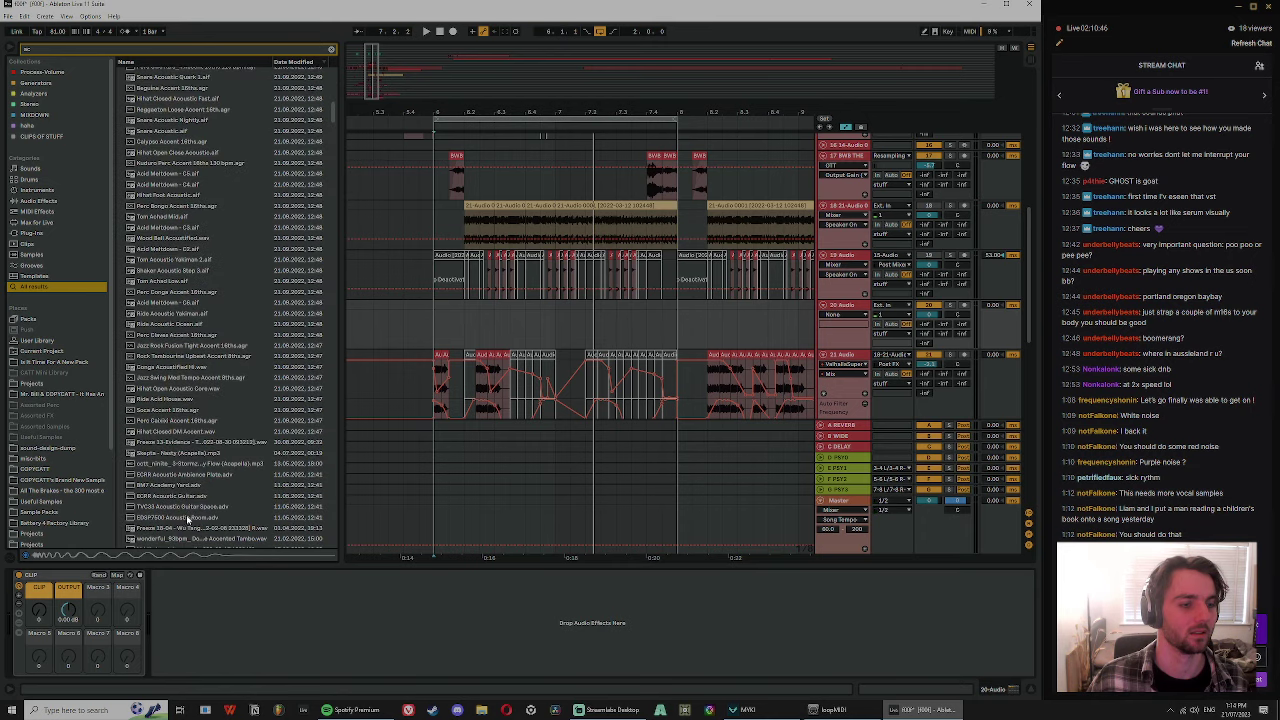
{"action": "left_click", "coordinate": [203, 454]}
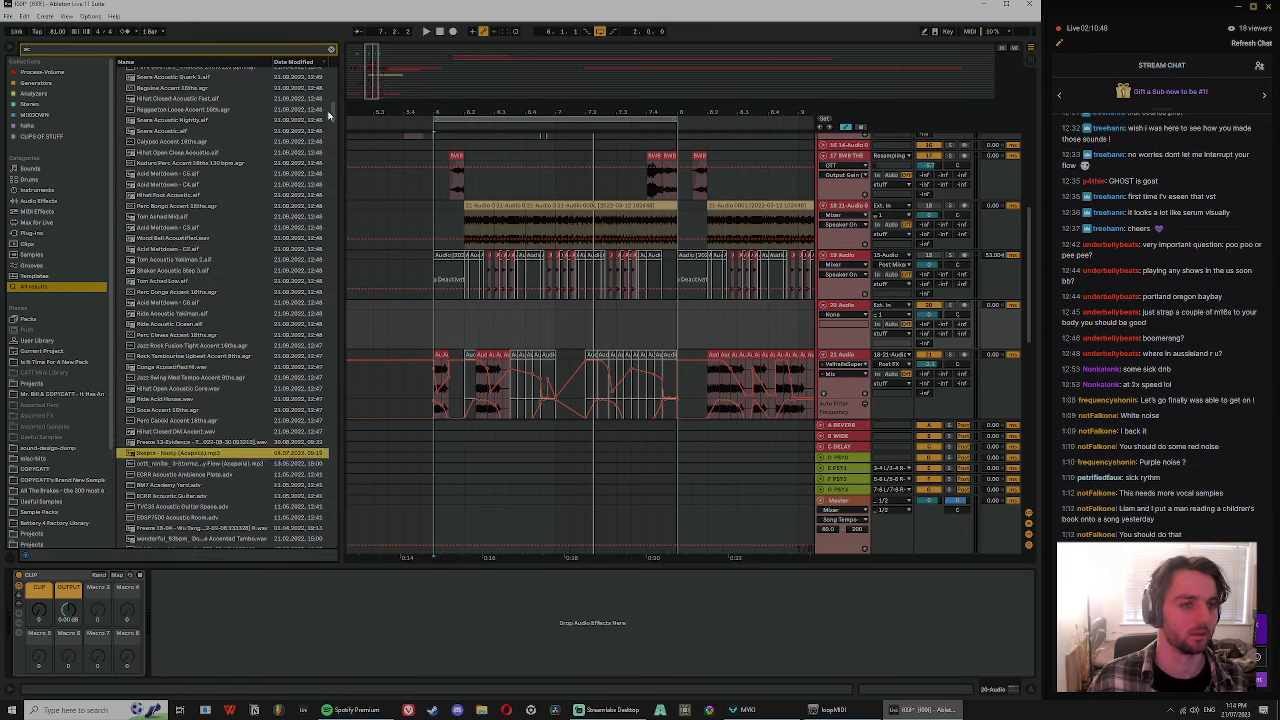
{"action": "scroll", "coordinate": [334, 116], "scroll_direction": "down", "scroll_amount": 8}
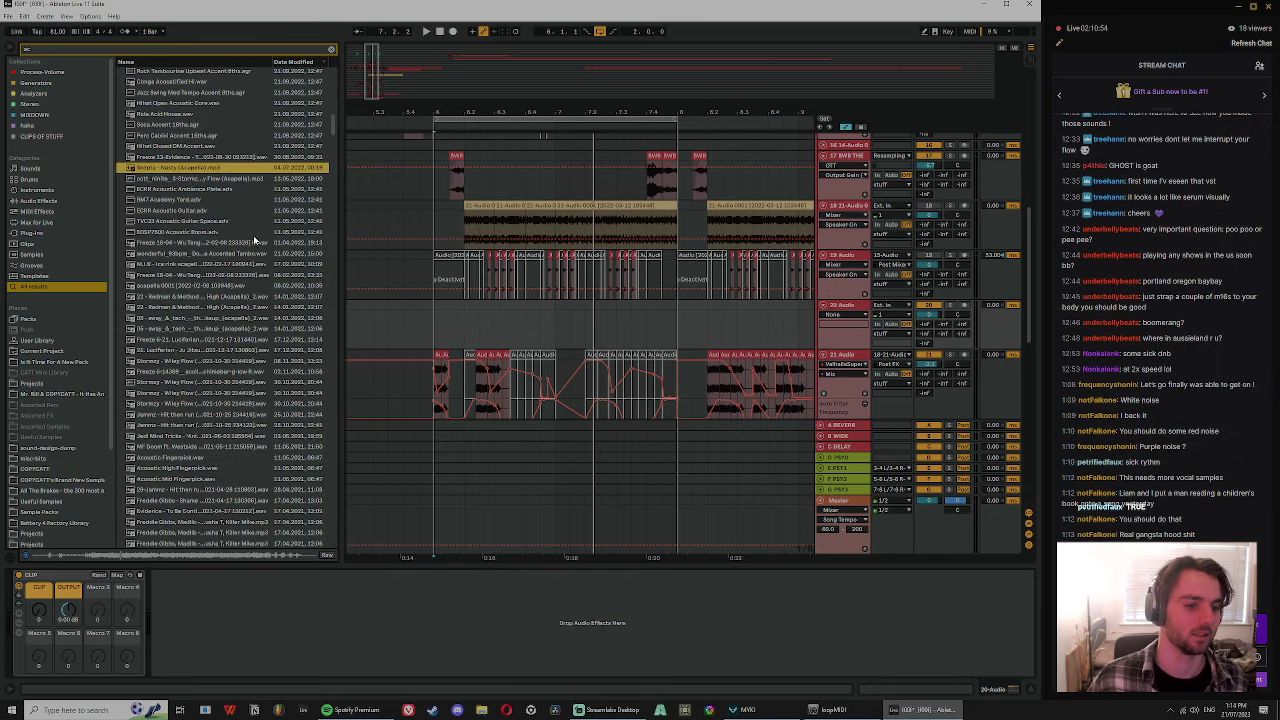
- Place Skepta - Nasty (Acapella) on the new track at bar 6, turn off its warping, and move the clip start to about 0:26.34
{"action": "left_click_drag", "start_coordinate": [533, 318], "coordinate": [440, 322]}
{"action": "left_click", "coordinate": [118, 549]}
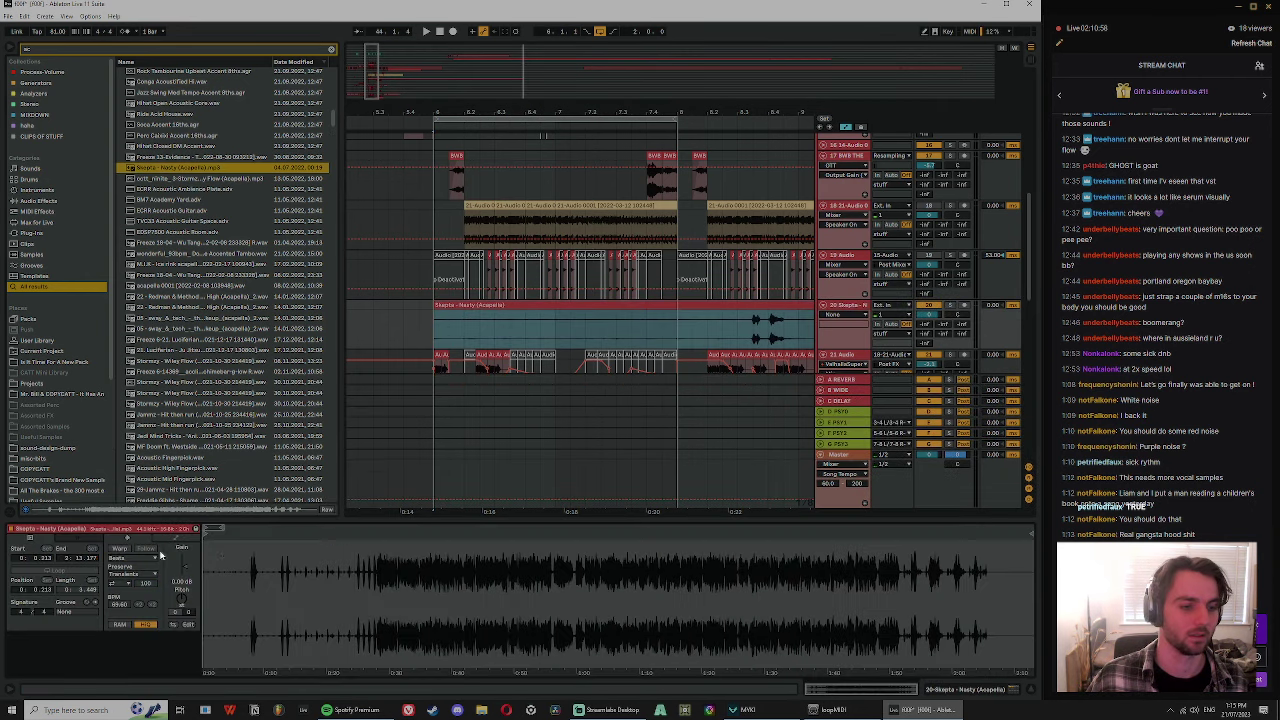
{"action": "left_click_drag", "start_coordinate": [207, 541], "coordinate": [378, 537]}
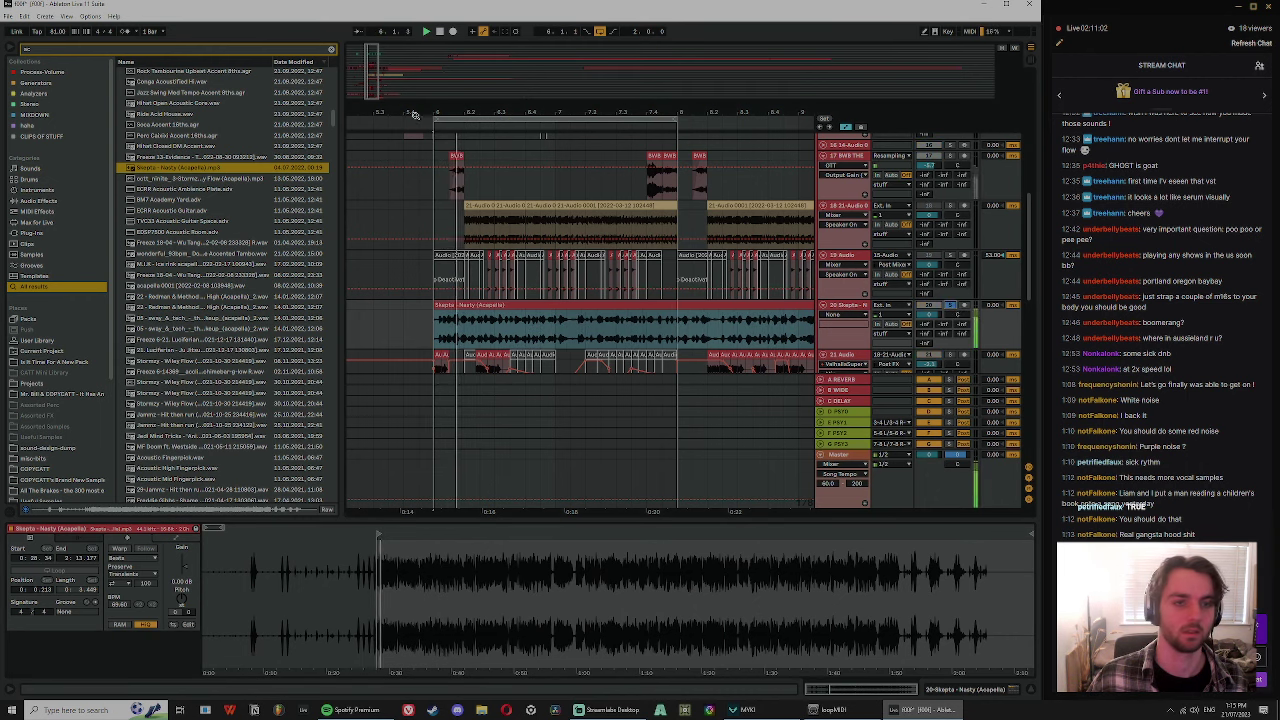
- Play the soloed acapella from bar 6 and hide the arrangement's automation lanes
{"action": "left_click_drag", "start_coordinate": [428, 113], "coordinate": [432, 220]}
{"action": "left_click_drag", "start_coordinate": [505, 318], "coordinate": [492, 319]}
{"action": "key", "text": "a"}
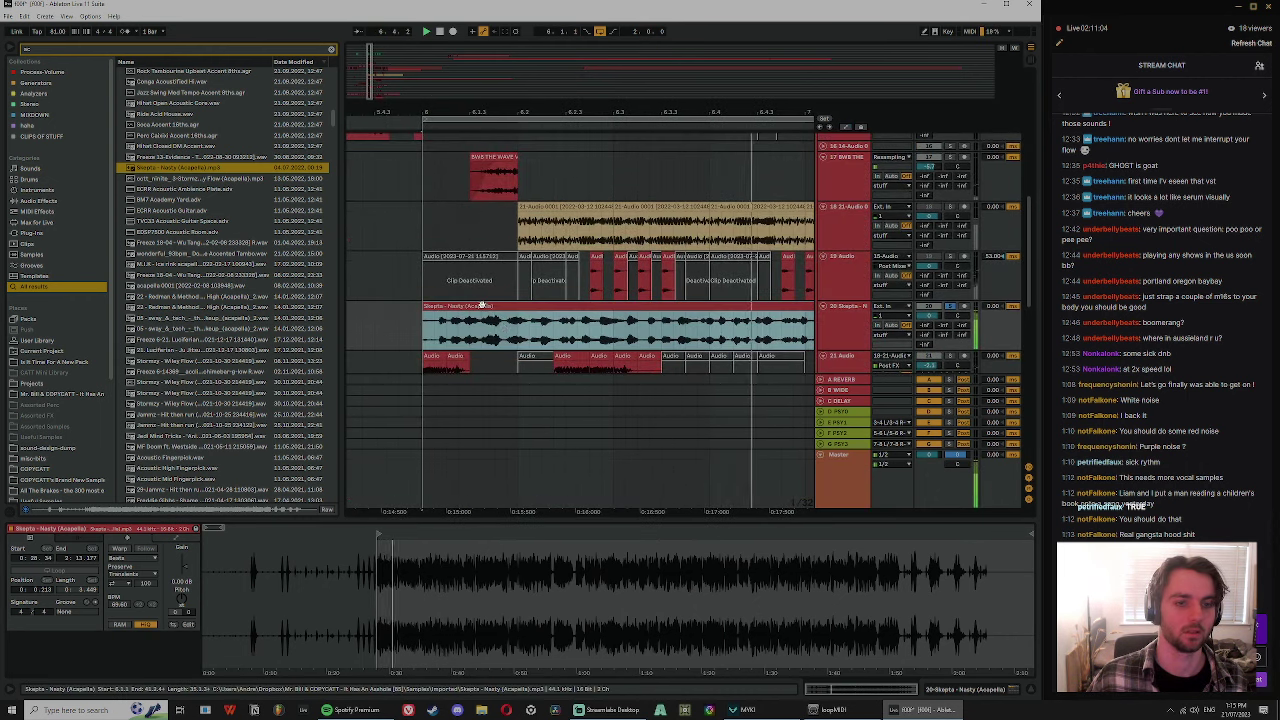
- Split the acapella clip just after beat 6.3 and move the later section back to bar 6
{"action": "left_click", "coordinate": [484, 306]}
{"action": "left_click", "coordinate": [531, 332]}
{"action": "key", "text": "space"}
{"action": "key", "text": "space"}
{"action": "double_click", "coordinate": [552, 322]}
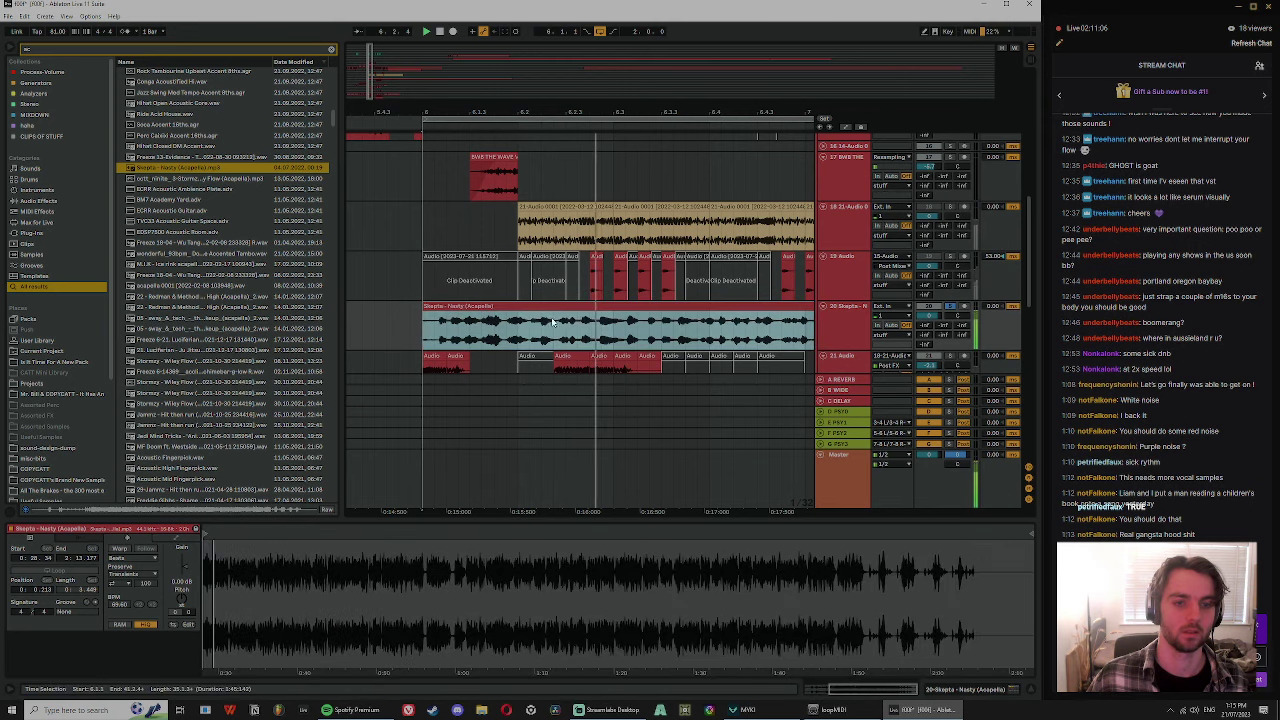
{"action": "left_click", "coordinate": [628, 333]}
{"action": "key", "text": "ctrl+e"}
{"action": "key", "text": "space"}
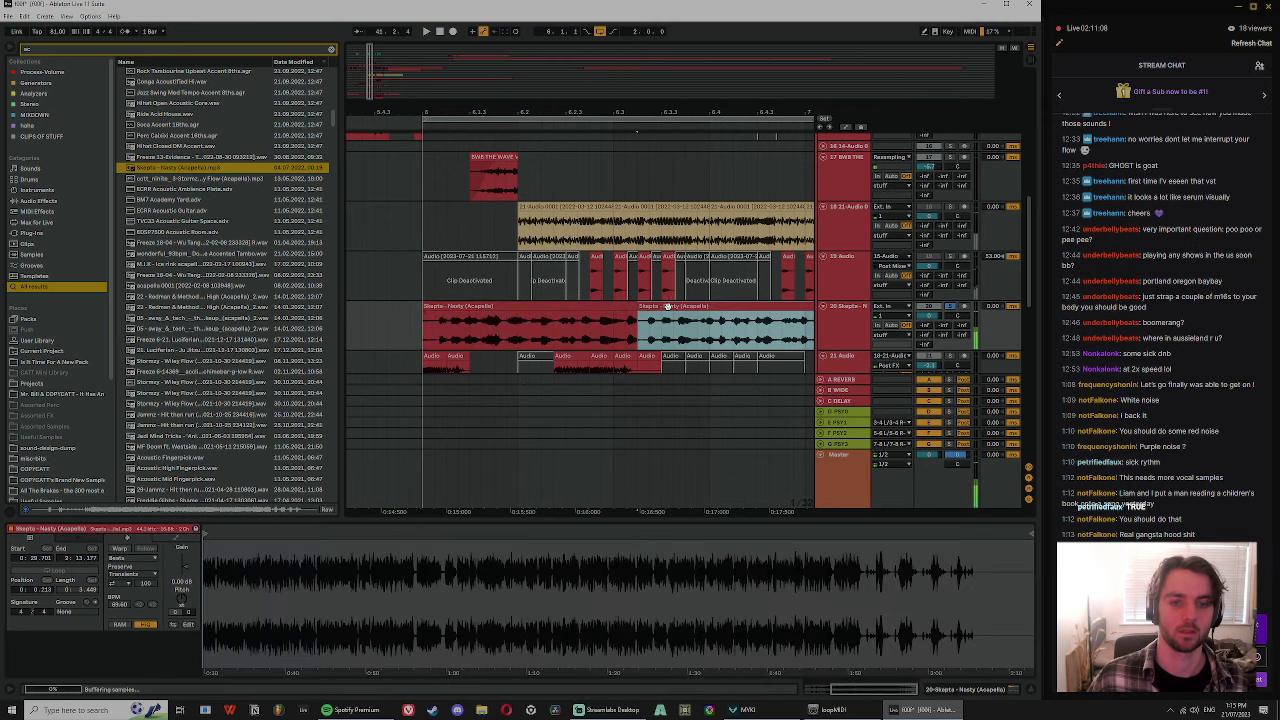
{"action": "left_click_drag", "start_coordinate": [673, 307], "coordinate": [460, 325]}
{"action": "left_click", "coordinate": [421, 418]}
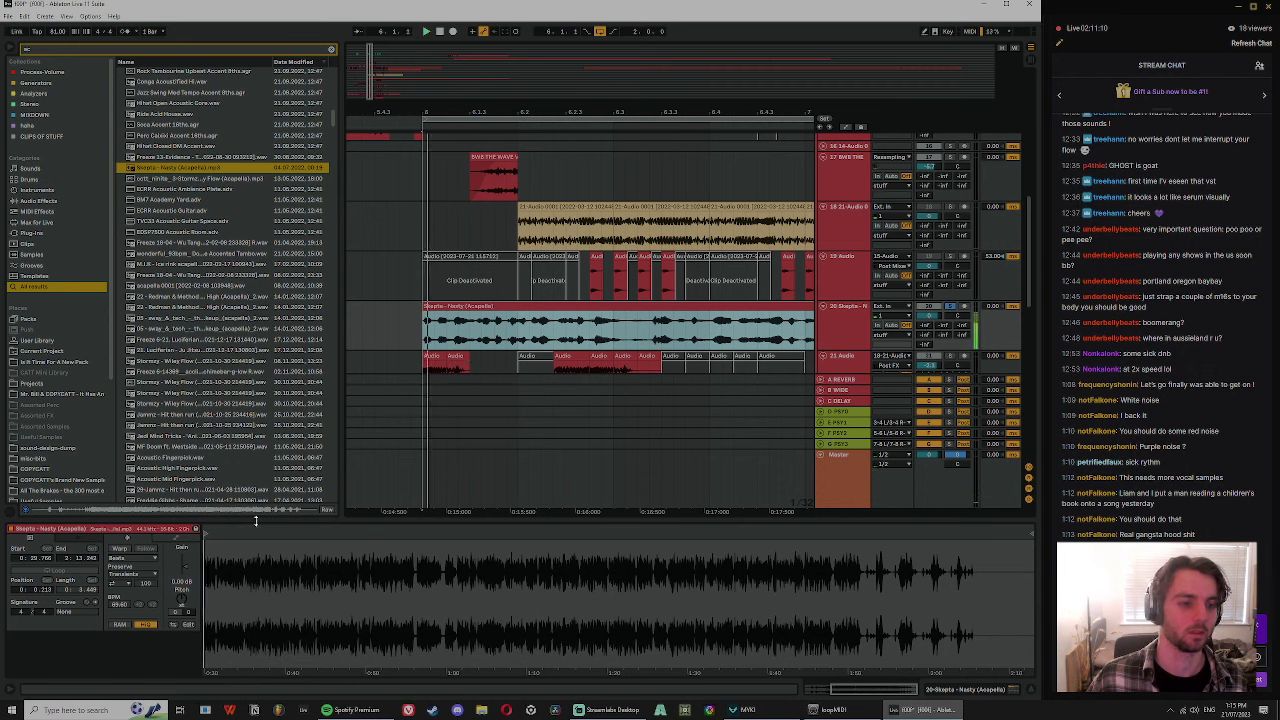
- Audition the acapella with the metronome toggled, then split it at bar 8 and move the remainder back to bar 6
{"action": "key", "text": "space"}
{"action": "left_click", "coordinate": [124, 32]}
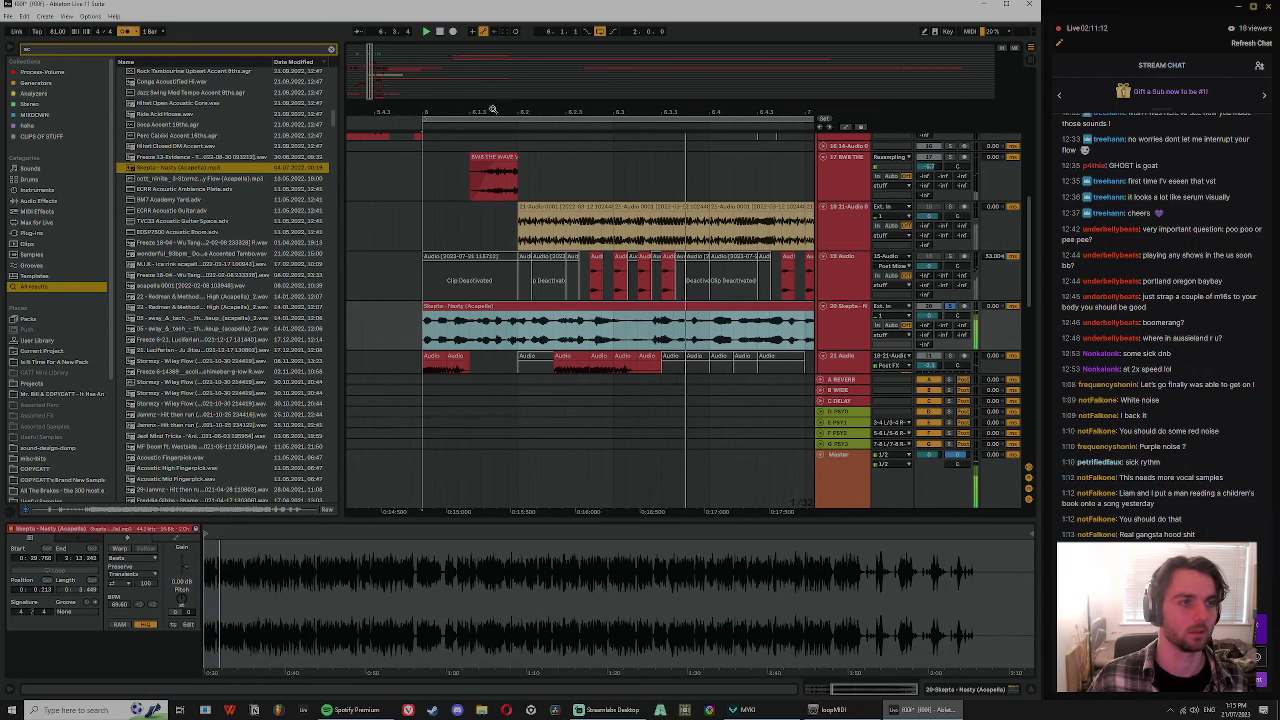
{"action": "left_click", "coordinate": [497, 118]}
{"action": "key", "text": "minus"}
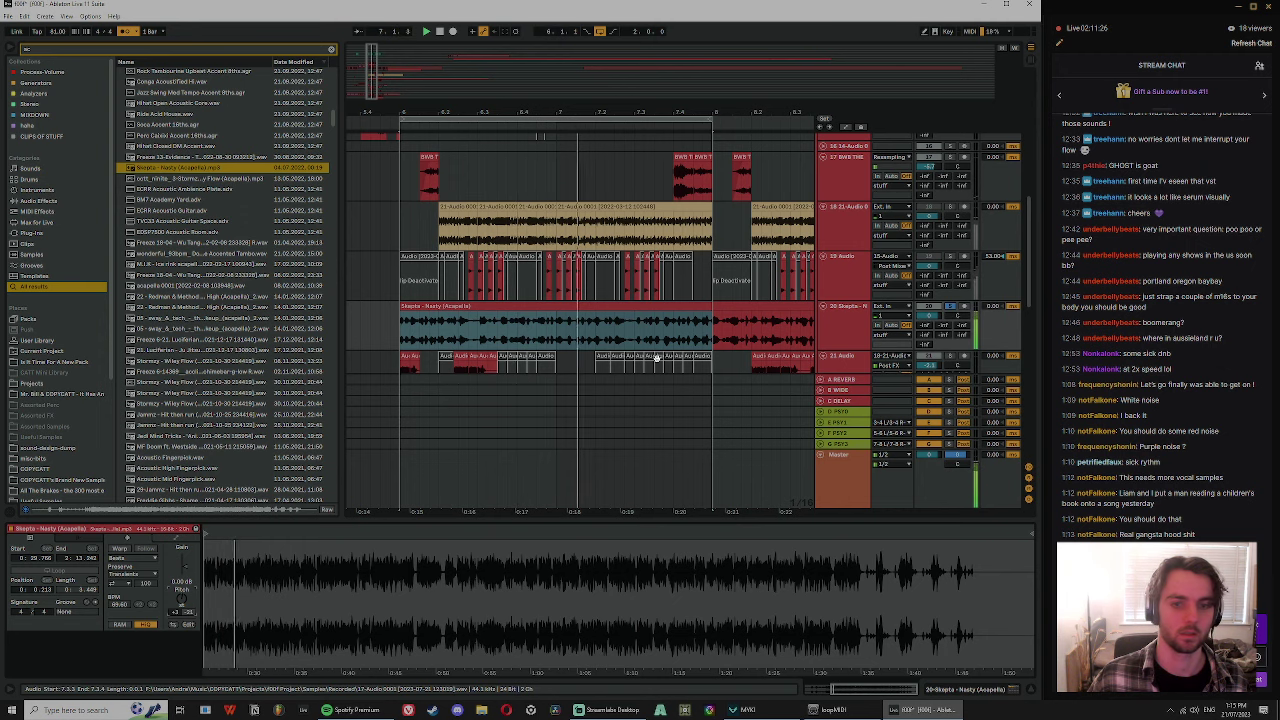
{"action": "left_click", "coordinate": [708, 340]}
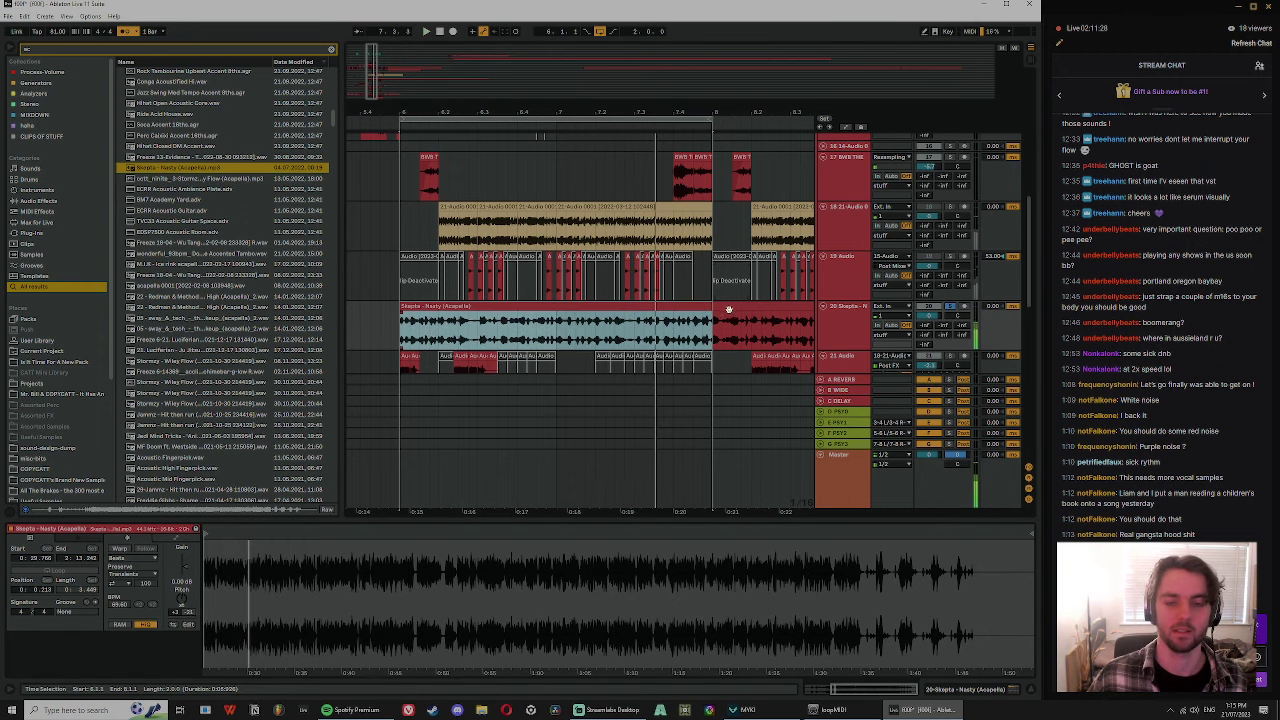
{"action": "left_click_drag", "start_coordinate": [729, 310], "coordinate": [430, 322]}
{"action": "key", "text": "space"}
{"action": "left_click_drag", "start_coordinate": [422, 110], "coordinate": [418, 150]}
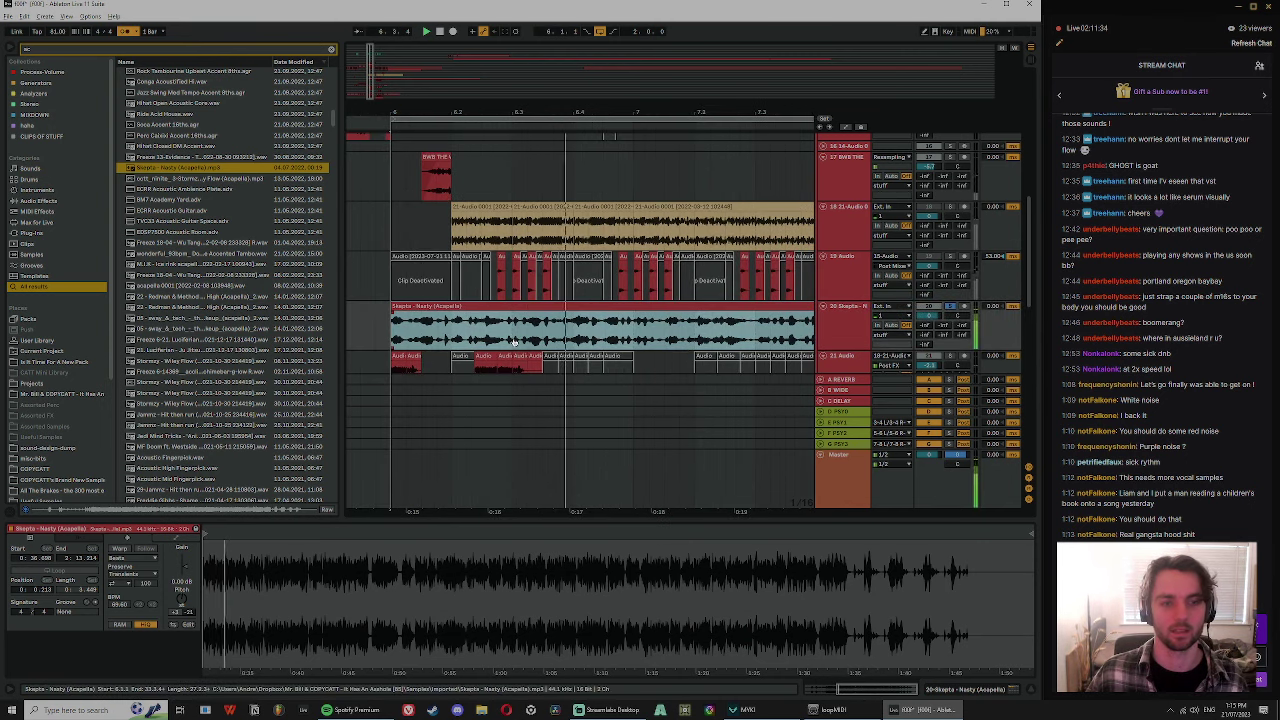
- Cut the acapella into separate phrases at beats 6.2 and 6.3, pulling the following vocal back to each position
{"action": "left_click", "coordinate": [451, 338]}
{"action": "key", "text": "ctrl+e"}
{"action": "left_click", "coordinate": [486, 307]}
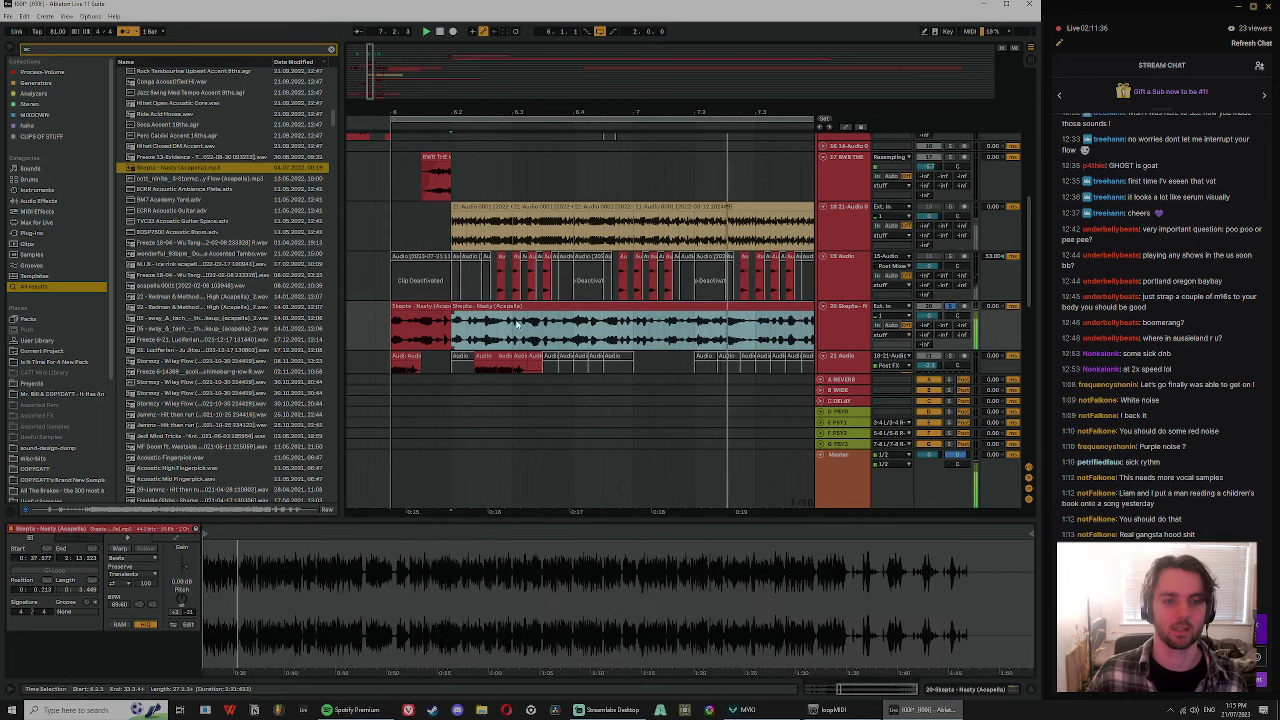
{"action": "left_click", "coordinate": [579, 338]}
{"action": "key", "text": "ctrl+e"}
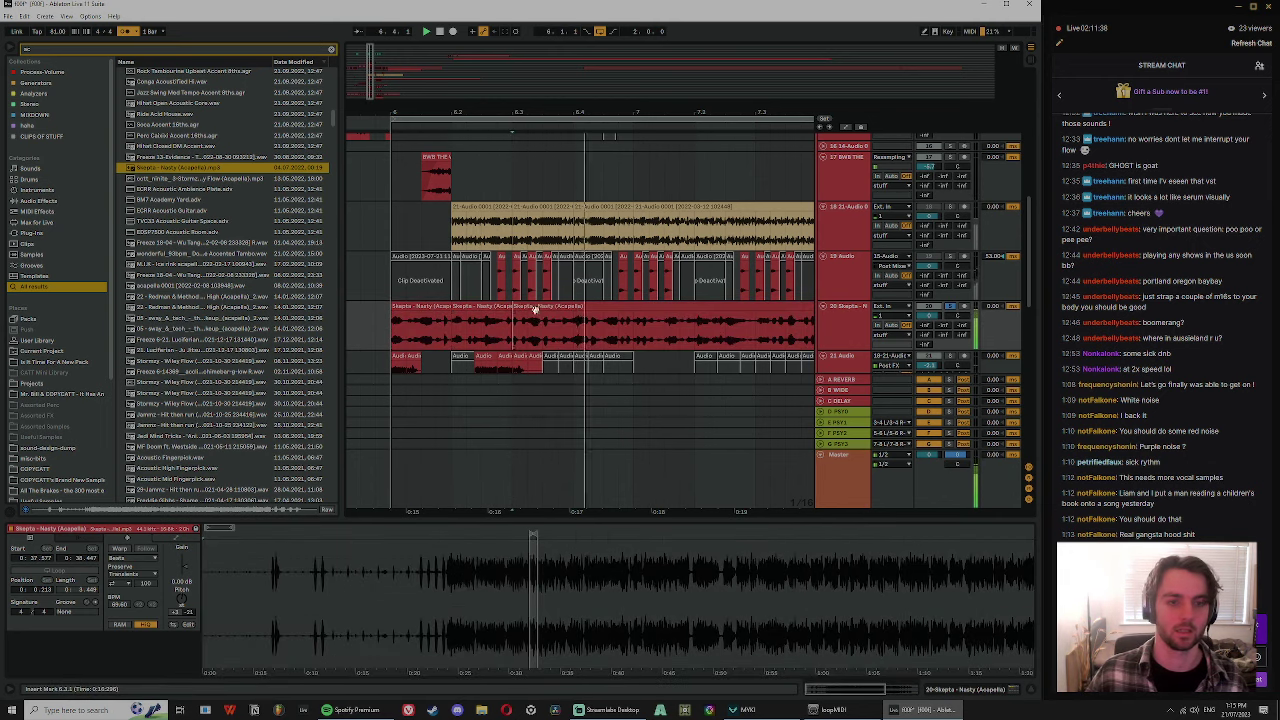
{"action": "left_click", "coordinate": [535, 307]}
{"action": "left_click", "coordinate": [562, 338]}
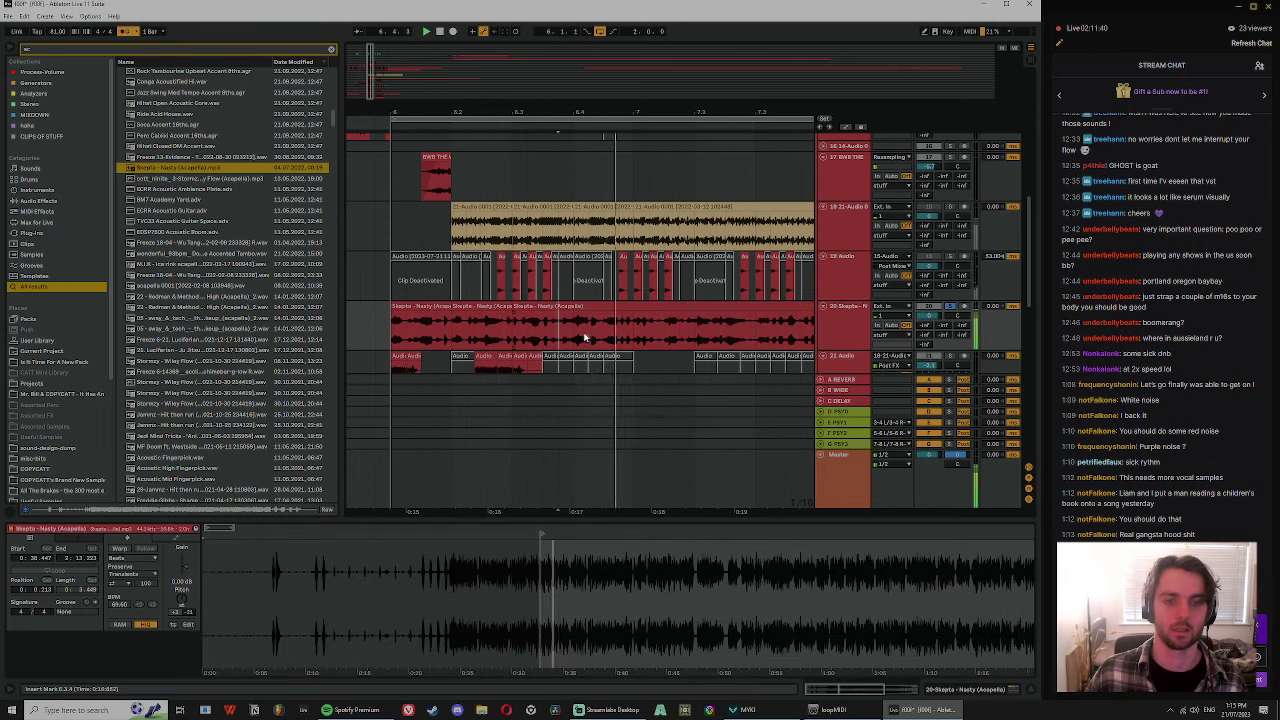
- Cut further acapella phrases at beat 6.4 and position 6.4.4, then play the remaining vocal
{"action": "key", "text": "space"}
{"action": "left_click", "coordinate": [579, 337]}
{"action": "key", "text": "ctrl+e"}
{"action": "key", "text": "space"}
{"action": "left_click", "coordinate": [597, 306]}
{"action": "left_click", "coordinate": [617, 334]}
{"action": "key", "text": "space"}
{"action": "key", "text": "ctrl+e"}
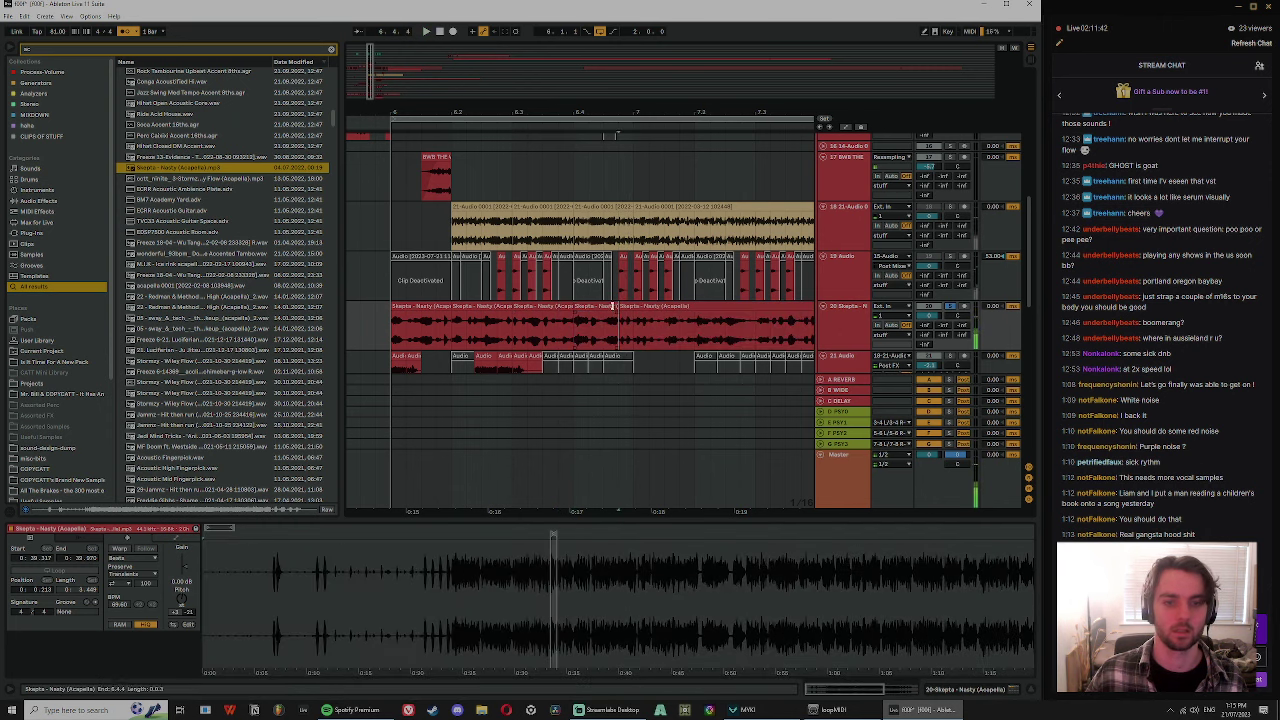
{"action": "left_click", "coordinate": [611, 306]}
{"action": "left_click", "coordinate": [636, 306]}
{"action": "key", "text": "space"}
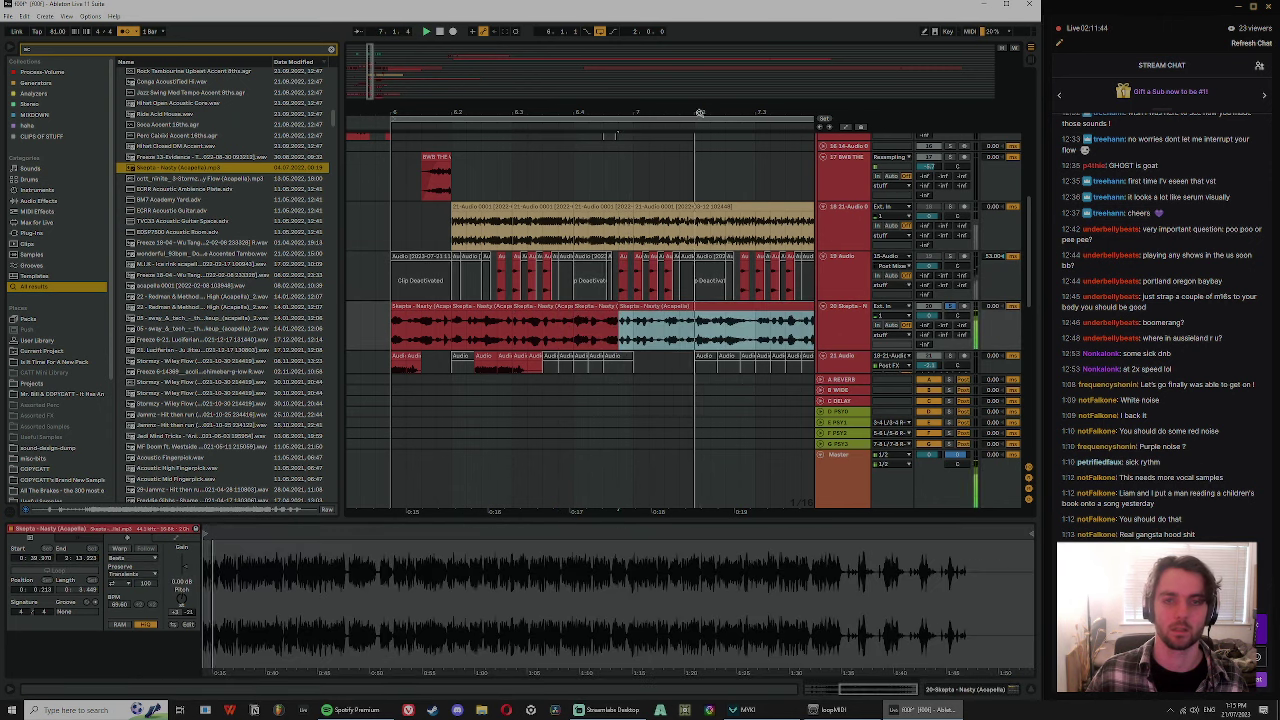
- Undo a trial split at beat 7.3, then try cutting slightly earlier and moving the rest of the acapella to 6.4.4
{"action": "left_click_drag", "start_coordinate": [700, 113], "coordinate": [645, 107]}
{"action": "left_click", "coordinate": [696, 329]}
{"action": "key", "text": "ctrl+e"}
{"action": "left_click", "coordinate": [713, 306]}
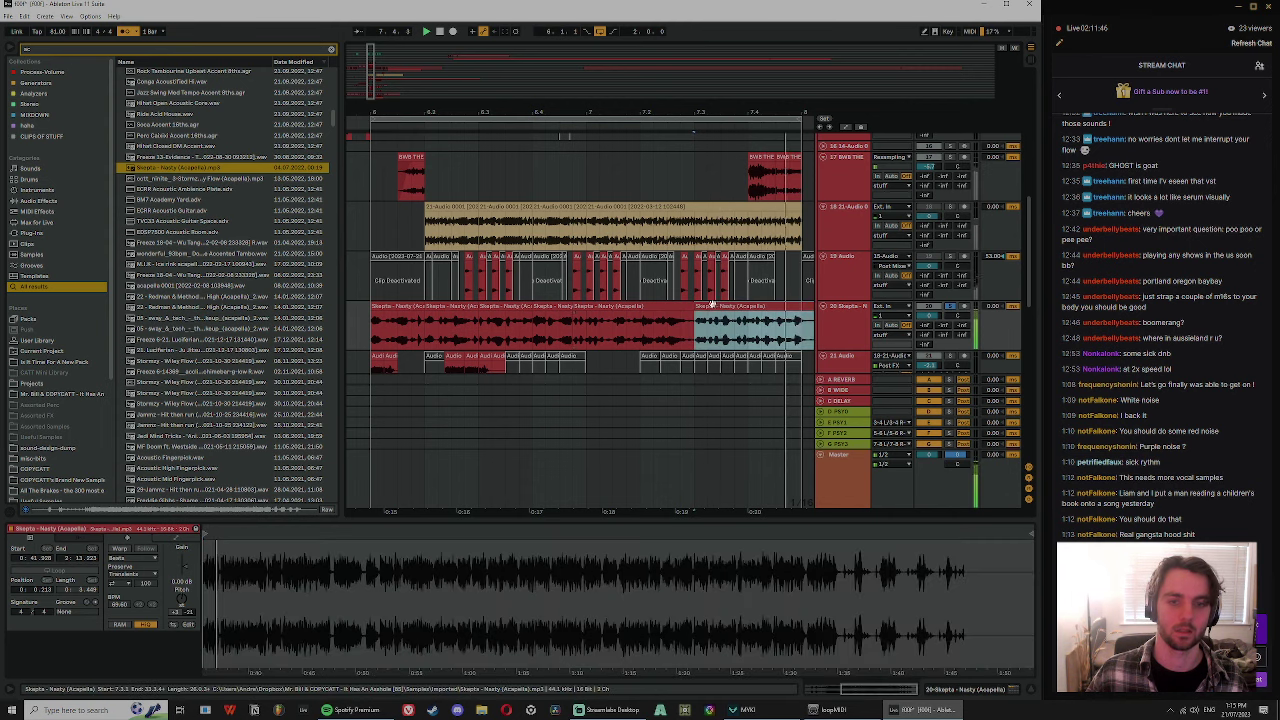
{"action": "key", "text": "ctrl+z"}
{"action": "left_click", "coordinate": [668, 338]}
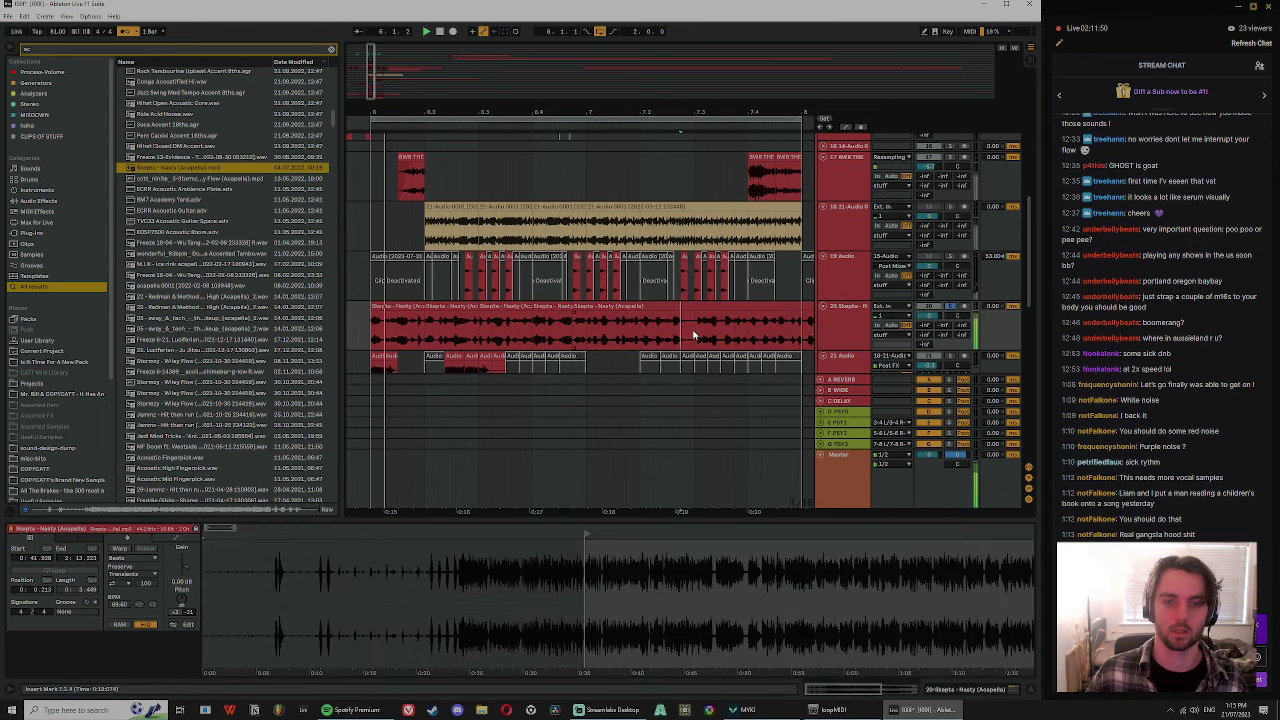
{"action": "left_click", "coordinate": [721, 306]}
{"action": "left_click_drag", "start_coordinate": [721, 306], "coordinate": [604, 330]}
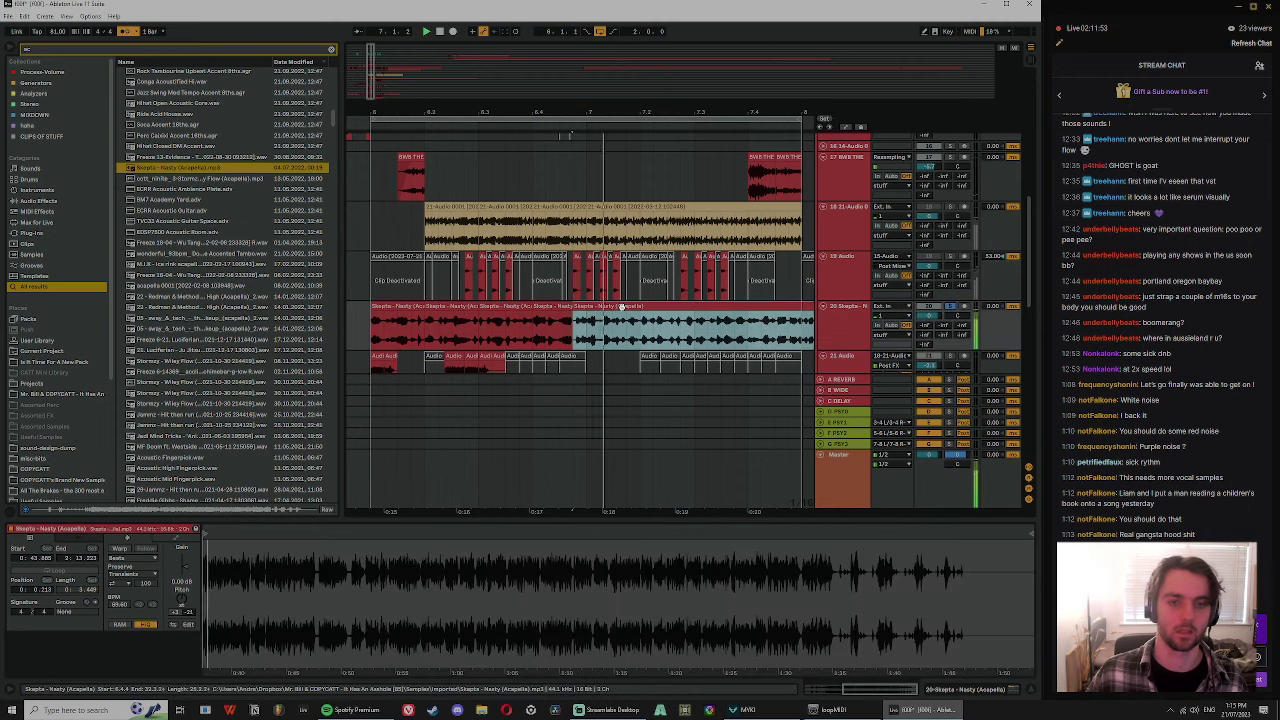
- Try a later vocal phrase by splitting the acapella at beat 7.3 and moving the remainder to 6.4.4
{"action": "left_click", "coordinate": [687, 329]}
{"action": "left_click", "coordinate": [757, 330]}
{"action": "key", "text": "space"}
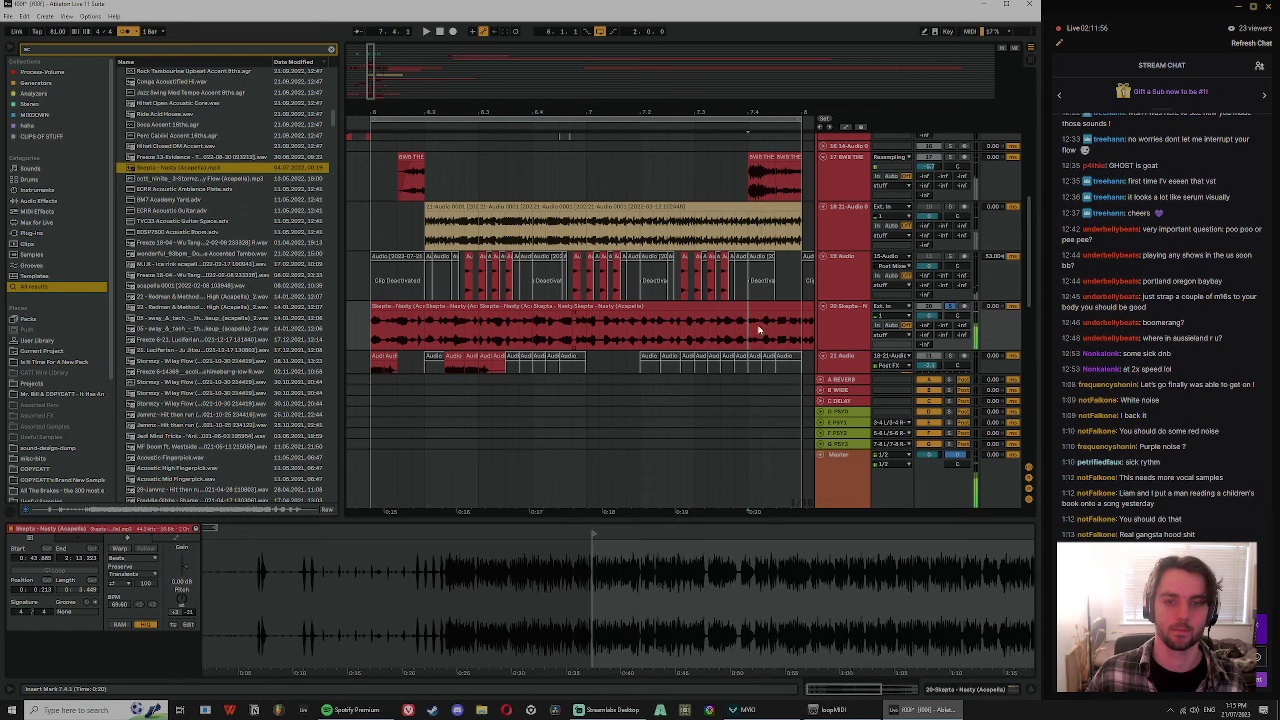
{"action": "left_click", "coordinate": [703, 337]}
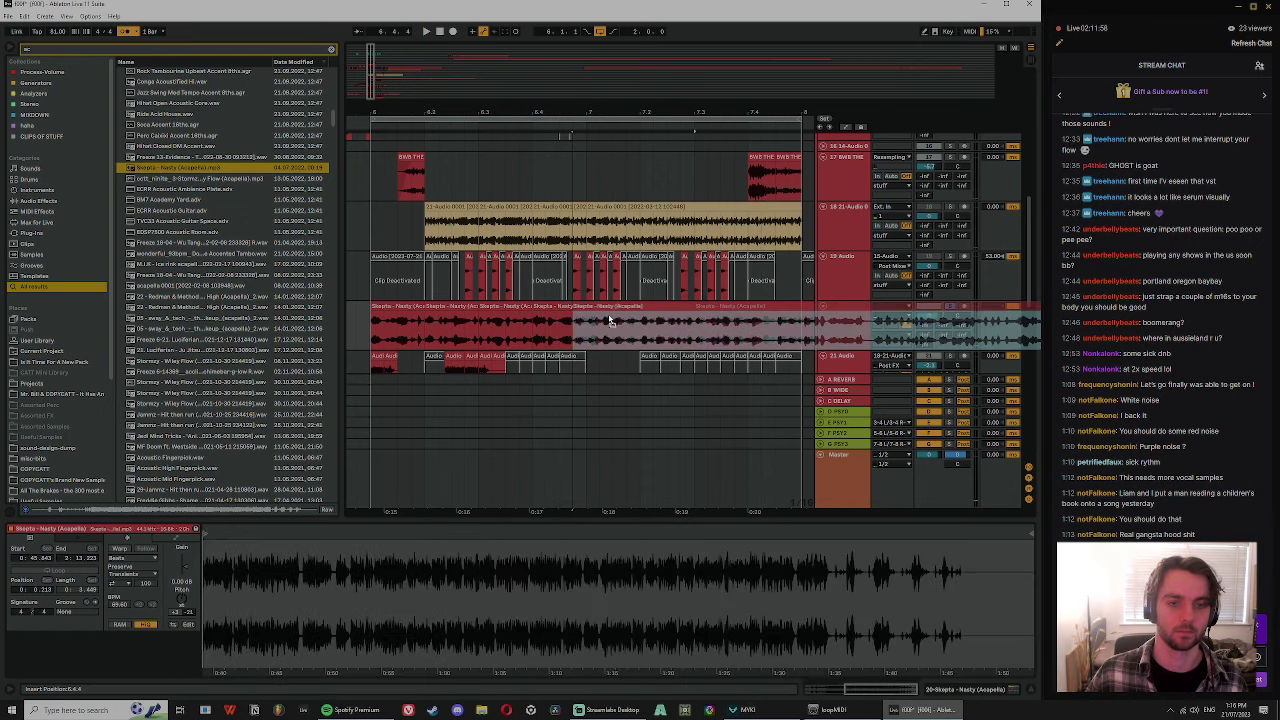
{"action": "key", "text": "space"}
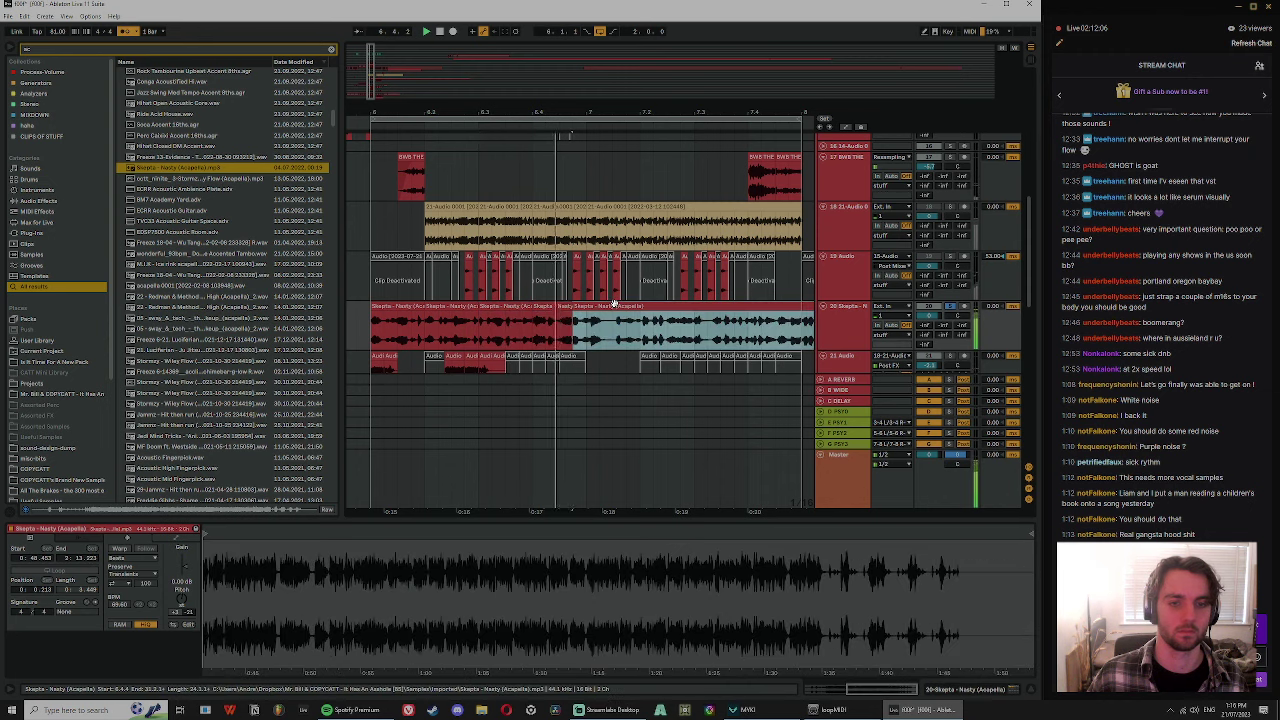
- Deactivate the leftover acapella clip from 6.4.4 onward and unsolo the acapella track
{"action": "key", "text": "Delete"}
{"action": "left_click_drag", "start_coordinate": [572, 320], "coordinate": [529, 311]}
{"action": "left_click", "coordinate": [952, 308]}
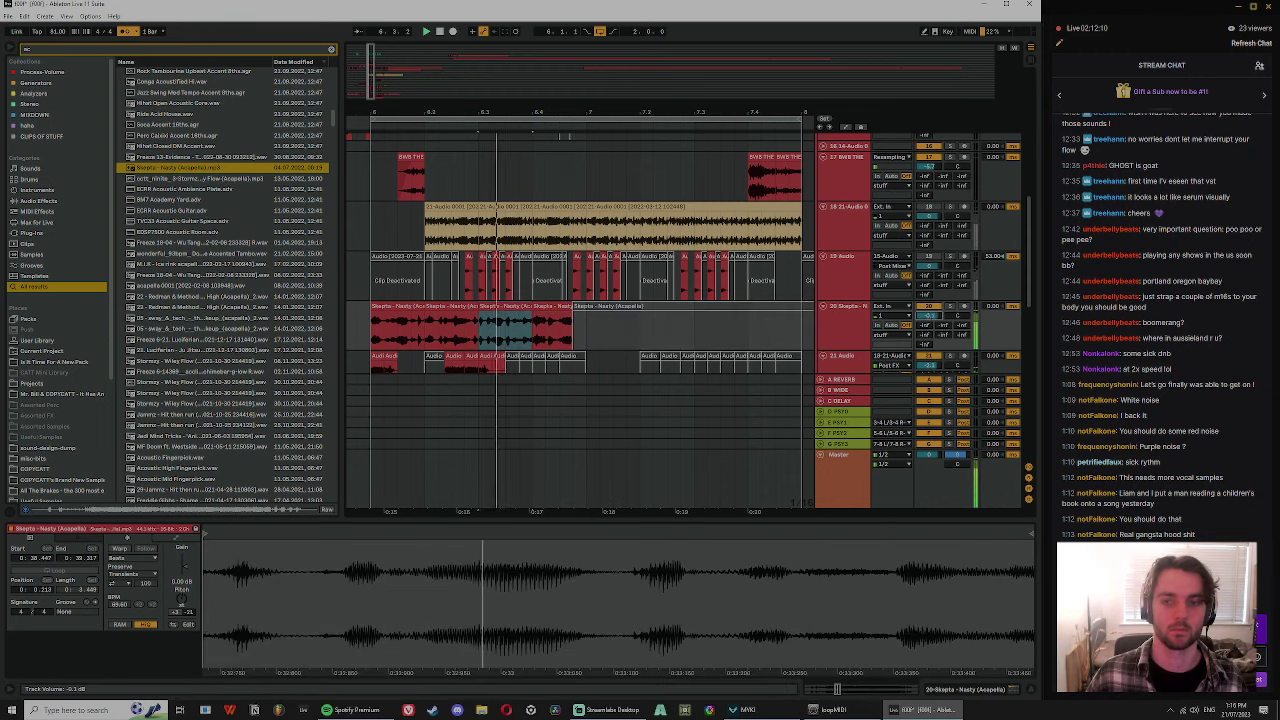
- Extend the acapella clip that starts at beat 6.4 so it runs one bar, to beat 7.4
{"action": "left_click", "coordinate": [562, 306], "text": "shift"}
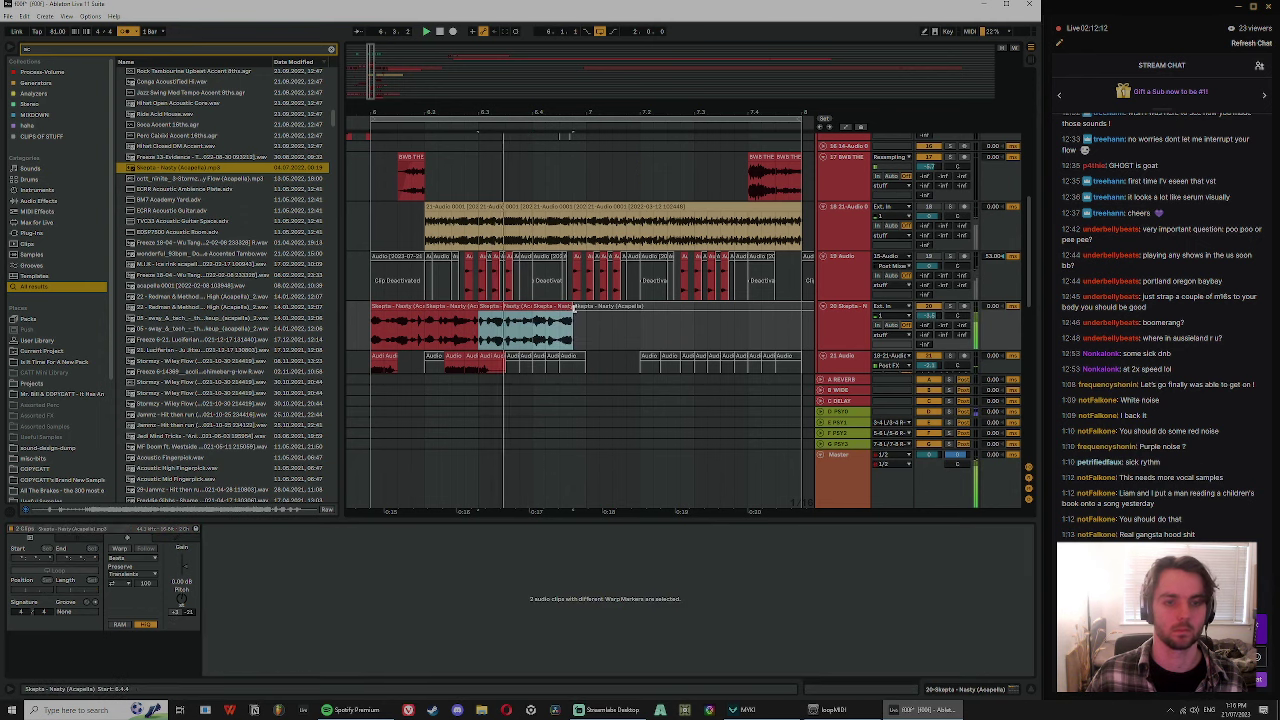
{"action": "key", "text": "ctrl+d"}
{"action": "left_click", "coordinate": [574, 308]}
{"action": "left_click_drag", "start_coordinate": [571, 308], "coordinate": [748, 306]}
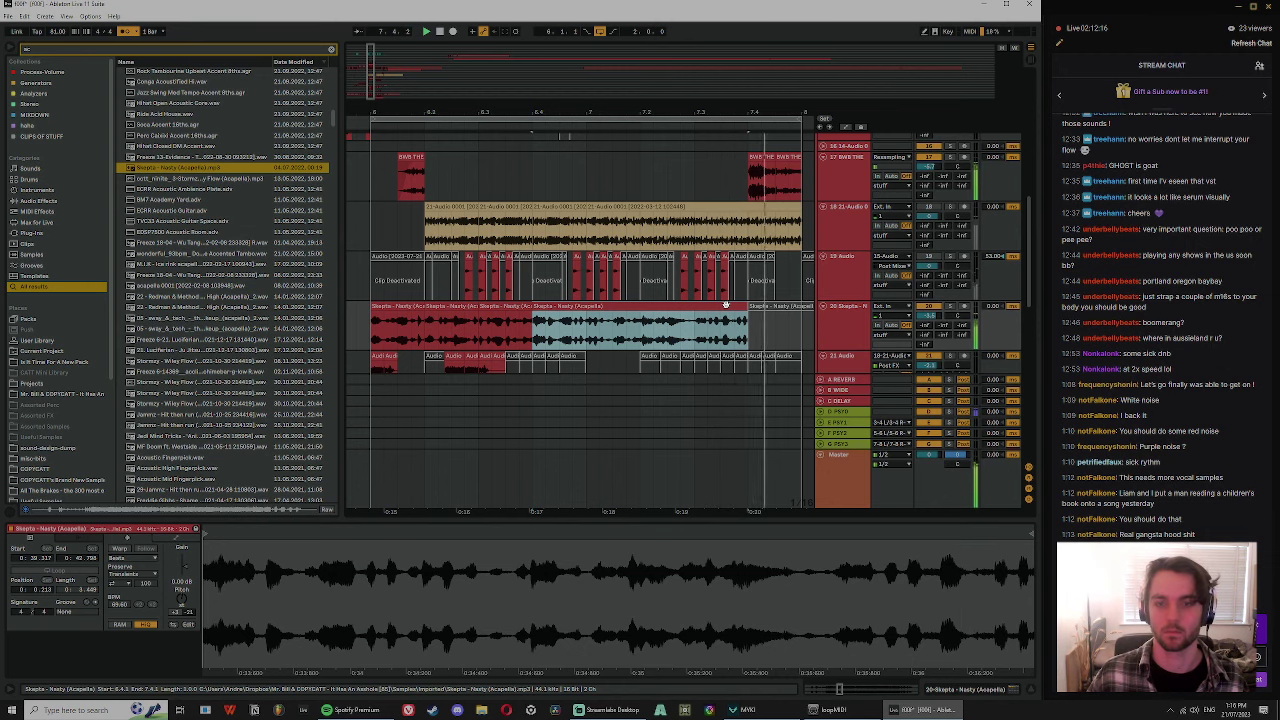
- Deactivate the first acapella clip at the start of bar 6, keeping the clip at beat 6.2 active
{"action": "left_click", "coordinate": [400, 308]}
{"action": "left_click", "coordinate": [440, 306], "text": "shift"}
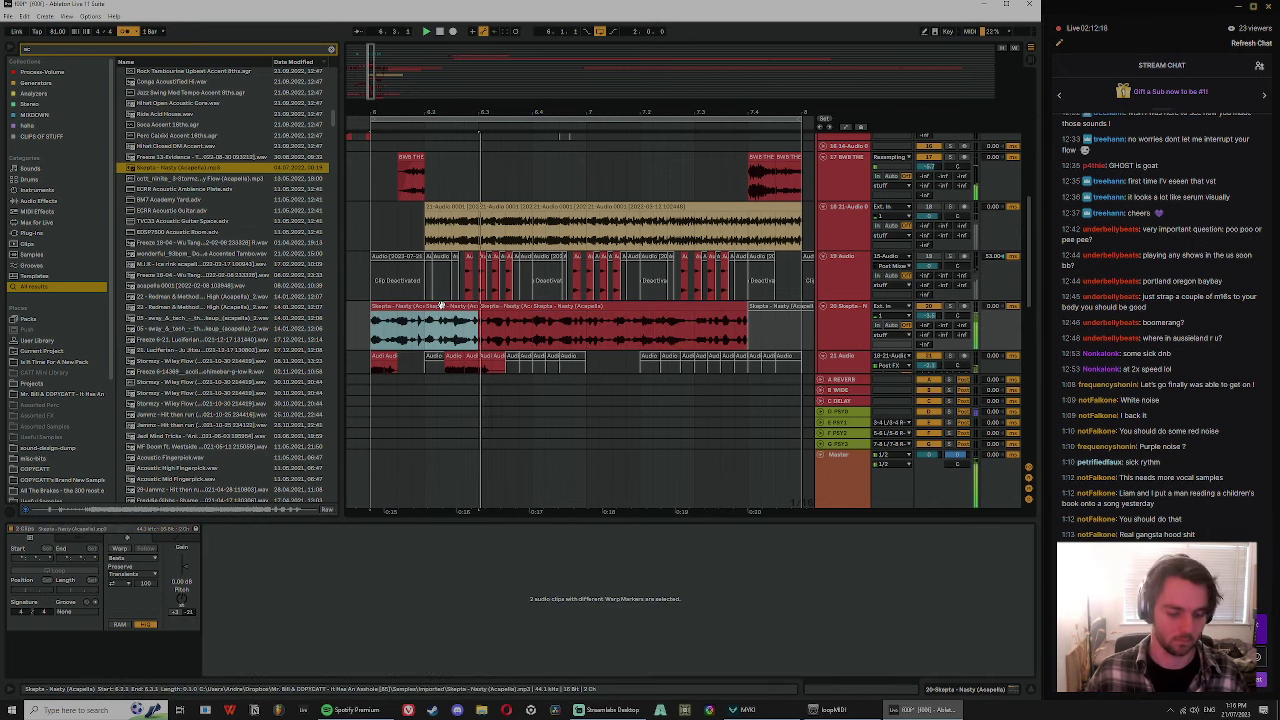
{"action": "left_click", "coordinate": [400, 320]}
{"action": "left_click", "coordinate": [450, 320]}
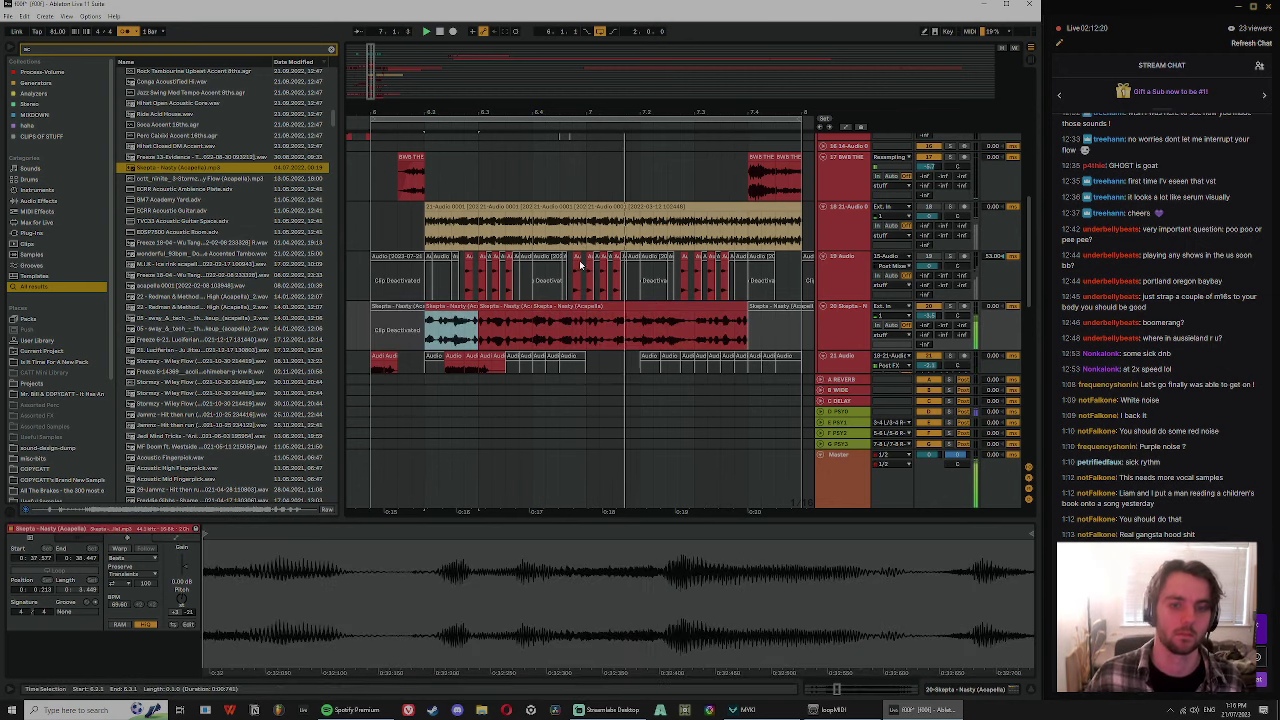
{"action": "left_click", "coordinate": [827, 332]}
{"action": "left_click", "coordinate": [692, 307]}
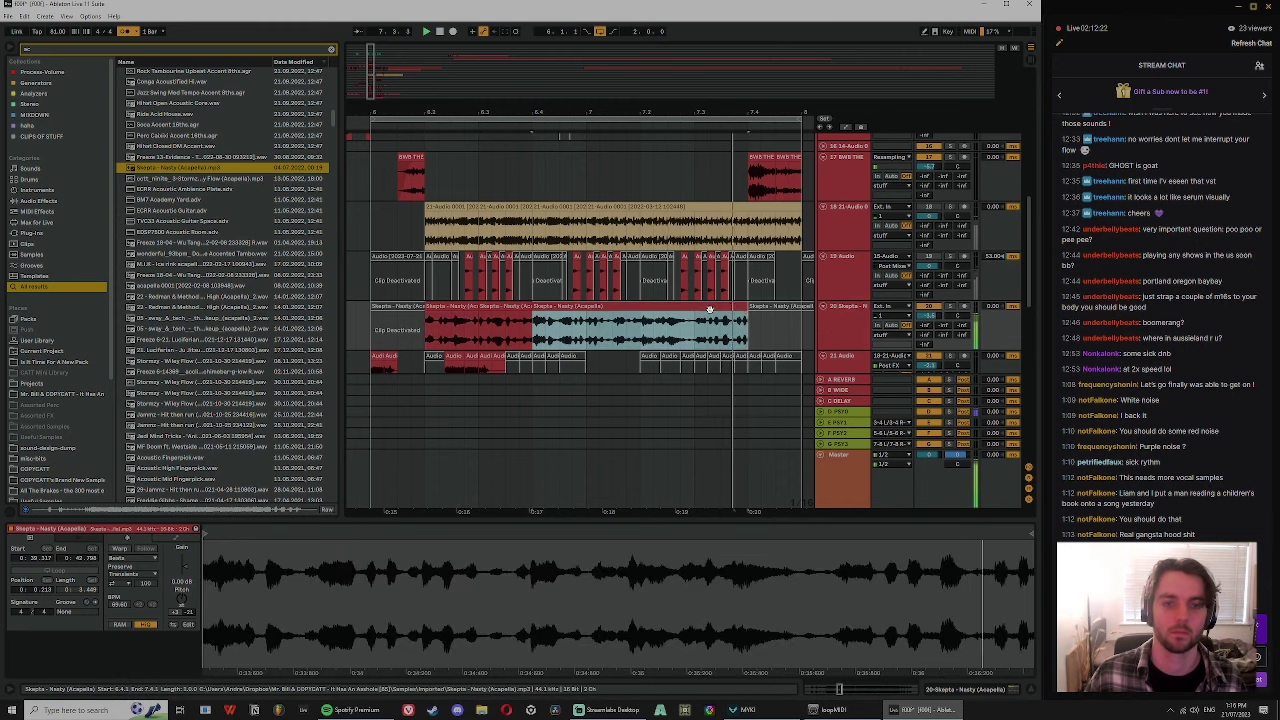
- Duplicate the acapella clips of bars 6 and 7 into bars 8 and 9, and lengthen the loop to four bars
{"action": "left_click", "coordinate": [400, 306]}
{"action": "left_click", "coordinate": [801, 322], "text": "shift"}
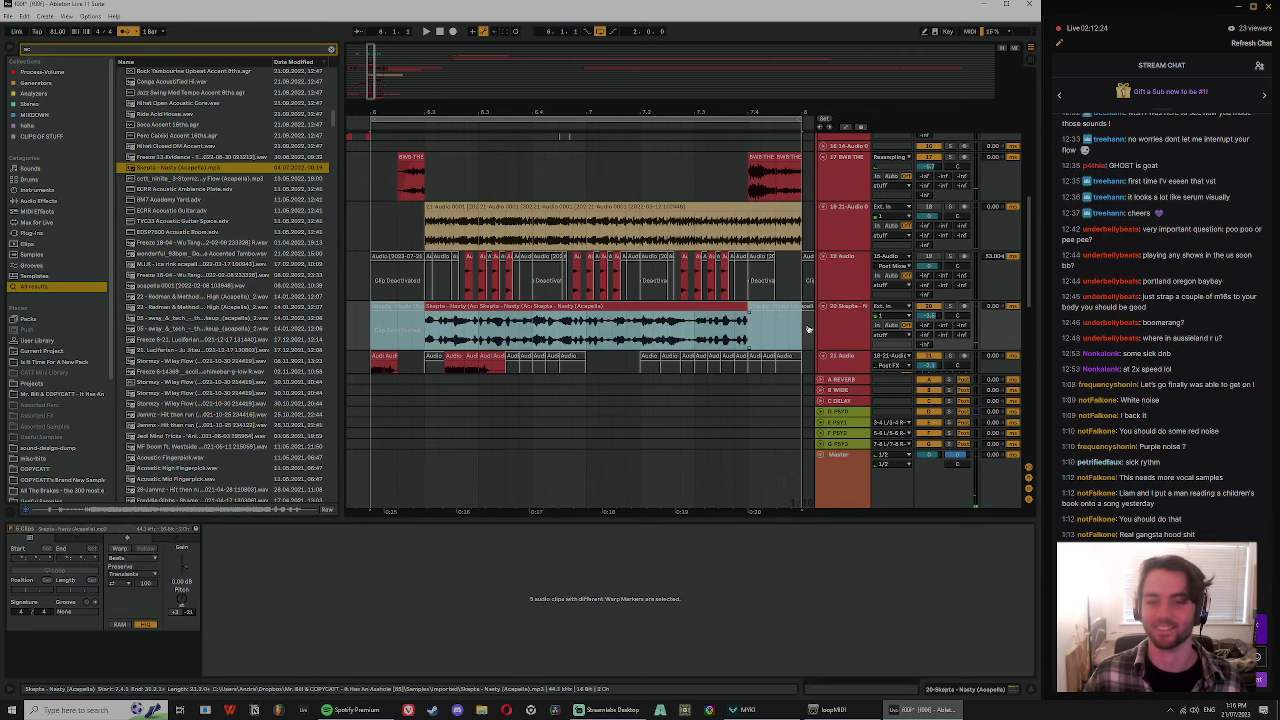
{"action": "key", "text": "ctrl+shift+d"}
- Extend the acapella clip that starts at beat 6.4 over the duplicated clips to beat 9.4 and play it
{"action": "left_click", "coordinate": [488, 302]}
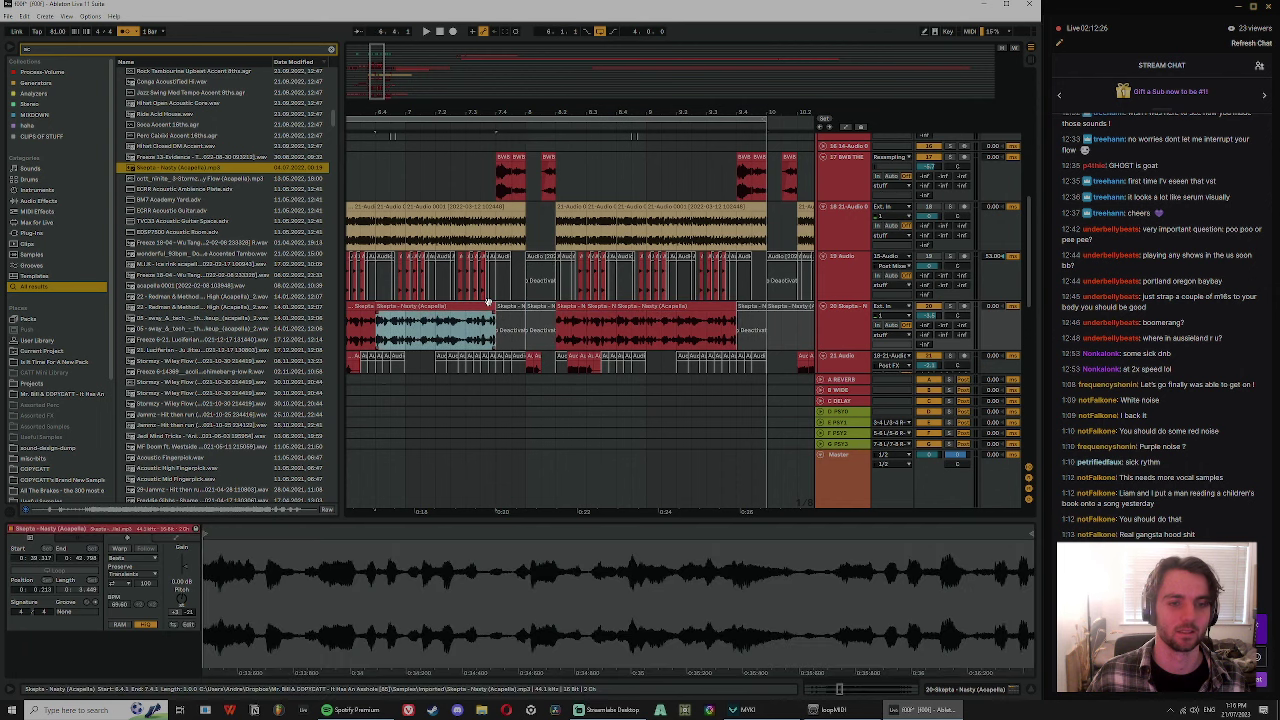
{"action": "key", "text": "space"}
{"action": "left_click_drag", "start_coordinate": [496, 308], "coordinate": [737, 308]}
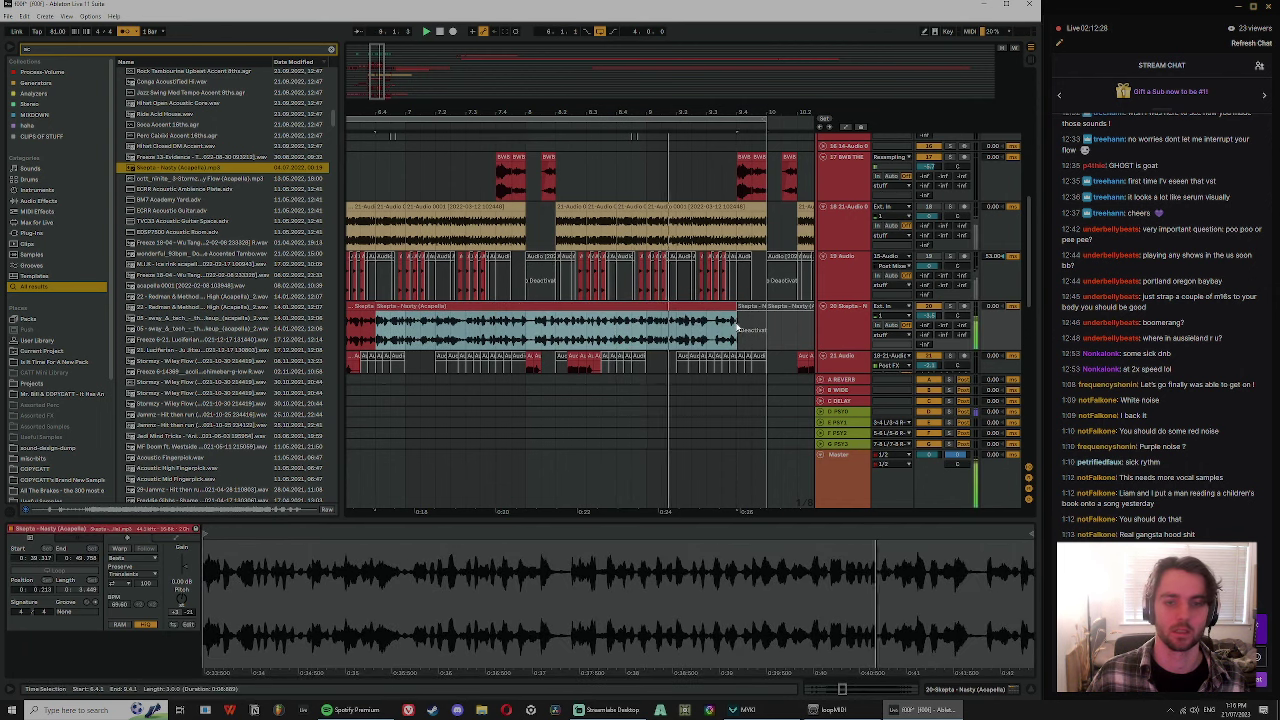
{"action": "mouse_move", "coordinate": [682, 112]}
{"action": "left_mouse_down"}
{"action": "mouse_move", "coordinate": [682, 168]}
{"action": "mouse_move", "coordinate": [699, 116]}
{"action": "left_mouse_up"}
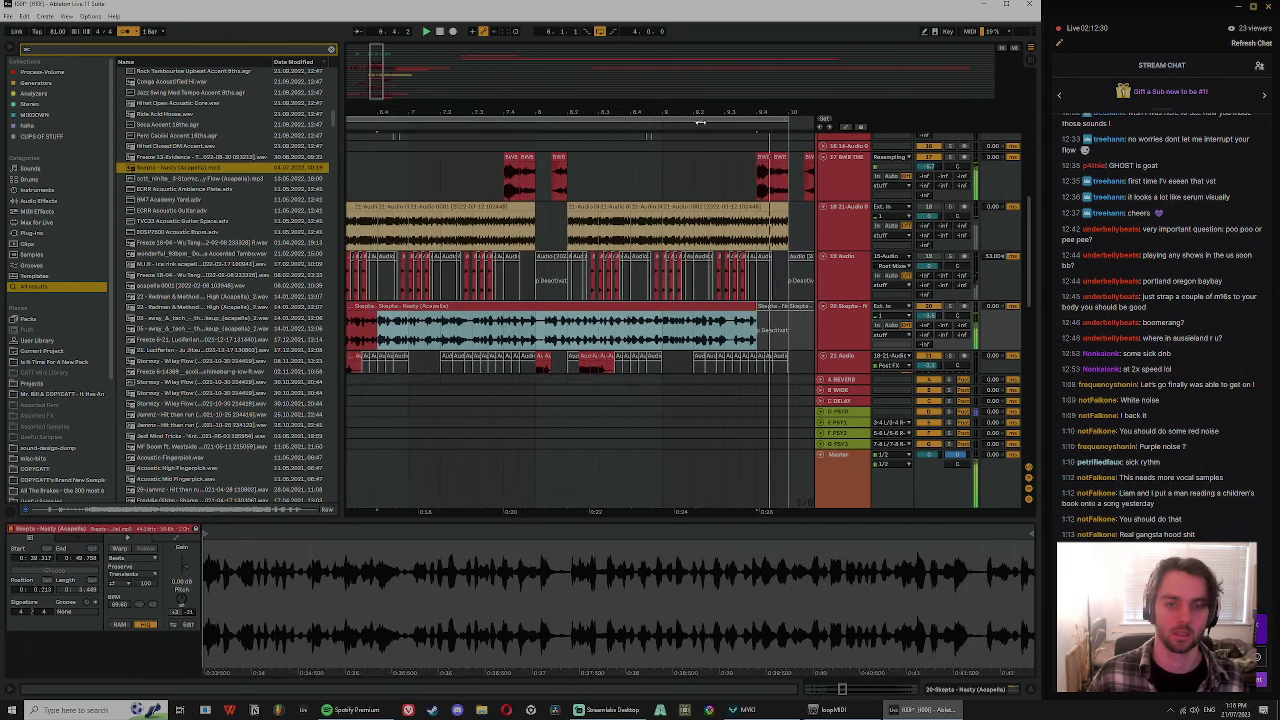
- Split the extended acapella around beat 9.2, move the following phrase back to bar 8, and audition it
{"action": "left_click", "coordinate": [699, 345]}
{"action": "key", "text": "ctrl+e"}
{"action": "key", "text": "space"}
{"action": "key", "text": "space"}
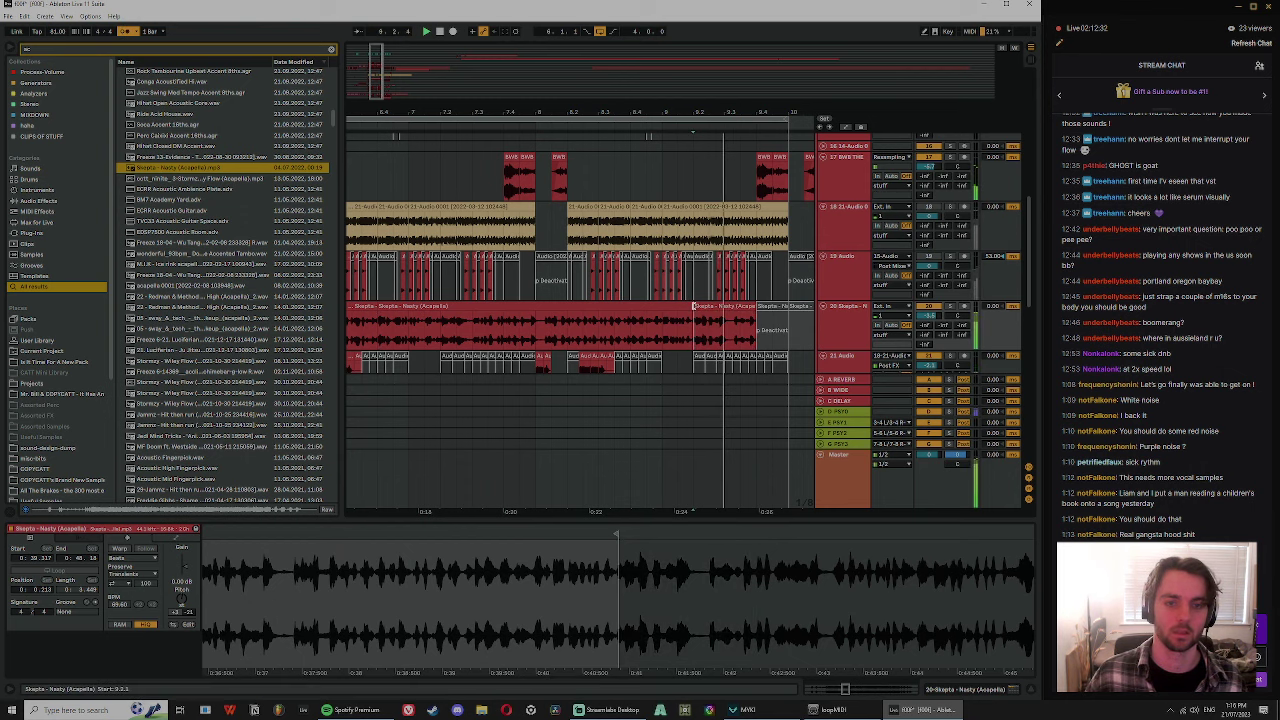
{"action": "key", "text": "space"}
{"action": "key", "text": "space"}
{"action": "left_click_drag", "start_coordinate": [693, 307], "coordinate": [582, 305]}
{"action": "key", "text": "space"}
{"action": "left_click", "coordinate": [560, 299]}
{"action": "key", "text": "space"}
{"action": "key", "text": "space"}
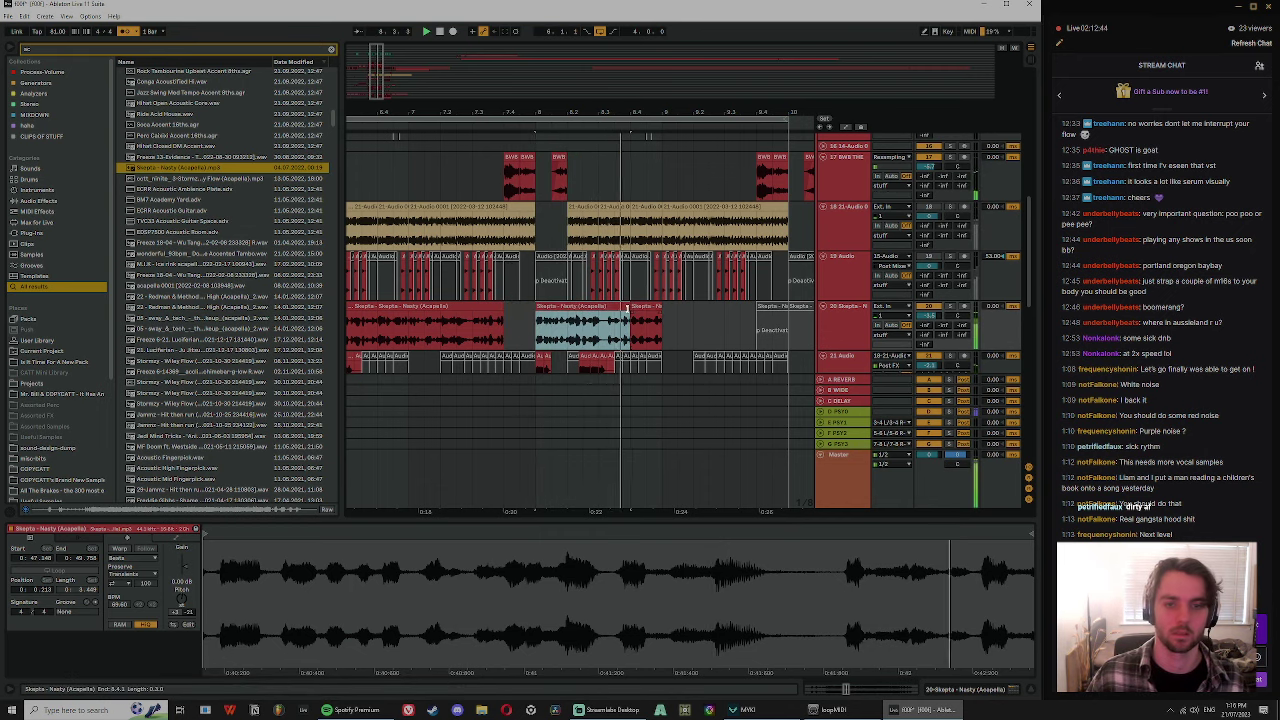
- Extend the acapella clip at bar 8 to bar 10 and split it at bar 9
{"action": "left_click_drag", "start_coordinate": [630, 316], "coordinate": [788, 316]}
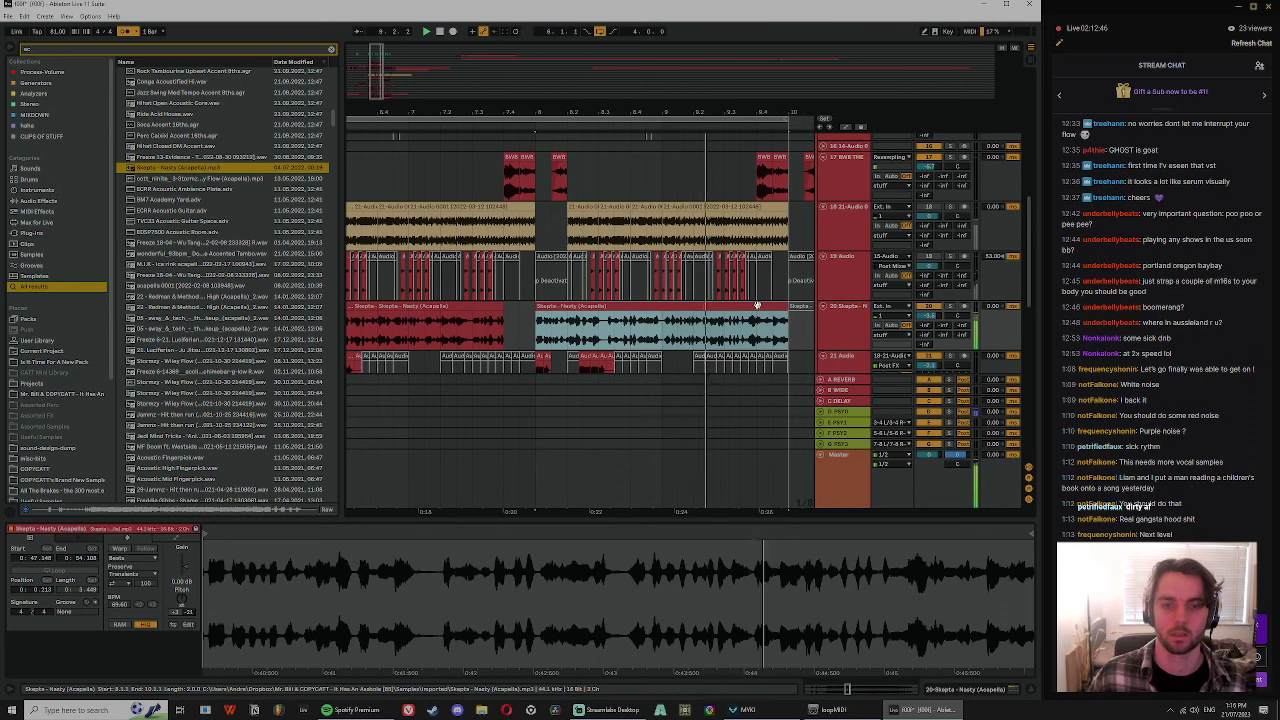
{"action": "left_click", "coordinate": [661, 337]}
{"action": "key", "text": "ctrl+e"}
{"action": "left_click", "coordinate": [718, 307]}
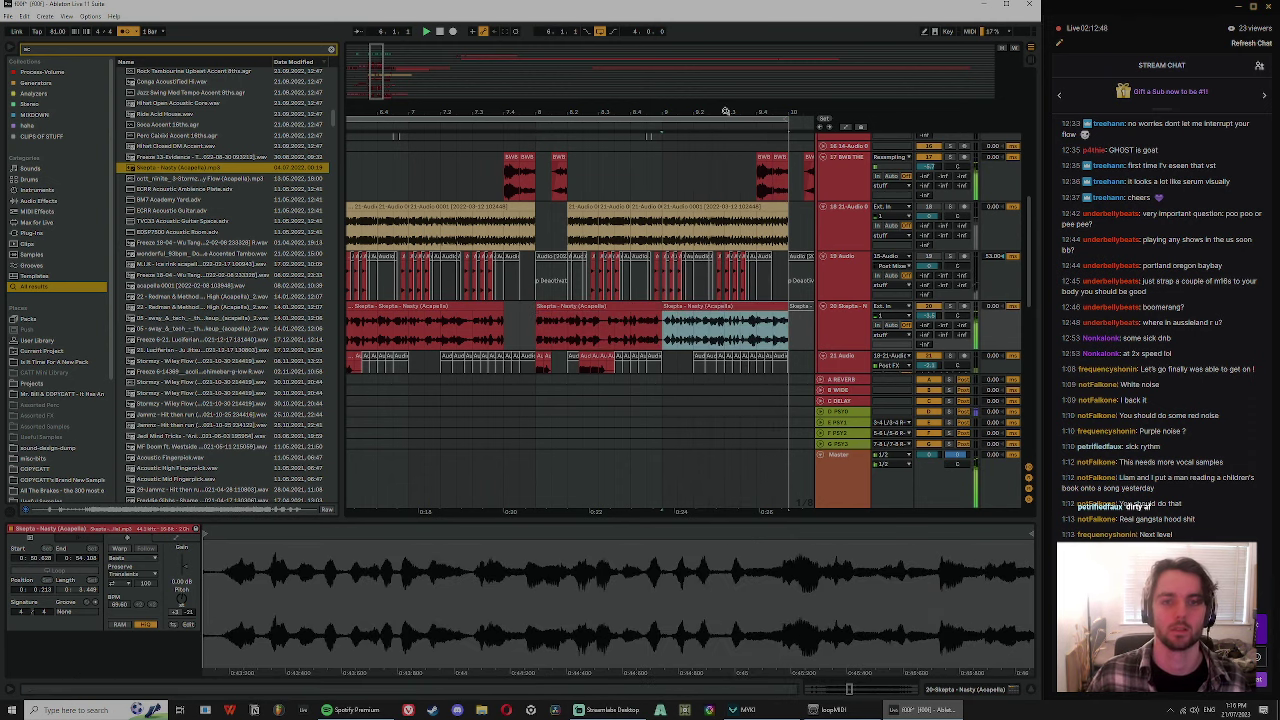
- Play the acapella arrangement with the metronome toggled and review the individual vocal clips from beat 6.2 onward
{"action": "left_click_drag", "start_coordinate": [726, 112], "coordinate": [770, 106]}
{"action": "left_click", "coordinate": [436, 307]}
{"action": "left_click", "coordinate": [412, 307]}
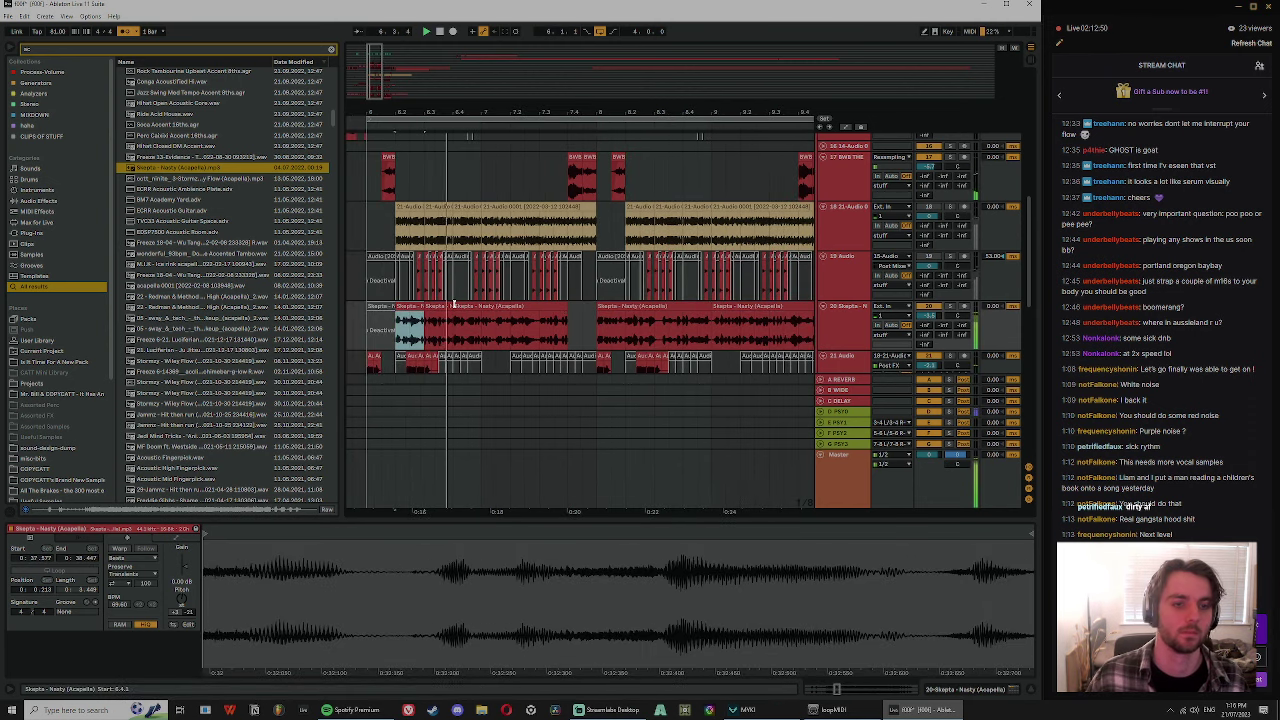
{"action": "left_click", "coordinate": [450, 308]}
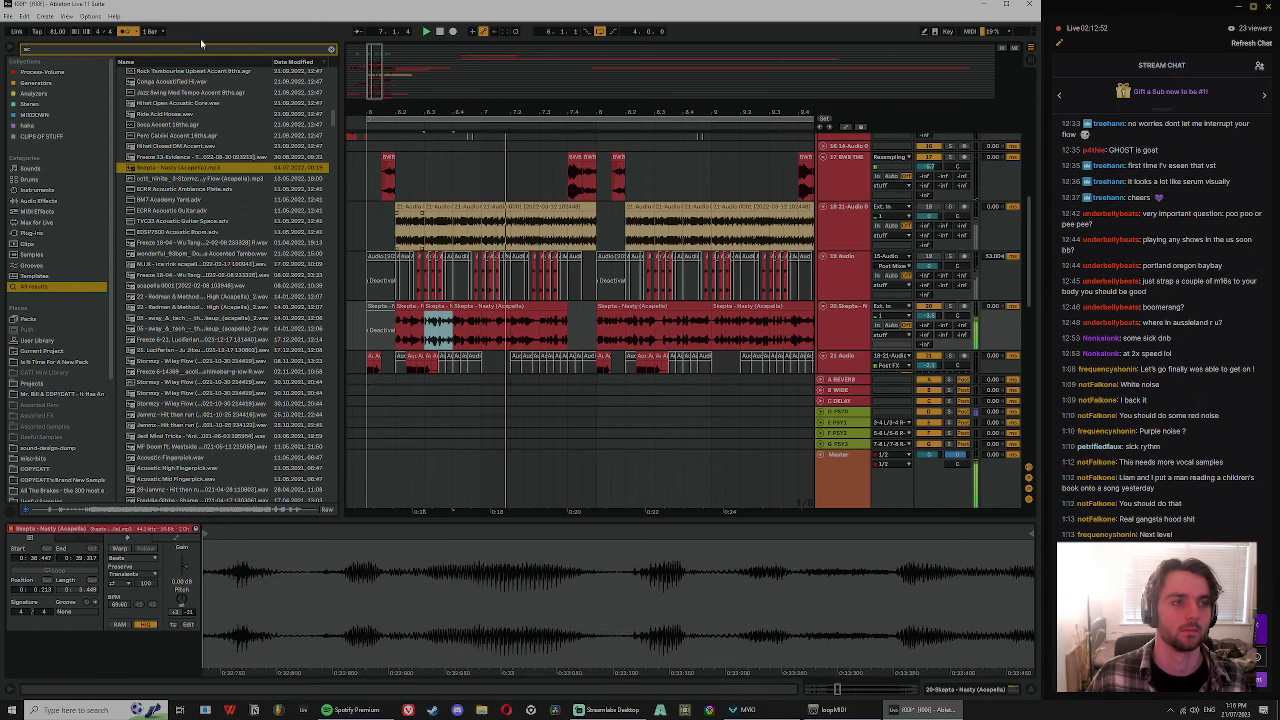
{"action": "left_click", "coordinate": [124, 34]}
{"action": "left_click_drag", "start_coordinate": [503, 110], "coordinate": [526, 118]}
{"action": "left_click", "coordinate": [569, 306]}
{"action": "left_click", "coordinate": [420, 307]}
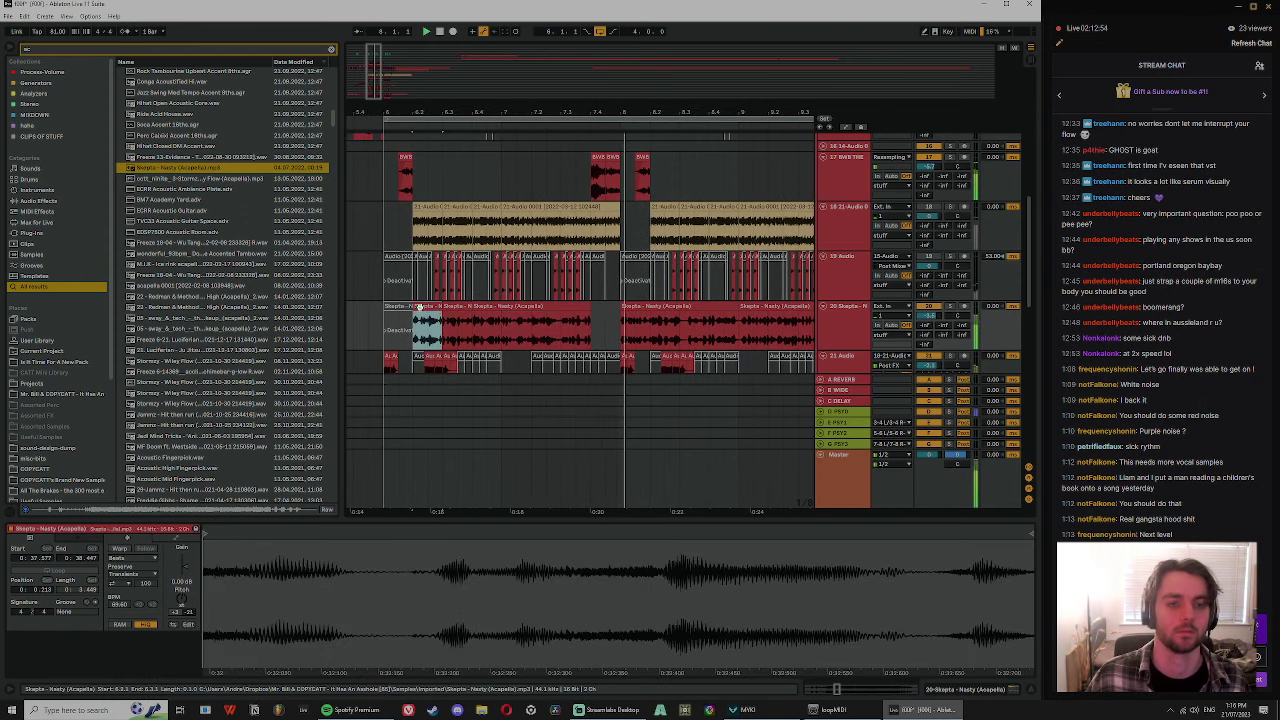
- Fill the acapella gap between beat 7.4 and bar 8 by extending the neighbouring clips, and split the acapella at bar 8
{"action": "left_click_drag", "start_coordinate": [590, 307], "coordinate": [620, 307]}
{"action": "left_click", "coordinate": [619, 307]}
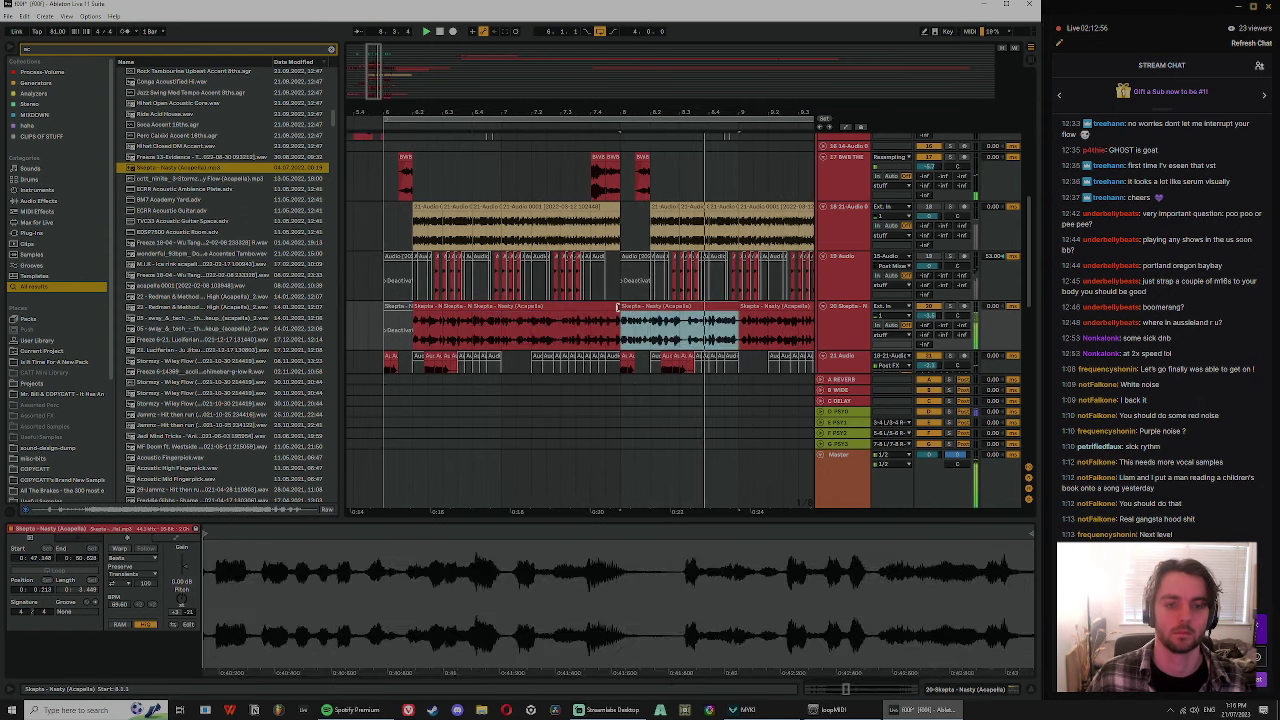
{"action": "left_click", "coordinate": [608, 305]}
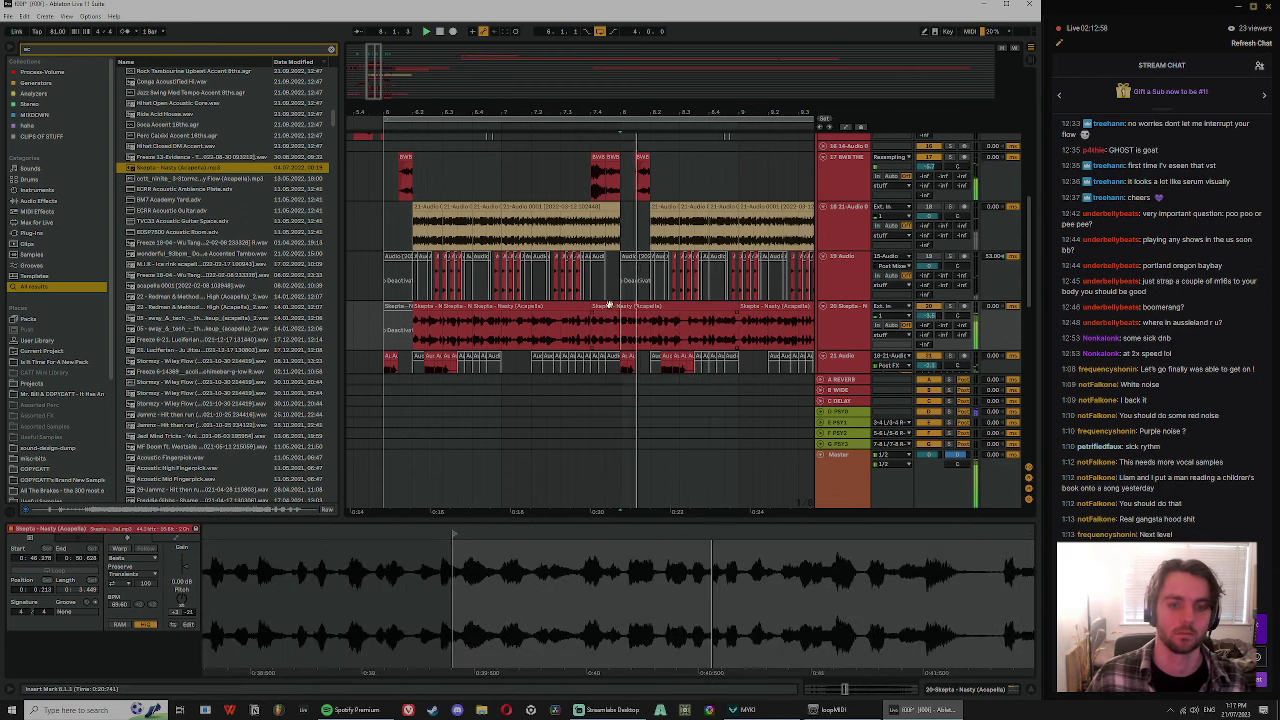
{"action": "left_click", "coordinate": [609, 305]}
{"action": "left_click", "coordinate": [619, 328]}
{"action": "key", "text": "ctrl+e"}
- Clear the browser search and extend the deactivated acapella clip at bar 10 back to beat 9.4
{"action": "left_click", "coordinate": [607, 307]}
{"action": "left_click", "coordinate": [676, 322]}
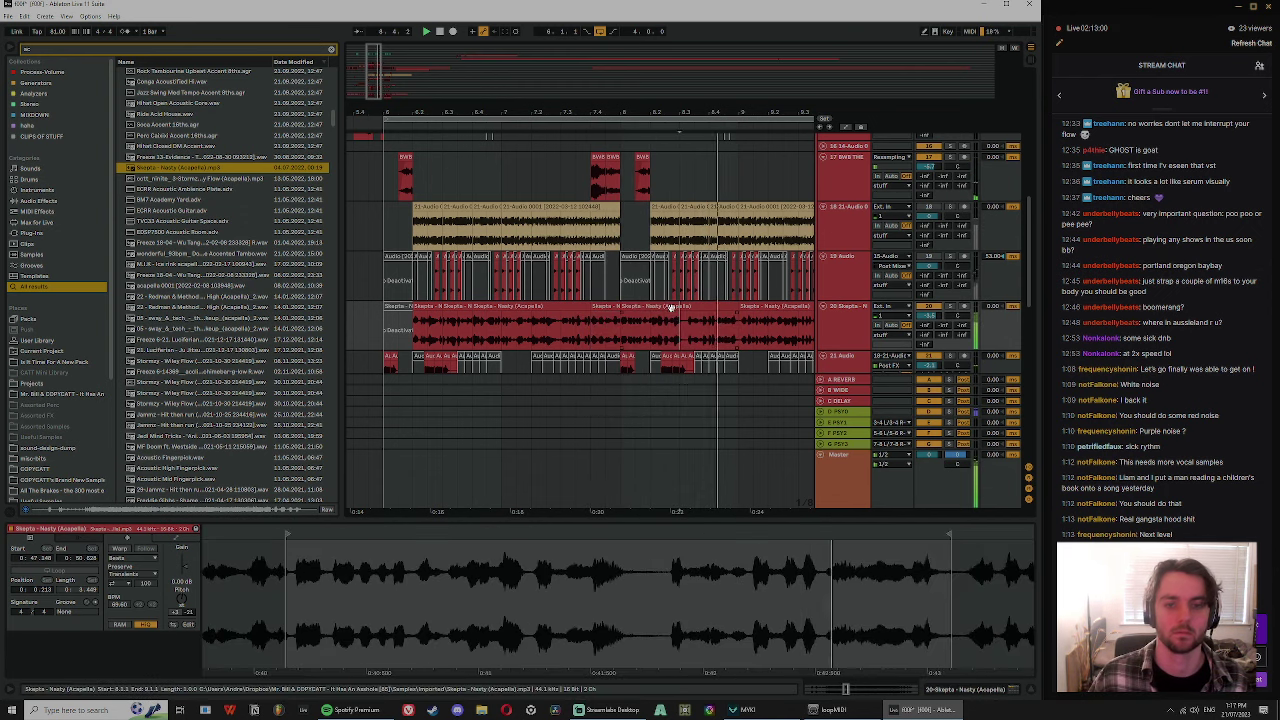
{"action": "left_click", "coordinate": [672, 308]}
{"action": "left_click_drag", "start_coordinate": [782, 247], "coordinate": [654, 243]}
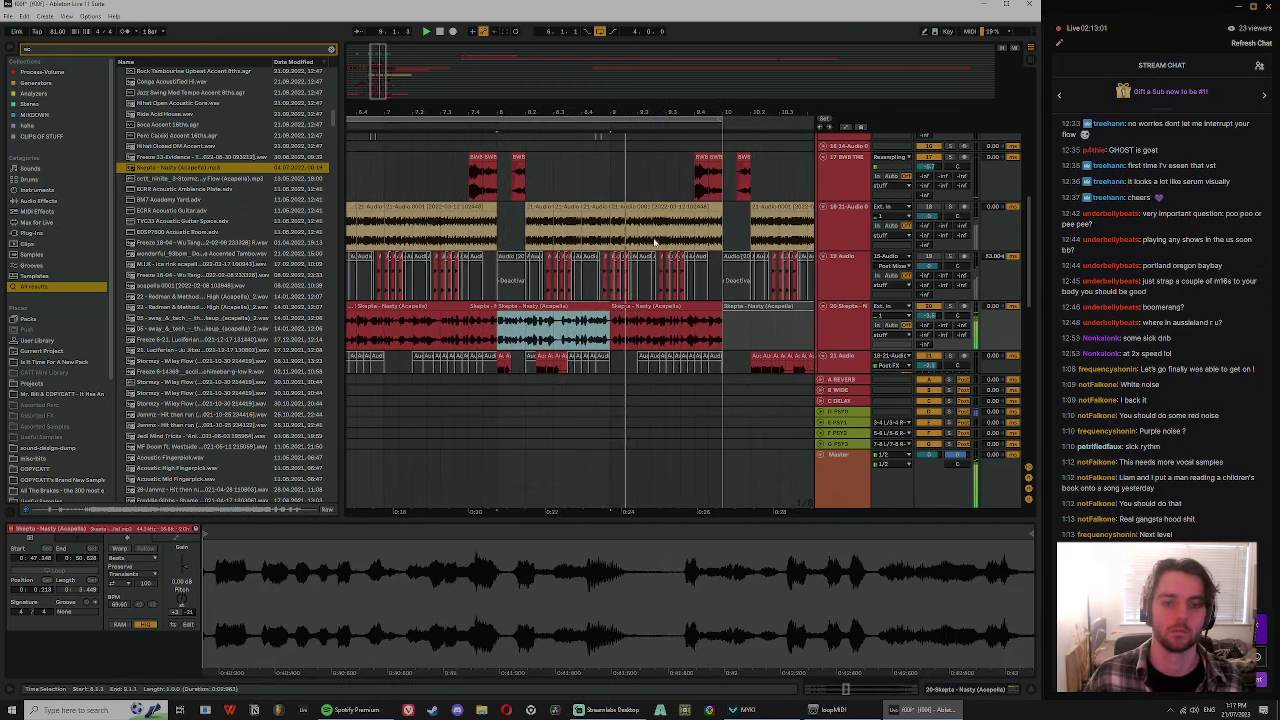
{"action": "left_click", "coordinate": [331, 51]}
{"action": "scroll", "coordinate": [701, 306], "scroll_direction": "down", "scroll_amount": 3}
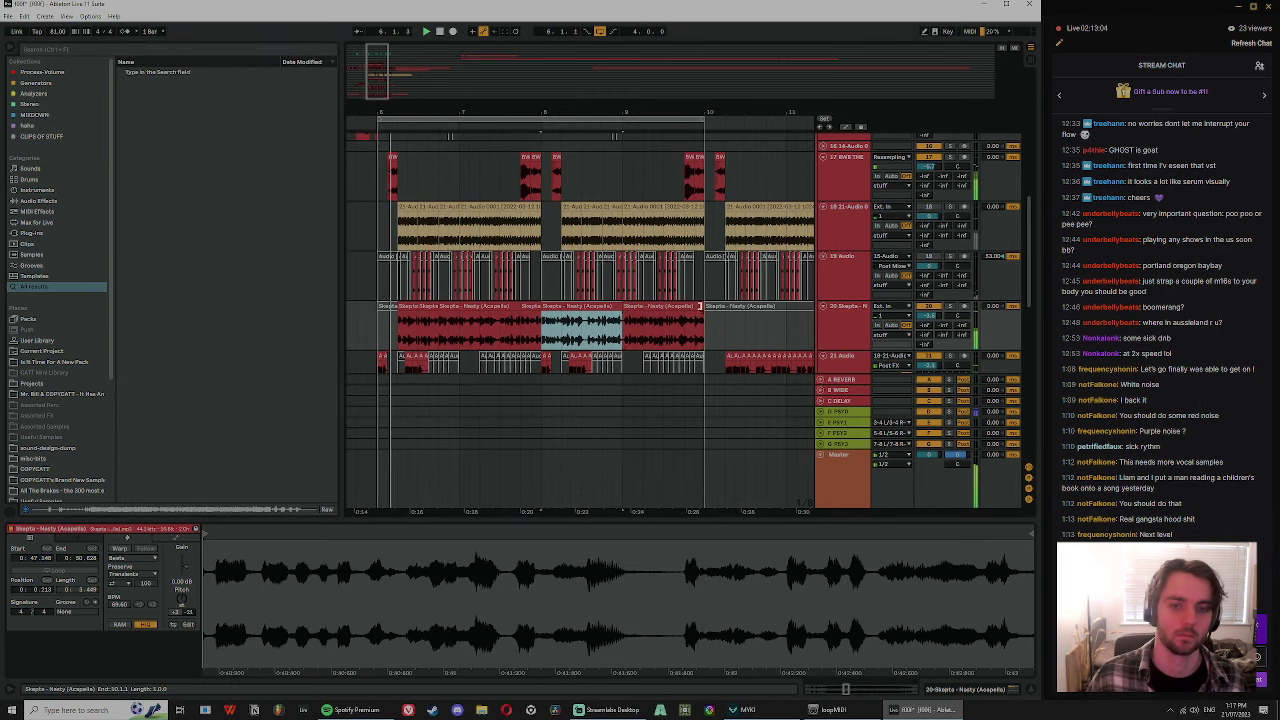
{"action": "left_click_drag", "start_coordinate": [700, 306], "coordinate": [686, 306]}
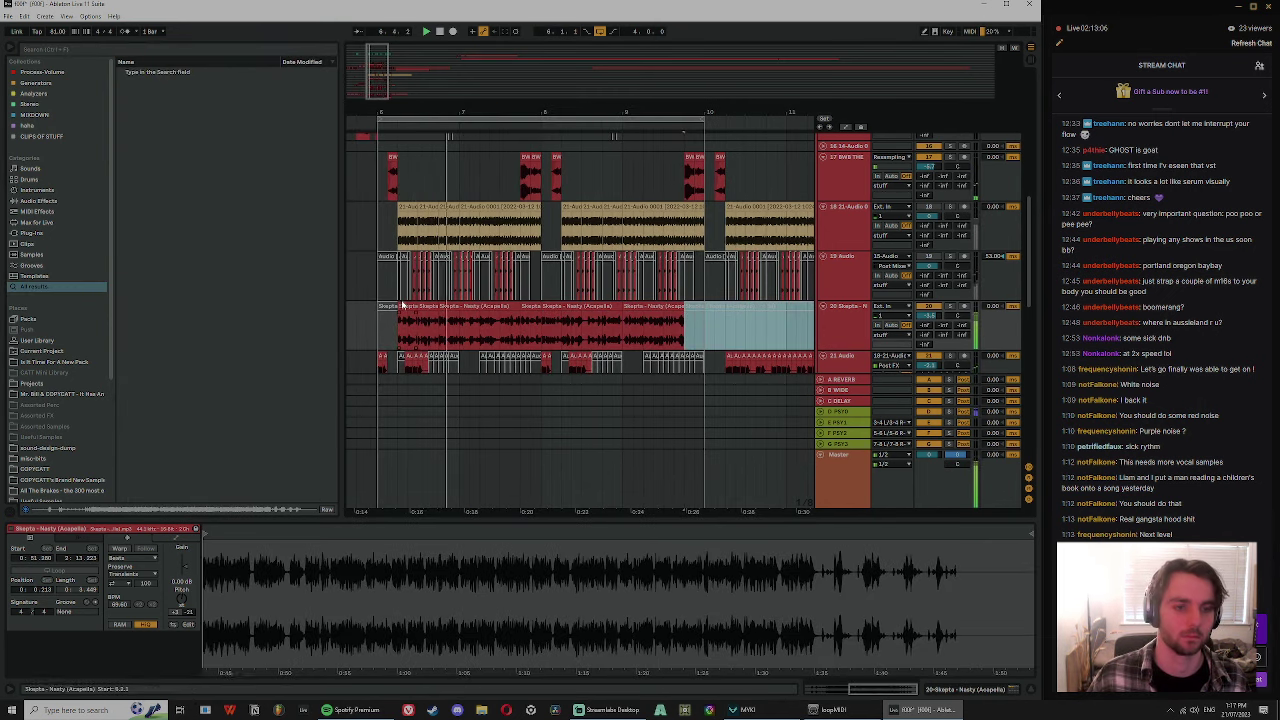
- Add EQ Eight to the acapella track and cut its second band by about 7.8 dB around 372 Hz during playback
{"action": "left_click", "coordinate": [38, 201]}
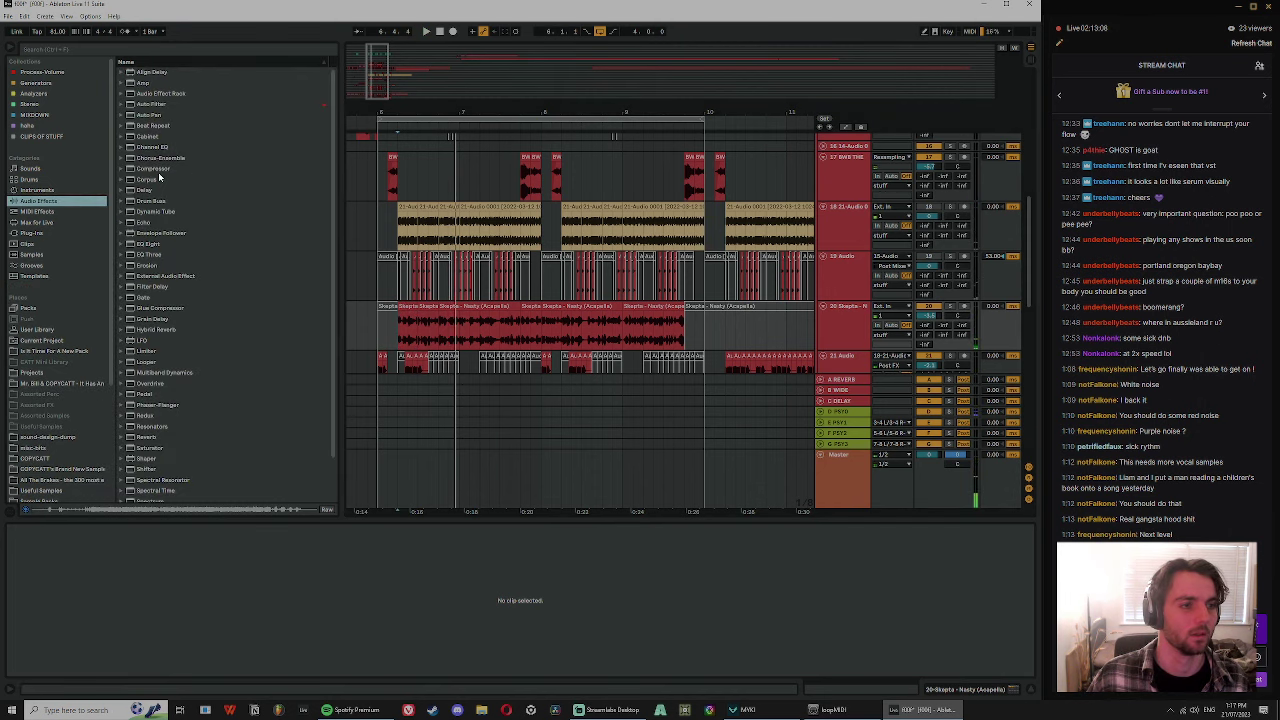
{"action": "double_click", "coordinate": [147, 245]}
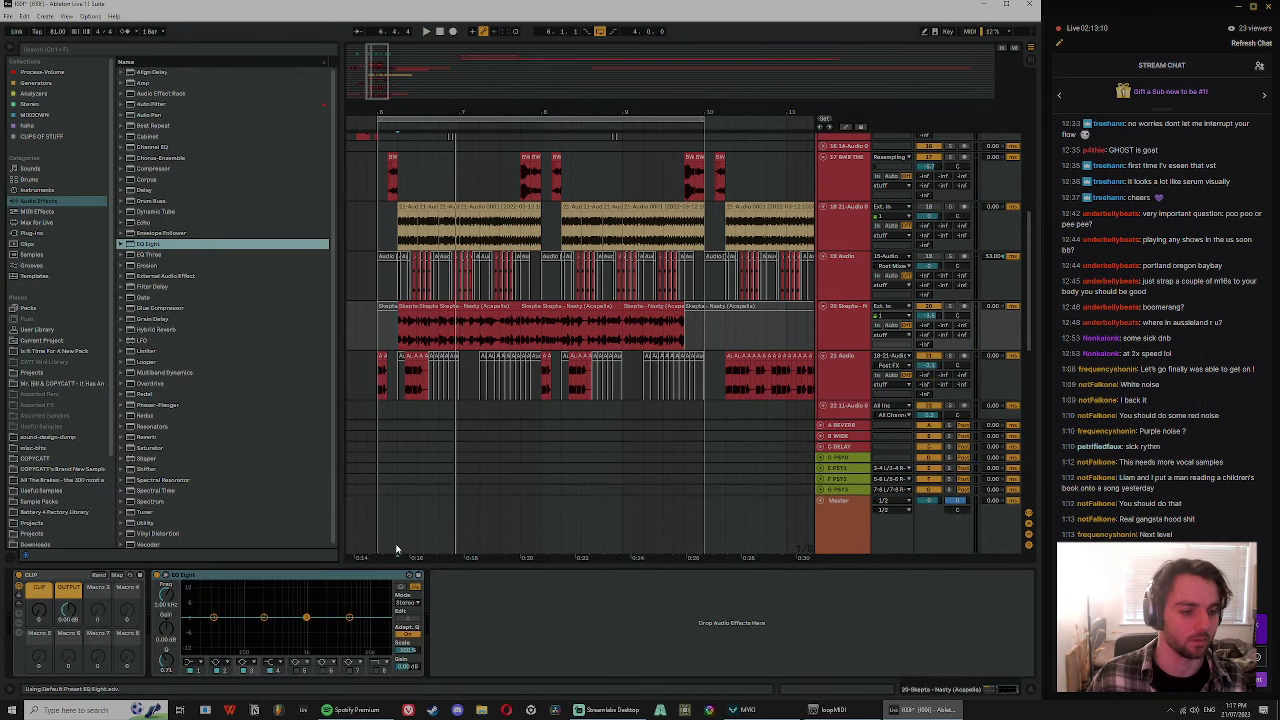
{"action": "left_click", "coordinate": [264, 617]}
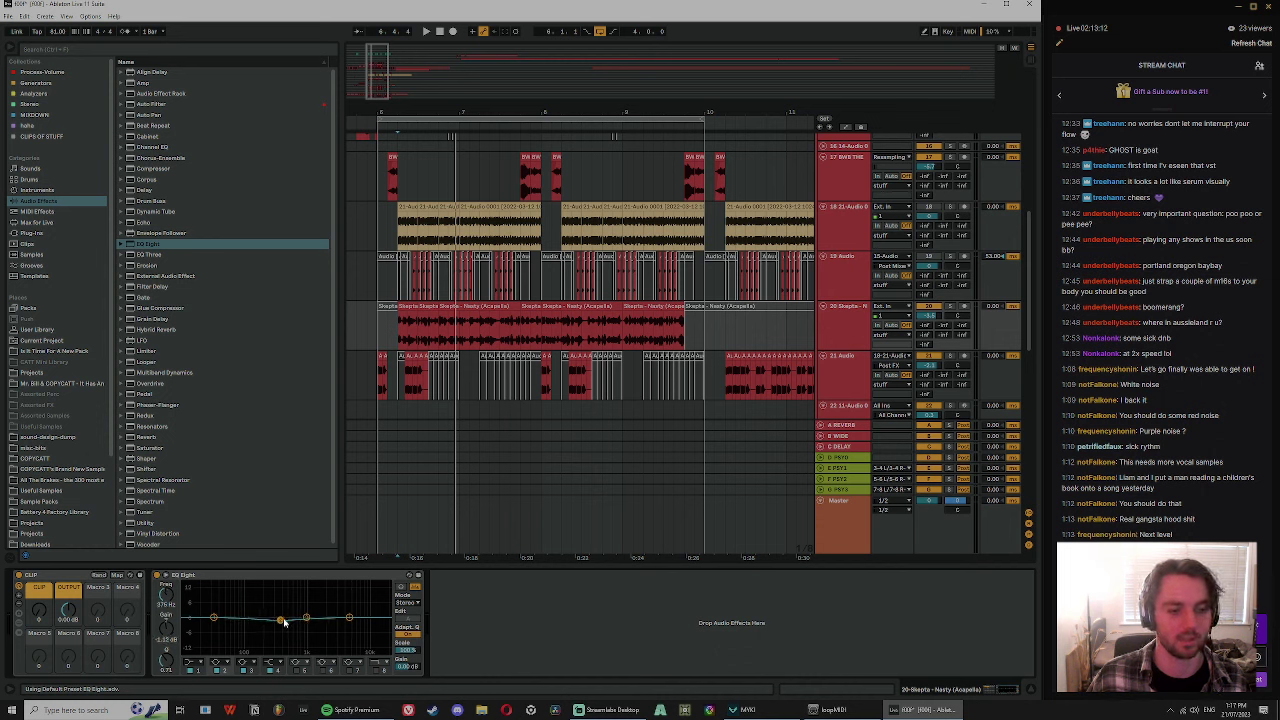
{"action": "key", "text": "space"}
{"action": "left_click_drag", "start_coordinate": [278, 624], "coordinate": [272, 634]}
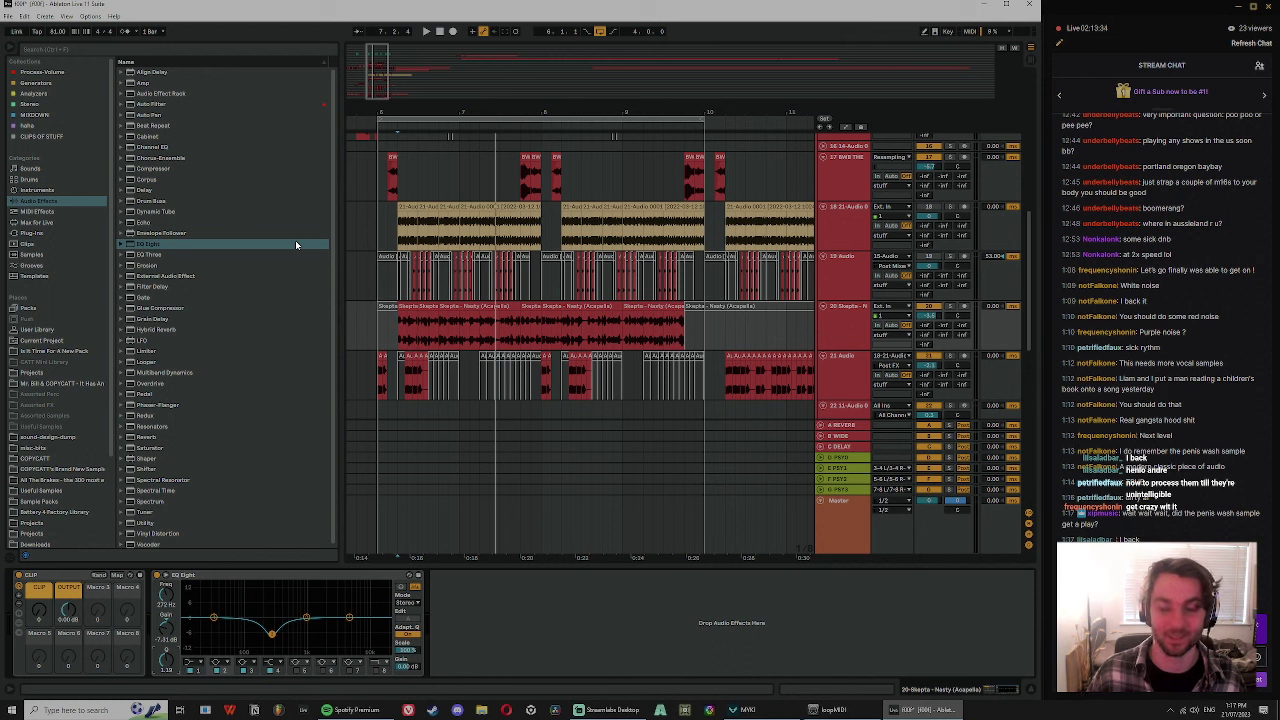
- Search all browser results for "prof" and reveal the professional set opener sample in its project folder
{"action": "left_click", "coordinate": [92, 54]}
{"action": "type", "text": "p"}
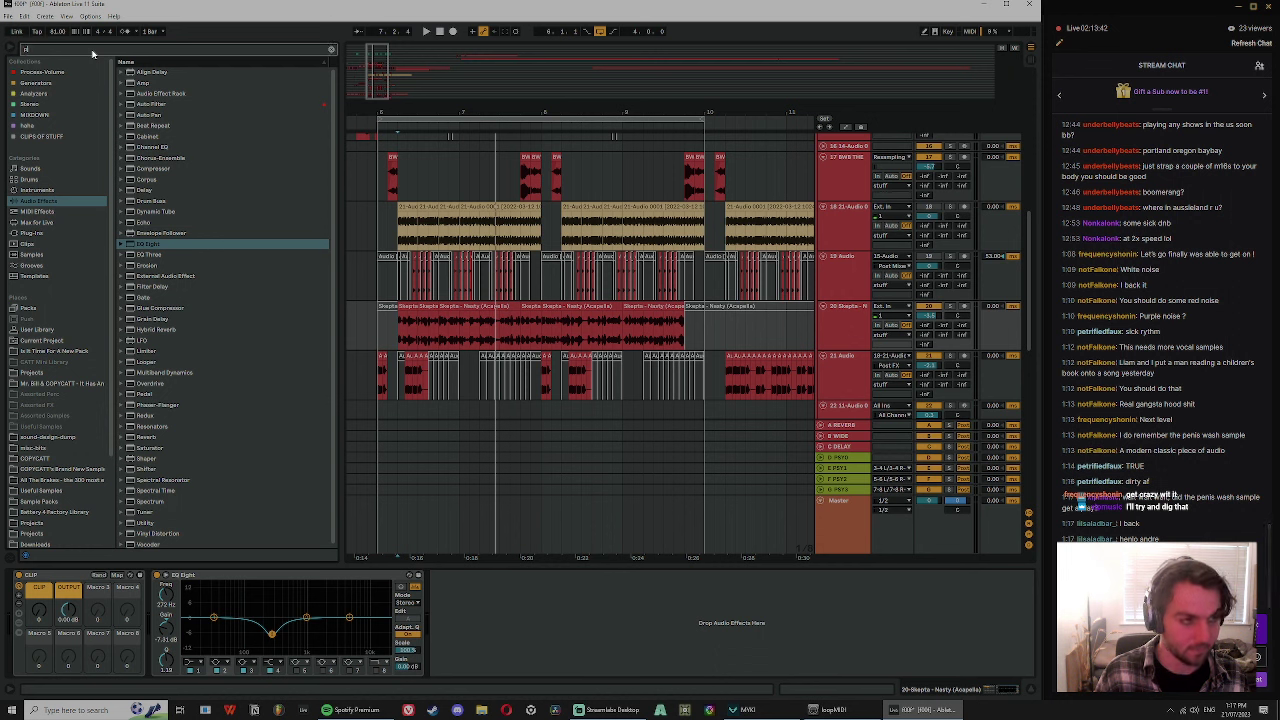
{"action": "type", "text": "rof"}
{"action": "left_click", "coordinate": [36, 286]}
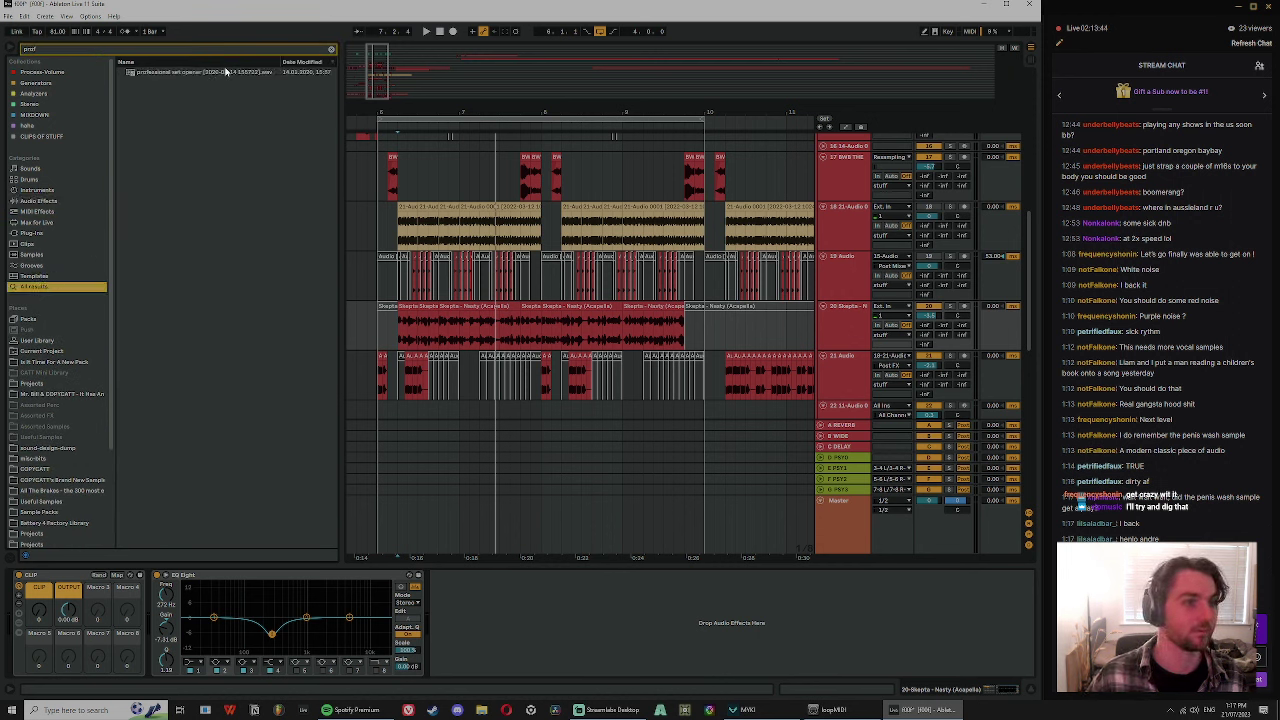
{"action": "left_click", "coordinate": [215, 73]}
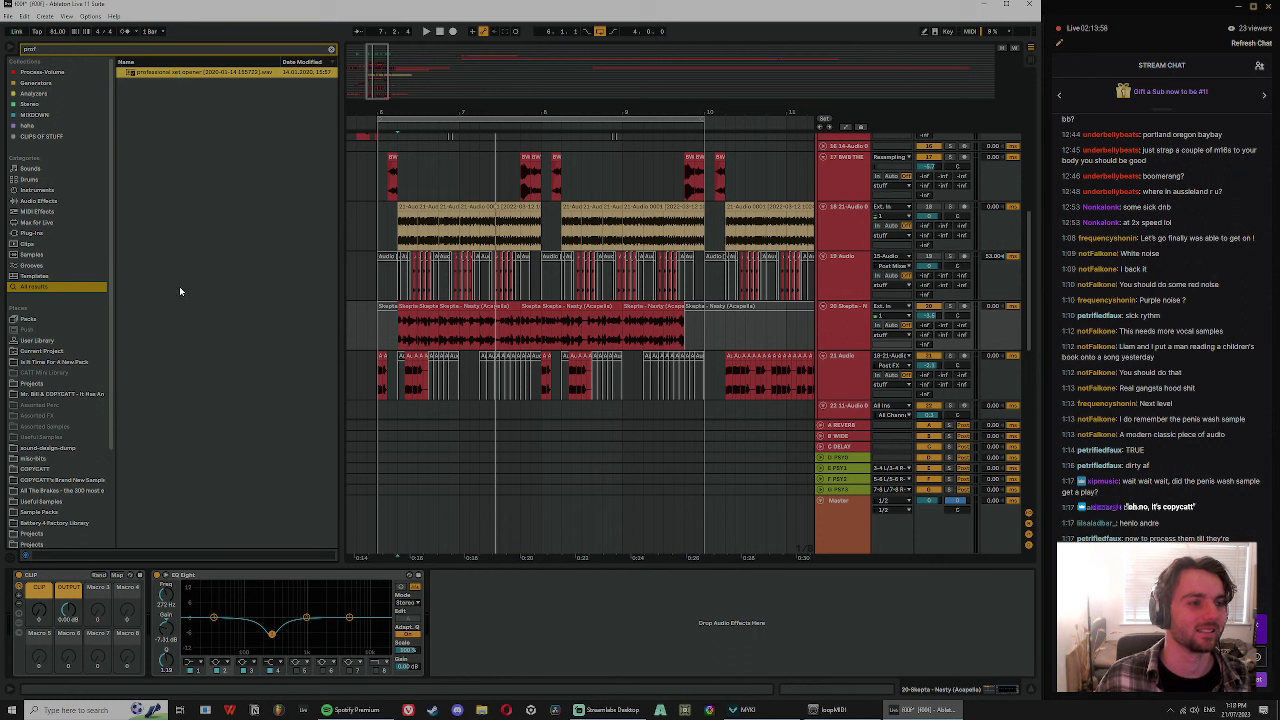
{"action": "right_click", "coordinate": [178, 70]}
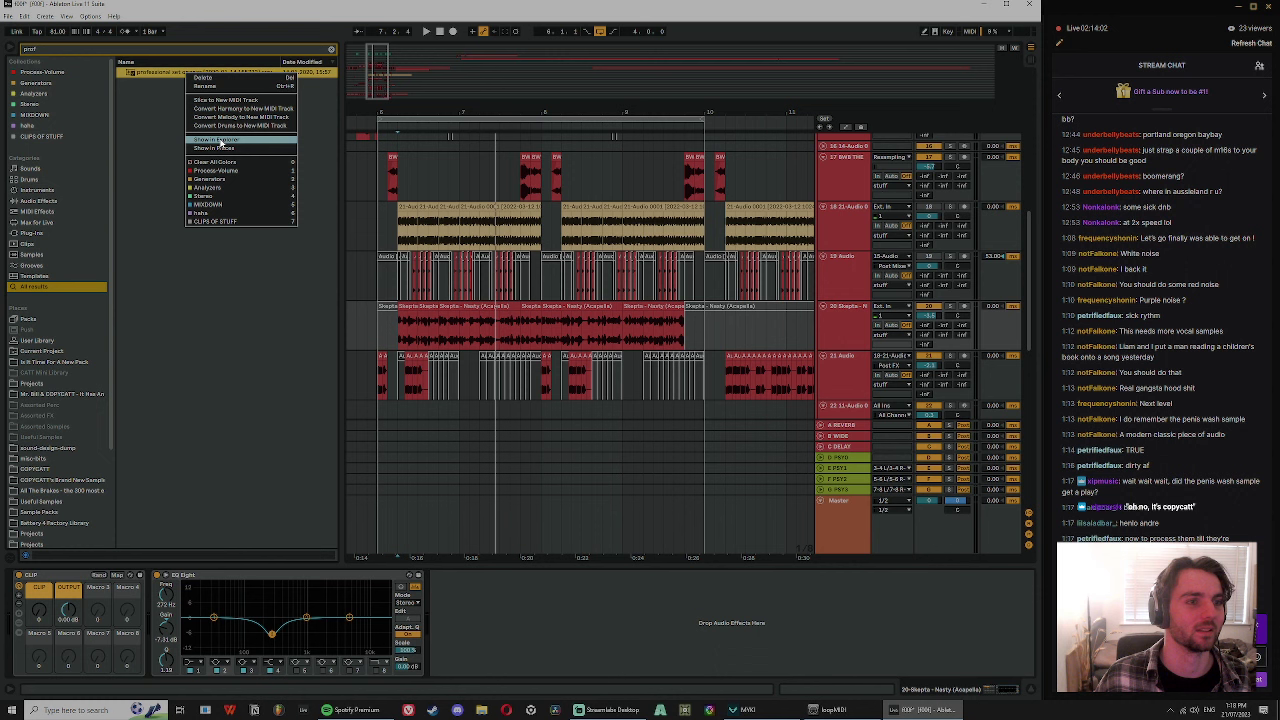
{"action": "left_click", "coordinate": [214, 148]}
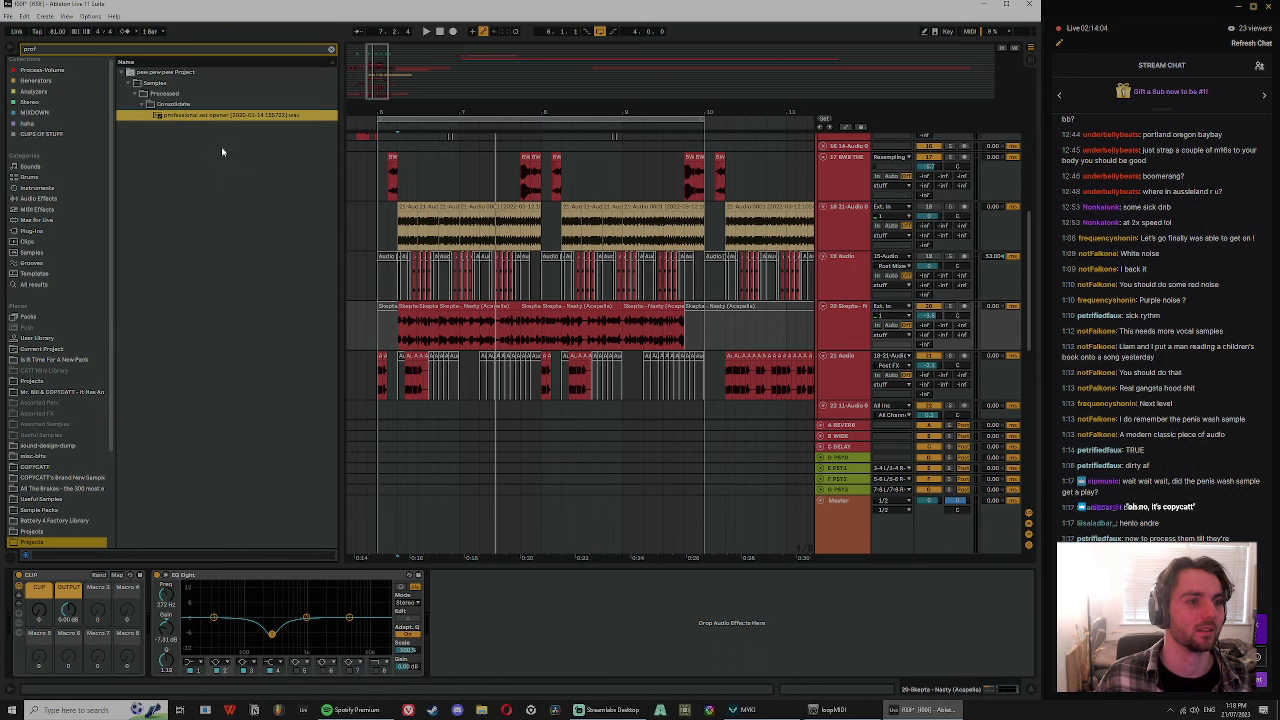
- Clear the search and open the Recorded samples folder of the pew pew pew Project
{"action": "left_click", "coordinate": [331, 50]}
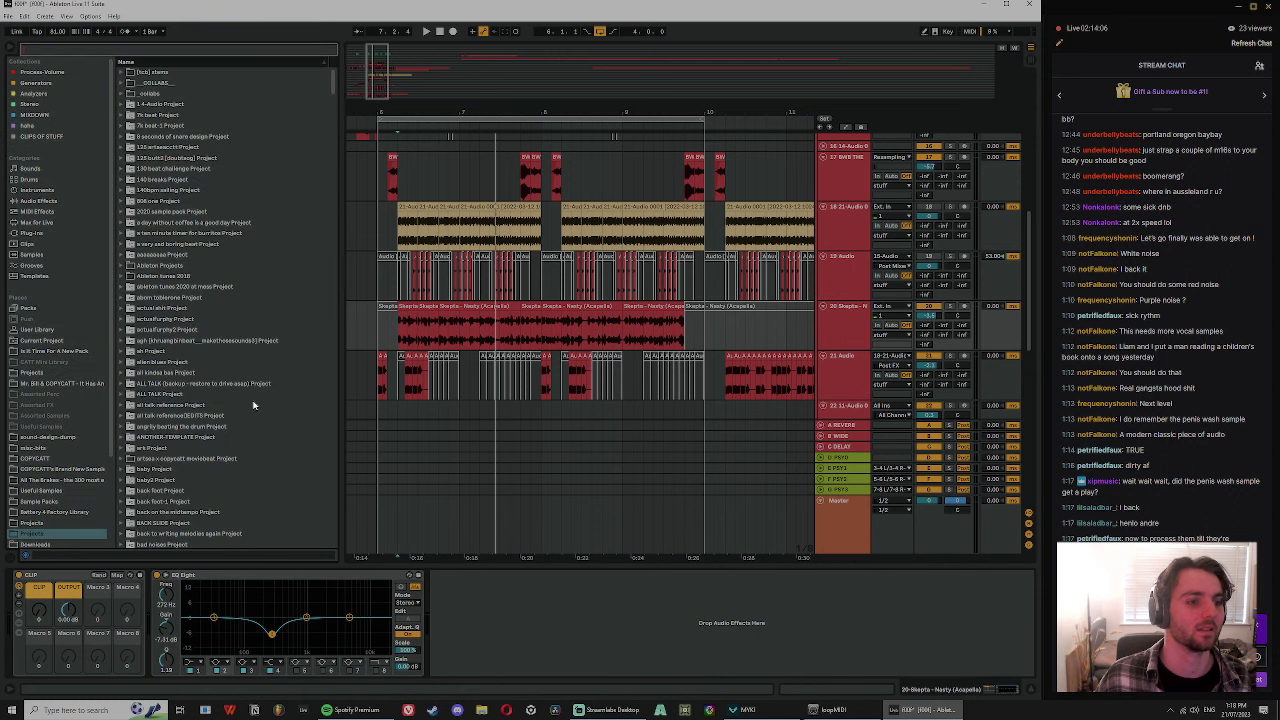
{"action": "left_click_drag", "start_coordinate": [332, 98], "coordinate": [356, 337]}
{"action": "left_click", "coordinate": [142, 212]}
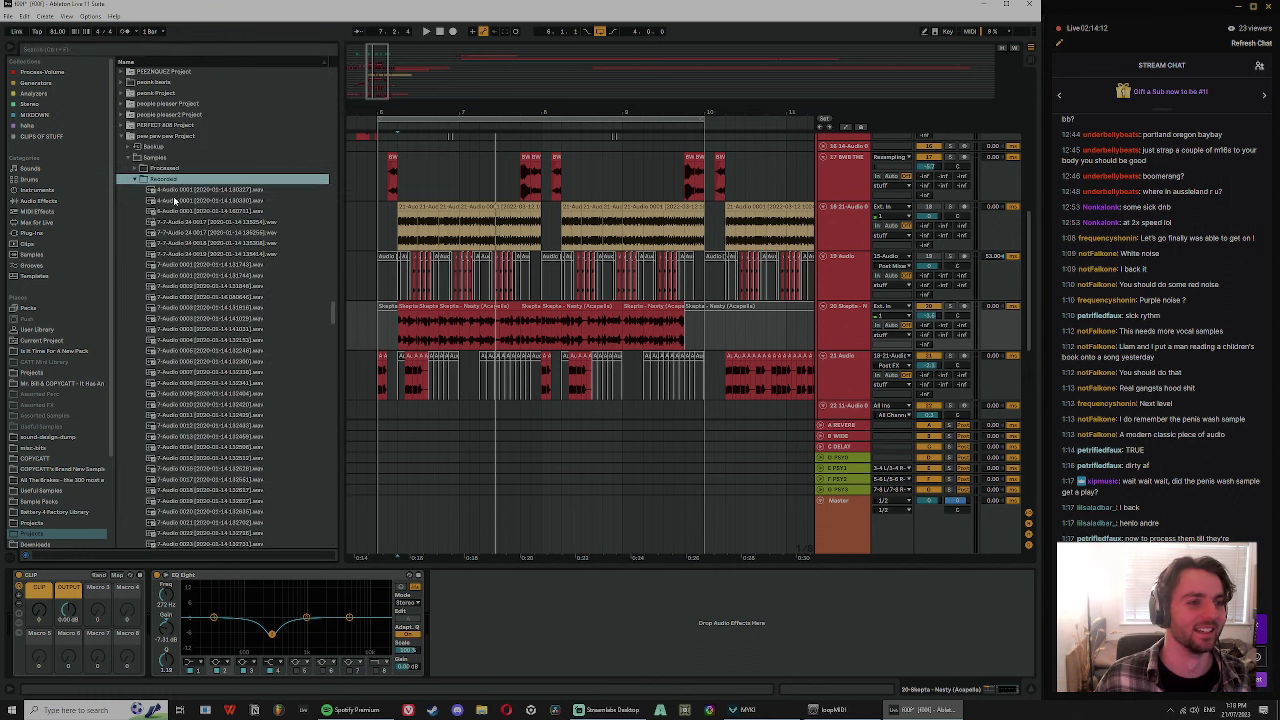
- Audition several recorded takes down the length of the Recorded samples folder
{"action": "left_click", "coordinate": [173, 201]}
{"action": "left_click", "coordinate": [227, 363]}
{"action": "scroll", "coordinate": [232, 385], "scroll_direction": "down", "scroll_amount": 2}
{"action": "left_click", "coordinate": [241, 423]}
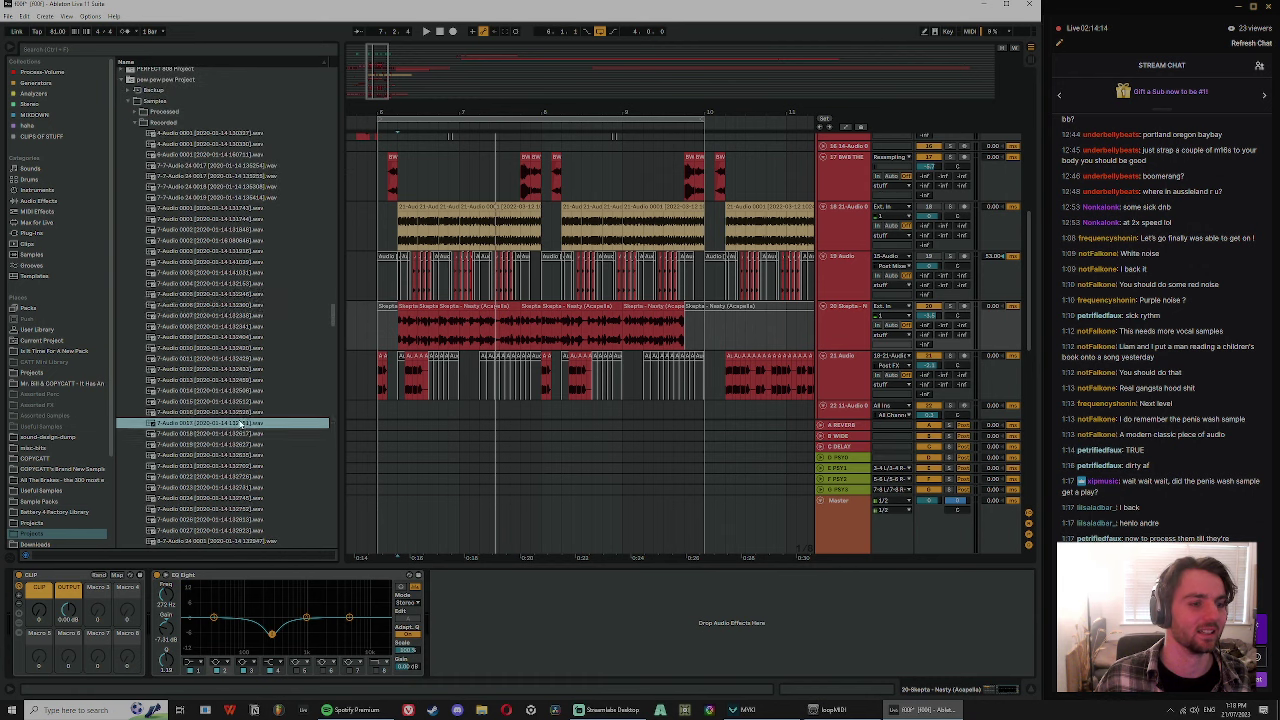
{"action": "scroll", "coordinate": [244, 423], "scroll_direction": "down", "scroll_amount": 2}
{"action": "left_click", "coordinate": [247, 411]}
{"action": "scroll", "coordinate": [247, 425], "scroll_direction": "down", "scroll_amount": 6}
{"action": "left_click", "coordinate": [245, 420]}
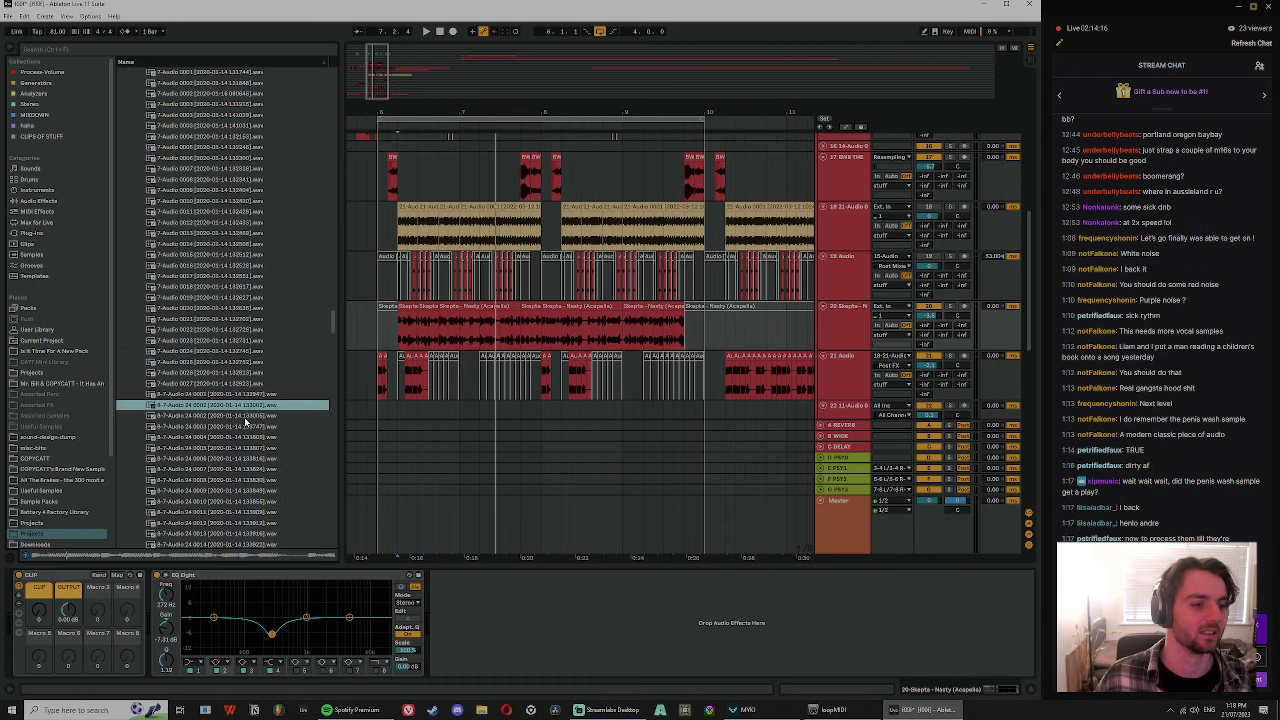
{"action": "scroll", "coordinate": [245, 421], "scroll_direction": "down", "scroll_amount": 4}
{"action": "left_click", "coordinate": [244, 421]}
{"action": "scroll", "coordinate": [244, 421], "scroll_direction": "down", "scroll_amount": 3}
{"action": "left_click", "coordinate": [241, 414]}
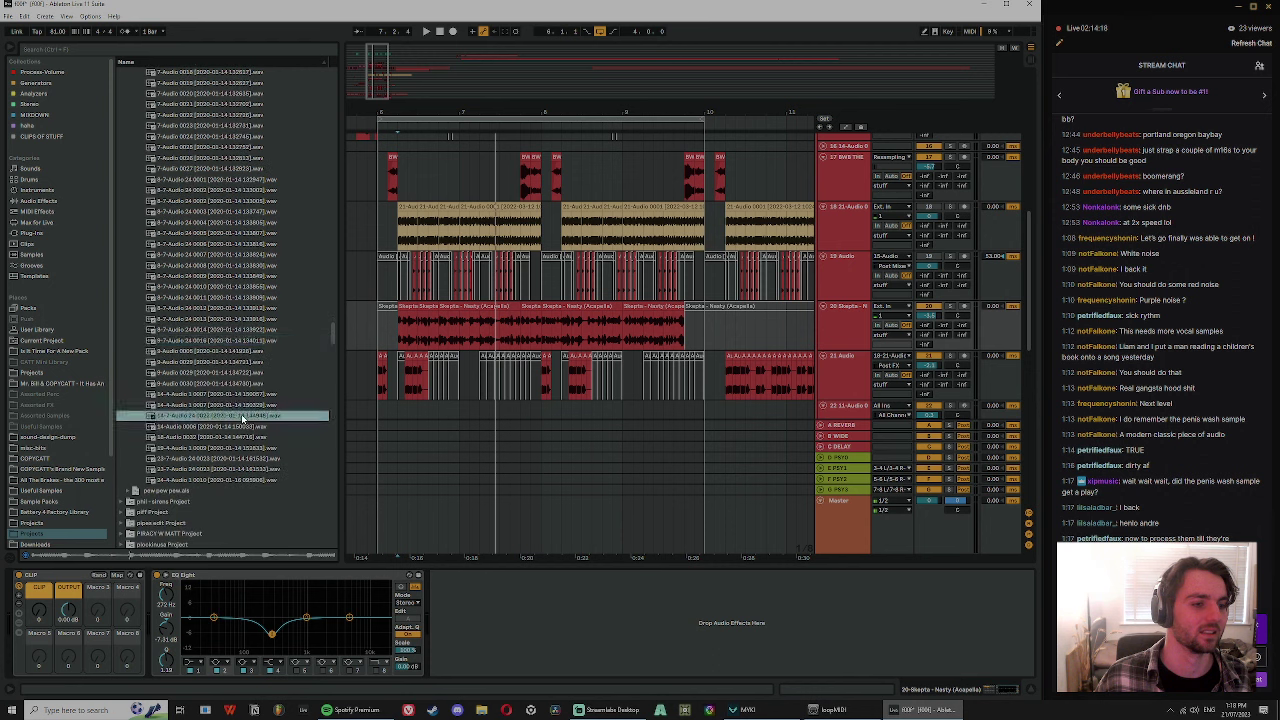
{"action": "scroll", "coordinate": [241, 414], "scroll_direction": "down", "scroll_amount": 2}
{"action": "left_click", "coordinate": [229, 403]}
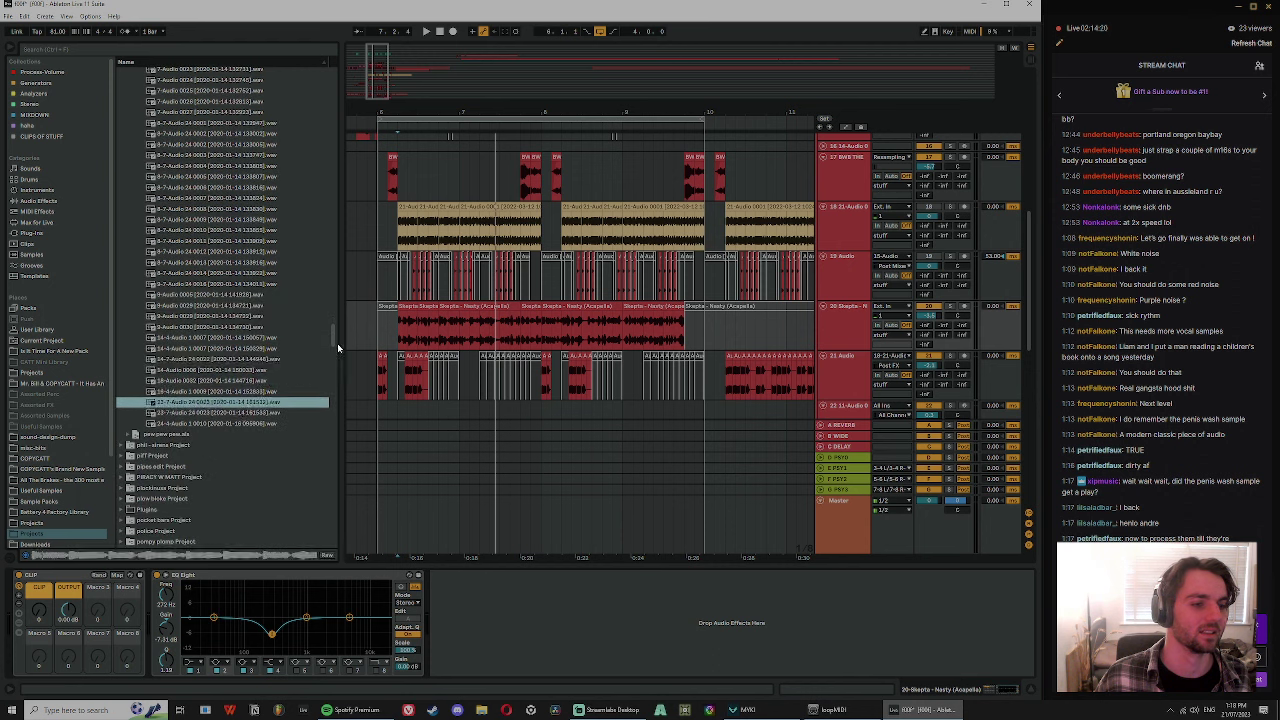
- Audition the first 7-7-Audio take and a 4-Audio take at the start of the Recorded folder, and end the preview
{"action": "left_click_drag", "start_coordinate": [337, 343], "coordinate": [335, 315]}
{"action": "left_click", "coordinate": [219, 206]}
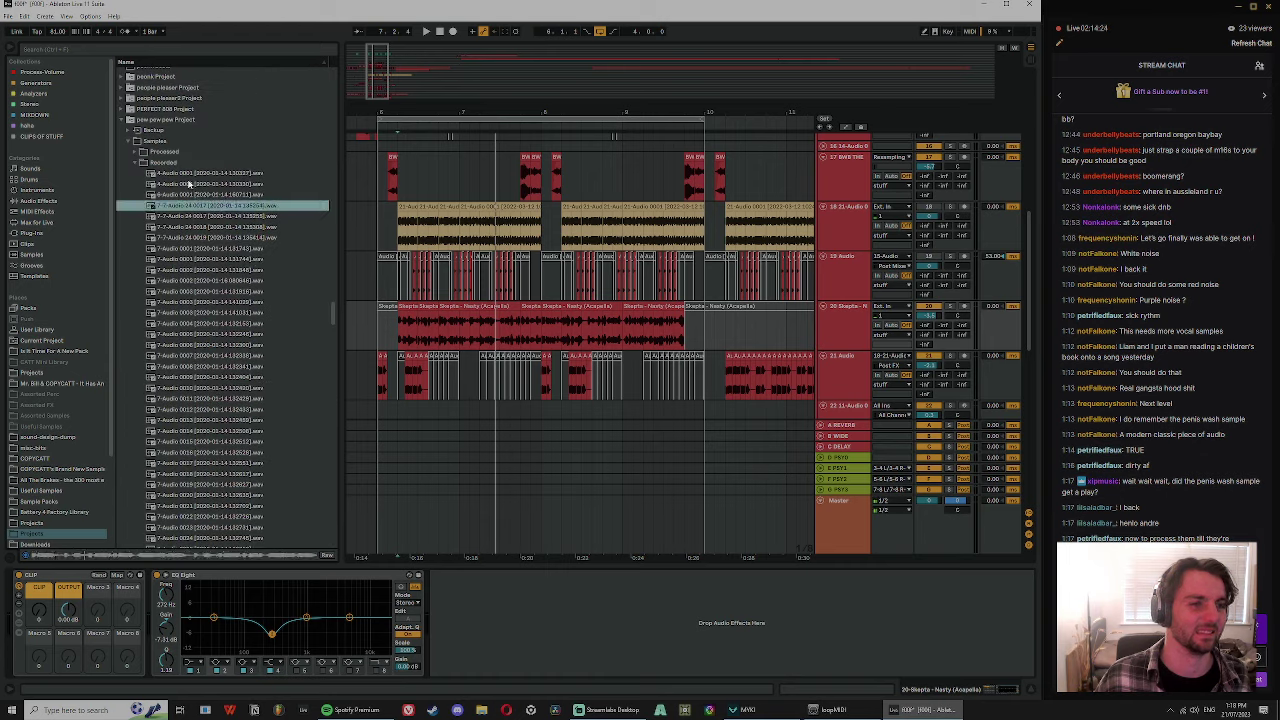
{"action": "left_click", "coordinate": [202, 185]}
{"action": "left_click", "coordinate": [432, 167]}
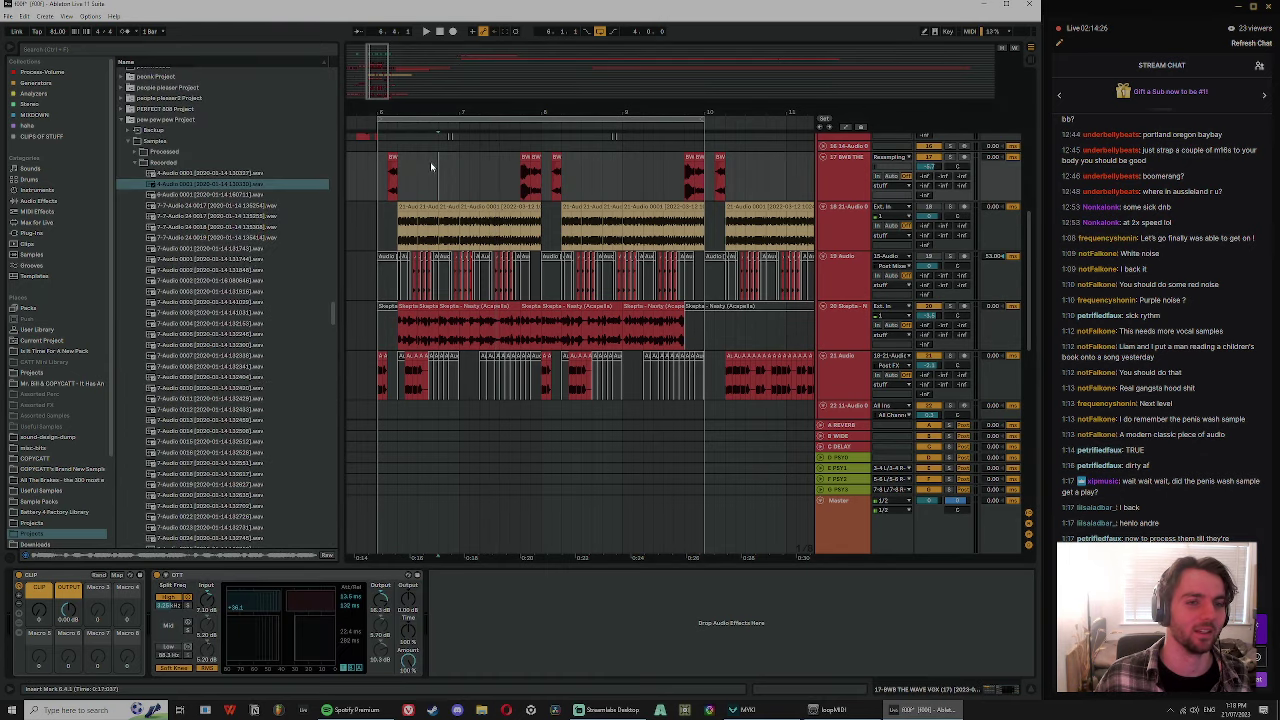
- Collapse the Recorded folder and audition the professional set opener sample among the processed consolidated files
{"action": "left_click", "coordinate": [137, 162]}
{"action": "left_click", "coordinate": [137, 151]}
{"action": "left_click", "coordinate": [160, 174]}
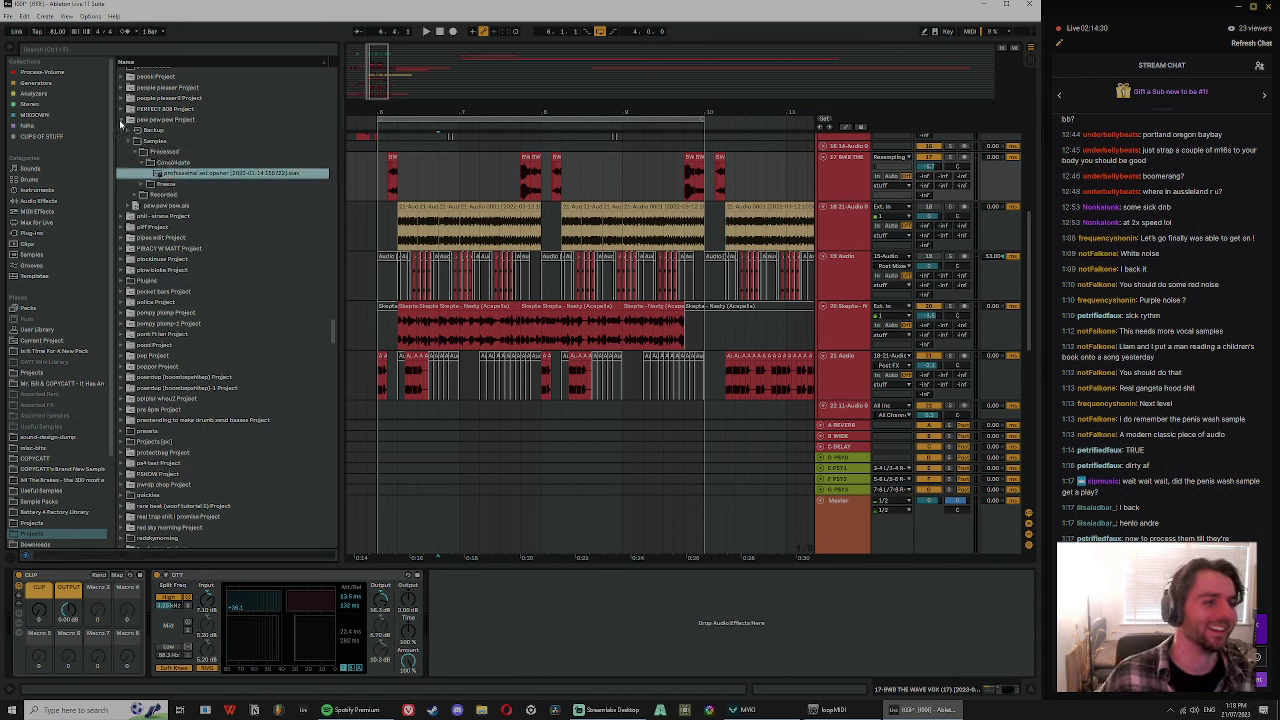
- Play the arrangement from bar 6 and review the sub clip before bar 8 and the acapella clips at bars 8 and 6
{"action": "left_click", "coordinate": [383, 167]}
{"action": "key", "text": "space"}
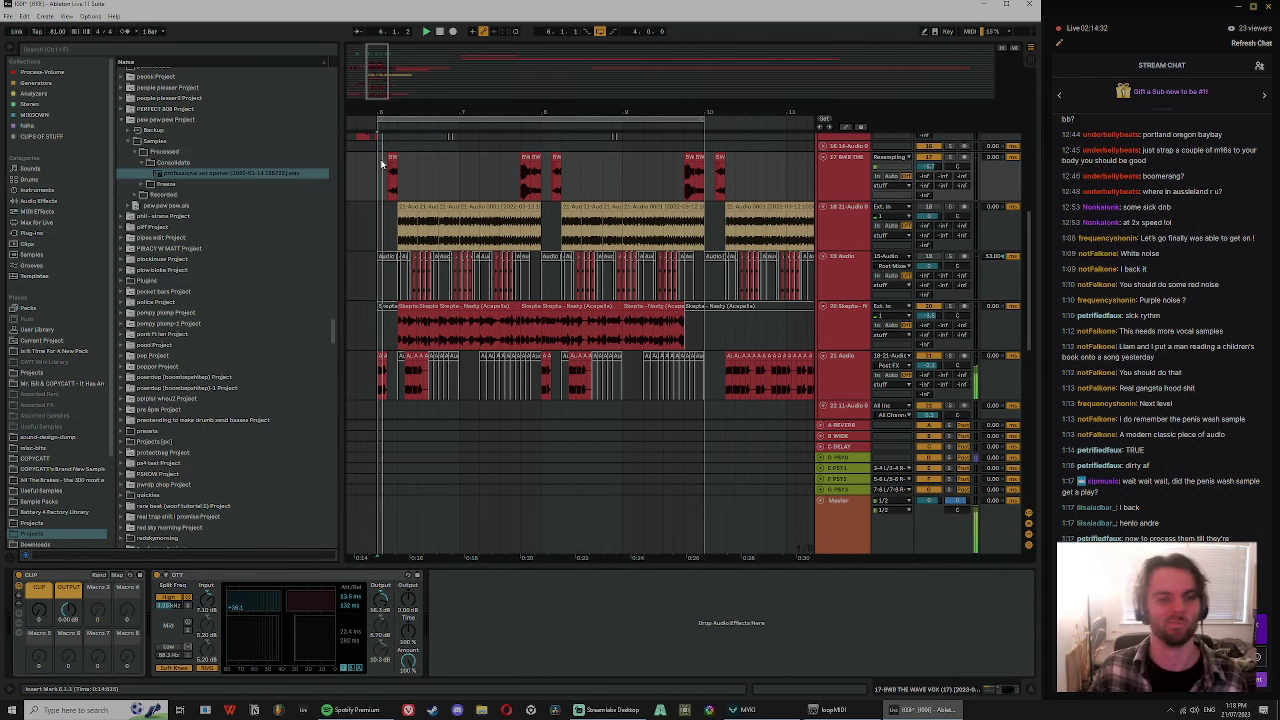
{"action": "scroll", "coordinate": [391, 180], "scroll_direction": "up", "scroll_amount": 5}
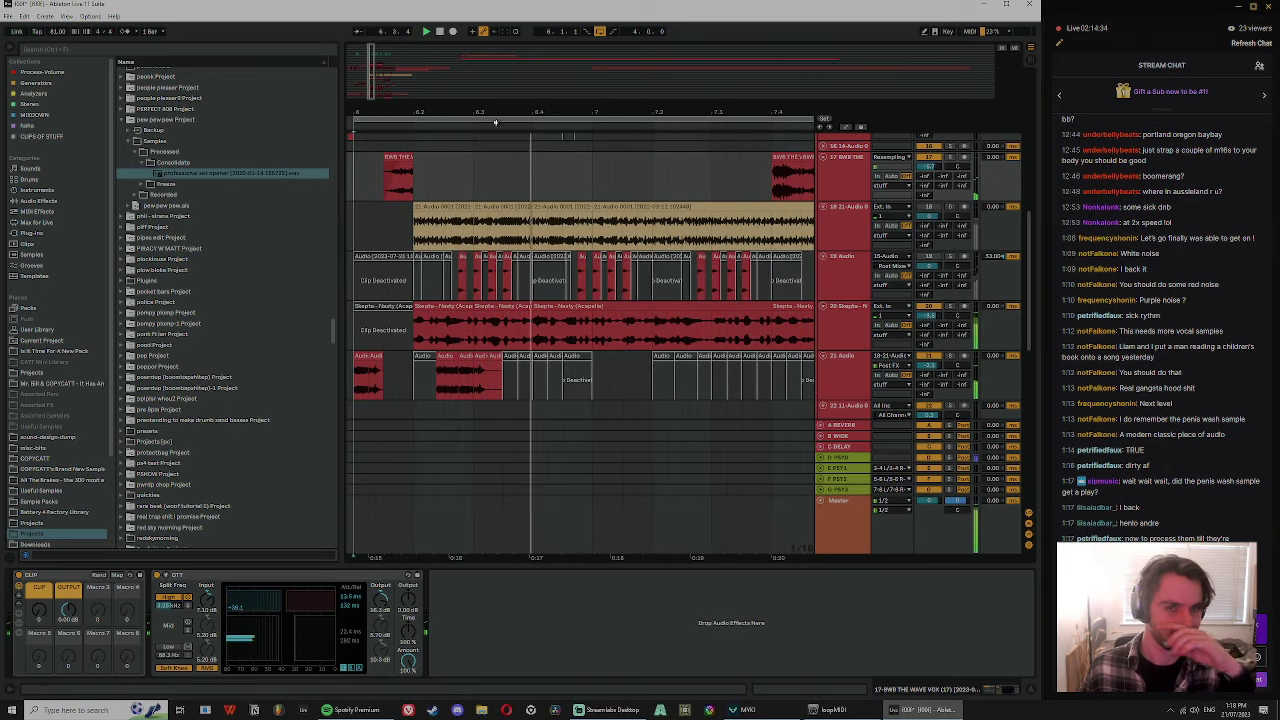
{"action": "scroll", "coordinate": [511, 186], "scroll_direction": "down", "scroll_amount": 3}
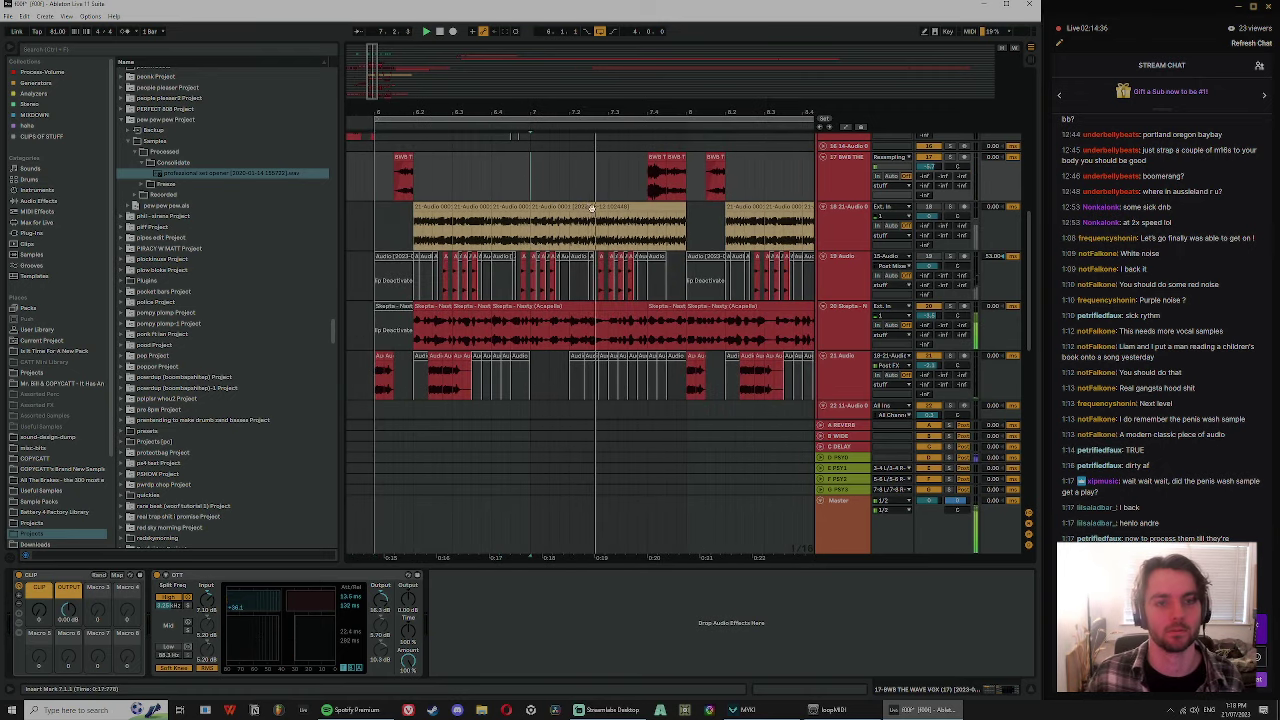
{"action": "left_click", "coordinate": [560, 214]}
{"action": "scroll", "coordinate": [775, 300], "scroll_direction": "down", "scroll_amount": 2}
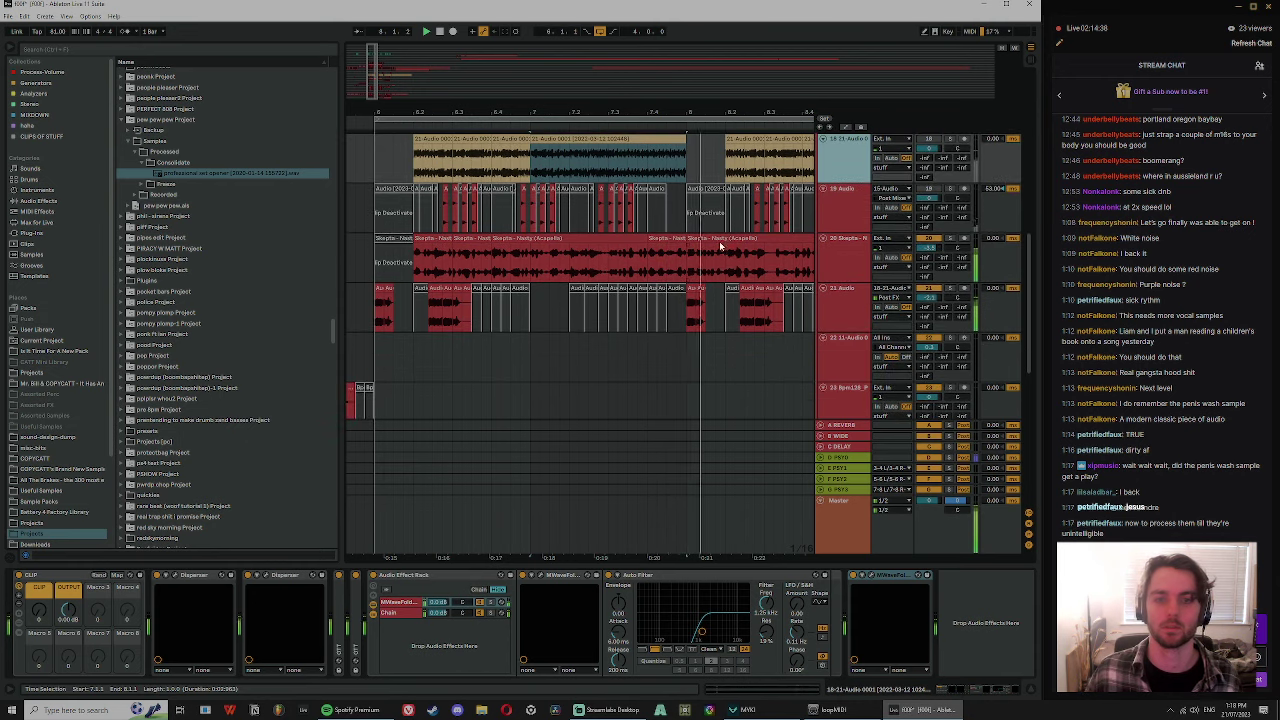
{"action": "left_click", "coordinate": [720, 240]}
{"action": "left_click", "coordinate": [434, 239]}
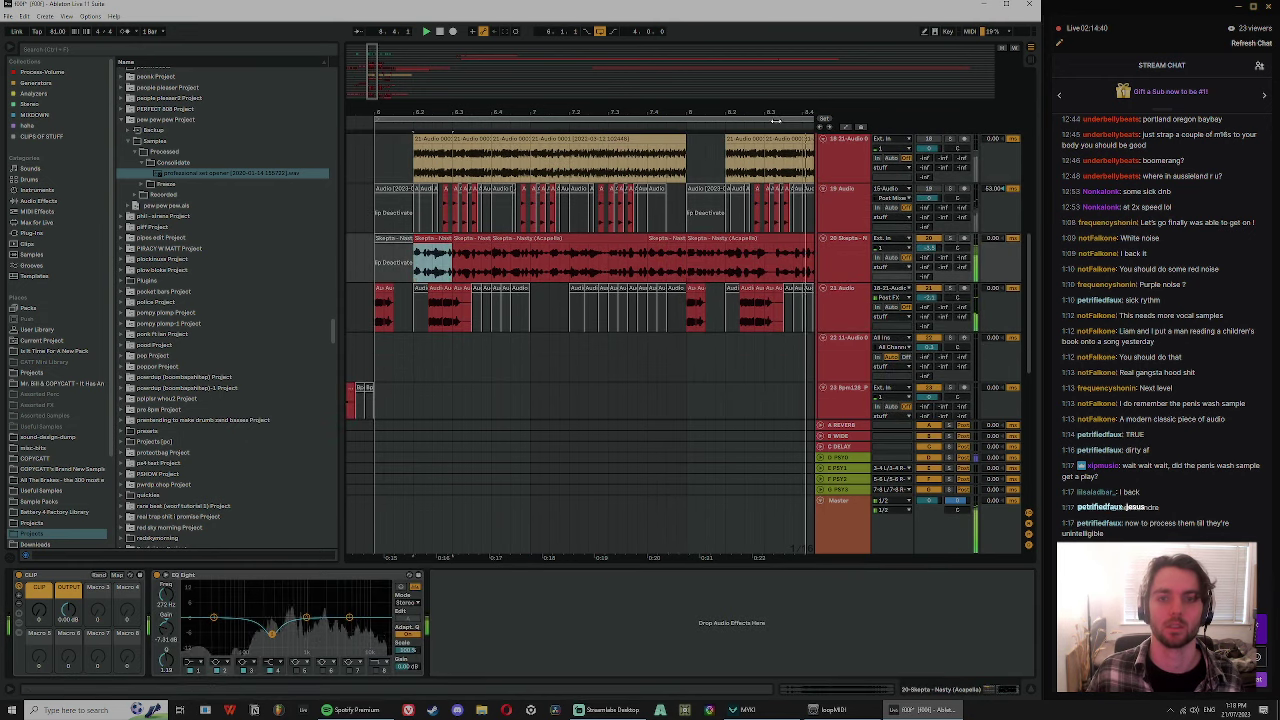
- Extend the acapella clip at bar 8 over the following phrase to bar 10
{"action": "left_click_drag", "start_coordinate": [765, 112], "coordinate": [678, 108]}
{"action": "left_click", "coordinate": [639, 260]}
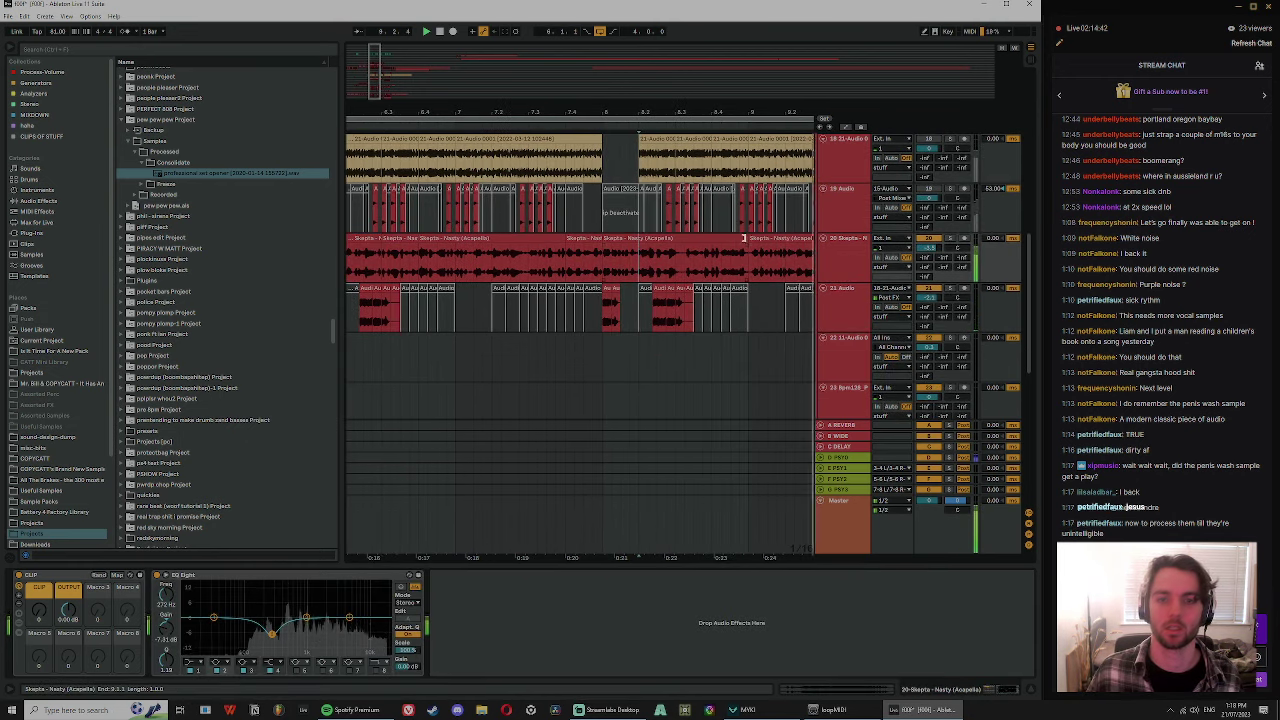
{"action": "left_click", "coordinate": [688, 249]}
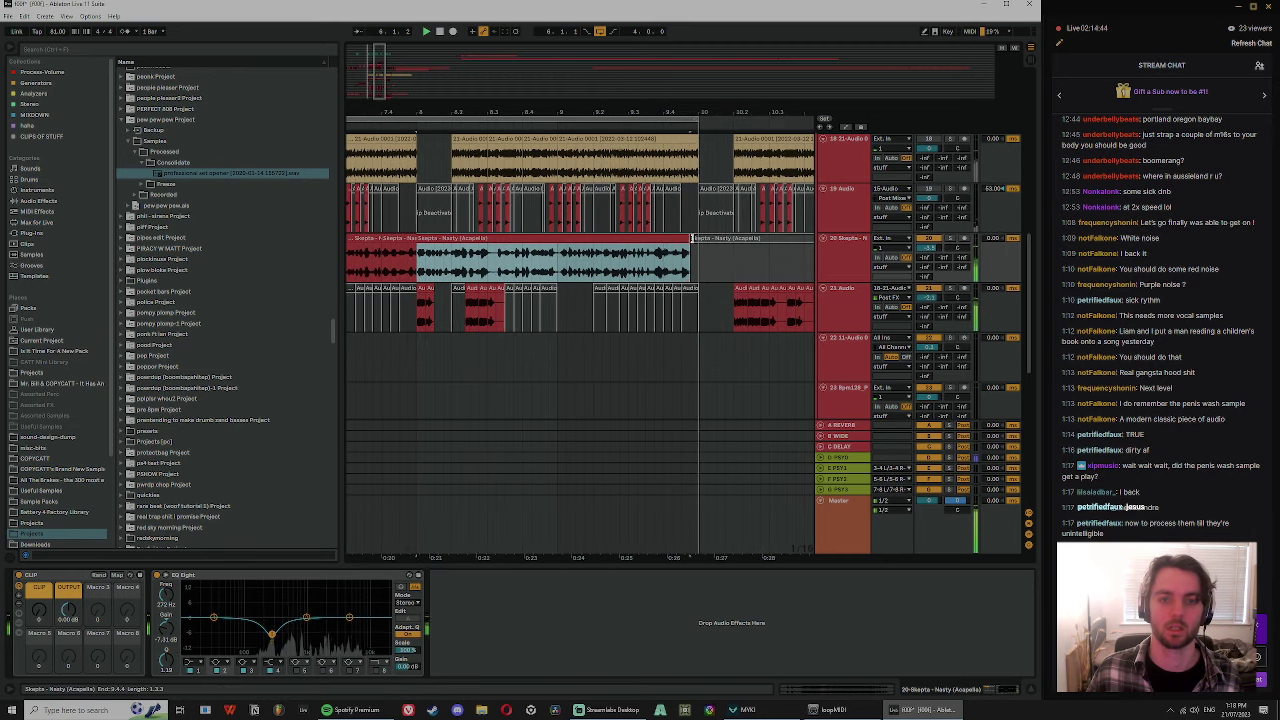
- Shape the acapella track's EQ Eight during playback with a boost in the high frequencies and a slight dip in the upper mids
{"action": "left_click", "coordinate": [45, 202]}
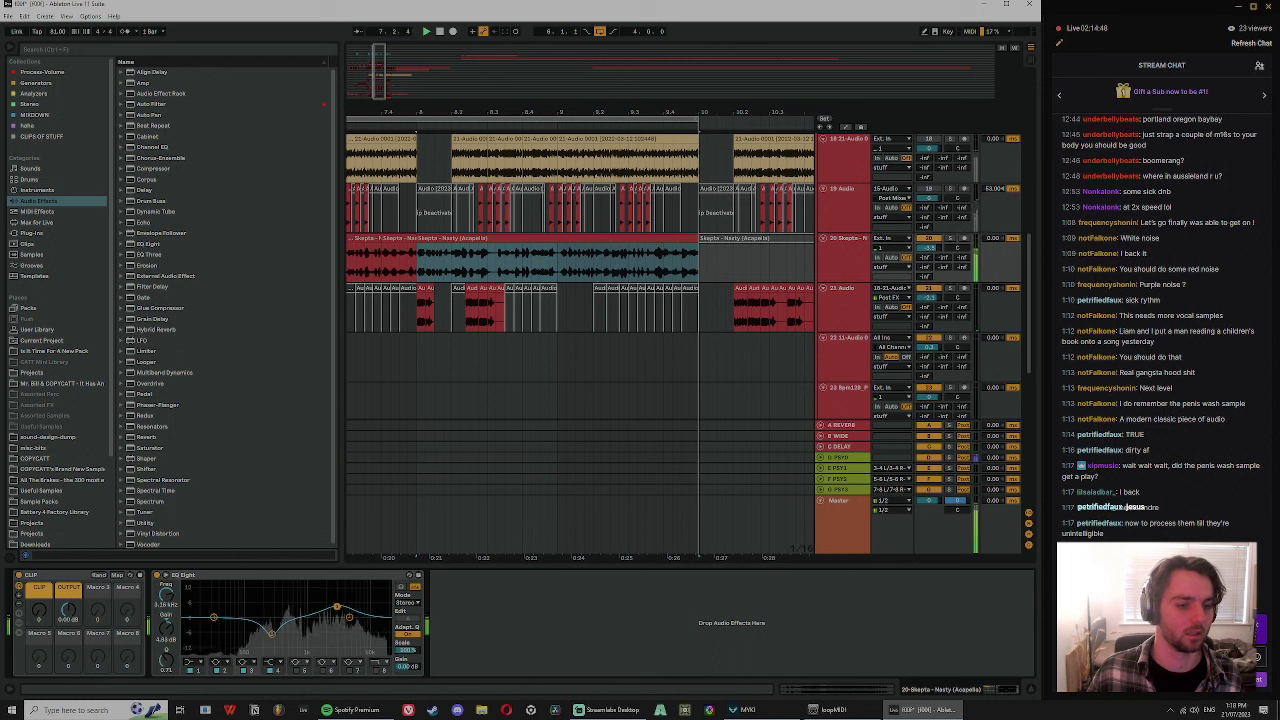
{"action": "mouse_move", "coordinate": [349, 614]}
{"action": "left_mouse_down"}
{"action": "mouse_move", "coordinate": [331, 615]}
{"action": "mouse_move", "coordinate": [370, 608]}
{"action": "mouse_move", "coordinate": [357, 609]}
{"action": "left_mouse_up"}
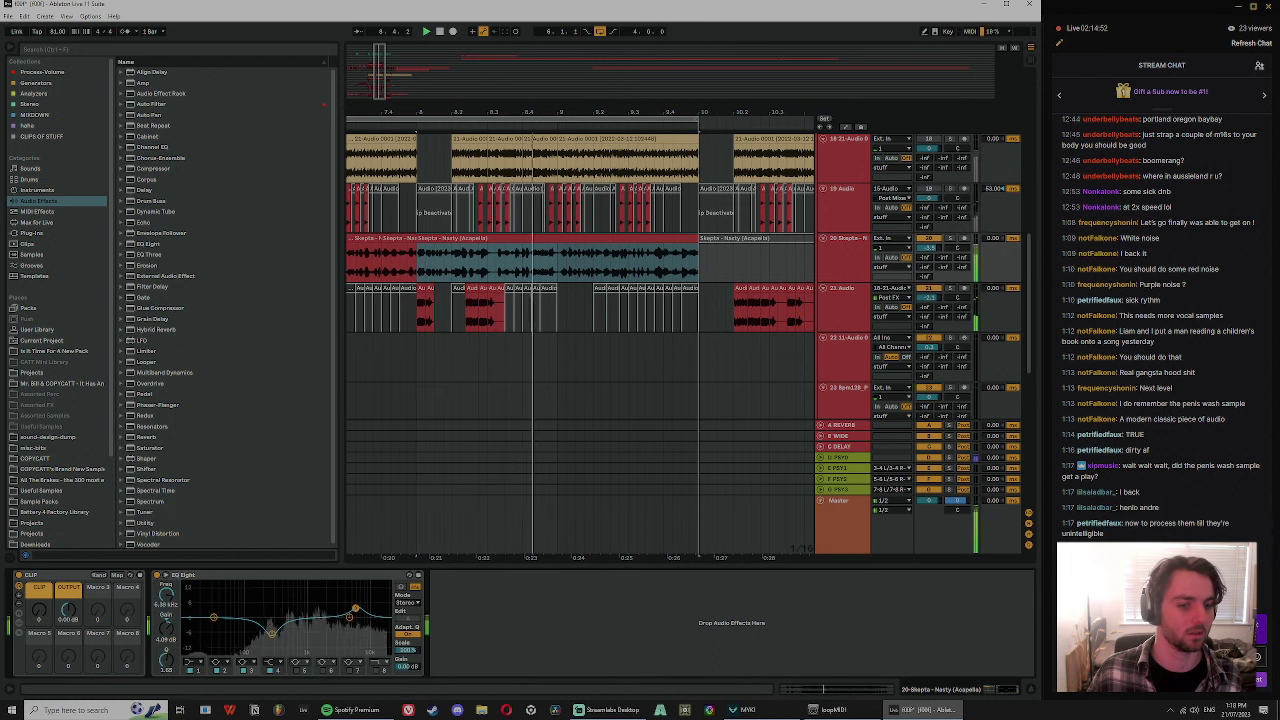
{"action": "left_click", "coordinate": [213, 617]}
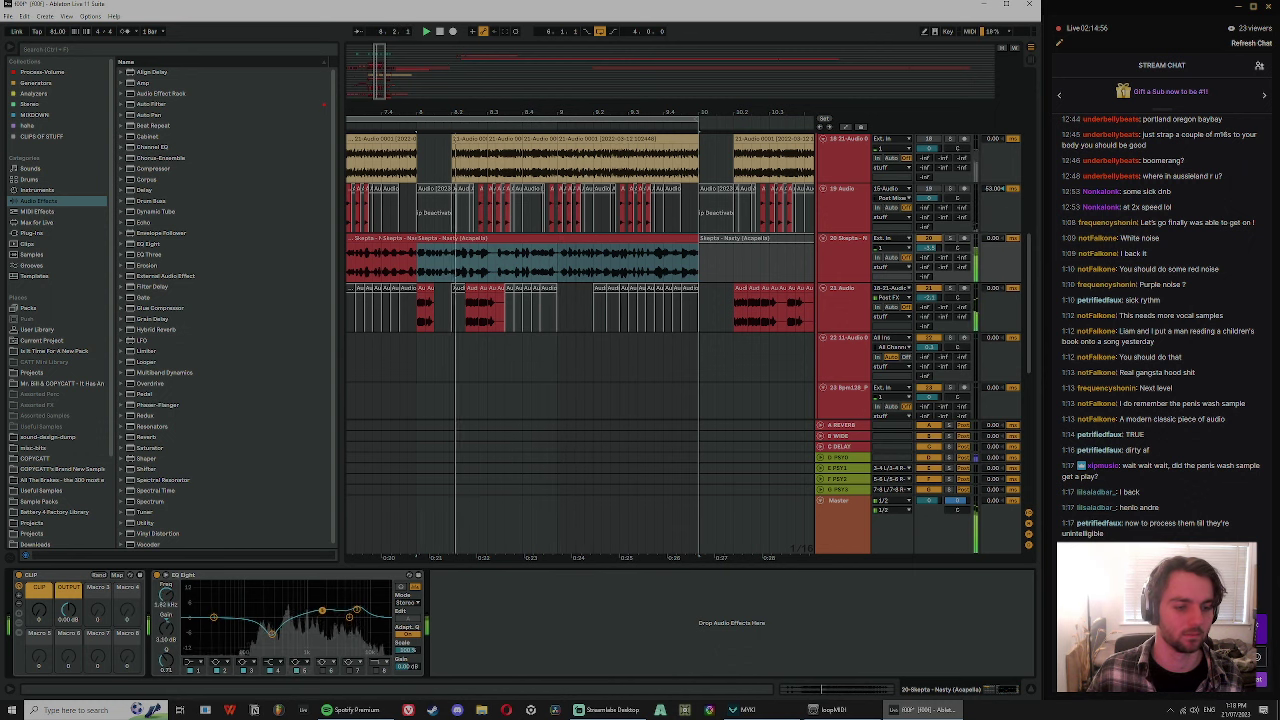
{"action": "left_click_drag", "start_coordinate": [322, 610], "coordinate": [320, 622]}
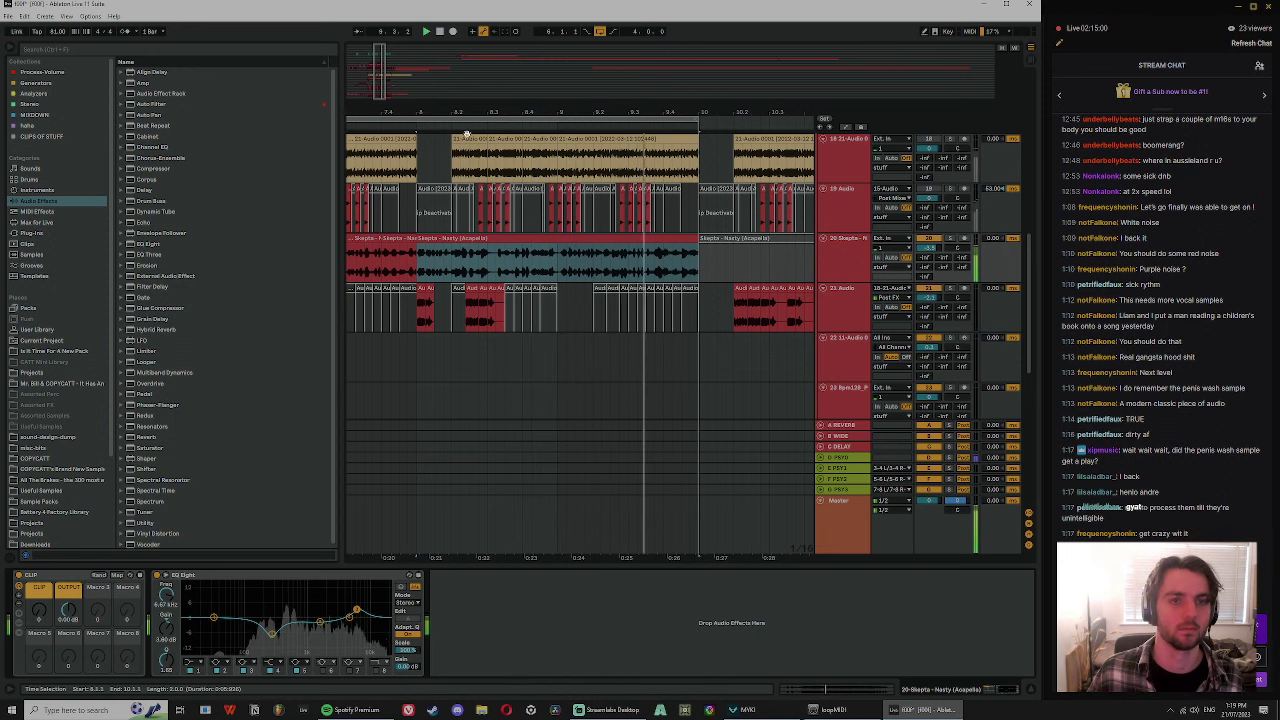
- Play the arrangement around bars 6 to 8 and review the acapella, the stuff group and the DRUMS track
{"action": "left_click", "coordinate": [367, 262]}
{"action": "key", "text": "space"}
{"action": "key", "text": "space"}
{"action": "left_click_drag", "start_coordinate": [402, 112], "coordinate": [600, 113]}
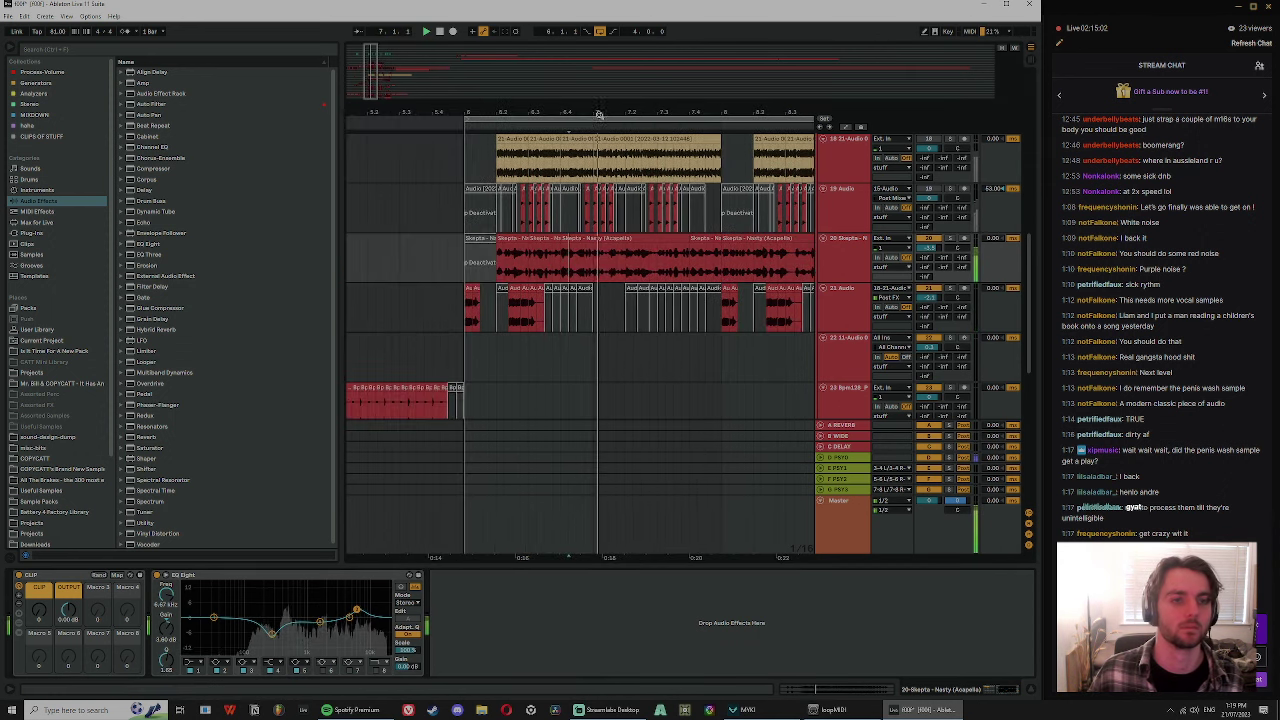
{"action": "scroll", "coordinate": [668, 258], "scroll_direction": "up", "scroll_amount": 6}
{"action": "scroll", "coordinate": [530, 215], "scroll_direction": "up", "scroll_amount": 6}
{"action": "left_click", "coordinate": [498, 195]}
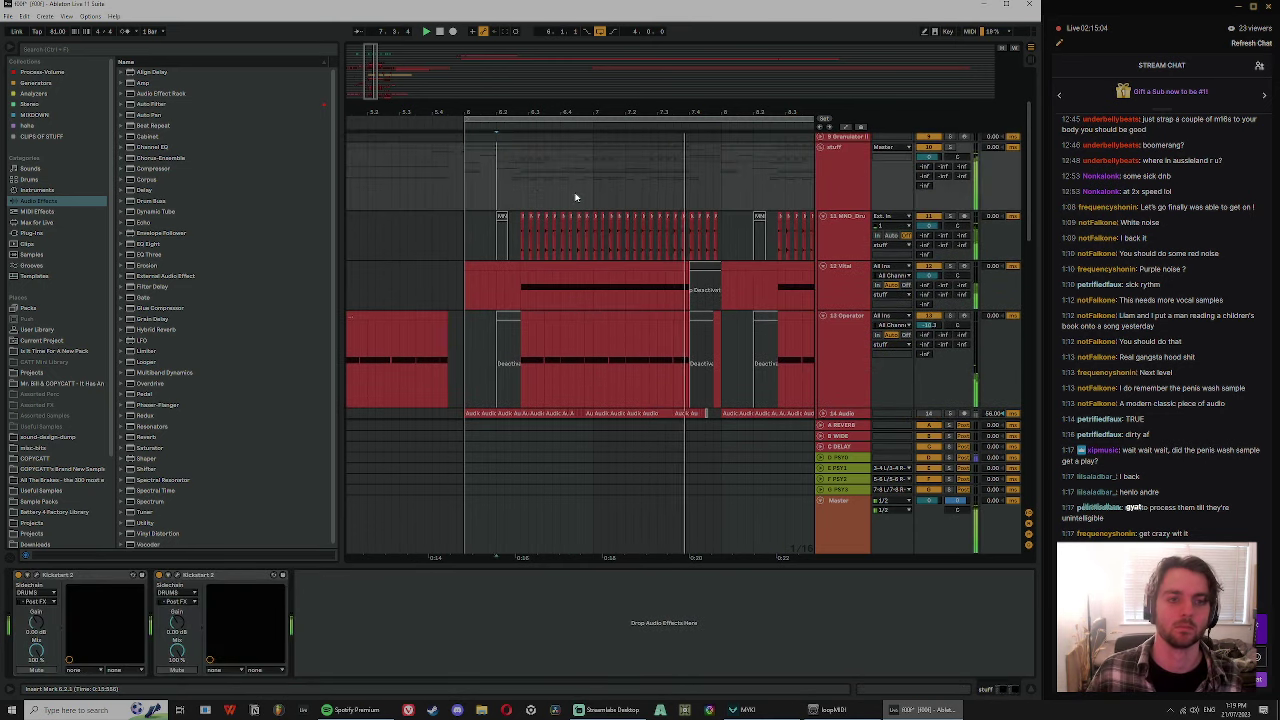
{"action": "scroll", "coordinate": [577, 197], "scroll_direction": "up", "scroll_amount": 4}
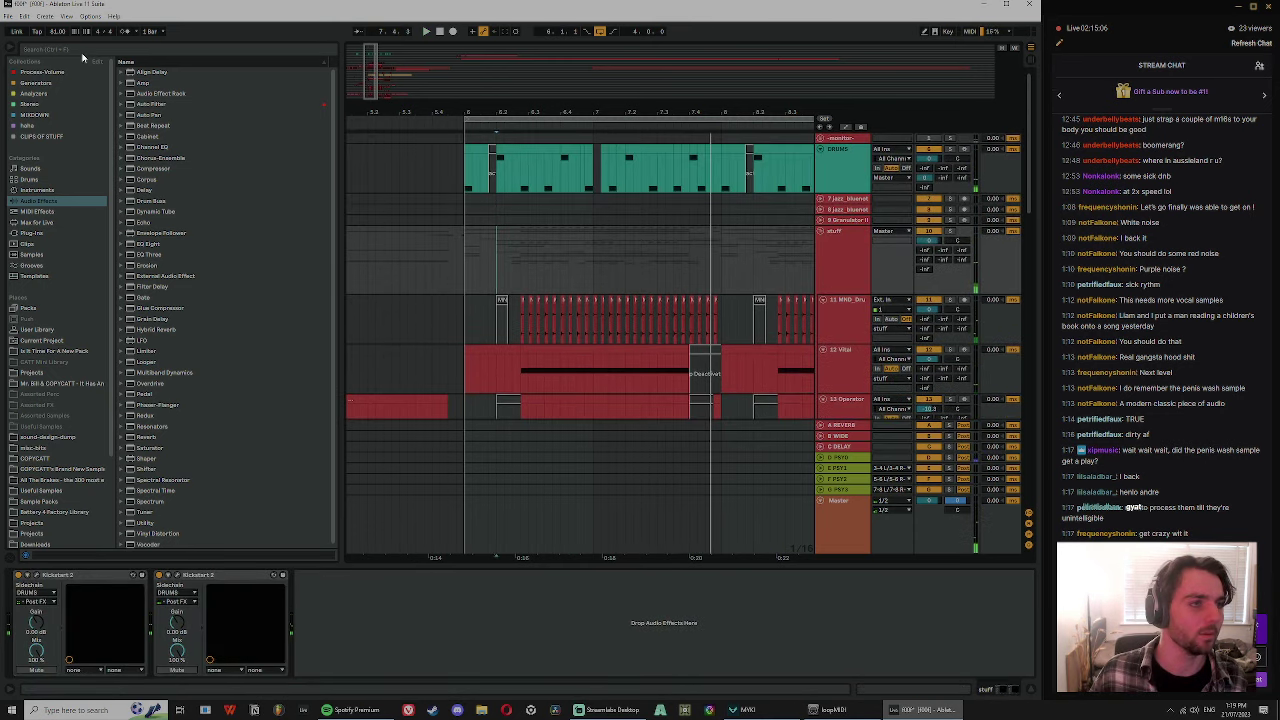
- Search all browser results for "break" and "think", and audition the think.wav sample
{"action": "left_click", "coordinate": [91, 50]}
{"action": "type", "text": "break"}
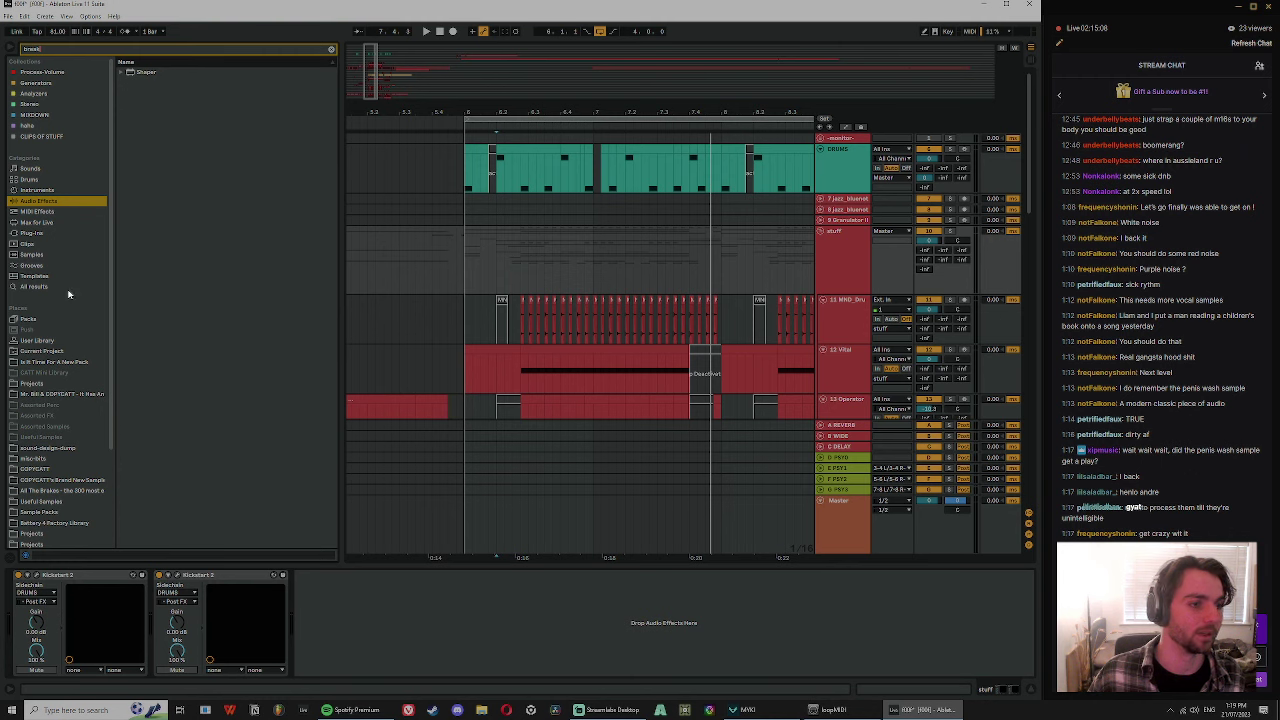
{"action": "left_click", "coordinate": [66, 288]}
{"action": "left_click", "coordinate": [331, 51]}
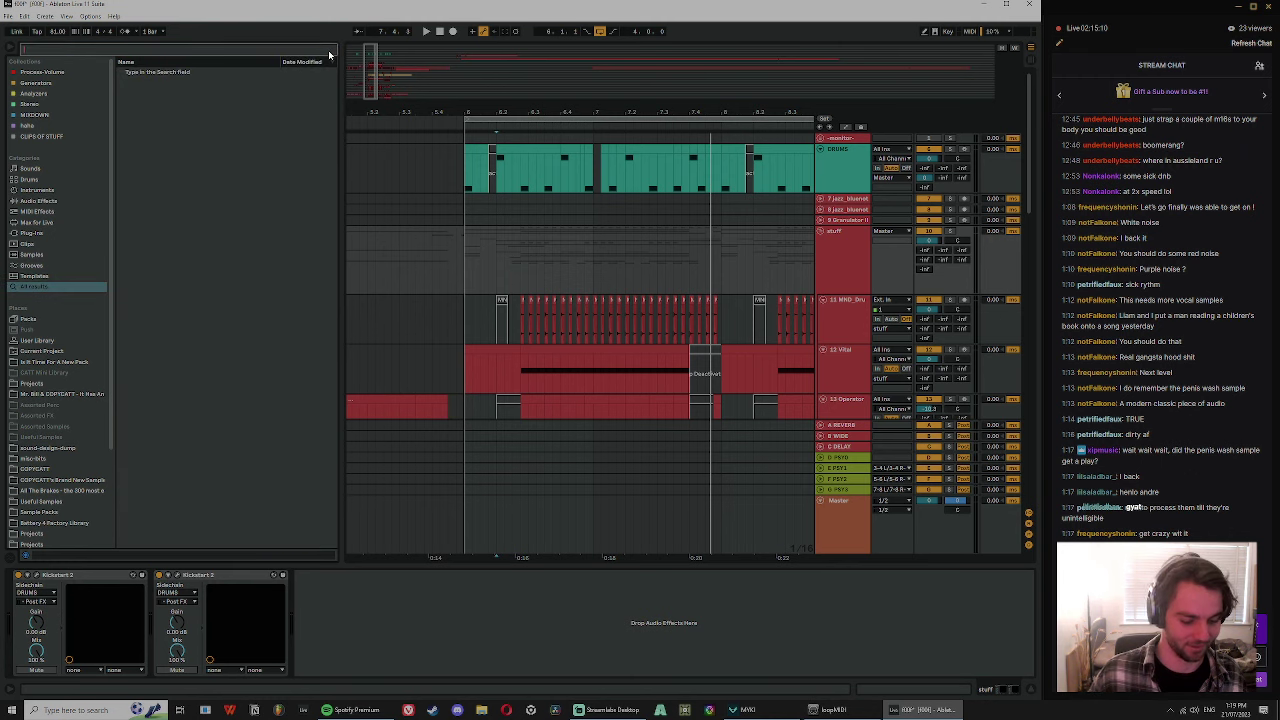
{"action": "type", "text": "think"}
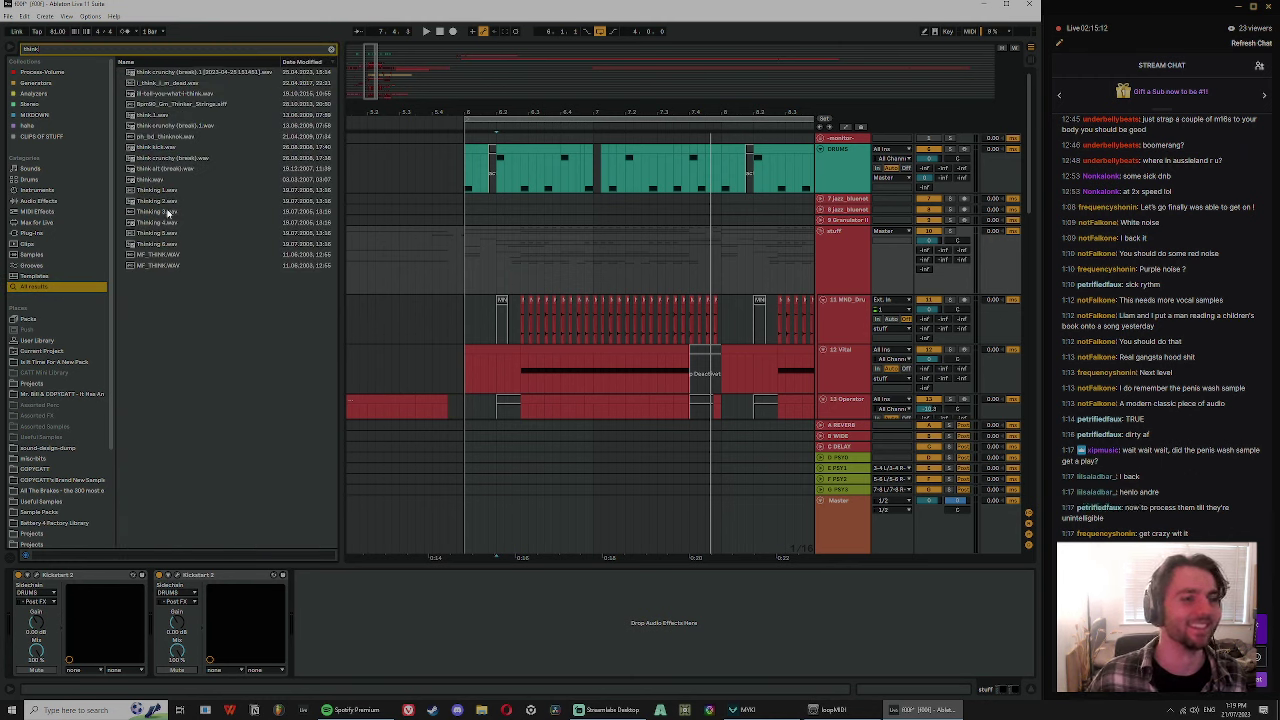
{"action": "left_click", "coordinate": [156, 180]}
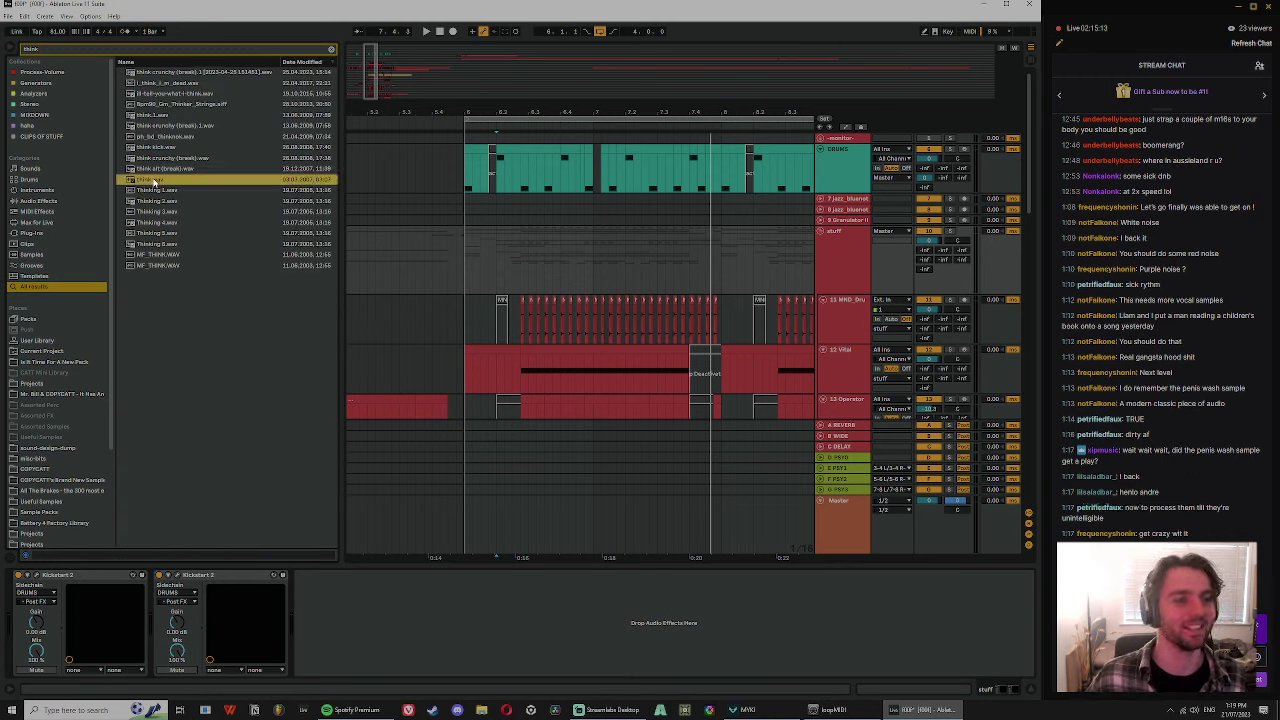
- Insert an audio track below DRUMS, audition the think samples and place think.1.wav on the new track at 6.2
{"action": "left_click", "coordinate": [845, 178]}
{"action": "key", "text": "ctrl+t"}
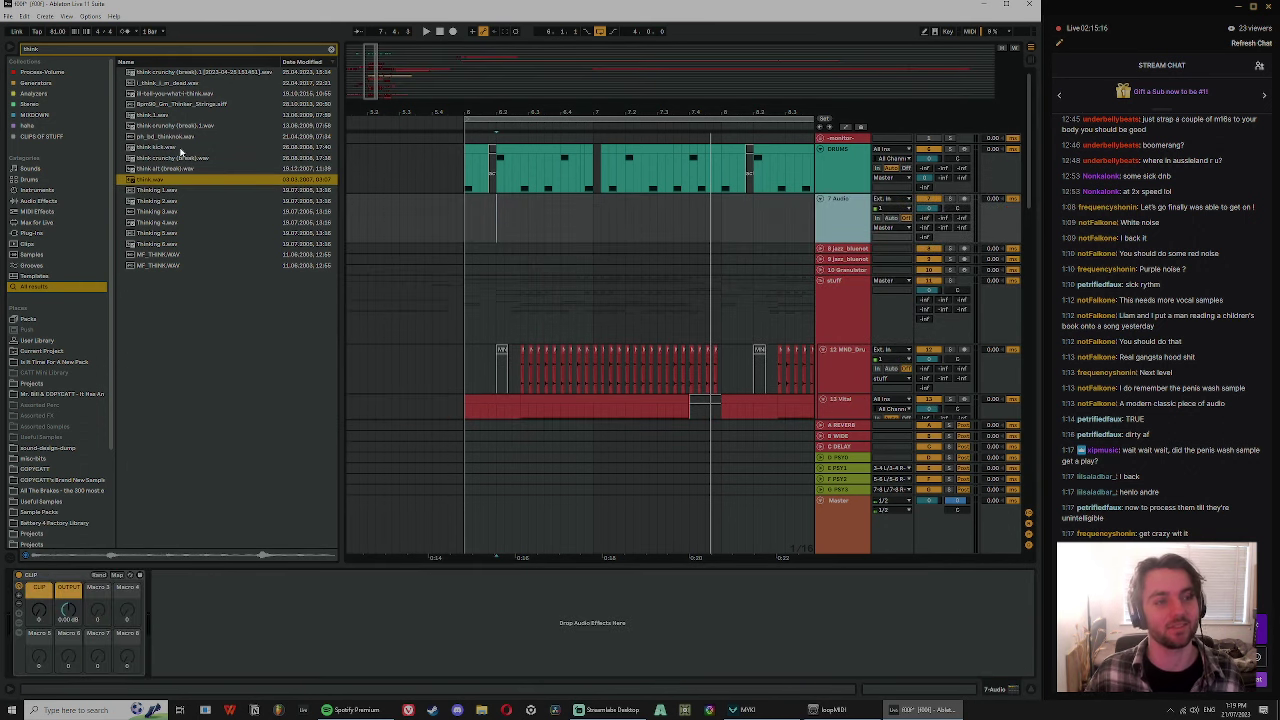
{"action": "left_click", "coordinate": [149, 117]}
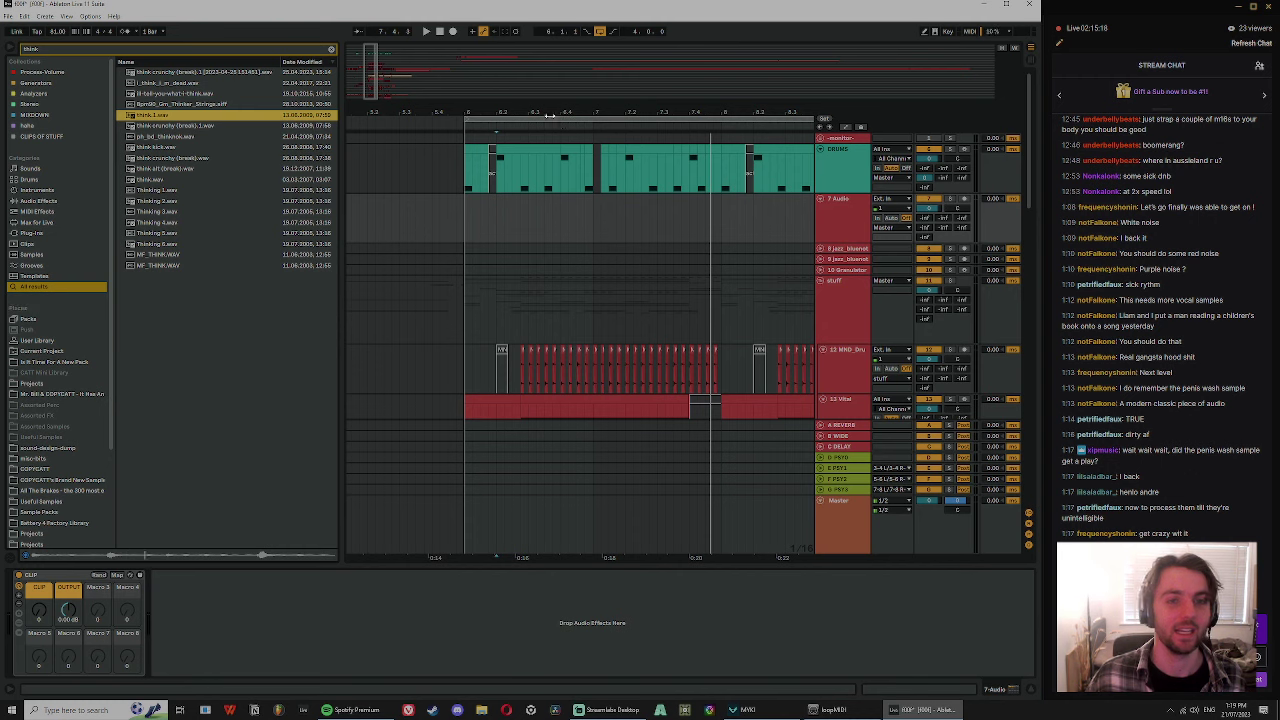
{"action": "left_click_drag", "start_coordinate": [549, 116], "coordinate": [474, 114]}
{"action": "left_click", "coordinate": [149, 105]}
{"action": "left_click", "coordinate": [163, 84]}
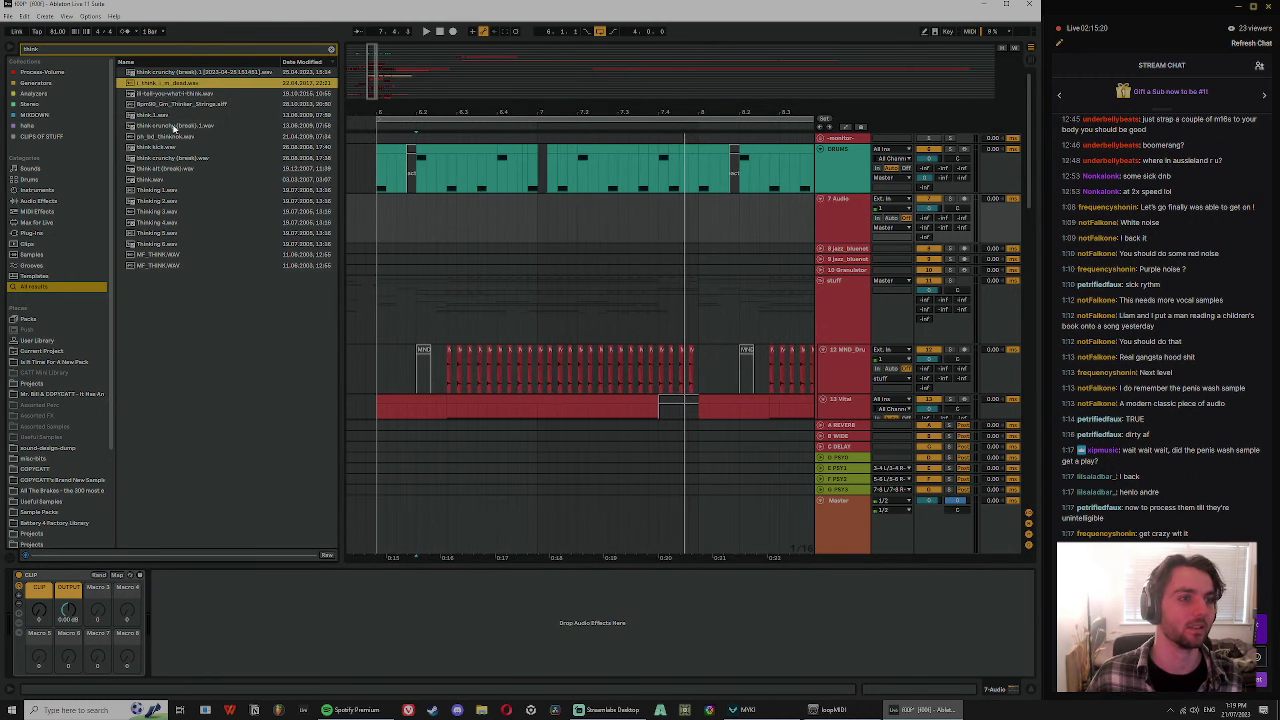
{"action": "left_click", "coordinate": [165, 118]}
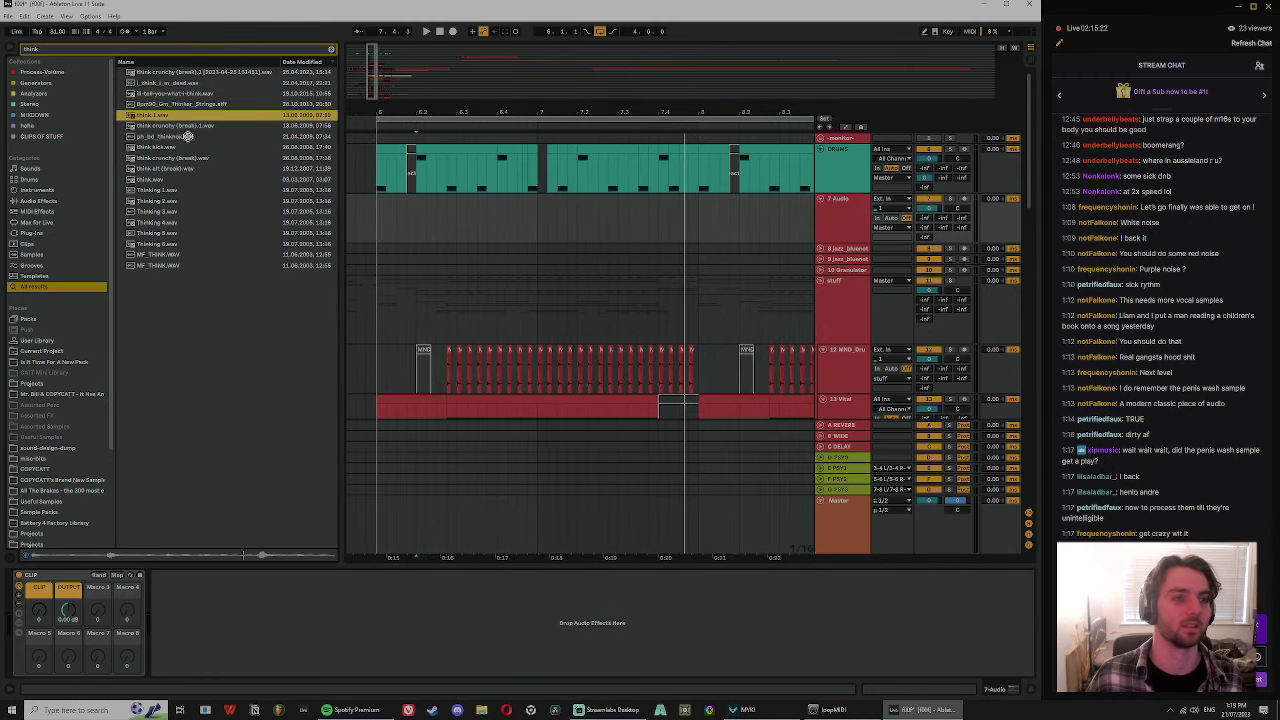
{"action": "left_click_drag", "start_coordinate": [187, 136], "coordinate": [413, 227]}
{"action": "left_click_drag", "start_coordinate": [448, 111], "coordinate": [448, 160]}
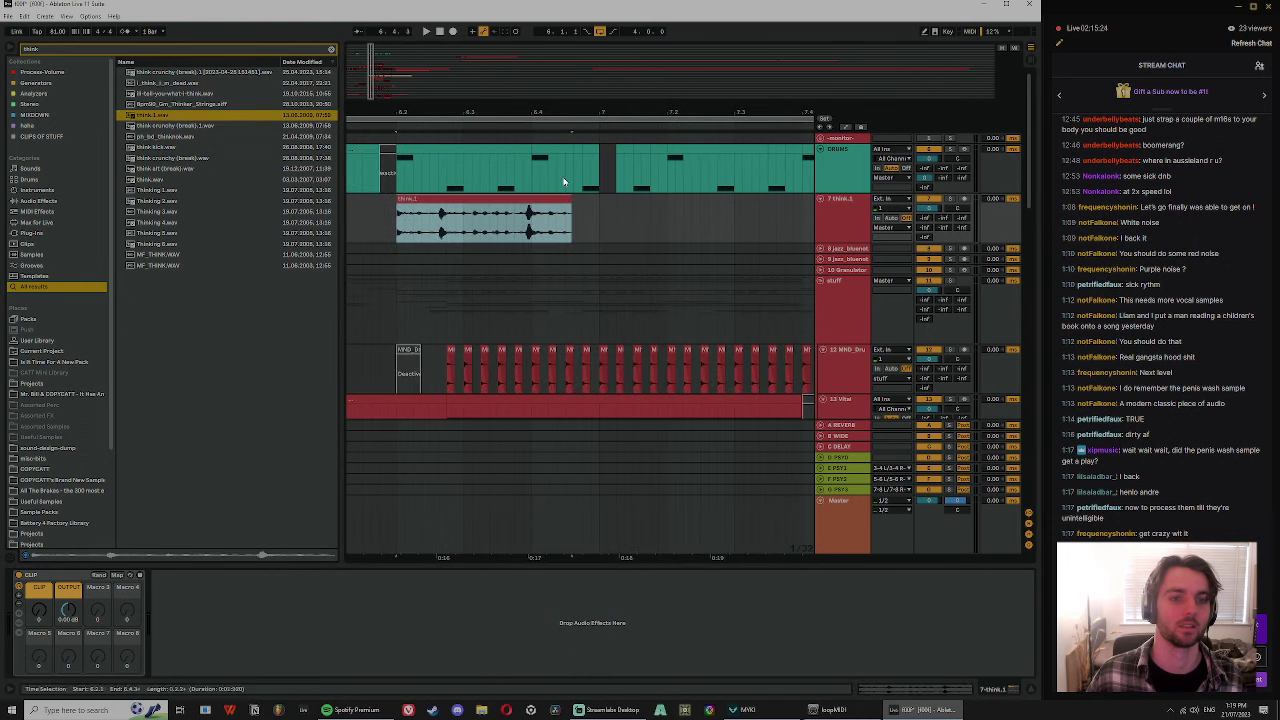
- Solo the break track, cut off the opening part of think.1 and move the remaining audio to 6.2
{"action": "left_click", "coordinate": [948, 205]}
{"action": "key", "text": "space"}
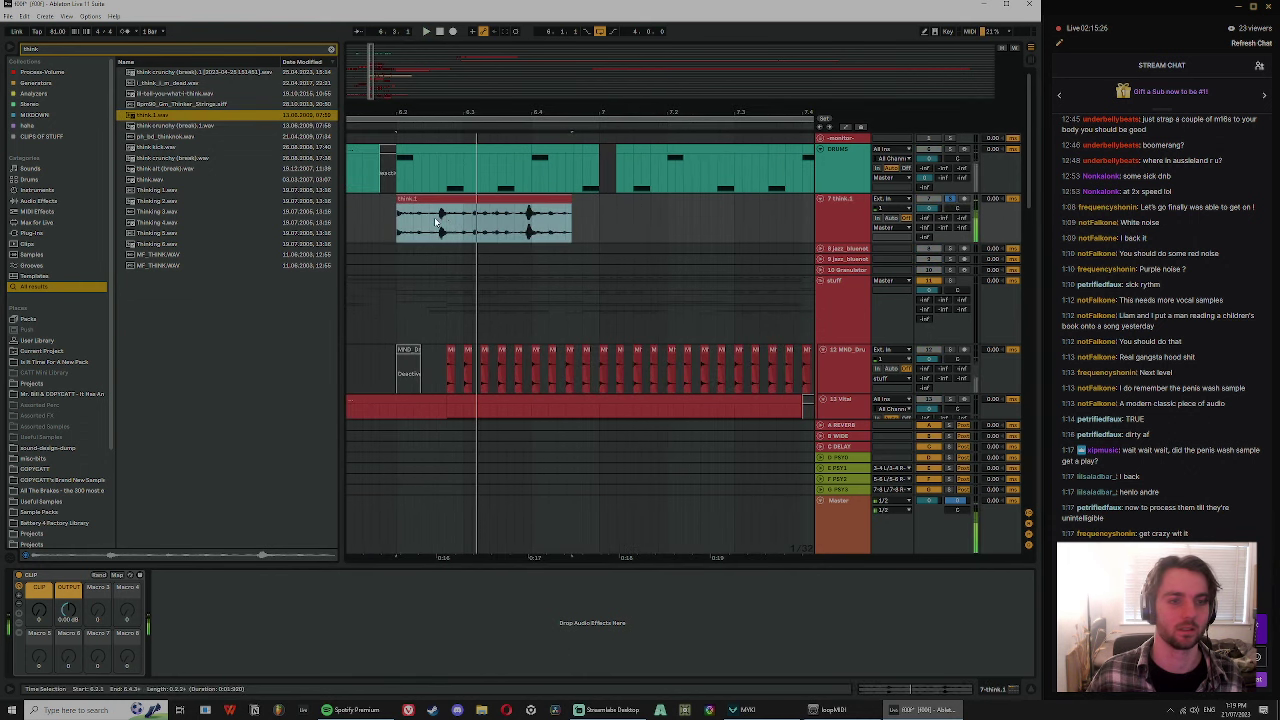
{"action": "key", "text": "ctrl+e"}
{"action": "left_click_drag", "start_coordinate": [474, 200], "coordinate": [437, 198]}
{"action": "double_click", "coordinate": [437, 198]}
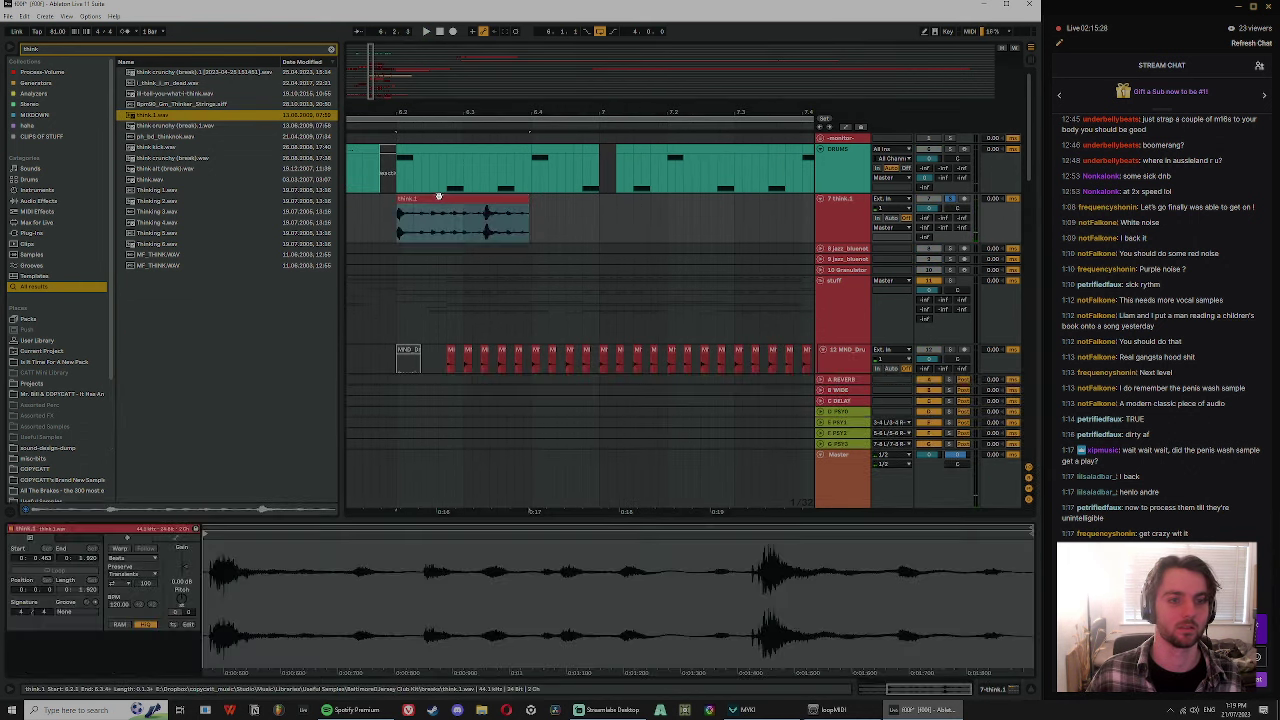
- Pitch up the think.1 clip until its second loud hit lands on 6.3, and split the clip at that hit
{"action": "left_click", "coordinate": [486, 200]}
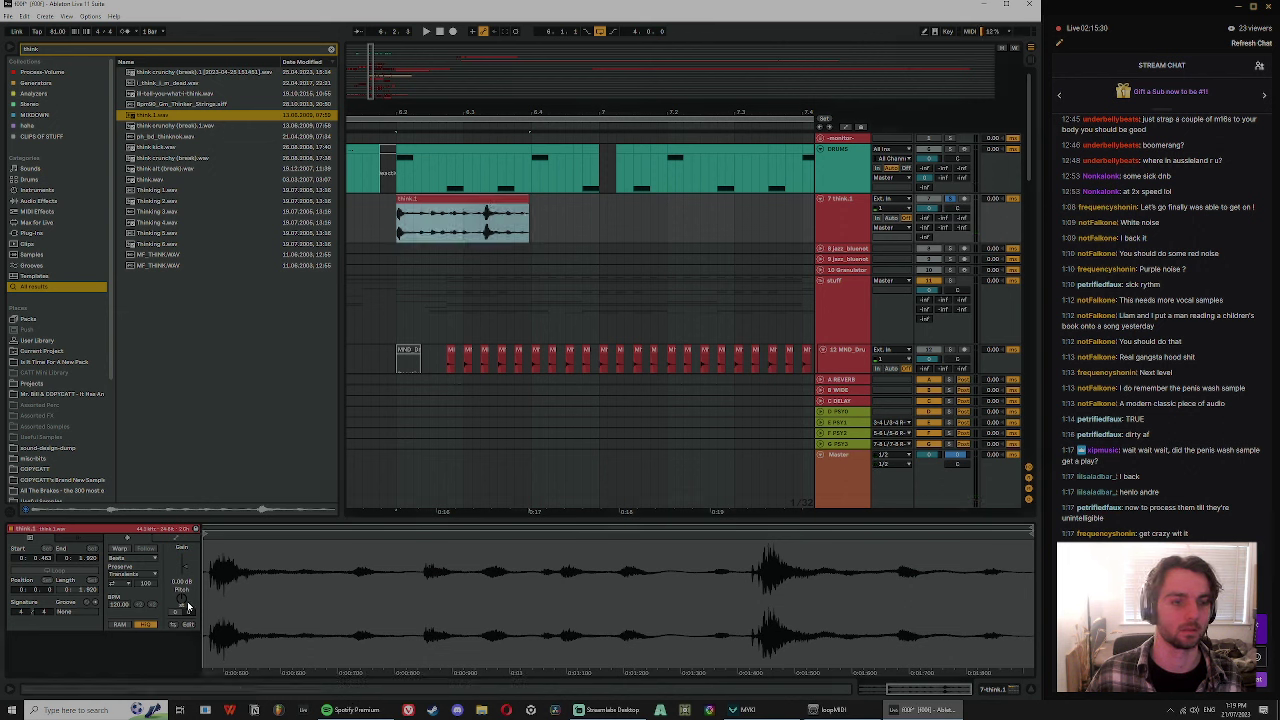
{"action": "left_click_drag", "start_coordinate": [183, 602], "coordinate": [183, 584]}
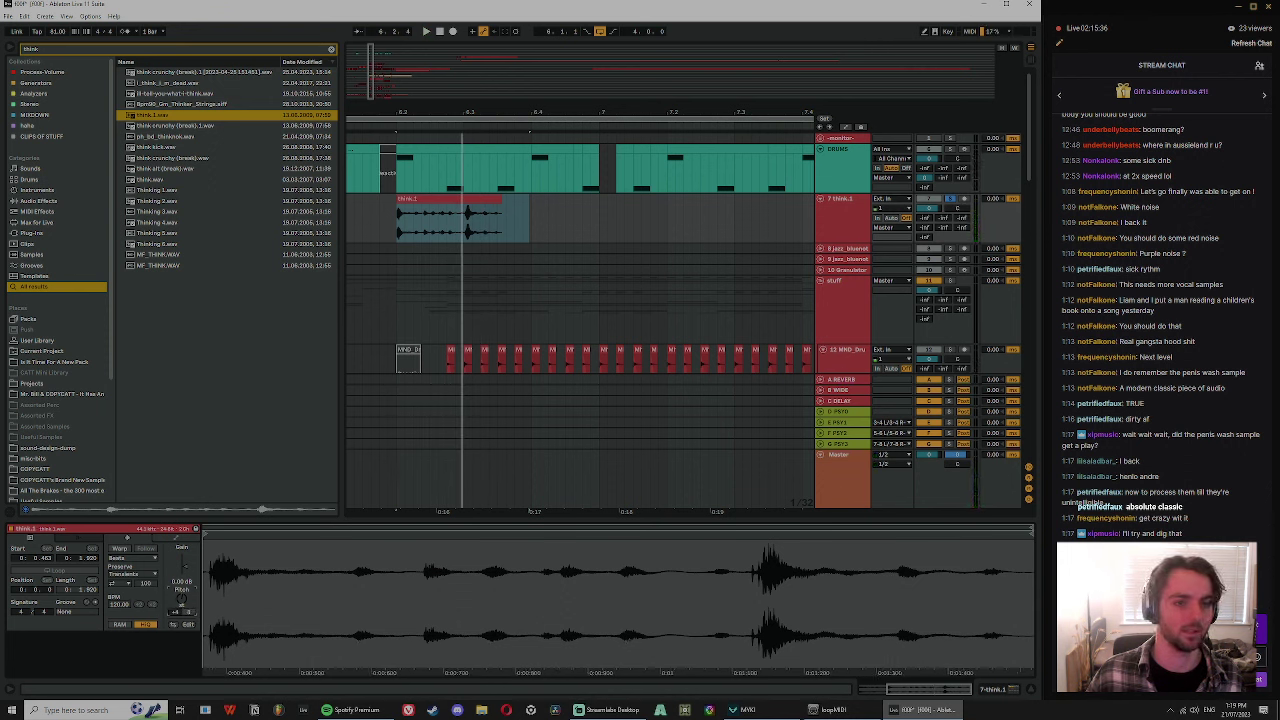
{"action": "left_click", "coordinate": [465, 198]}
{"action": "left_click_drag", "start_coordinate": [465, 198], "coordinate": [408, 230]}
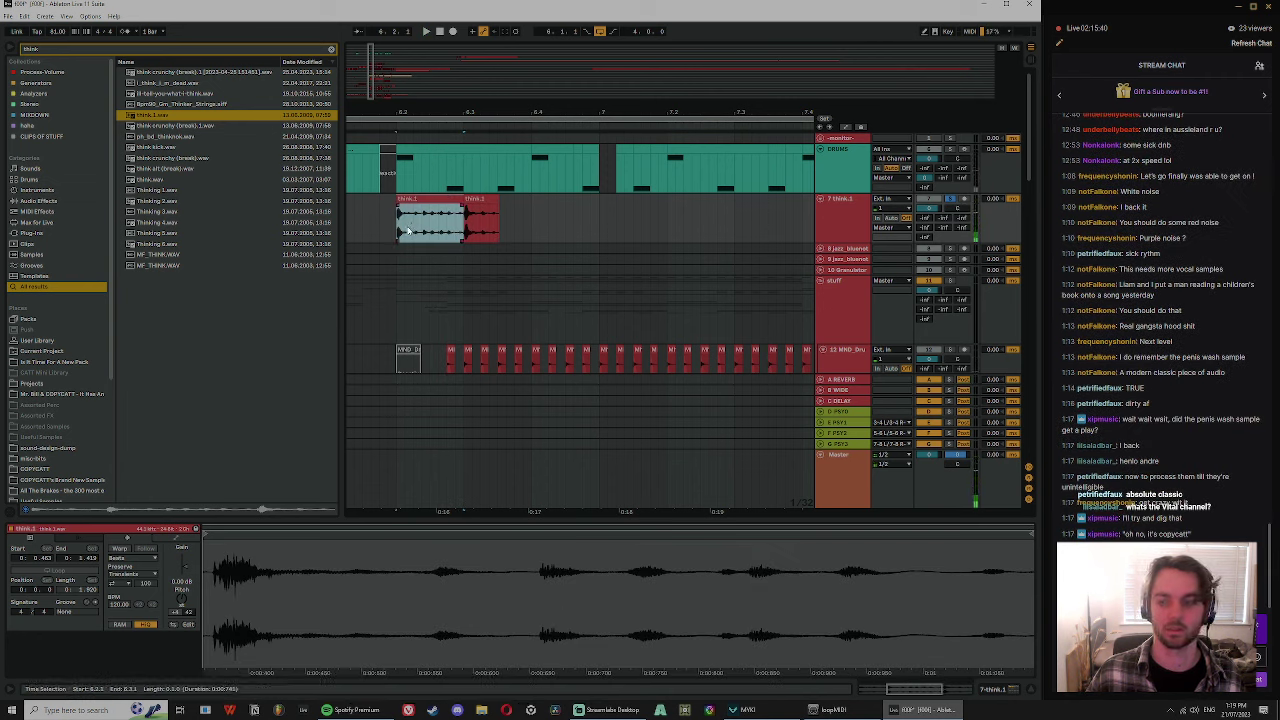
{"action": "left_click", "coordinate": [484, 198]}
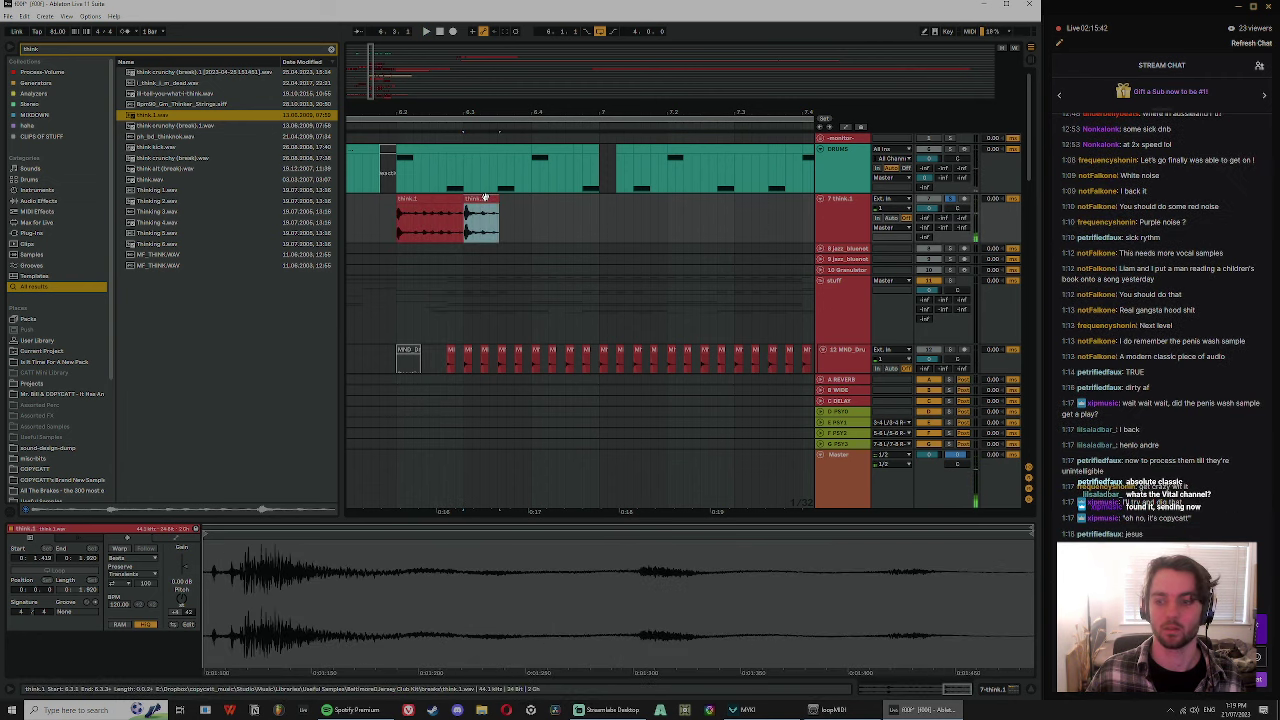
{"action": "left_click", "coordinate": [413, 199]}
- Solo the Vital track and play its MIDI clip after beat 6.2
{"action": "scroll", "coordinate": [643, 294], "scroll_direction": "down", "scroll_amount": 4}
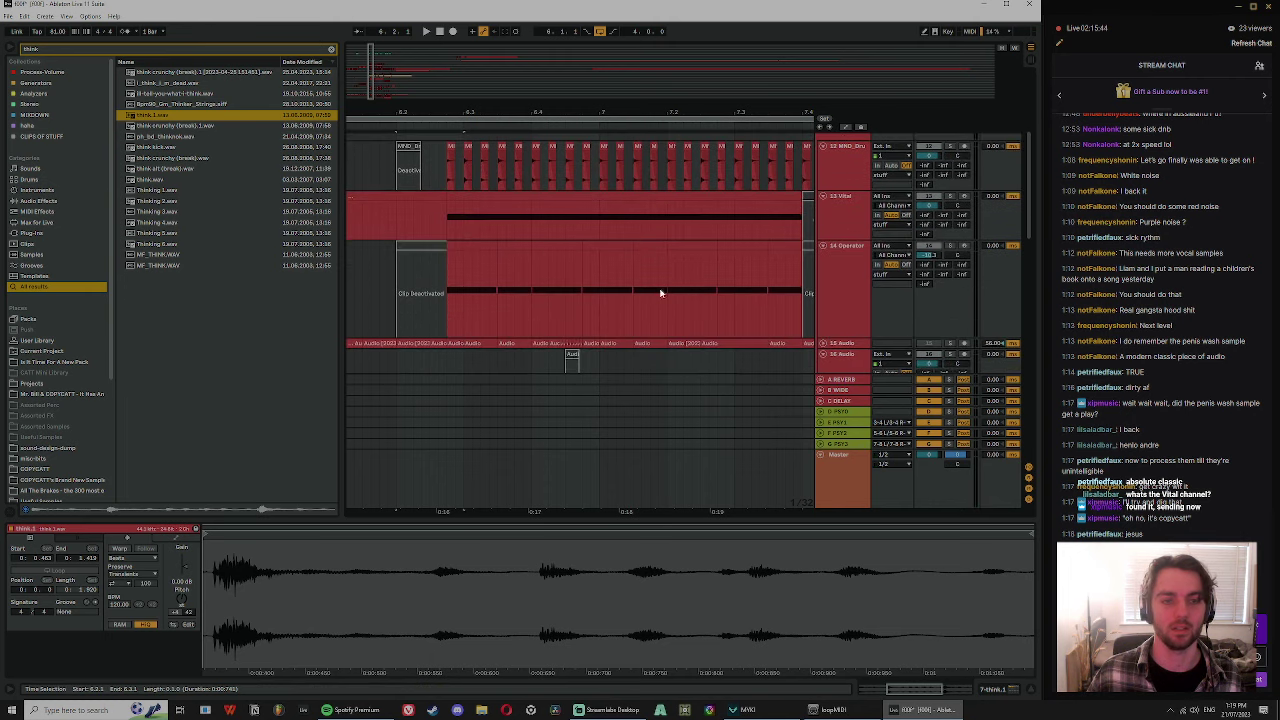
{"action": "left_click", "coordinate": [854, 221]}
{"action": "left_click", "coordinate": [952, 198]}
{"action": "key", "text": "space"}
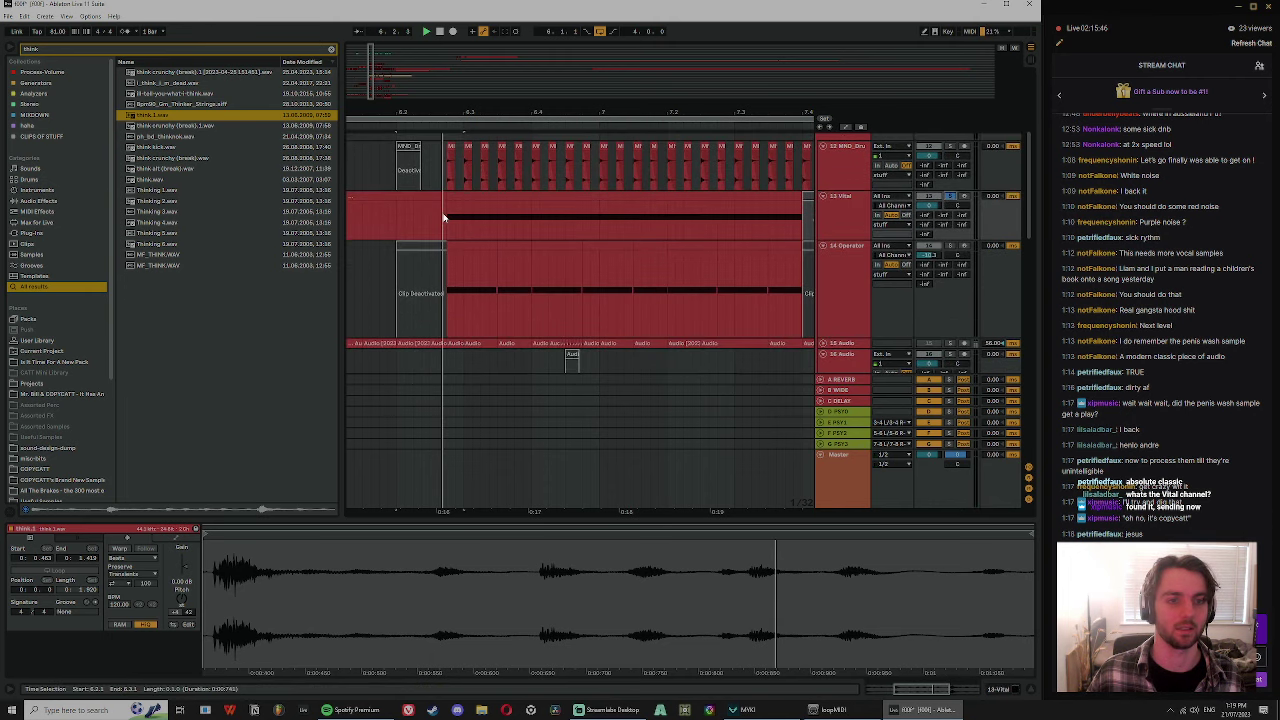
{"action": "left_click", "coordinate": [447, 216]}
{"action": "left_click", "coordinate": [480, 196]}
{"action": "left_click", "coordinate": [835, 224]}
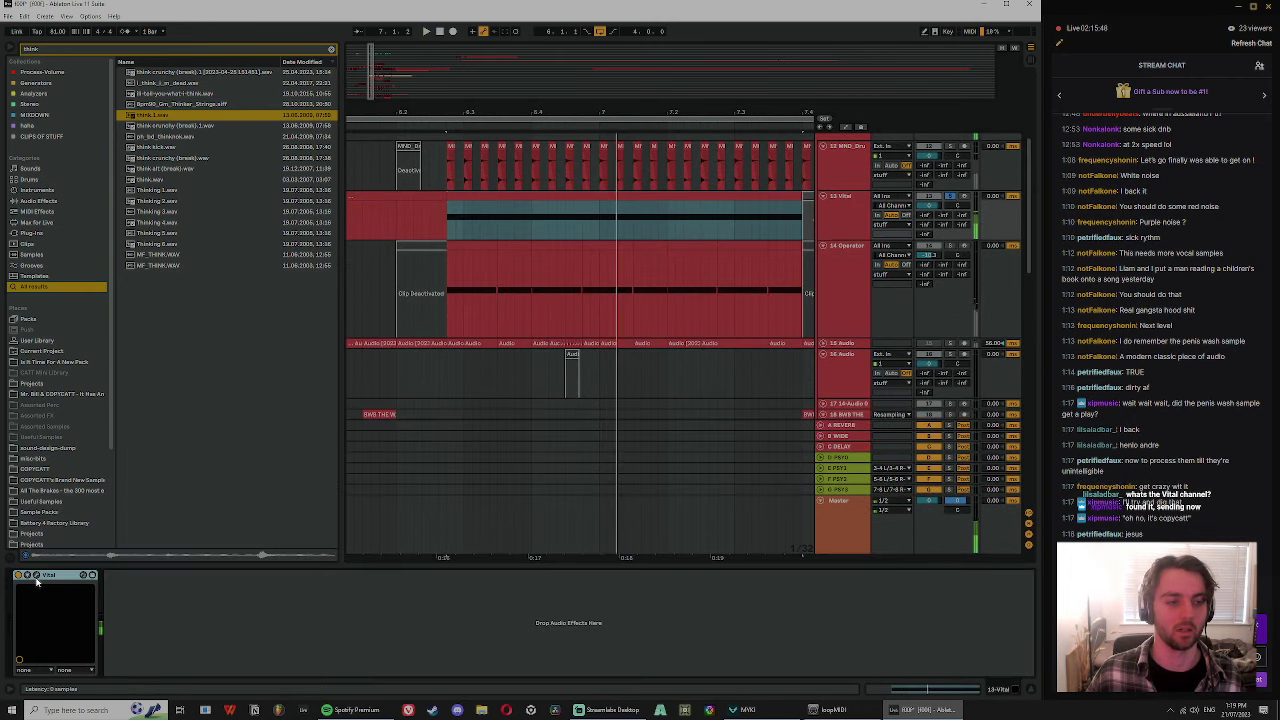
- Open the Vital synth window to view its patch, close it and unsolo the Vital track
{"action": "left_click", "coordinate": [68, 582]}
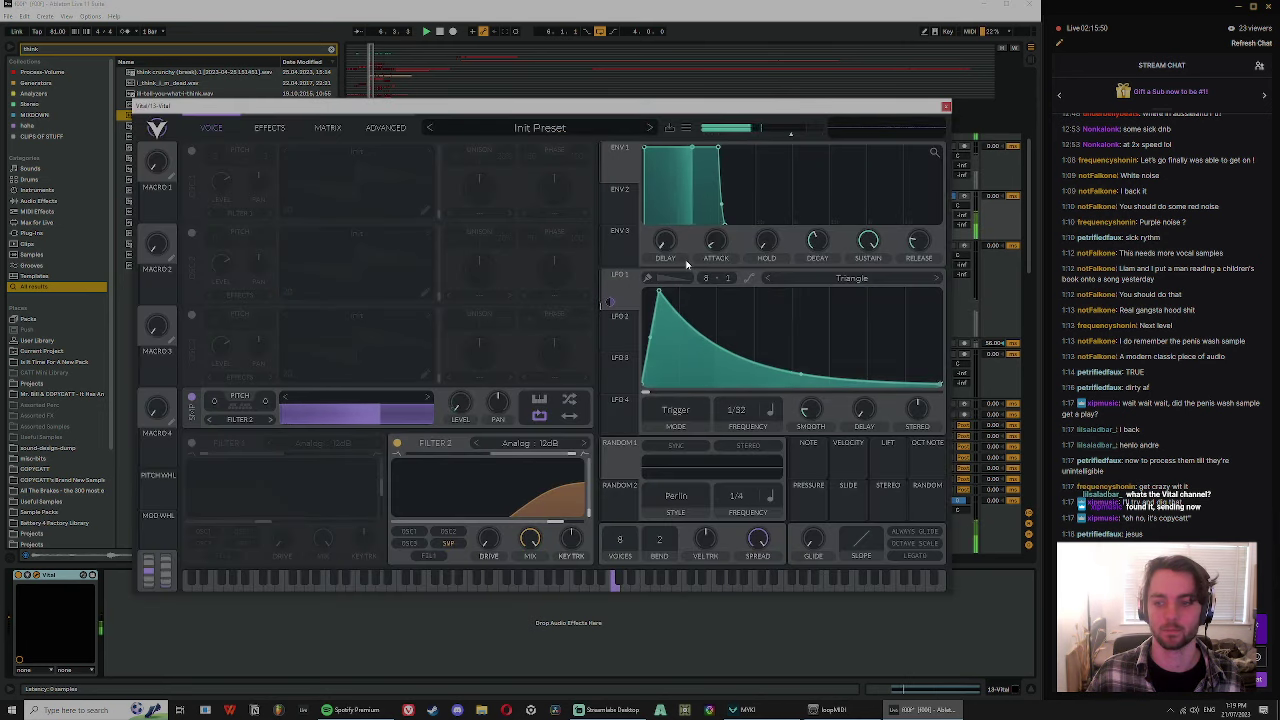
{"action": "key", "text": "space"}
{"action": "left_click", "coordinate": [946, 106]}
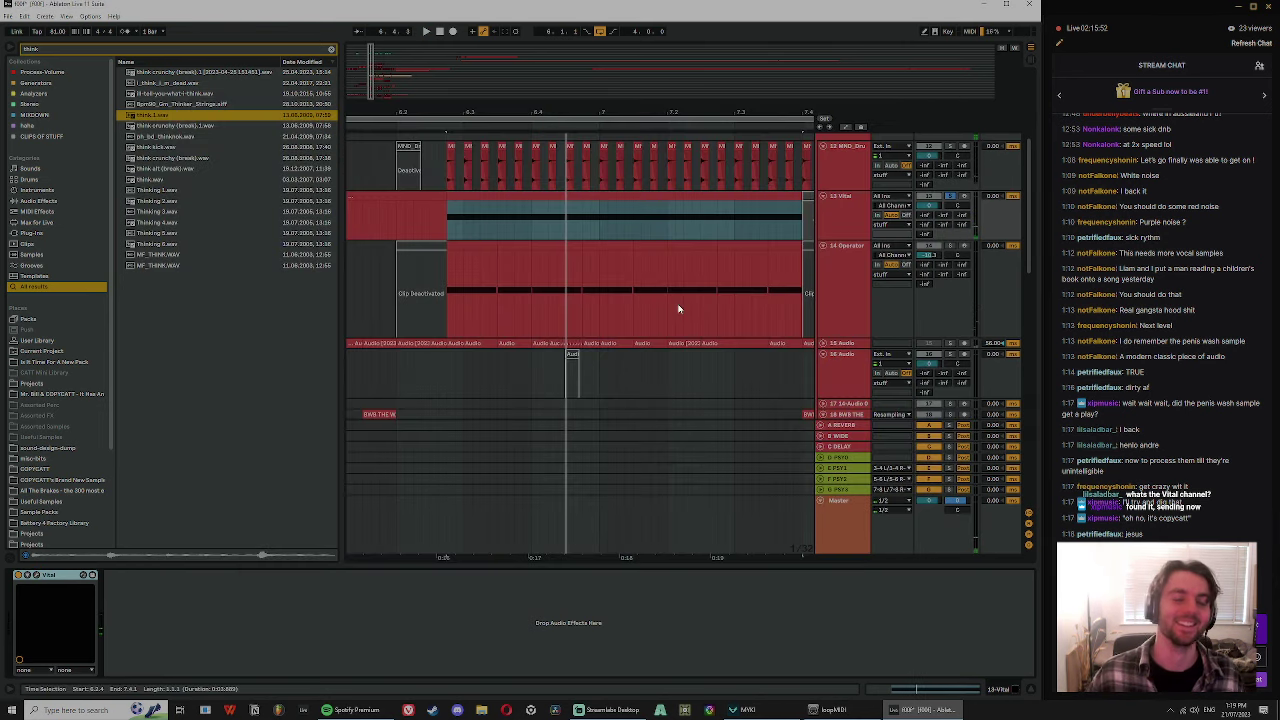
{"action": "scroll", "coordinate": [683, 304], "scroll_direction": "up", "scroll_amount": 3}
{"action": "left_click", "coordinate": [951, 308]}
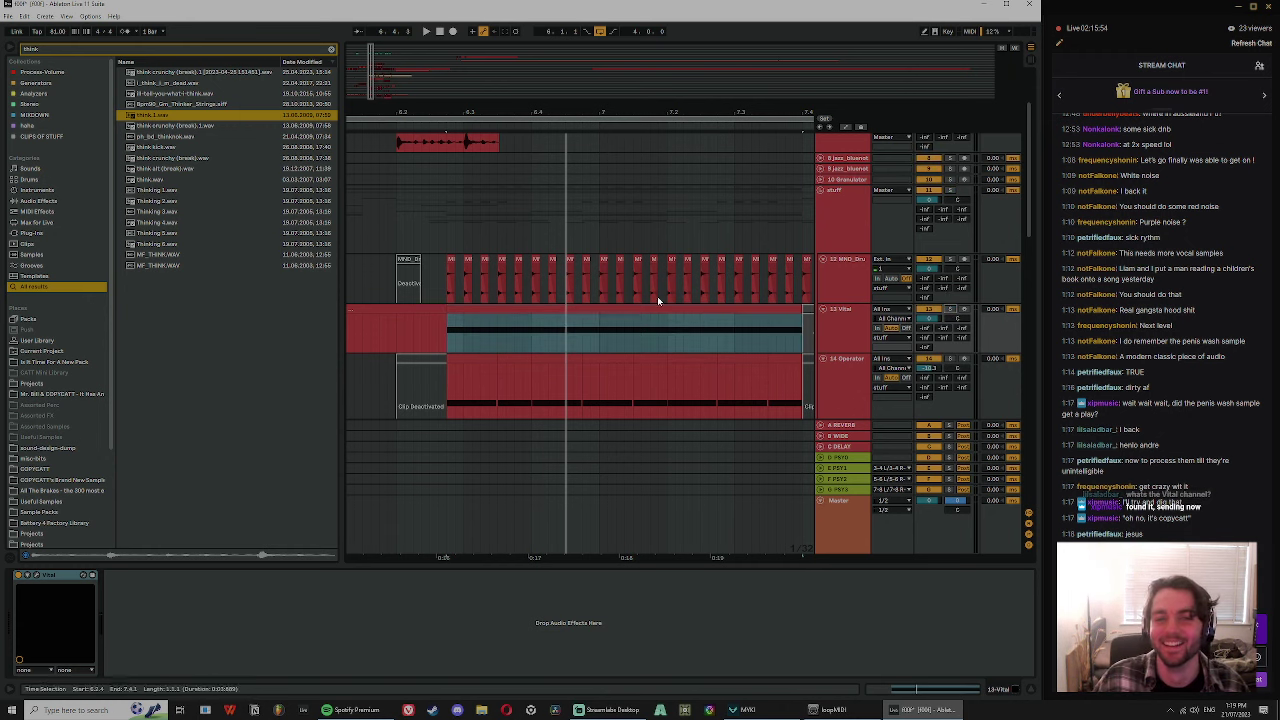
{"action": "scroll", "coordinate": [620, 294], "scroll_direction": "up", "scroll_amount": 2}
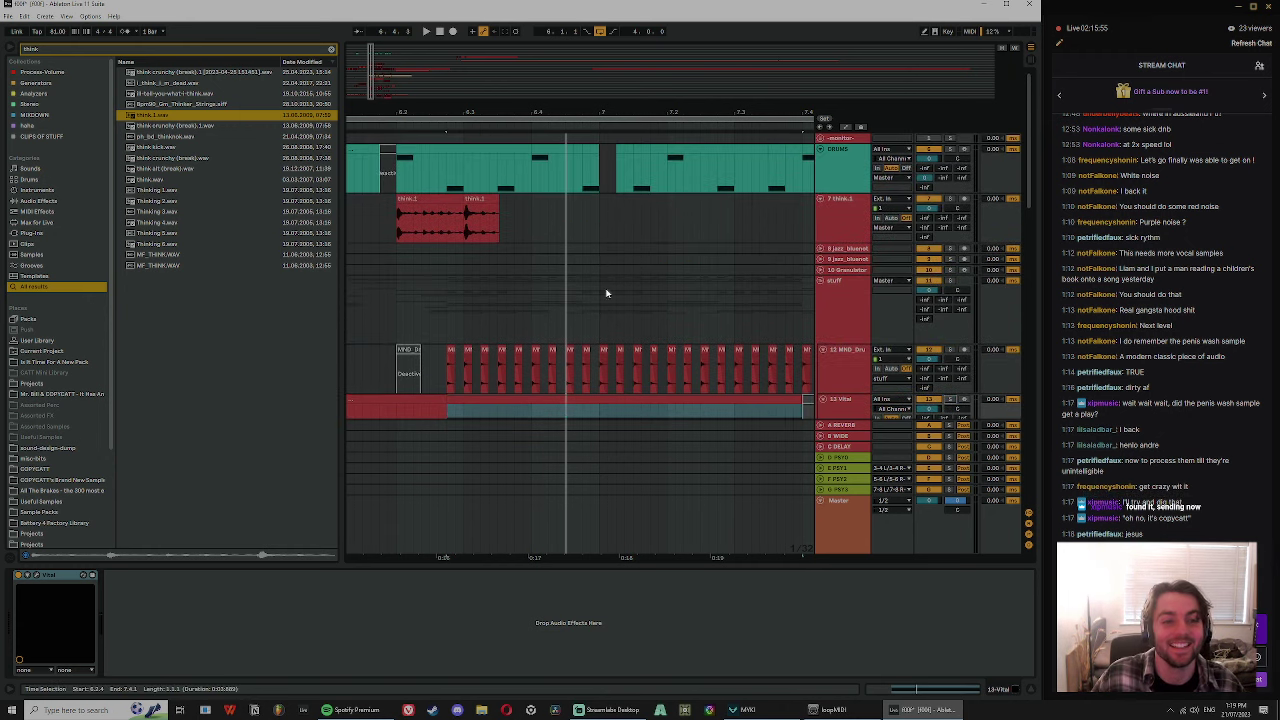
{"action": "left_click", "coordinate": [430, 234]}
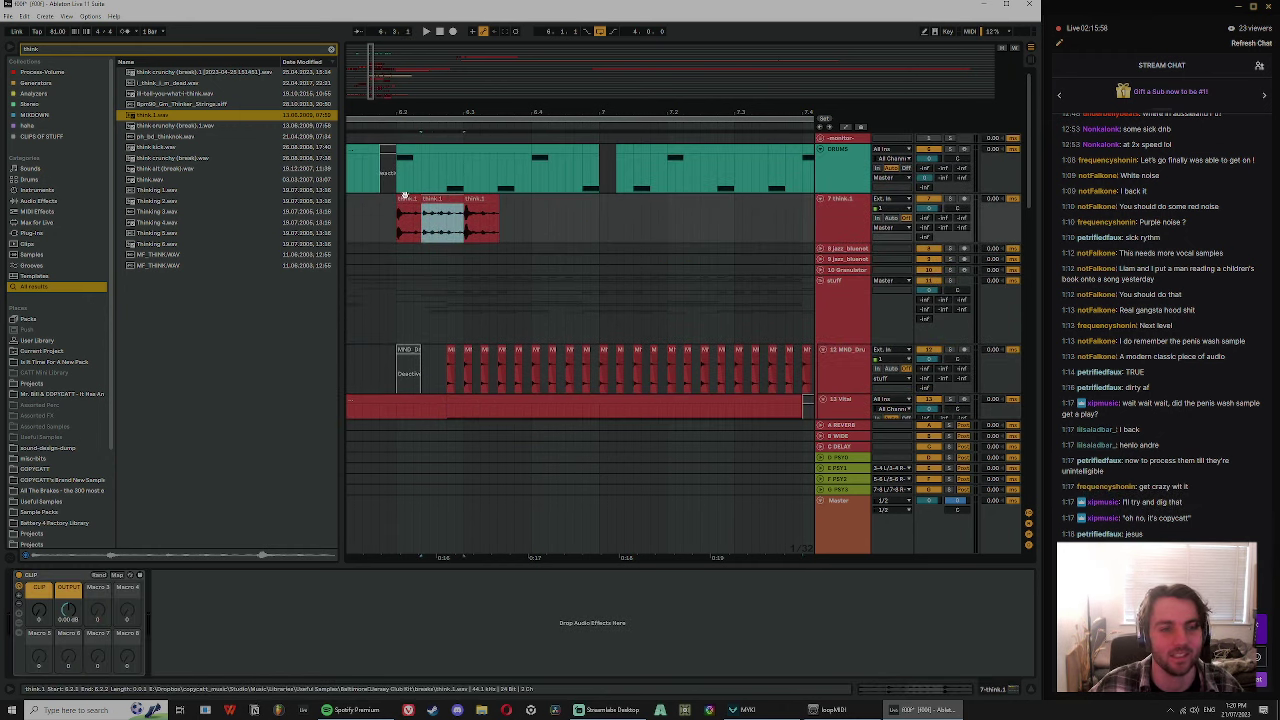
{"action": "left_click", "coordinate": [402, 200]}
{"action": "key", "text": "space"}
{"action": "key", "text": "space"}
{"action": "key", "text": "ctrl+z"}
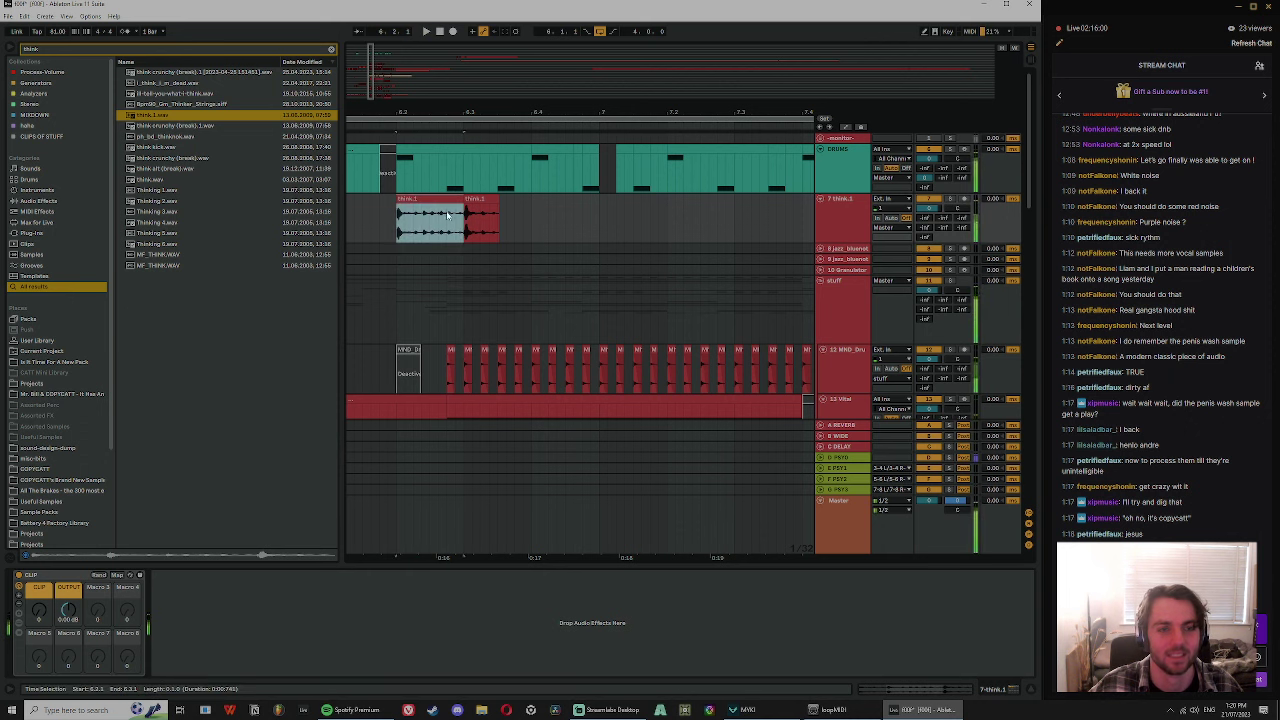
- Split the first think.1 clip at 6.2.2, solo its track and play the pieces from 6.2
{"action": "left_click", "coordinate": [417, 229]}
{"action": "left_click_drag", "start_coordinate": [427, 220], "coordinate": [463, 221]}
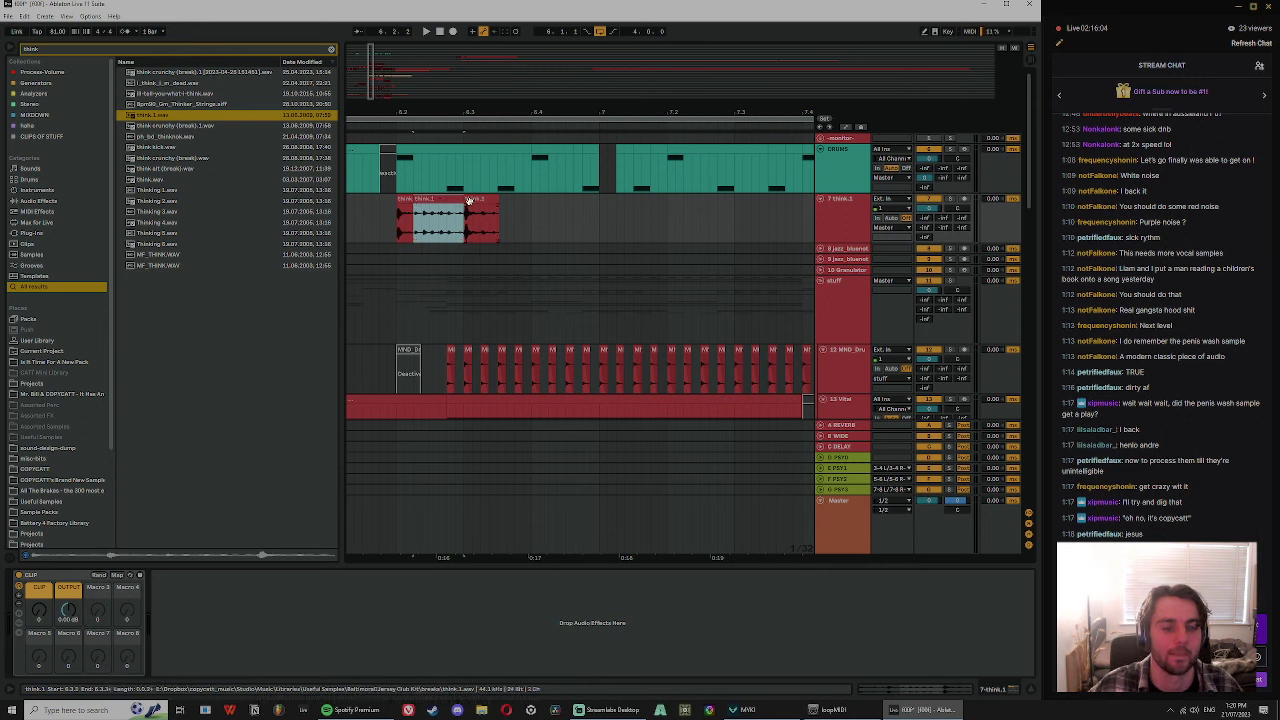
{"action": "key", "text": "space"}
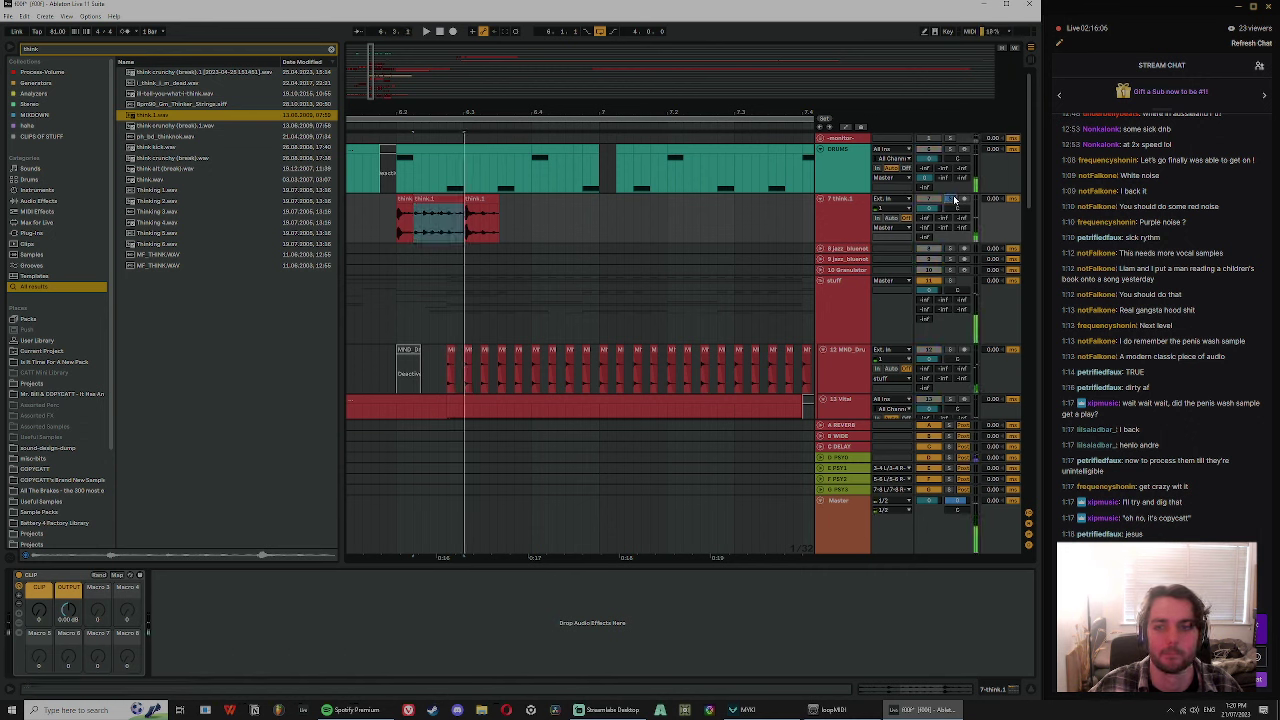
{"action": "left_click_drag", "start_coordinate": [399, 218], "coordinate": [463, 218]}
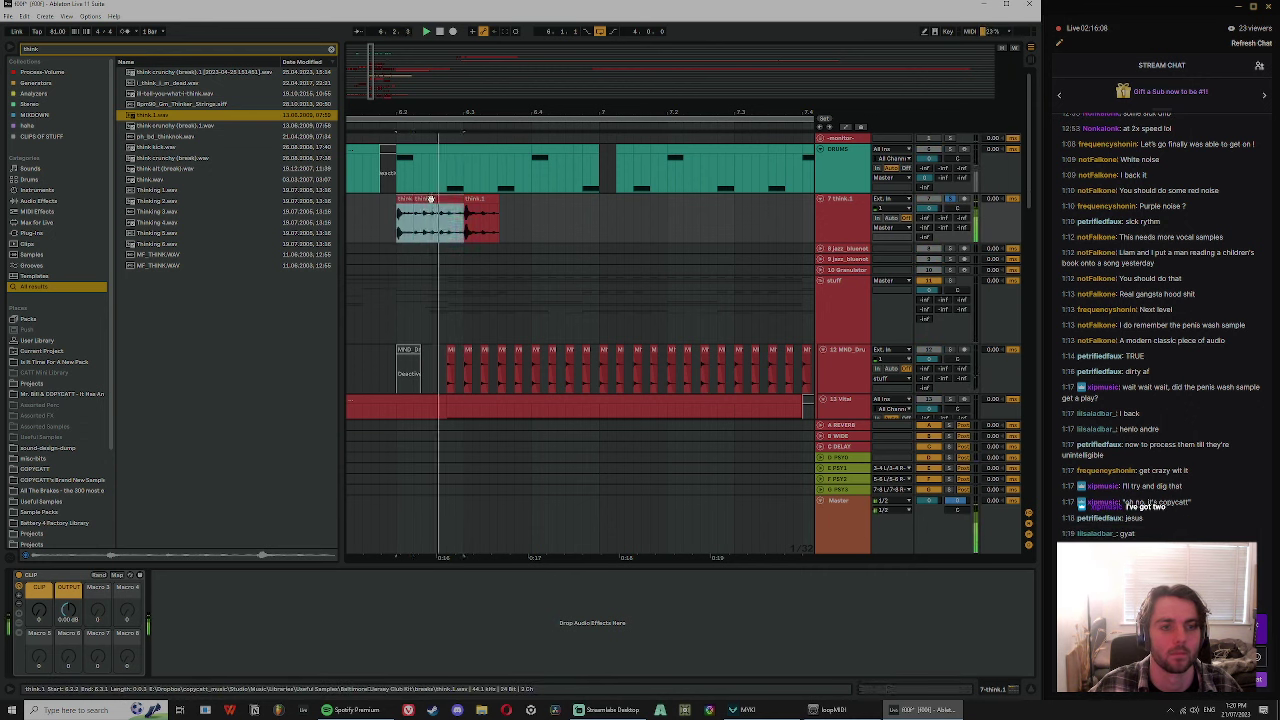
{"action": "key", "text": "space"}
- Split the break at 6.2.4, duplicate the two pieces before the cut directly after it and play the result
{"action": "left_click", "coordinate": [448, 217]}
{"action": "key", "text": "ctrl+e"}
{"action": "left_click", "coordinate": [431, 199]}
{"action": "left_click", "coordinate": [404, 198], "text": "shift"}
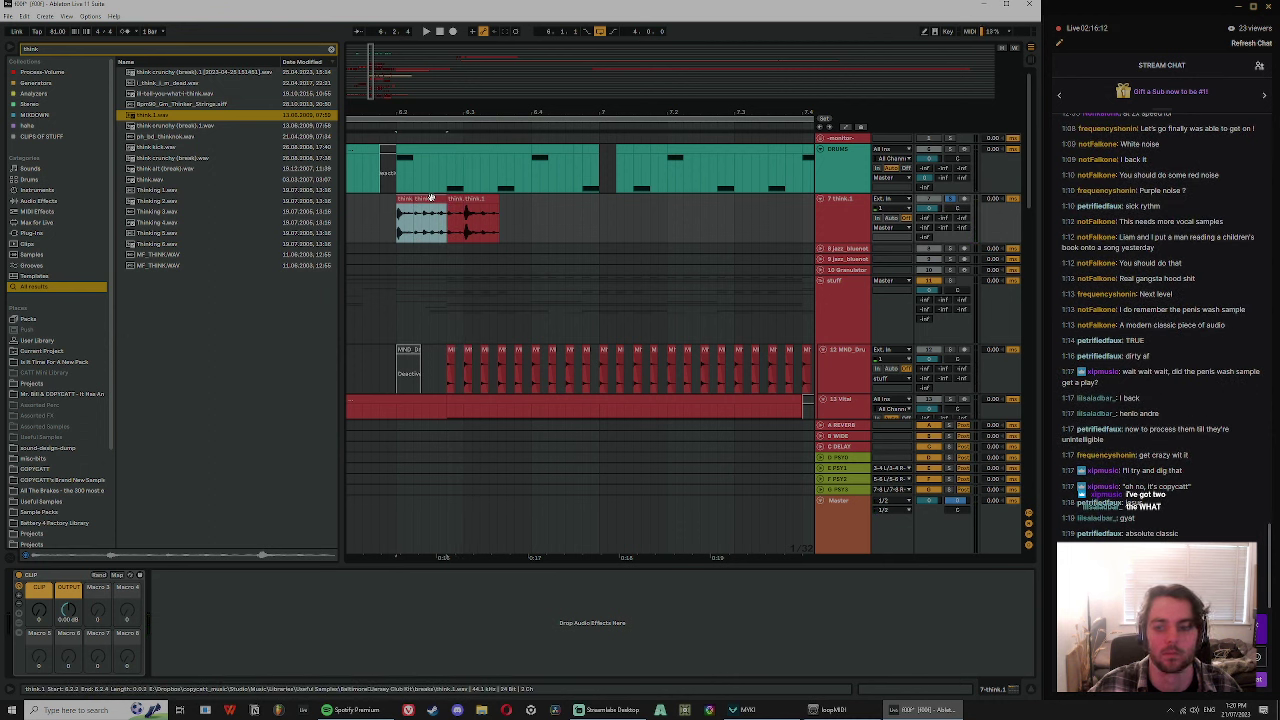
{"action": "left_click", "coordinate": [475, 205]}
{"action": "key", "text": "space"}
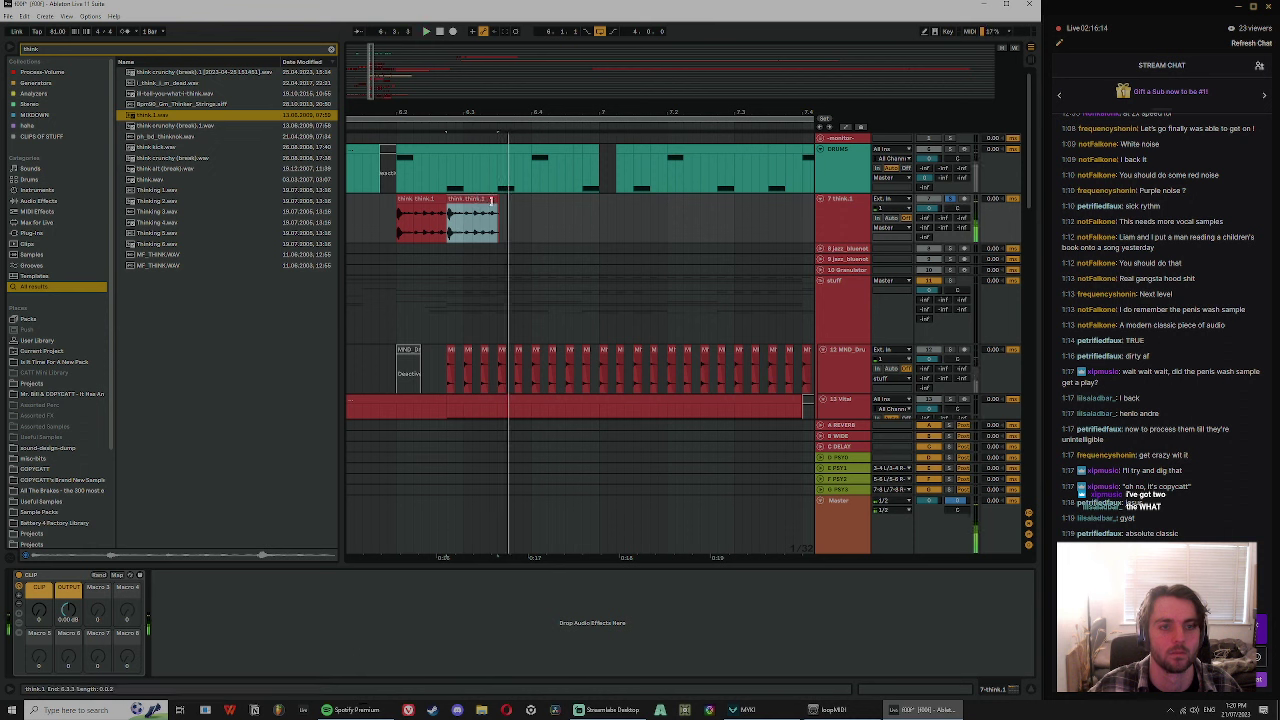
{"action": "key", "text": "space"}
{"action": "left_click", "coordinate": [490, 199]}
{"action": "key", "text": "ctrl+d"}
{"action": "key", "text": "space"}
{"action": "key", "text": "space"}
{"action": "key", "text": "ctrl+z"}
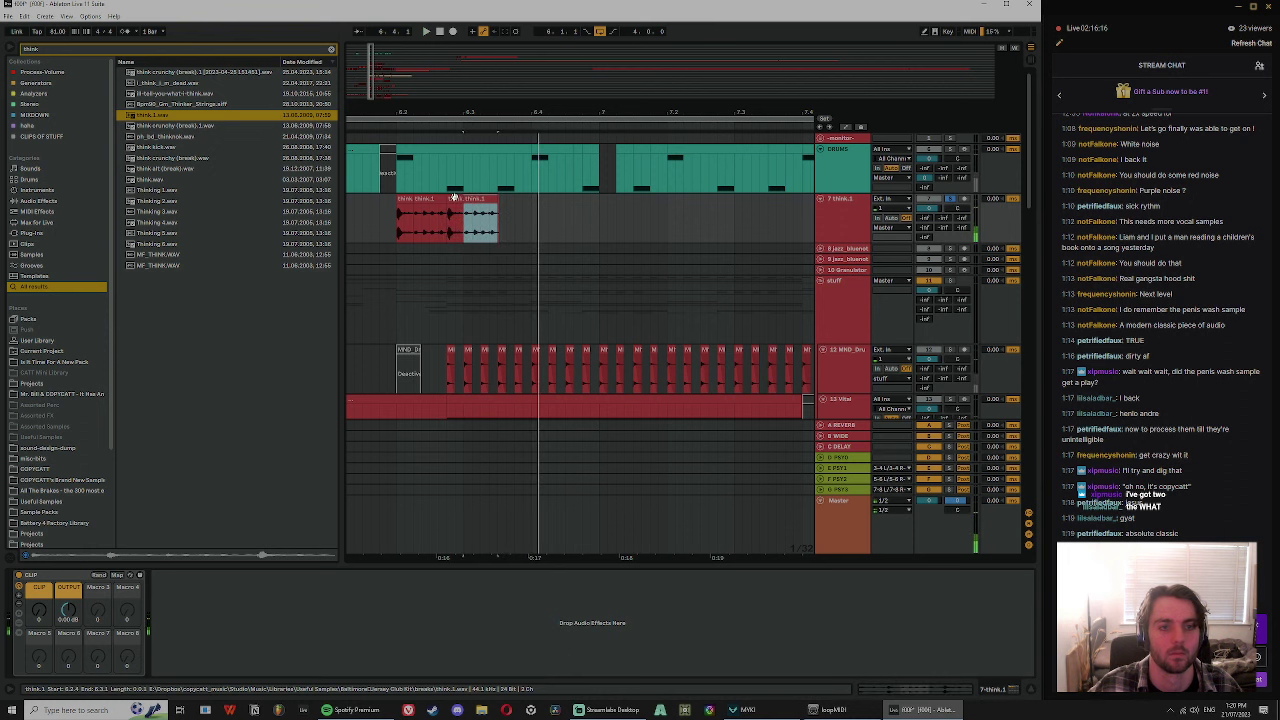
- Duplicate the break phrase at 6.2.4 to 6.3.3, play it and shorten the copy to end at 6.4.1
{"action": "key", "text": "ctrl+d"}
{"action": "key", "text": "space"}
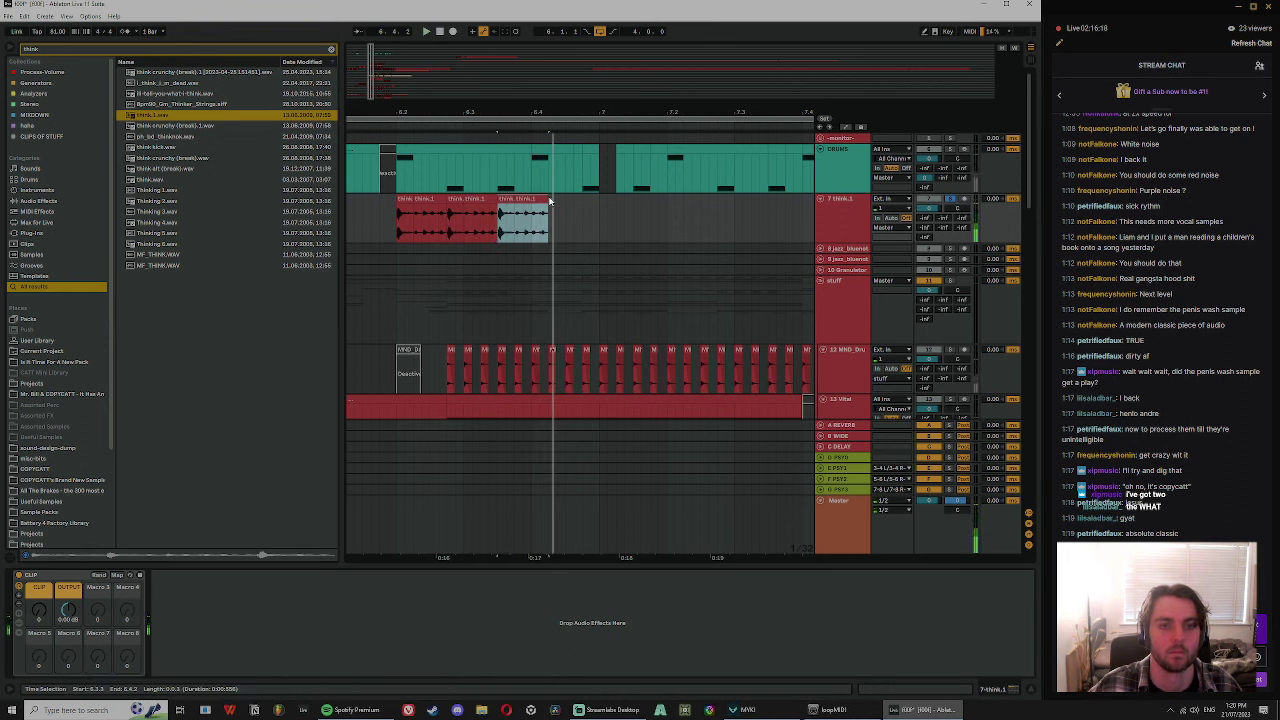
{"action": "key", "text": "space"}
{"action": "left_click_drag", "start_coordinate": [549, 201], "coordinate": [531, 201]}
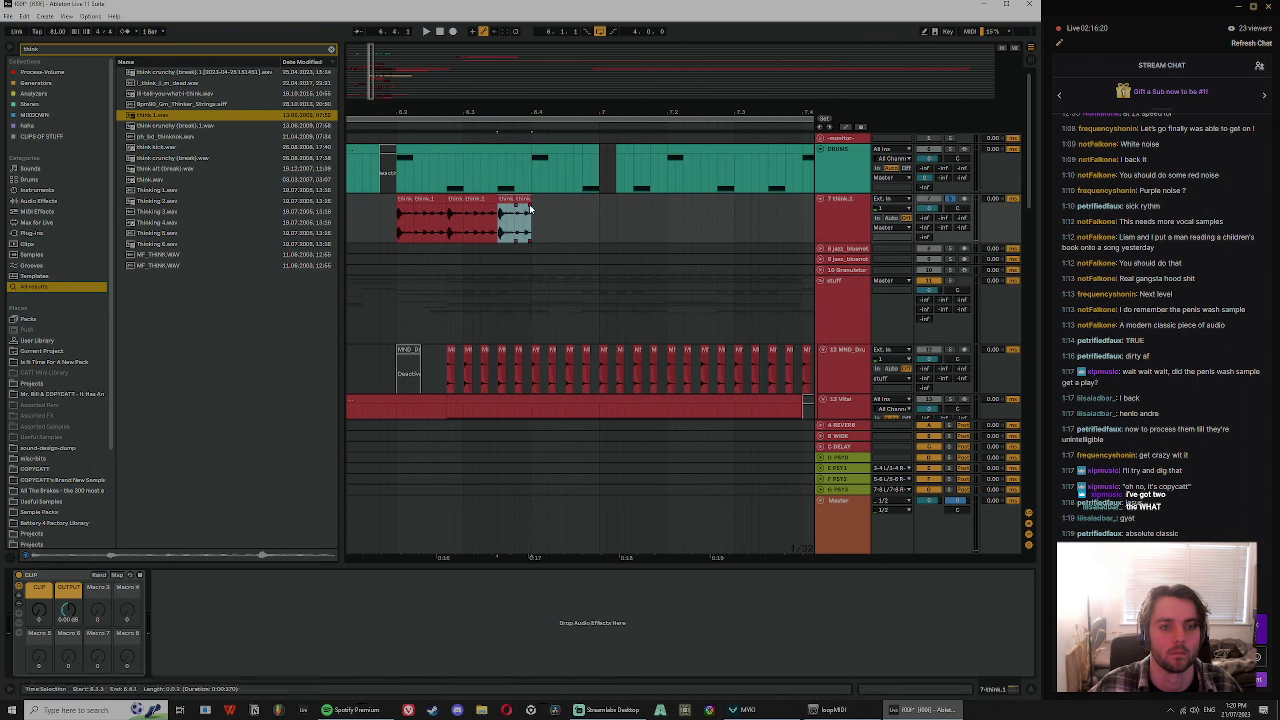
- Duplicate the two think.1 pieces between 6.3.3 and 6.4.1, and repeat the last short slice up to bar 7
{"action": "key", "text": "ctrl+d"}
{"action": "left_click", "coordinate": [556, 200]}
{"action": "key", "text": "ctrl+d"}
{"action": "key", "text": "ctrl+d"}
{"action": "key", "text": "ctrl+d"}
{"action": "key", "text": "ctrl+z"}
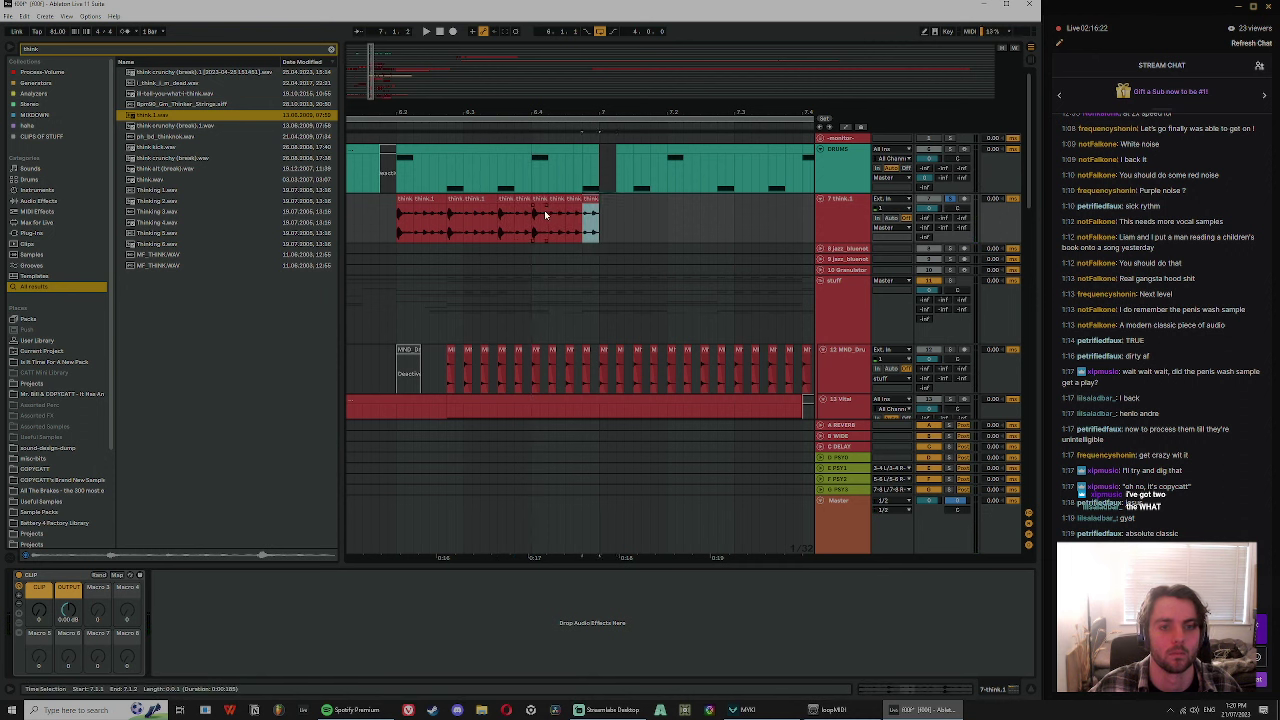
{"action": "left_click", "coordinate": [530, 213]}
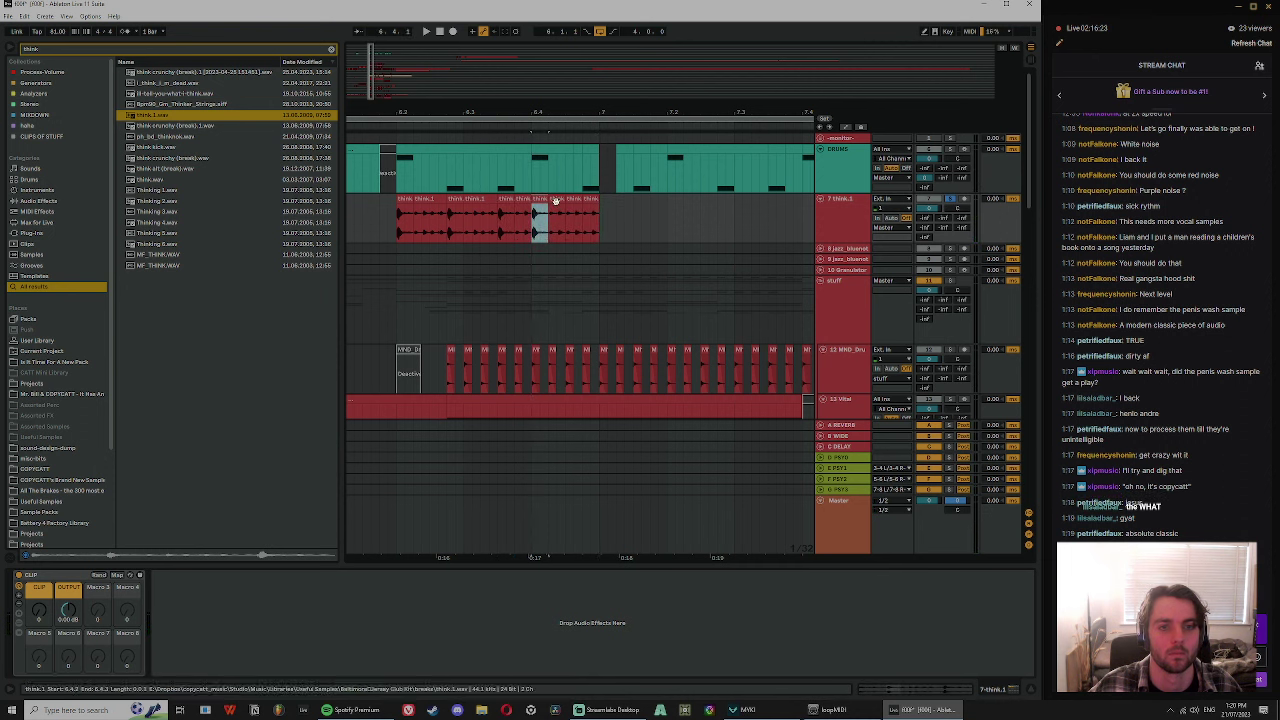
- Copy the break phrase spanning 6.2.4 to 6.3.3 and paste it over the track at 6.4.4
{"action": "left_click", "coordinate": [455, 210]}
{"action": "left_click_drag", "start_coordinate": [489, 201], "coordinate": [498, 203]}
{"action": "key", "text": "ctrl+c"}
{"action": "left_click", "coordinate": [594, 201]}
{"action": "key", "text": "ctrl+v"}
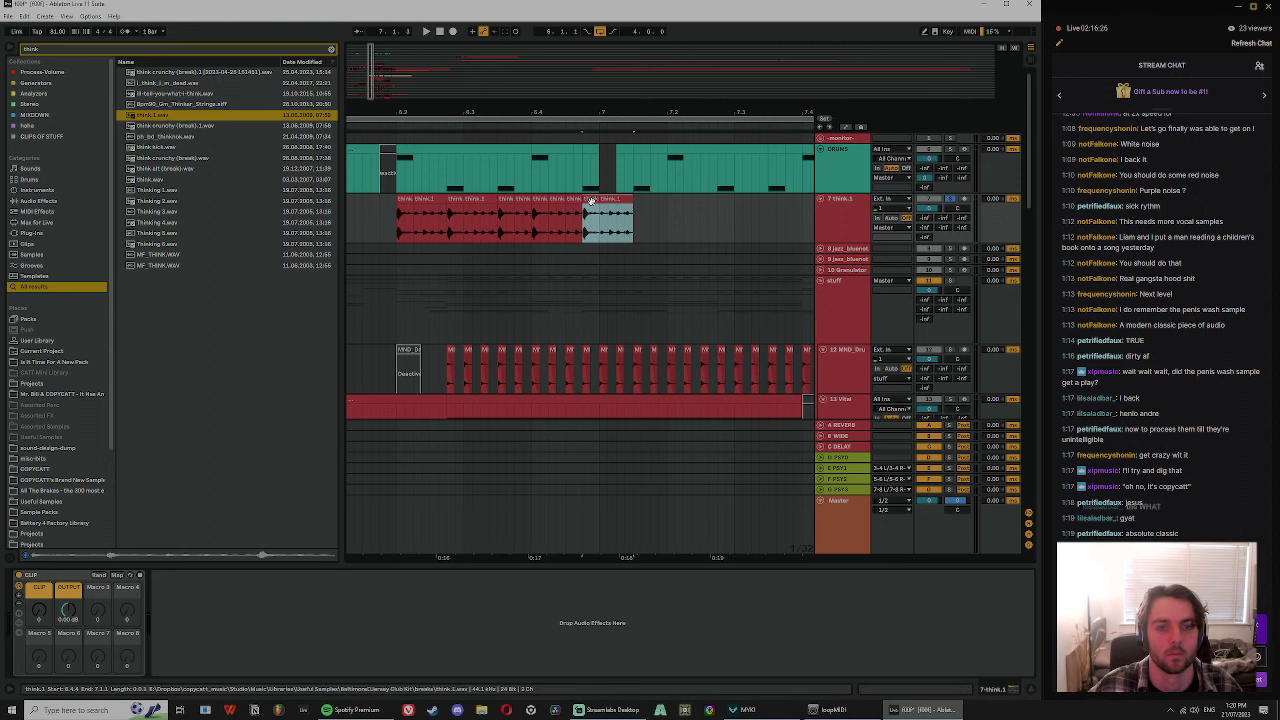
- Duplicate the pasted phrase once directly after itself at 7.1.3 and play the break from just before 6.2
{"action": "key", "text": "space"}
{"action": "key", "text": "ctrl+d"}
{"action": "key", "text": "ctrl+d"}
{"action": "left_click_drag", "start_coordinate": [712, 112], "coordinate": [675, 92]}
{"action": "key", "text": "ctrl+z"}
{"action": "key", "text": "space"}
{"action": "key", "text": "space"}
{"action": "key", "text": "space"}
{"action": "left_click", "coordinate": [439, 238]}
{"action": "key", "text": "space"}
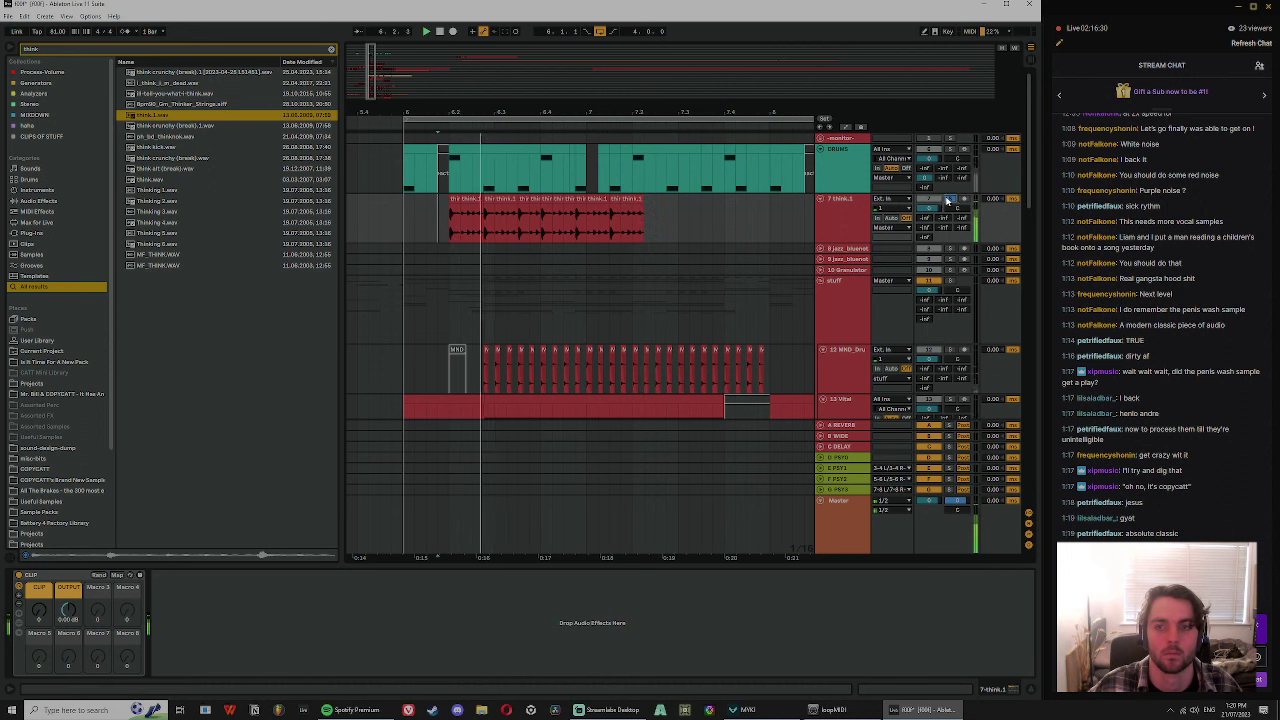
- Move the think.1 track into the stuff group directly above the MND_Drum track and play the arrangement
{"action": "left_click_drag", "start_coordinate": [855, 208], "coordinate": [858, 340]}
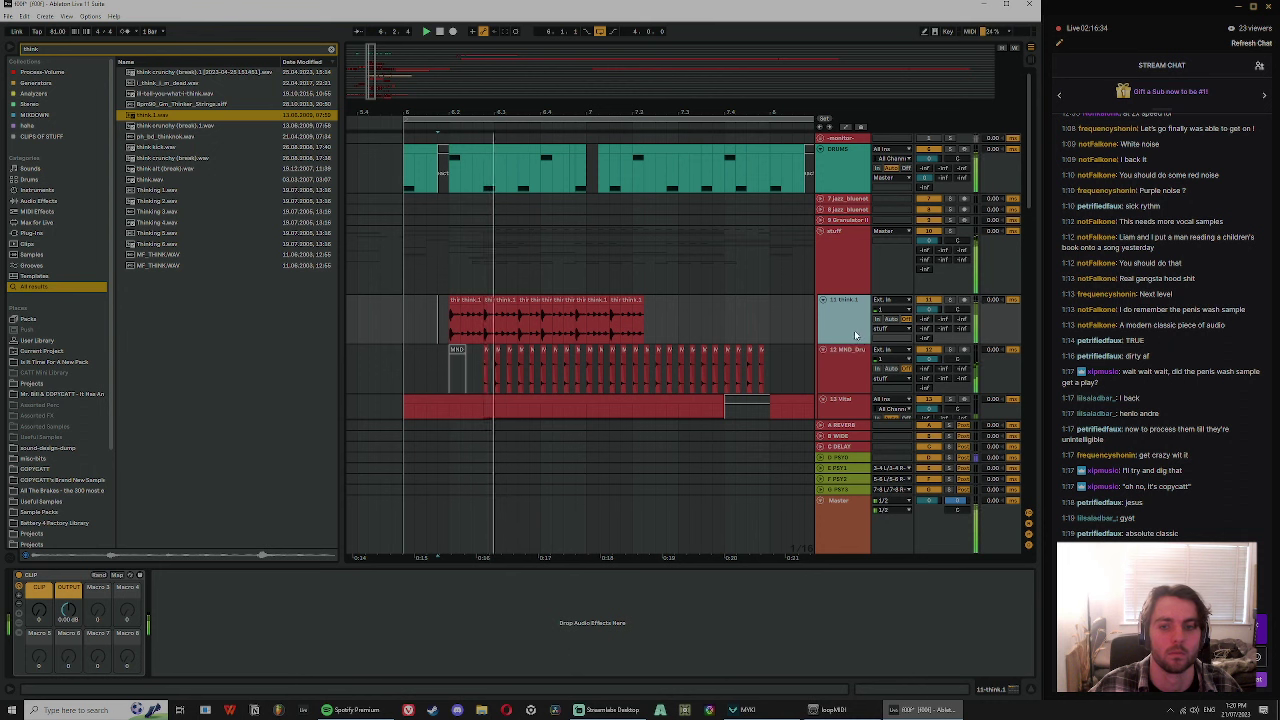
{"action": "scroll", "coordinate": [605, 270], "scroll_direction": "up", "scroll_amount": 2}
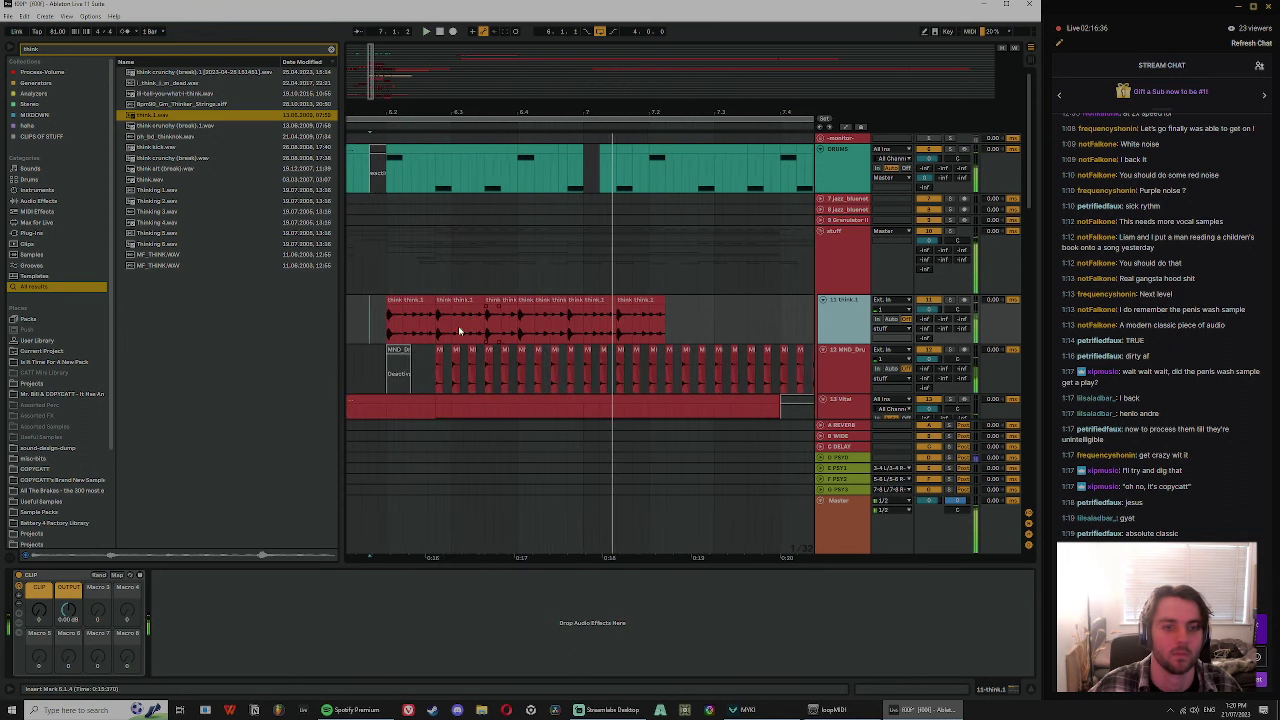
{"action": "left_click_drag", "start_coordinate": [418, 110], "coordinate": [406, 257]}
{"action": "left_click", "coordinate": [398, 259]}
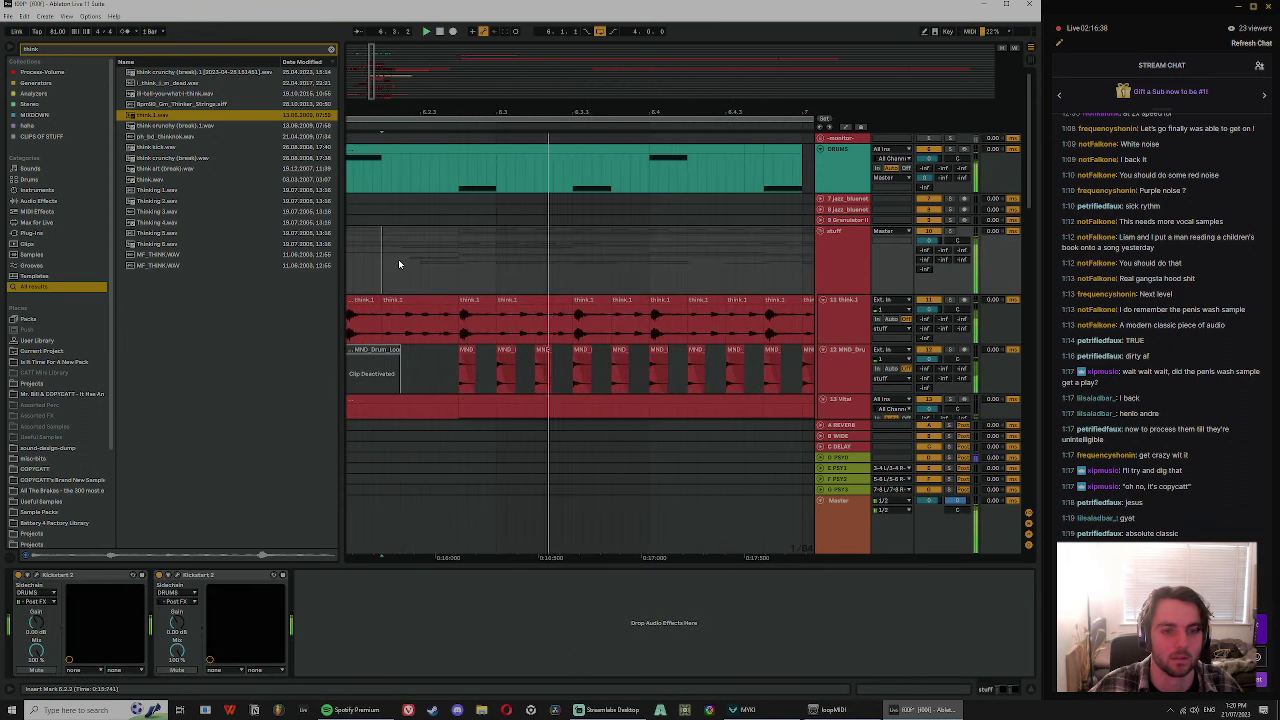
{"action": "left_click", "coordinate": [508, 300]}
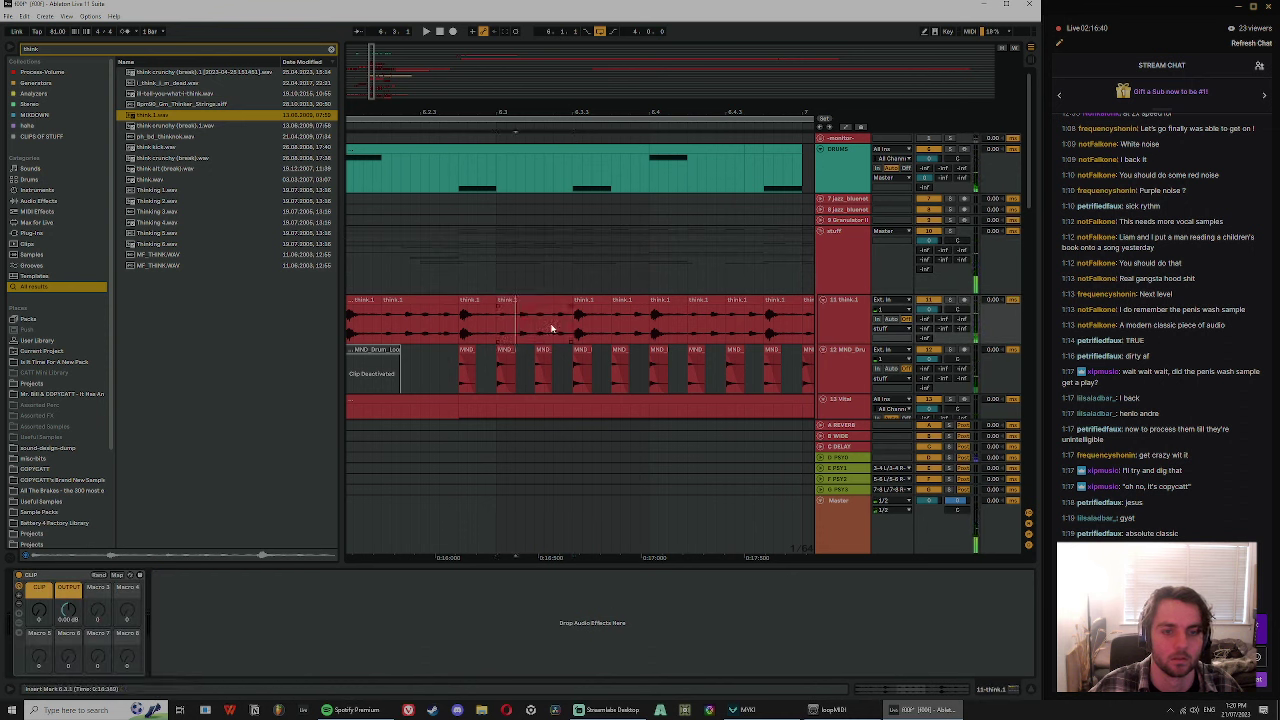
{"action": "key", "text": "ctrl+e"}
{"action": "left_click", "coordinate": [549, 299]}
{"action": "key", "text": "ctrl+z"}
- Select the think.1 piece between 6.3.1 and 6.3.3 and play it within the mix
{"action": "left_click", "coordinate": [543, 298]}
{"action": "key", "text": "space"}
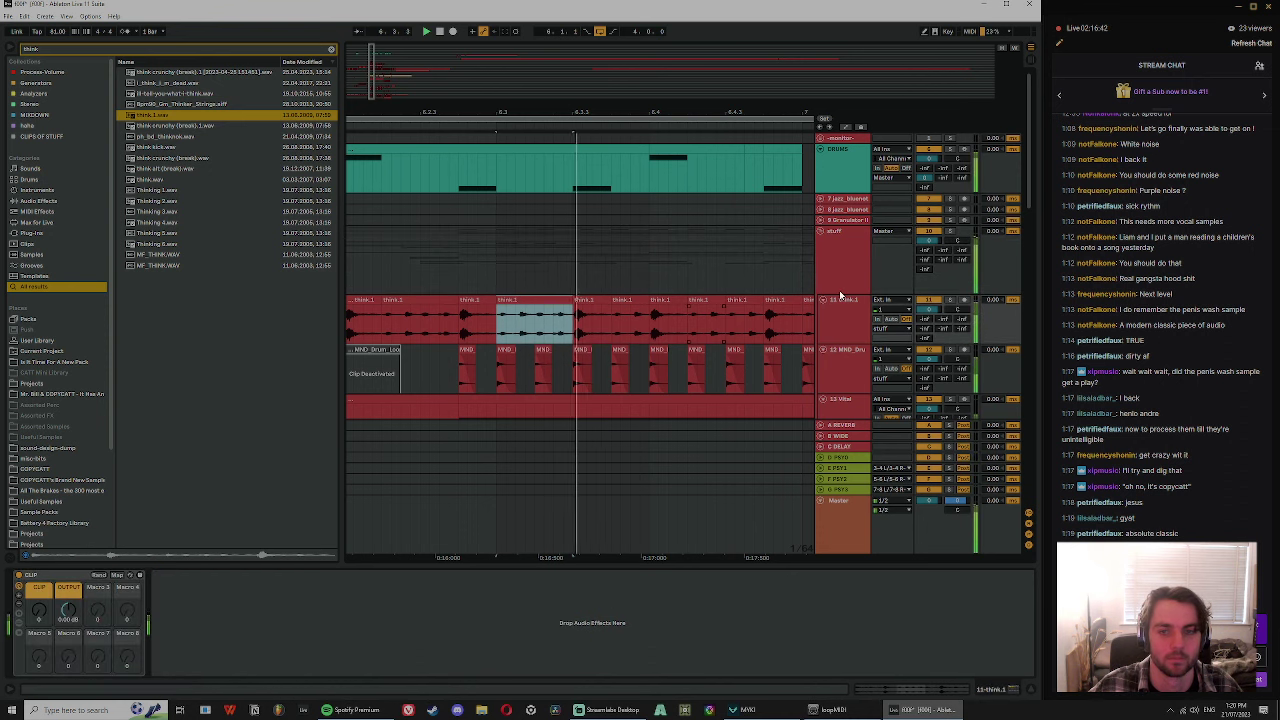
{"action": "left_click_drag", "start_coordinate": [540, 115], "coordinate": [551, 140]}
{"action": "key", "text": "space"}
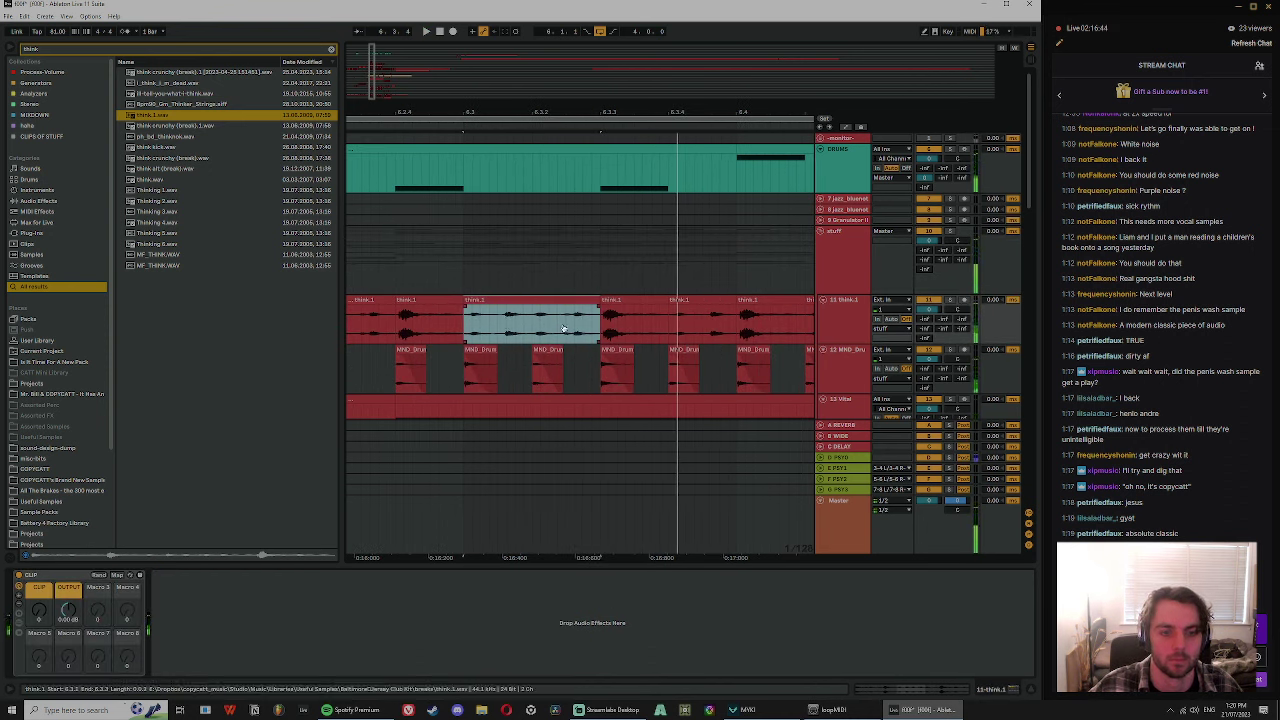
{"action": "left_click", "coordinate": [563, 330]}
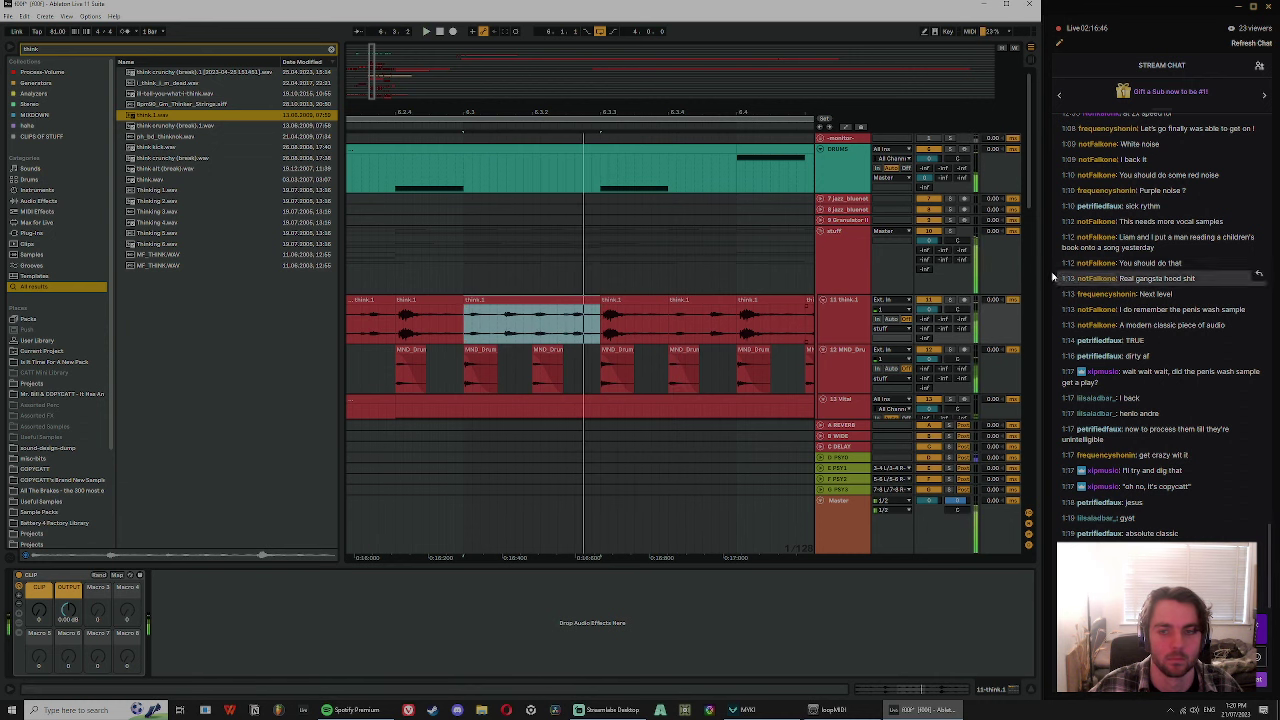
- Solo the think.1 track and listen to the piece from 6.3.1 on its own
{"action": "left_click", "coordinate": [950, 299]}
{"action": "left_click", "coordinate": [589, 299]}
{"action": "key", "text": "space"}
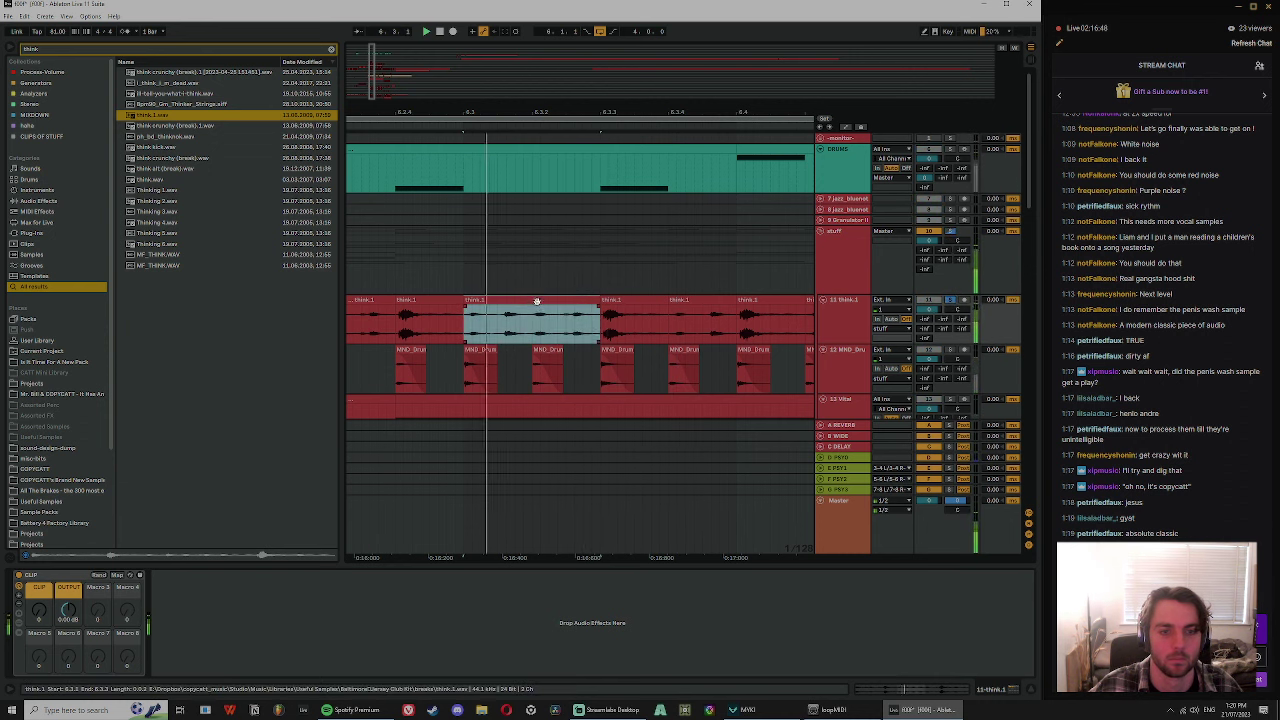
{"action": "key", "text": "space"}
{"action": "key", "text": "space"}
{"action": "left_click_drag", "start_coordinate": [626, 111], "coordinate": [626, 84]}
{"action": "scroll", "coordinate": [930, 341], "scroll_direction": "down", "scroll_amount": 2}
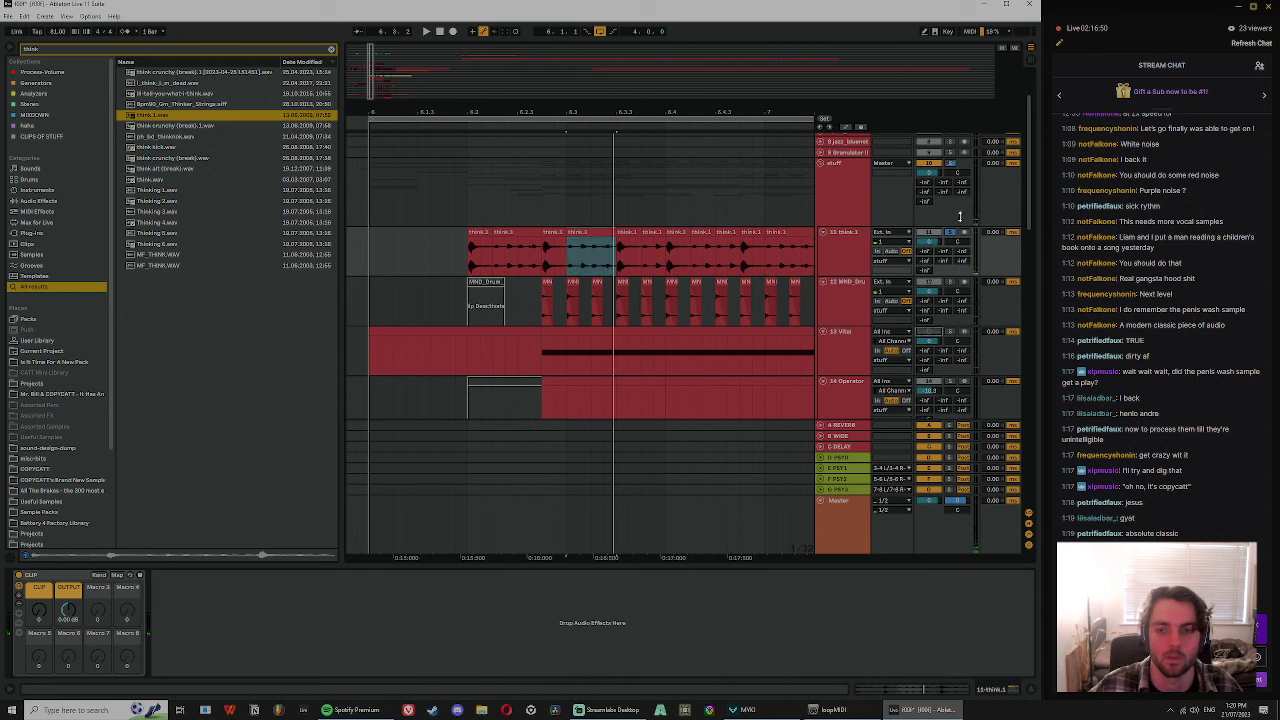
- Preview think crunchy (break)_1.wav in the browser and play the think.1 piece starting at 6.2.2
{"action": "left_click", "coordinate": [477, 234]}
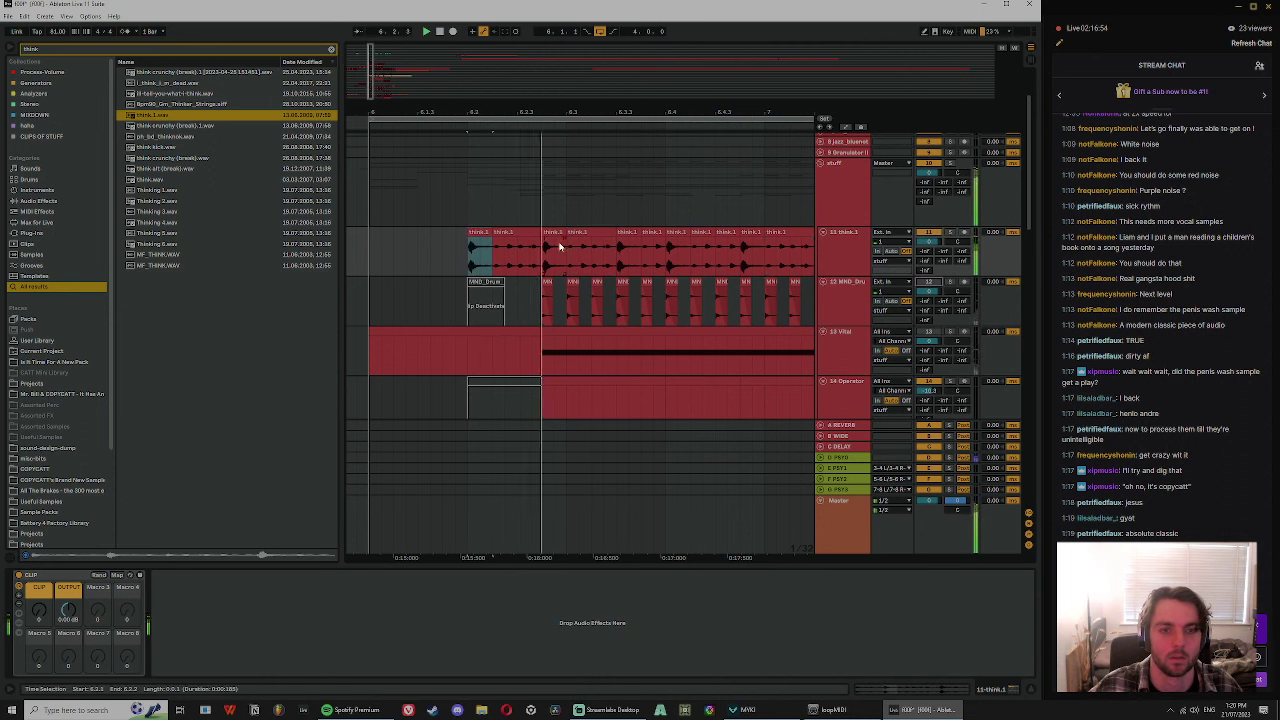
{"action": "left_click", "coordinate": [157, 127]}
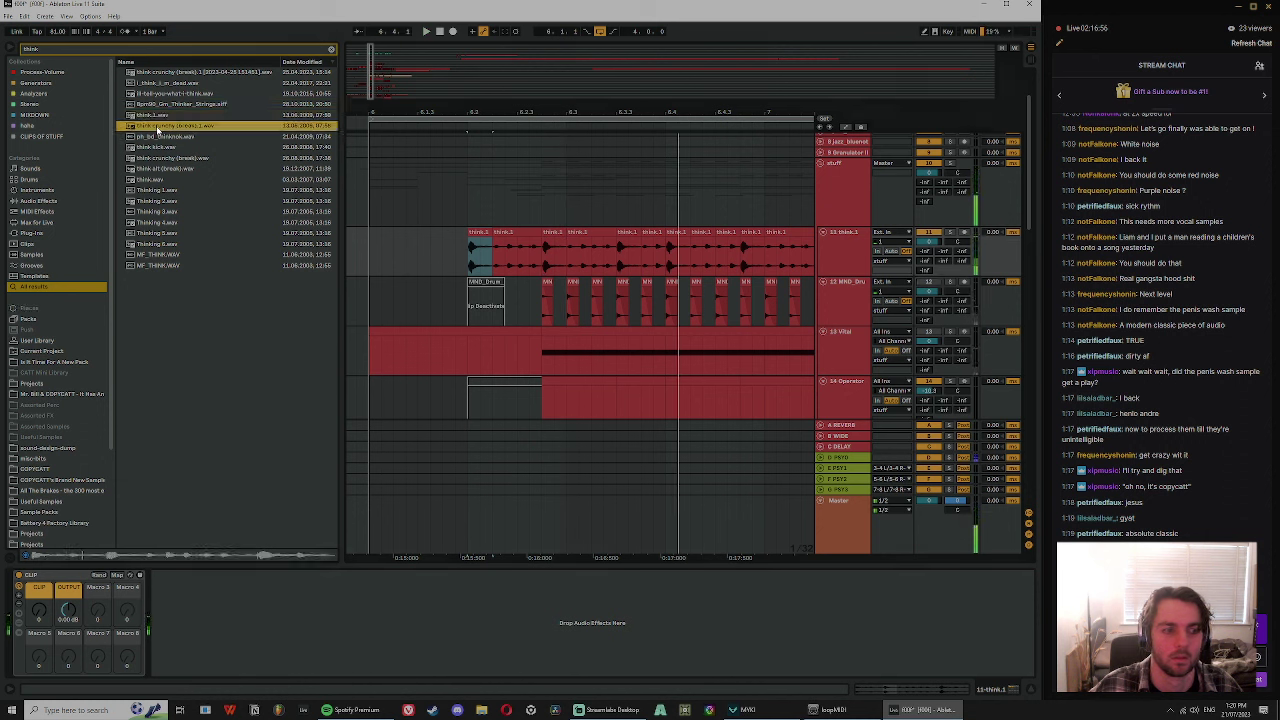
{"action": "left_click", "coordinate": [498, 233]}
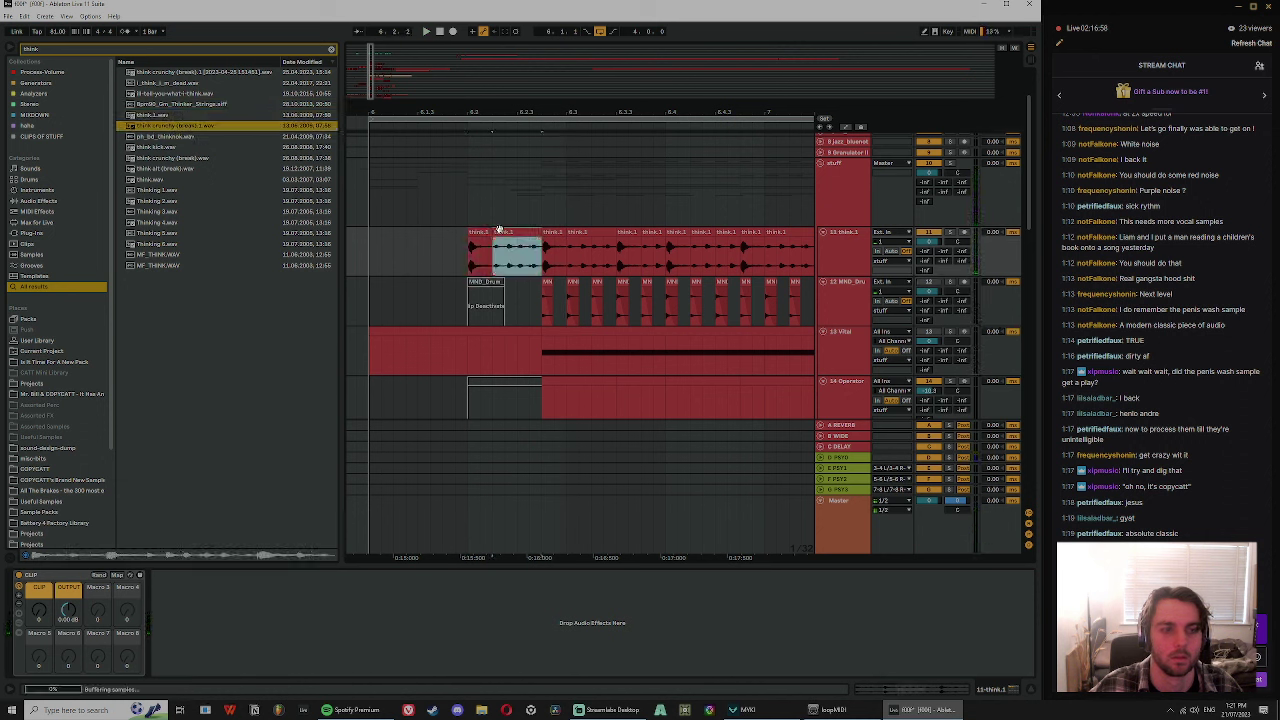
{"action": "key", "text": "space"}
{"action": "key", "text": "space"}
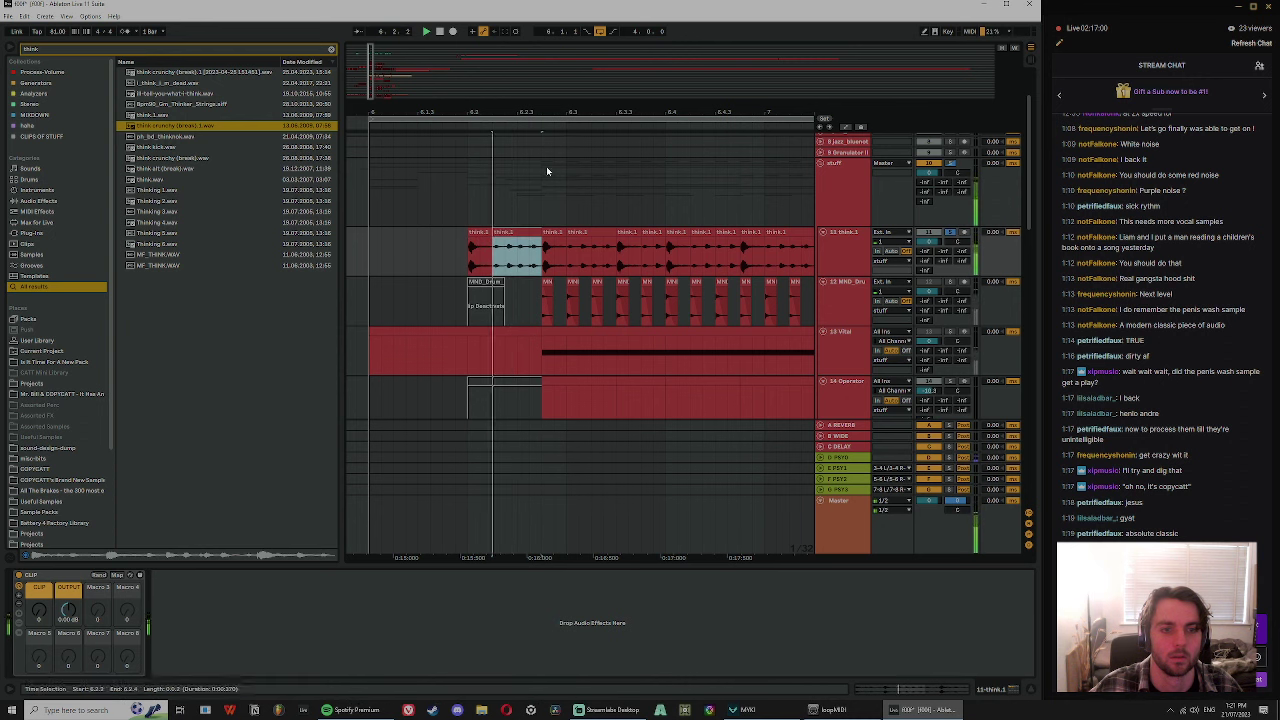
{"action": "key", "text": "space"}
- Split the think.1 piece after 6.2.2 into a half-sixteenth slice ending at 6.2.3 and play it
{"action": "left_click_drag", "start_coordinate": [512, 113], "coordinate": [514, 143]}
{"action": "left_click", "coordinate": [496, 257]}
{"action": "key", "text": "ctrl+e"}
{"action": "left_click", "coordinate": [518, 233]}
{"action": "key", "text": "space"}
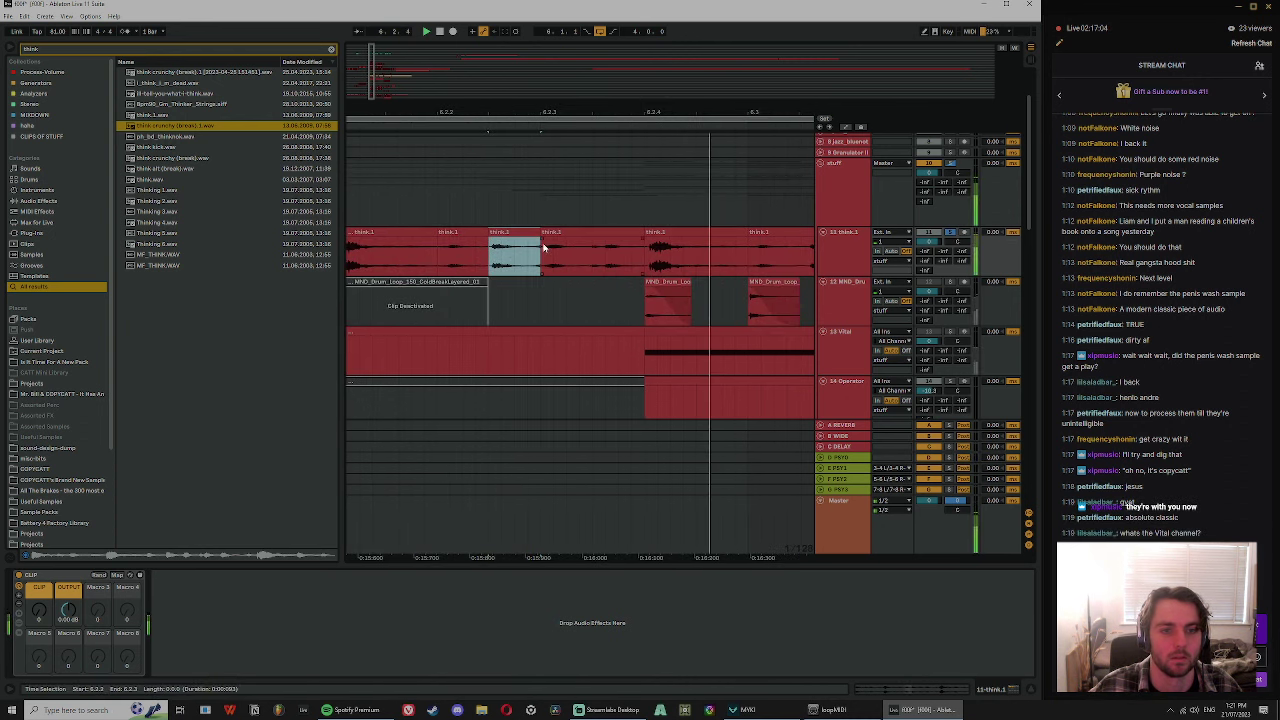
- Add a fade-out to the short slice ending at 6.2.3, covering about its second half, and play it repeatedly
{"action": "left_click_drag", "start_coordinate": [539, 239], "coordinate": [515, 250]}
{"action": "key", "text": "space"}
{"action": "key", "text": "space"}
{"action": "left_click", "coordinate": [511, 232]}
{"action": "key", "text": "space"}
{"action": "key", "text": "space"}
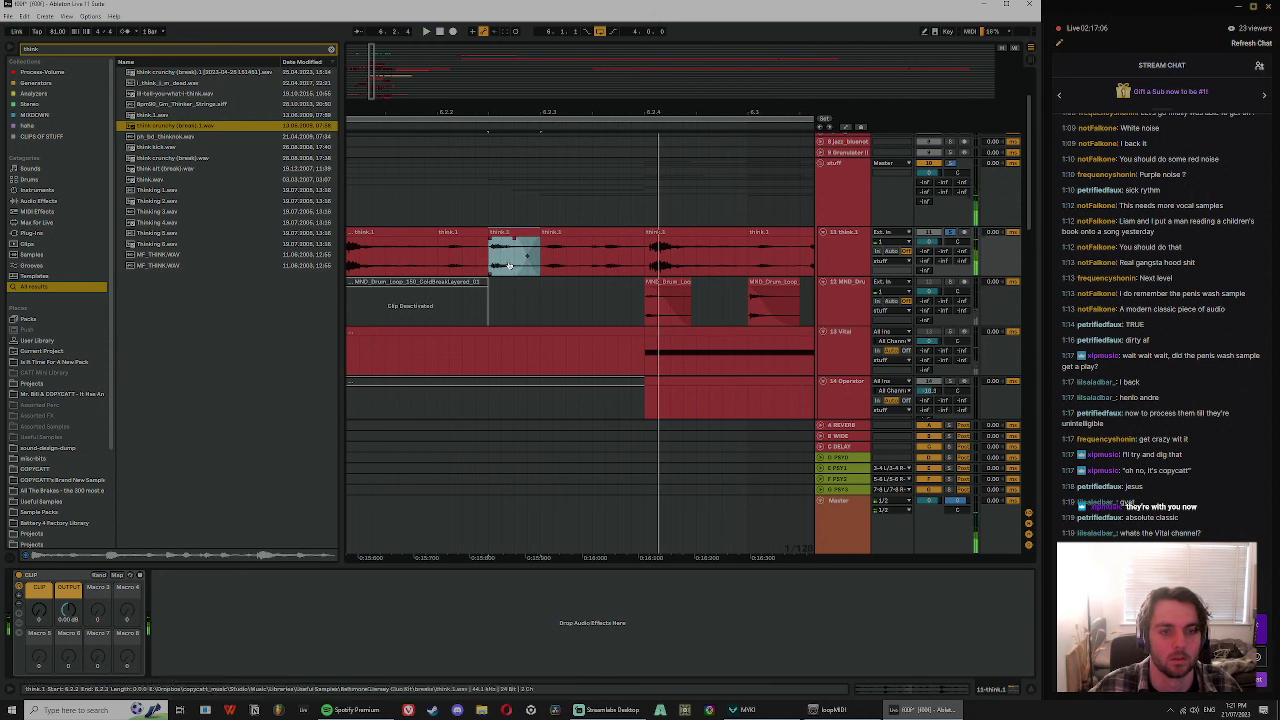
{"action": "key", "text": "space"}
{"action": "key", "text": "space"}
{"action": "key", "text": "space"}
{"action": "key", "text": "space"}
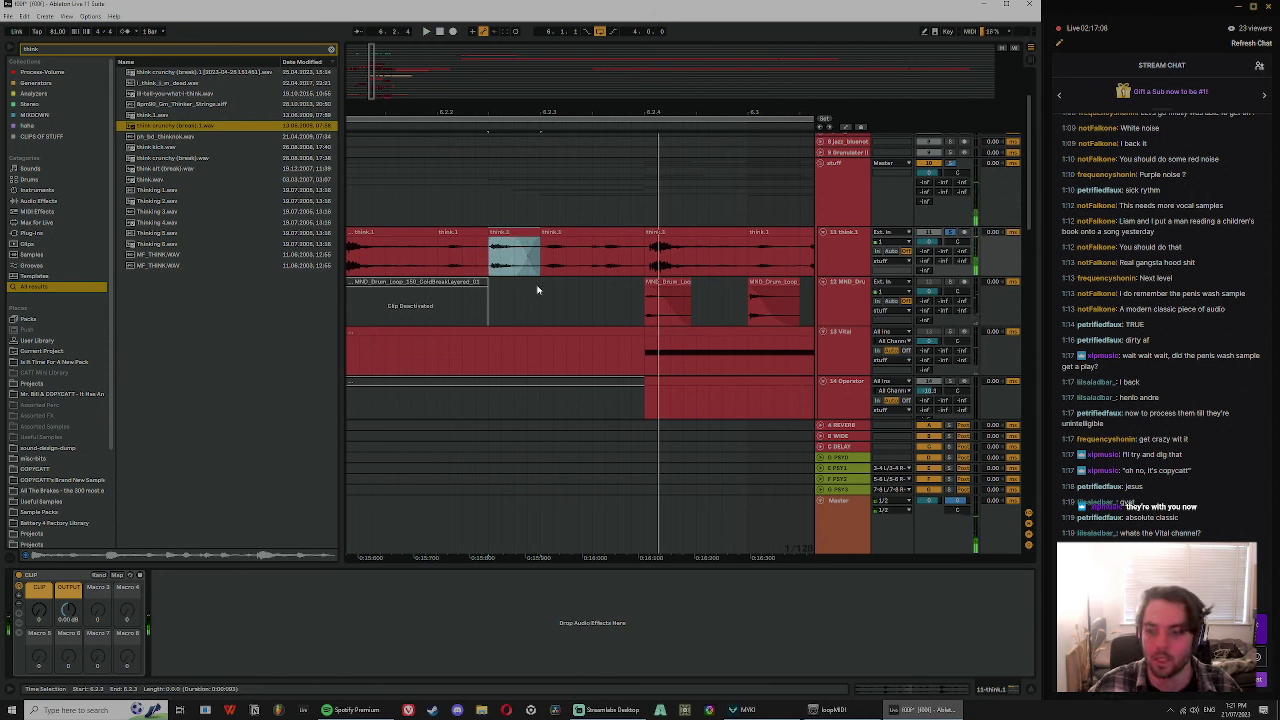
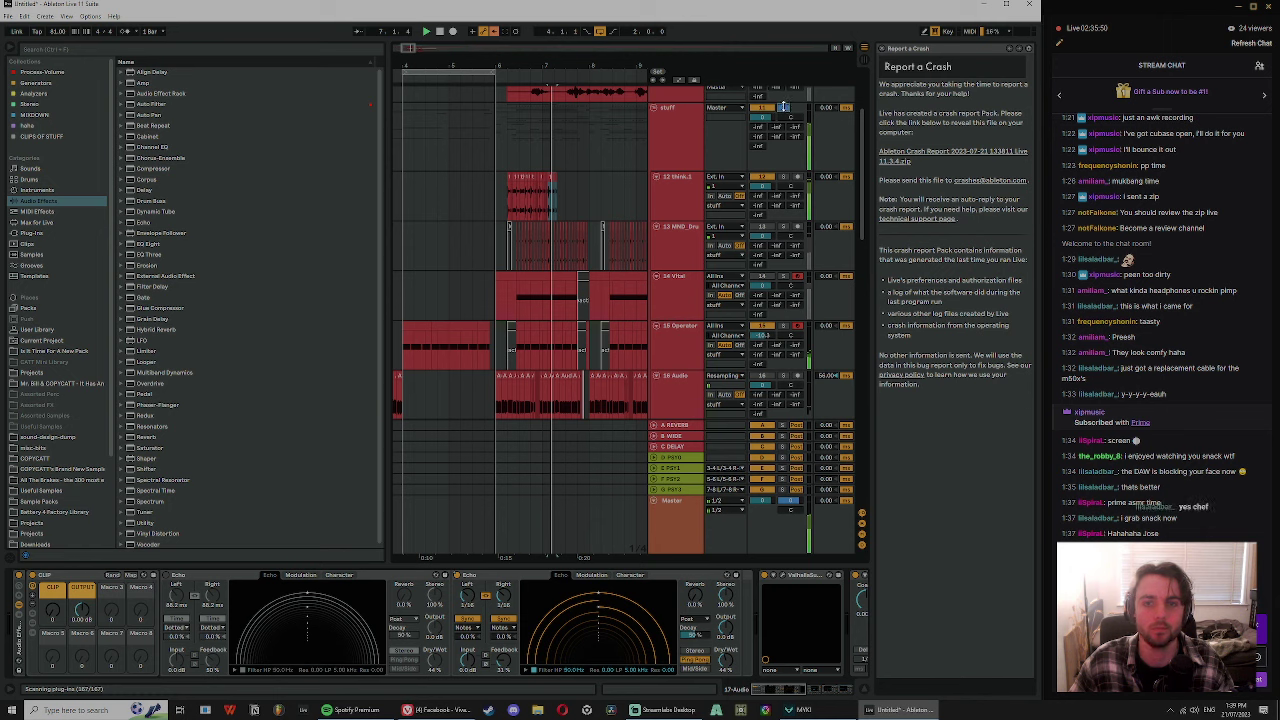
- Unsolo the stuff group and play the arrangement from 6.2
{"action": "left_click", "coordinate": [783, 107]}
{"action": "key", "text": "space"}
{"action": "key", "text": "space"}
{"action": "left_click_drag", "start_coordinate": [588, 66], "coordinate": [421, 156]}
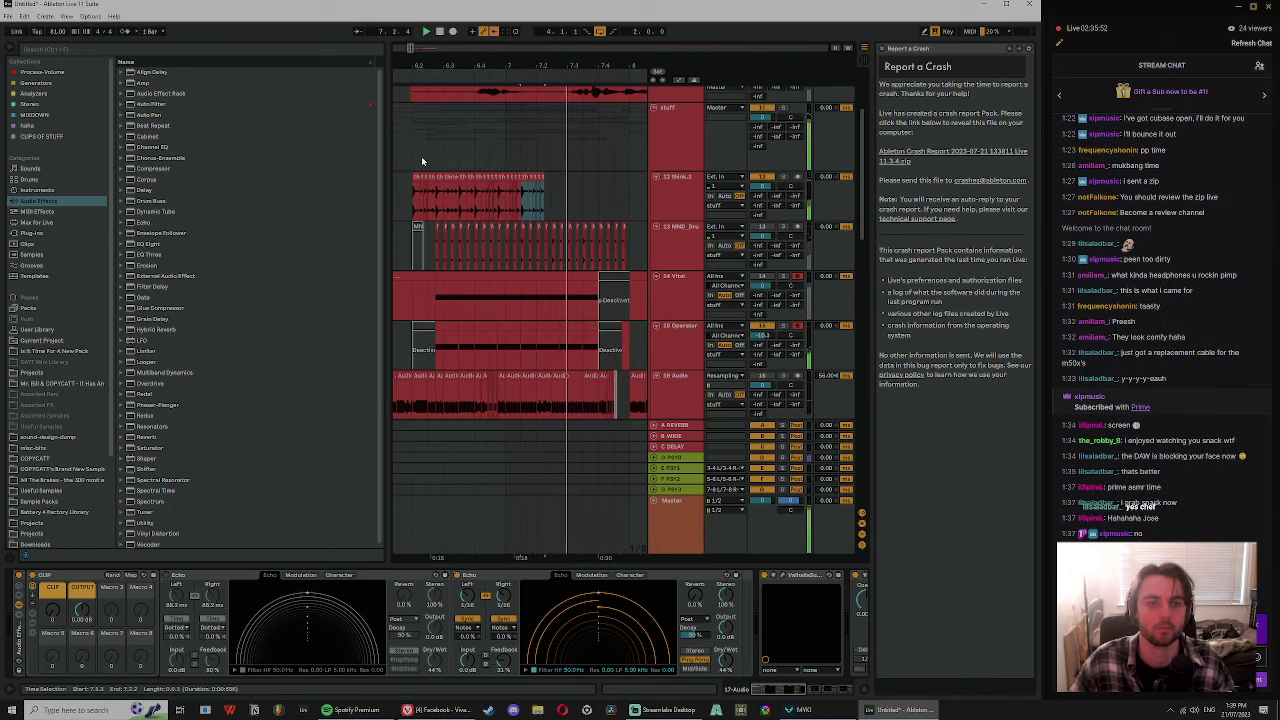
{"action": "key", "text": "space"}
{"action": "left_click", "coordinate": [416, 138]}
{"action": "key", "text": "space"}
{"action": "left_click", "coordinate": [448, 176]}
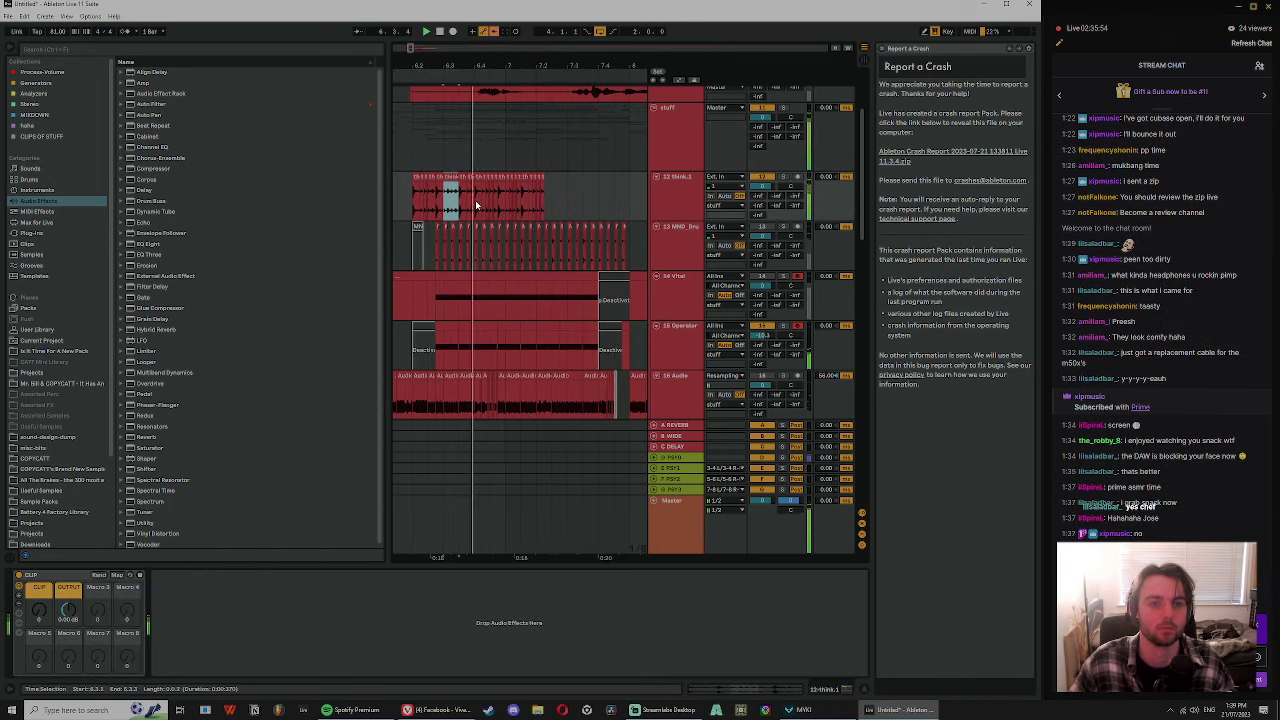
- Try repeating the opening break pieces from 6.2.1 to 6.2.4 five times over the following pieces
{"action": "left_click_drag", "start_coordinate": [475, 203], "coordinate": [413, 187]}
{"action": "key", "text": "ctrl+d"}
{"action": "key", "text": "ctrl+d"}
{"action": "key", "text": "ctrl+d"}
{"action": "key", "text": "ctrl+d"}
{"action": "key", "text": "ctrl+d"}
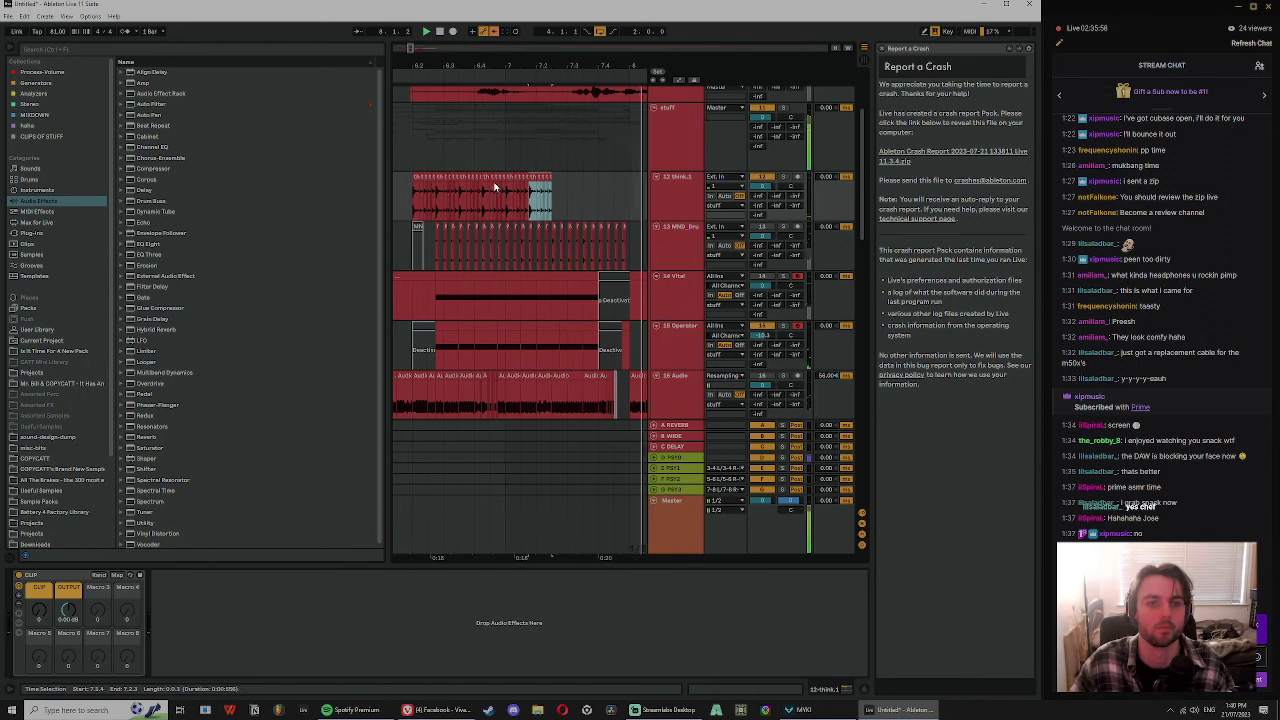
- Undo the five duplications of the opening break pieces
{"action": "key", "text": "ctrl+z"}
{"action": "key", "text": "ctrl+z"}
{"action": "key", "text": "ctrl+z"}
{"action": "key", "text": "ctrl+z"}
{"action": "key", "text": "ctrl+z"}
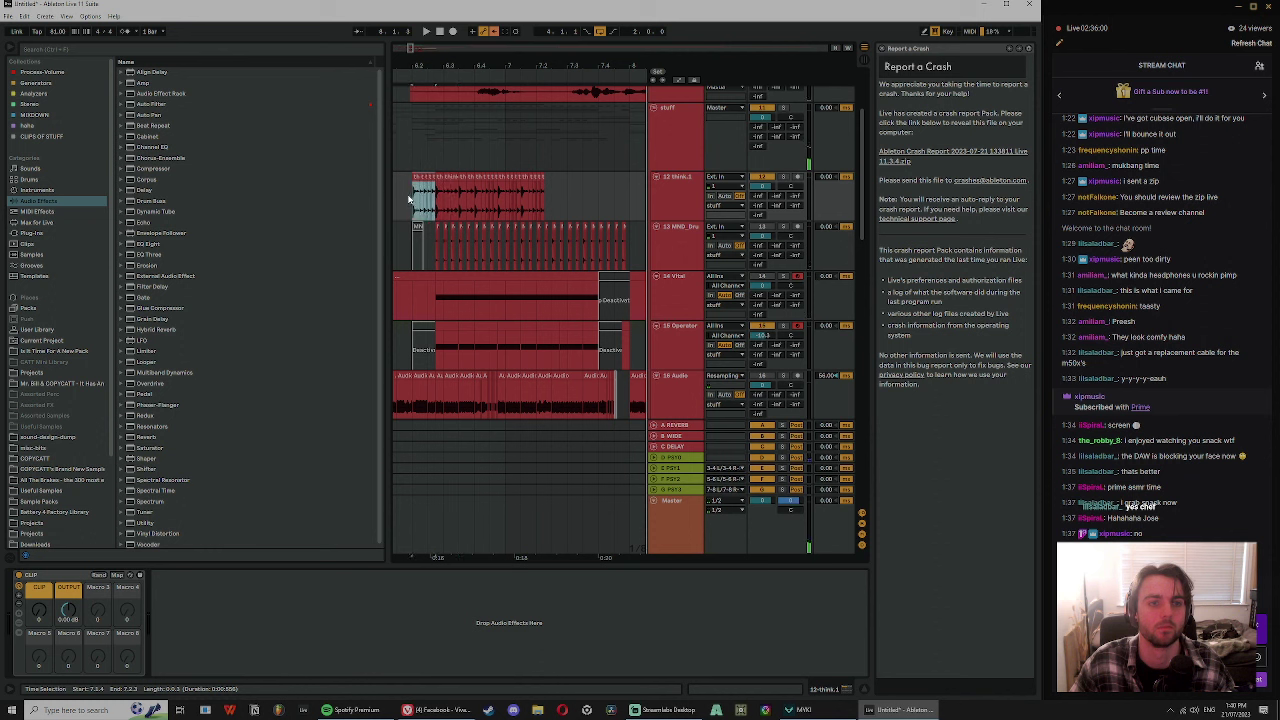
- Select the break pieces from 6.2.1 to 6.3.1 and play them with the other tracks
{"action": "key", "text": "space"}
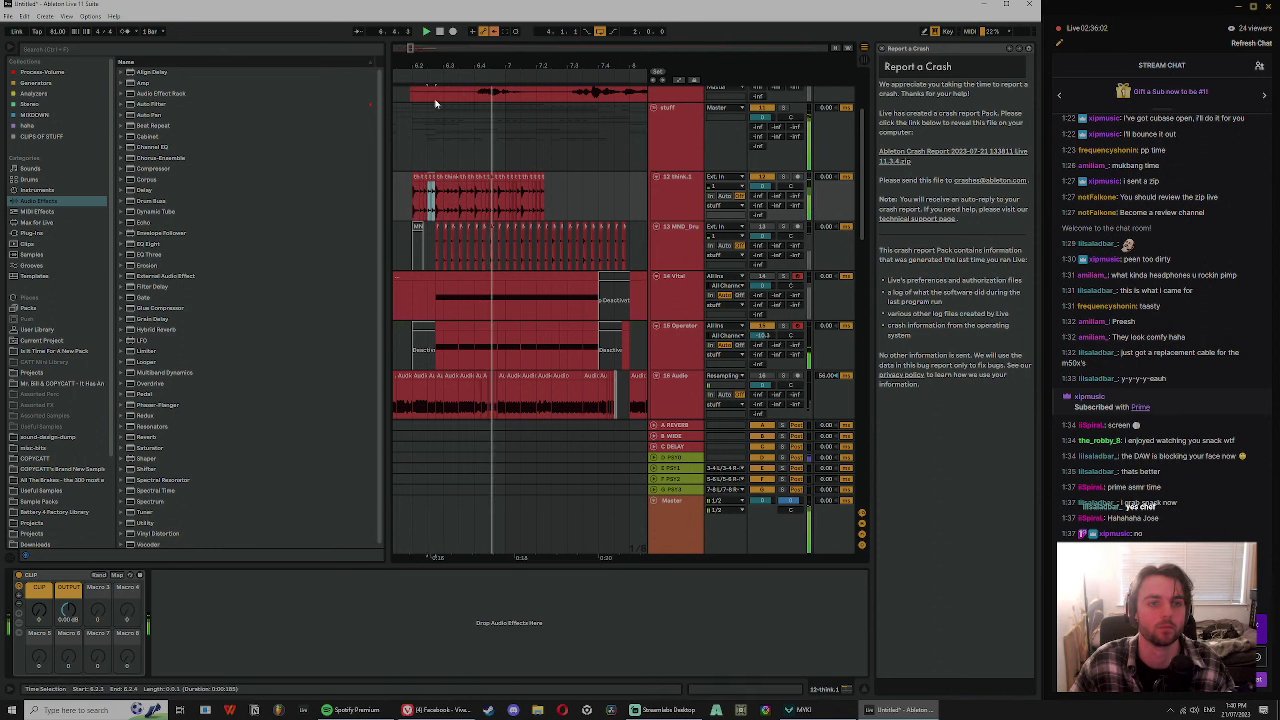
{"action": "left_click_drag", "start_coordinate": [413, 183], "coordinate": [443, 183]}
{"action": "key", "text": "space"}
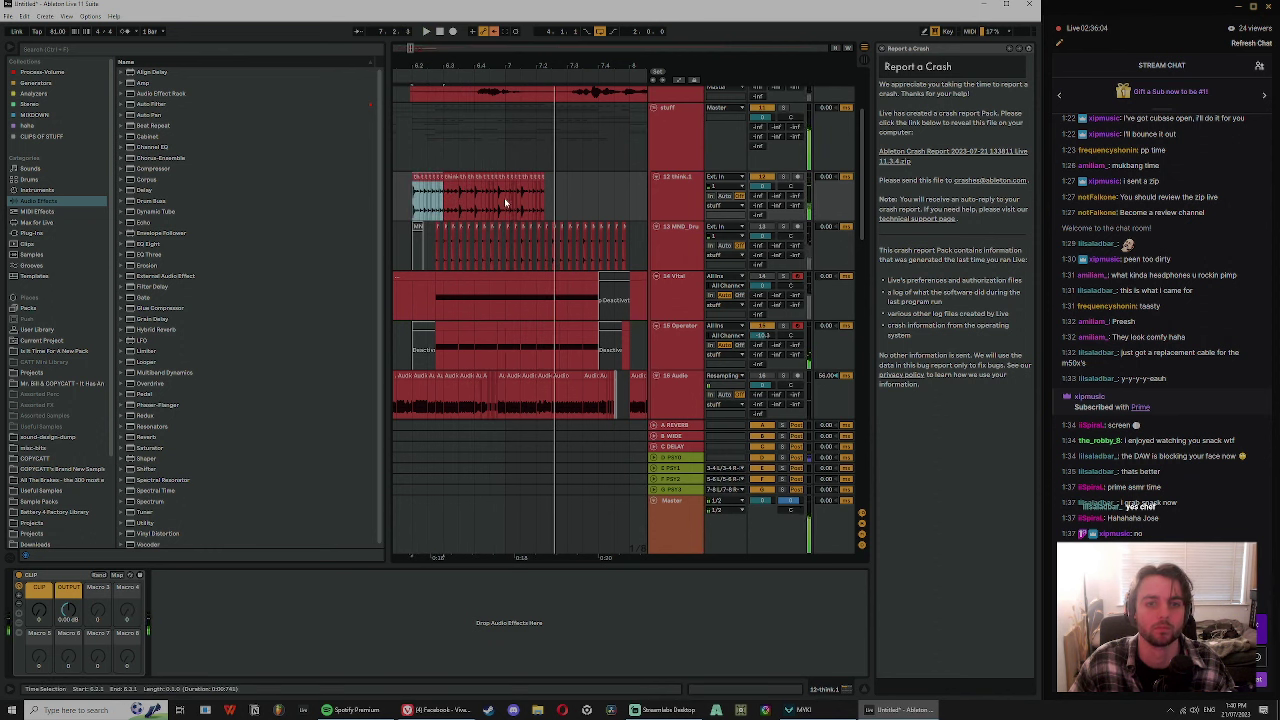
{"action": "key", "text": "space"}
{"action": "left_click", "coordinate": [451, 177]}
{"action": "key", "text": "space"}
- Play from just before 6.2 and check individual think.1 pieces up to the phrase between 6.4.4 and 7.1.3
{"action": "left_click", "coordinate": [403, 144]}
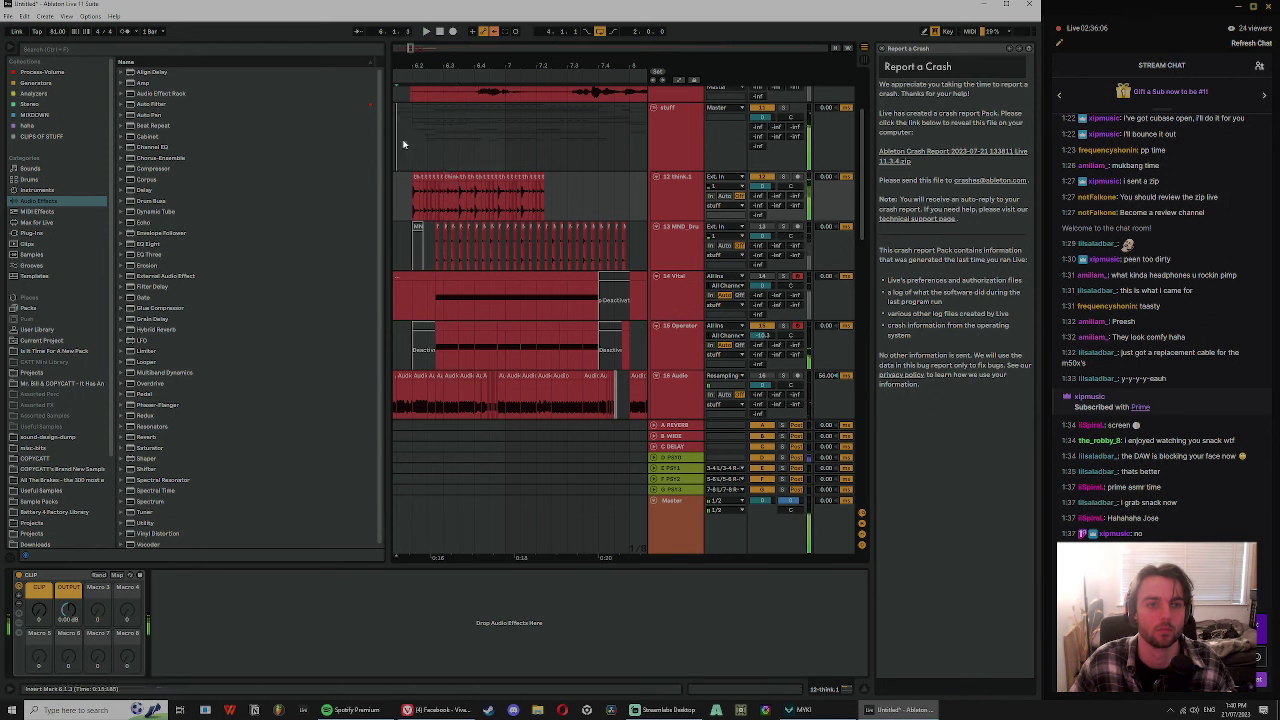
{"action": "key", "text": "space"}
{"action": "left_click", "coordinate": [416, 178]}
{"action": "left_click", "coordinate": [463, 177]}
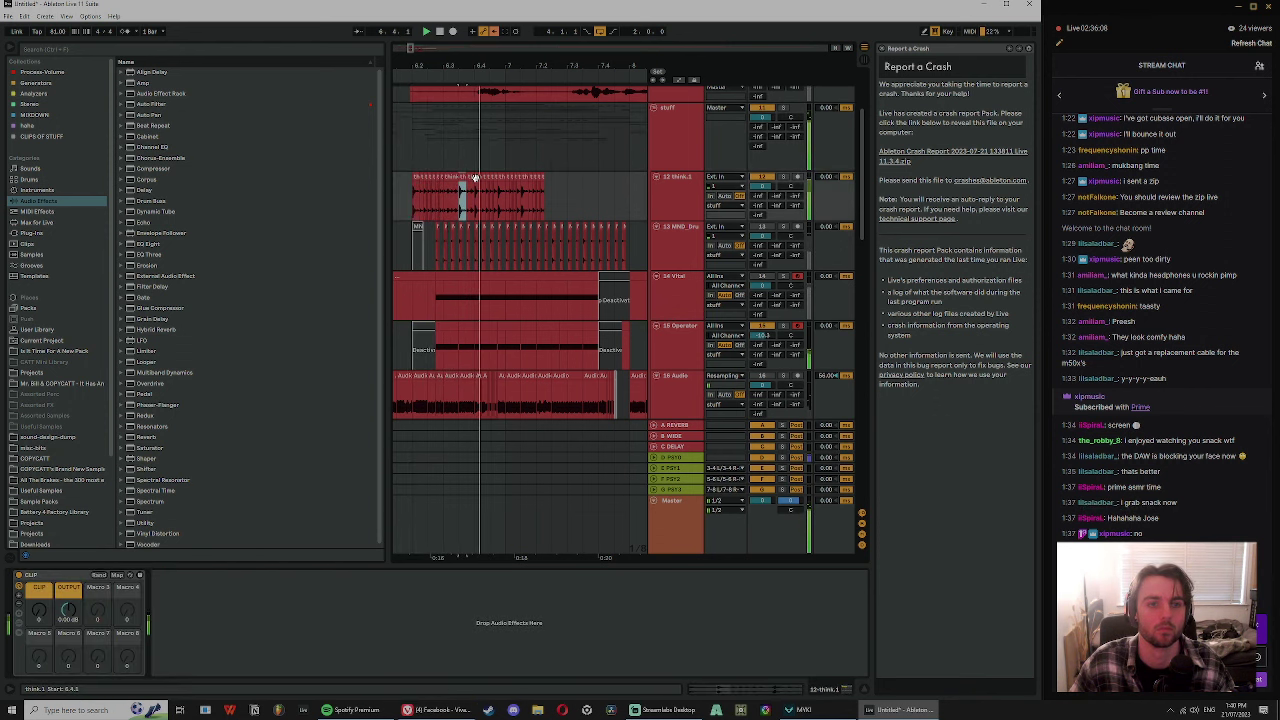
{"action": "left_click", "coordinate": [514, 178]}
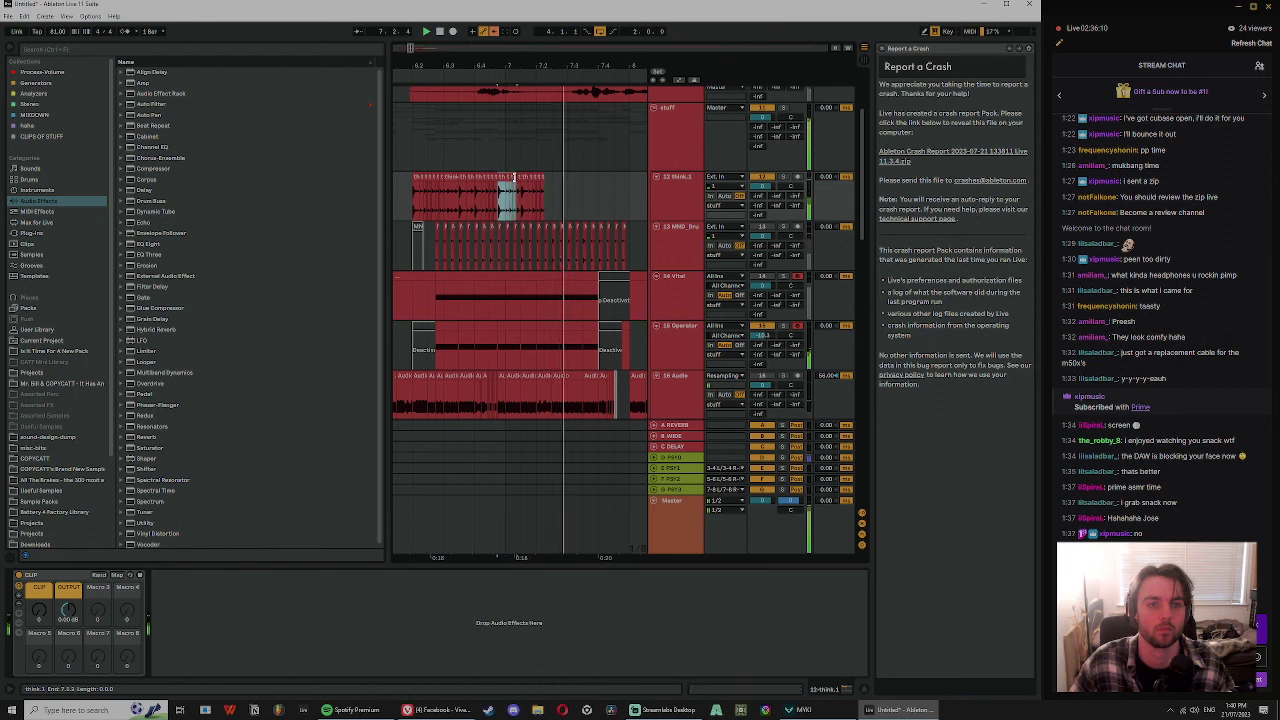
- Select the think.1 pieces between 6.2.4 and 6.3.3 and replay the break in context
{"action": "scroll", "coordinate": [514, 178], "scroll_direction": "up", "scroll_amount": 2}
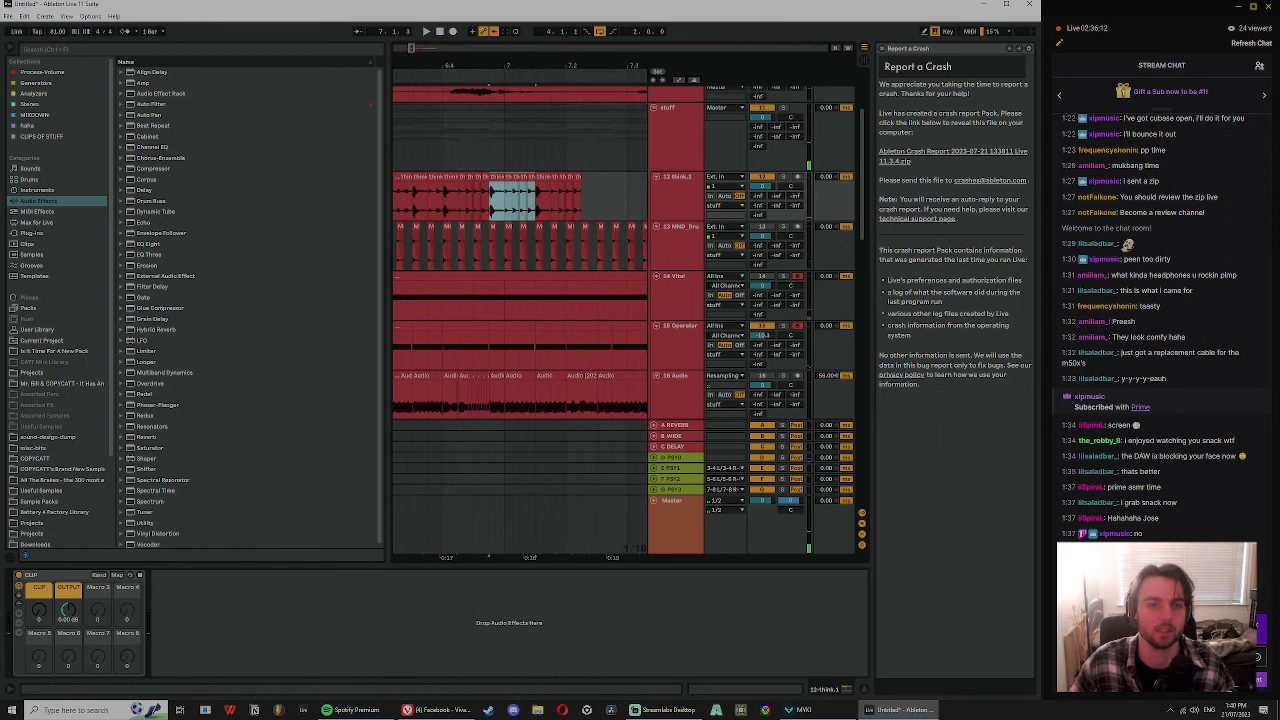
{"action": "left_click_drag", "start_coordinate": [514, 66], "coordinate": [597, 52]}
{"action": "left_click", "coordinate": [519, 193]}
{"action": "key", "text": "space"}
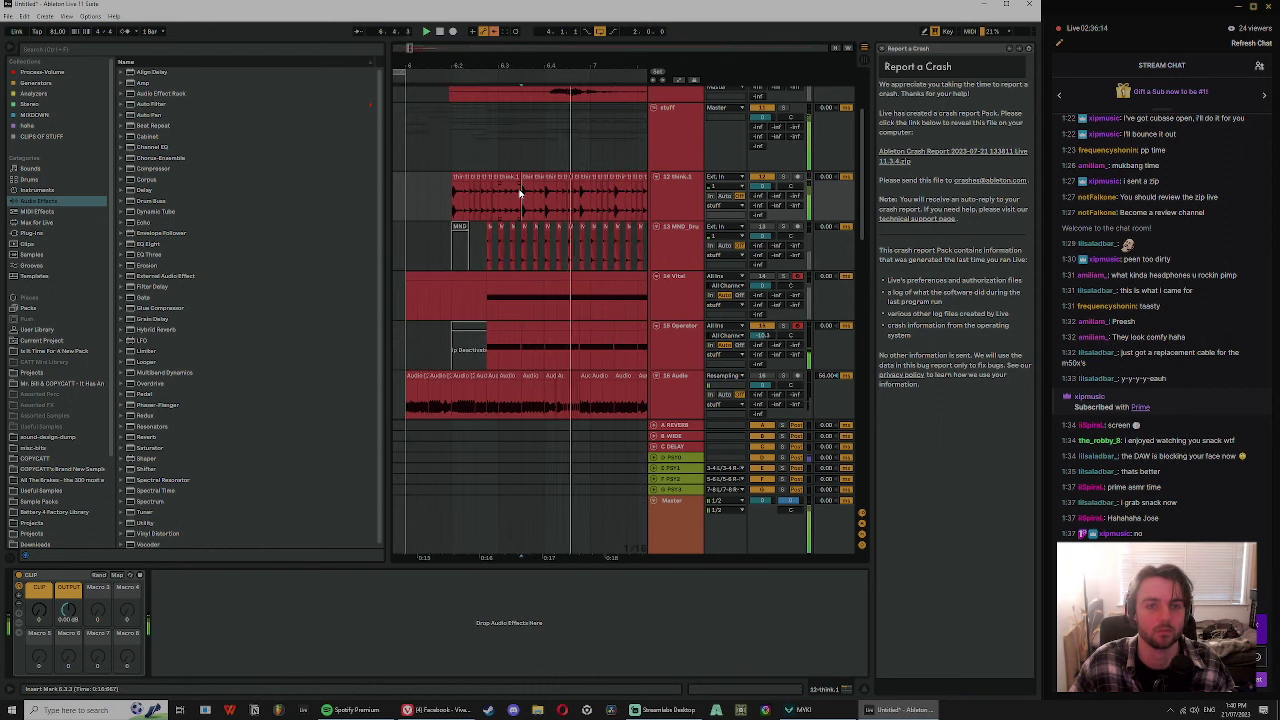
{"action": "left_click_drag", "start_coordinate": [489, 192], "coordinate": [522, 193]}
{"action": "key", "text": "space"}
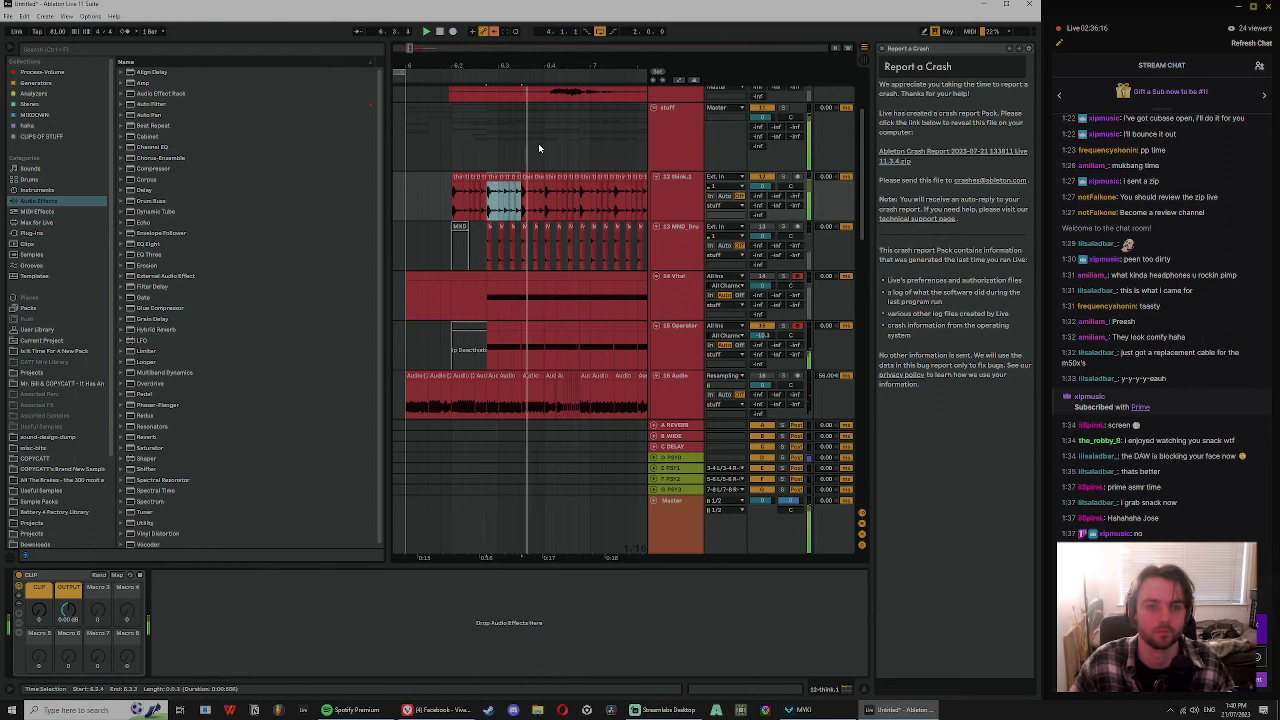
{"action": "left_click_drag", "start_coordinate": [581, 58], "coordinate": [578, 72]}
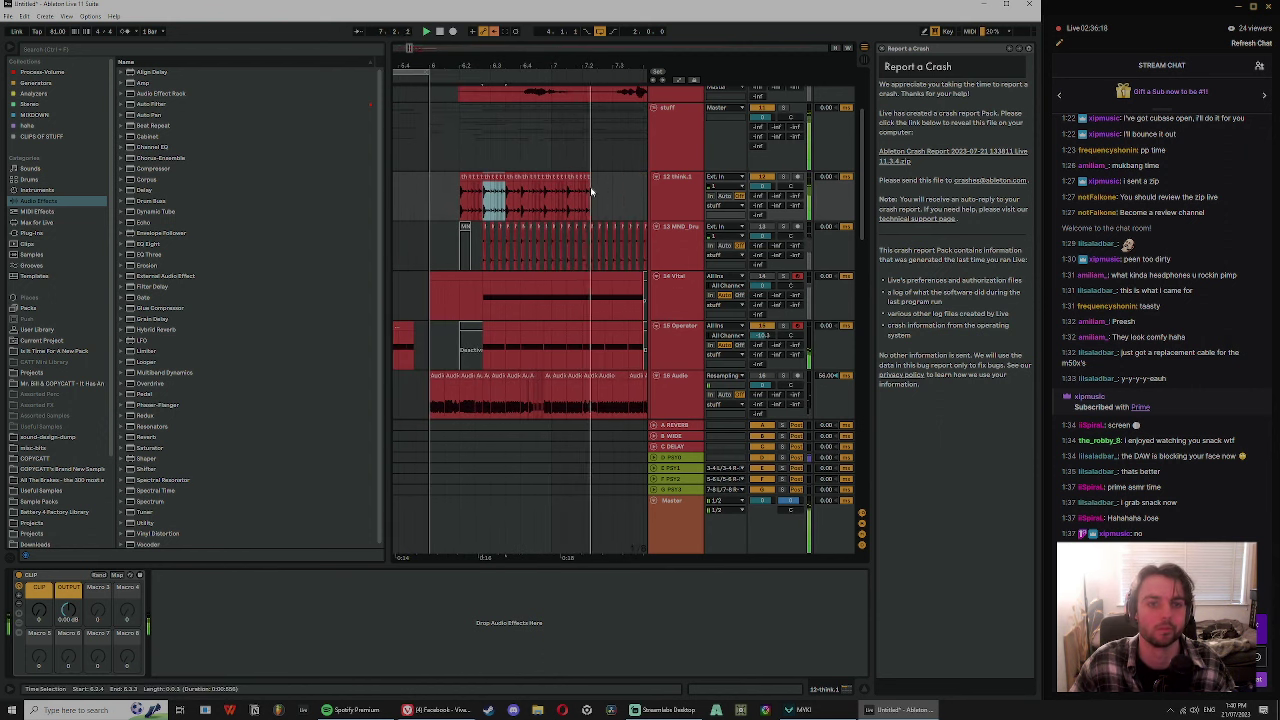
{"action": "key", "text": "space"}
{"action": "key", "text": "space"}
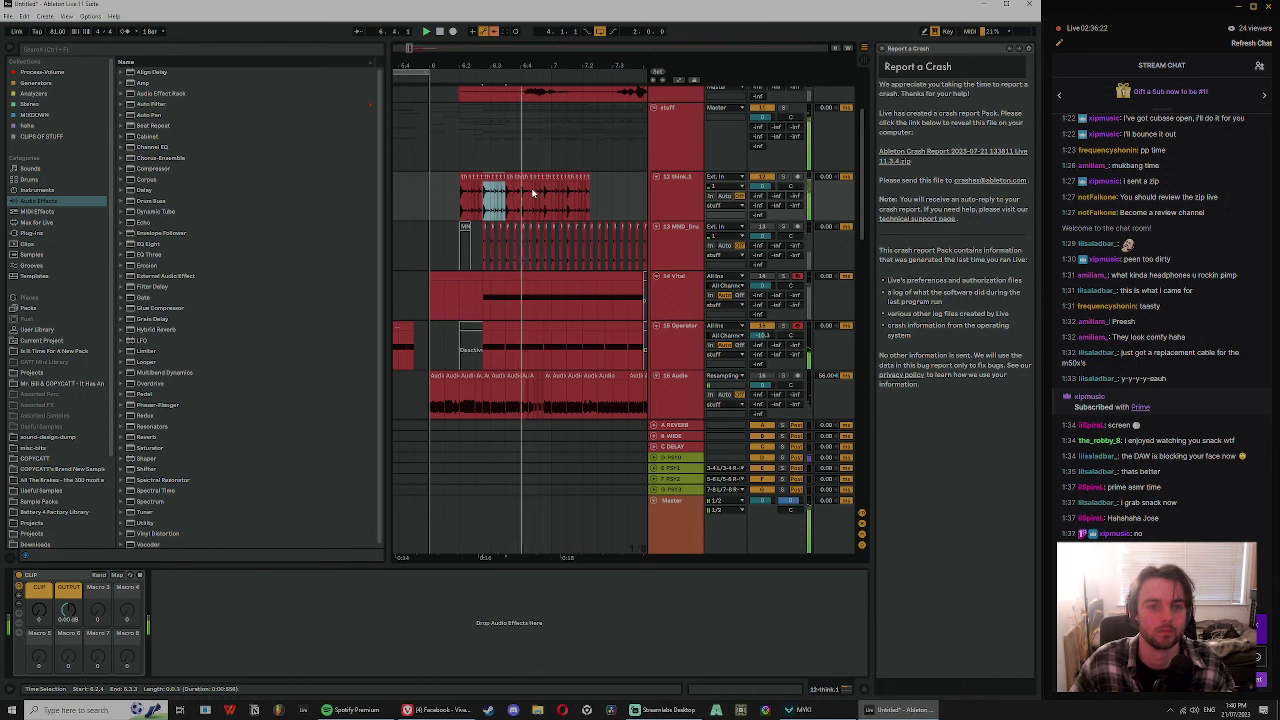
- Extend the think.1 selection to span 6.2.4 to 6.4.4 and duplicate it twice to continue the break through bar 7
{"action": "left_click", "coordinate": [541, 193], "text": "shift"}
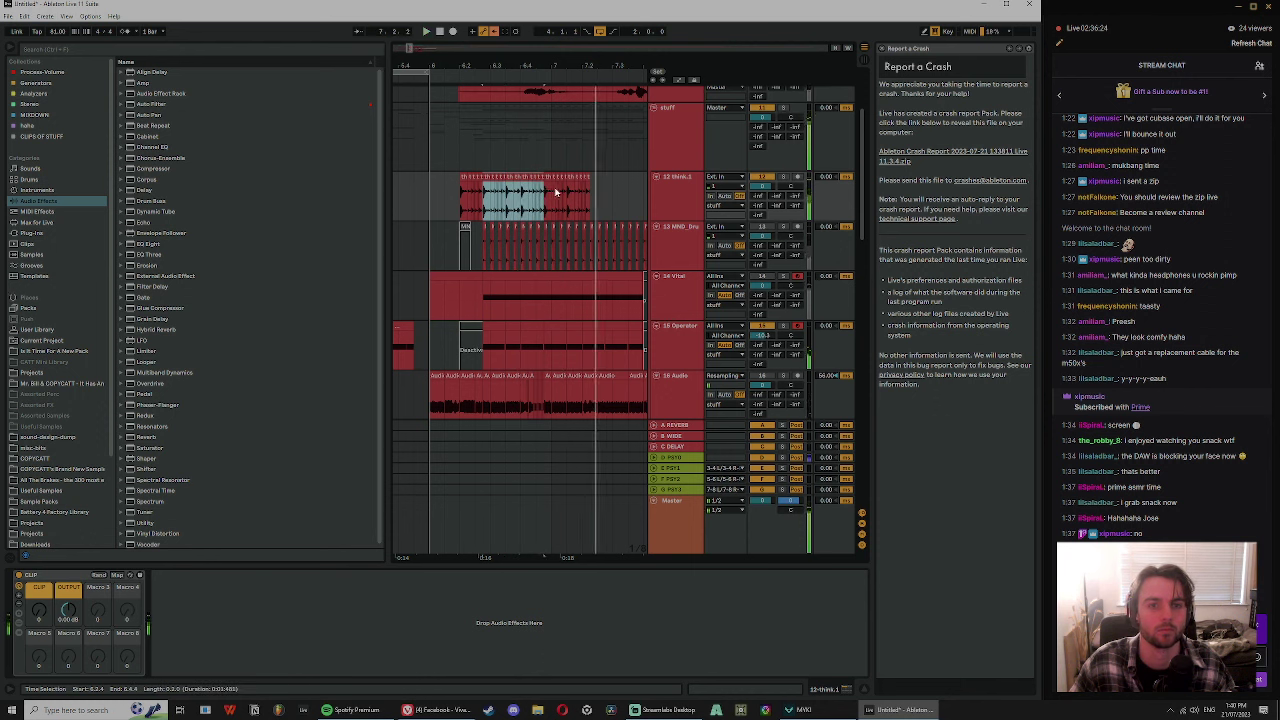
{"action": "key", "text": "ctrl+d"}
{"action": "key", "text": "ctrl+d"}
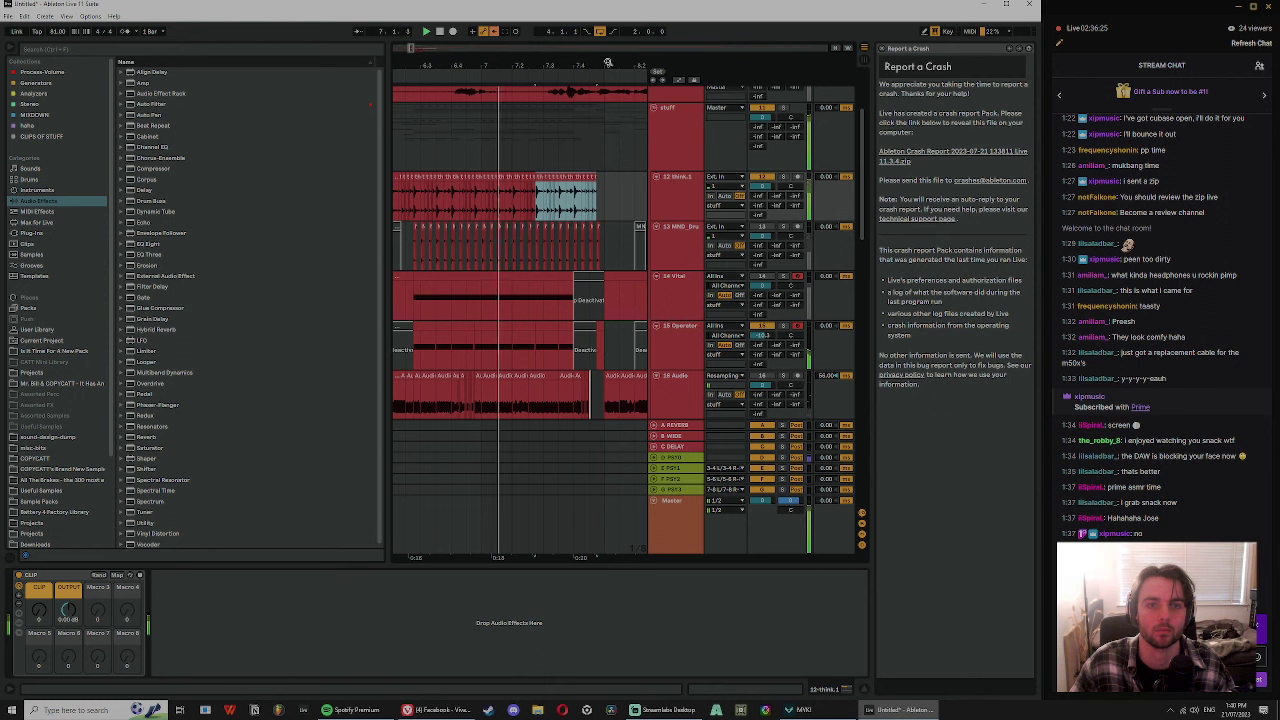
- Deactivate the think.1 pieces between 7.4.1 and 7.4.4
{"action": "left_click", "coordinate": [592, 190]}
{"action": "left_click_drag", "start_coordinate": [593, 180], "coordinate": [574, 180]}
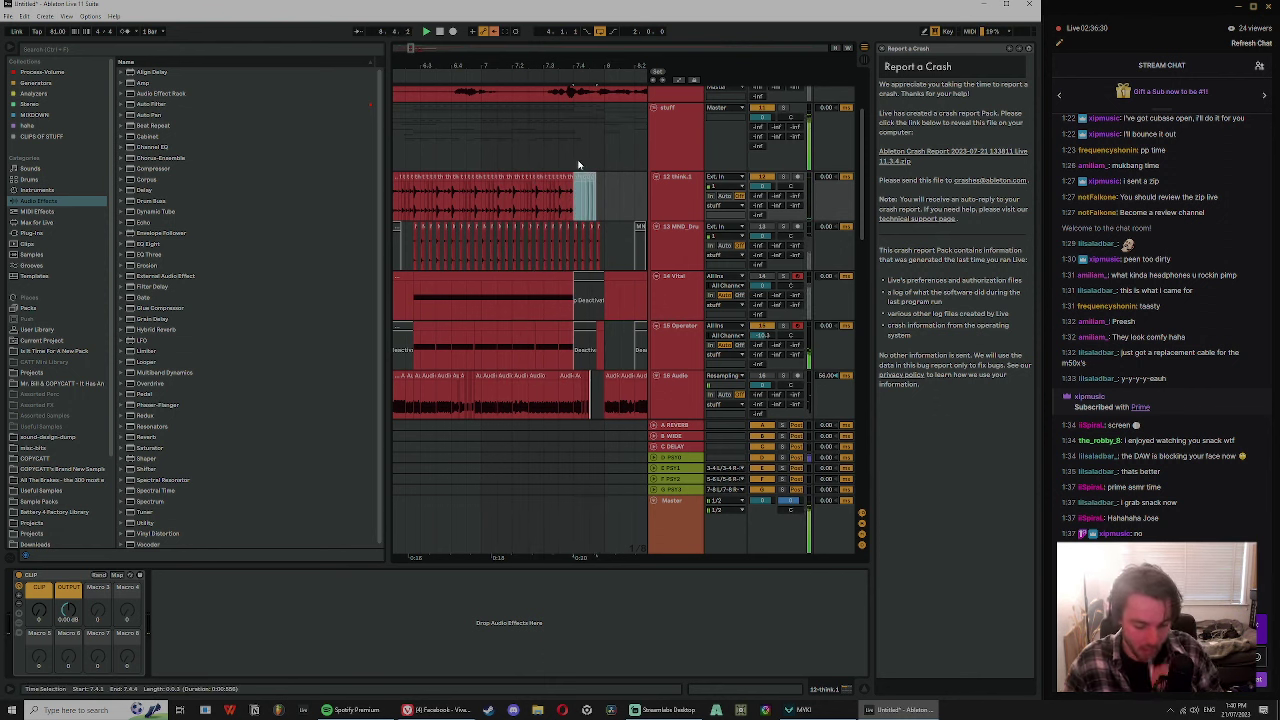
{"action": "left_click_drag", "start_coordinate": [570, 66], "coordinate": [600, 35]}
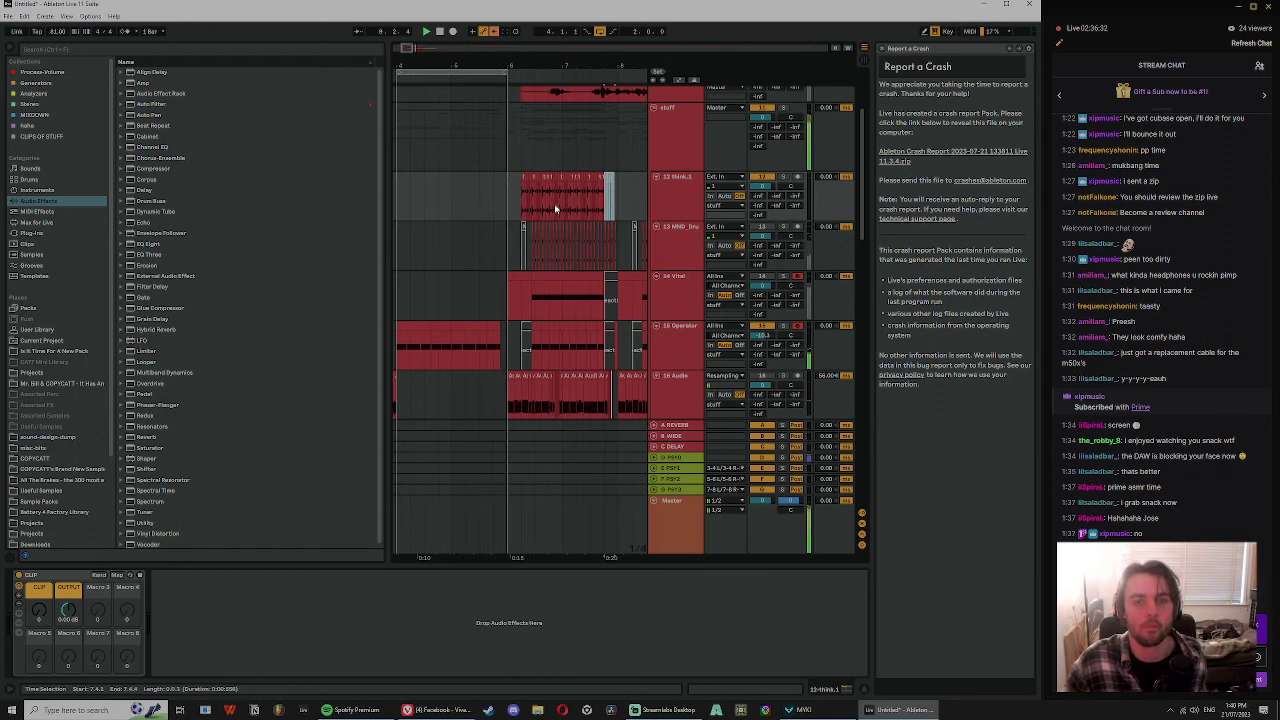
- Solo think.1, add an Auto Filter to its device chain, and listen to the filtered break from bar 6
{"action": "left_click", "coordinate": [511, 137]}
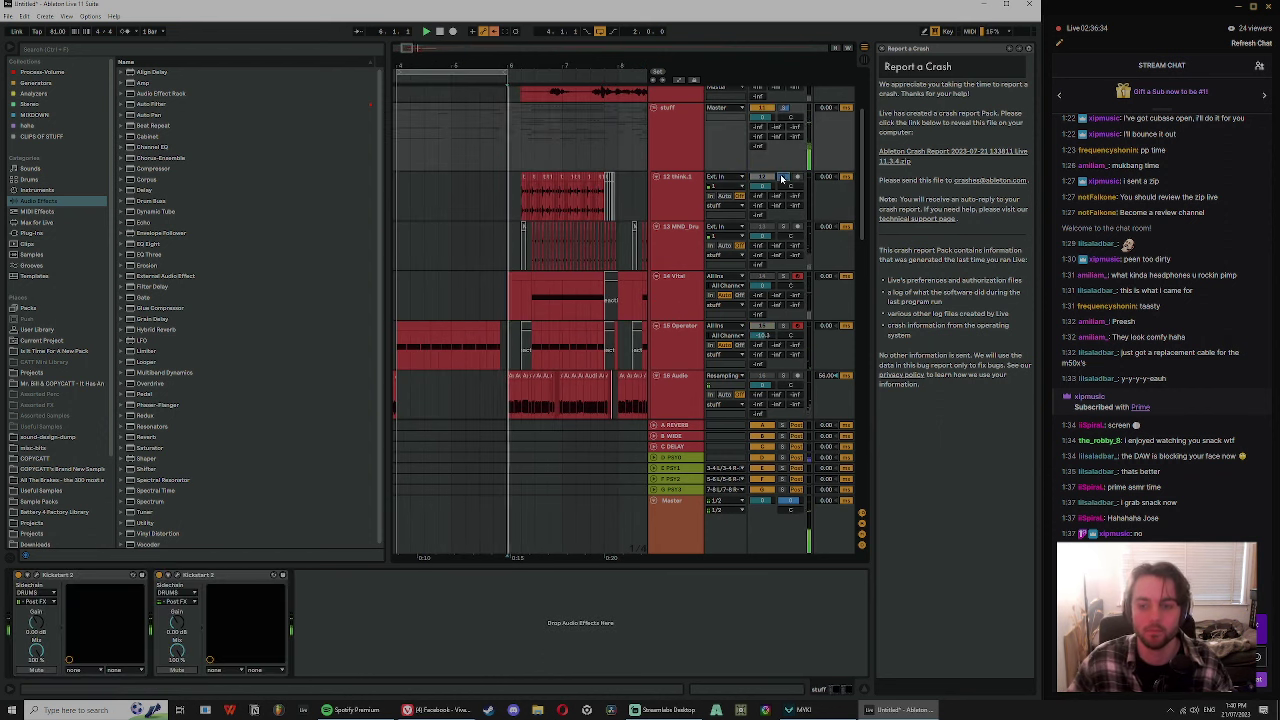
{"action": "left_click", "coordinate": [770, 210]}
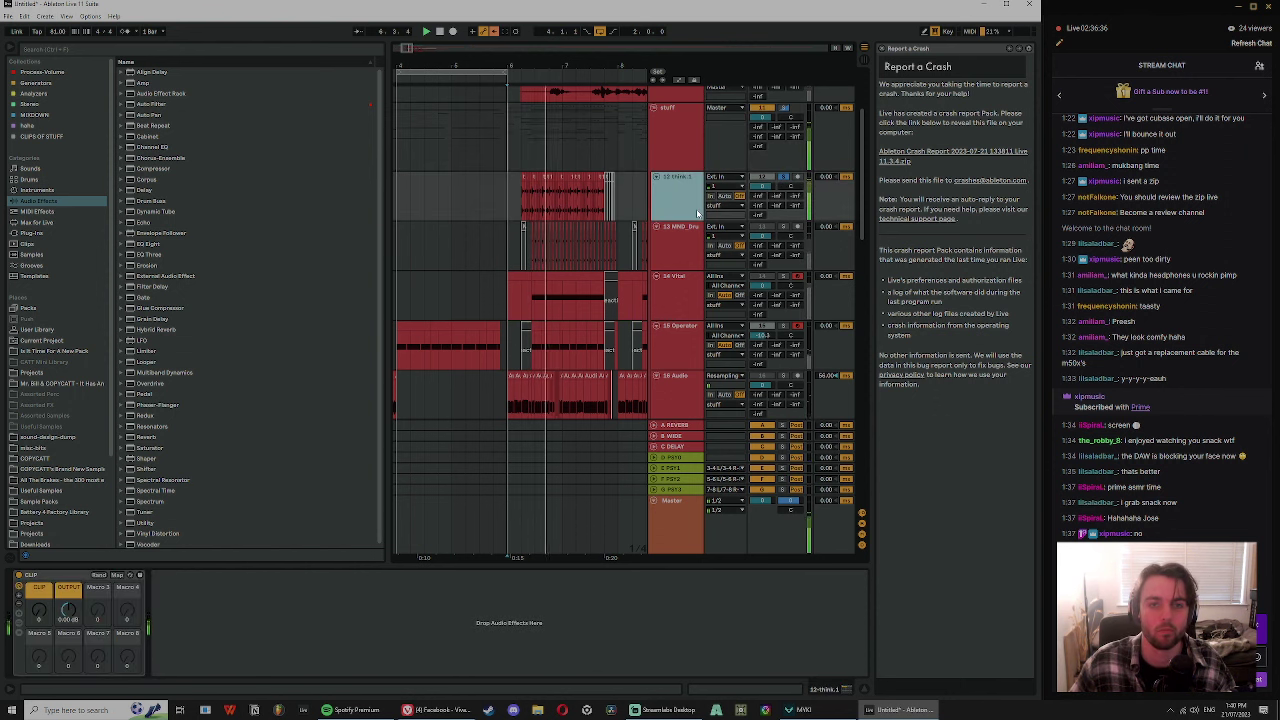
{"action": "left_click_drag", "start_coordinate": [157, 104], "coordinate": [246, 633]}
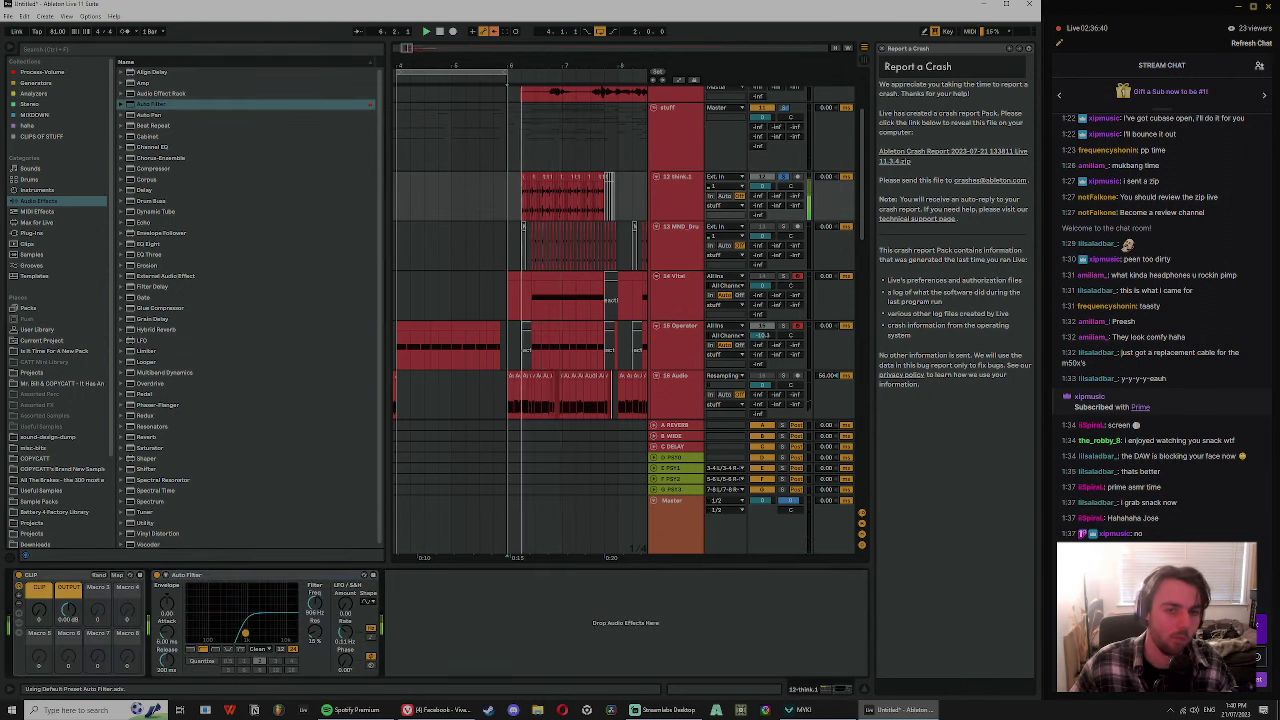
{"action": "key", "text": "space"}
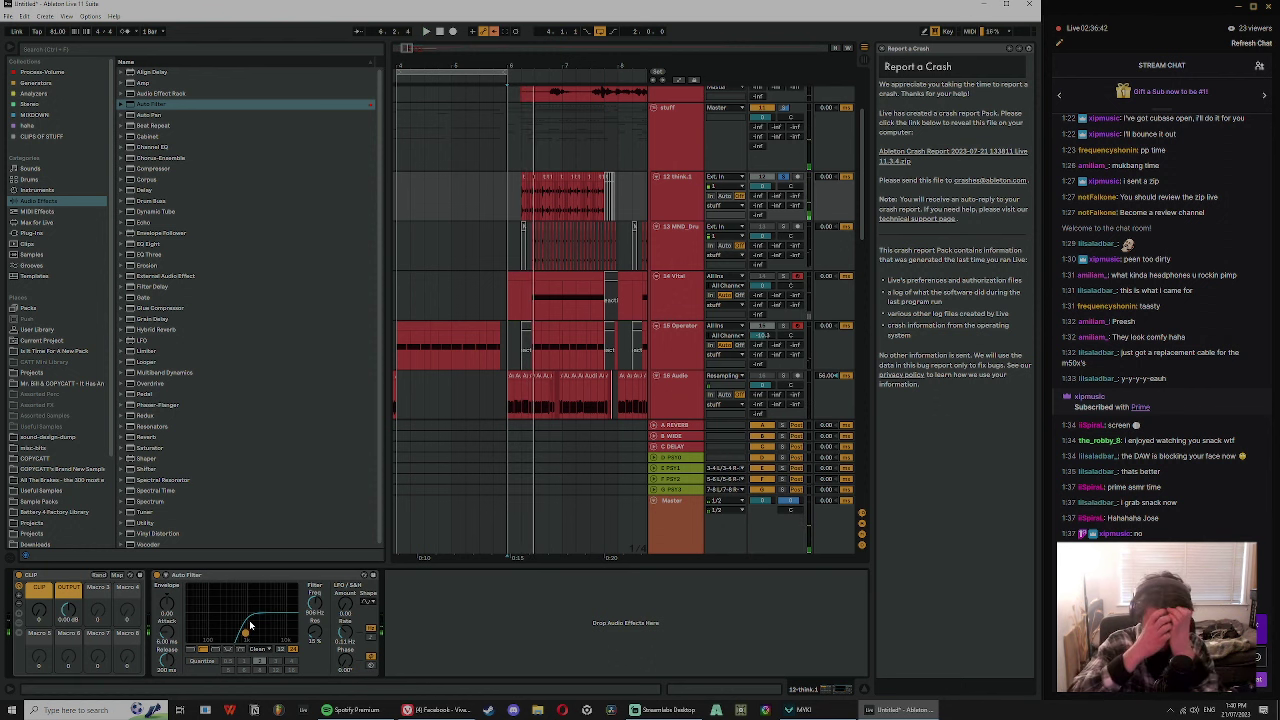
- Switch to Spotify, search for "shakey leg" and play Shakey Legs by S.Murk
{"action": "left_click", "coordinate": [355, 710]}
{"action": "left_click", "coordinate": [400, 214]}
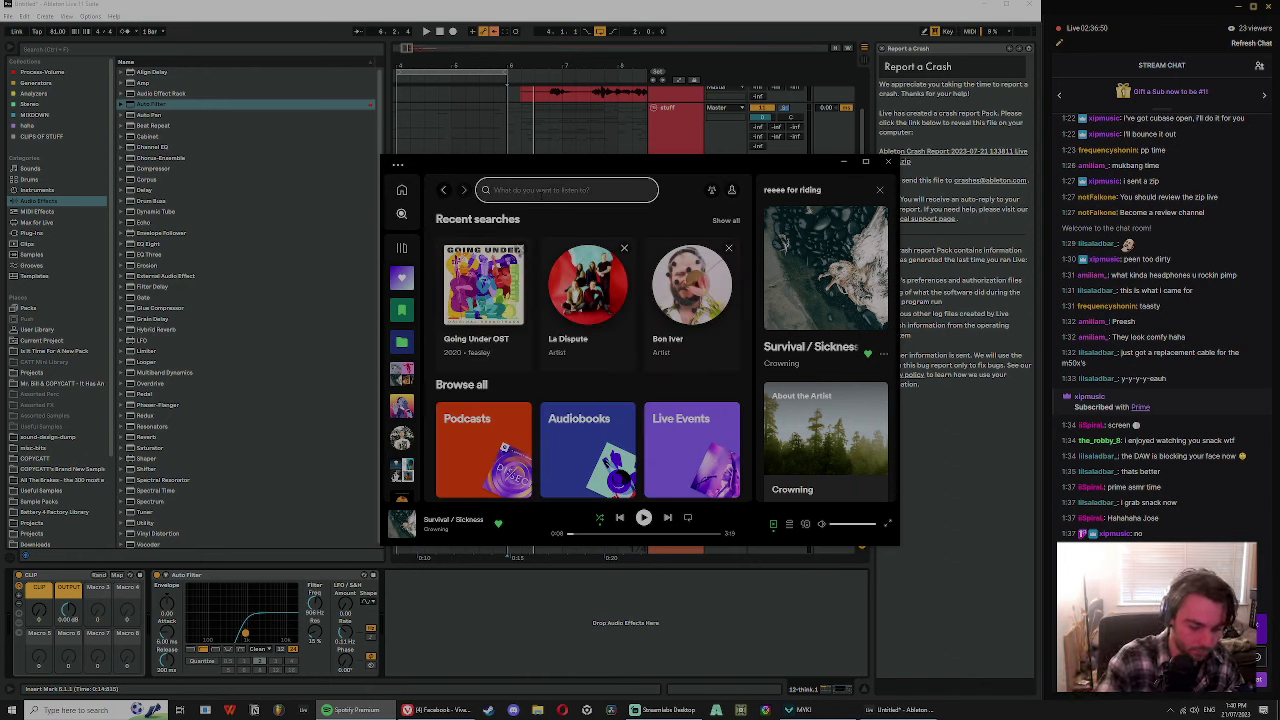
{"action": "type", "text": "shakey leg"}
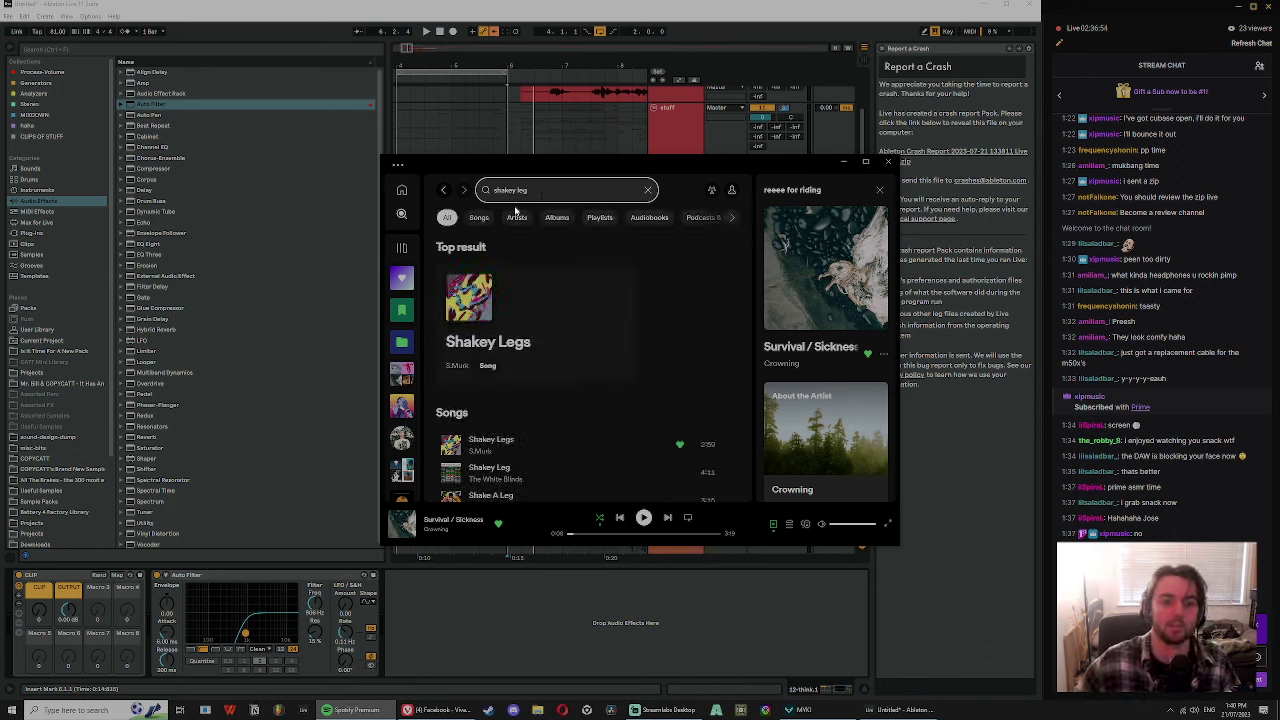
{"action": "left_click", "coordinate": [612, 361]}
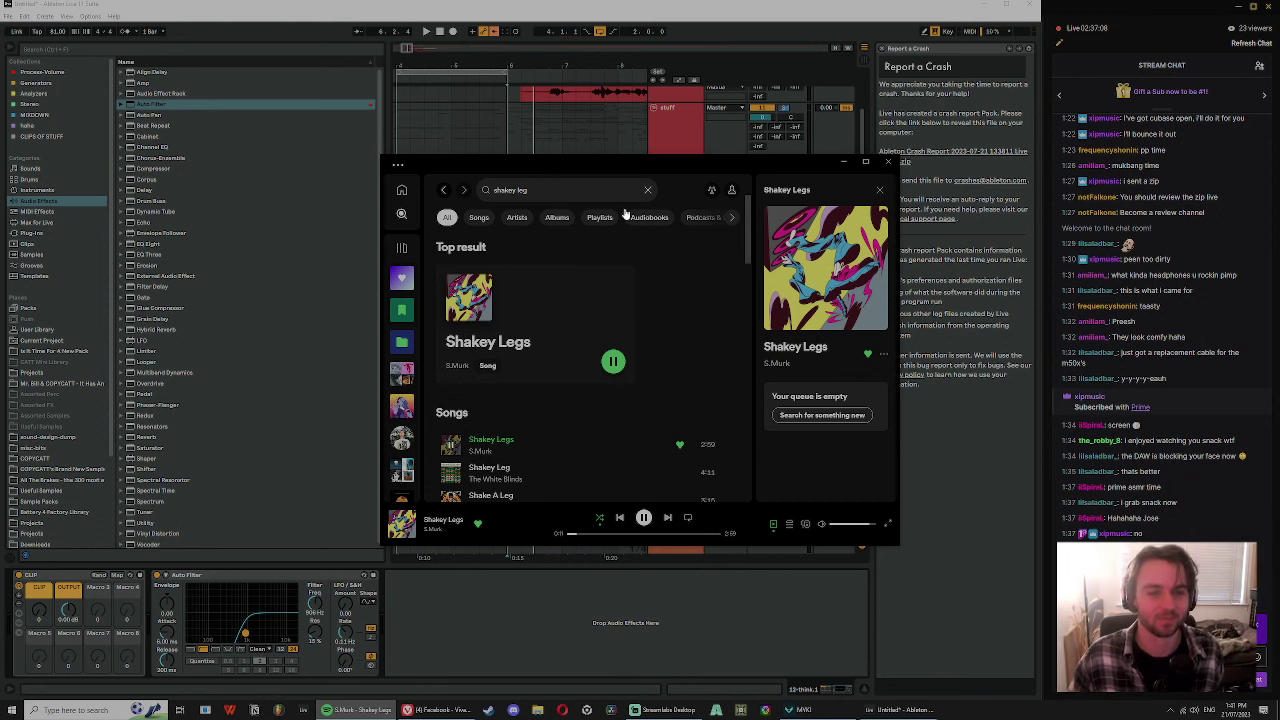
{"action": "left_click_drag", "start_coordinate": [652, 170], "coordinate": [555, 173]}
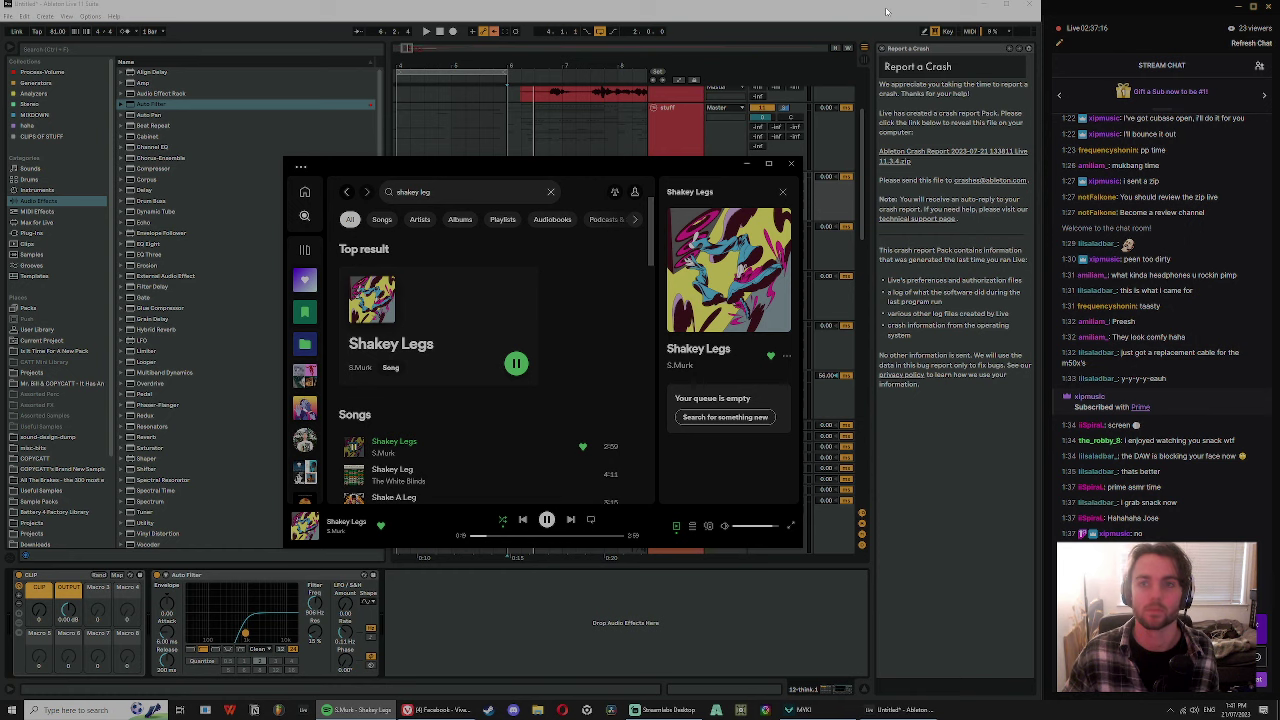
- Close the Report a Crash help pane in Ableton Live and bring Spotify back to the front
{"action": "left_click", "coordinate": [883, 49]}
{"action": "left_click", "coordinate": [361, 712]}
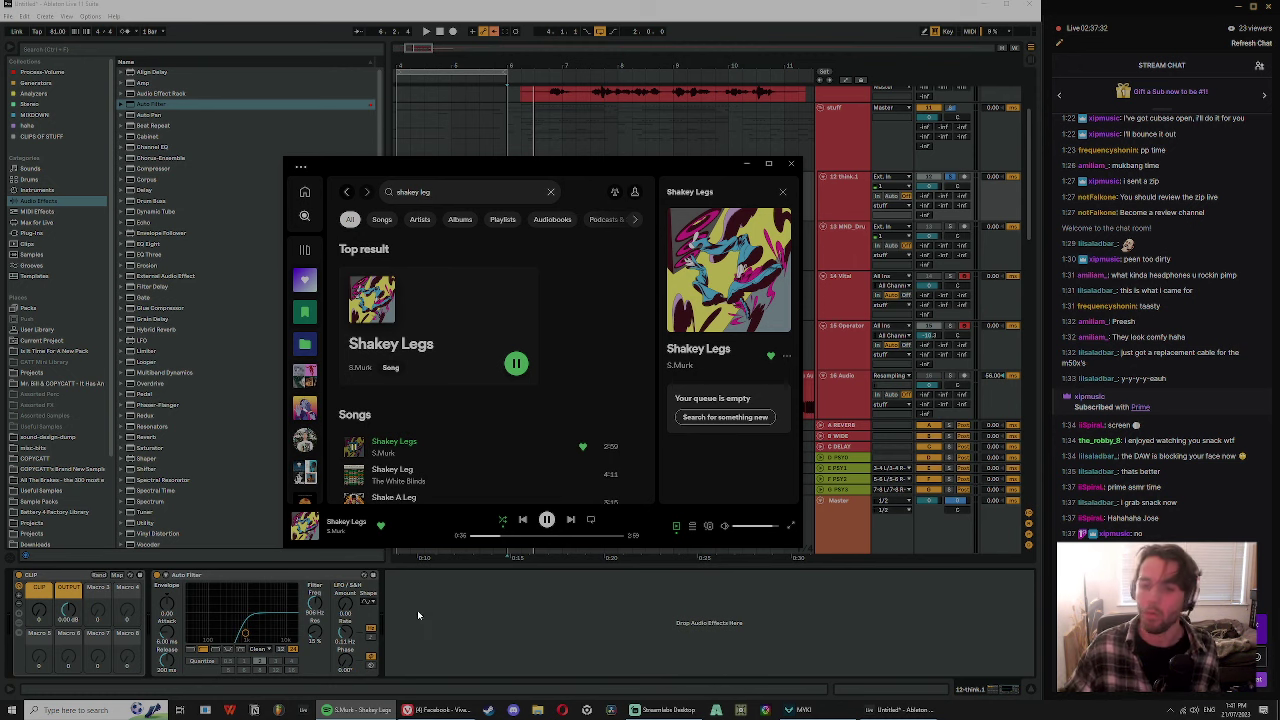
{"action": "left_click", "coordinate": [1260, 631]}
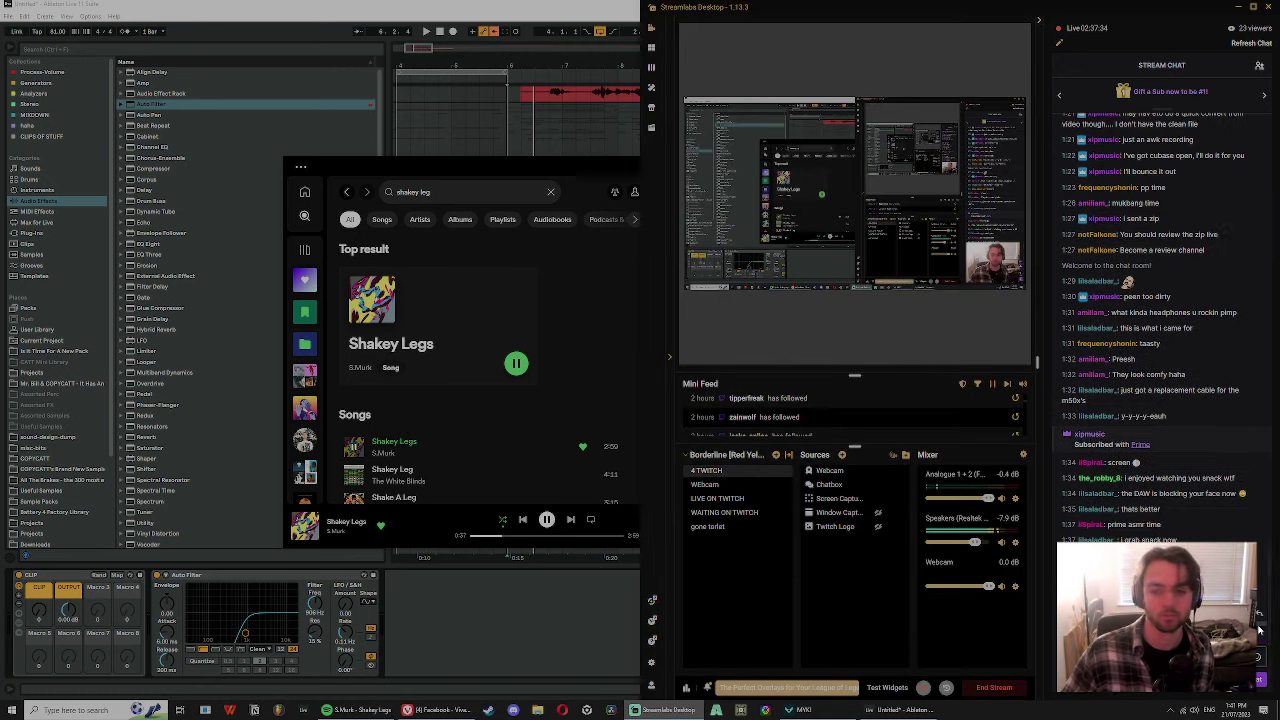
{"action": "left_click", "coordinate": [575, 647]}
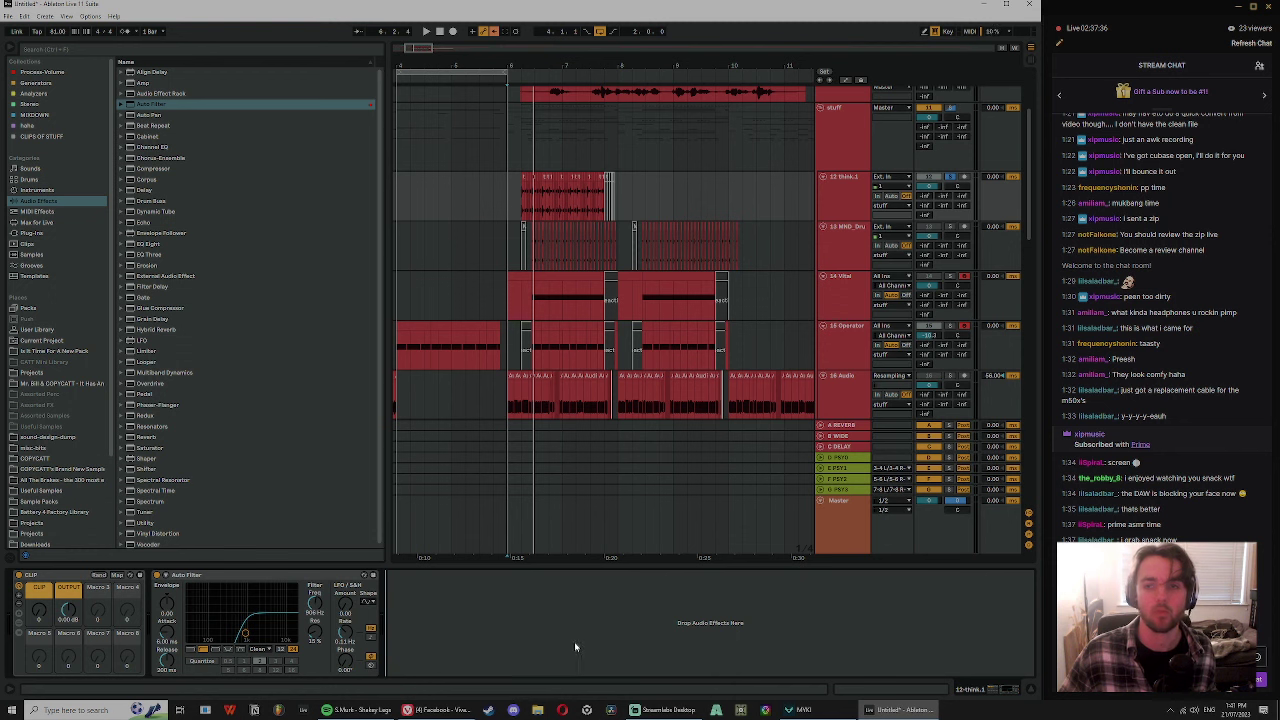
{"action": "left_click", "coordinate": [412, 710]}
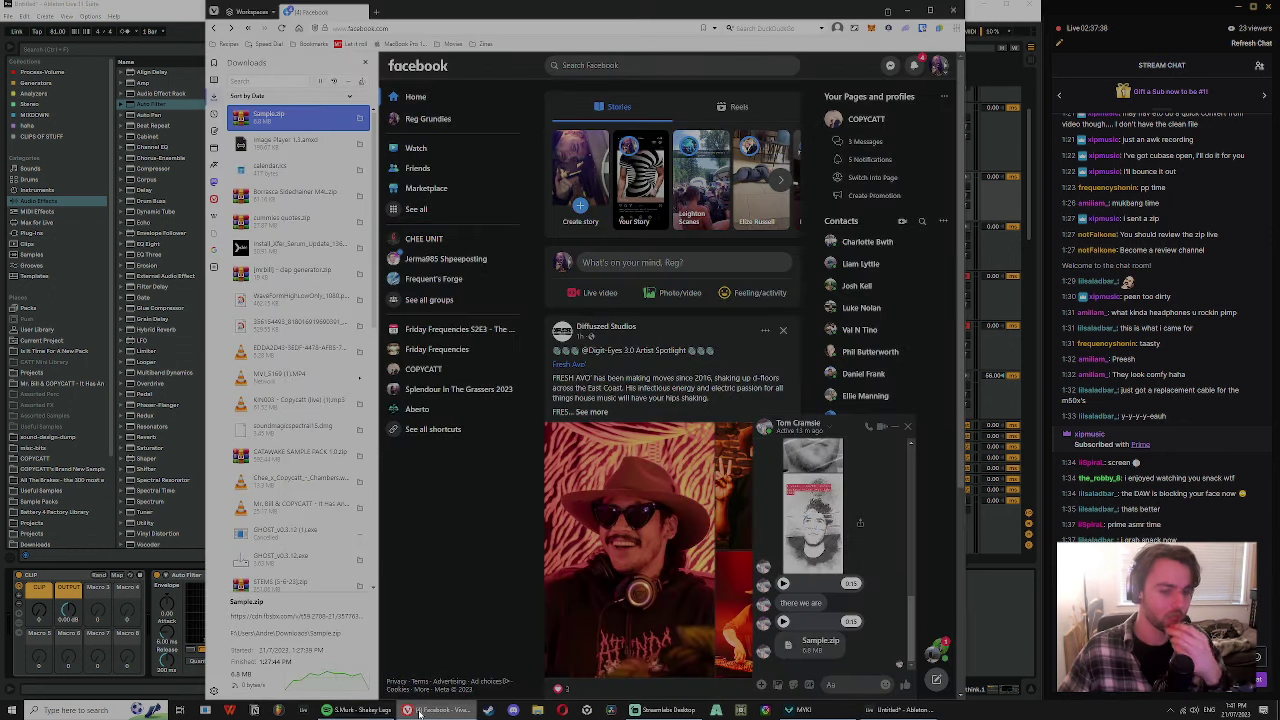
{"action": "left_click", "coordinate": [412, 713]}
{"action": "left_click", "coordinate": [374, 710]}
{"action": "left_click", "coordinate": [374, 710]}
{"action": "left_click", "coordinate": [374, 710]}
{"action": "right_click", "coordinate": [374, 709]}
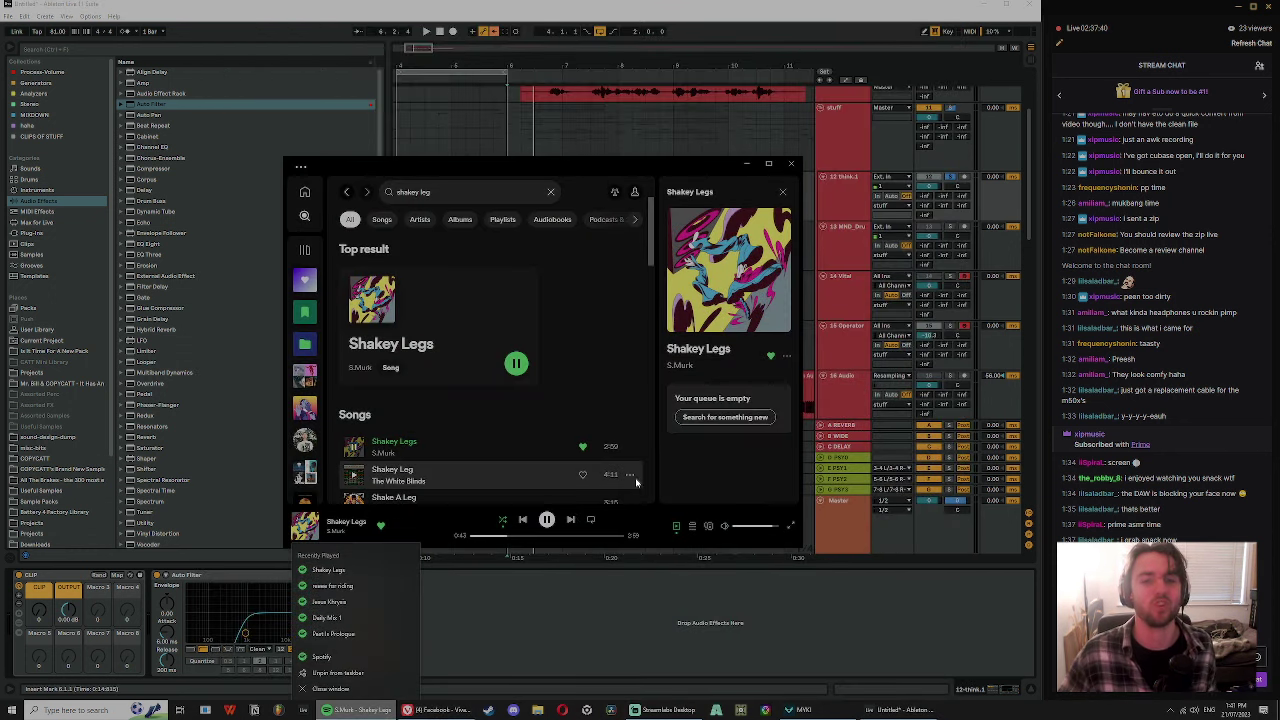
{"action": "left_click", "coordinate": [552, 624]}
- Pause Shakey Legs in Spotify and return to the Ableton Live arrangement
{"action": "left_click", "coordinate": [356, 710]}
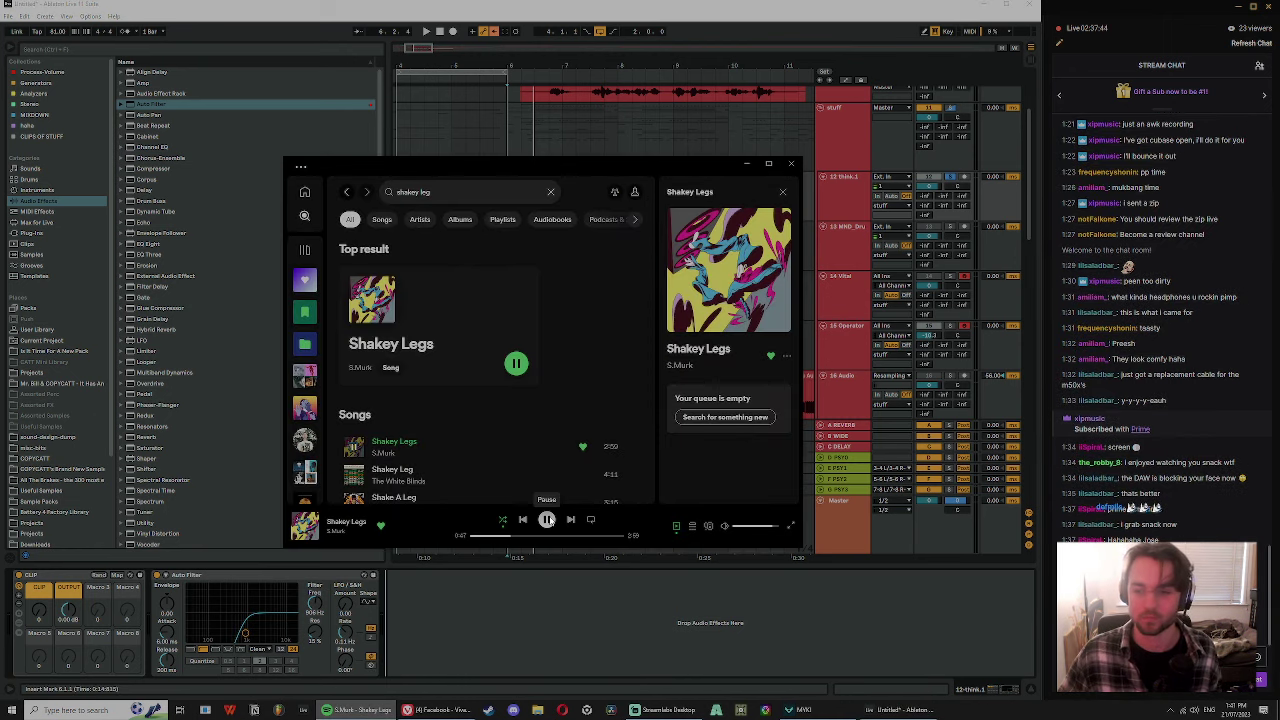
{"action": "left_click", "coordinate": [547, 519]}
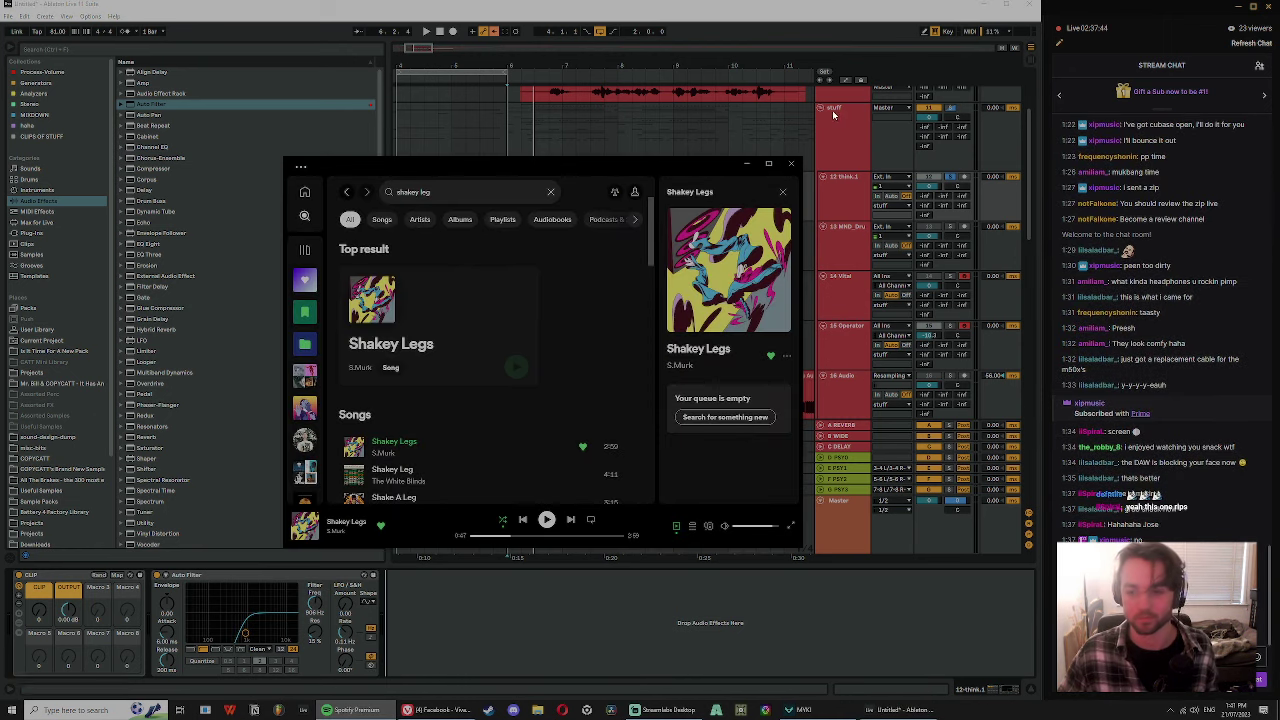
{"action": "left_click", "coordinate": [758, 168]}
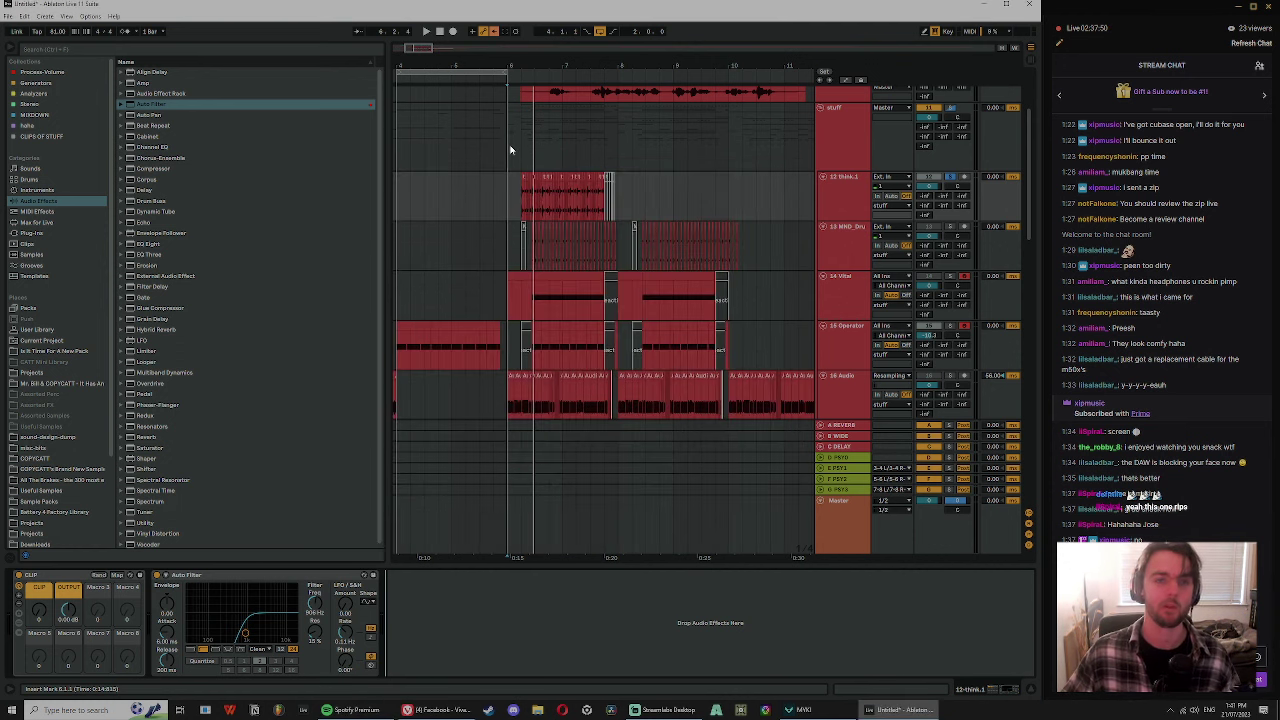
- Take think.1 out of solo and play the filtered break with the other tracks from bar 6
{"action": "key", "text": "plus"}
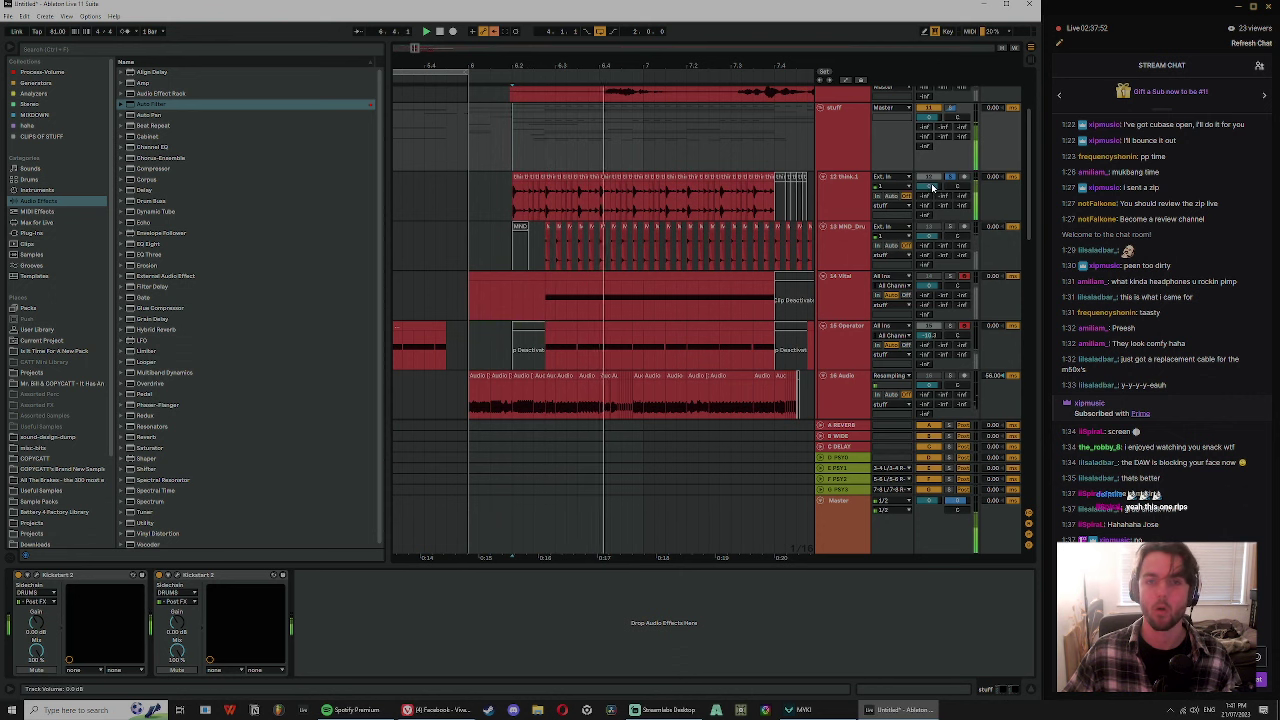
{"action": "left_click_drag", "start_coordinate": [532, 68], "coordinate": [534, 118]}
{"action": "left_click", "coordinate": [562, 163]}
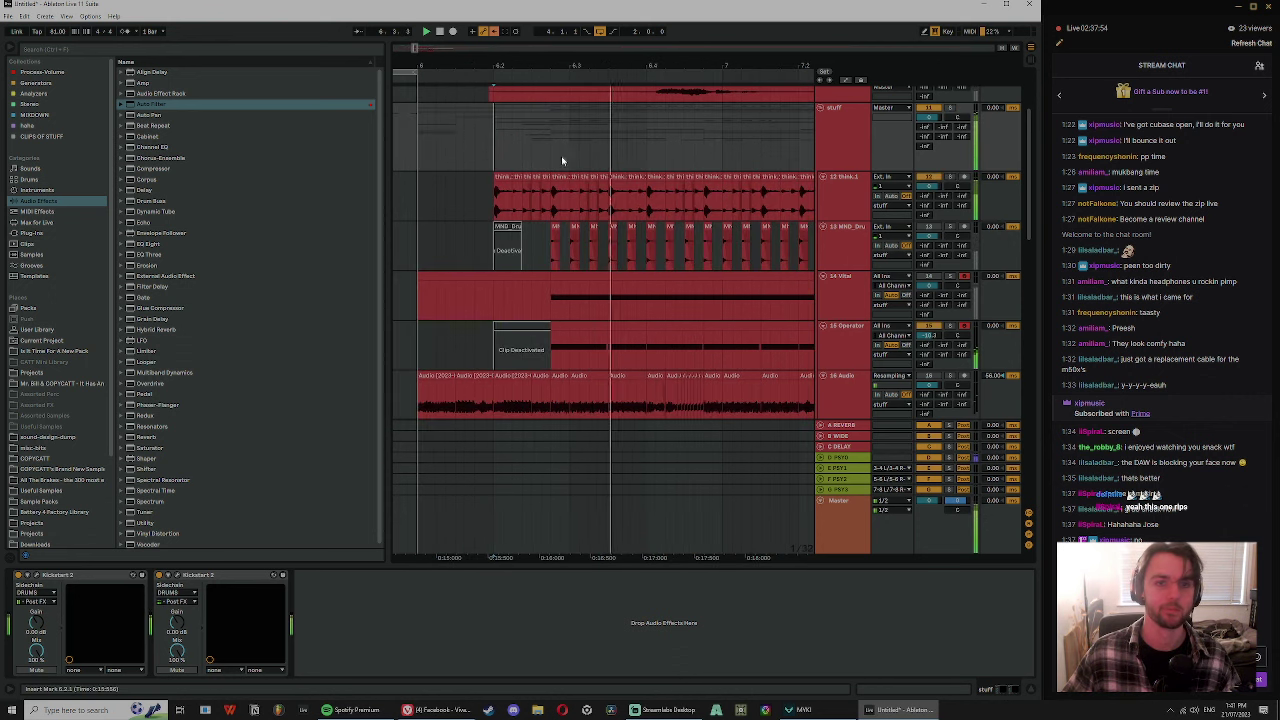
{"action": "left_click_drag", "start_coordinate": [589, 64], "coordinate": [523, 22]}
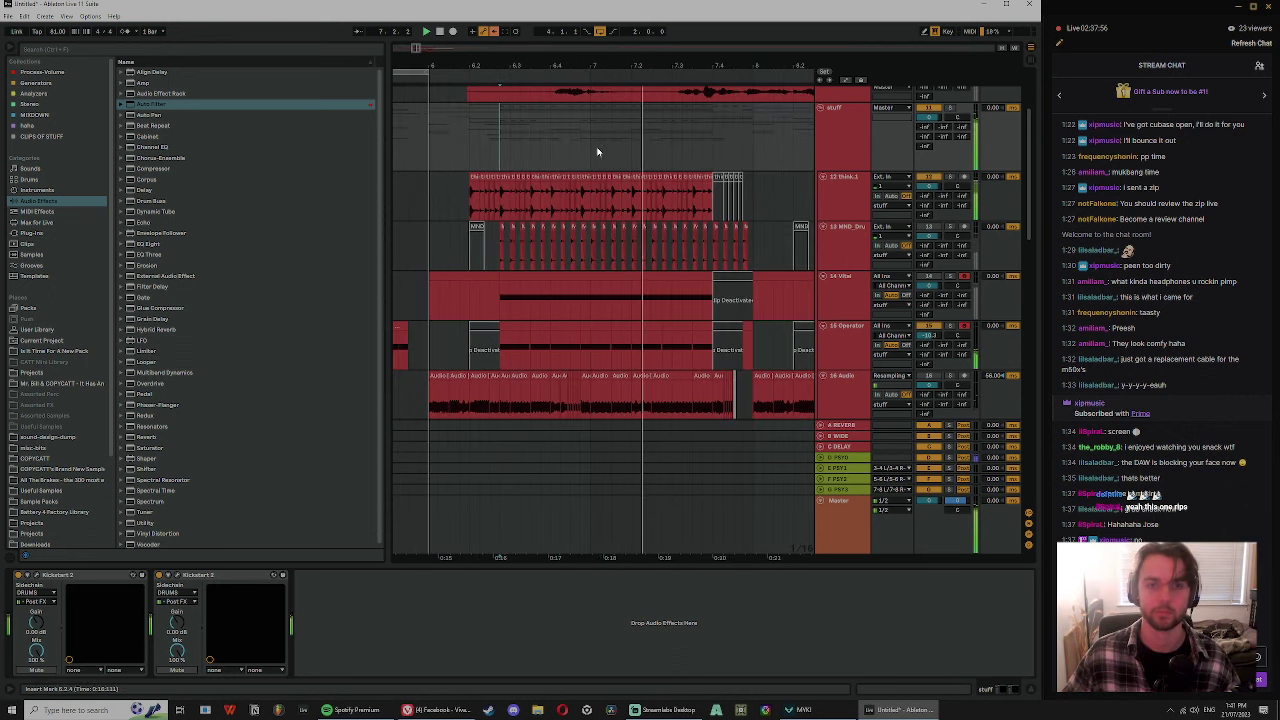
{"action": "left_click", "coordinate": [645, 207]}
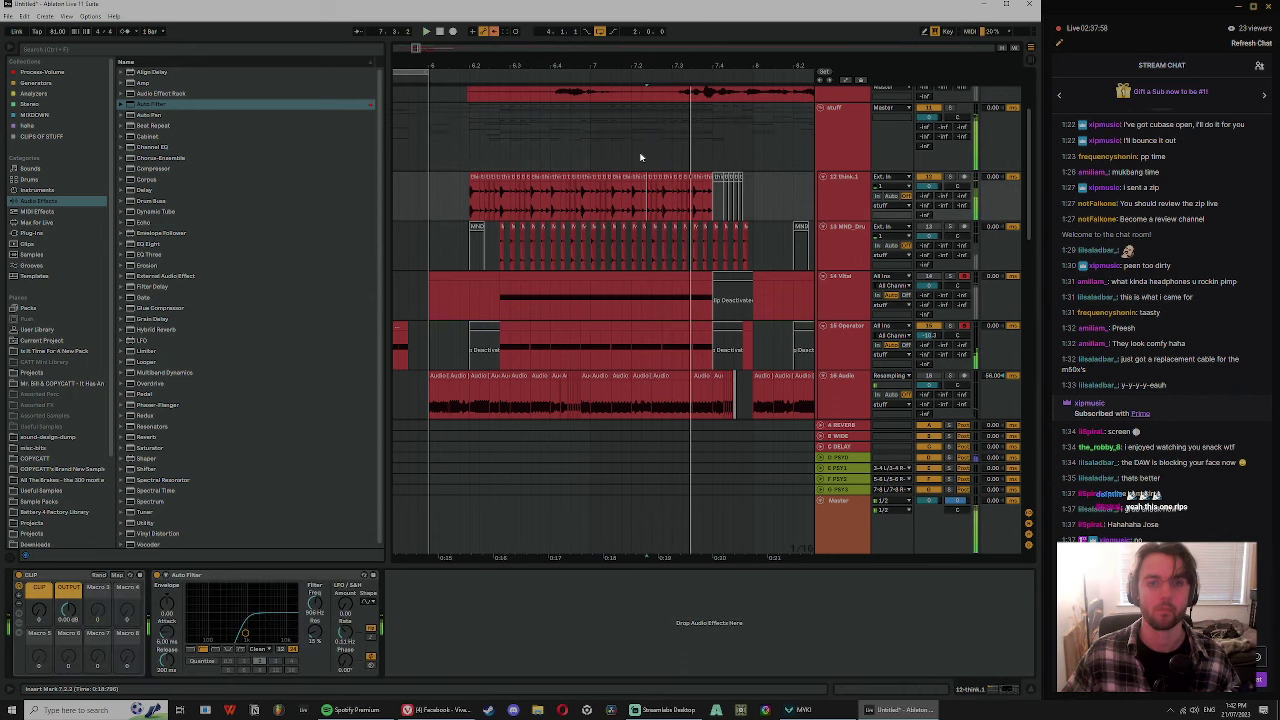
- Chop the DRUMS clip around 7.4.3 into a short repeated snare and play the fill from 7.4.1
{"action": "scroll", "coordinate": [703, 210], "scroll_direction": "up", "scroll_amount": 5}
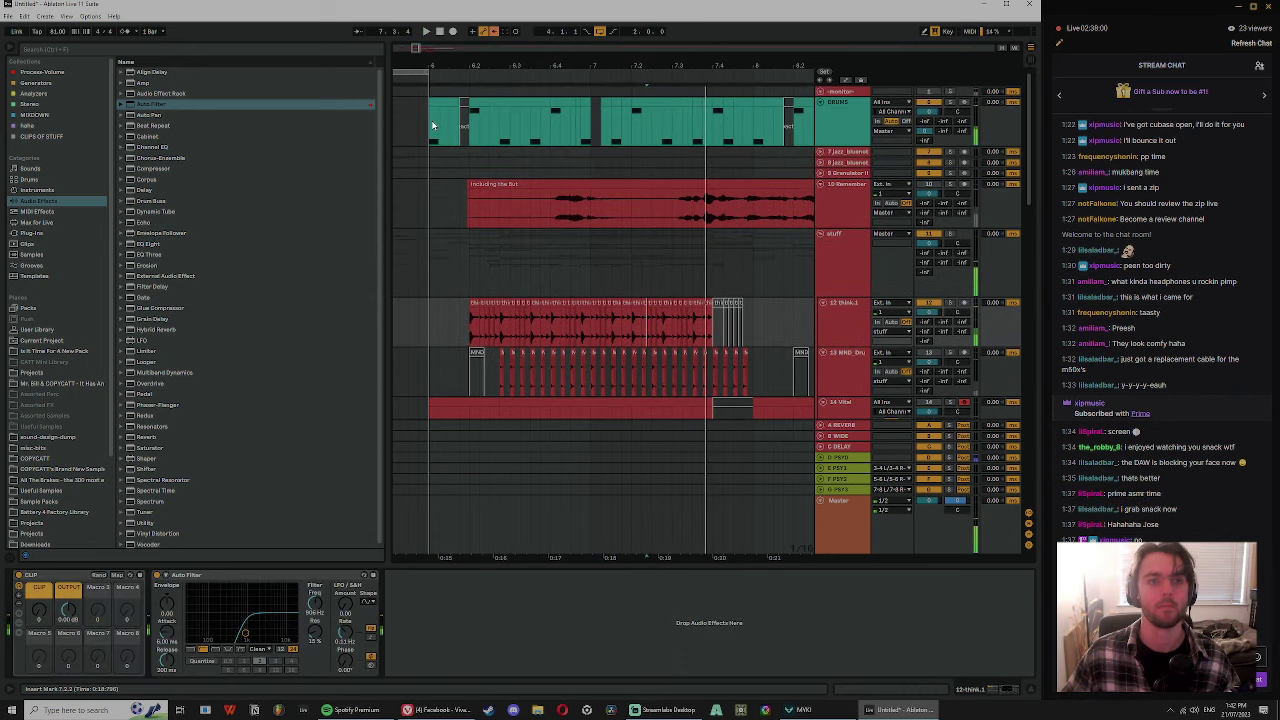
{"action": "left_click", "coordinate": [725, 127]}
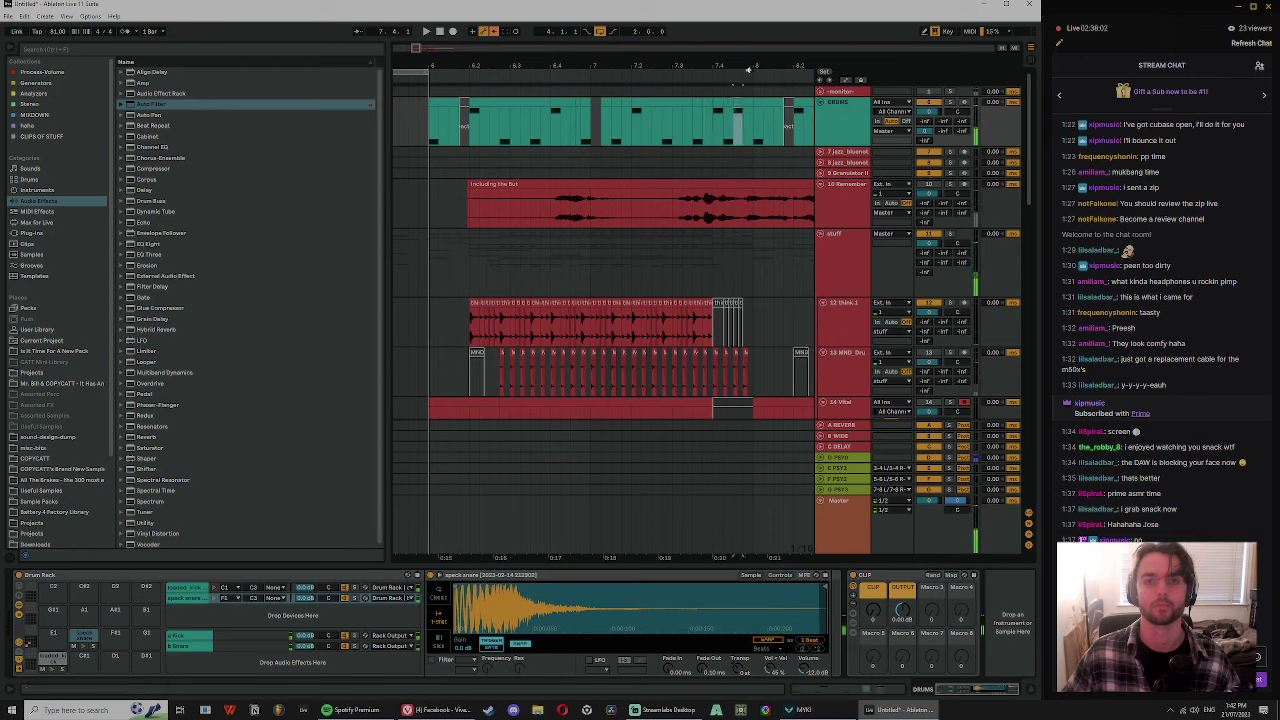
{"action": "left_click_drag", "start_coordinate": [748, 69], "coordinate": [744, 97]}
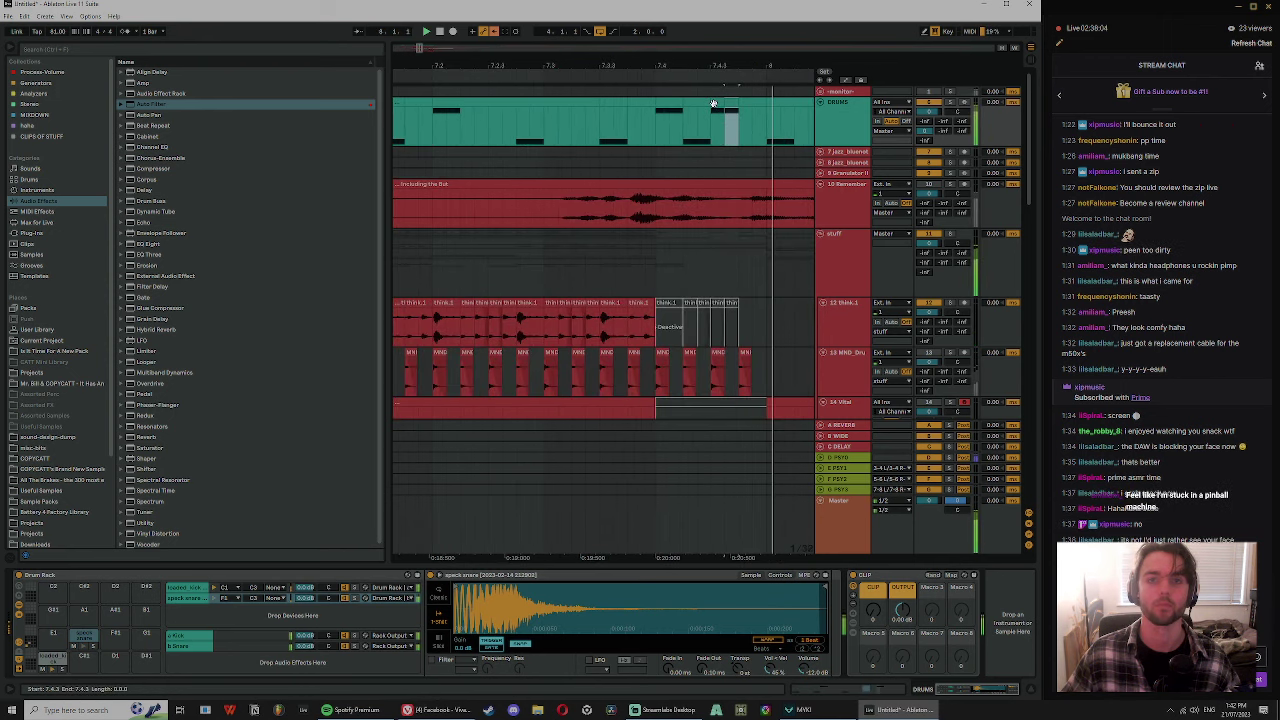
{"action": "left_click", "coordinate": [698, 103]}
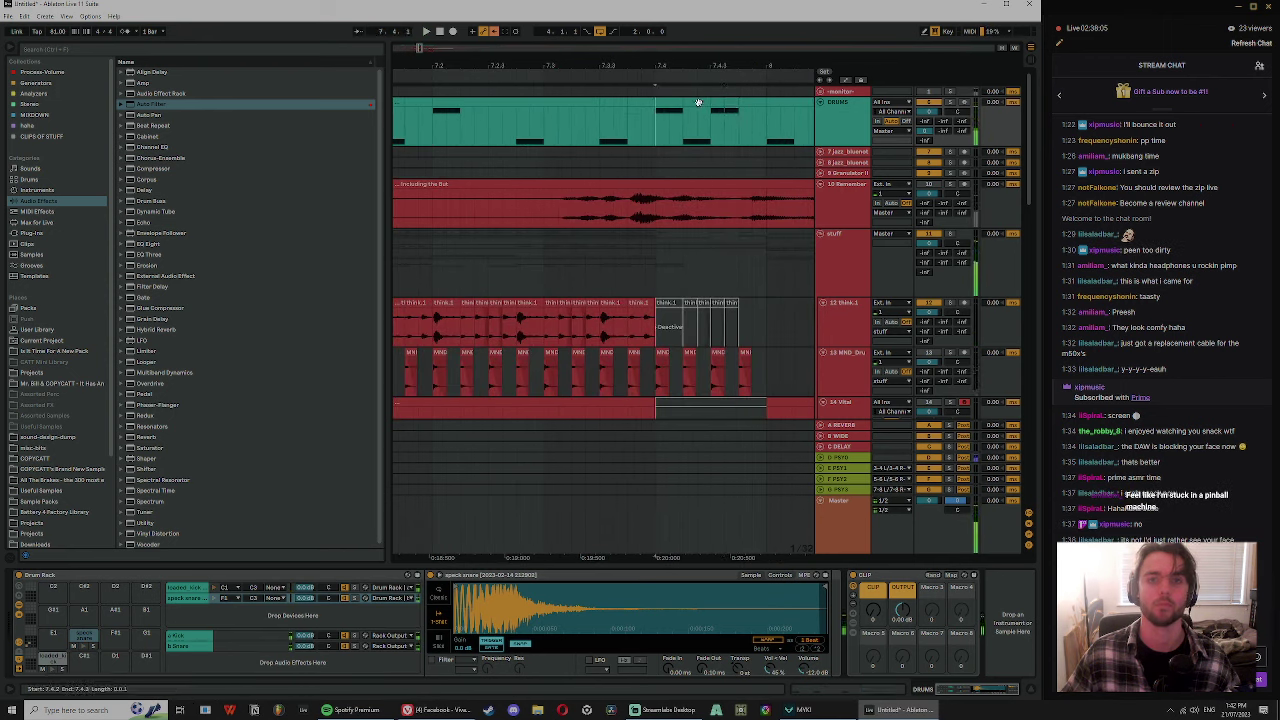
{"action": "left_click", "coordinate": [647, 119]}
{"action": "key", "text": "space"}
{"action": "mouse_move", "coordinate": [686, 62]}
{"action": "left_mouse_down"}
{"action": "mouse_move", "coordinate": [666, 34]}
{"action": "mouse_move", "coordinate": [666, 63]}
{"action": "left_mouse_up"}
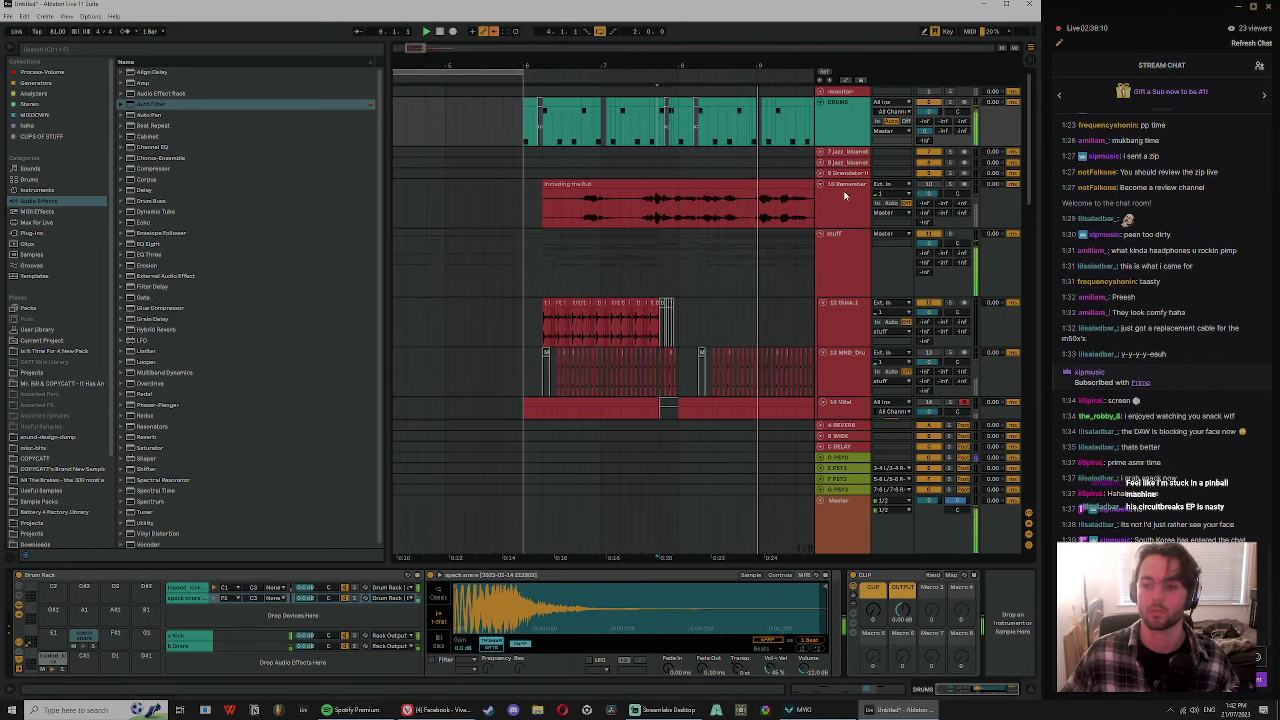
- Select the DRUMS section from 6.1.1 to 10.1.1 and loop those four bars
{"action": "left_click_drag", "start_coordinate": [773, 66], "coordinate": [716, 42]}
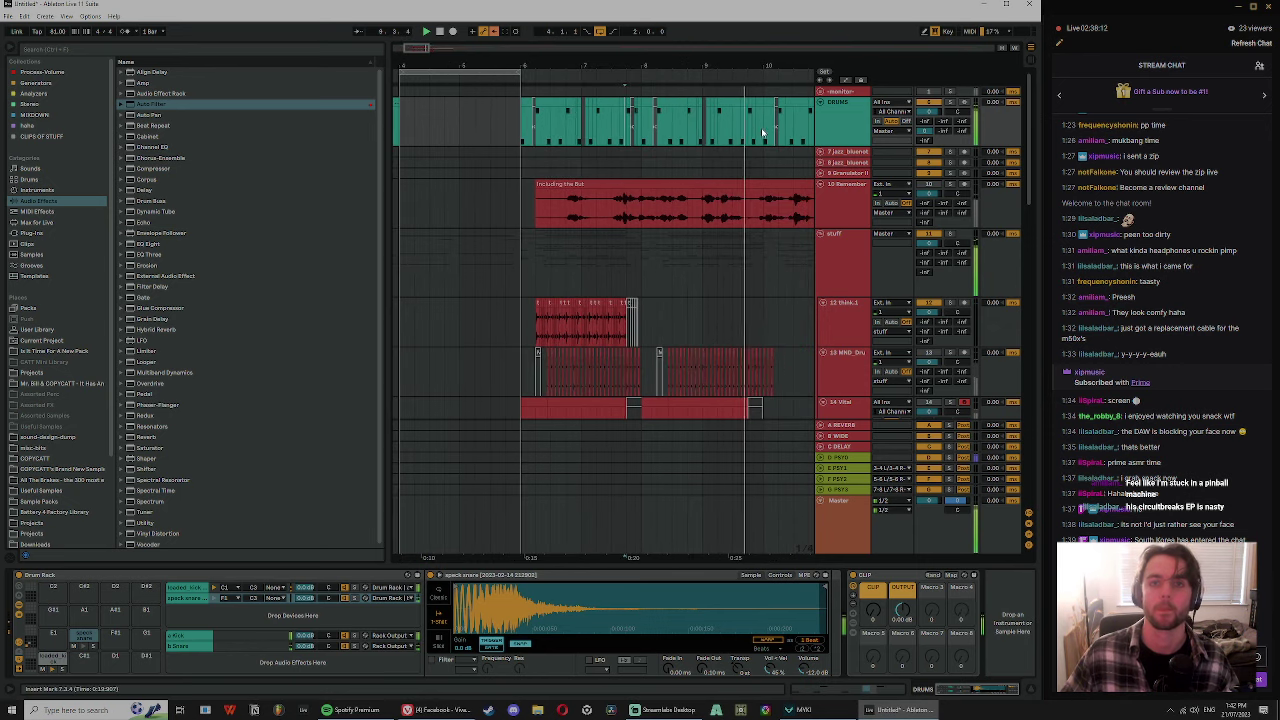
{"action": "left_click_drag", "start_coordinate": [772, 130], "coordinate": [518, 136]}
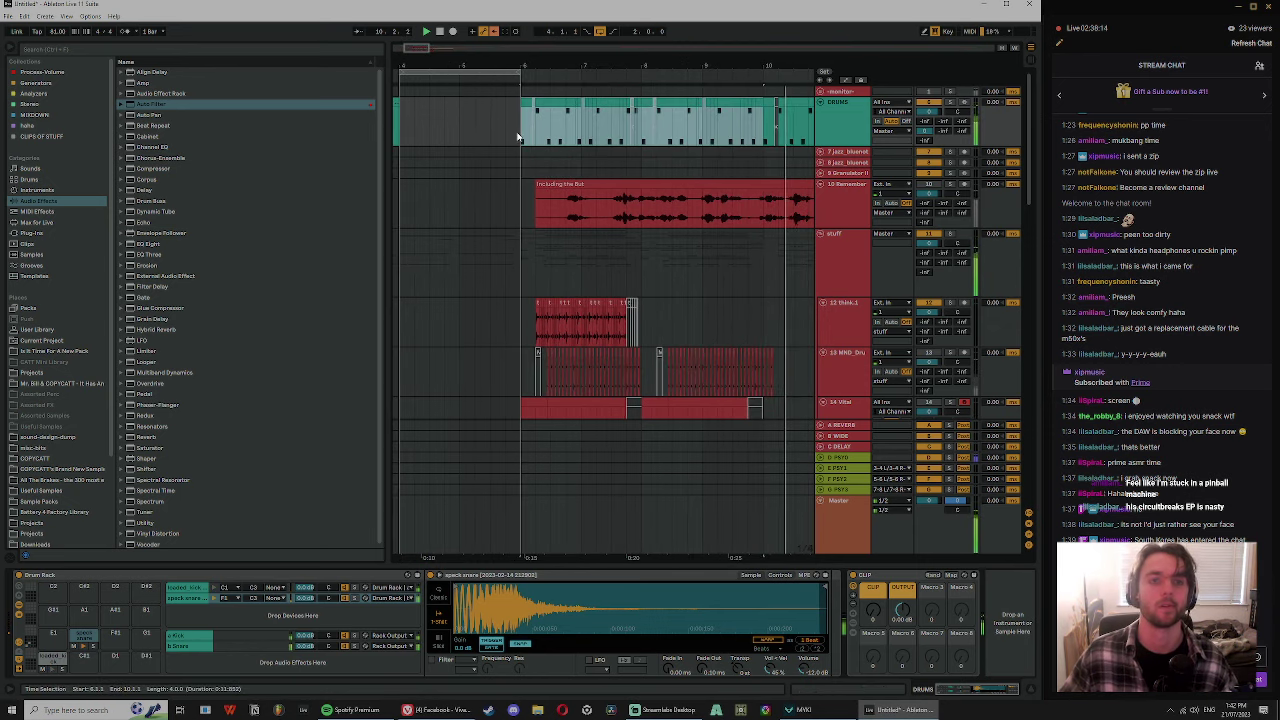
{"action": "key", "text": "ctrl+l"}
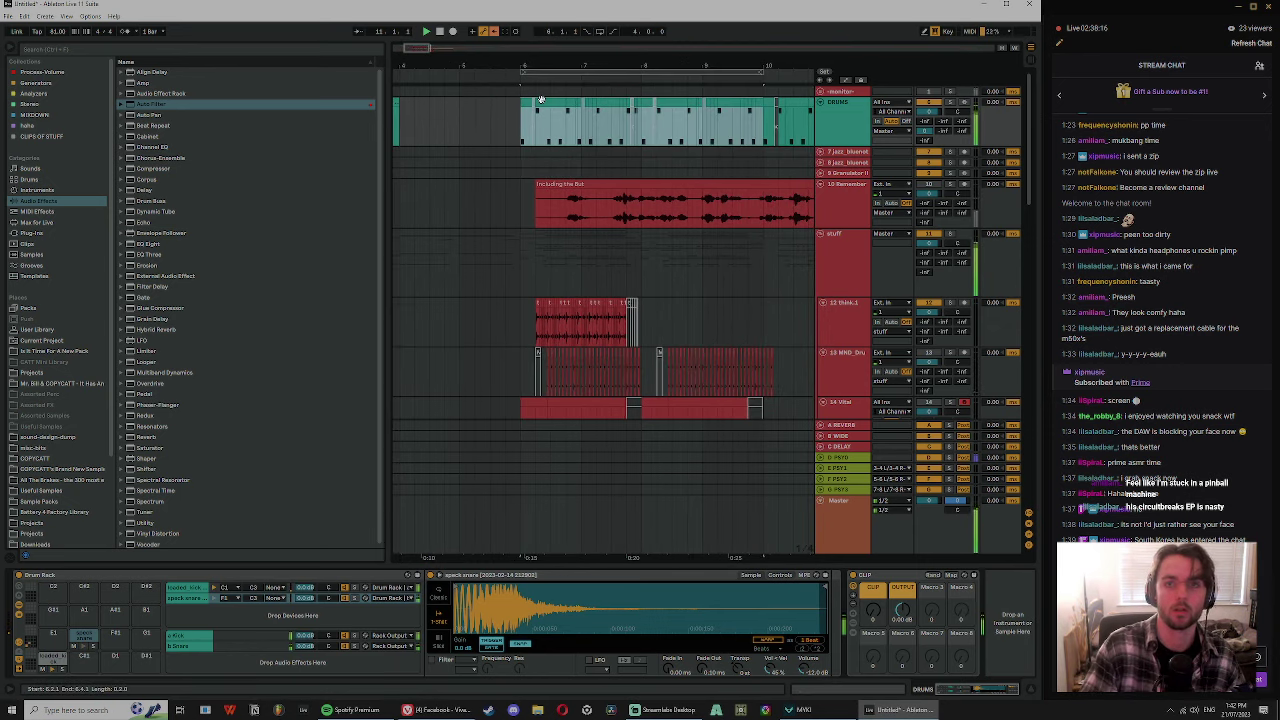
{"action": "key", "text": "ctrl+l"}
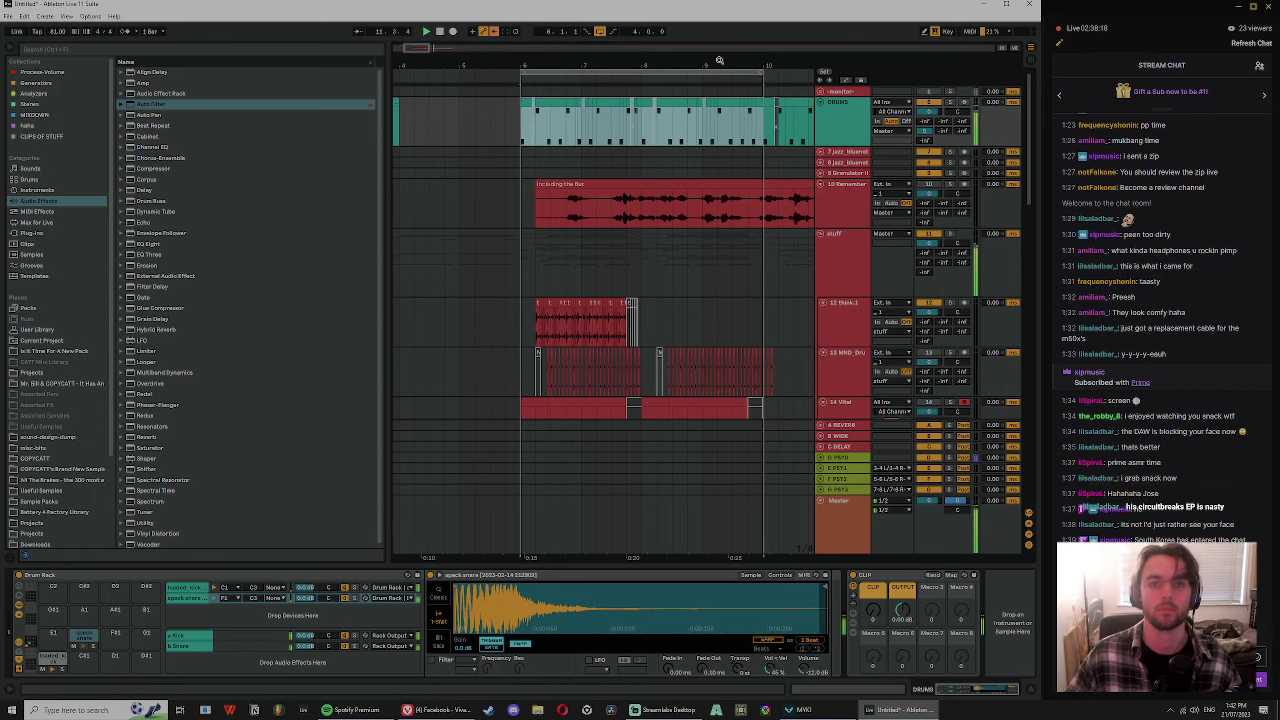
- Move the loop on to bar 10 and duplicate the DRUMS section from 10.1.1 to 12.1.1 directly after itself
{"action": "key", "text": "Up"}
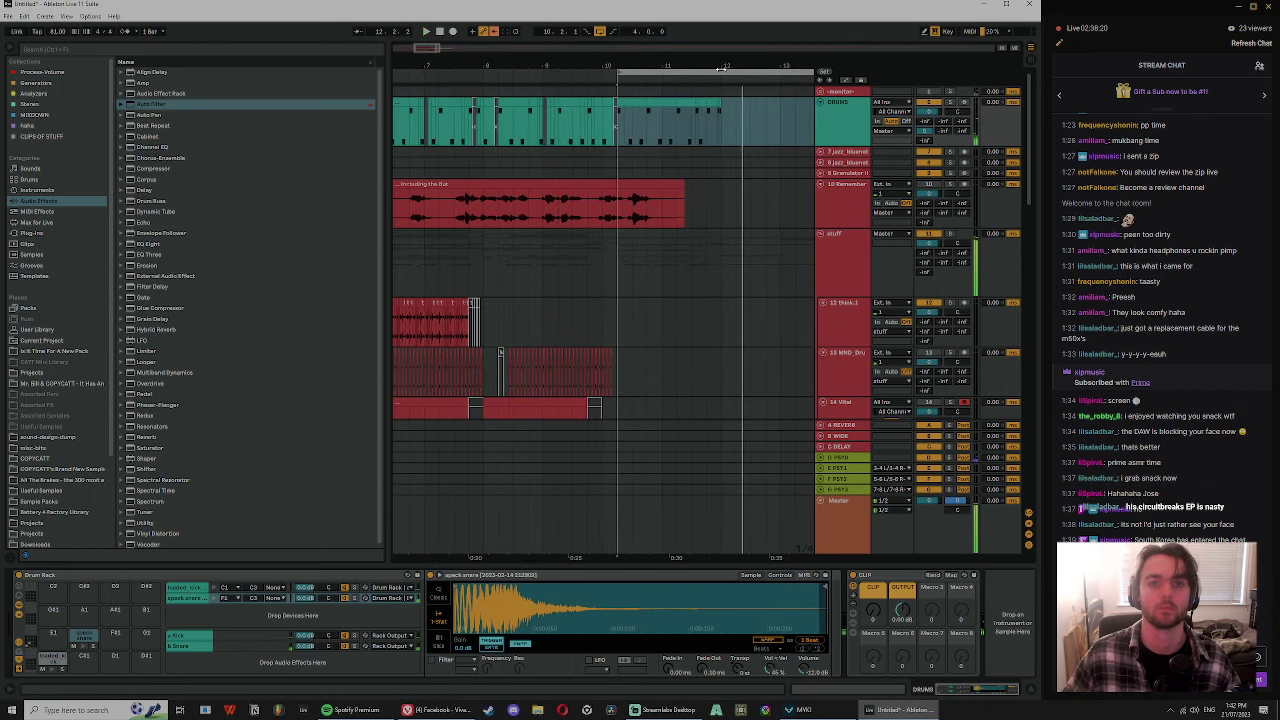
{"action": "left_click_drag", "start_coordinate": [721, 118], "coordinate": [604, 128]}
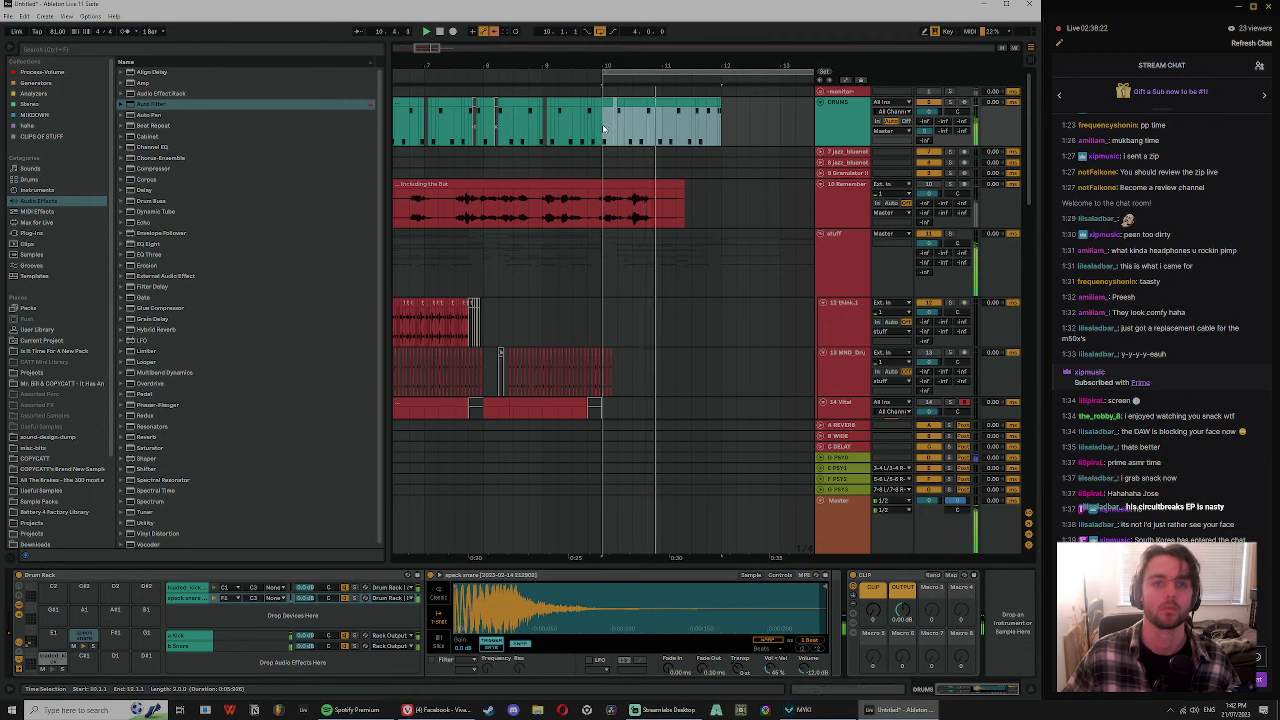
{"action": "key", "text": "ctrl+d"}
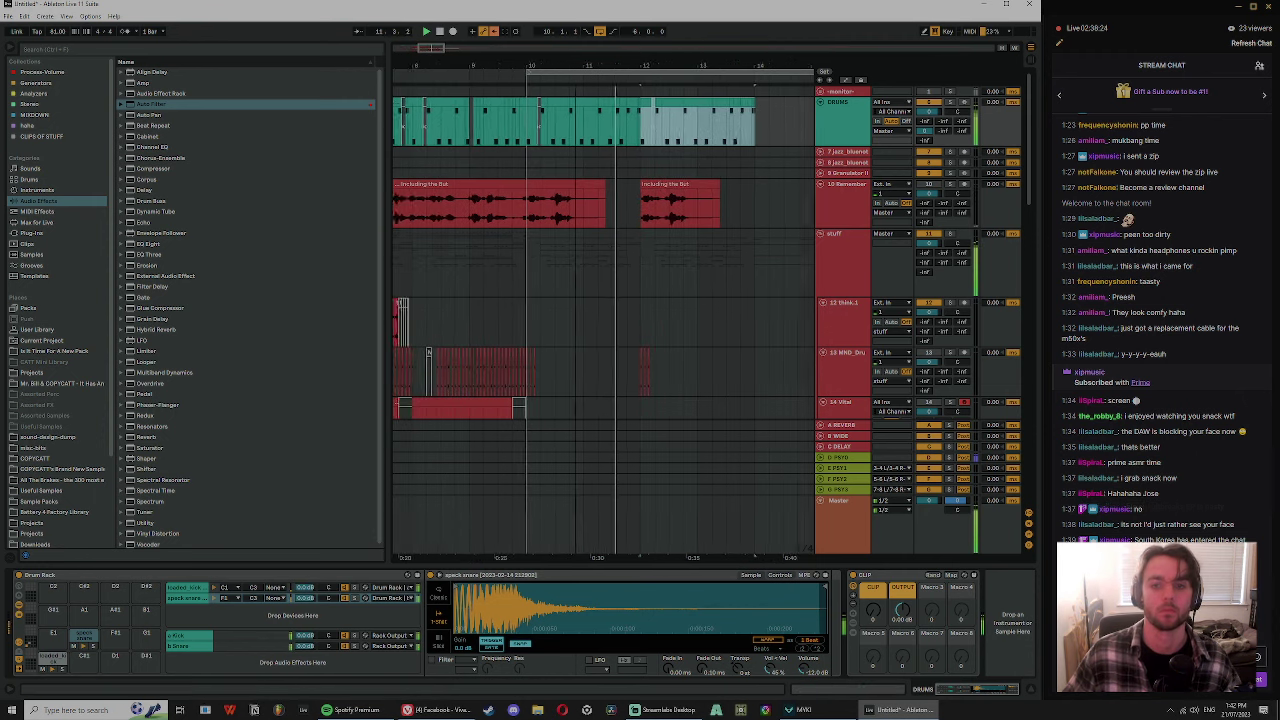
- Select the extended DRUMS section from 6.1.1 to 14.1.1 and loop those eight bars
{"action": "mouse_move", "coordinate": [698, 62]}
{"action": "left_mouse_down"}
{"action": "mouse_move", "coordinate": [758, 46]}
{"action": "mouse_move", "coordinate": [712, 48]}
{"action": "left_mouse_up"}
{"action": "left_click", "coordinate": [702, 131]}
{"action": "left_click_drag", "start_coordinate": [779, 121], "coordinate": [530, 140]}
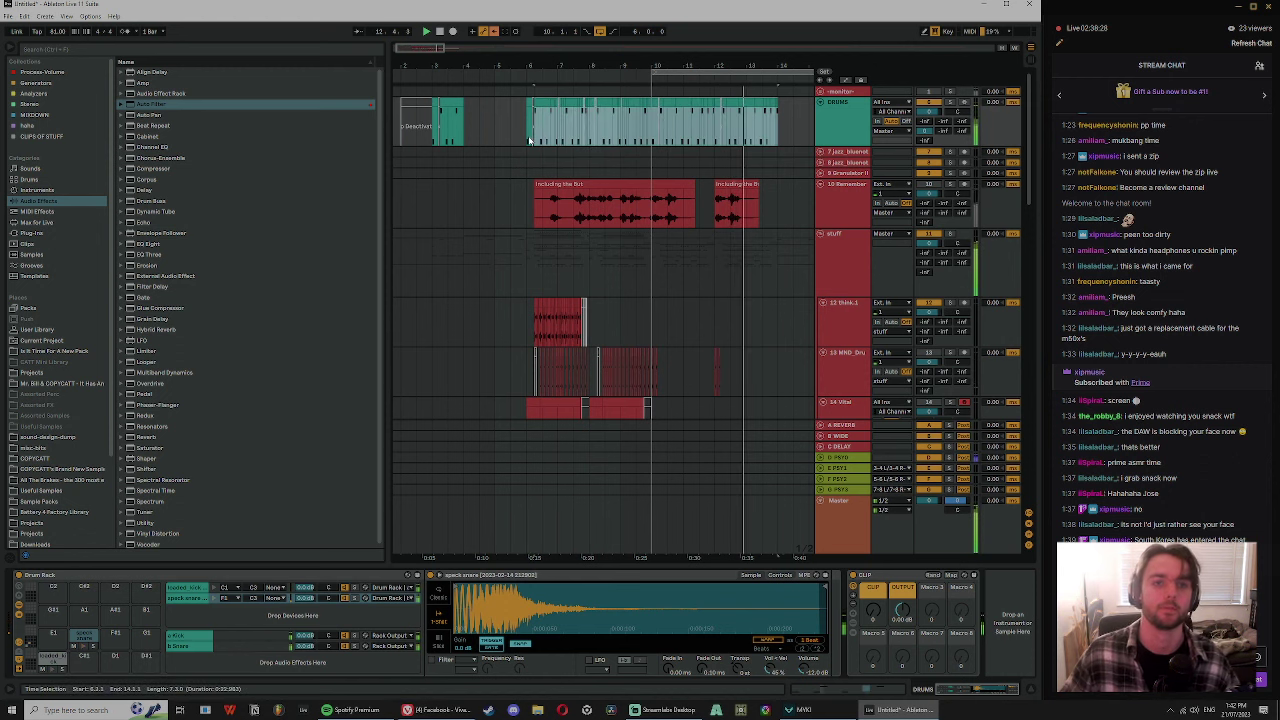
{"action": "key", "text": "ctrl+l"}
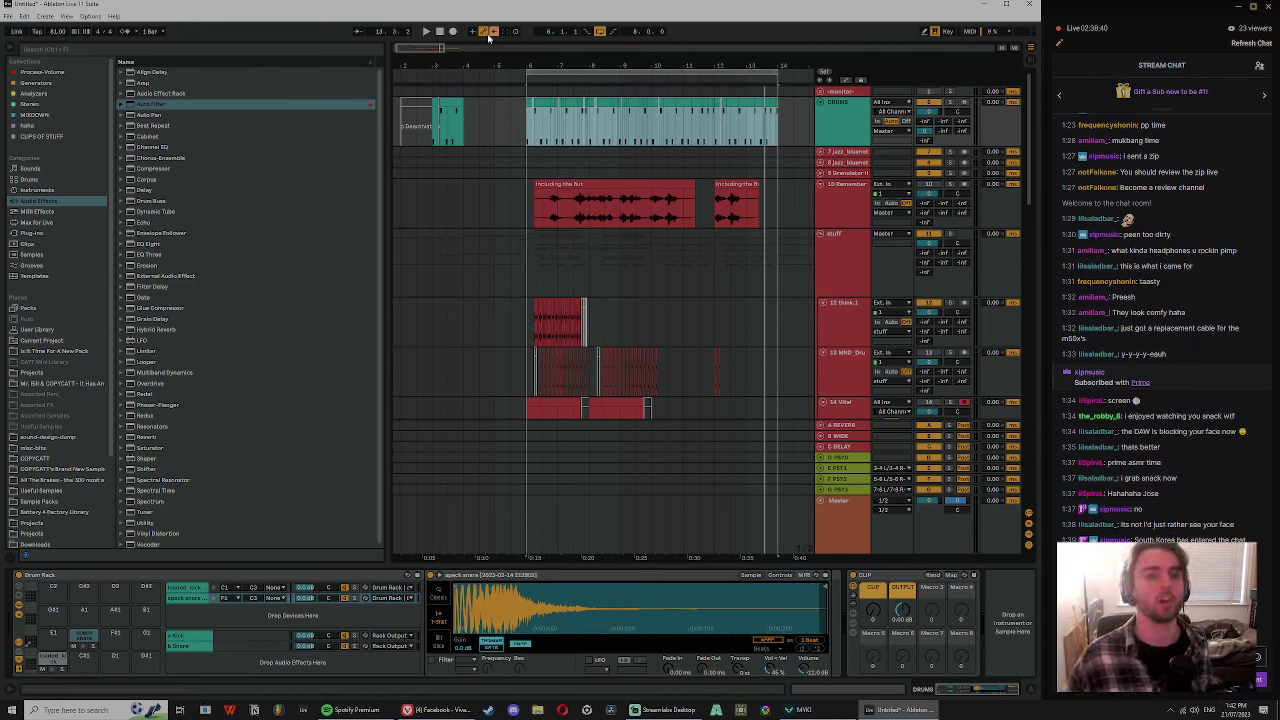
- Play the arrangement from just before bar 6 and extend the loop start back to 4.1.1 for a ten-bar loop
{"action": "left_click", "coordinate": [465, 118]}
{"action": "key", "text": "space"}
{"action": "scroll", "coordinate": [513, 87], "scroll_direction": "up", "scroll_amount": 2}
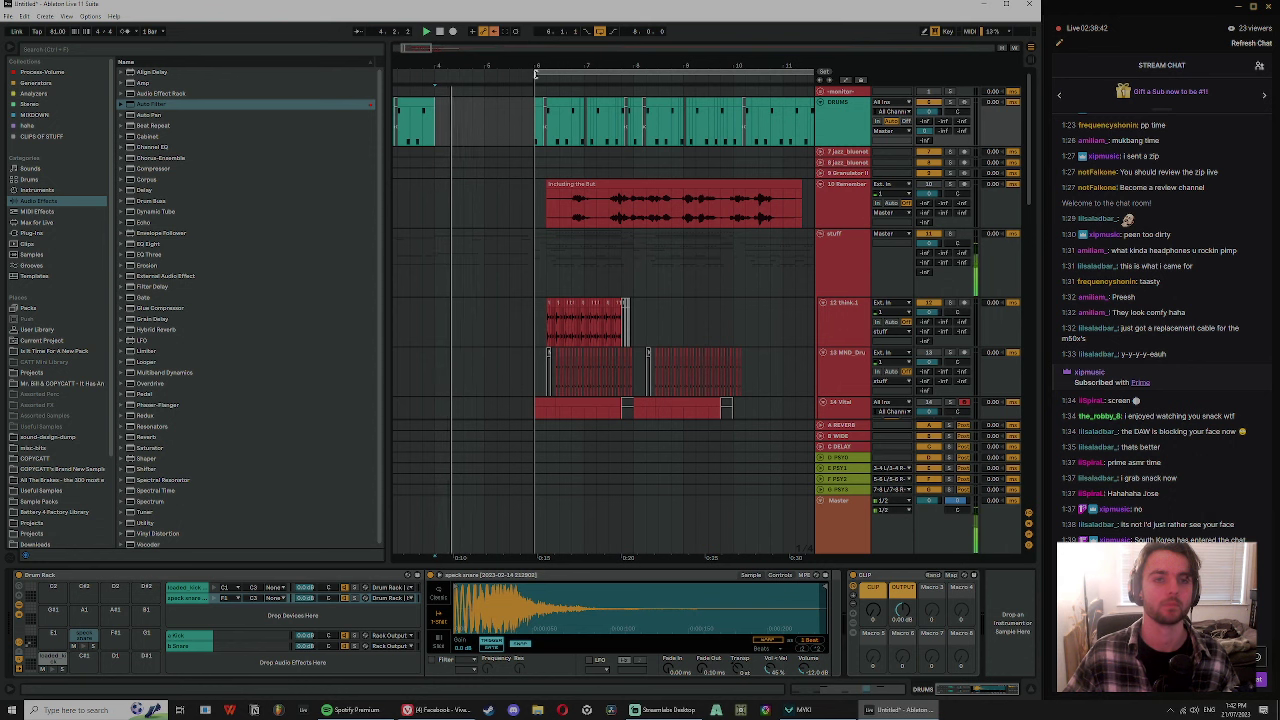
{"action": "left_click_drag", "start_coordinate": [535, 73], "coordinate": [458, 87]}
- Try to save the Live Set under a new name and dismiss the program error message
{"action": "left_click", "coordinate": [7, 16]}
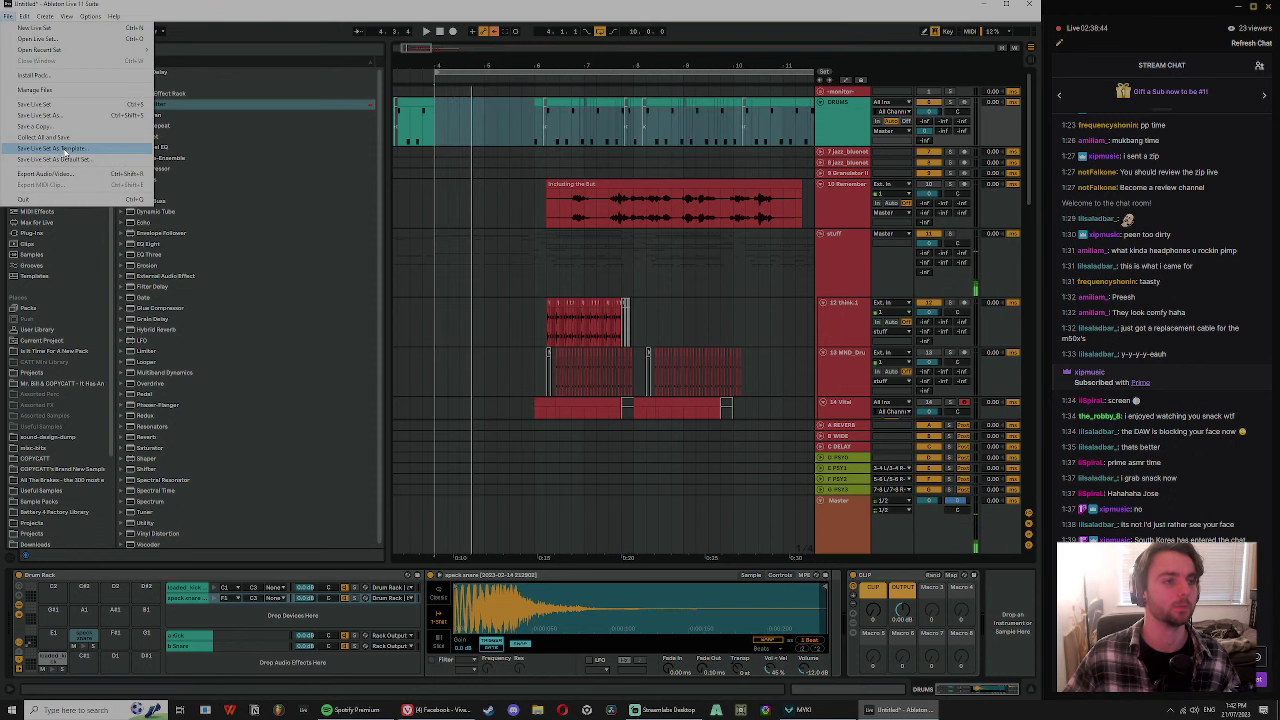
{"action": "left_click", "coordinate": [52, 115]}
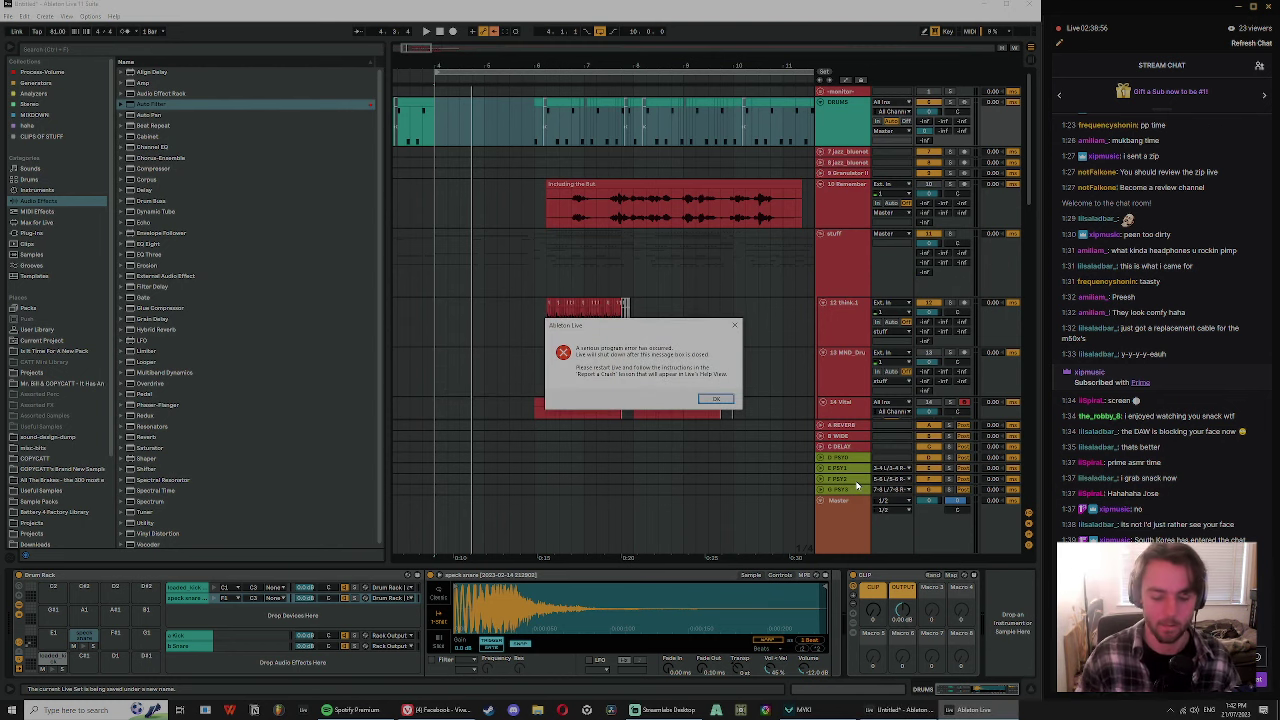
{"action": "key", "text": "Return"}
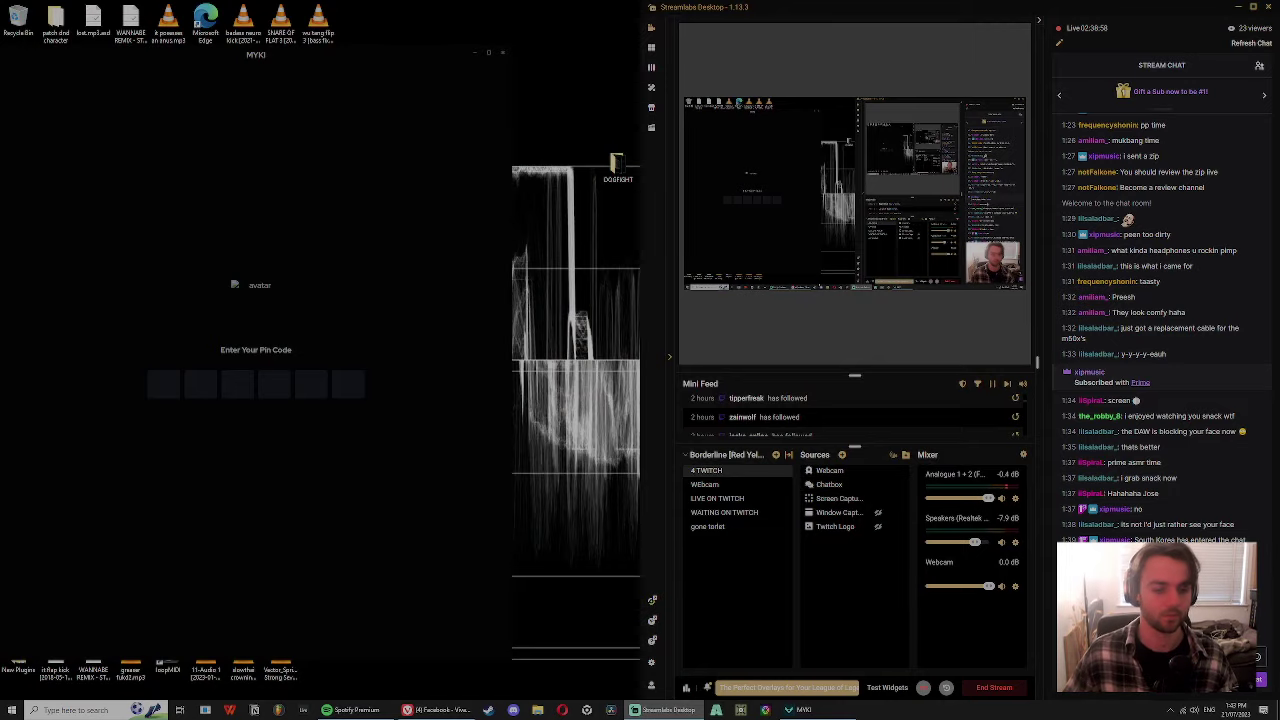
- Switch the stream to the full-screen Webcam scene in Streamlabs Desktop
{"action": "left_click", "coordinate": [703, 505]}
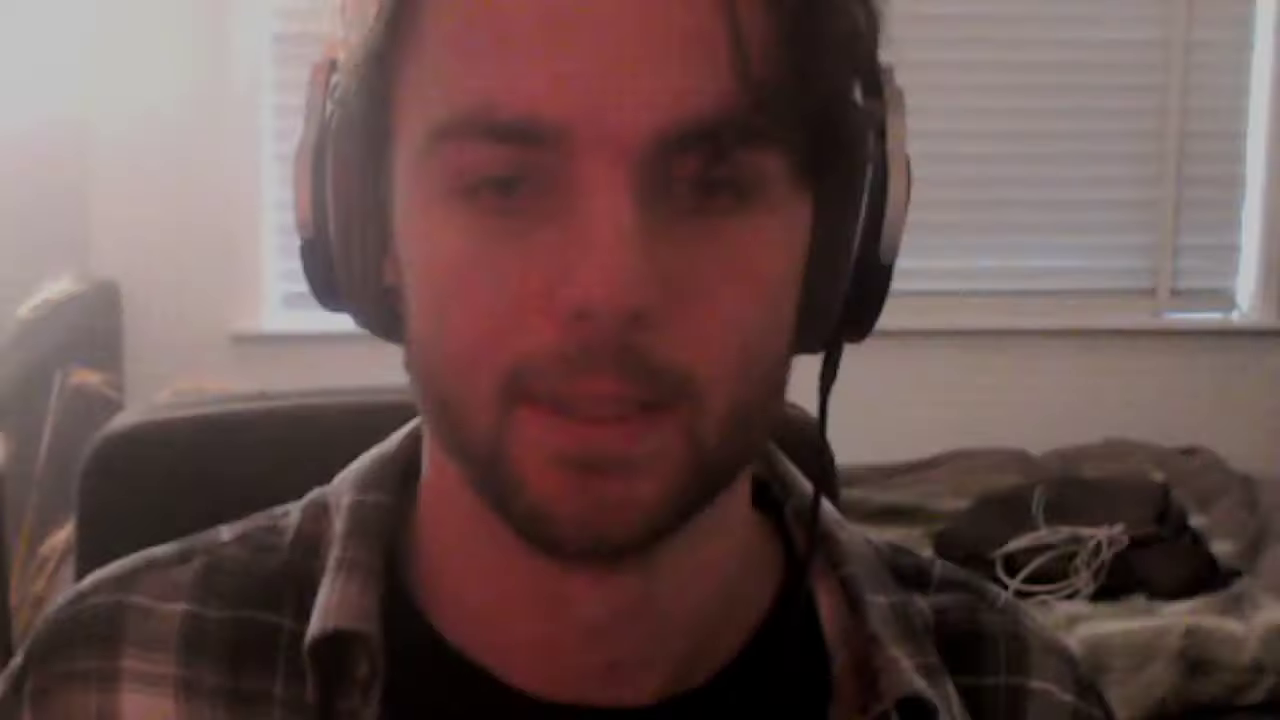